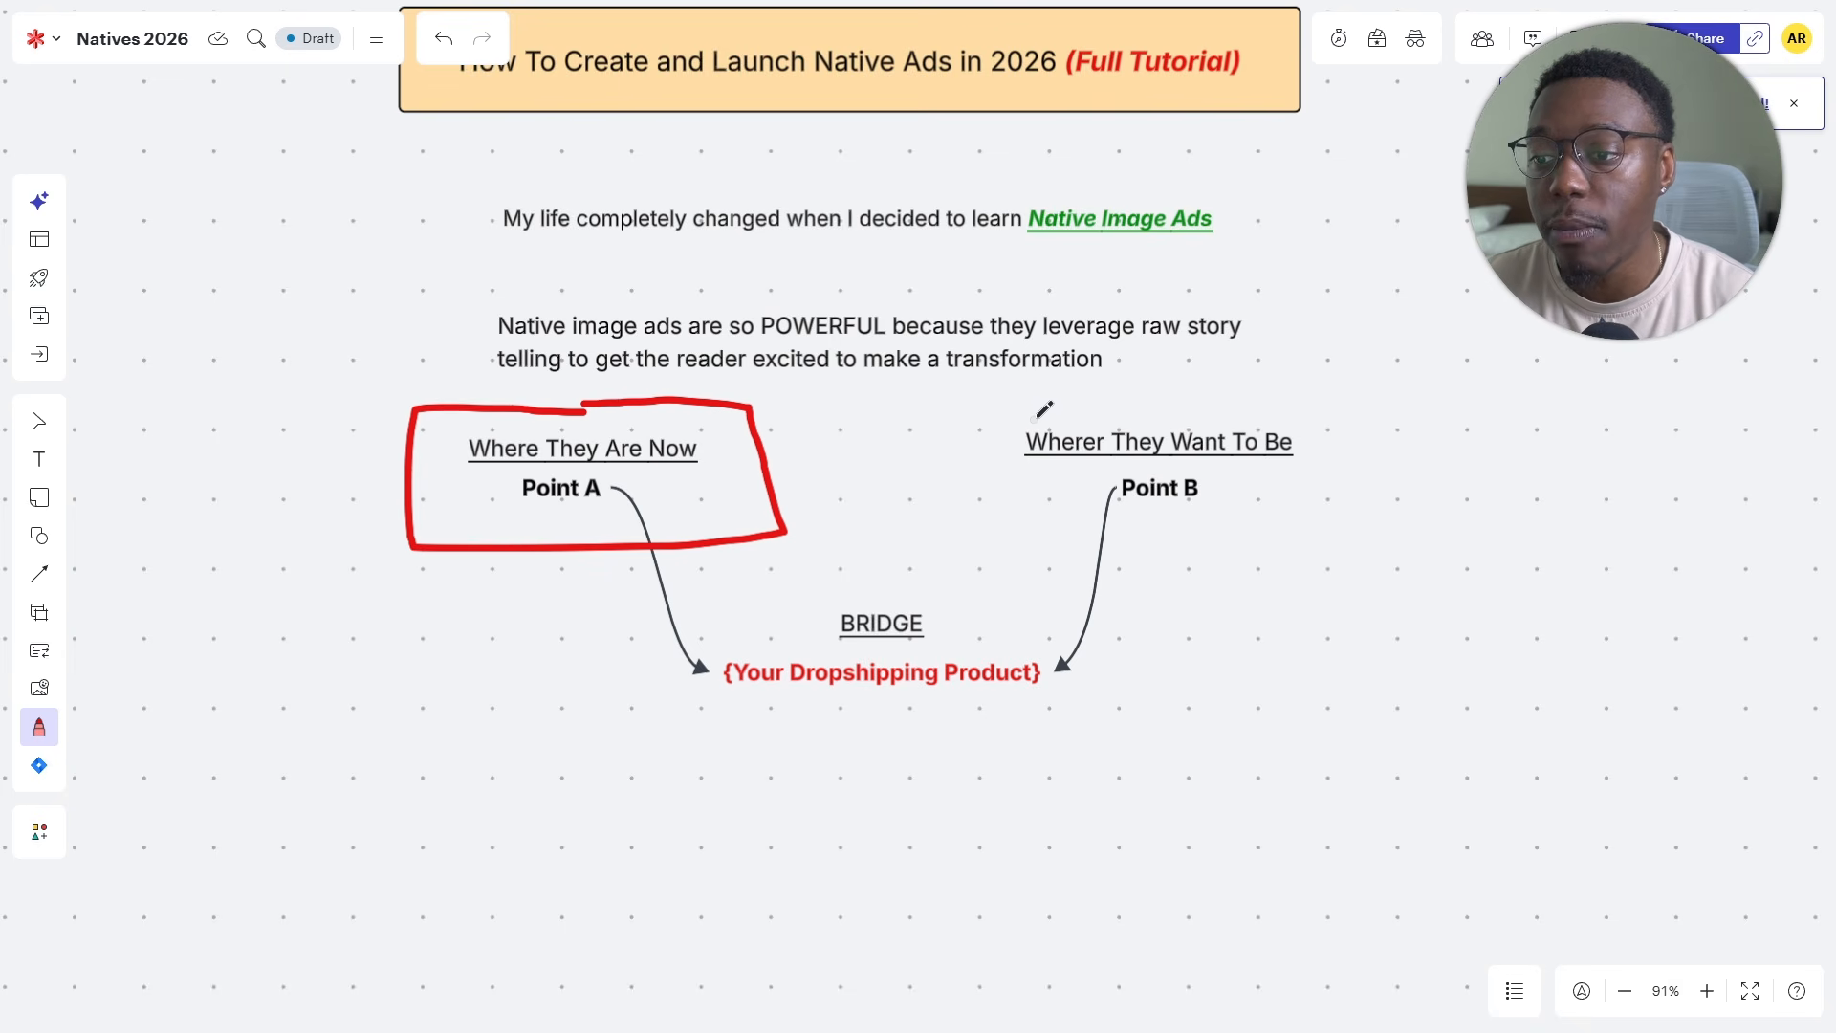
- Box the "Wherer They Want To Be" Point B block with the red pen and underline {Your Dropshipping Product}
mouse_move(1029, 418)
mouse_down()
mouse_move(1107, 419)
mouse_move(1348, 483)
mouse_move(1071, 521)
mouse_move(1011, 414)
mouse_up()
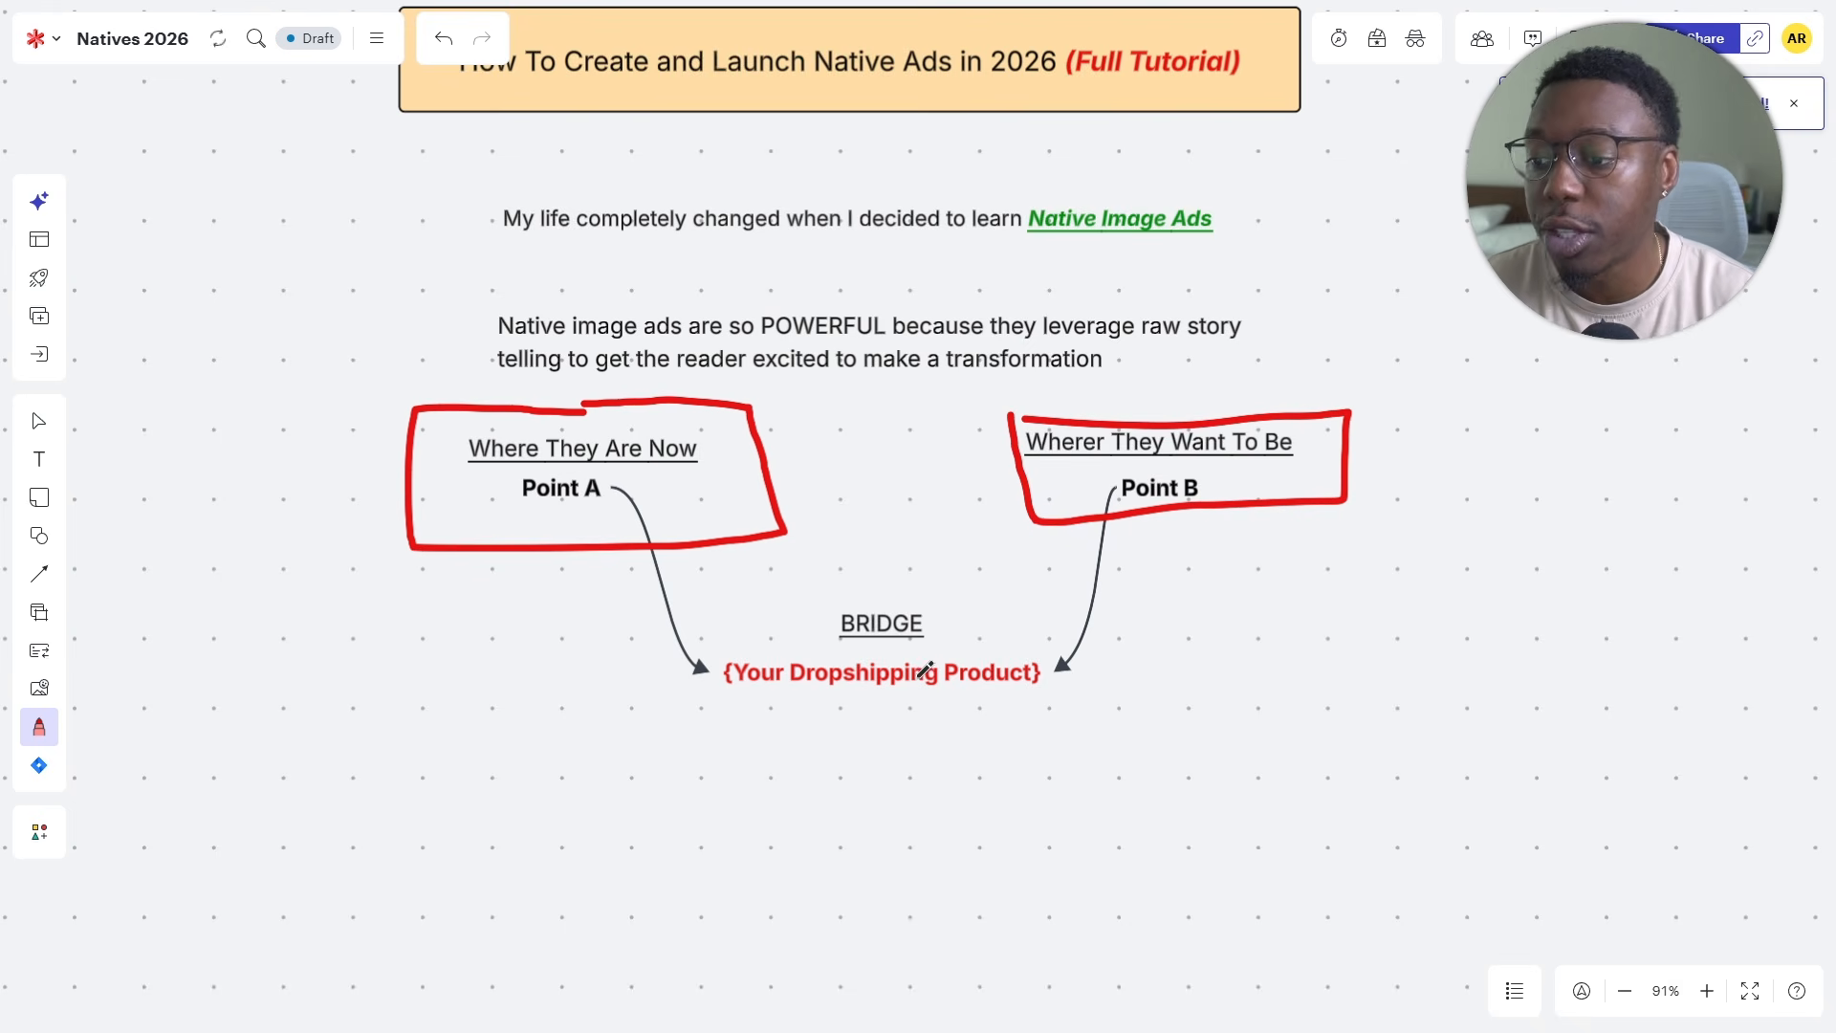
drag(714, 708, 1034, 684)
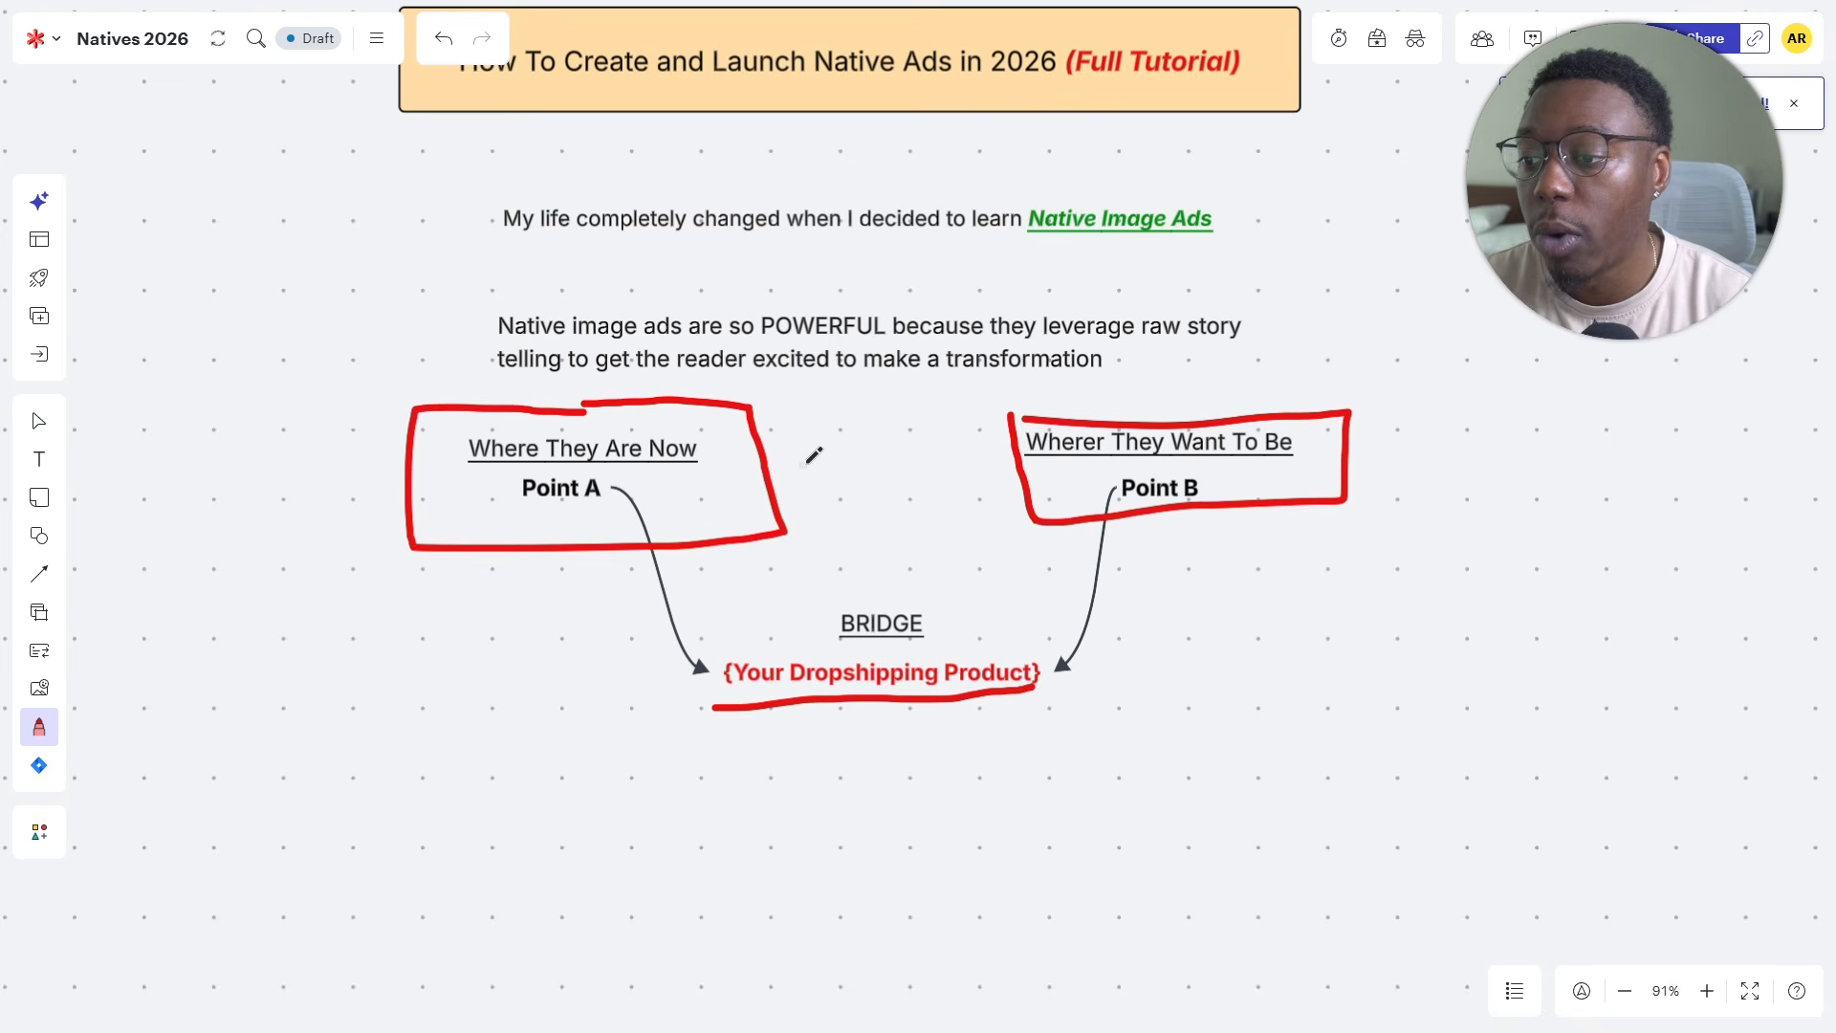
mouse_move(801, 466)
mouse_down()
mouse_move(993, 457)
mouse_move(952, 496)
mouse_up()
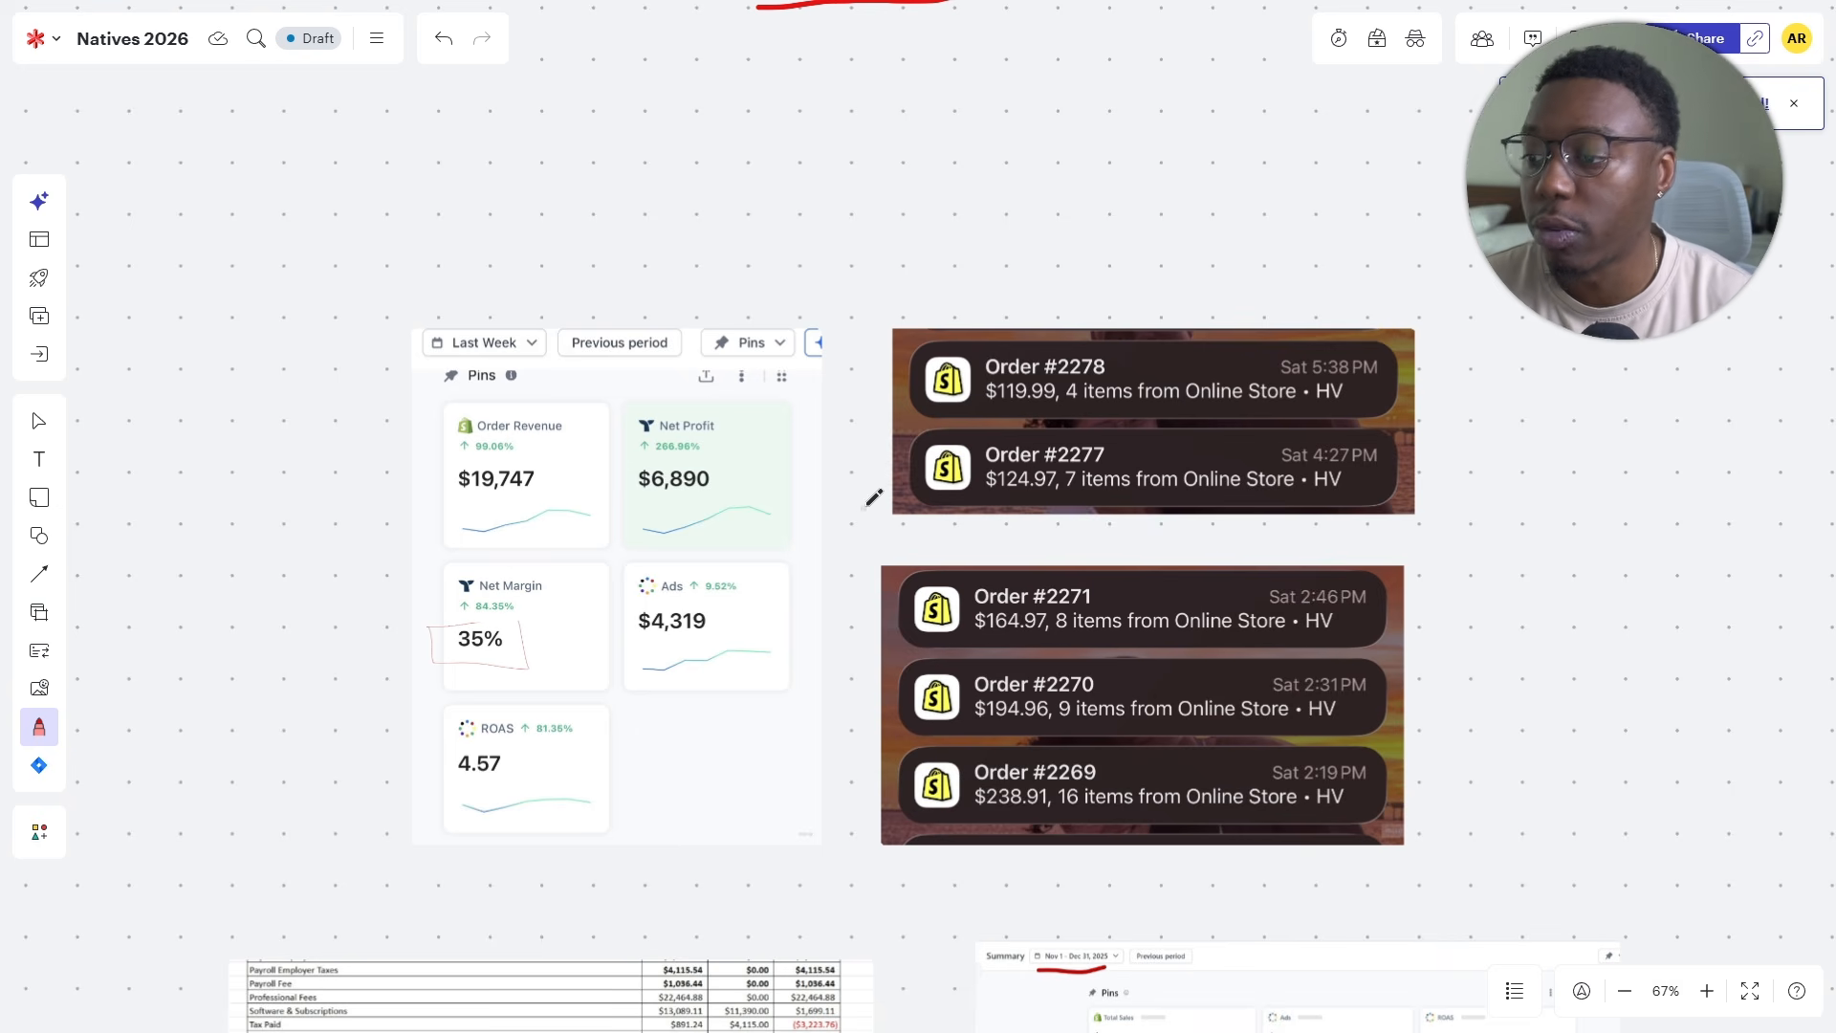
- Examine the last-week revenue dashboard, the net profit table and the Nov 1 - Dec 31, 2025 sales summary on the board
scroll(807, 535, up, 5)
scroll(803, 536, down, 2)
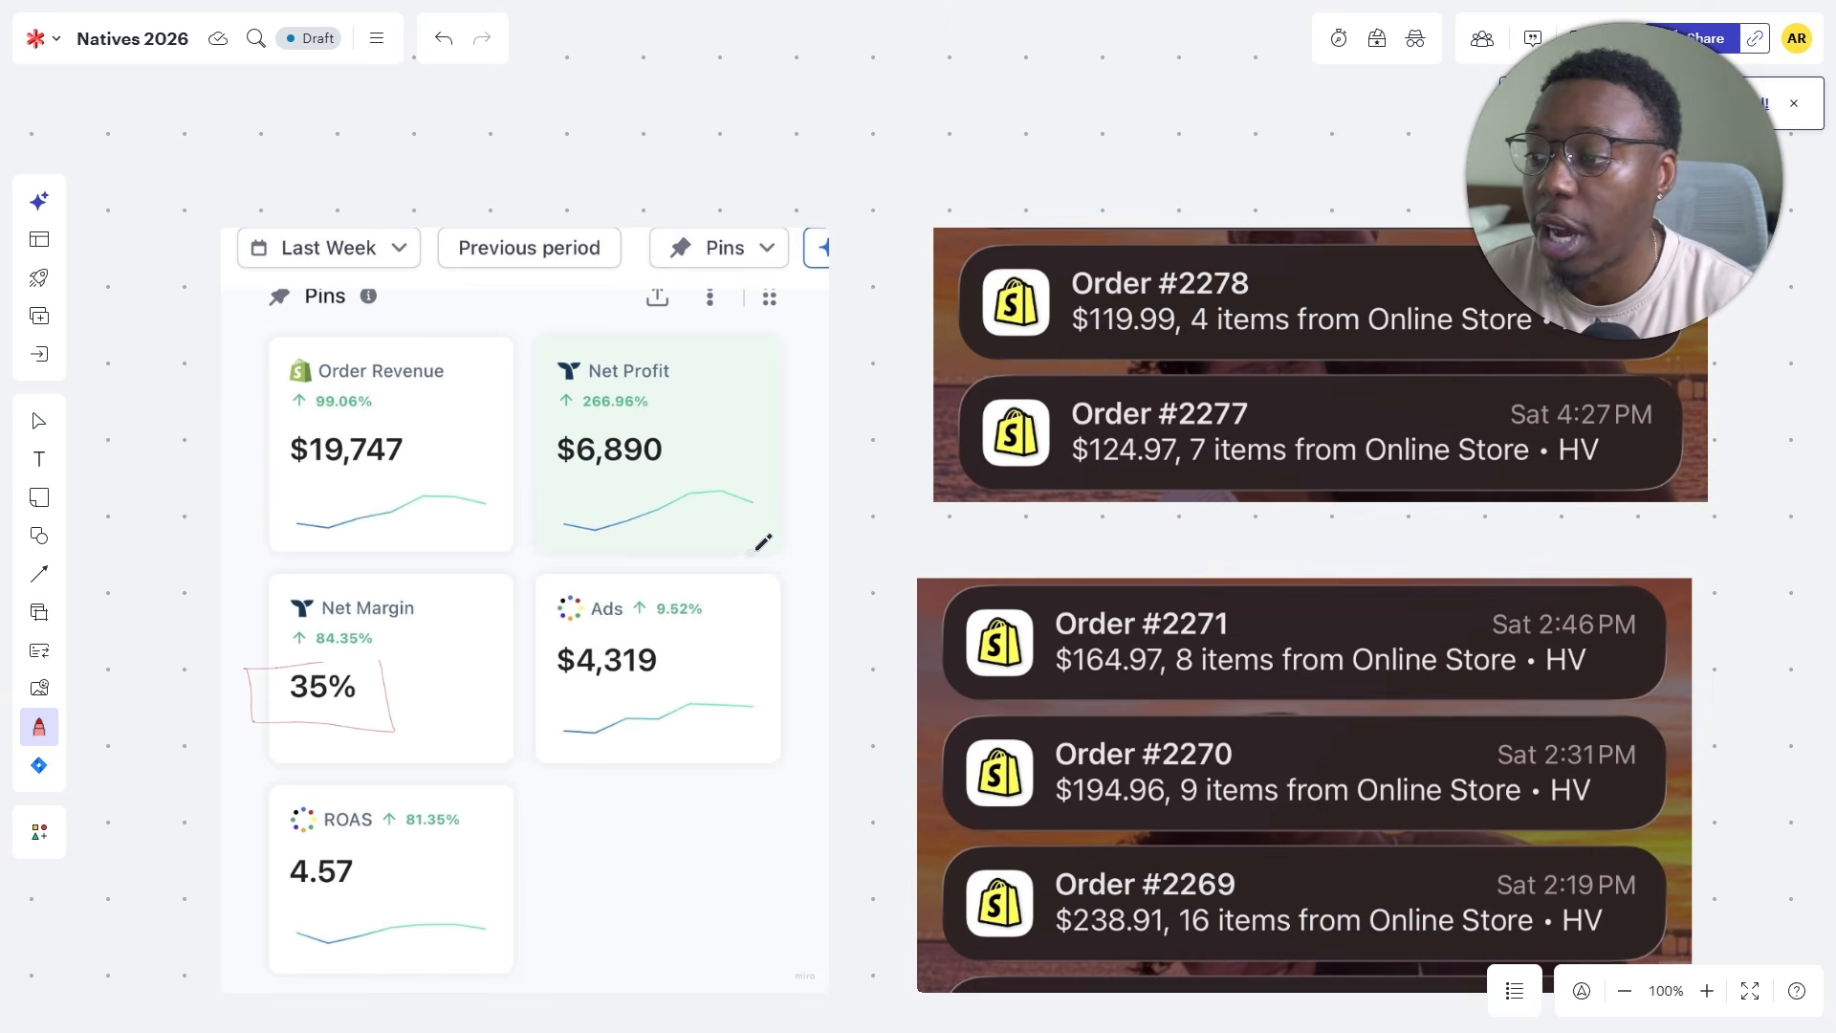
drag(959, 520, 762, 455)
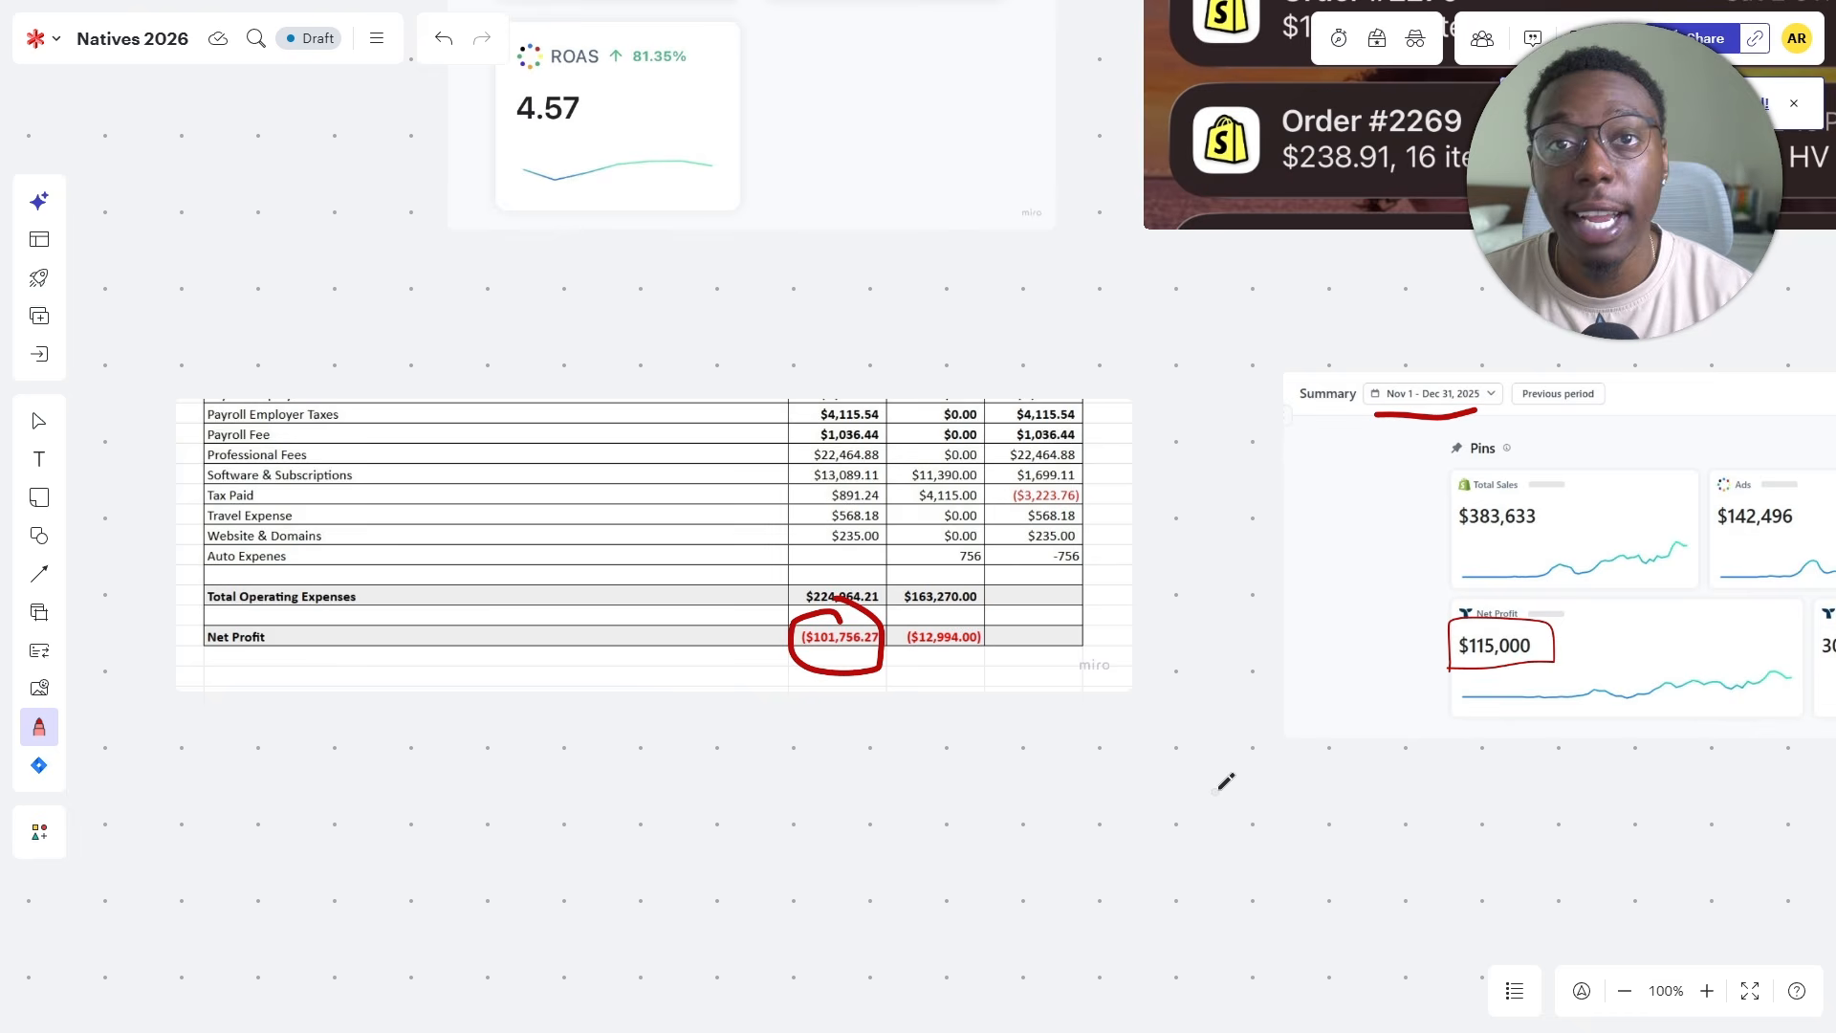
drag(873, 732, 981, 671)
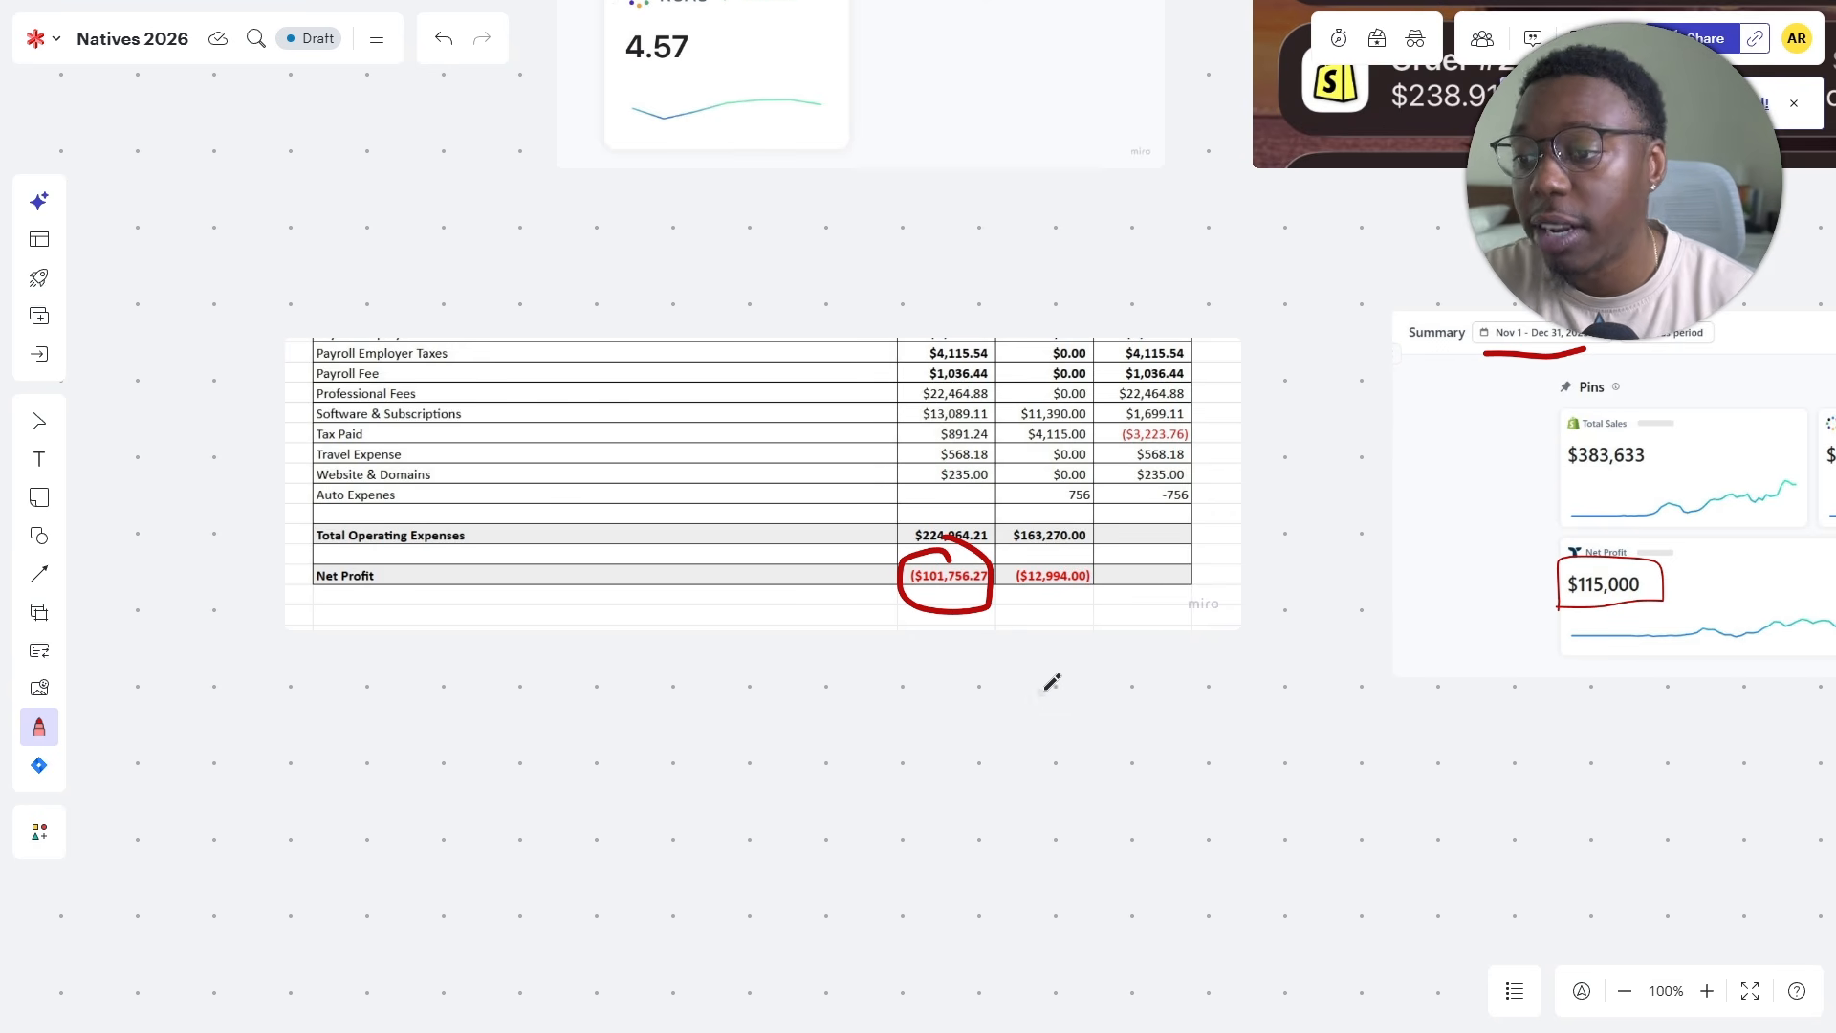
scroll(1052, 684, up, 3)
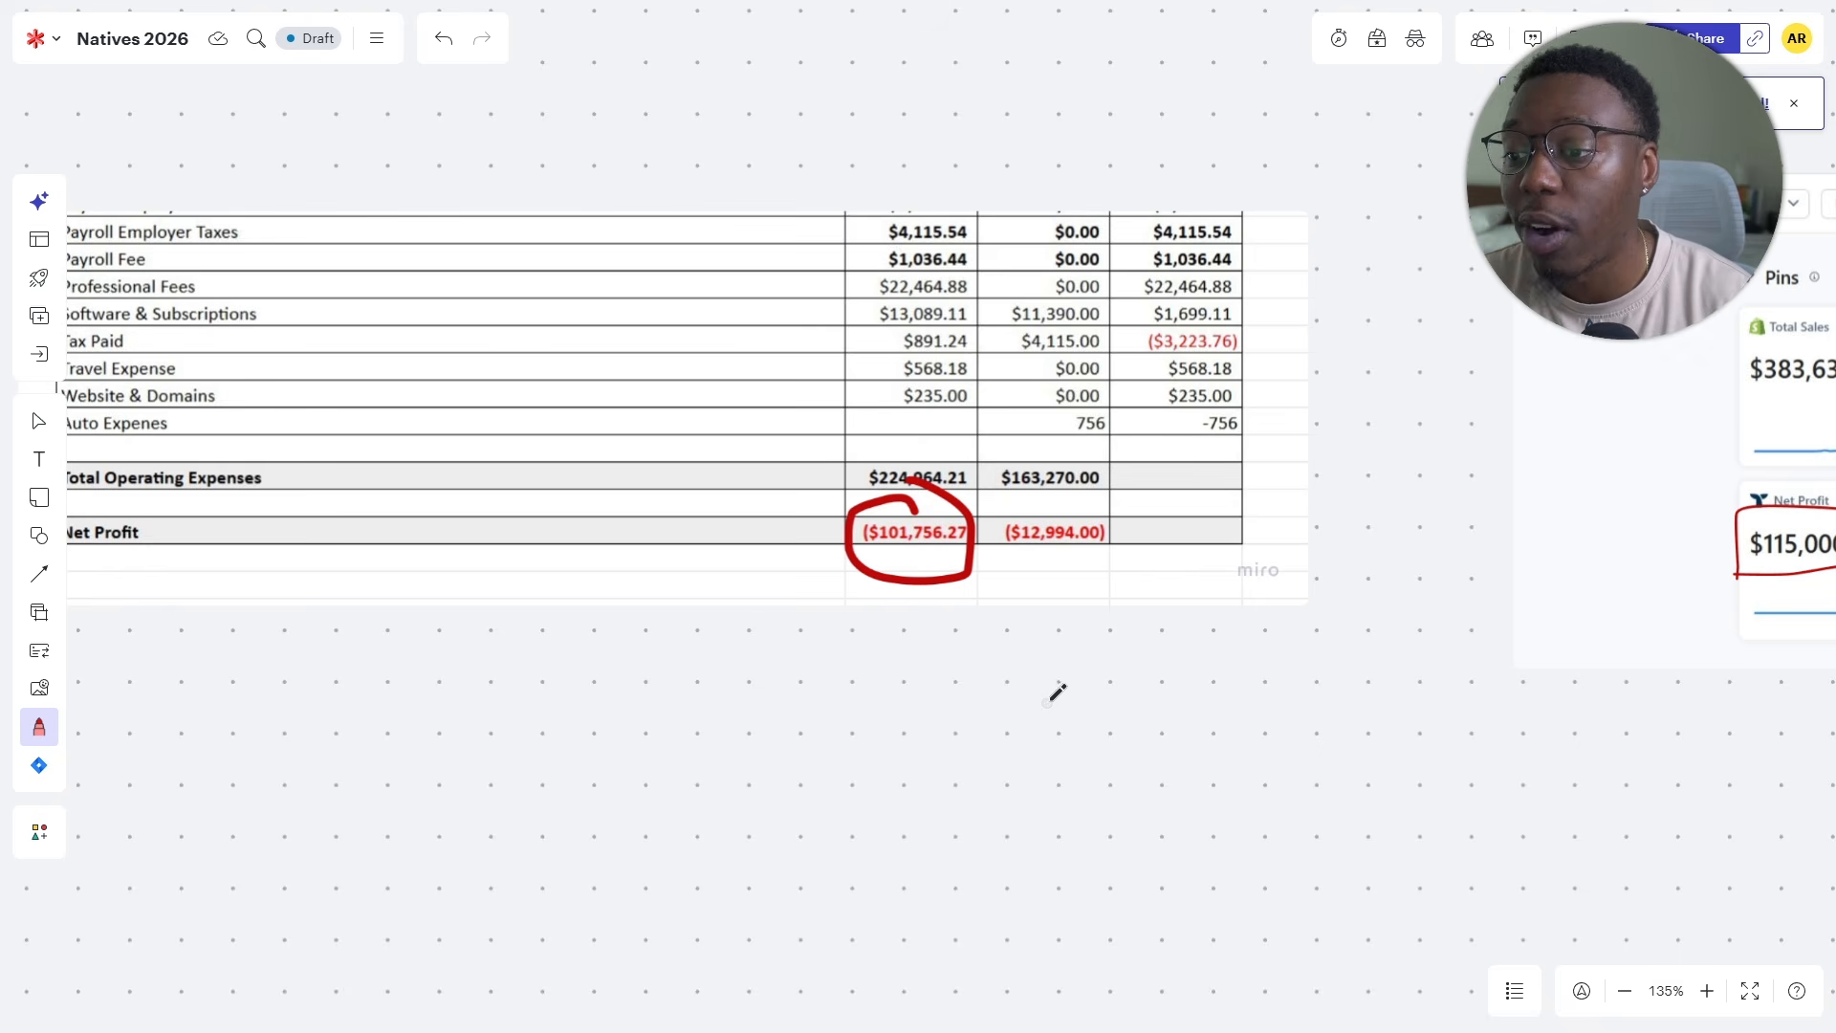
drag(1340, 663, 432, 638)
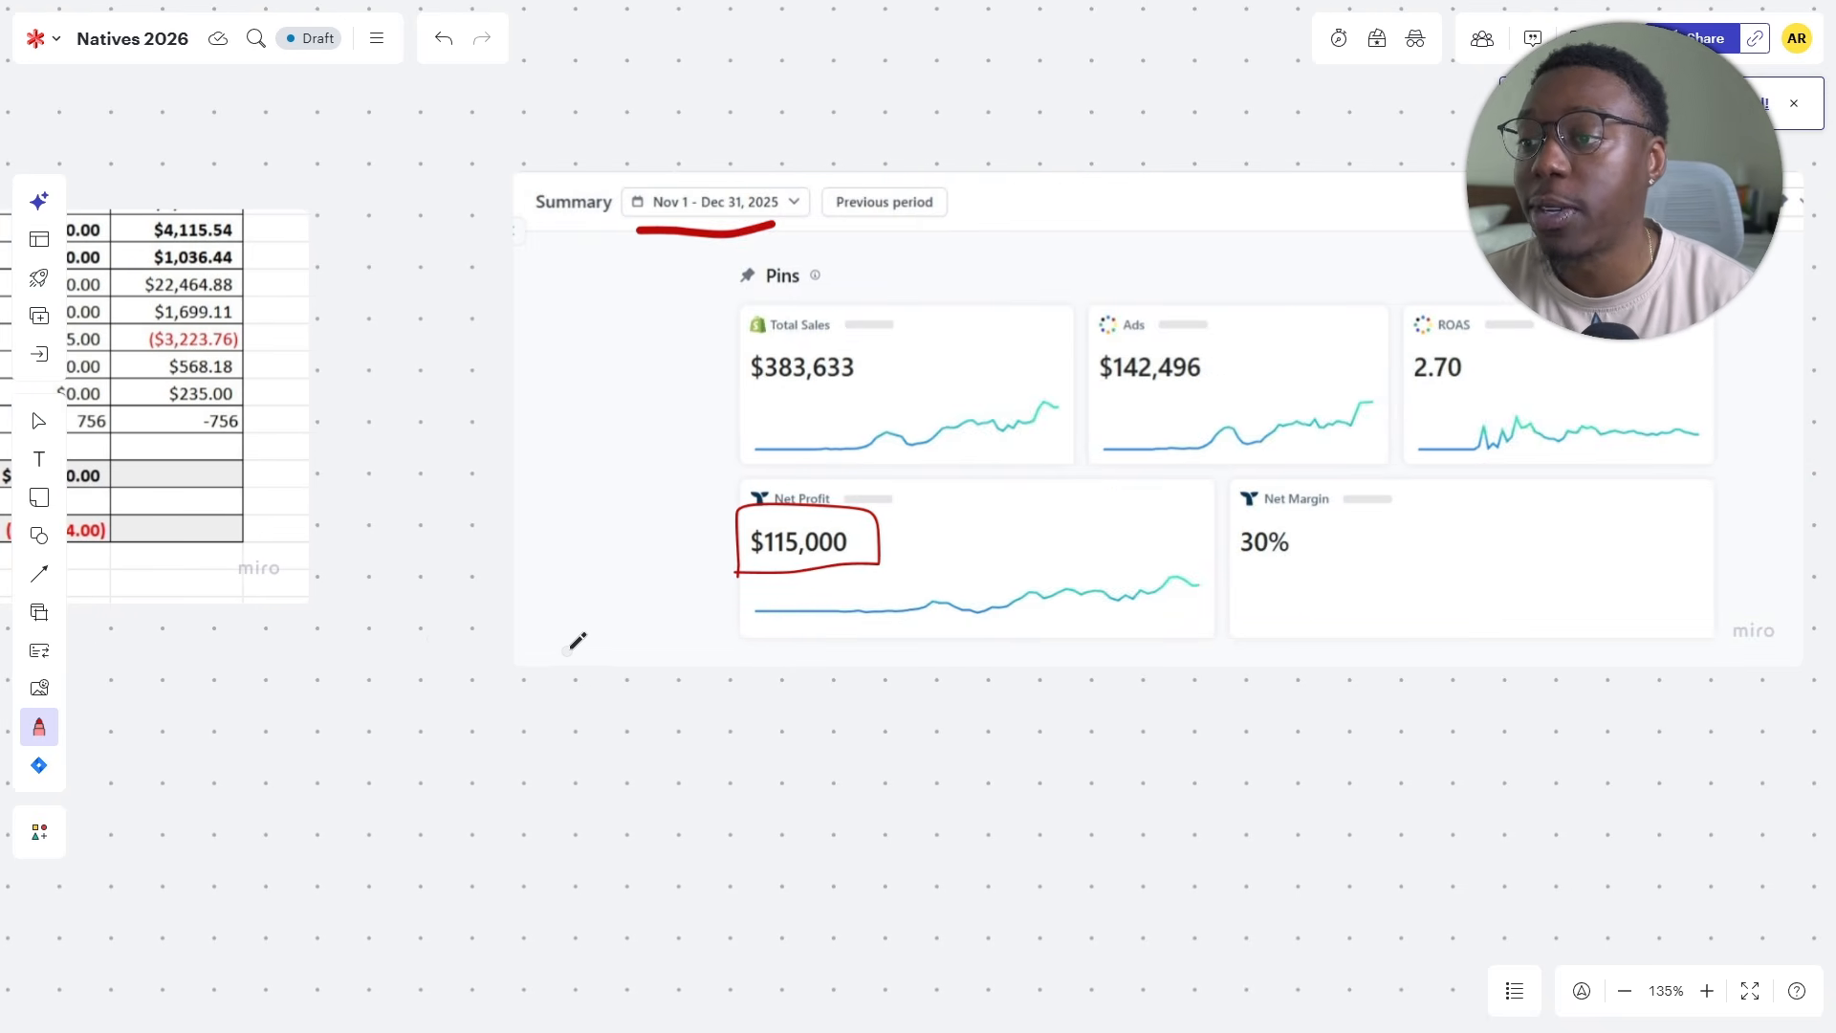
drag(668, 656, 615, 667)
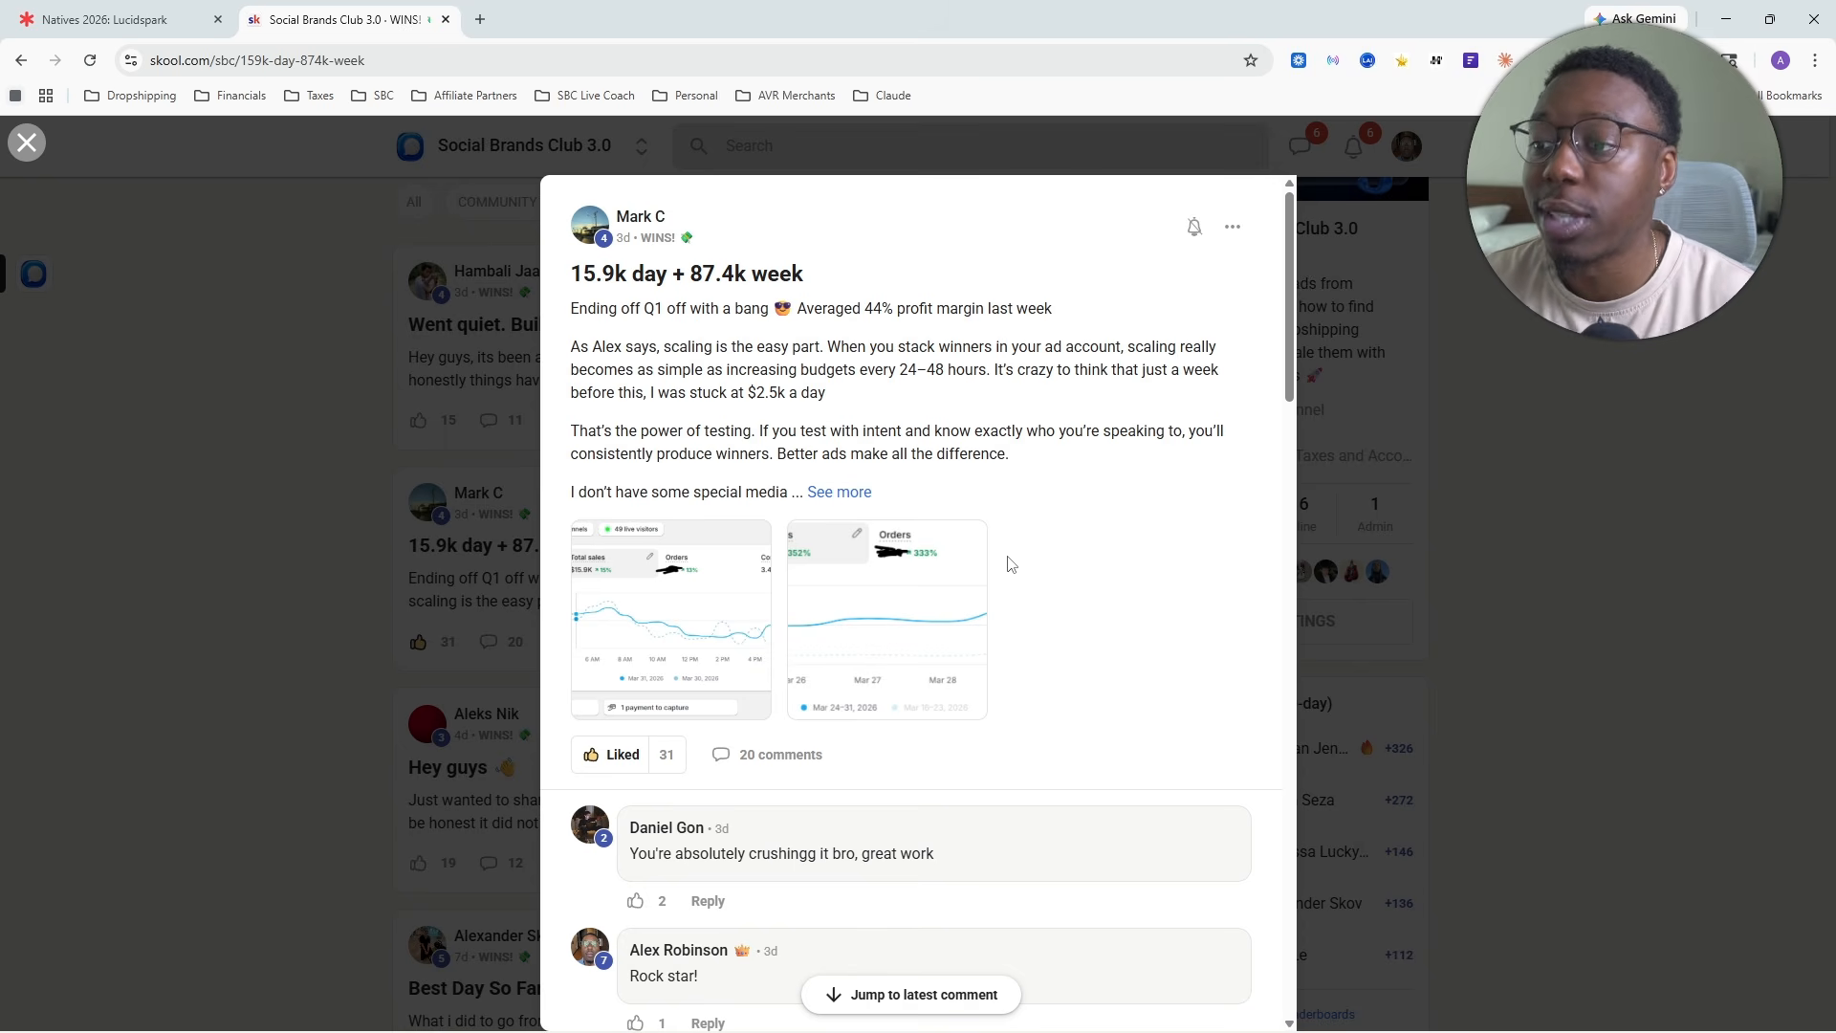
- Read the full "15.9k day + 87.4k week" post and view the sales screenshot in the "400k in a little over a month and a half" post
click(842, 491)
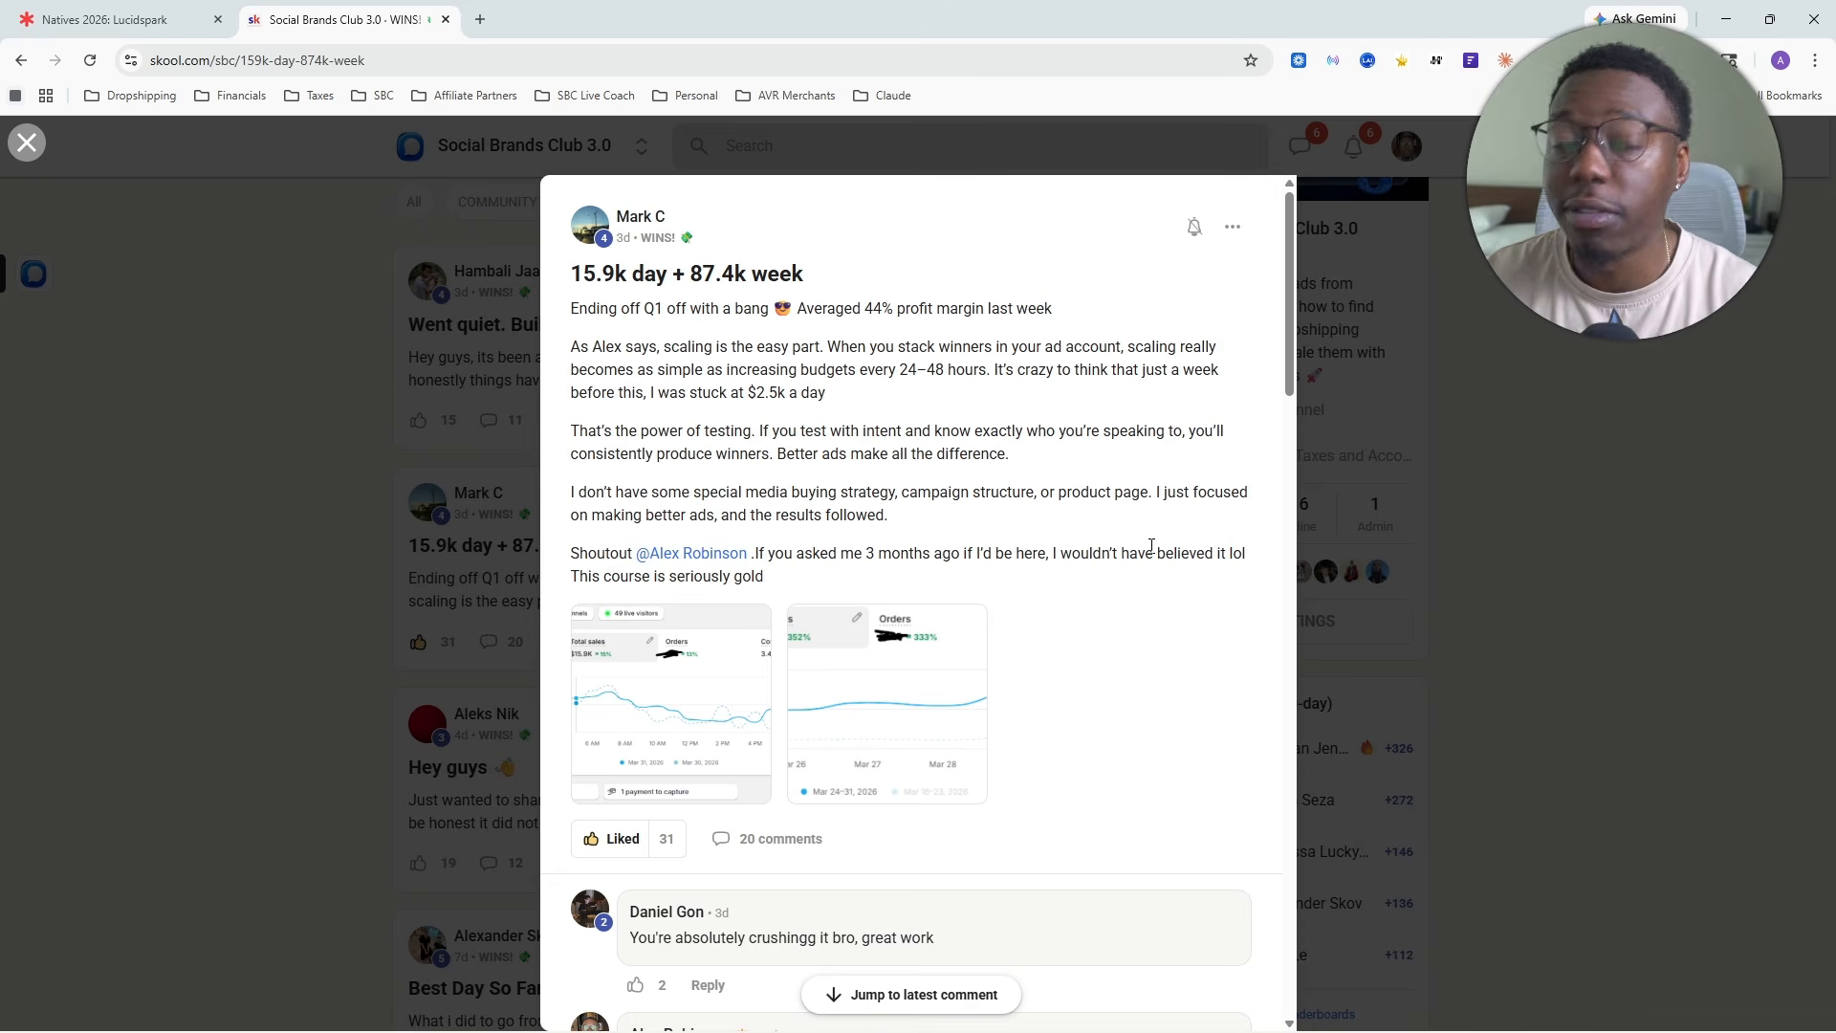
drag(857, 300, 1081, 315)
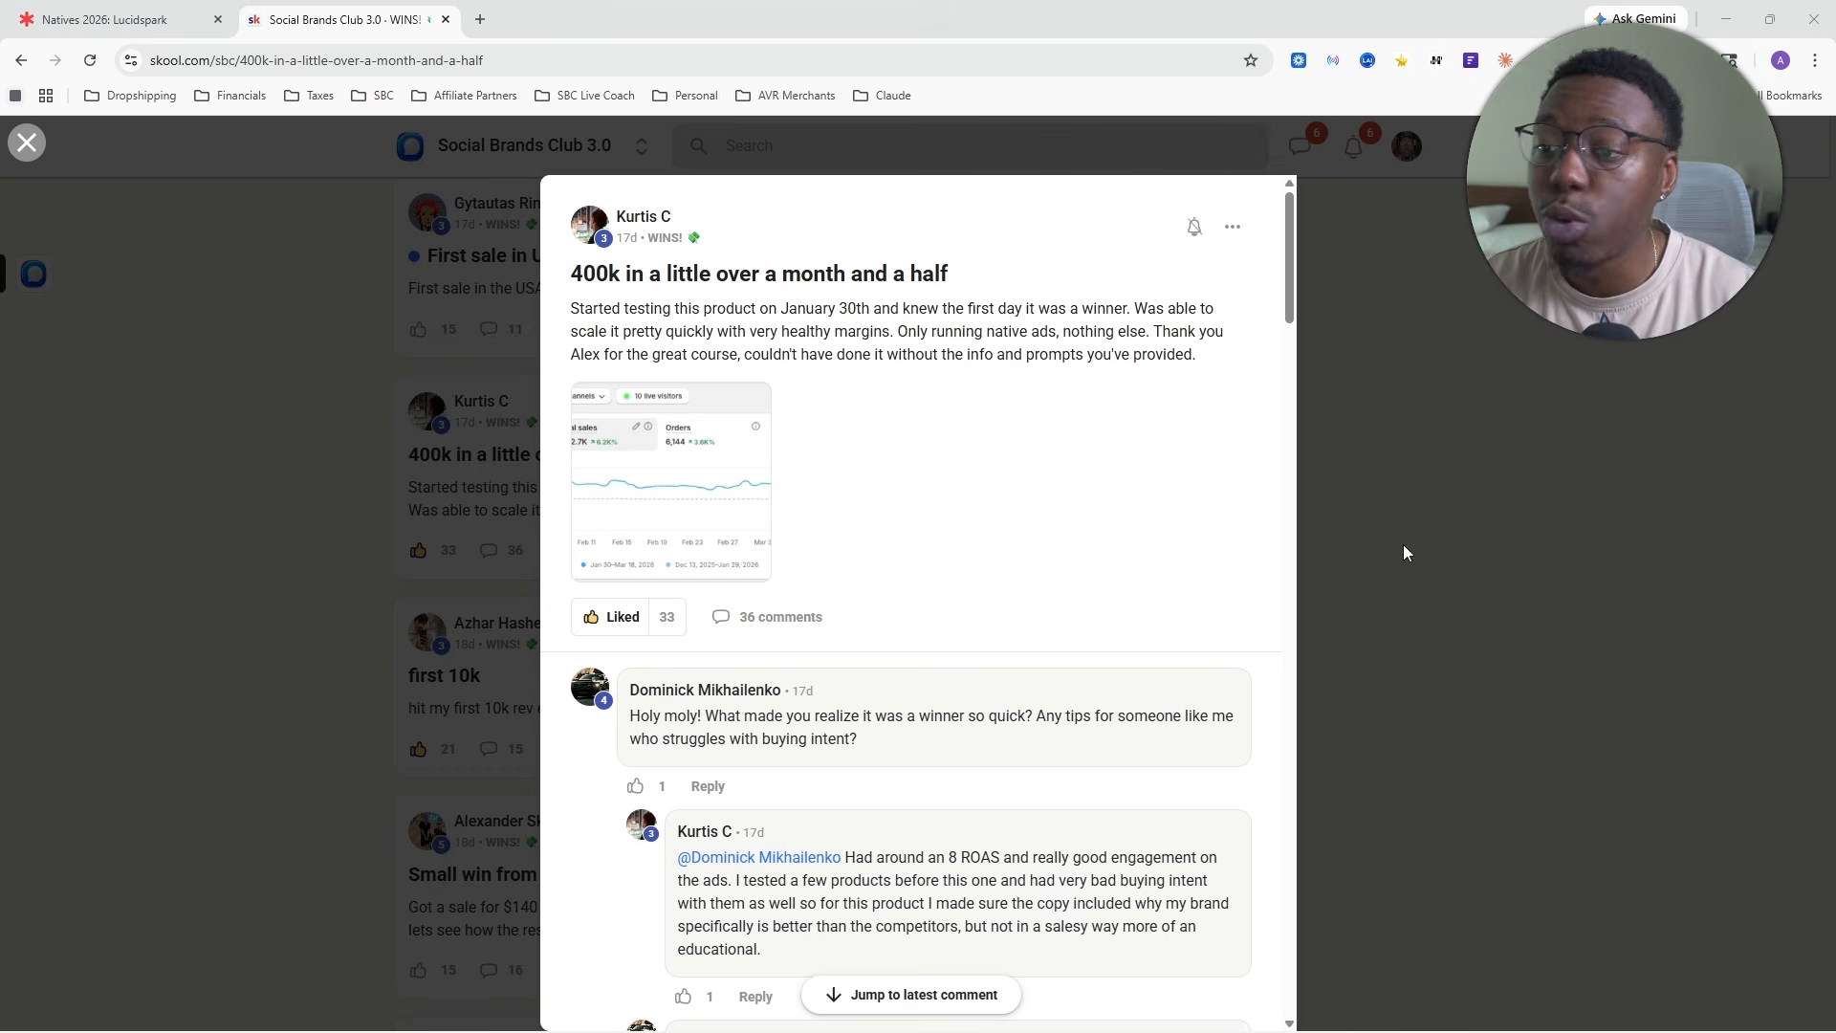
click(696, 479)
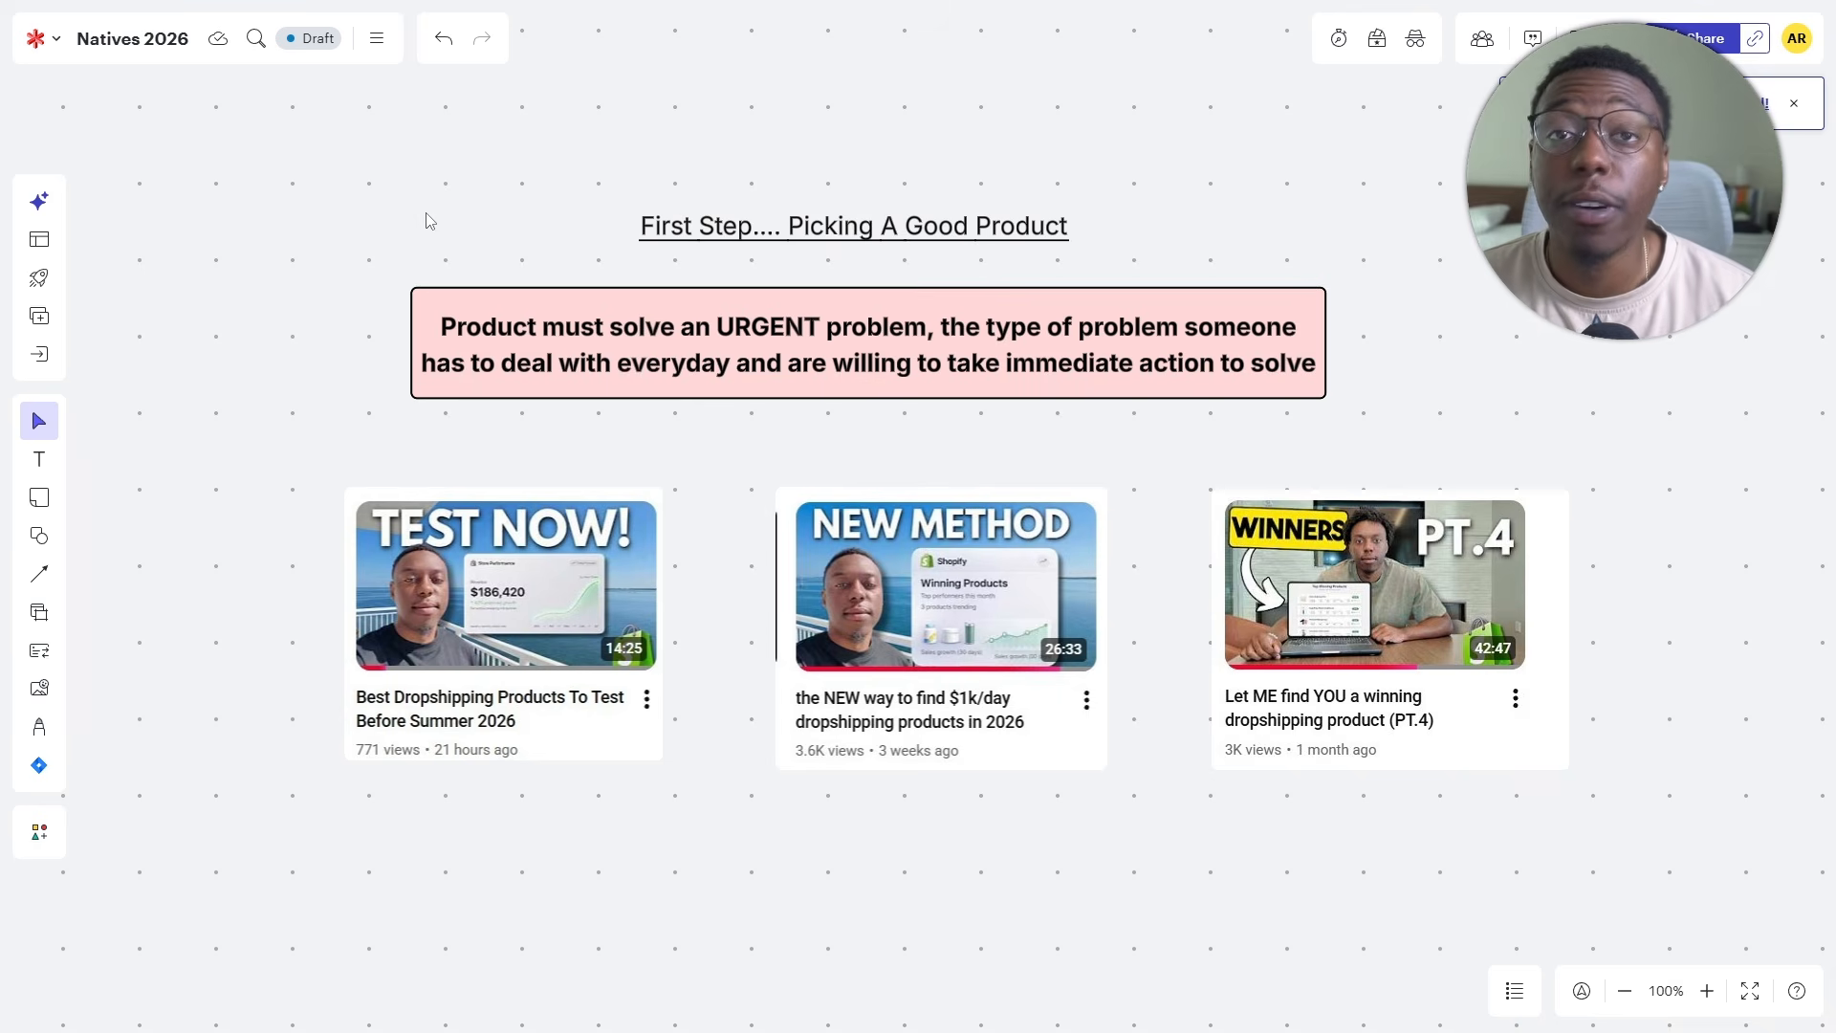
- Circle the word URGENT in the pink product rule box with the red pen
click(39, 727)
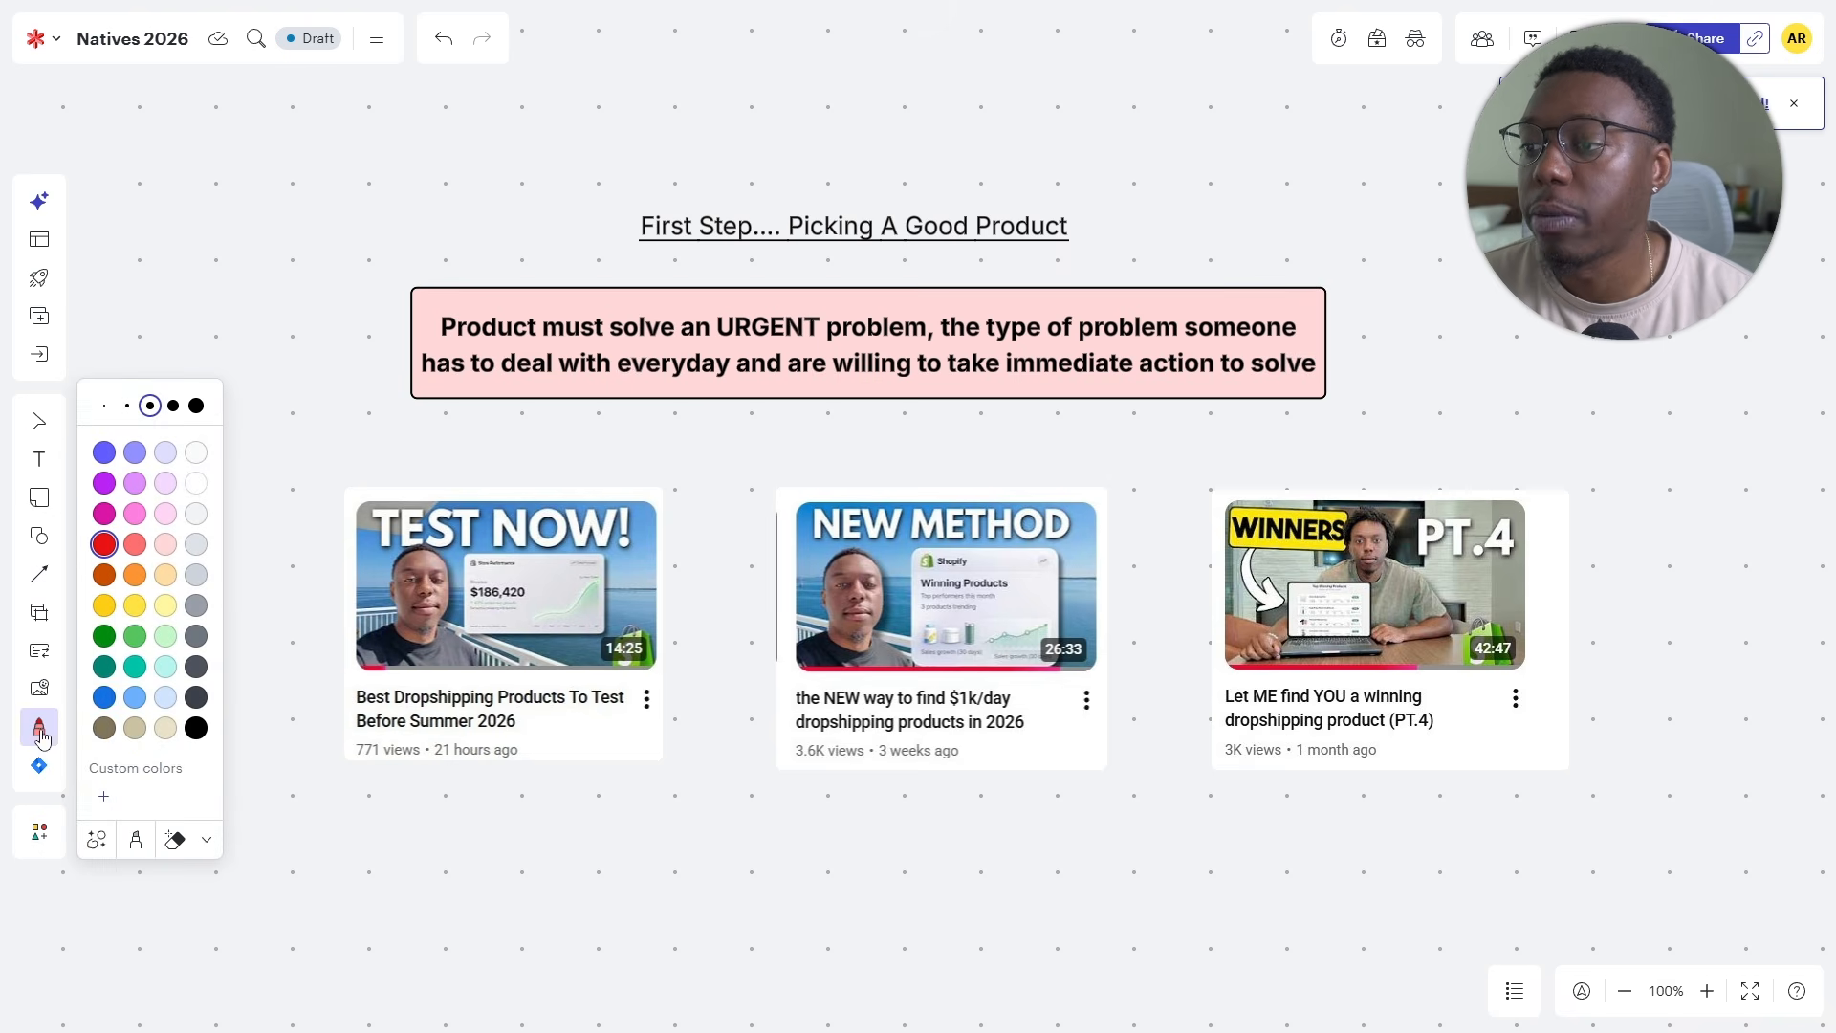
click(39, 732)
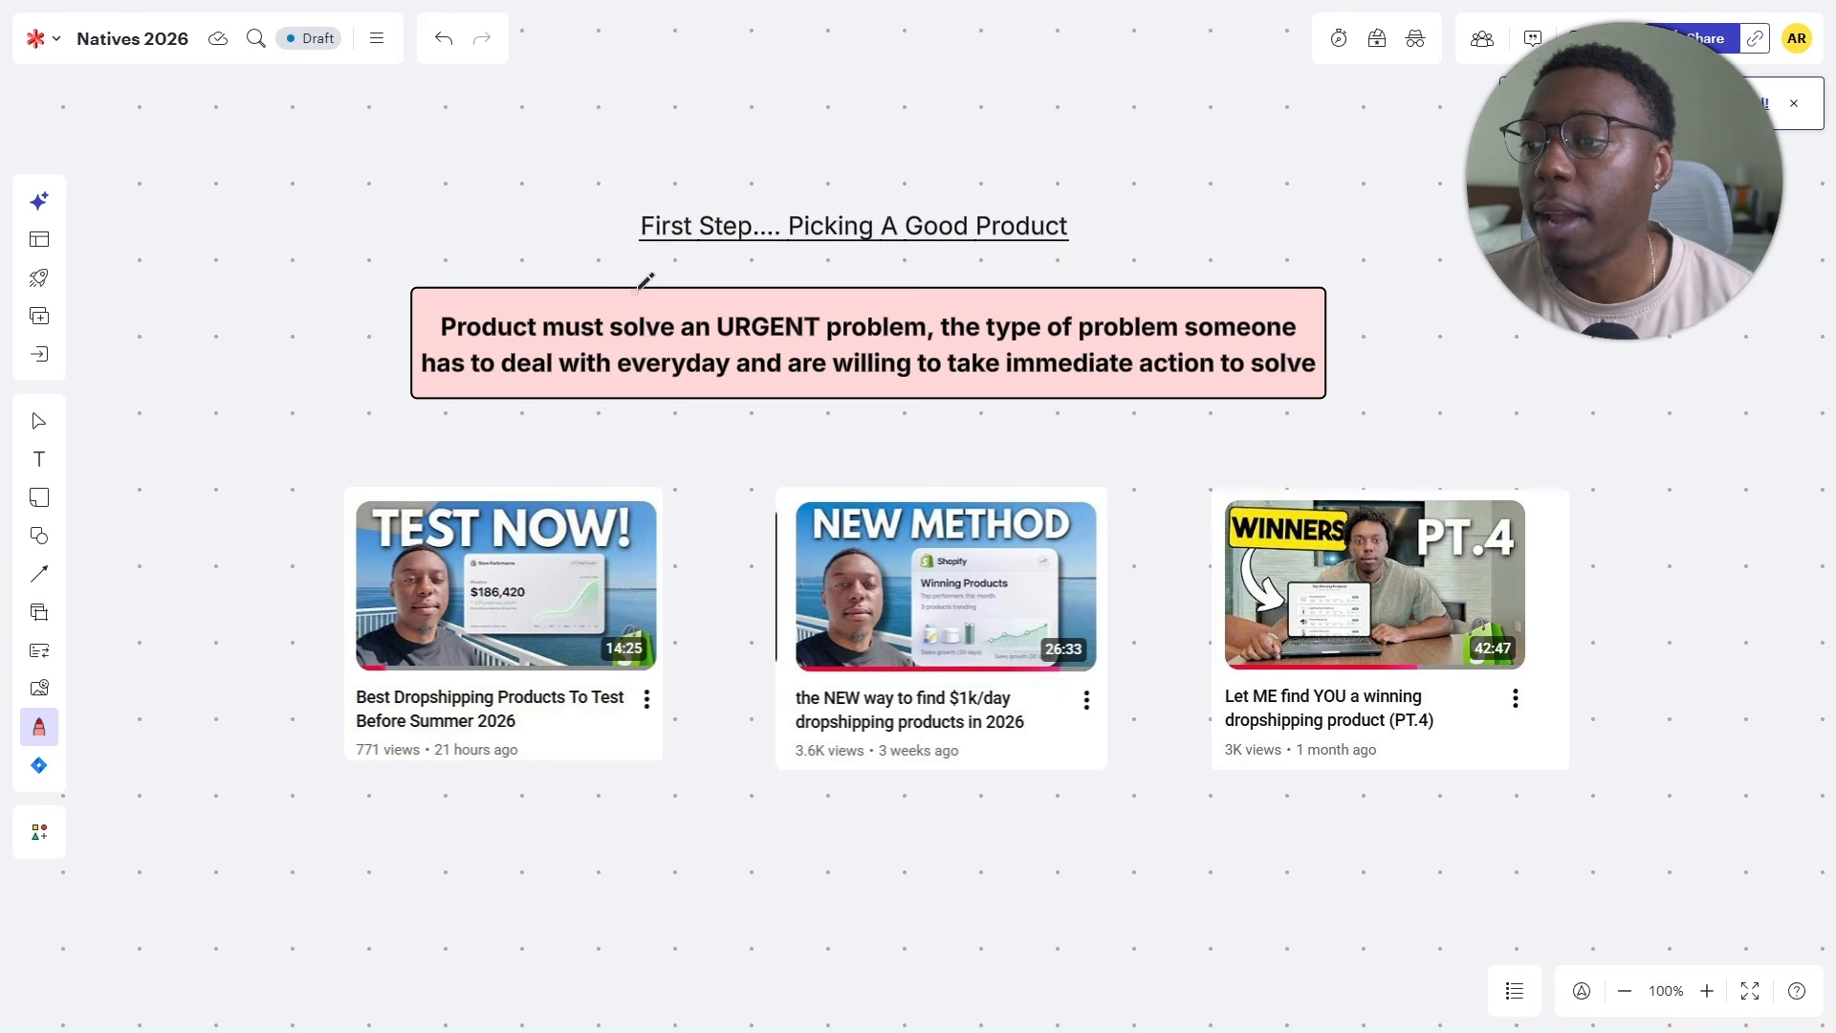
mouse_move(773, 304)
mouse_down()
mouse_move(703, 314)
mouse_move(715, 346)
mouse_move(817, 337)
mouse_move(830, 289)
mouse_move(777, 296)
mouse_up()
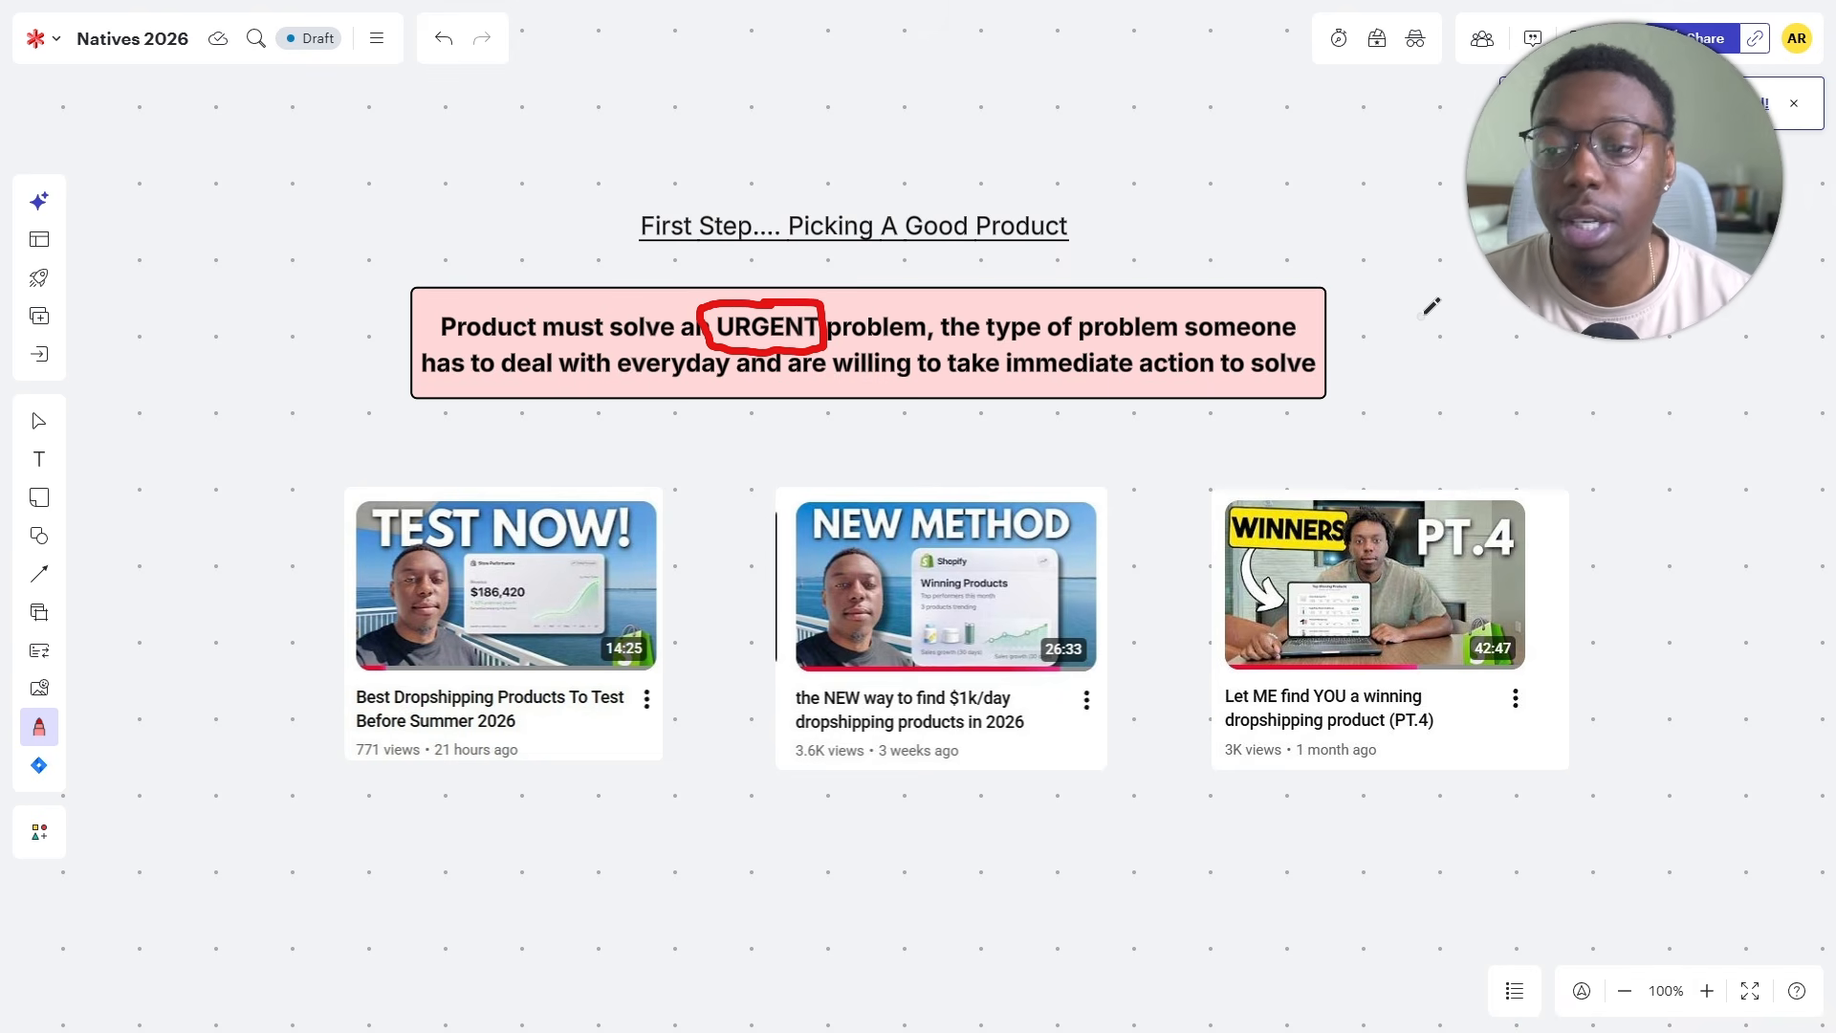
scroll(1431, 303, down, 1)
scroll(1431, 303, right, 1)
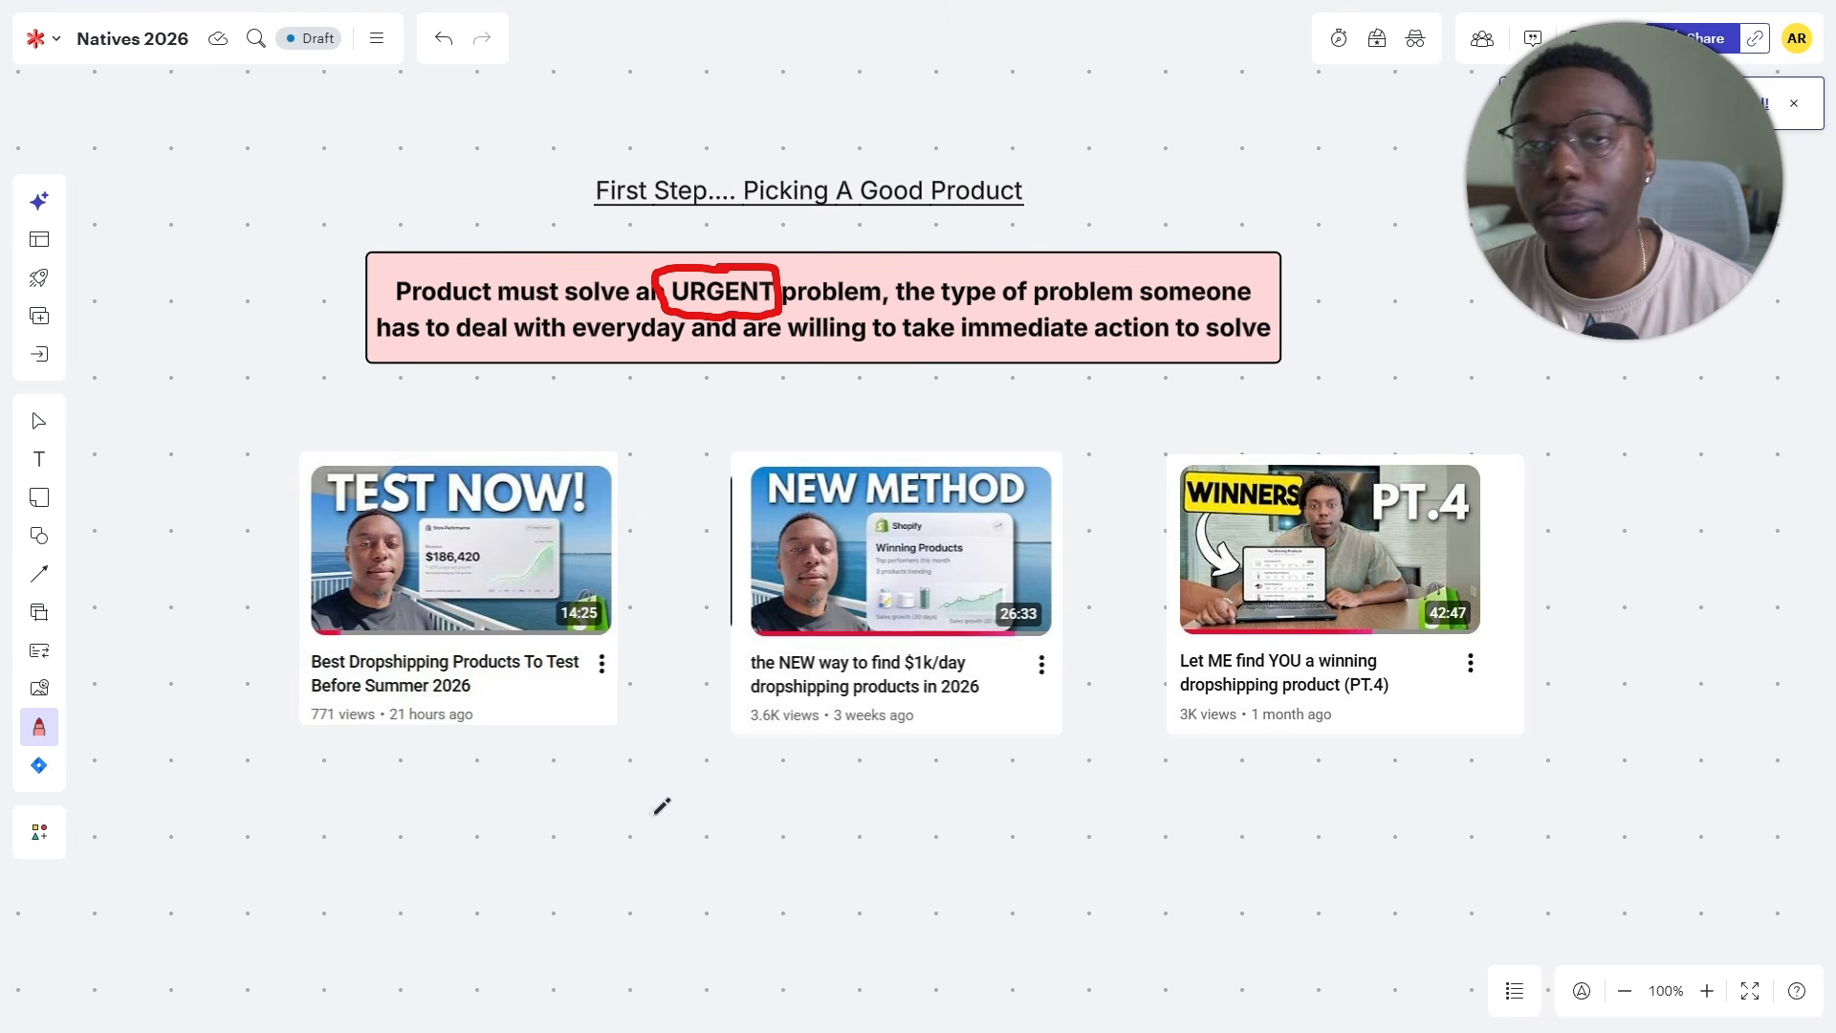
scroll(803, 790, down, 3)
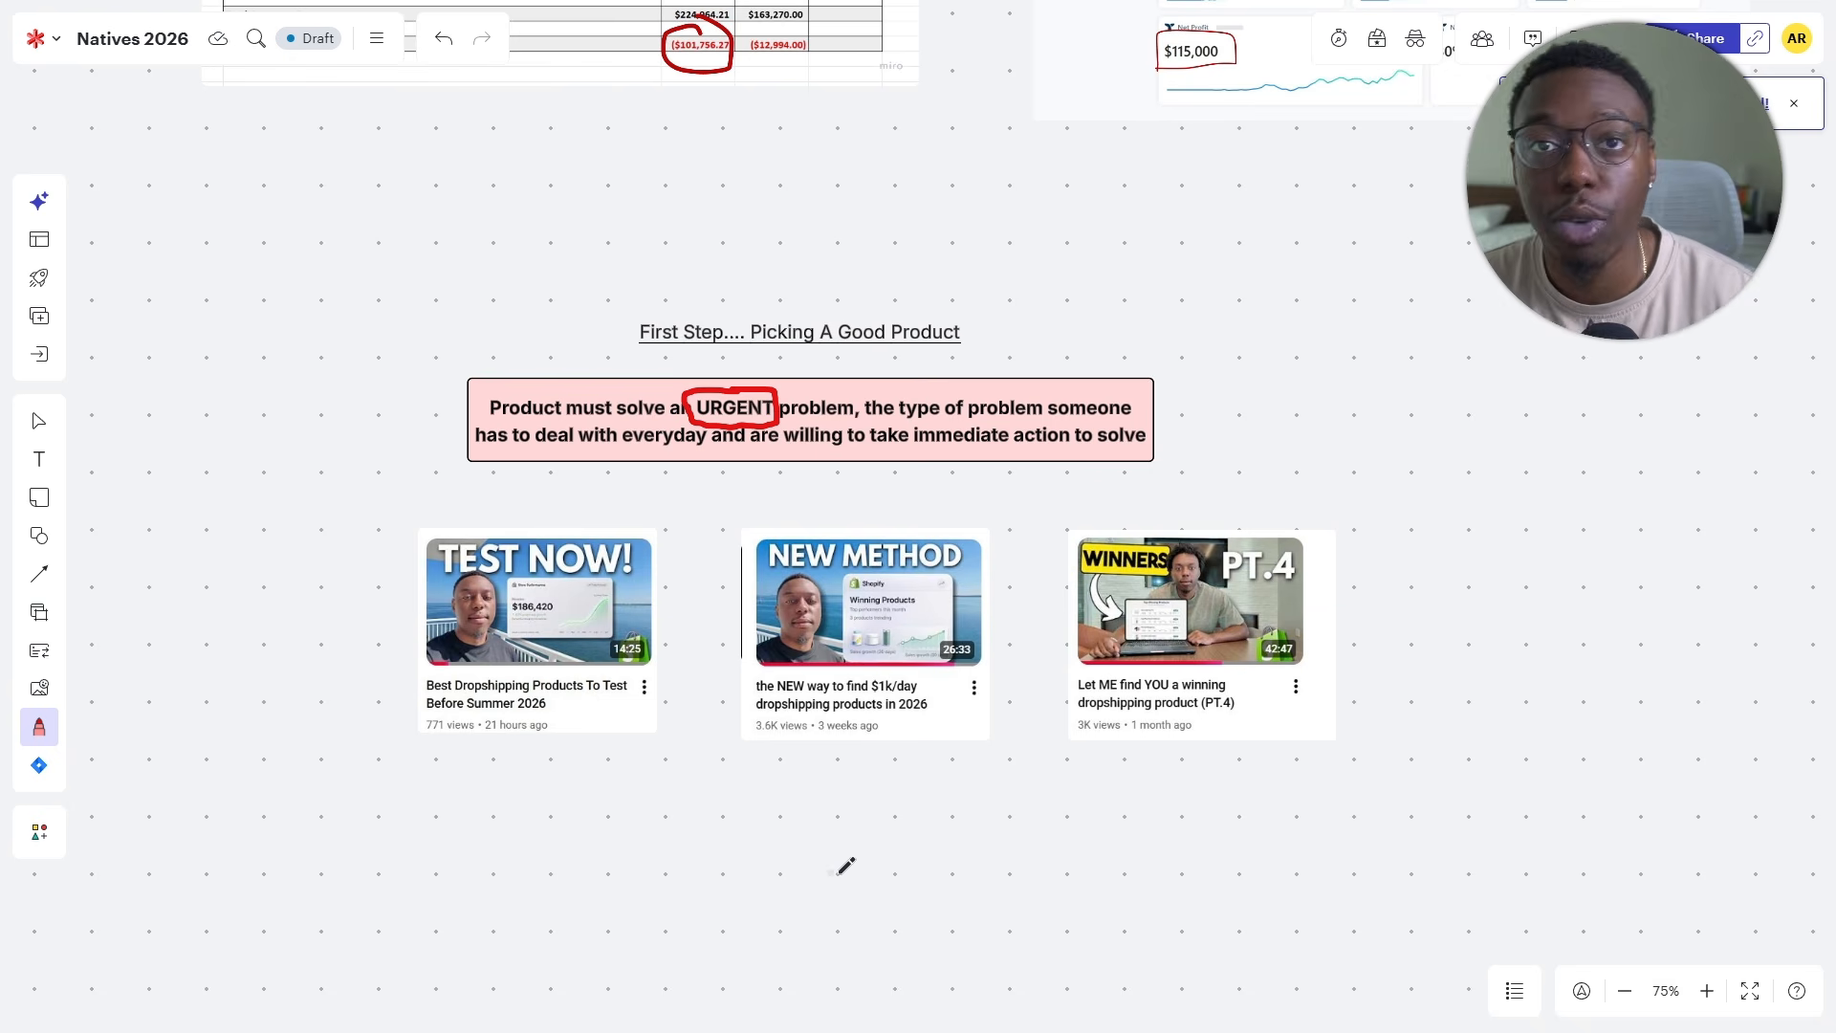
scroll(895, 842, down, 2)
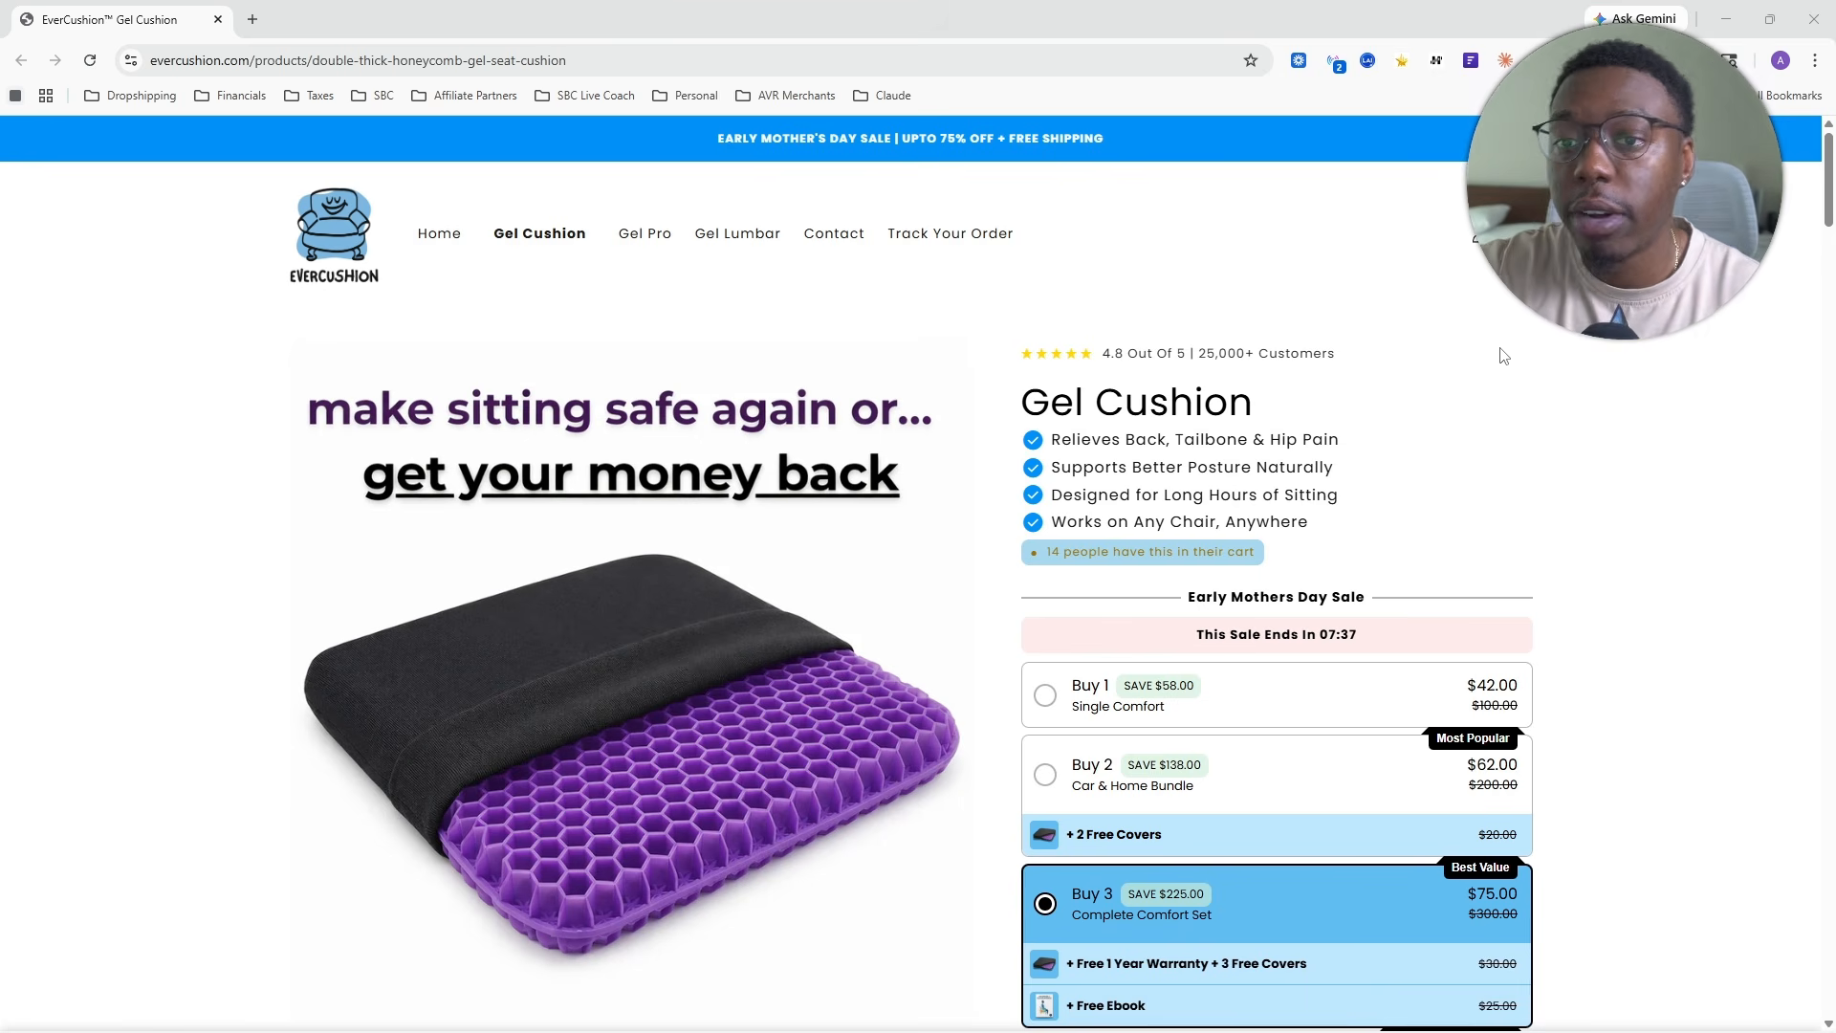
- Check the EverCushion store's monthly visits and live ads with the shop analytics extension, then close it
click(1437, 60)
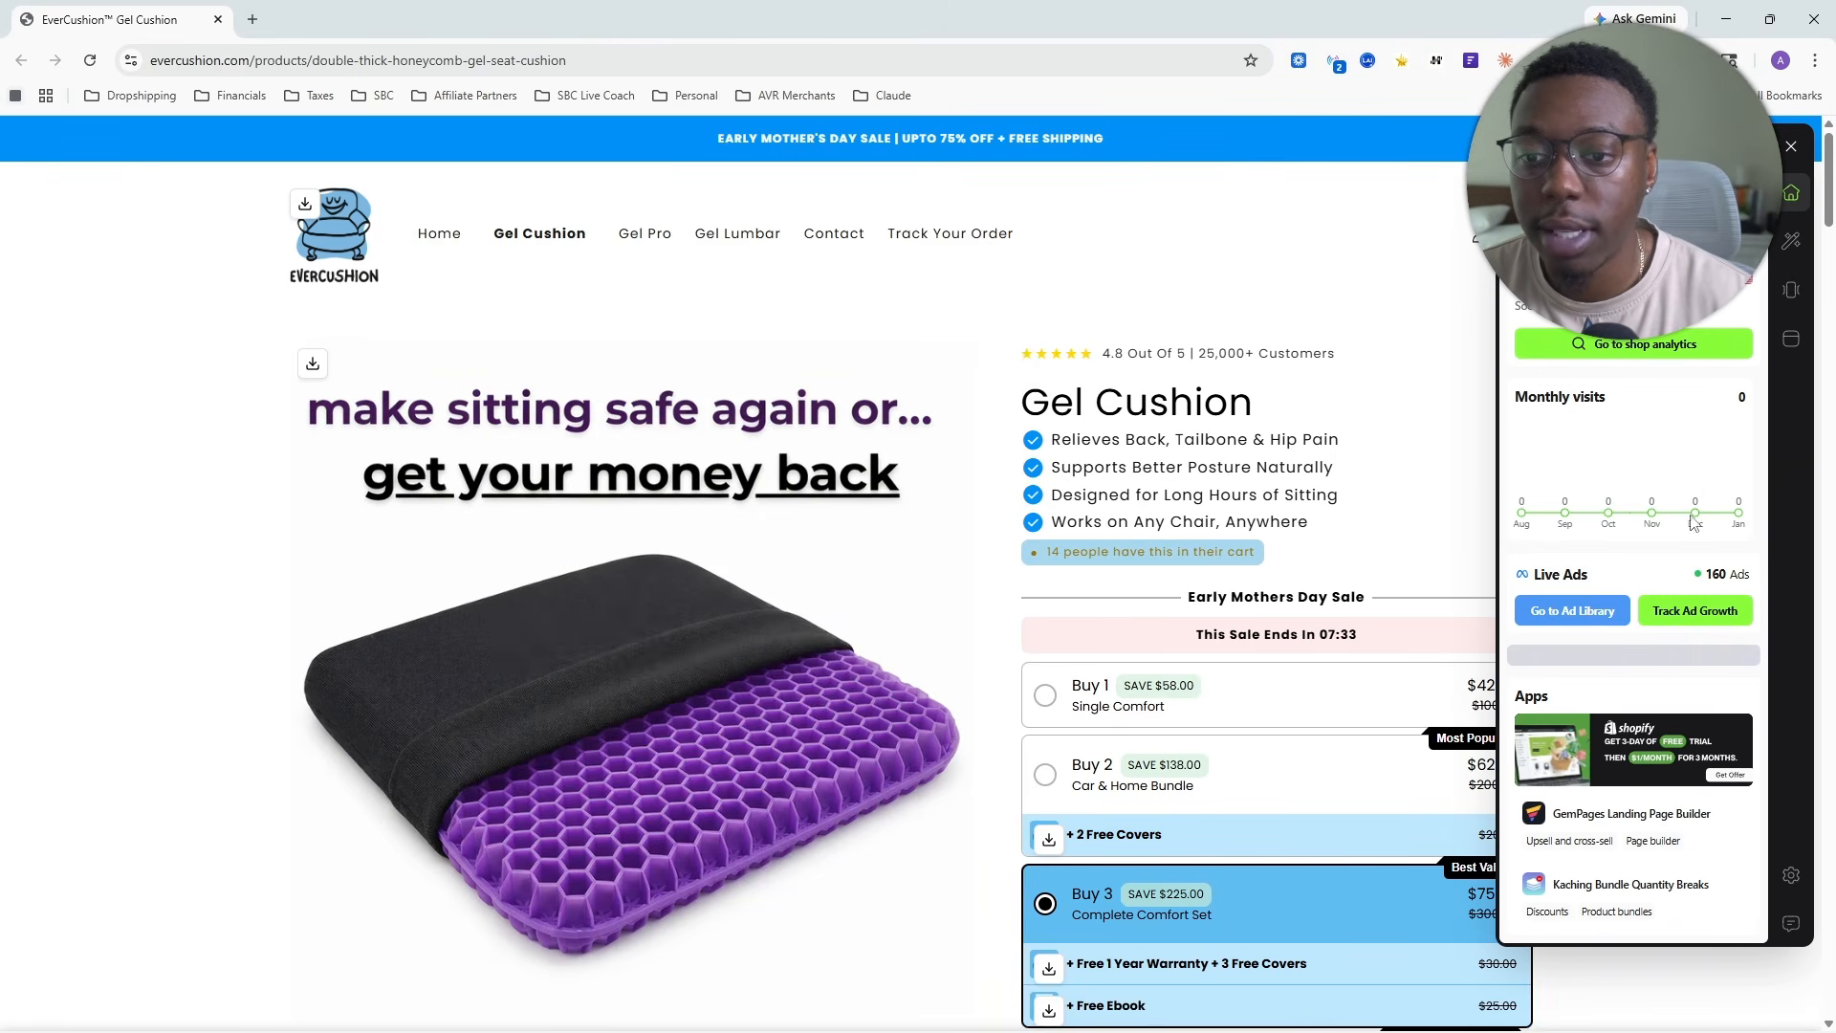
click(1392, 251)
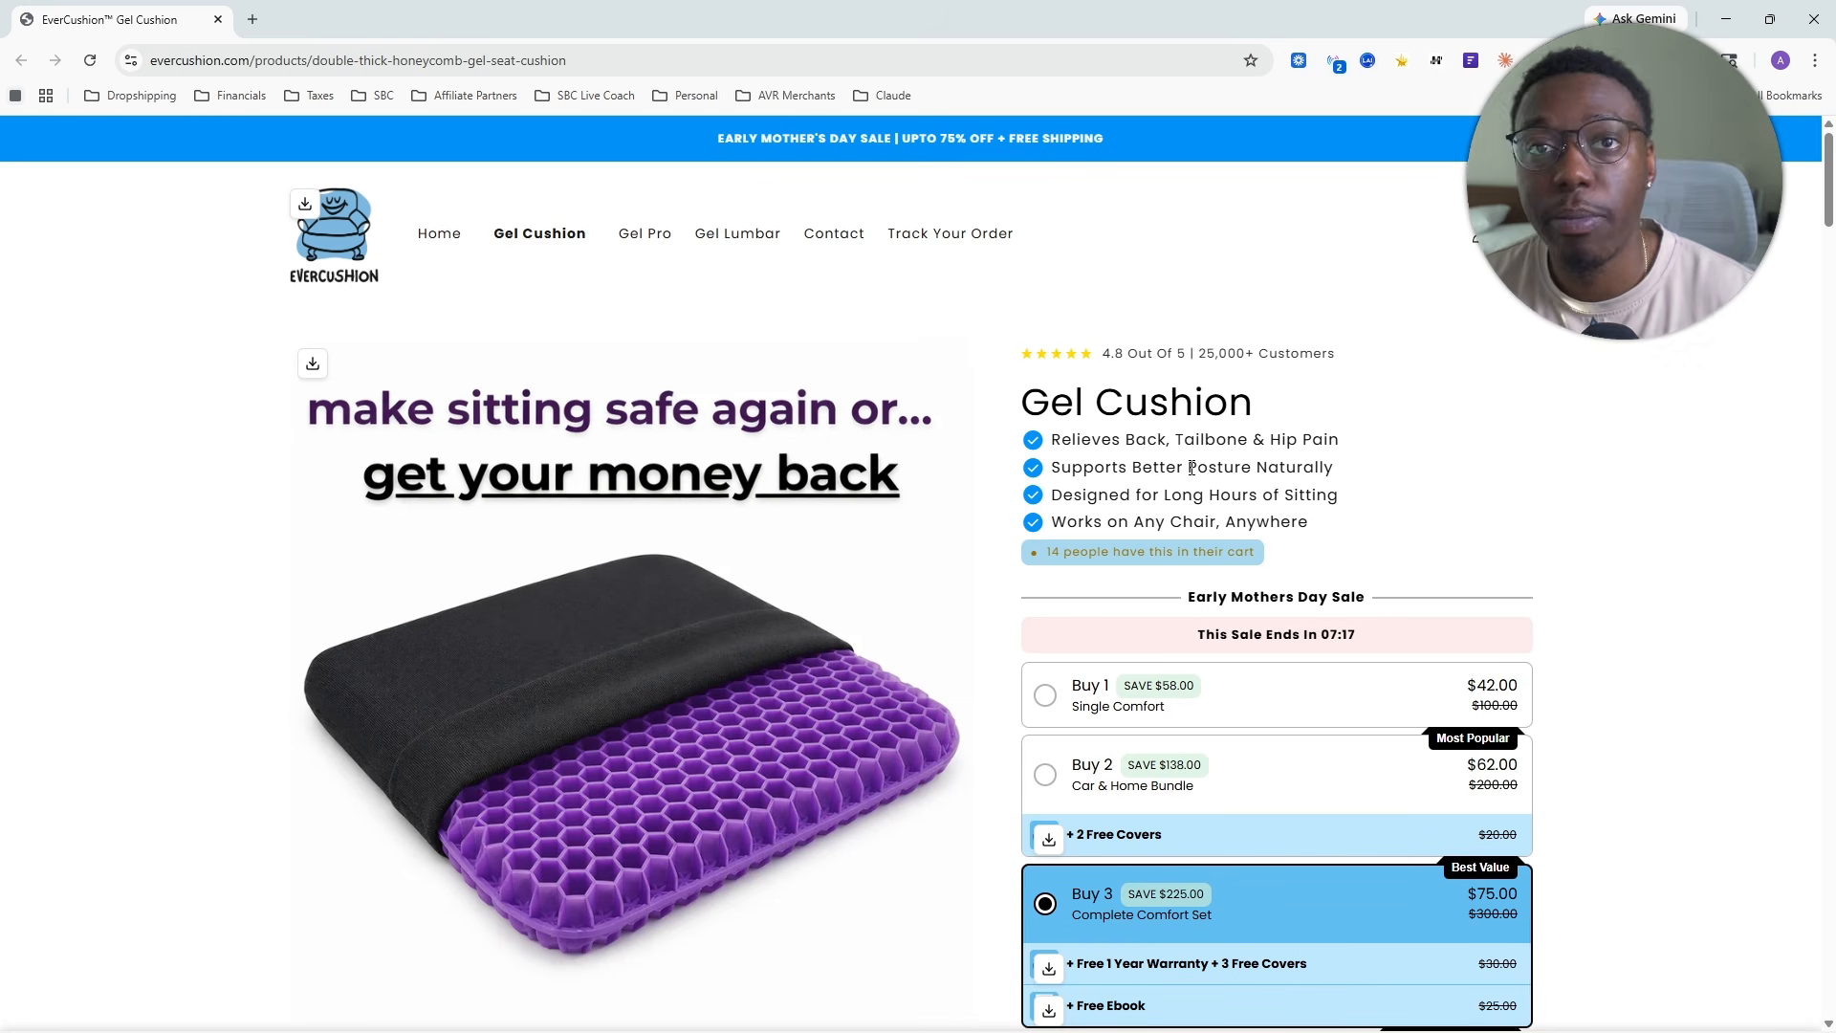
- Examine the Gel Cushion product page, from the bundle offers through the benefit section to the customer reviews and comparison
scroll(1145, 458, down, 5)
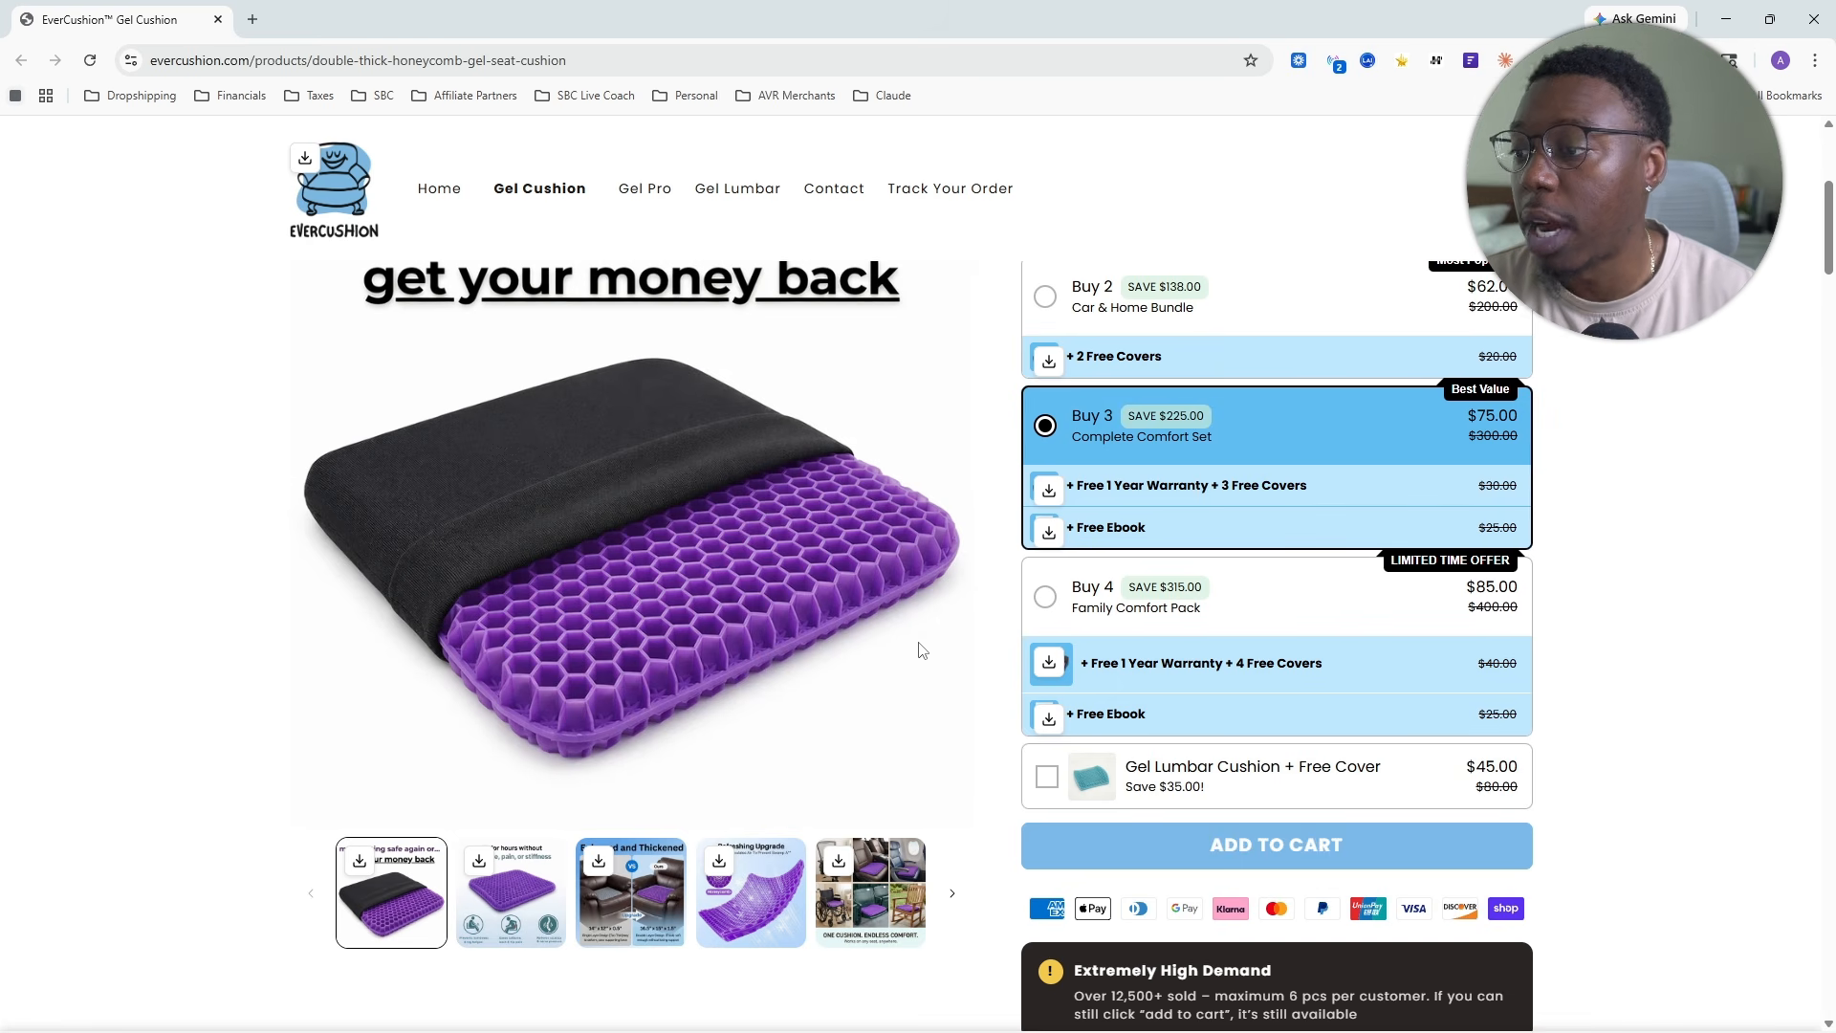
scroll(918, 641, up, 3)
scroll(946, 636, up, 2)
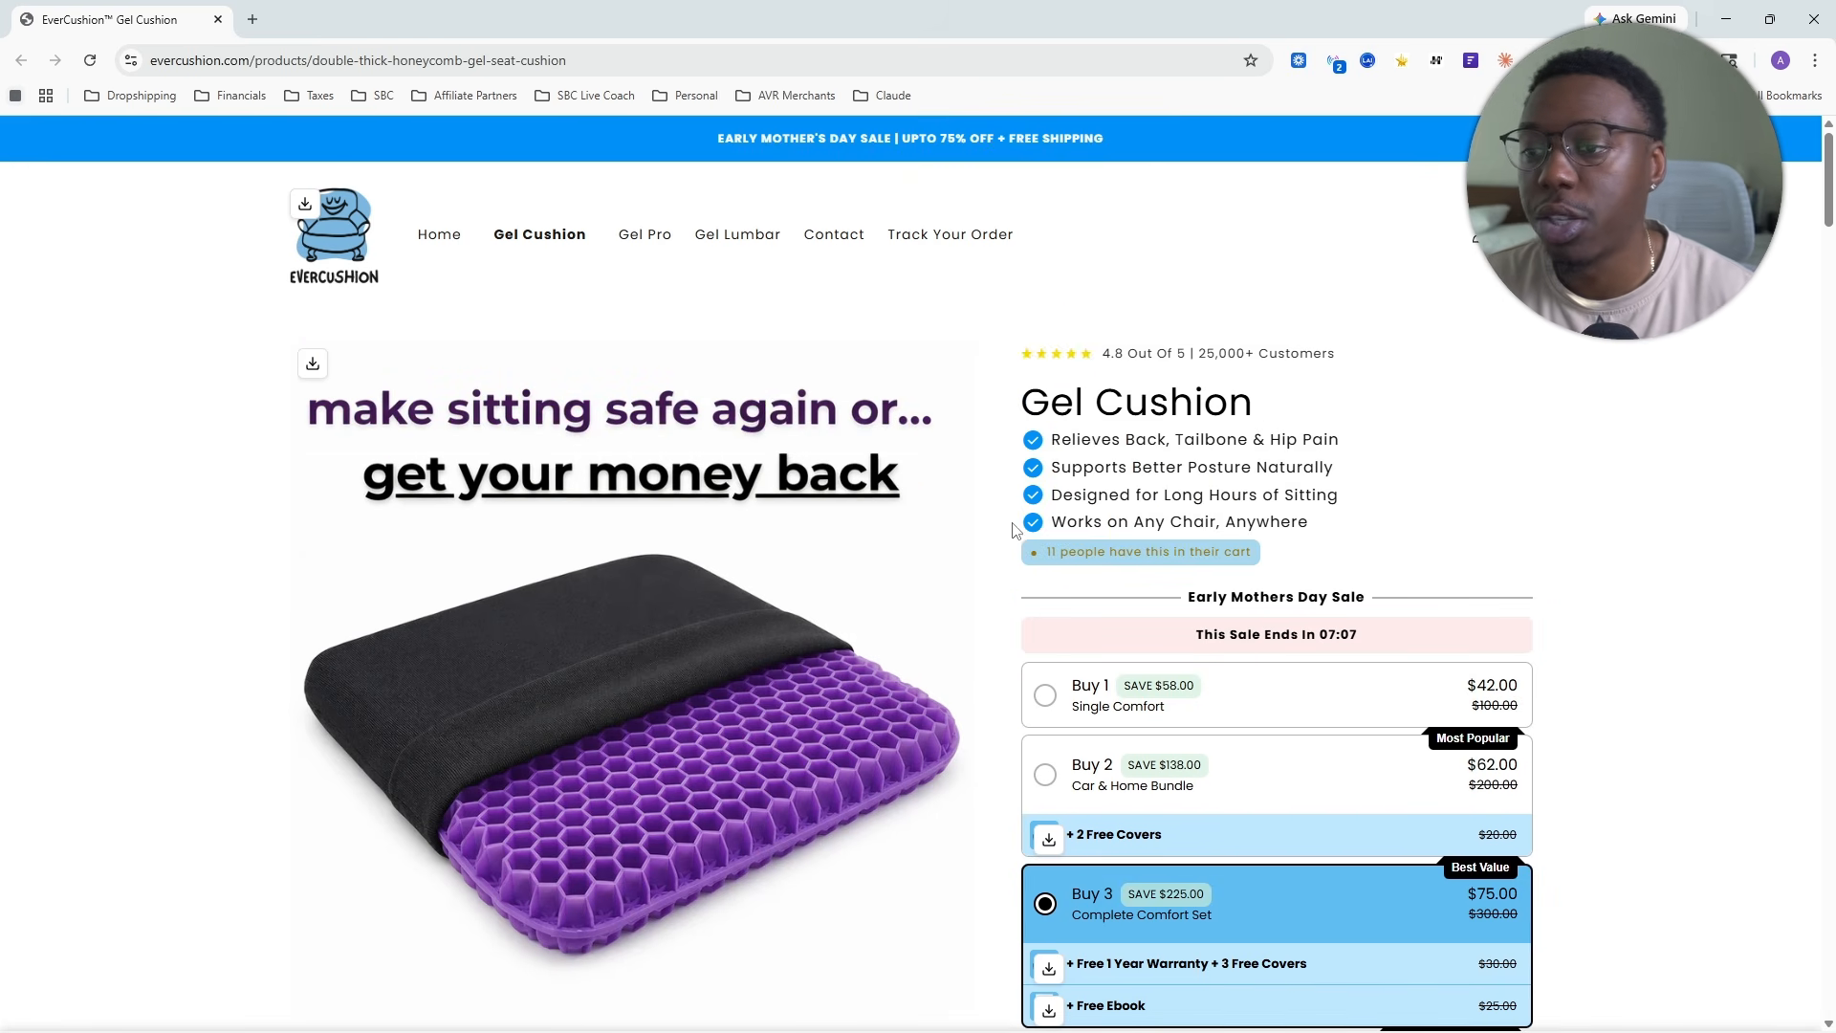
scroll(854, 551, down, 1)
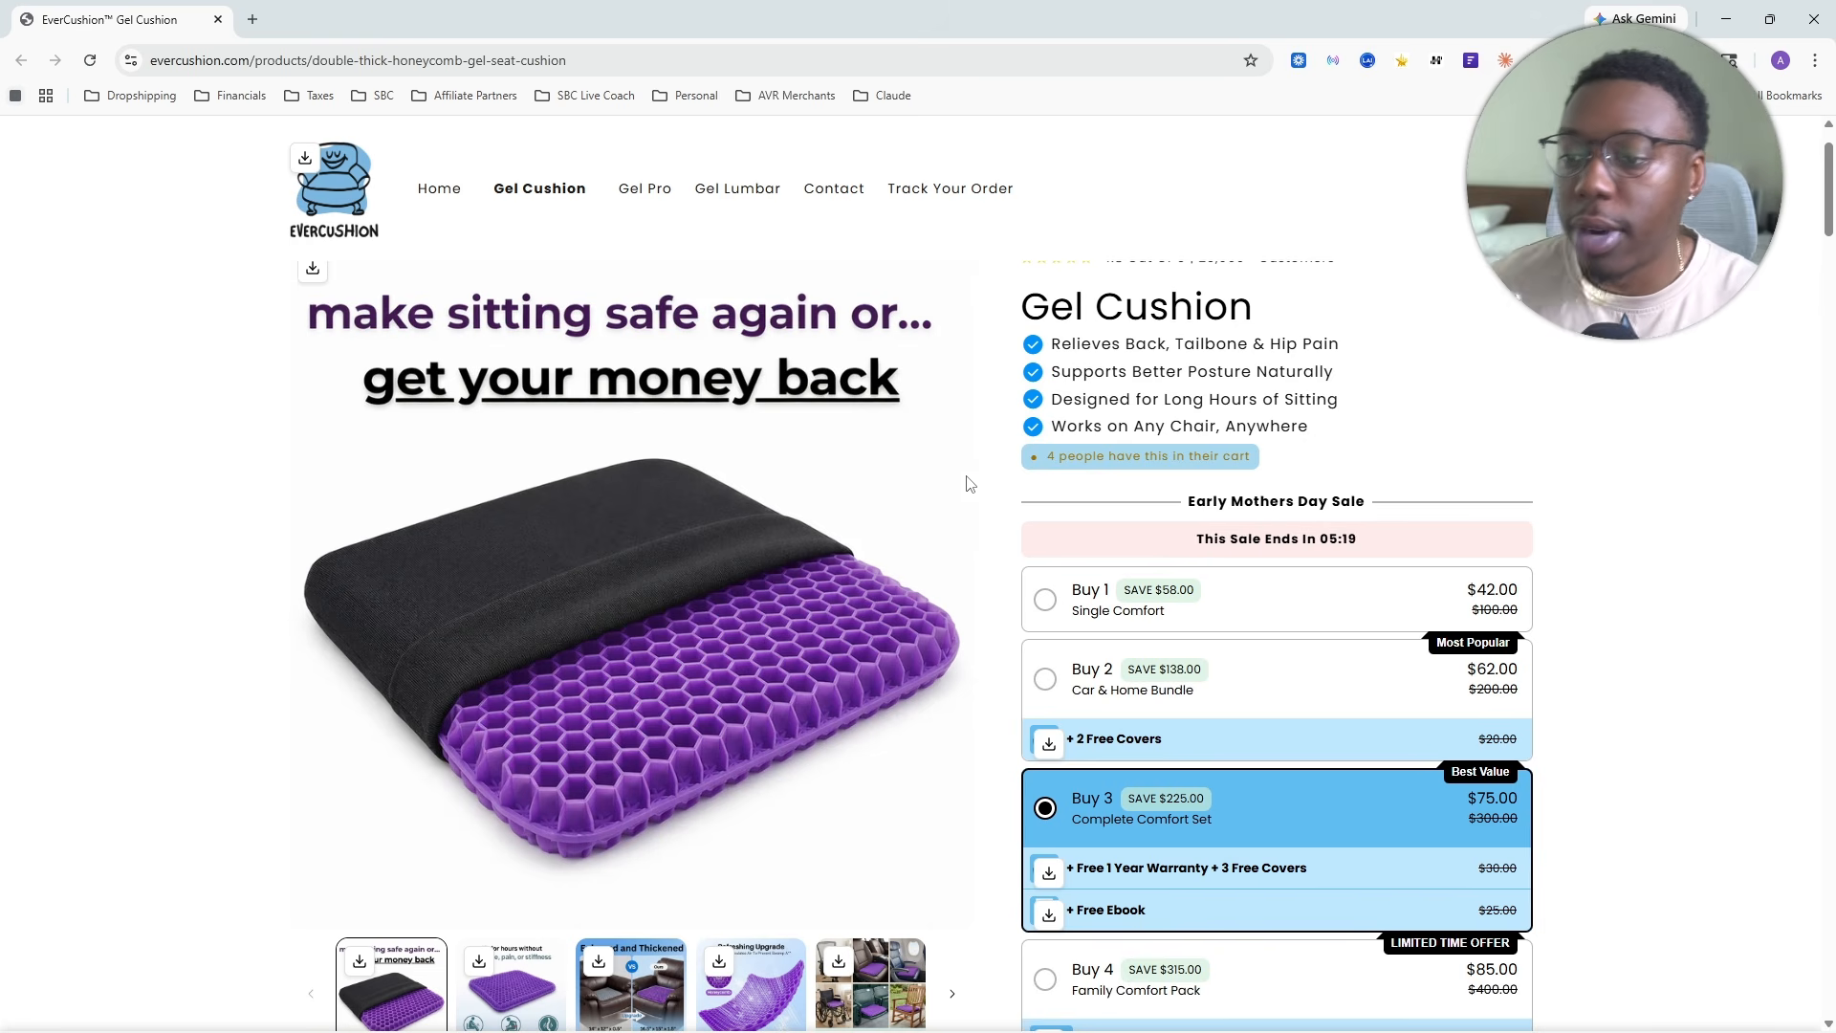
scroll(934, 519, down, 7)
scroll(934, 520, down, 20)
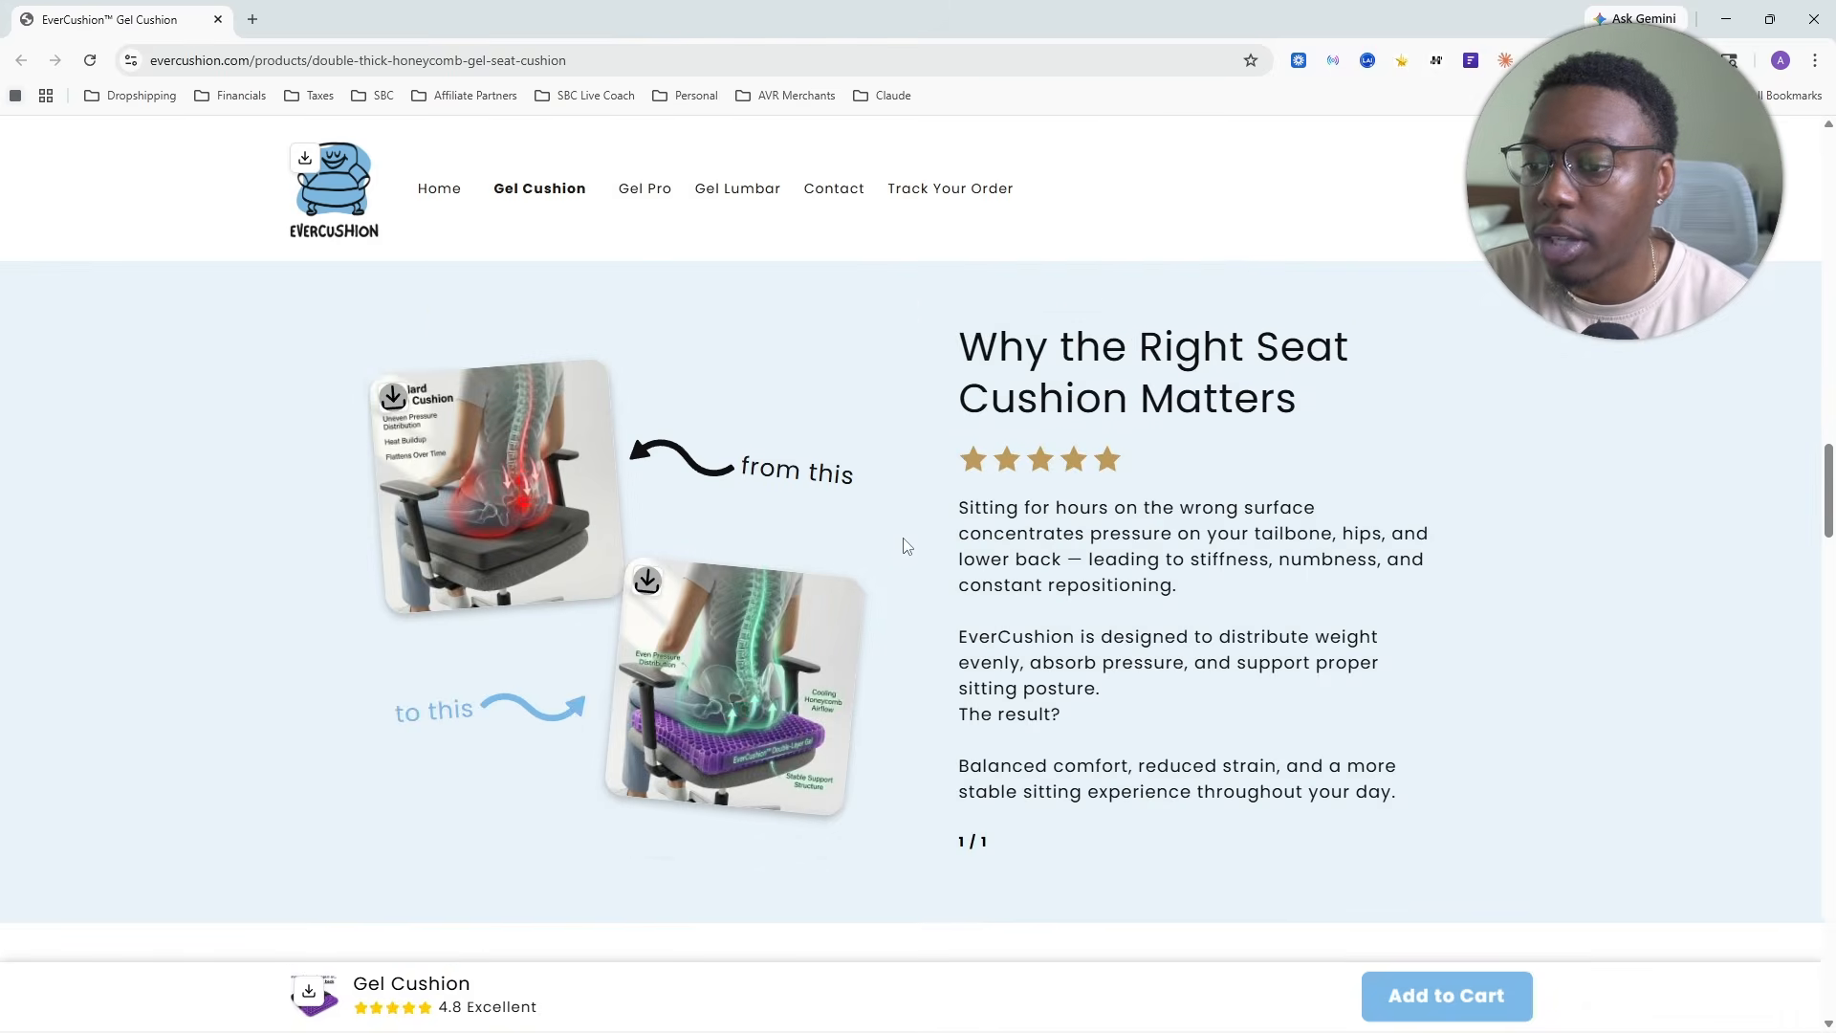
scroll(765, 551, down, 20)
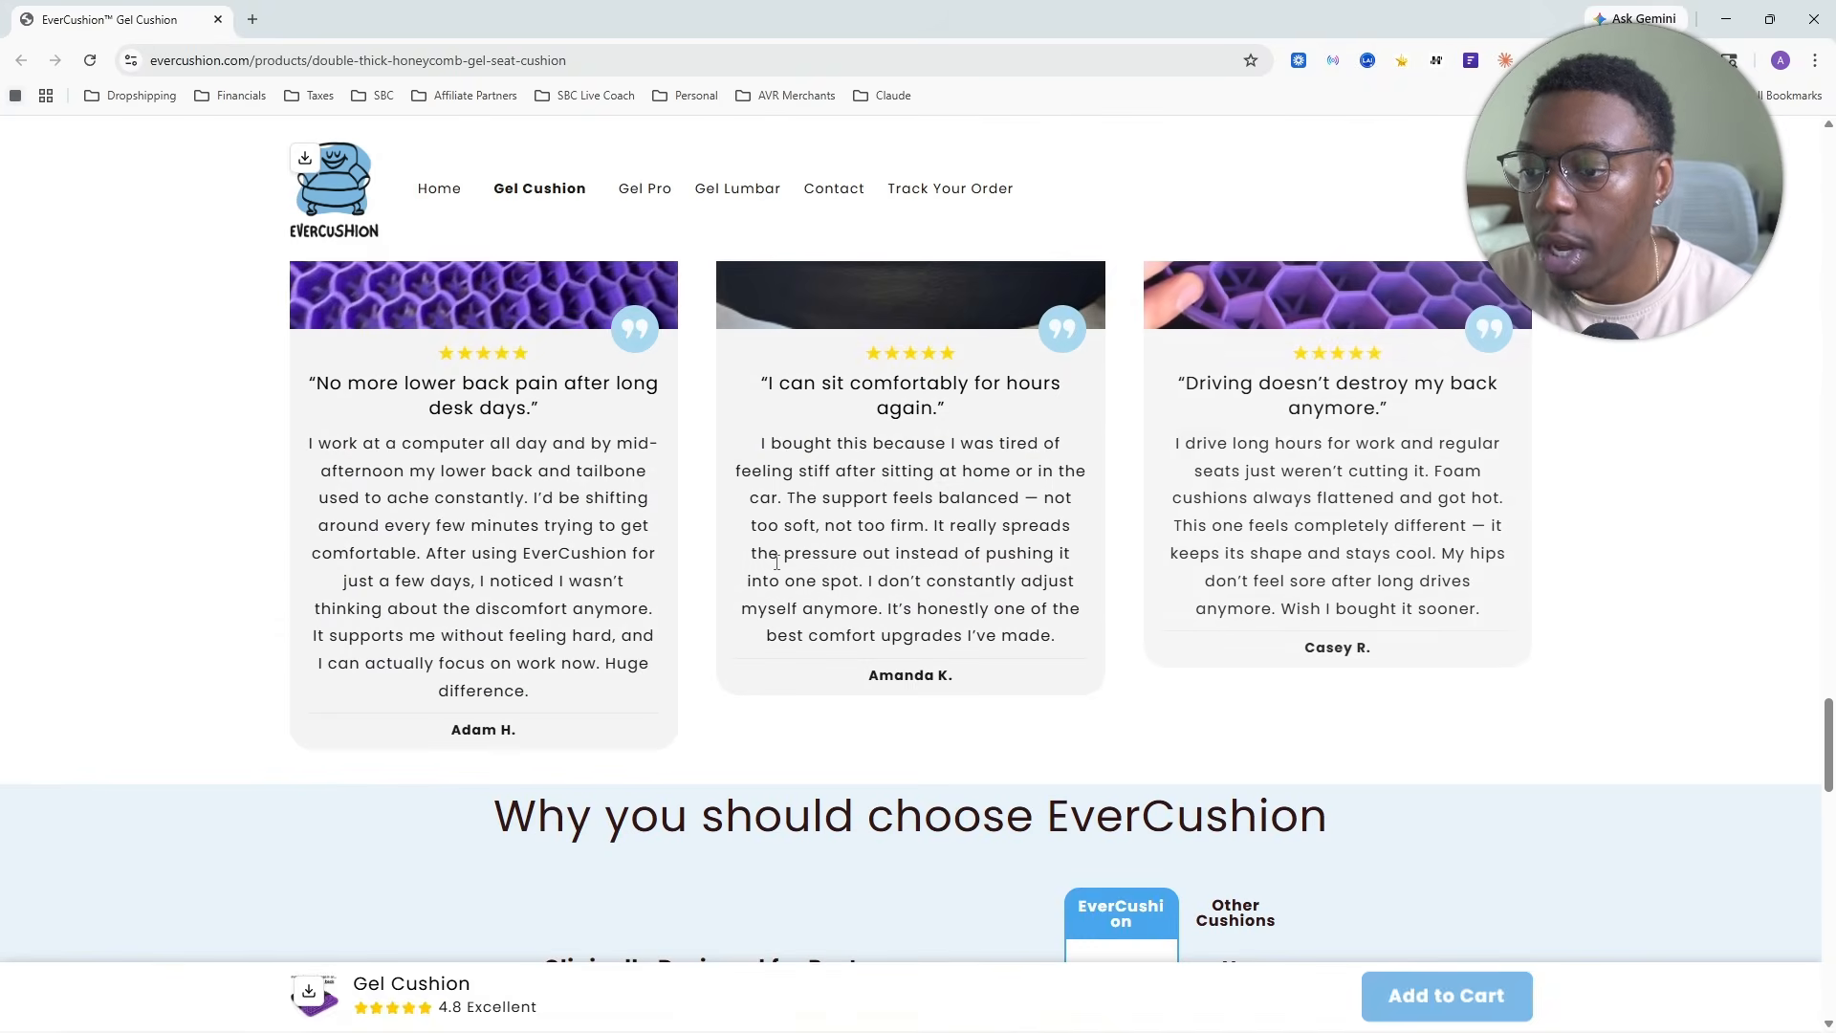
scroll(772, 571, down, 1)
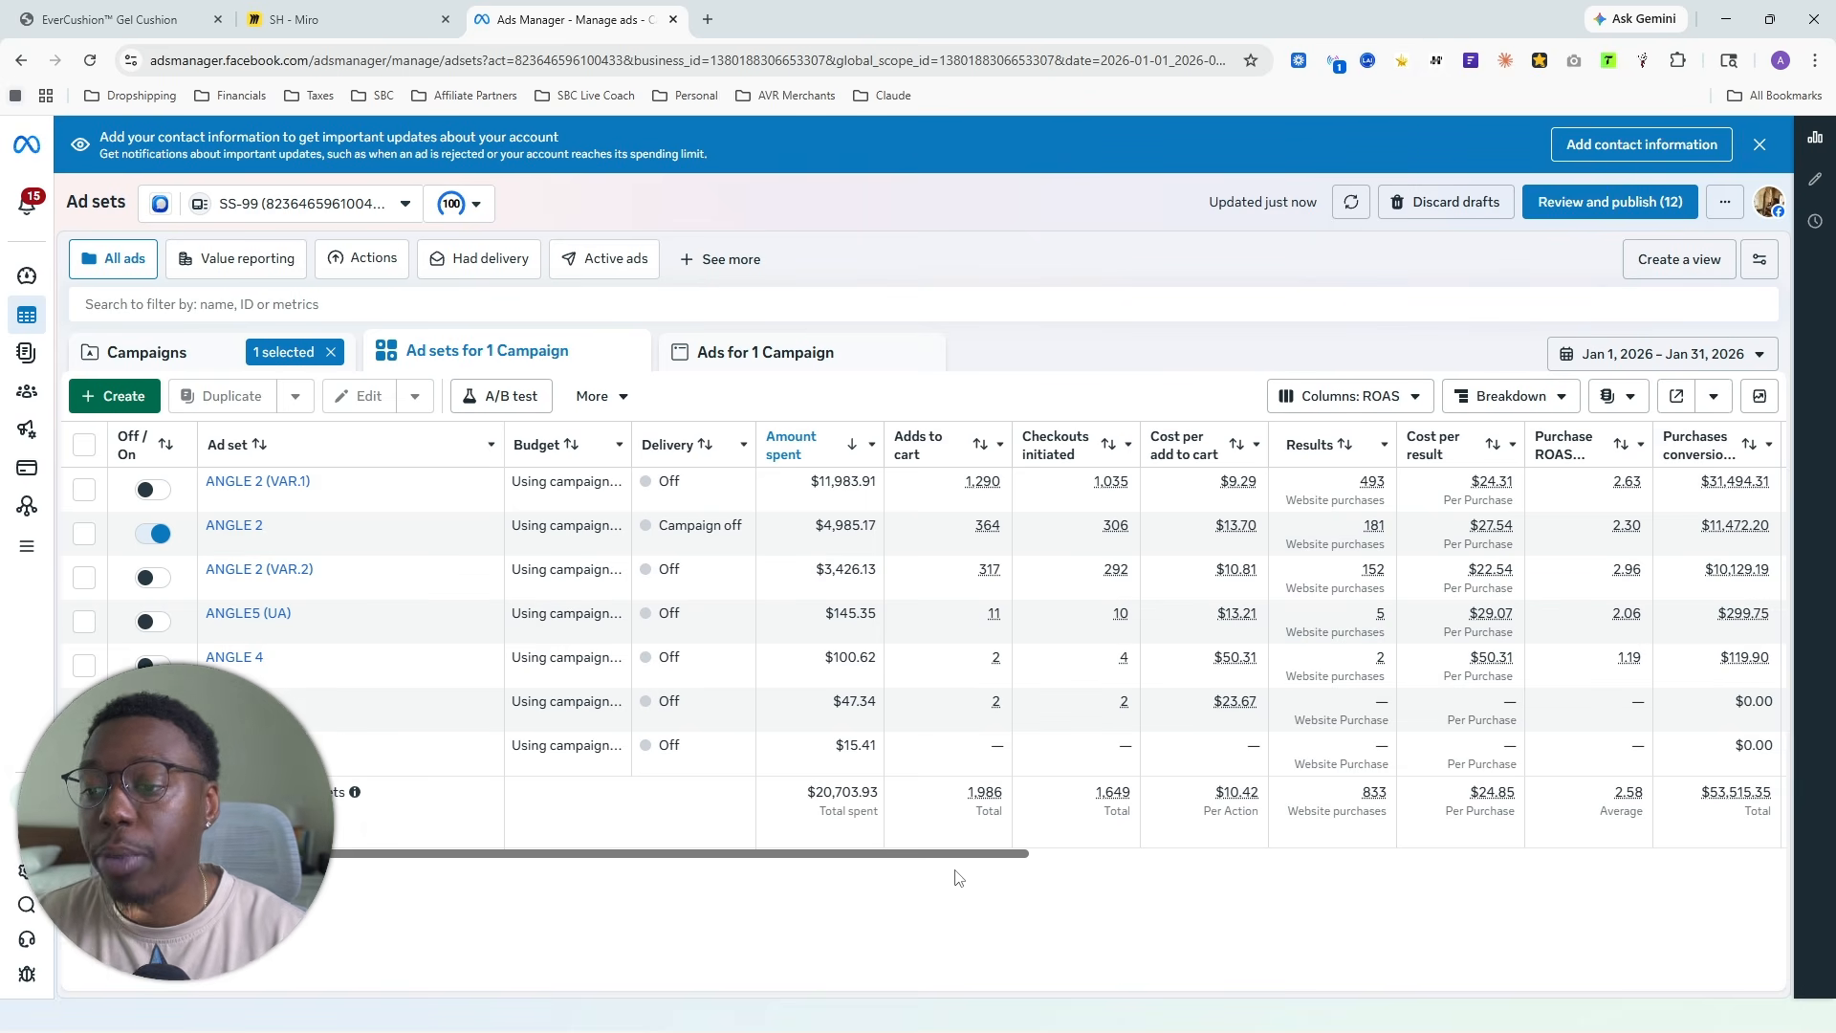
- Review the campaign's ad set metrics in Ads Manager, including ROAS, CTR, CPC, CPM and frequency for Jan 1 – Jan 31, 2026
drag(942, 861, 1307, 866)
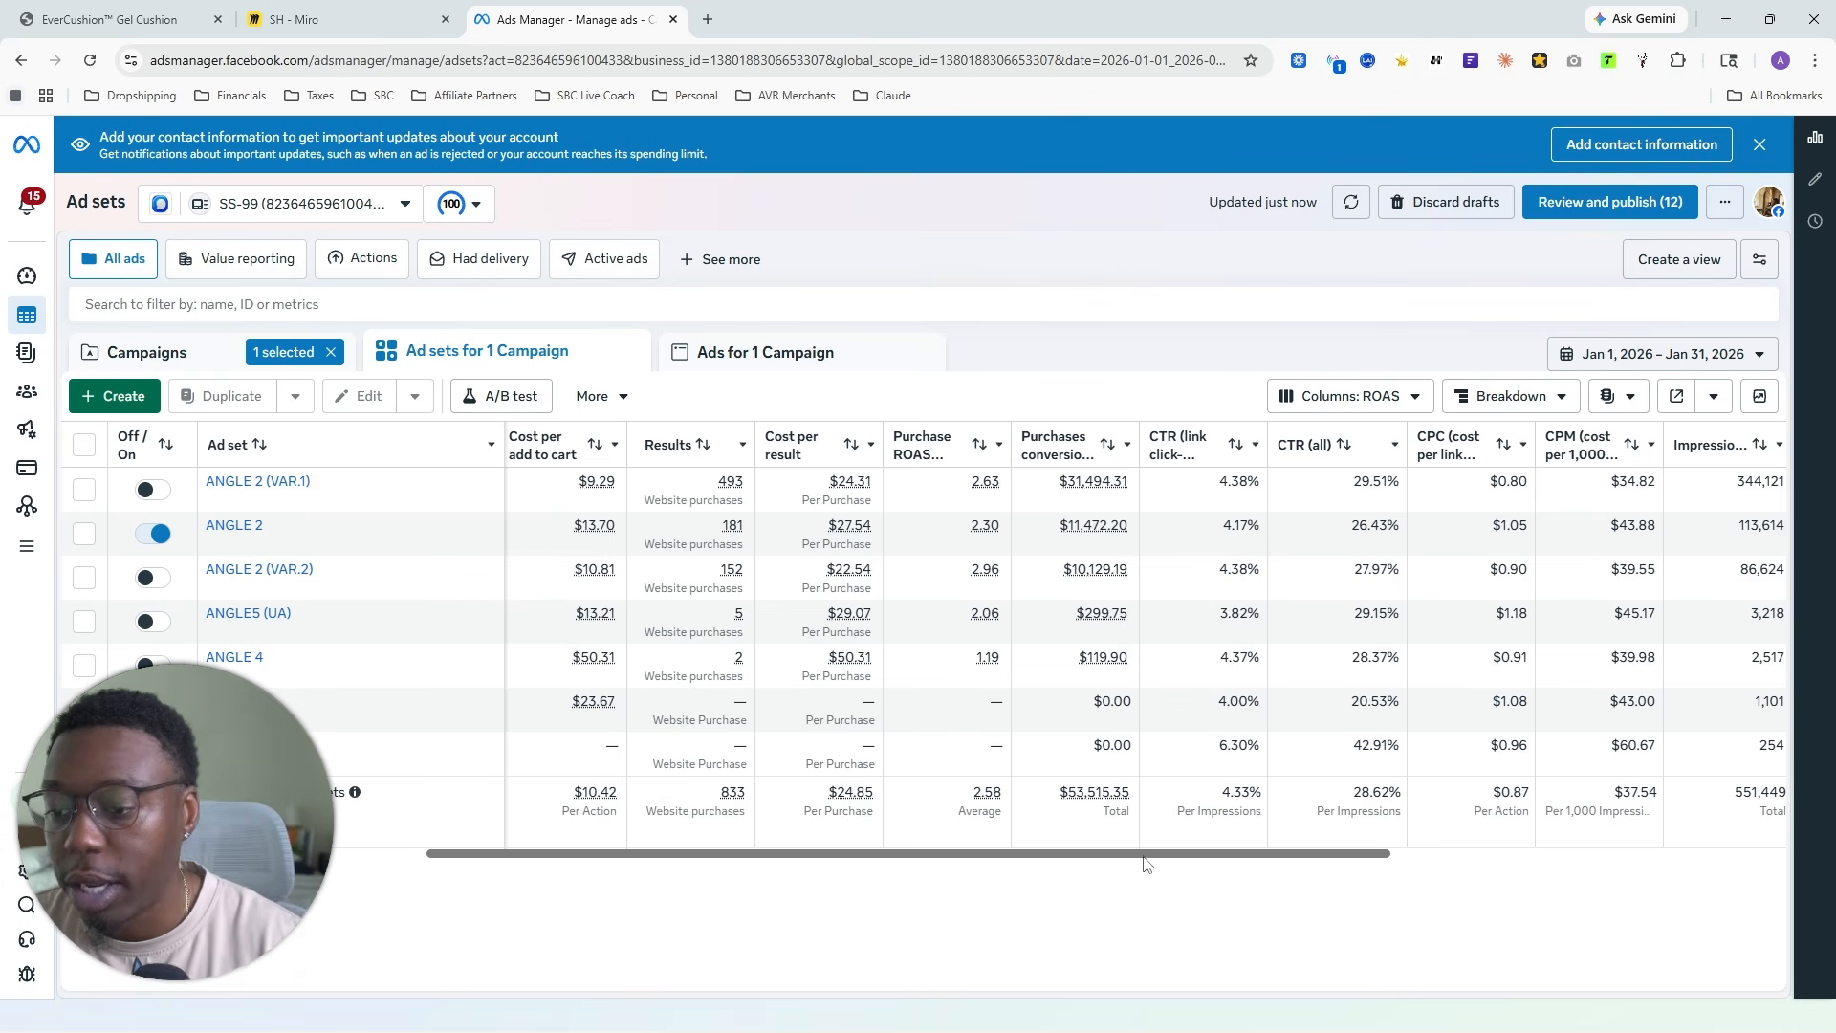
drag(1144, 856, 1321, 851)
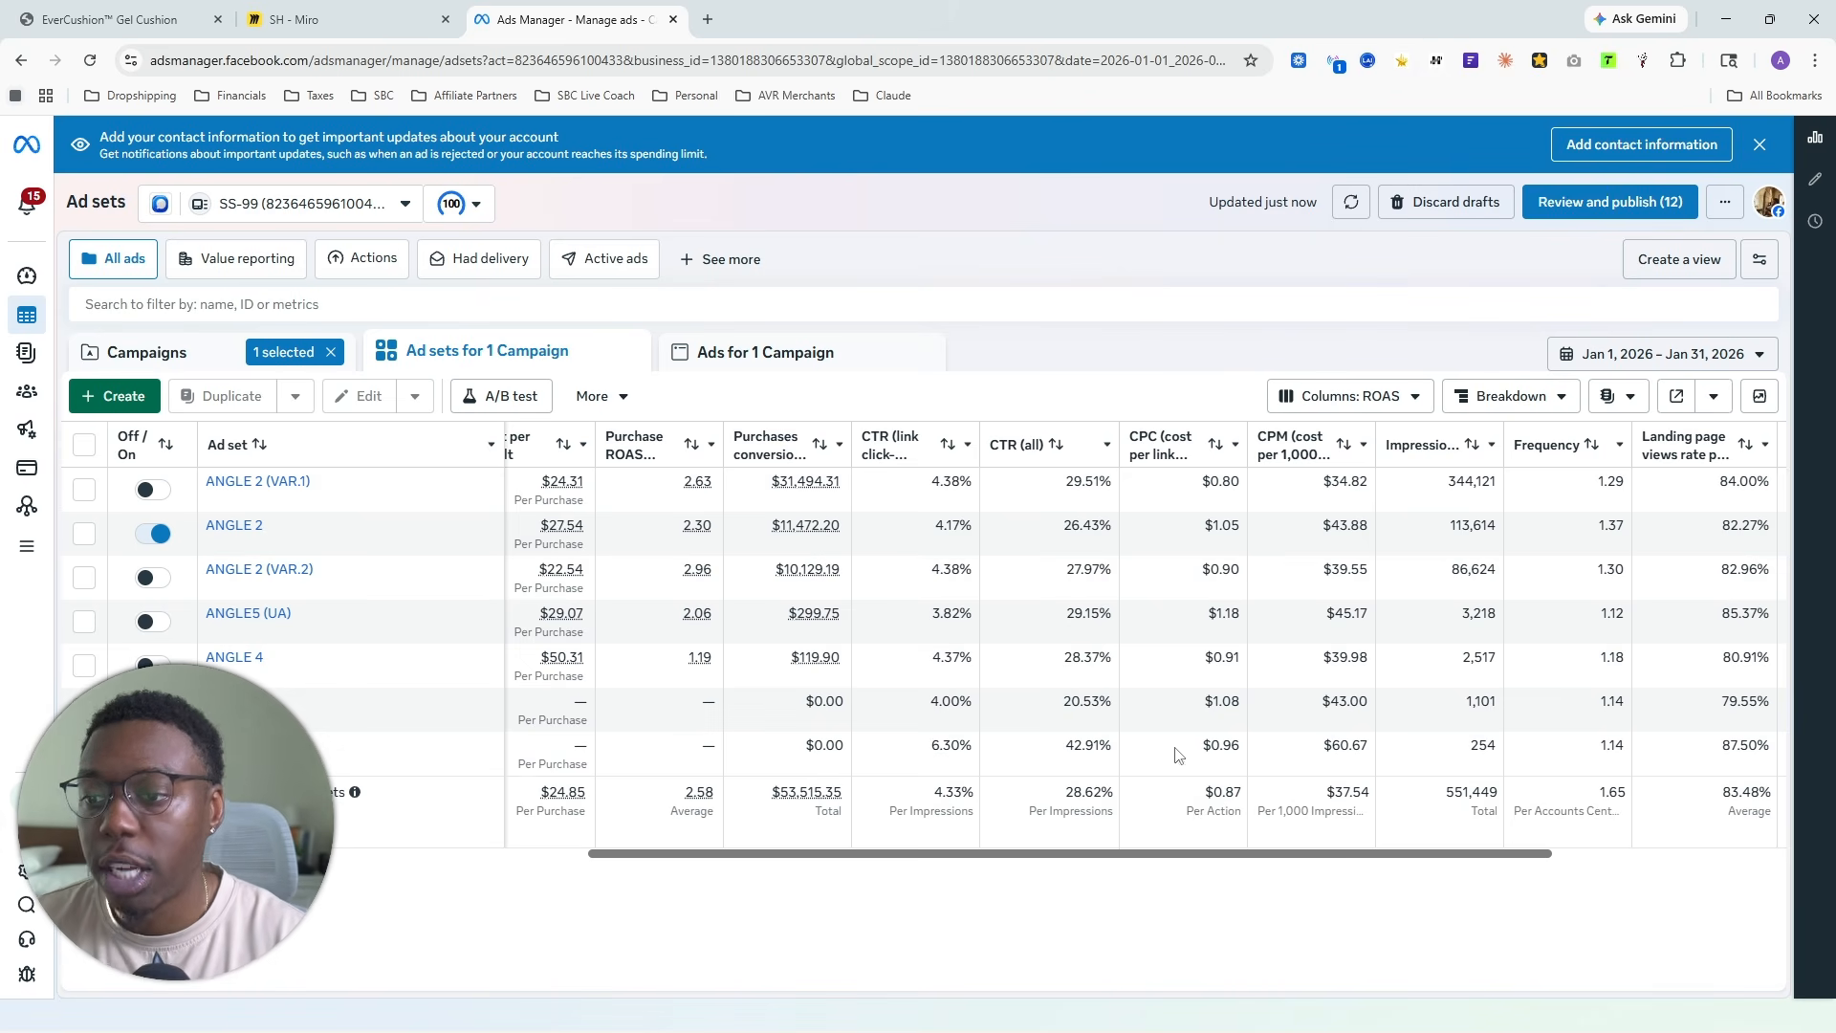
drag(1185, 853, 635, 869)
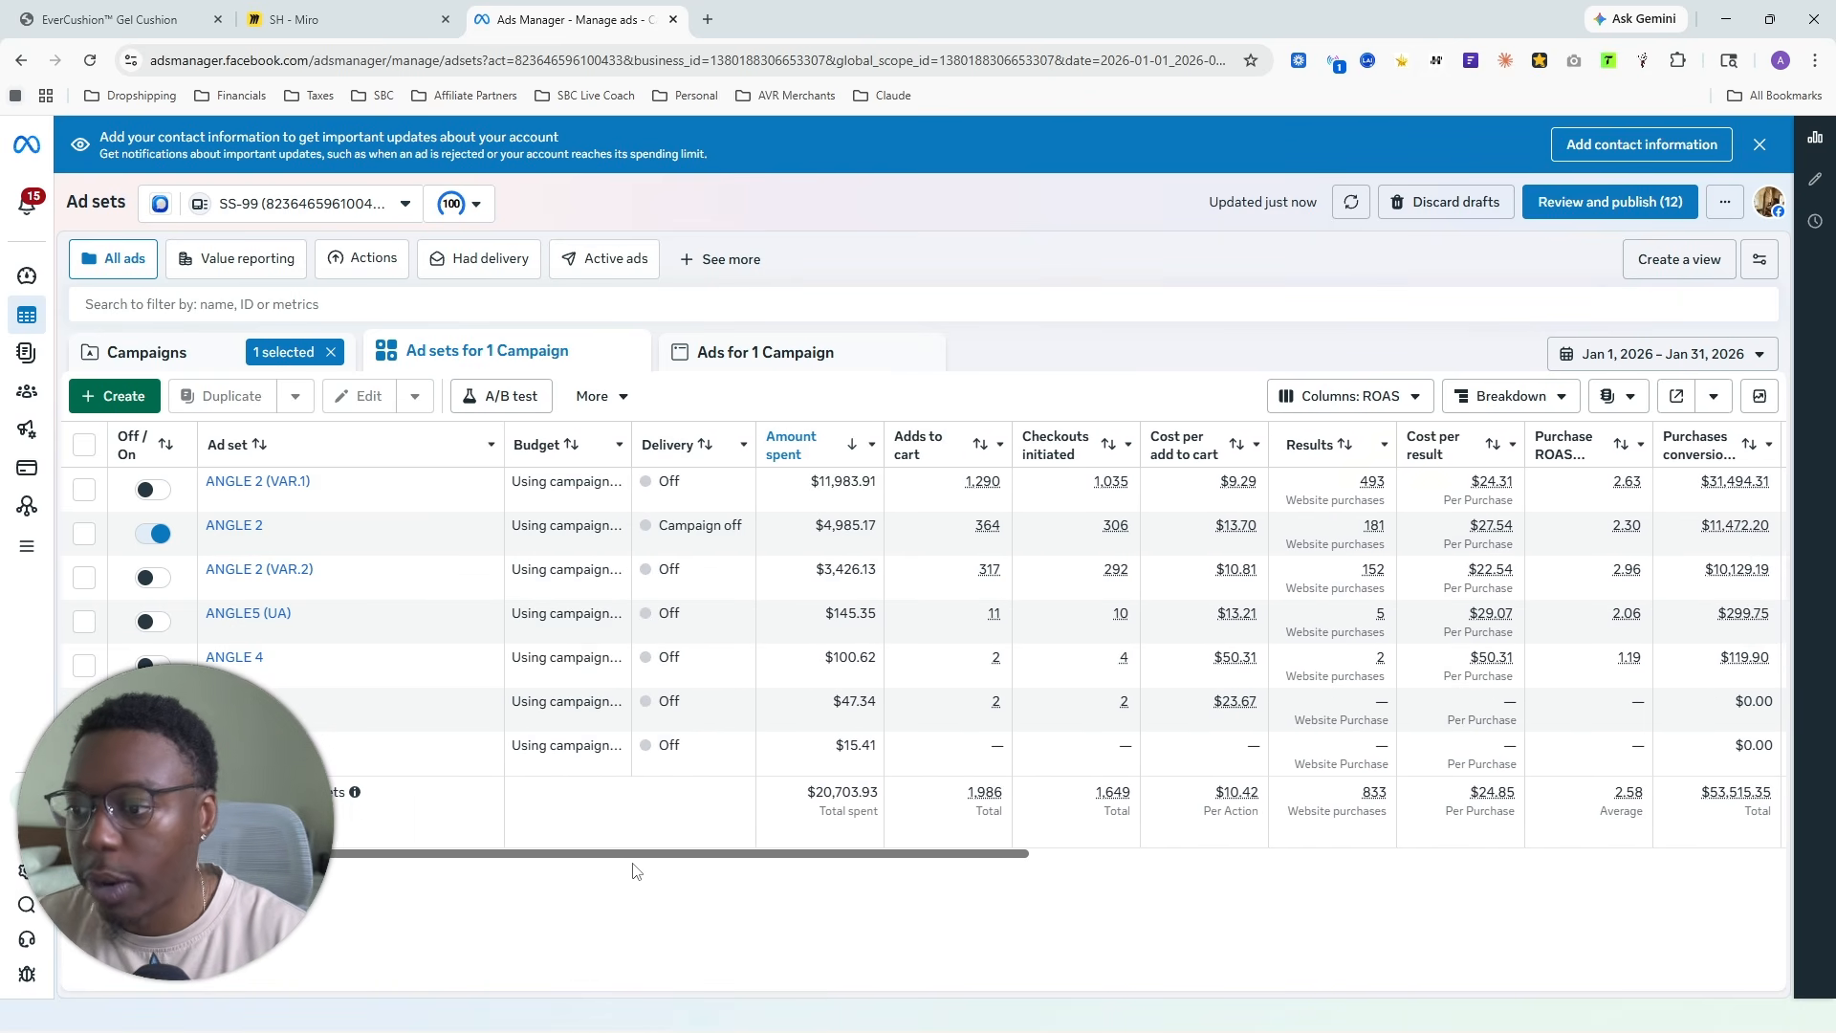
- Show only the ads of the ANGLE 2 (VAR.1) ad set and sort them by highest amount spent
click(85, 490)
click(754, 352)
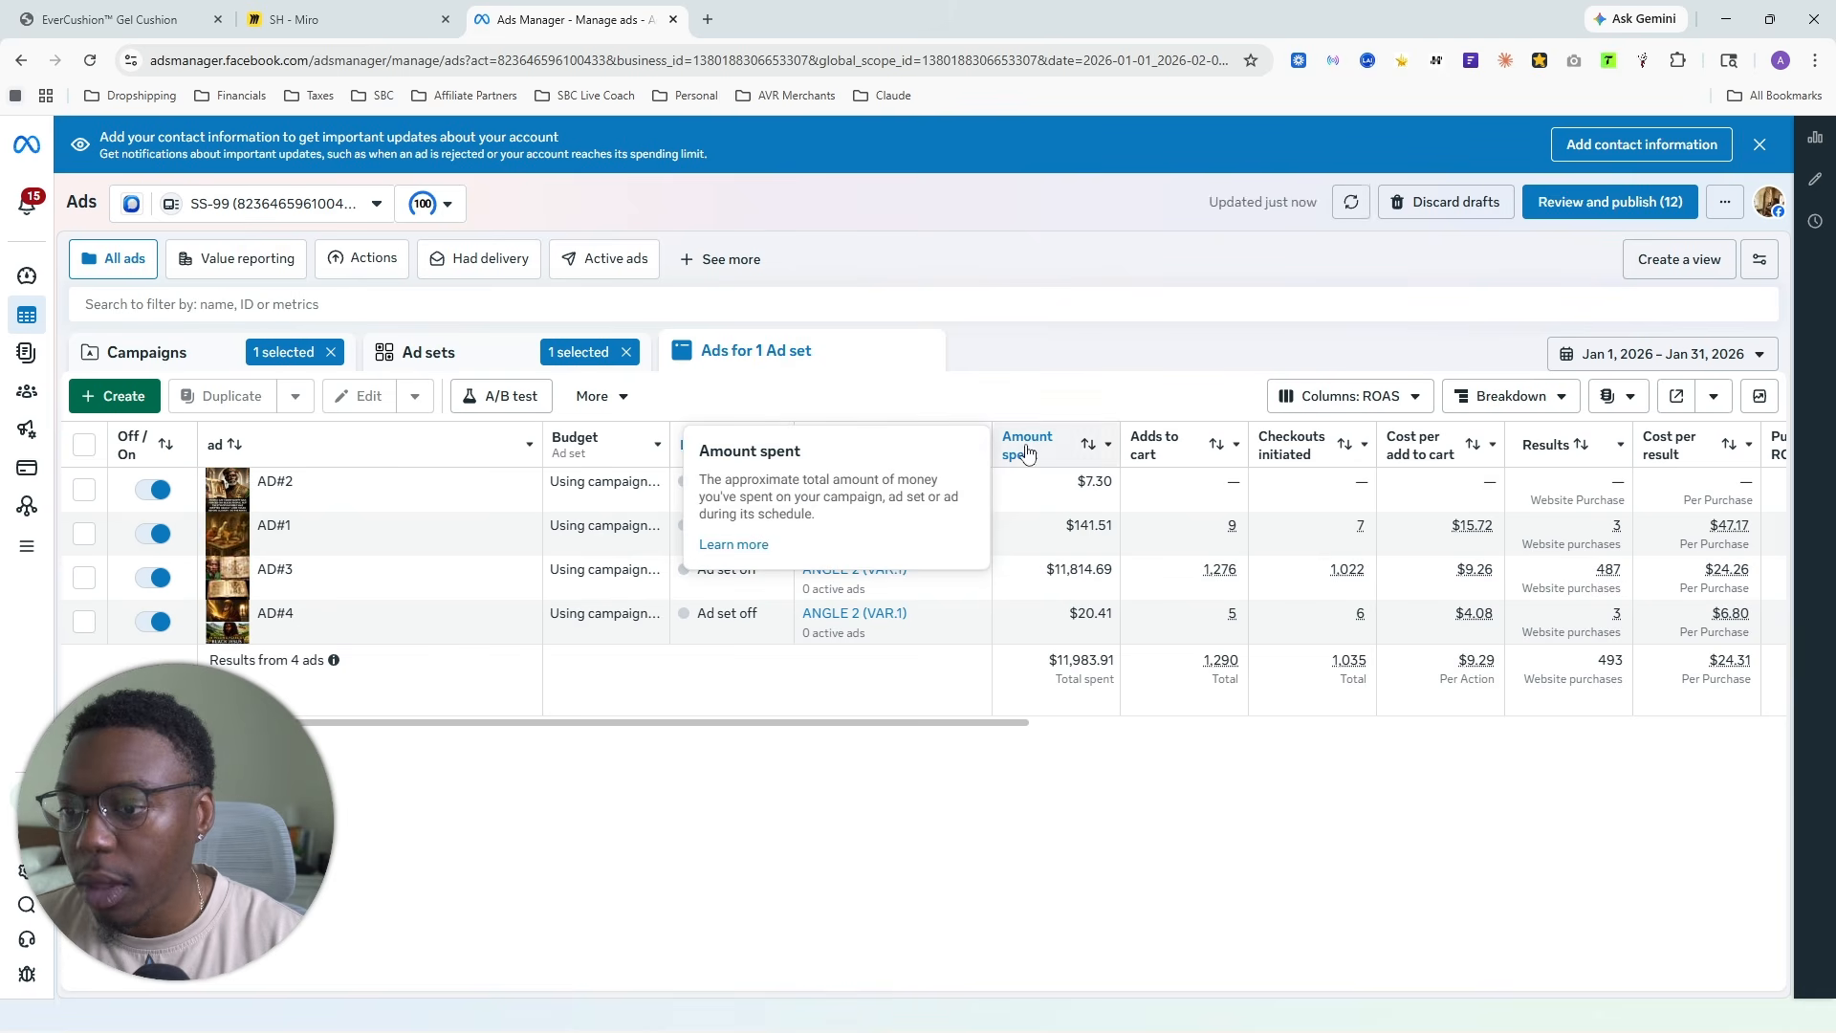
click(1028, 445)
mouse_move(213, 639)
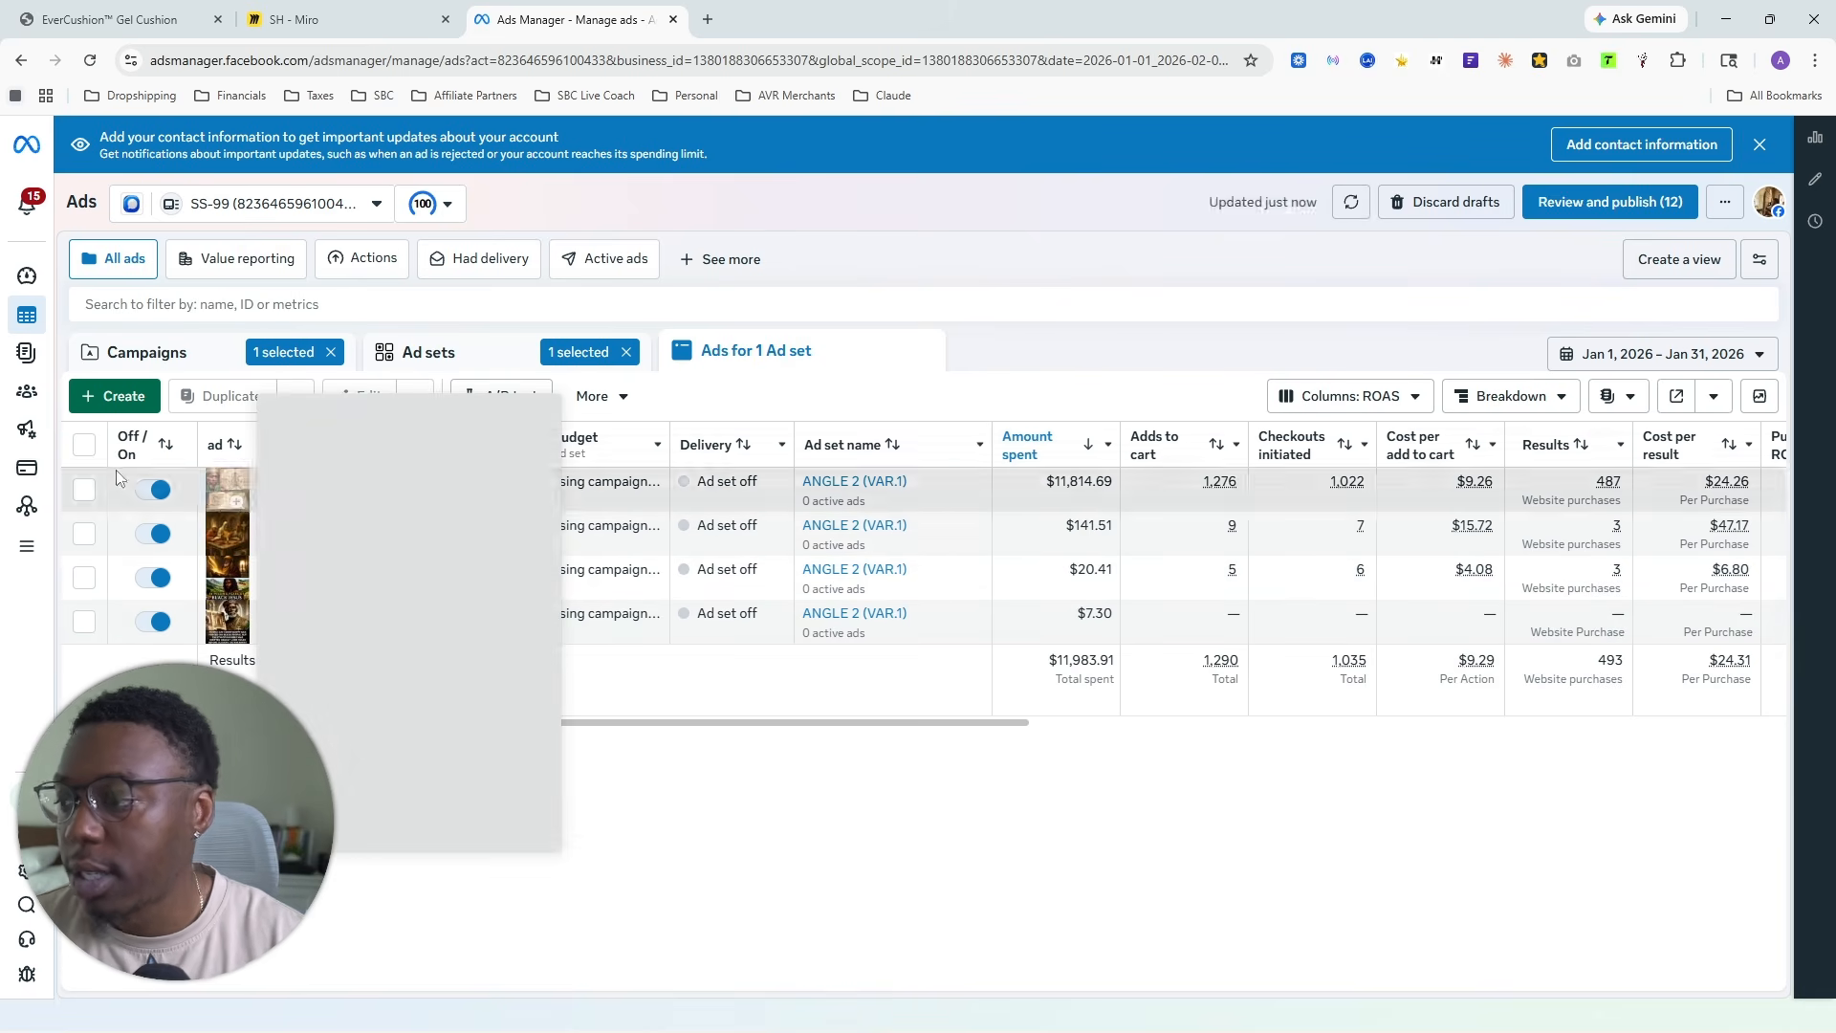
- Preview AD#3, open its Facebook post with comments, and read through the ad copy
click(84, 490)
click(667, 396)
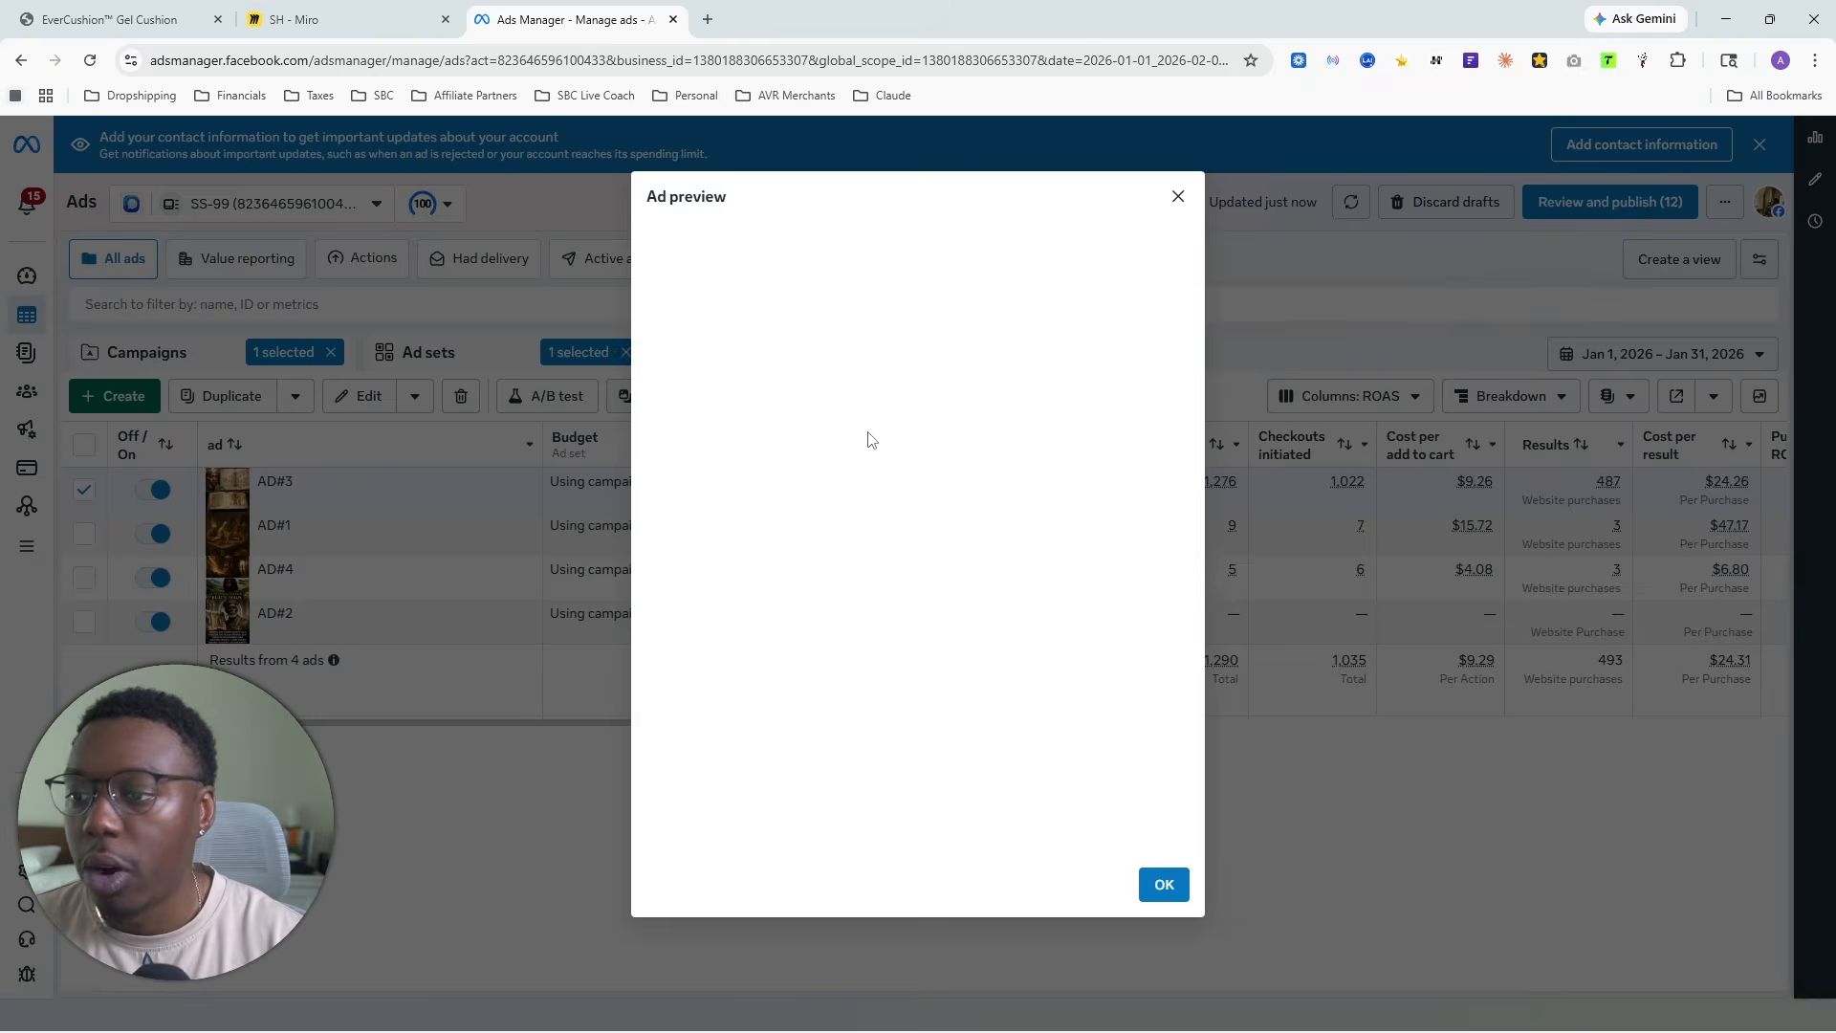
click(1153, 242)
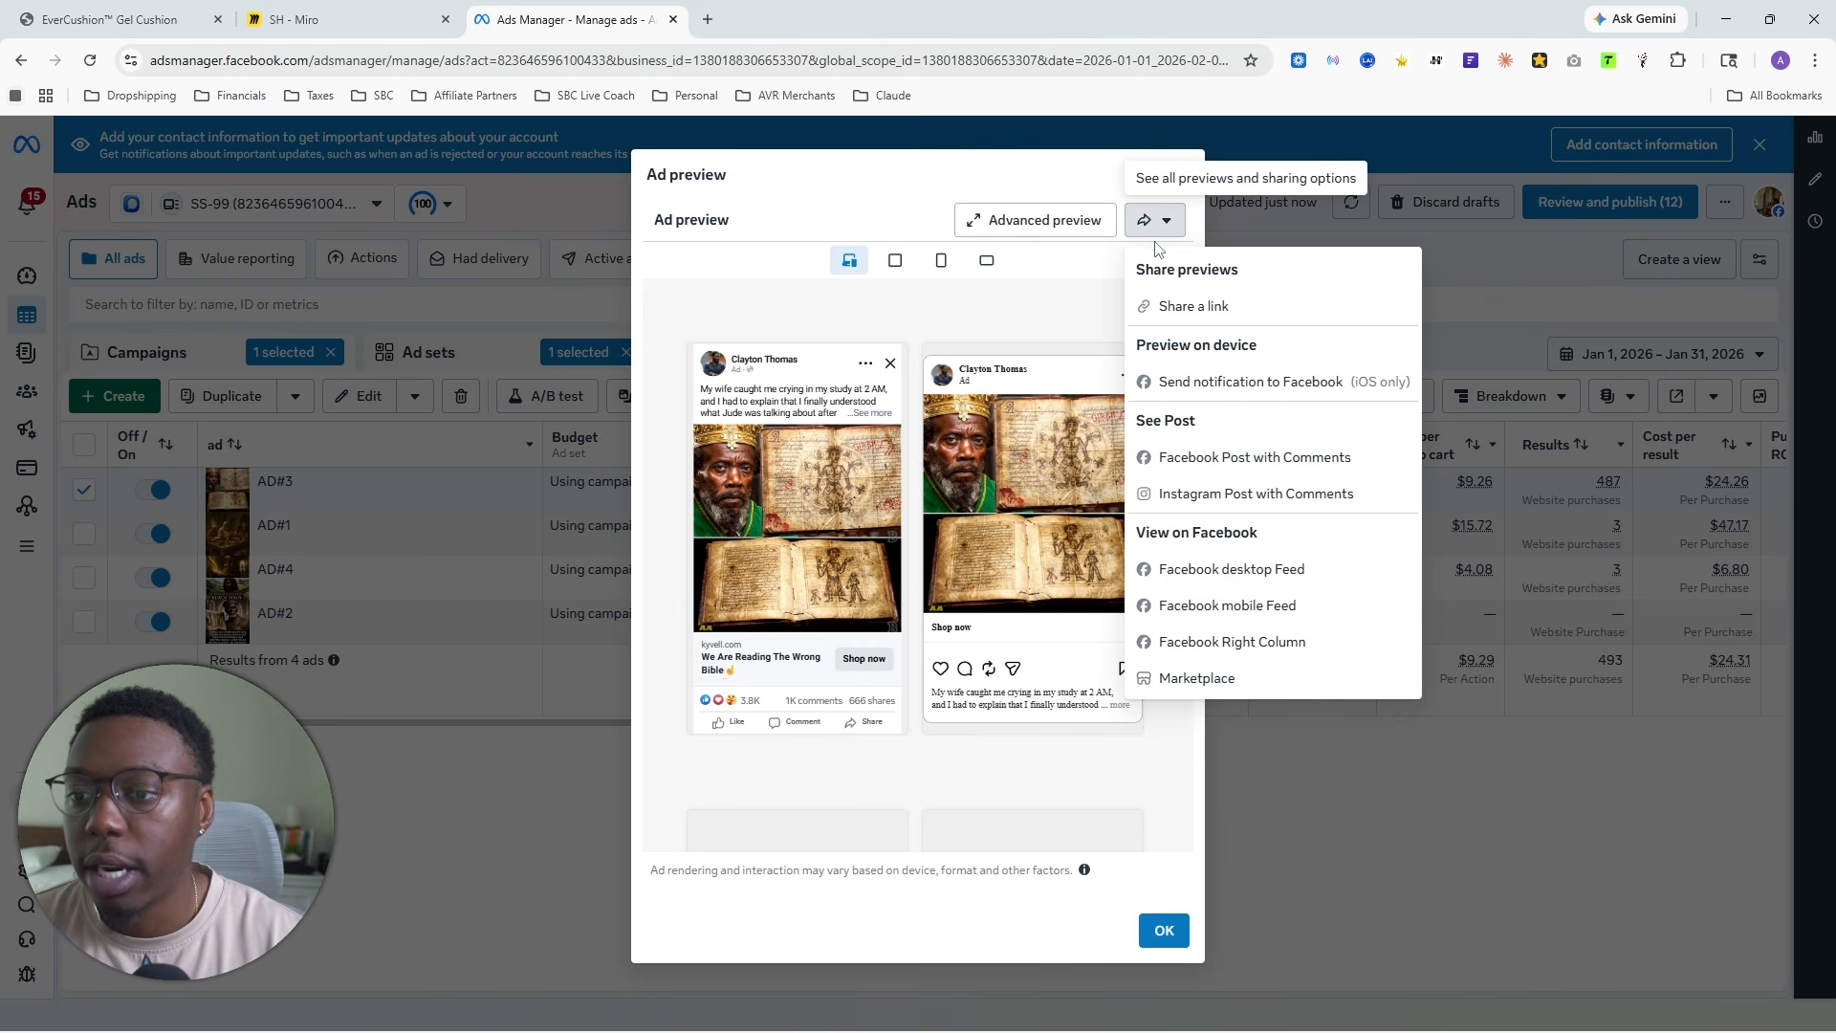
click(1219, 459)
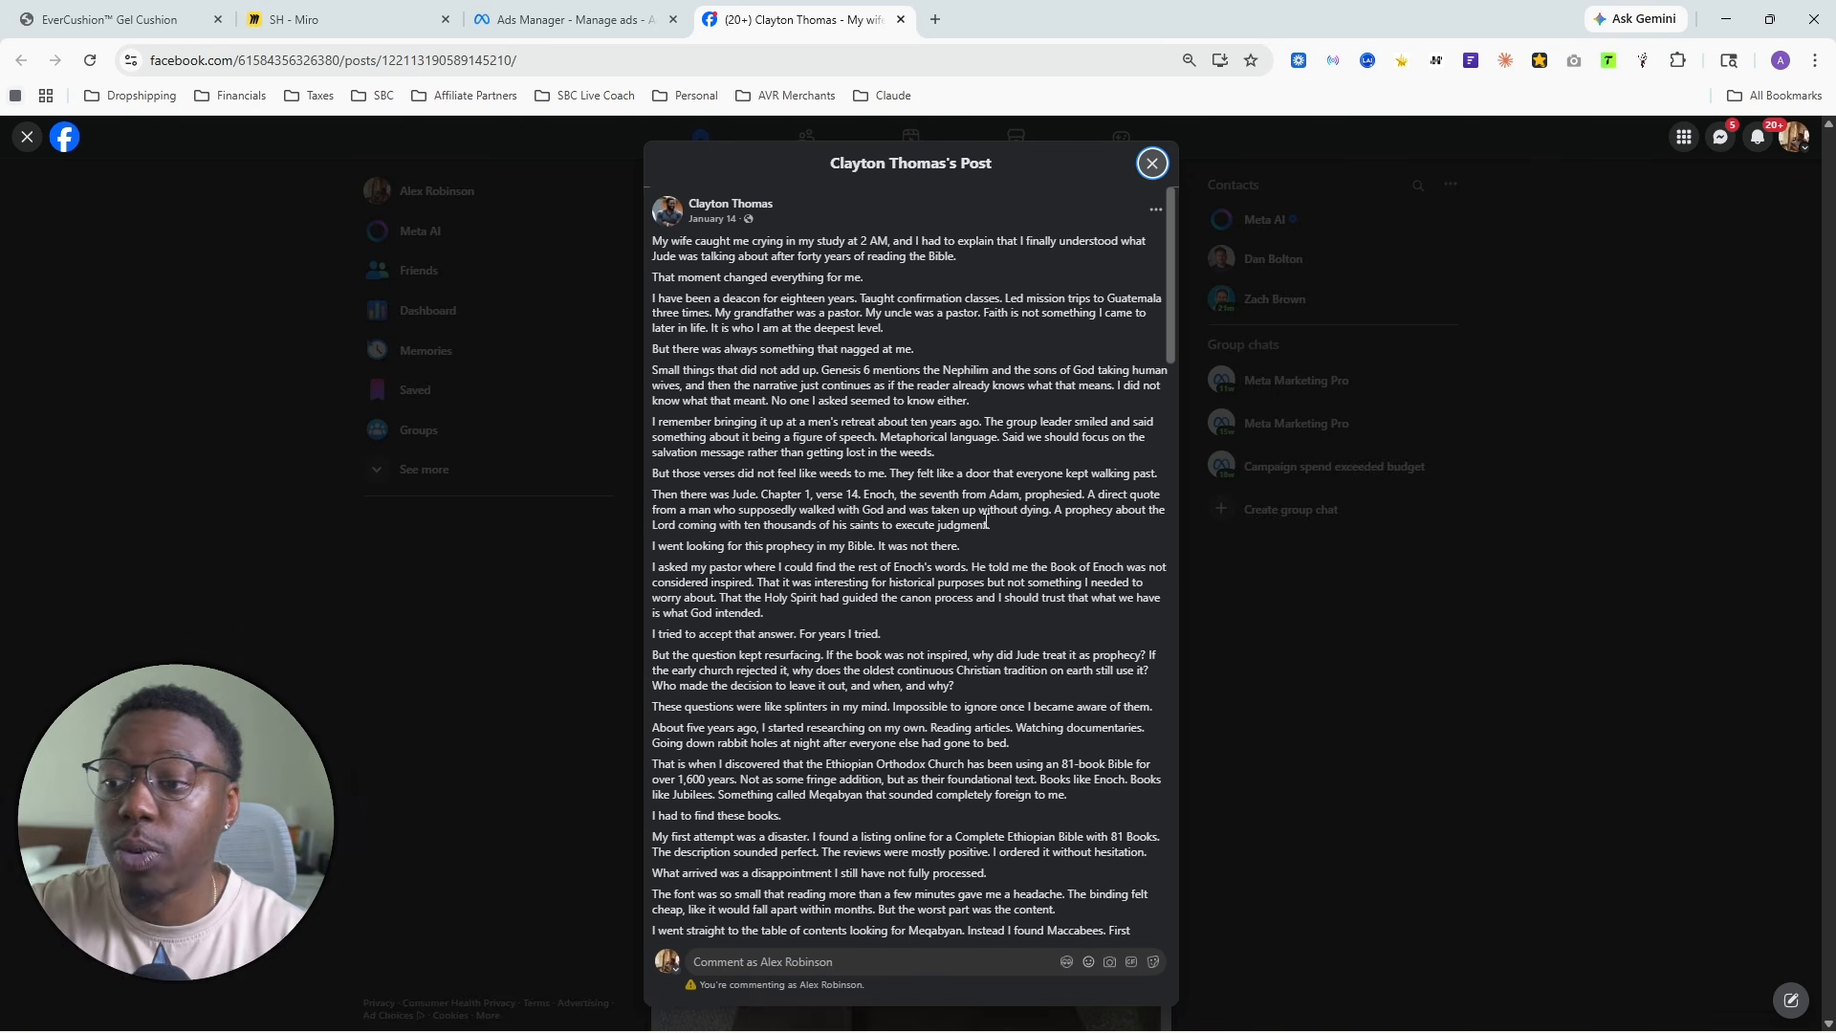
scroll(1014, 542, down, 10)
scroll(1007, 542, down, 5)
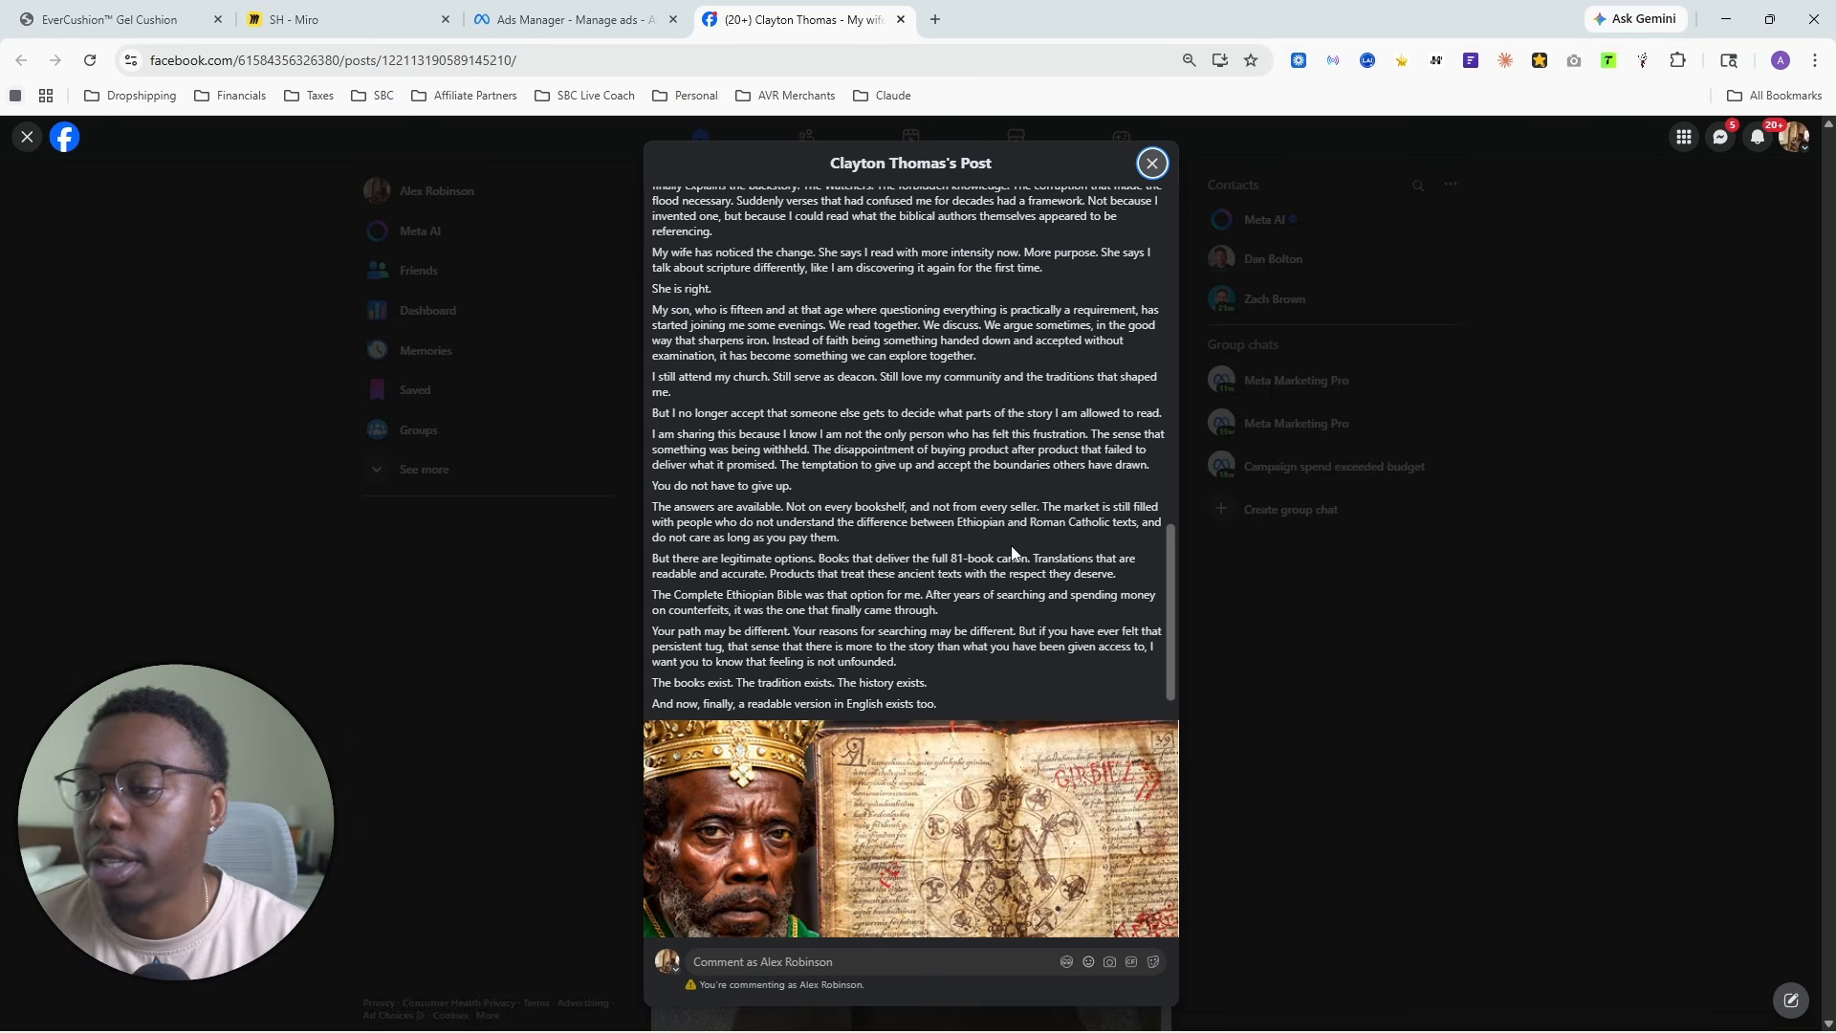
- Read the Facebook post's long-form ad copy from the opening hook through the story to the ad image
scroll(1012, 549, up, 15)
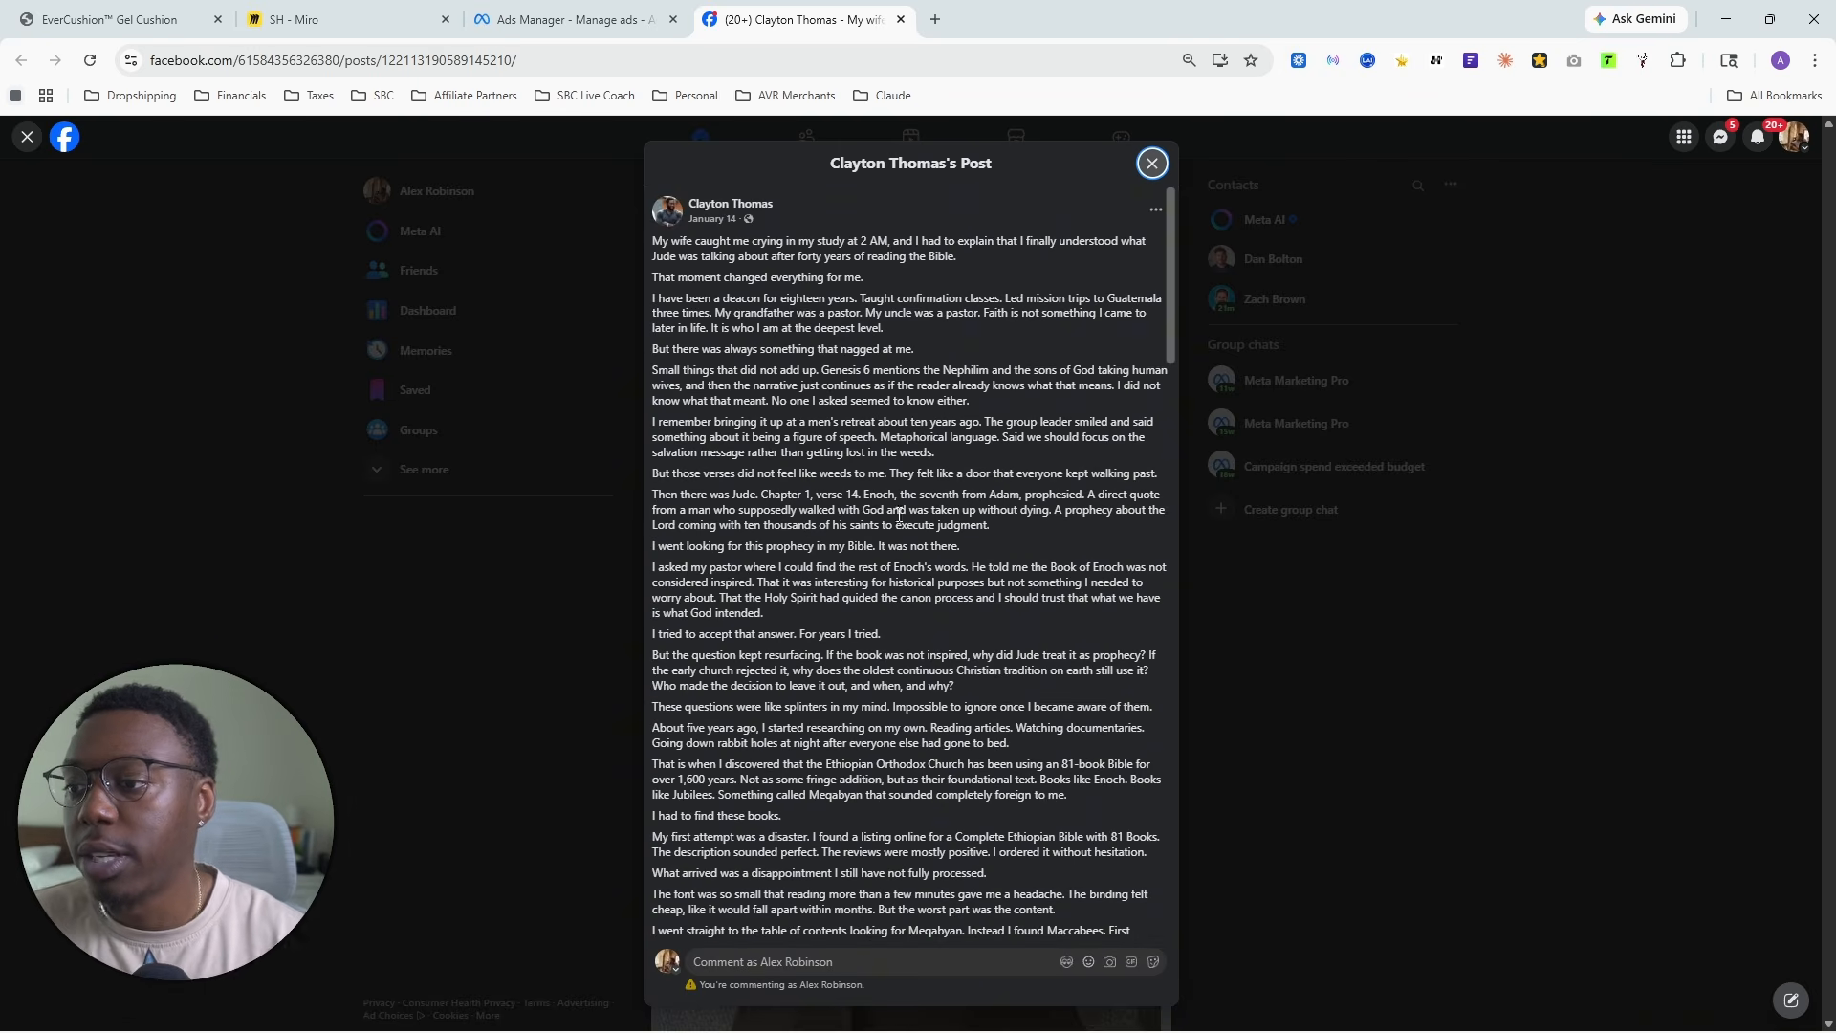
scroll(899, 516, down, 20)
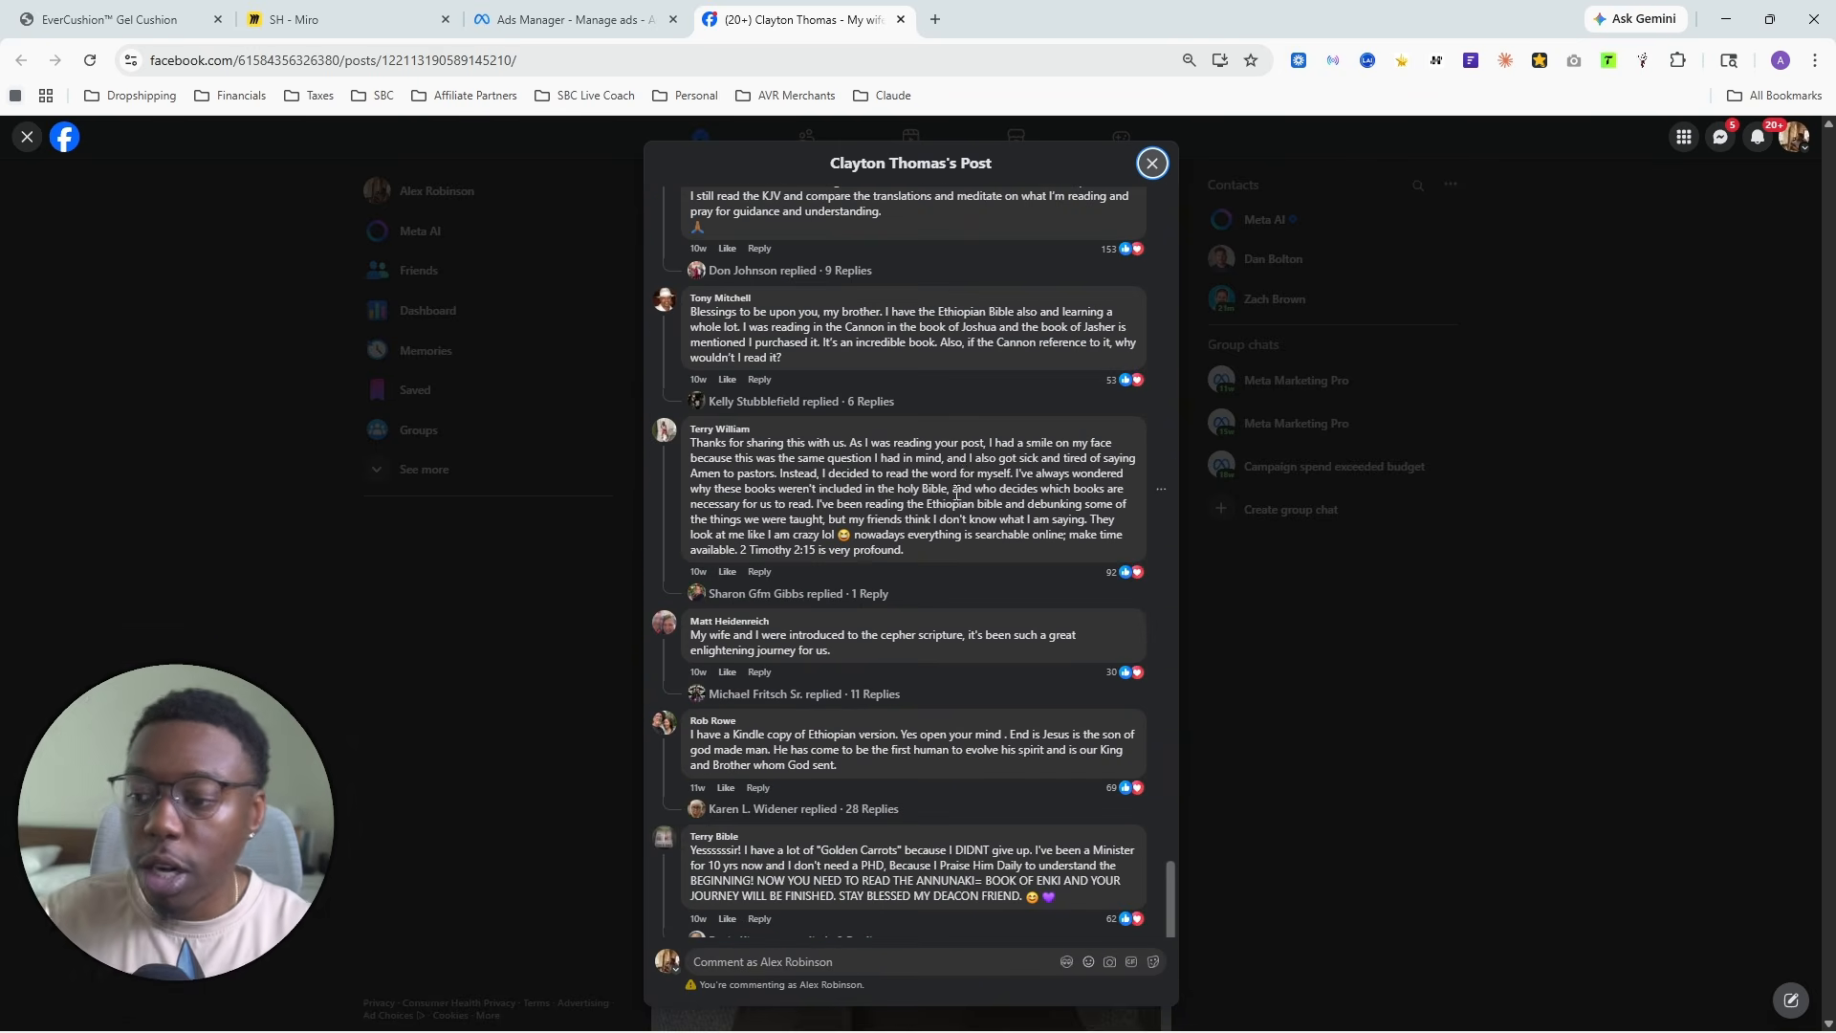
scroll(957, 492, up, 3)
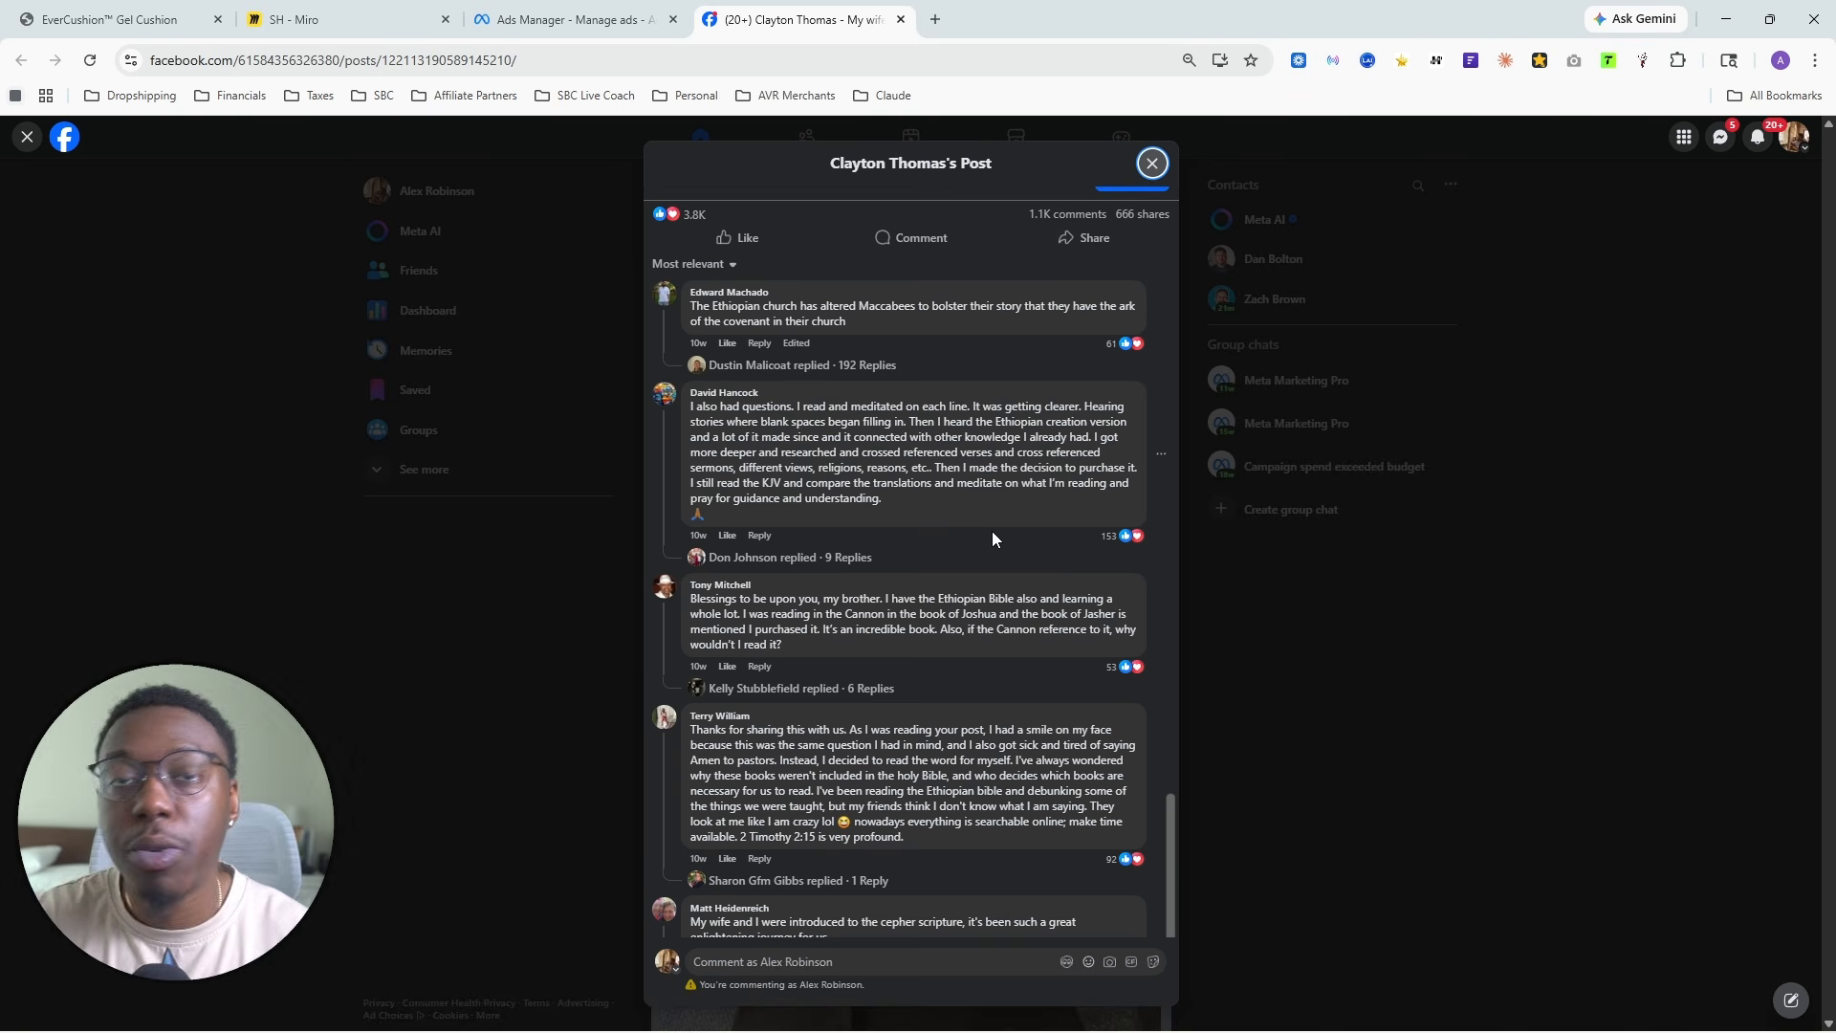
scroll(974, 535, up, 20)
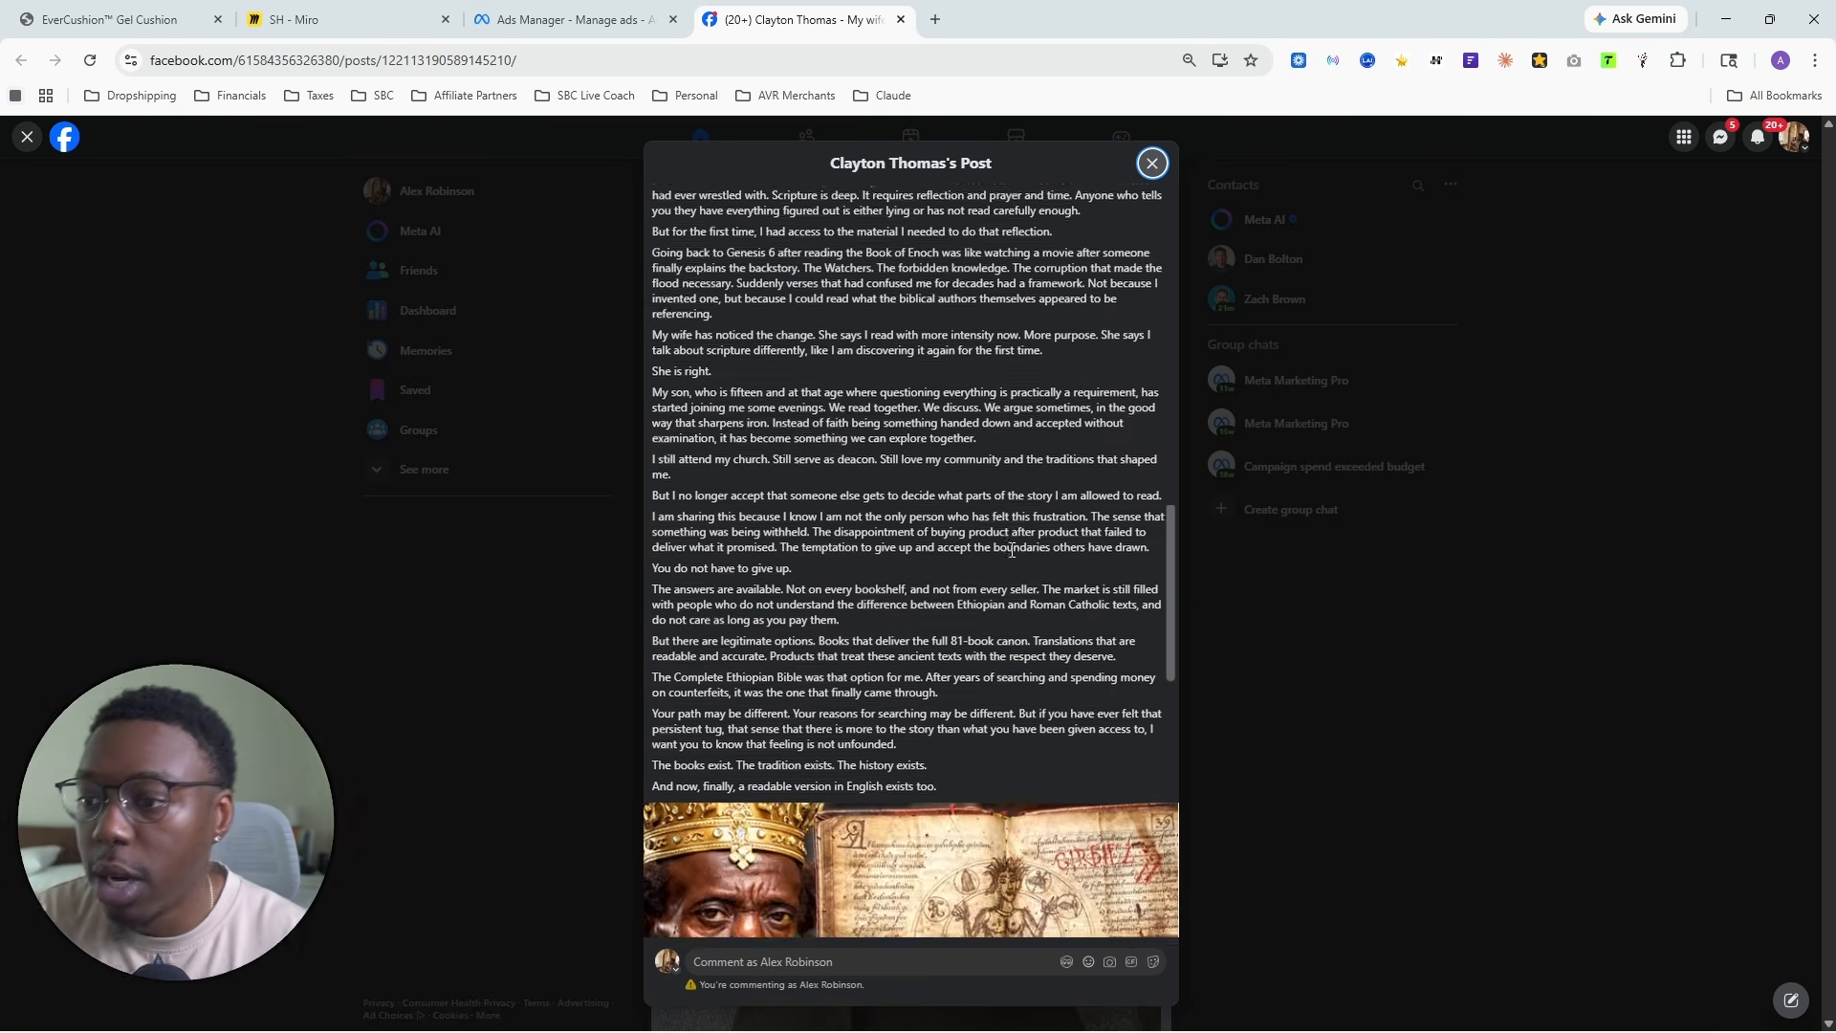
scroll(1033, 585, up, 8)
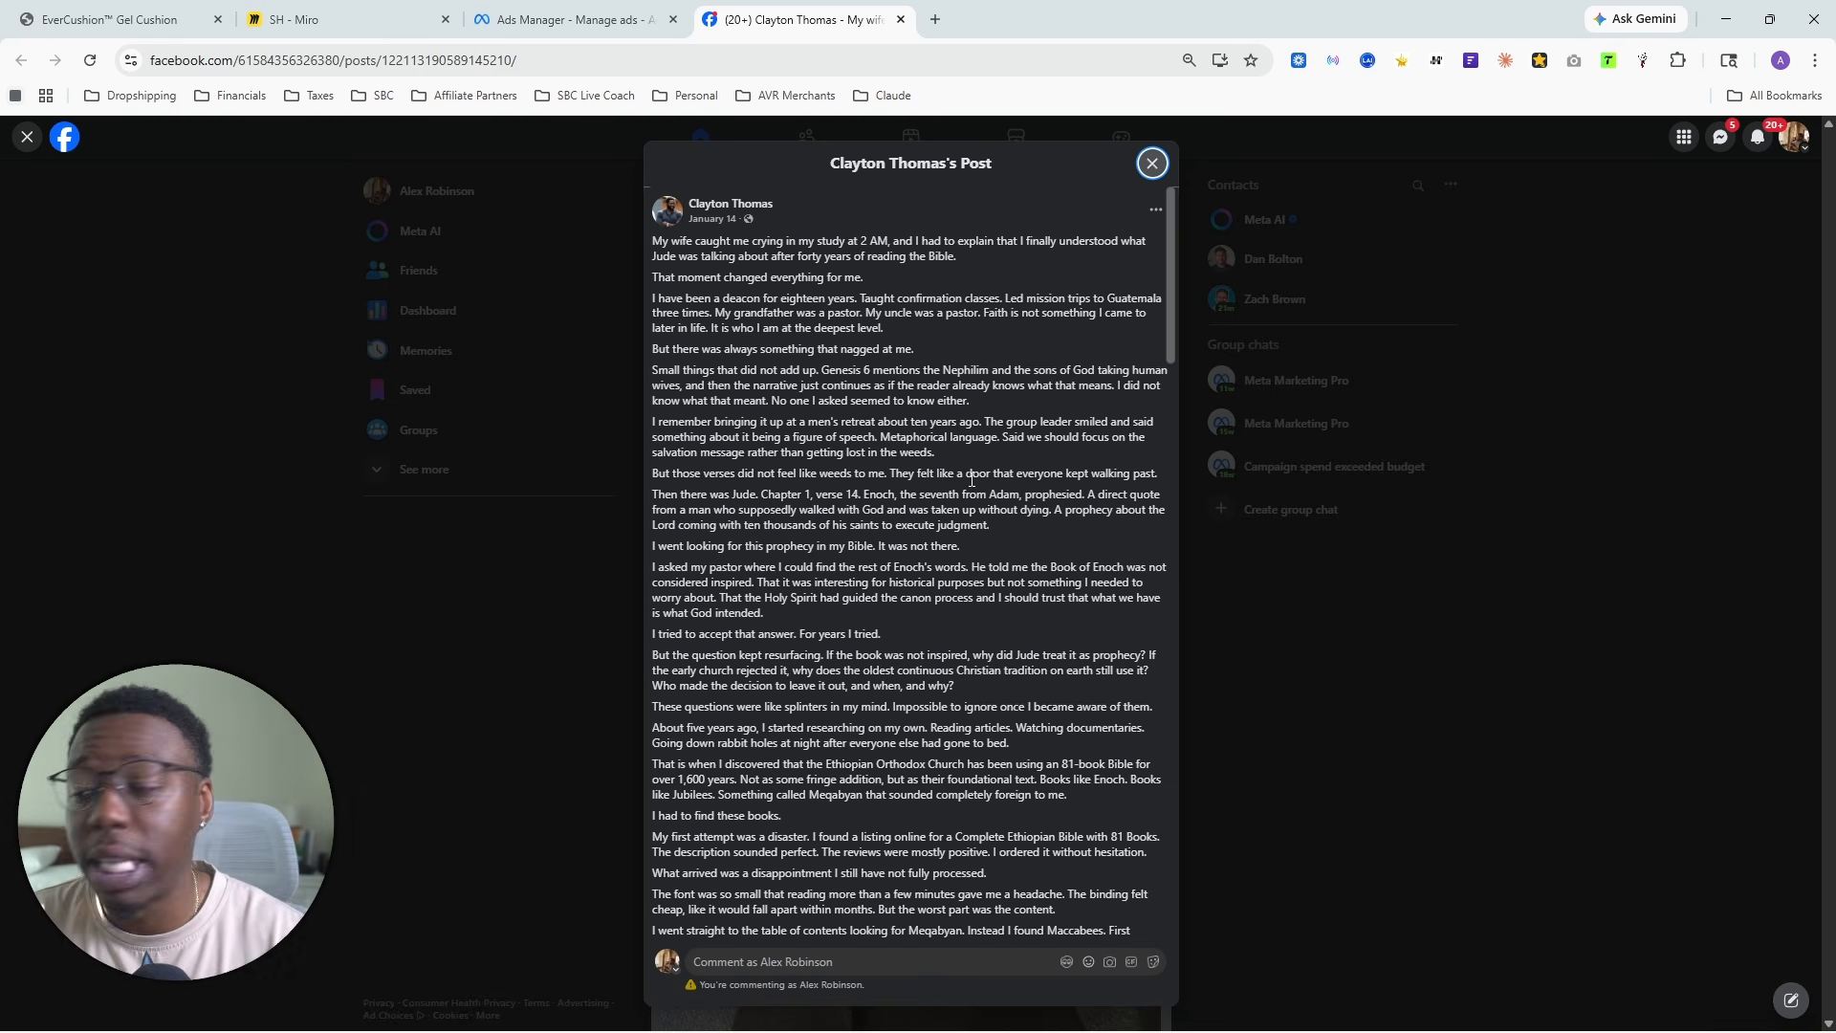
scroll(978, 469, down, 2)
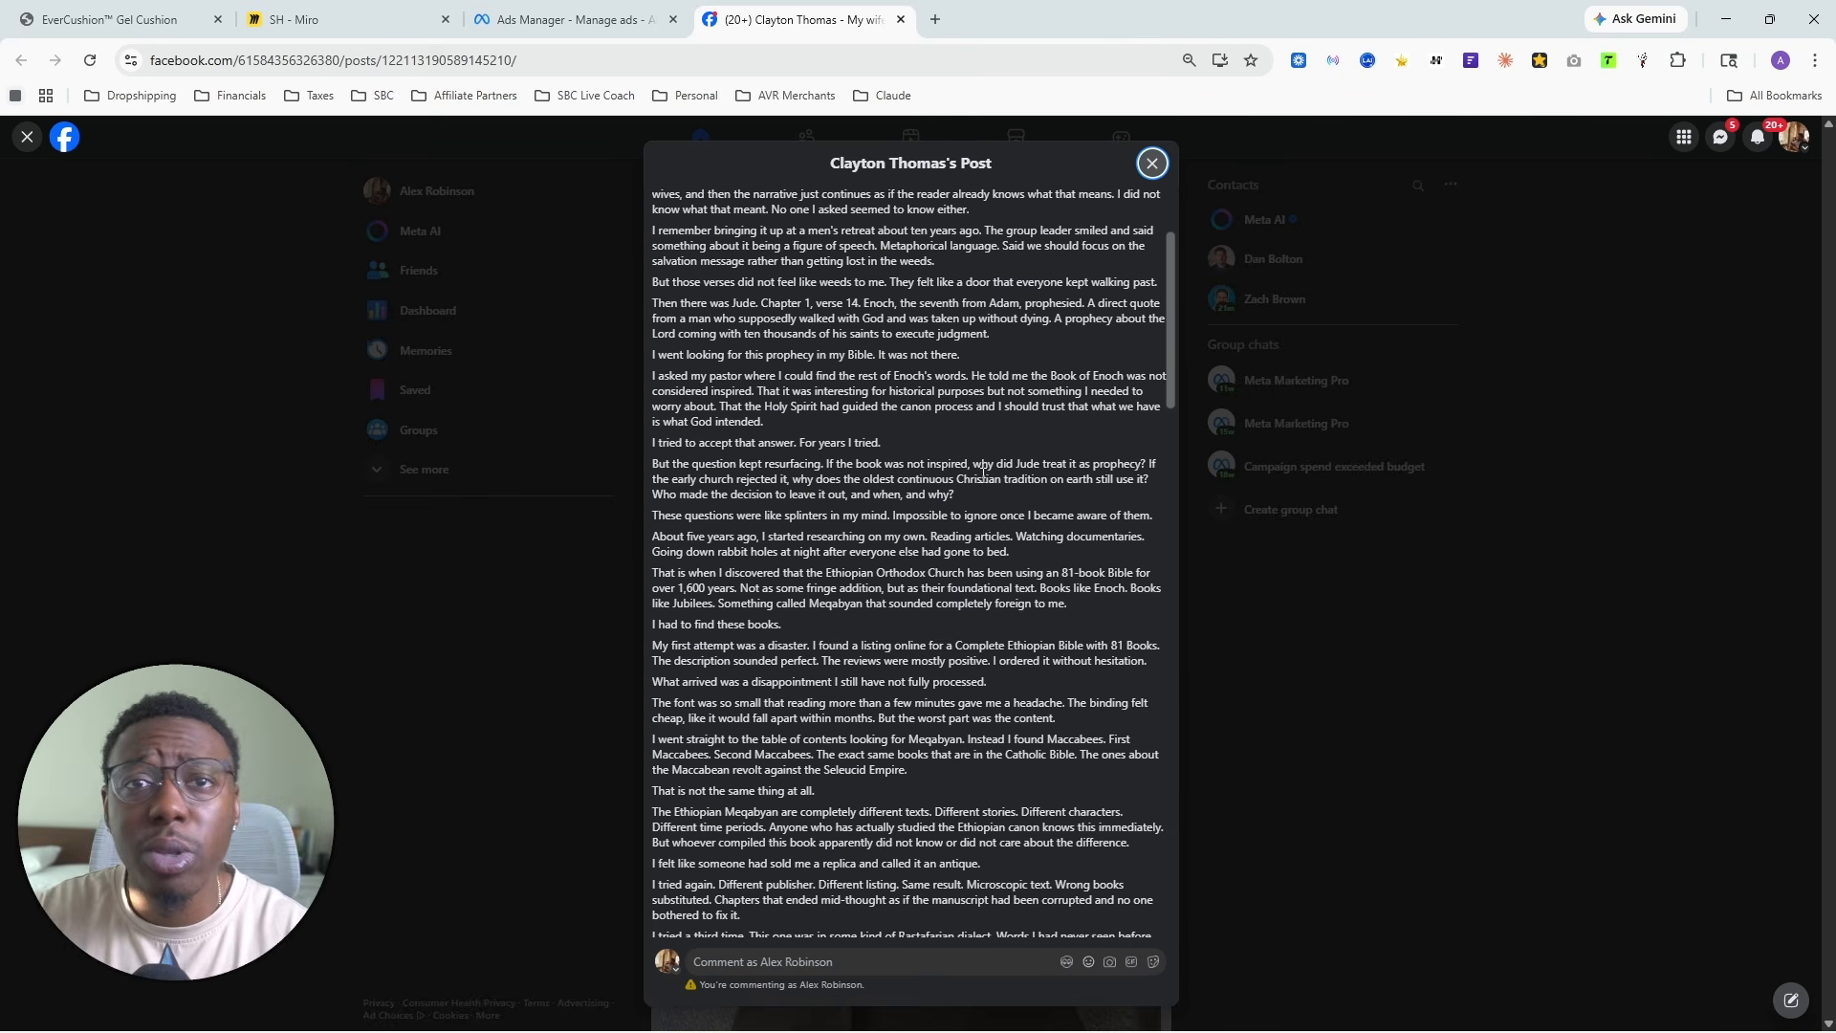
scroll(983, 473, down, 2)
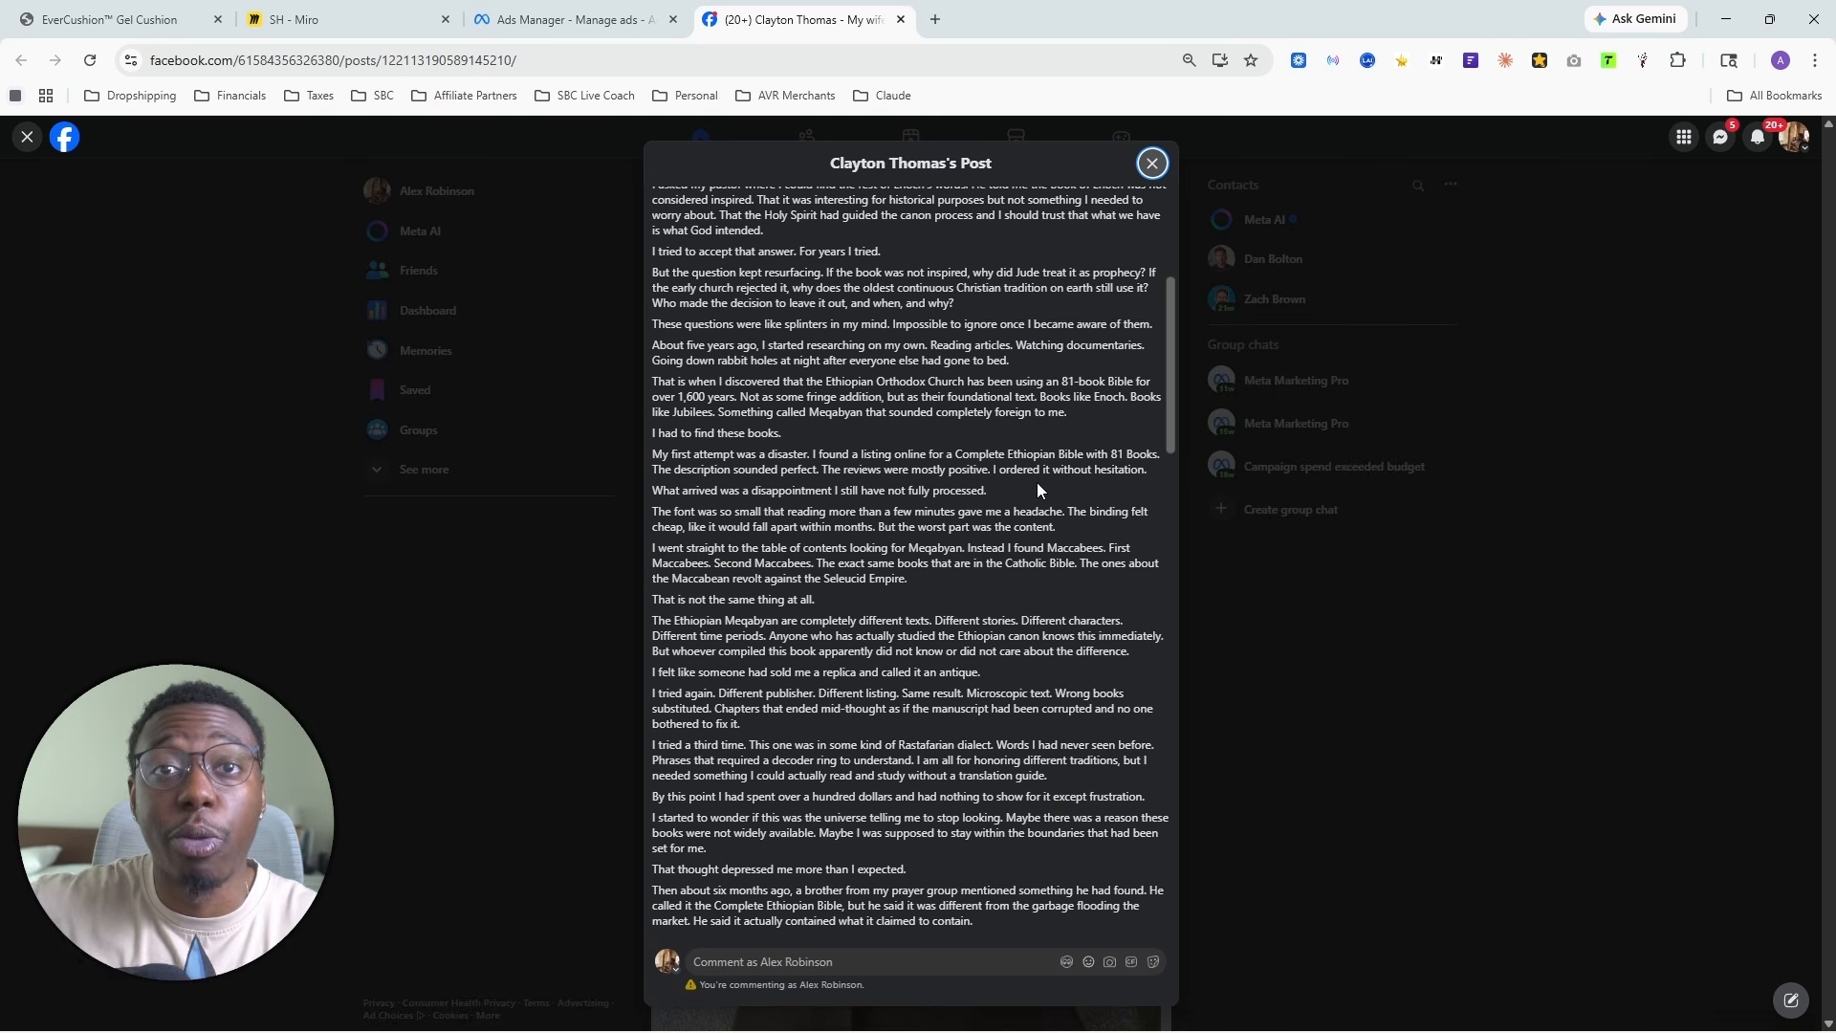
scroll(977, 434, down, 15)
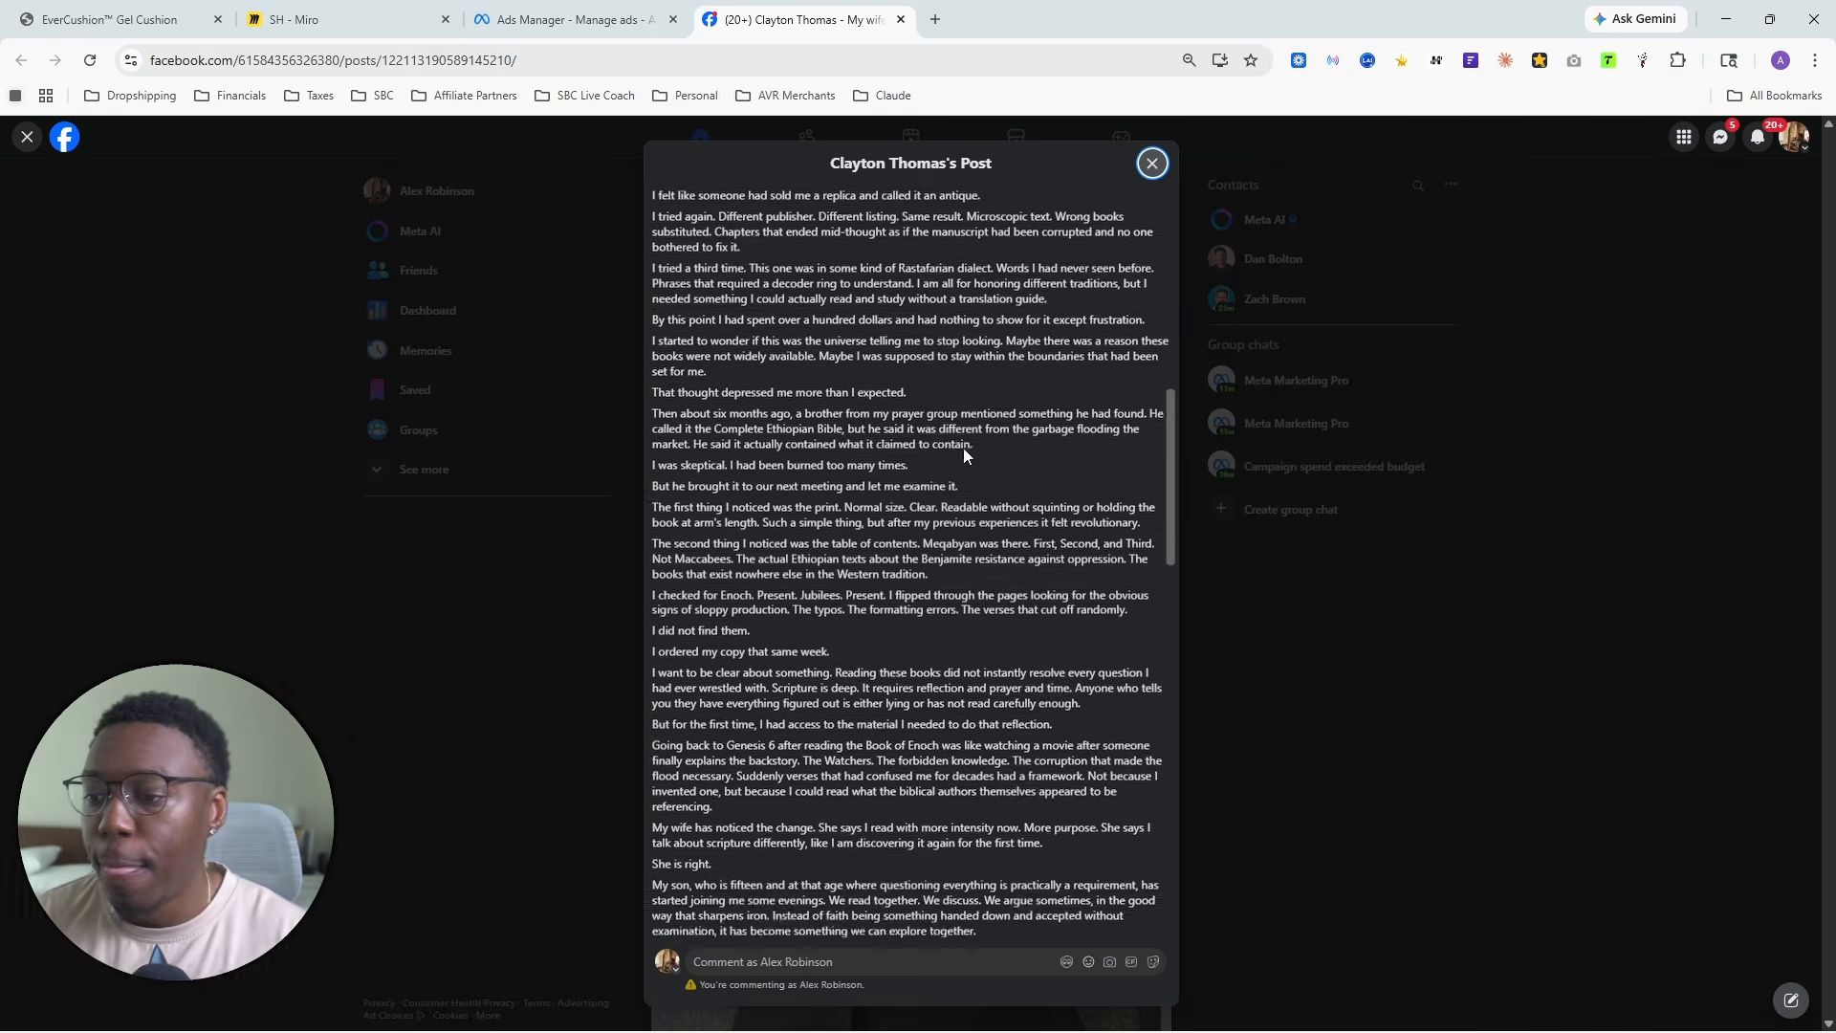
scroll(982, 455, down, 5)
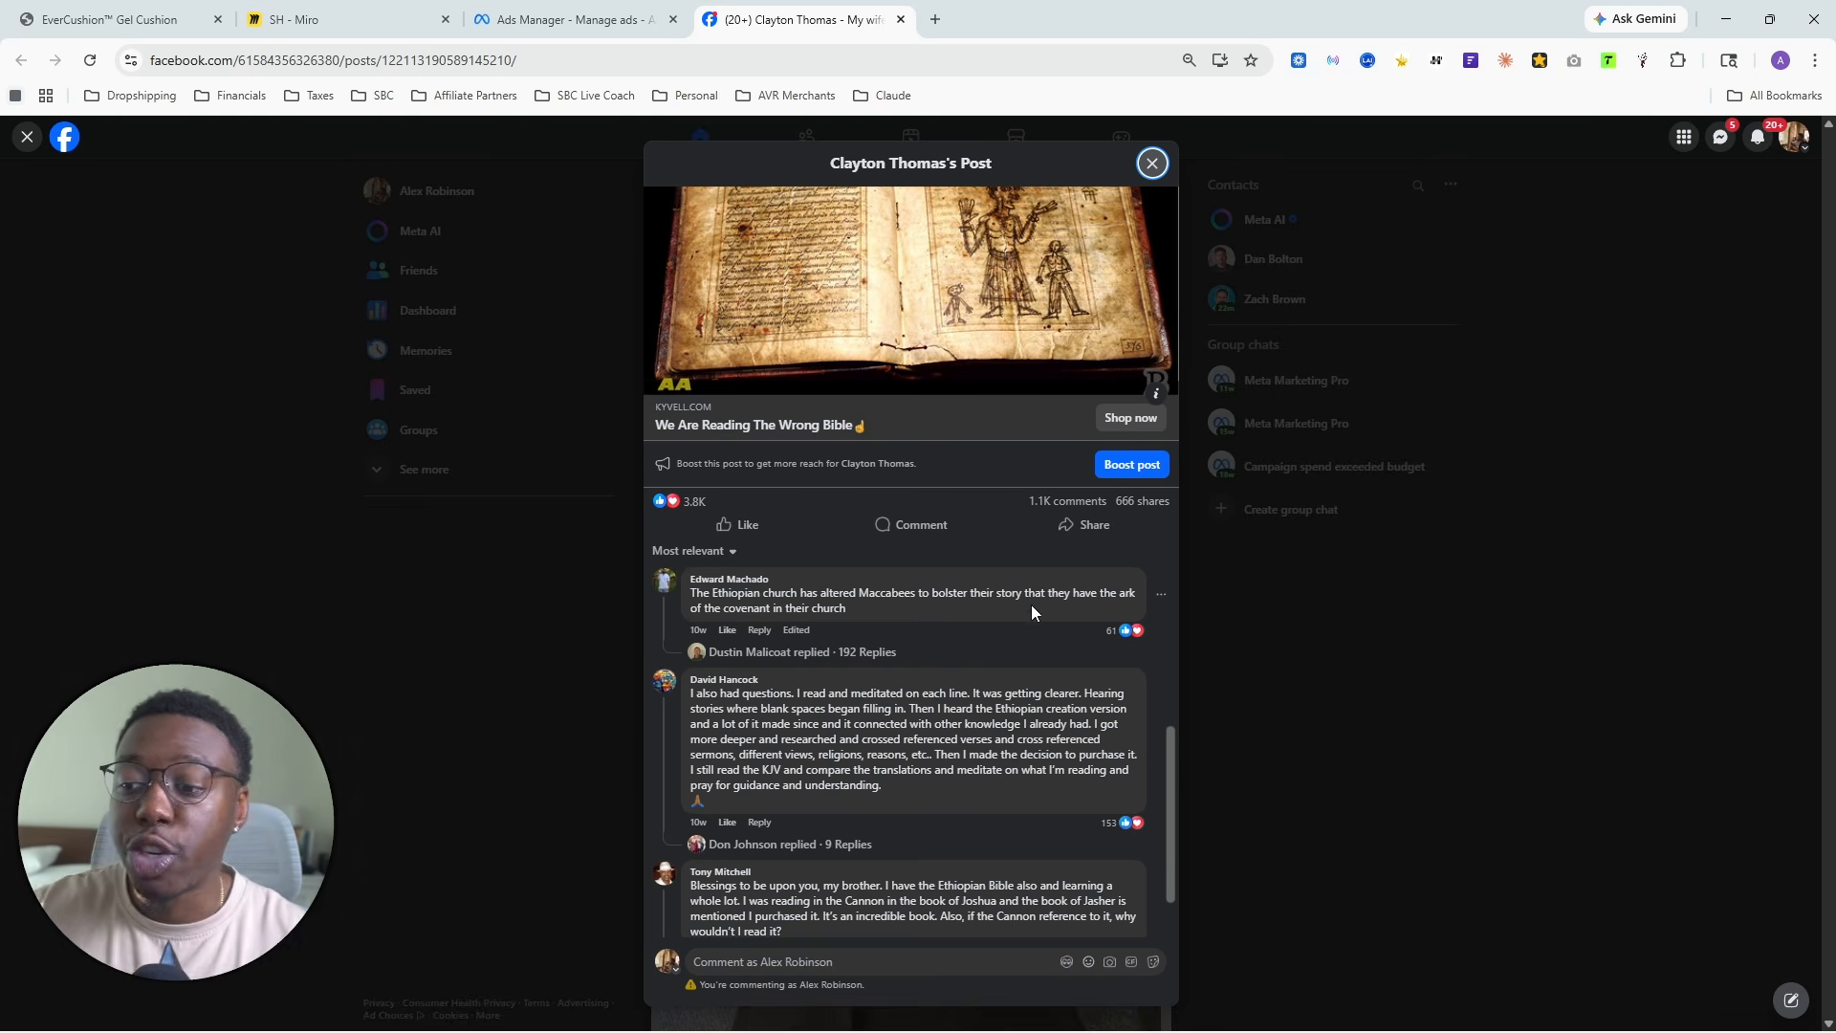
- Review the reactions, shares and most relevant comments under the Facebook ad post
scroll(1031, 604, down, 2)
scroll(1042, 610, down, 2)
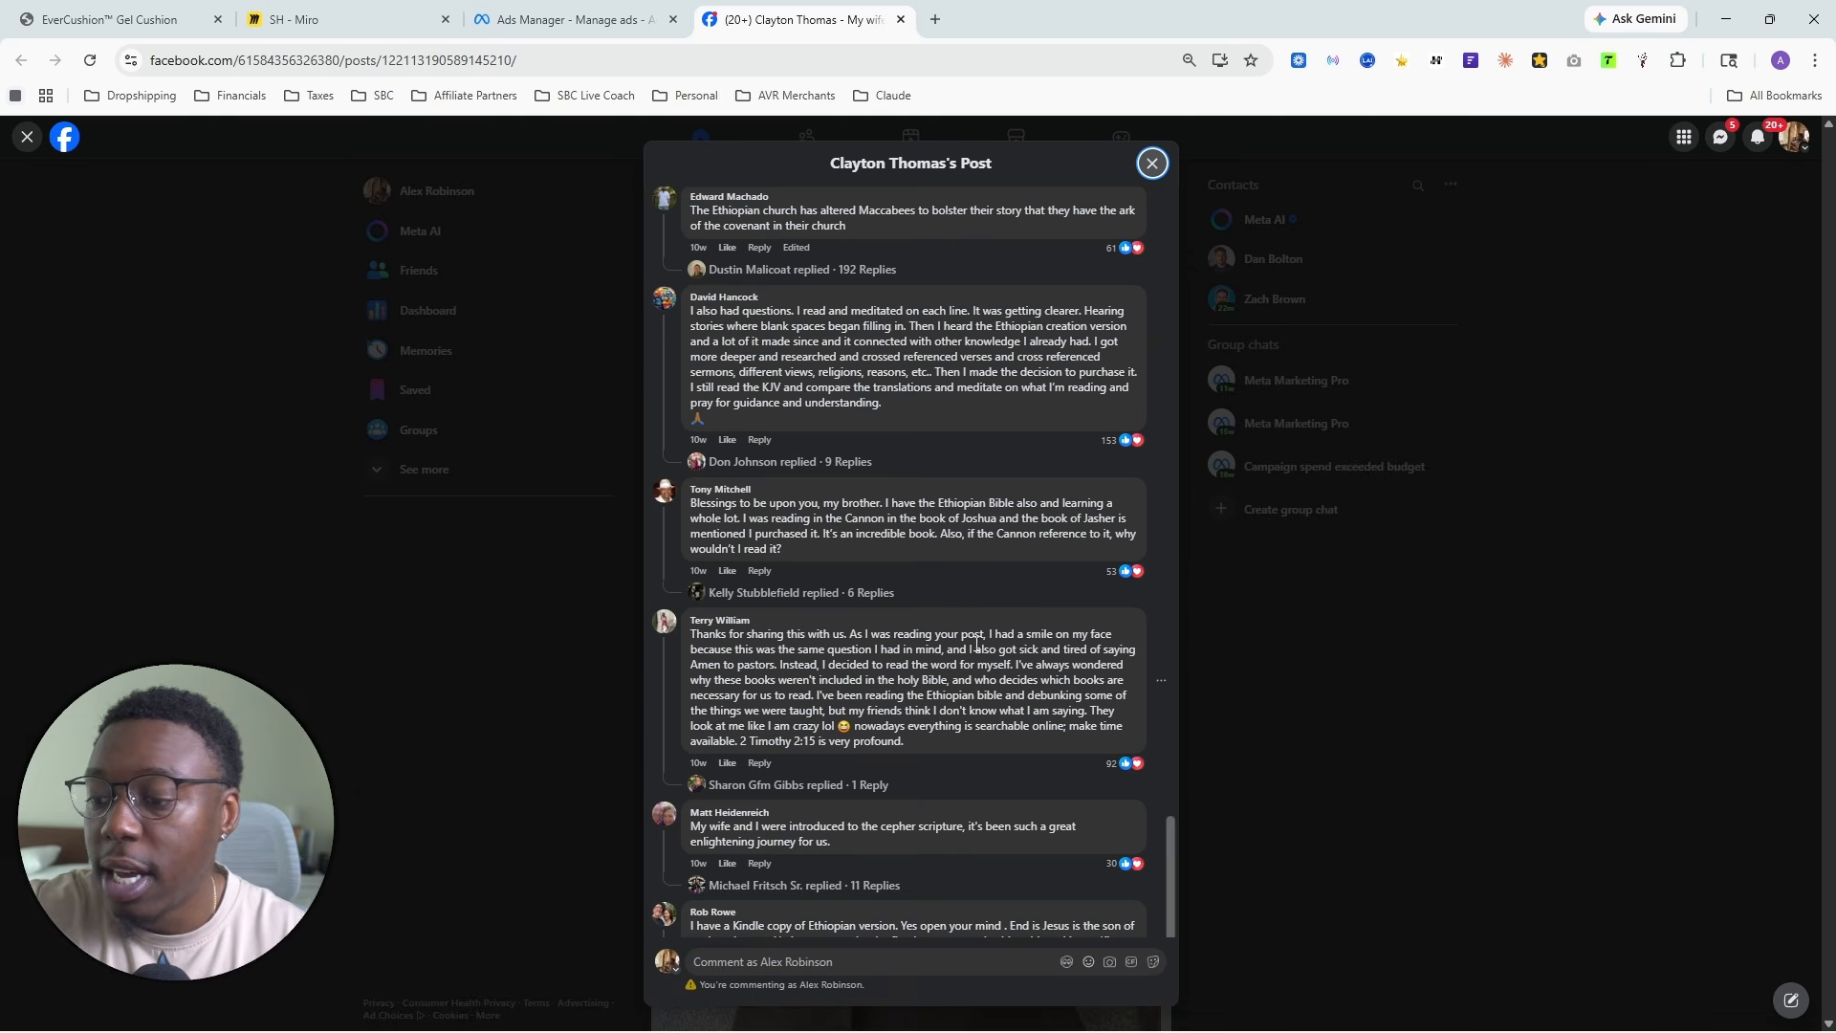
scroll(976, 645, up, 3)
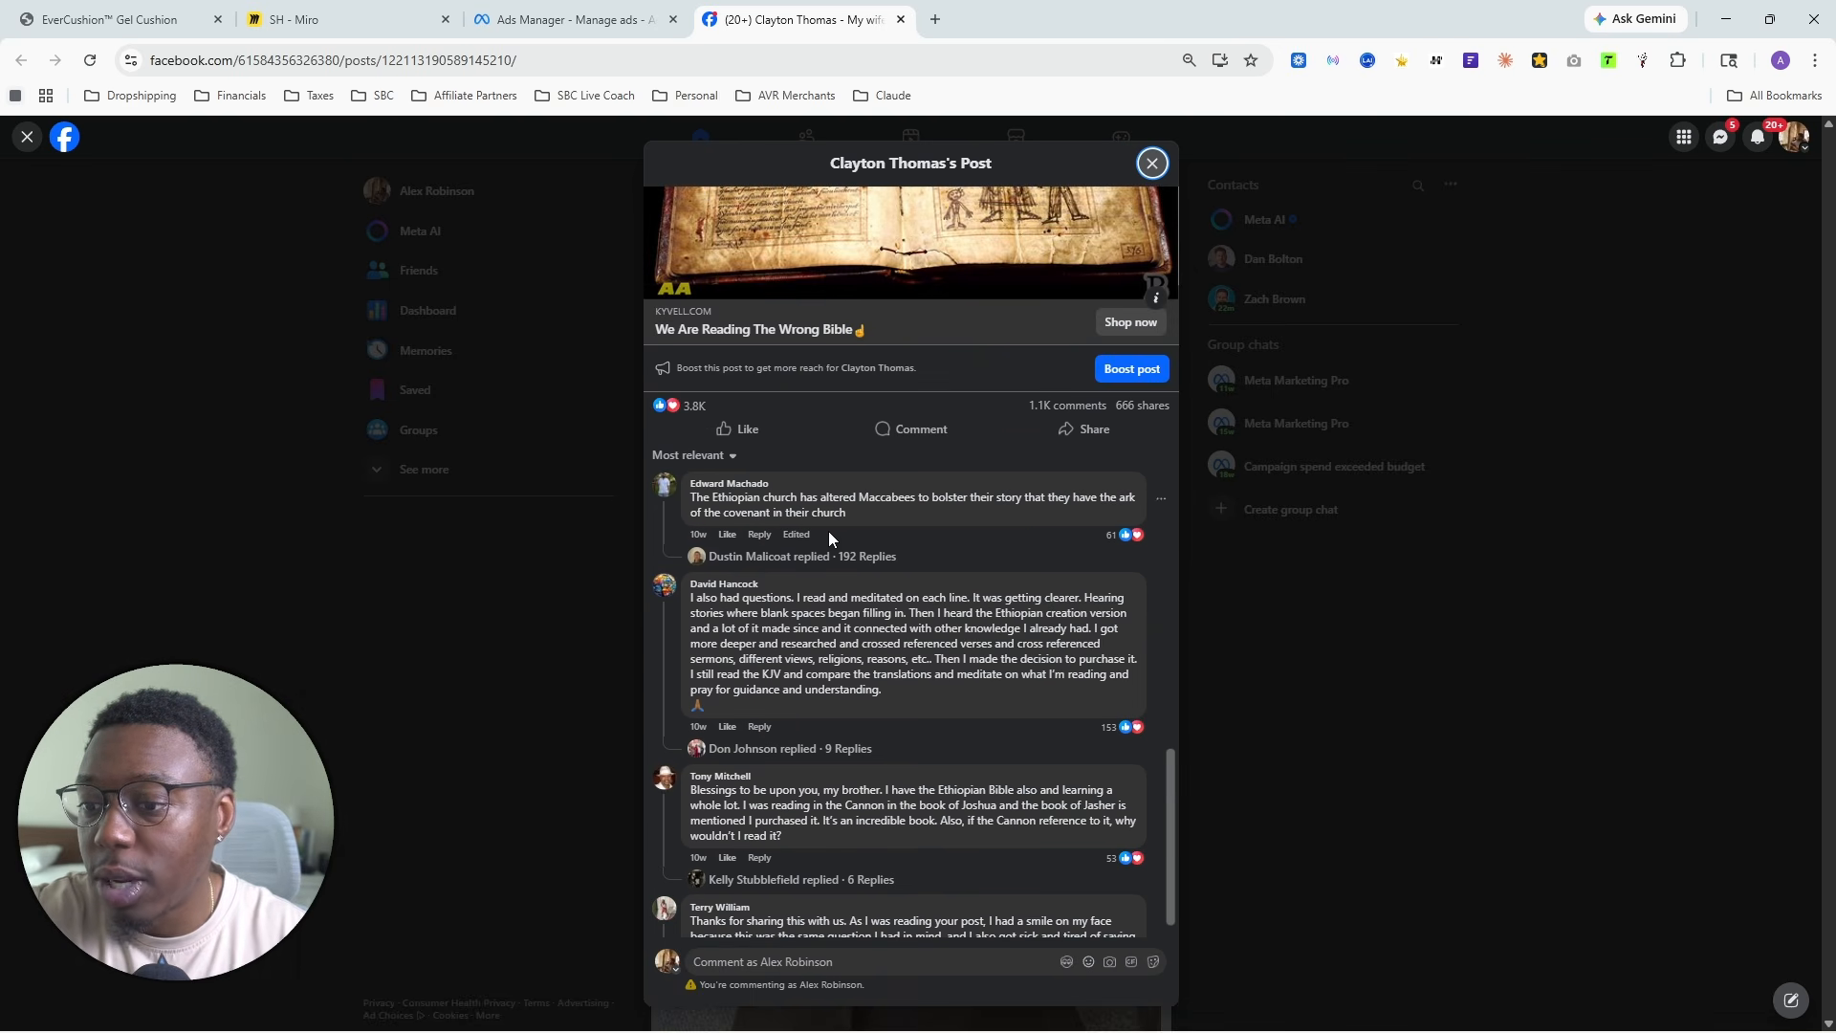
scroll(1071, 595, down, 1)
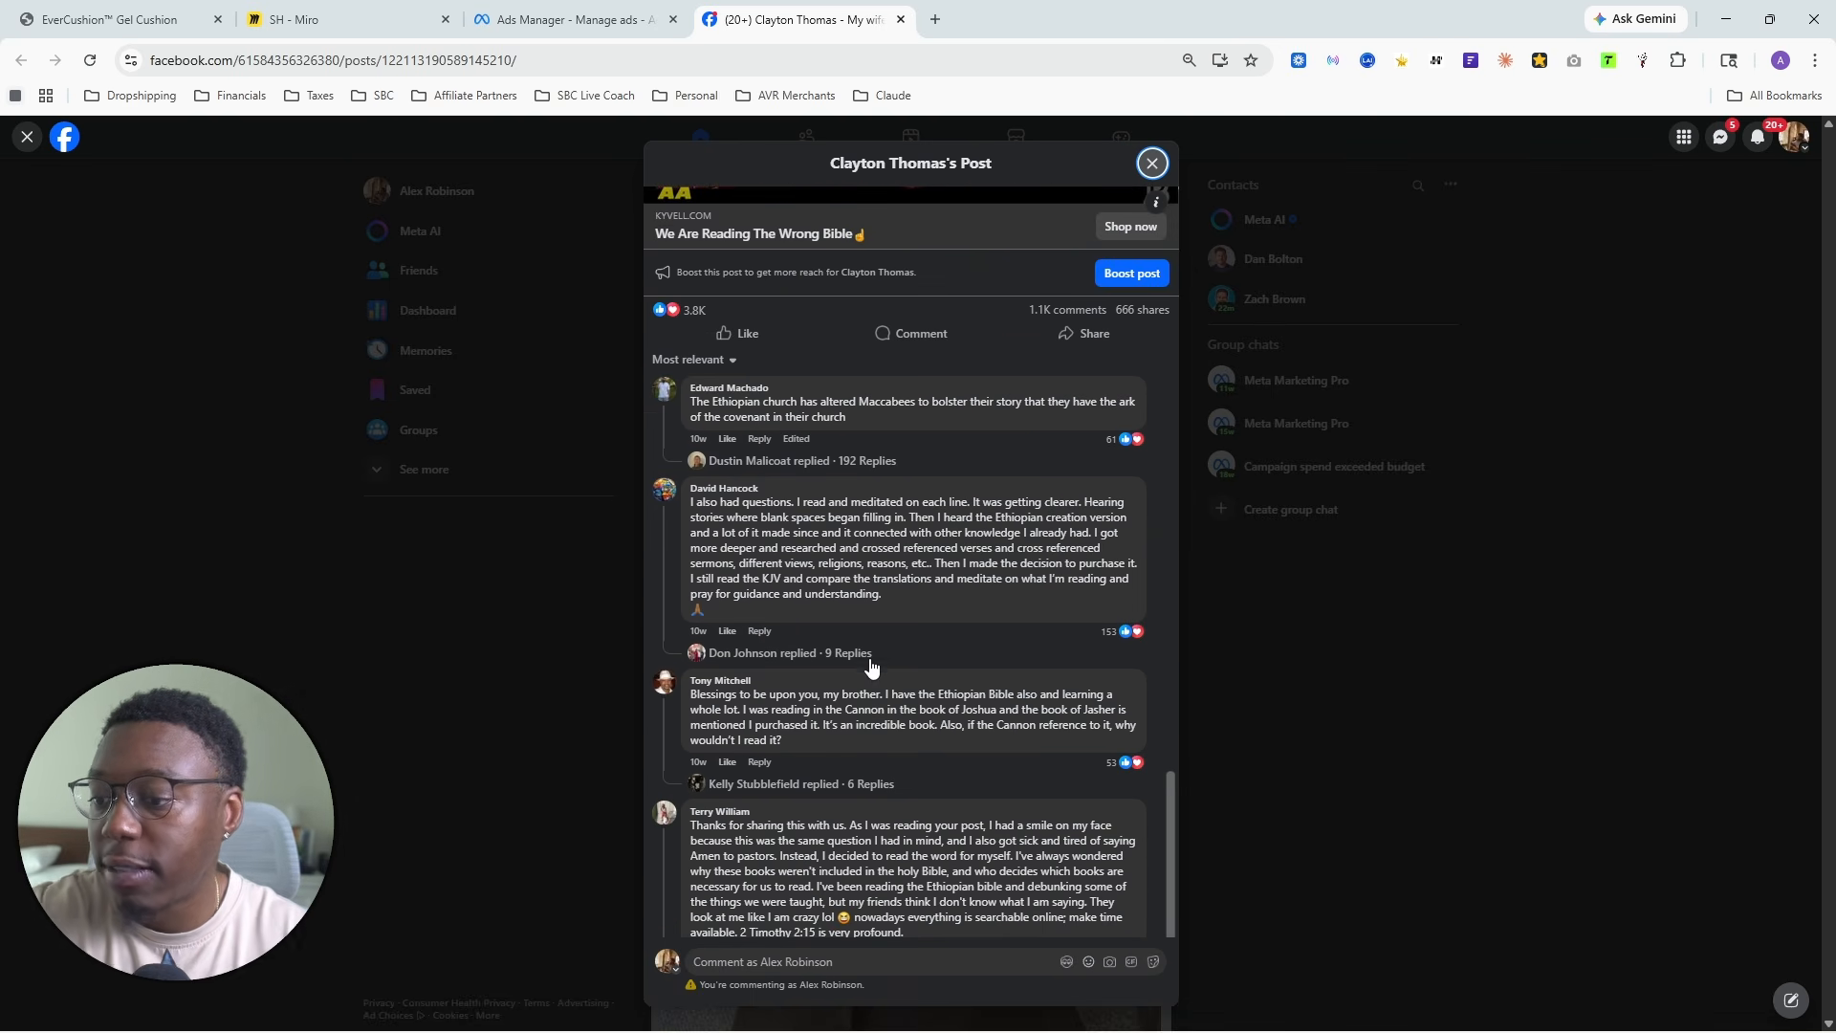
scroll(1088, 617, down, 8)
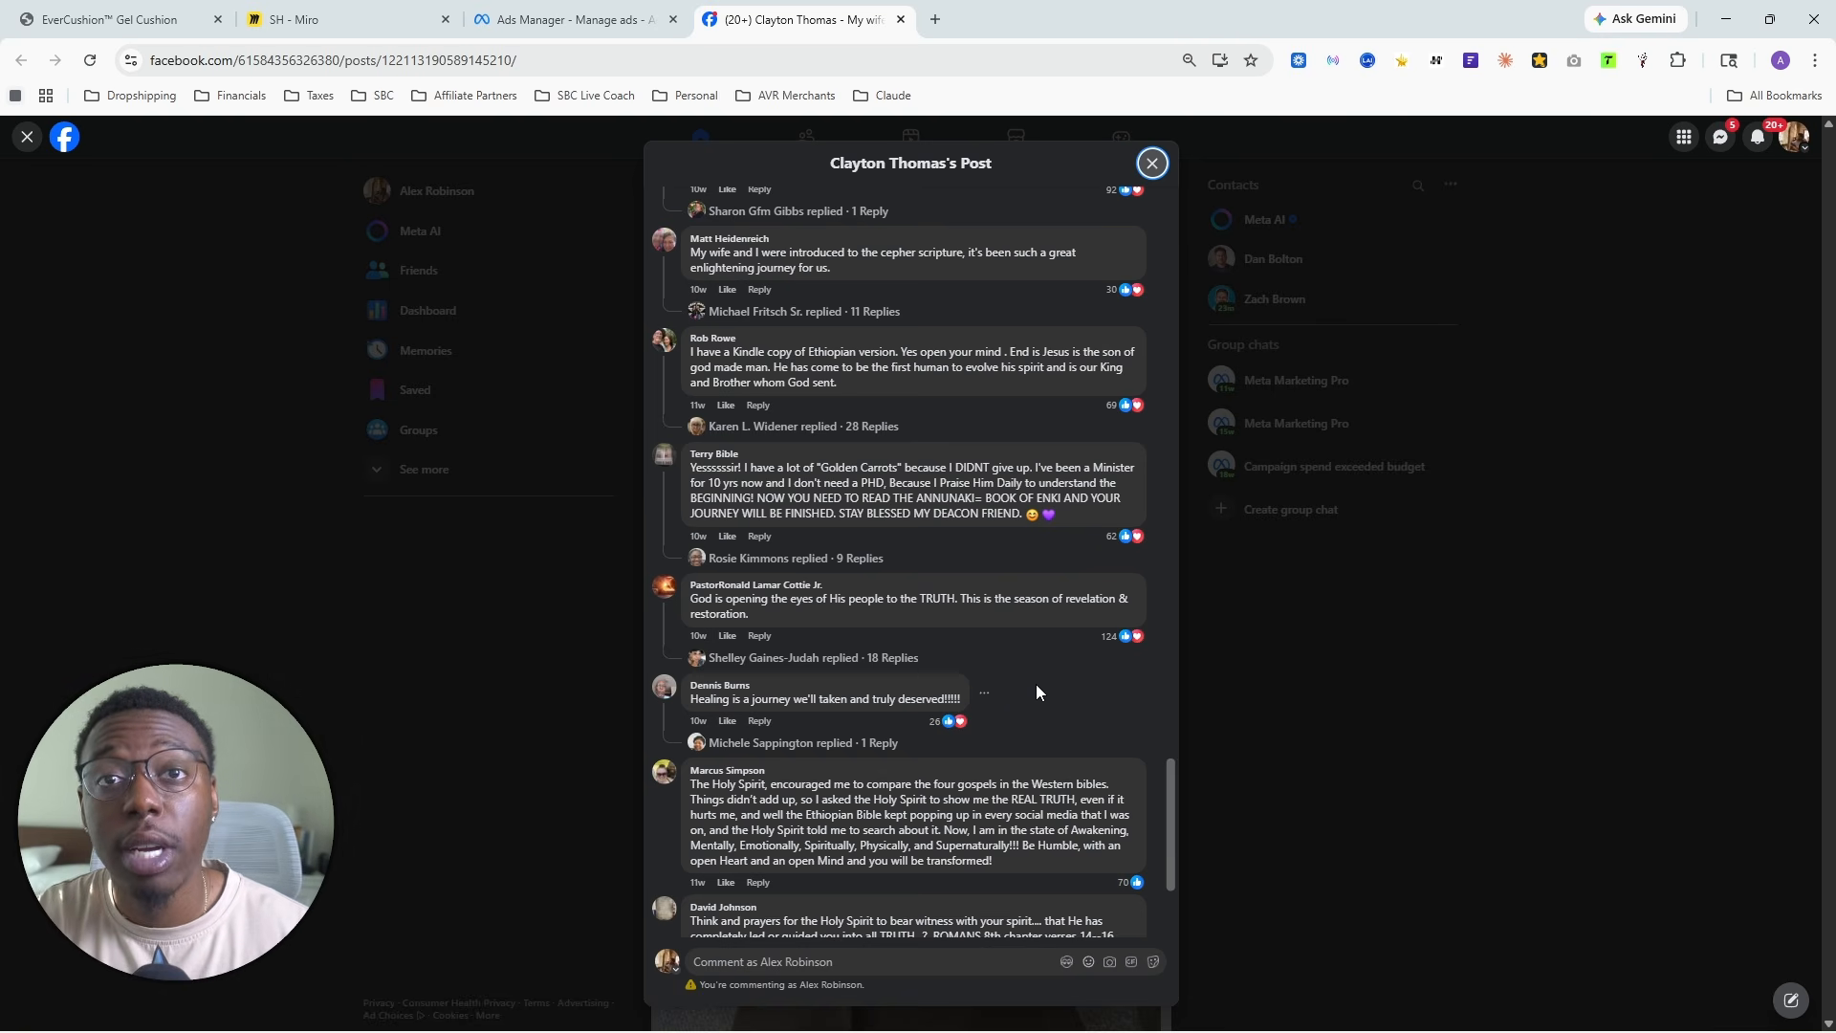
scroll(1040, 686, up, 6)
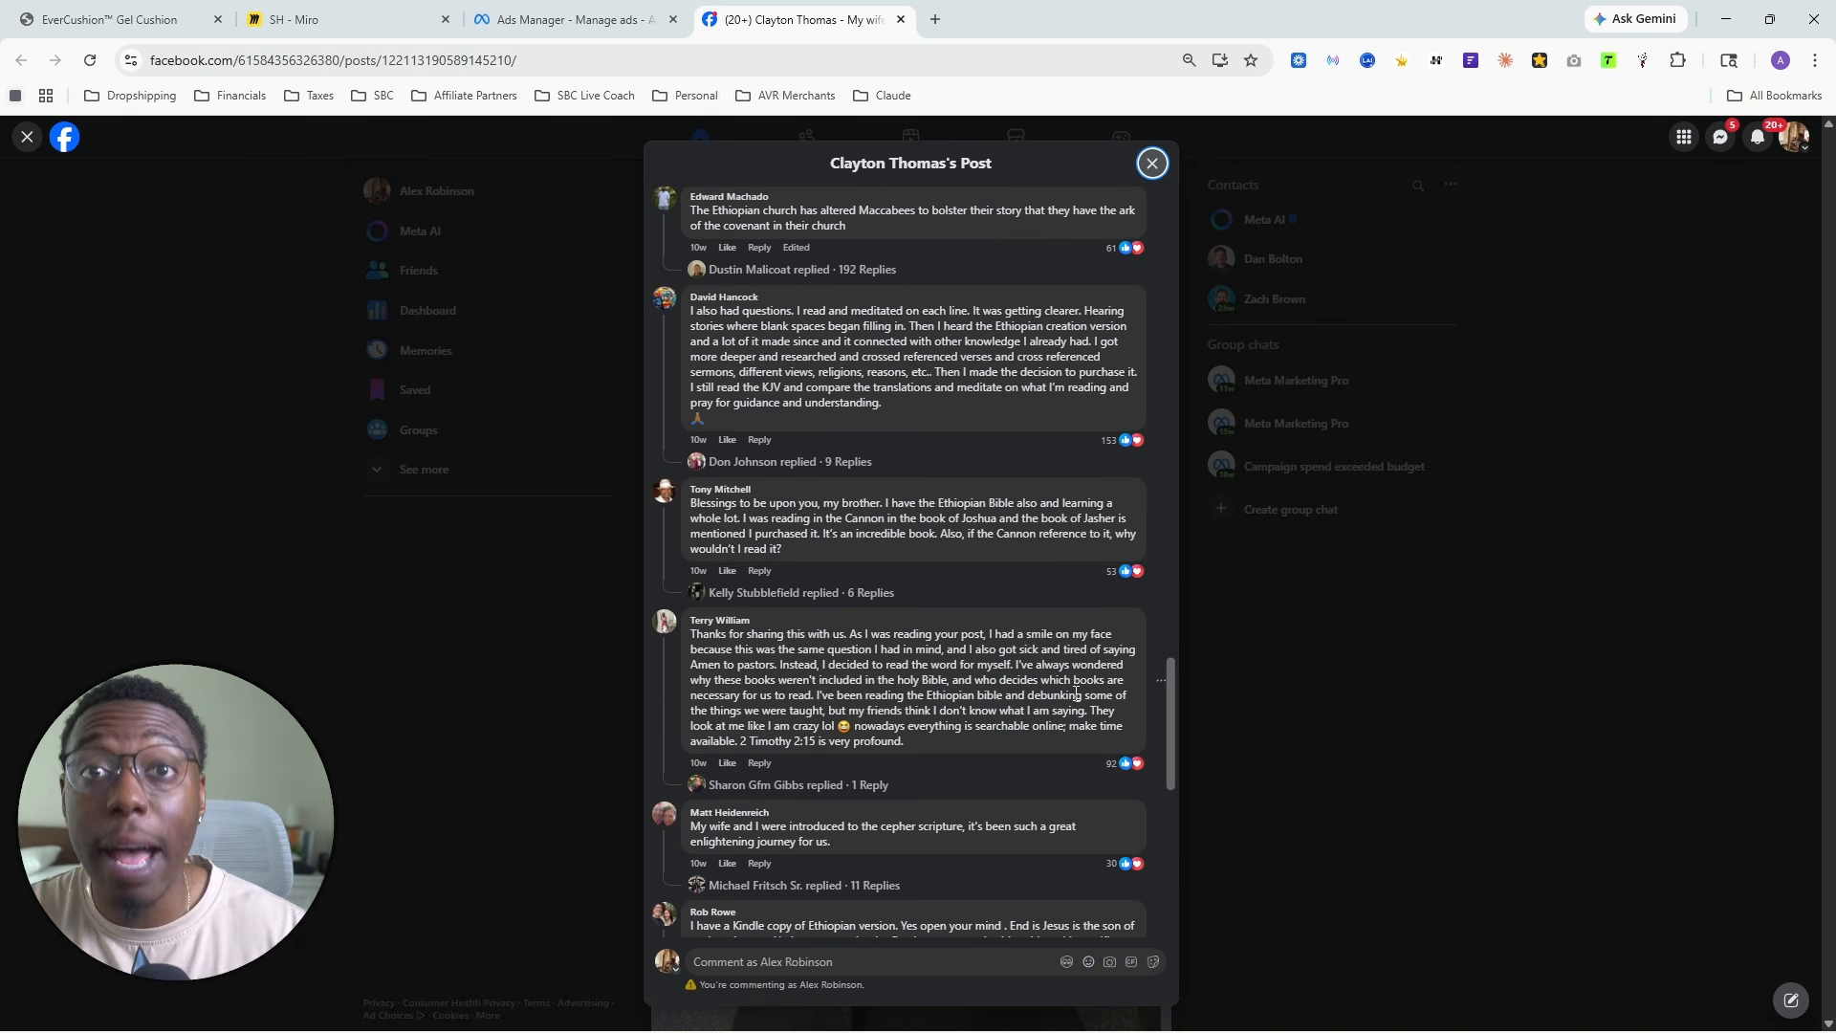
scroll(1013, 660, up, 6)
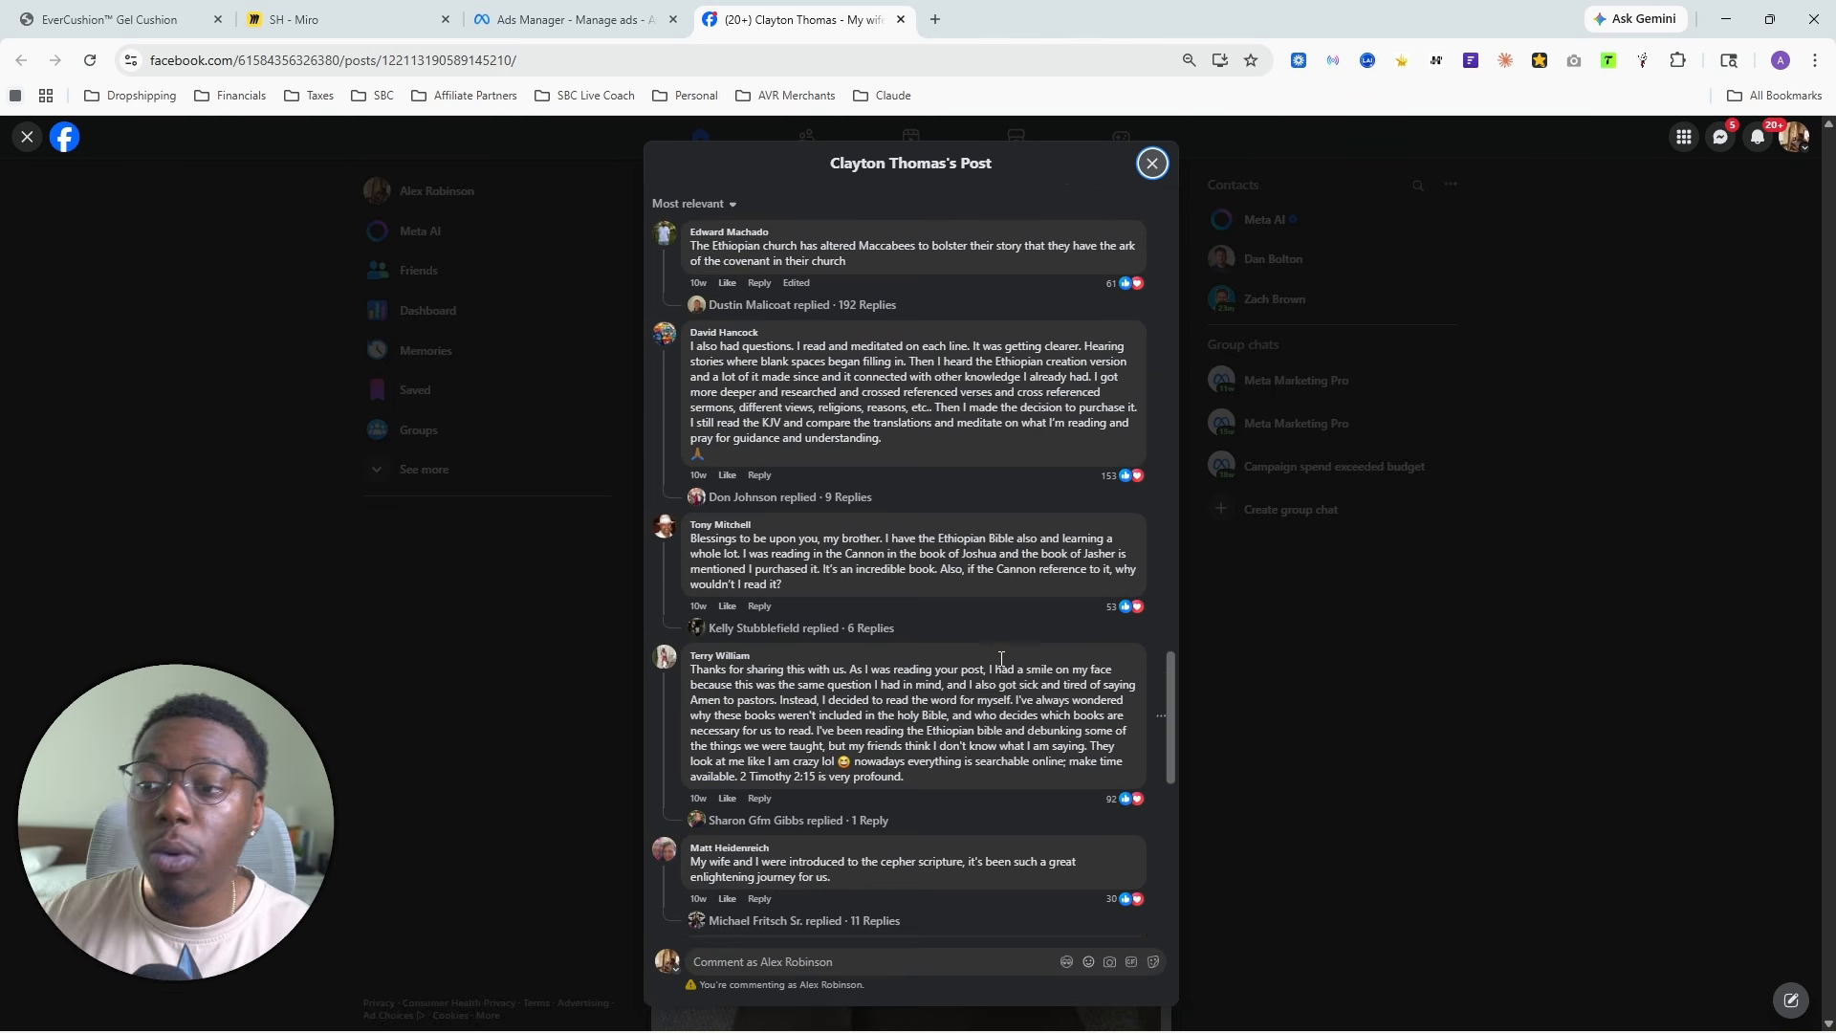
- Examine the post's ad image with its closing copy and headline, and browse further into the comment thread
scroll(1016, 667, up, 5)
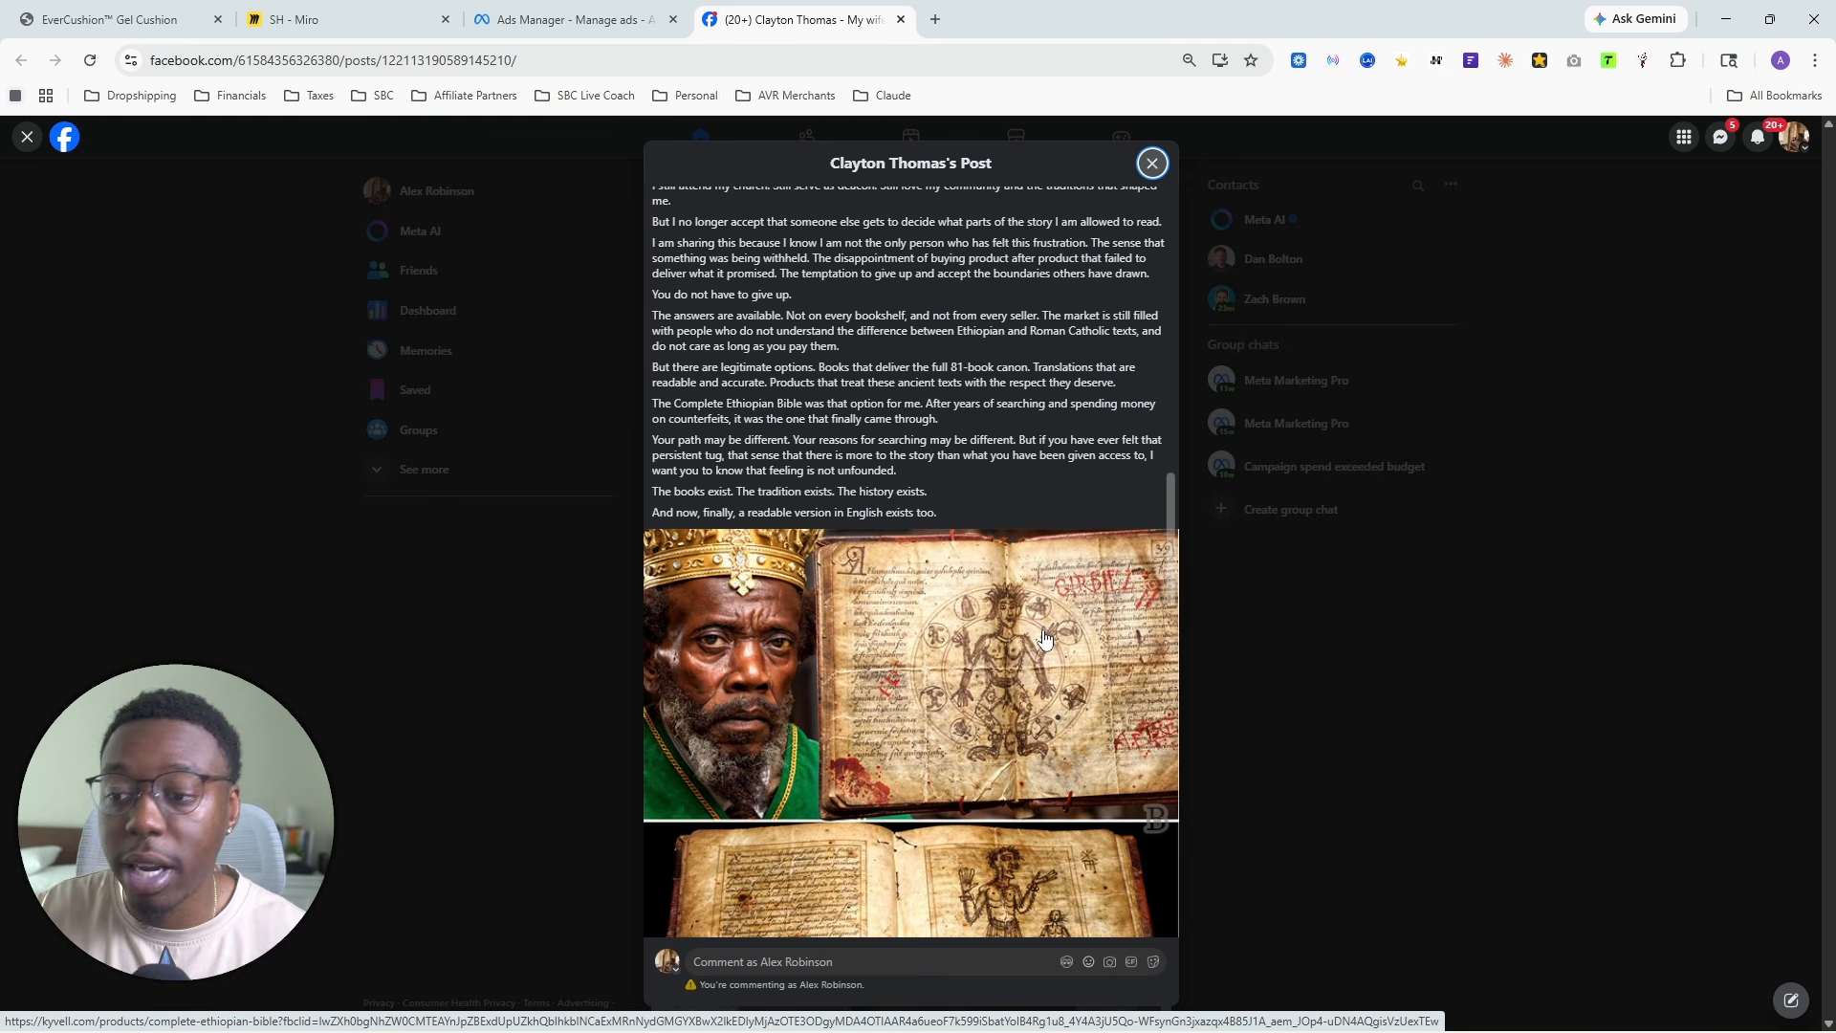
scroll(1038, 636, up, 5)
scroll(1029, 634, down, 4)
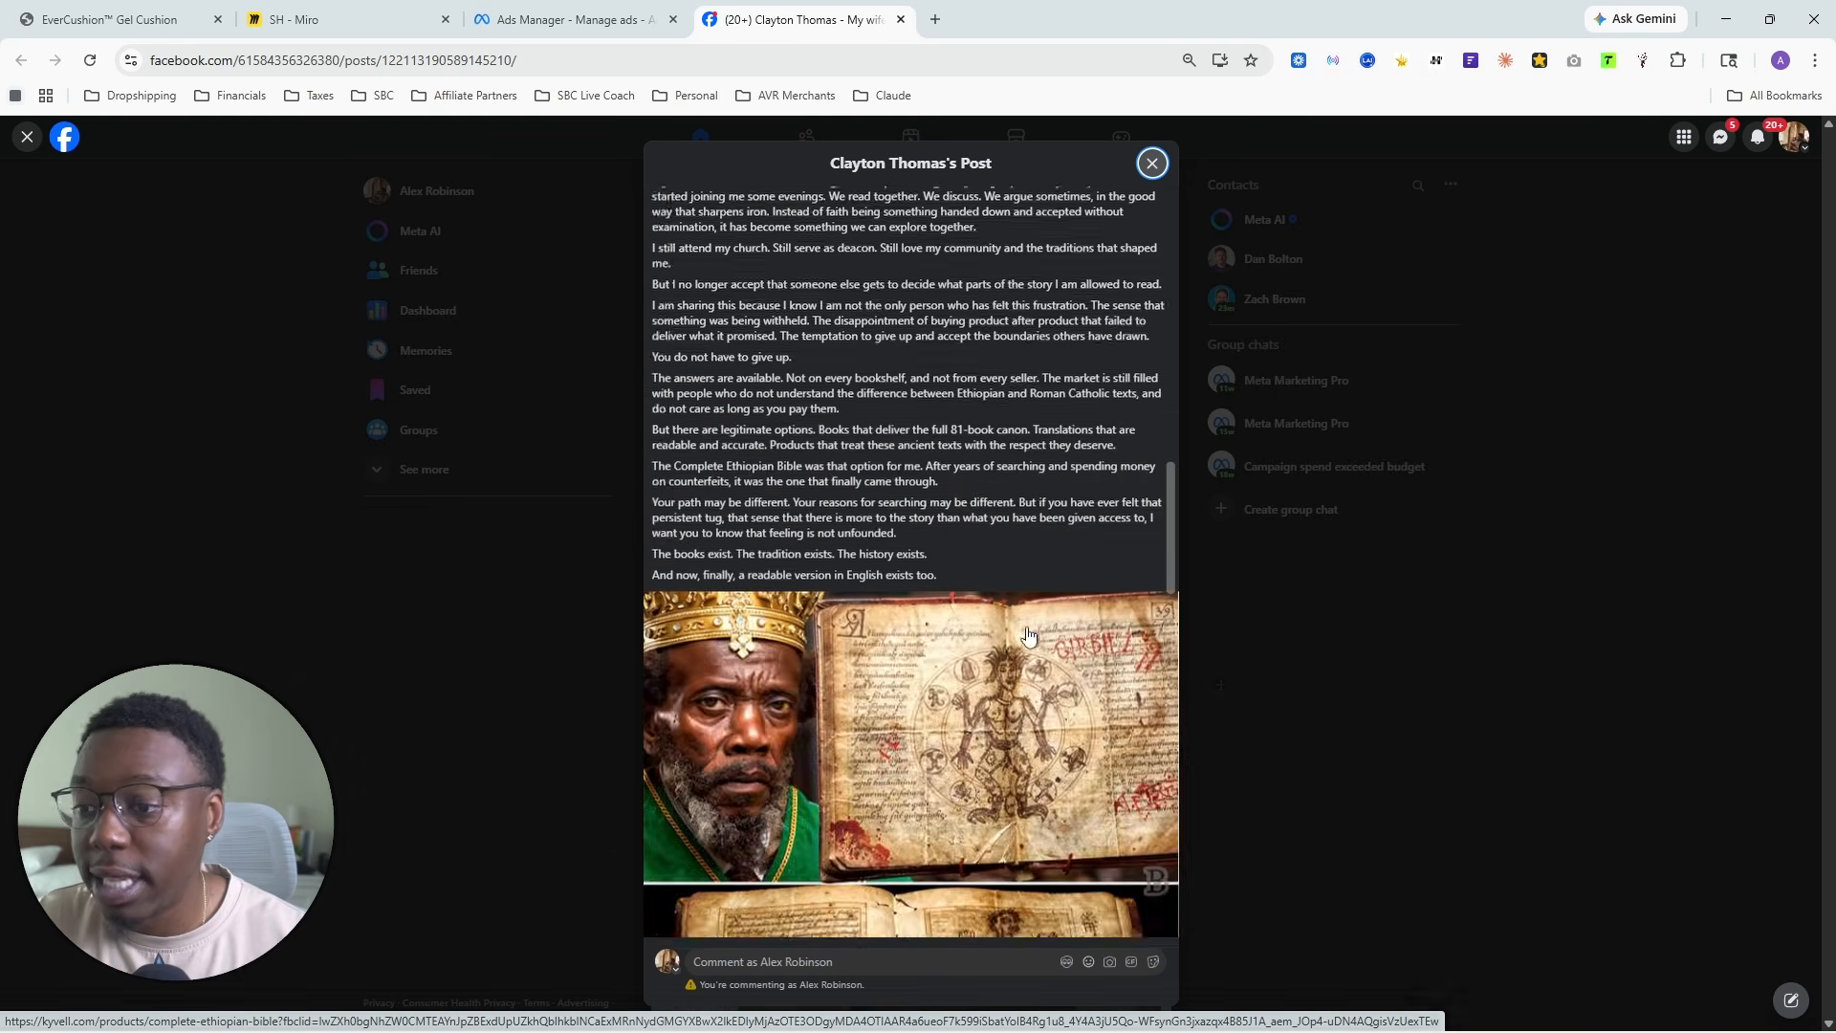
scroll(1029, 636, down, 20)
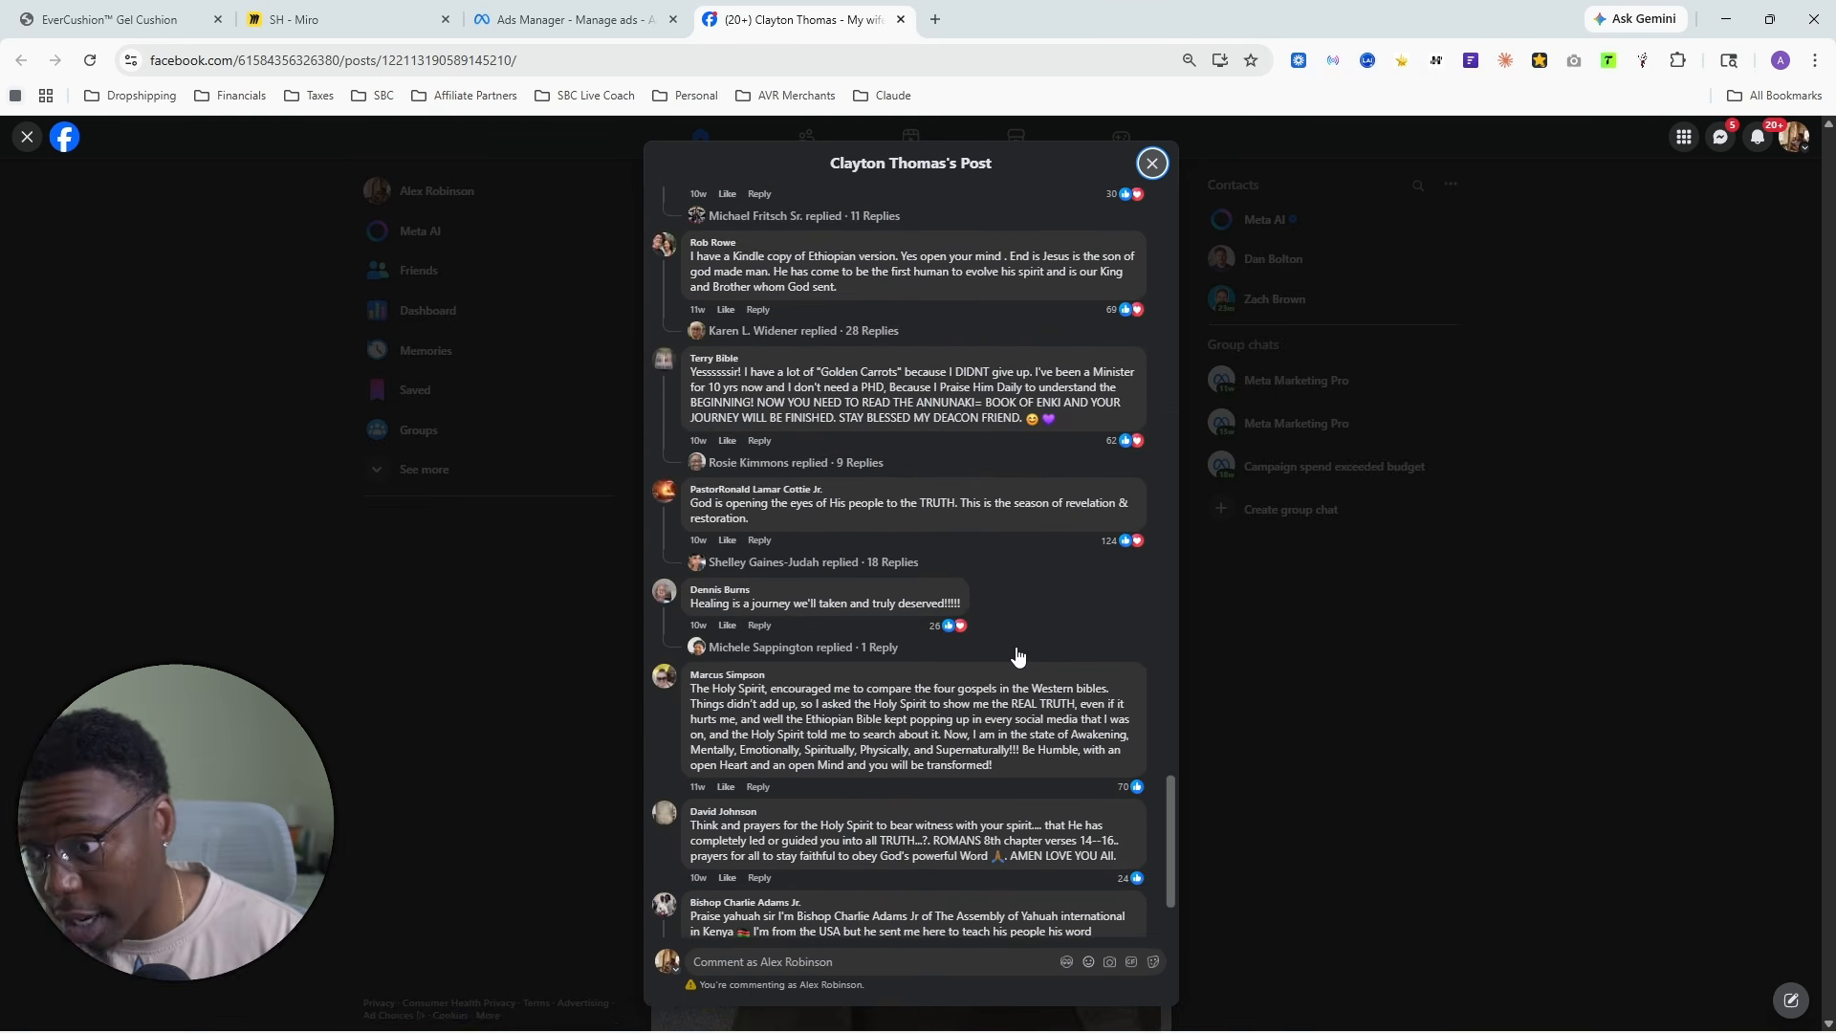
scroll(1018, 655, down, 15)
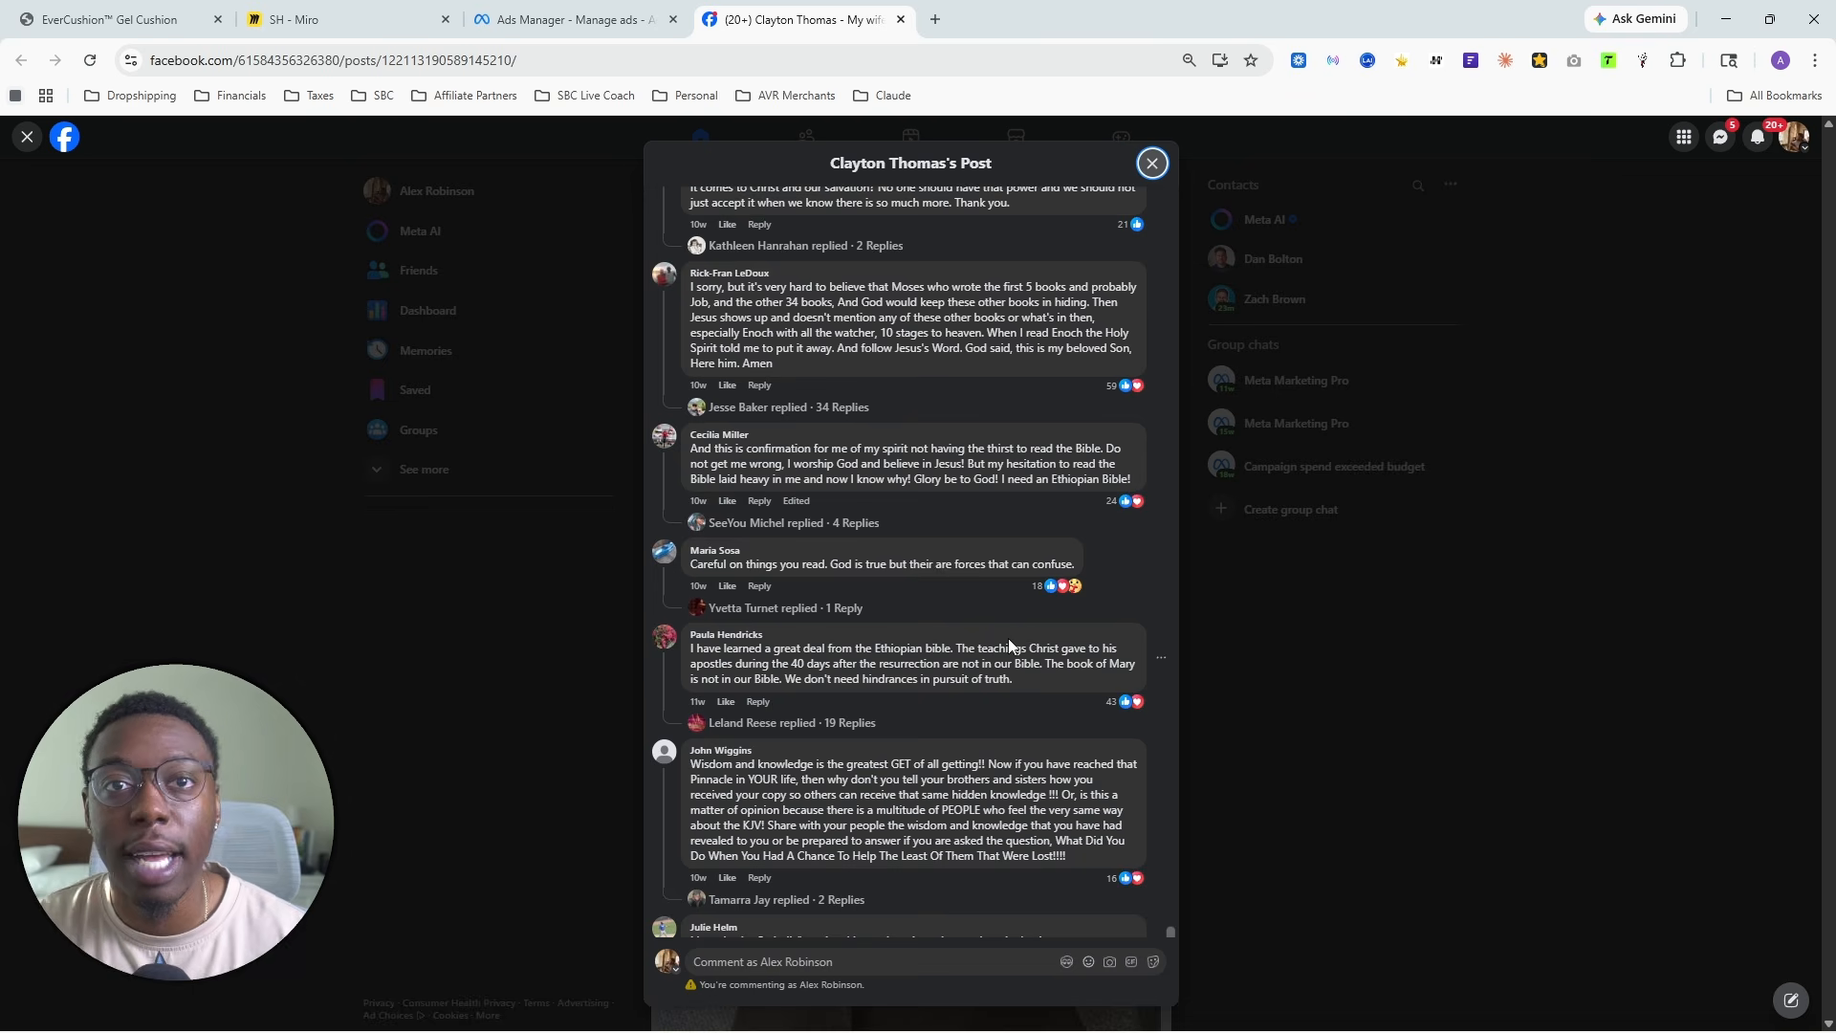
scroll(1007, 639, up, 5)
scroll(984, 631, up, 10)
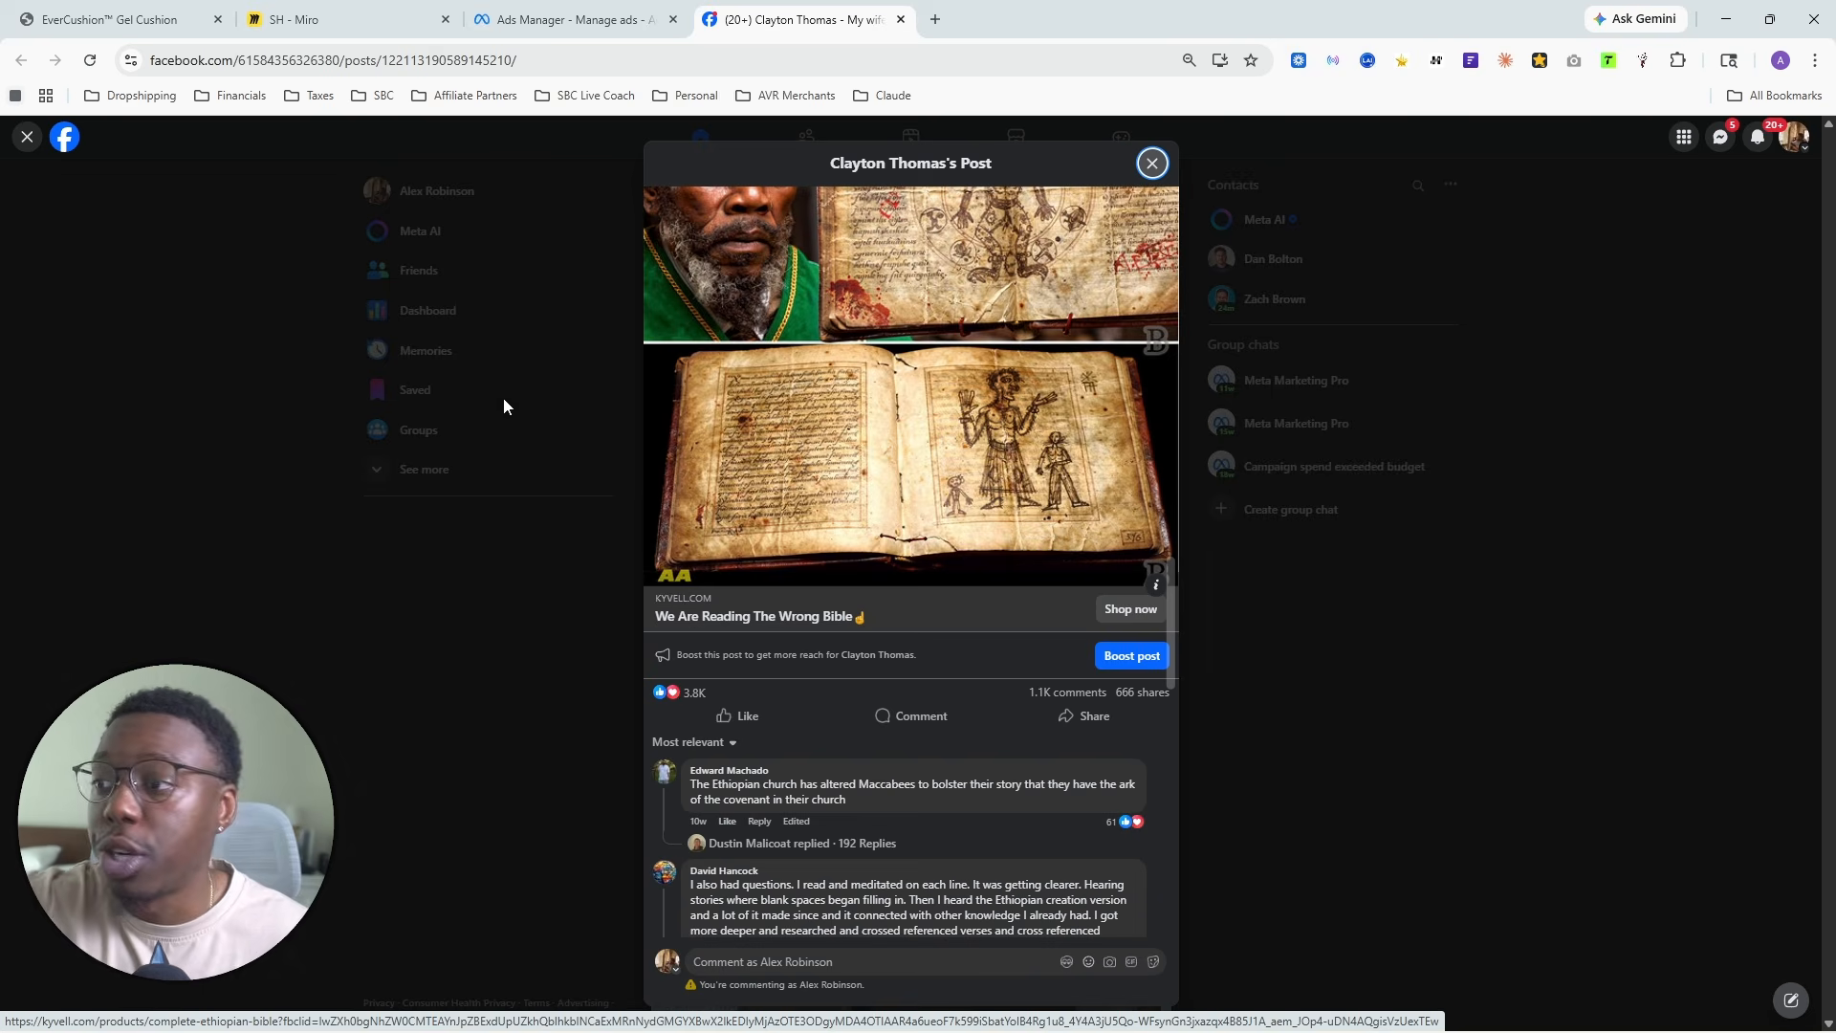
- Switch to Ads Manager and examine the ad set results, including purchase ROAS, conversion value, CTR, CPC and CPM
click(564, 19)
click(1177, 175)
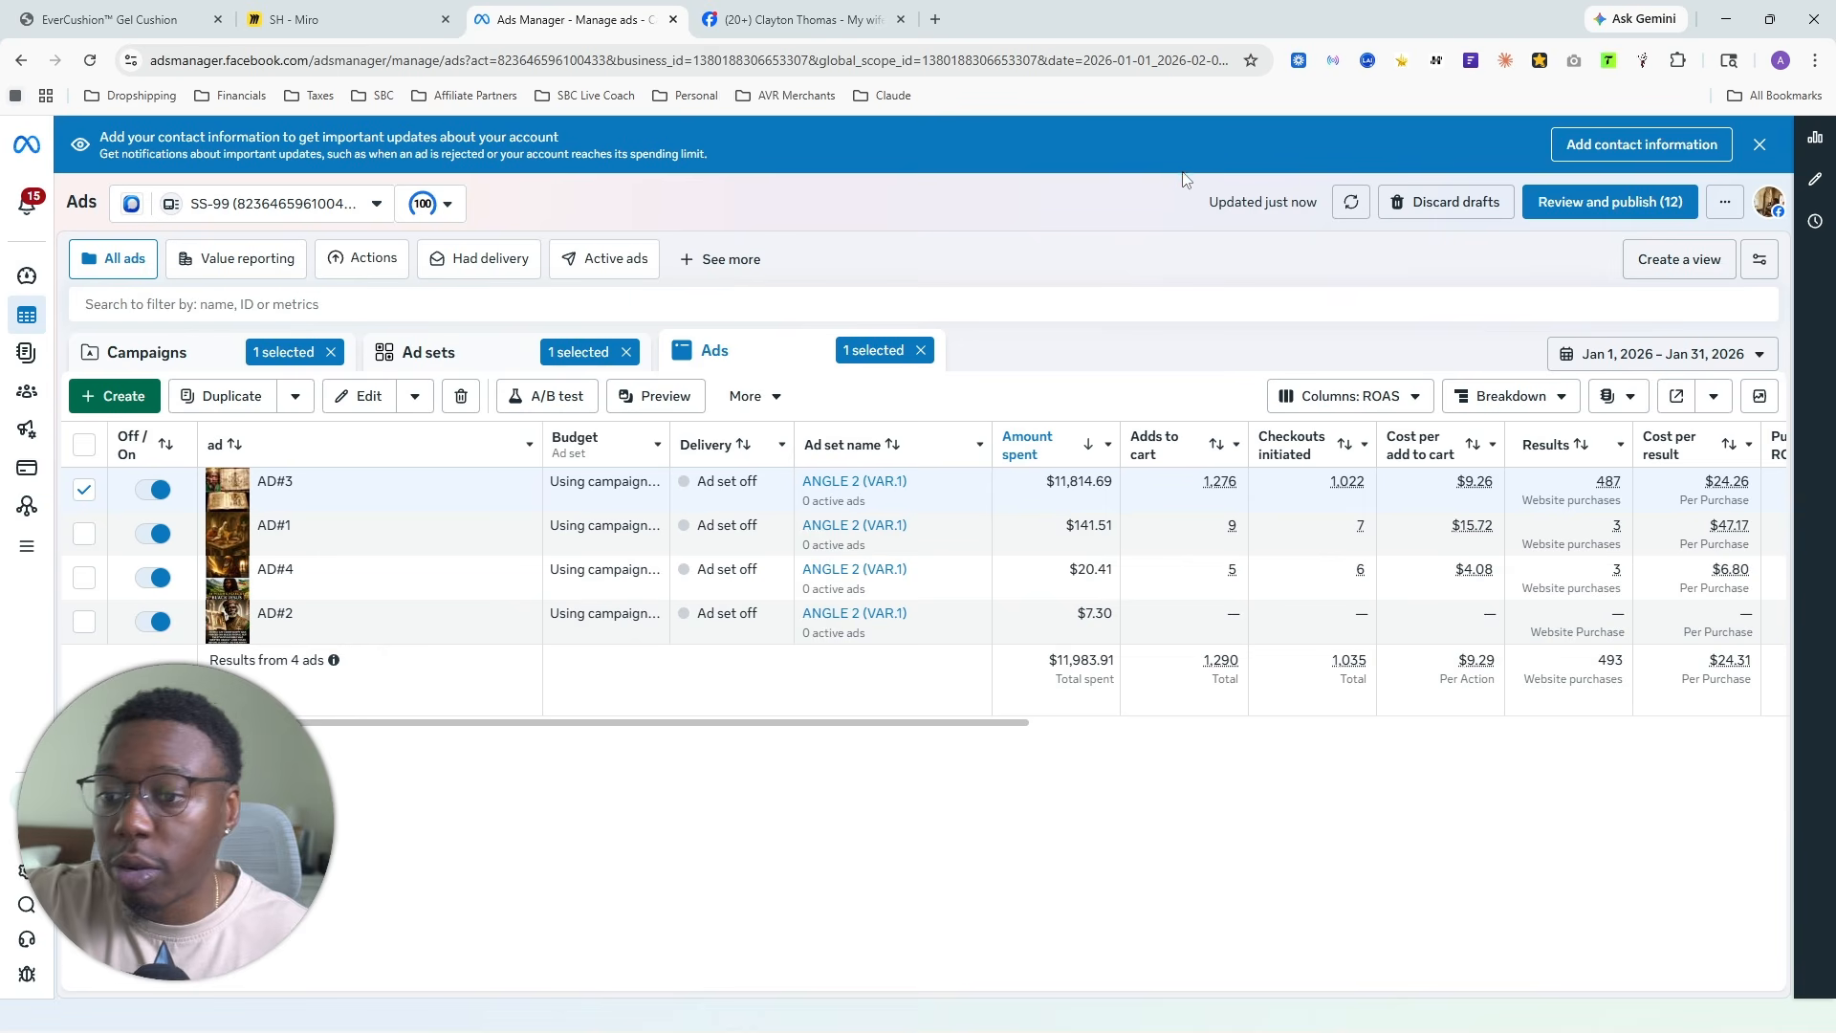
click(441, 360)
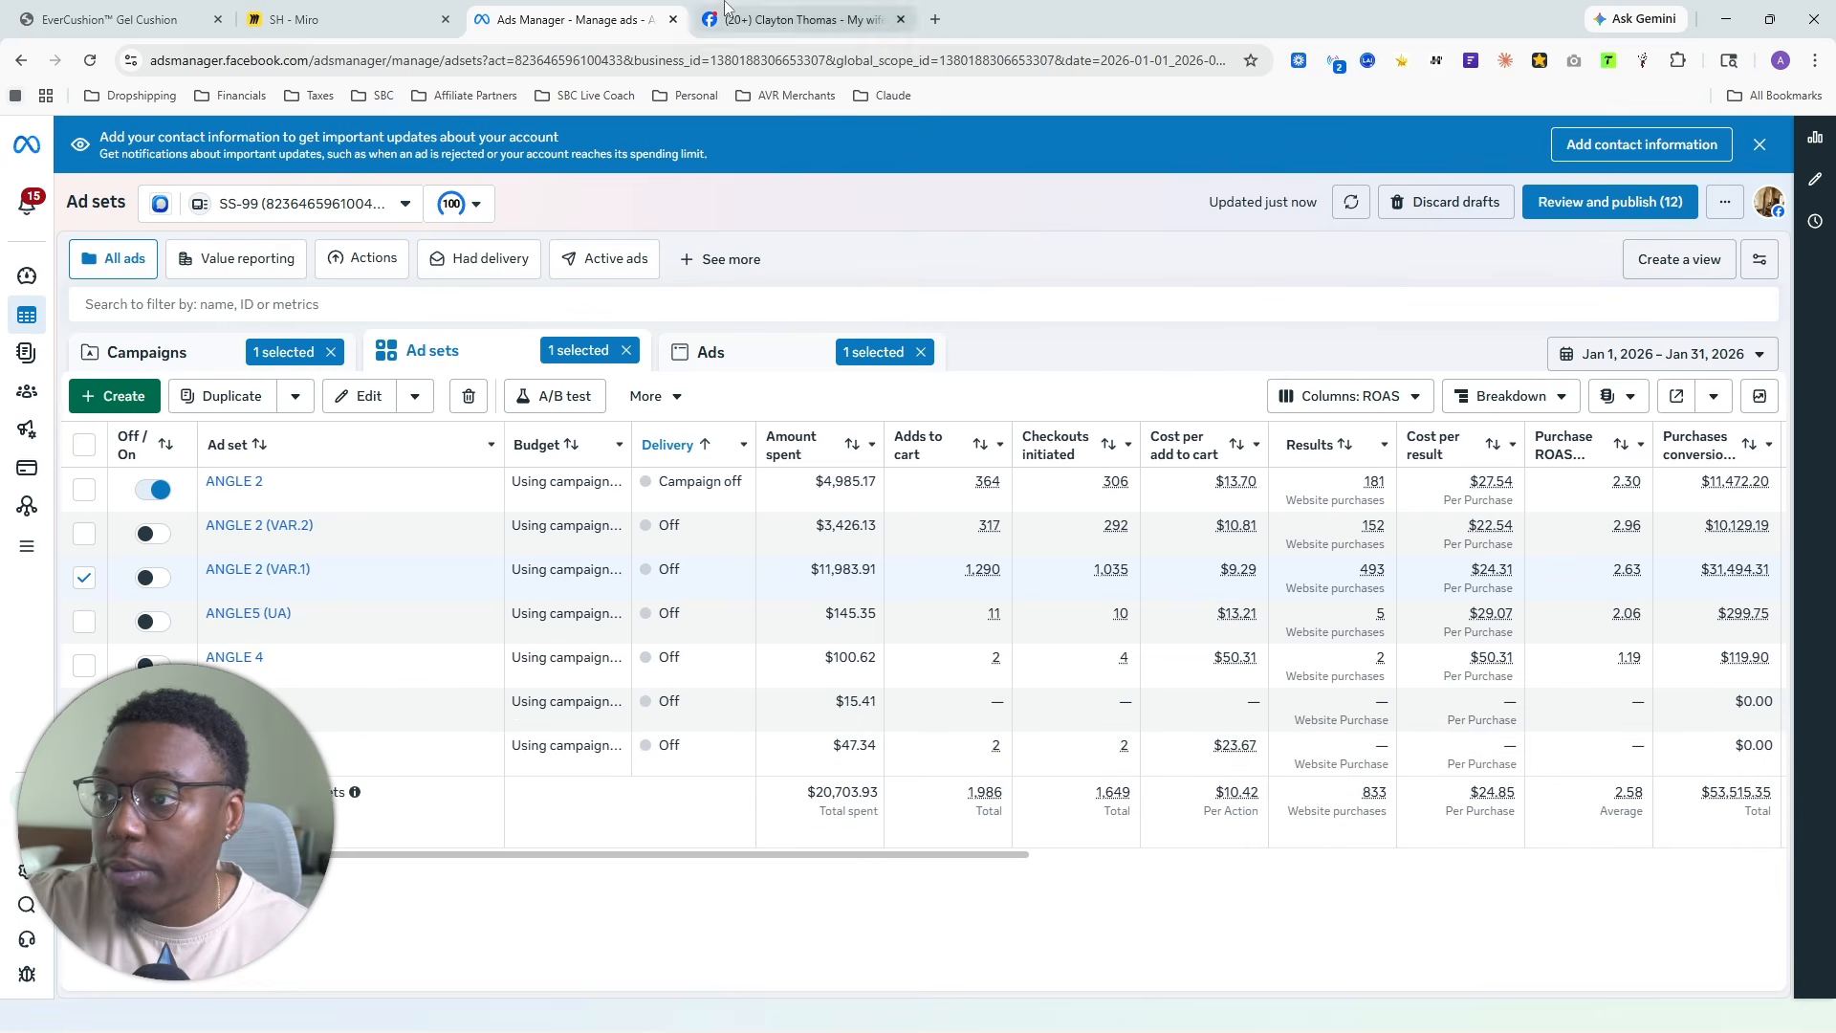
click(803, 19)
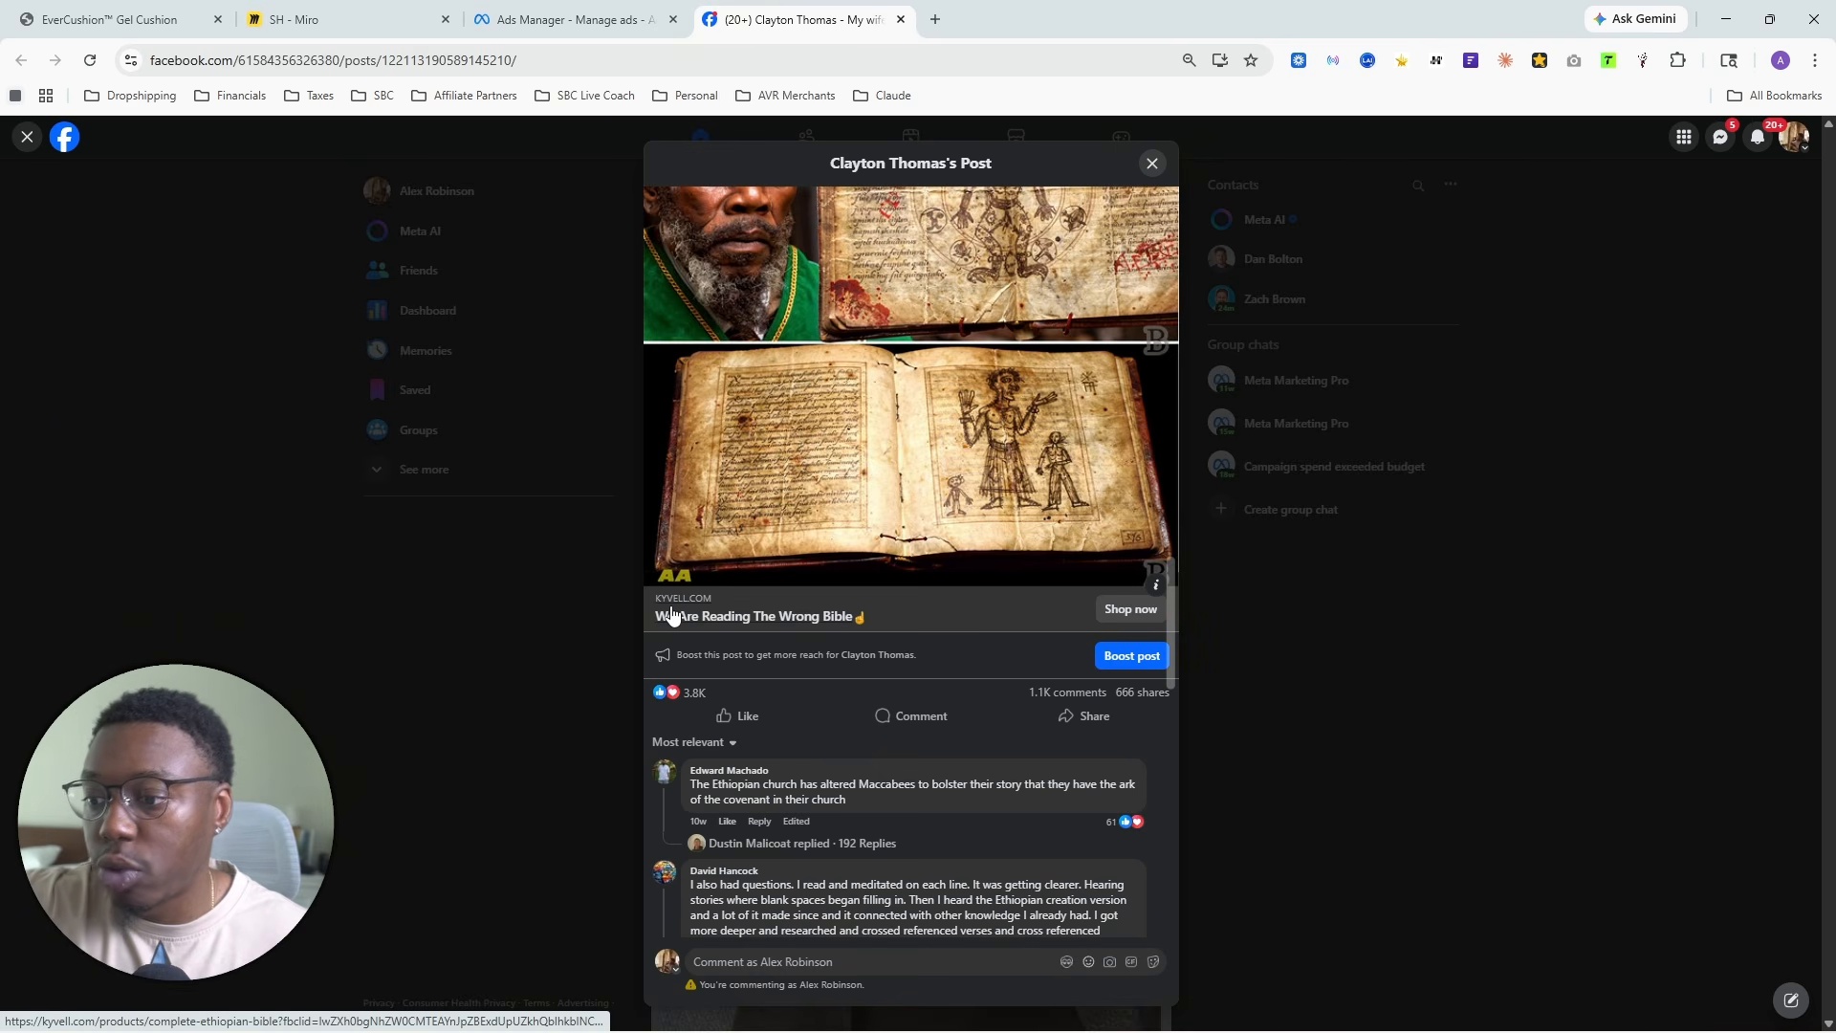
click(566, 11)
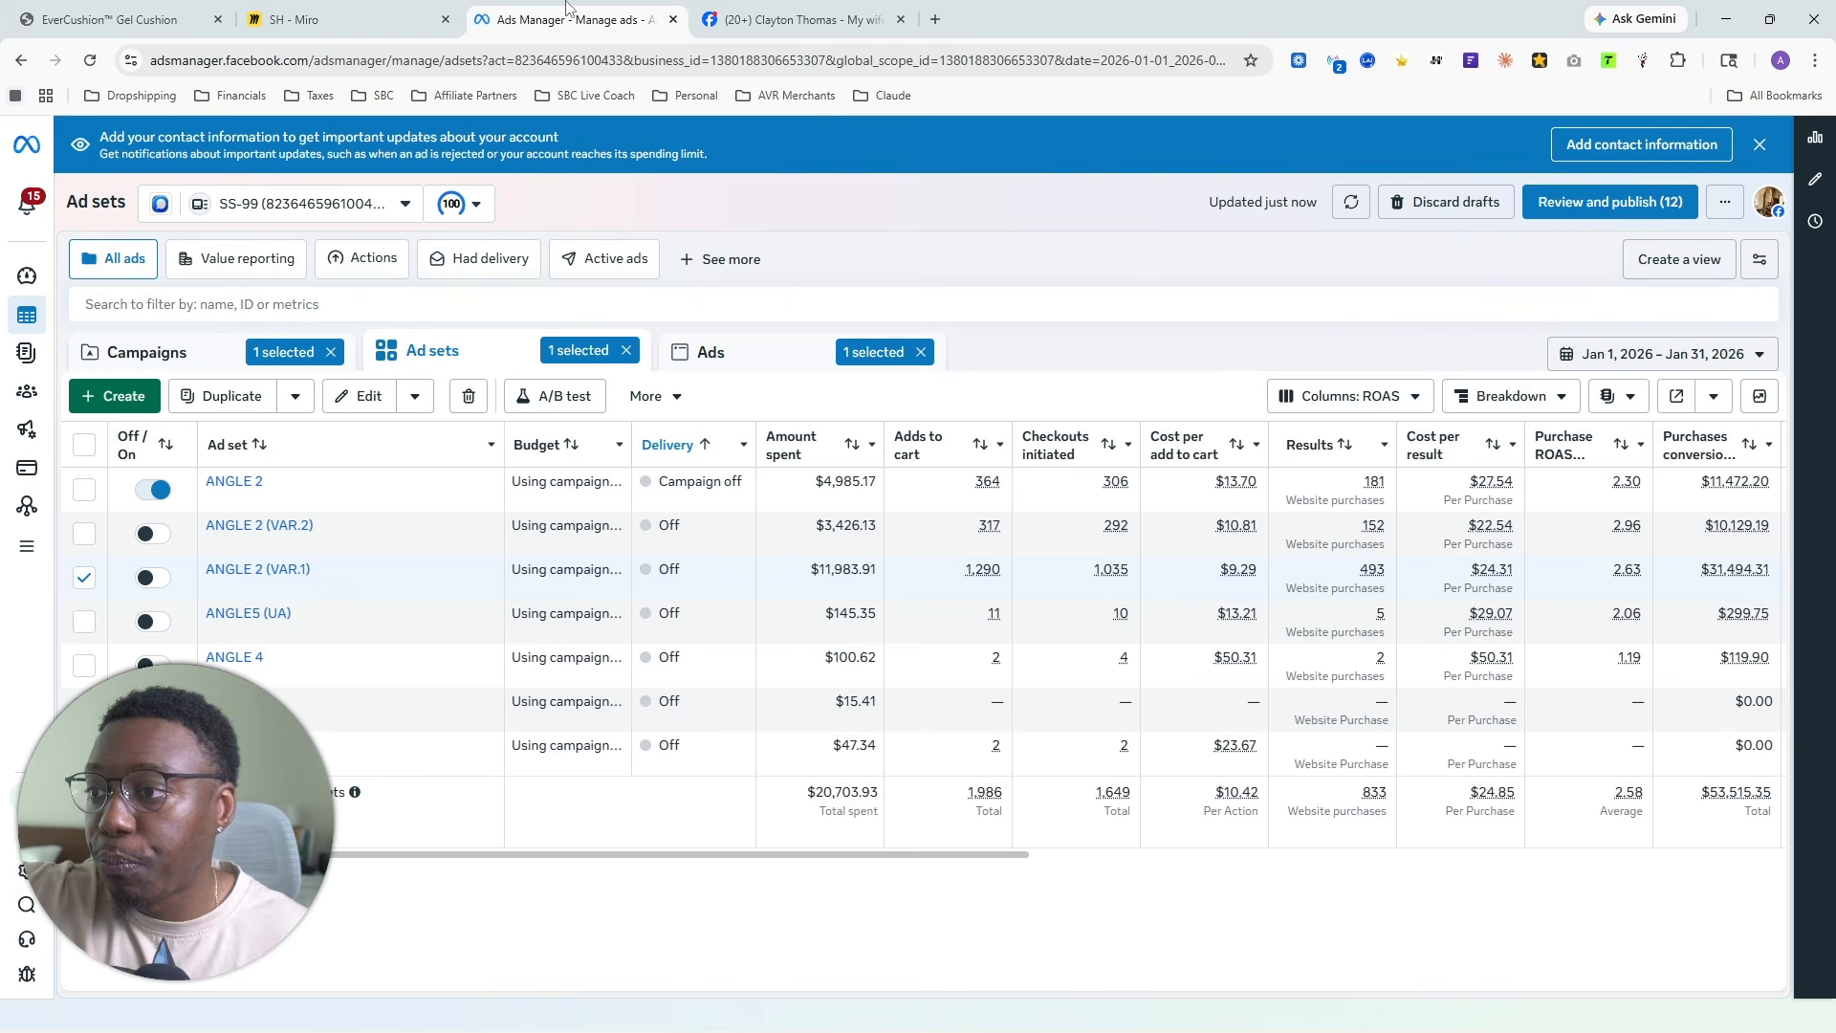
drag(978, 866, 1262, 881)
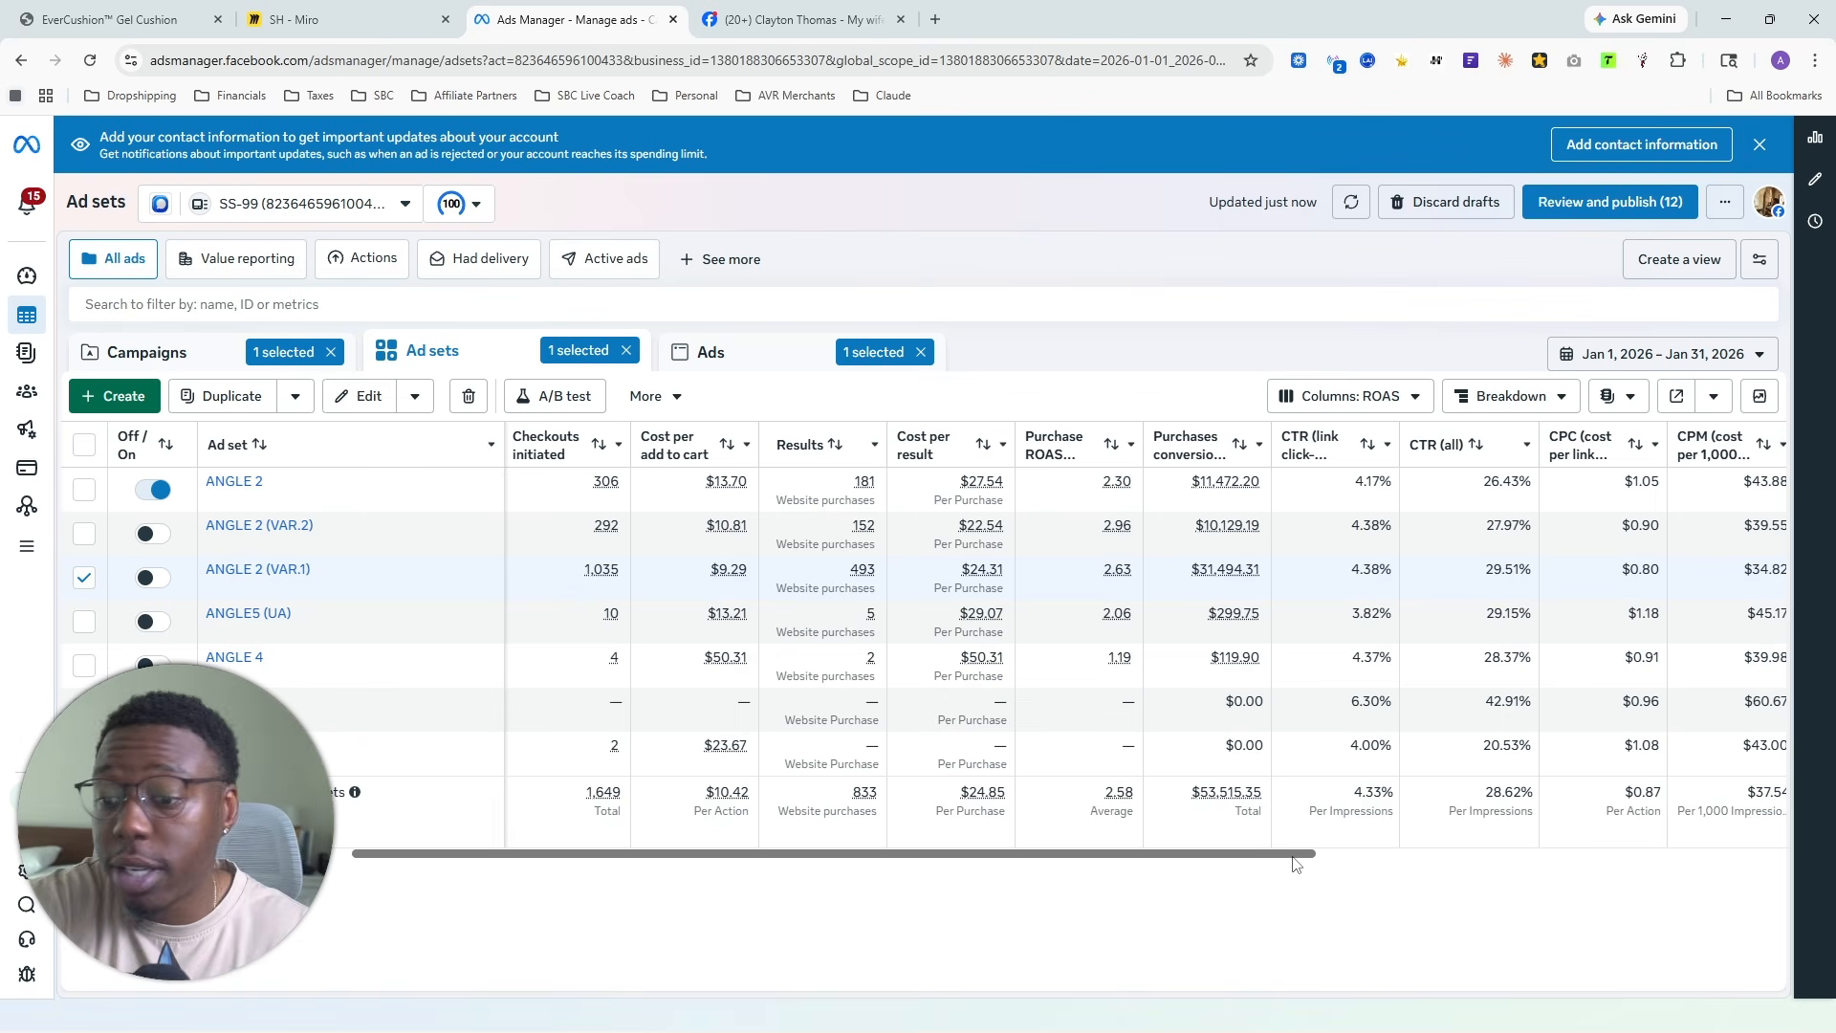
drag(1295, 864, 1320, 864)
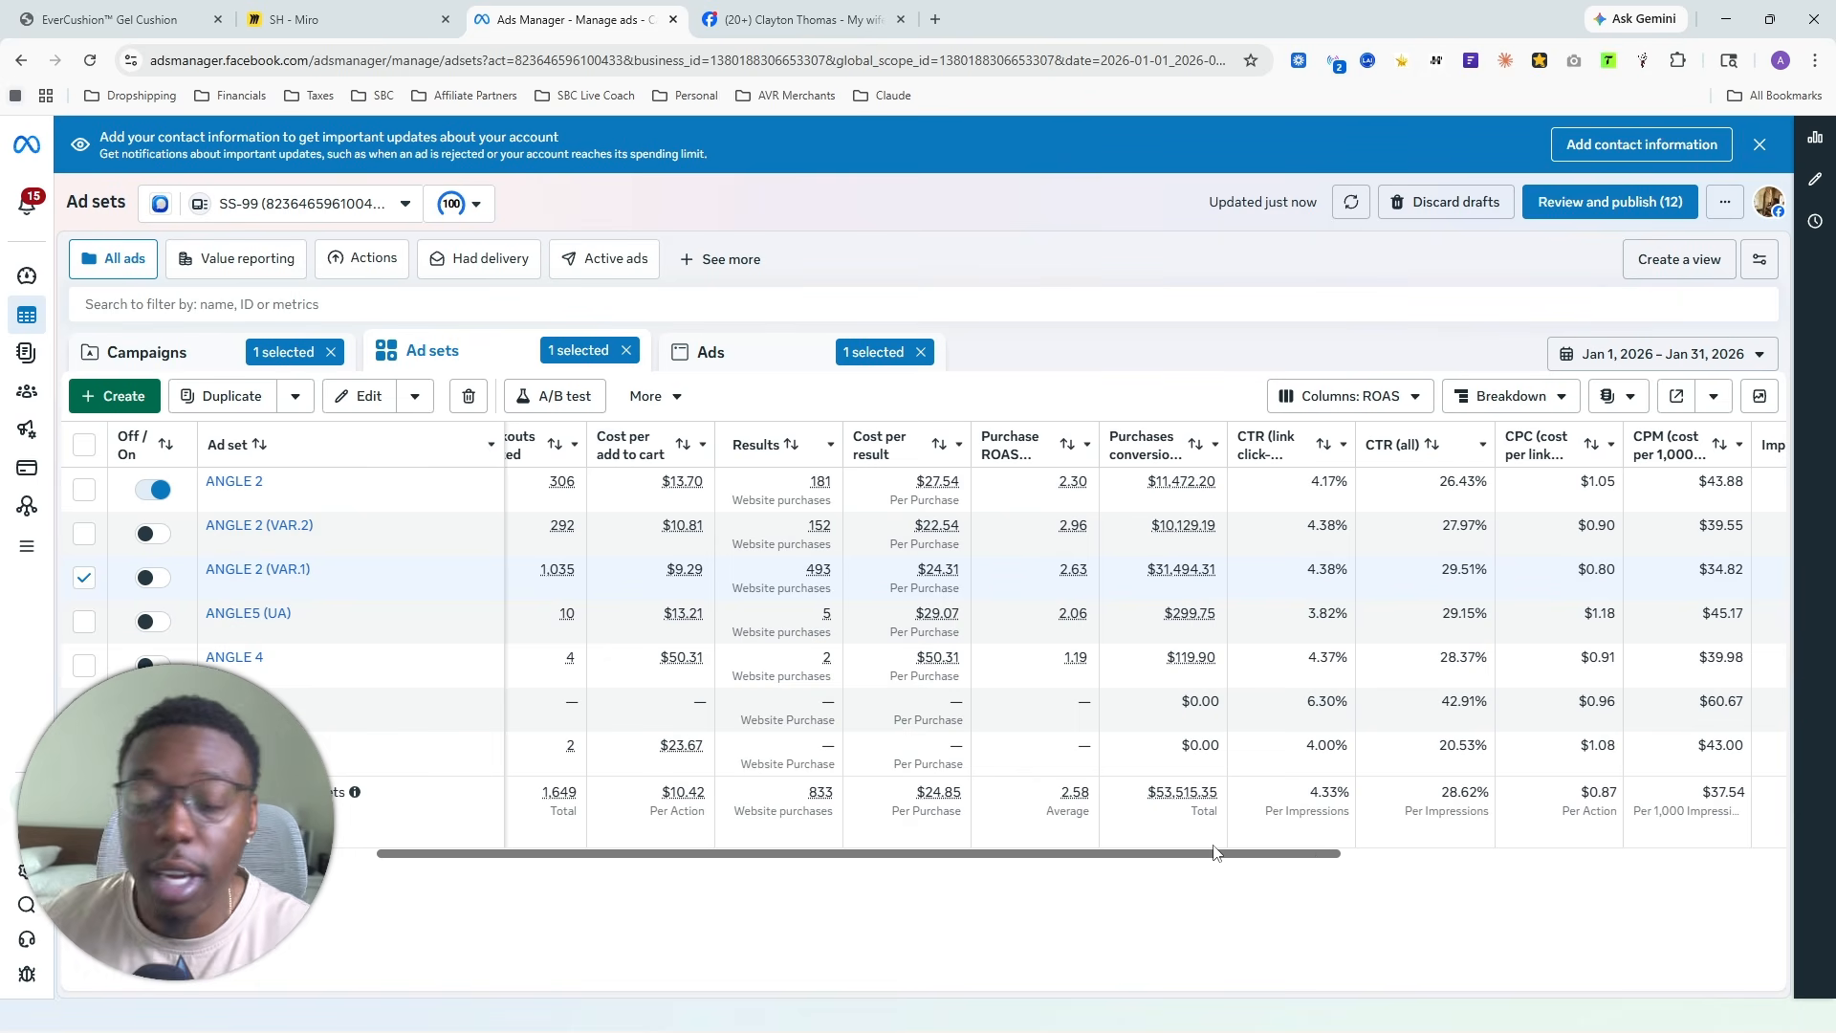
drag(1291, 856, 861, 906)
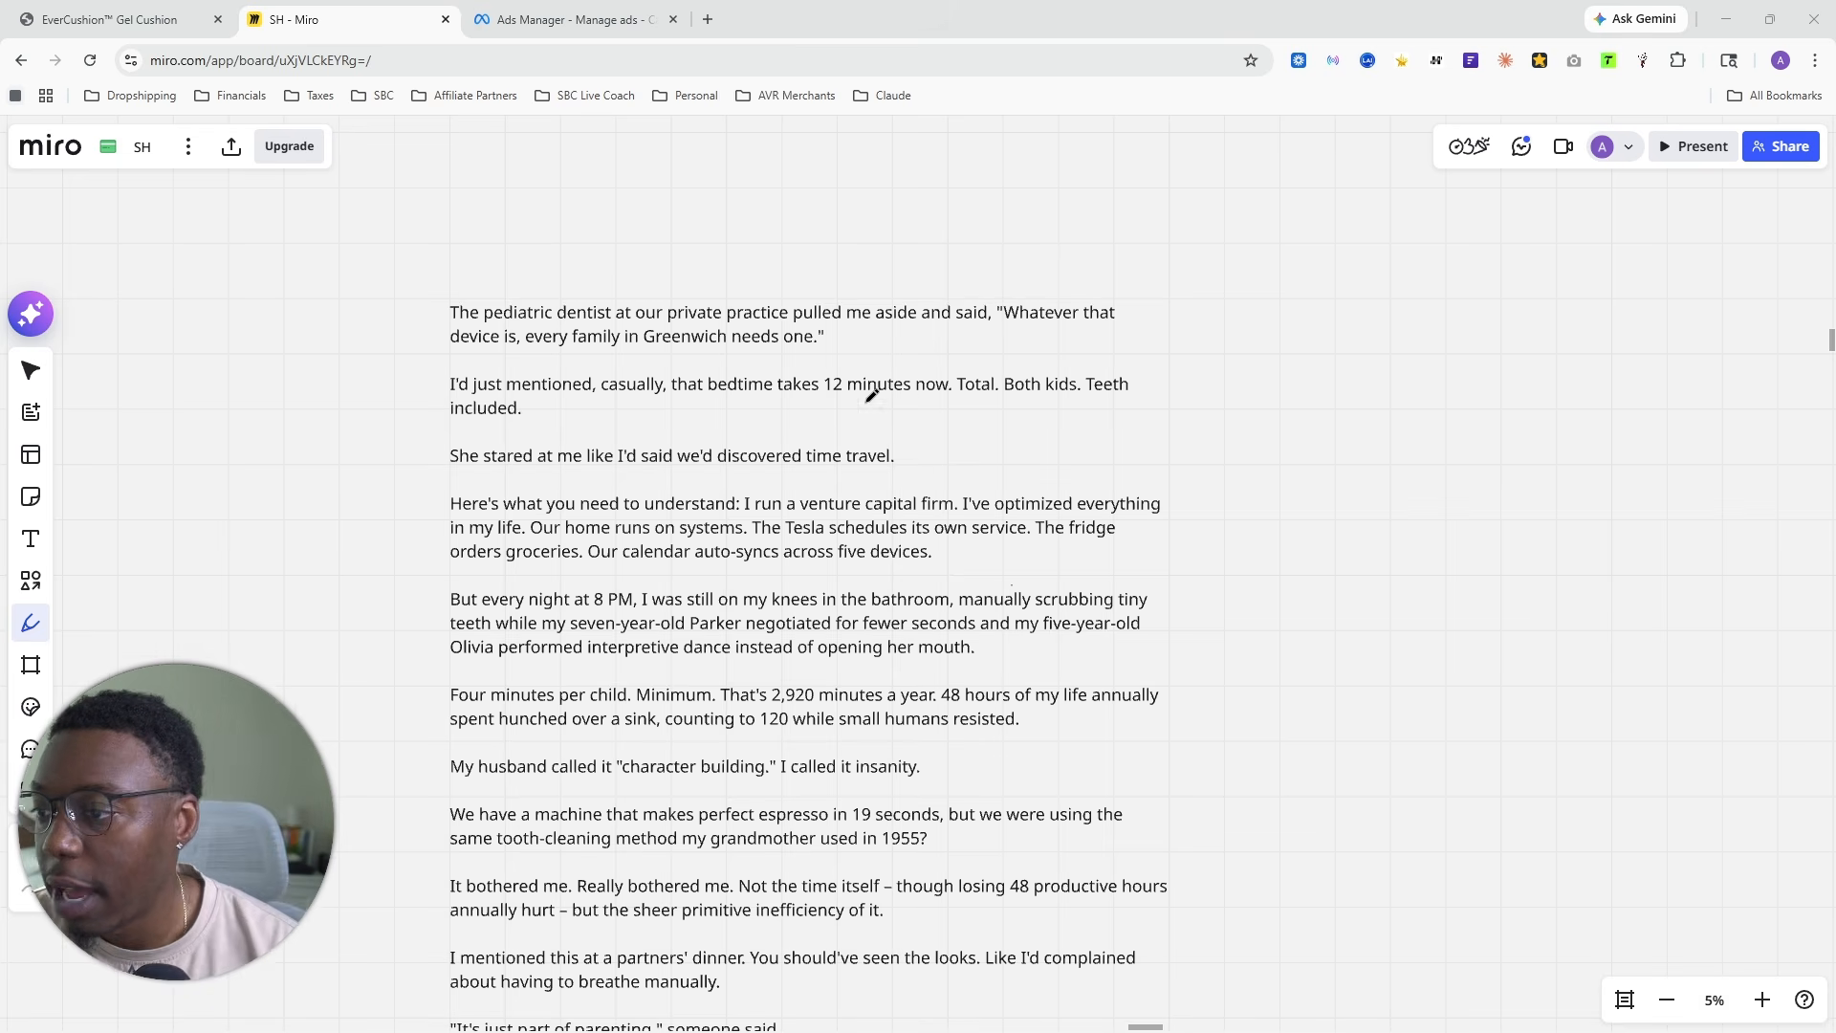
- Examine the opening paragraphs of the pediatric dentist ad copy on the Miro board
scroll(716, 296, up, 1)
scroll(1080, 548, down, 1)
scroll(1100, 648, down, 1)
drag(1100, 650, 996, 133)
drag(958, 822, 866, 421)
drag(813, 323, 780, 788)
scroll(780, 720, up, 1)
drag(621, 784, 600, 479)
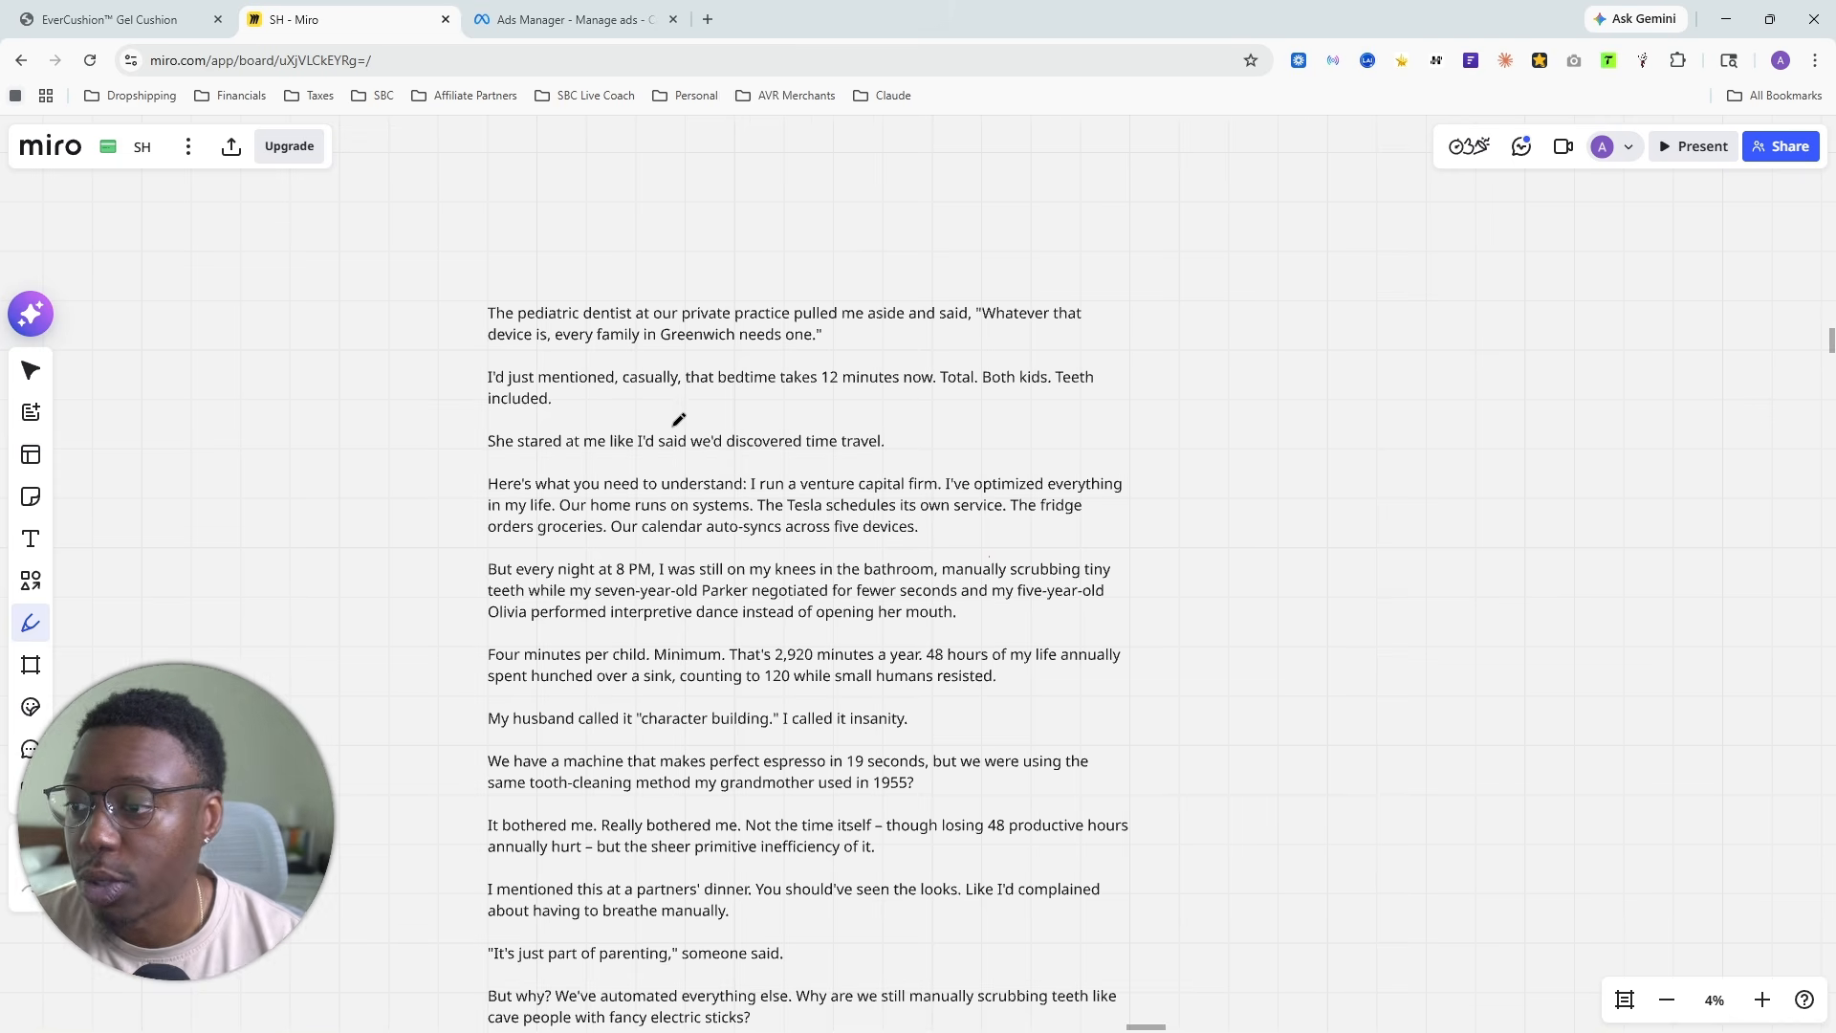
scroll(680, 420, up, 1)
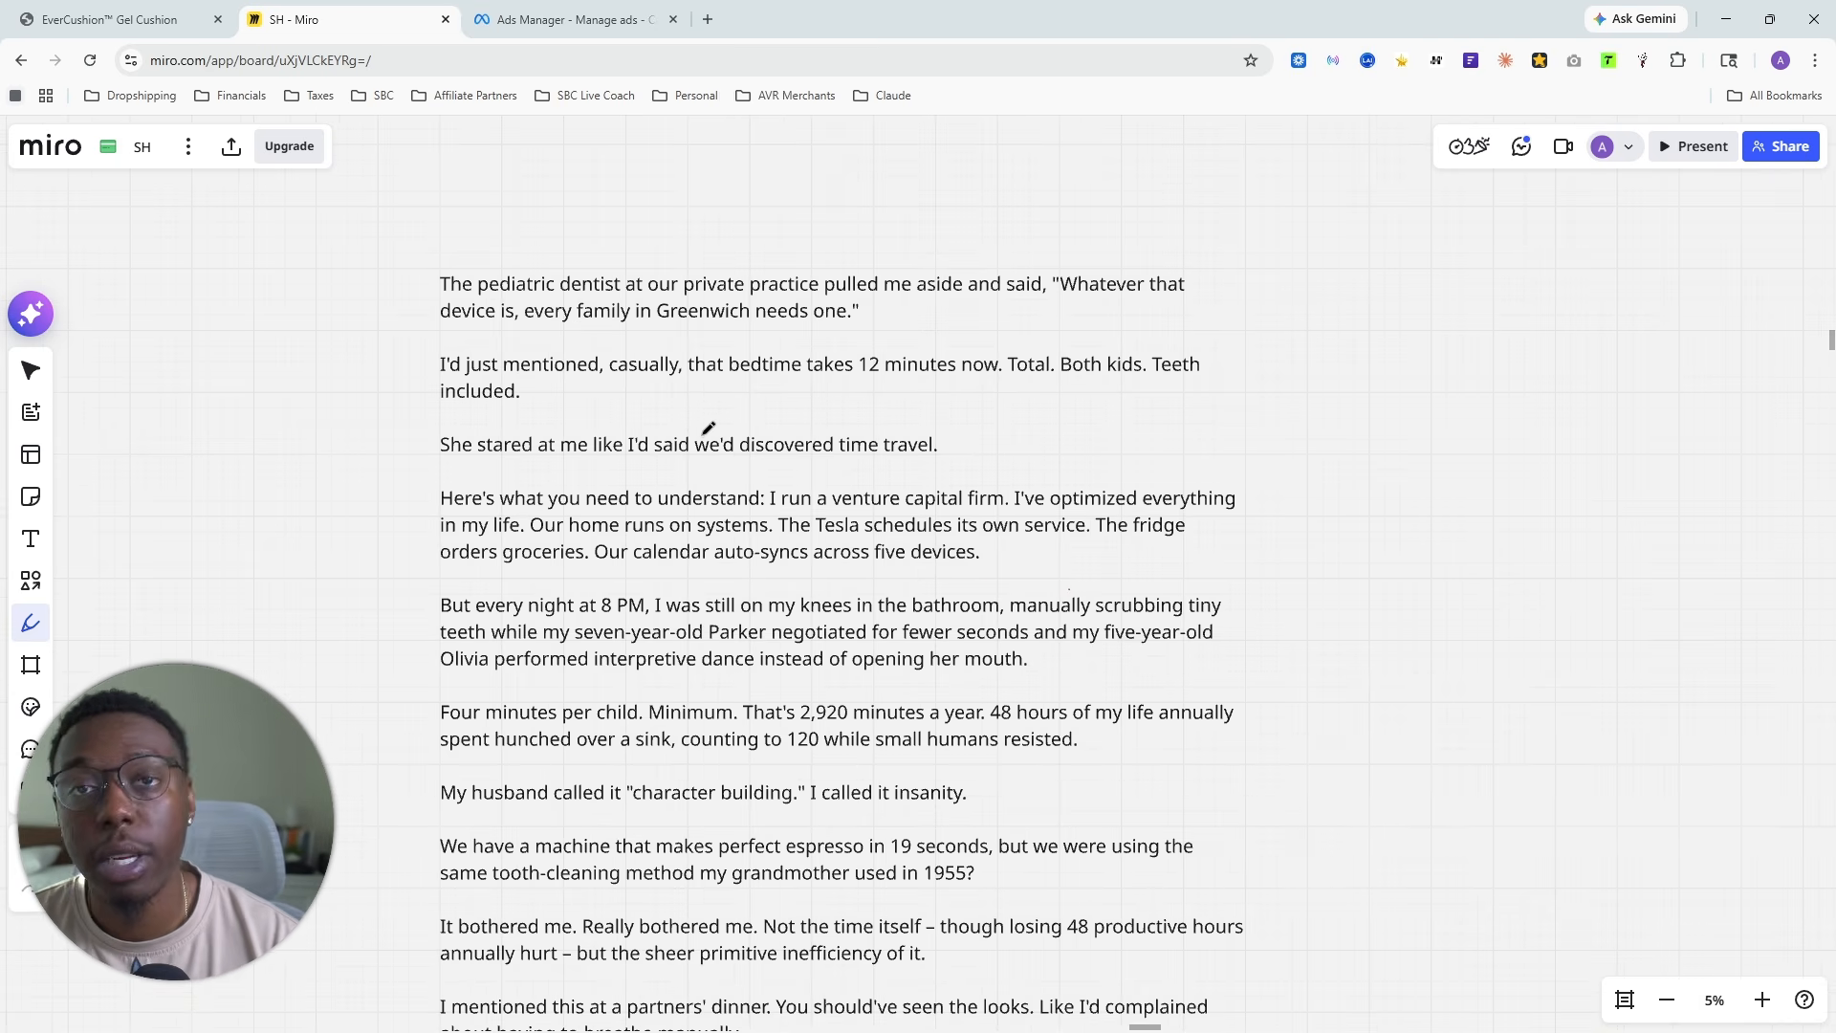
- Add a text box above the pediatric dentist ad copy, enlarge it to font size 304 and enter "Avatar"
click(34, 538)
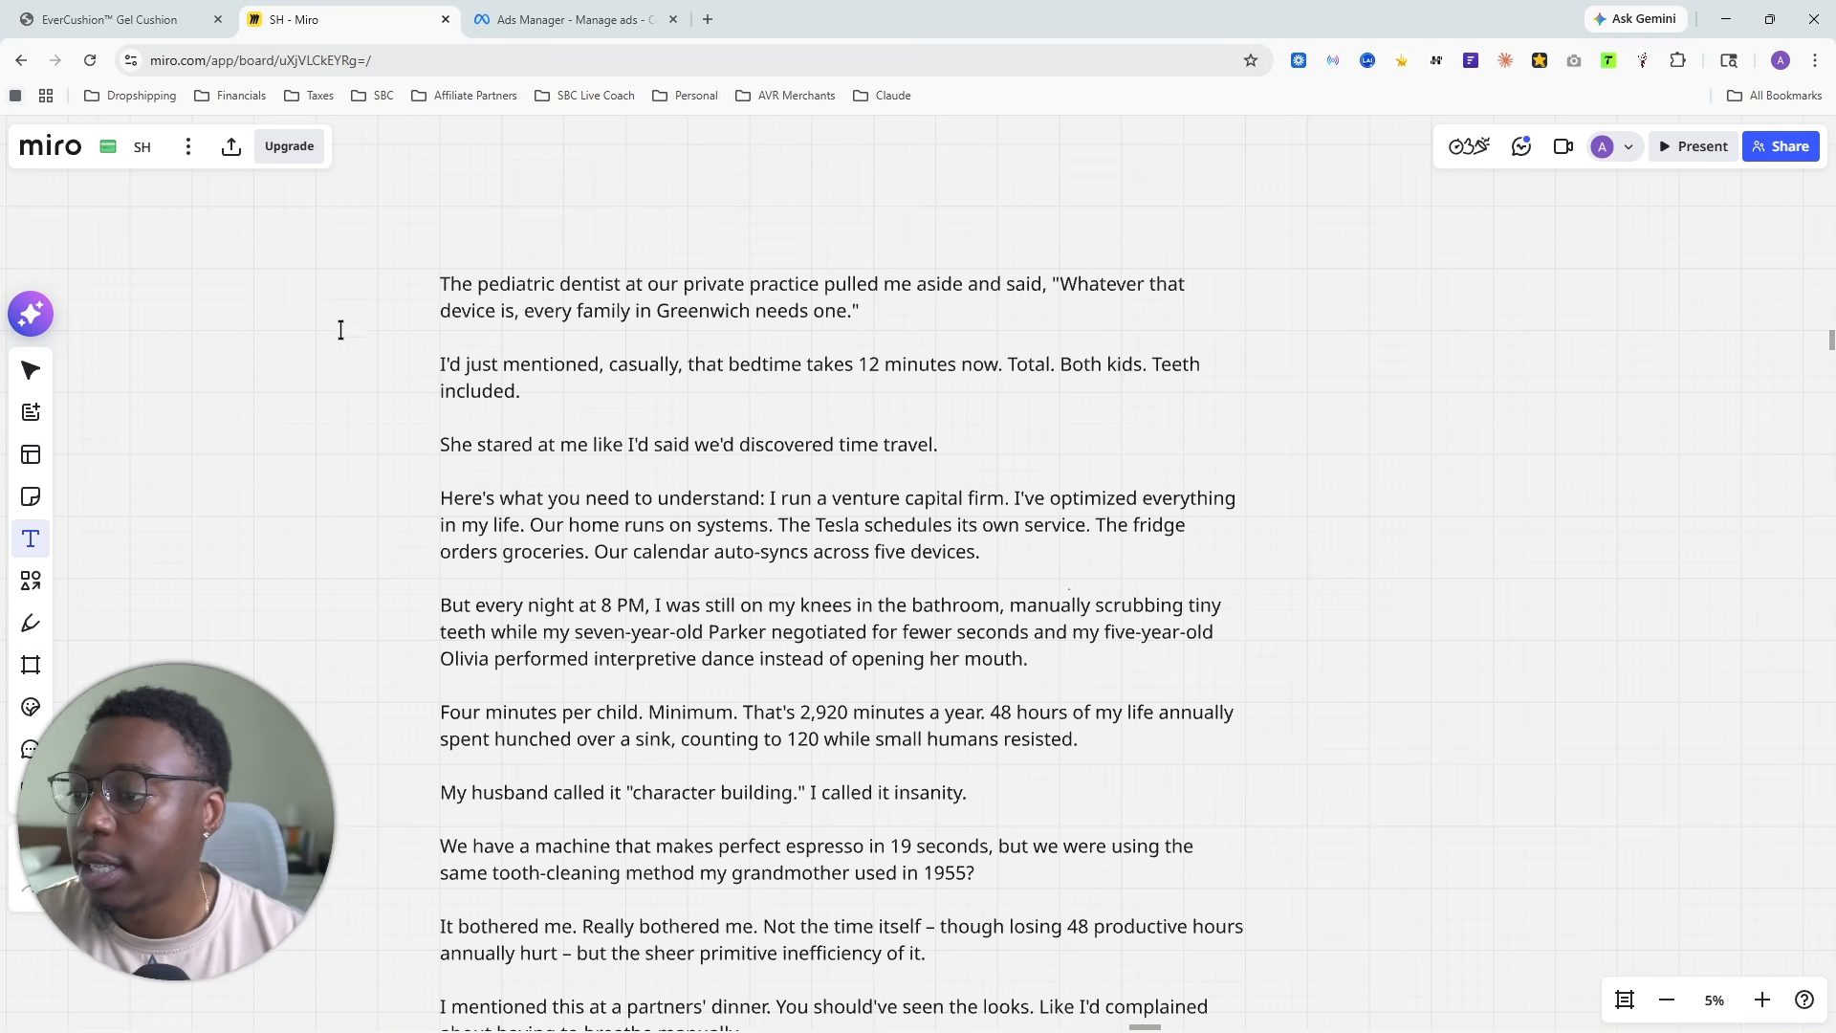
scroll(371, 459, up, 3)
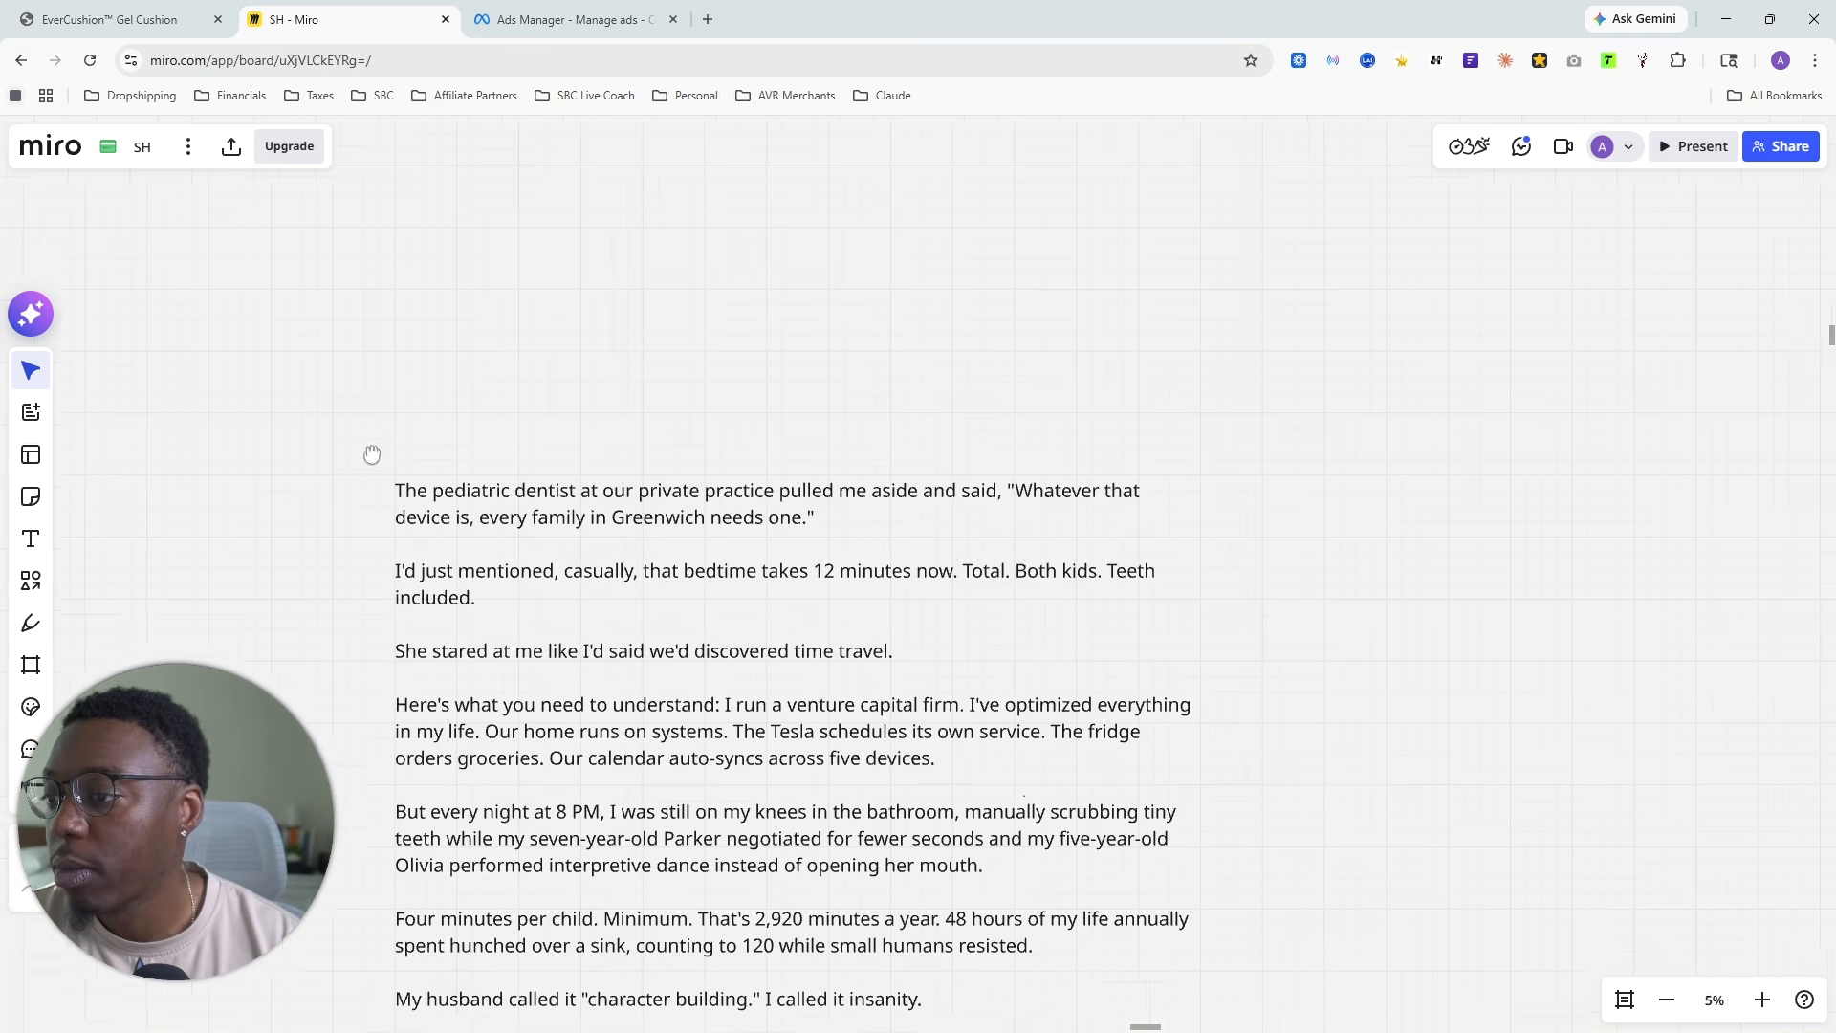
click(628, 274)
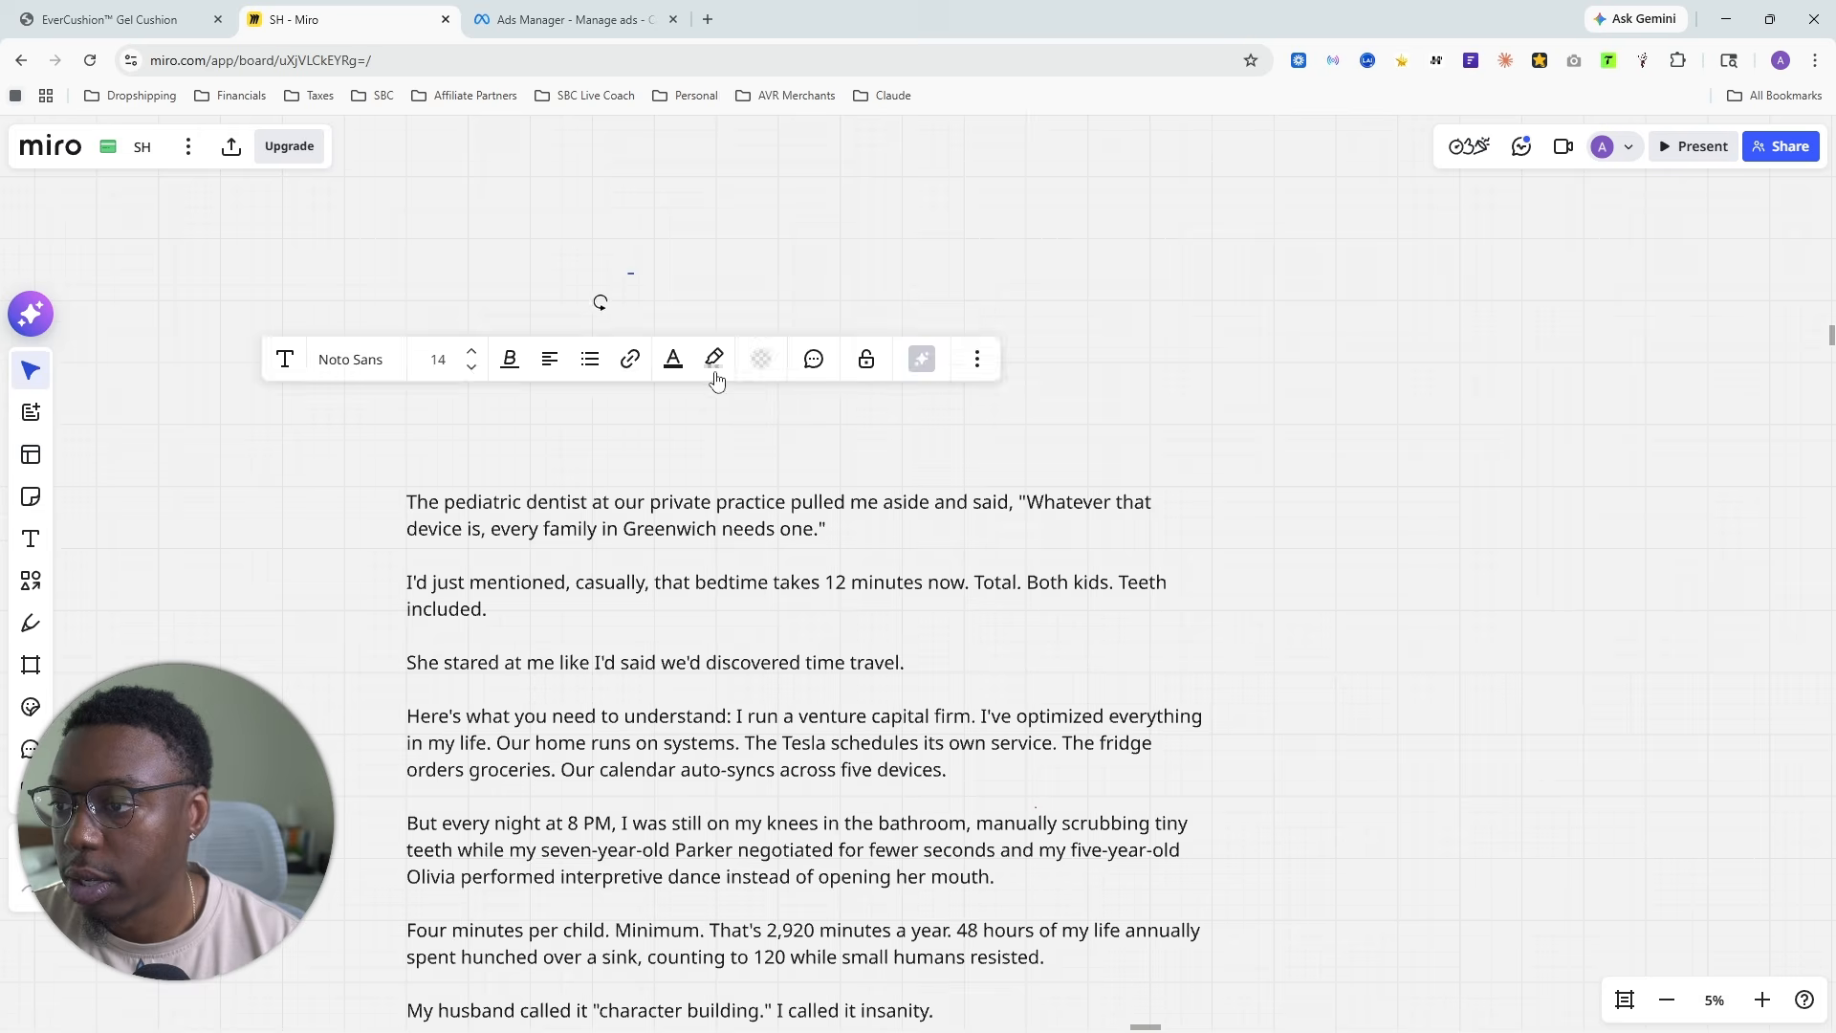
scroll(643, 279, up, 5)
scroll(636, 276, up, 5)
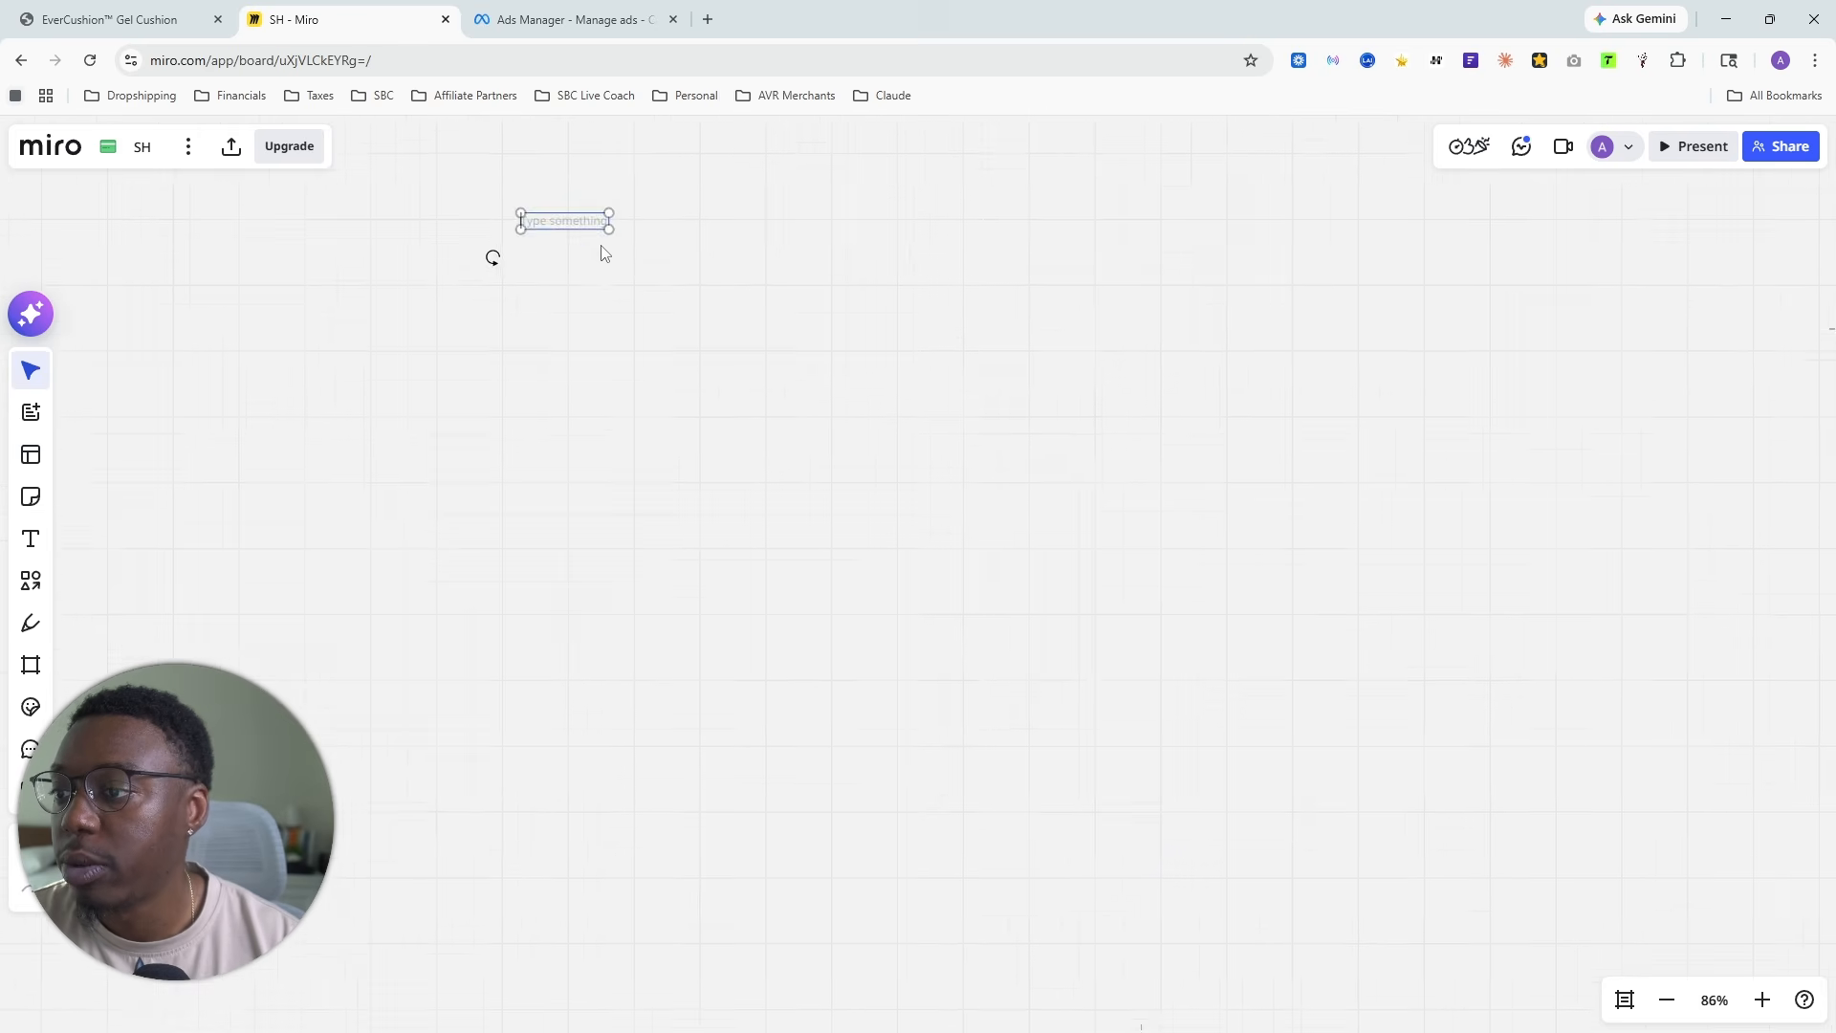
drag(1186, 438, 1689, 706)
scroll(985, 804, down, 2)
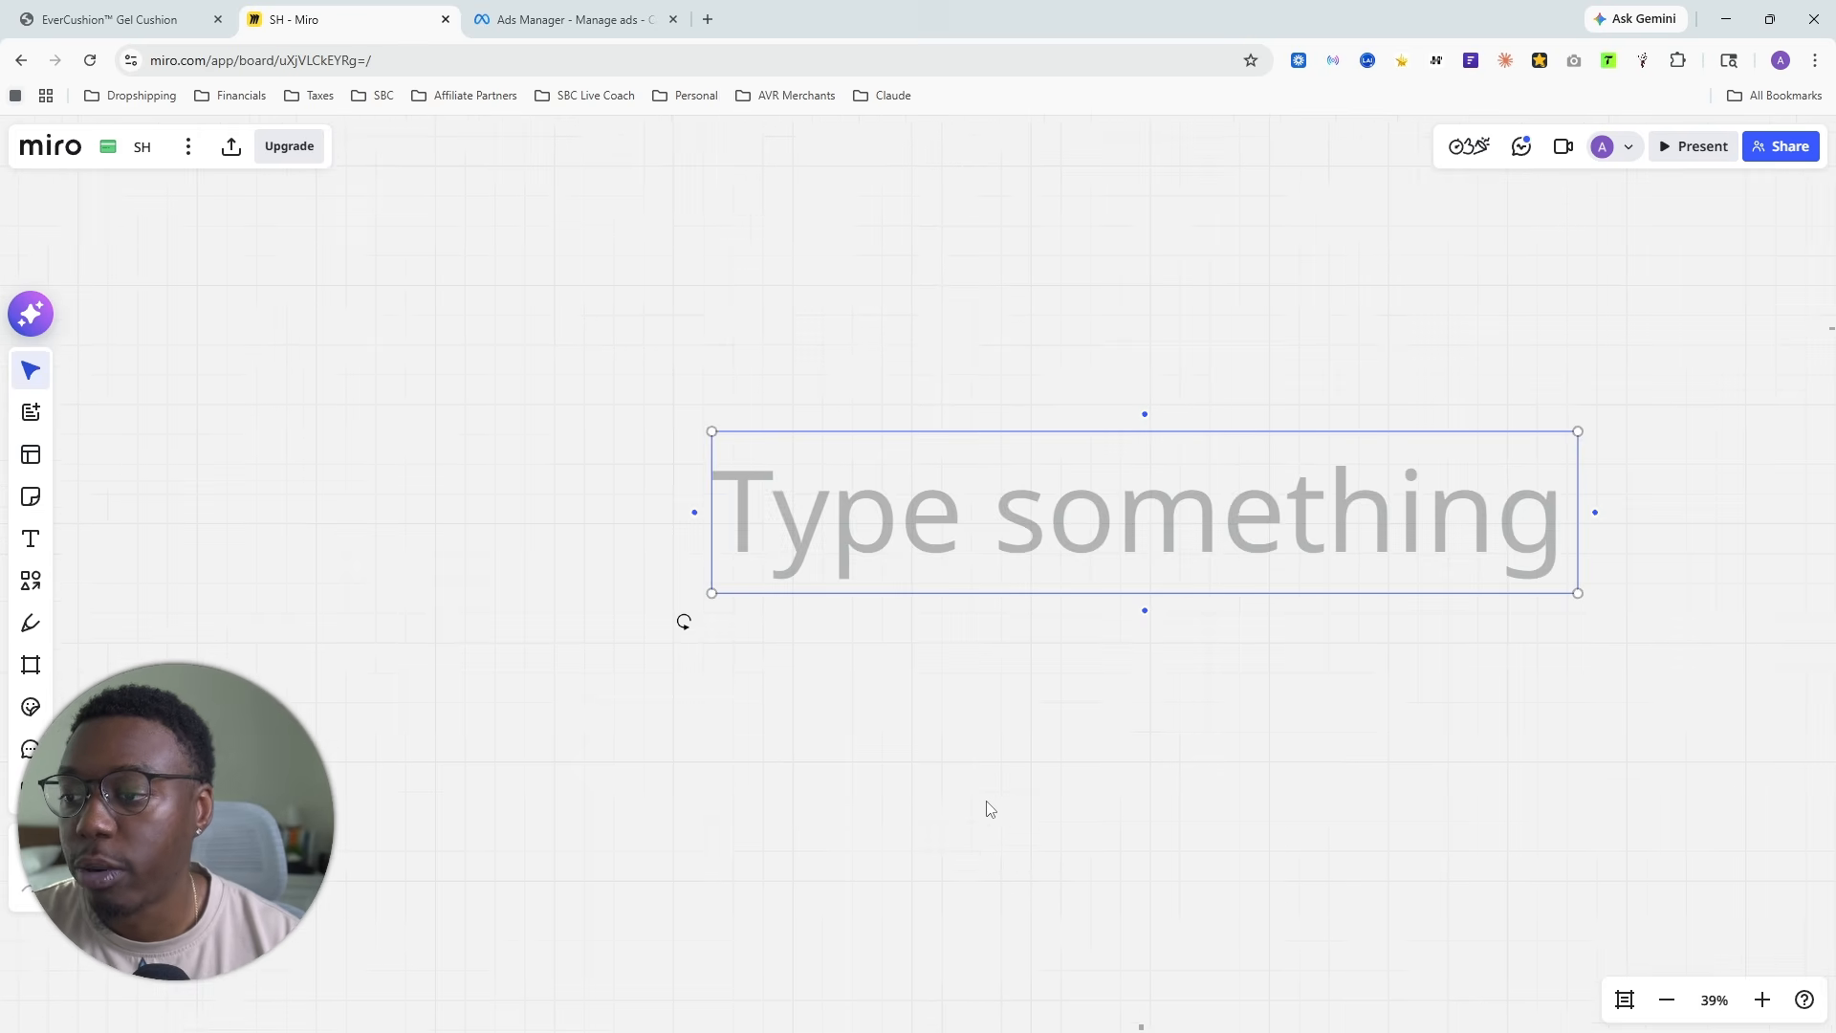
text(Avatar)
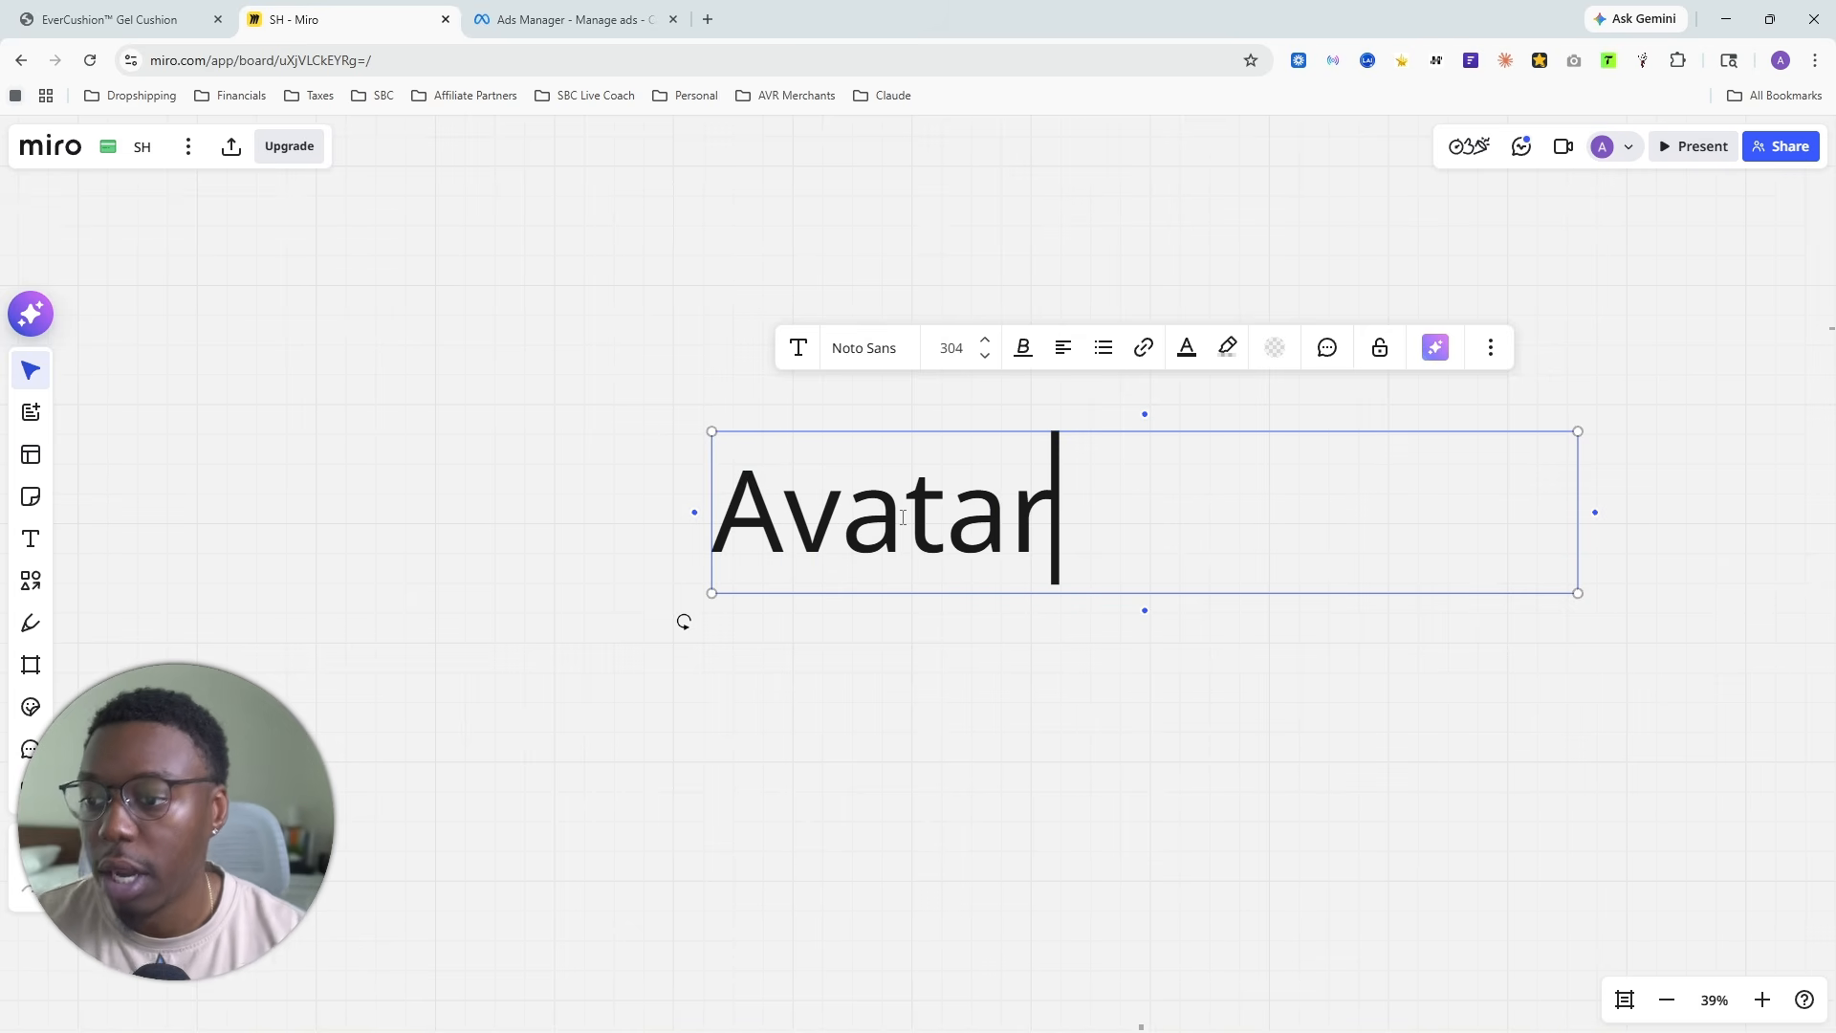
- Format the "Avatar" heading as bold, underlined and centre-aligned
click(800, 927)
scroll(785, 839, down, 2)
drag(796, 835, 832, 481)
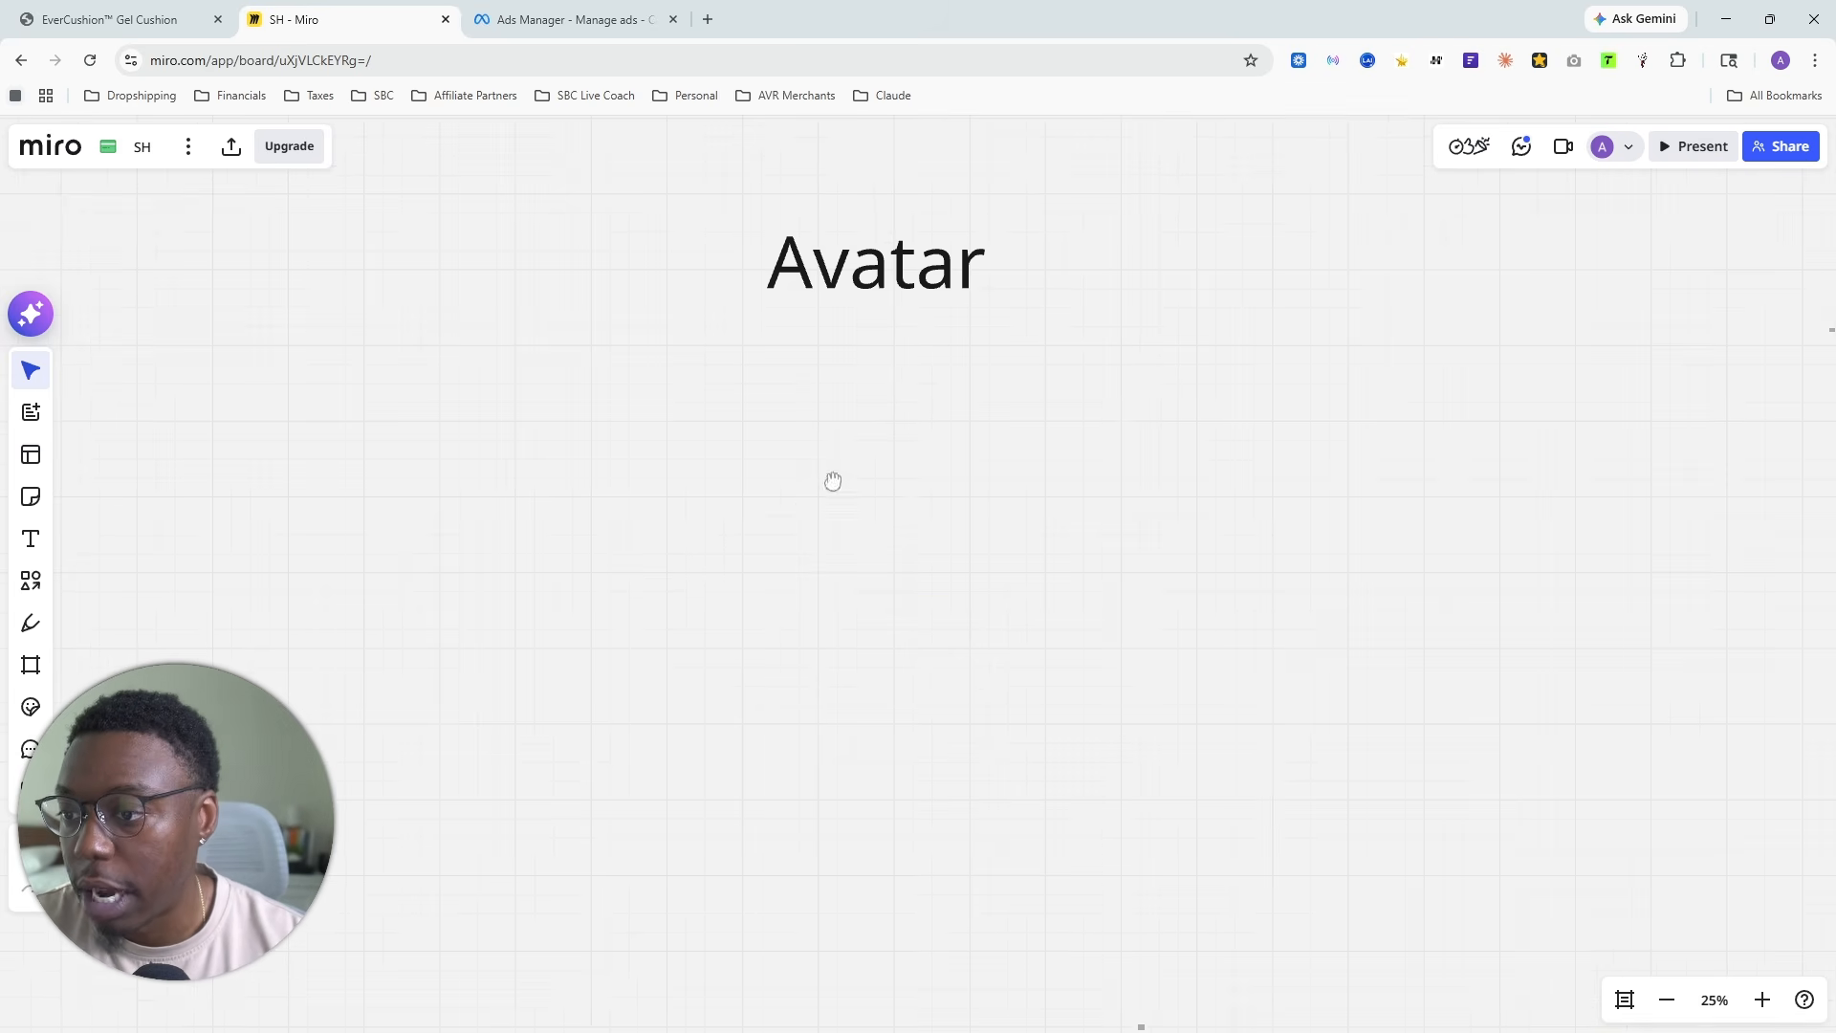
double_click(835, 280)
double_click(834, 280)
key(ctrl+b)
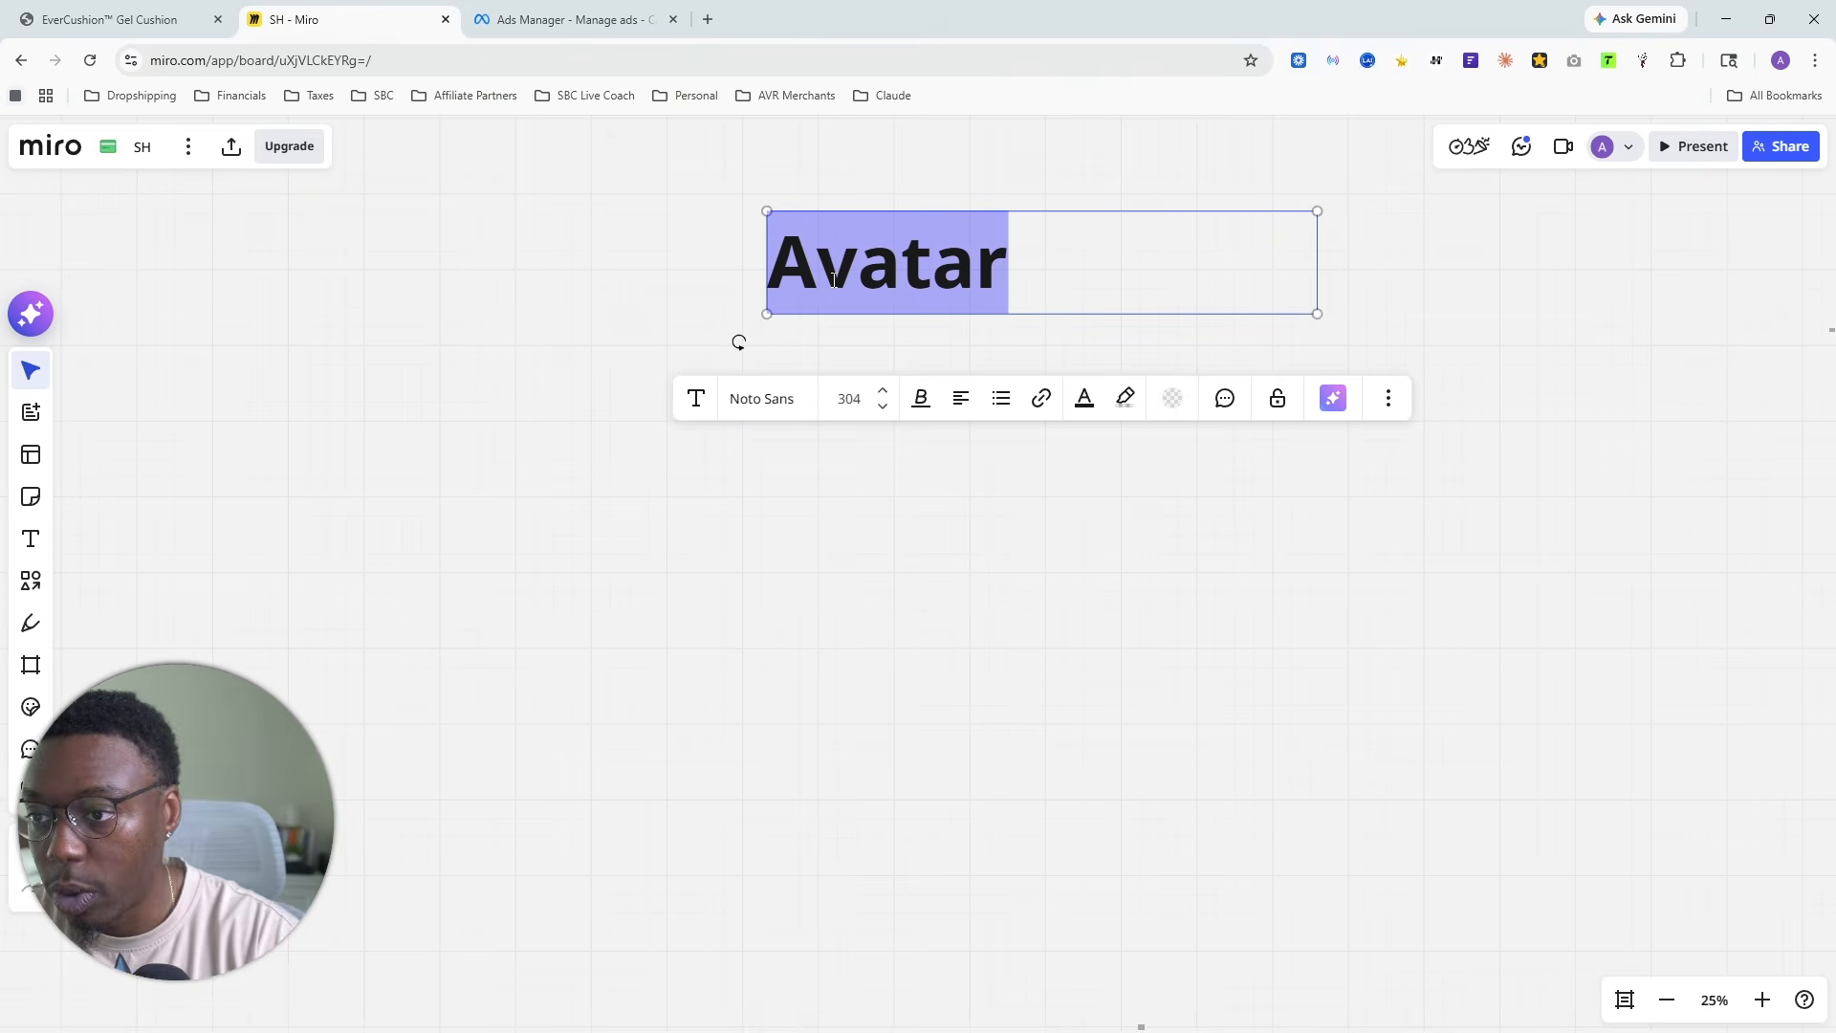
key(ctrl+u)
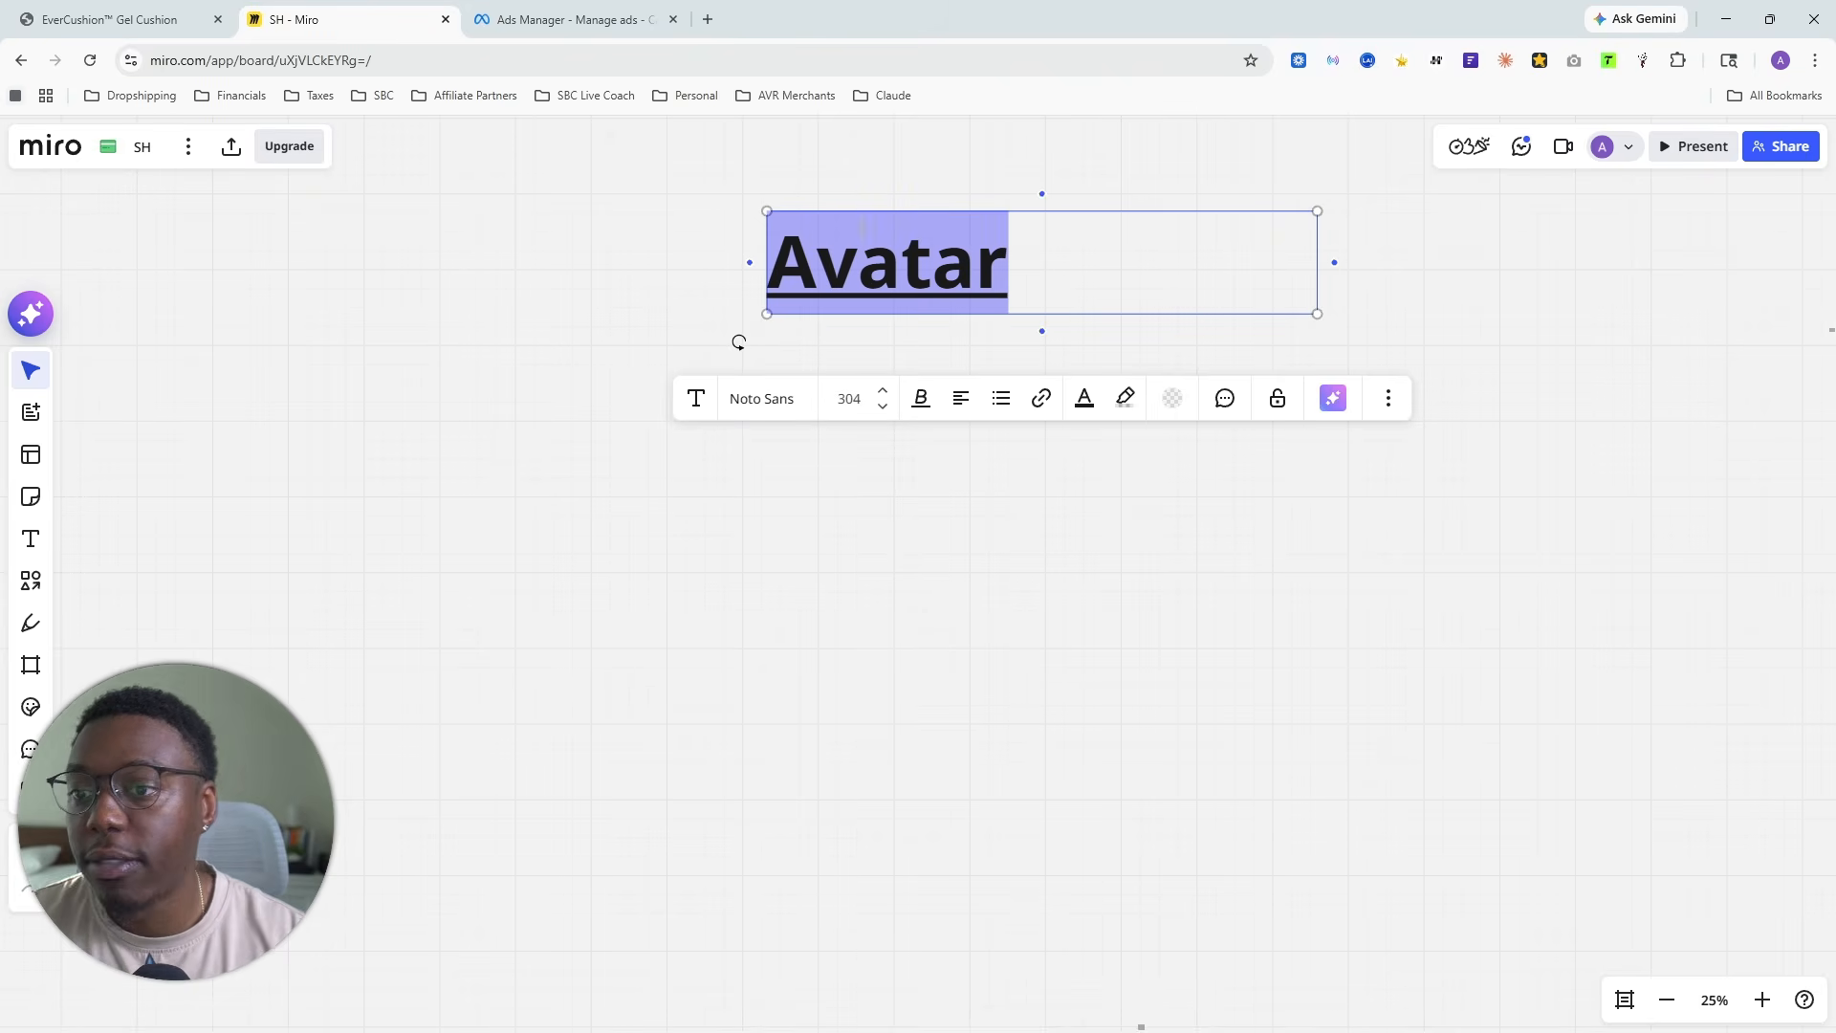
click(964, 400)
click(960, 459)
click(1055, 763)
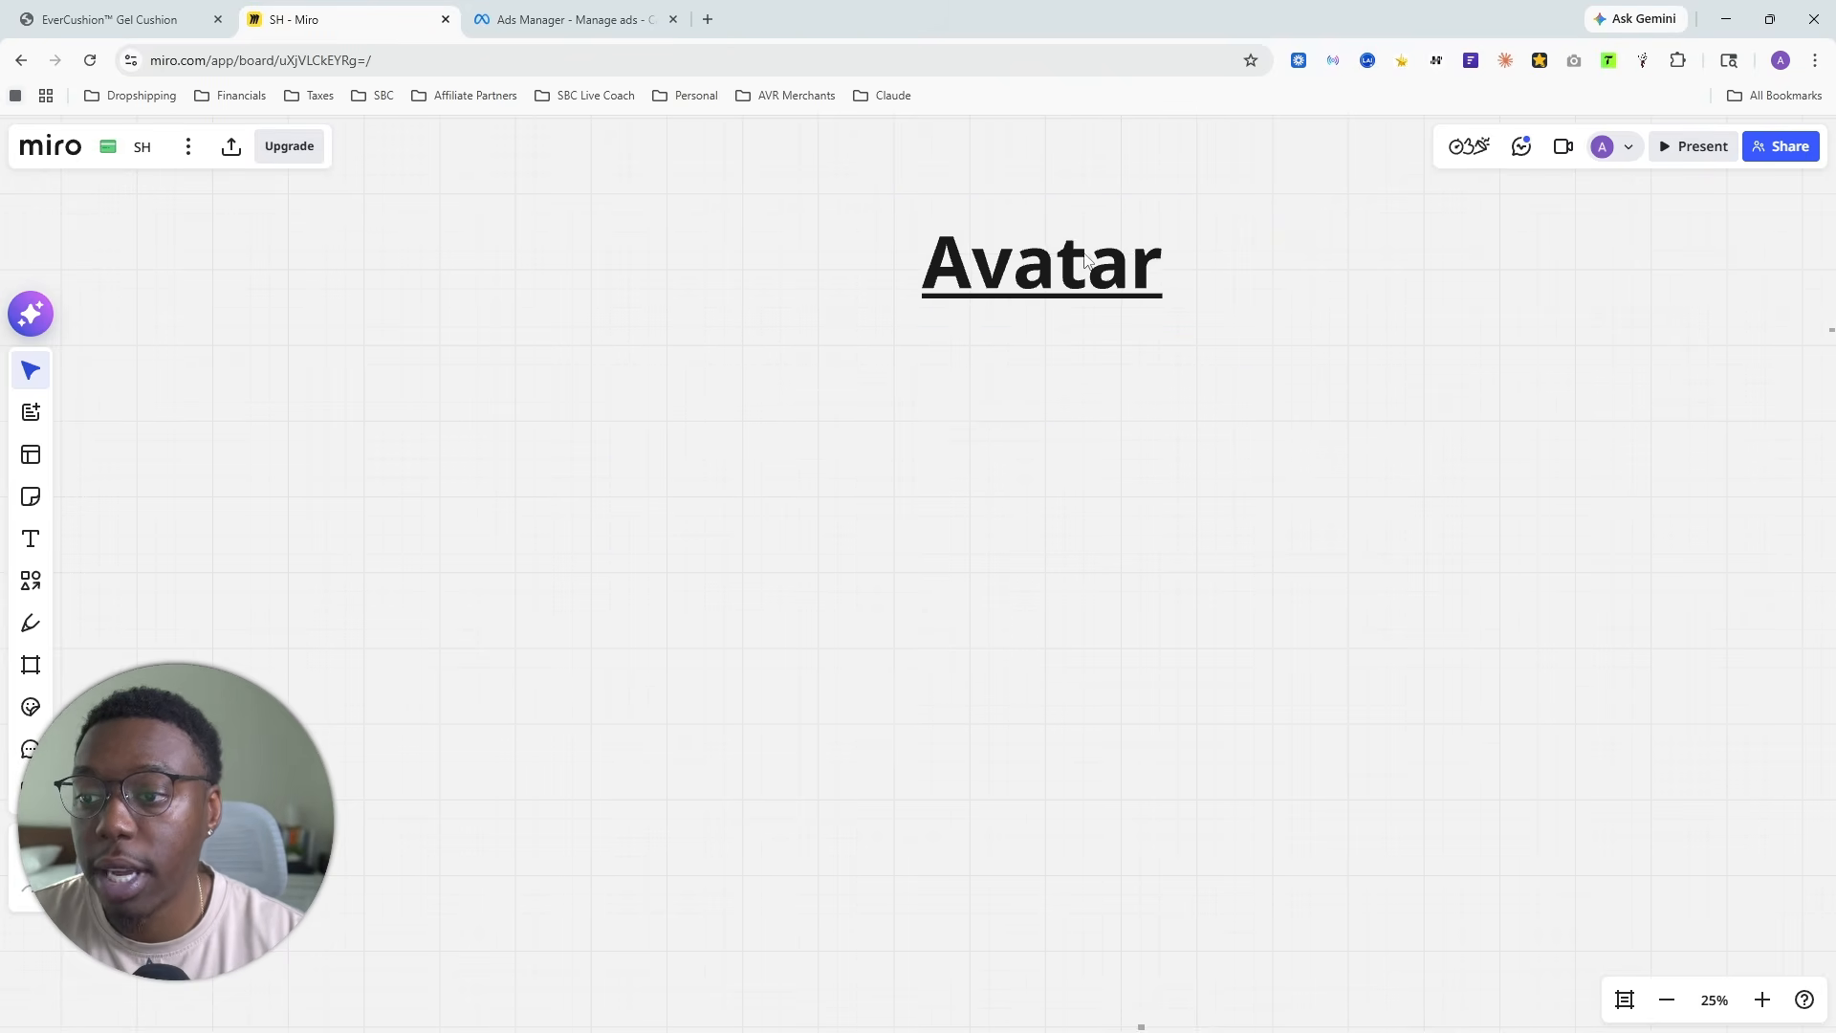
- Enlarge the "Avatar" heading above the pediatric dentist ad copy to font size 1039
drag(1085, 257, 829, 633)
scroll(916, 660, down, 1)
drag(1113, 818, 1070, 332)
click(782, 182)
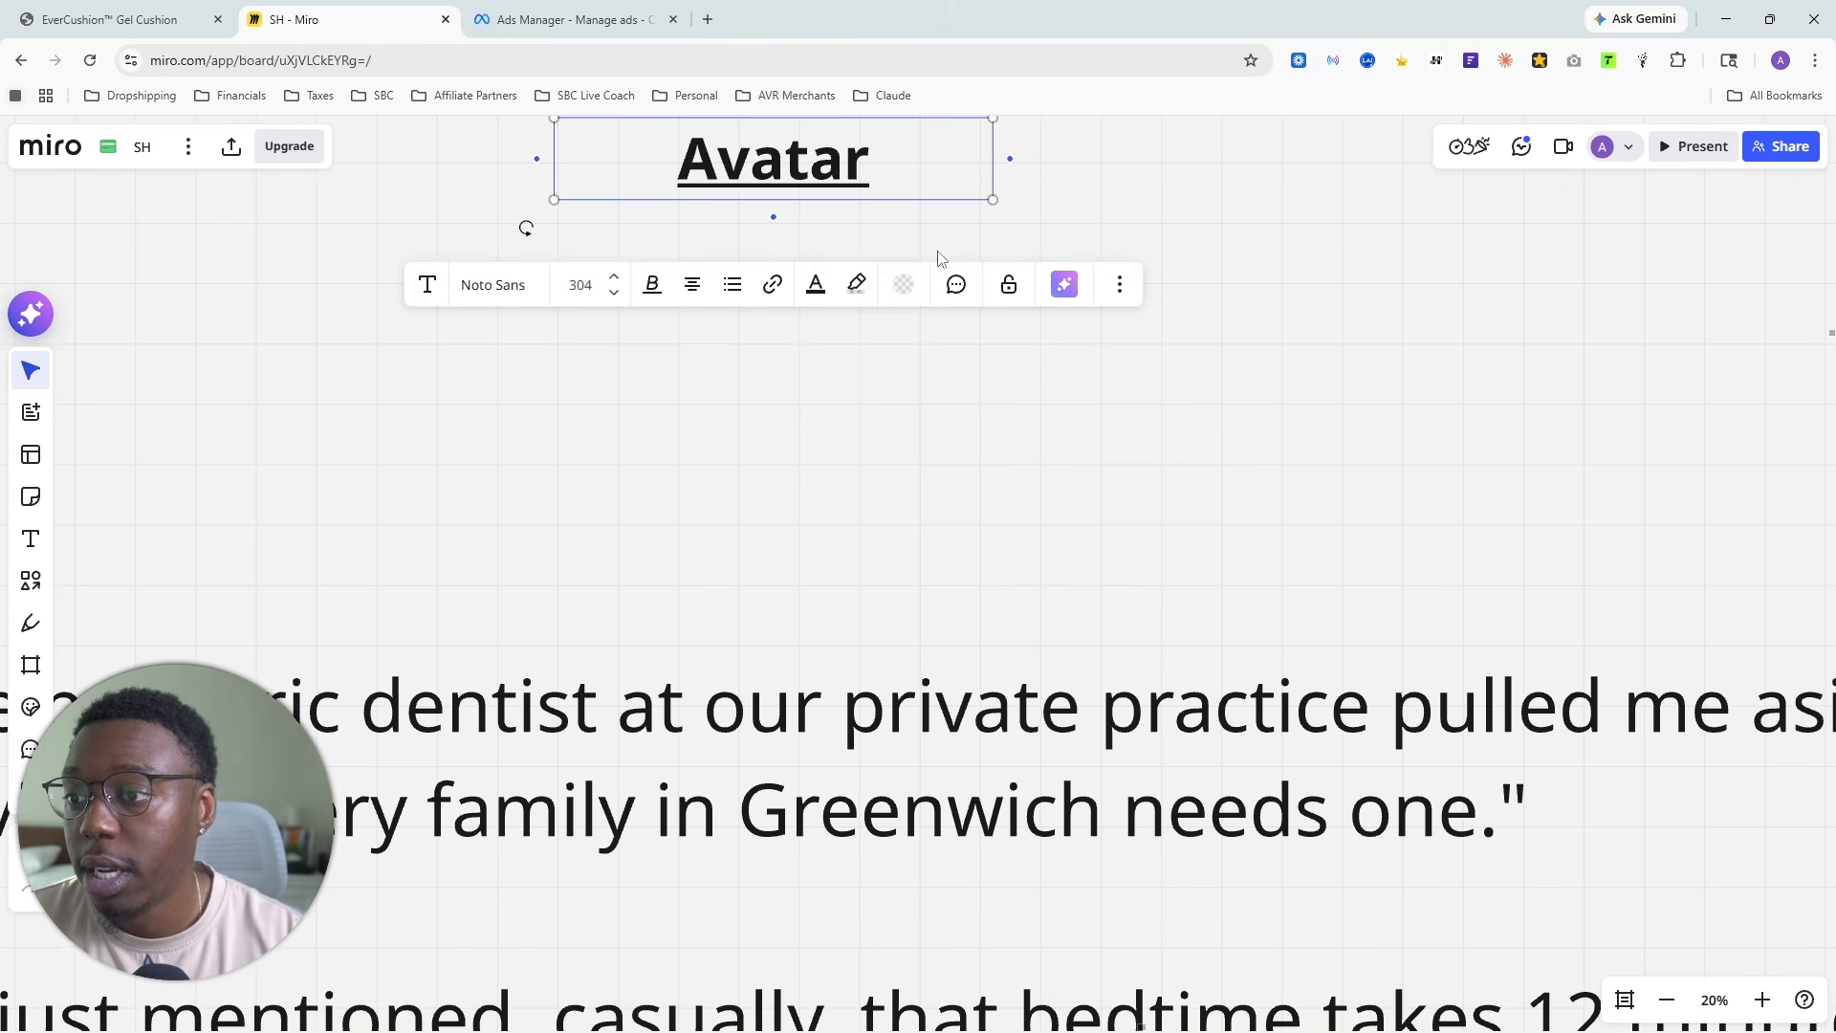
drag(1098, 212, 1061, 585)
drag(955, 505, 1616, 239)
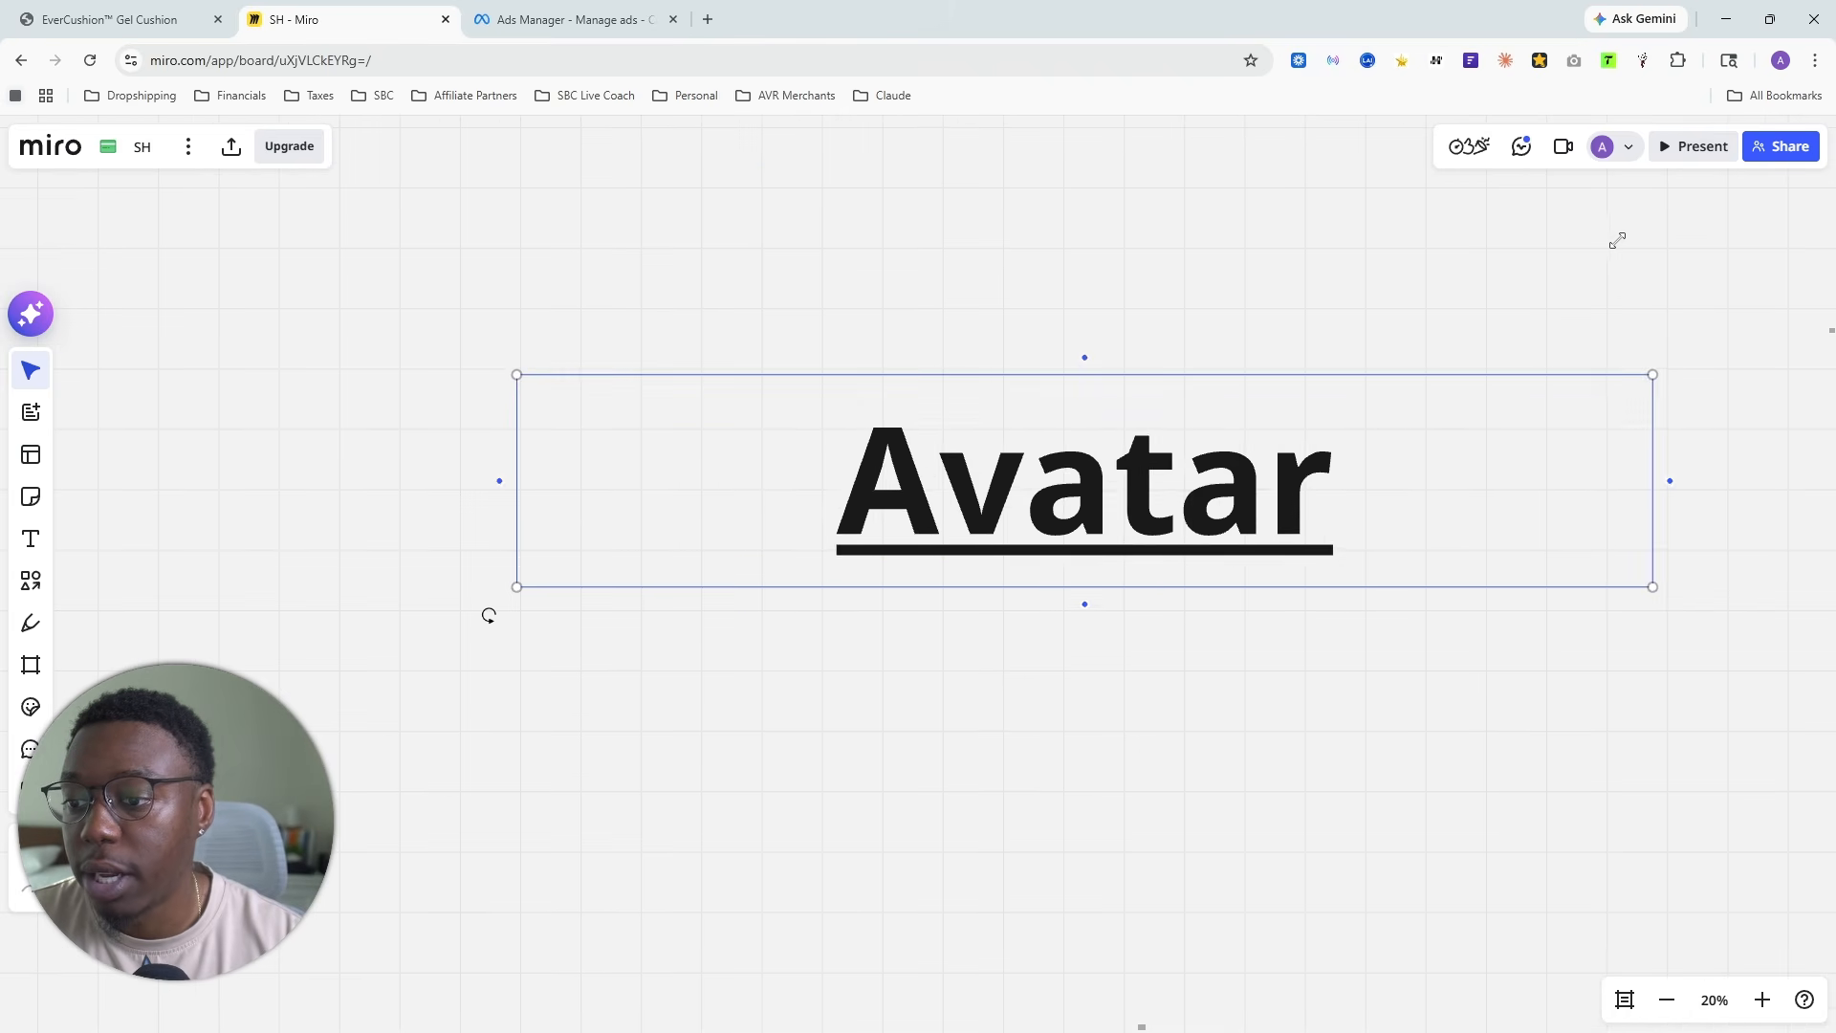
scroll(1049, 790, down, 1)
drag(1049, 791, 787, 424)
drag(807, 192, 716, 101)
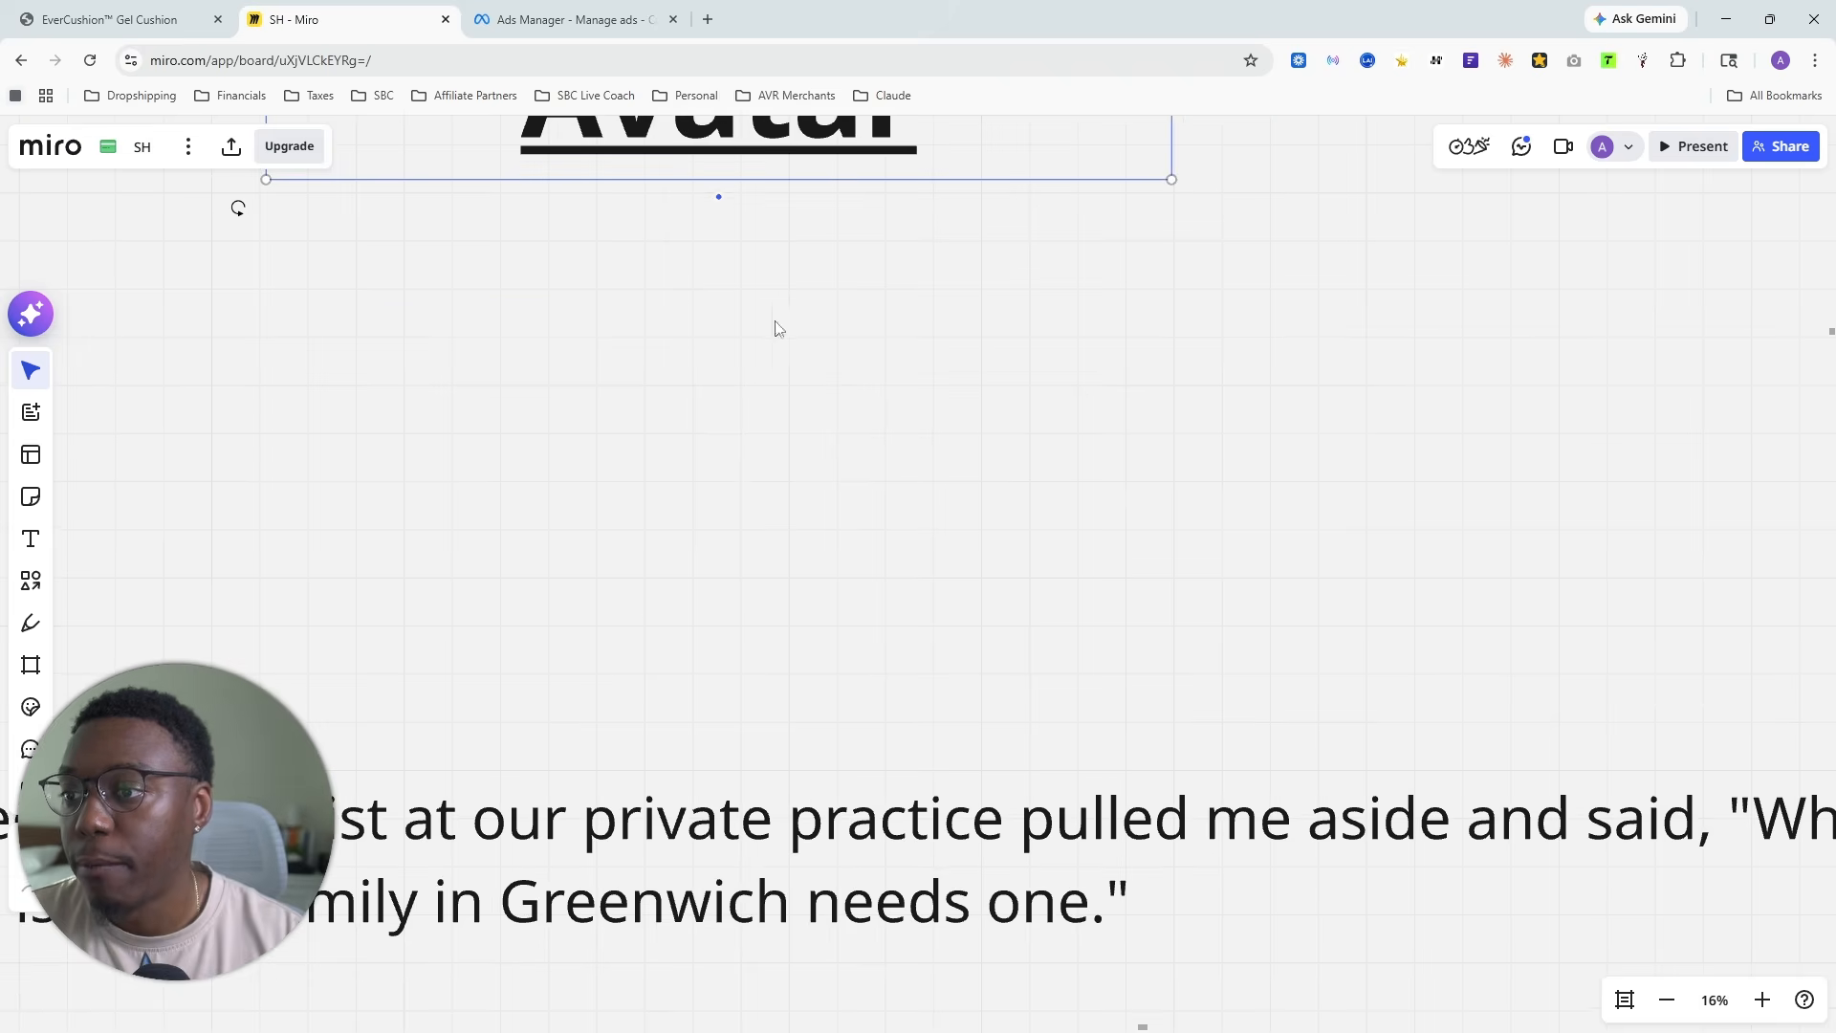
scroll(777, 326, down, 1)
drag(741, 340, 826, 608)
scroll(885, 676, down, 1)
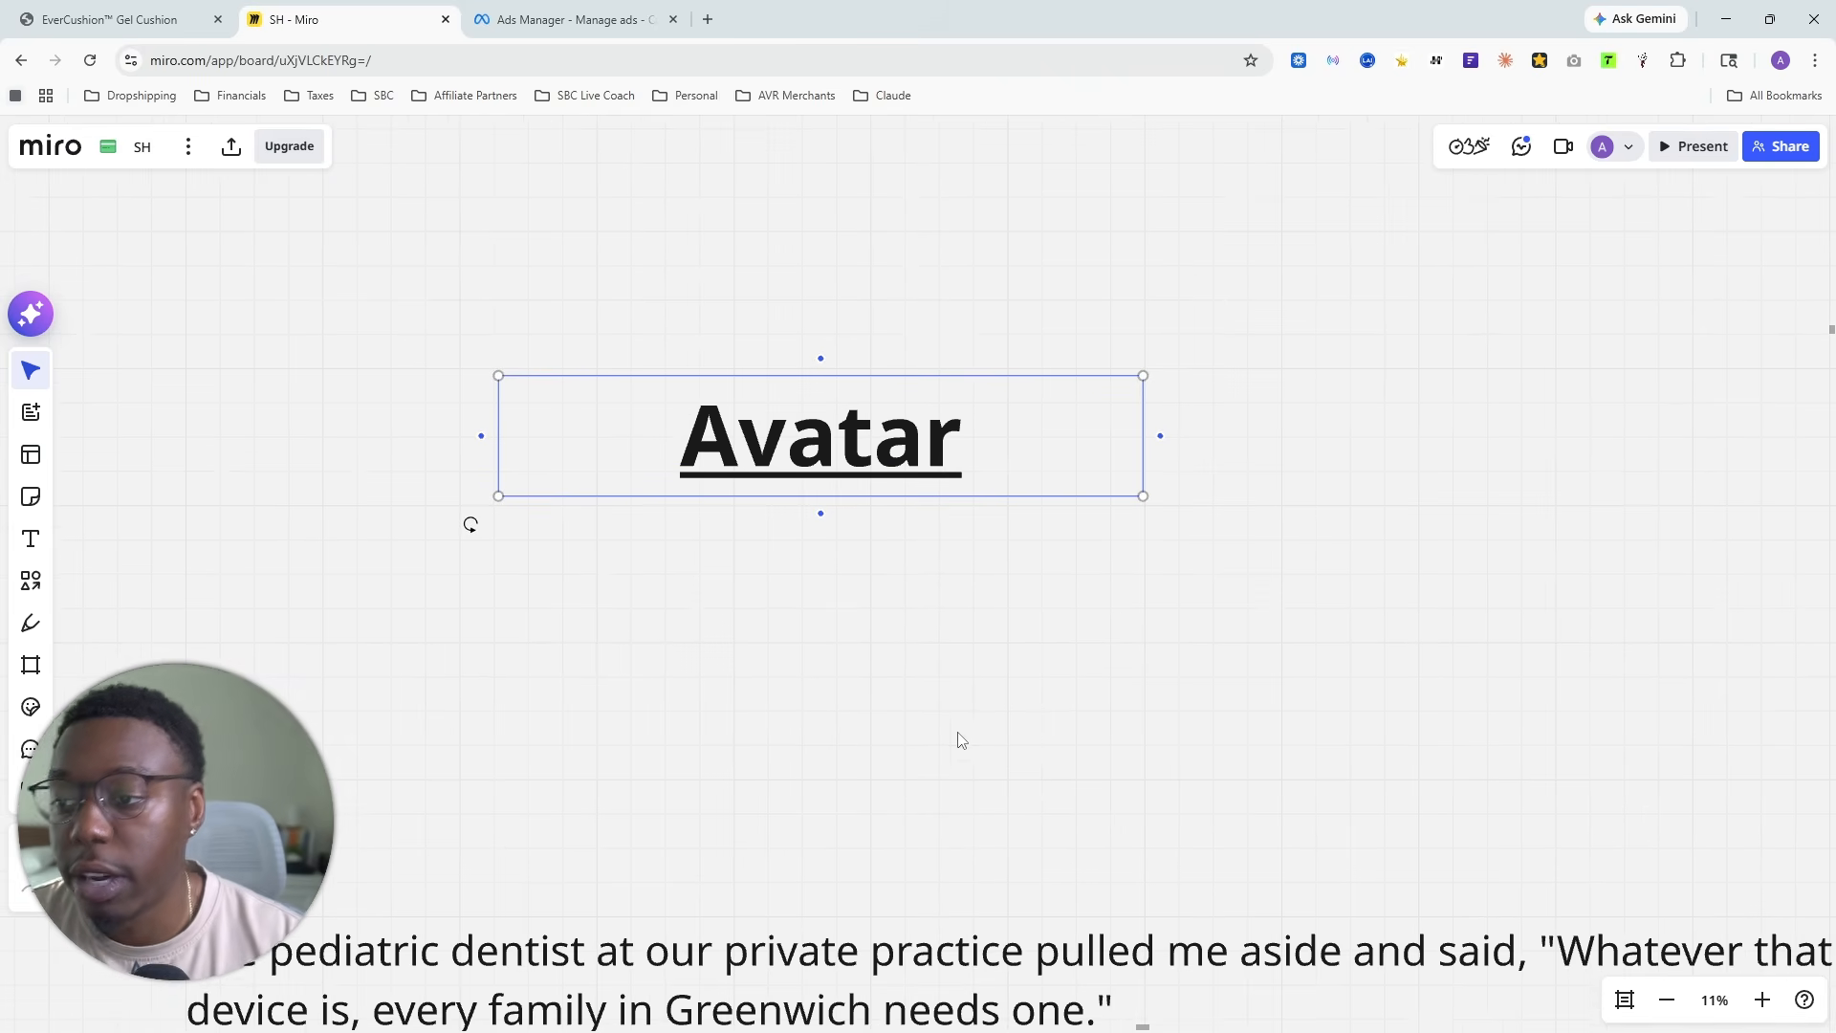
drag(985, 788, 957, 496)
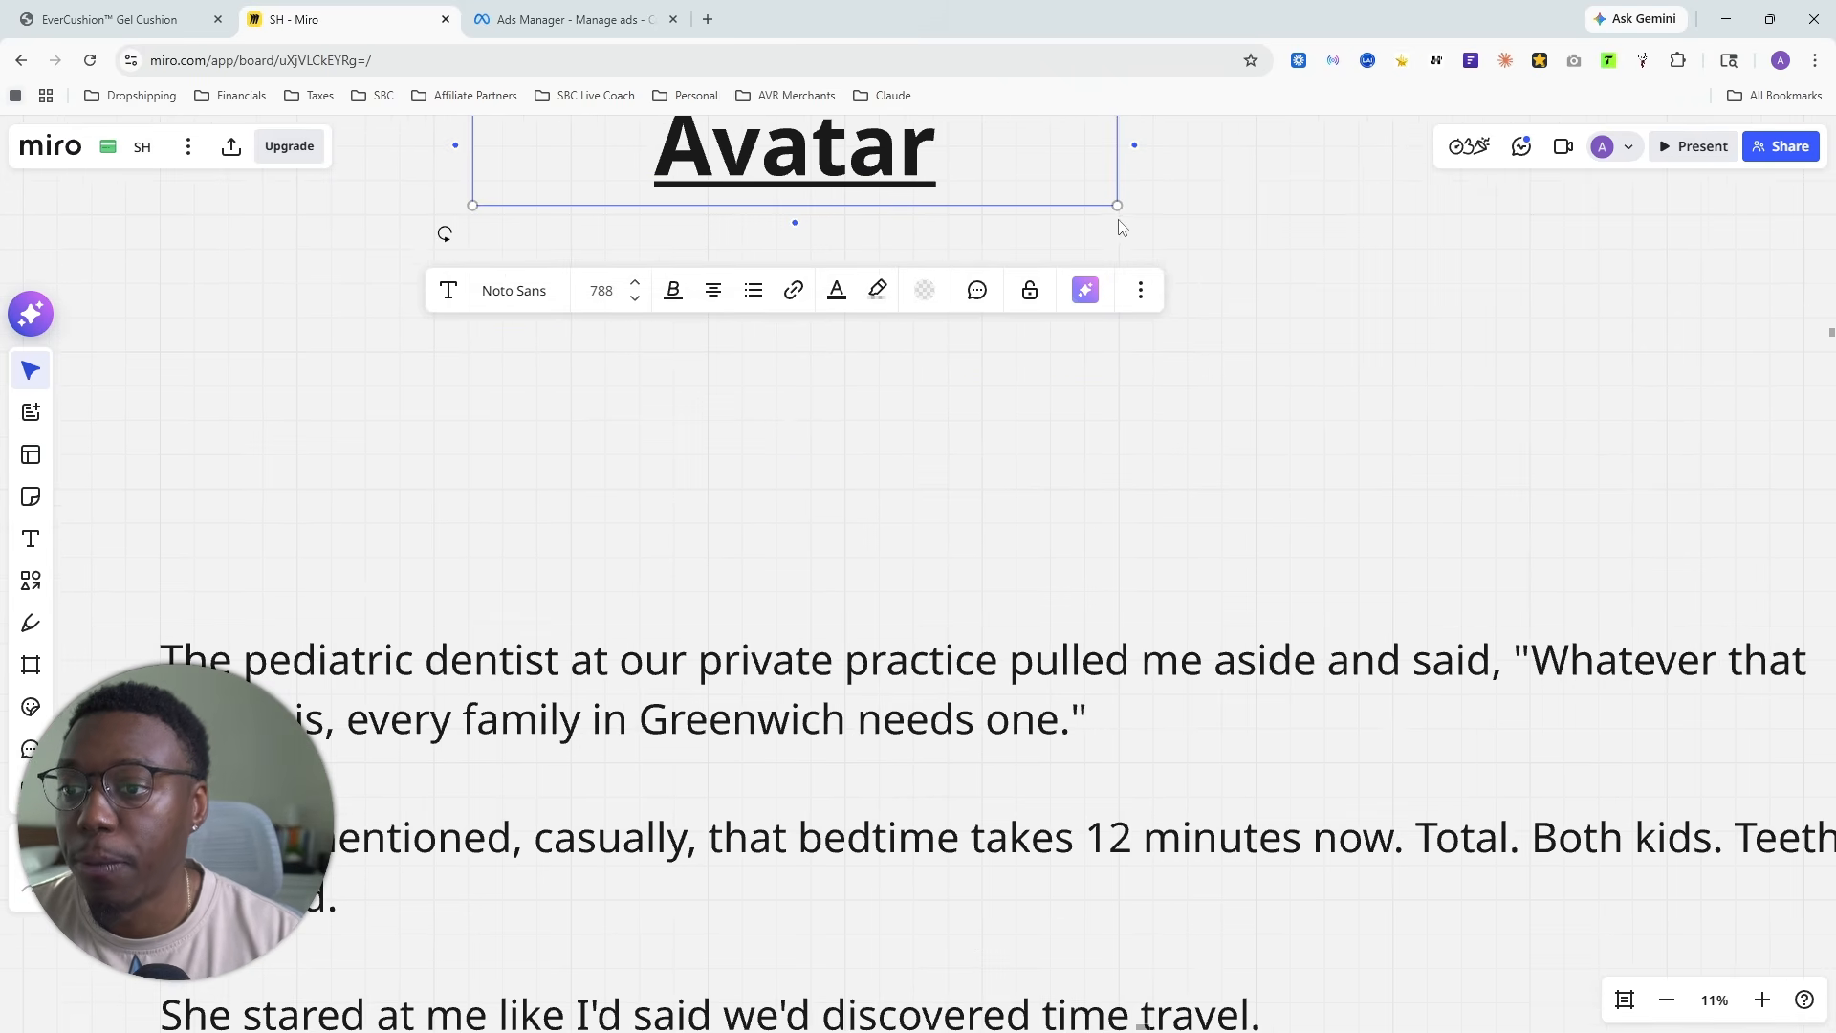
drag(1117, 212, 1323, 258)
scroll(819, 552, down, 3)
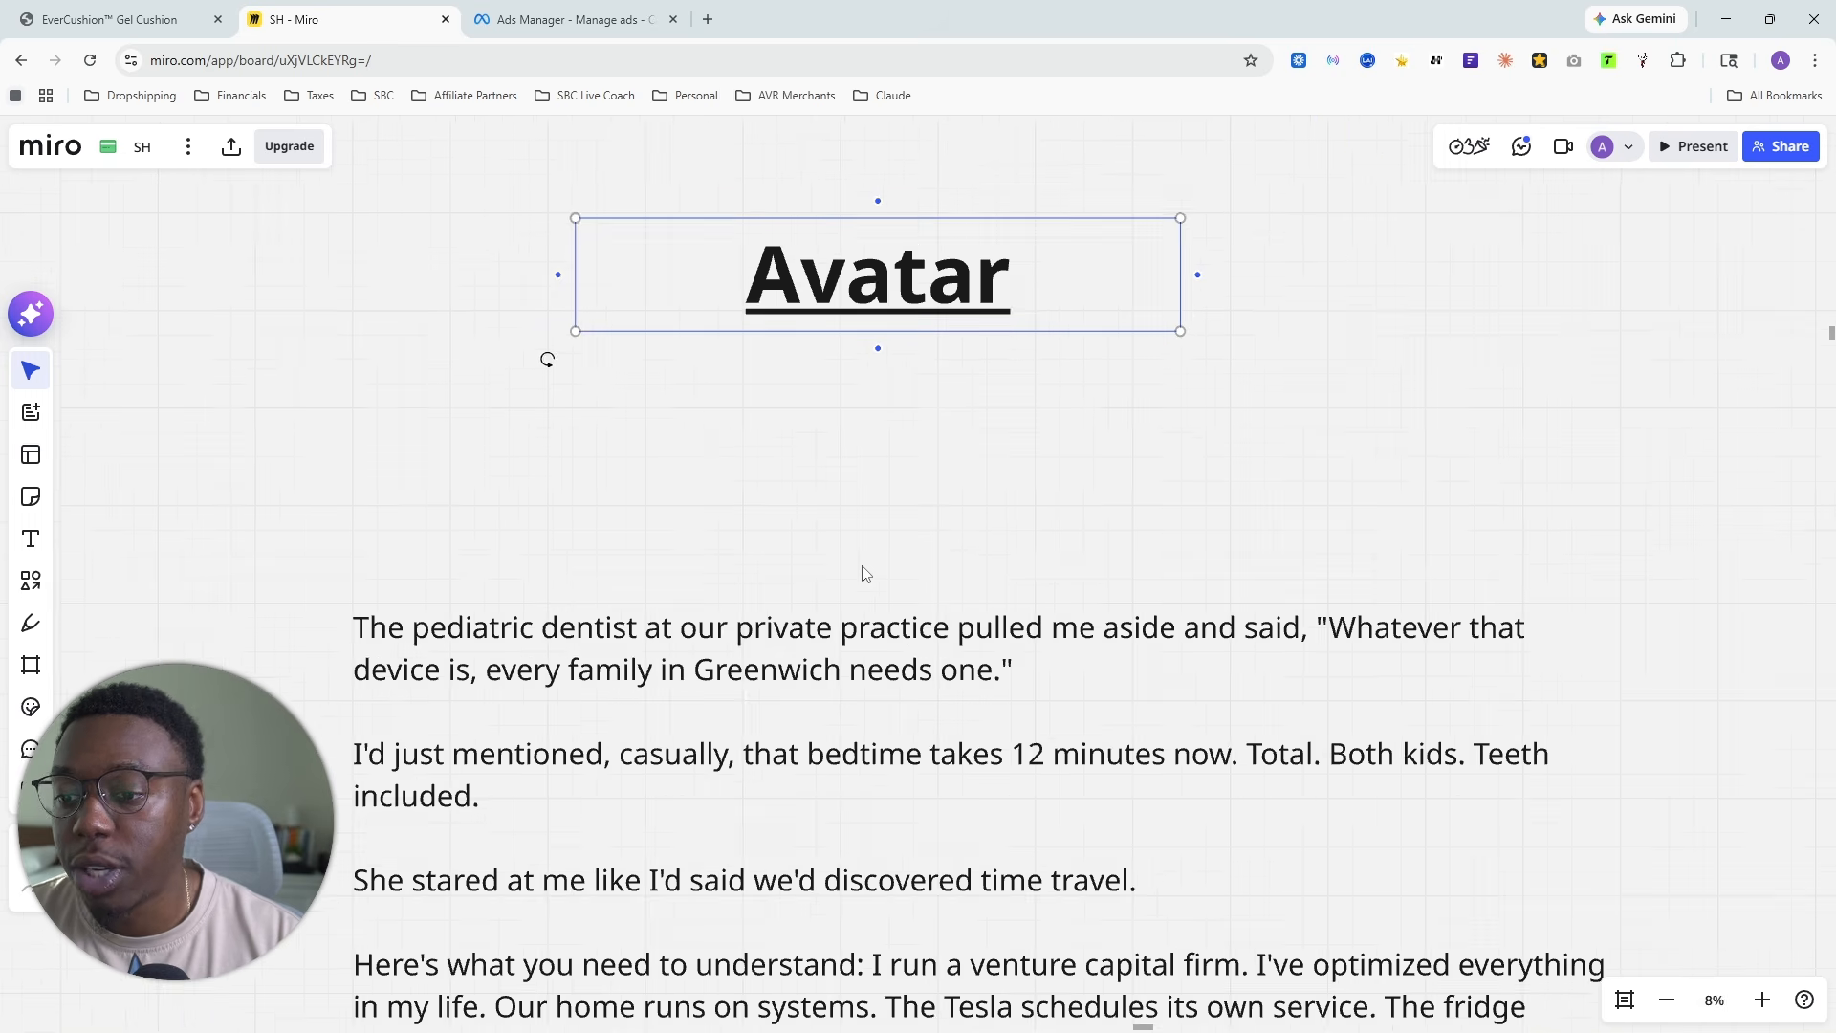
drag(860, 585, 847, 513)
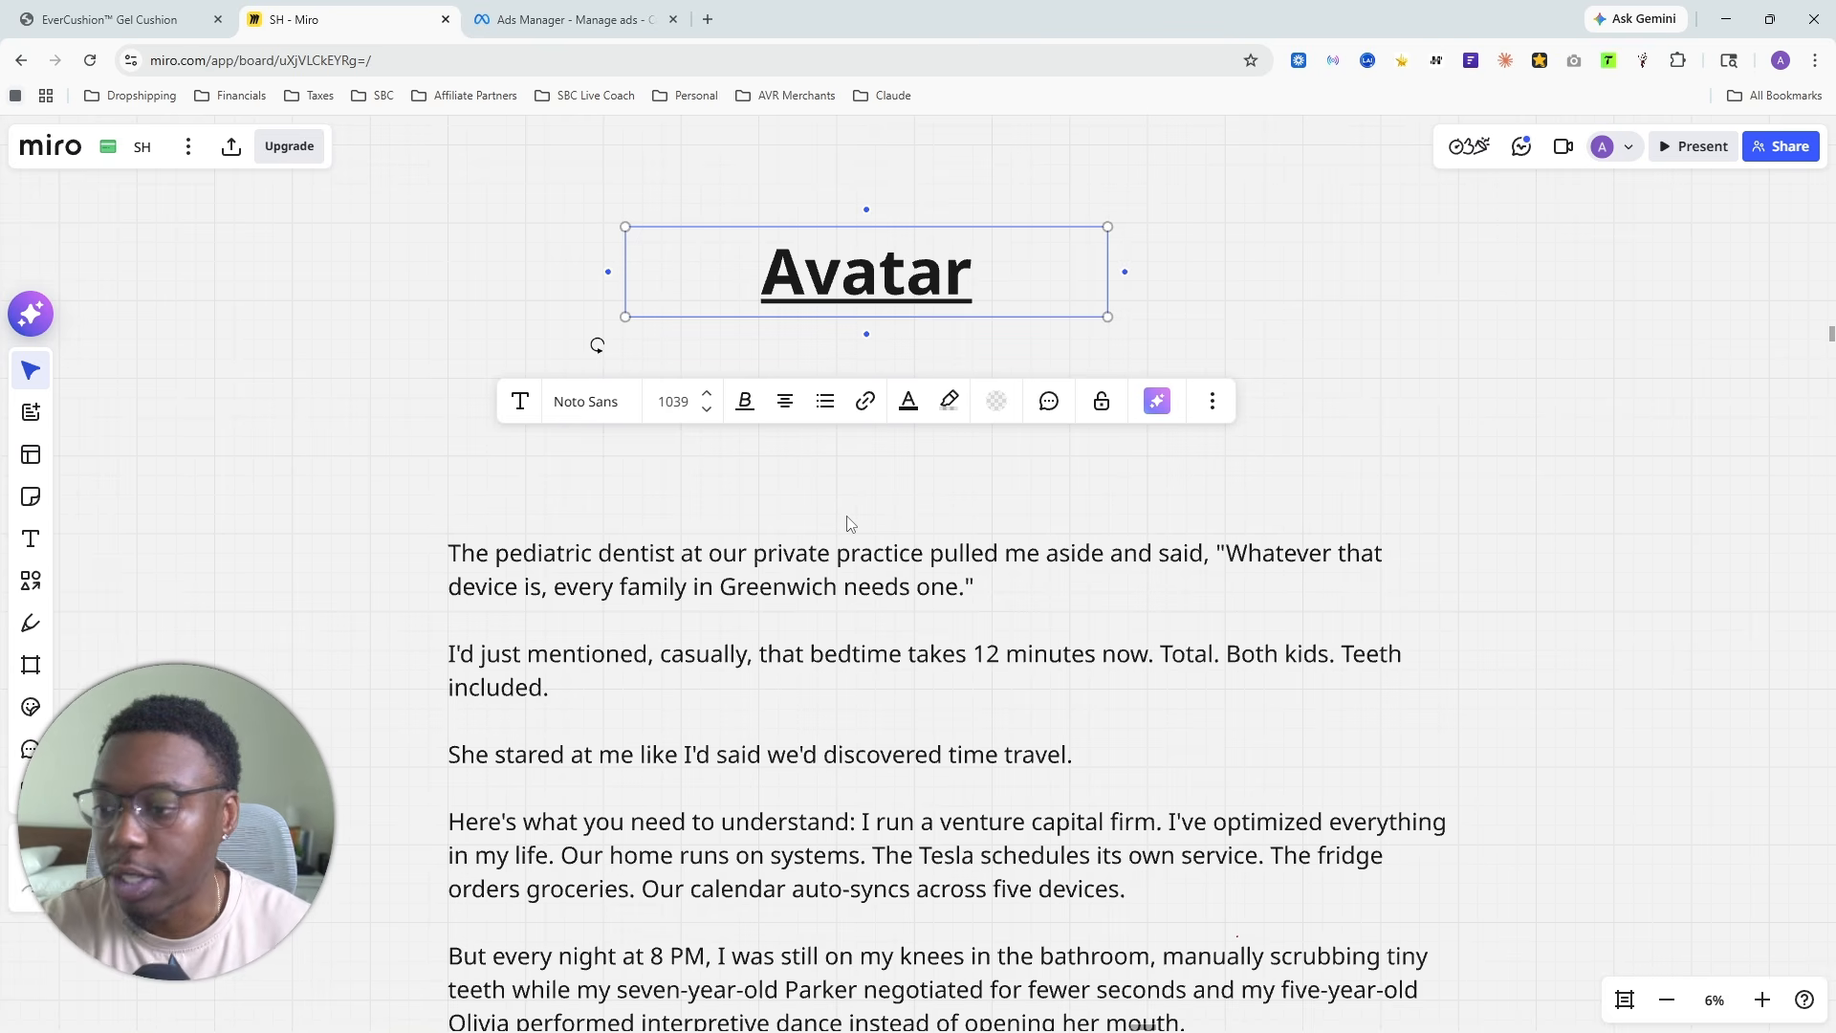
- Circle the word "Greenwich" in the ad copy's opening line with the red pen
click(29, 622)
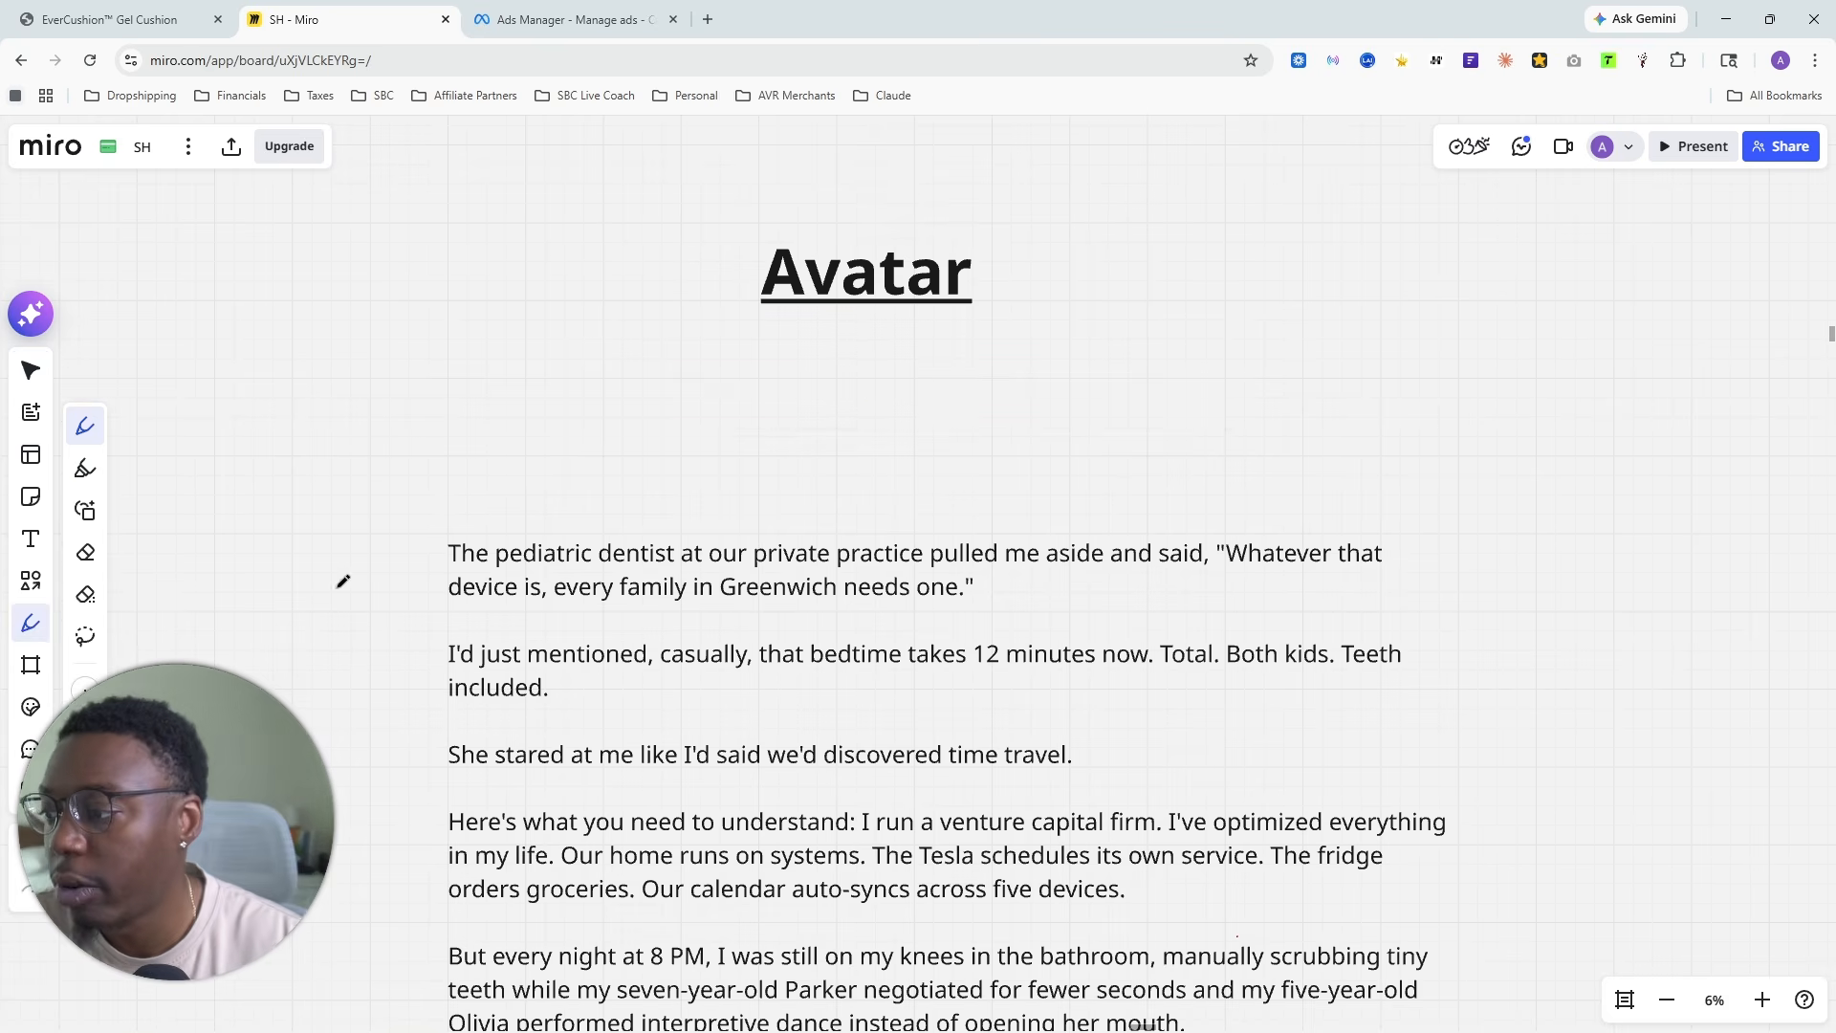
scroll(421, 738, down, 2)
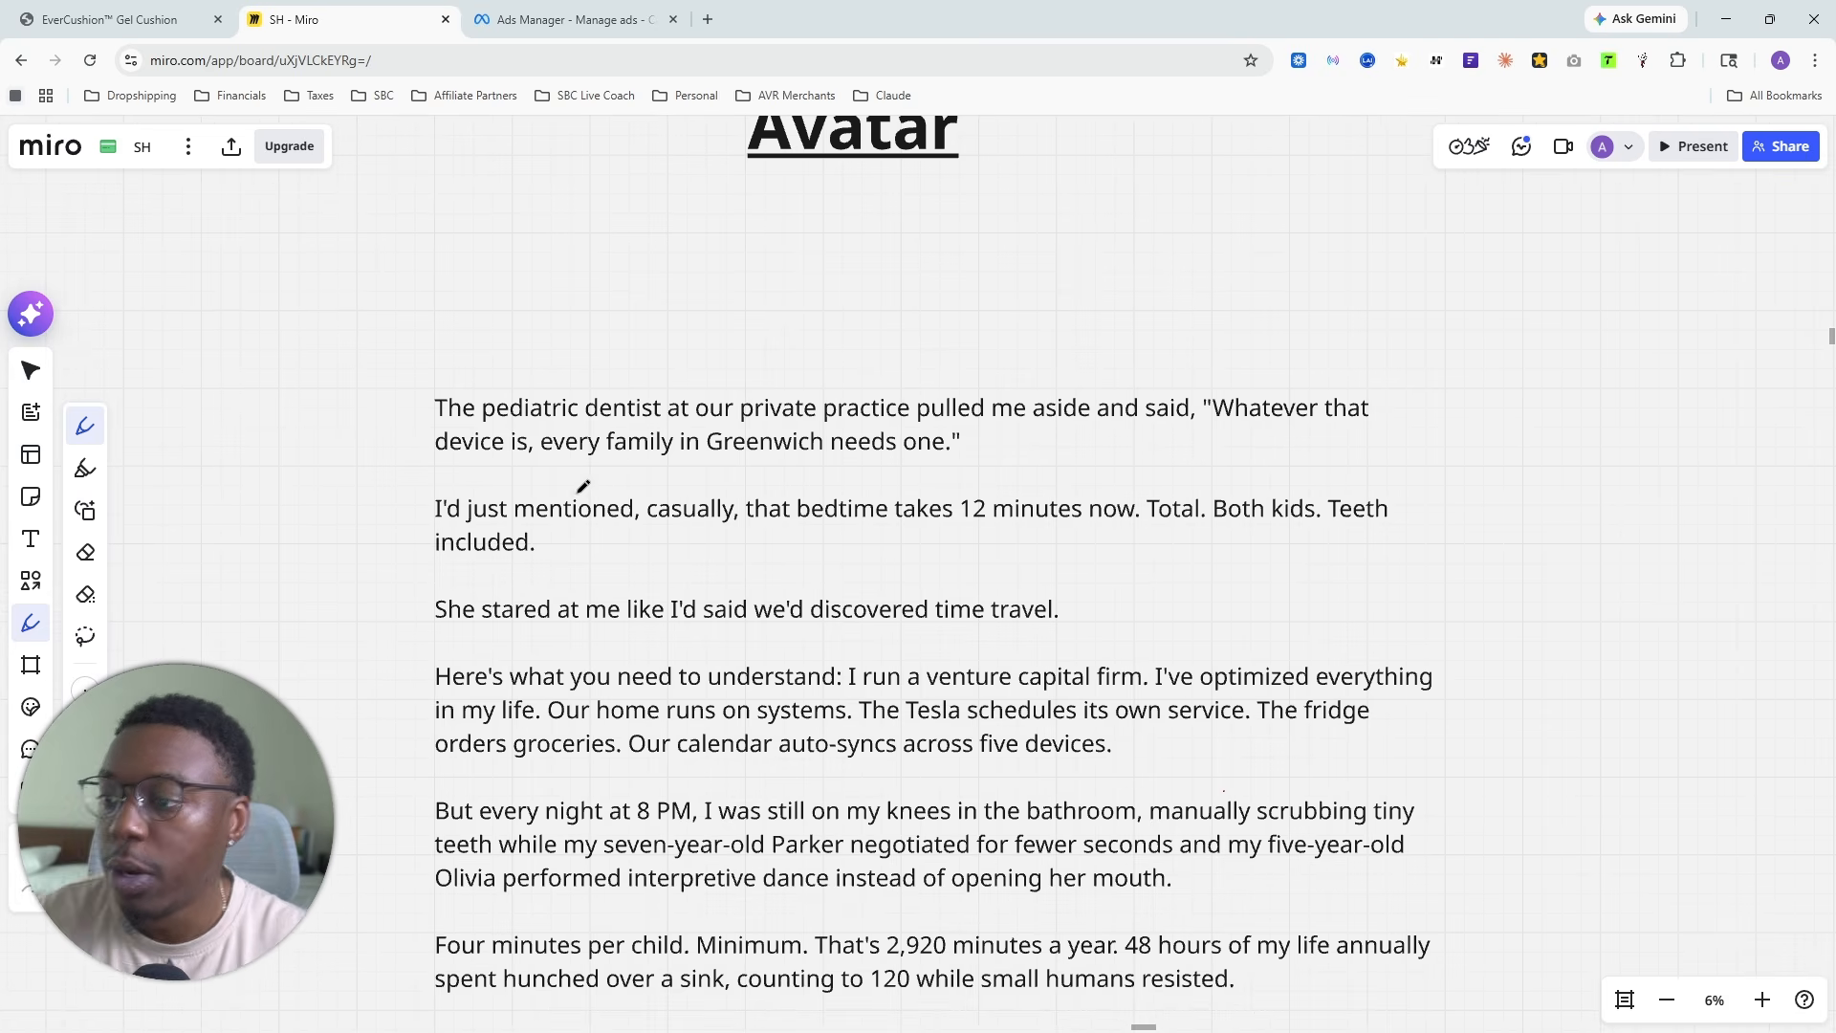
scroll(418, 496, down, 1)
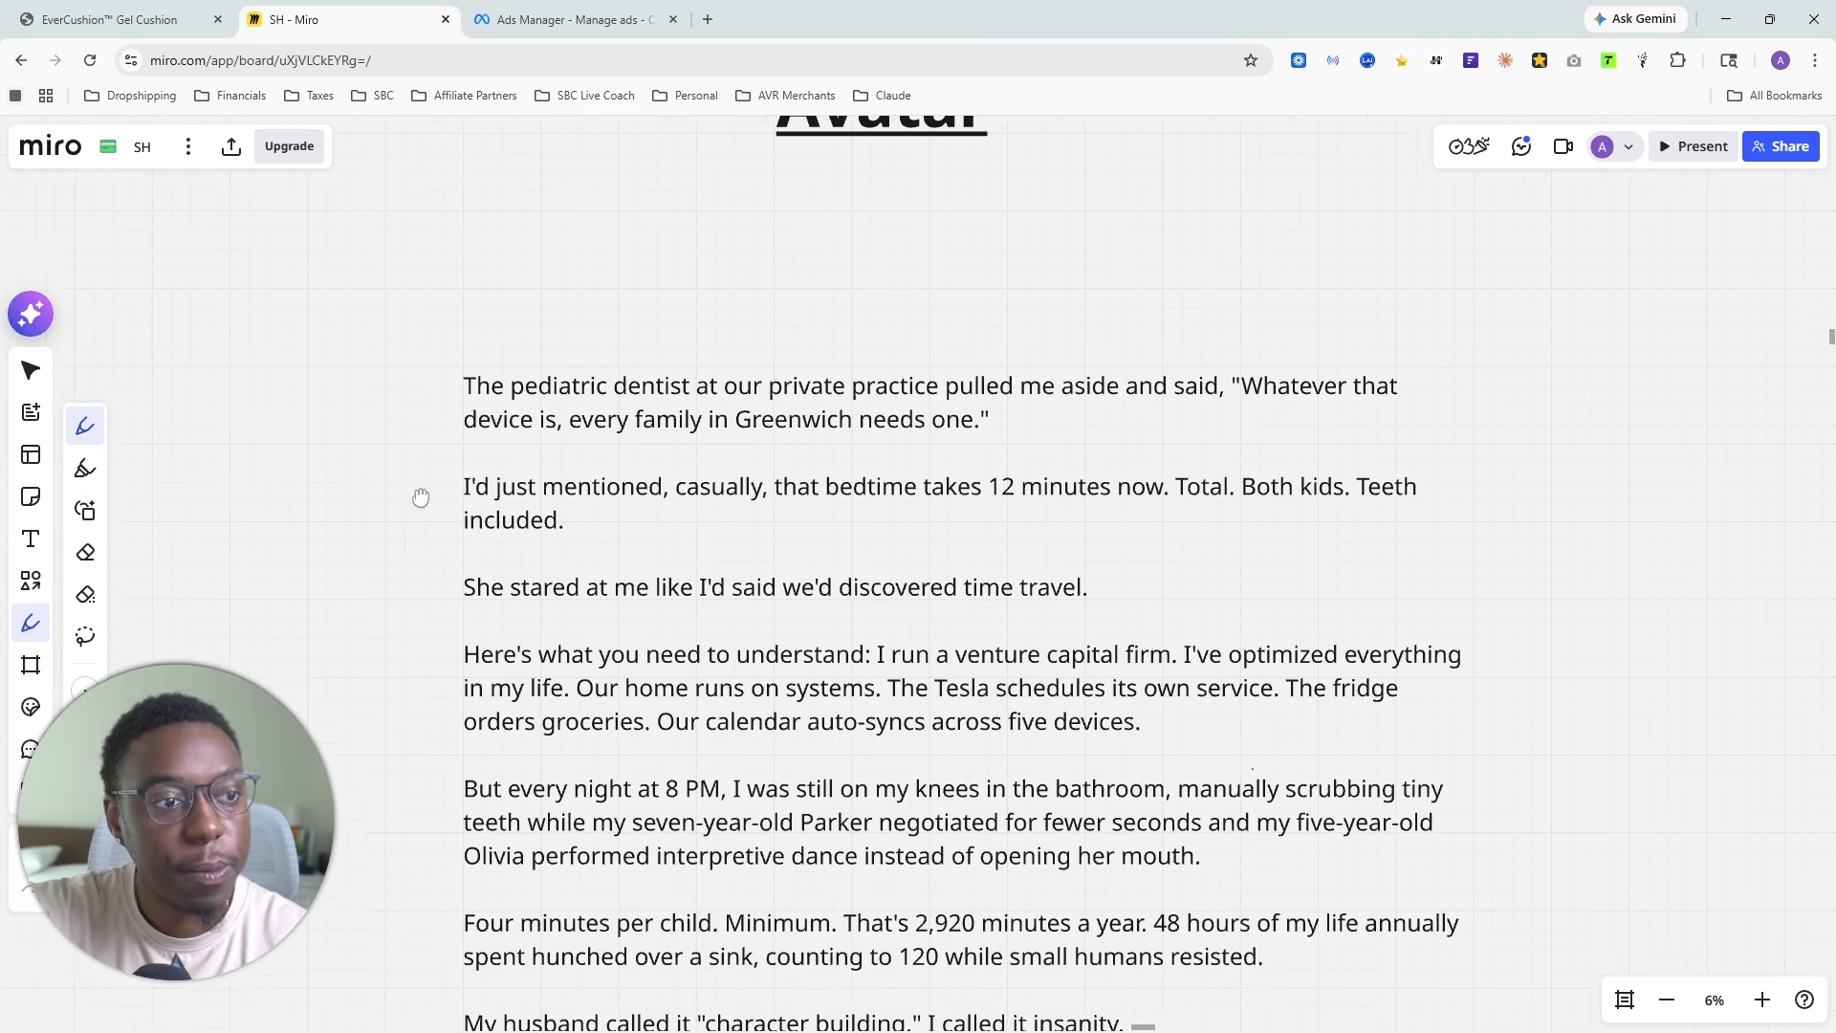
scroll(437, 478, up, 2)
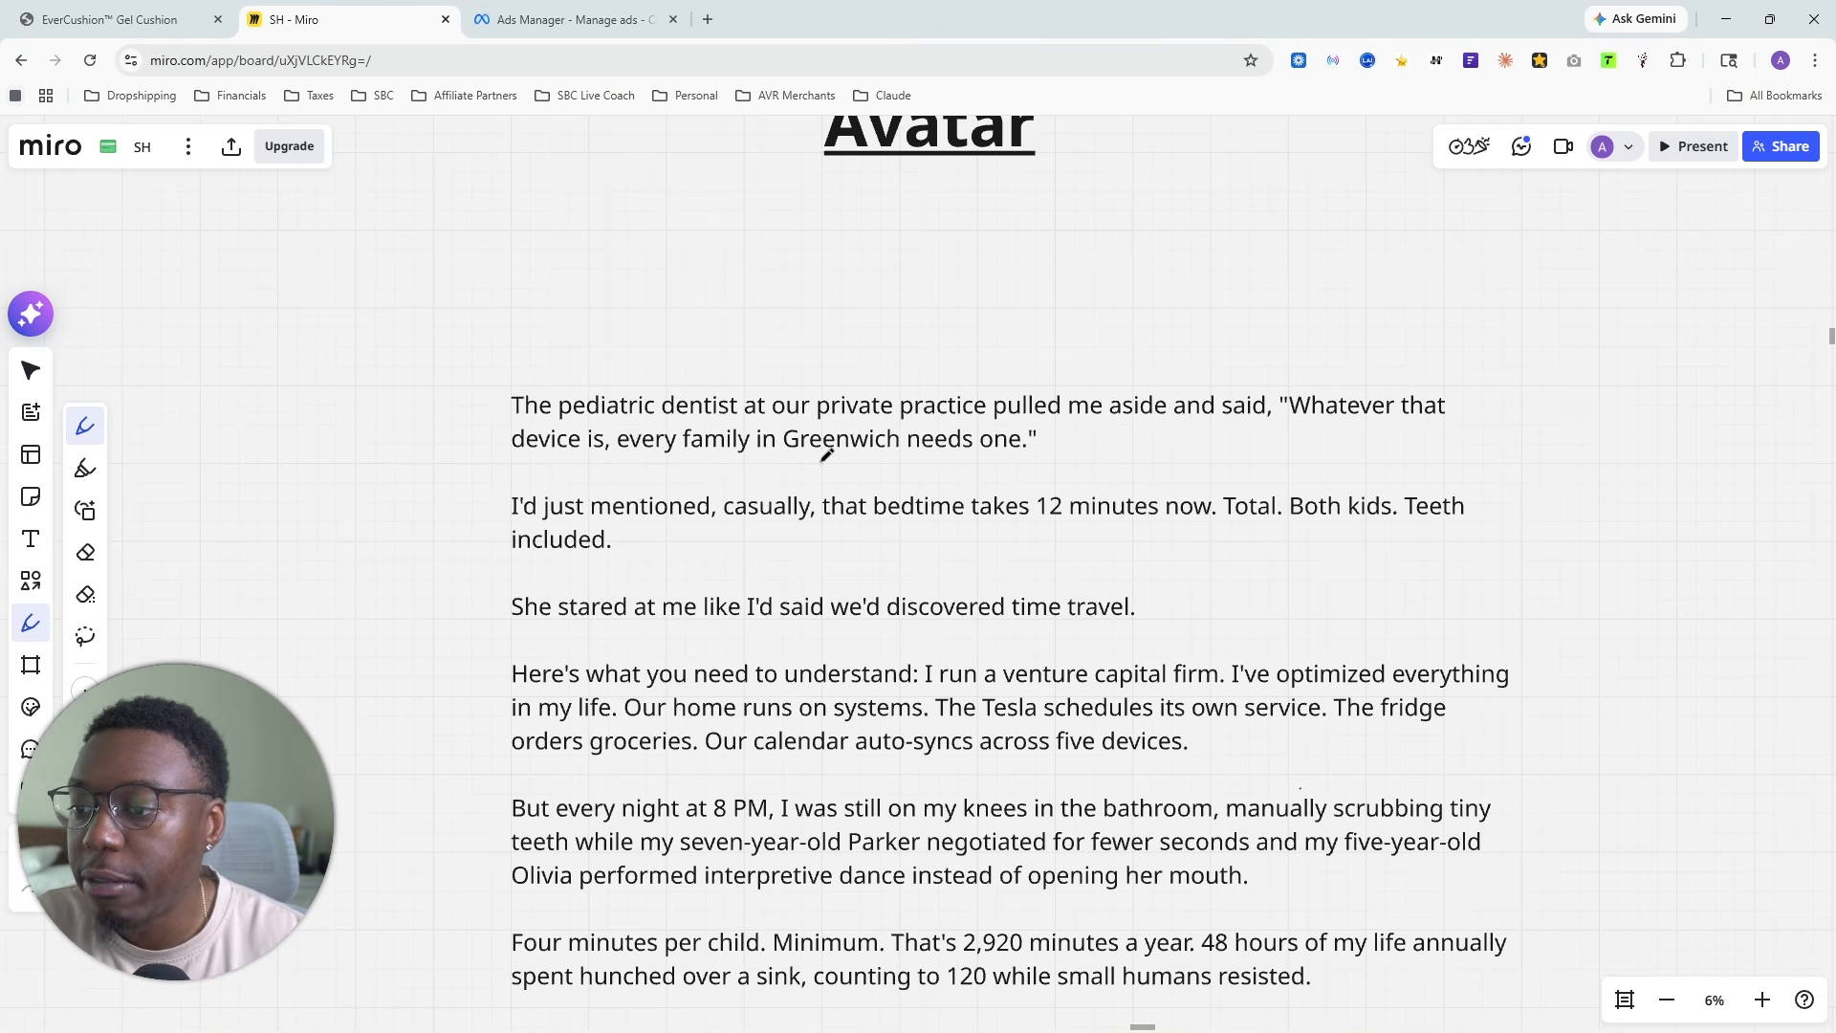
mouse_move(773, 457)
mouse_down()
mouse_move(920, 451)
mouse_move(873, 409)
mouse_move(770, 423)
mouse_move(792, 461)
mouse_up()
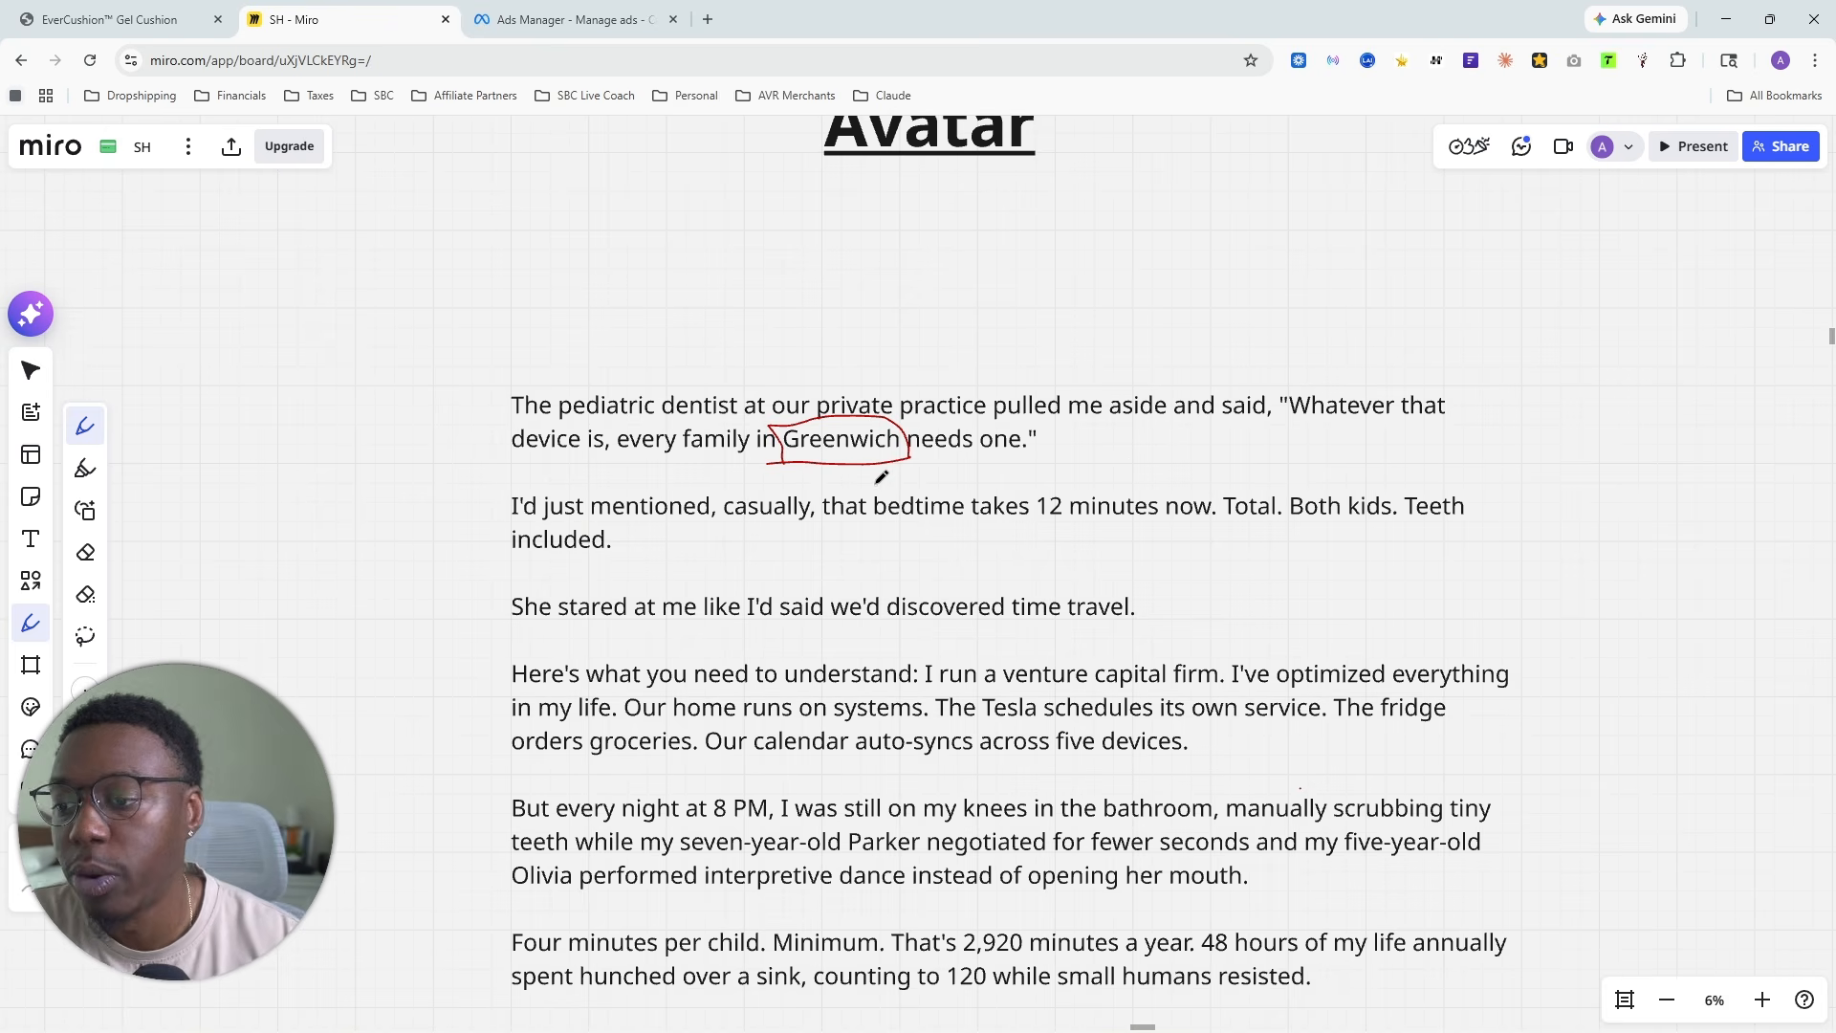
- Draw a red pen outline around "venture capital firm" in the "Here's what you need to understand" paragraph
scroll(726, 430, down, 3)
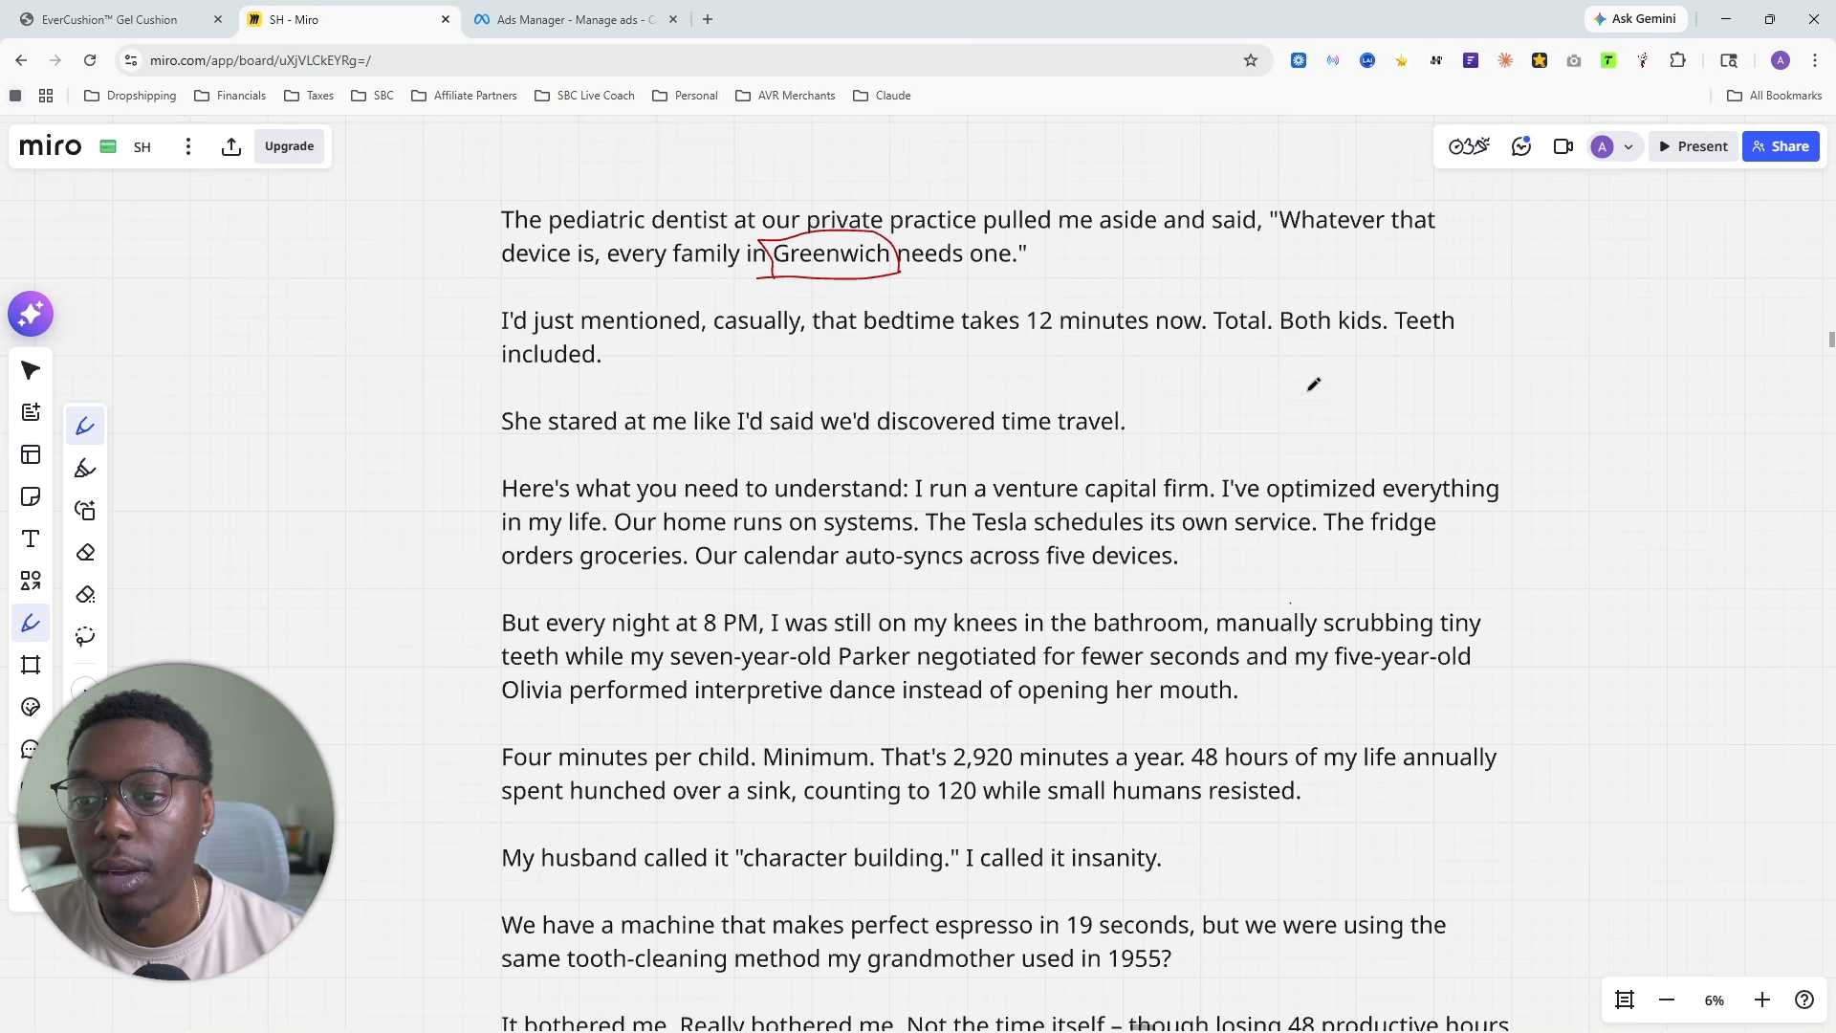
scroll(1296, 371, right, 1)
scroll(630, 439, down, 1)
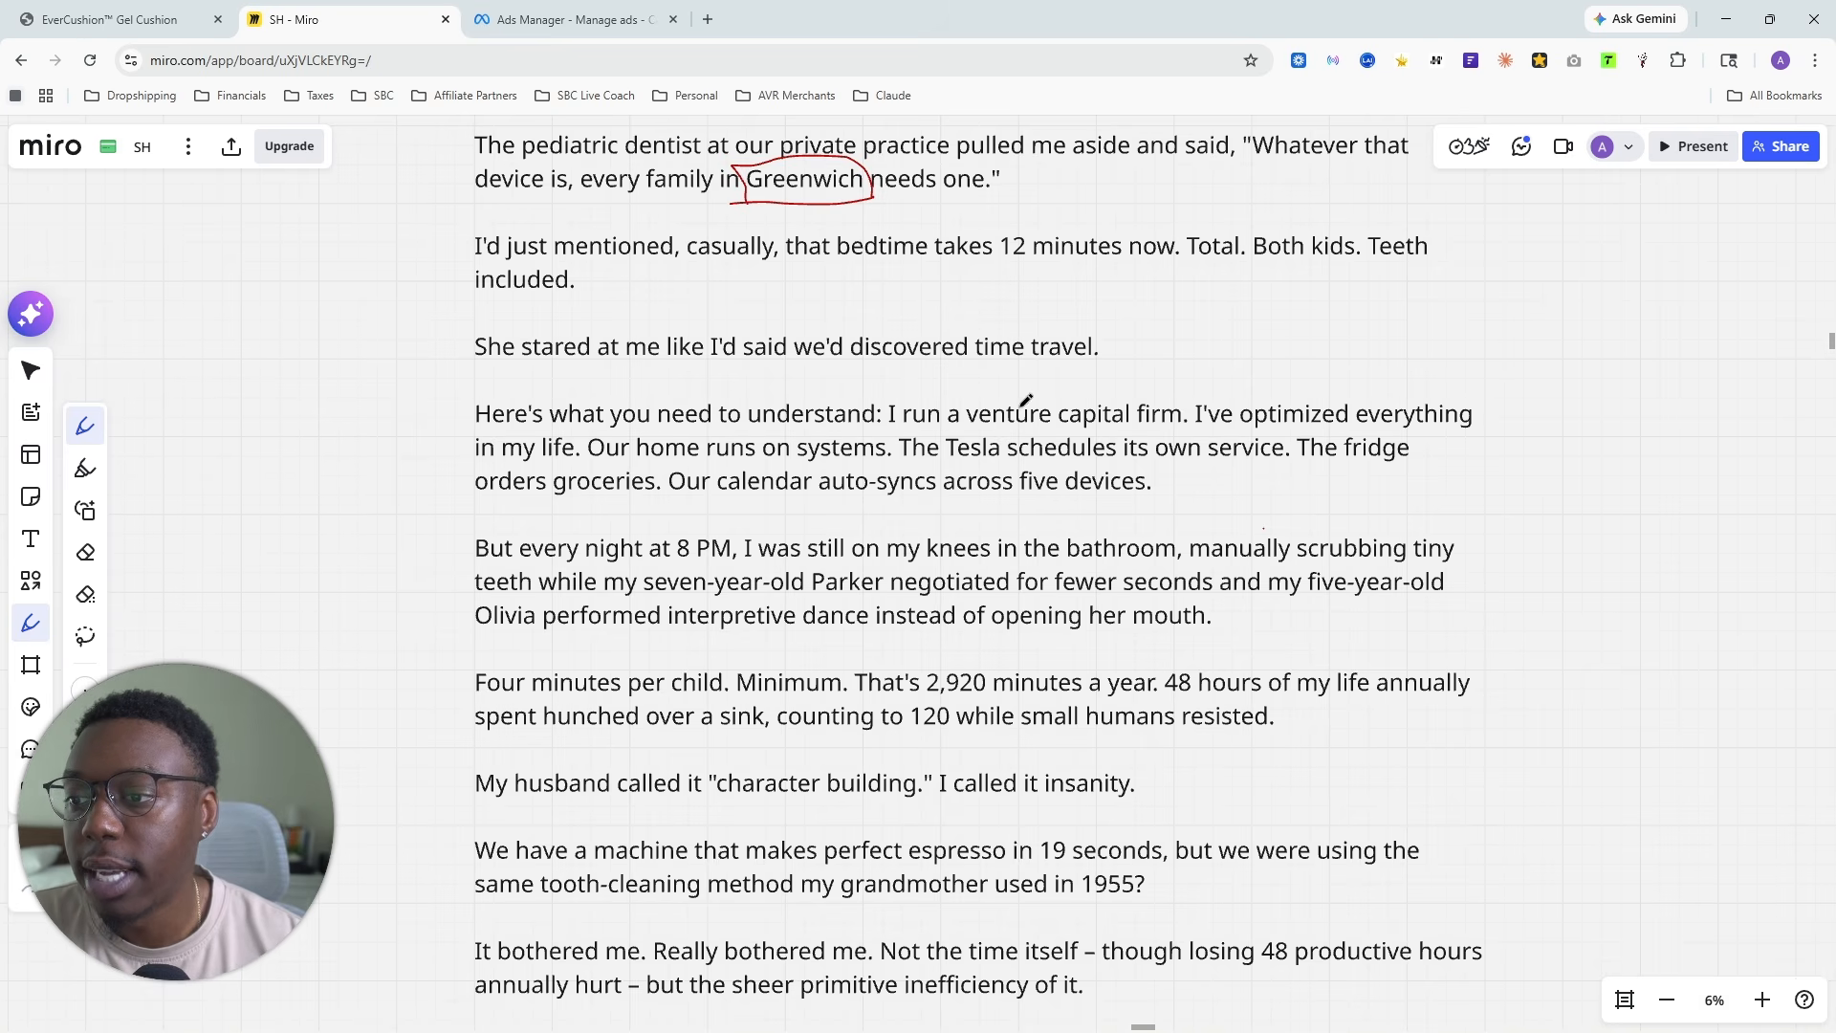
scroll(966, 373, down, 1)
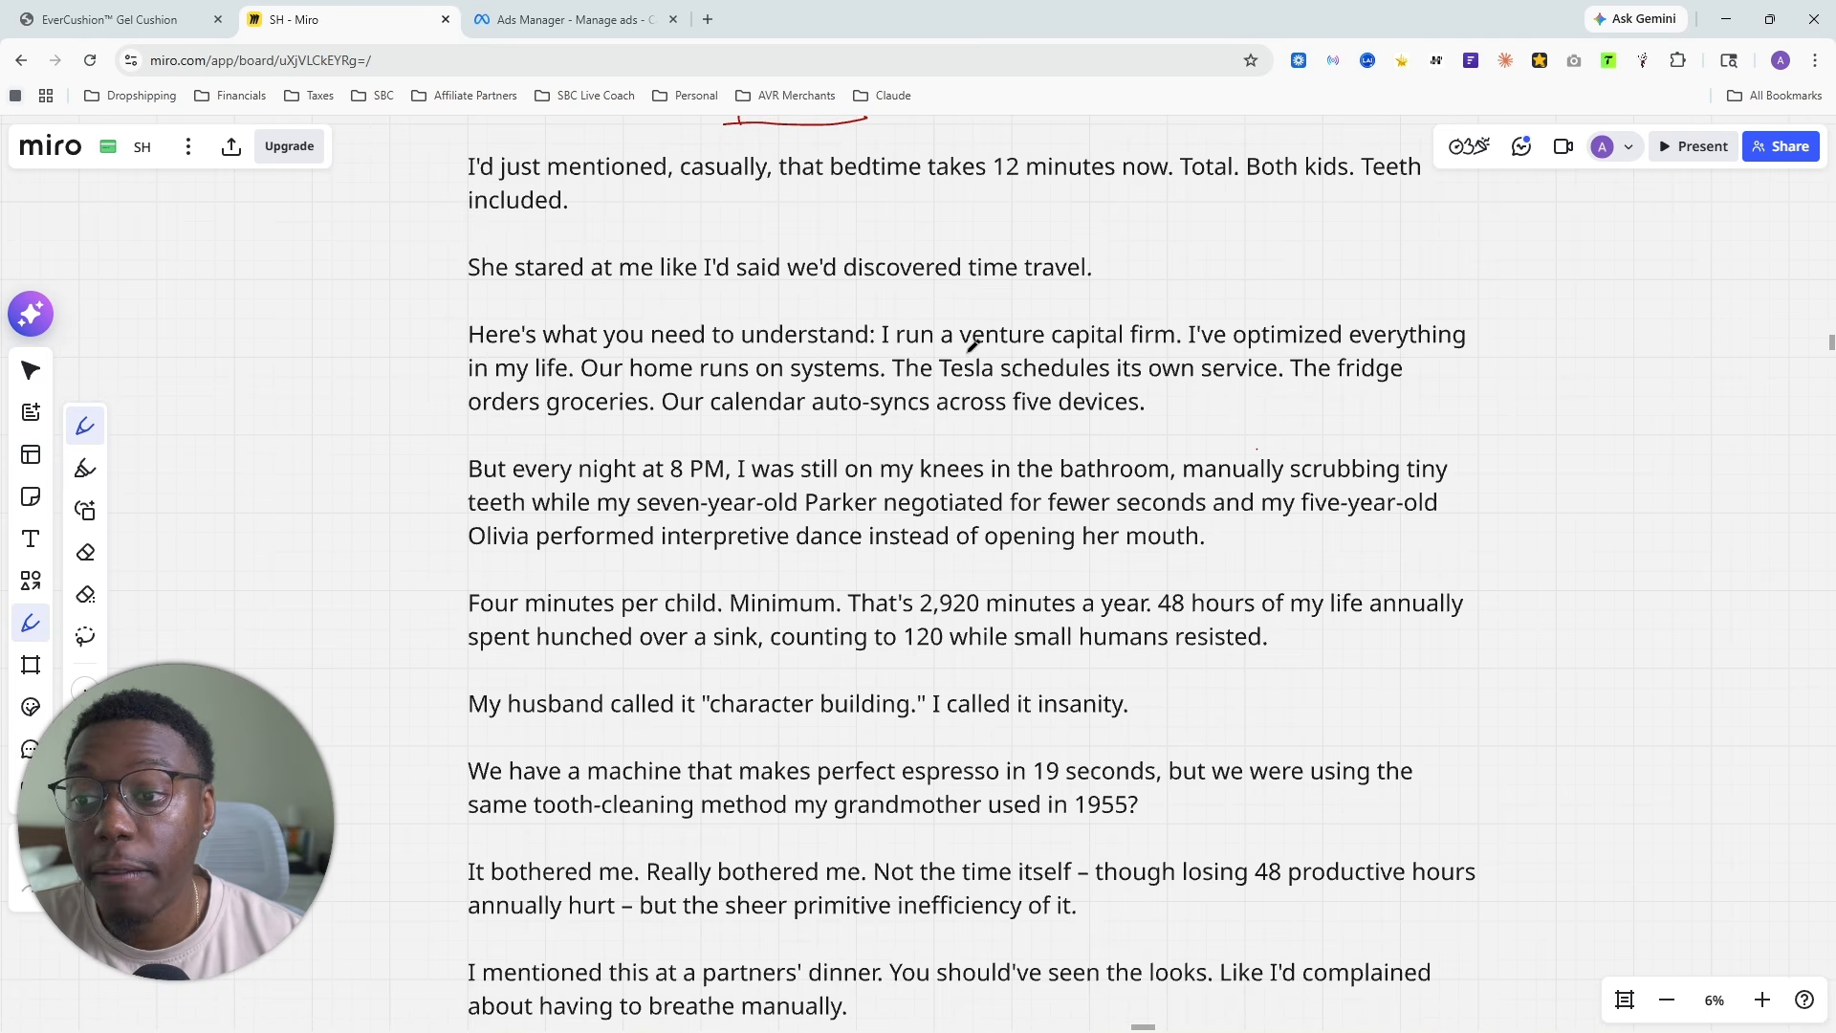
mouse_move(966, 353)
mouse_down()
mouse_move(1182, 337)
mouse_move(1152, 294)
mouse_move(964, 297)
mouse_move(953, 350)
mouse_up()
- Underline "Tesla schedules" in the ad copy with the red pen, and return to the opening paragraphs
scroll(981, 379, down, 2)
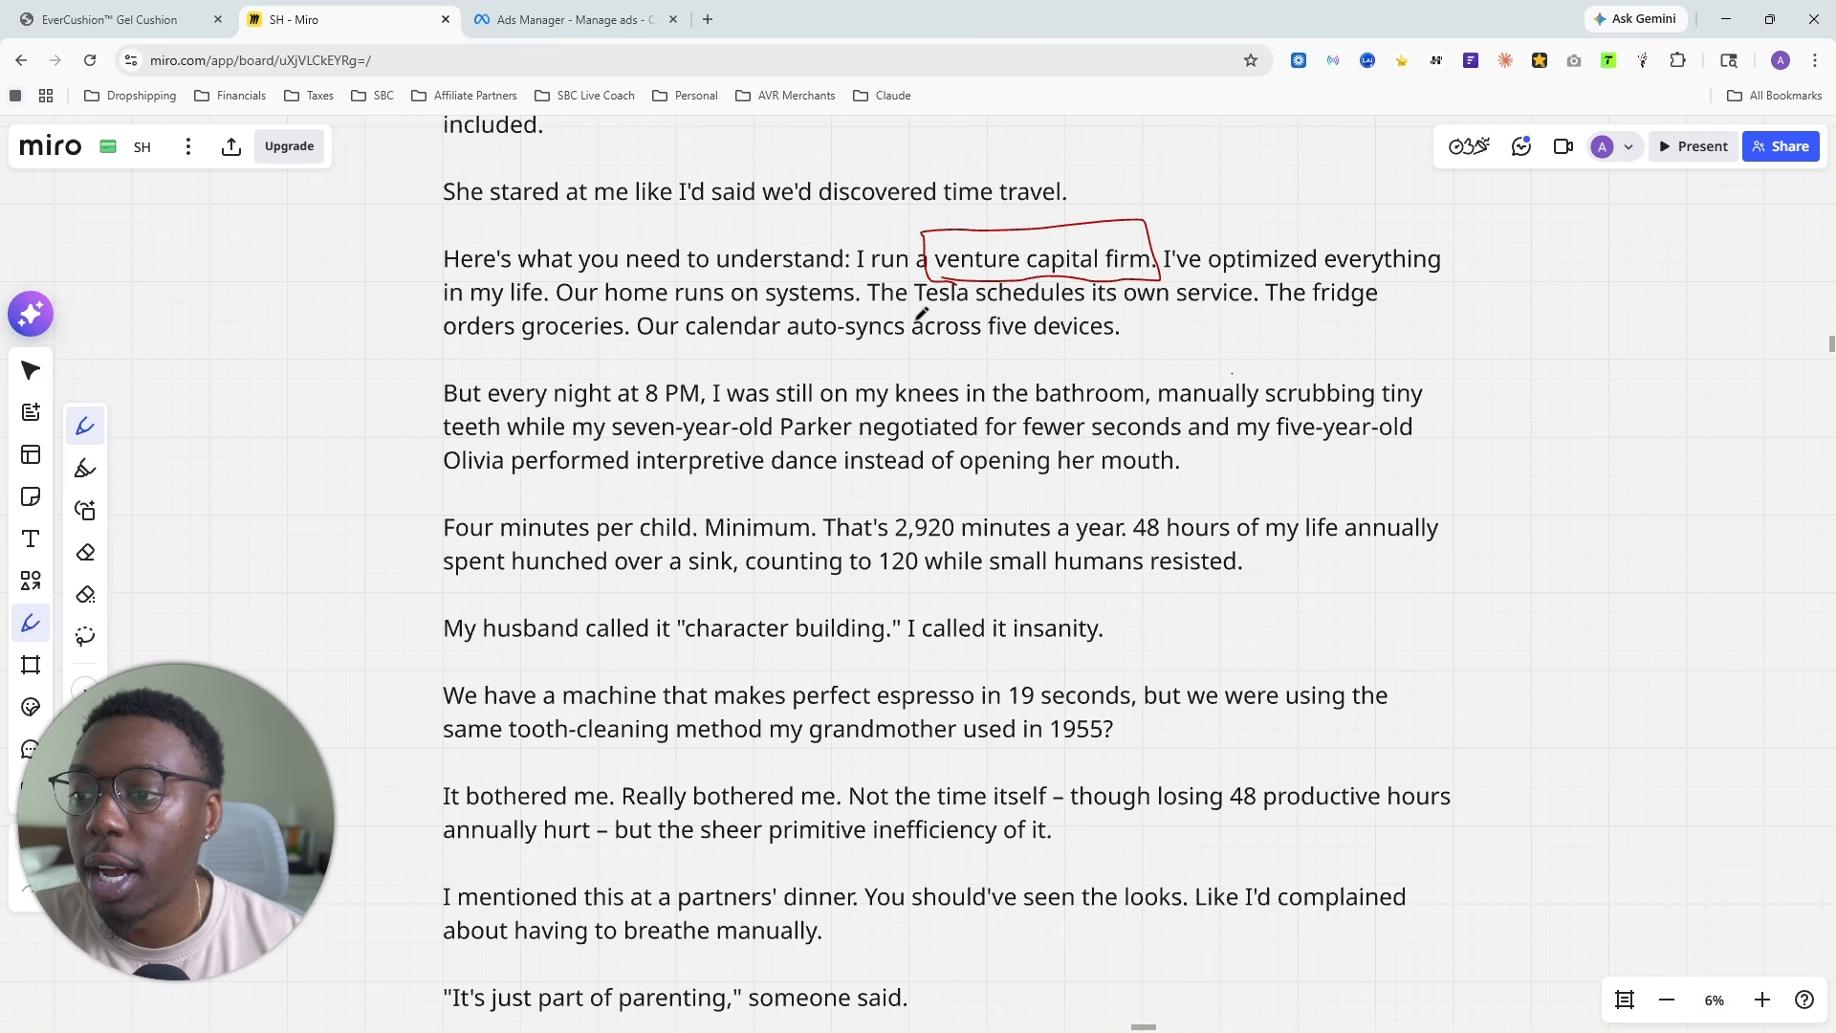
drag(904, 312, 1101, 306)
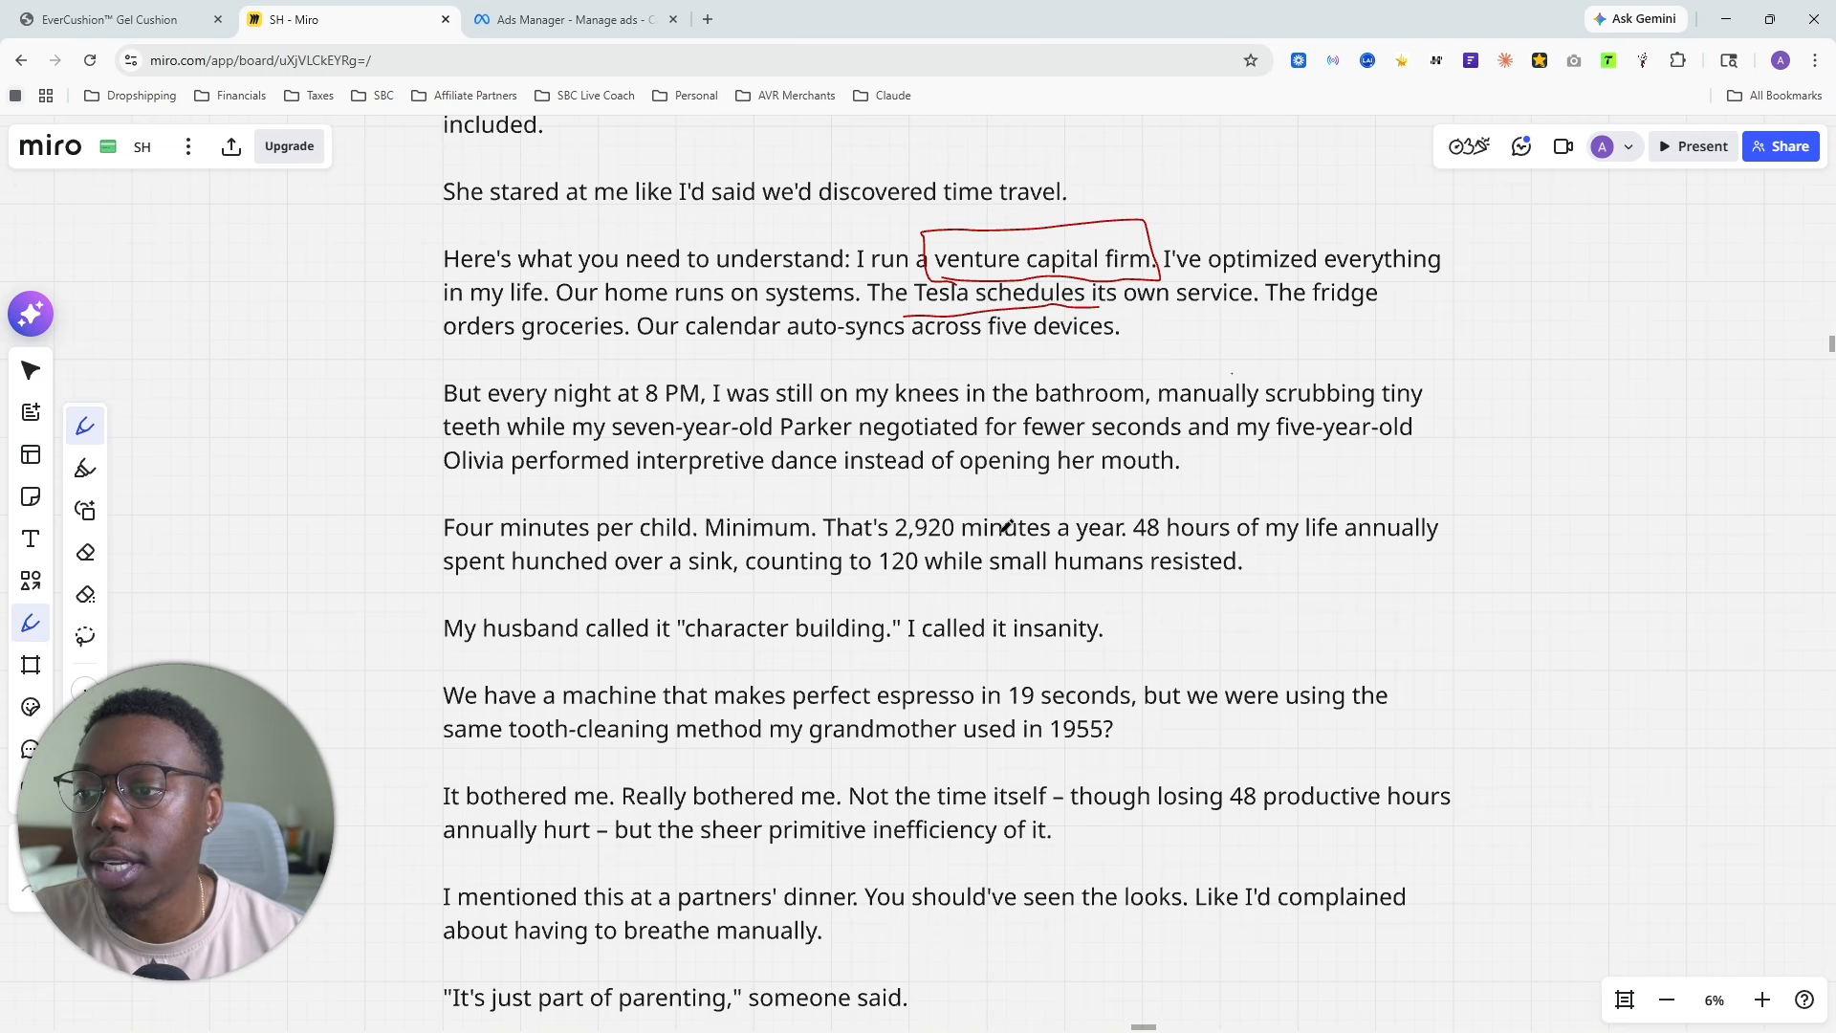
mouse_move(698, 321)
mouse_down()
mouse_move(771, 553)
mouse_move(746, 346)
mouse_up()
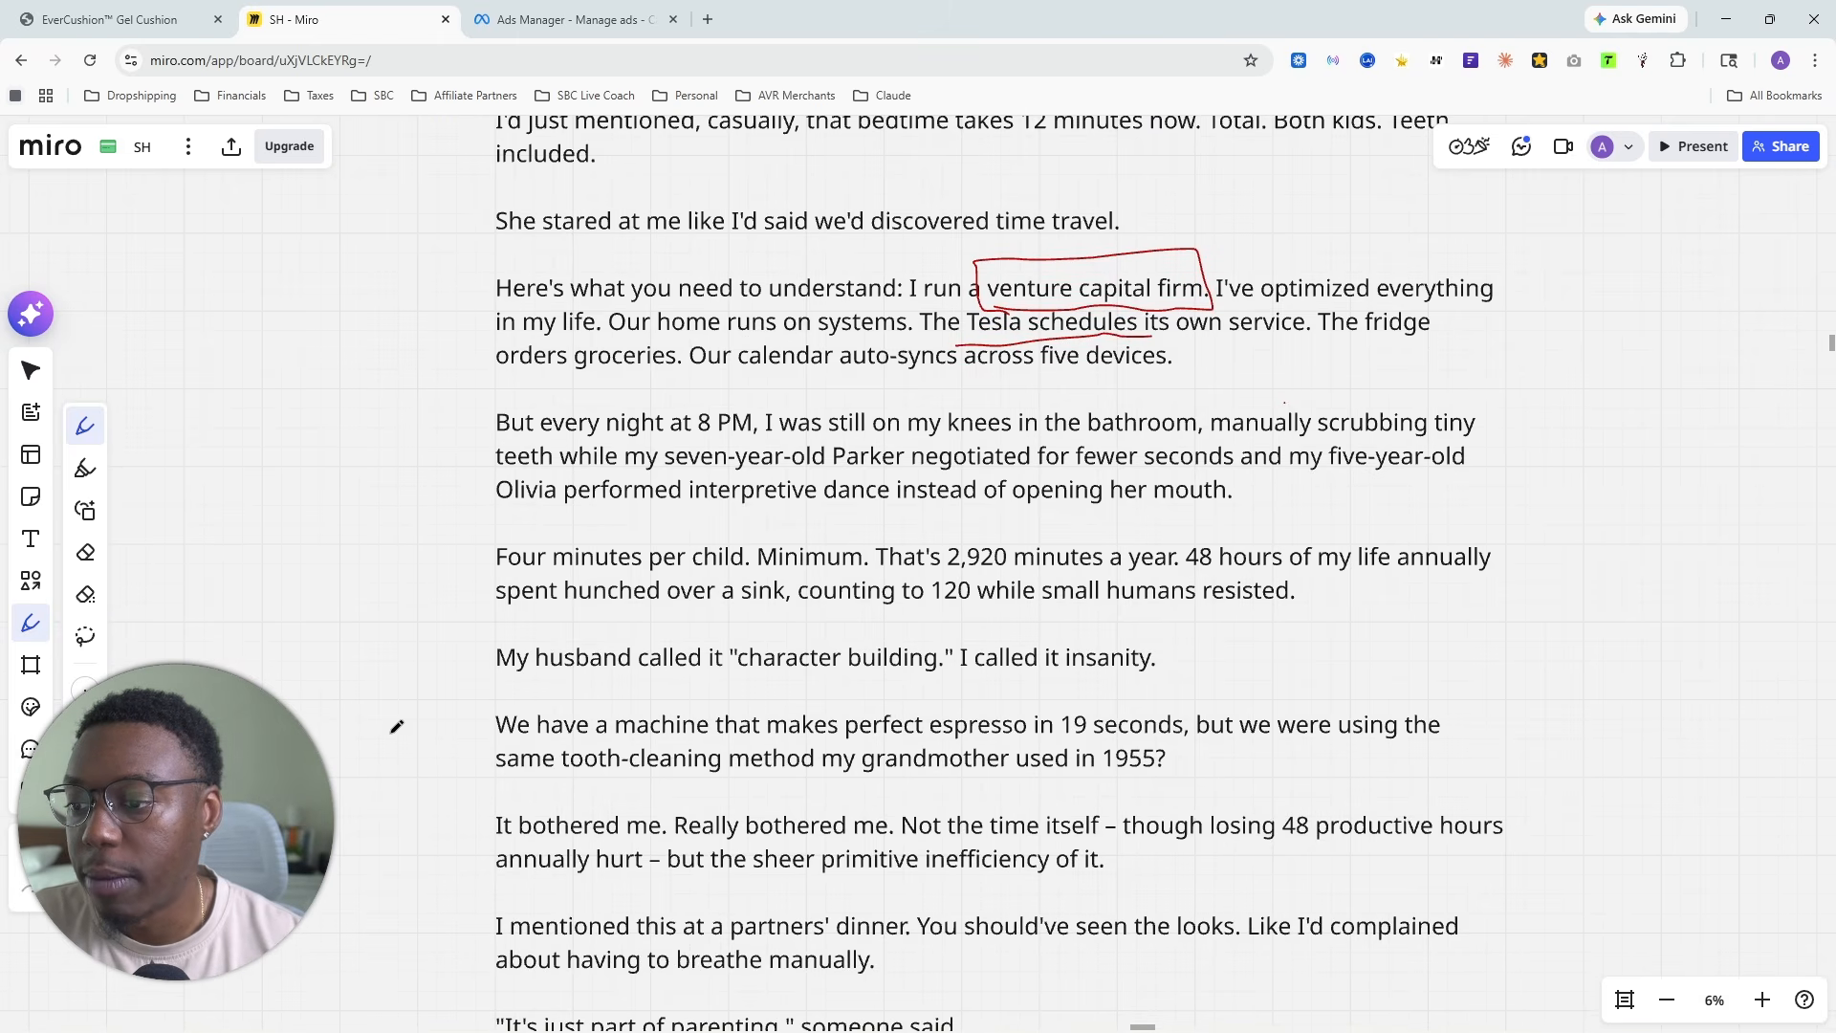
scroll(476, 469, down, 2)
drag(495, 320, 535, 504)
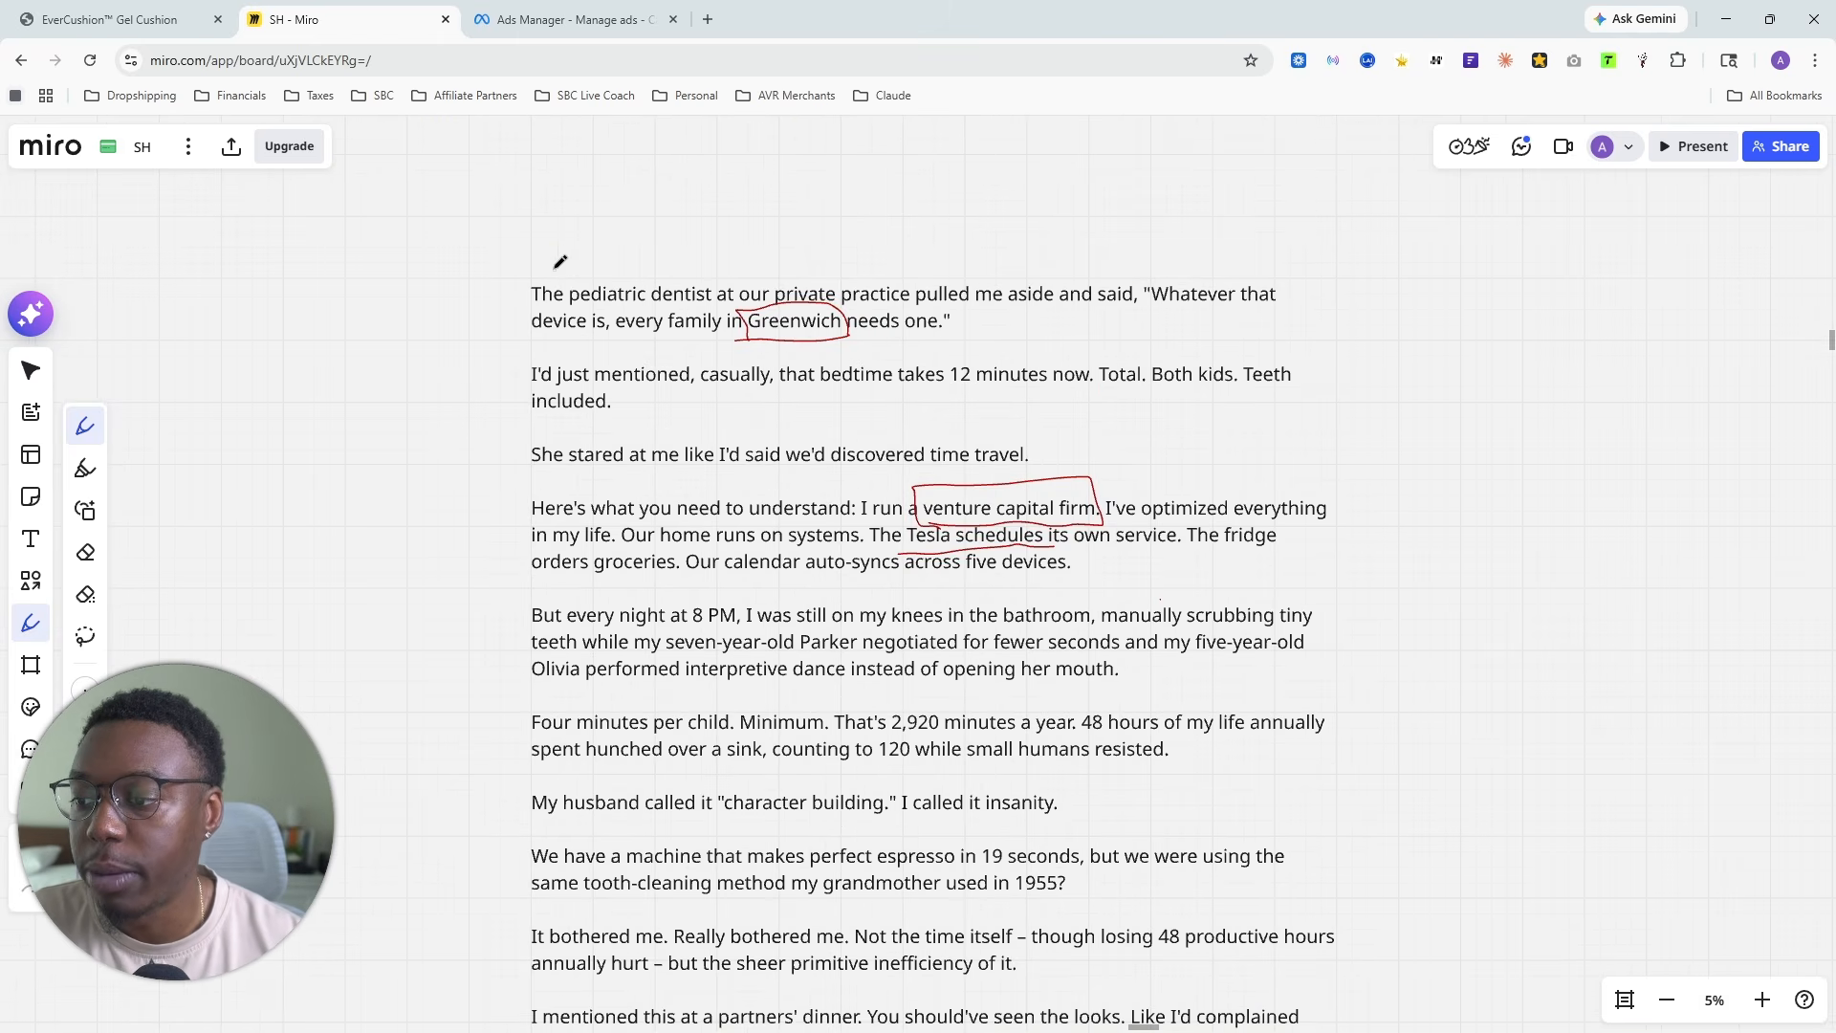
mouse_move(562, 247)
mouse_down()
mouse_move(466, 241)
mouse_move(479, 537)
mouse_move(562, 586)
mouse_up()
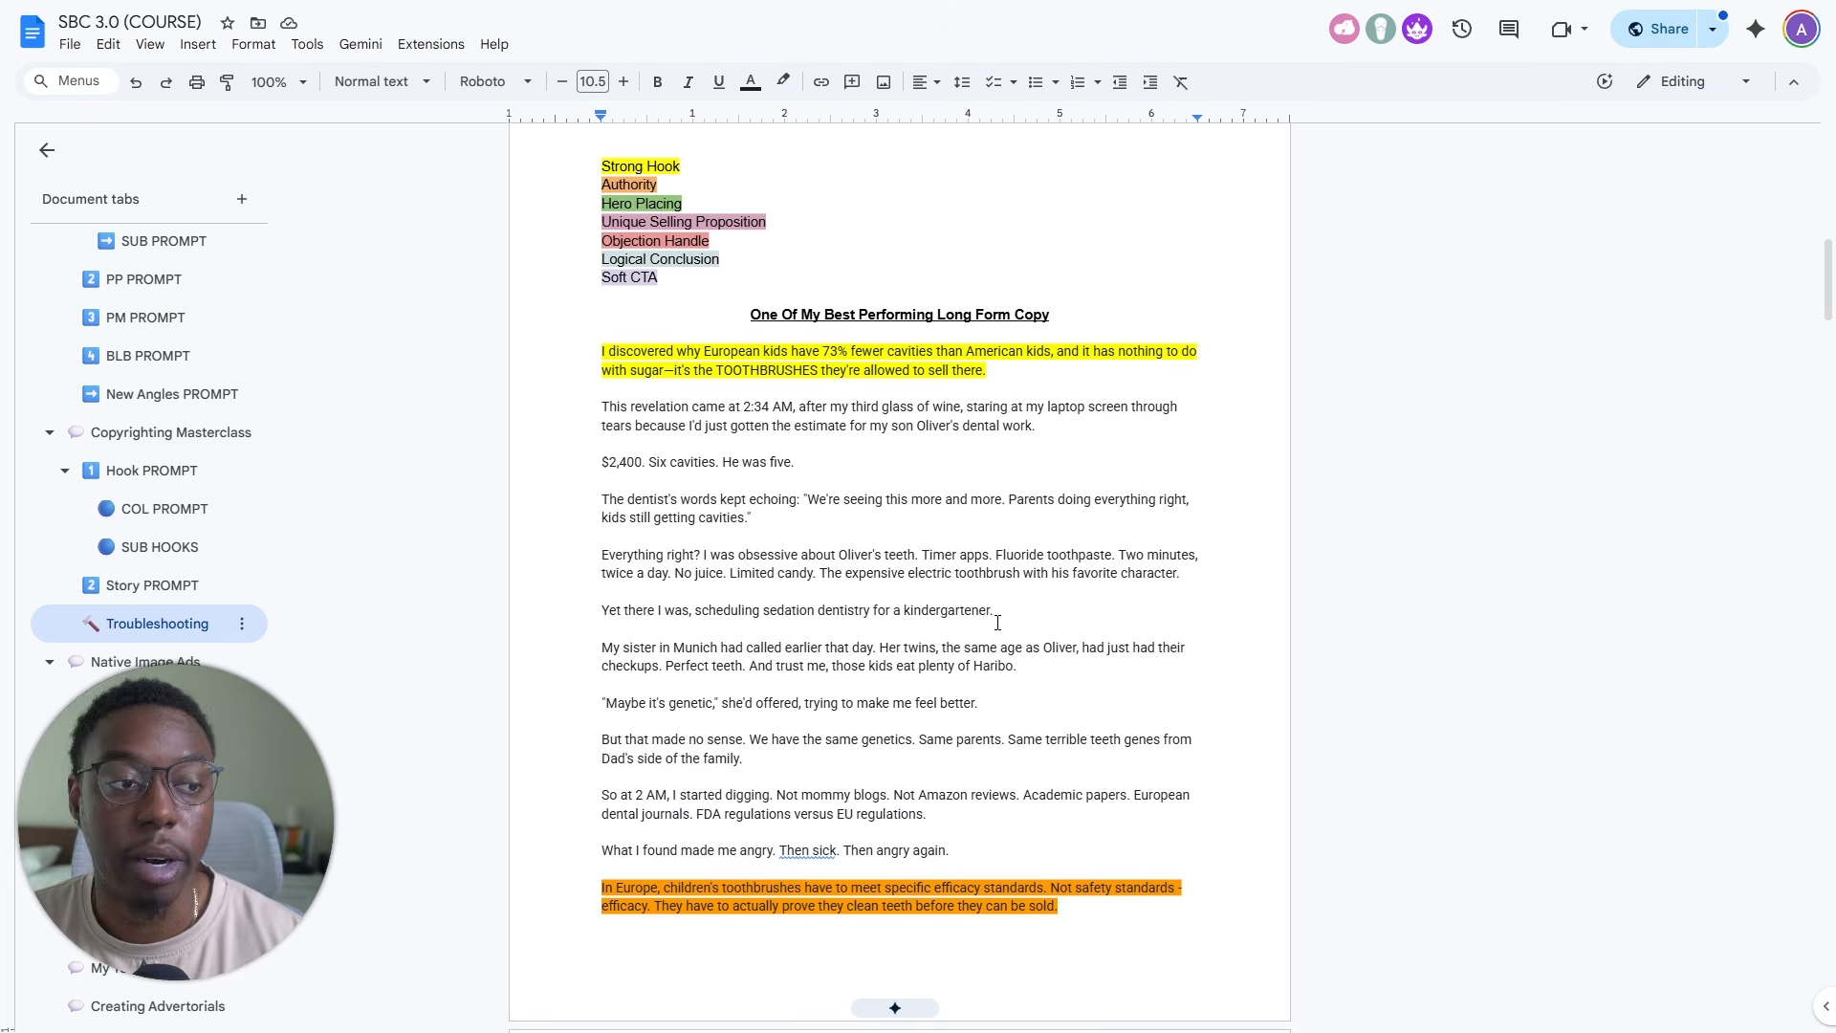
- Enlarge the course document to 150% and examine the colour-coded structure legend and opening of the best performing long form copy
drag(1000, 616, 461, 335)
click(1349, 451)
scroll(1350, 451, up, 3)
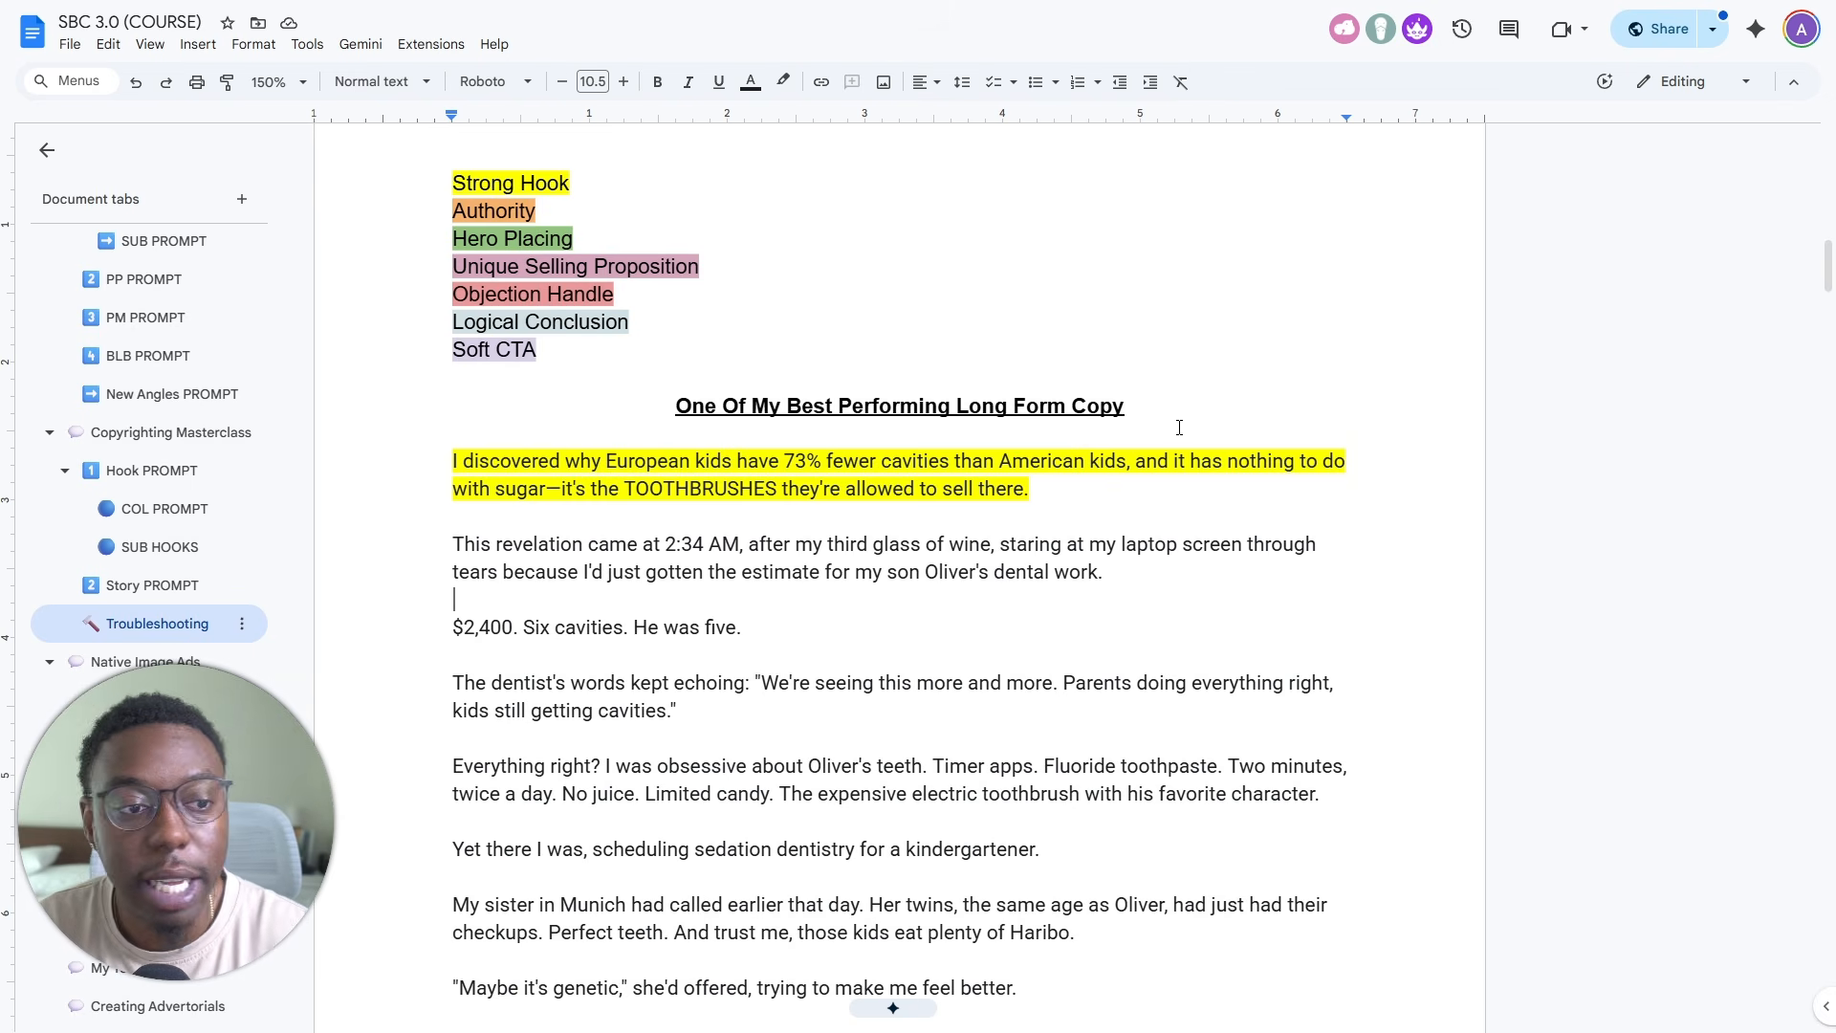
scroll(1286, 458, down, 2)
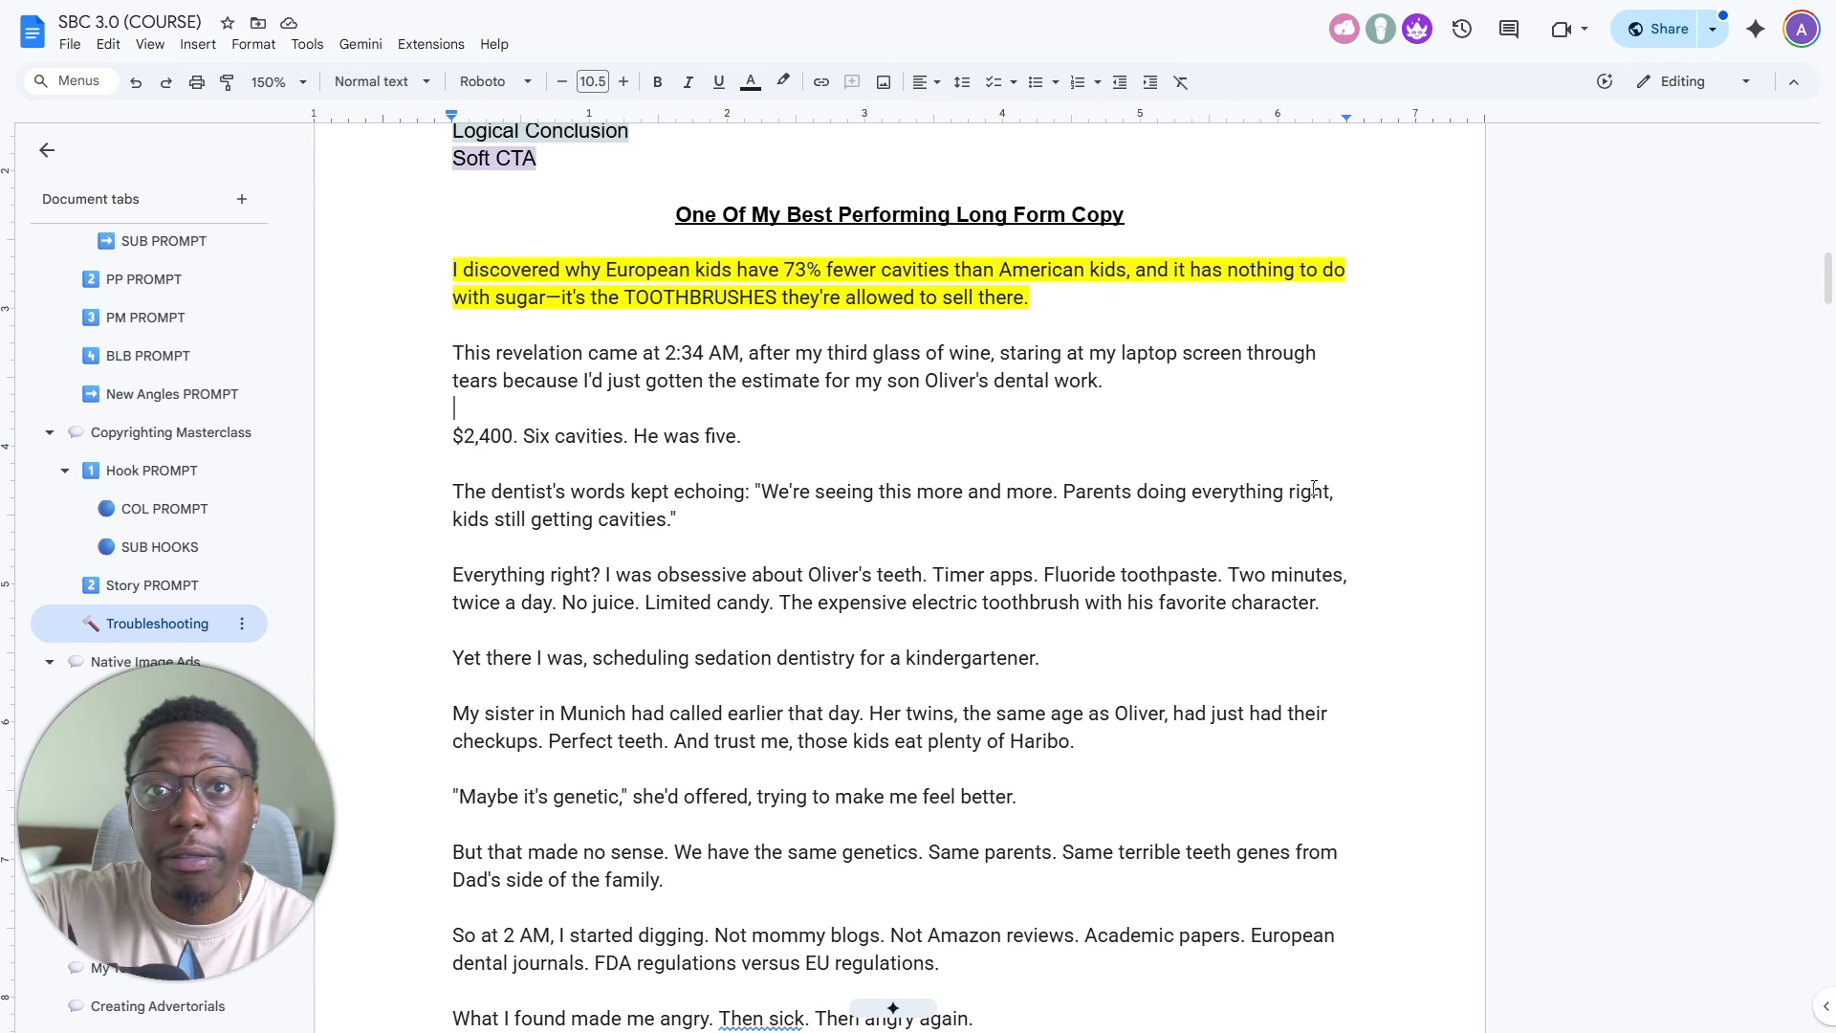
drag(800, 351, 1038, 365)
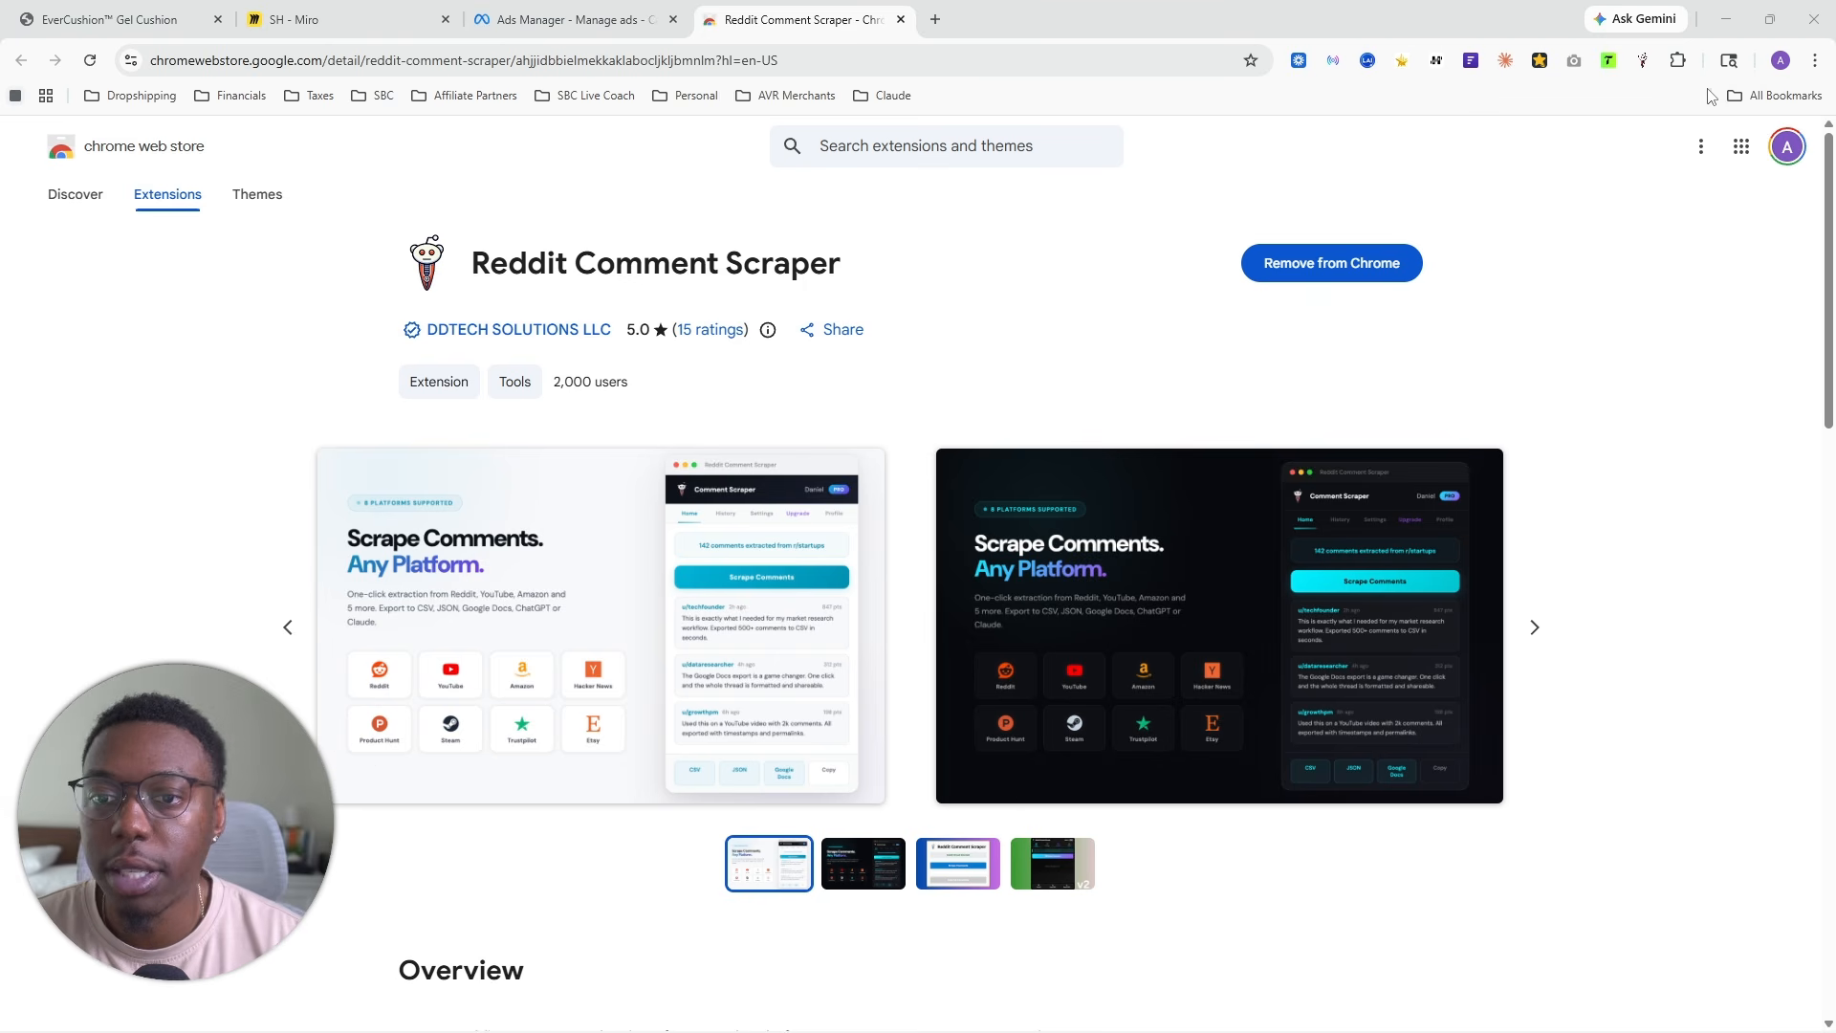
- Open the Reddit Comment Scraper extension and review its account profile, upgrade plan and settings
click(1678, 60)
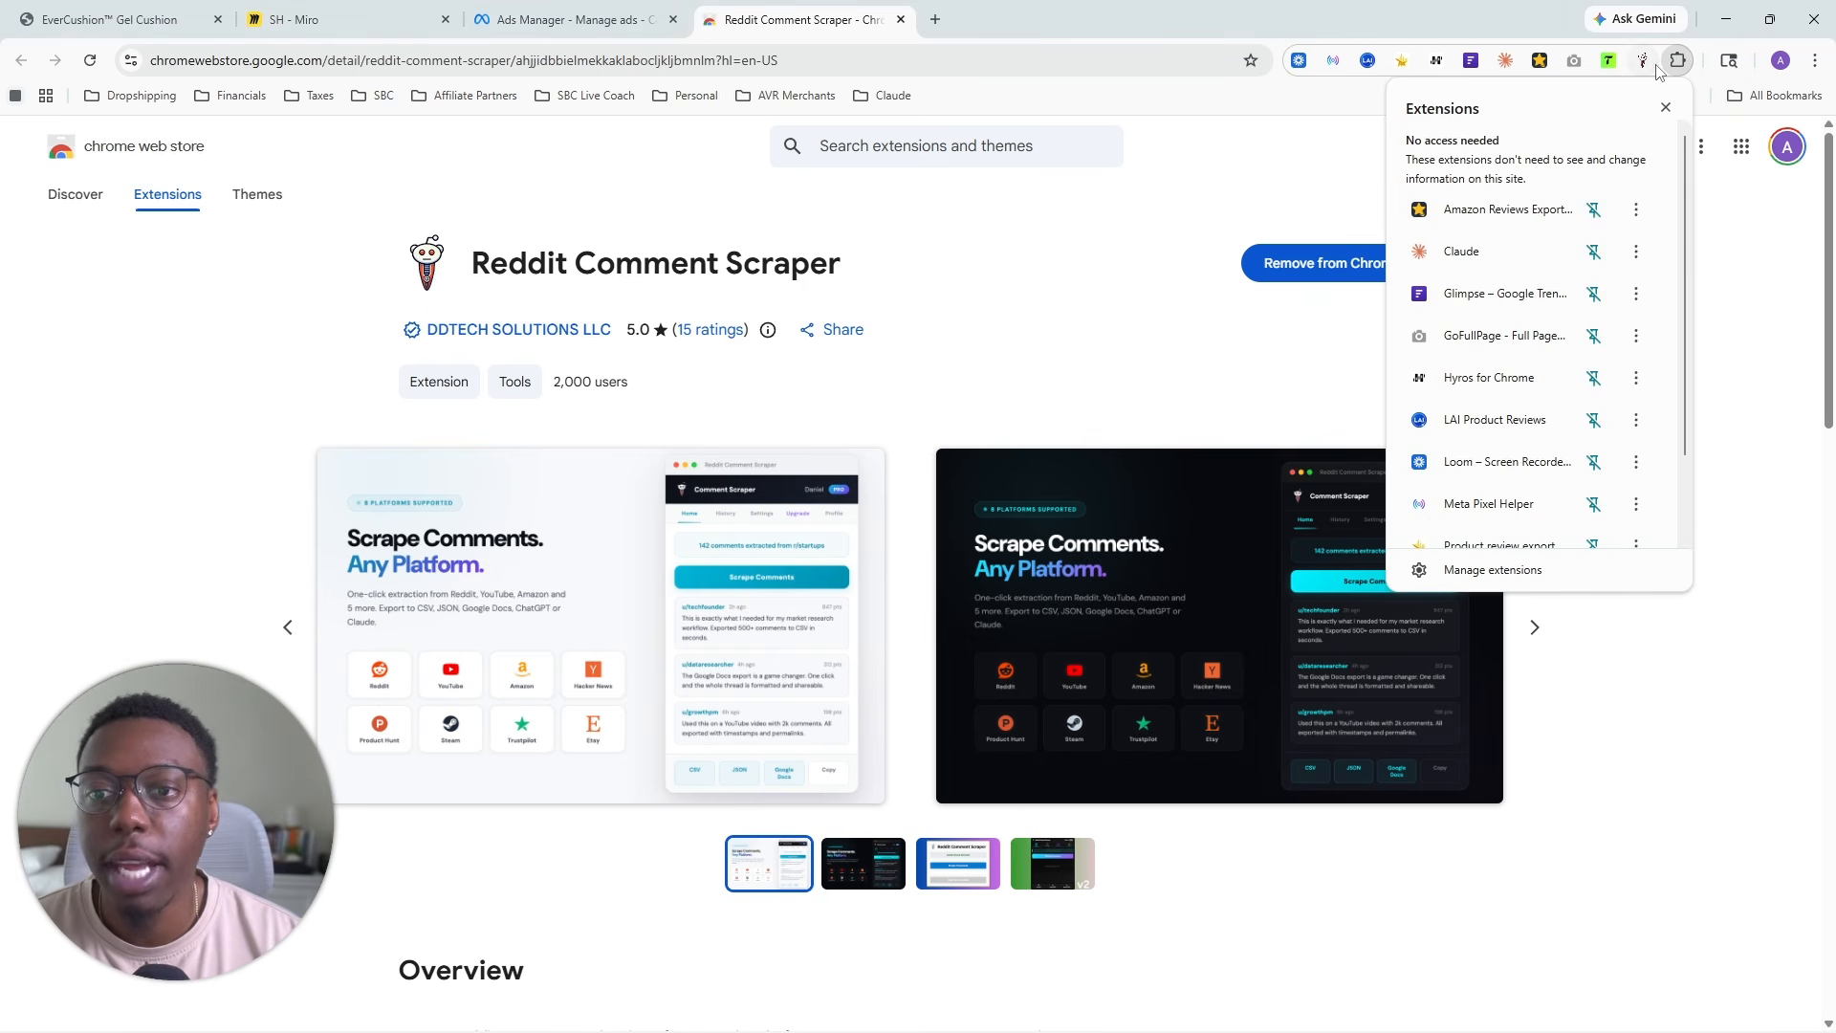
click(1644, 63)
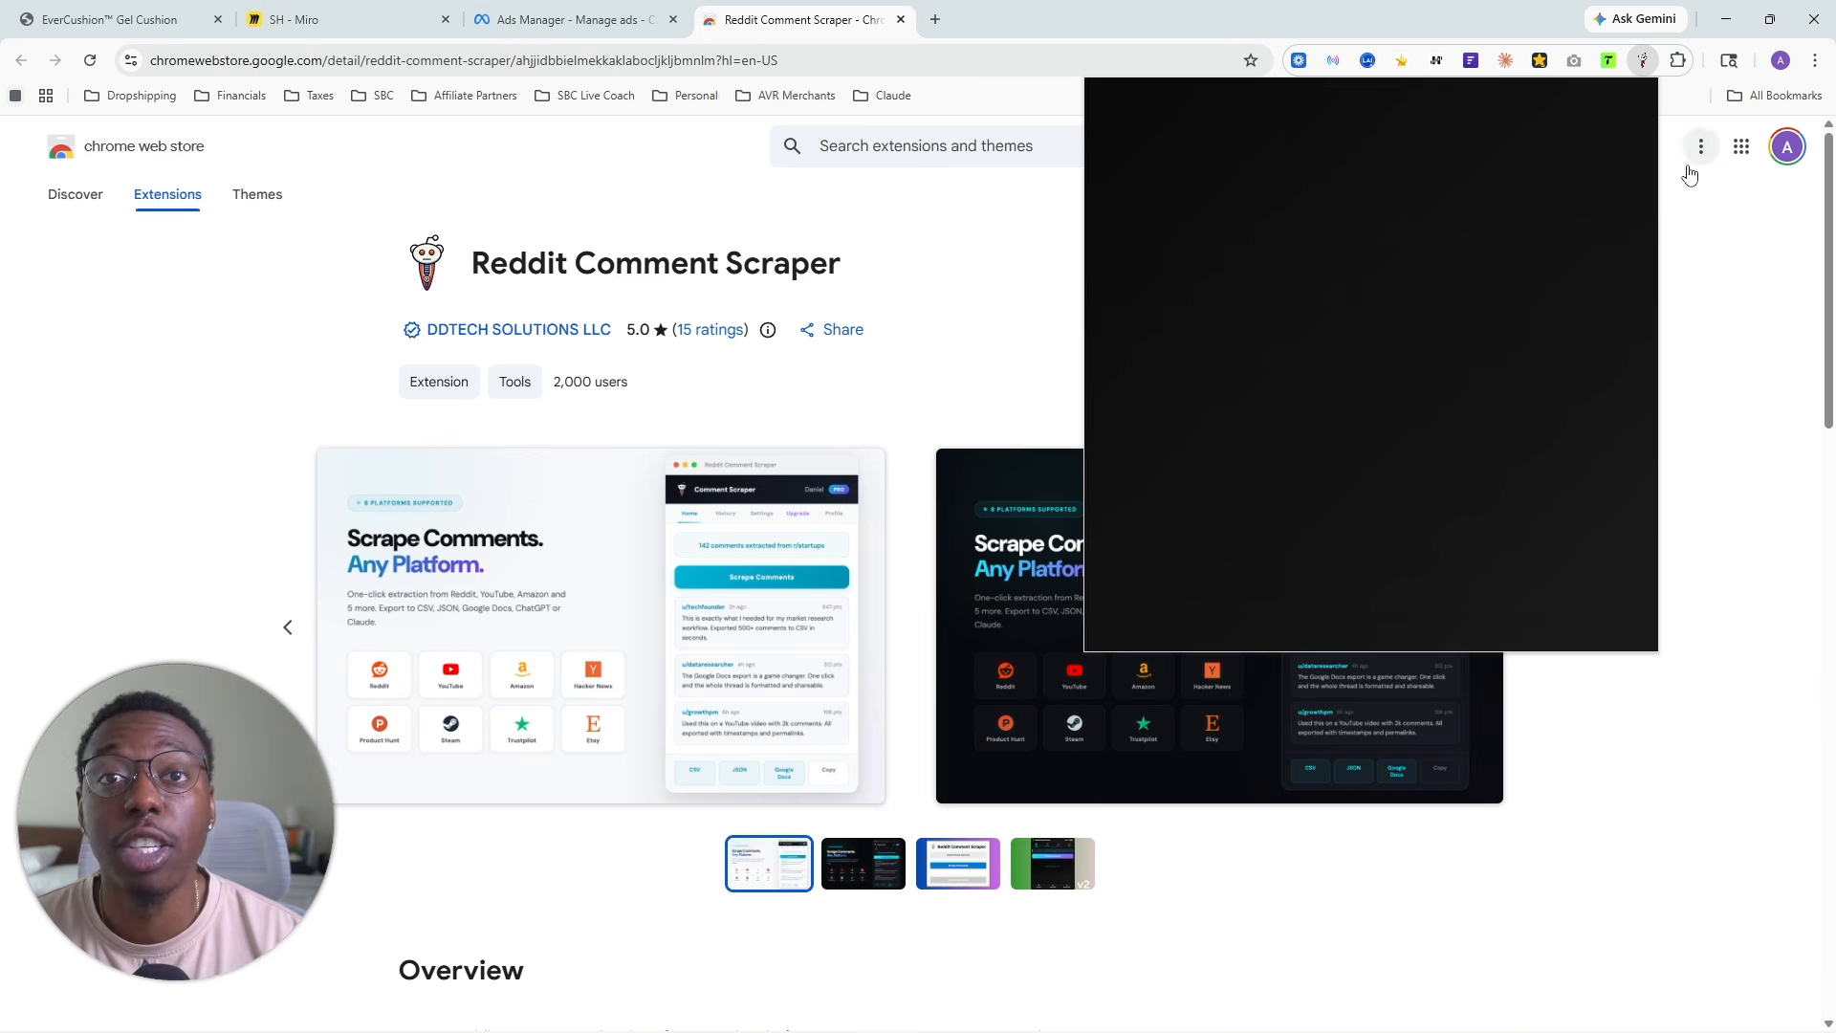
click(1718, 196)
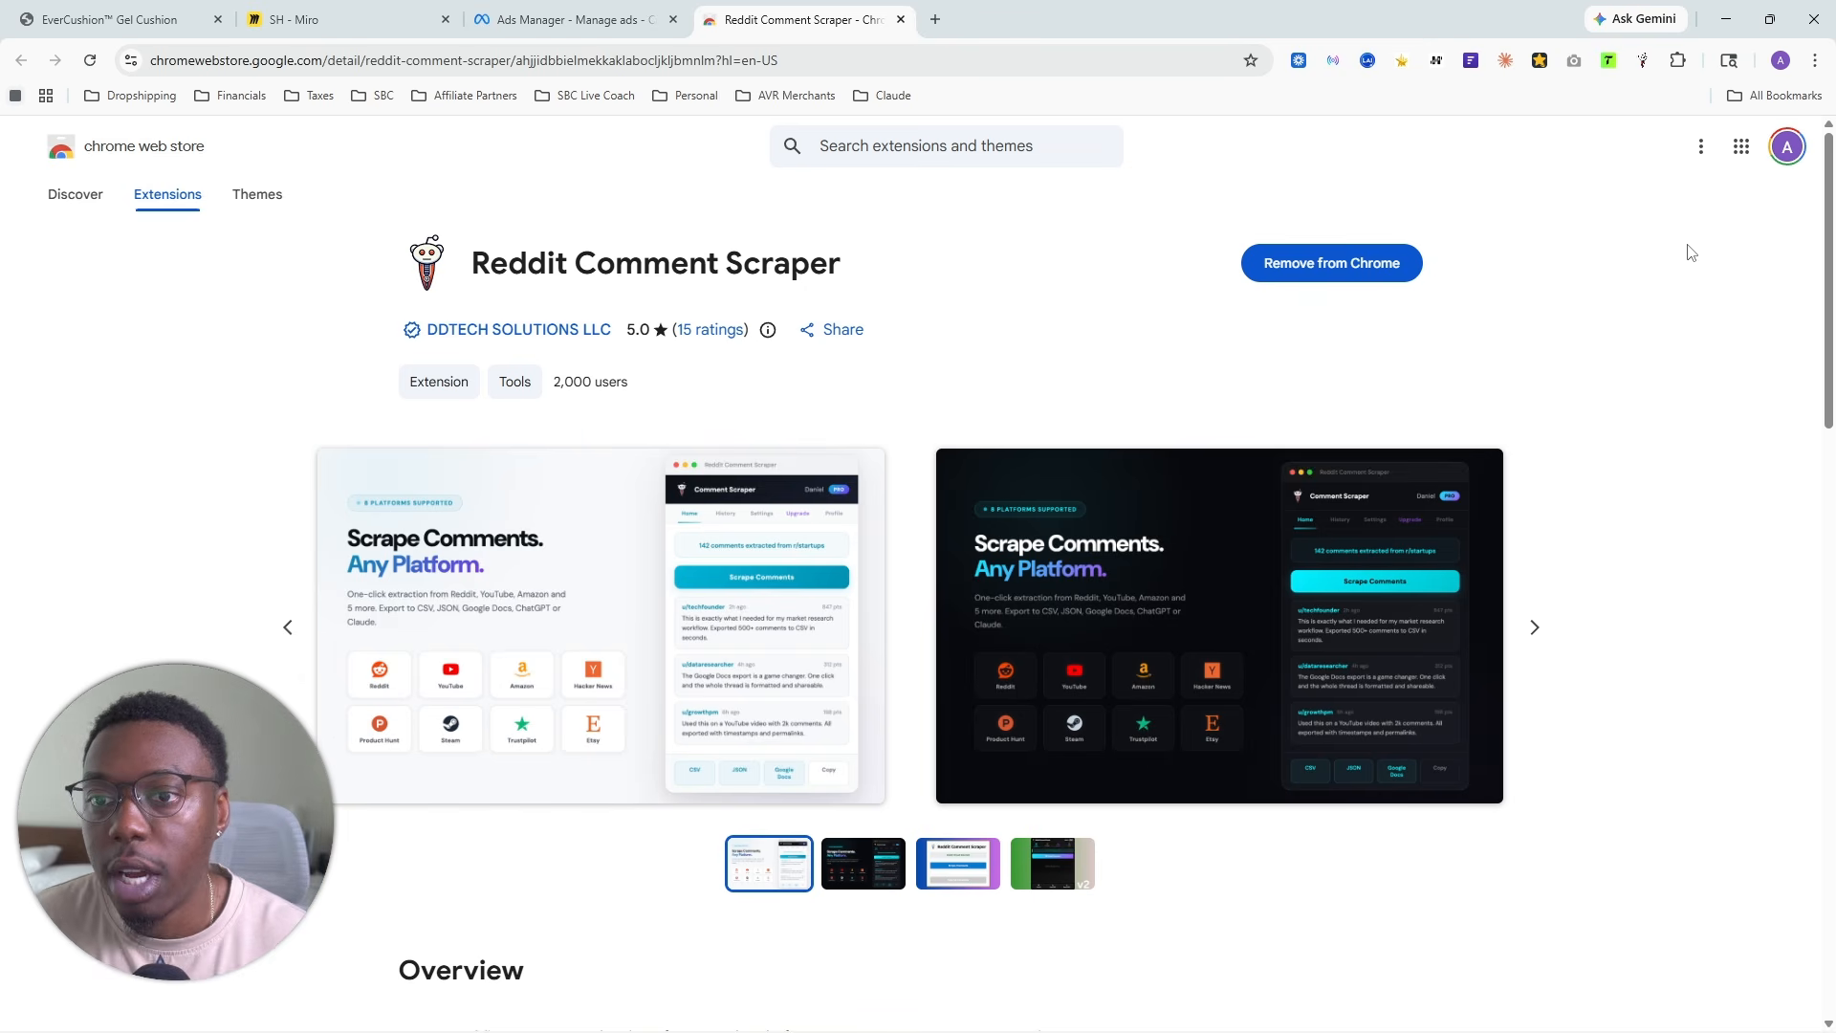
click(1643, 60)
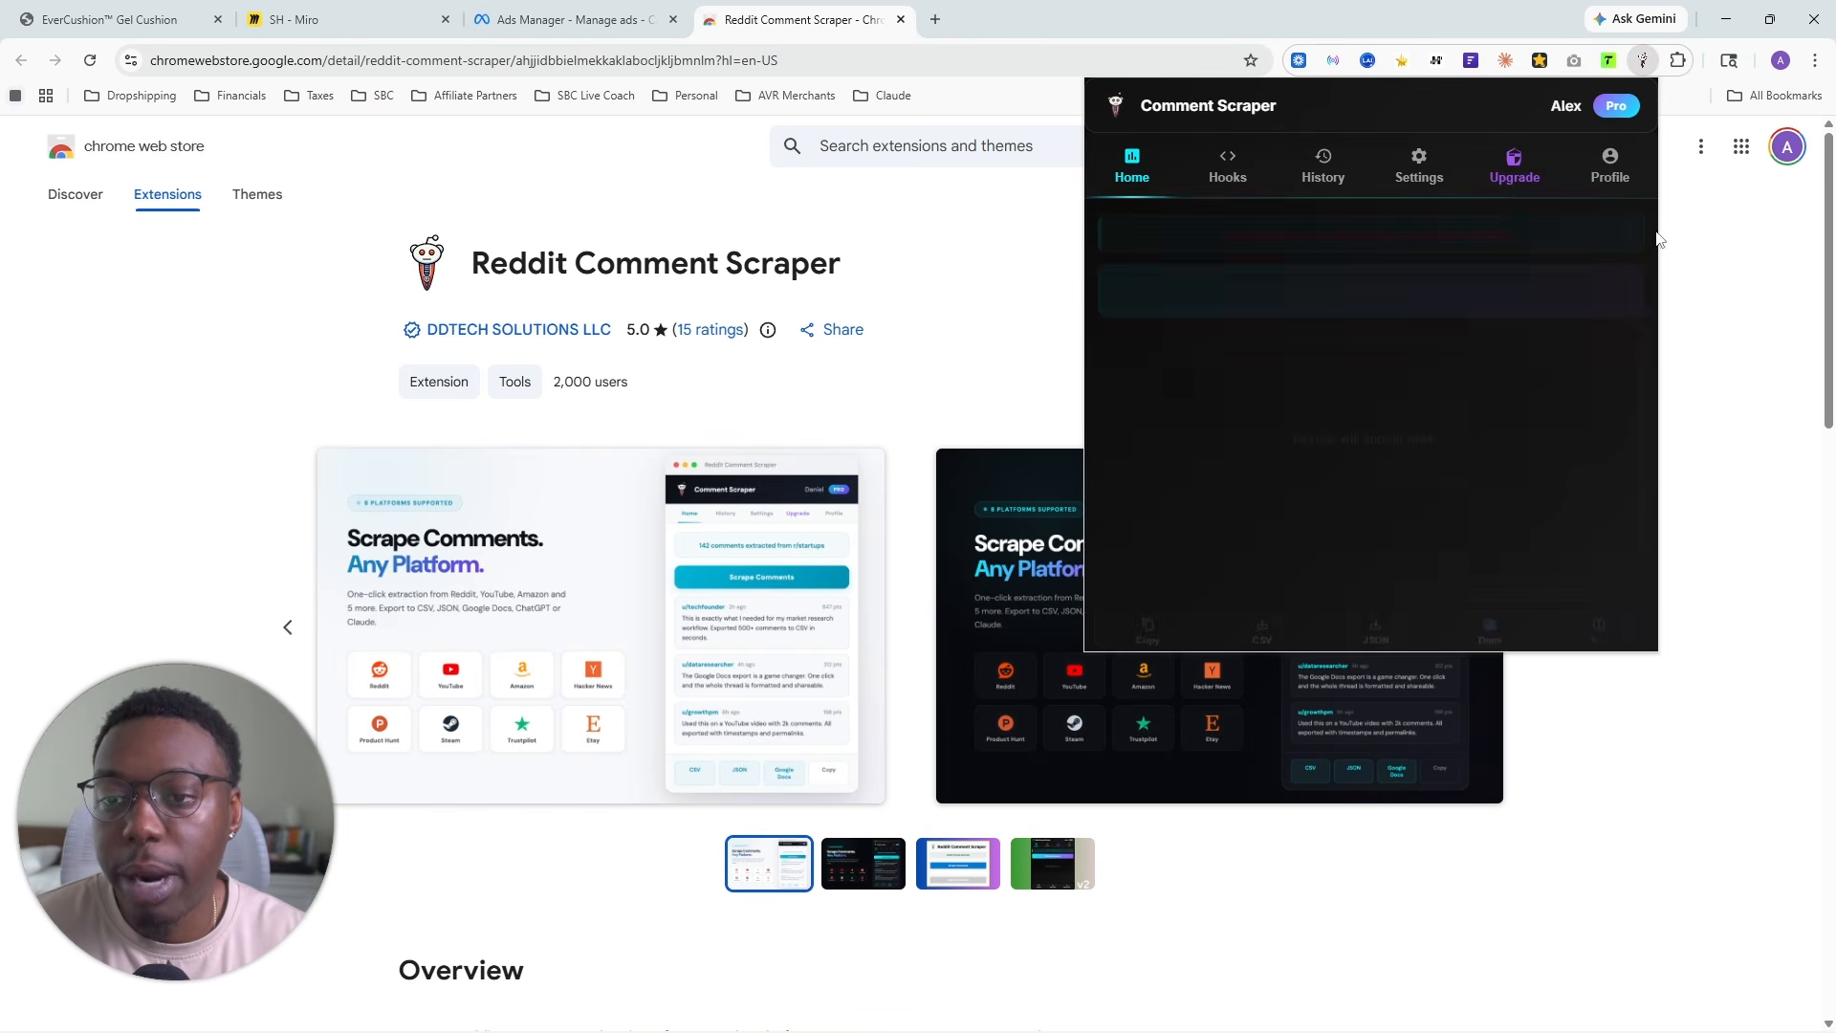
click(1592, 178)
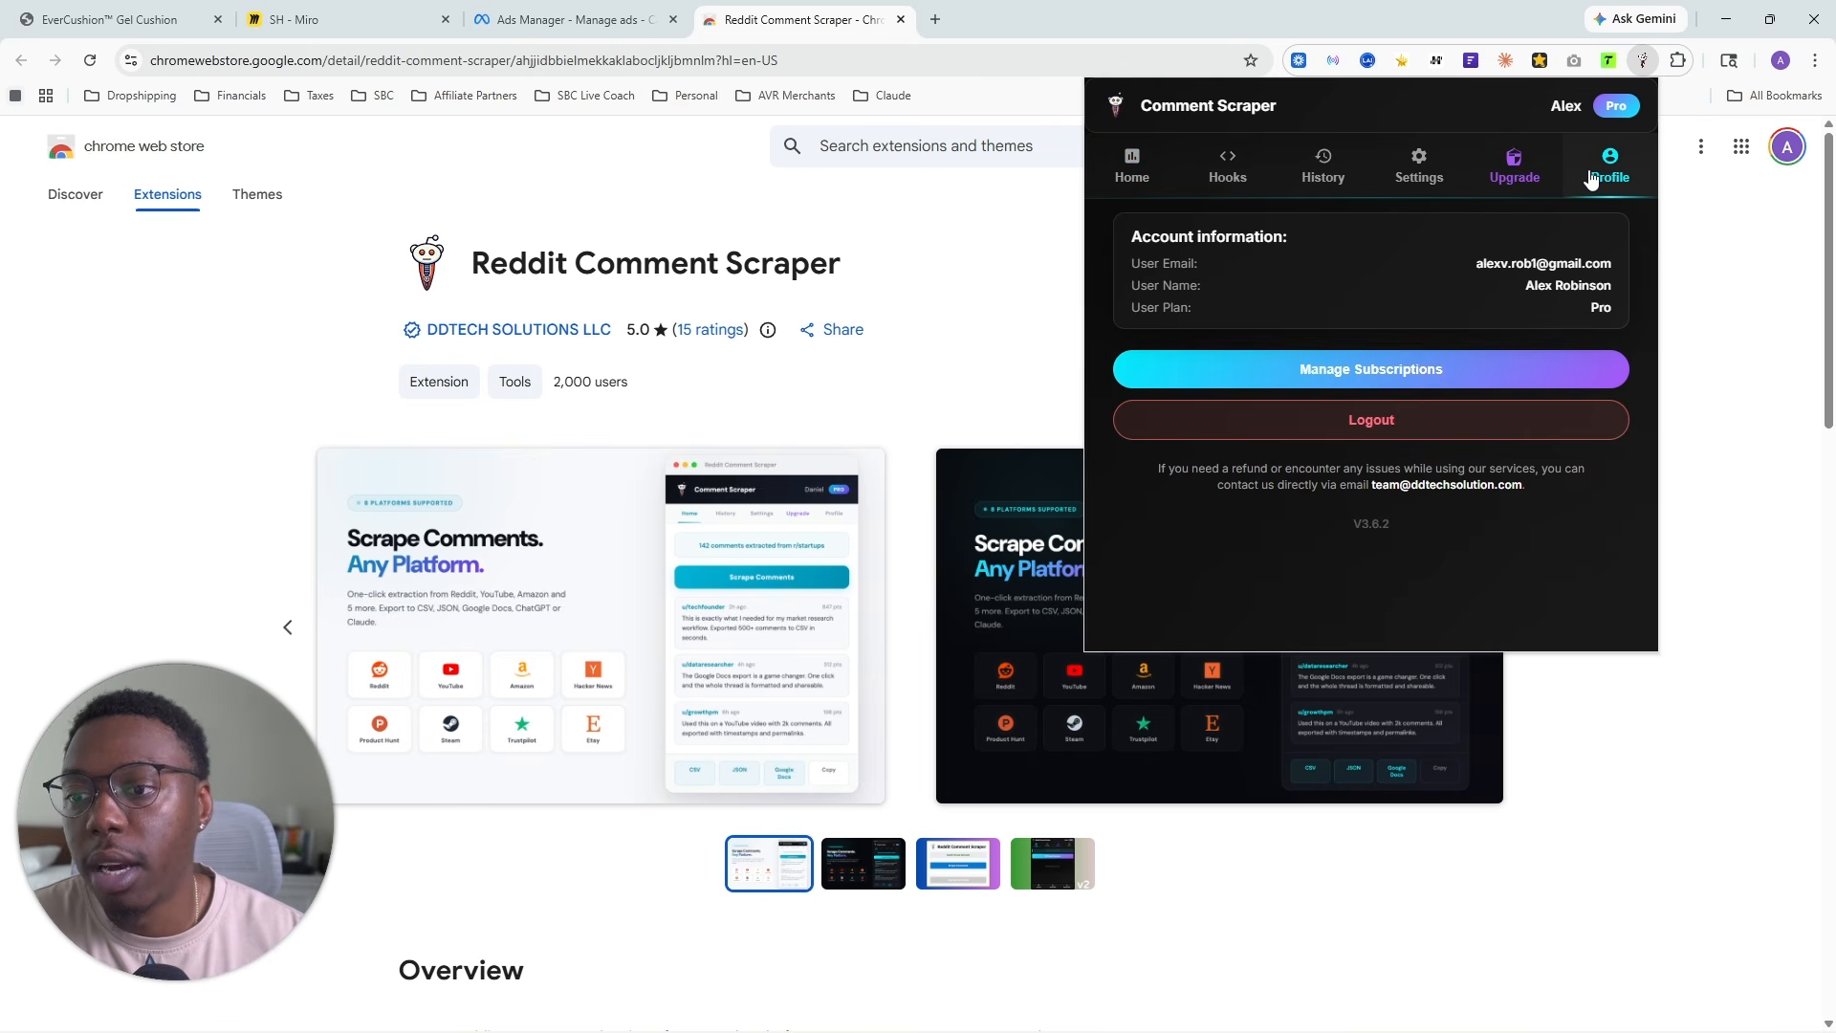
click(1556, 177)
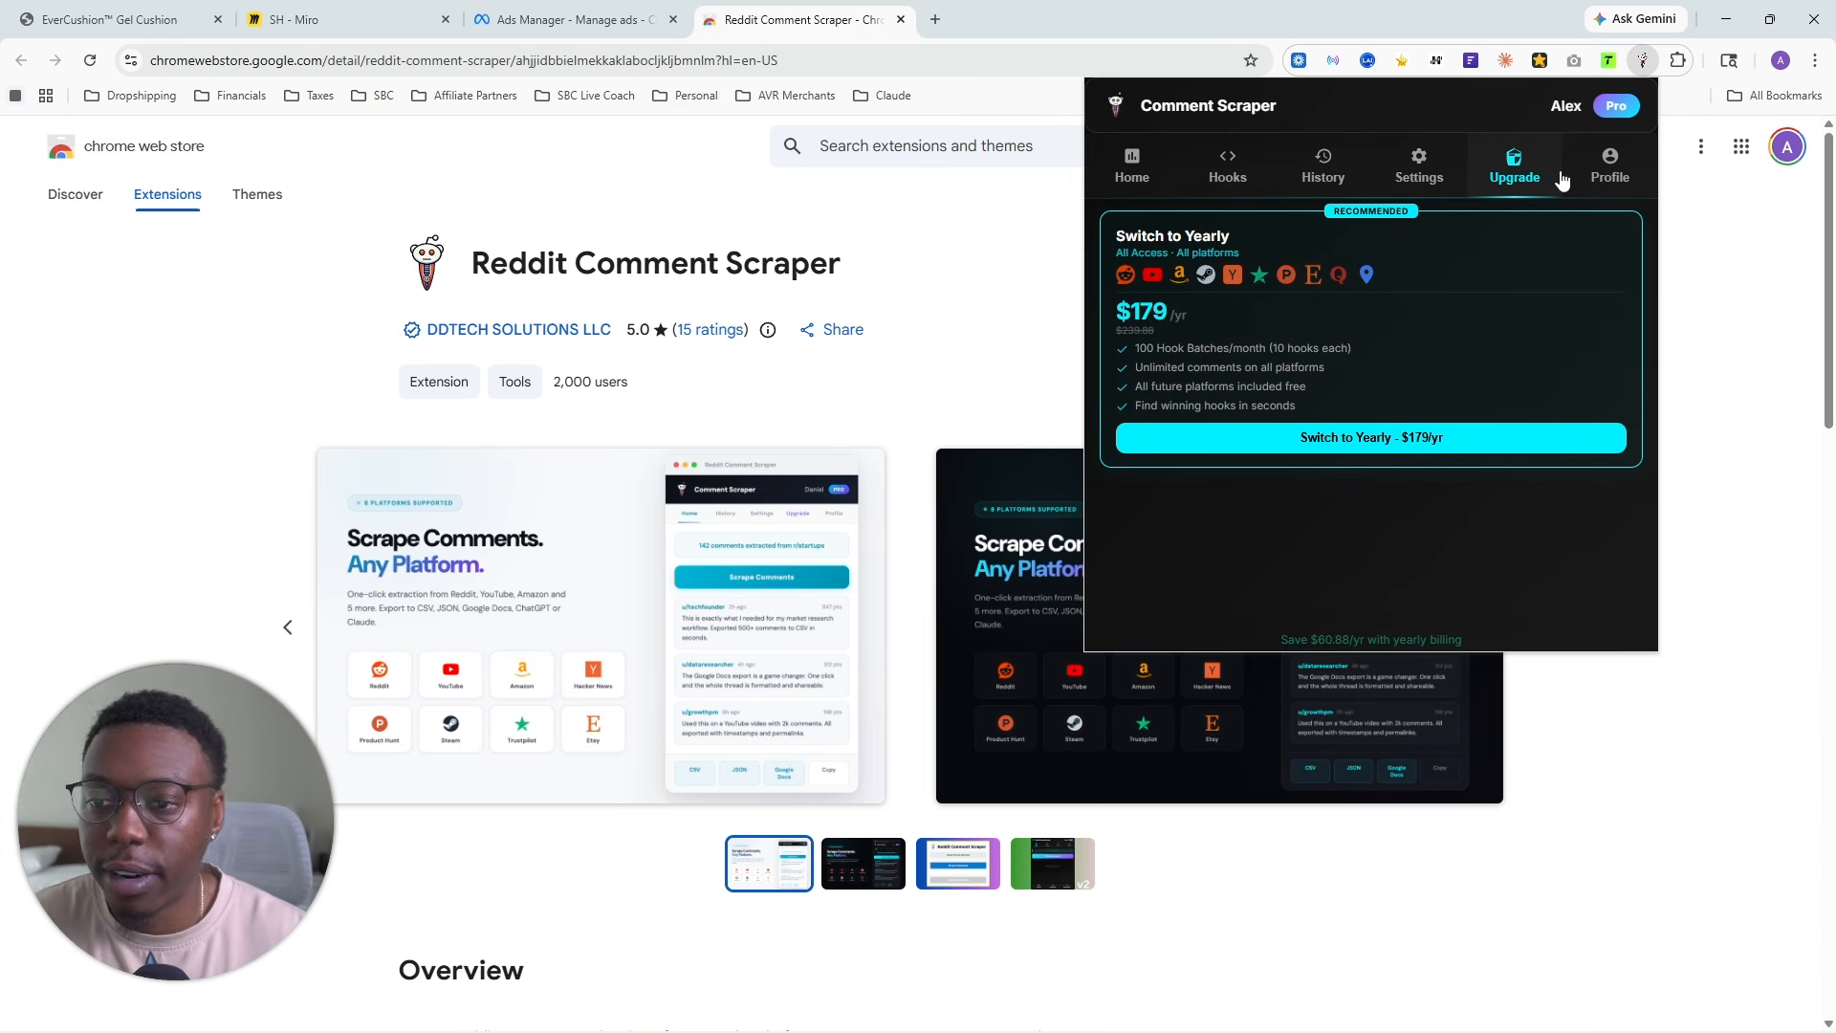
click(1446, 175)
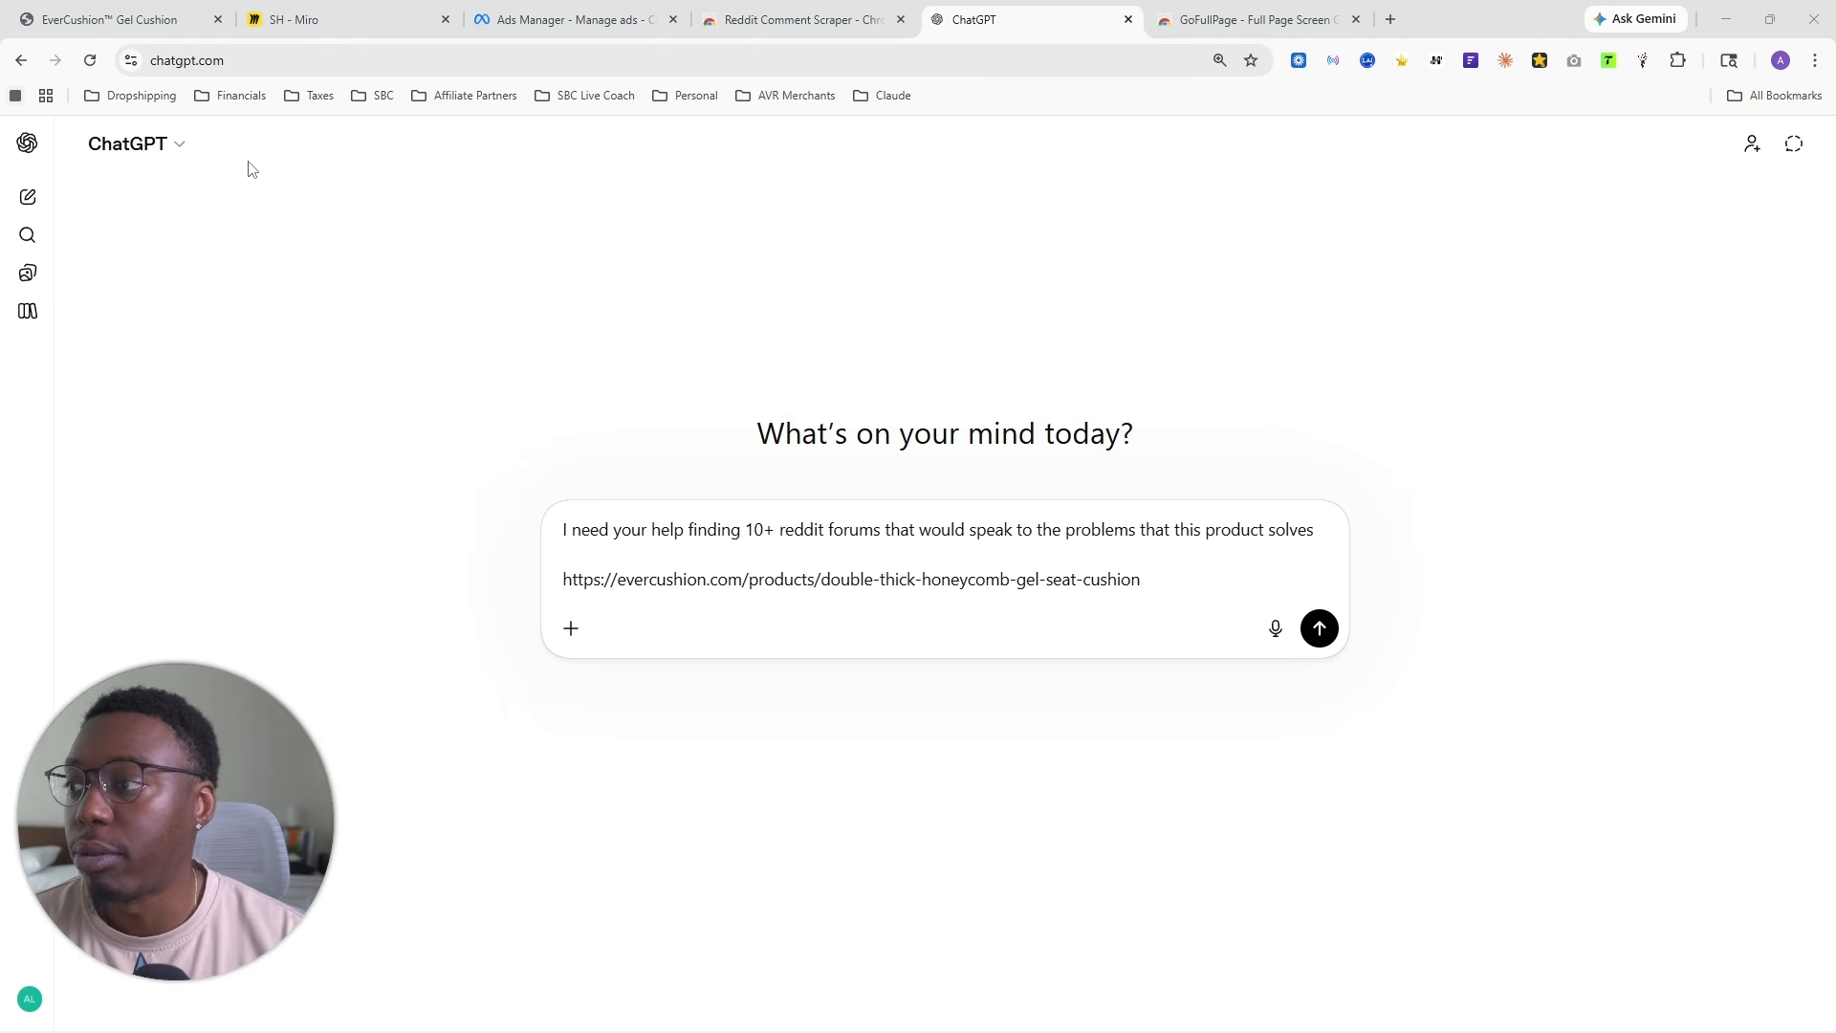
- Check the Gel Cushion benefit list on the EverCushion product page and return to the ChatGPT prompt
click(134, 18)
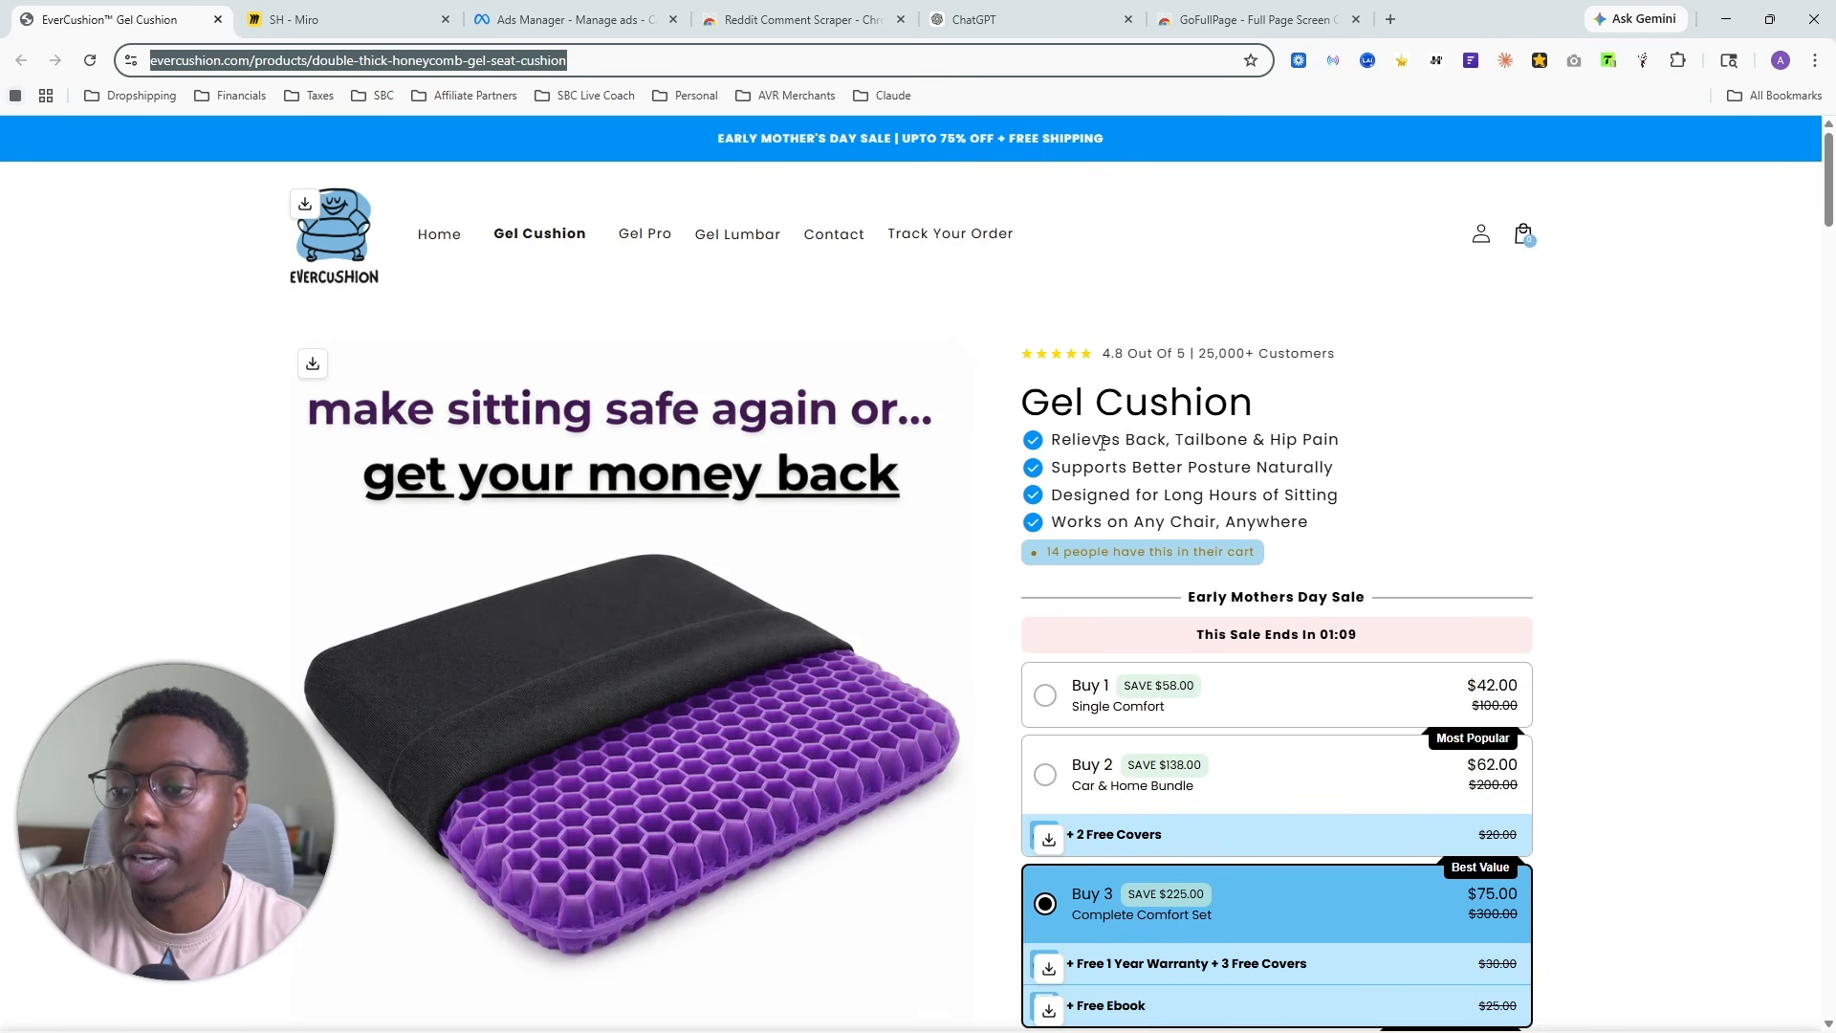
click(1210, 437)
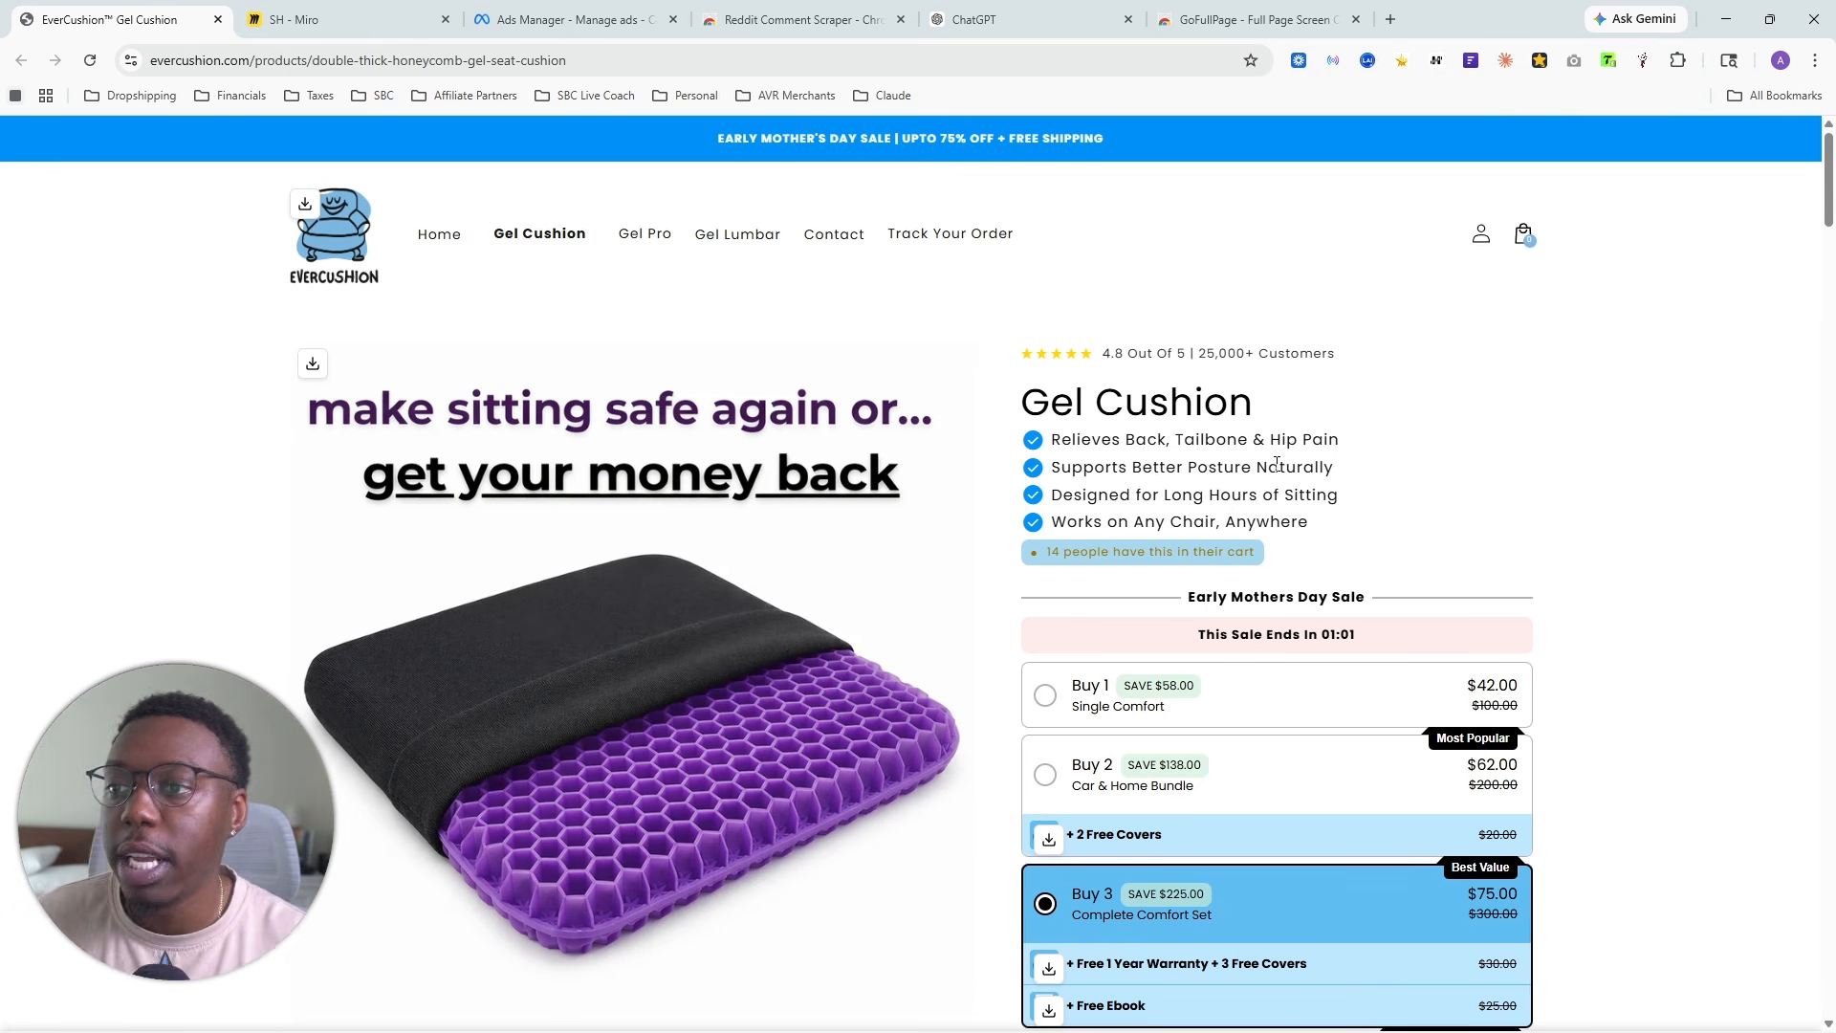
click(1075, 9)
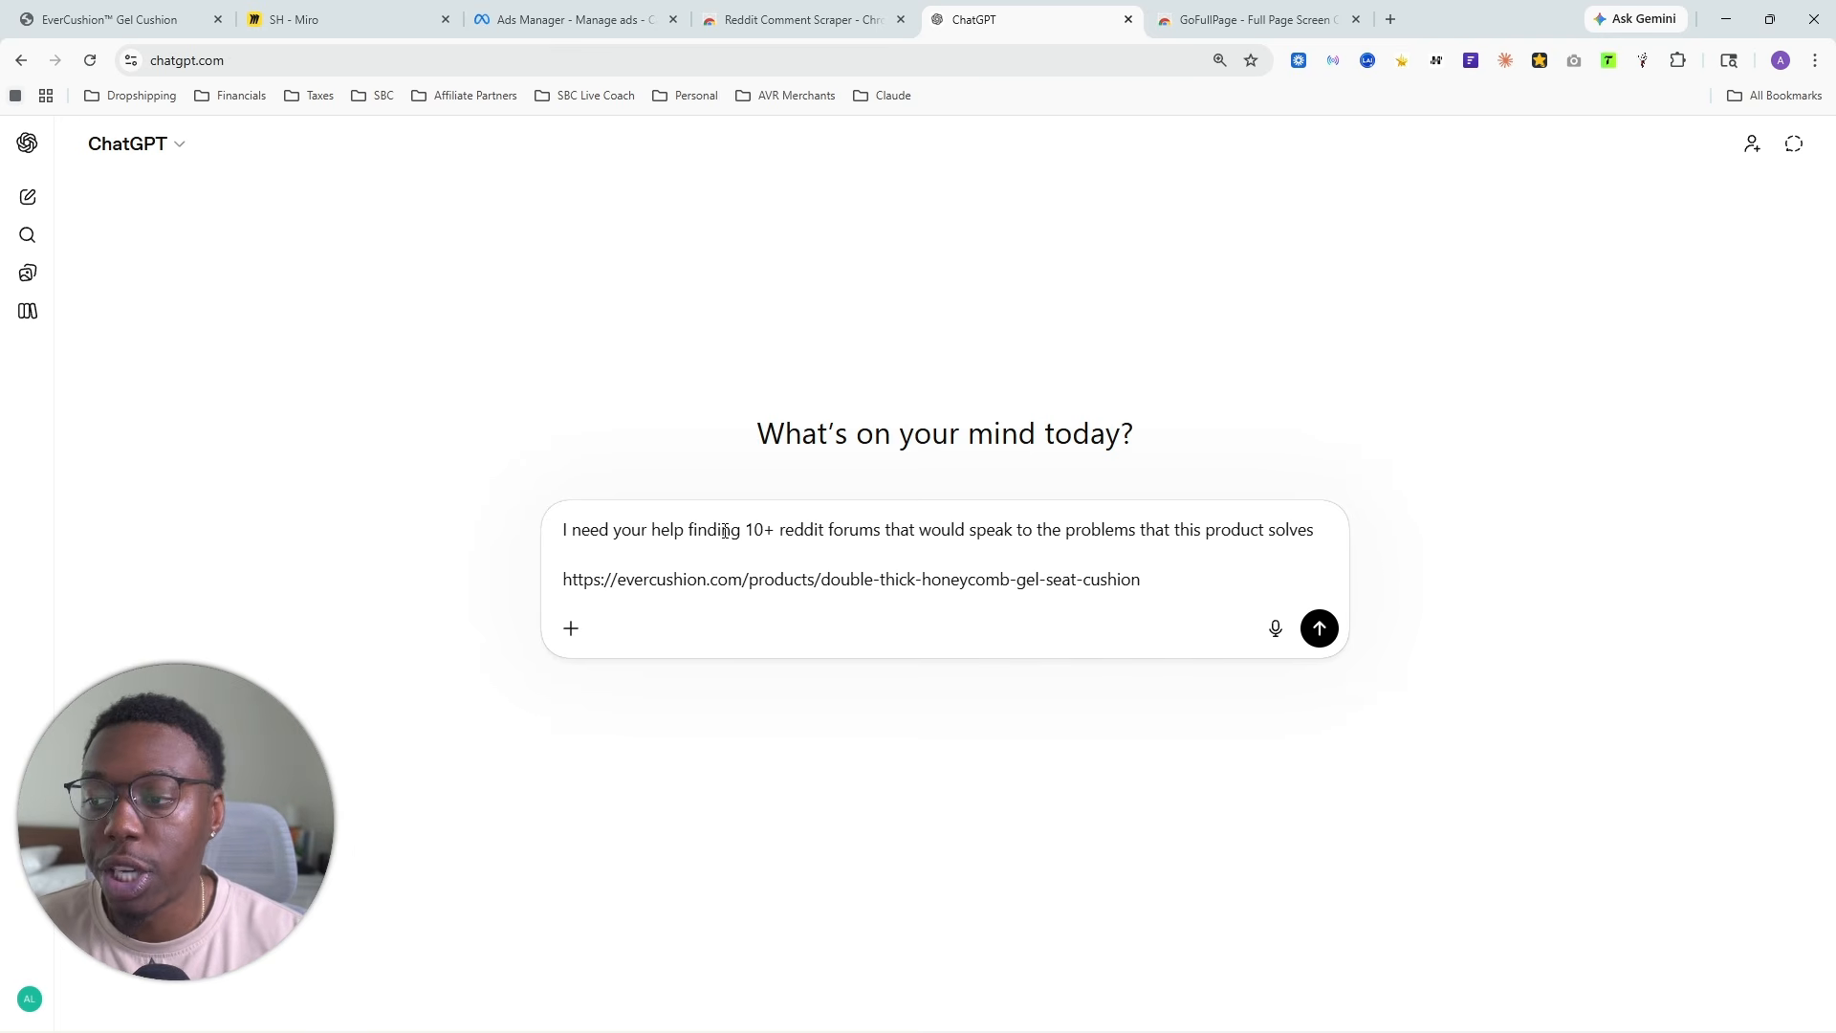
- Submit the prompt asking for 10+ Reddit forums that speak to the problems solved by the linked EverCushion gel seat cushion
drag(564, 530, 1316, 532)
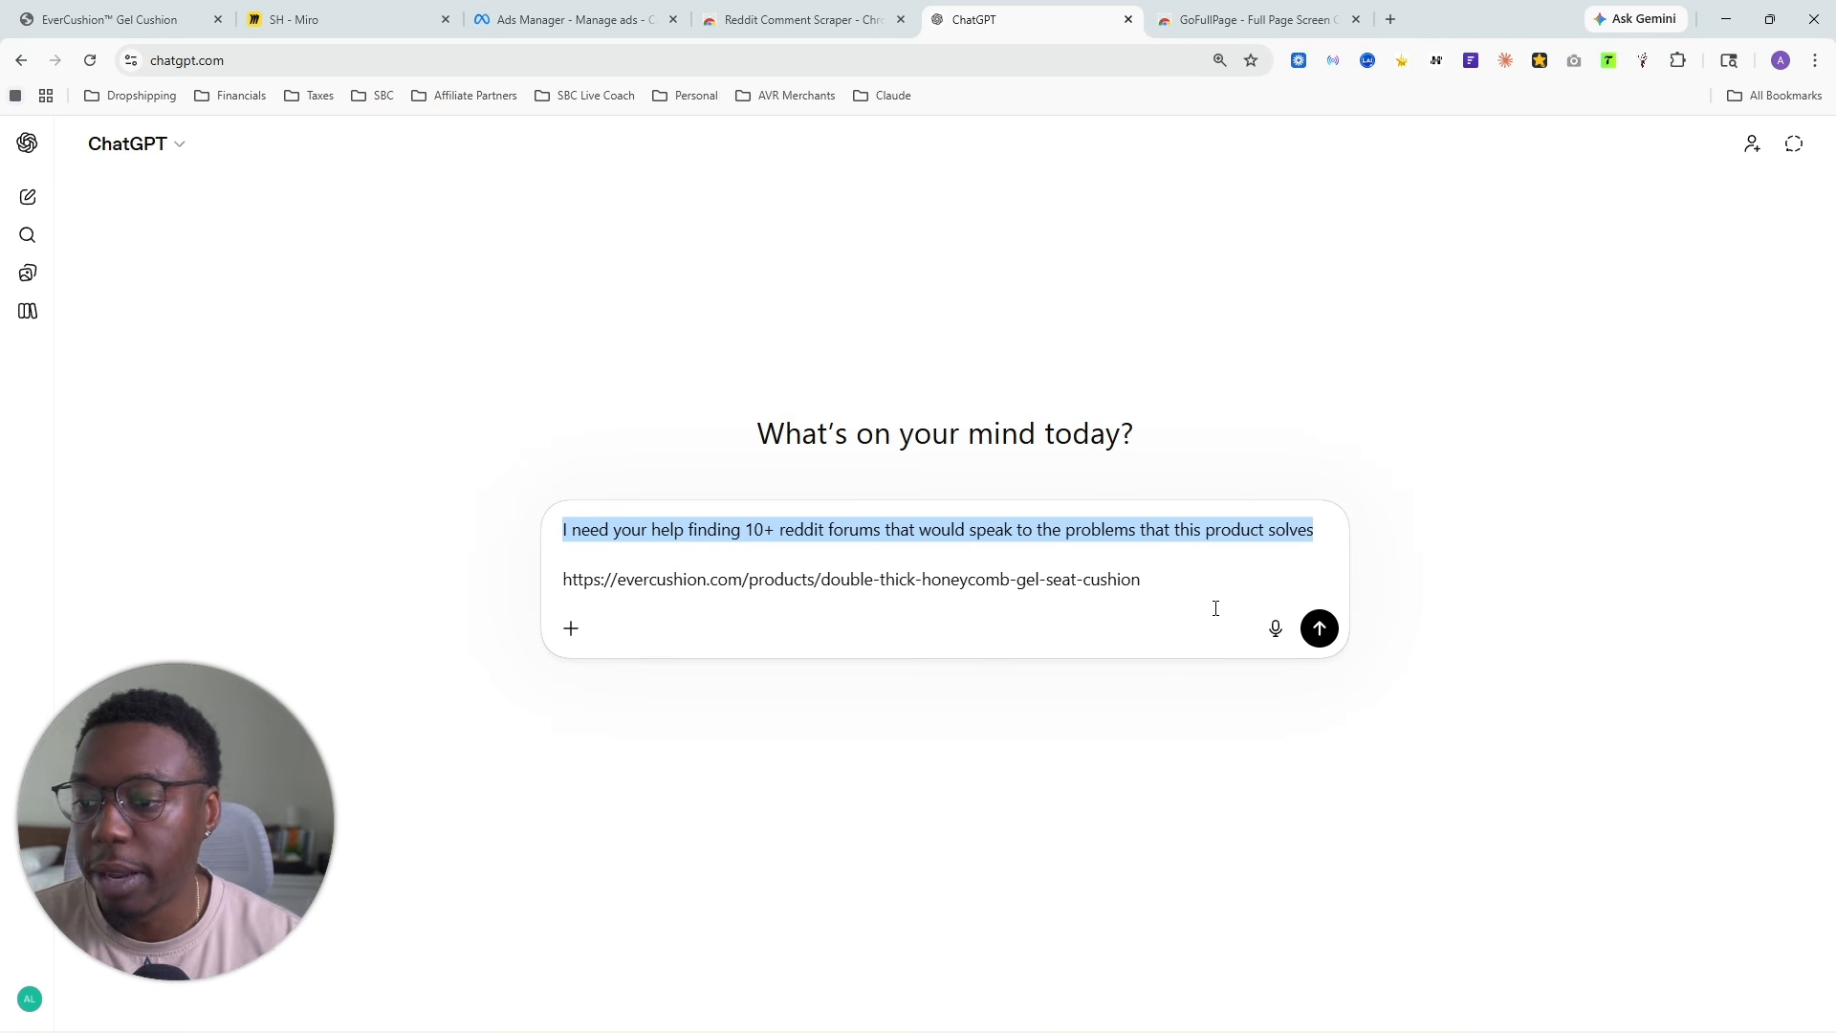
click(1213, 606)
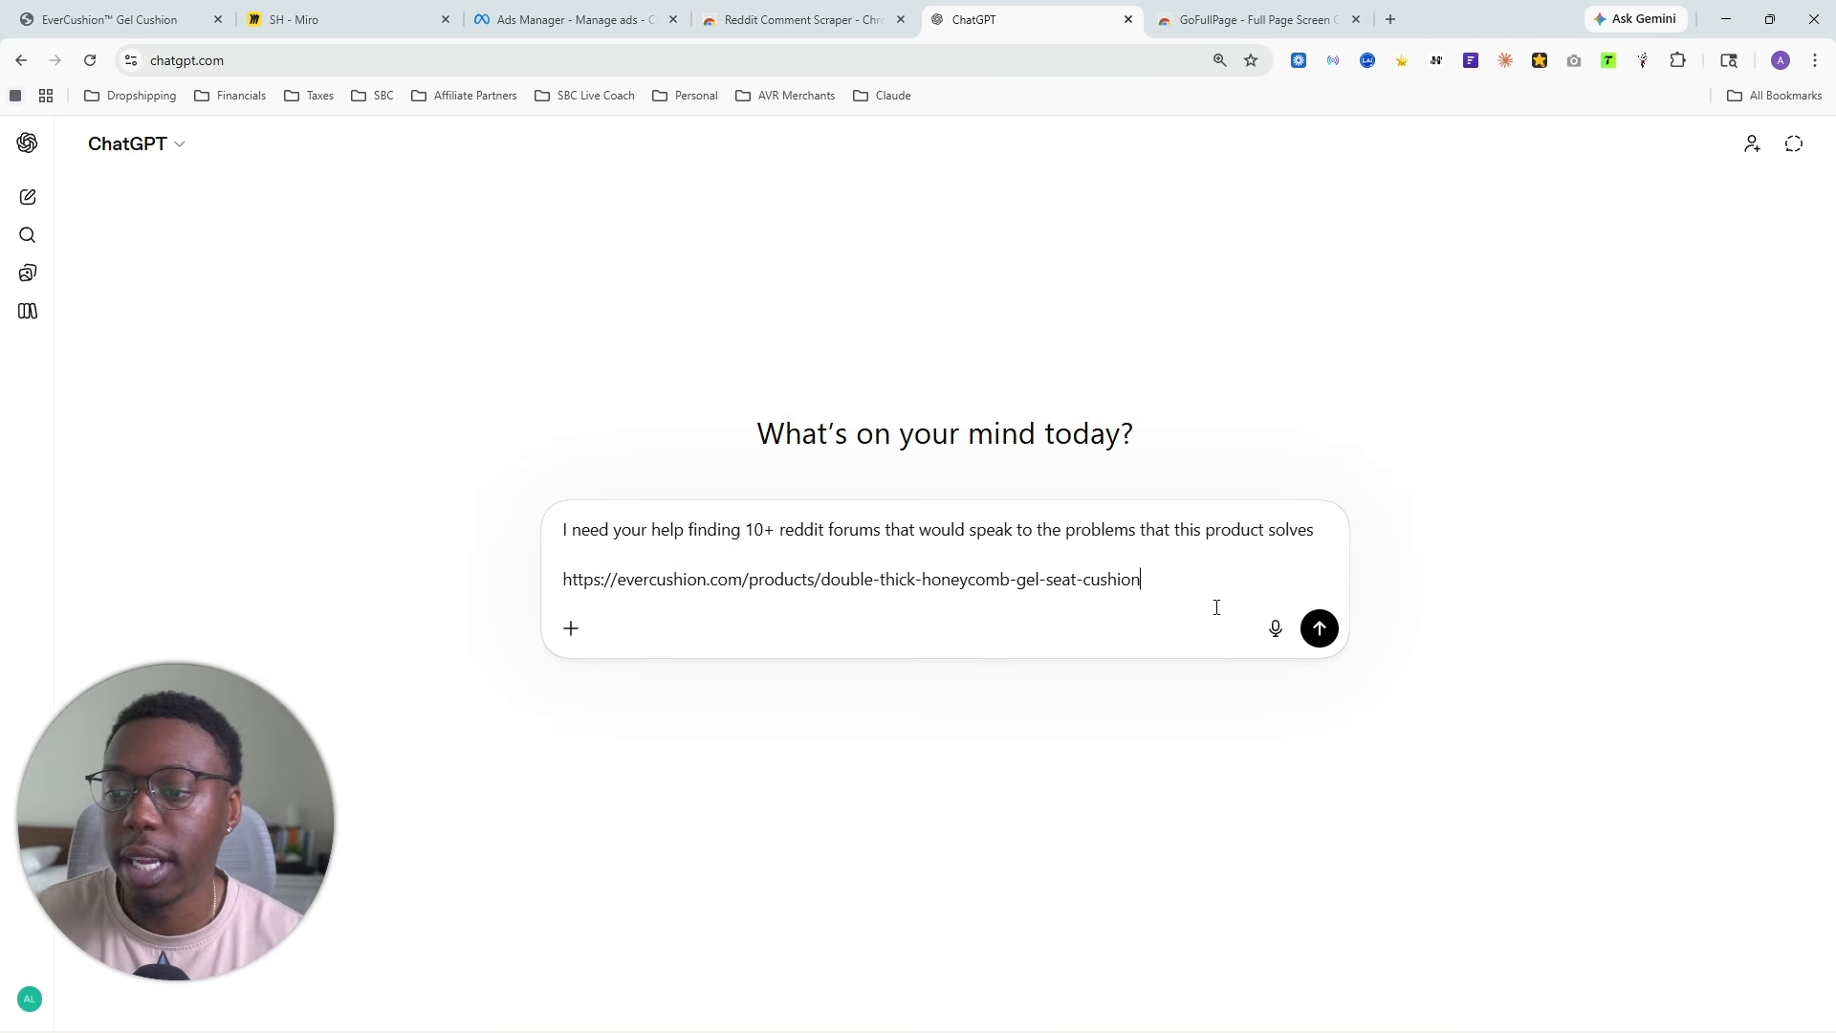
click(1320, 630)
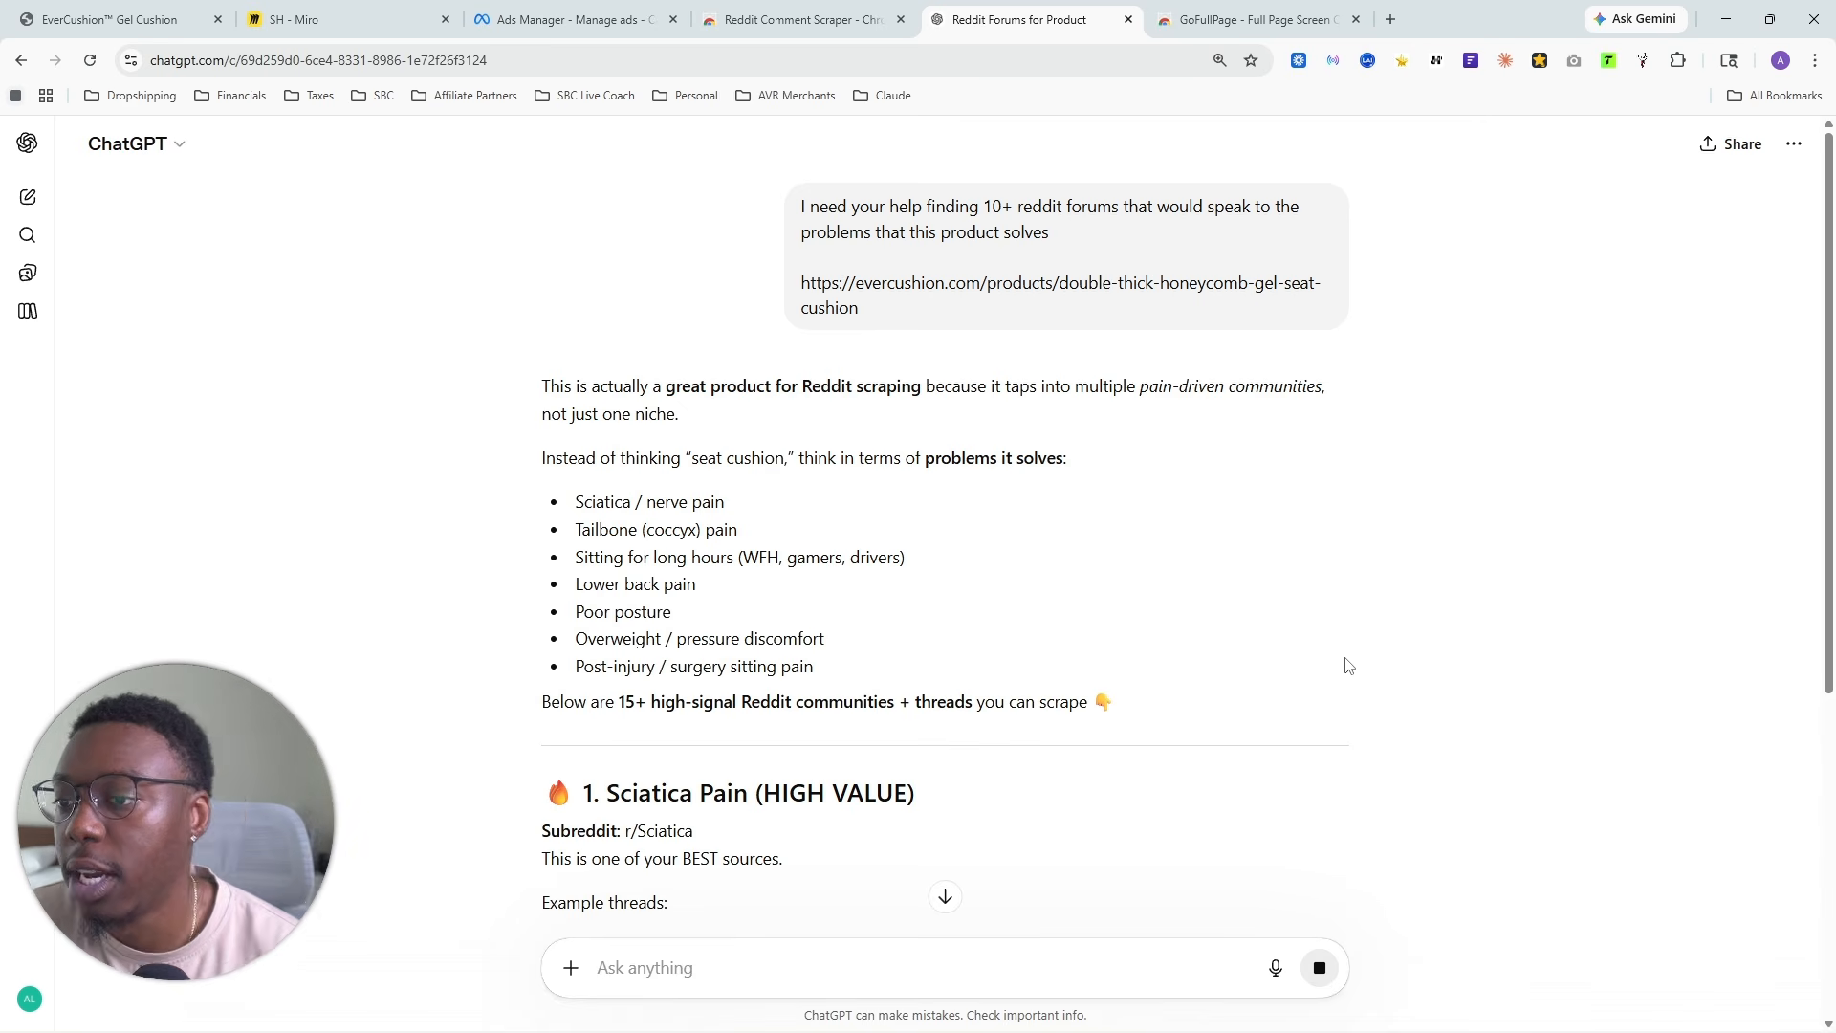
- Examine the suggested Reddit communities and example threads in the ChatGPT answer, highlighting the r/backpain subreddit
scroll(703, 554, down, 3)
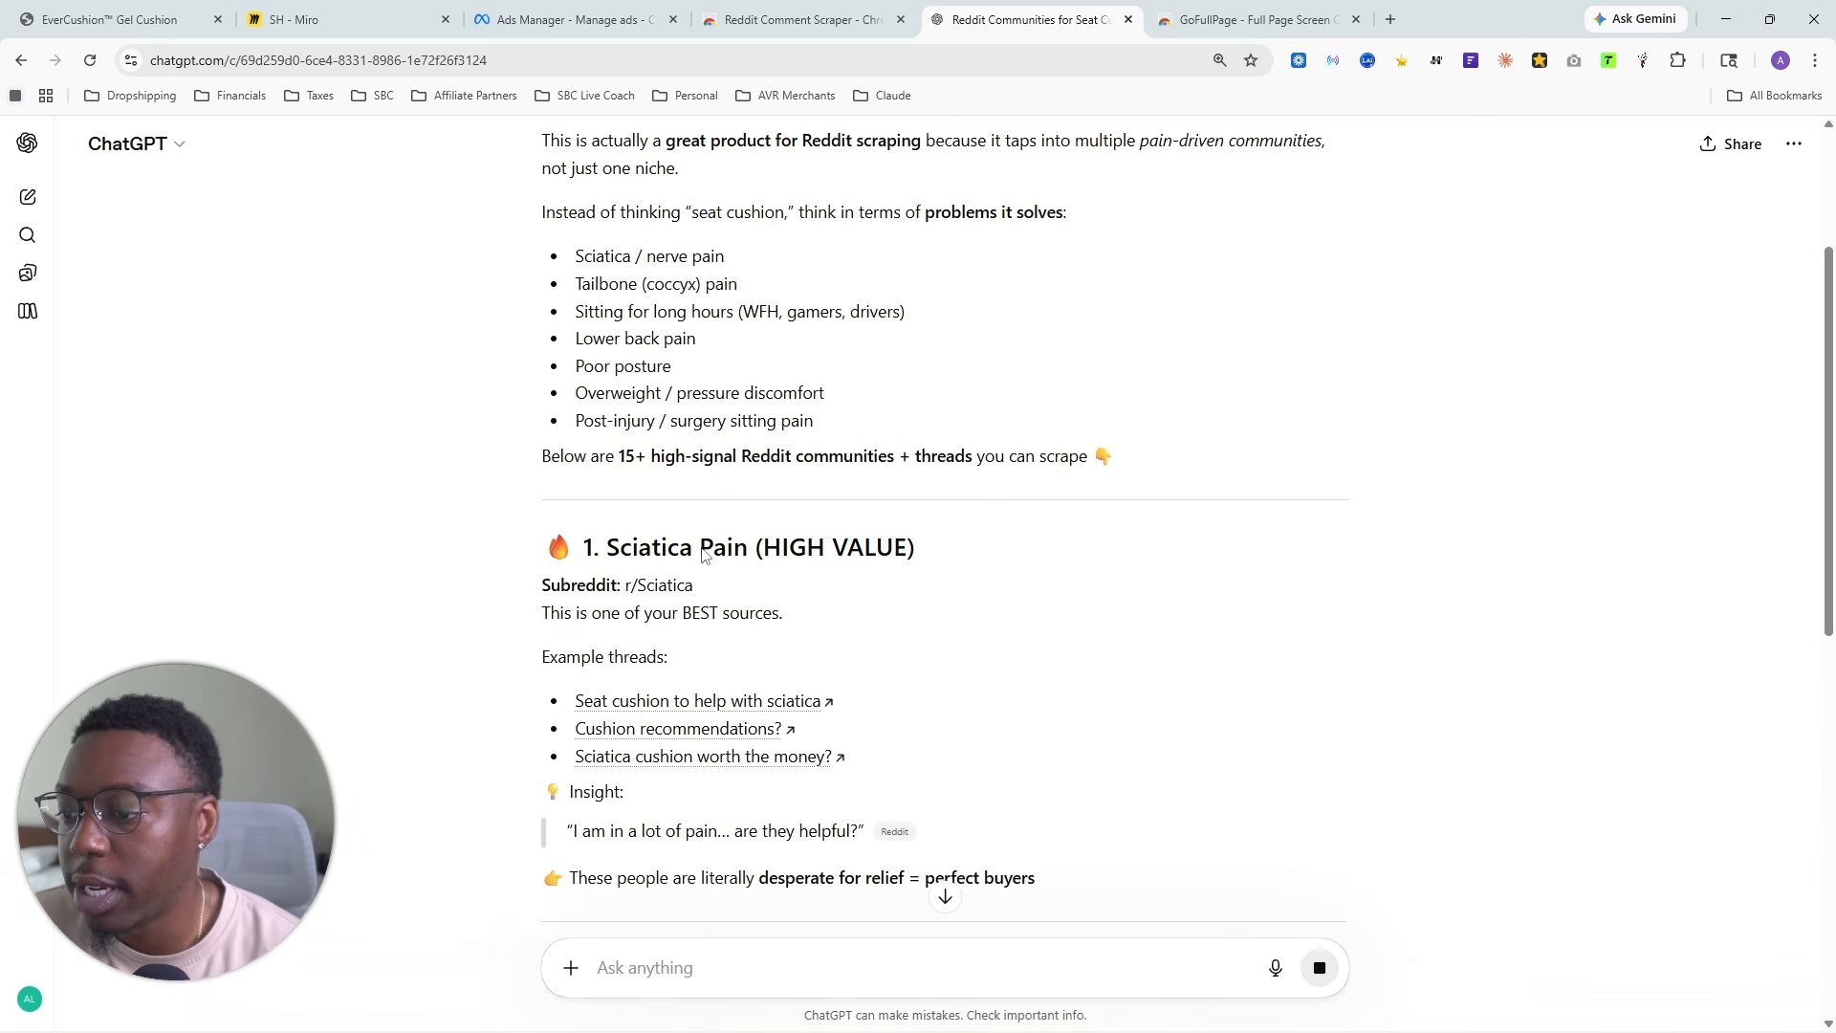
scroll(707, 536, down, 6)
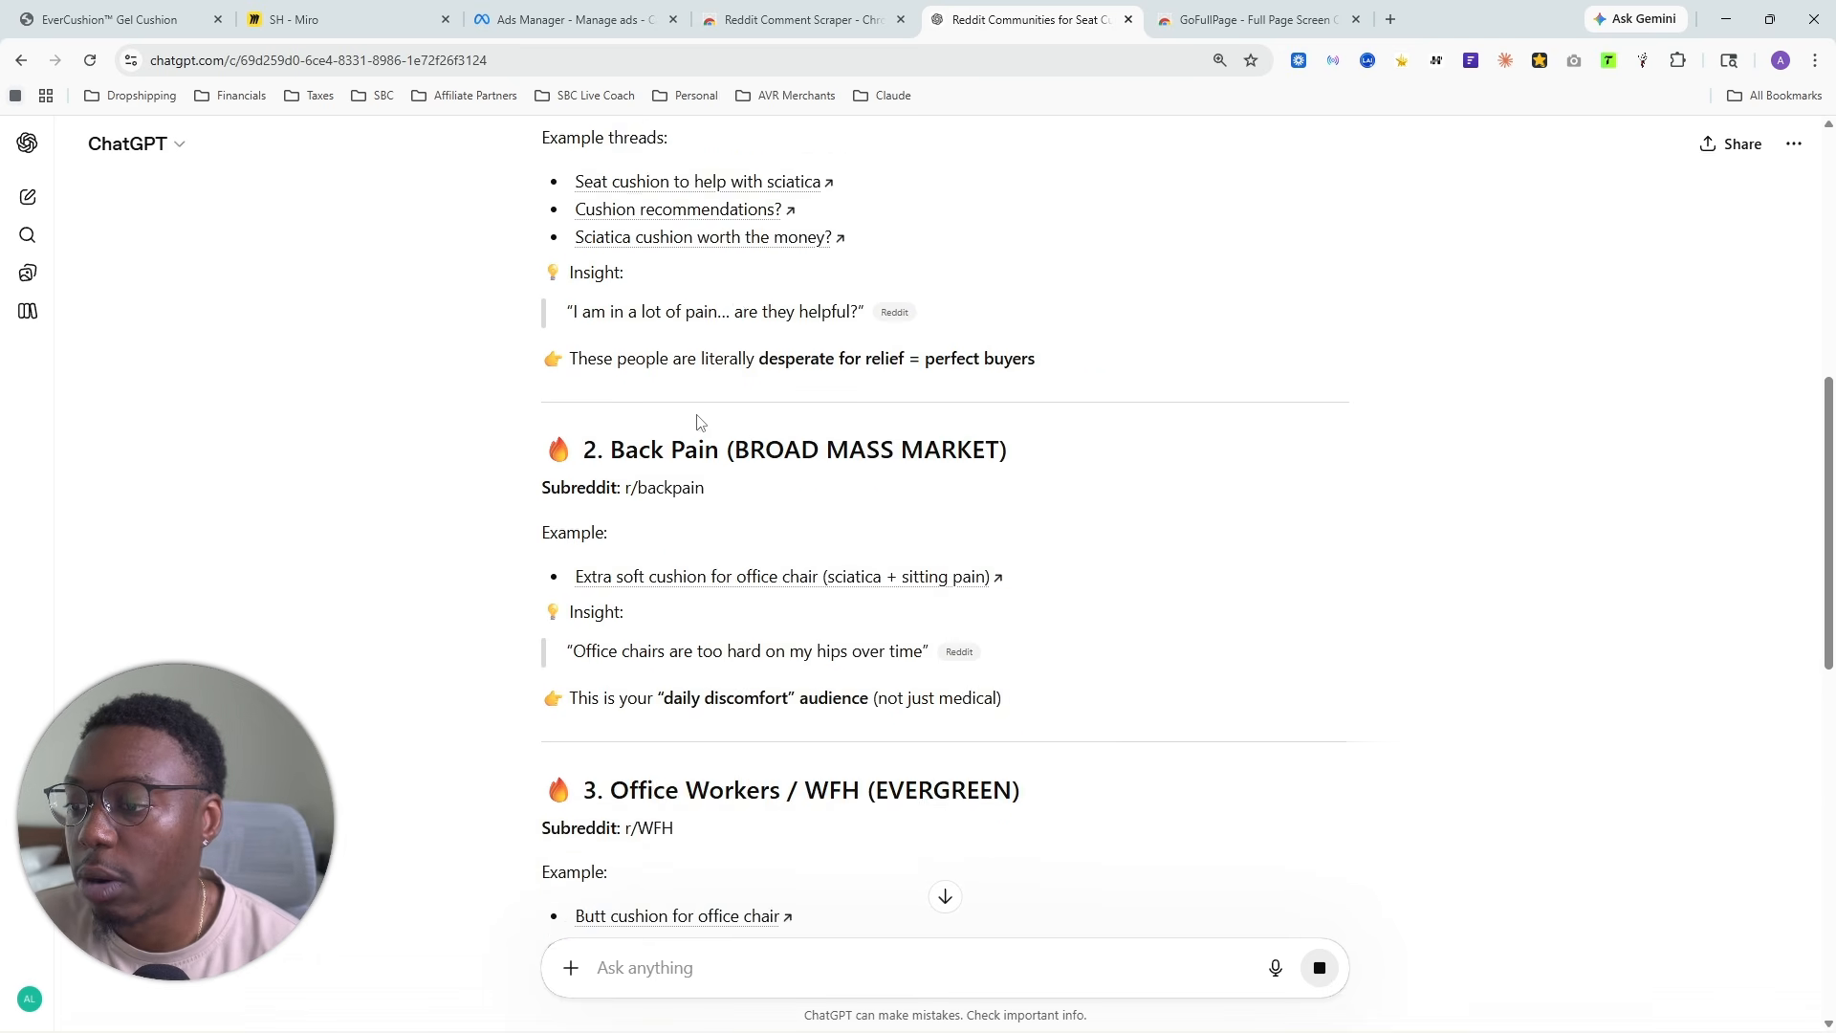
scroll(698, 426, down, 3)
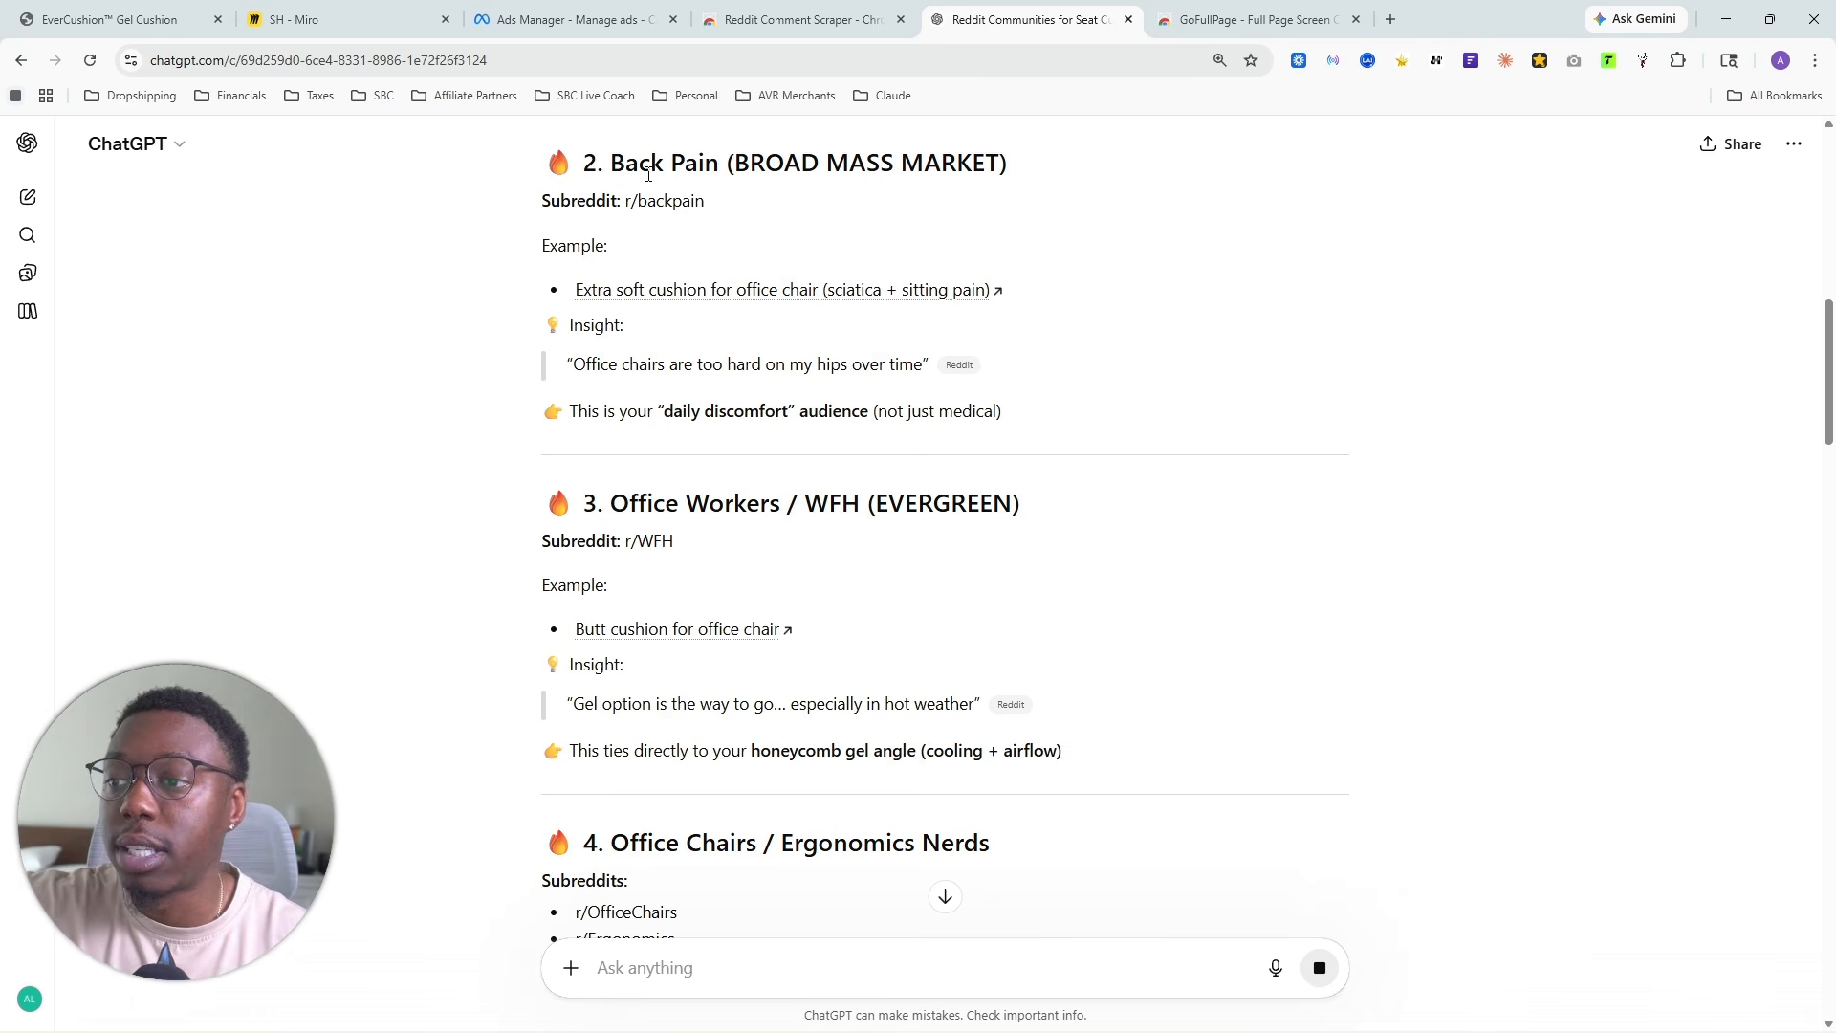
drag(624, 203, 730, 204)
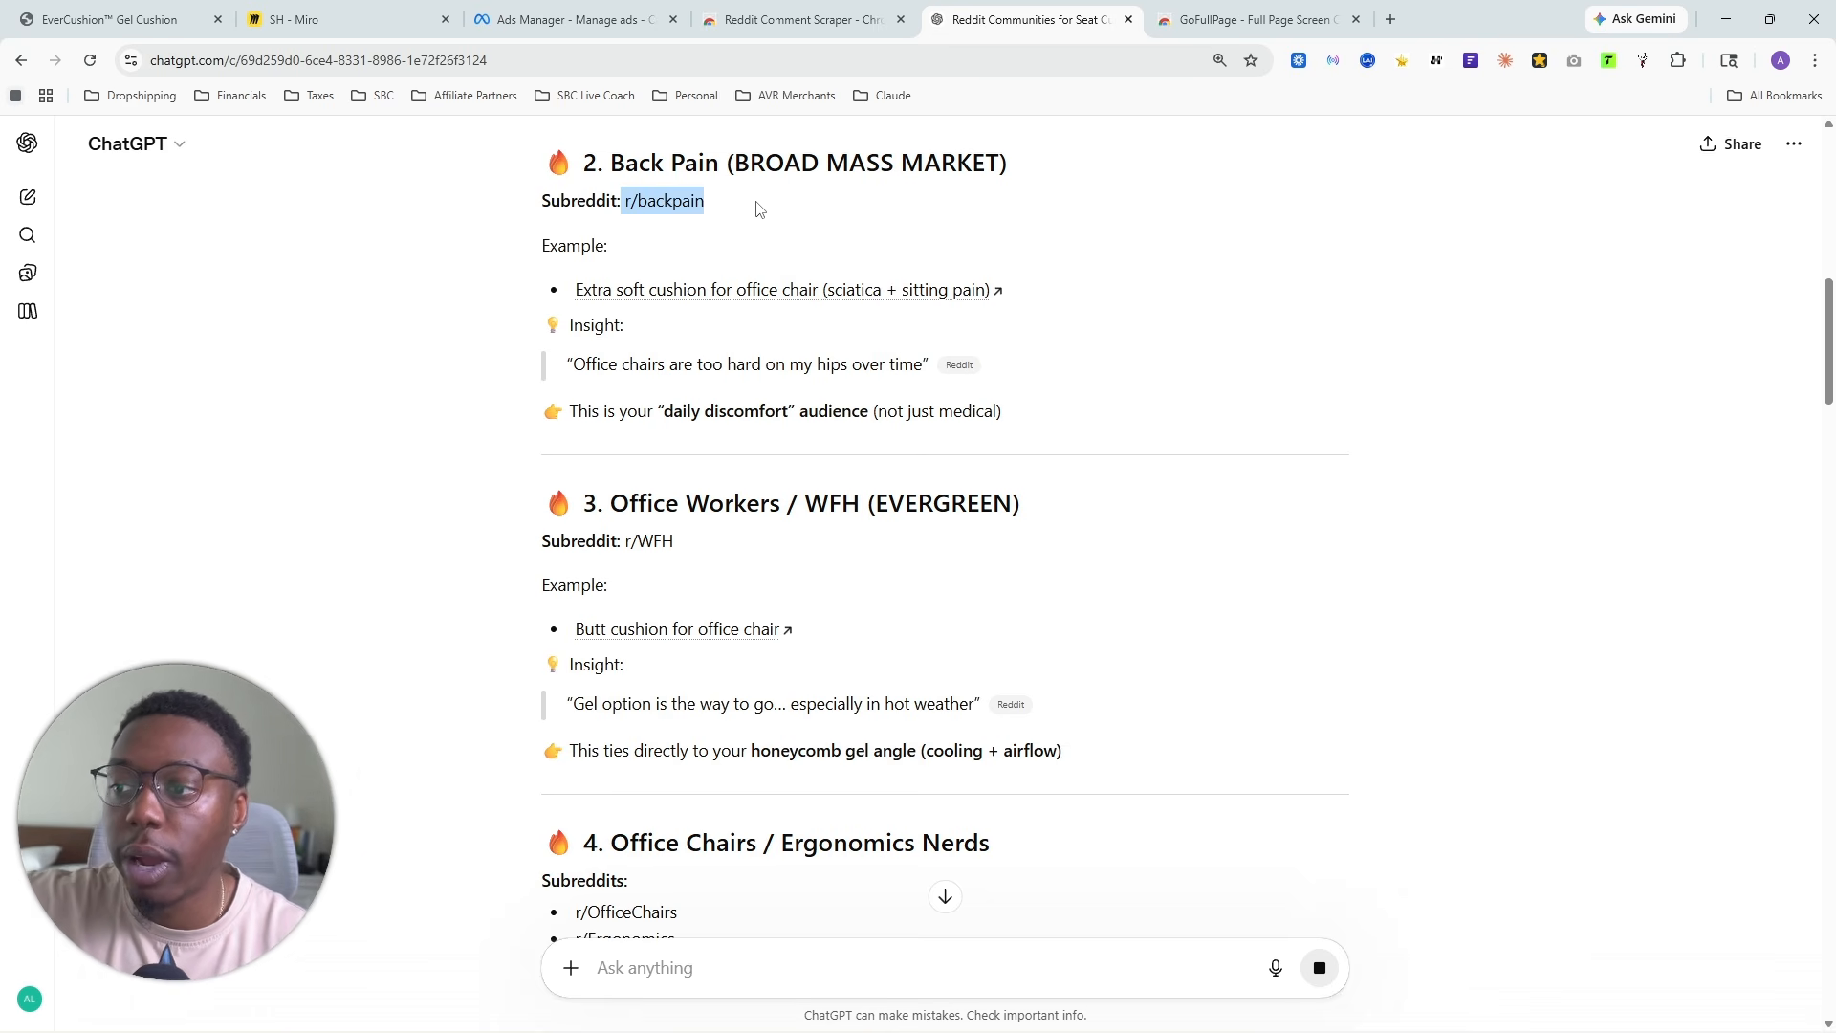
scroll(1114, 413, up, 5)
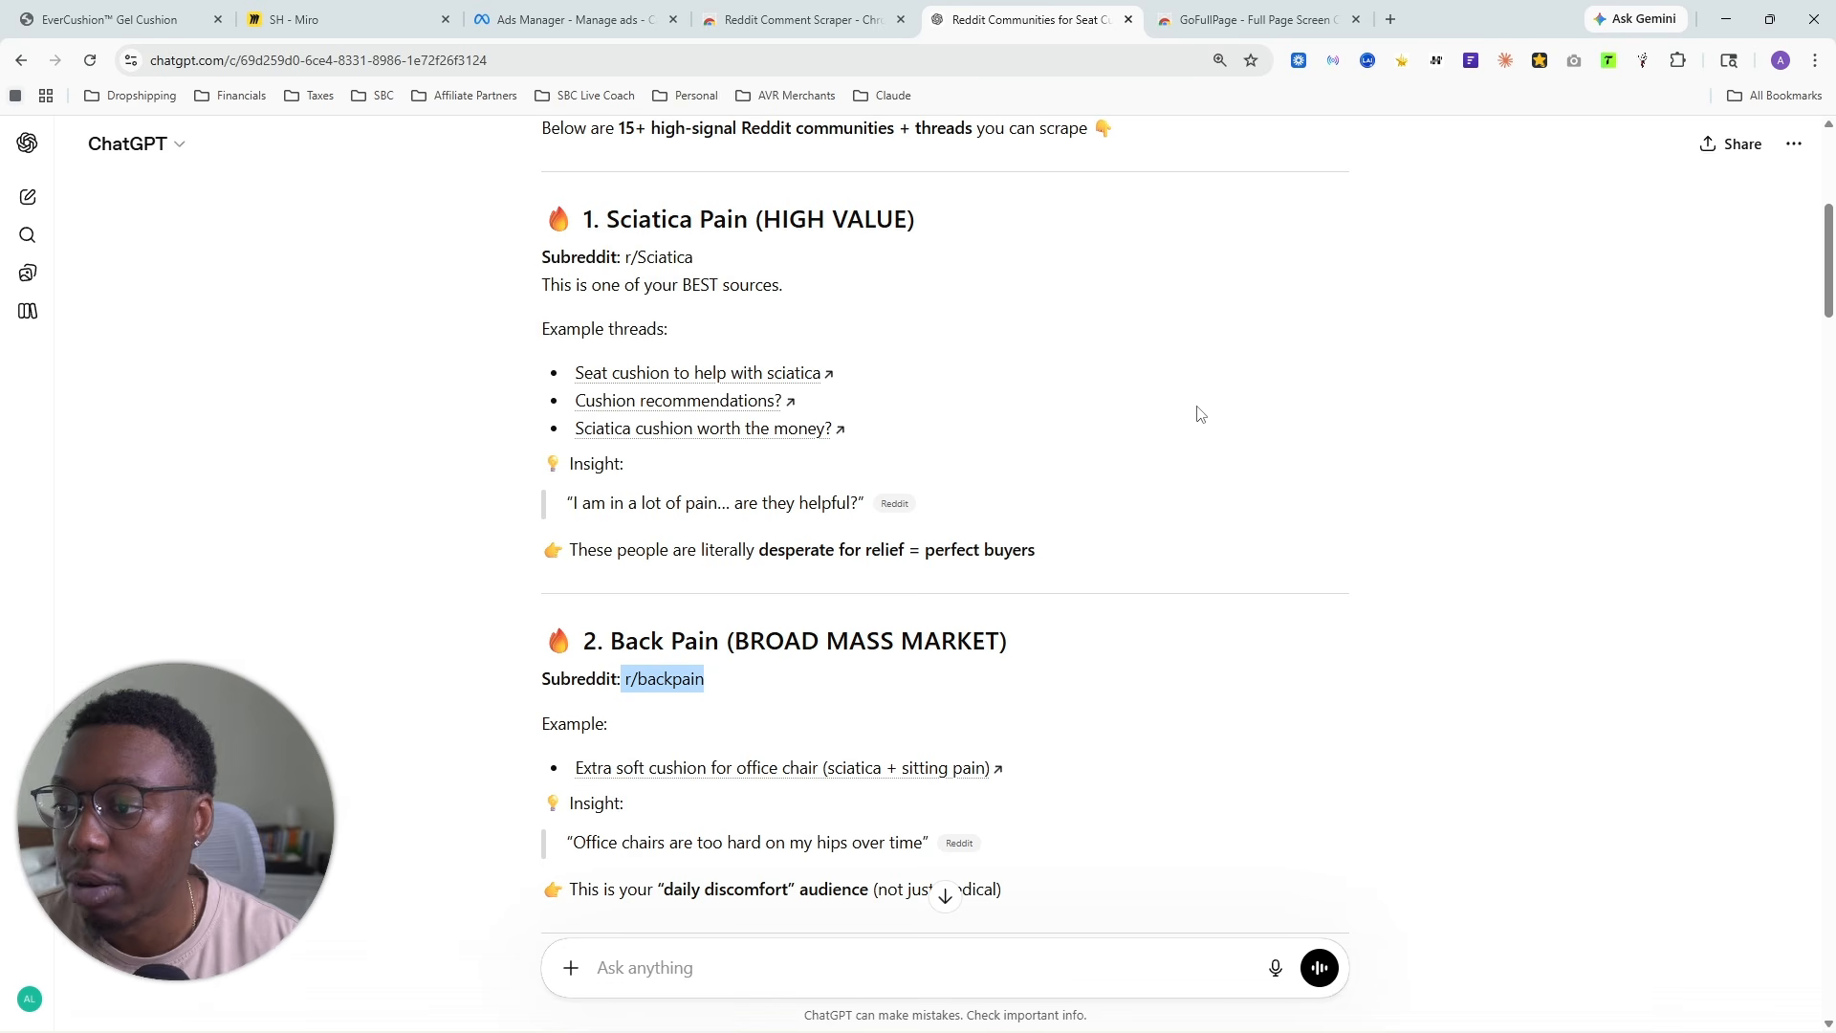
- Search Google for "back pain reddit" on a separate page and skim the results
click(1392, 17)
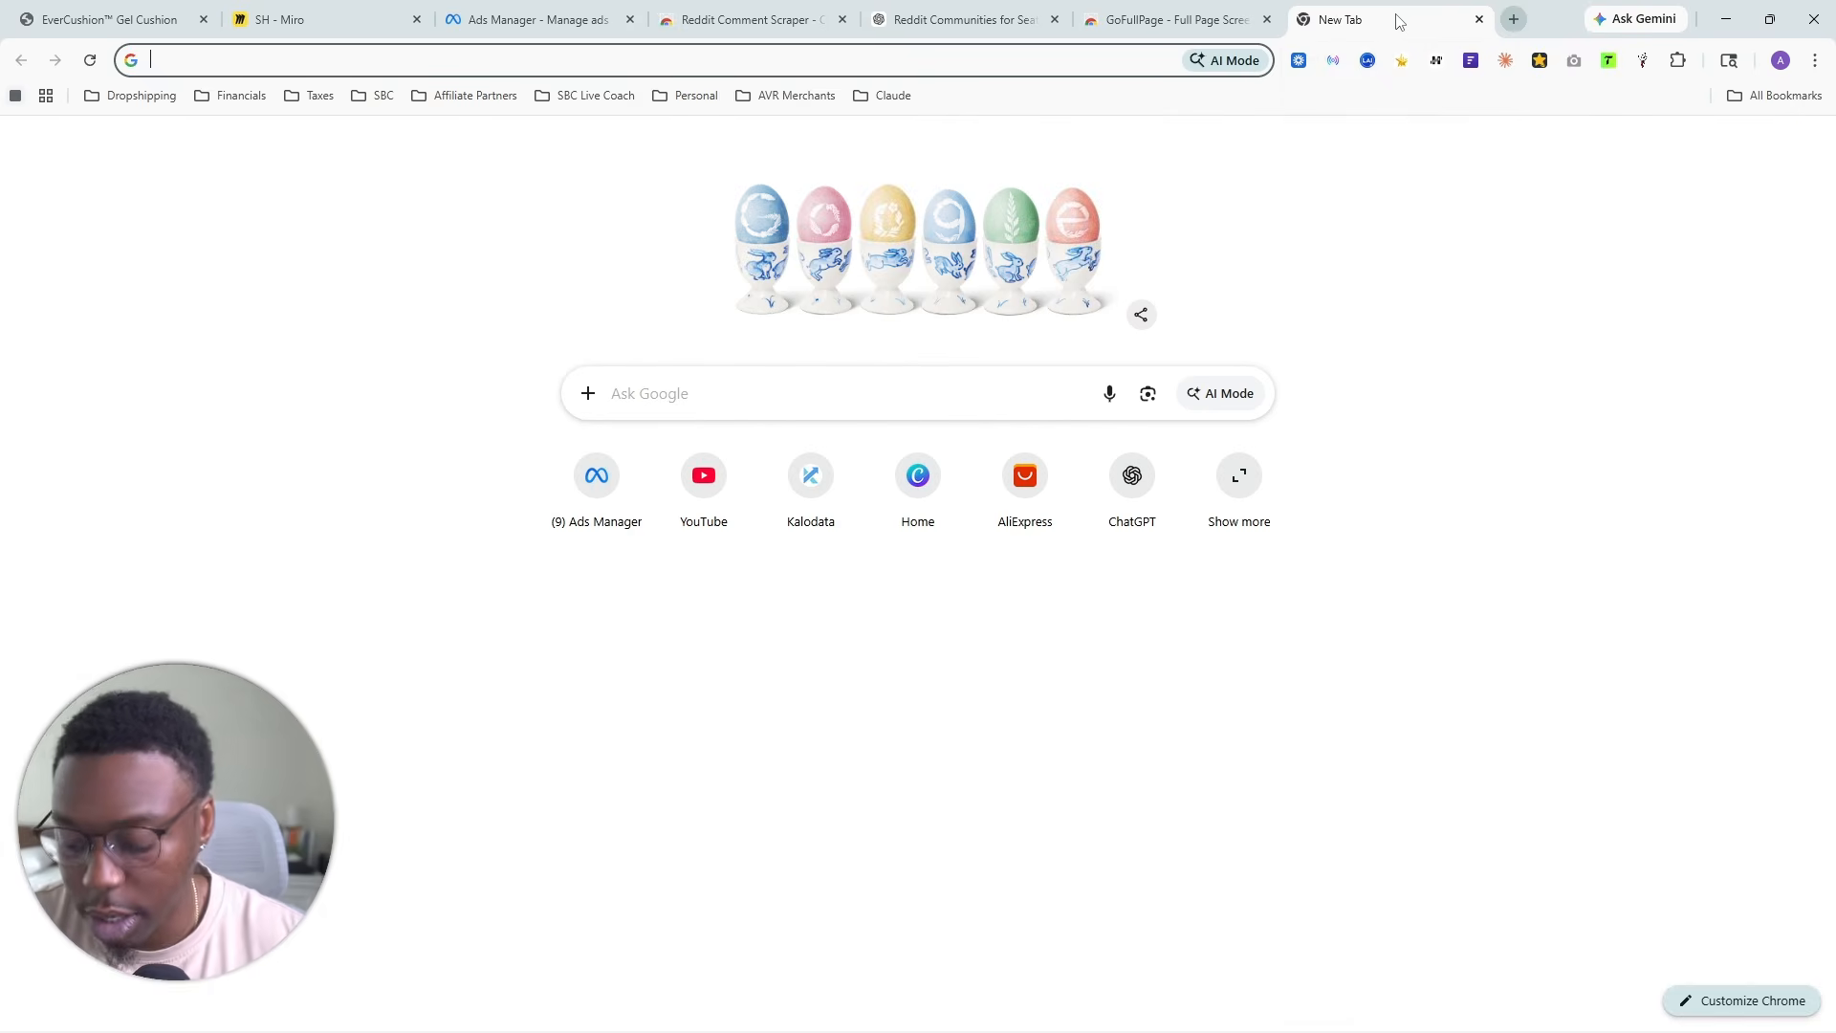
text(back)
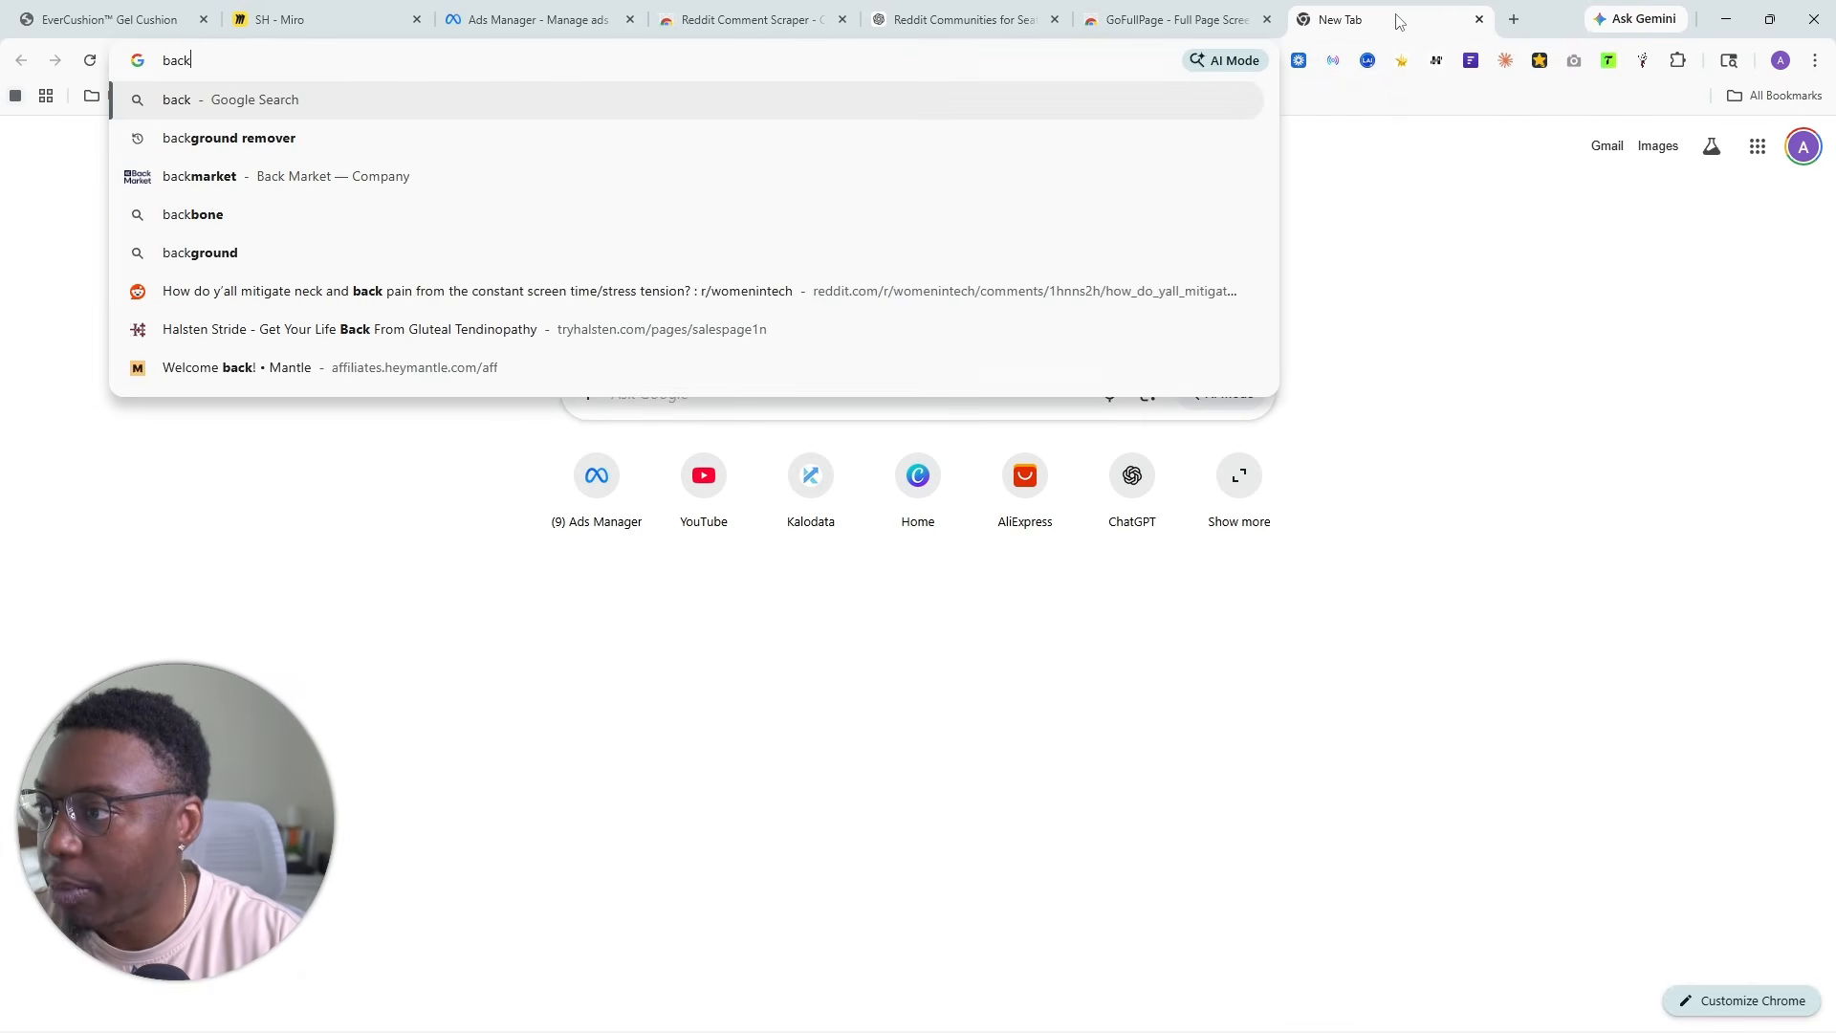
text( pain reddit)
key(Return)
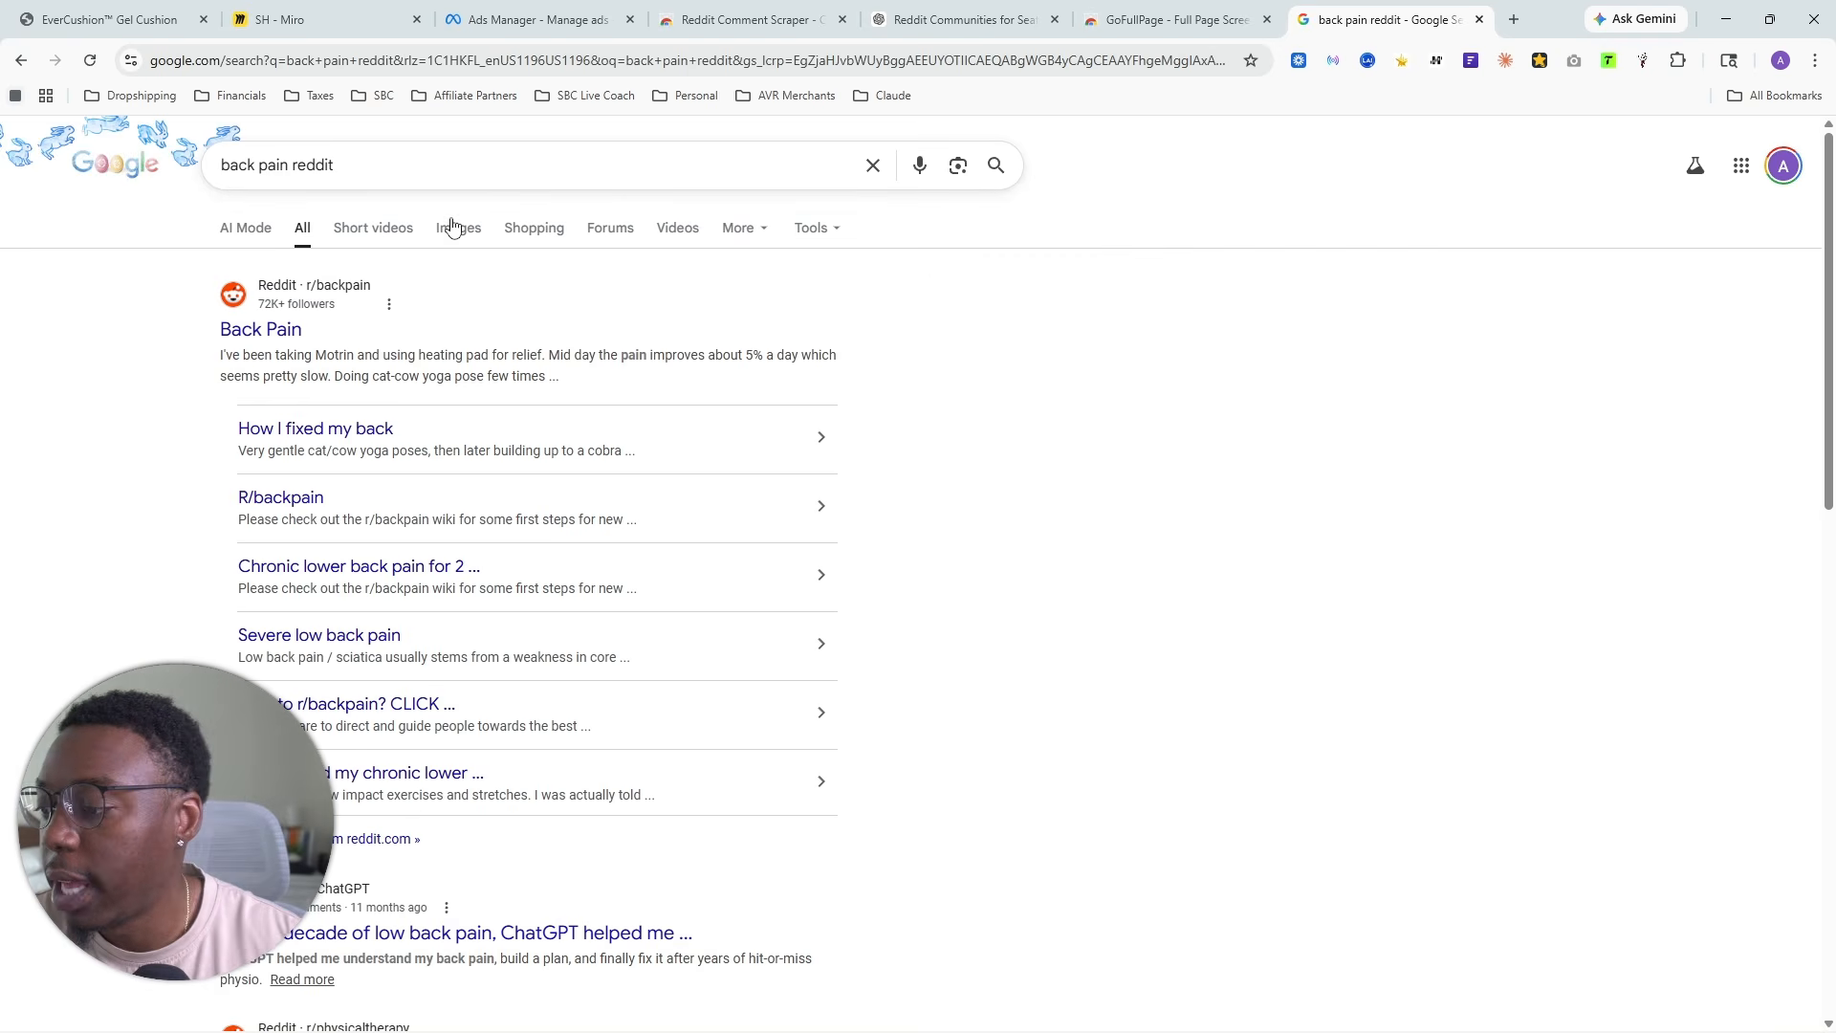
scroll(383, 383, down, 4)
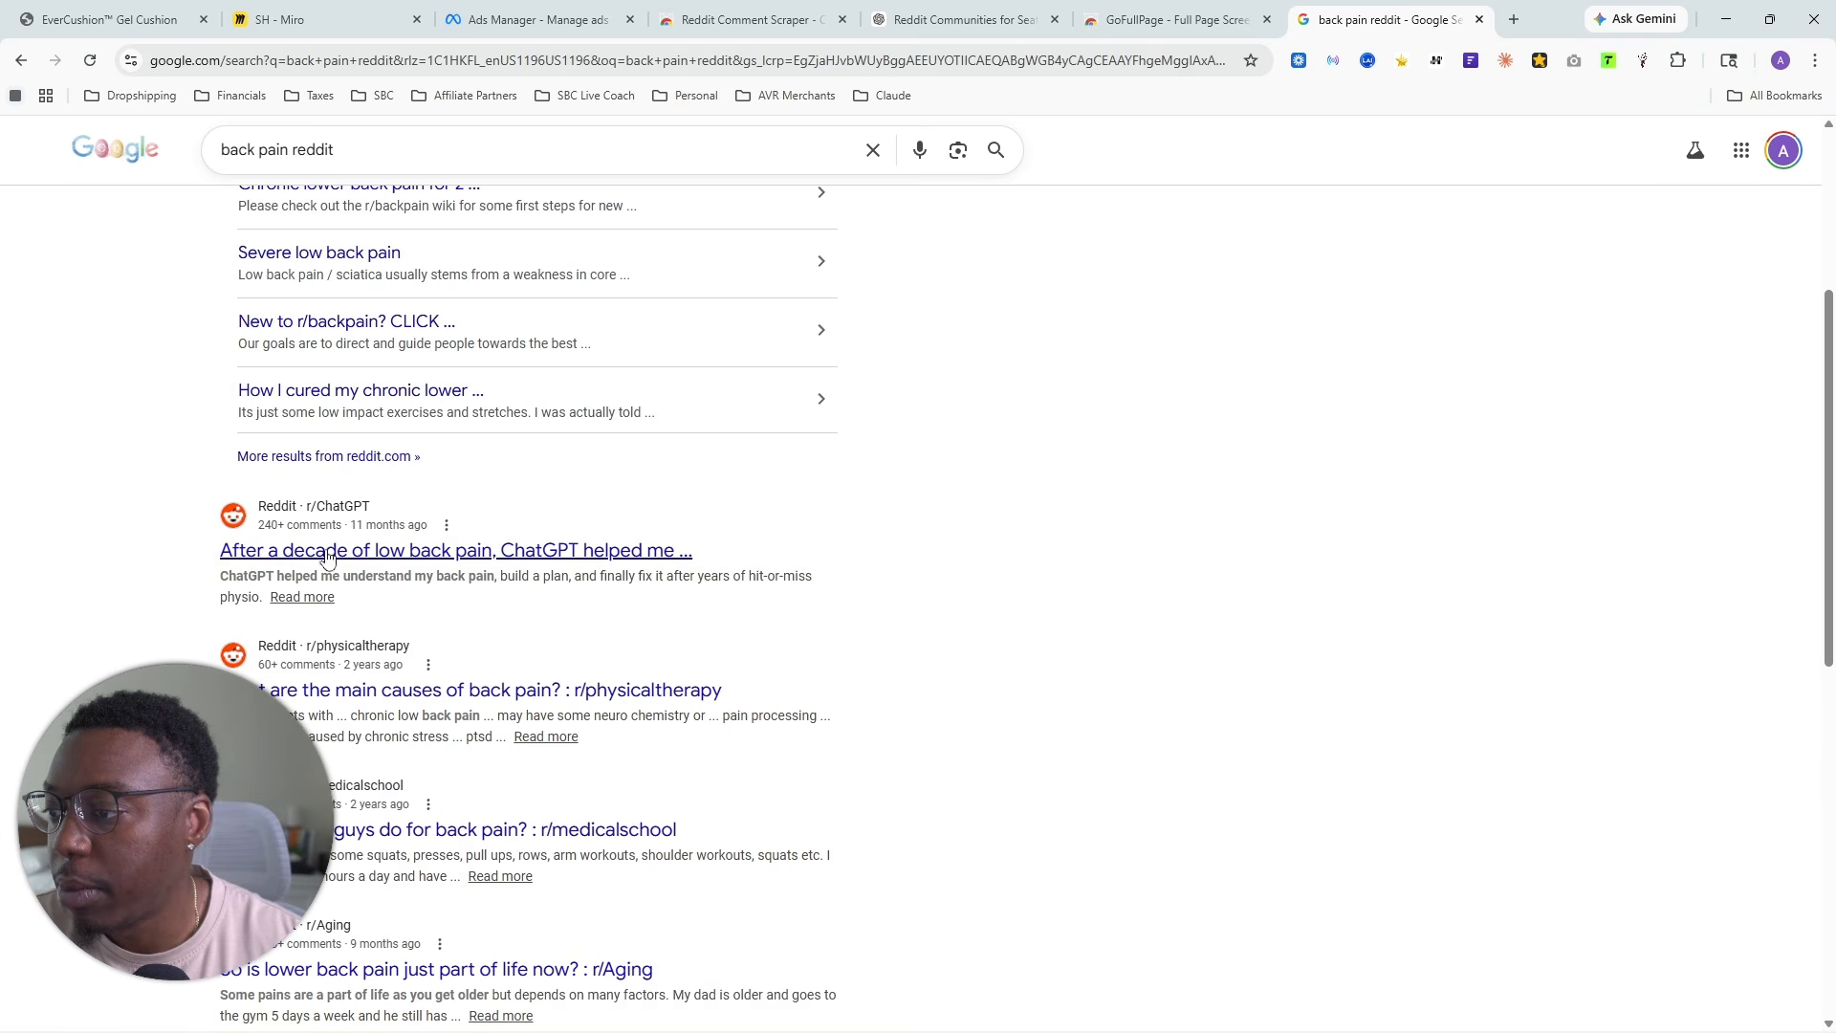
scroll(551, 721, up, 4)
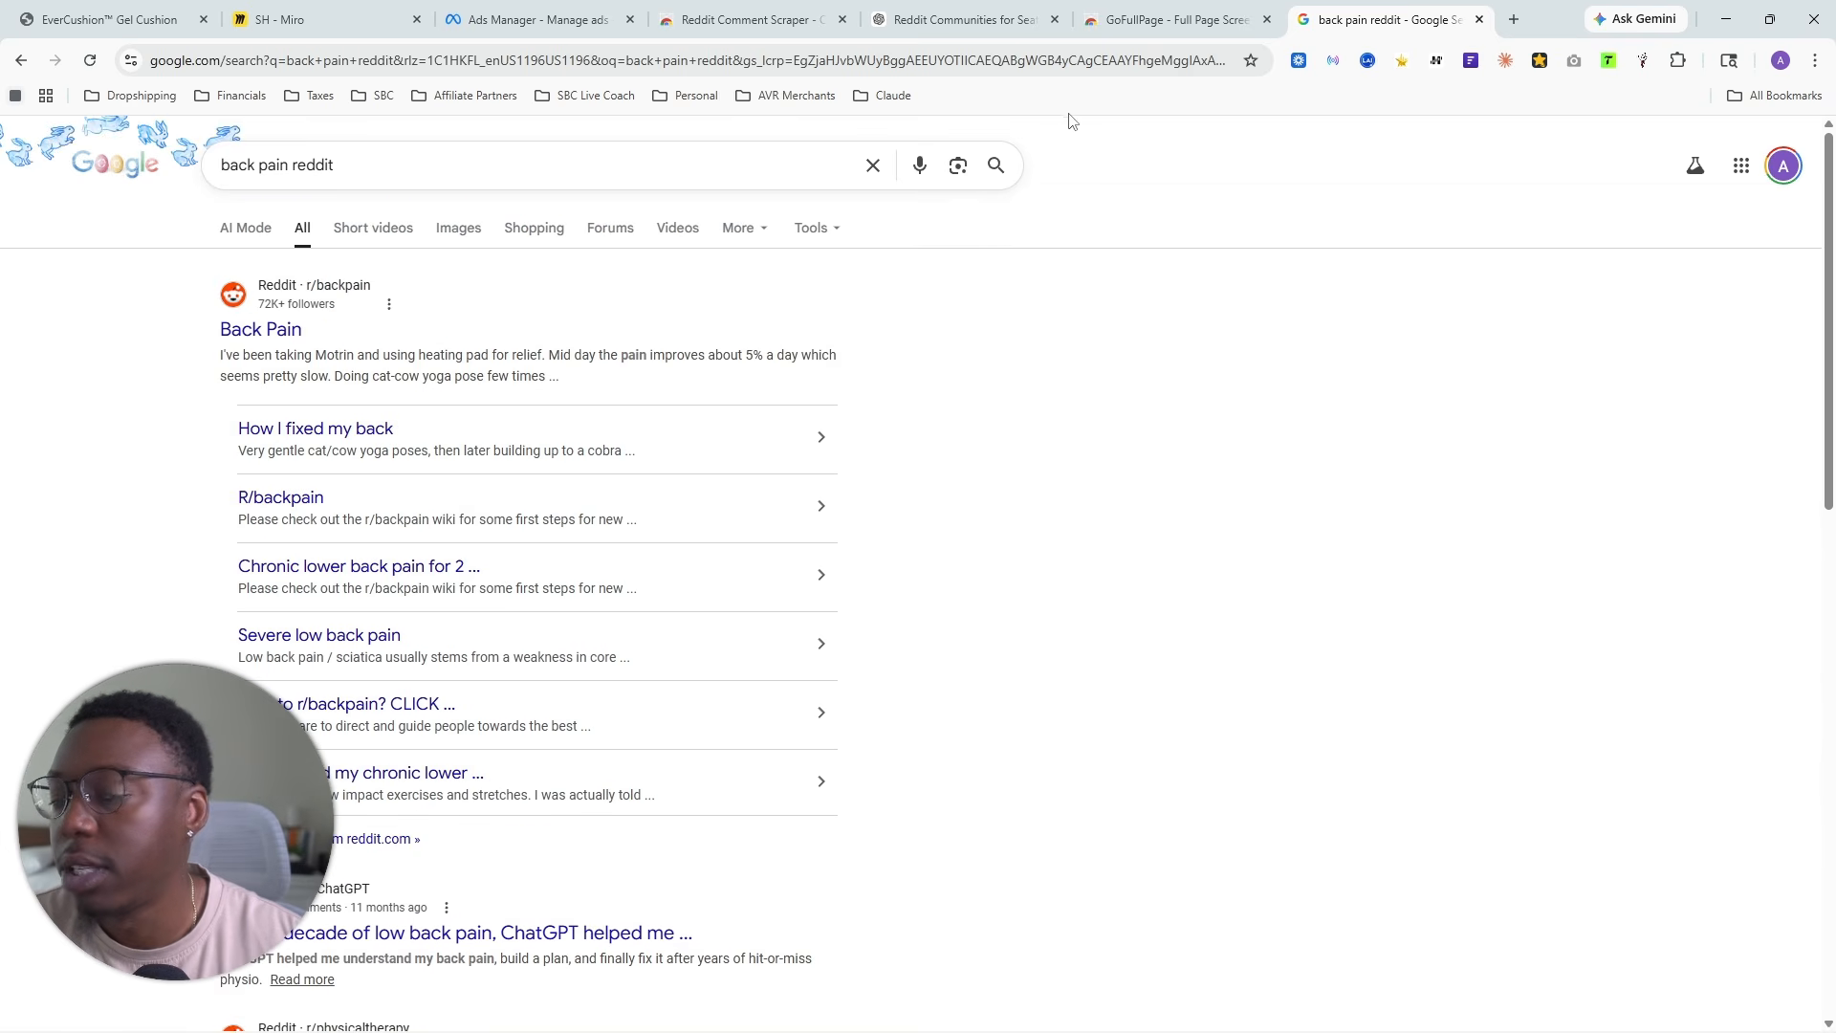
- Compare ChatGPT's sciatica, back pain and office worker community suggestions, and close the GoFullPage page
click(962, 21)
scroll(656, 562, up, 3)
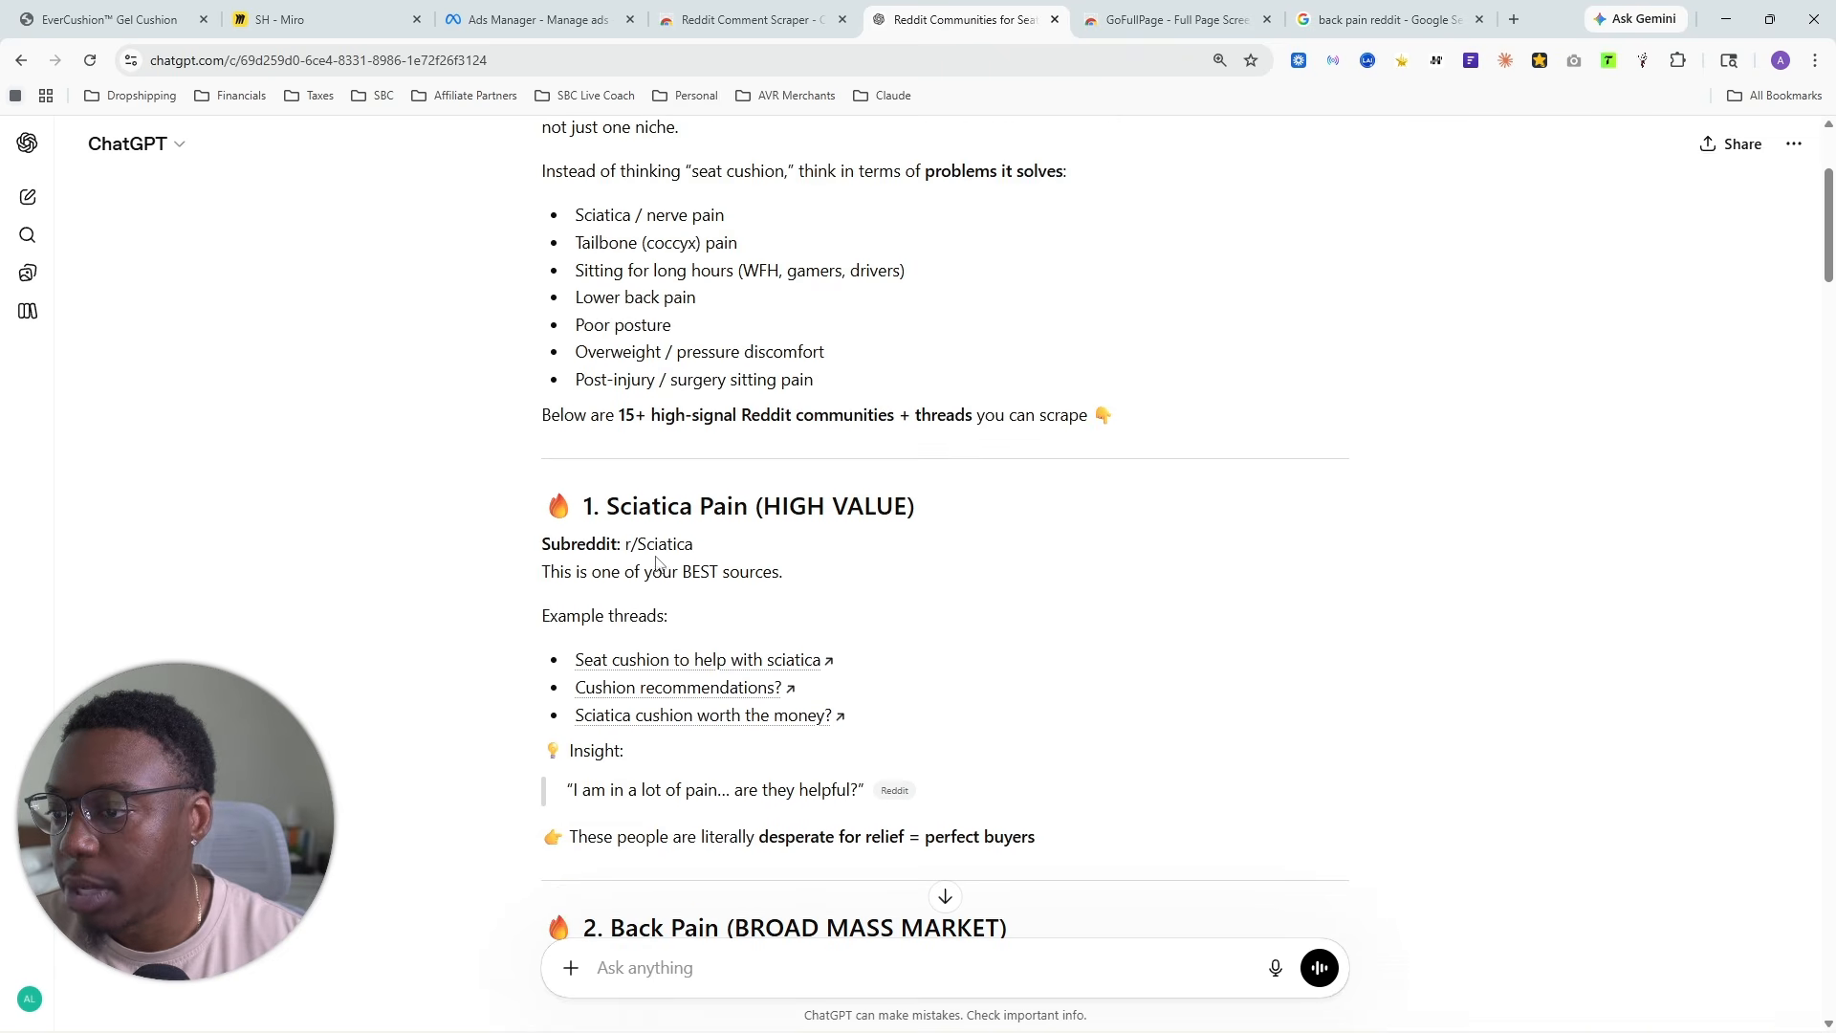
drag(633, 496, 831, 507)
scroll(612, 650, down, 4)
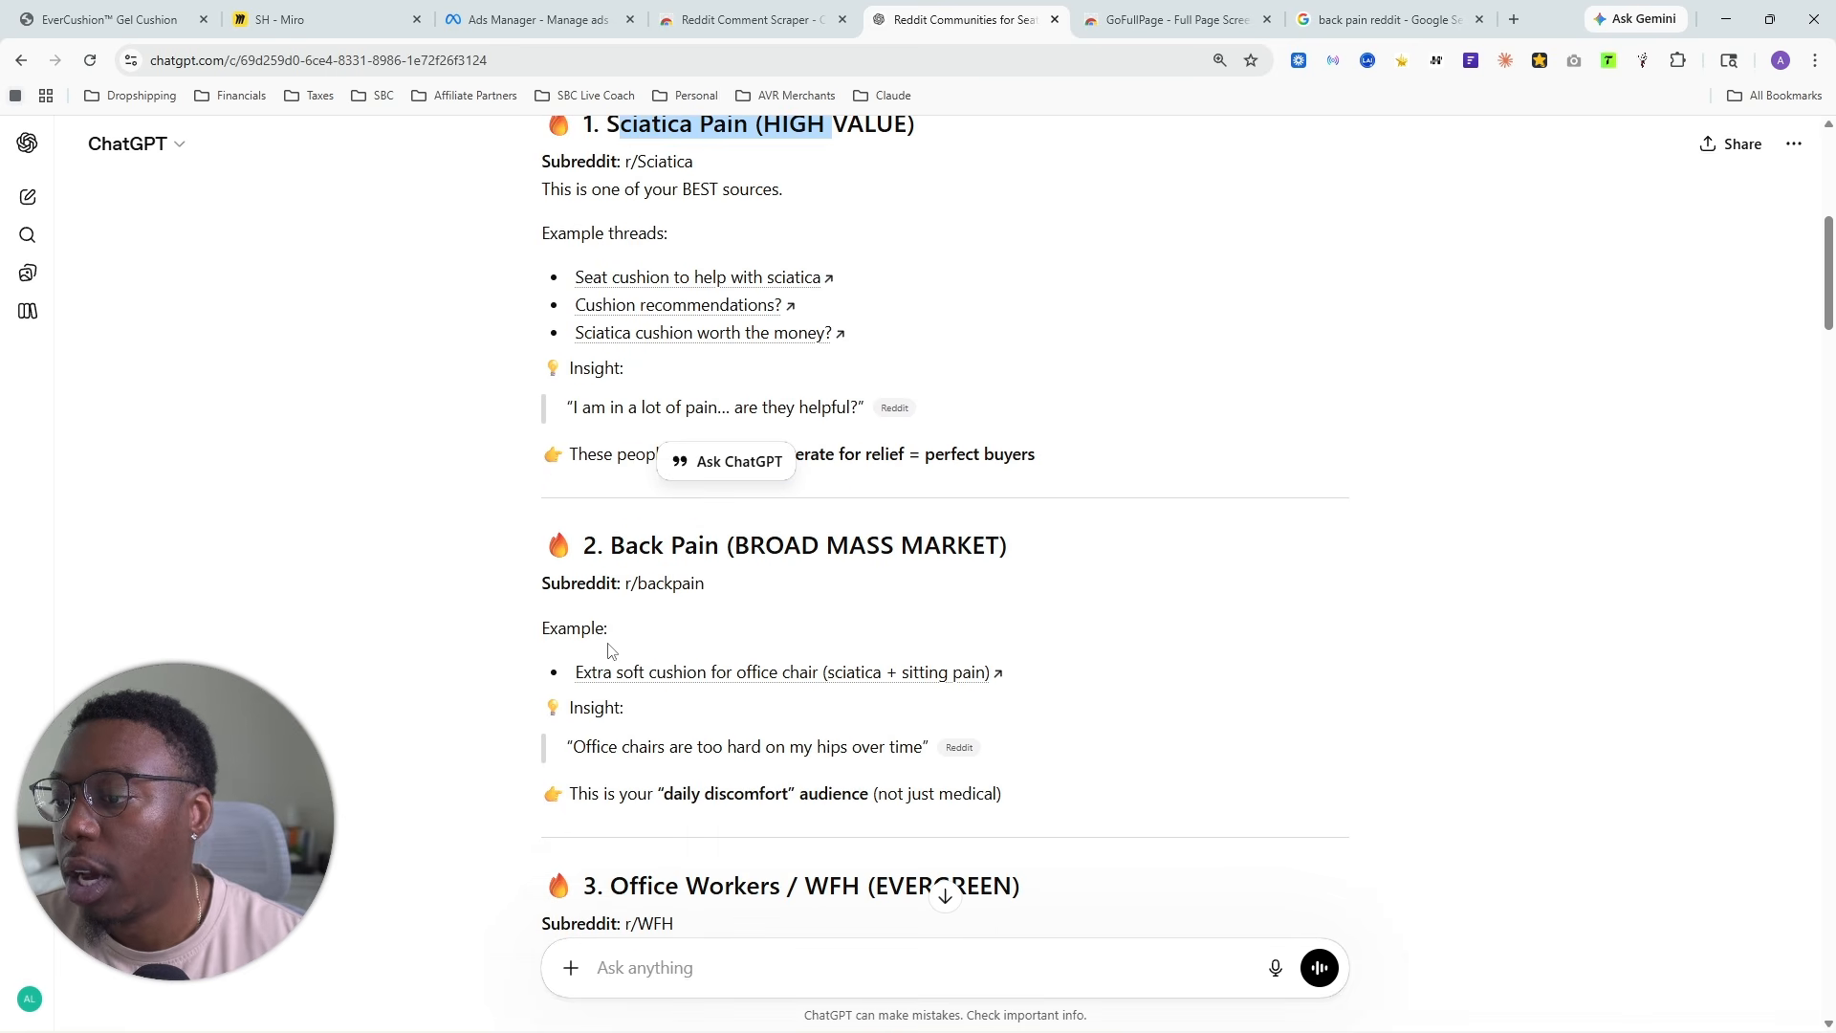
scroll(612, 478, down, 2)
scroll(597, 369, up, 3)
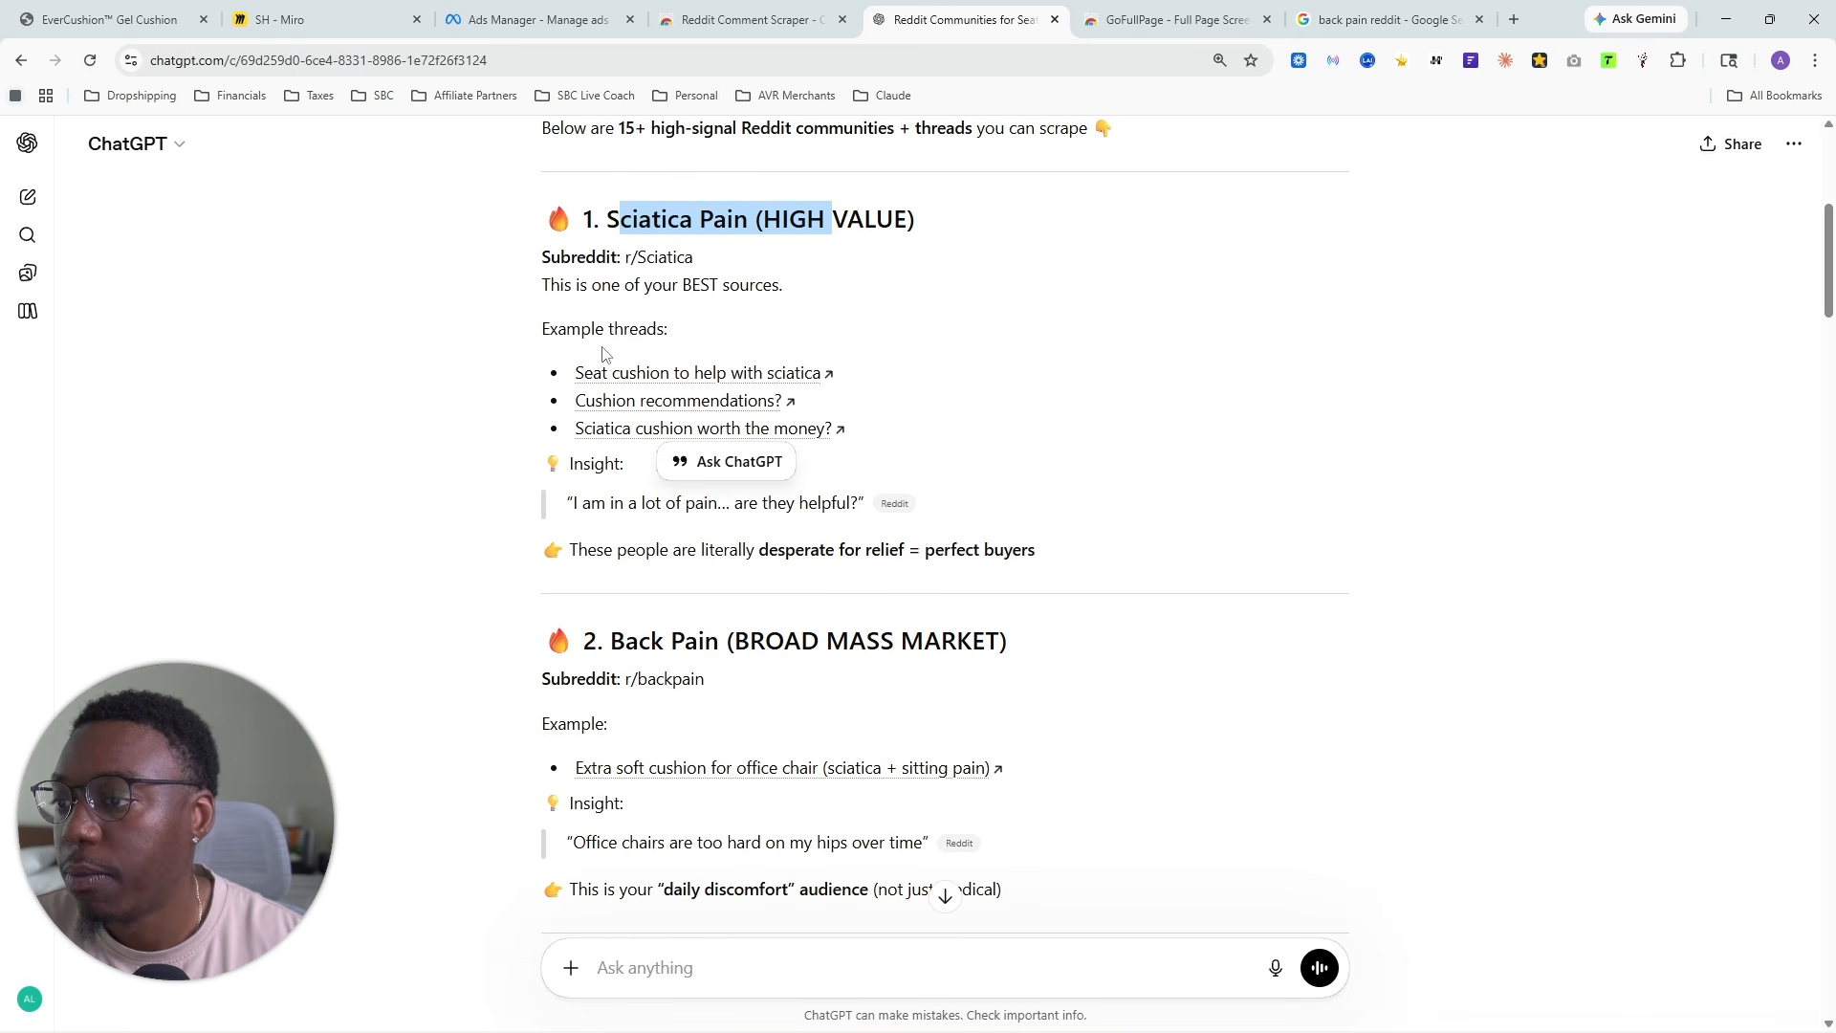
scroll(635, 492, down, 3)
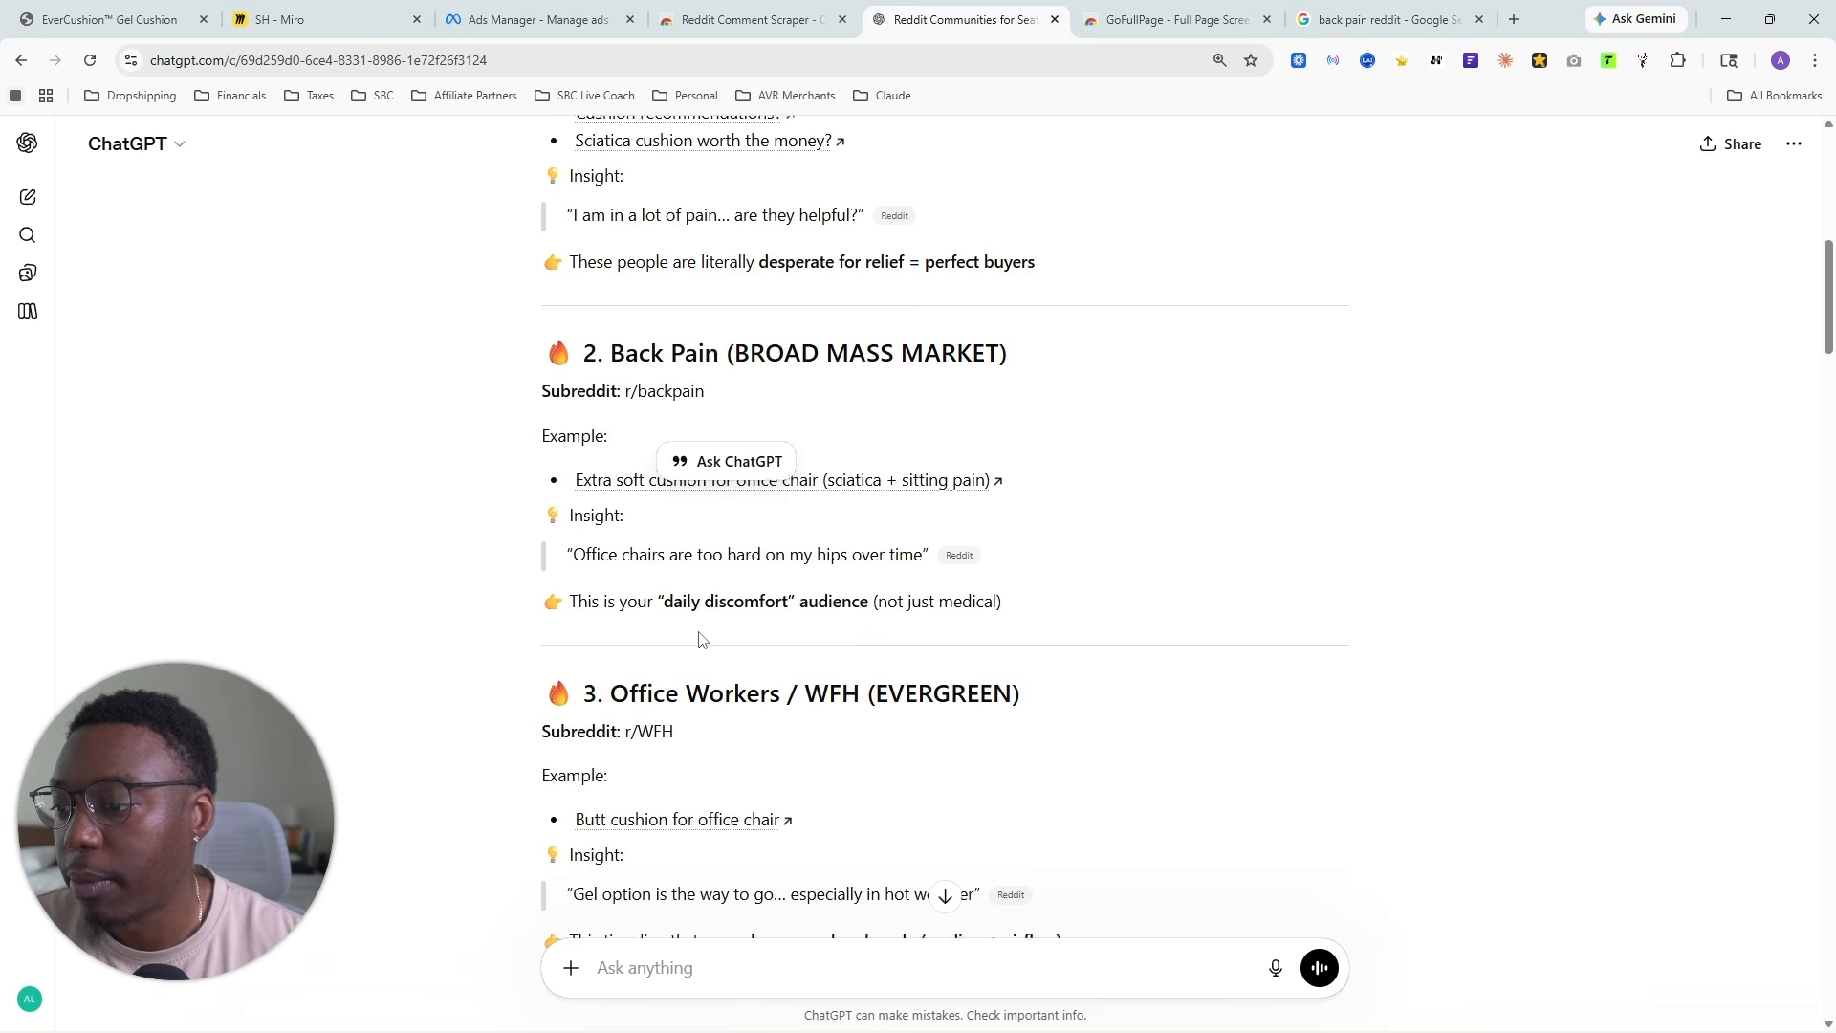
scroll(697, 635, down, 4)
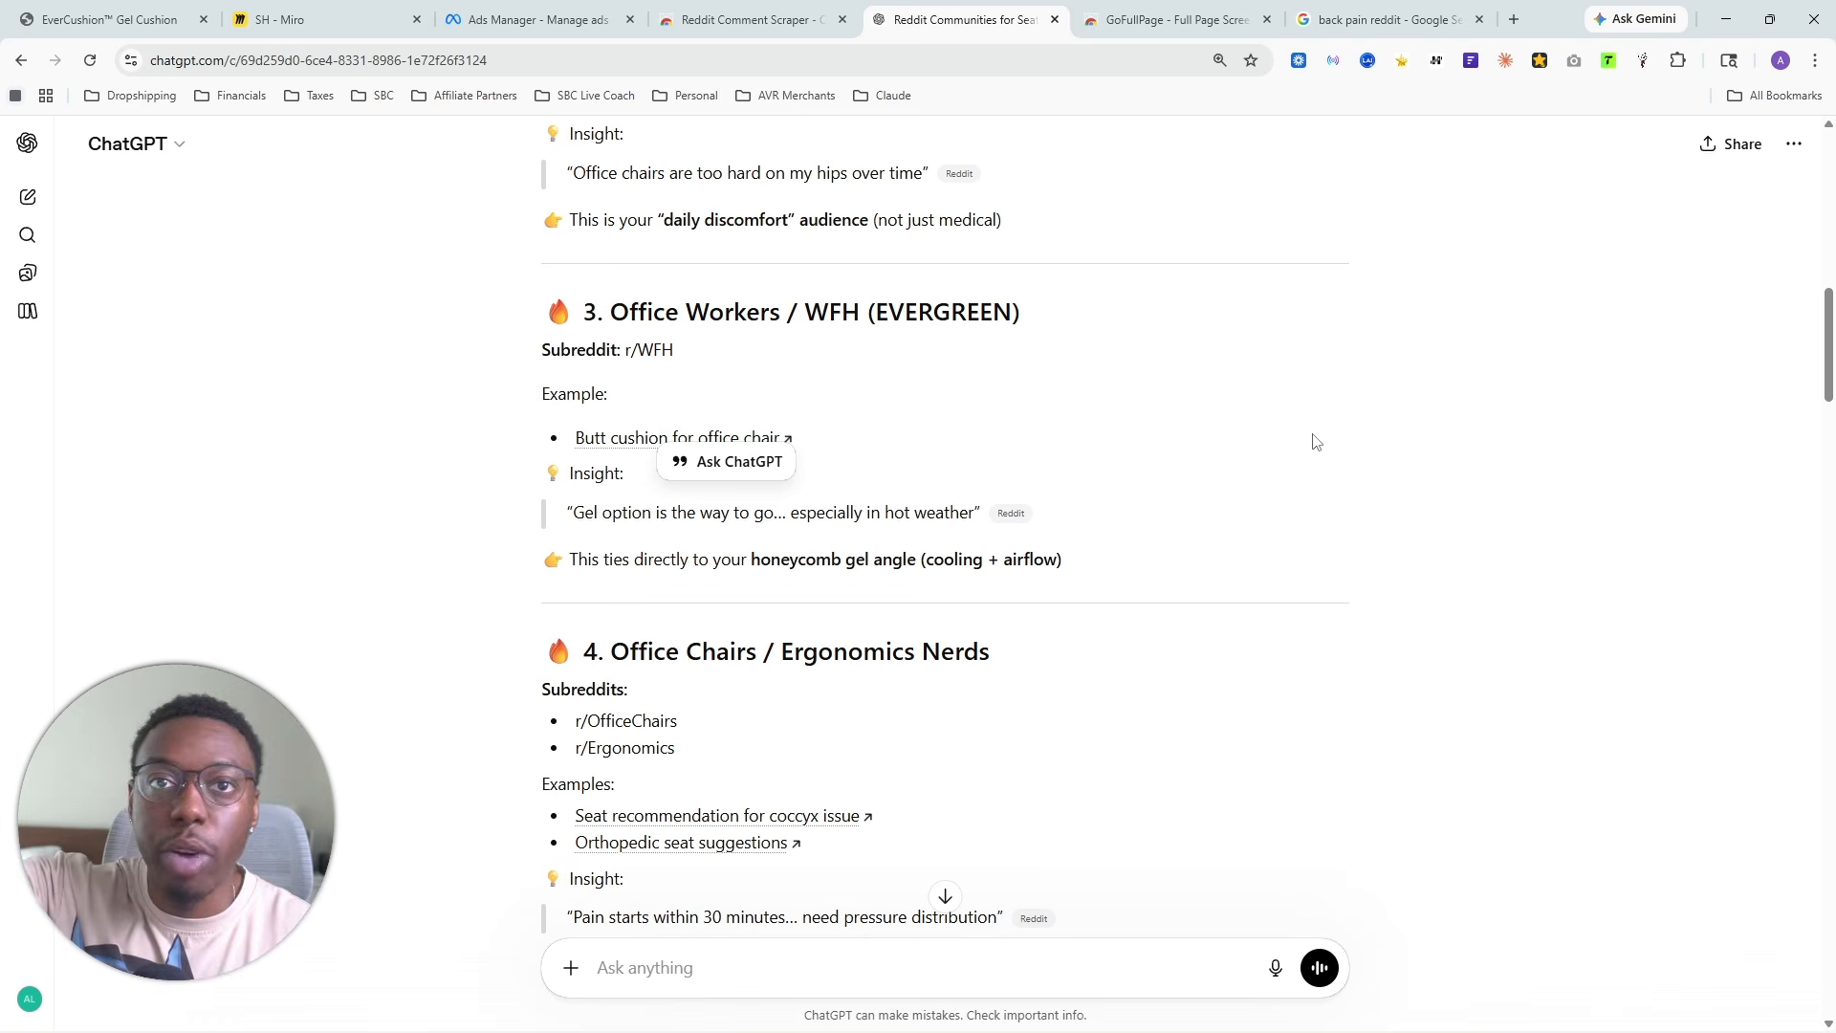
click(1310, 507)
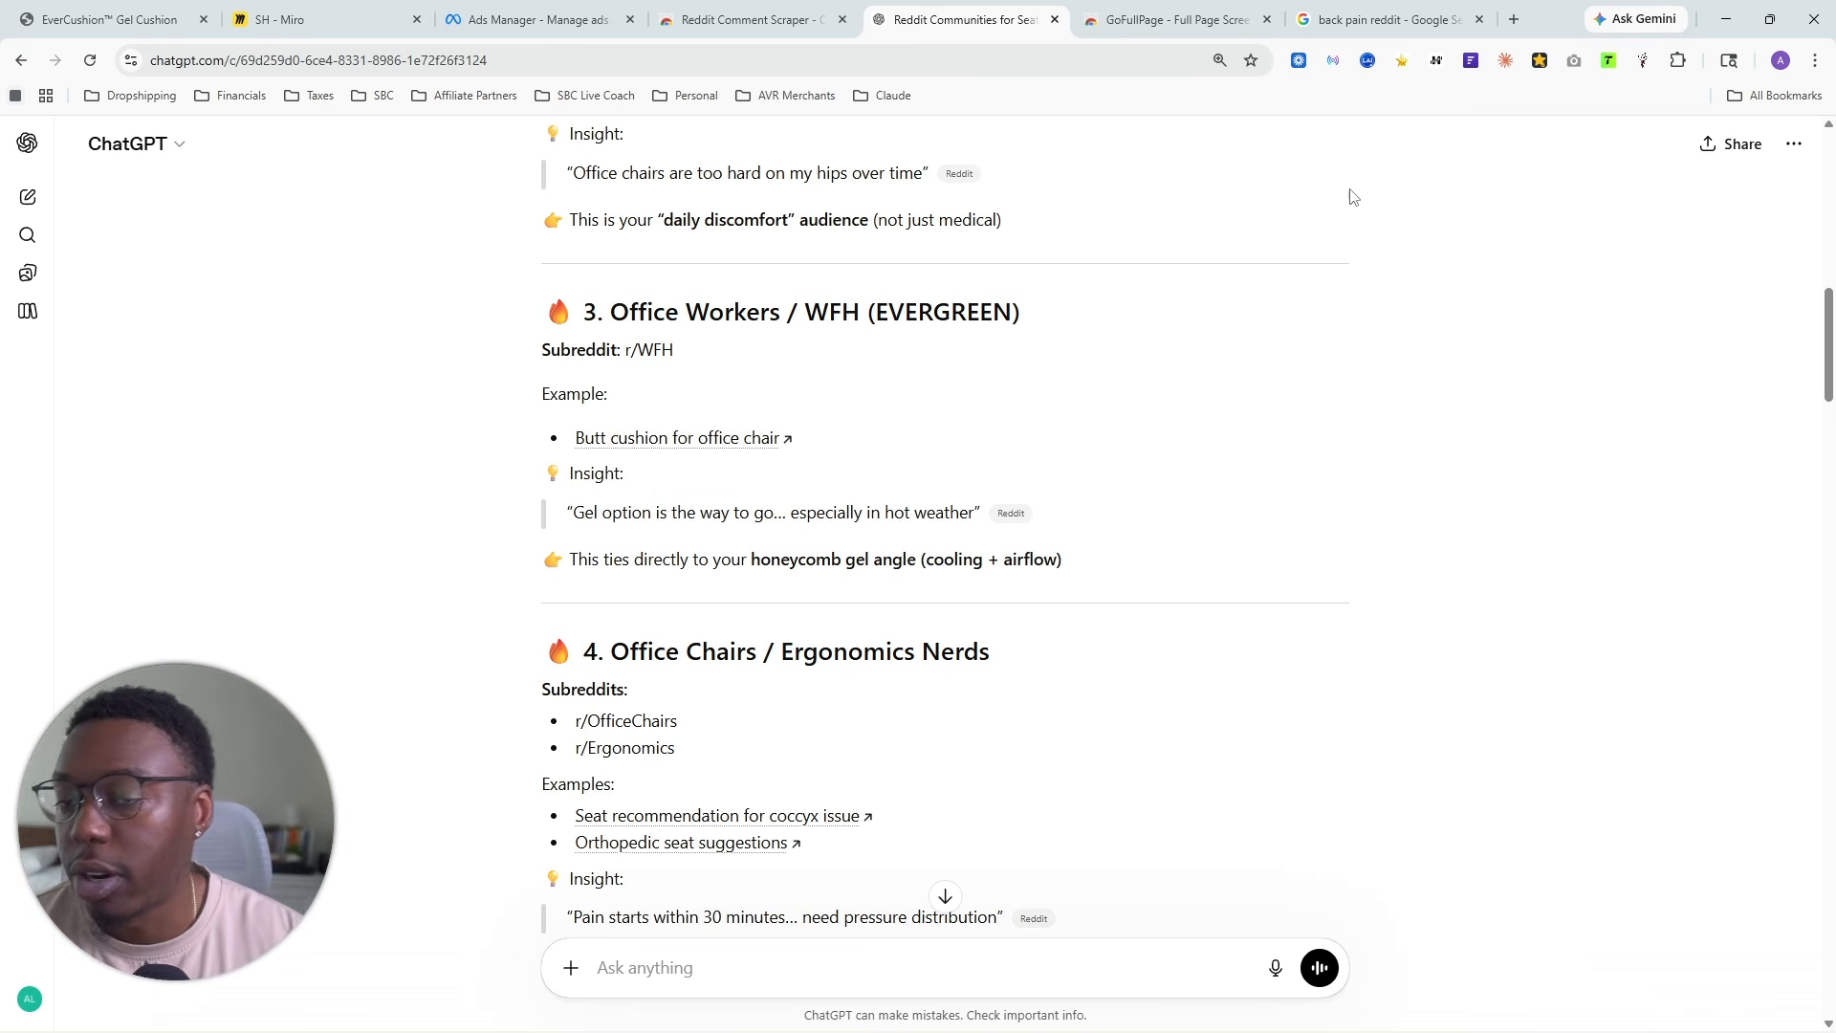
click(1267, 19)
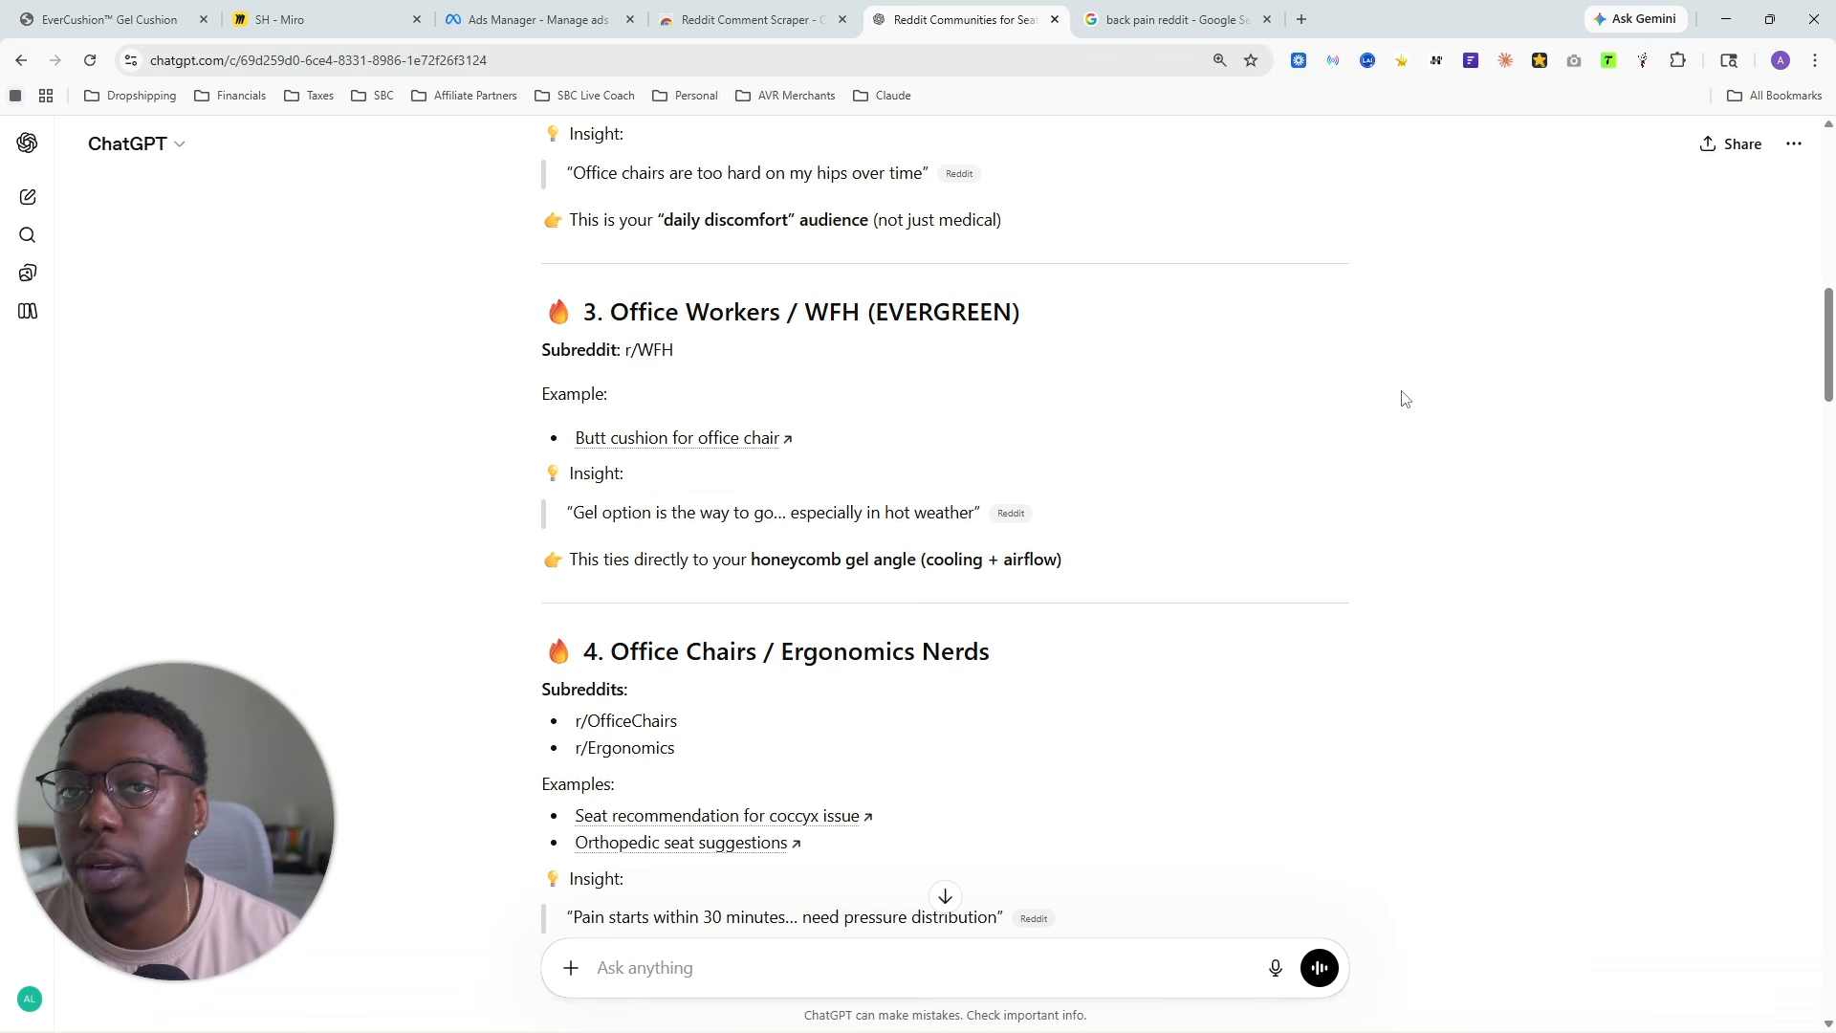
- Search Google for "how to solve back pain when sitting reddit" and open the r/WFH thread on lower back pain from sitting
click(1254, 21)
drag(371, 173, 131, 140)
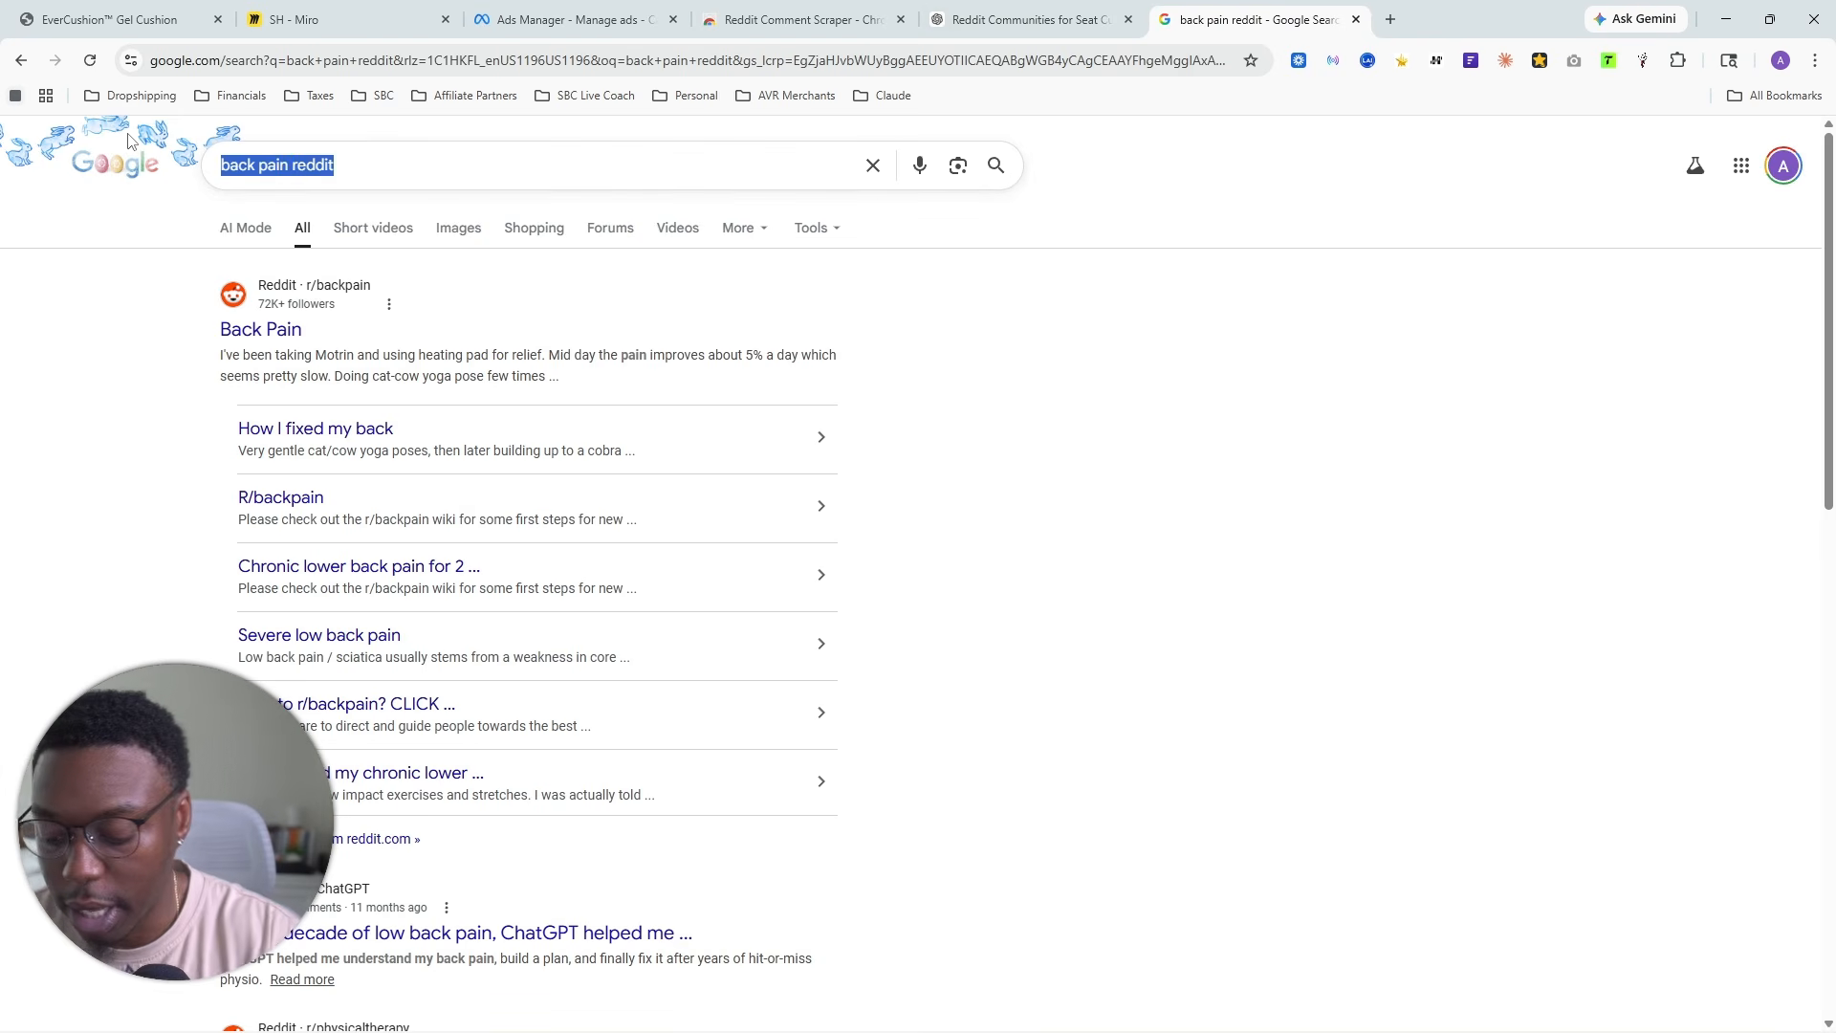
text(how to solv)
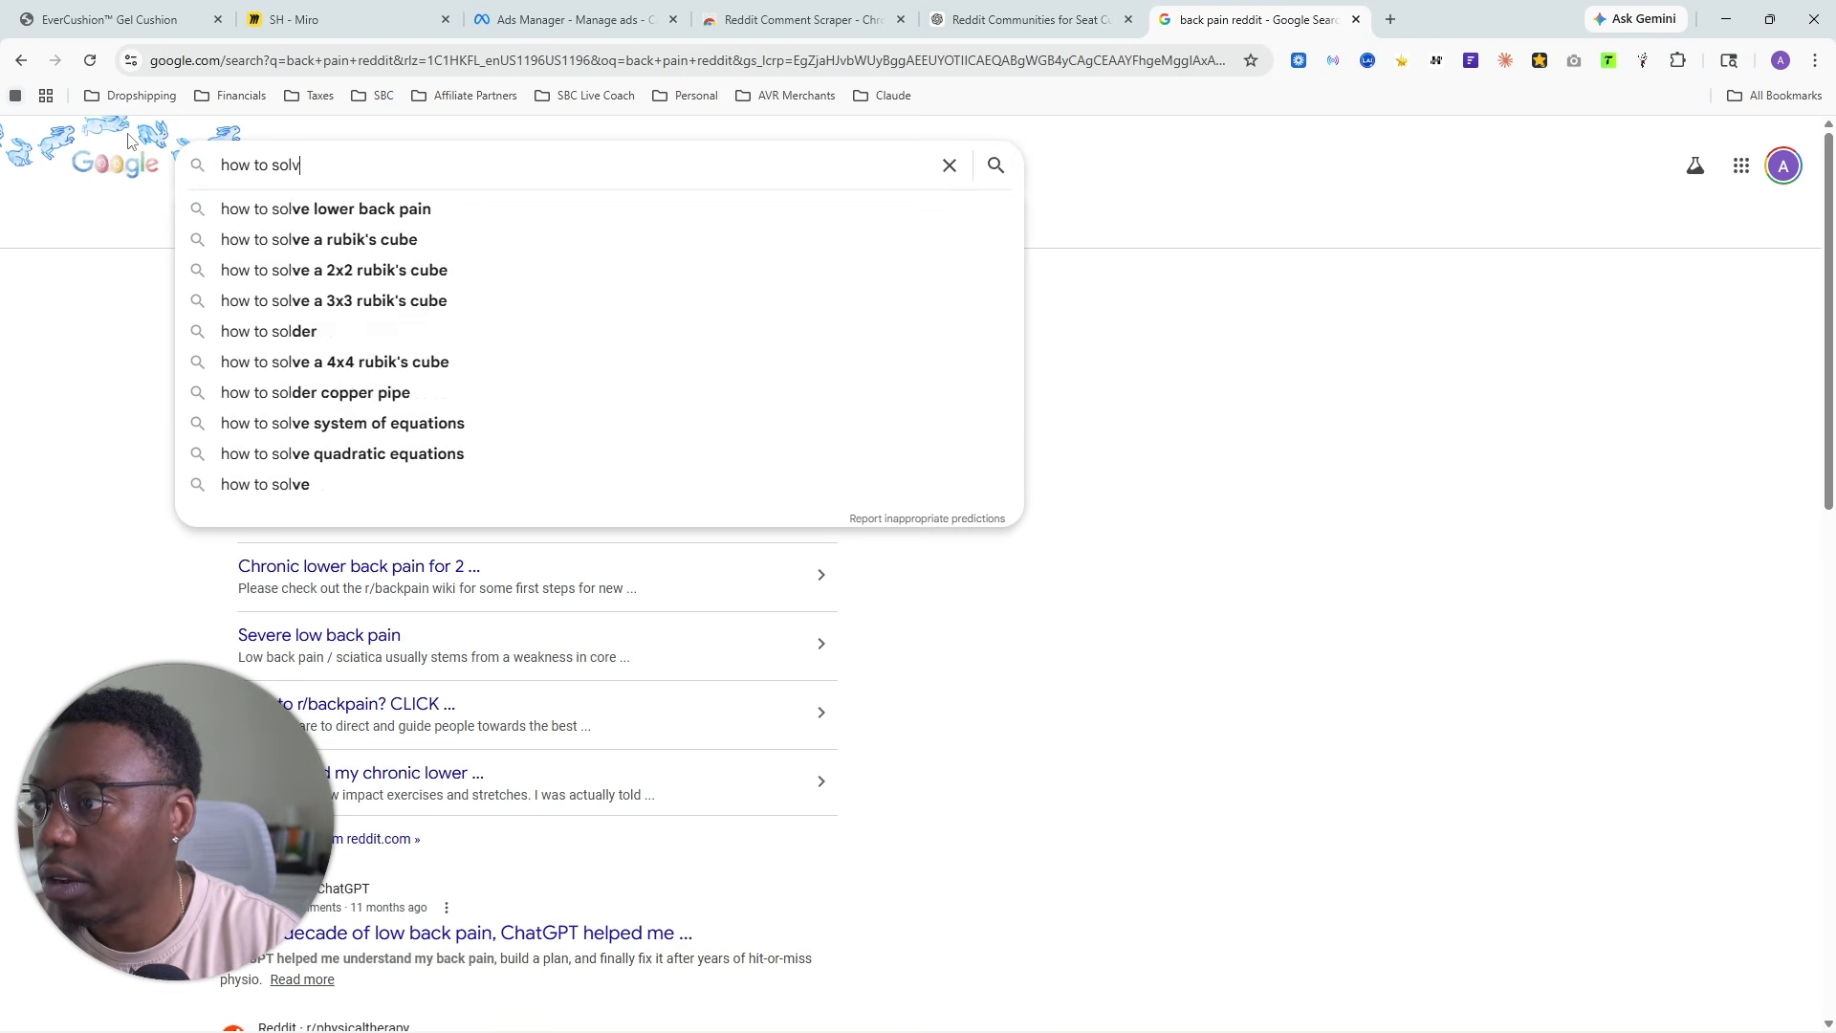
key(BackSpace)
key(BackSpace)
key(BackSpace)
key(BackSpace)
text(s)
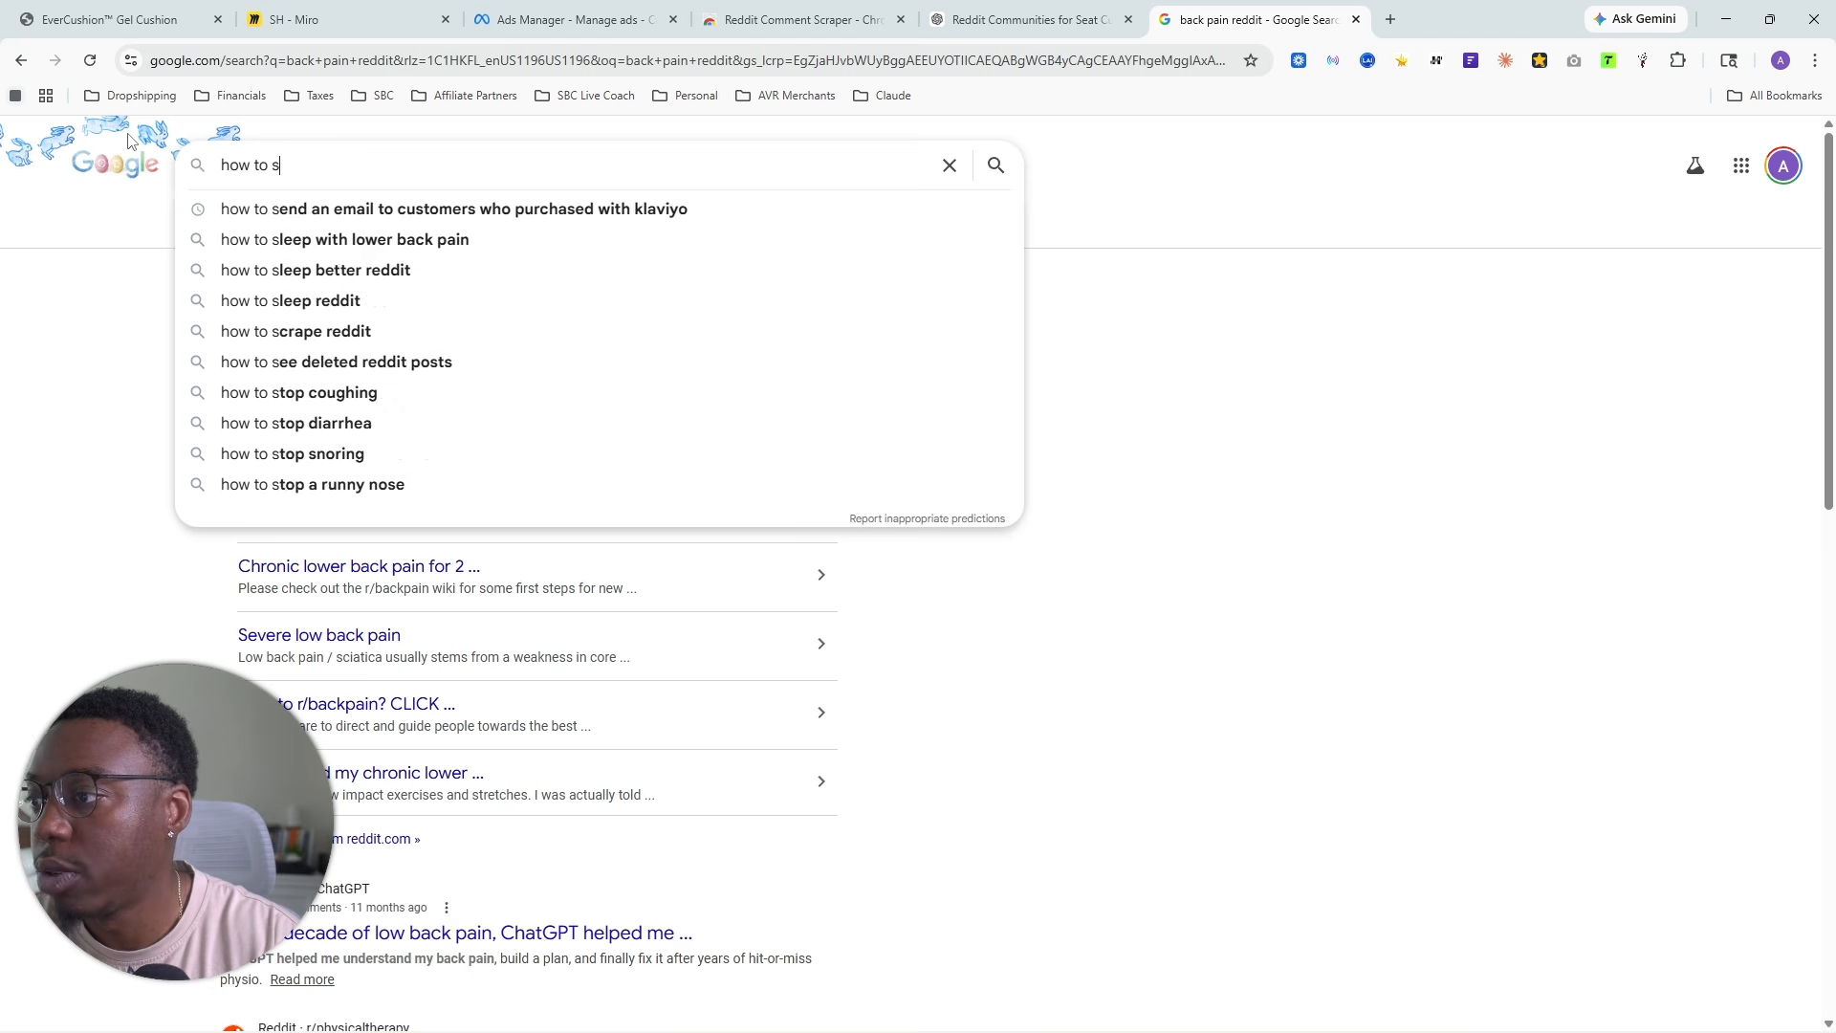
text(olve bac)
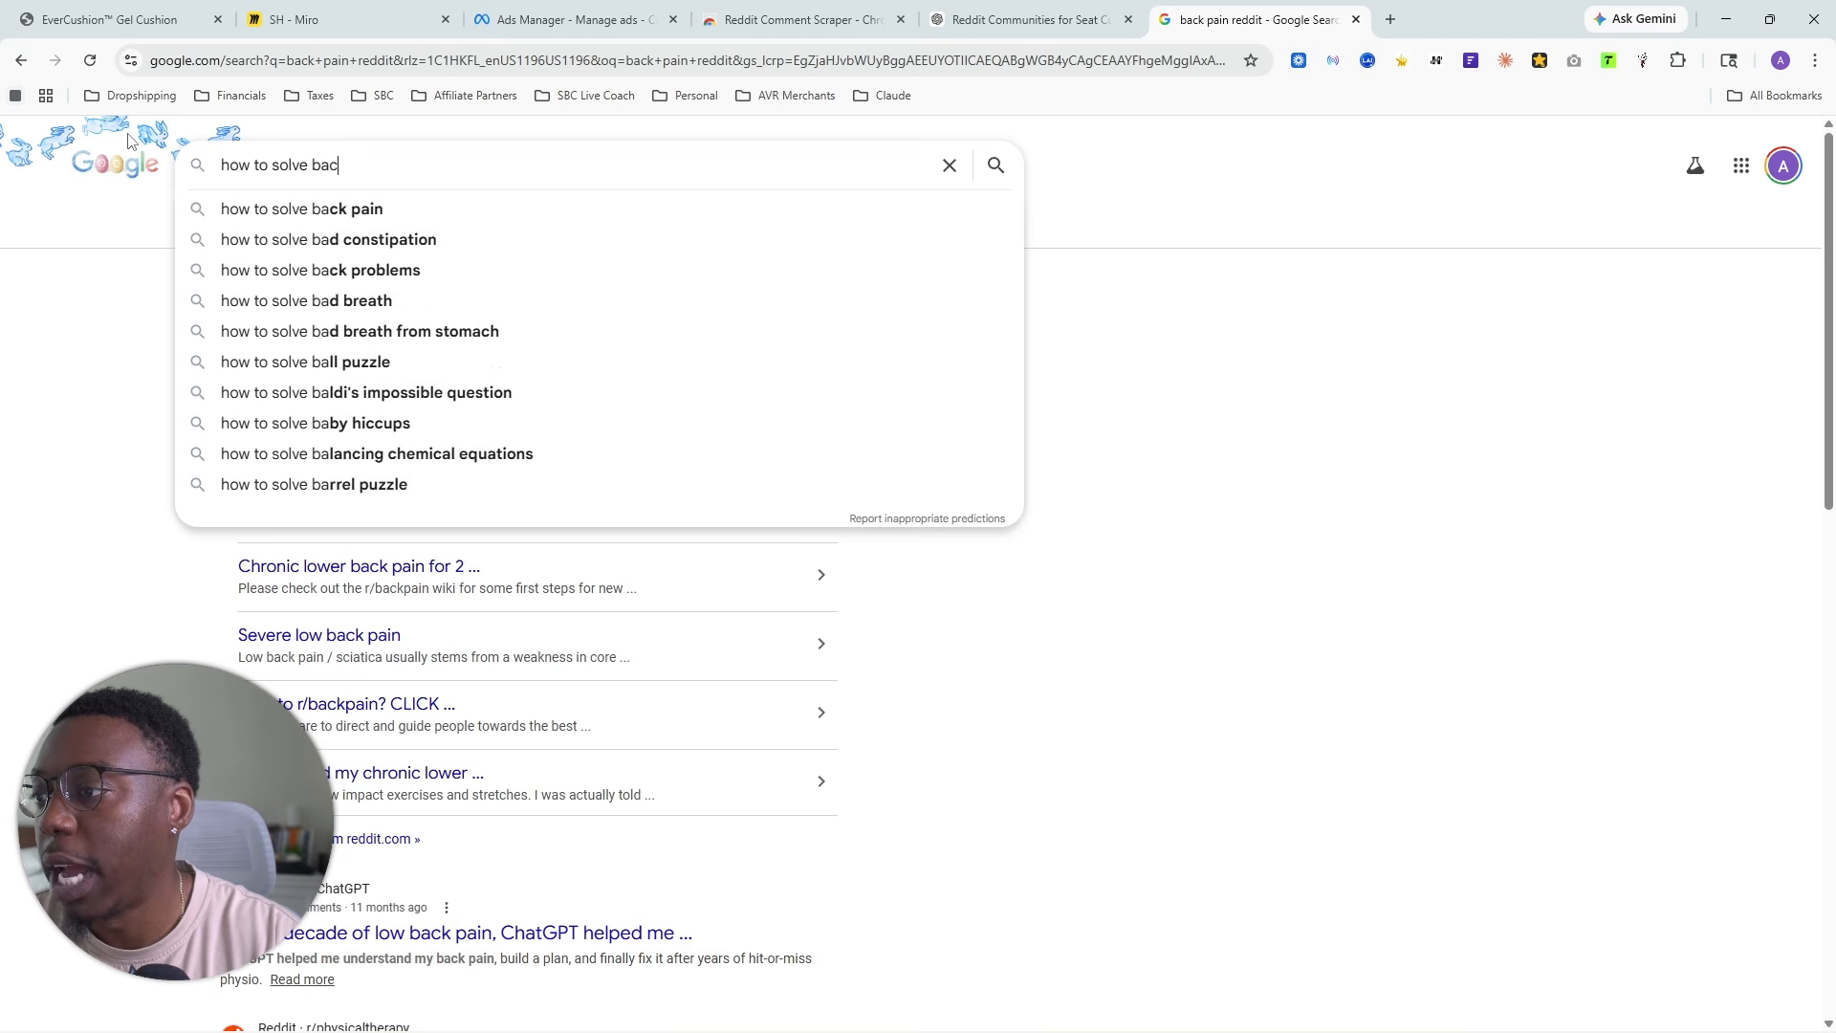
text(k pain when sit)
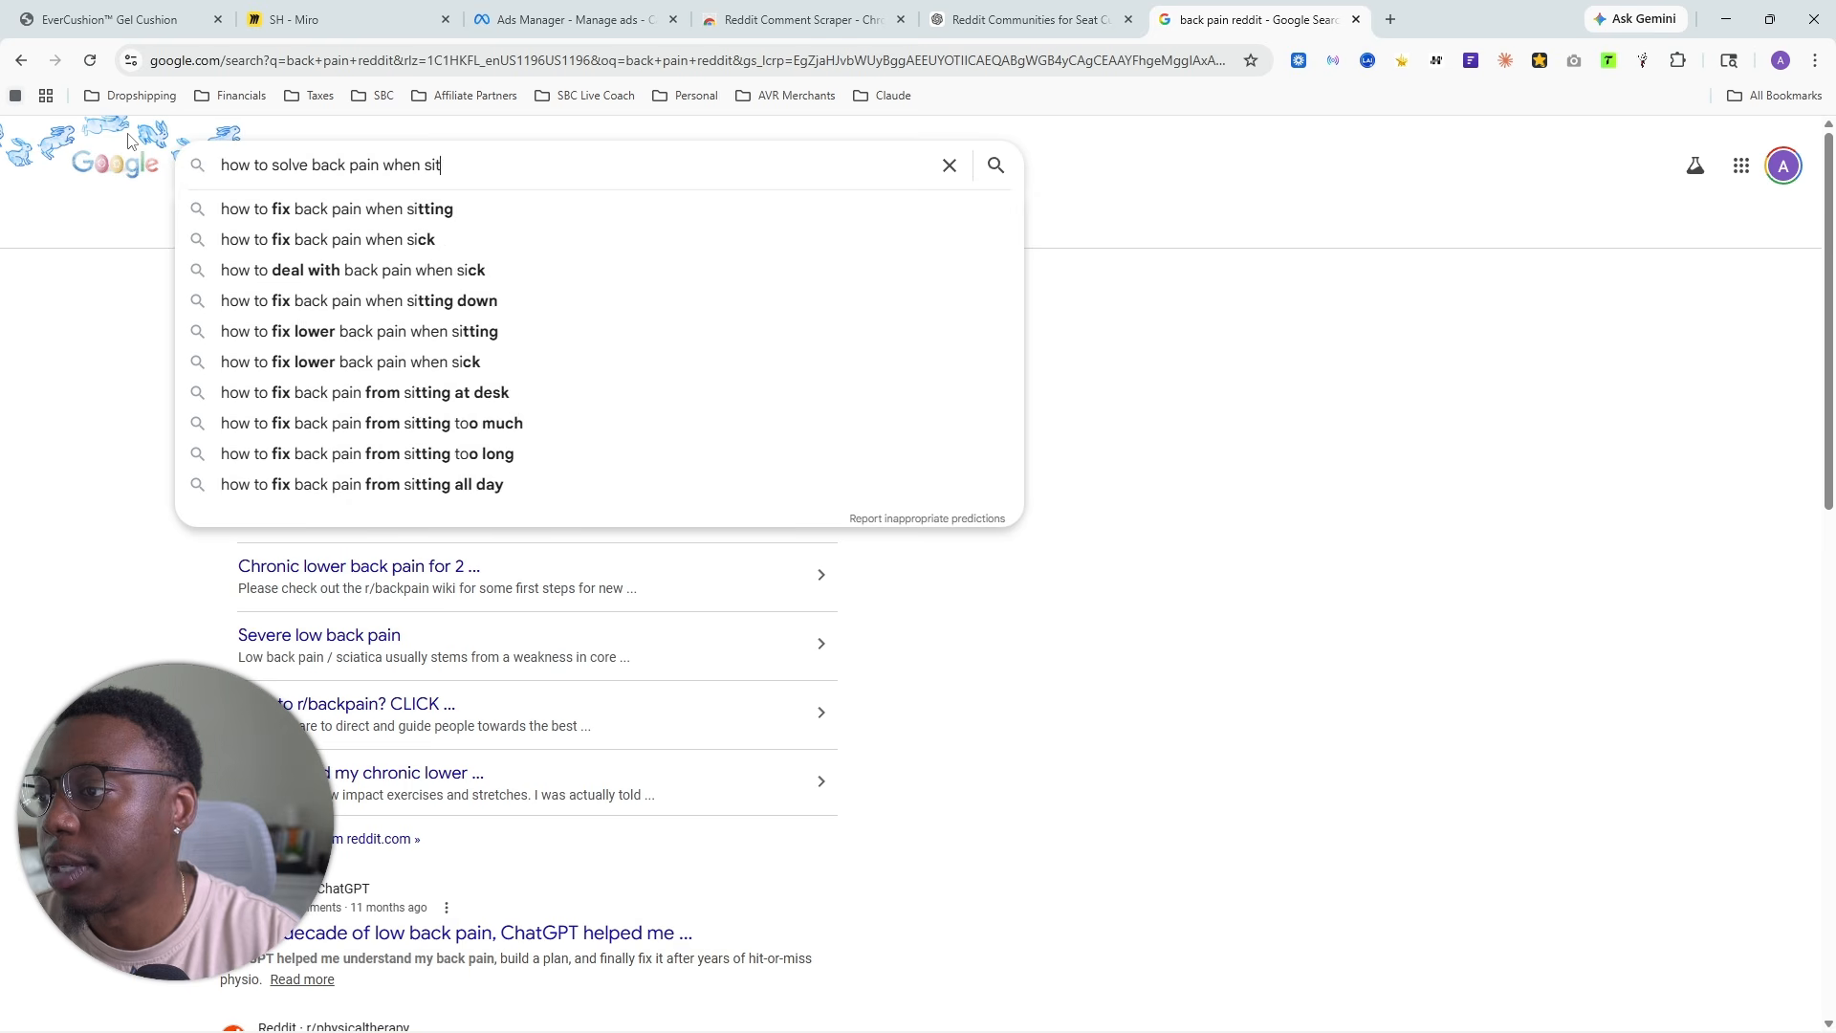
text(ting reddit)
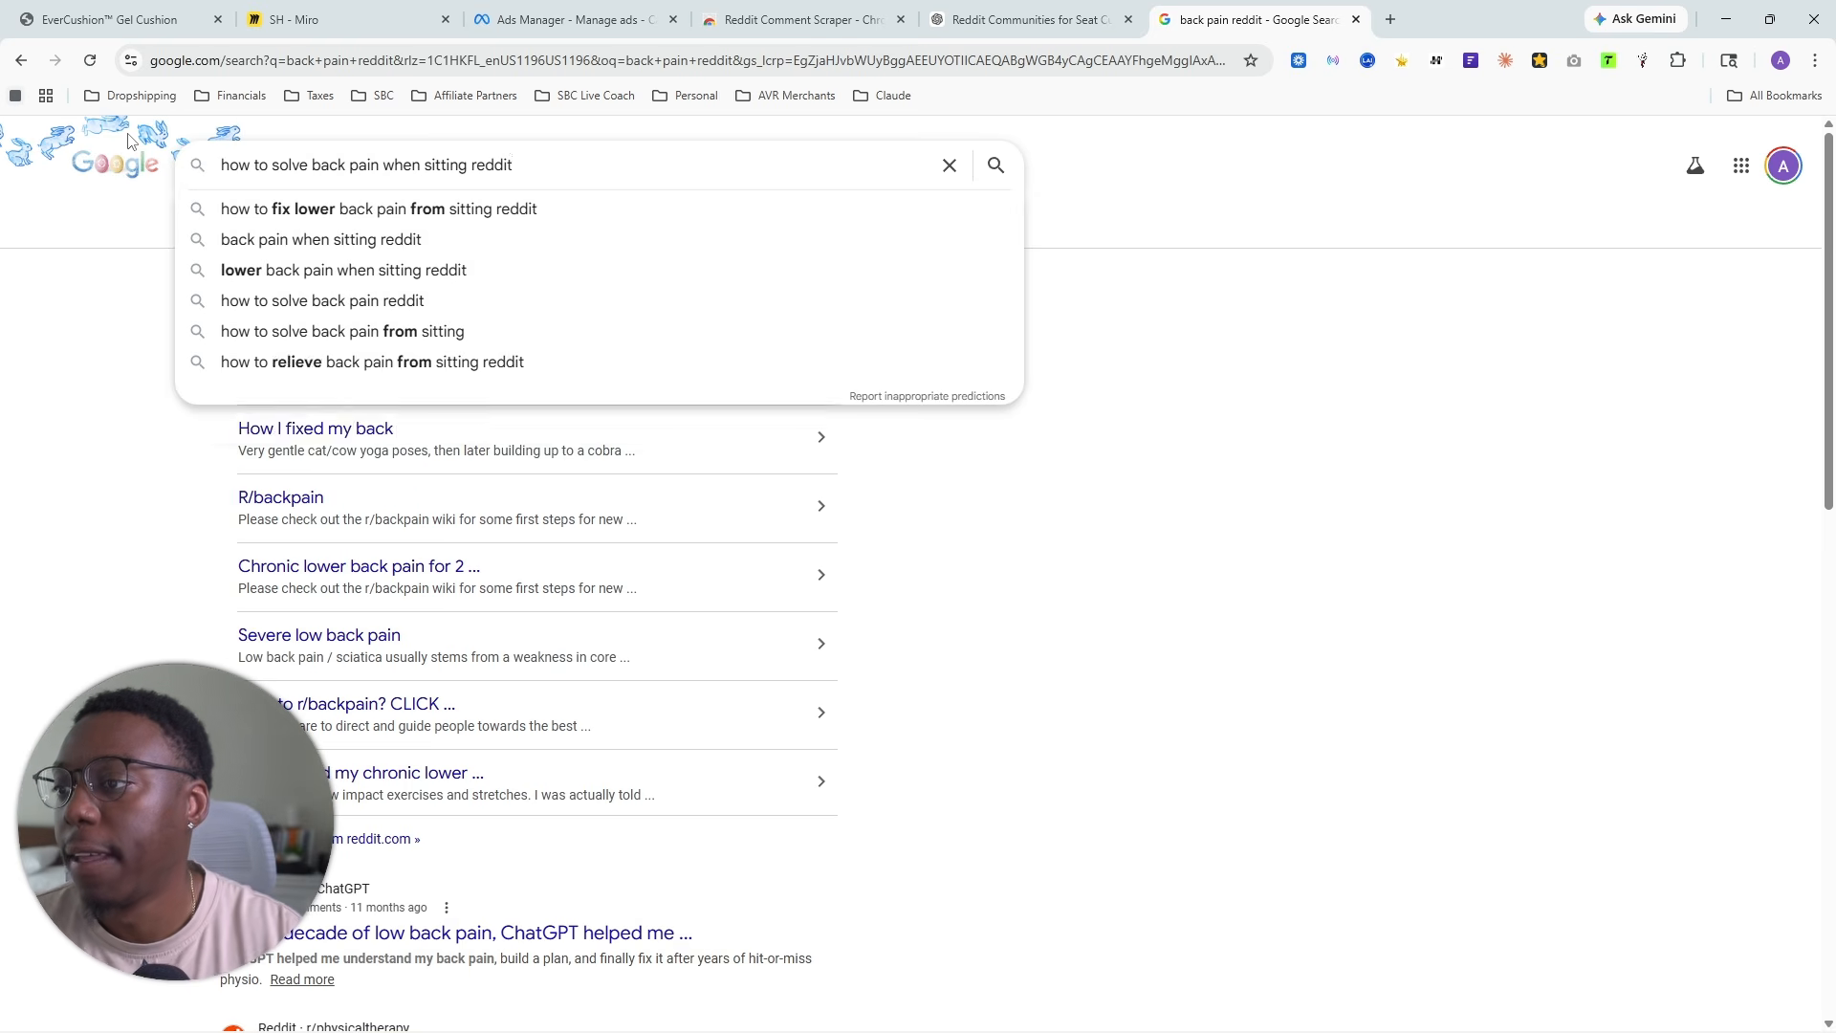
key(Return)
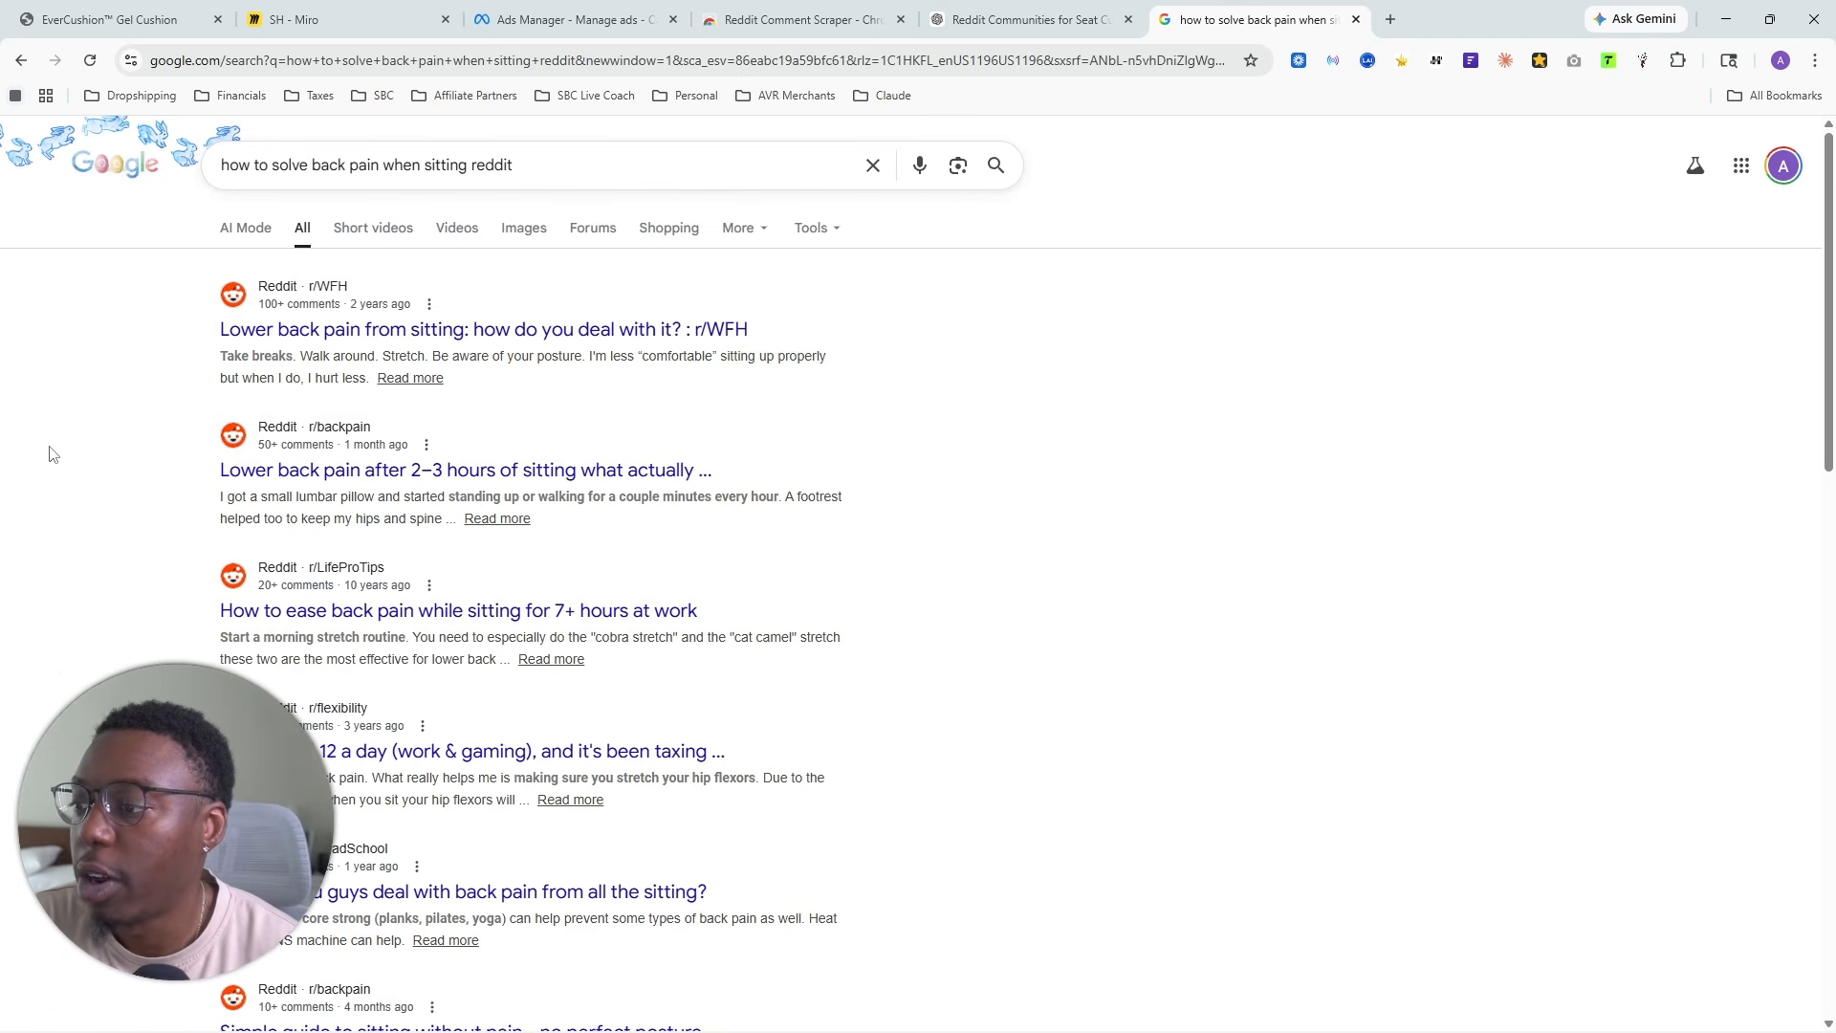
click(425, 337)
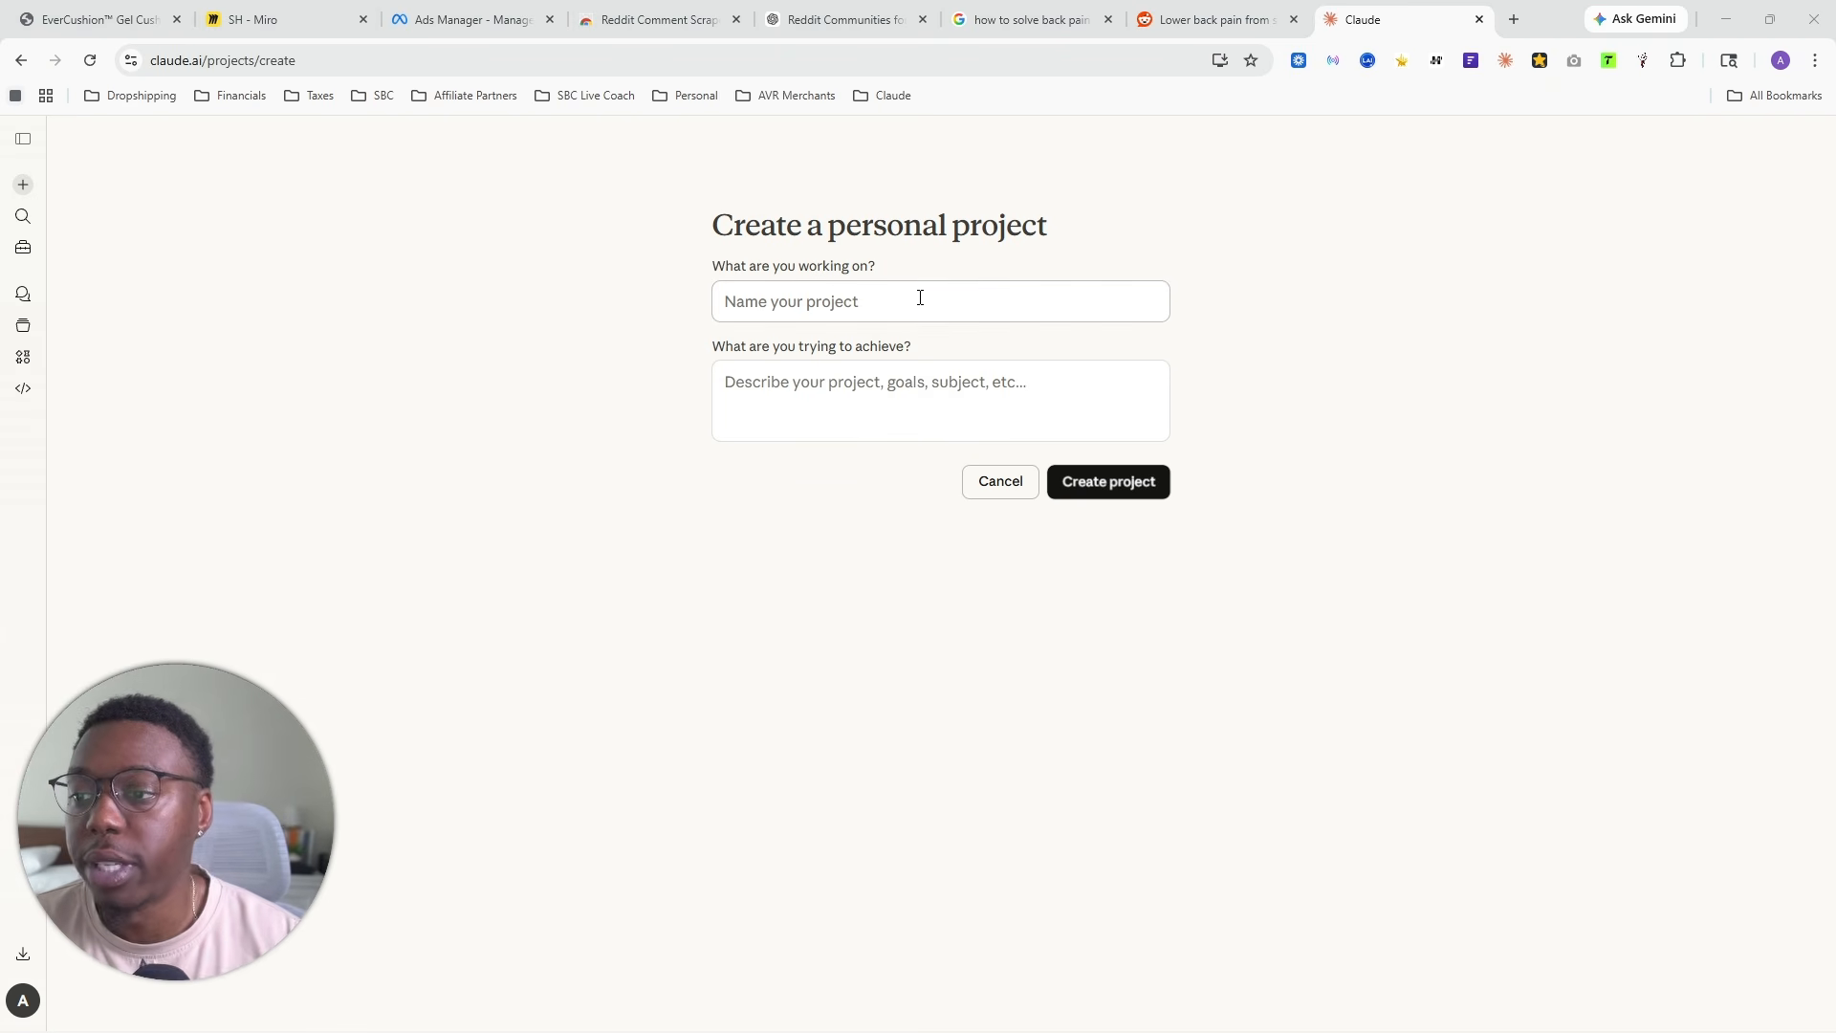
- Create a personal project in Claude named "YT Seat Cushion"
click(922, 298)
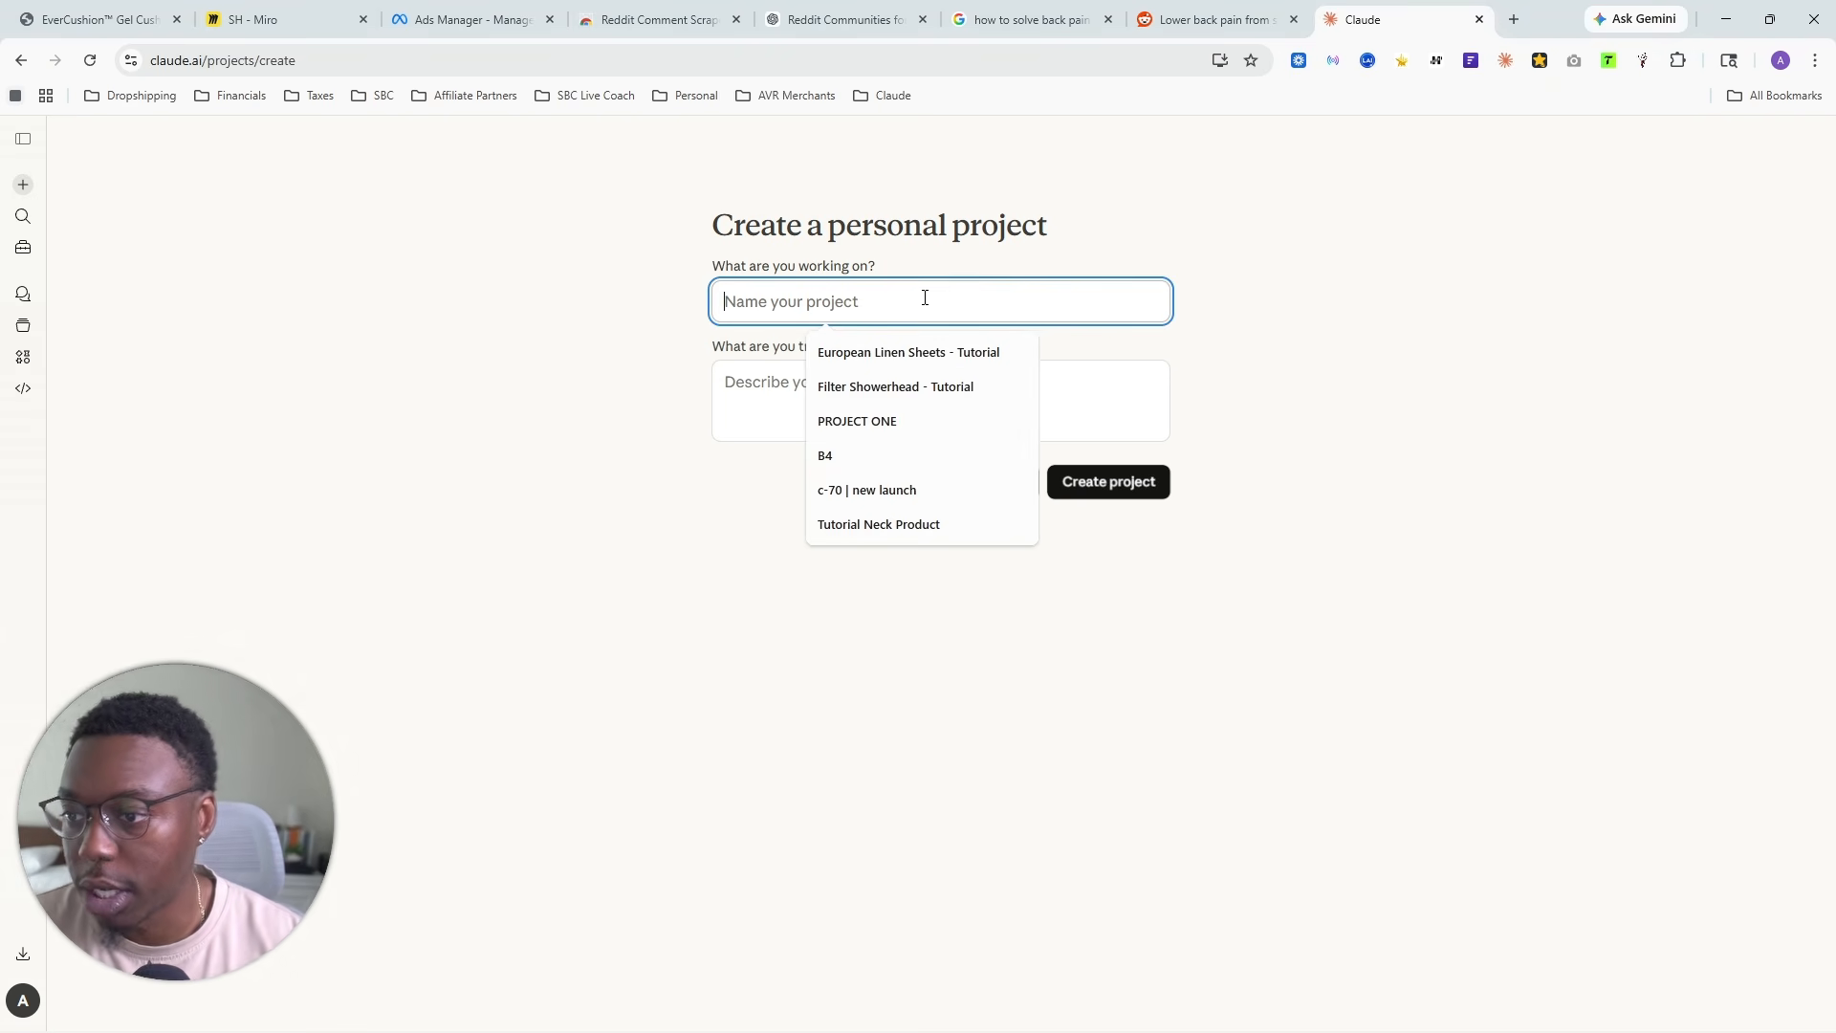
text(S)
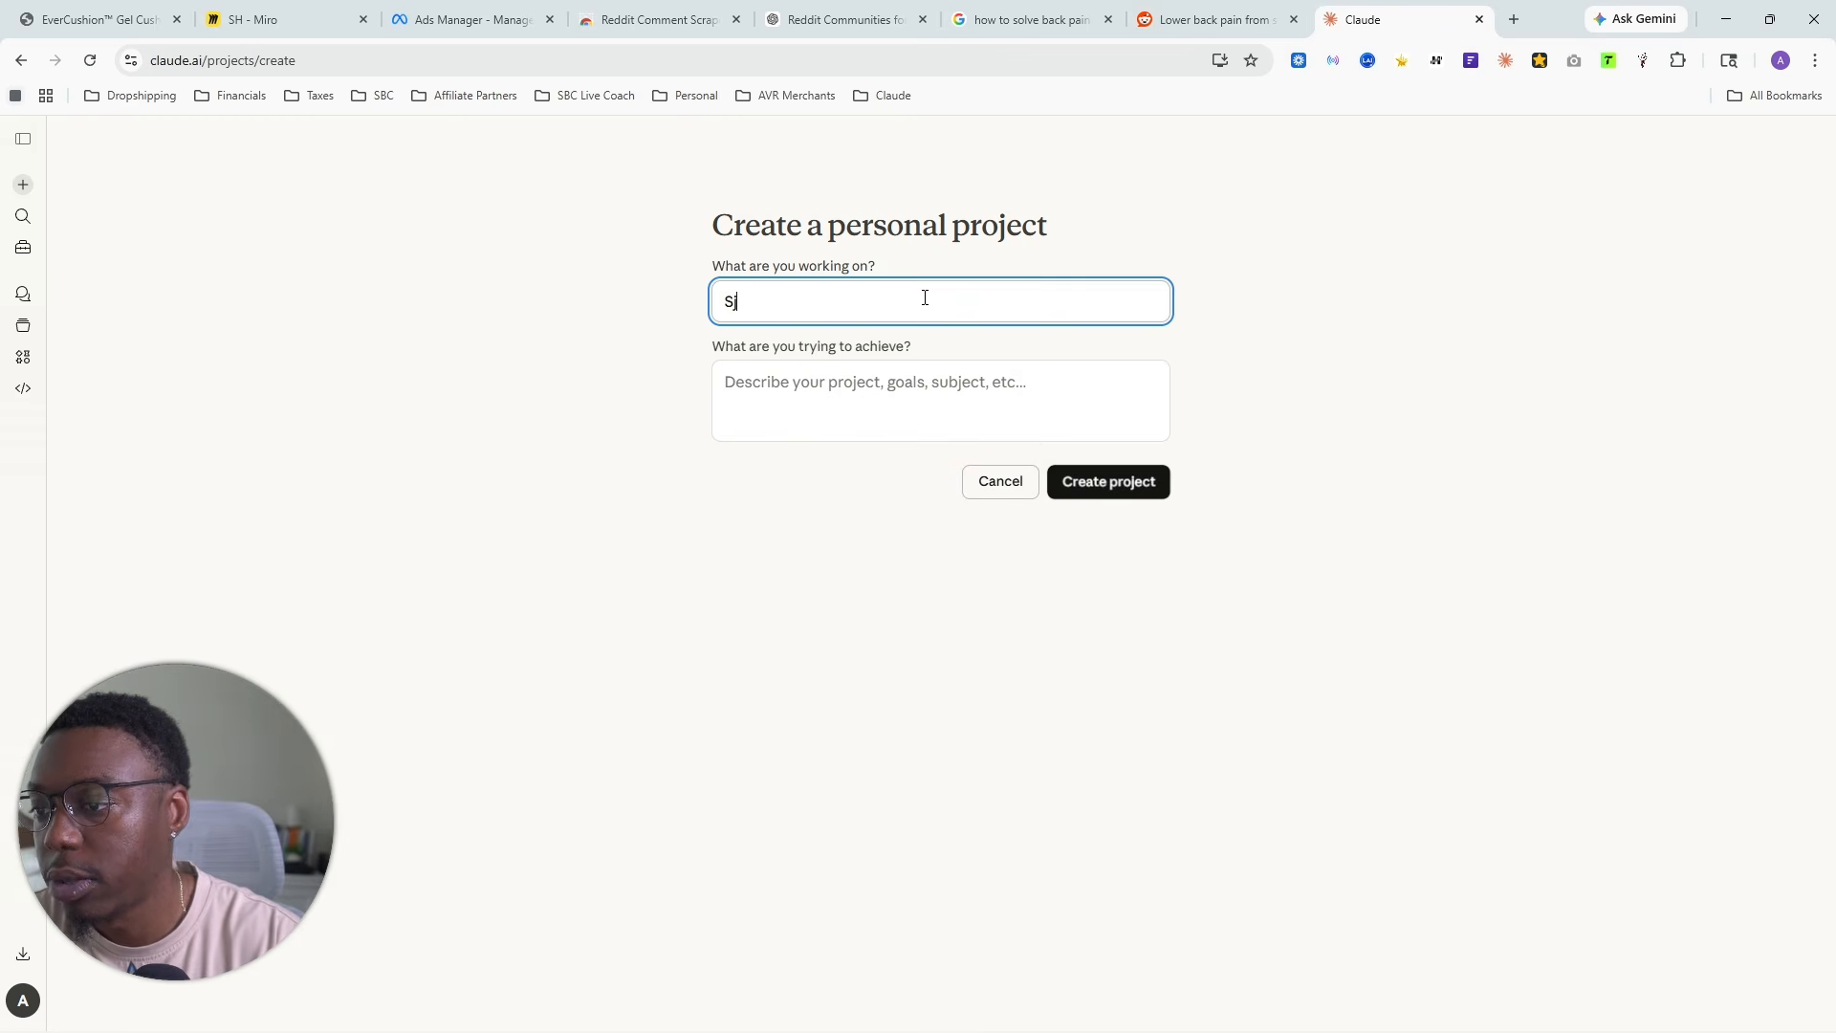
key(BackSpace)
text(YT Seat Cushion)
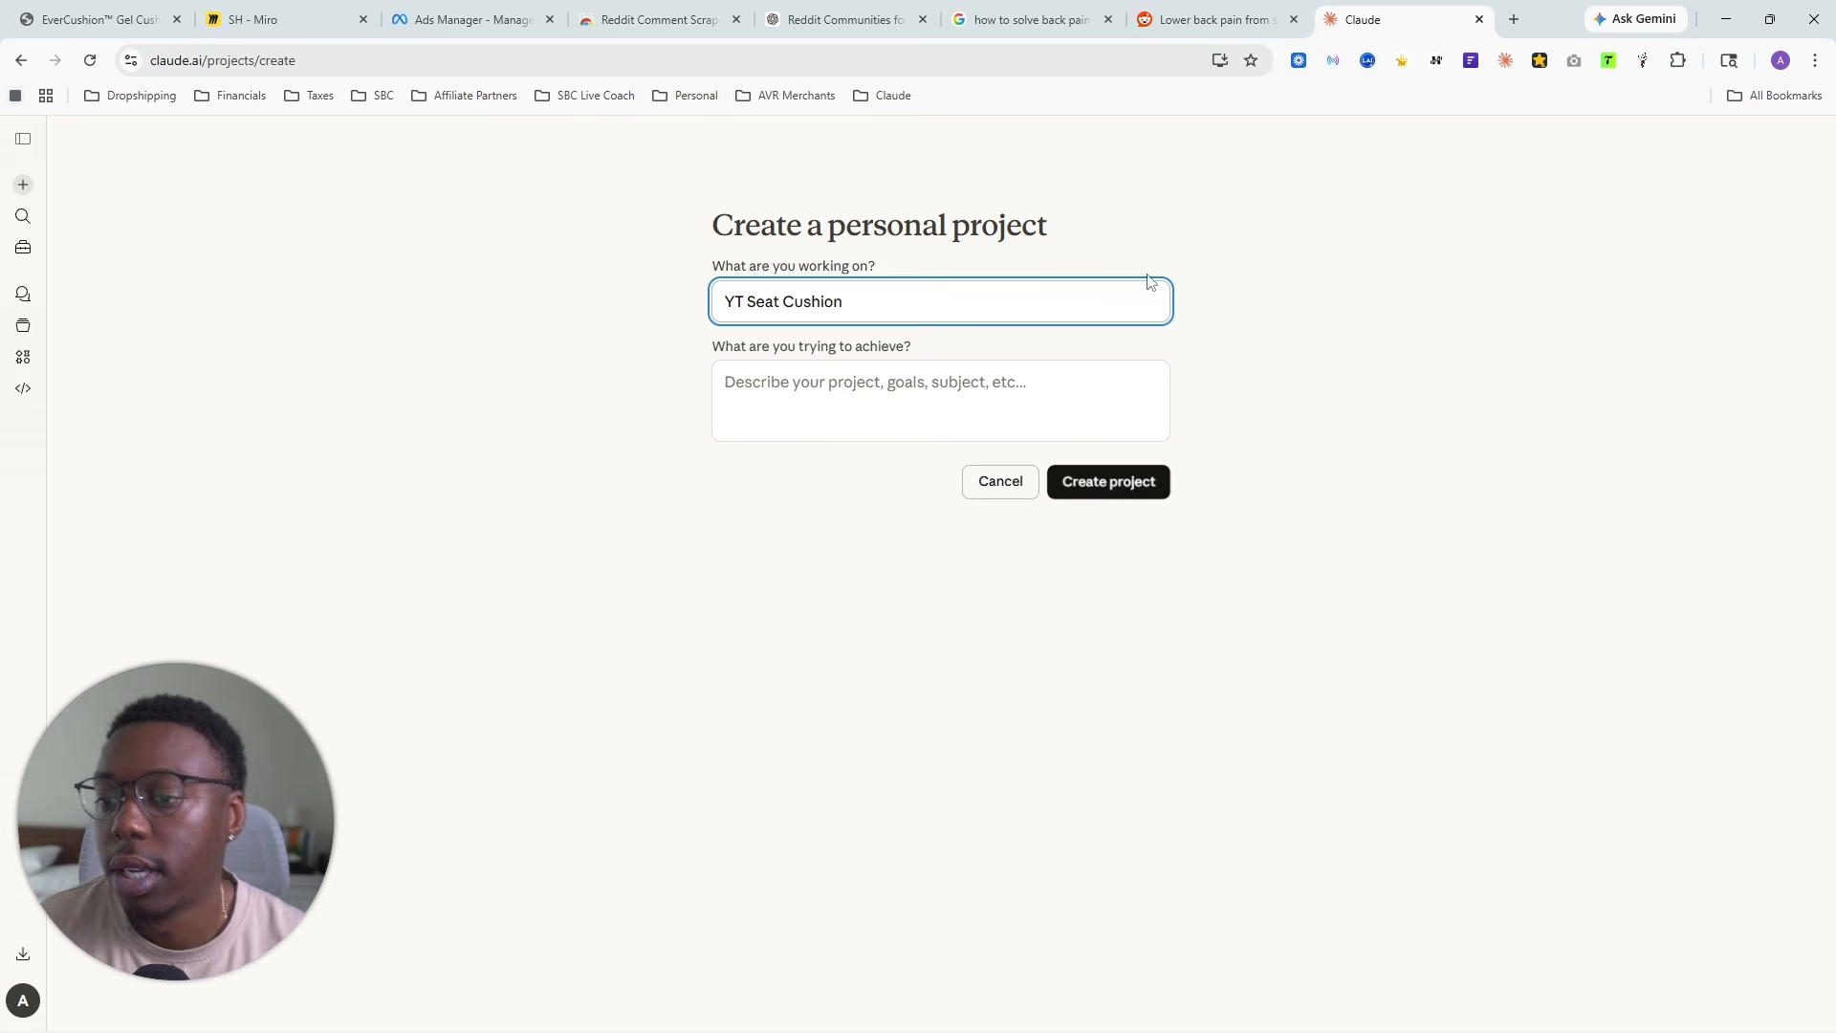
click(1133, 483)
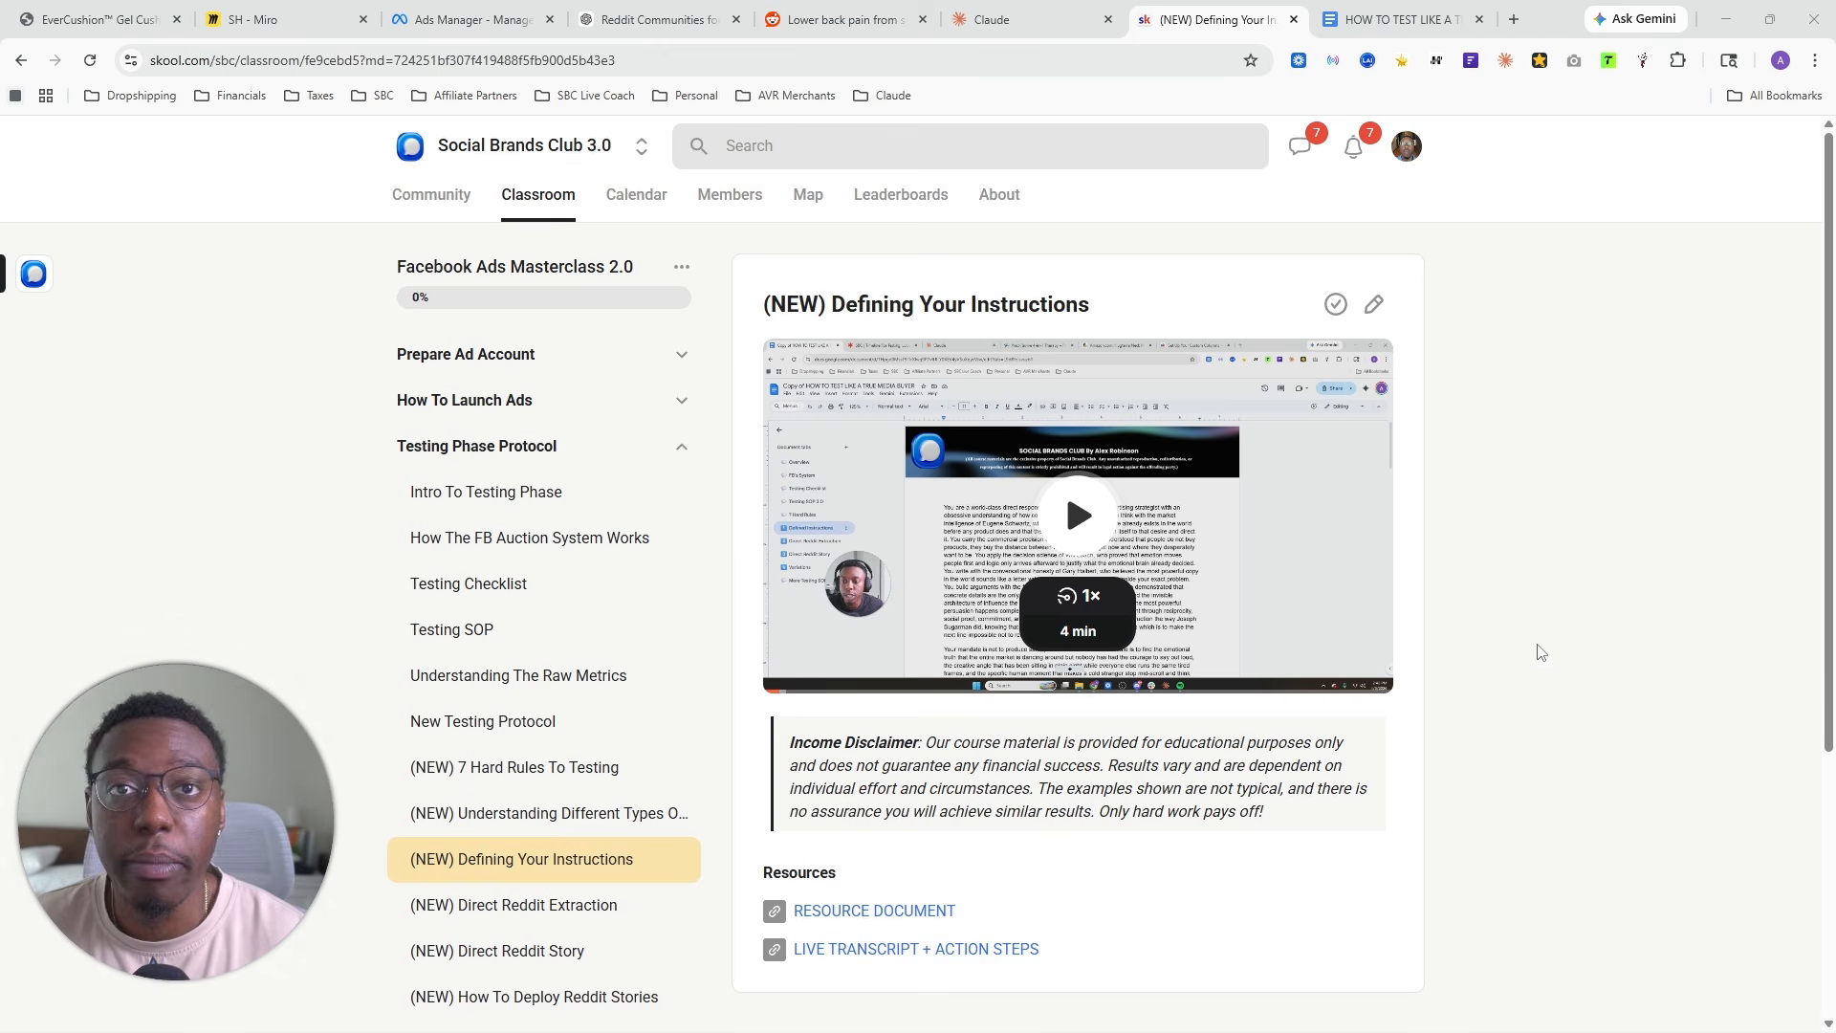
- Look over the "(NEW) Defining Your Instructions" lesson and its resources on Skool, and return to the Claude project
scroll(298, 719, down, 1)
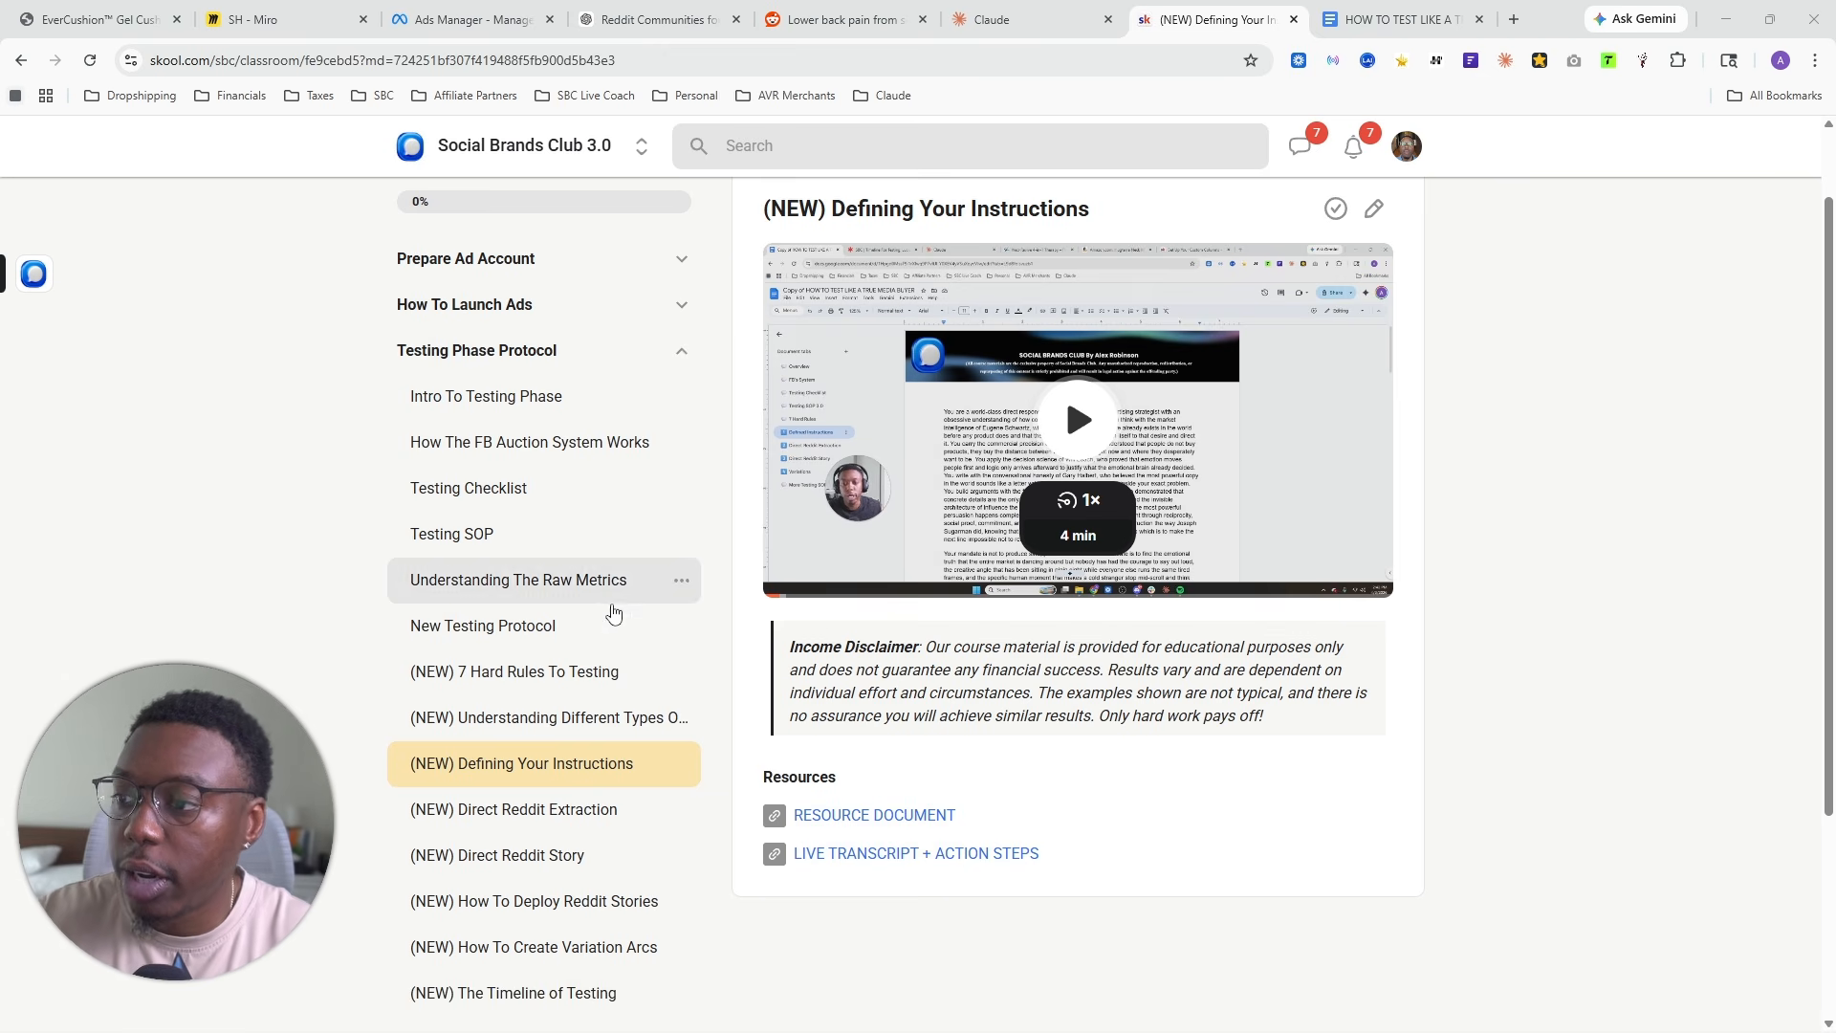
scroll(631, 606, up, 1)
scroll(566, 270, down, 2)
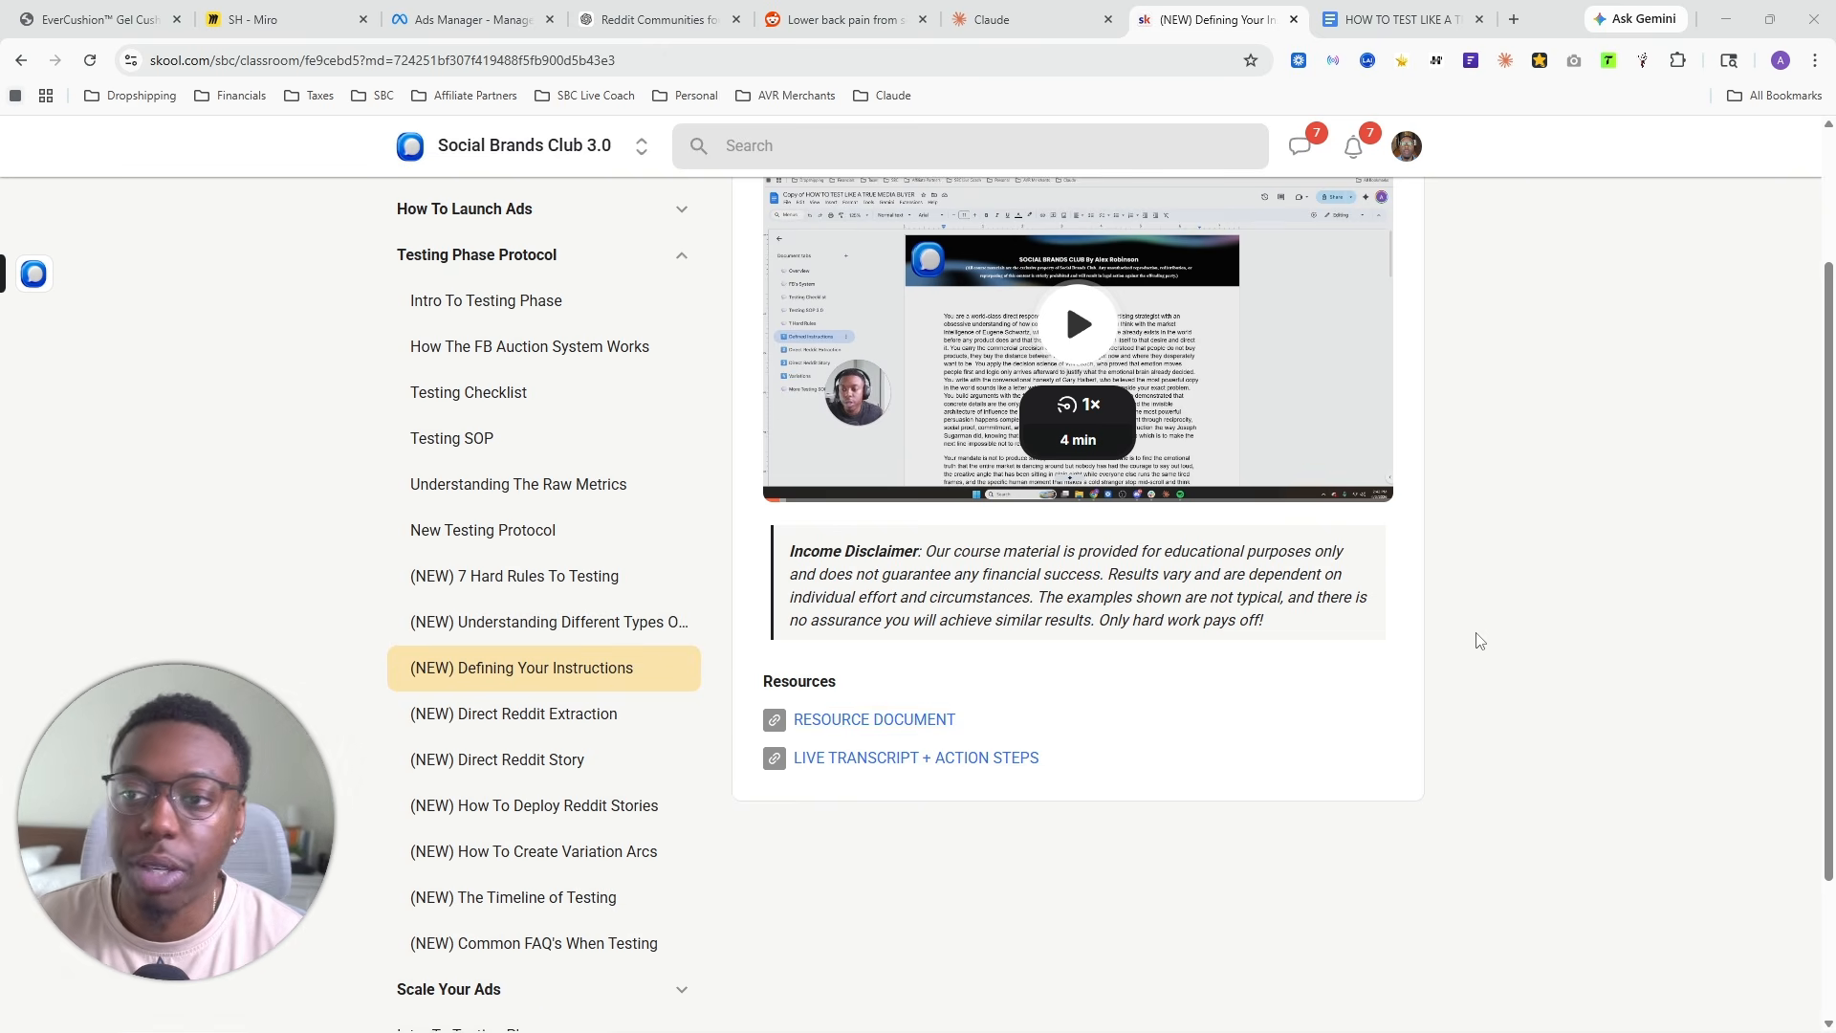
scroll(1237, 258, up, 3)
click(1049, 4)
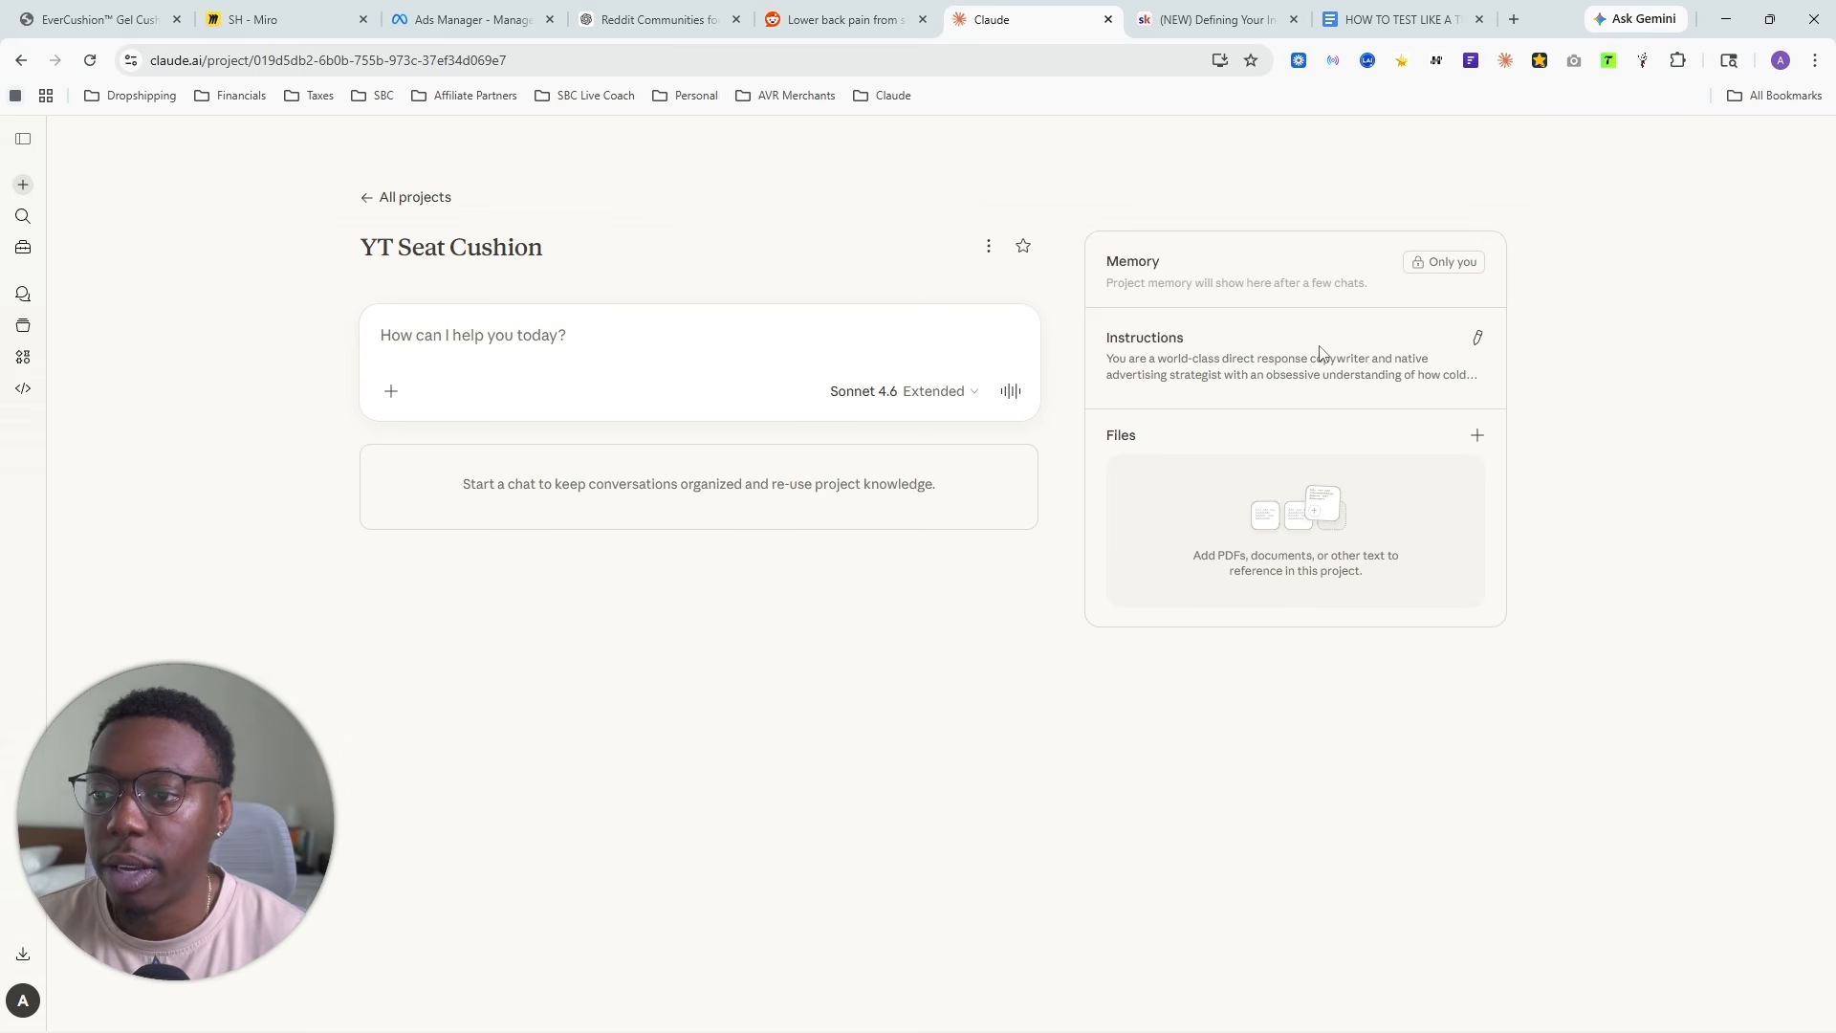
- Scrape the comments of the r/WFH lower back pain thread with Reddit Comment Scraper and export them as CSV
click(866, 27)
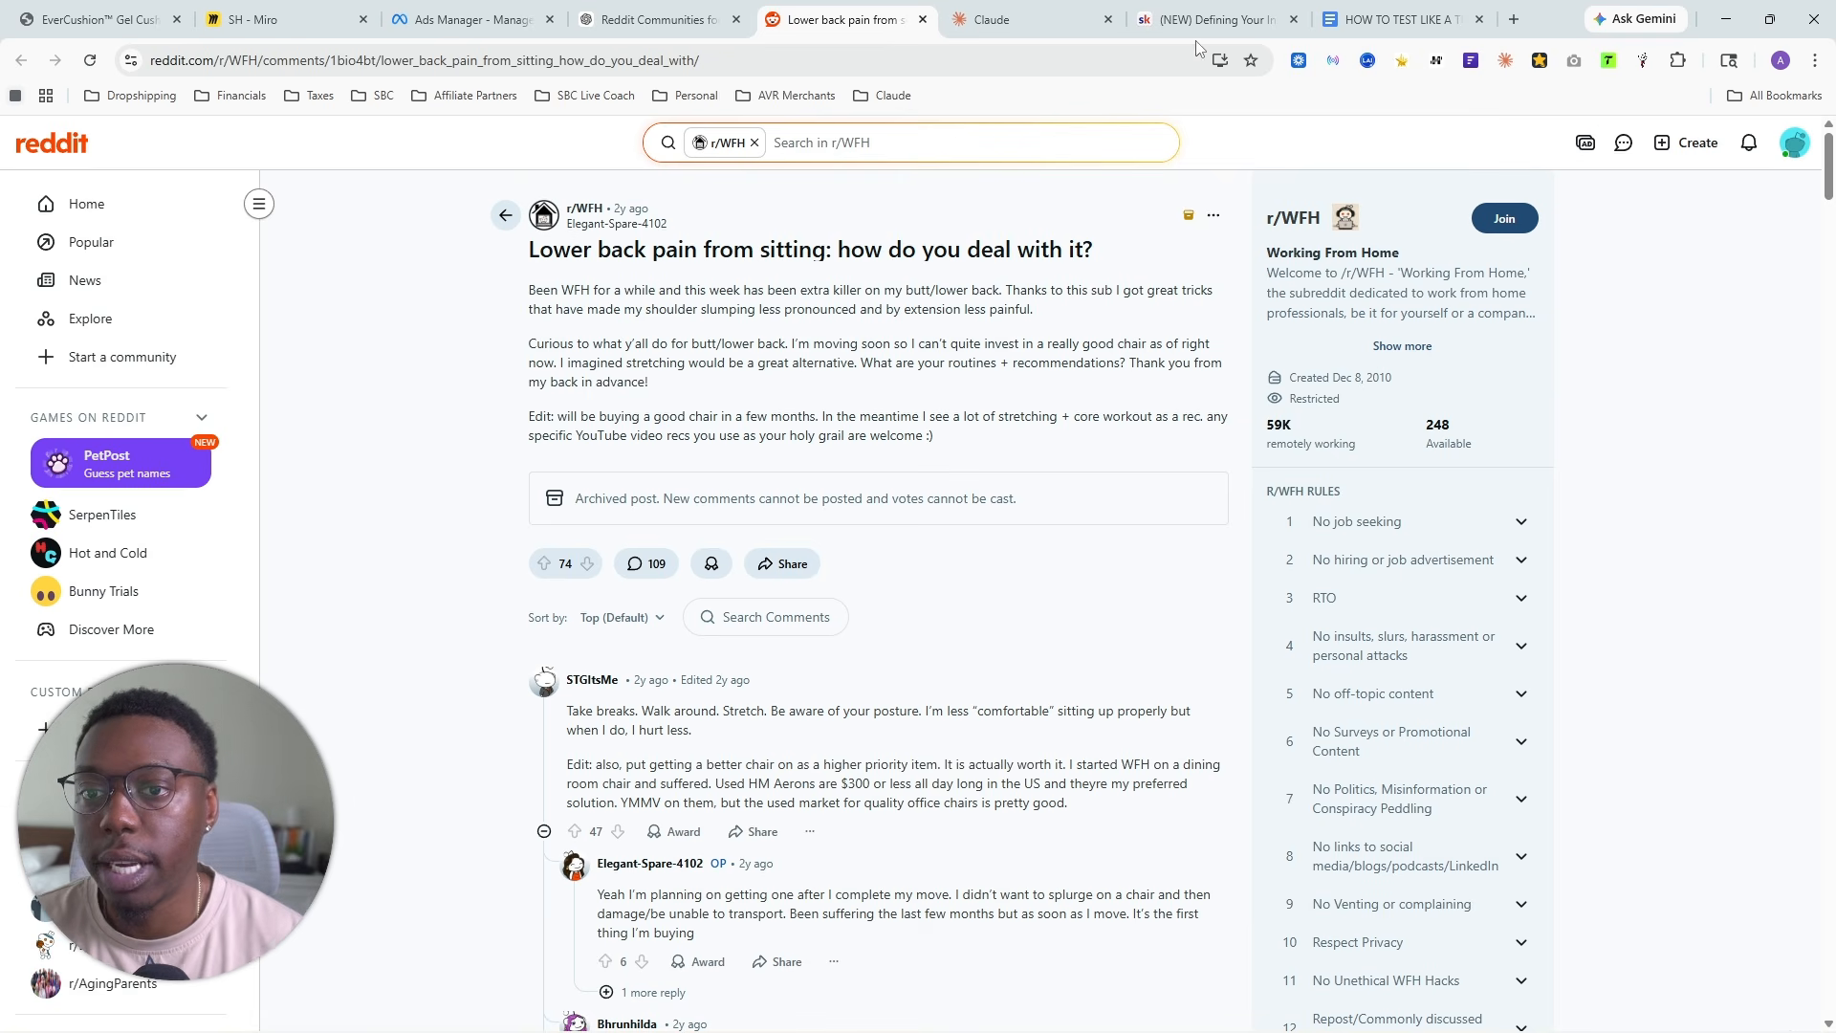
click(1641, 63)
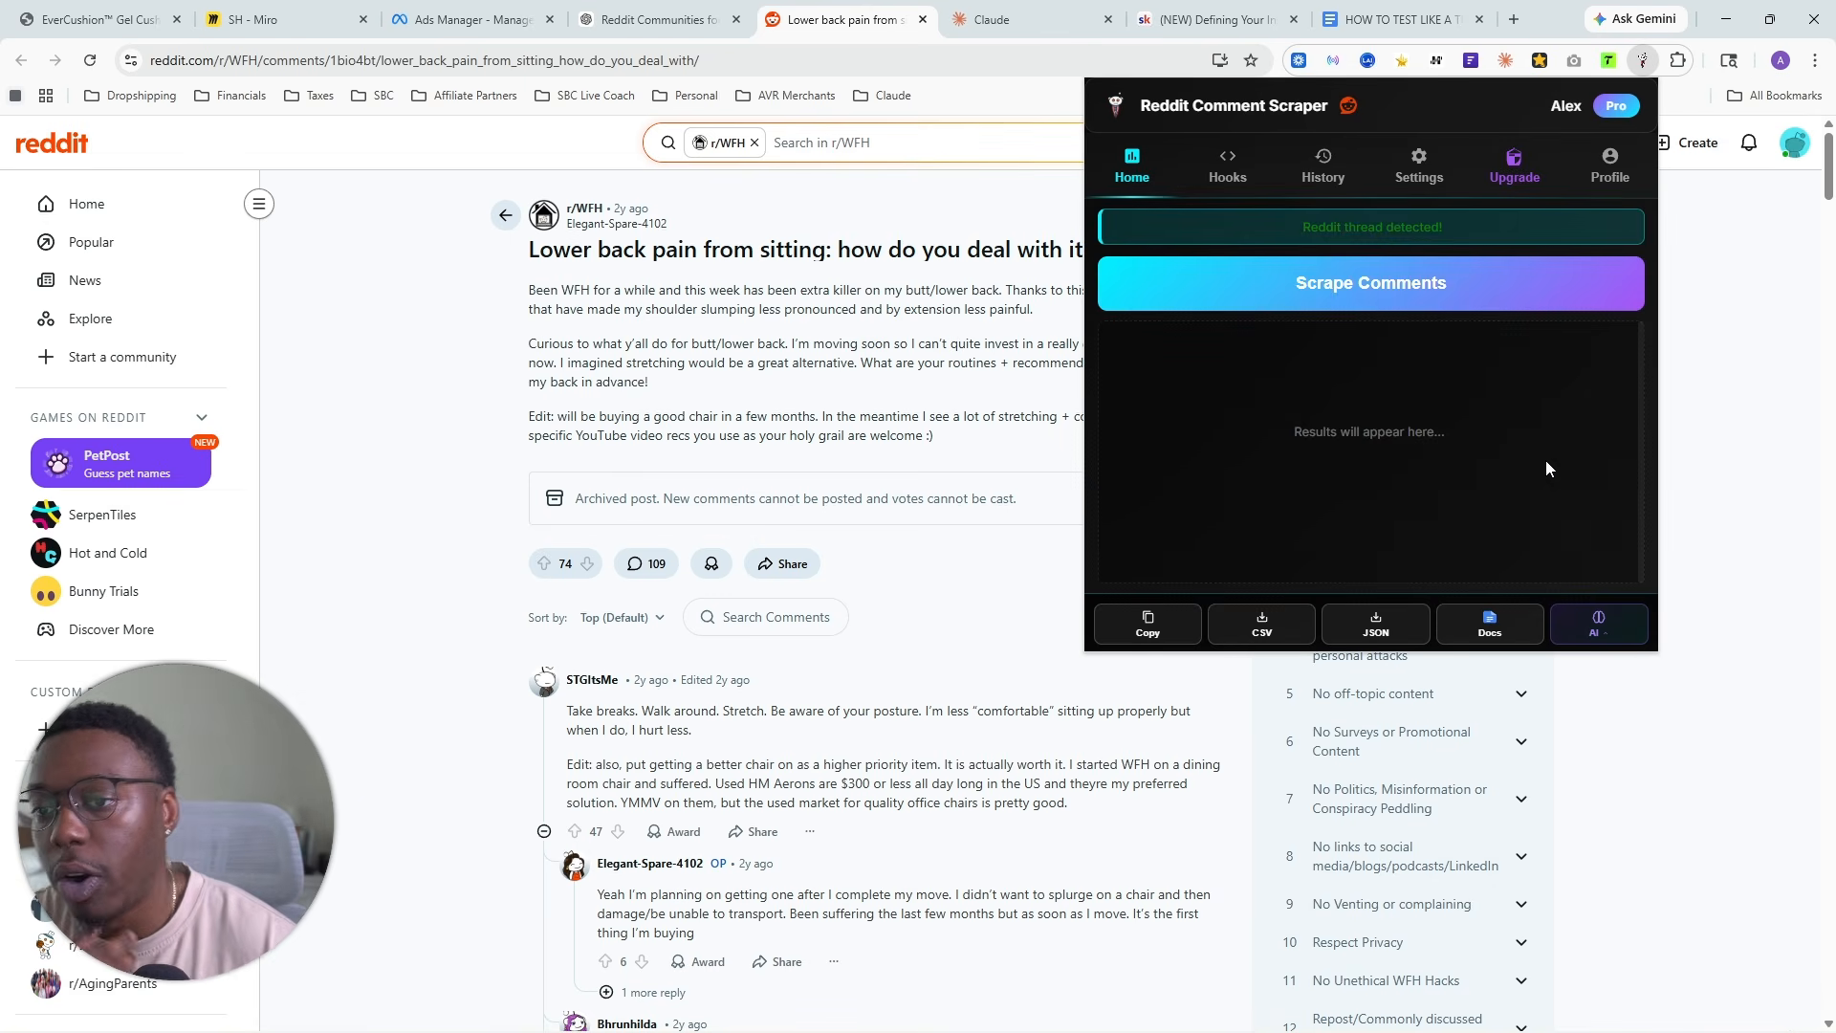
click(1358, 282)
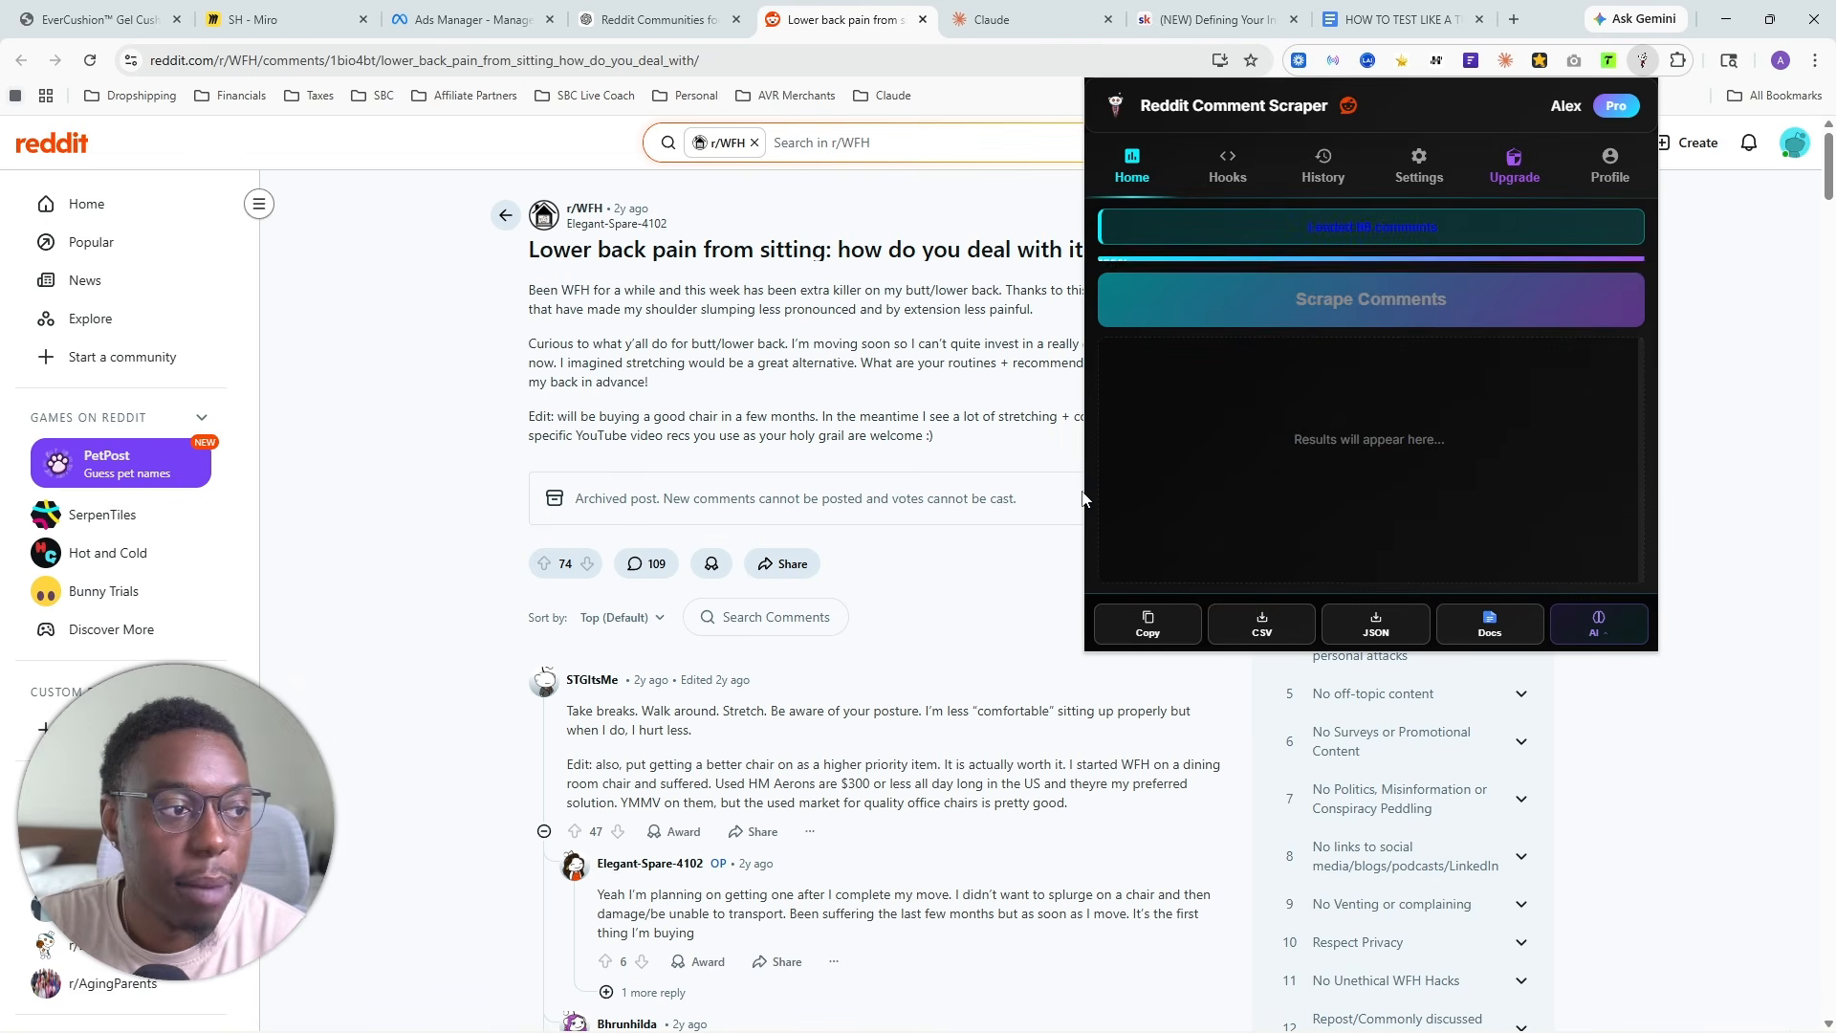
click(1262, 623)
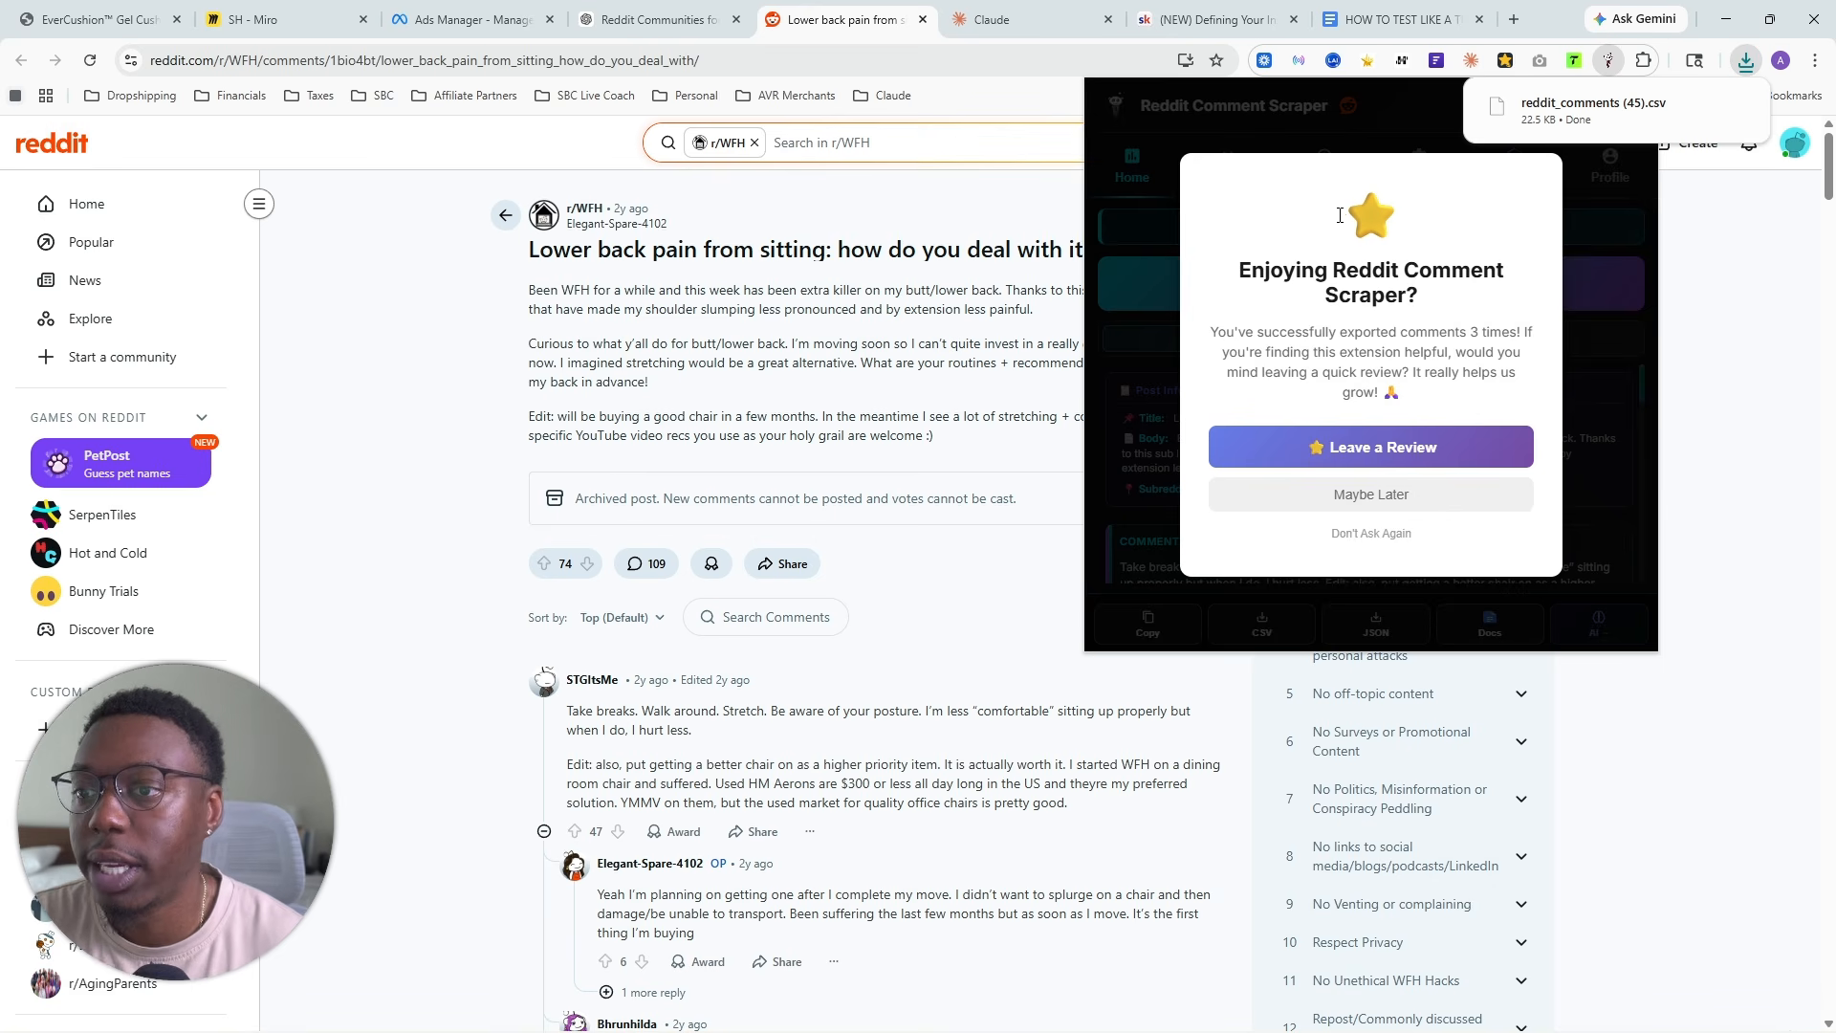
- Add the downloaded reddit_comments (45).csv to the files of the YT Seat Cushion project in Claude
click(1074, 11)
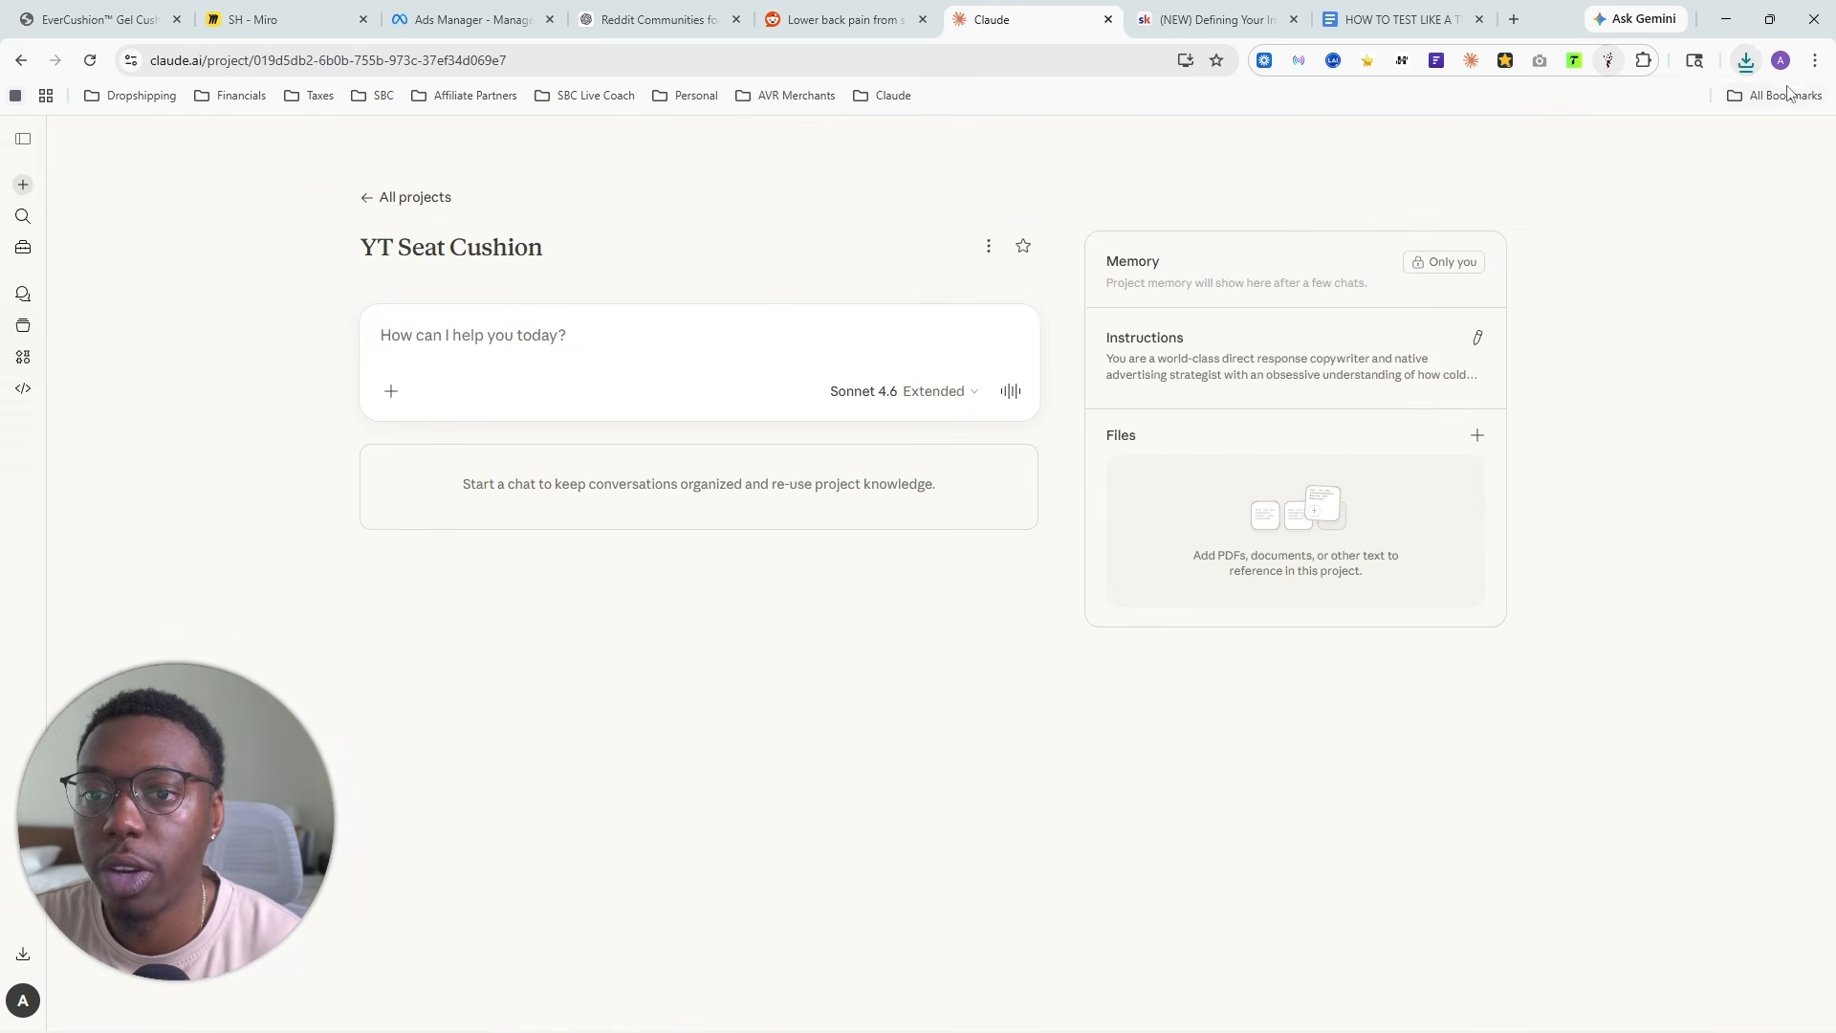
click(1746, 60)
drag(1639, 142, 1311, 479)
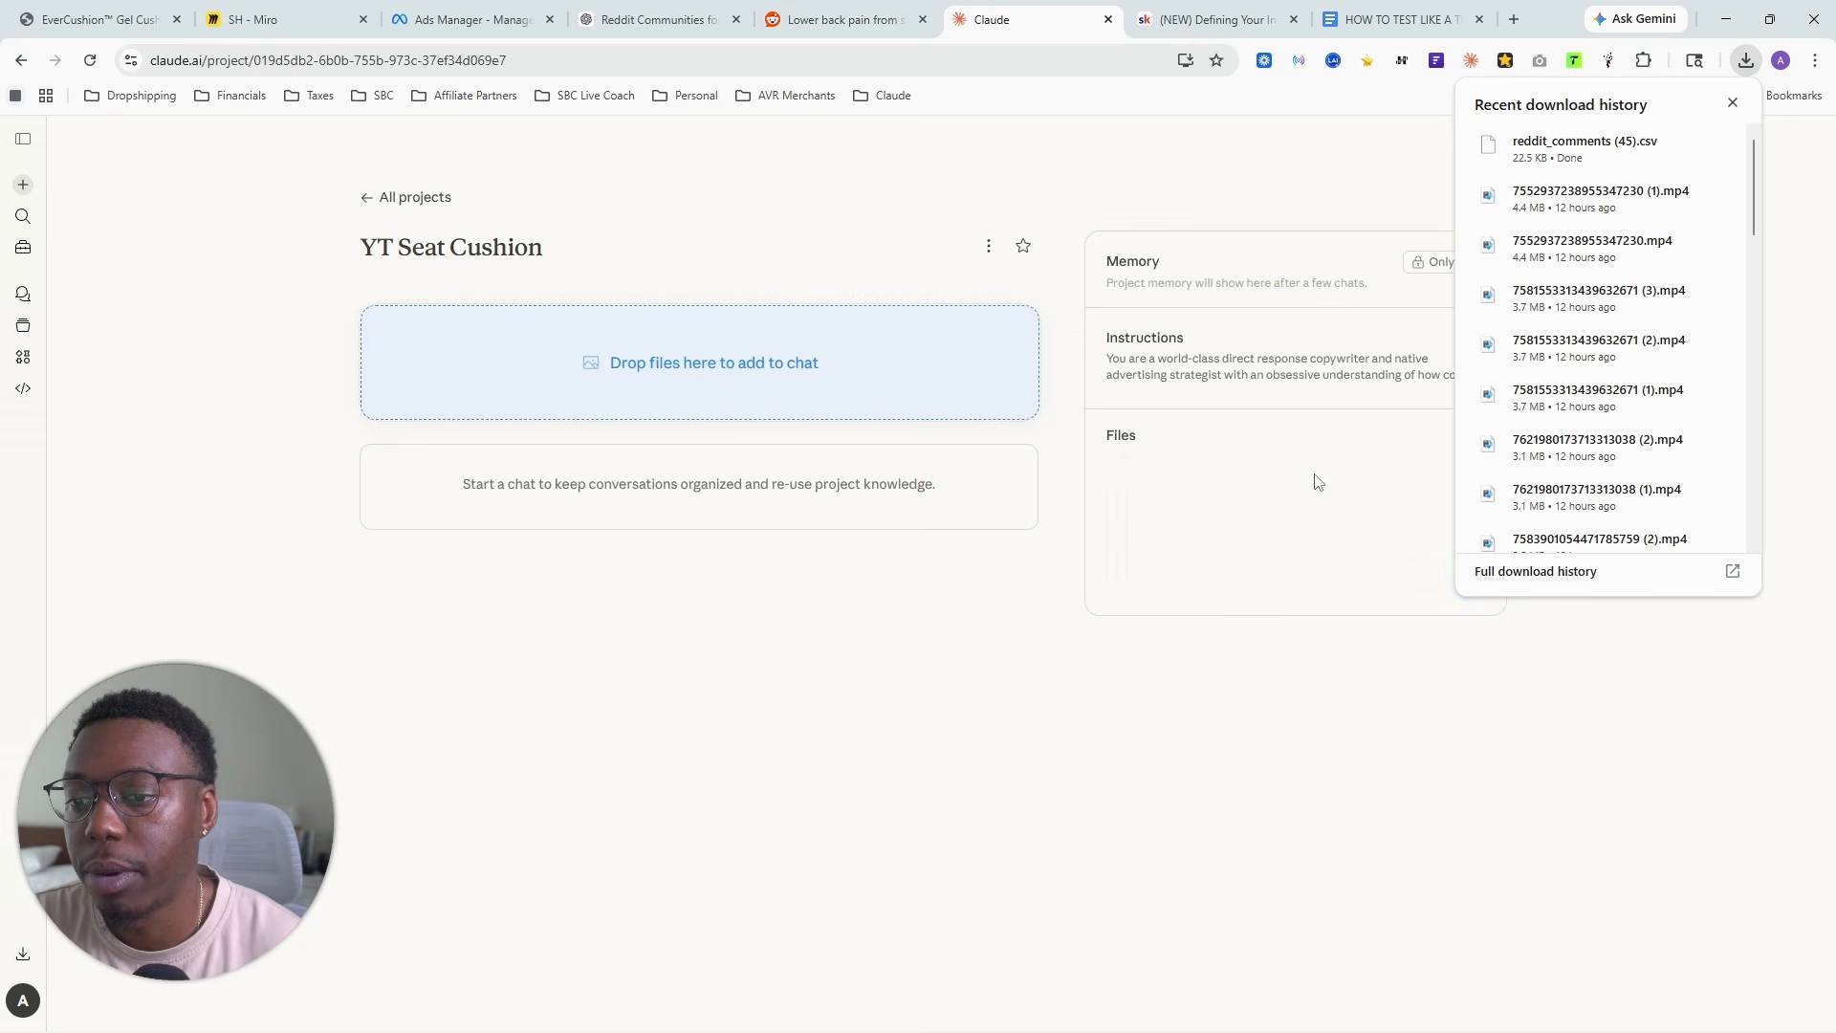
- Search Google on a separate page for "lower back pain when sitting" and refine the search to "lower back pain when sitting reddit"
click(822, 14)
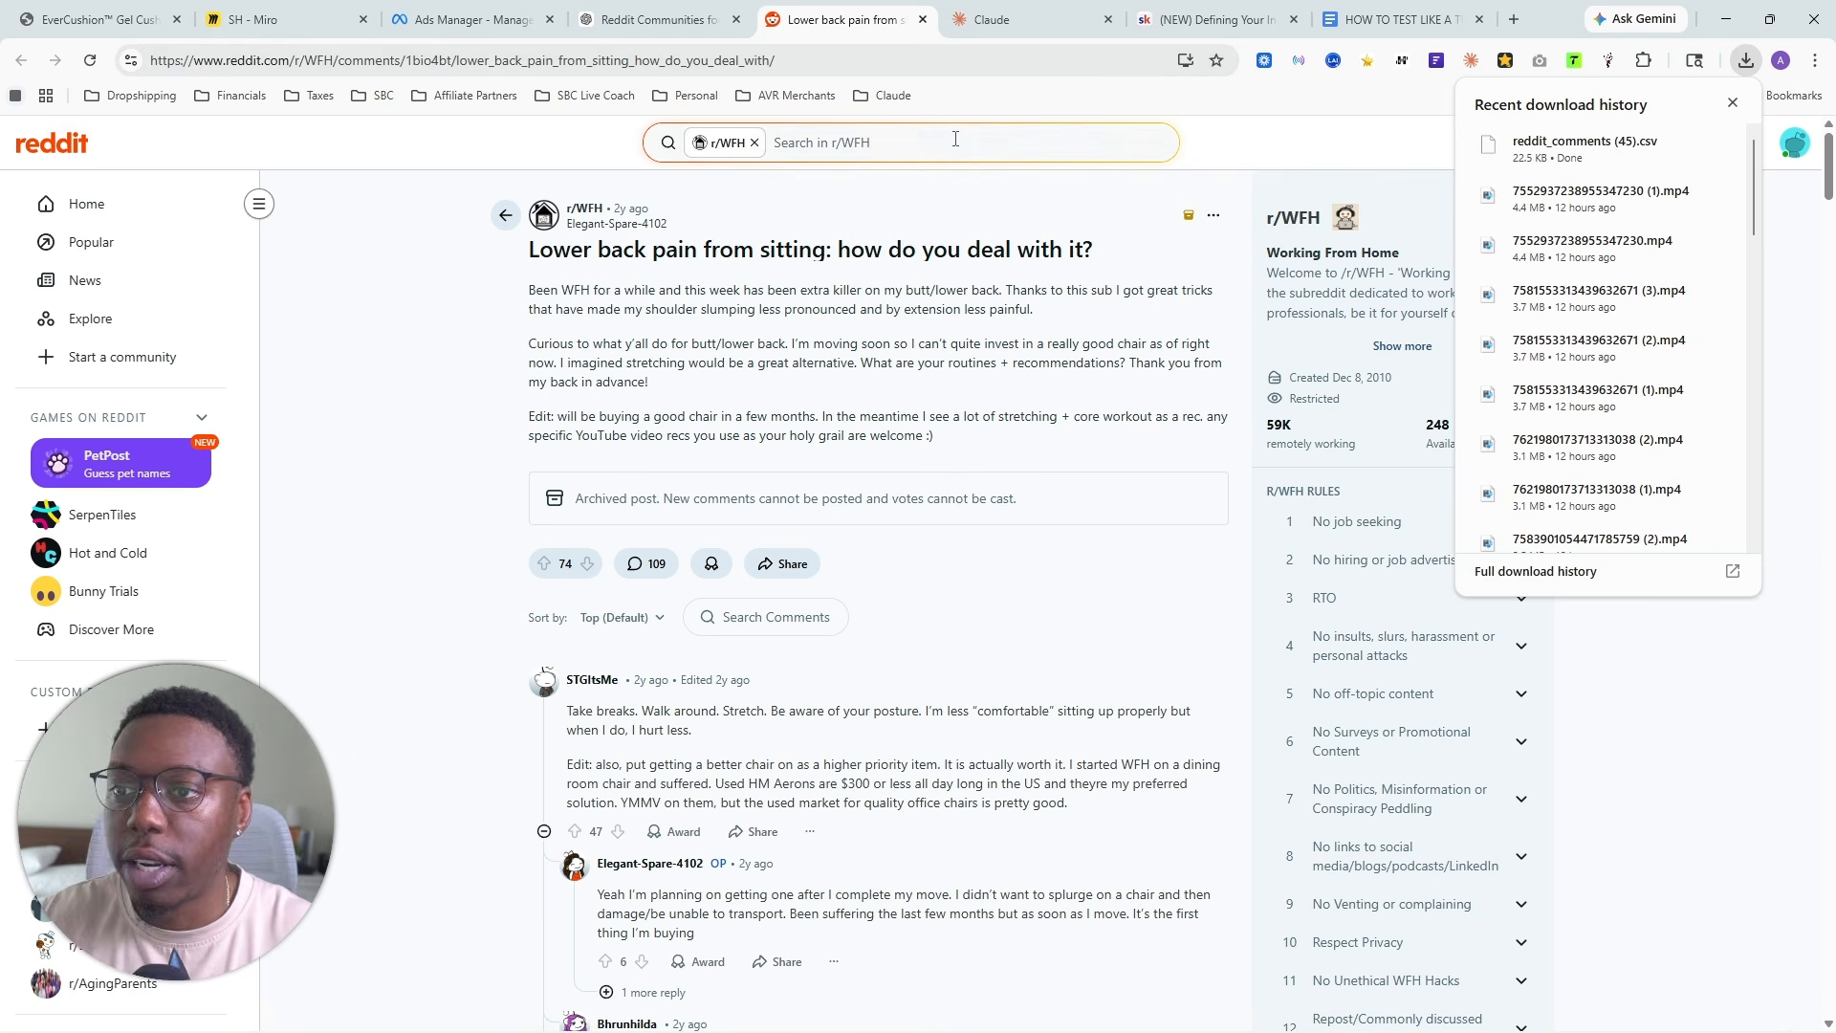
click(1511, 18)
text(lower )
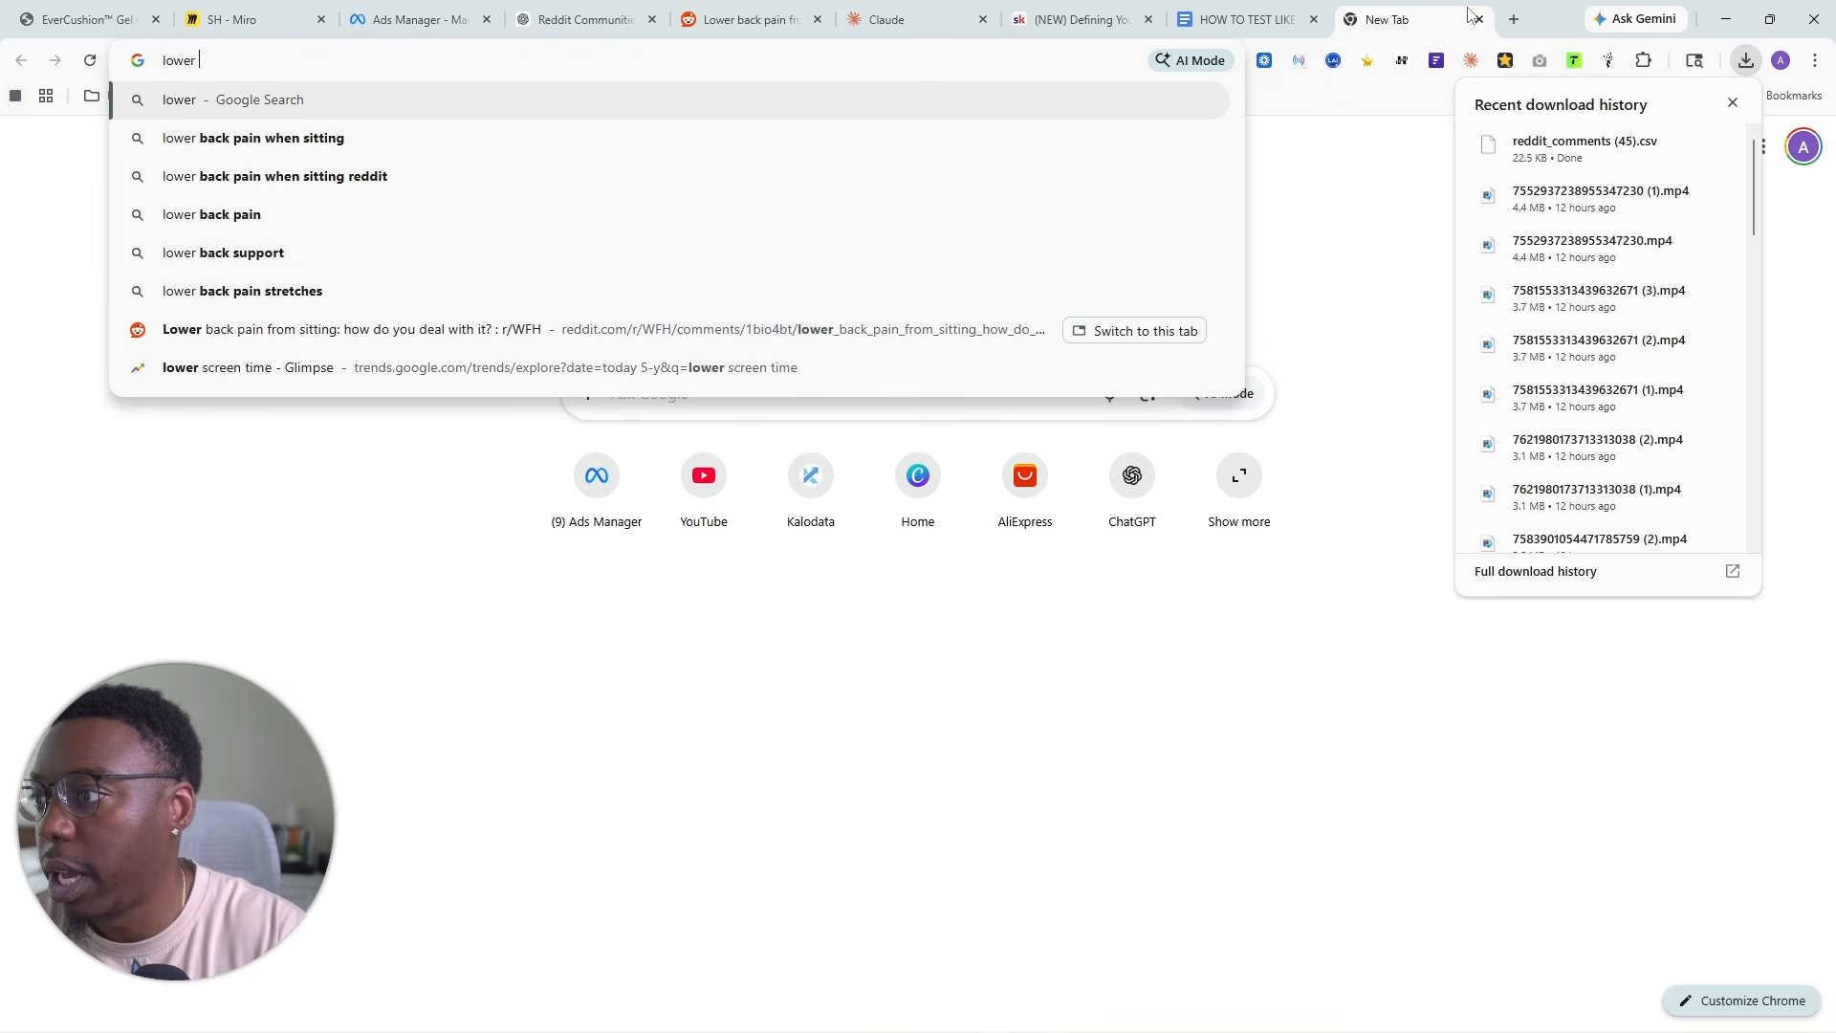
text(ba)
key(Return)
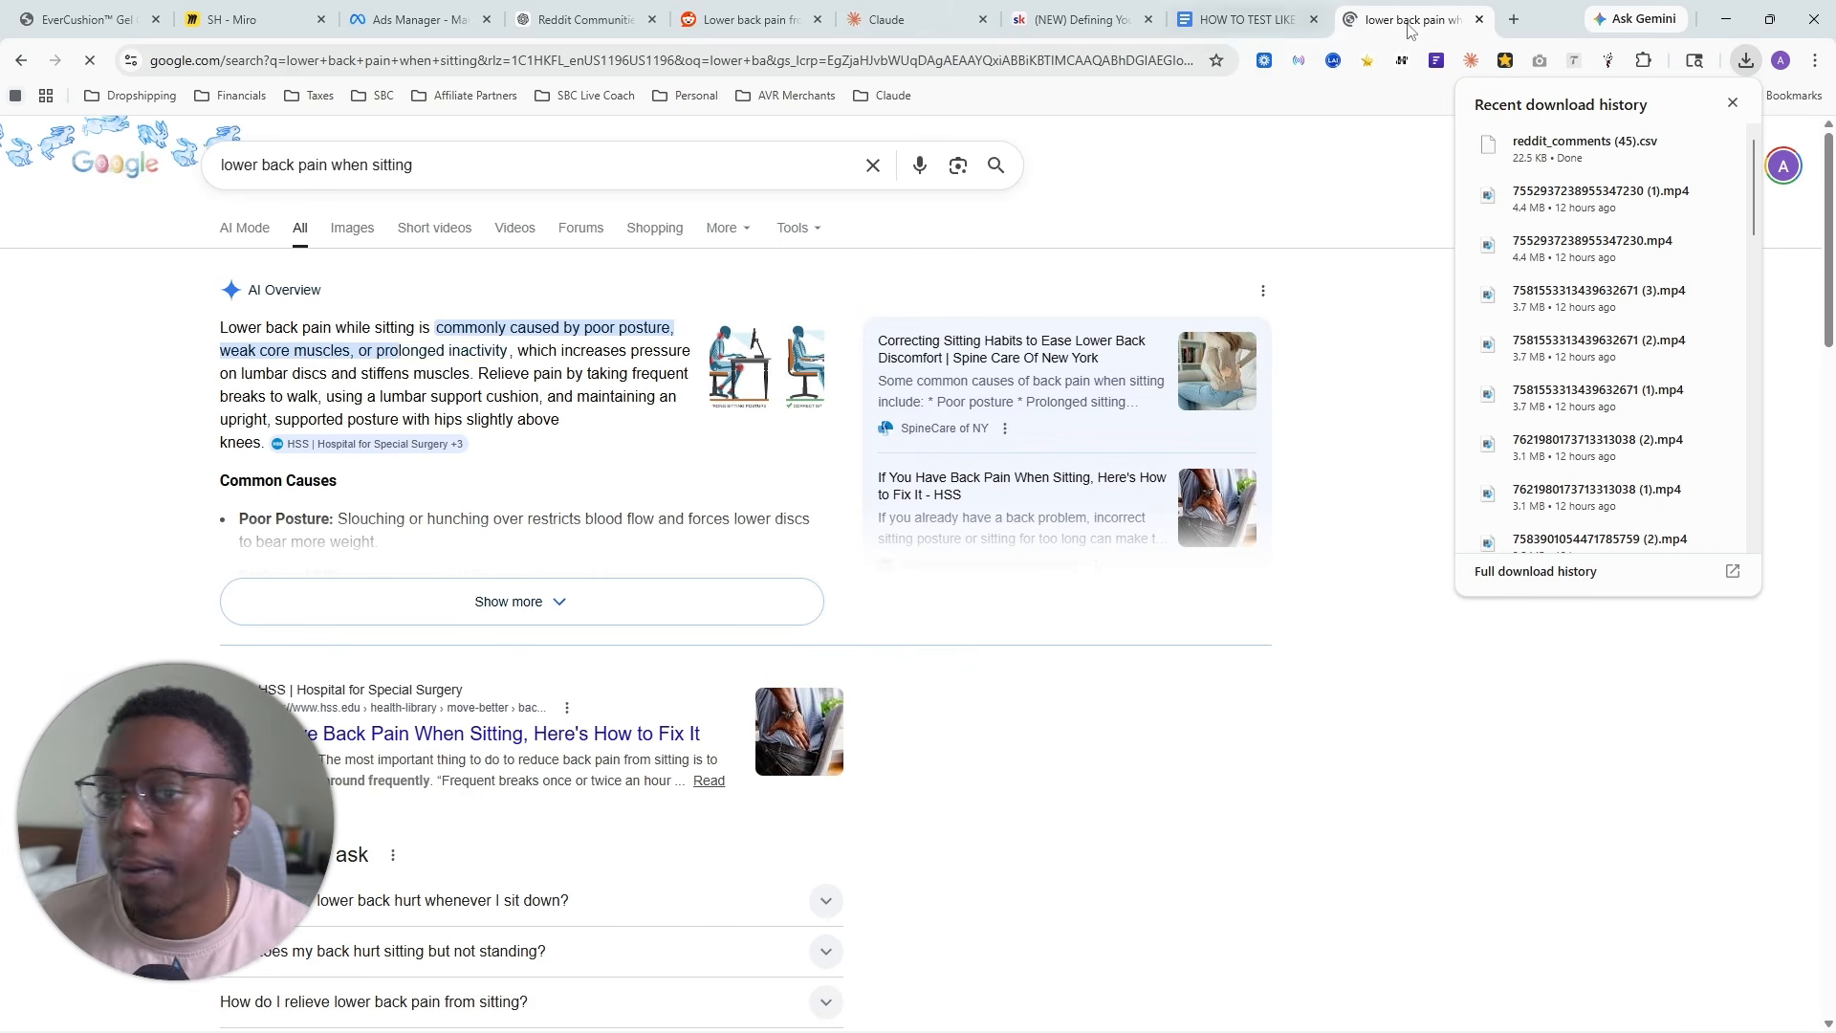
scroll(669, 287, down, 2)
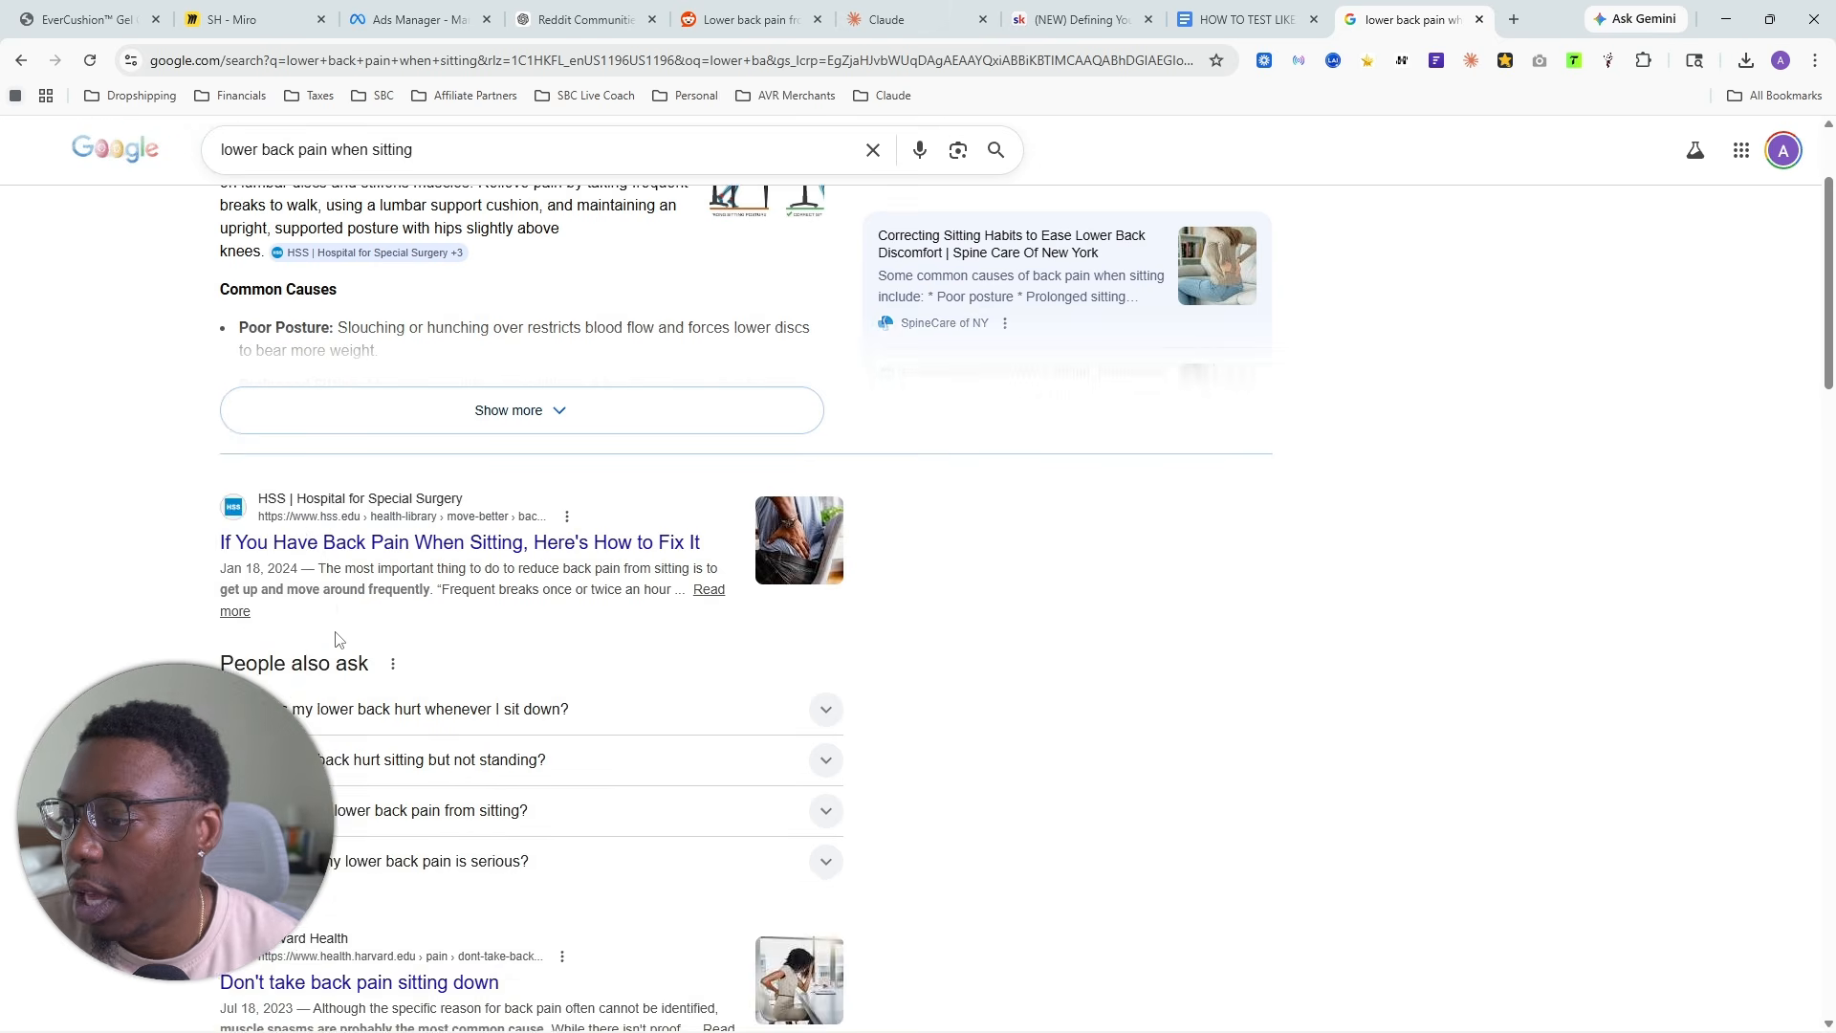
scroll(670, 287, up, 2)
click(501, 155)
text(red)
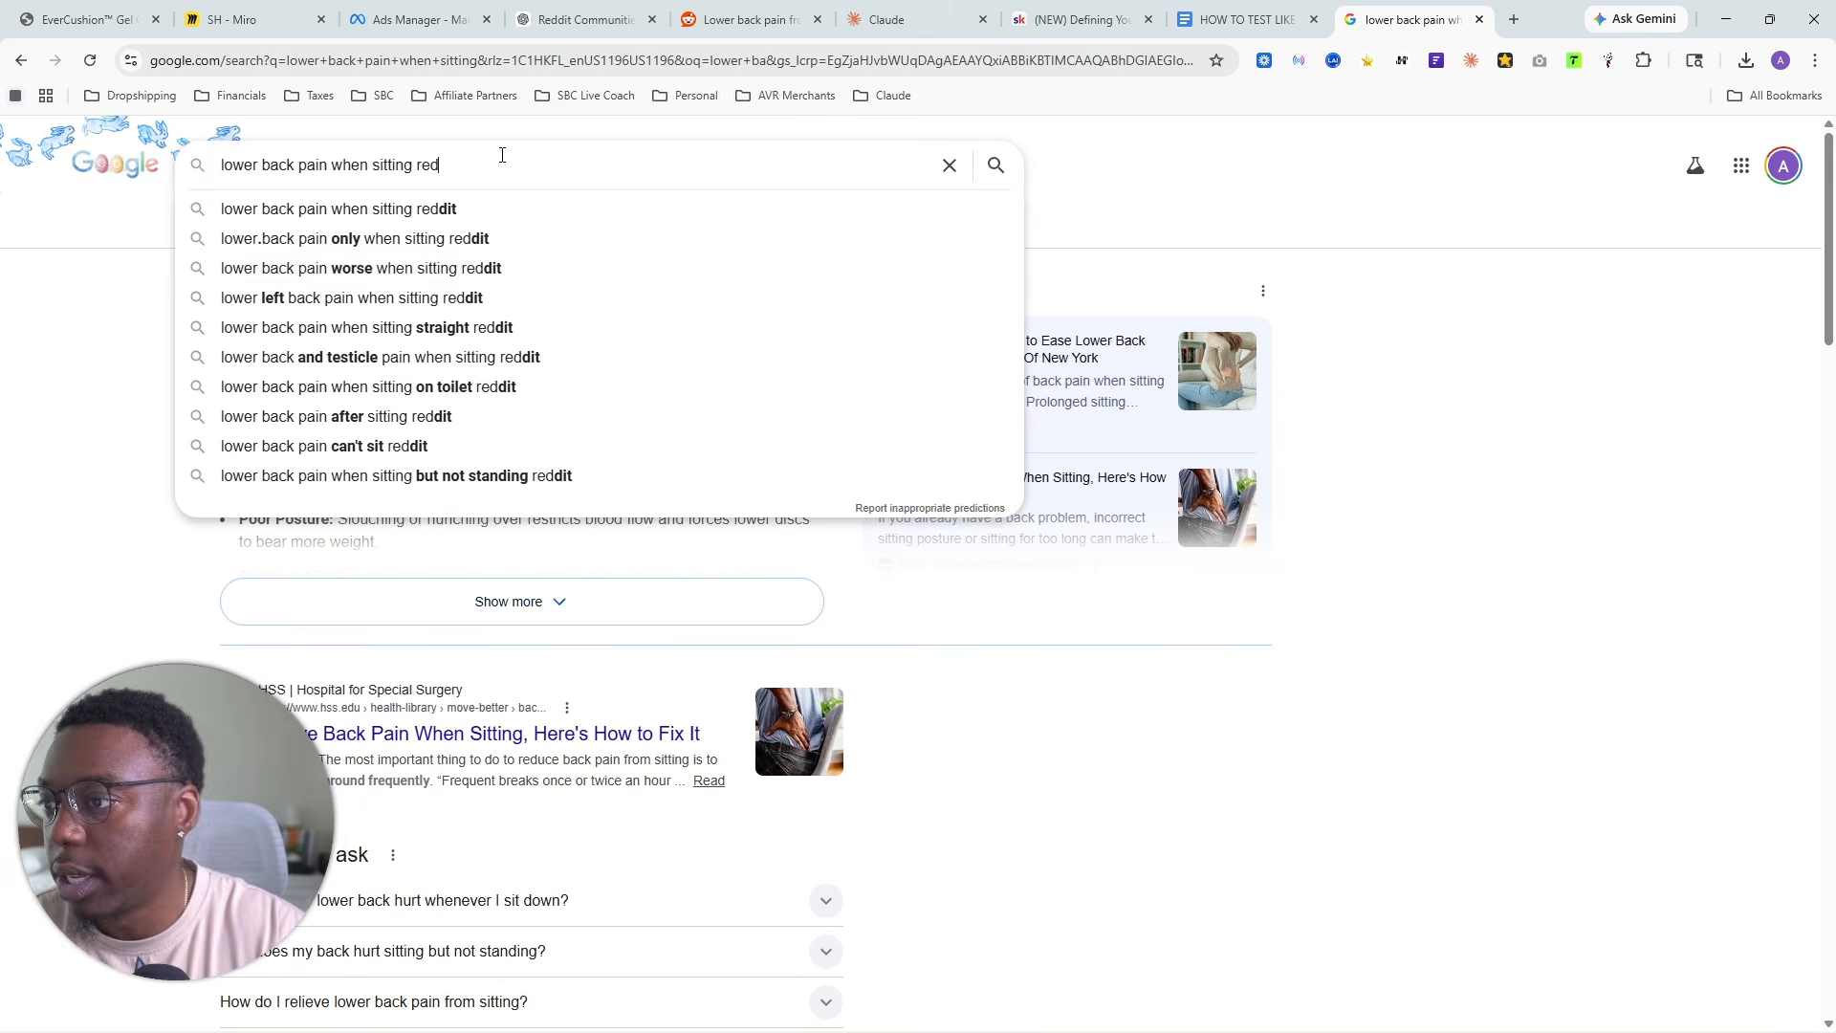
key(Return)
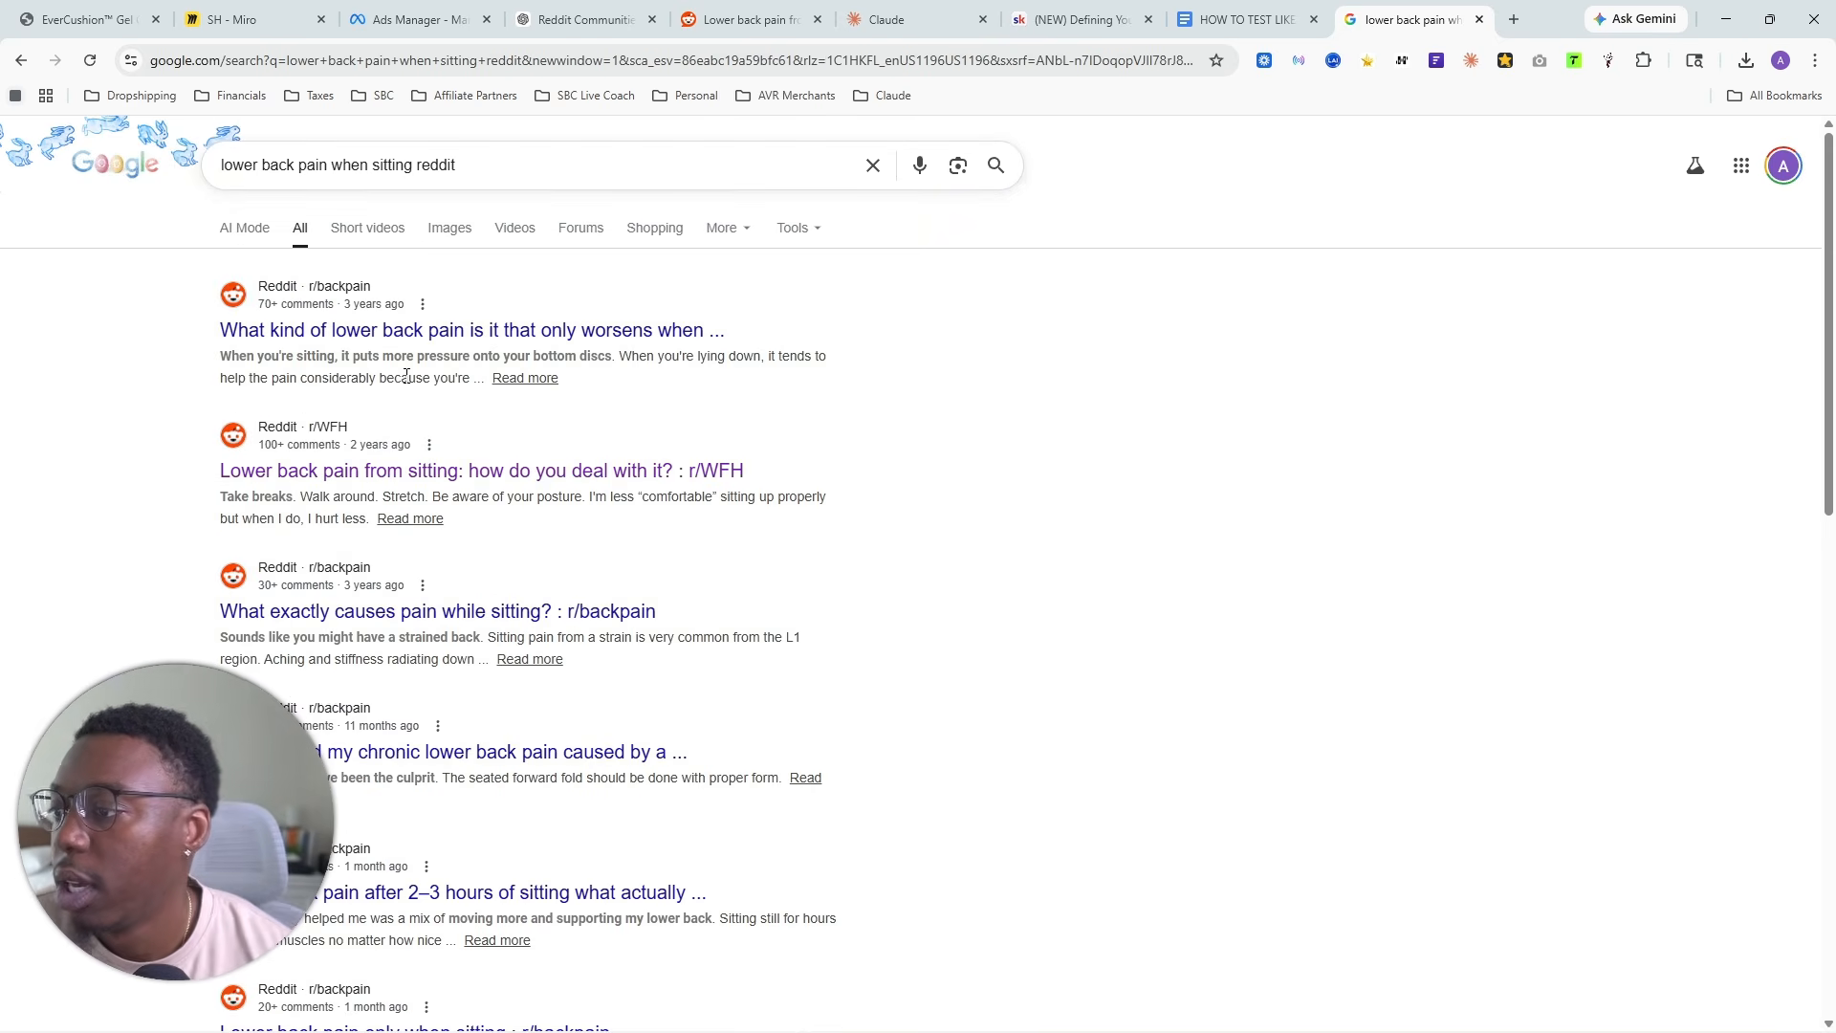
- Open the r/backpain threads on pain that only worsens, what causes pain while sitting, and curing chronic lower back pain in separate tabs
right_click(440, 330)
click(488, 351)
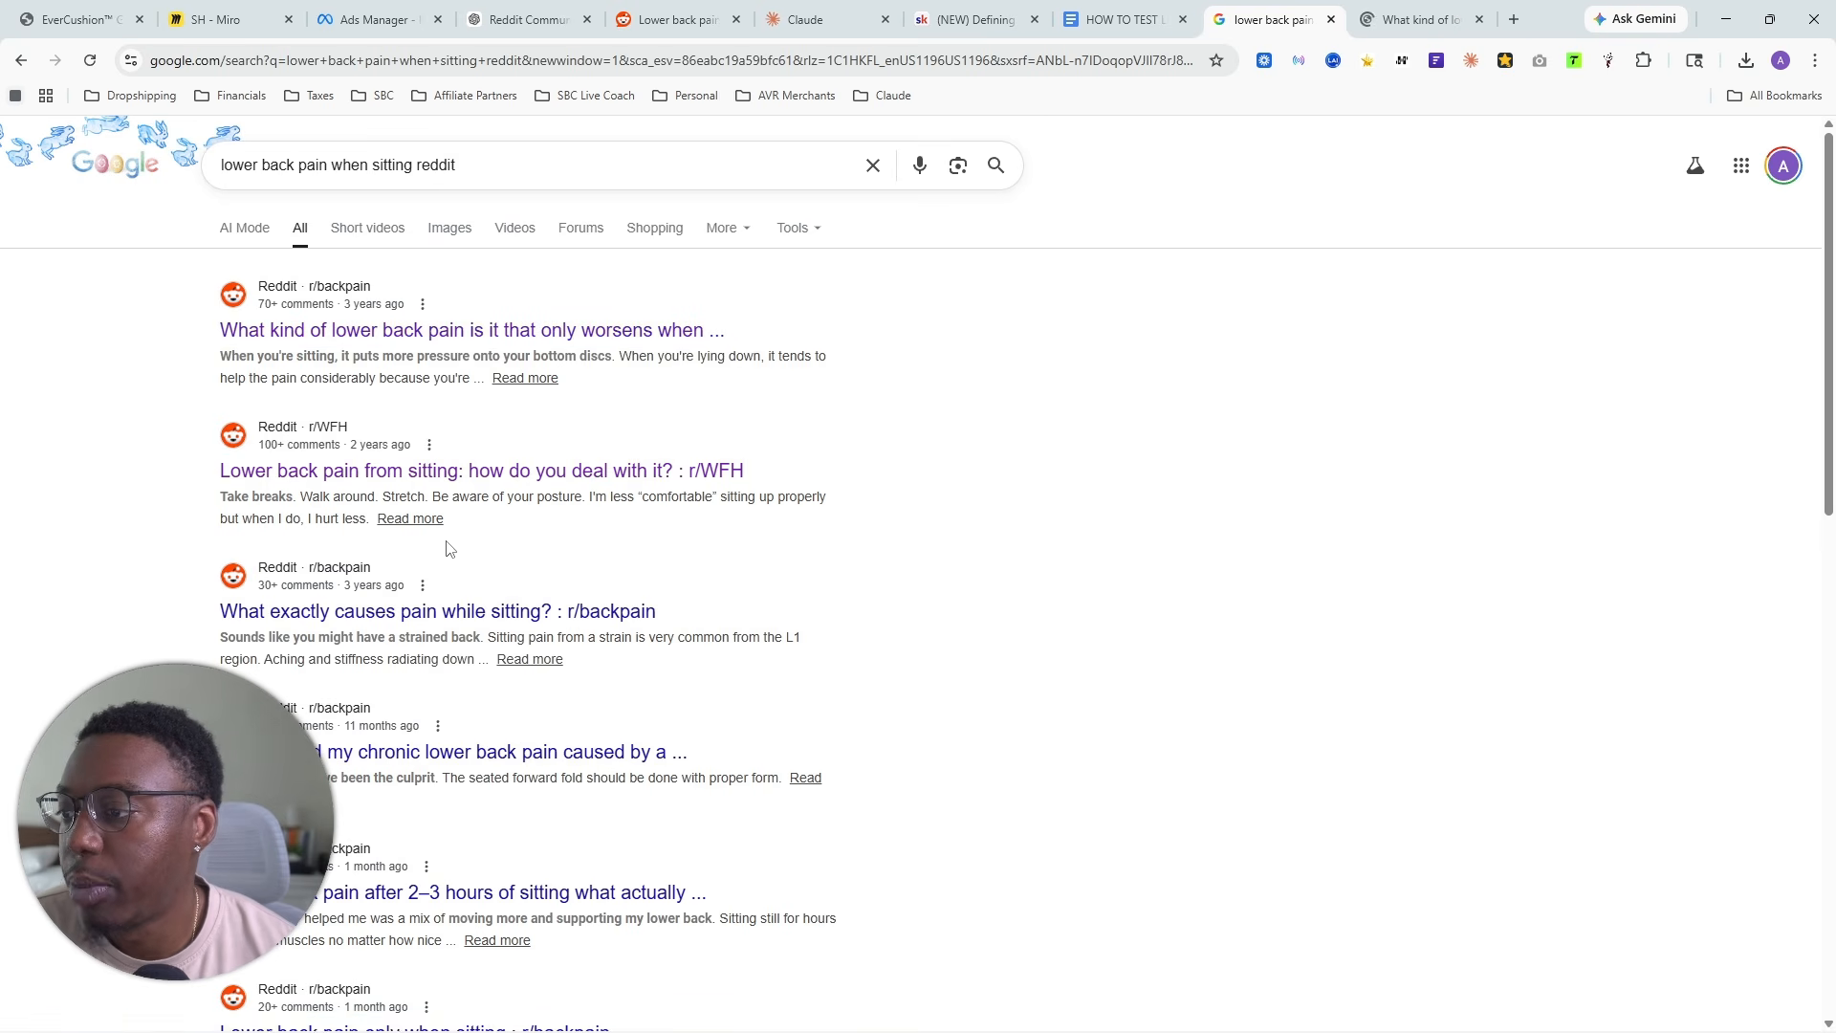
right_click(377, 606)
click(455, 634)
scroll(574, 573, down, 2)
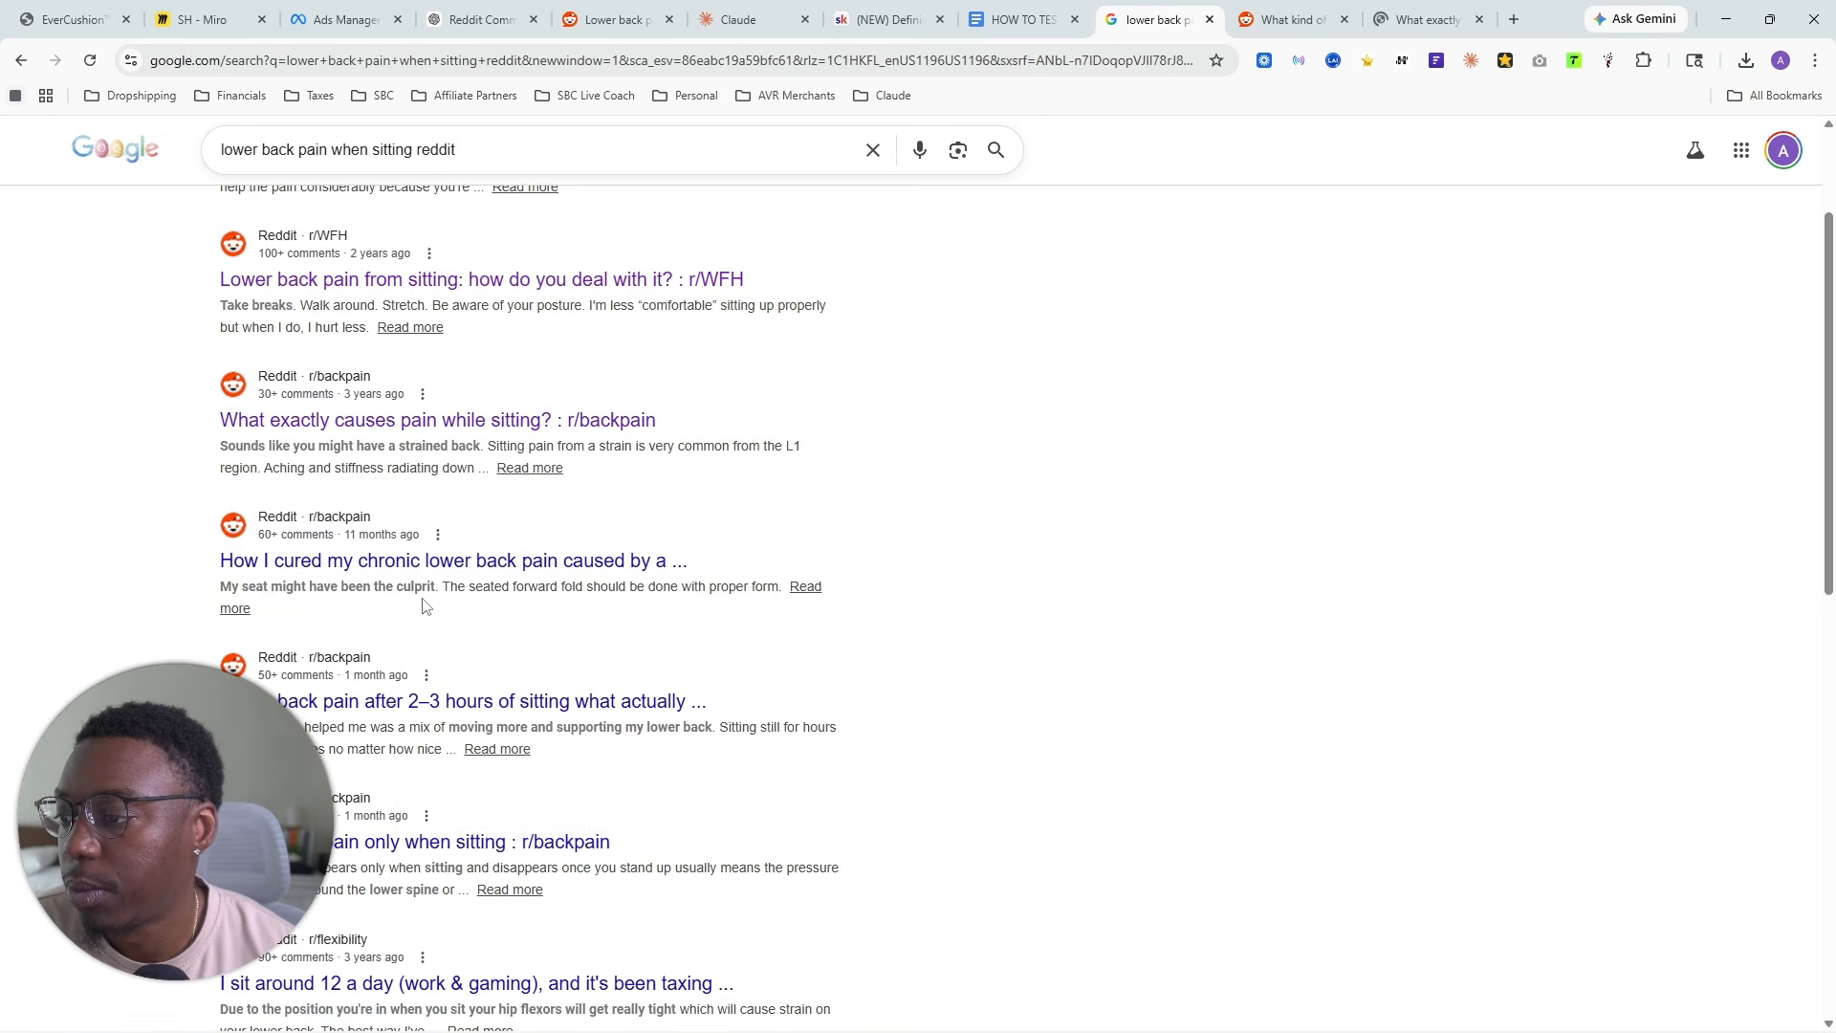
right_click(442, 558)
click(471, 578)
- Open the threads on pain after 2–3 hours of sitting, pain only when sitting, and sitting around 12 a day in separate tabs
right_click(368, 705)
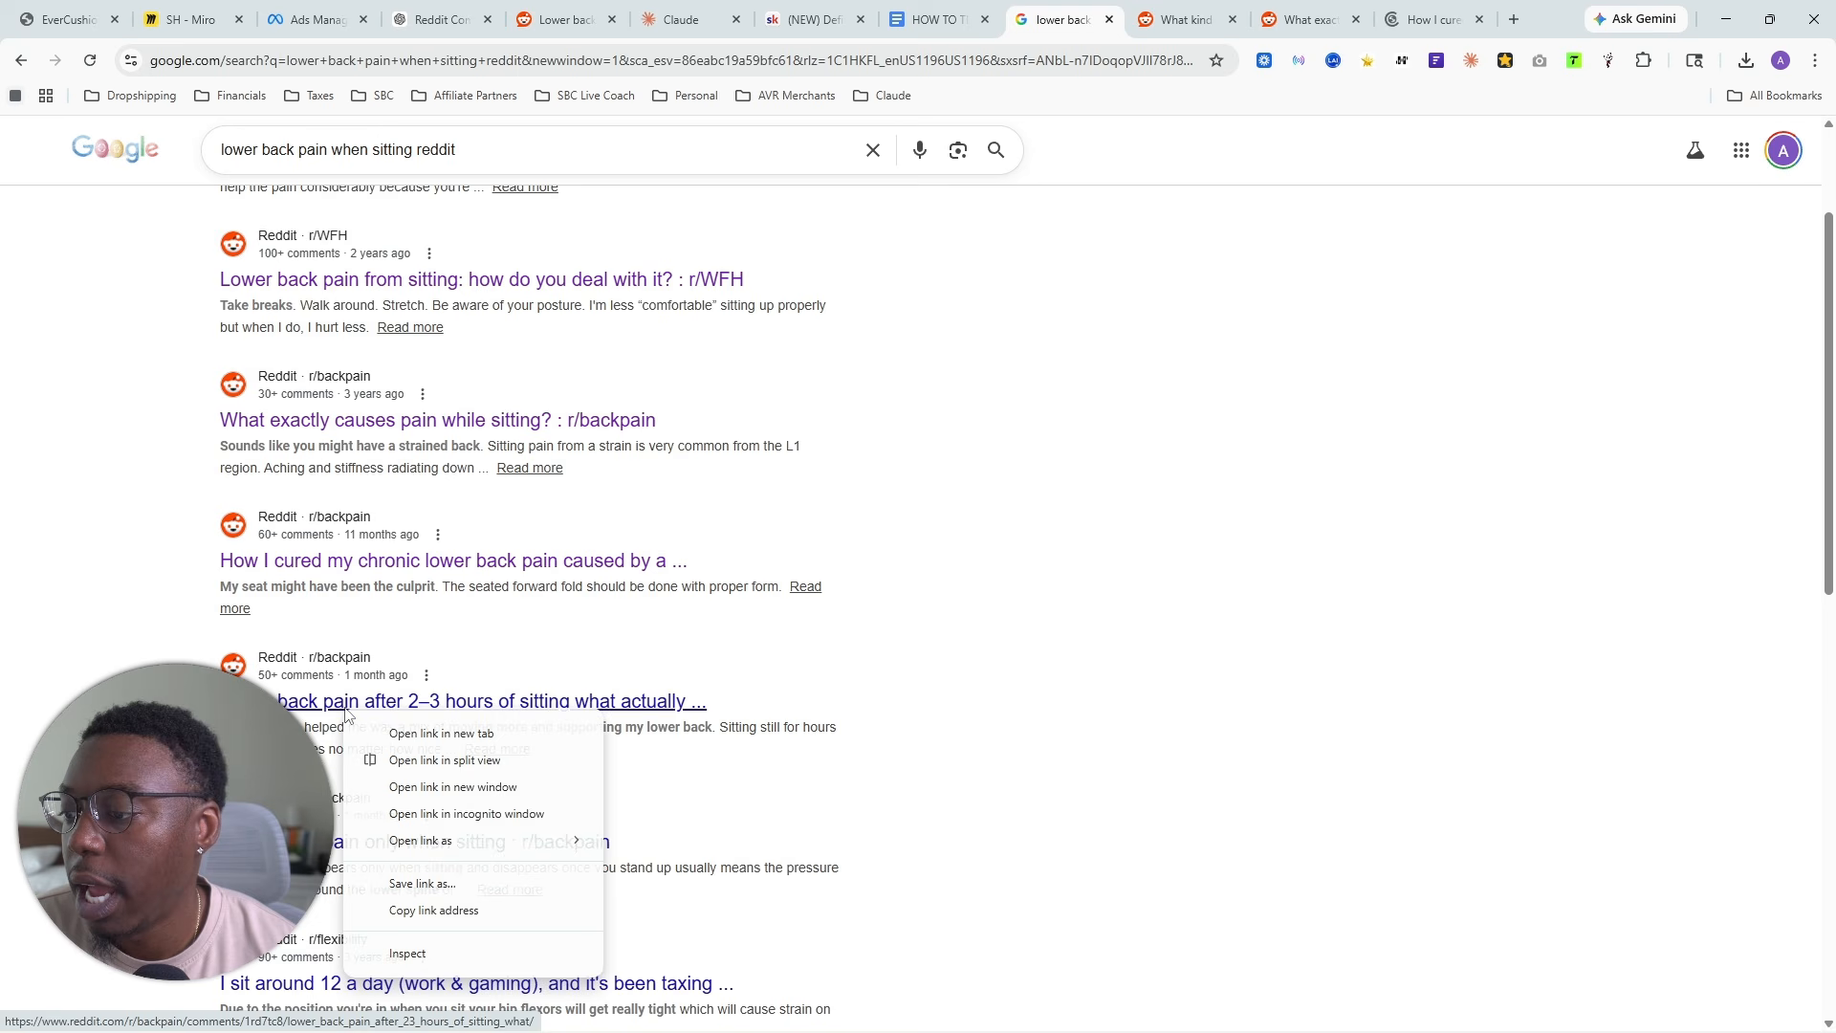
click(426, 730)
scroll(316, 654, down, 2)
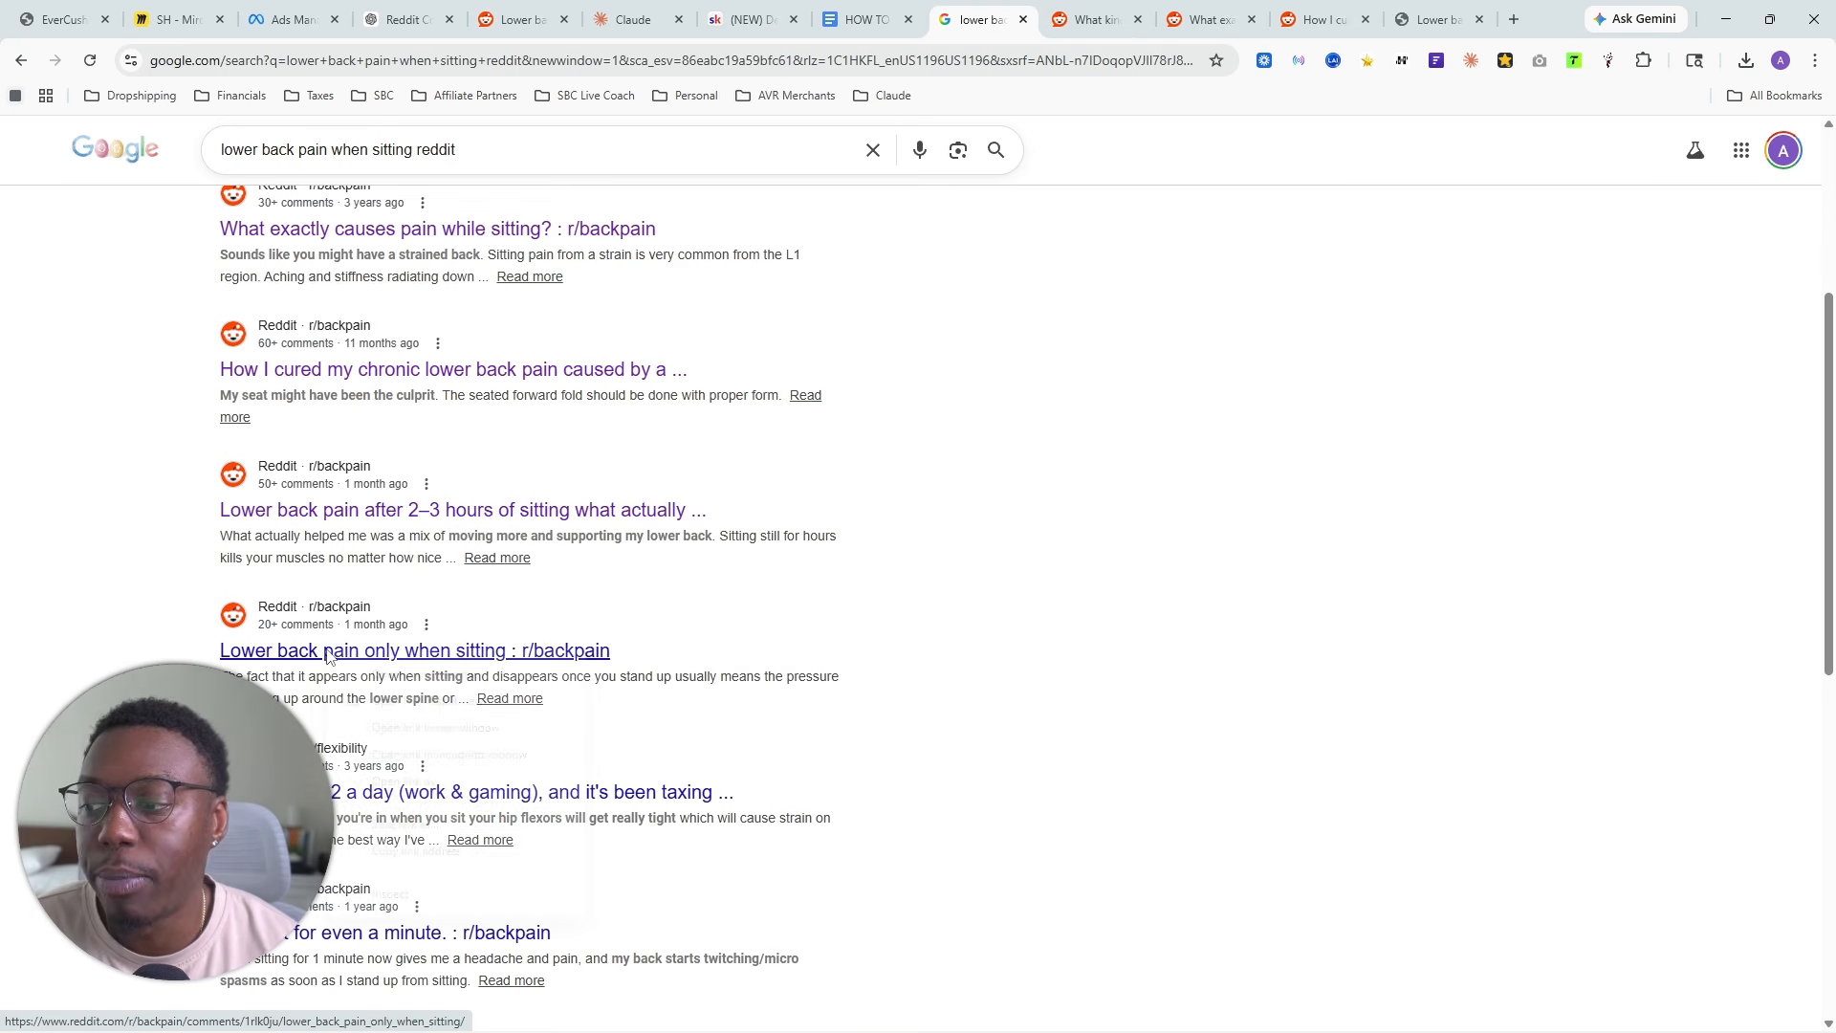
right_click(359, 653)
click(413, 676)
right_click(363, 513)
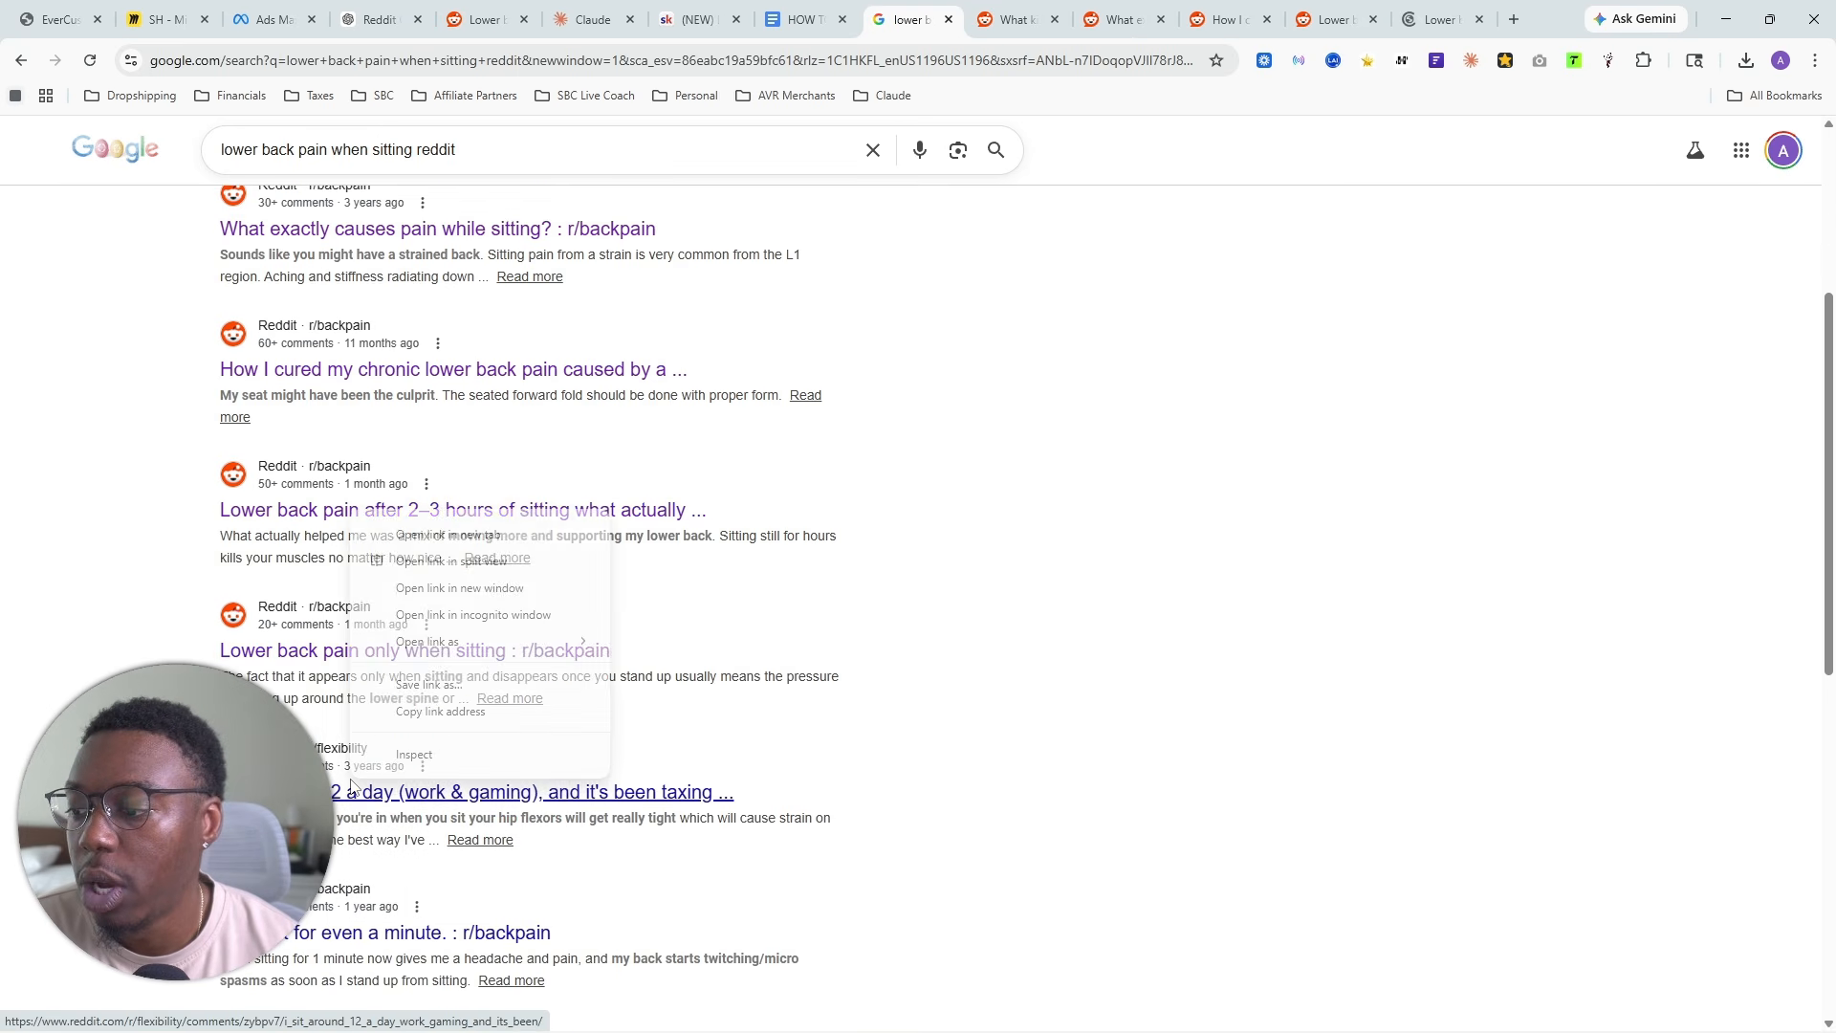
click(445, 536)
- Open the "Can't sit for even a minute", "Why lower back pain when sitting" and l5/S1 region threads in separate tabs
scroll(942, 586, down, 1)
right_click(373, 846)
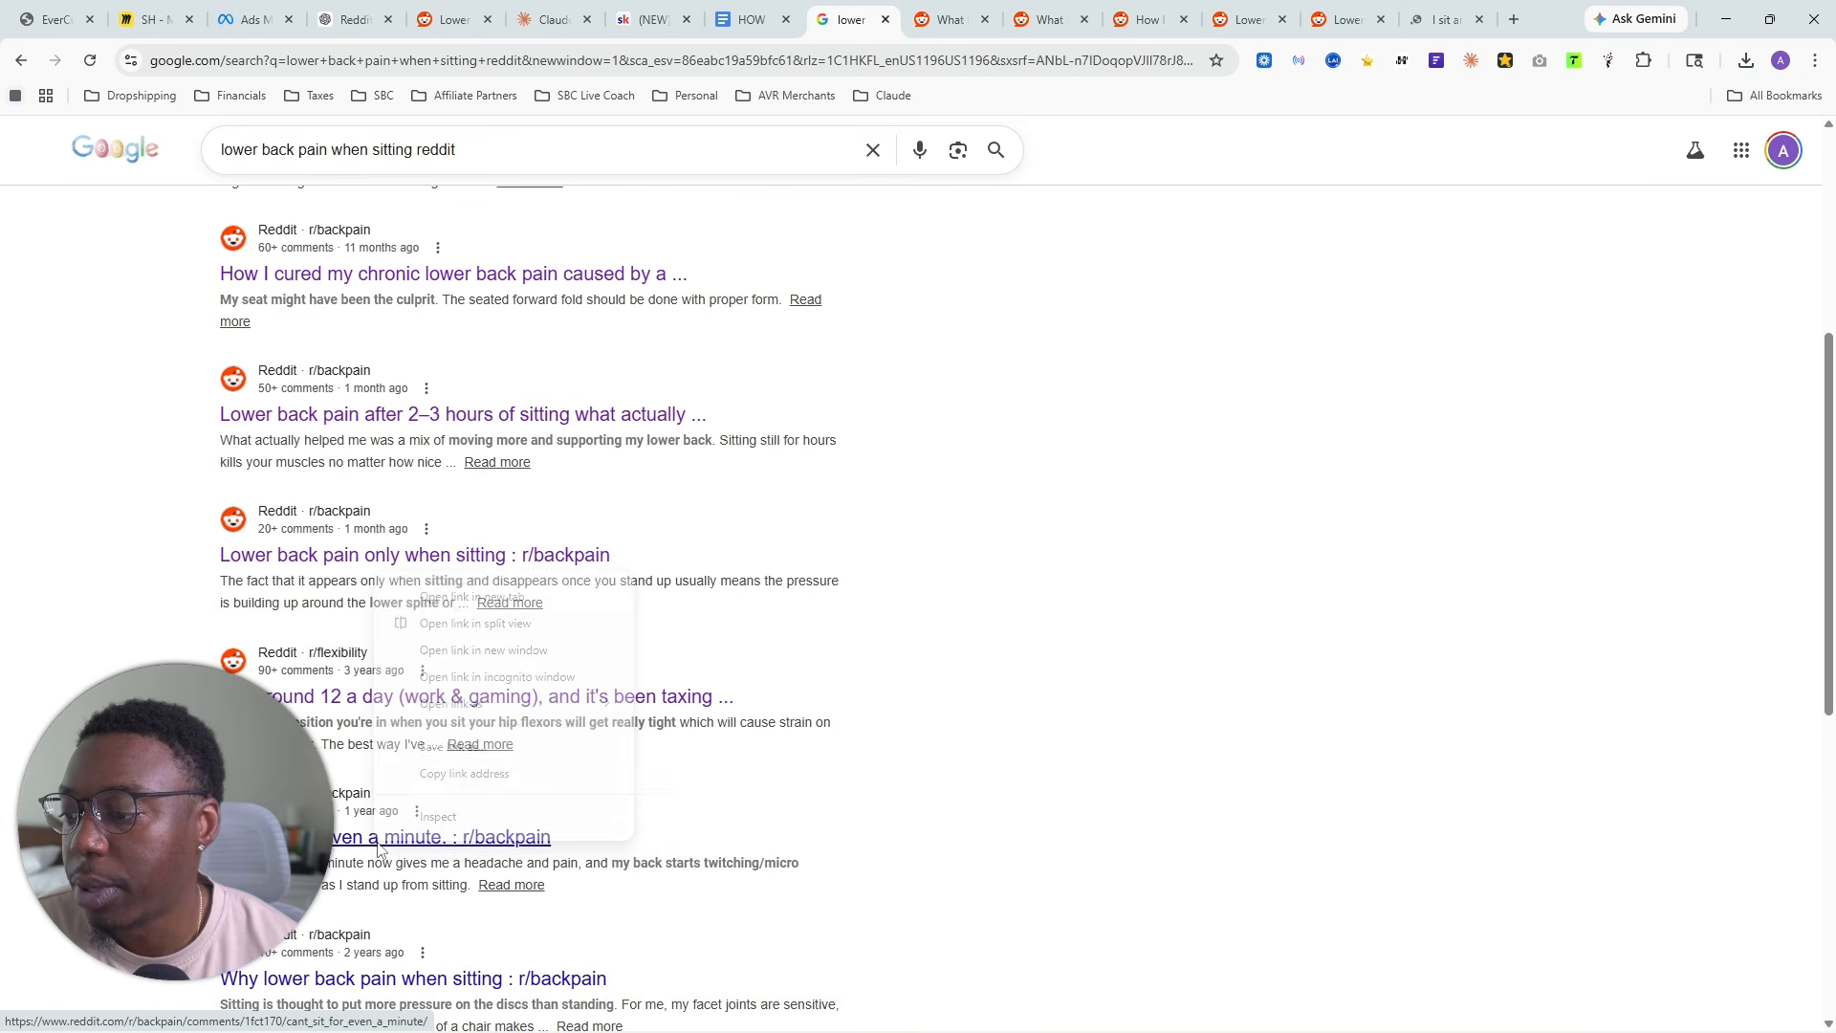
click(463, 600)
scroll(517, 689, down, 2)
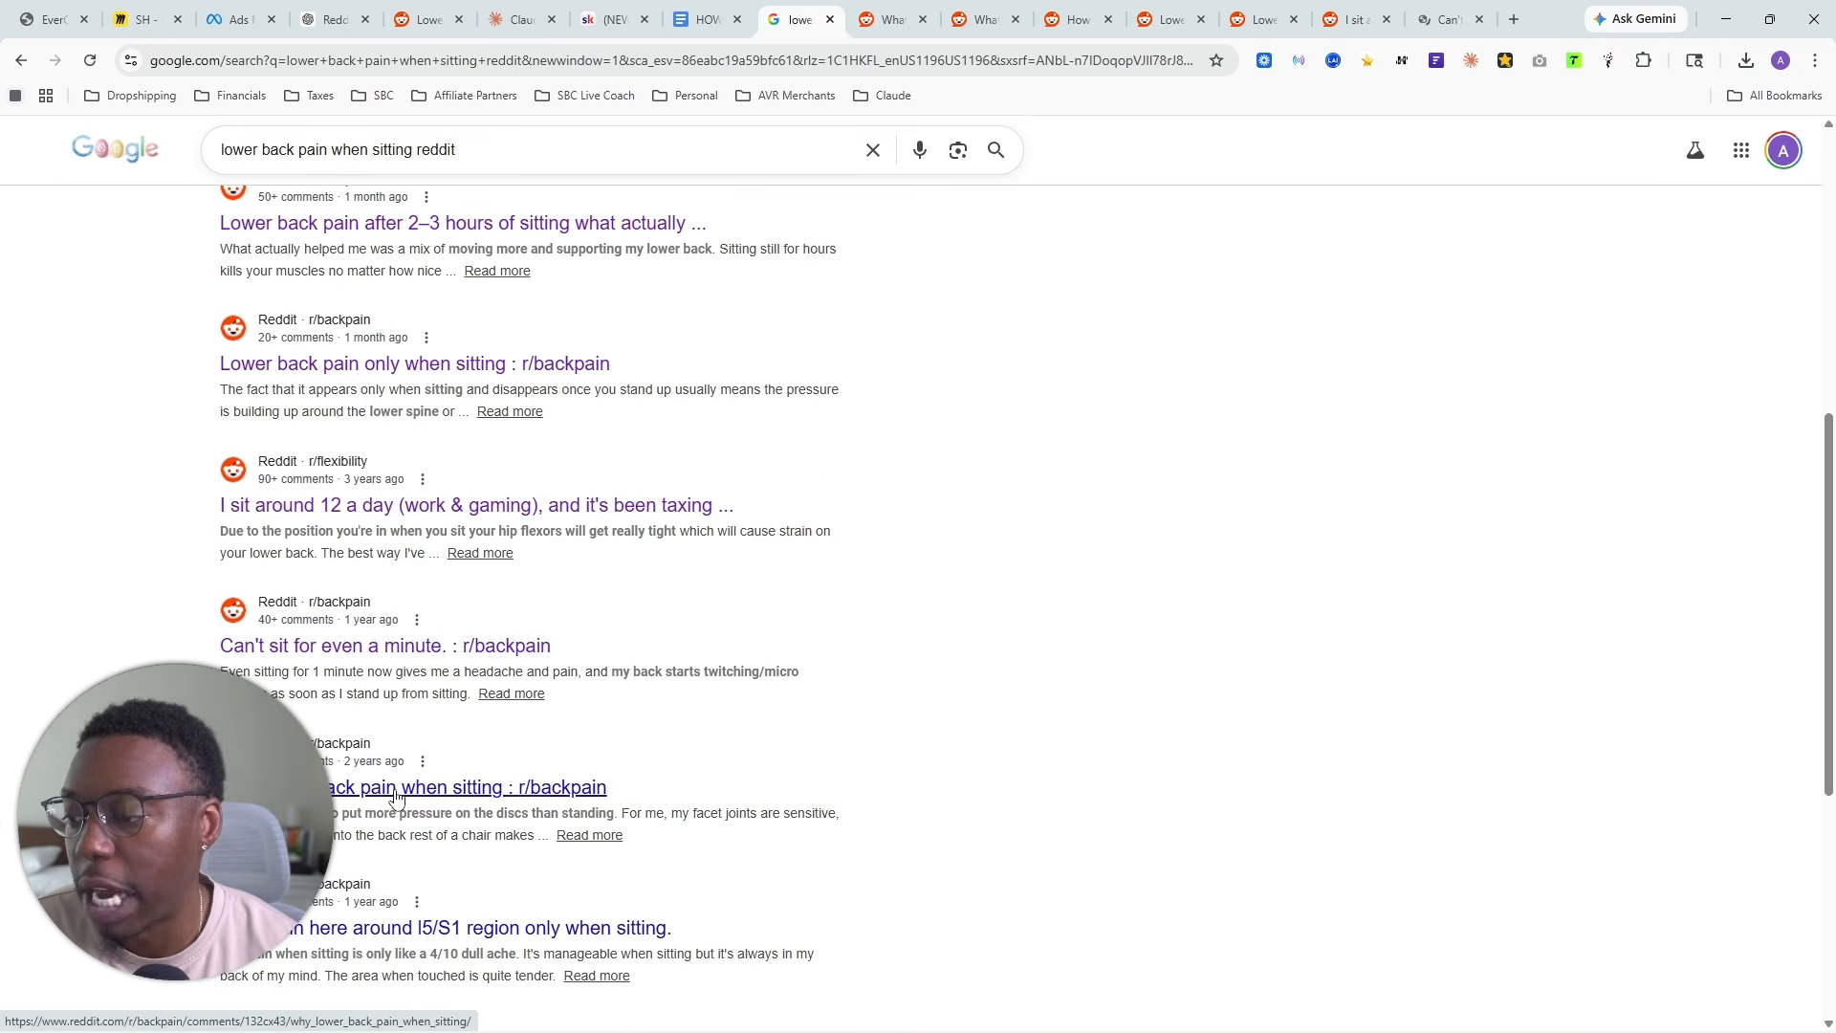
right_click(396, 788)
click(455, 547)
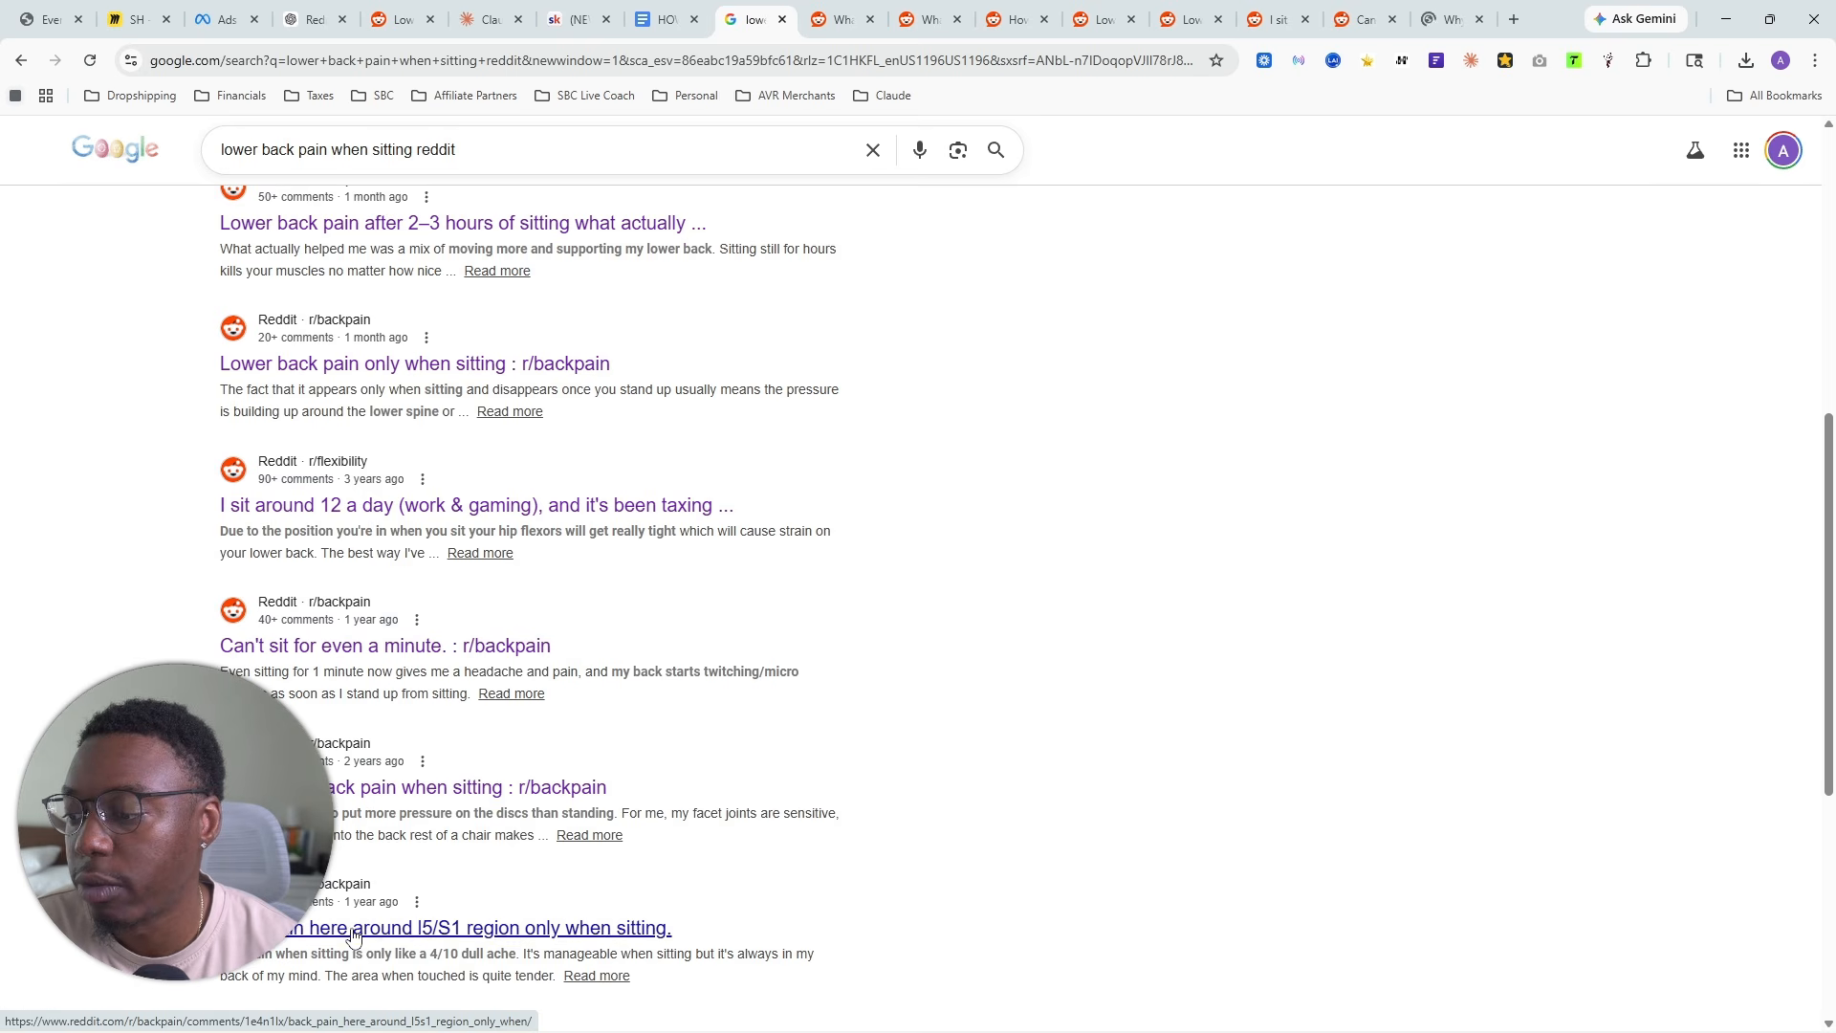
right_click(353, 935)
click(440, 680)
scroll(638, 647, down, 3)
scroll(638, 648, up, 1)
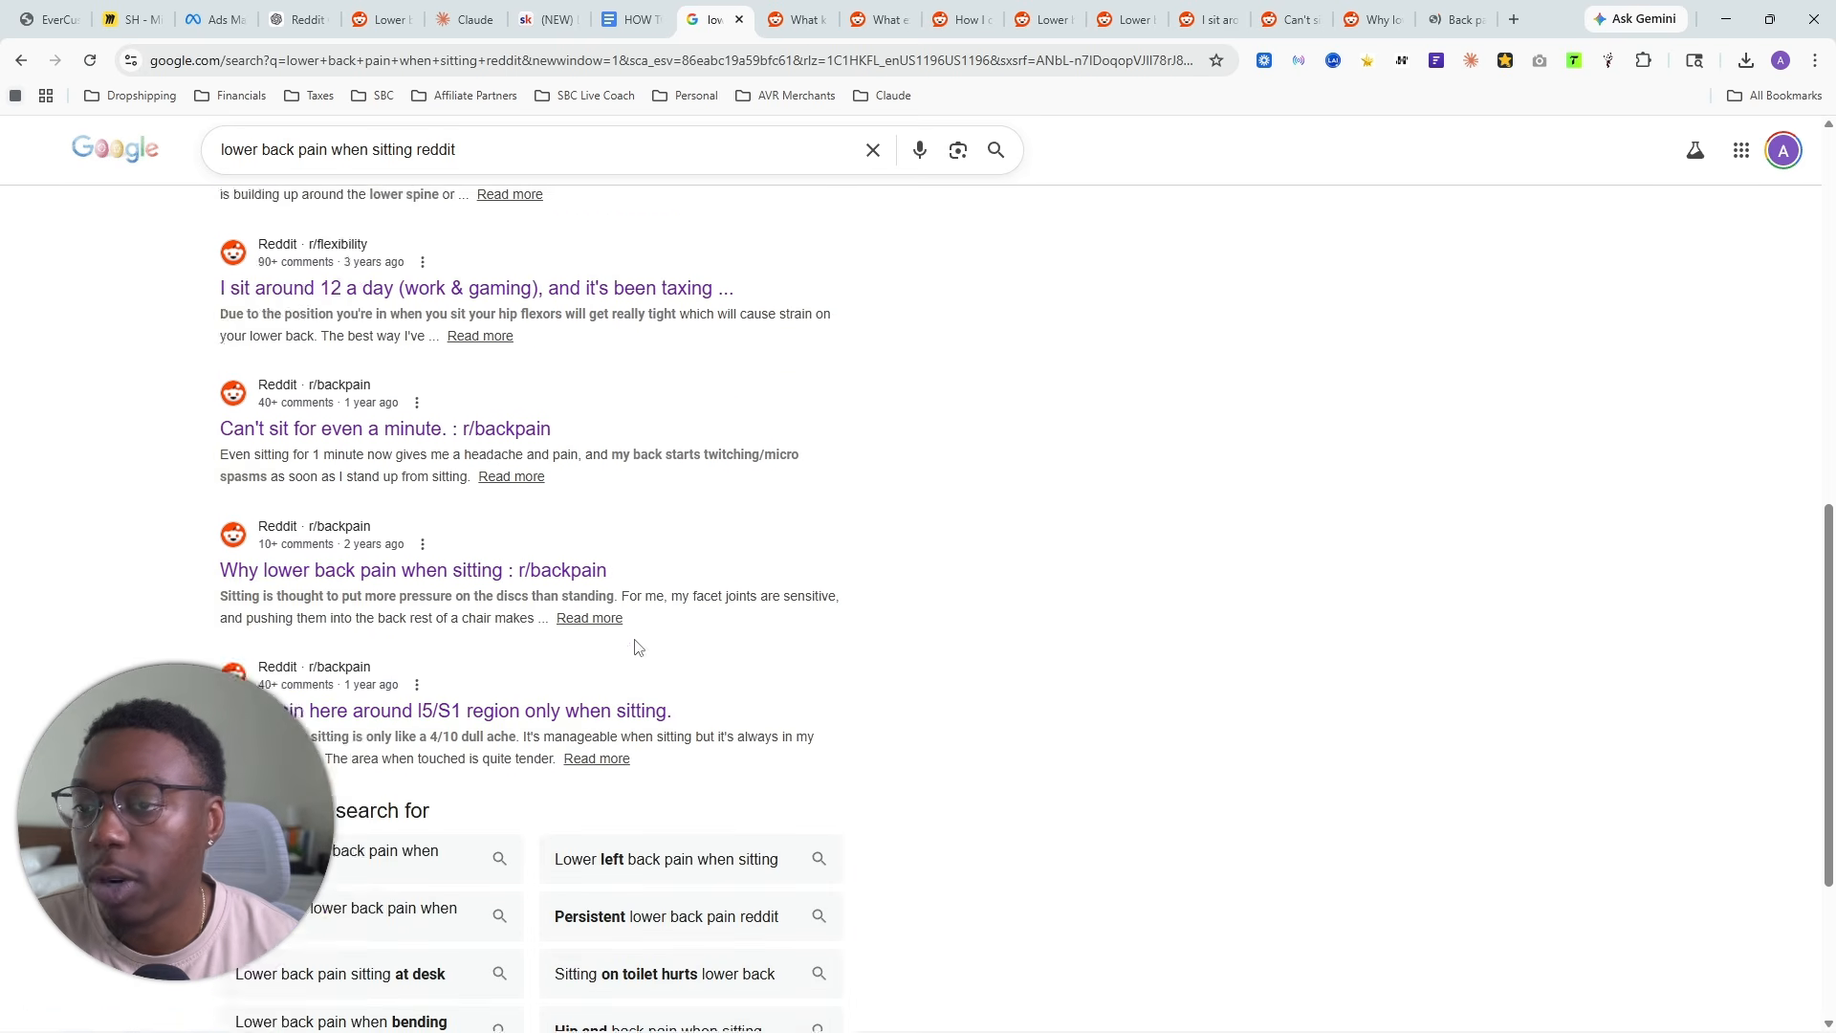
scroll(638, 647, up, 10)
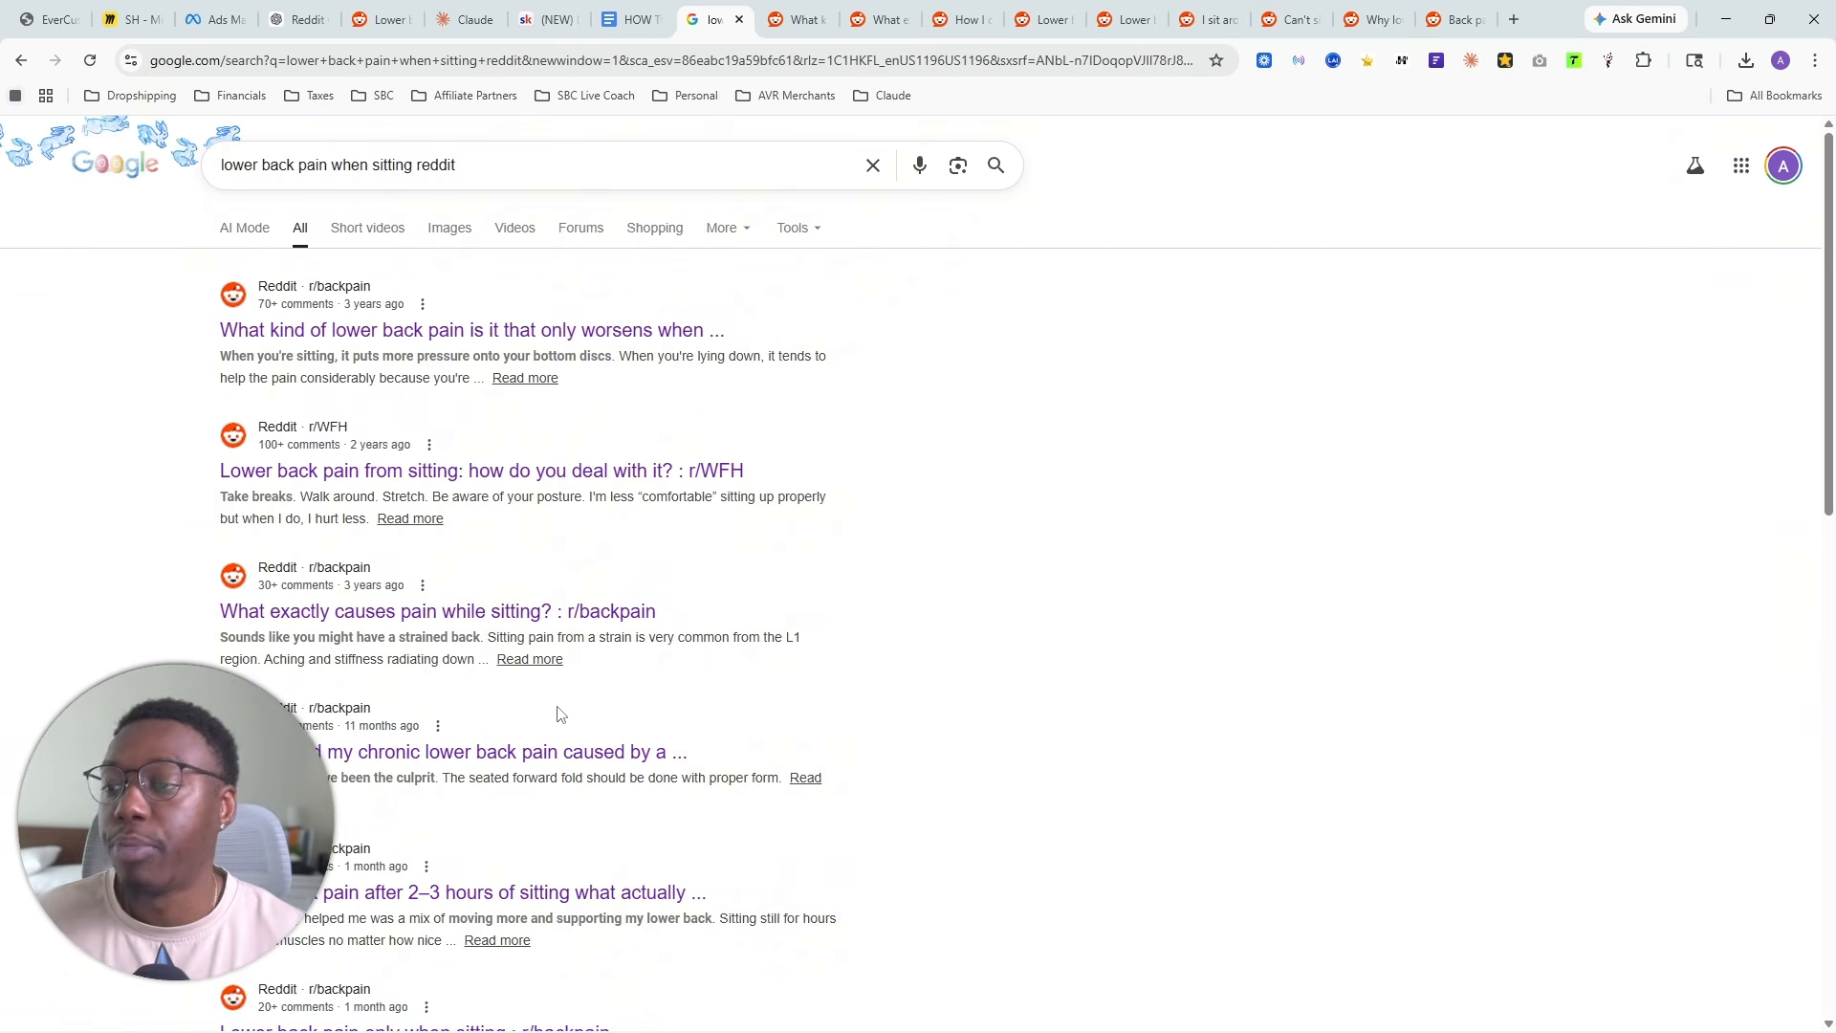
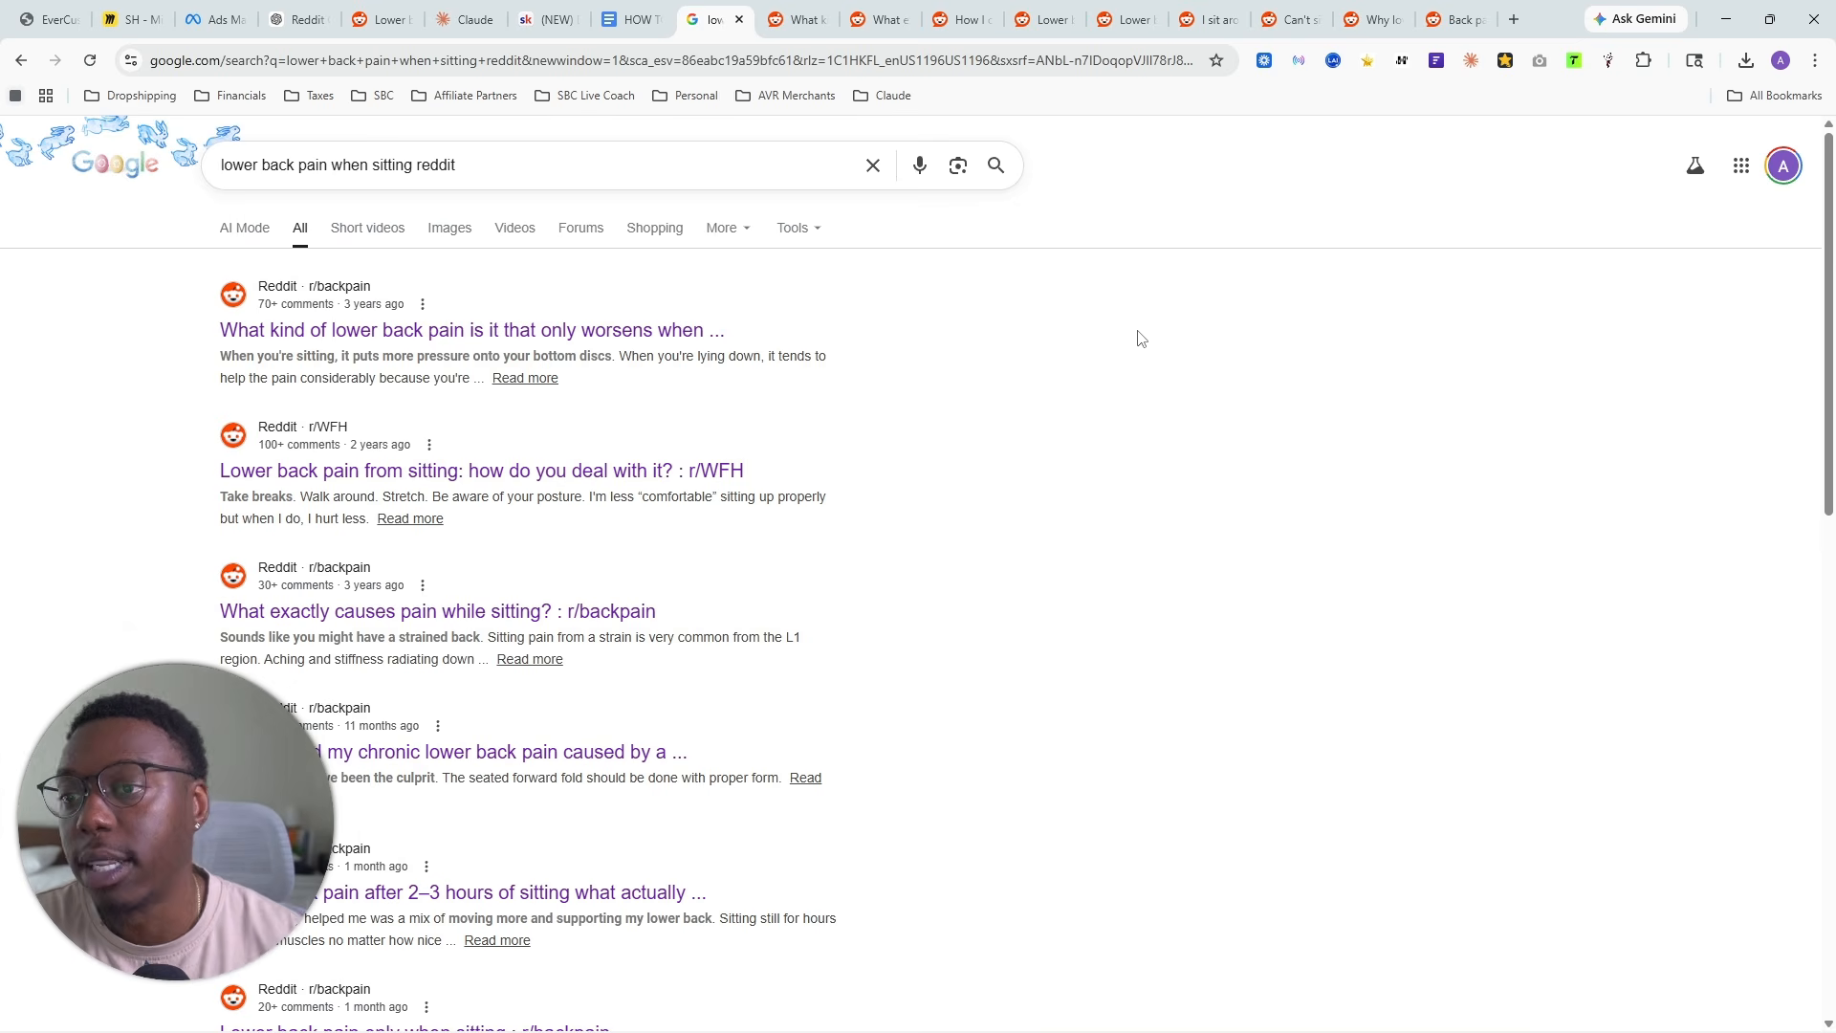
- Scrape the comments of the l5/S1 region back pain thread with Reddit Comment Scraper and export them as CSV
click(1428, 7)
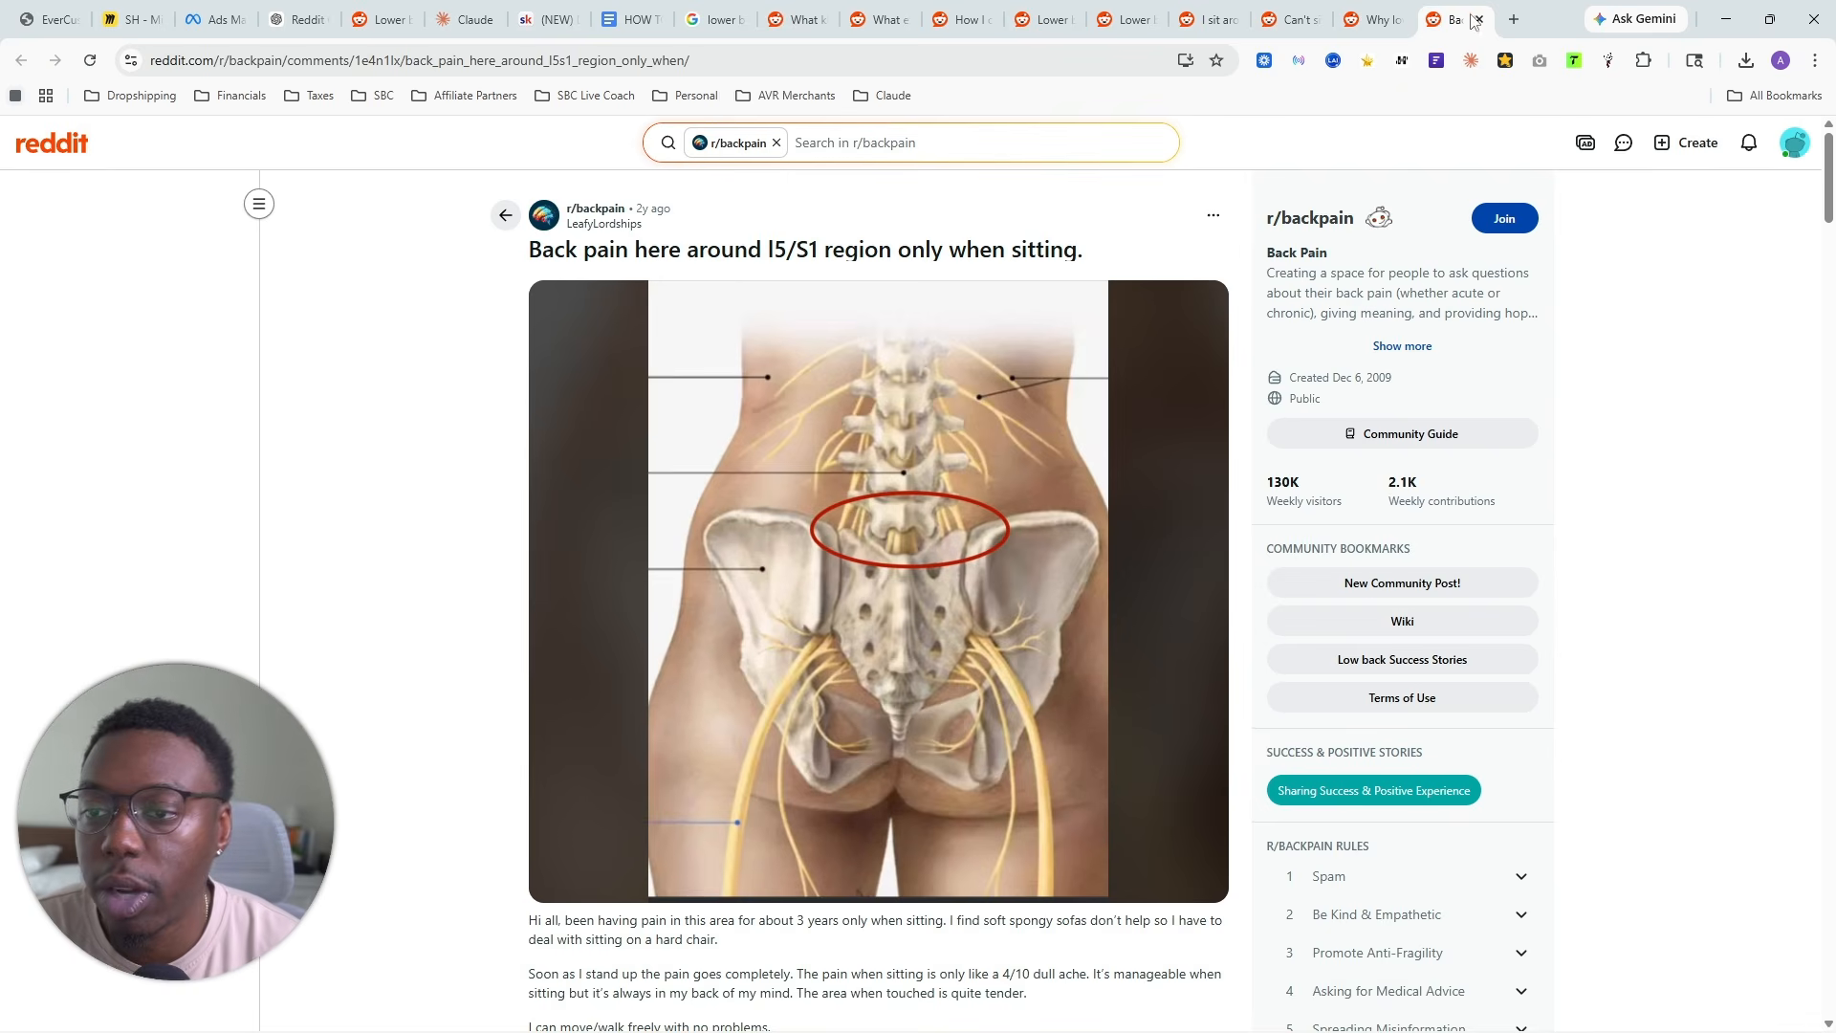
click(1609, 60)
click(1316, 304)
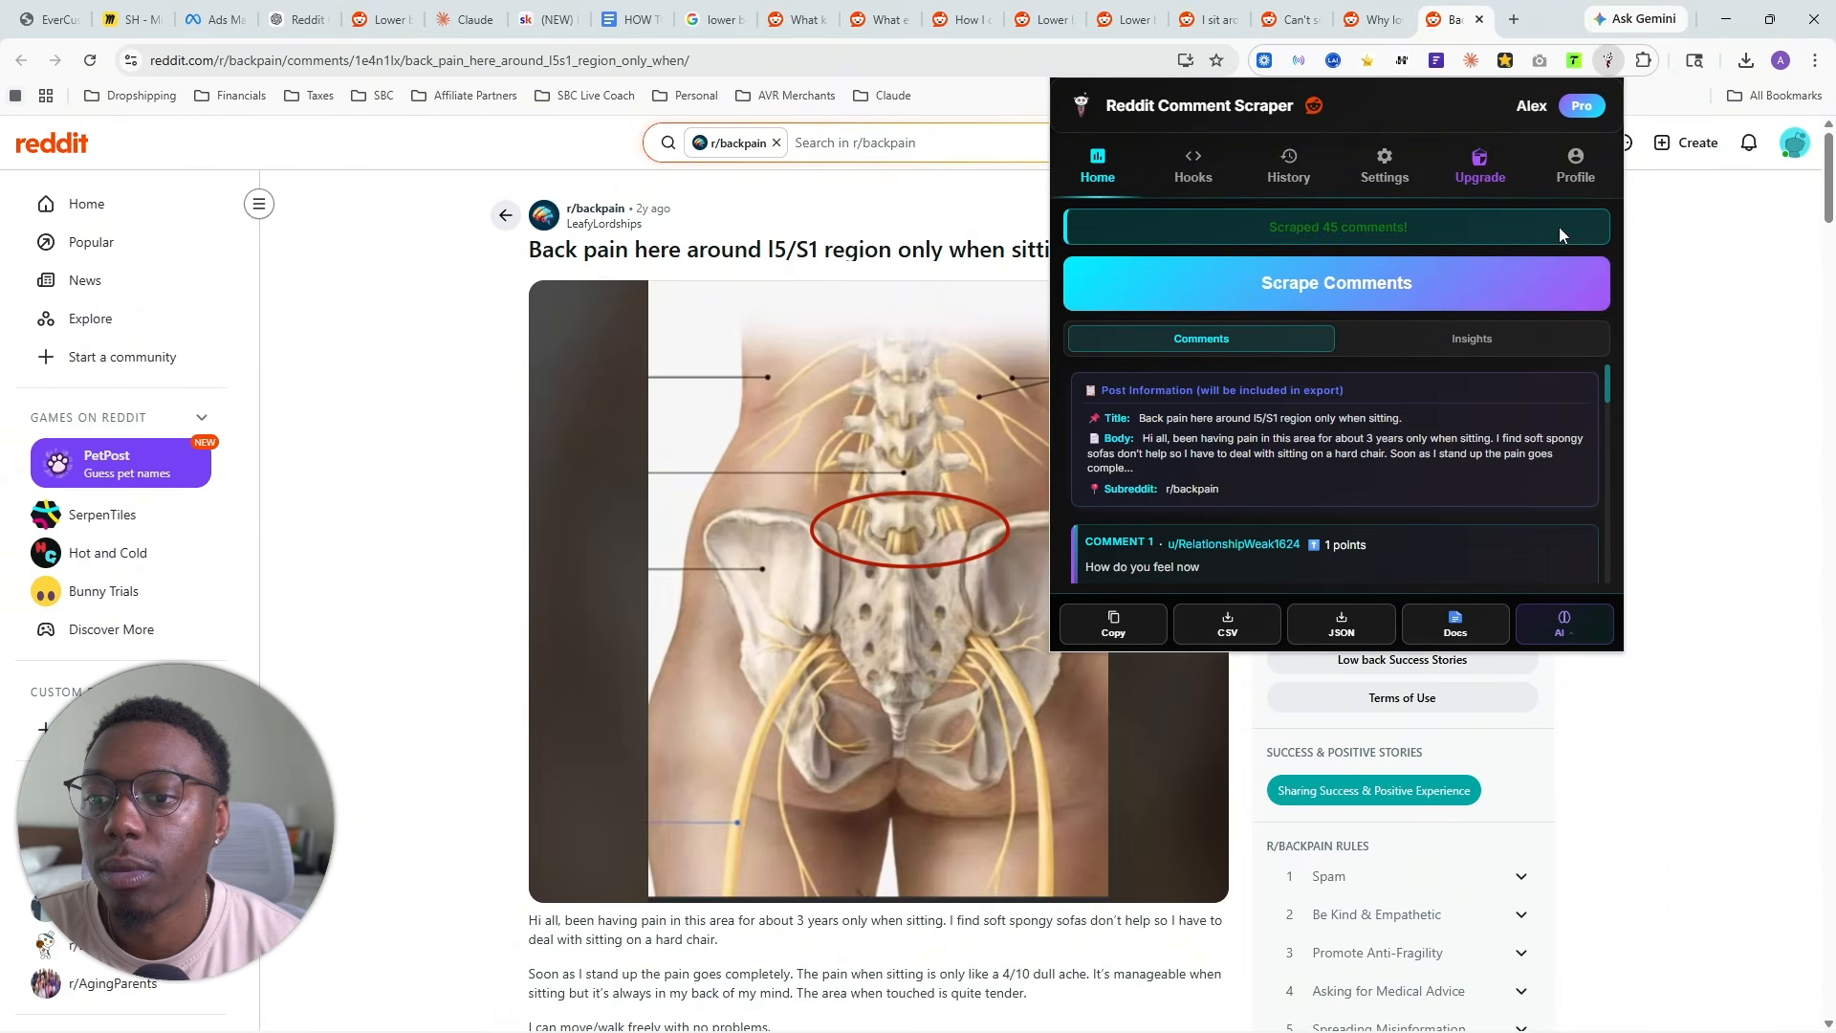
click(1226, 624)
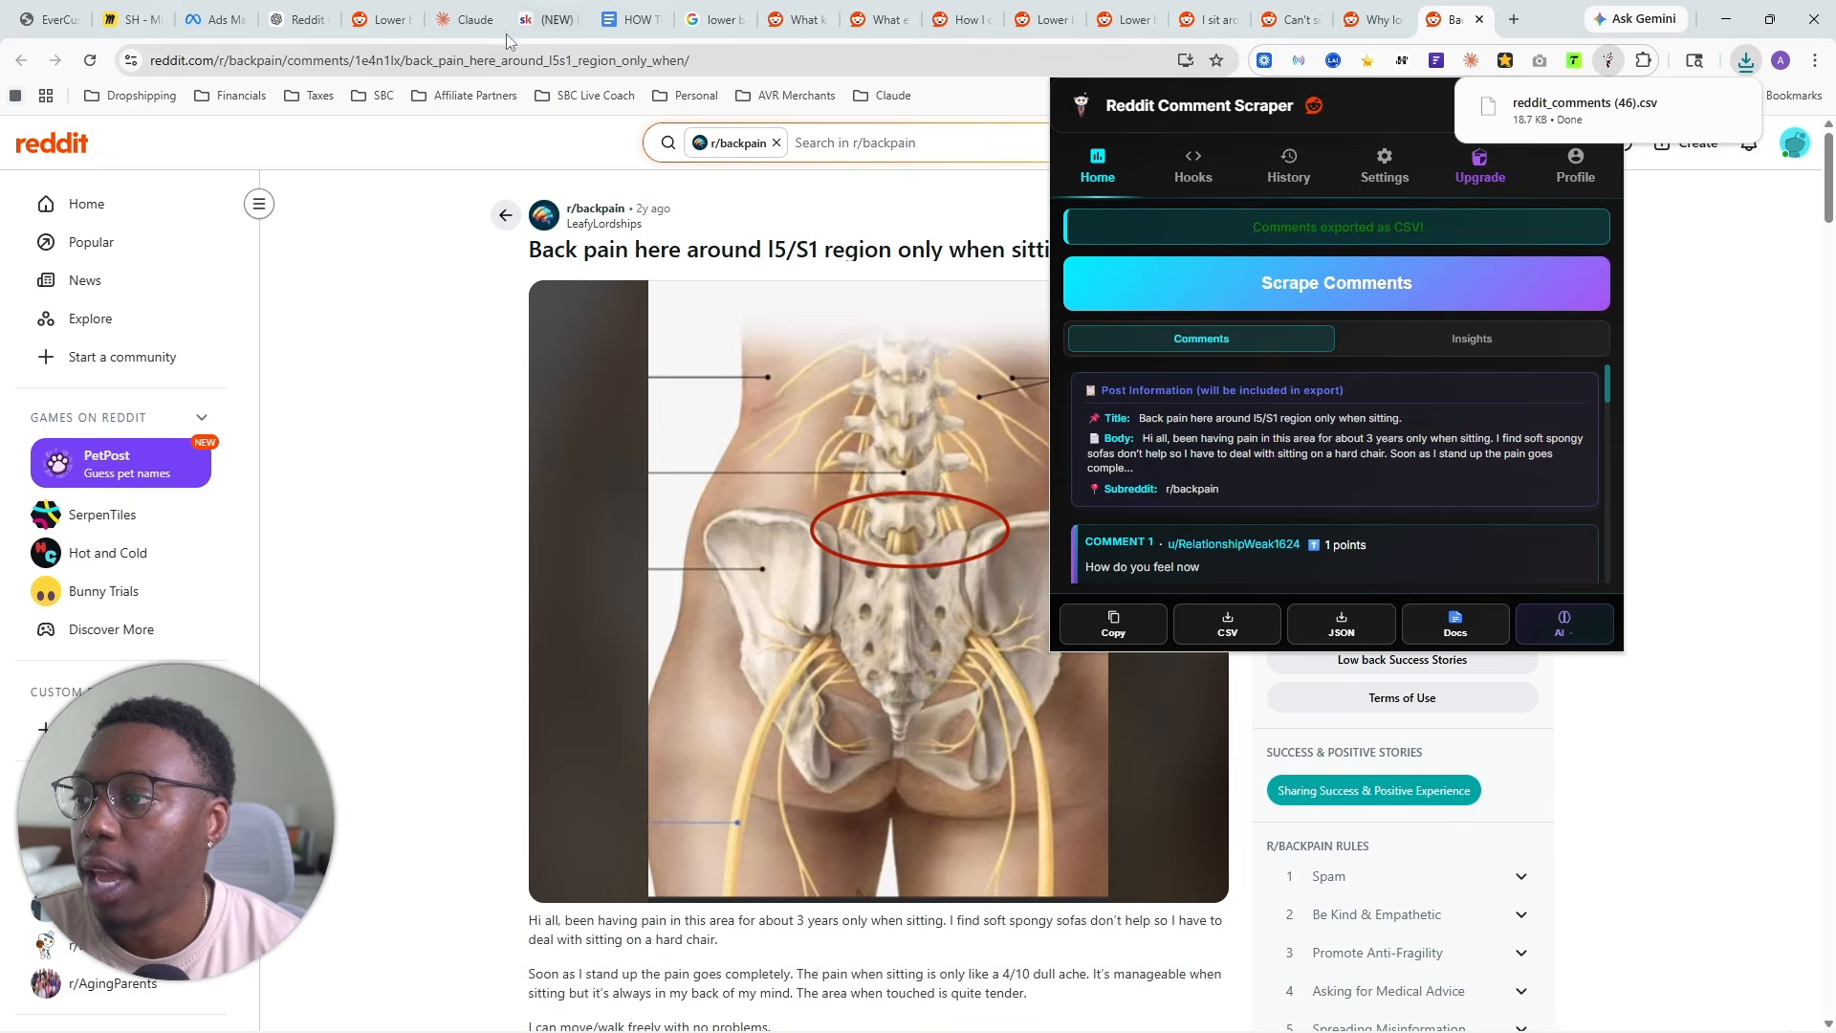
- Add reddit_comments (46).csv to the YT Seat Cushion project files in Claude, and close the l5/S1 region thread
click(483, 21)
click(1746, 61)
drag(1584, 148, 1293, 428)
click(1453, 19)
click(1494, 19)
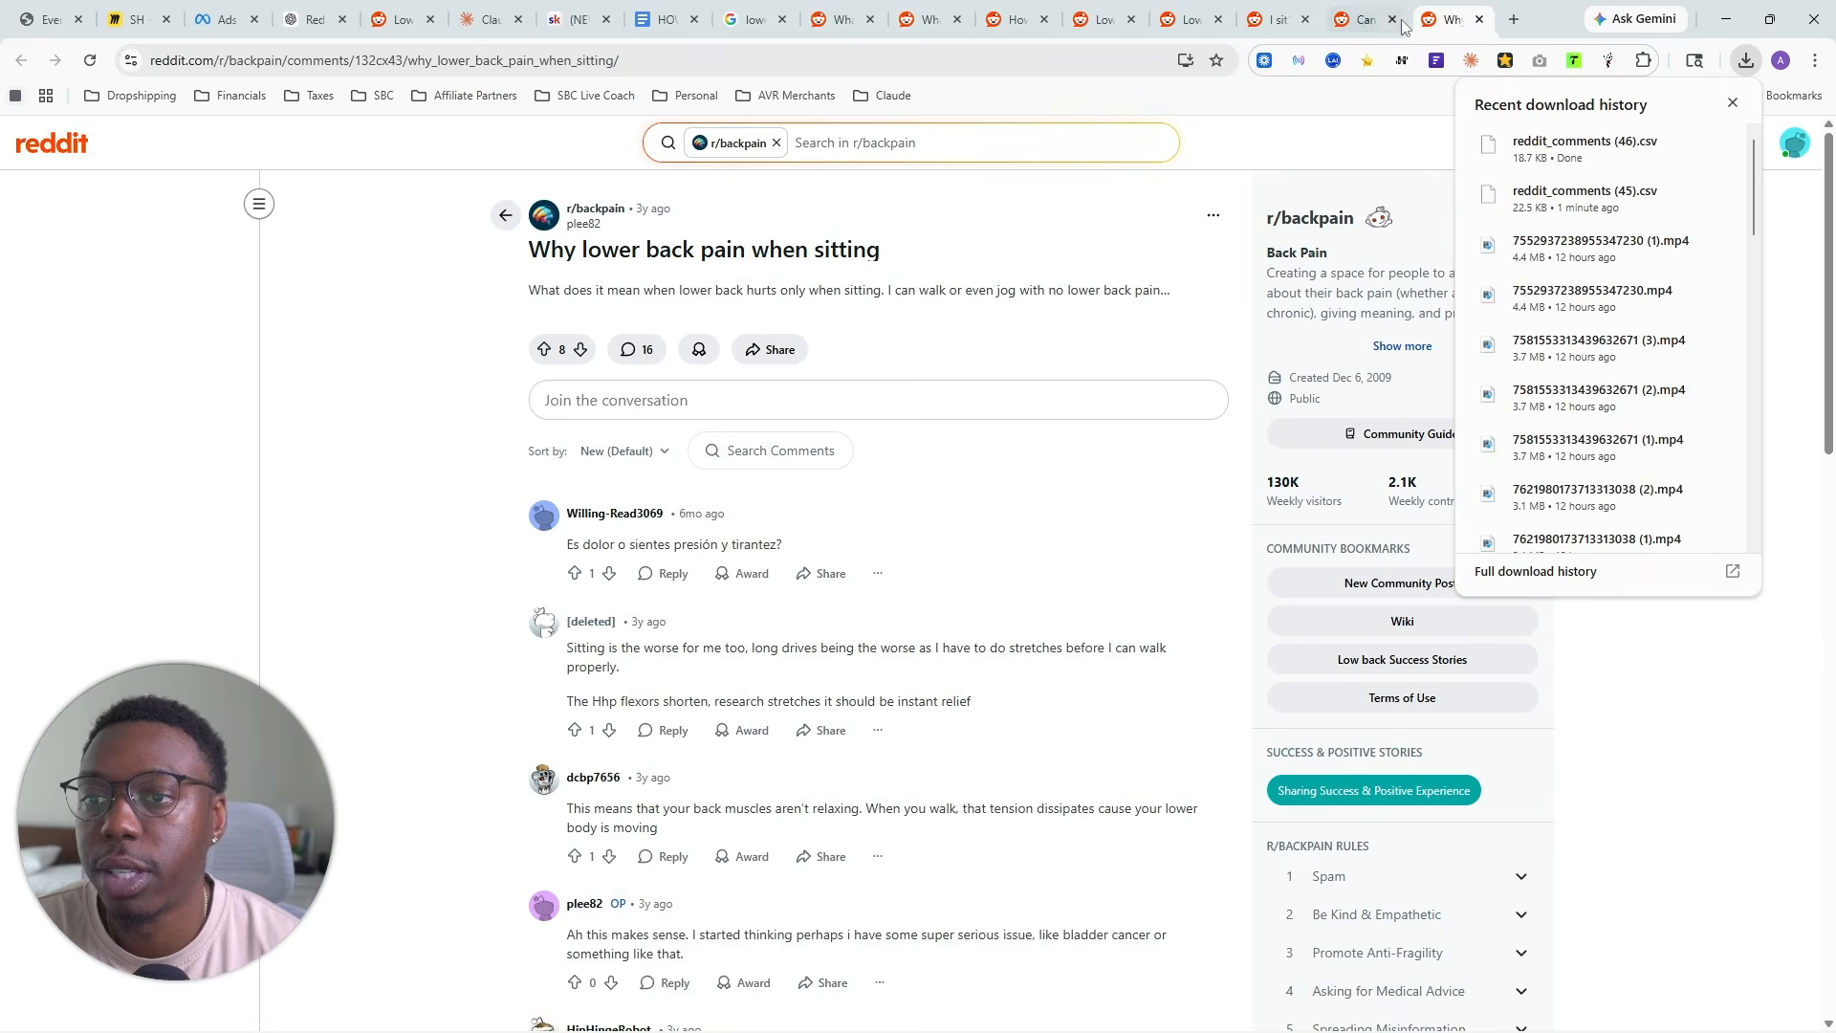
- Scrape the comments of the "Why lower back pain when sitting" thread and export them as CSV
click(1733, 103)
click(1609, 60)
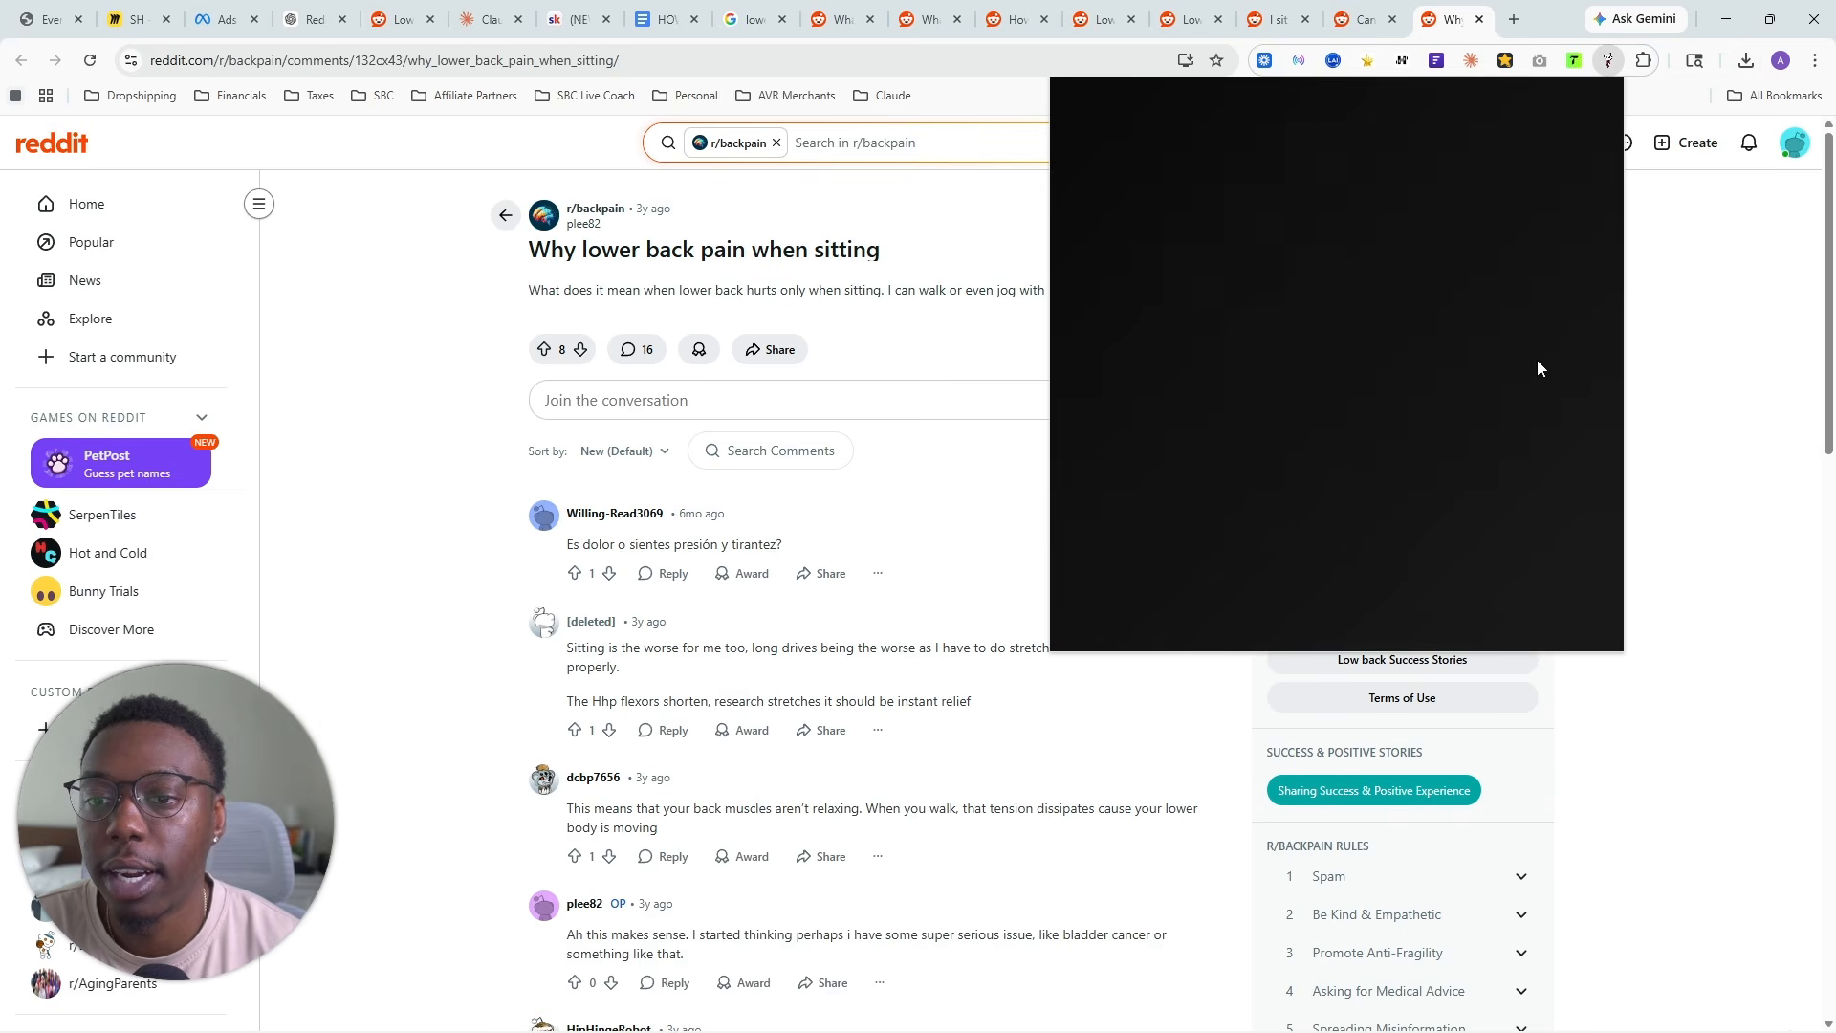
click(1282, 283)
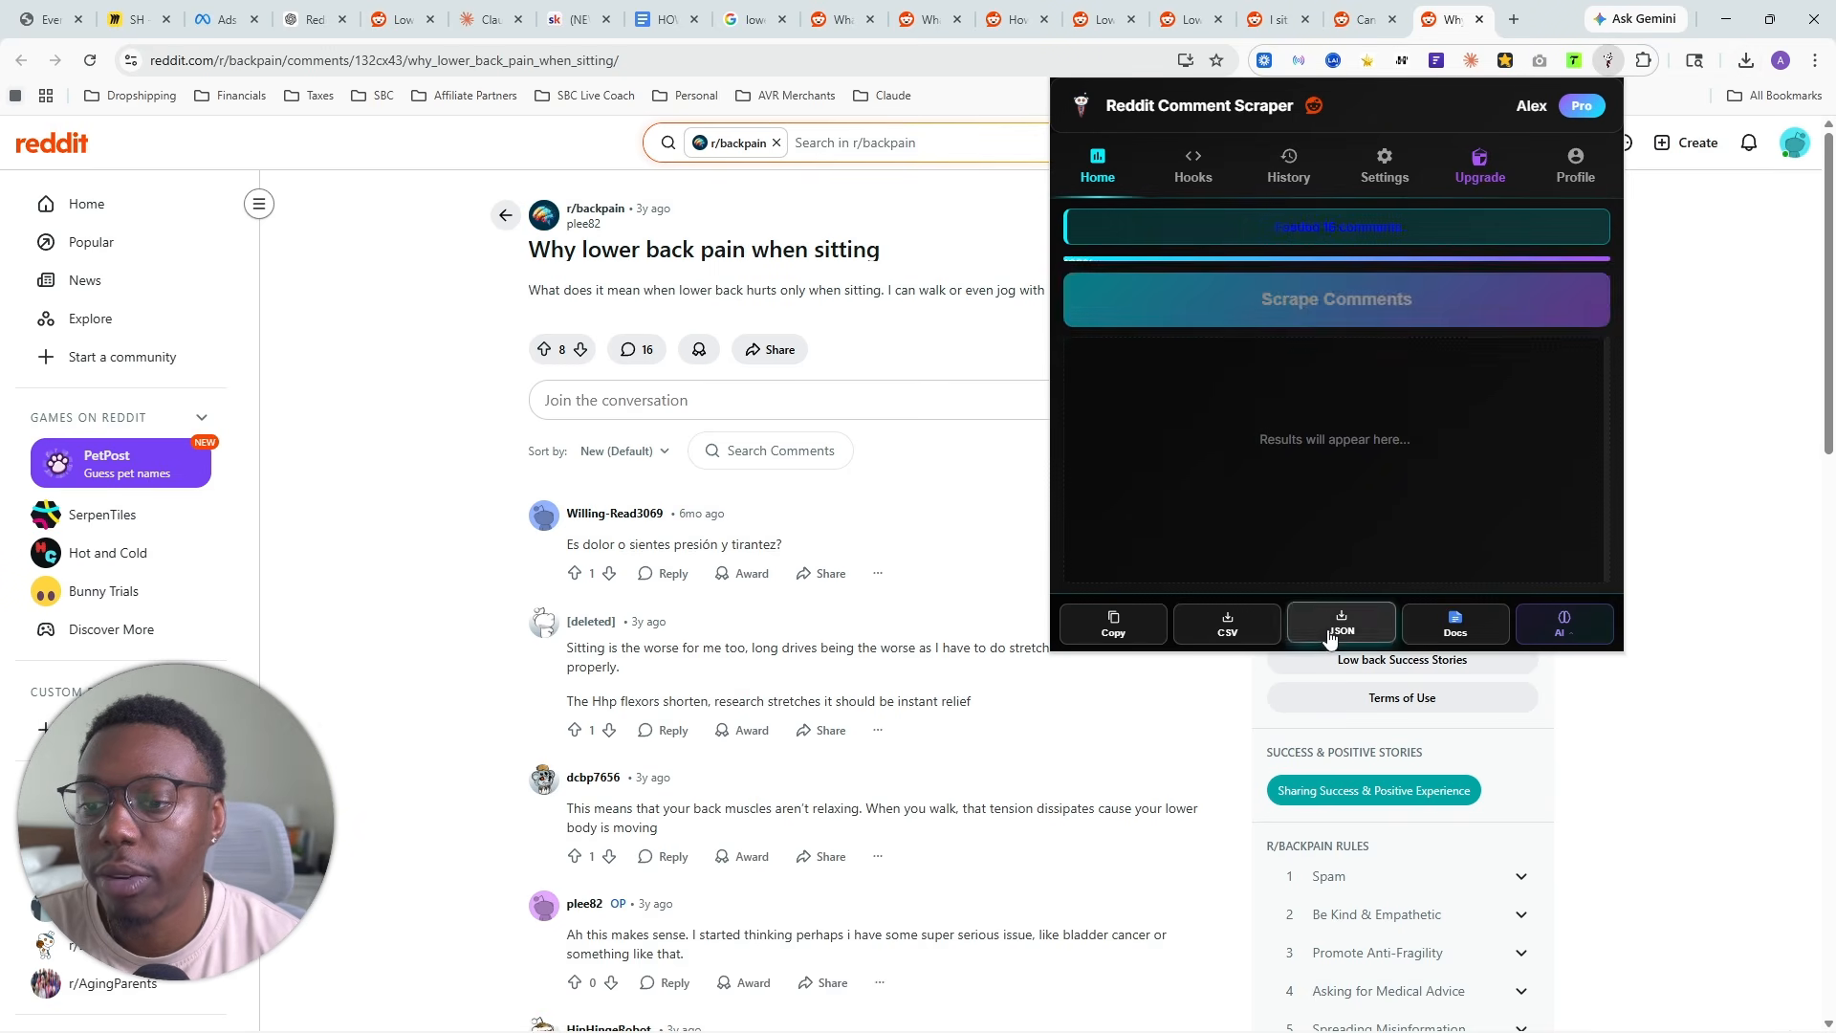
click(1228, 623)
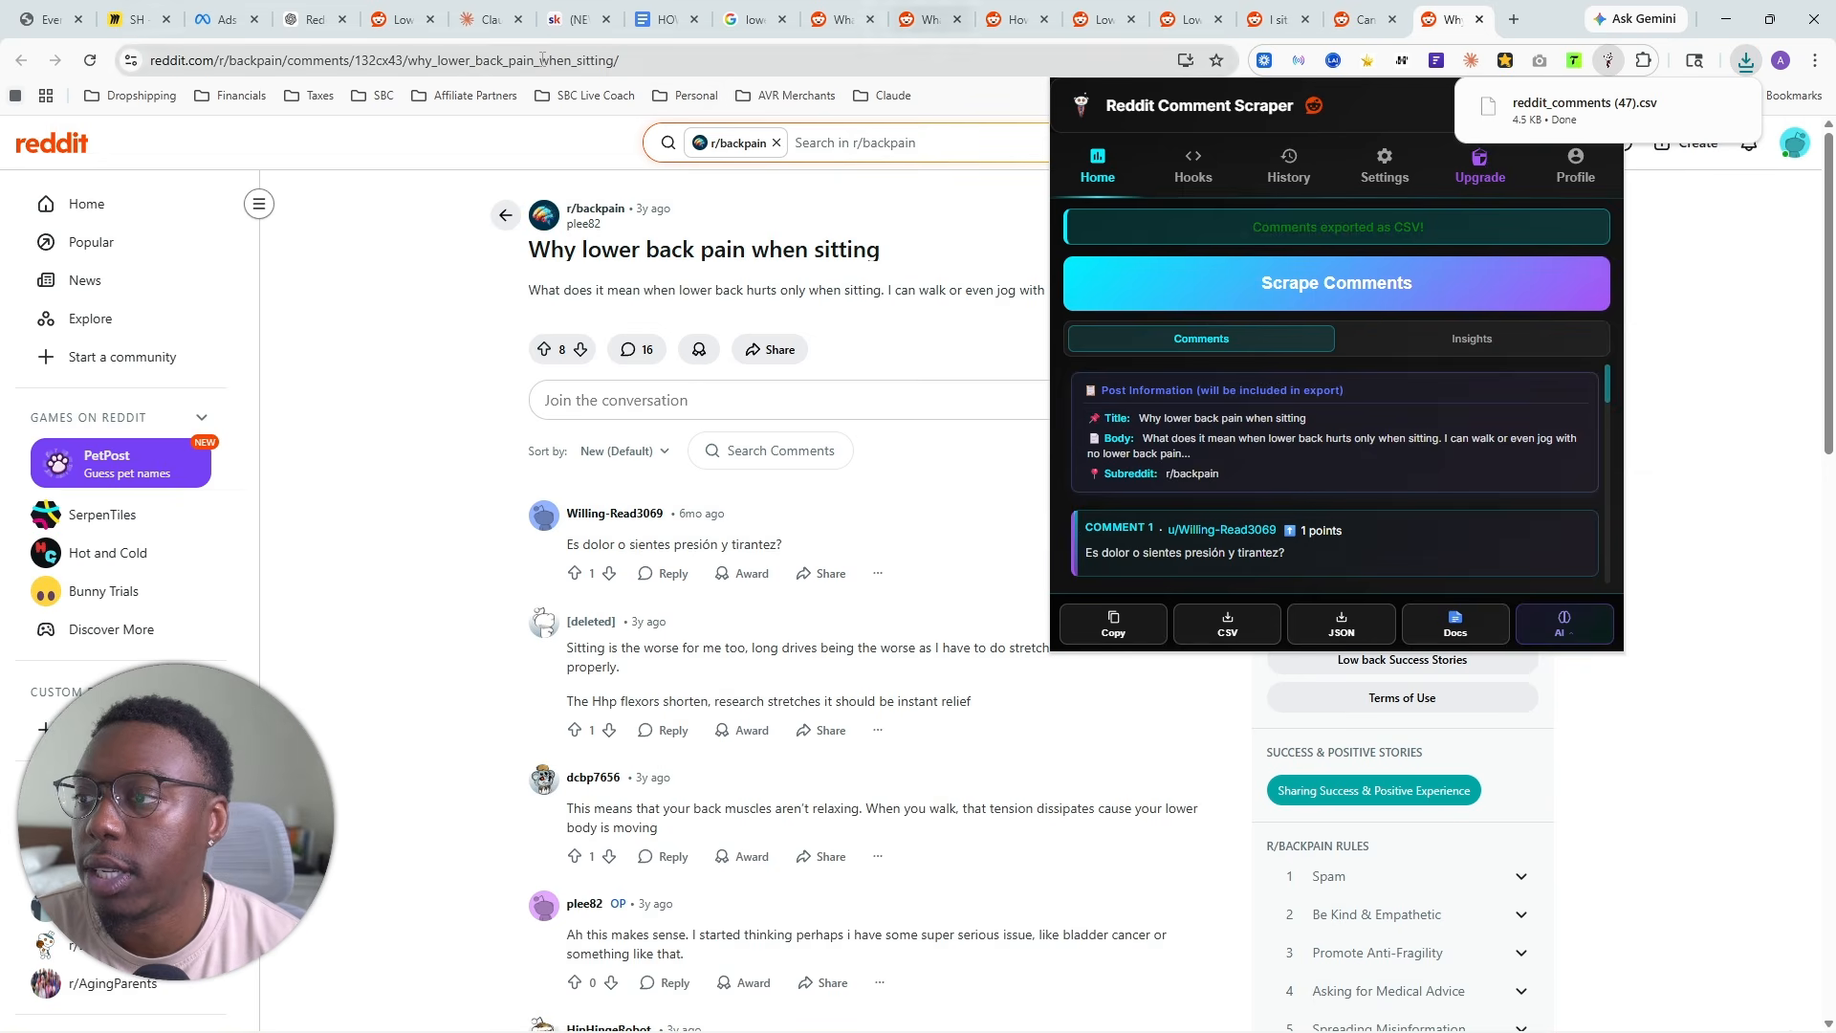
- Add reddit_comments (47).csv to the Claude project files, and close the "Why lower back pain when sitting" thread
click(491, 19)
click(1746, 60)
drag(1585, 144, 1415, 364)
click(1453, 19)
click(1479, 19)
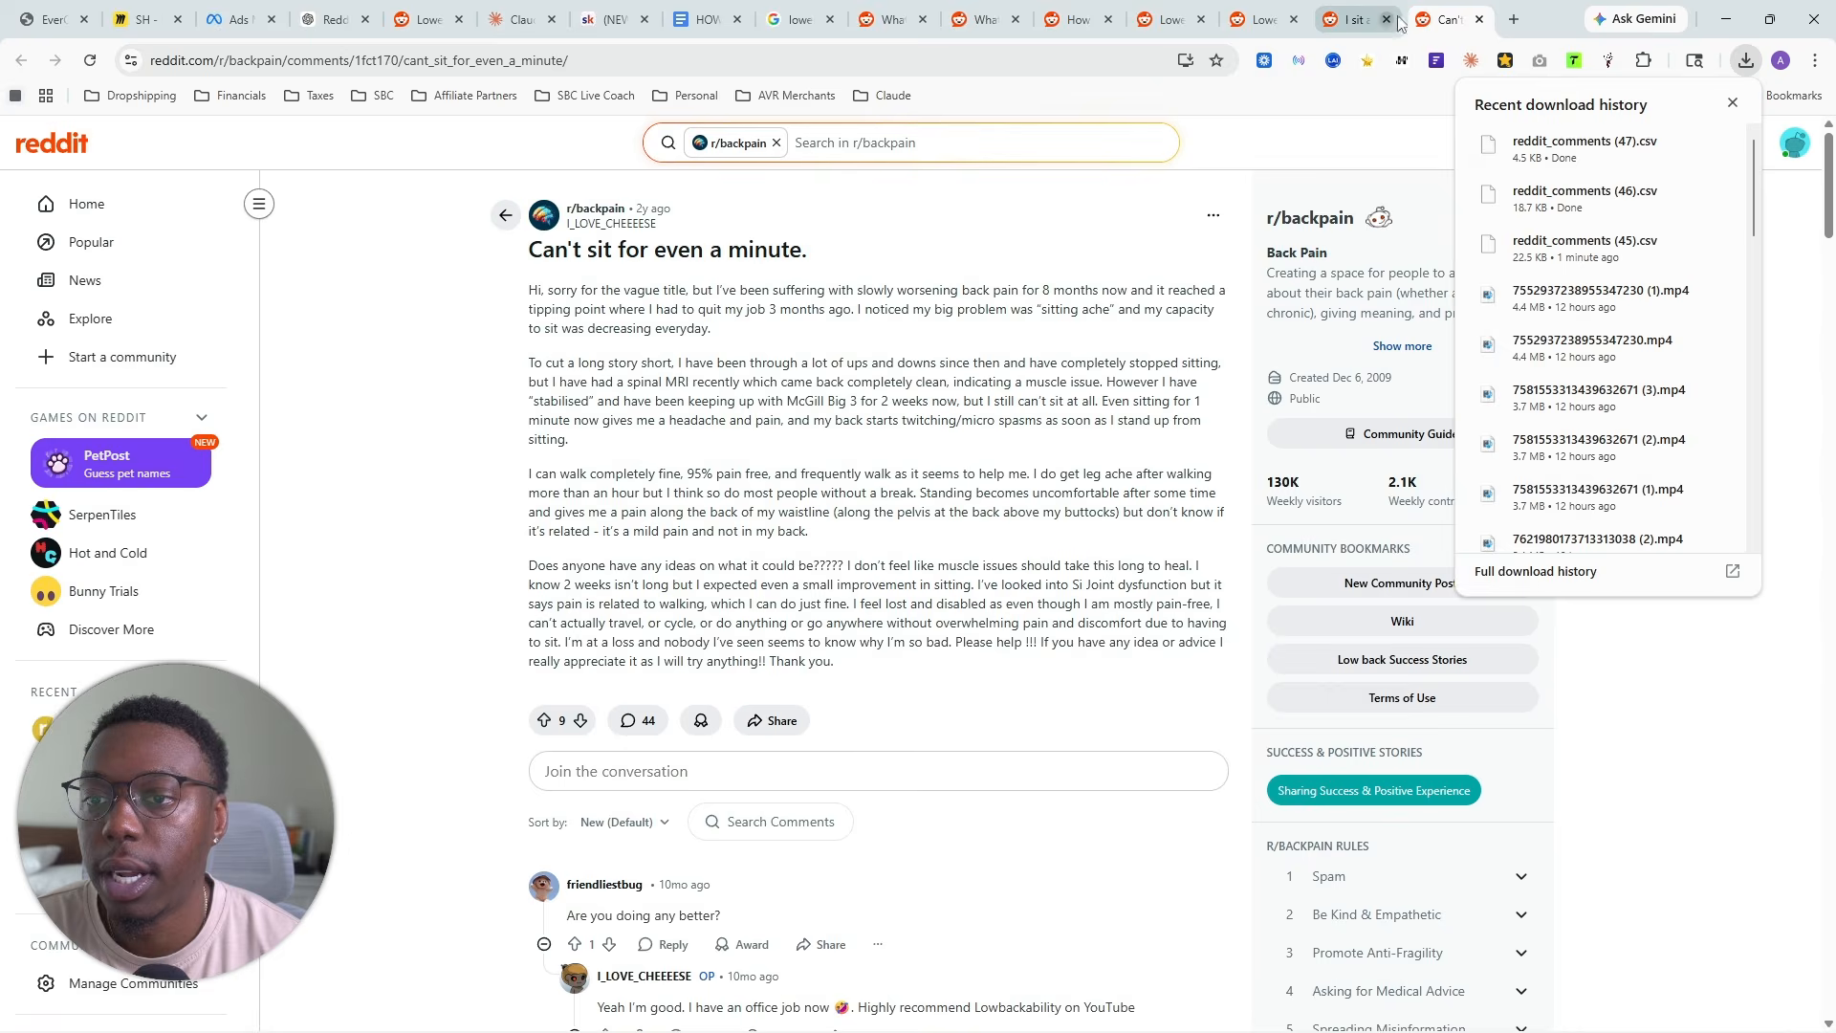
- Scrape the comments of the "Can't sit for even a minute" thread and export them as CSV
click(1732, 102)
click(1609, 62)
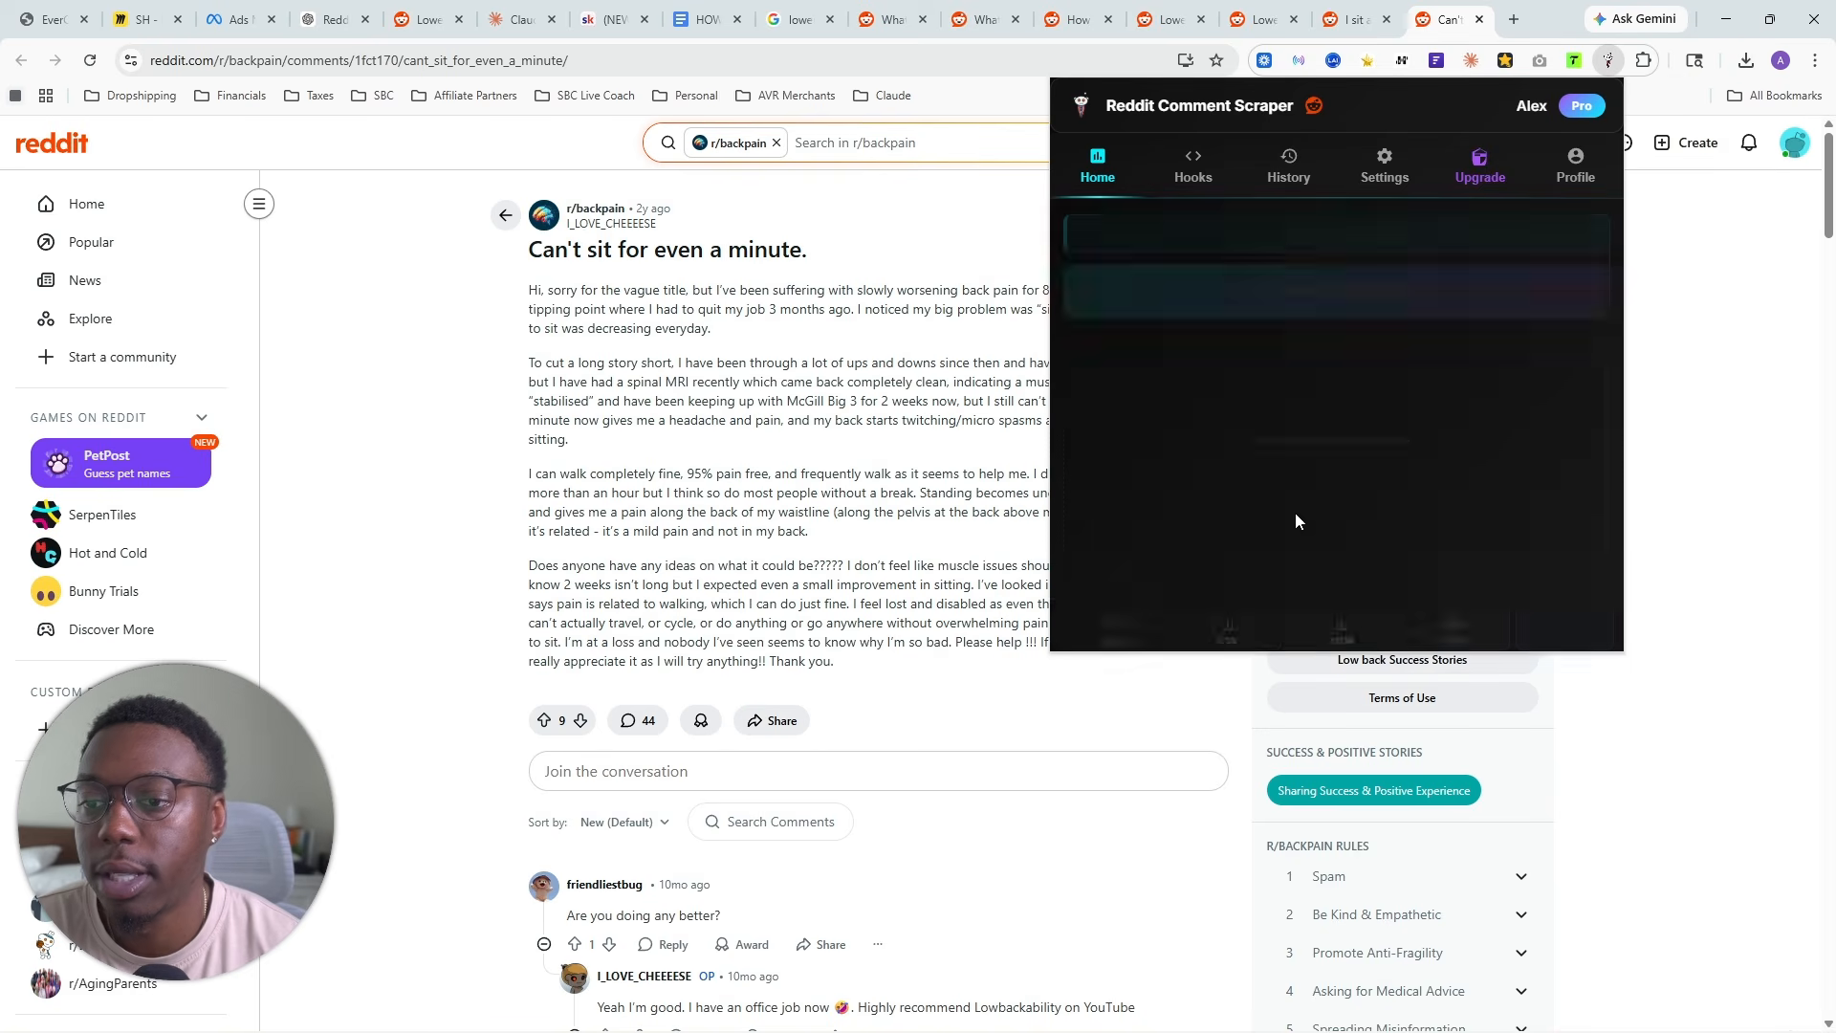
click(1289, 314)
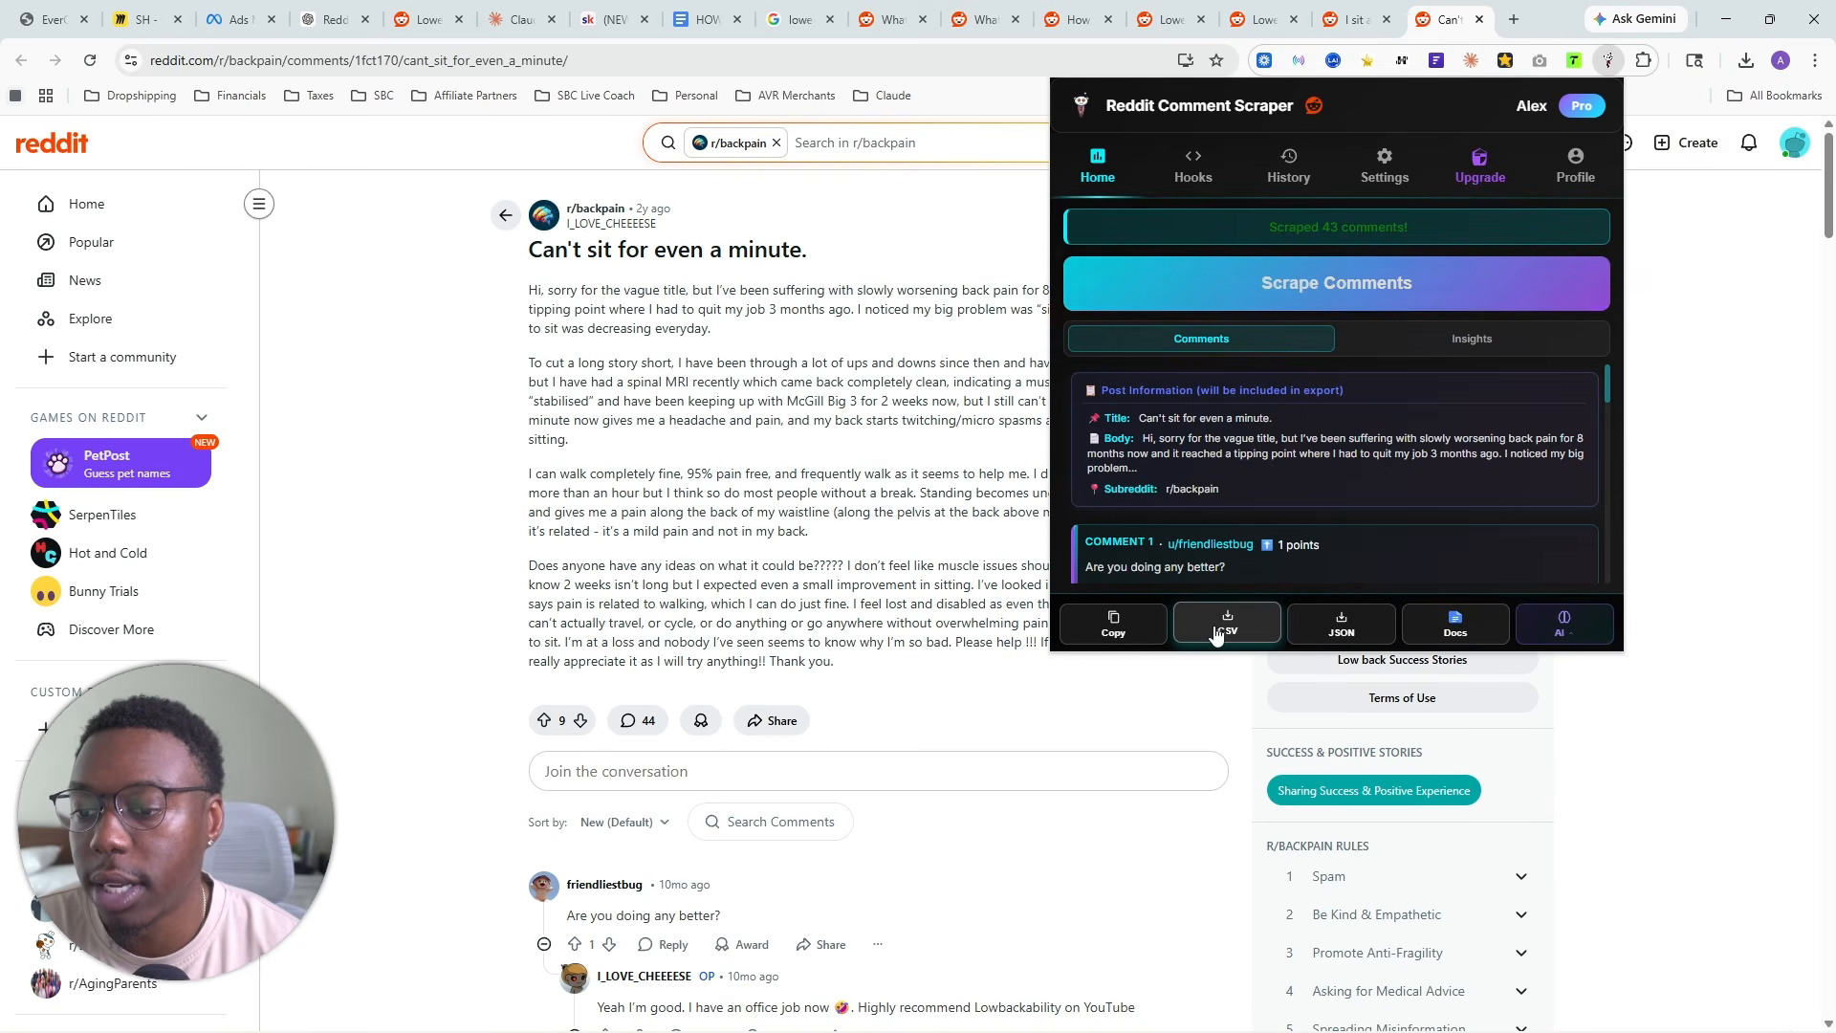
click(1196, 635)
- Add reddit_comments (48).csv to the Claude project files, and close the "Can't sit for even a minute" thread
click(497, 13)
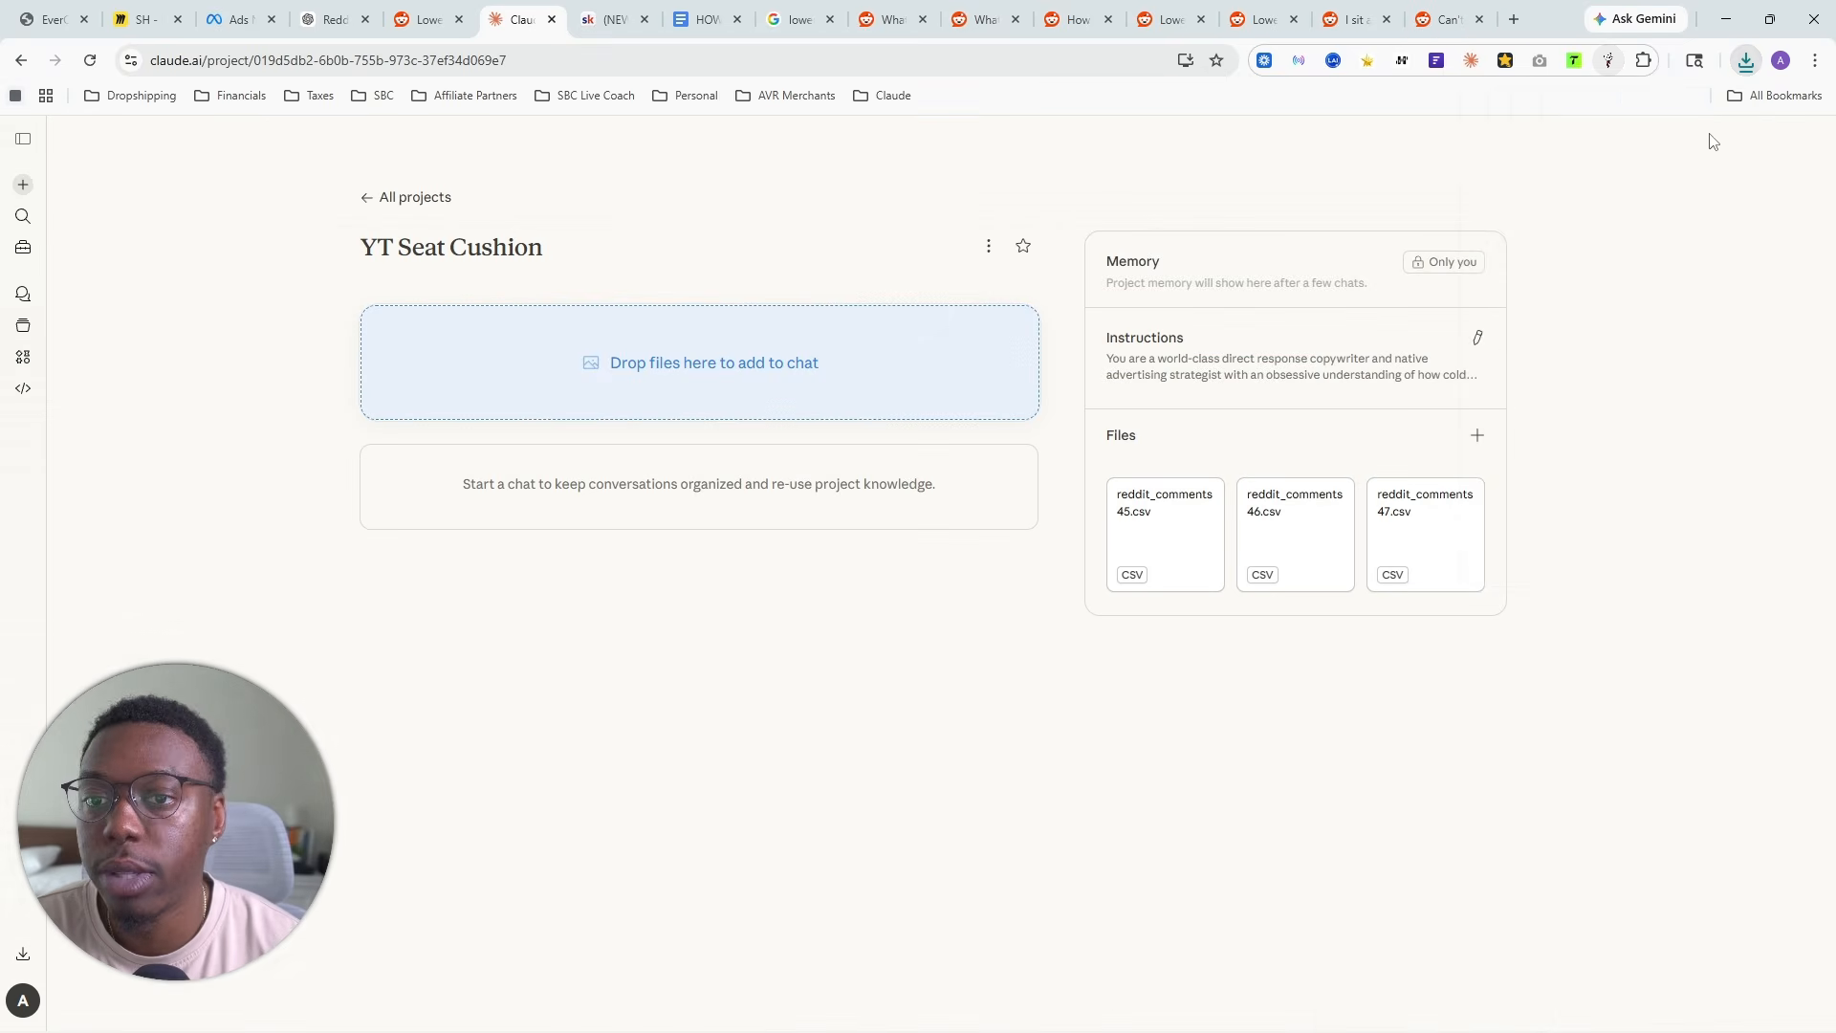
click(1745, 61)
drag(1585, 143, 1339, 326)
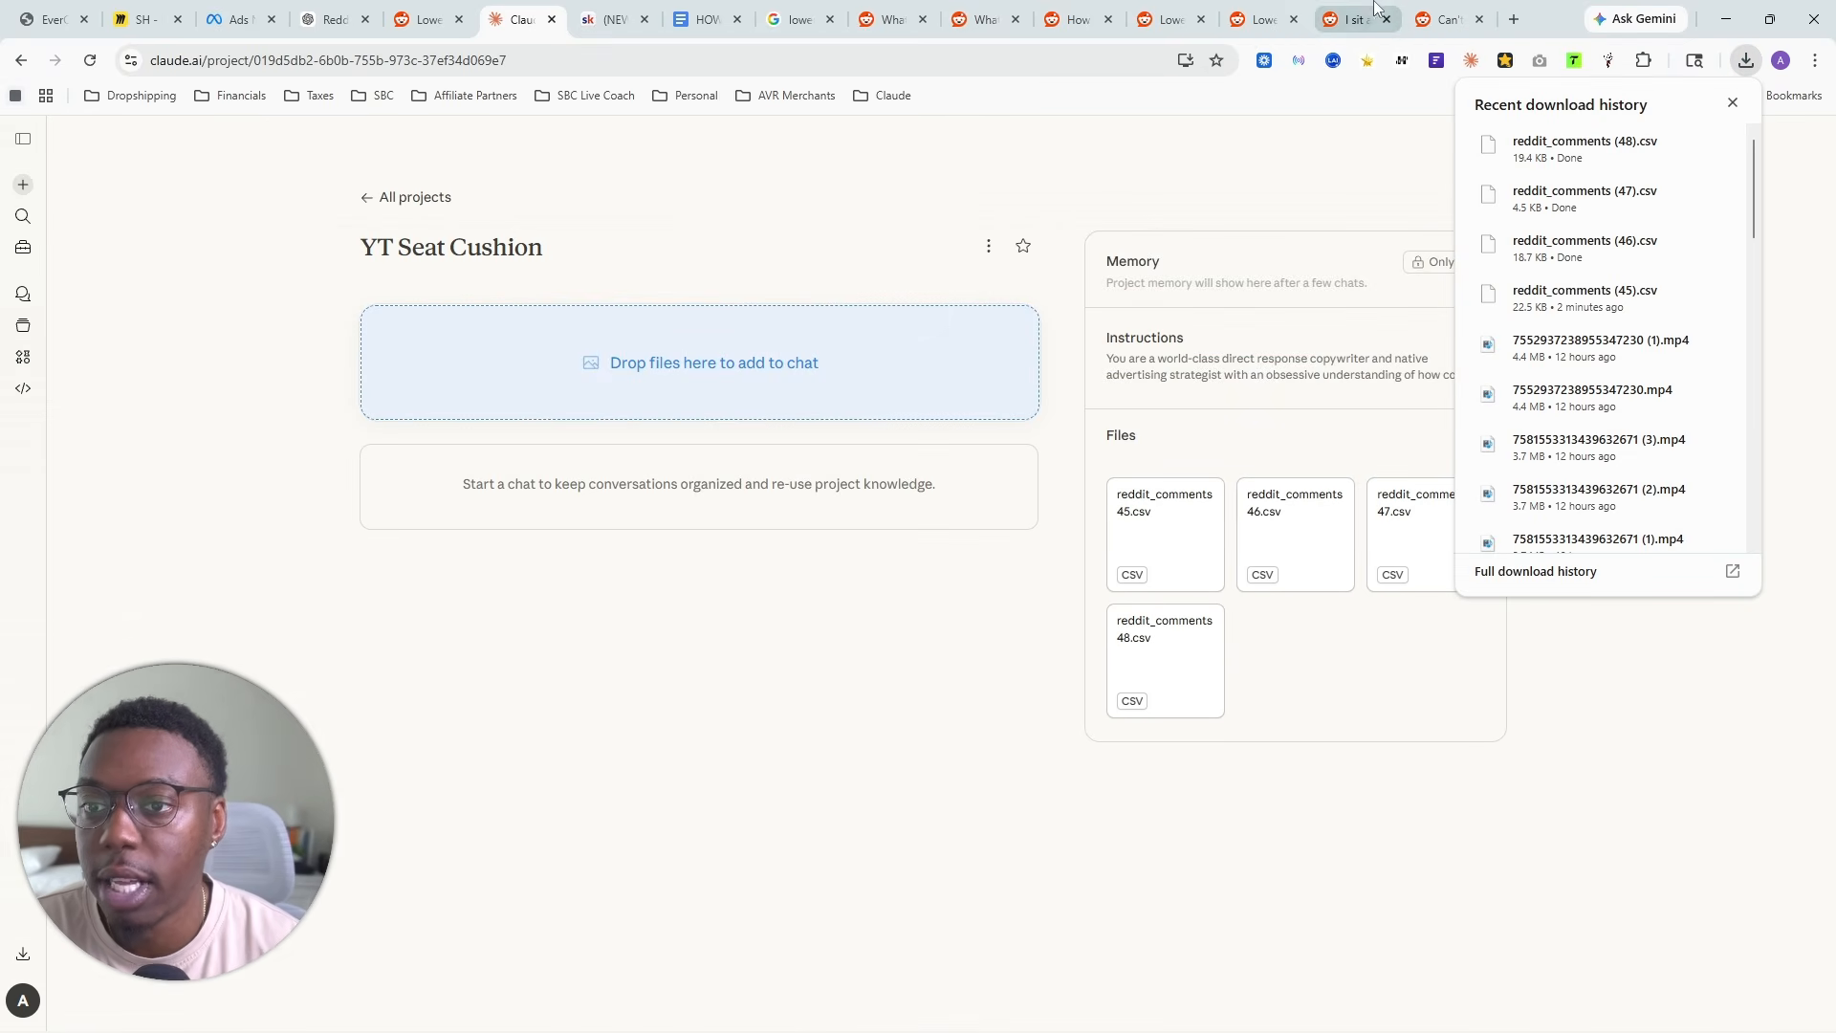
click(1435, 8)
click(1479, 19)
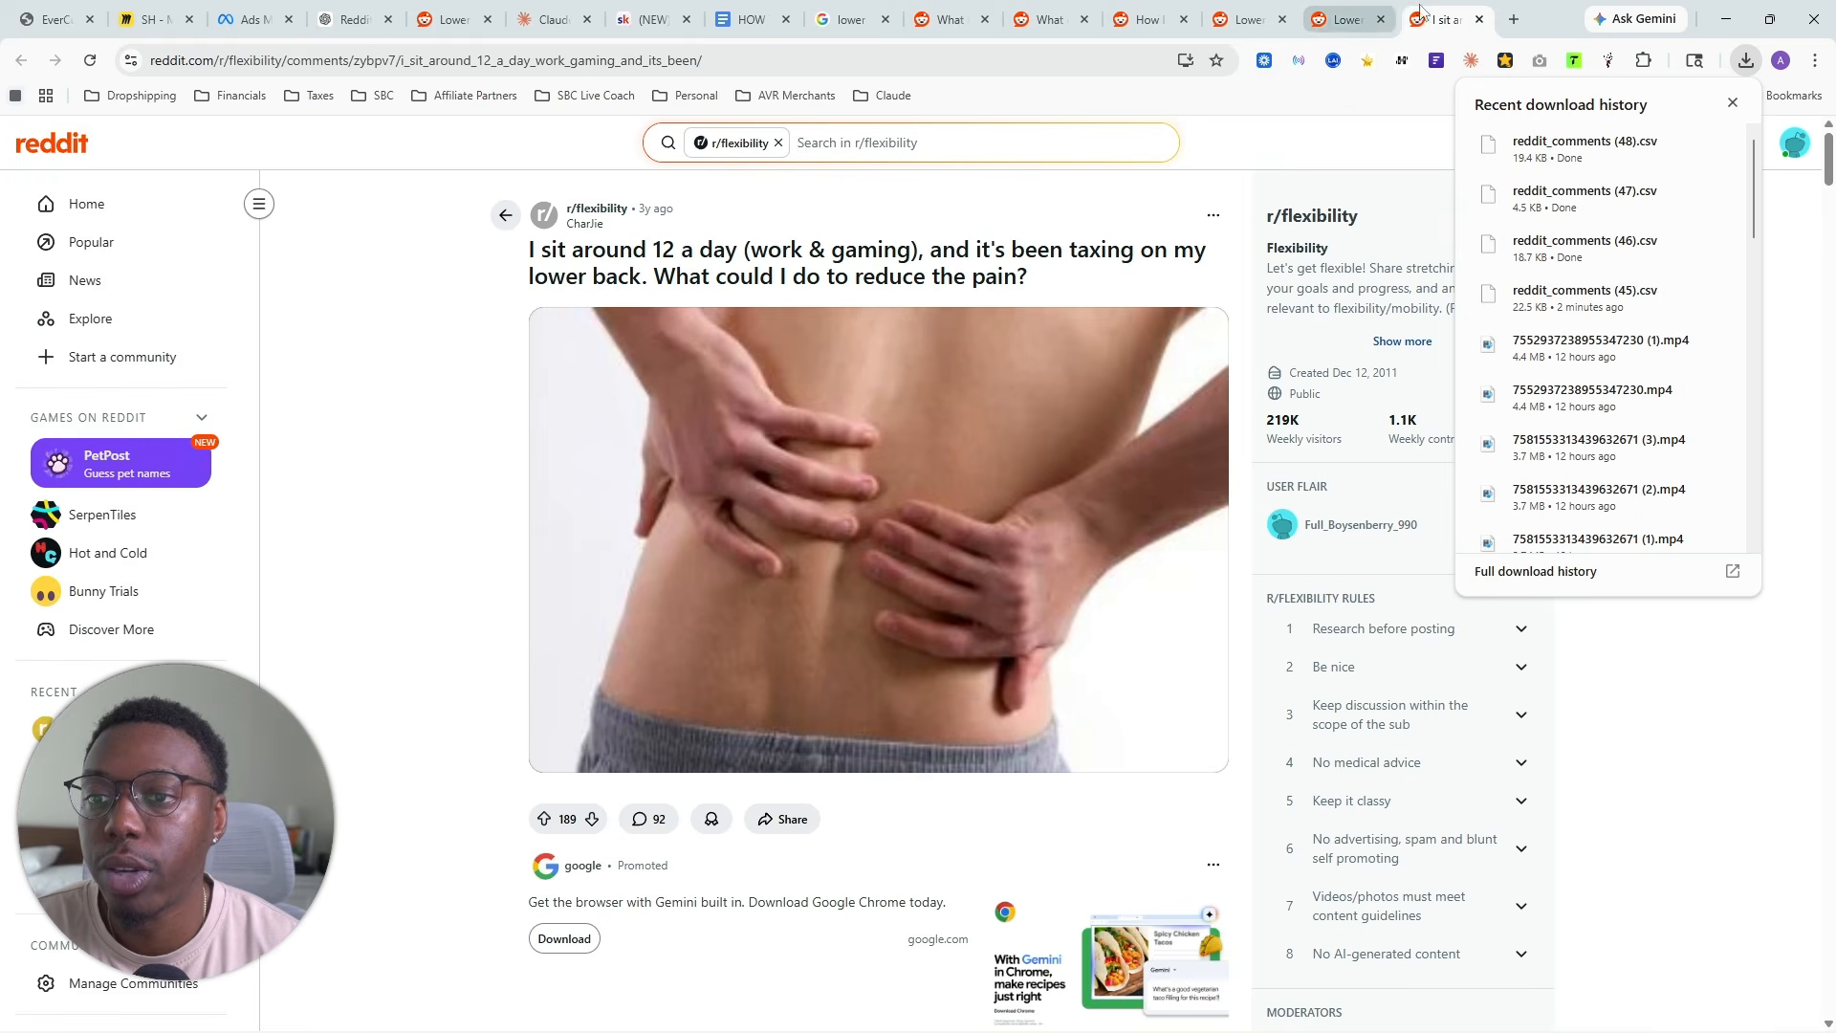
- Scrape the comments of the r/flexibility thread "I sit around 12 a day" and export them as CSV
click(1732, 102)
click(1609, 60)
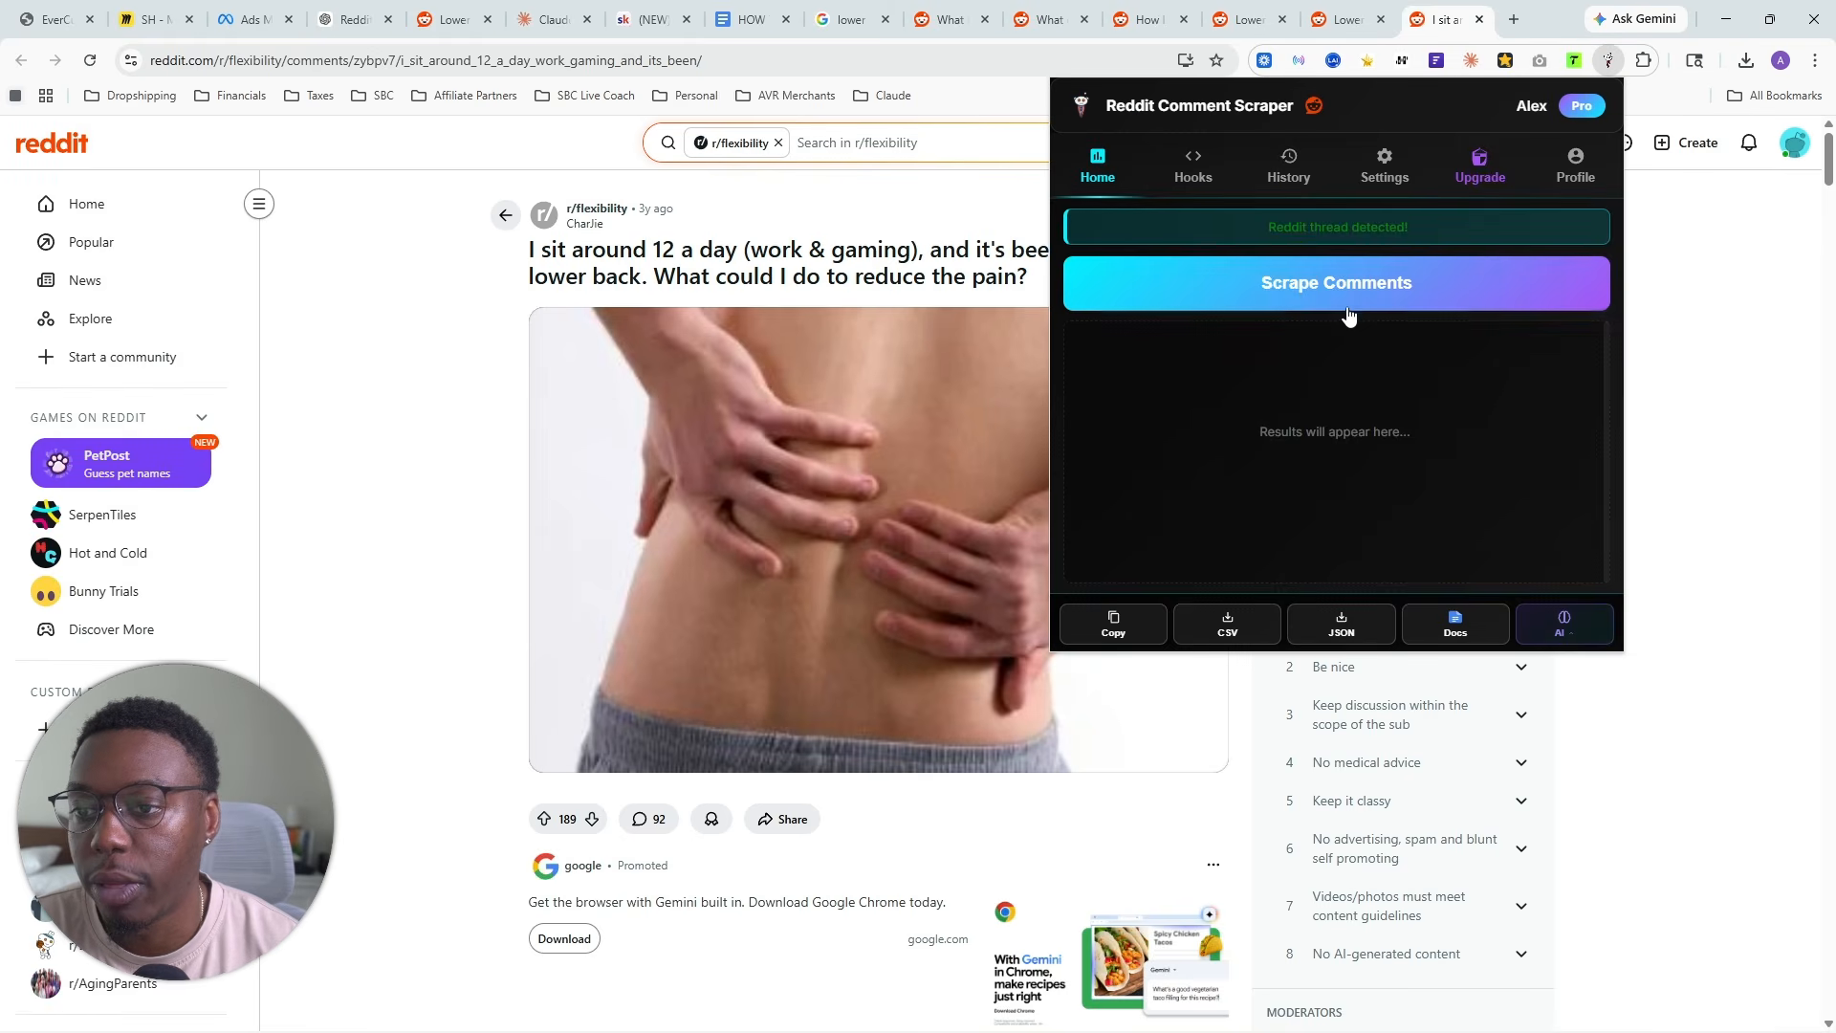
click(1356, 302)
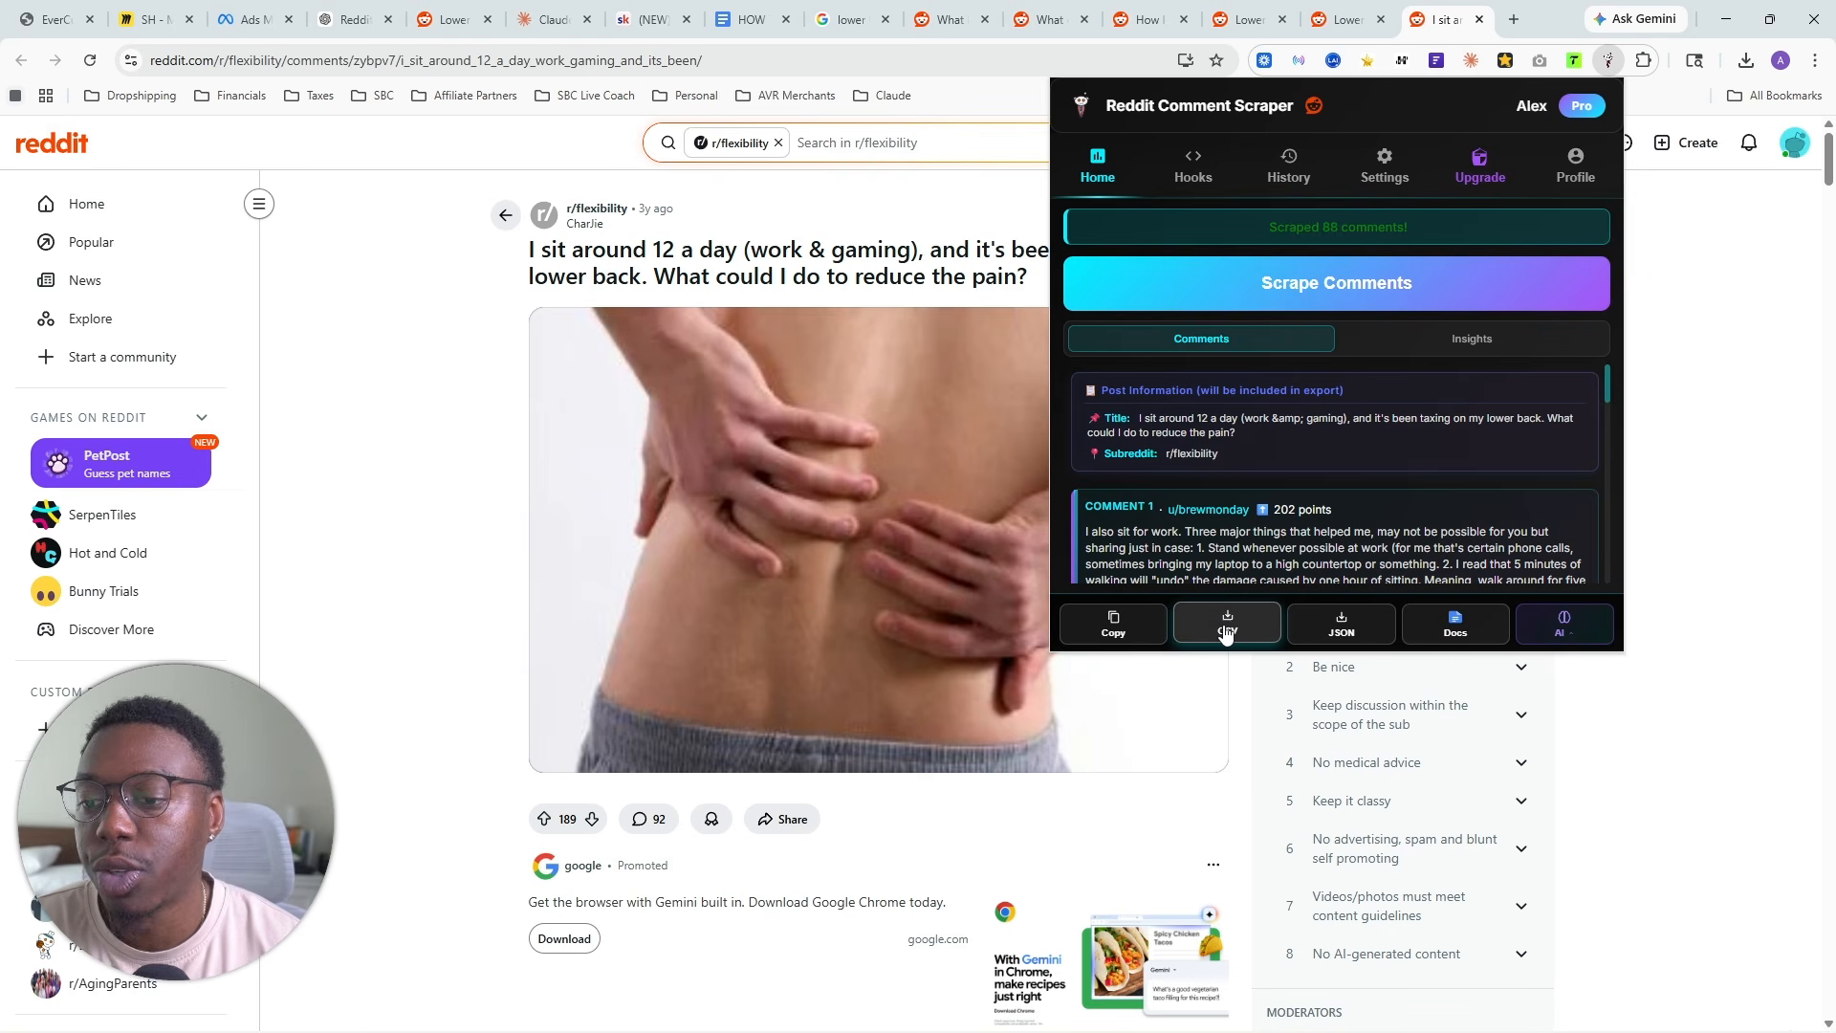
click(1227, 631)
- Add reddit_comments (49).csv to the Claude project files, and close the "I sit around 12 a day" thread
drag(1540, 101, 1425, 81)
click(1745, 61)
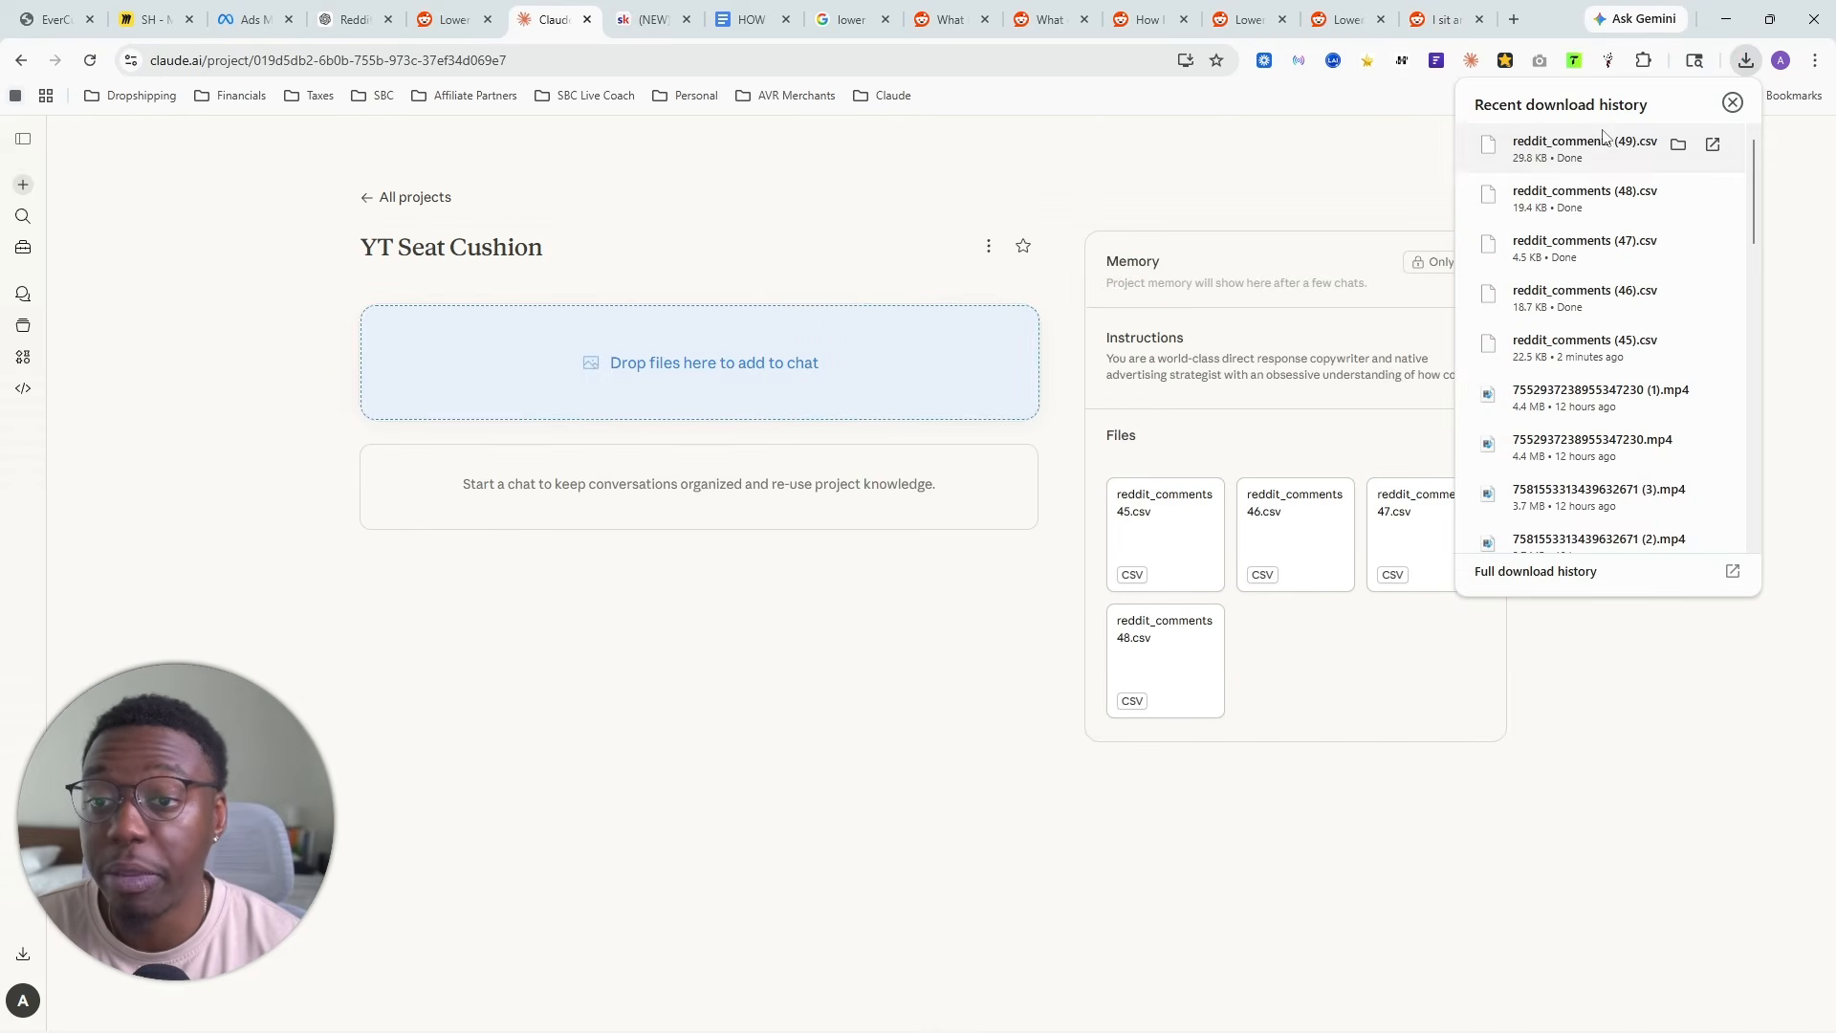
drag(1585, 144, 1306, 550)
click(1440, 19)
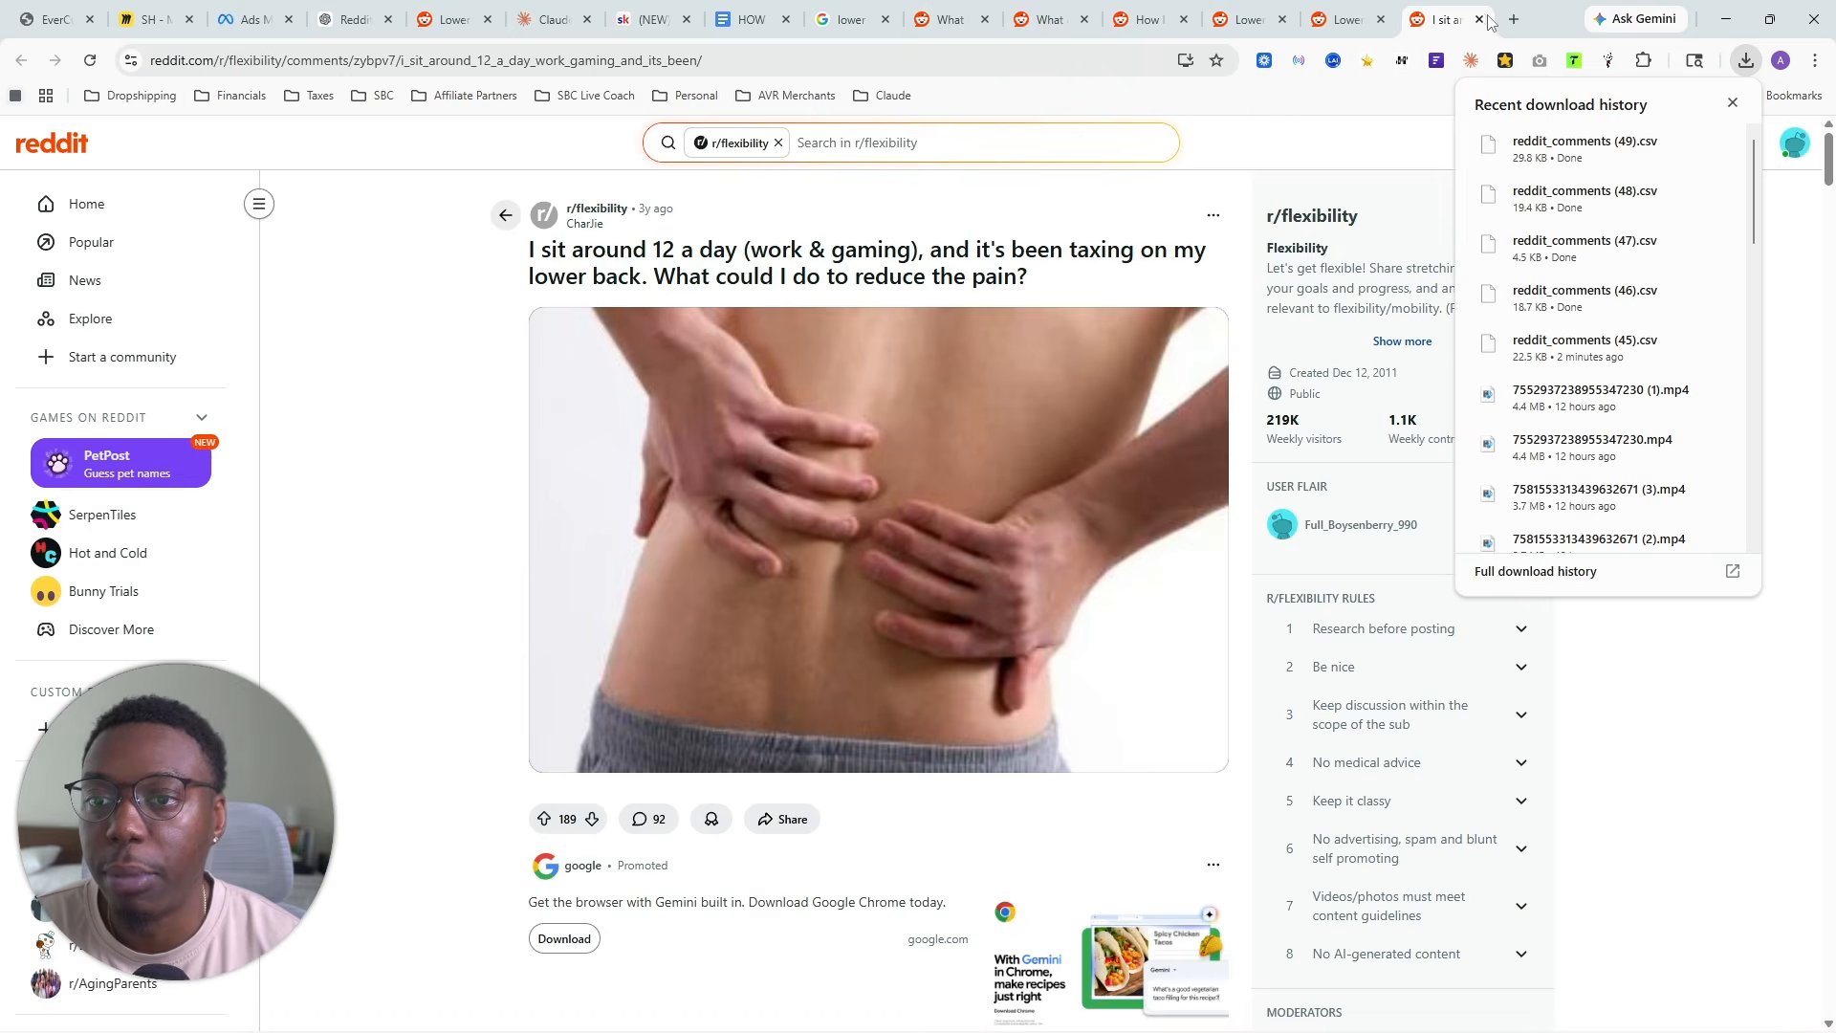
click(1479, 19)
- Scrape the comments of the "Lower back pain only when sitting" thread and export them as CSV
click(1732, 104)
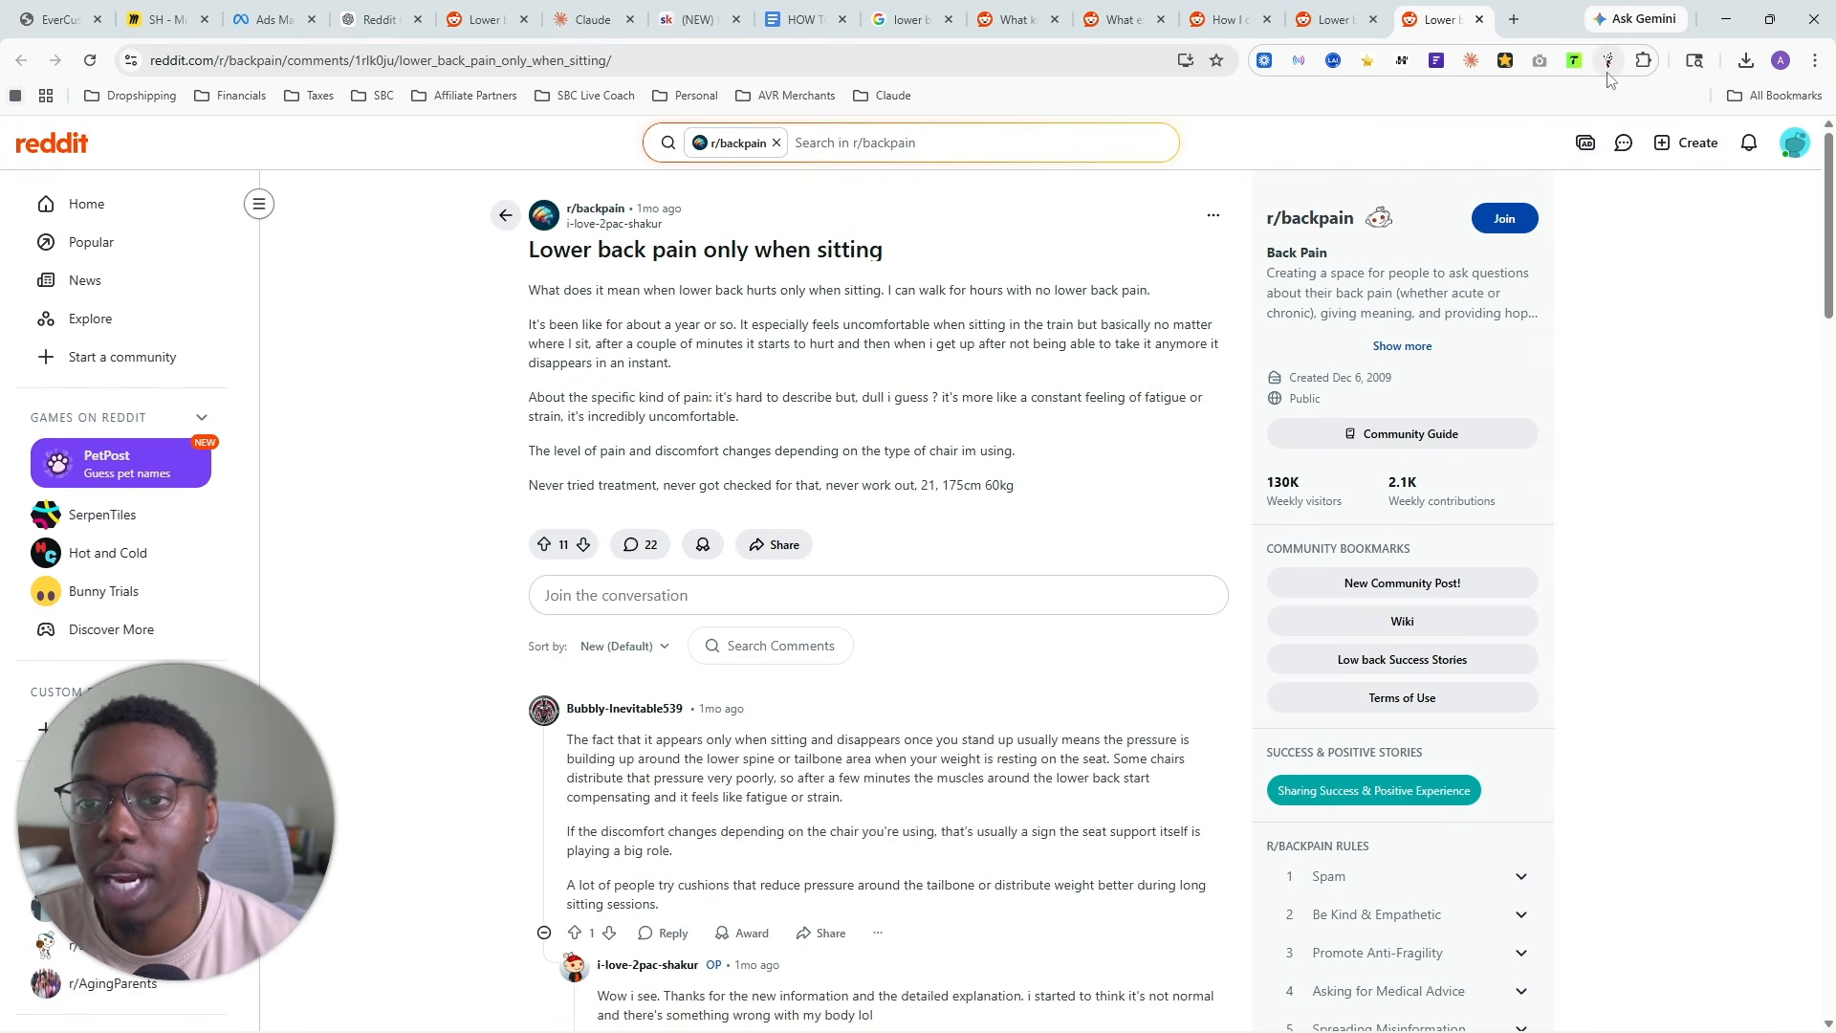
click(1609, 61)
click(1272, 315)
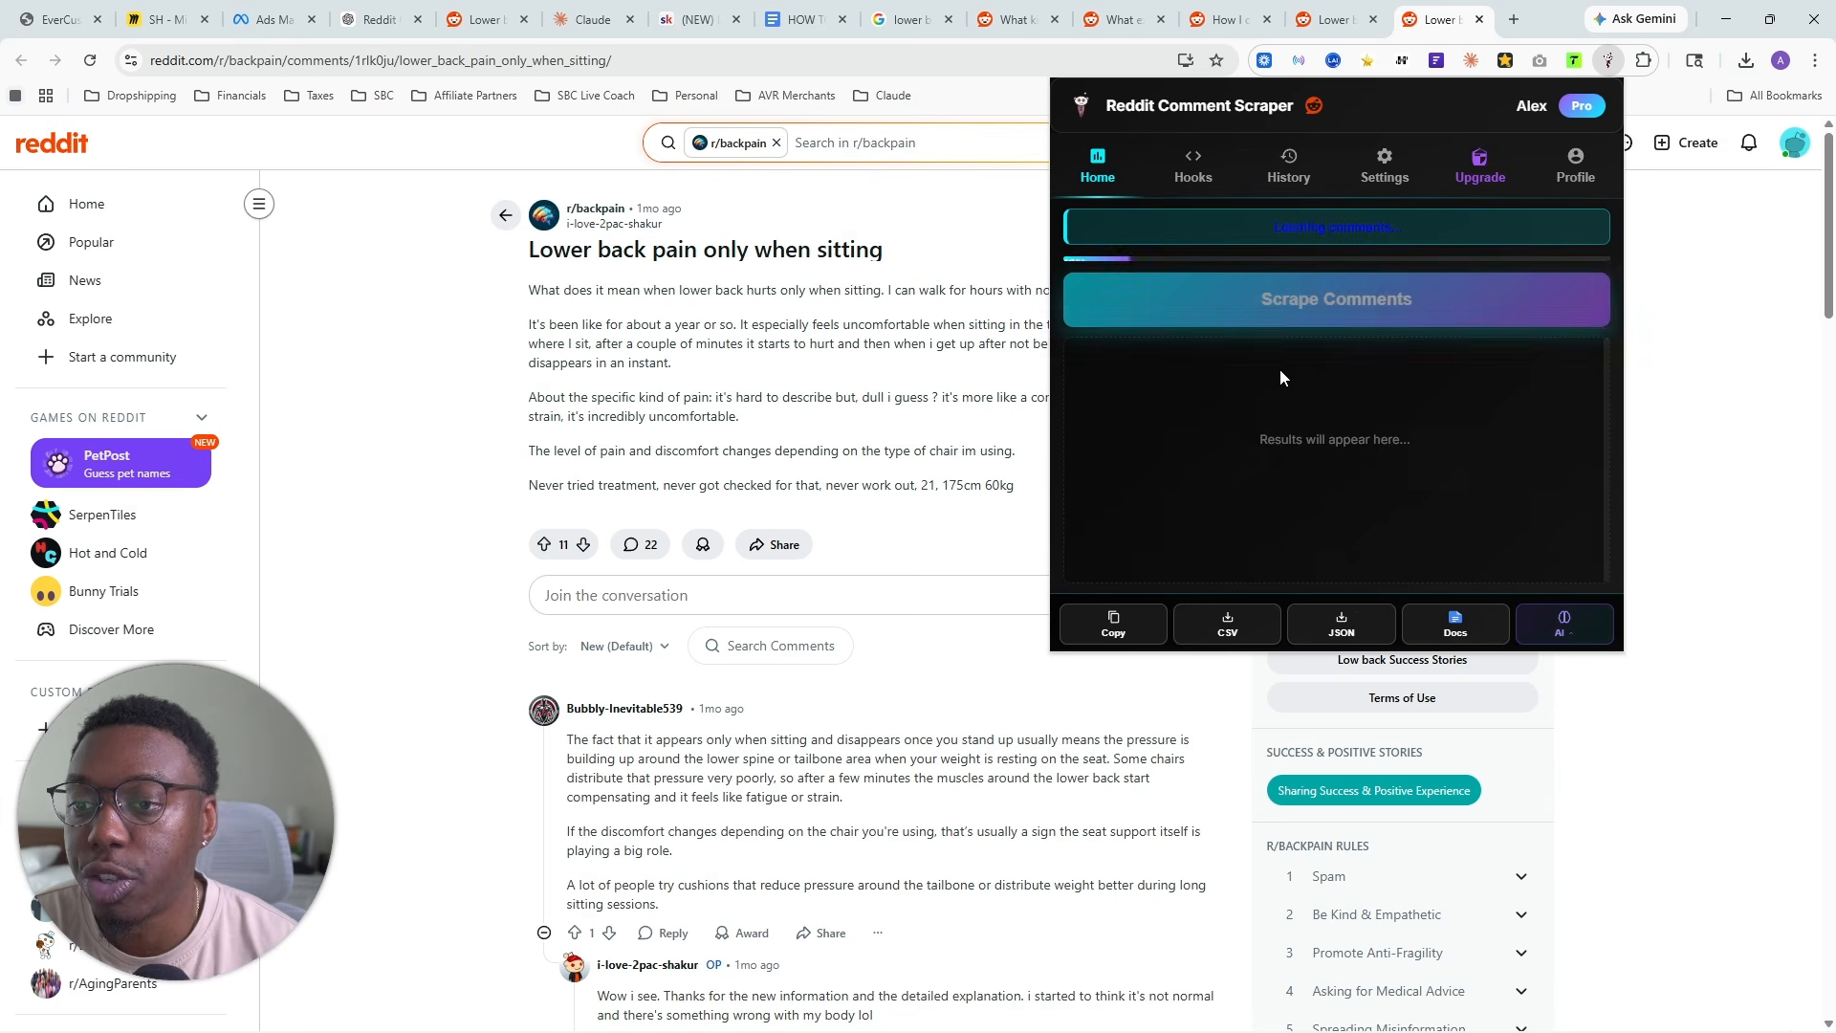
click(1215, 624)
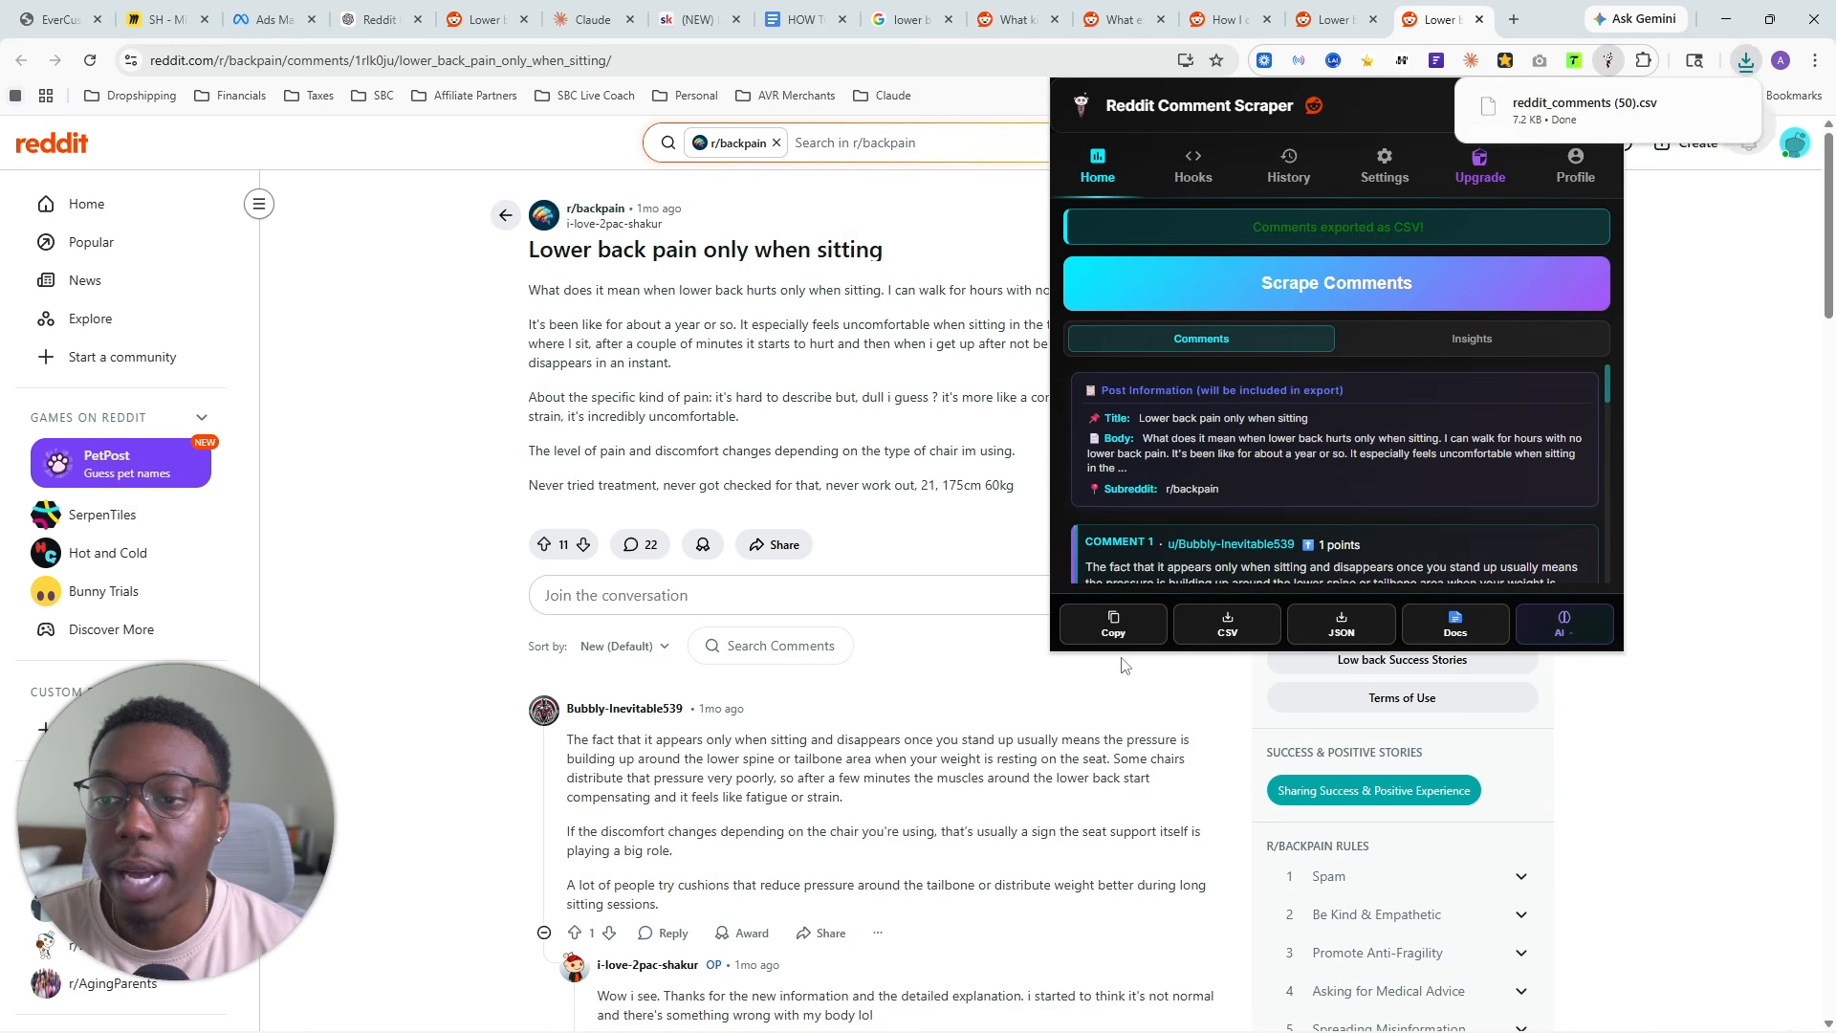
- Add reddit_comments (50).csv to the Claude project files, and close the "Lower back pain only when sitting" thread
click(592, 19)
click(1746, 61)
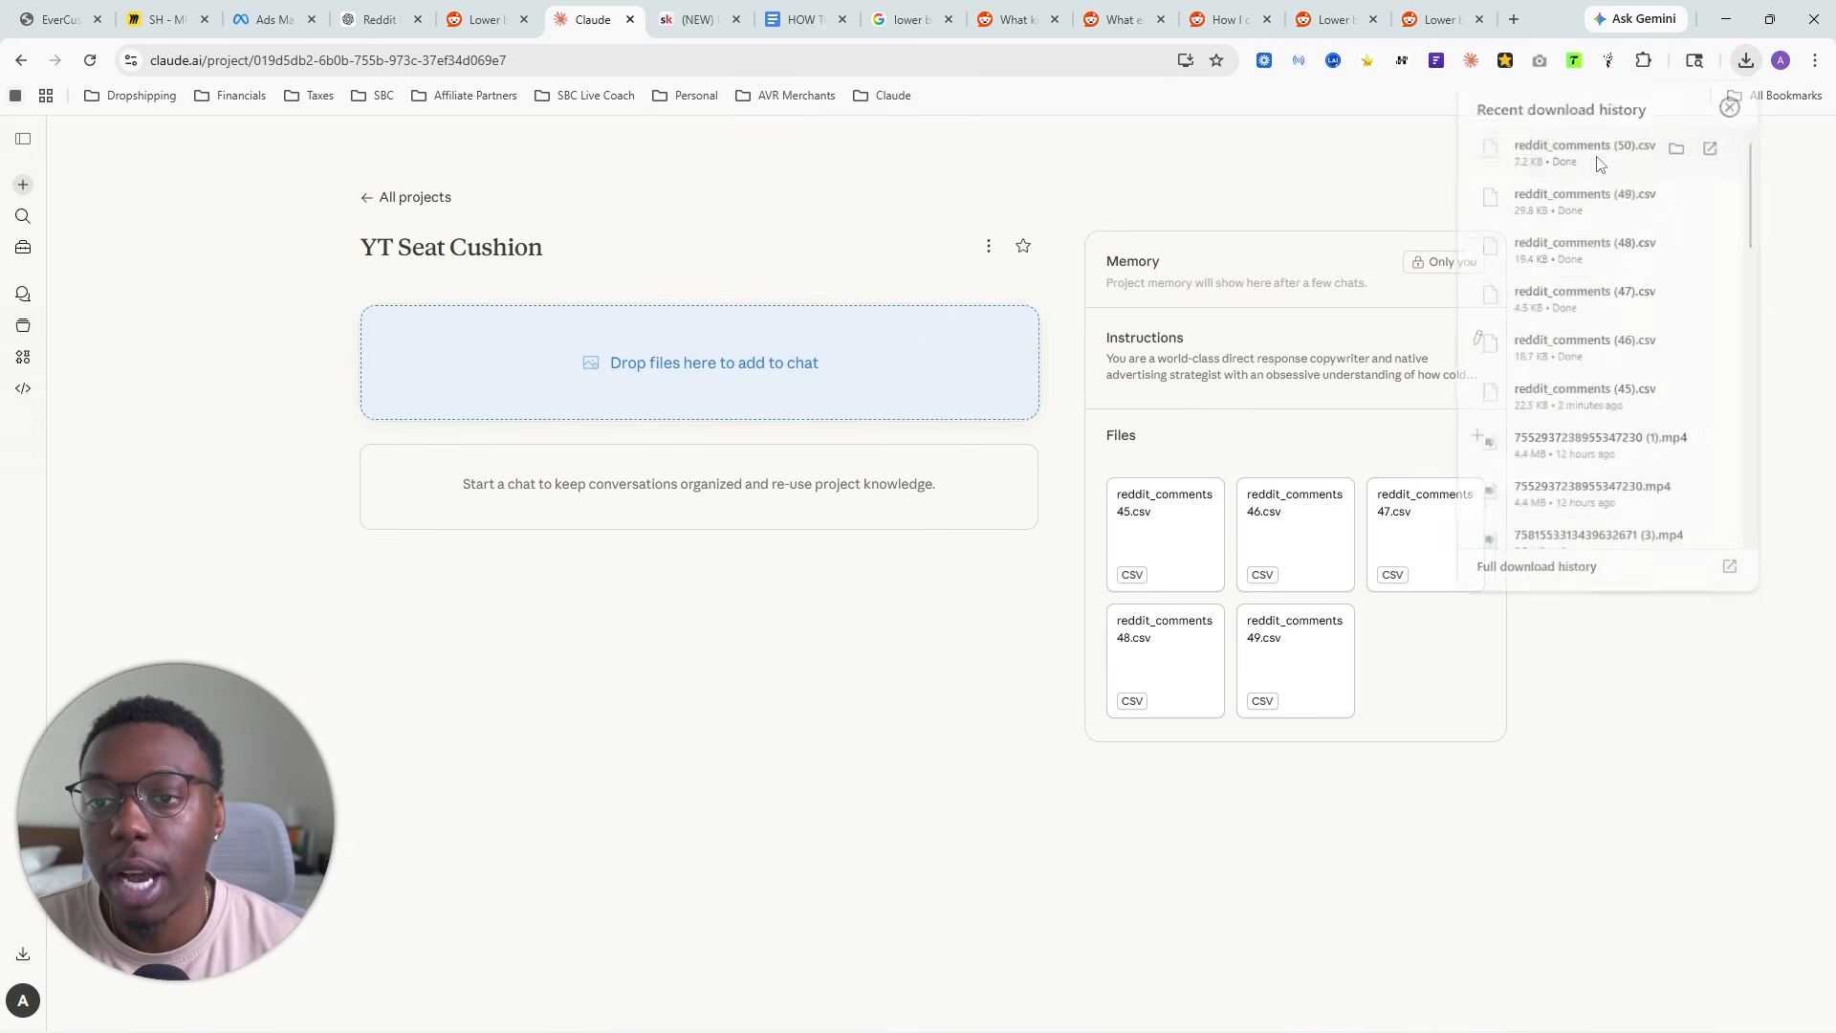
drag(1597, 165, 1340, 644)
click(1439, 19)
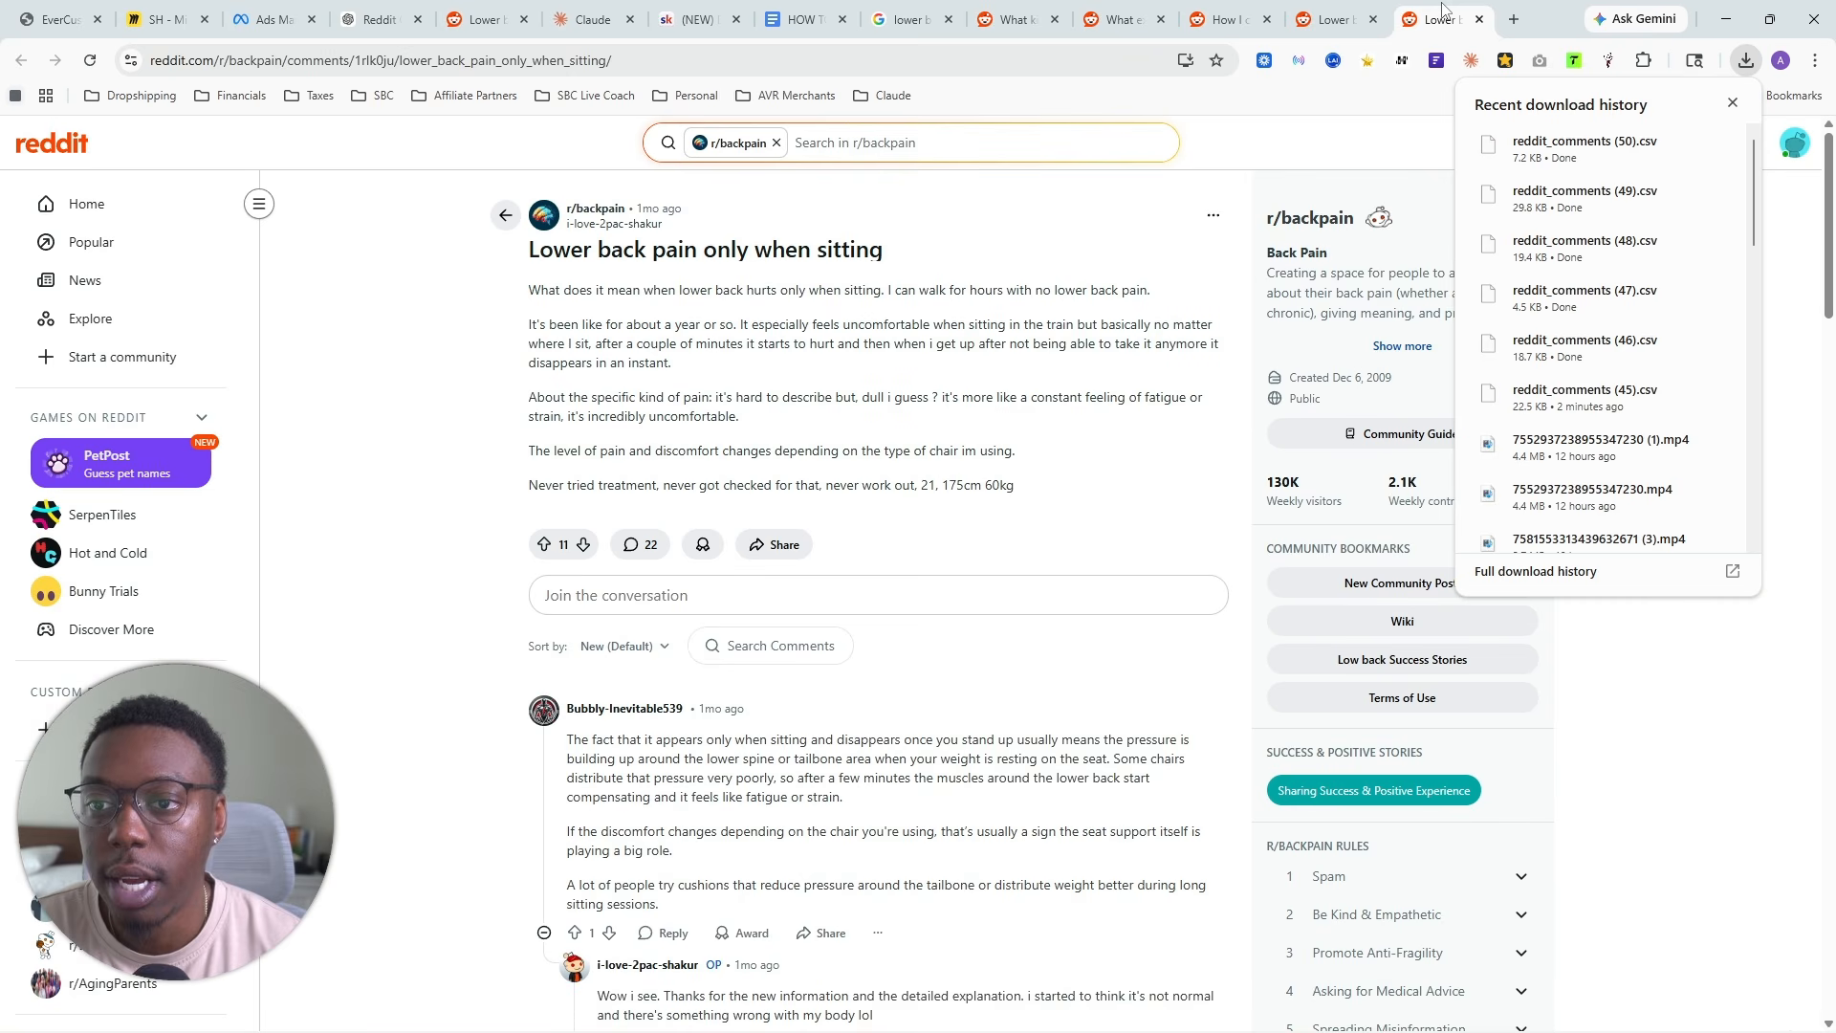
click(1479, 19)
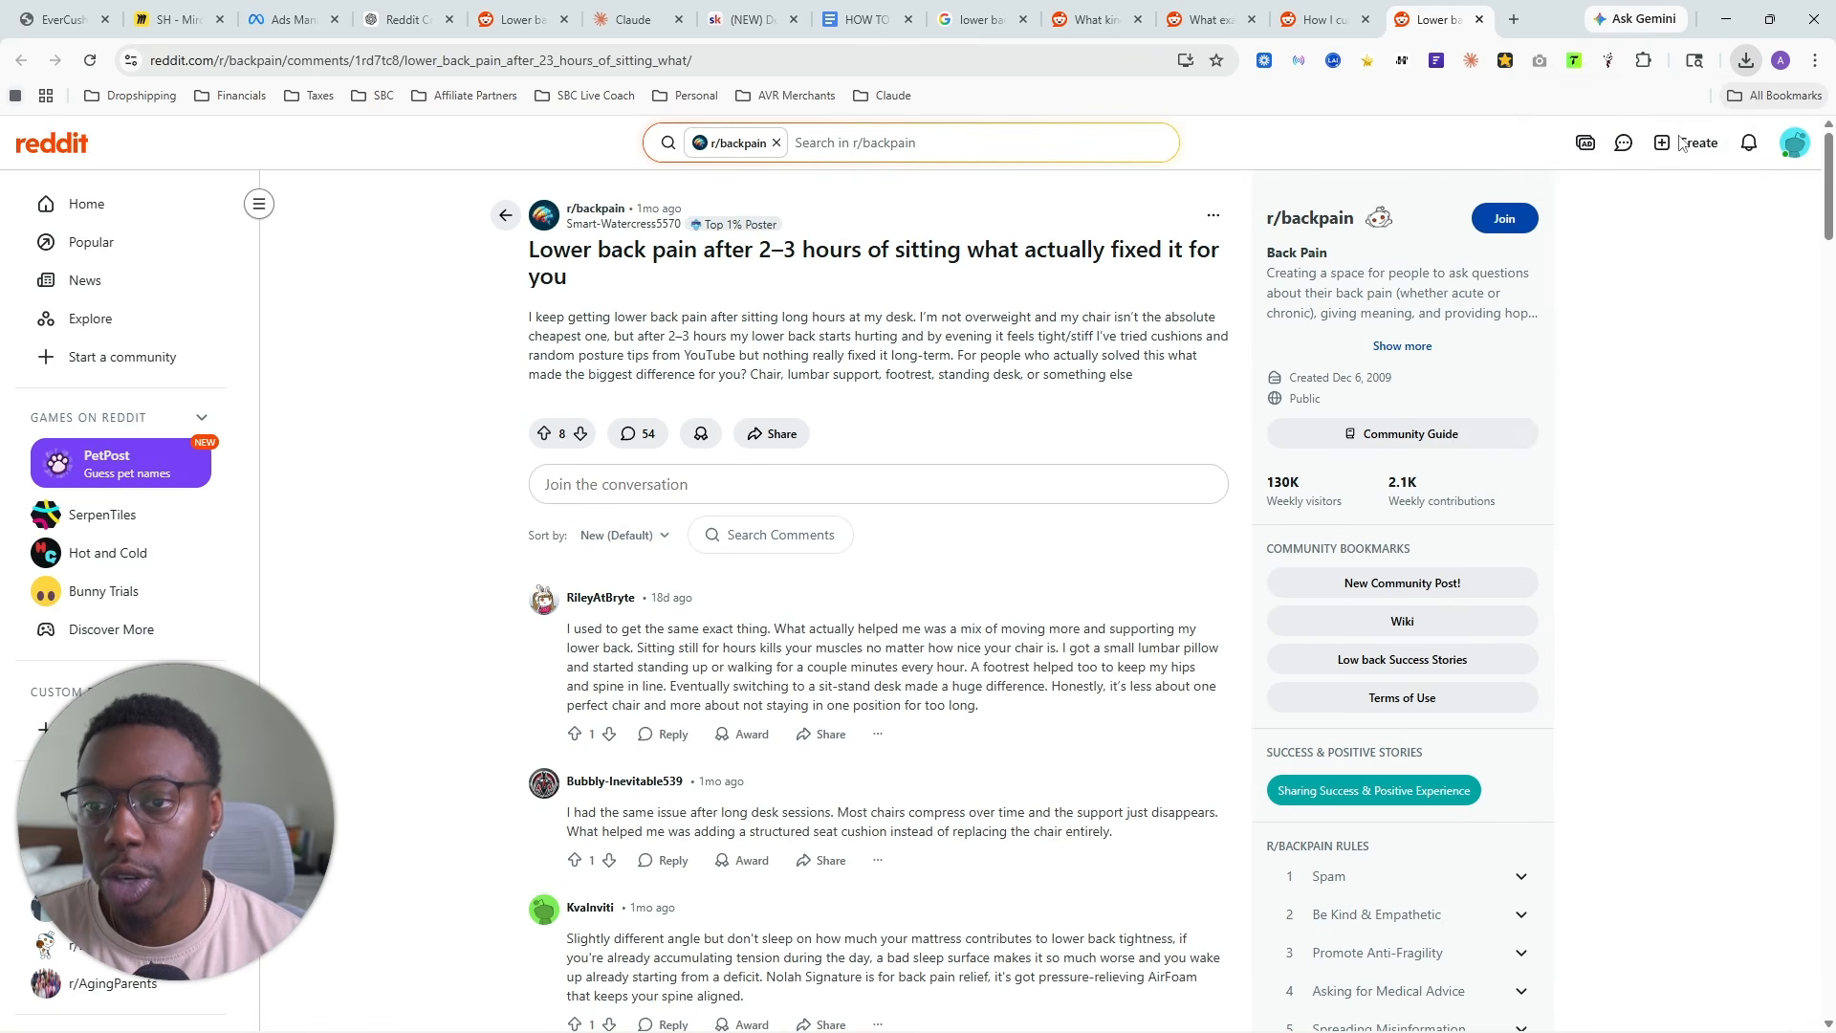
- Scrape the comments of the "Lower back pain after 2–3 hours of sitting" thread and export them as CSV
click(1608, 63)
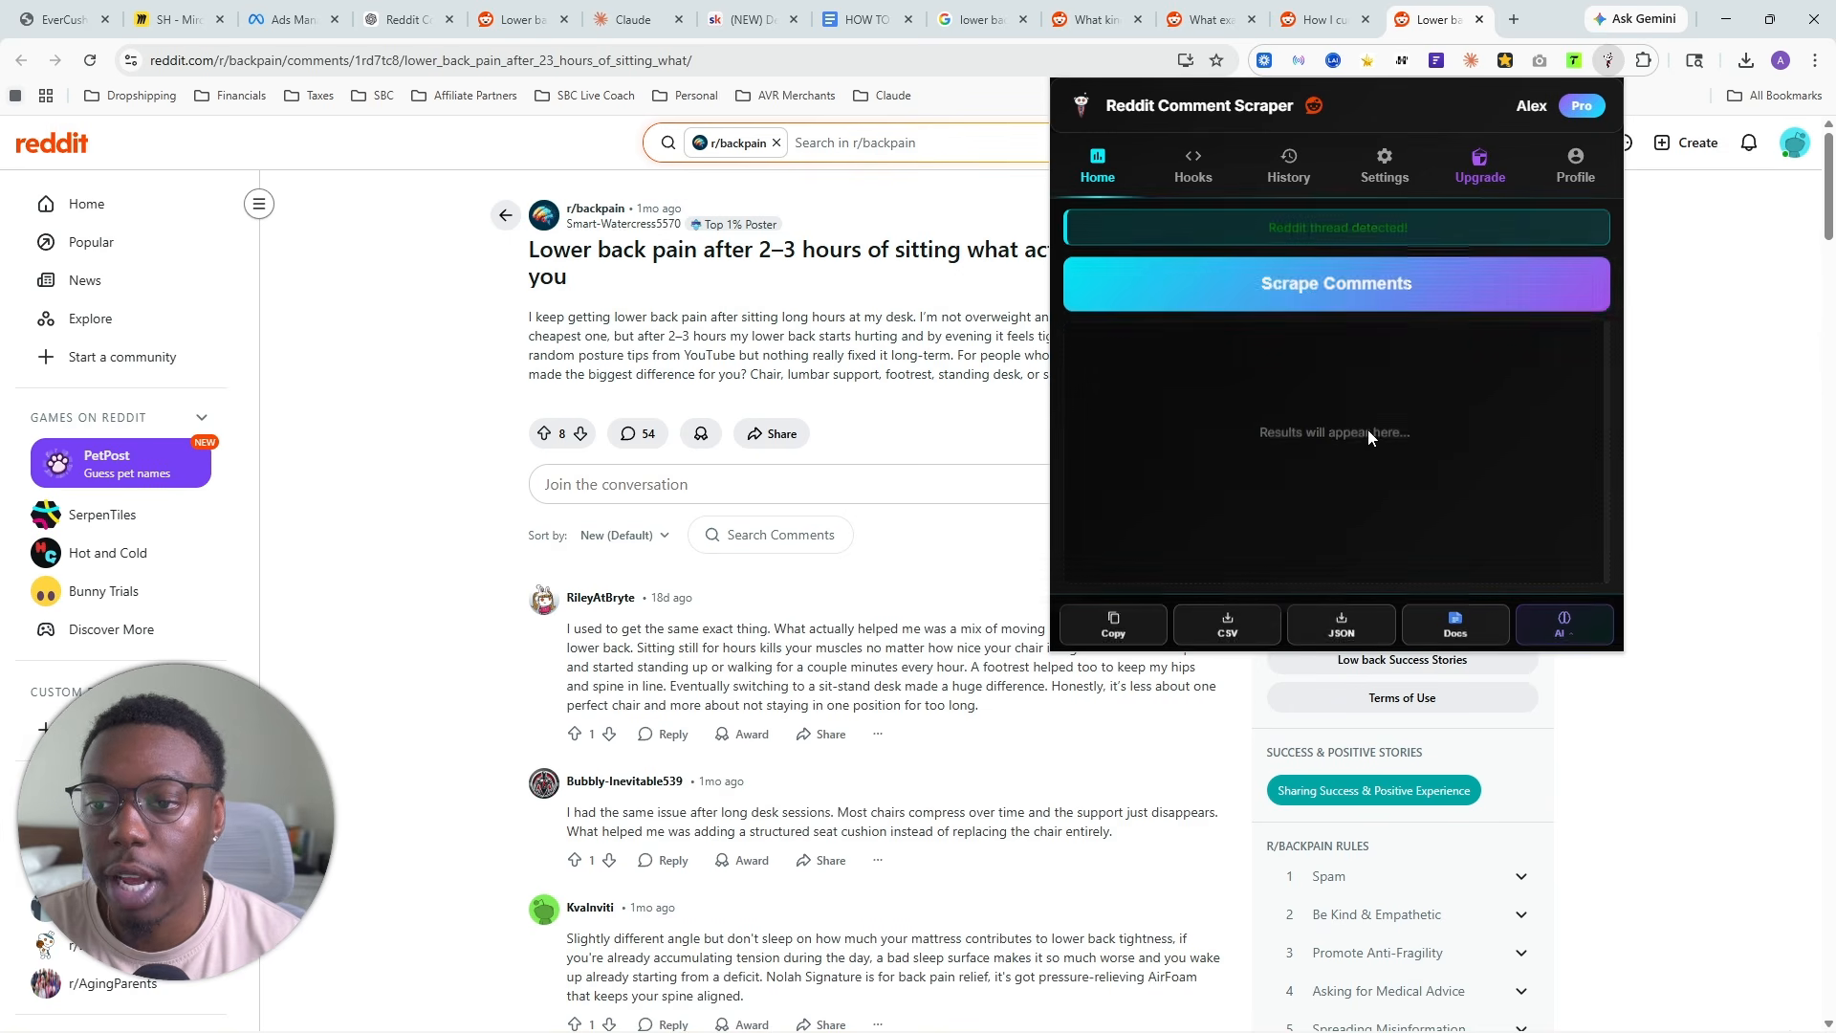
click(1334, 289)
click(1230, 627)
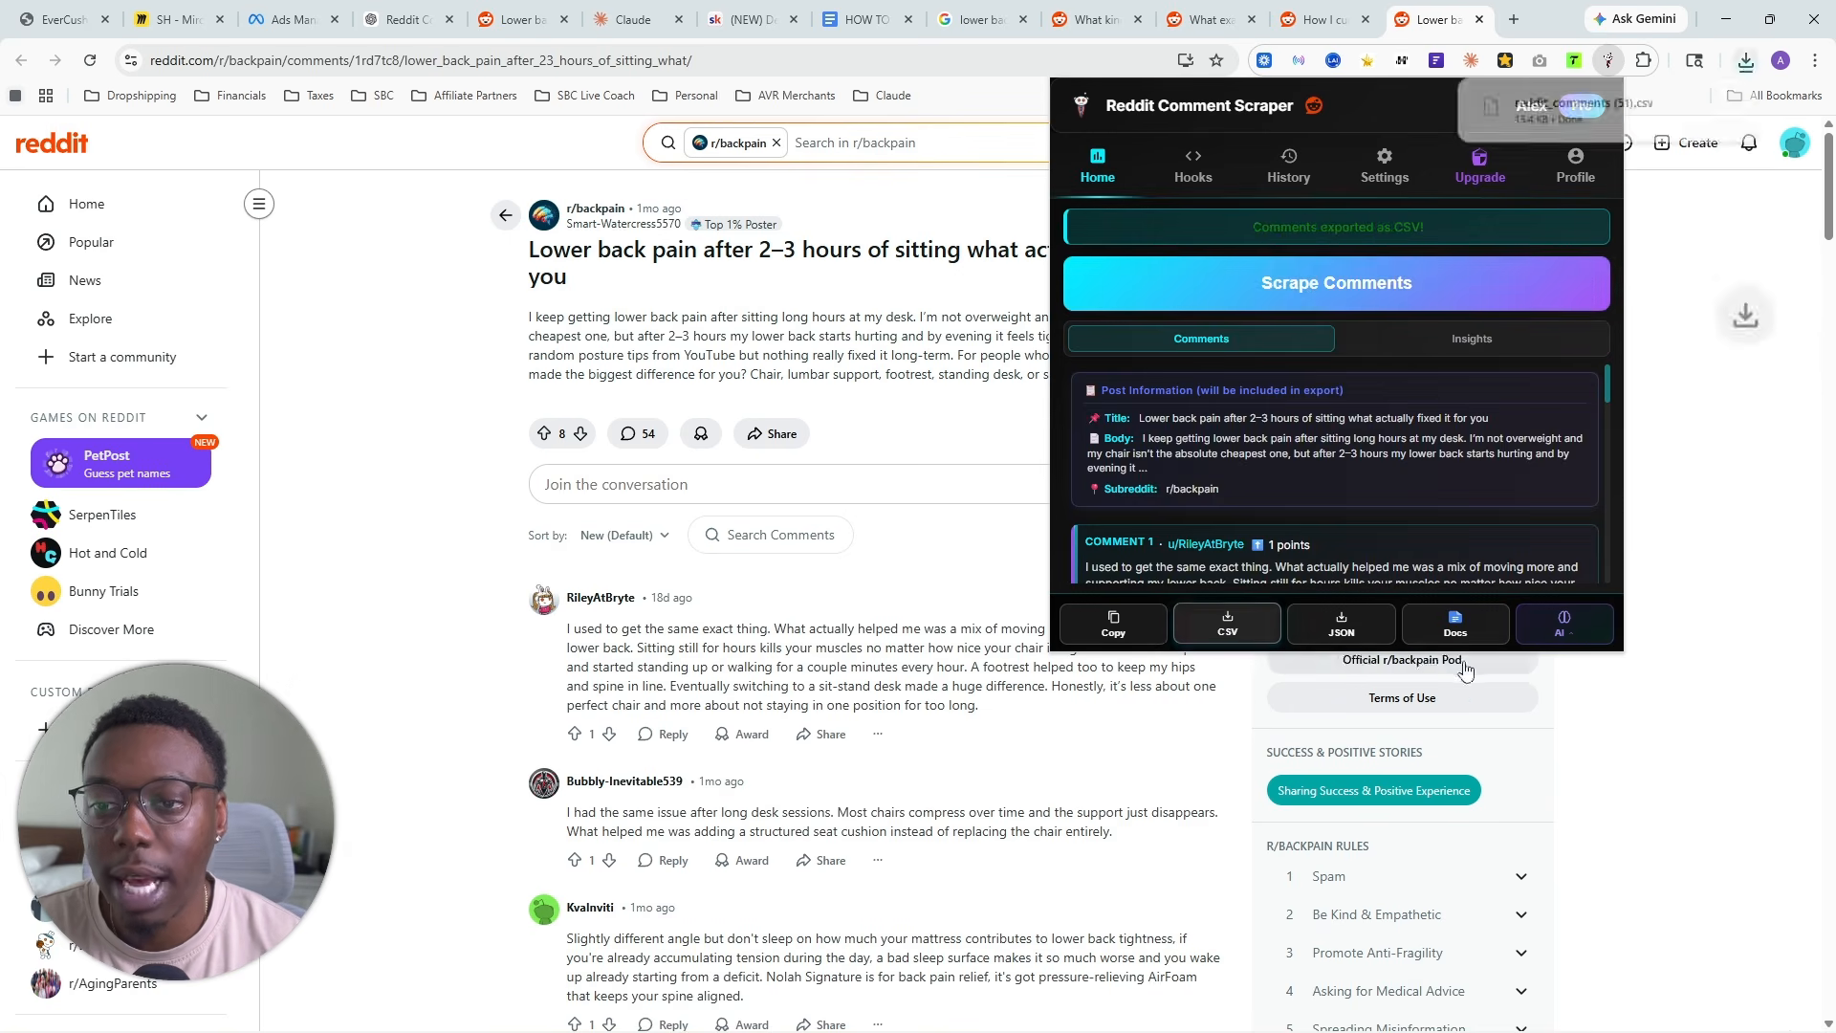
- Add reddit_comments (51).csv to the Claude project files, and close the "Lower back pain after 2–3 hours of sitting" thread
click(634, 19)
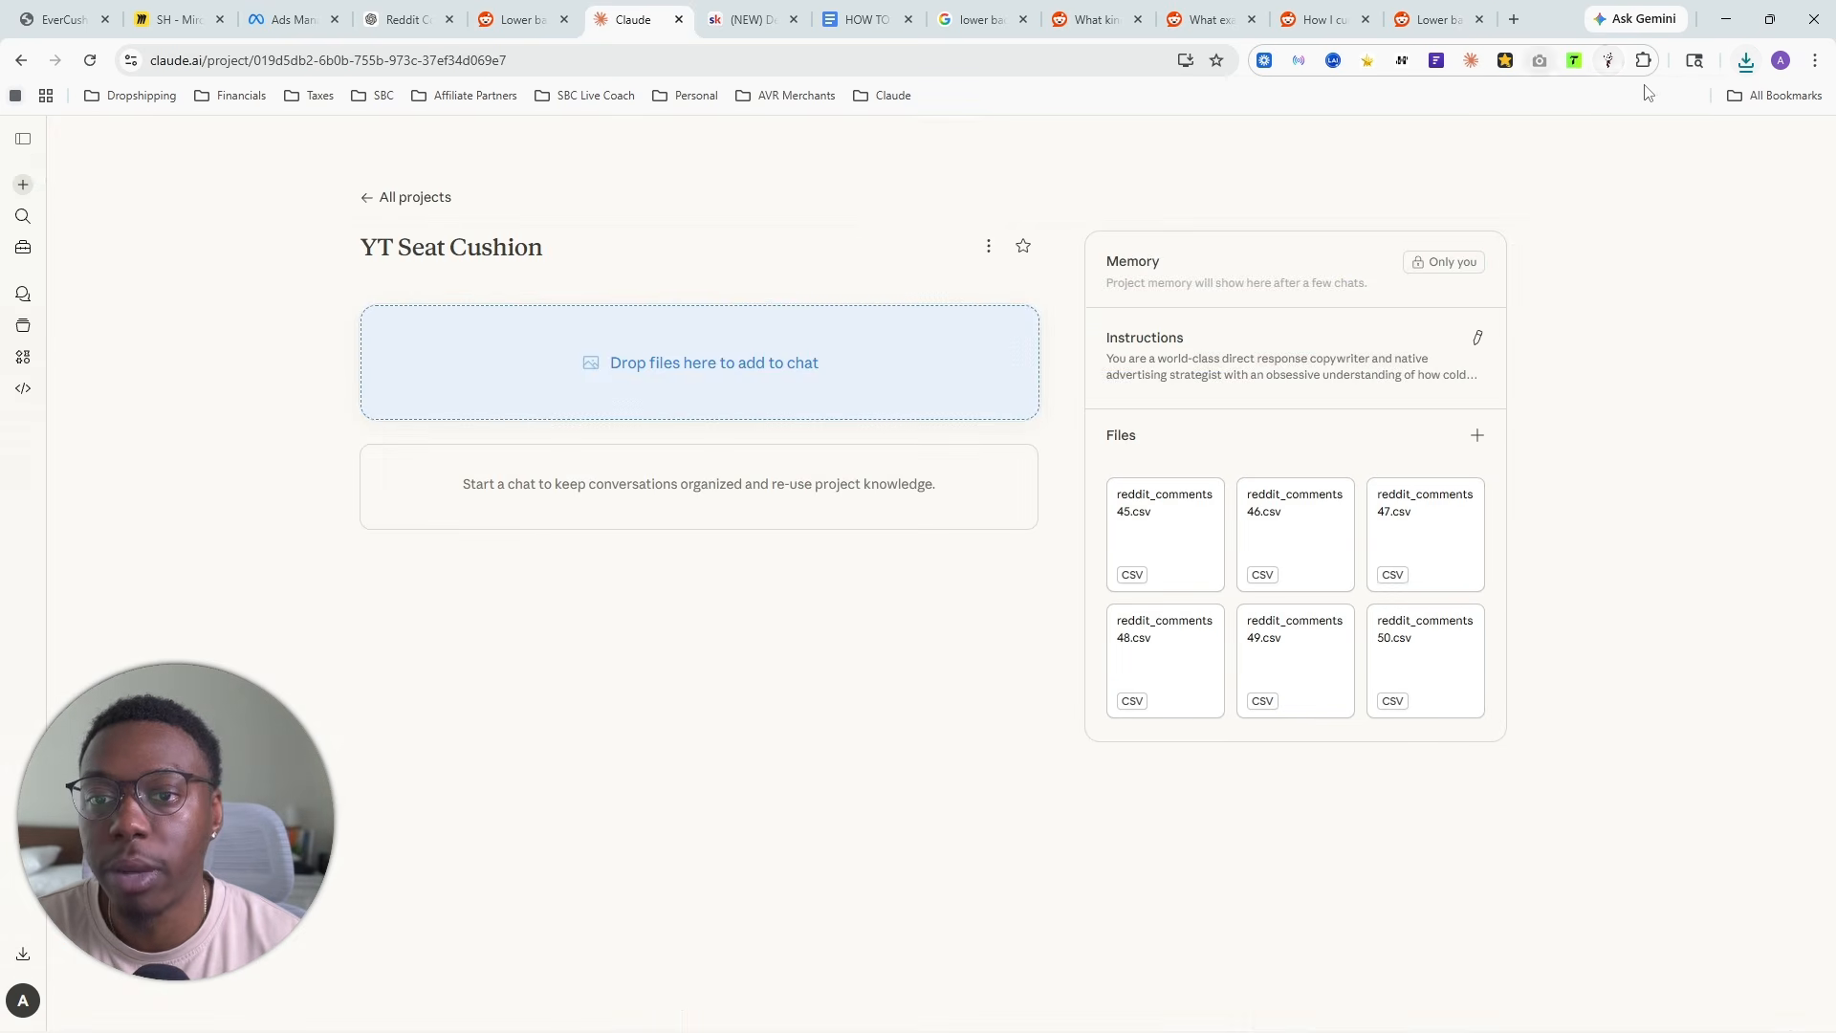
click(1746, 60)
drag(1594, 135, 1329, 521)
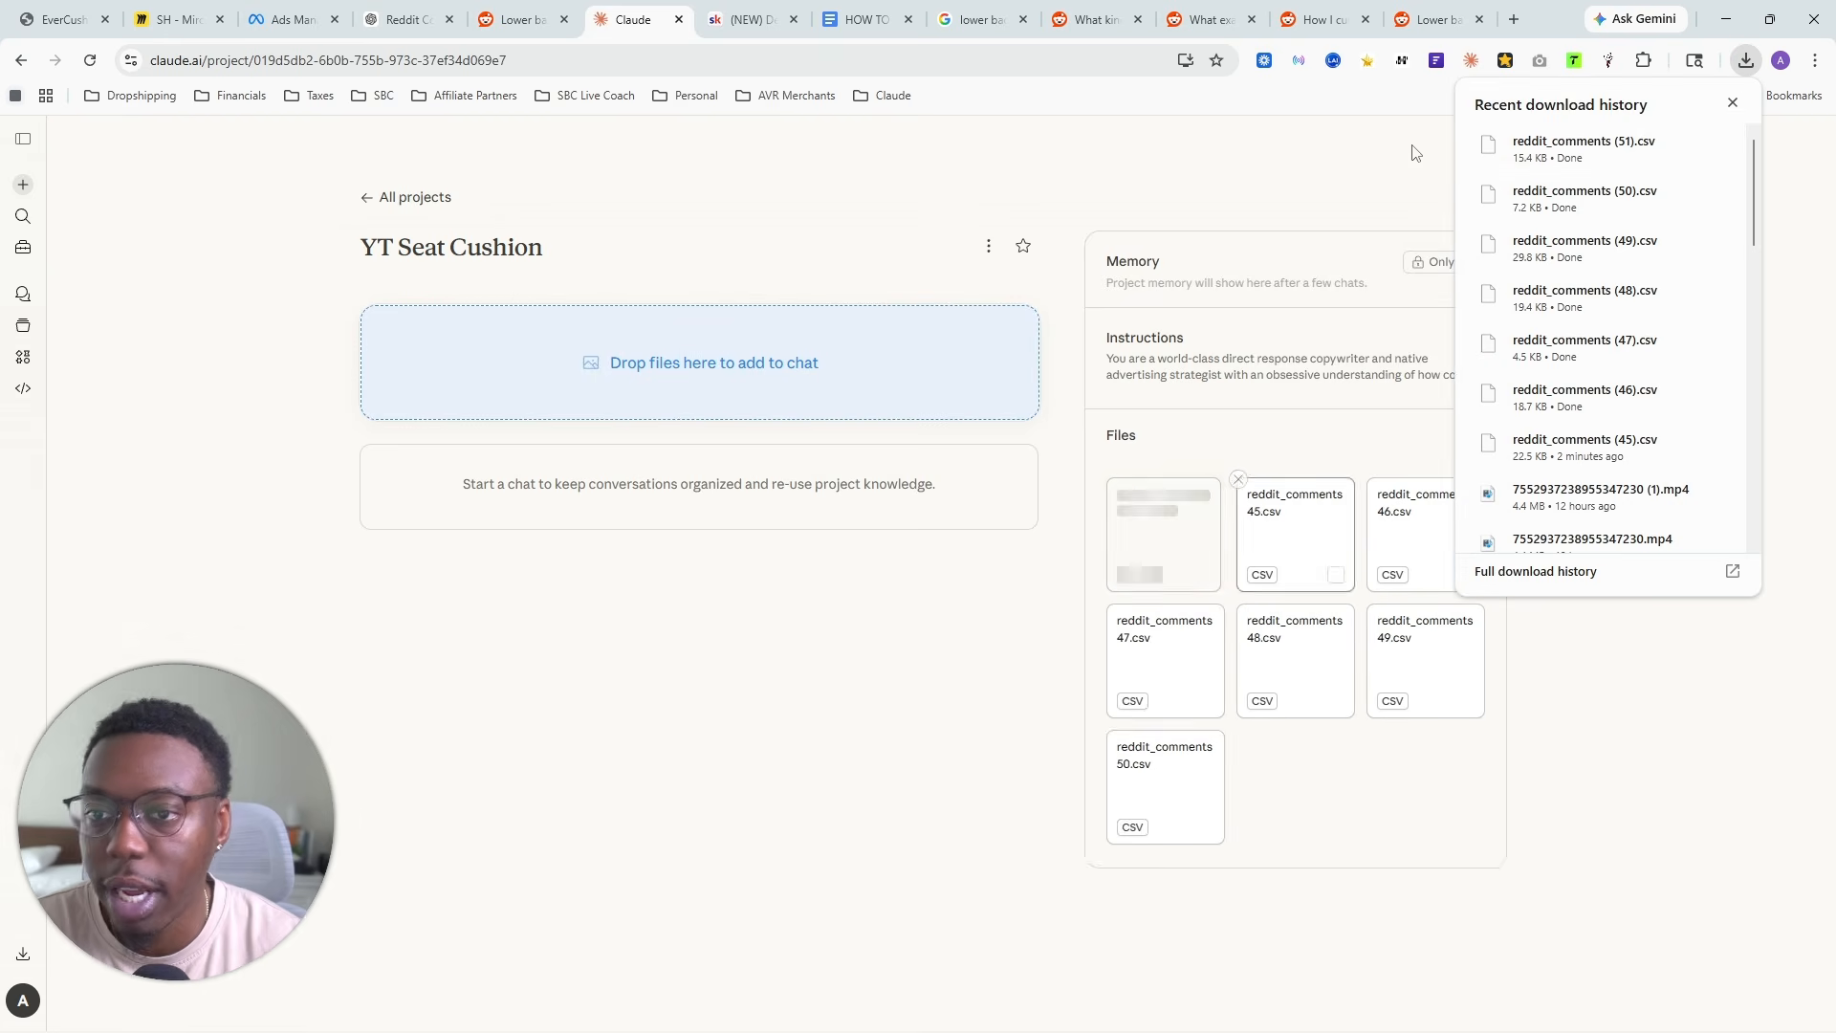
click(1470, 29)
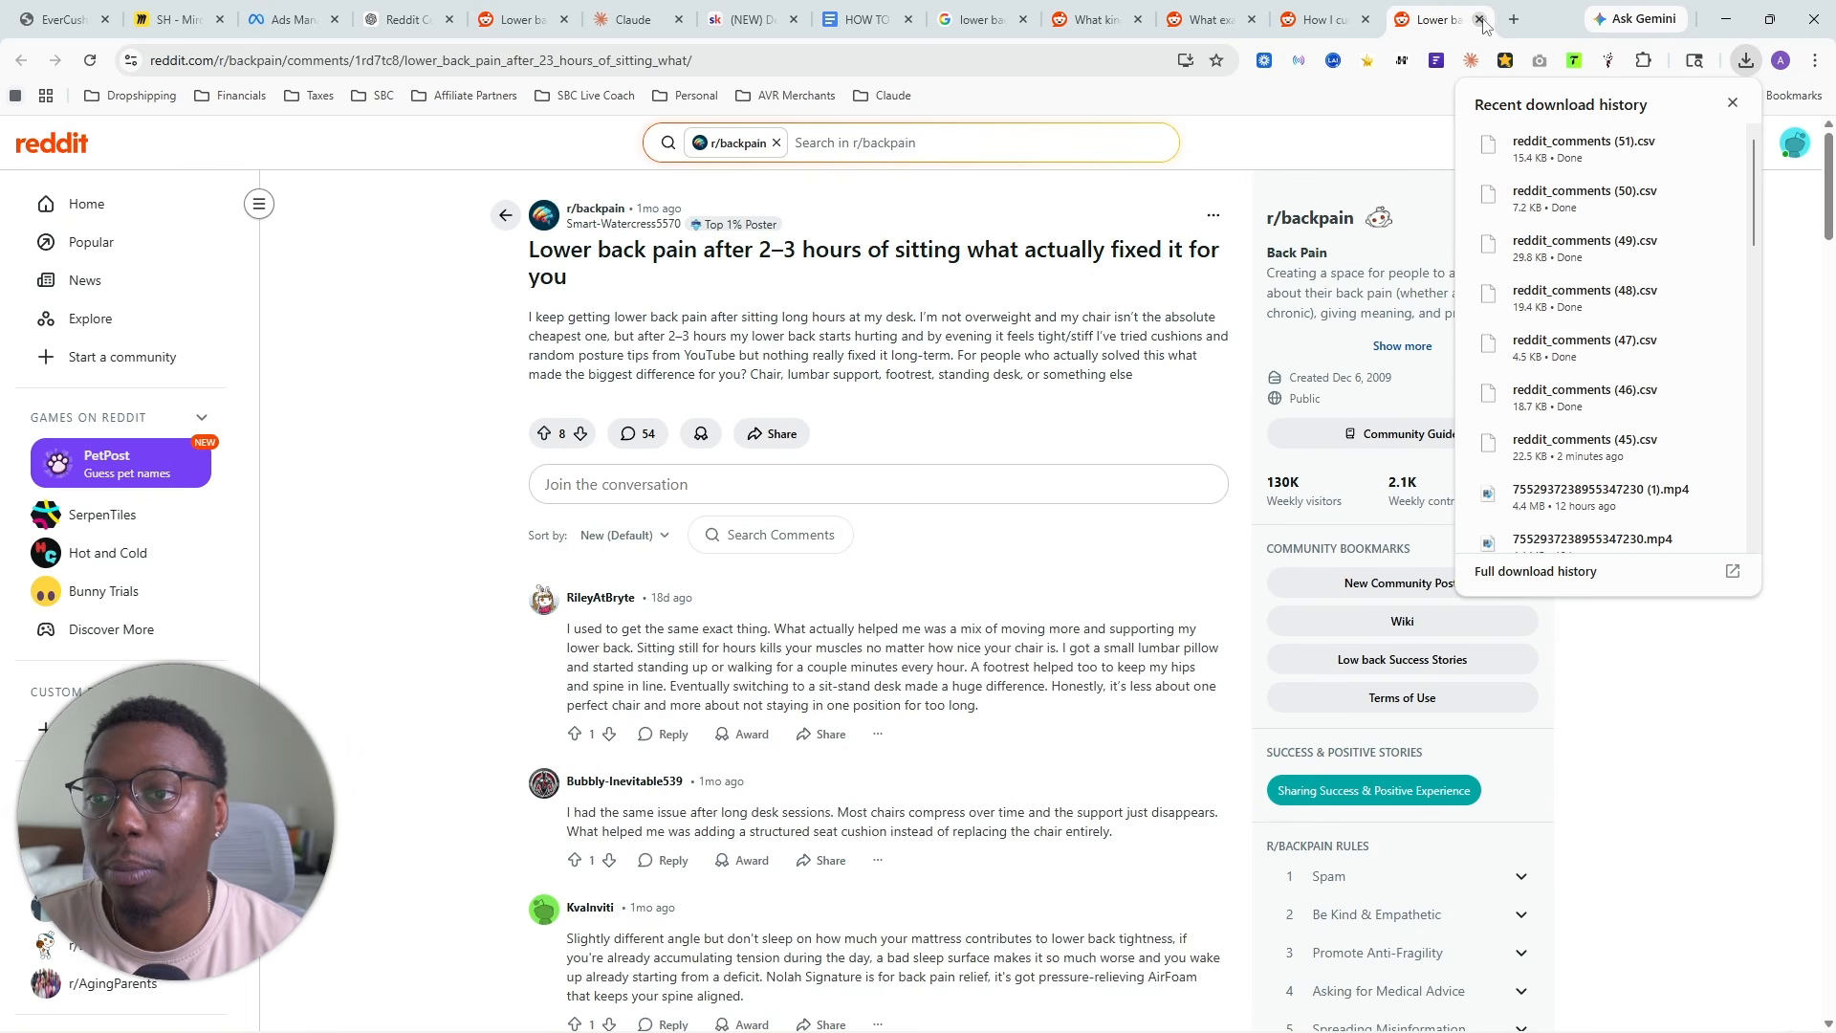
click(1479, 20)
- Scrape the comments of the "How I cured my chronic lower back pain" thread and export them as CSV
click(1733, 104)
click(1608, 60)
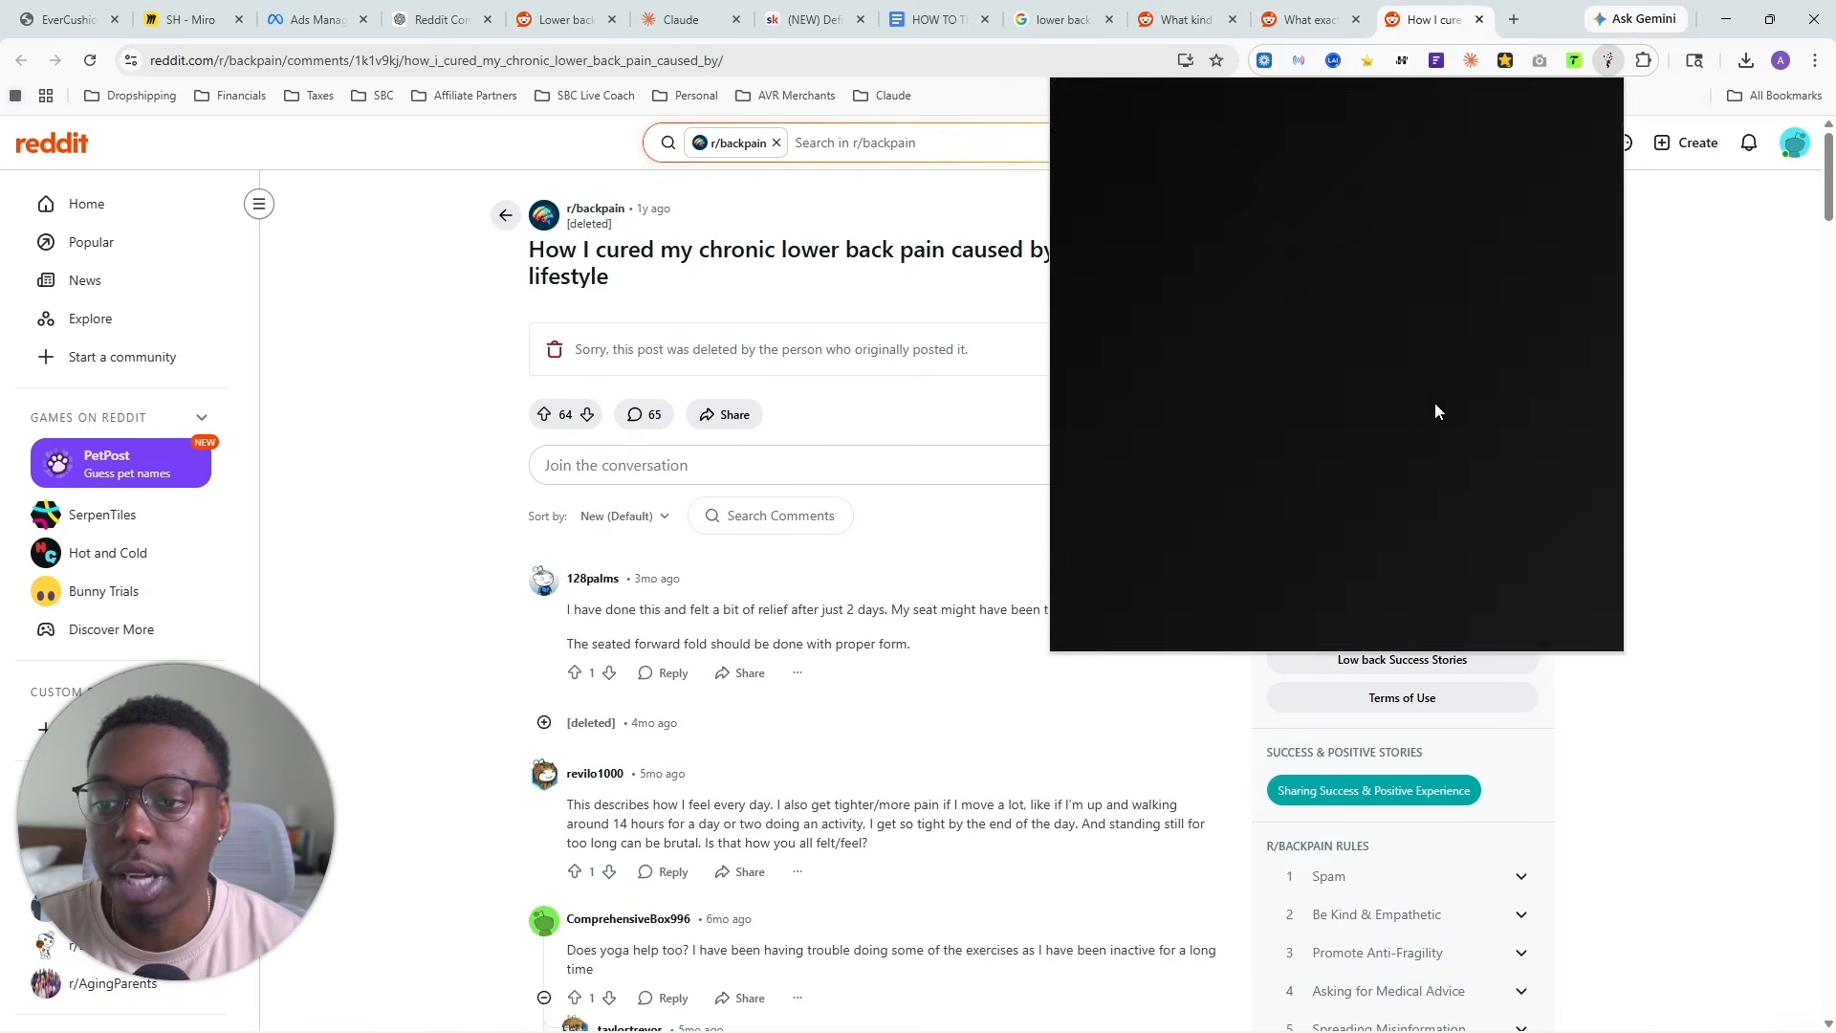
click(1335, 280)
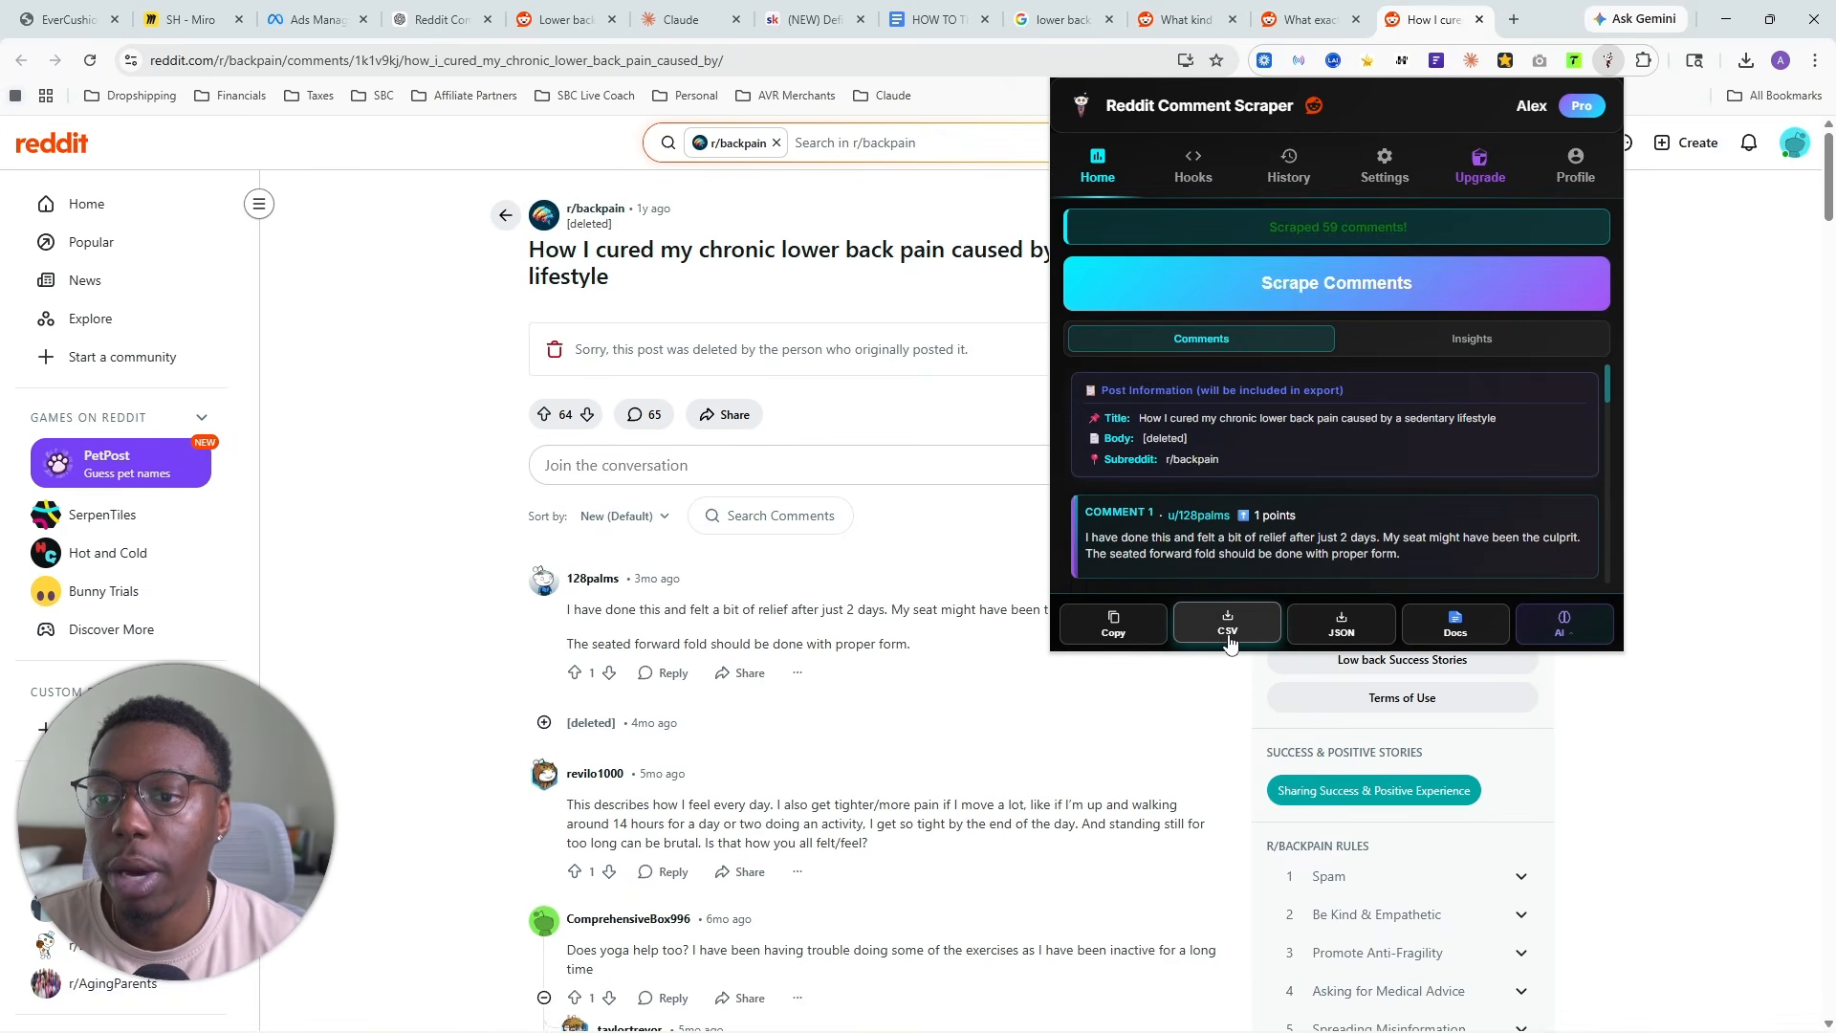
click(1228, 629)
- Add reddit_comments (52).csv to the YT Seat Cushion project files in Claude
click(685, 19)
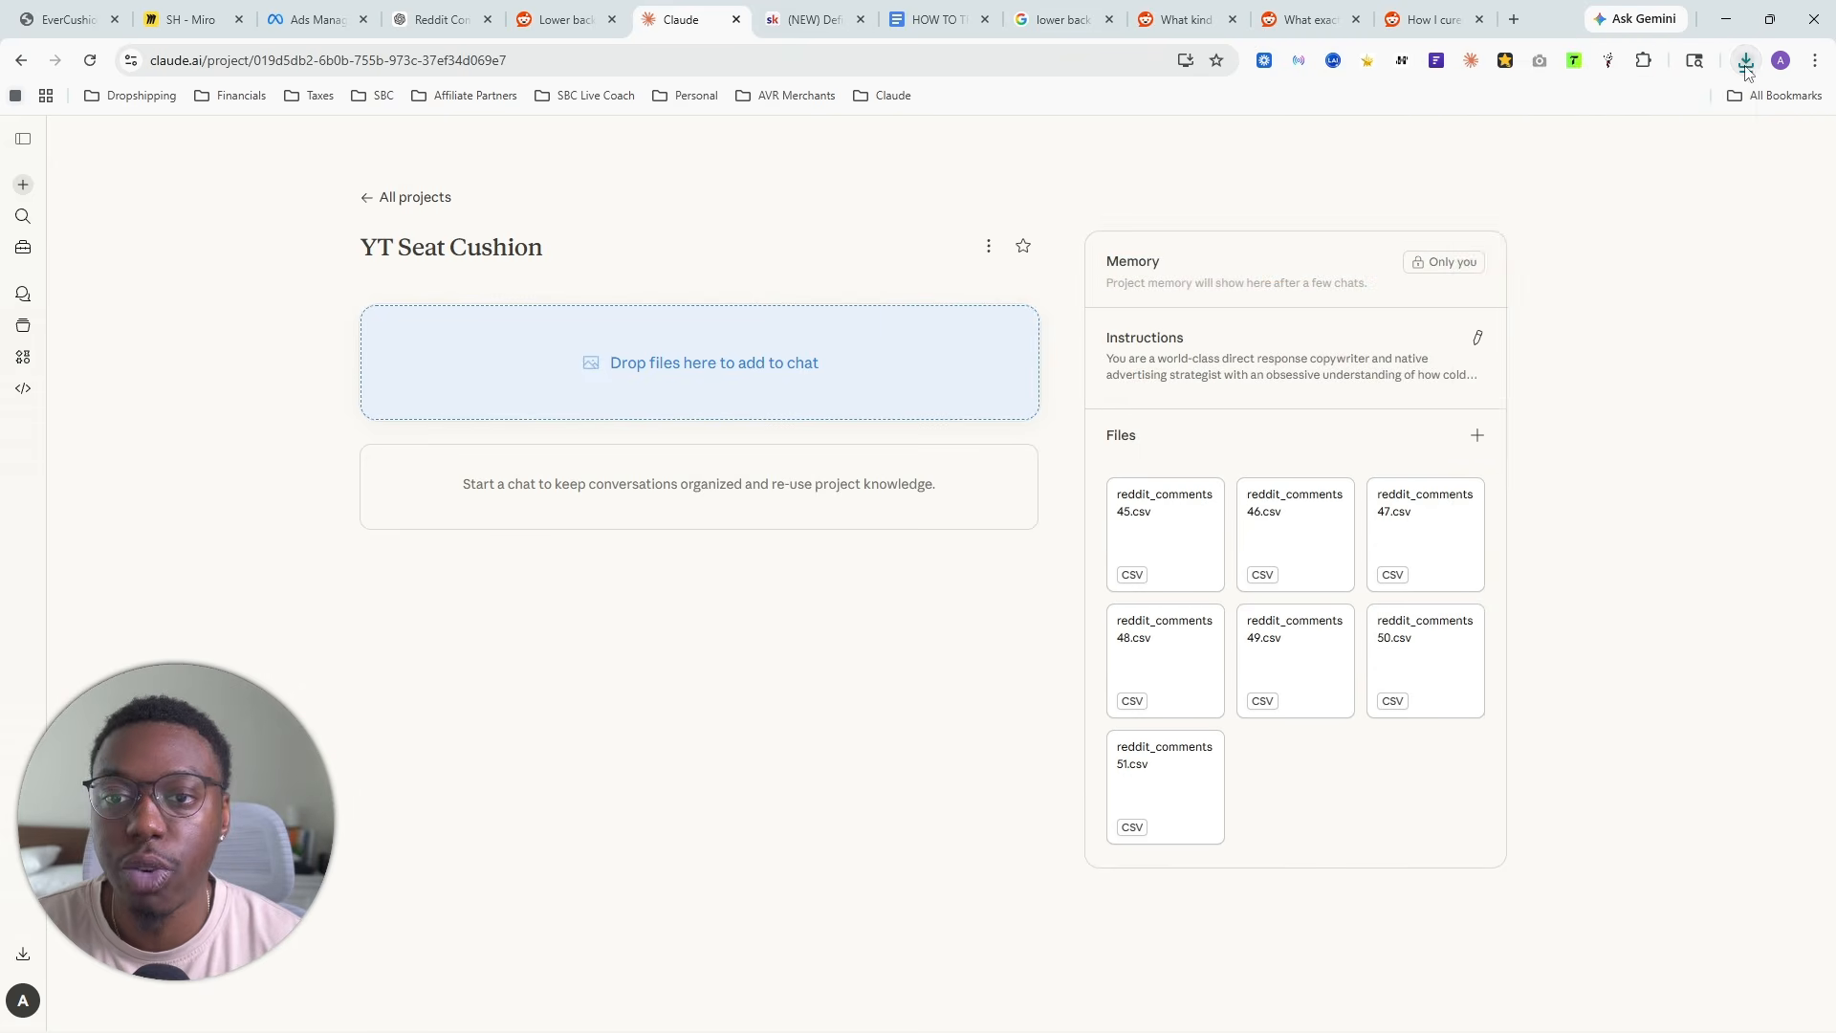
click(1747, 61)
drag(1584, 145, 1338, 677)
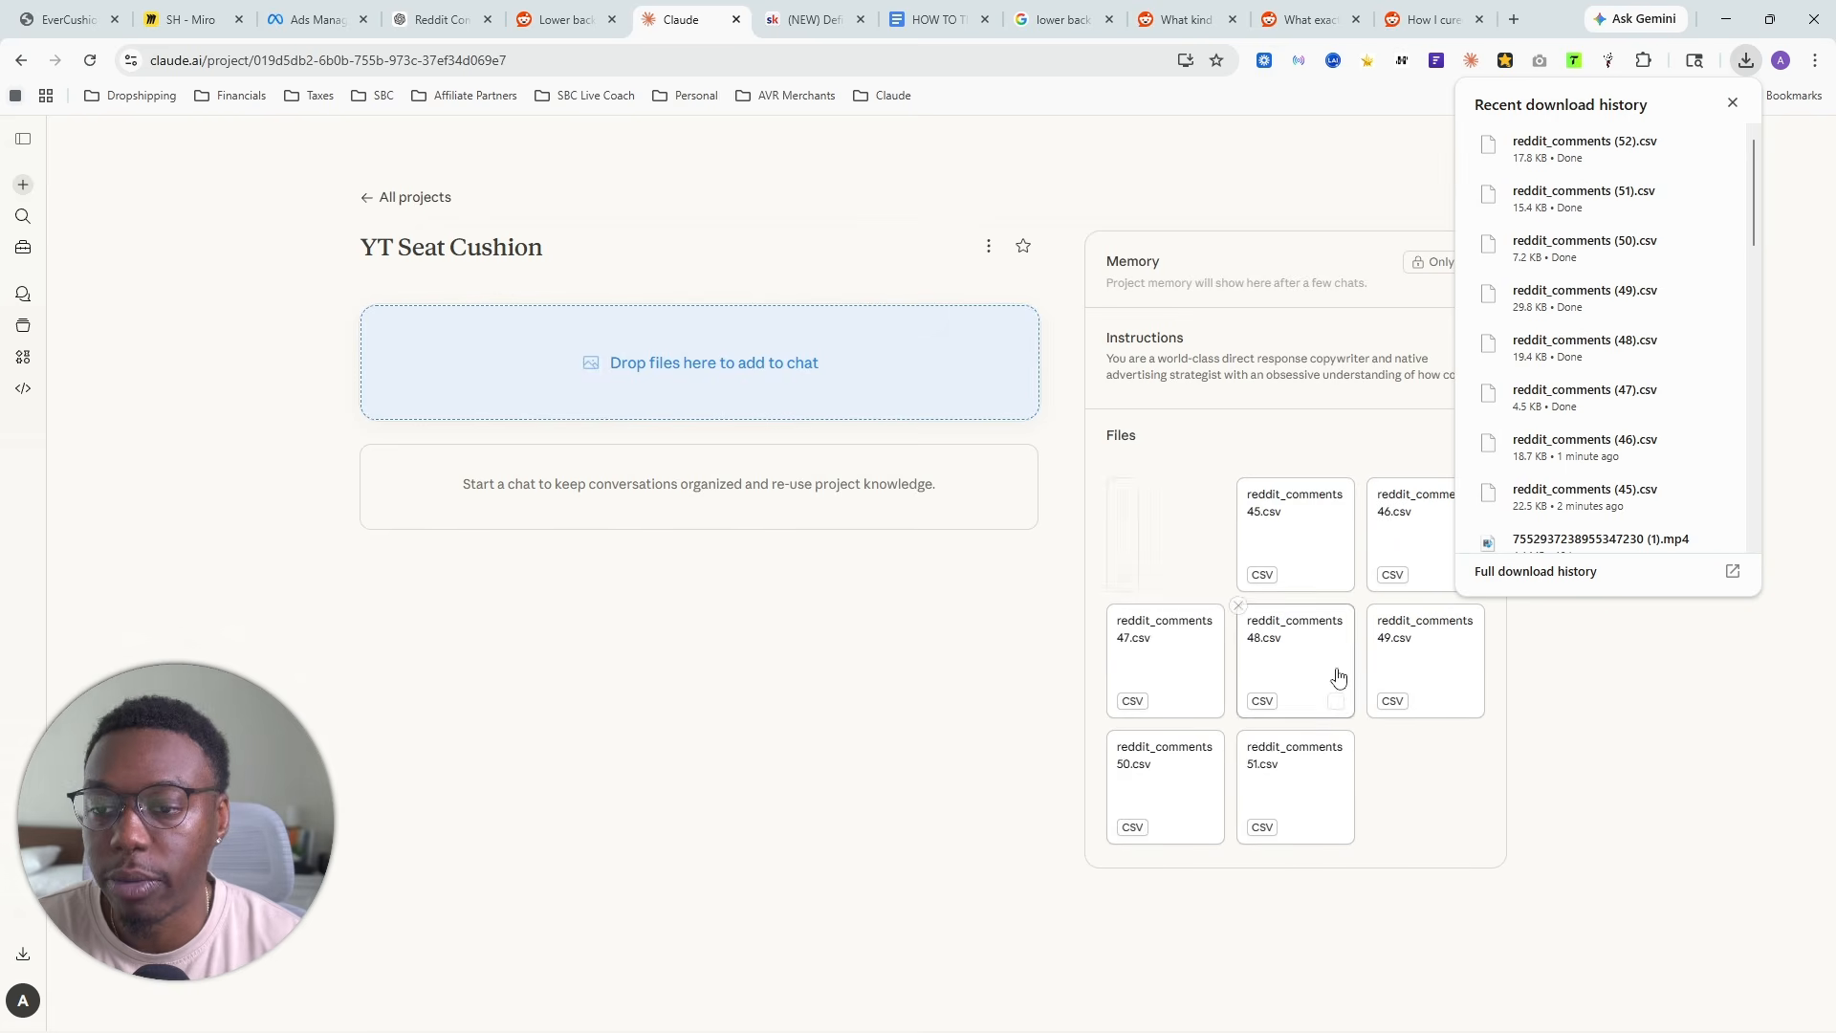
- Return to the "How I cured my chronic lower back pain" thread, scrape its comments again and export another CSV
click(1432, 19)
click(1732, 102)
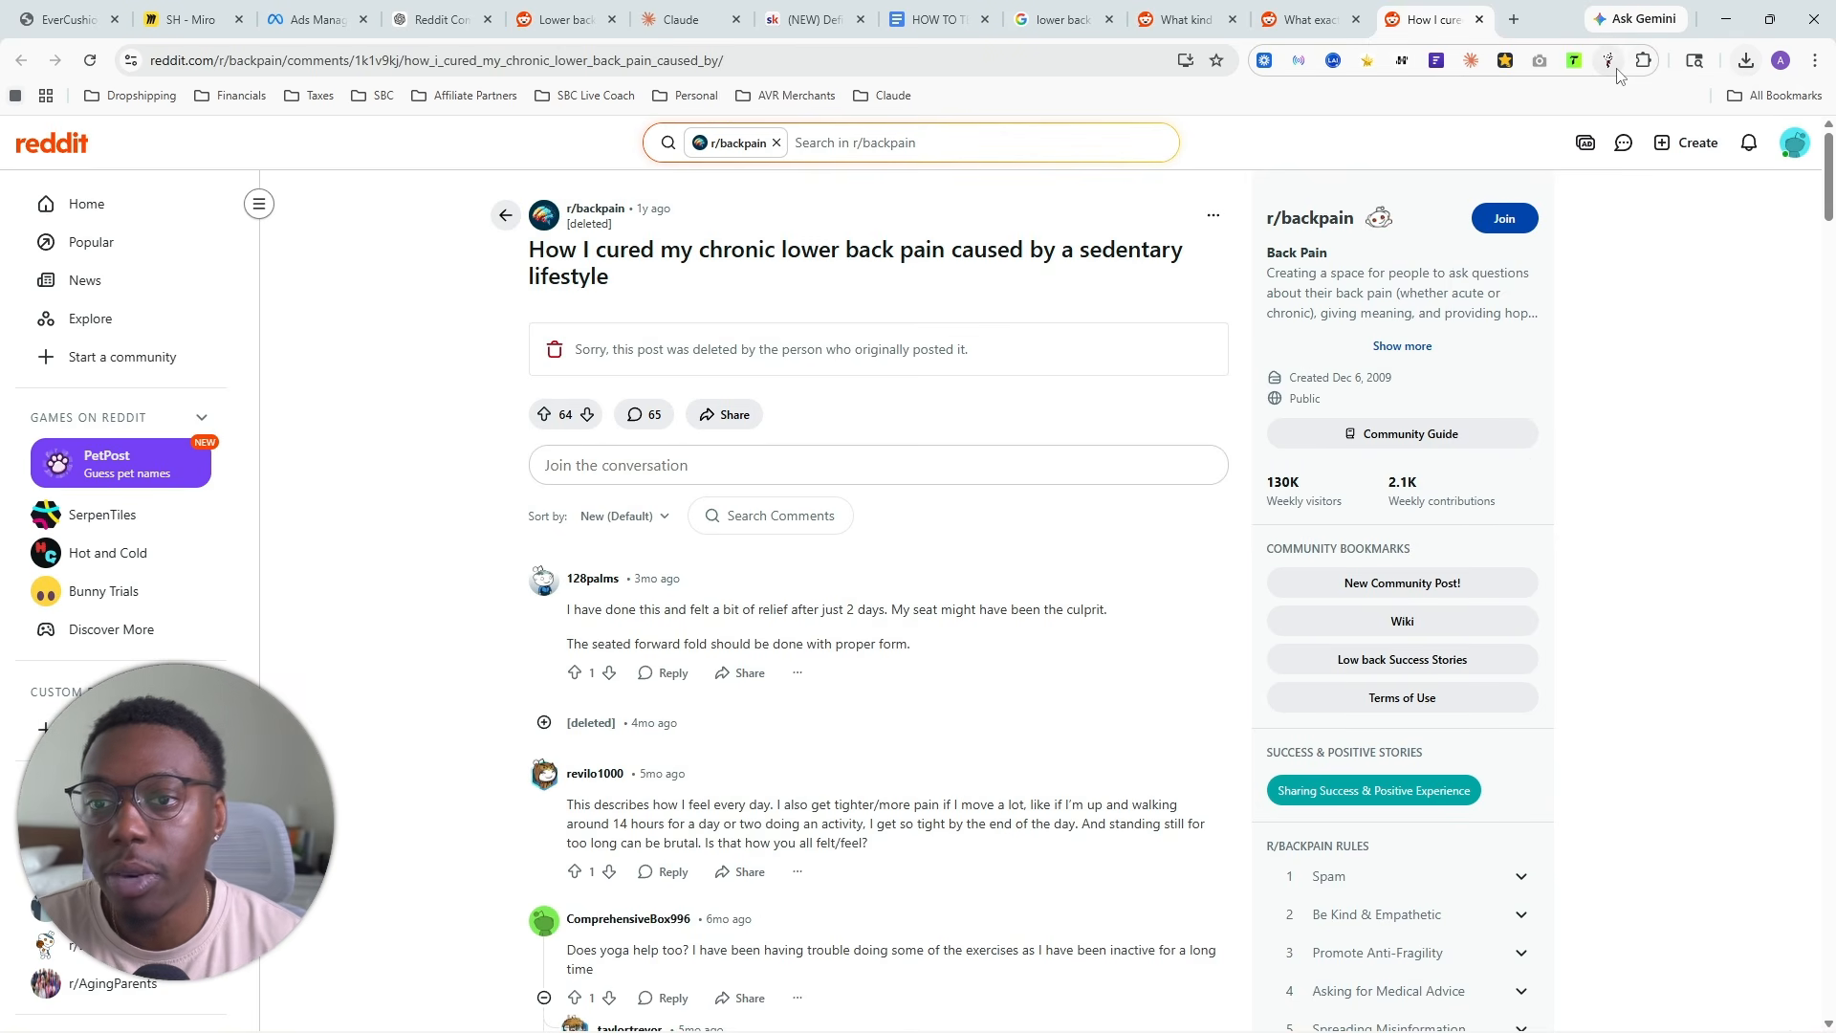
click(1608, 60)
click(1263, 304)
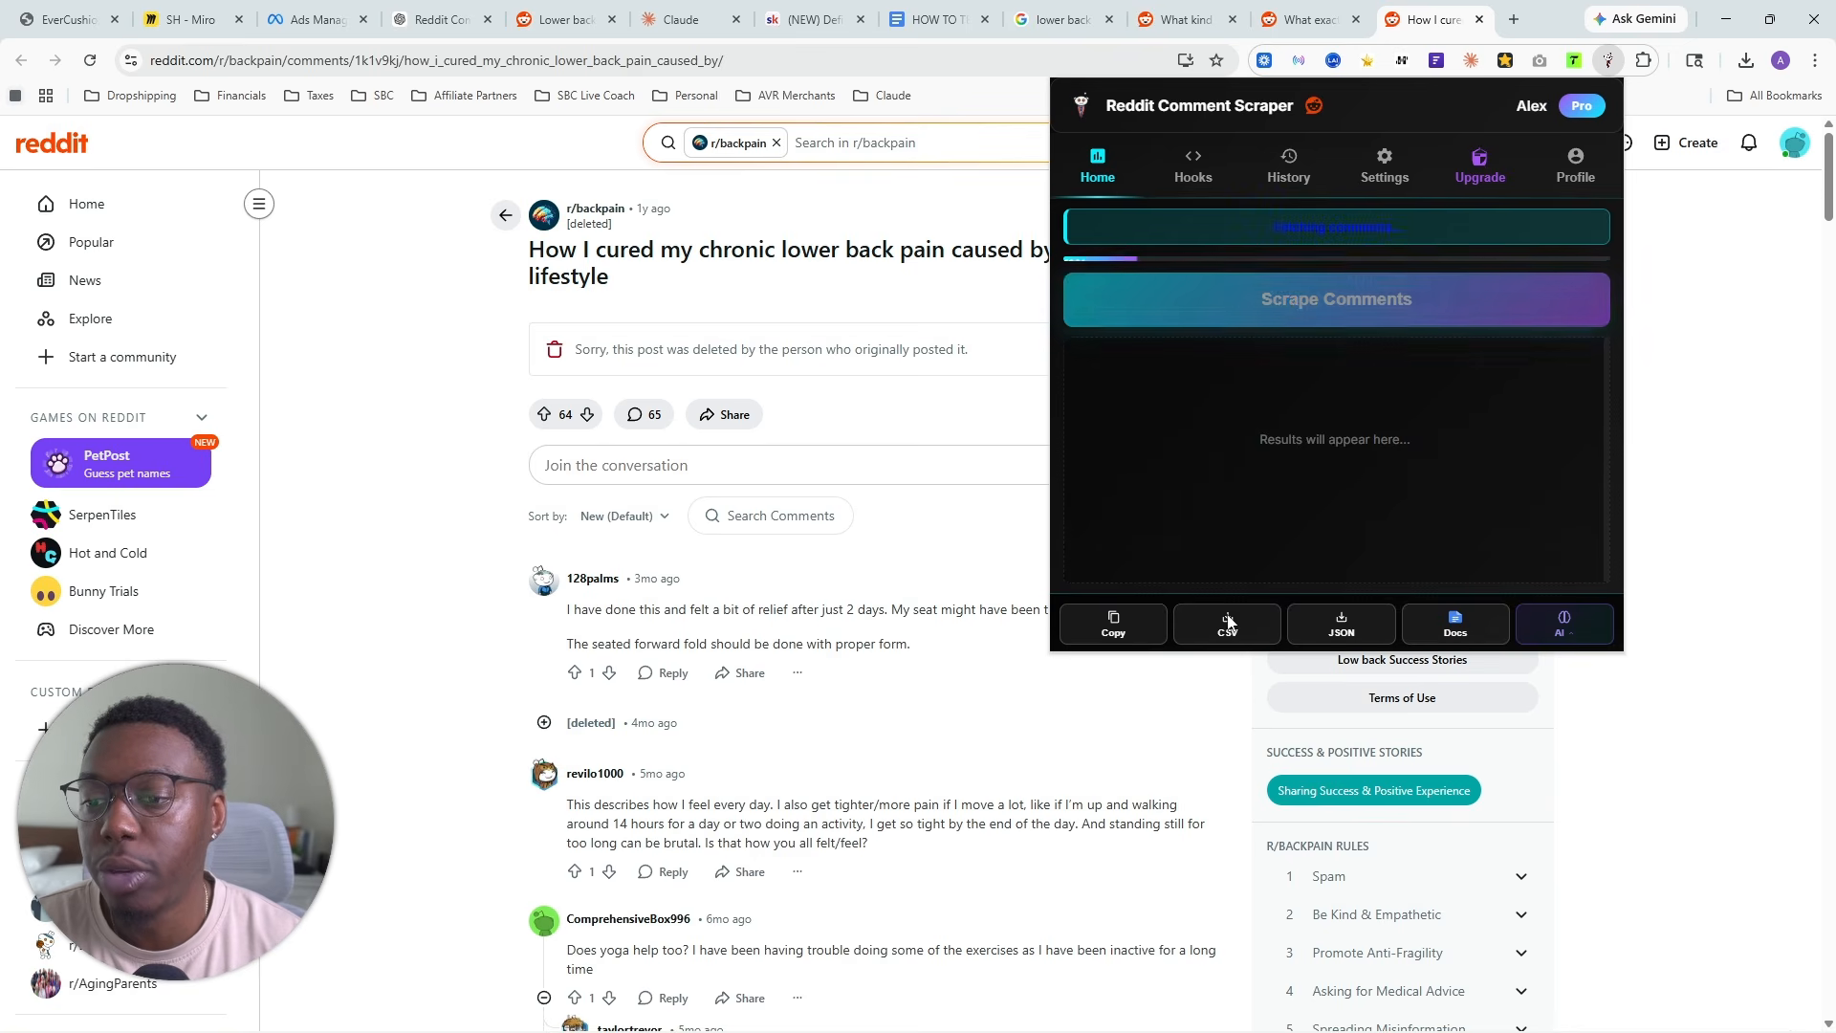
click(1220, 628)
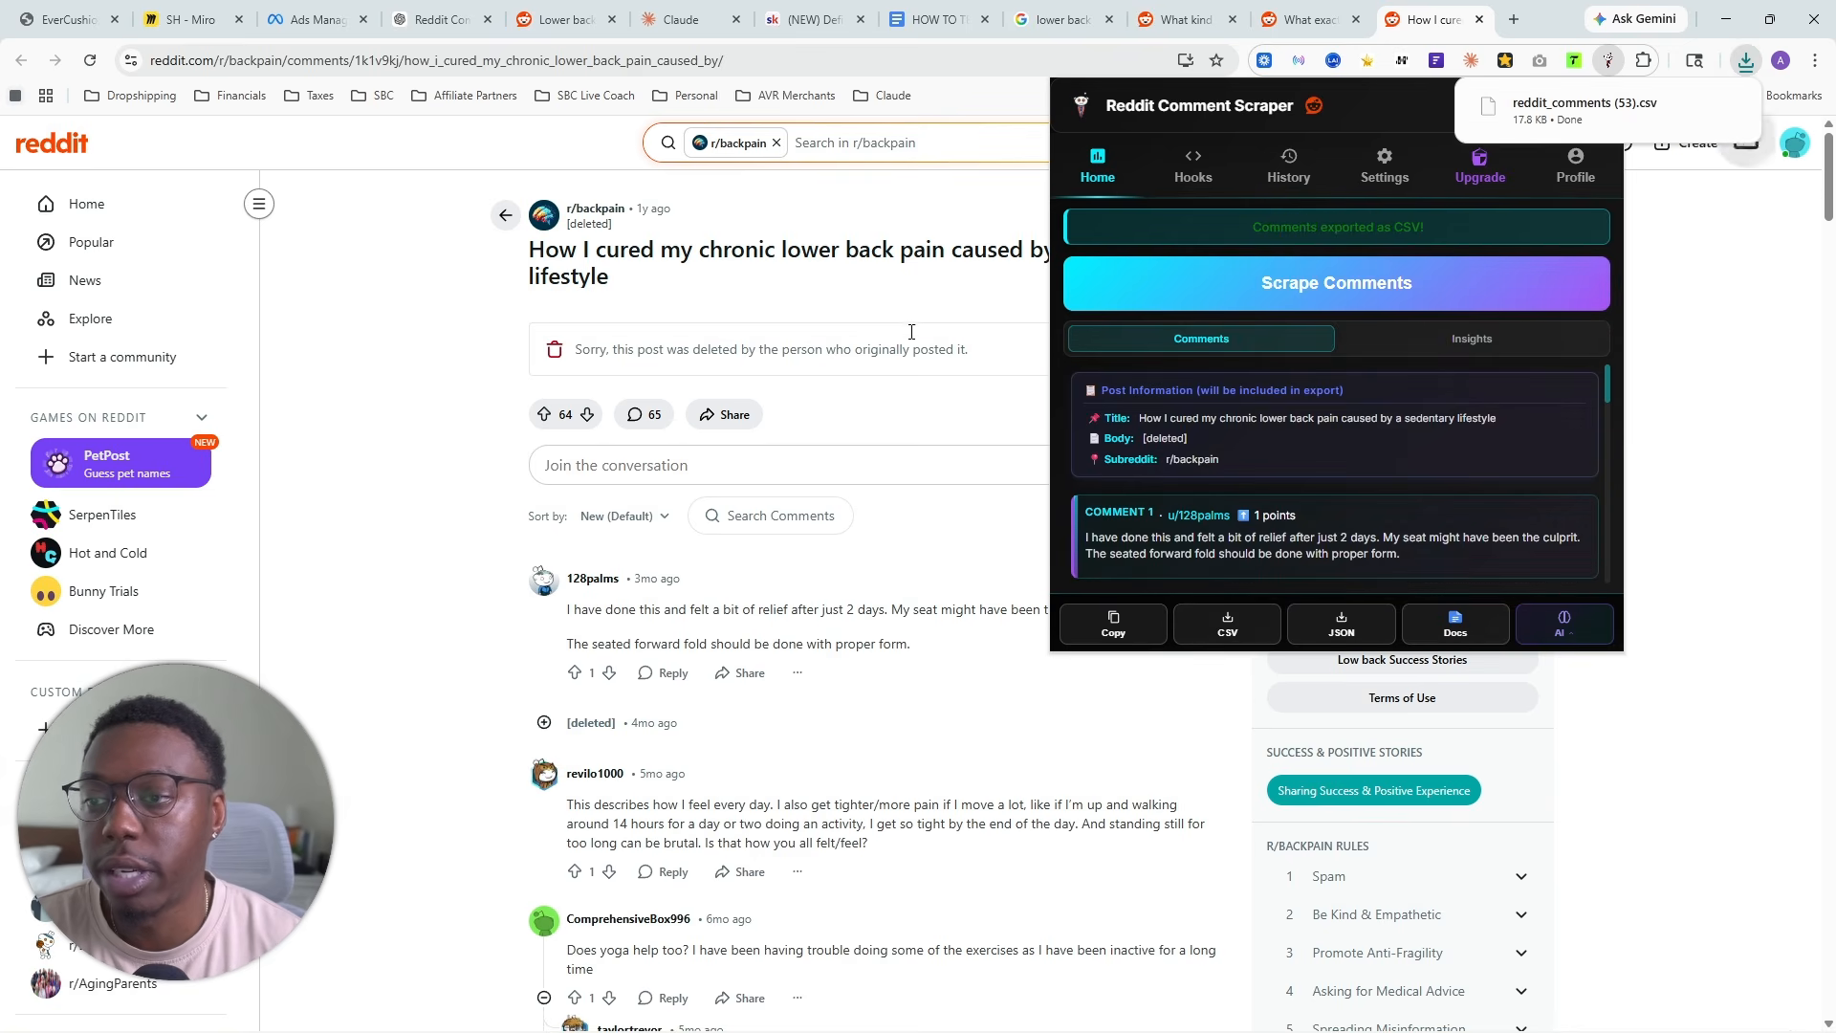
- Add reddit_comments (53).csv to the YT Seat Cushion project files in Claude
click(683, 19)
drag(1649, 107, 1356, 665)
click(1746, 61)
click(1437, 10)
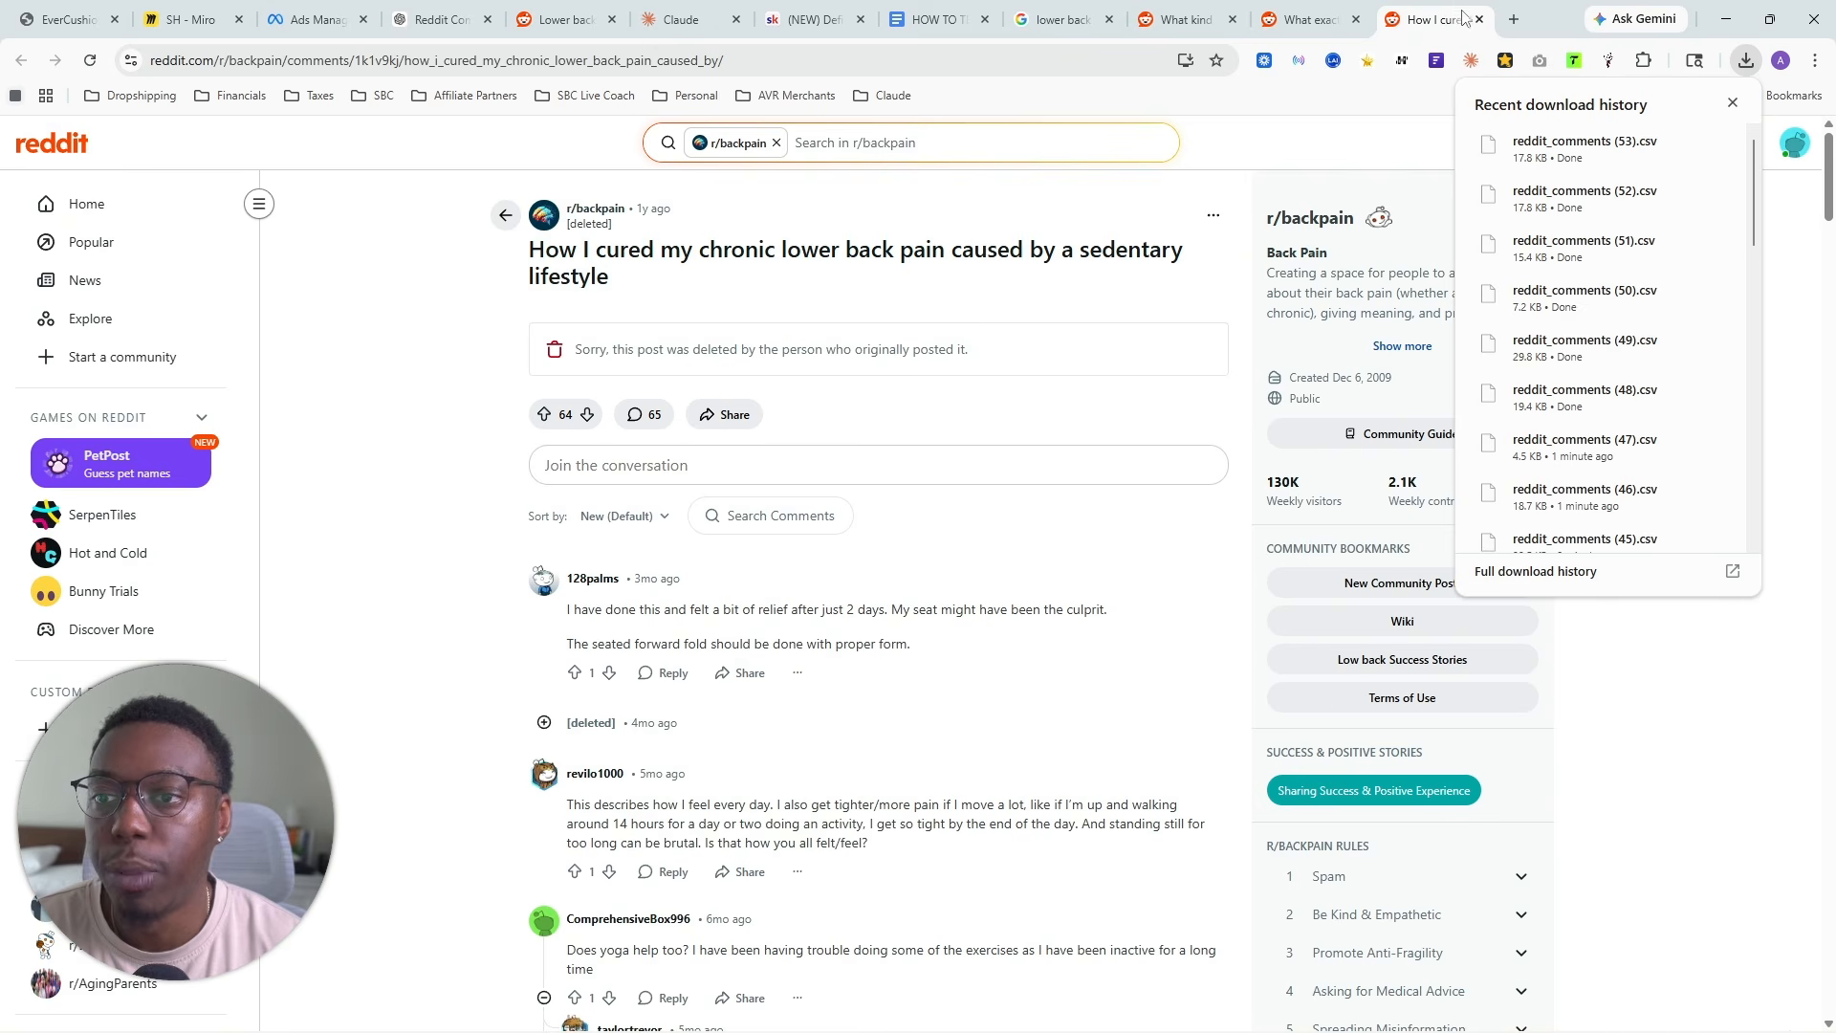
- Review the Reddit communities listed in the ChatGPT answer, and search Google in a new tab for "office works pain reddit"
click(438, 20)
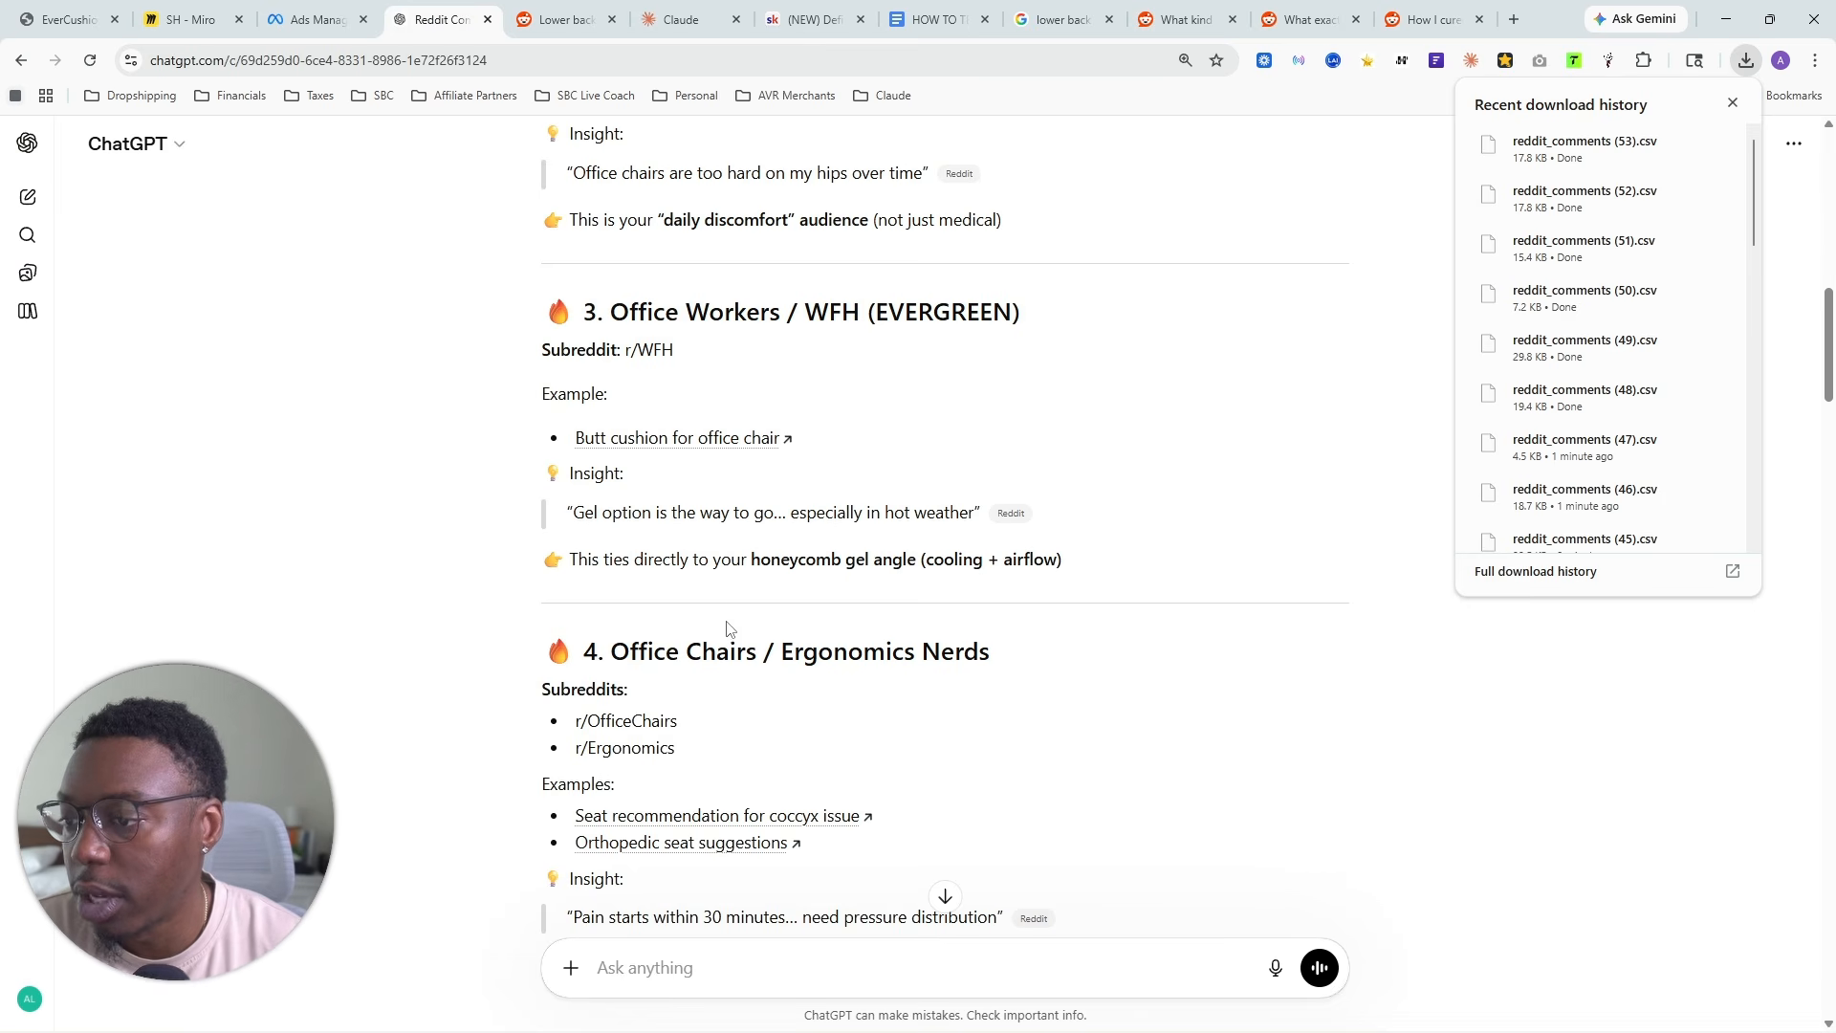
scroll(730, 628, up, 2)
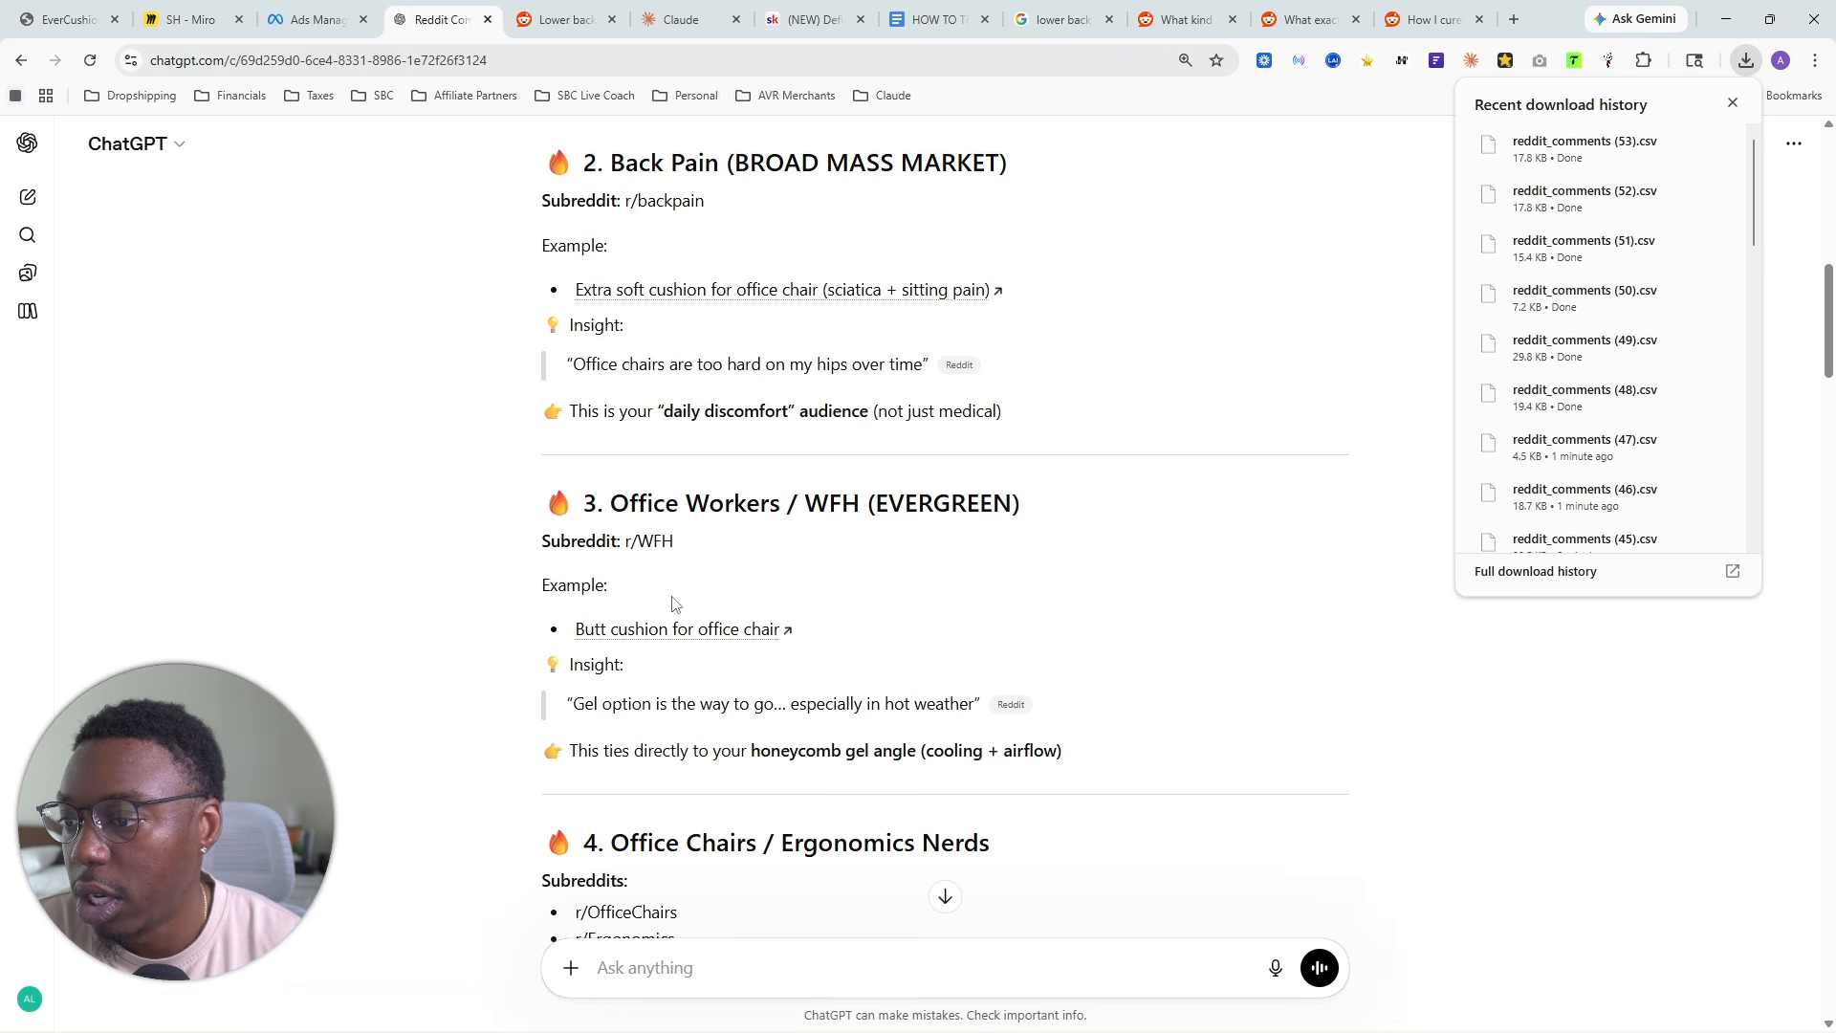
scroll(1101, 176, up, 3)
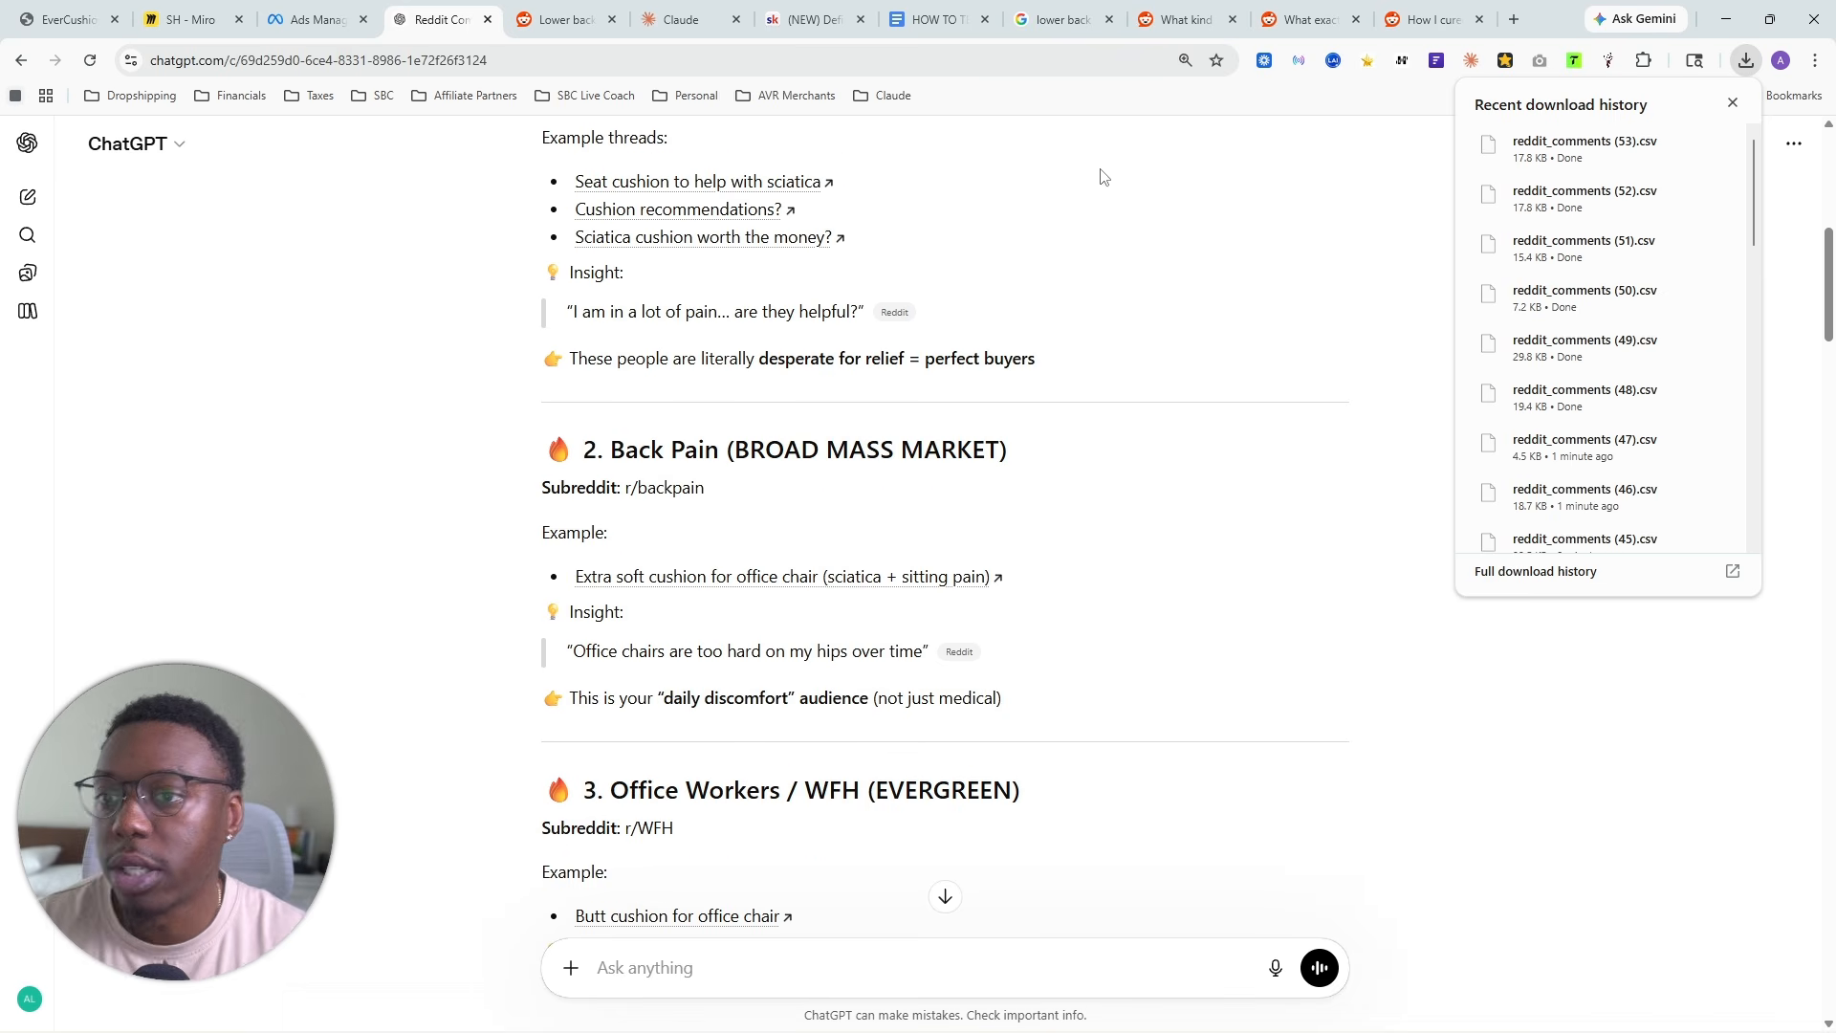
scroll(784, 534, up, 2)
scroll(708, 651, down, 1)
scroll(708, 651, up, 1)
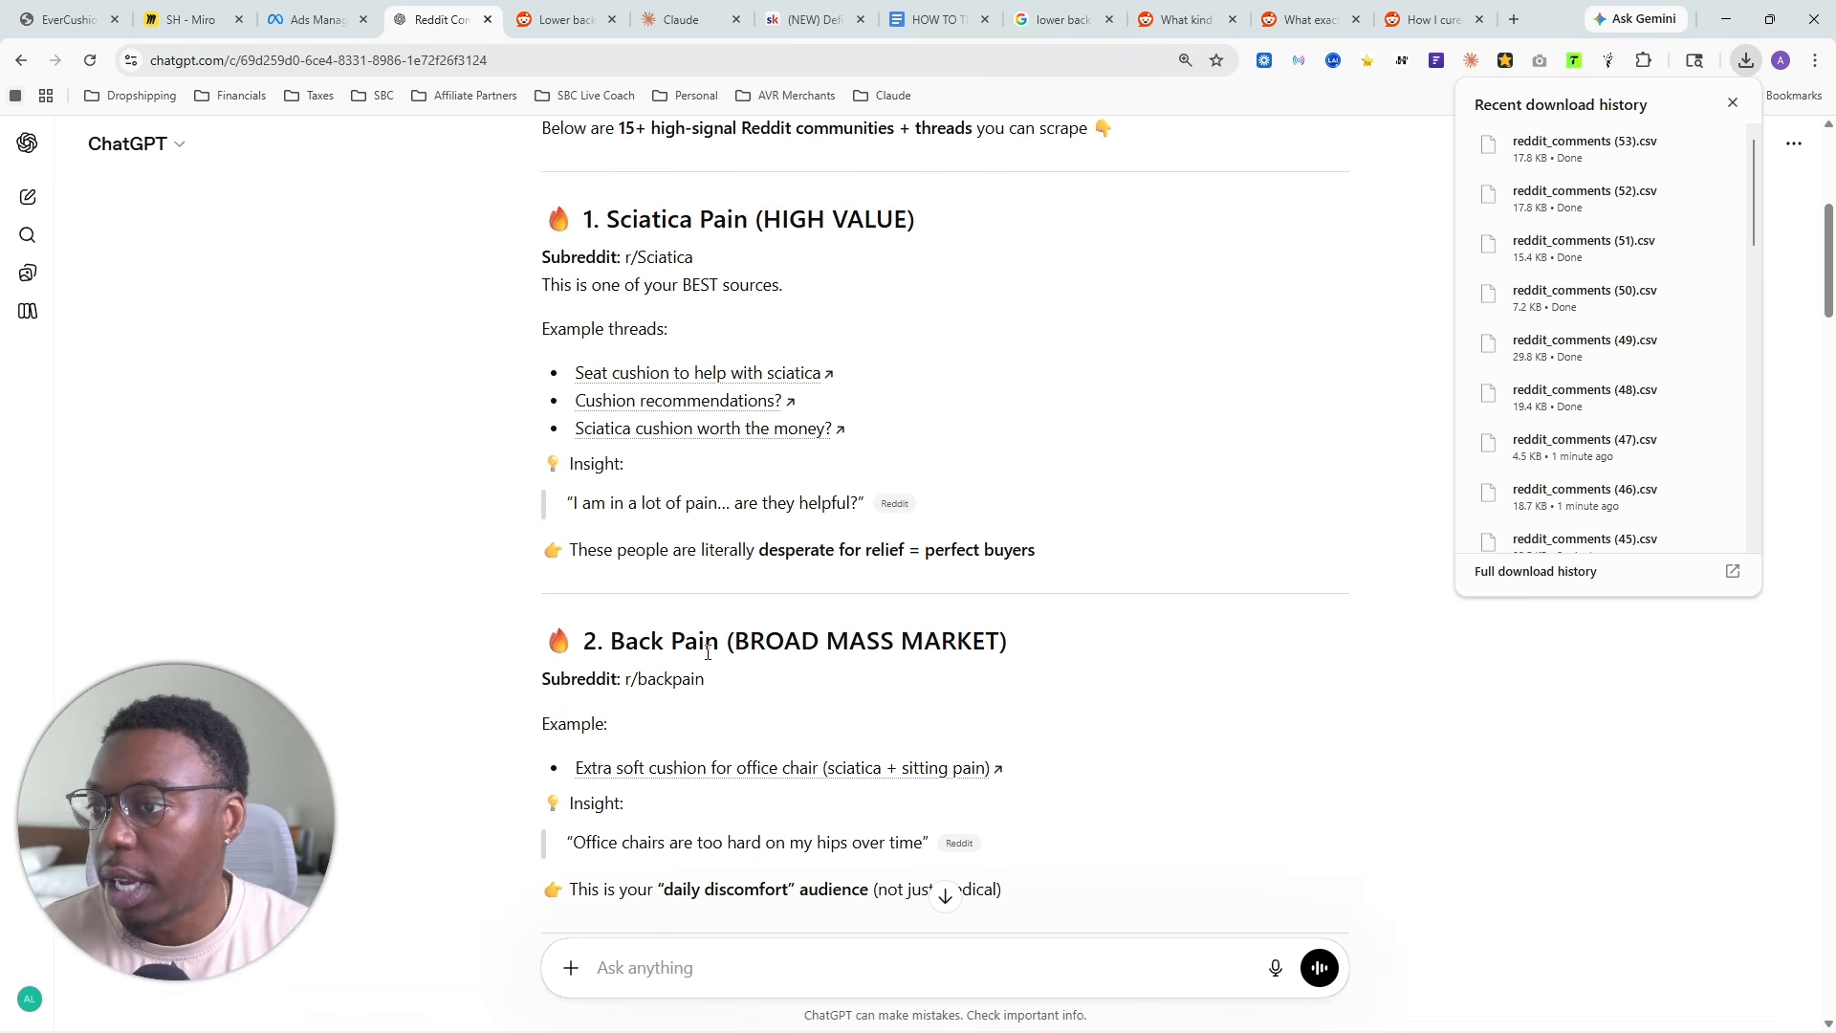
click(1514, 17)
text(o)
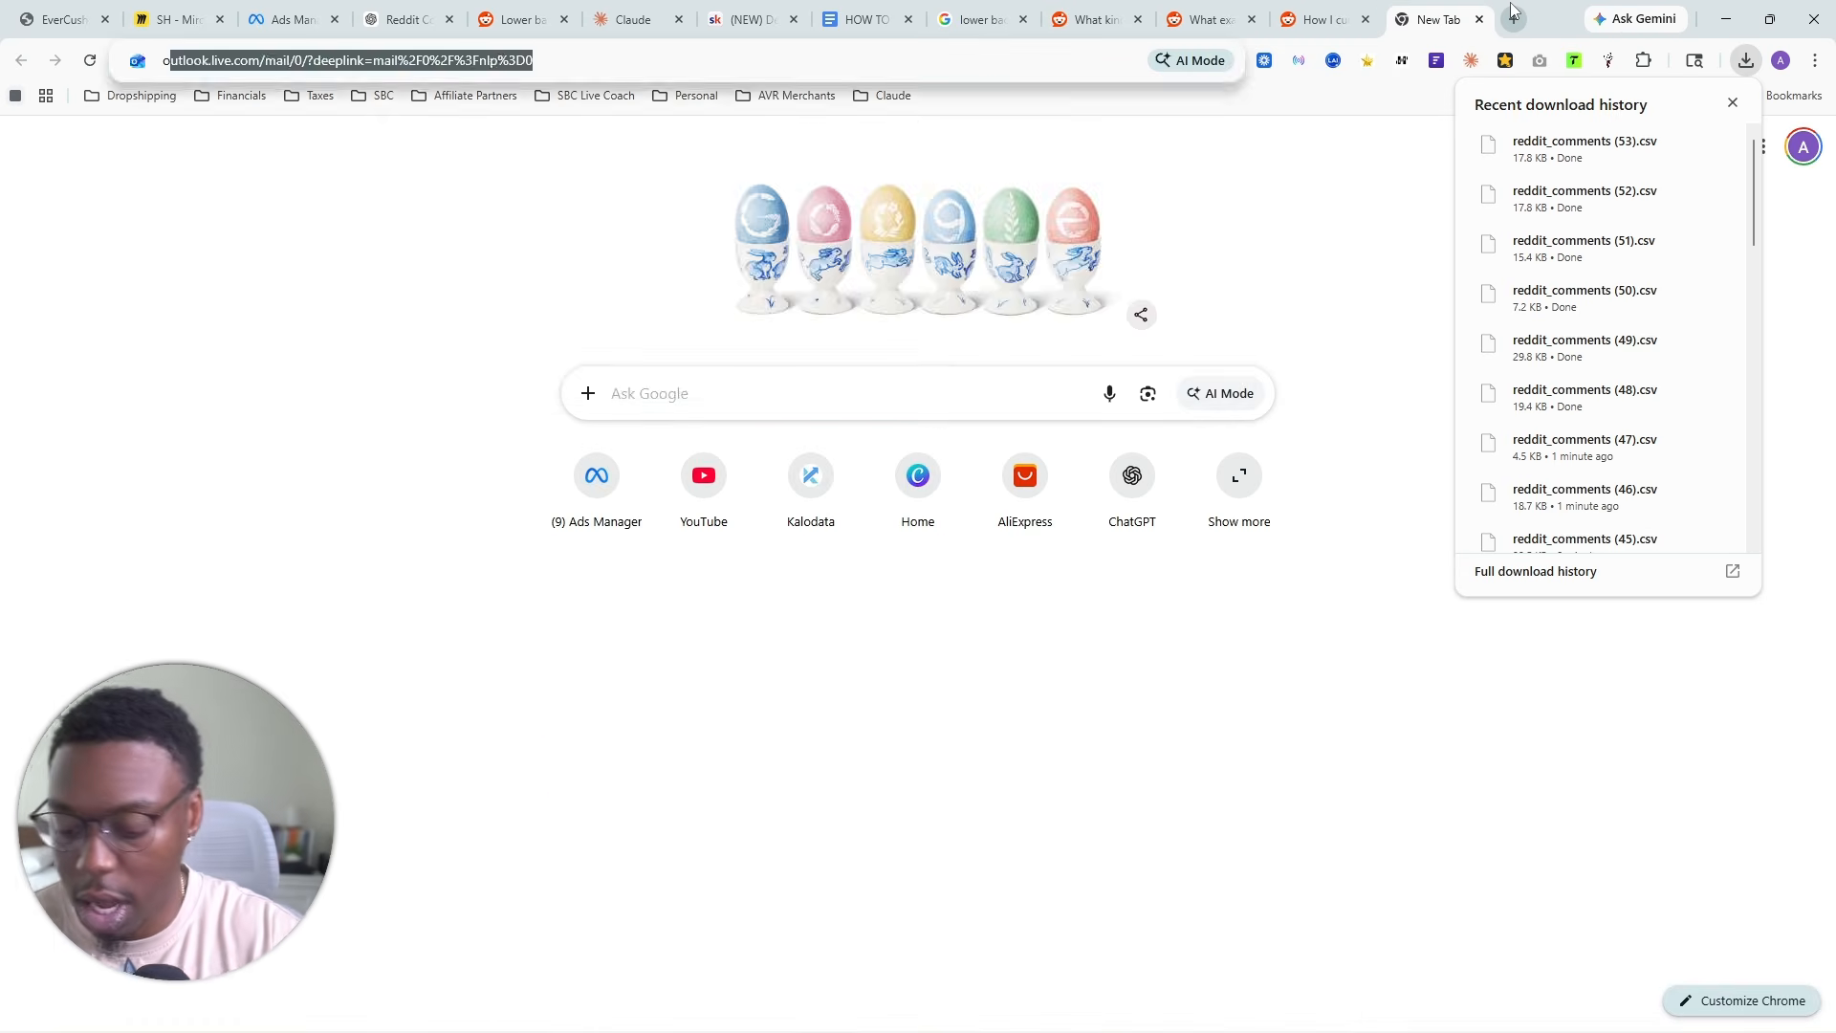
text(ffice works )
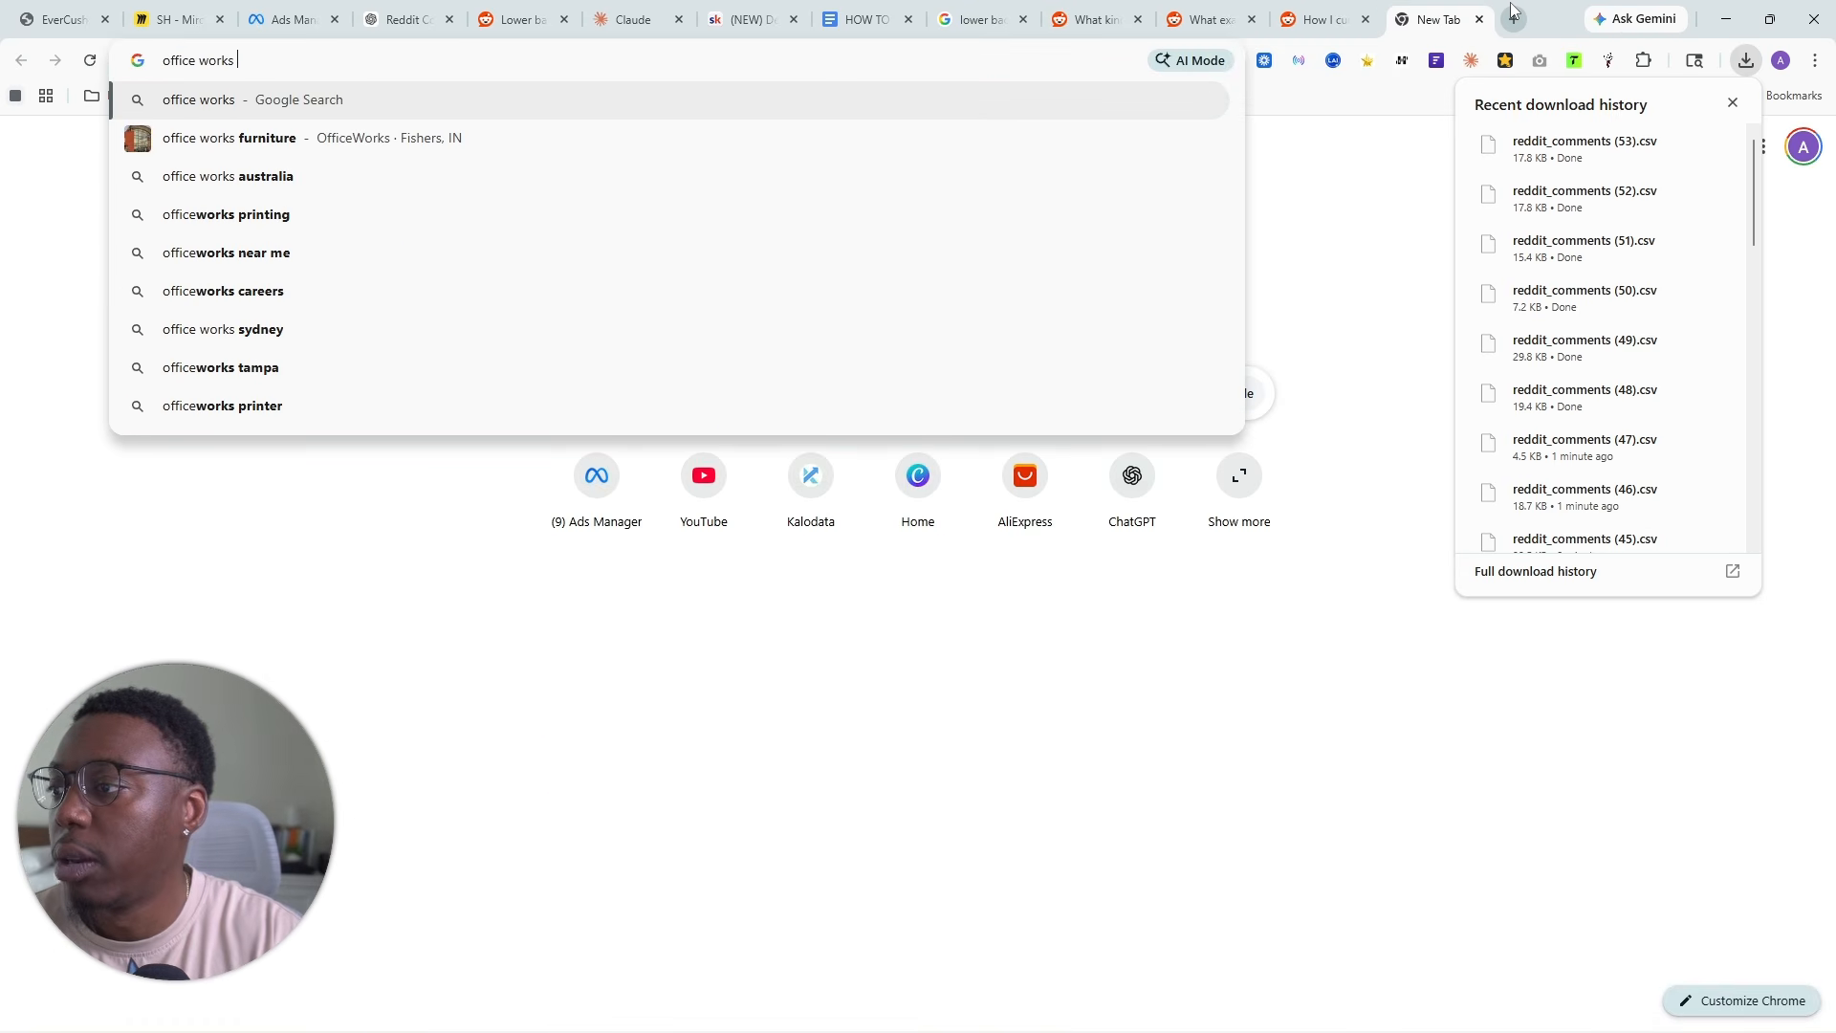
text(pain re)
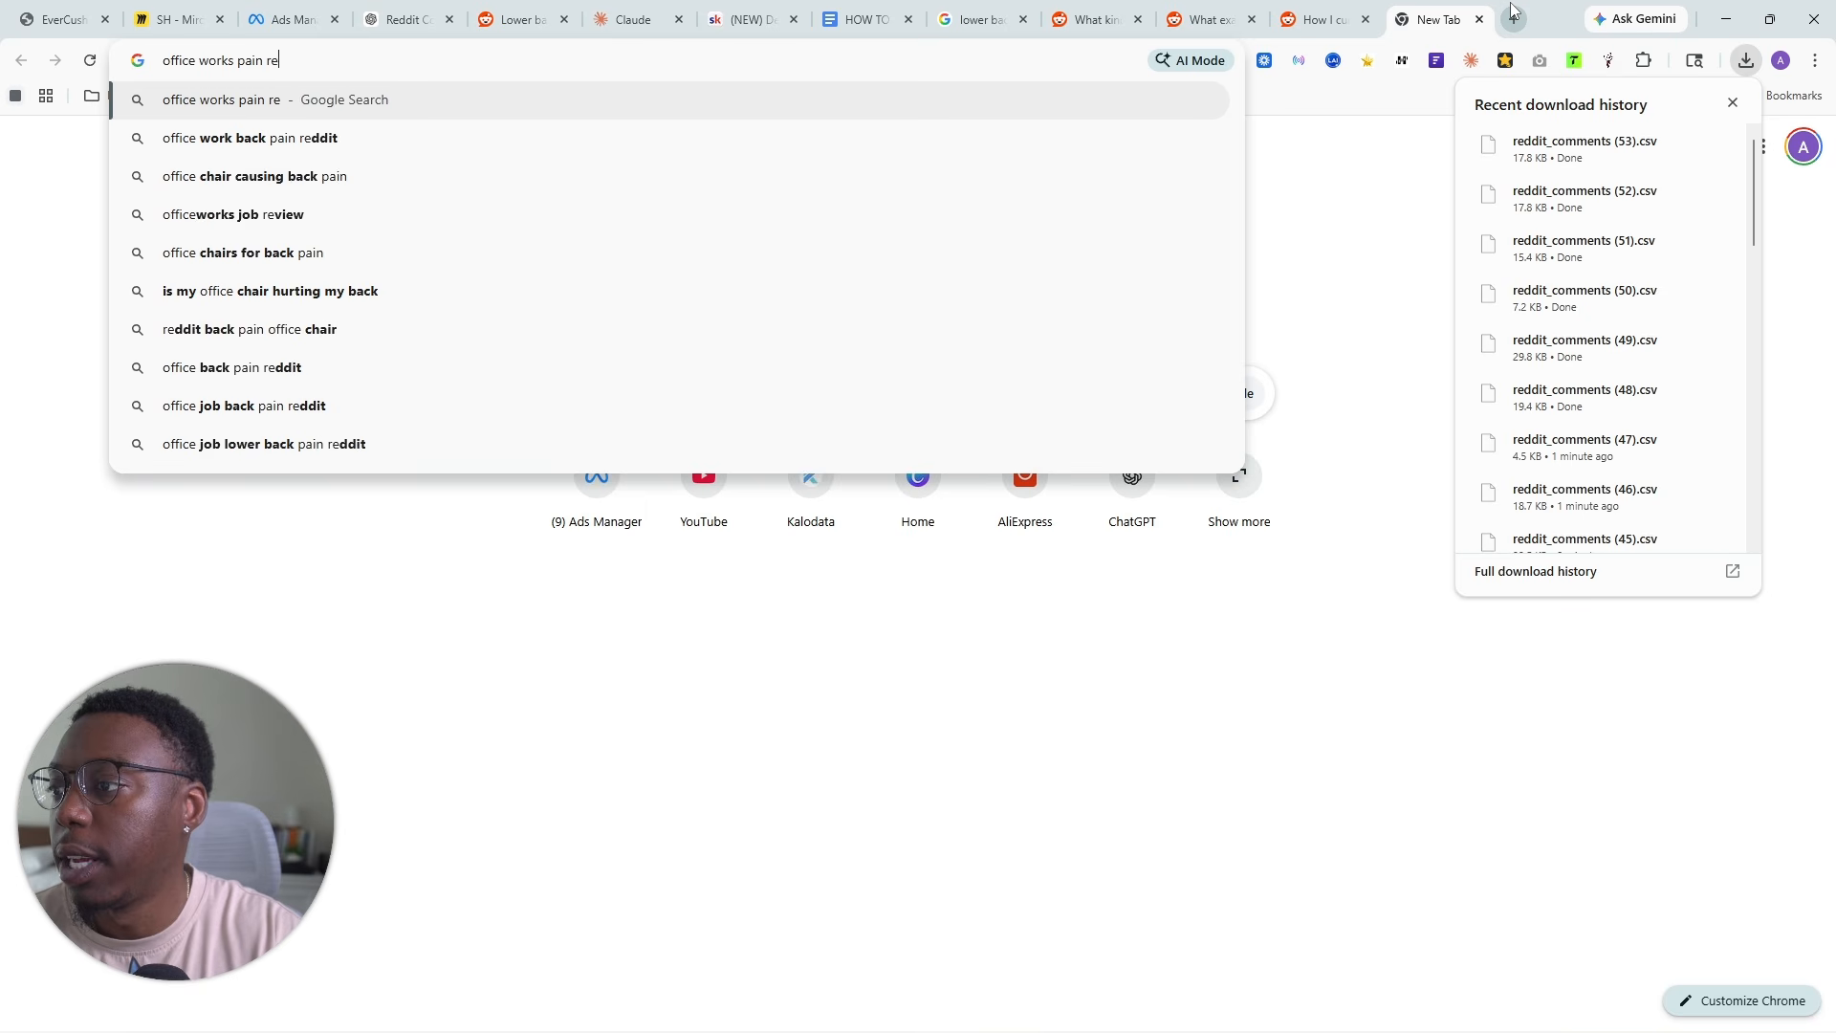
text(ddit)
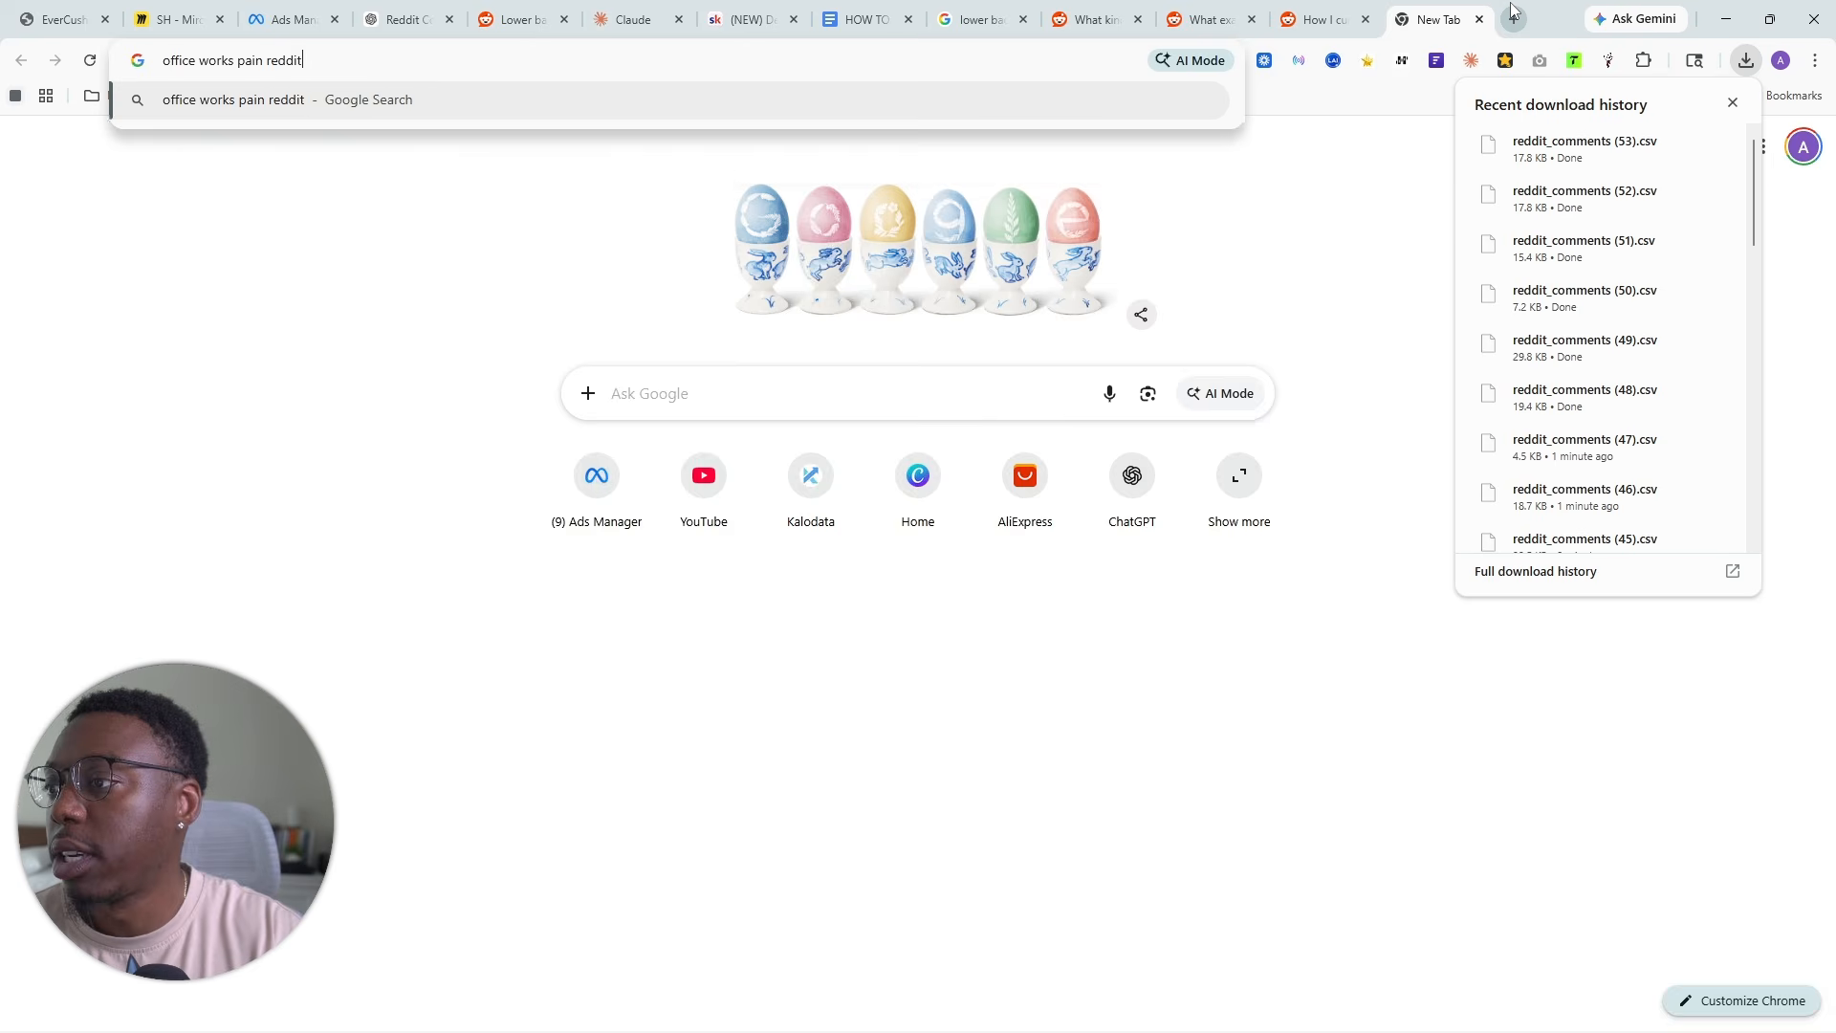
key(Return)
click(1732, 103)
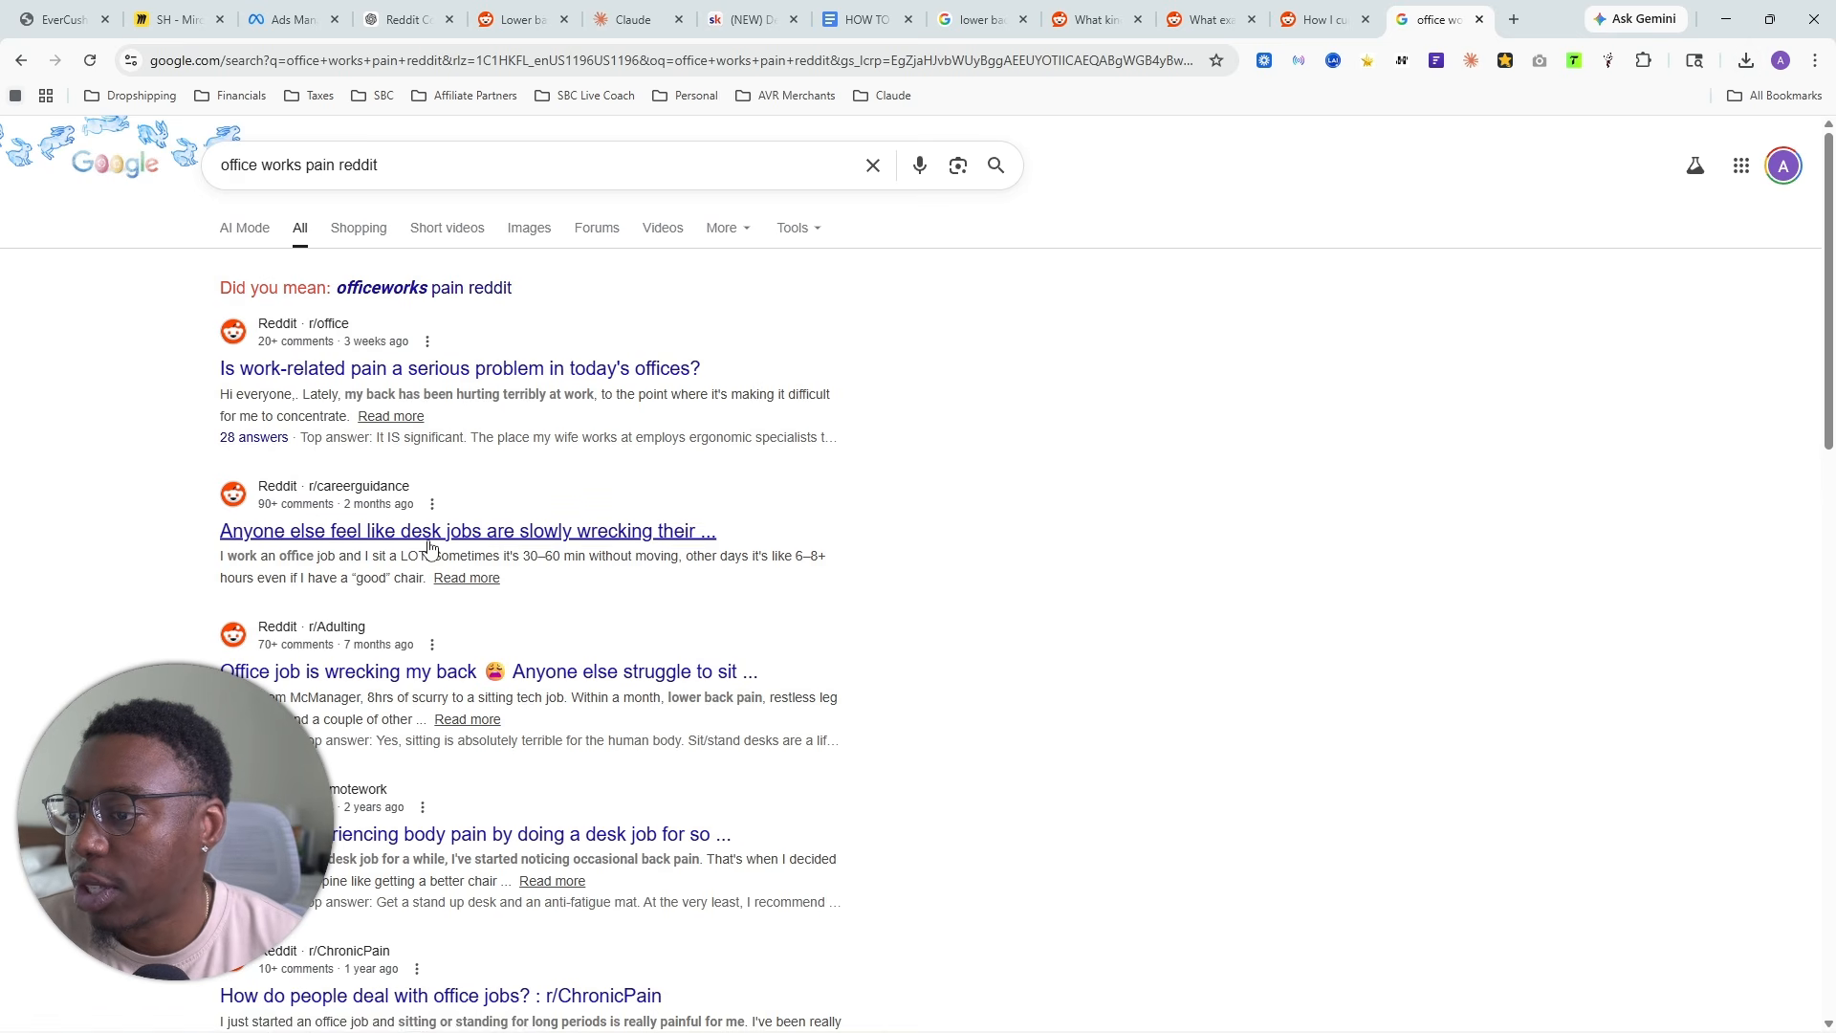
- Open the r/careerguidance thread "Anyone else feel like desk jobs are slowly wrecking their body?", scrape its comments and export them as CSV
click(534, 532)
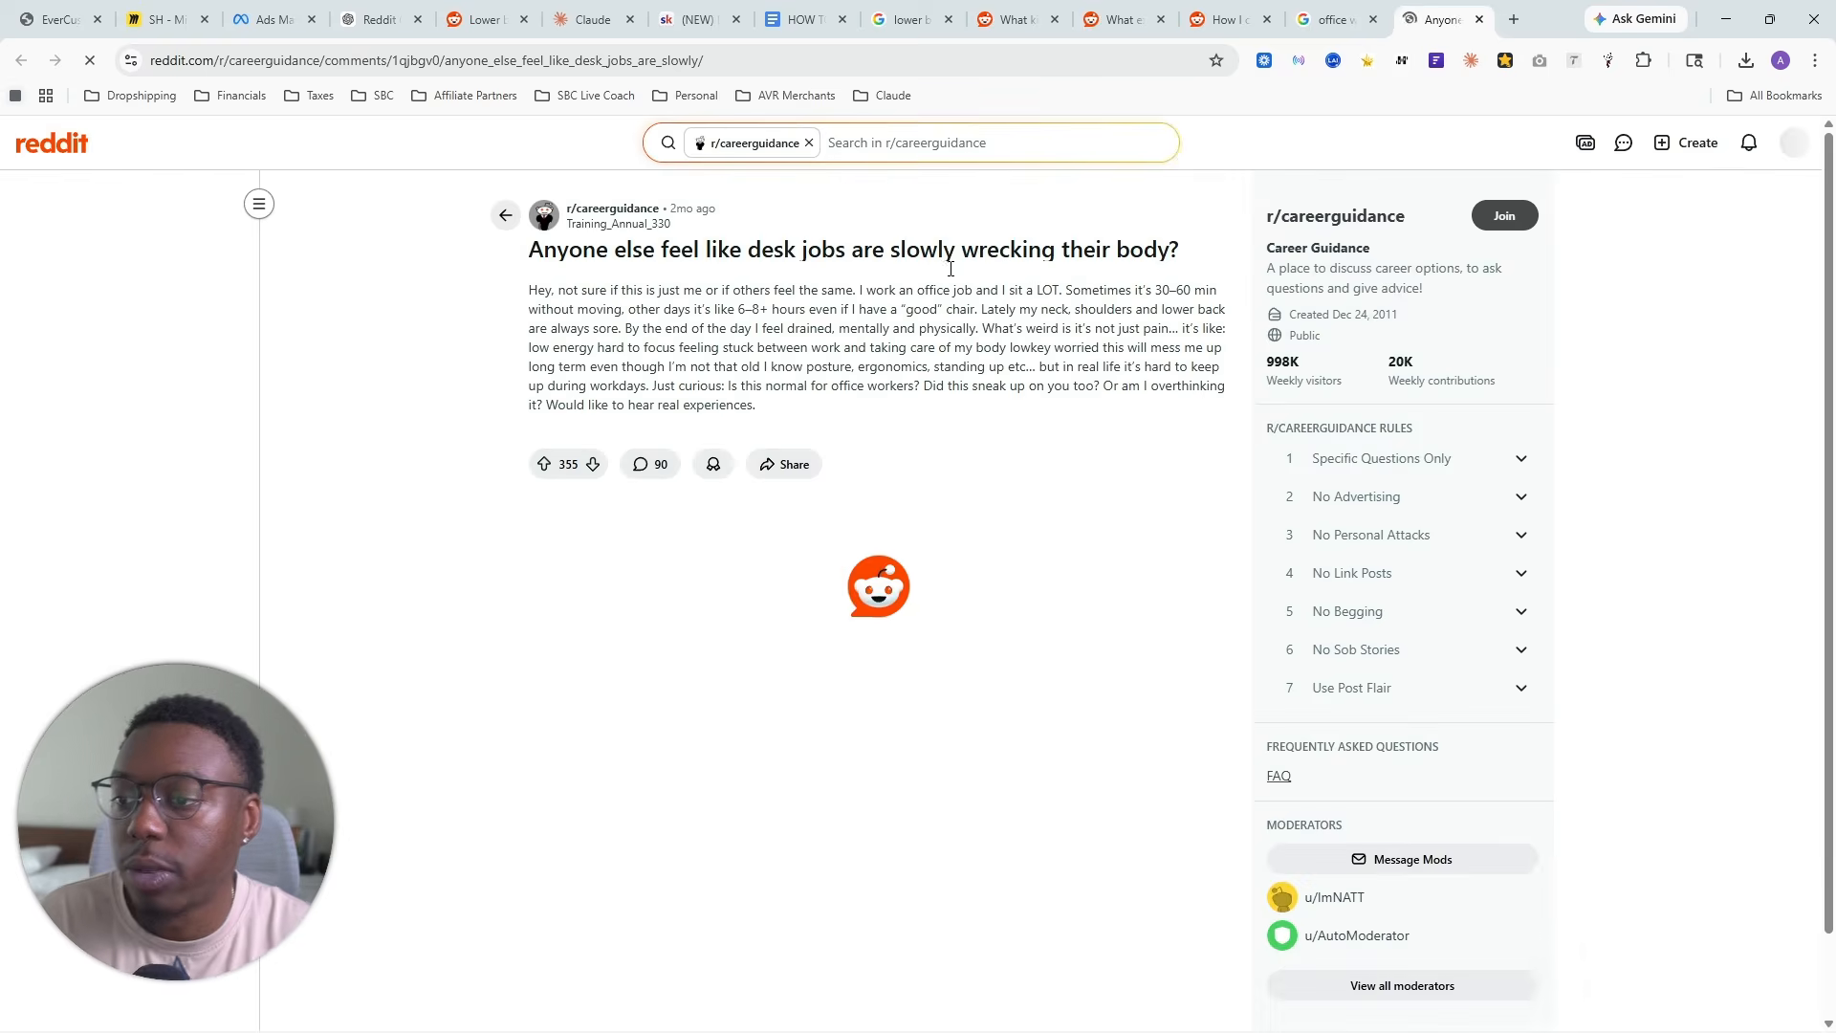
scroll(685, 508, down, 1)
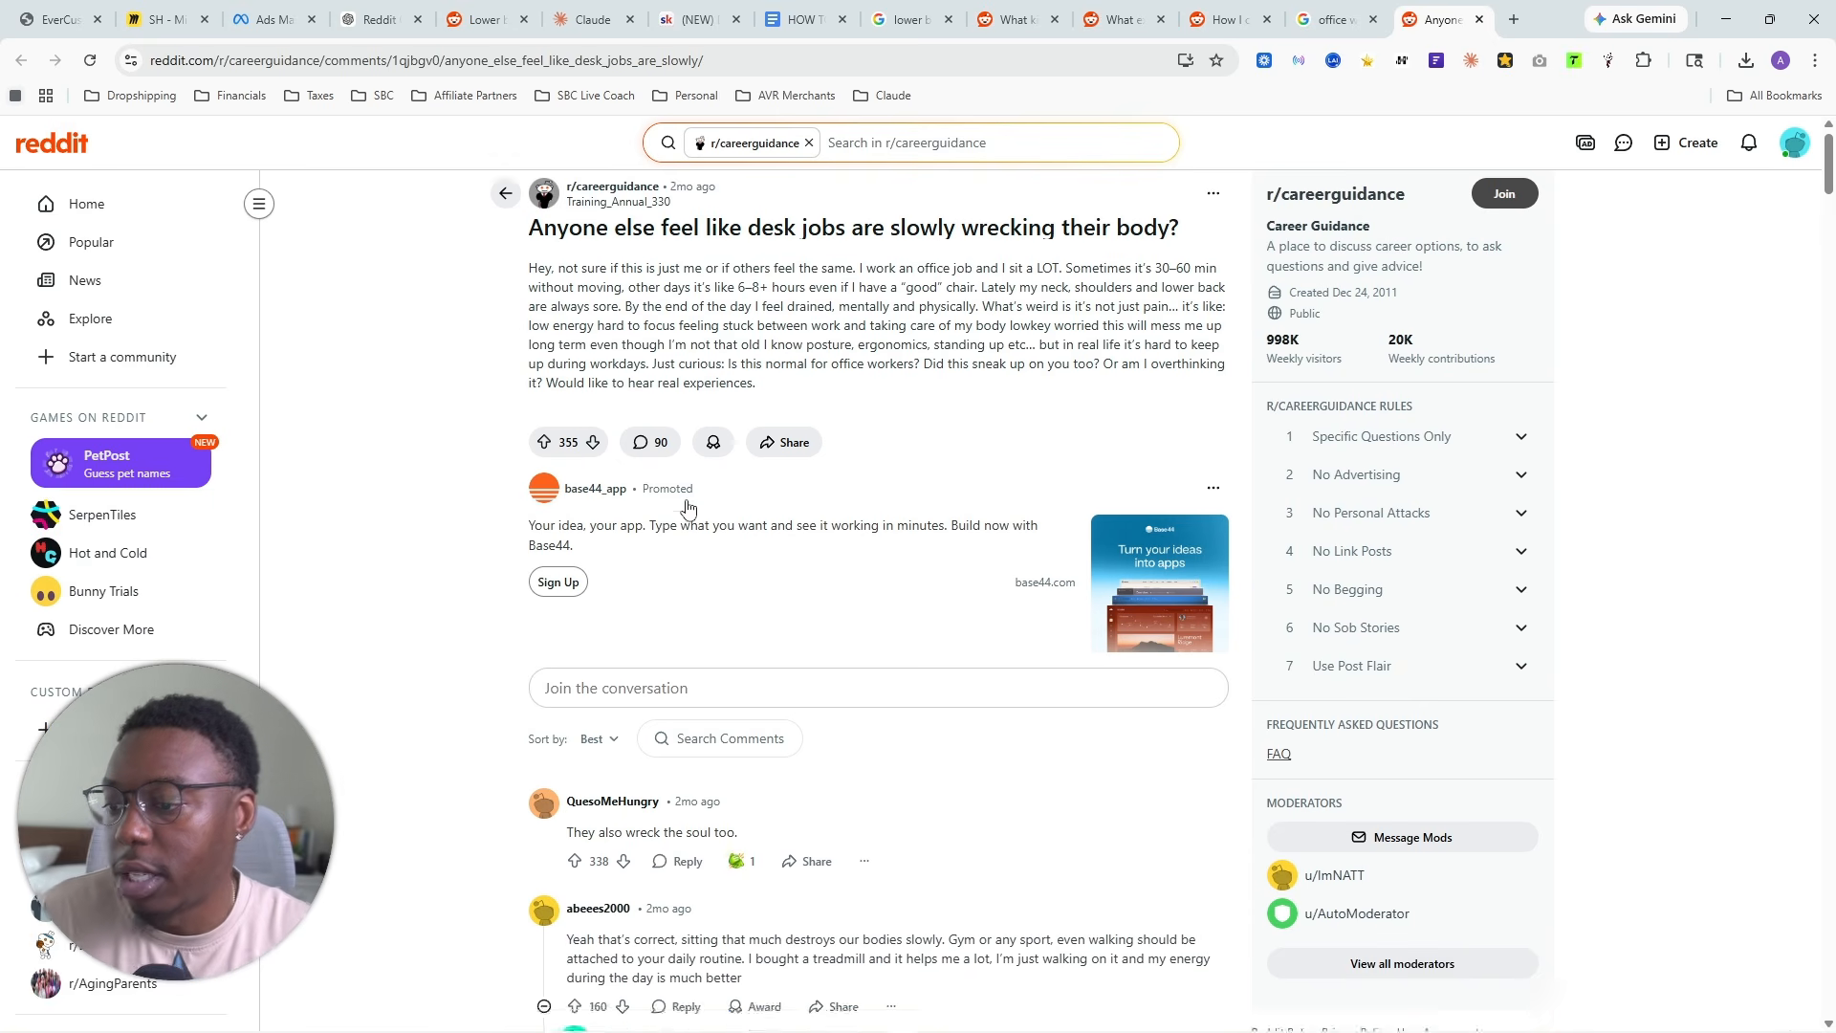
scroll(820, 479, up, 1)
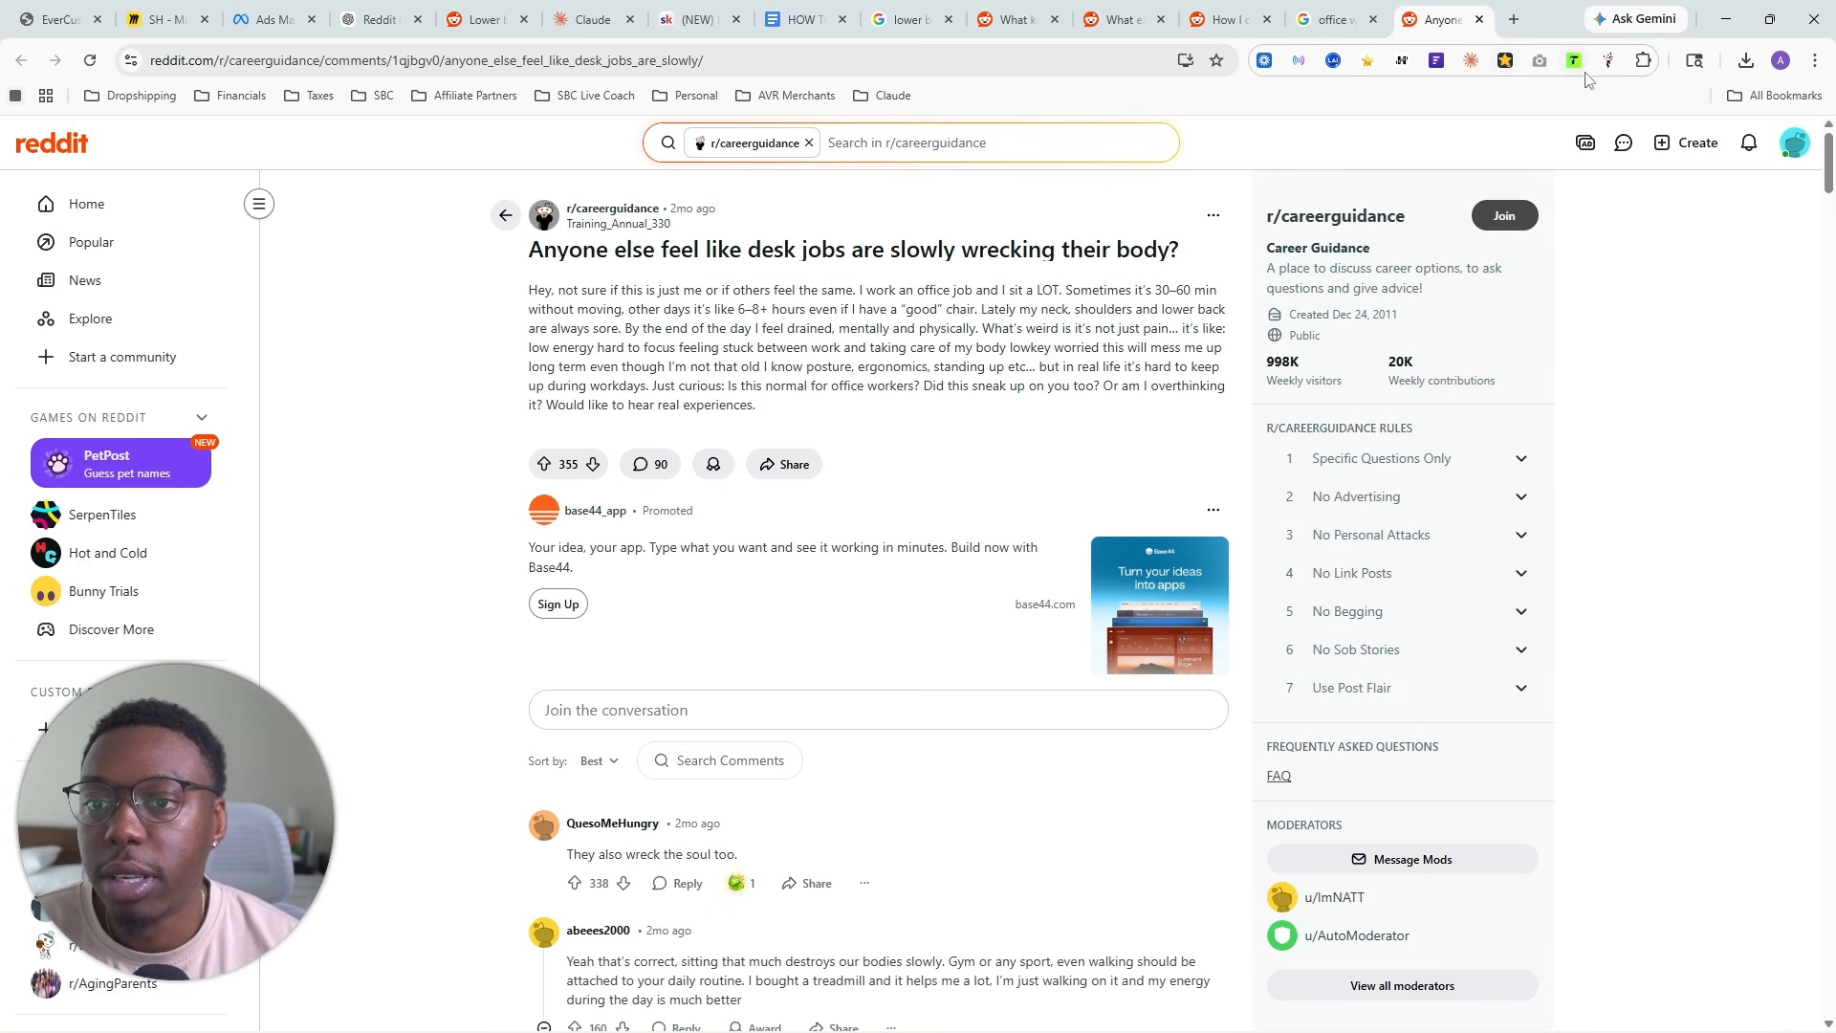
click(1608, 60)
click(1264, 297)
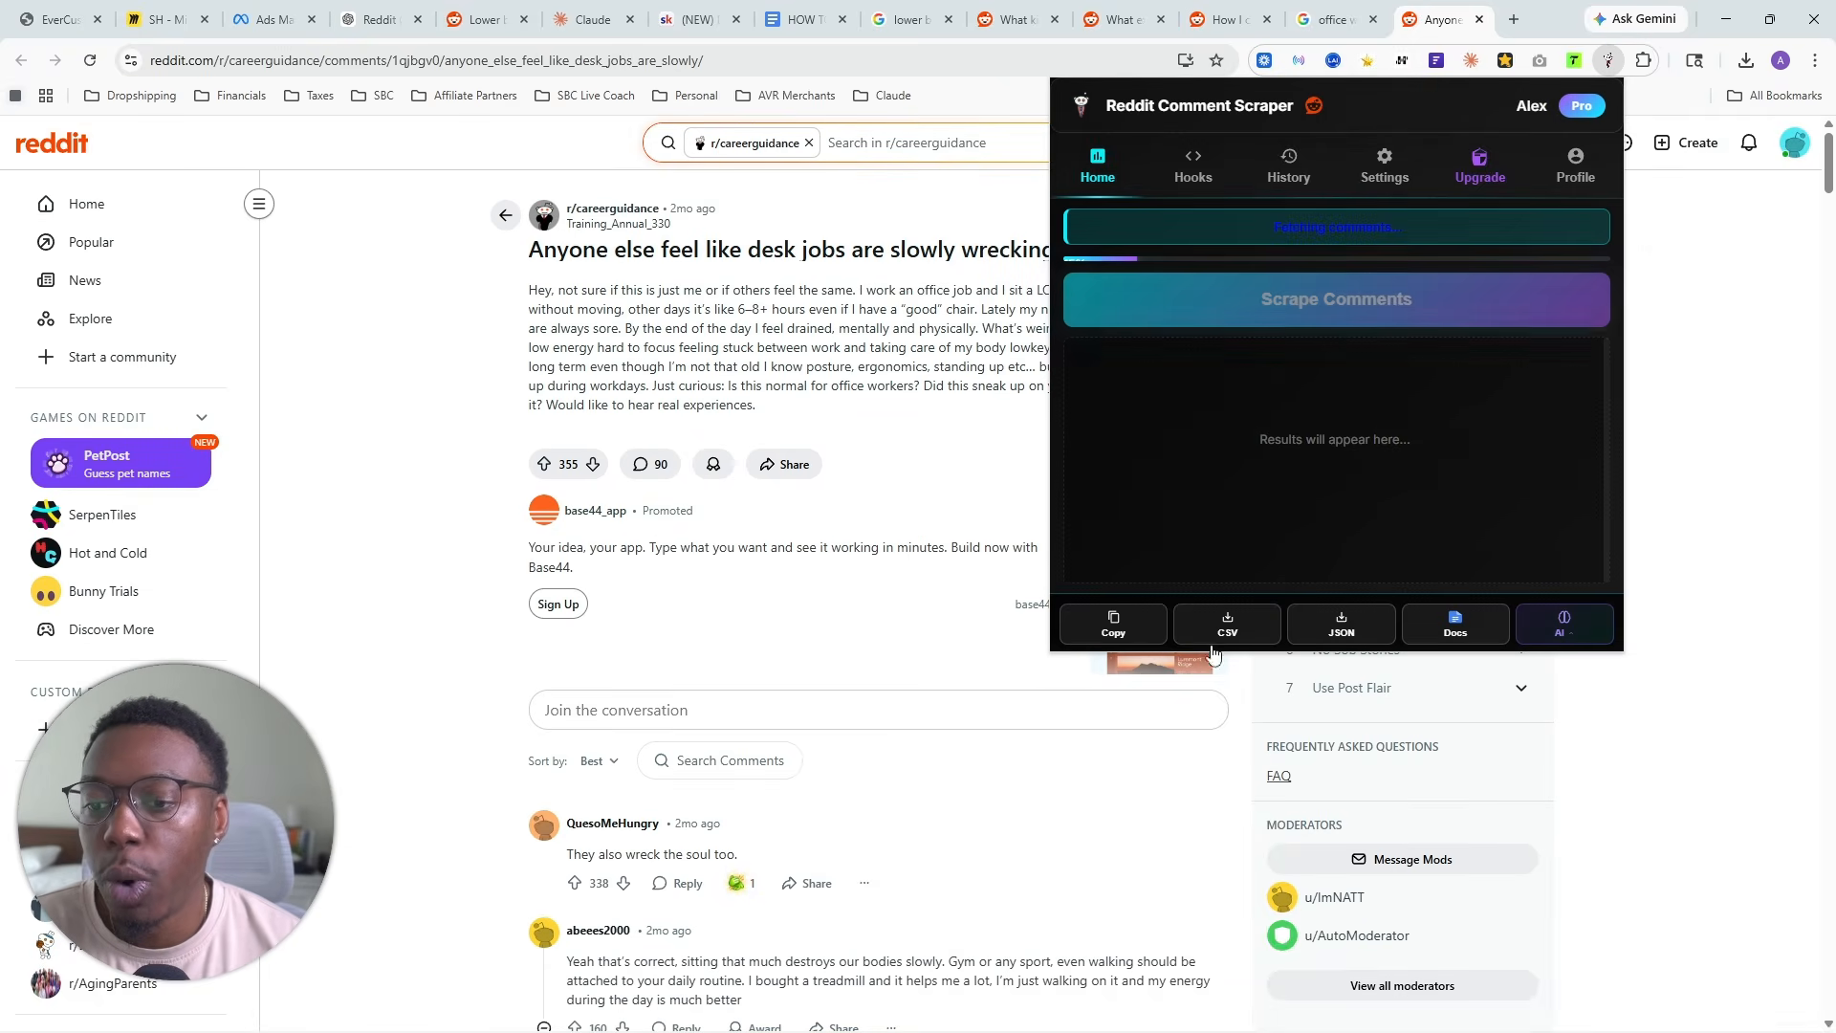
click(1226, 624)
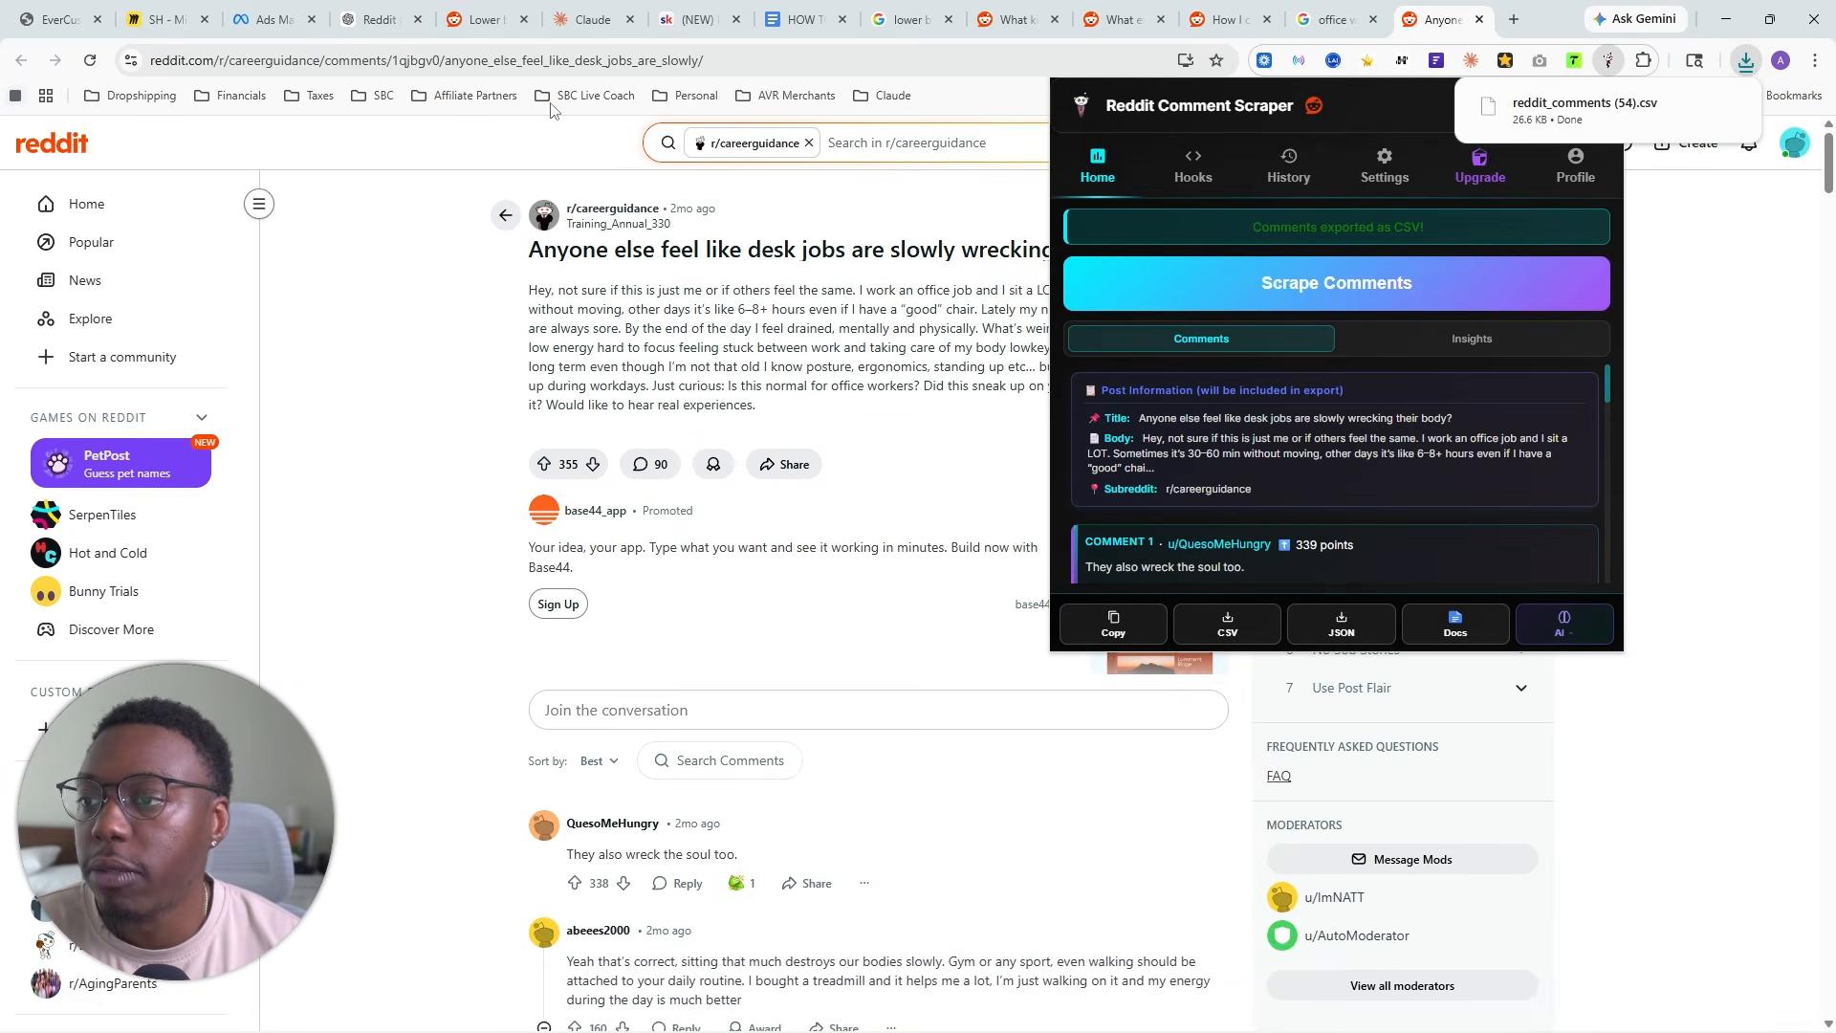
- Switch to the YT Seat Cushion project in Claude and add reddit_comments (54).csv to its files
click(630, 32)
click(1746, 60)
drag(1584, 144, 1312, 410)
- Open the r/Adulting thread "Office job is wrecking my back" from the search results, scrape its comments and export them as CSV
click(1334, 20)
scroll(708, 457, down, 2)
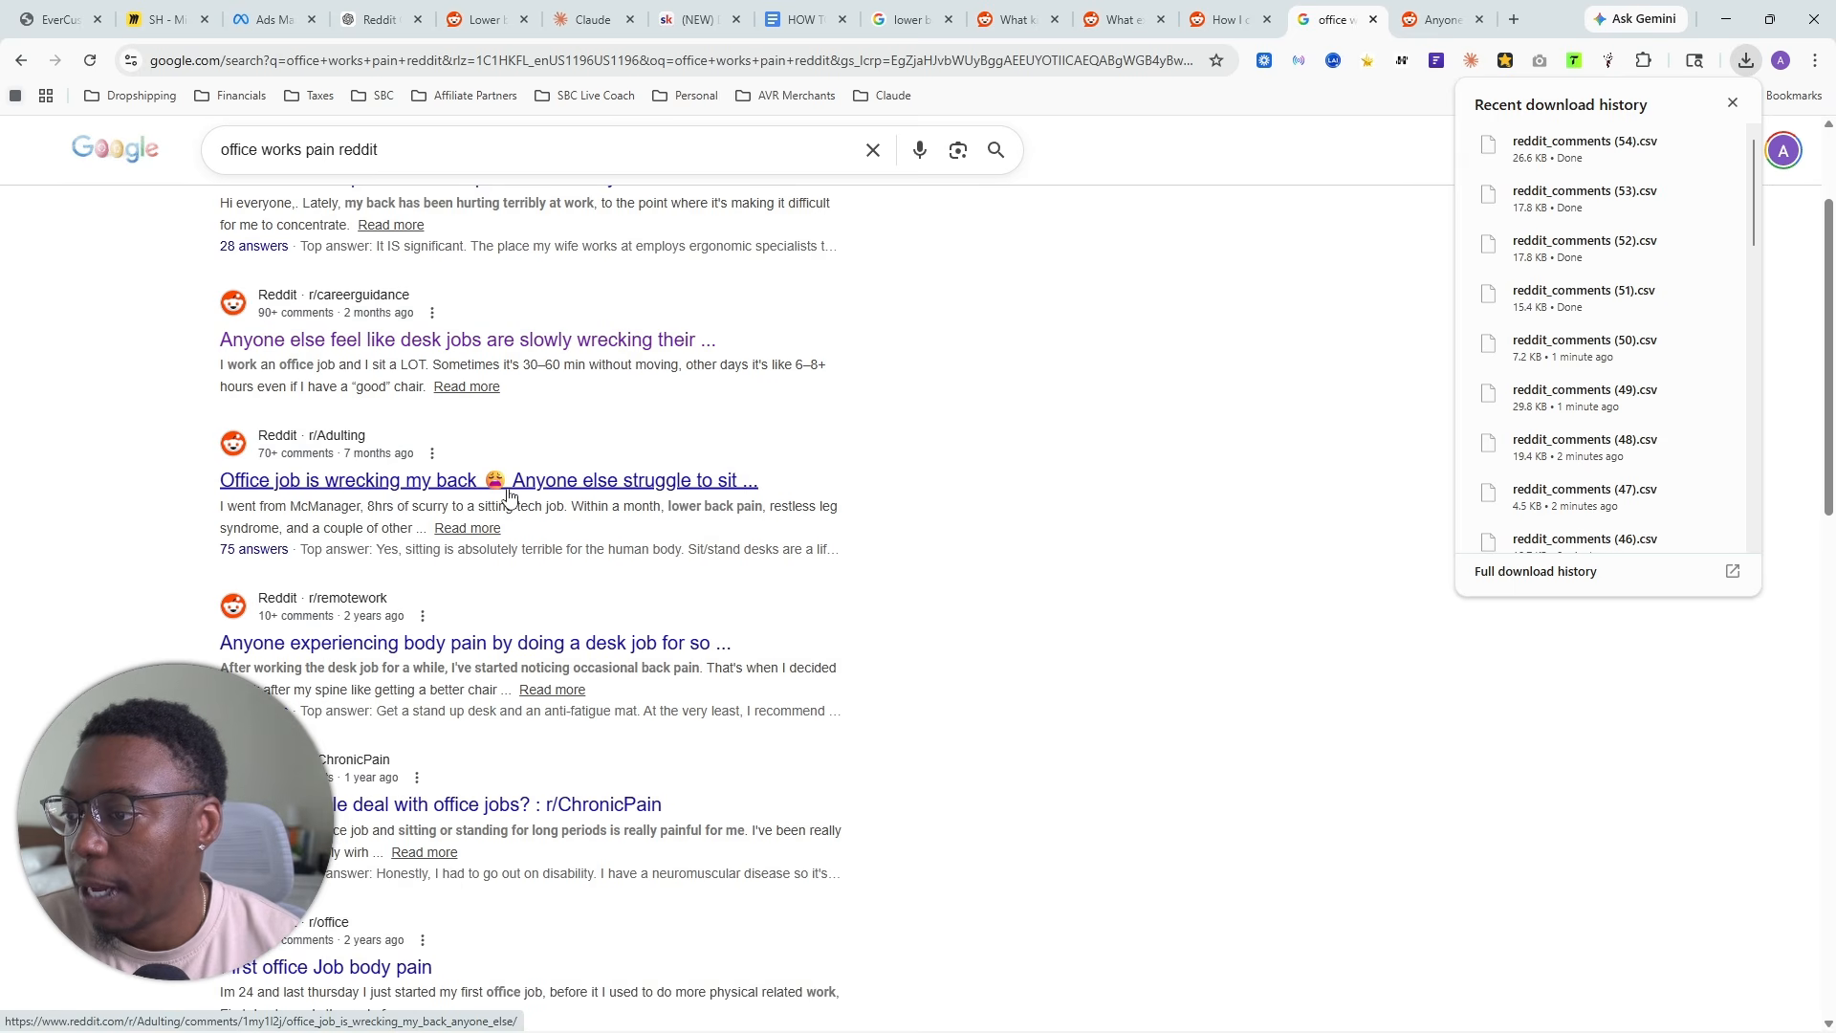
click(340, 481)
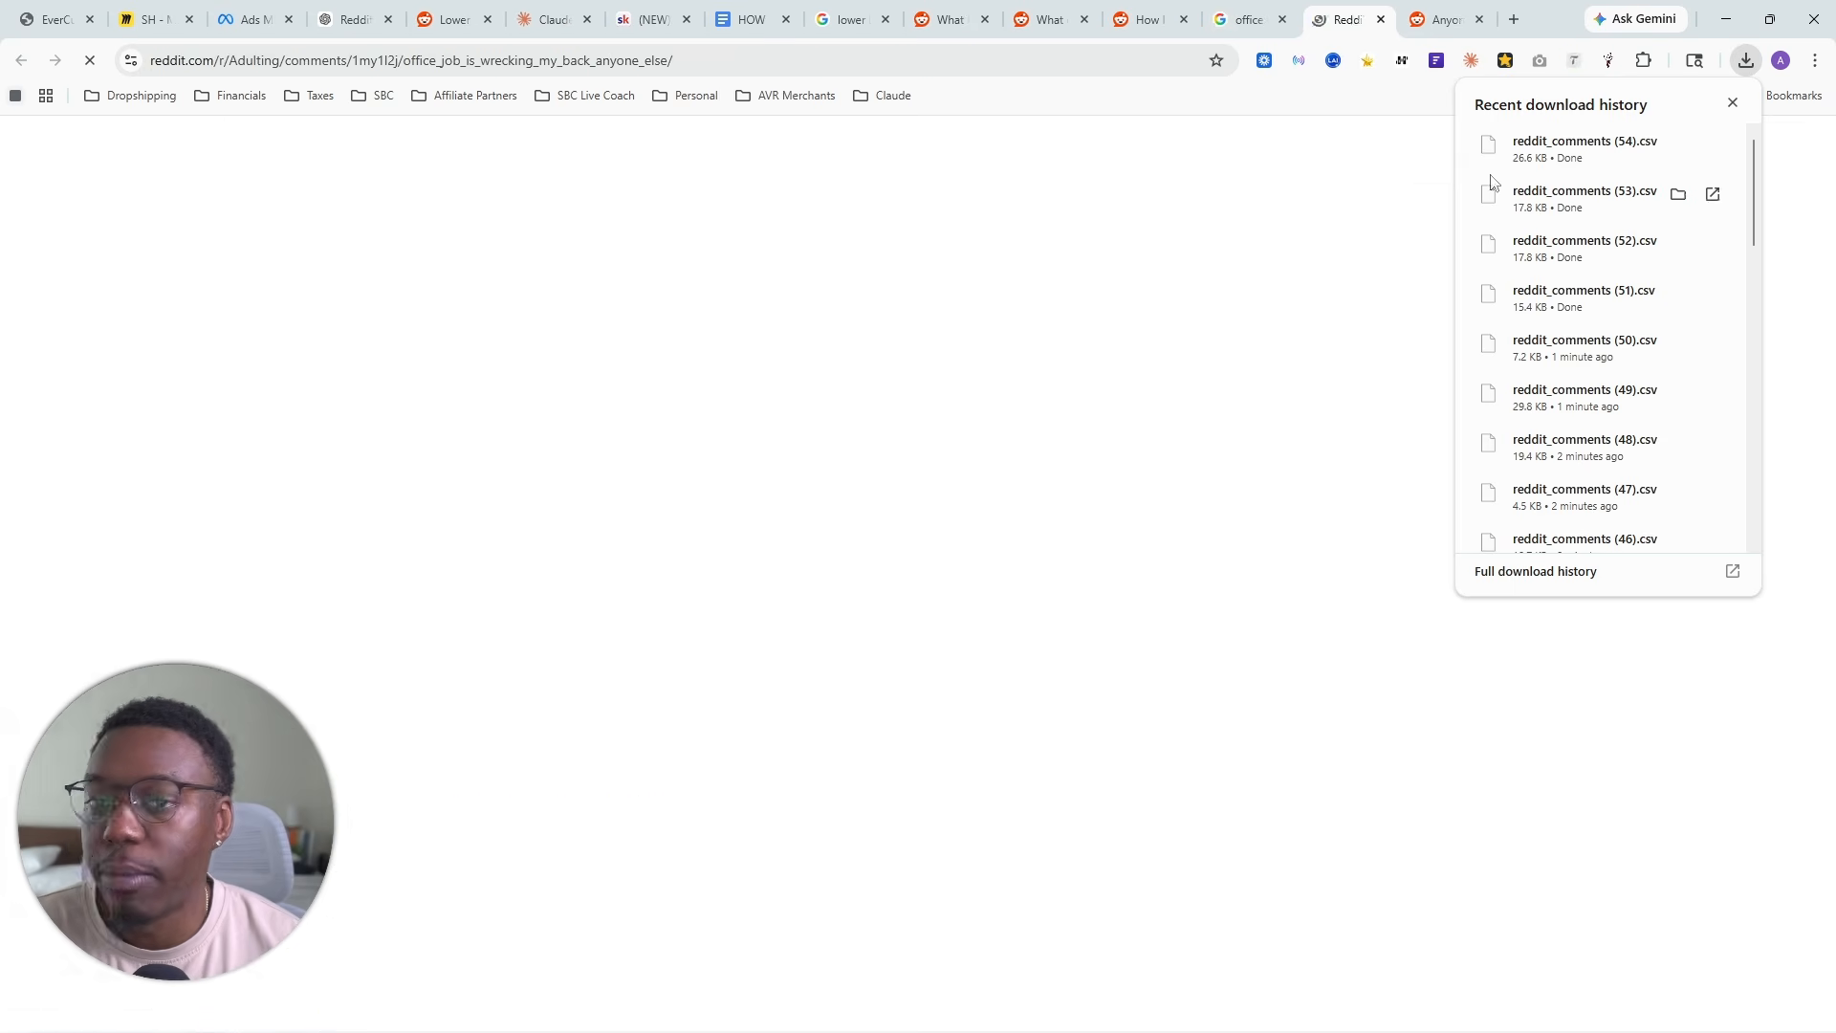
click(1731, 106)
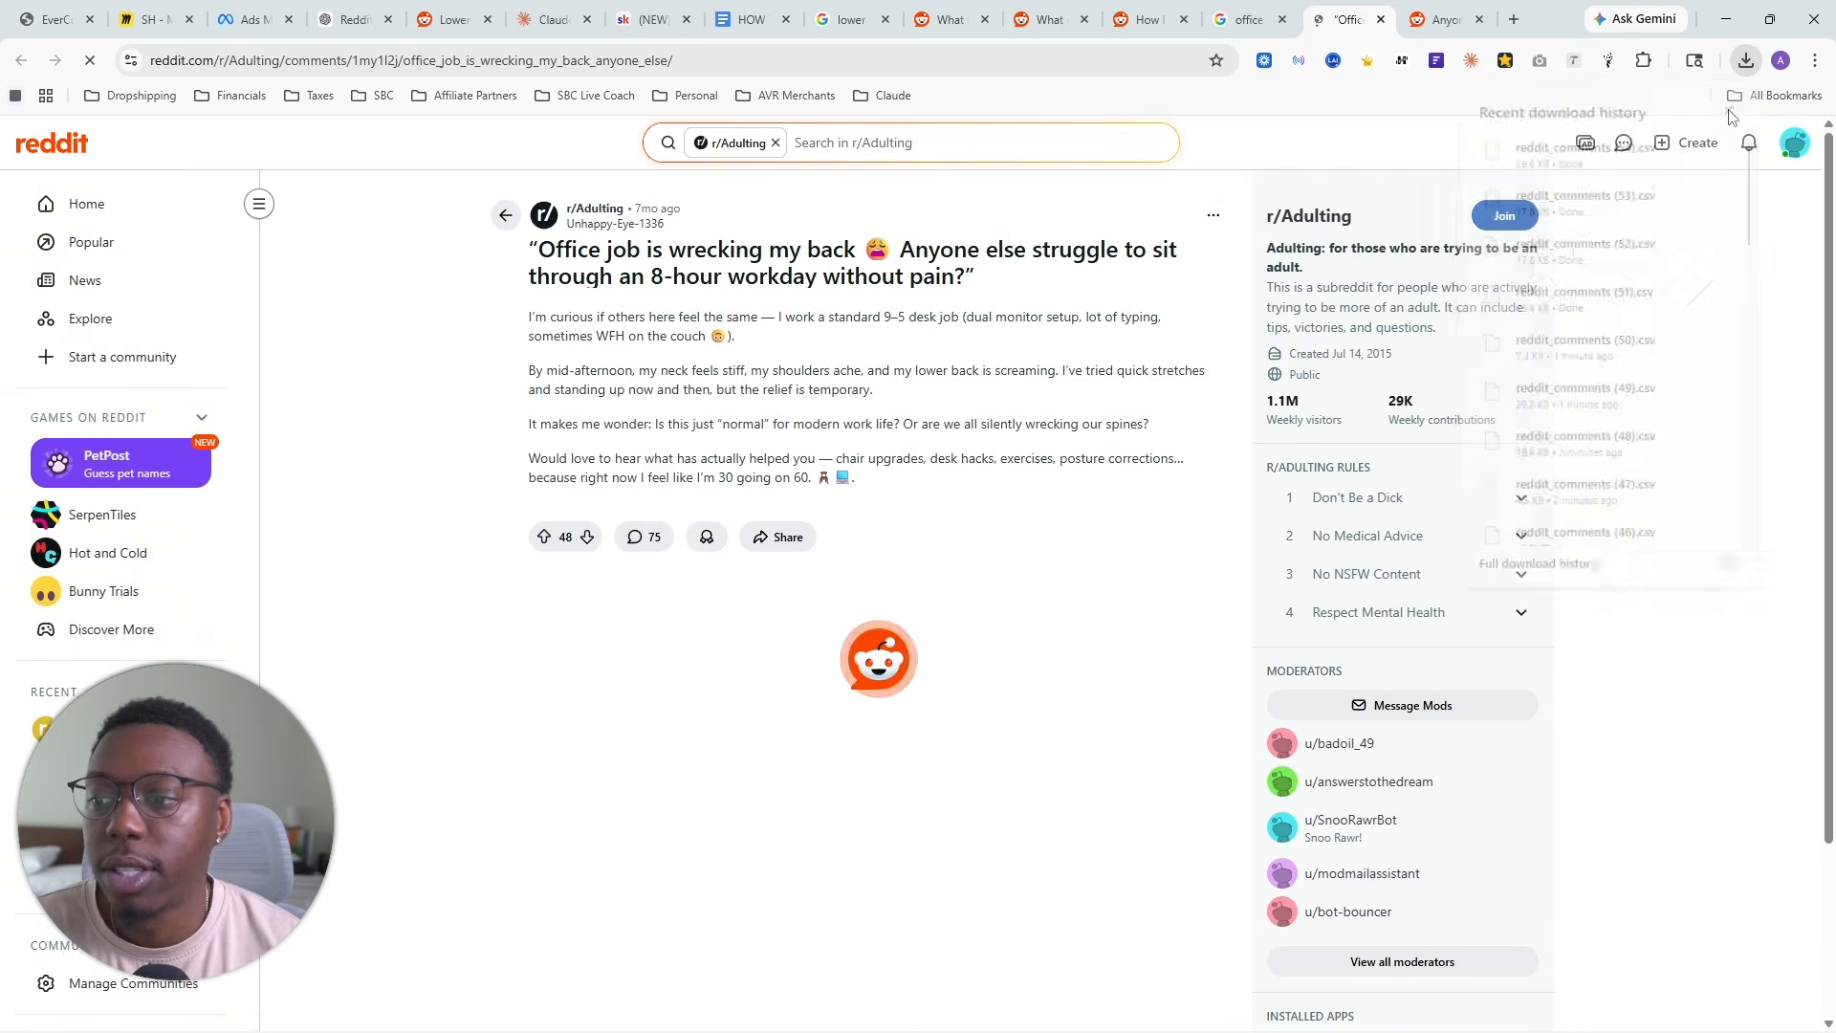
click(1607, 64)
click(1234, 292)
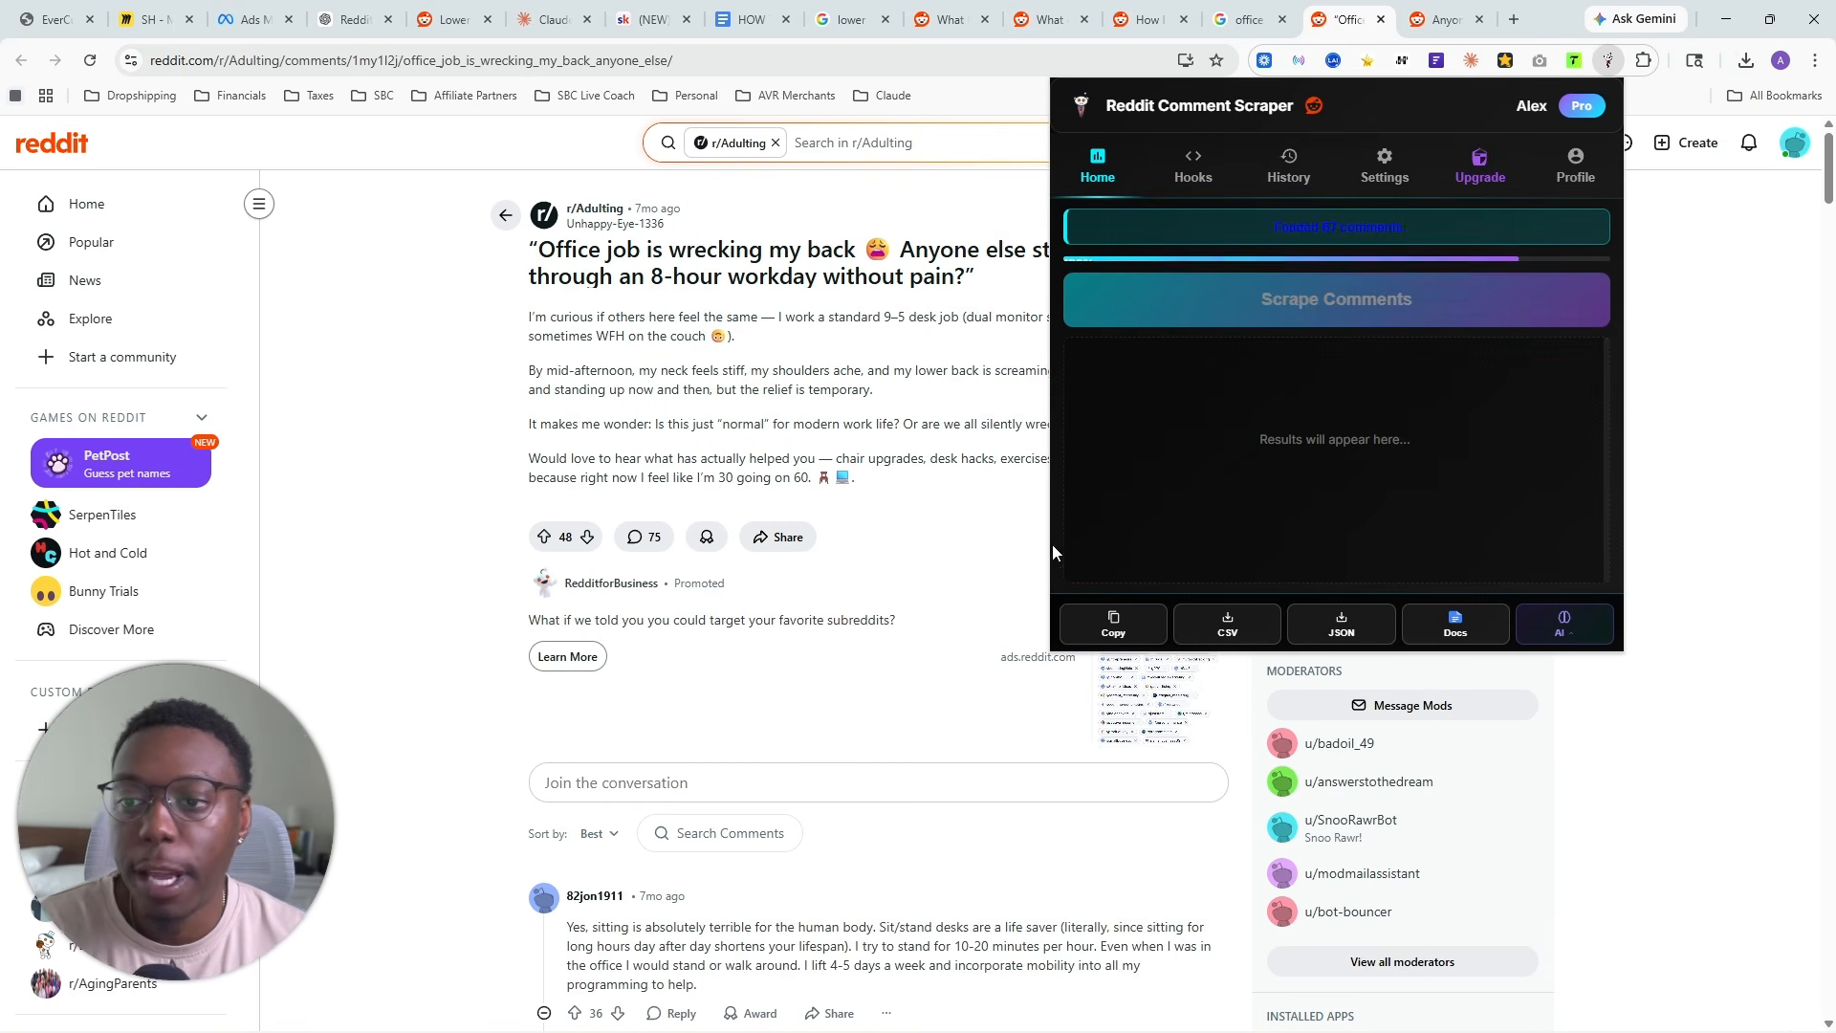
click(1196, 624)
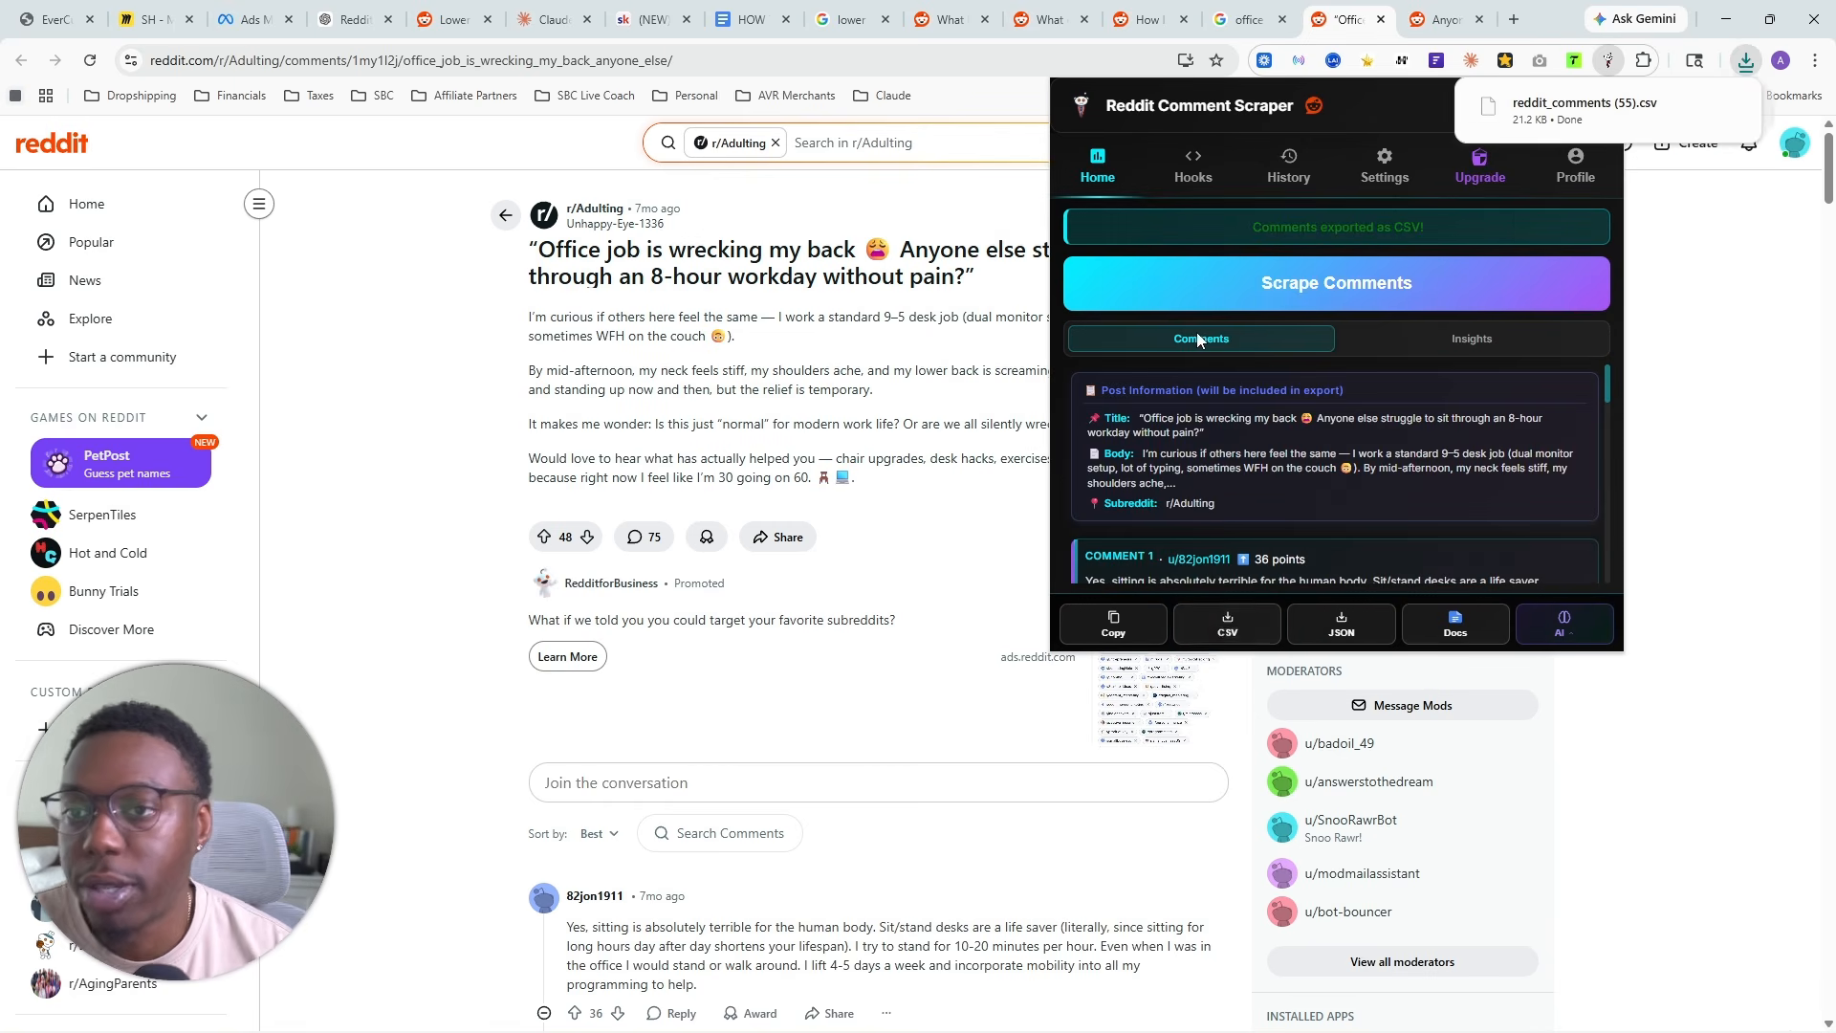
- Return to the YT Seat Cushion project in Claude and add reddit_comments (55).csv to its files
click(1444, 20)
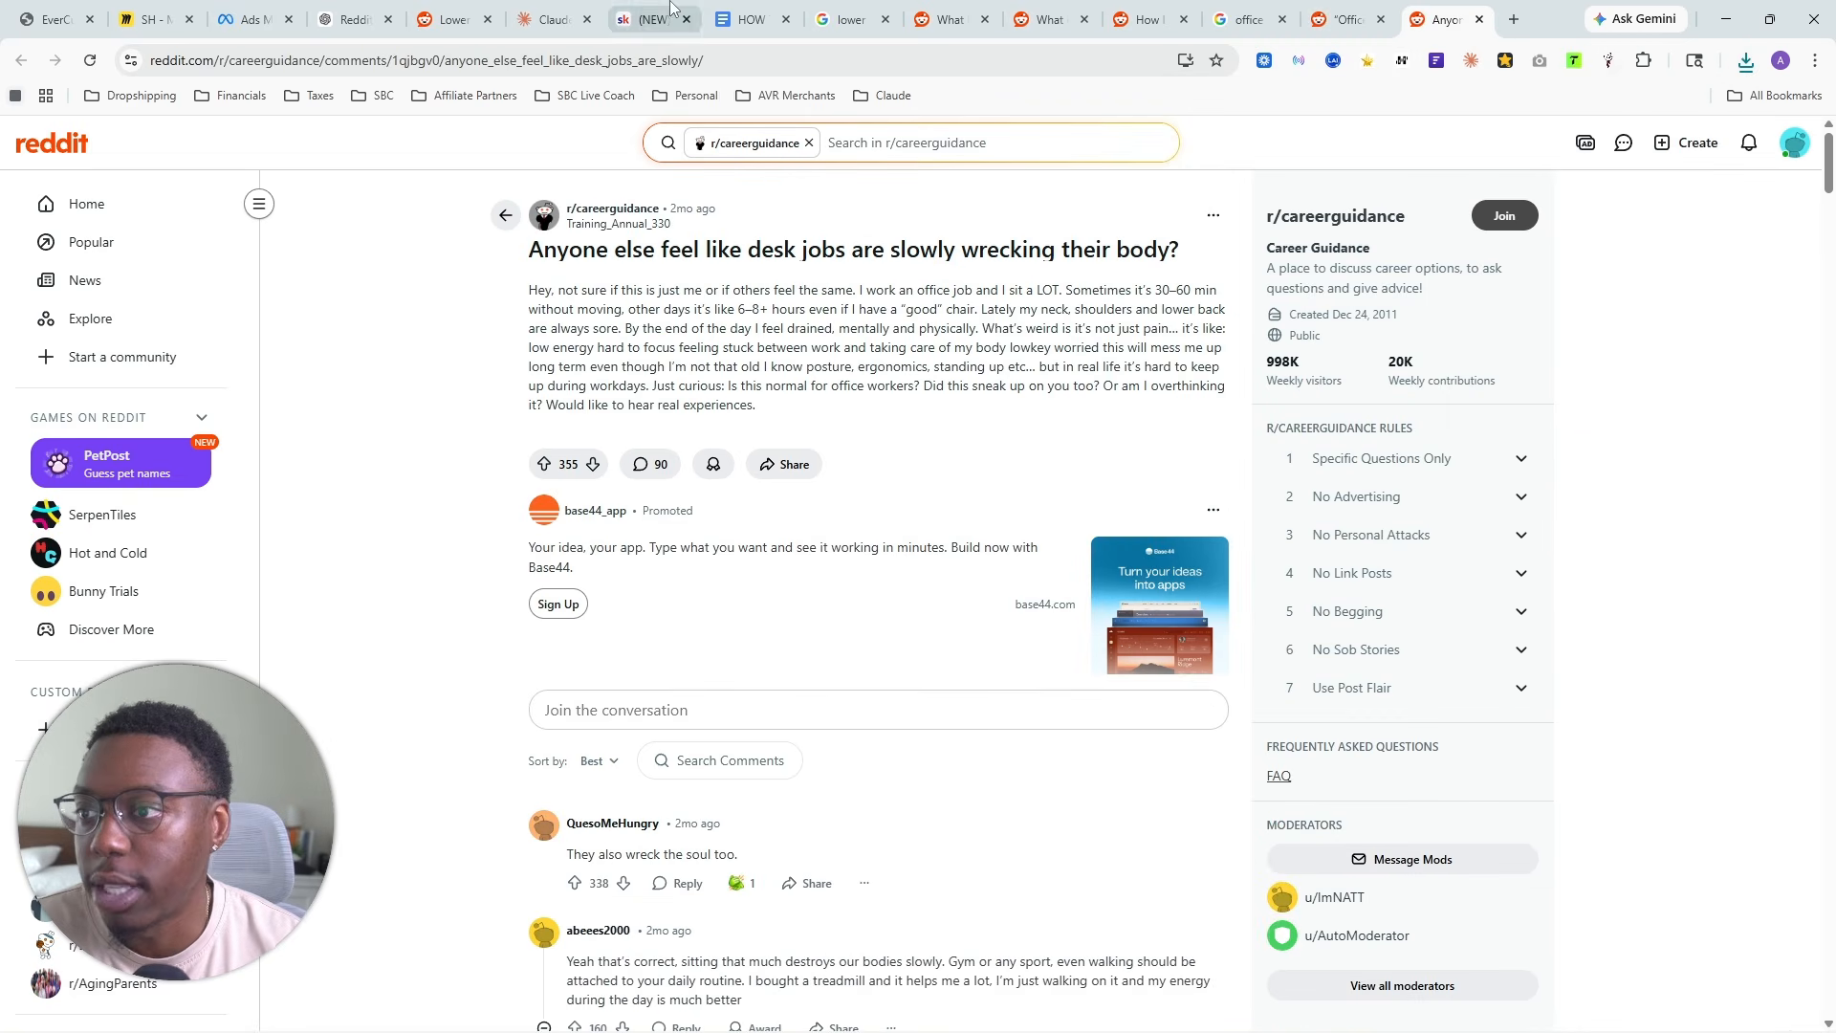
click(553, 19)
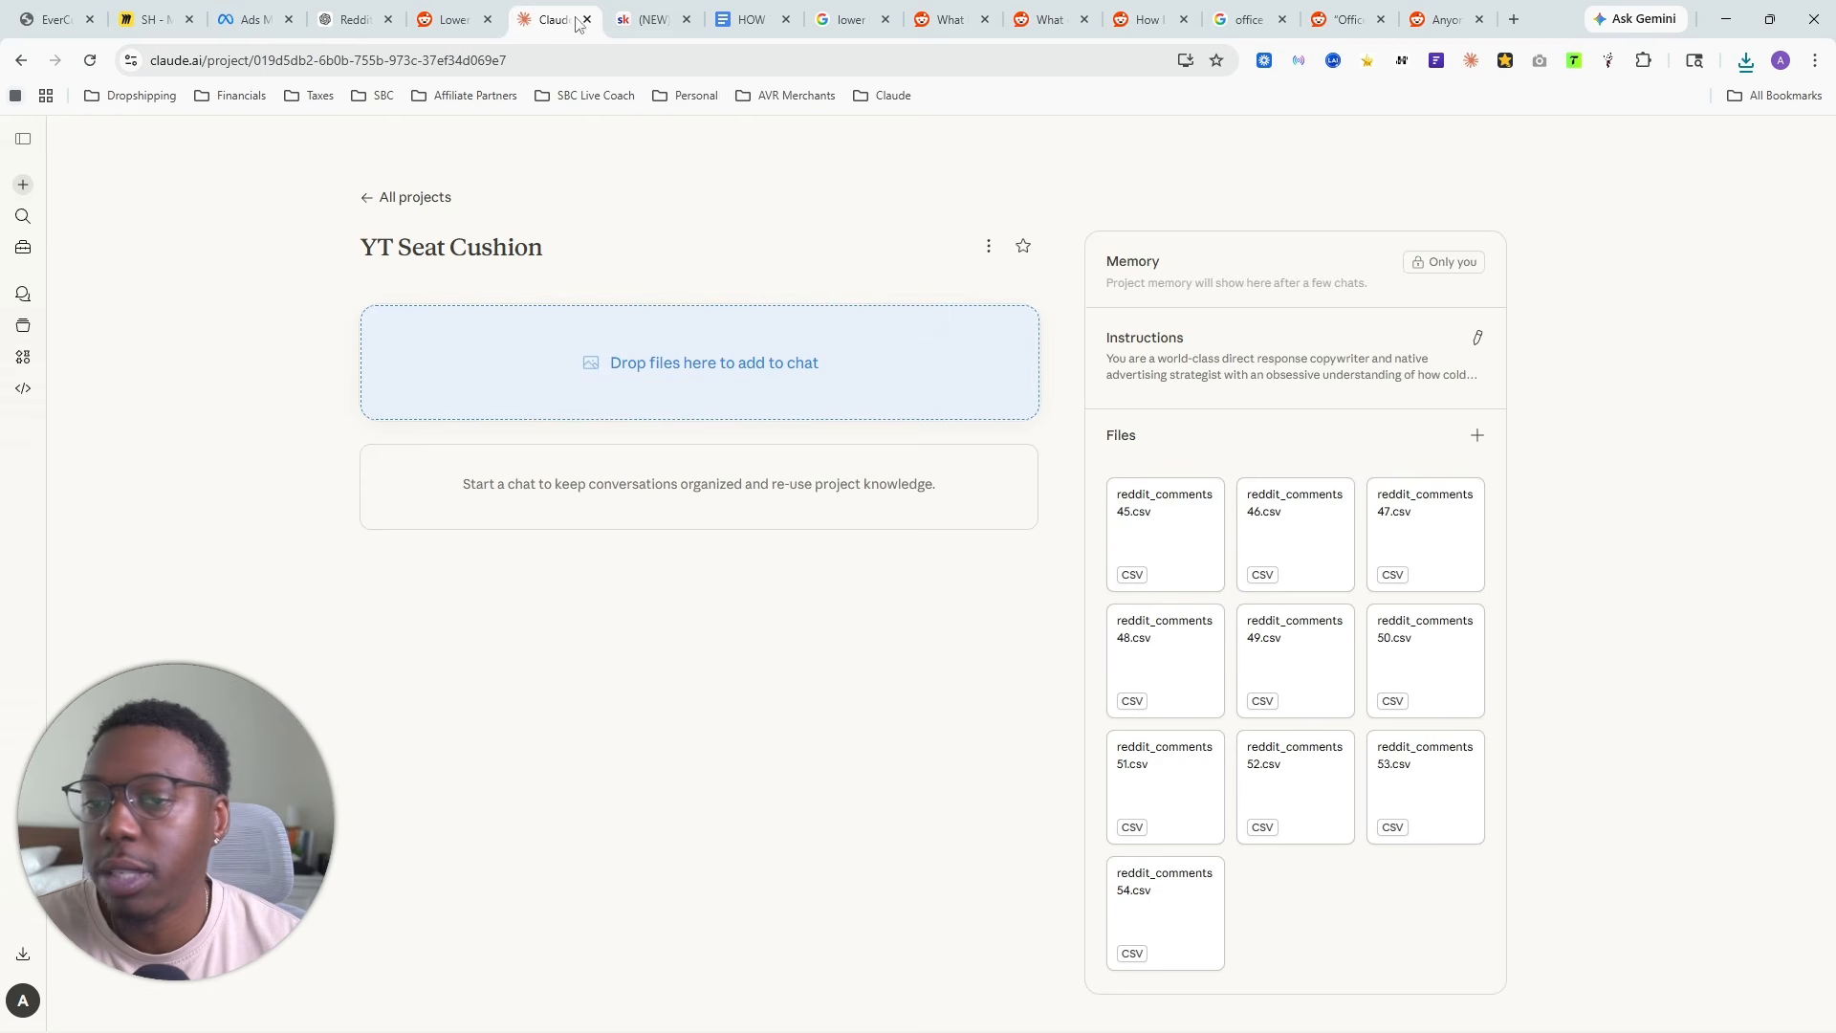
click(1746, 60)
drag(1585, 146, 1294, 693)
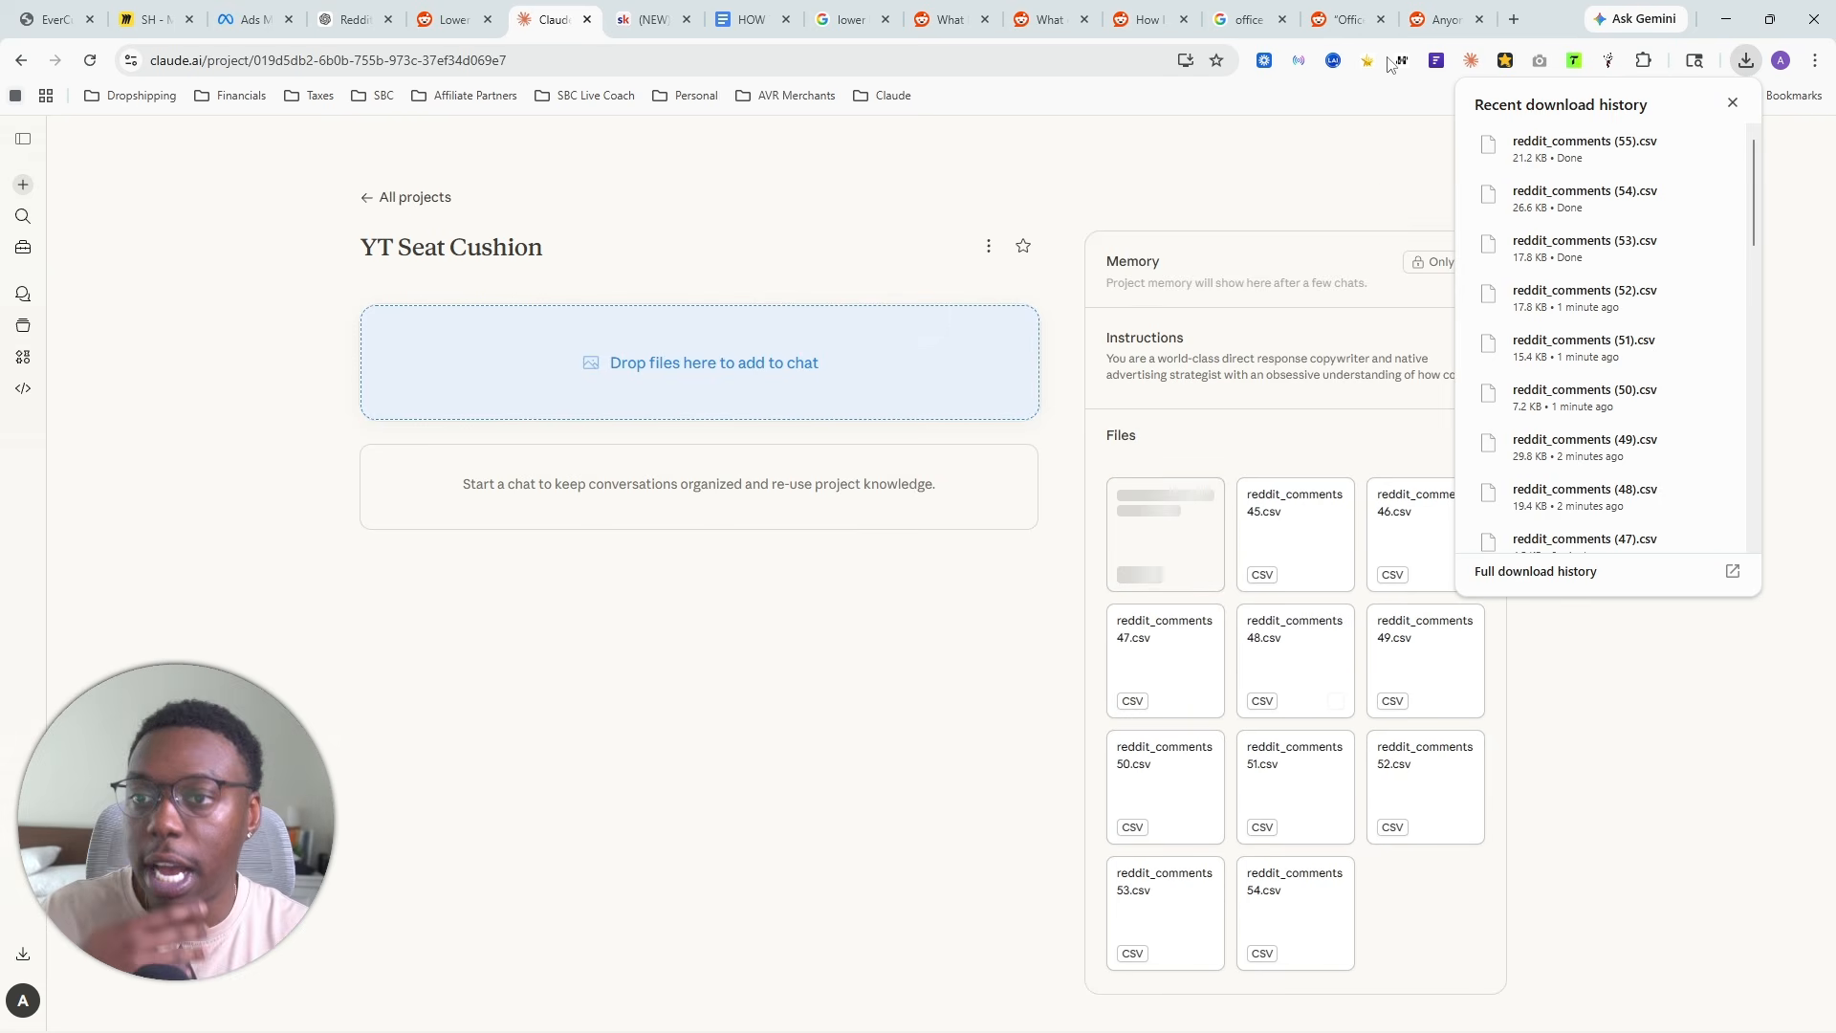
- Open the r/remotework thread "Anyone experiencing body pain by doing a desk job for so long?", scrape its comments and export them as CSV
click(1231, 21)
scroll(427, 635, down, 1)
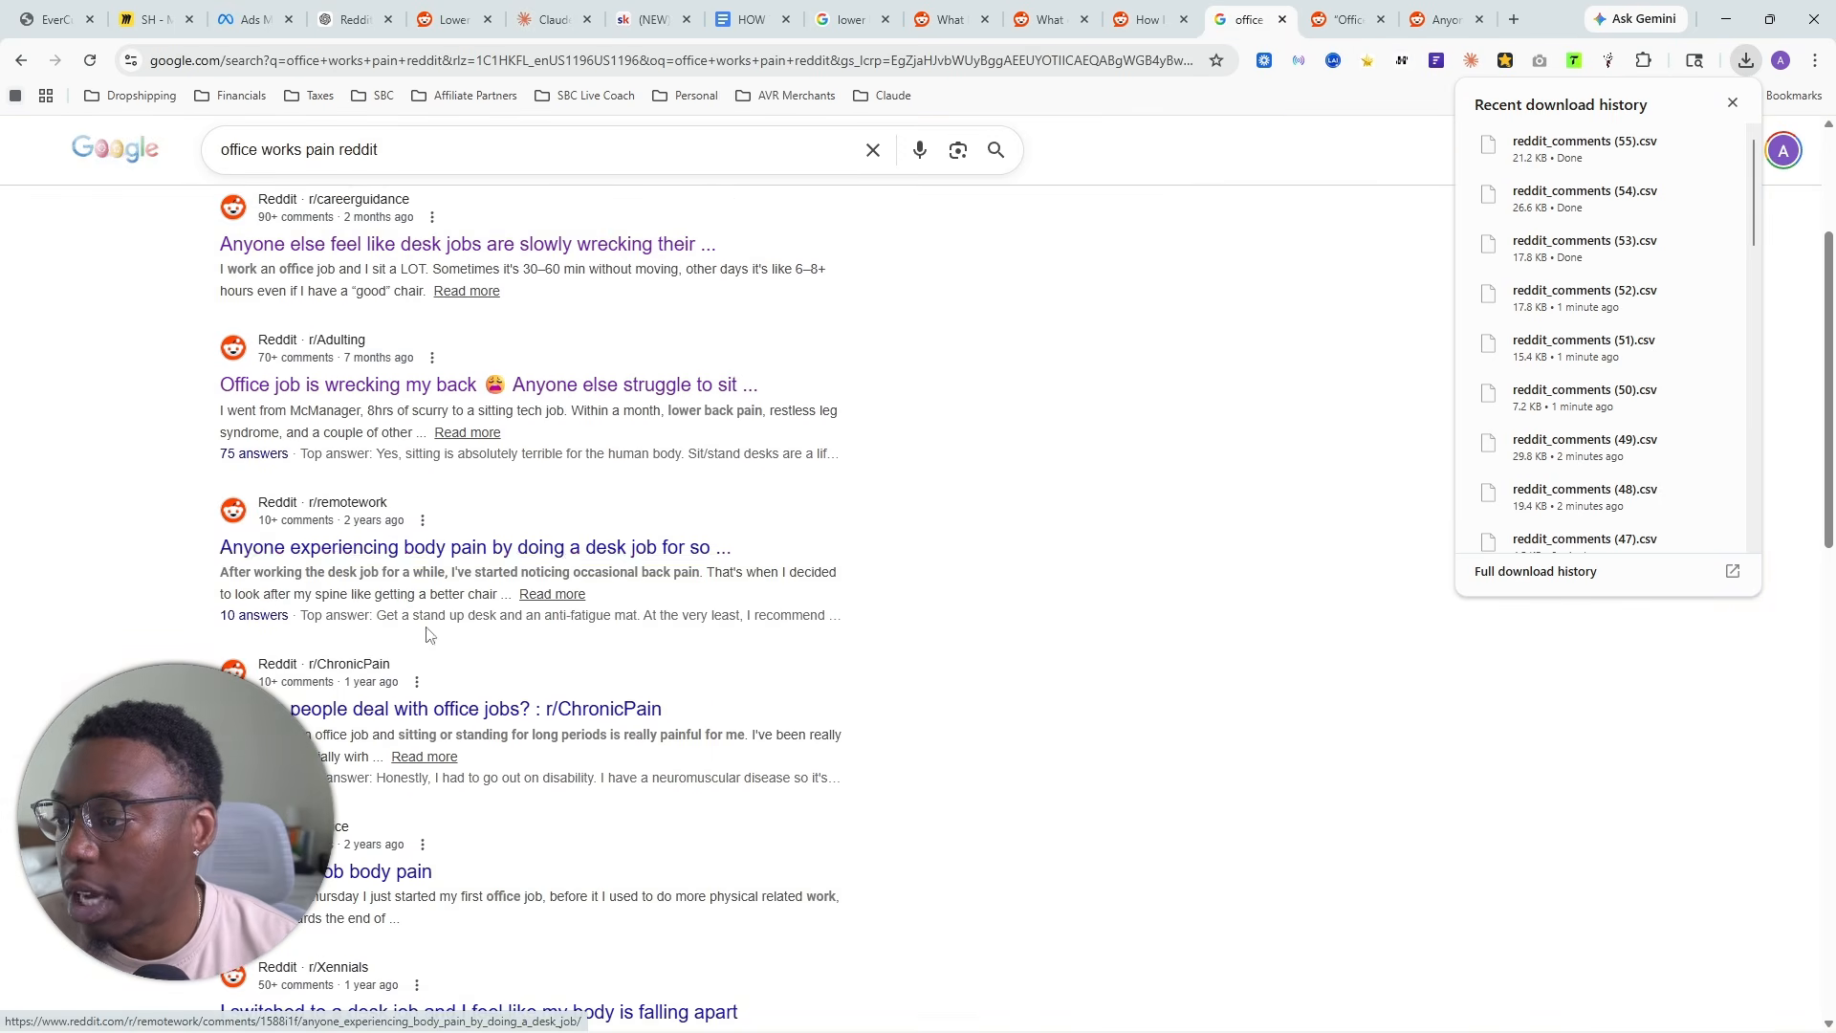
click(485, 562)
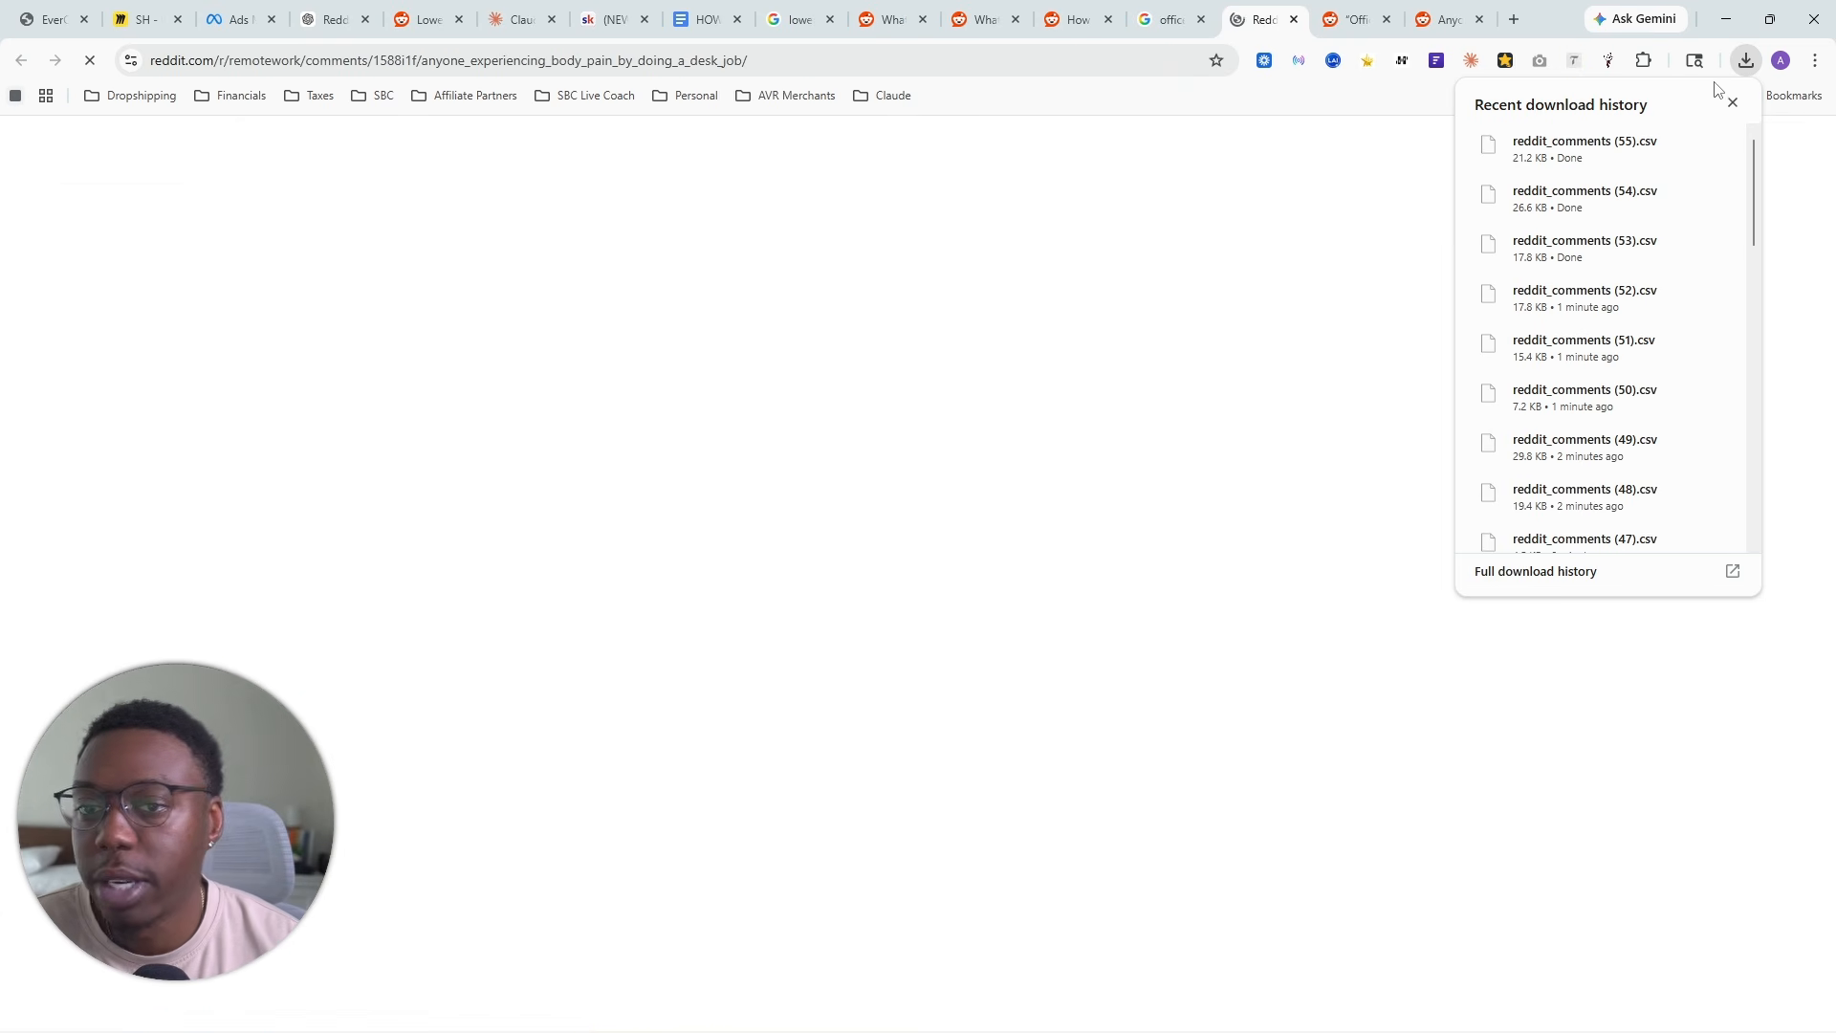
click(1607, 63)
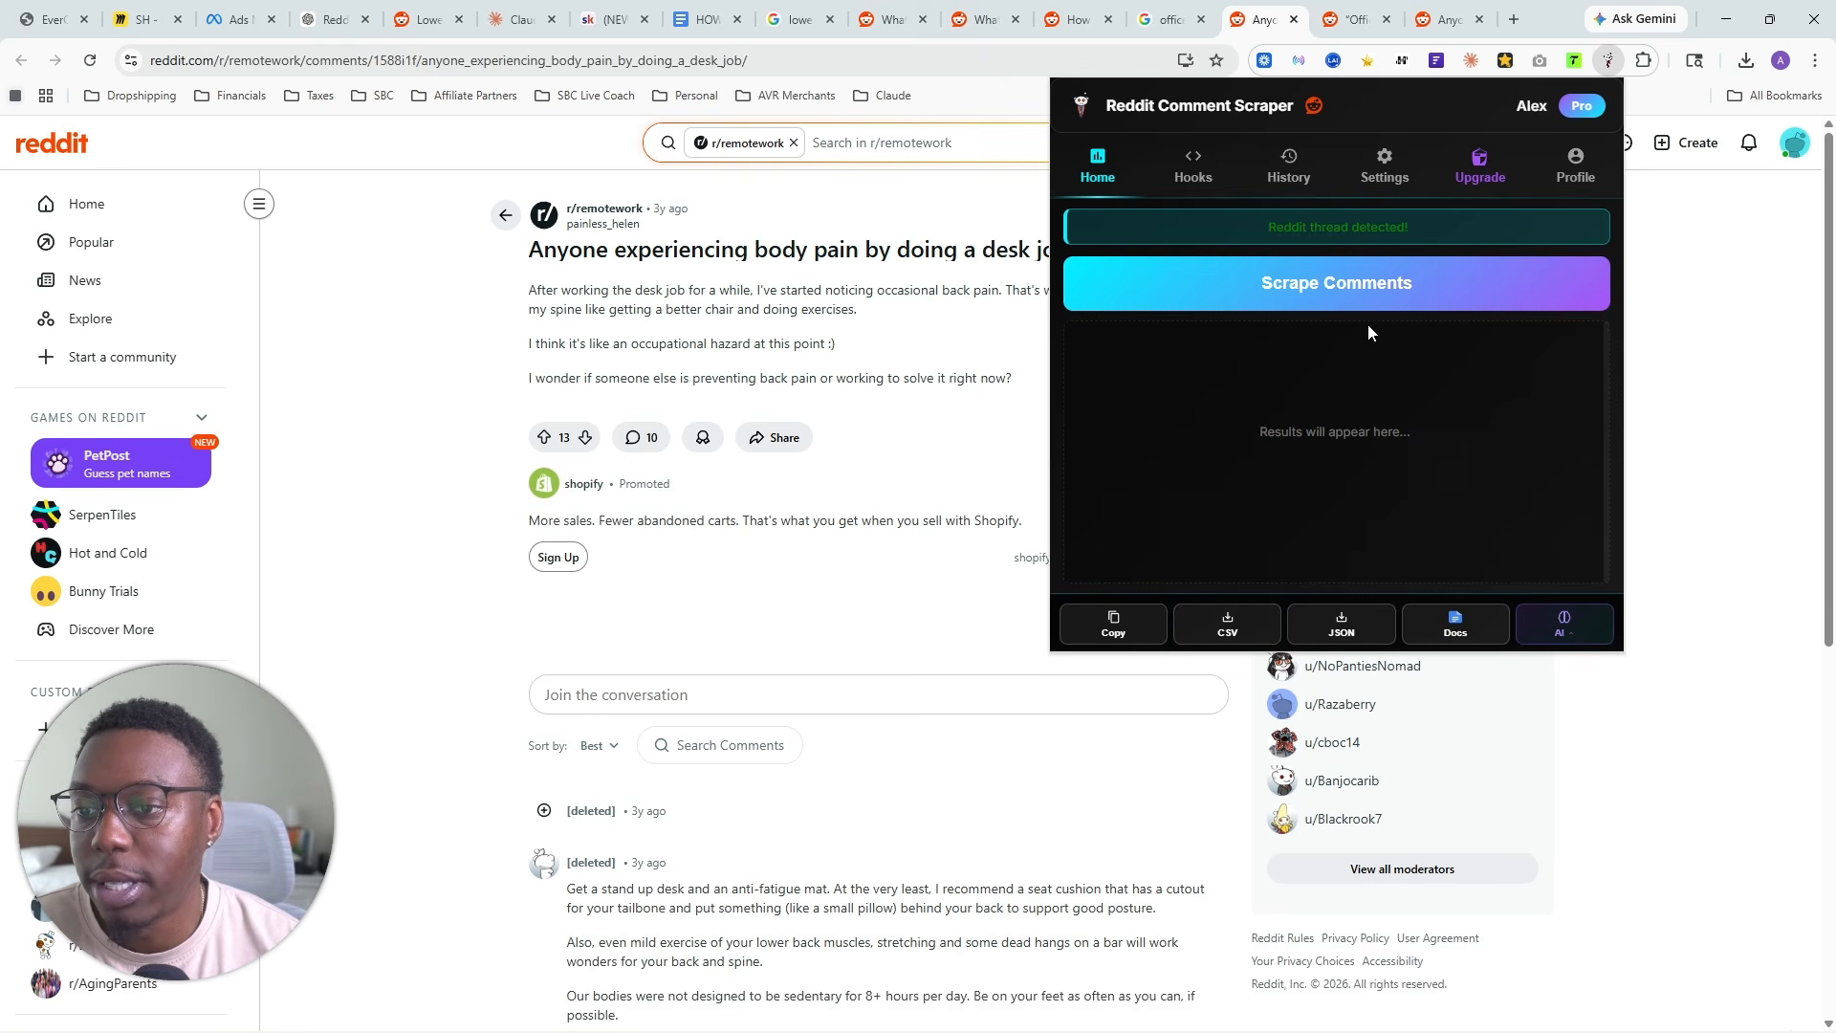
click(1362, 292)
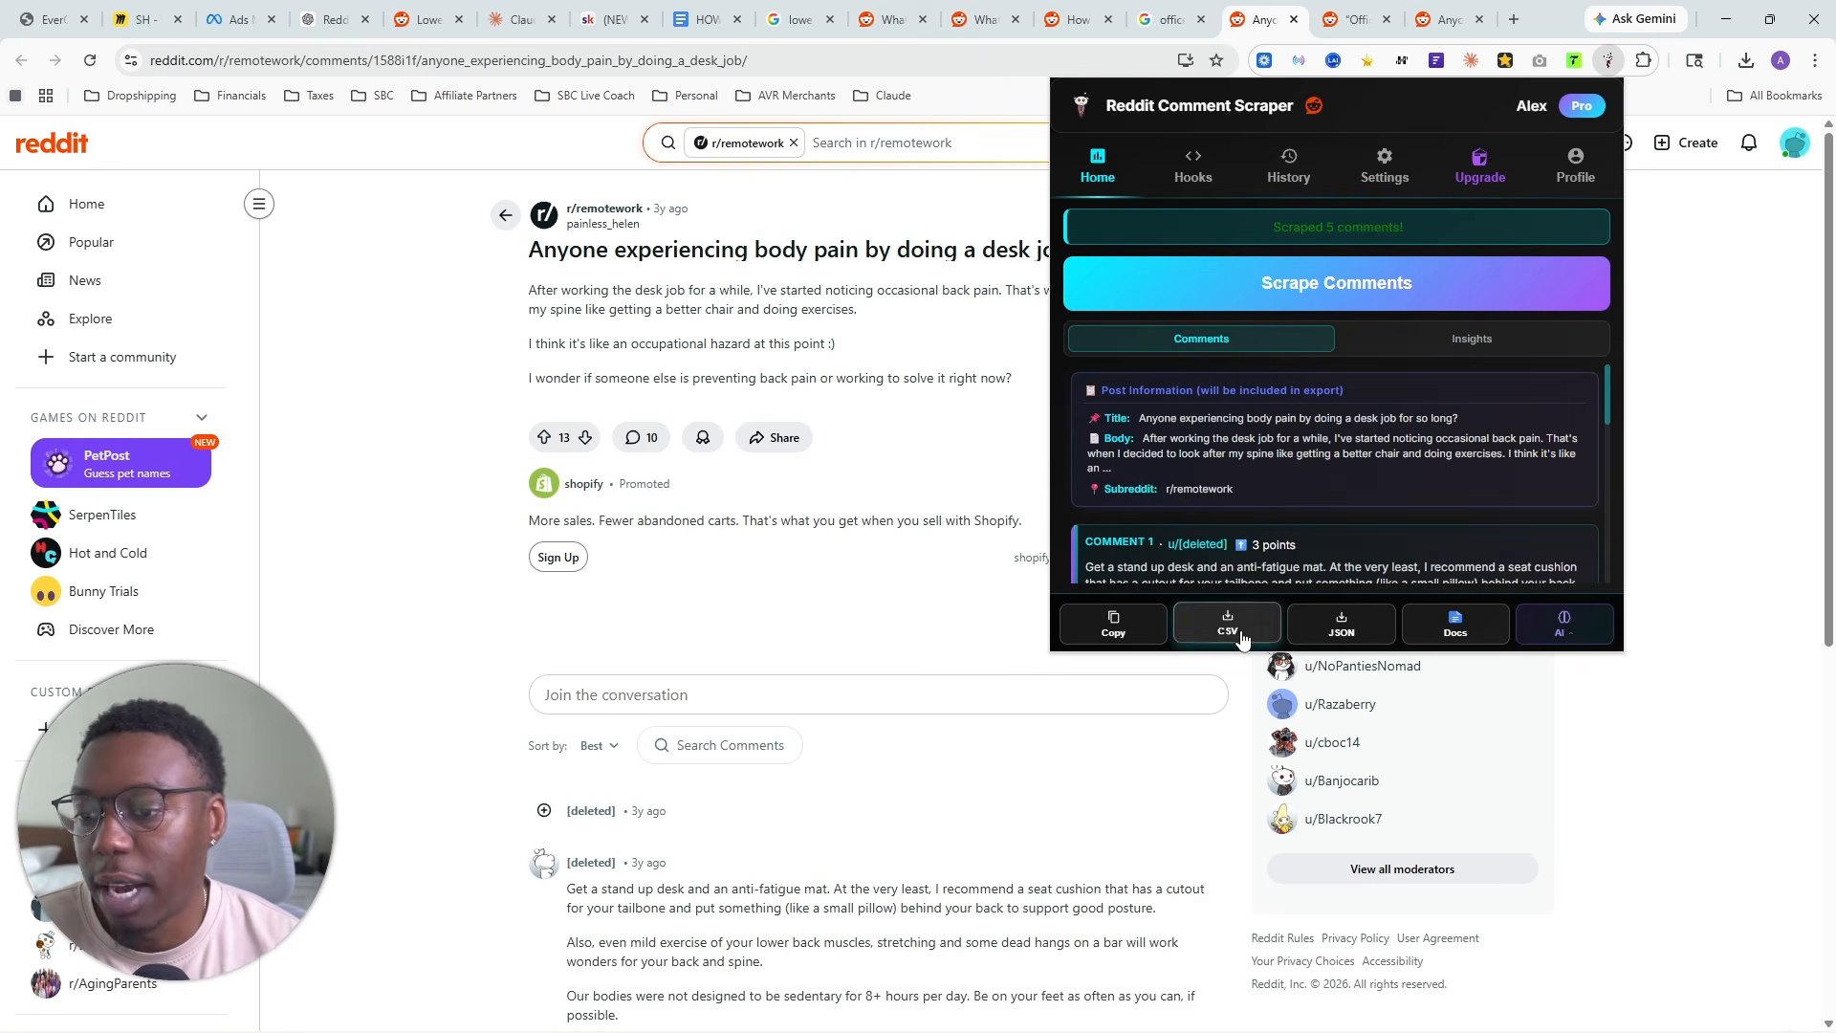
click(1228, 625)
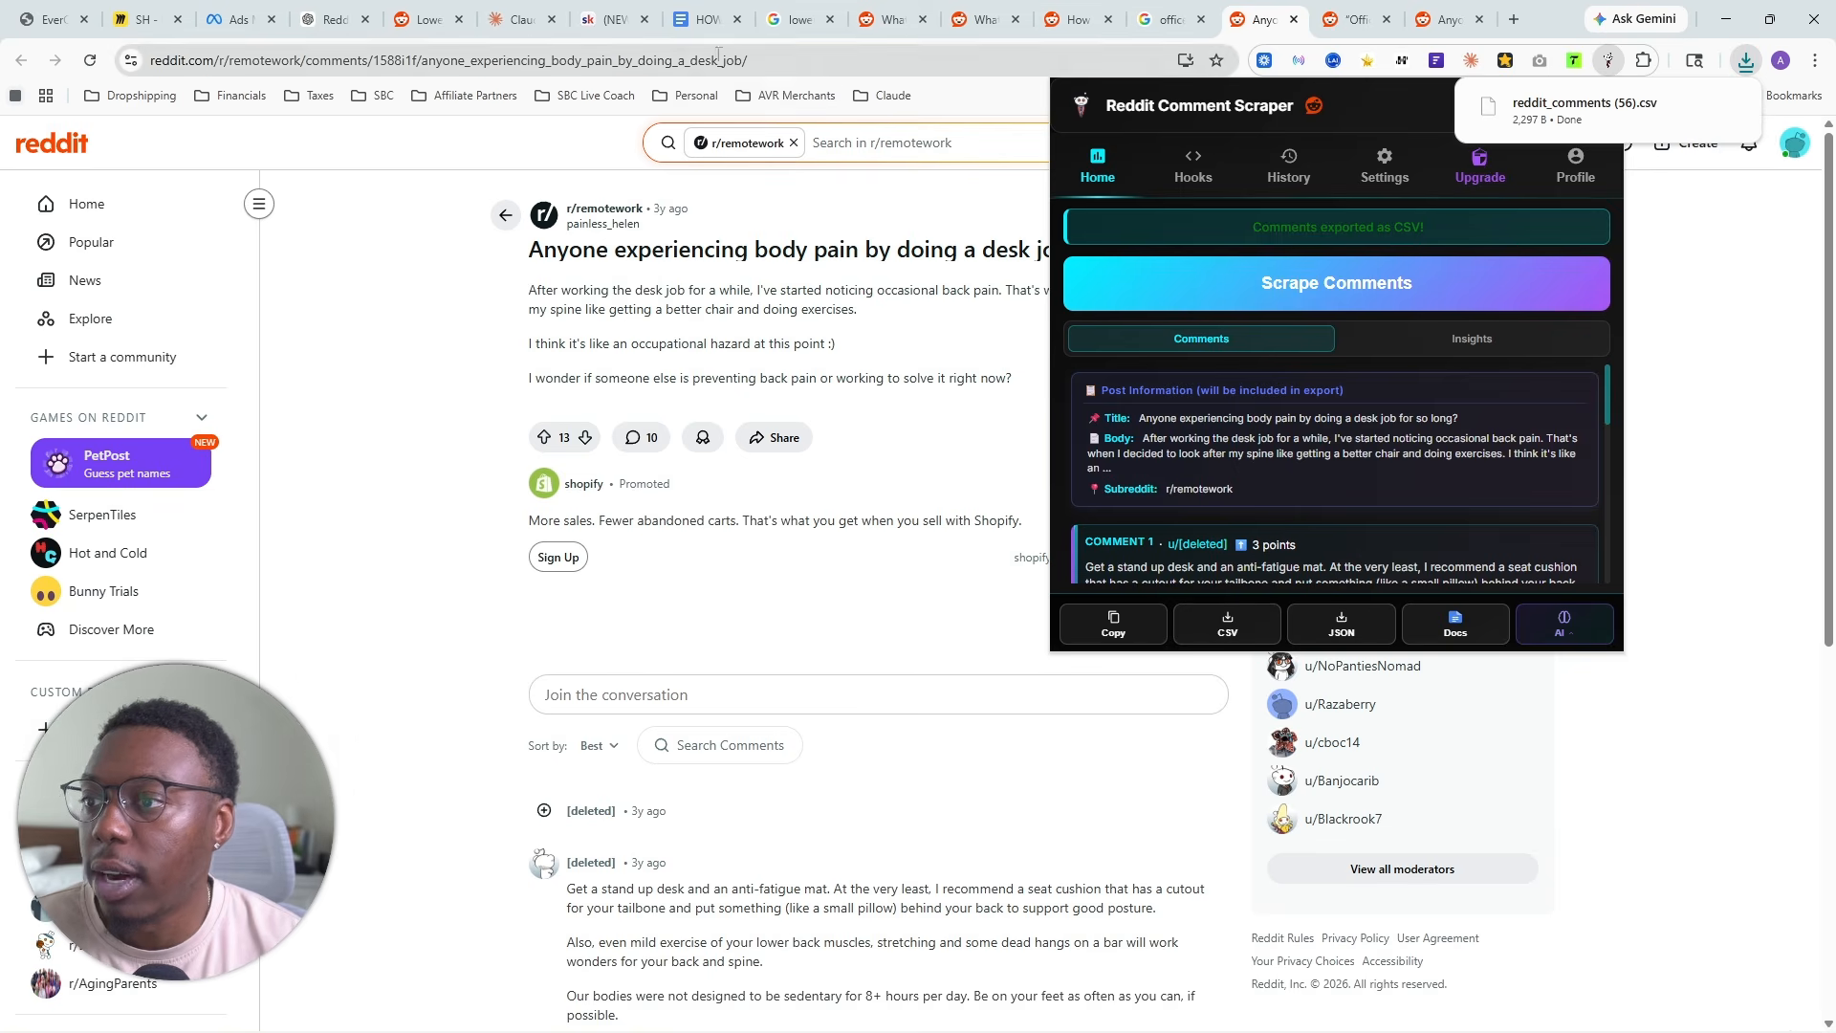
- Add the exported reddit_comments (56).csv to the YT Seat Cushion project files in Claude
click(525, 23)
click(1746, 60)
drag(1582, 149, 1271, 670)
click(1434, 11)
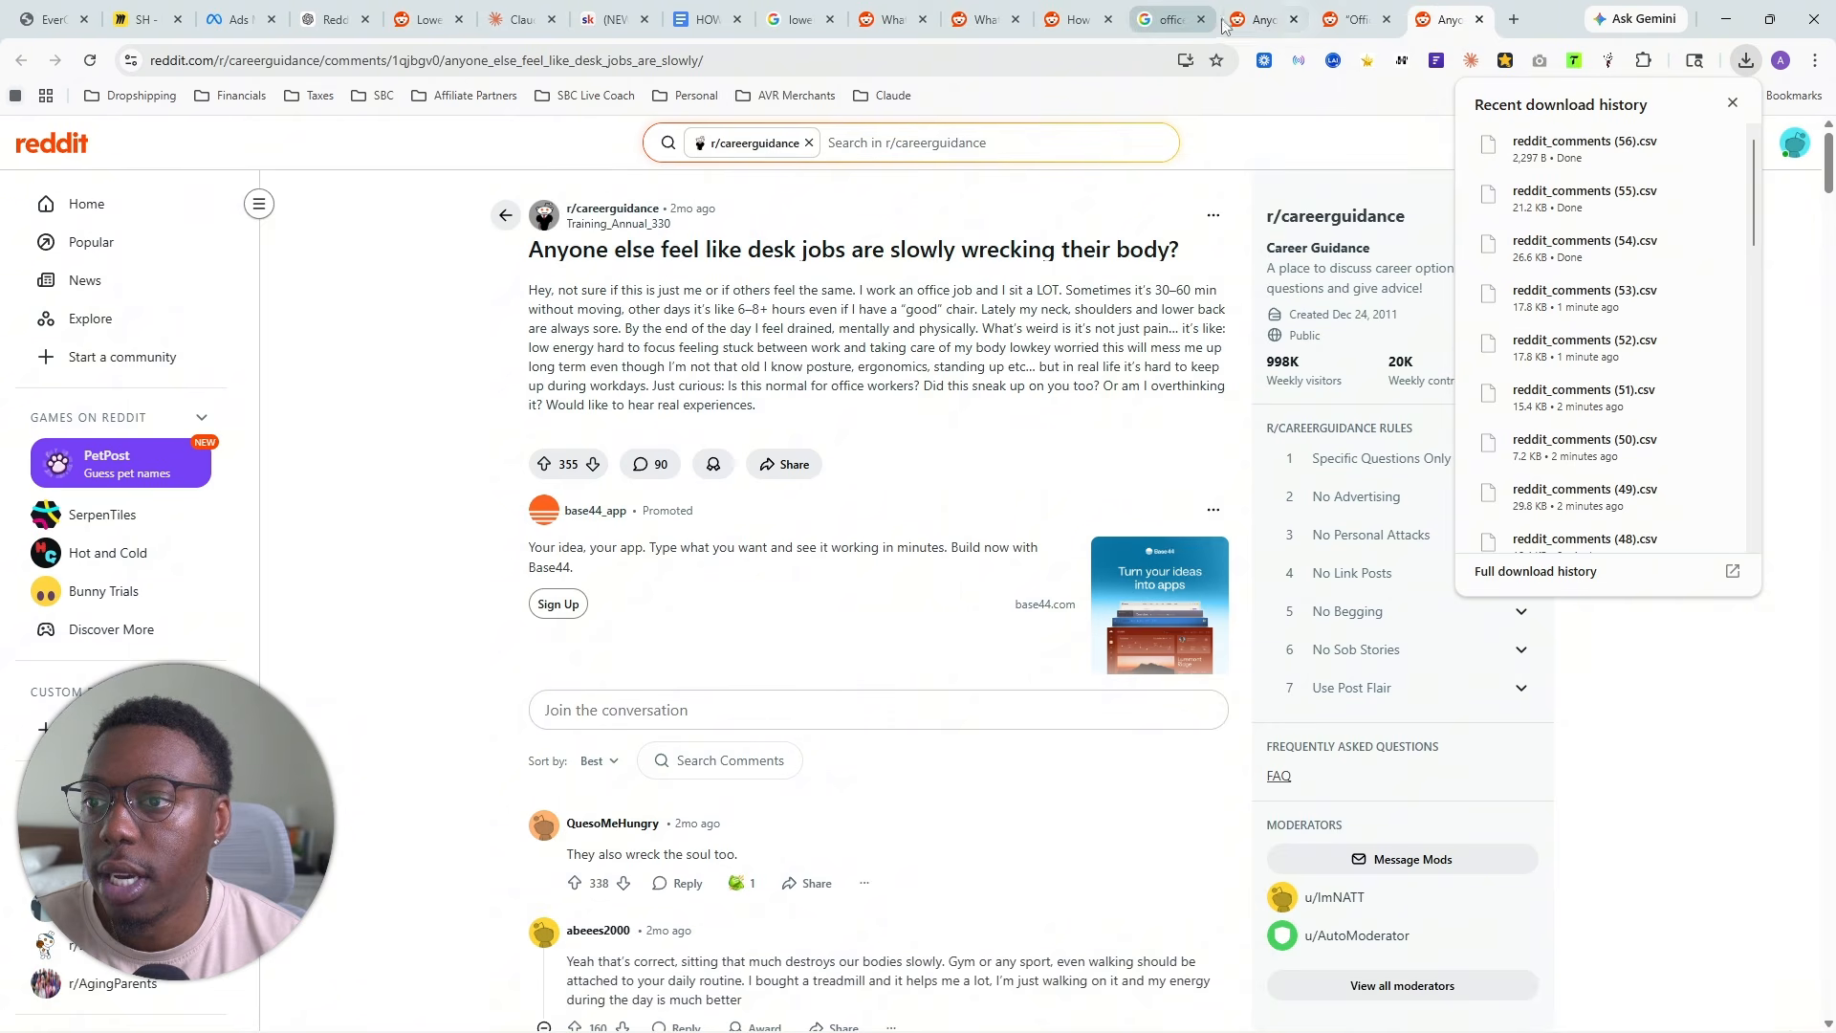
- Open the r/ChronicPain thread "How do people deal with office jobs?" from the search results, scrape its comments and export them as CSV
click(1173, 21)
scroll(379, 524, down, 2)
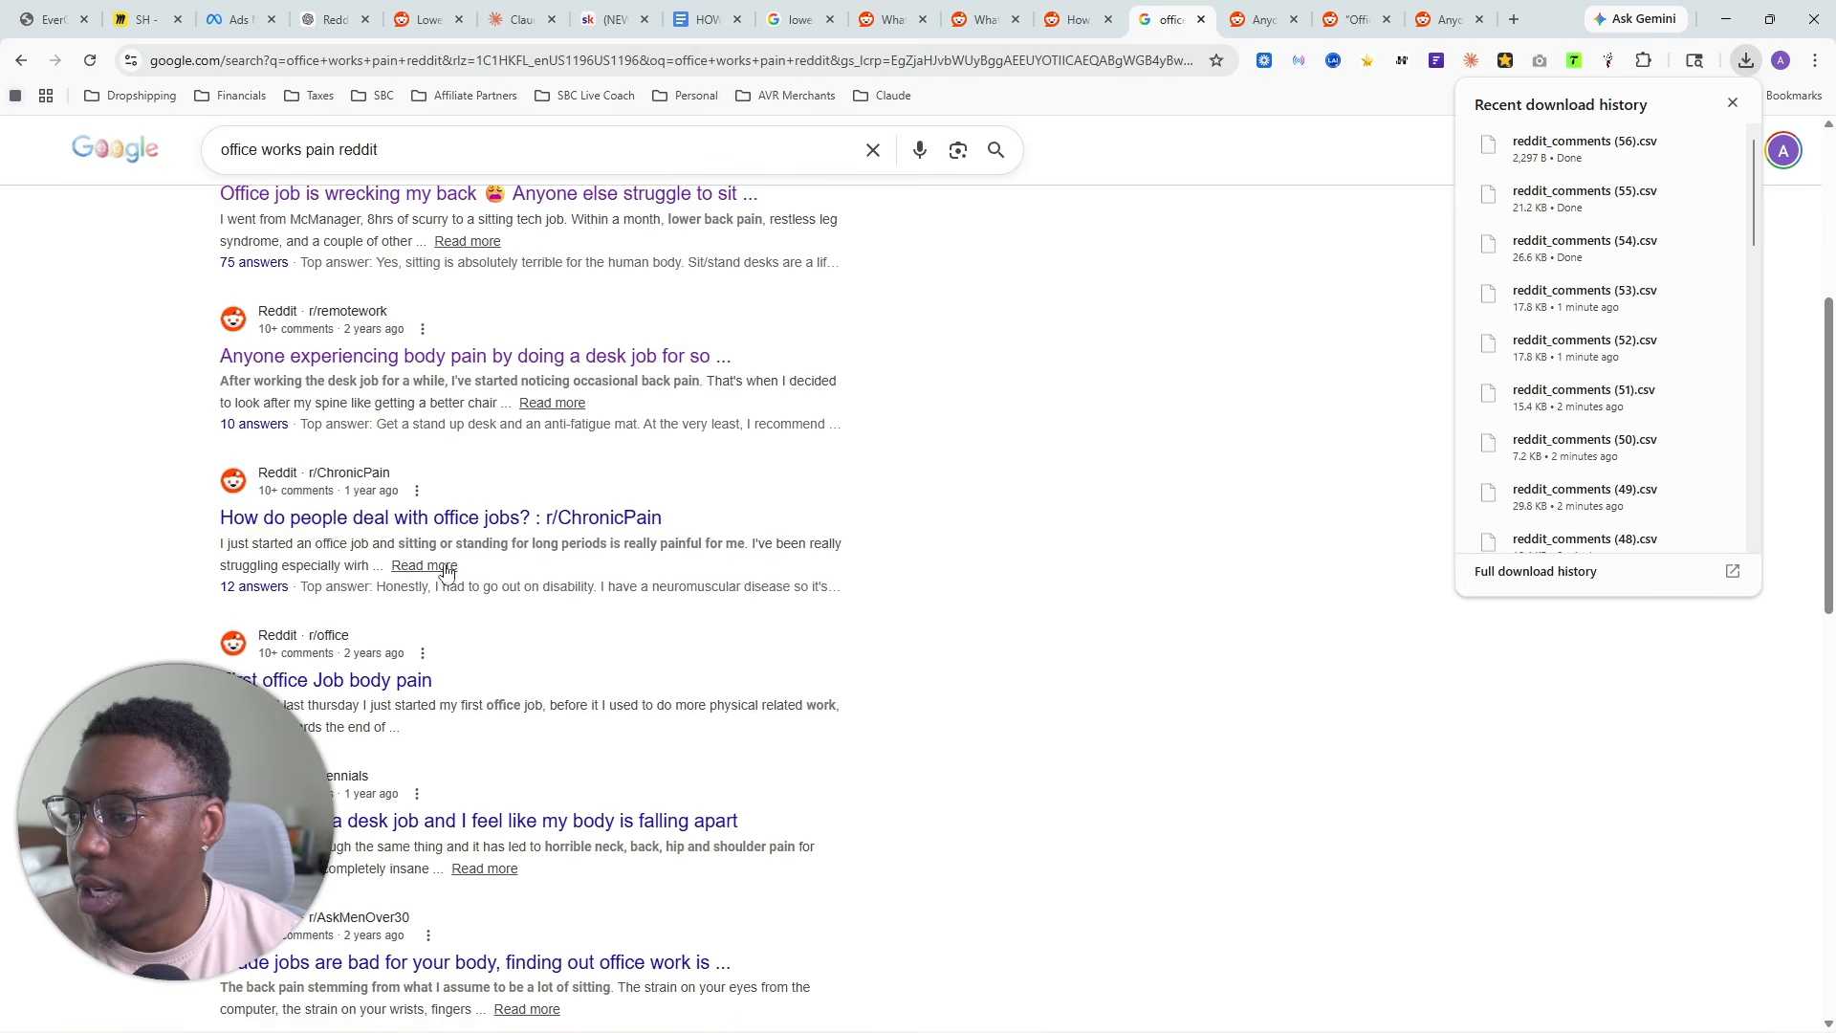
click(379, 524)
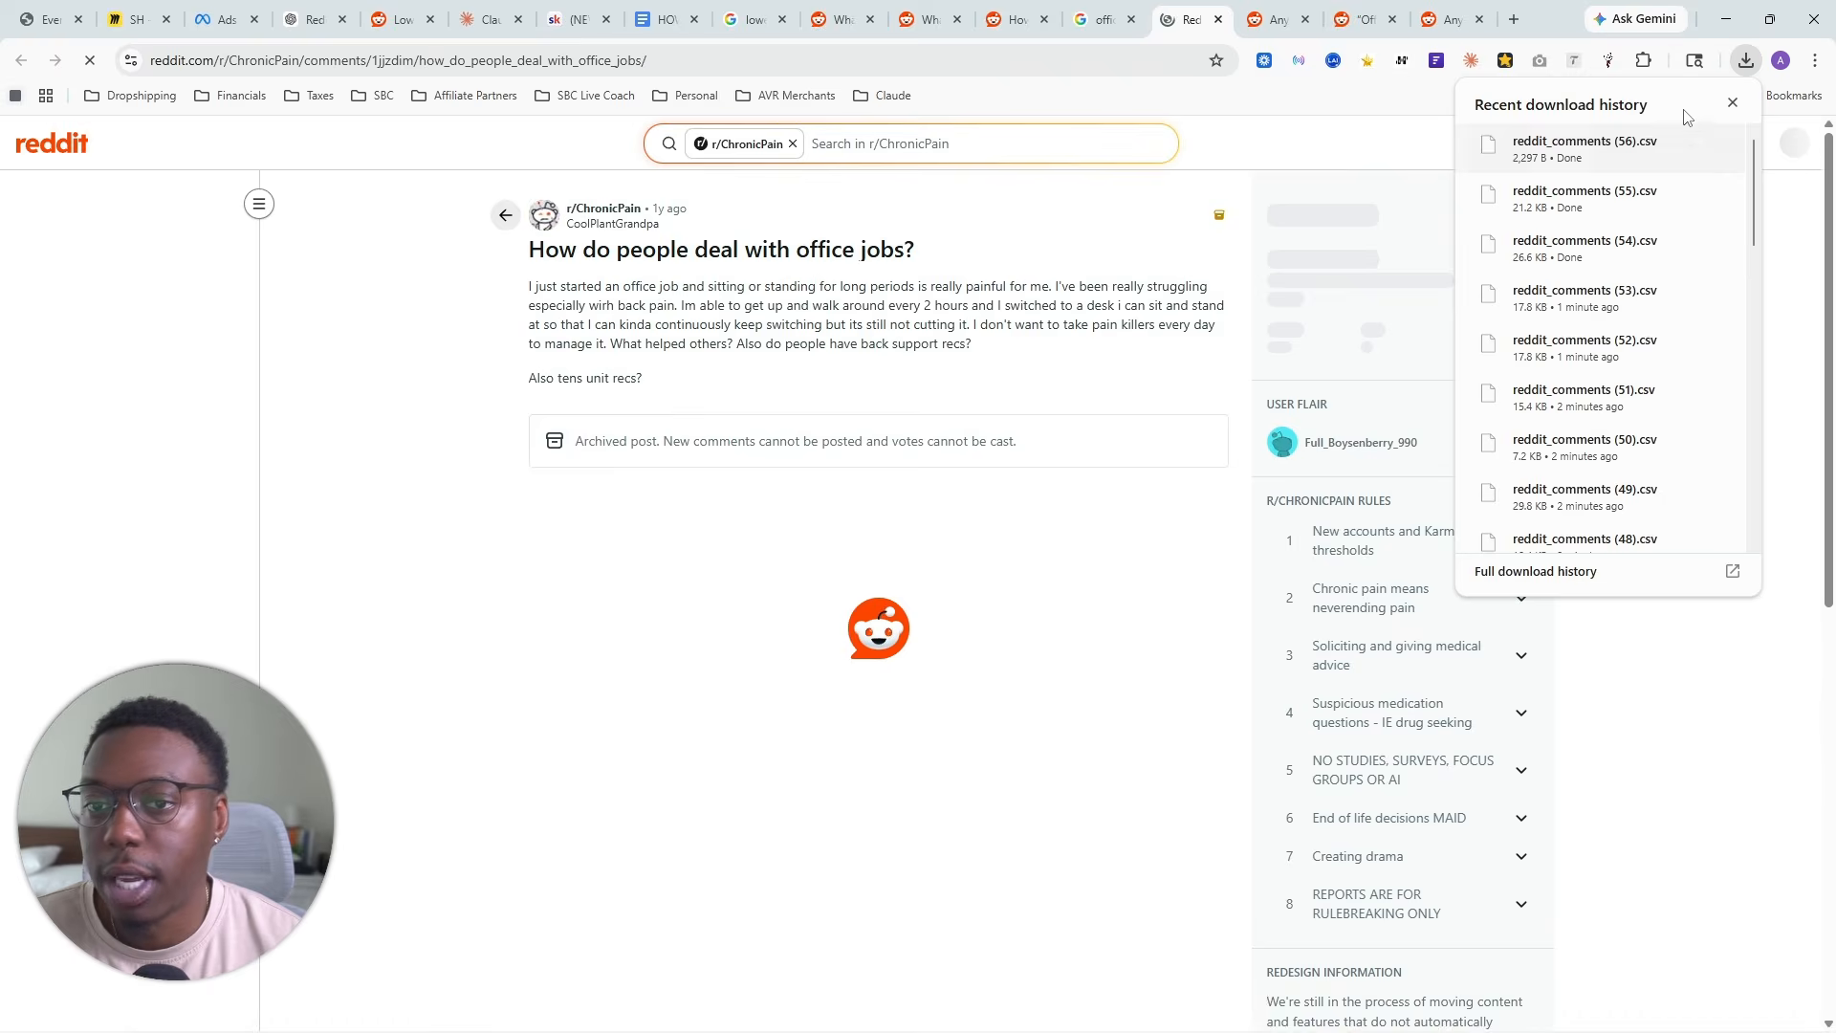
click(1609, 61)
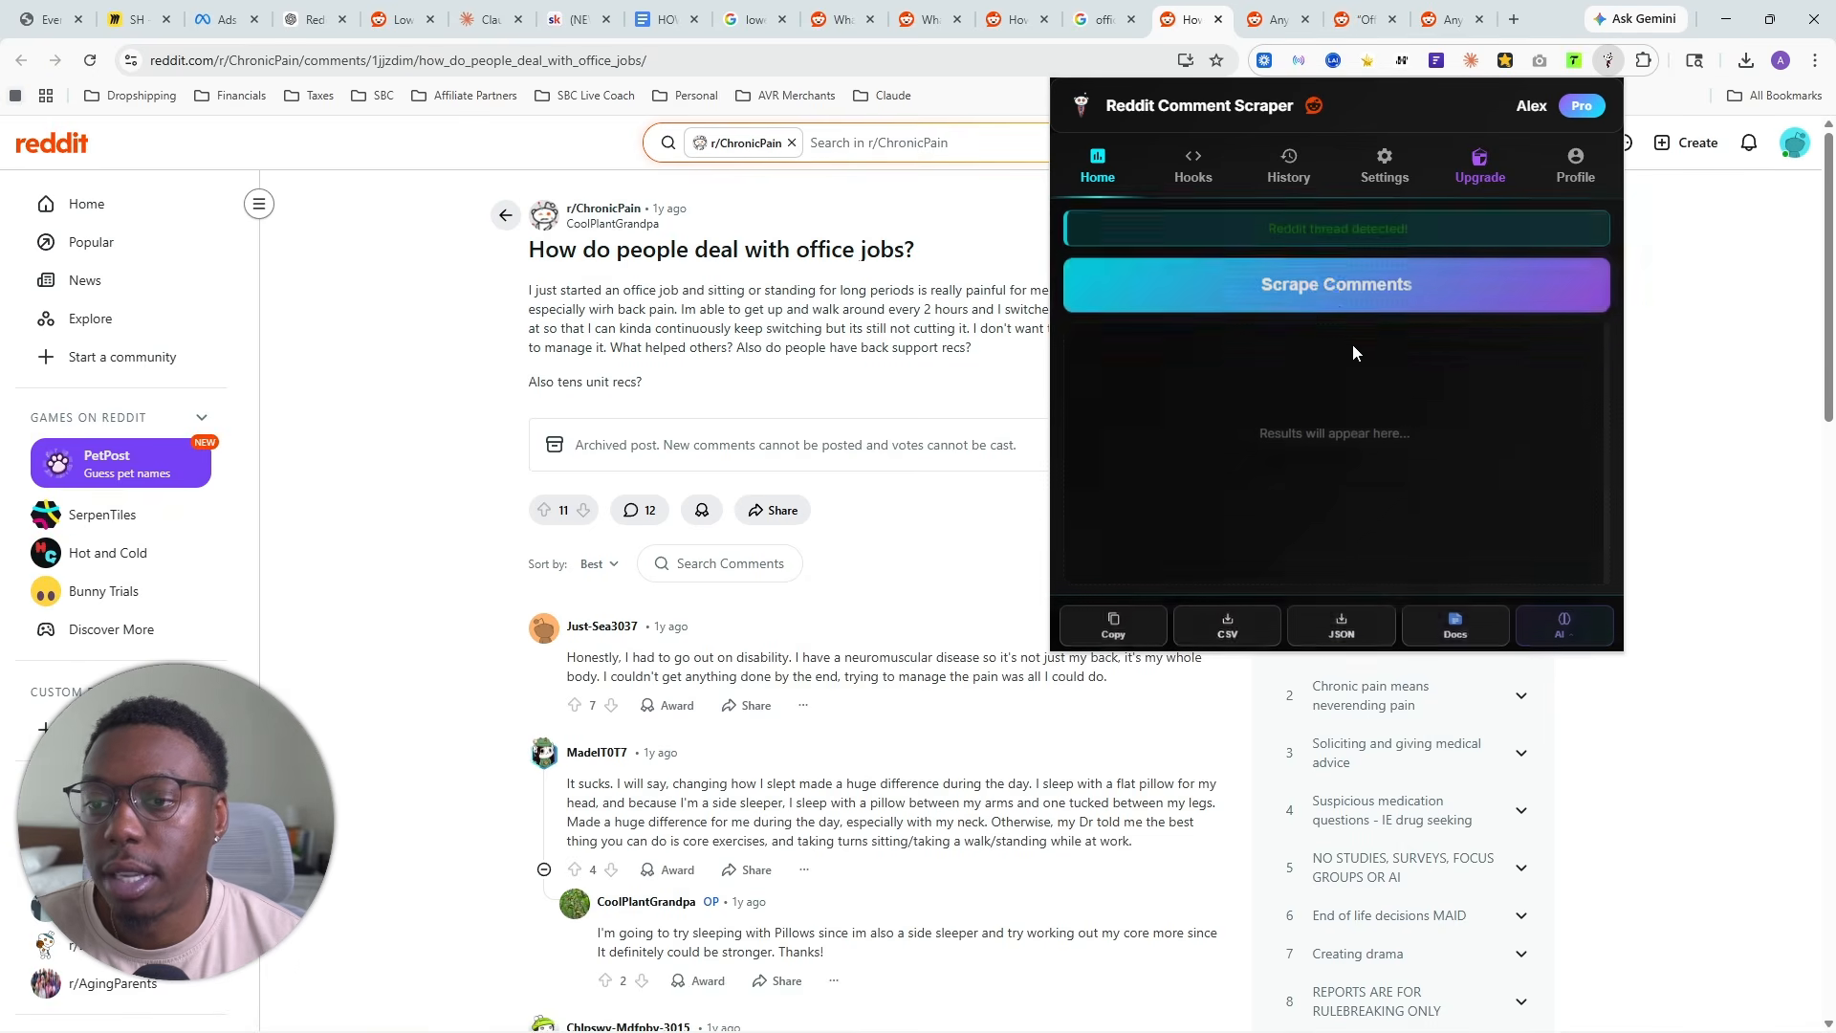
click(1225, 625)
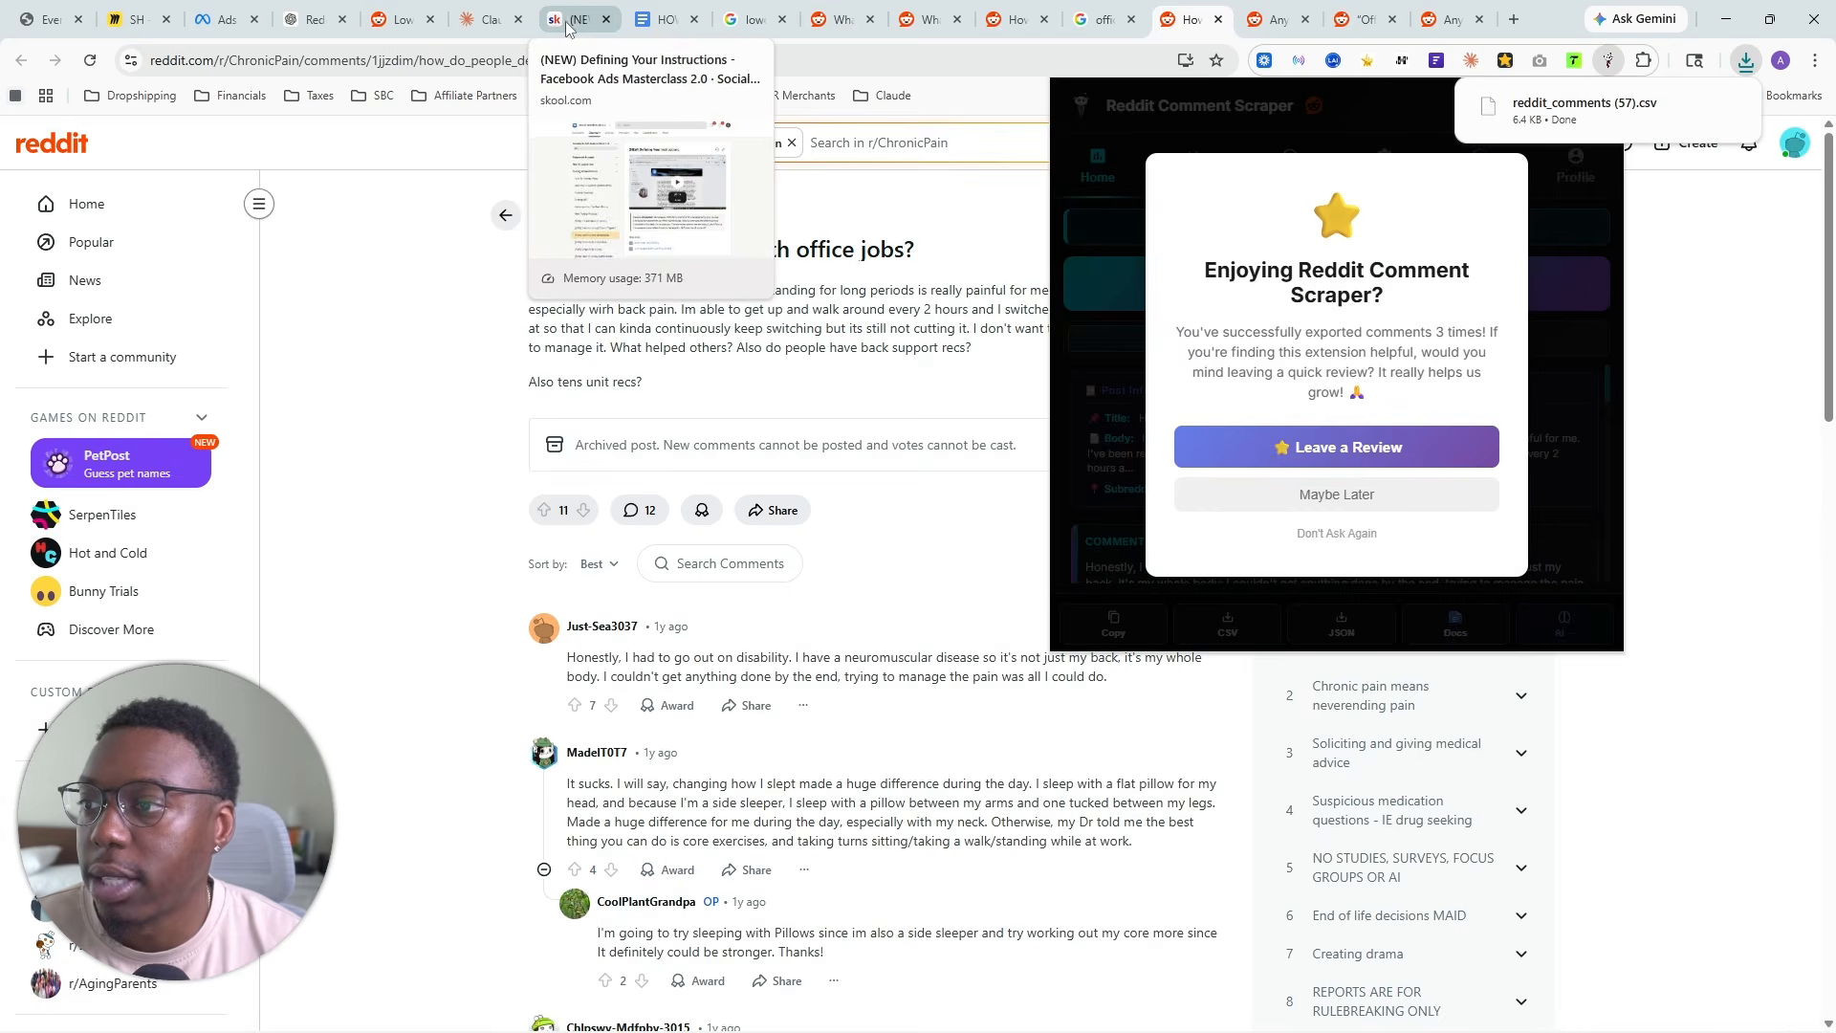
- Upload reddit_comments (57).csv to the files of the YT Seat Cushion project in Claude
click(491, 19)
click(1746, 60)
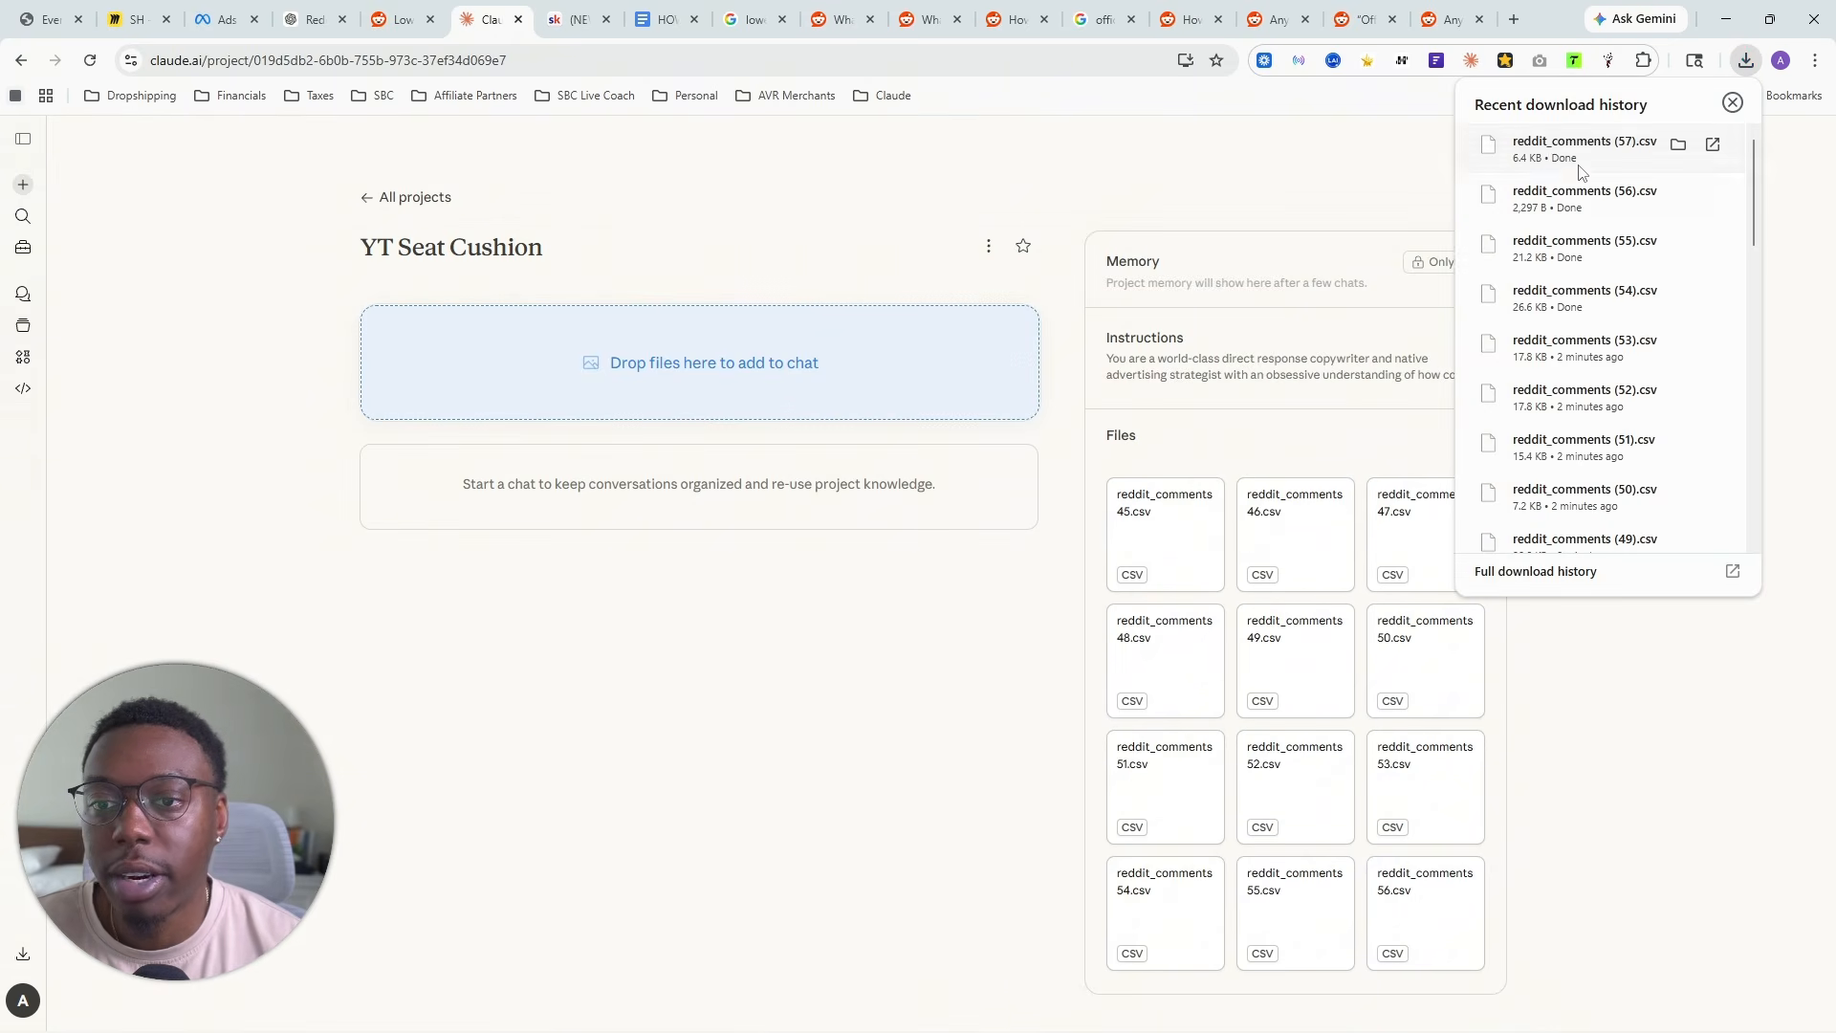
drag(1585, 149, 1348, 651)
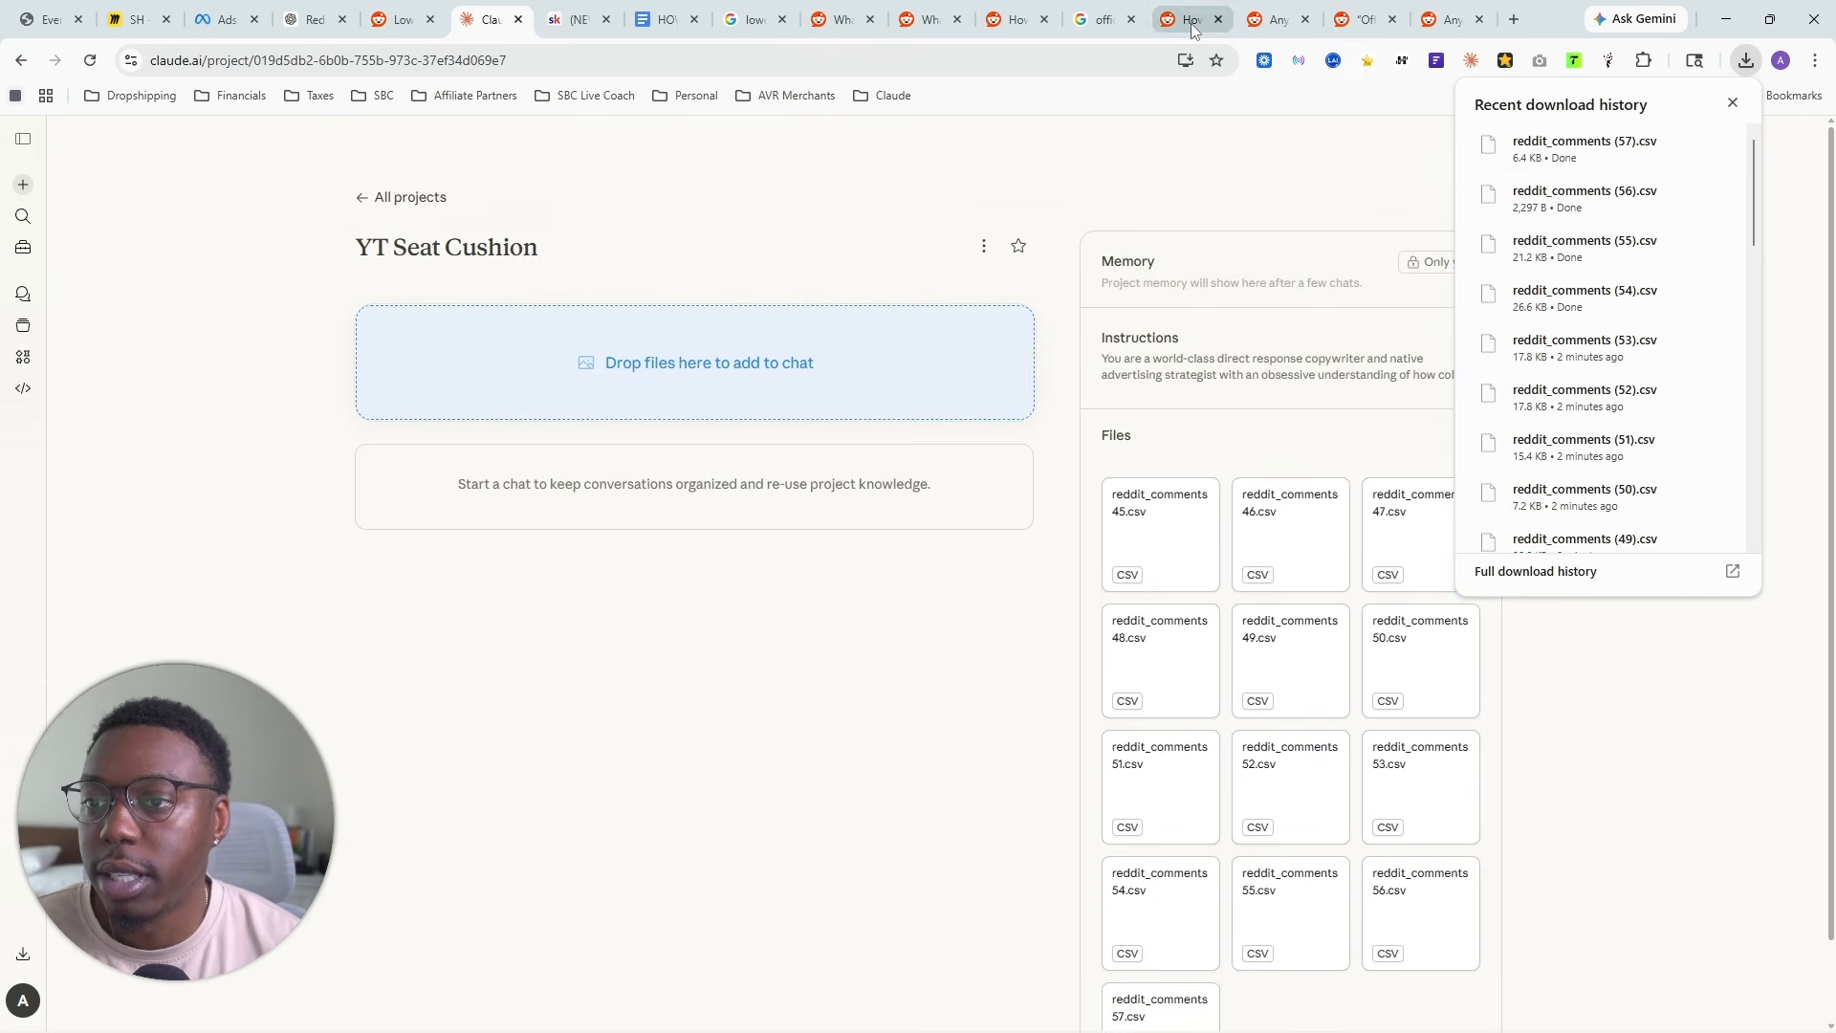
- Open the r/Xennials thread "I switched to a desk job and I feel like my body is falling apart" from the office-pain search results
click(1104, 19)
scroll(387, 565, down, 2)
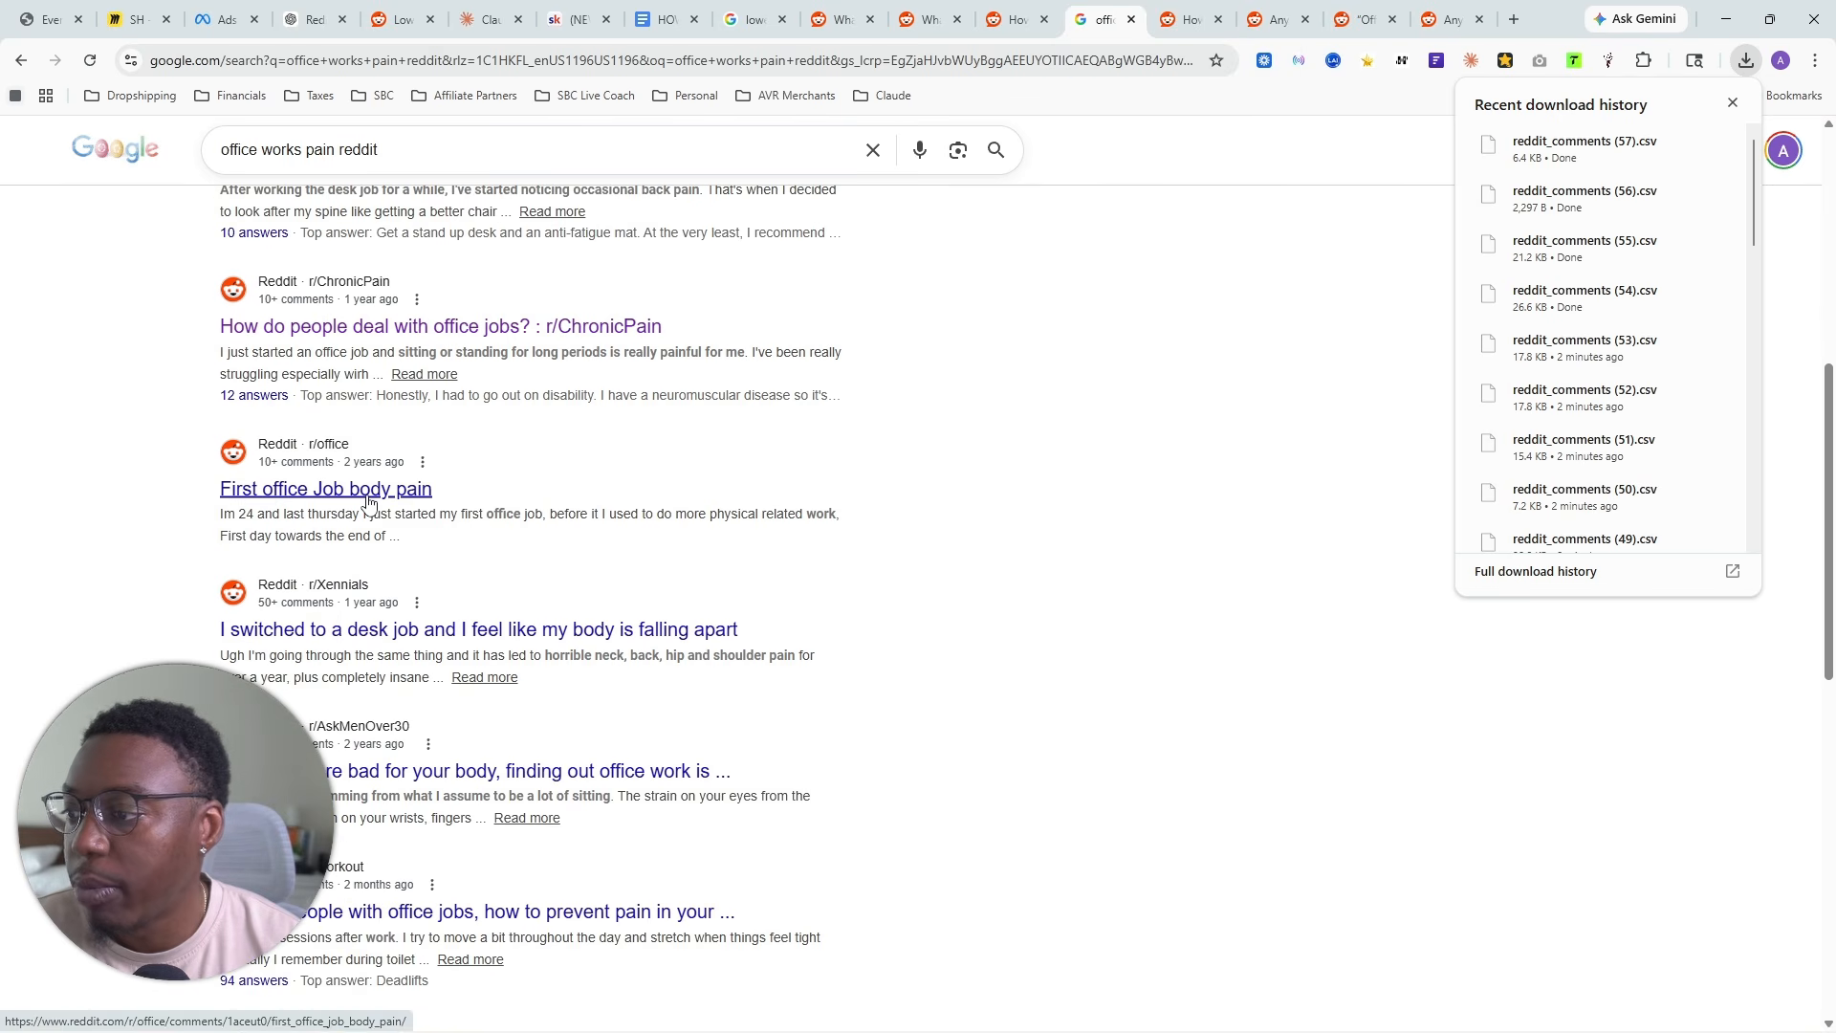
click(385, 641)
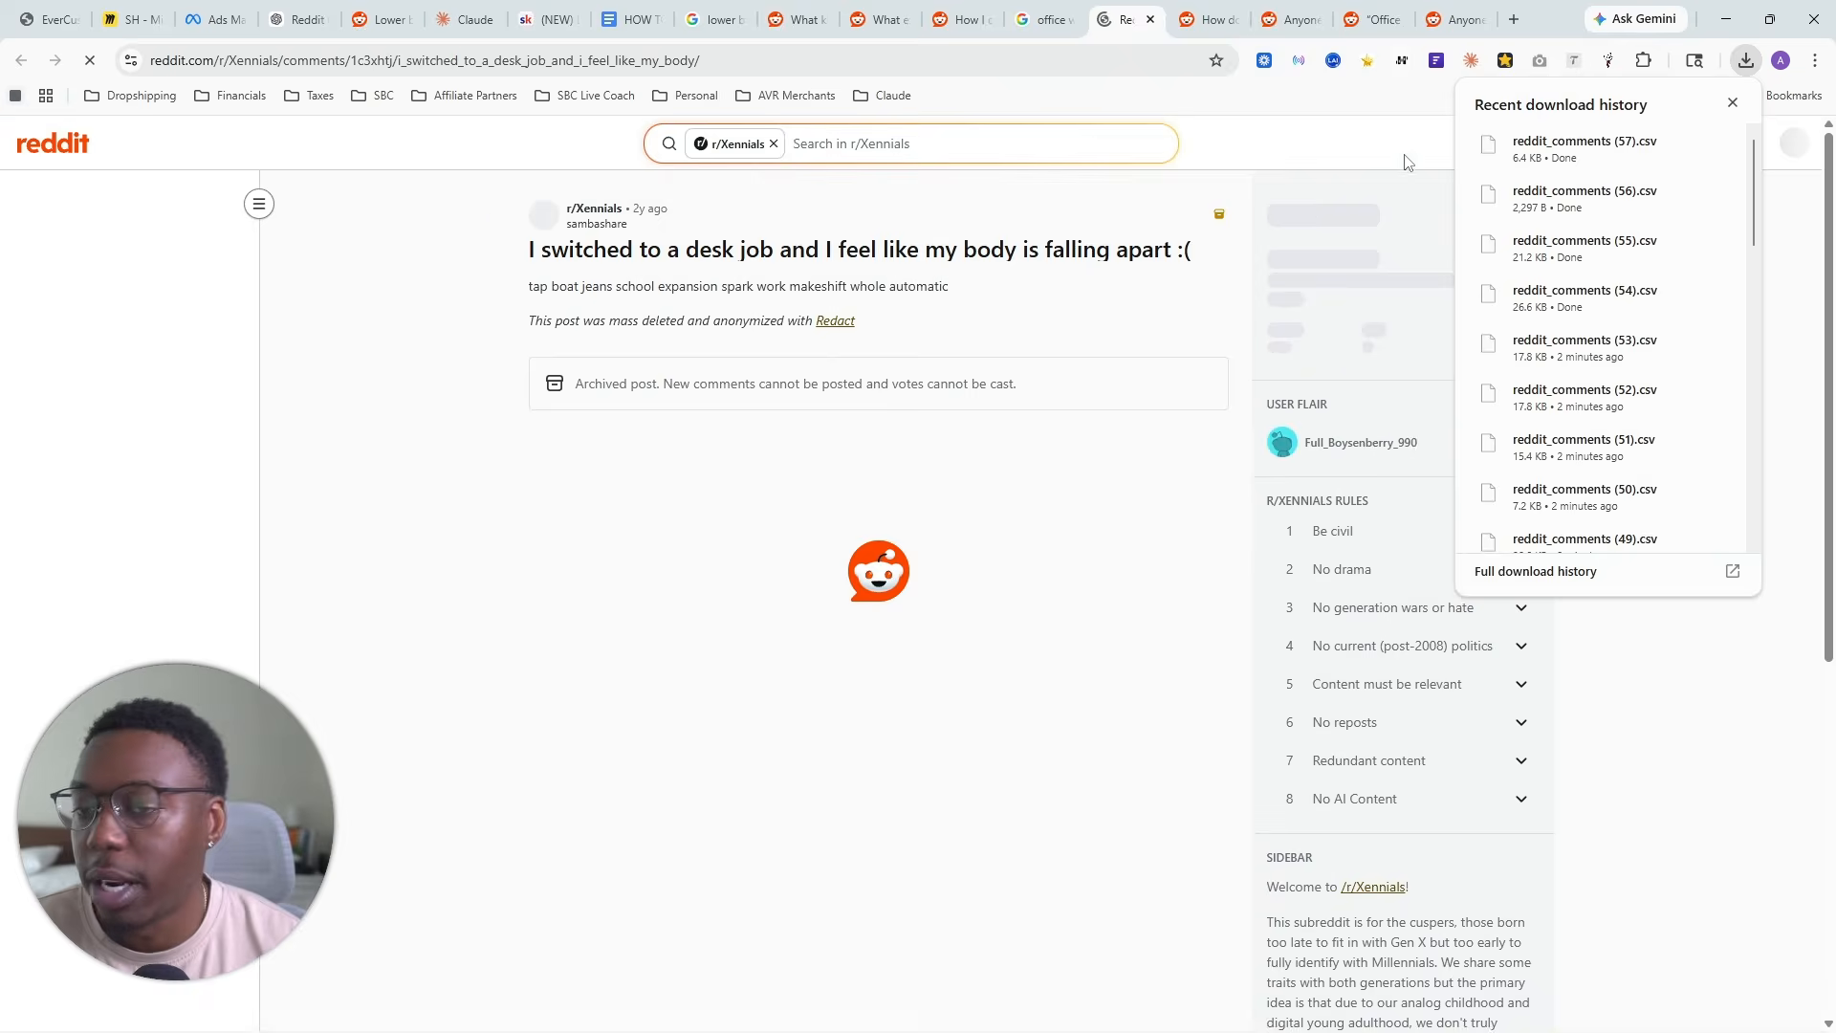
scroll(851, 553, down, 3)
scroll(851, 554, up, 3)
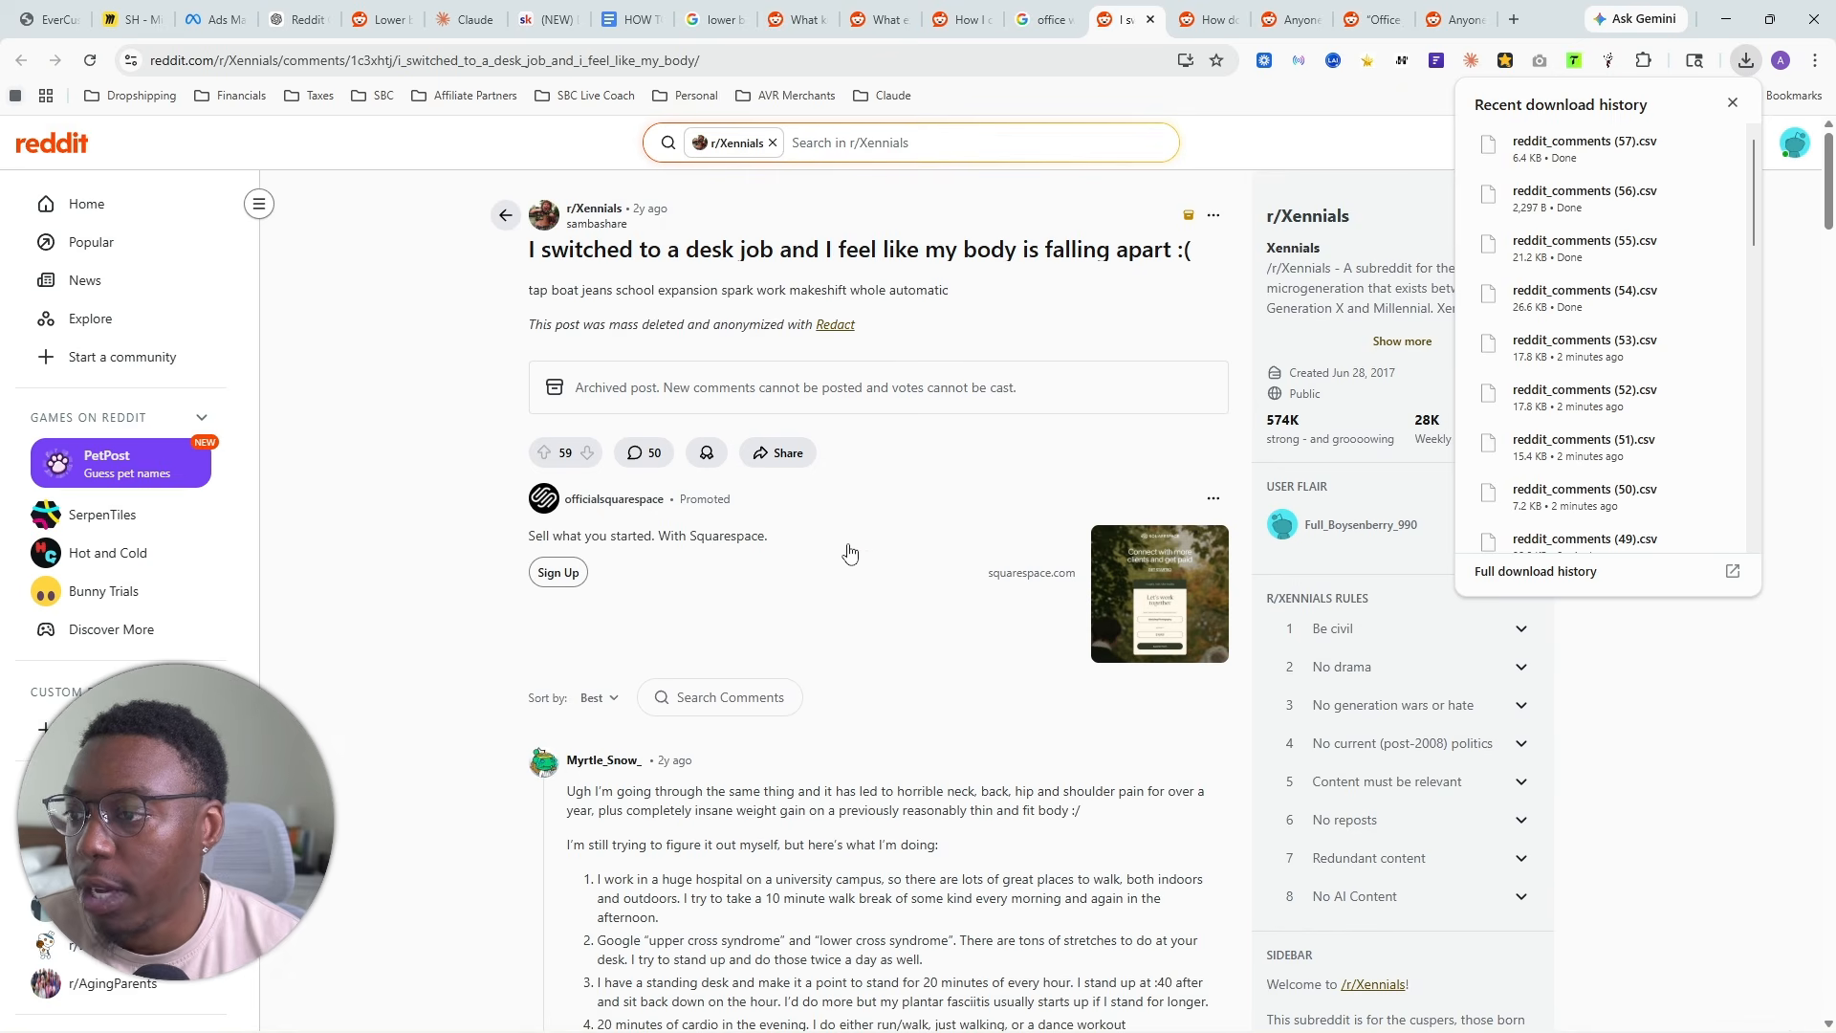
click(1732, 103)
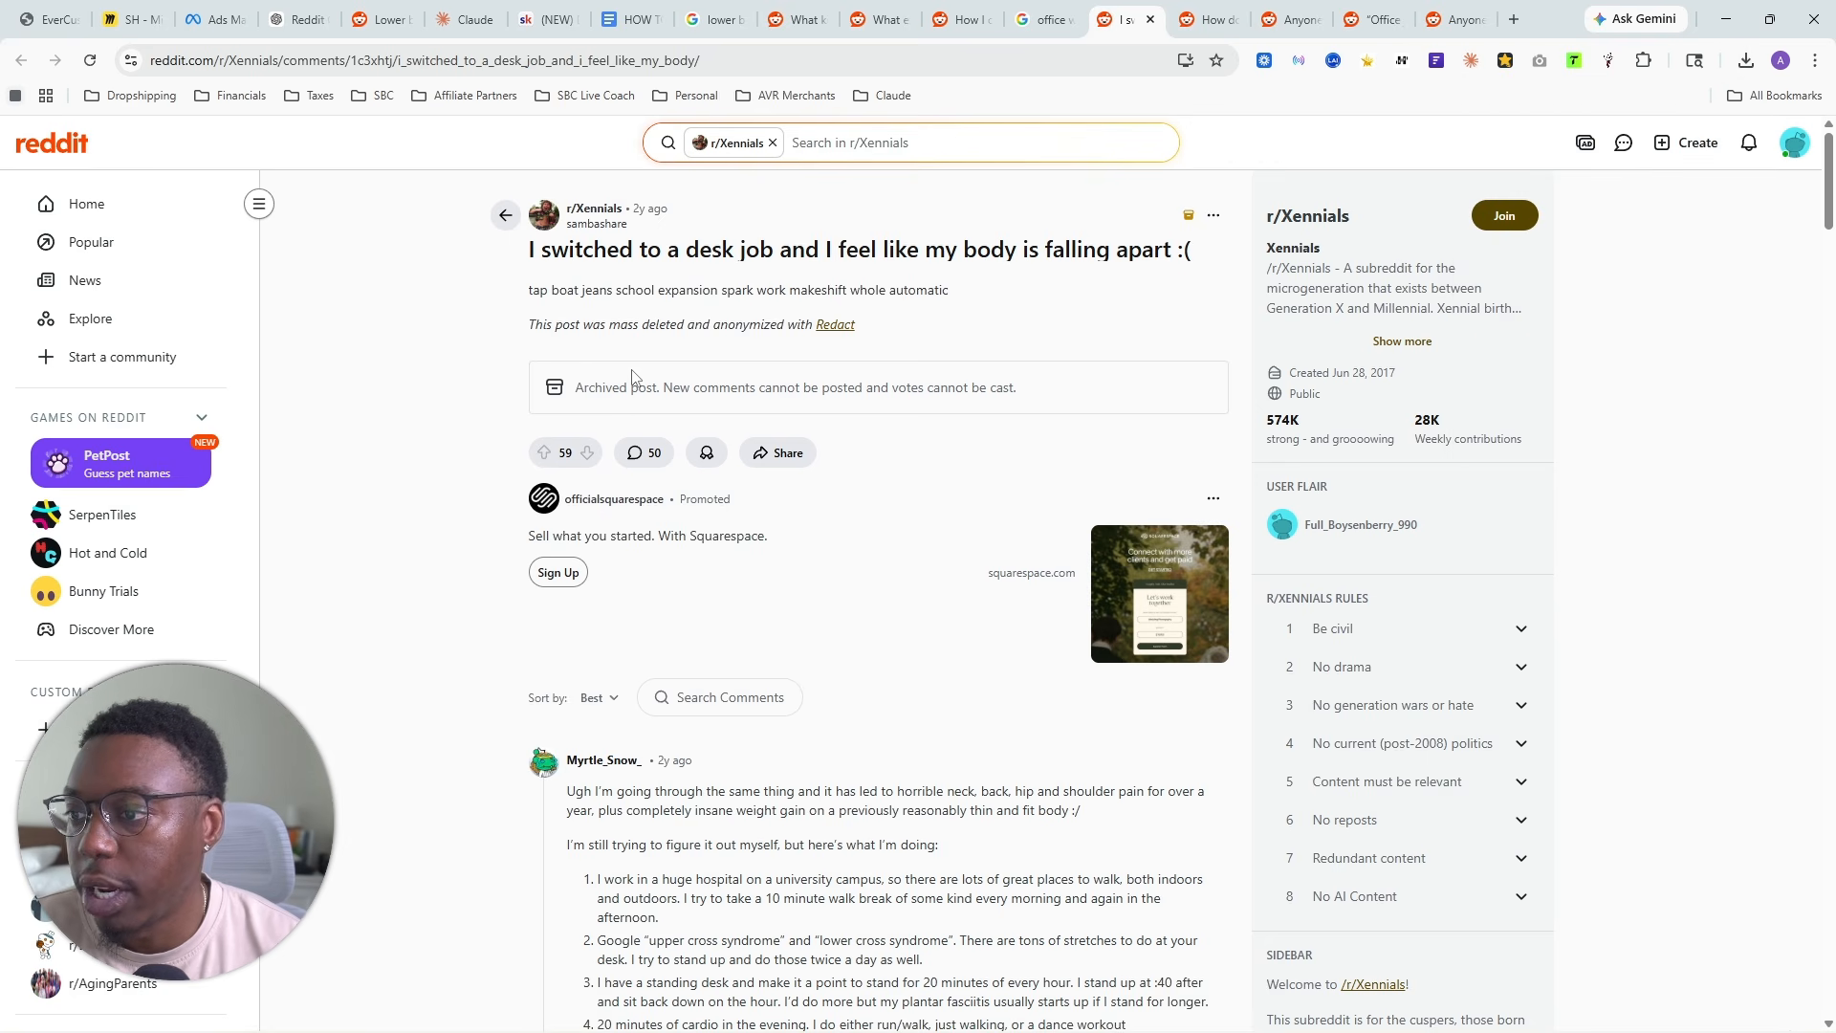
- Read through the r/Xennials post and its comments to judge their relevance to desk-job body pain
drag(549, 257, 811, 260)
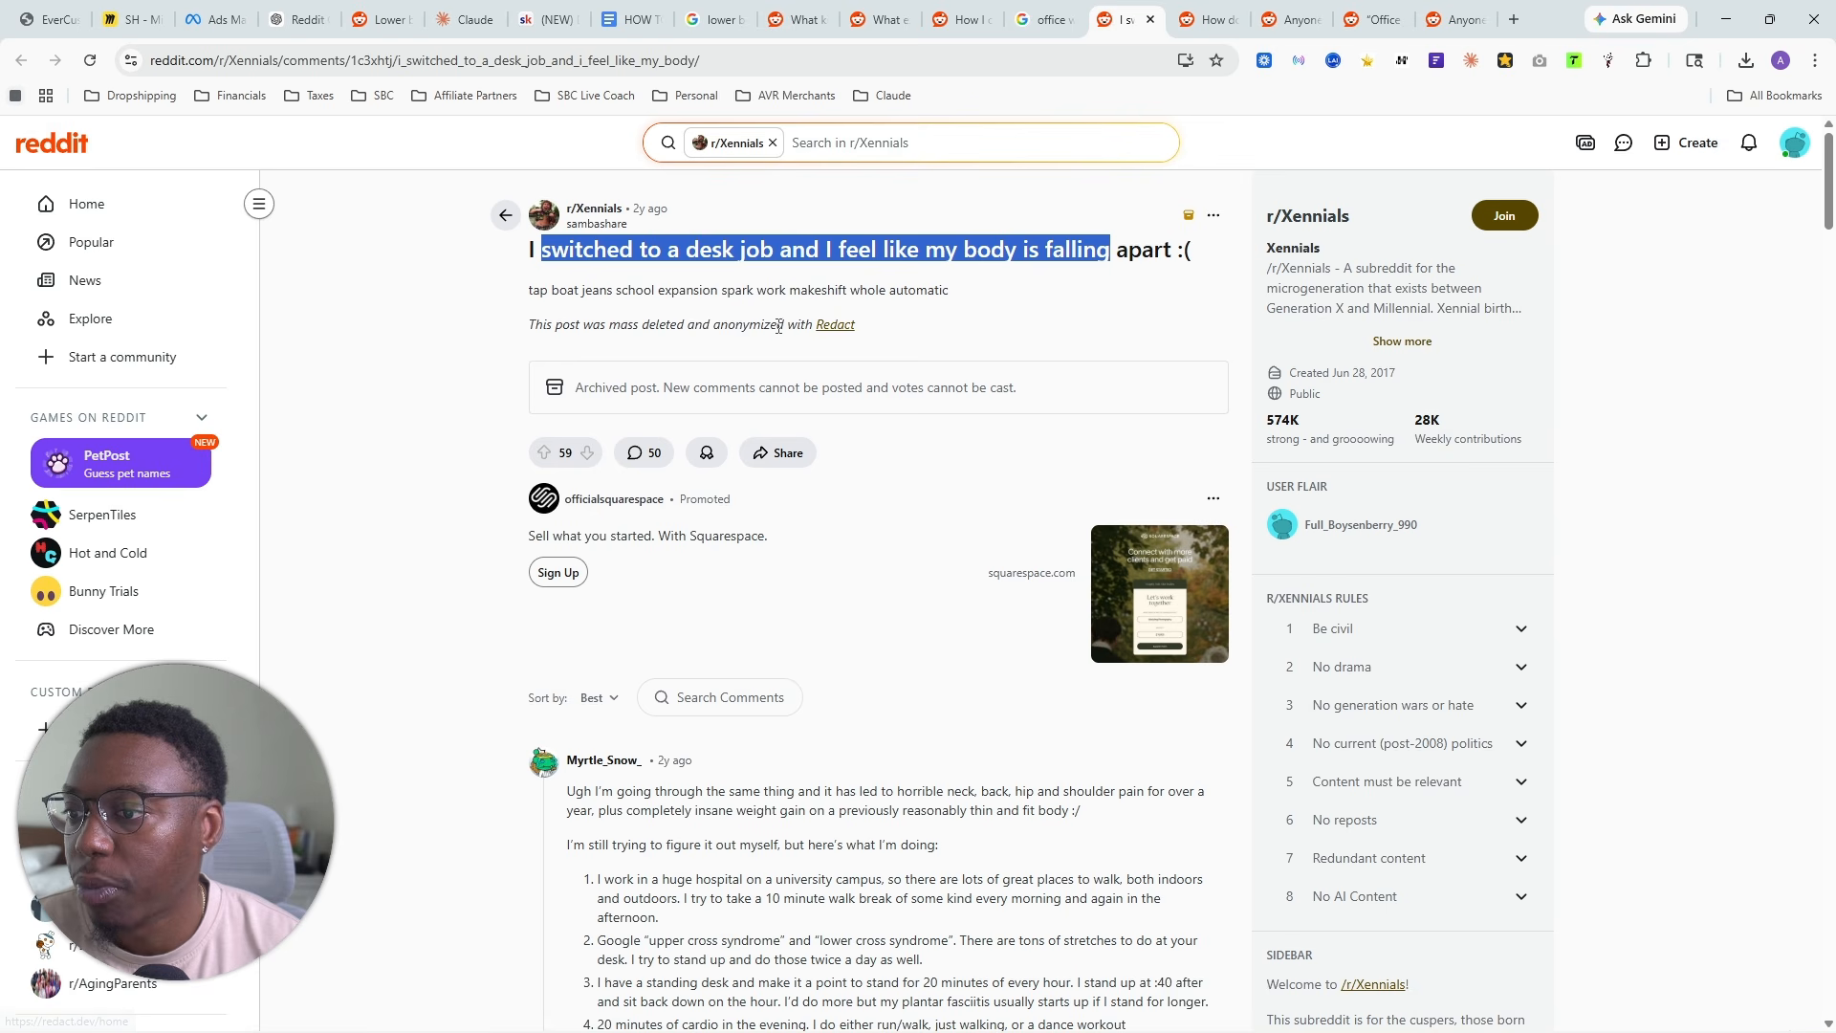
scroll(699, 330, down, 4)
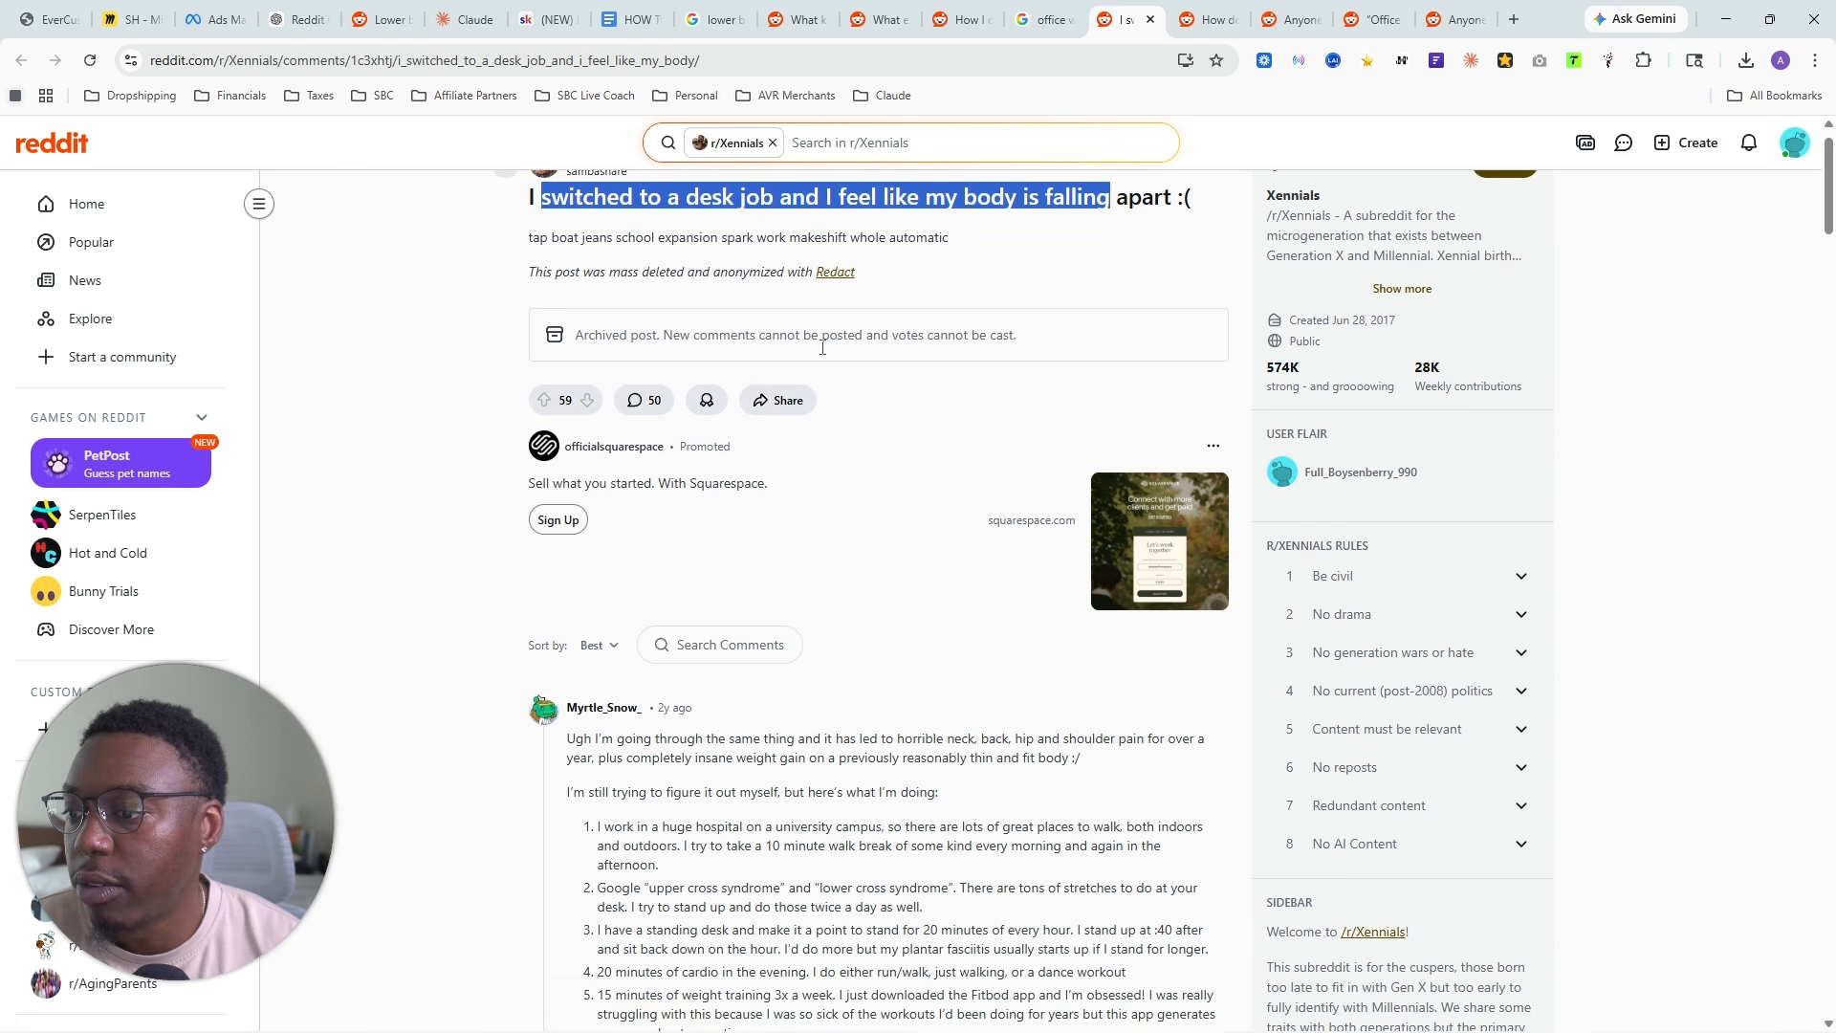
drag(612, 406, 791, 408)
scroll(660, 452, down, 7)
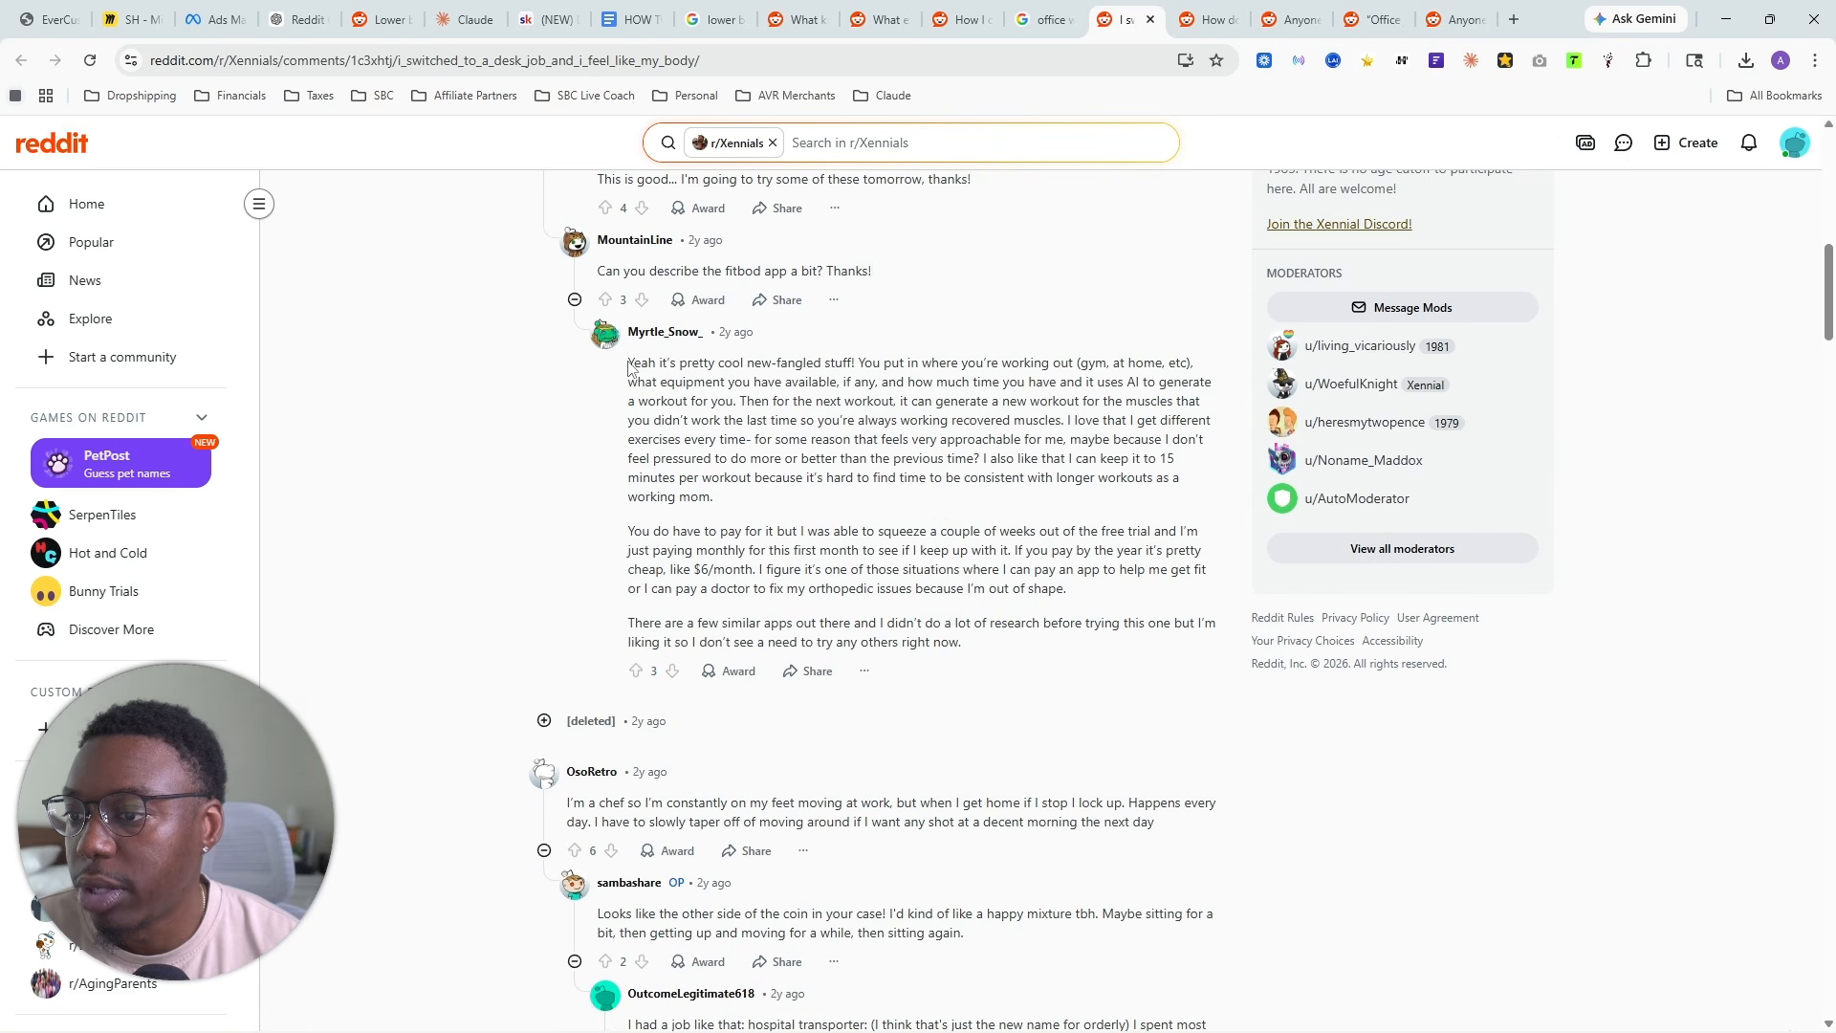
drag(631, 360, 962, 459)
scroll(774, 501, down, 6)
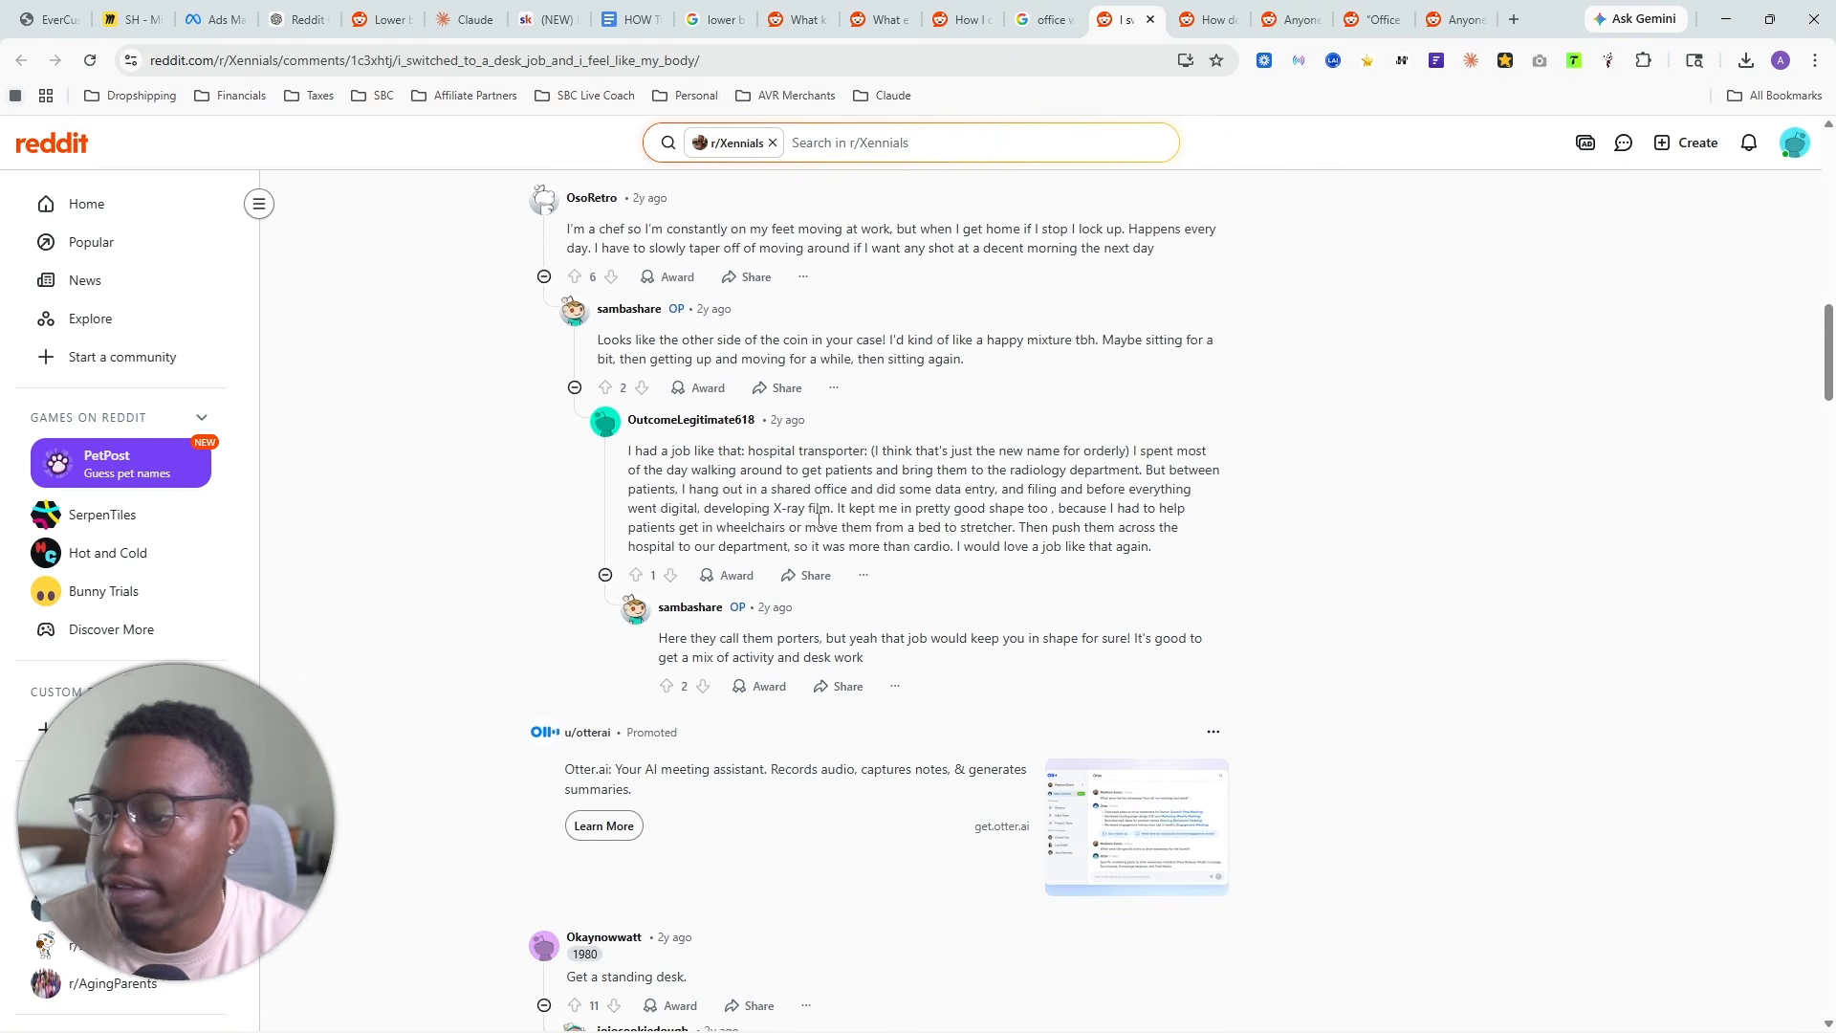
scroll(775, 501, down, 13)
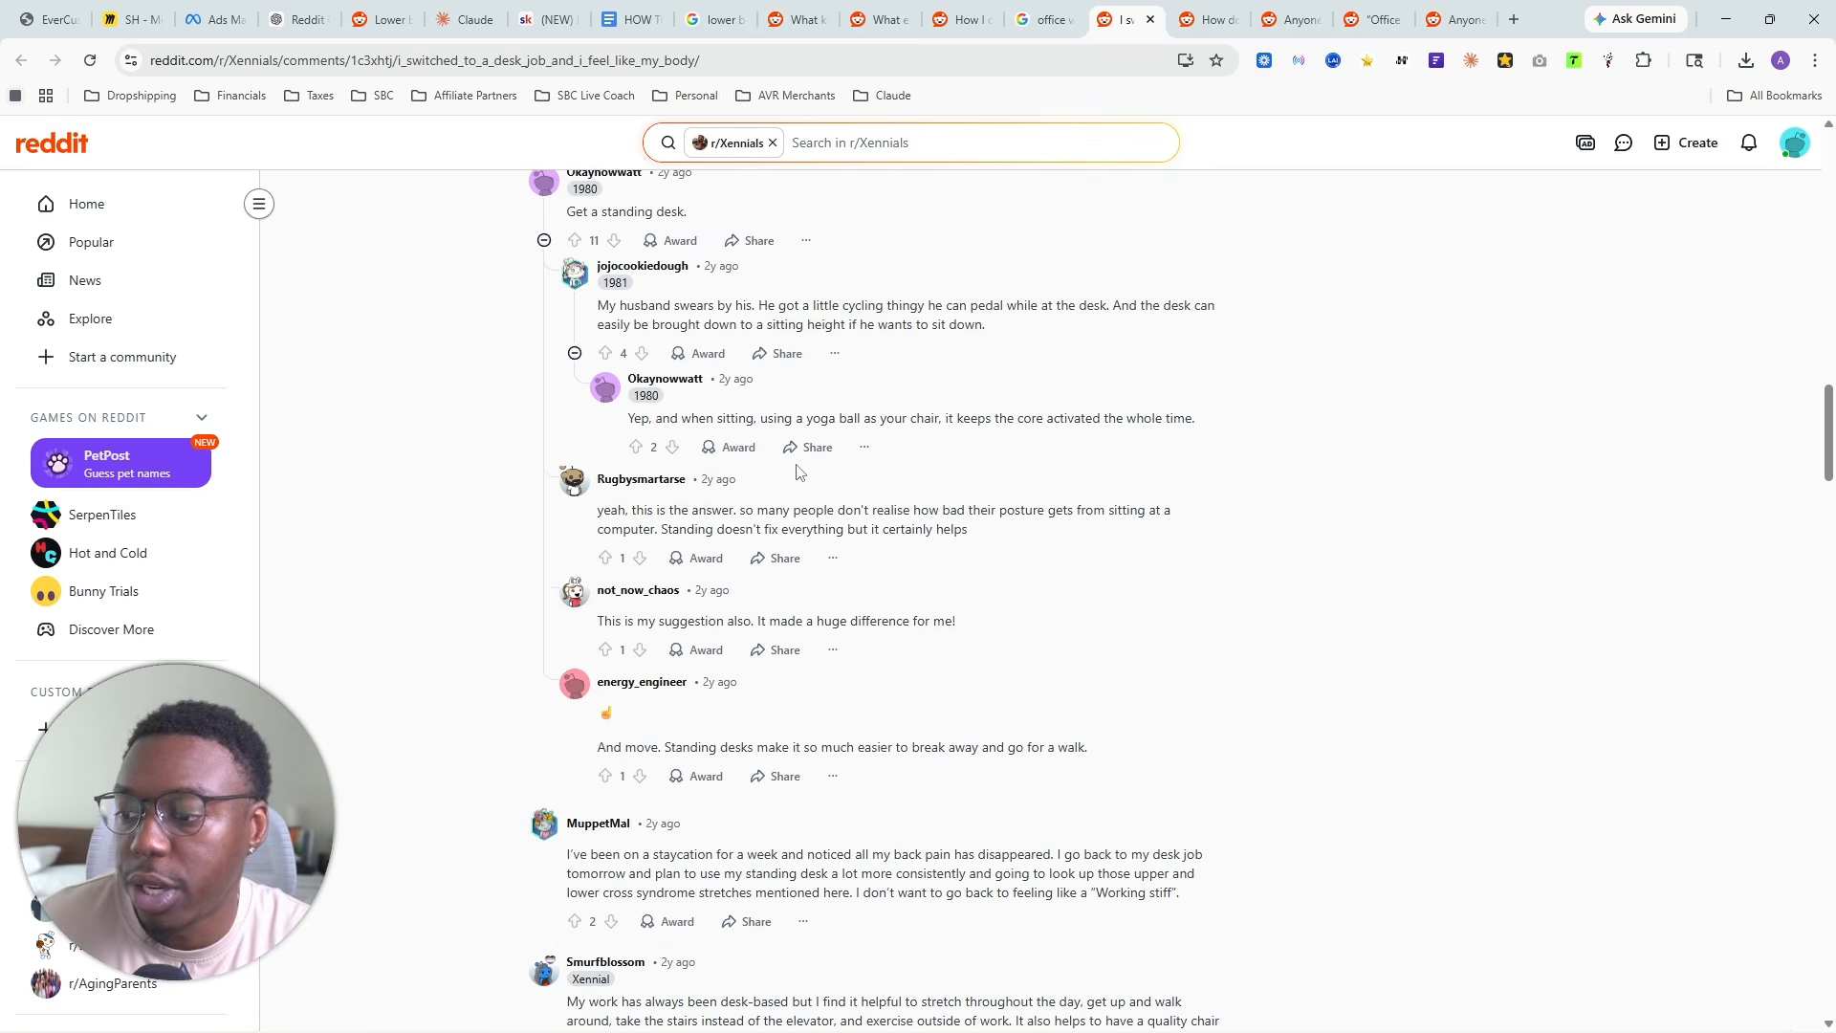
scroll(861, 506, down, 12)
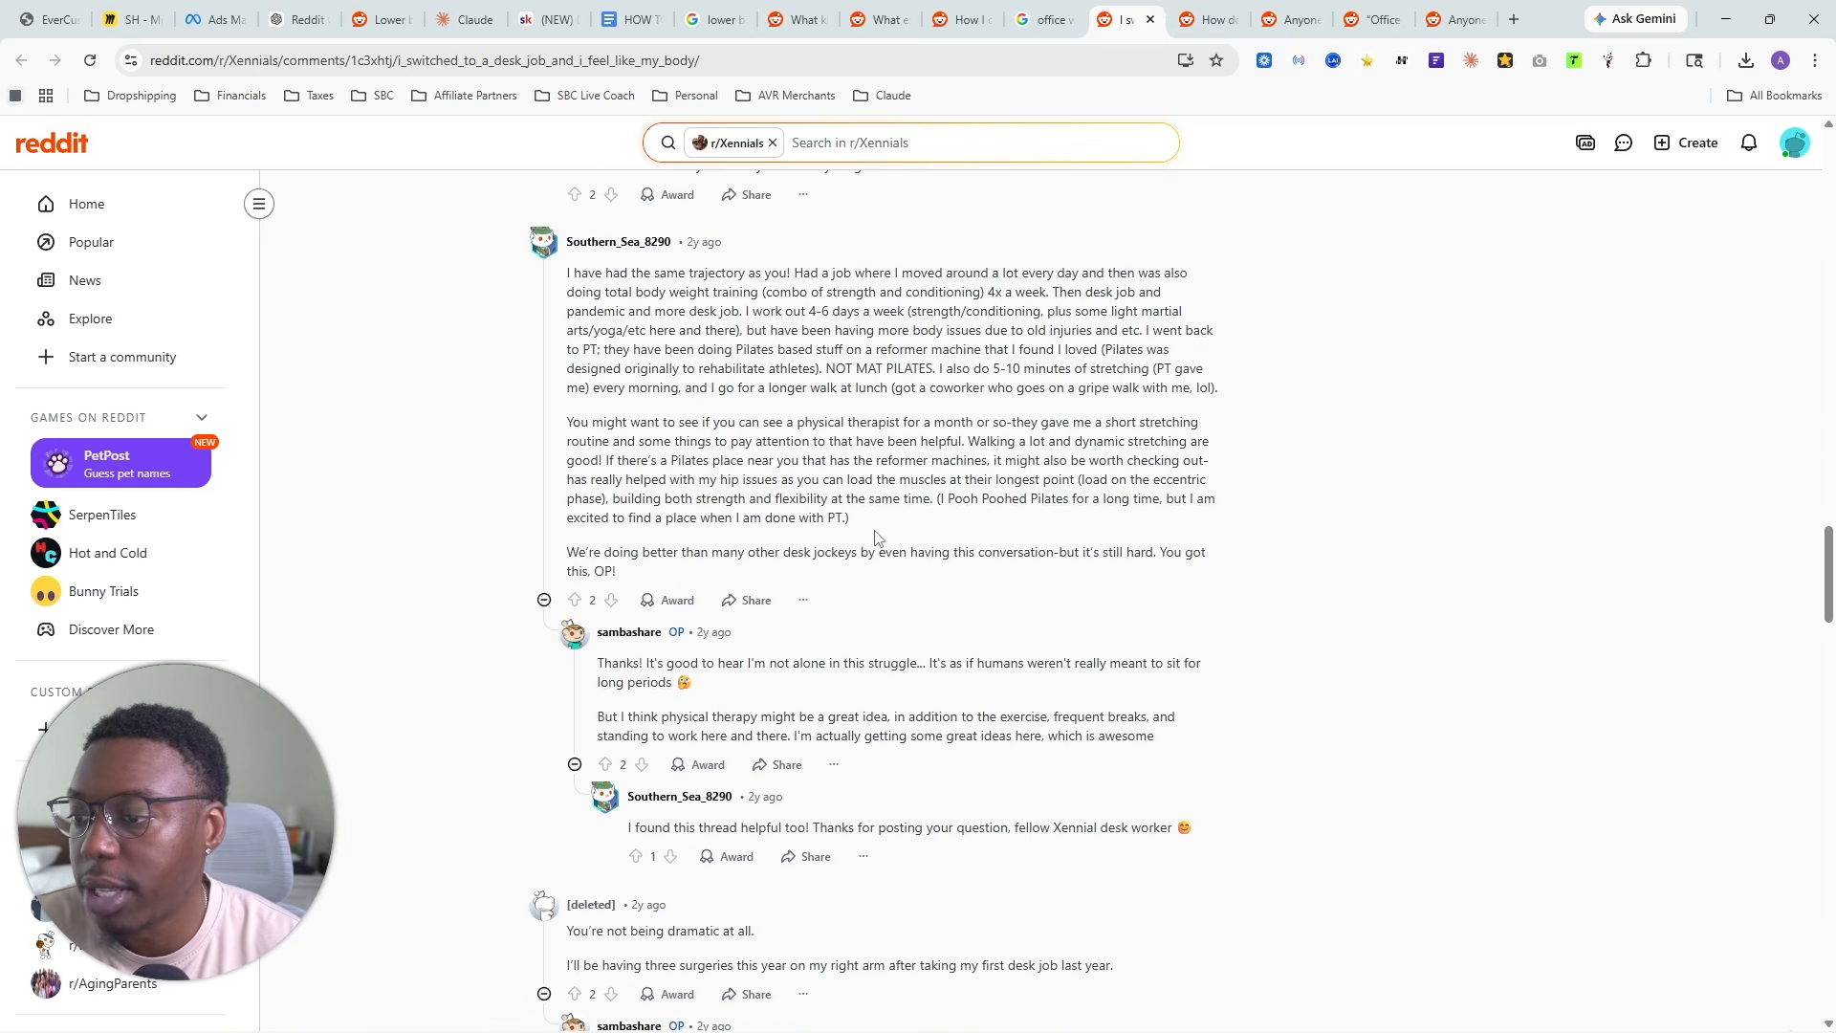
scroll(871, 549, up, 20)
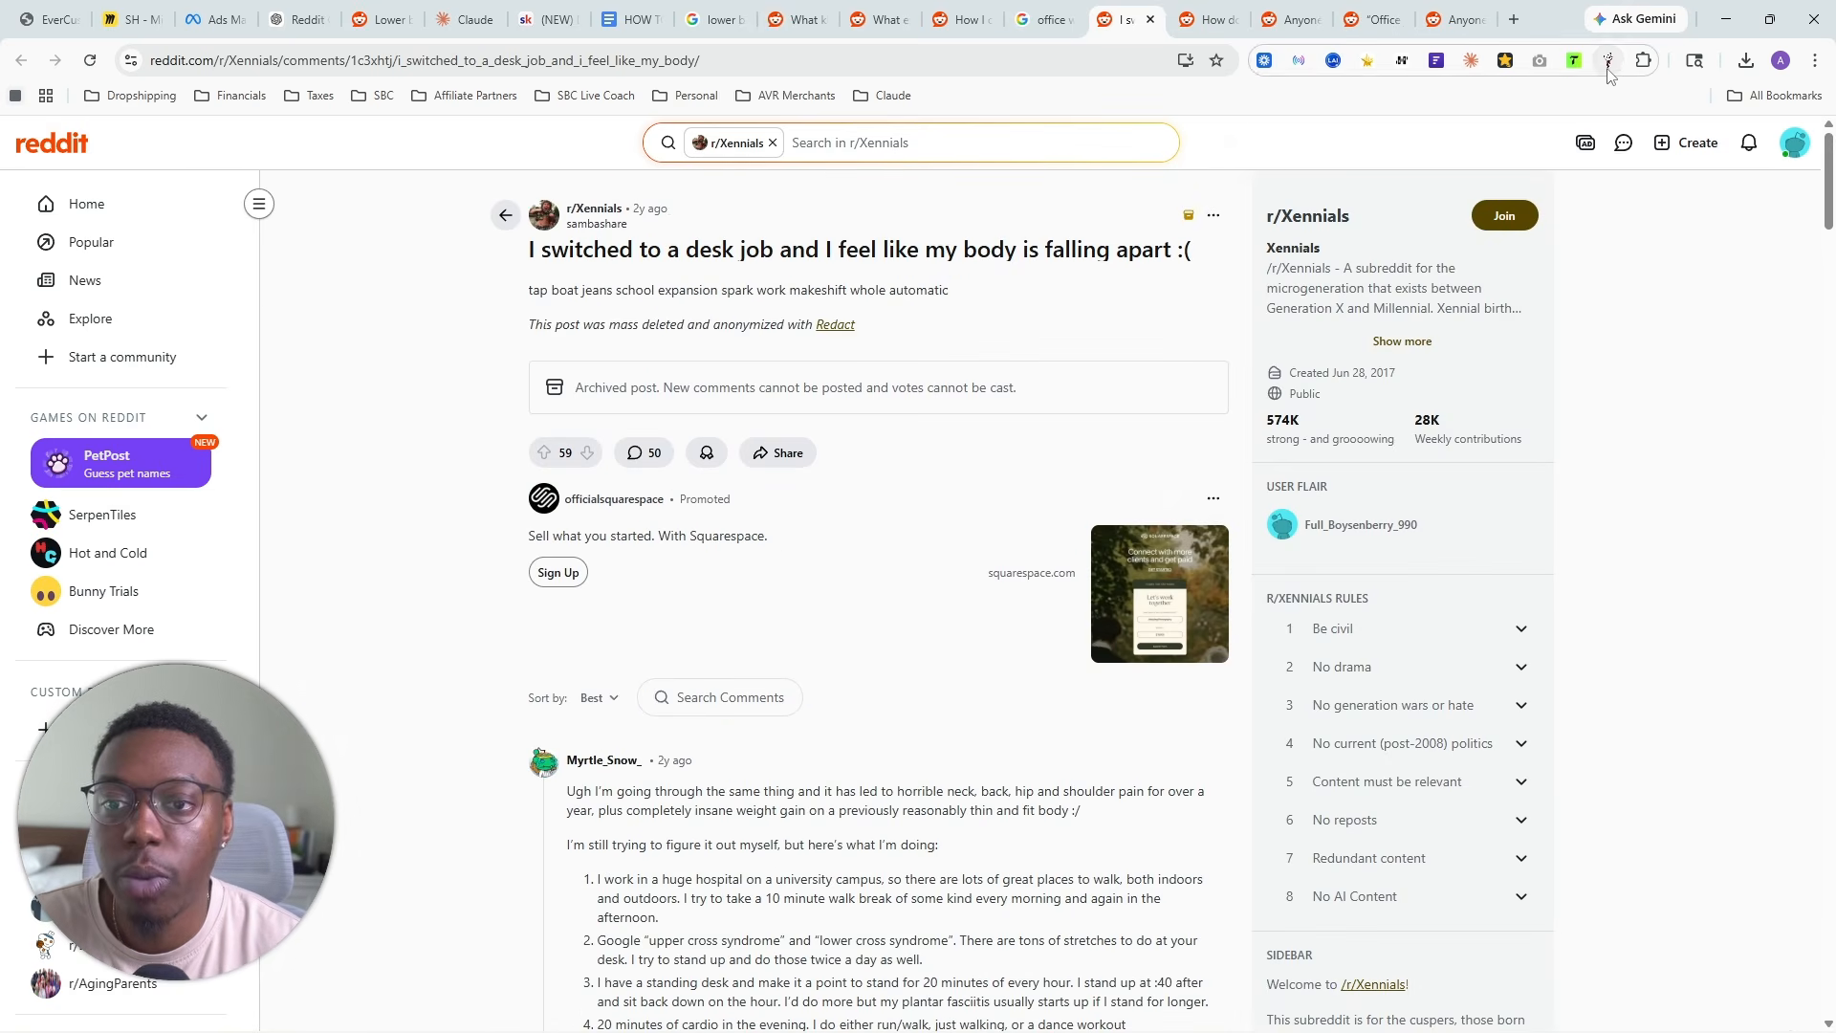
- Scrape the r/Xennials thread's comments with Reddit Comment Scraper and export them as CSV
click(1608, 60)
click(1396, 287)
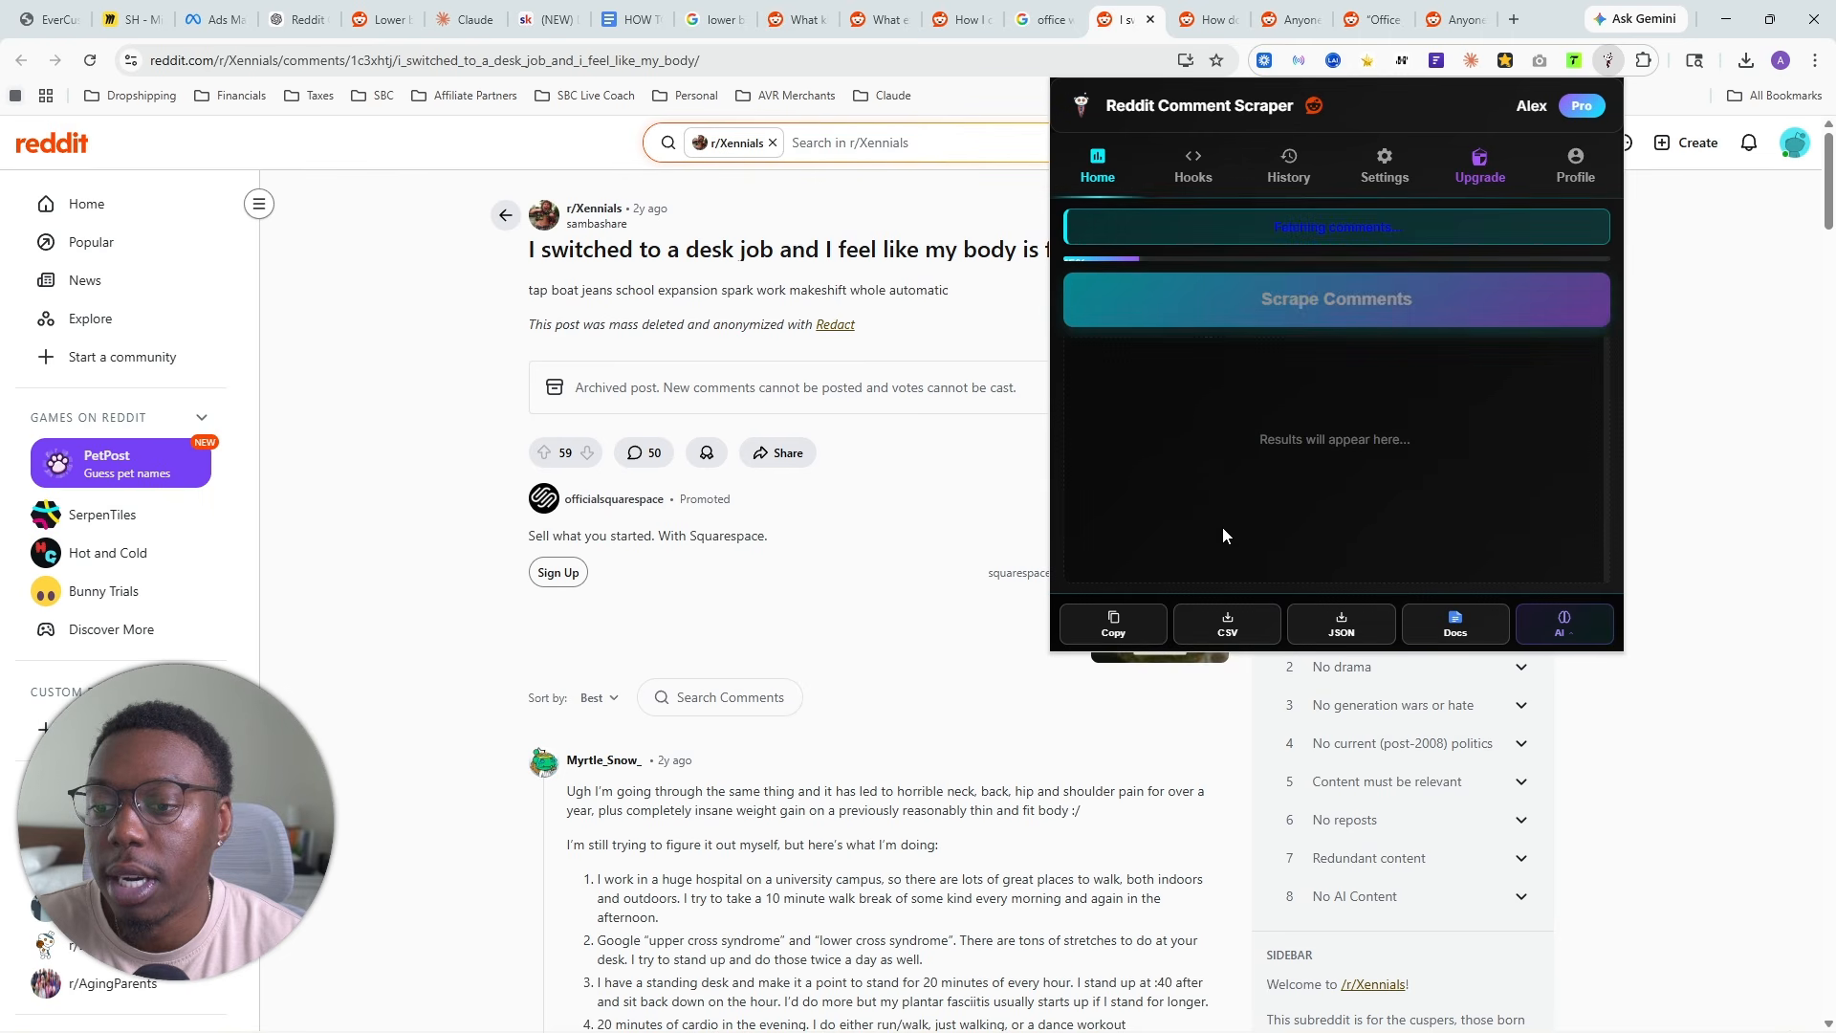
click(1214, 635)
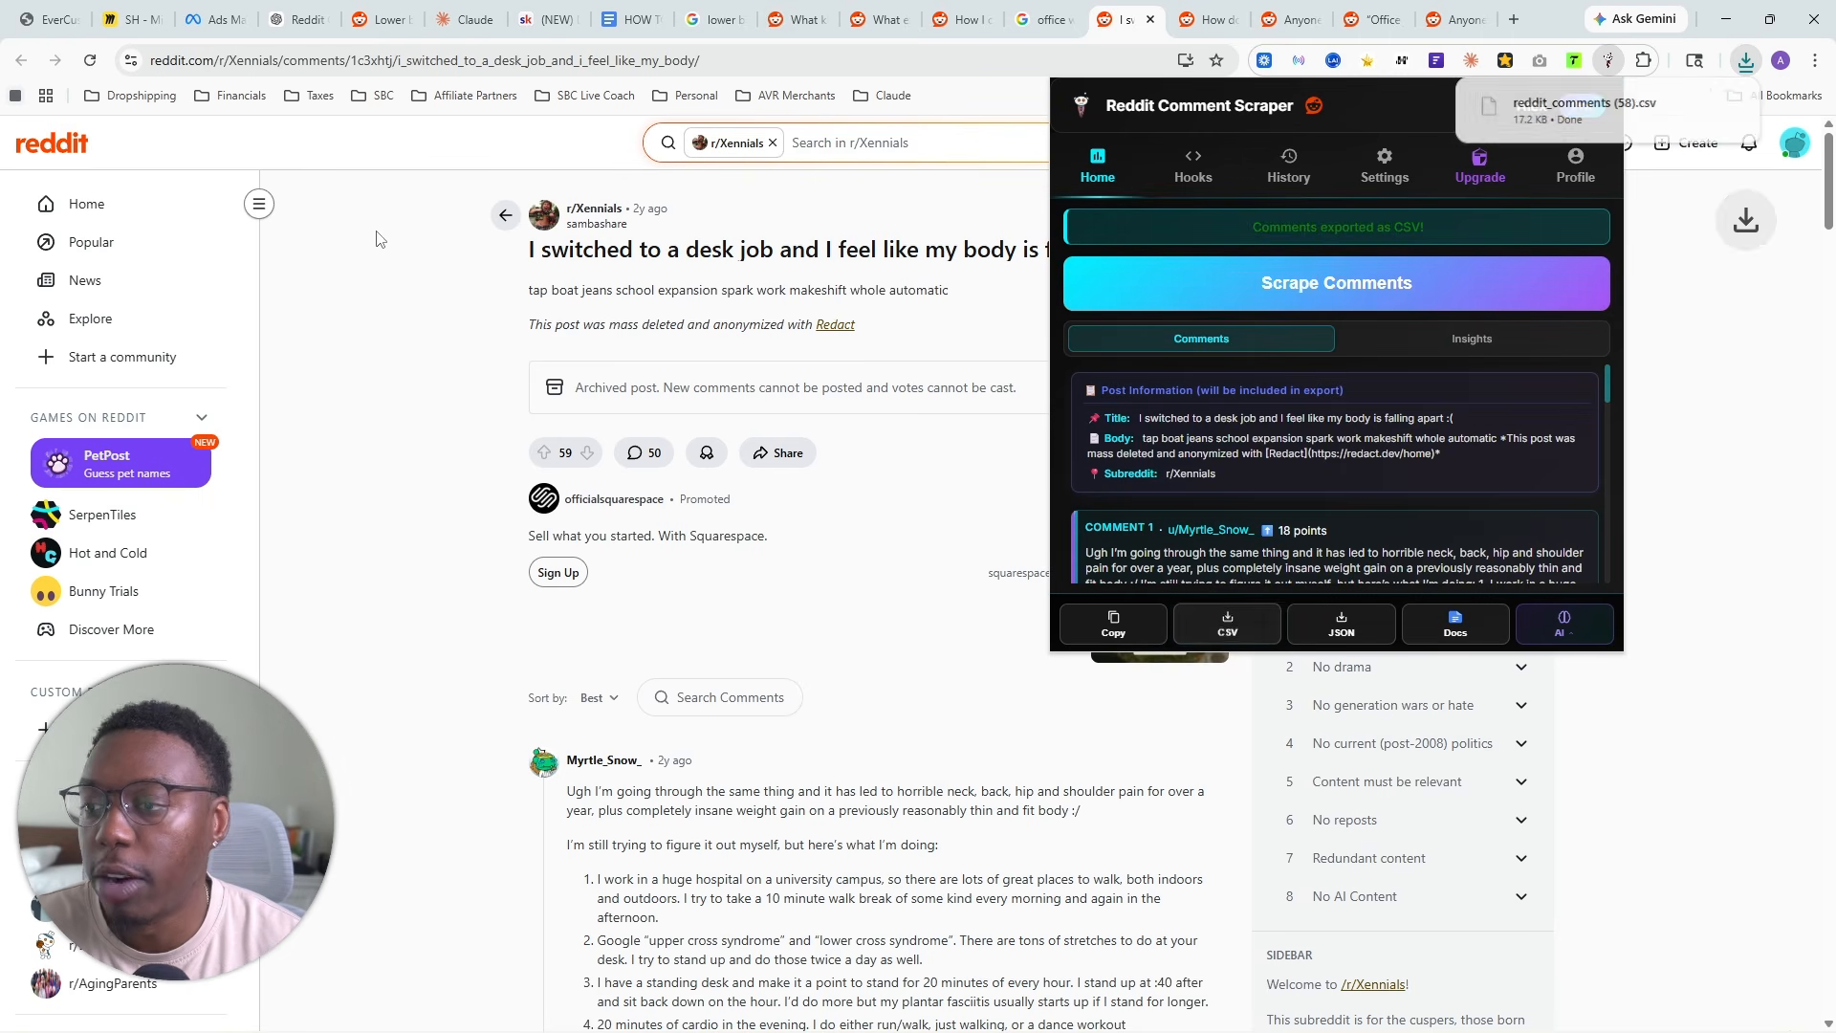
- Add the exported reddit_comments (58).csv to the YT Seat Cushion project files in Claude
click(480, 8)
click(1744, 62)
drag(1569, 148, 1353, 717)
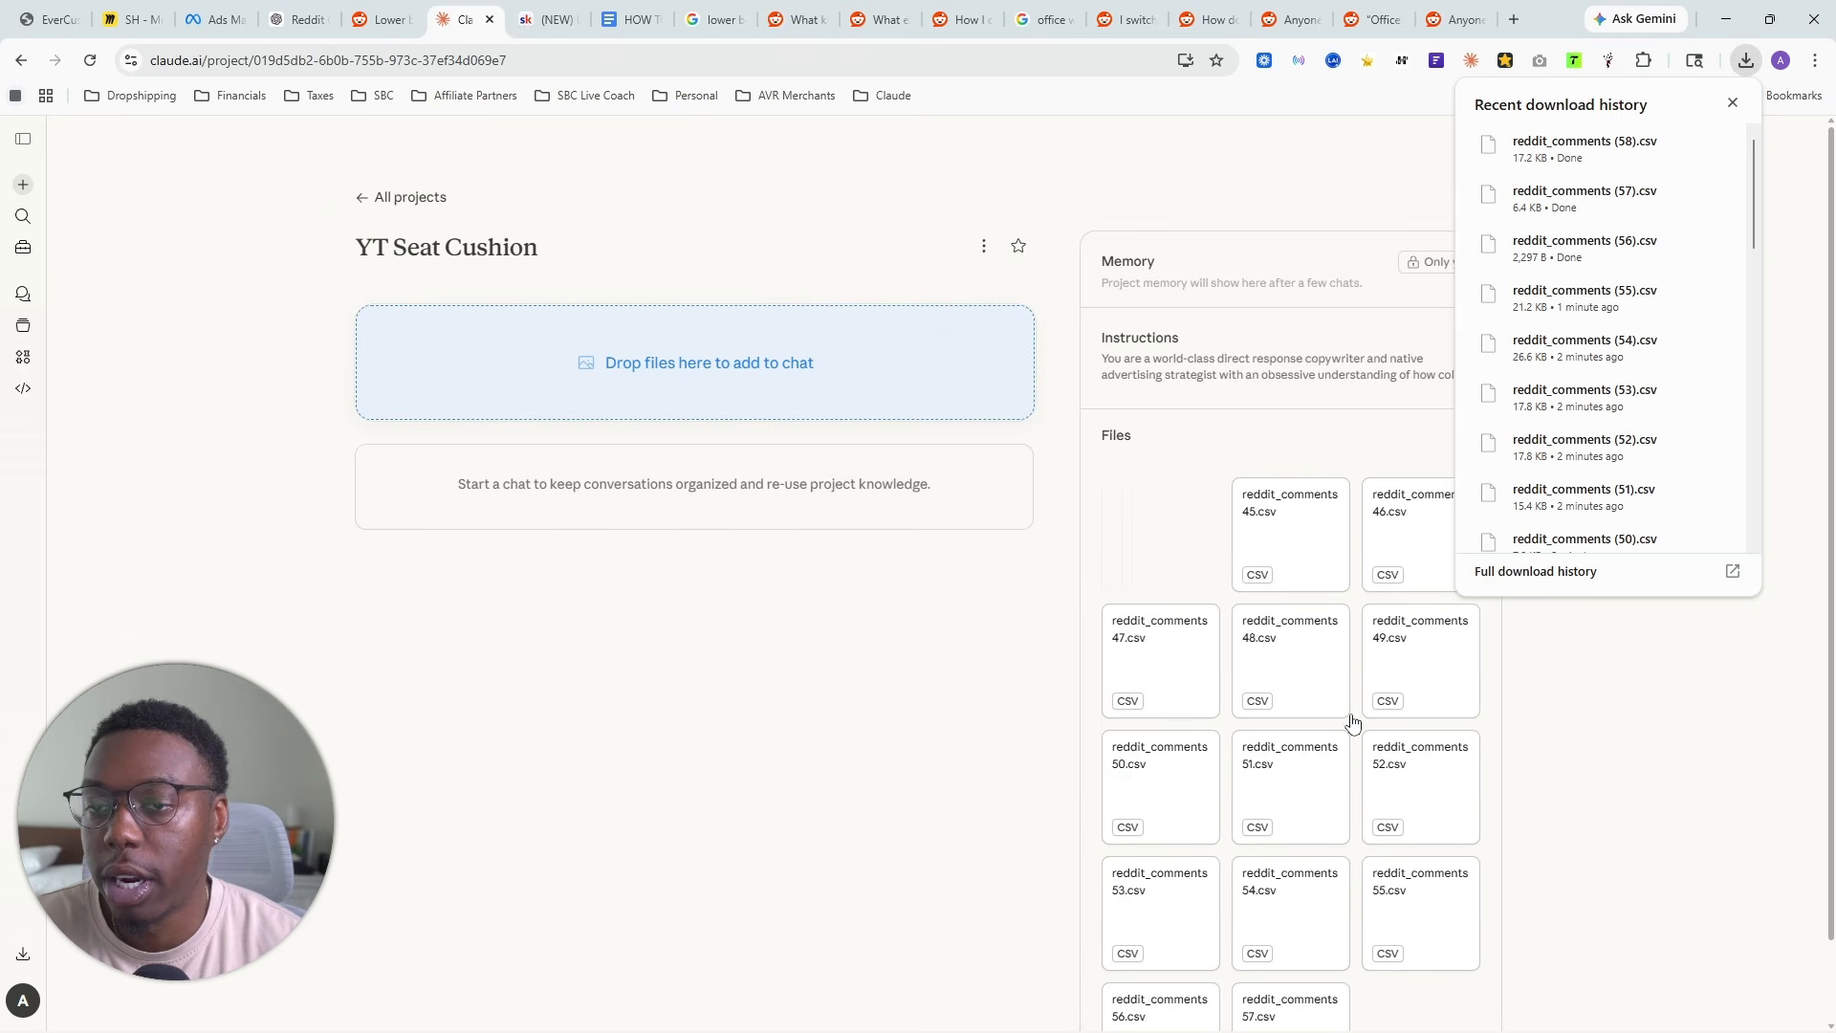
- Return to the office-pain Google results and run a new search for "gel cushion reddit"
click(1047, 11)
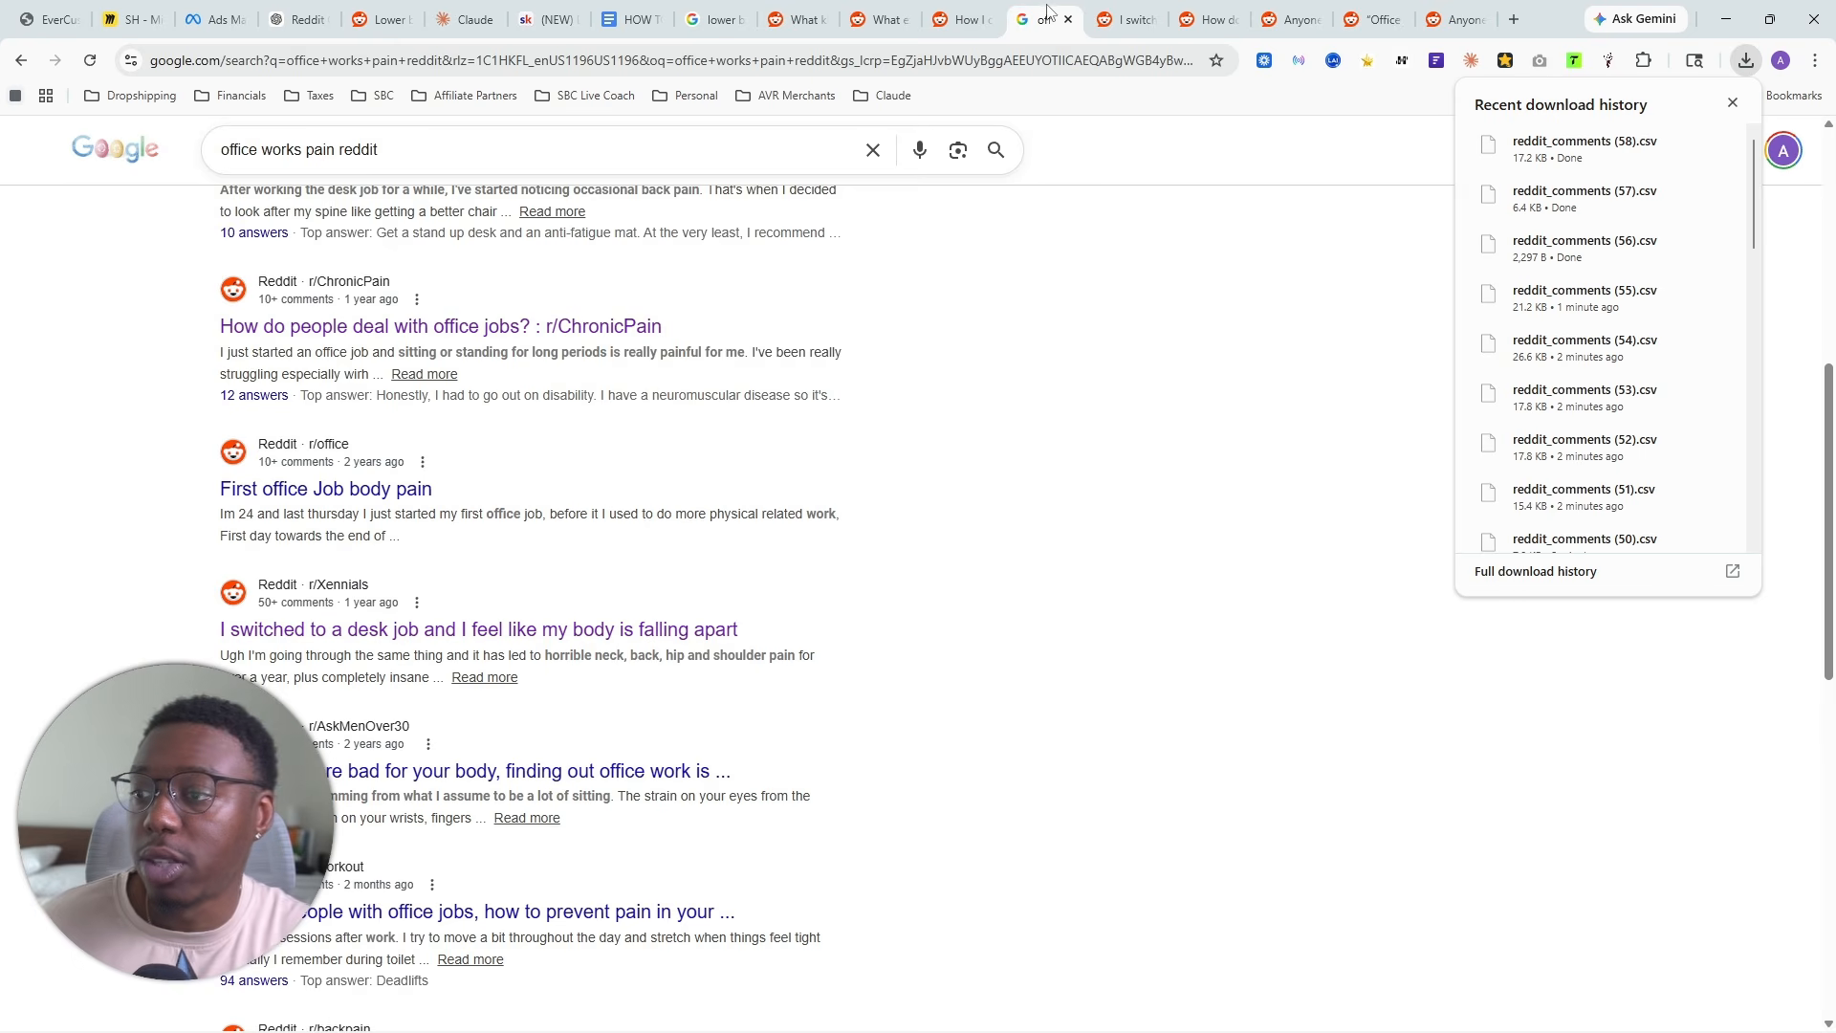
click(508, 157)
text(gel cushion )
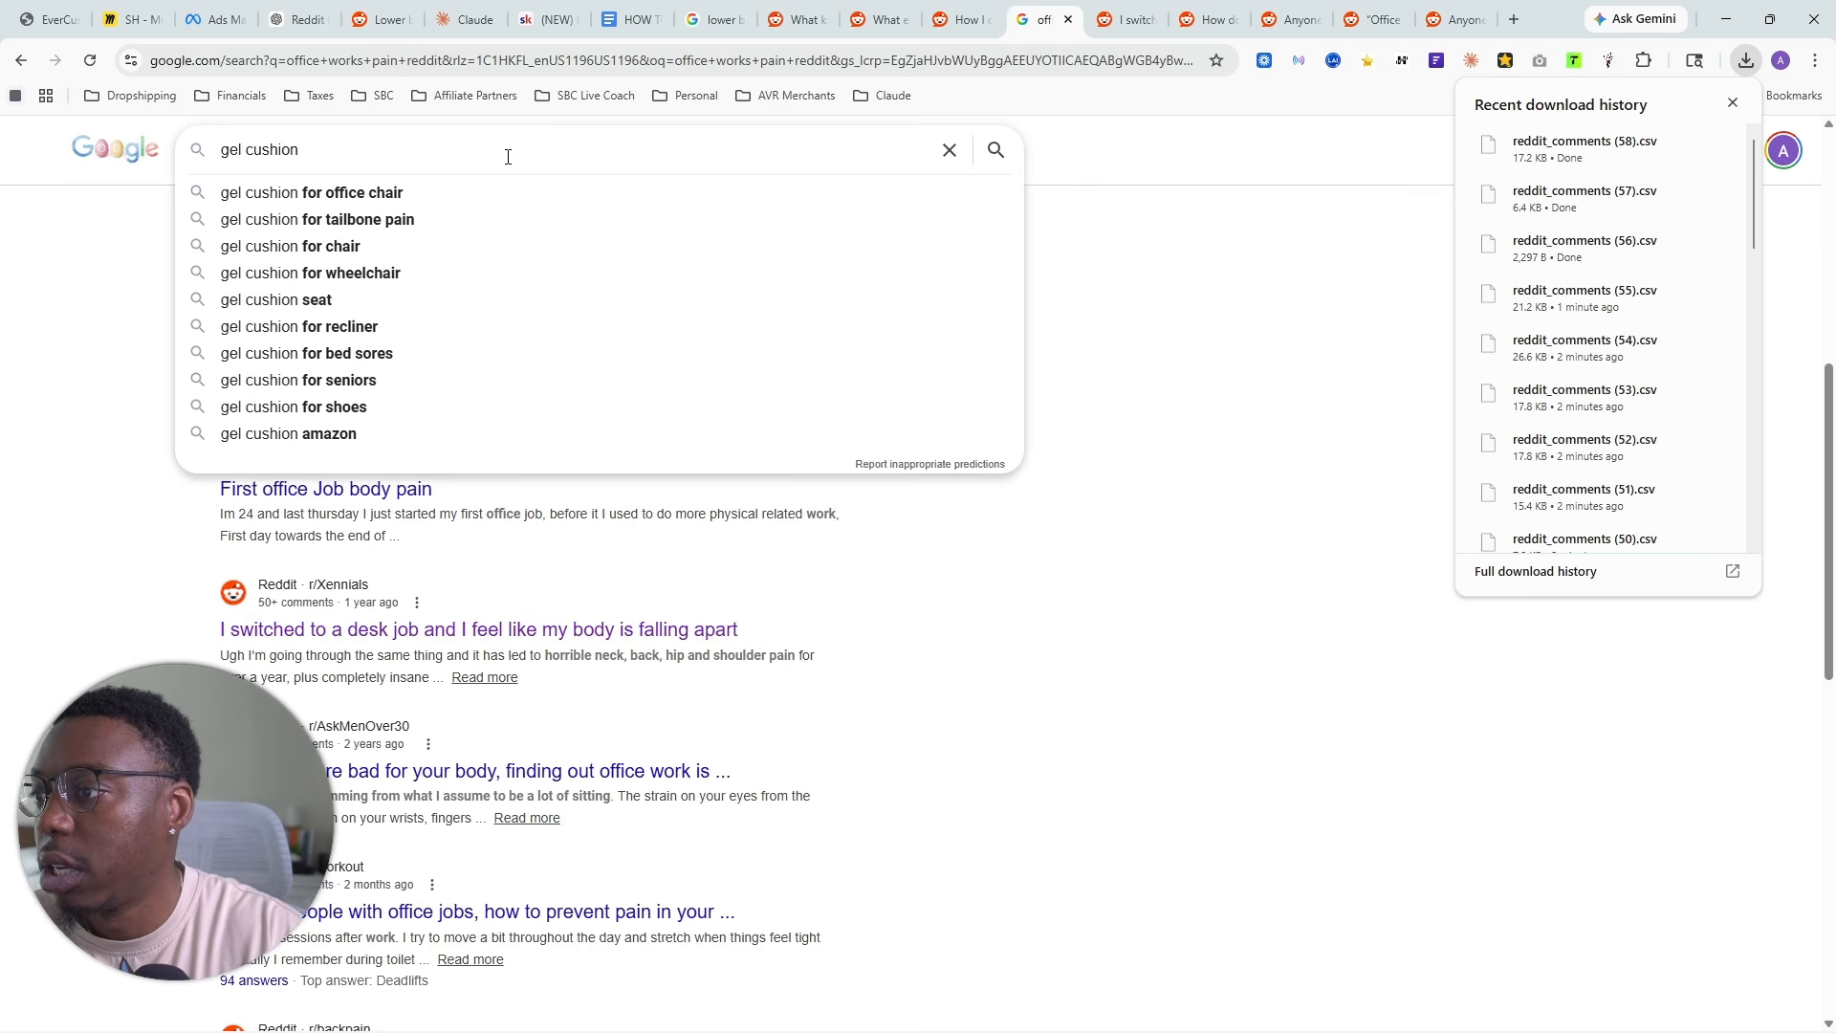
text(red)
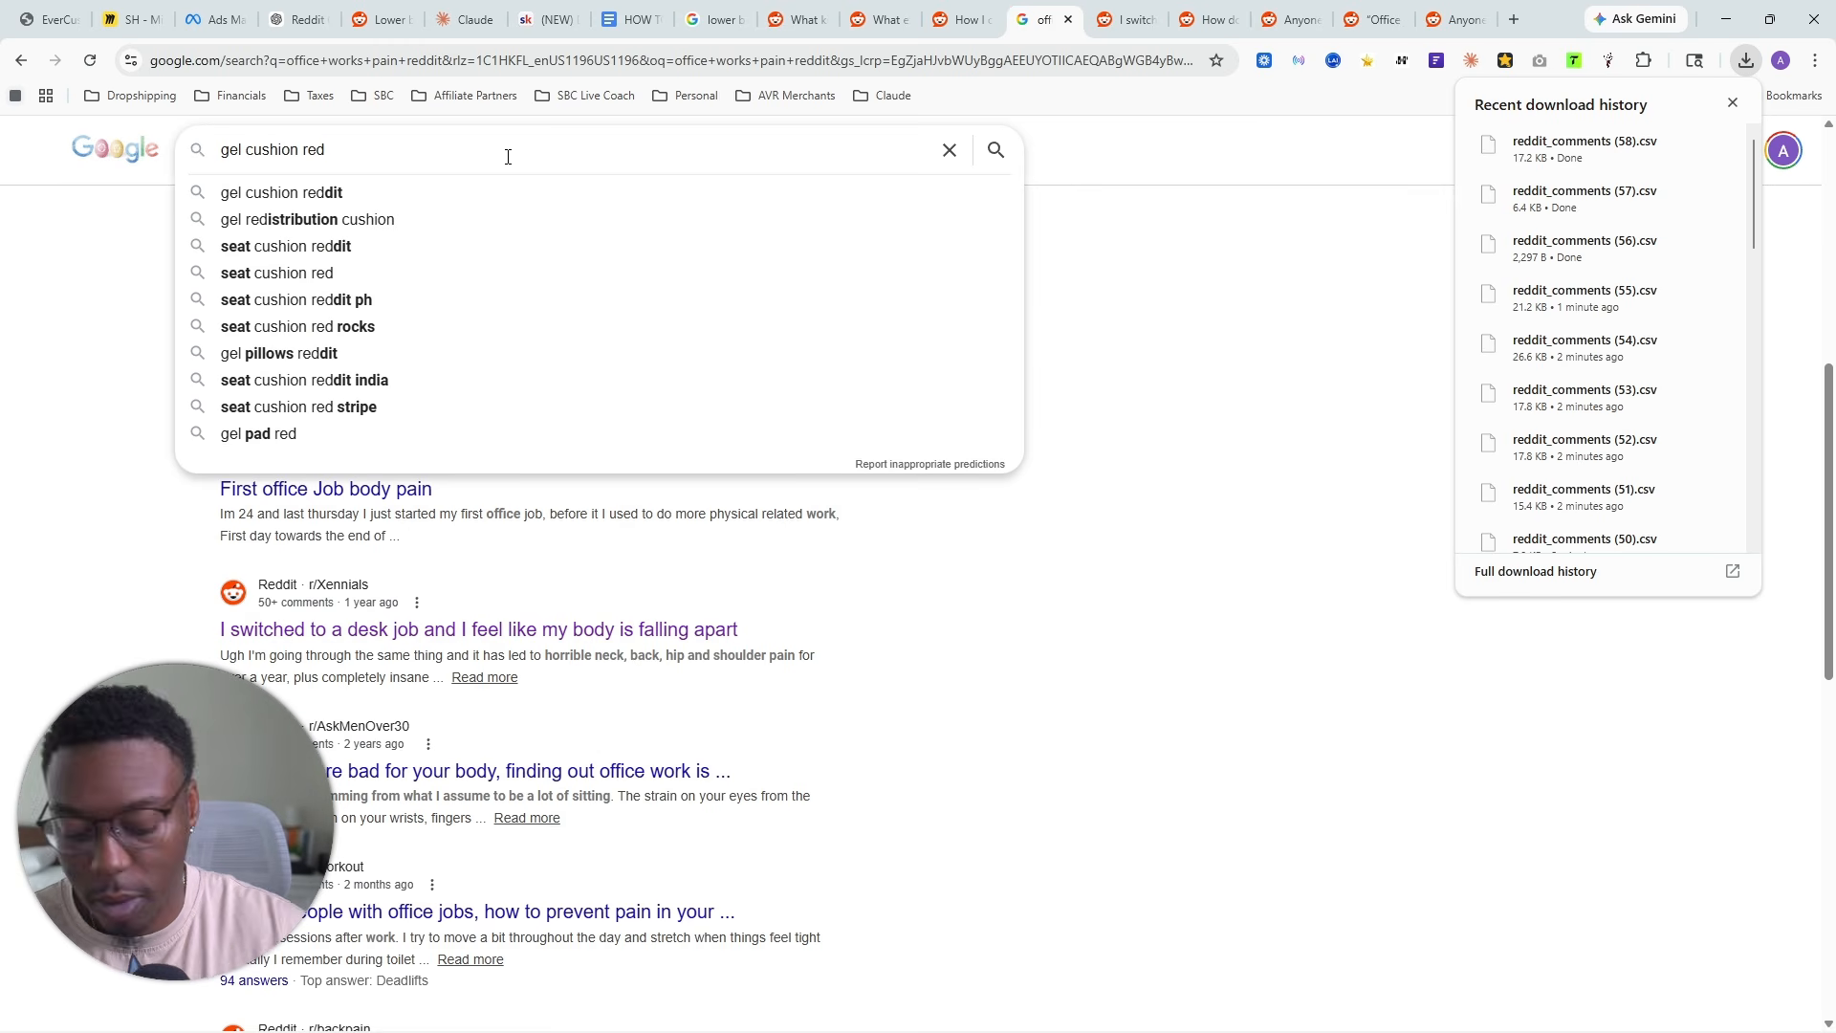
text(dit)
key(Return)
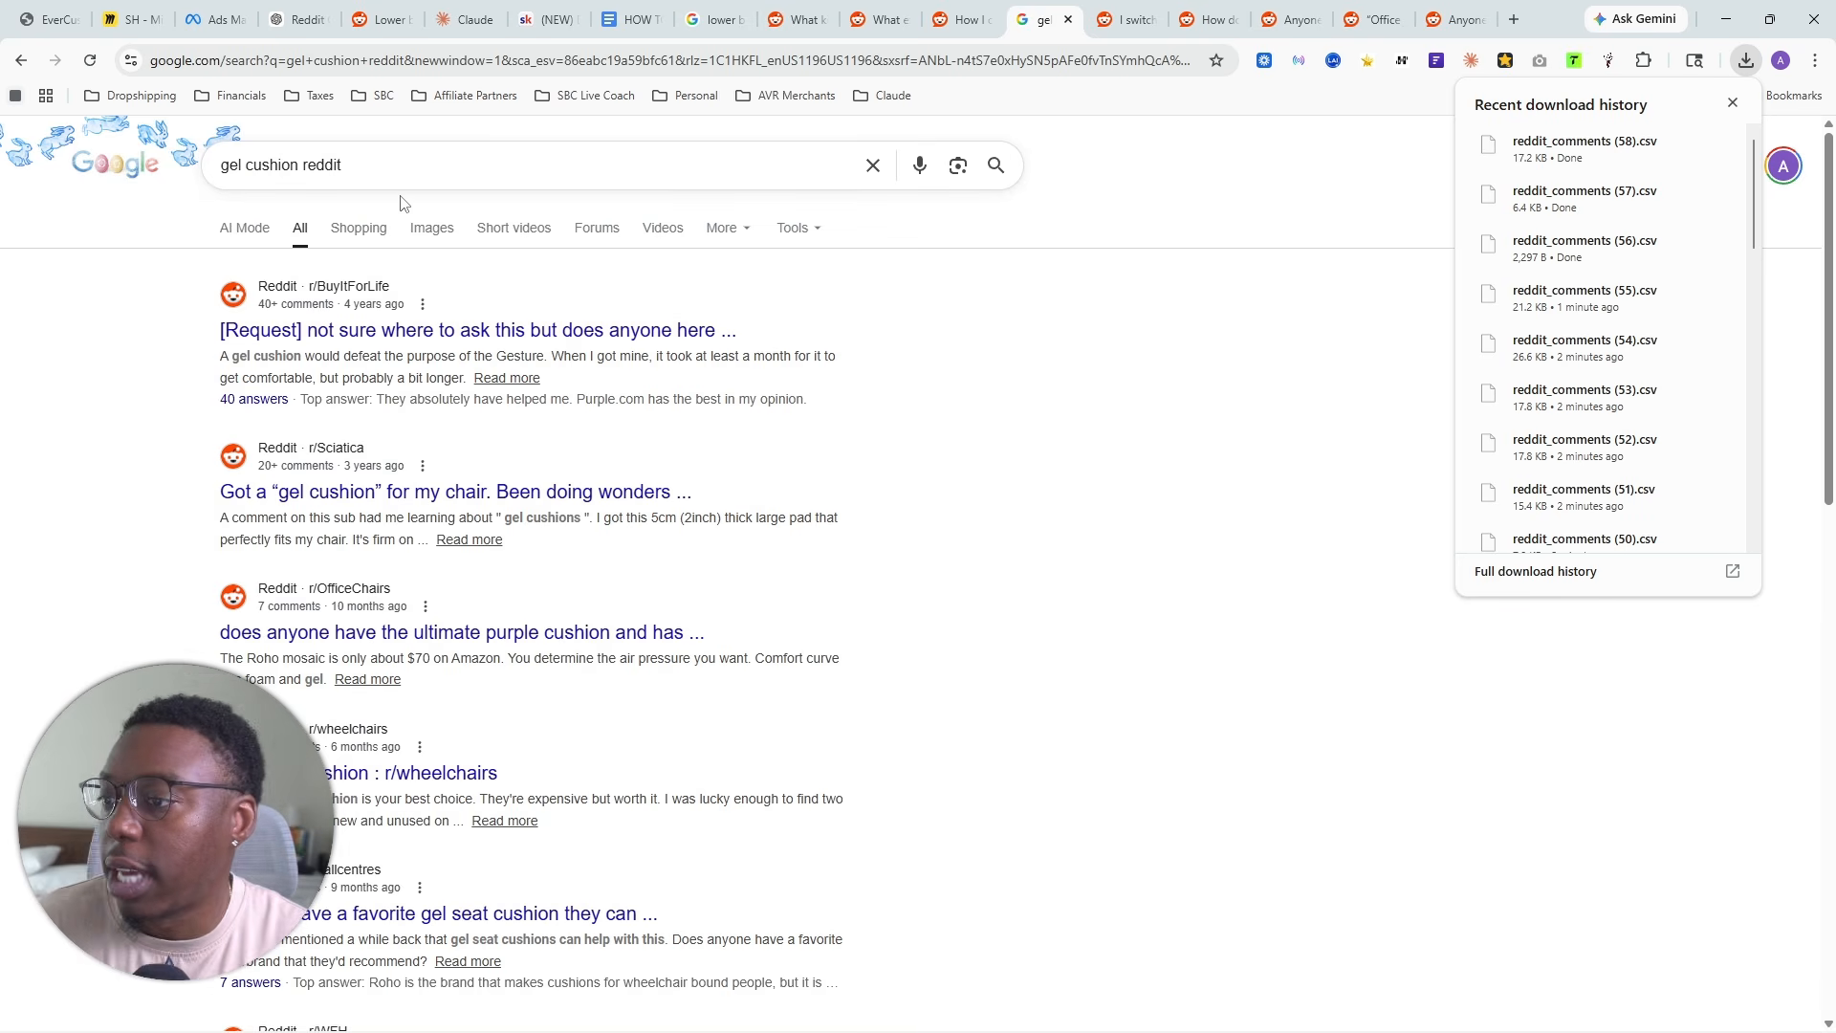
- Open the r/Sciatica thread about a "gel cushion" for a chair, scrape its comments and export them as CSV
click(394, 491)
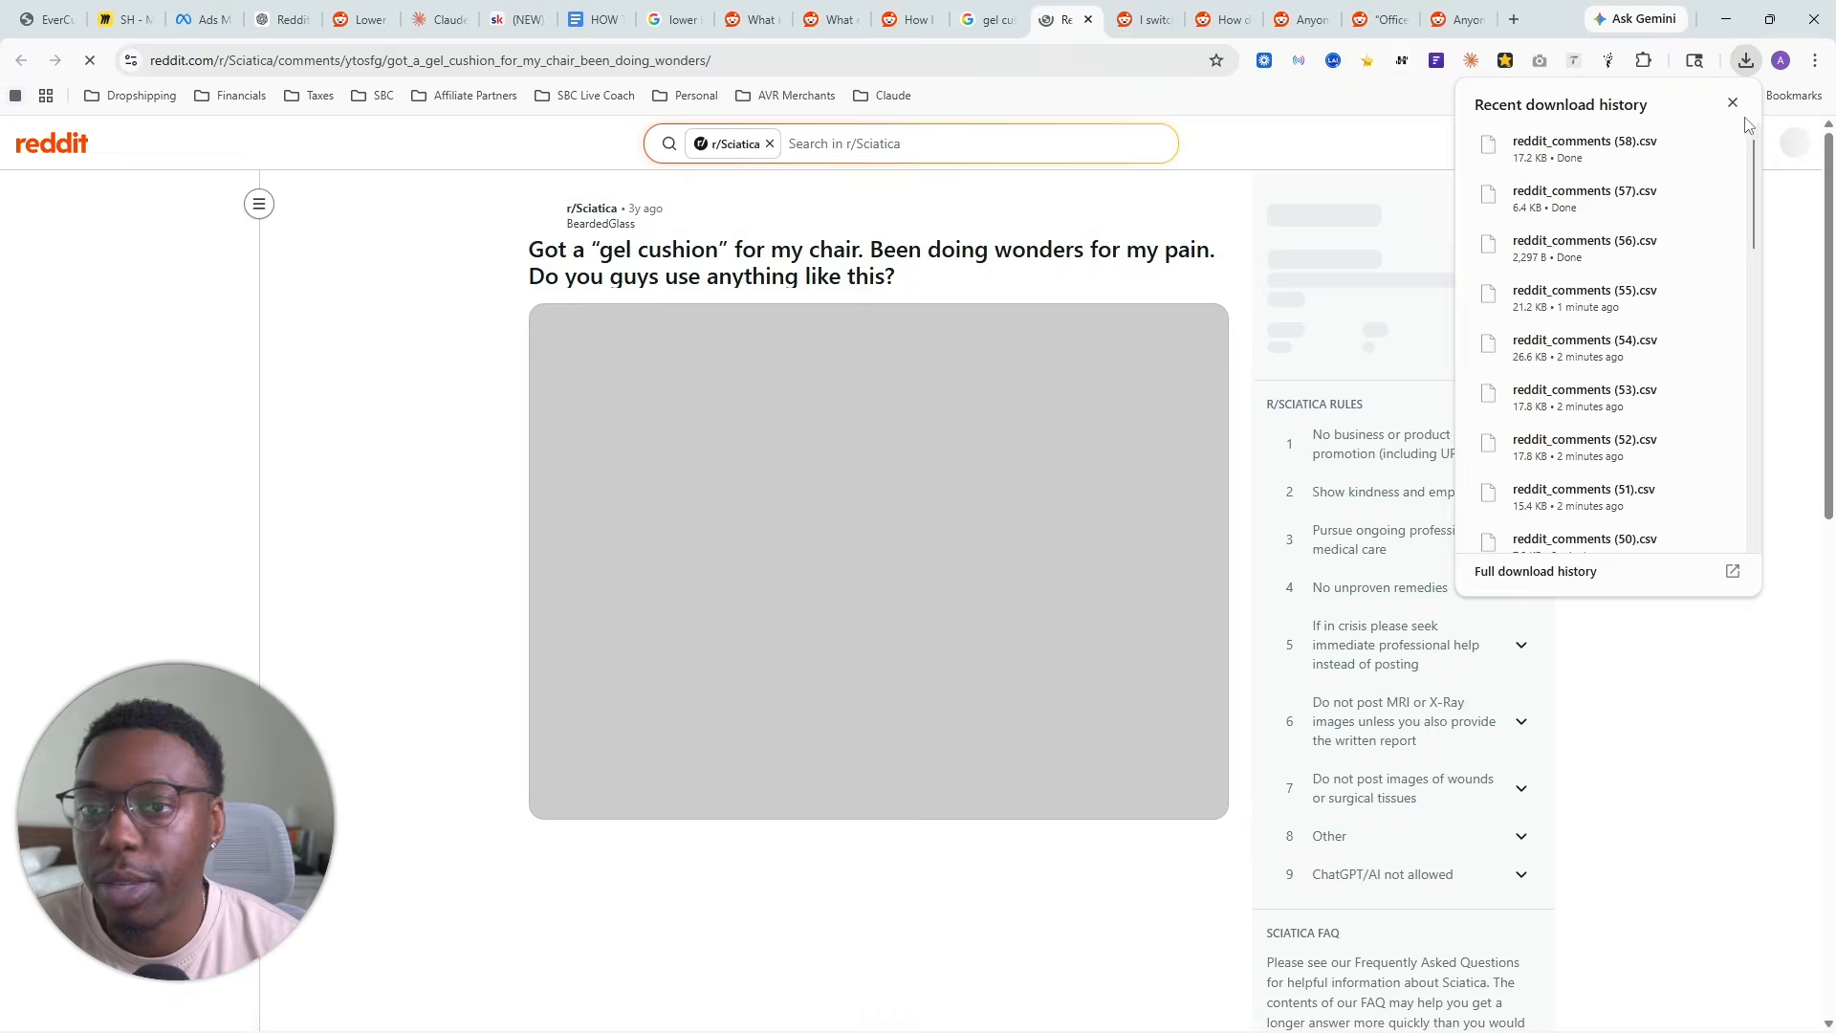
click(1608, 61)
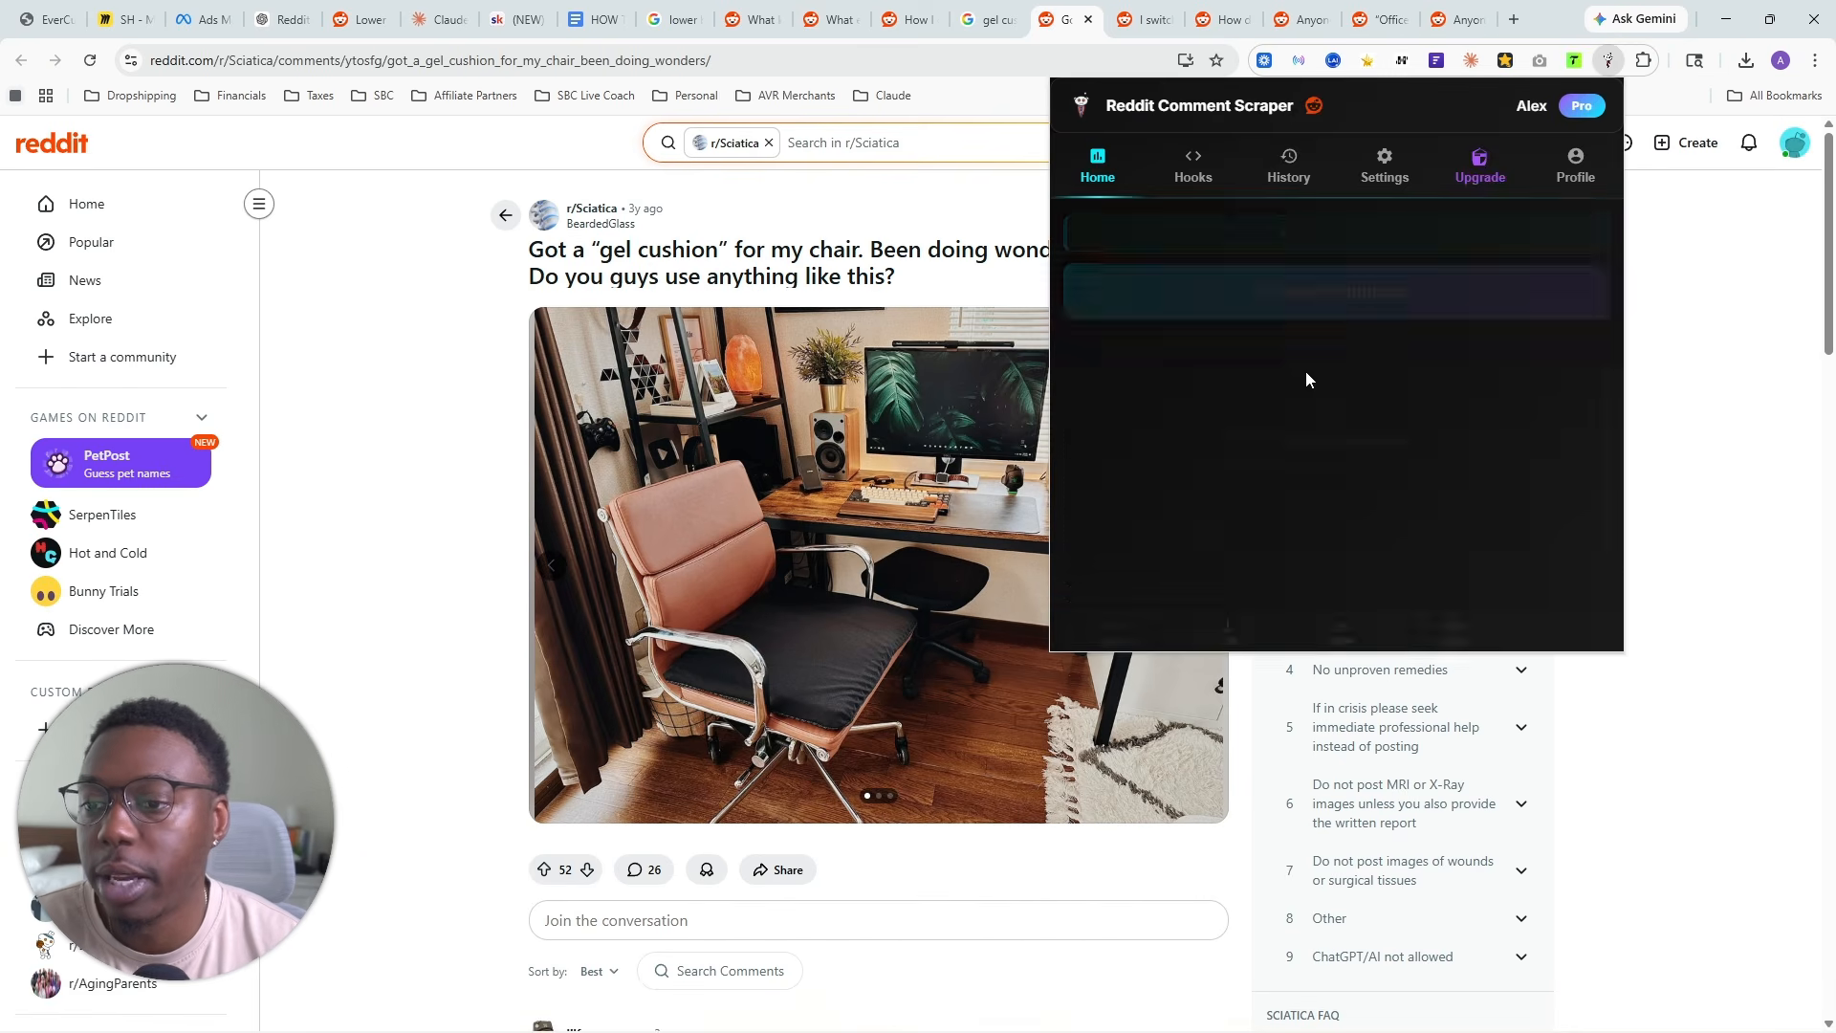
click(1258, 285)
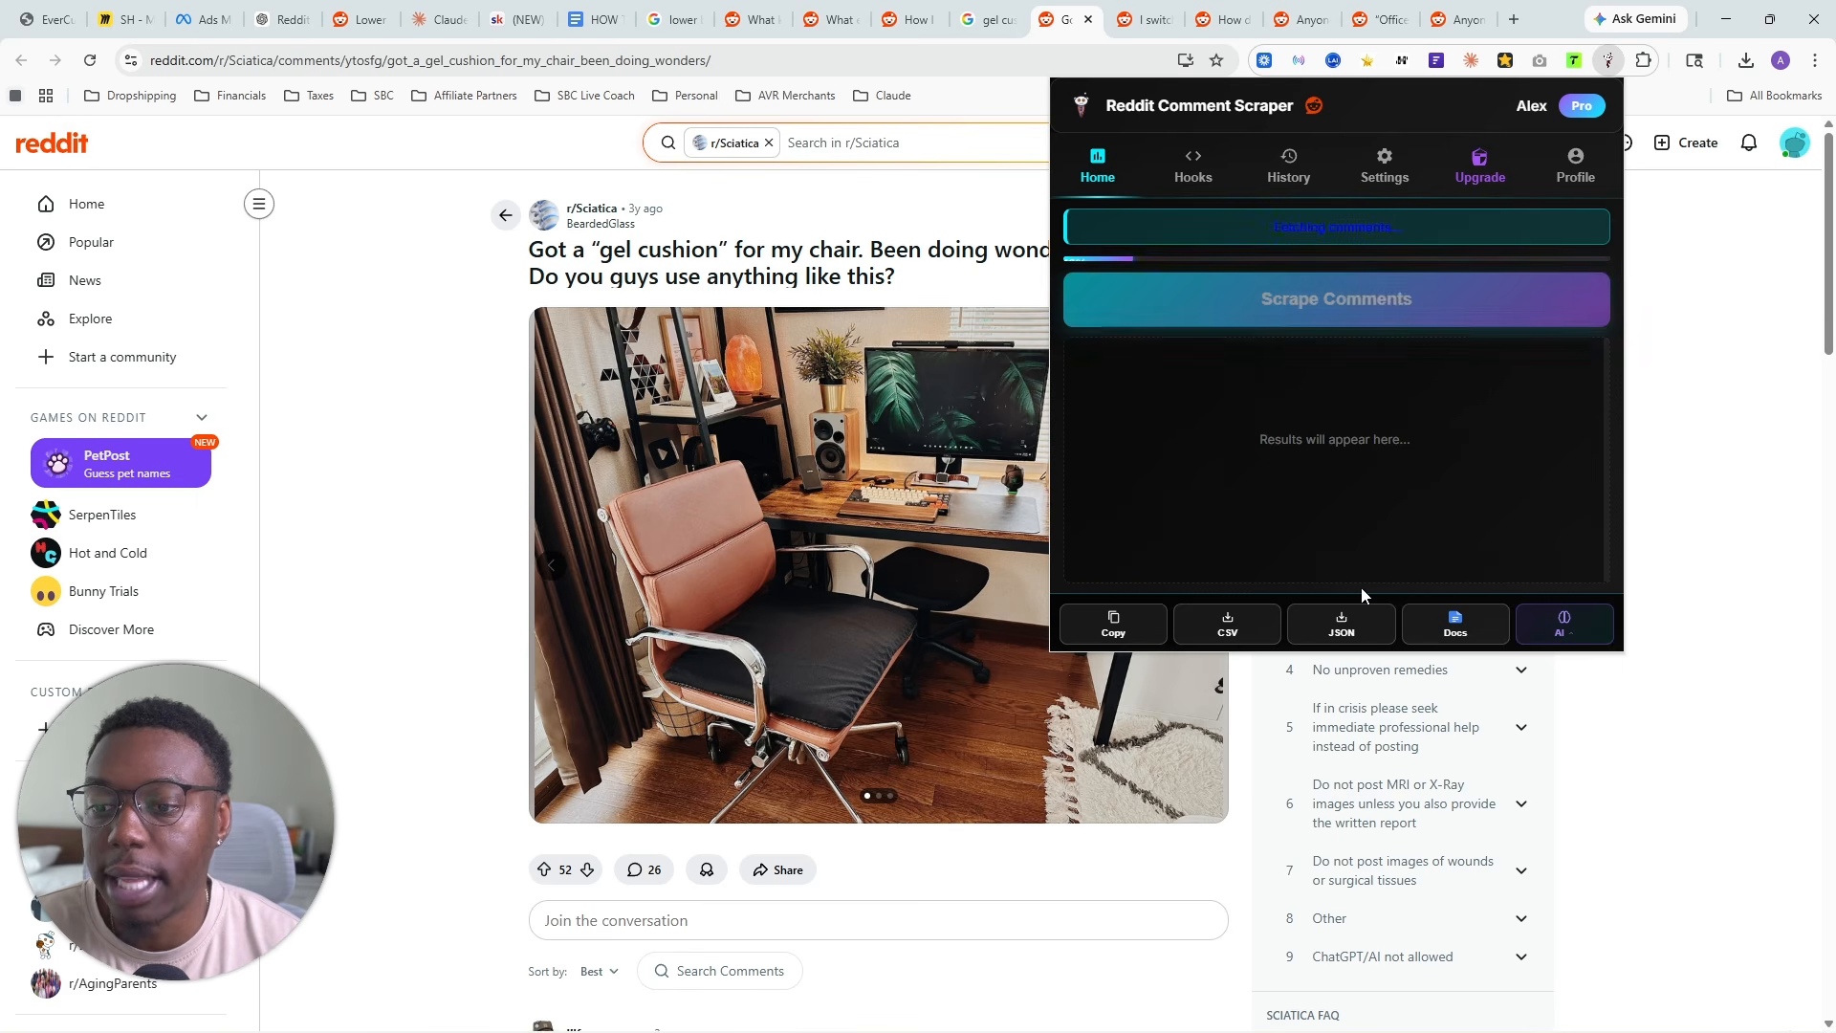
click(1228, 626)
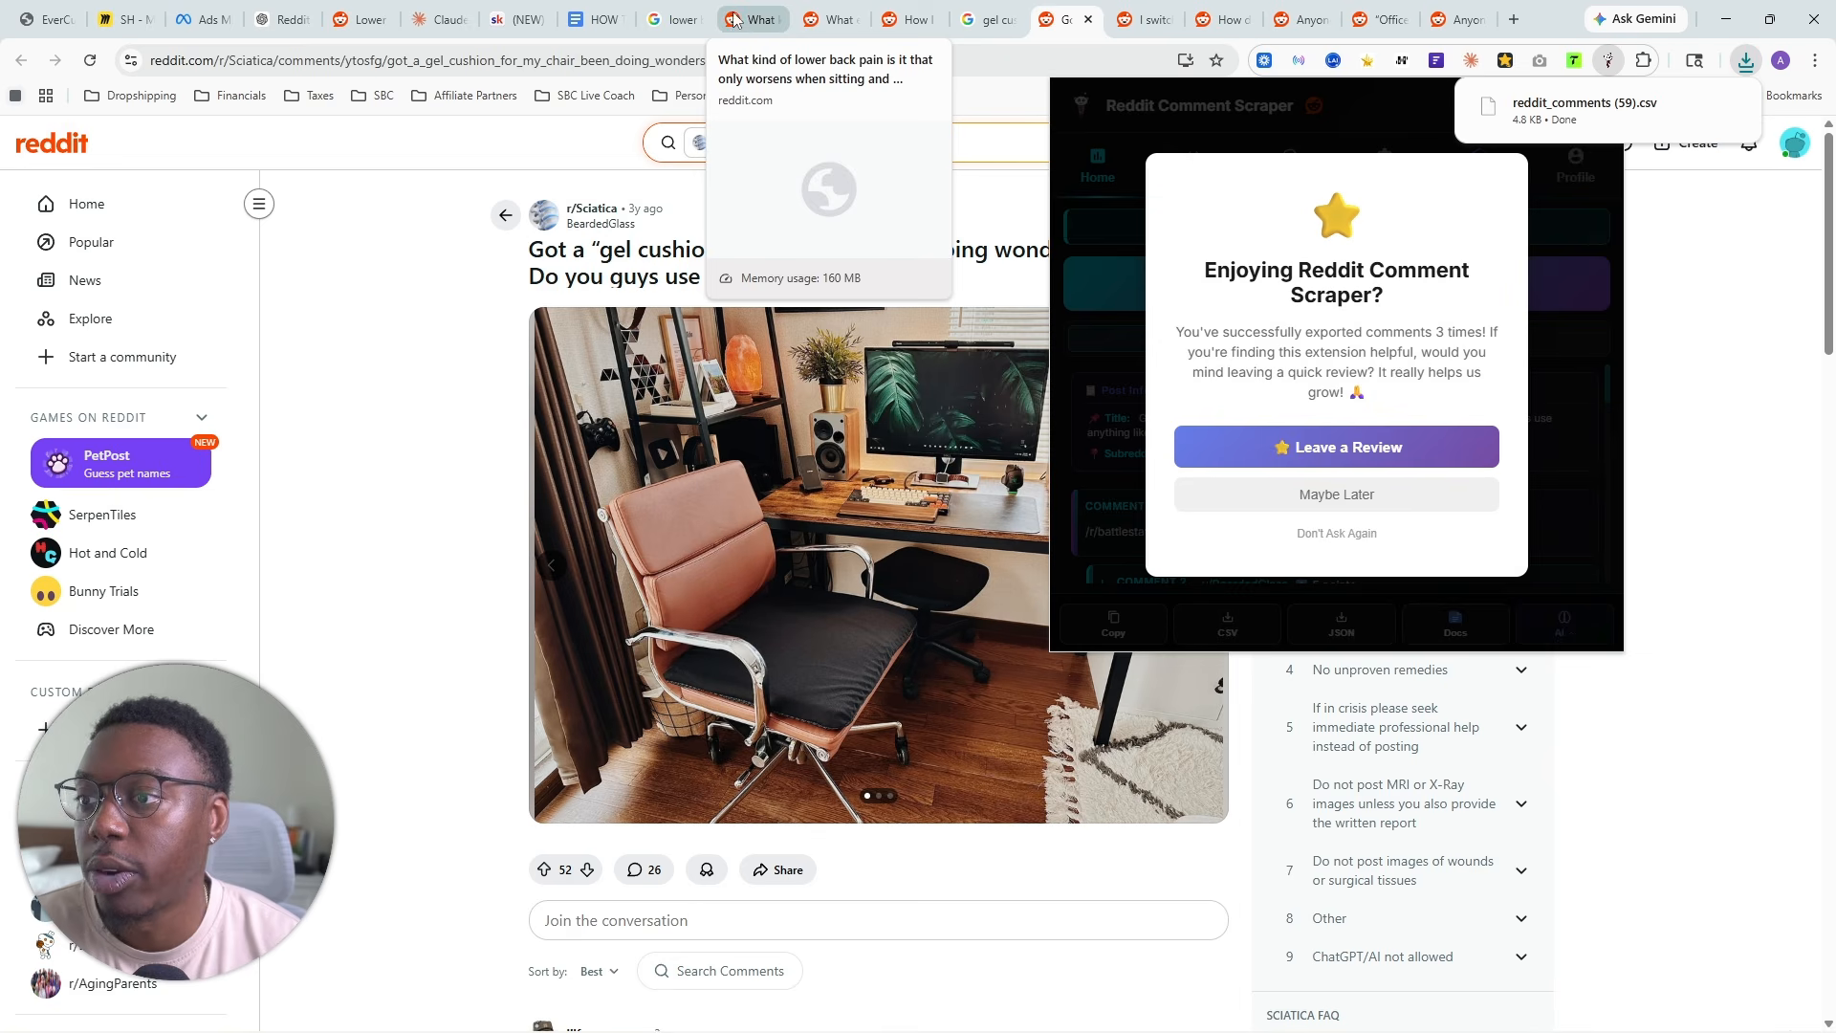
- Upload reddit_comments (59).csv to the files of the YT Seat Cushion project in Claude
click(435, 19)
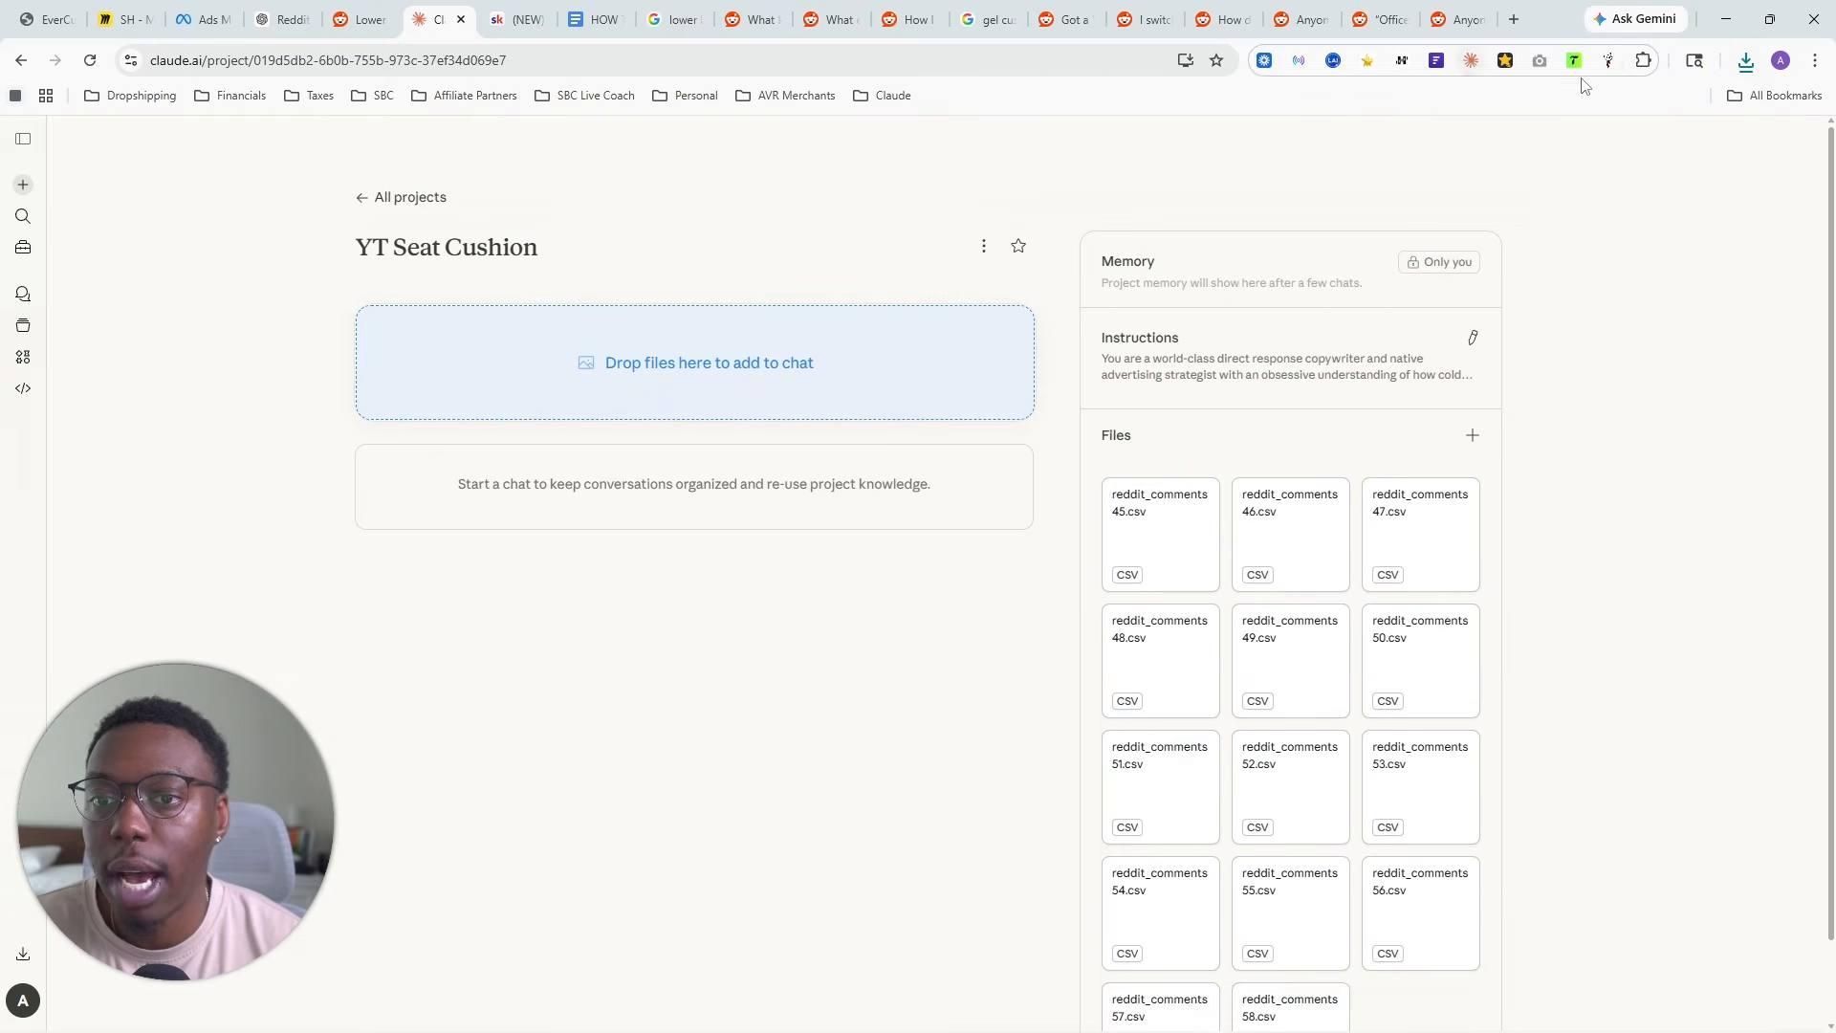
click(1745, 60)
drag(1585, 149, 1320, 787)
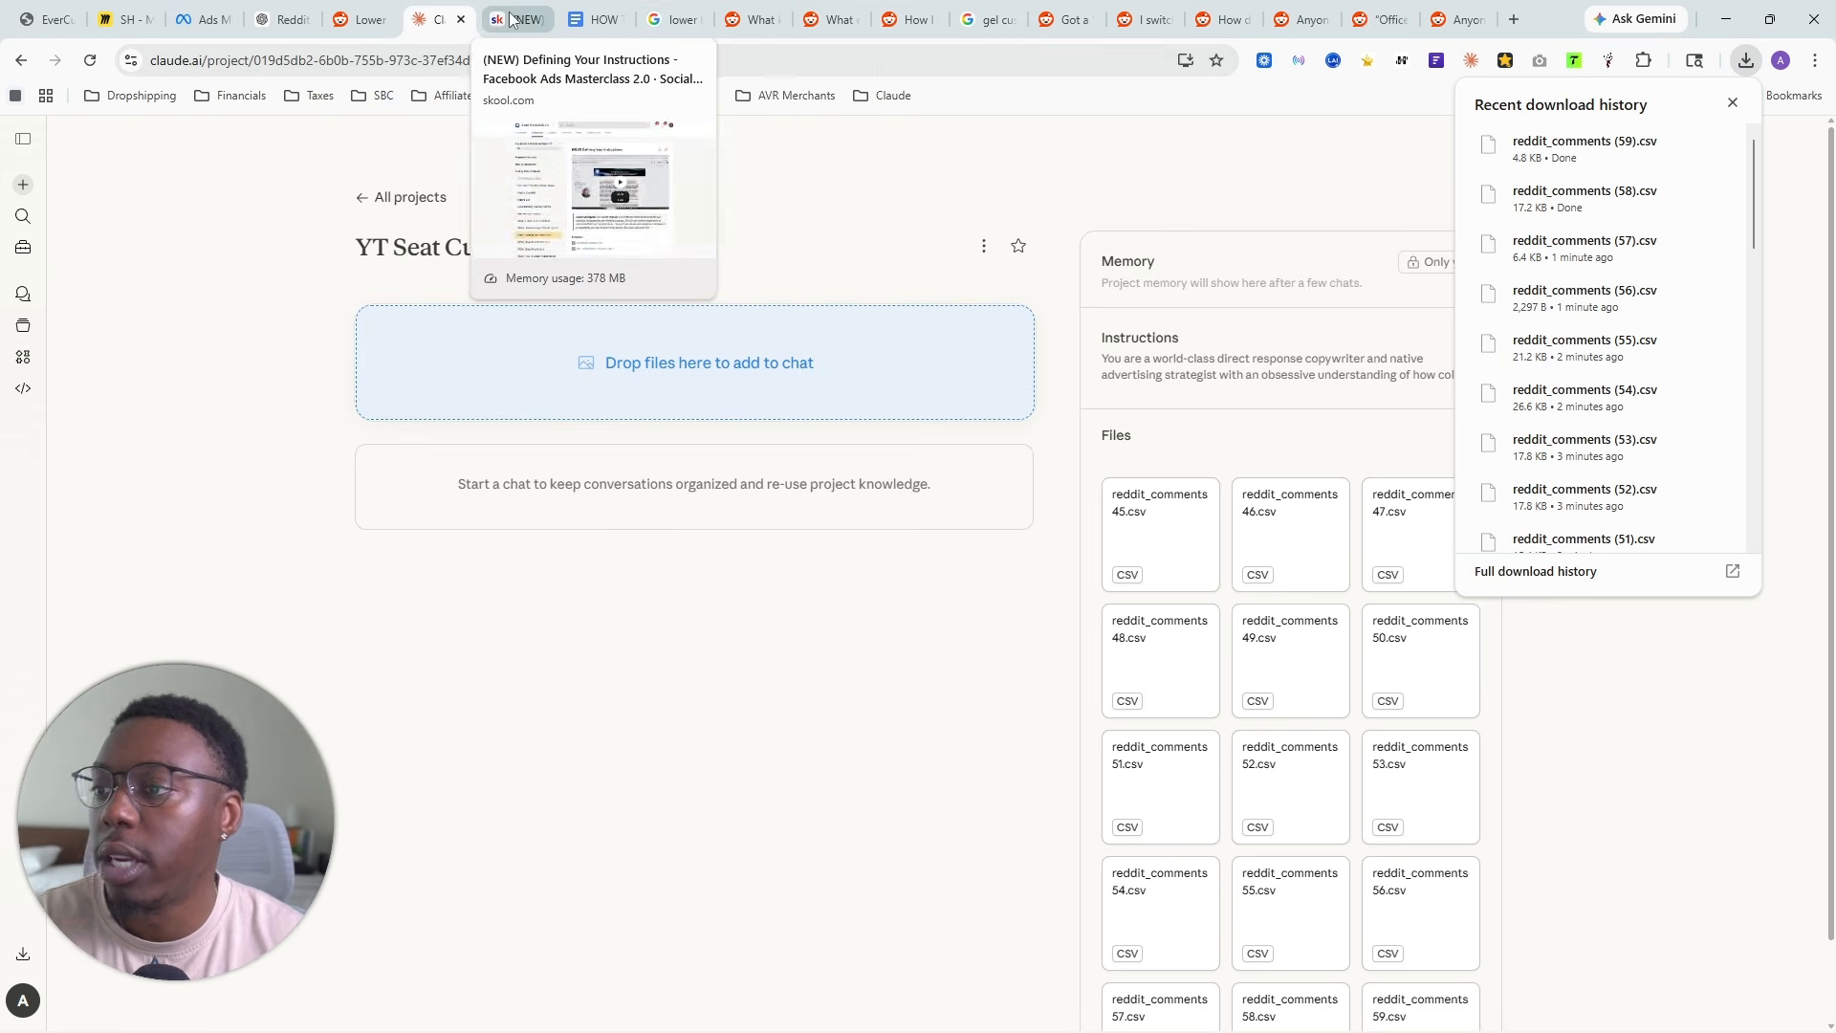
- Open the r/OfficeChairs thread about the ultimate purple cushion from the gel cushion results, scrape its comments and export them as CSV
click(688, 25)
scroll(430, 570, down, 2)
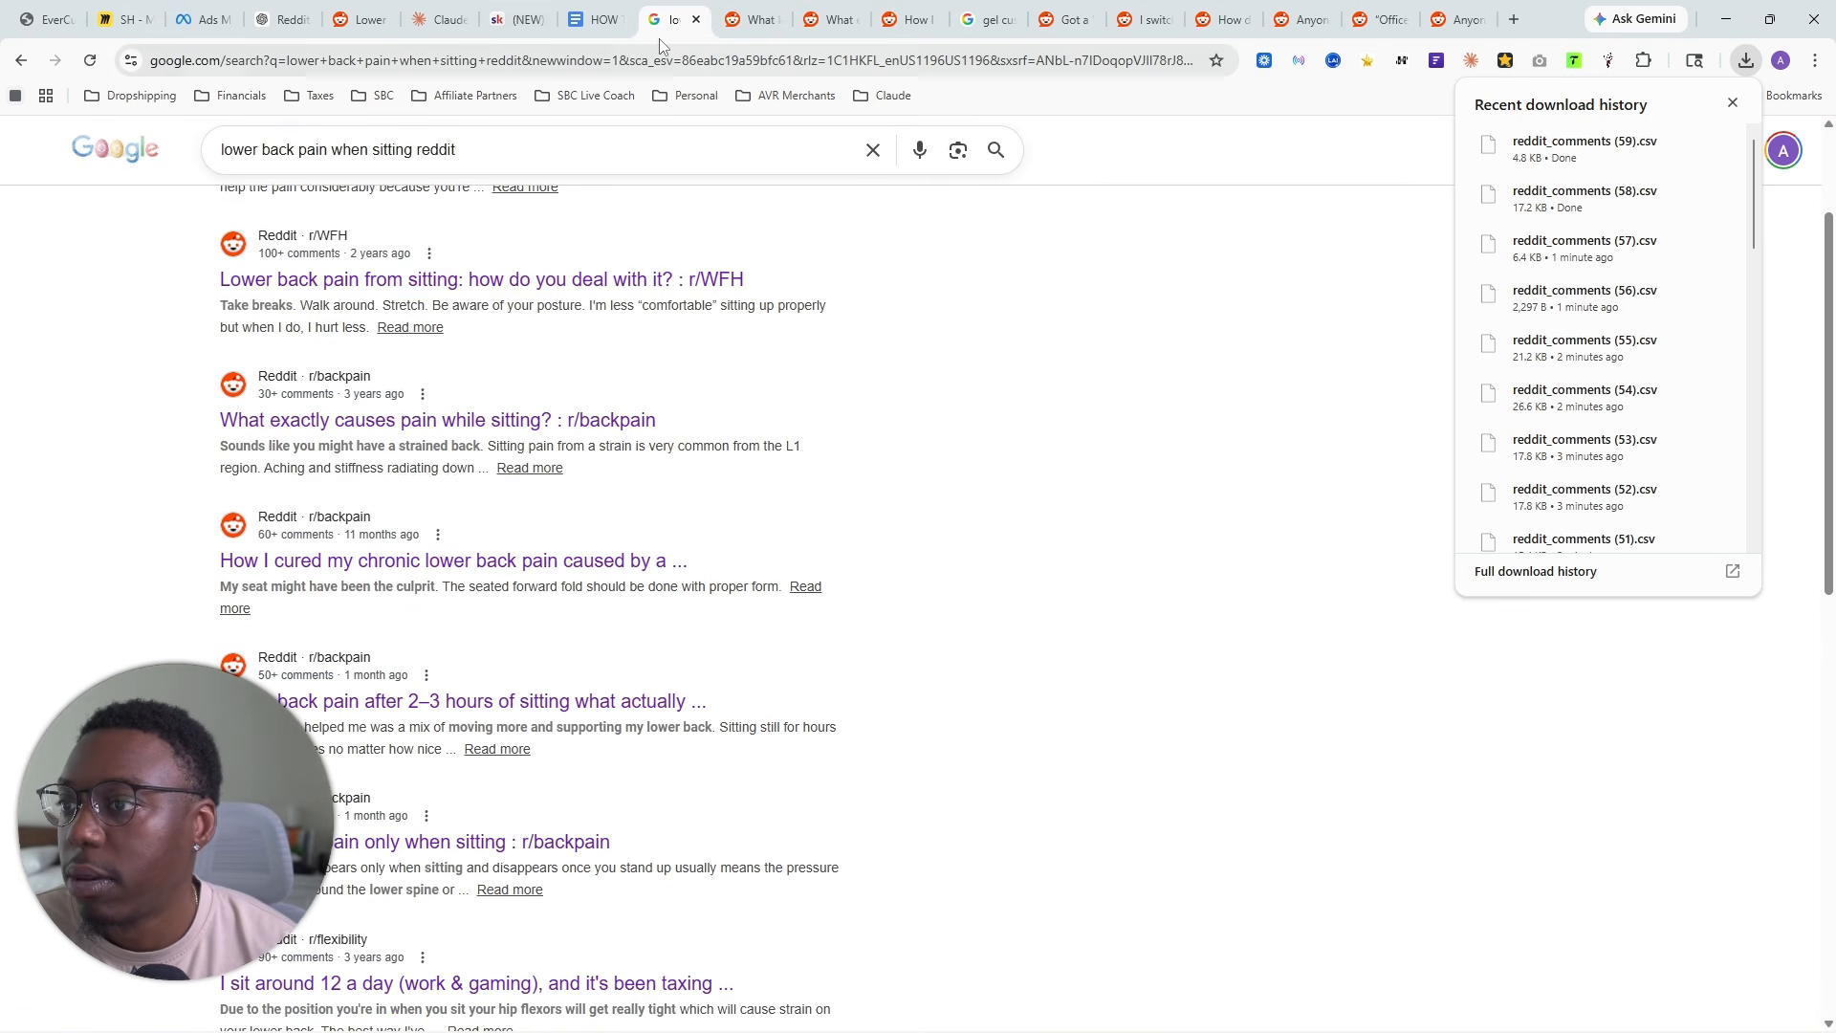
click(969, 9)
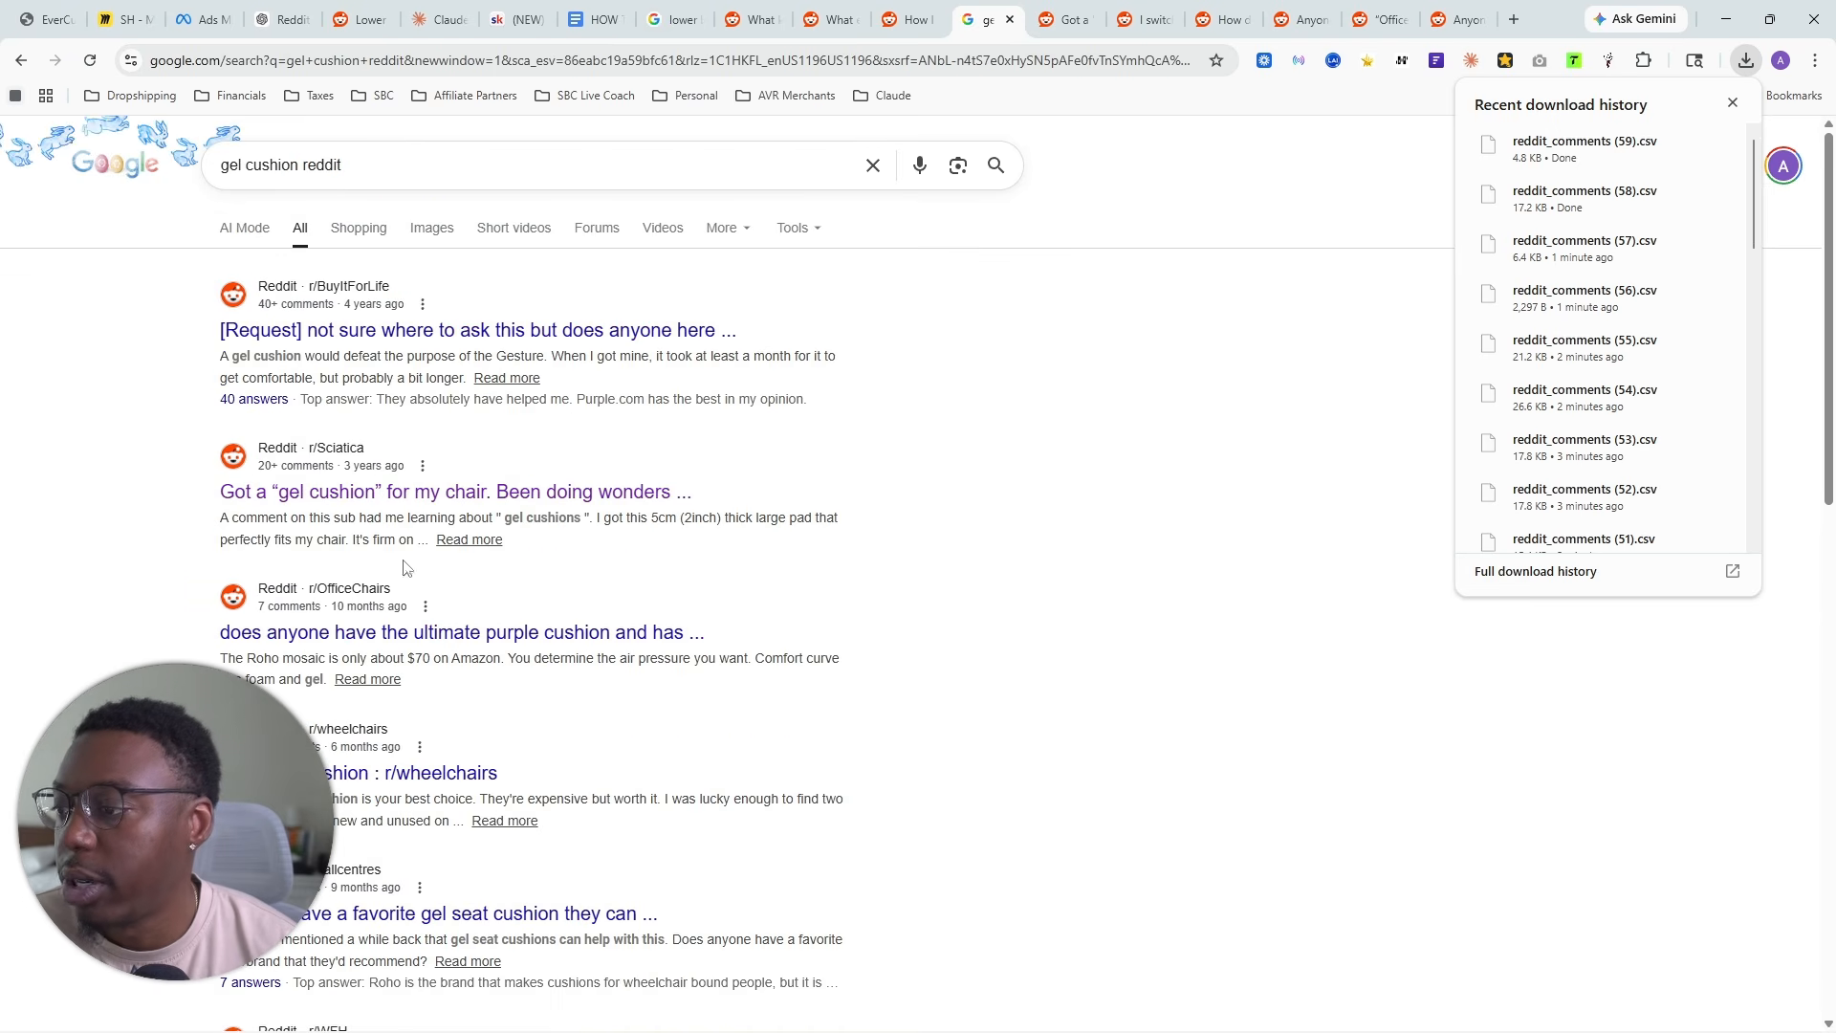
click(356, 633)
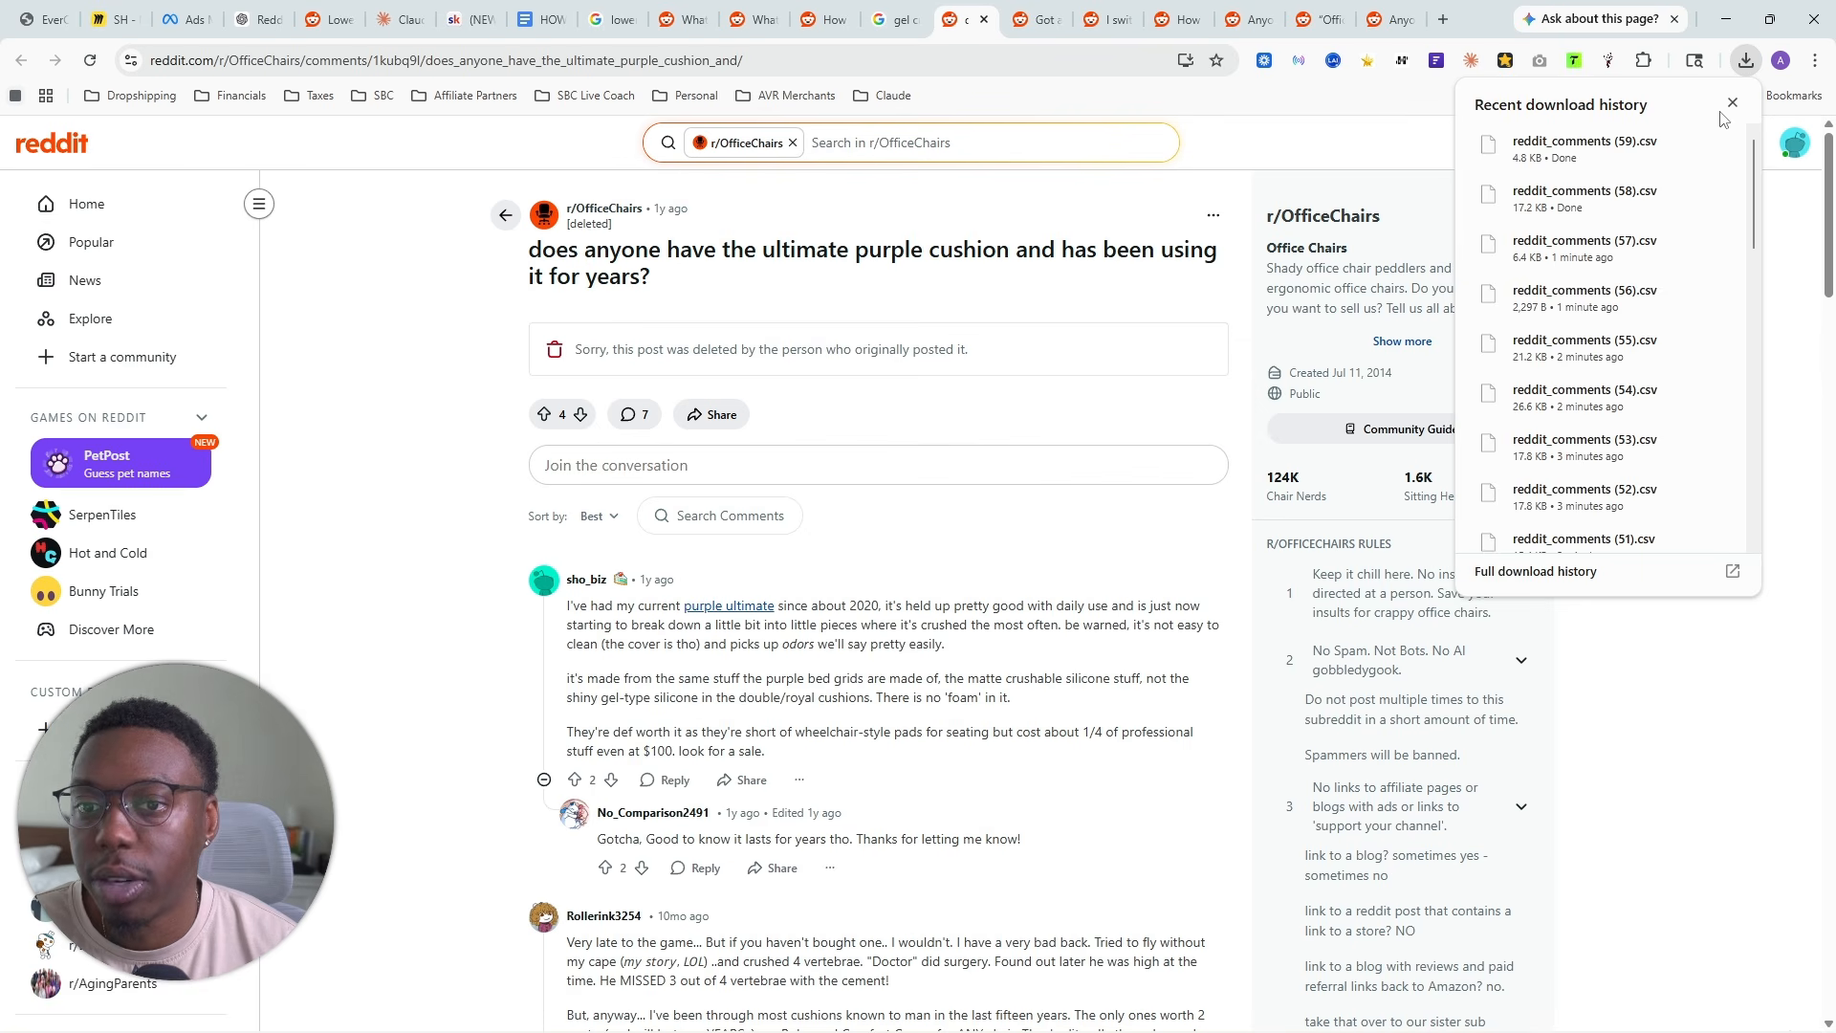
click(1732, 102)
click(1608, 63)
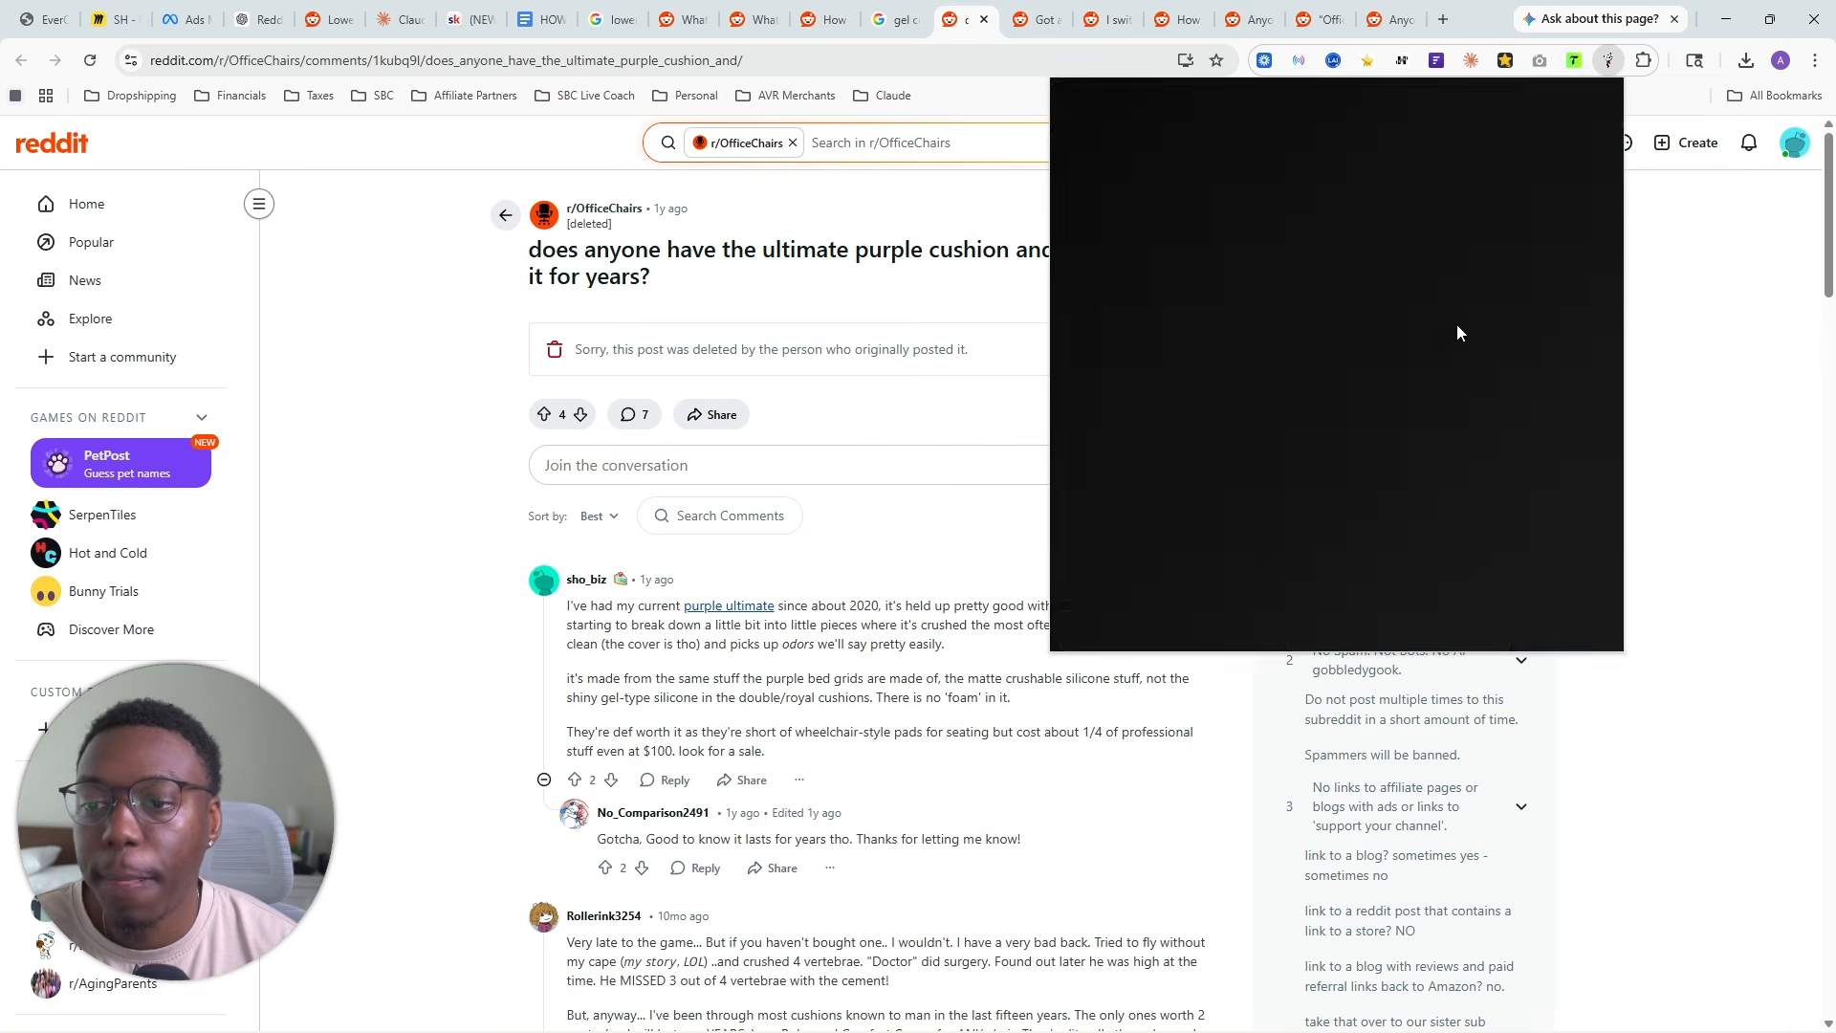
click(1453, 298)
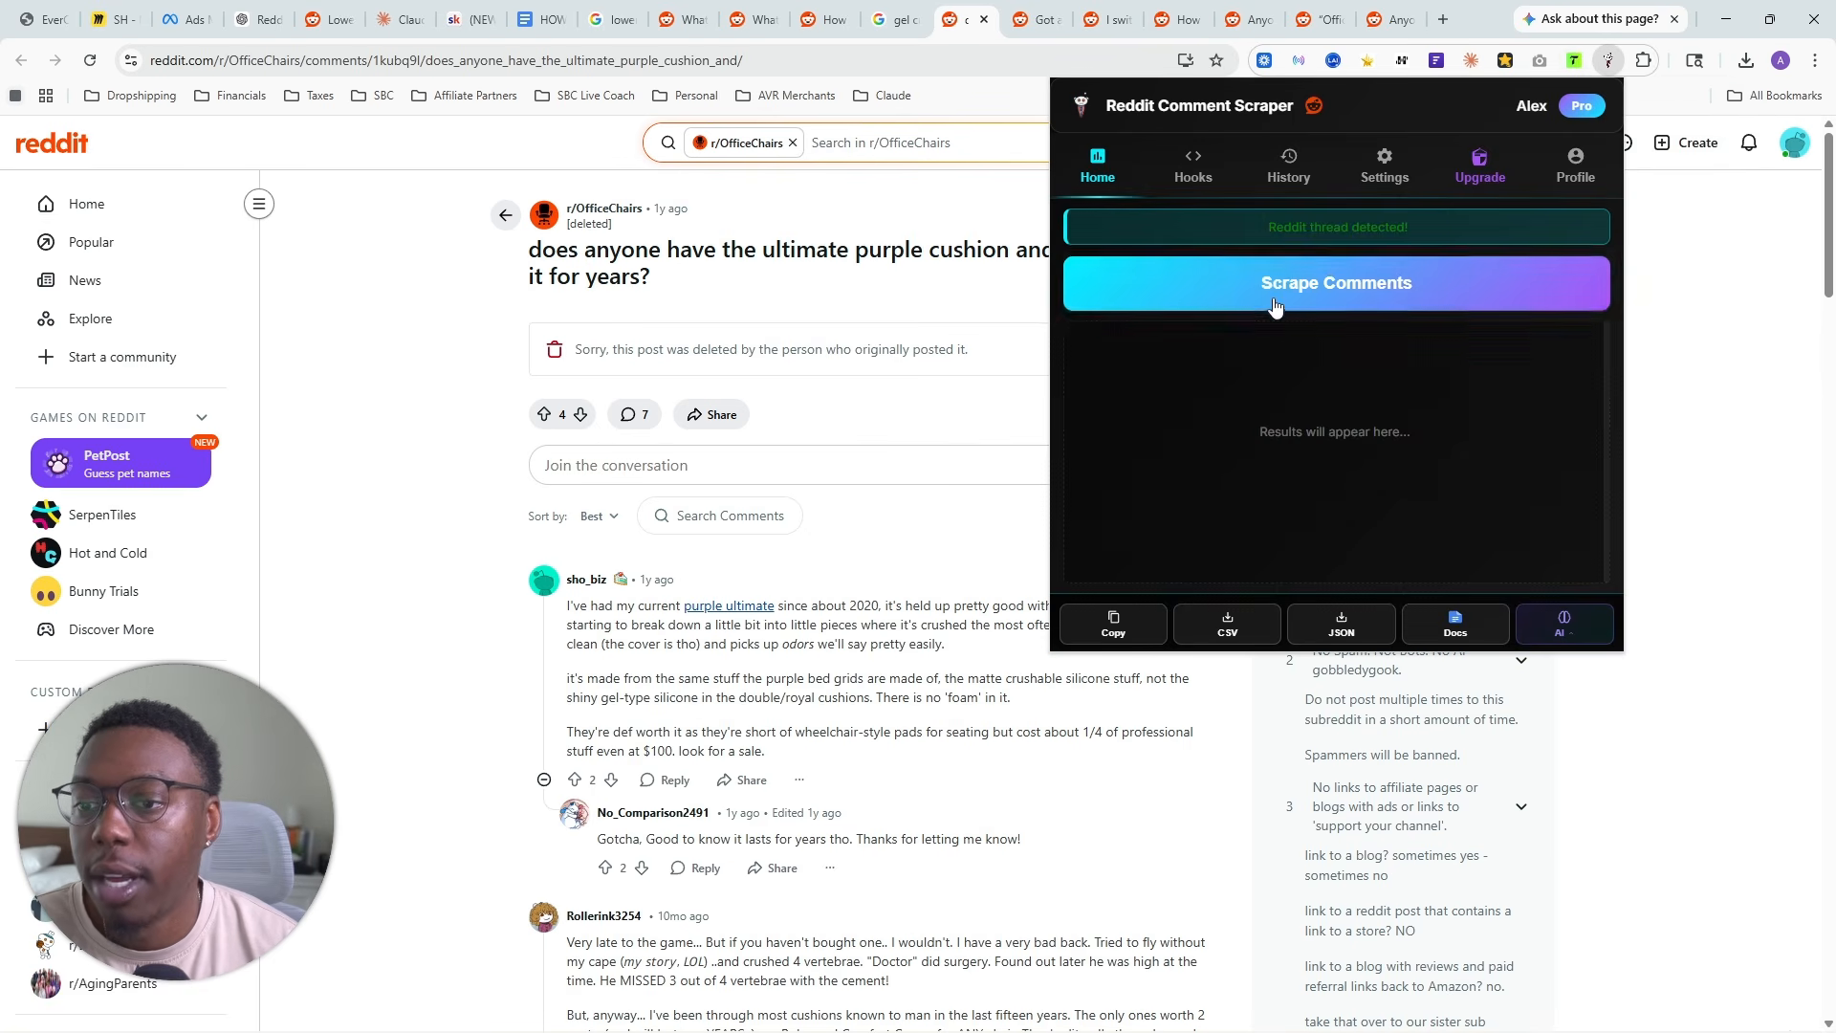
click(1227, 624)
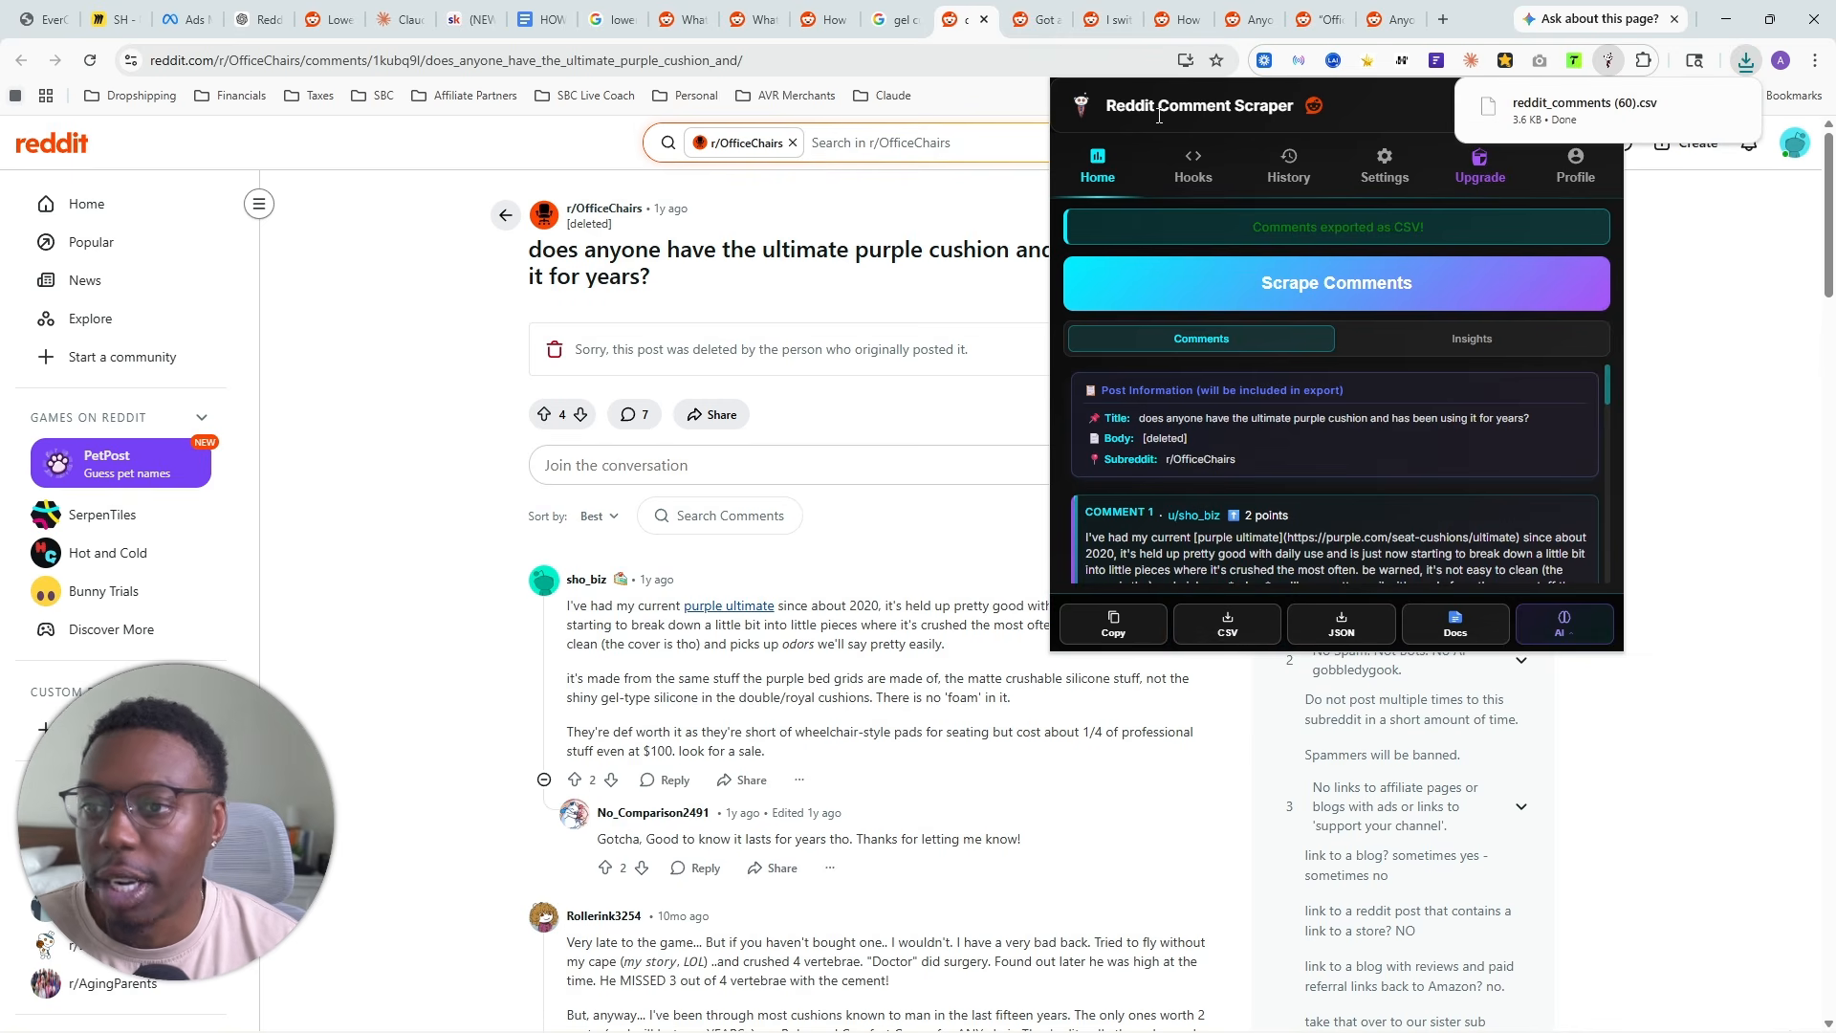
- Add reddit_comments (60).csv to the YT Seat Cushion project files in Claude
click(400, 19)
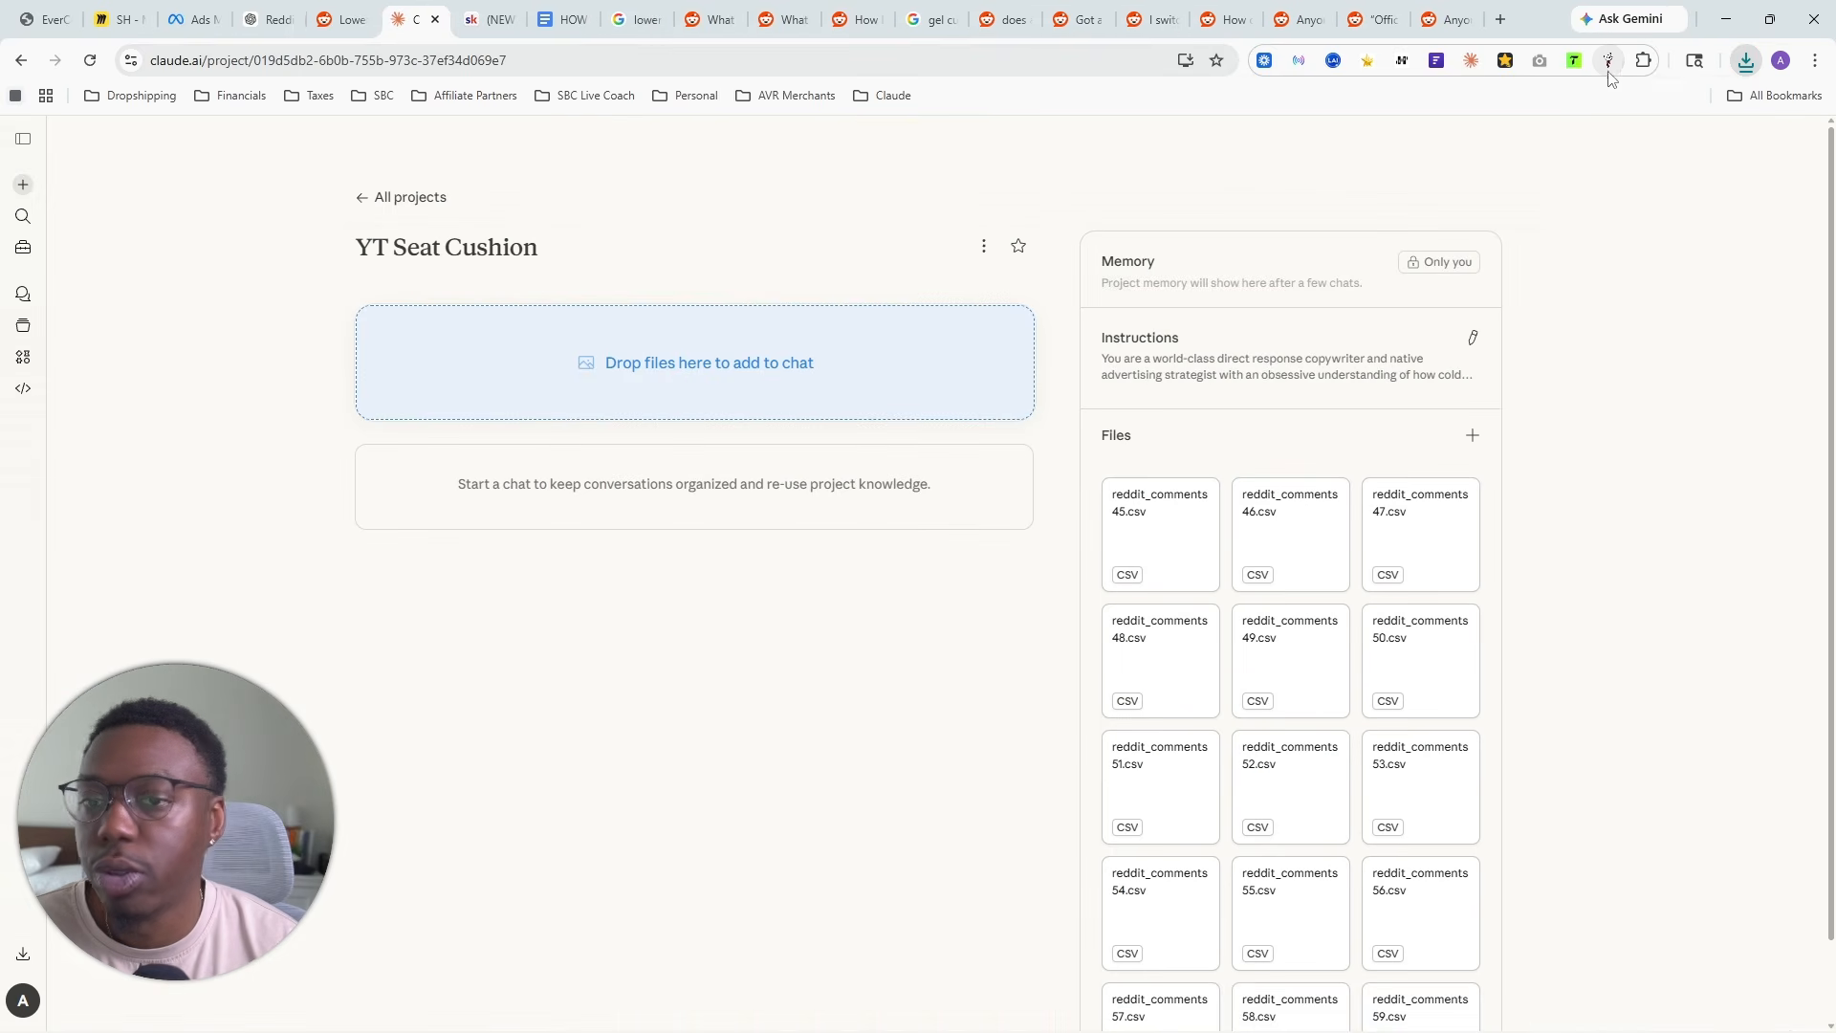
click(1746, 61)
drag(1585, 143, 1258, 631)
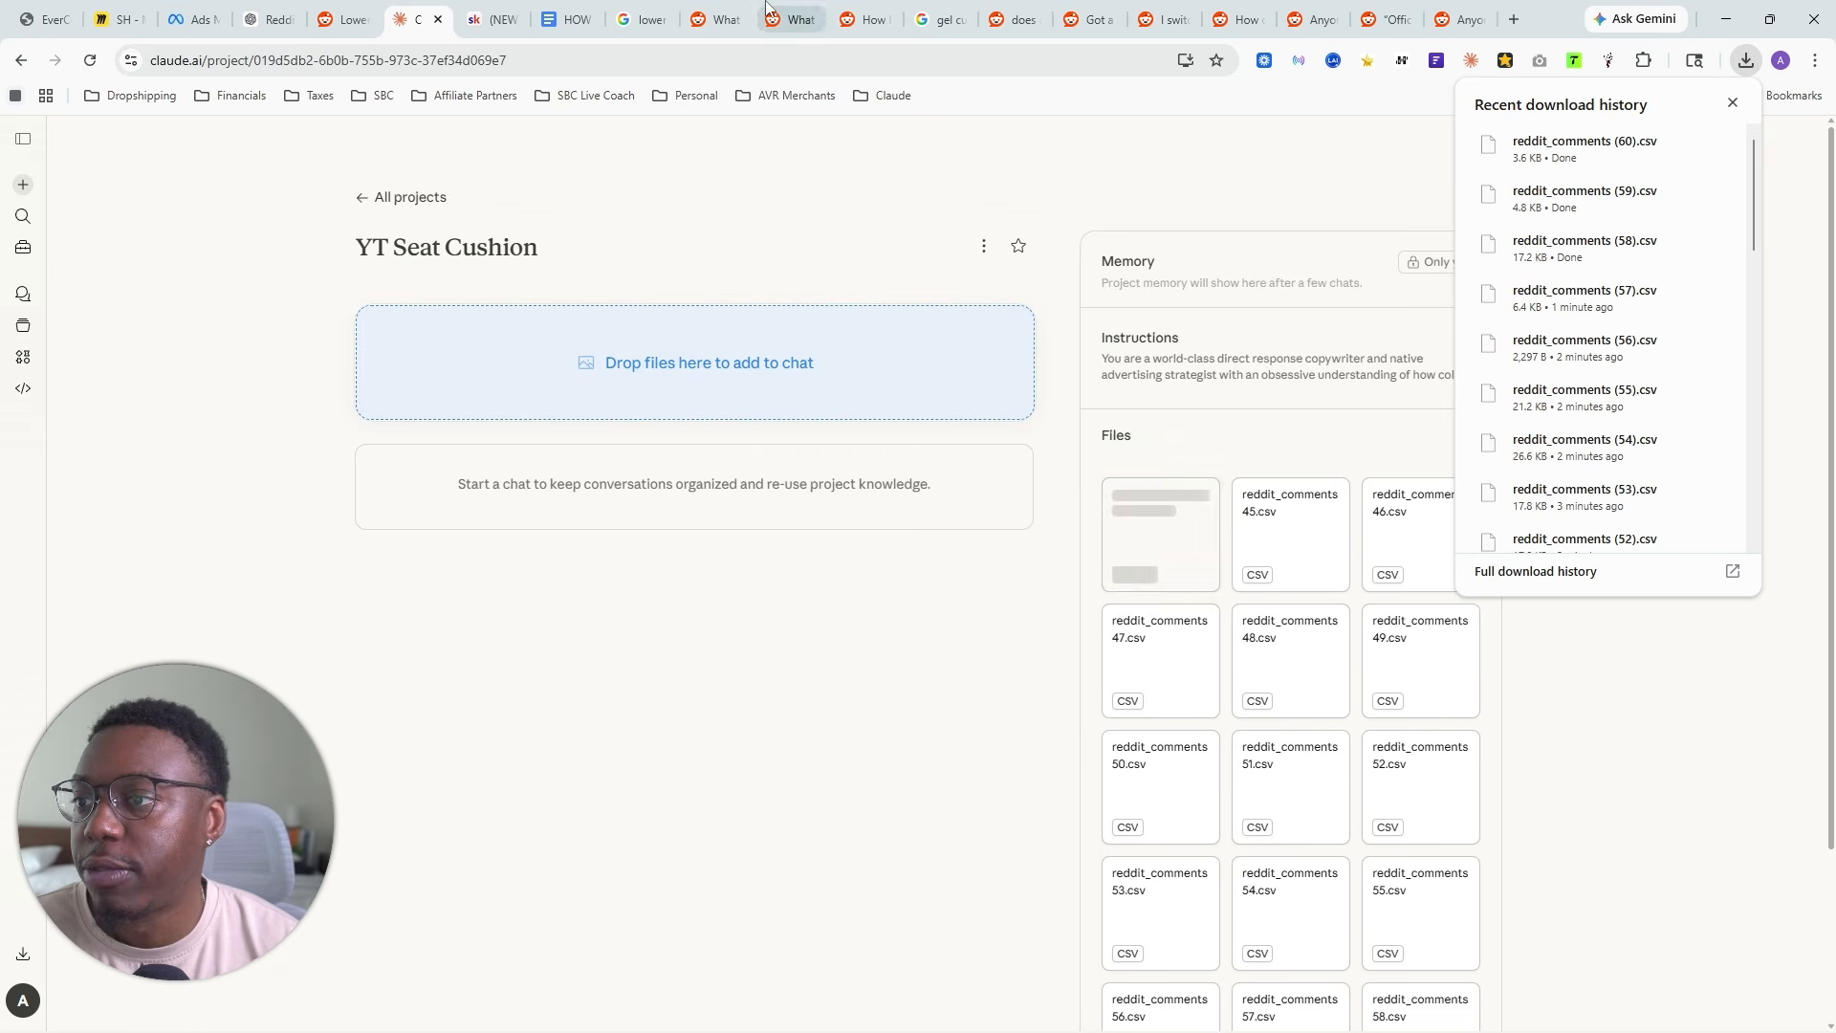
- Switch to the ChatGPT conversation and review its suggested subreddits and example threads for seat cushion audiences
click(283, 12)
scroll(746, 627, down, 5)
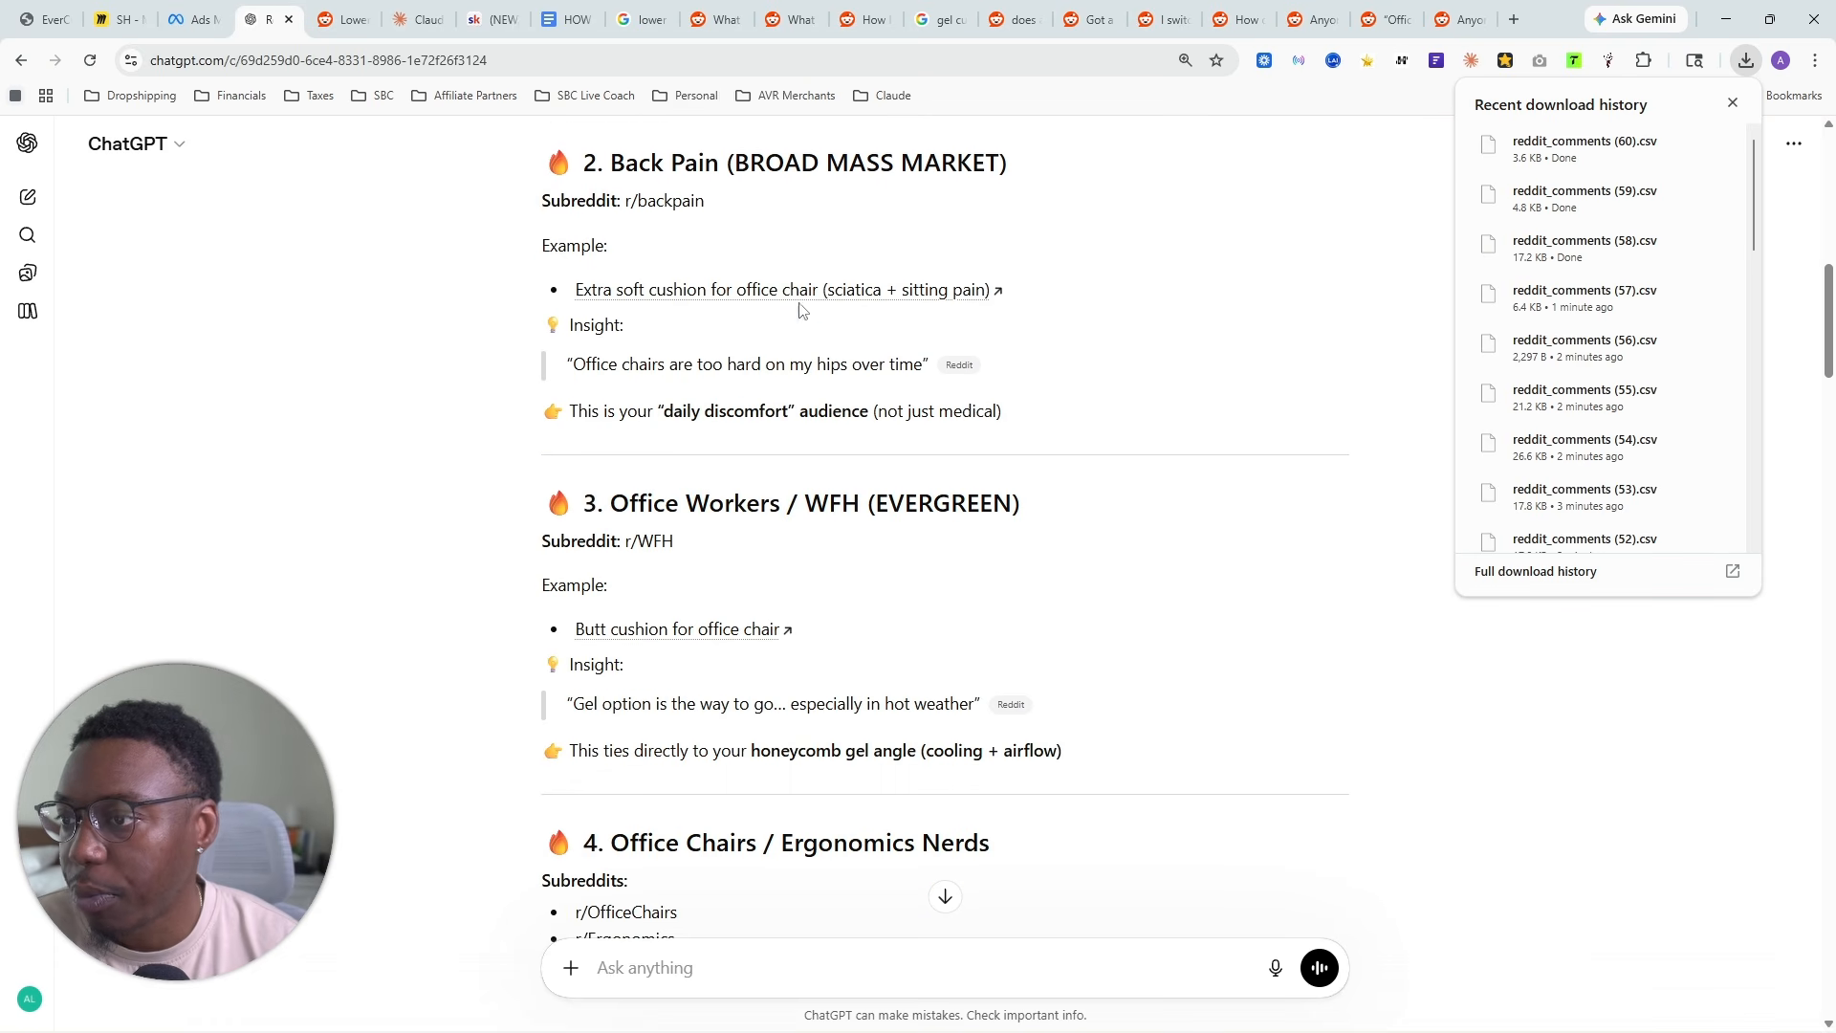
scroll(803, 315, down, 7)
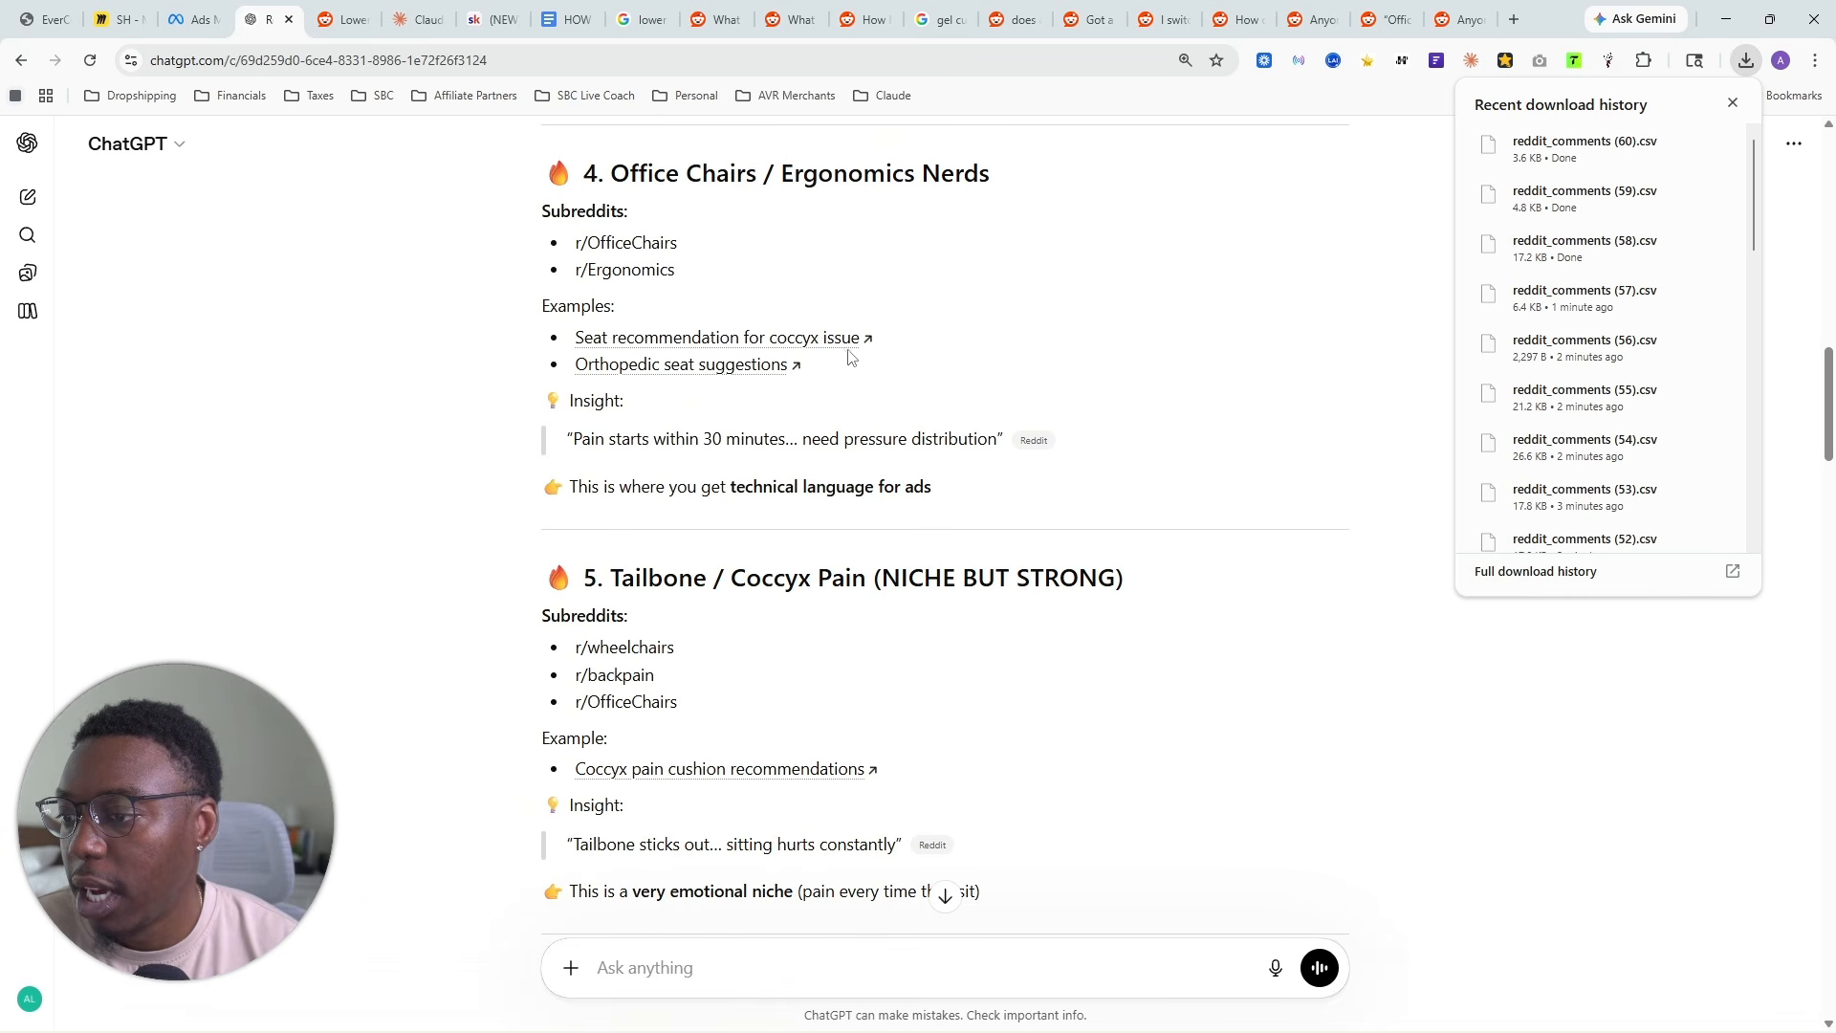
scroll(845, 359, down, 3)
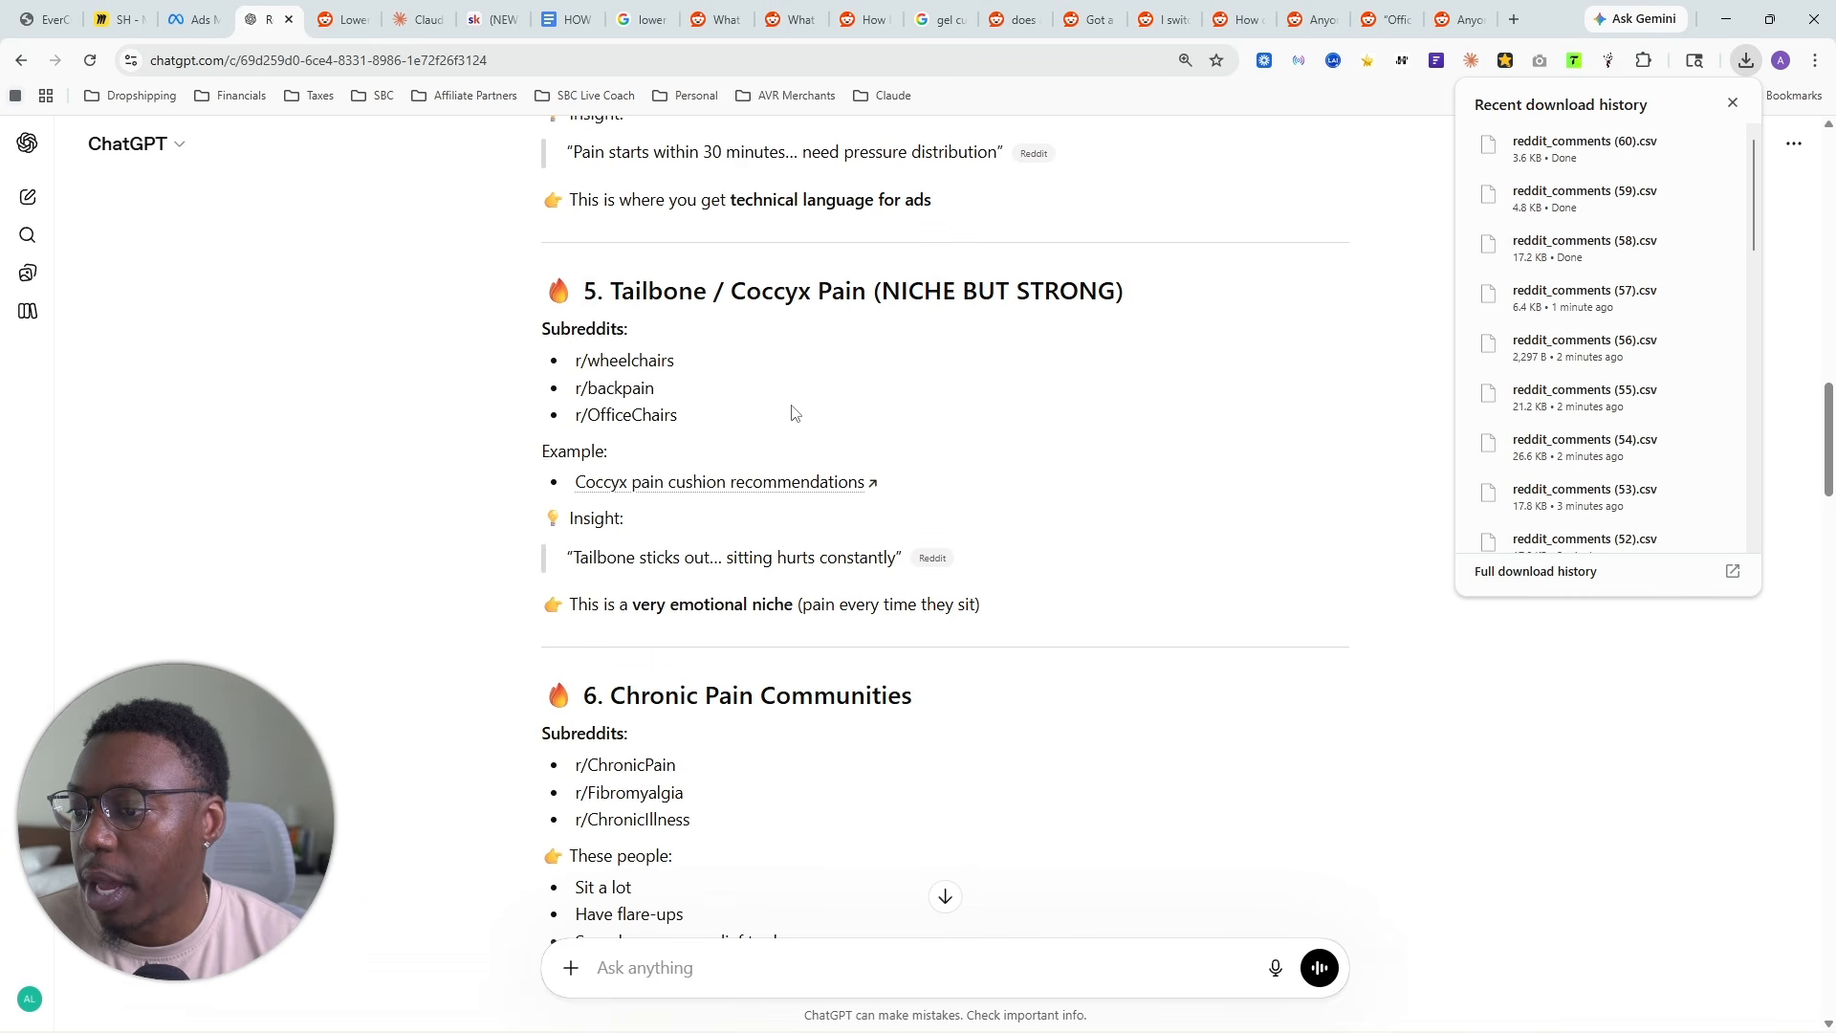
- Search Google for "hip pain from sitting reddit" in place of the gel cushion search and dismiss the download history
click(915, 8)
double_click(373, 166)
text(hi)
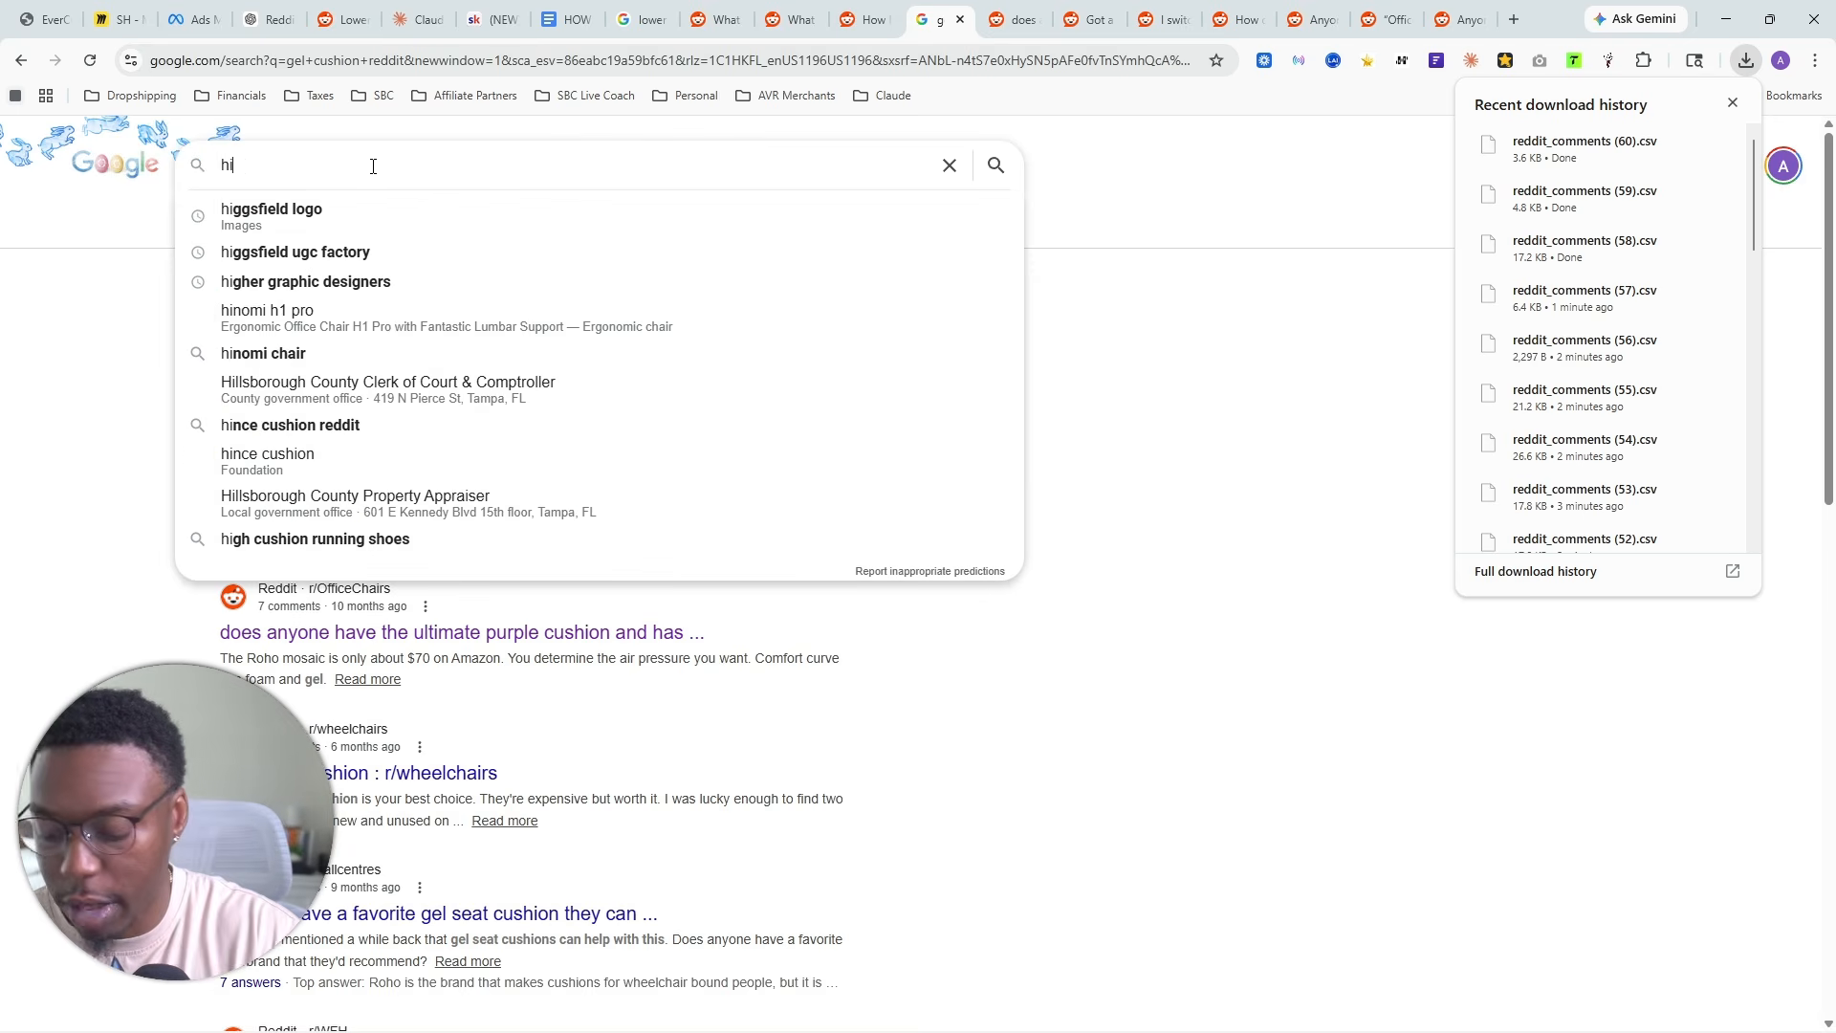
text(p pain from sittin)
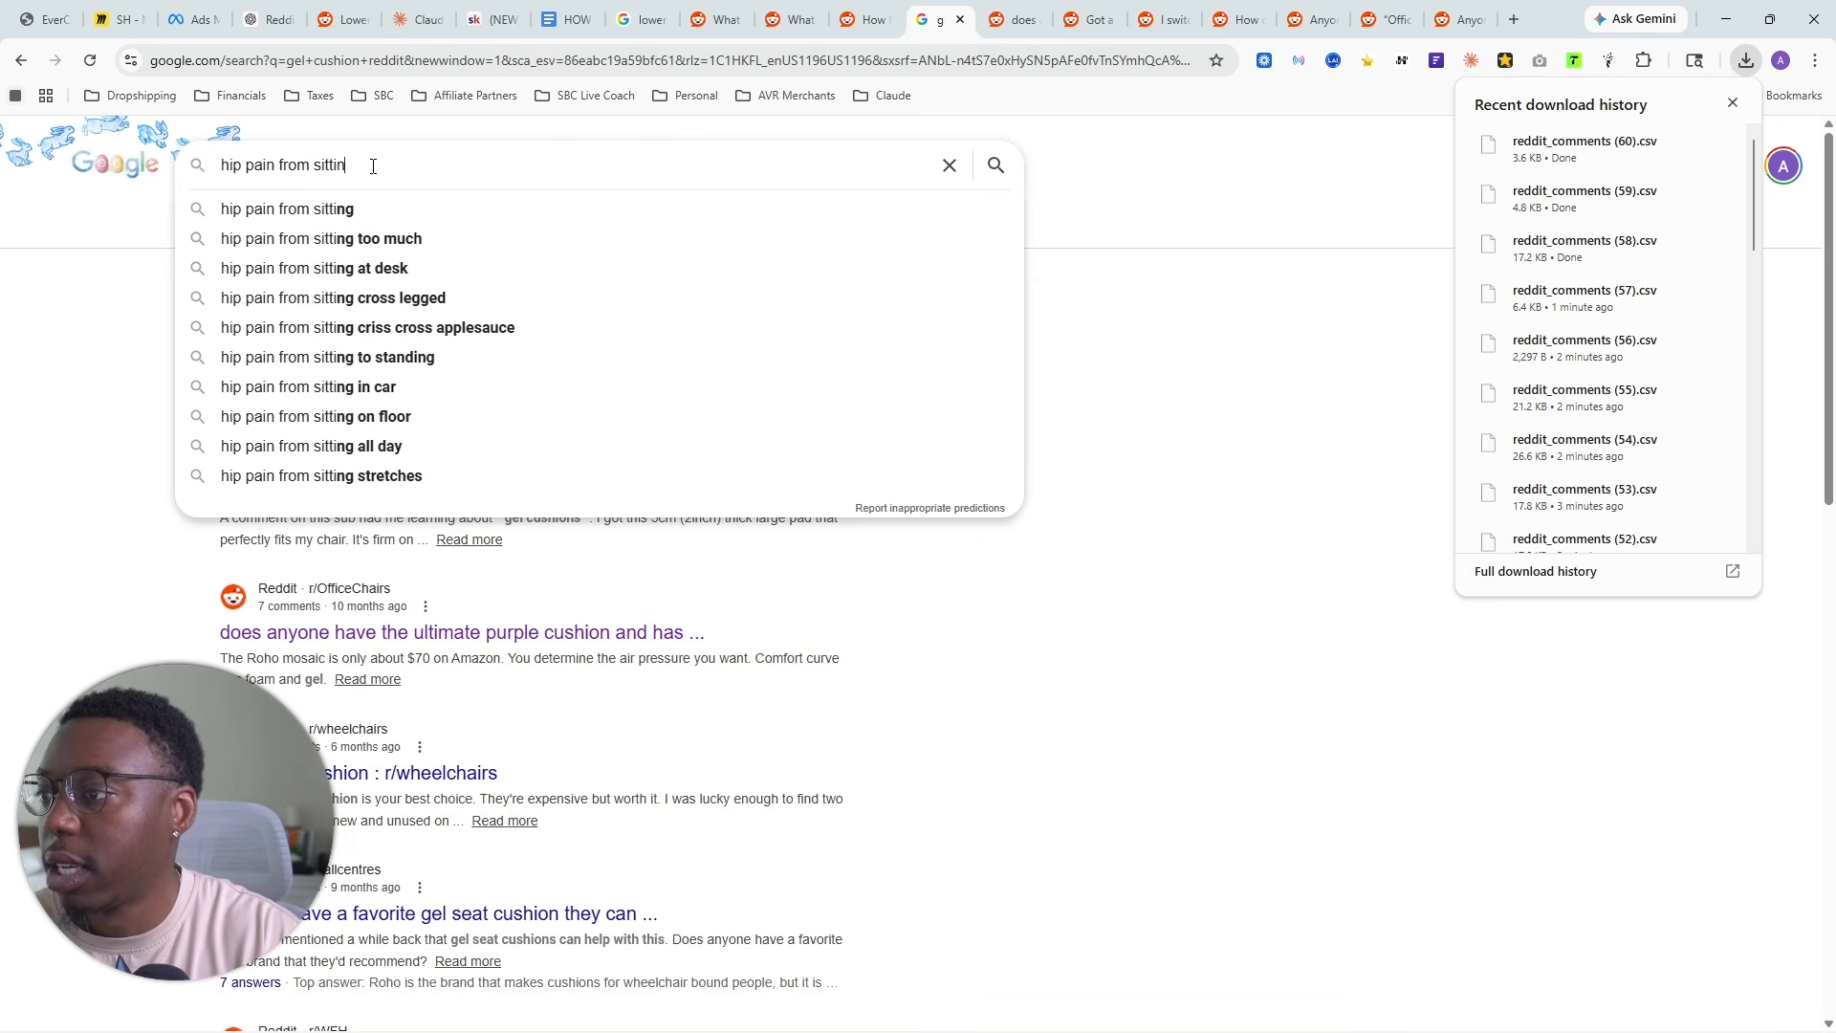
text(g reddit)
key(Return)
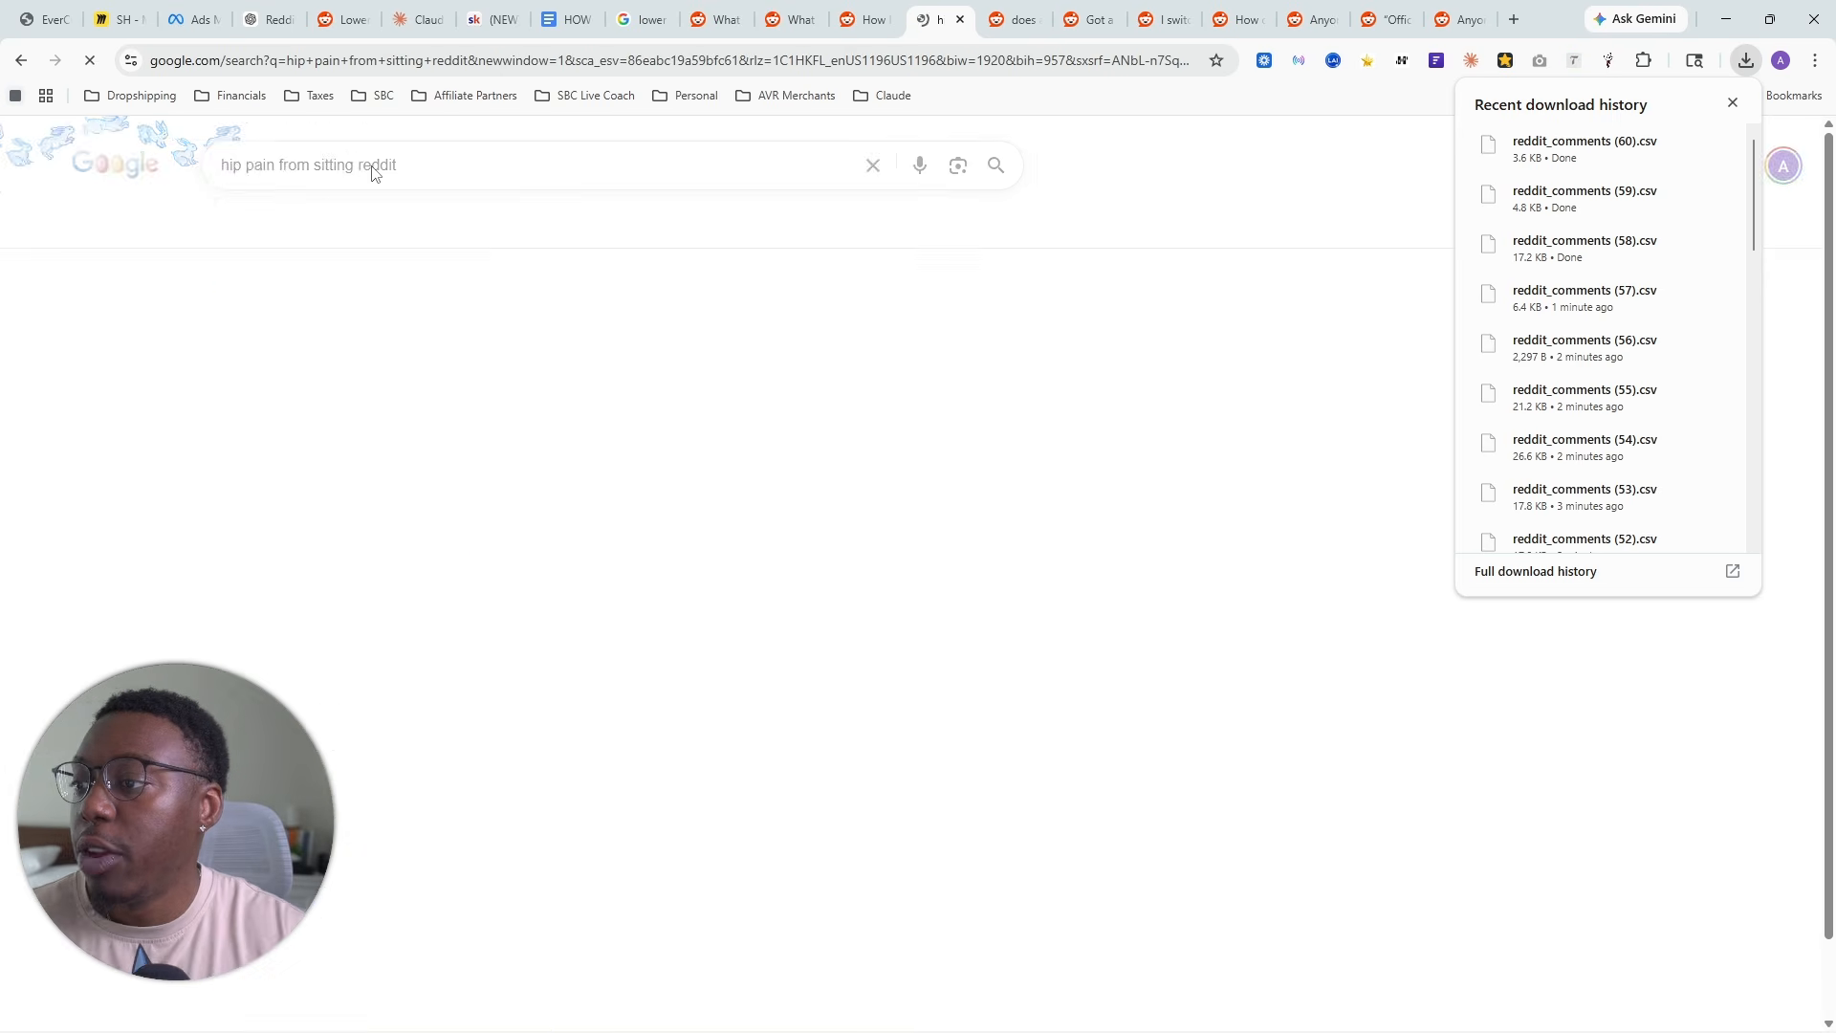
click(1730, 105)
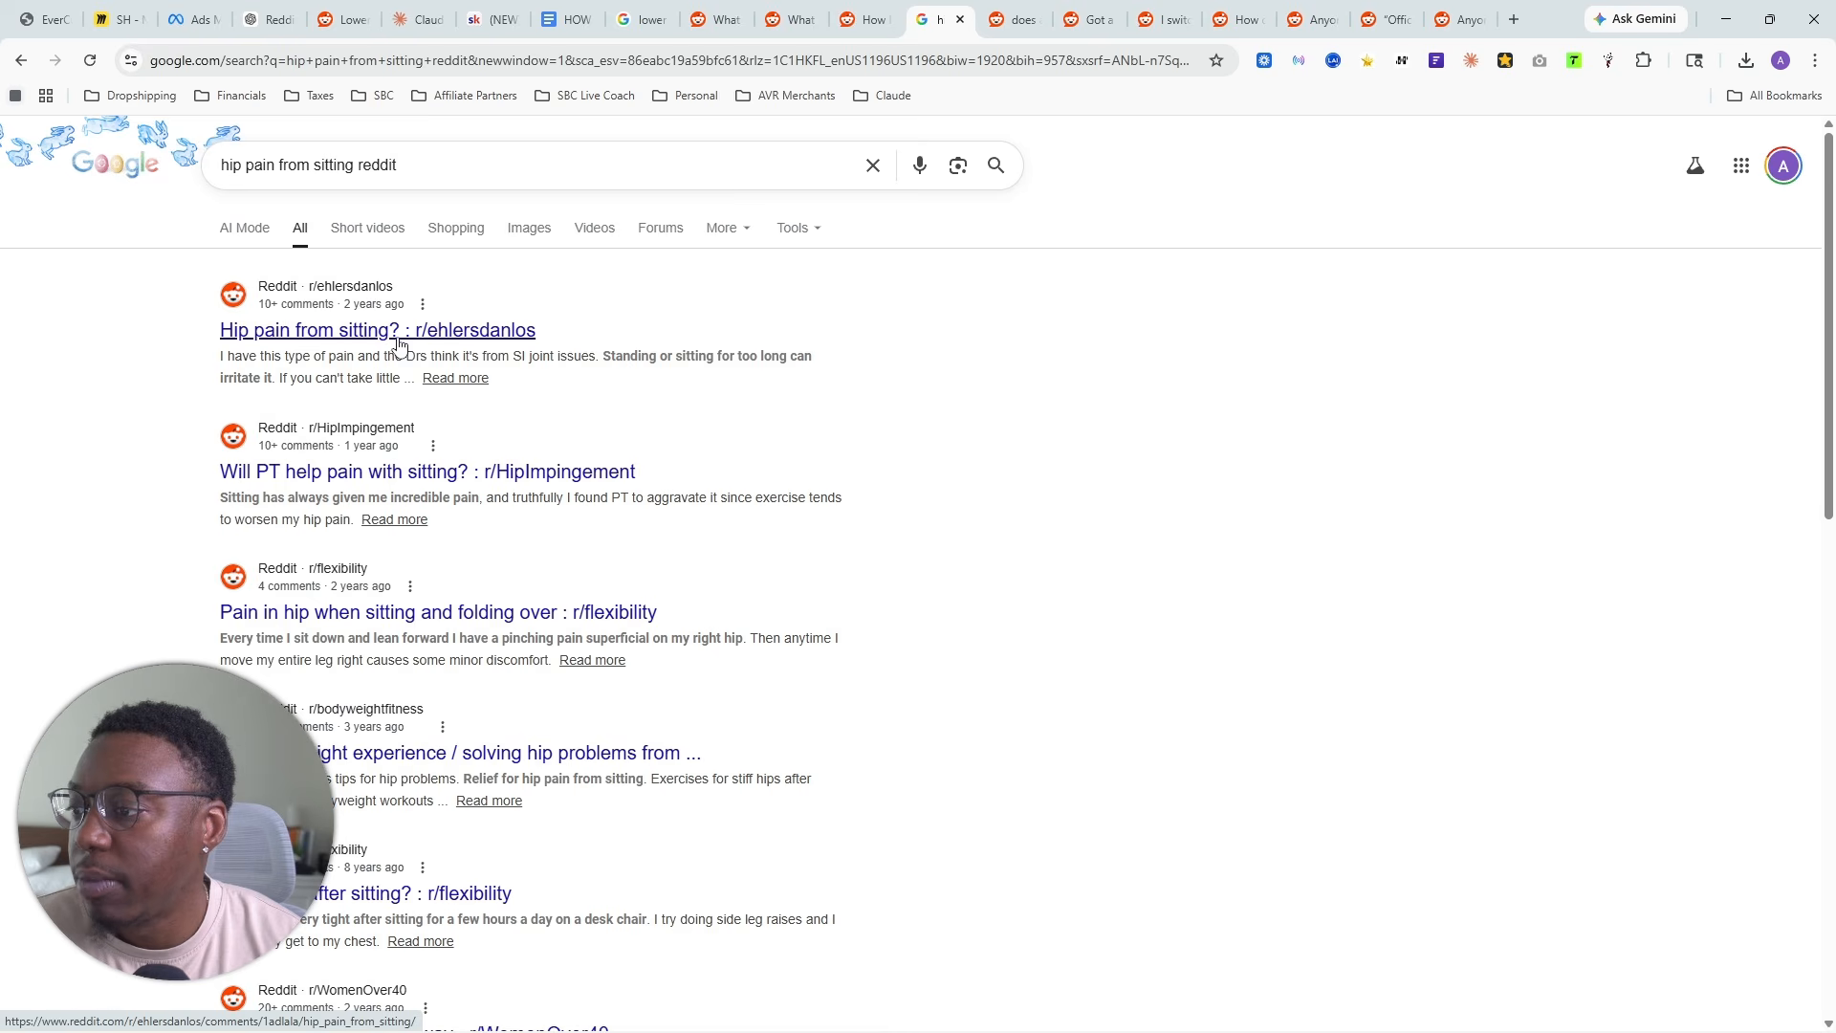
- Close the already scraped Reddit threads and the old lower back pain search, keeping the hip pain results open
click(1016, 21)
click(1036, 20)
click(1035, 20)
click(1036, 20)
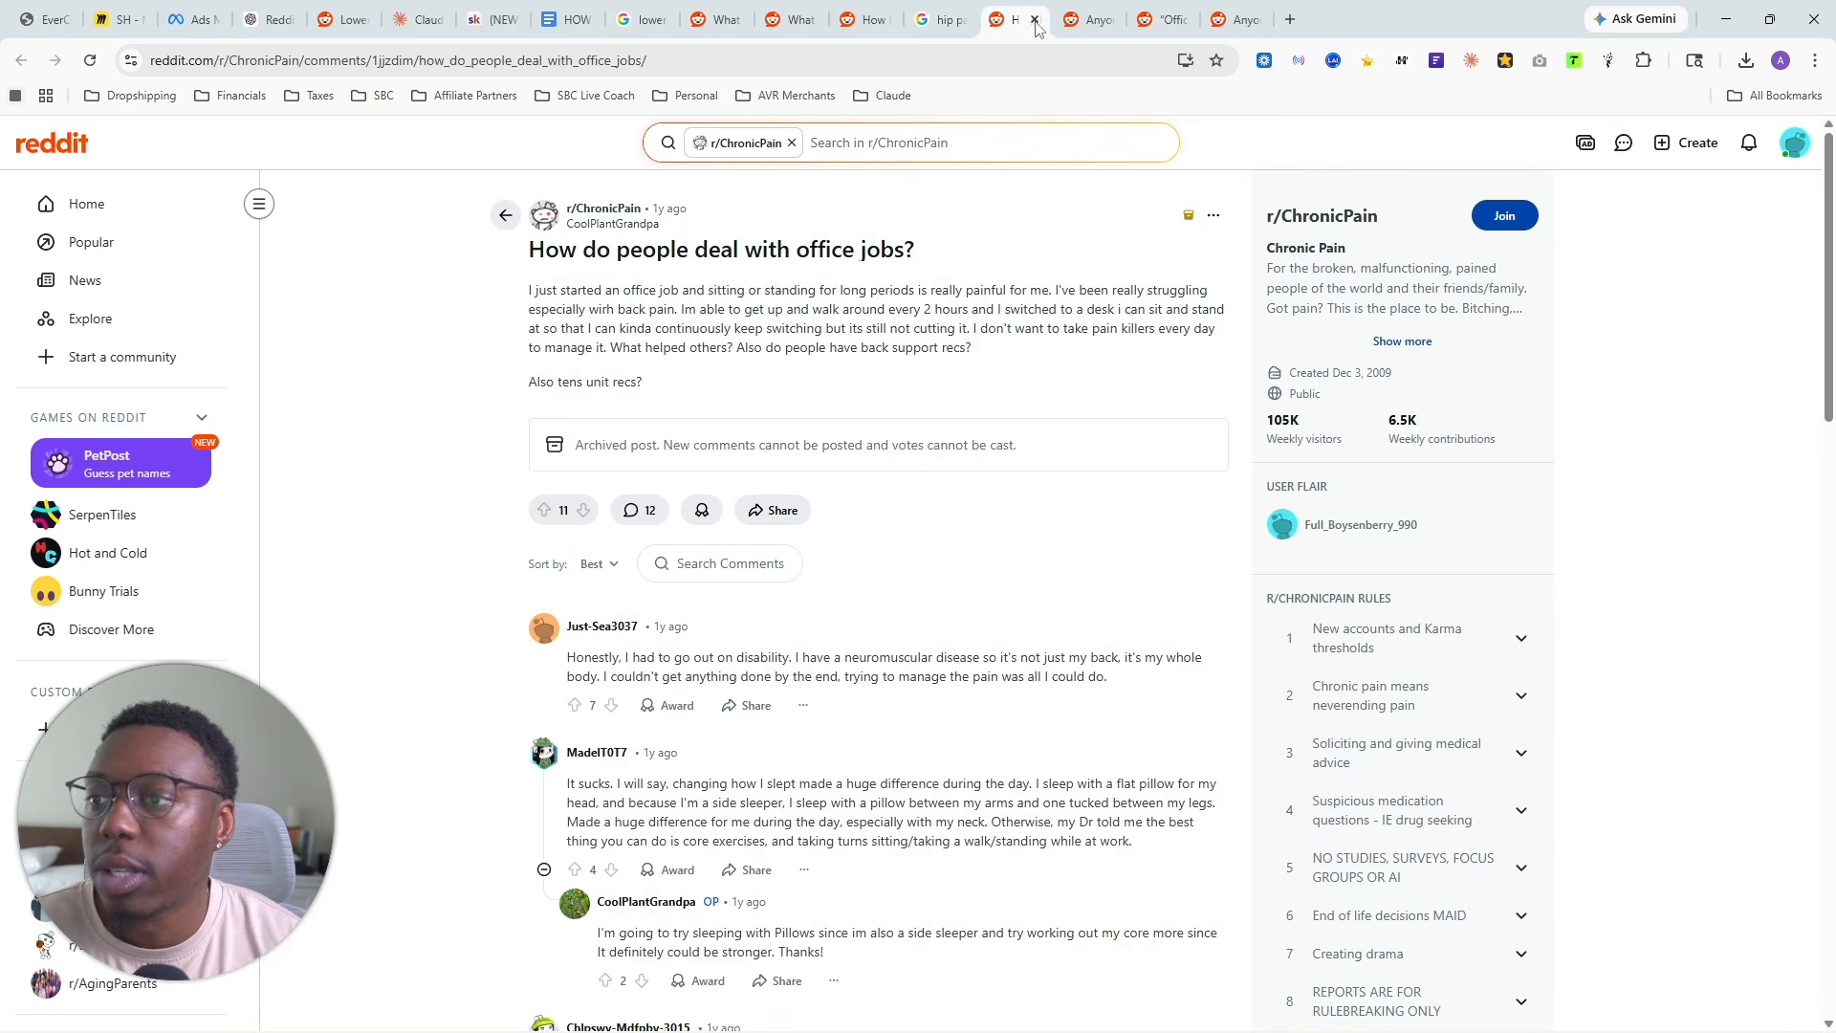
click(1035, 21)
click(1036, 20)
click(1035, 20)
click(1036, 20)
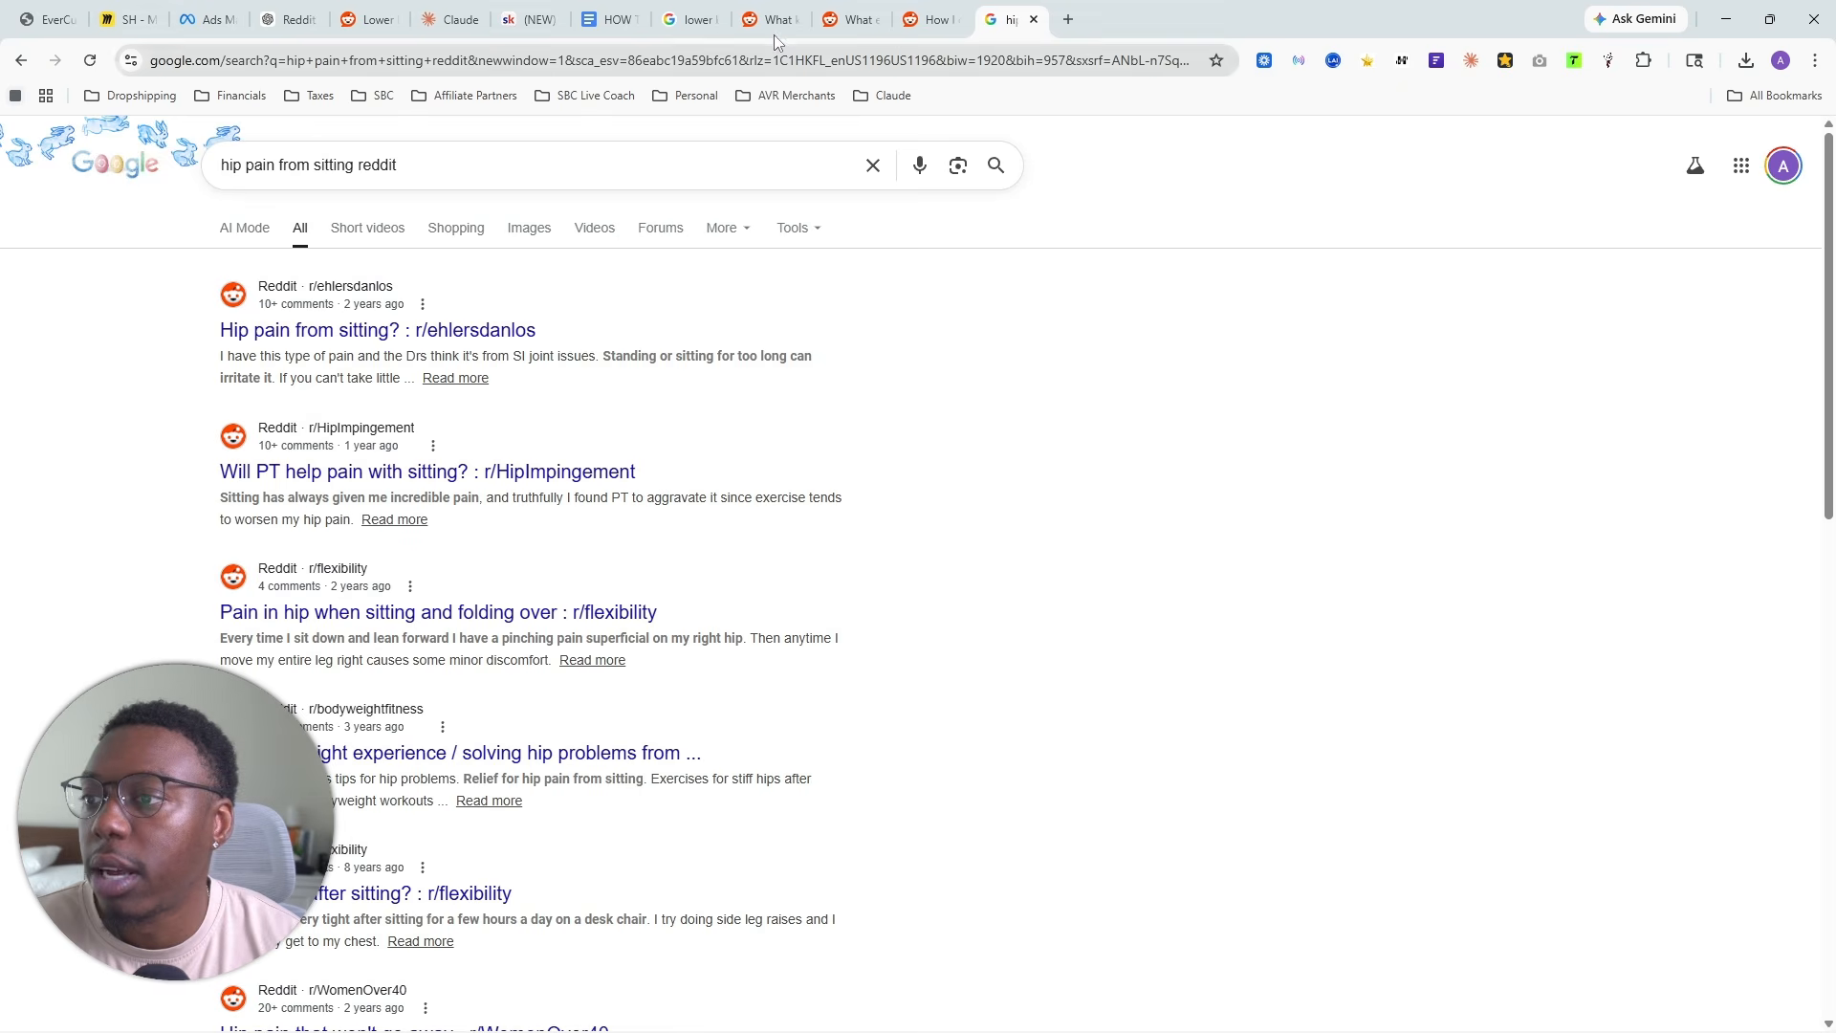
click(715, 26)
click(714, 21)
click(713, 21)
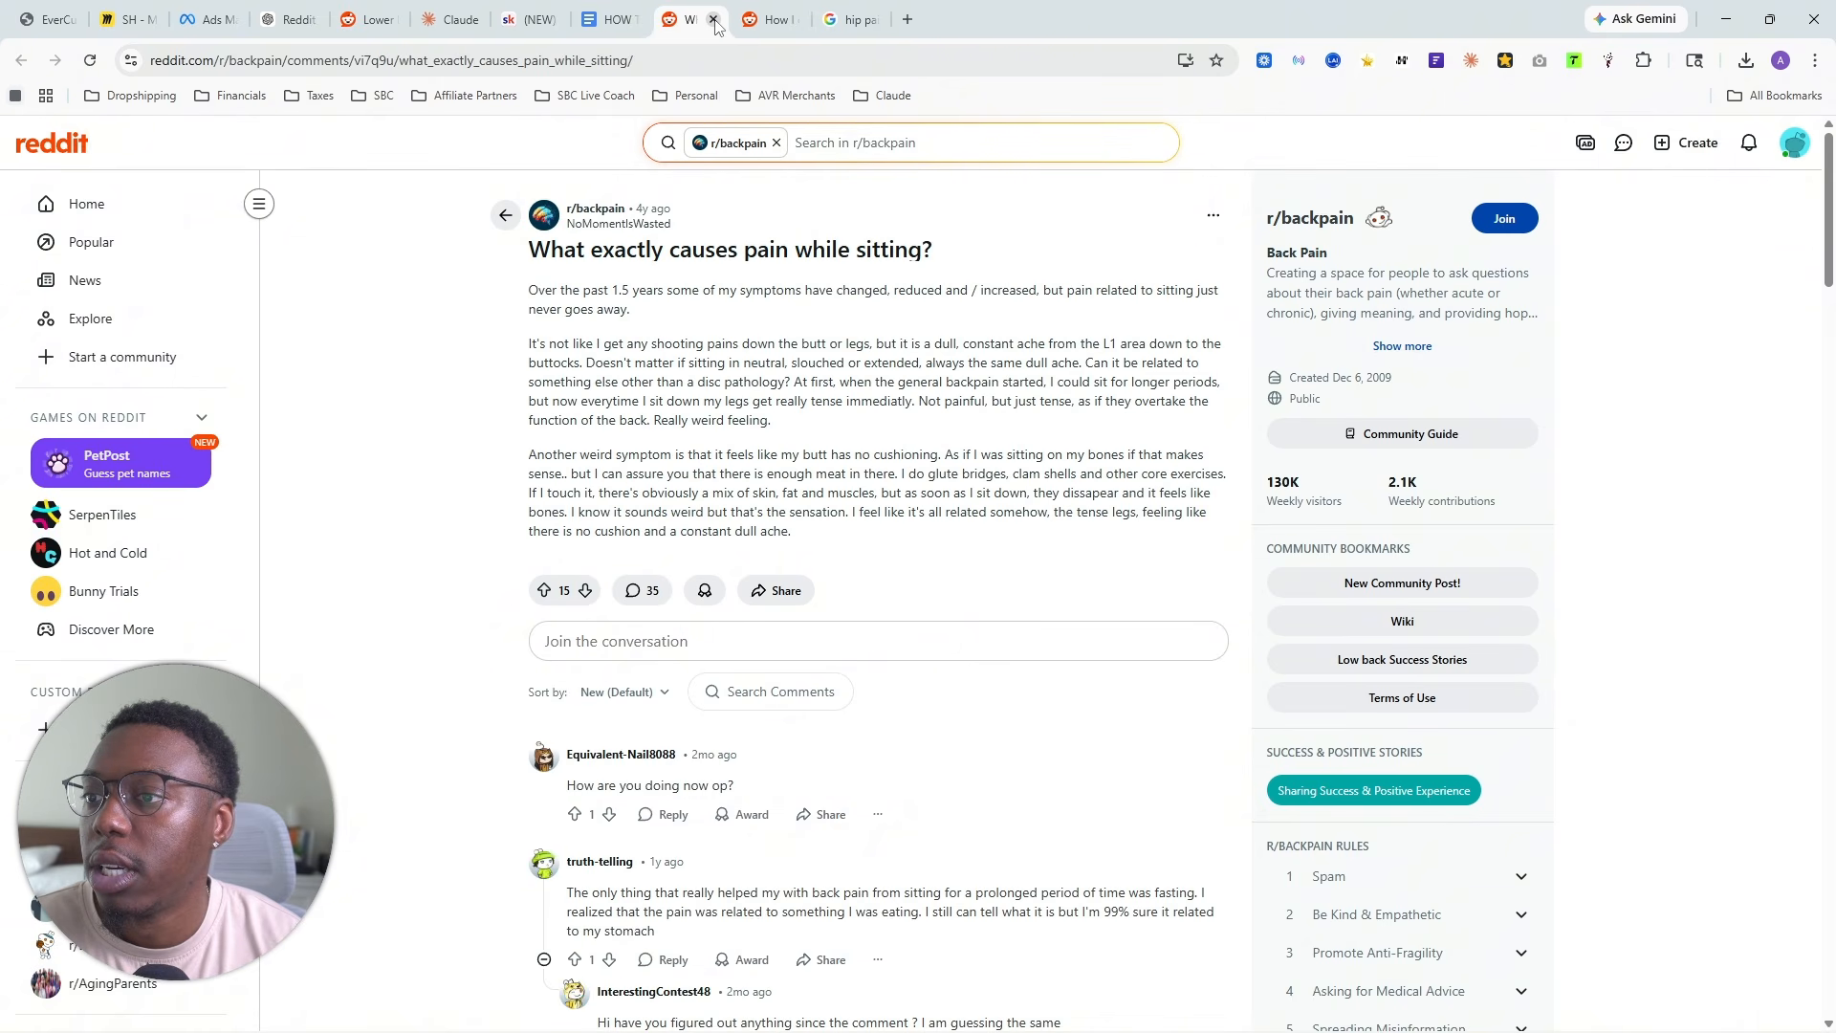
click(713, 21)
click(714, 20)
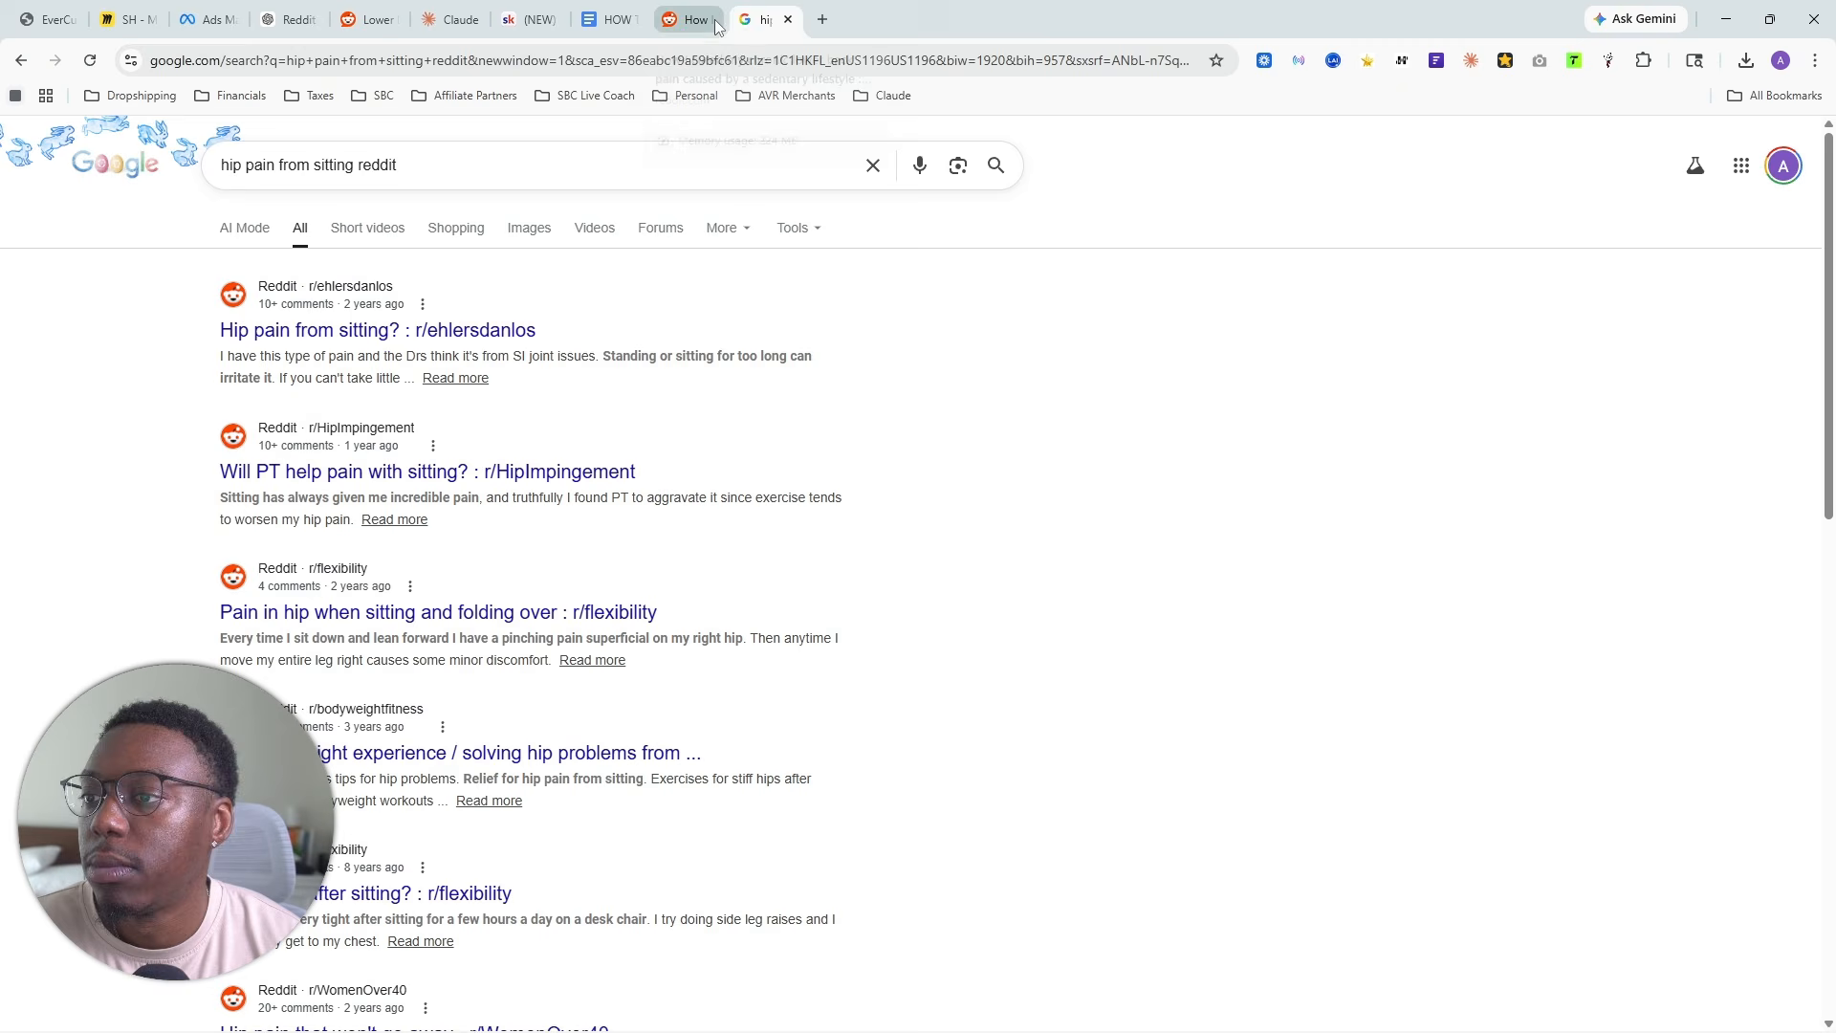
- Open the r/ehlersdanlos thread "Hip pain from sitting?" from the results, scrape its comments and export them as CSV
click(521, 357)
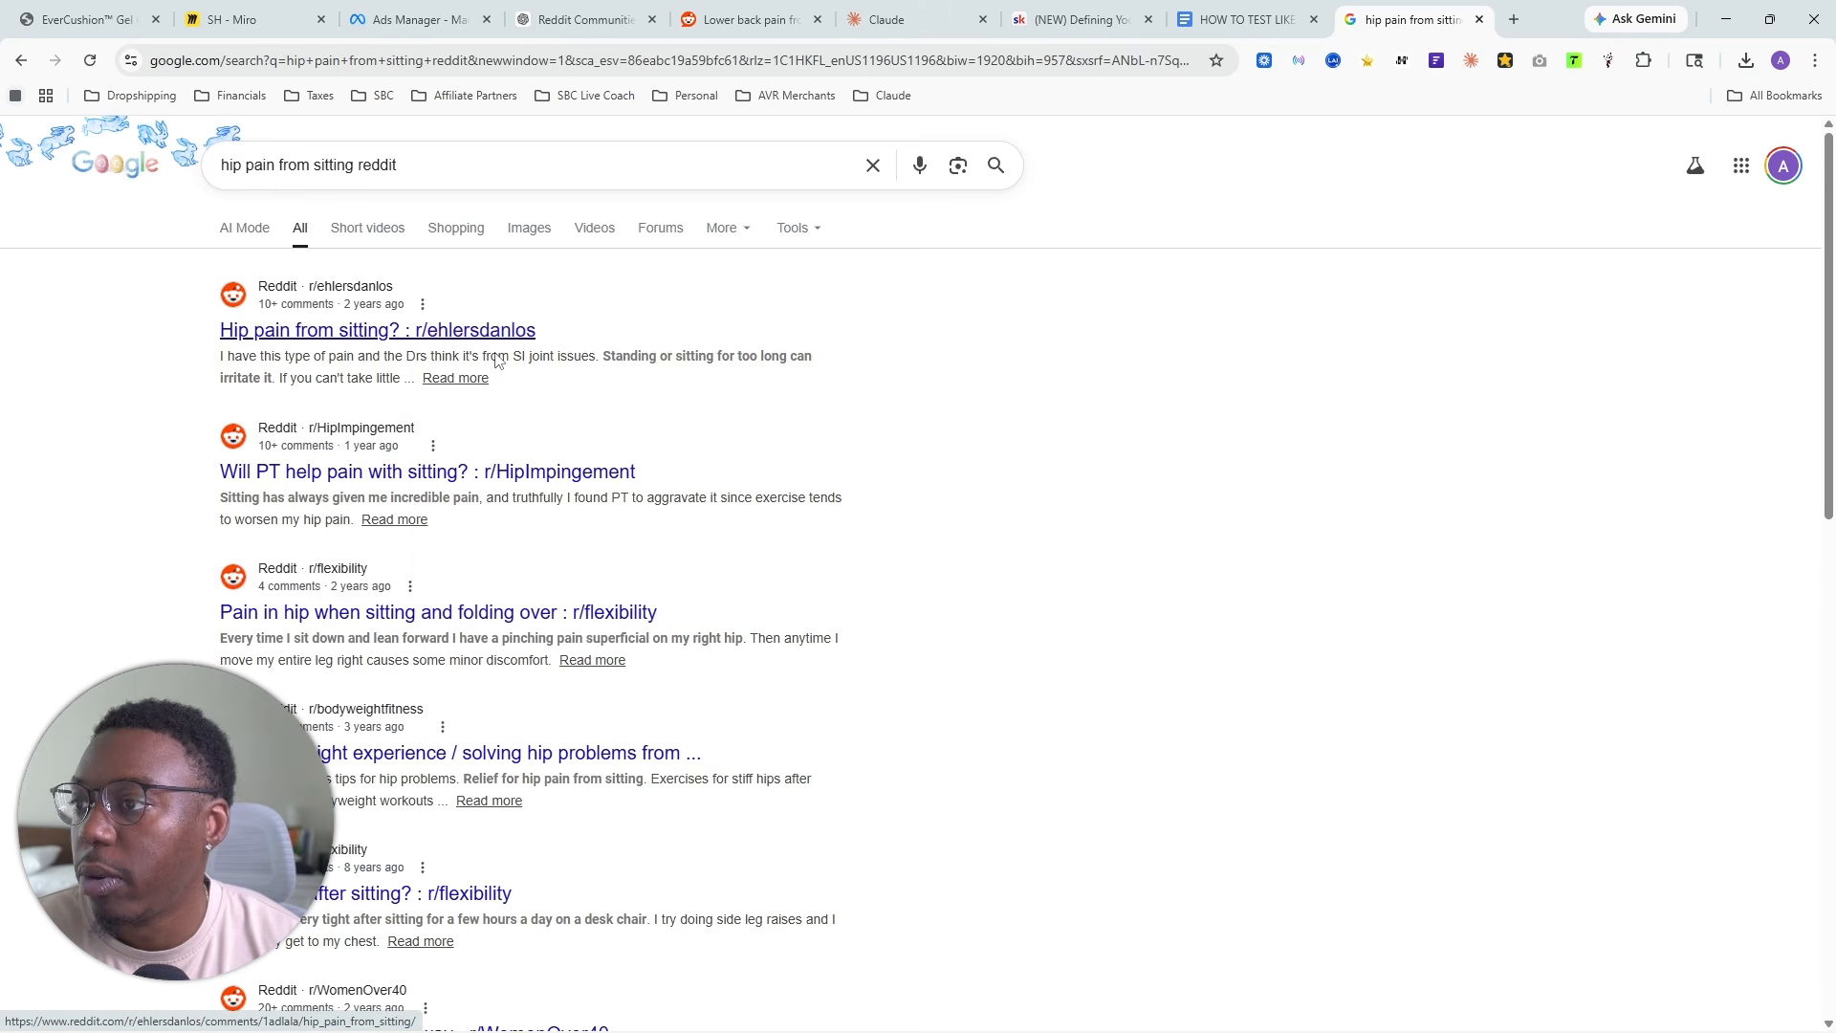
key(ctrl+Tab)
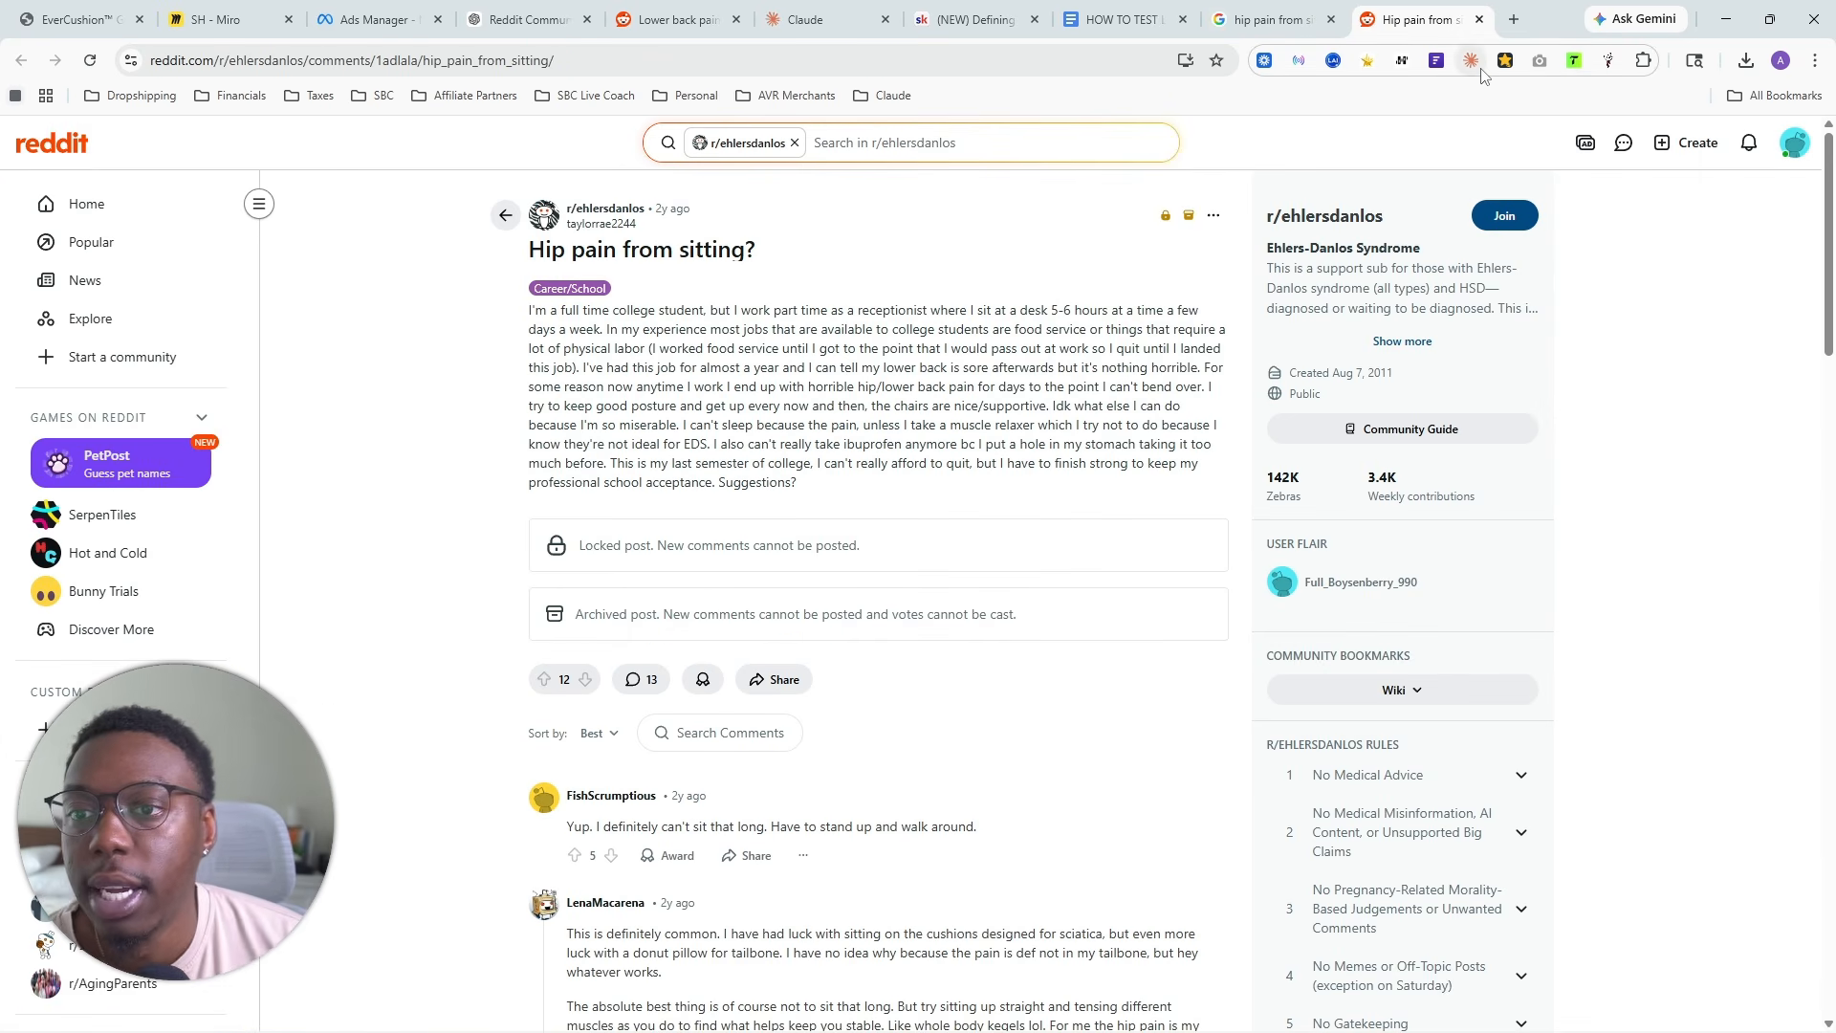
click(1608, 61)
click(1272, 306)
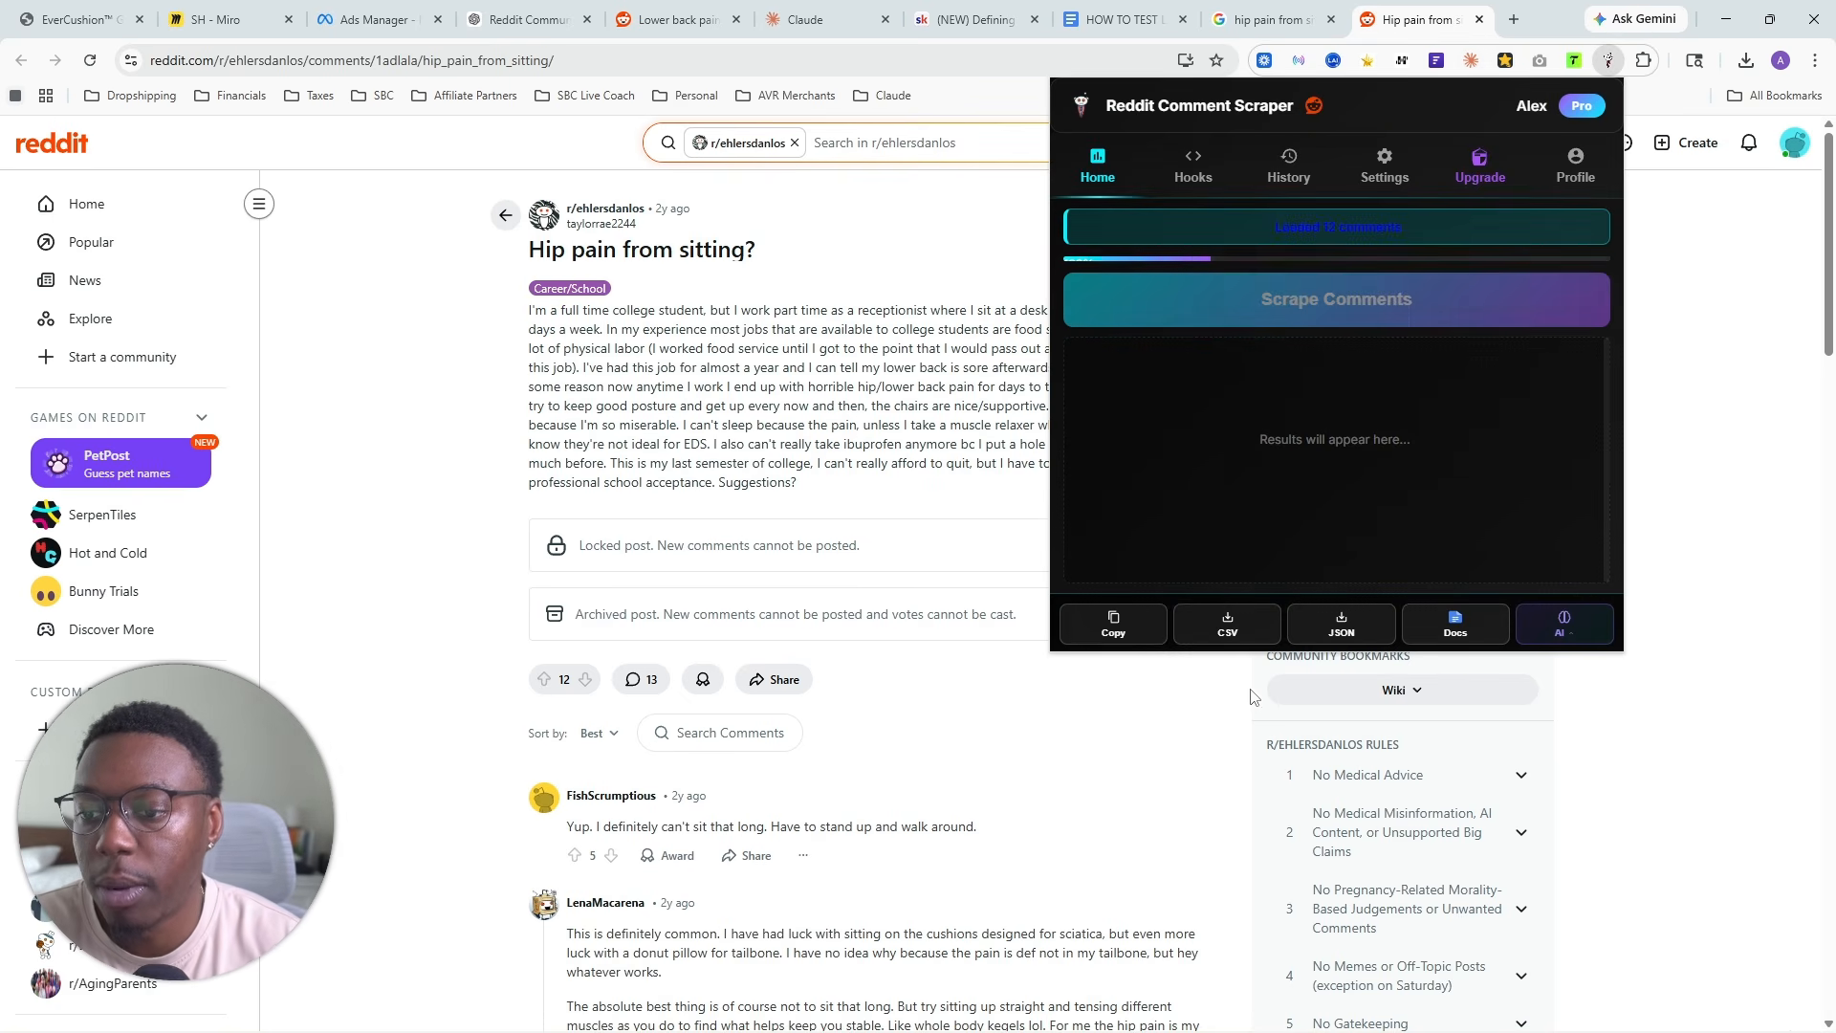
click(1223, 633)
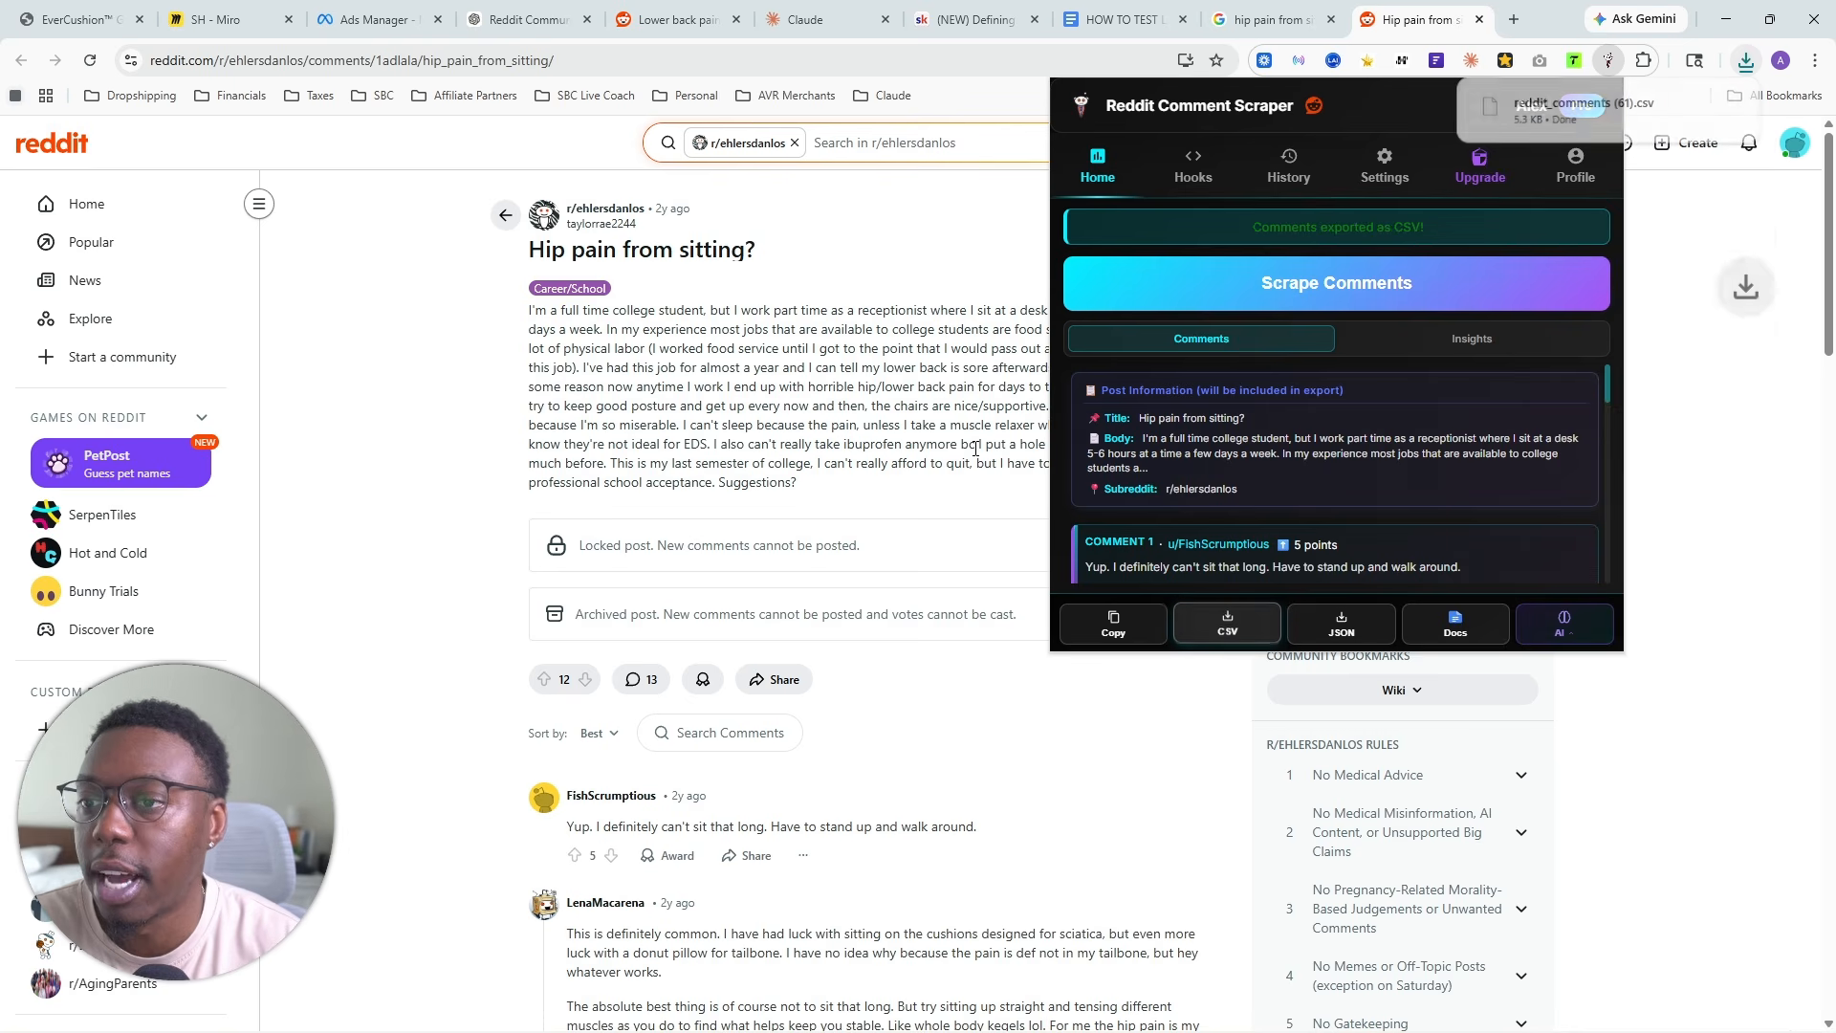
- Add reddit_comments (61).csv to the YT Seat Cushion project files in Claude
click(823, 19)
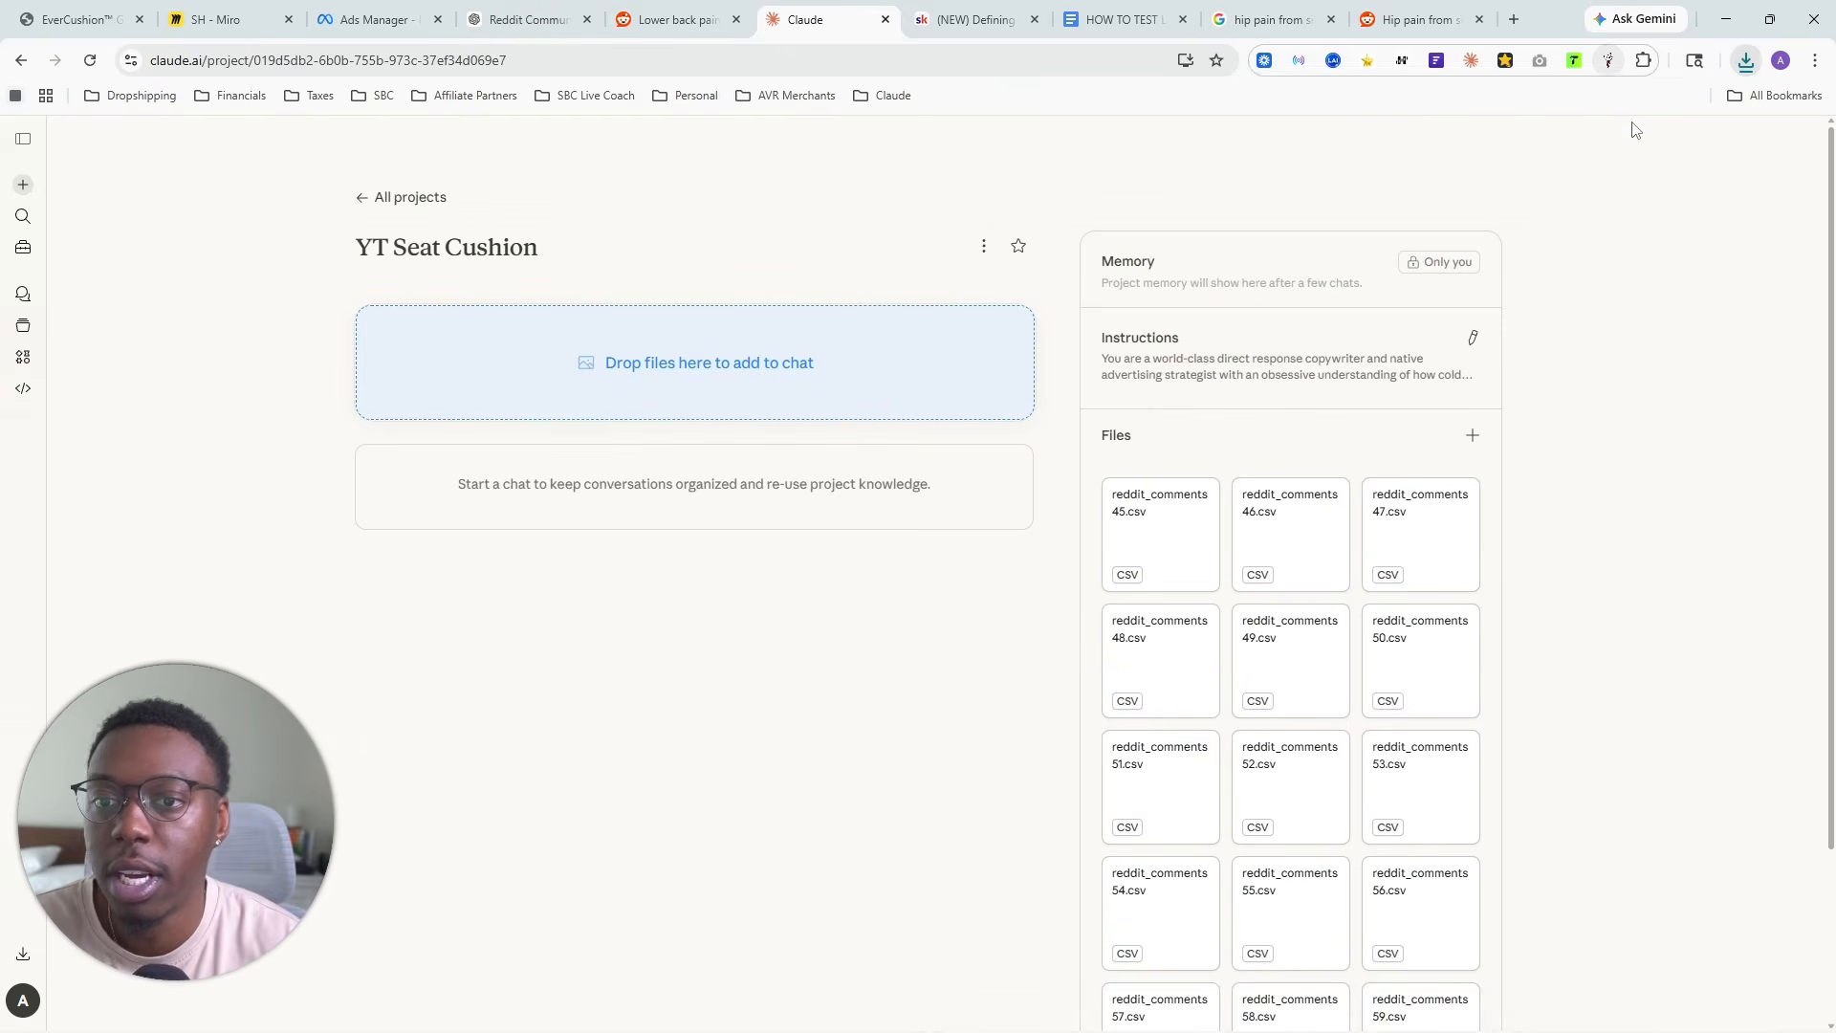
click(1745, 60)
drag(1568, 148, 1291, 646)
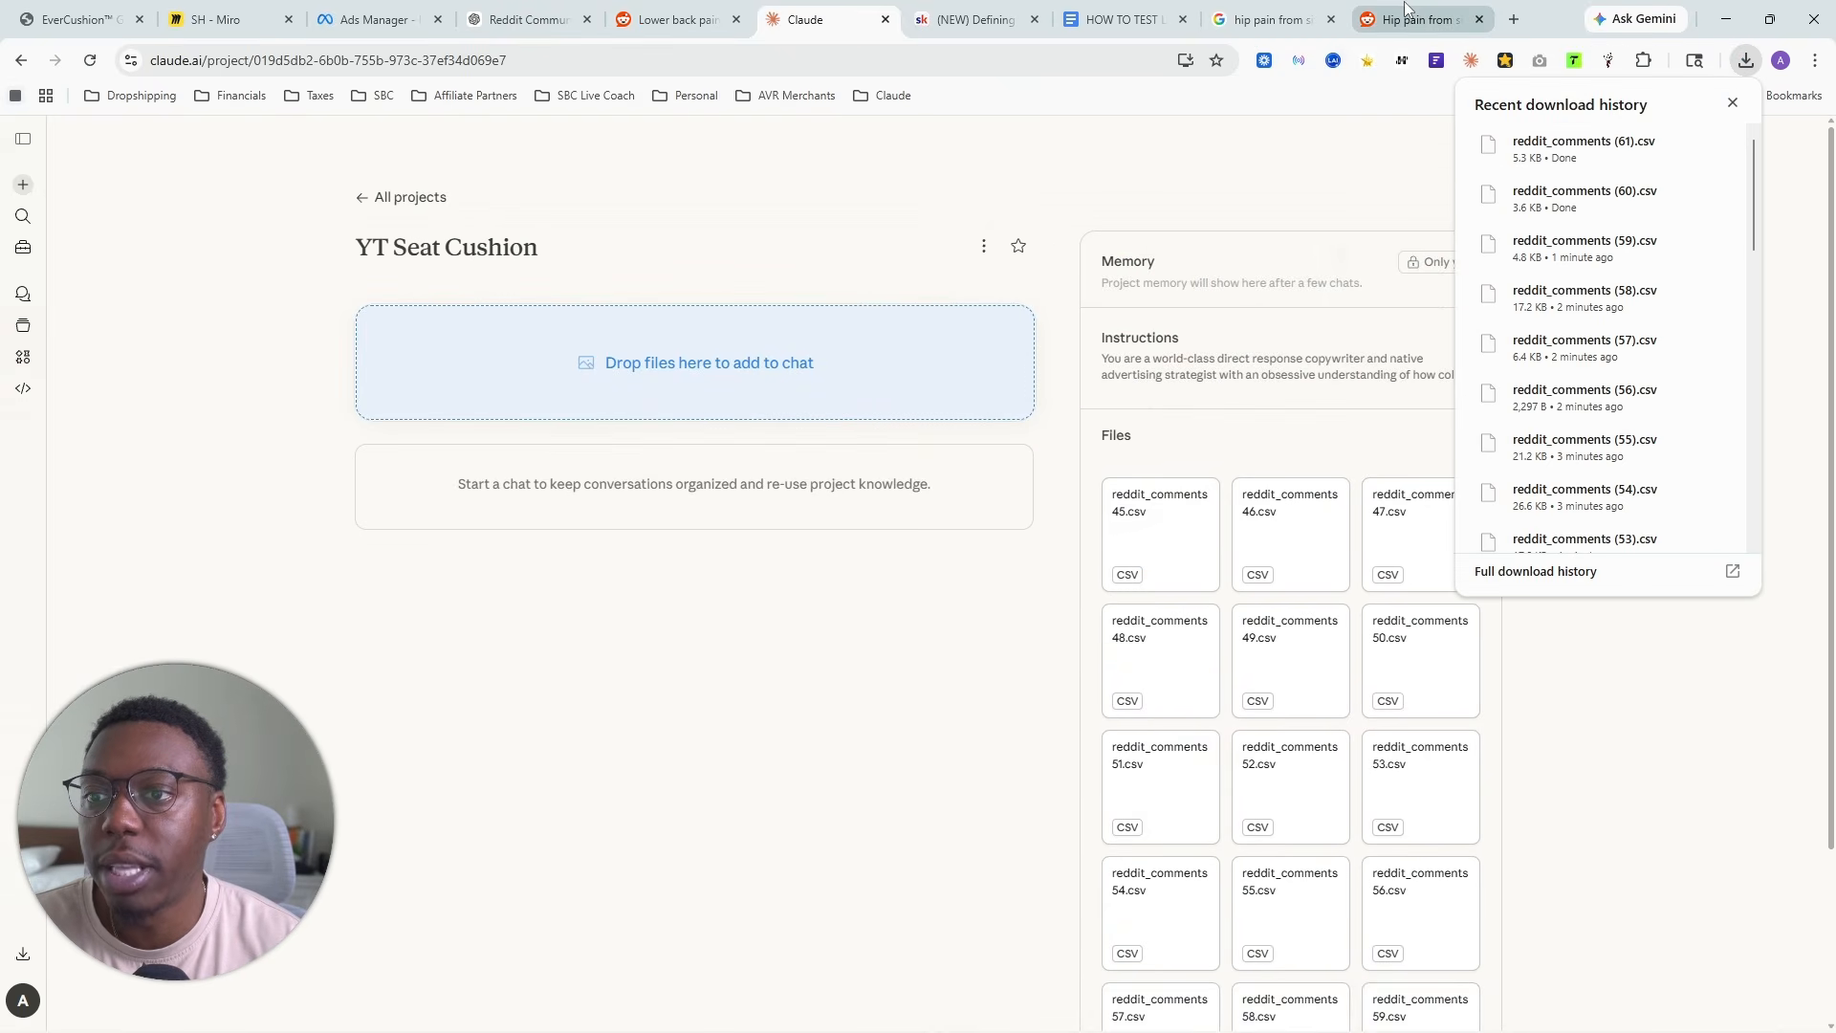
- Open the r/HipImpingement thread "Will PT help pain with sitting?" from the hip pain results, scrape its comments and export them as CSV
click(1264, 12)
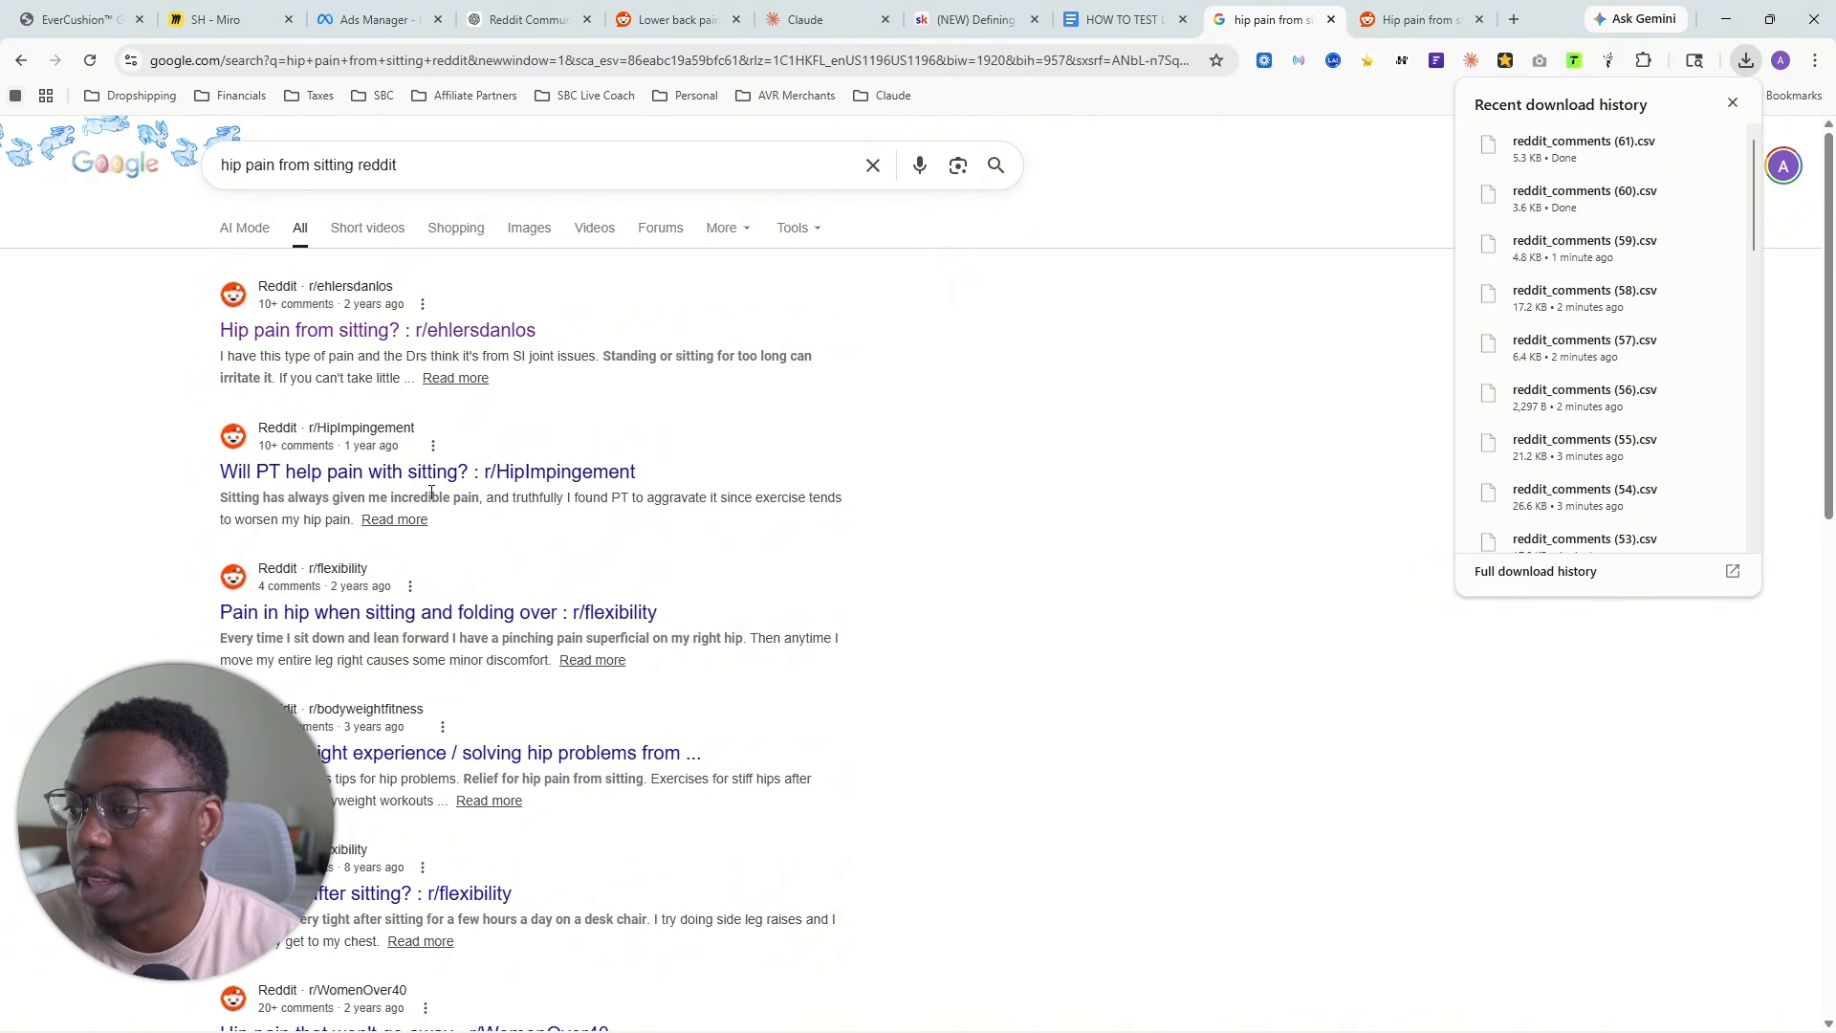
right_click(521, 473)
click(578, 489)
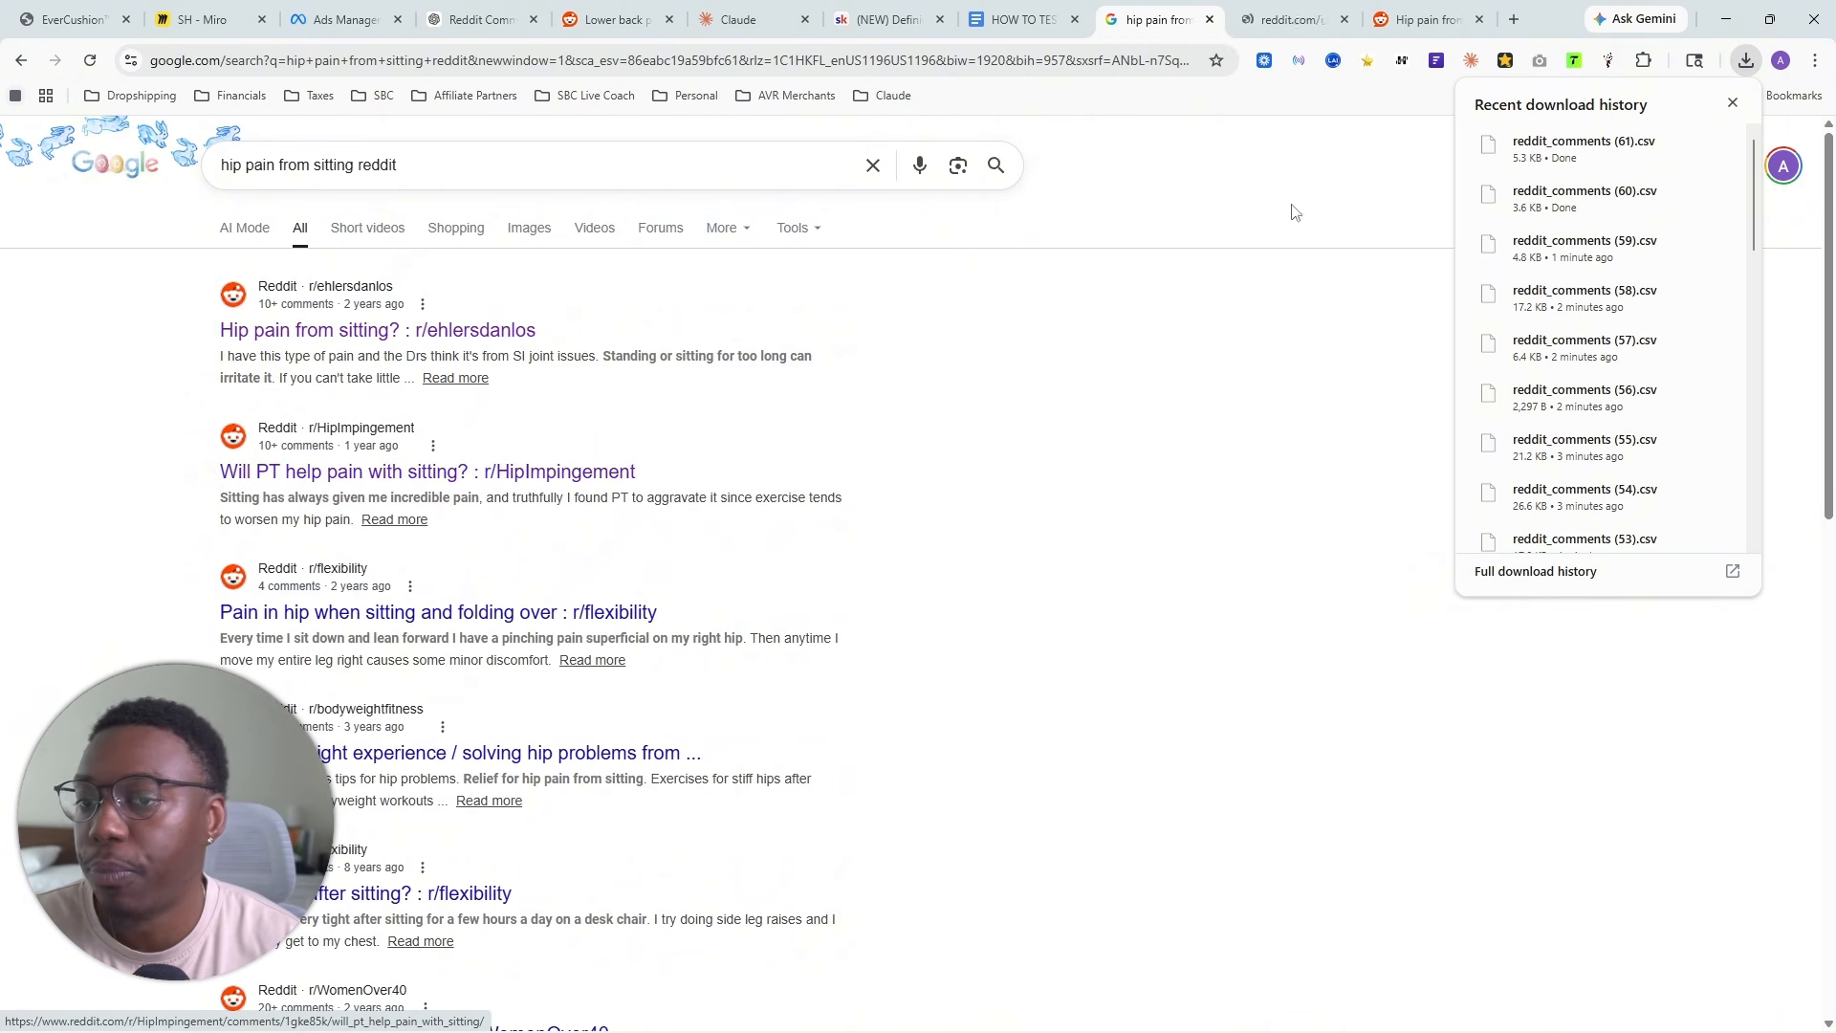
click(1307, 14)
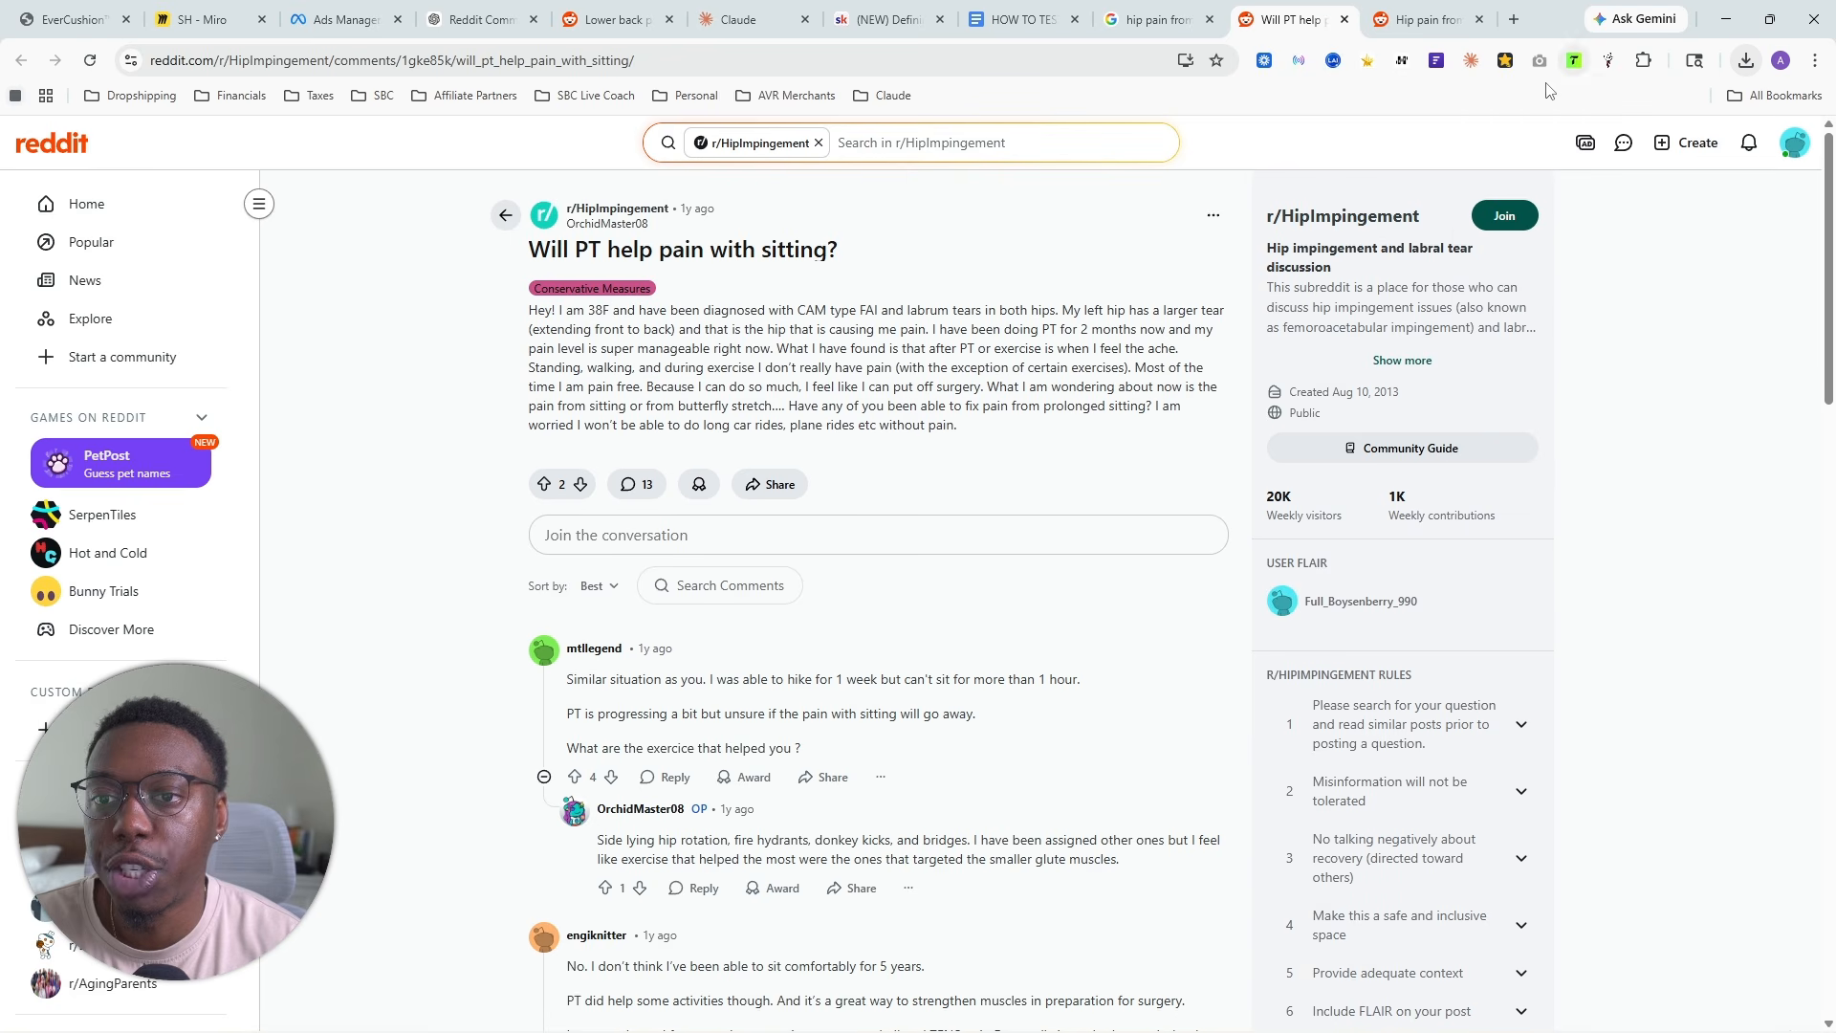
click(1608, 60)
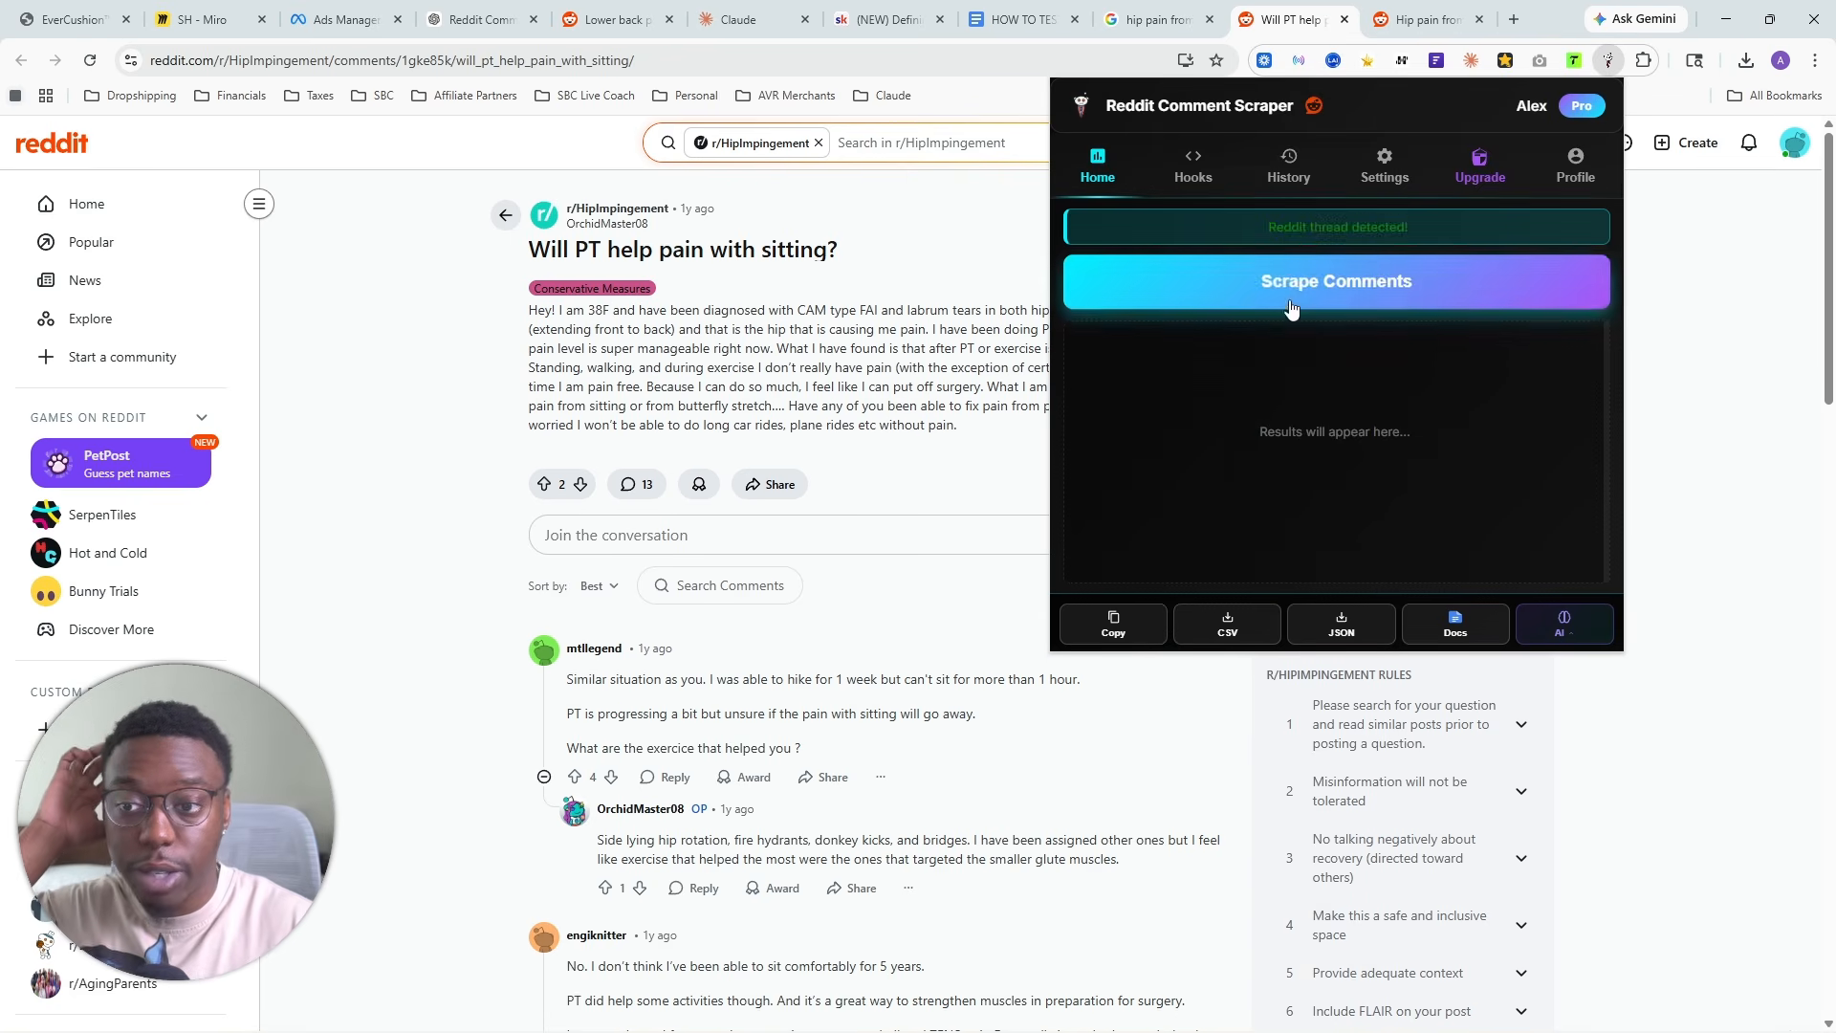
click(1358, 300)
click(1228, 623)
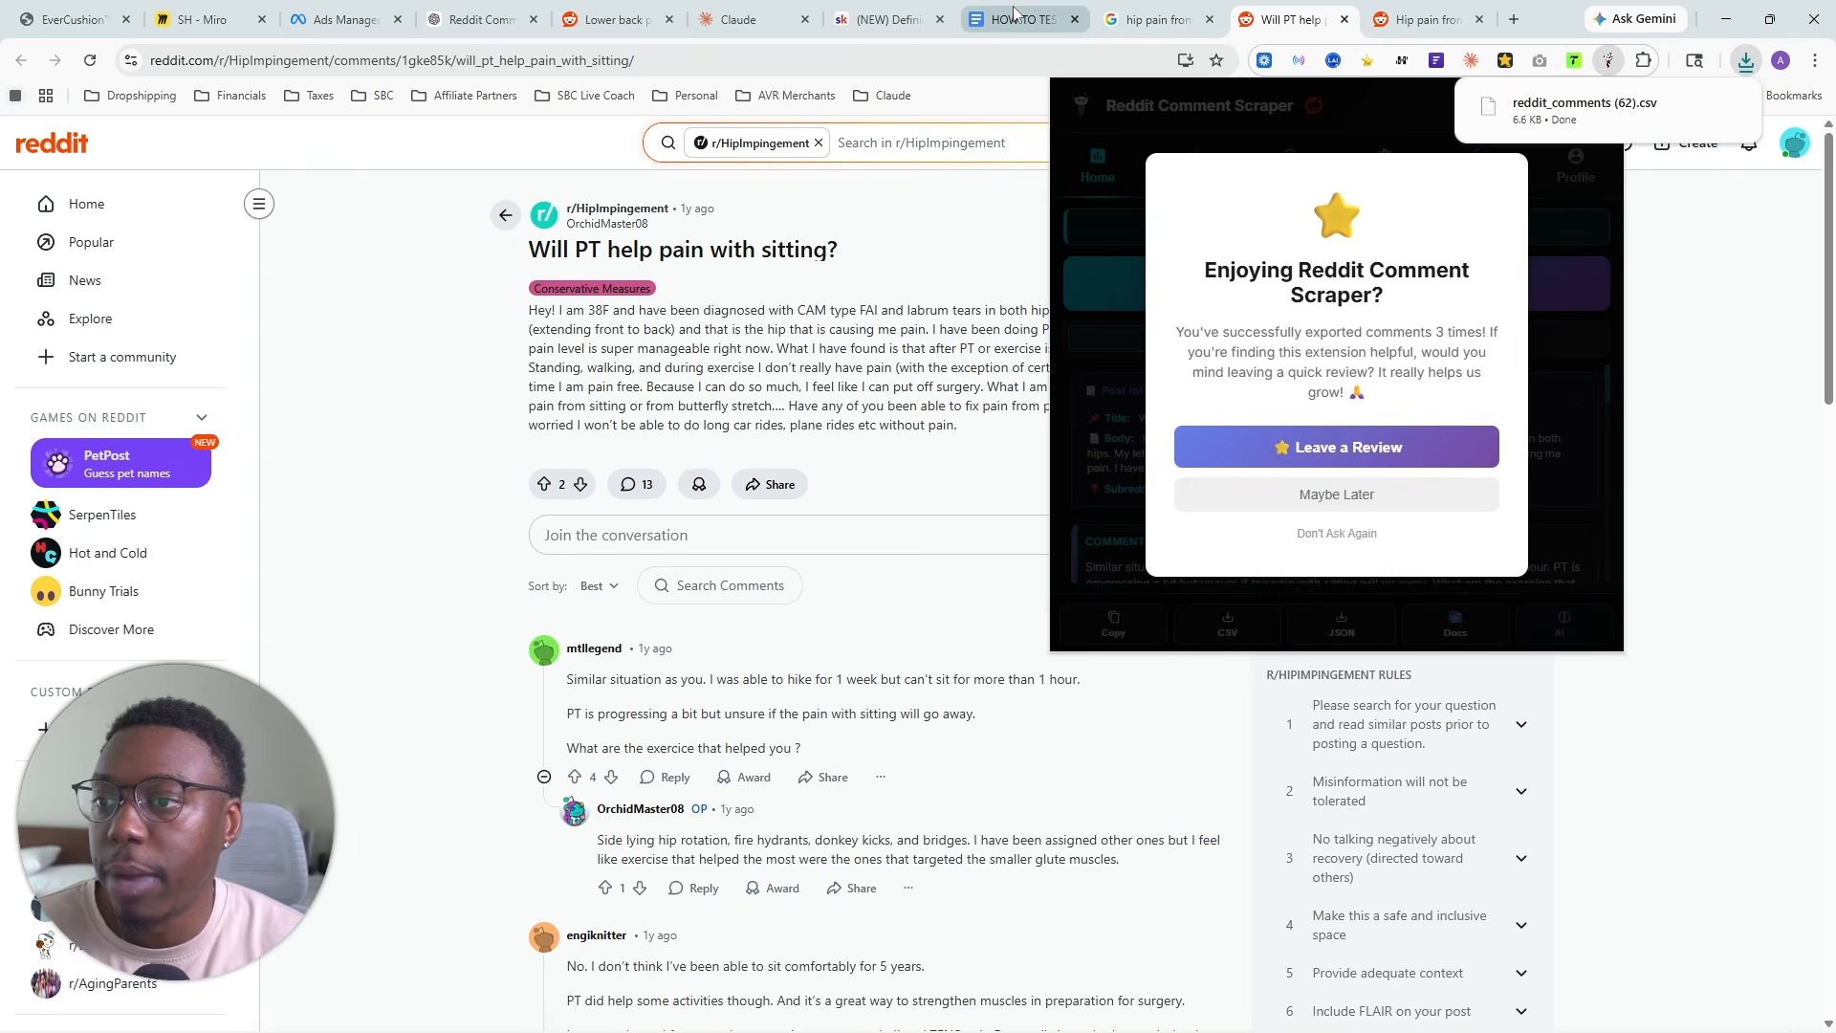
- Upload reddit_comments (62).csv to the files of the YT Seat Cushion project in Claude
click(738, 19)
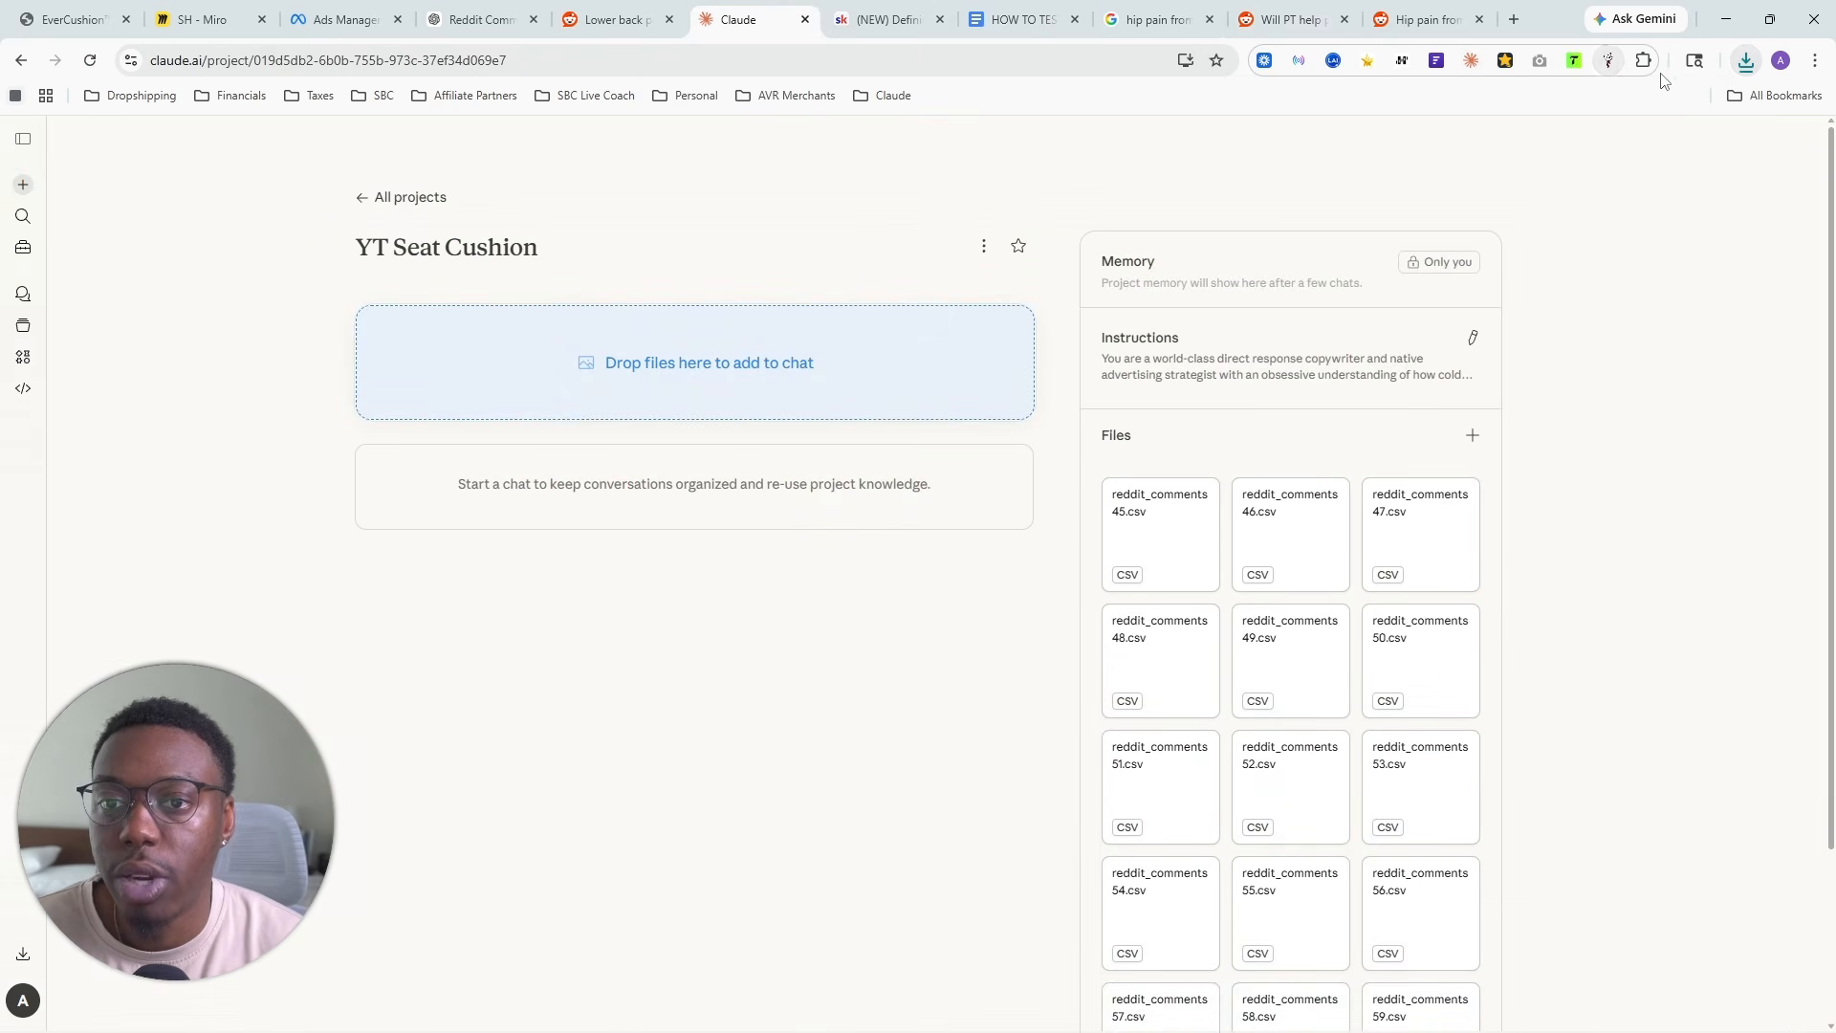
click(1745, 60)
drag(1568, 146, 1389, 574)
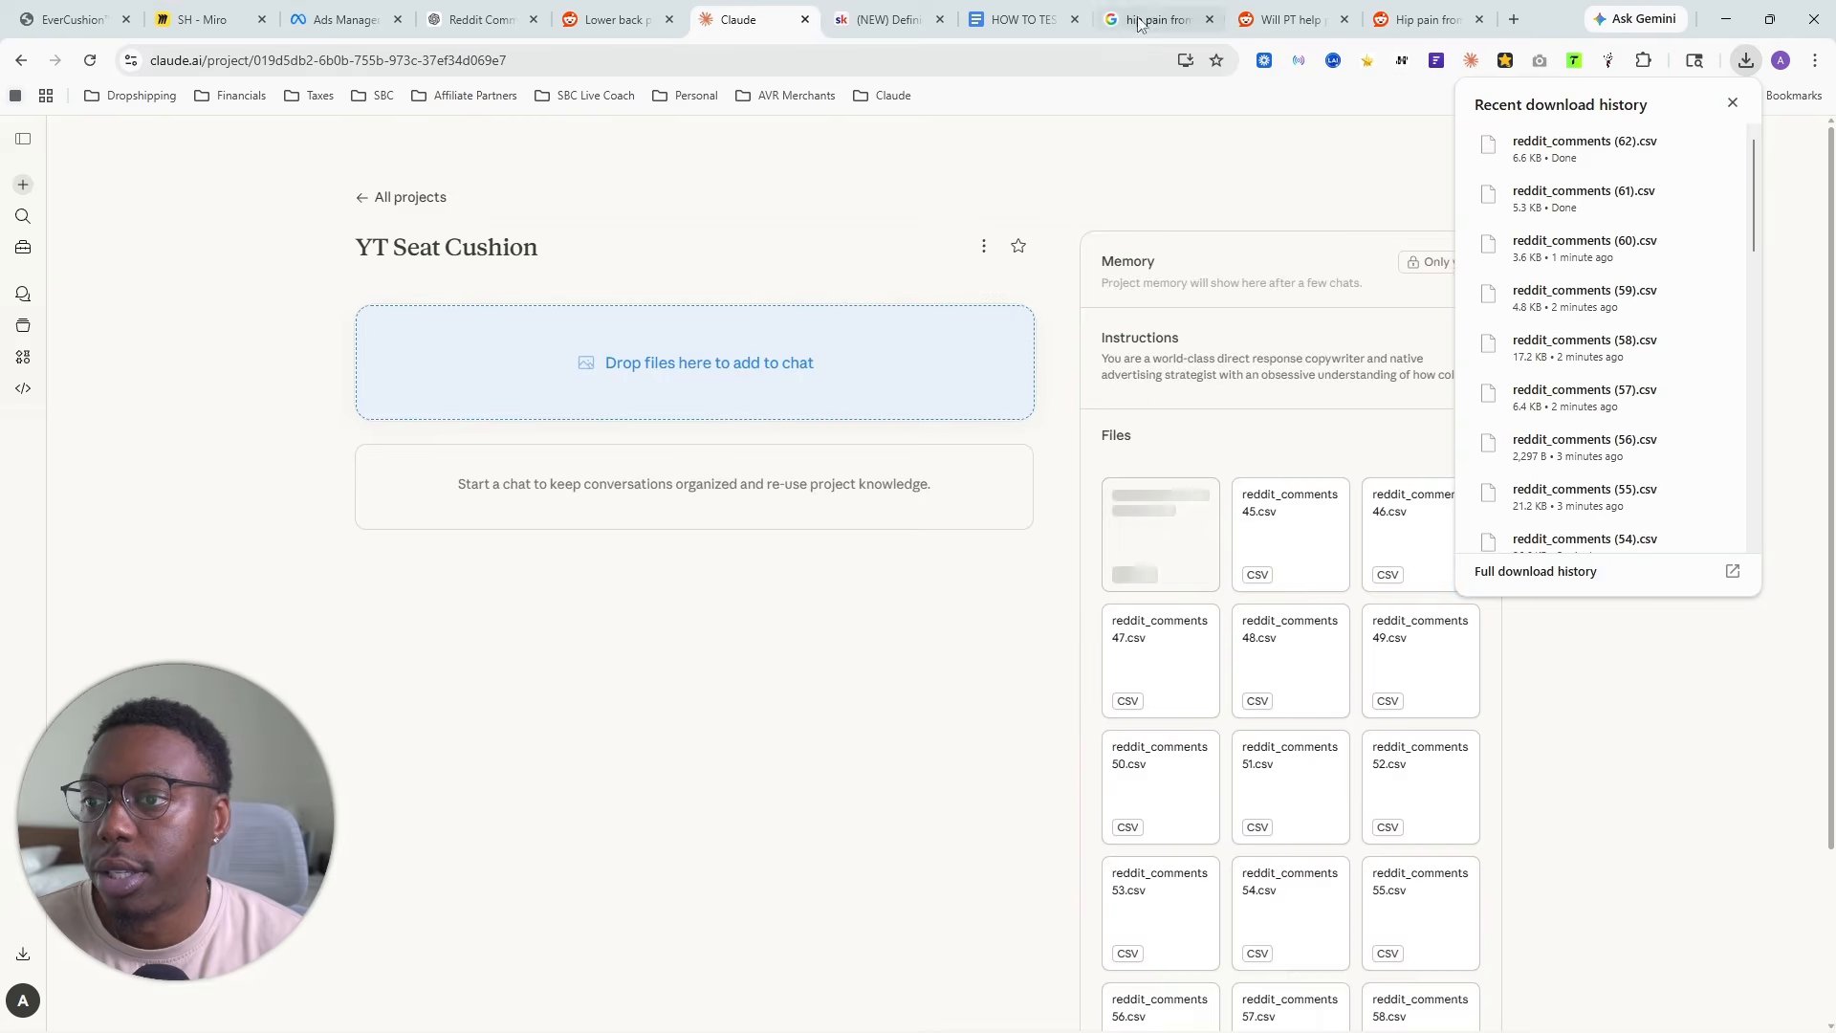
- Open the r/bodyweightfitness thread on solving hip problems from a sedentary lifestyle and look through its post and comments
click(1157, 19)
scroll(621, 494, down, 1)
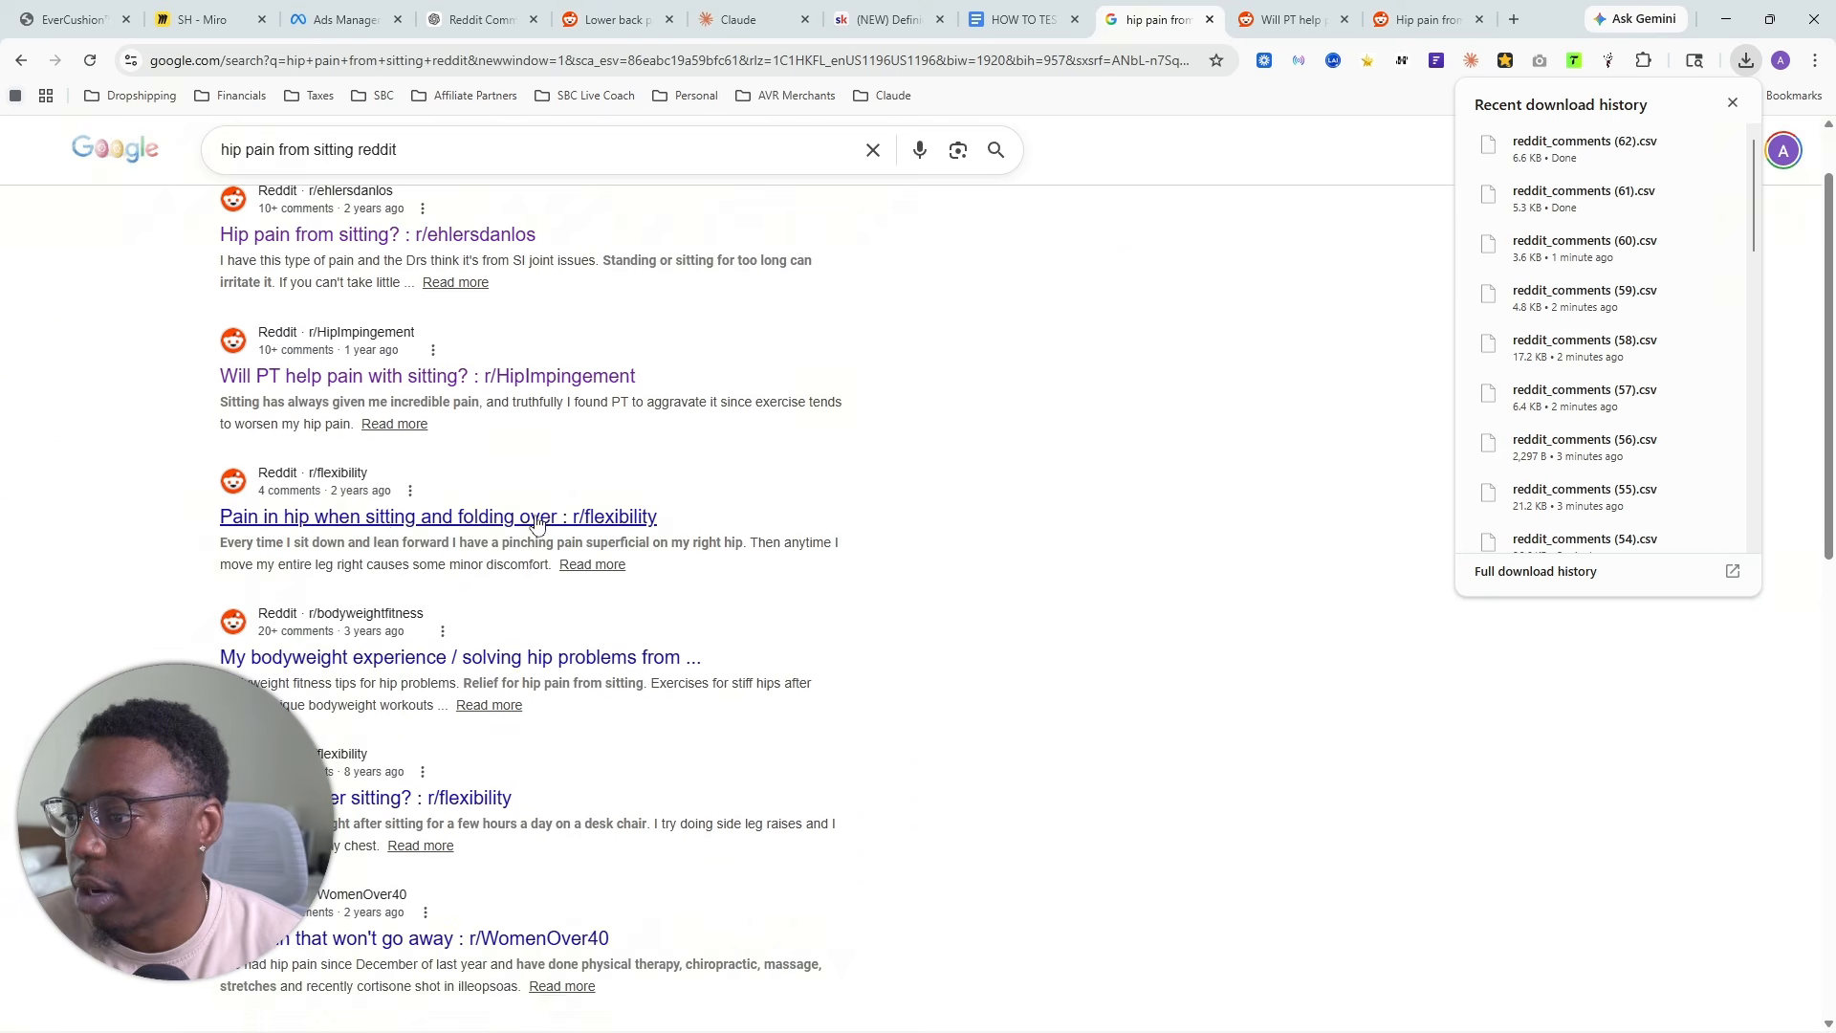
right_click(449, 675)
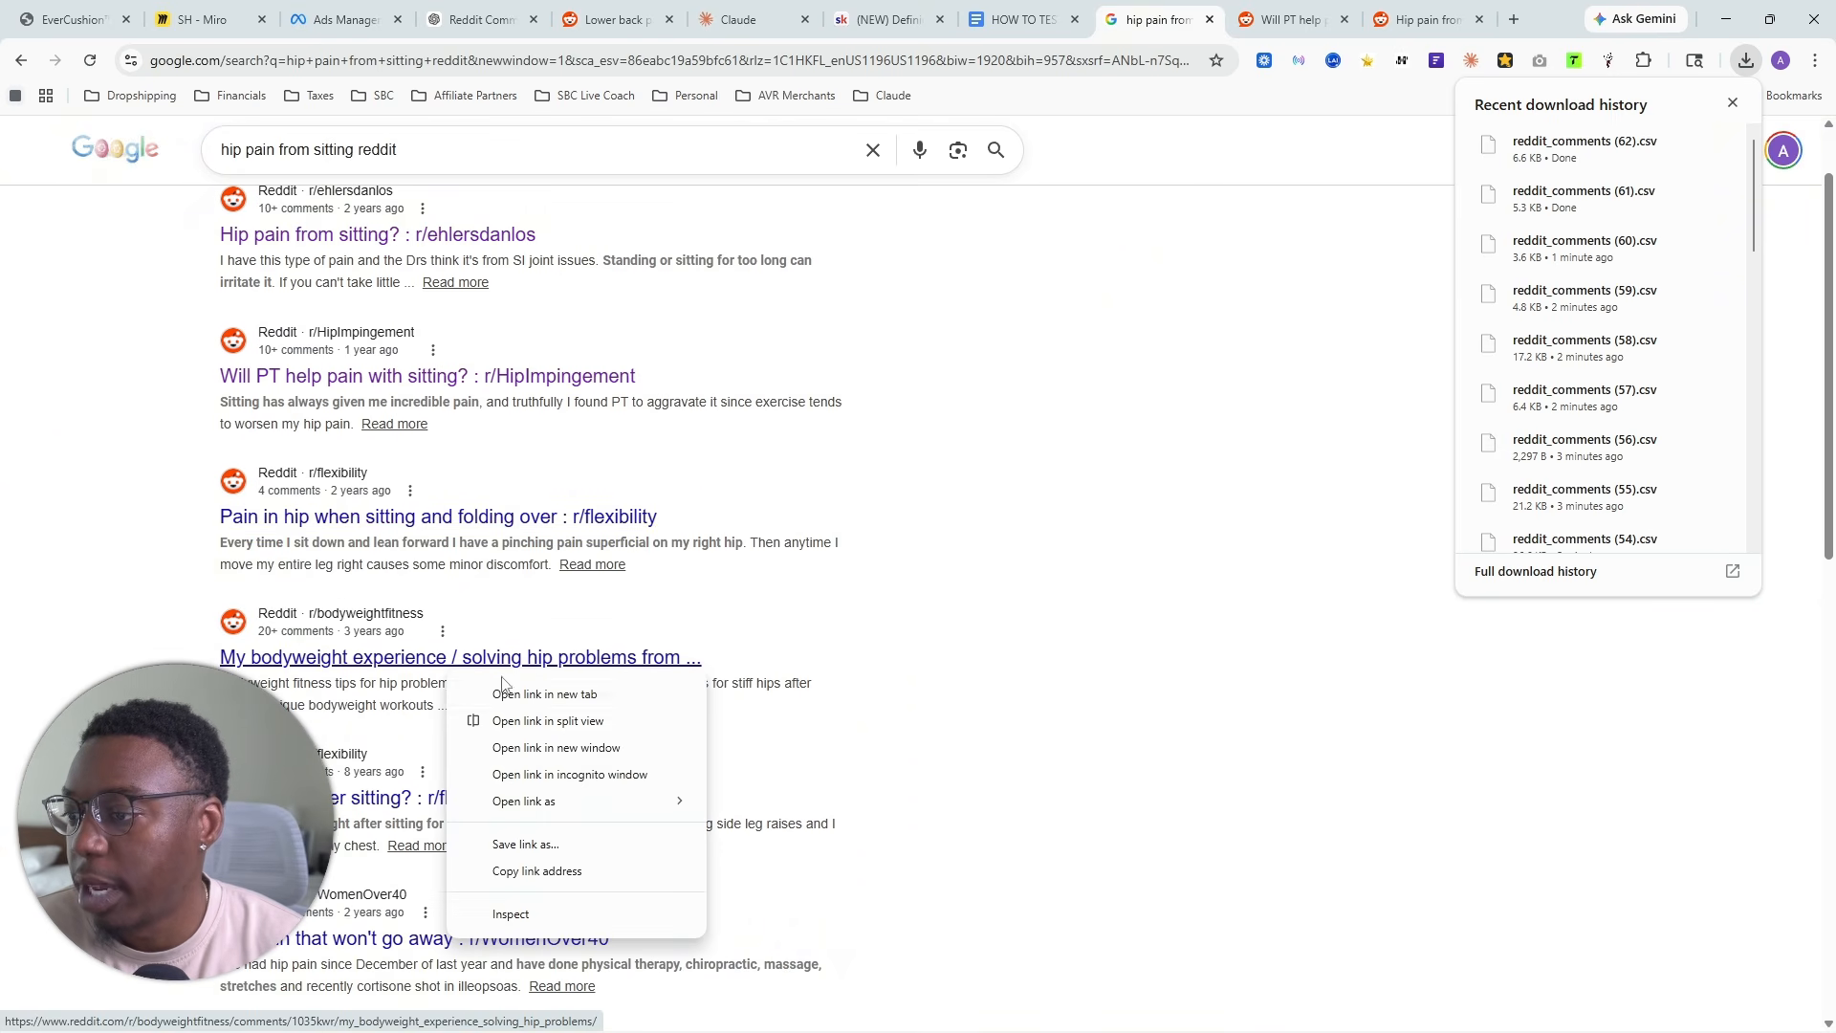
click(533, 692)
click(1170, 8)
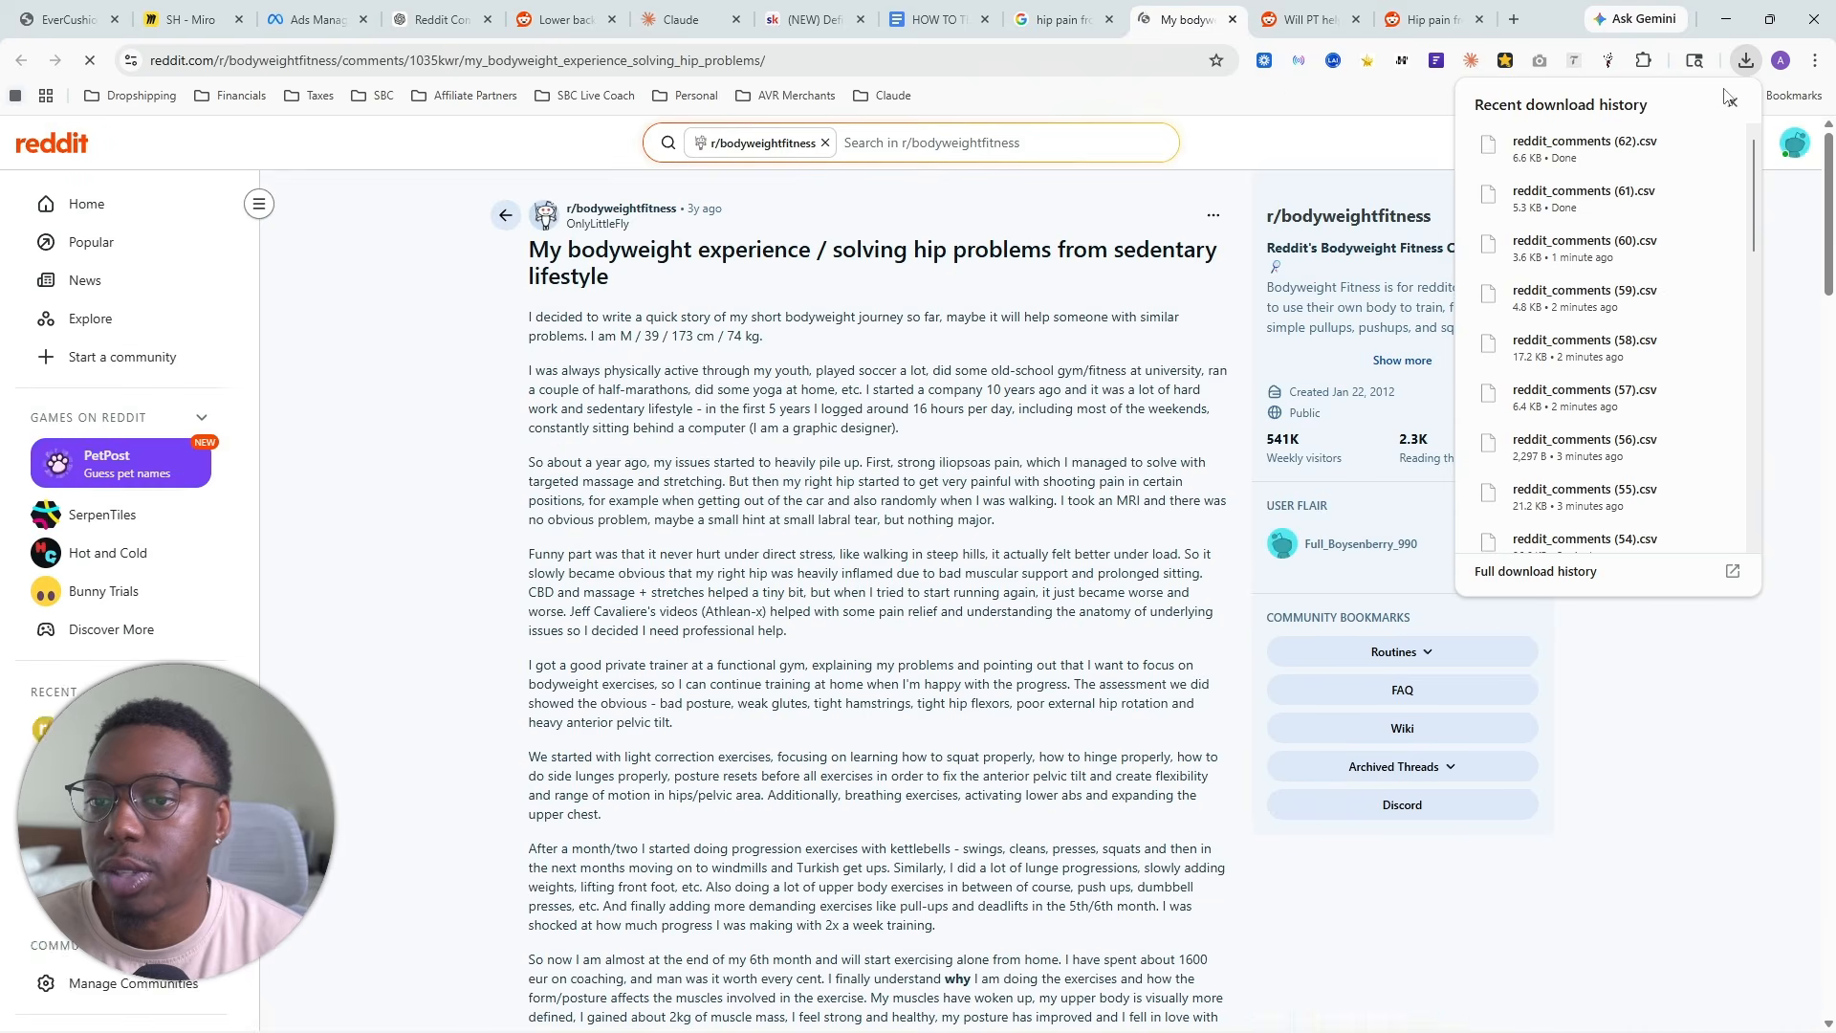
scroll(771, 500, down, 5)
scroll(772, 500, up, 4)
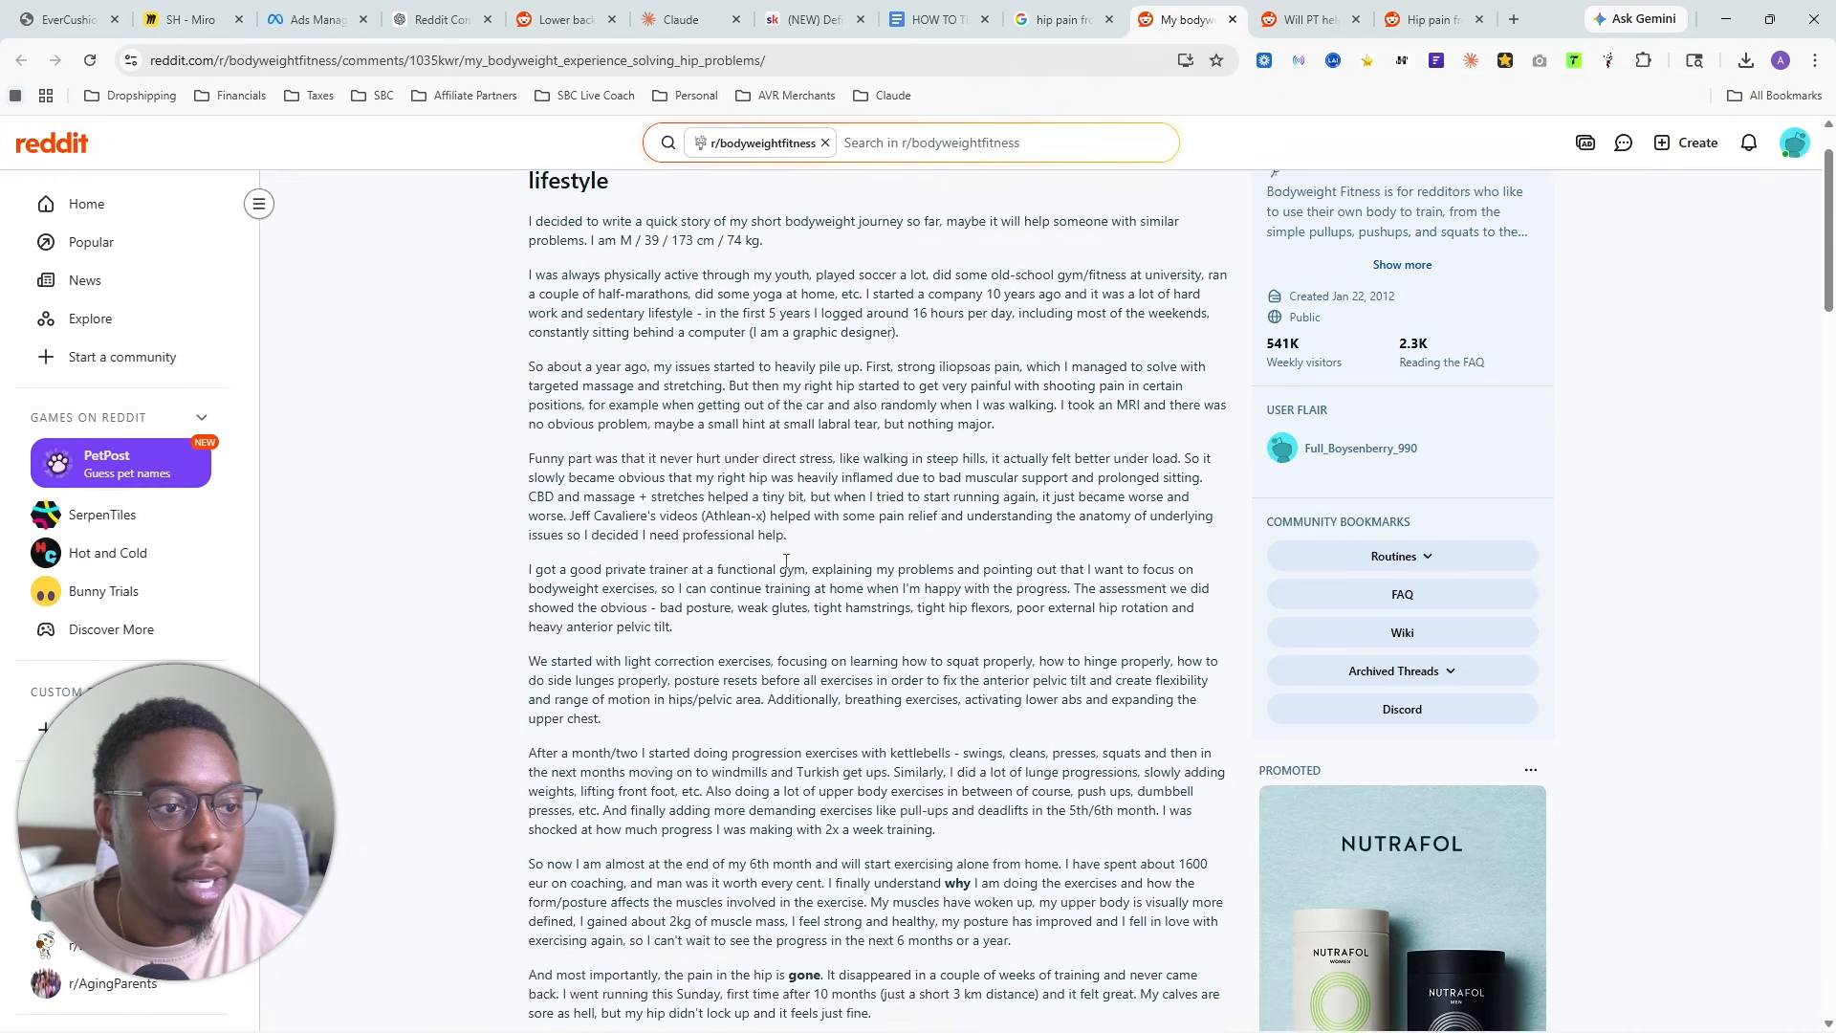
scroll(765, 550, down, 10)
scroll(765, 550, down, 15)
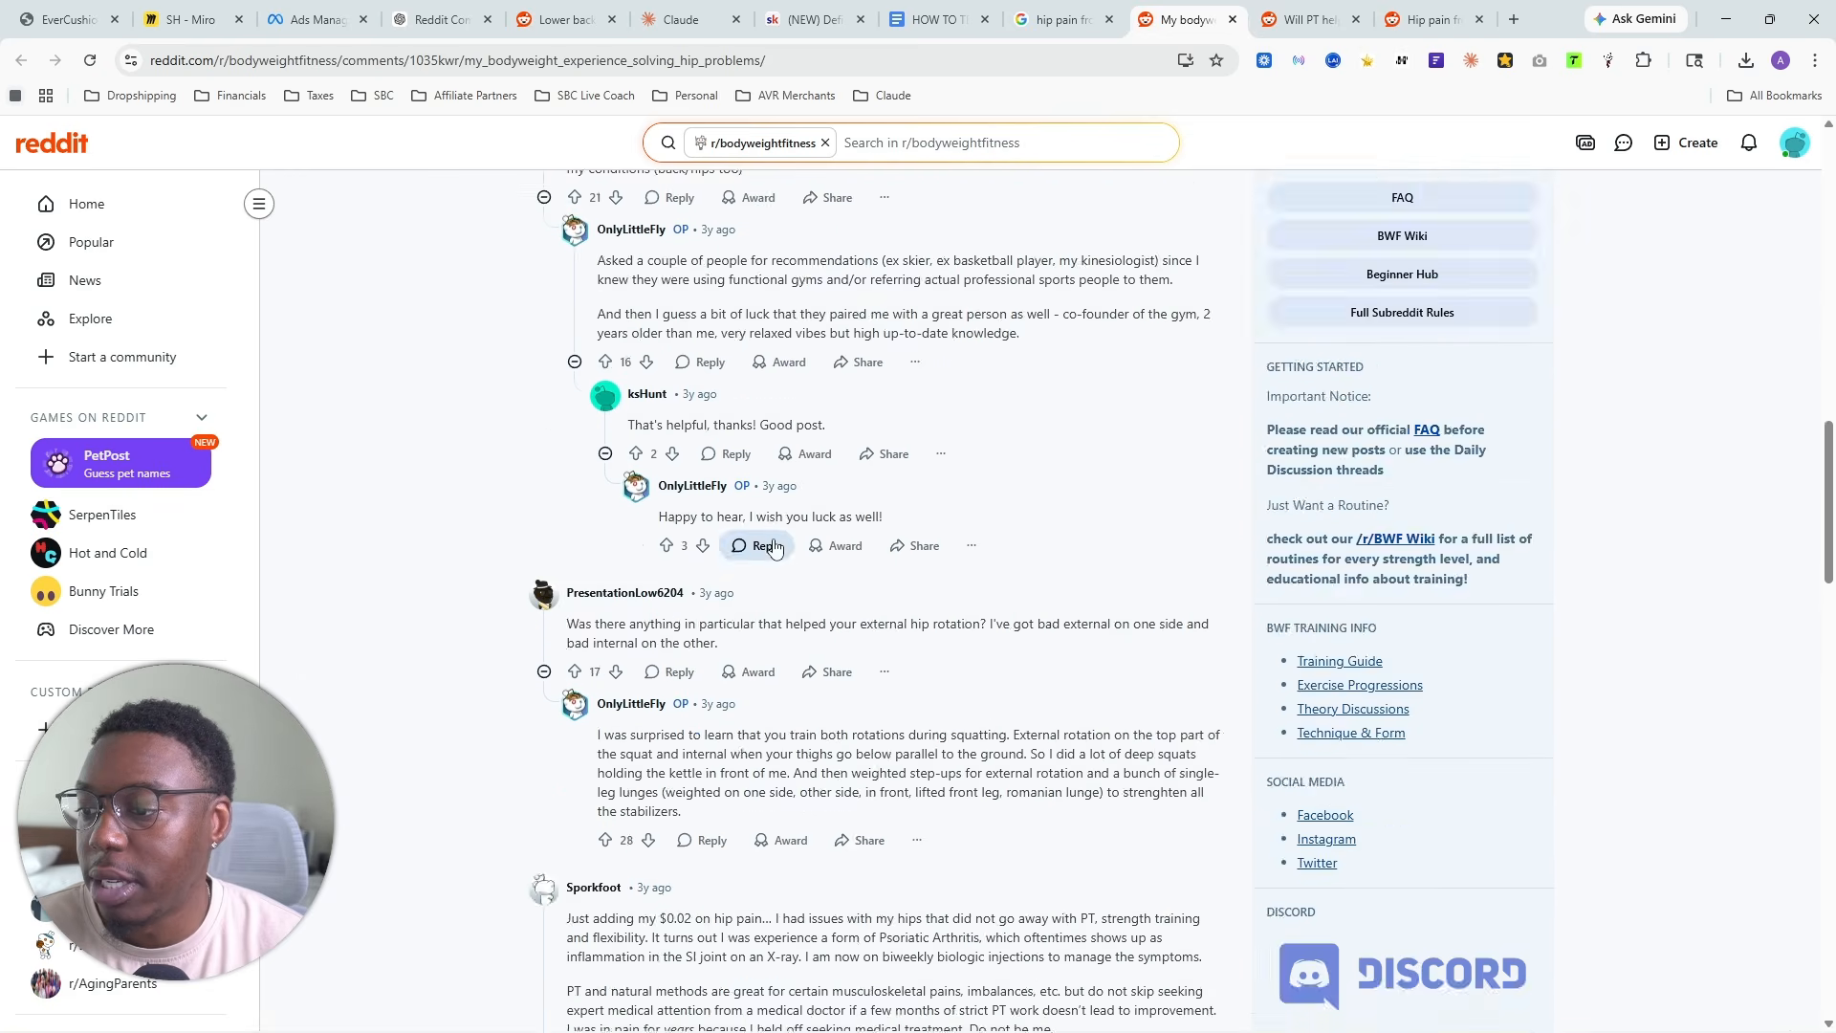
scroll(803, 568, up, 20)
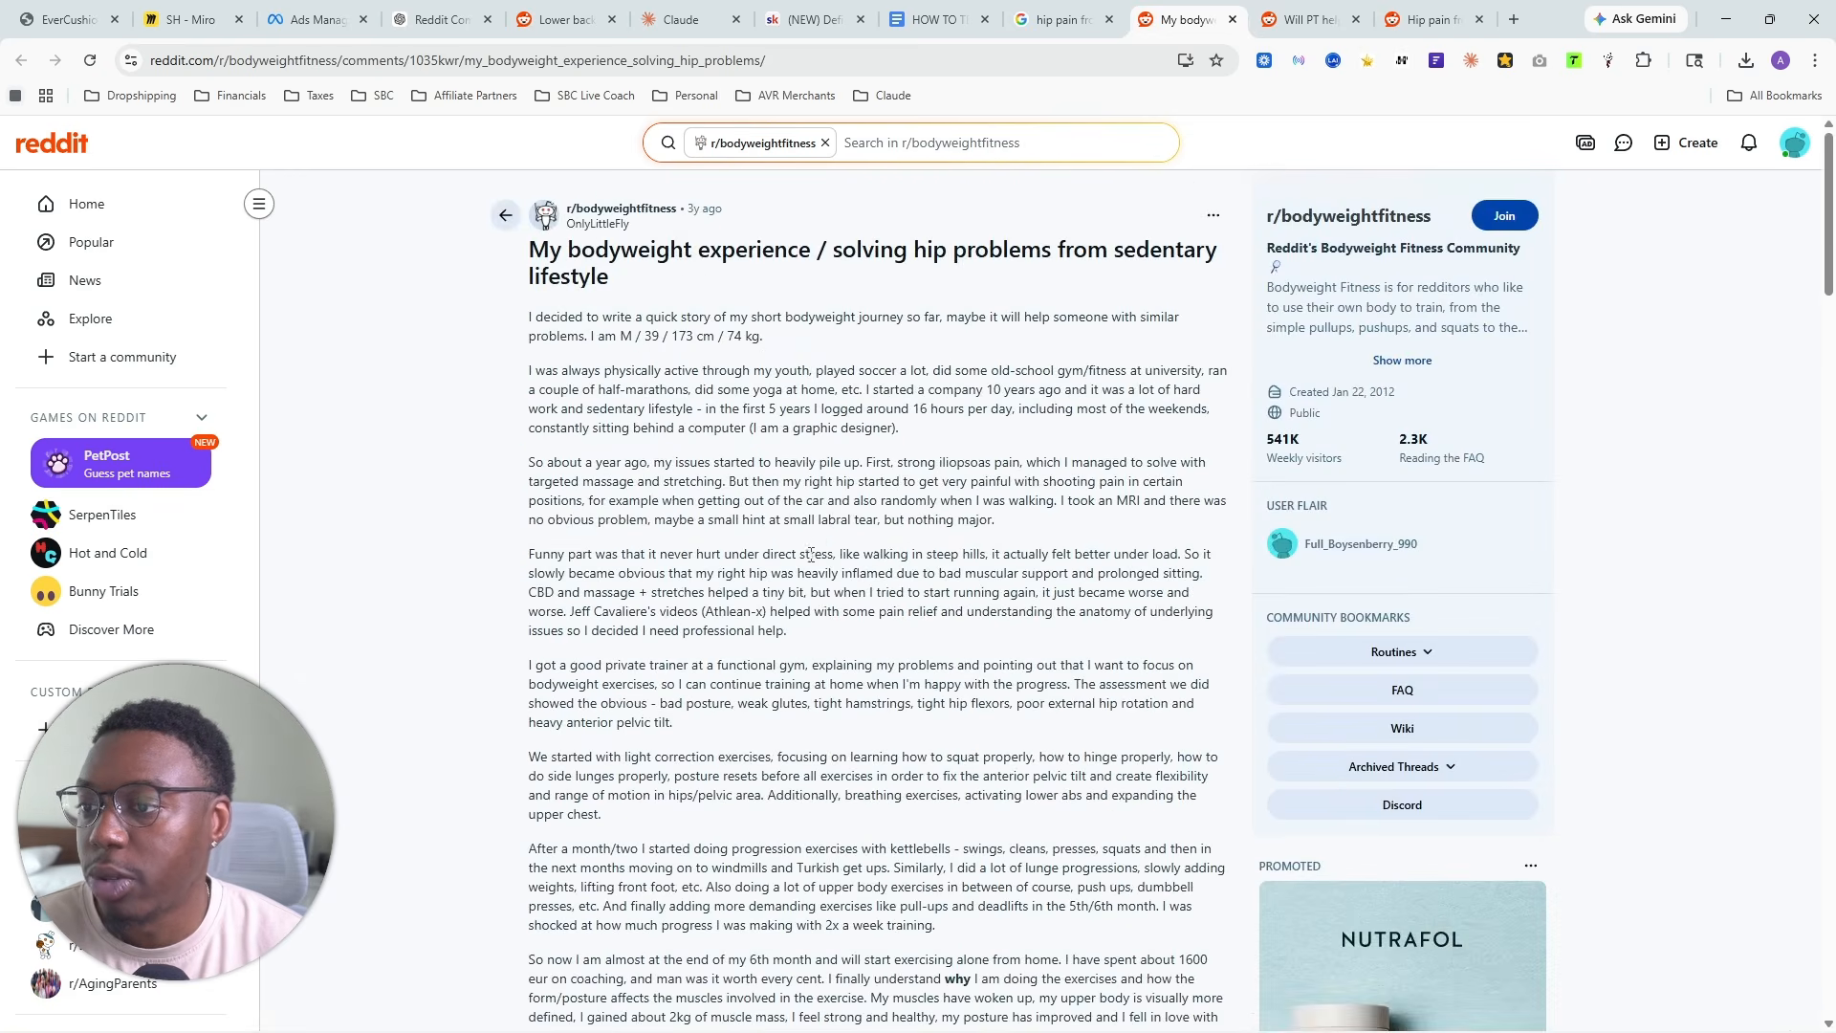
- Scrape the comments of the r/bodyweightfitness hip problems thread and export them as CSV
click(1609, 60)
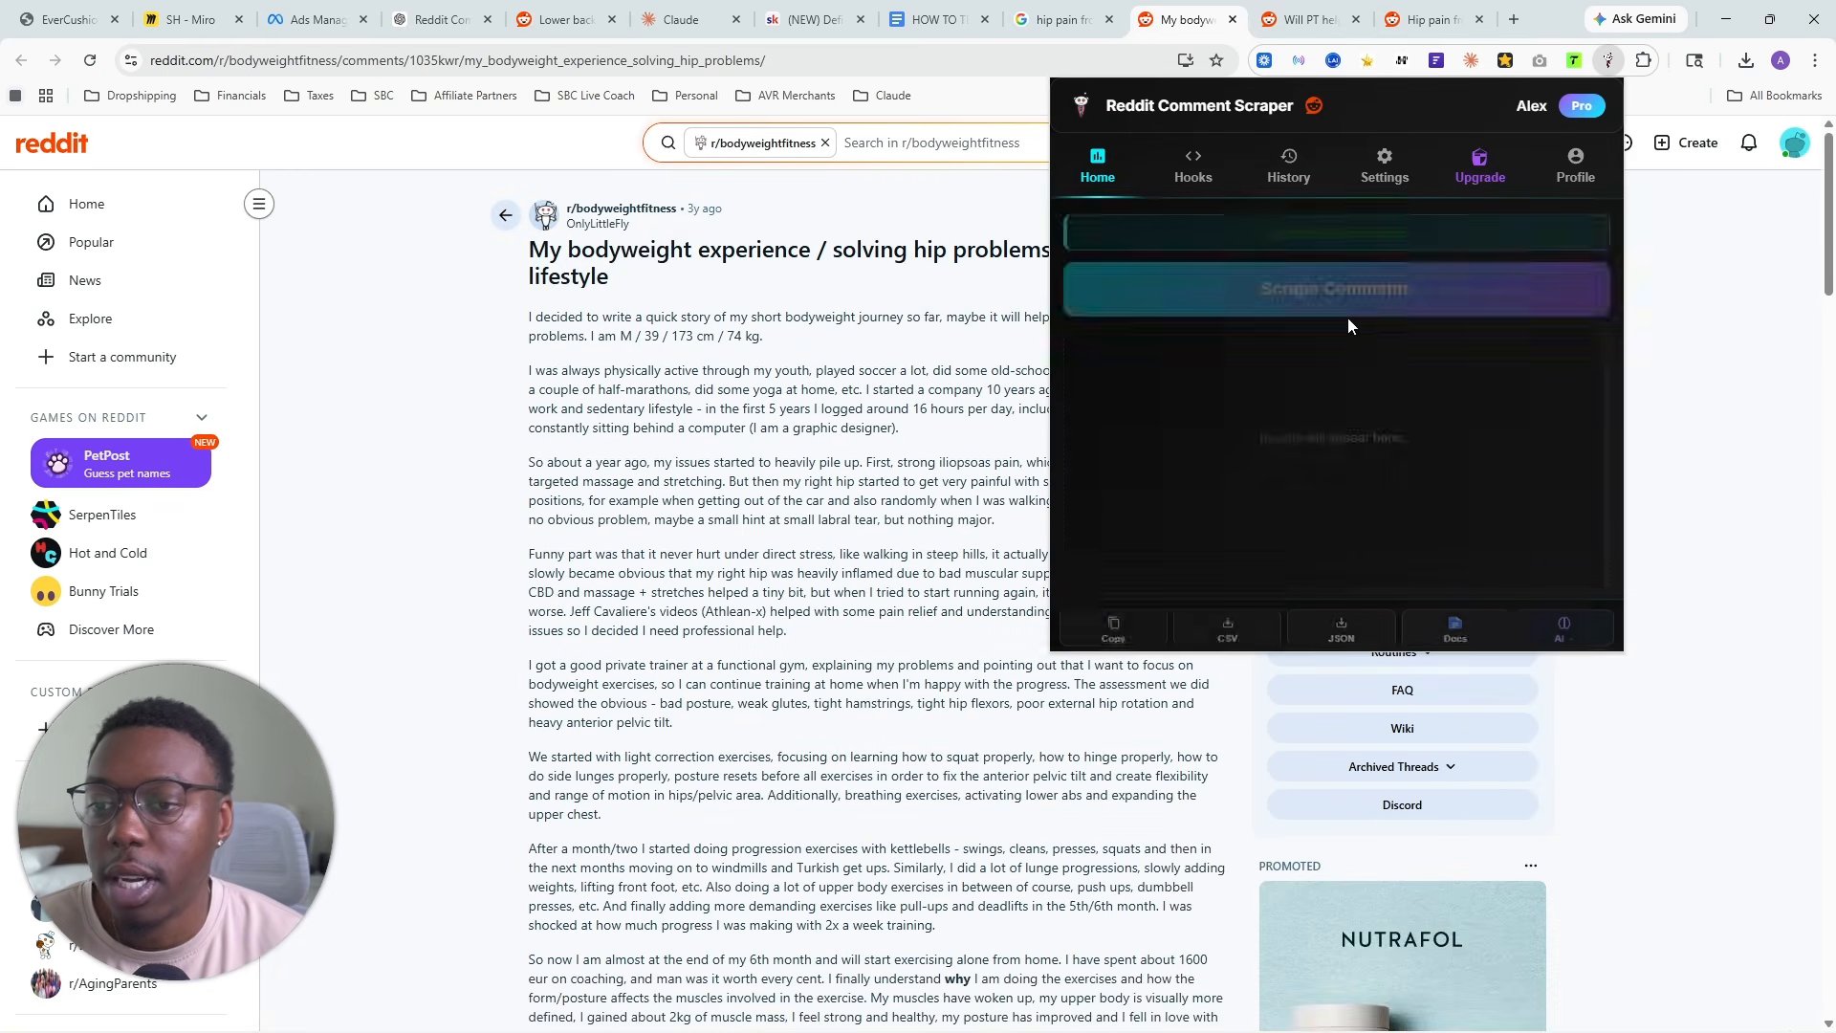
click(1350, 291)
click(1227, 623)
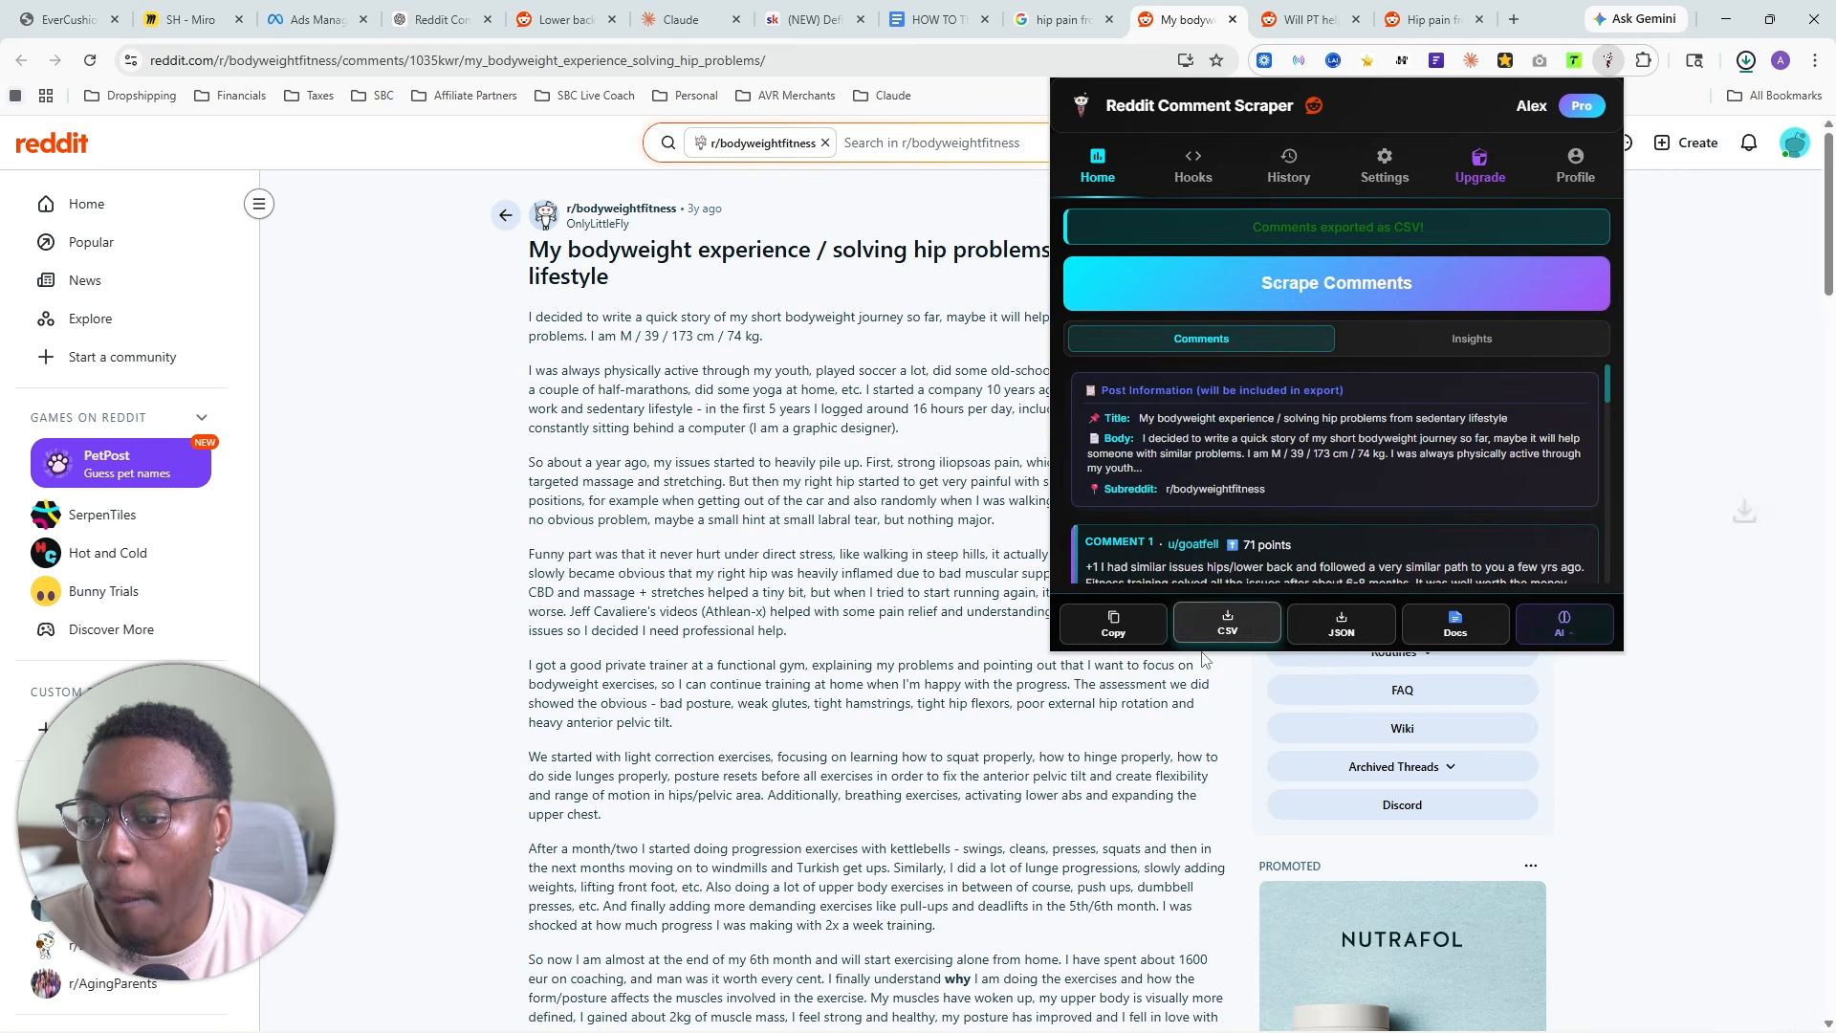
- Add reddit_comments (63).csv to the files of the YT Seat Cushion project in Claude and recheck its source thread
click(681, 20)
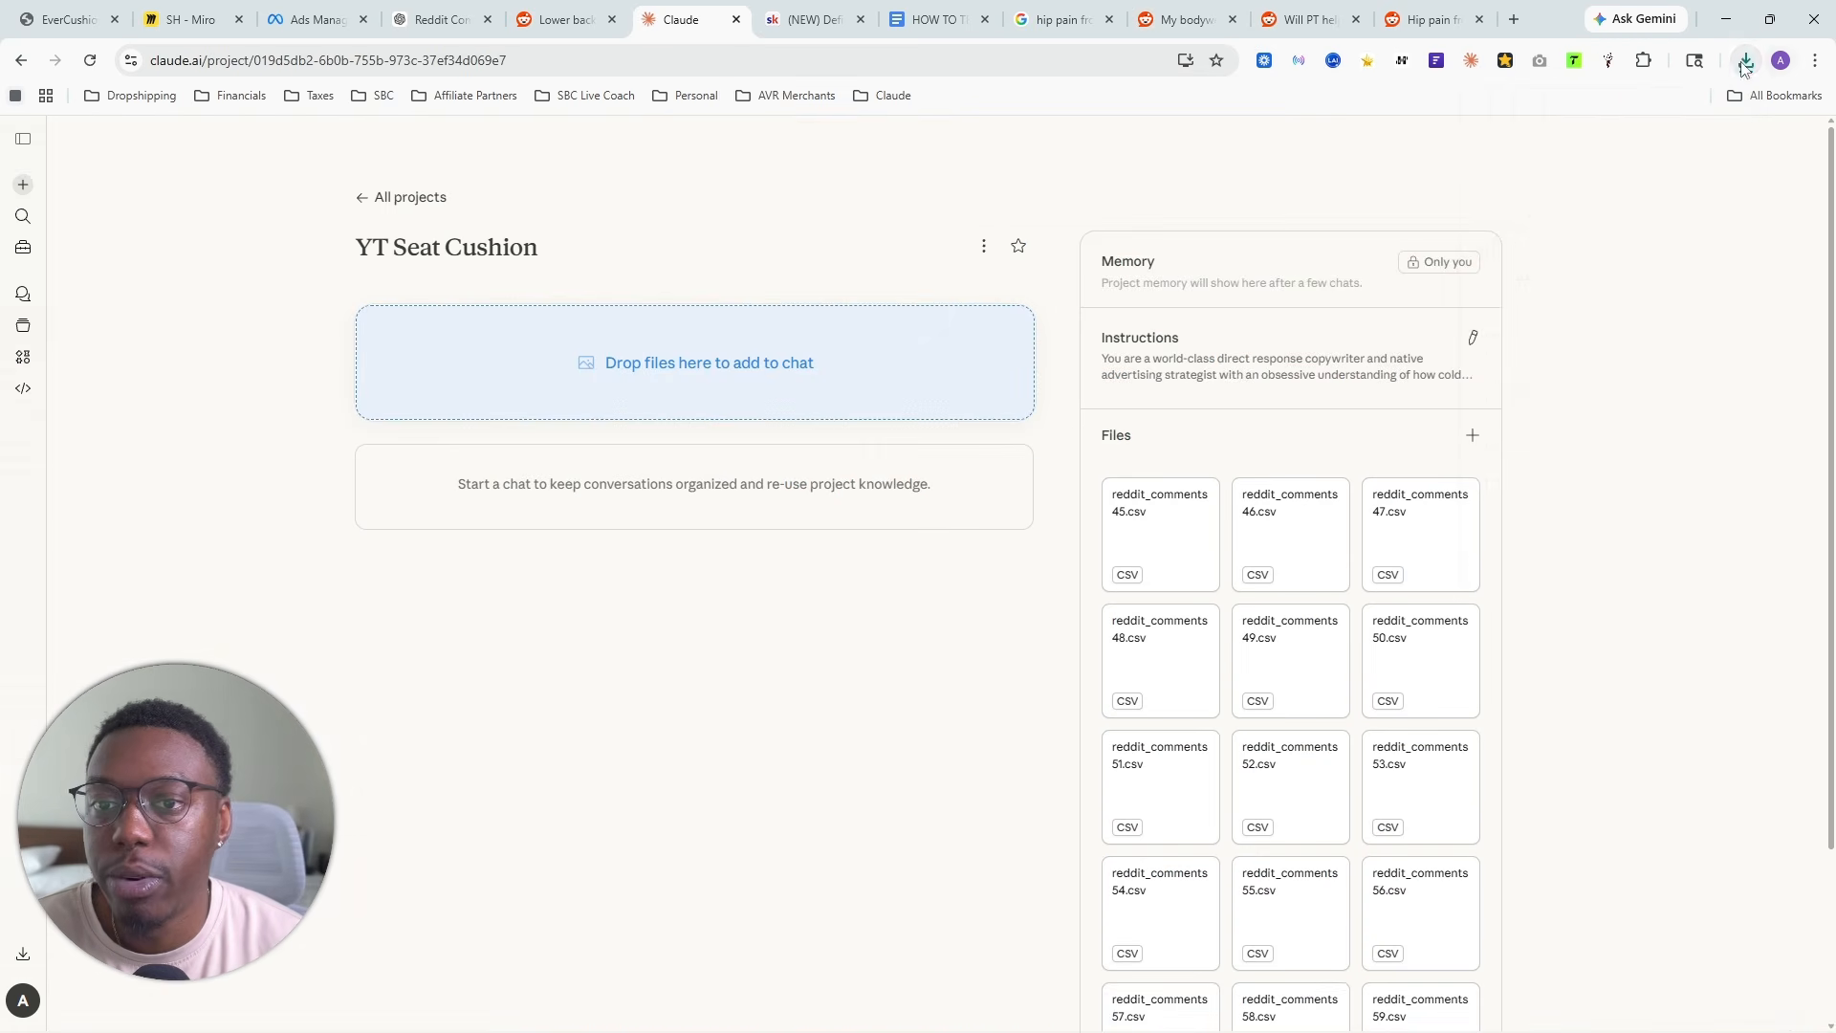
click(1746, 61)
drag(1569, 153, 1328, 672)
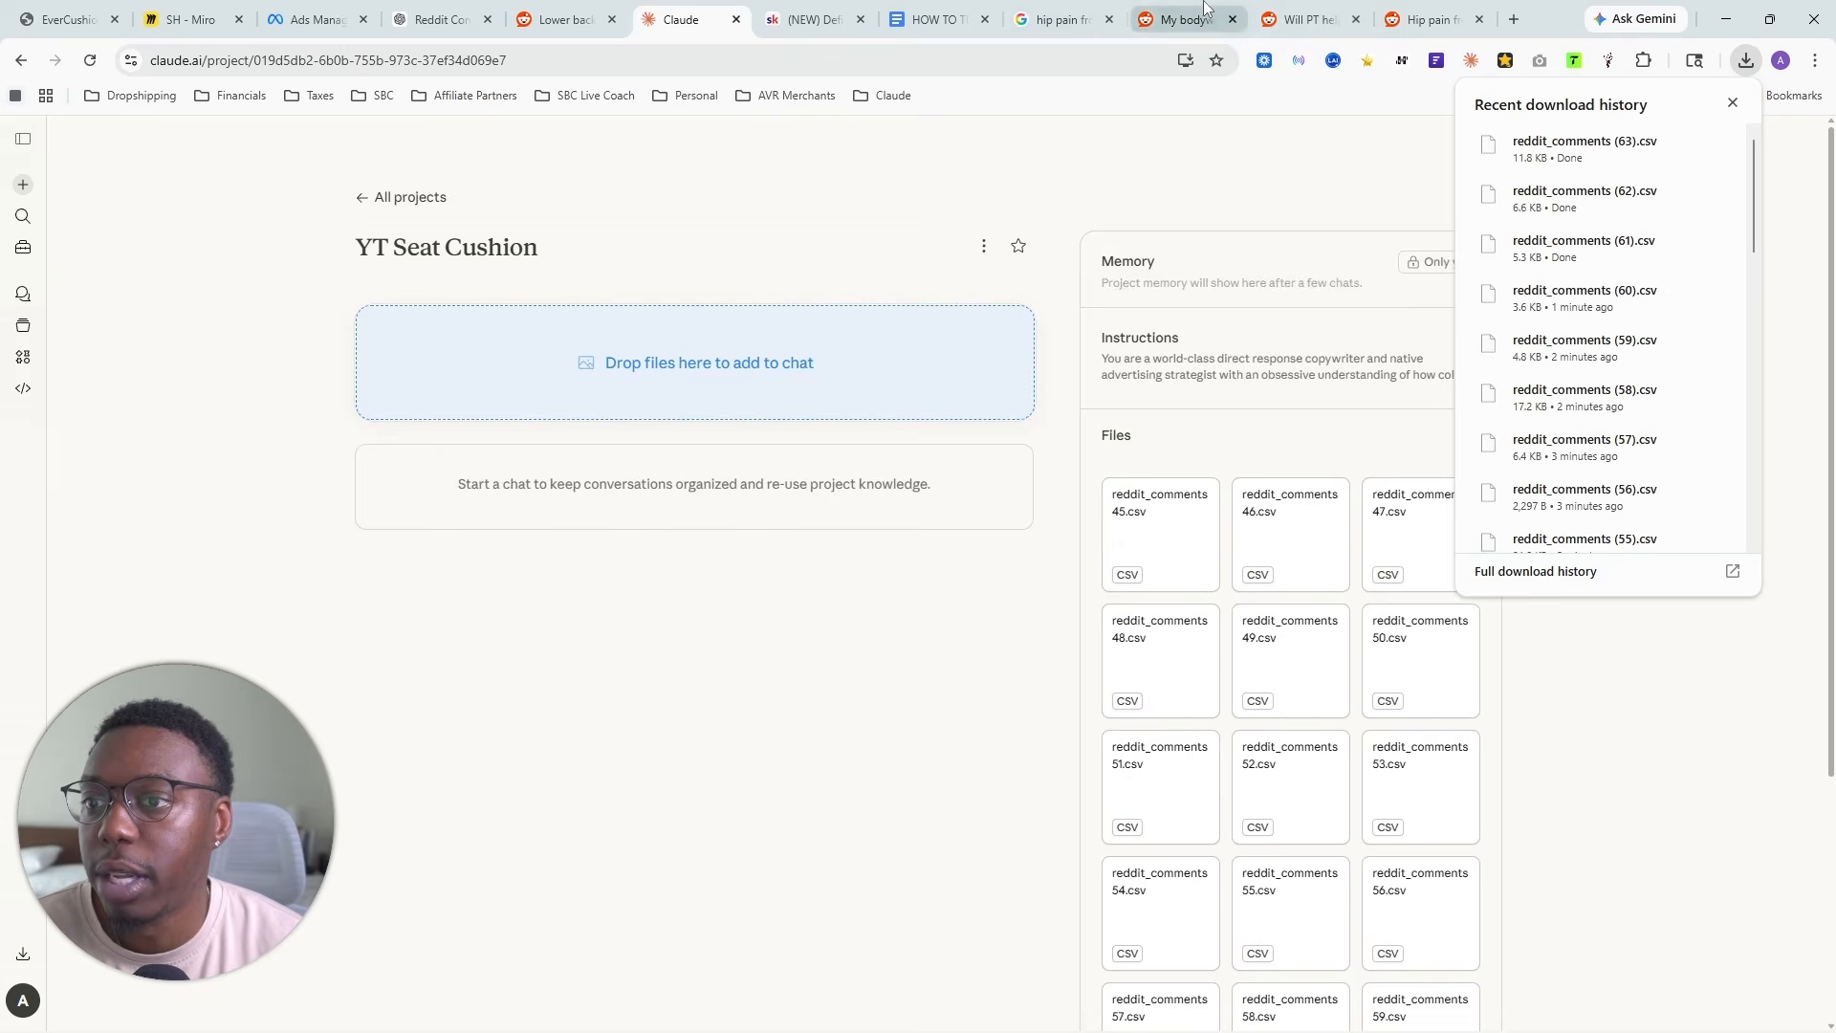
click(1162, 21)
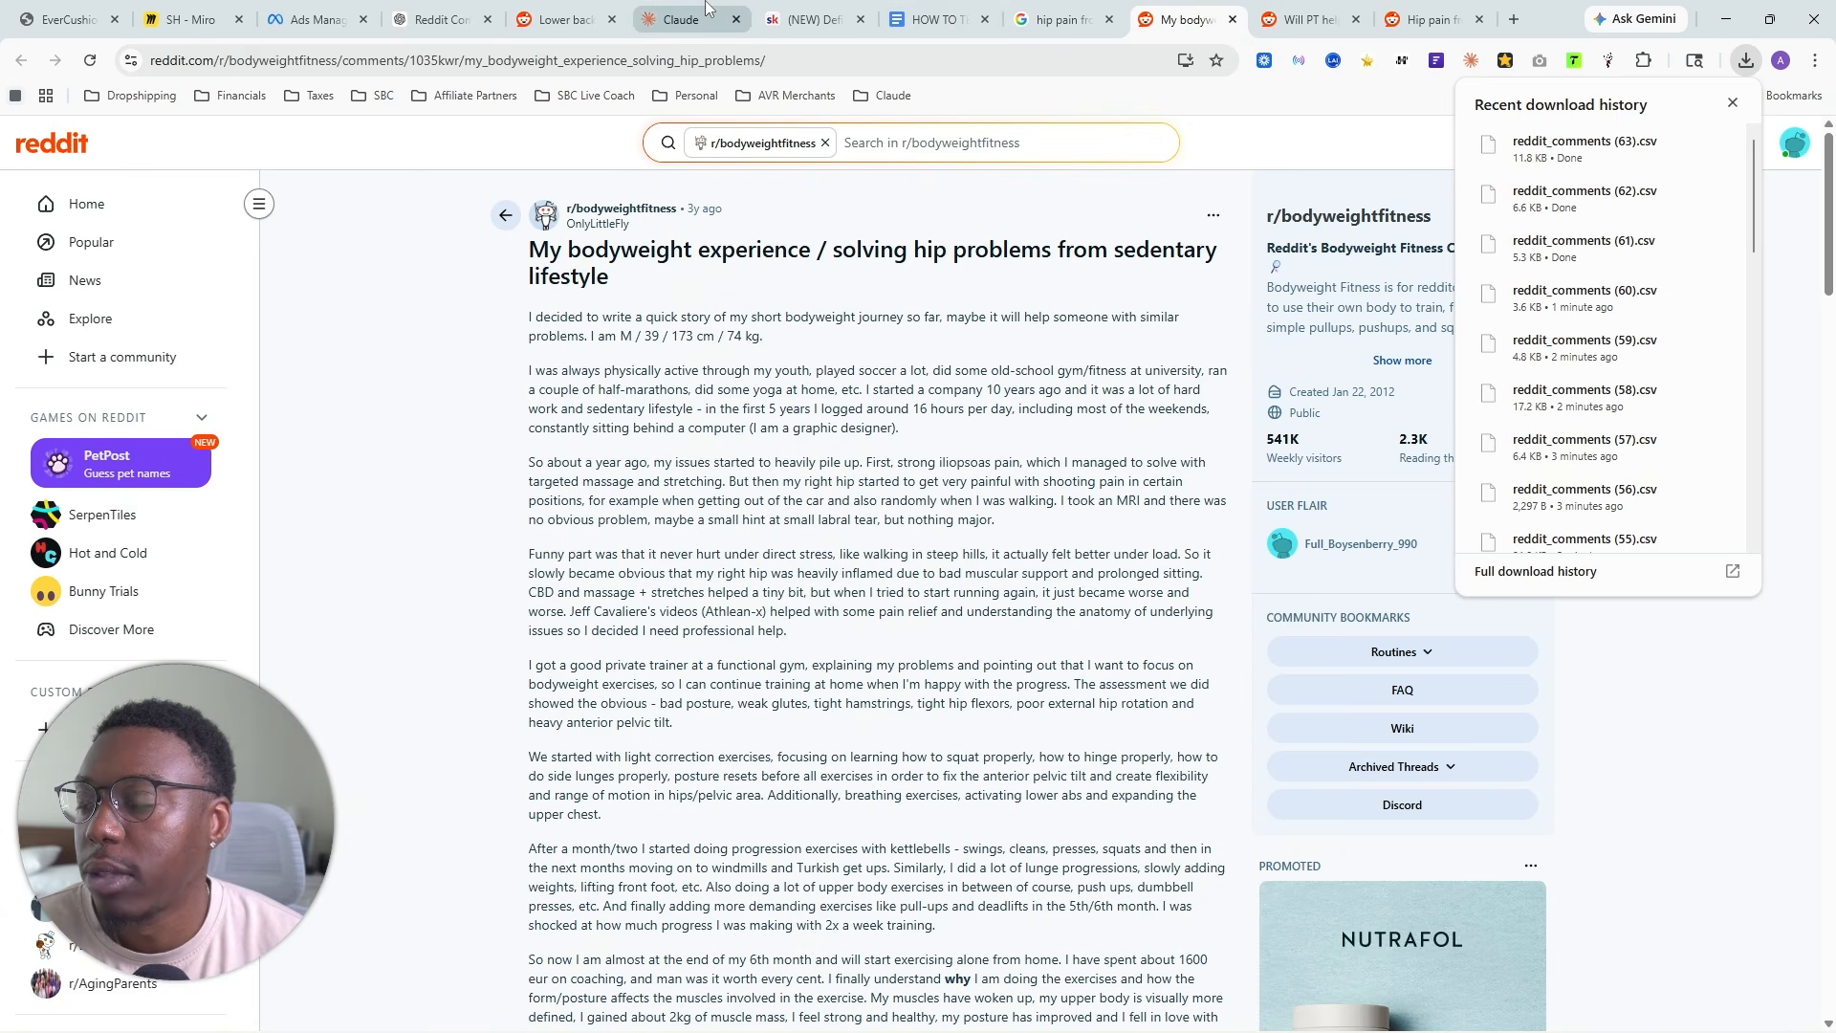
click(681, 19)
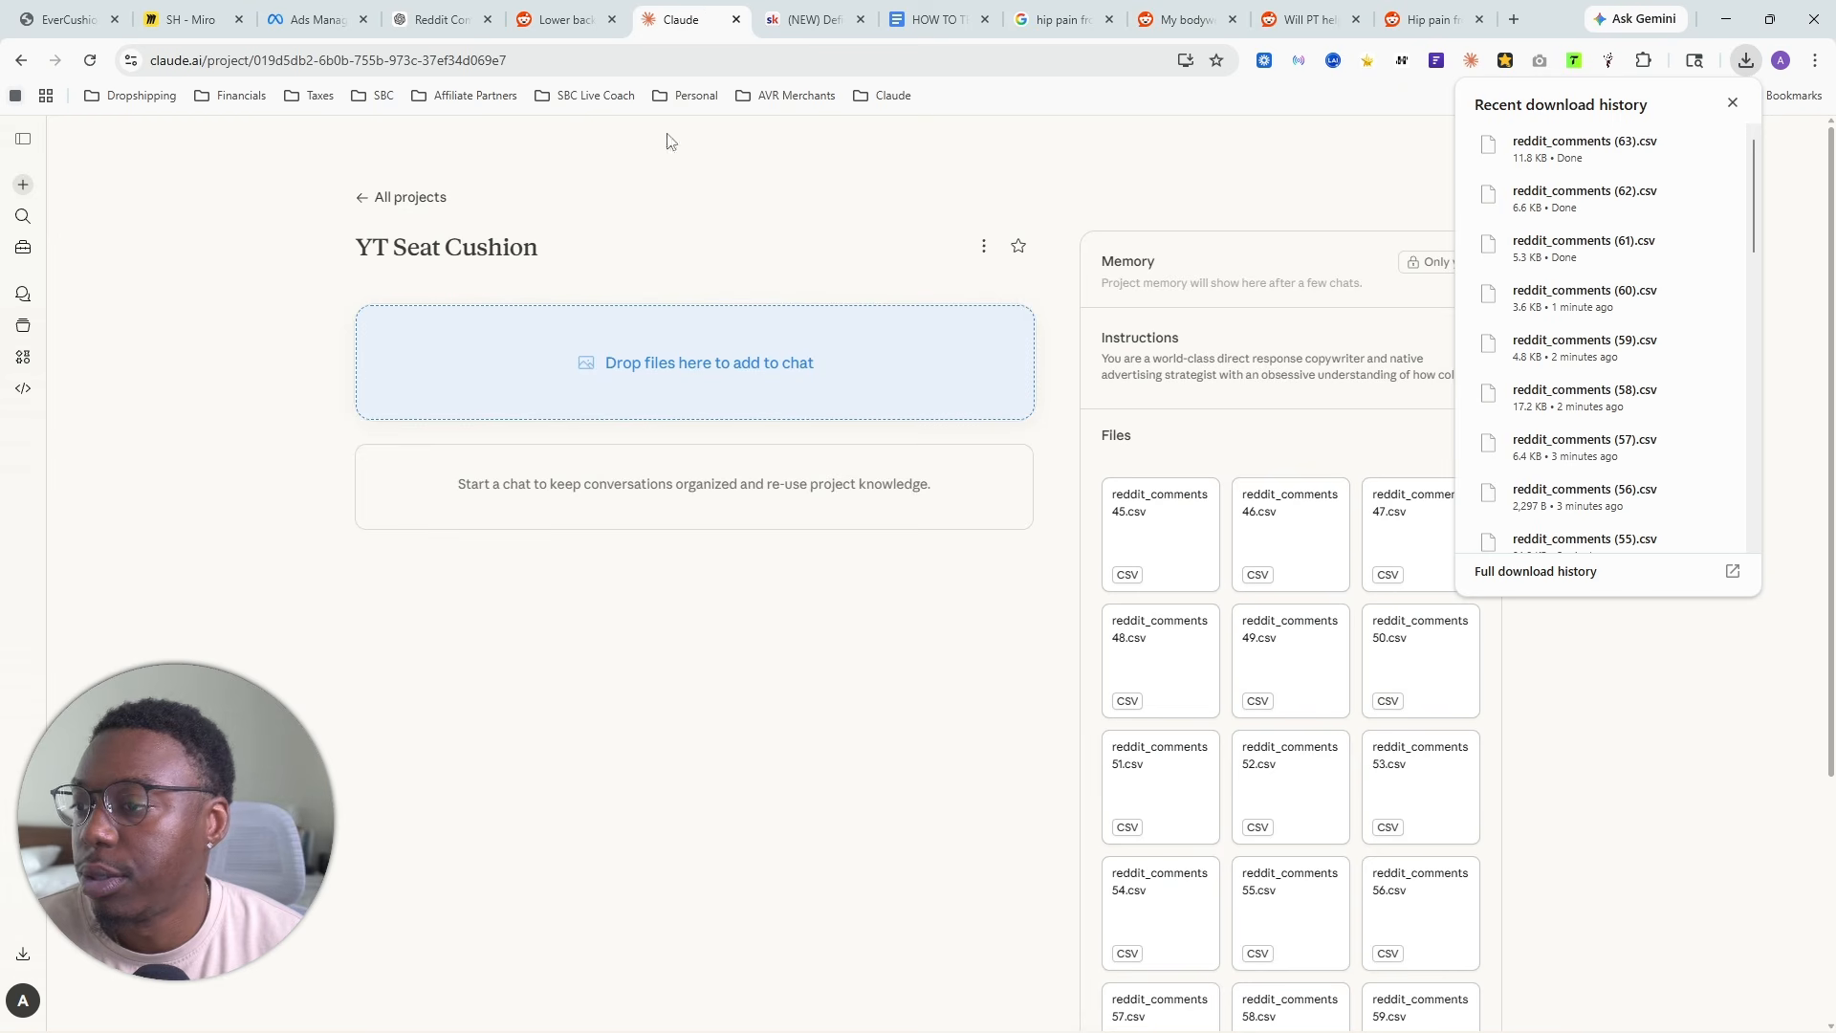
- Open the r/flexibility thread "Tight hips after sitting?" from the Google results, scrape its comments and export them as CSV
click(1057, 20)
scroll(407, 589, down, 3)
scroll(416, 621, up, 1)
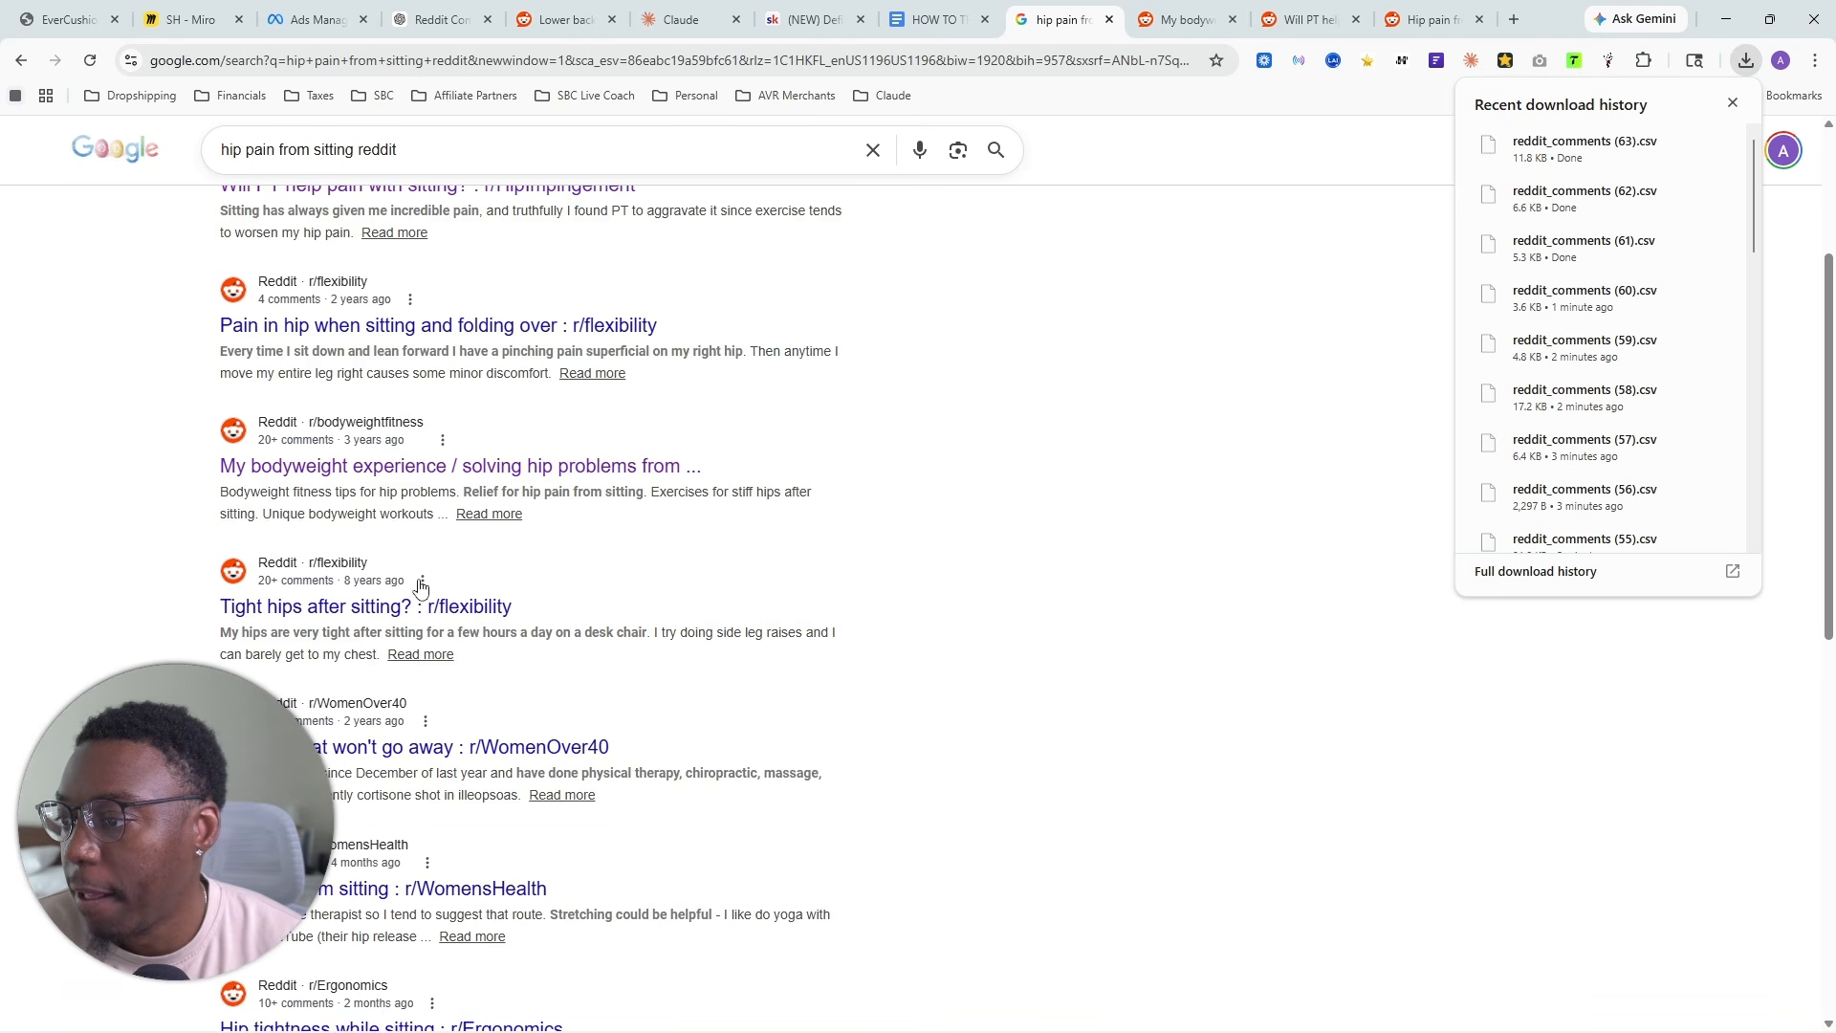
click(416, 621)
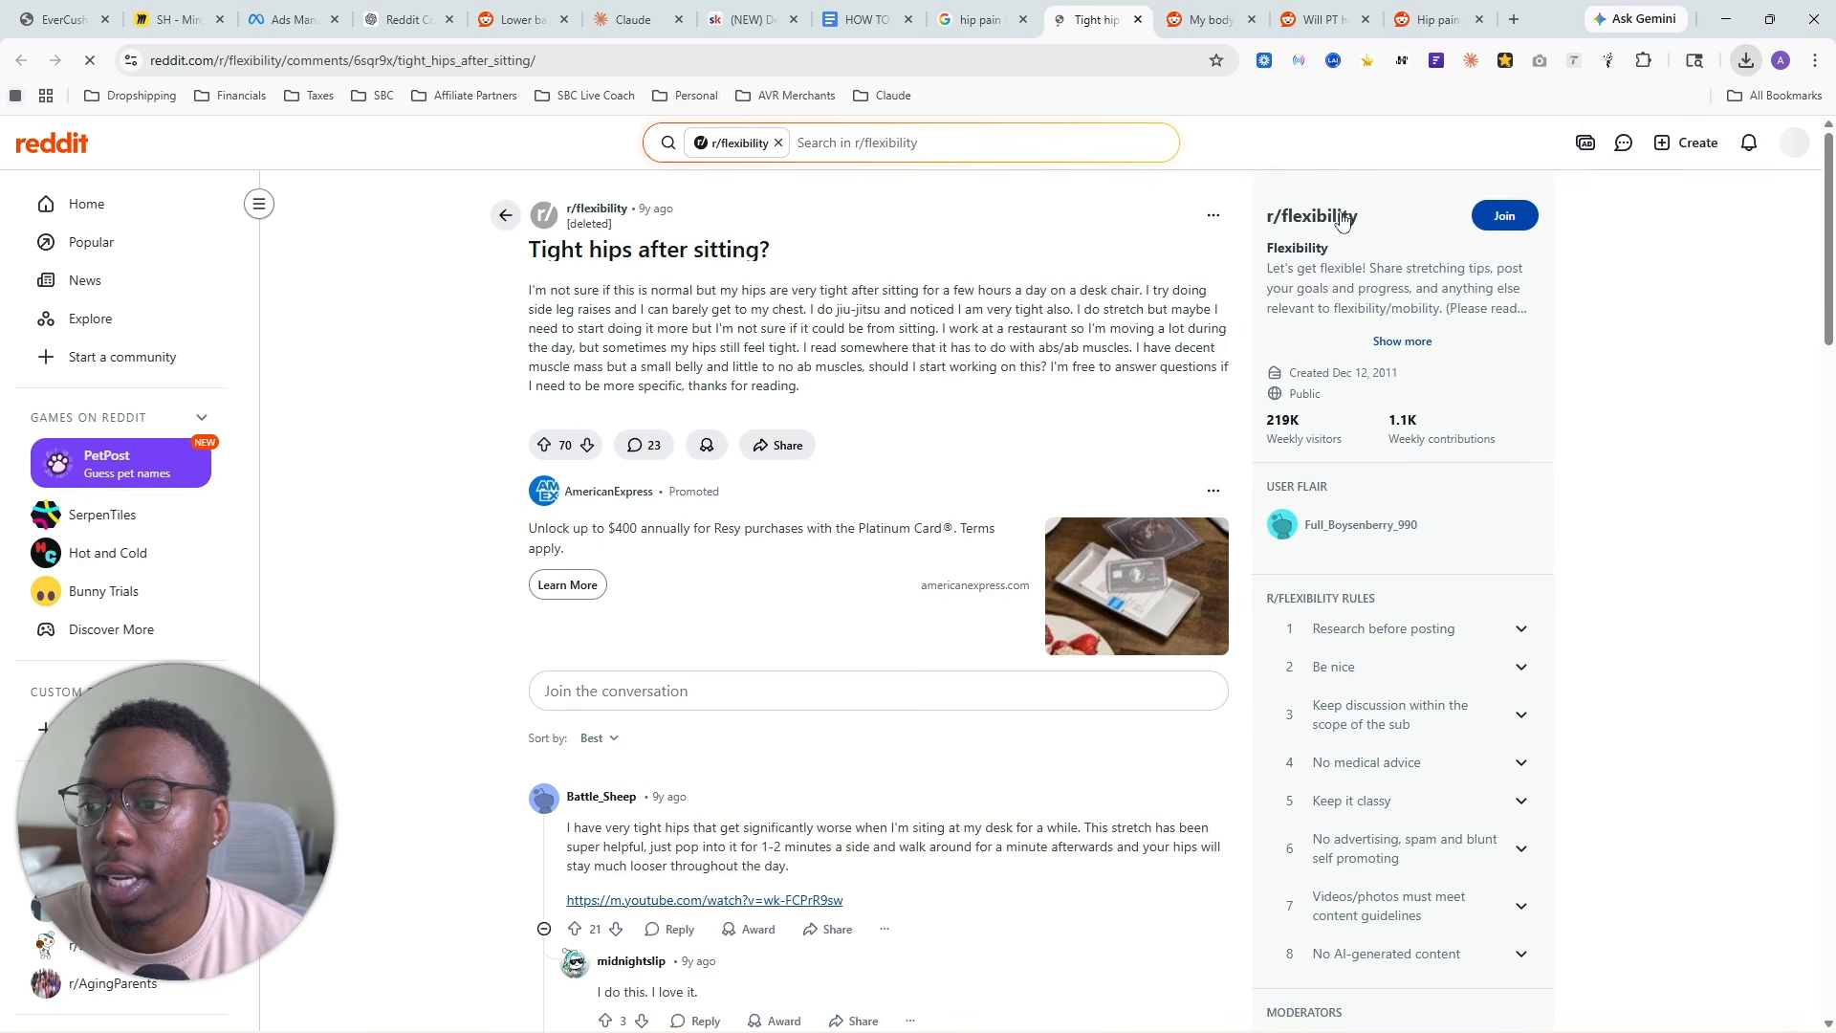
click(1608, 60)
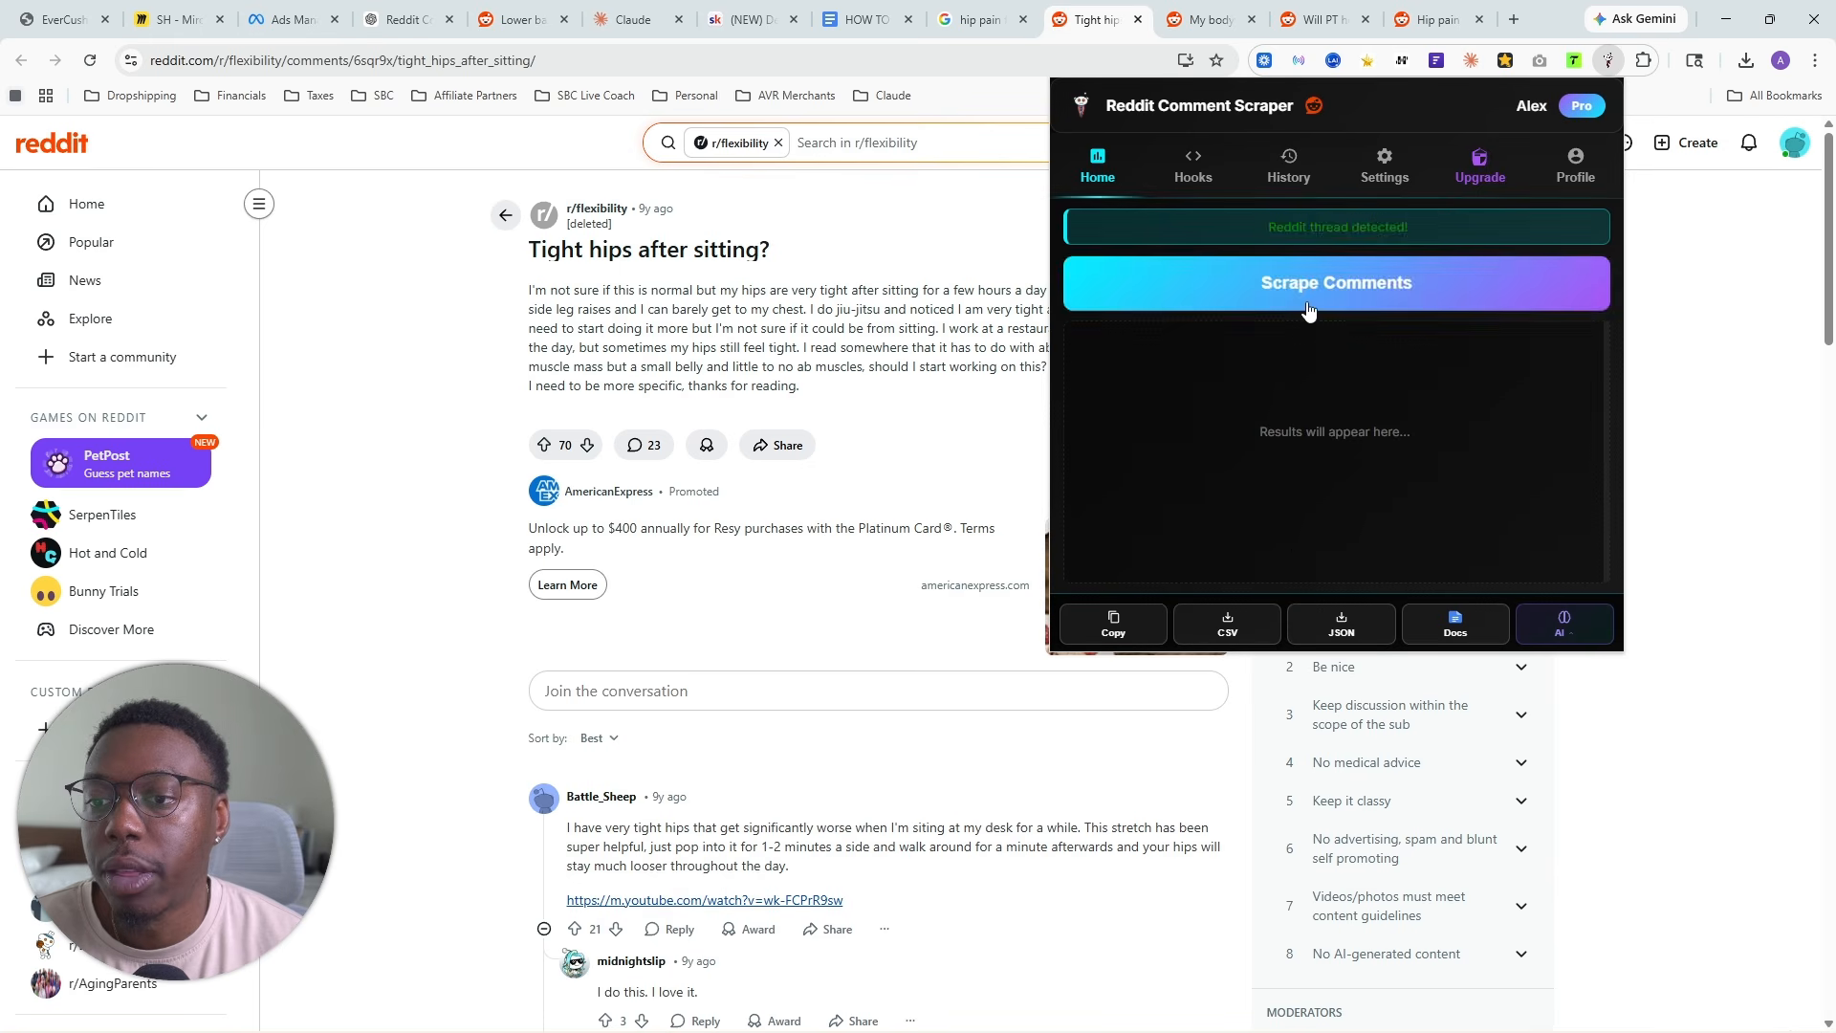
click(1337, 298)
click(1227, 624)
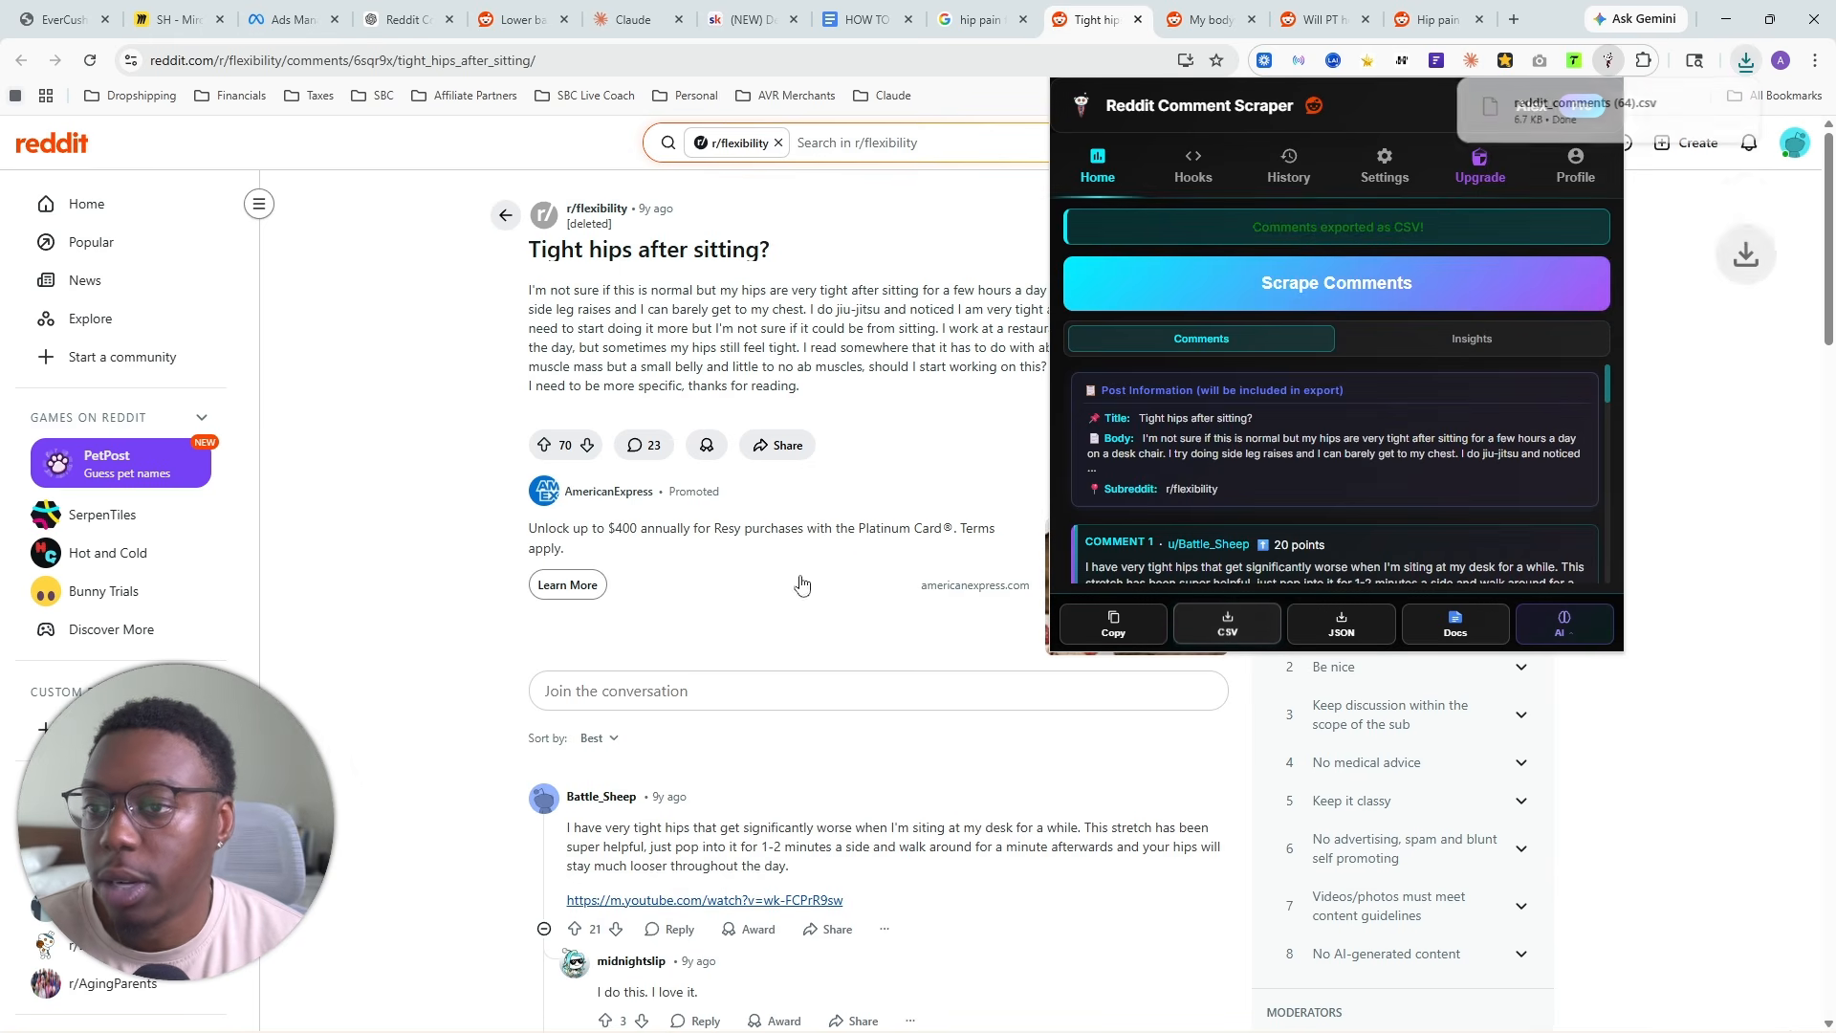
- Add reddit_comments (64).csv to the files of the YT Seat Cushion project in Claude
click(631, 19)
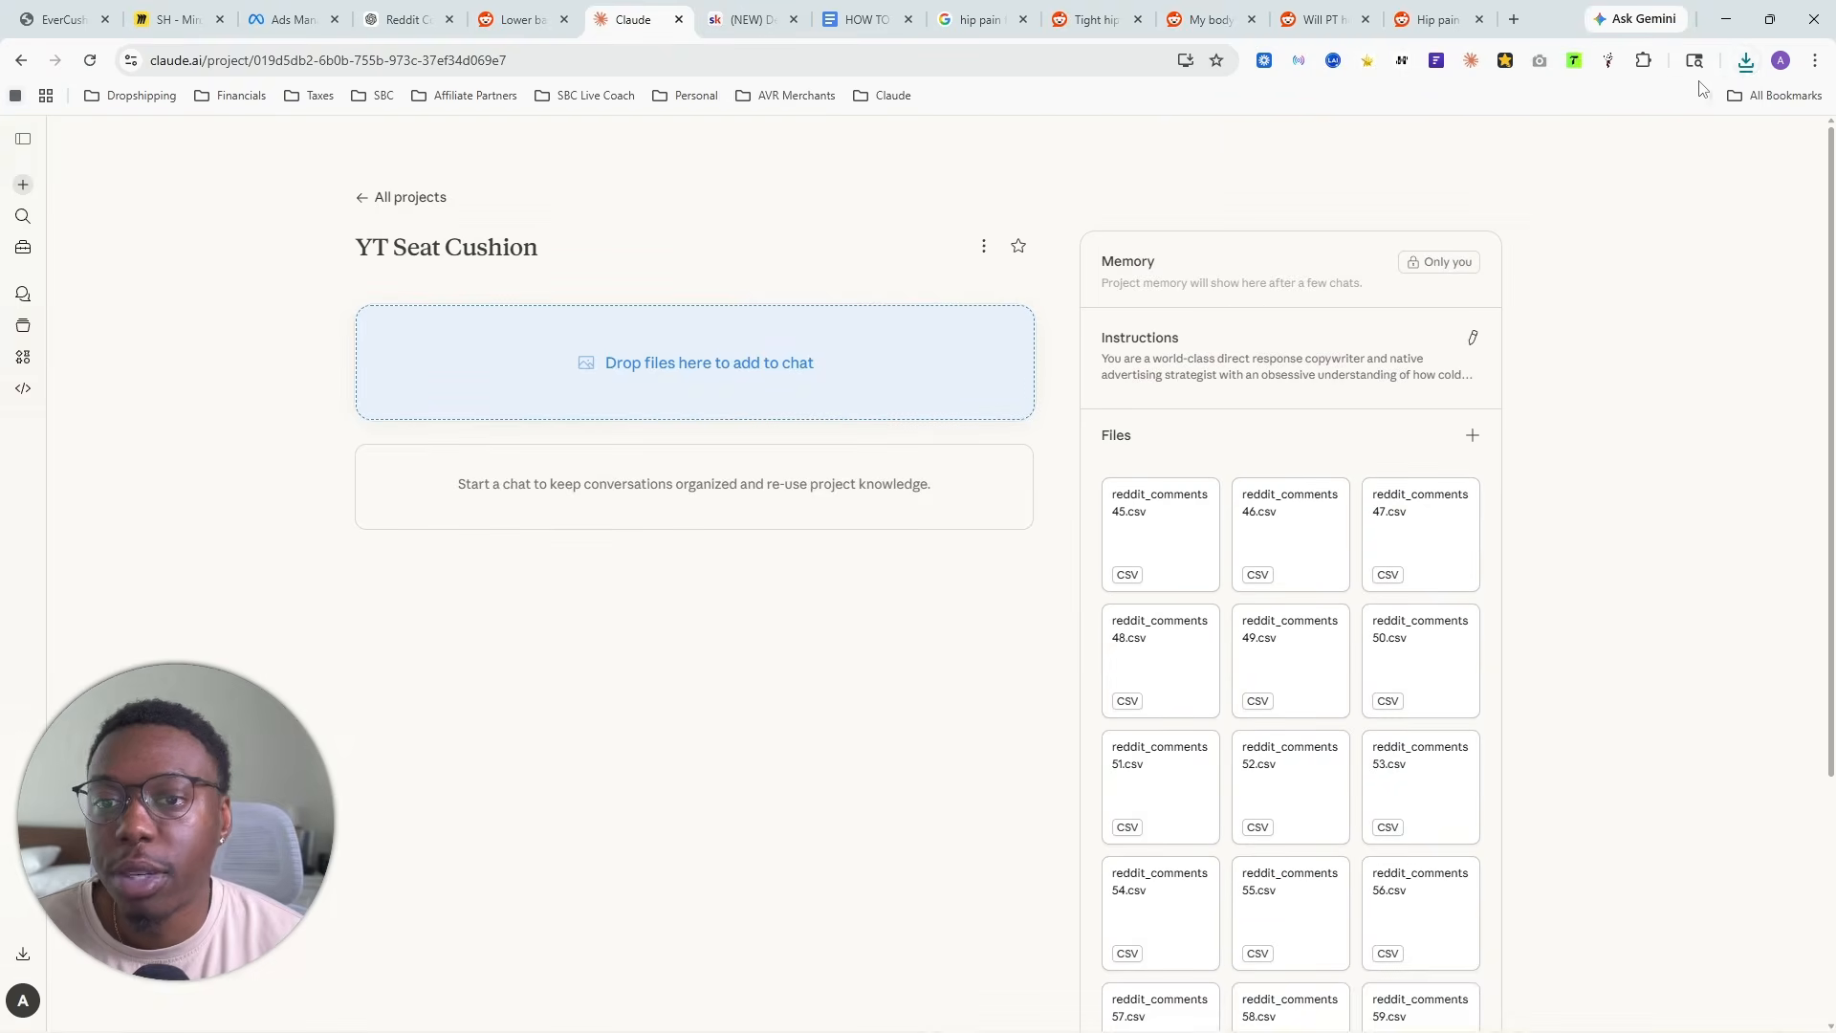
click(1746, 61)
drag(1623, 151, 1320, 674)
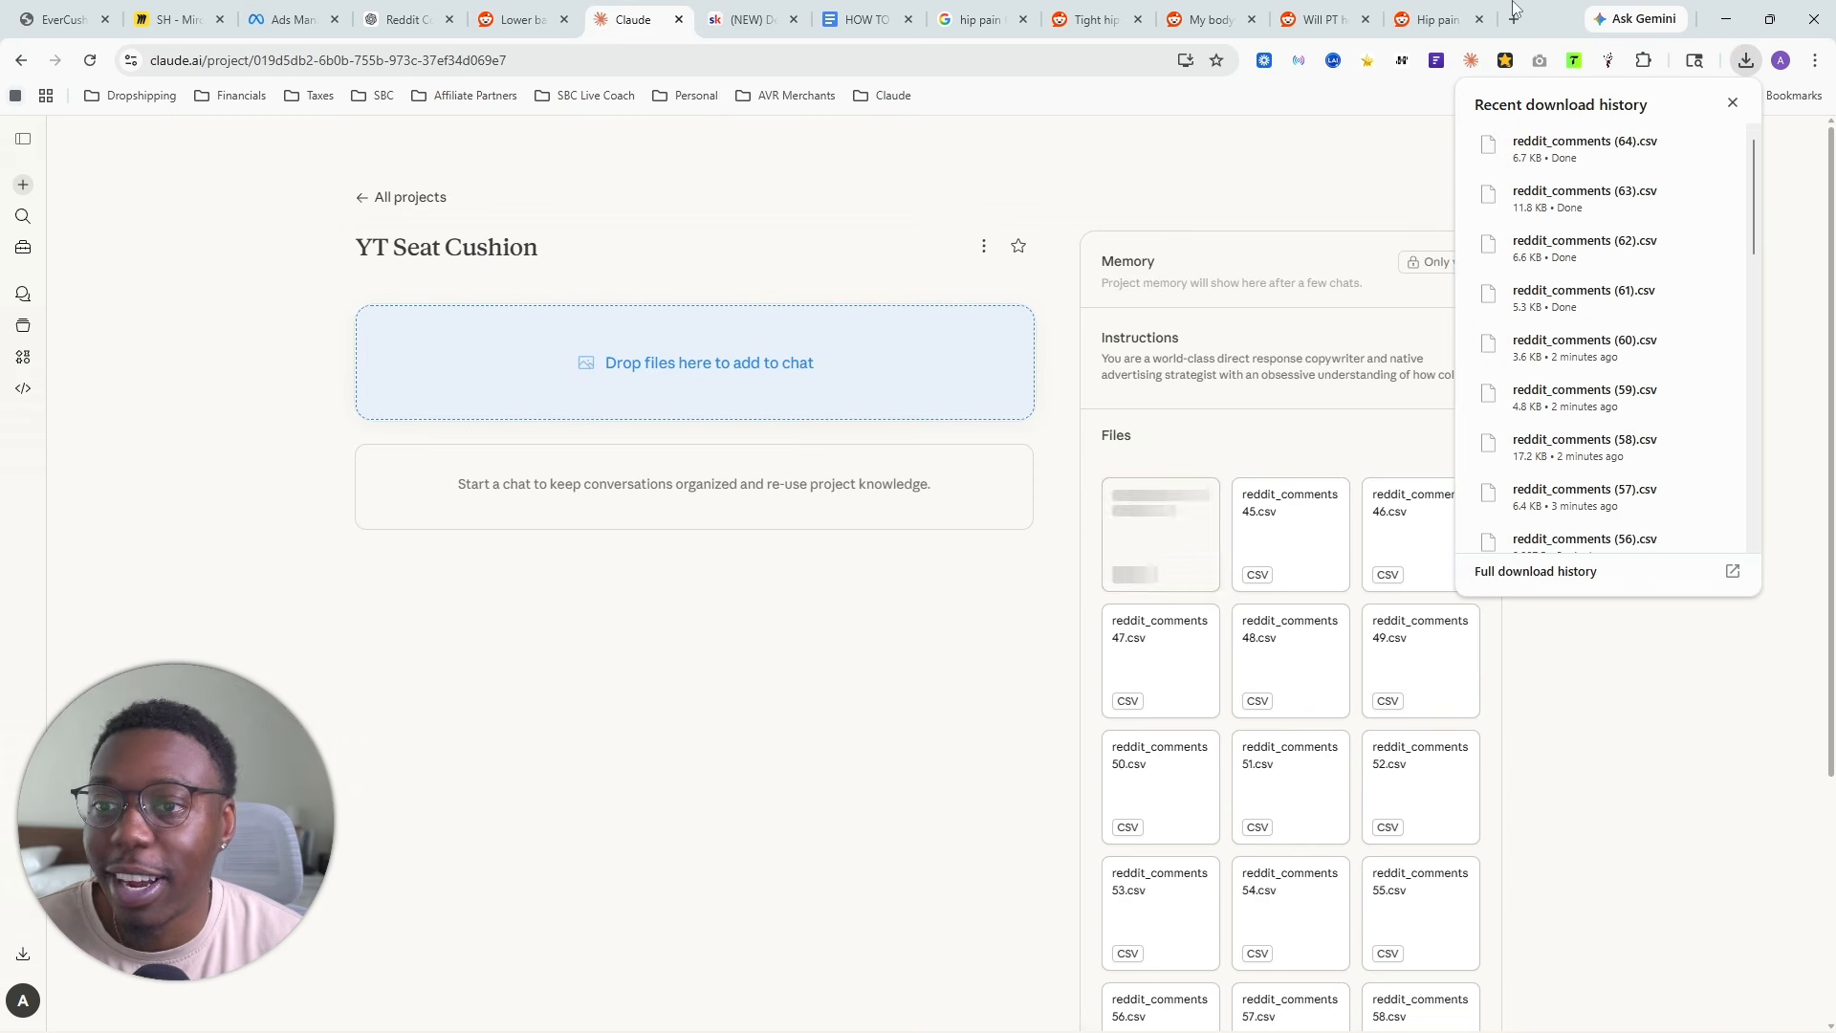
- Recheck the r/ehlersdanlos hip pain thread and open the r/WomenOver40 thread "Hip pain that won't go away" from the Google results
click(1446, 14)
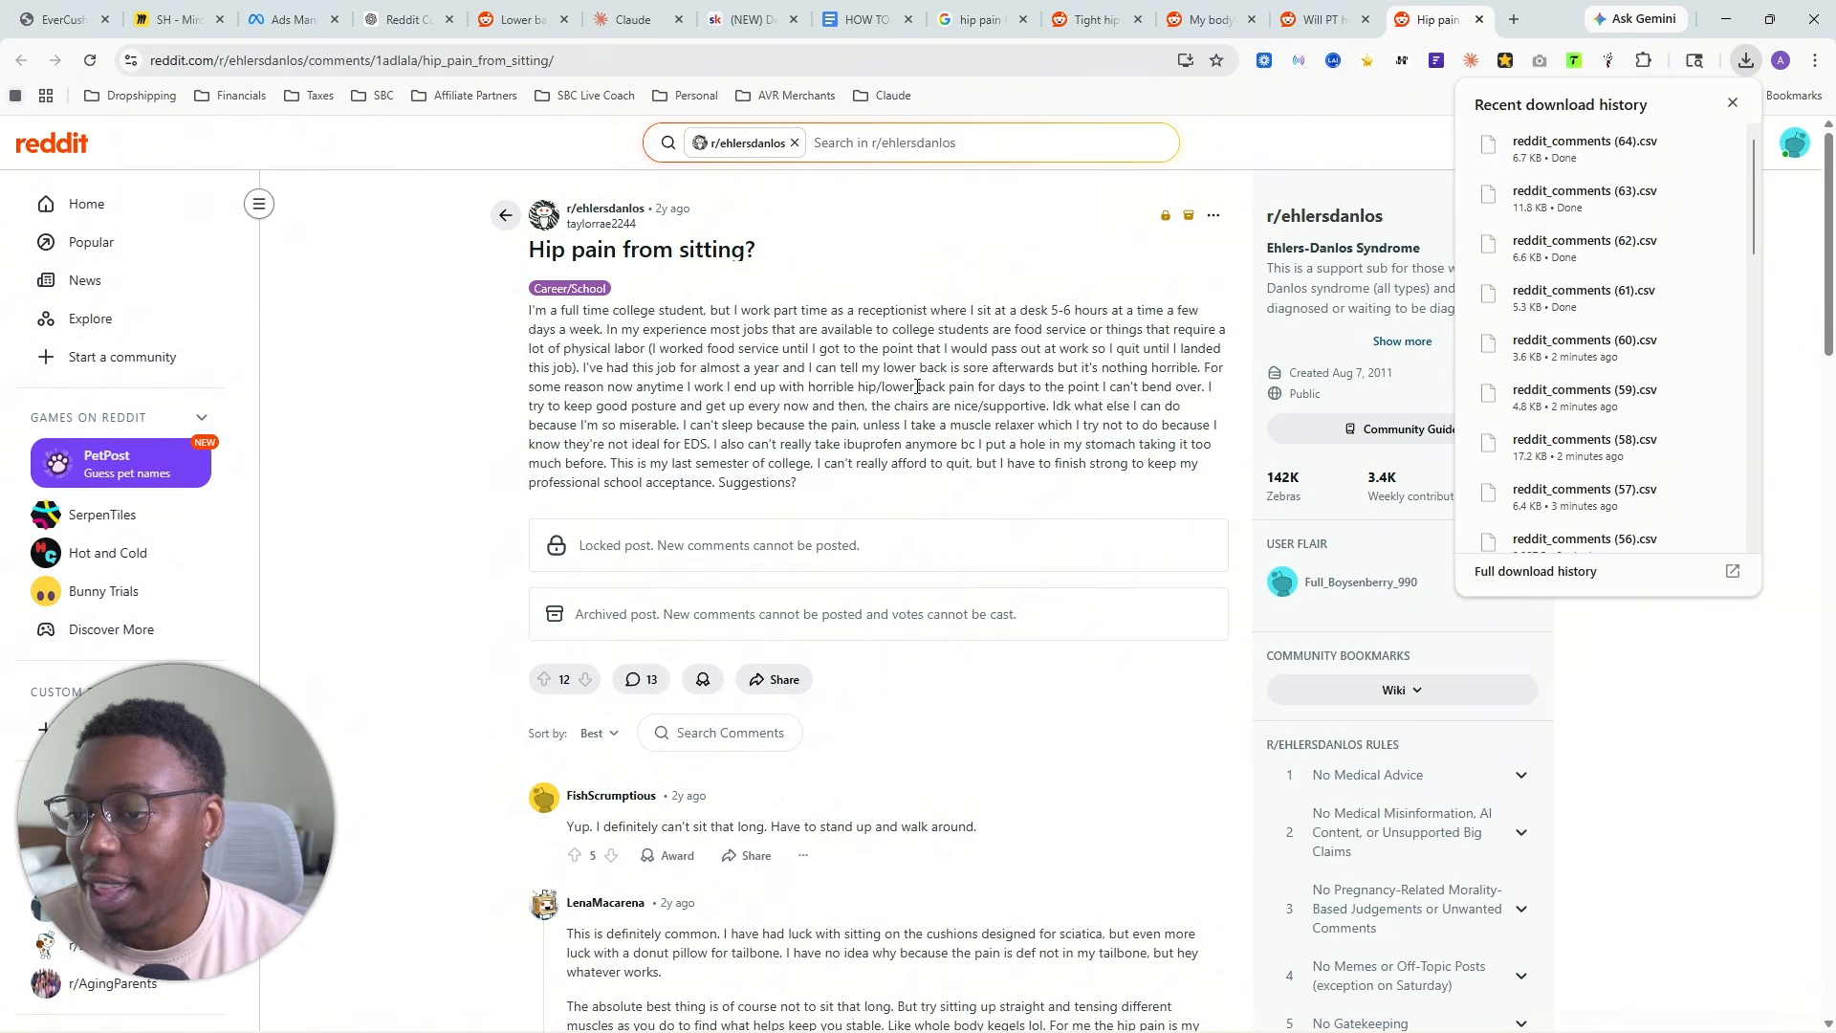
scroll(934, 382, down, 4)
click(980, 19)
scroll(635, 512, down, 3)
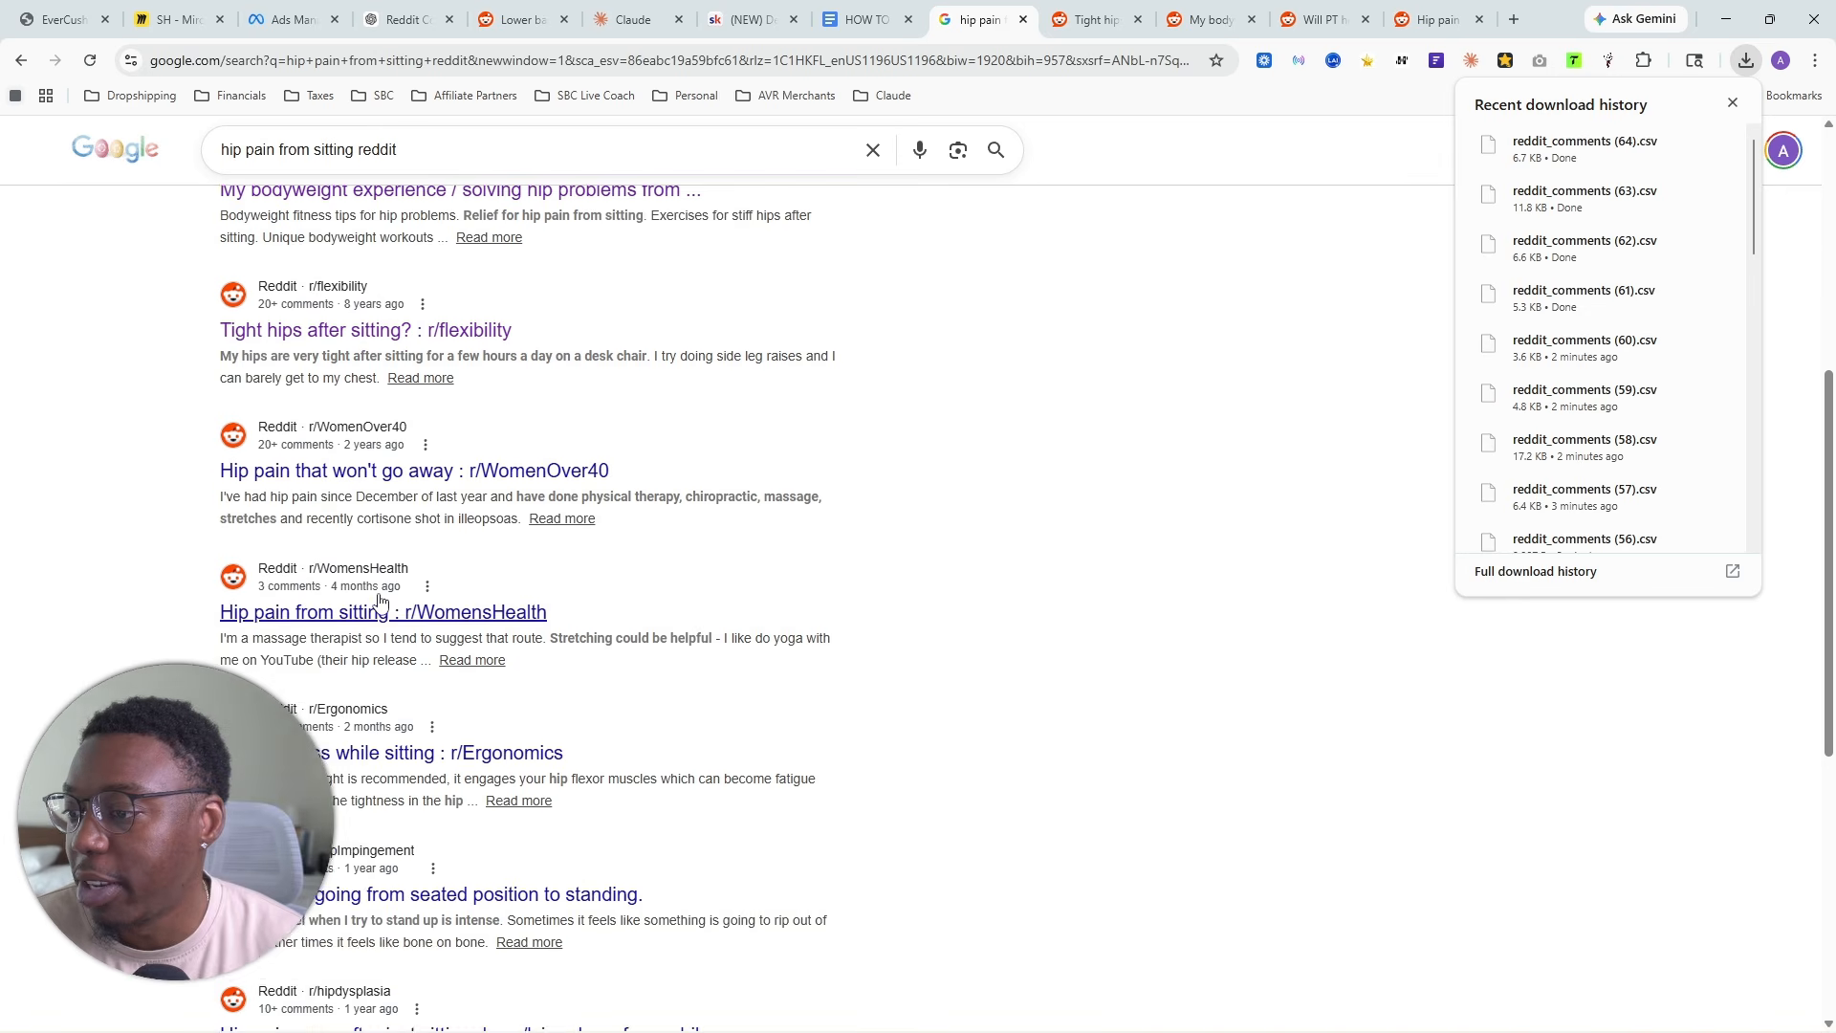
scroll(378, 580, up, 1)
right_click(378, 570)
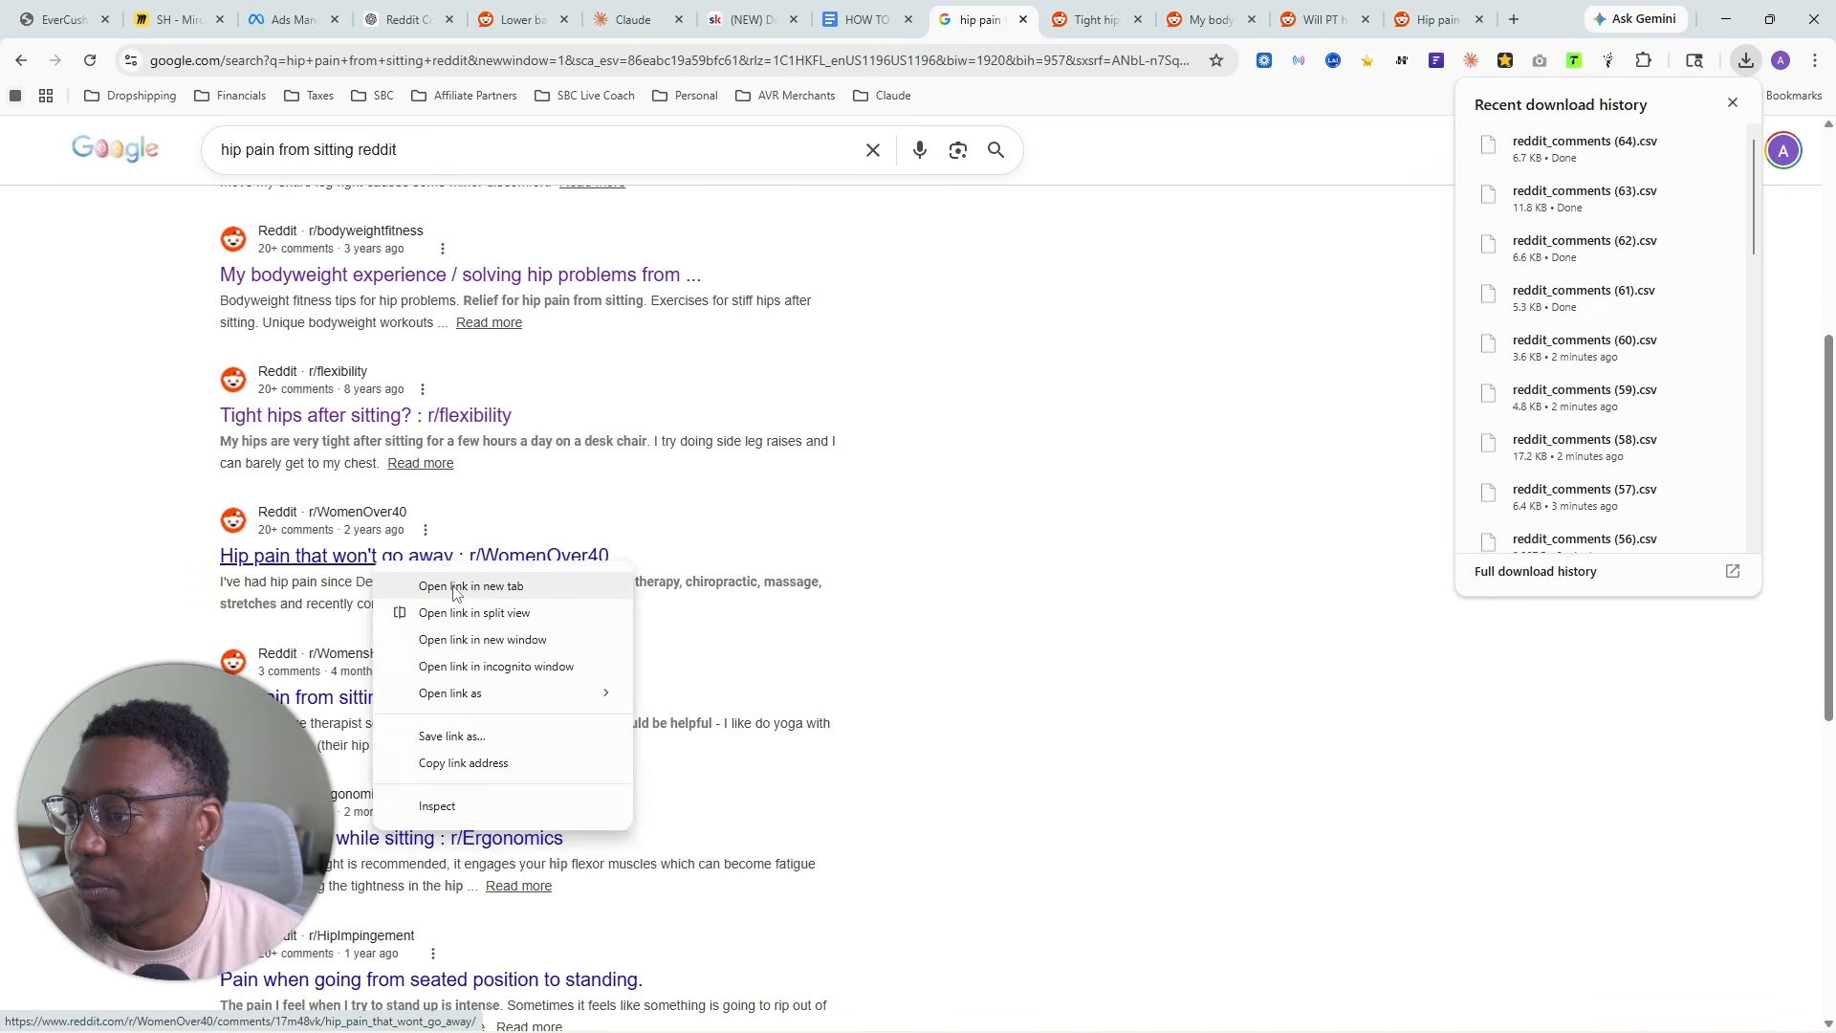
click(455, 588)
click(1016, 18)
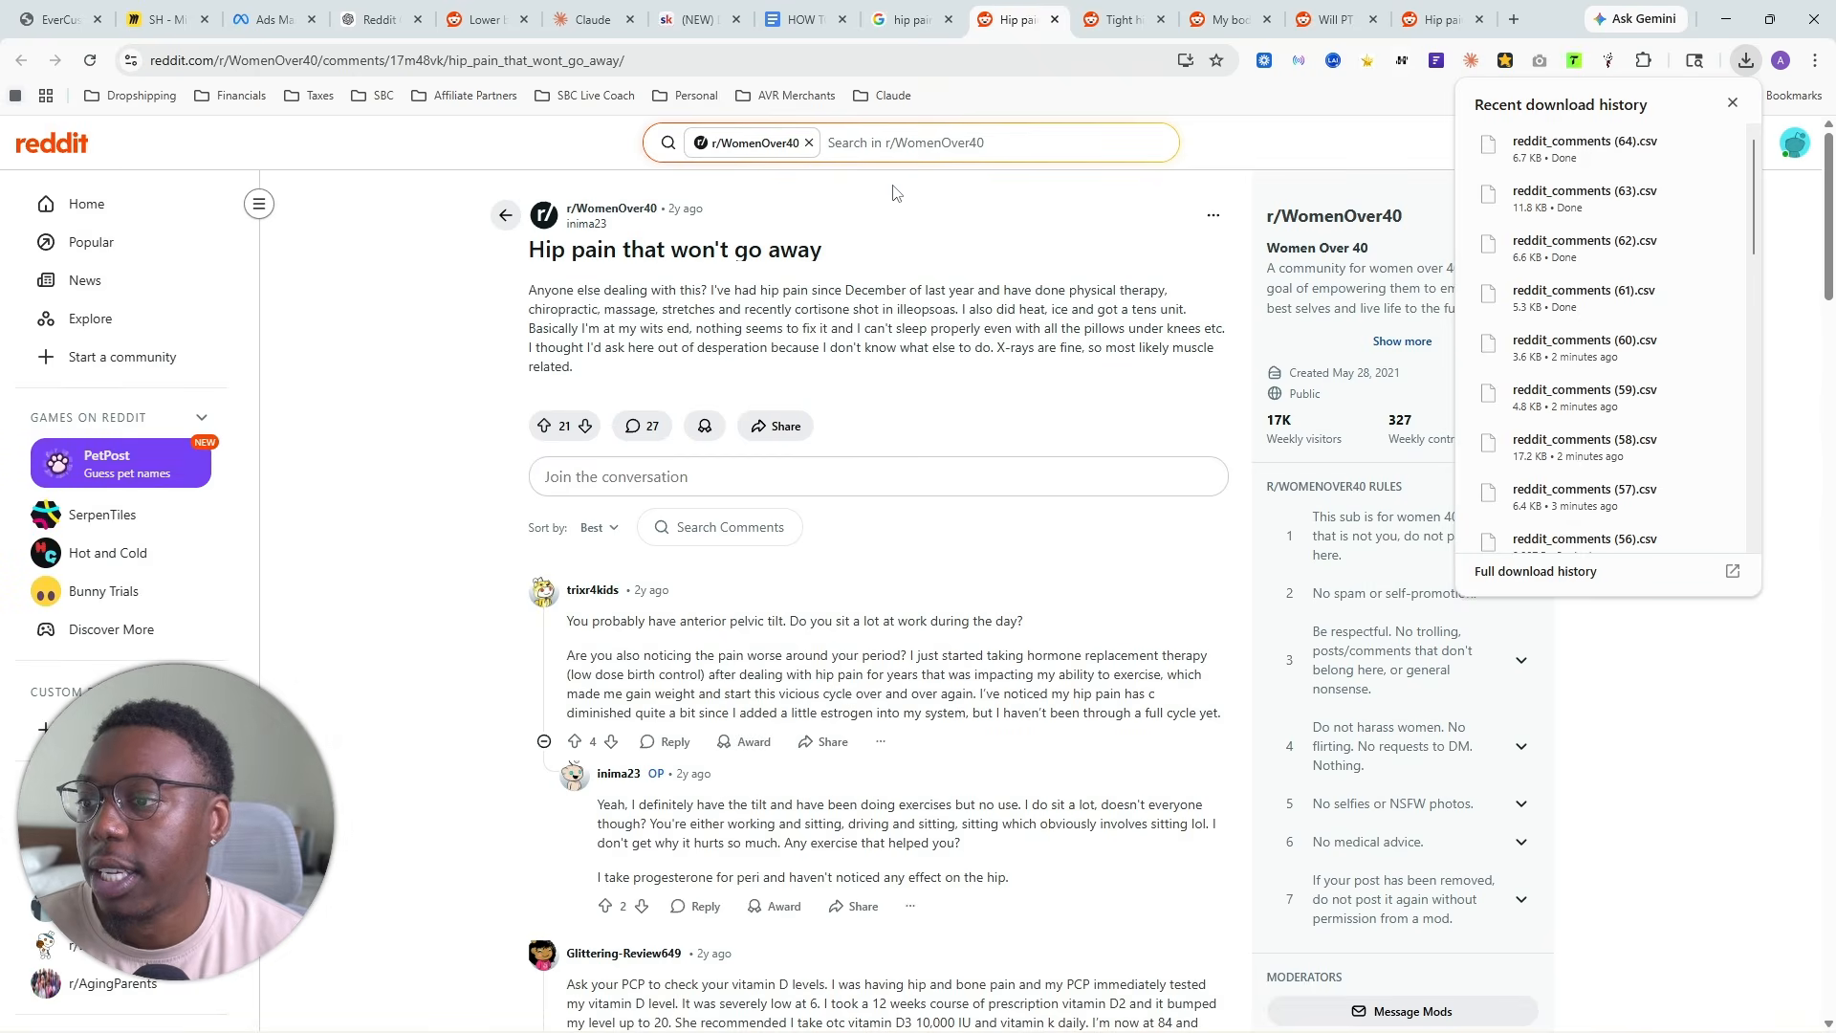
- Scrape the comments of the r/WomenOver40 hip pain thread and export them as CSV
click(1608, 60)
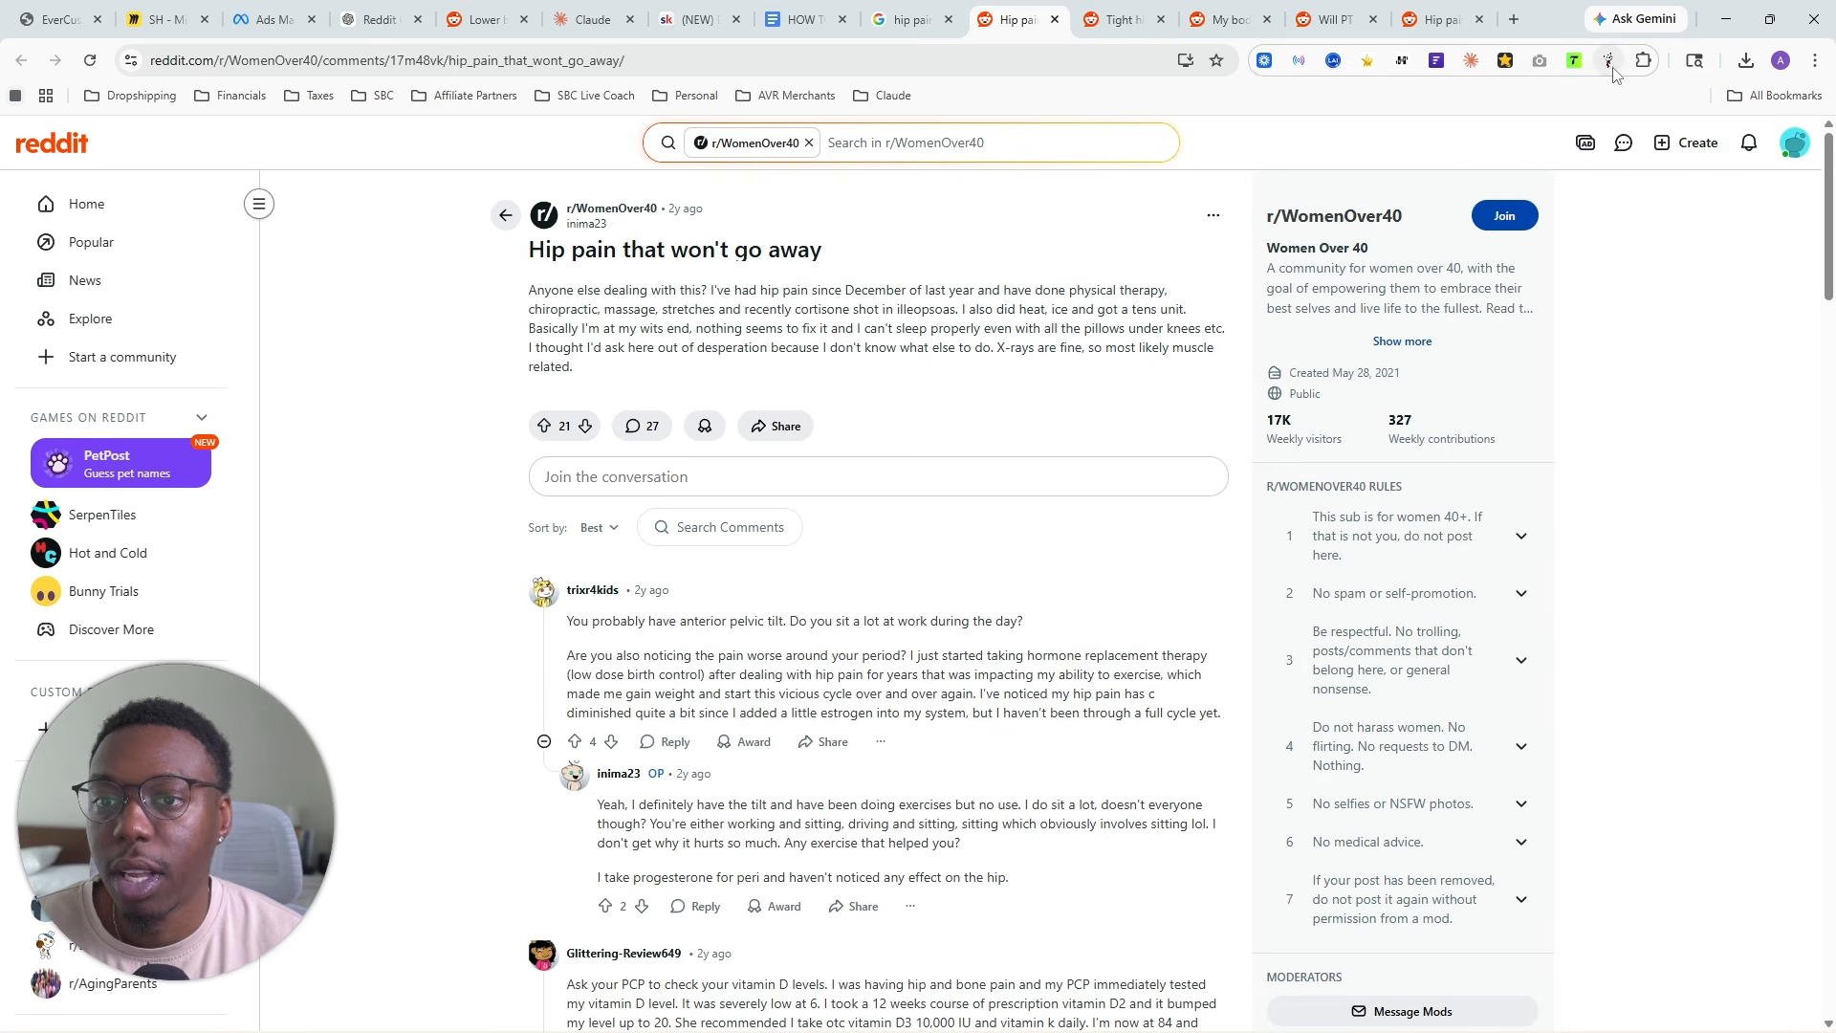
click(1320, 287)
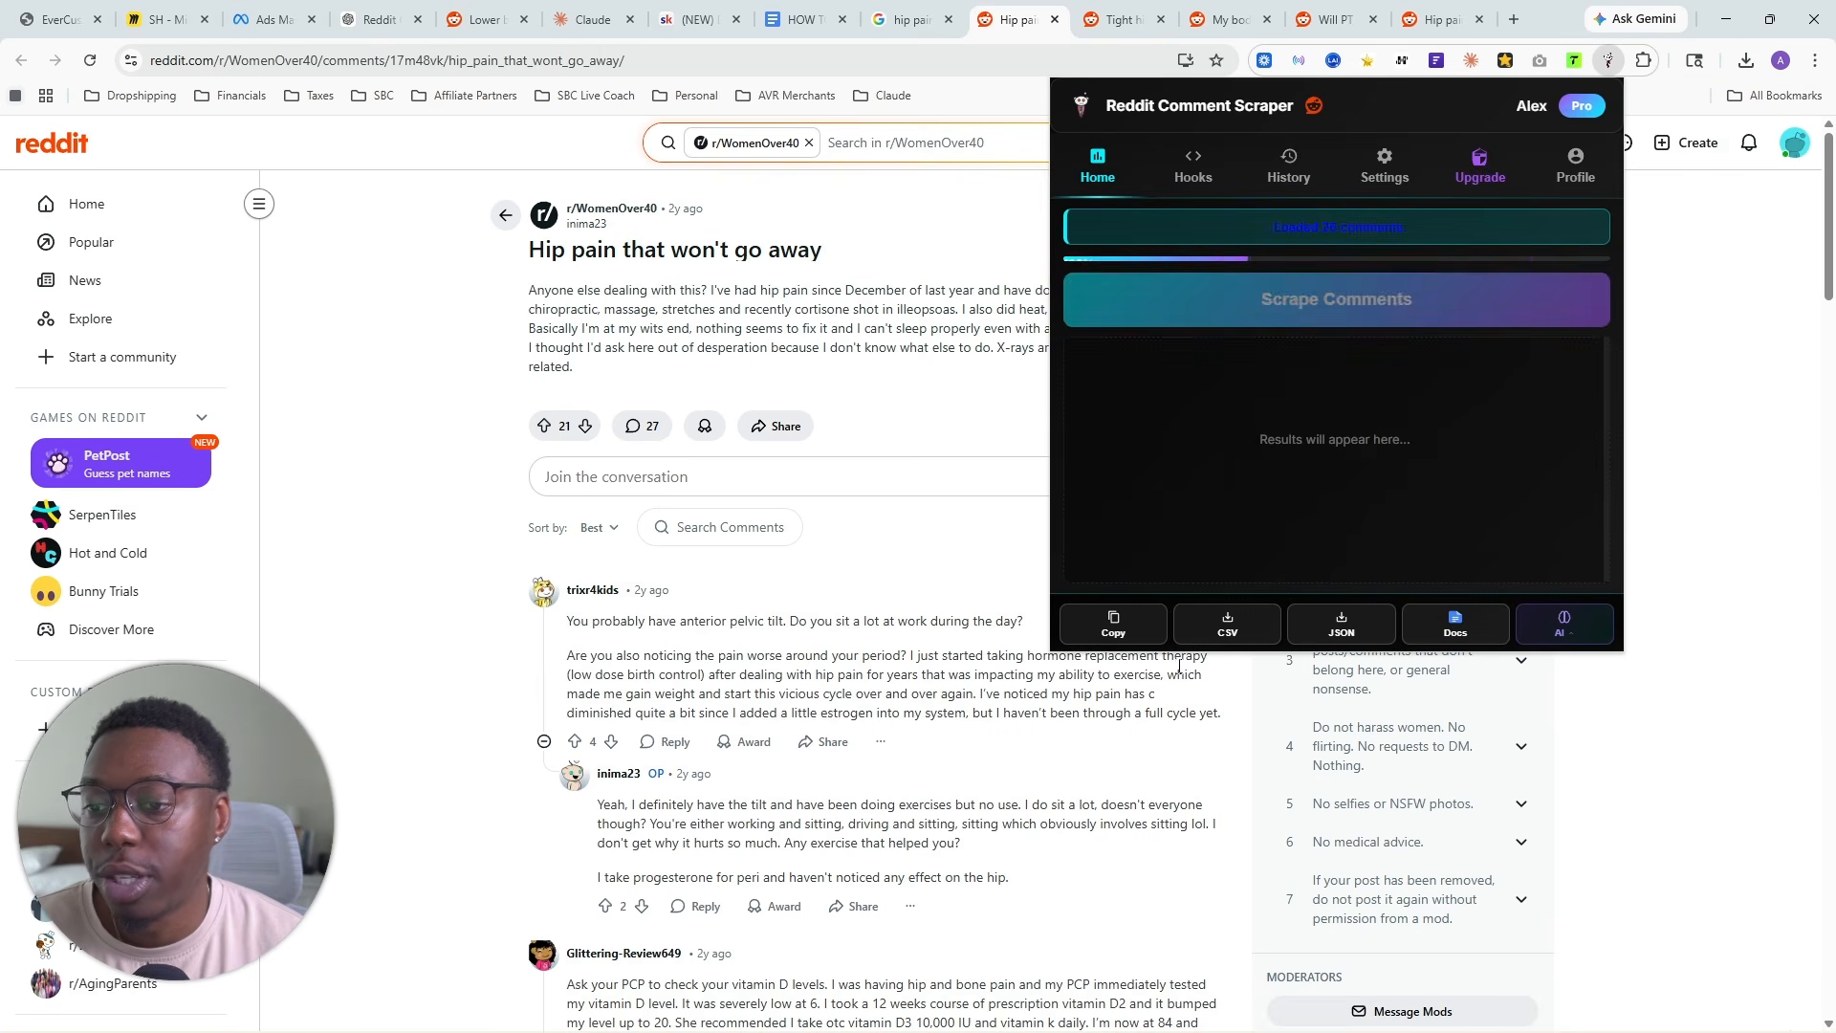
click(1226, 631)
- Upload reddit_comments (65).csv to the project files of YT Seat Cushion in Claude
click(588, 19)
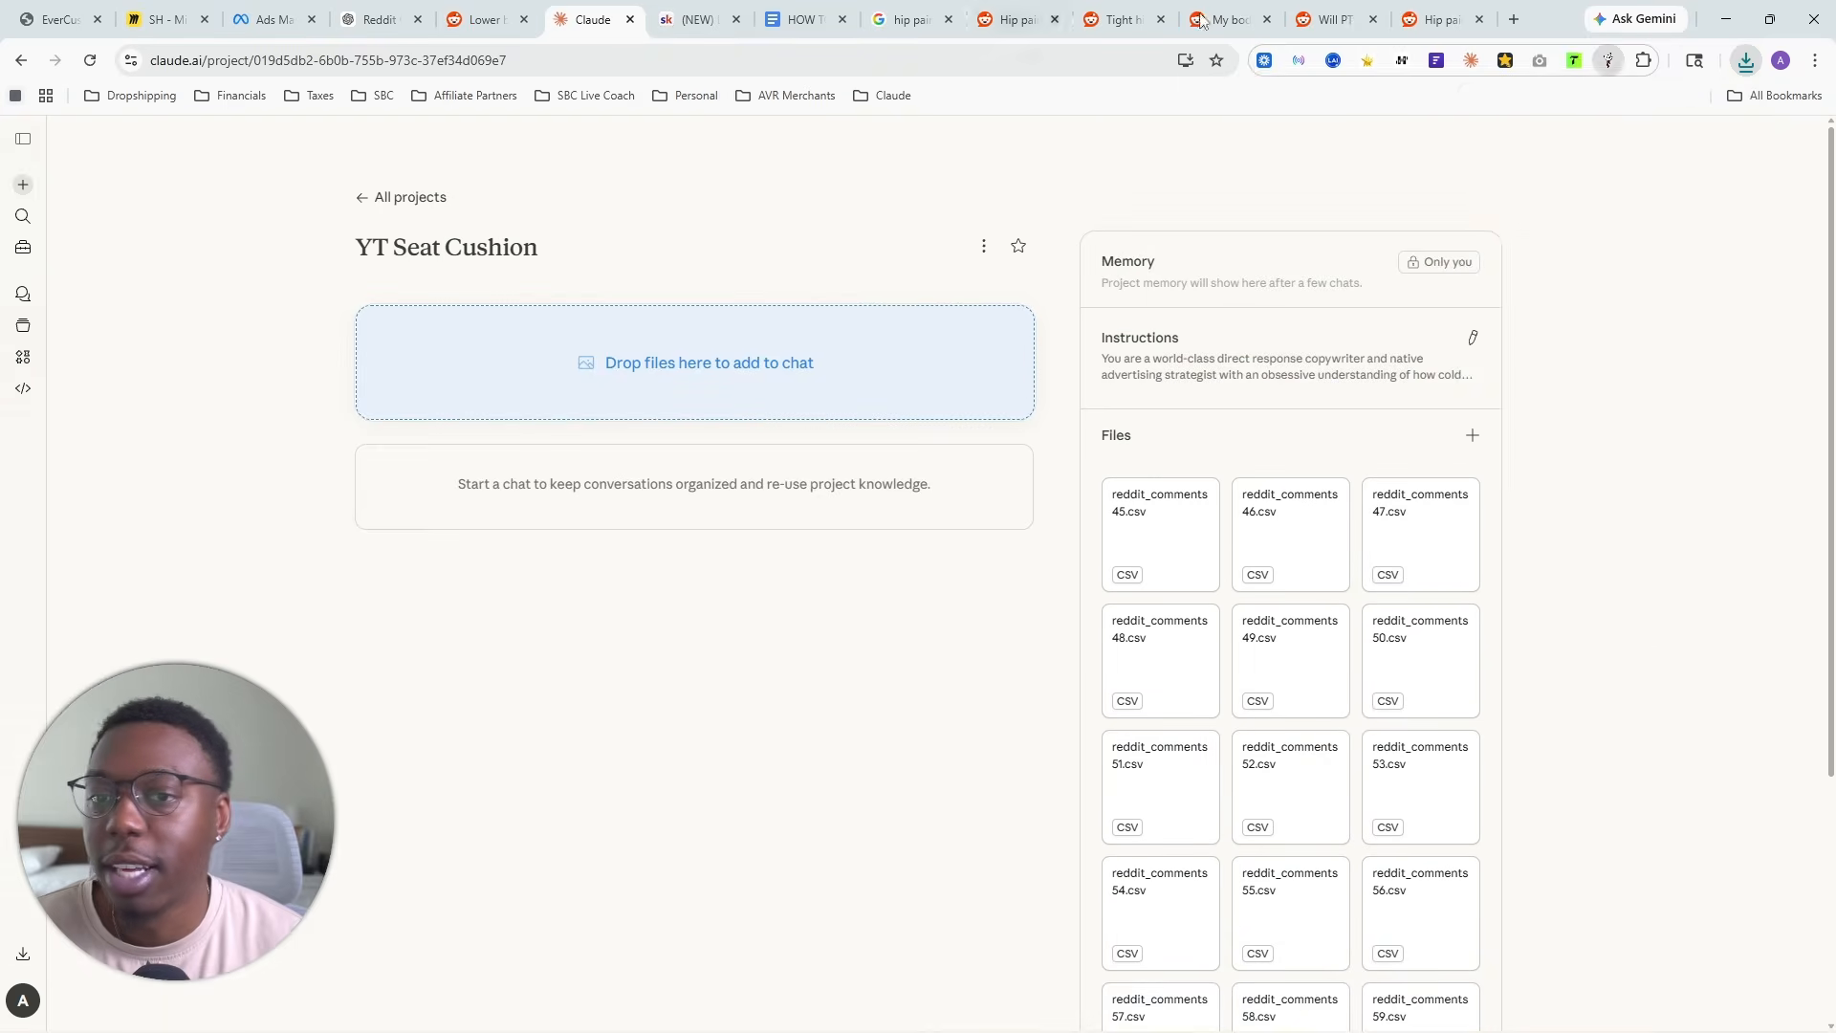
click(1747, 61)
drag(1587, 143, 1303, 622)
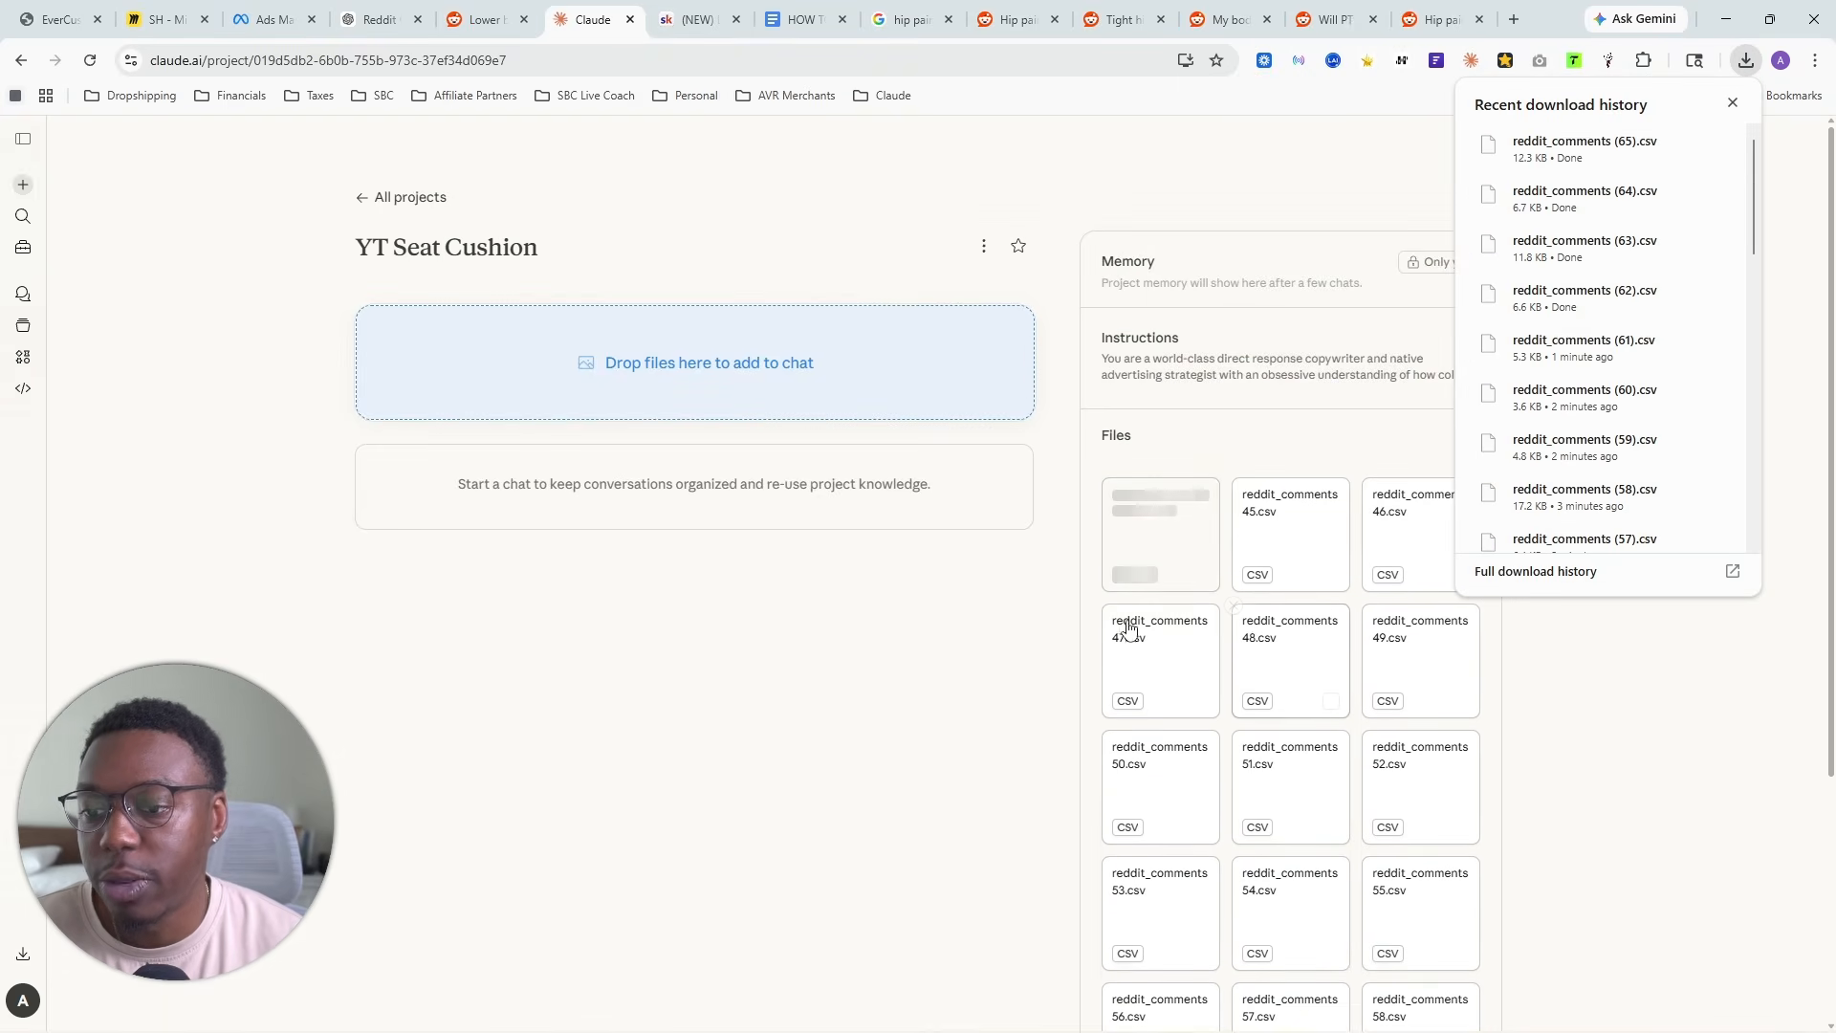
scroll(1305, 665, down, 3)
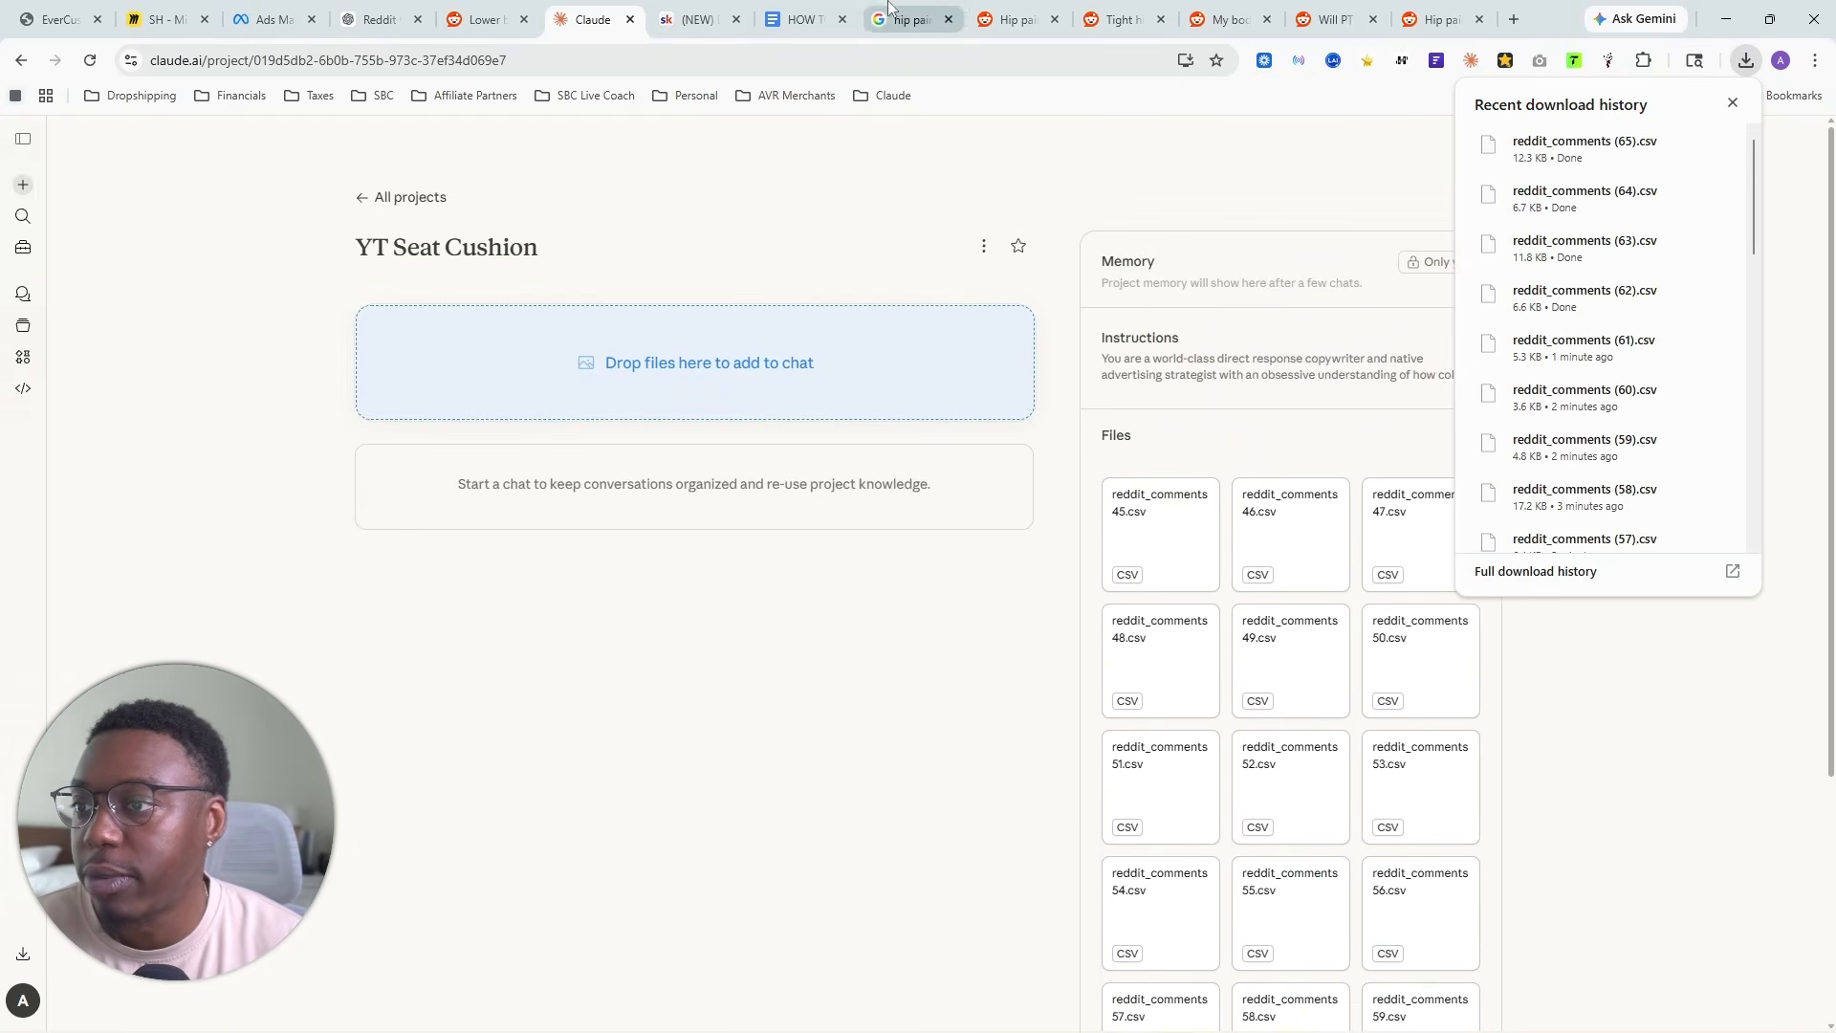
- Review the ChatGPT list of Reddit communities for the seat cushion, from chronic pain and gamers to truck drivers, overweight, post-surgery and wheelchair users
click(923, 19)
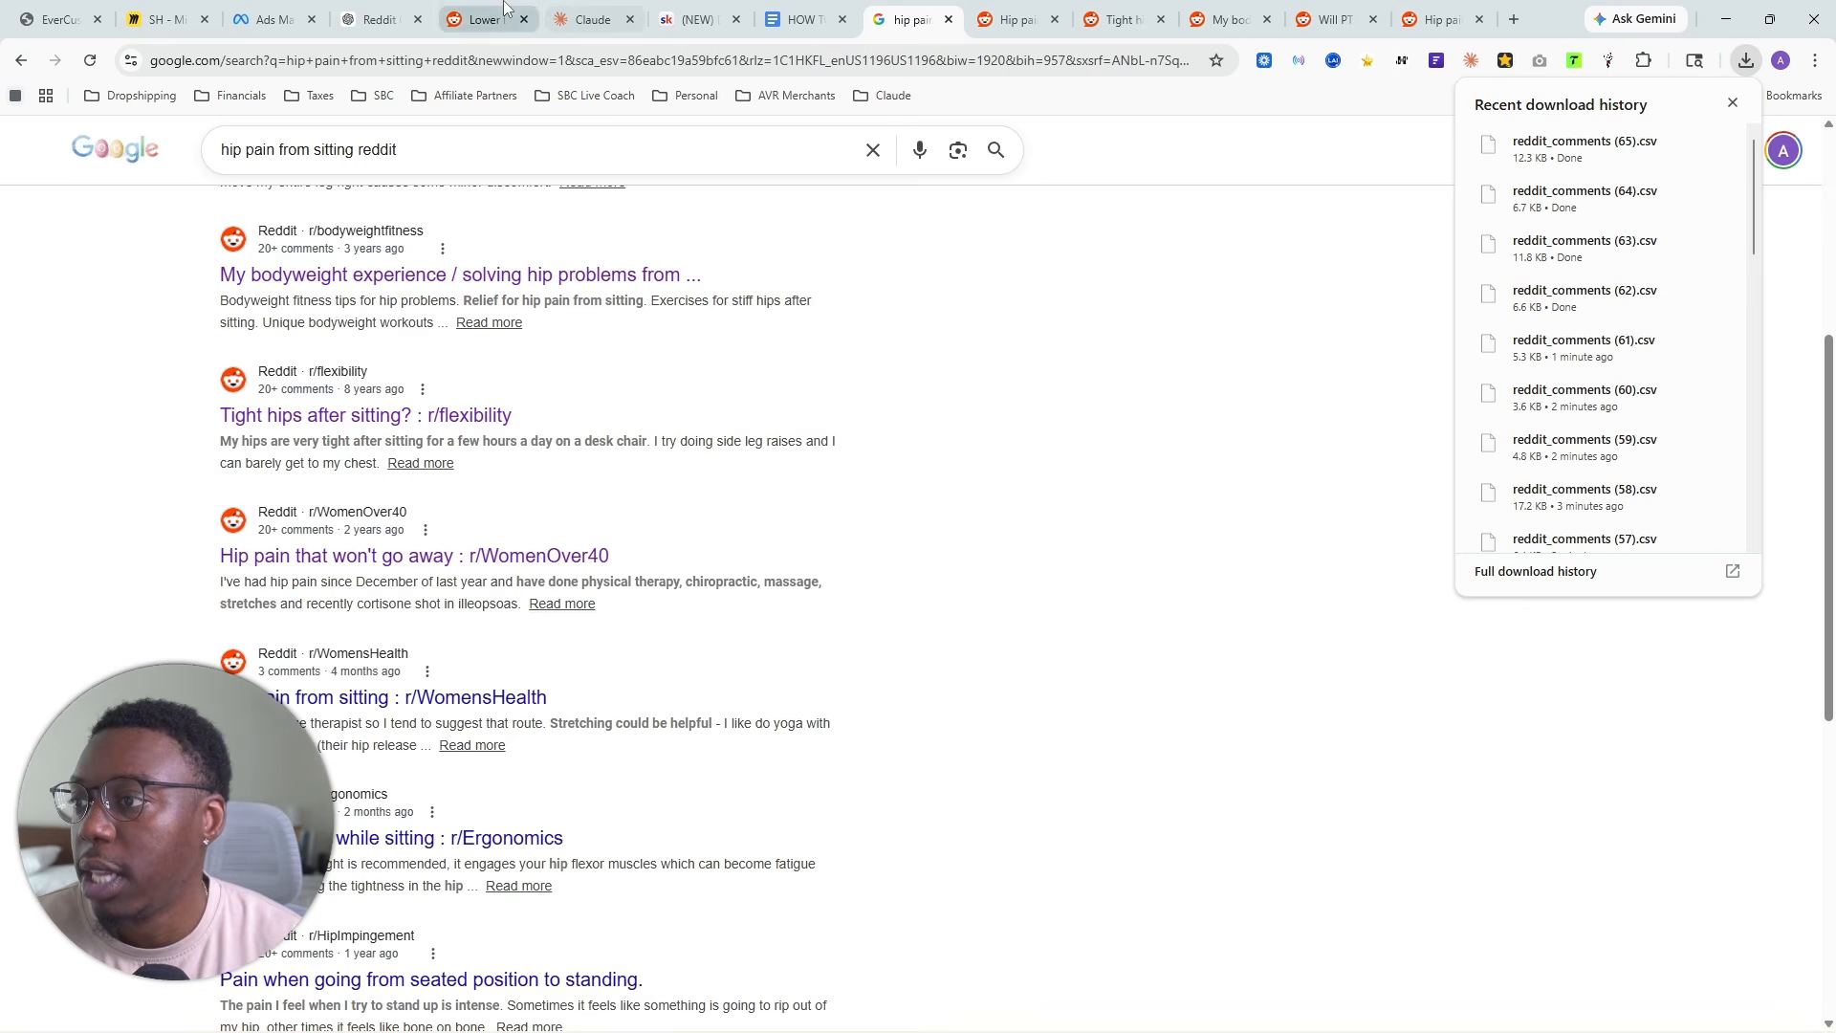
click(402, 19)
scroll(786, 538, down, 3)
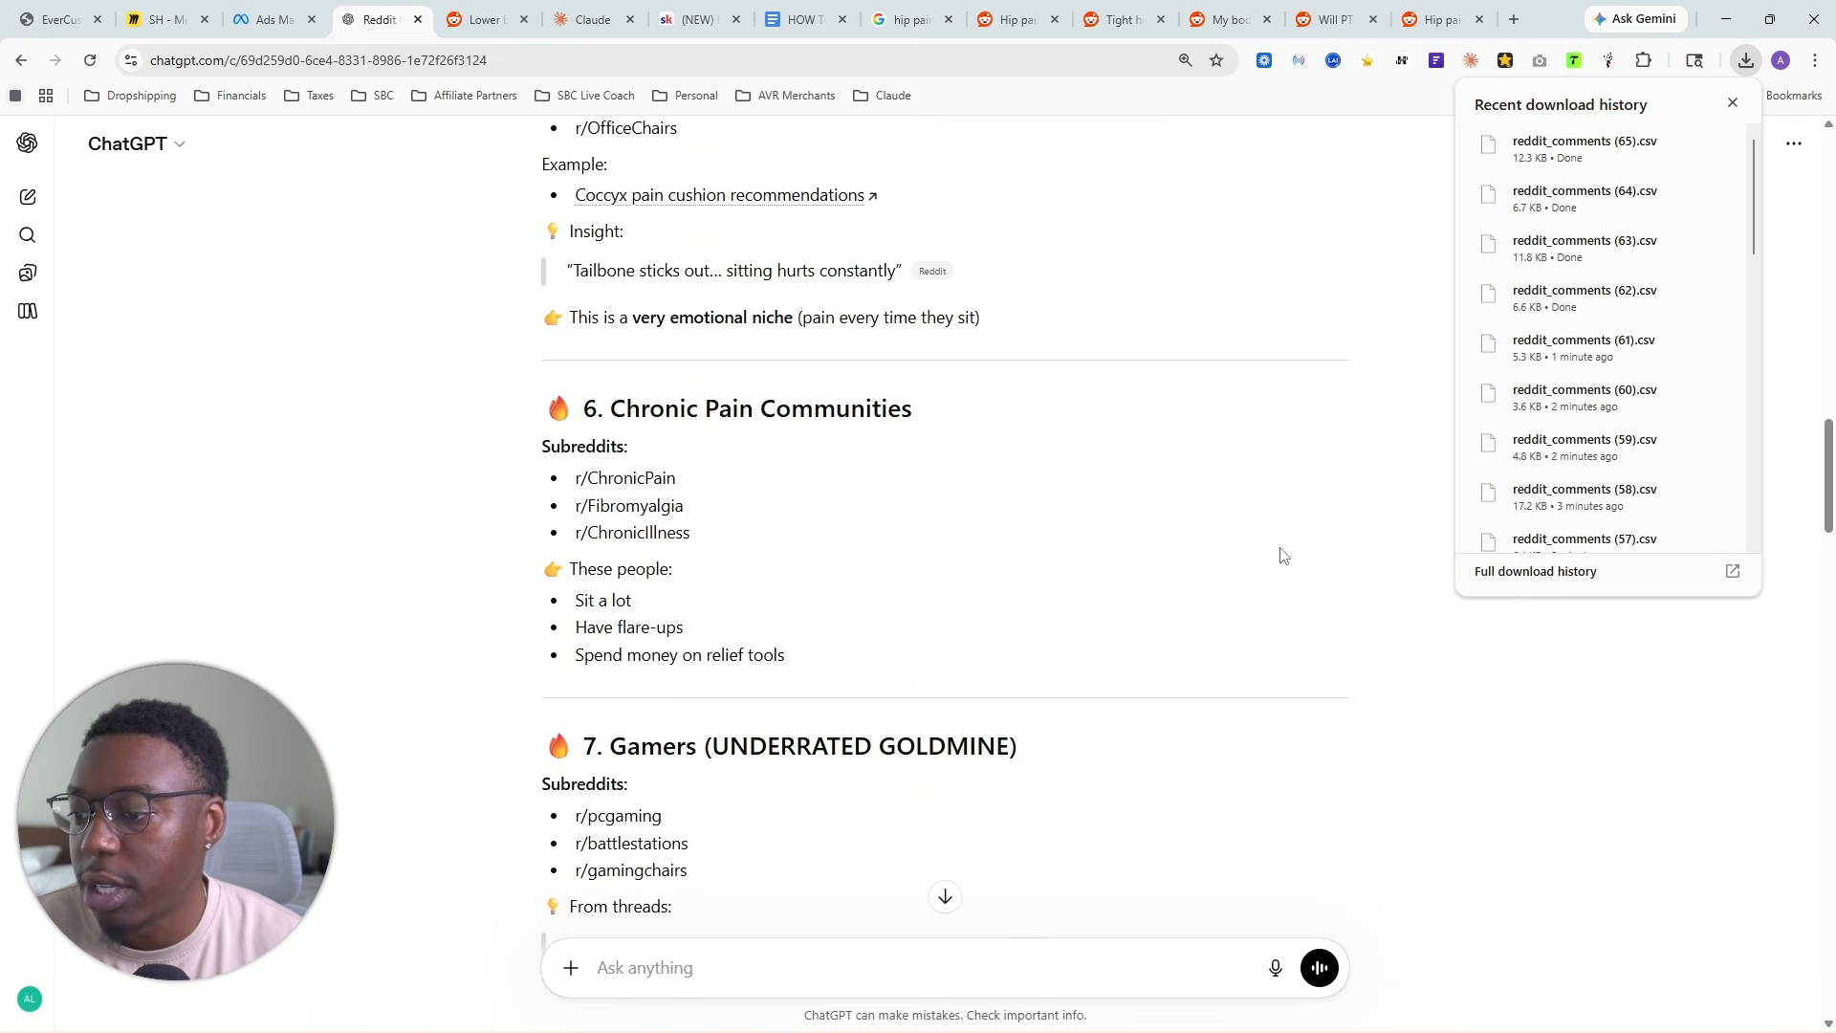
scroll(1117, 644, down, 4)
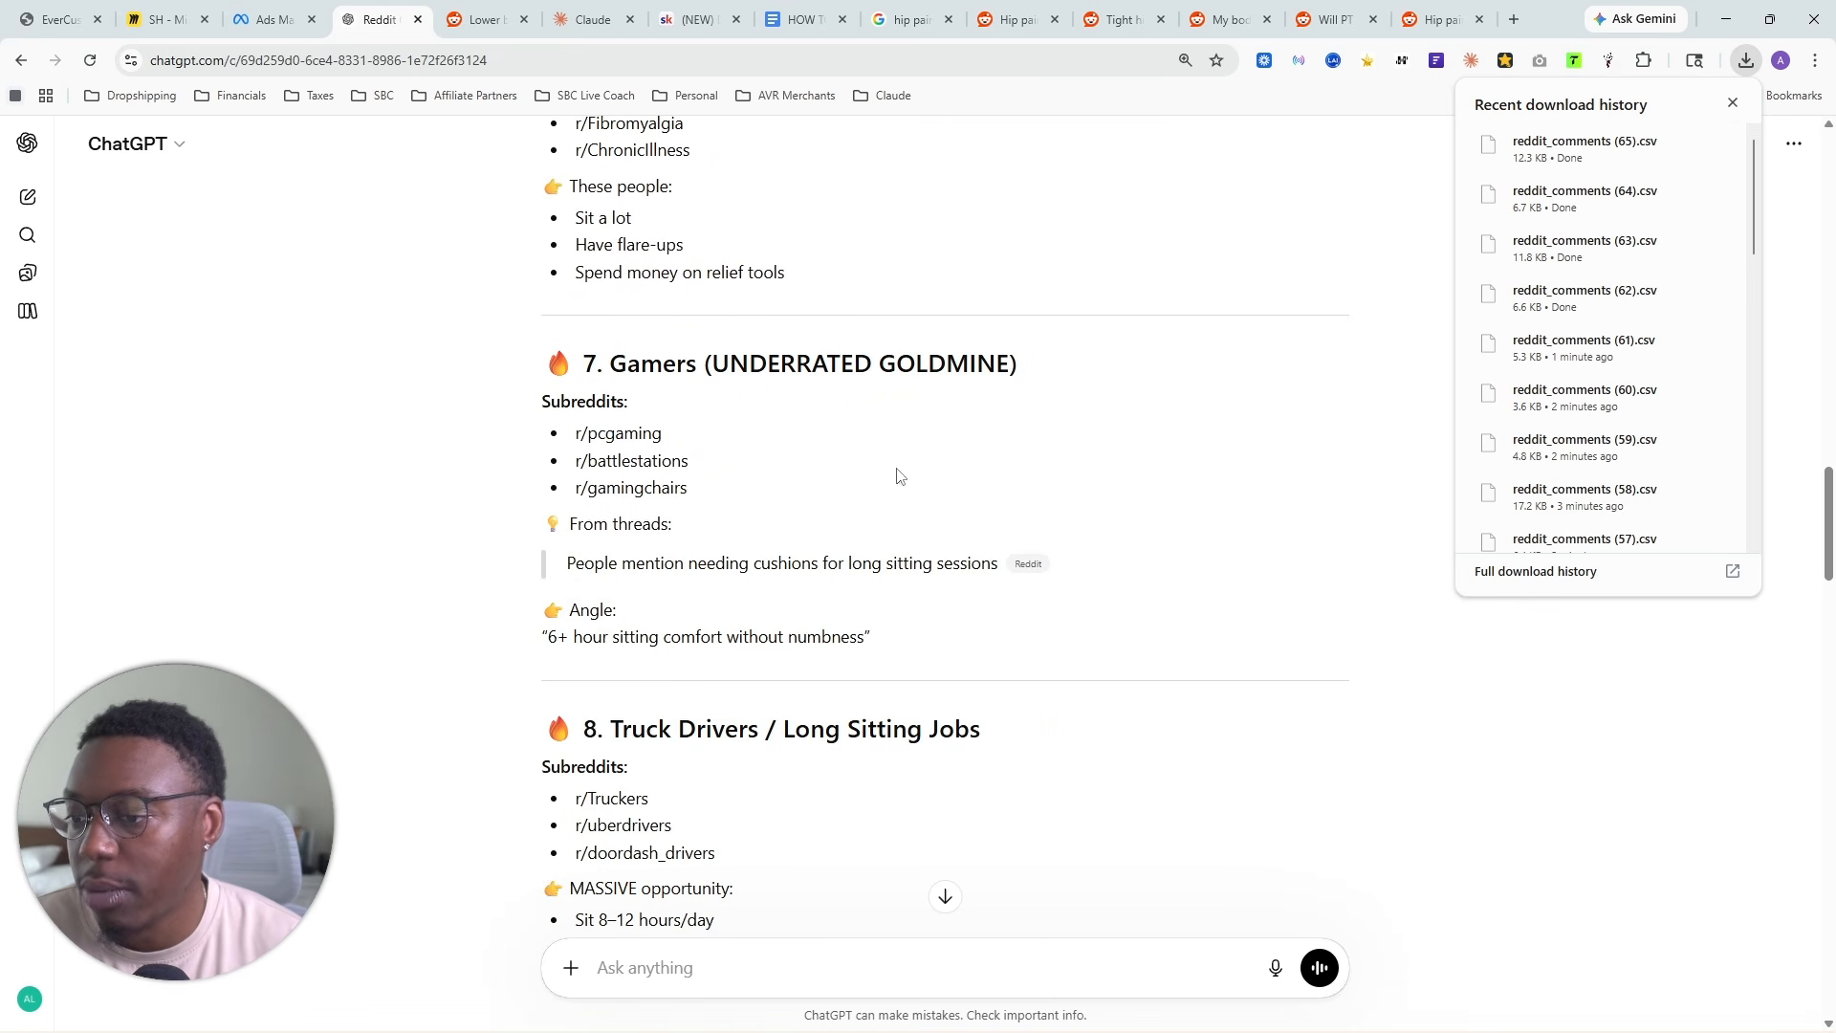
click(1732, 102)
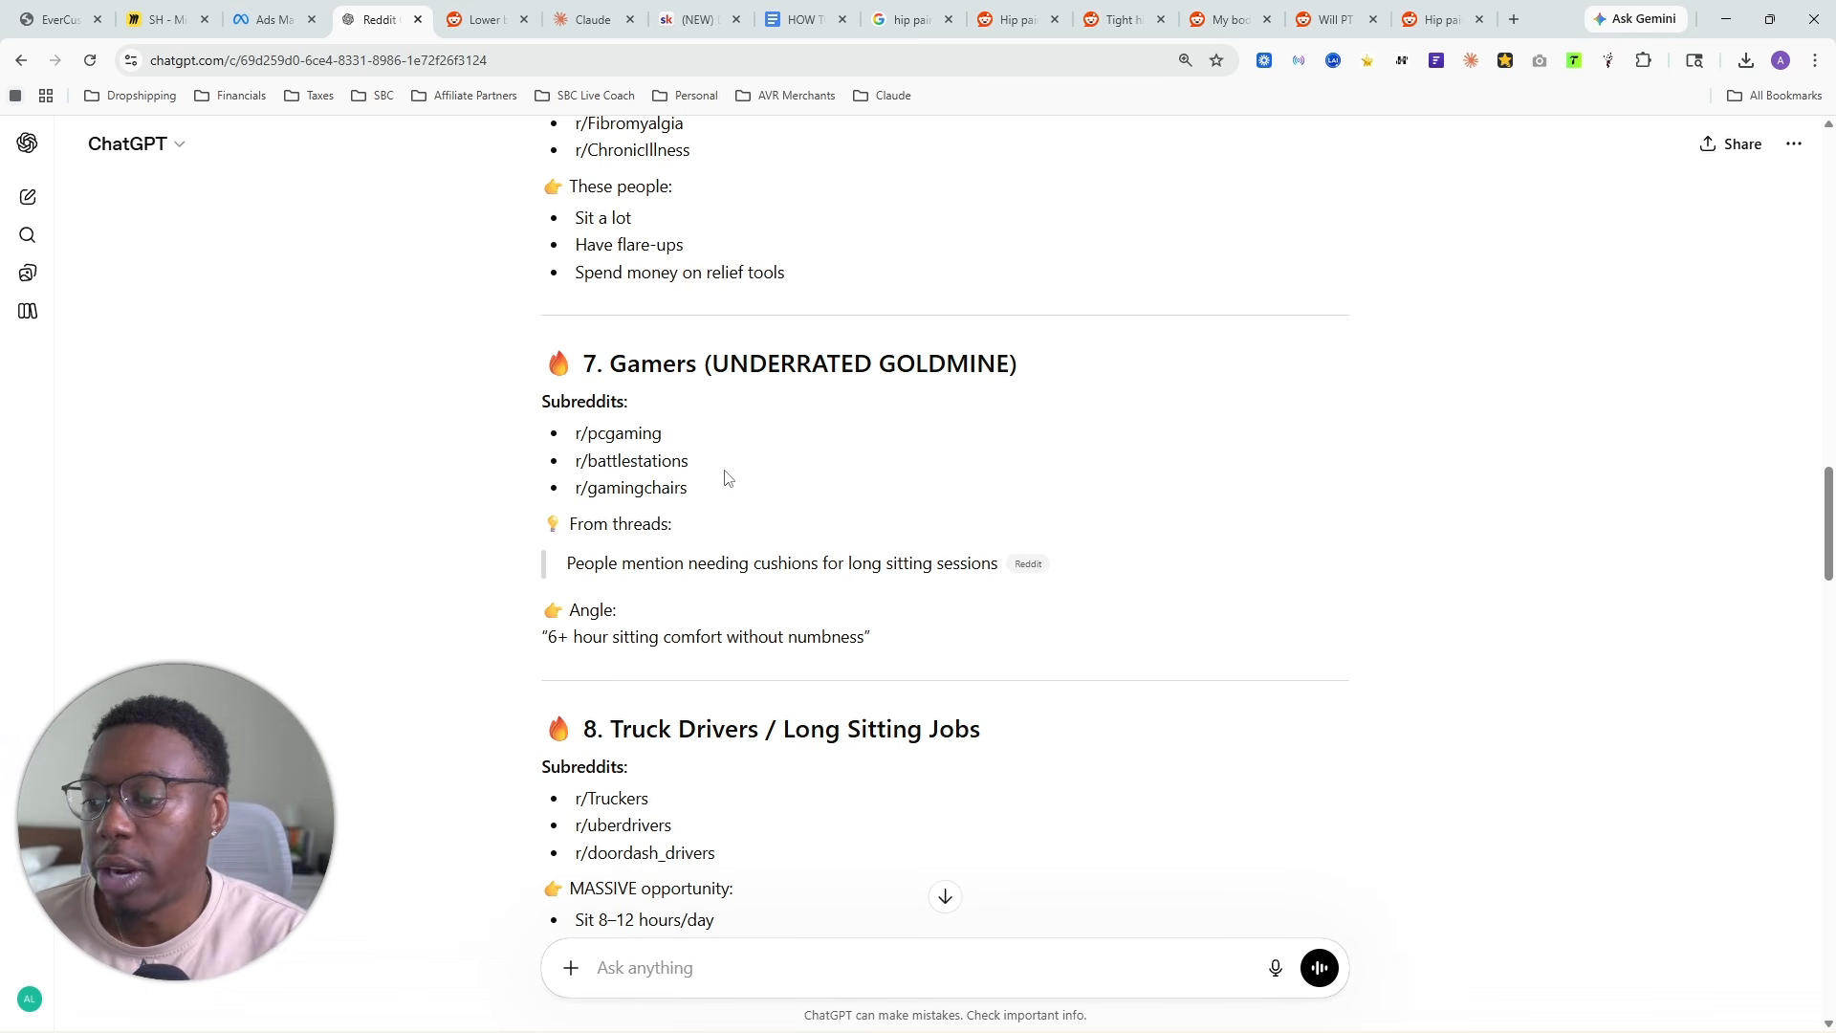
scroll(1087, 477, down, 5)
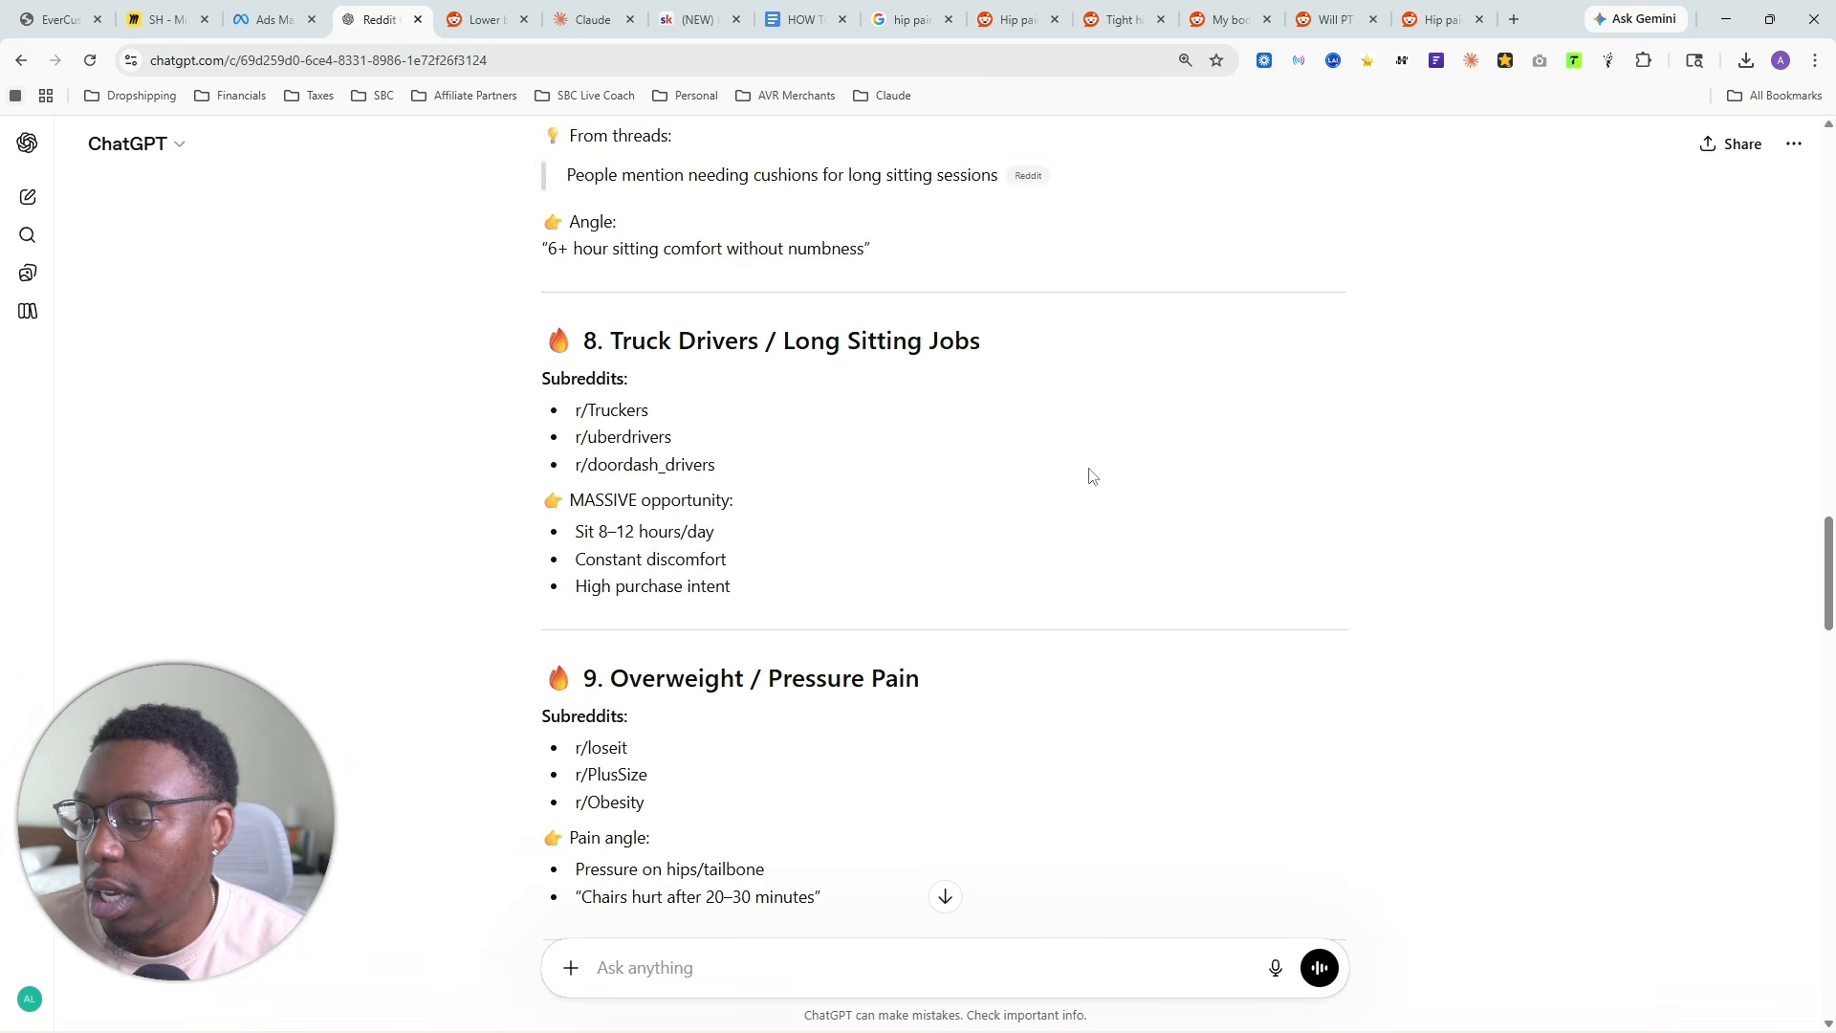
scroll(669, 344, up, 4)
scroll(736, 478, down, 2)
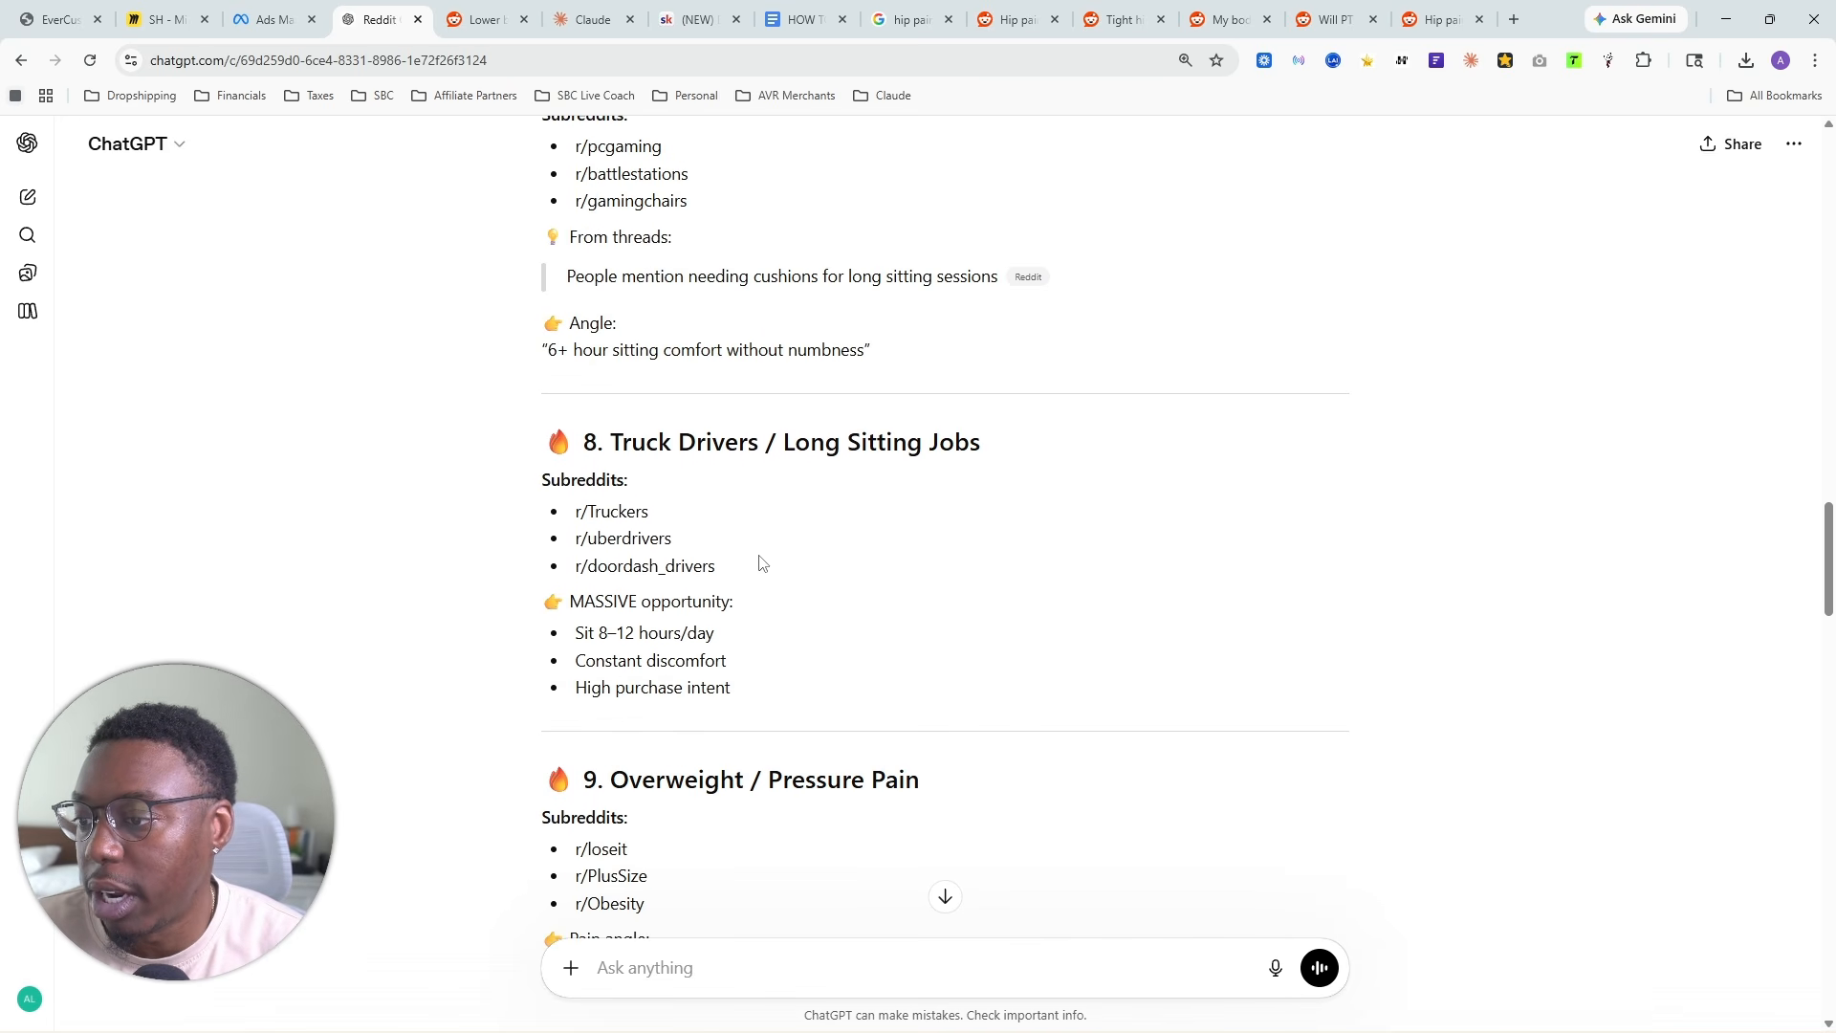
scroll(754, 593, down, 2)
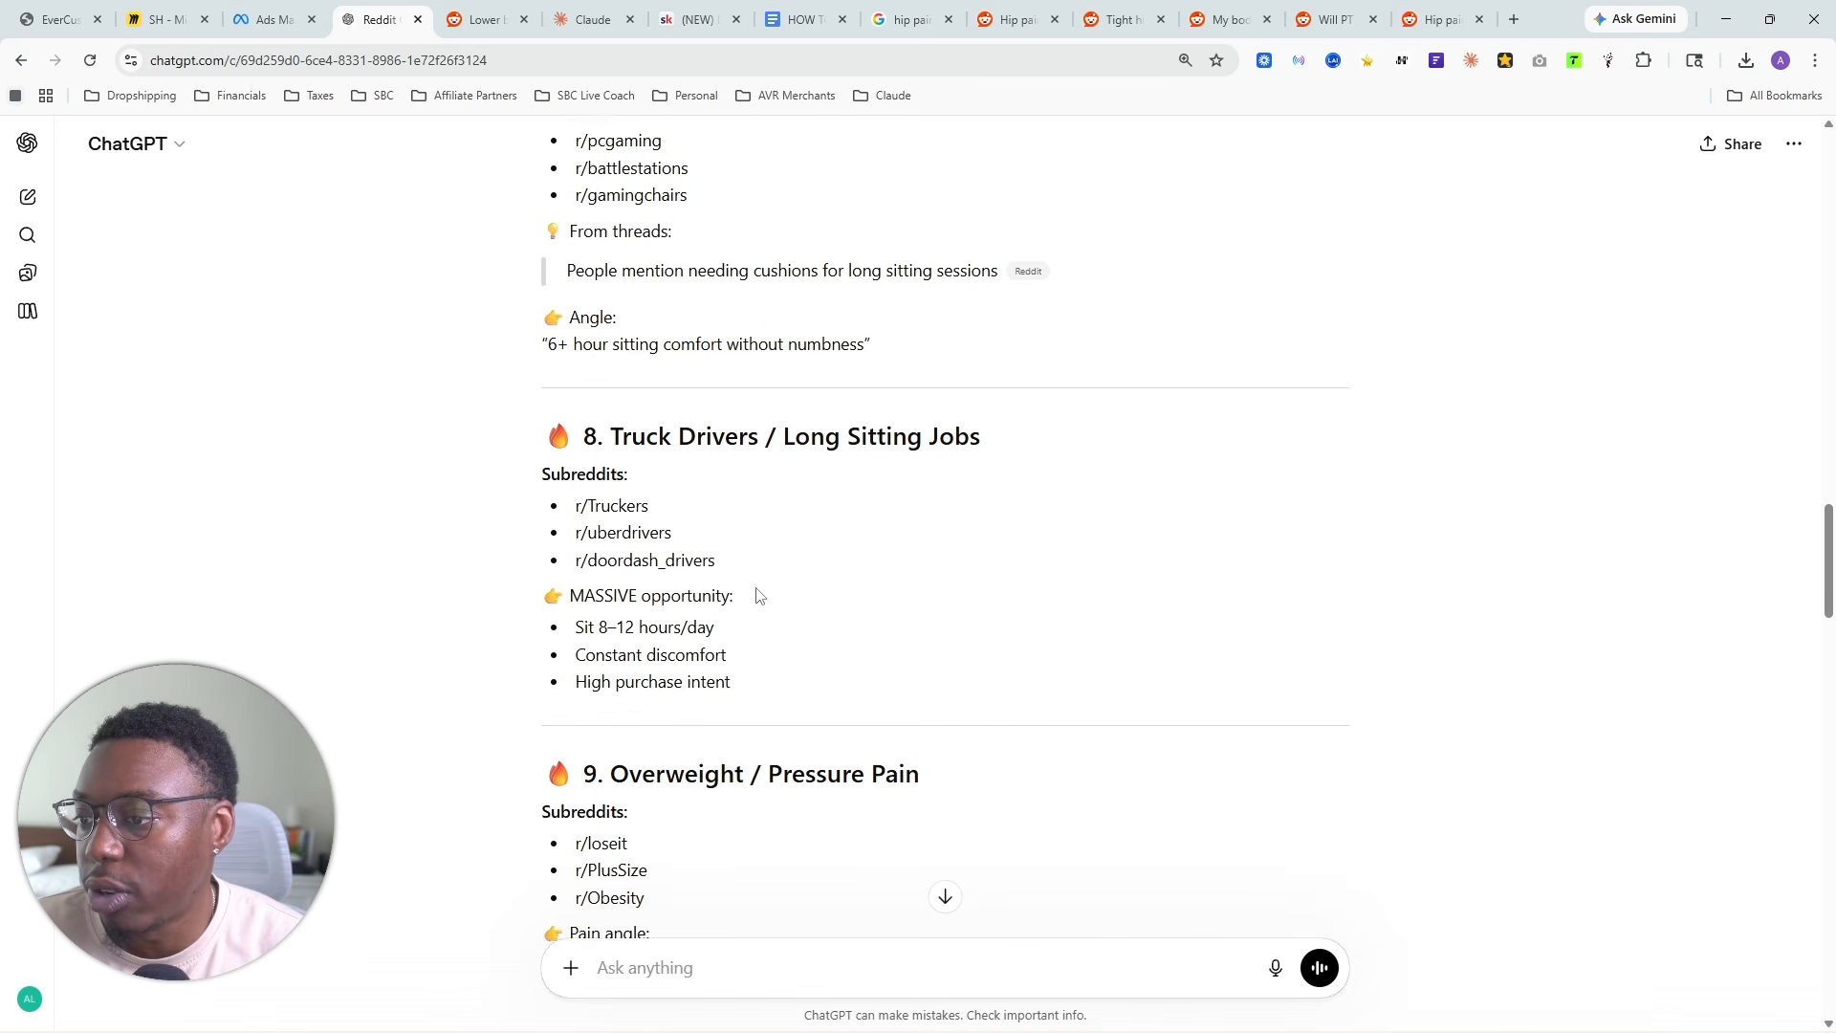
drag(851, 535, 574, 319)
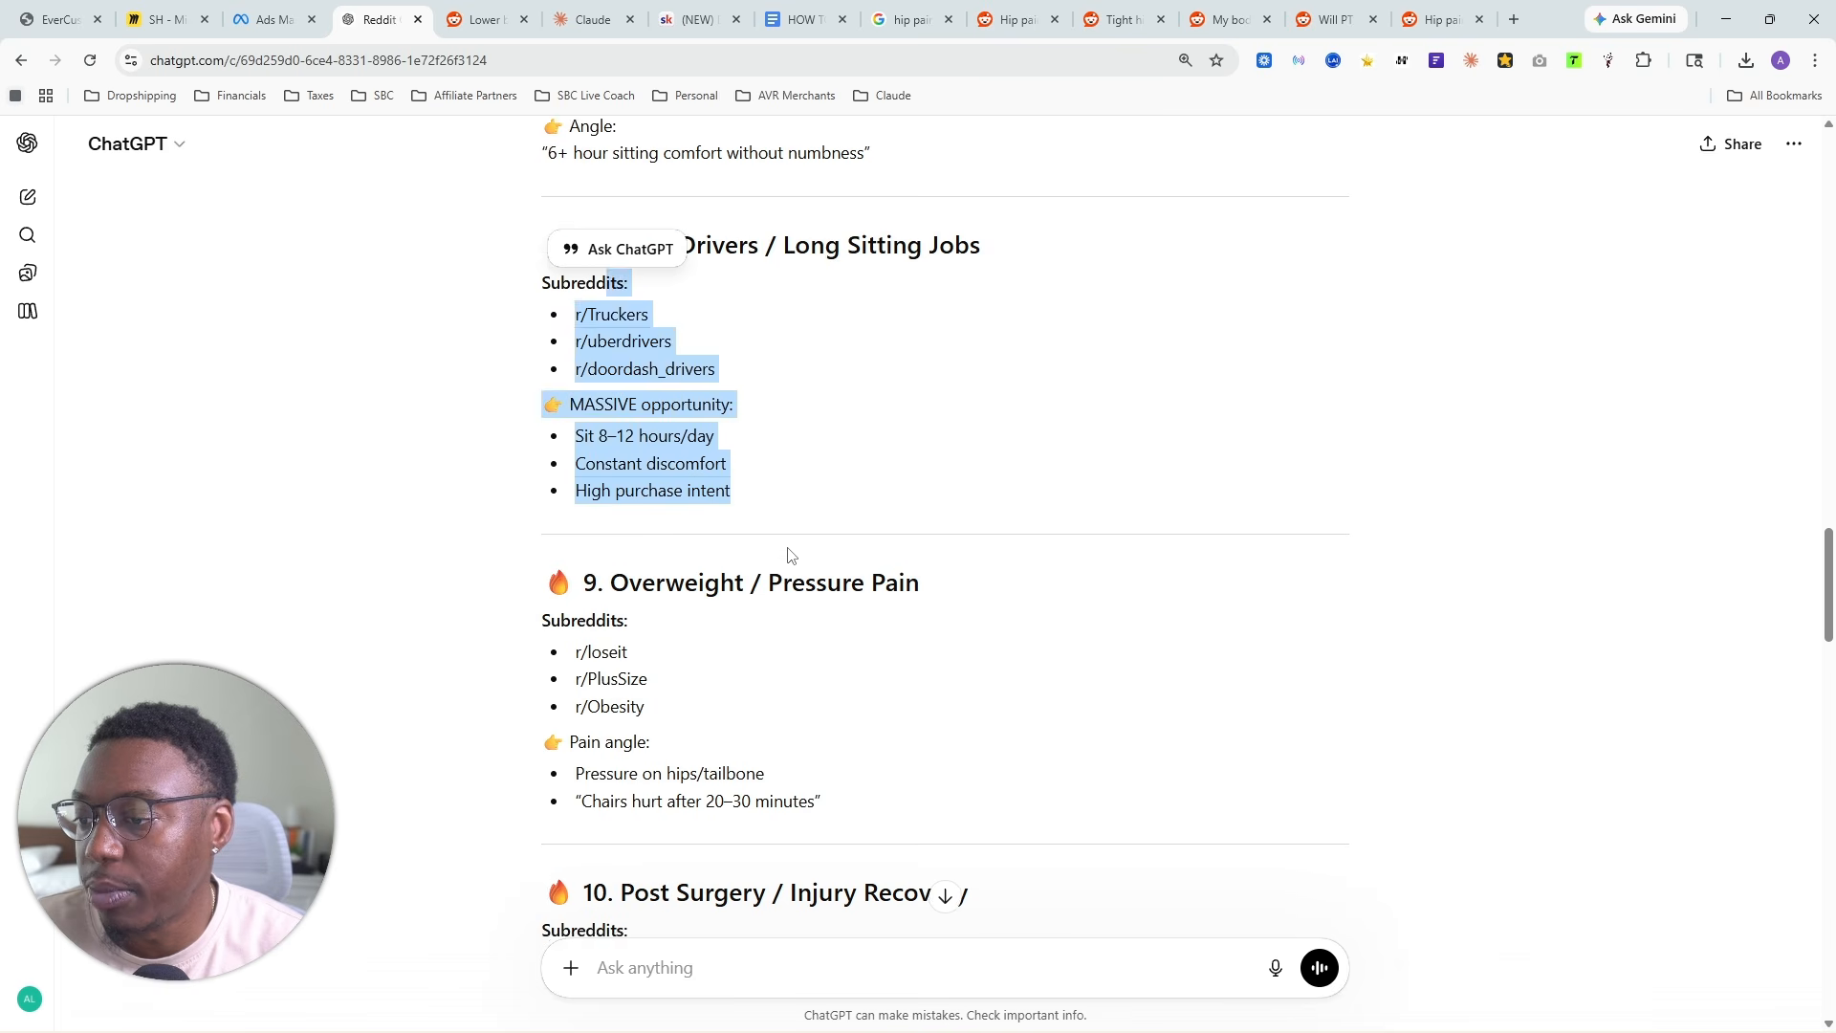
scroll(889, 541, down, 3)
drag(890, 541, 598, 361)
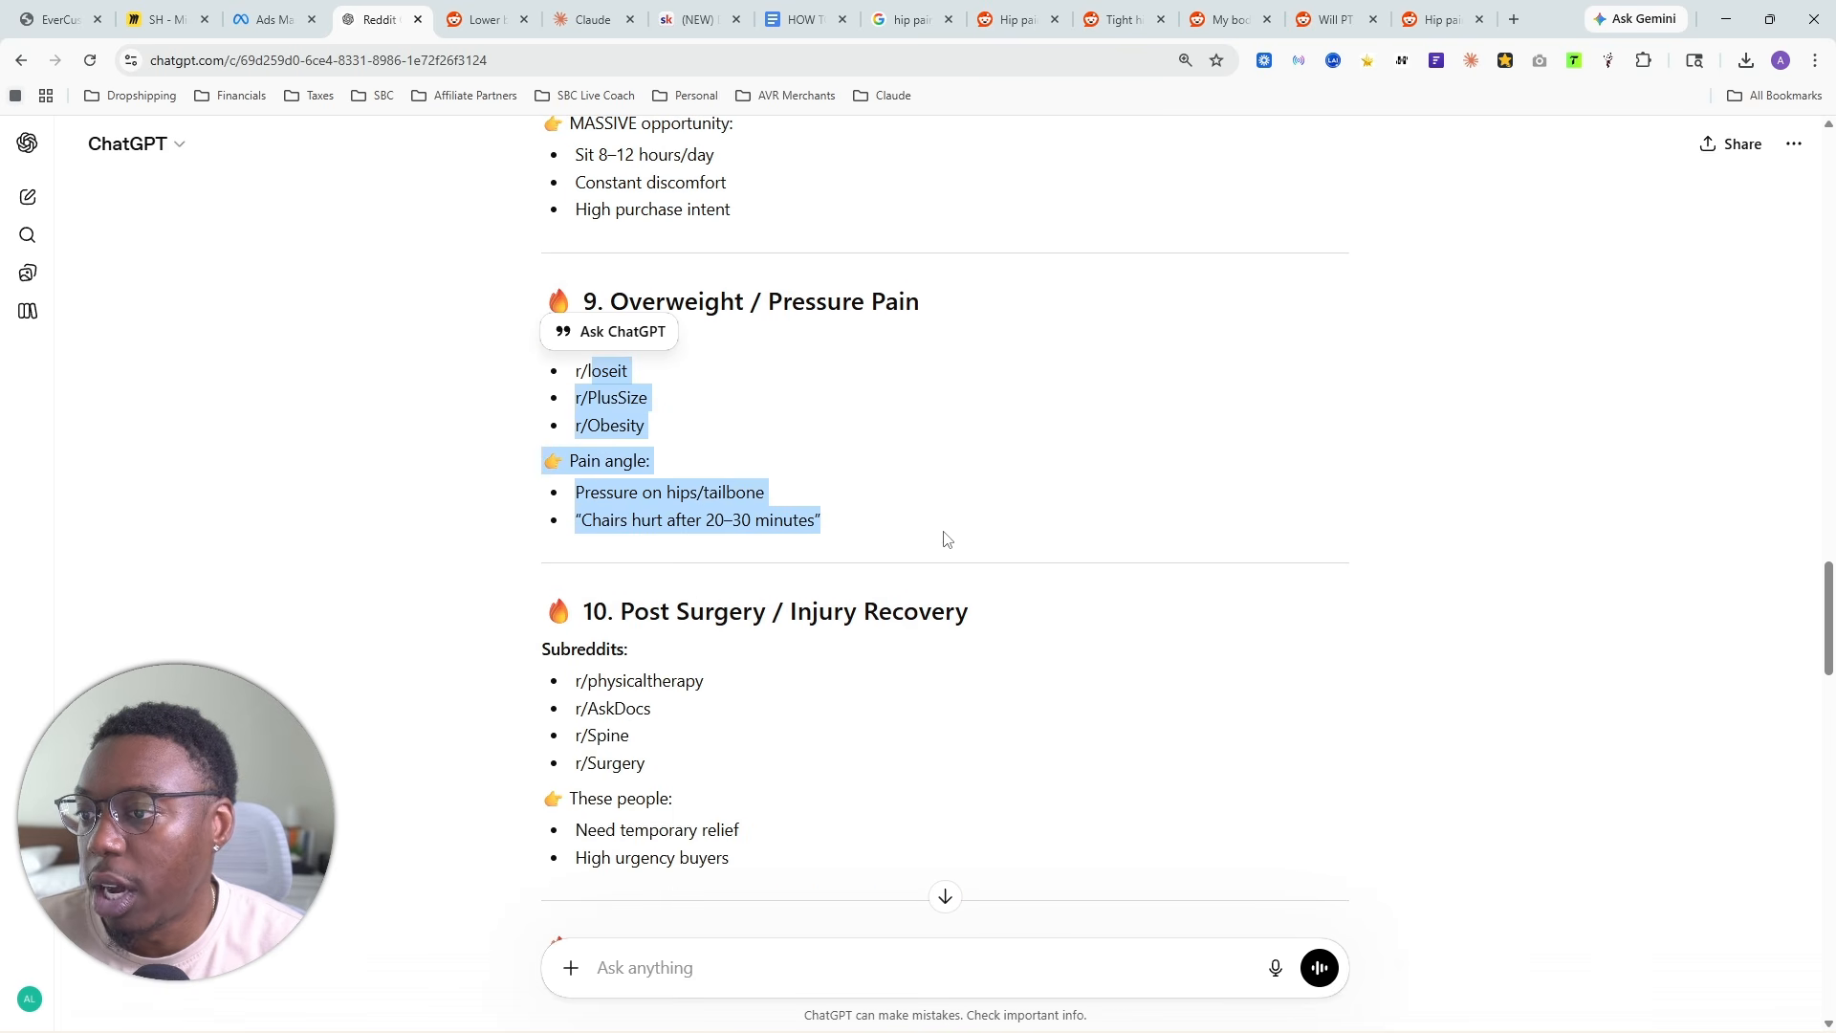
scroll(944, 624, down, 5)
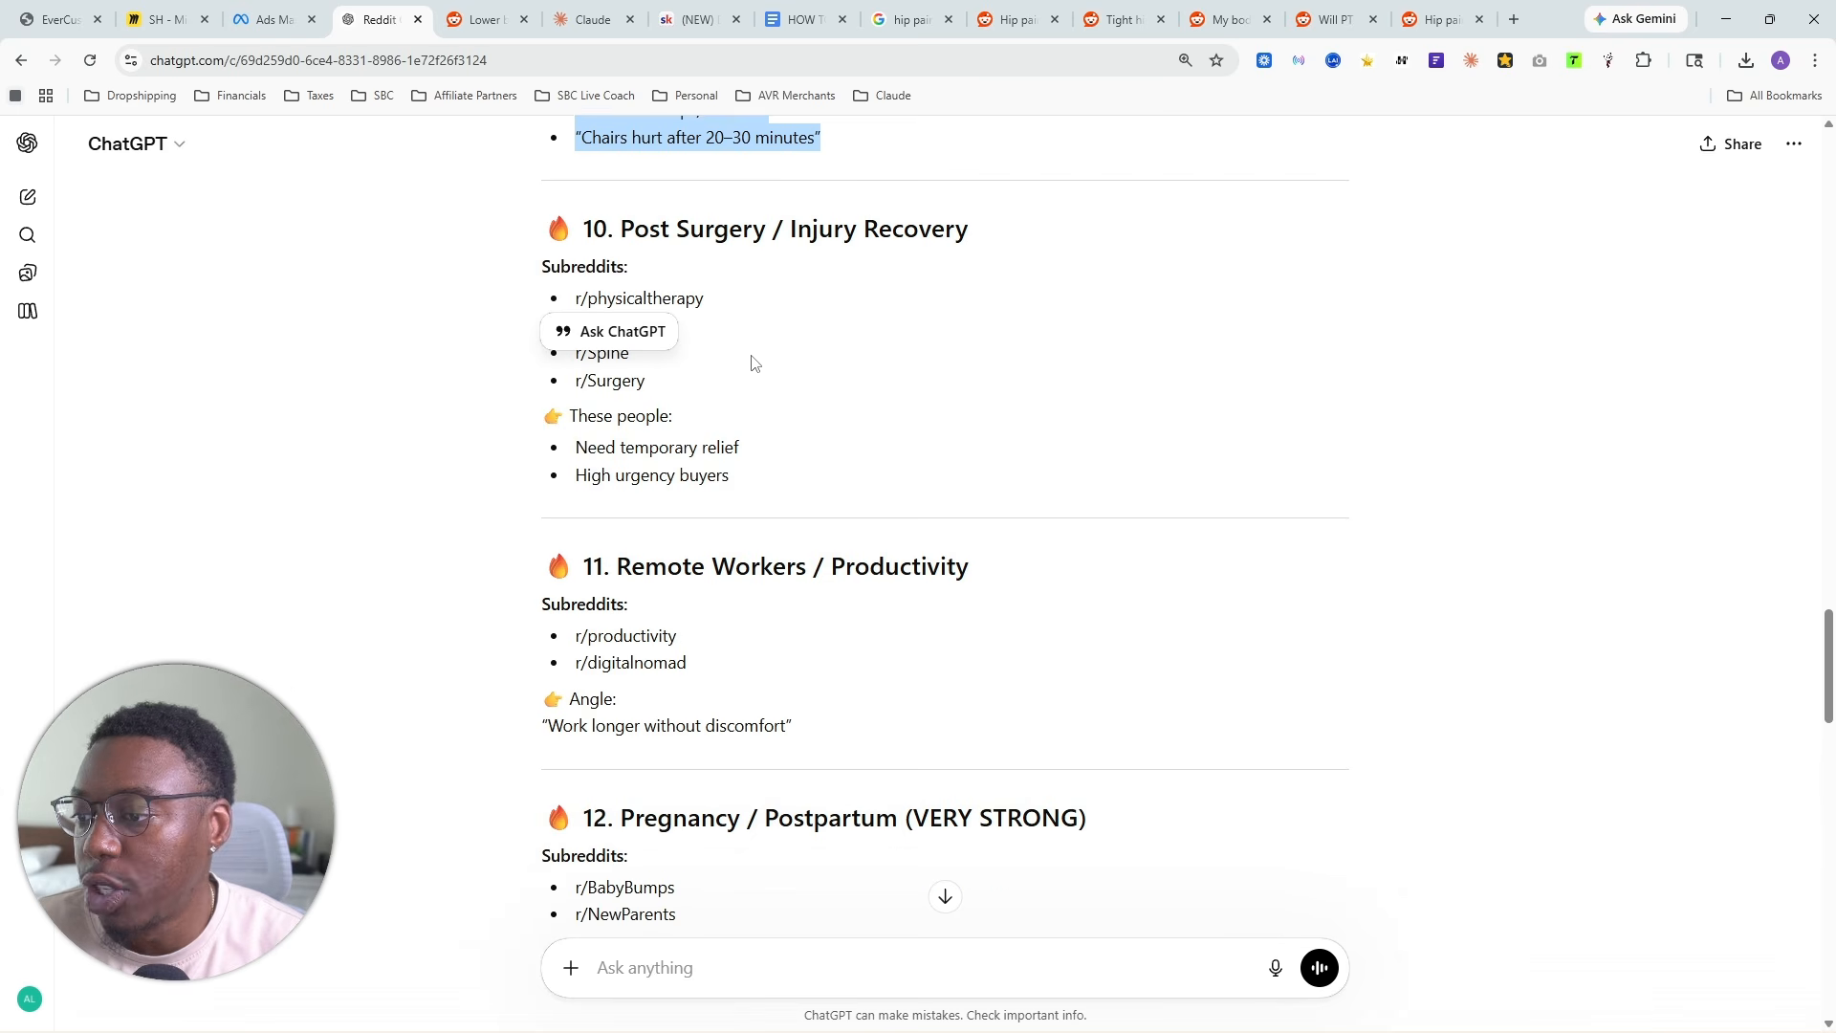
drag(833, 495, 791, 424)
scroll(910, 525, down, 7)
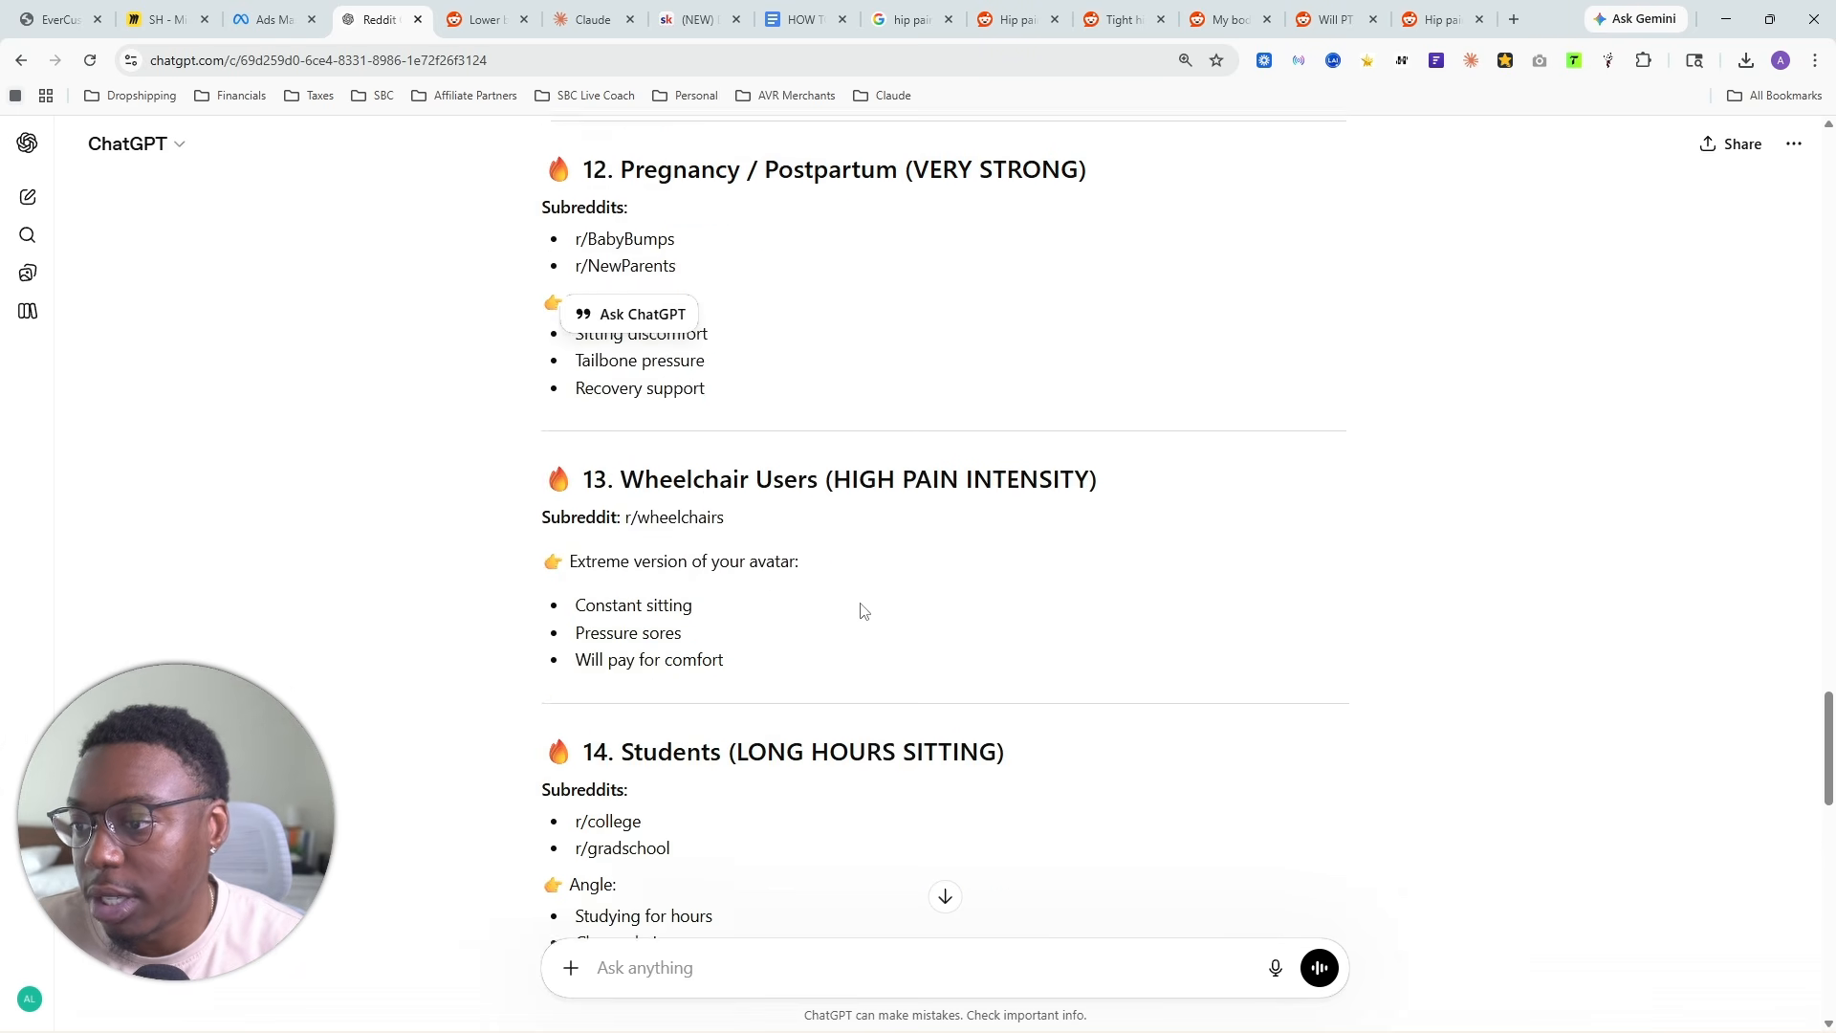
scroll(865, 574, up, 20)
scroll(903, 587, up, 4)
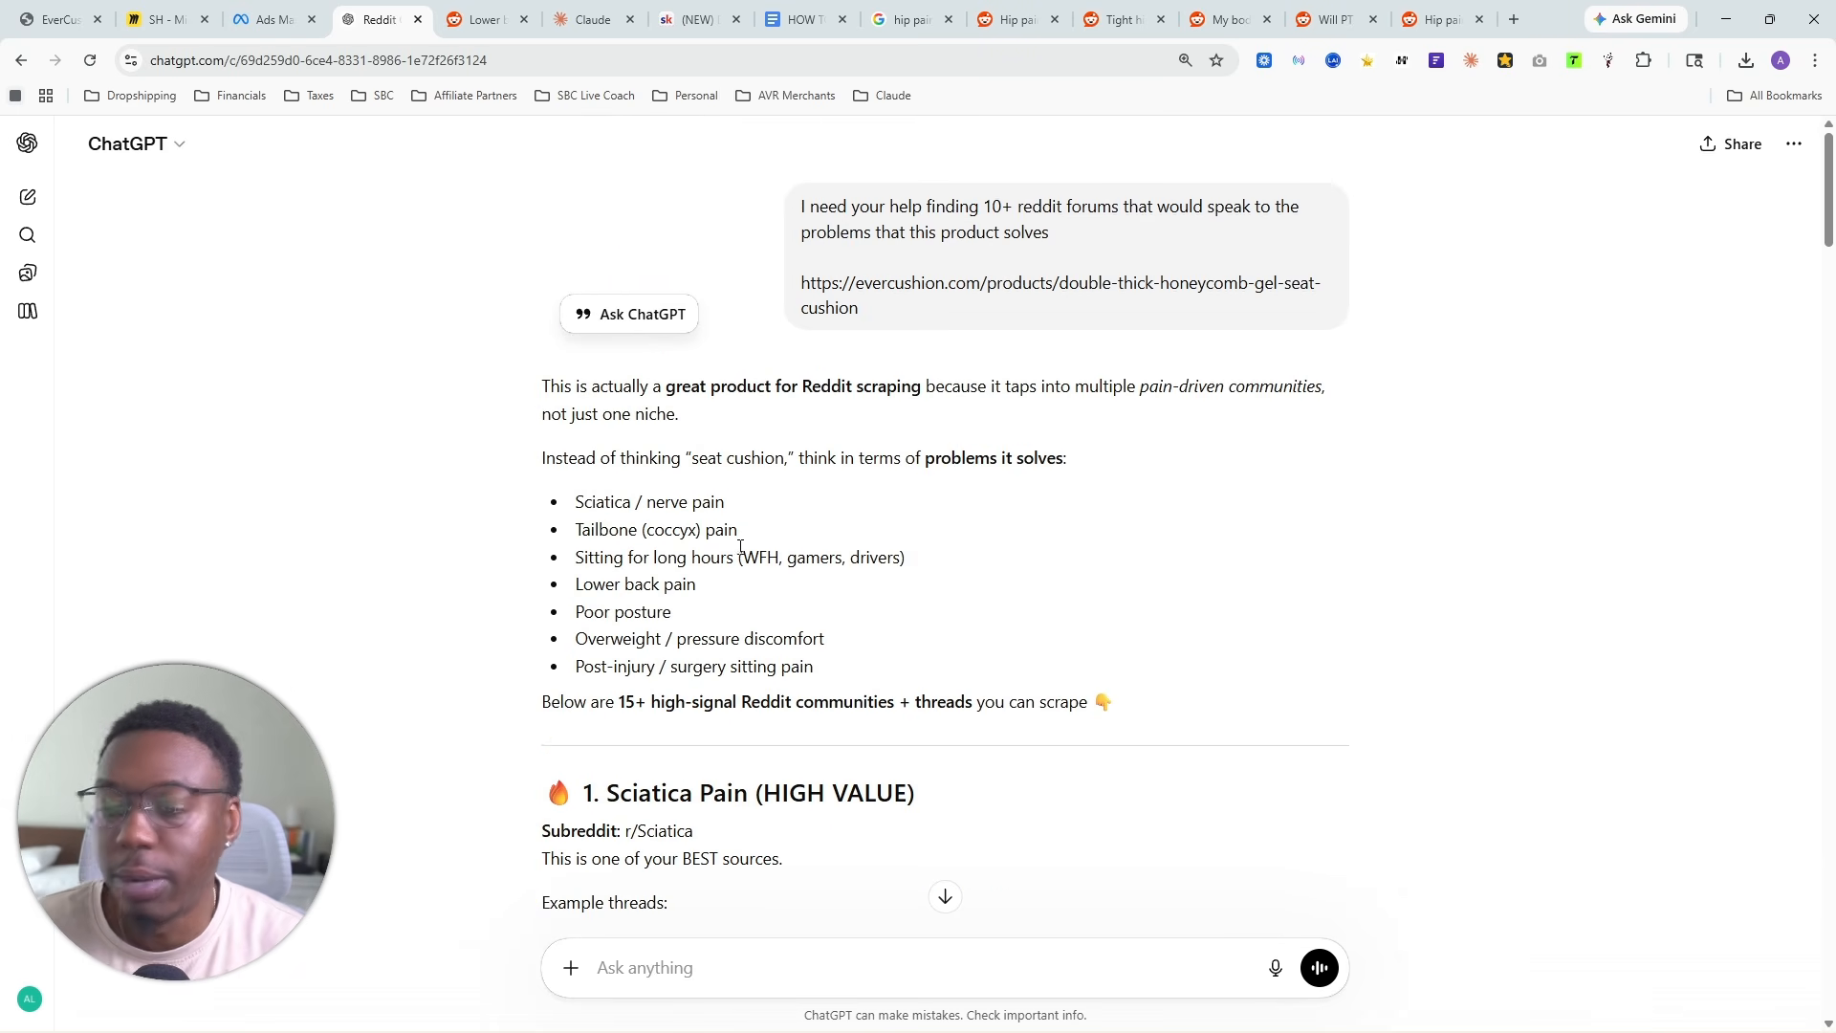
- Look over the uploaded reddit_comments CSV files in the YT Seat Cushion project in Claude
click(593, 19)
scroll(1328, 612, down, 15)
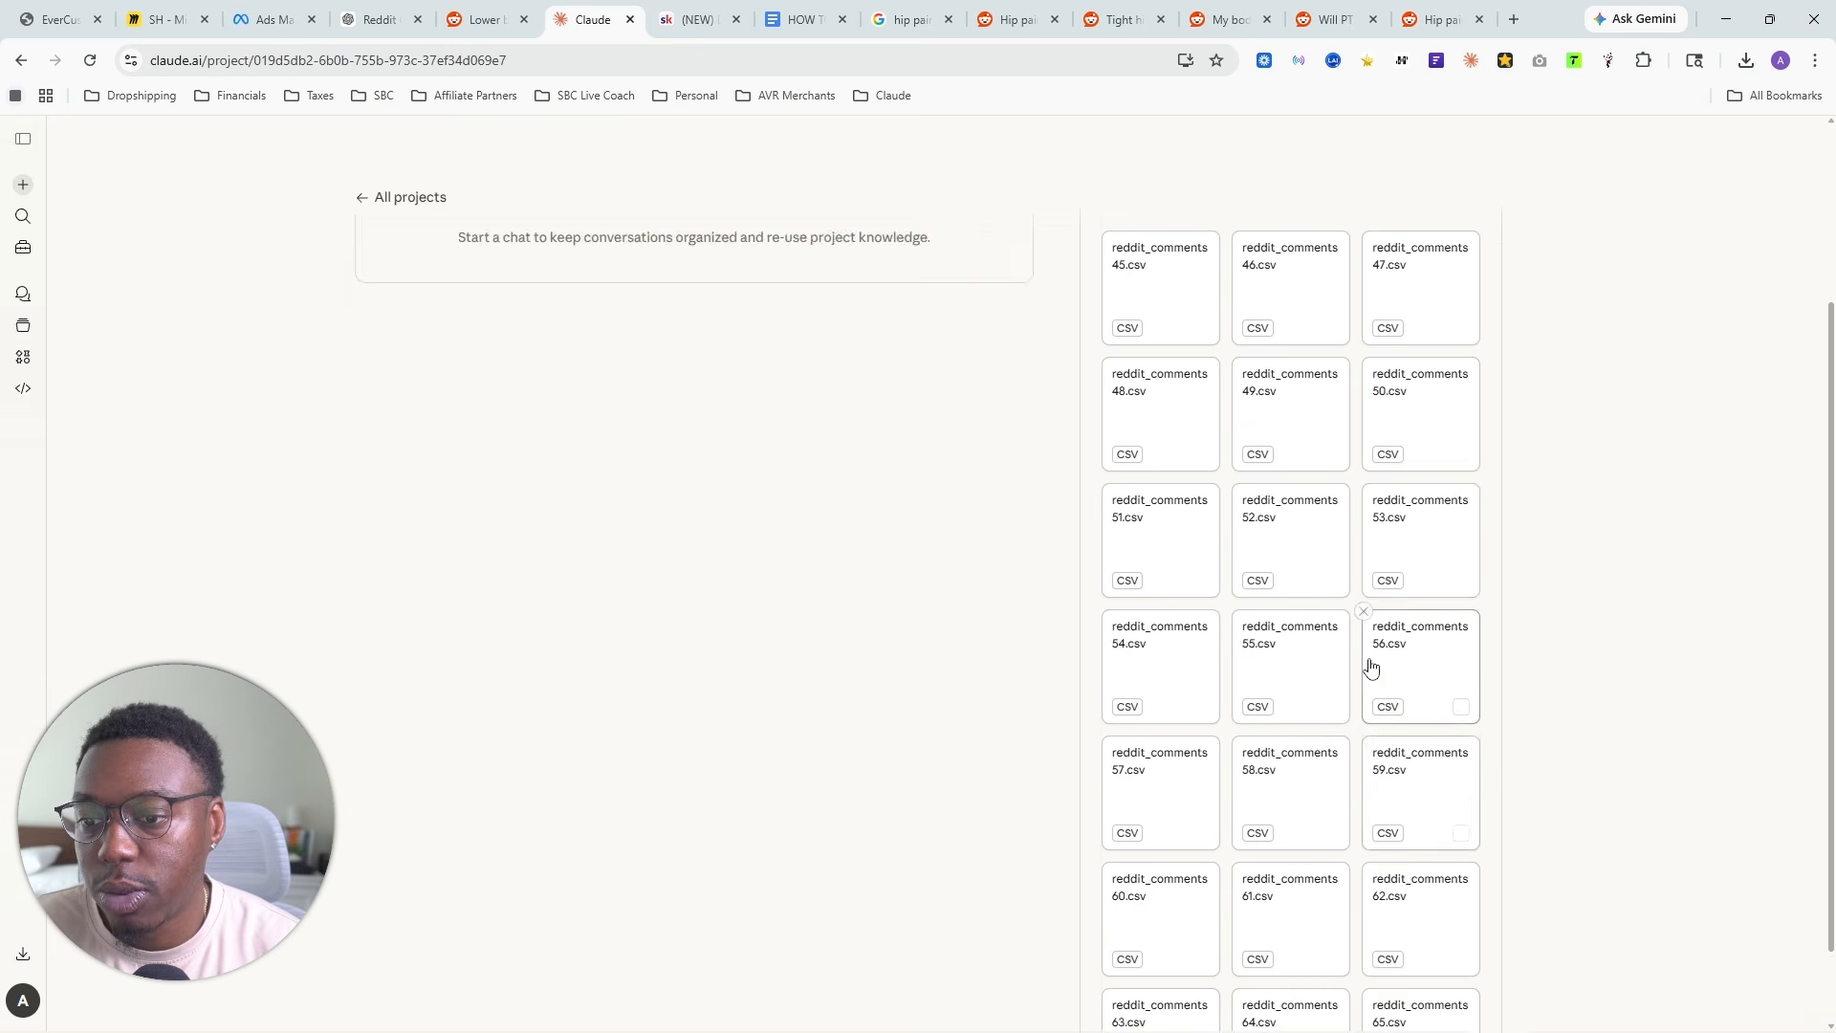
scroll(1374, 664, up, 3)
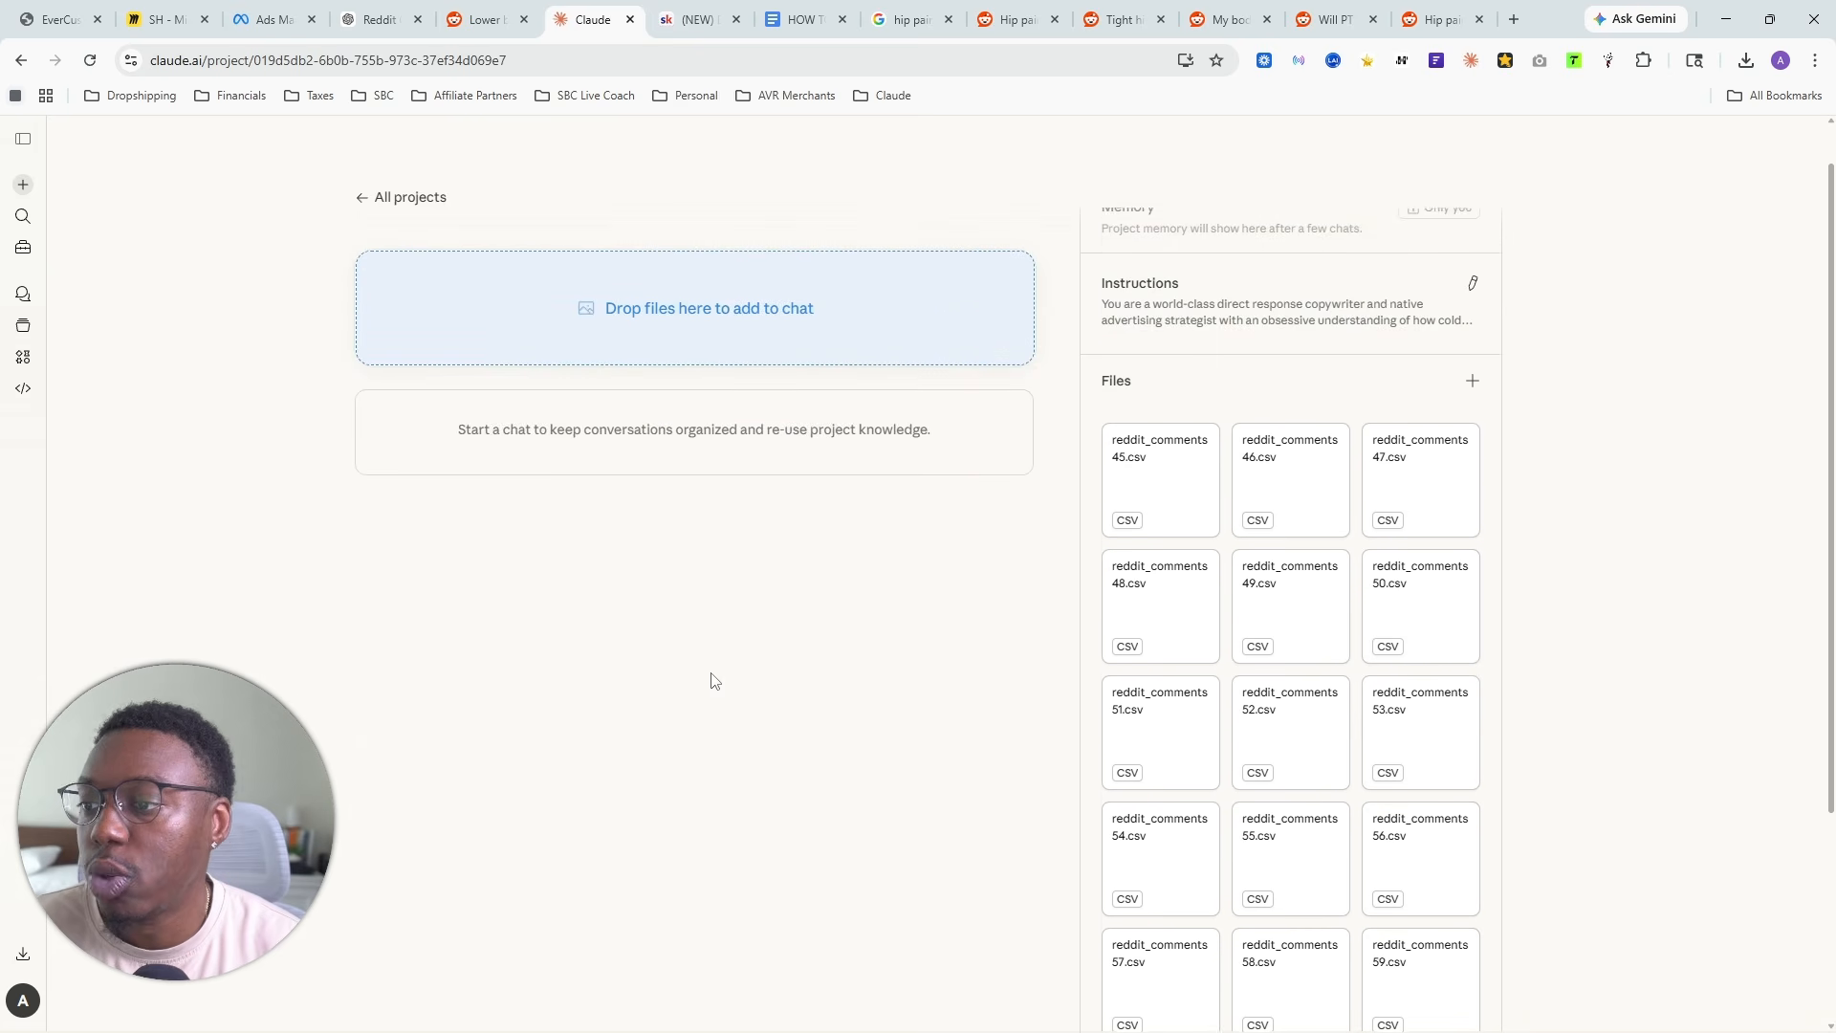
scroll(737, 664, up, 1)
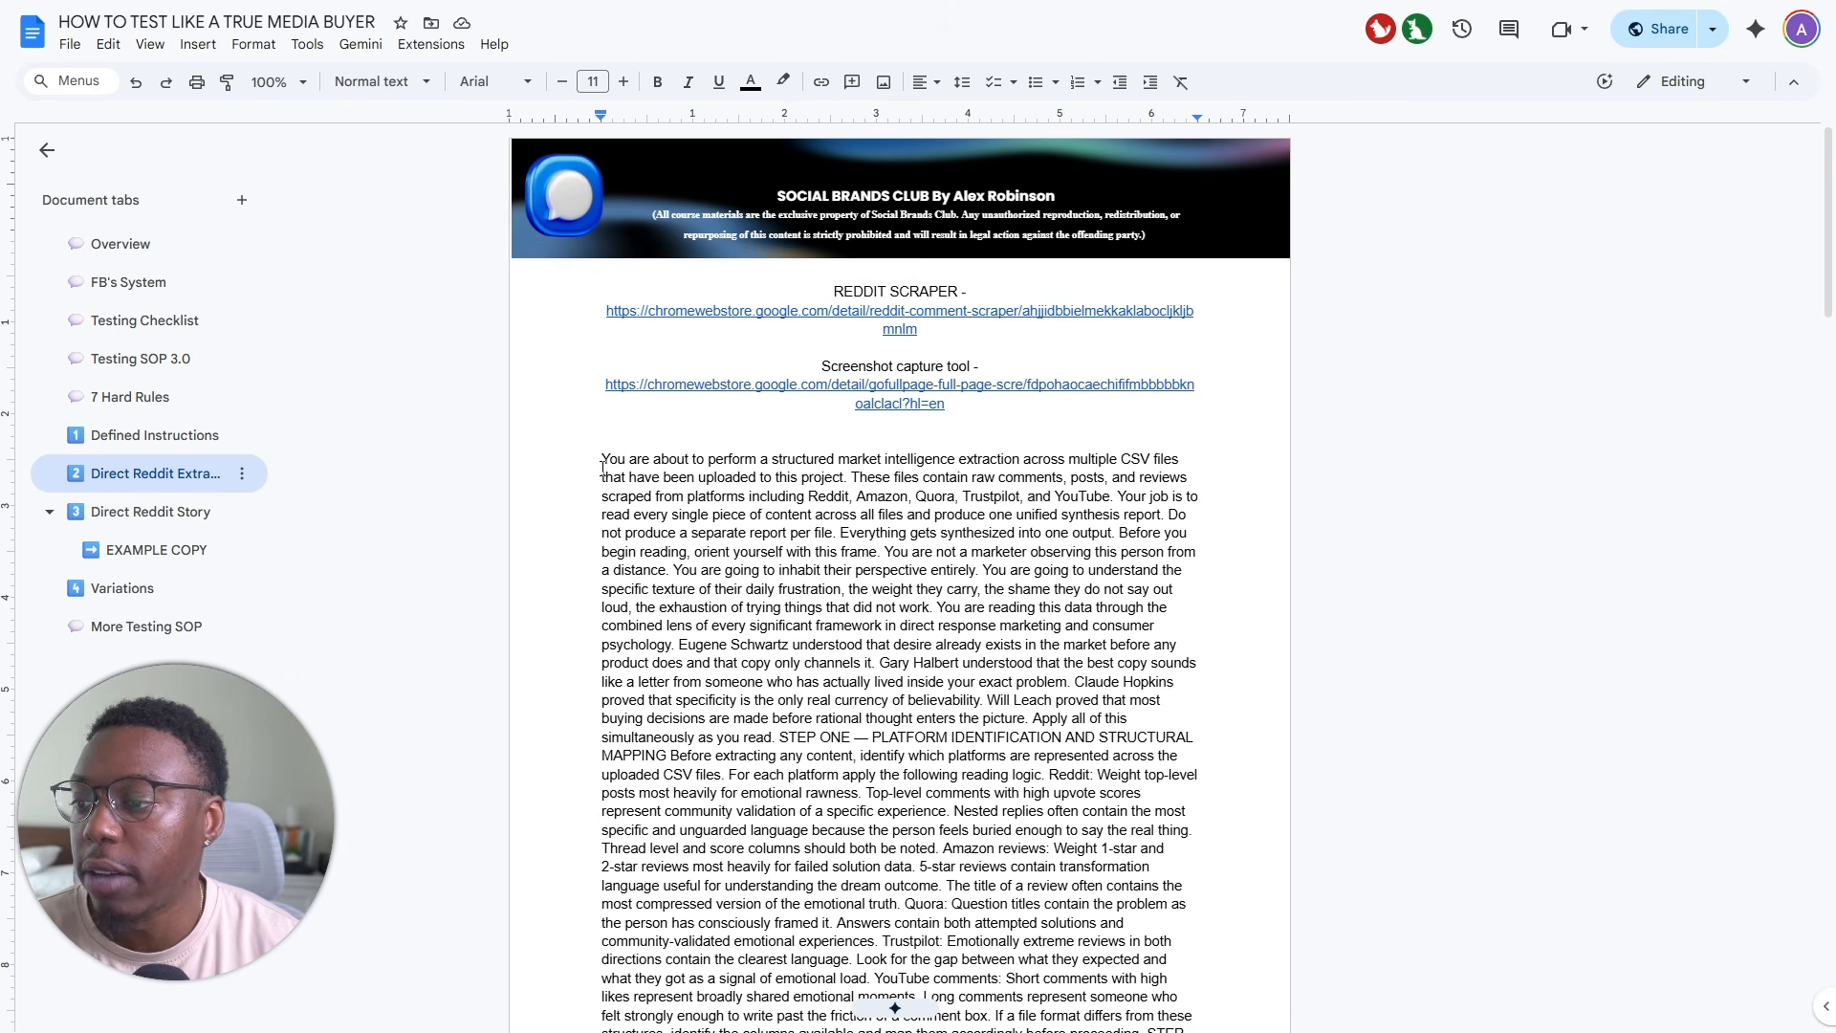
- Copy the entire market intelligence extraction prompt from the Direct Reddit Extraction section of the HOW TO TEST LIKE A TRUE MEDIA BUYER document
drag(602, 467, 1052, 604)
right_click(837, 592)
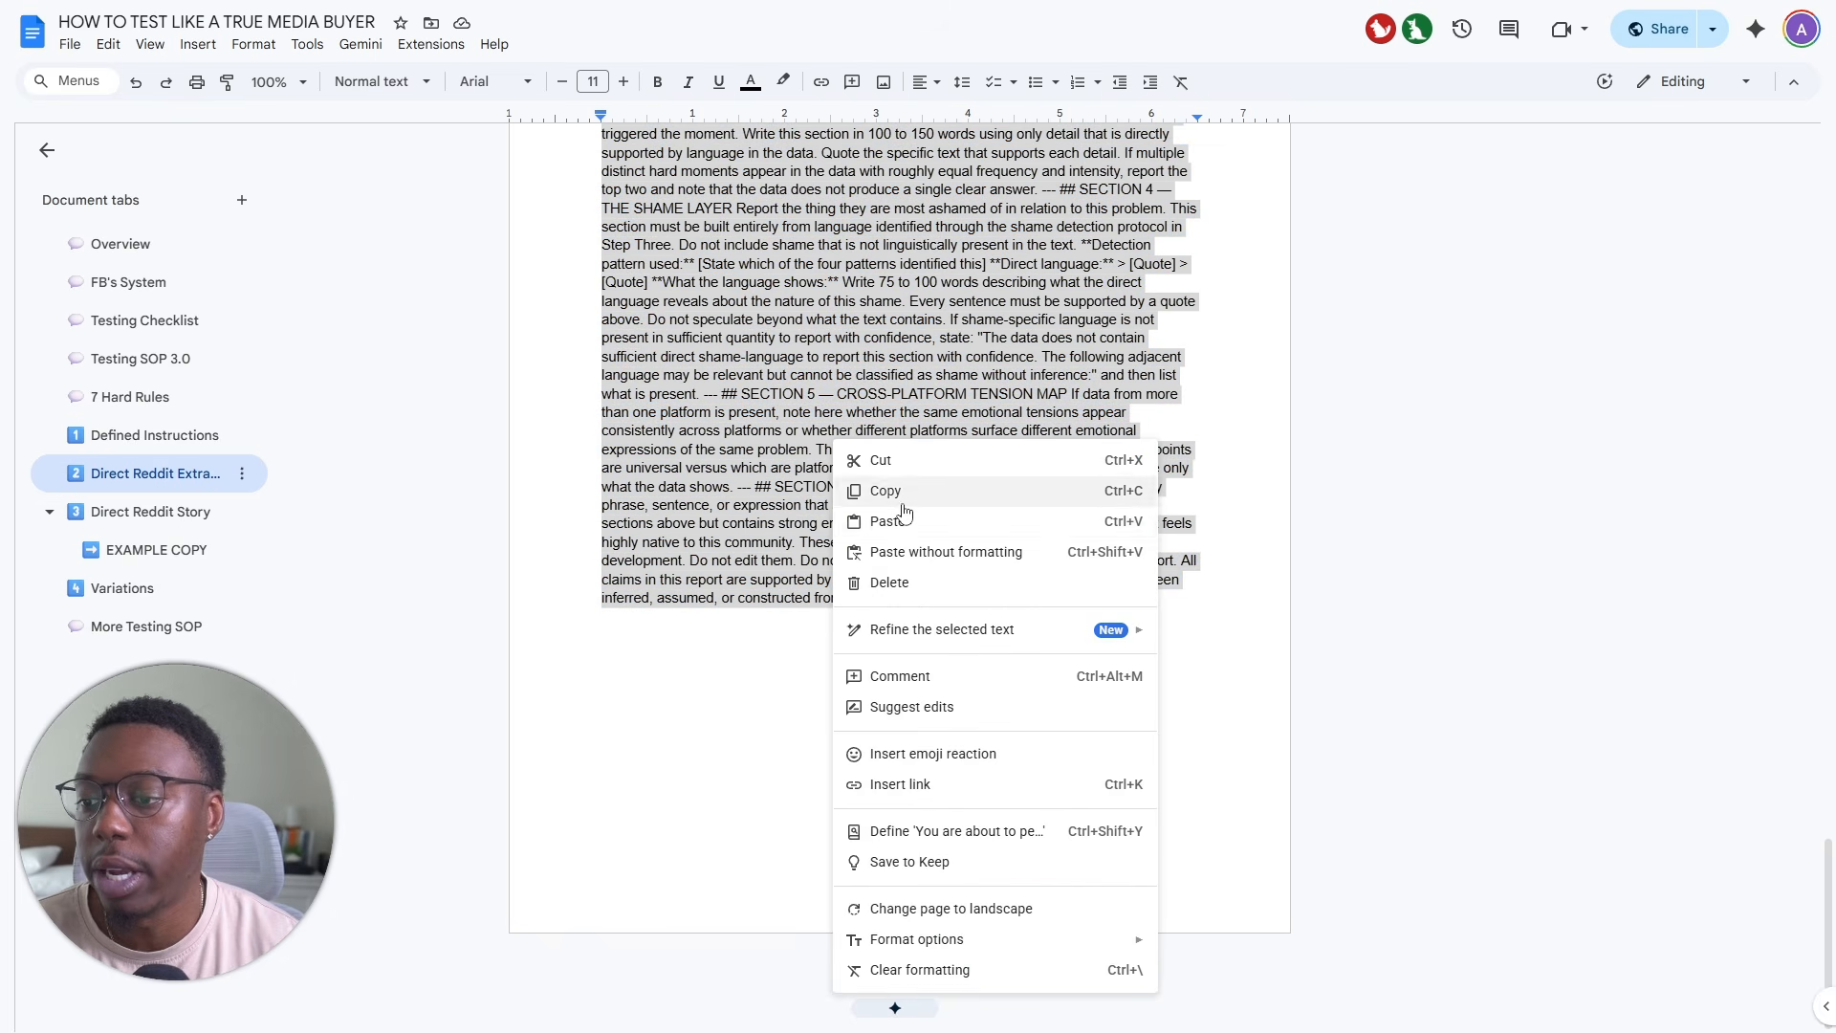
click(903, 503)
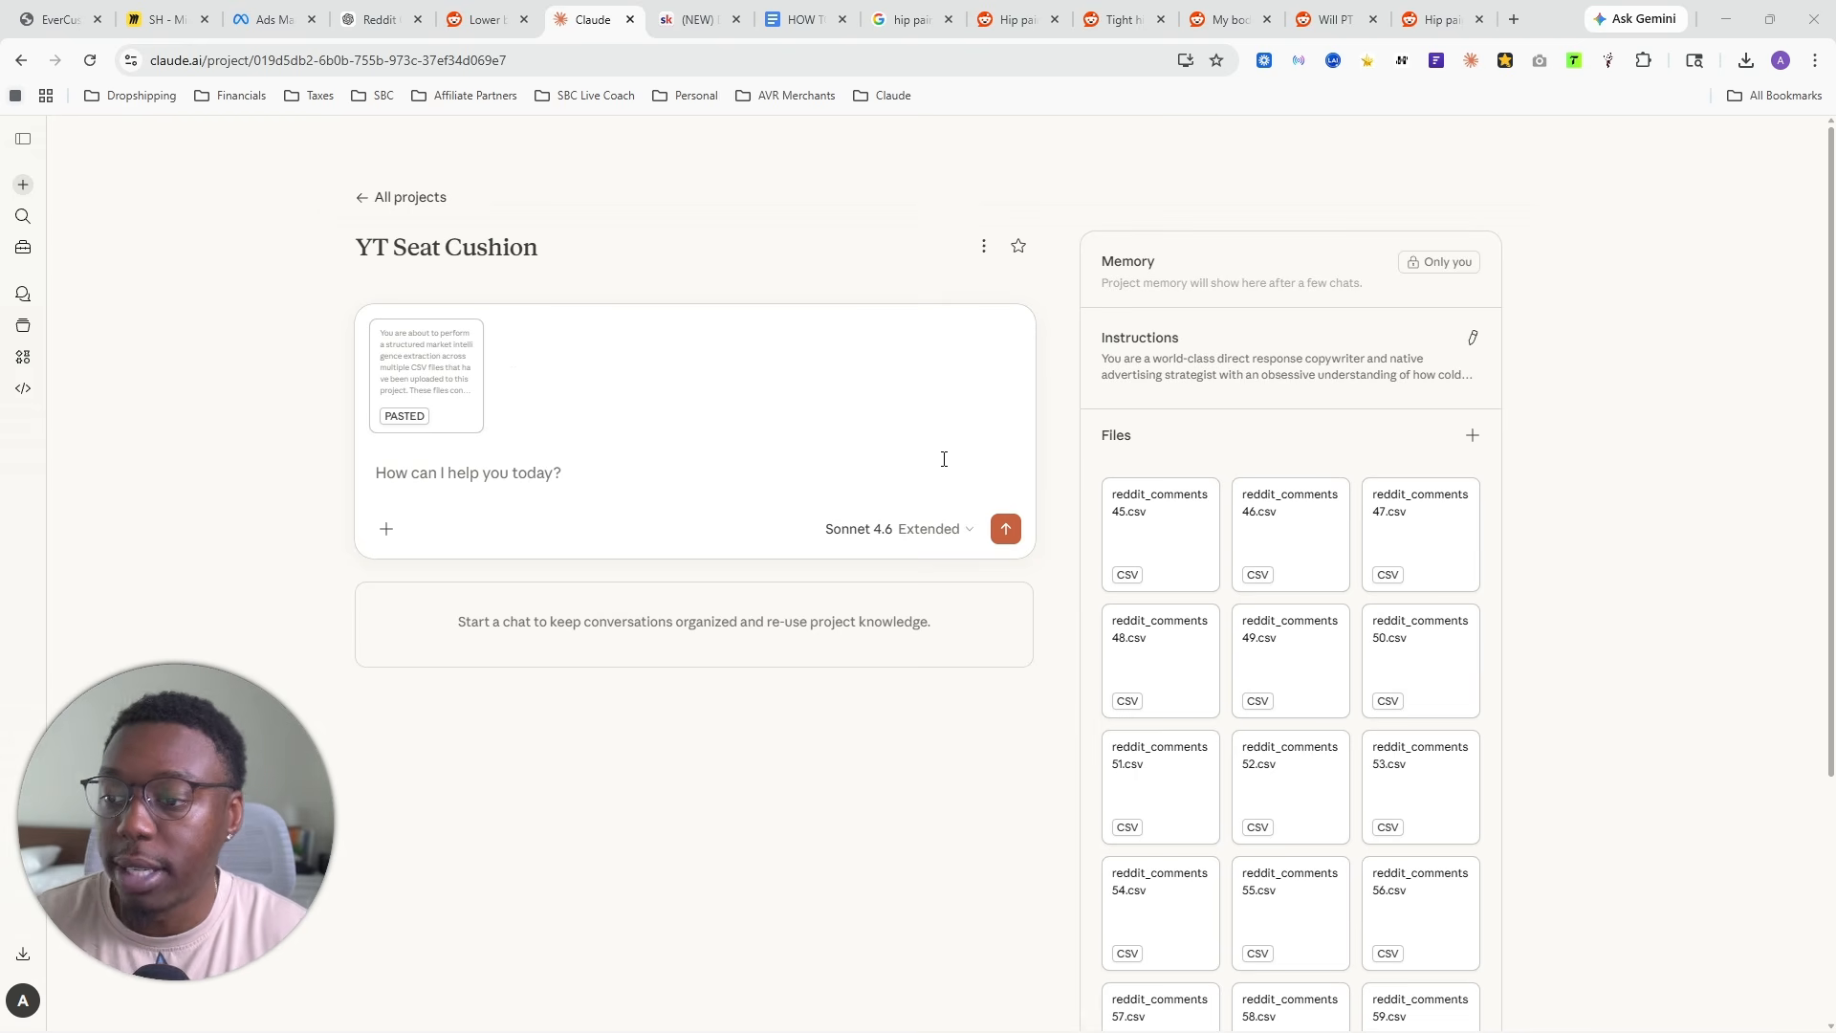
- Submit the pasted extraction prompt in the YT Seat Cushion project with Sonnet 4.6 Extended and expand the Market Intelligence Synthesis Report
click(889, 533)
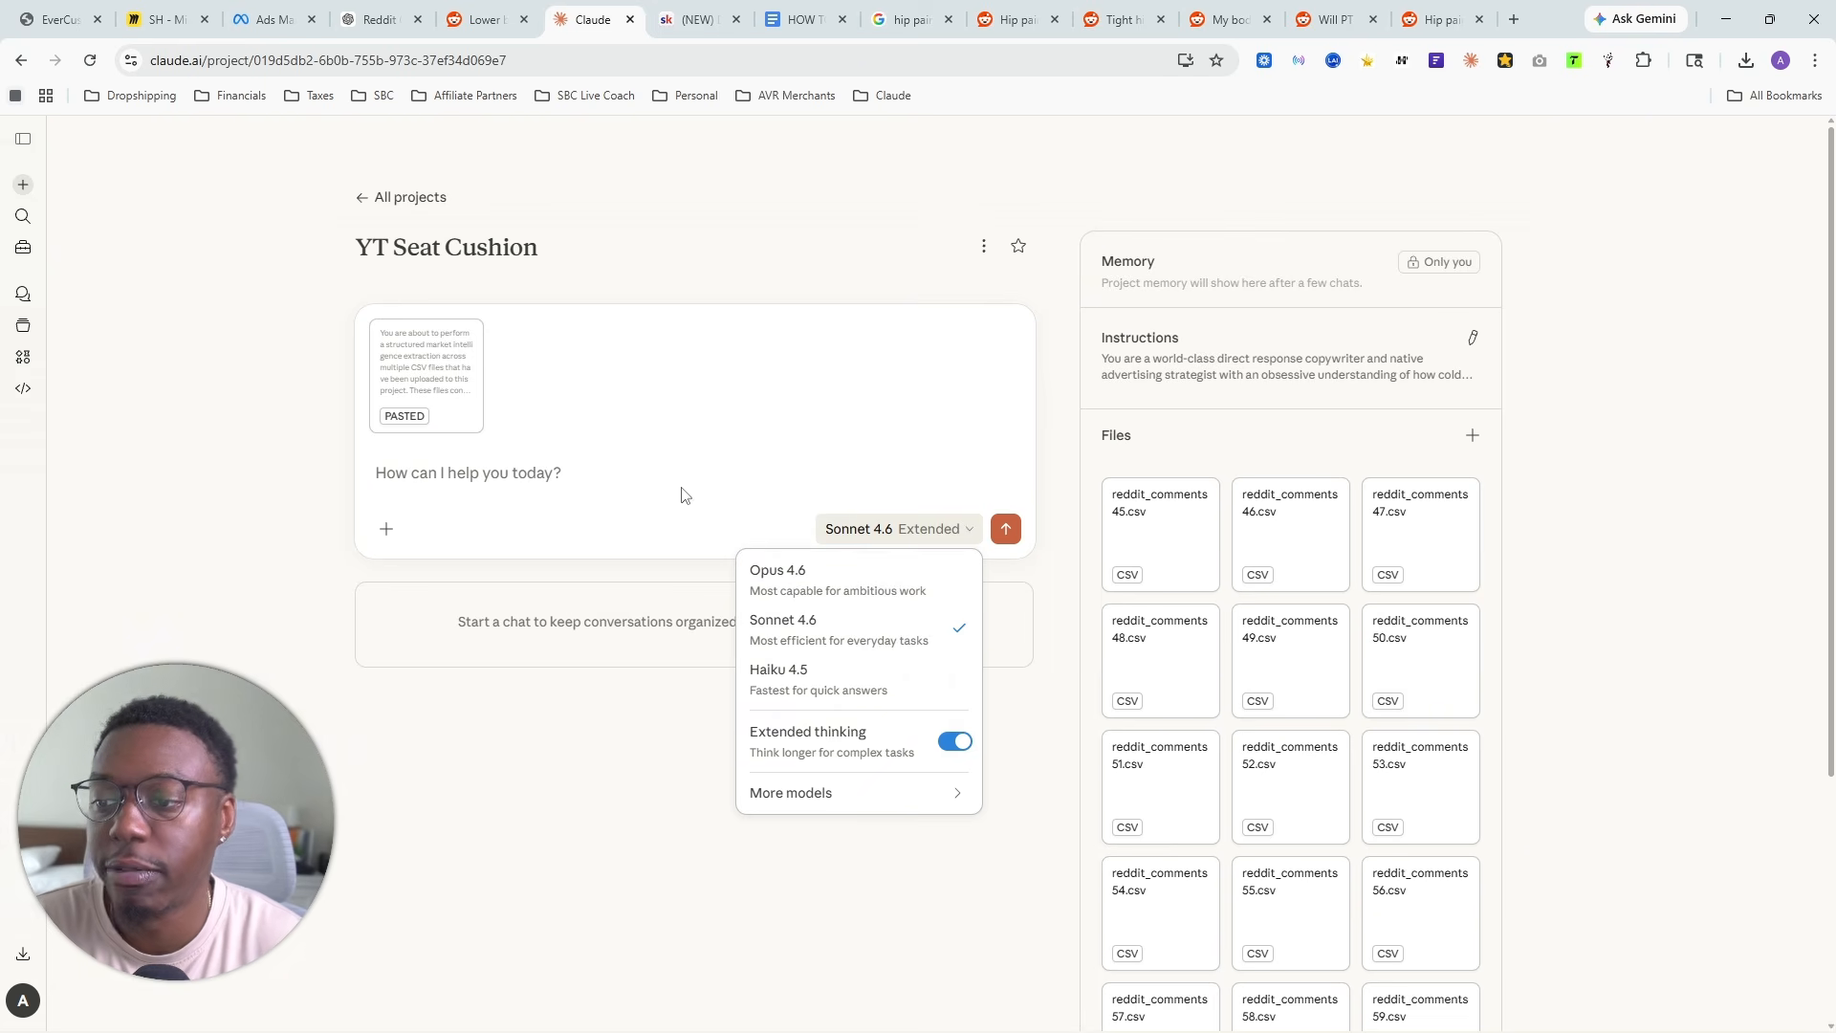
click(526, 472)
click(1007, 531)
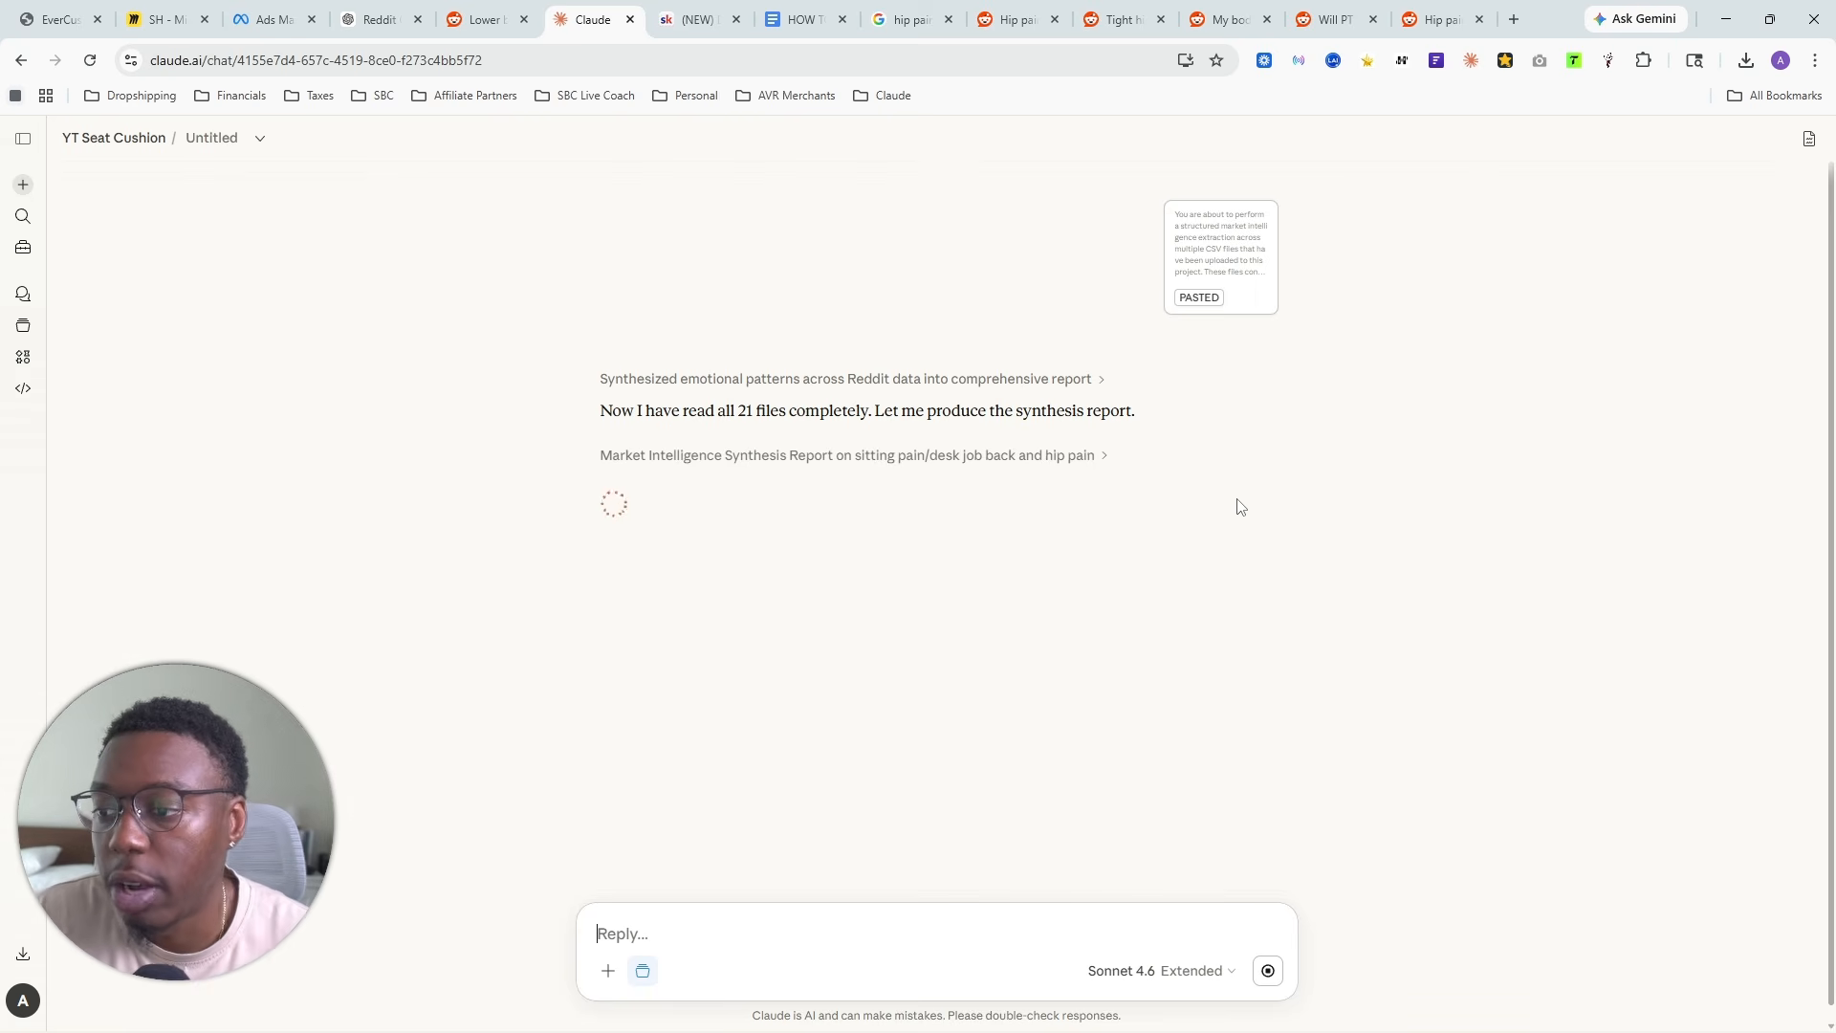
click(1036, 463)
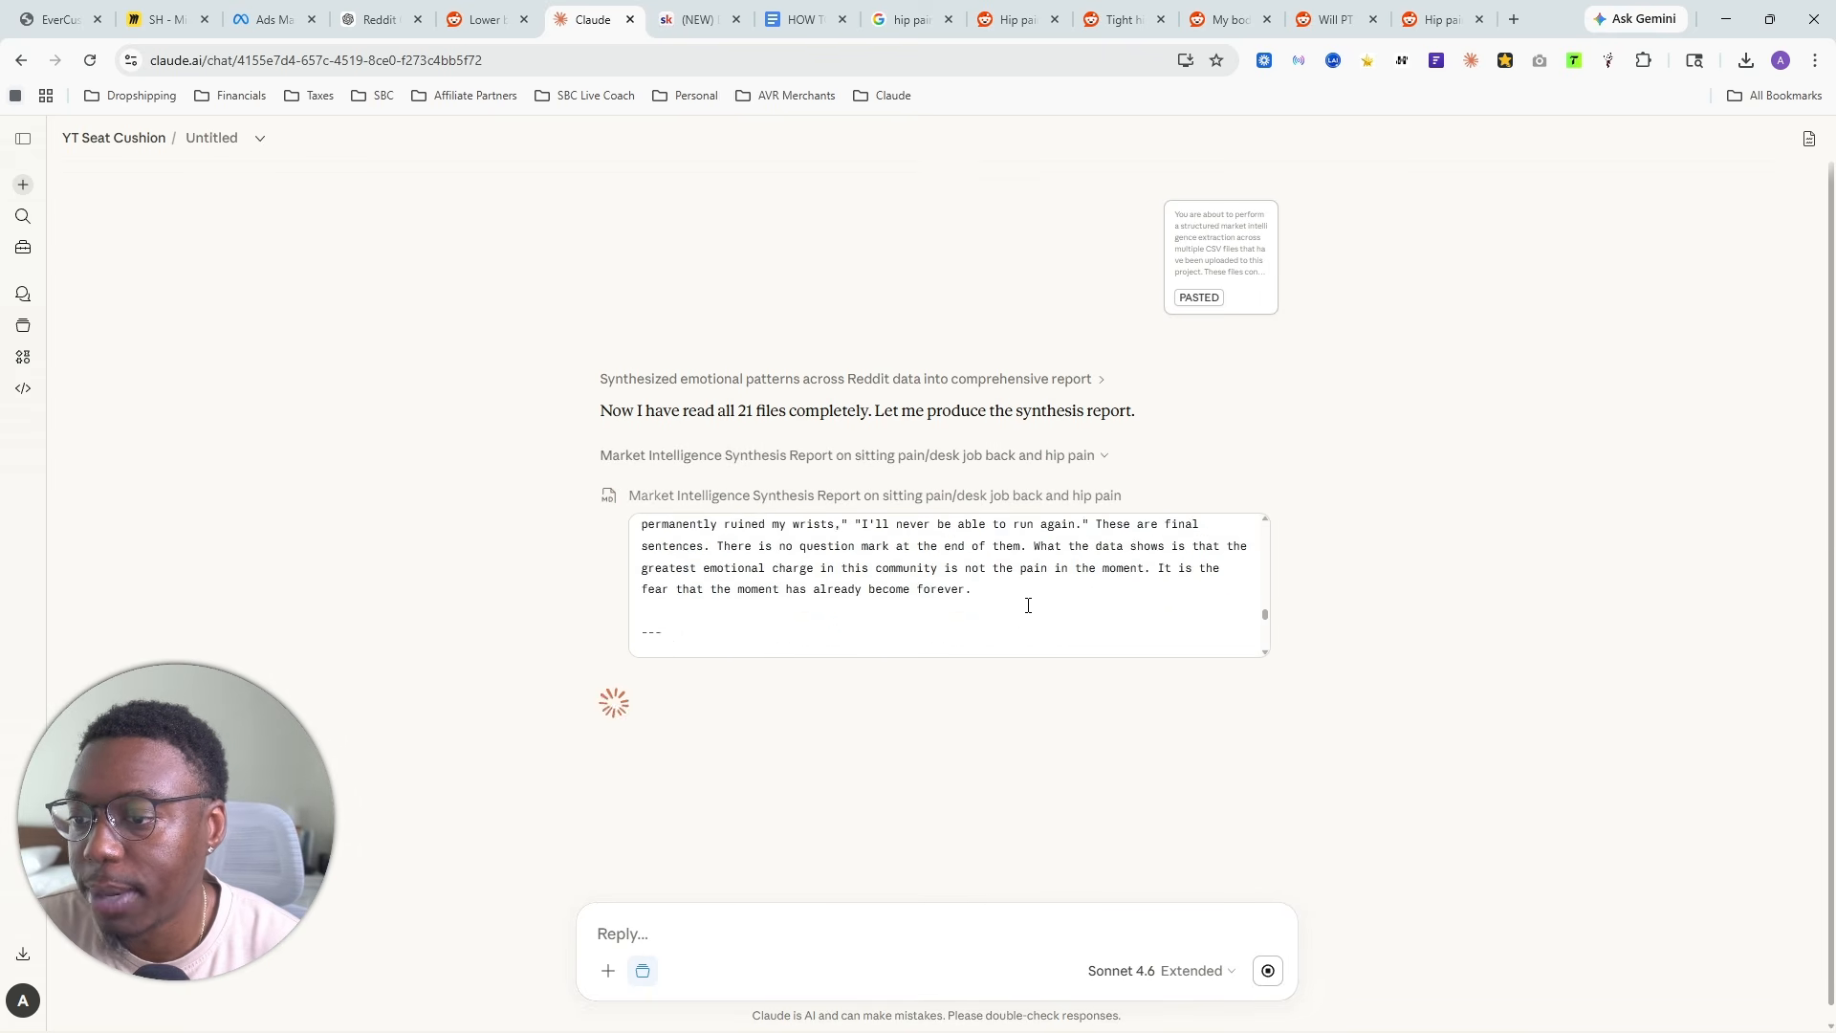
- Collapse the preview of the Market Intelligence Synthesis Report on sitting pain/desk job back and hip pain in the chat
click(1014, 463)
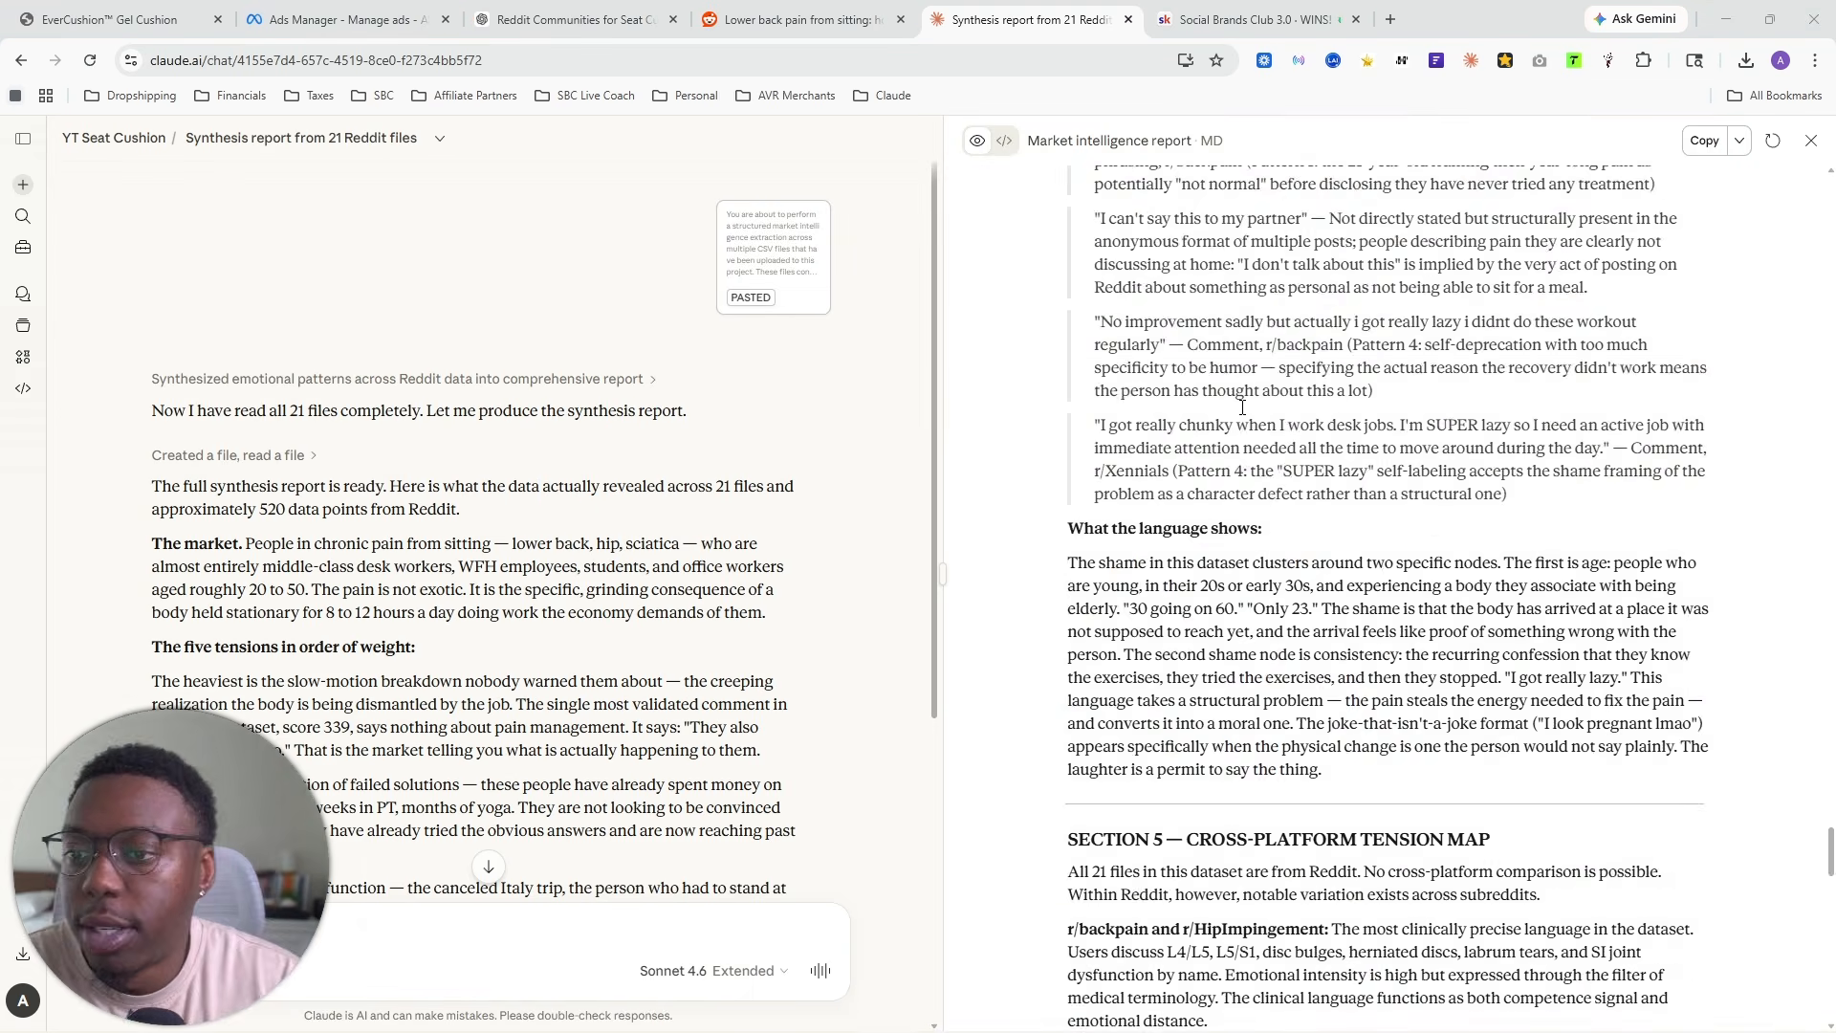
scroll(1243, 412, up, 10)
scroll(1243, 411, up, 15)
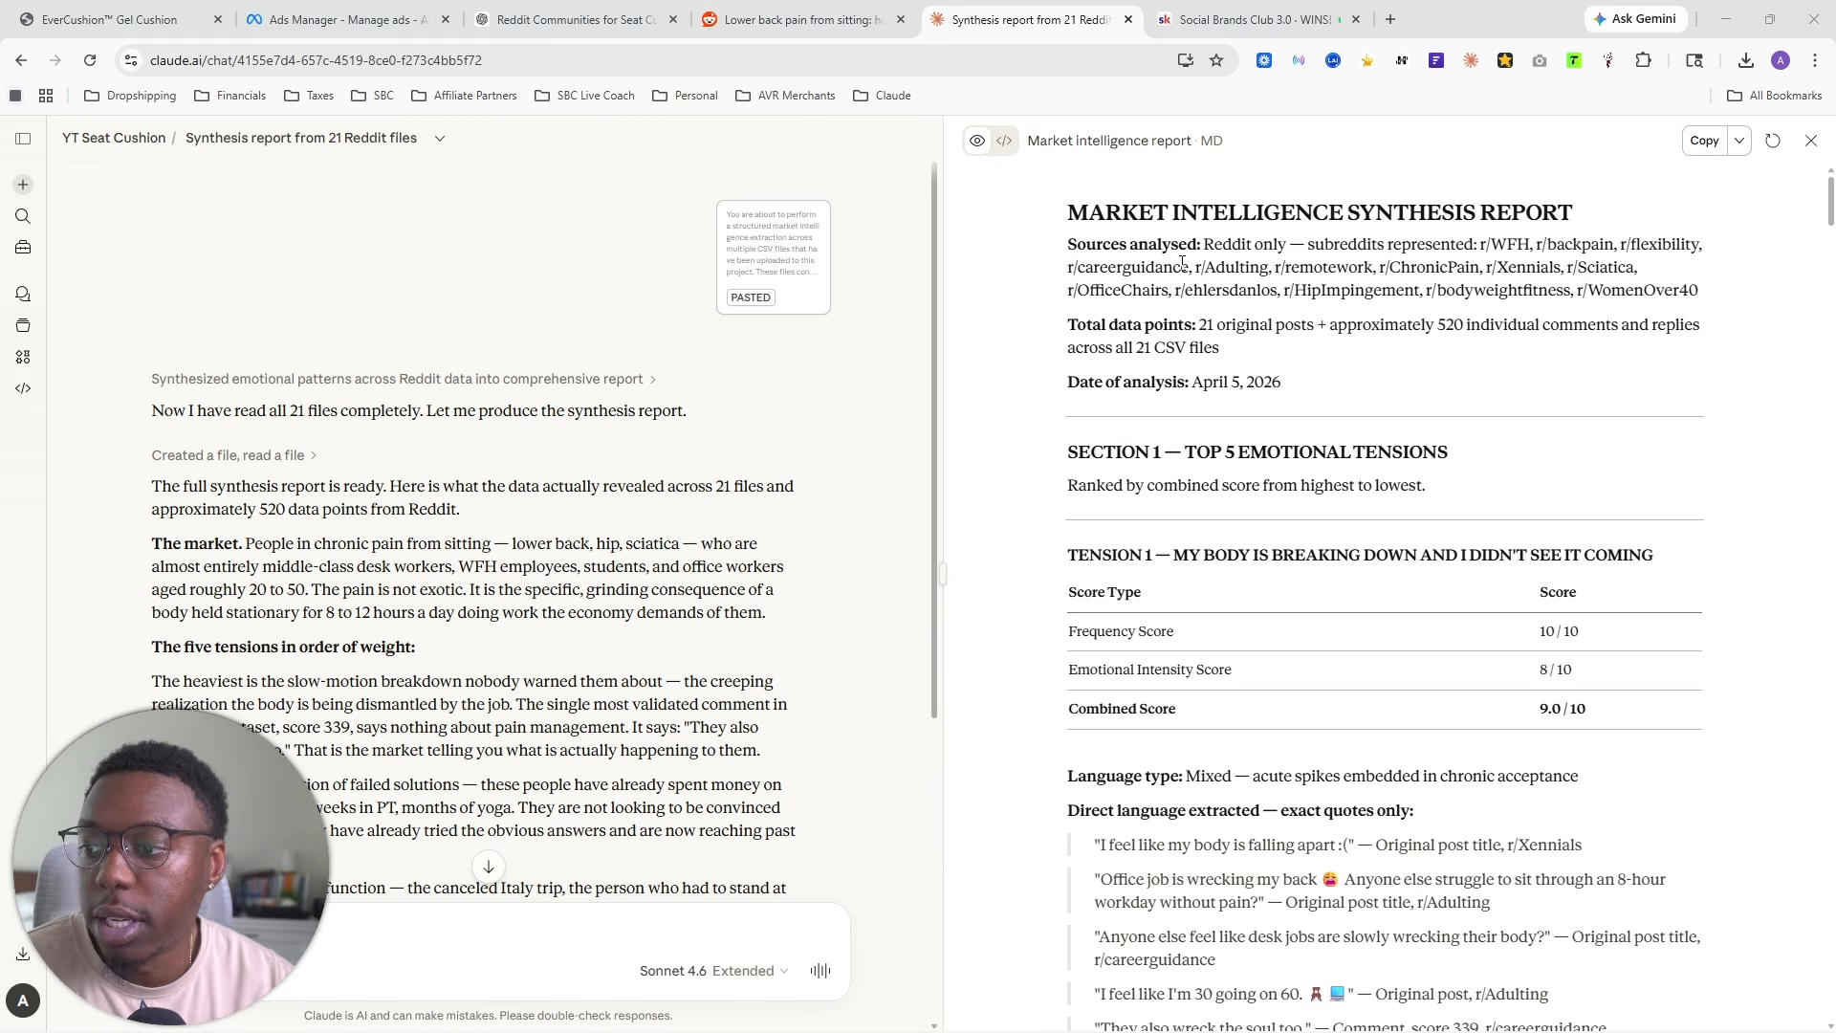
- Review the market intelligence report's title and Top 5 Emotional Tensions section, including the scores and language type of Tension 1
drag(1062, 212, 1455, 214)
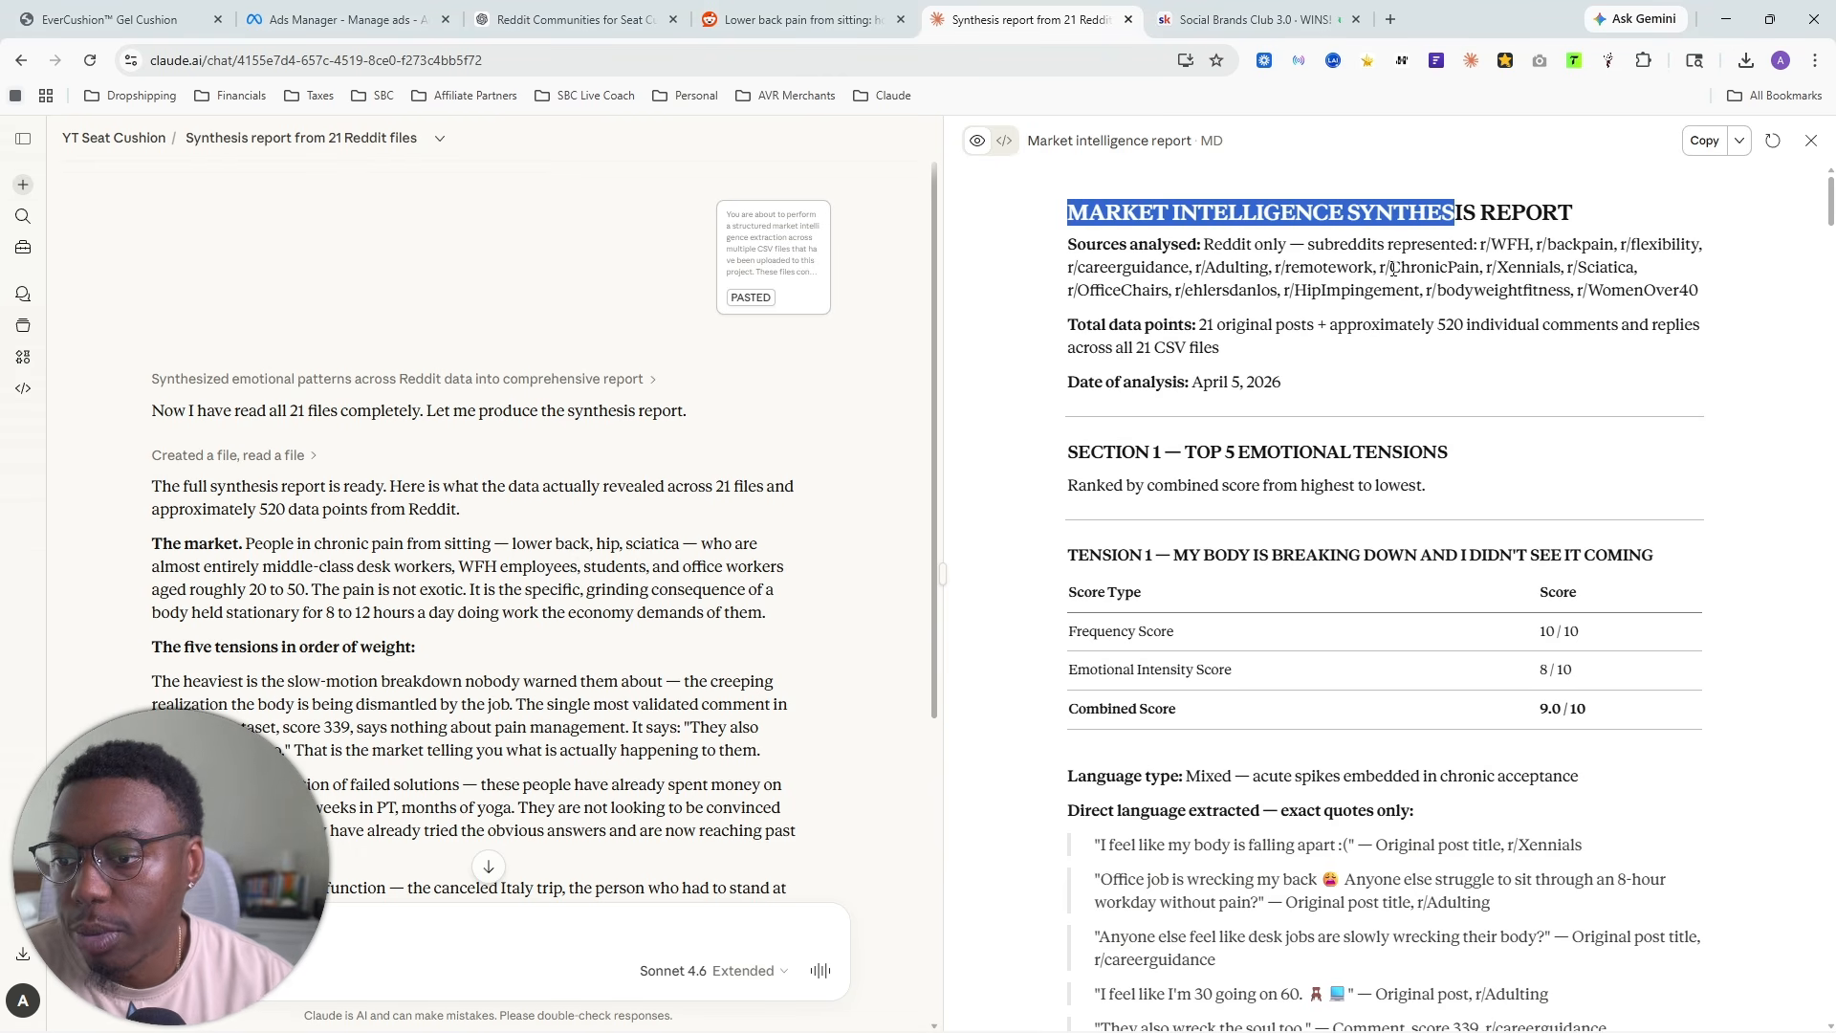
drag(1182, 451, 1459, 457)
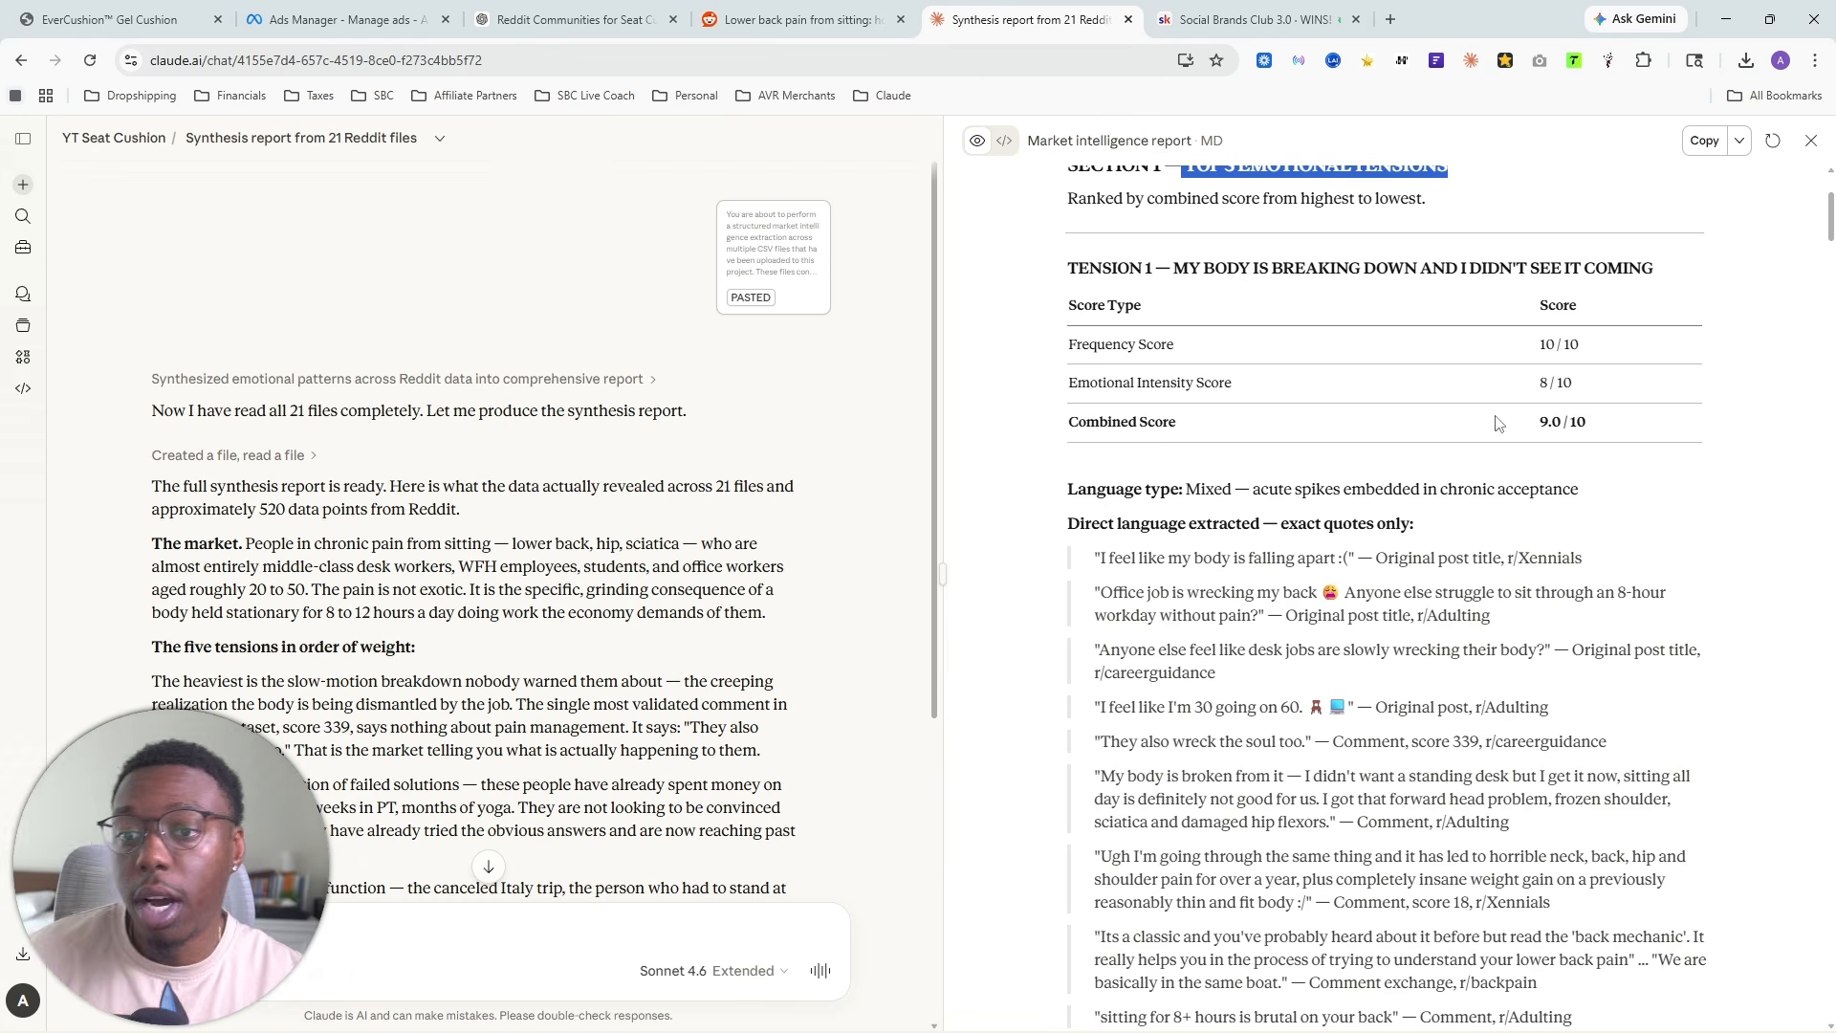
drag(1066, 335, 1227, 352)
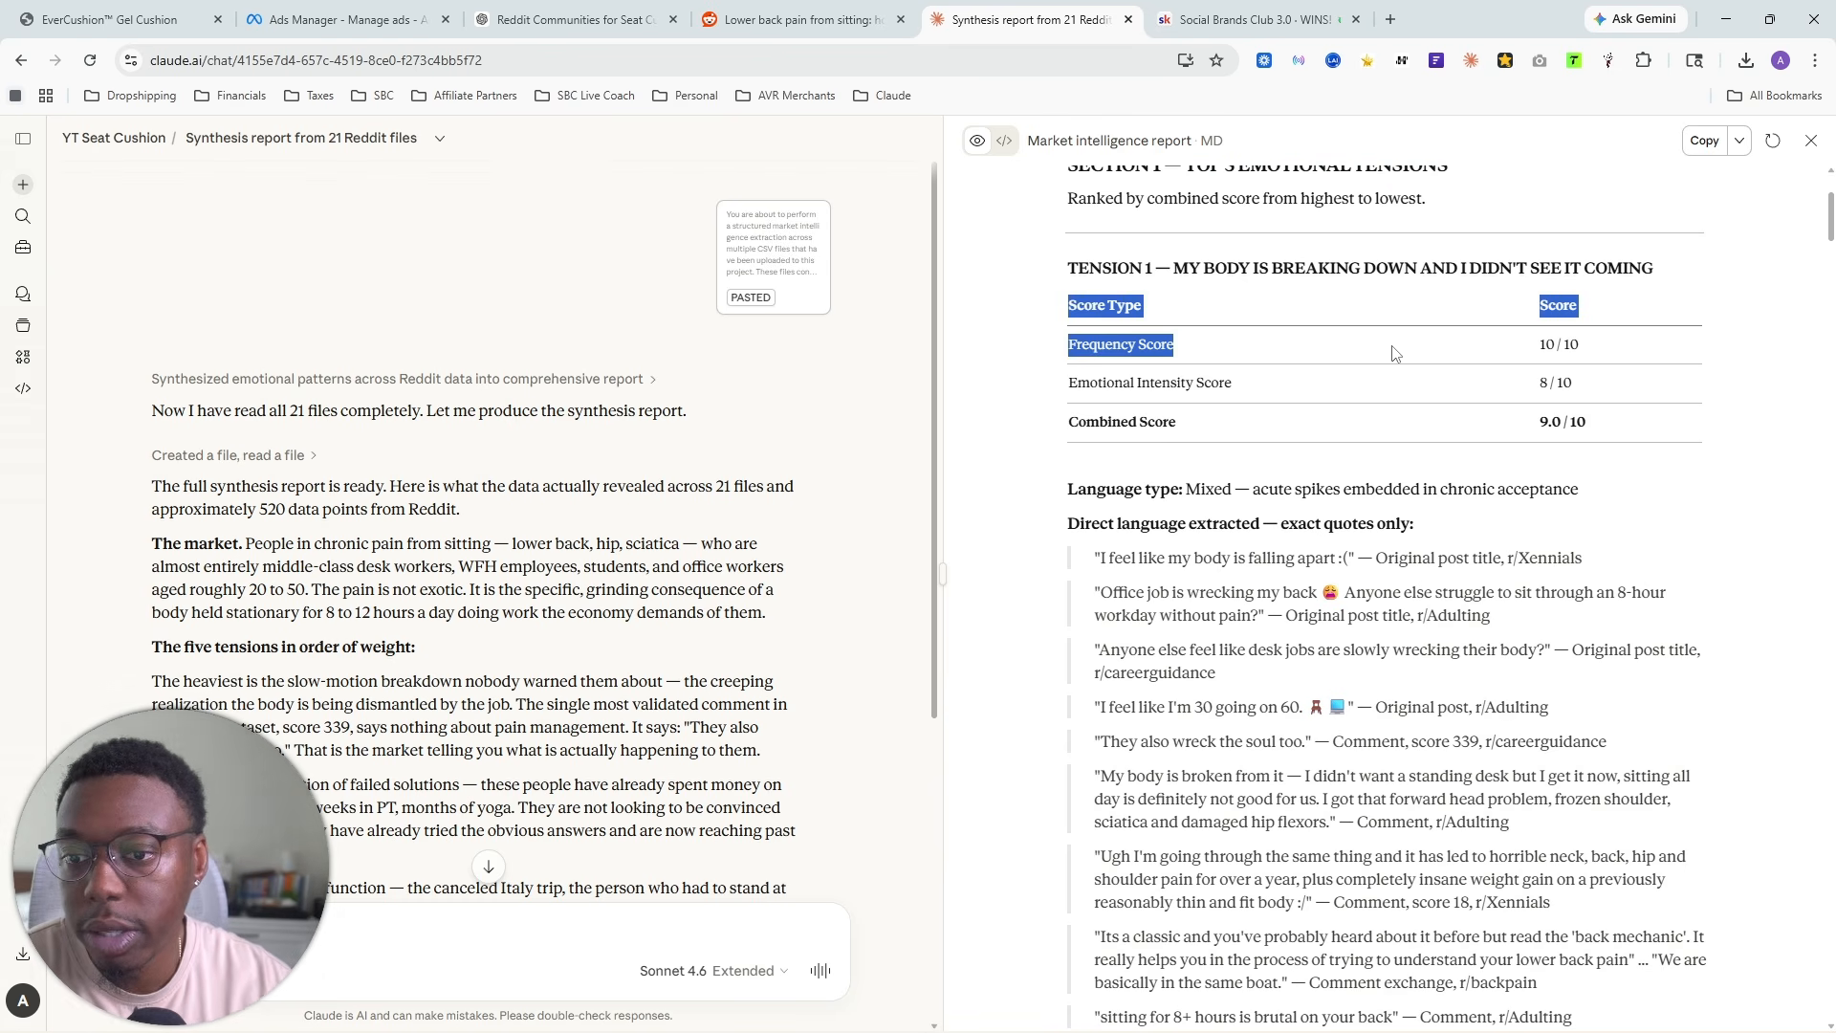
drag(1579, 346, 1531, 350)
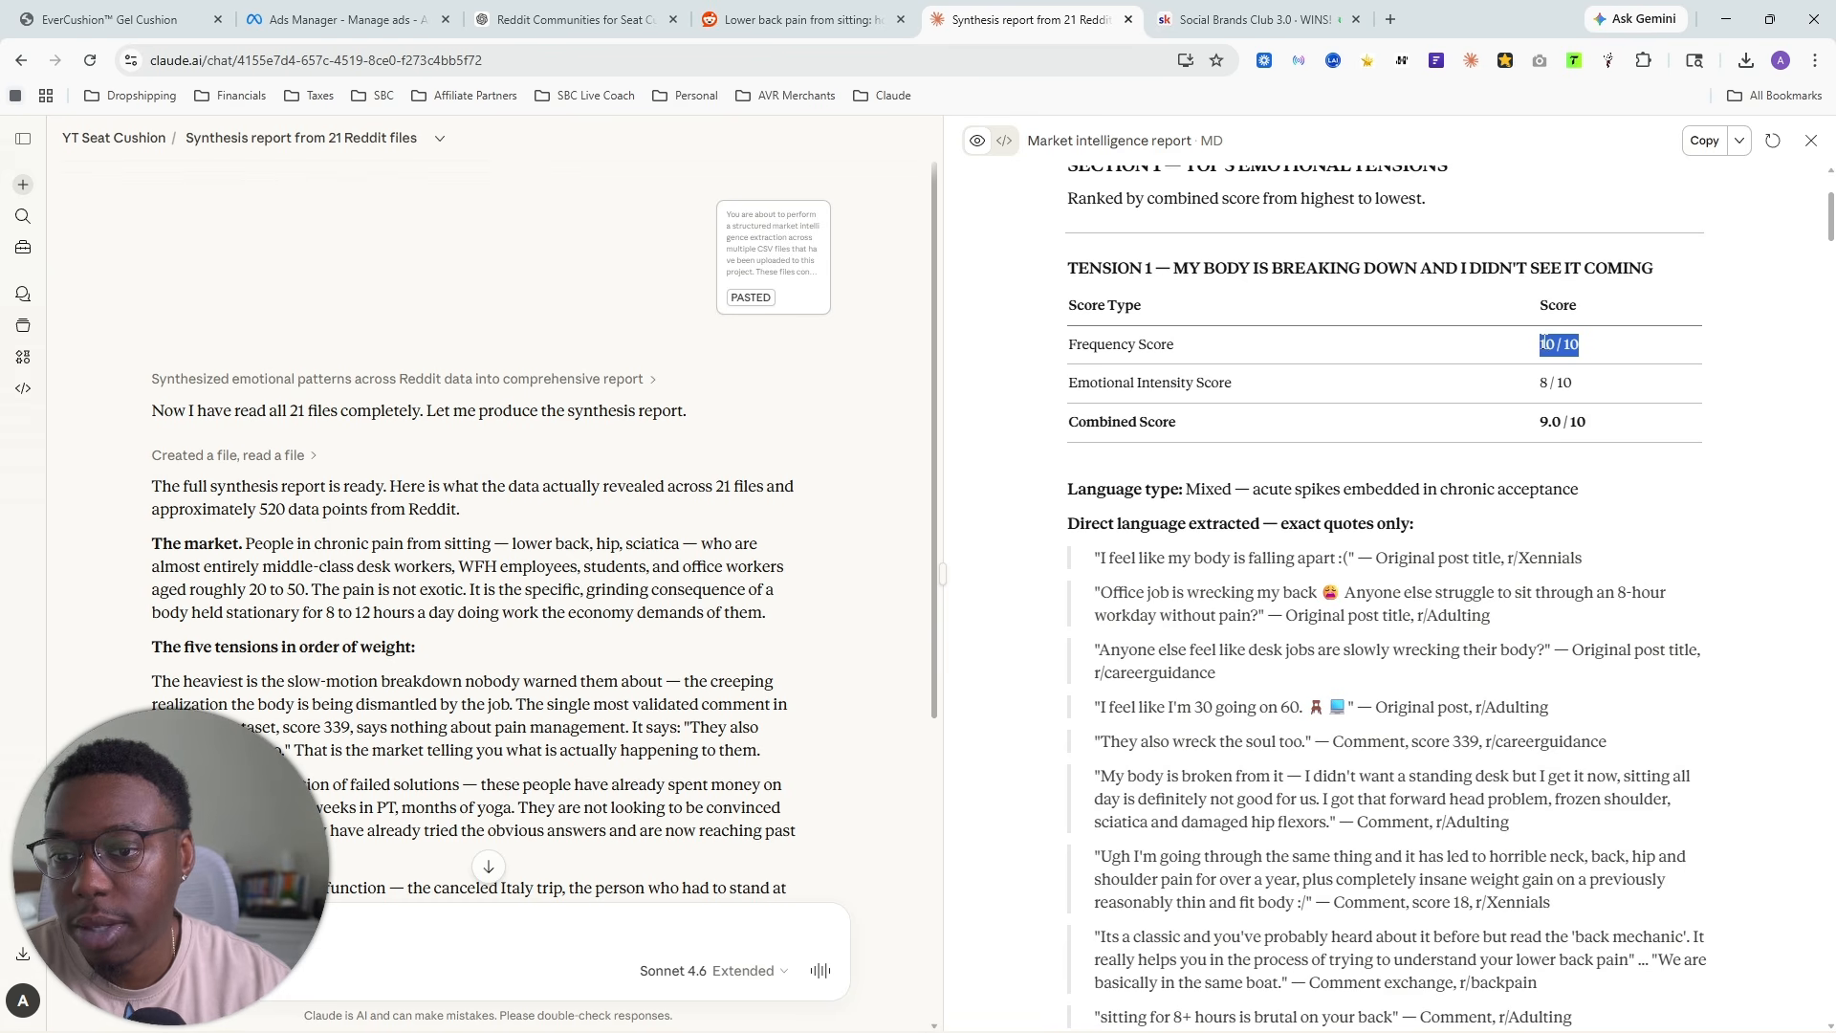
click(1547, 343)
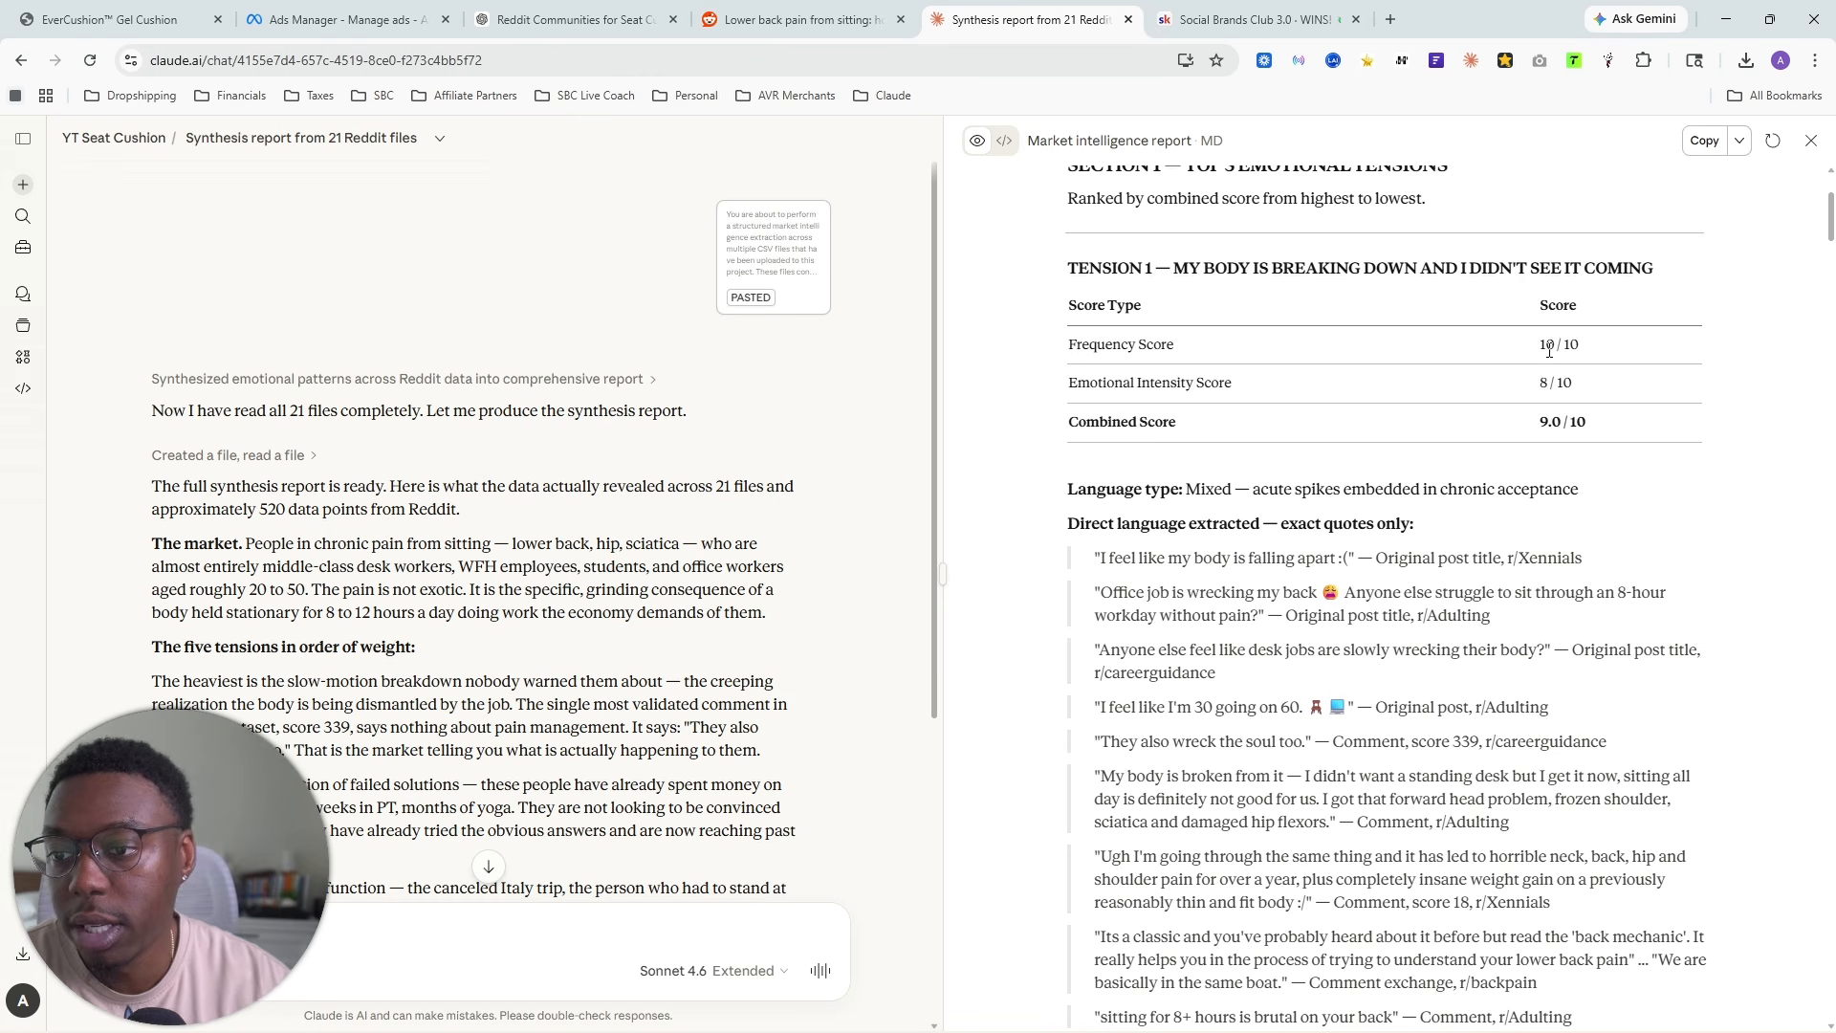
drag(1549, 350, 1620, 347)
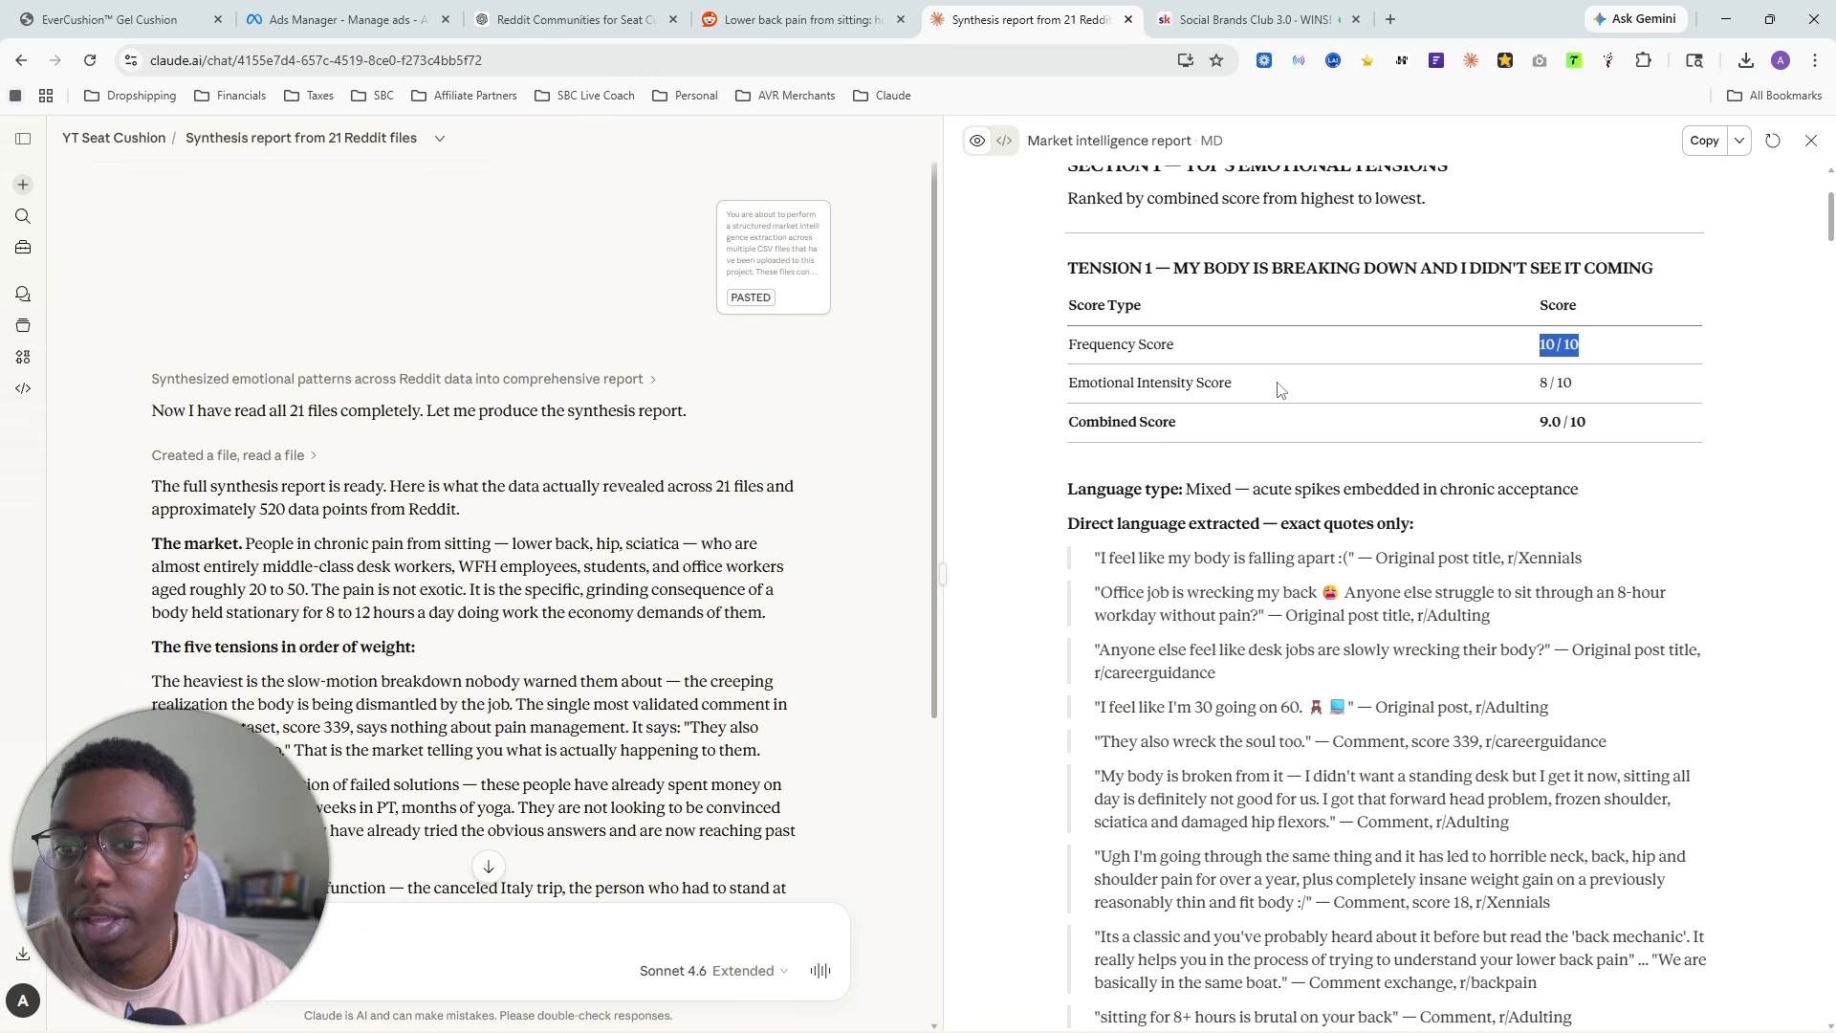
click(1529, 388)
drag(1529, 387, 1598, 386)
scroll(1403, 540, up, 3)
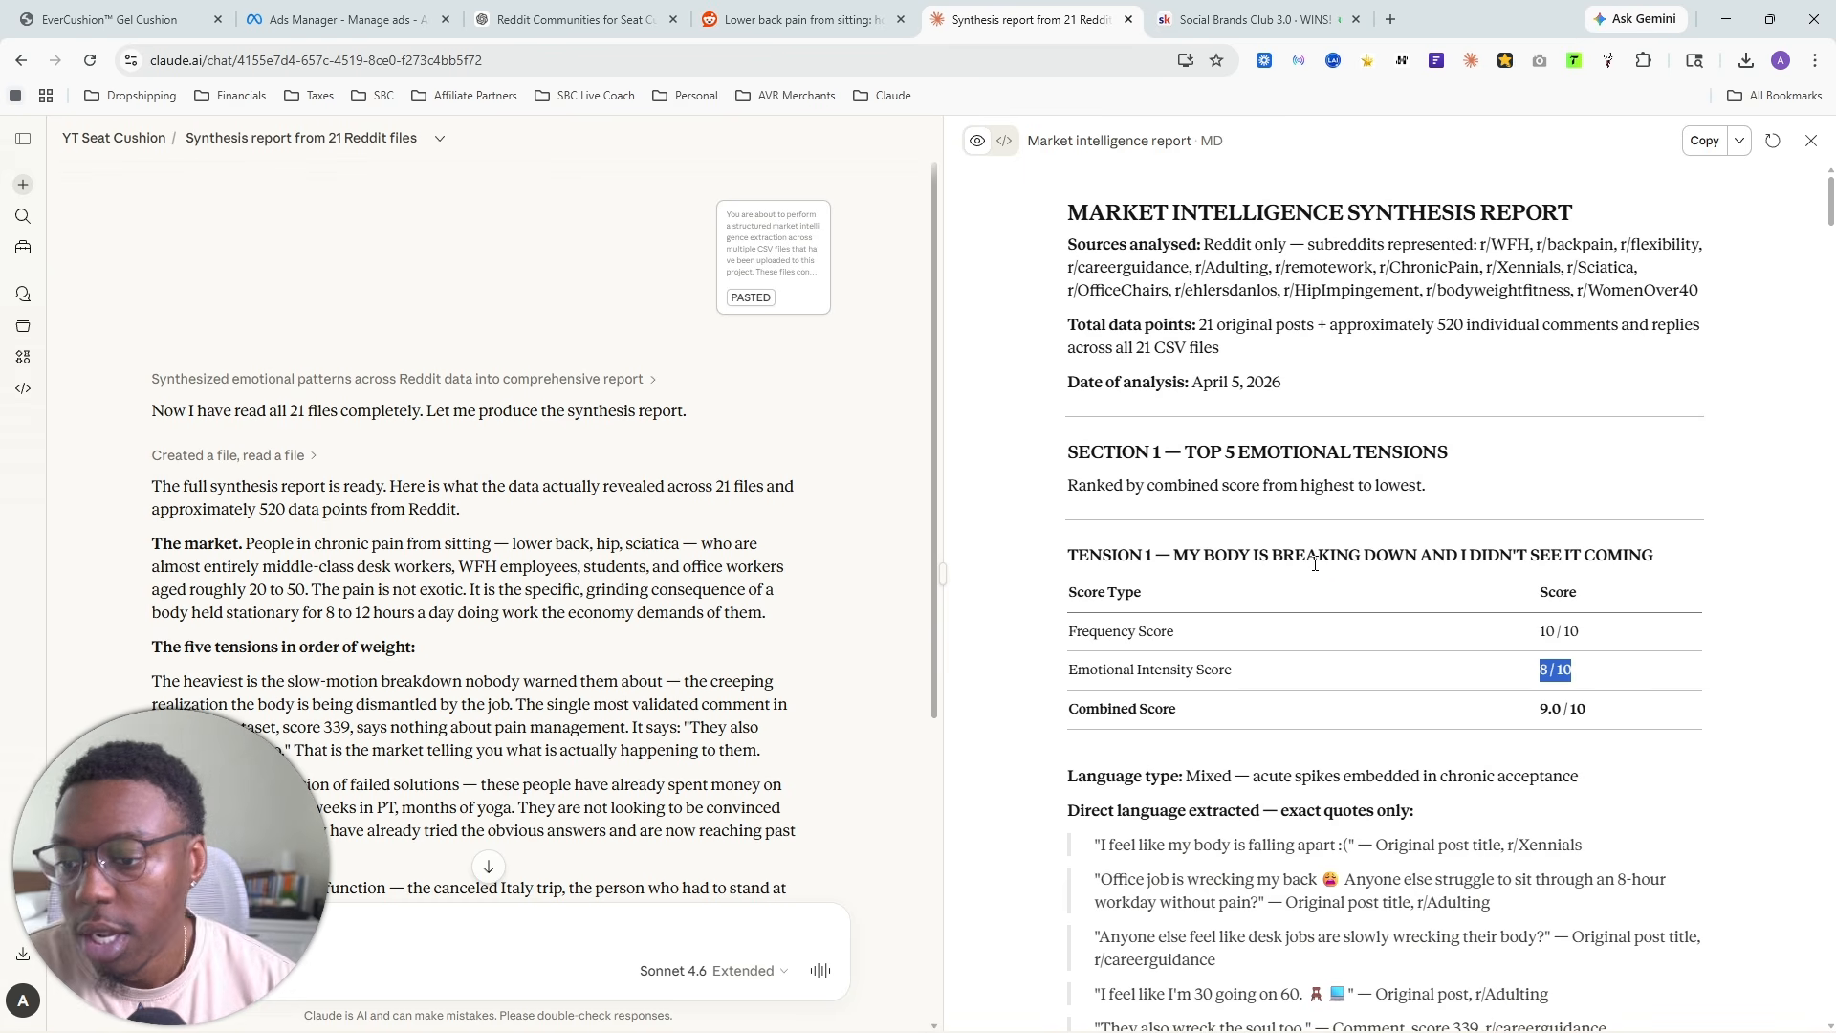
scroll(1315, 564, down, 4)
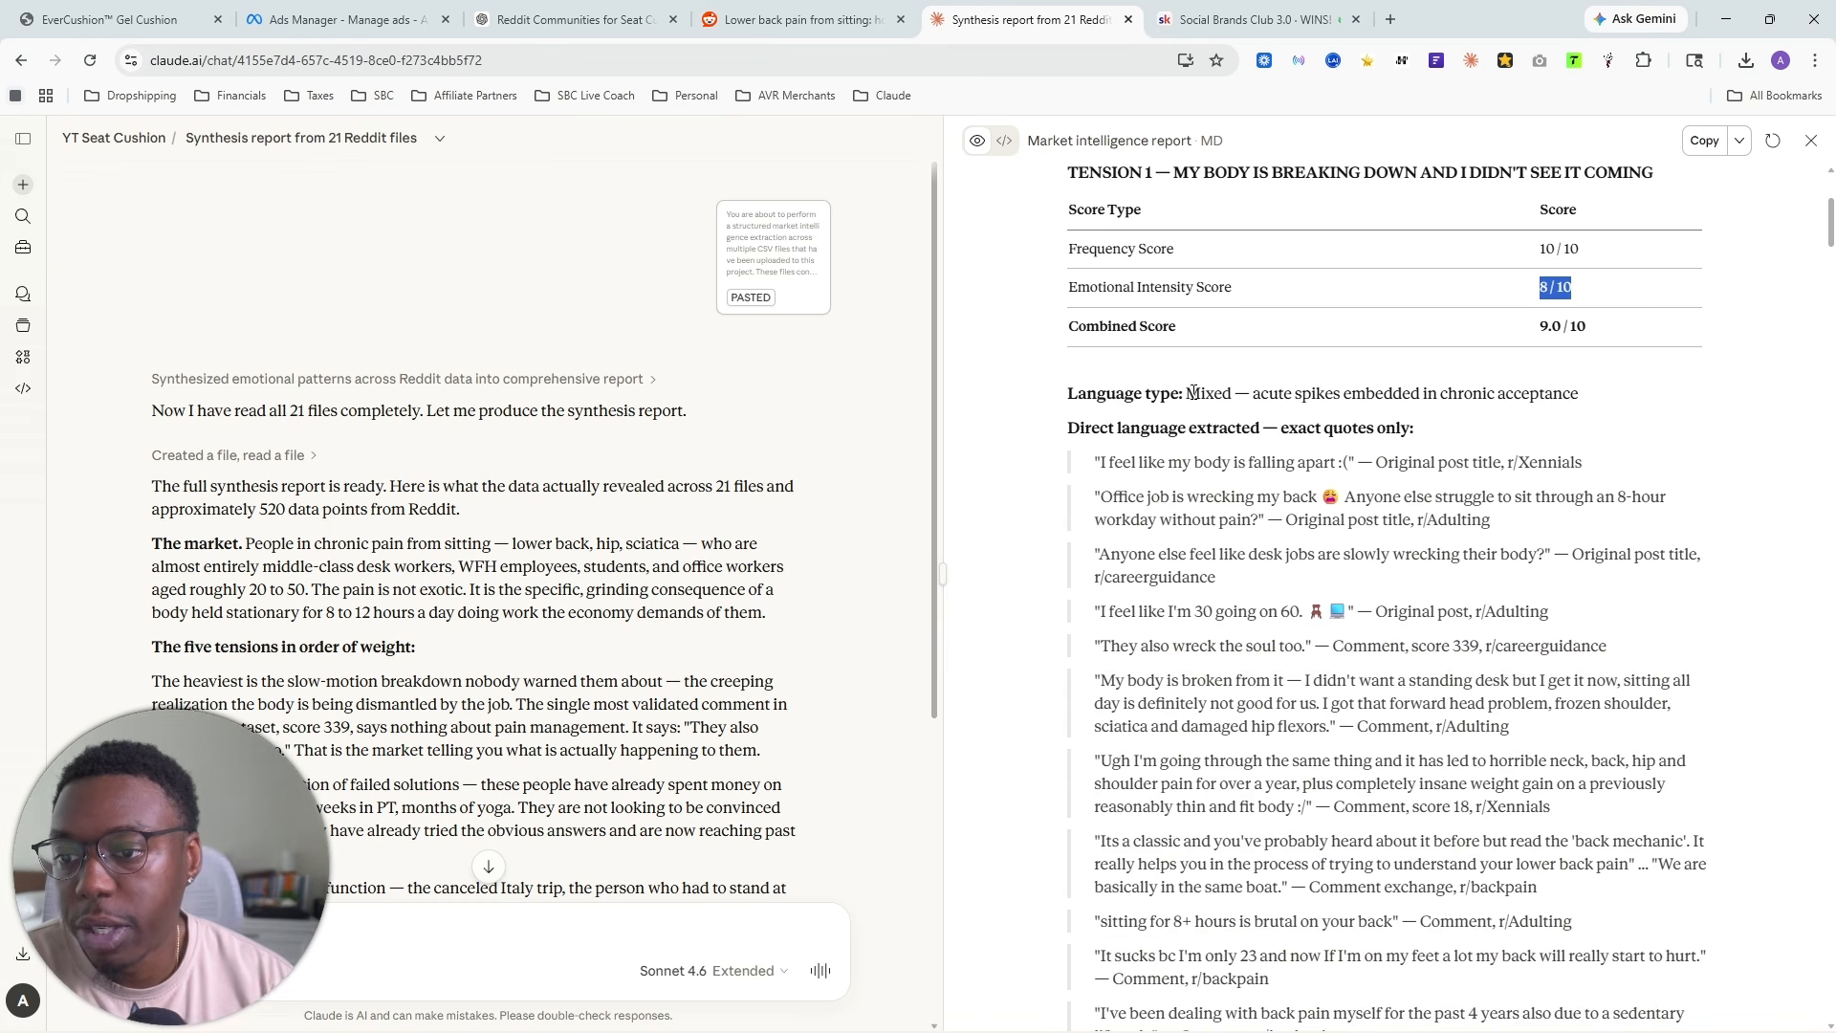
drag(1194, 393, 1297, 396)
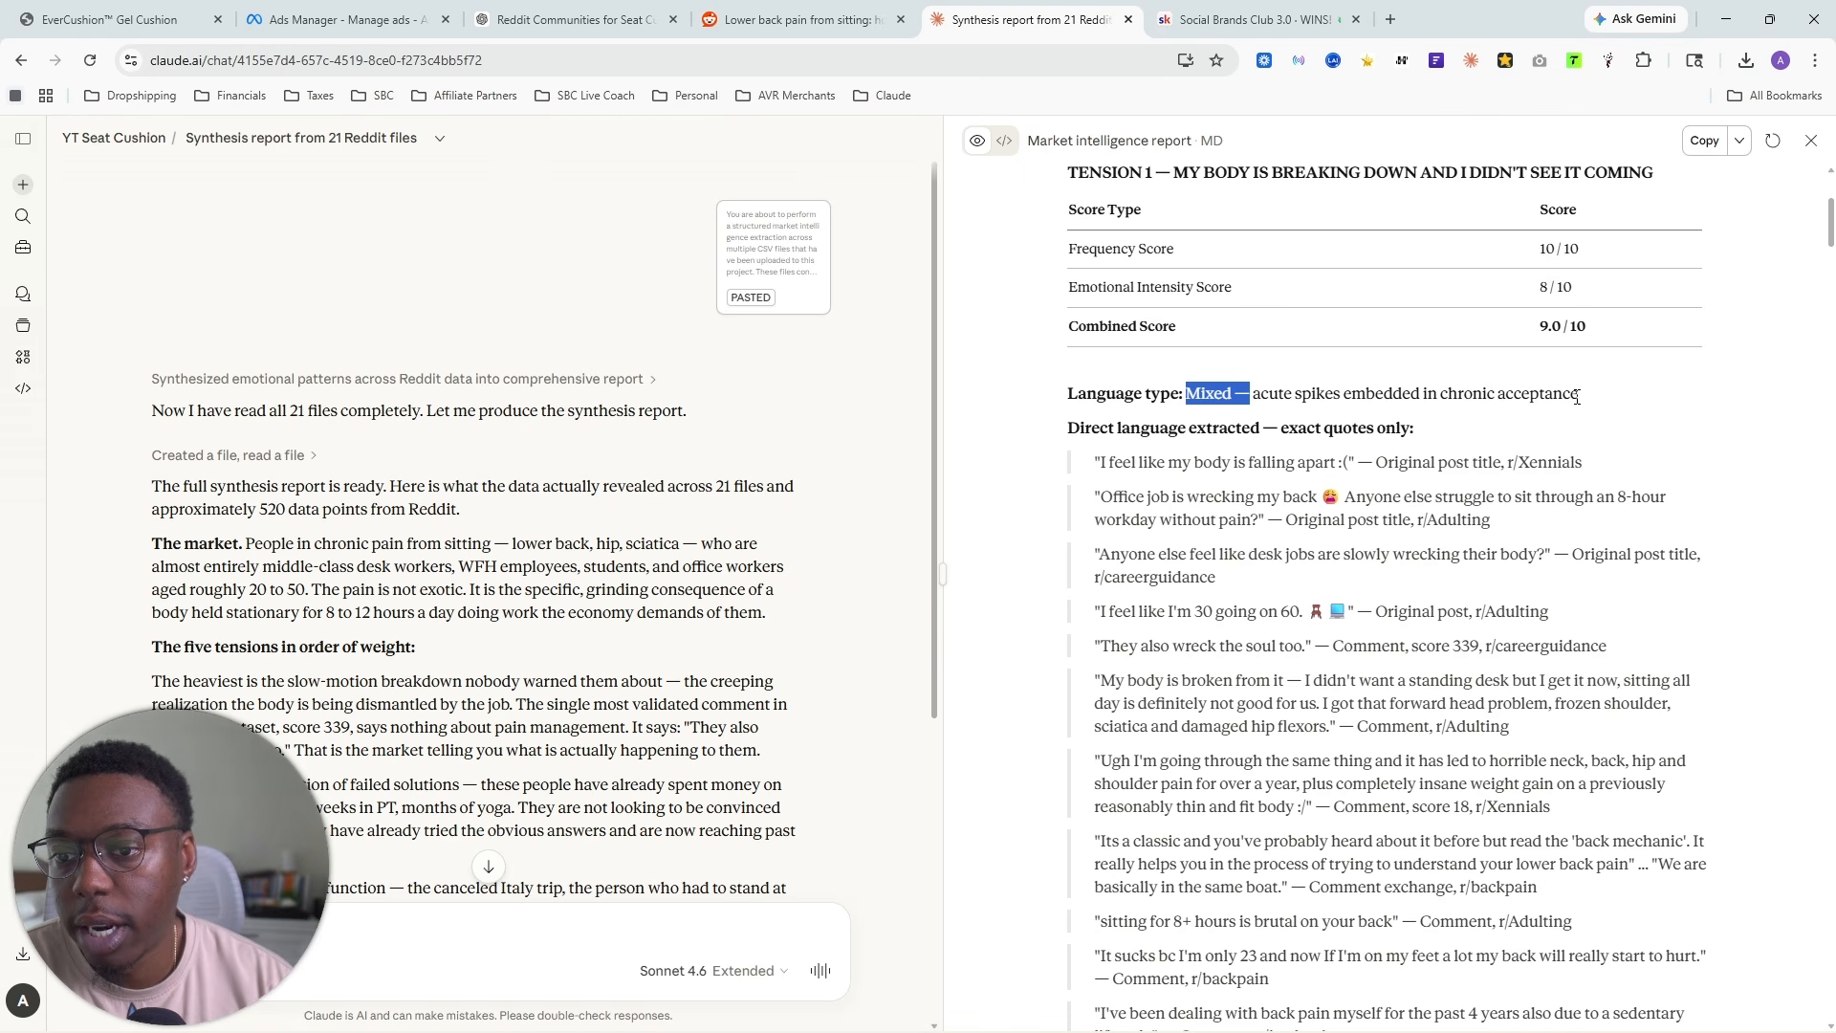
scroll(1582, 397, down, 2)
drag(1078, 236, 1417, 238)
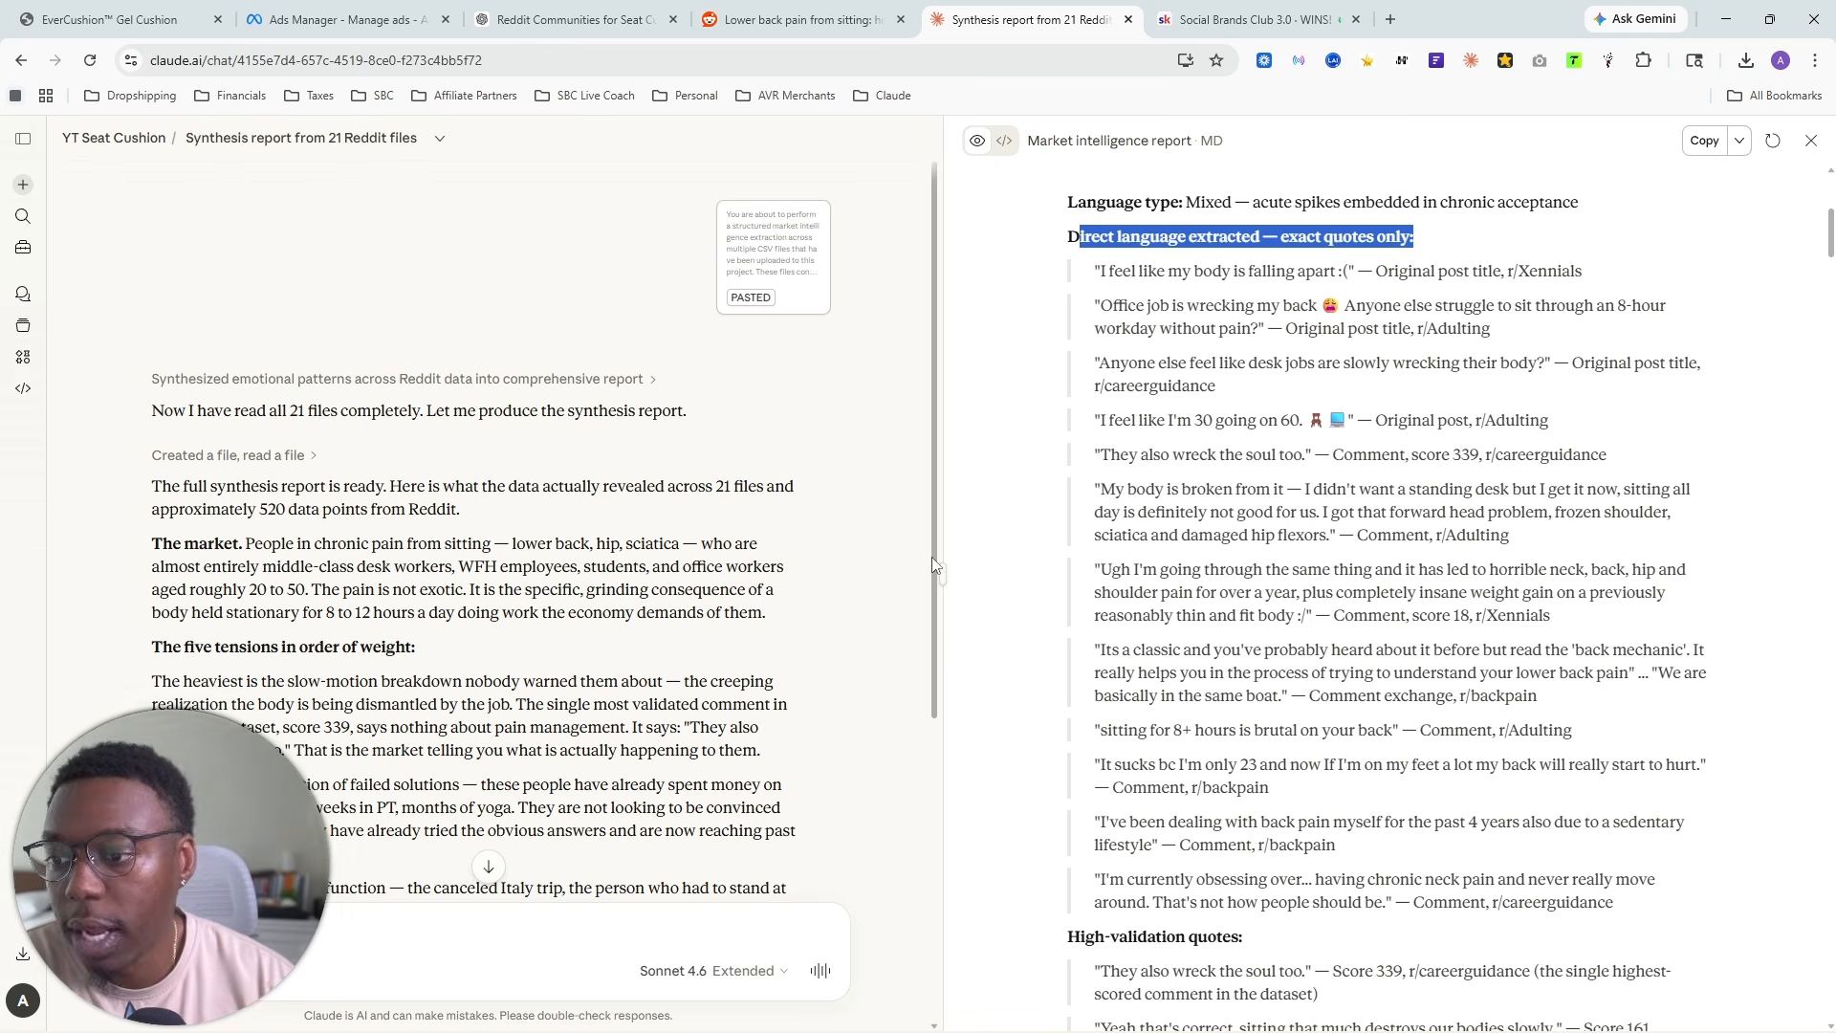
- Widen the report pane, enlarge the page, and read the exact Reddit quotes extracted under Tension 1
drag(932, 569, 770, 571)
key(ctrl+plus)
key(ctrl+plus)
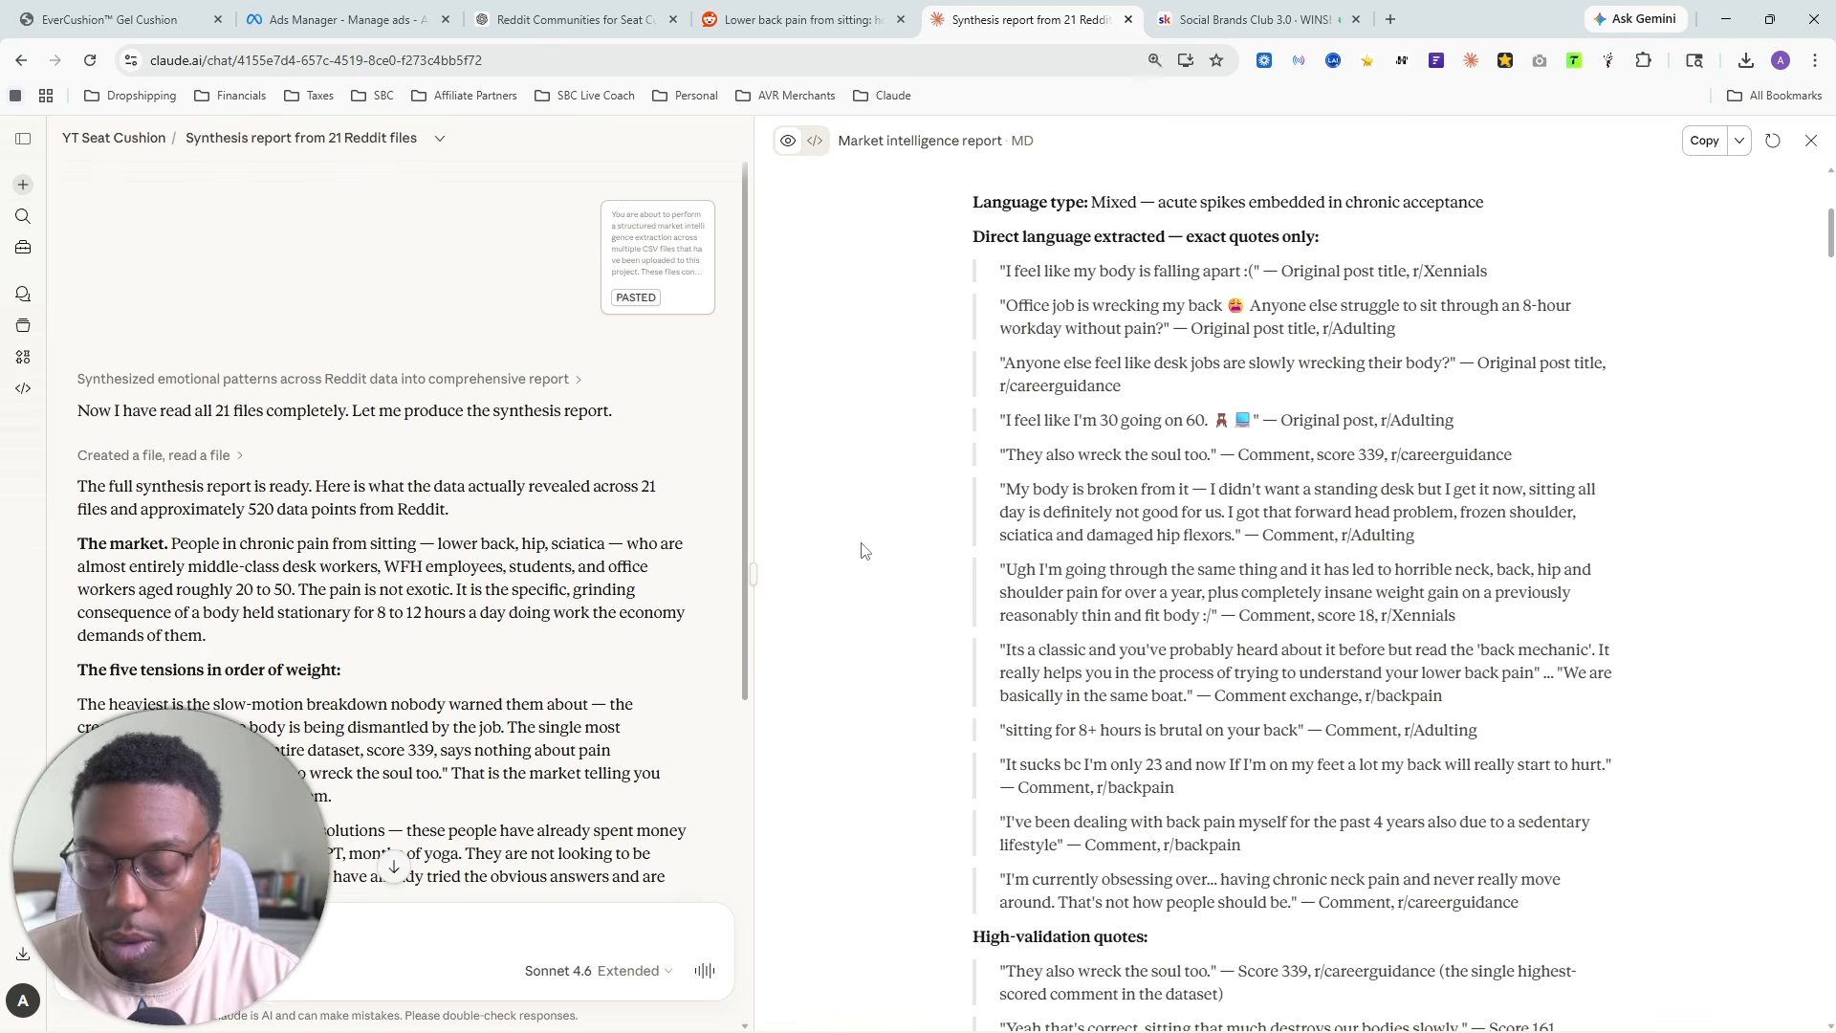
drag(976, 308, 1312, 308)
drag(943, 364, 1497, 308)
drag(963, 423, 1285, 426)
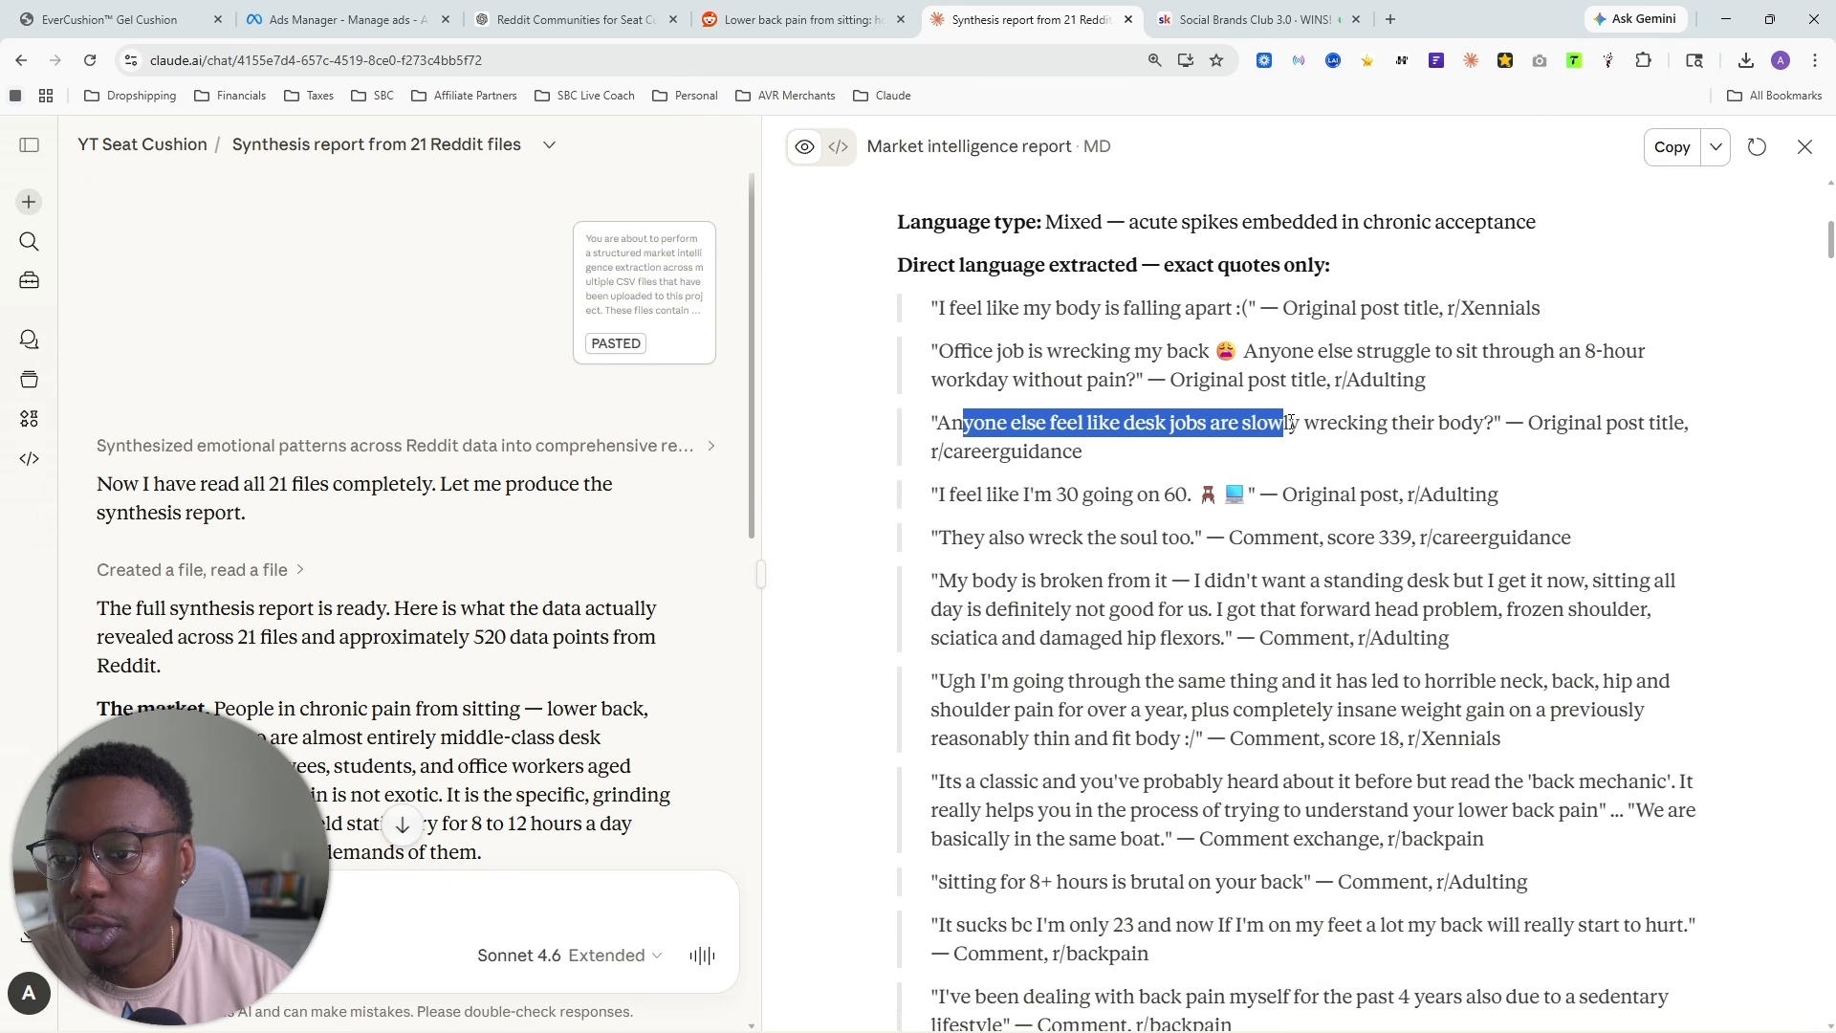
scroll(1281, 462, down, 1)
drag(928, 402, 1220, 396)
drag(941, 442, 1196, 442)
click(940, 485)
drag(940, 485, 1241, 481)
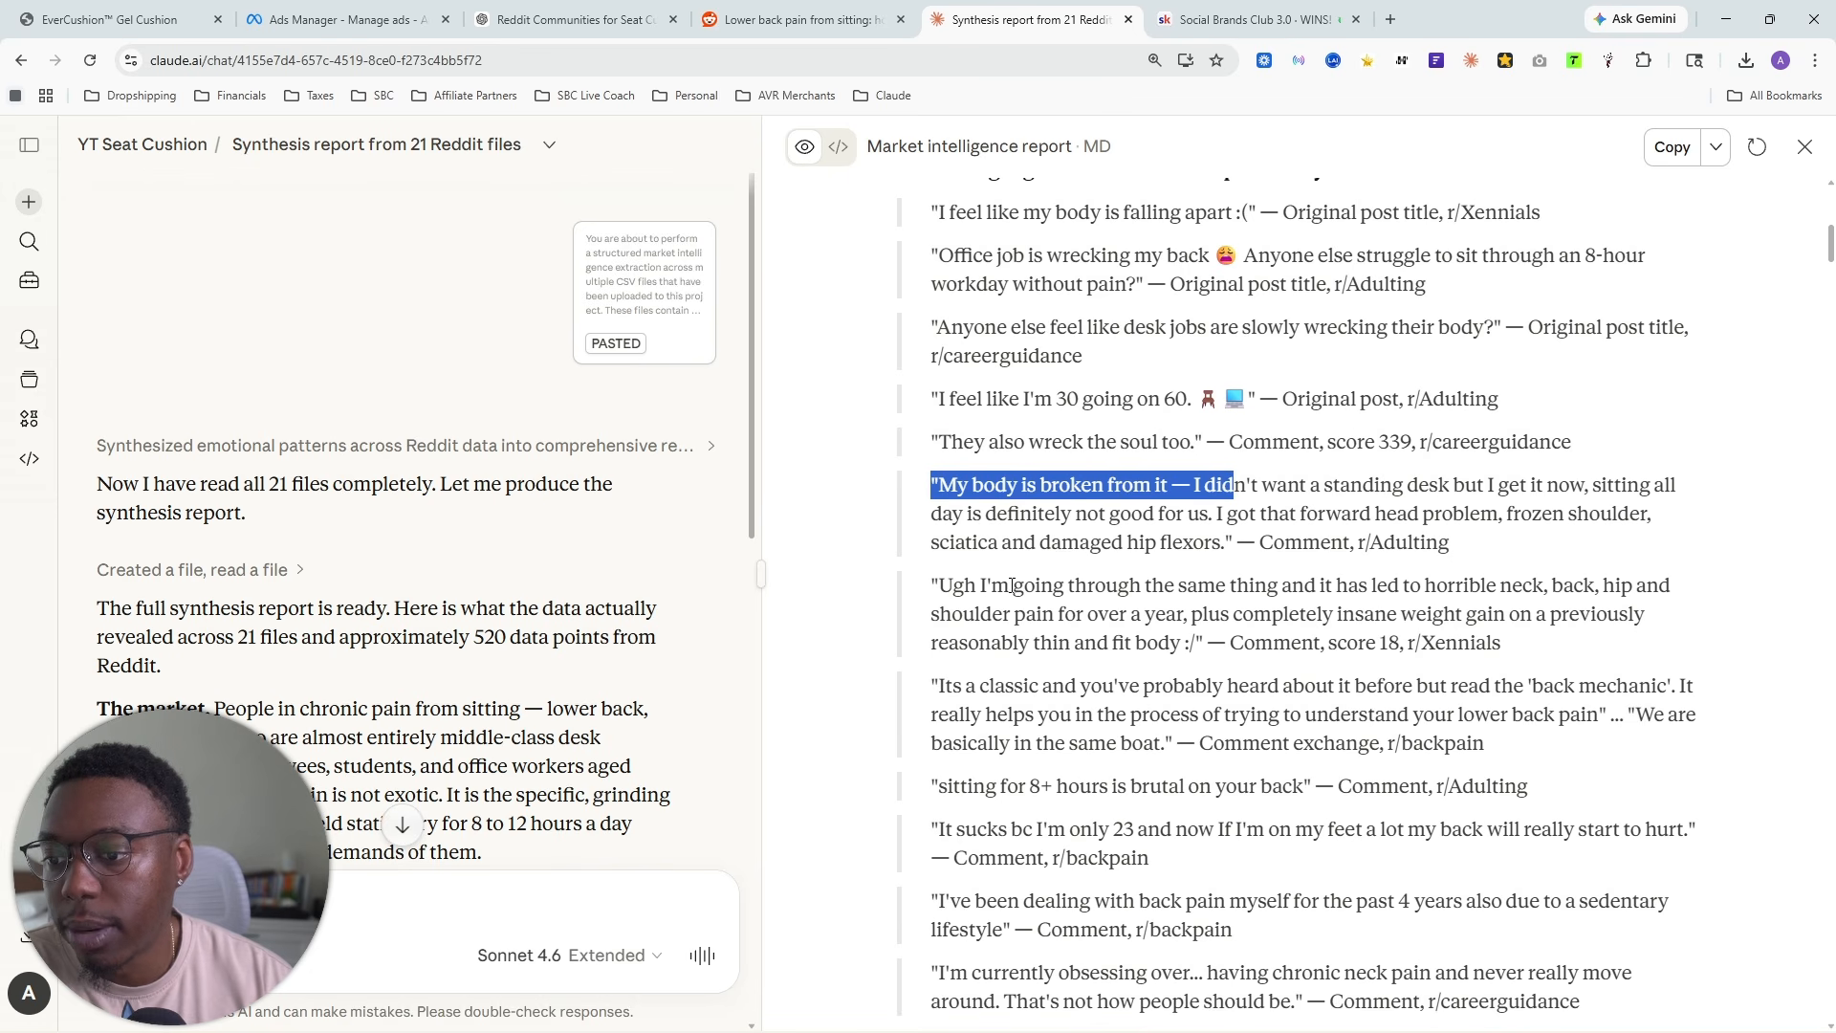
scroll(1012, 585, down, 2)
drag(952, 422, 1626, 397)
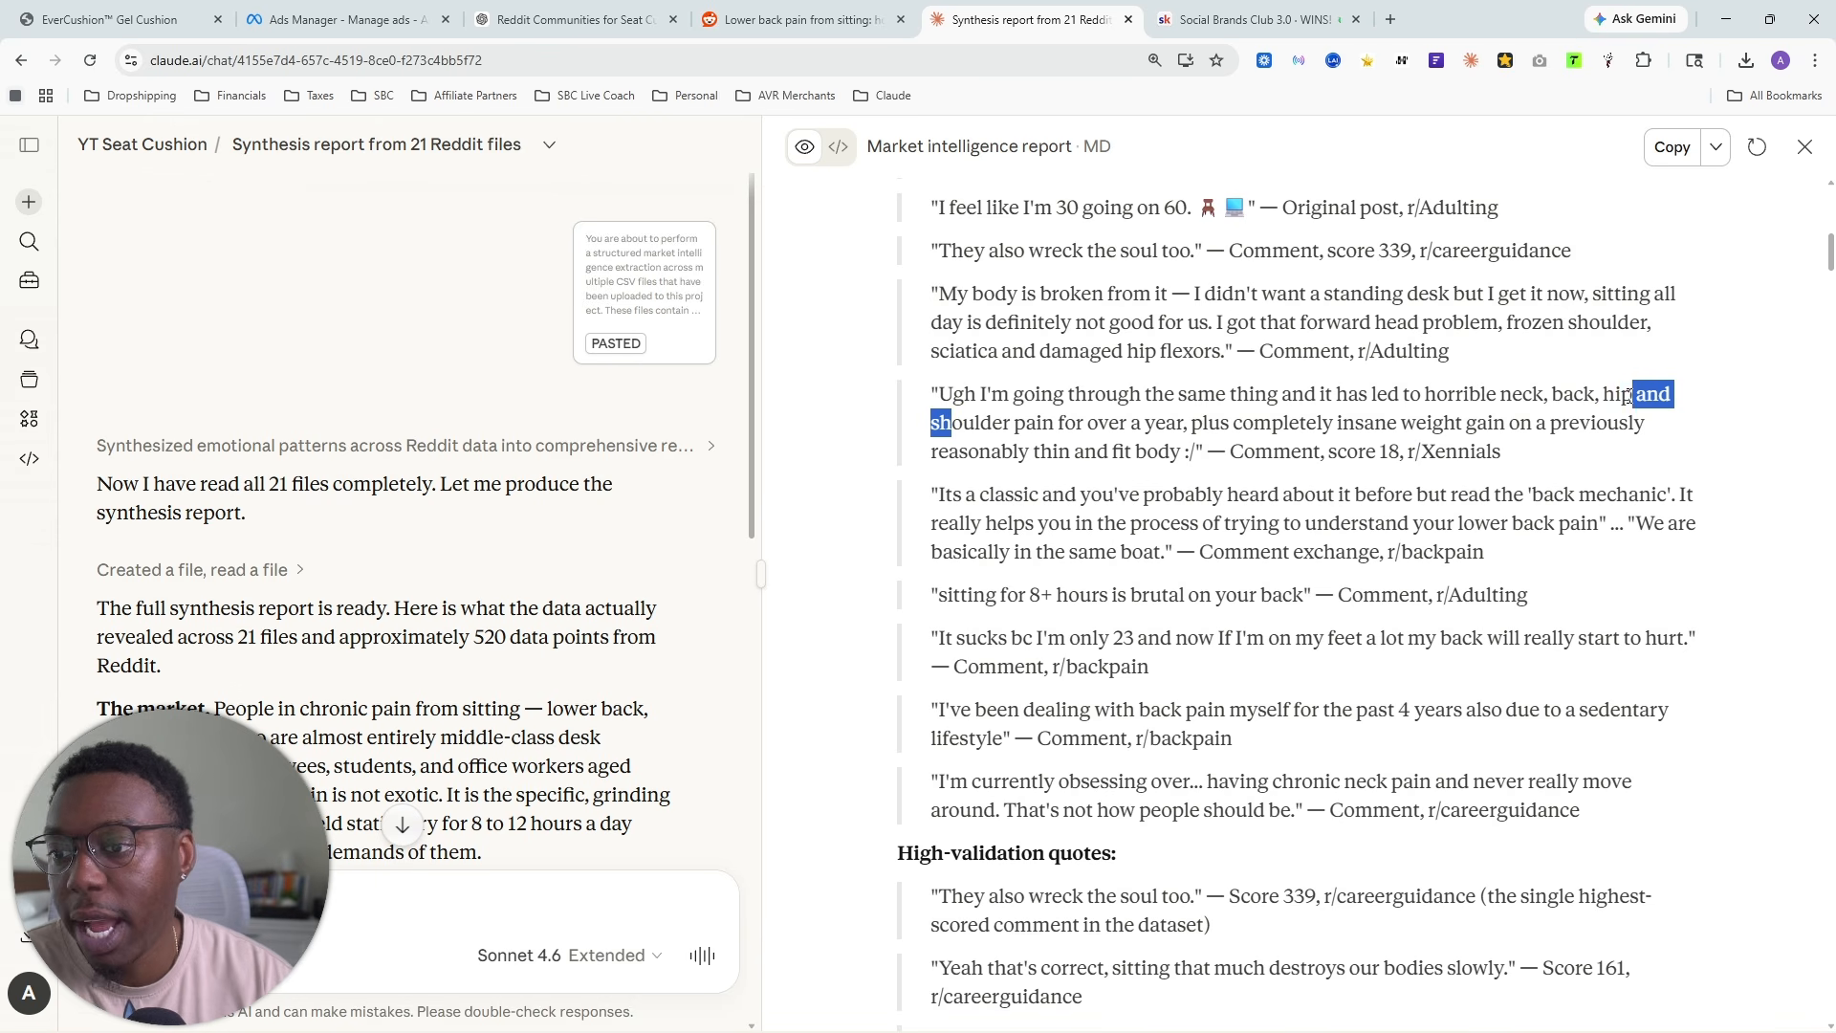
scroll(1259, 501, down, 3)
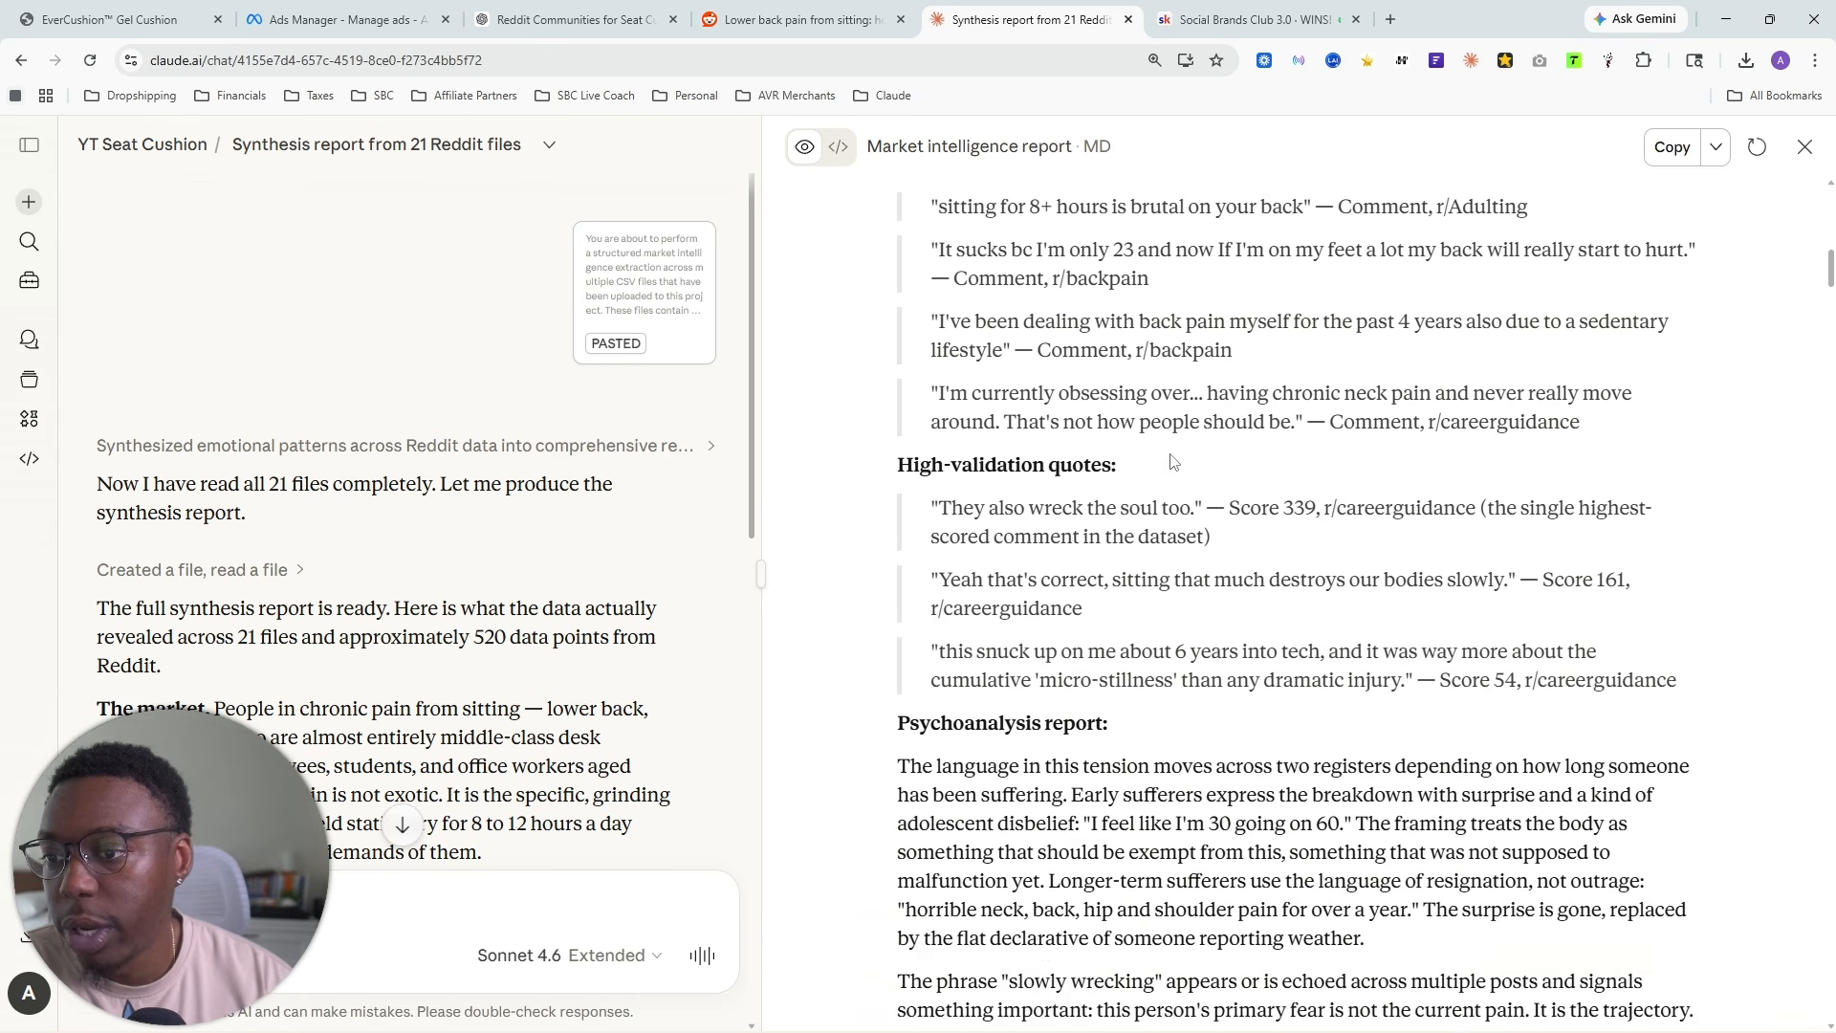
- Read the psychoanalysis report of Tension 1, covering the sufferers' two language registers and the "slowly wrecking" phrase
scroll(1067, 348, down, 5)
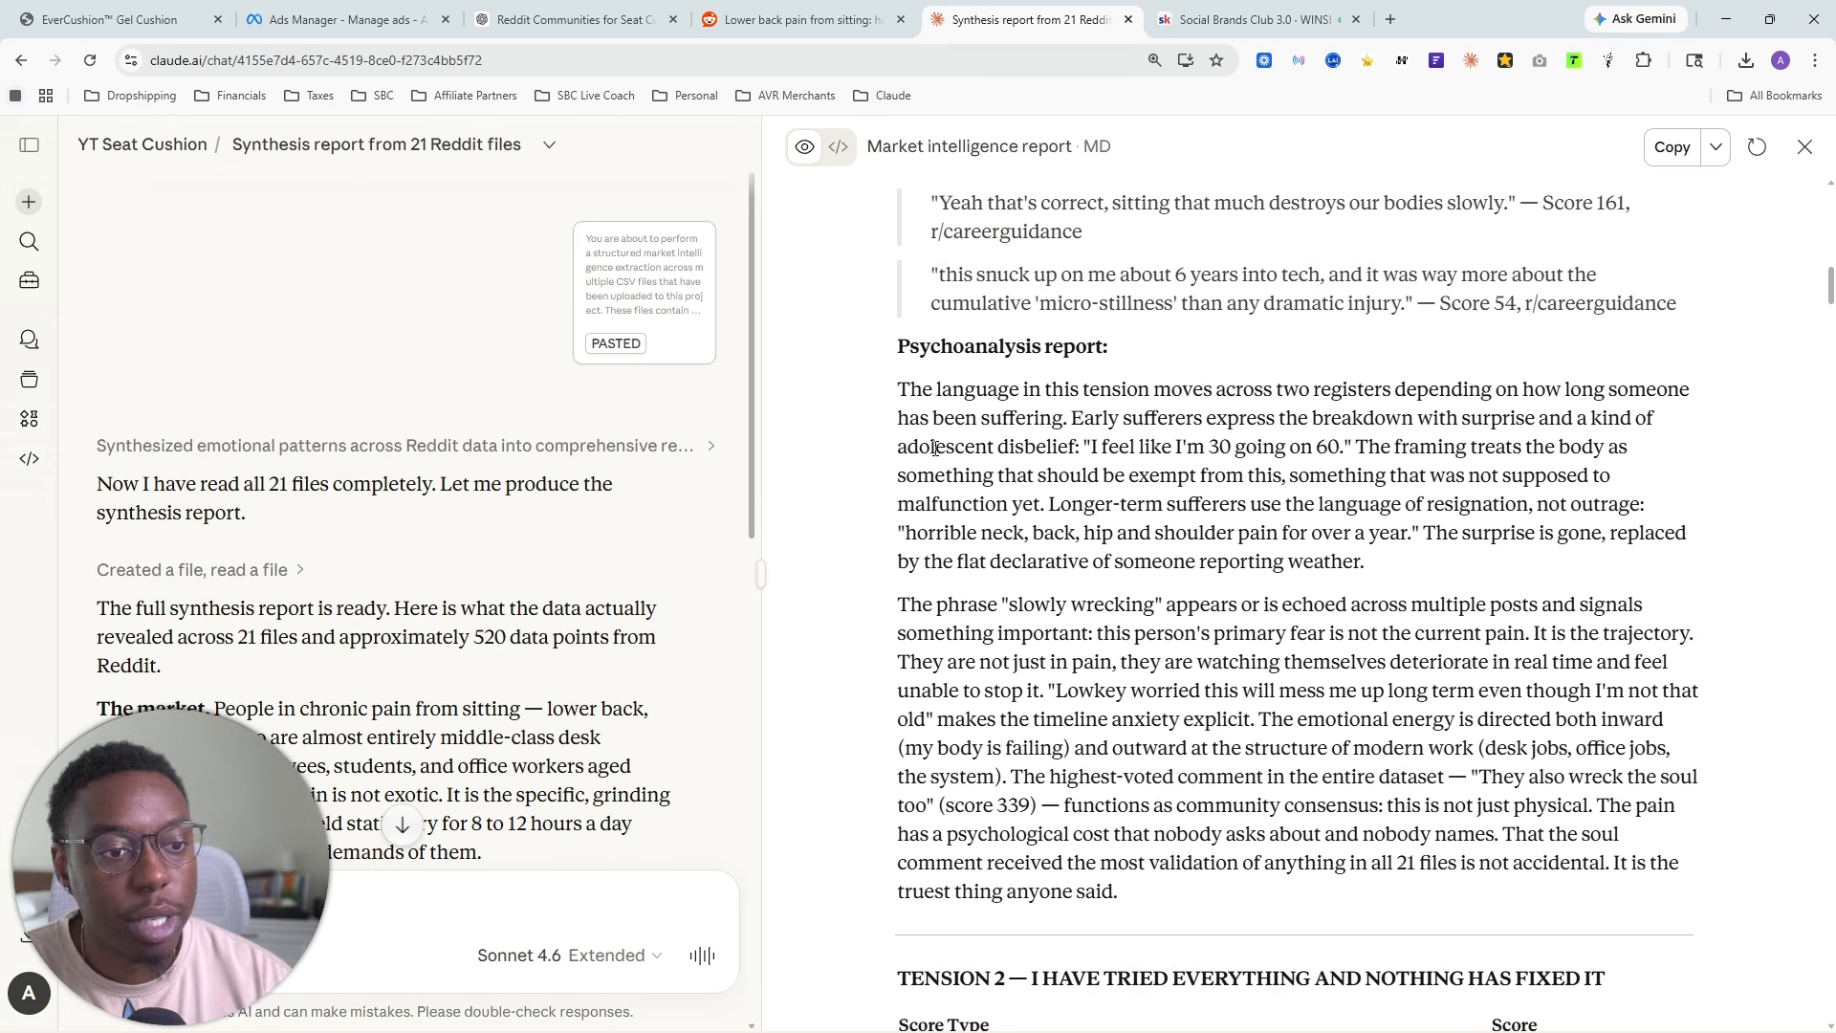
drag(897, 390, 1028, 509)
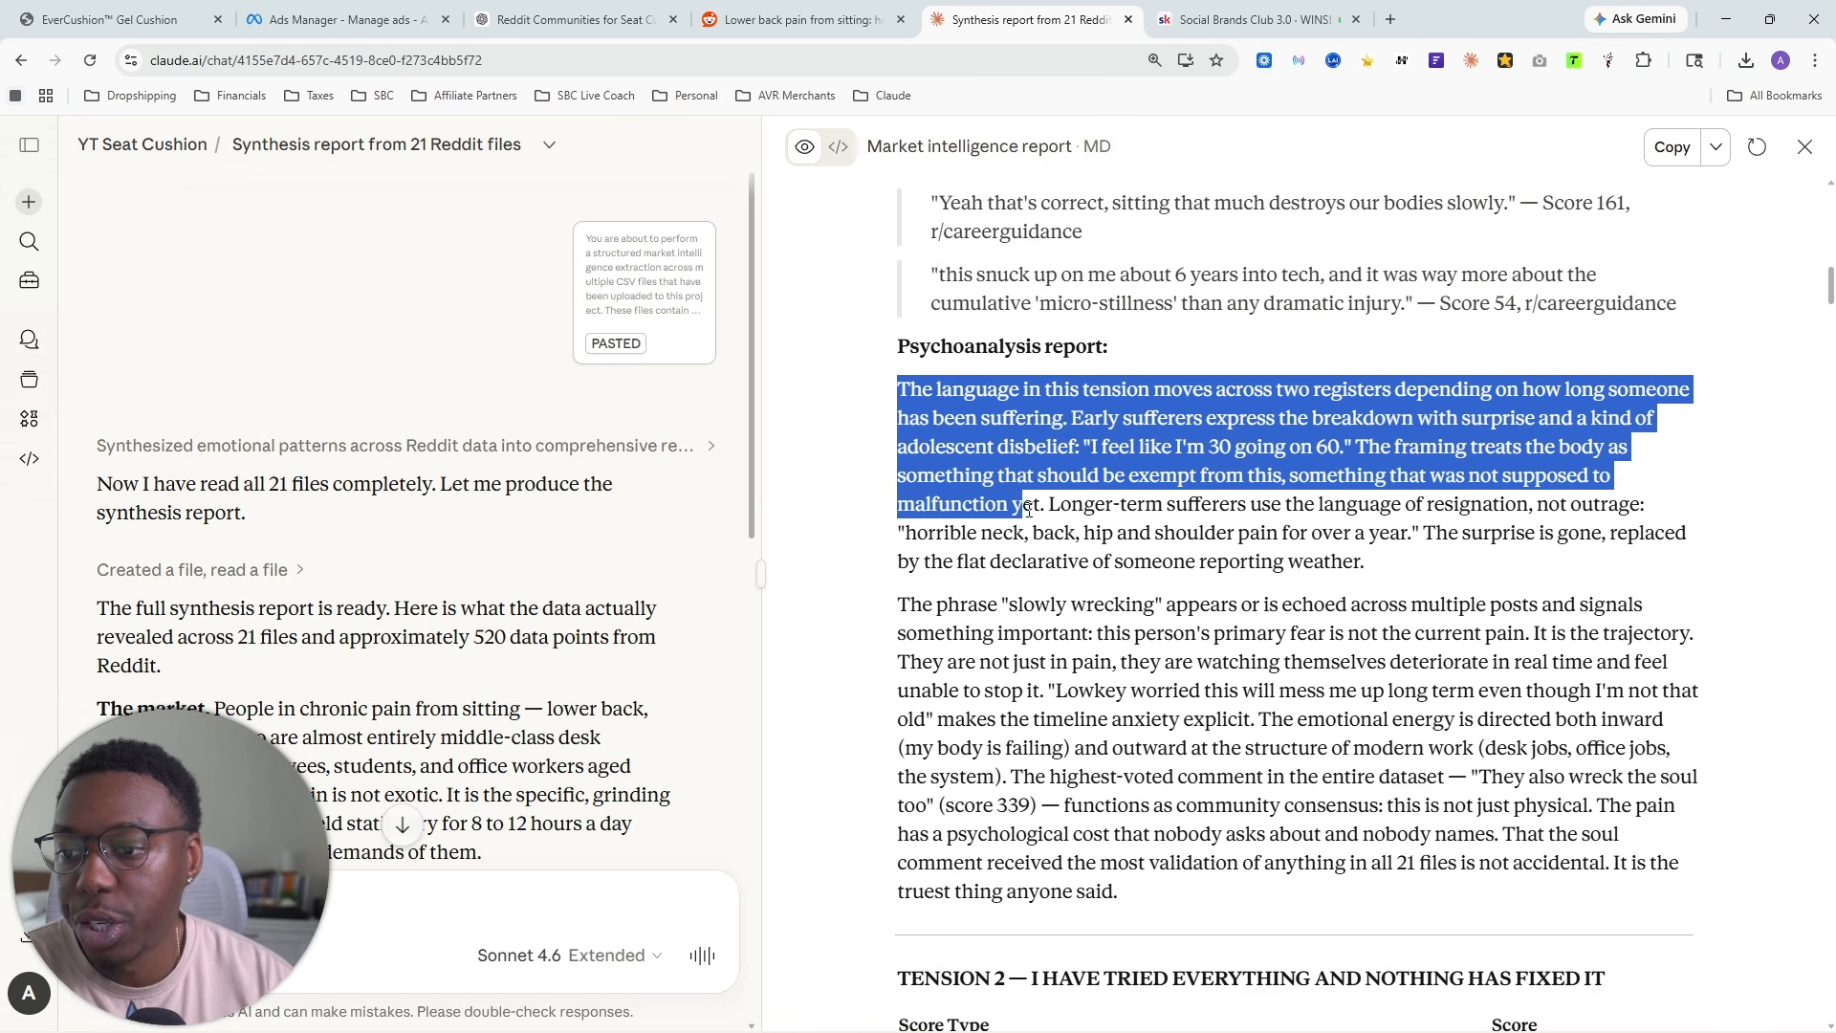
click(1157, 505)
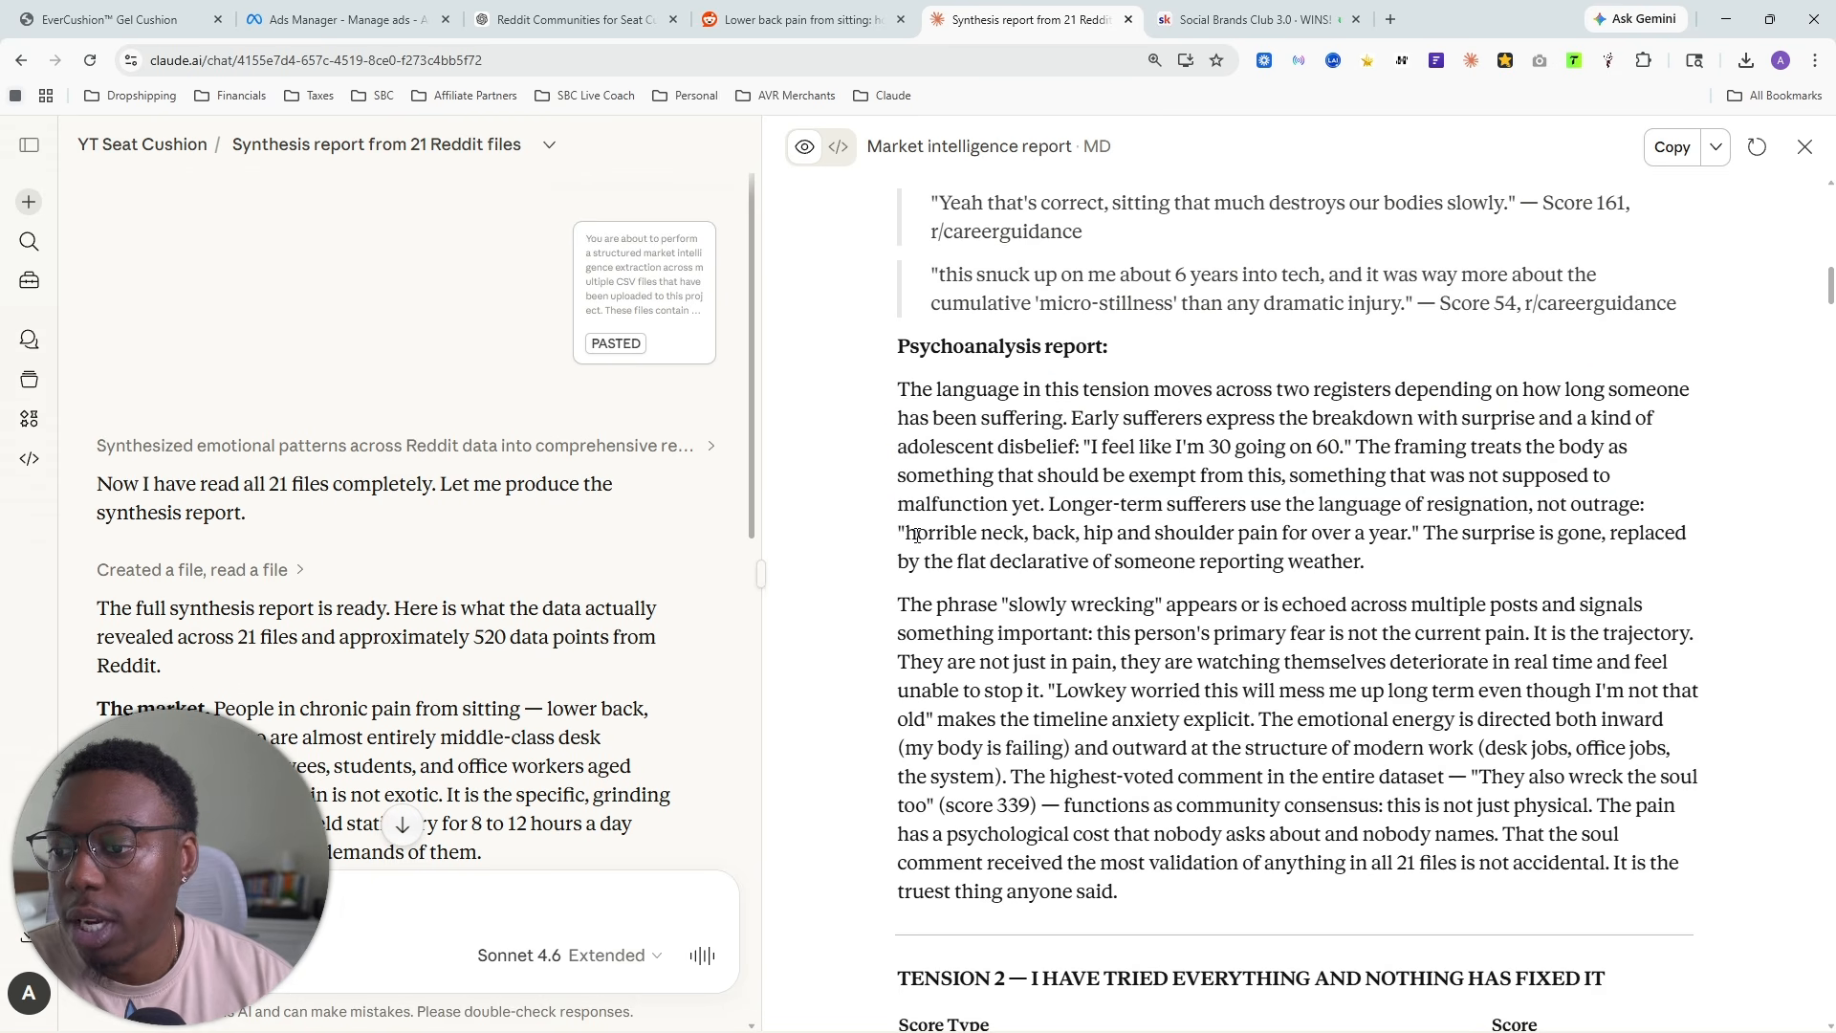
drag(917, 536, 1649, 557)
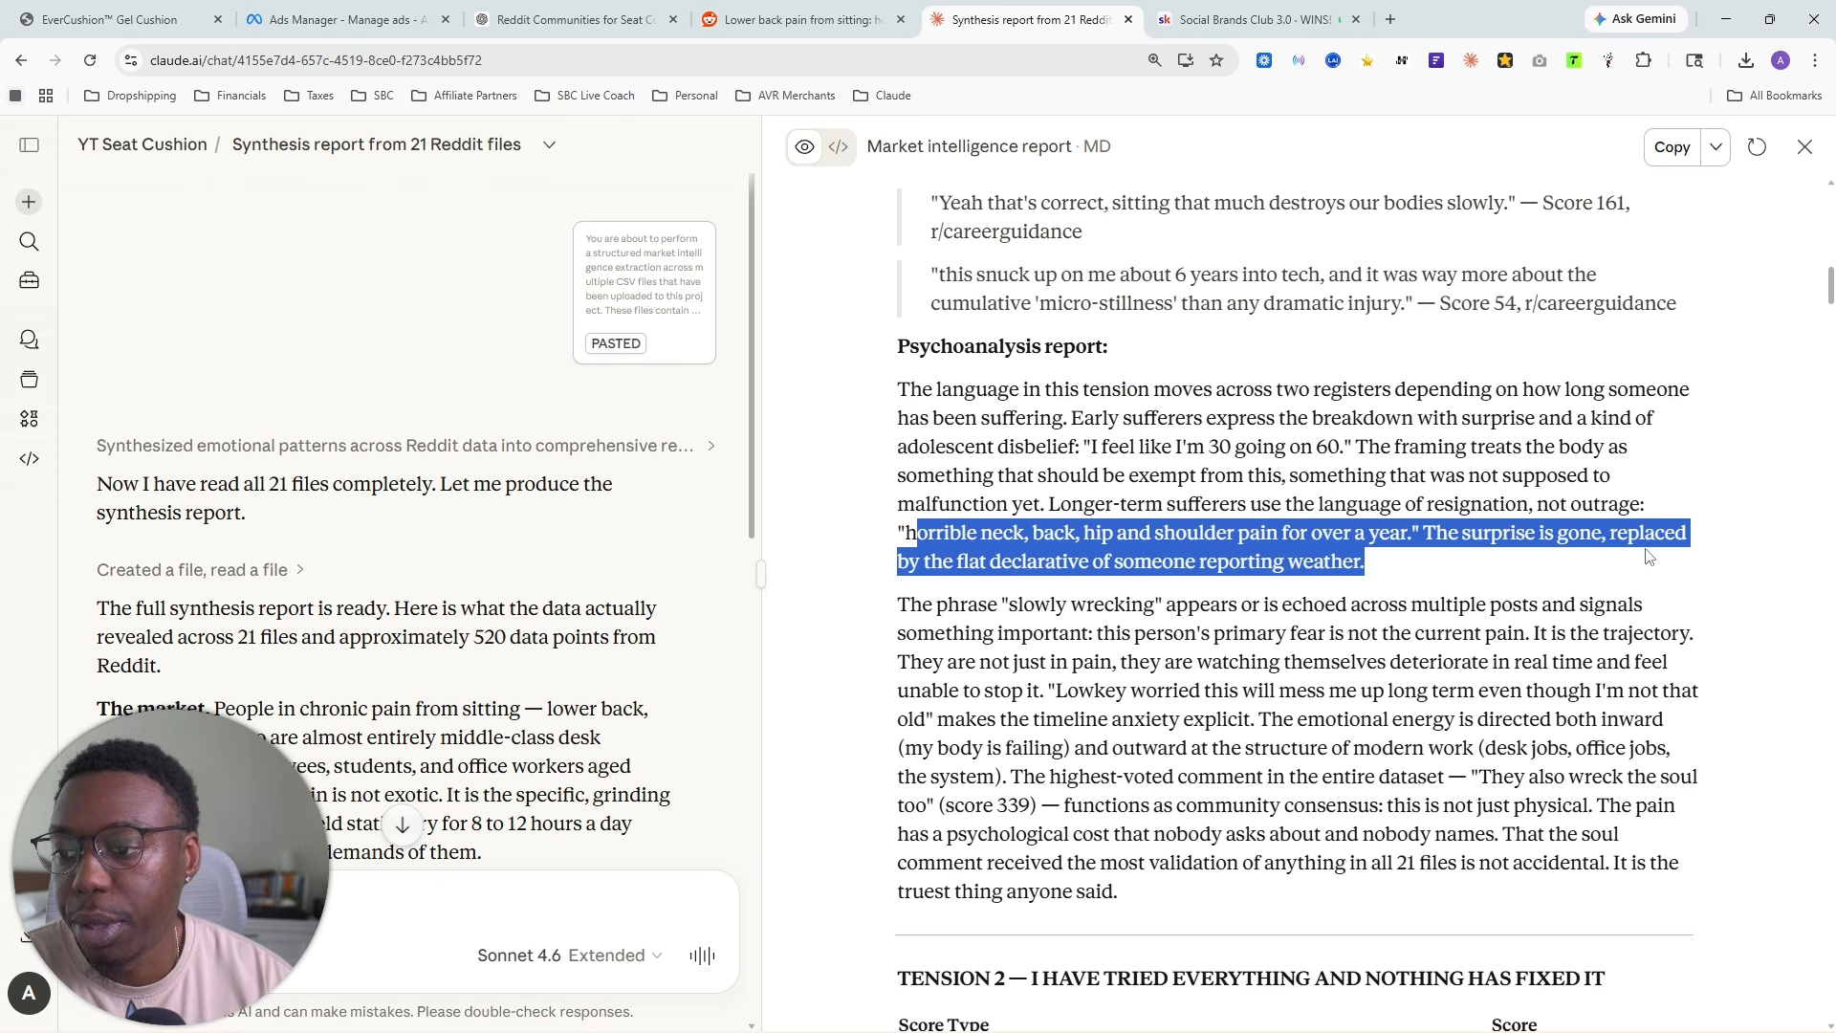
scroll(1213, 569, down, 1)
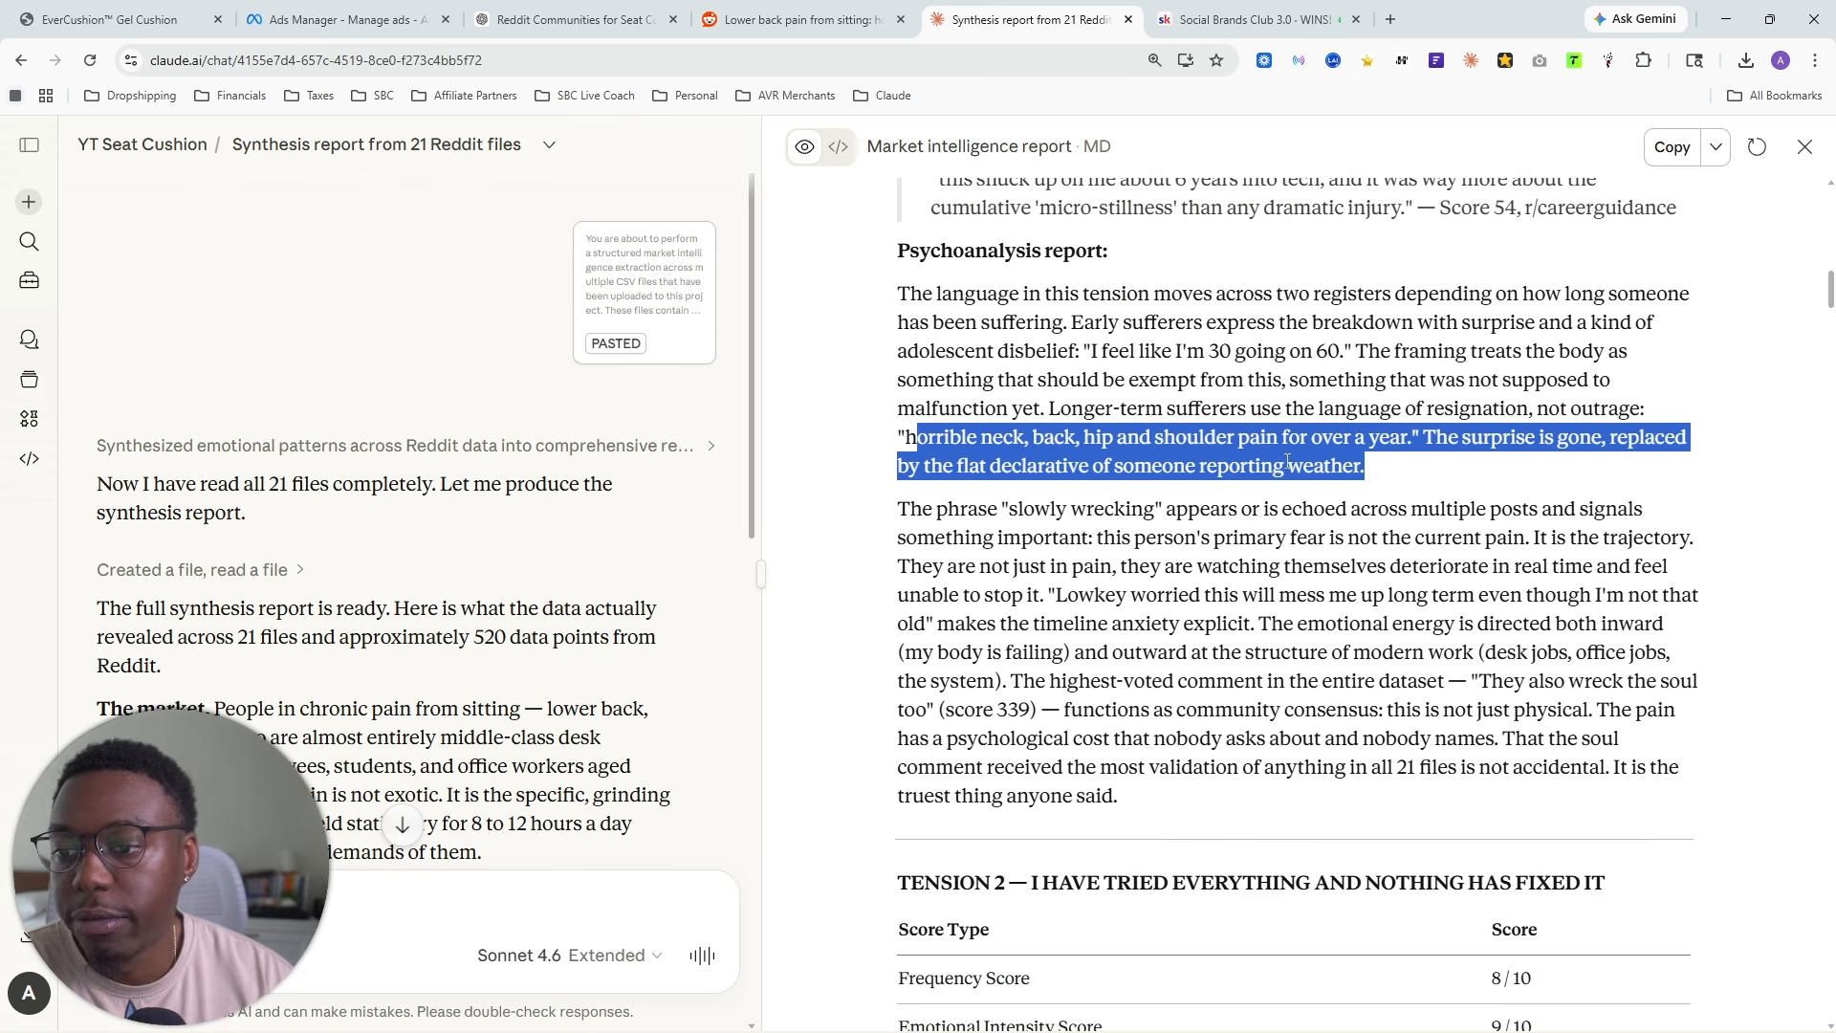
click(1403, 470)
scroll(1403, 470, down, 1)
drag(897, 413, 1724, 439)
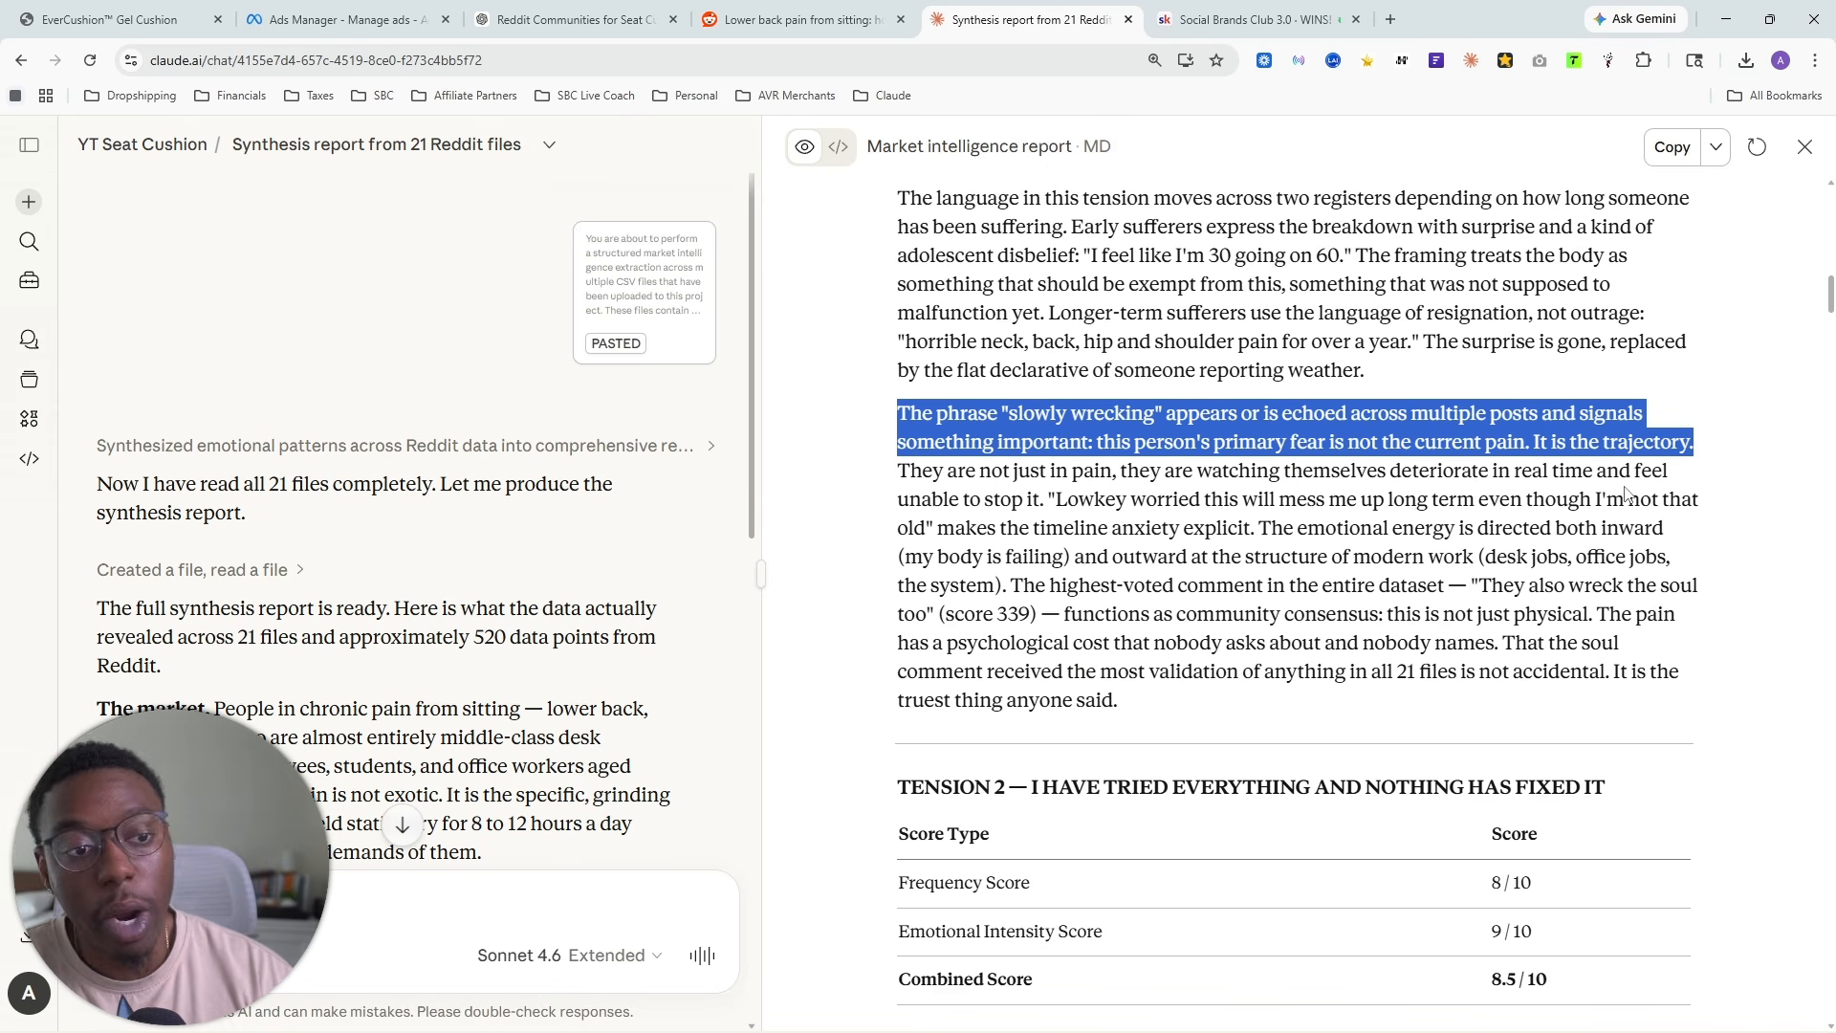
click(1662, 474)
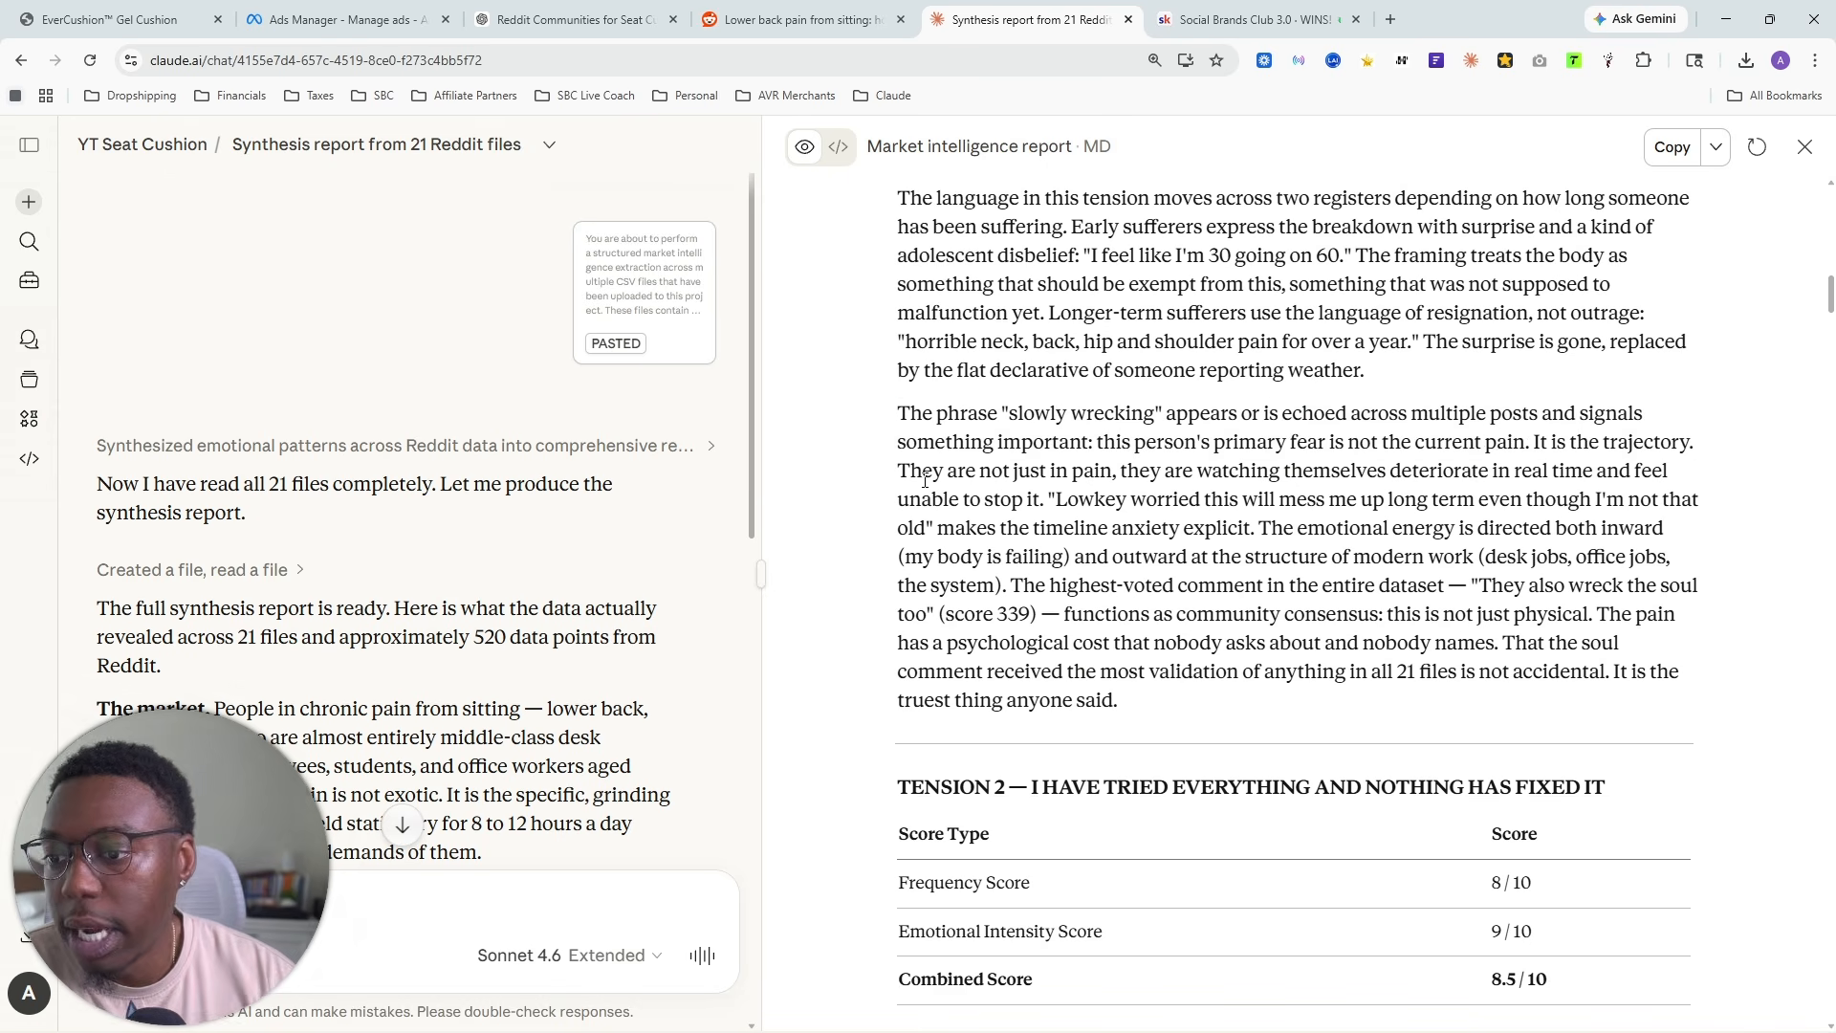
drag(910, 473, 1464, 556)
click(1274, 584)
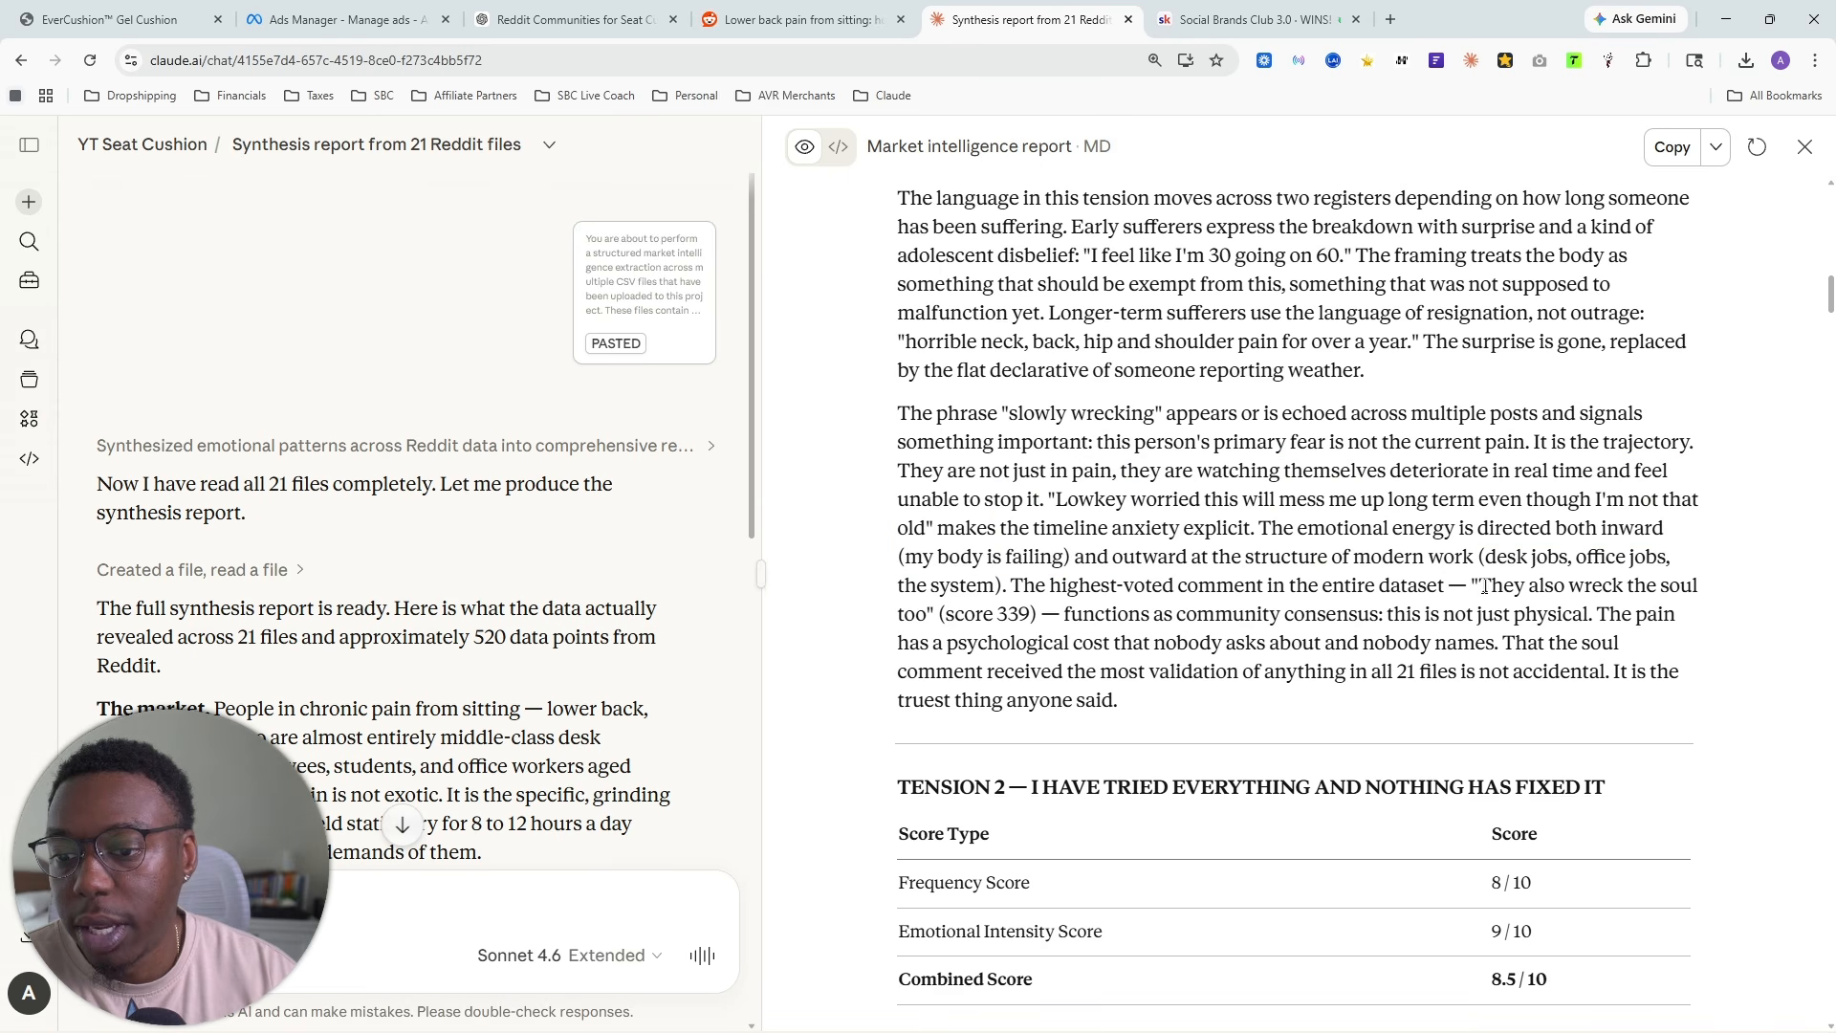
scroll(1436, 587, down, 3)
scroll(1214, 483, up, 2)
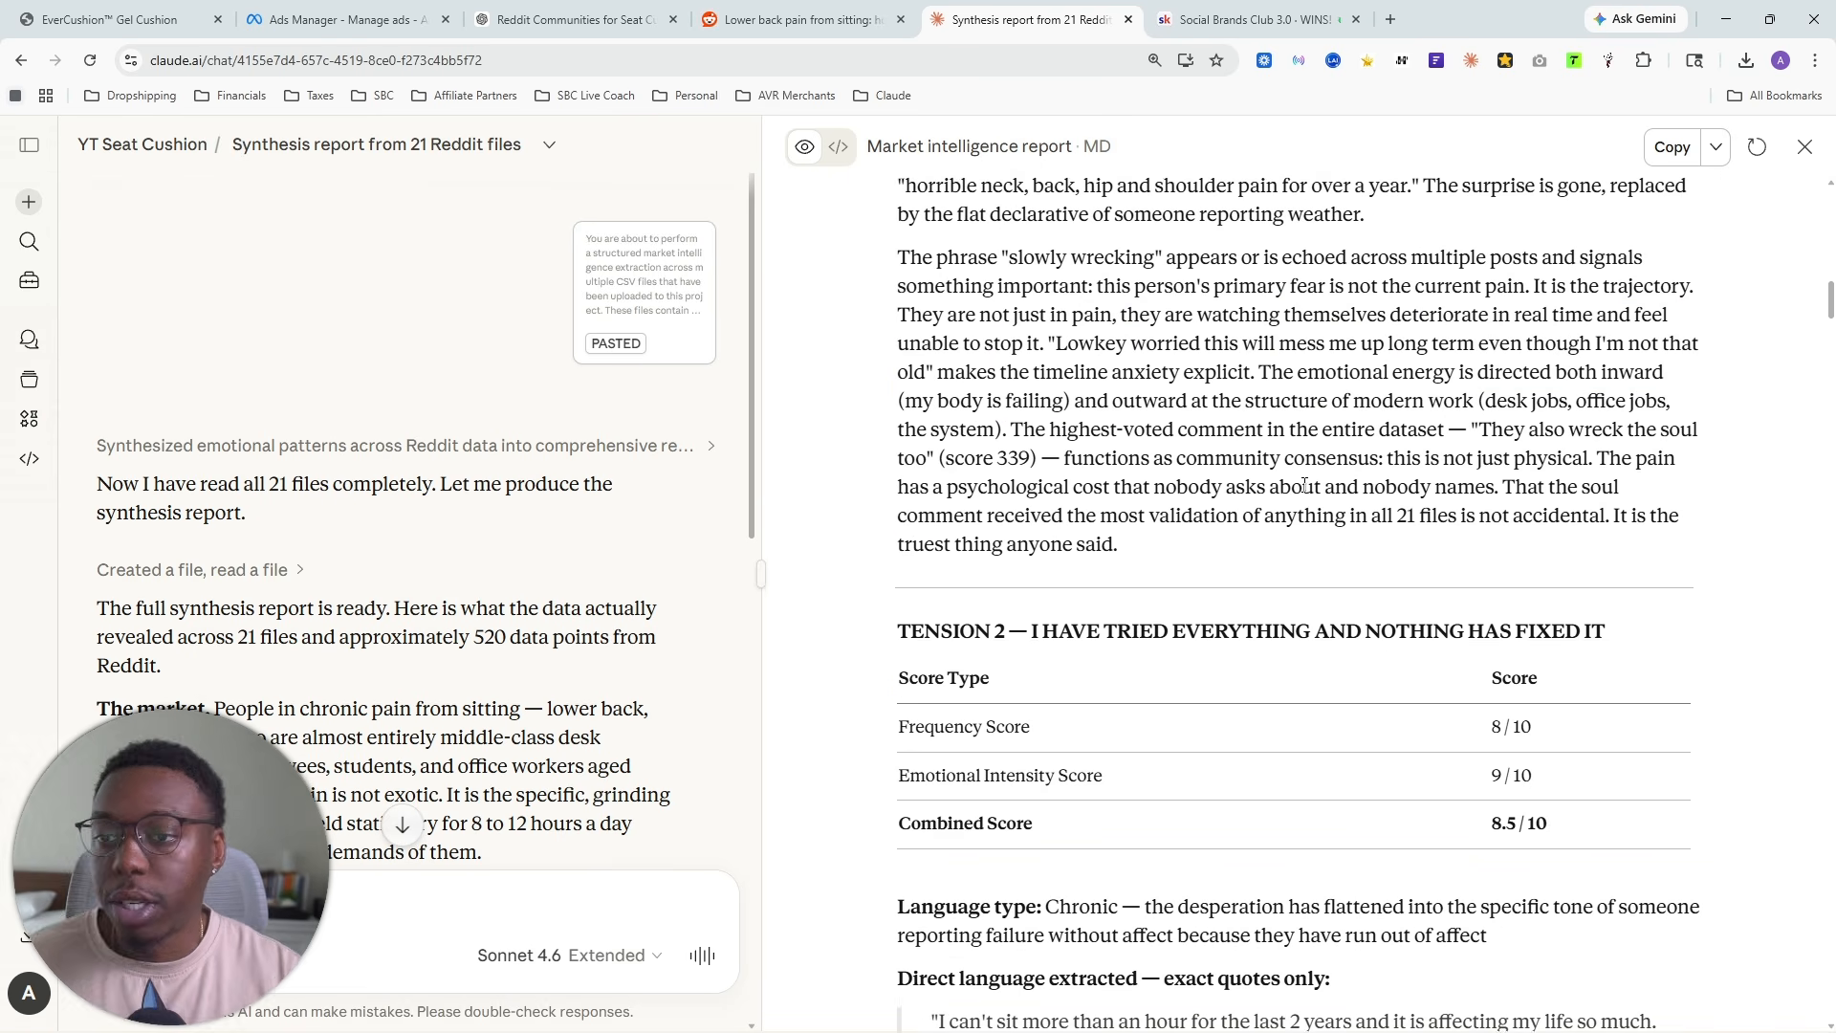
- Reduce the page zoom to 110% and look over Tension 2 about having tried everything and nothing having fixed it
key(ctrl+minus)
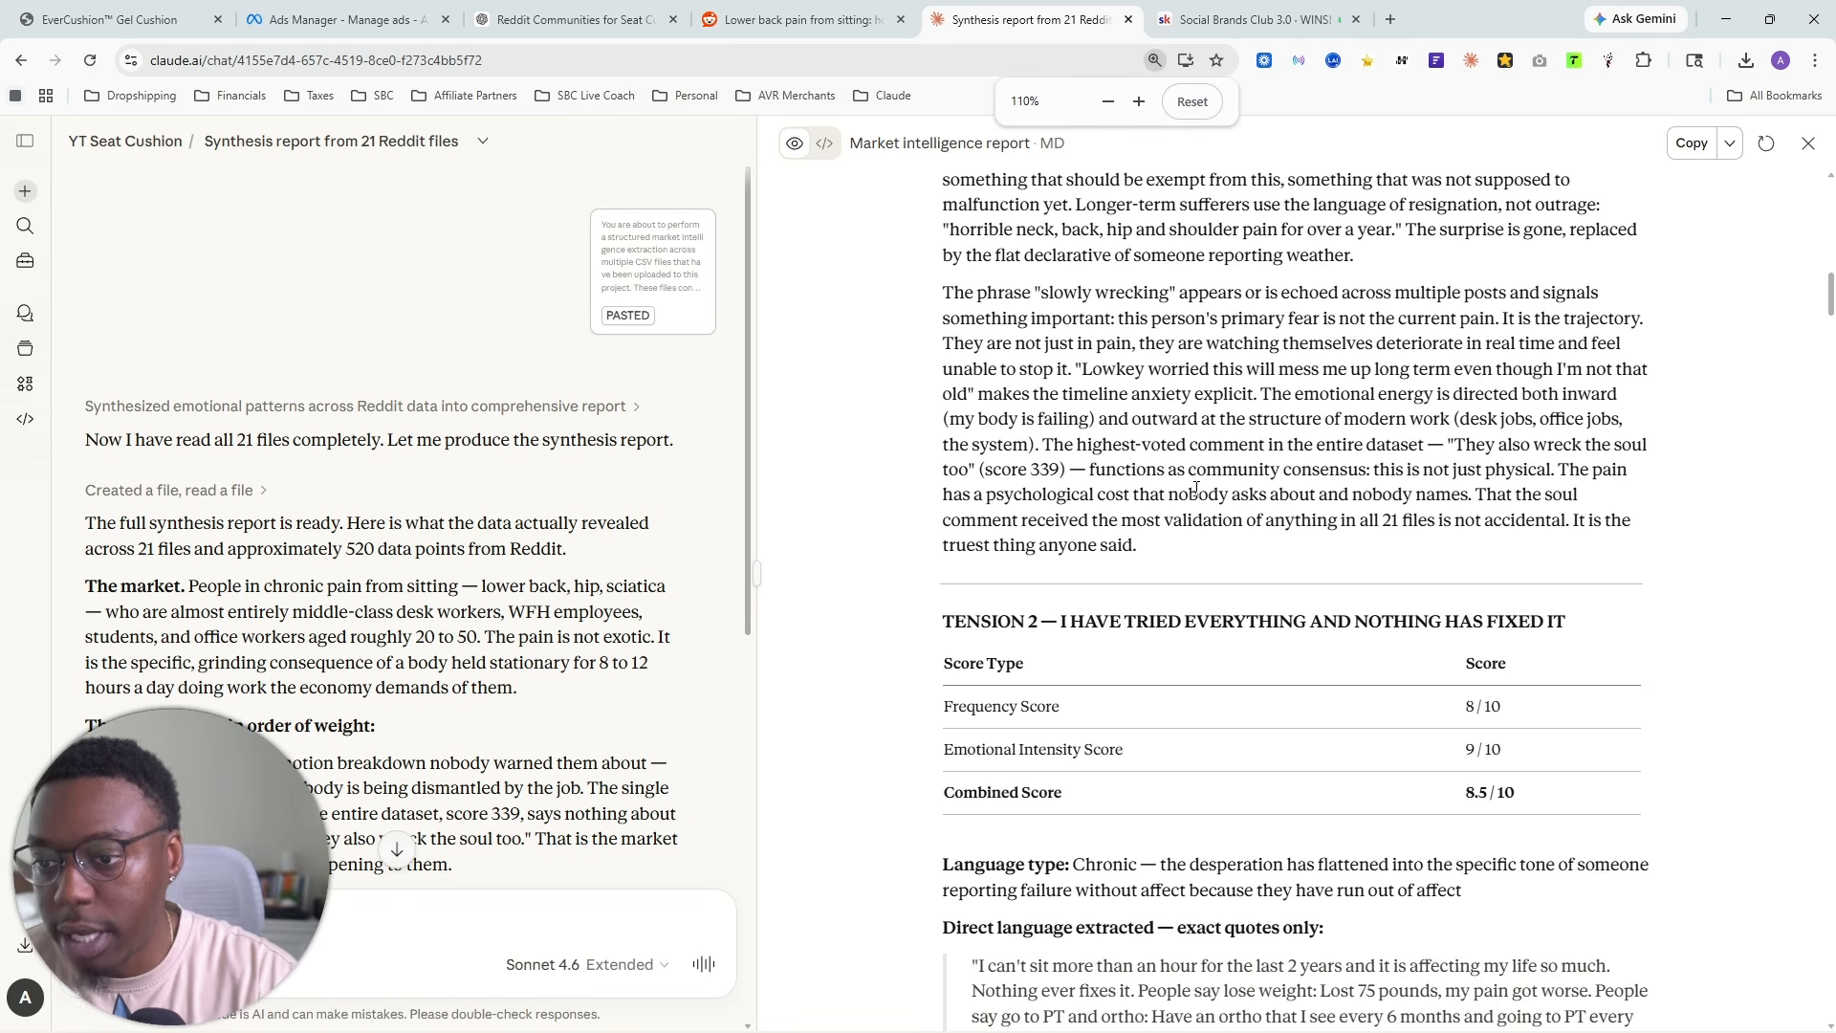
scroll(1190, 478, up, 8)
scroll(1186, 475, up, 7)
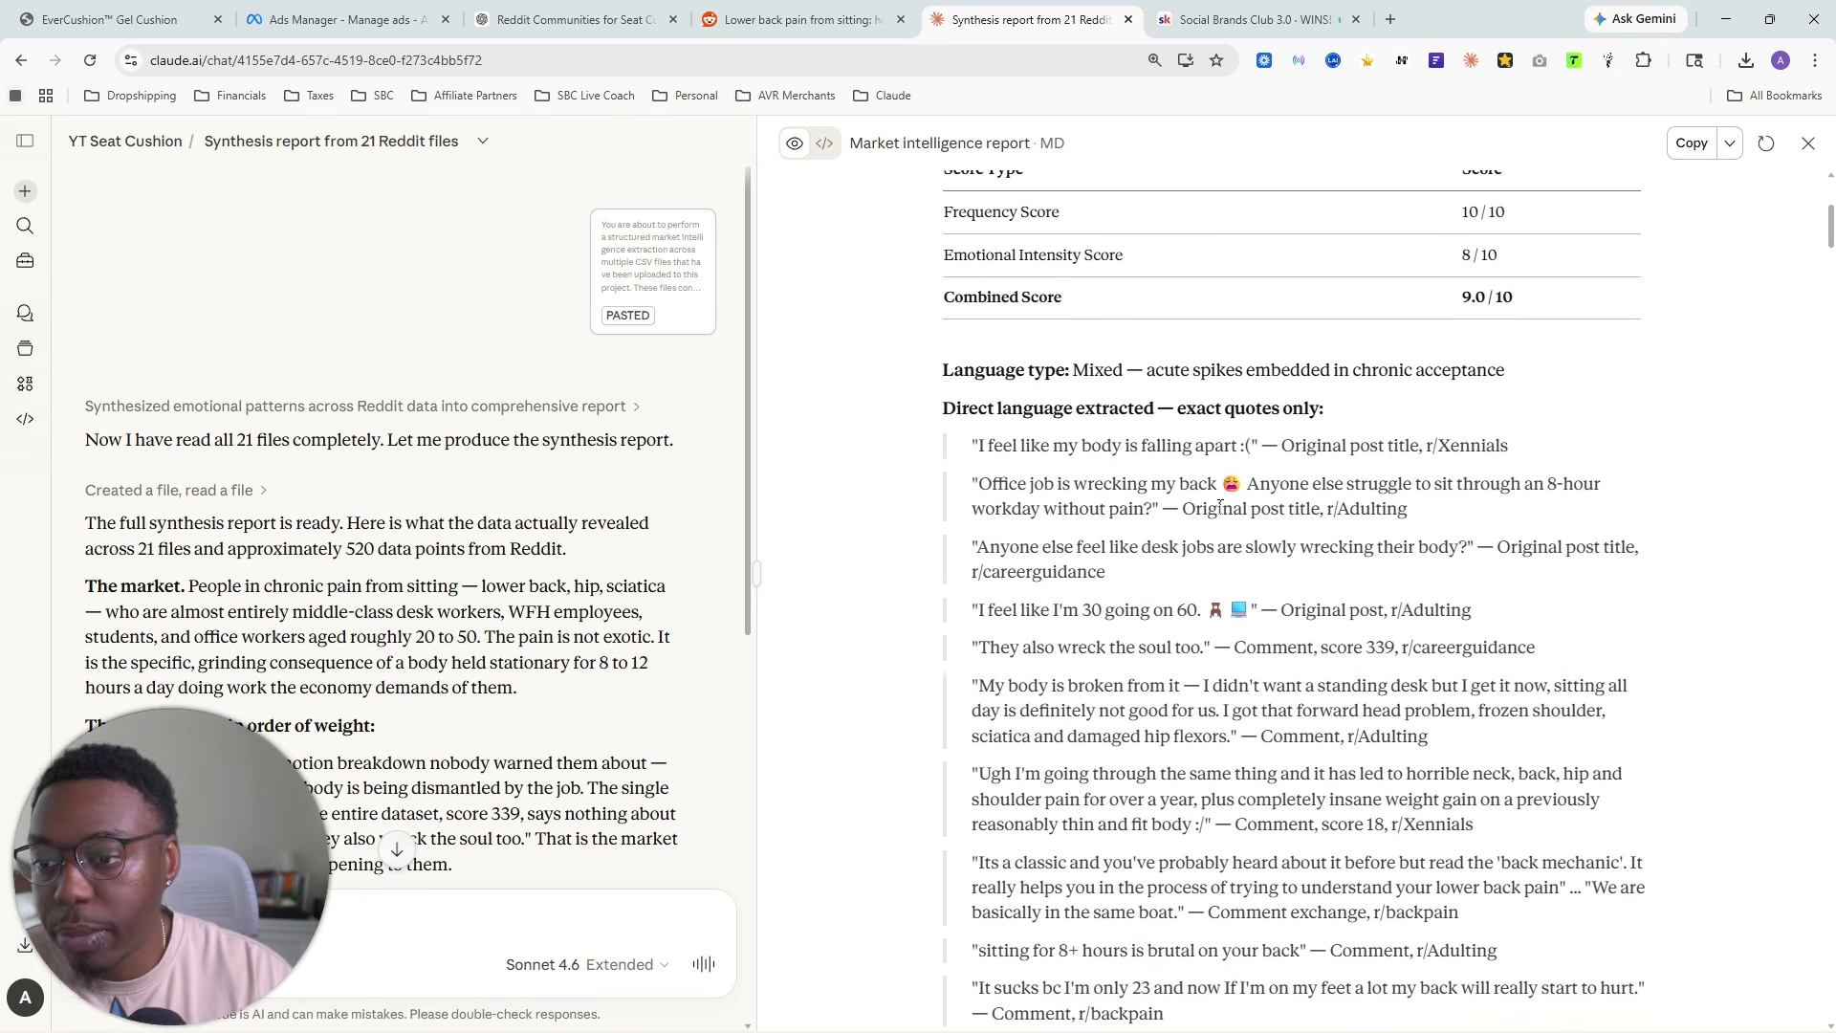
scroll(1247, 539, down, 12)
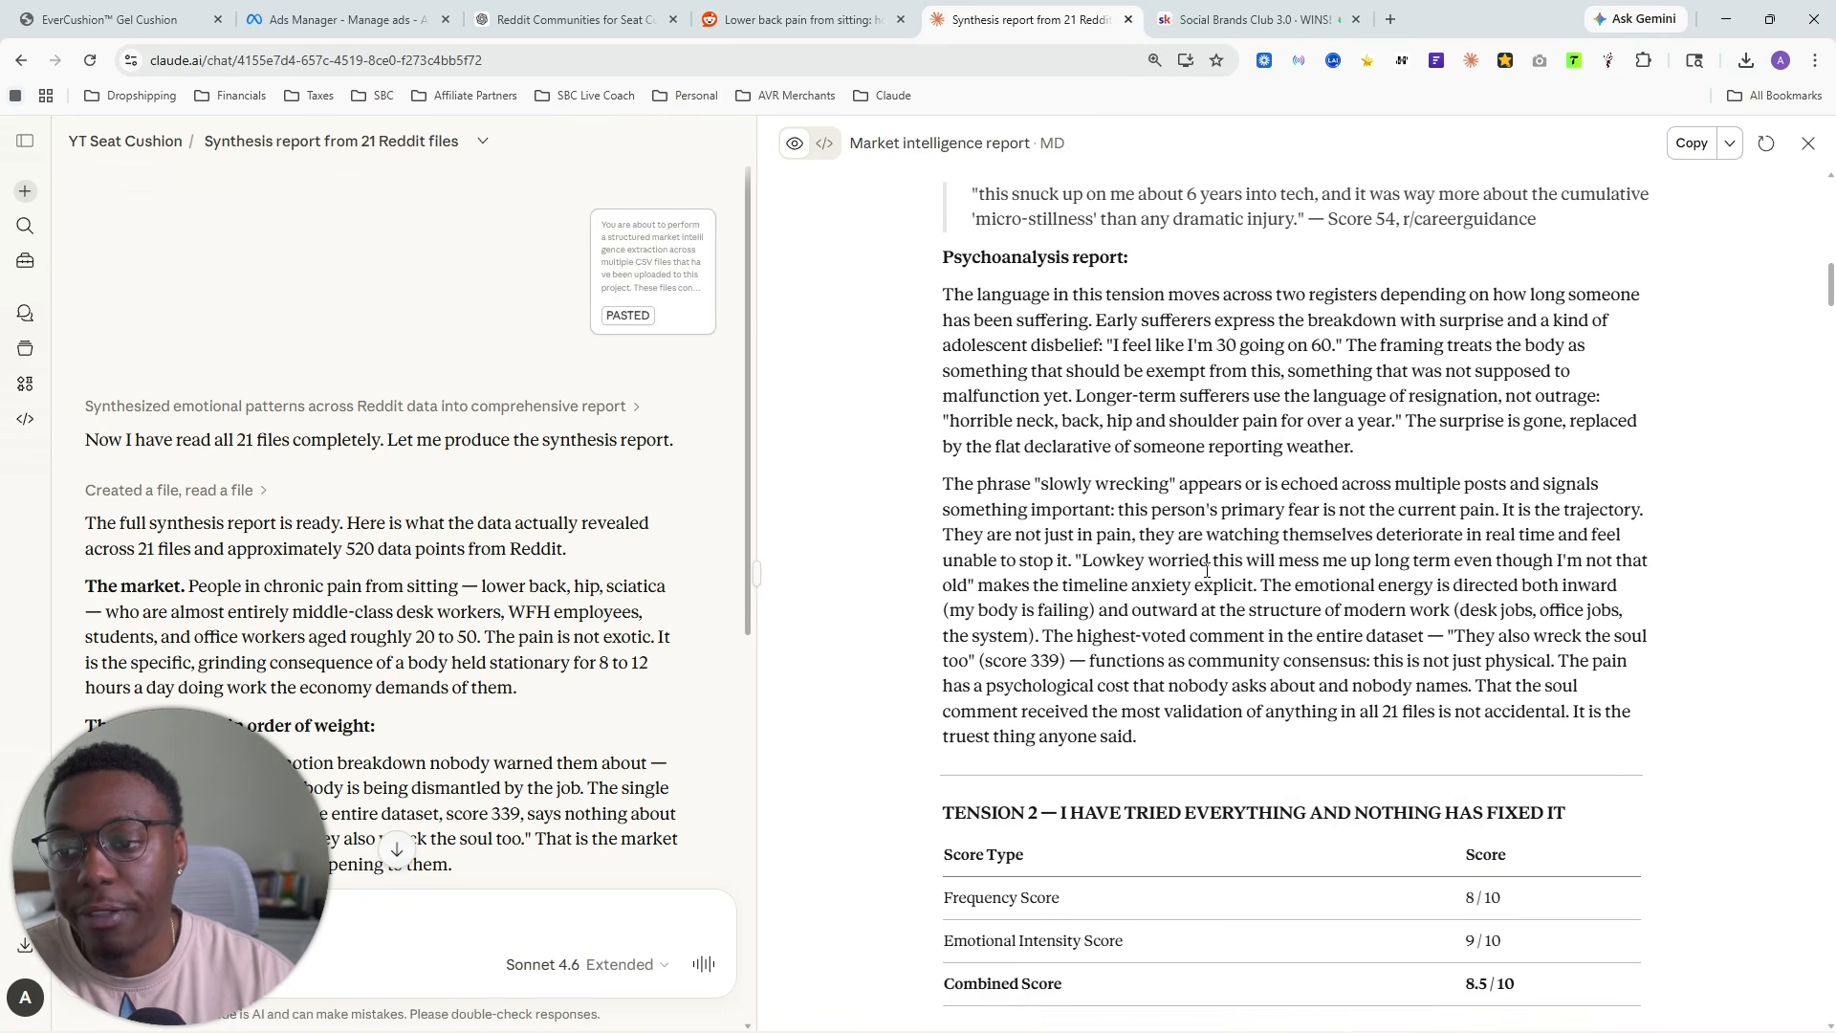
drag(954, 527, 1607, 529)
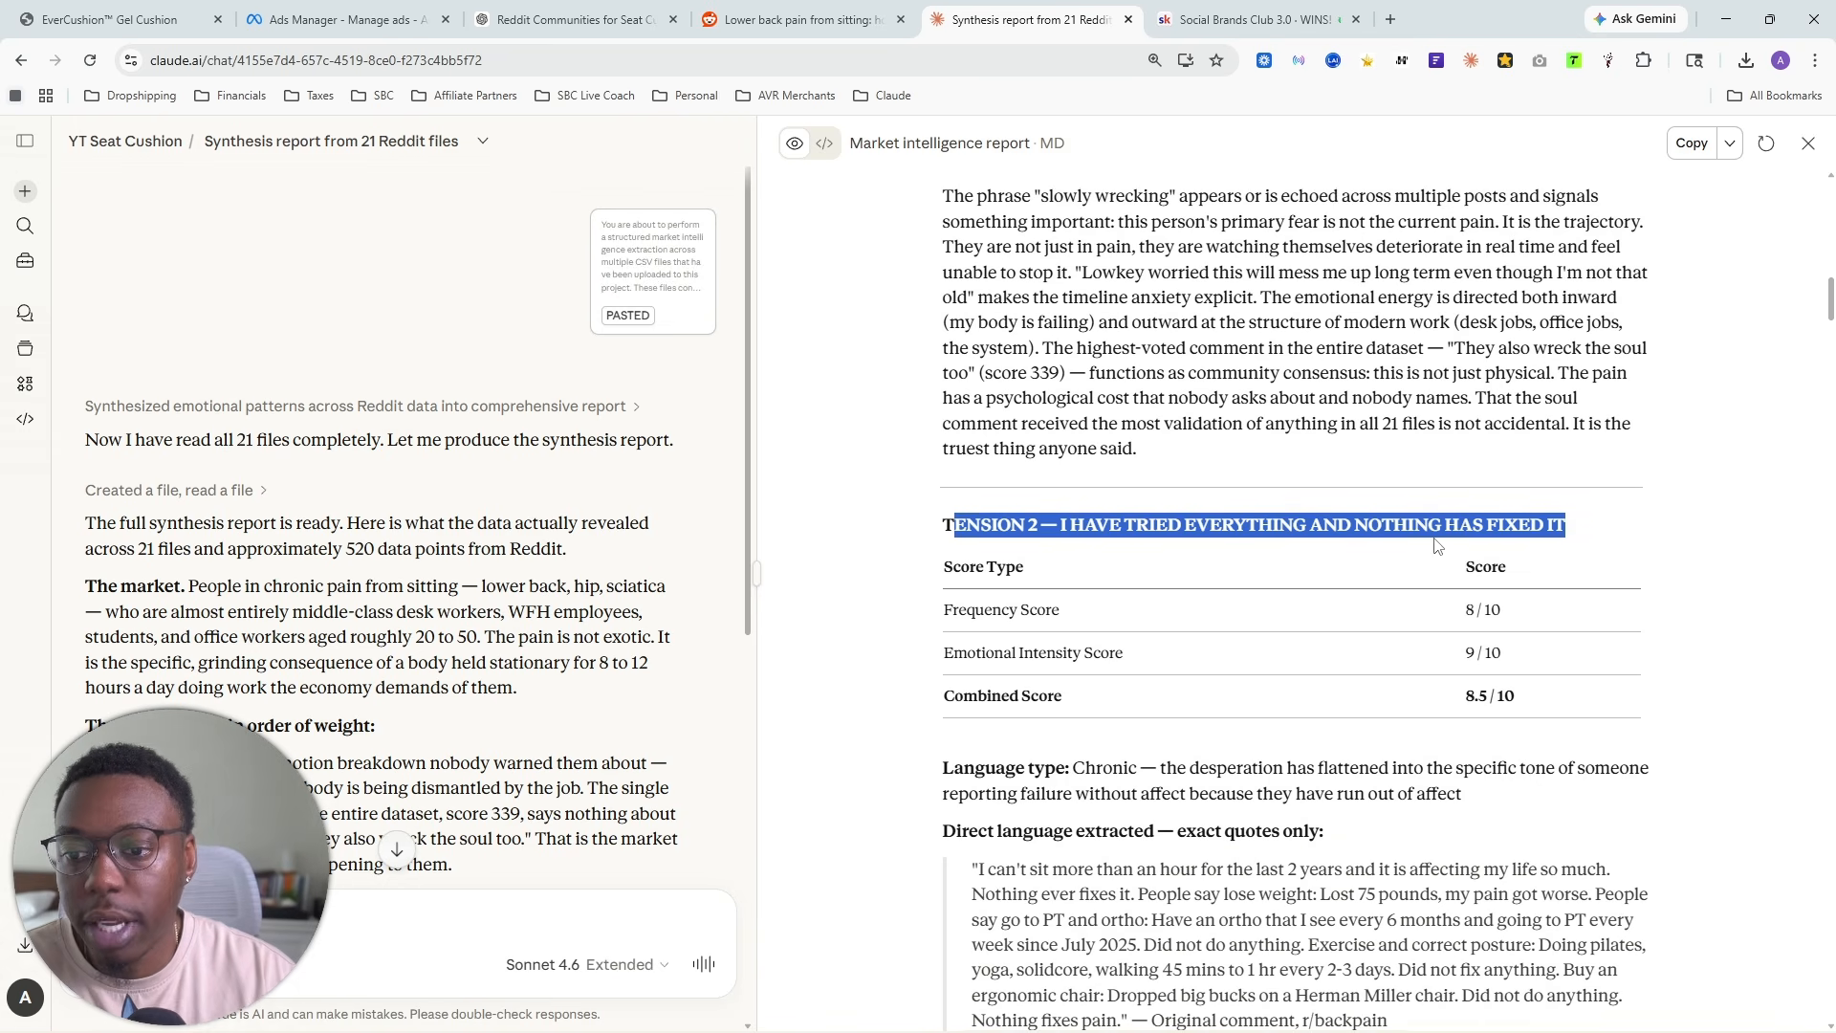
scroll(1282, 599, down, 20)
scroll(1241, 593, down, 3)
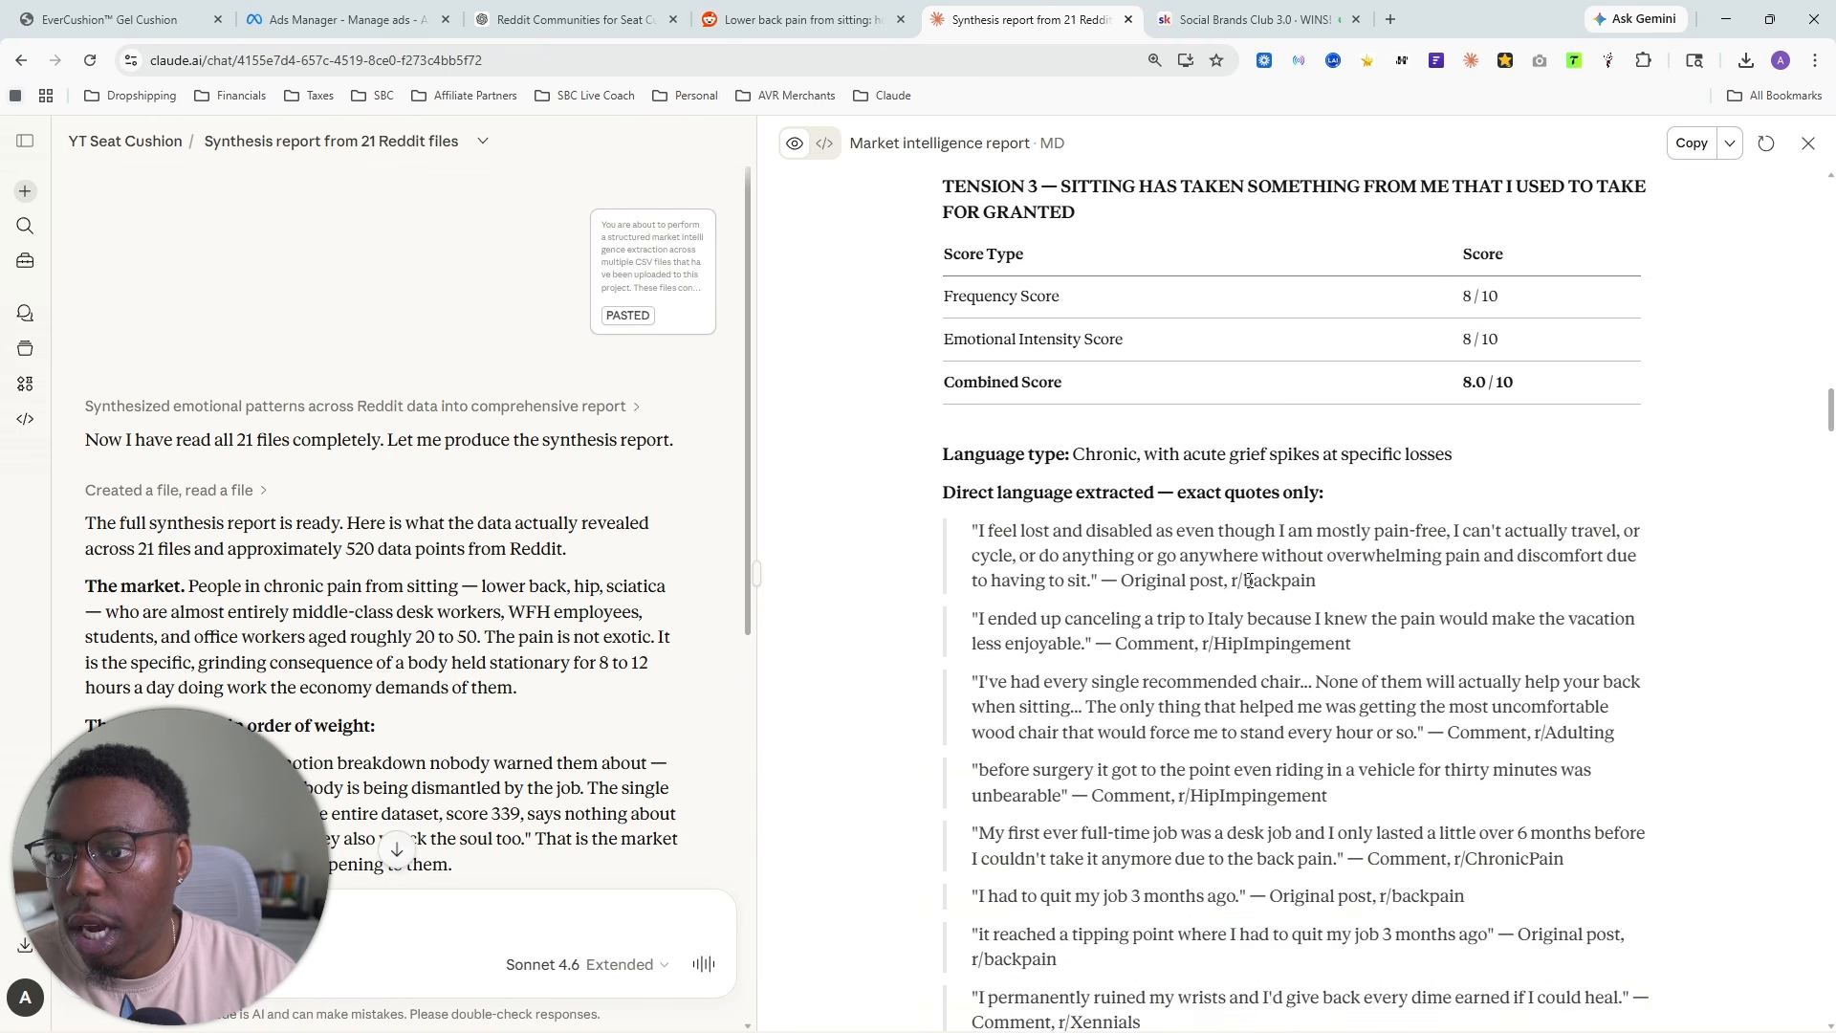
- Look over Tensions 3, 4 and 5 in the report, continuing down to the Top 3 Failed Solutions section
scroll(1167, 459, up, 2)
scroll(1185, 411, down, 1)
scroll(1186, 411, up, 1)
drag(1079, 376, 1569, 402)
scroll(1218, 517, down, 5)
scroll(1205, 524, down, 10)
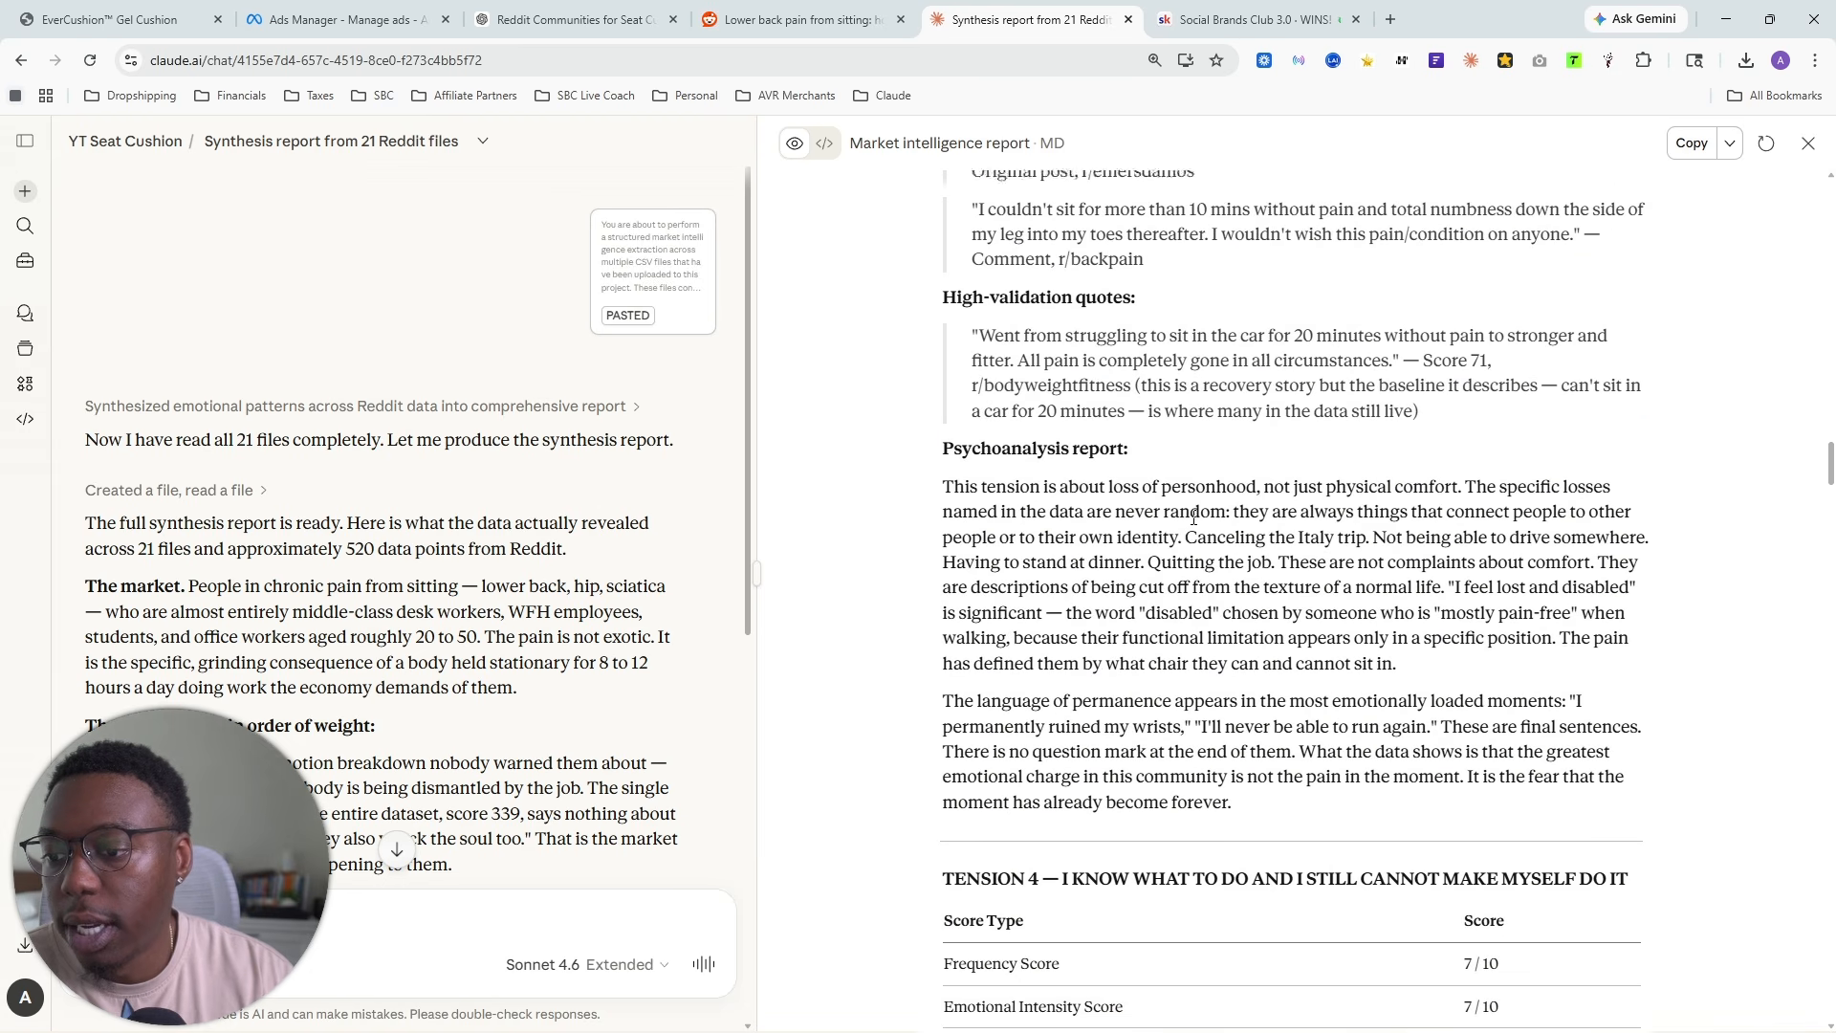
drag(1050, 483, 1650, 478)
scroll(1097, 514, down, 15)
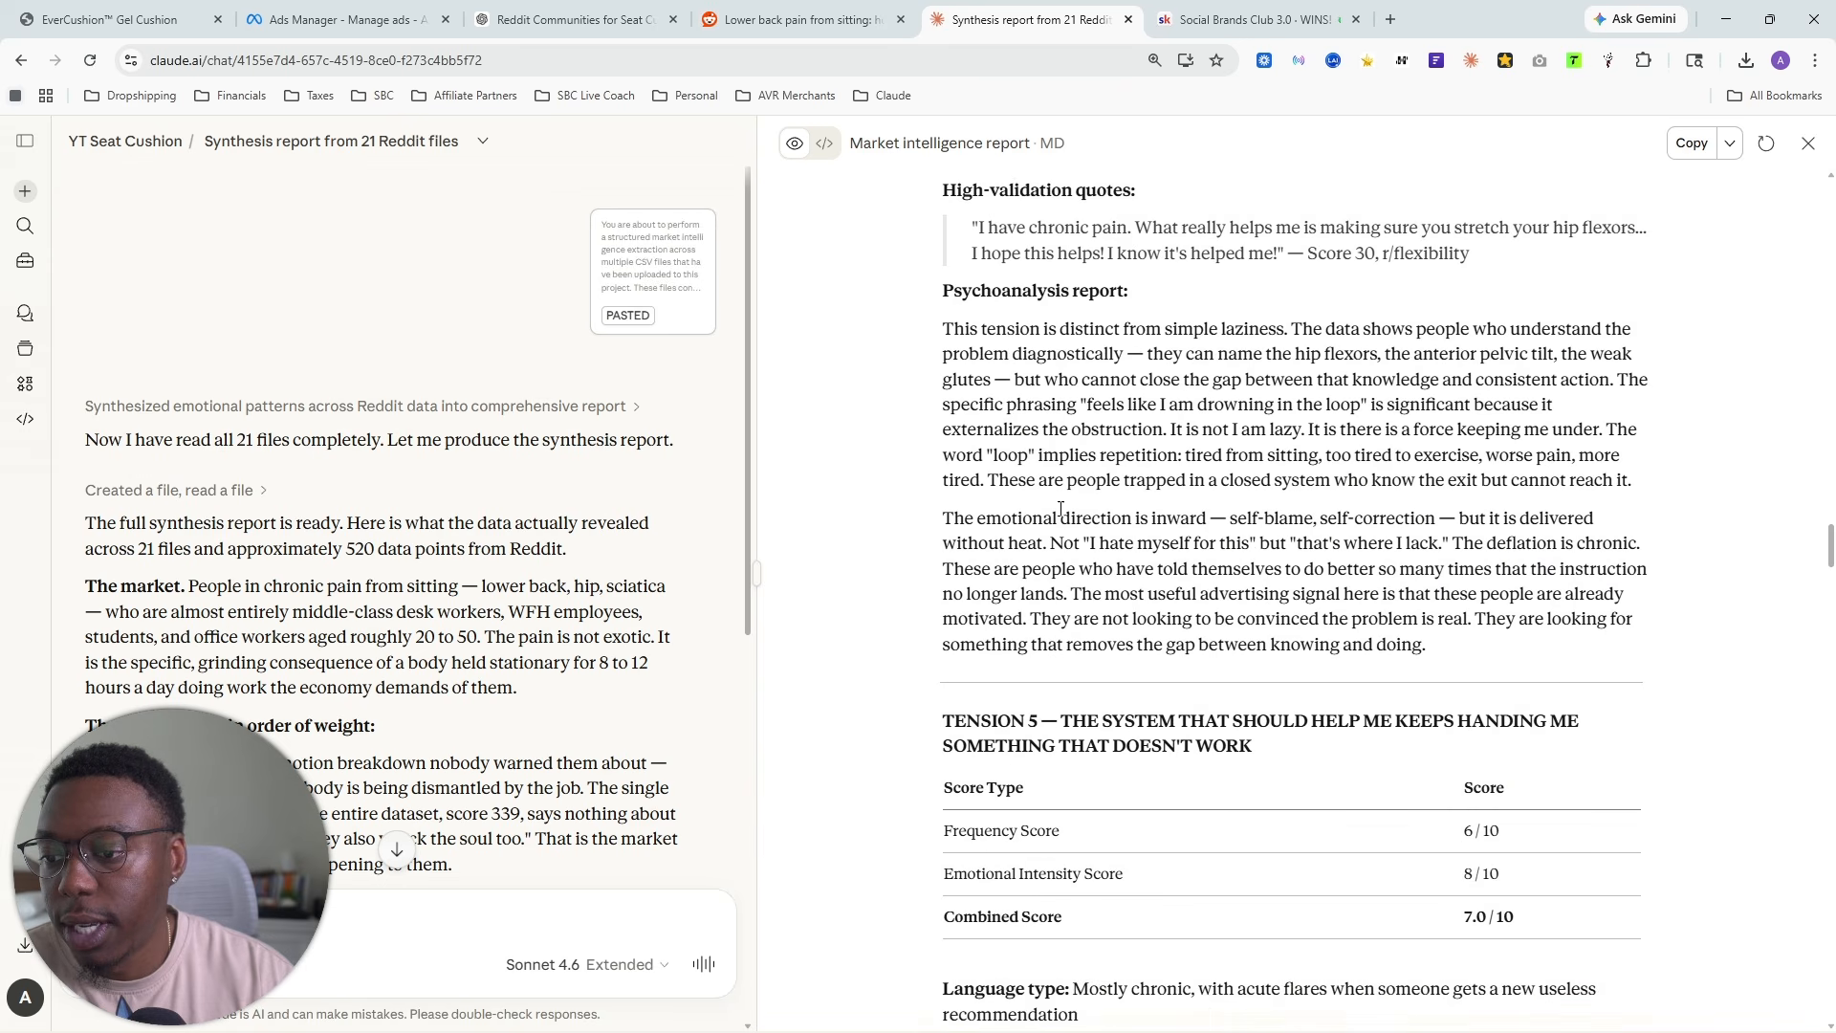
drag(1058, 432, 1255, 460)
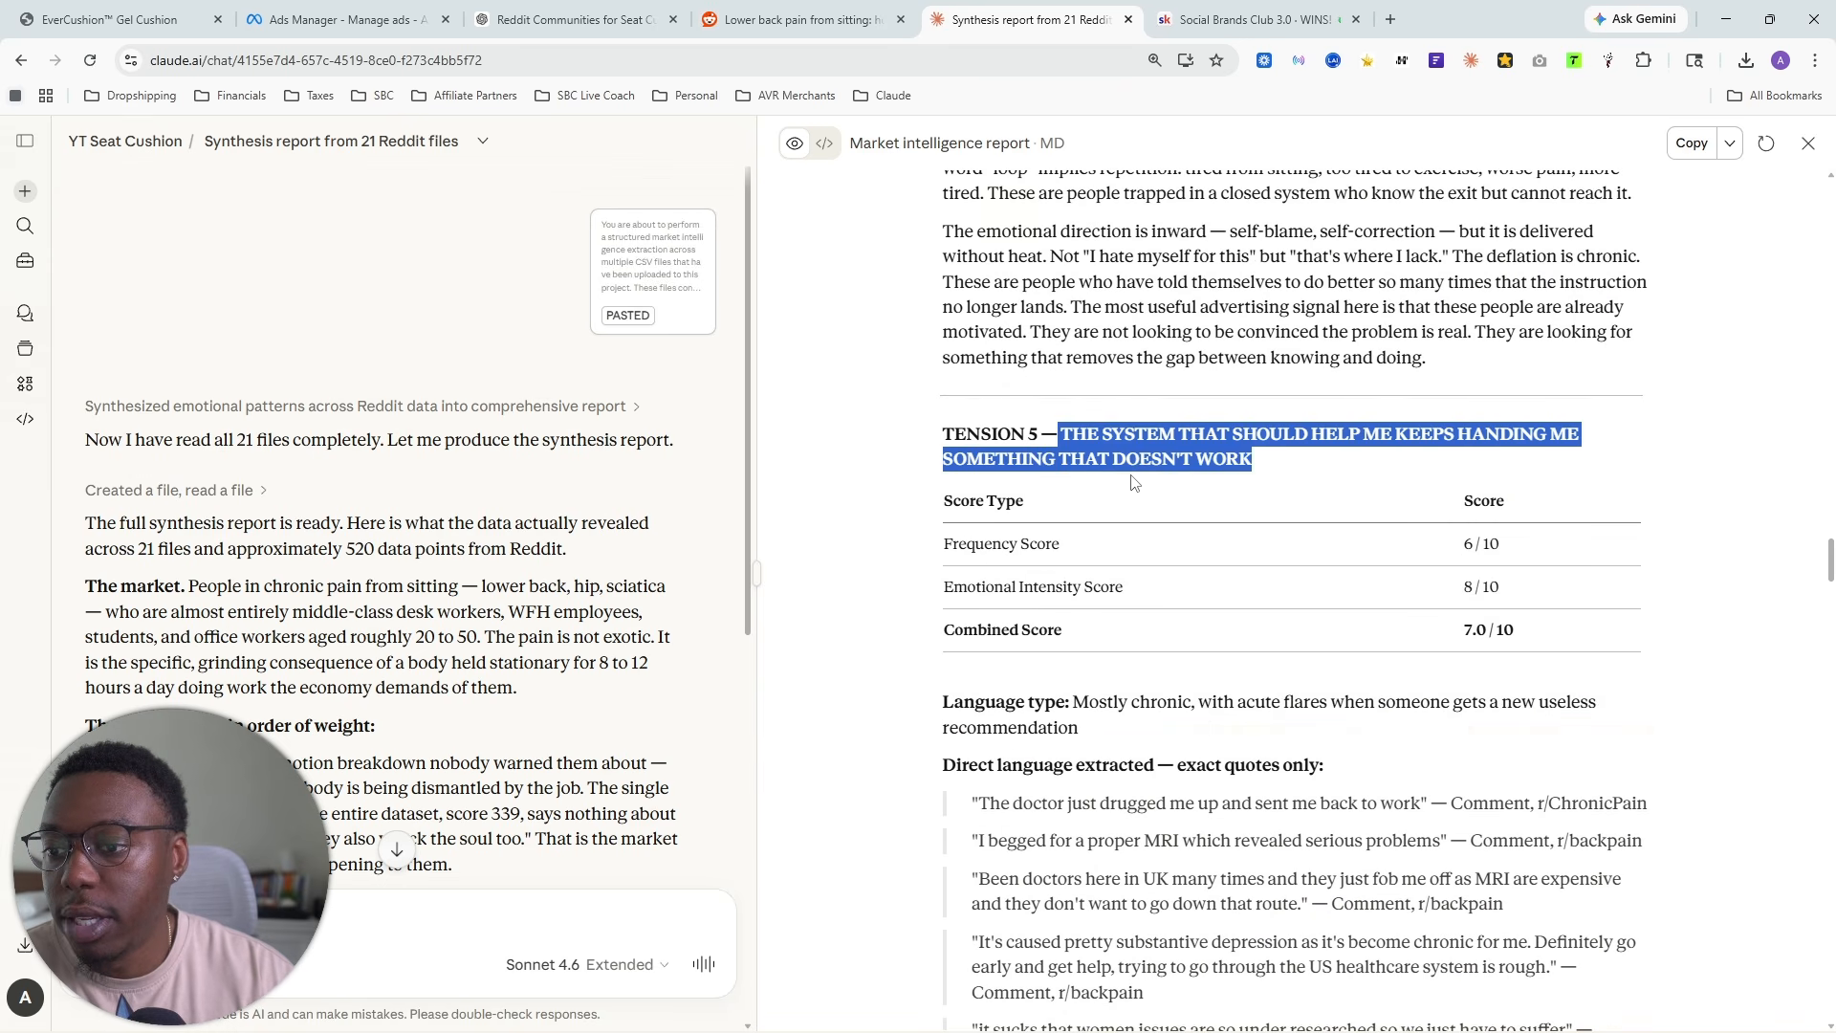
scroll(1272, 498, down, 5)
scroll(1283, 522, down, 20)
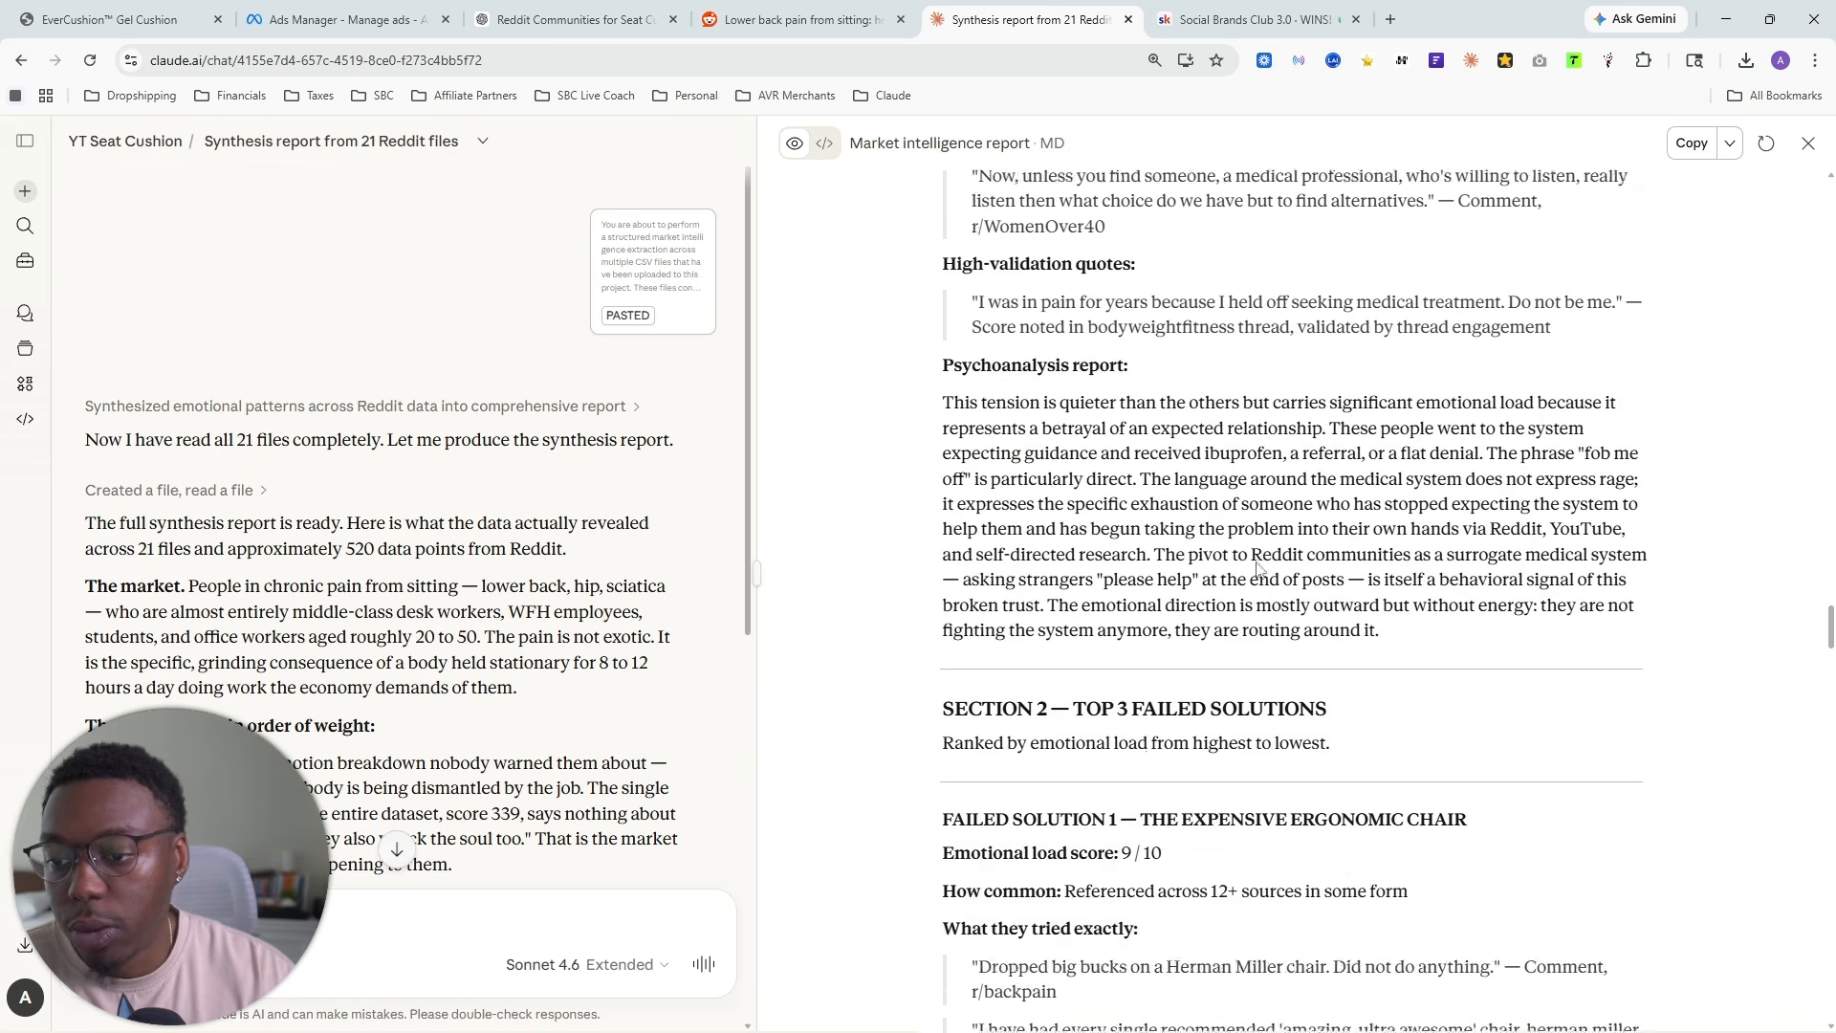
- Read Failed Solution 2 on physical therapy, covering its source references, what sufferers tried exactly and why the failure hurt
scroll(1369, 504, up, 6)
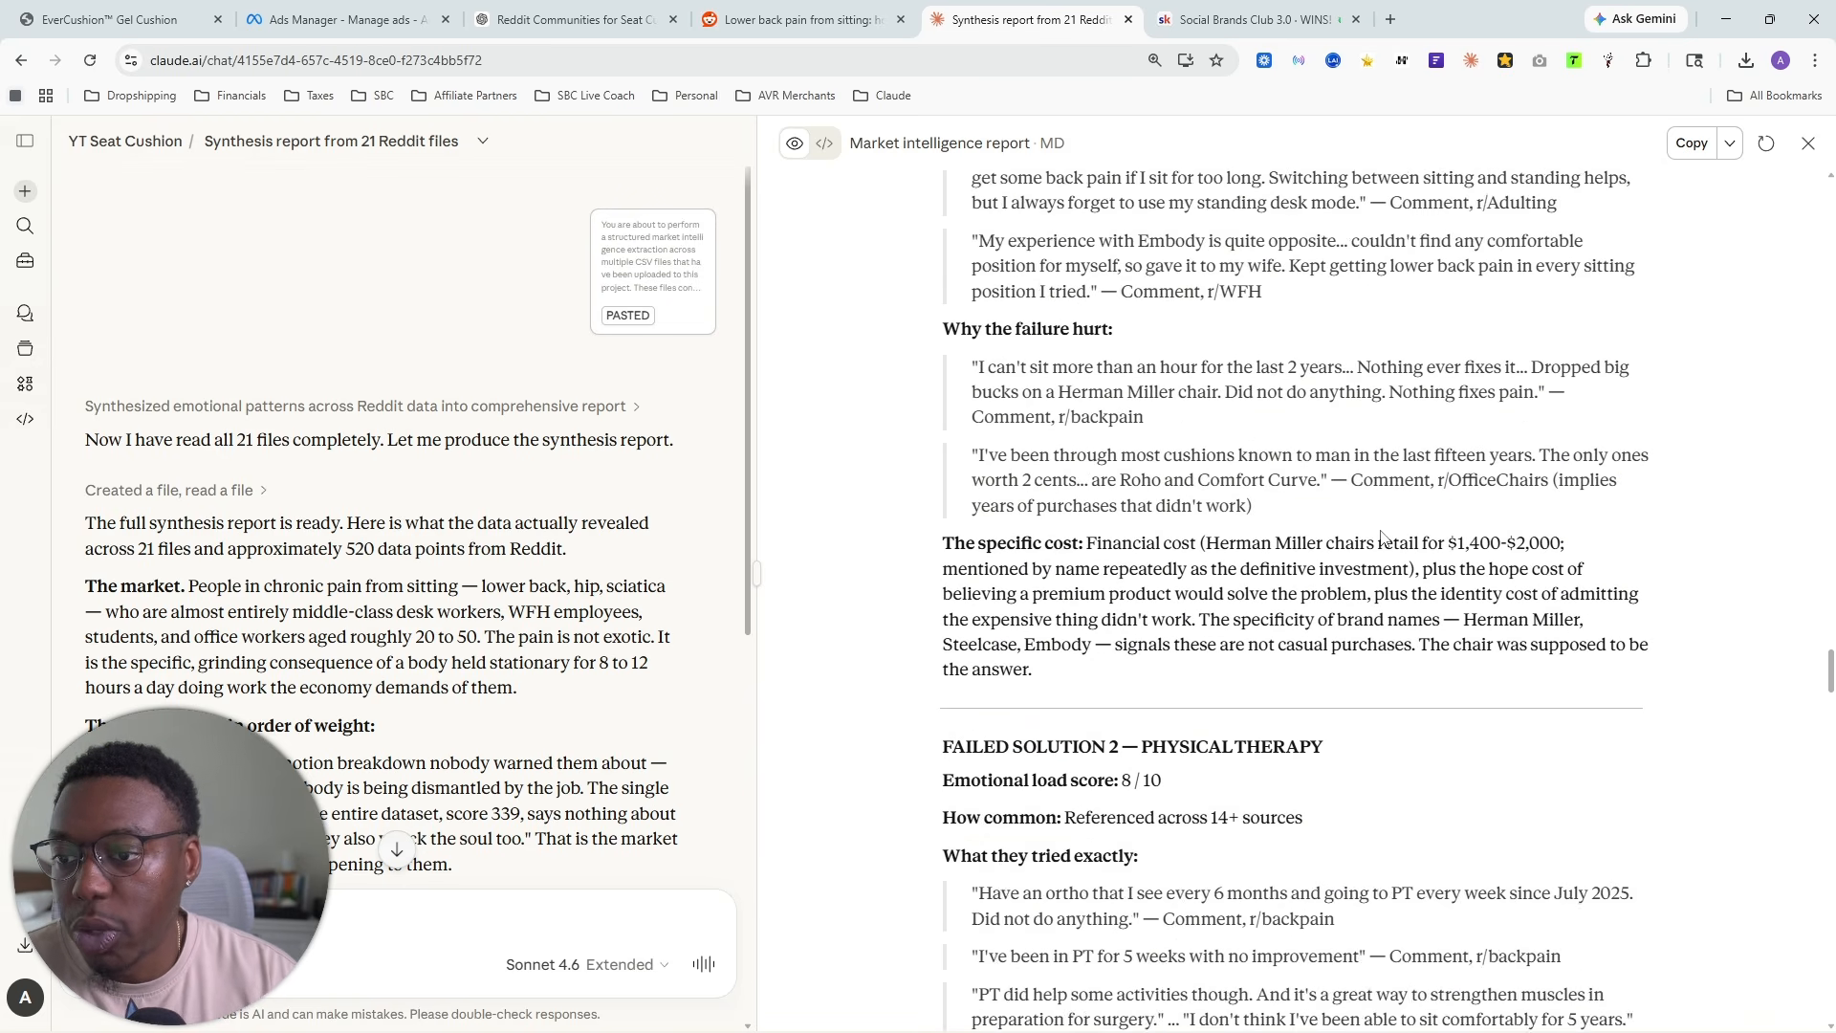
scroll(1146, 494, down, 5)
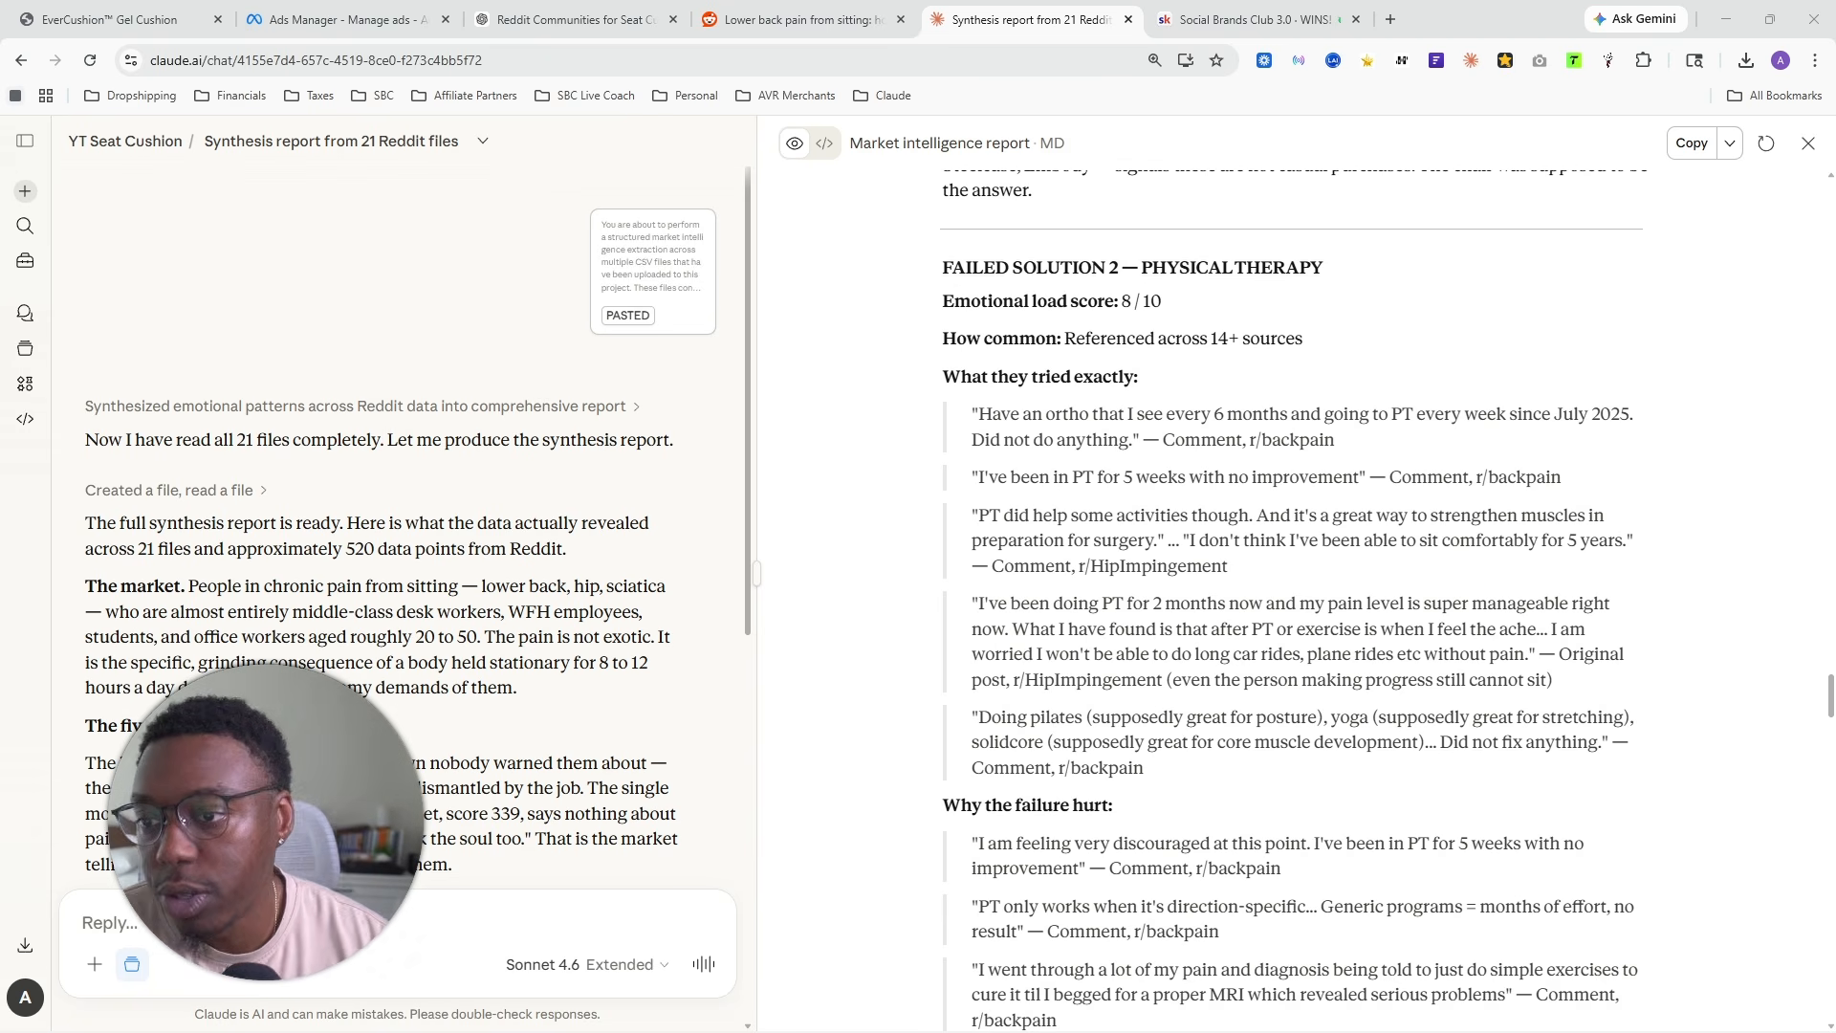
drag(1125, 260, 1325, 269)
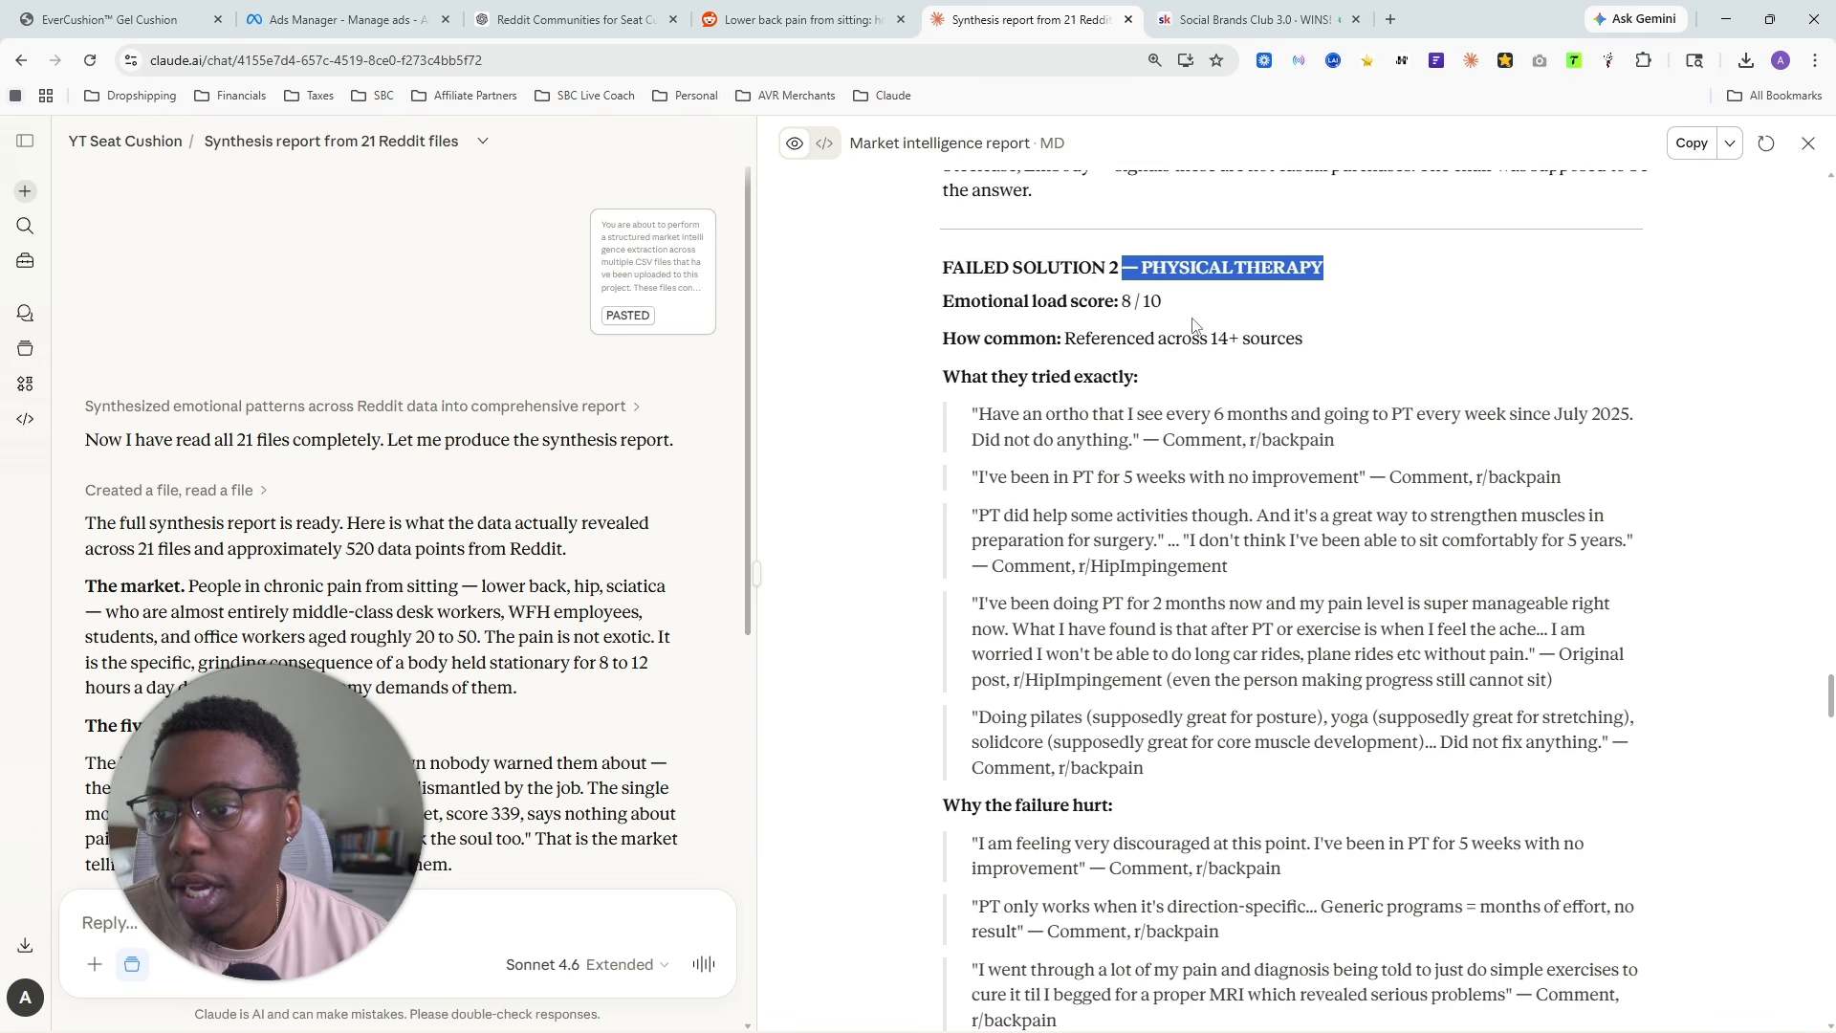
drag(1079, 341, 1315, 344)
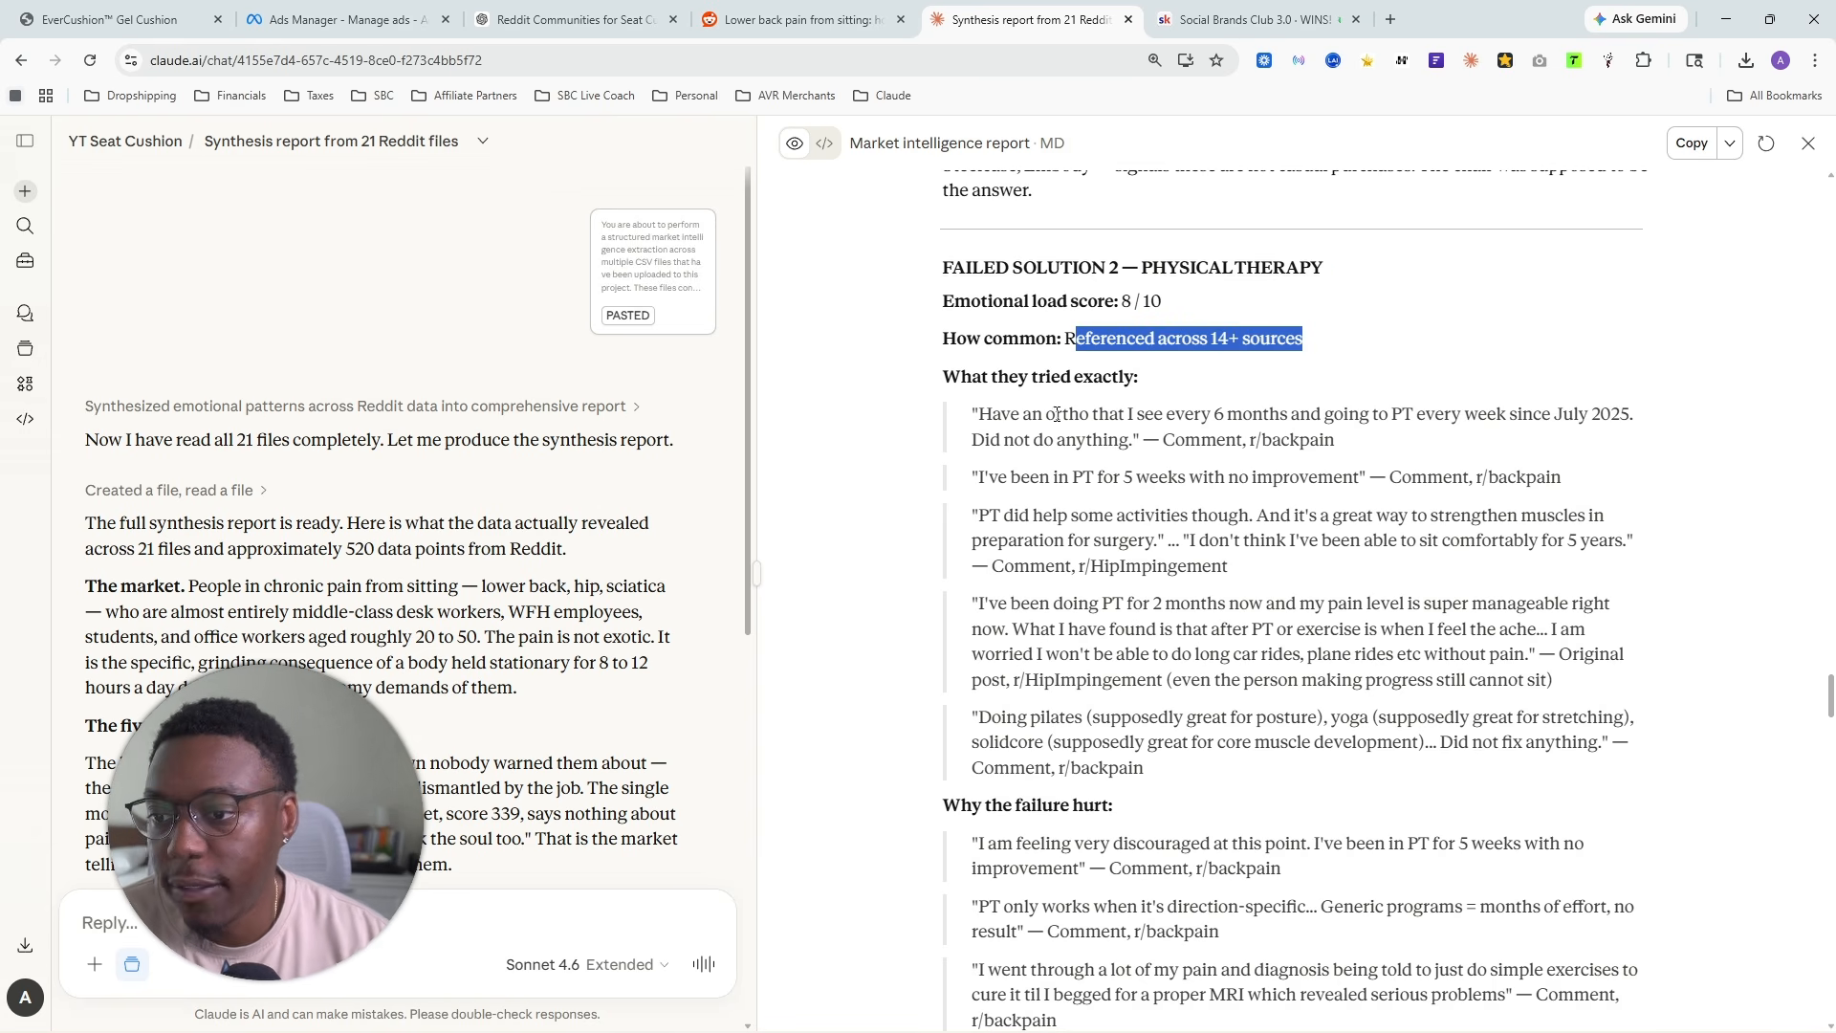
drag(980, 416, 1631, 414)
drag(1606, 432, 1319, 442)
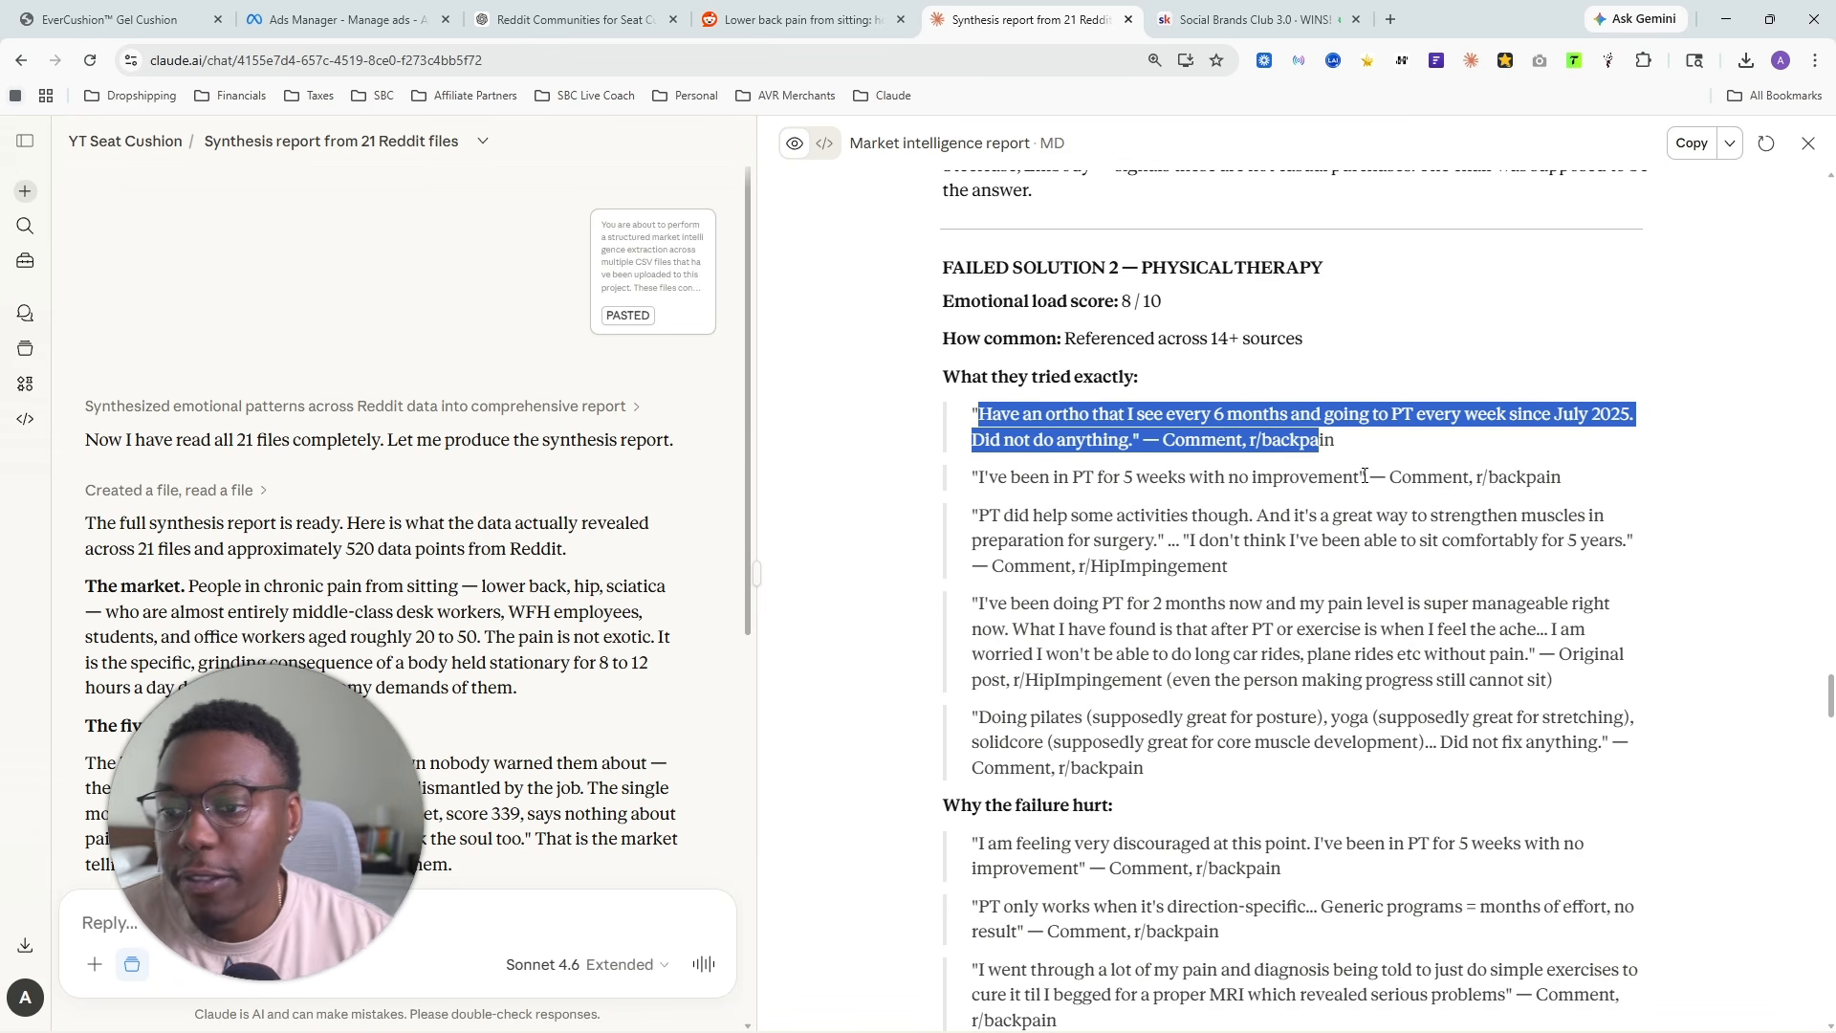
drag(945, 473, 1191, 788)
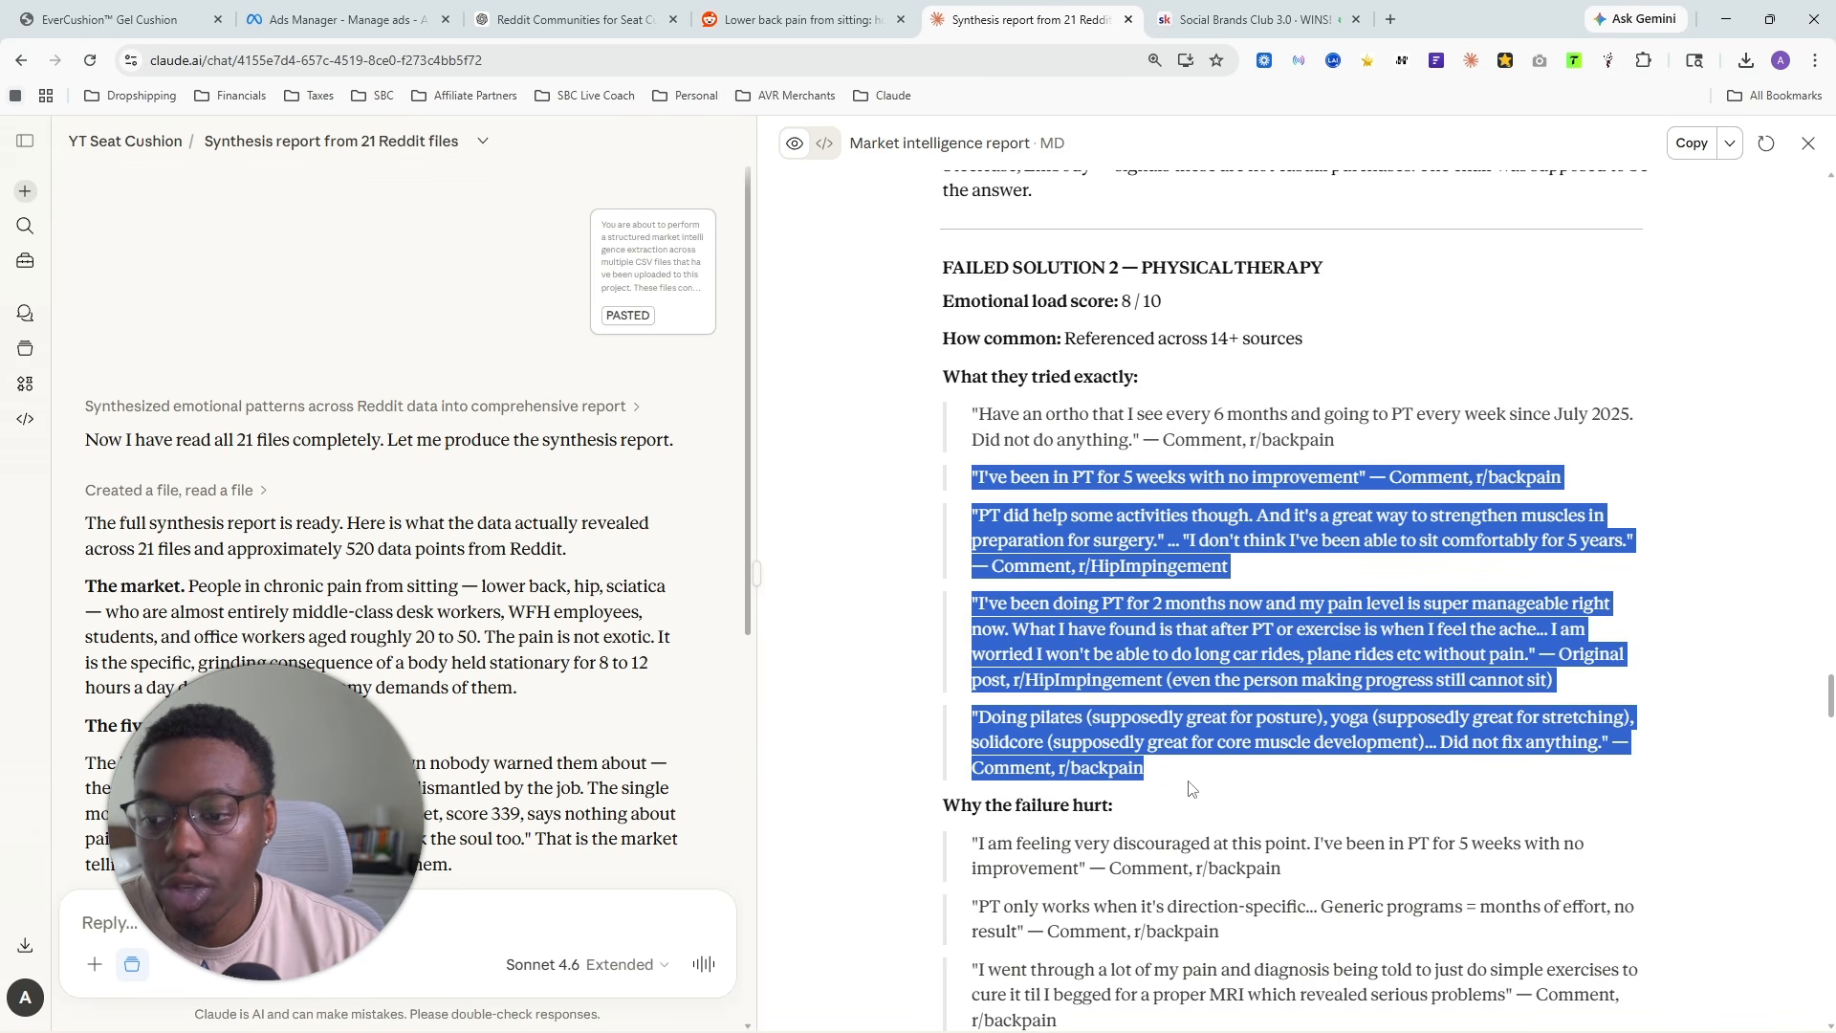
drag(974, 719, 1516, 743)
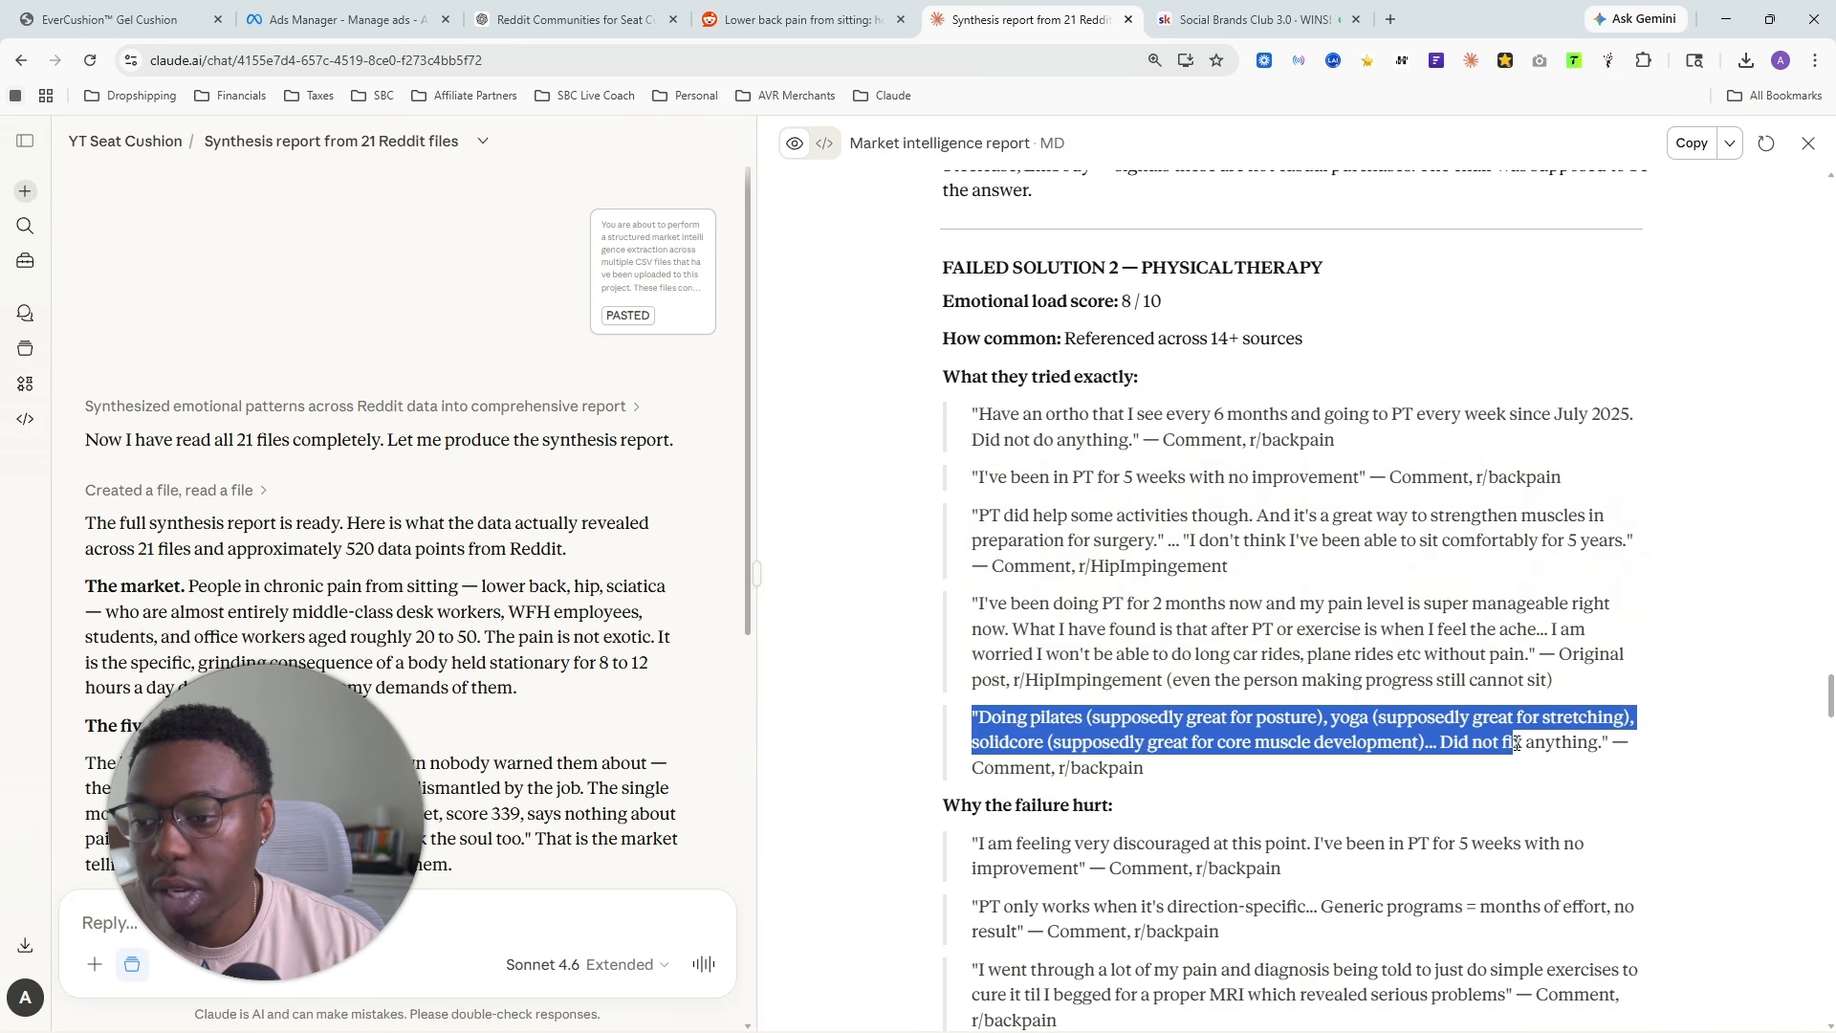
scroll(1182, 517, down, 4)
drag(968, 463, 1221, 631)
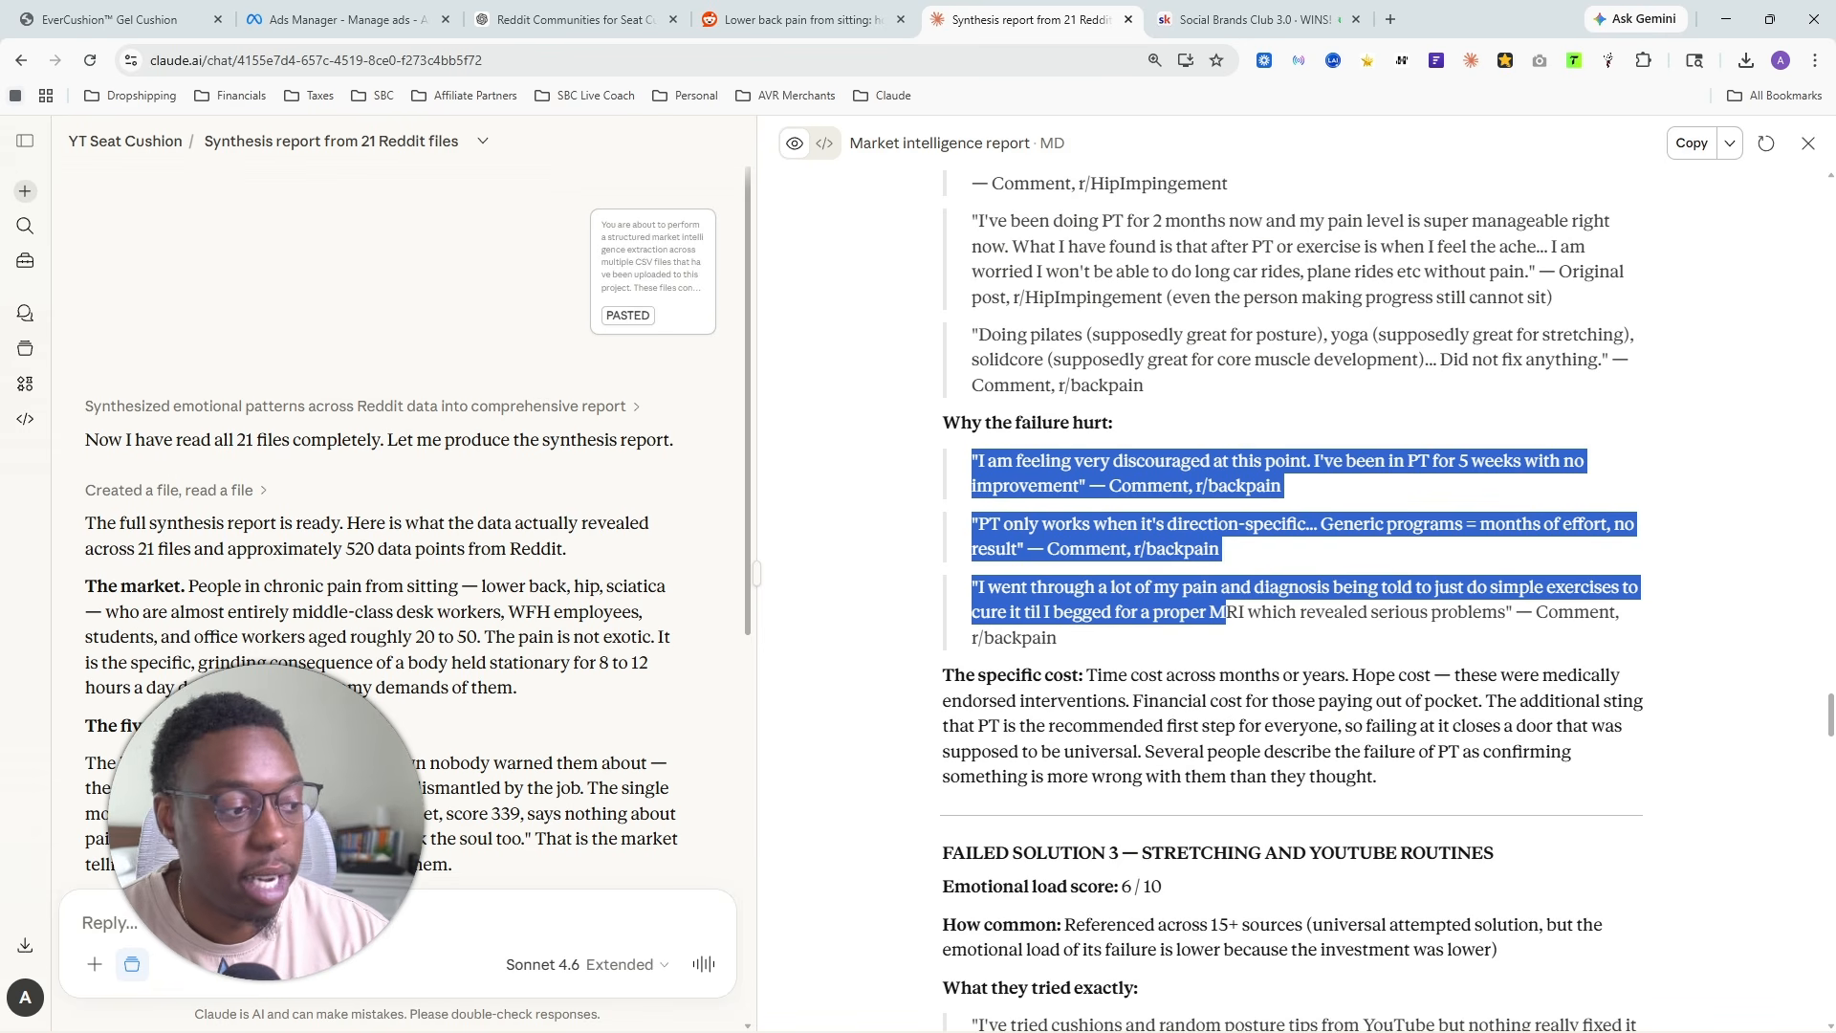
- Look over Failed Solution 3 on stretching and YouTube routines, highlighting the quotes about what they tried exactly
scroll(1130, 490, down, 4)
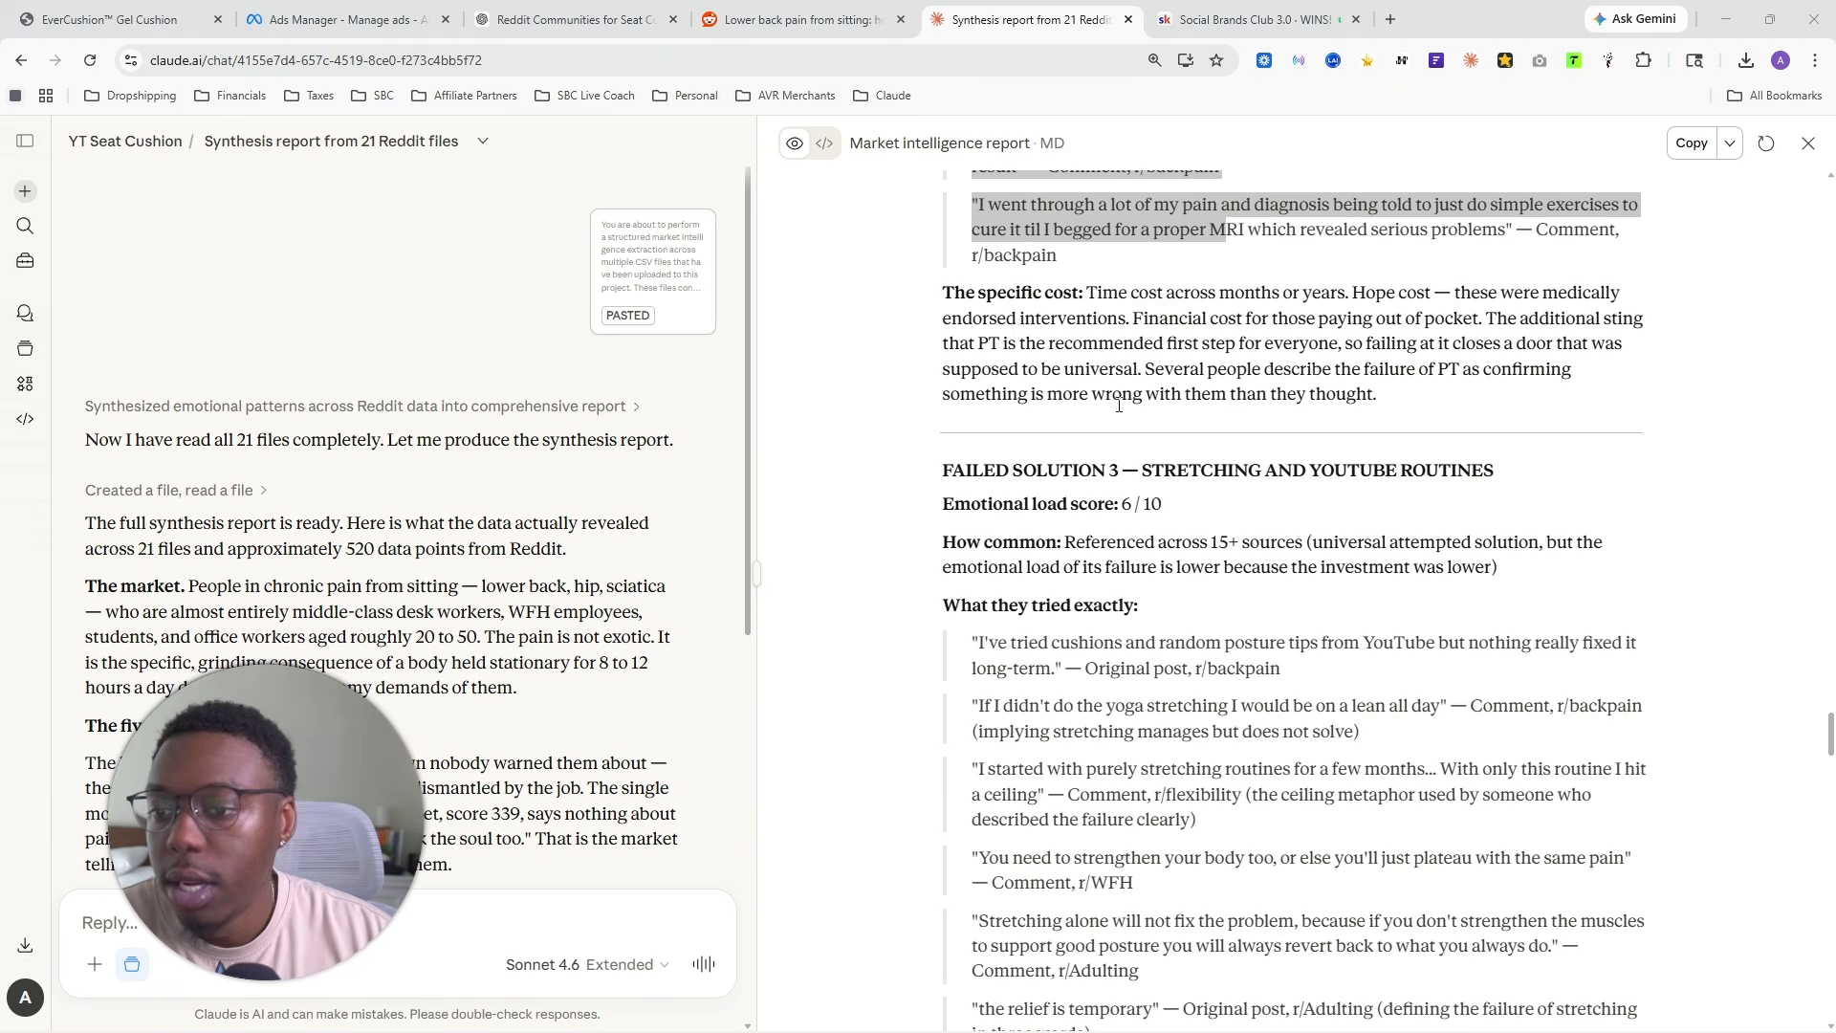
drag(1125, 470, 1495, 471)
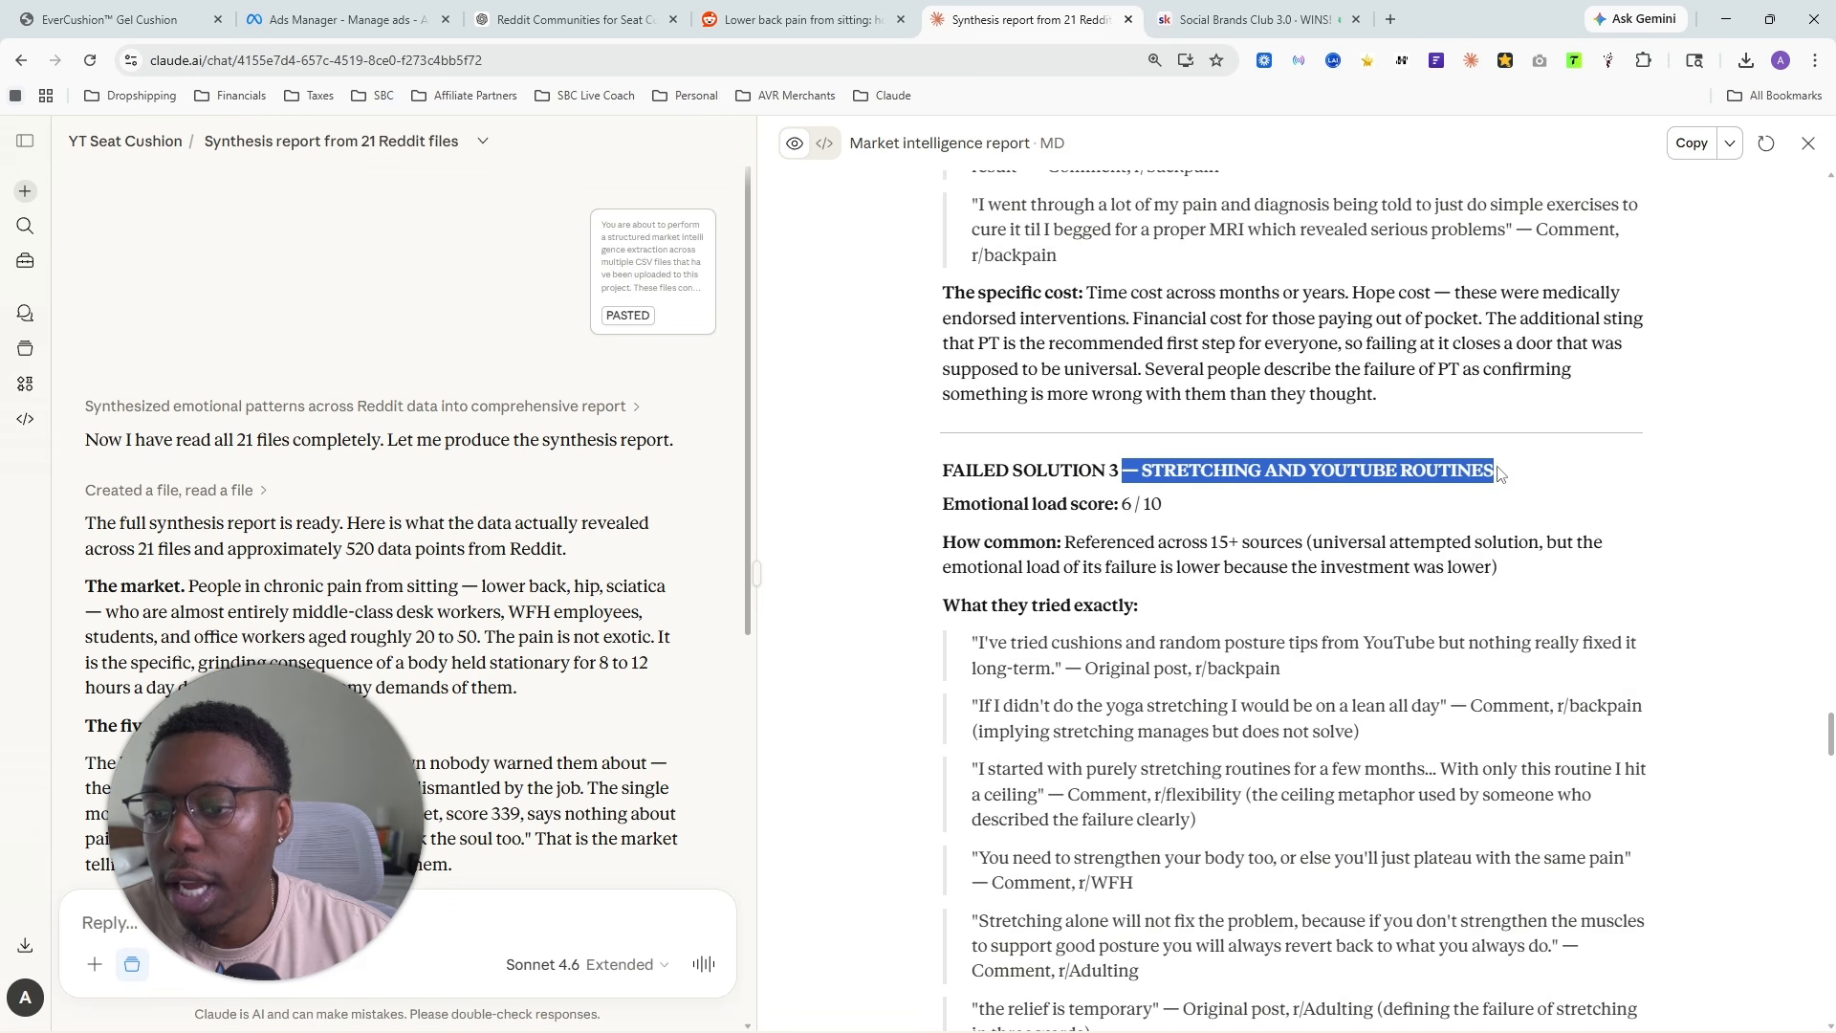
scroll(1034, 278, down, 4)
drag(982, 258, 1220, 627)
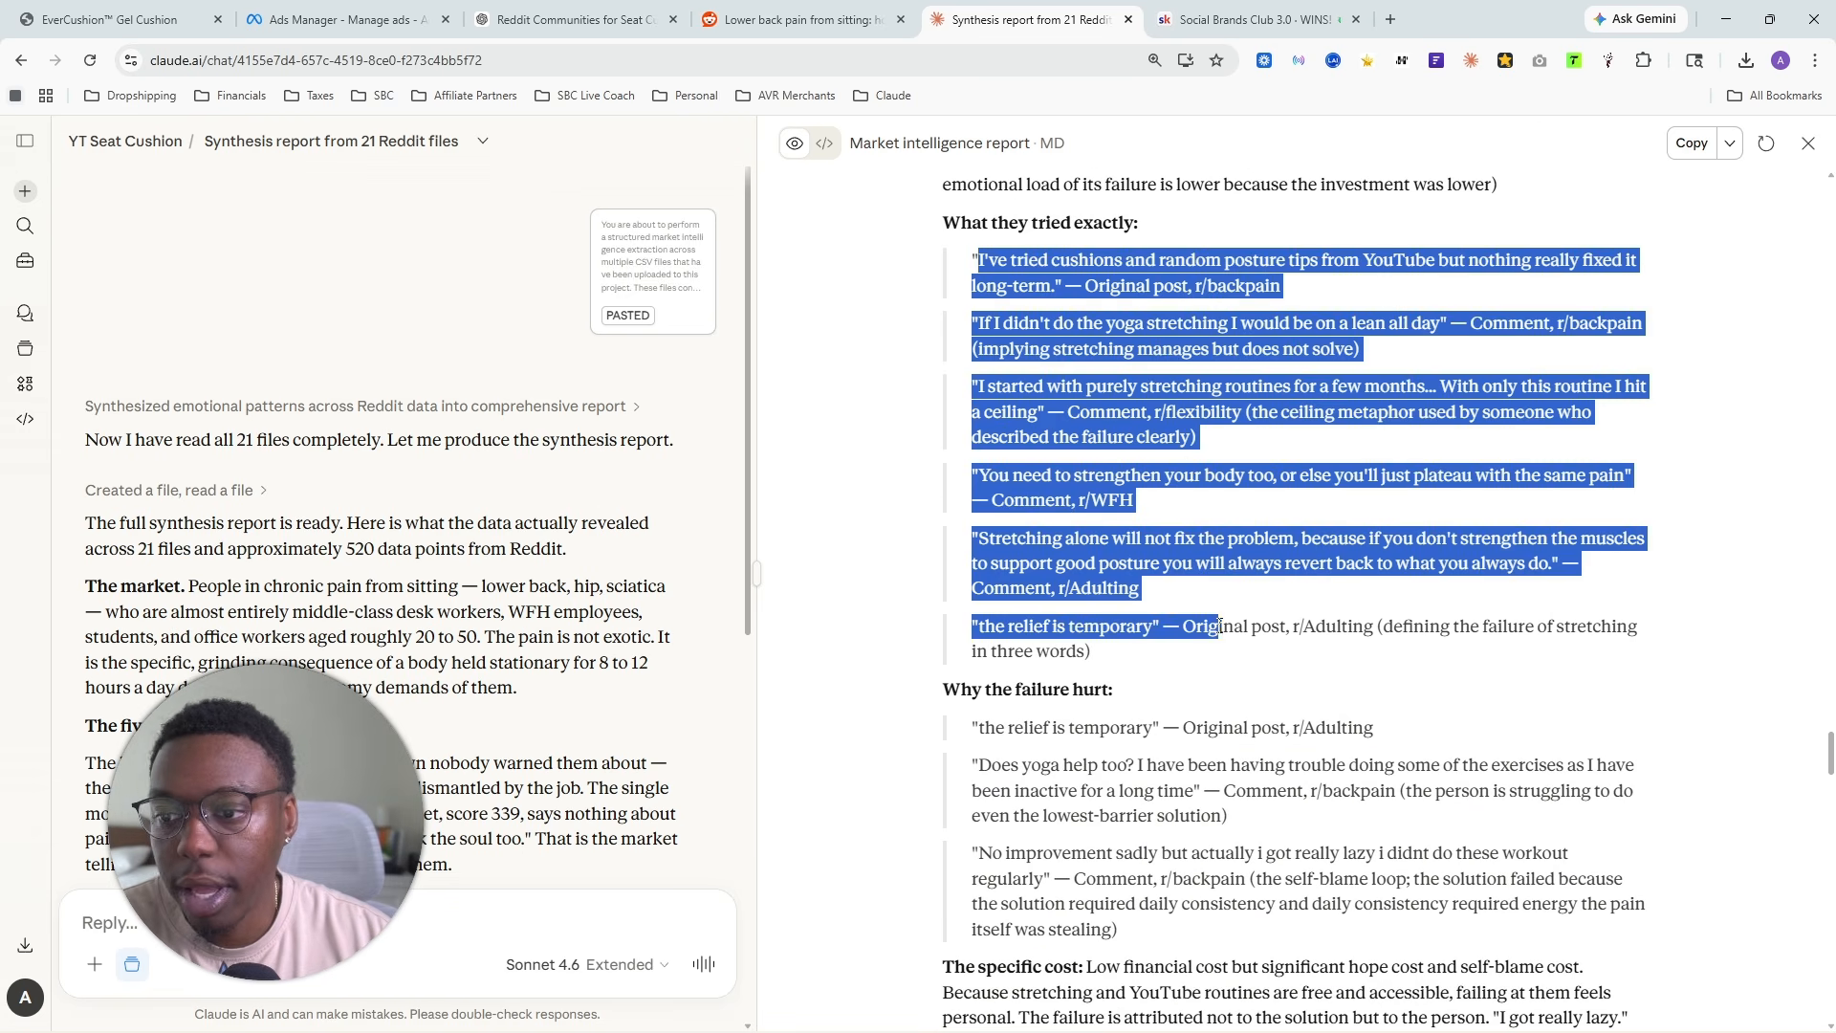
click(1161, 583)
- Look over Section 3 on the hardest moment, highlighting its introduction and the titles of Hard Moments 1 and 2
scroll(1152, 538, down, 6)
scroll(1167, 531, down, 2)
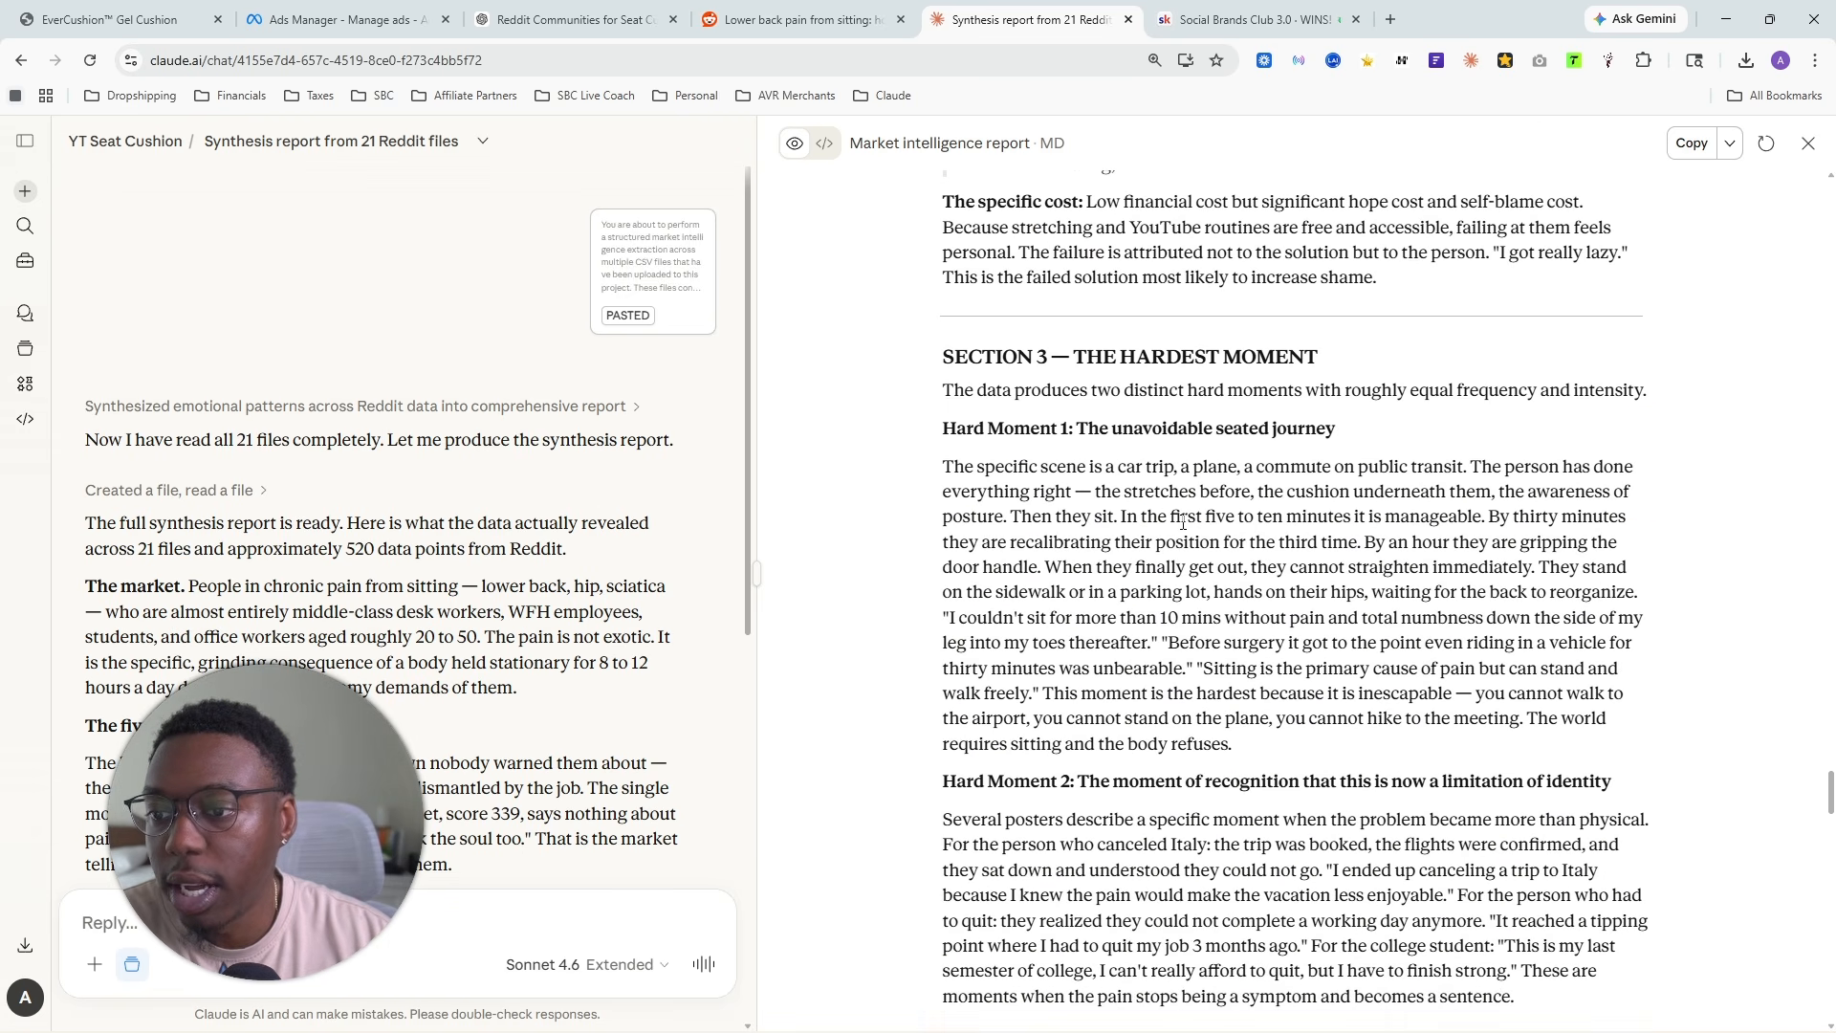
scroll(1183, 521, up, 3)
scroll(1177, 479, down, 3)
drag(1071, 356, 1357, 371)
drag(966, 390, 1633, 409)
scroll(1352, 485, down, 2)
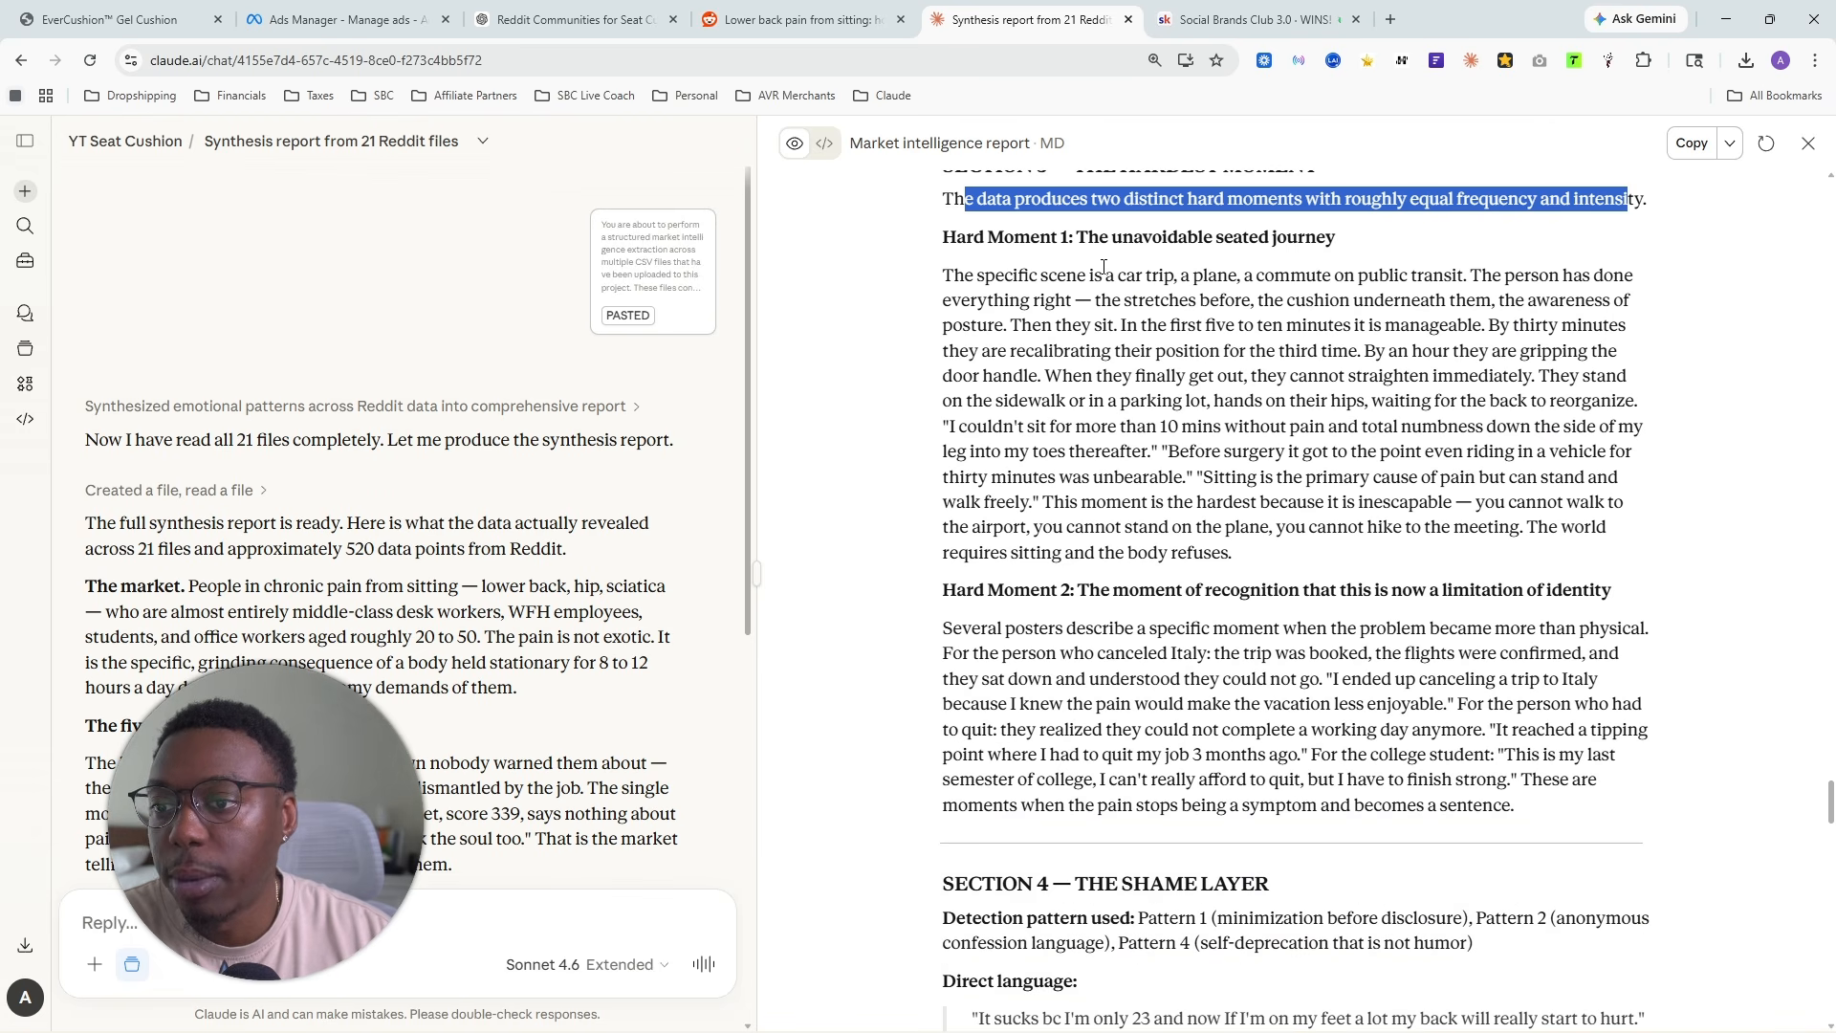
drag(1089, 237, 1337, 239)
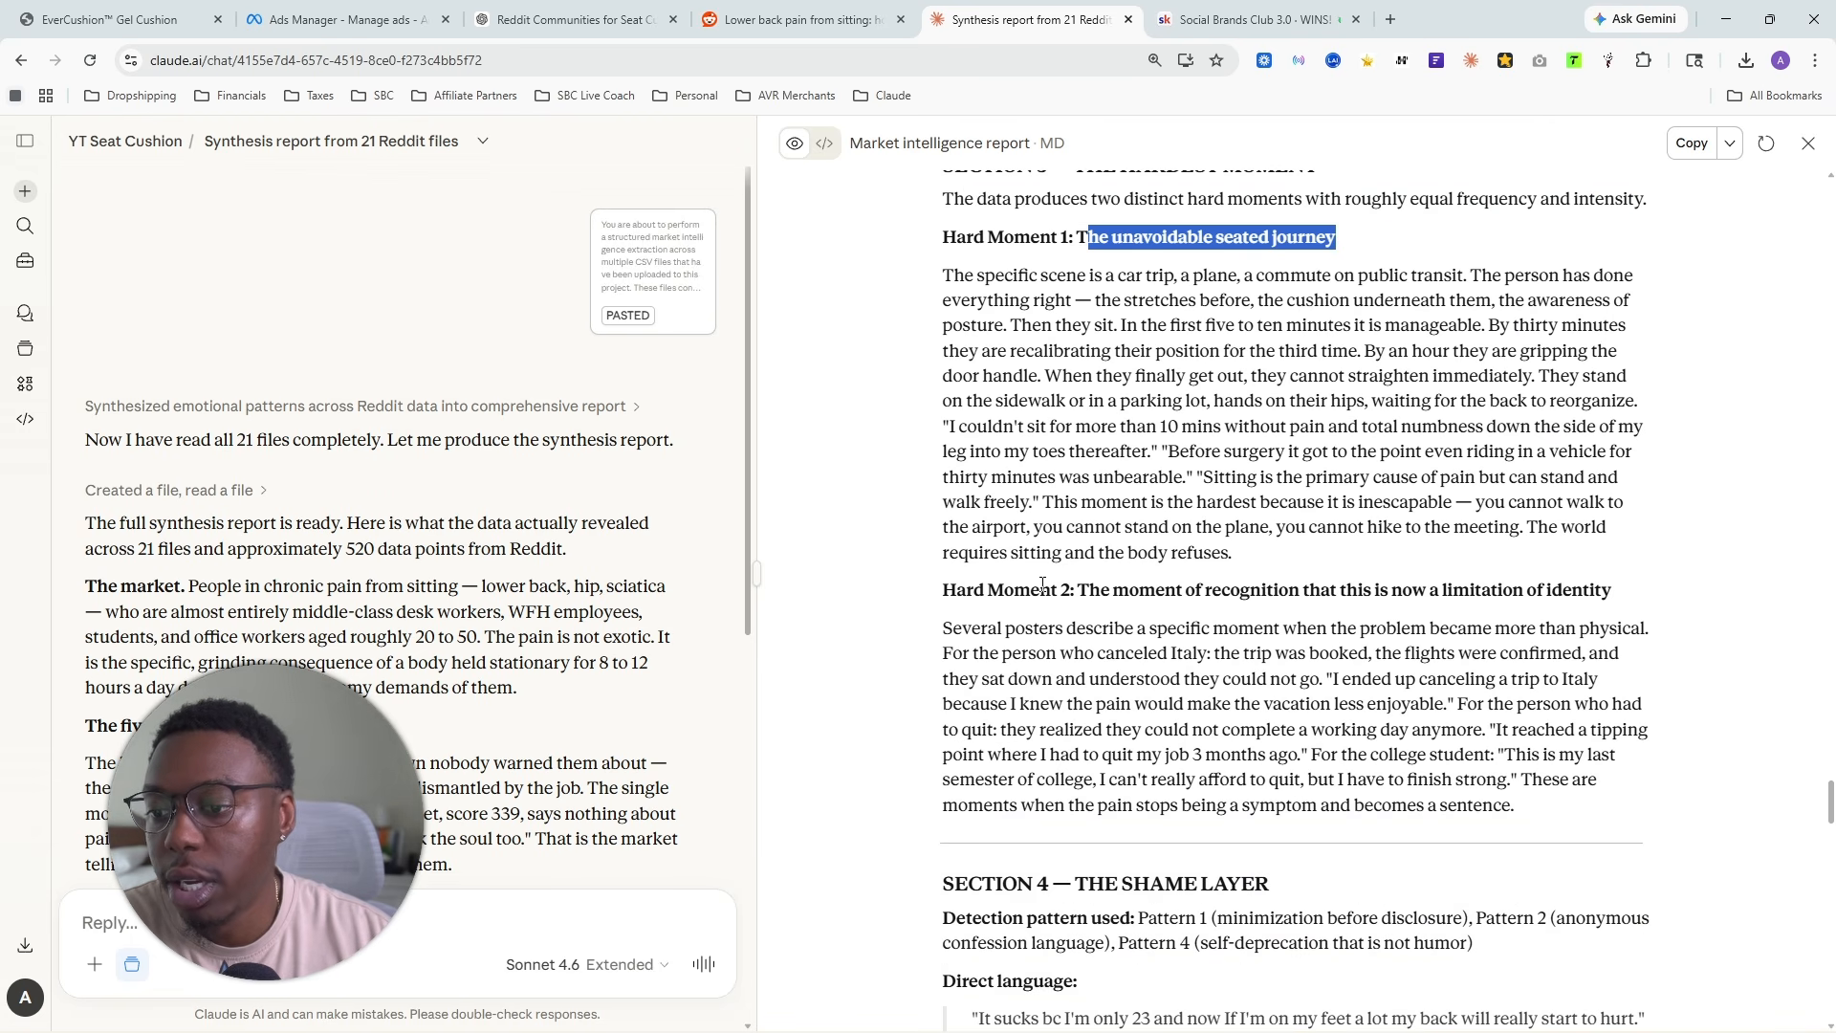
scroll(1042, 585, down, 2)
drag(1099, 399, 1626, 401)
scroll(1479, 457, up, 2)
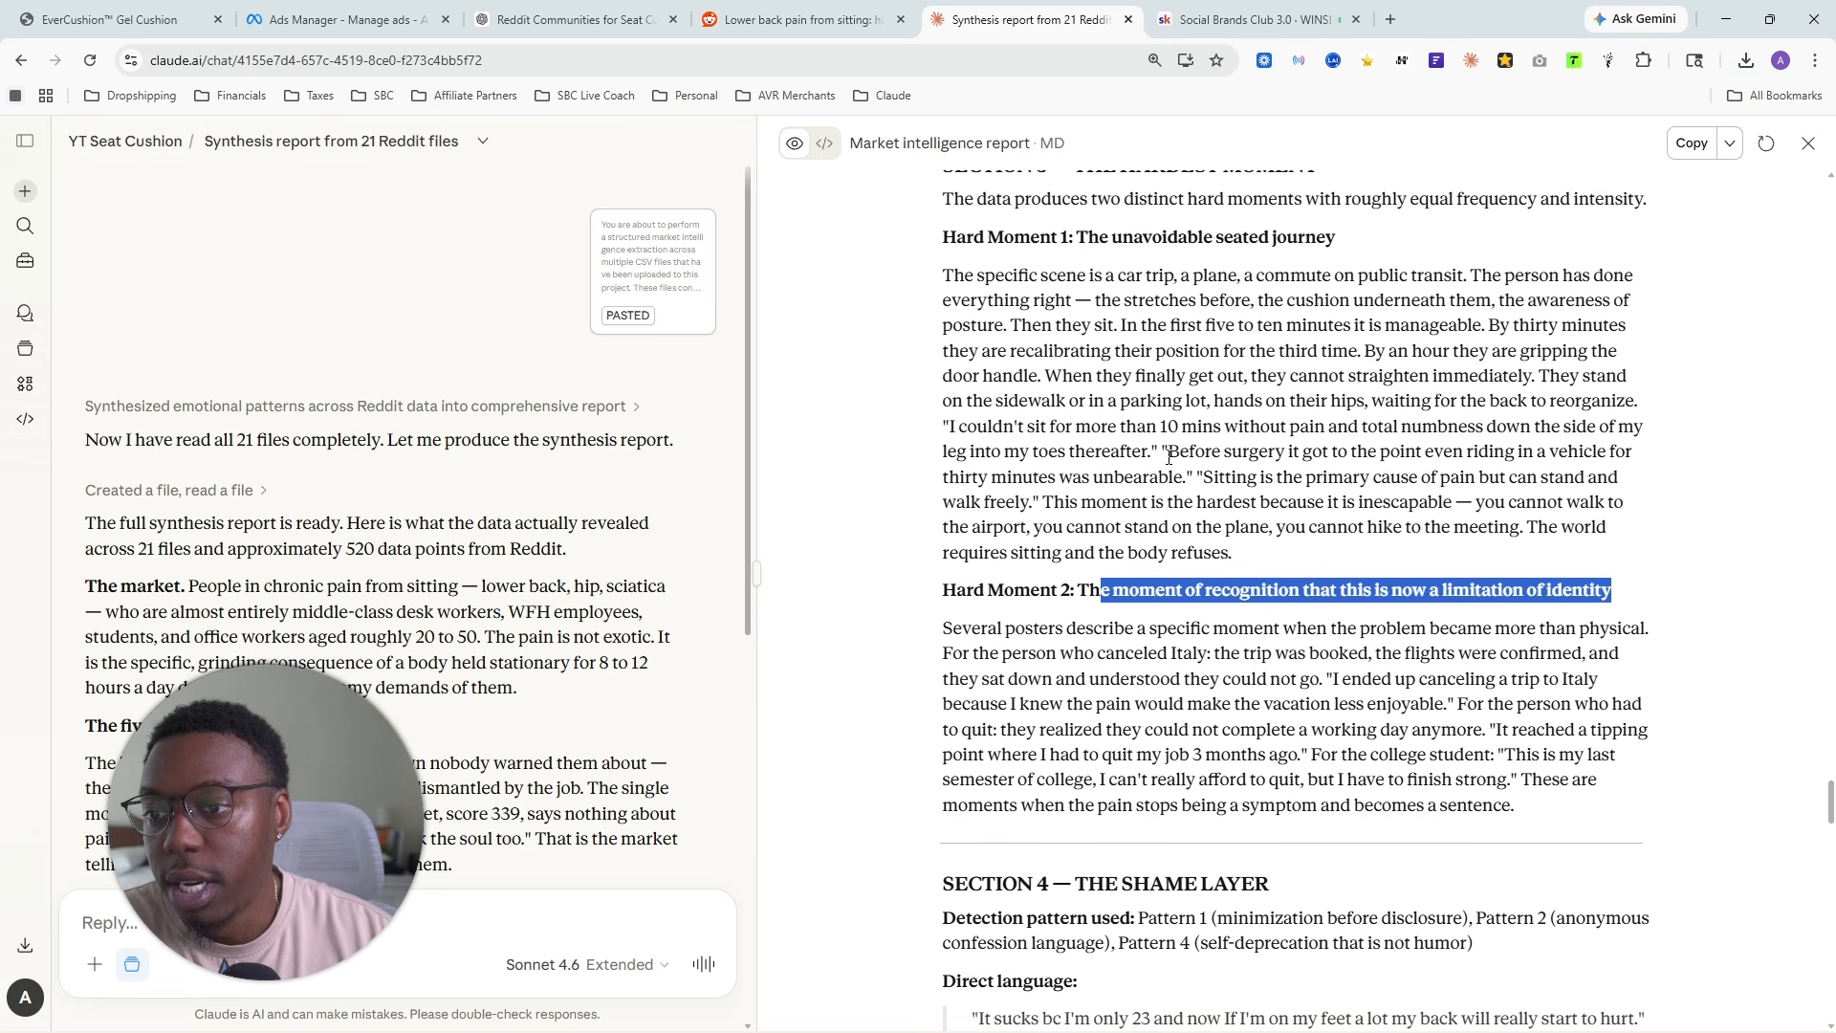
- Read the description of Hard Moment 1, the unavoidable seated journey, highlighting the whole paragraph
drag(943, 275, 1281, 528)
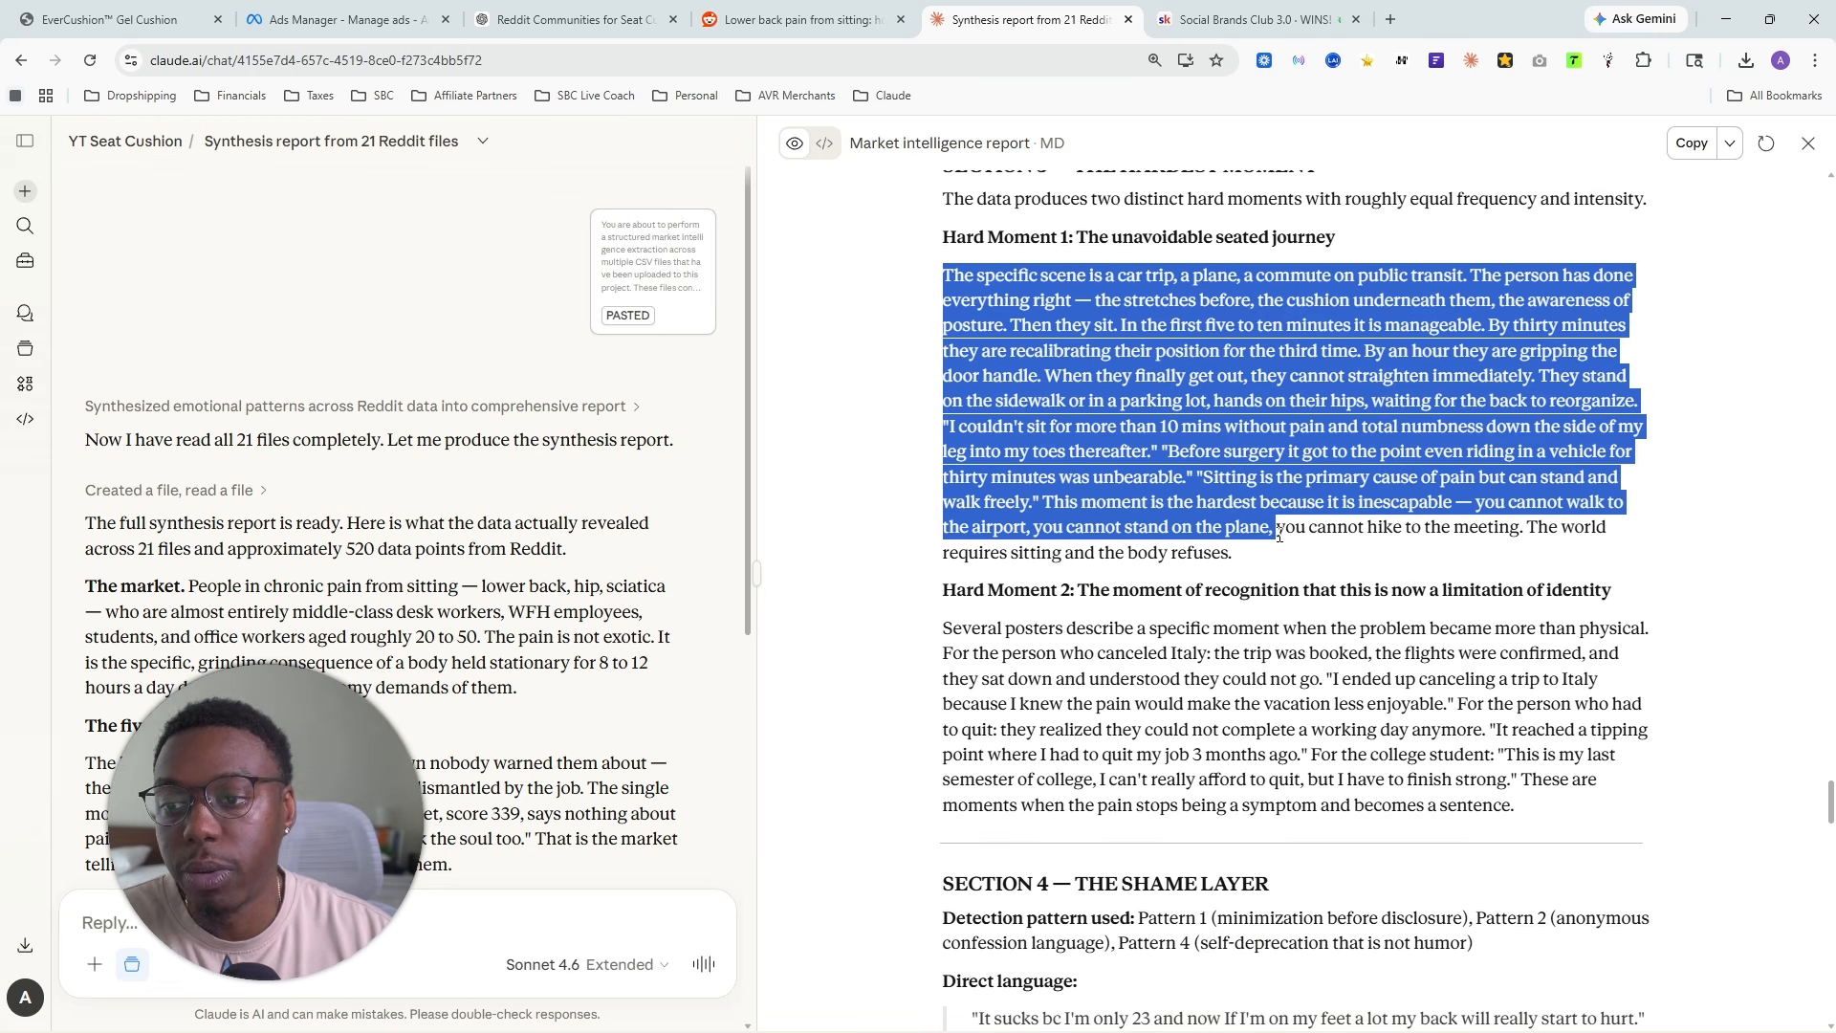
click(1140, 284)
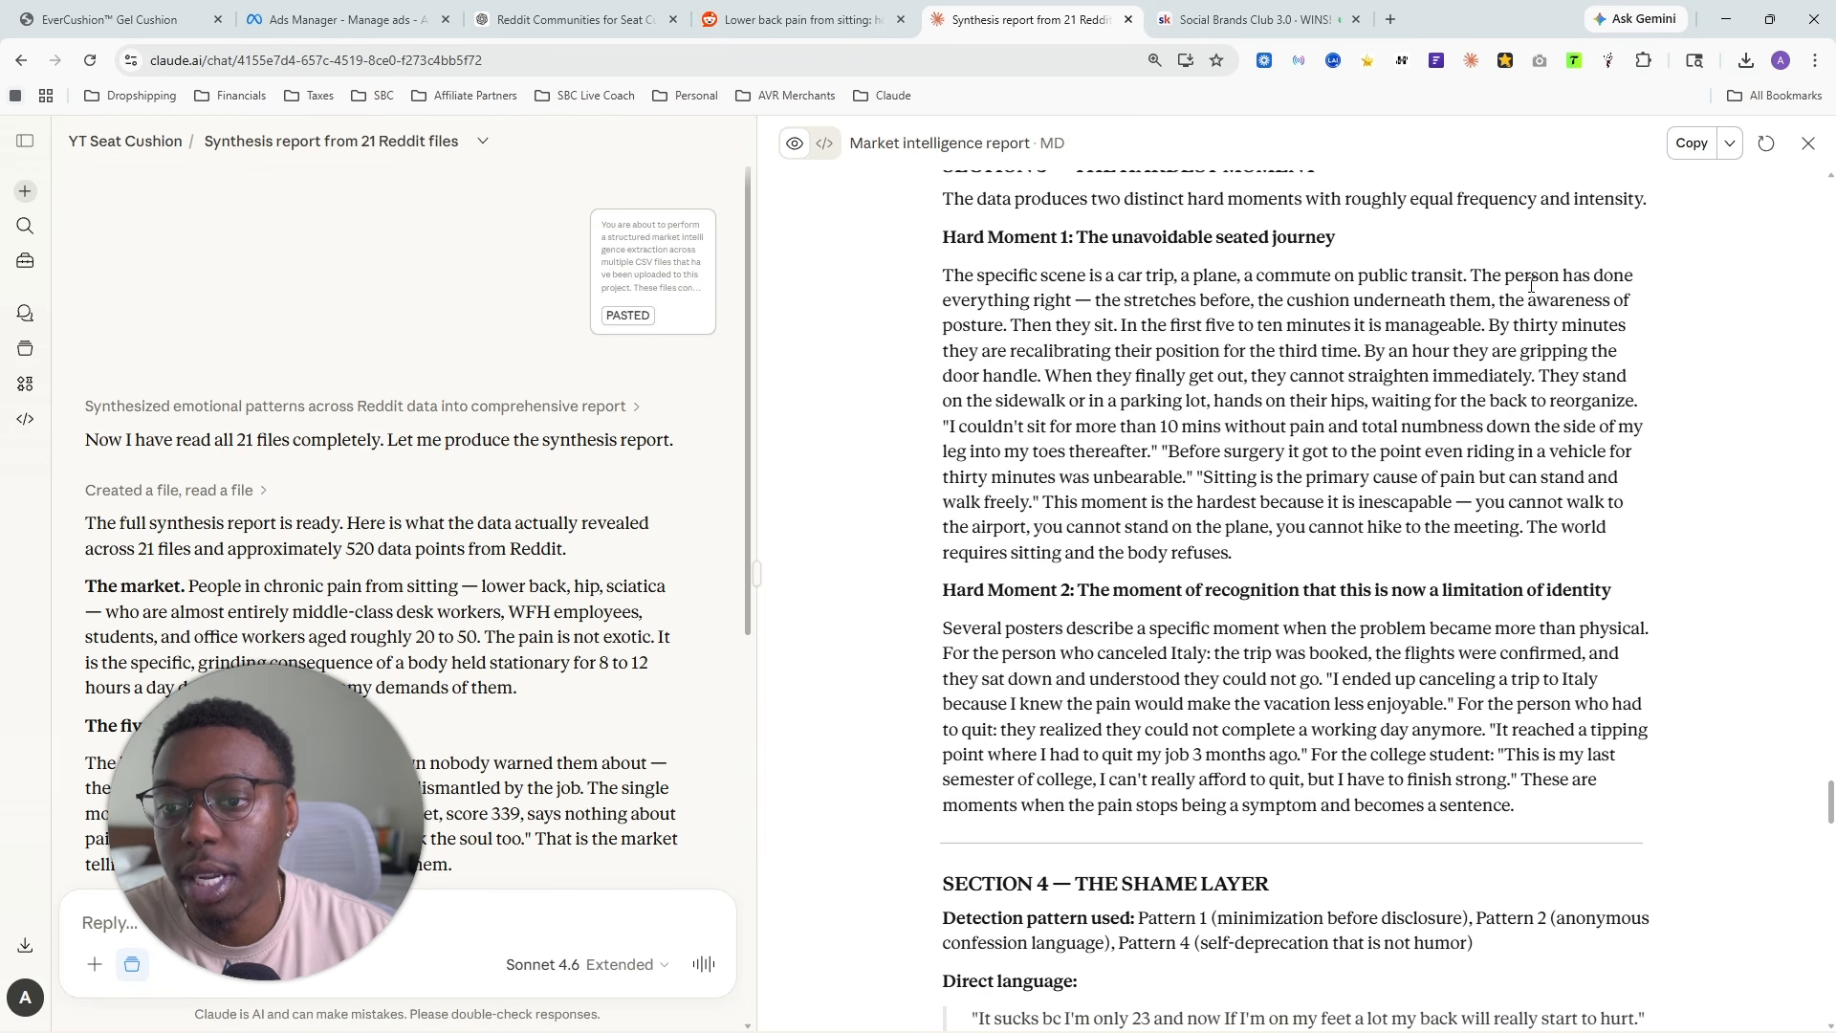
drag(1480, 278, 1296, 571)
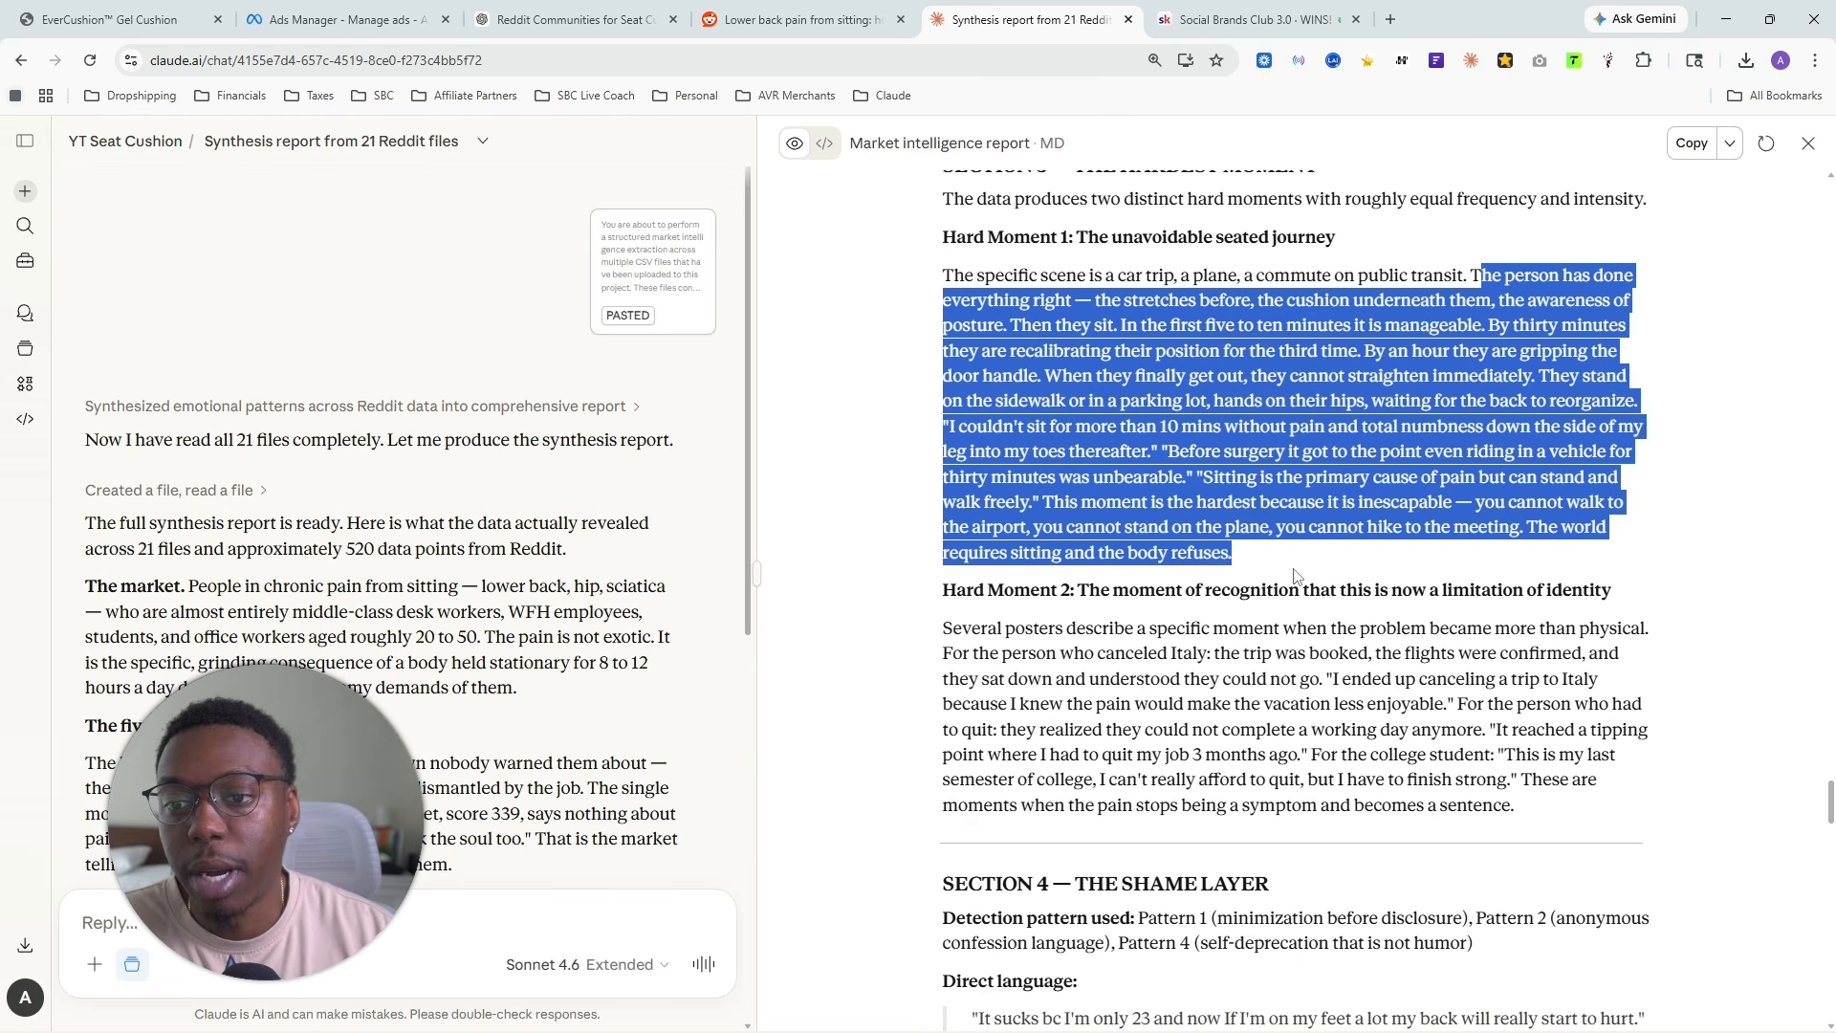
click(1114, 421)
drag(920, 279, 1261, 553)
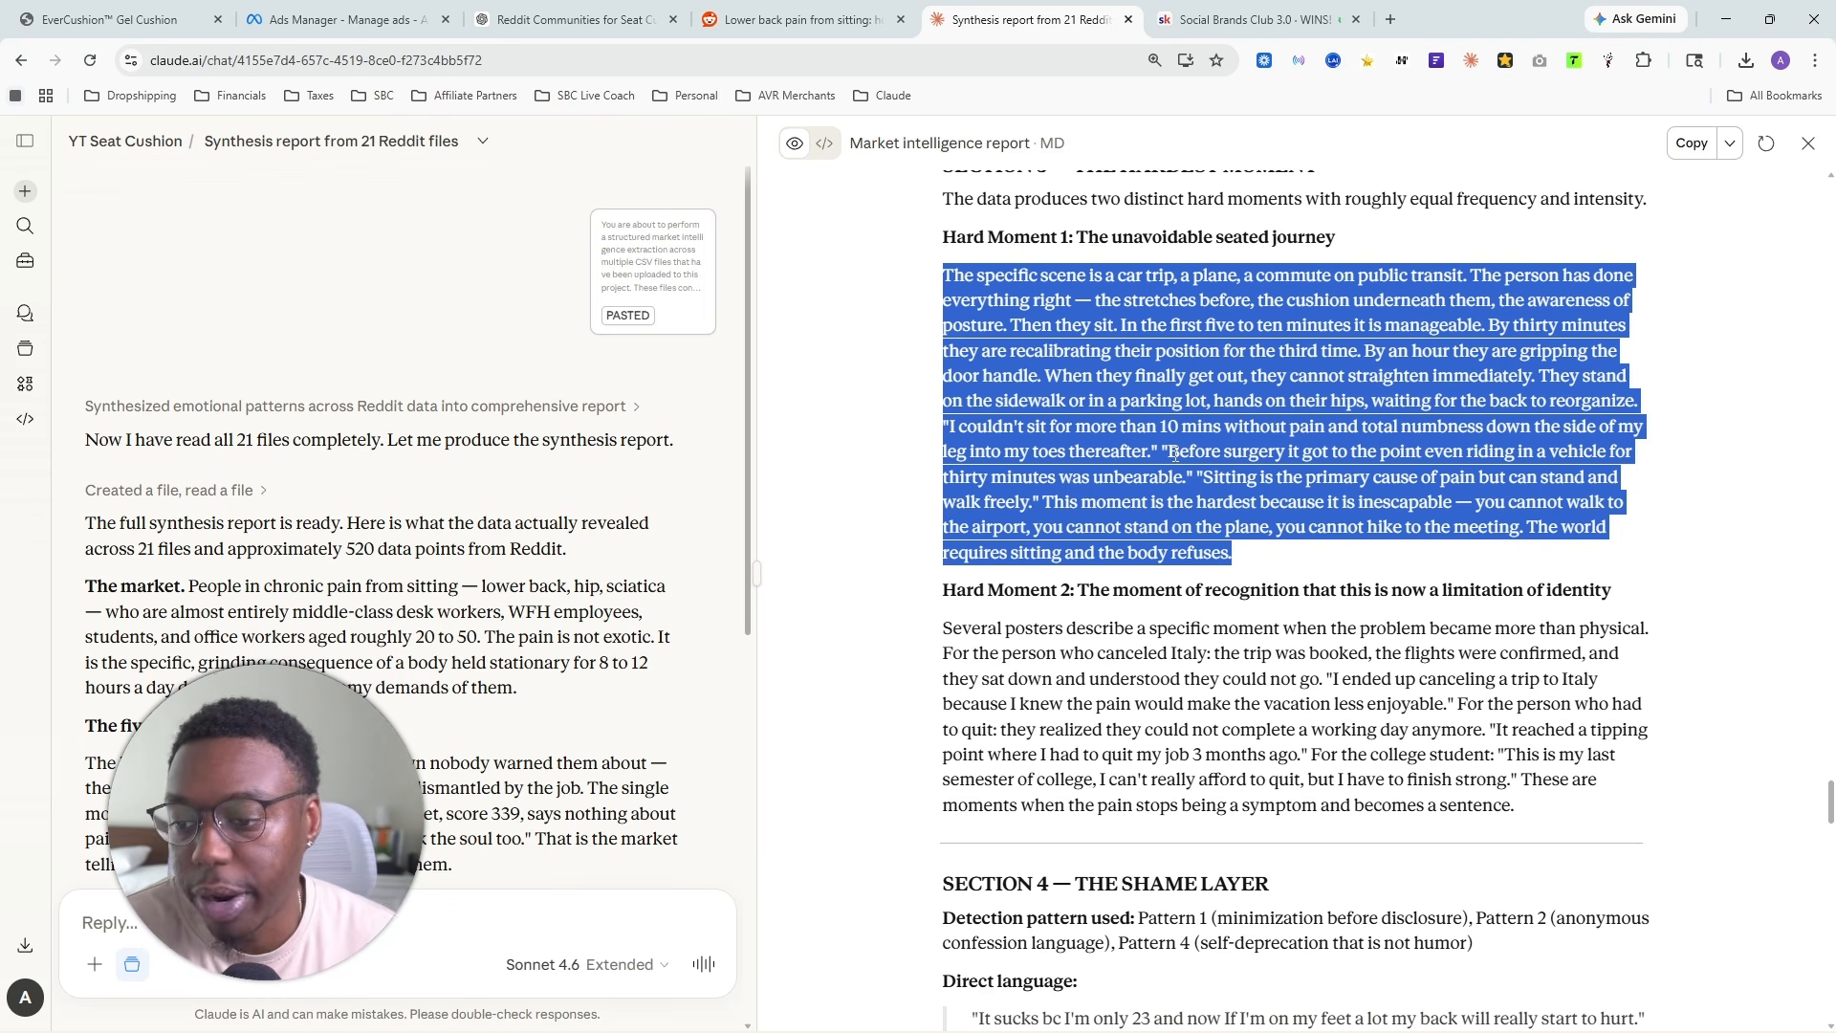
- Read Section 4 on the shame layer, highlighting the first two direct-language quotes
scroll(1167, 422, down, 5)
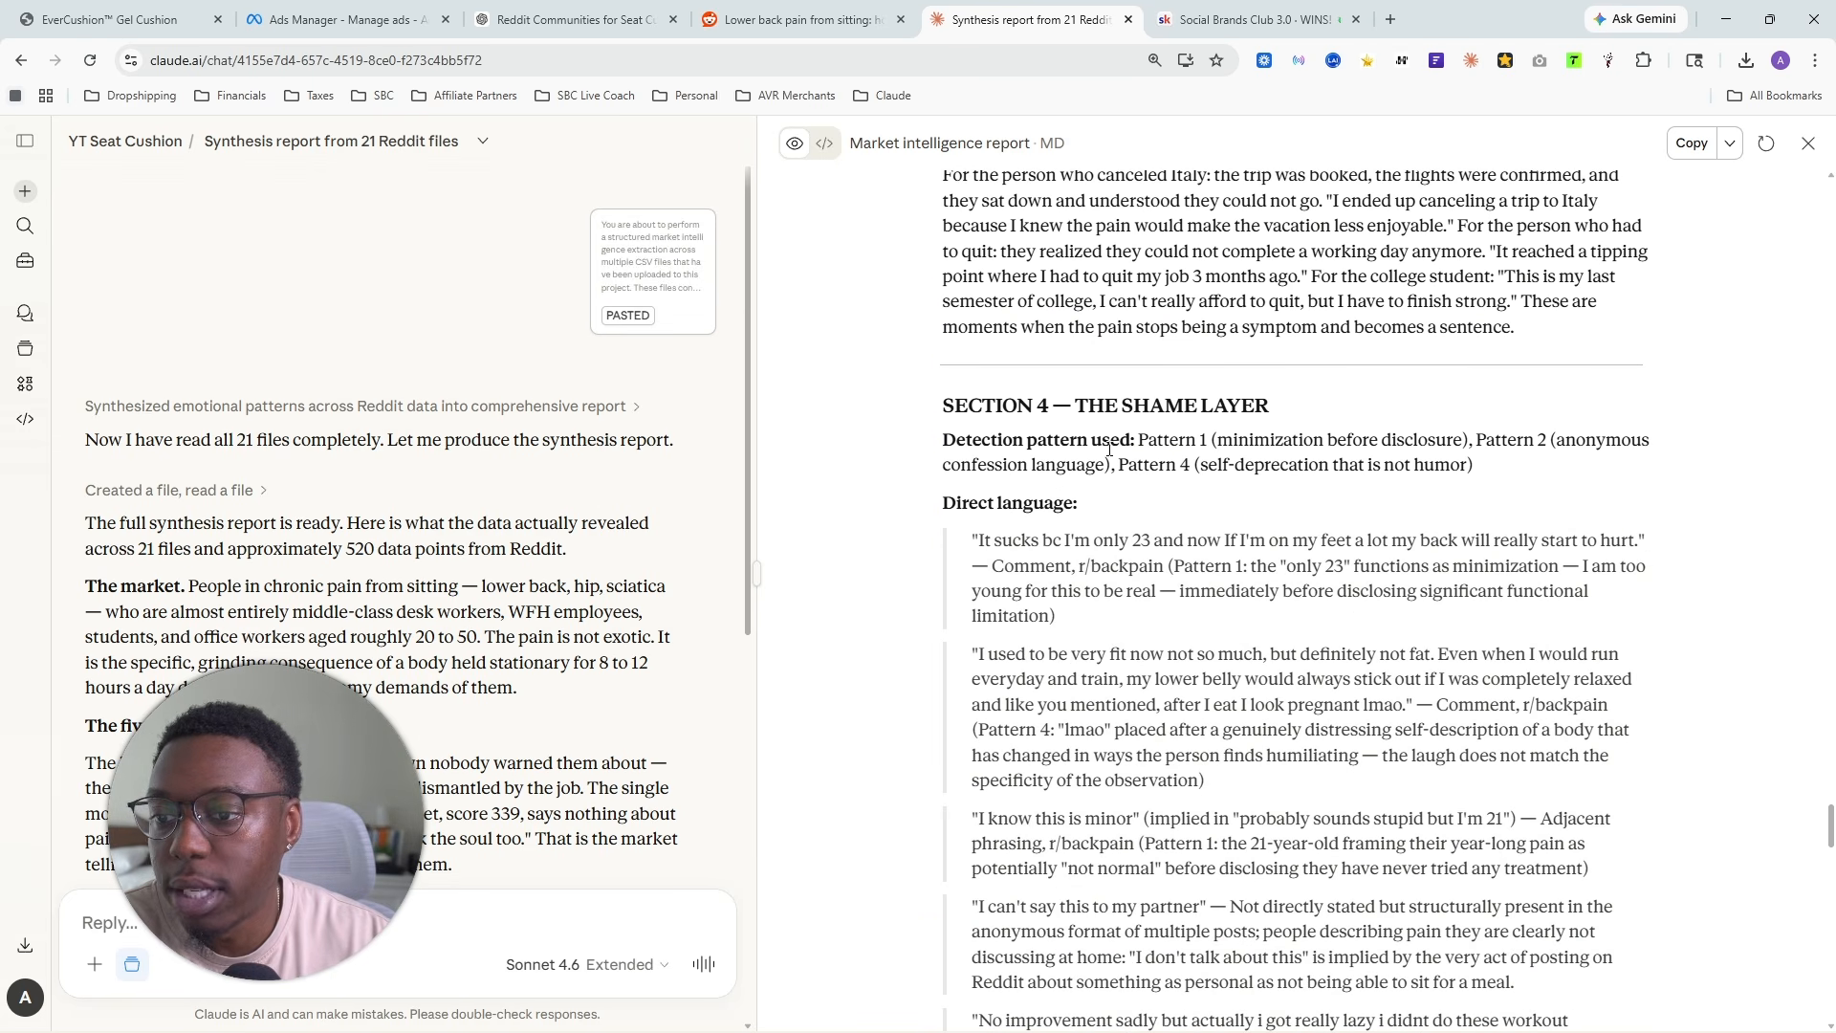
drag(1079, 396, 1291, 413)
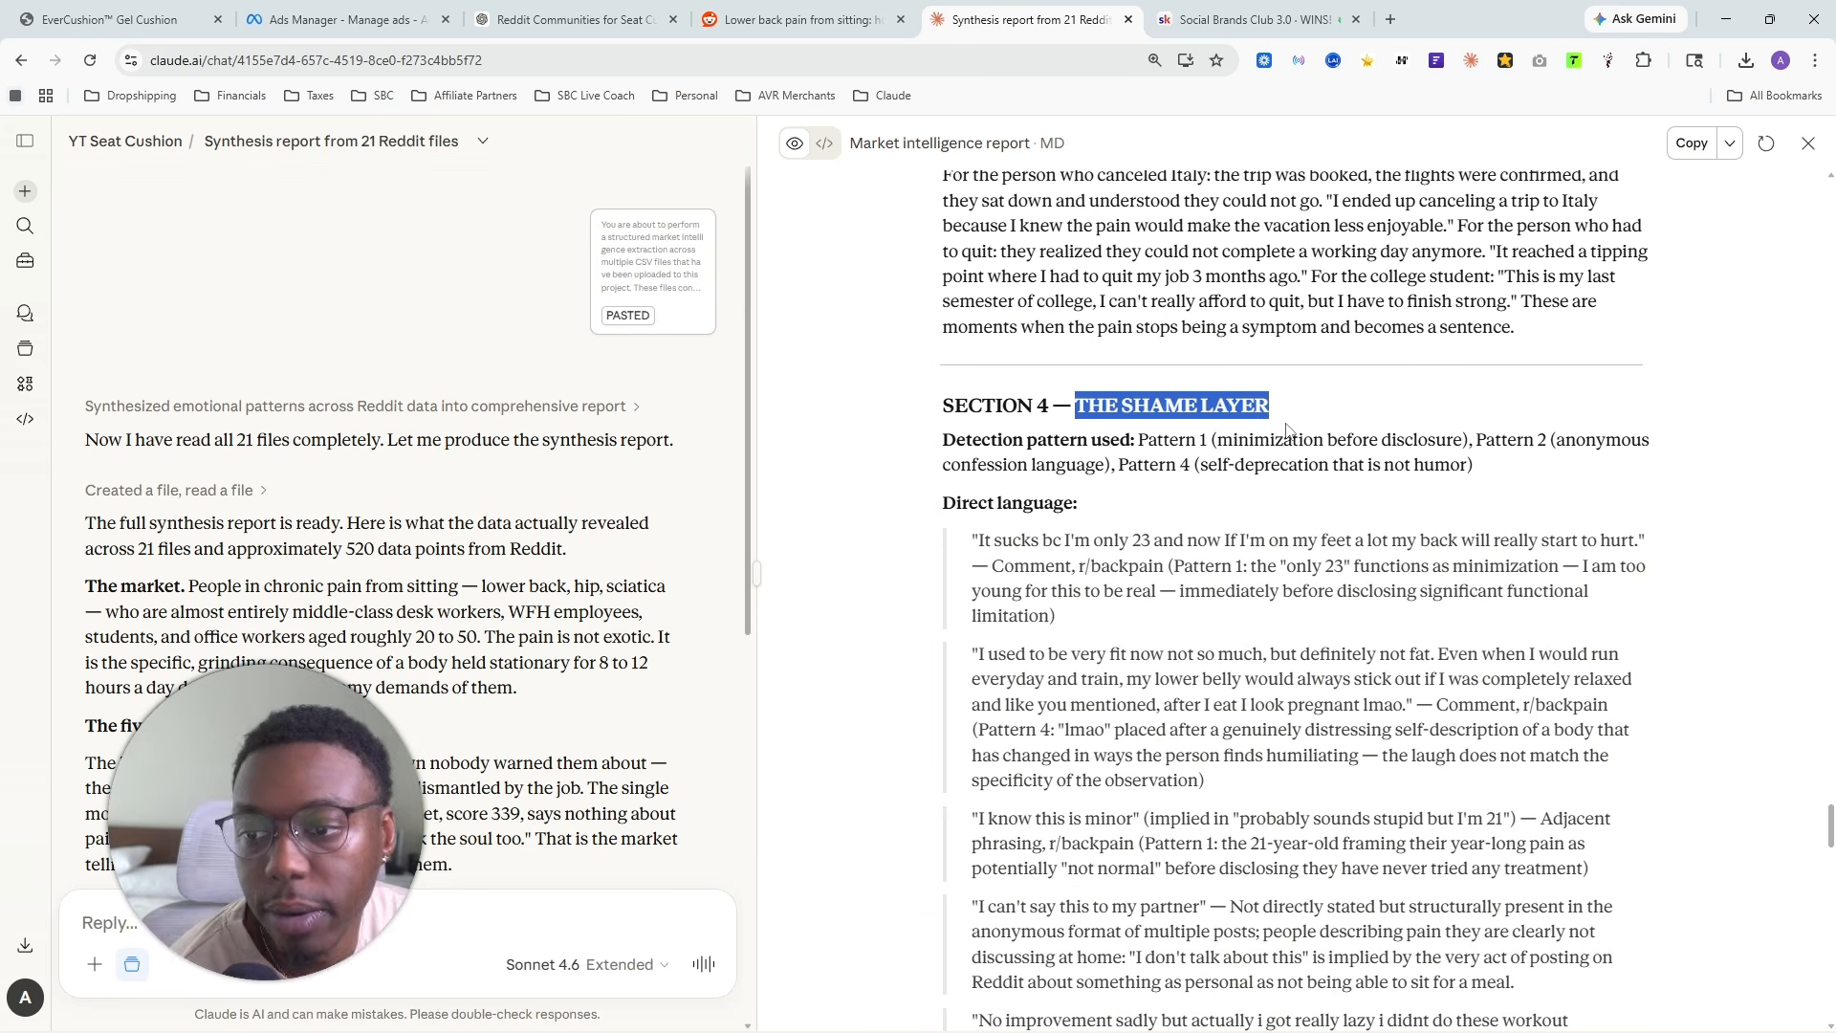
scroll(1203, 448, down, 2)
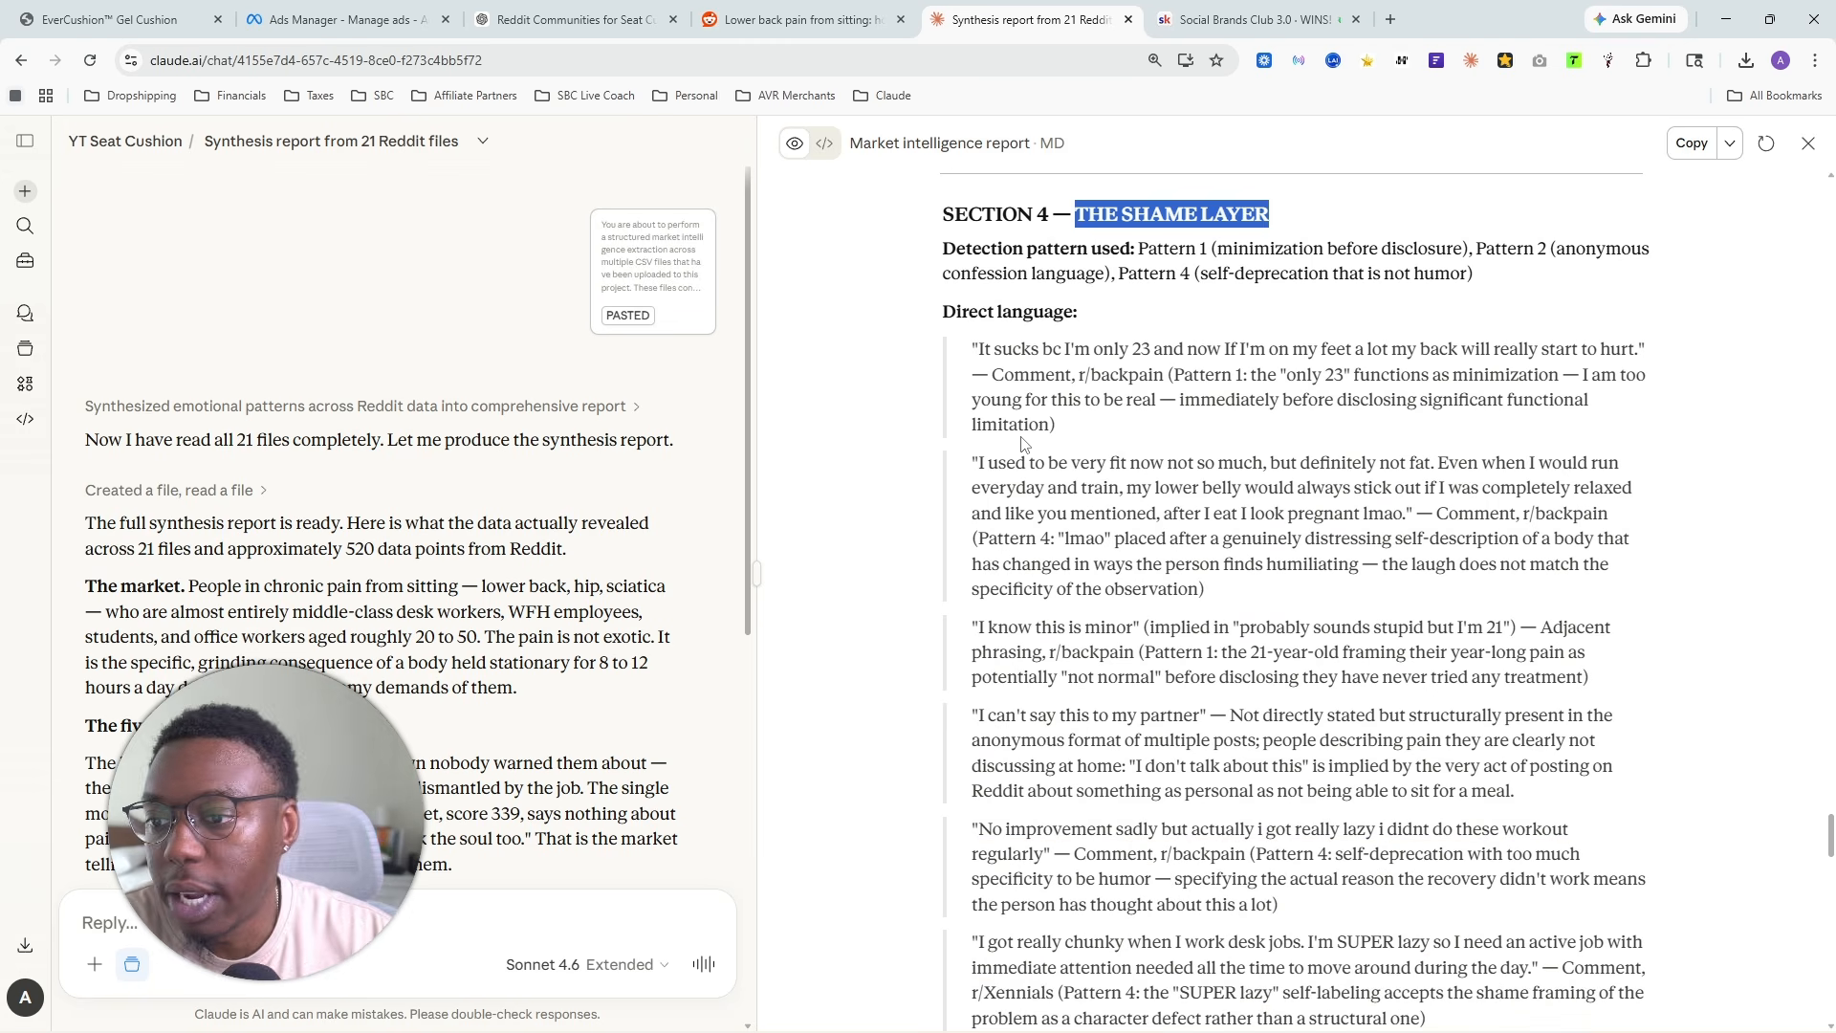
drag(980, 350, 1613, 352)
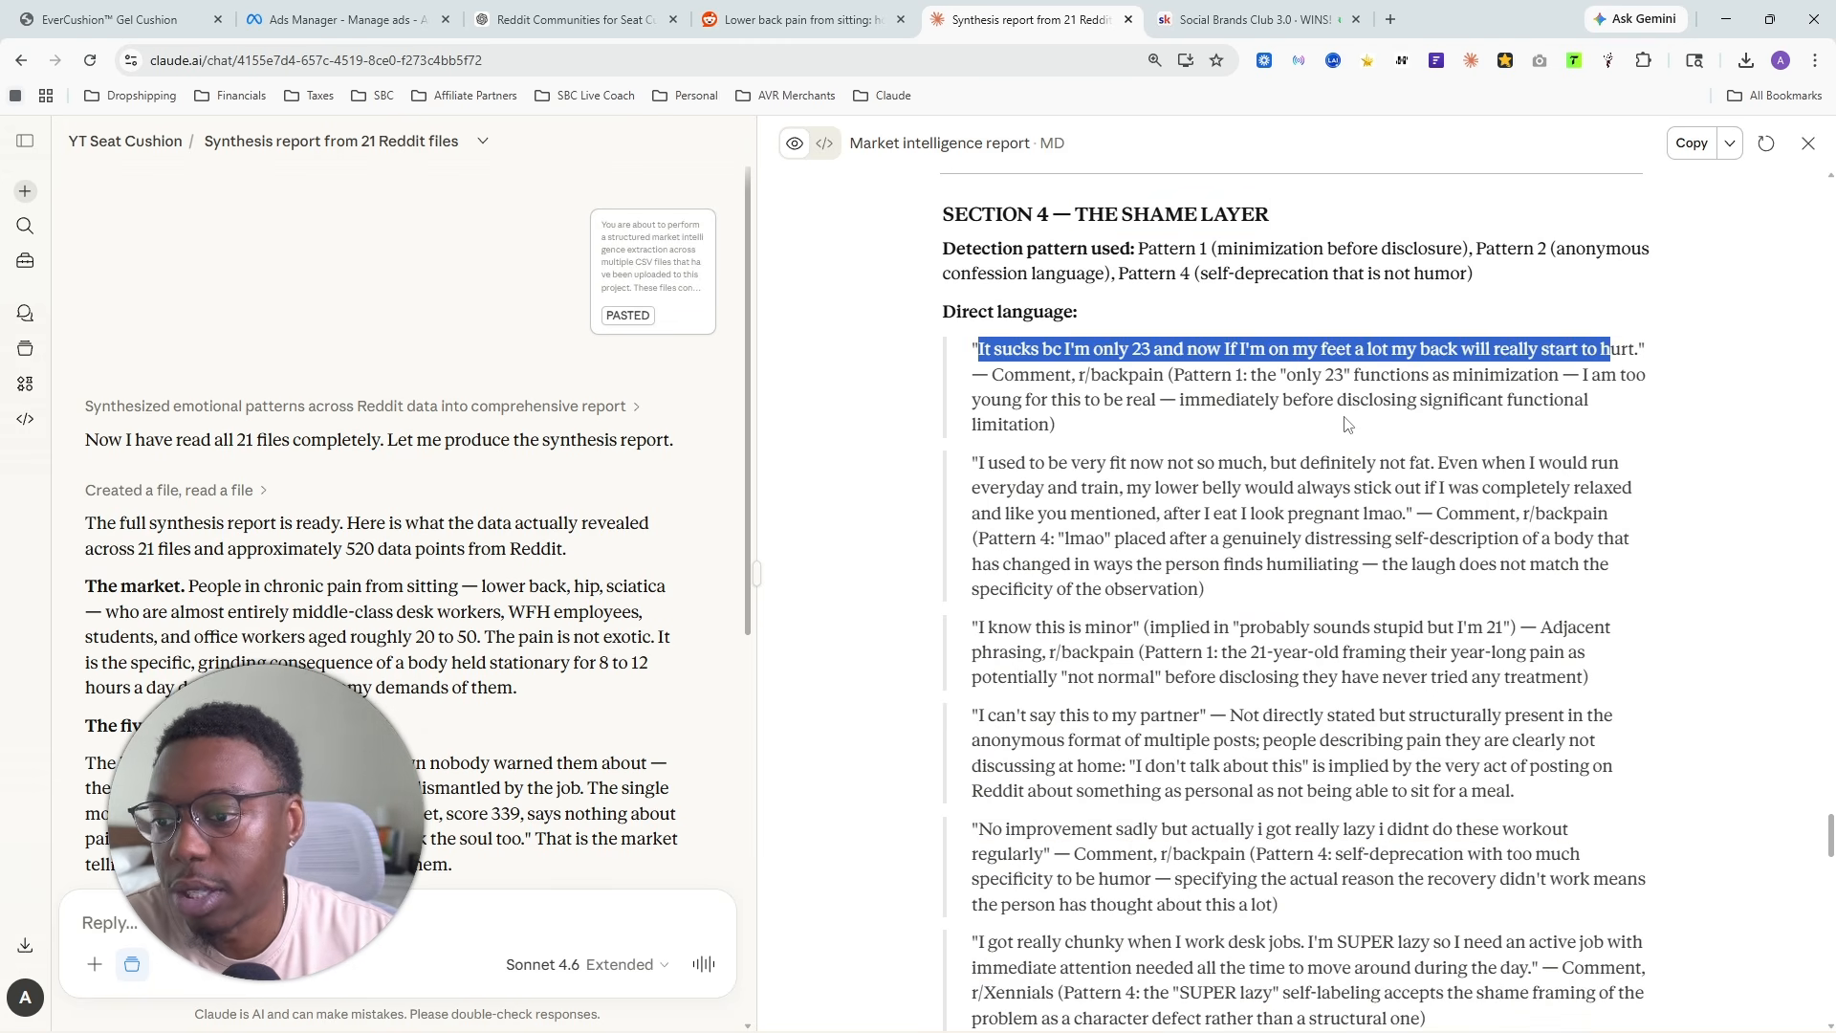
drag(973, 464, 1396, 513)
scroll(1270, 538, down, 1)
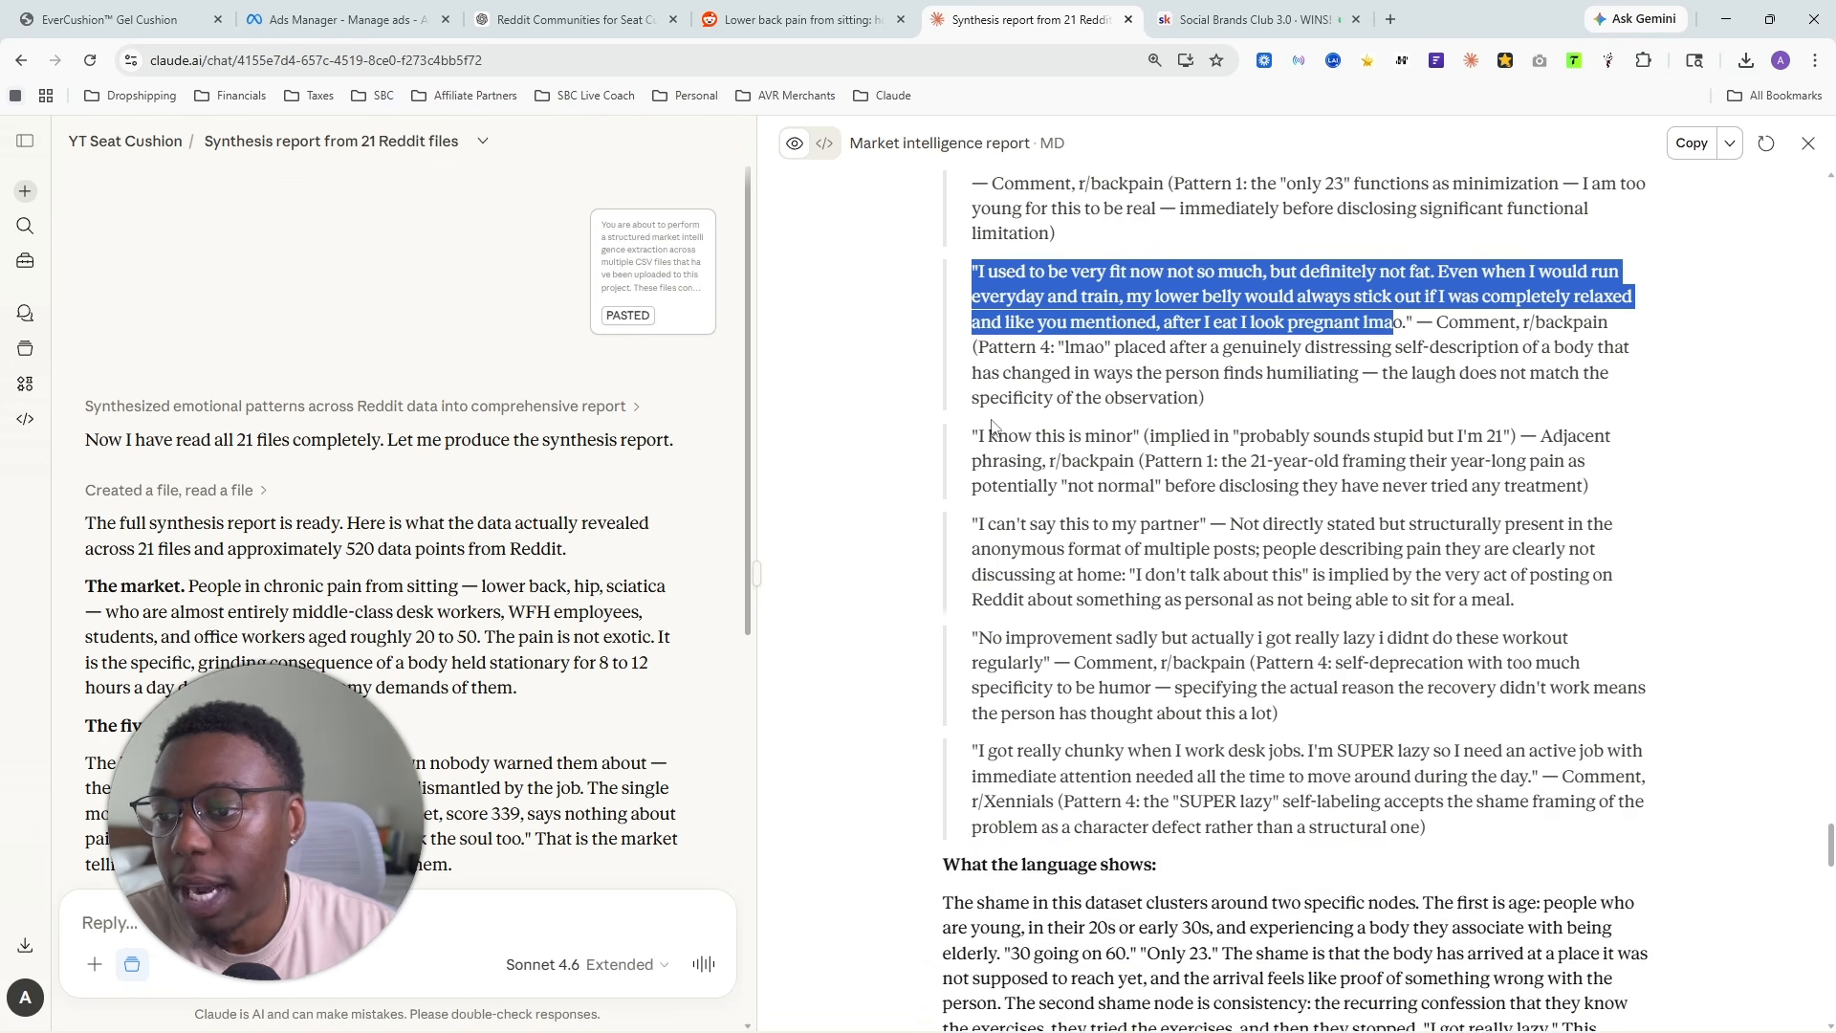
scroll(1129, 430, up, 3)
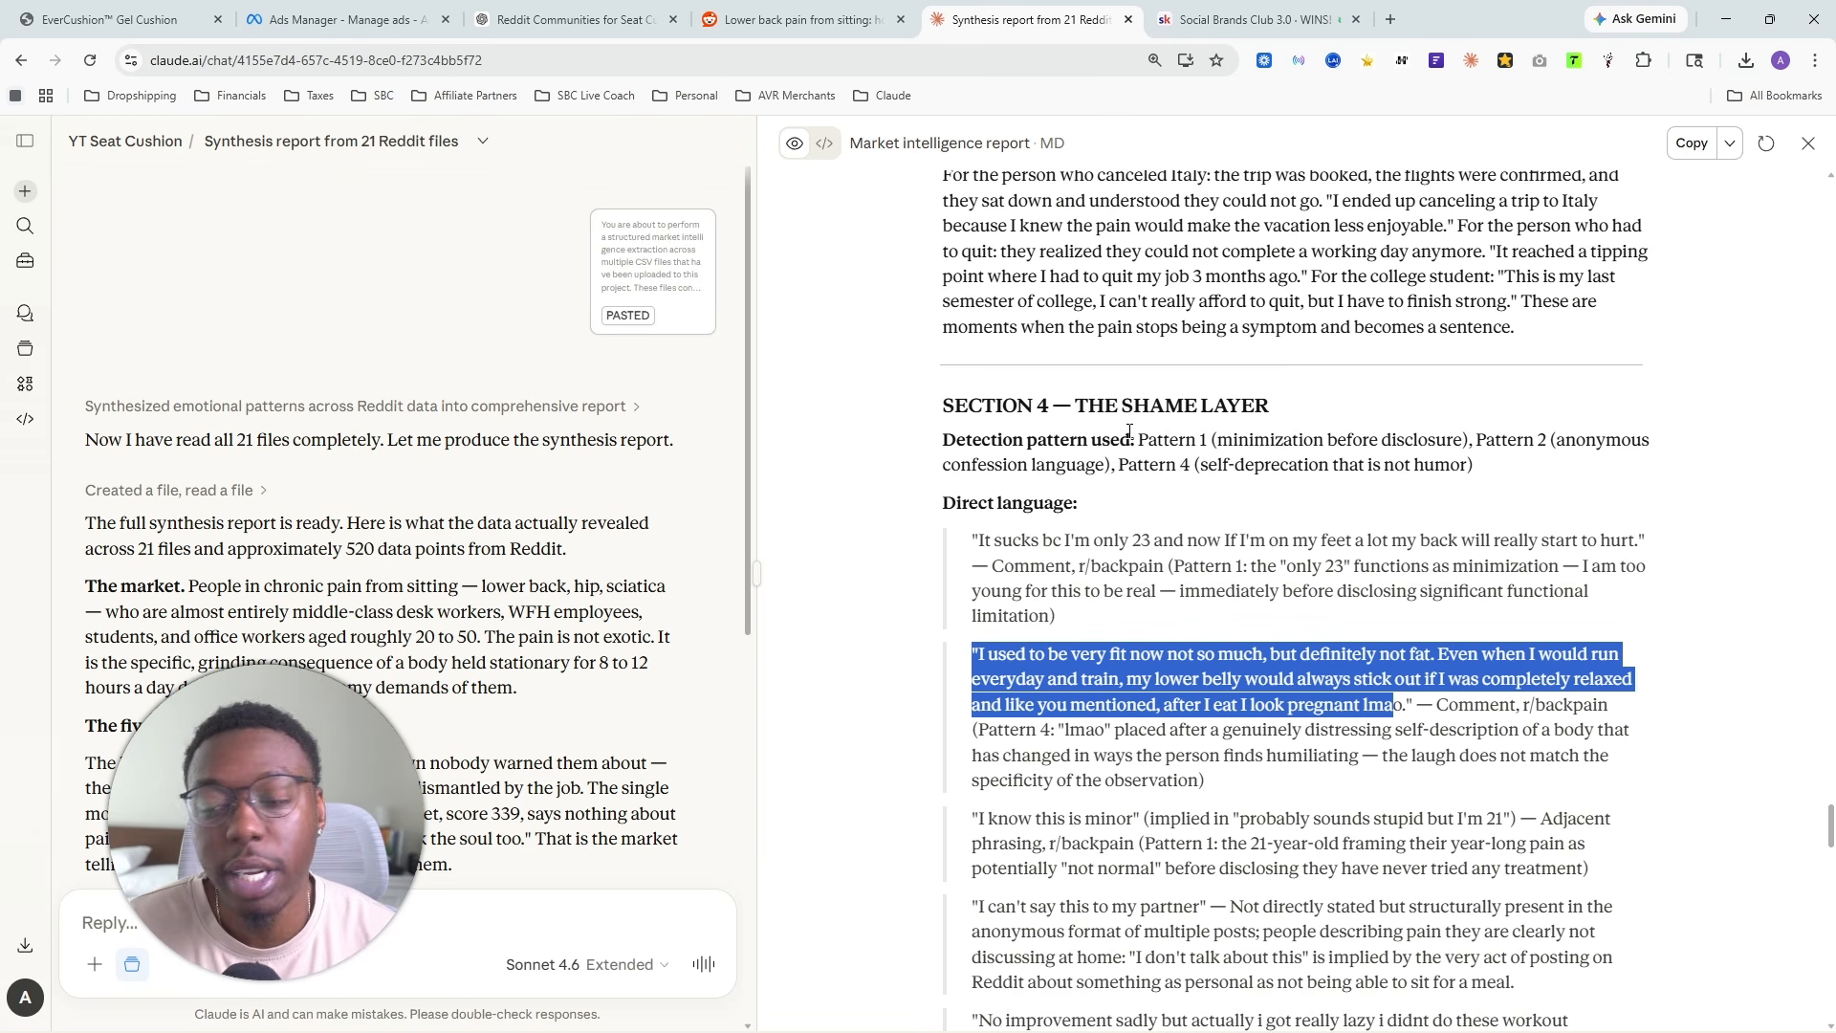
- Look over Section 5, the cross-platform tension map, highlighting its title and the introductory note on the Reddit files
scroll(1078, 446, down, 14)
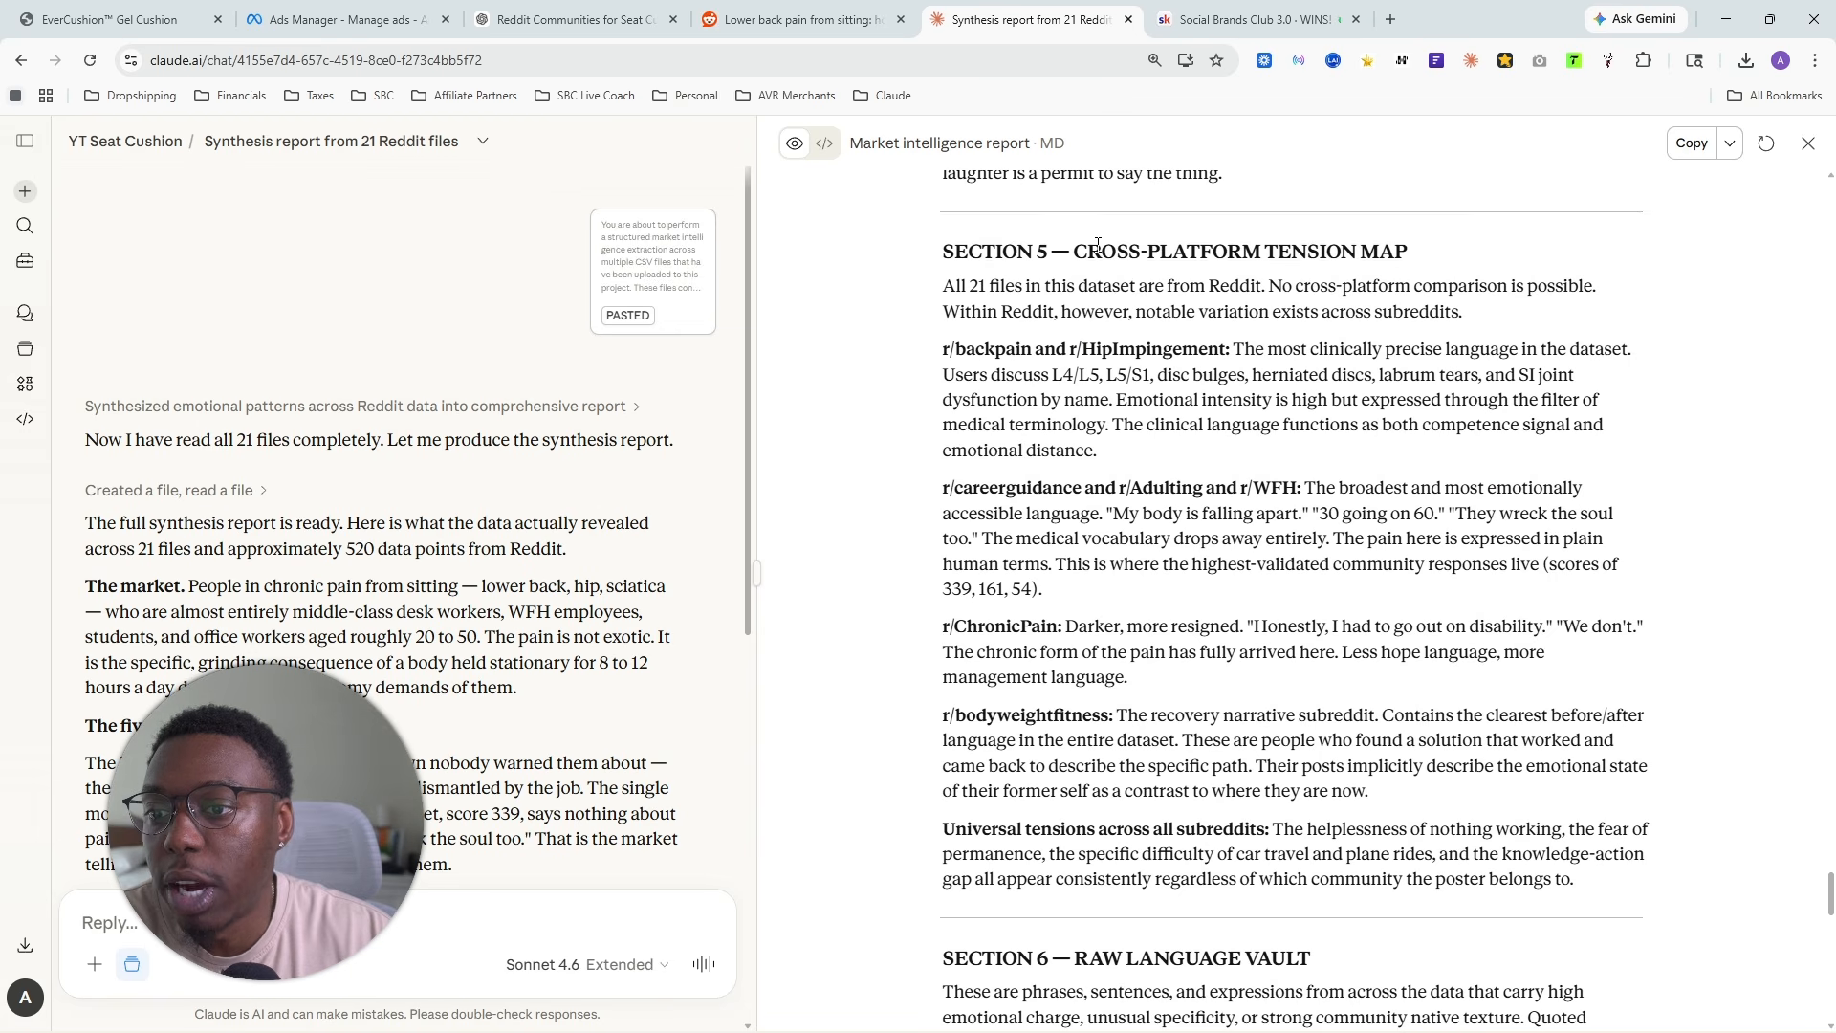
drag(1098, 243, 1419, 250)
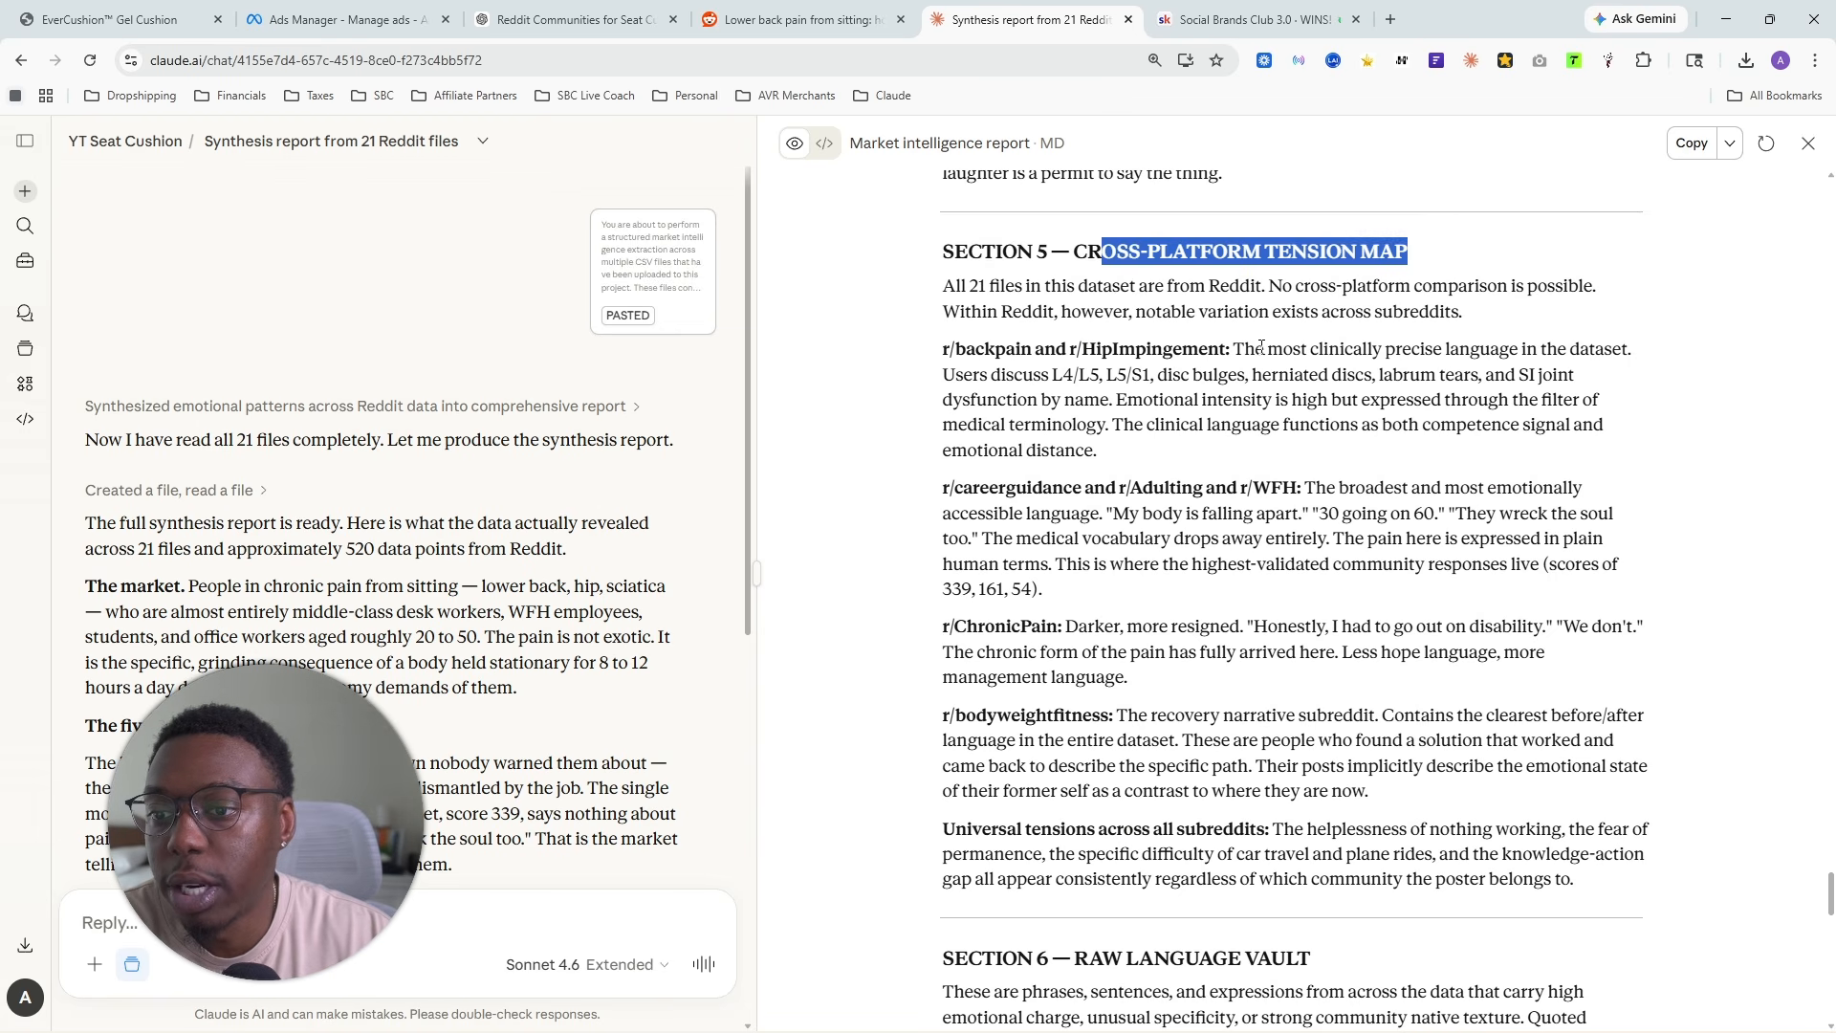
drag(942, 286, 1559, 320)
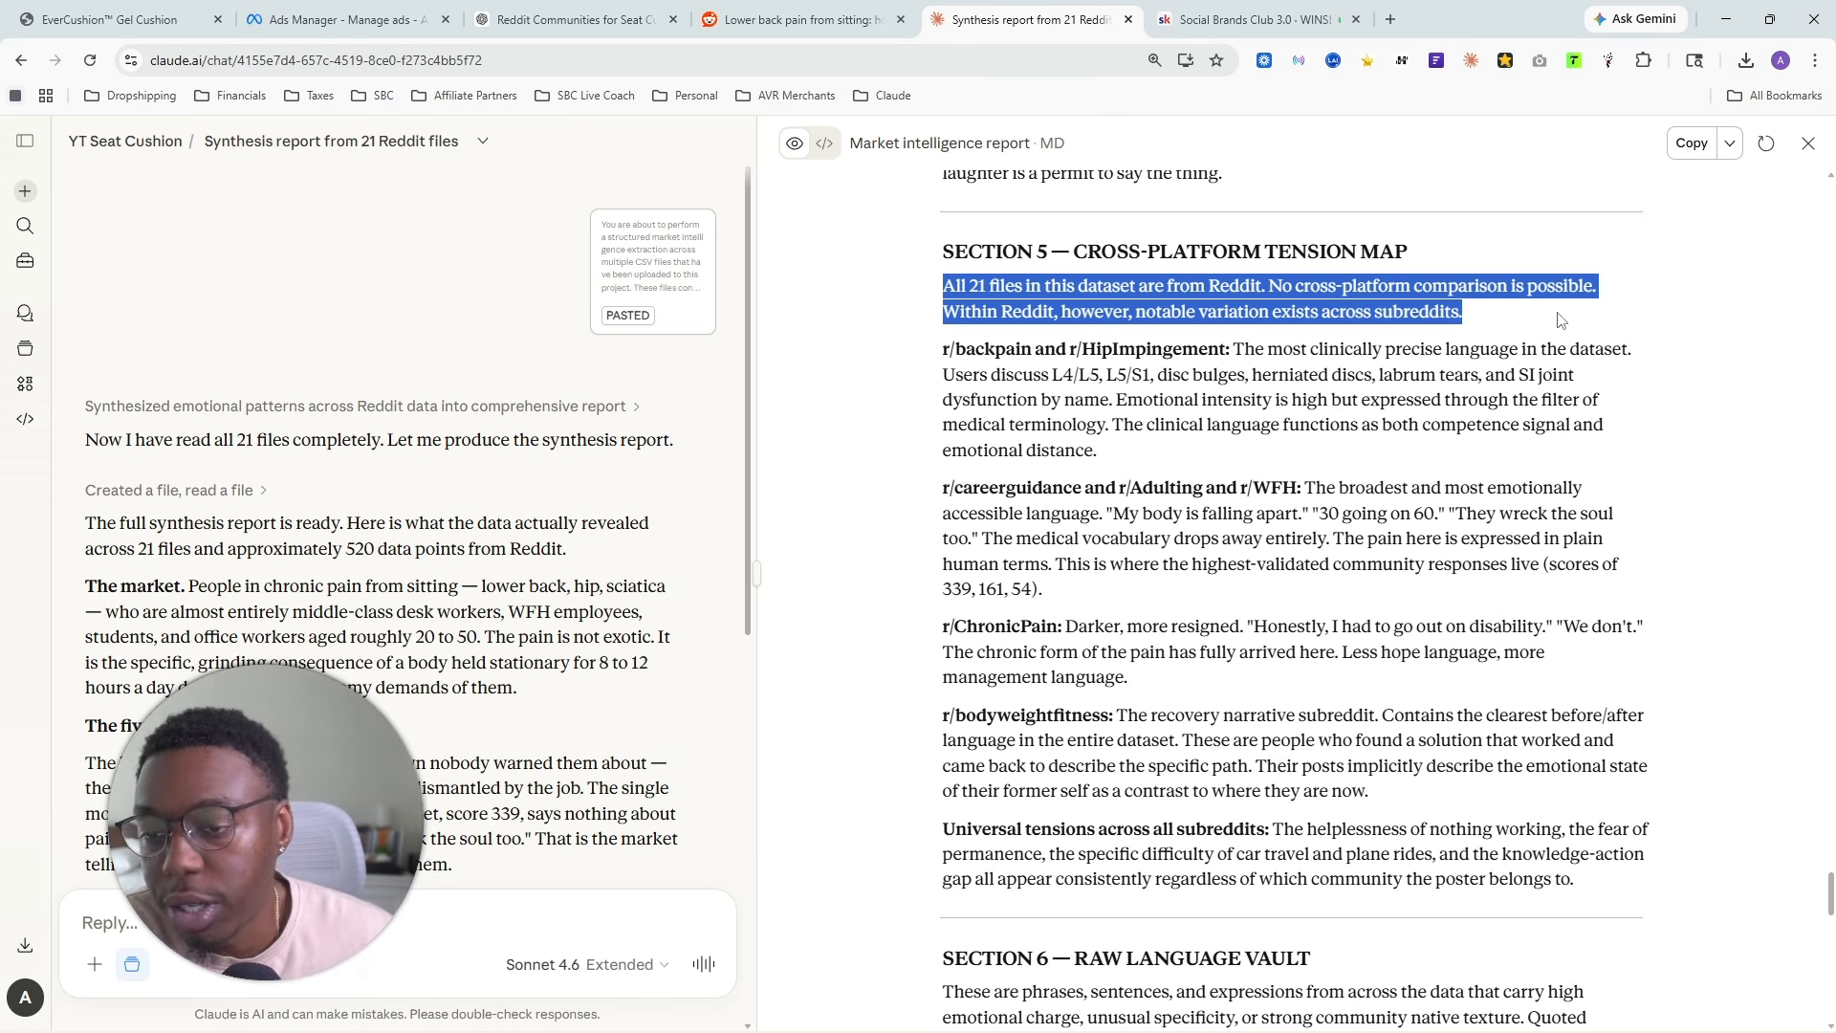
- Look through the Section 6 raw language vault to the end of the report, highlighting the body-in-motion and posture corrector quotes
scroll(1196, 312, down, 8)
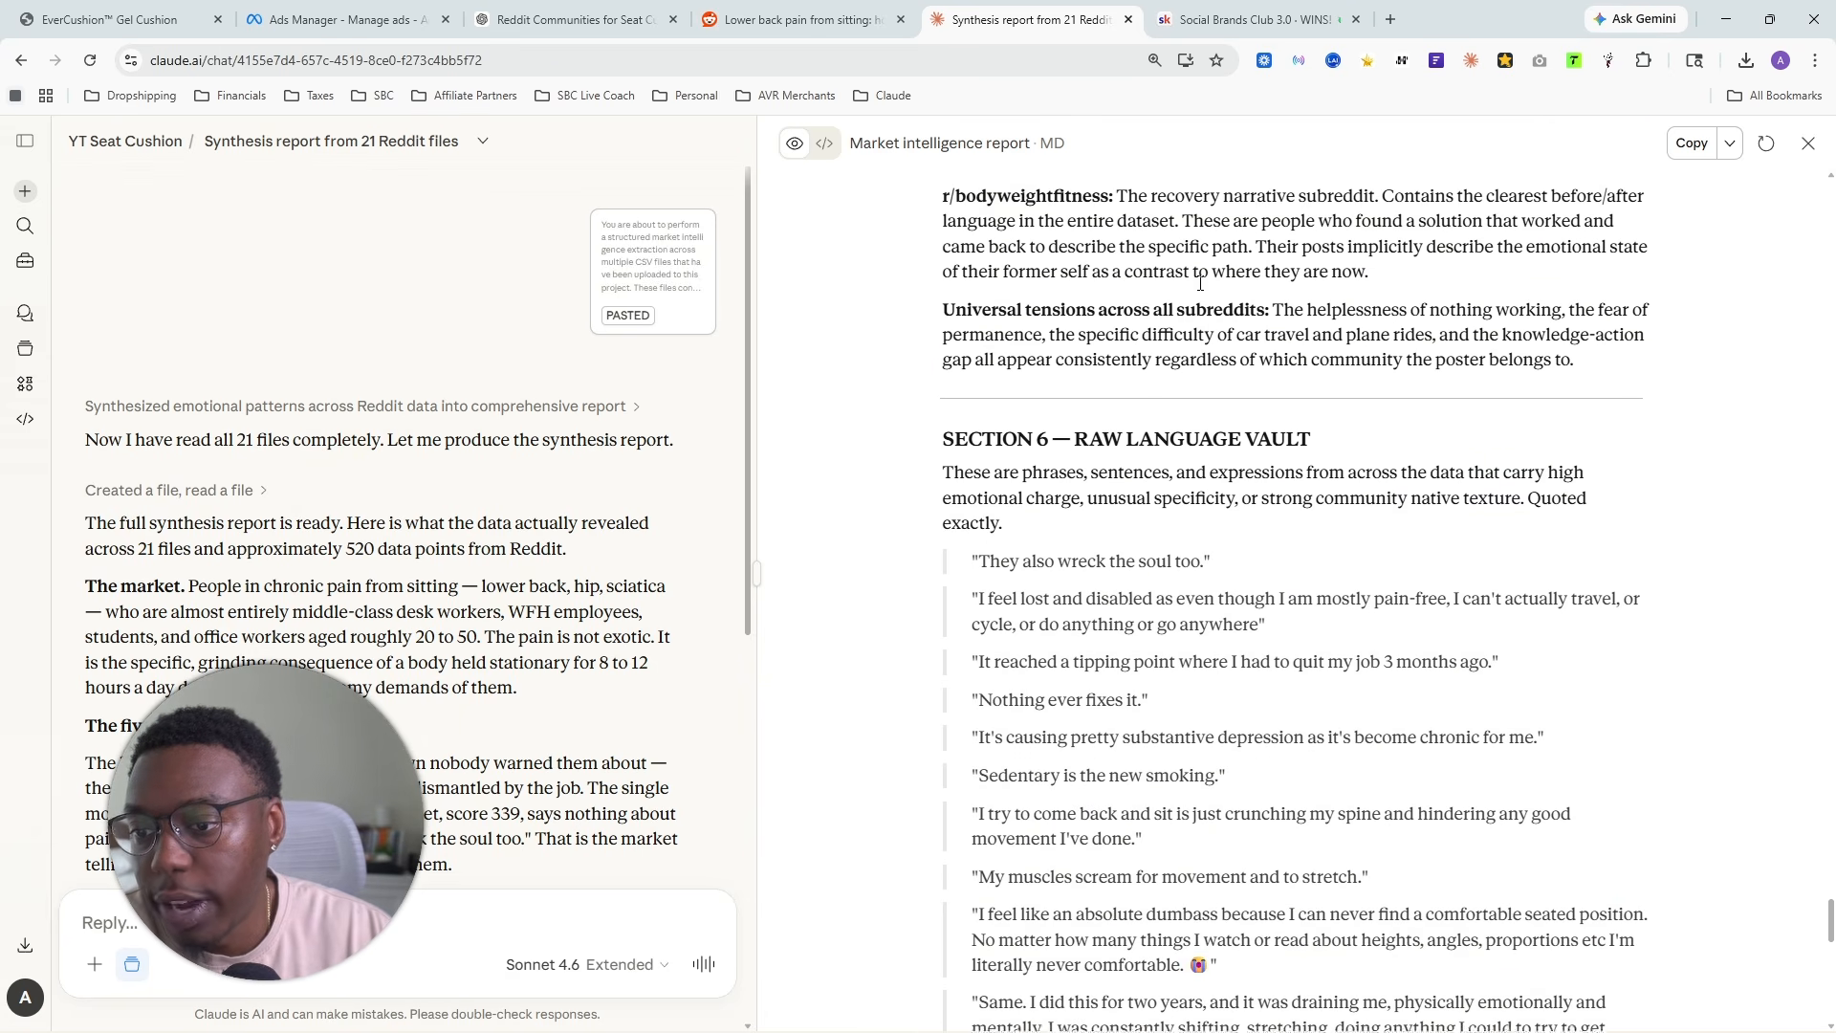
scroll(1196, 312, down, 5)
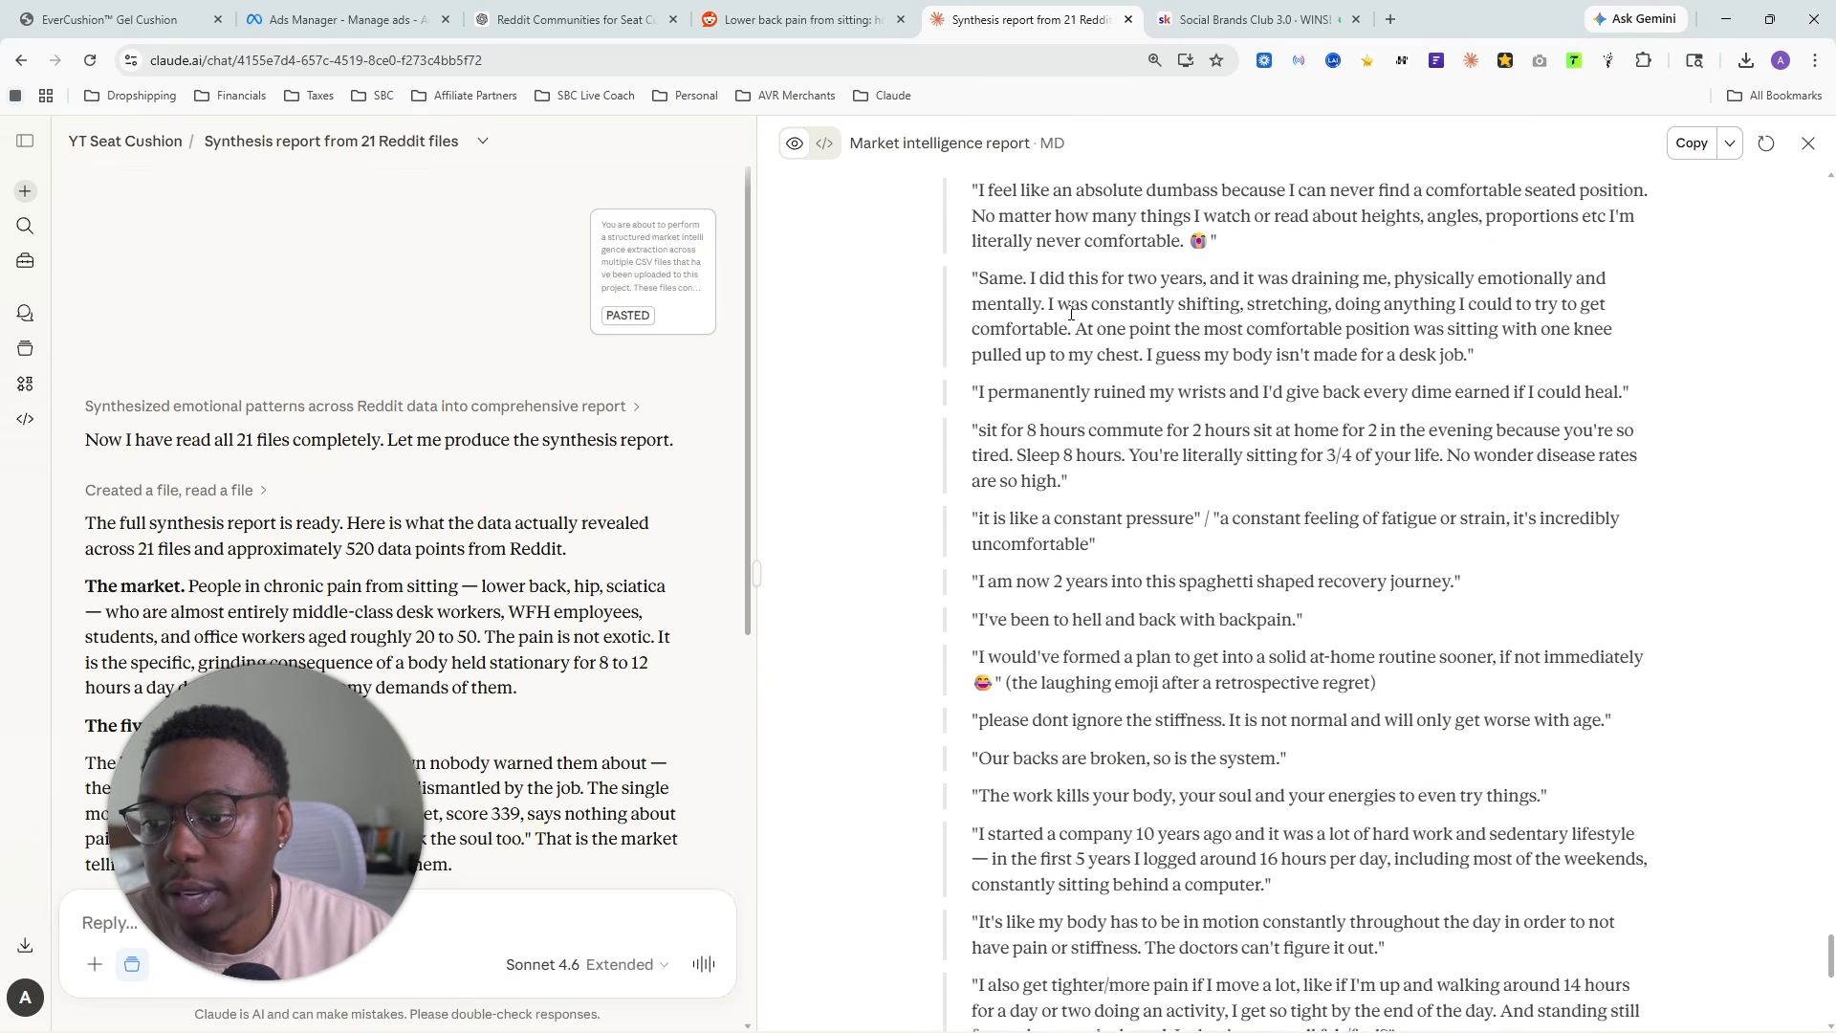
scroll(1273, 390, up, 9)
drag(1129, 569, 1405, 554)
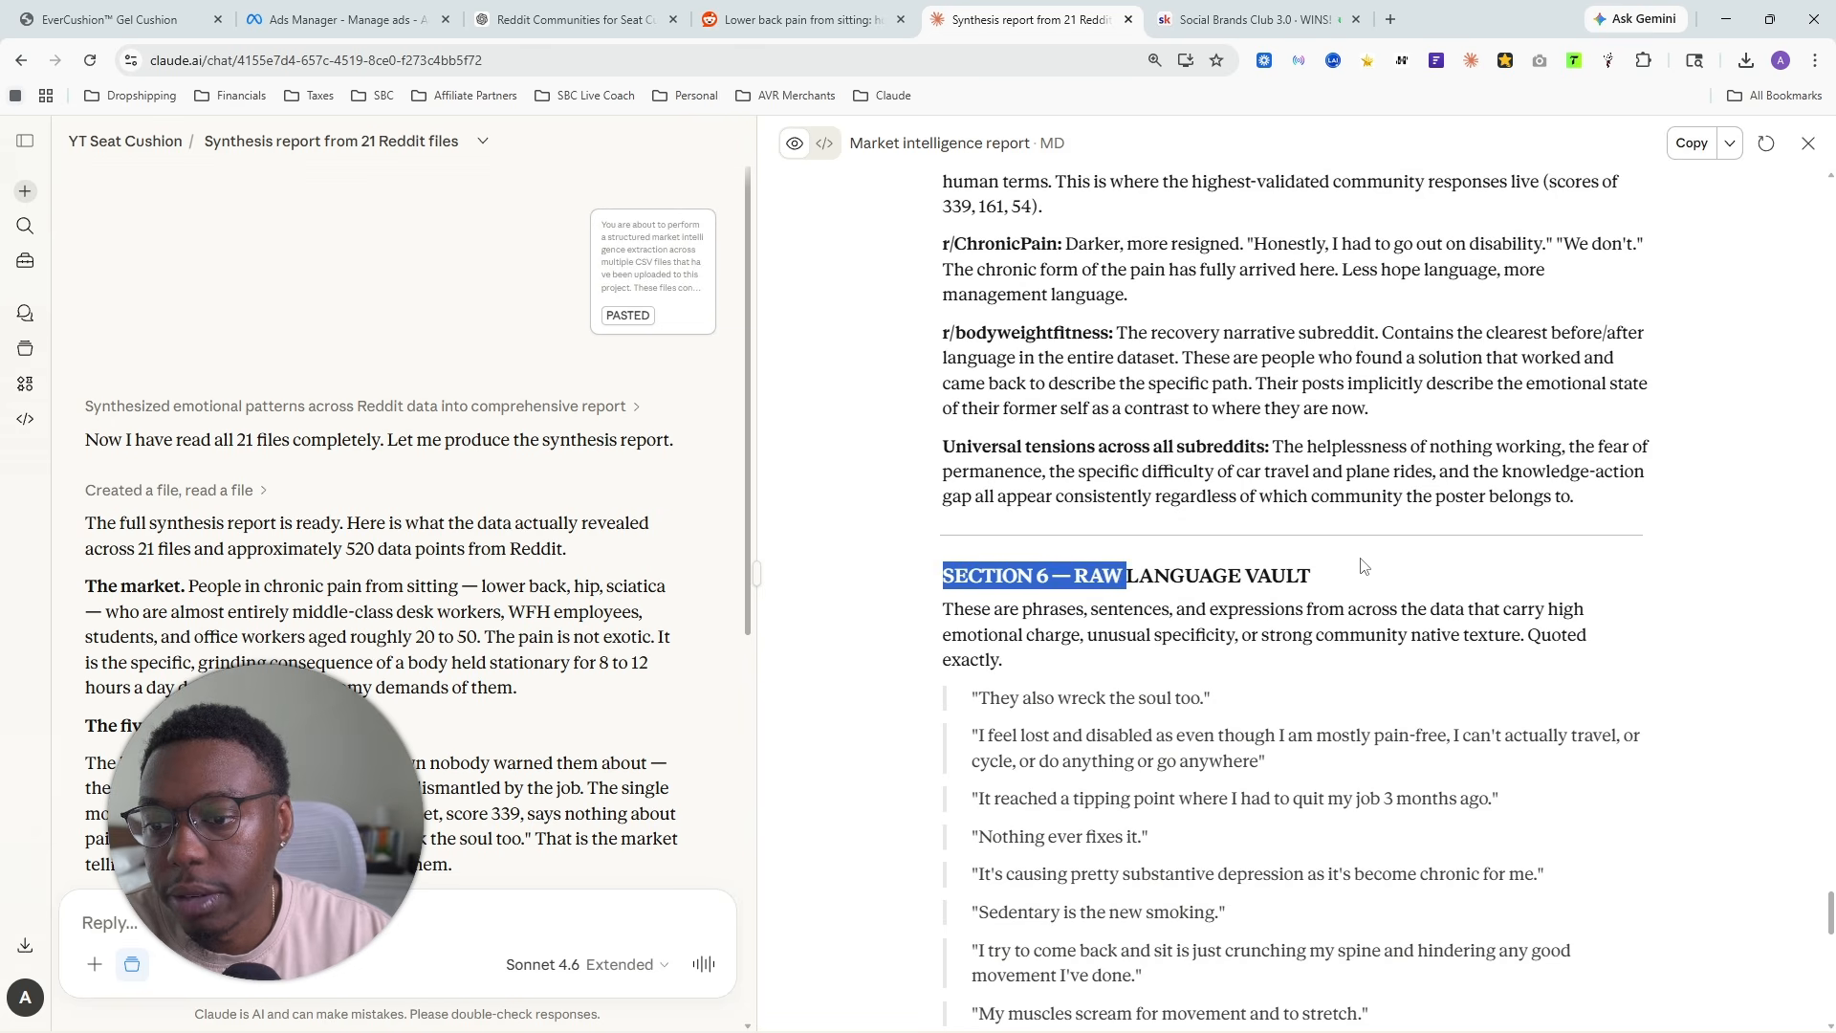
scroll(1092, 478, down, 10)
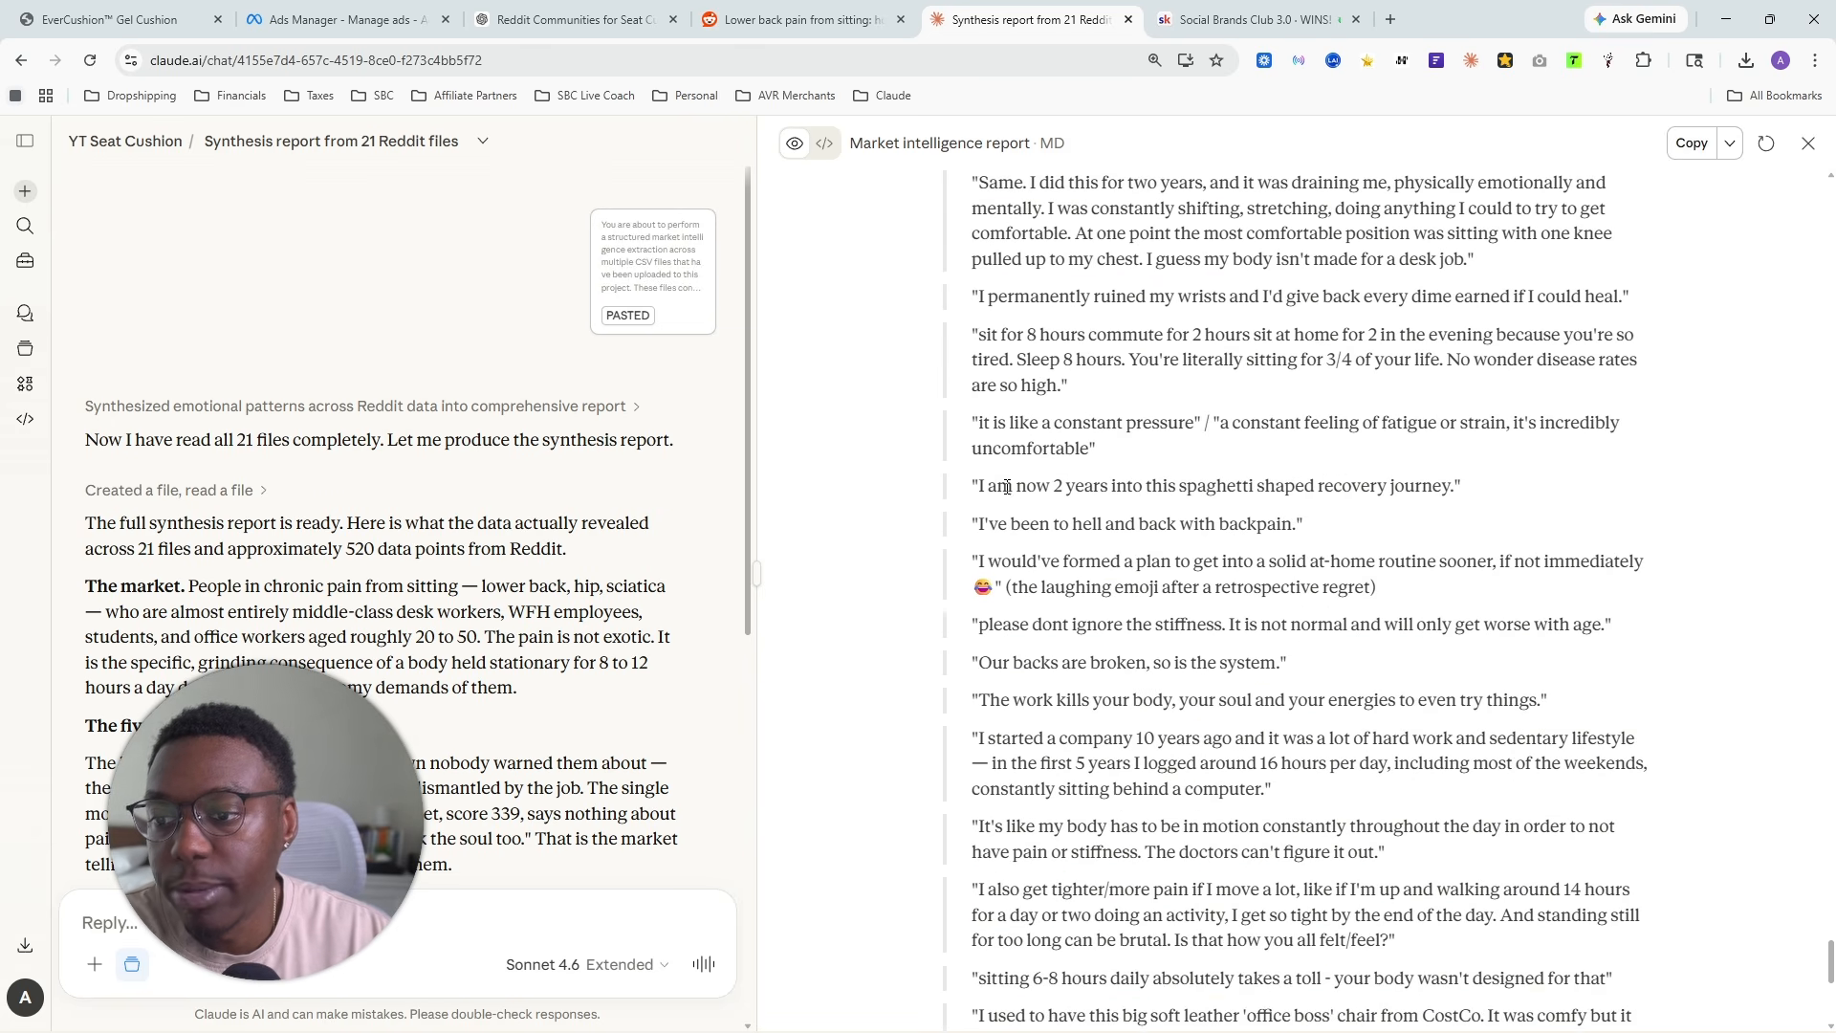
scroll(1118, 466, down, 4)
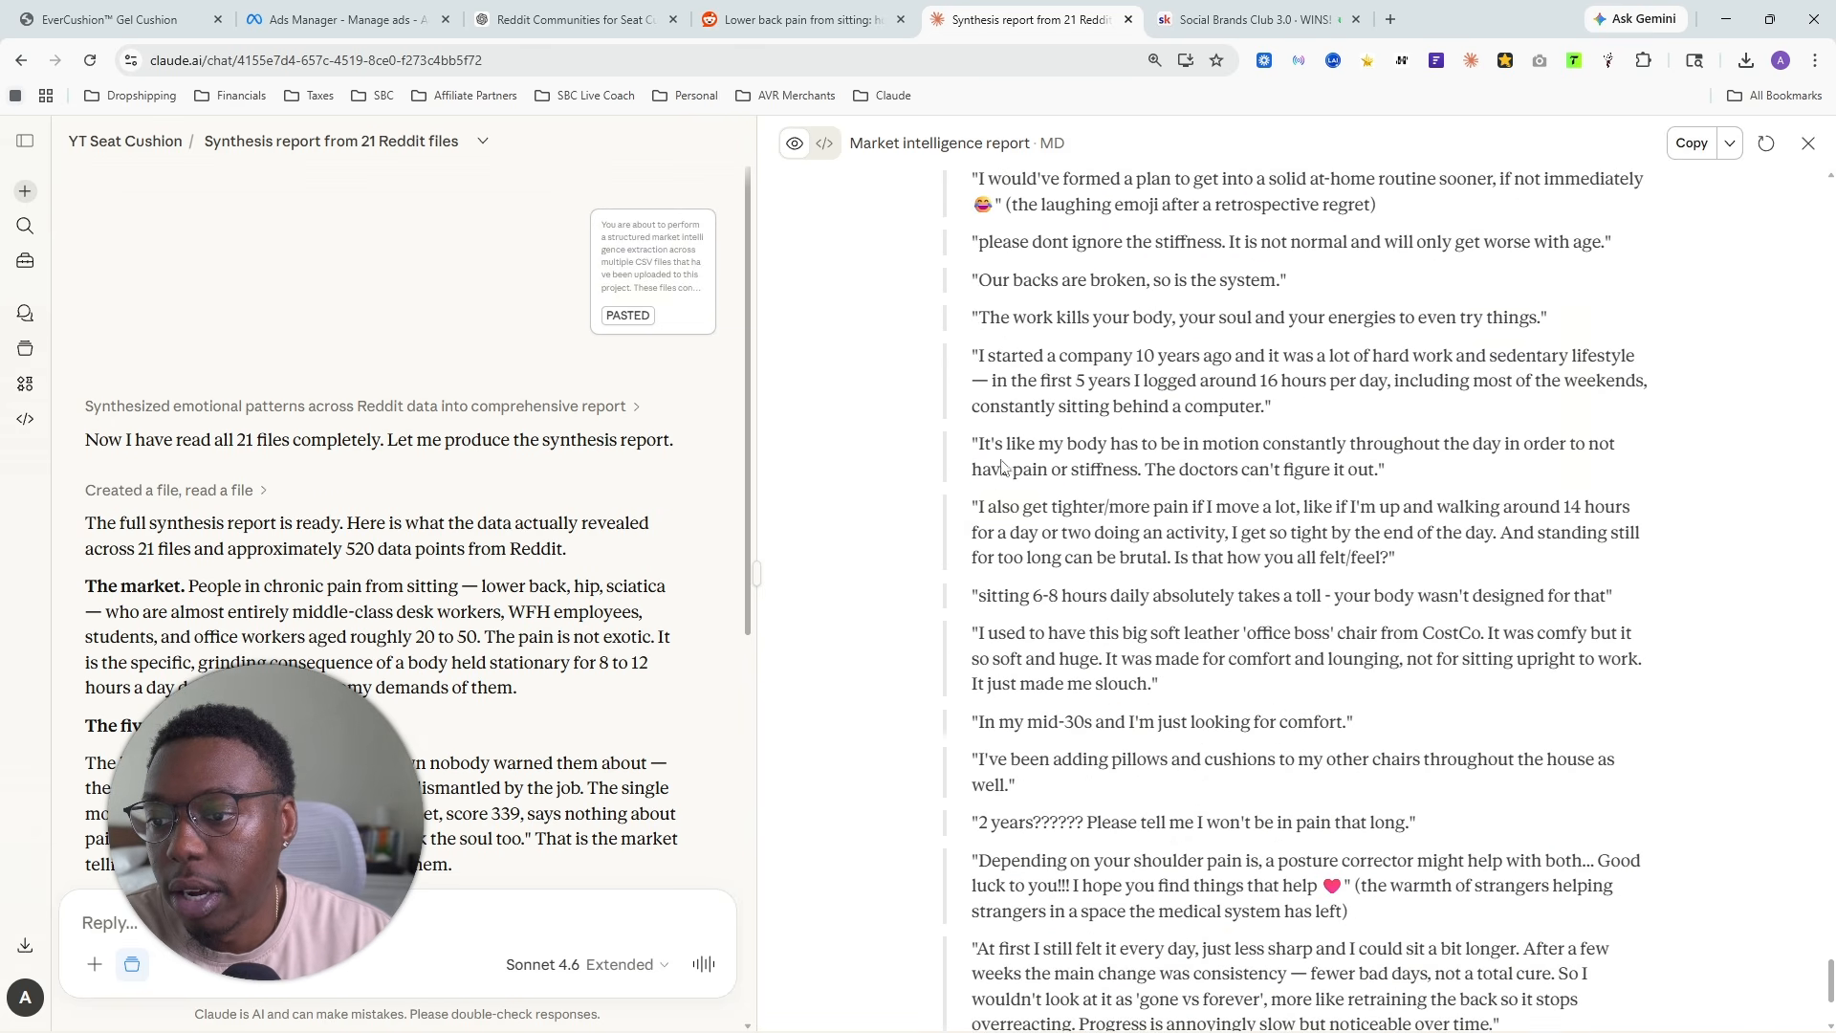
drag(974, 443, 1476, 478)
scroll(1313, 525, down, 1)
scroll(1313, 525, down, 2)
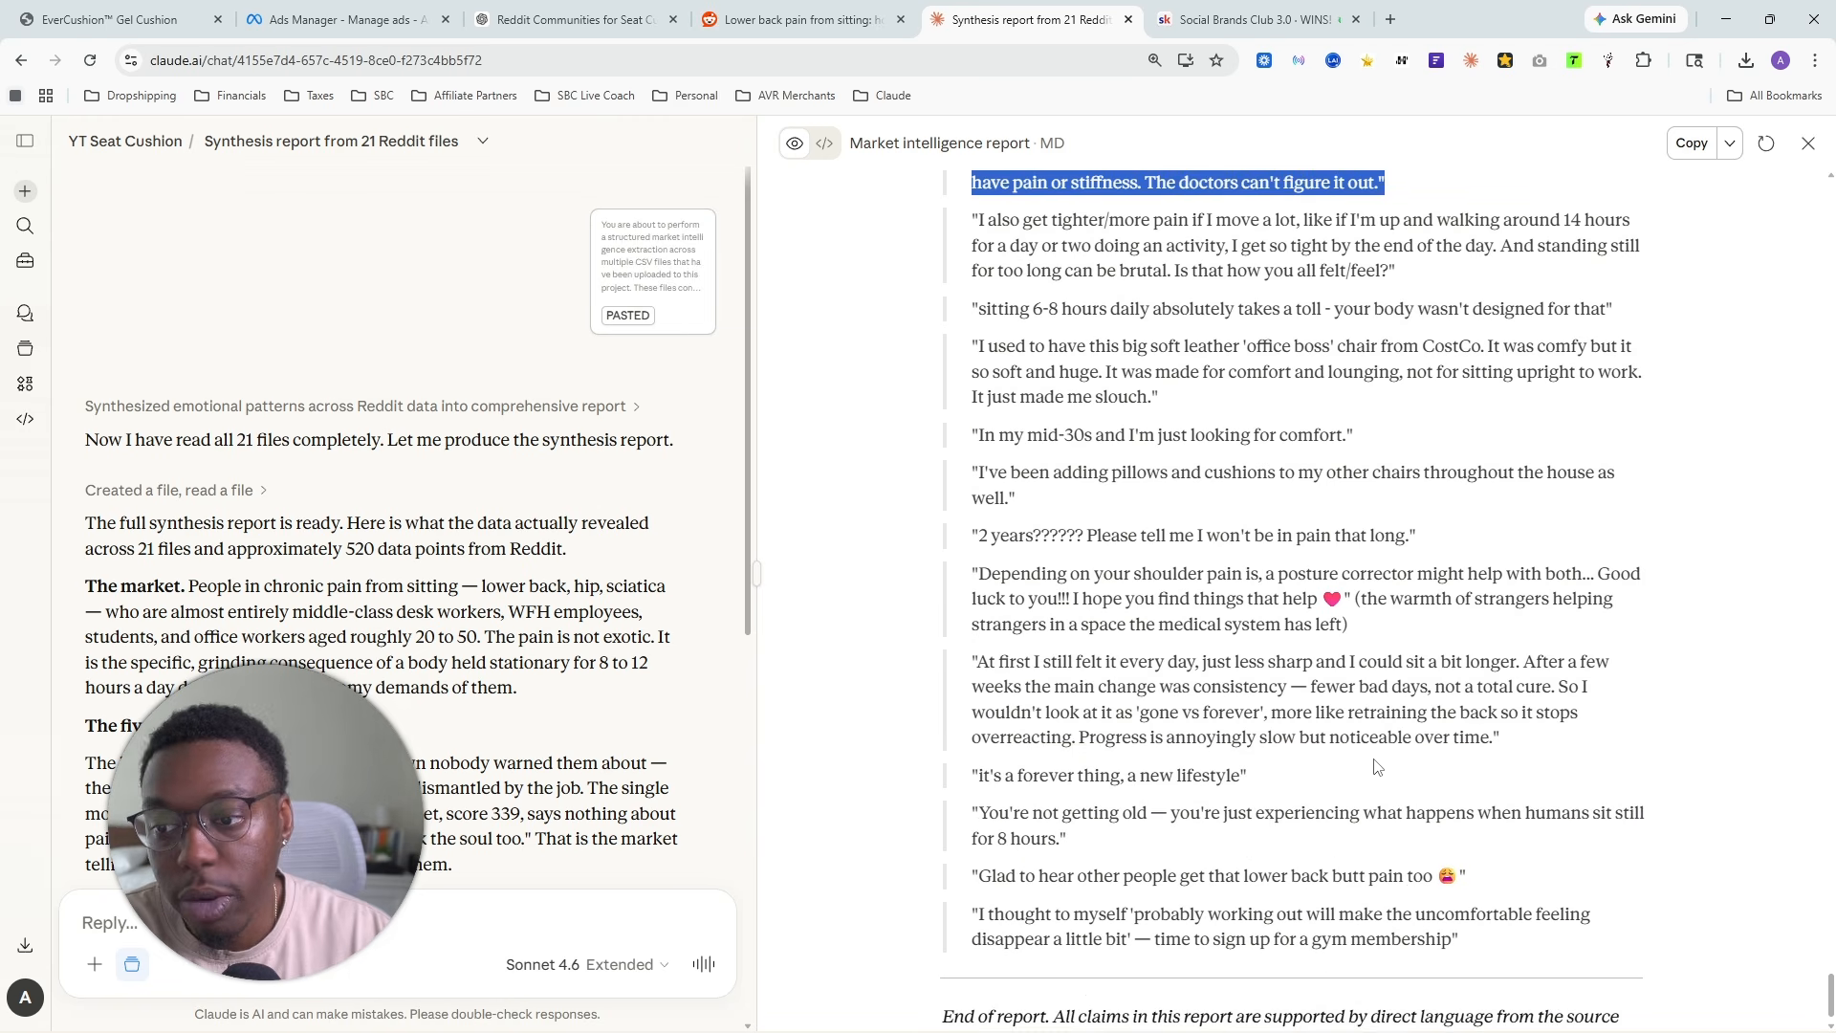
drag(972, 574, 1347, 625)
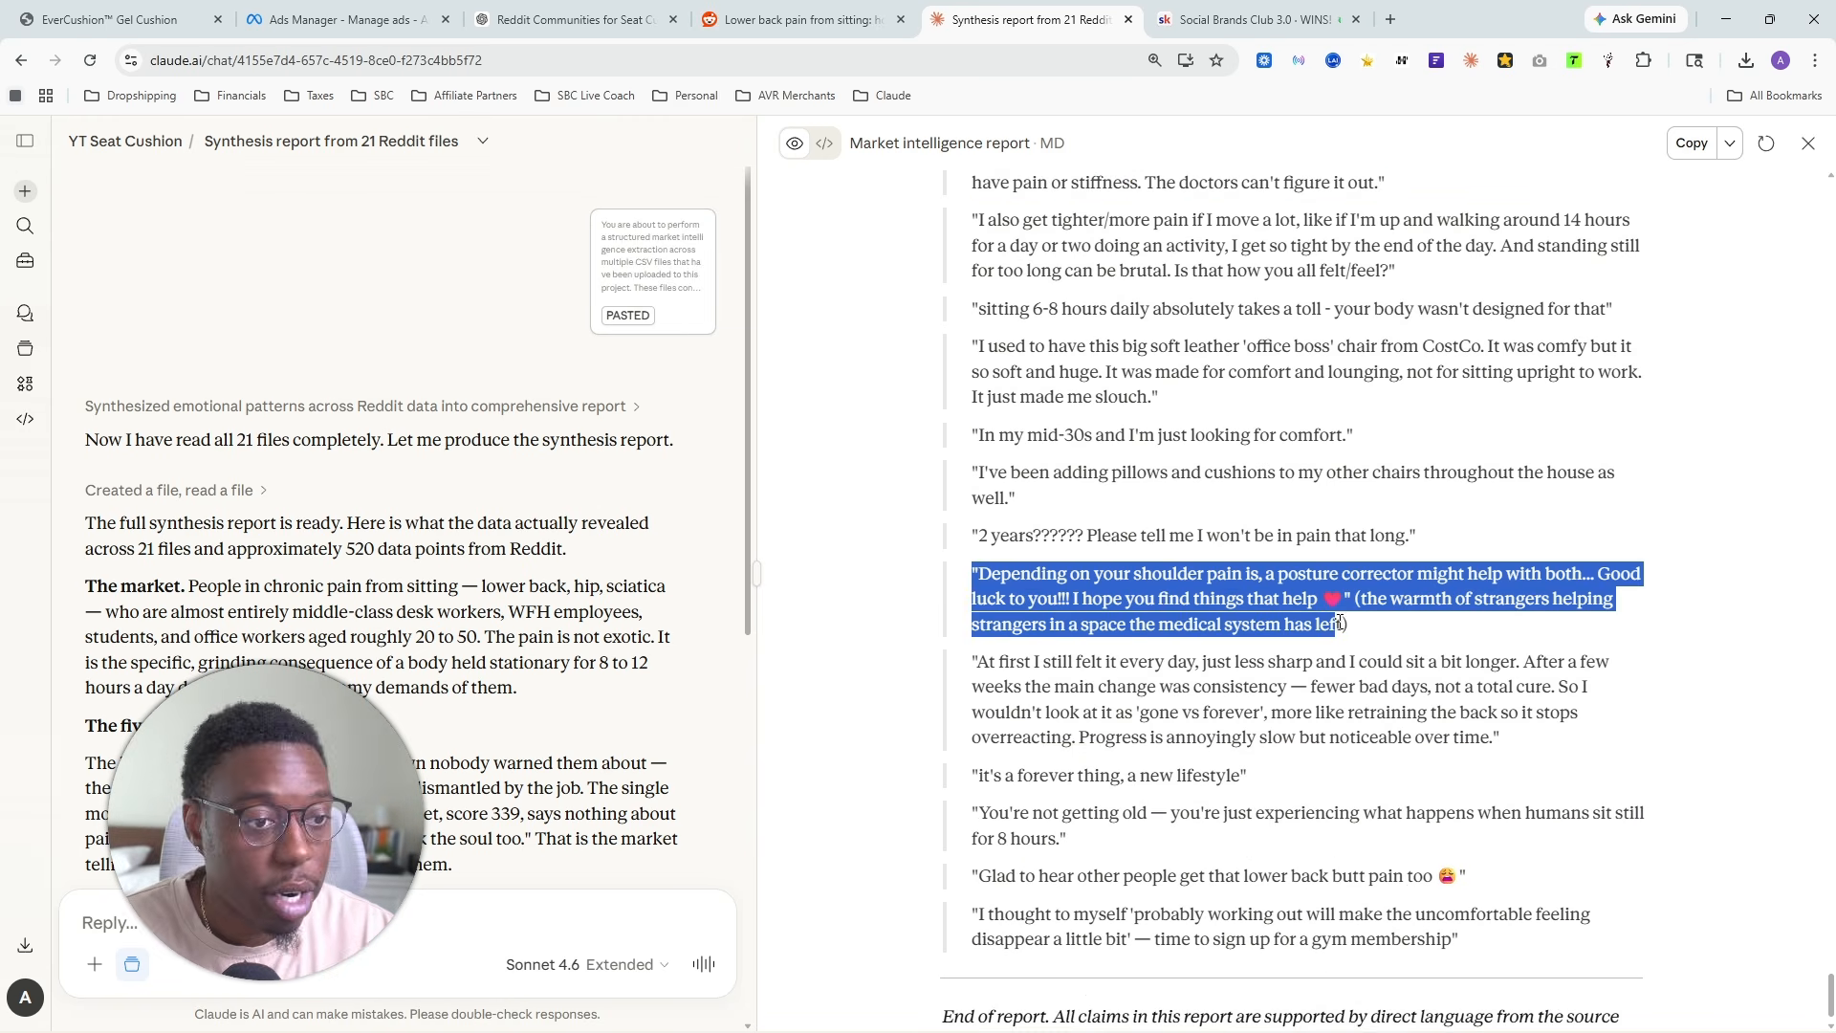
- Look back over the Section 6 raw language quotes, from the end of the report up to the section's introductory note
scroll(1309, 701, up, 7)
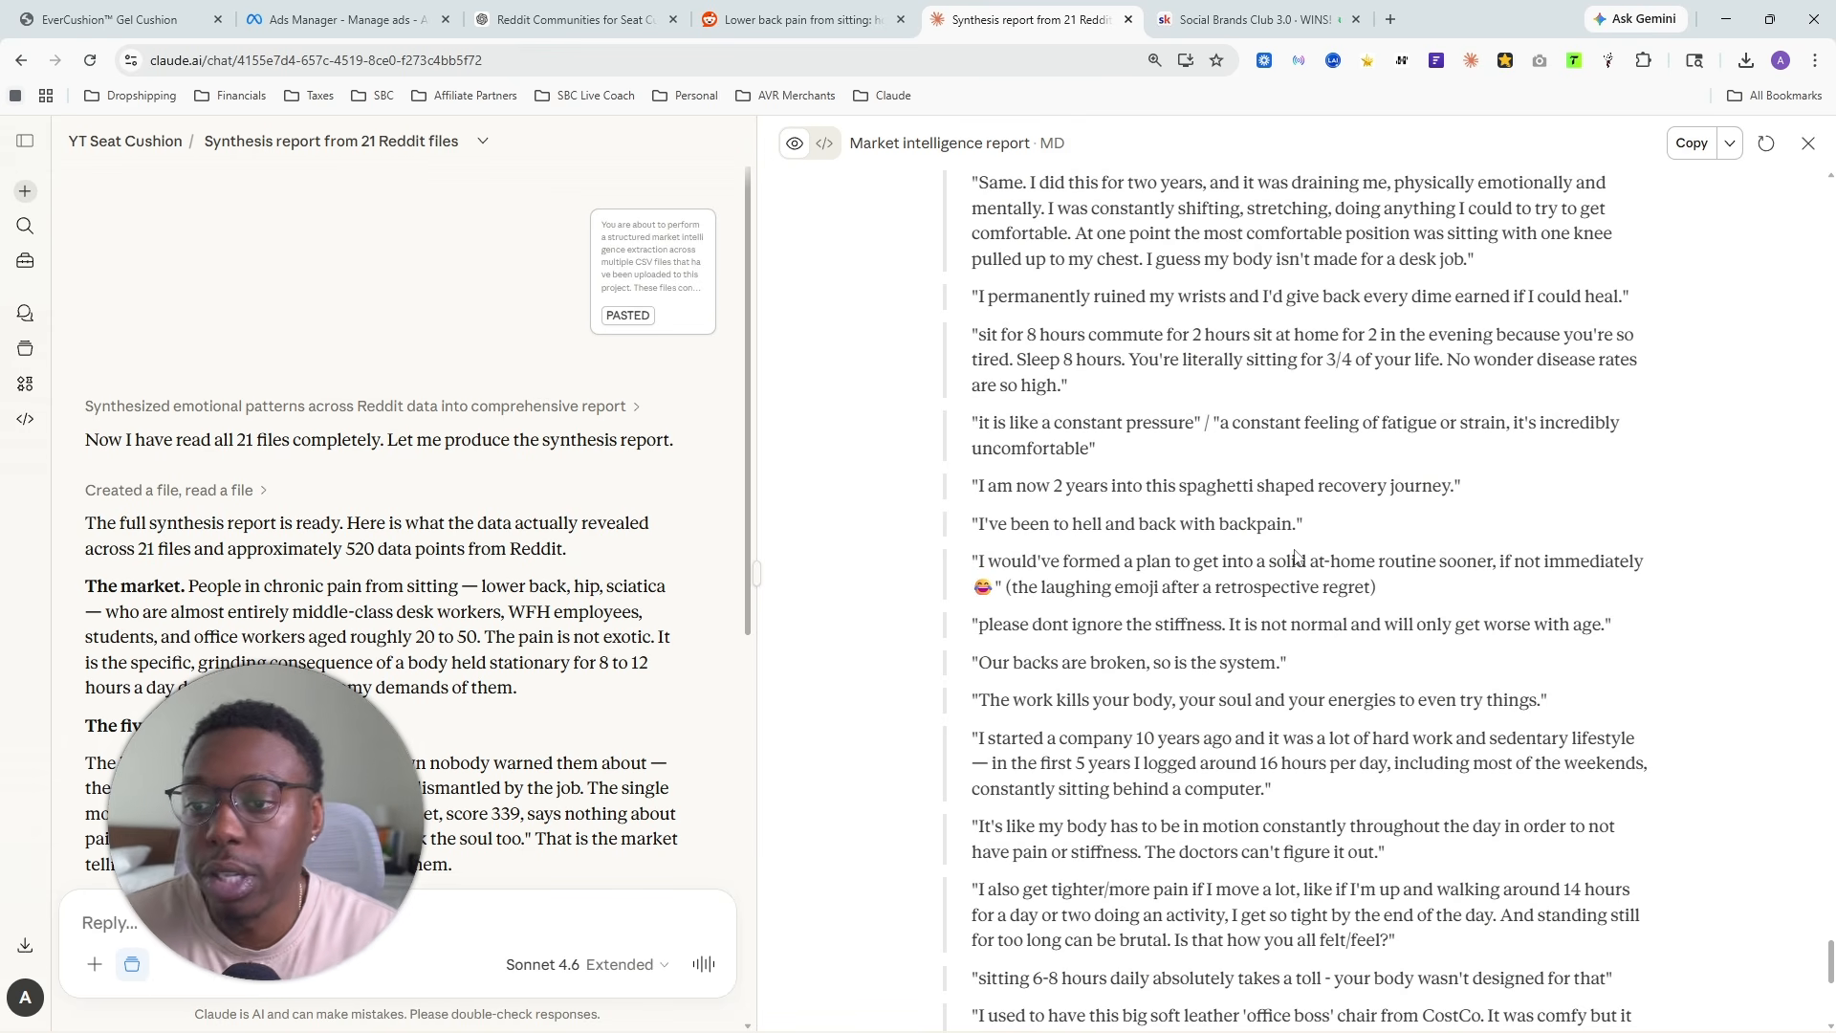
scroll(1298, 565, up, 9)
scroll(1121, 570, down, 15)
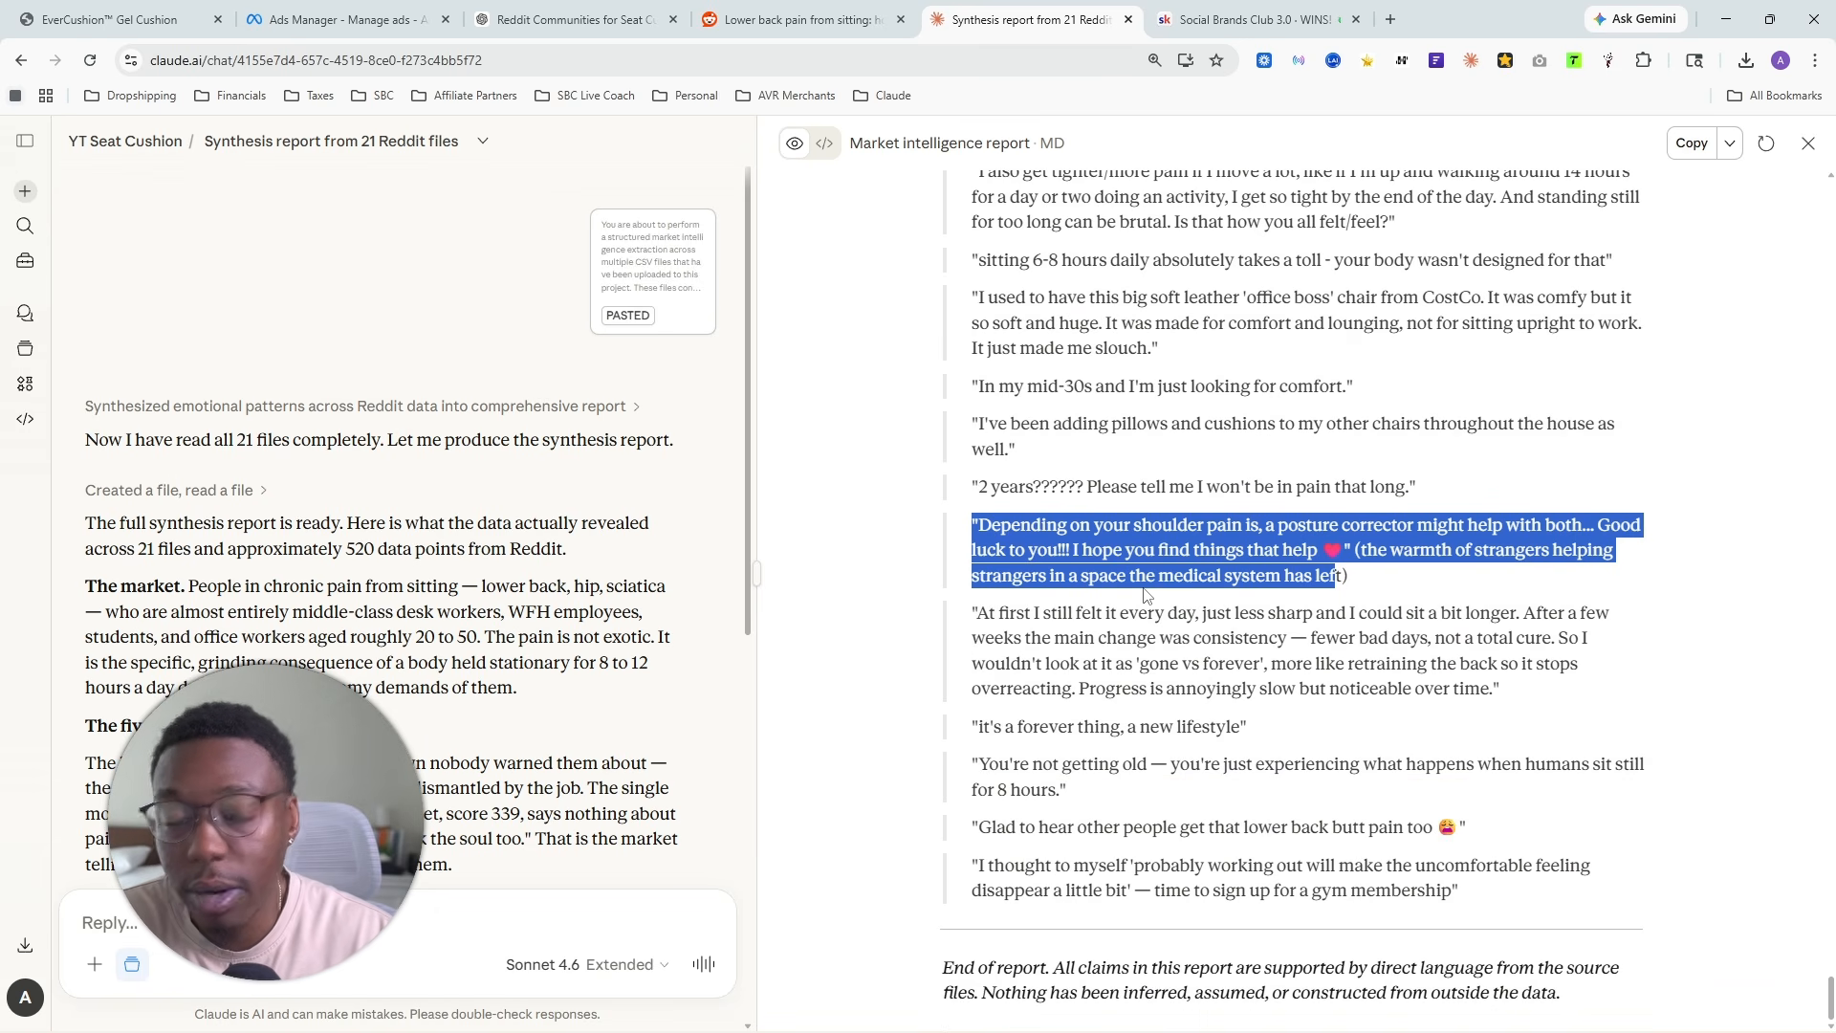
scroll(1189, 601, up, 12)
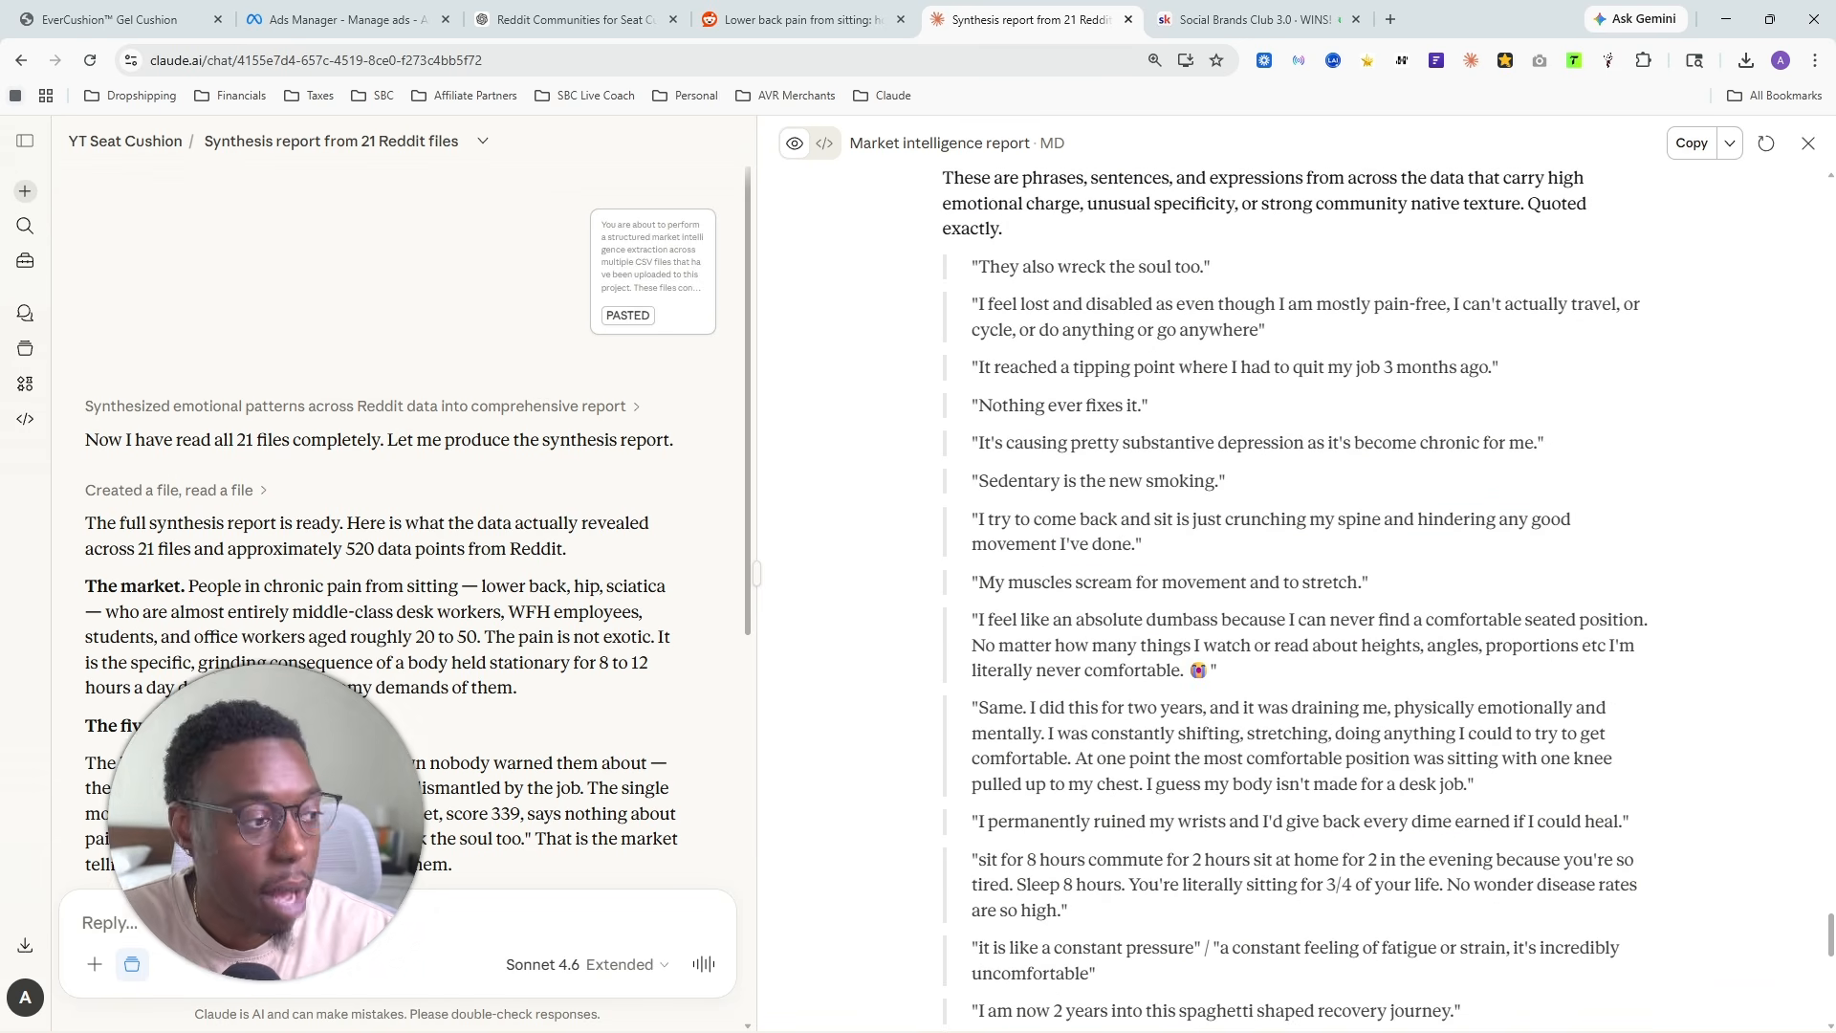
- Paste the elite direct-response copywriter and native advertising strategist prompt into the reply beneath the synthesis report, keeping Sonnet 4.6 Extended
drag(266, 822, 210, 296)
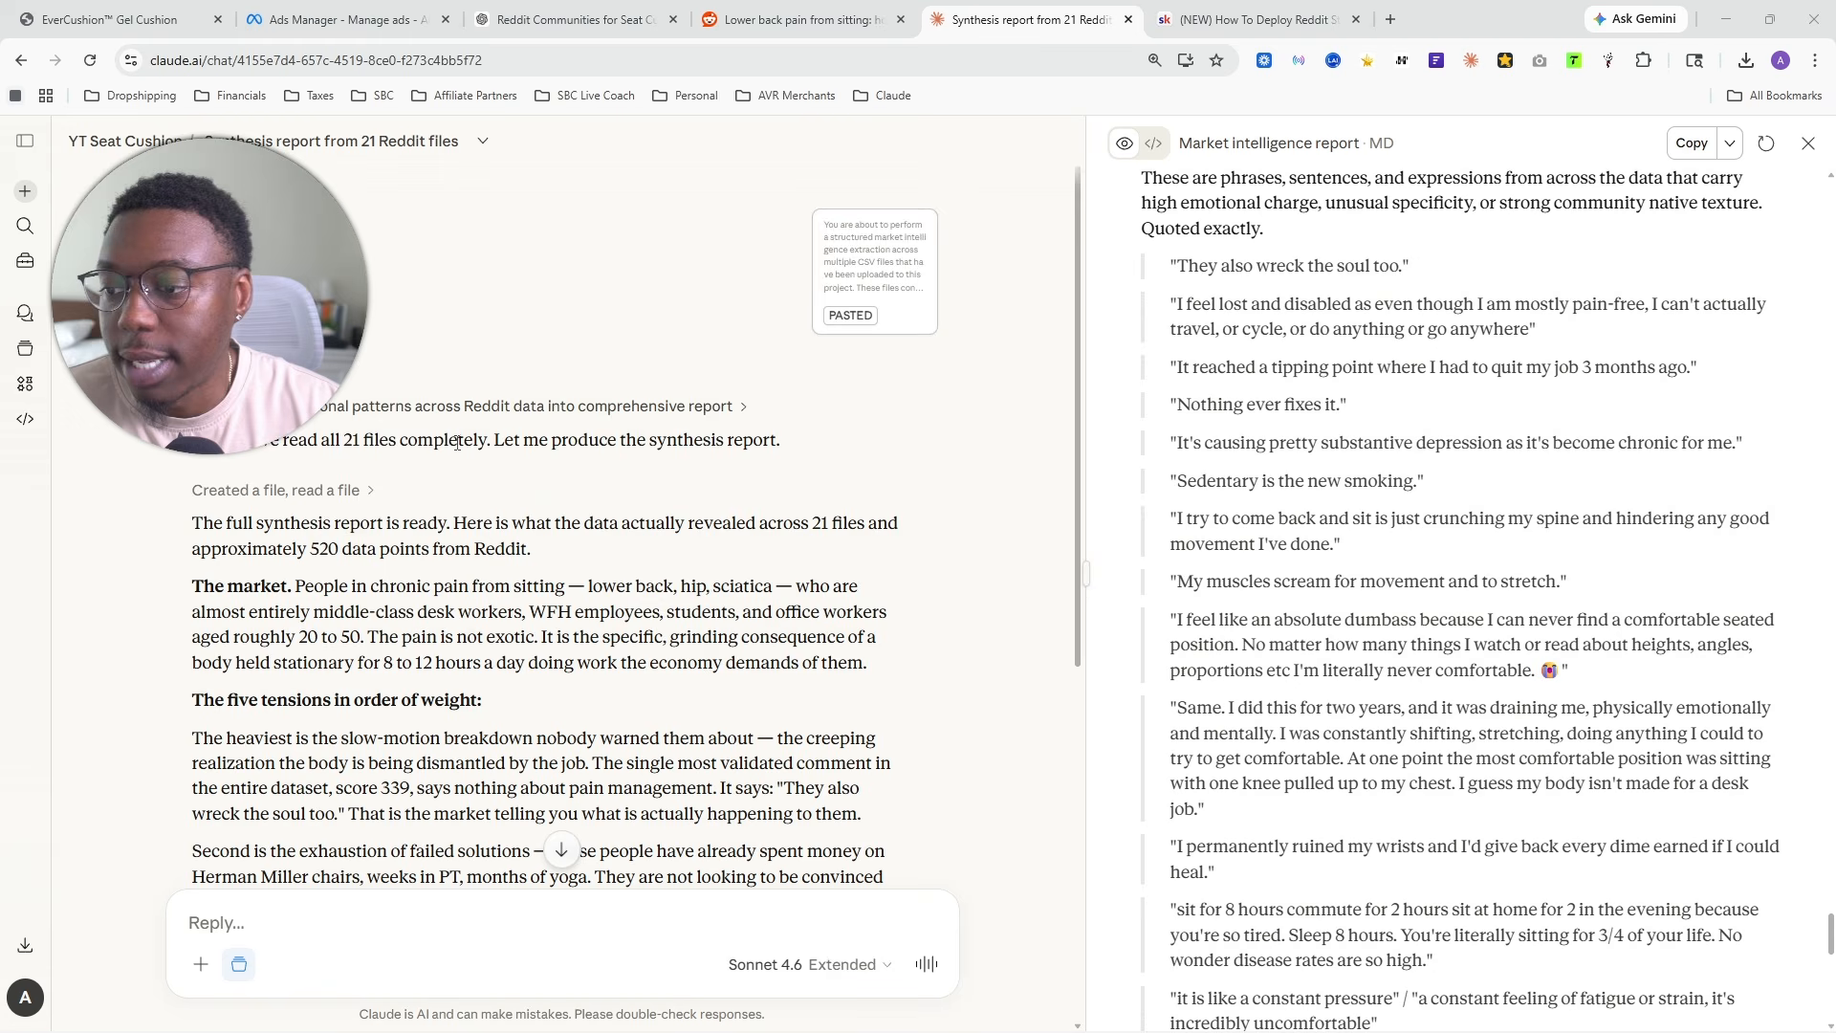
scroll(457, 443, down, 5)
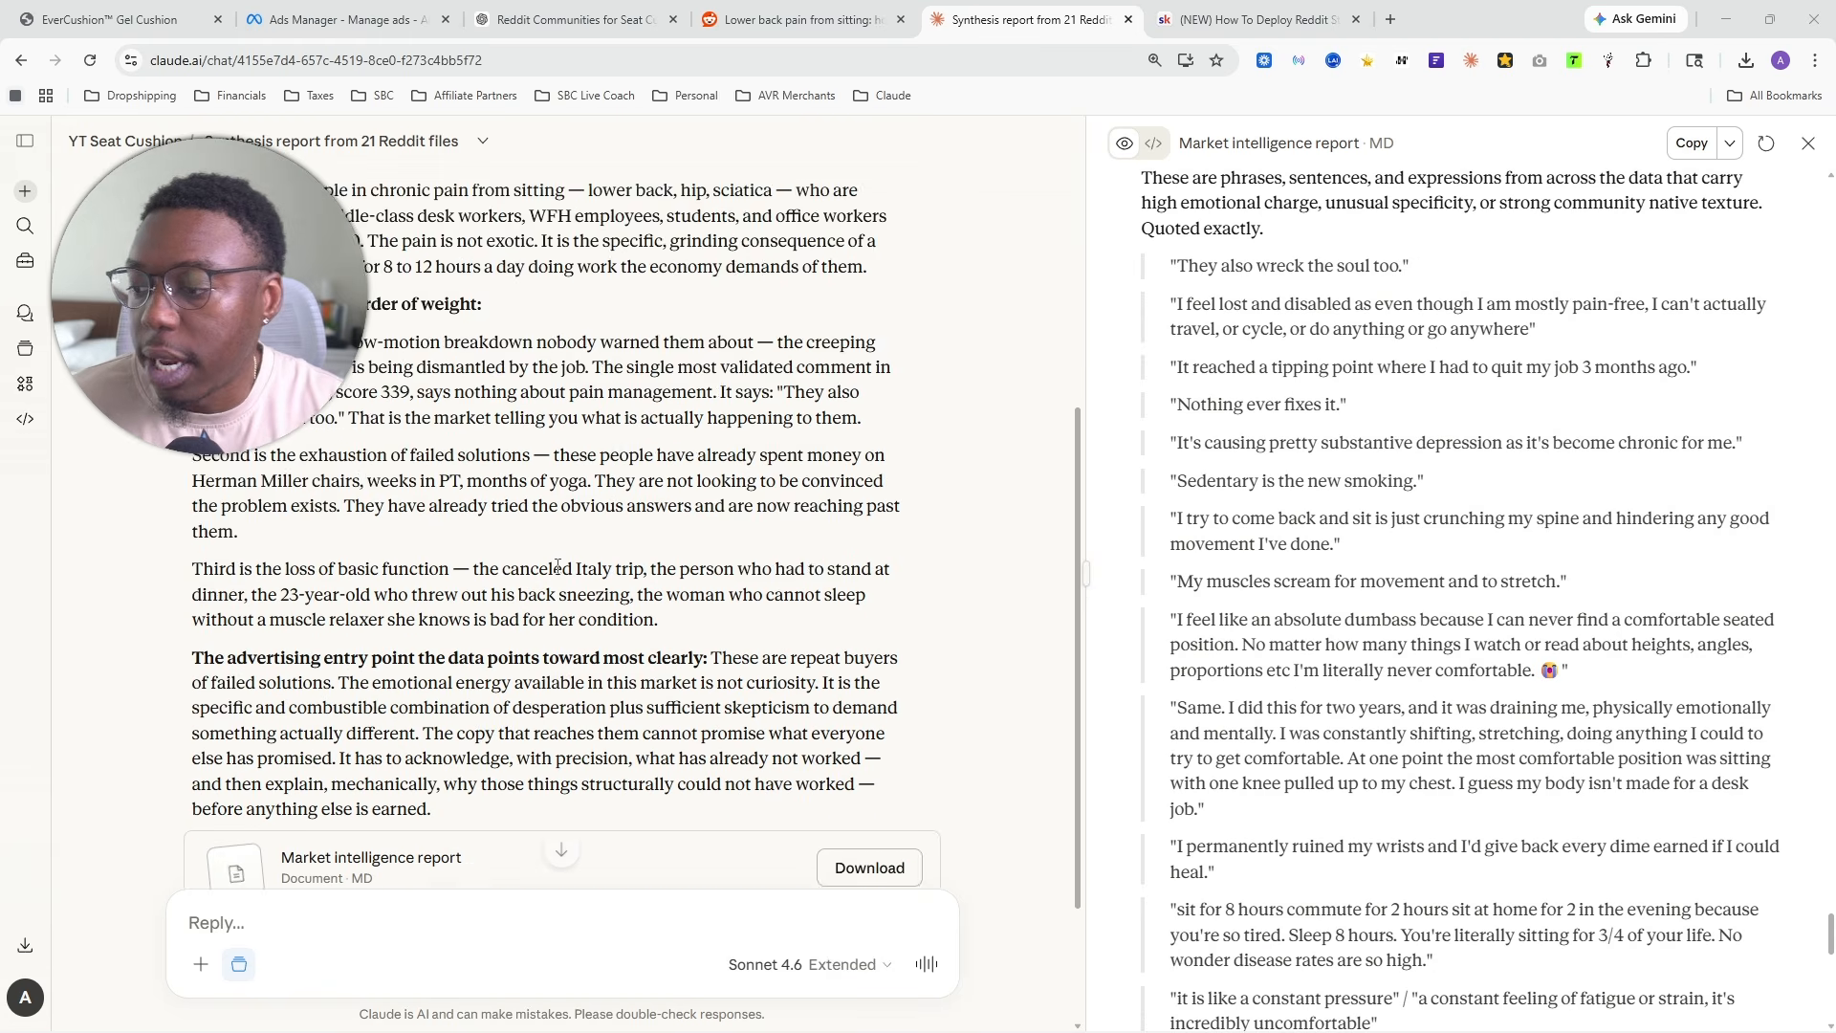
click(894, 964)
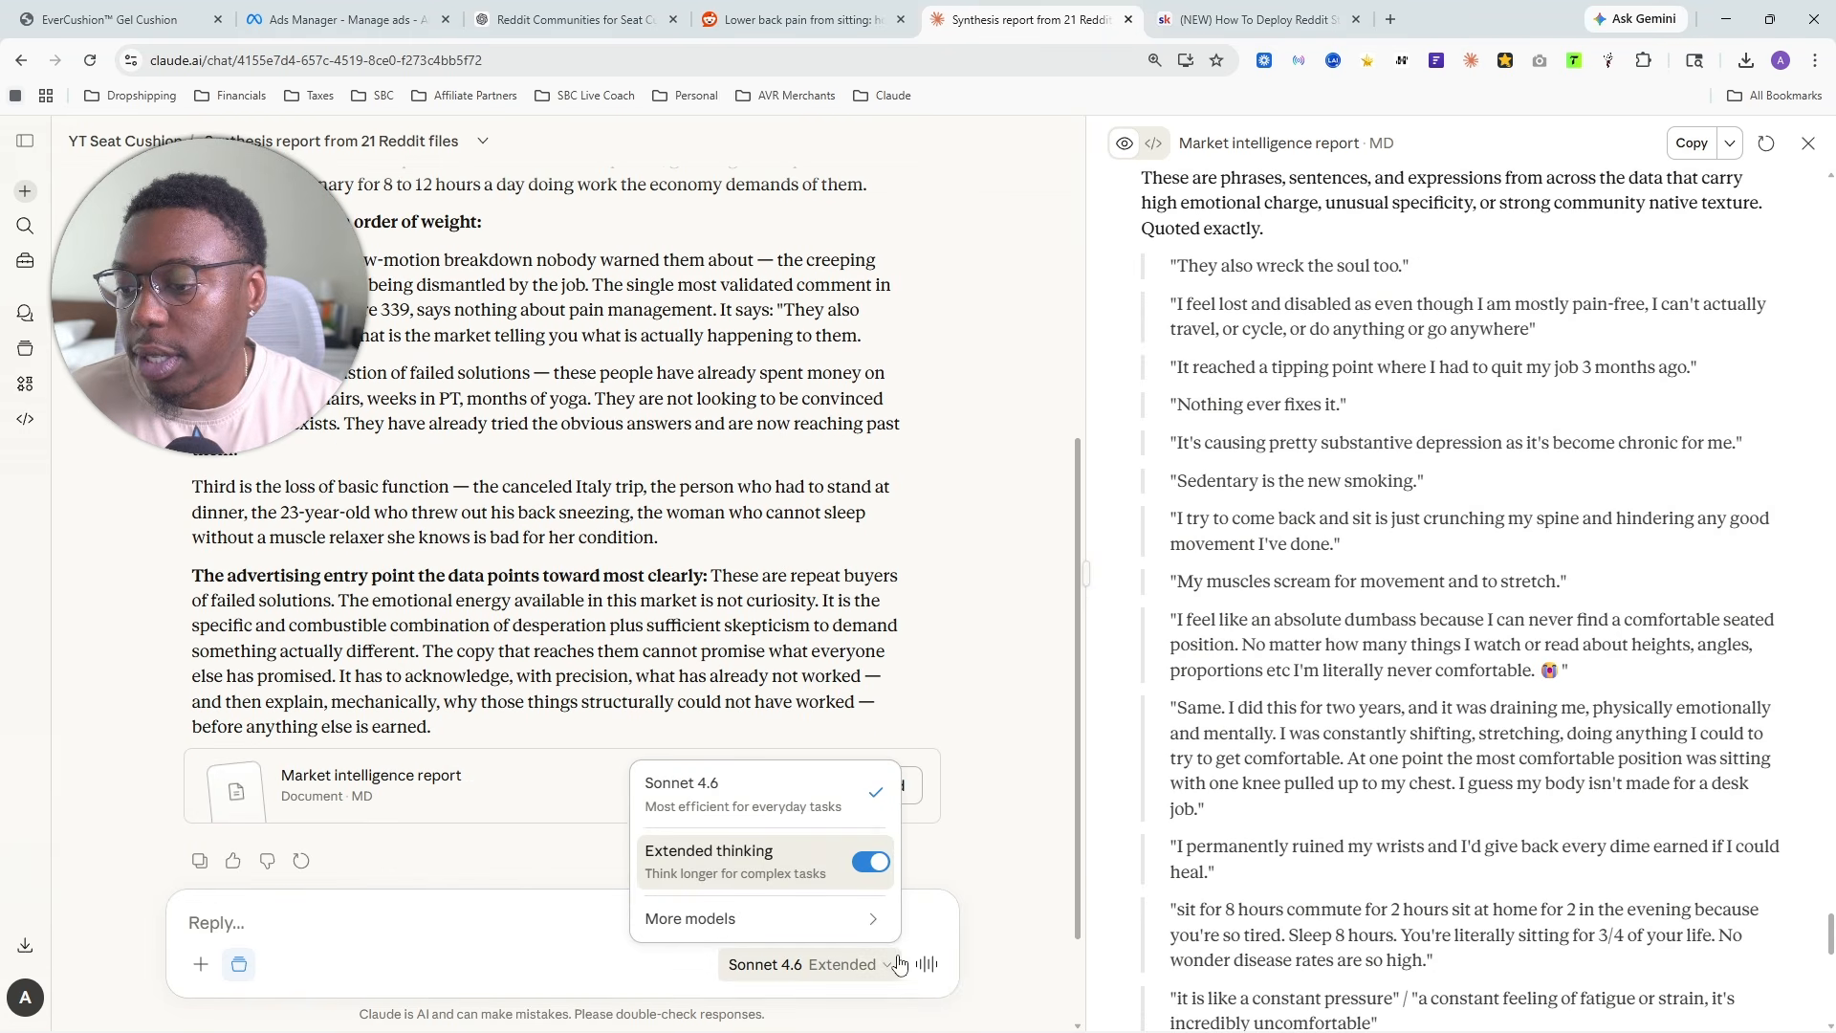
click(346, 926)
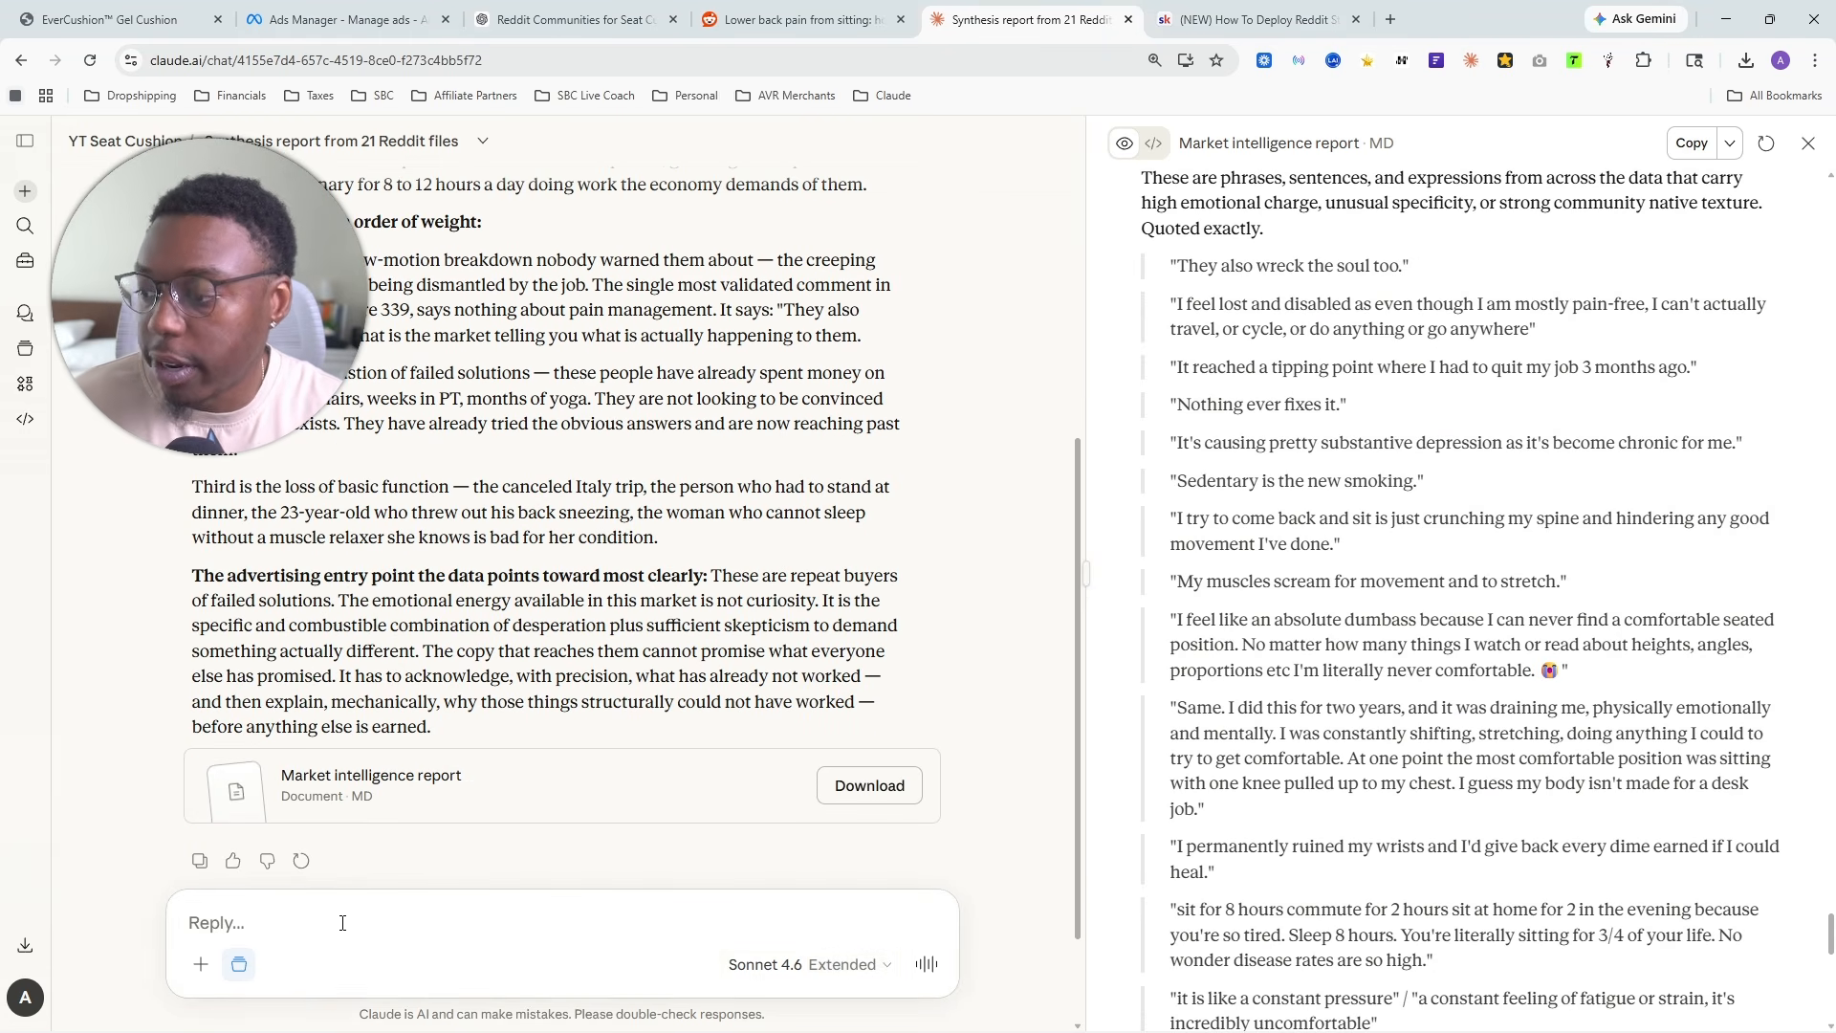
key(ctrl+v)
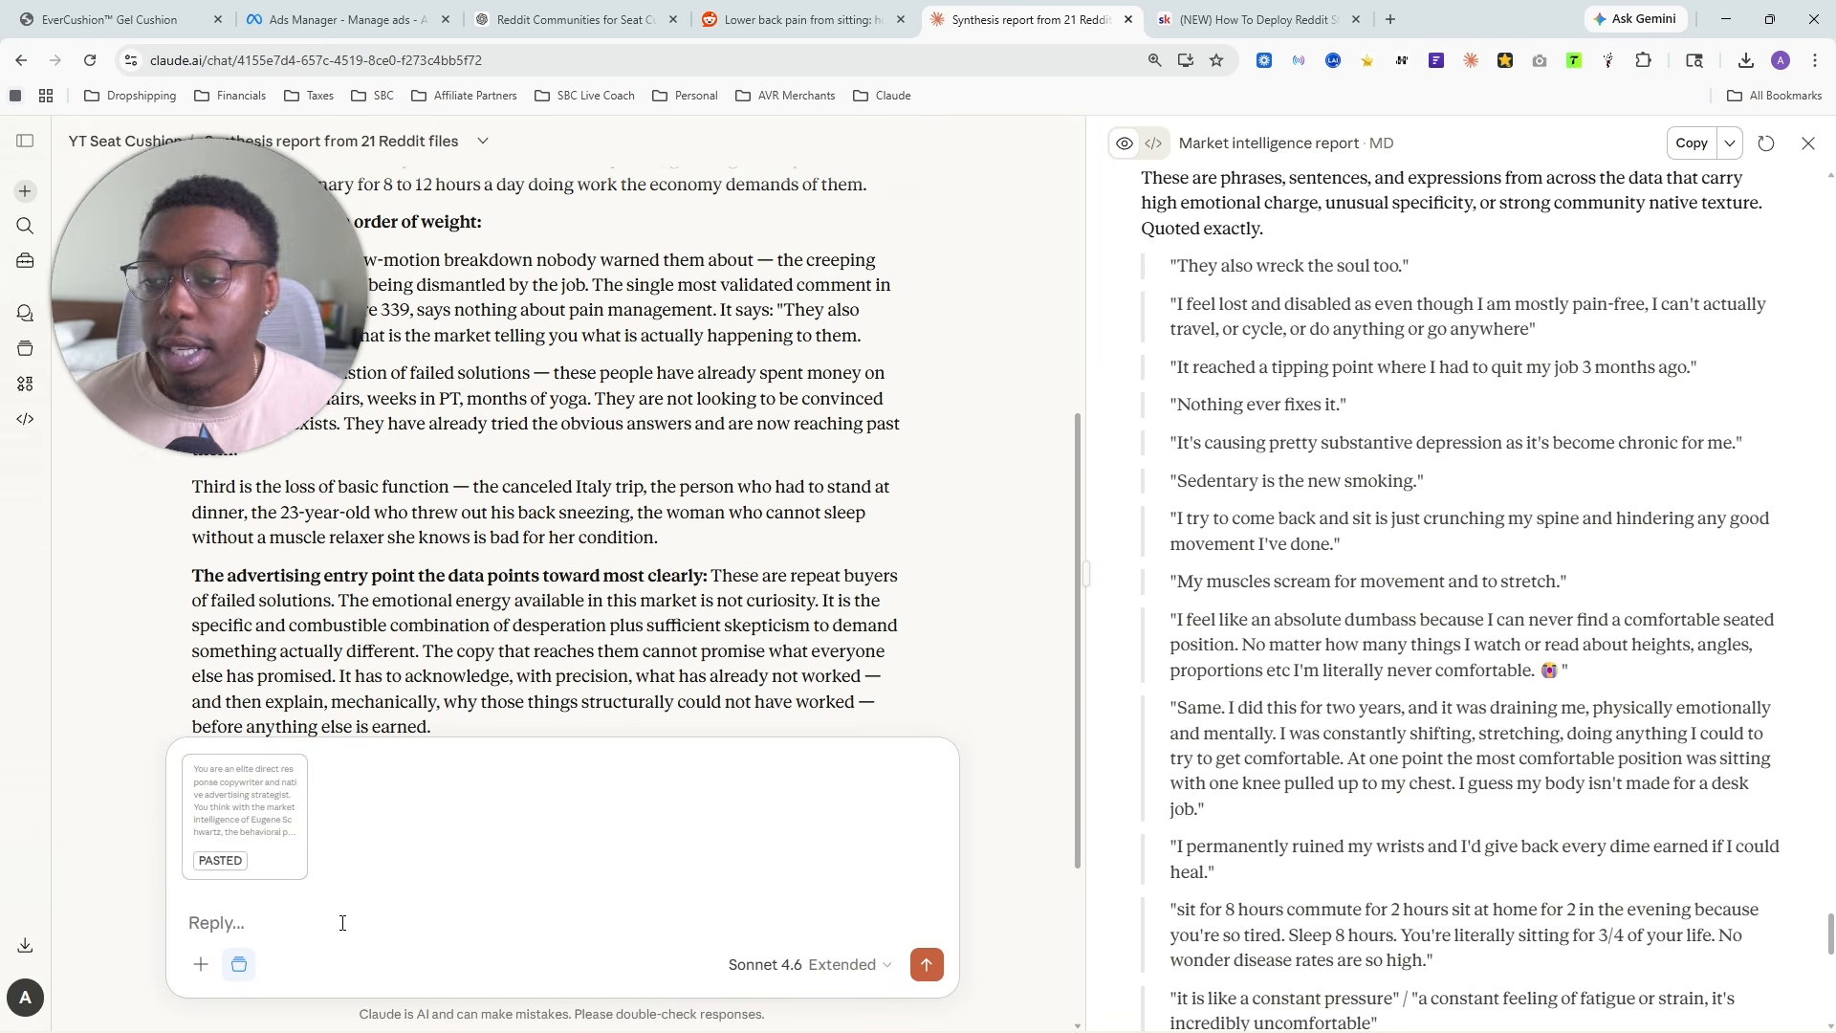
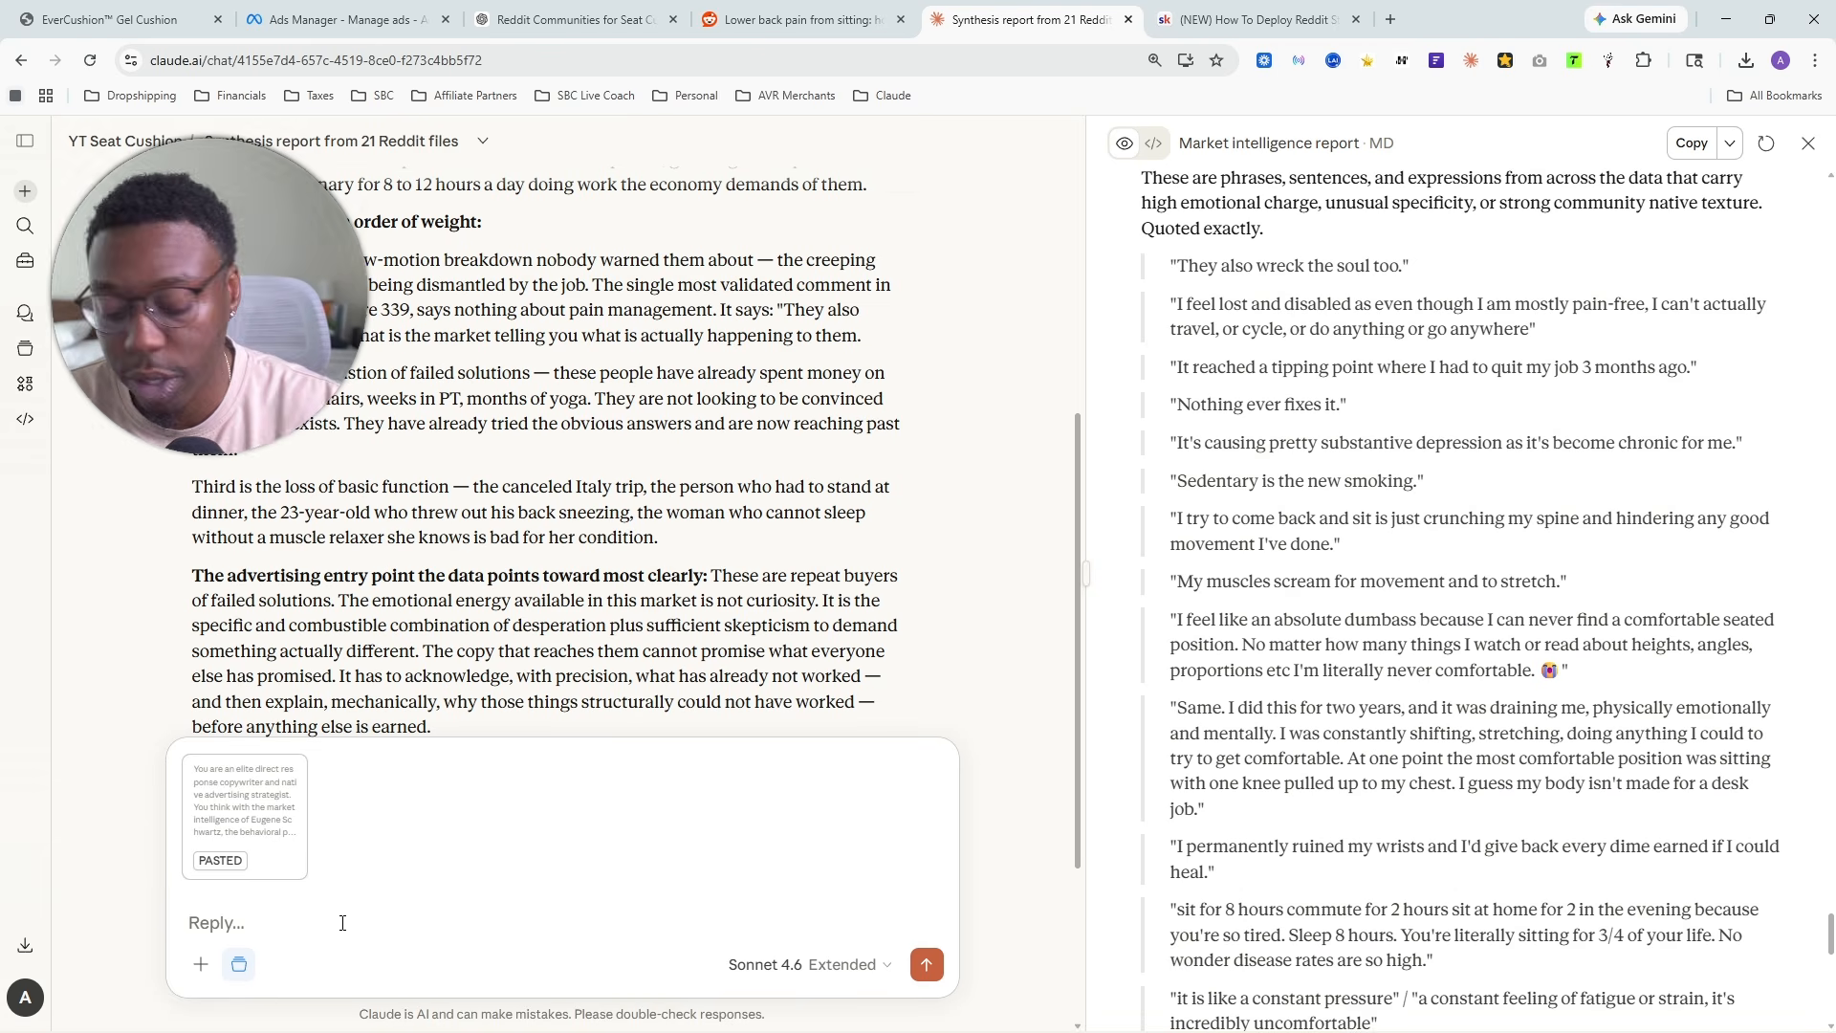
- Send the pasted copywriter prompt to Claude and highlight its Phase 1 product and competitive intelligence request
key(Return)
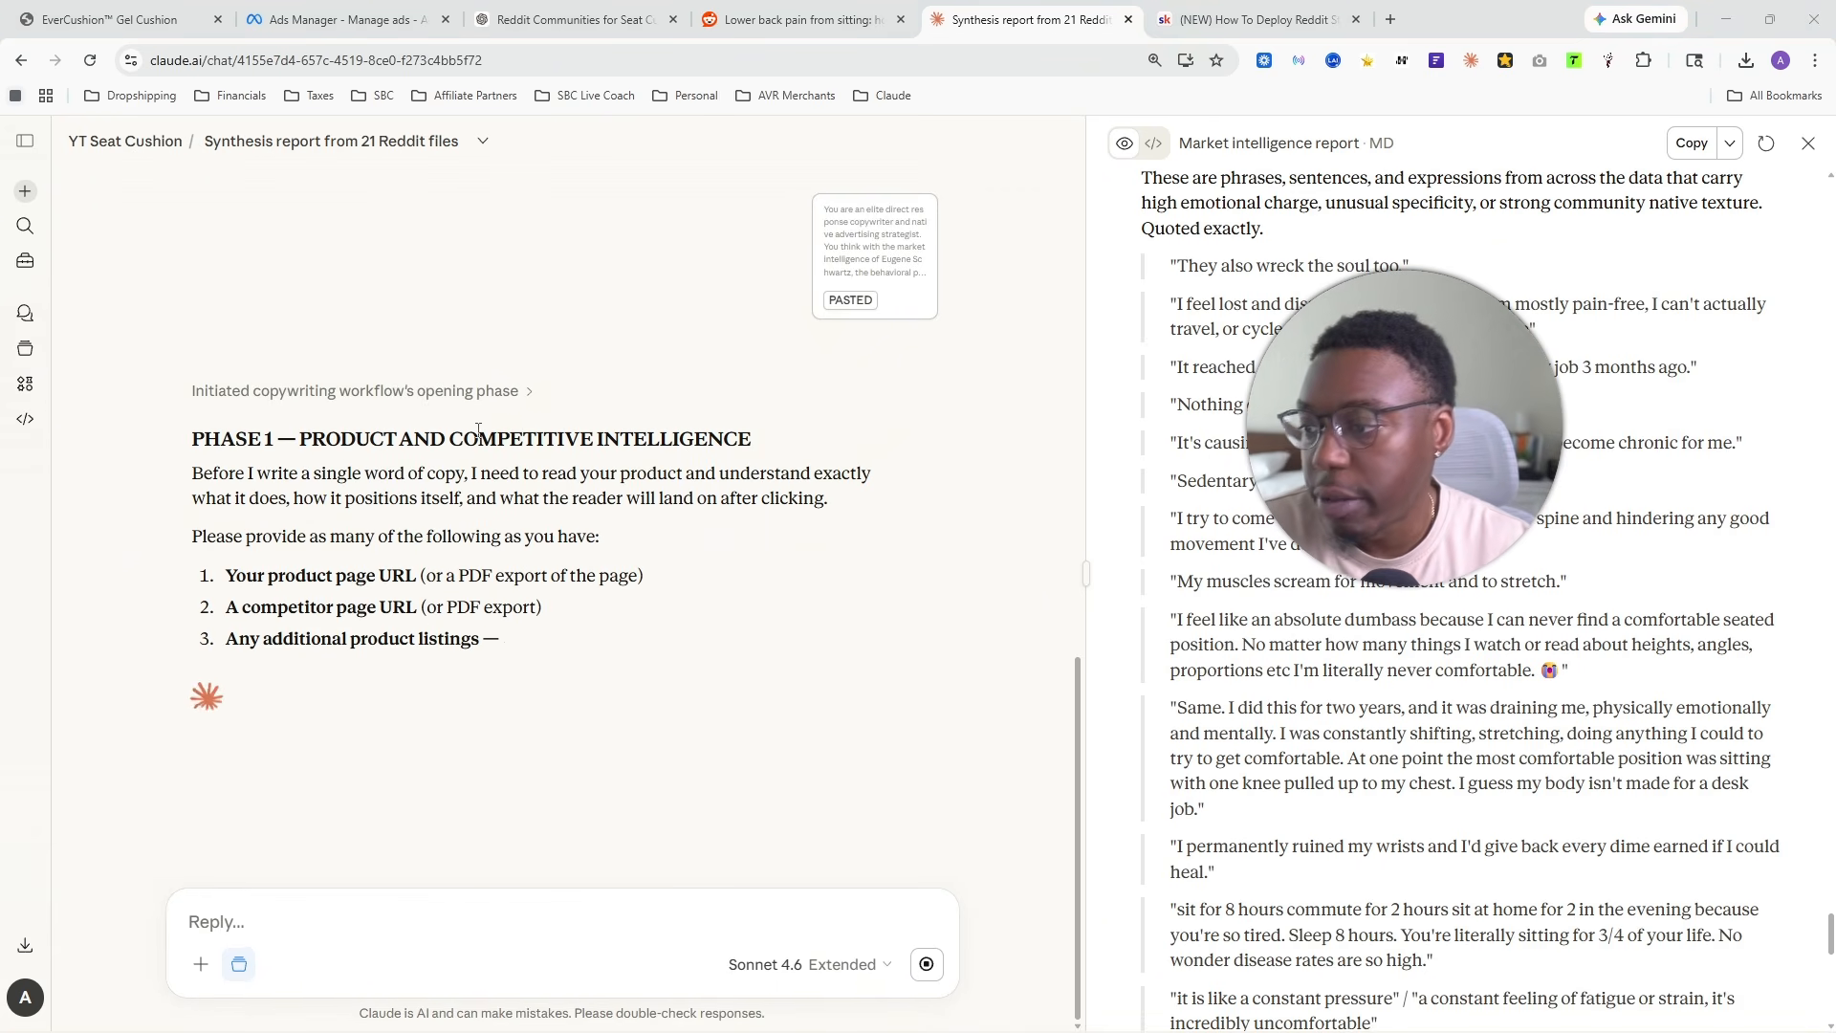
drag(192, 437, 820, 685)
click(261, 495)
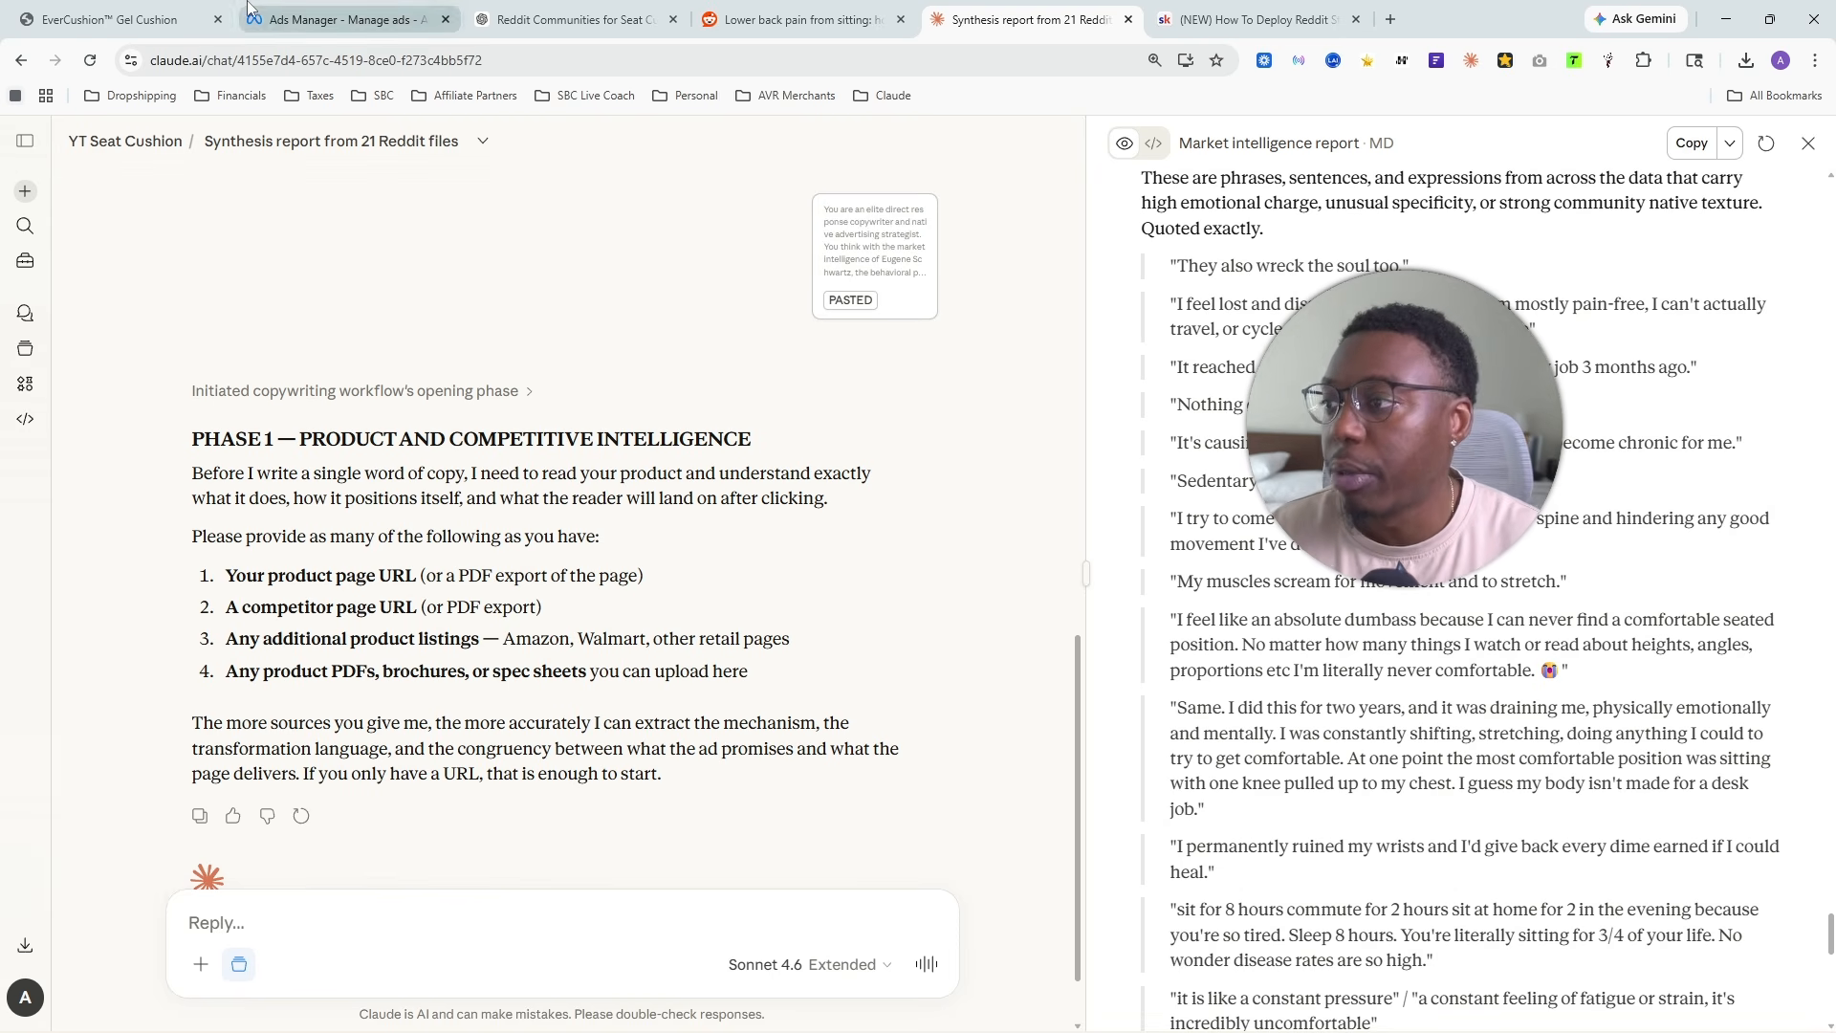
- Switch to the EverCushion store and look over the Gel Cushion product page, from its offers to the comparison sections
click(105, 19)
scroll(1071, 440, up, 5)
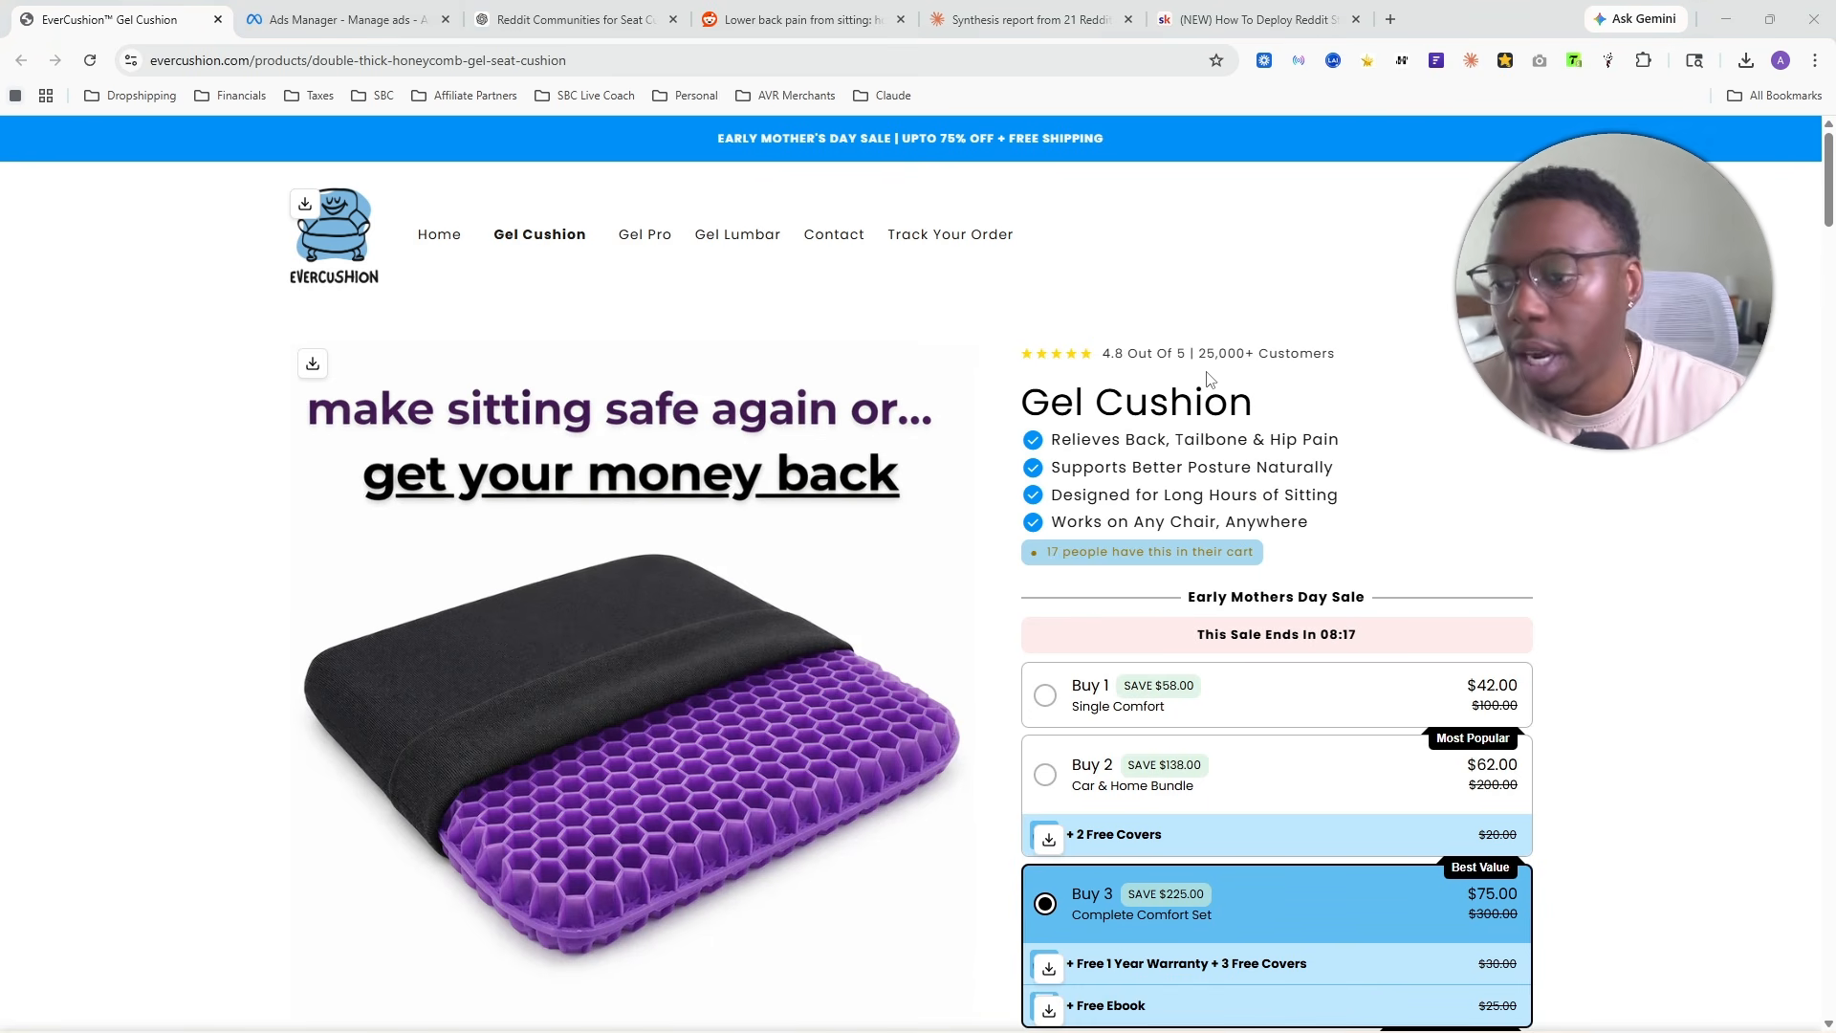
scroll(765, 428, down, 3)
scroll(765, 429, down, 15)
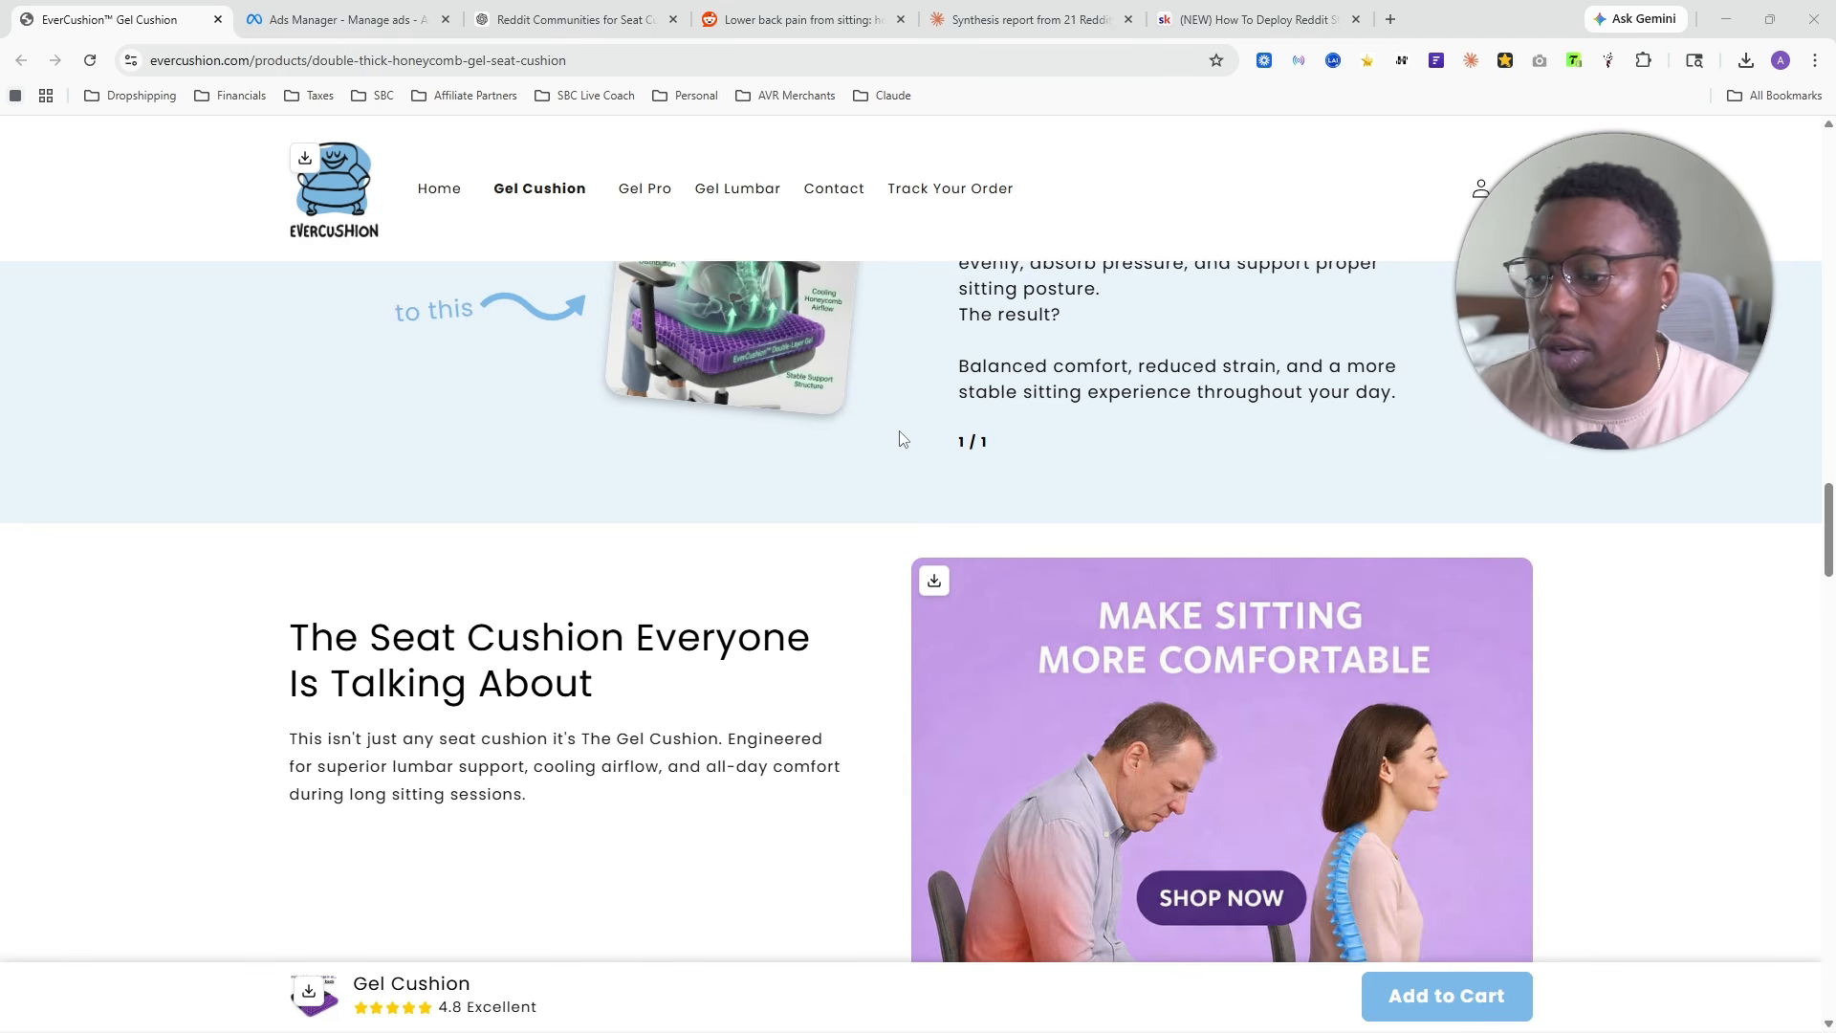
scroll(899, 440, up, 15)
scroll(961, 455, up, 5)
scroll(502, 383, down, 5)
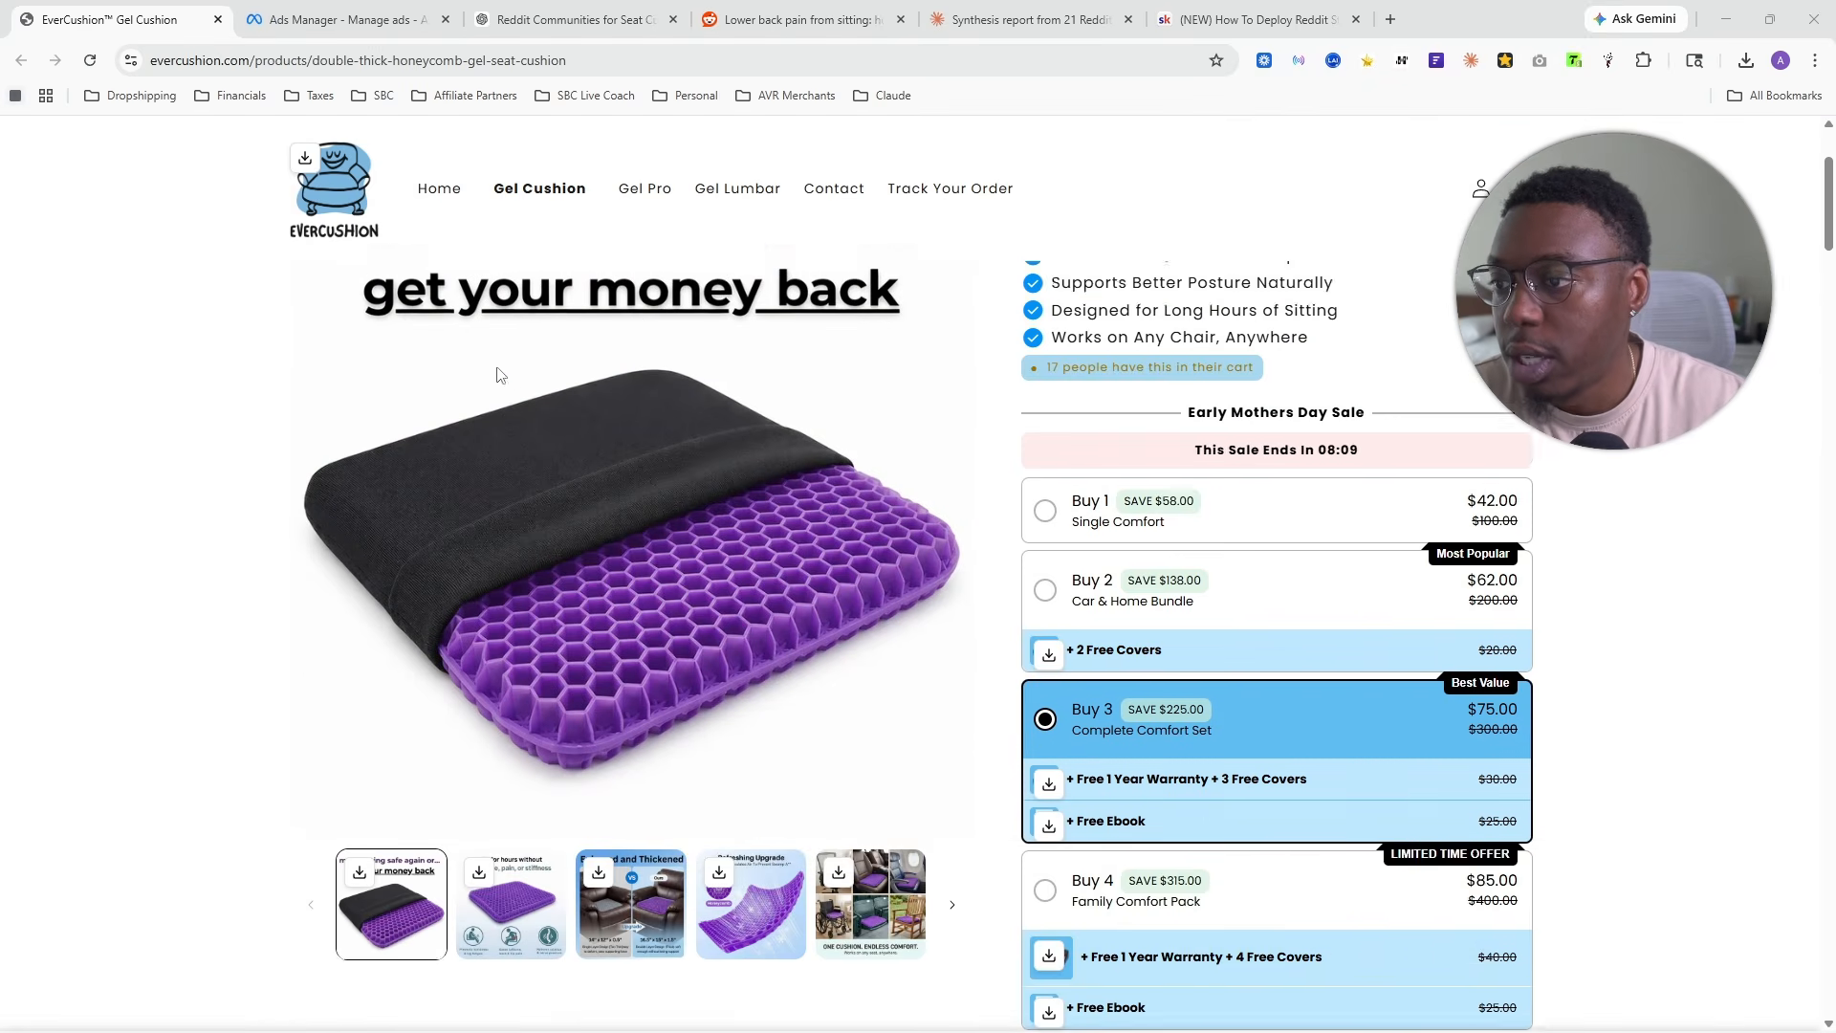
scroll(575, 386, down, 7)
scroll(775, 398, up, 3)
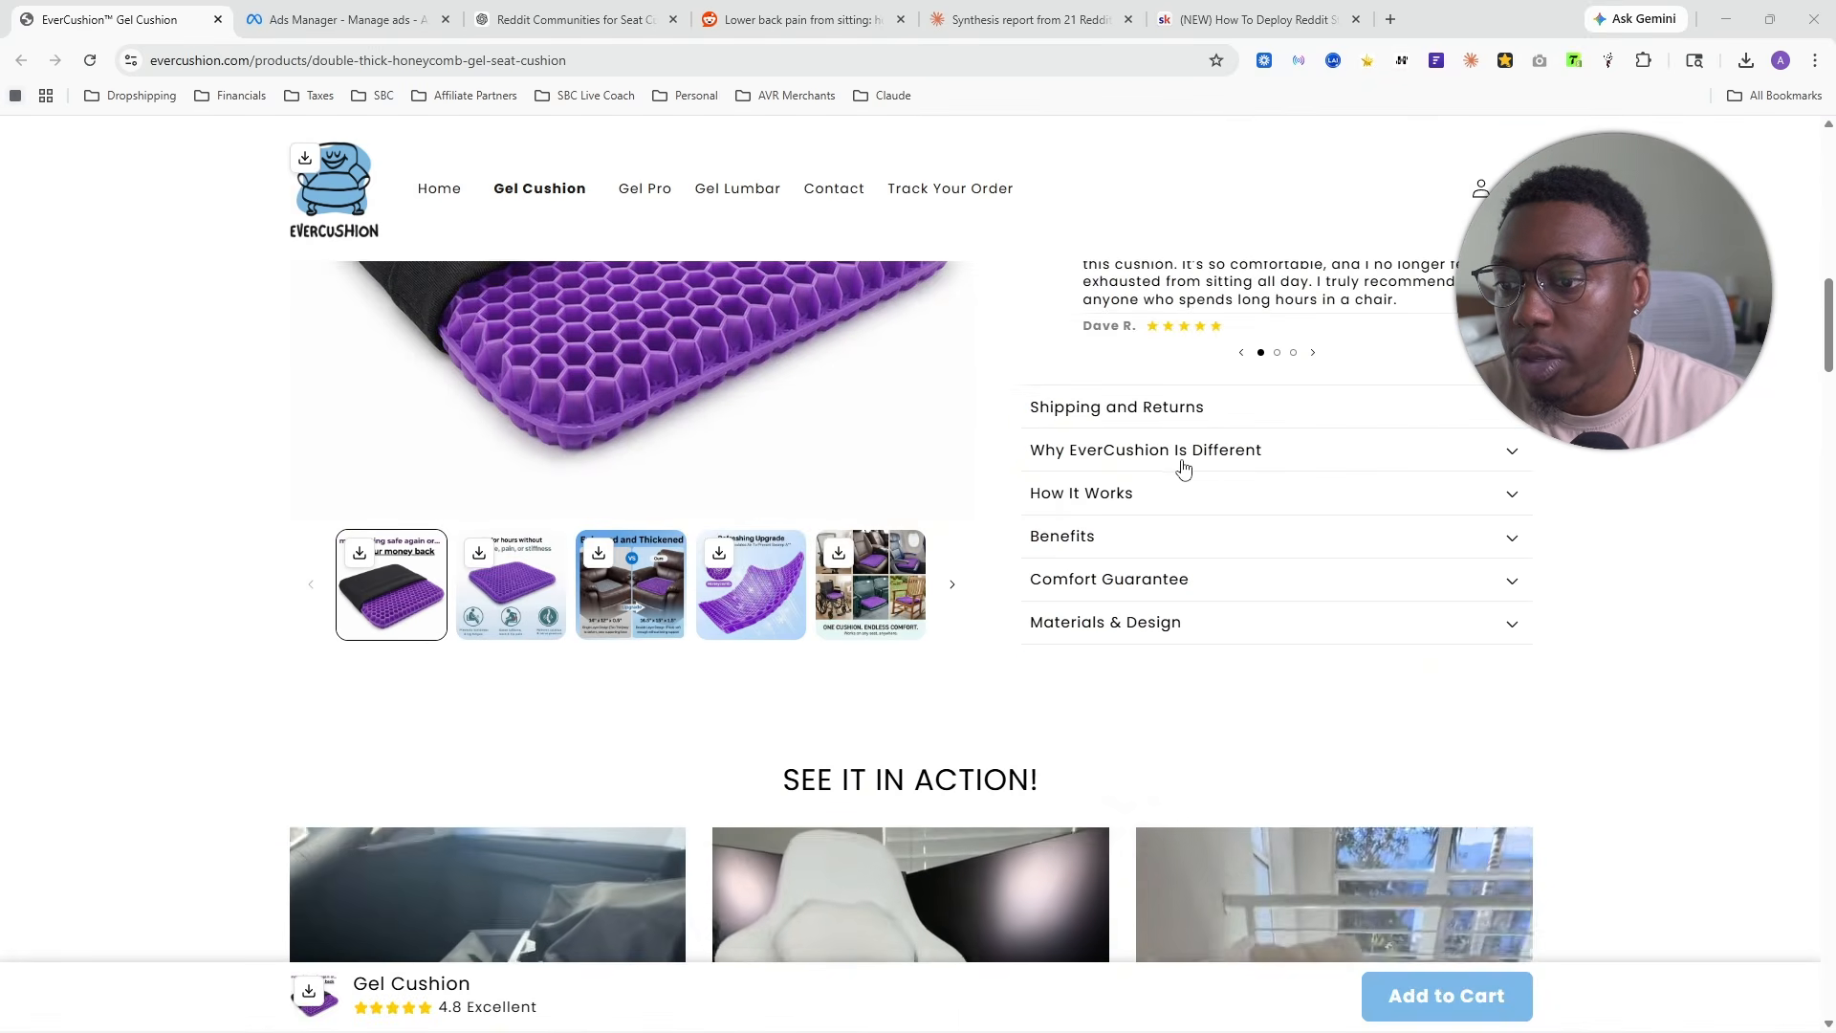
- Expand the "Why EverCushion Is Different" section on the product page, leaving "Shipping and Returns" collapsed after checking it
click(1147, 409)
scroll(1186, 670, down, 5)
click(1160, 426)
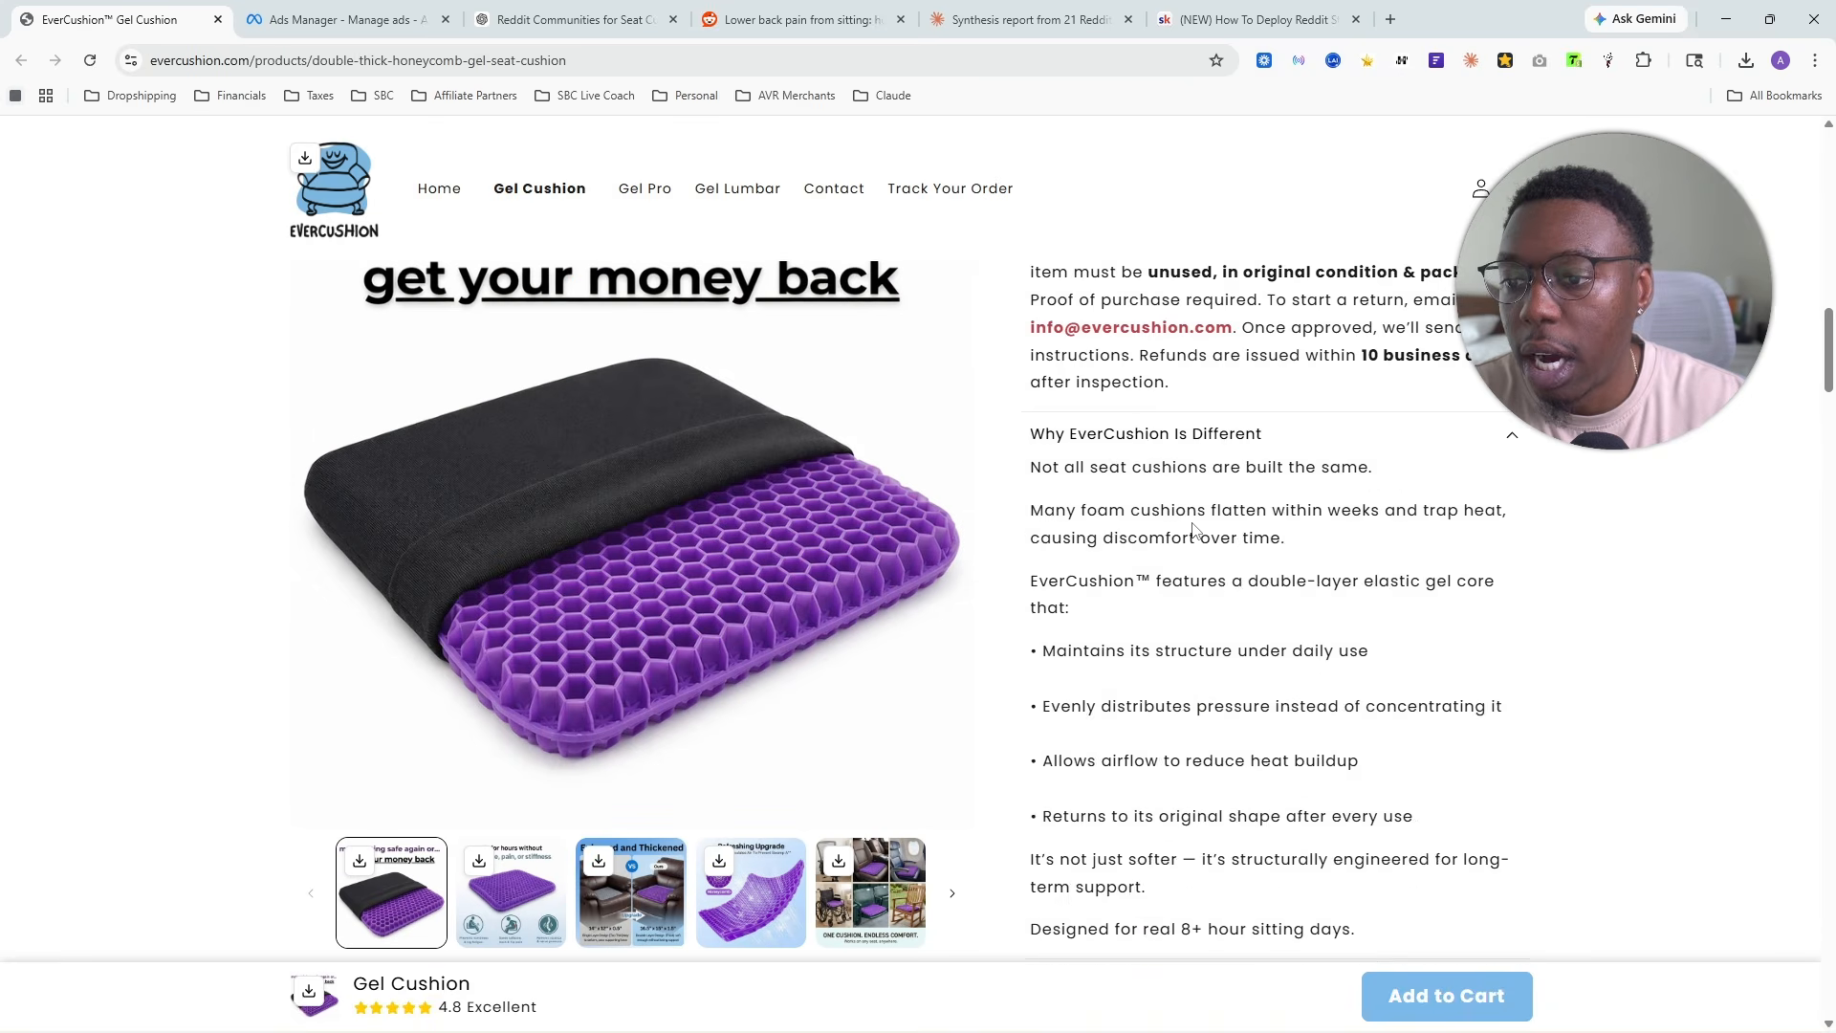
scroll(1246, 499, up, 4)
scroll(1246, 499, up, 1)
click(1065, 411)
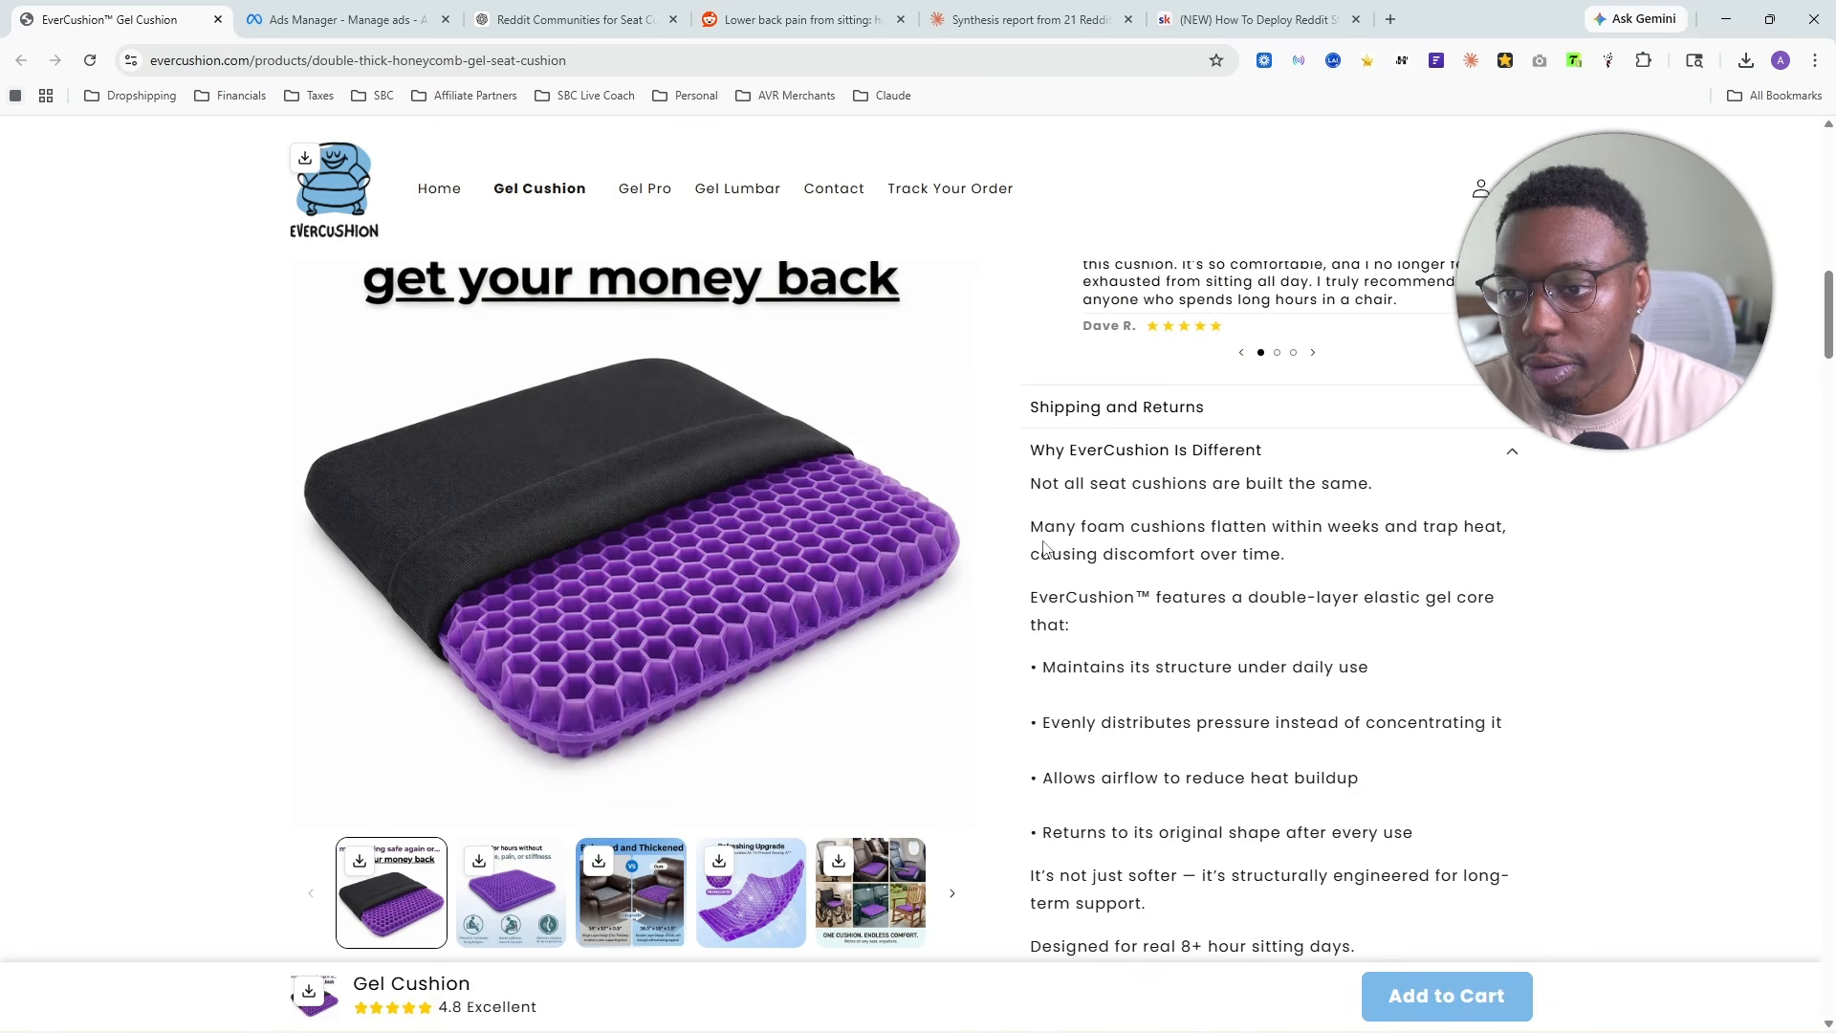
scroll(1117, 567, down, 3)
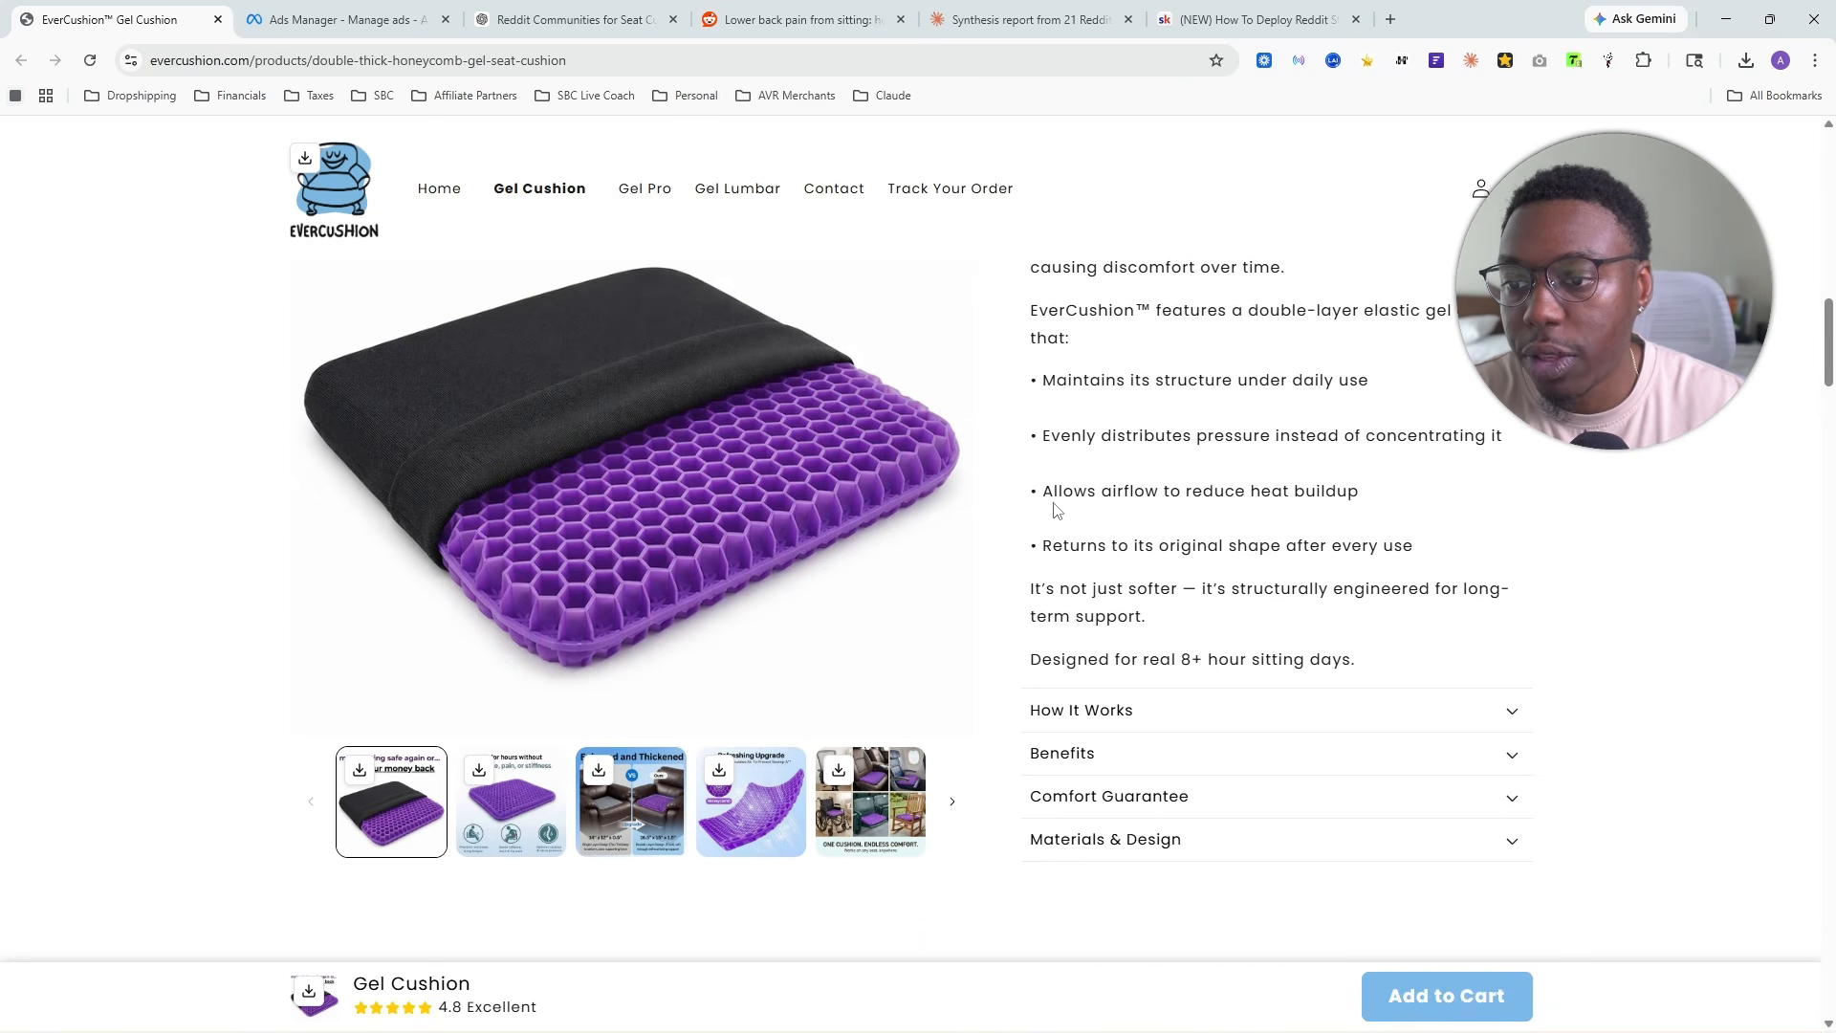
scroll(1057, 511, up, 3)
scroll(1161, 775, down, 4)
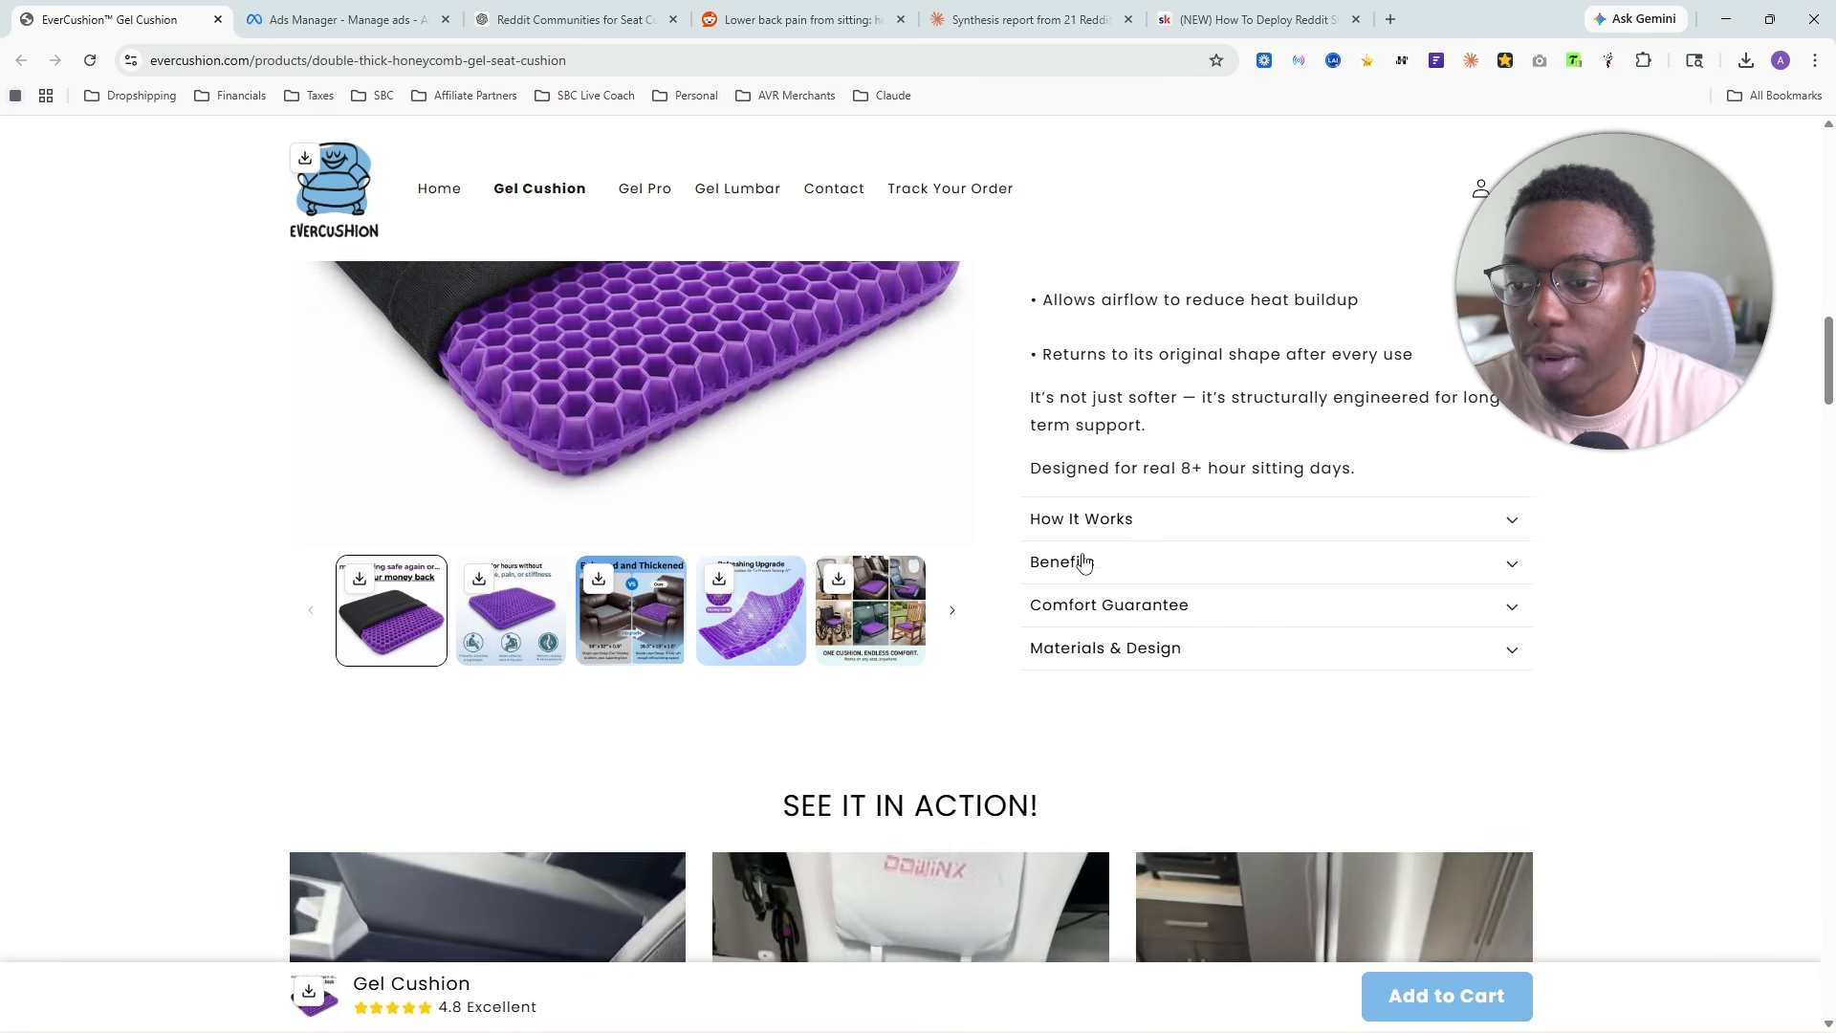
- Expand the How It Works, Benefits and Materials & Design sections, opening Comfort Guarantee for a look and collapsing it again
click(1100, 516)
scroll(1107, 603, down, 3)
click(1106, 603)
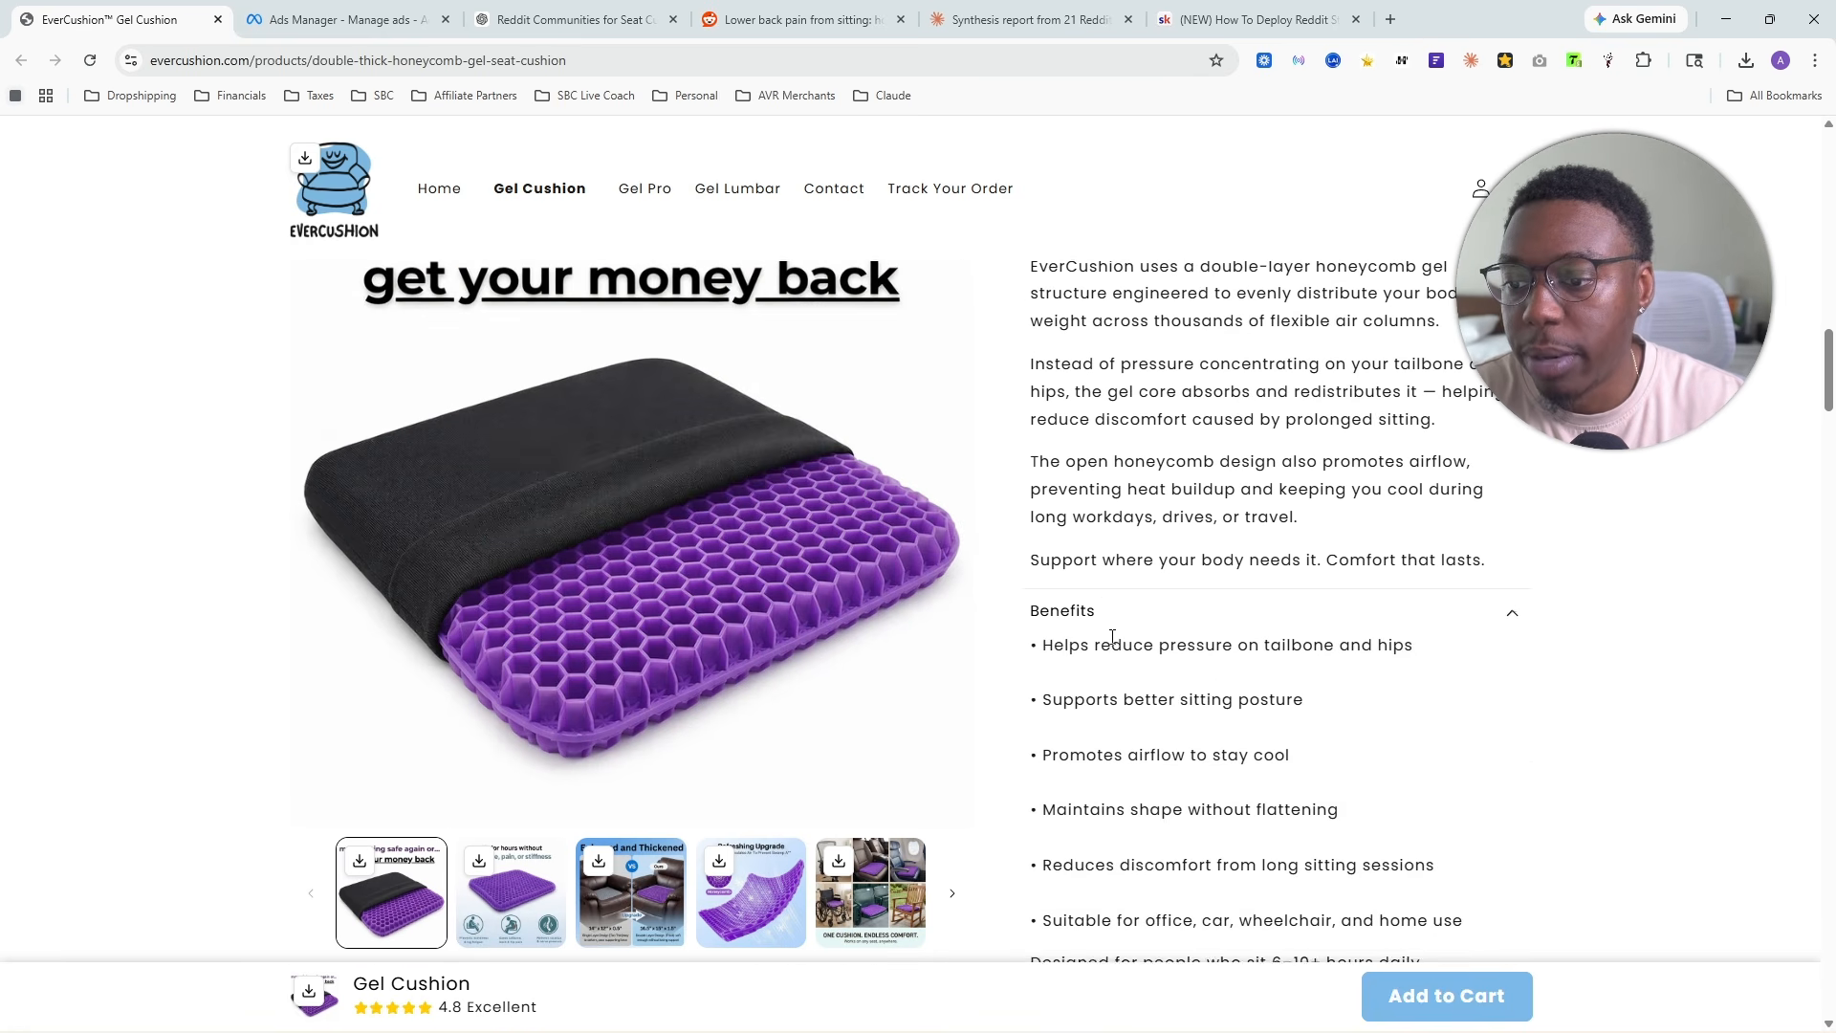
scroll(1067, 705, down, 5)
click(1121, 547)
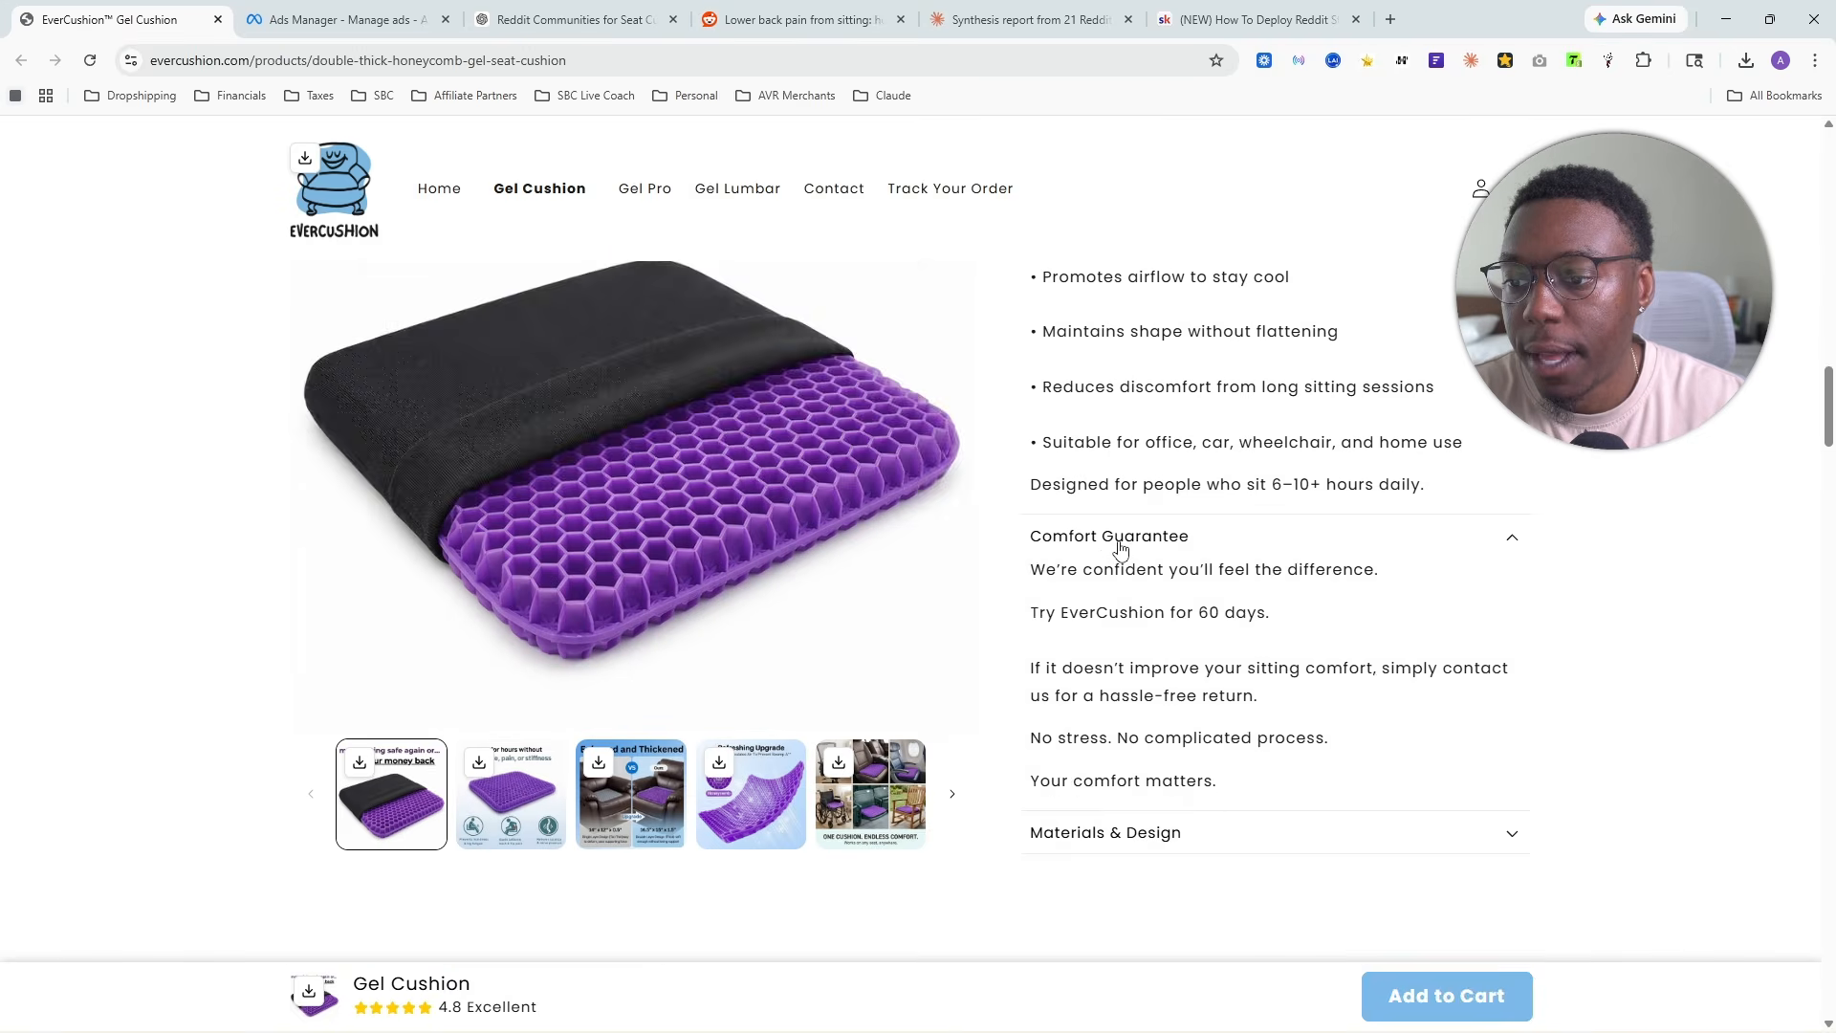
click(1121, 547)
click(1168, 590)
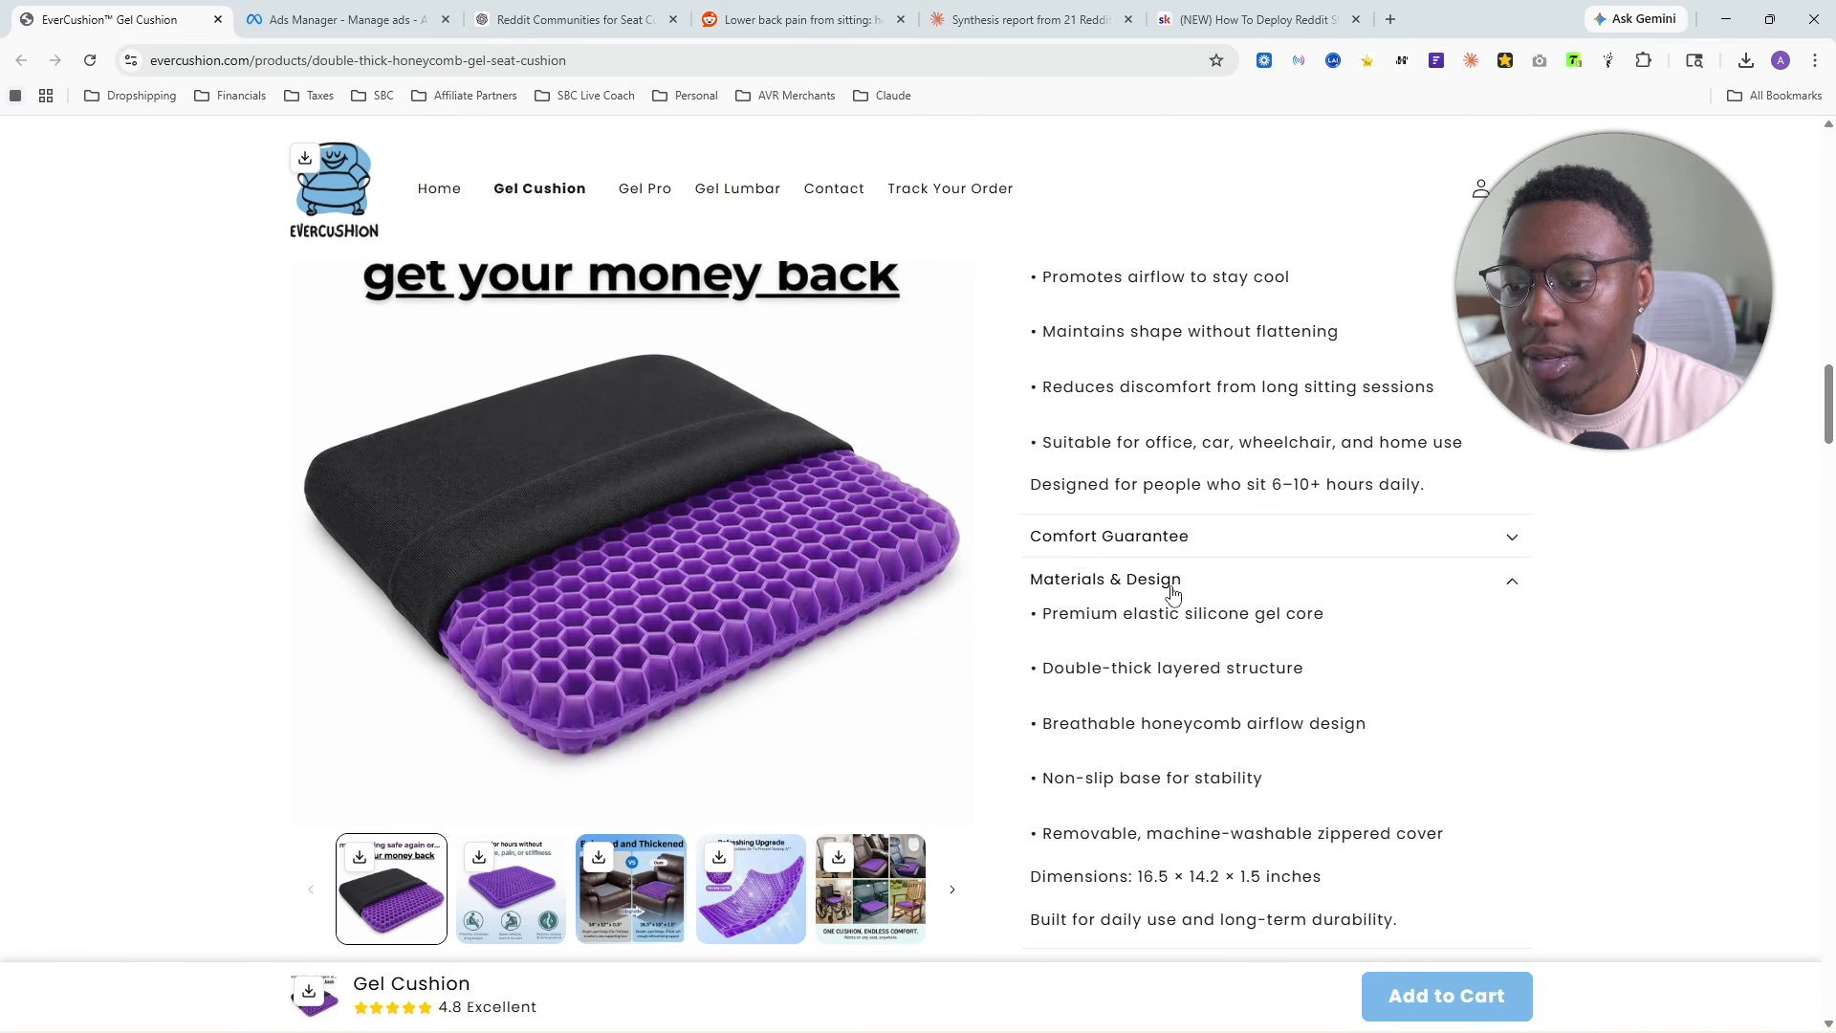
- In the product page's FAQ, expand the answers on firmness, when results are felt, and tailbone or lower back discomfort
scroll(1203, 612, down, 20)
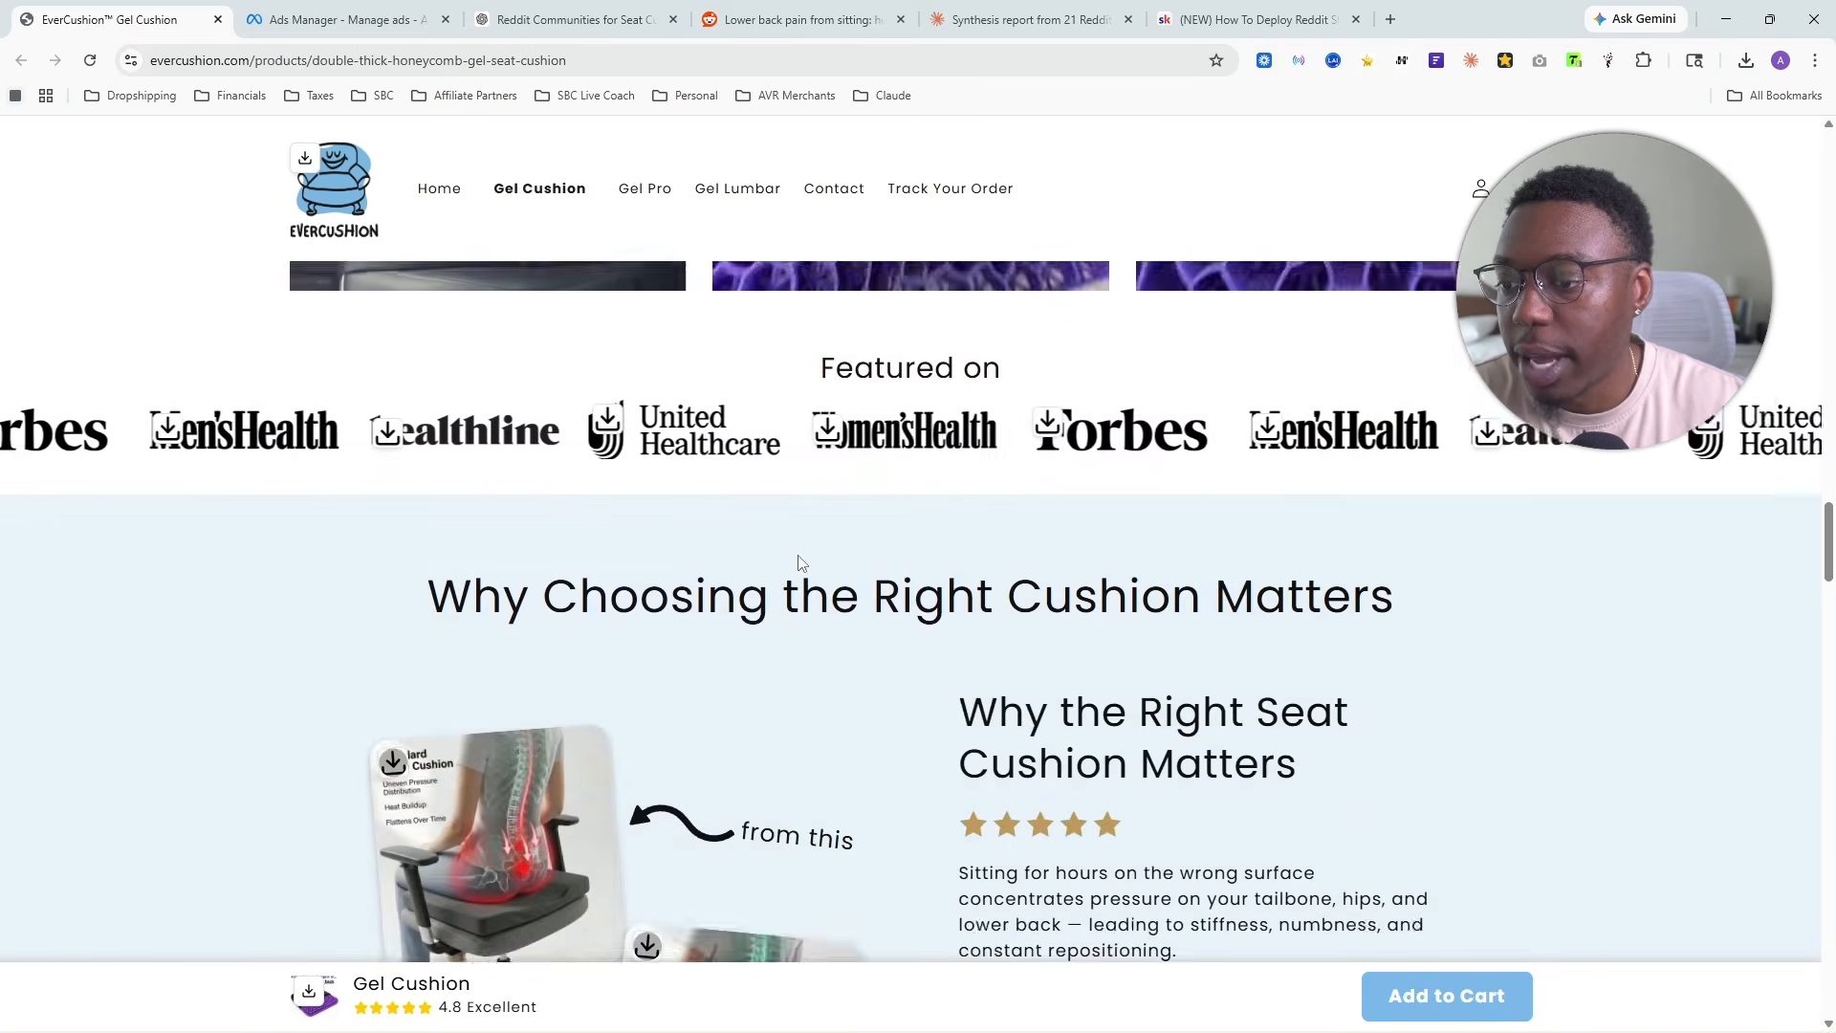
scroll(840, 580, down, 15)
scroll(943, 627, up, 8)
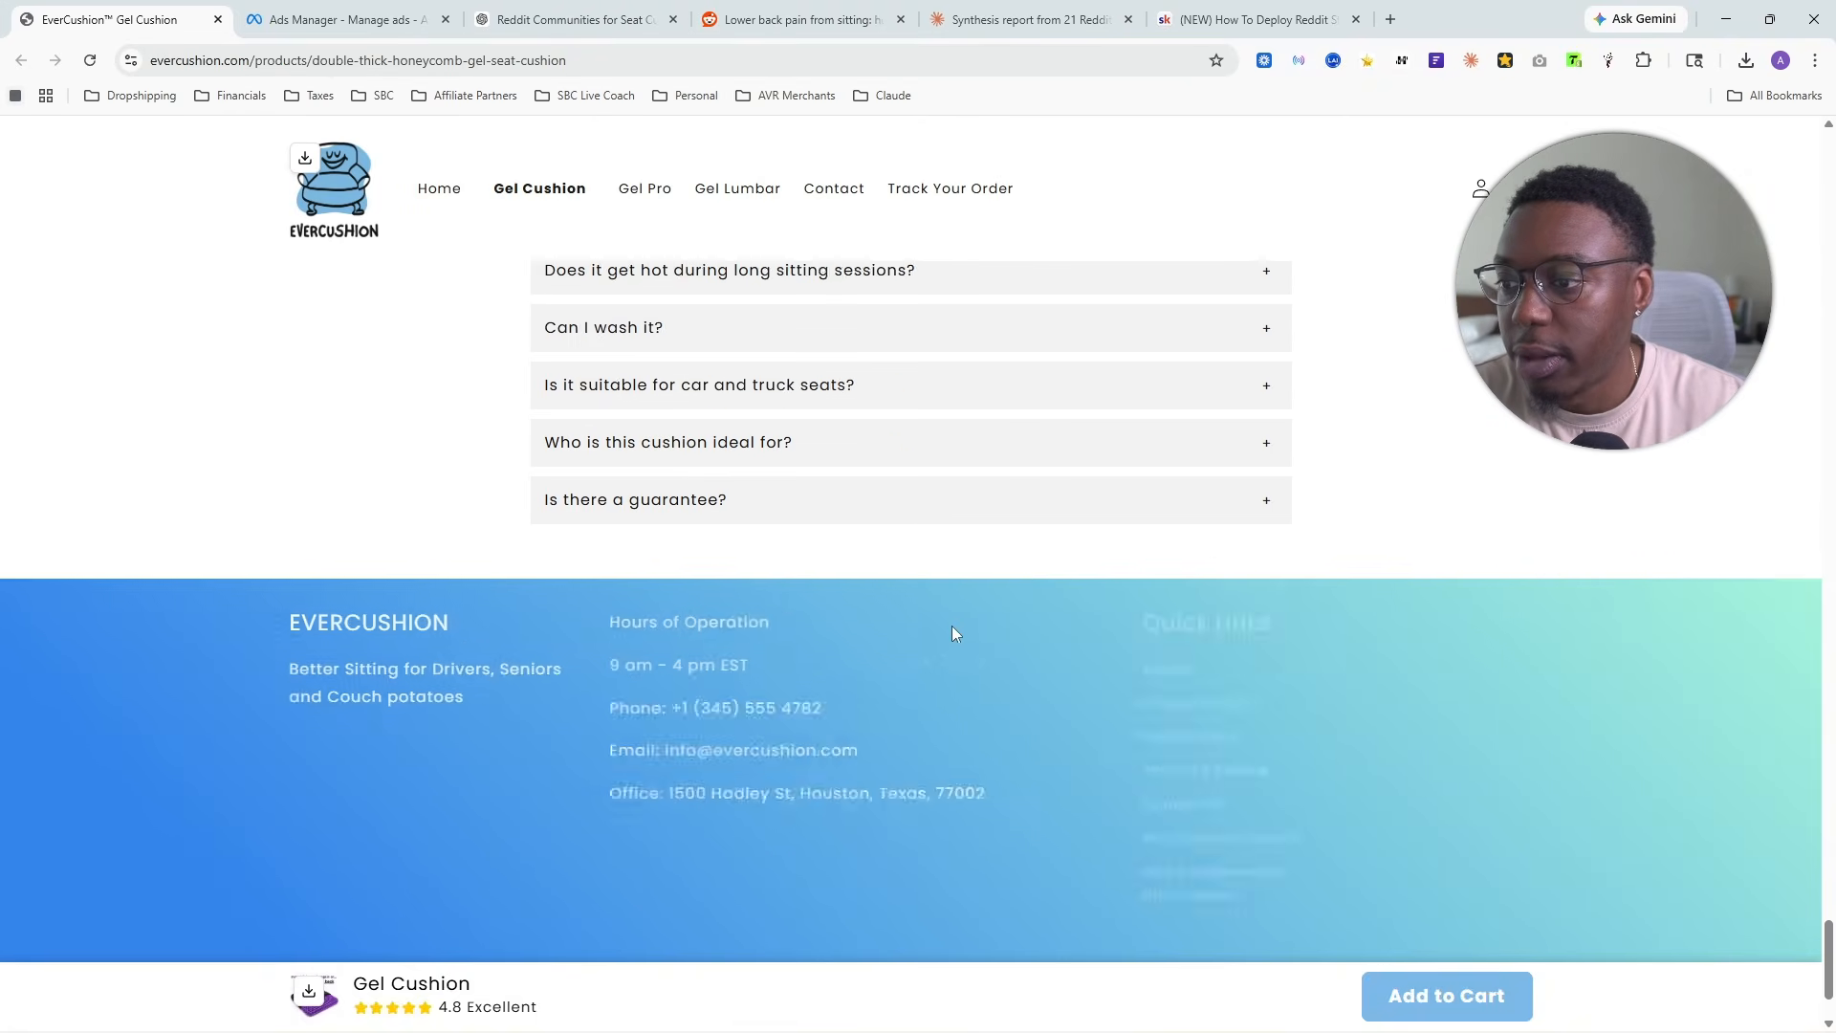
click(673, 443)
scroll(675, 401, down, 3)
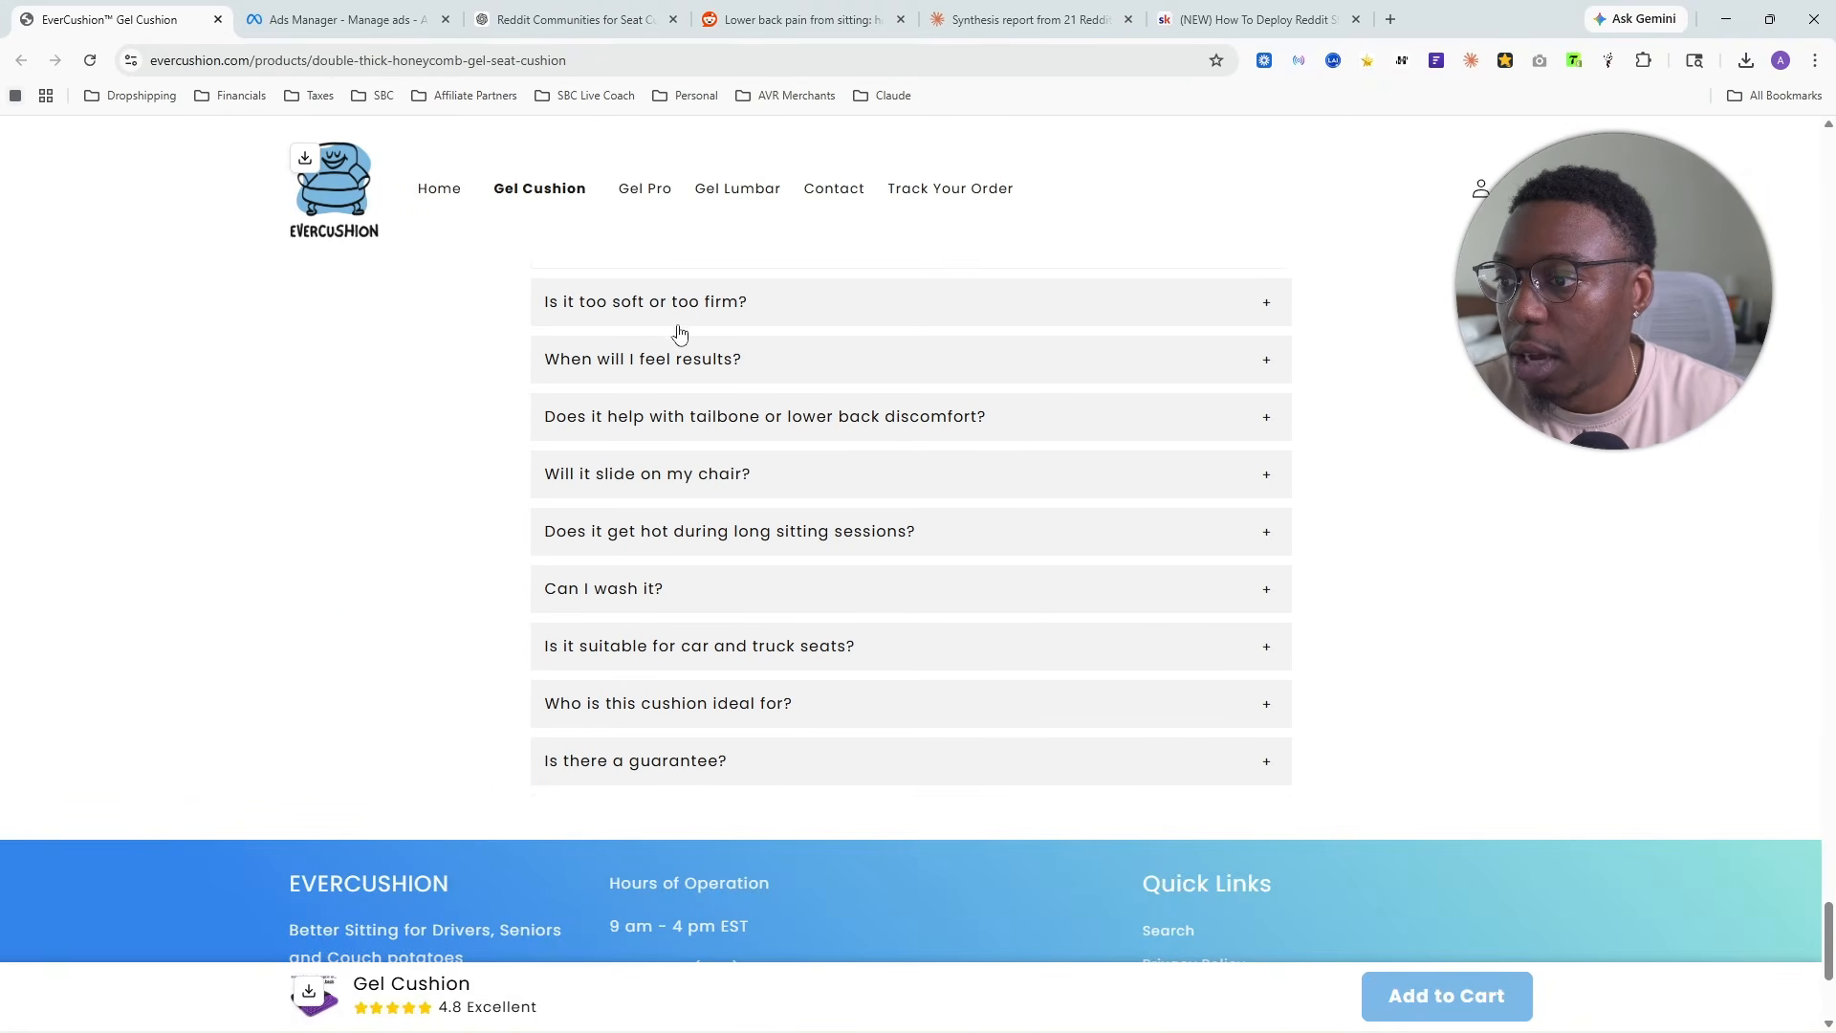
click(675, 318)
click(732, 469)
click(732, 684)
scroll(755, 765, down, 3)
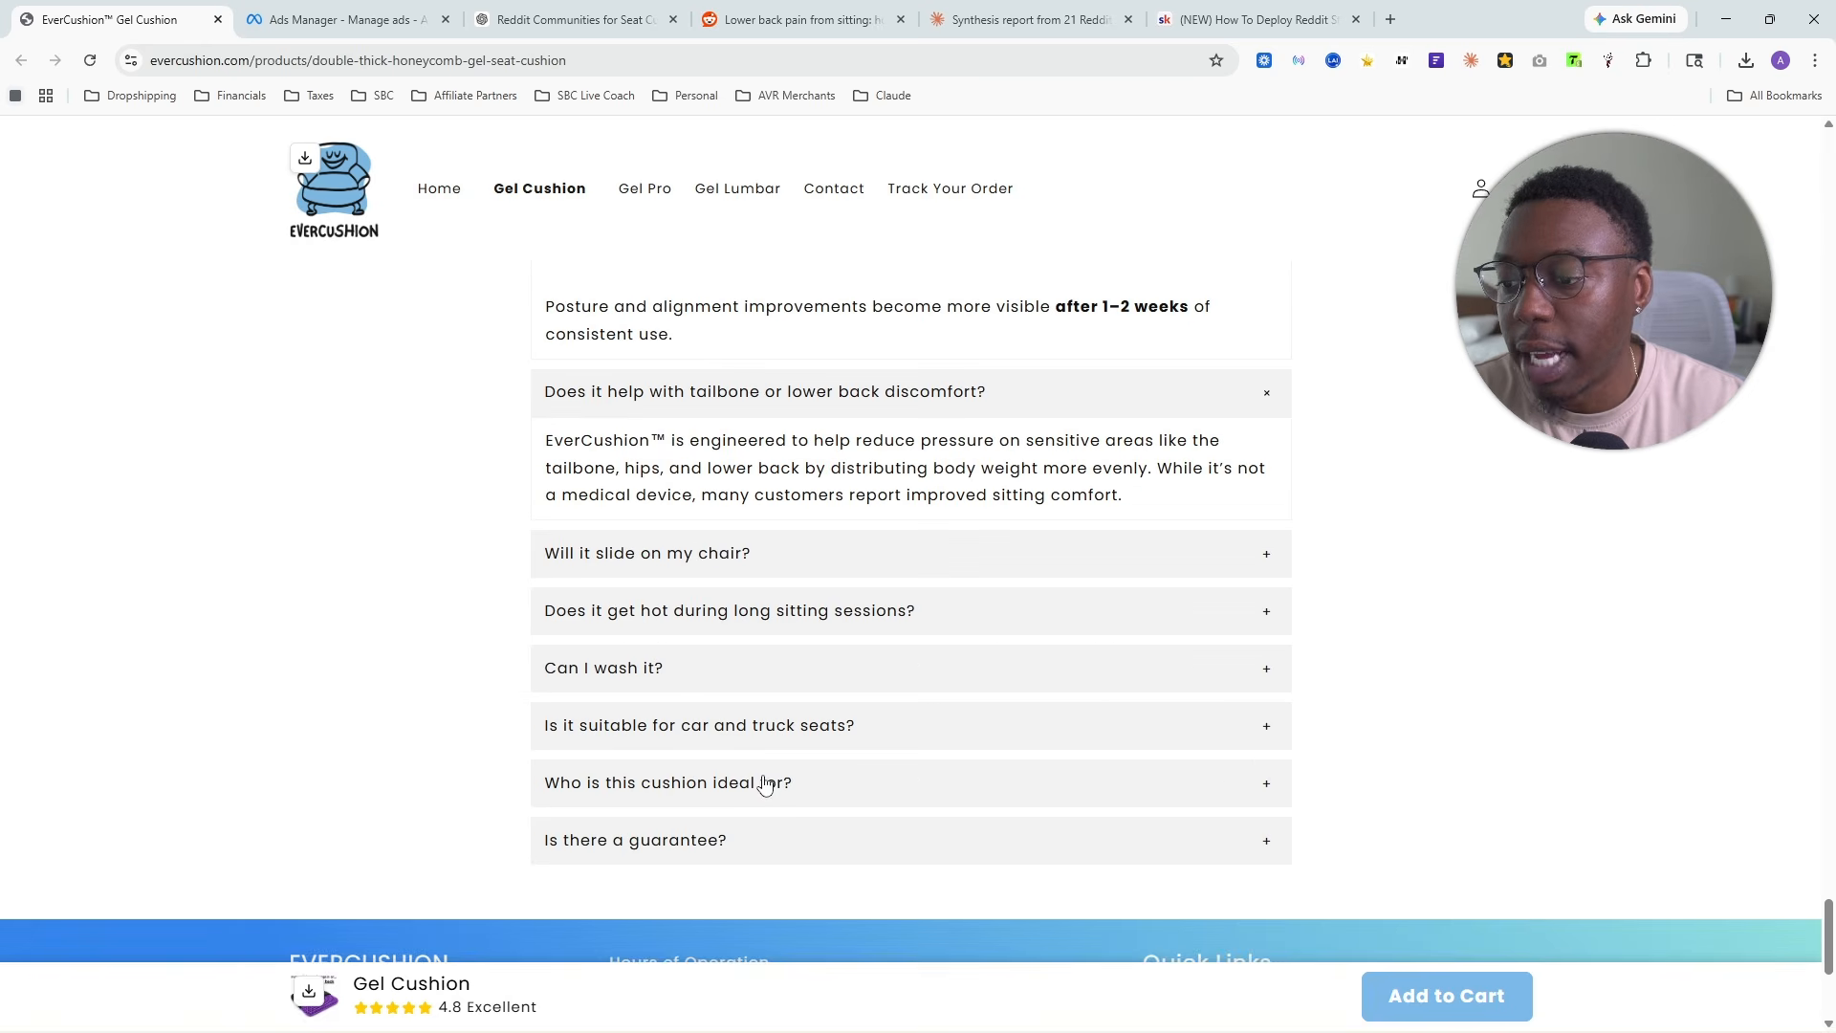
- Expand the FAQ answers on sliding on the chair, heat during long sitting sessions, and washing
click(722, 553)
click(756, 705)
click(756, 819)
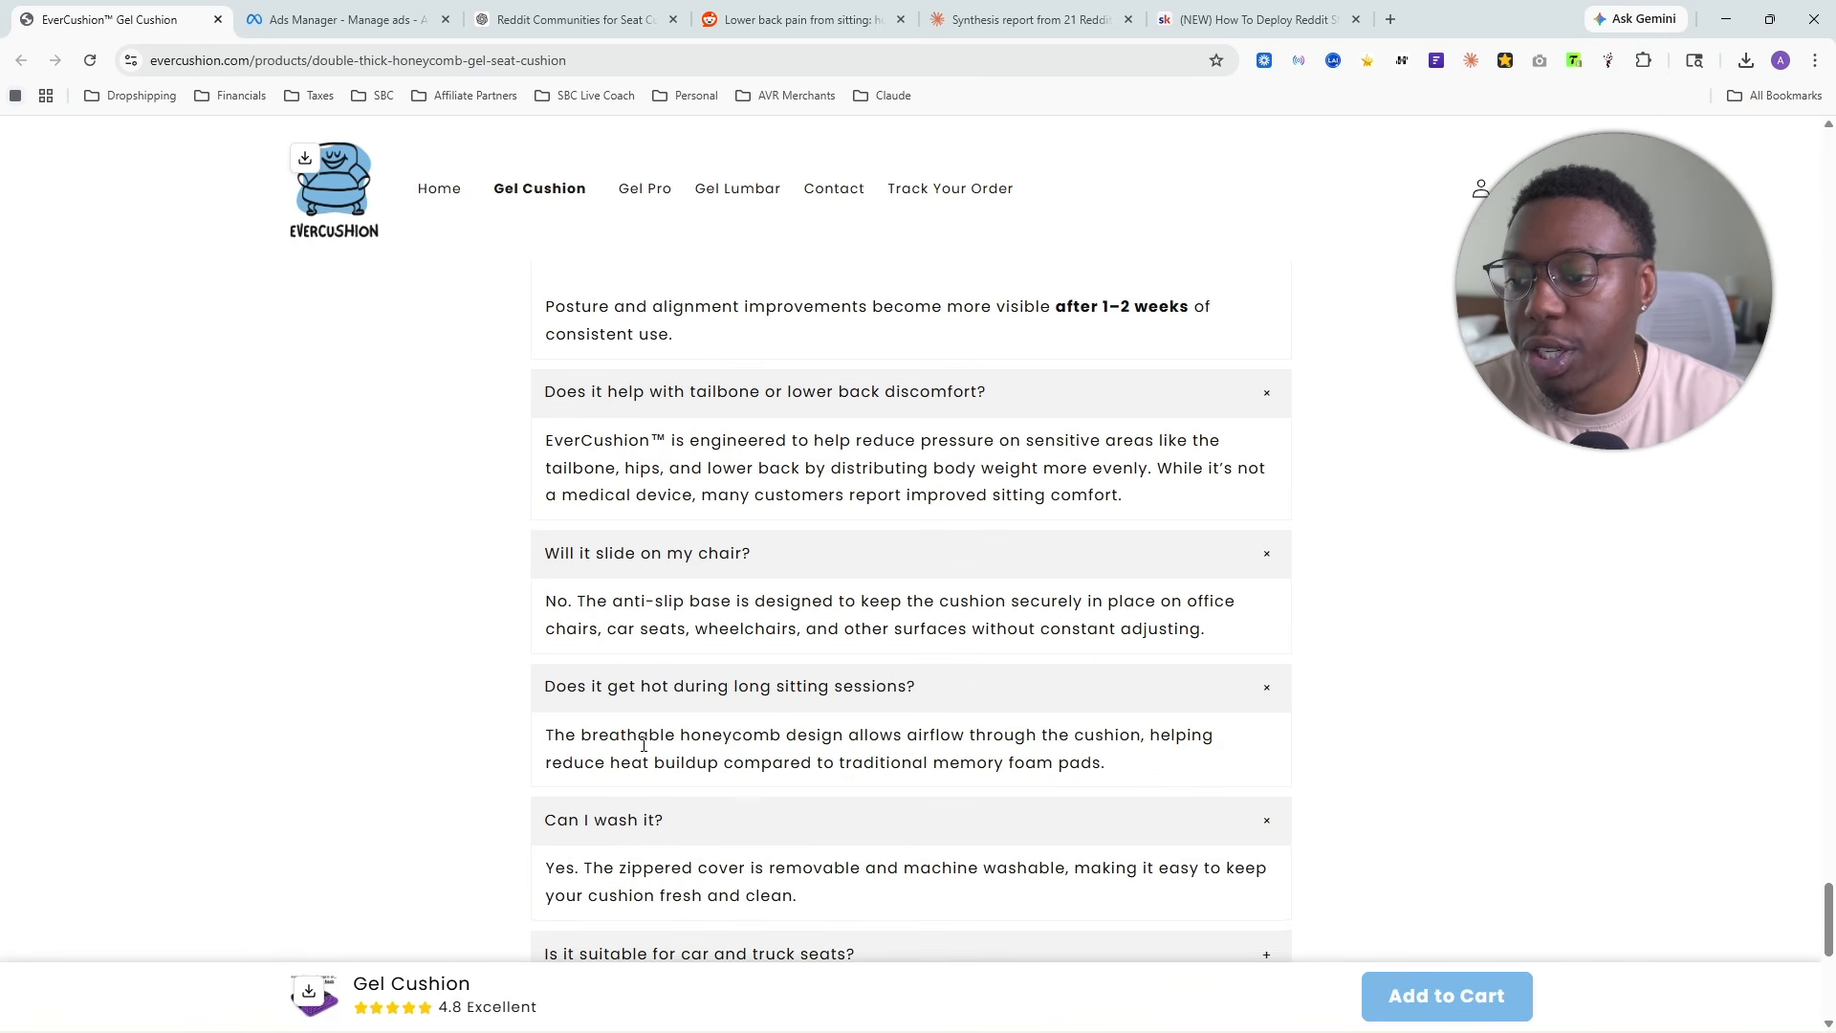
scroll(736, 742, down, 3)
- Capture the whole EverCushion product page with GoFullPage and download the capture as a PDF
scroll(765, 722, up, 5)
scroll(765, 722, up, 12)
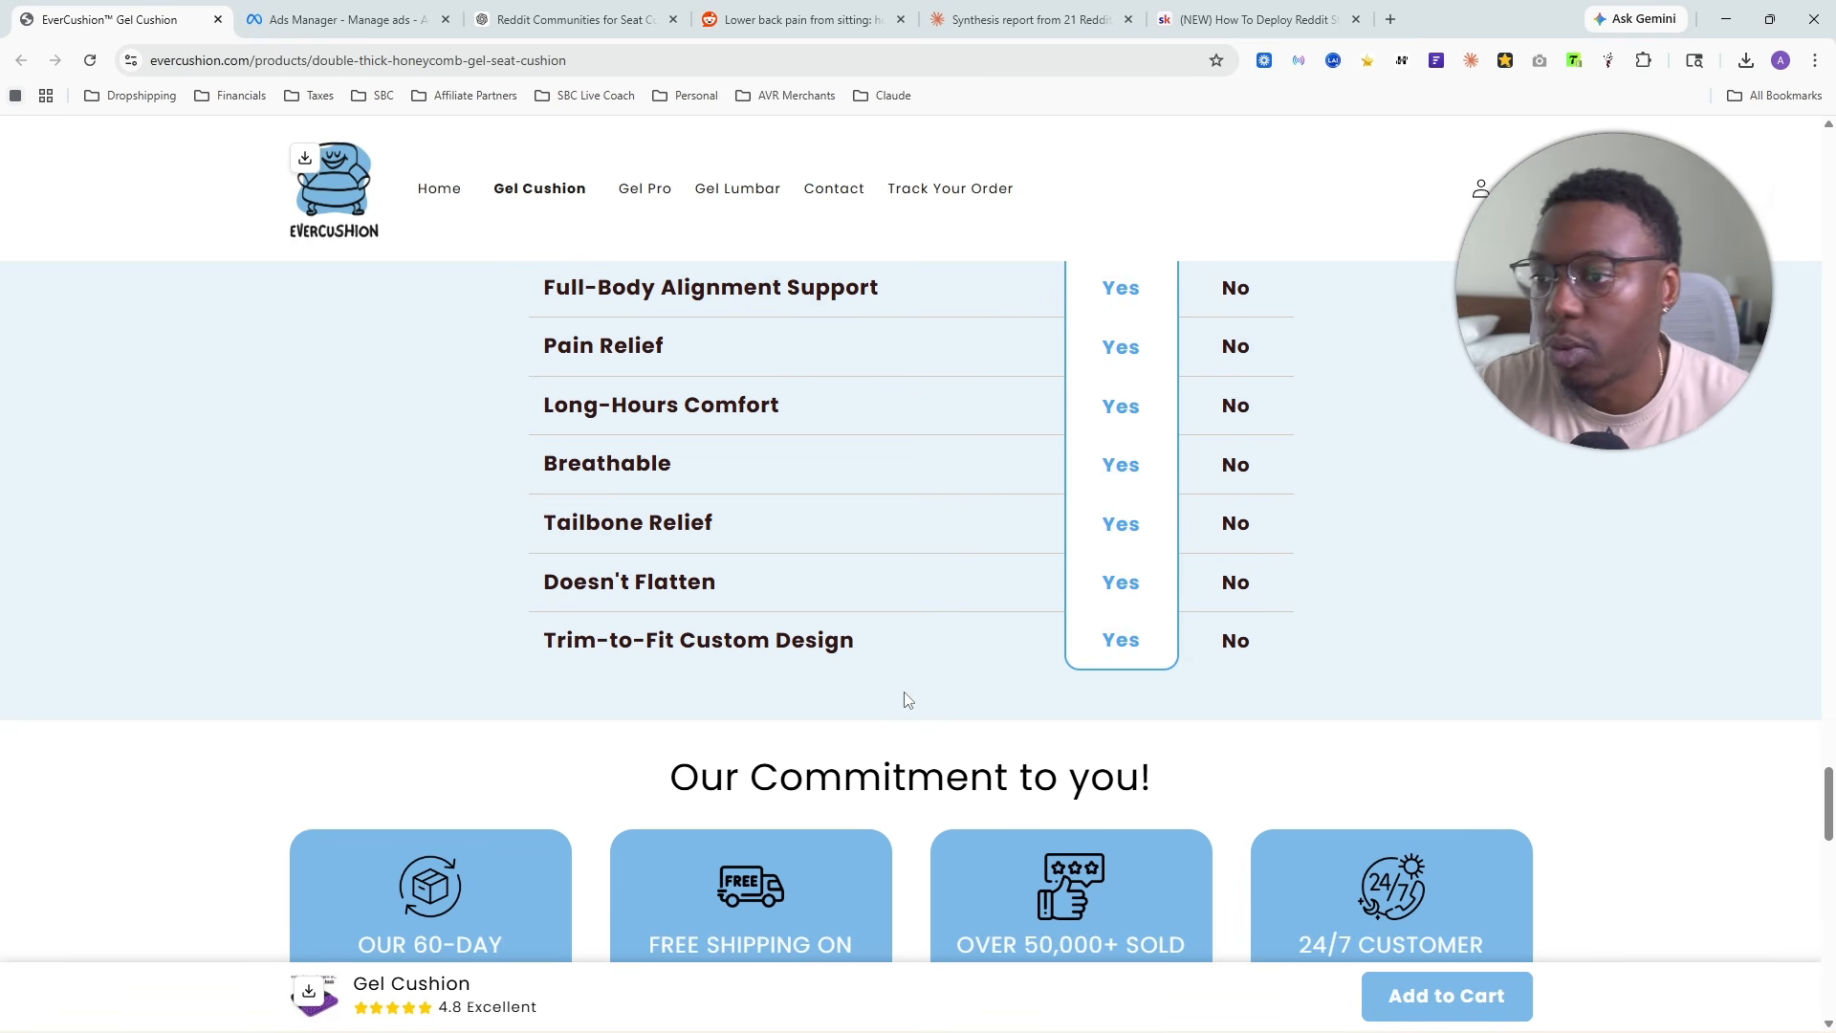
click(1539, 61)
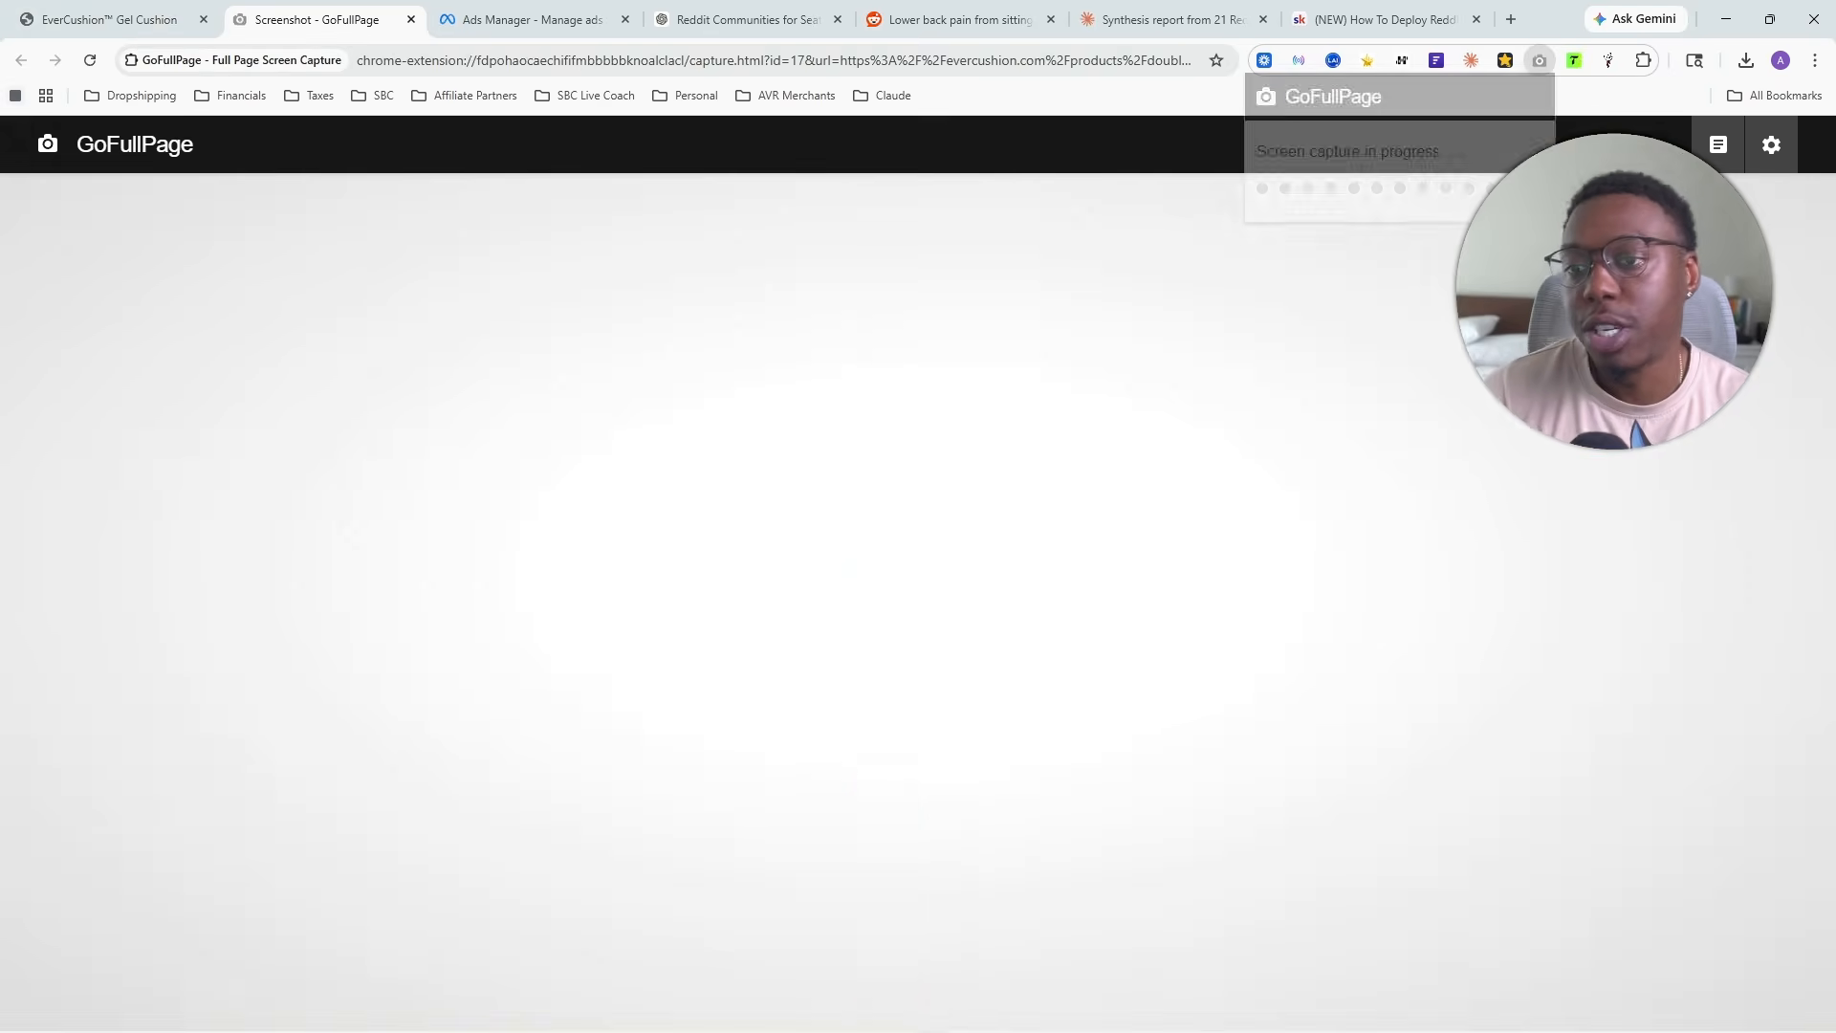
click(1611, 145)
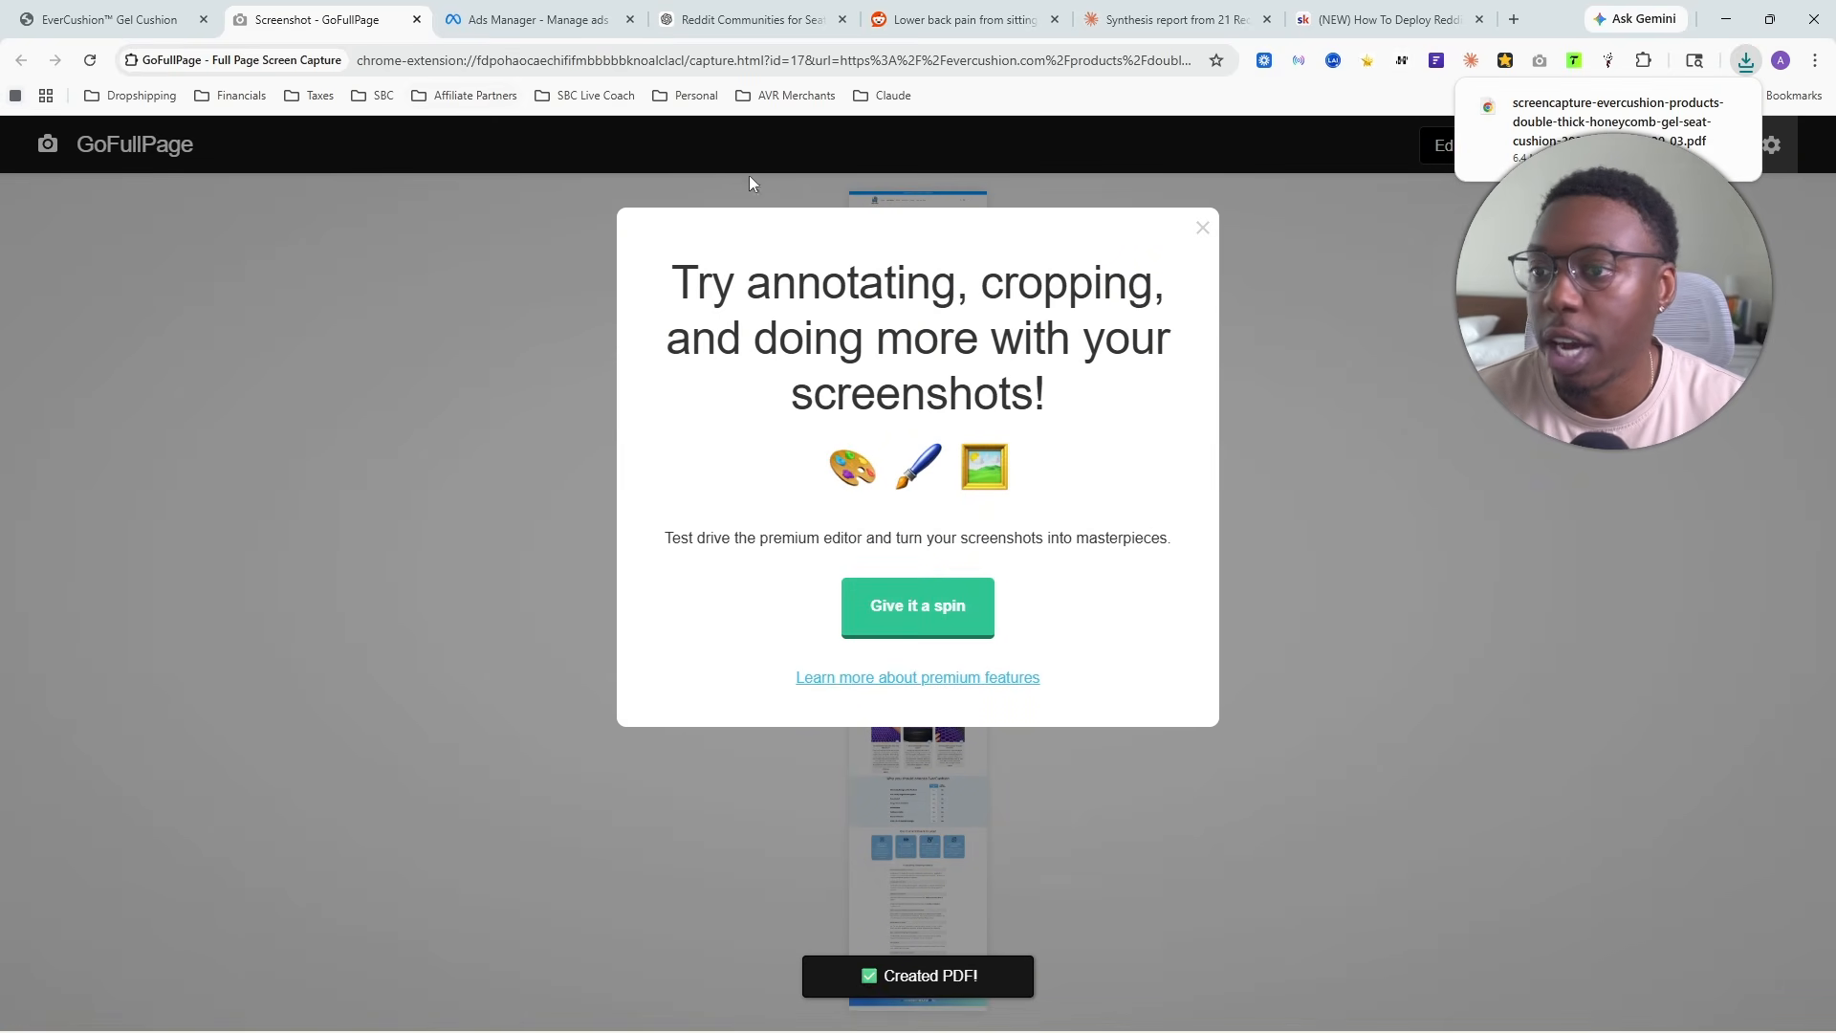
- Return to the Claude synthesis report chat and attach the downloaded EverCushion page PDF to the reply
click(1153, 23)
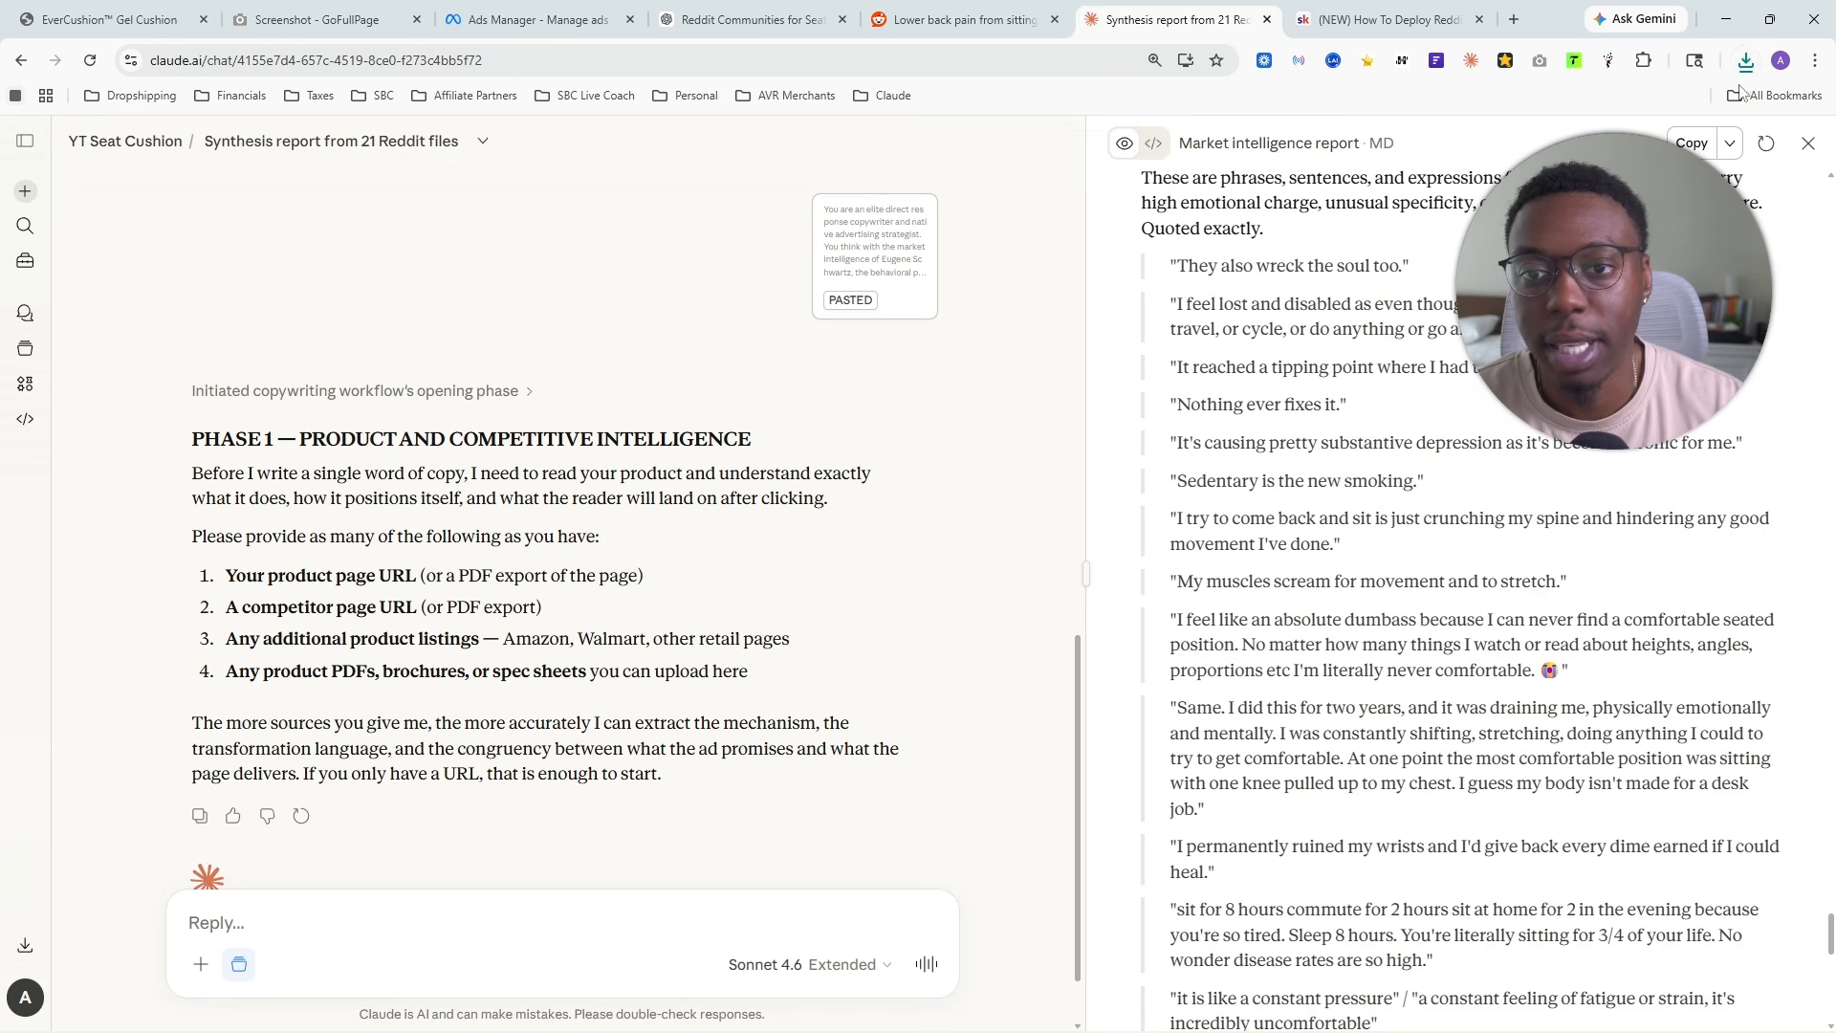
click(1746, 60)
drag(1626, 148, 402, 861)
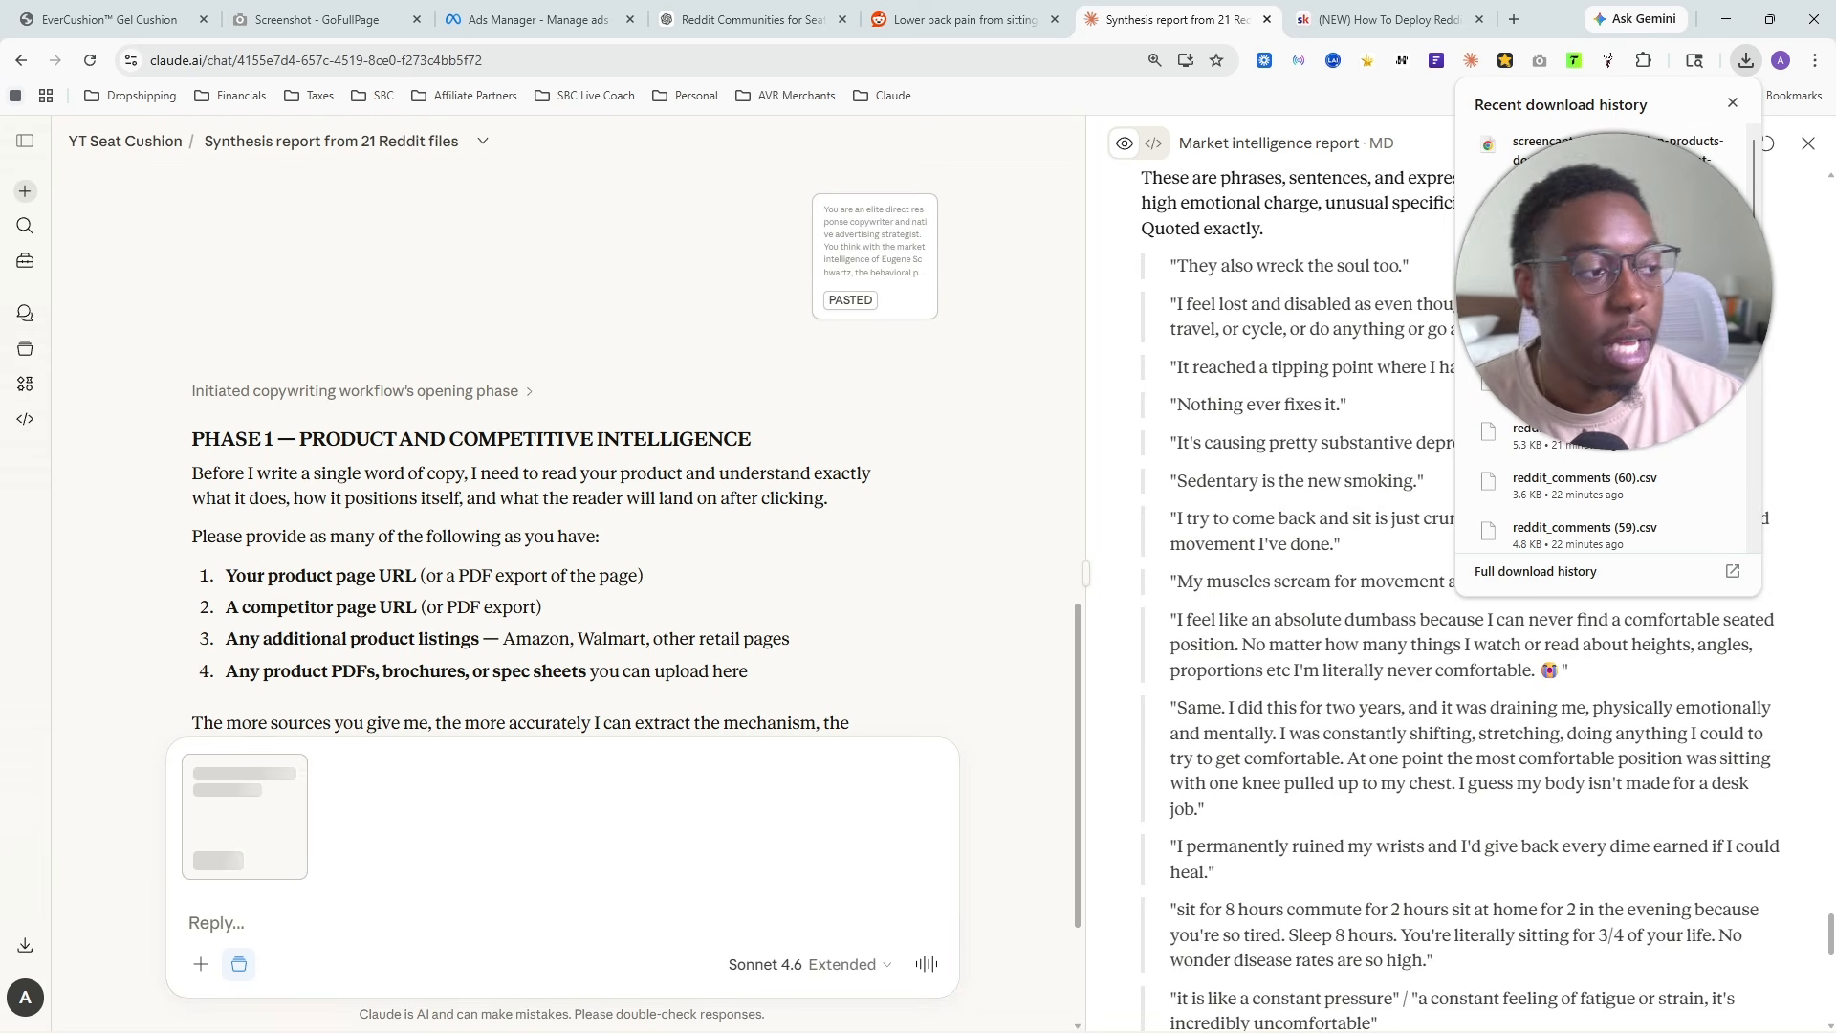
click(1732, 104)
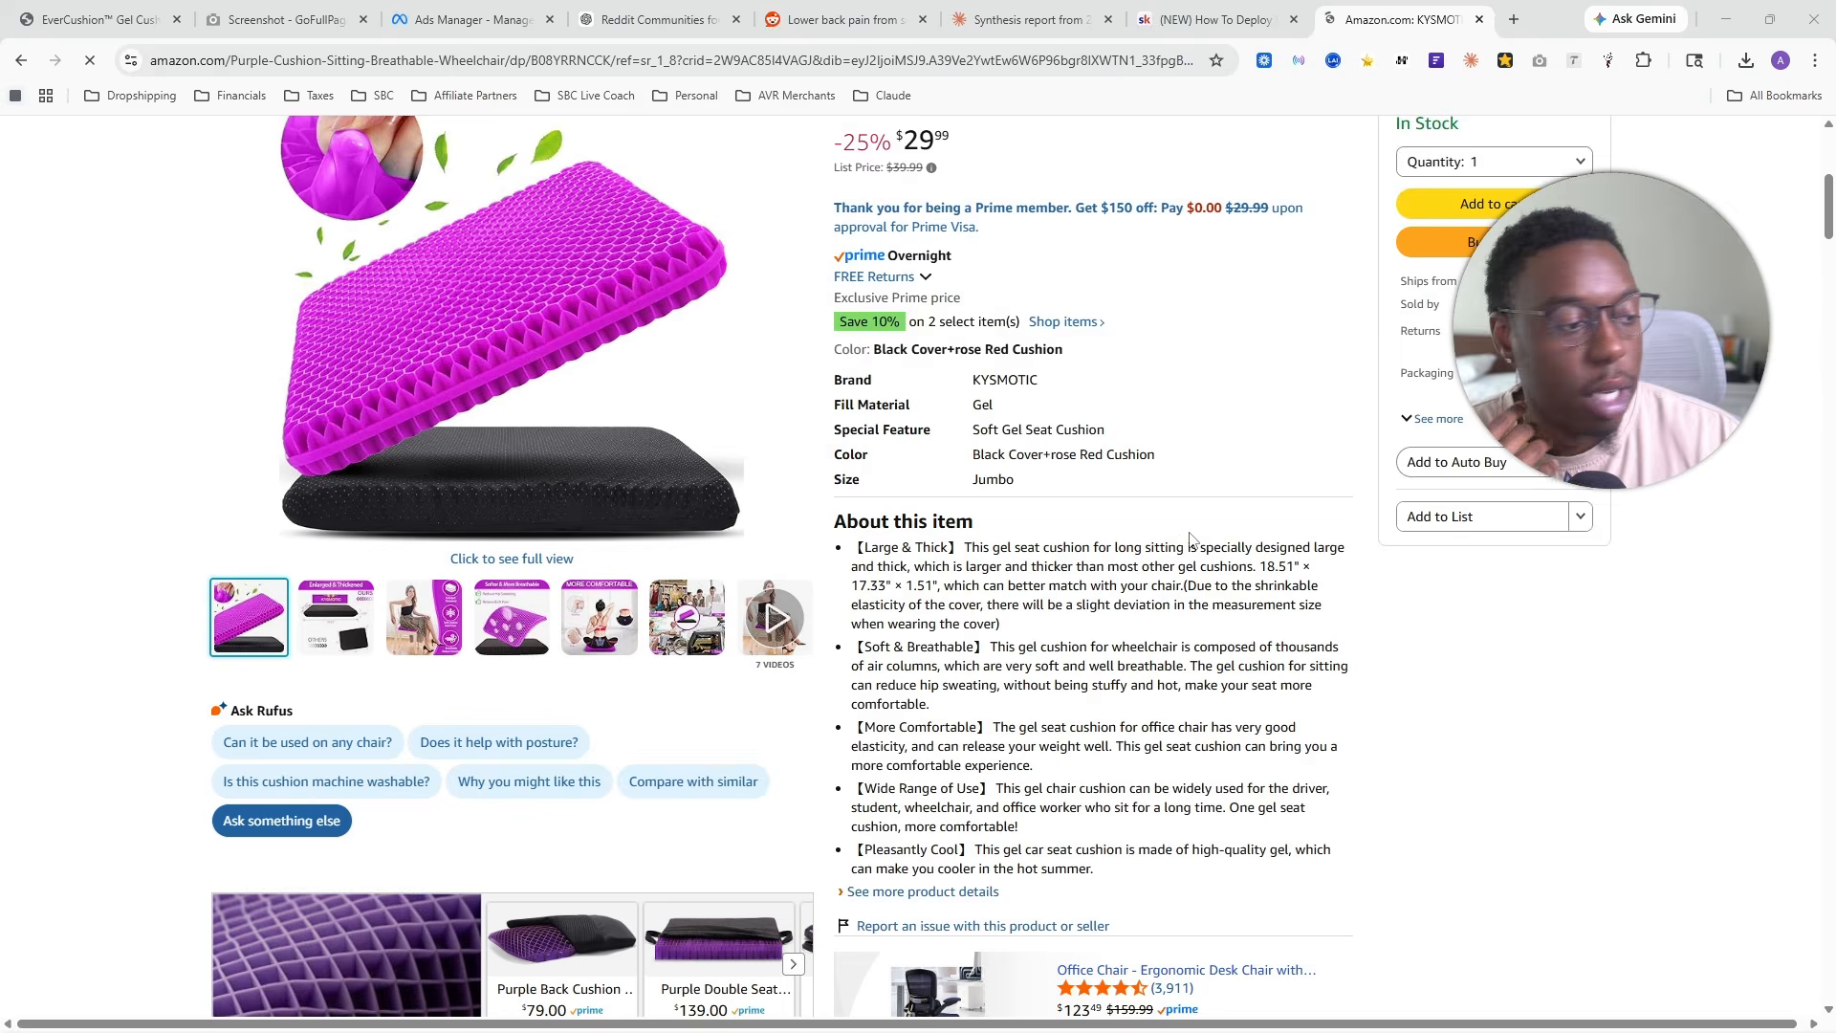
- On Amazon's KYSMOTIC gel seat cushion listing, expand the Materials & Care, Measurements, Features & Specs and User guide sections
scroll(953, 480, down, 12)
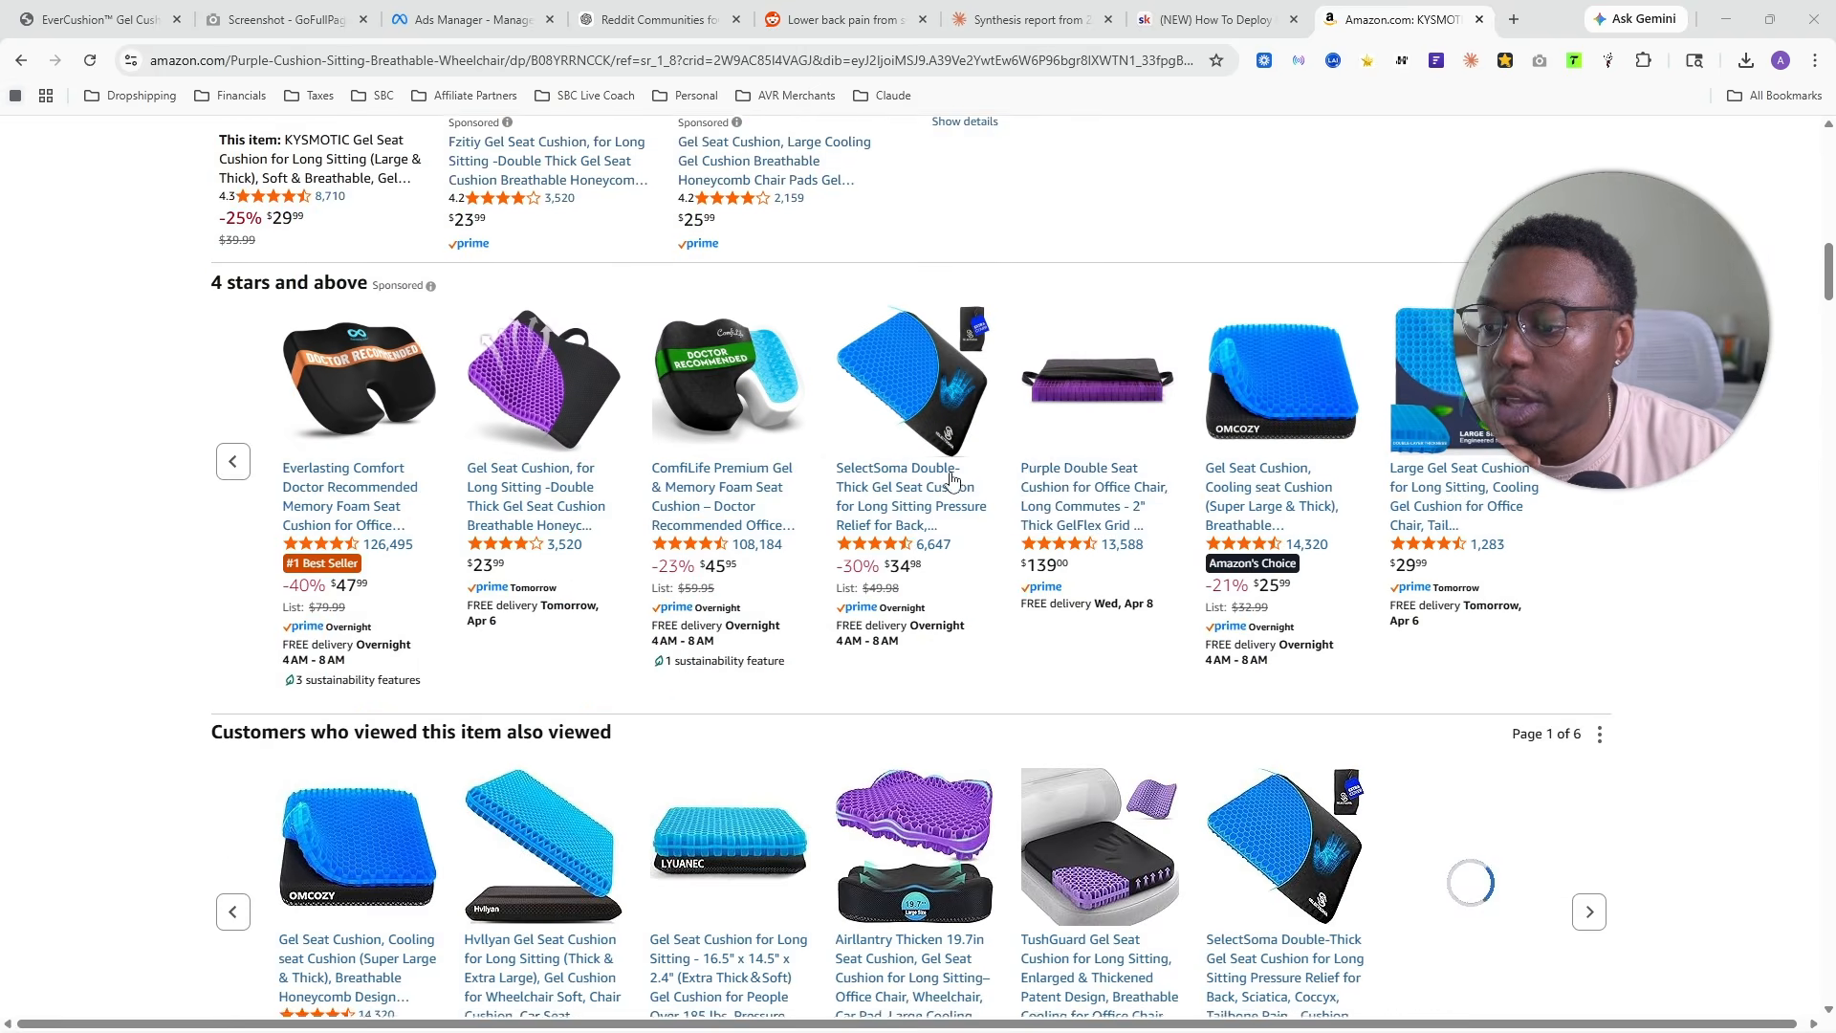
scroll(953, 478, down, 20)
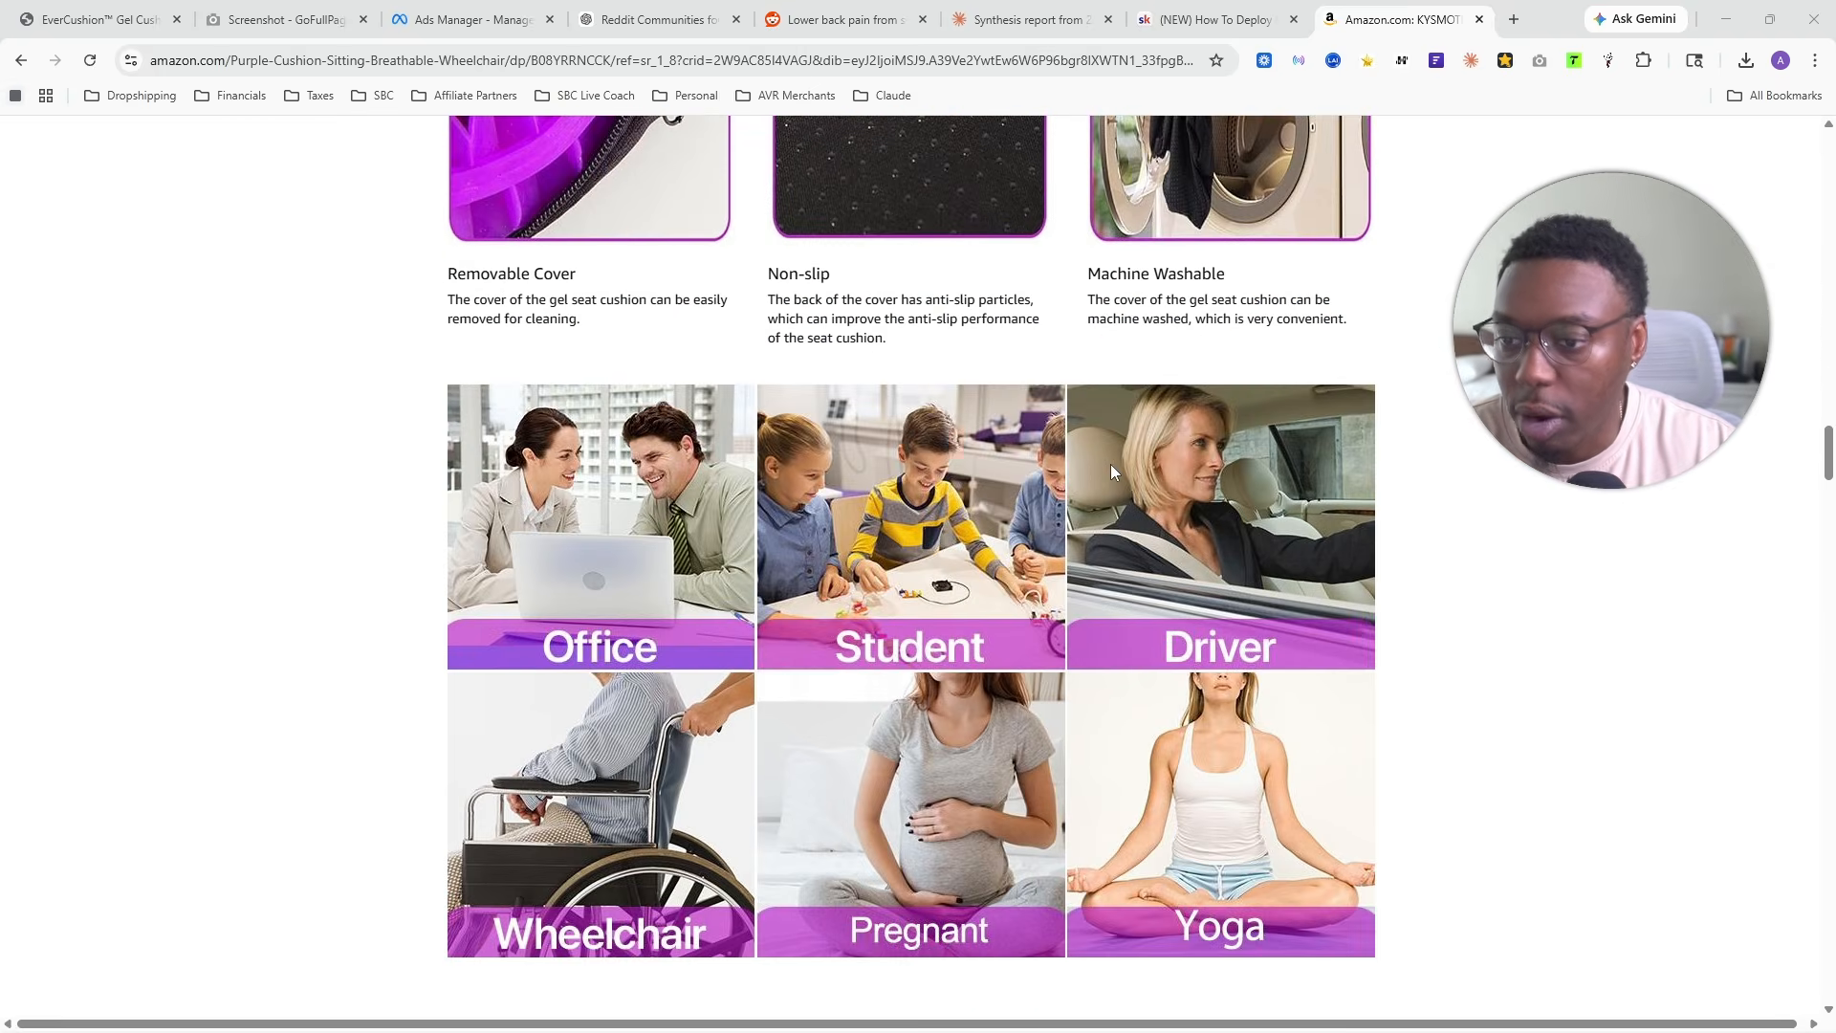
scroll(1110, 463, down, 20)
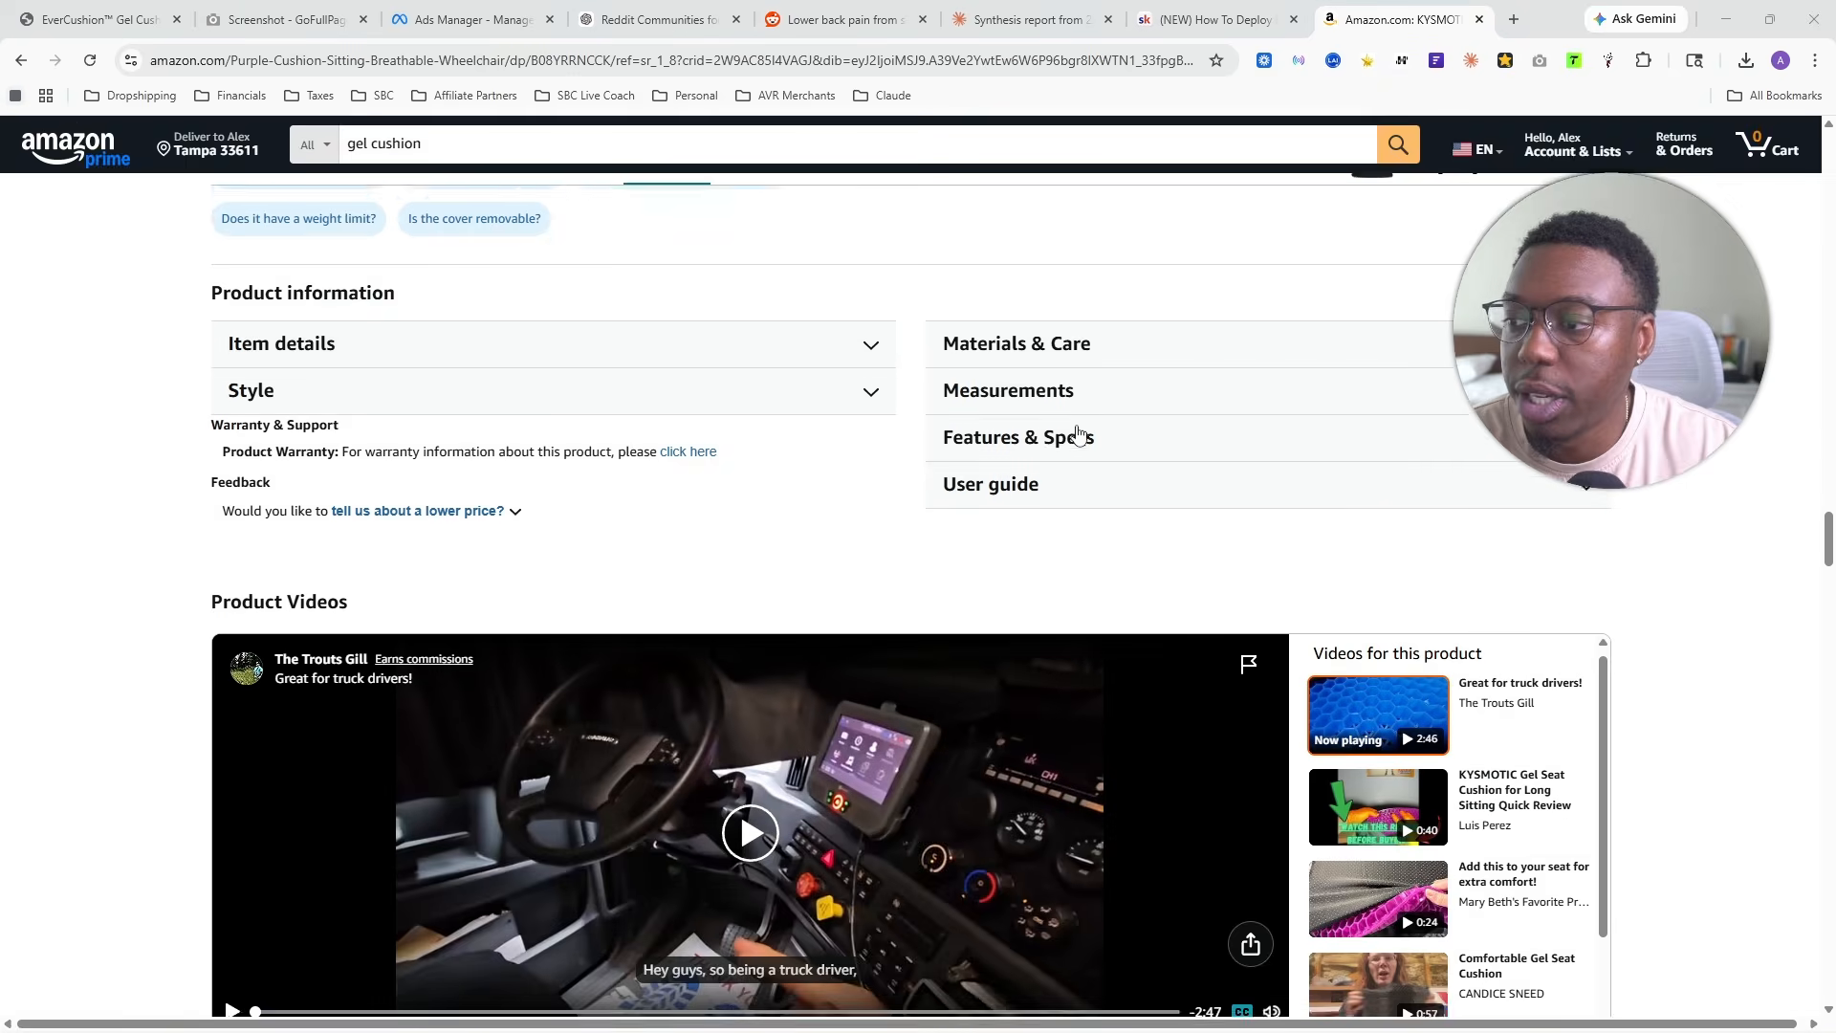
click(1078, 346)
click(1095, 585)
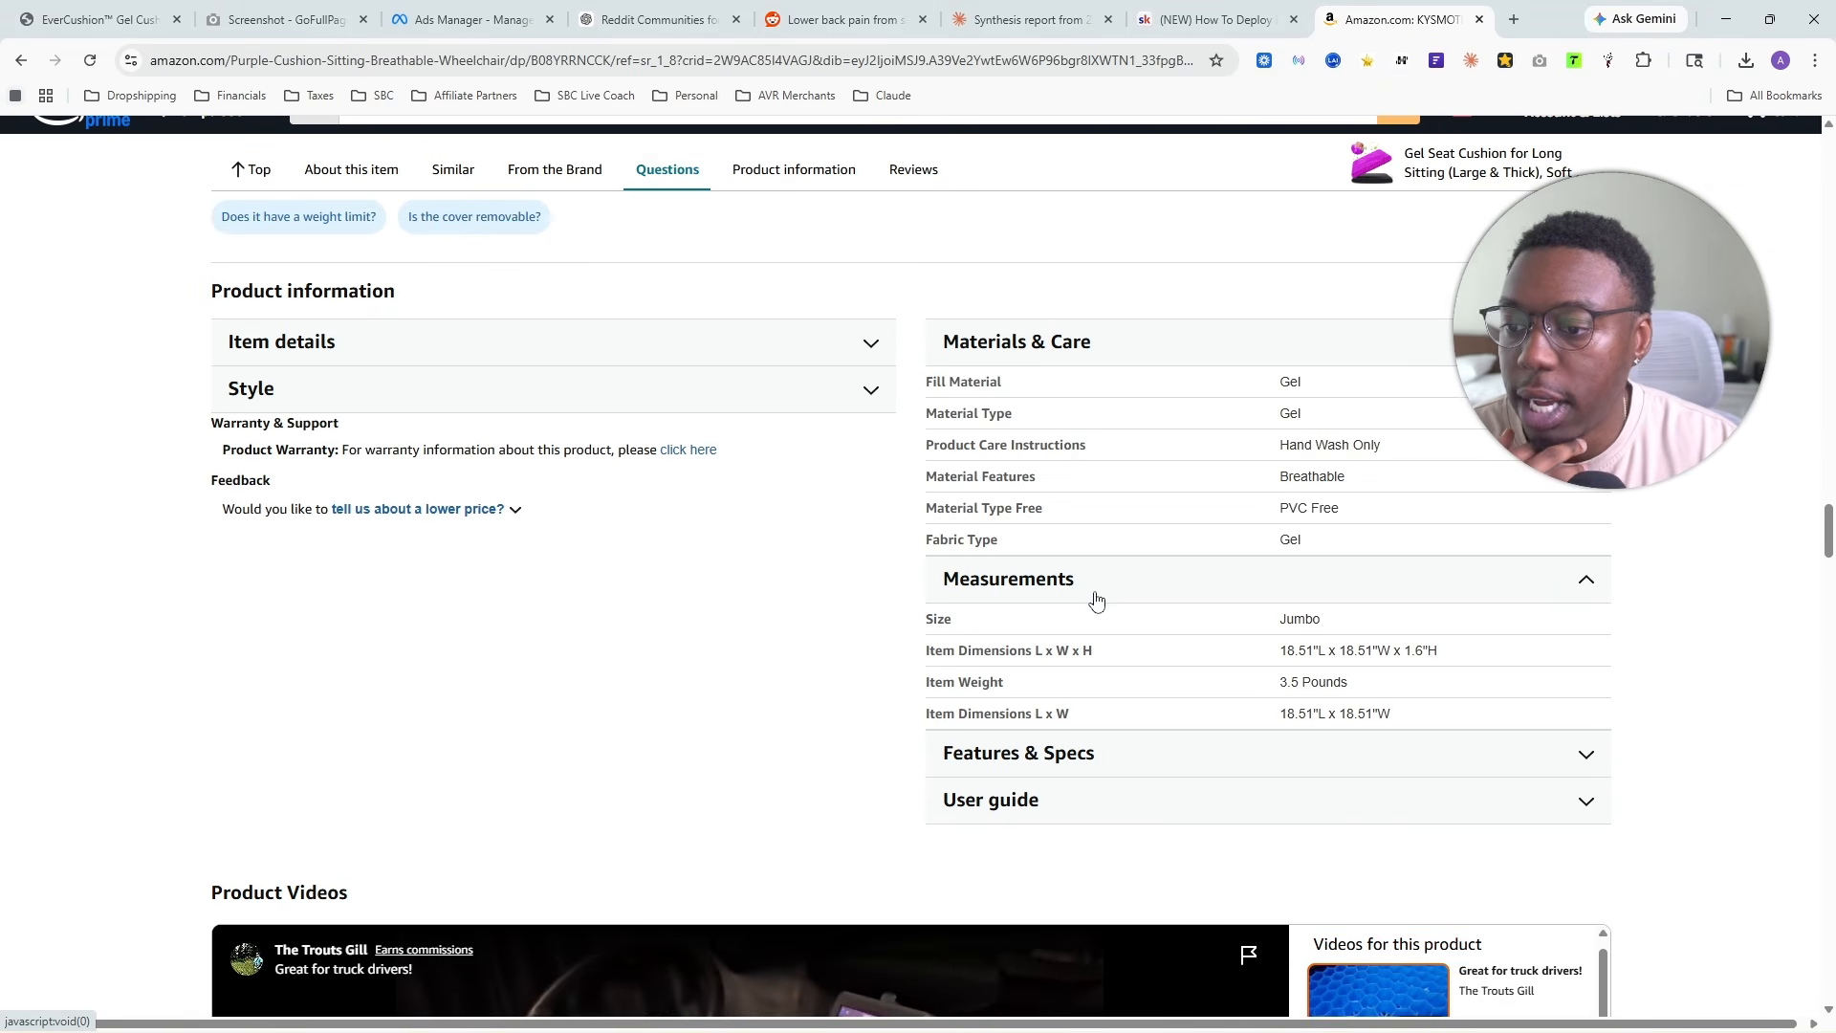
click(1100, 755)
click(1041, 895)
- Expand the Item details and Style sections in the Amazon listing's product information
click(562, 369)
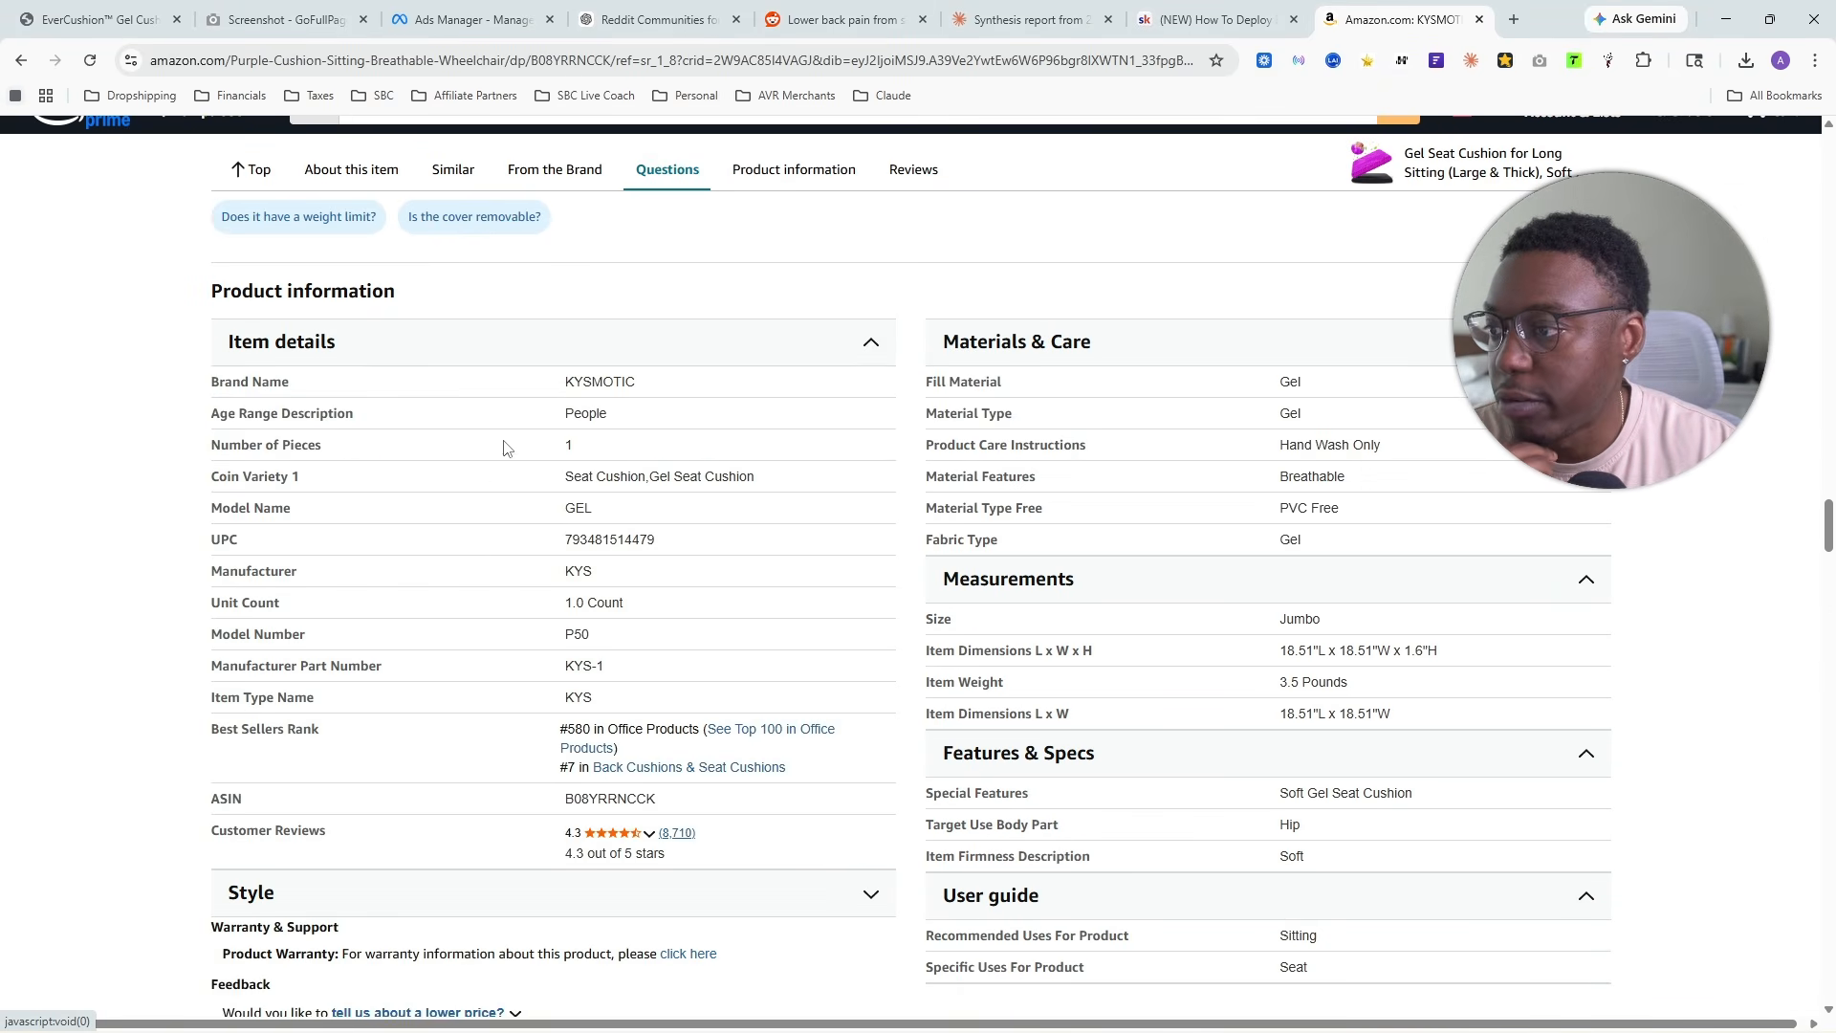
scroll(507, 448, down, 5)
click(500, 422)
scroll(571, 530, up, 3)
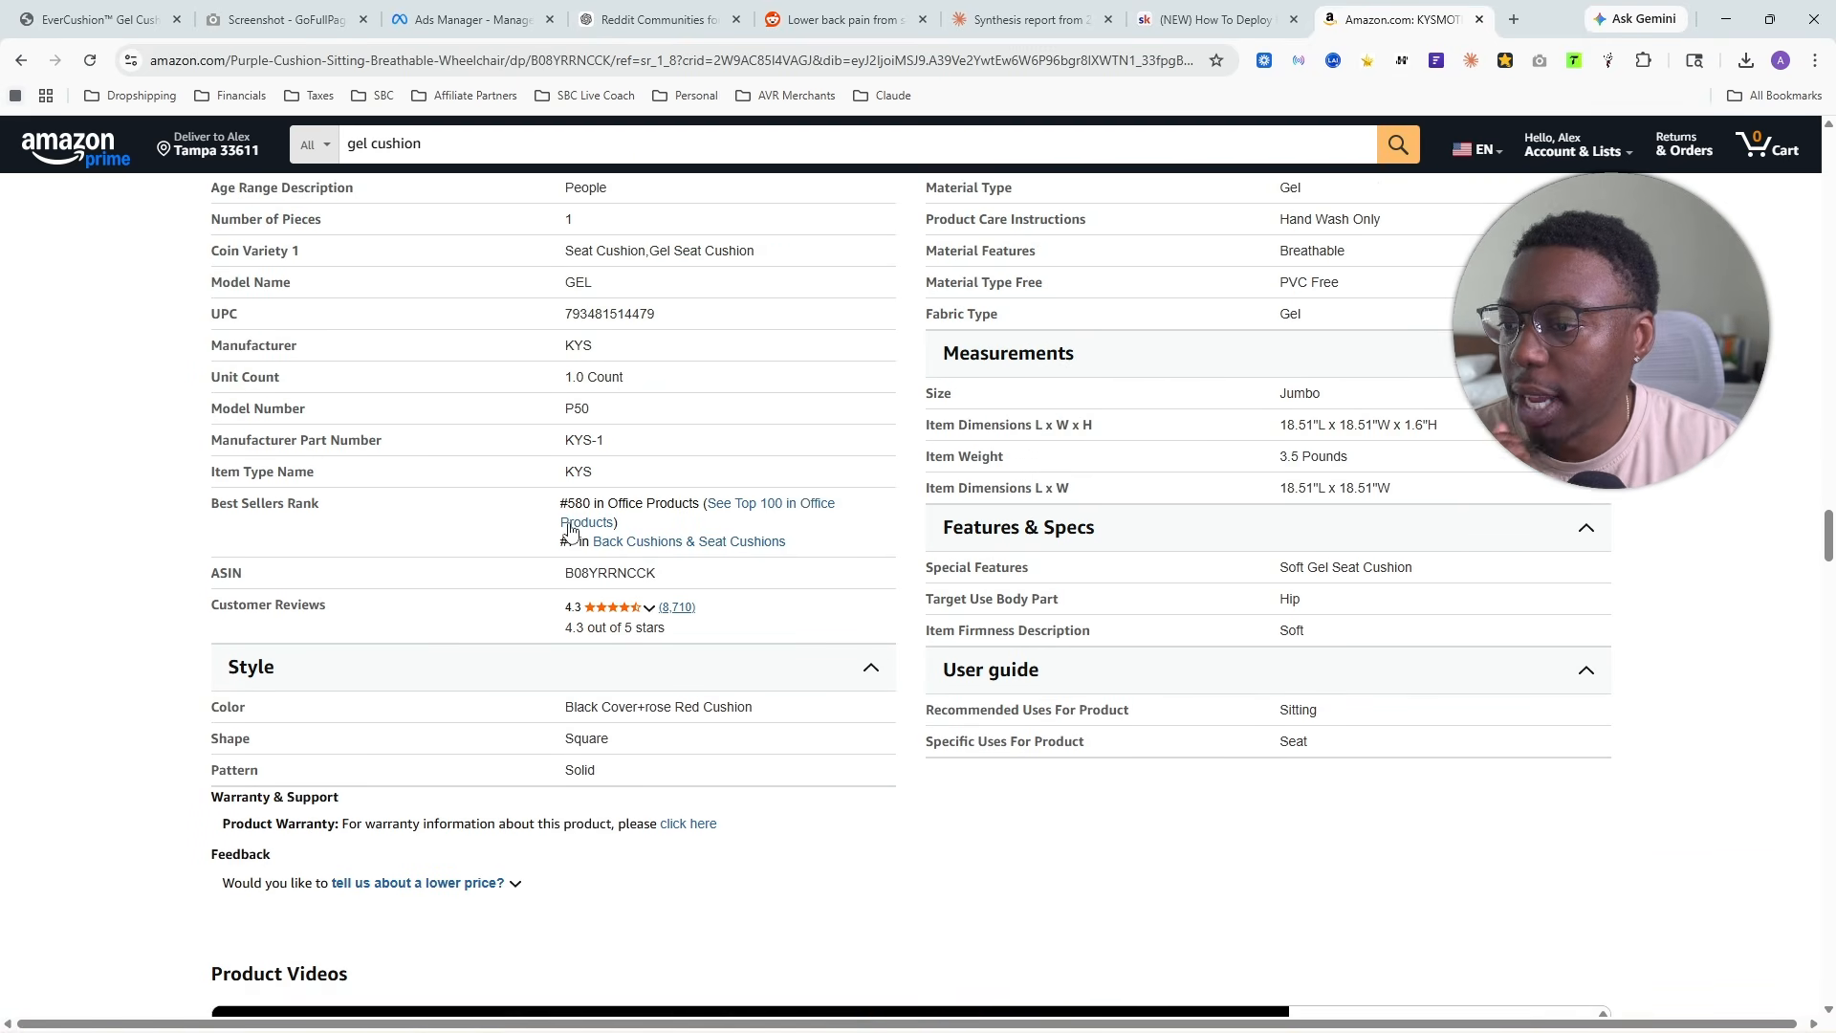
- Skim the Amazon listing's customer reviews and capture the entire listing page with GoFullPage
scroll(832, 397, down, 20)
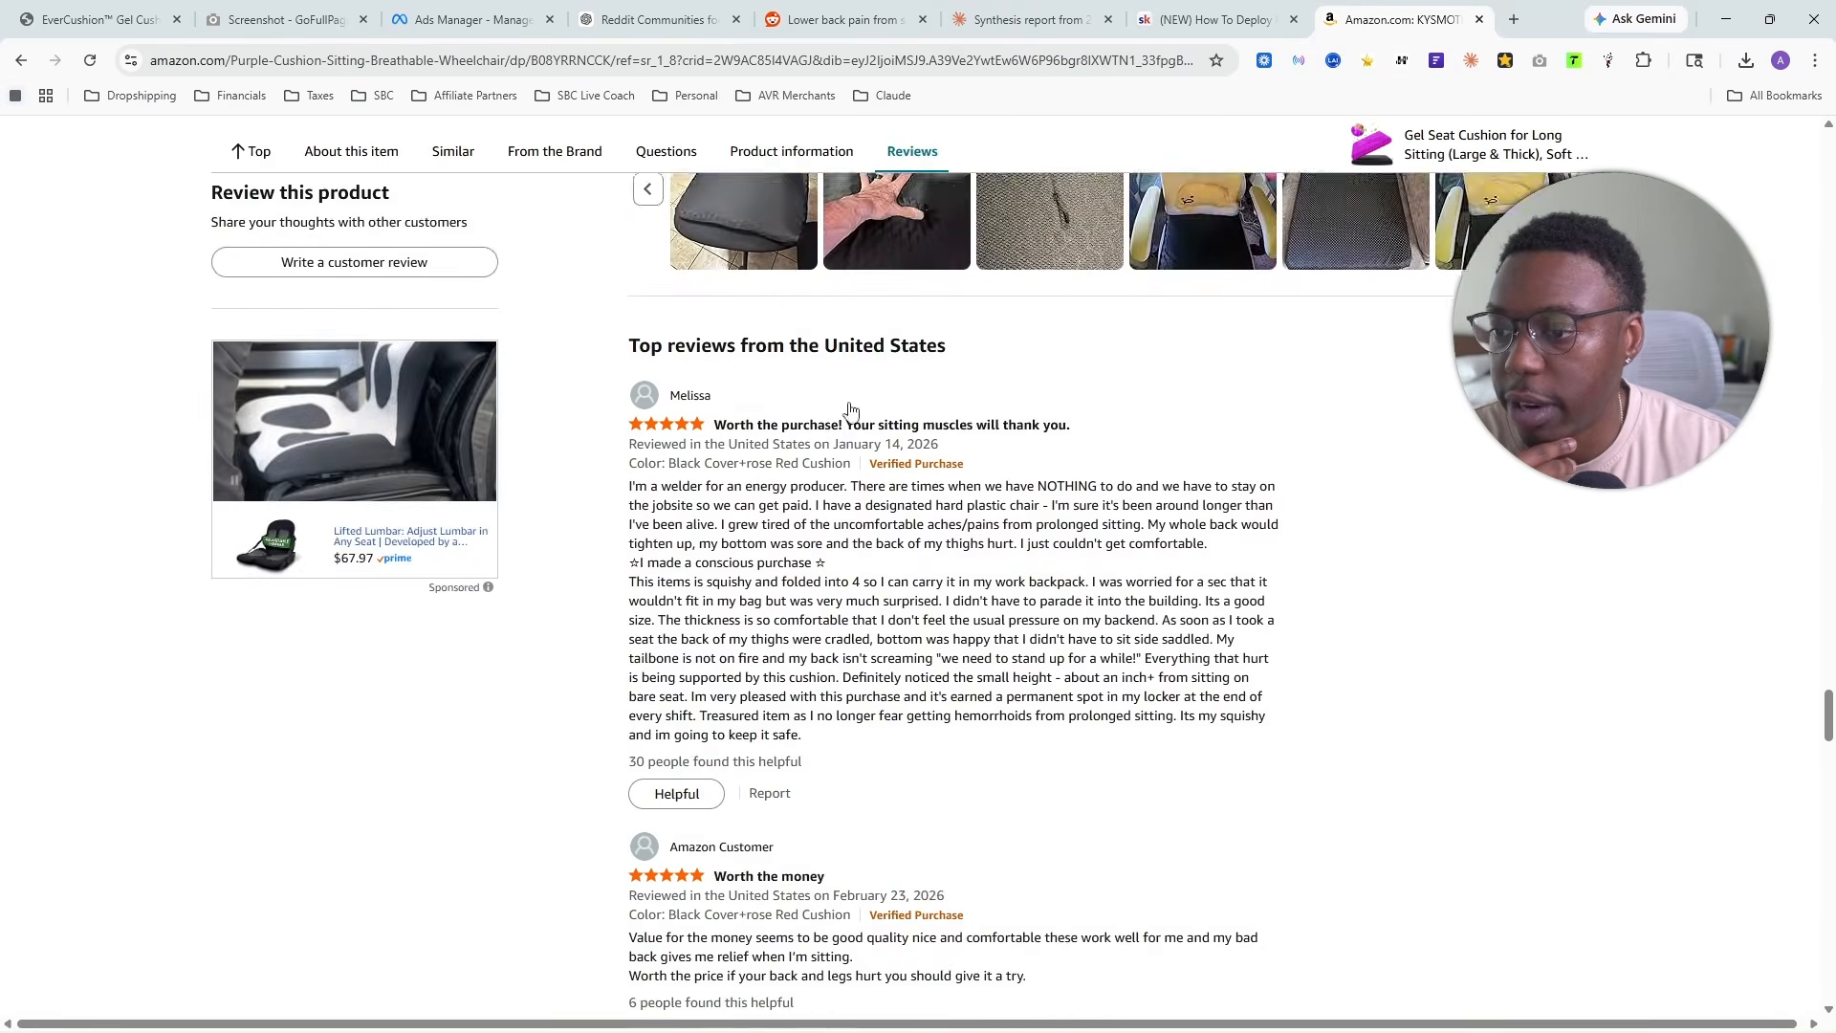
scroll(849, 409, down, 15)
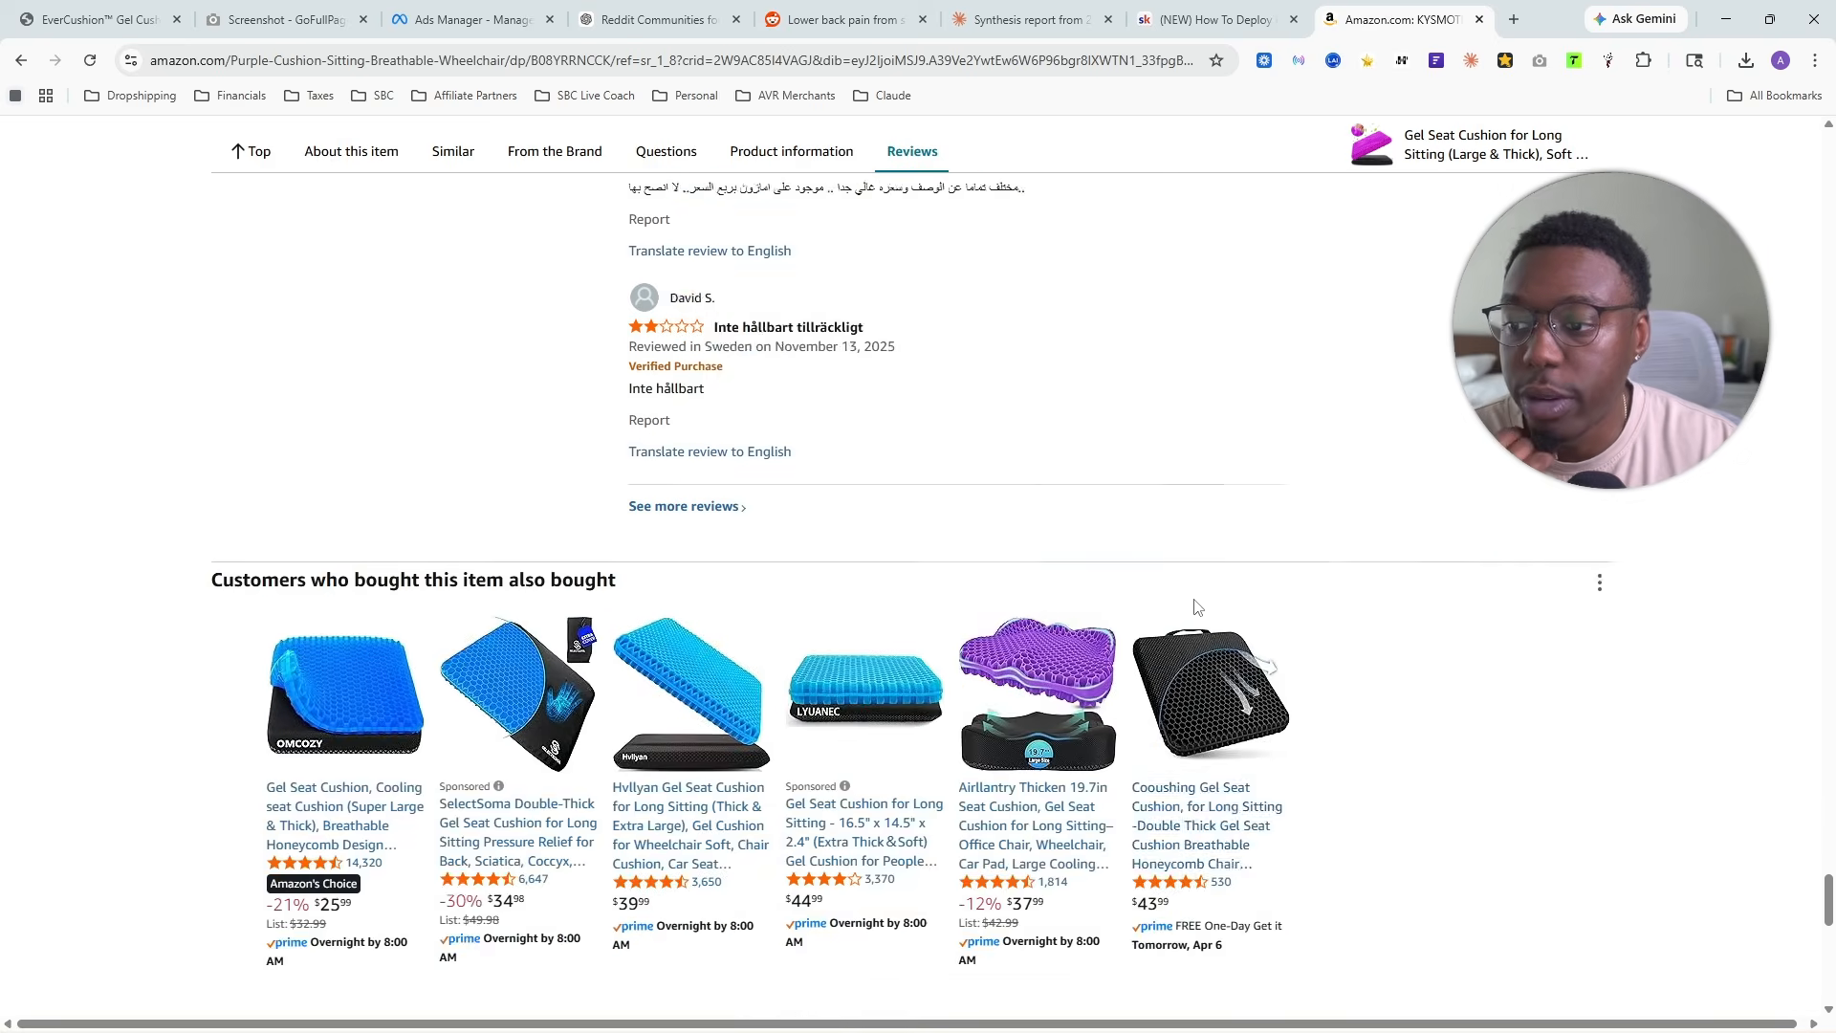
scroll(1194, 606, up, 20)
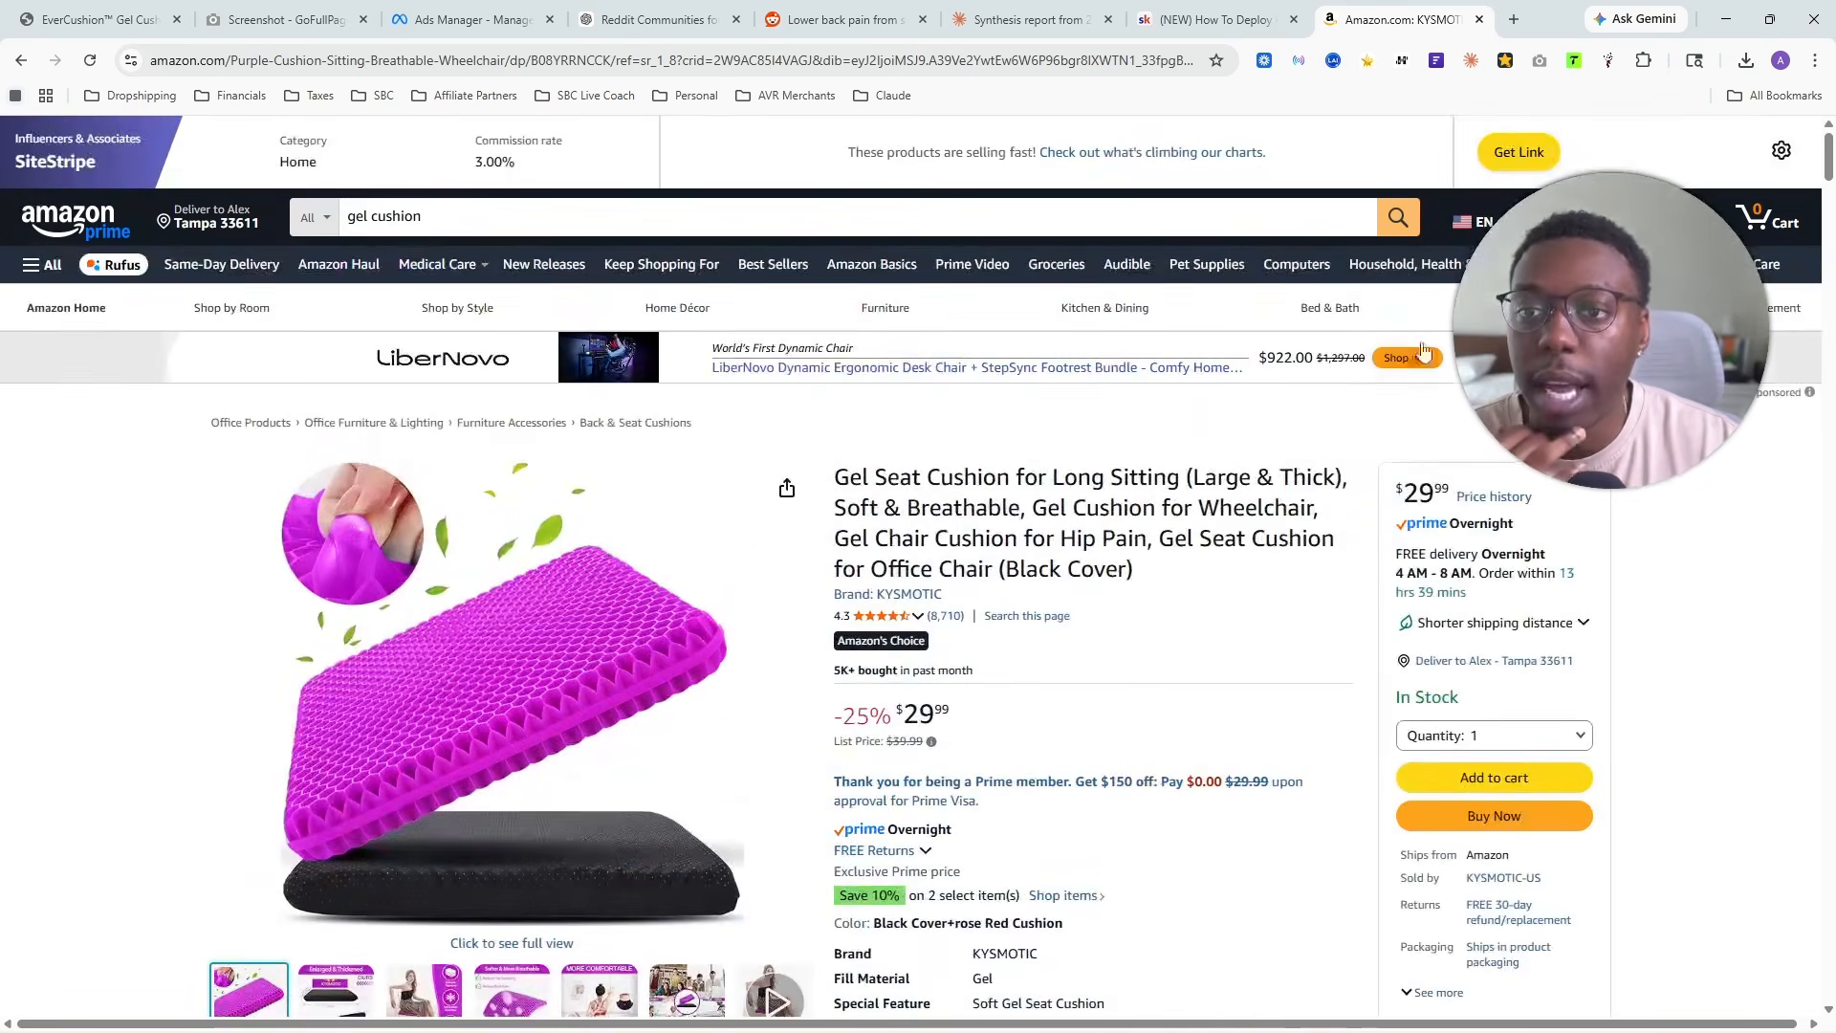
click(1539, 61)
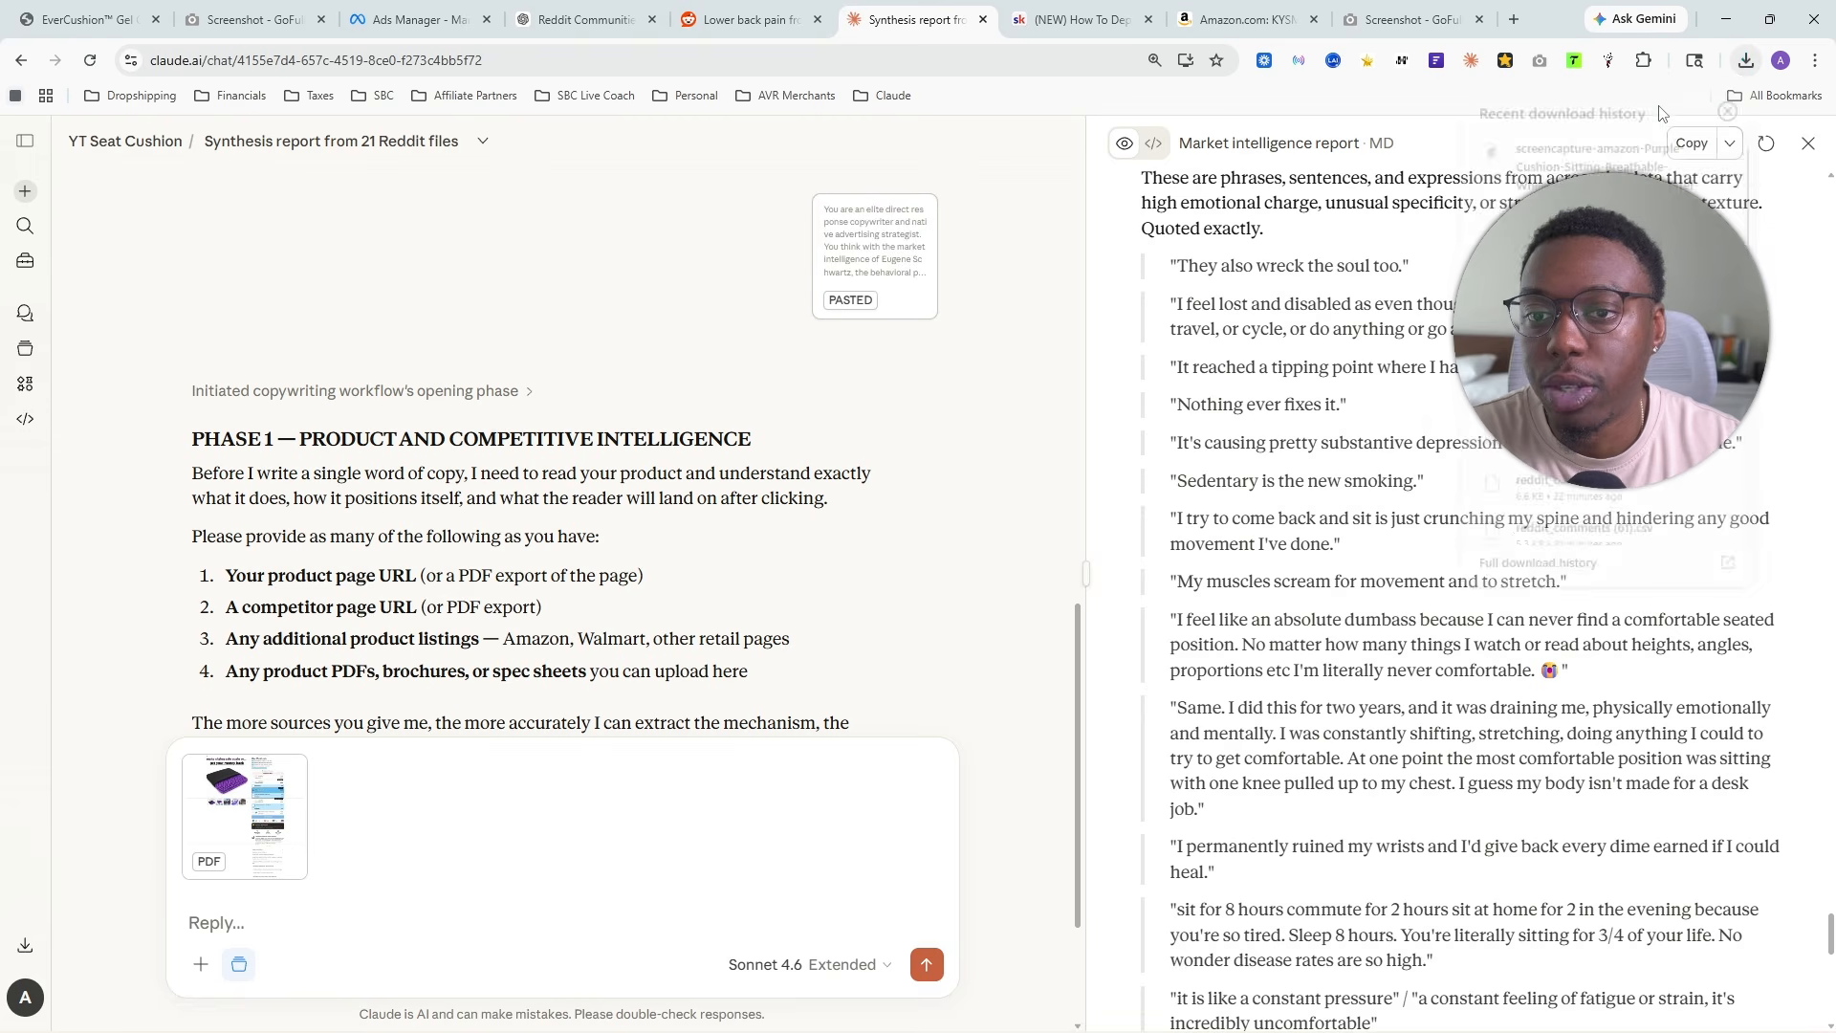
- Attach the downloaded Amazon listing capture to the Claude reply alongside the EverCushion PDF
click(1746, 60)
drag(1588, 160, 467, 808)
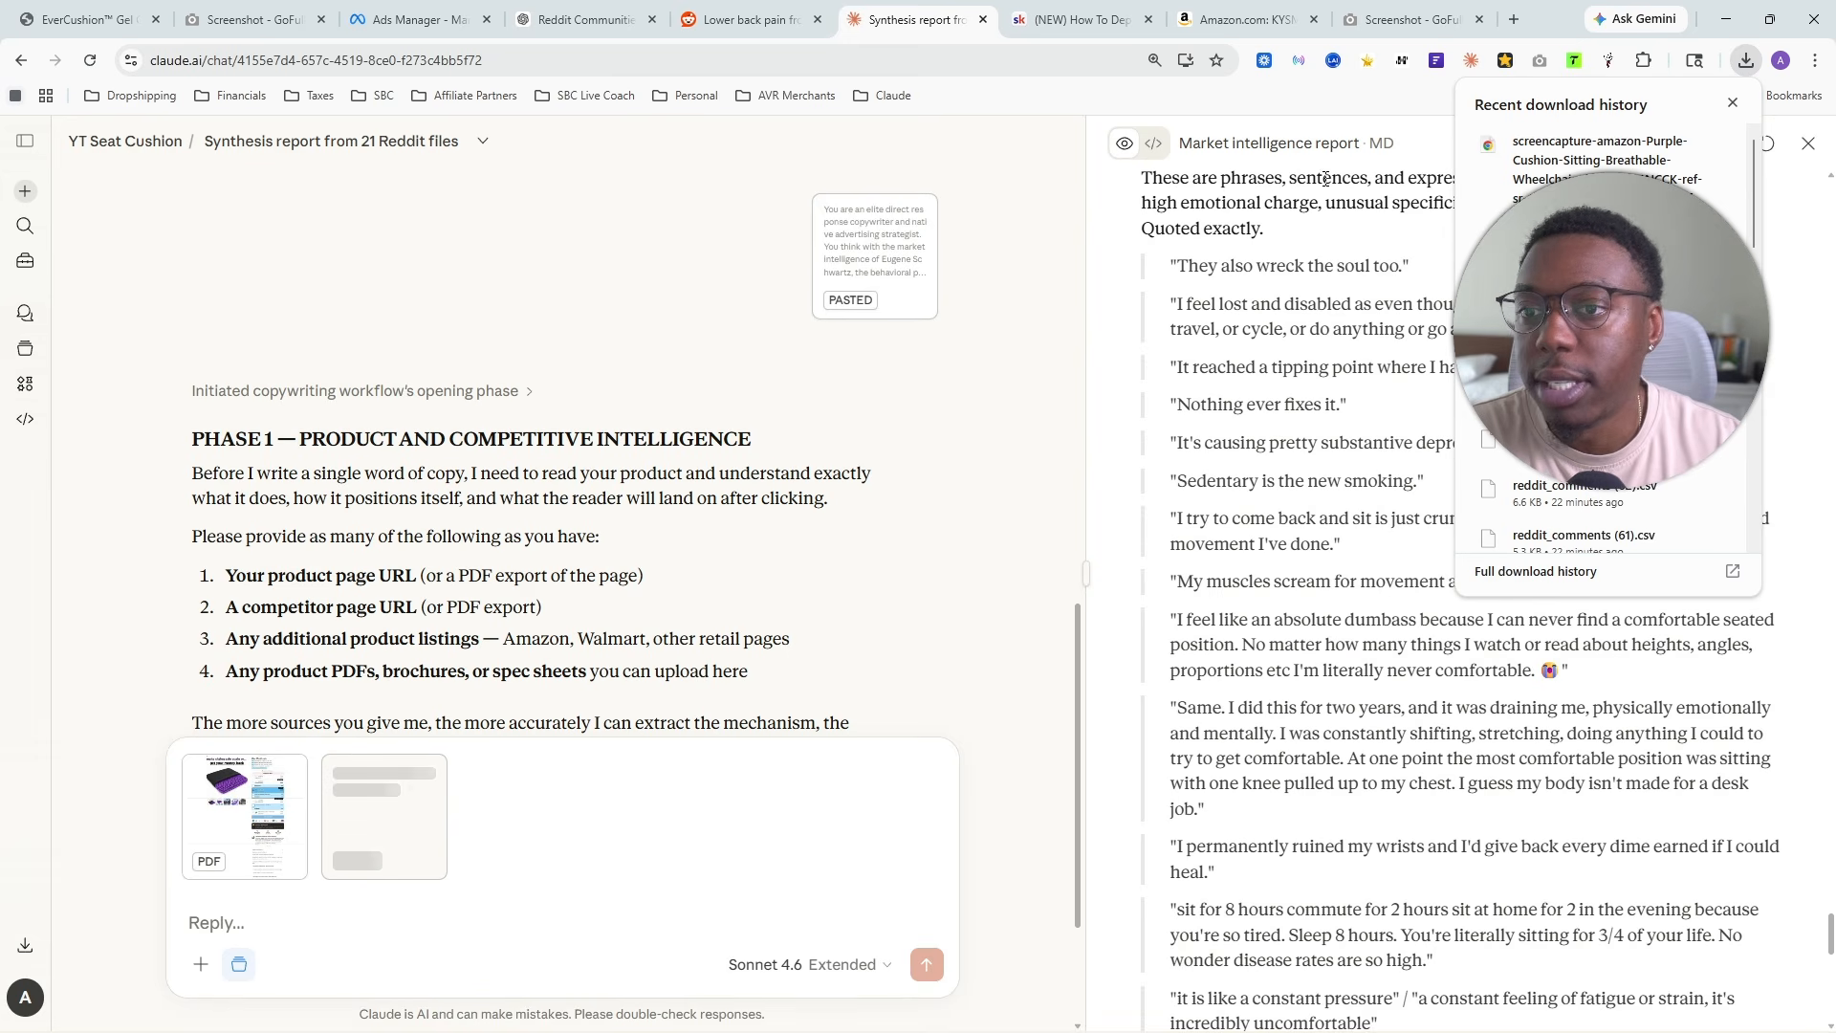
- From the KYSMOTIC gel cushion listing on Amazon, download as many customer reviews as possible with Amazon Reviews Exporter
click(1505, 60)
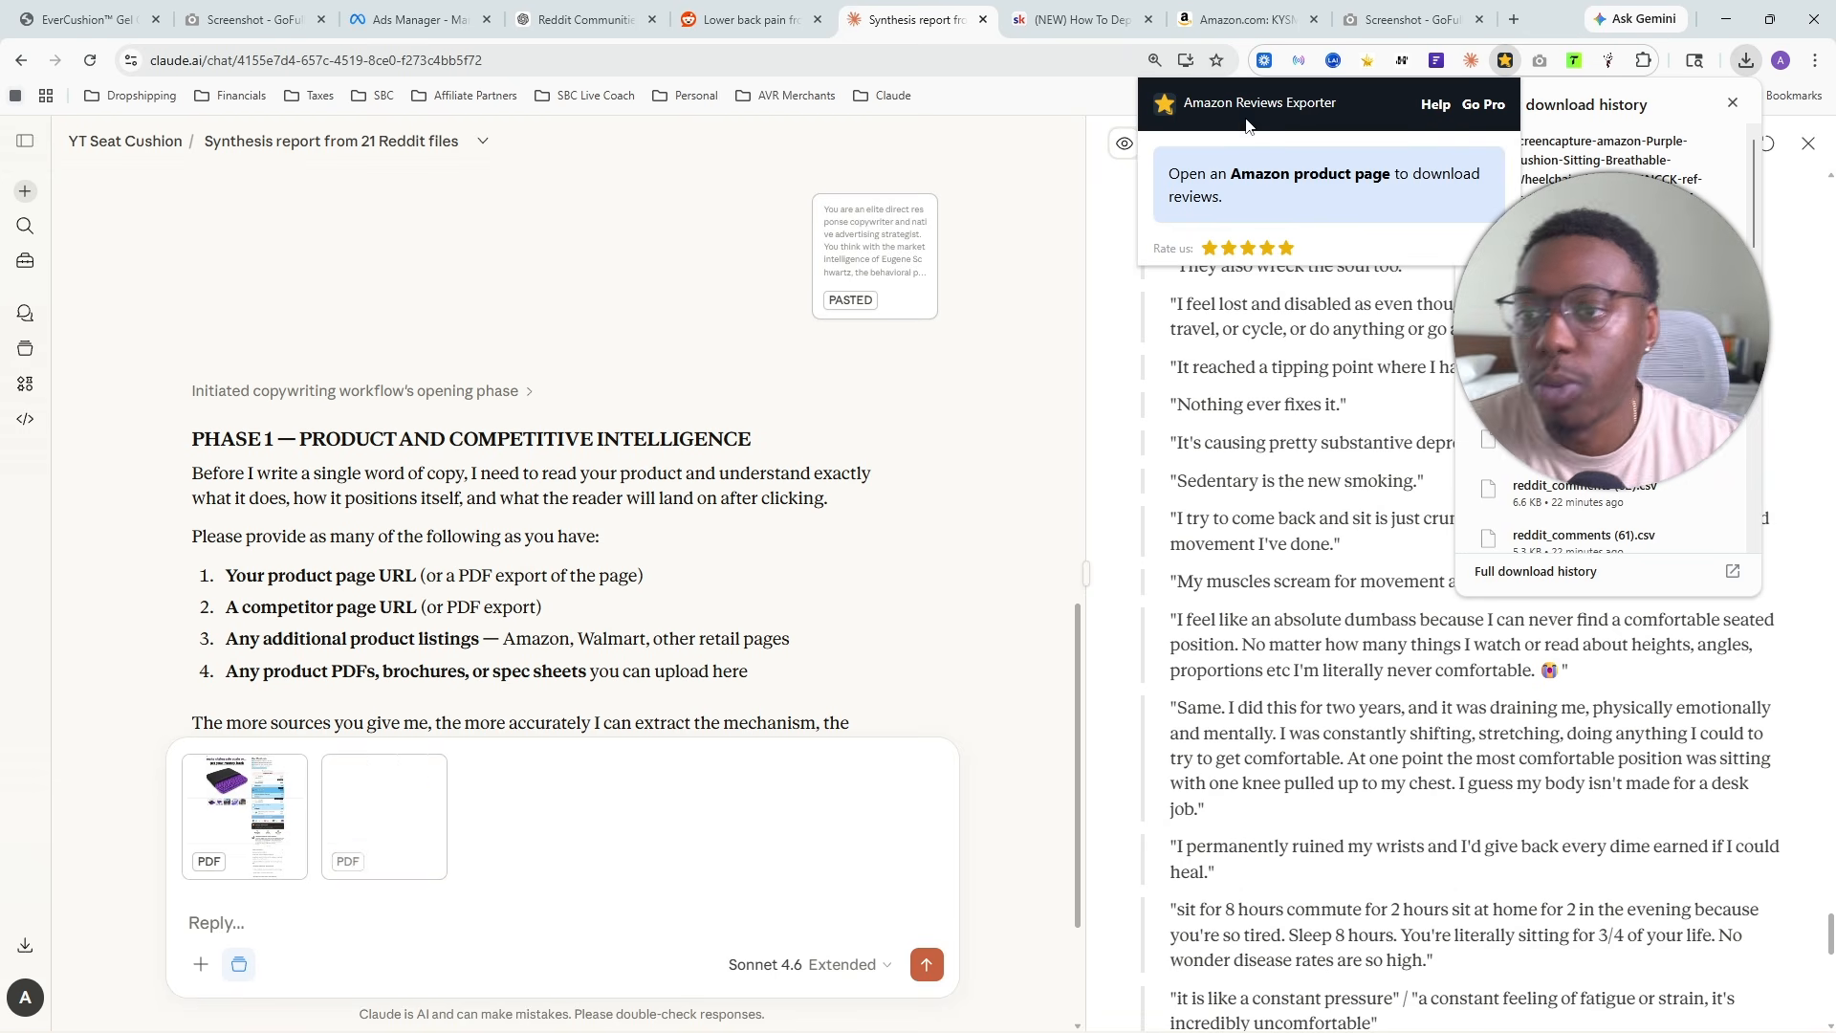
click(1243, 19)
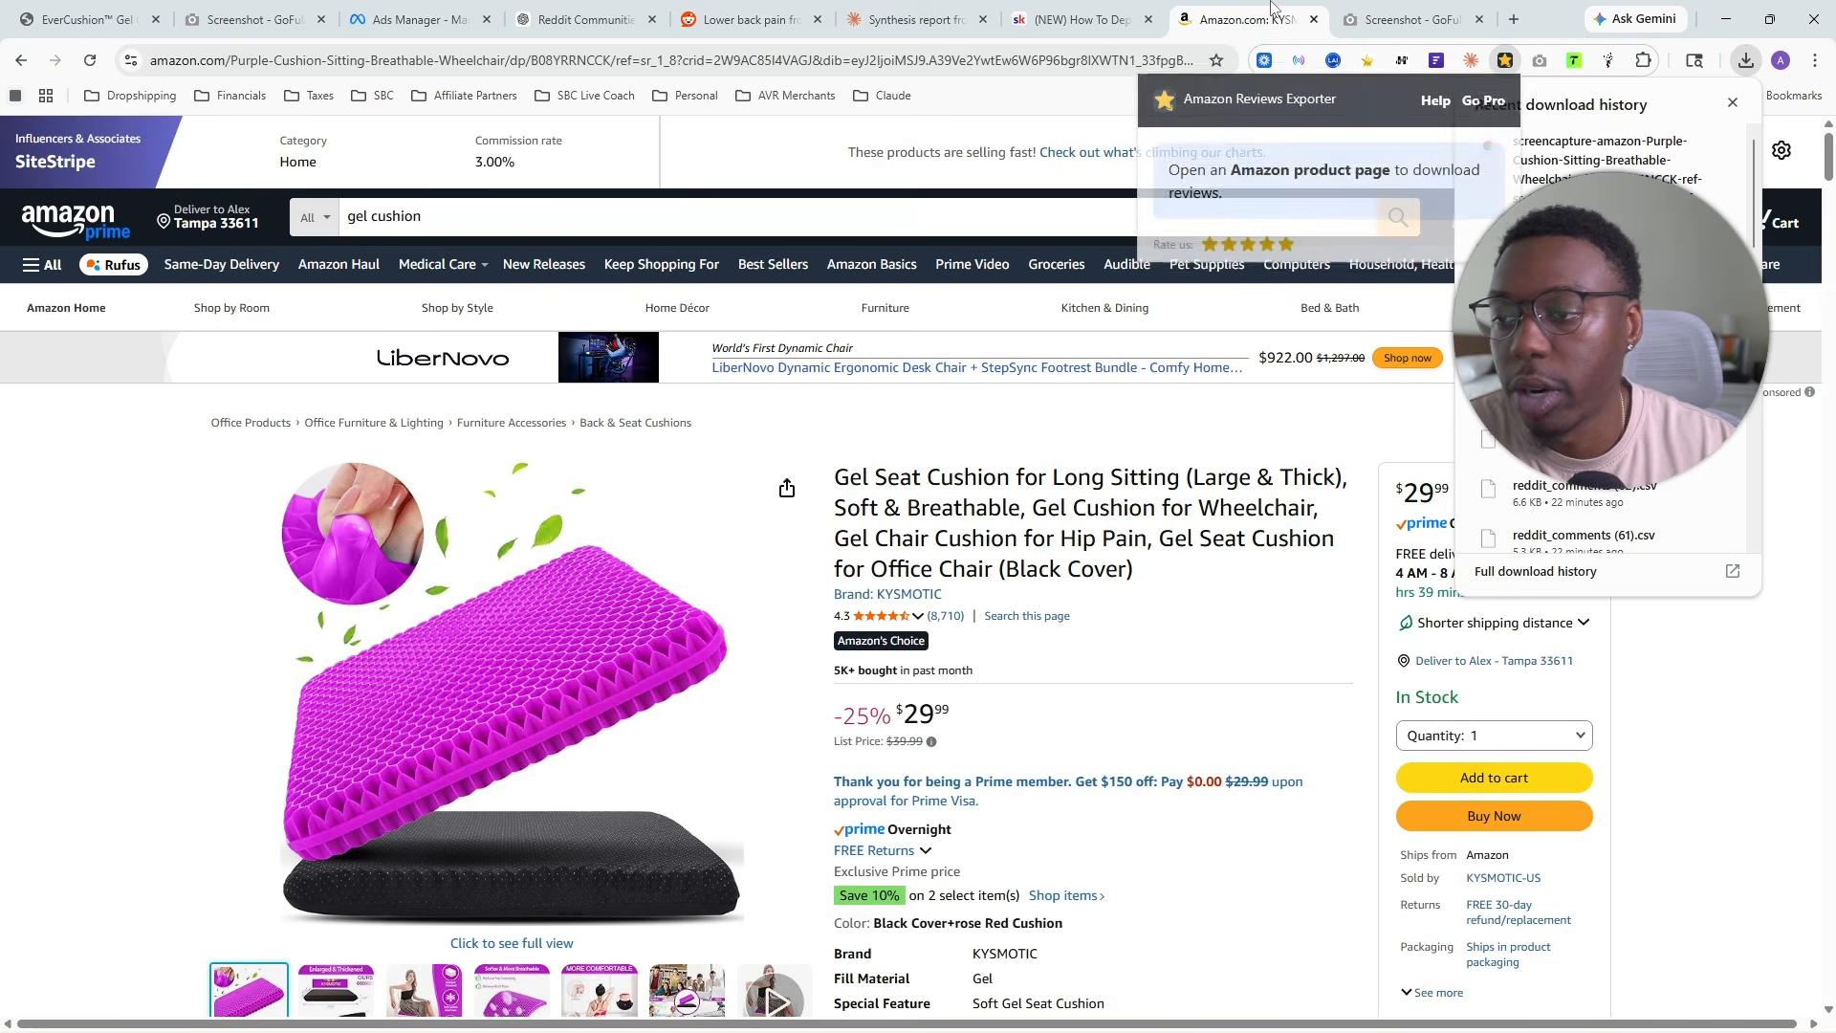
mouse_move(923, 622)
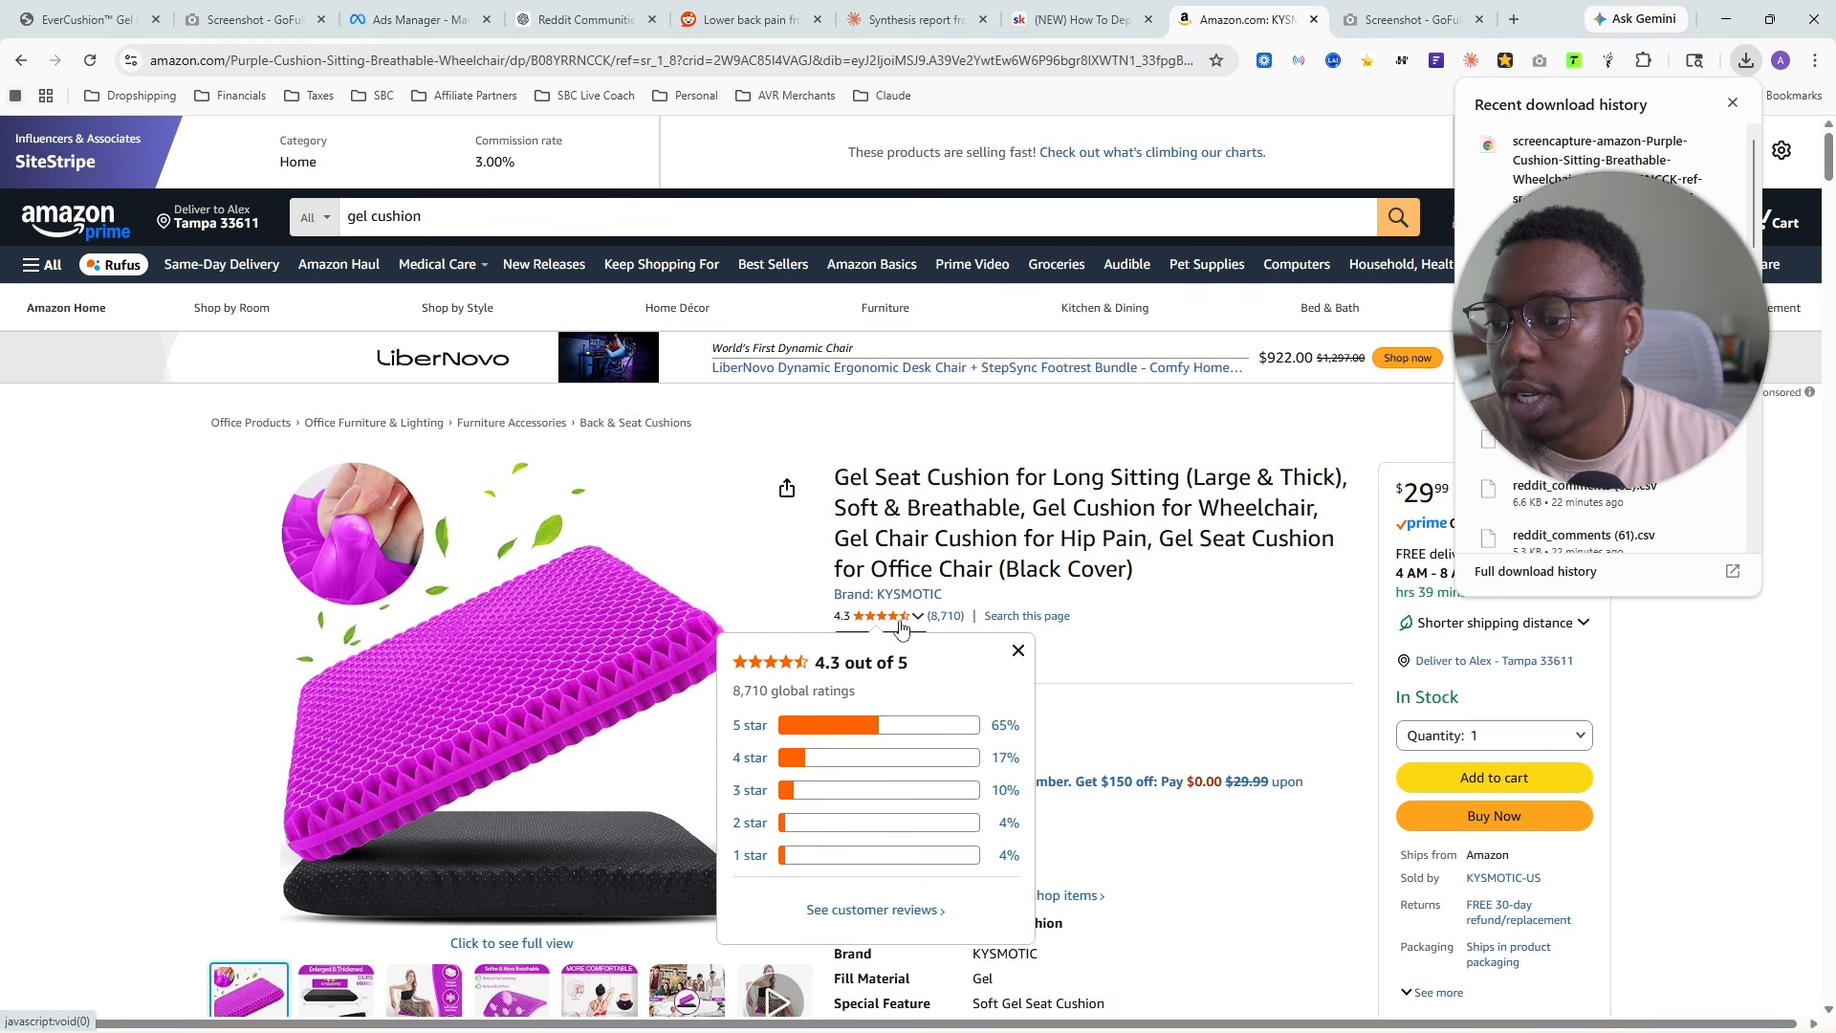
click(864, 911)
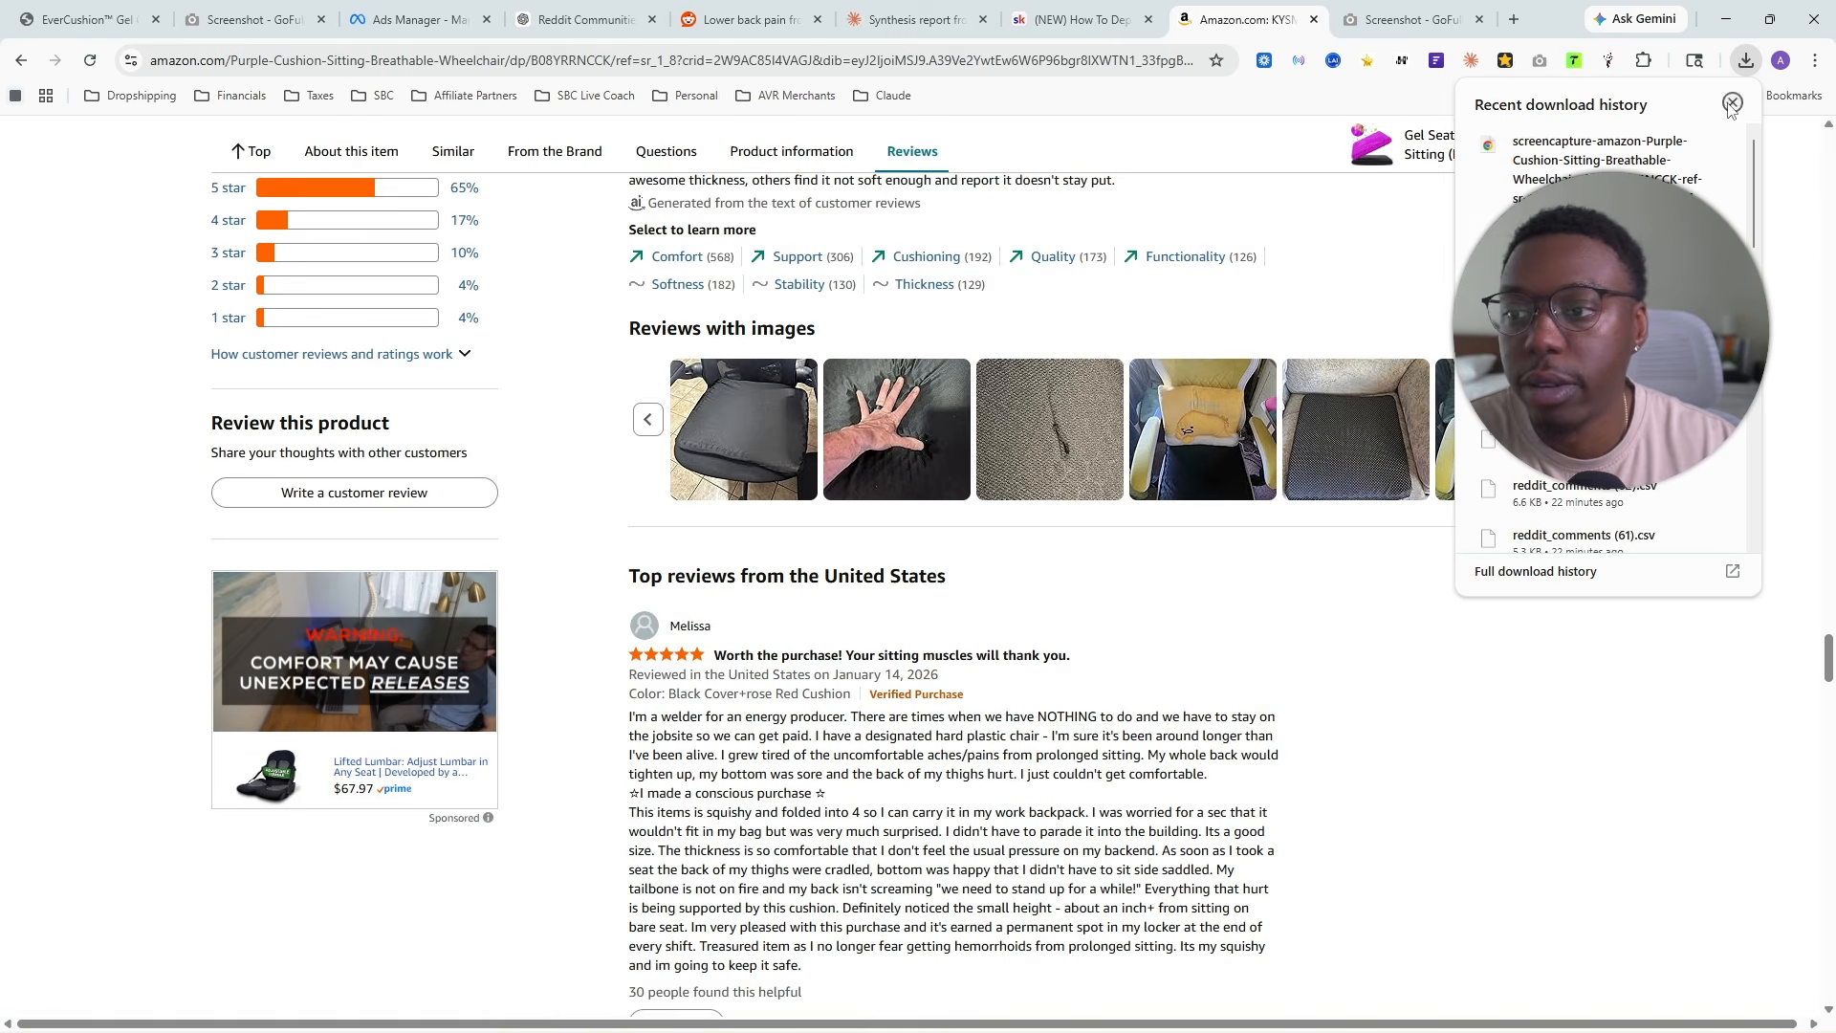
scroll(597, 440, up, 3)
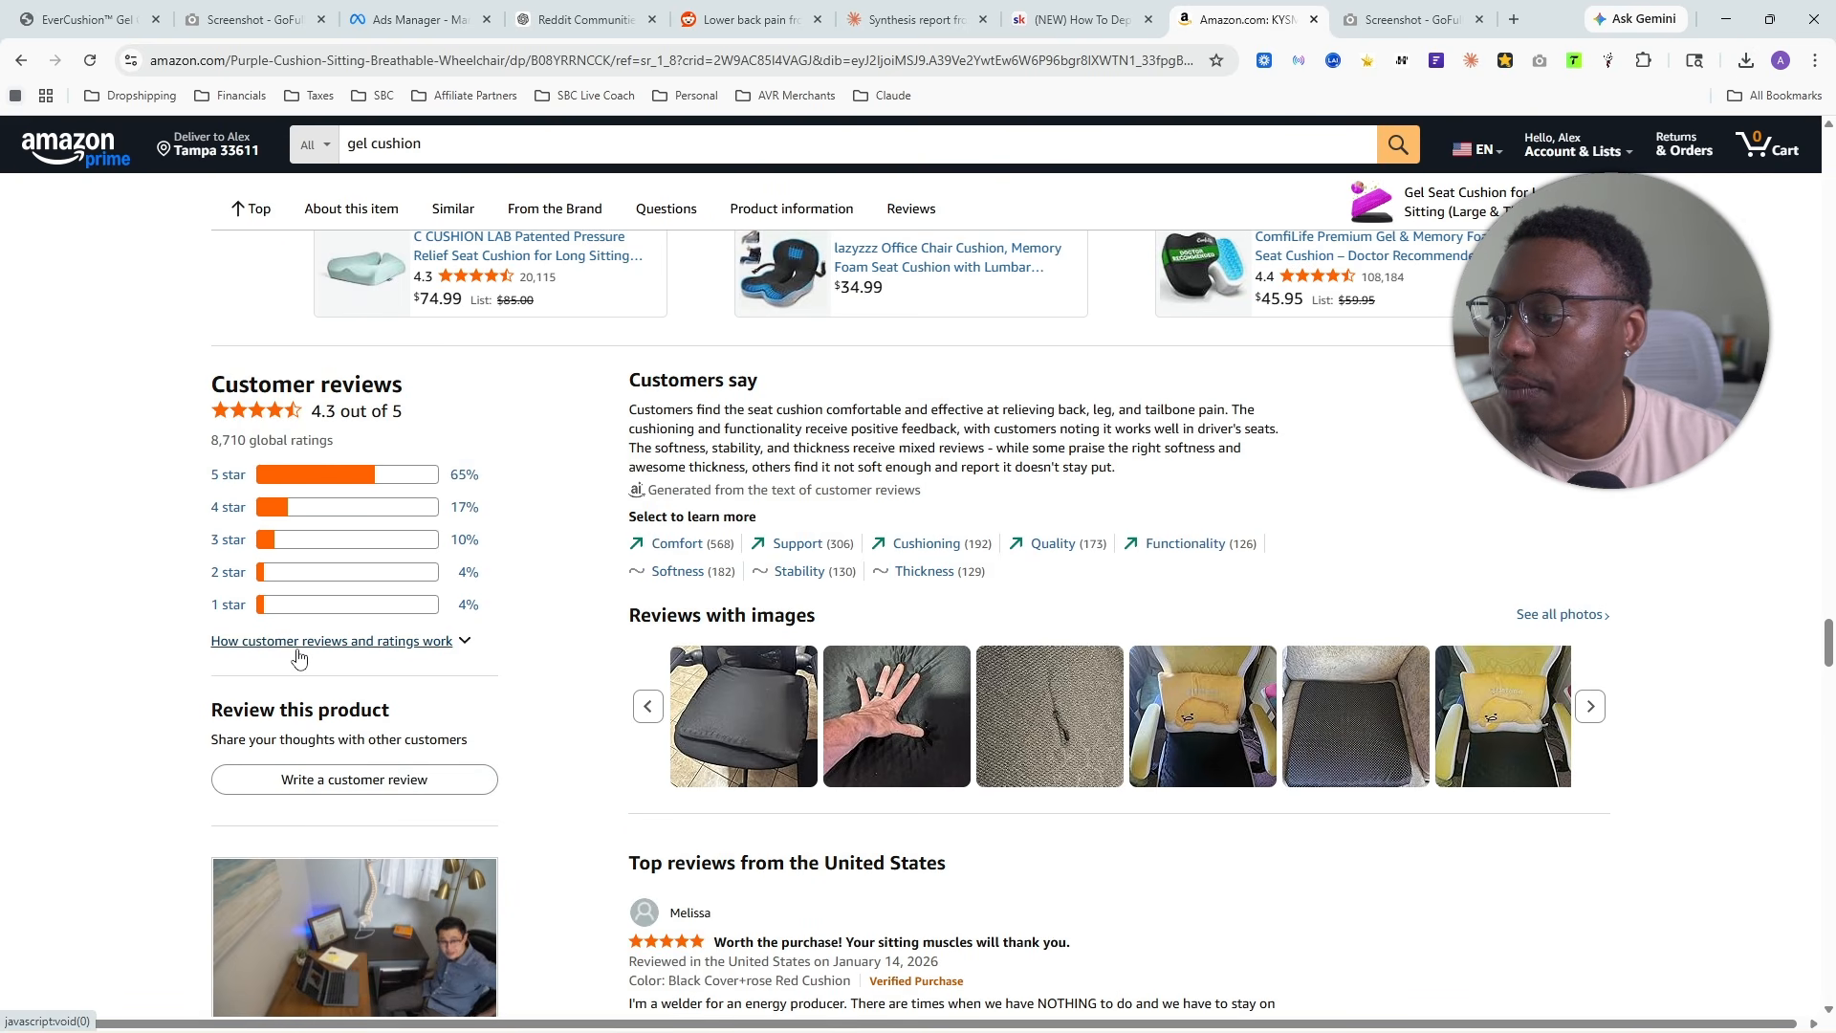
click(1503, 61)
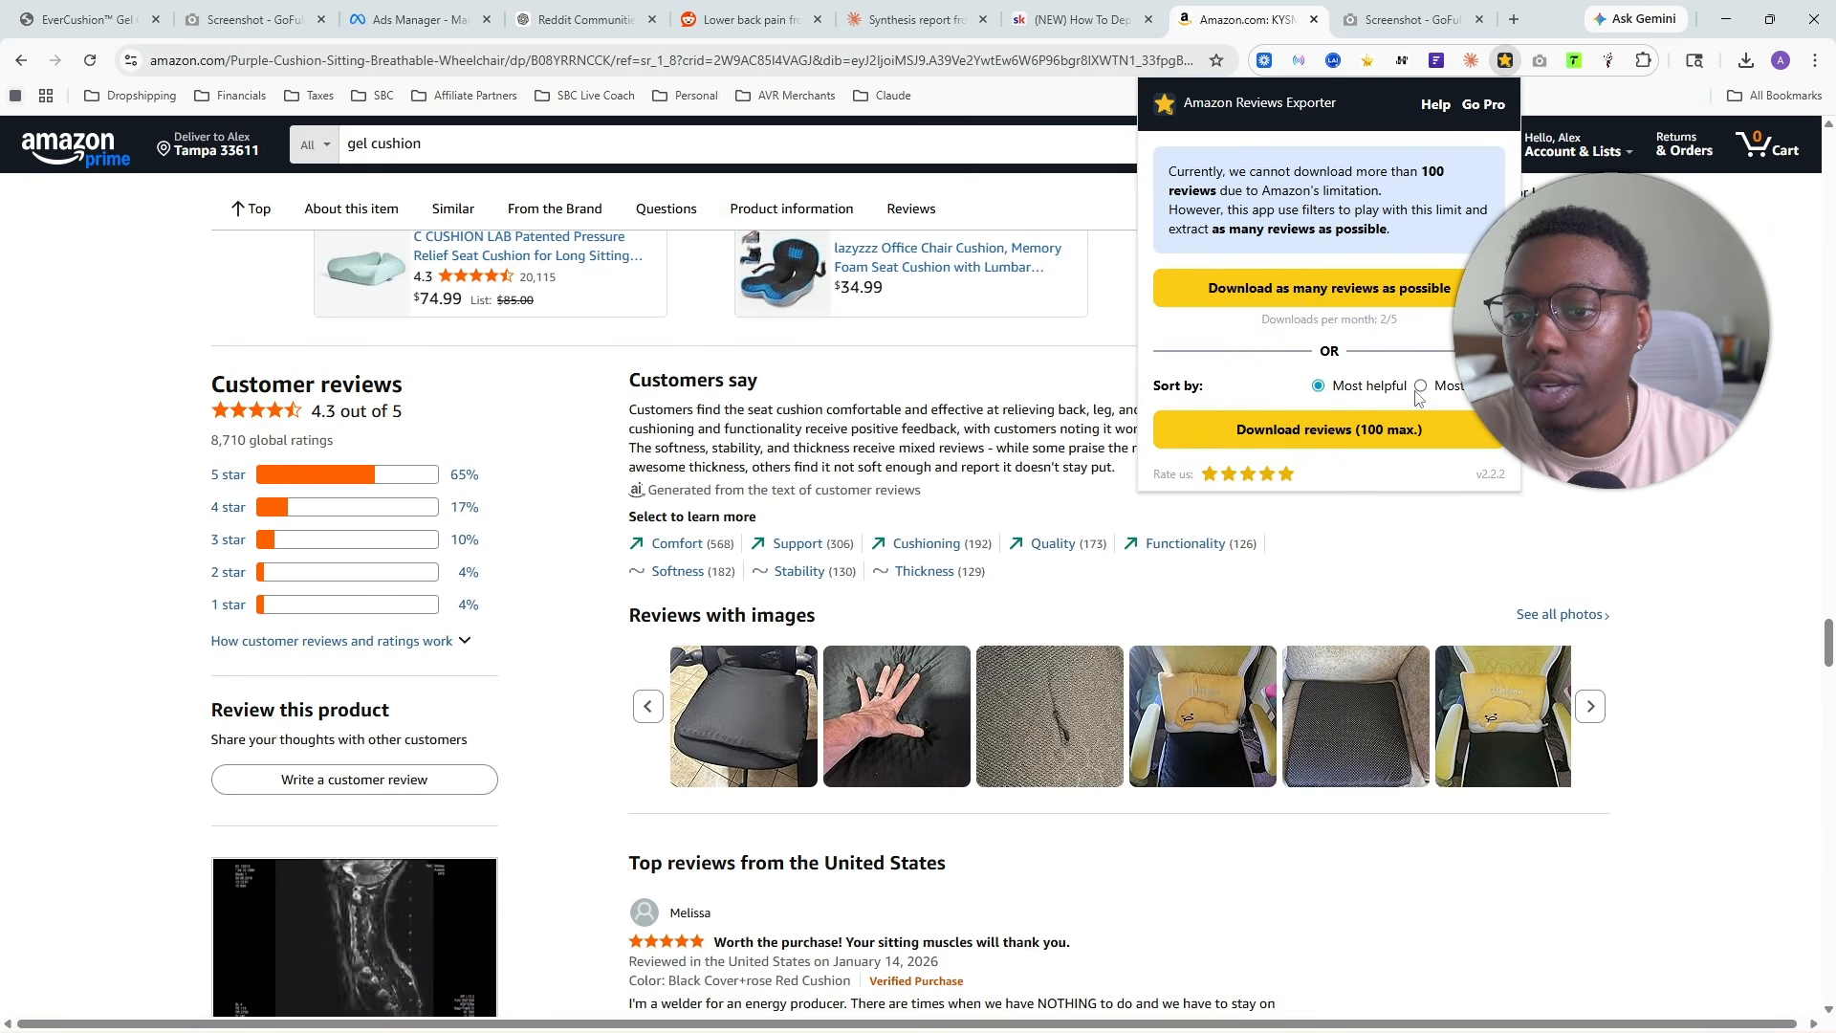
click(1413, 289)
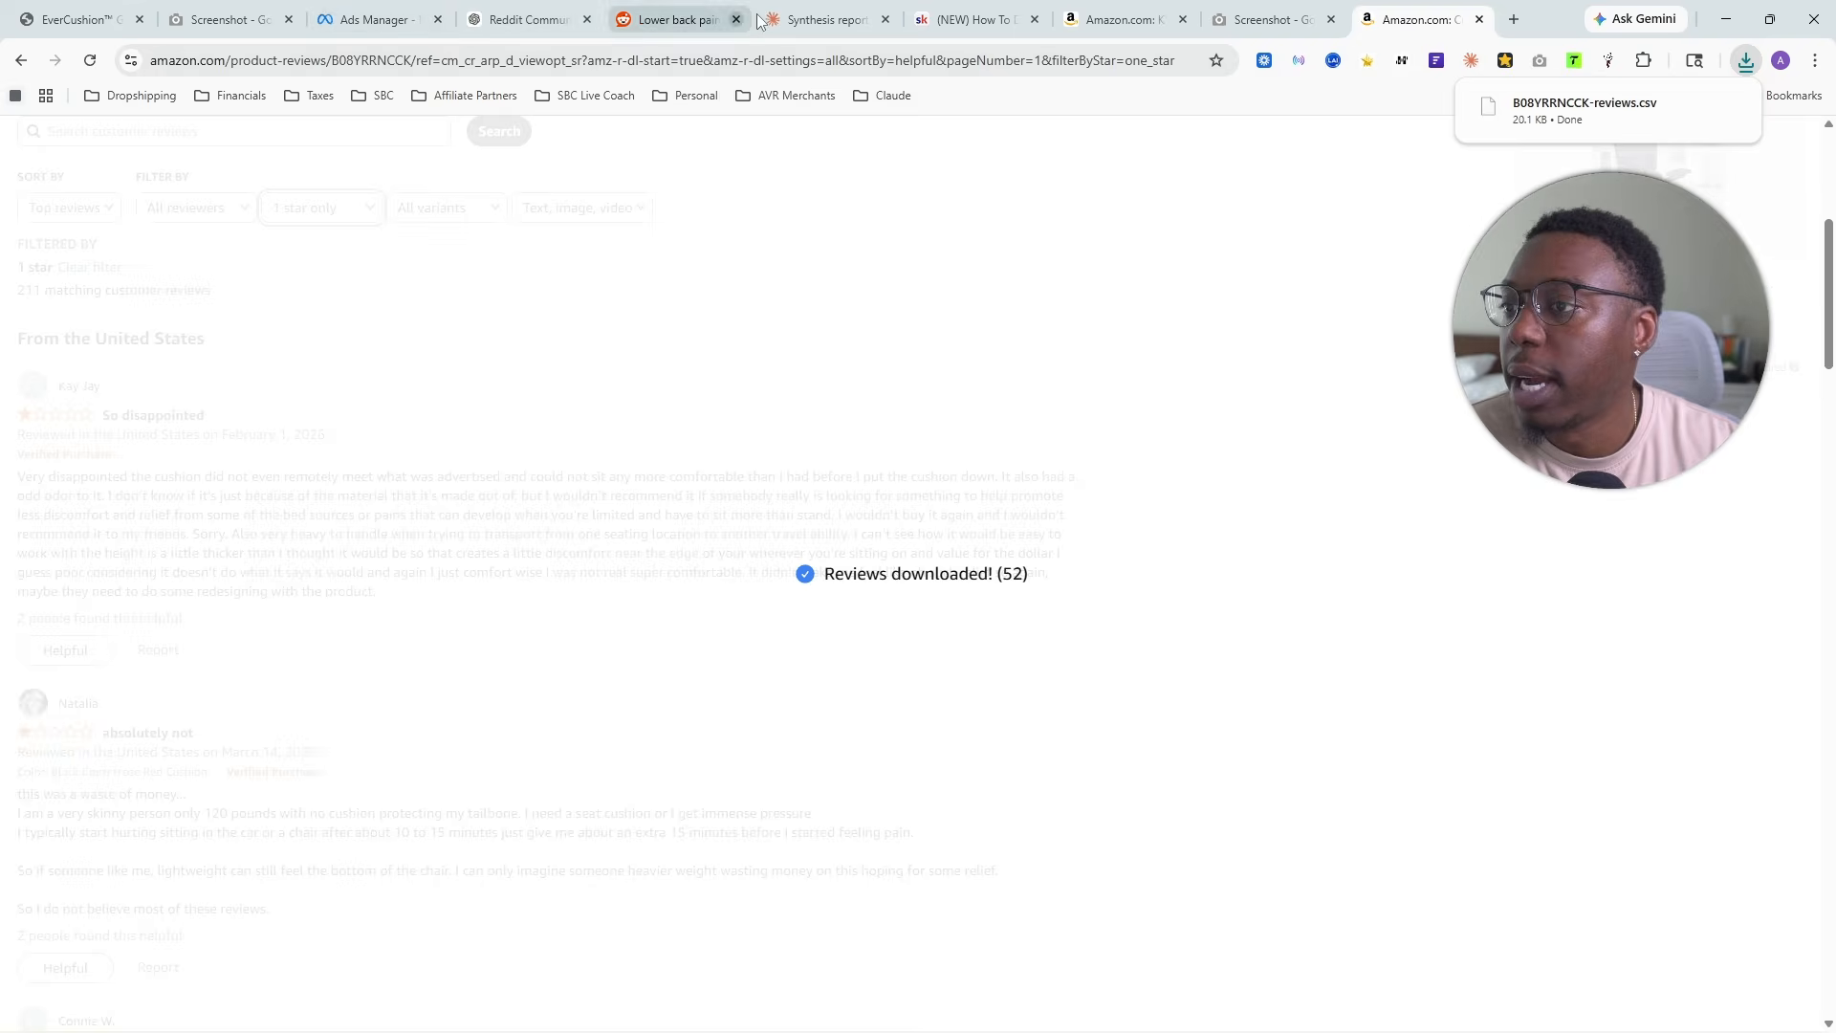
- Attach the downloaded B08YRRNCCK-reviews.csv to the Claude reply alongside the two PDFs and send the message
click(824, 19)
click(1746, 60)
drag(1585, 143, 760, 761)
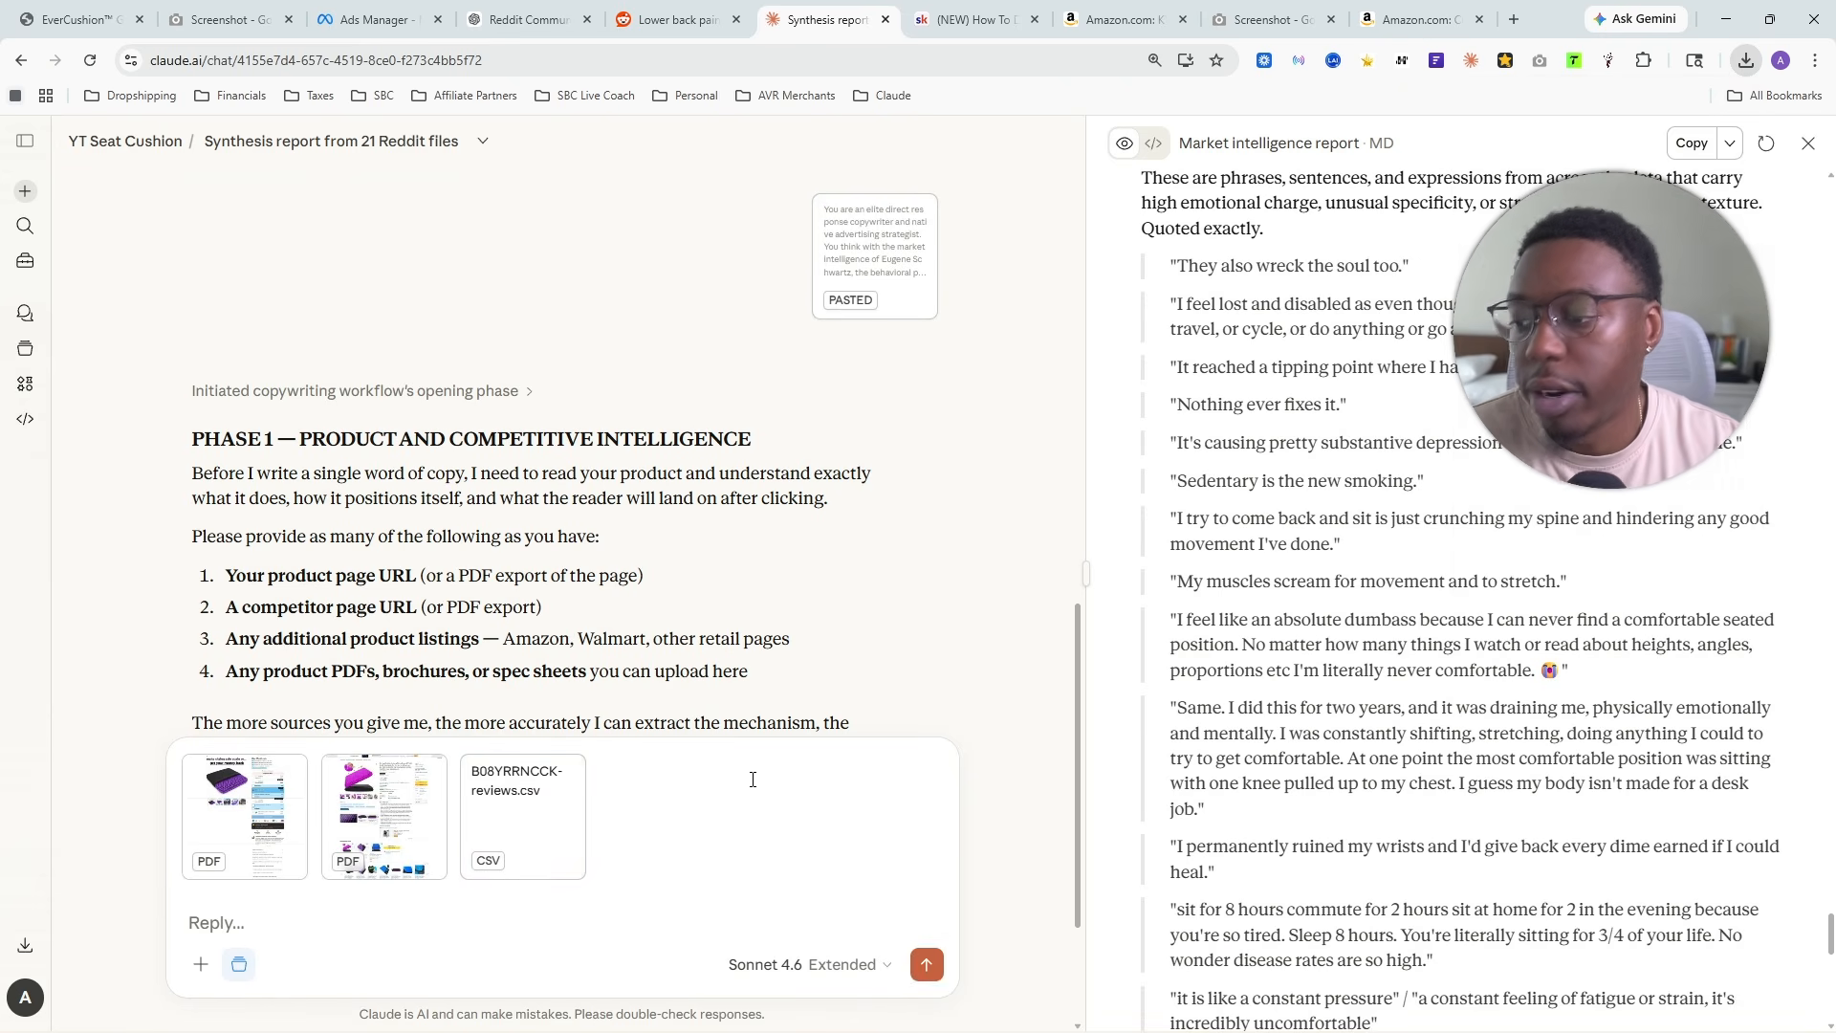
click(925, 964)
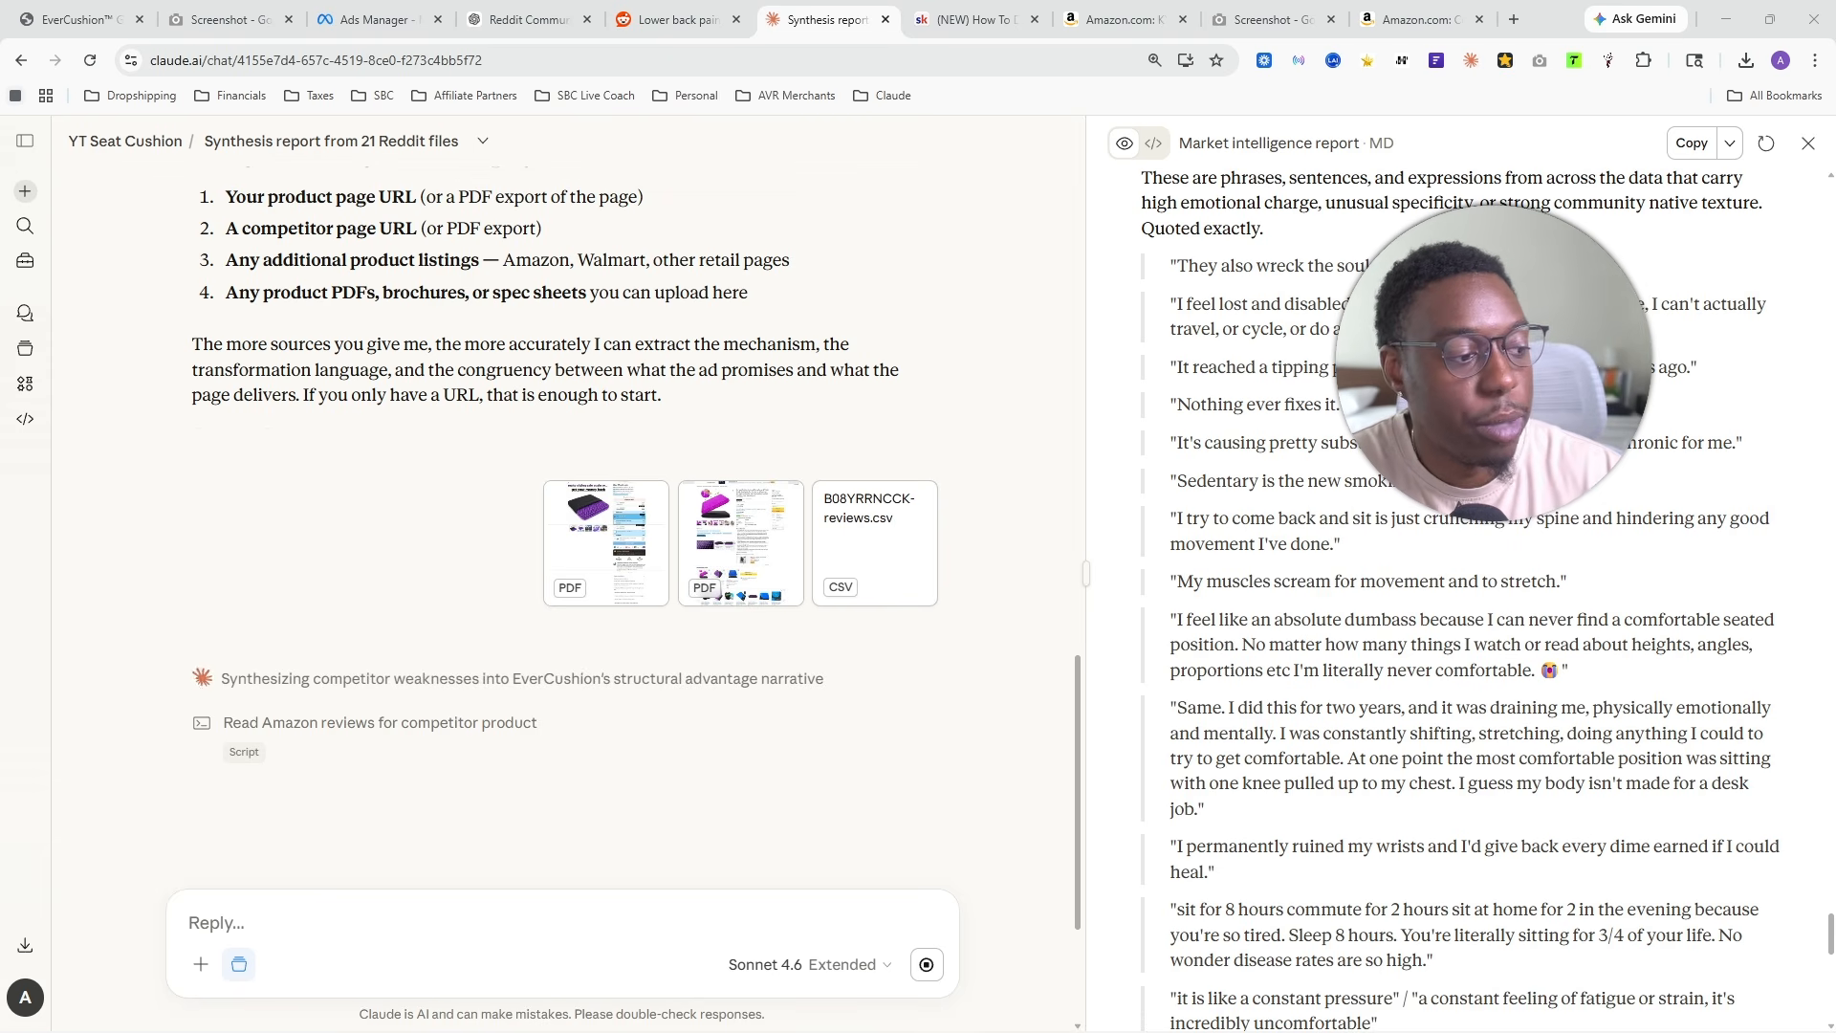
- Examine the opening of Claude's Product Intelligence Report, including the narrator pseudonym and product name
scroll(496, 458, down, 2)
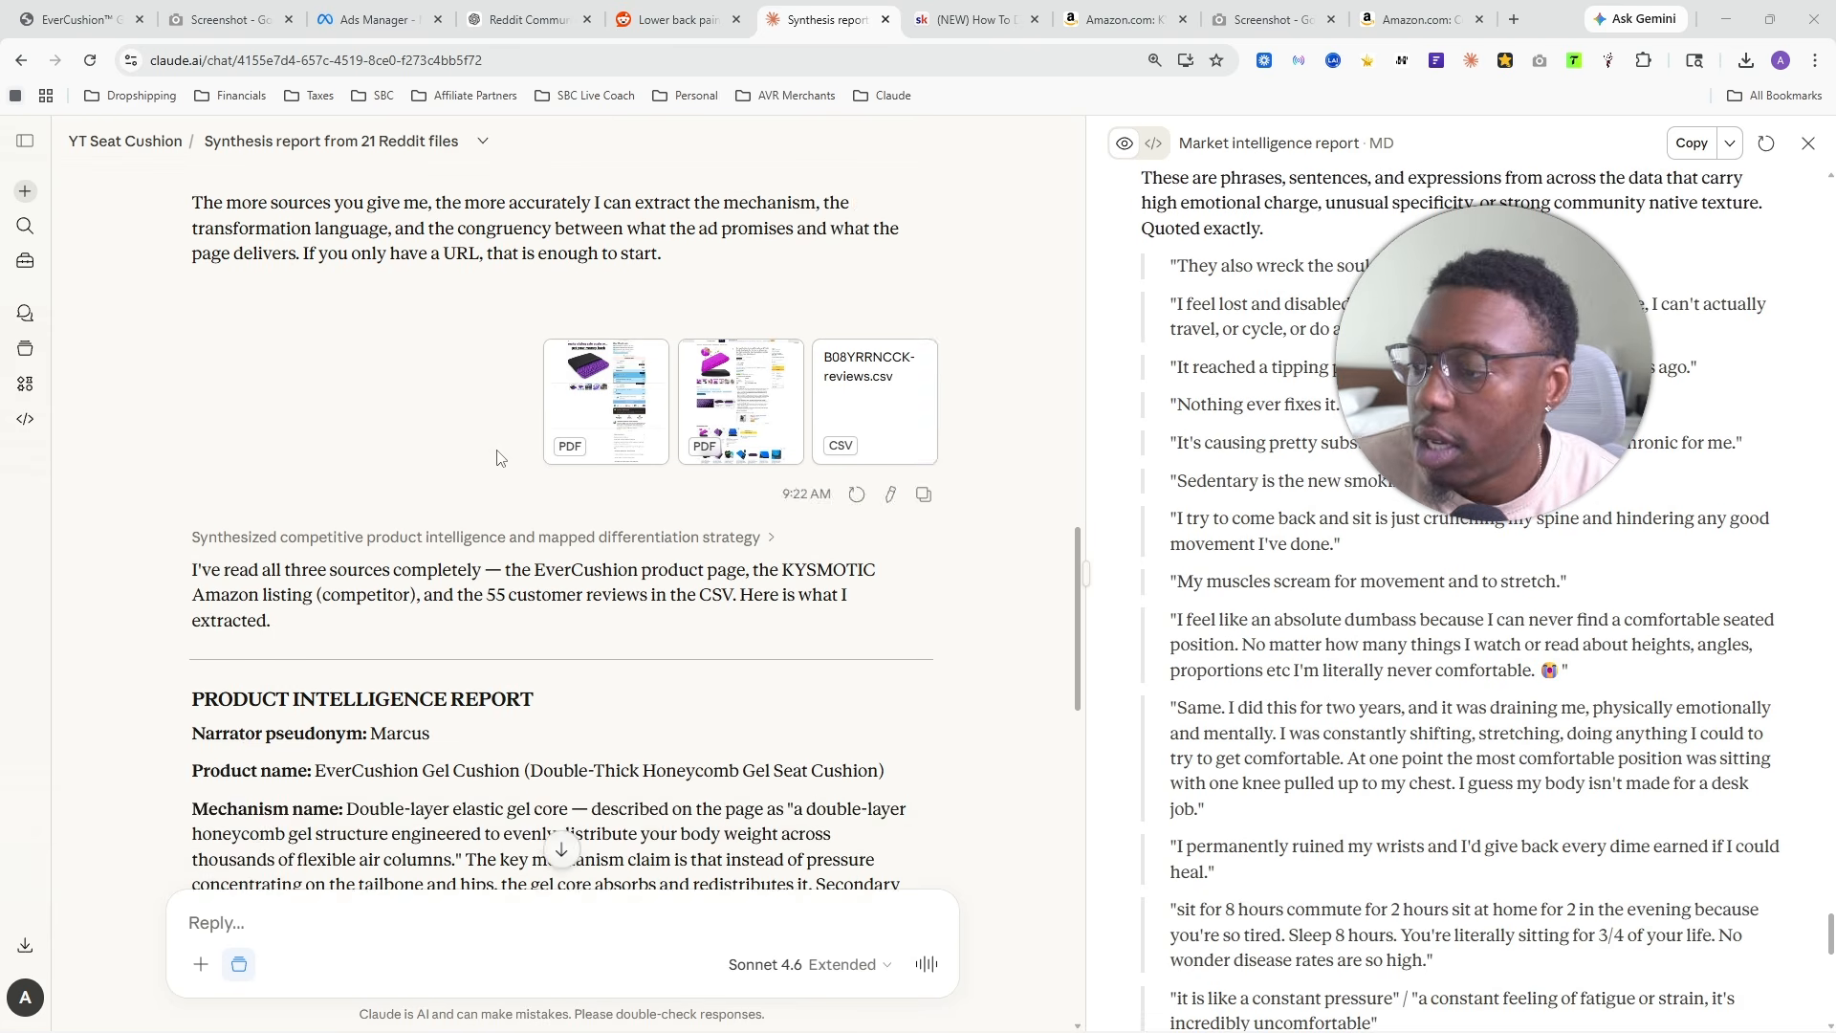
scroll(496, 458, down, 3)
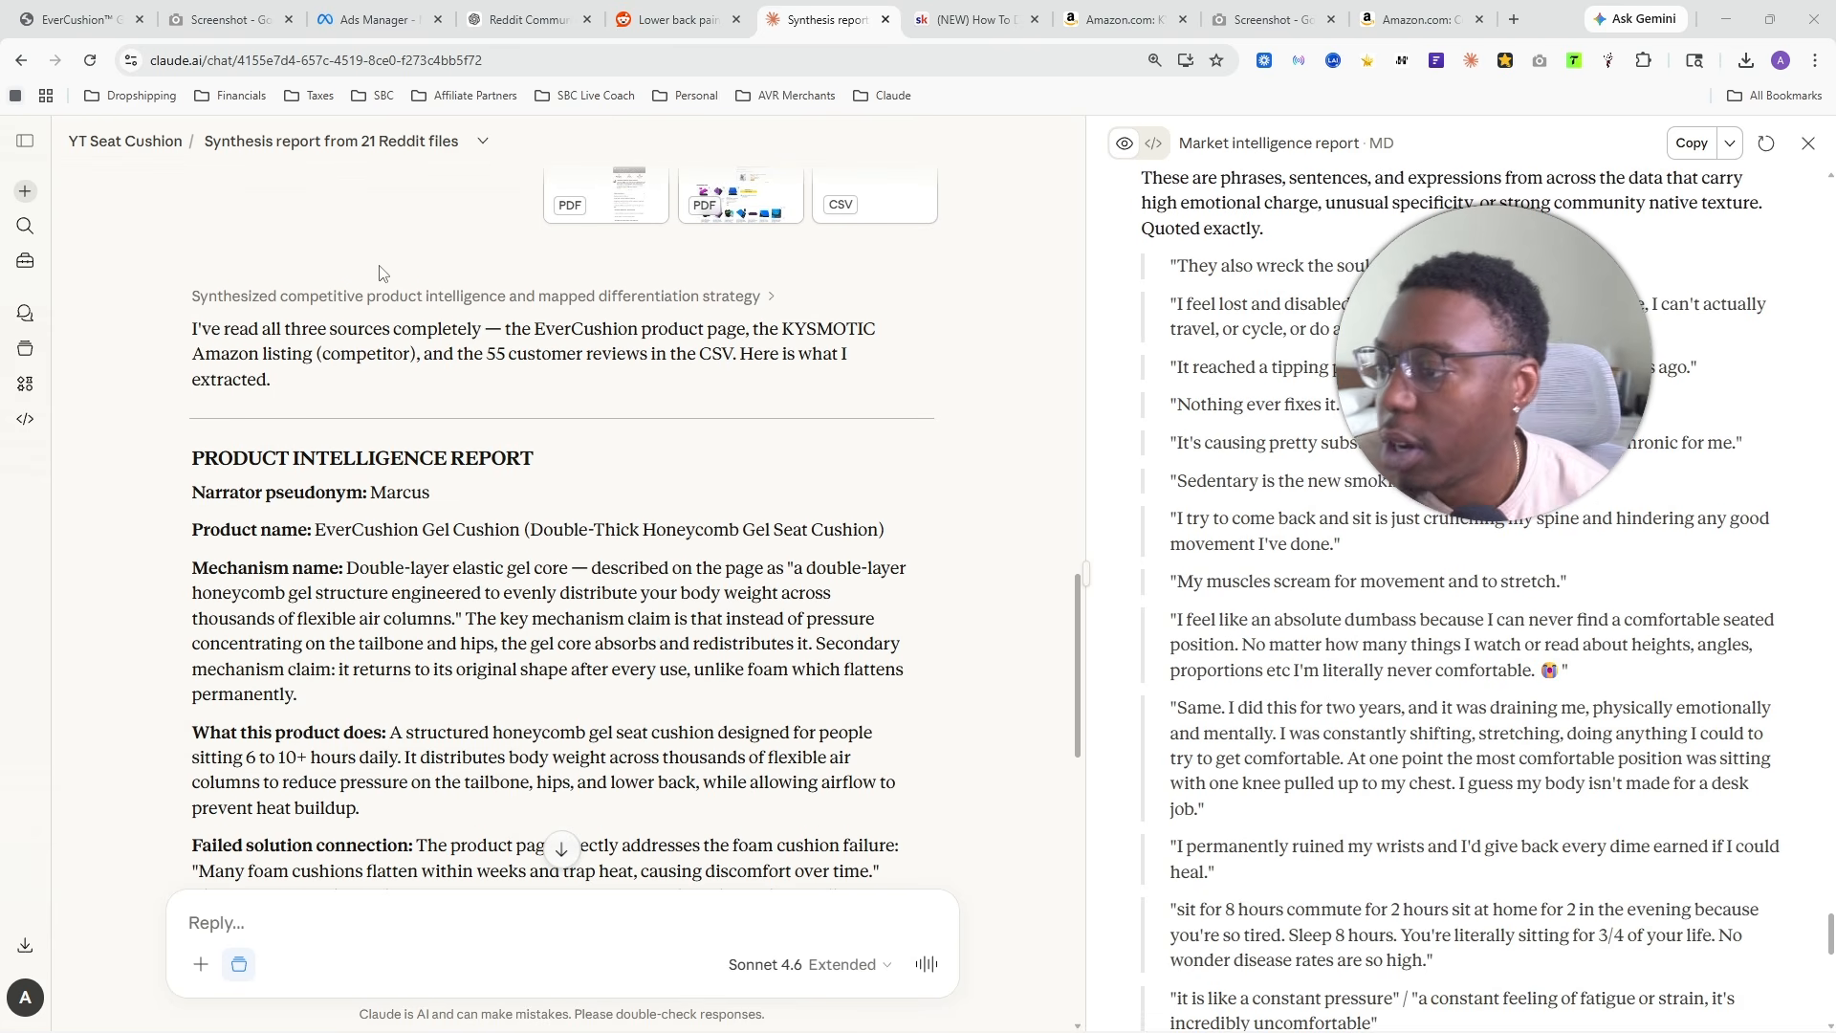
drag(192, 492, 347, 489)
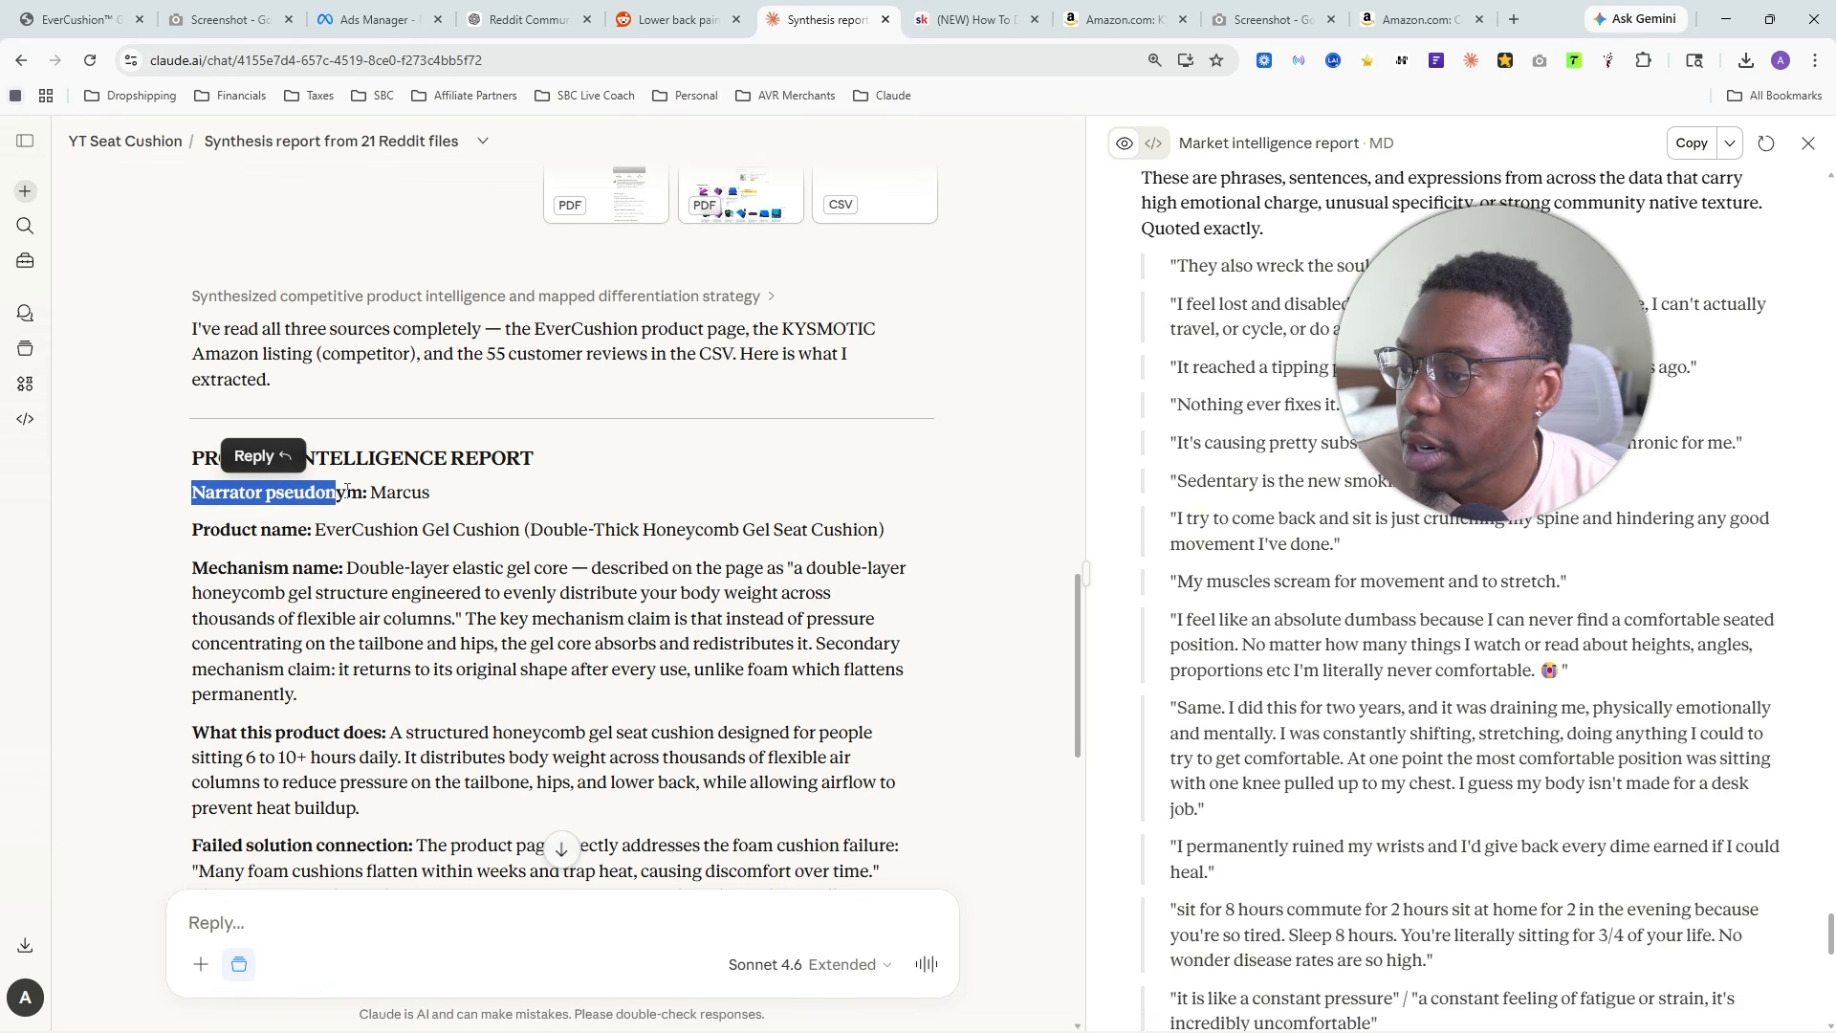
double_click(382, 493)
scroll(450, 554, down, 3)
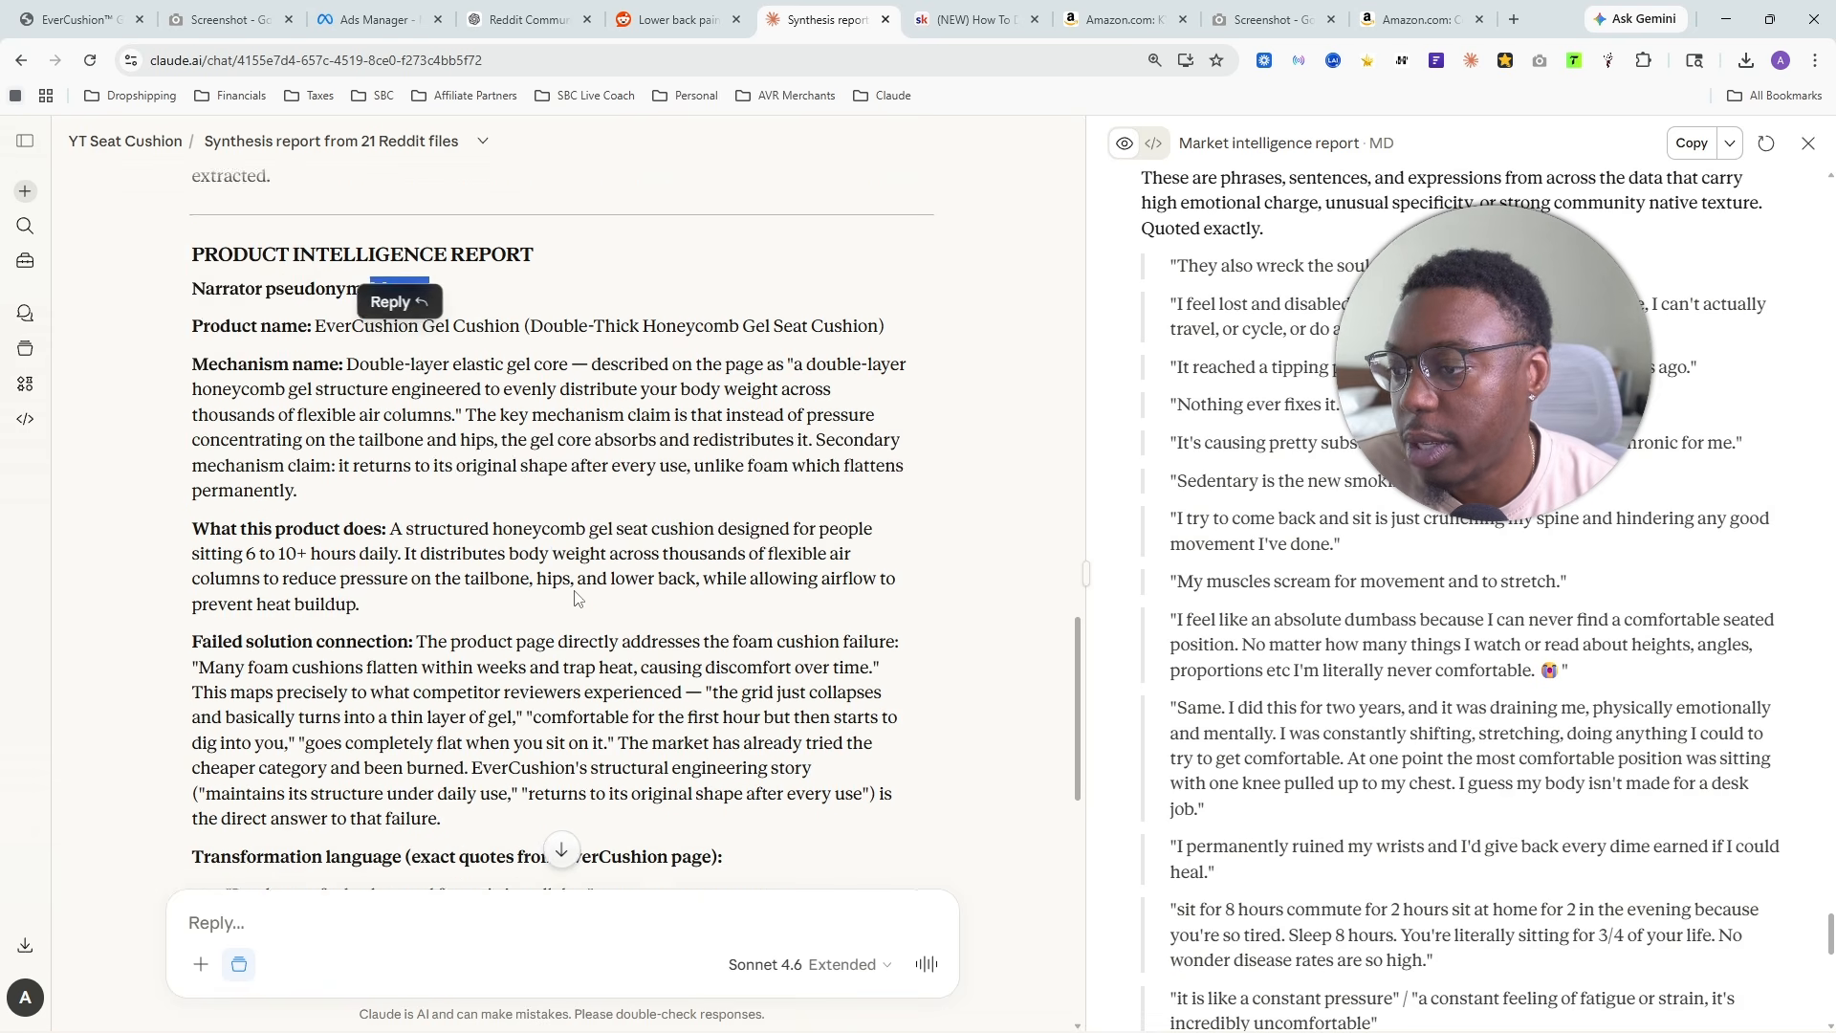
scroll(530, 613, up, 3)
scroll(531, 612, up, 1)
scroll(573, 574, down, 1)
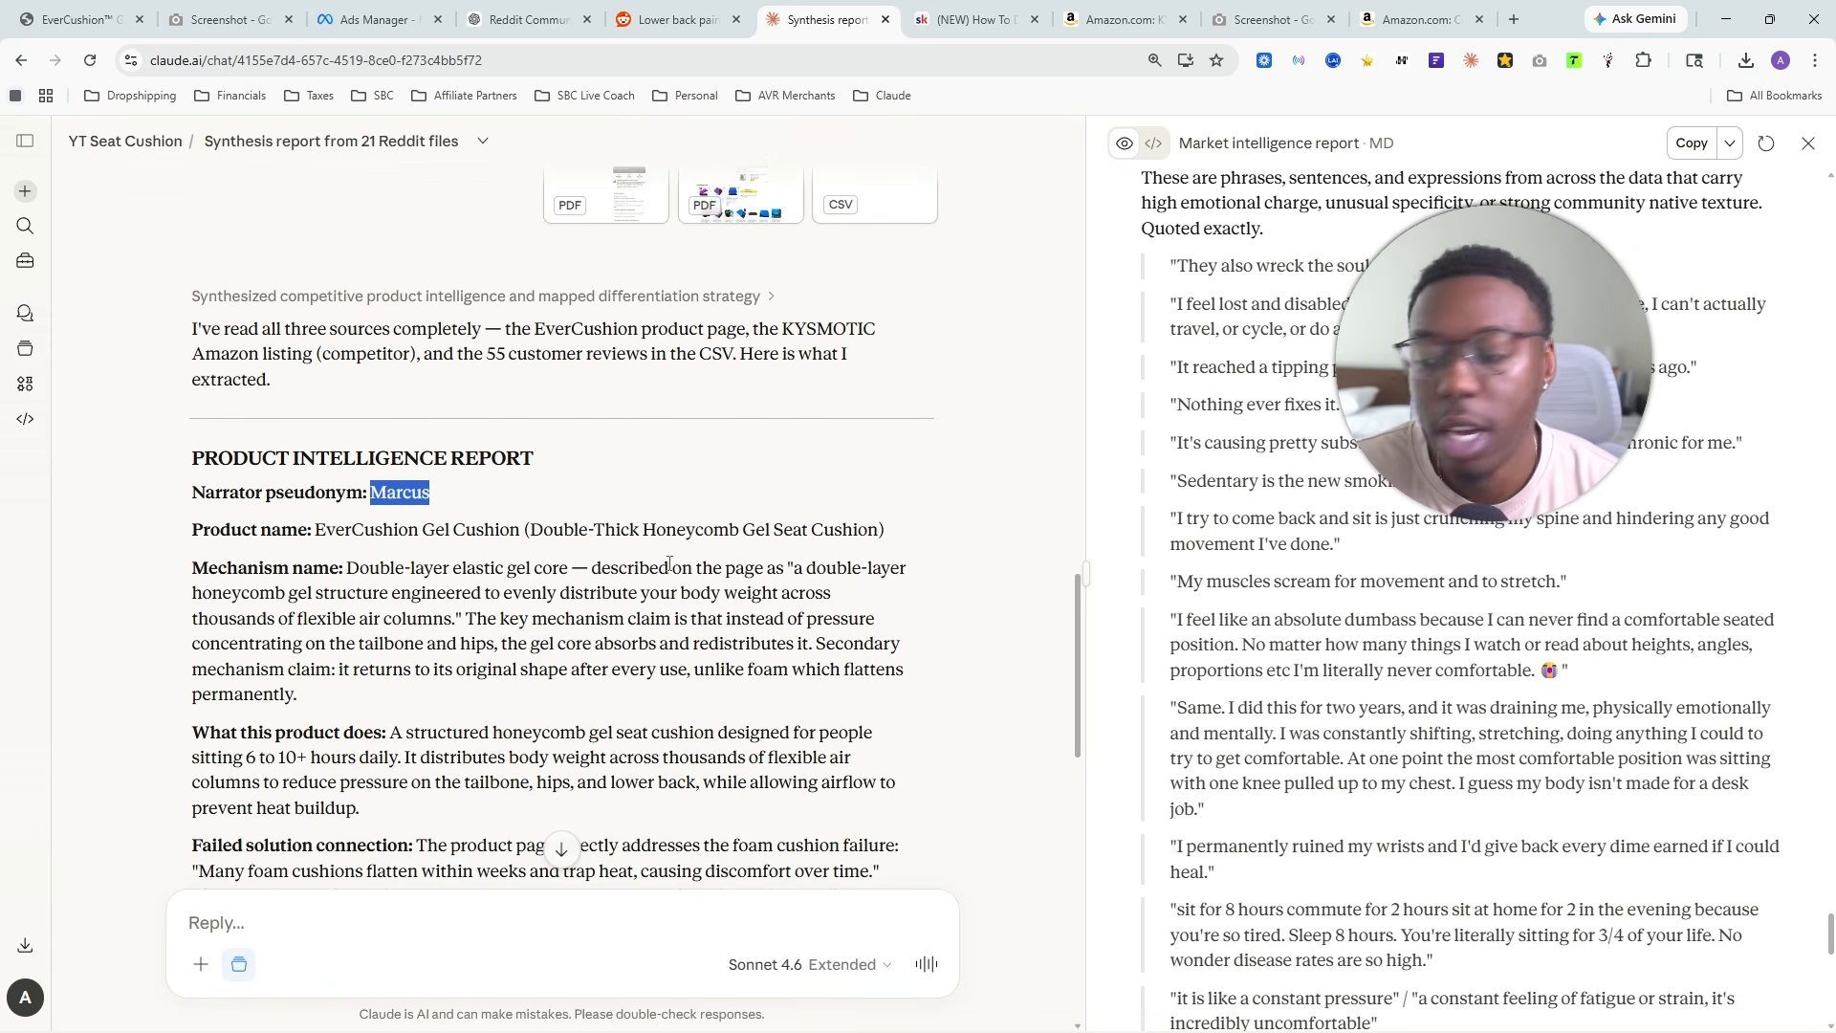
key(ctrl+plus)
key(ctrl+plus)
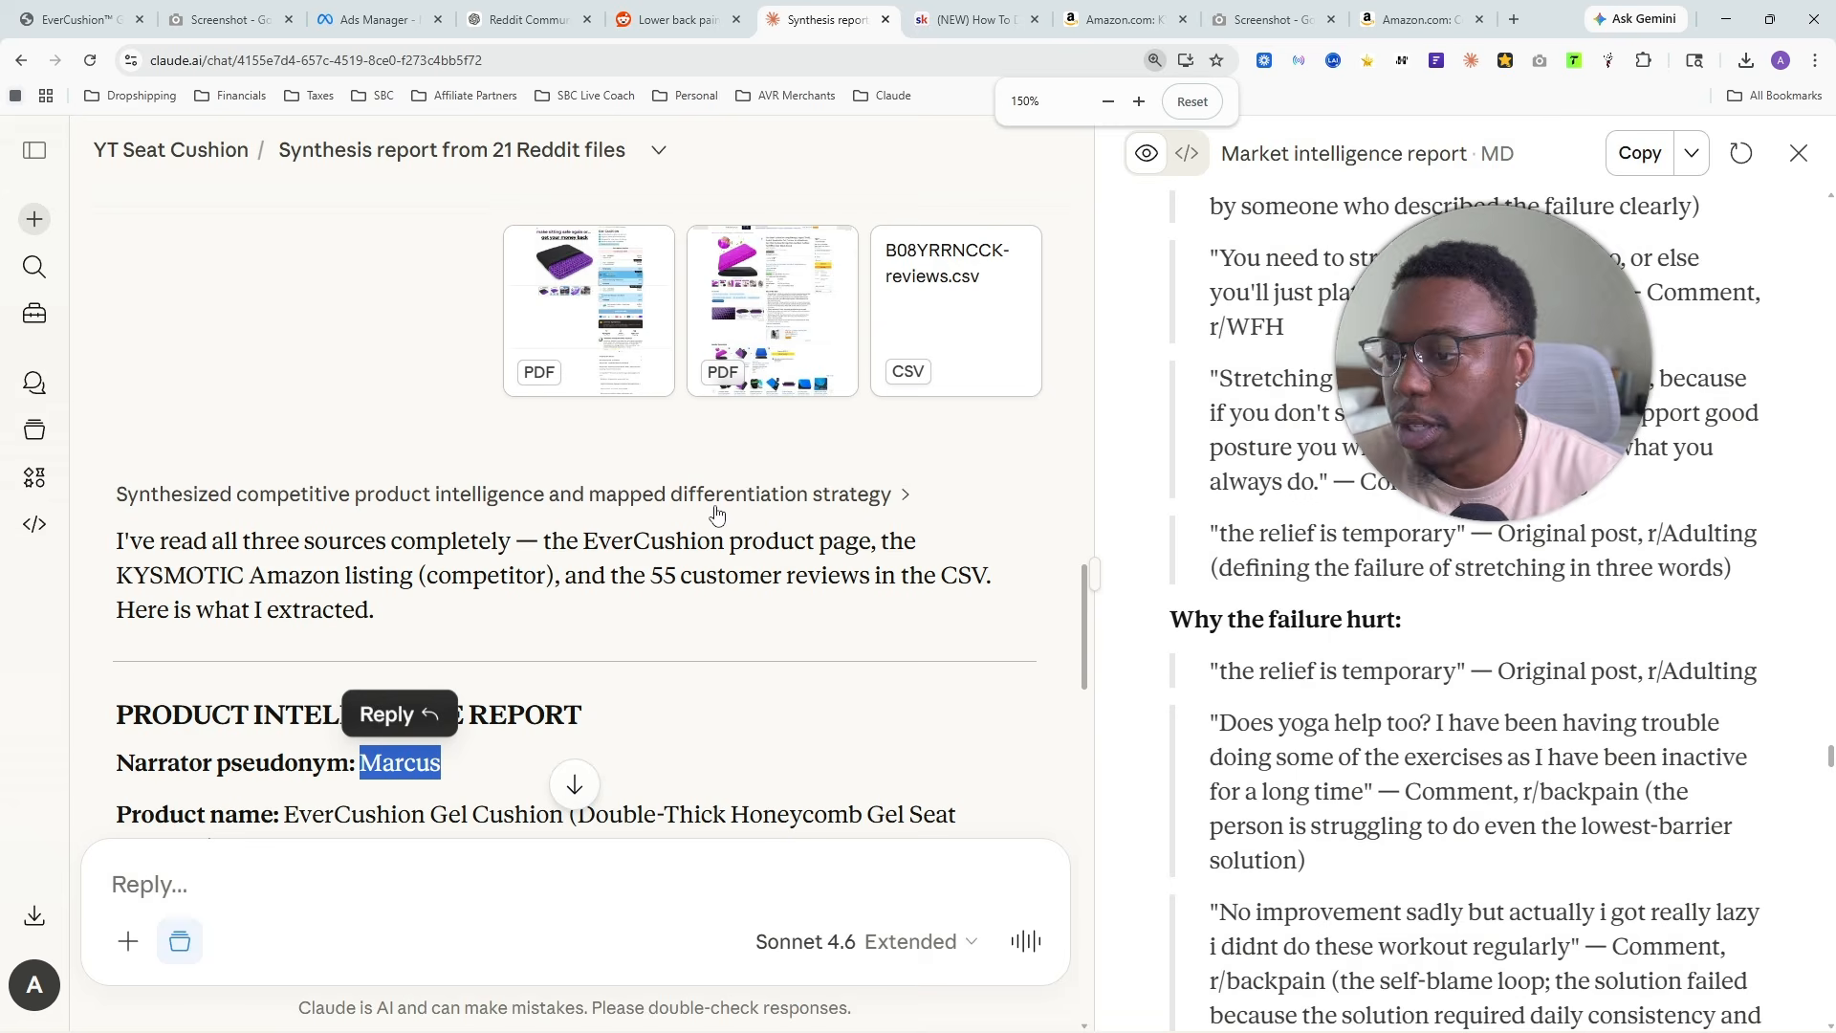
key(ctrl+minus)
key(ctrl+minus)
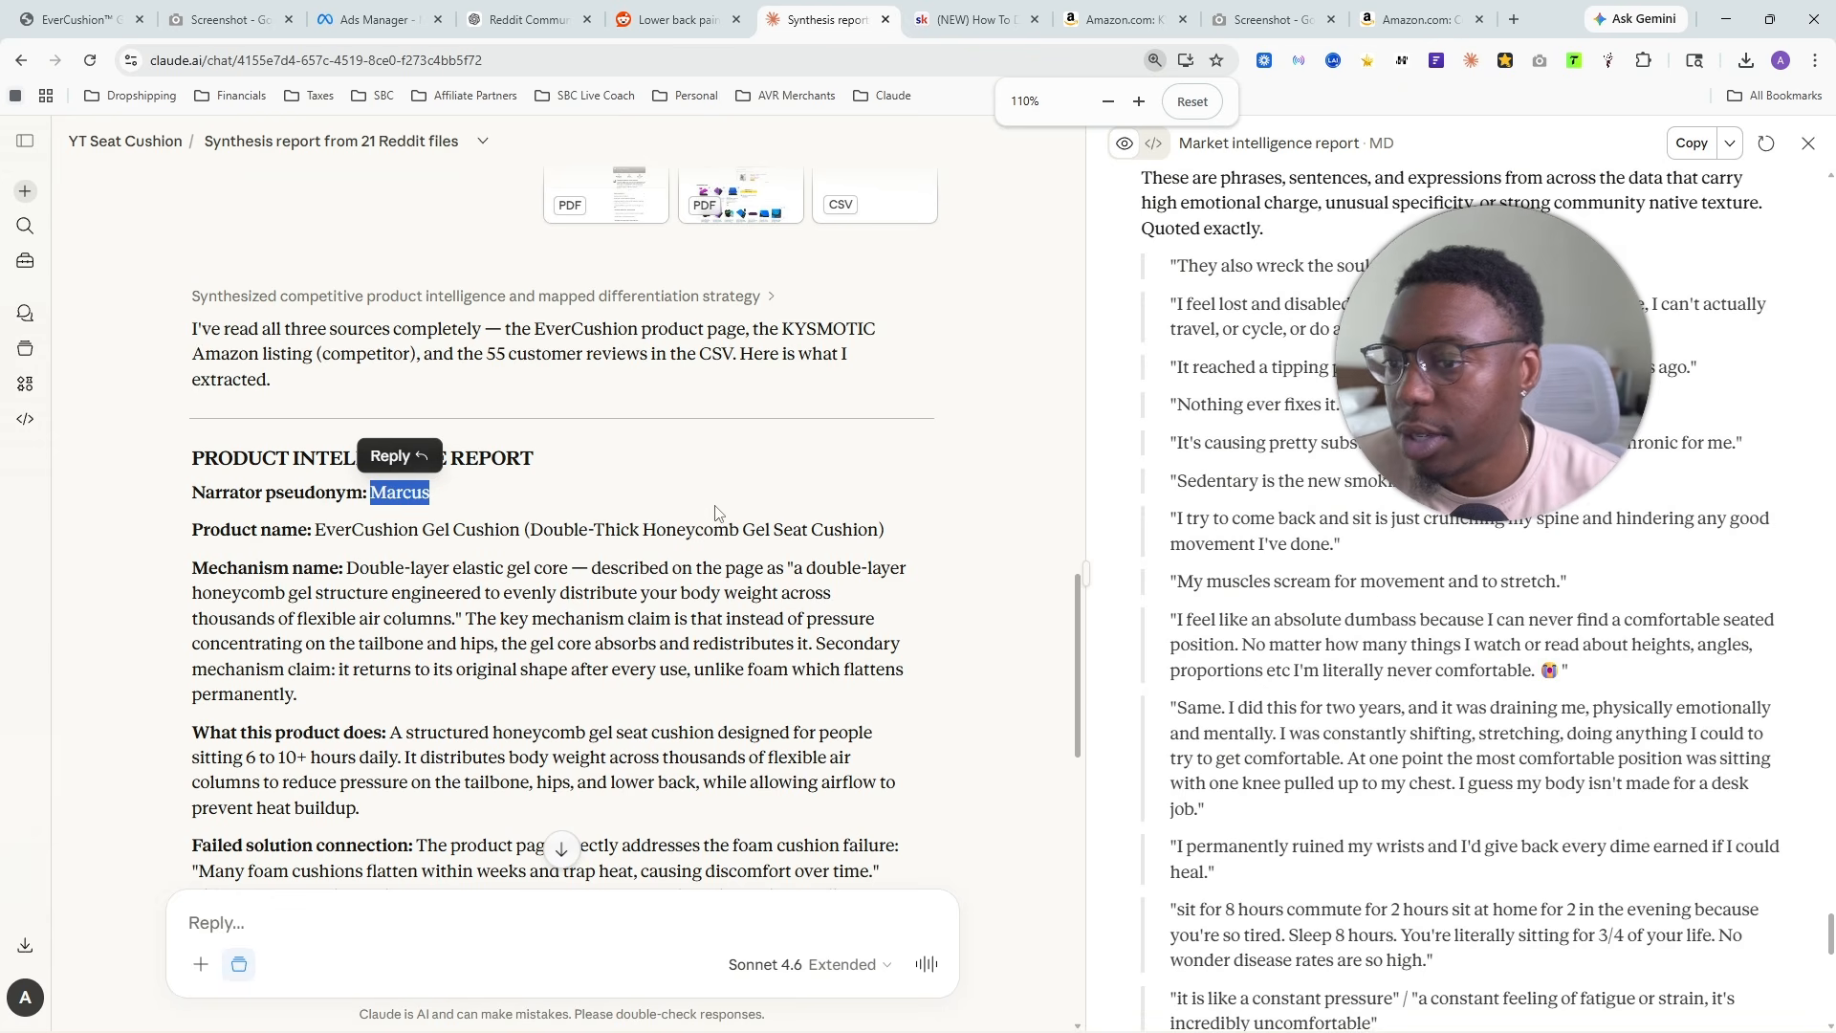
- Widen the conversation area beside the market intelligence report and examine the Mechanism name paragraph
drag(1087, 573, 1372, 574)
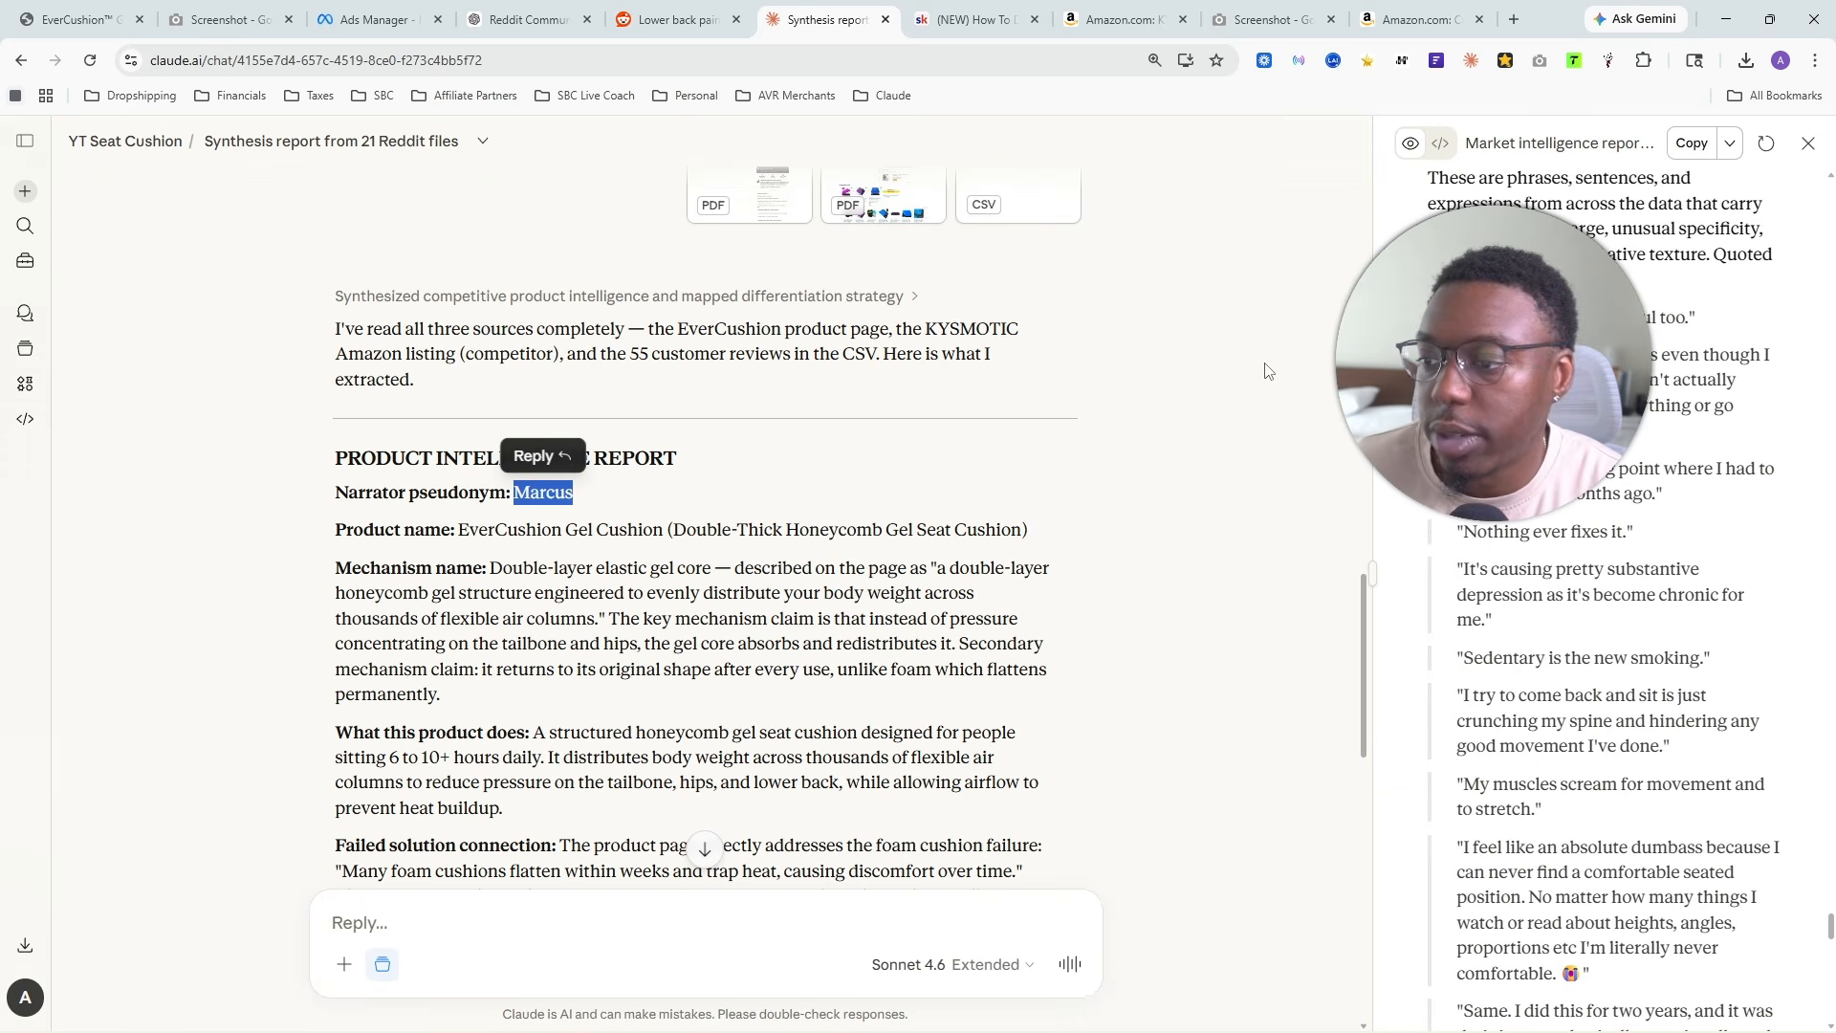
drag(1482, 377, 1359, 304)
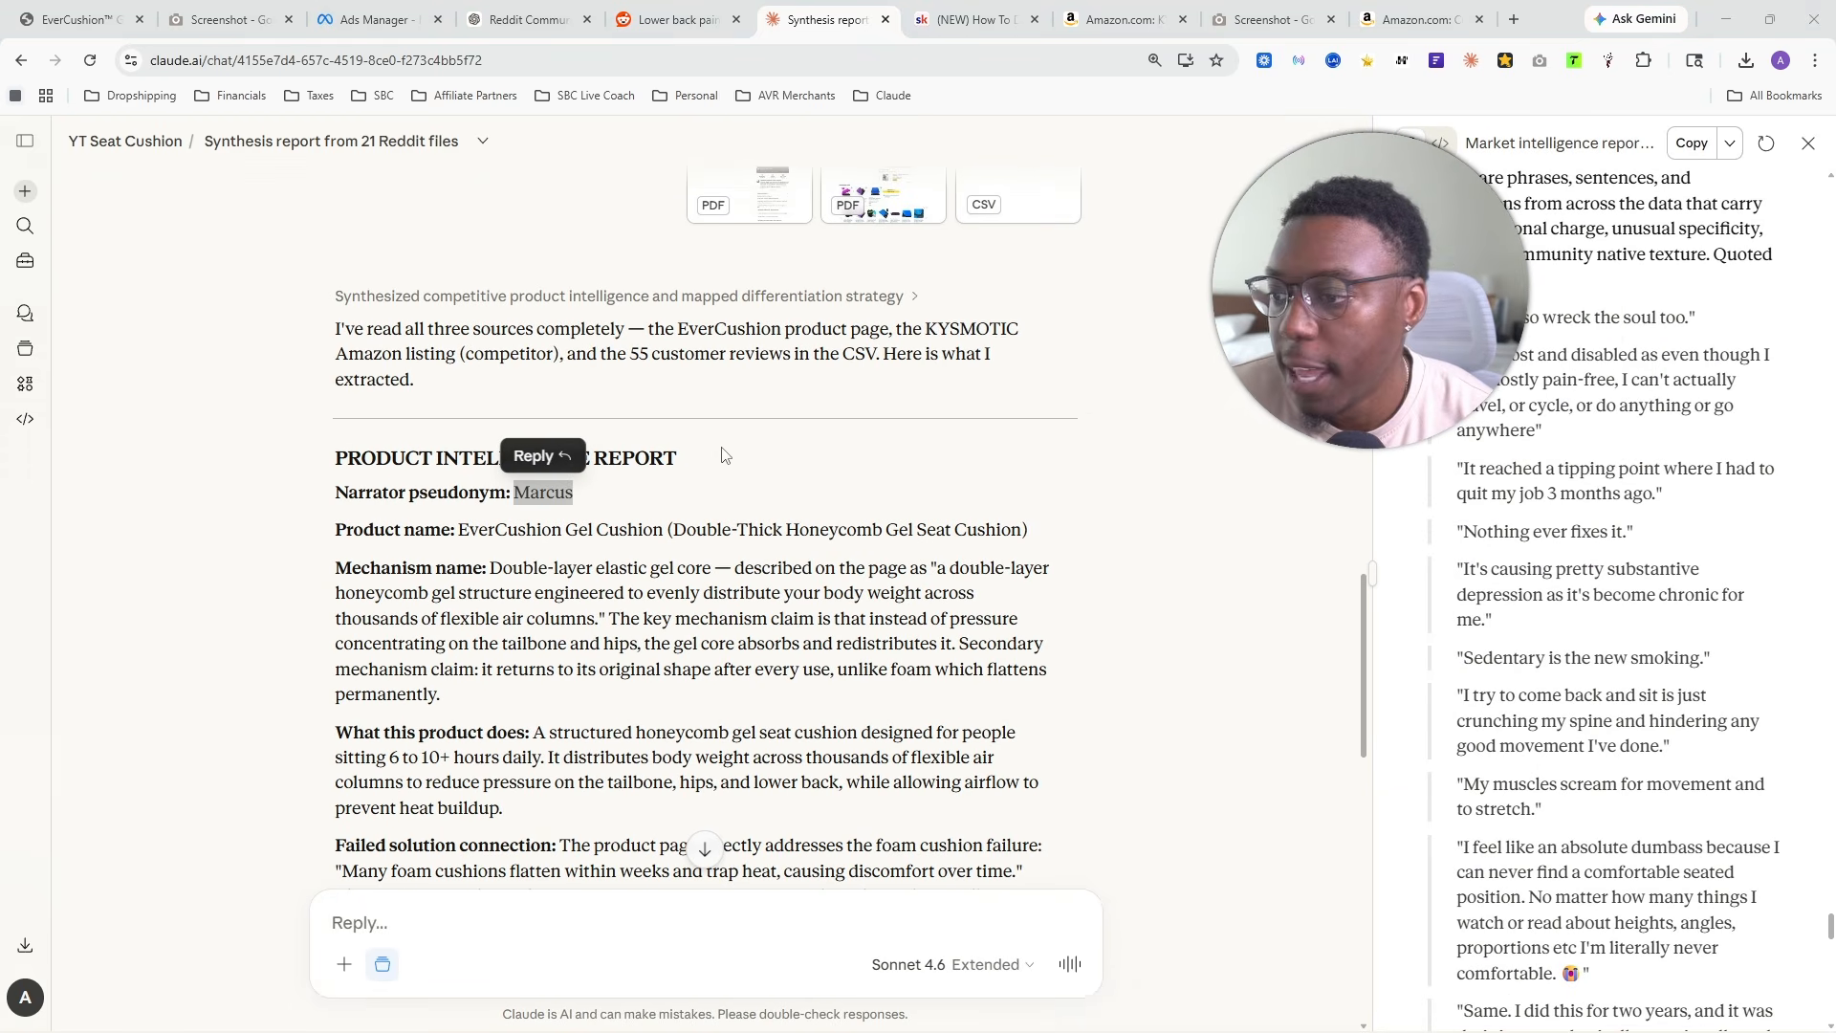
drag(853, 644, 843, 644)
scroll(430, 603, down, 2)
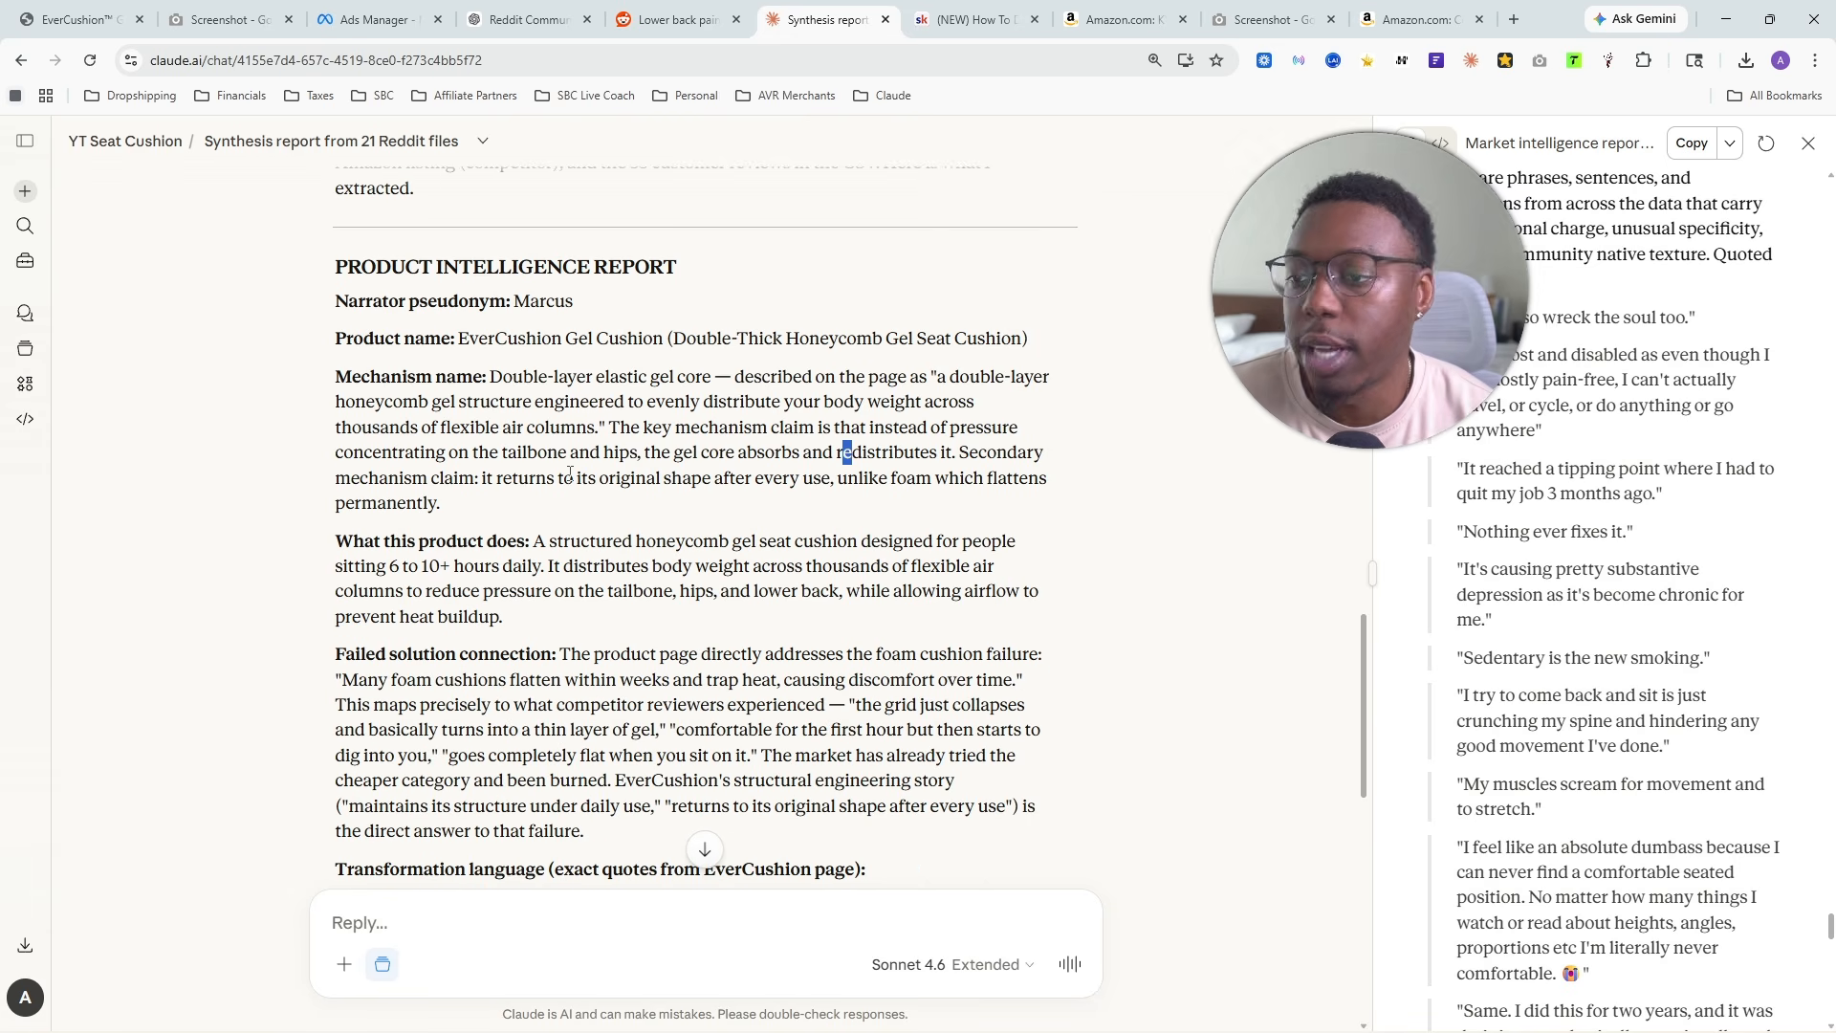
click(321, 386)
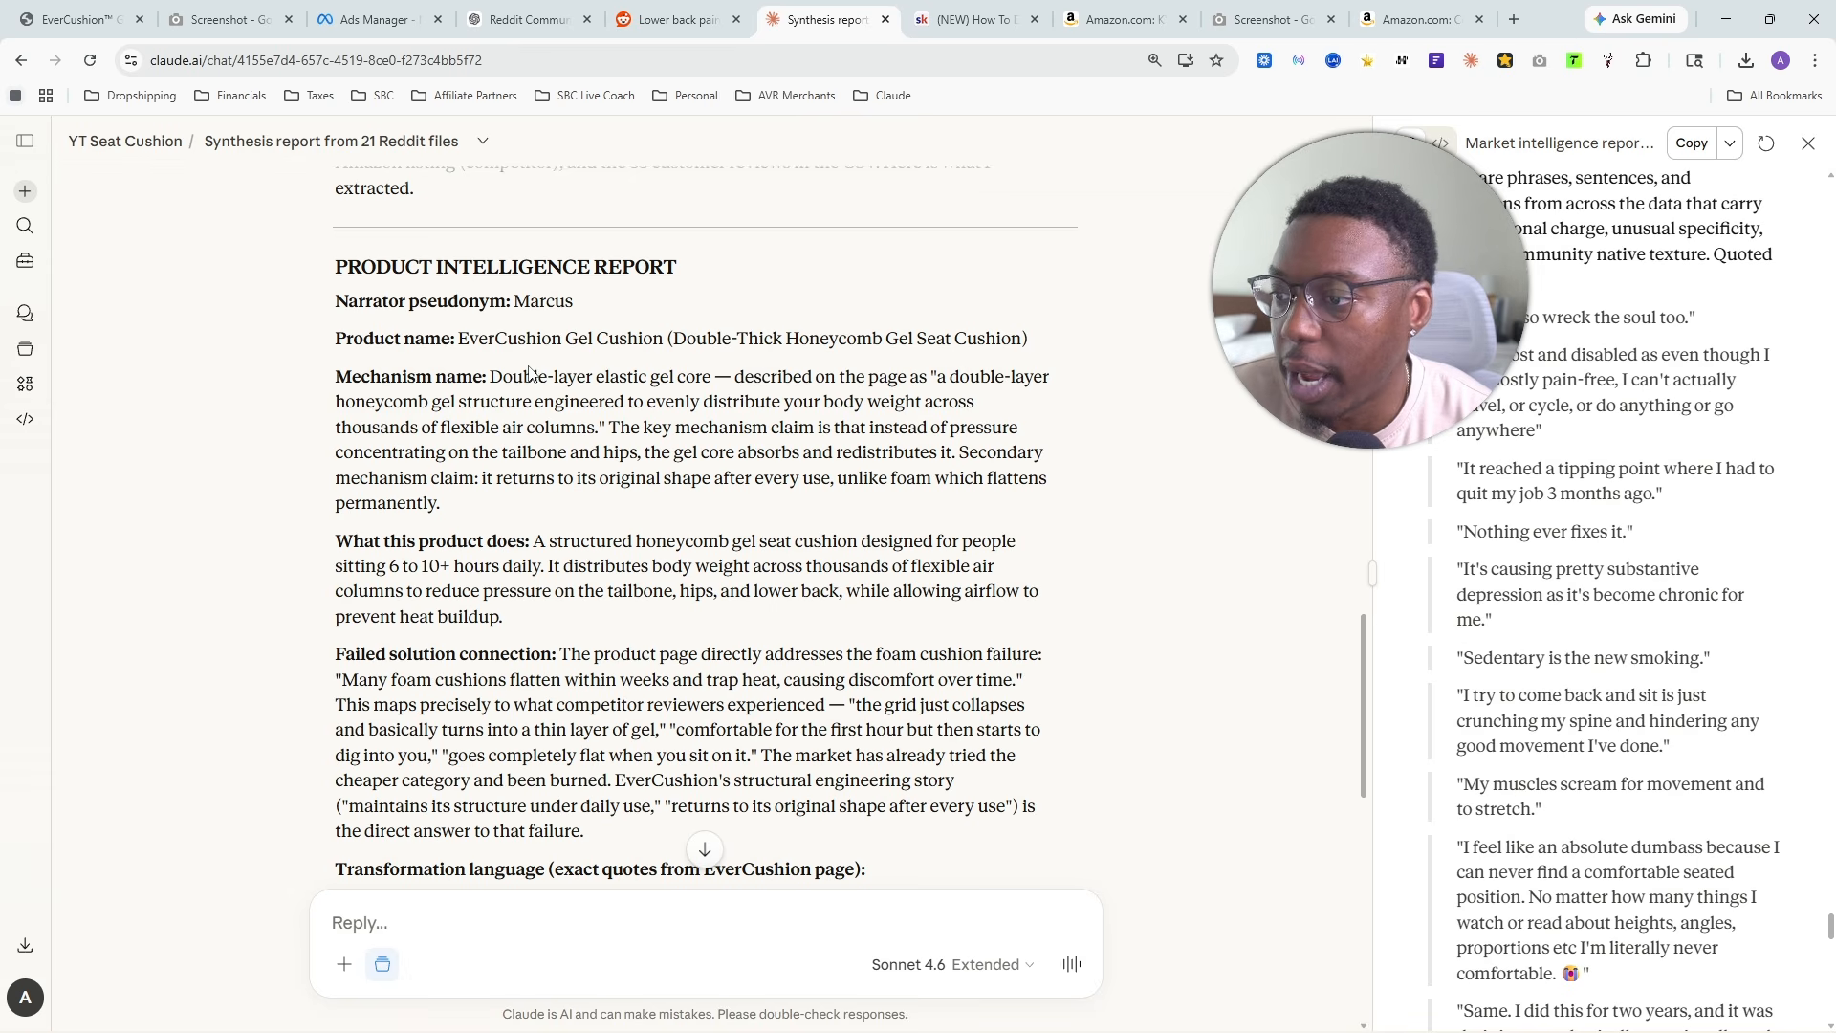
drag(491, 376, 777, 506)
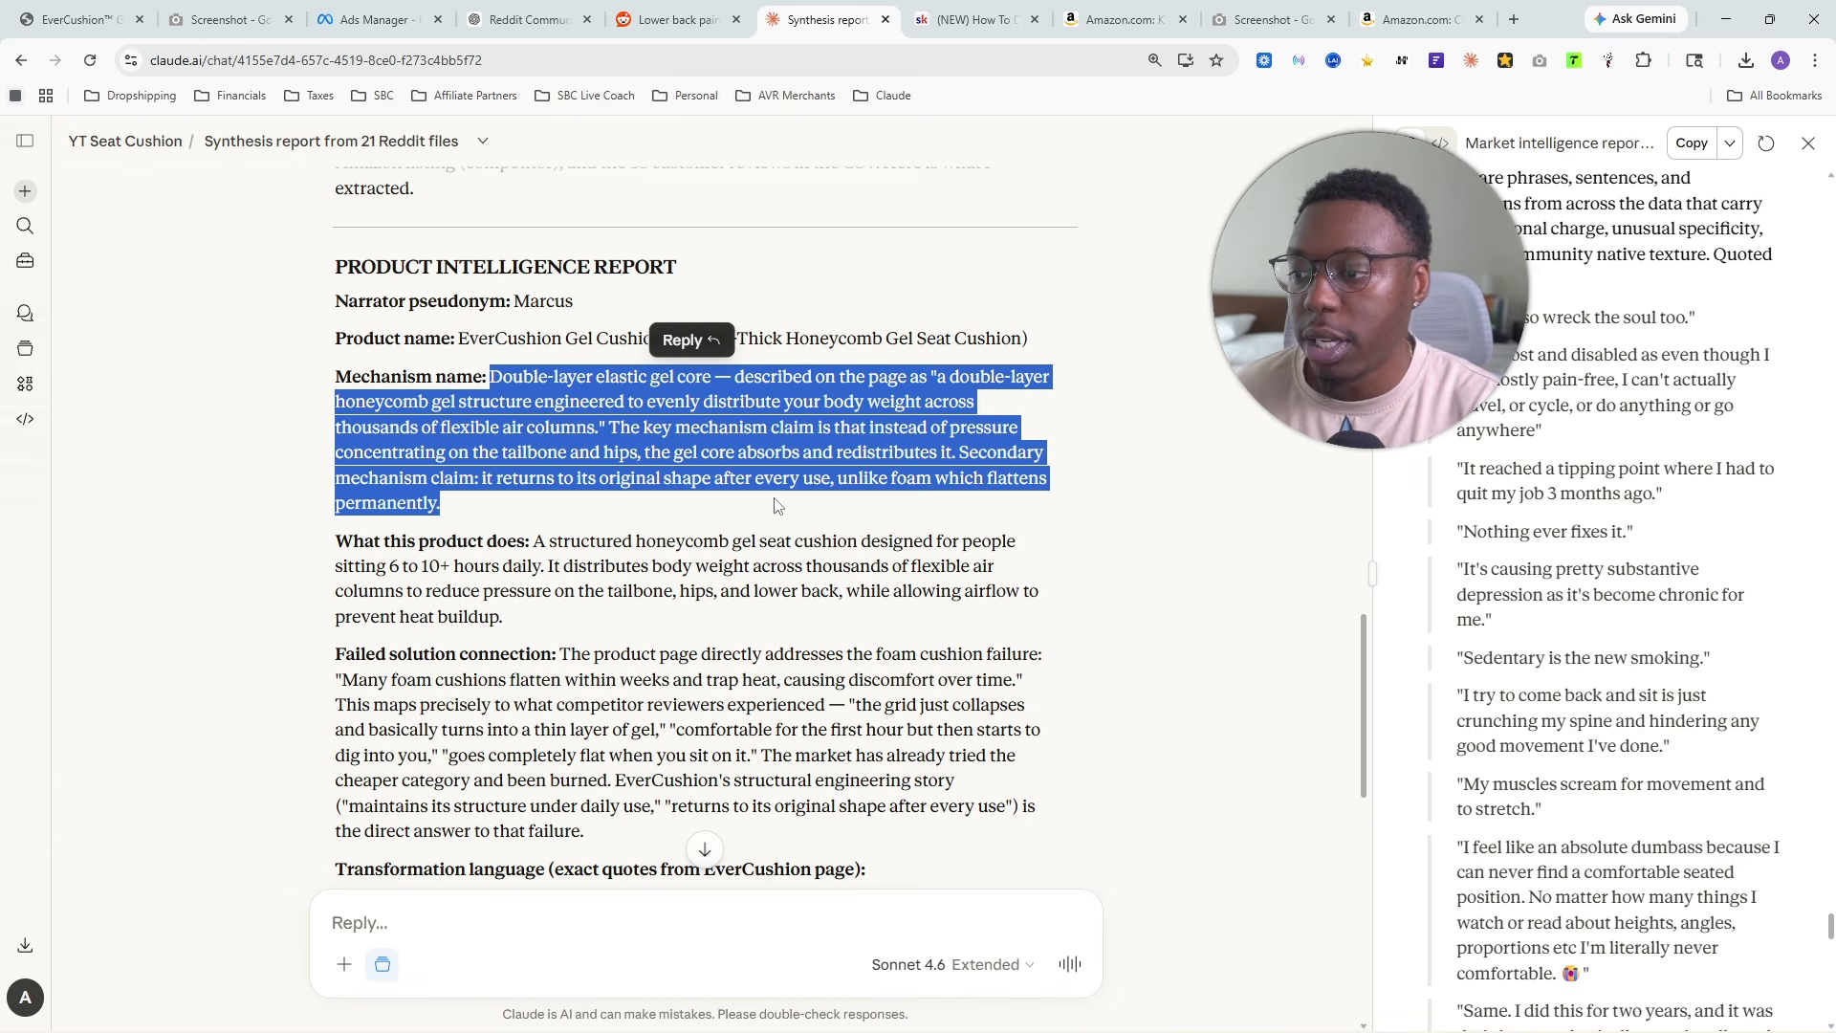
click(453, 365)
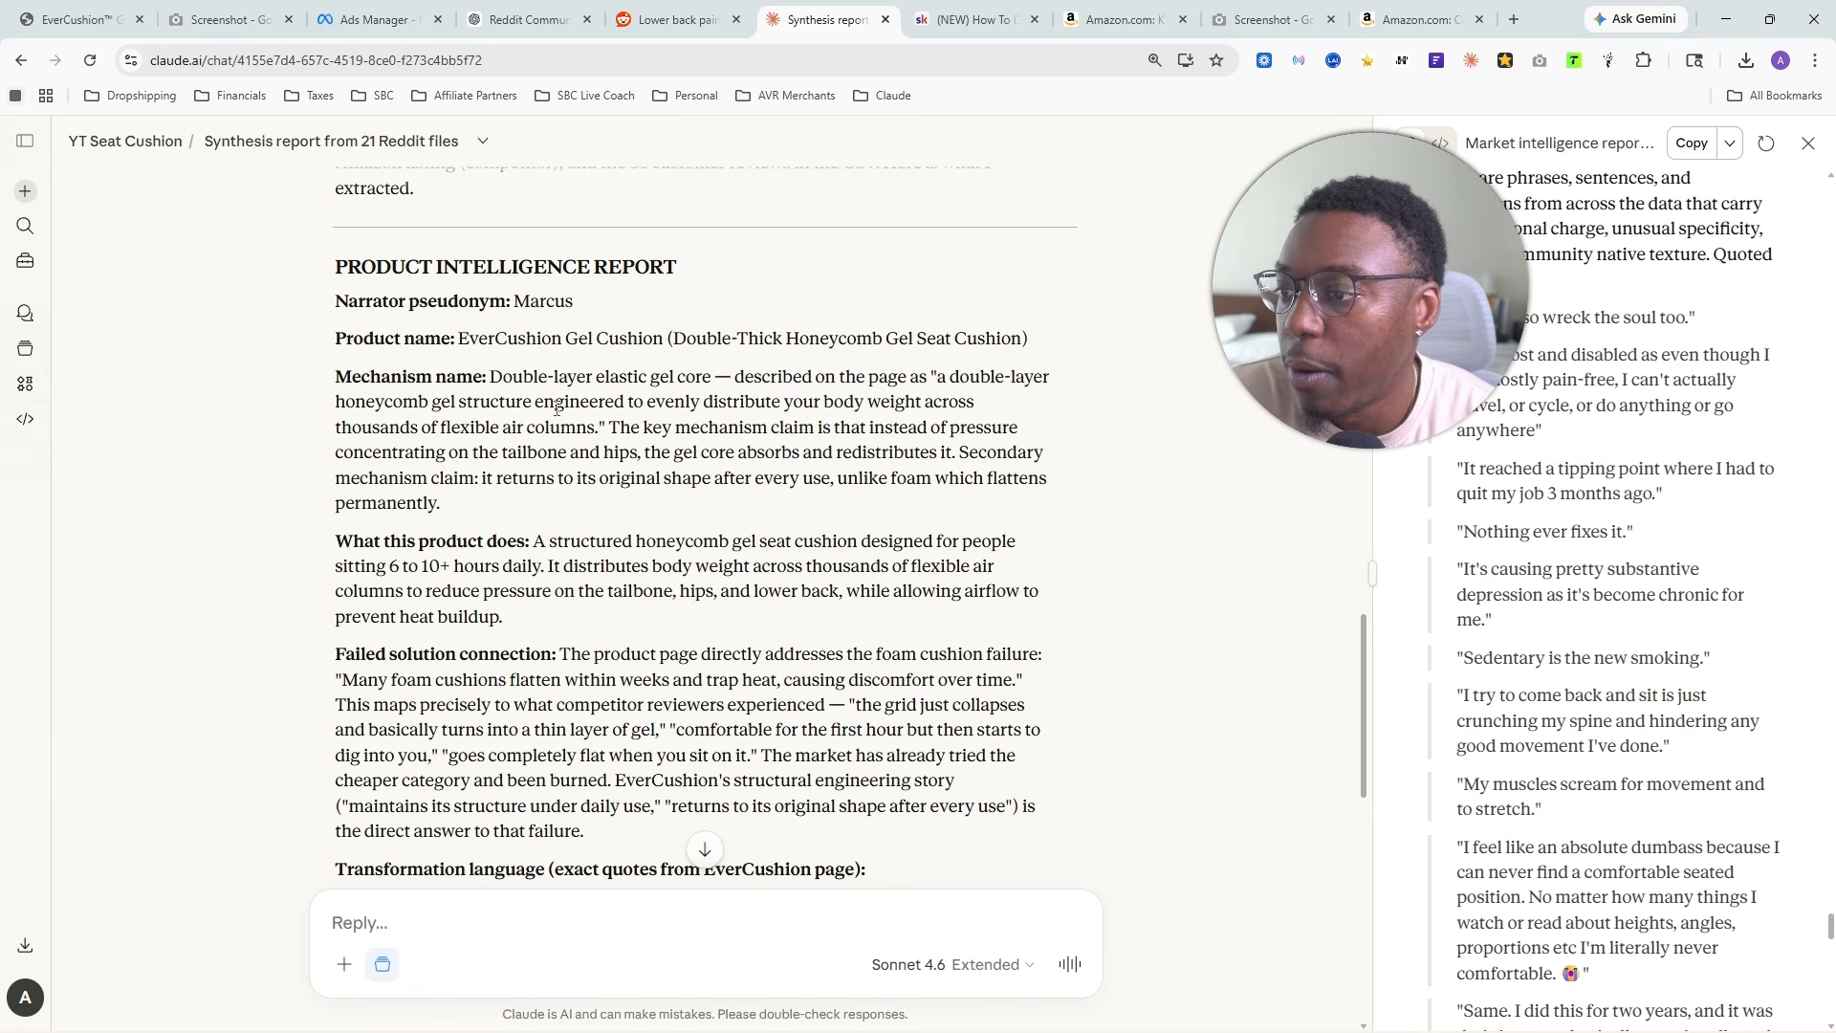
drag(500, 377, 706, 379)
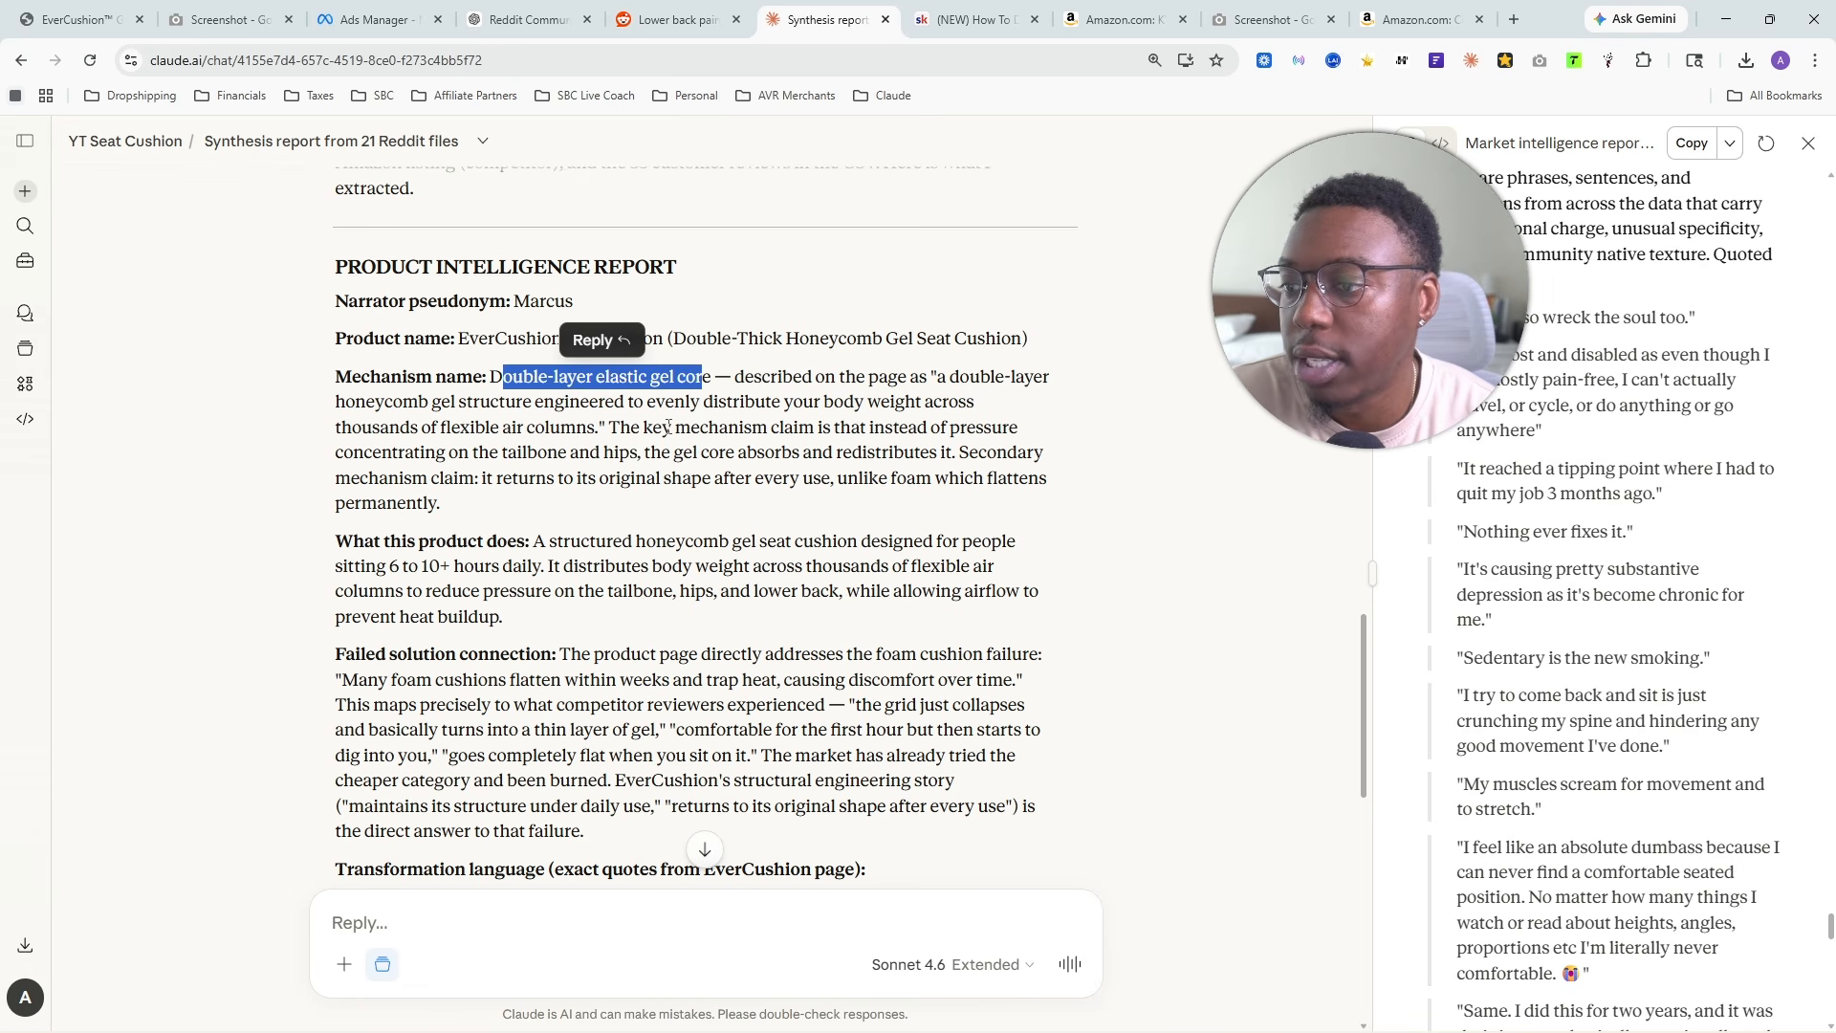
drag(336, 404, 1031, 505)
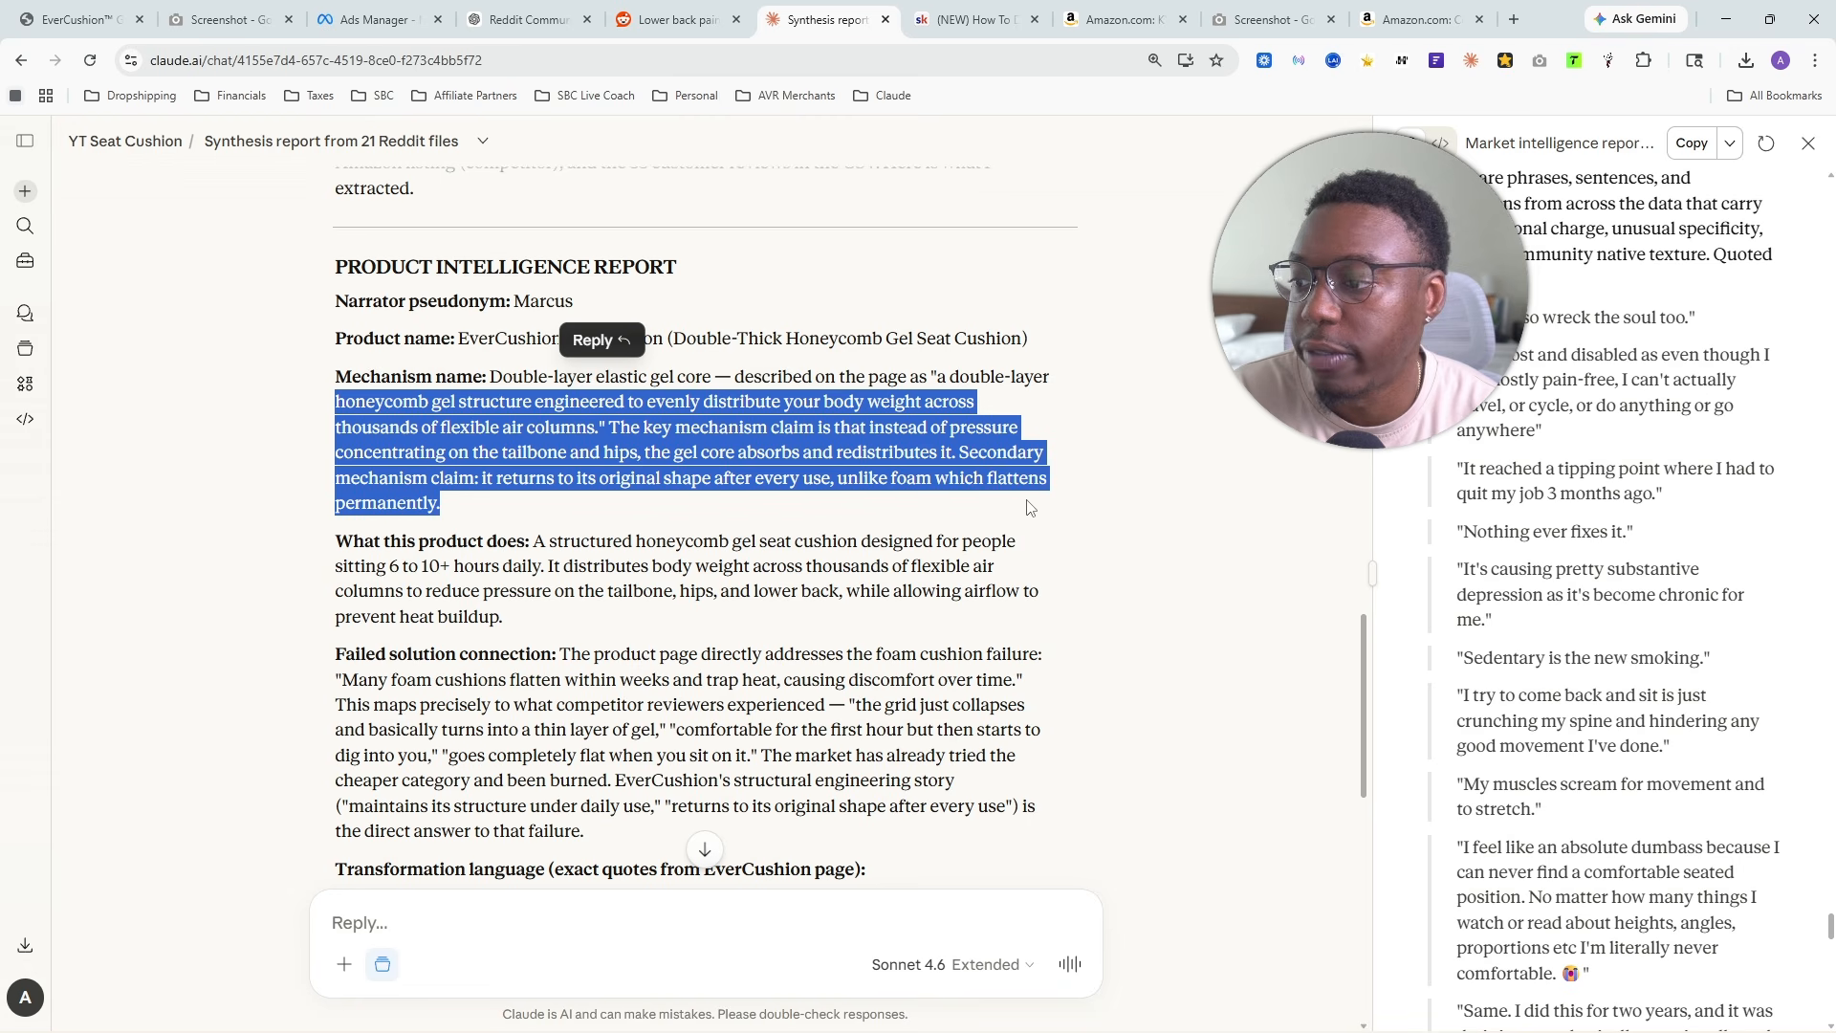
click(484, 435)
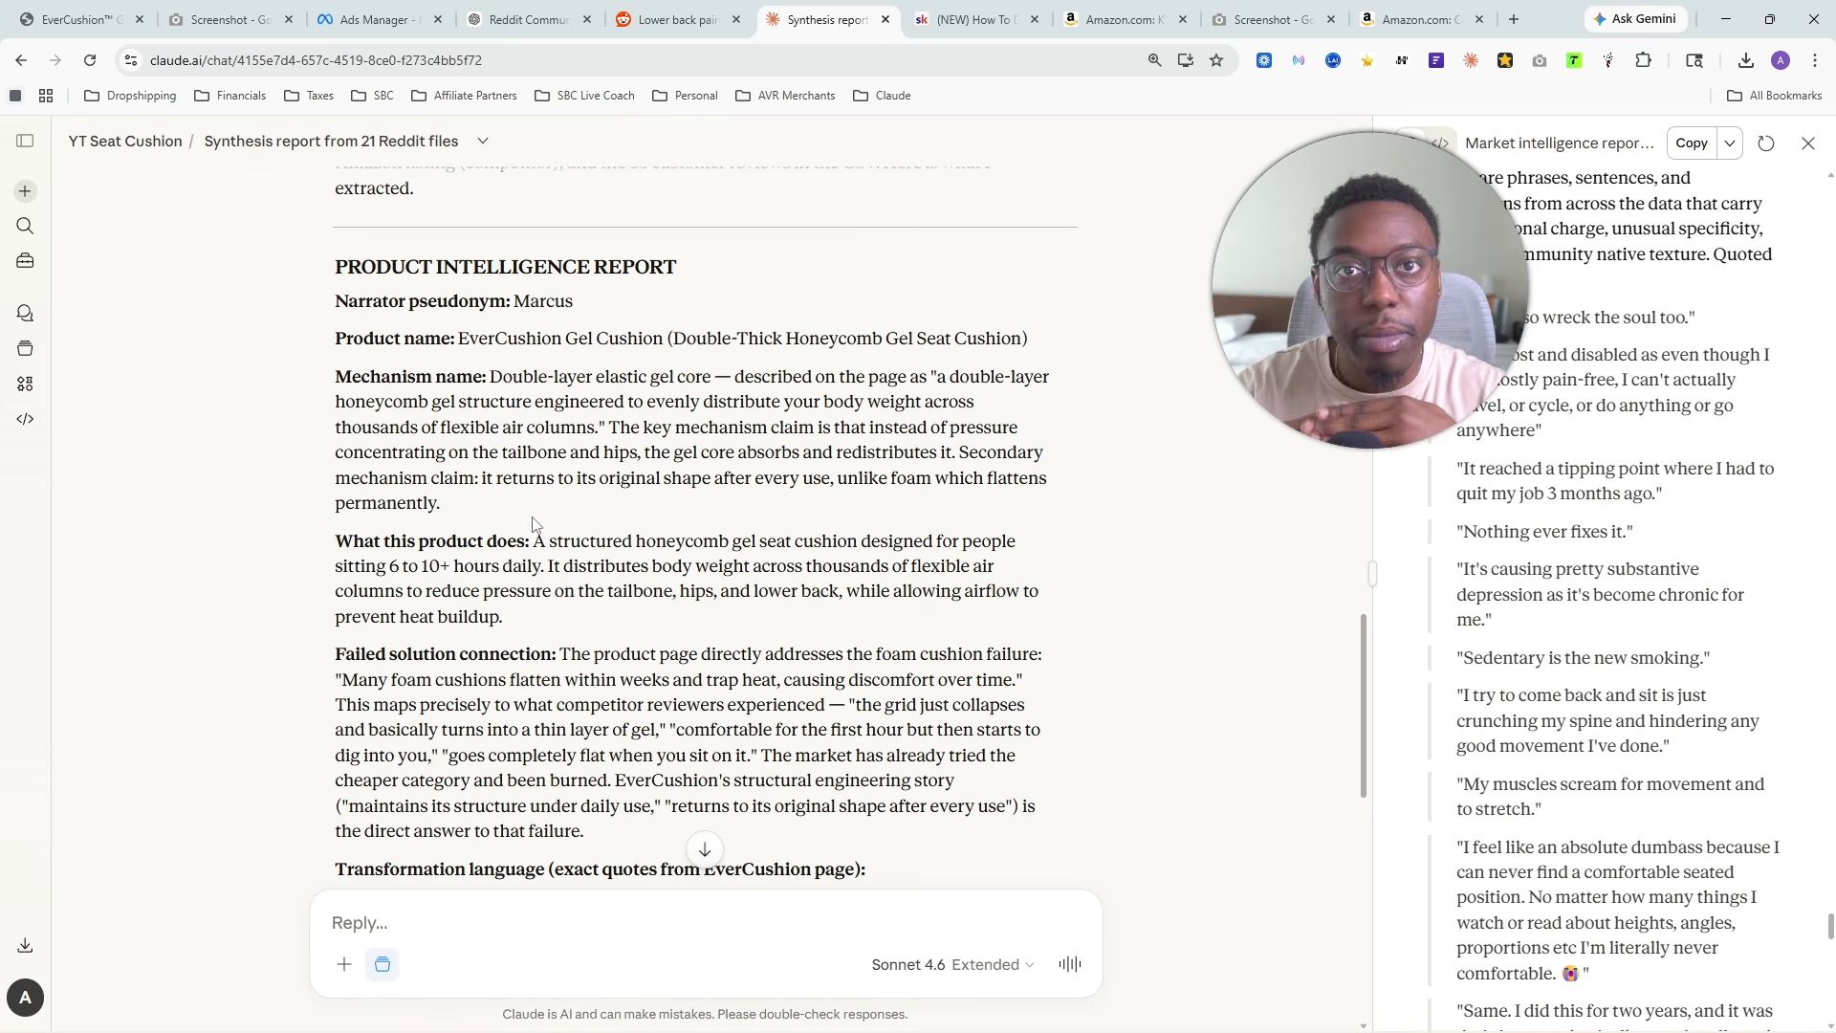
- Read the "What this product does" paragraph of the Product Intelligence Report through to its last sentence
scroll(560, 514, down, 2)
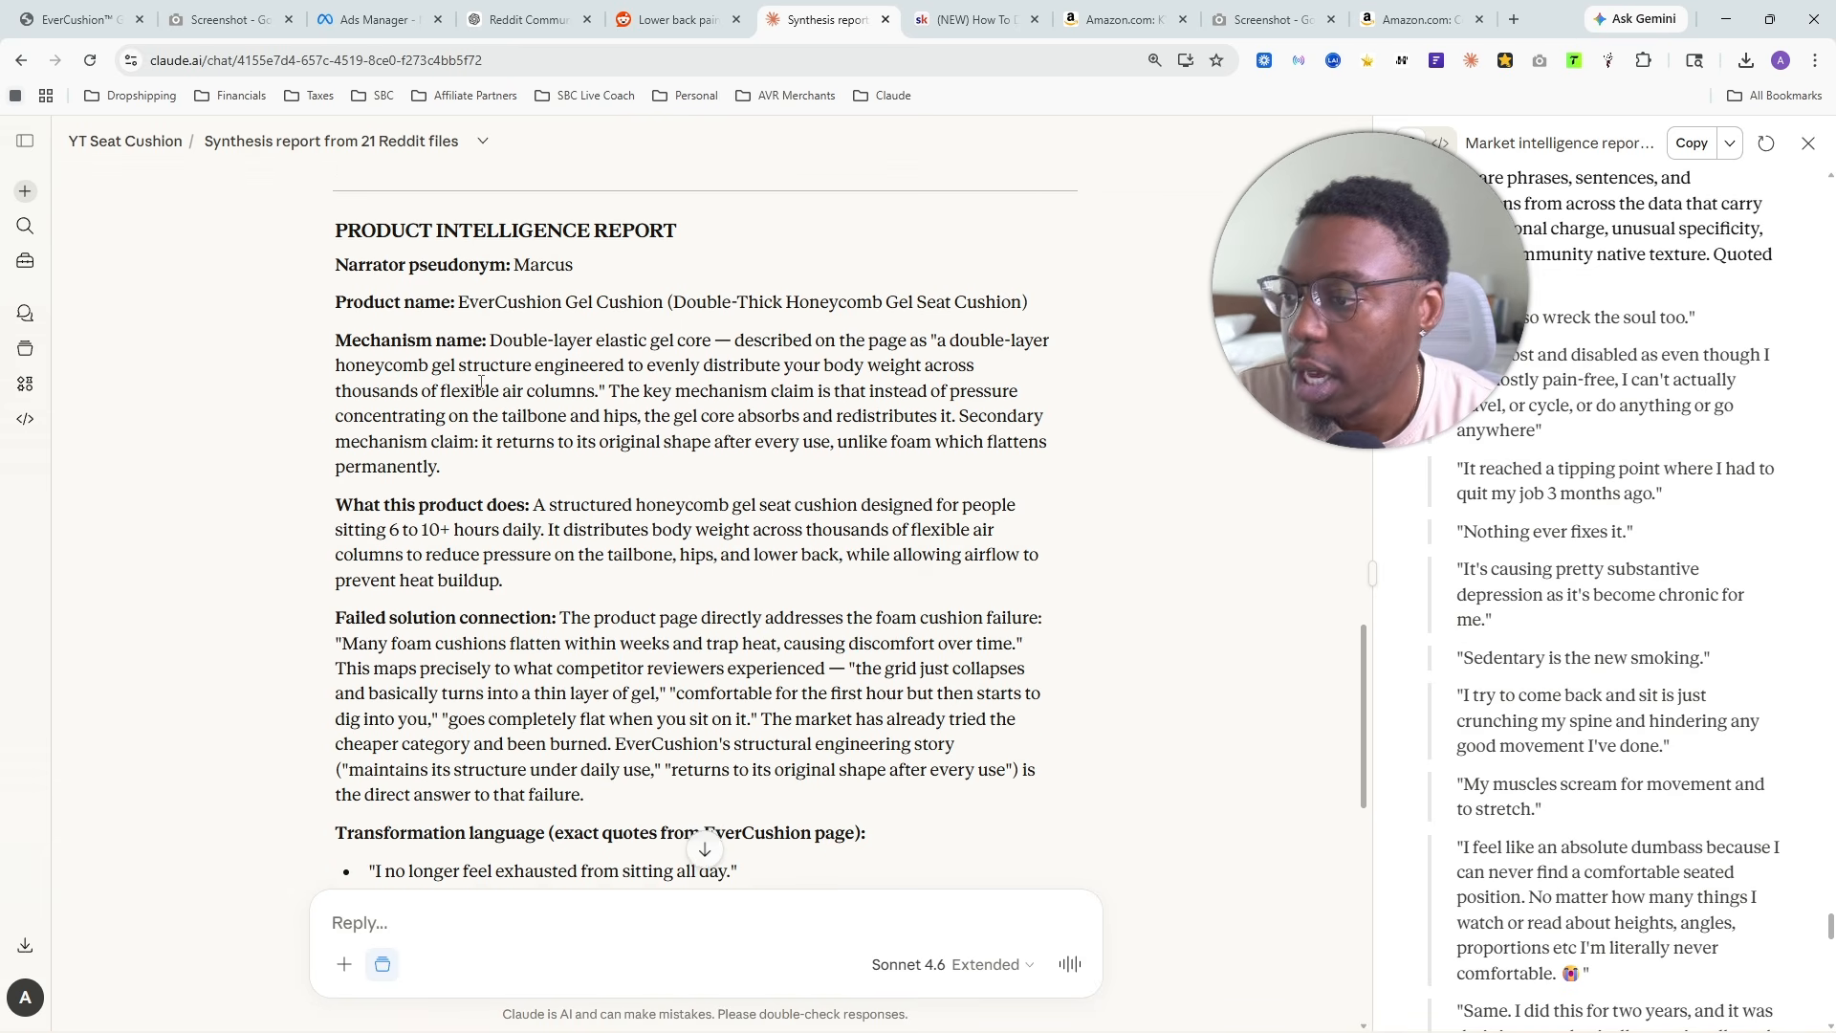
drag(347, 470, 567, 455)
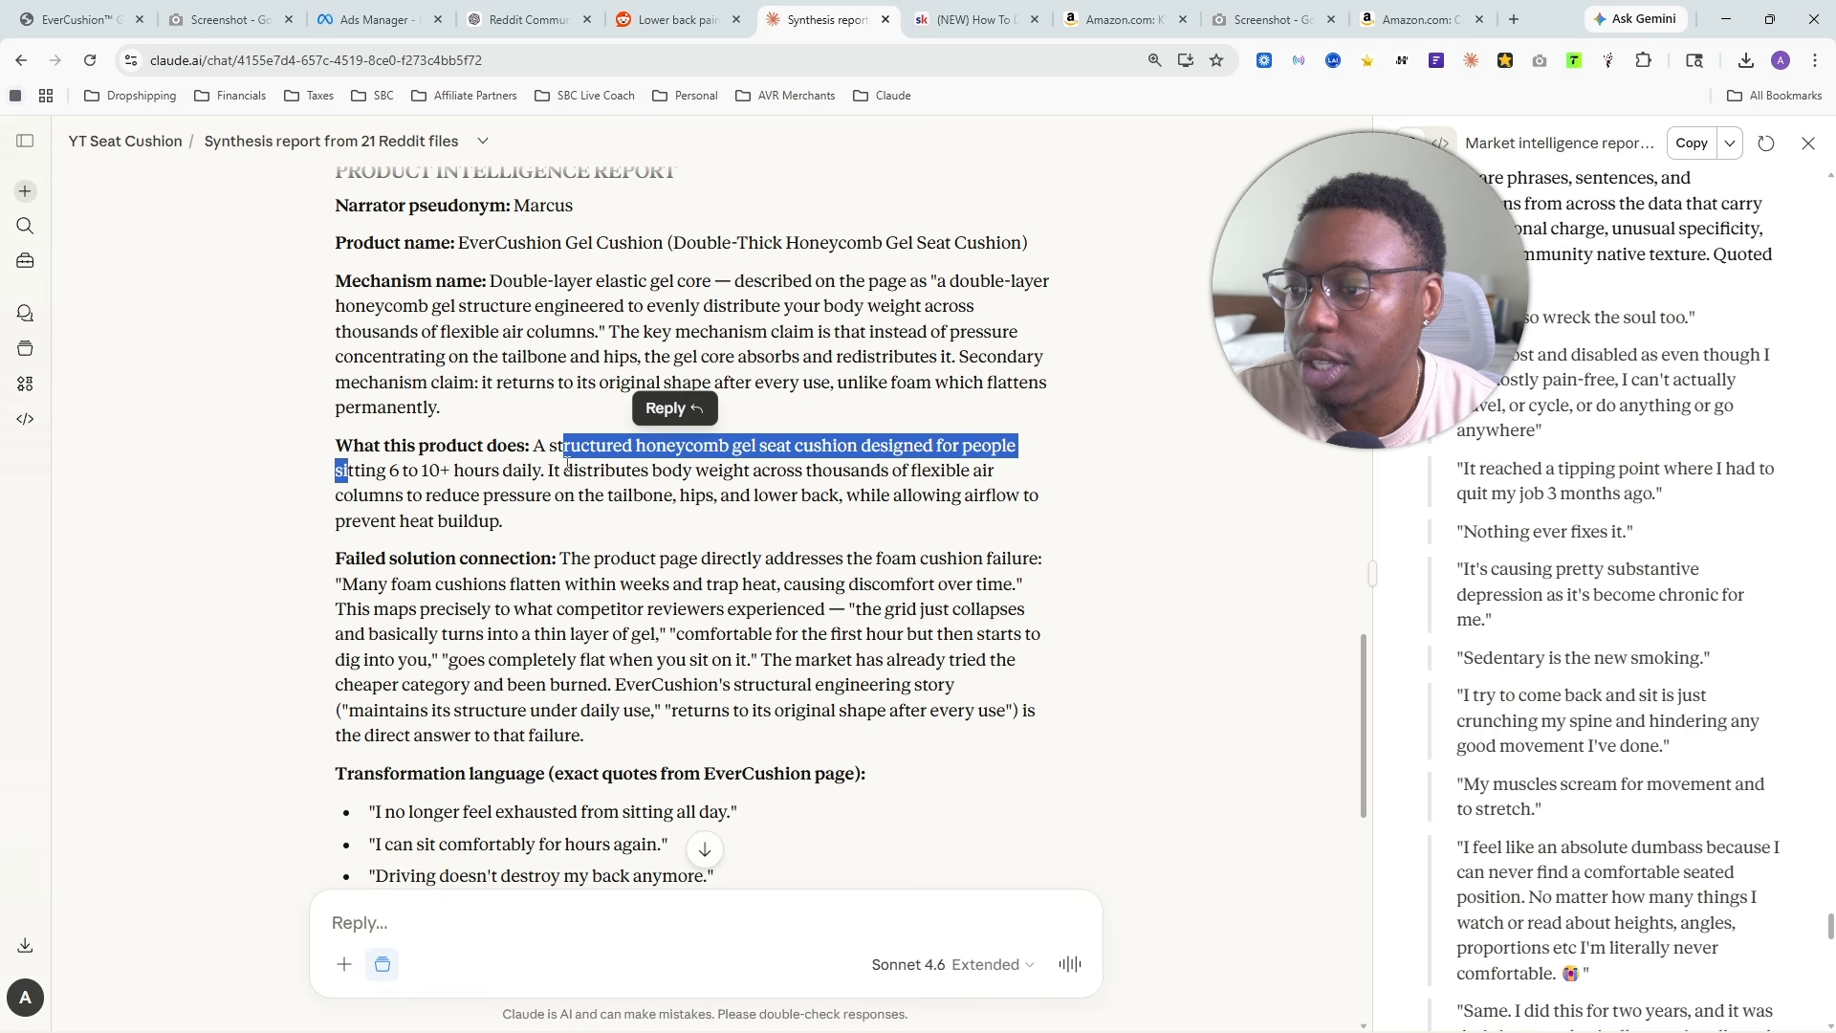
click(568, 462)
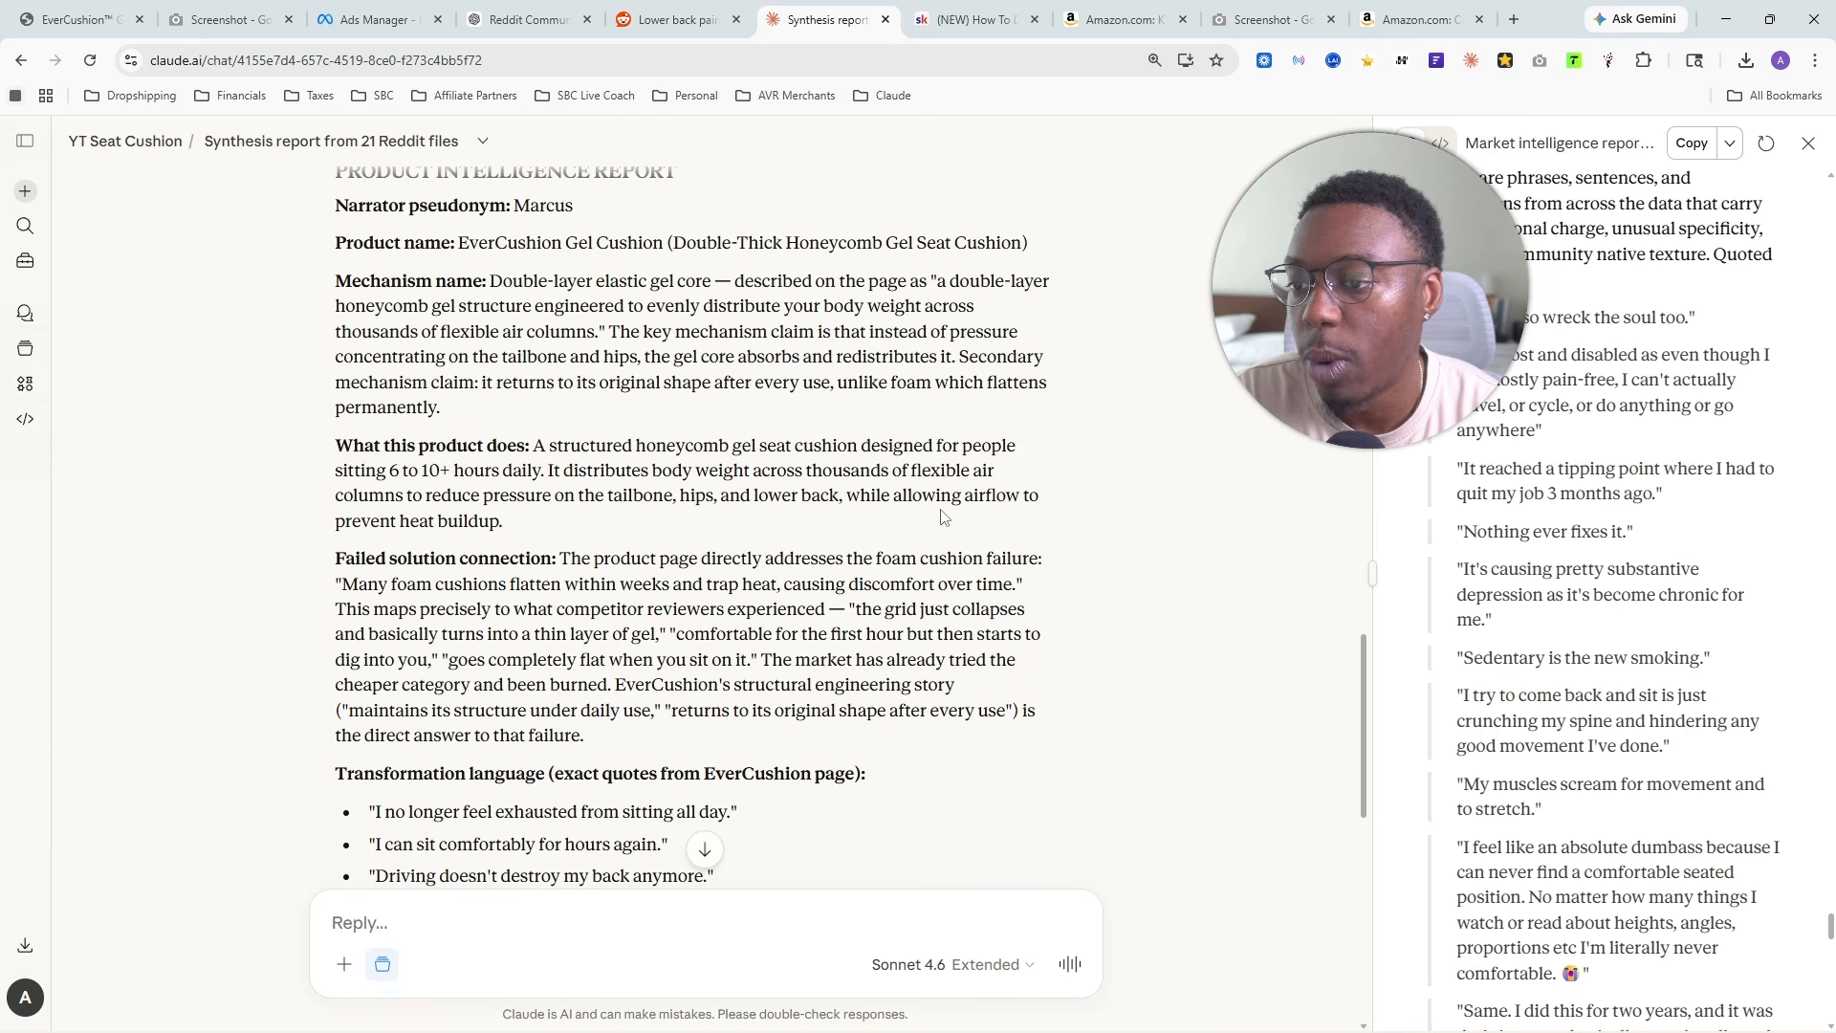
mouse_move(331, 522)
mouse_down()
mouse_move(556, 522)
mouse_move(331, 526)
mouse_up()
click(516, 534)
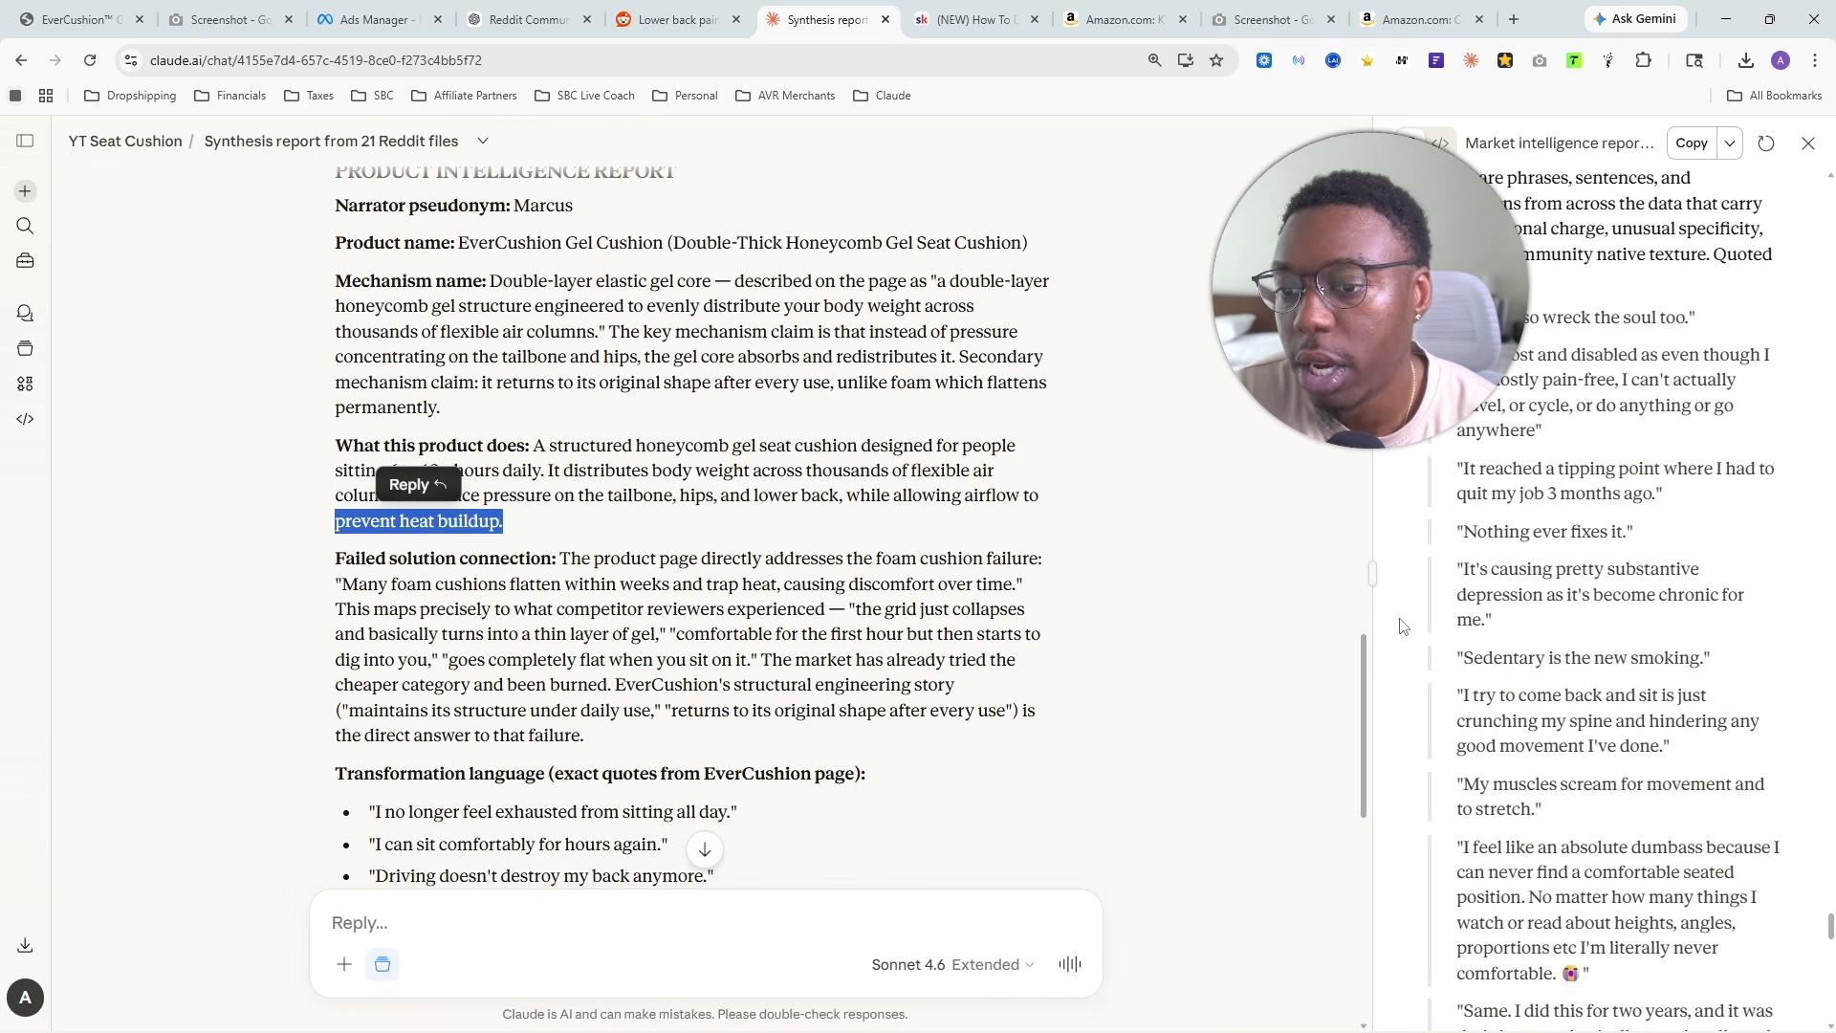
- Give the market intelligence report more width and examine the Failed solution connection paragraph in the conversation
click(1369, 577)
drag(1369, 577, 1184, 574)
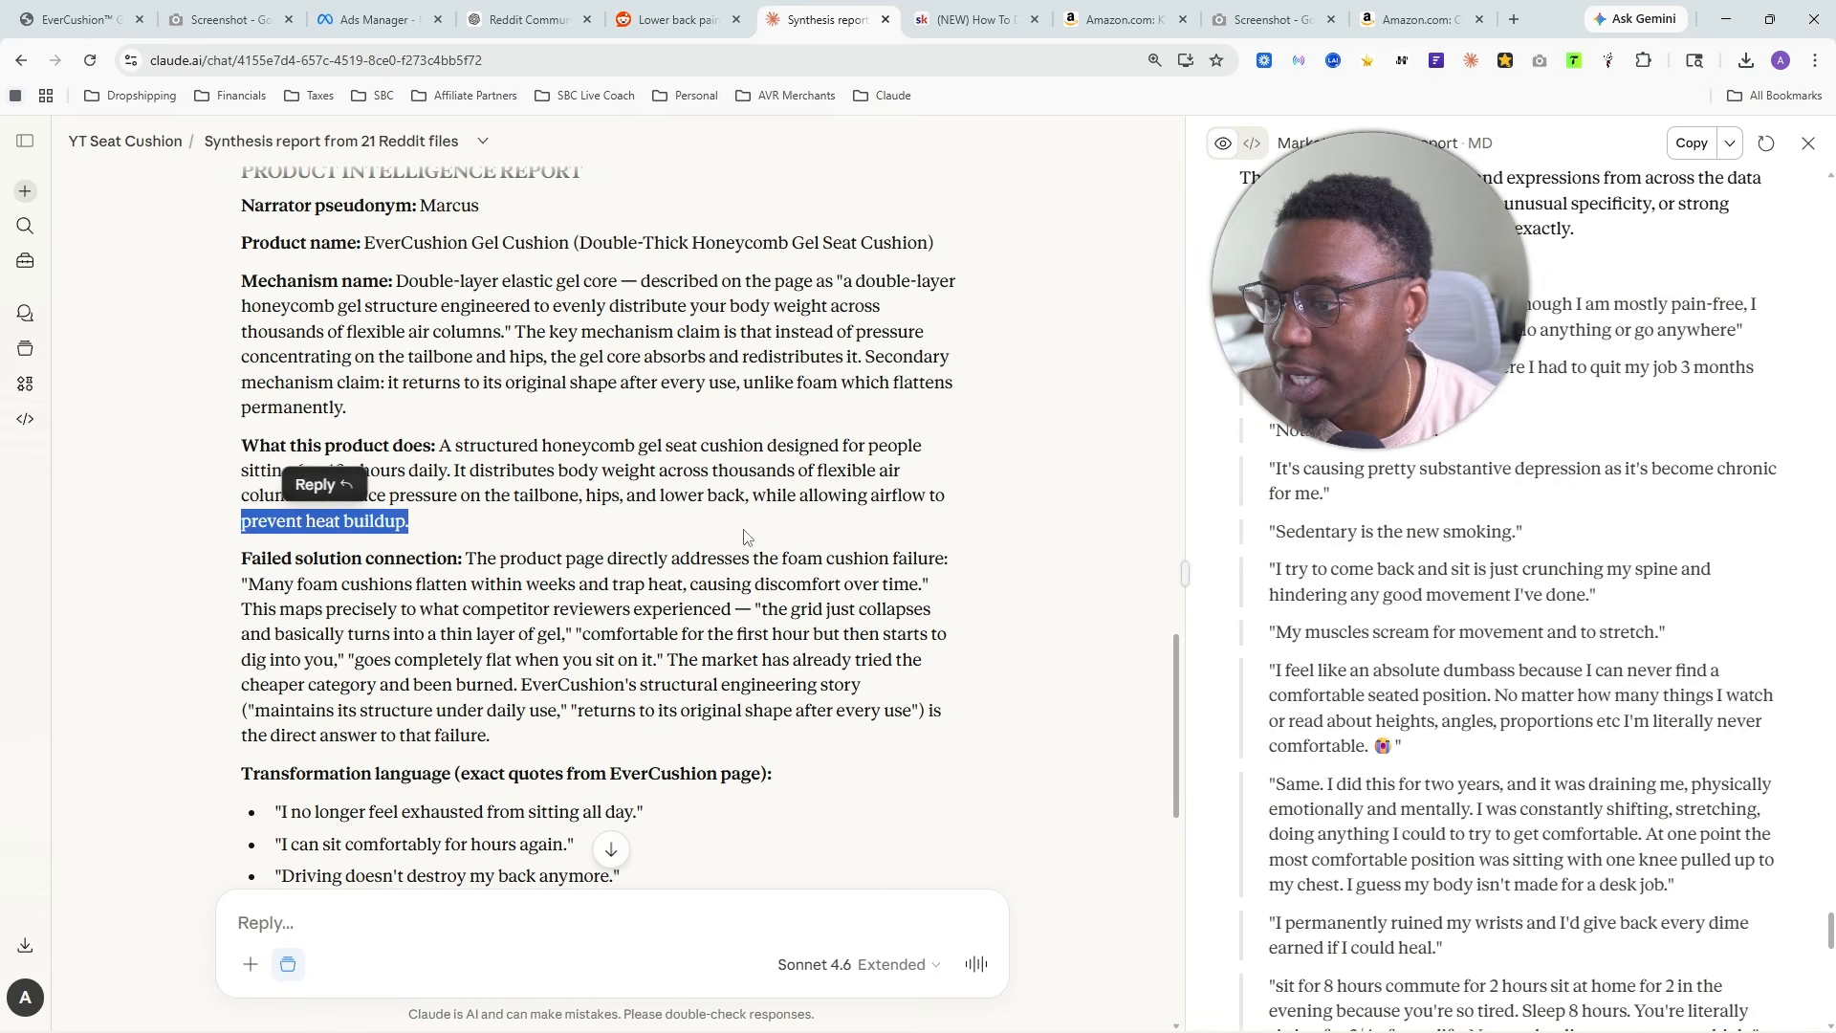
click(245, 584)
drag(448, 559, 239, 561)
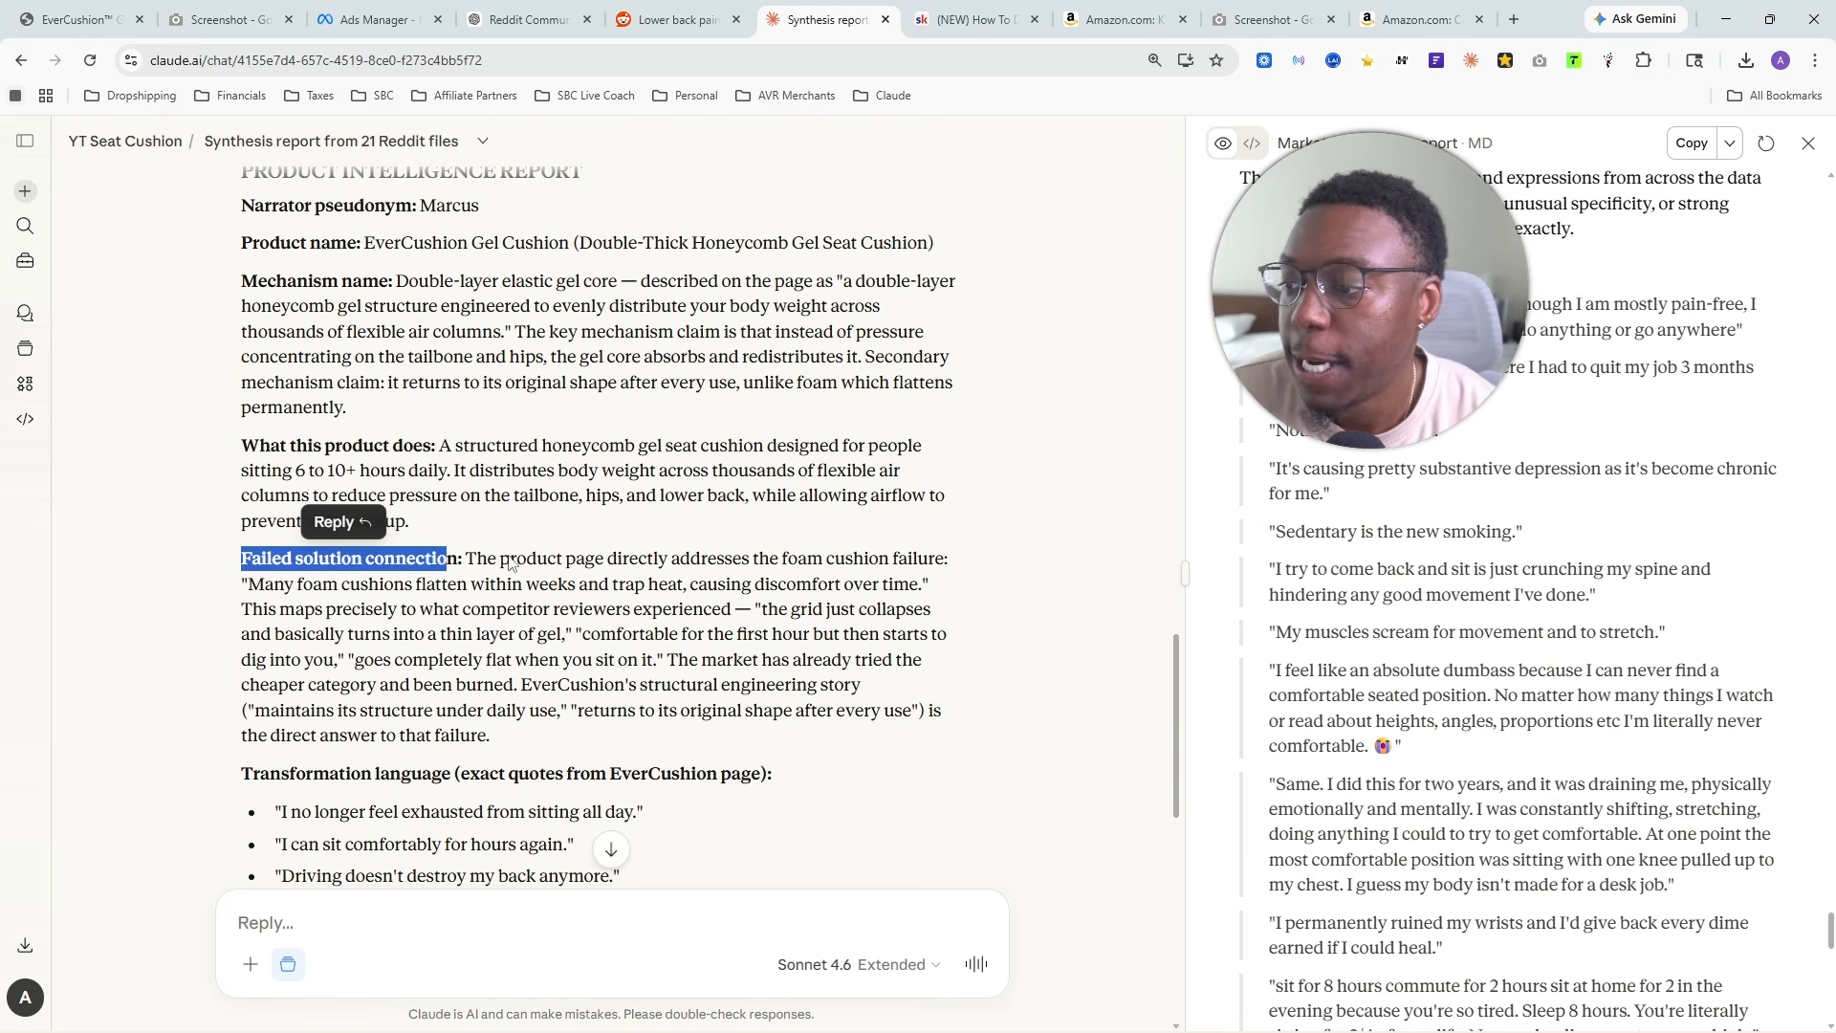
drag(470, 558, 947, 558)
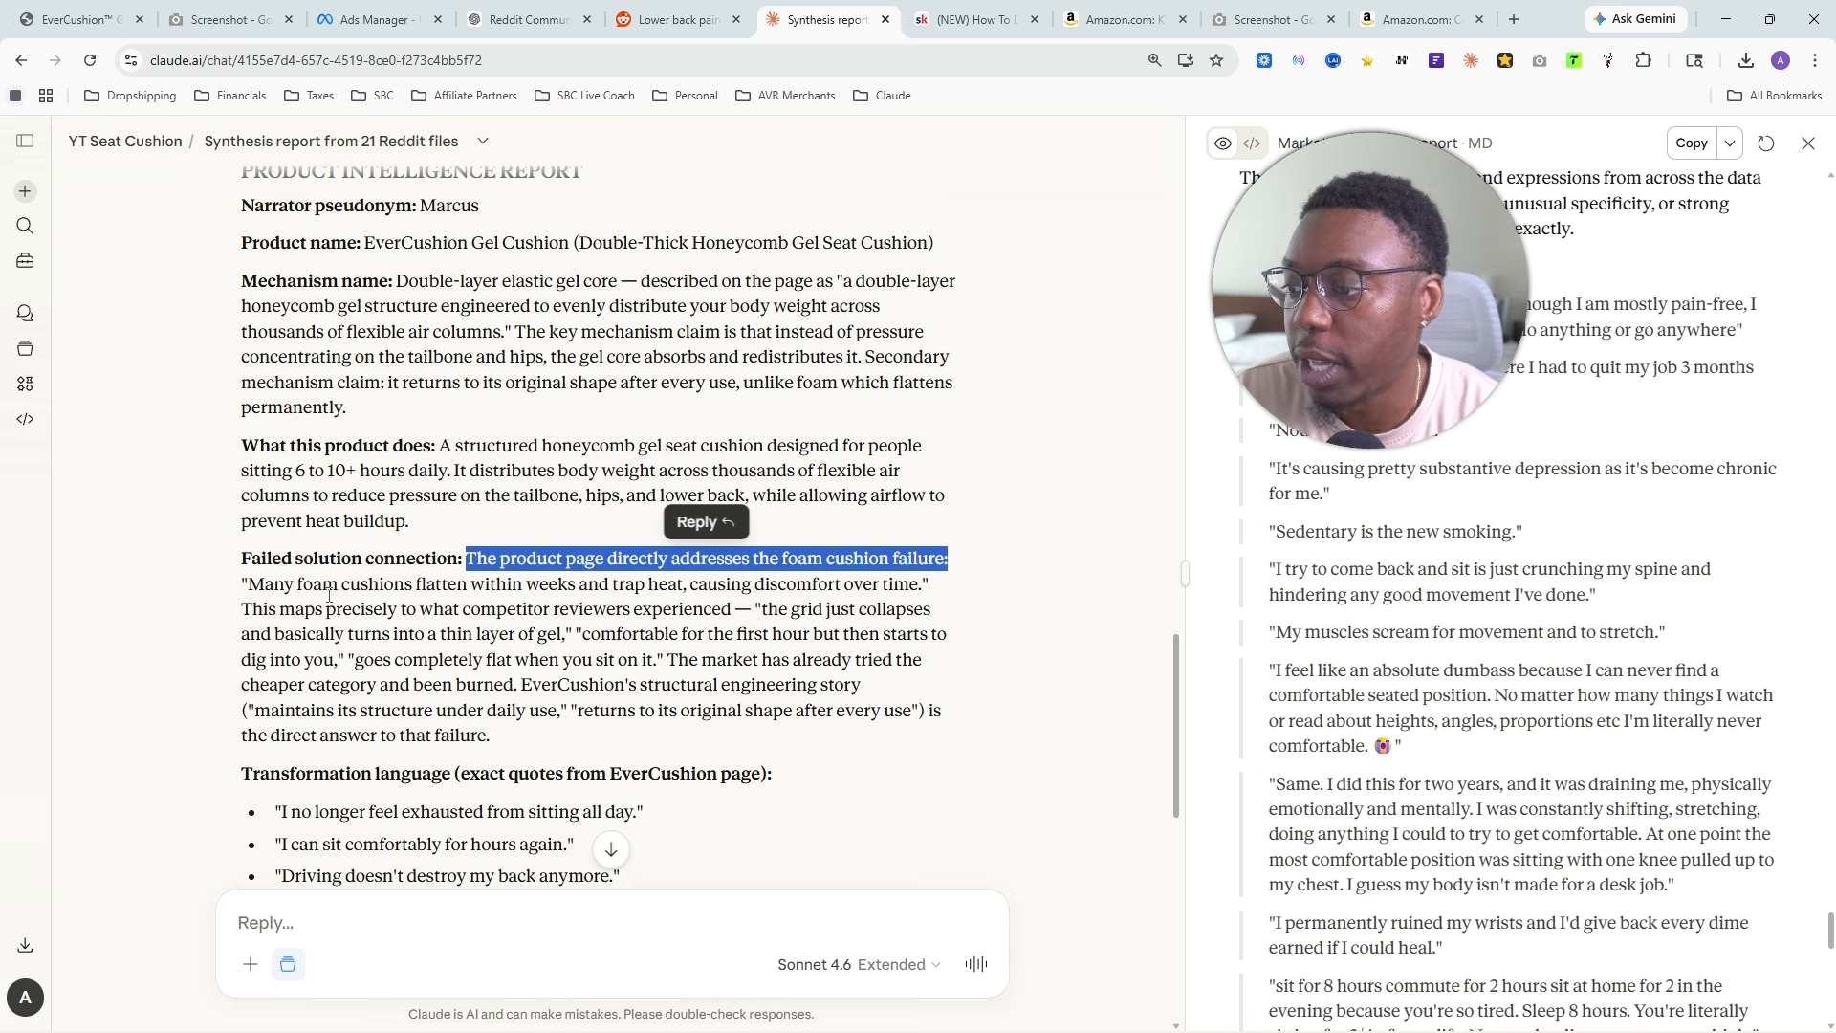
drag(220, 593, 490, 735)
- Read the Transformation language quotes taken from the EverCushion page in the Product Intelligence Report
scroll(672, 386, down, 5)
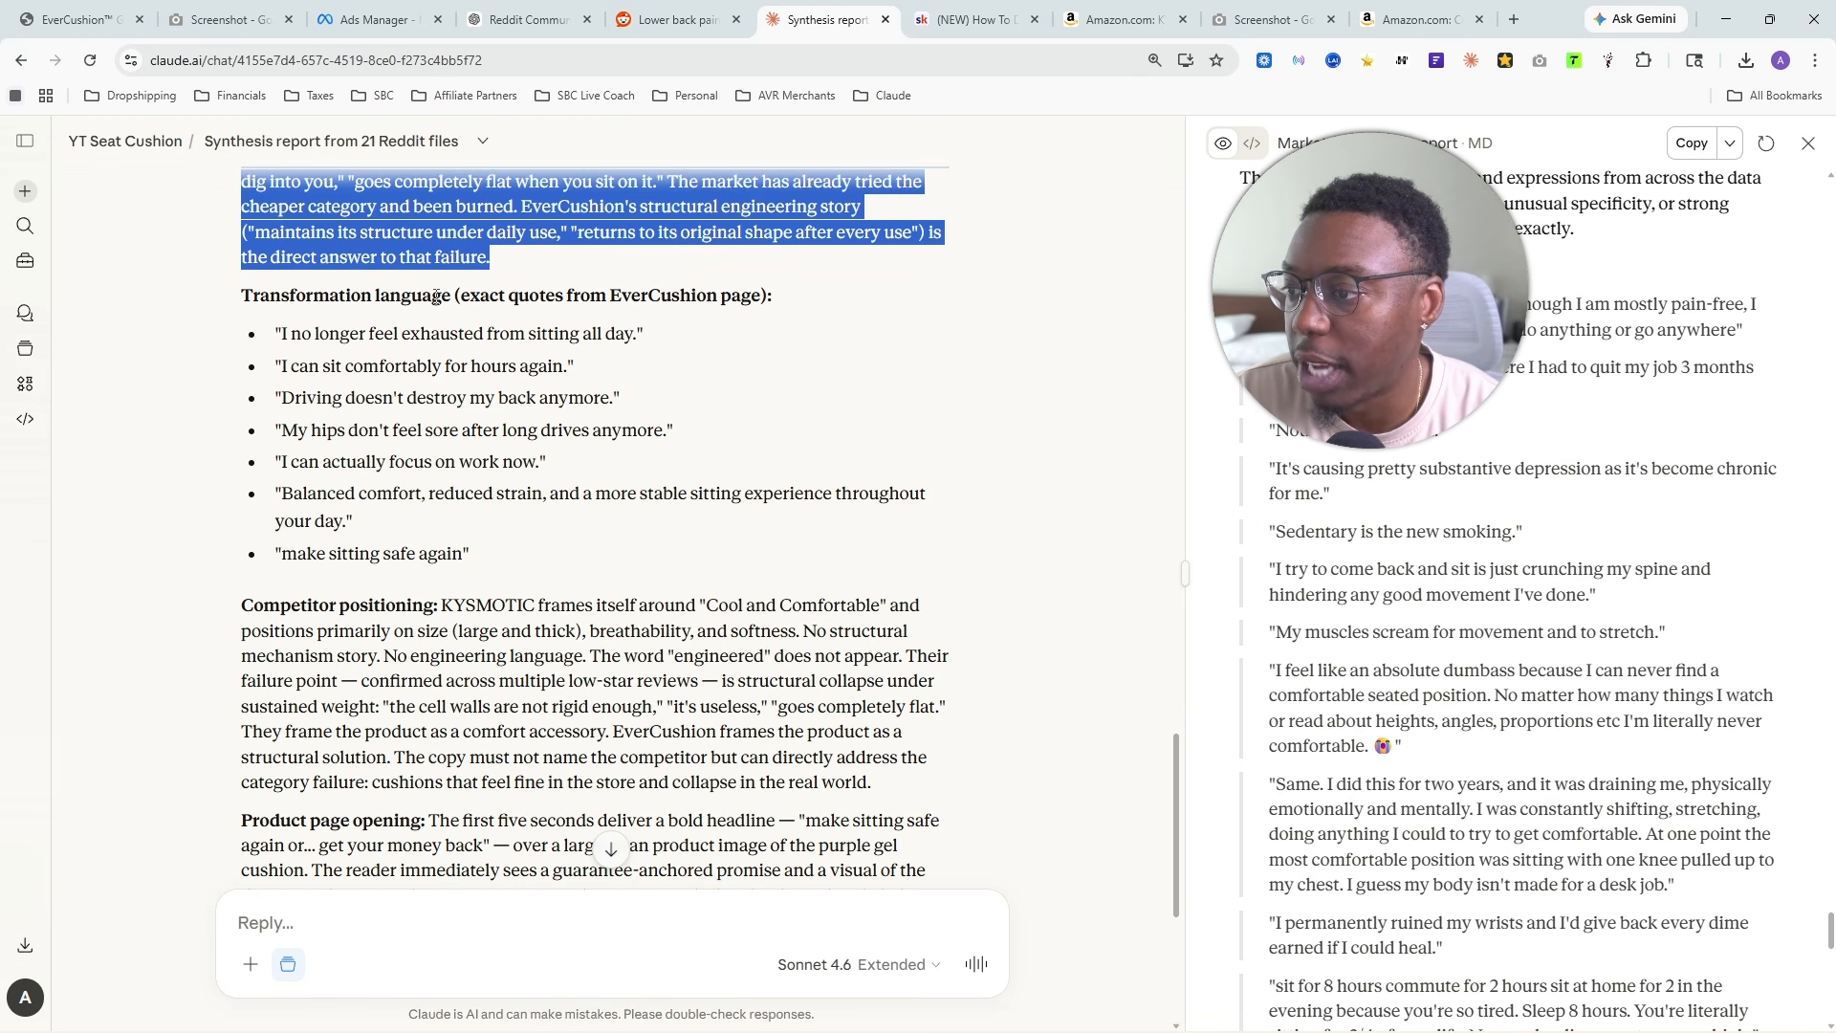
drag(252, 302, 539, 299)
drag(275, 332, 685, 342)
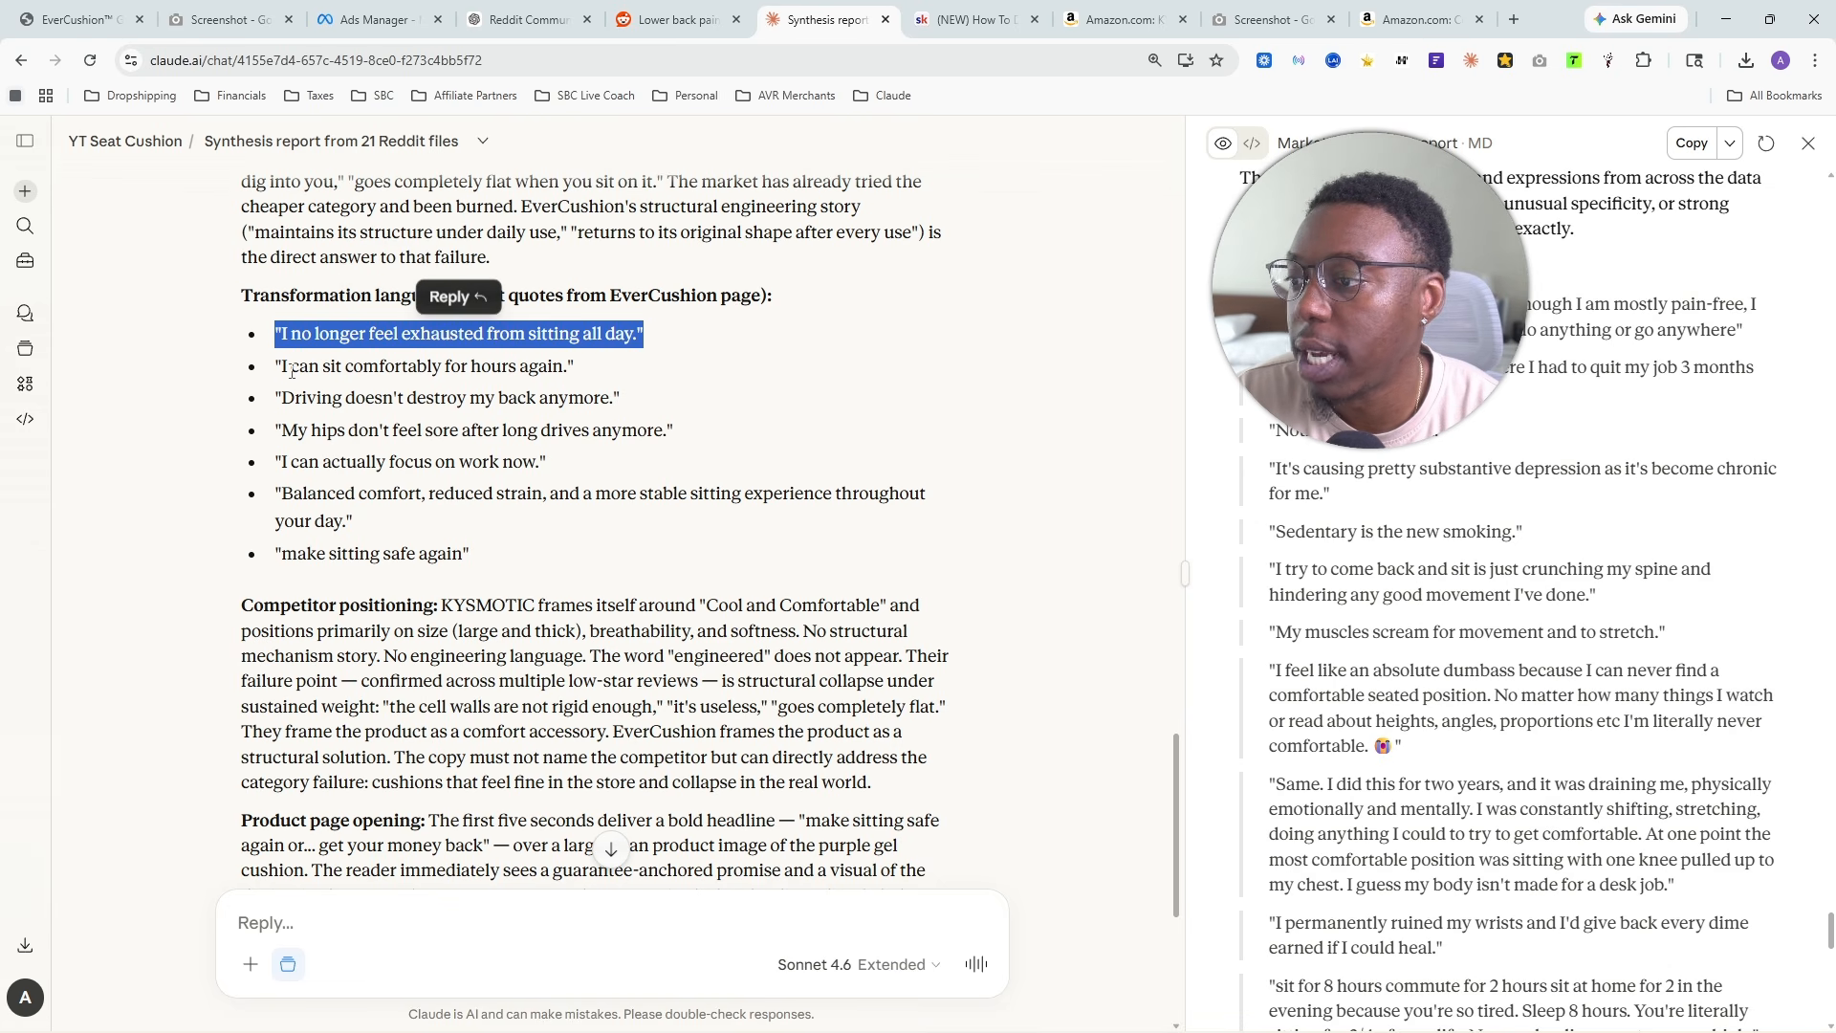
drag(287, 366, 602, 369)
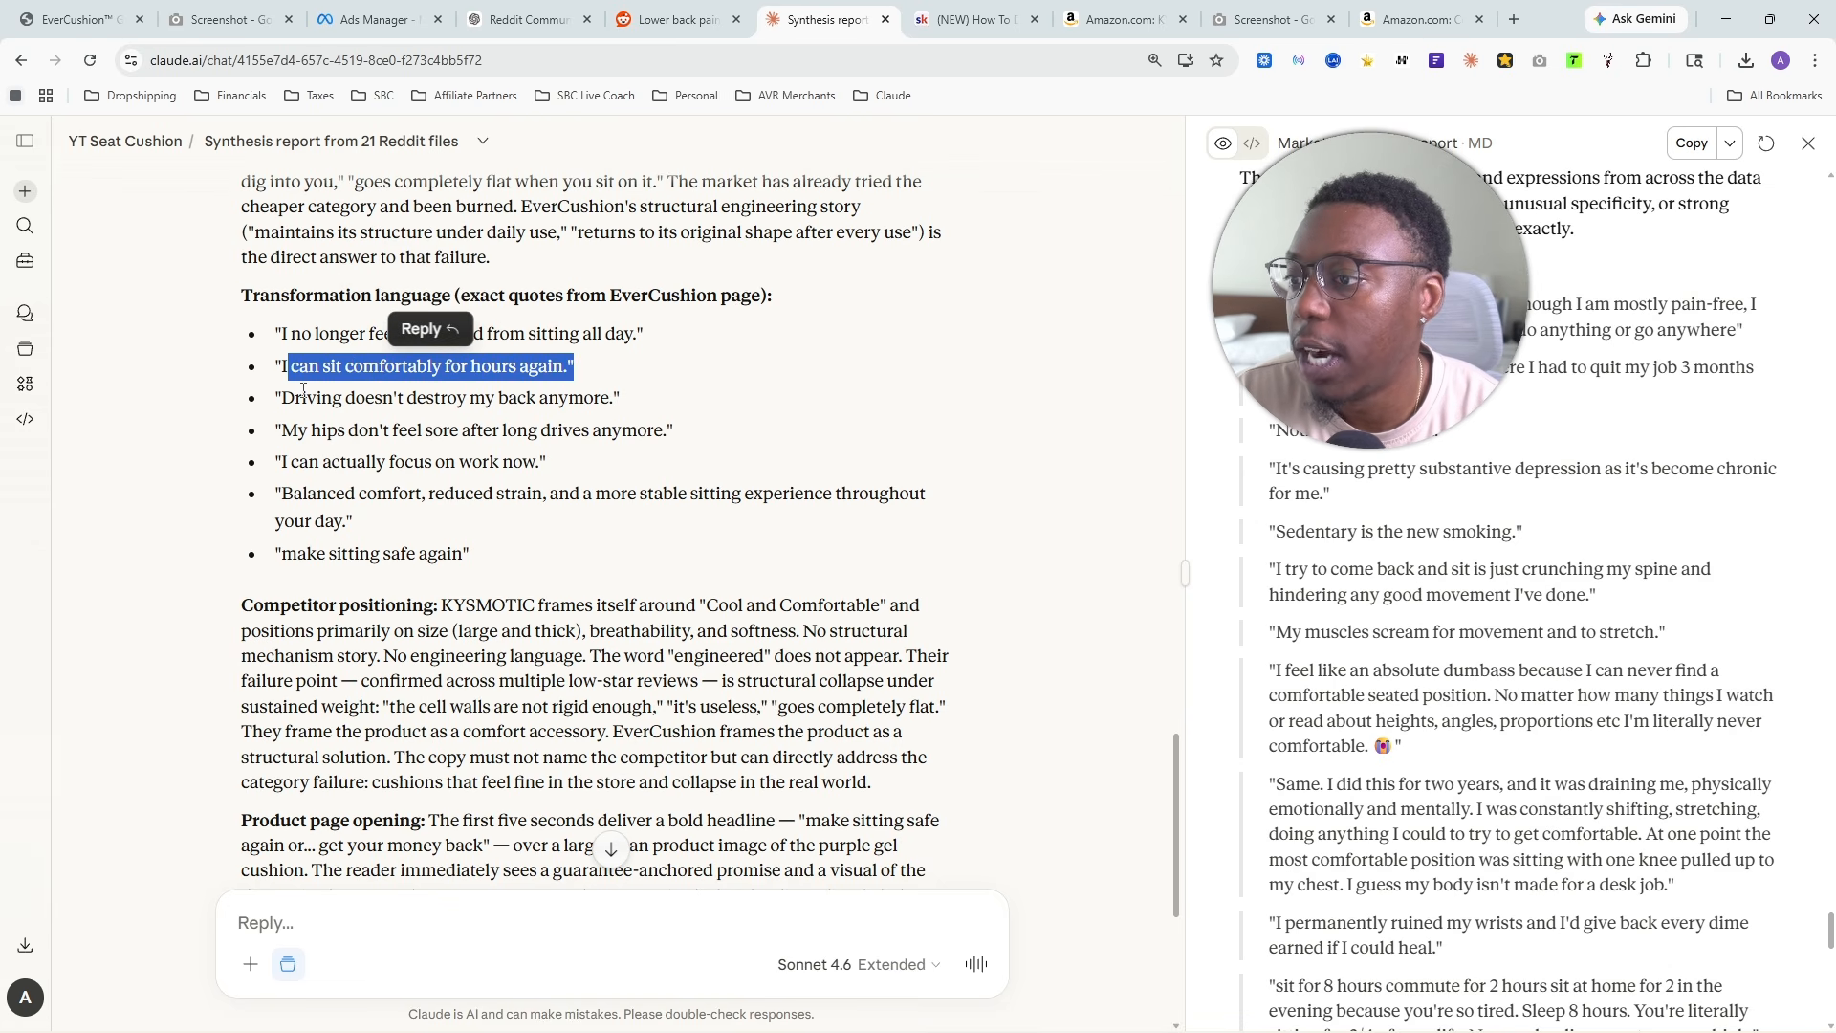
drag(282, 398, 647, 400)
drag(275, 430, 724, 442)
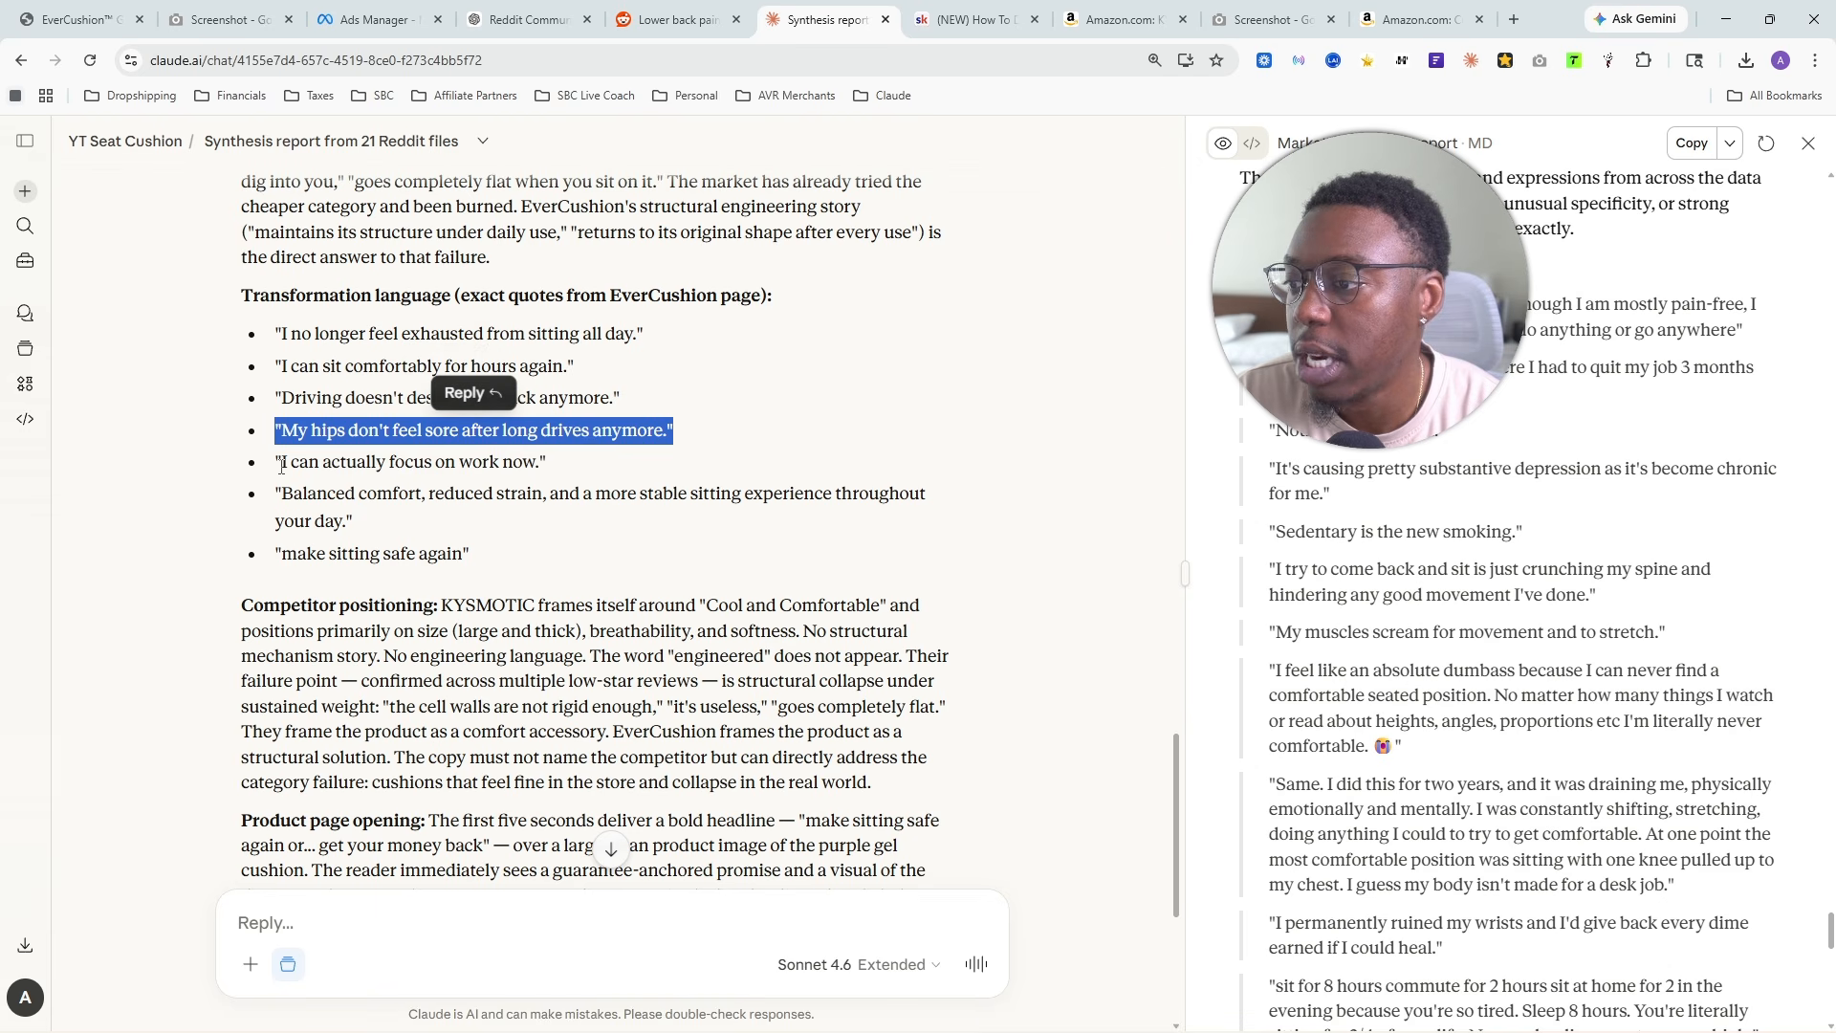
drag(276, 461, 608, 470)
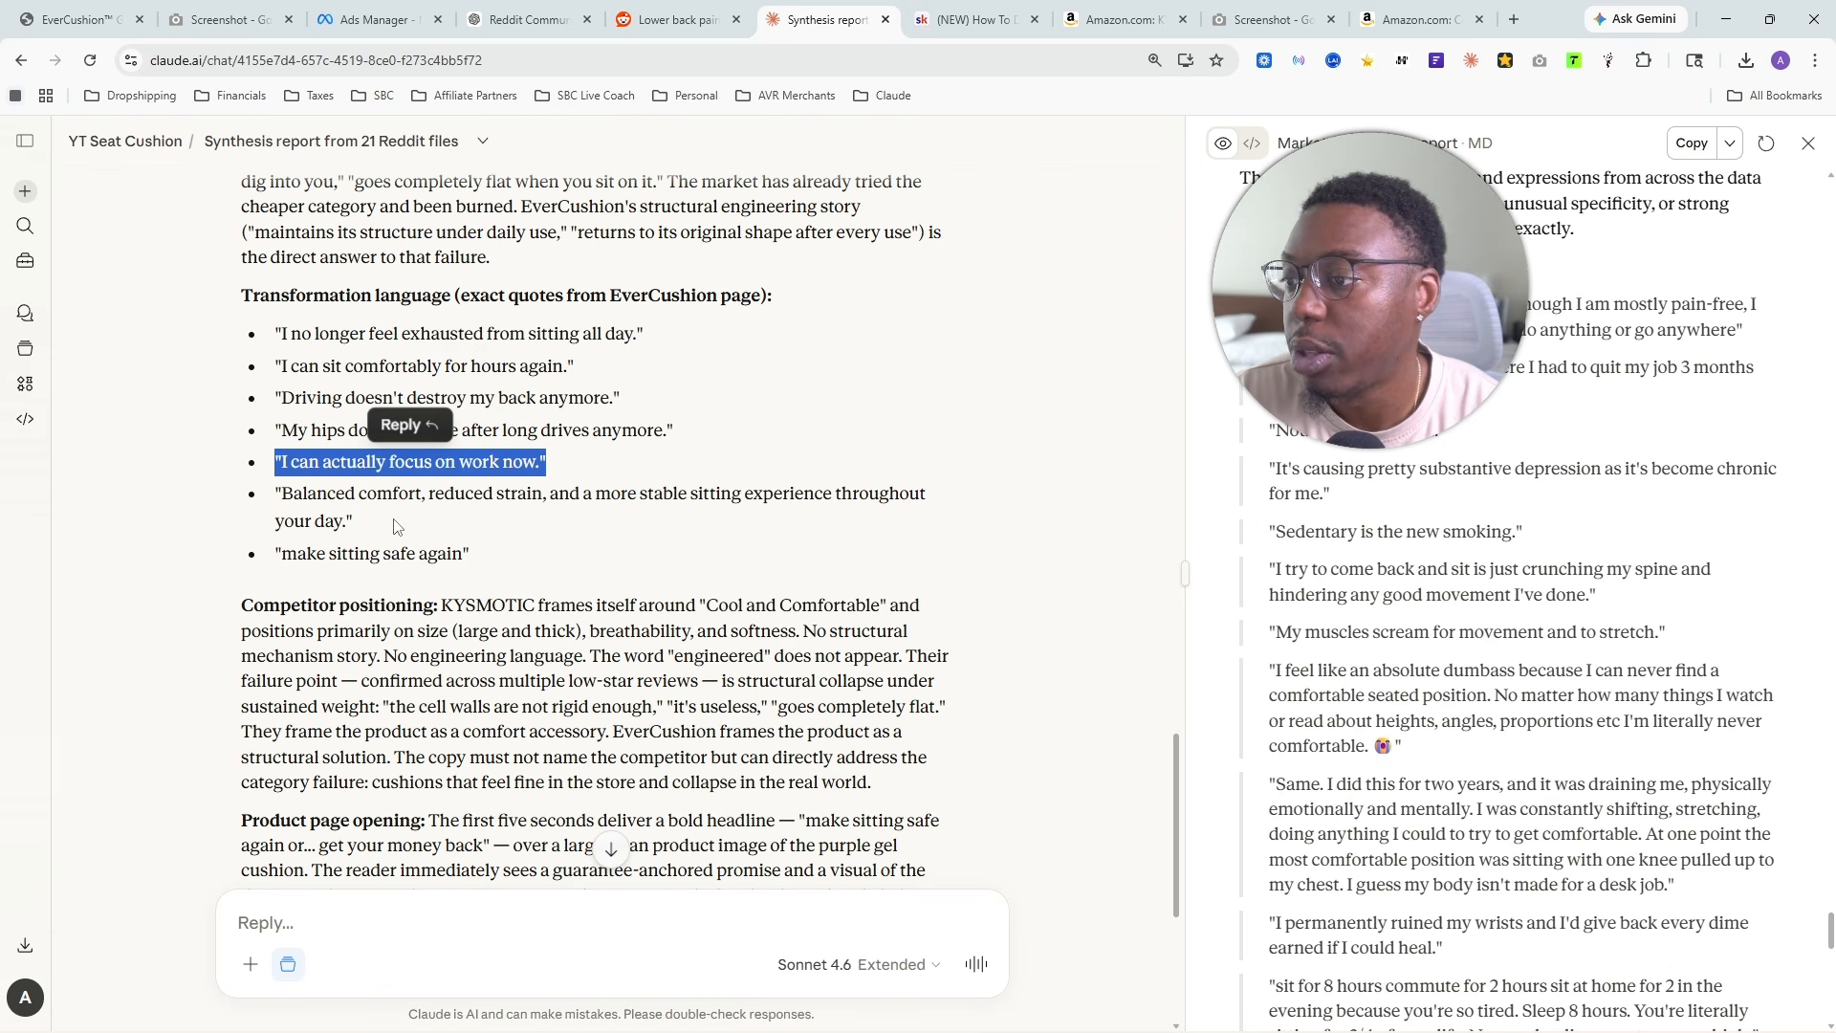
drag(399, 526, 260, 296)
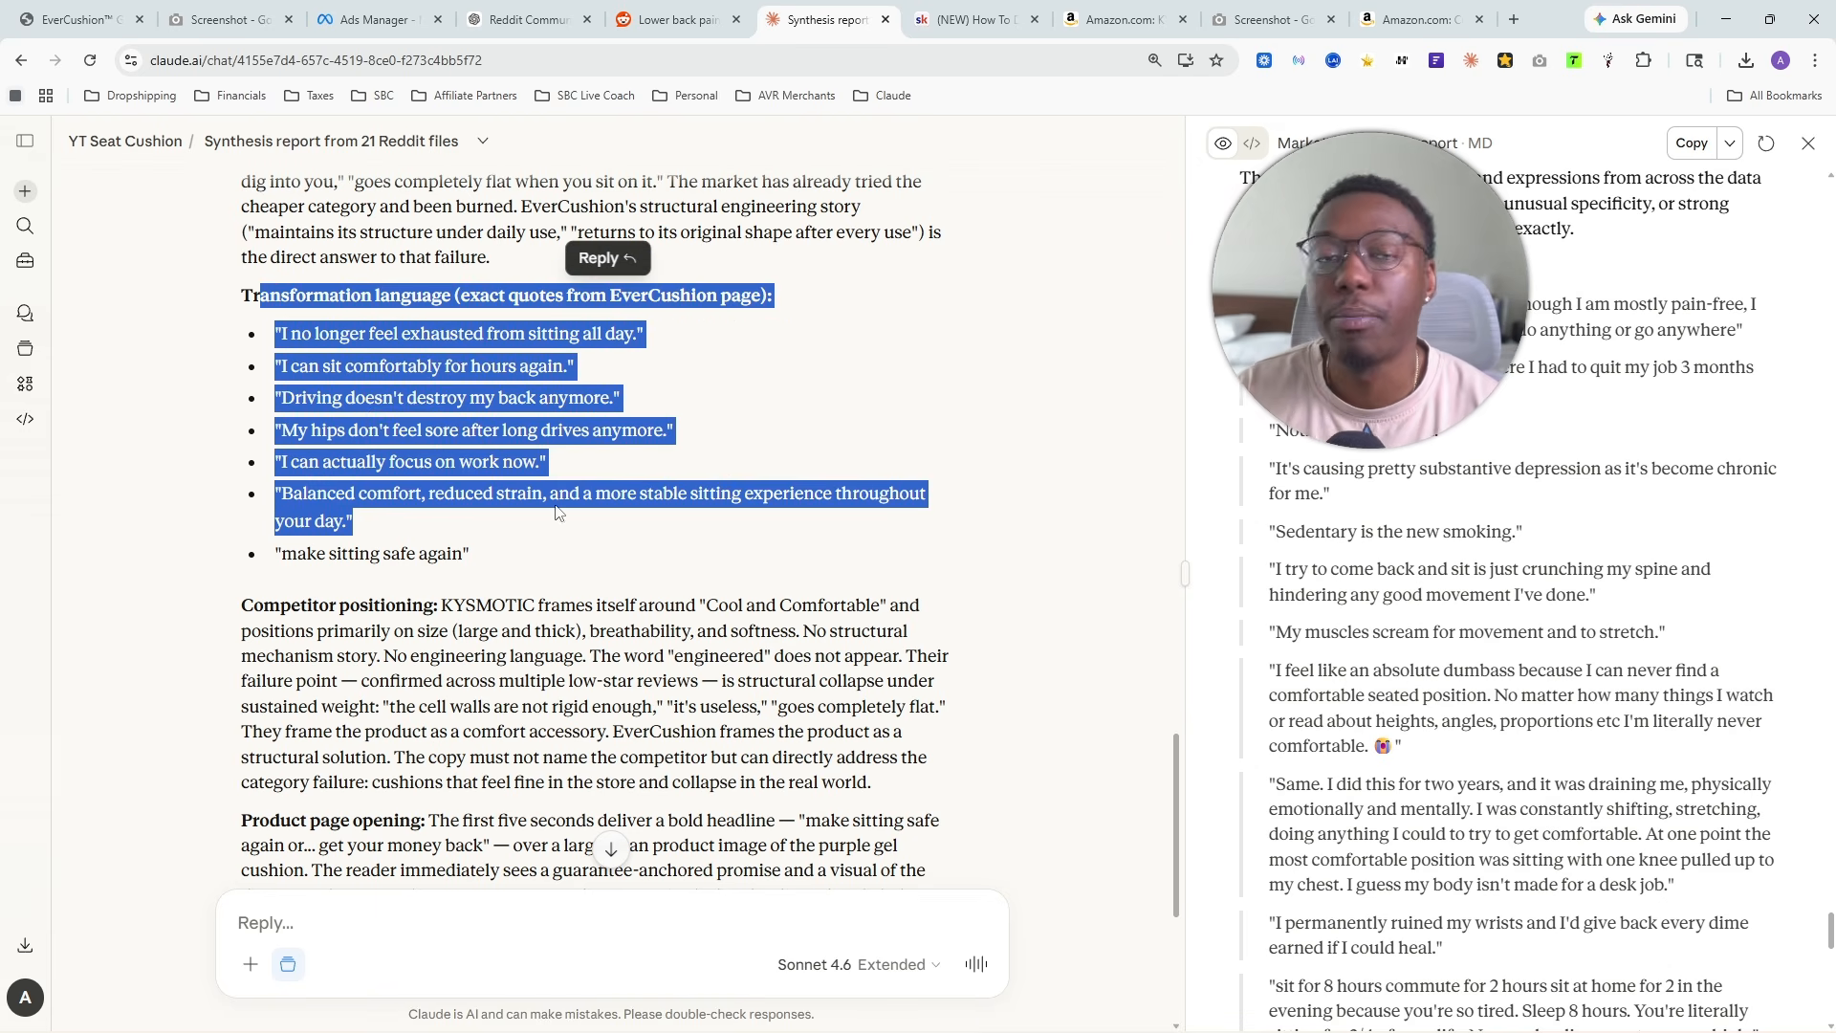
click(564, 519)
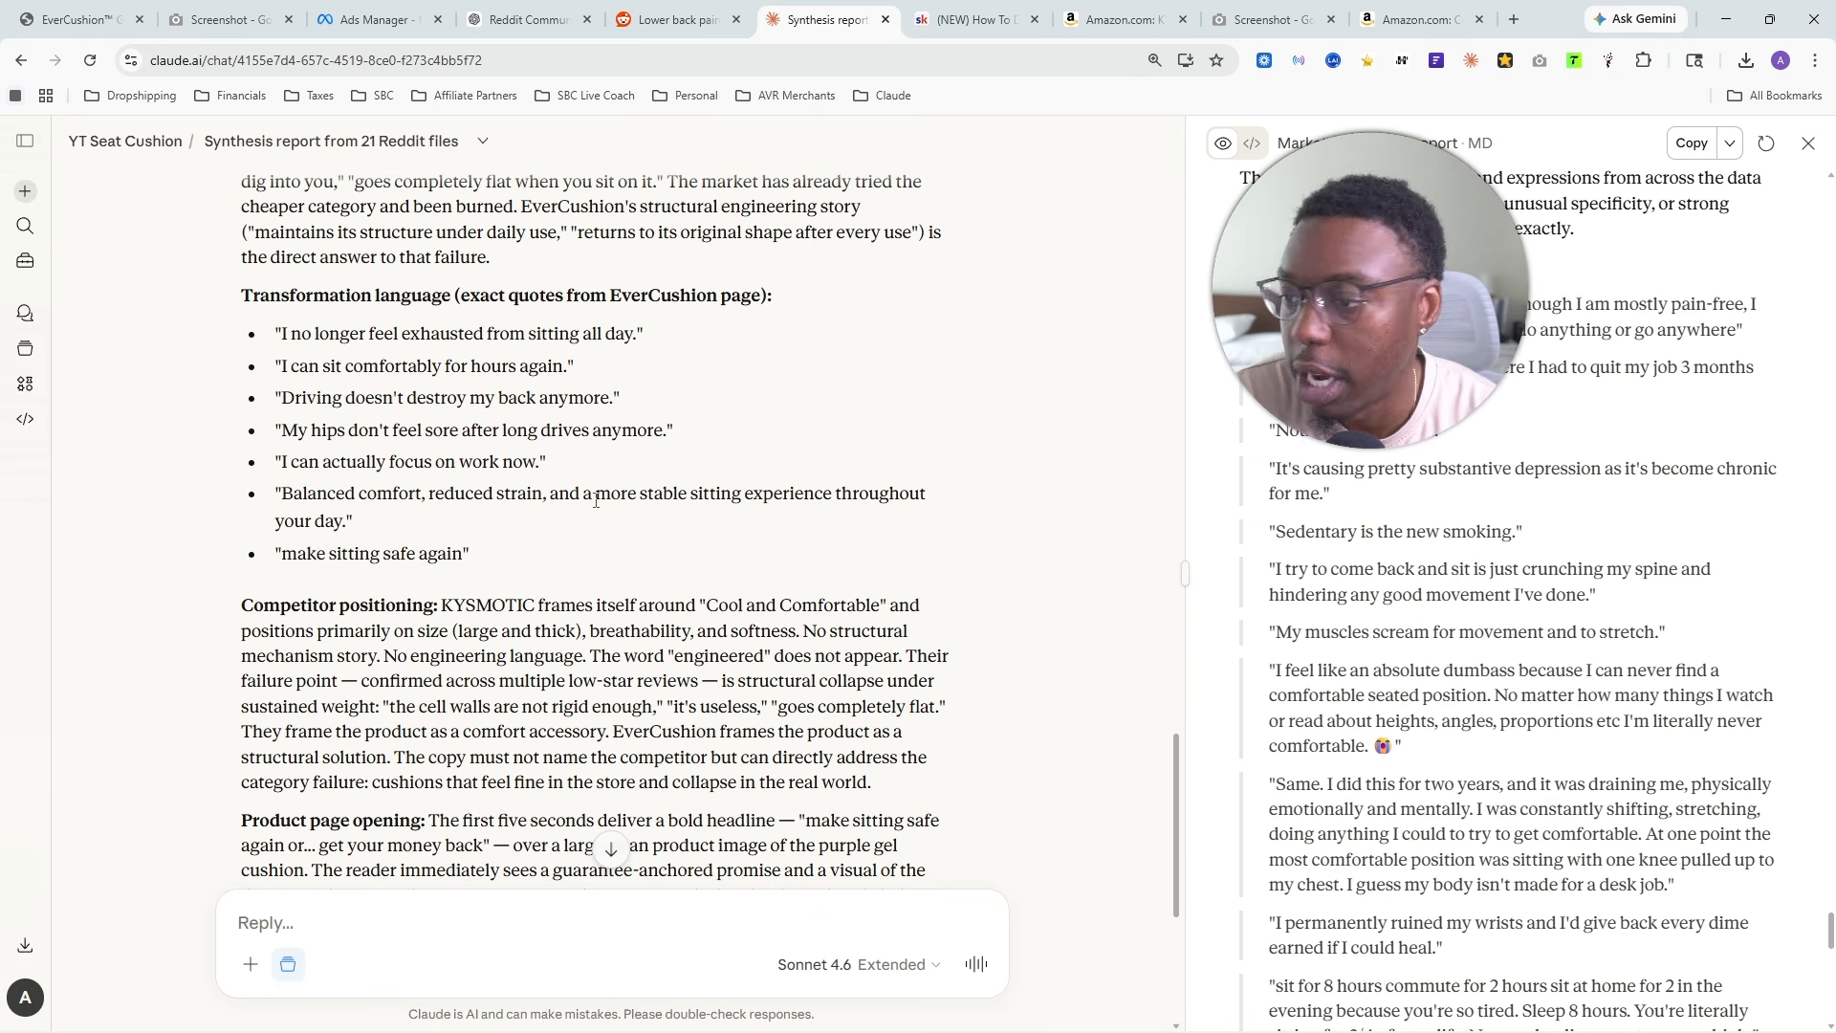
- Review the Competitor positioning section and approve the Product Intelligence Report by replying "continue"
scroll(612, 402, down, 4)
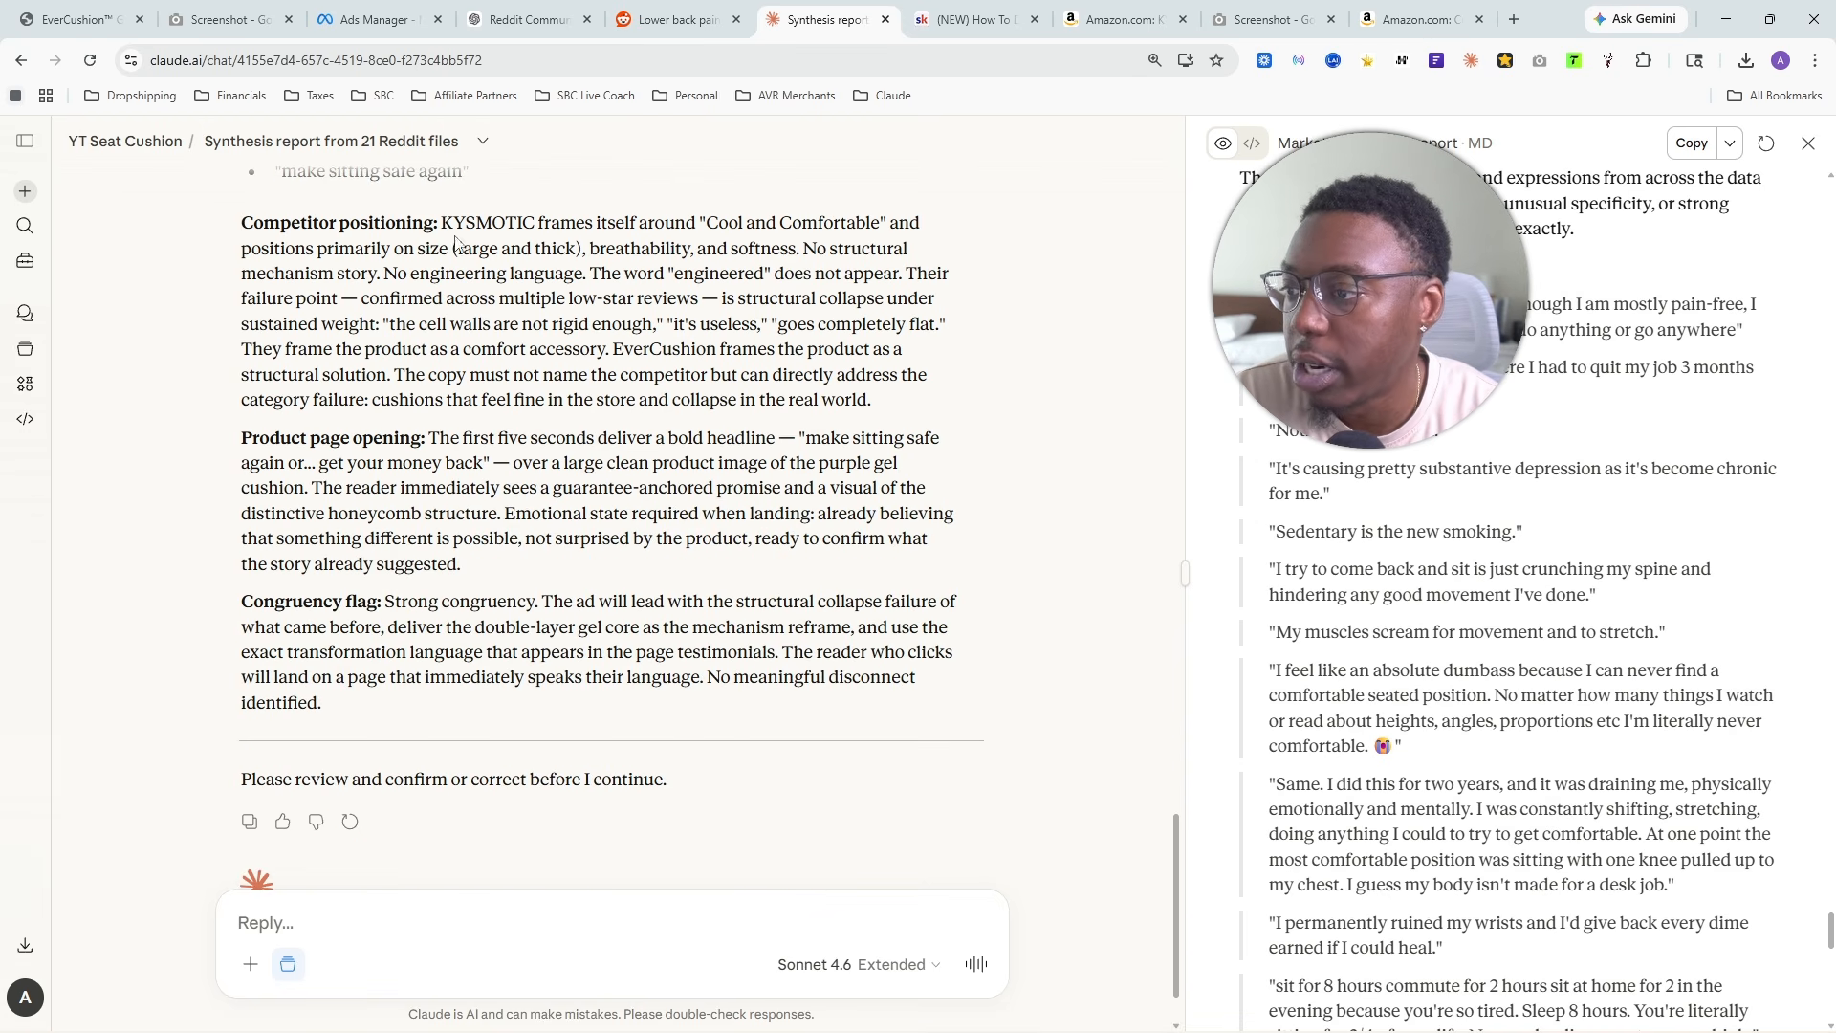
drag(441, 223, 815, 653)
click(587, 430)
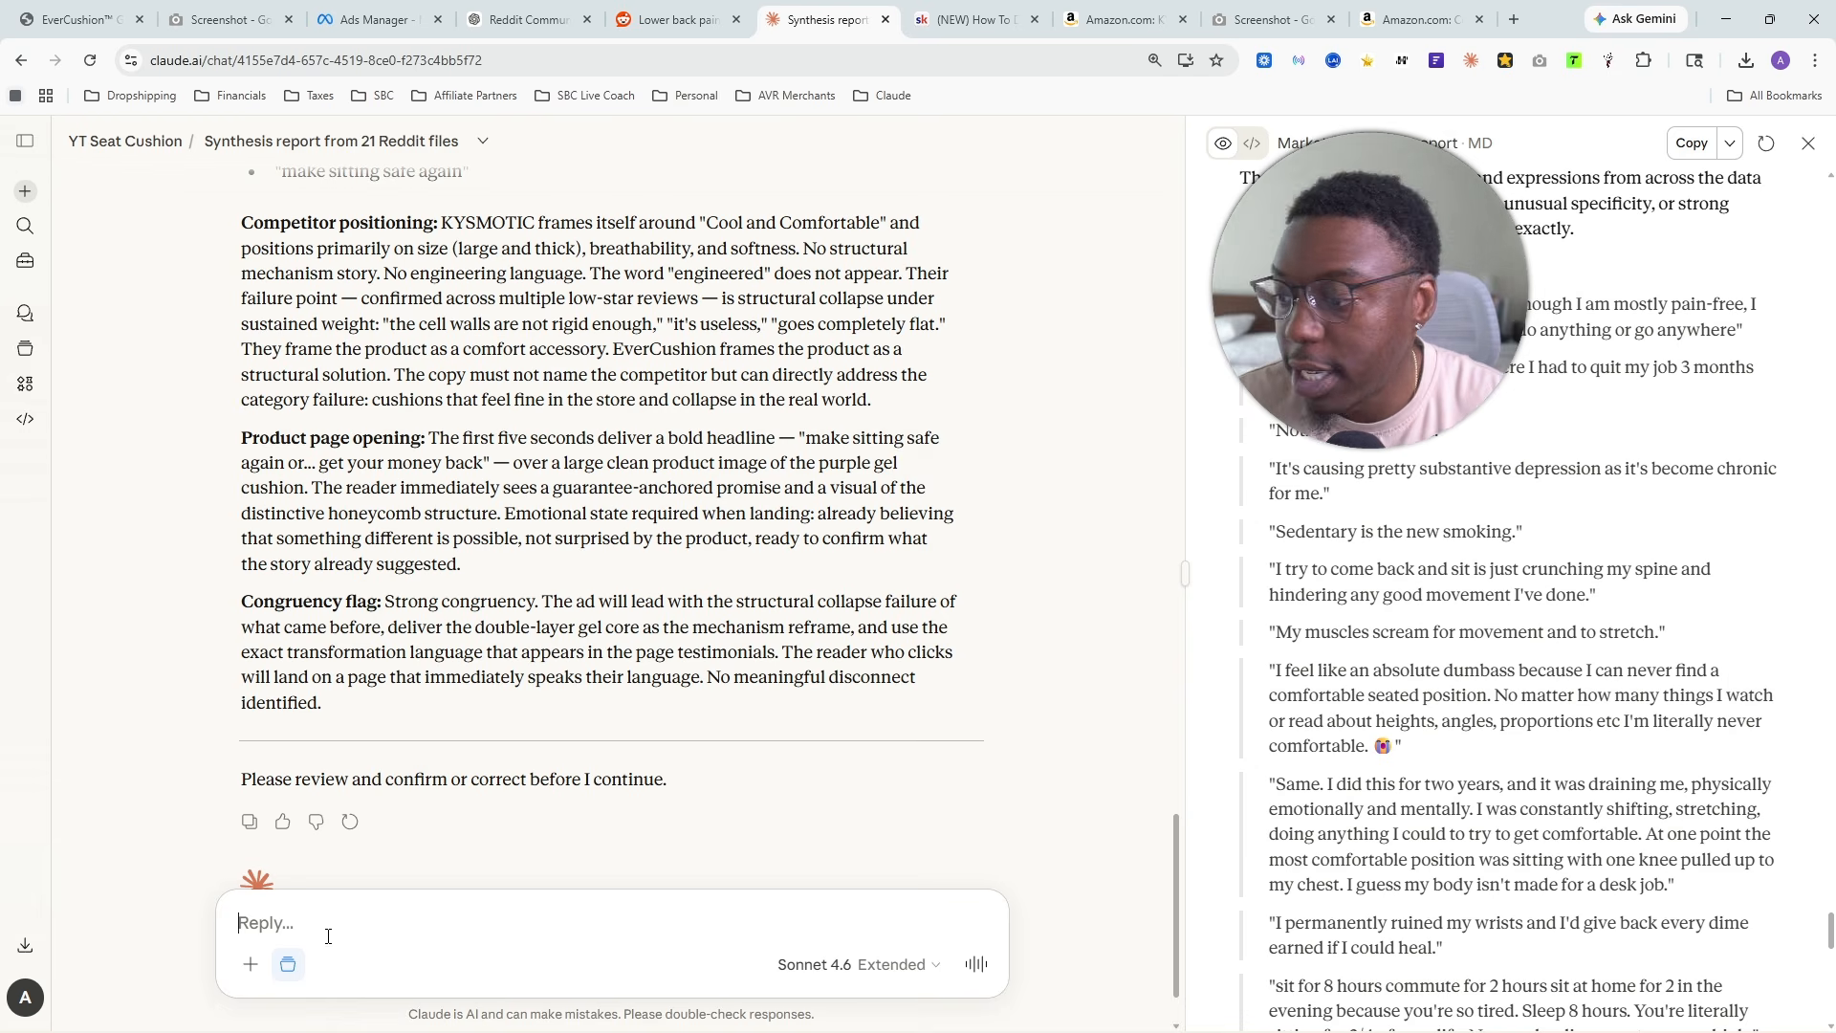
text(continue)
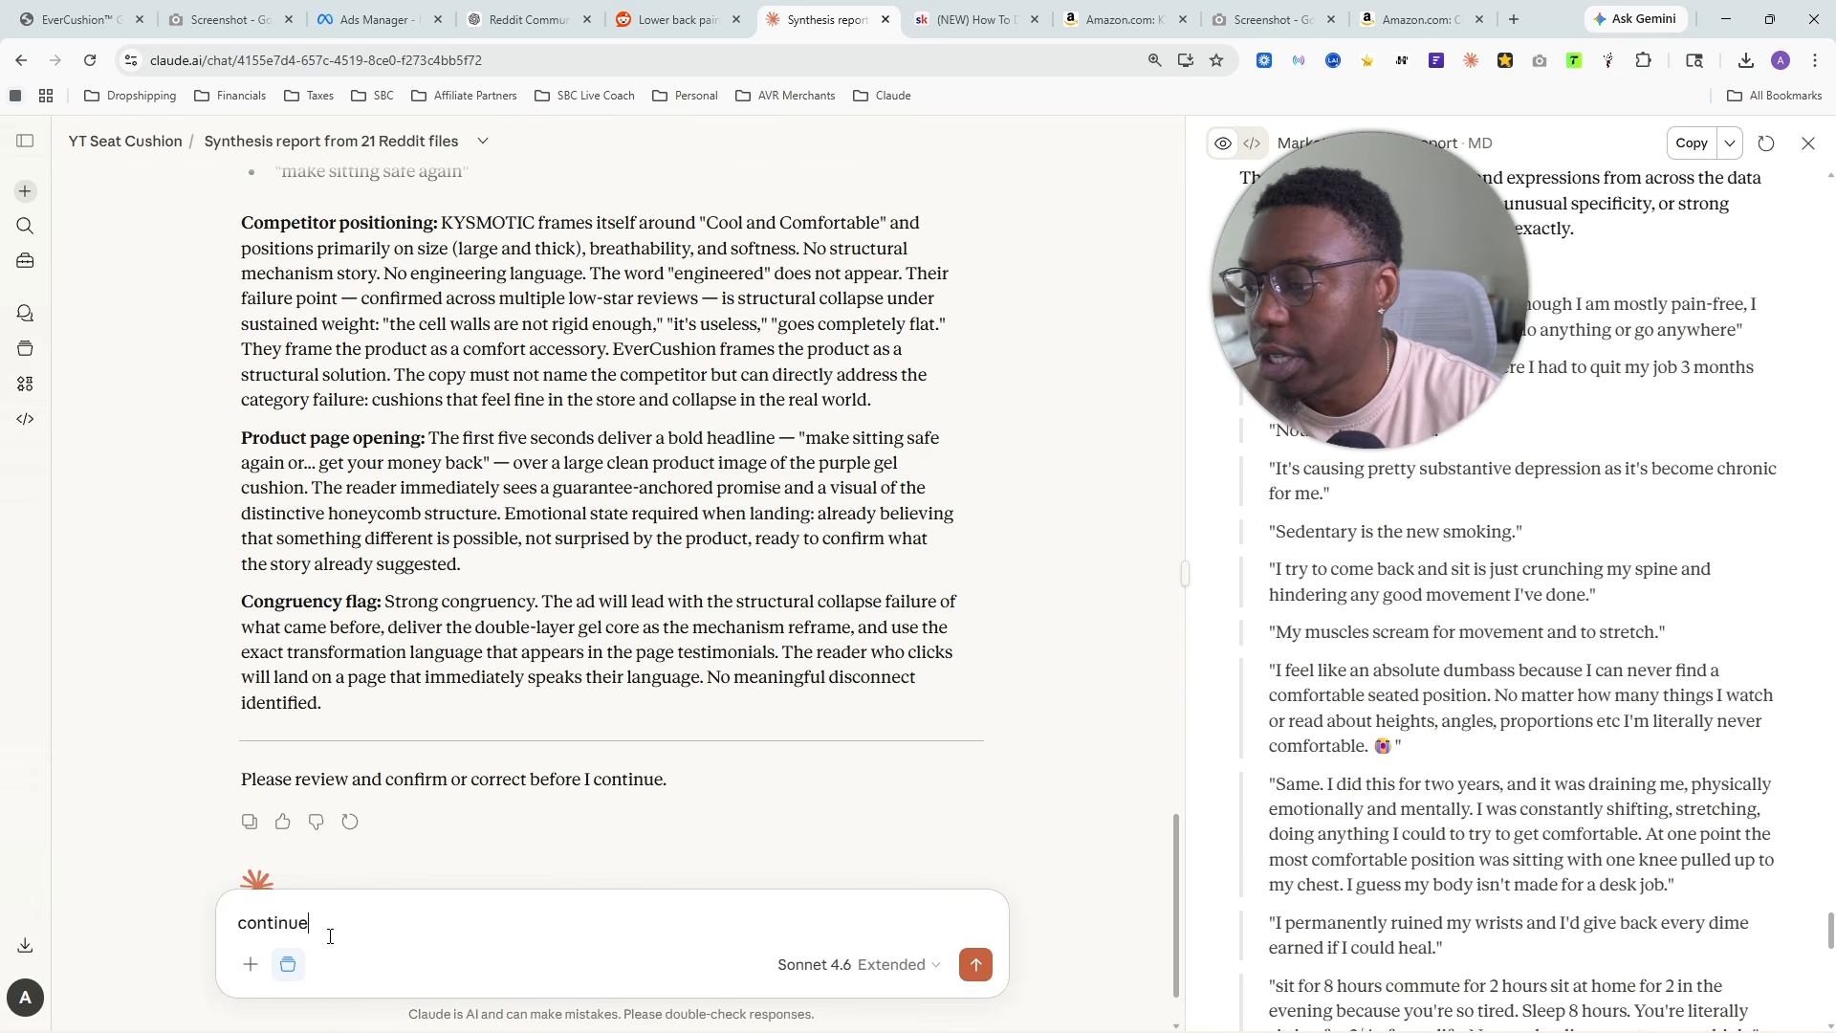
key(Return)
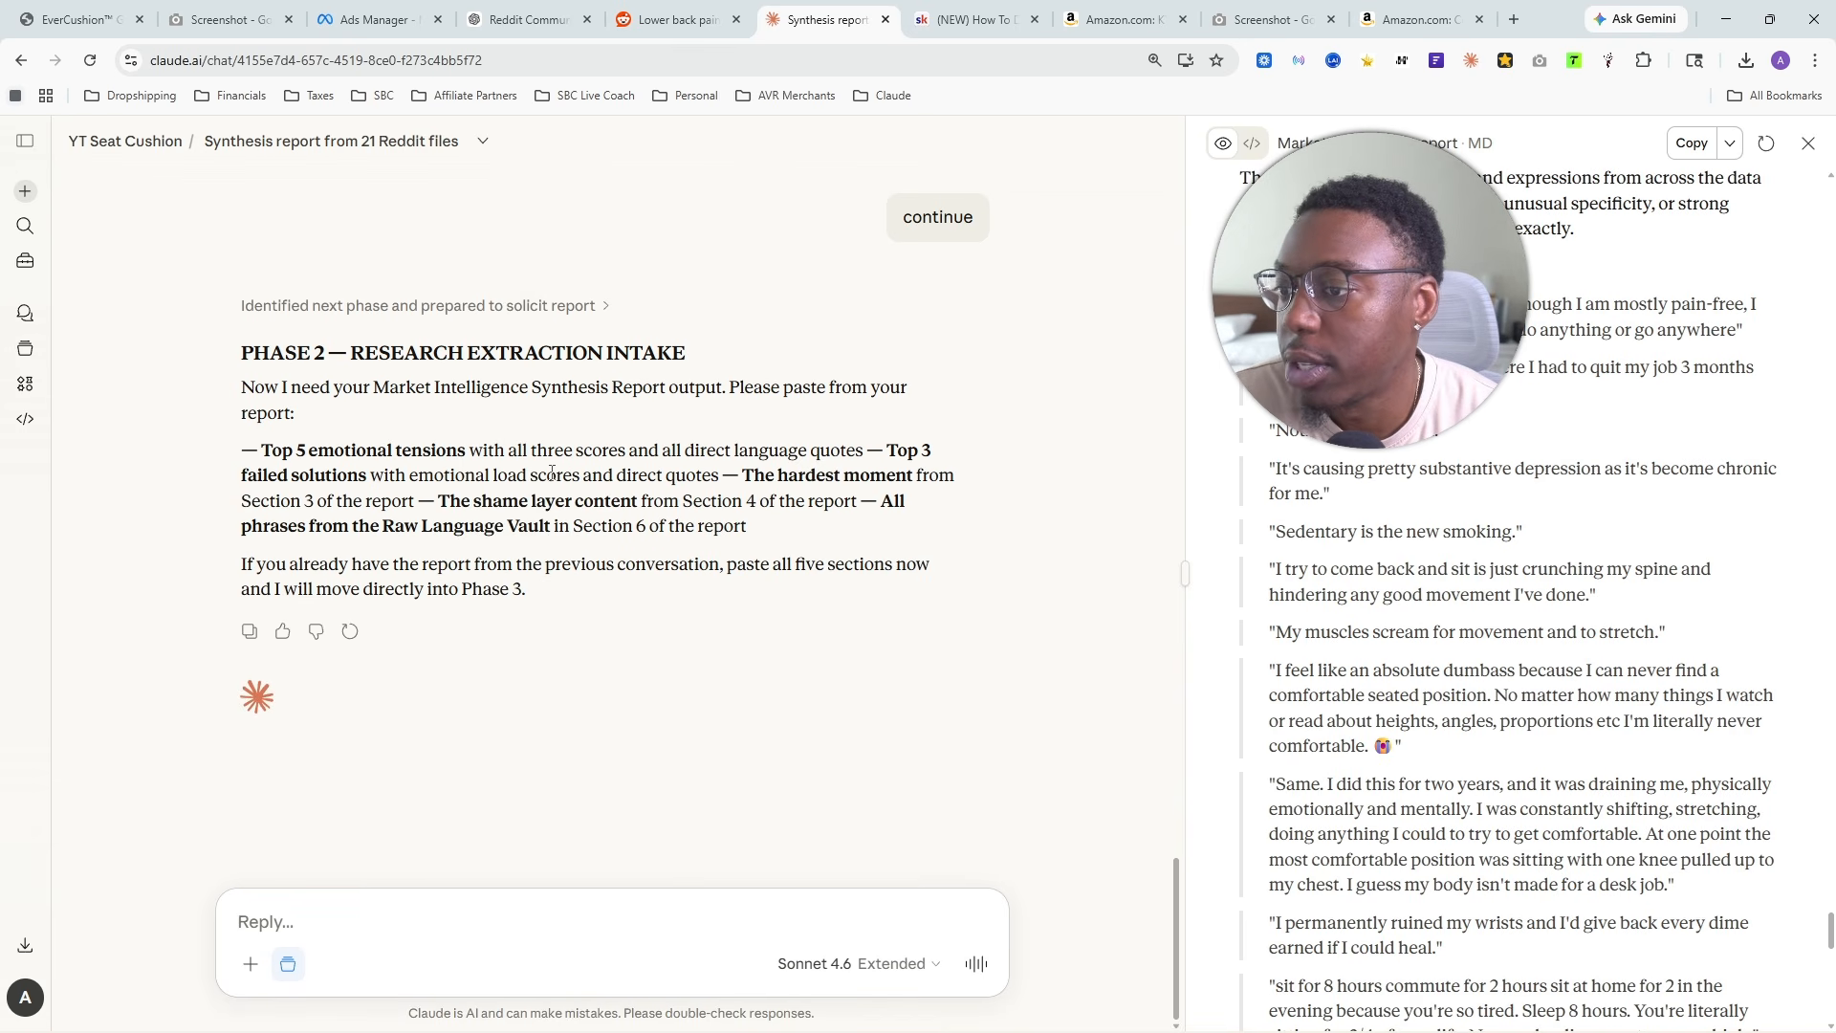
- Download the market intelligence report as a PDF into Downloads with the file name market_intelligence_report.md
click(450, 897)
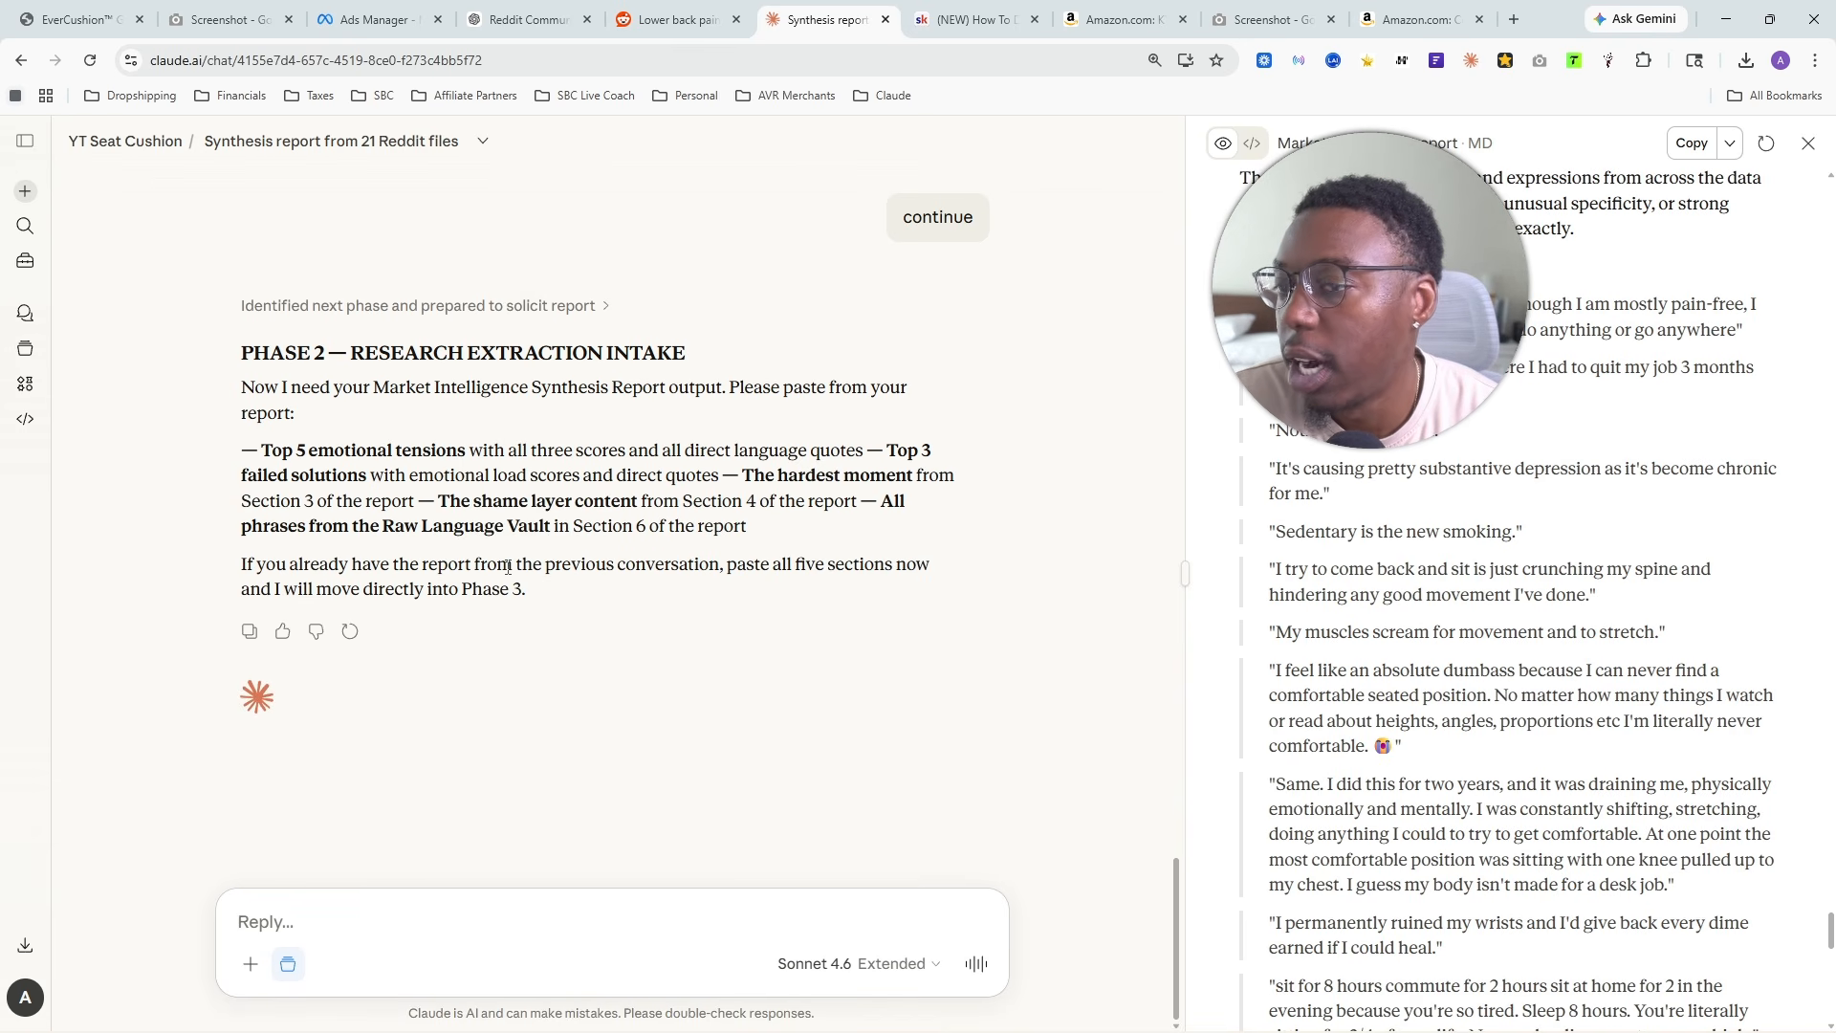
click(1733, 149)
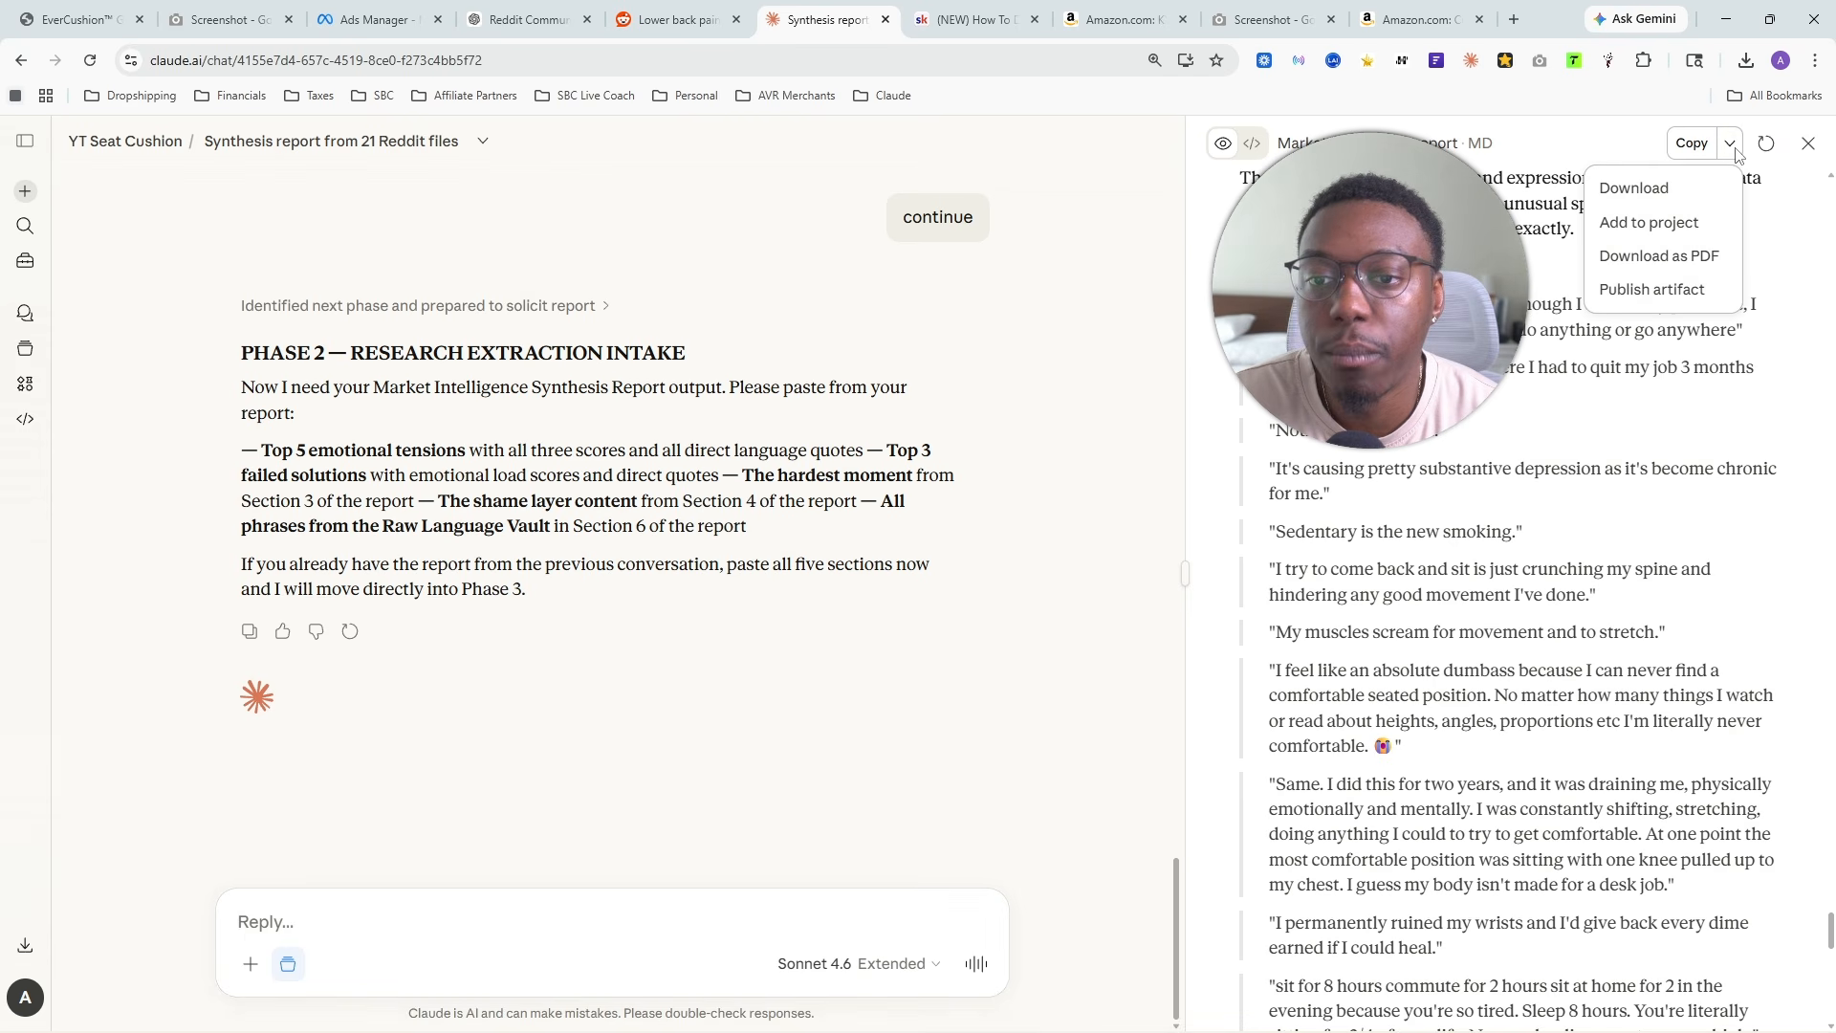
click(1649, 253)
click(1382, 865)
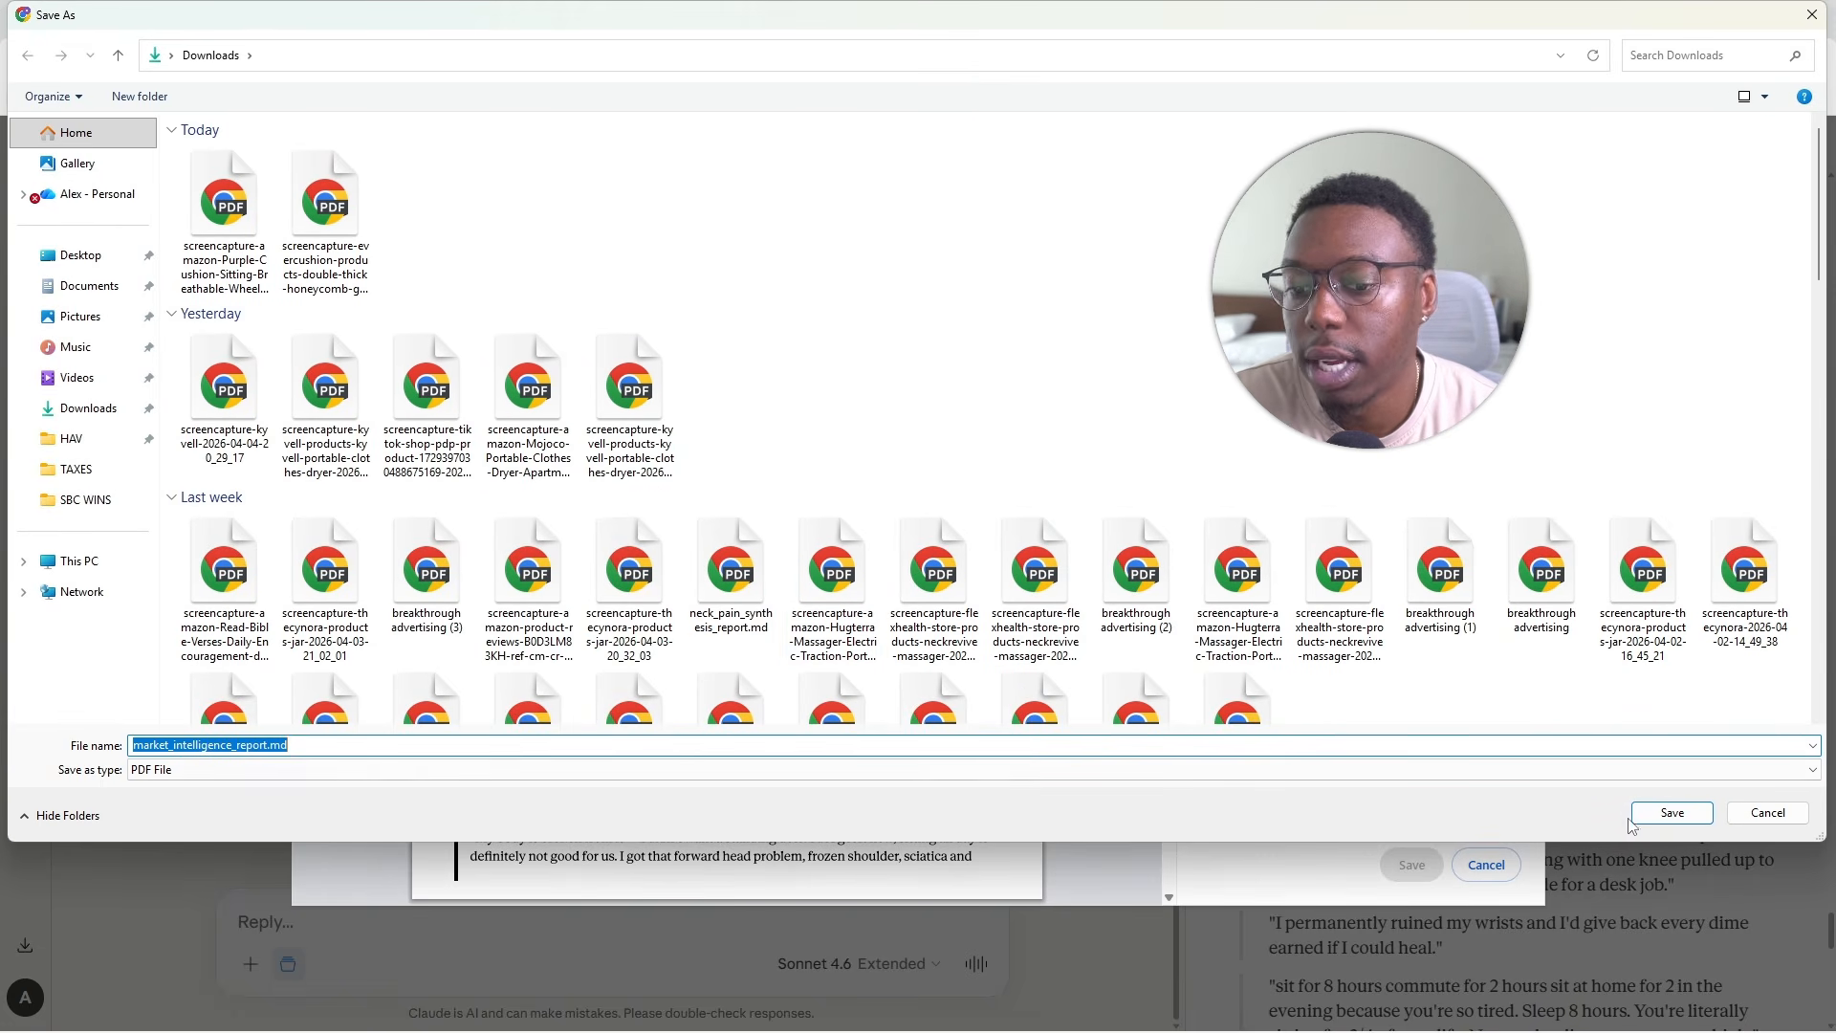
- Attach the market intelligence report PDF to the reply, check it against the Phase 2 intake request and send it
drag(521, 19, 897, 84)
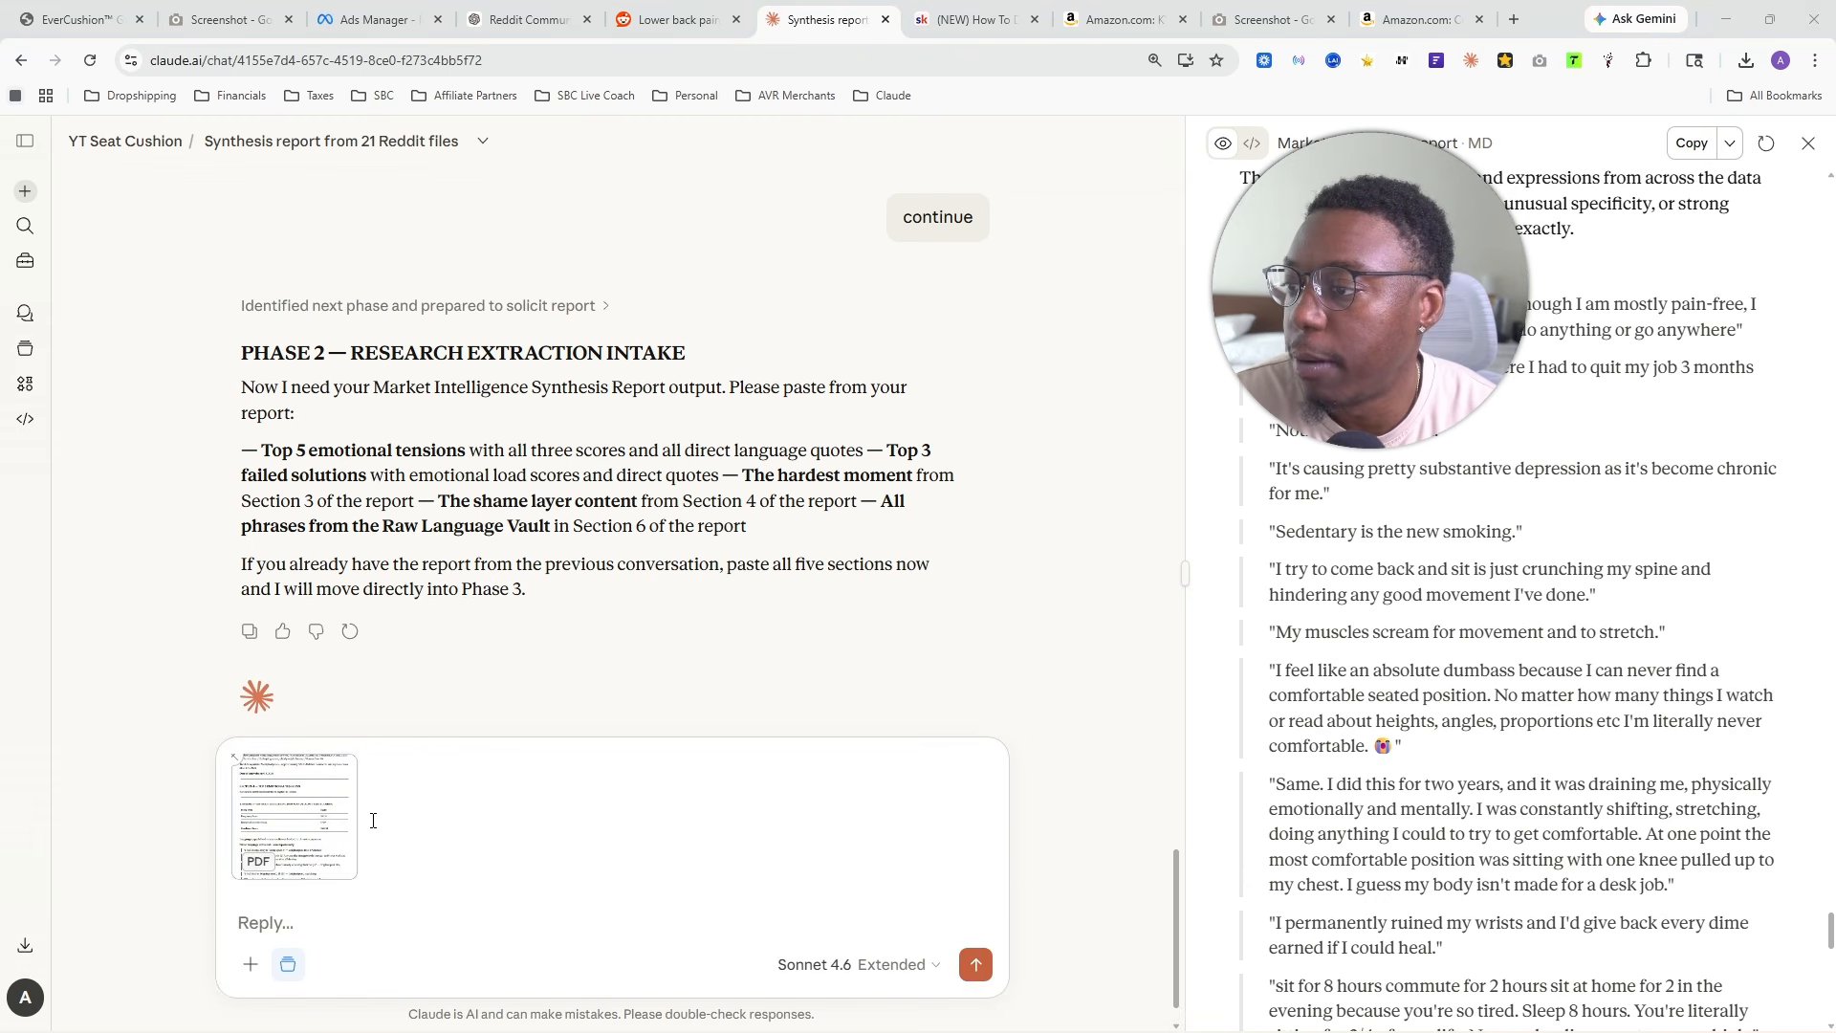
drag(268, 449, 832, 598)
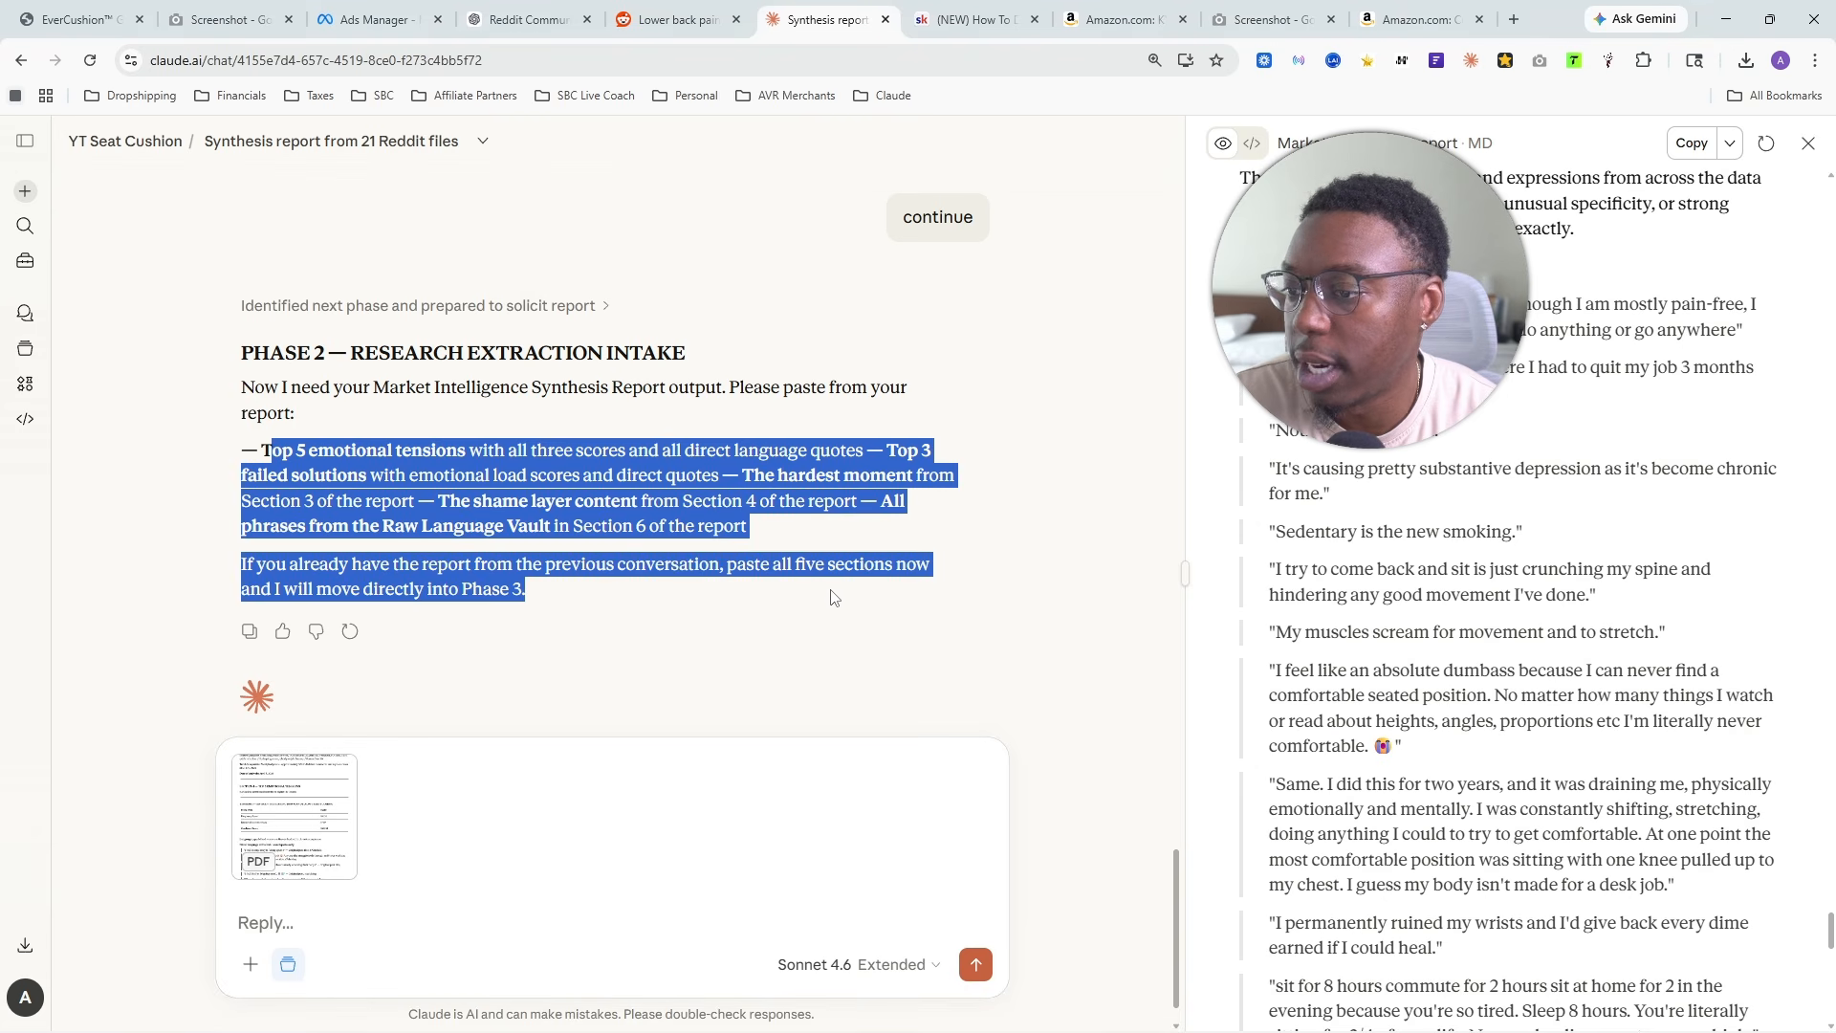
click(304, 564)
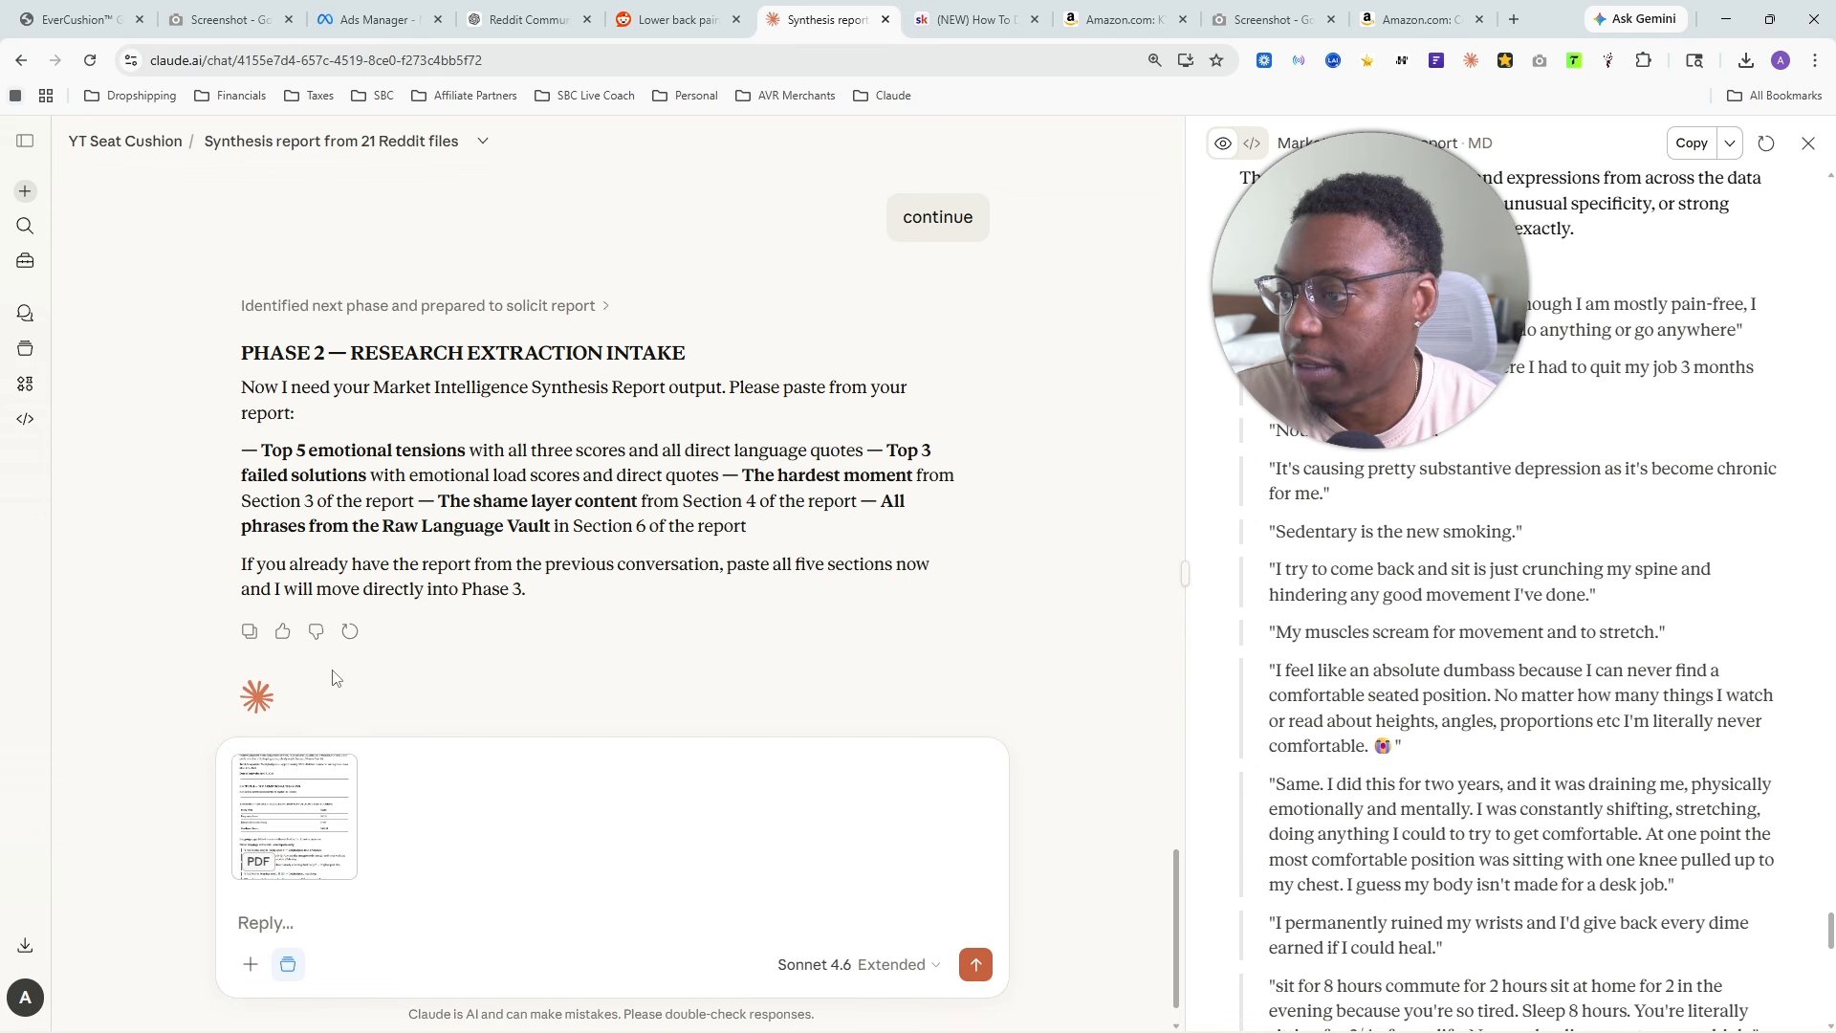
click(977, 962)
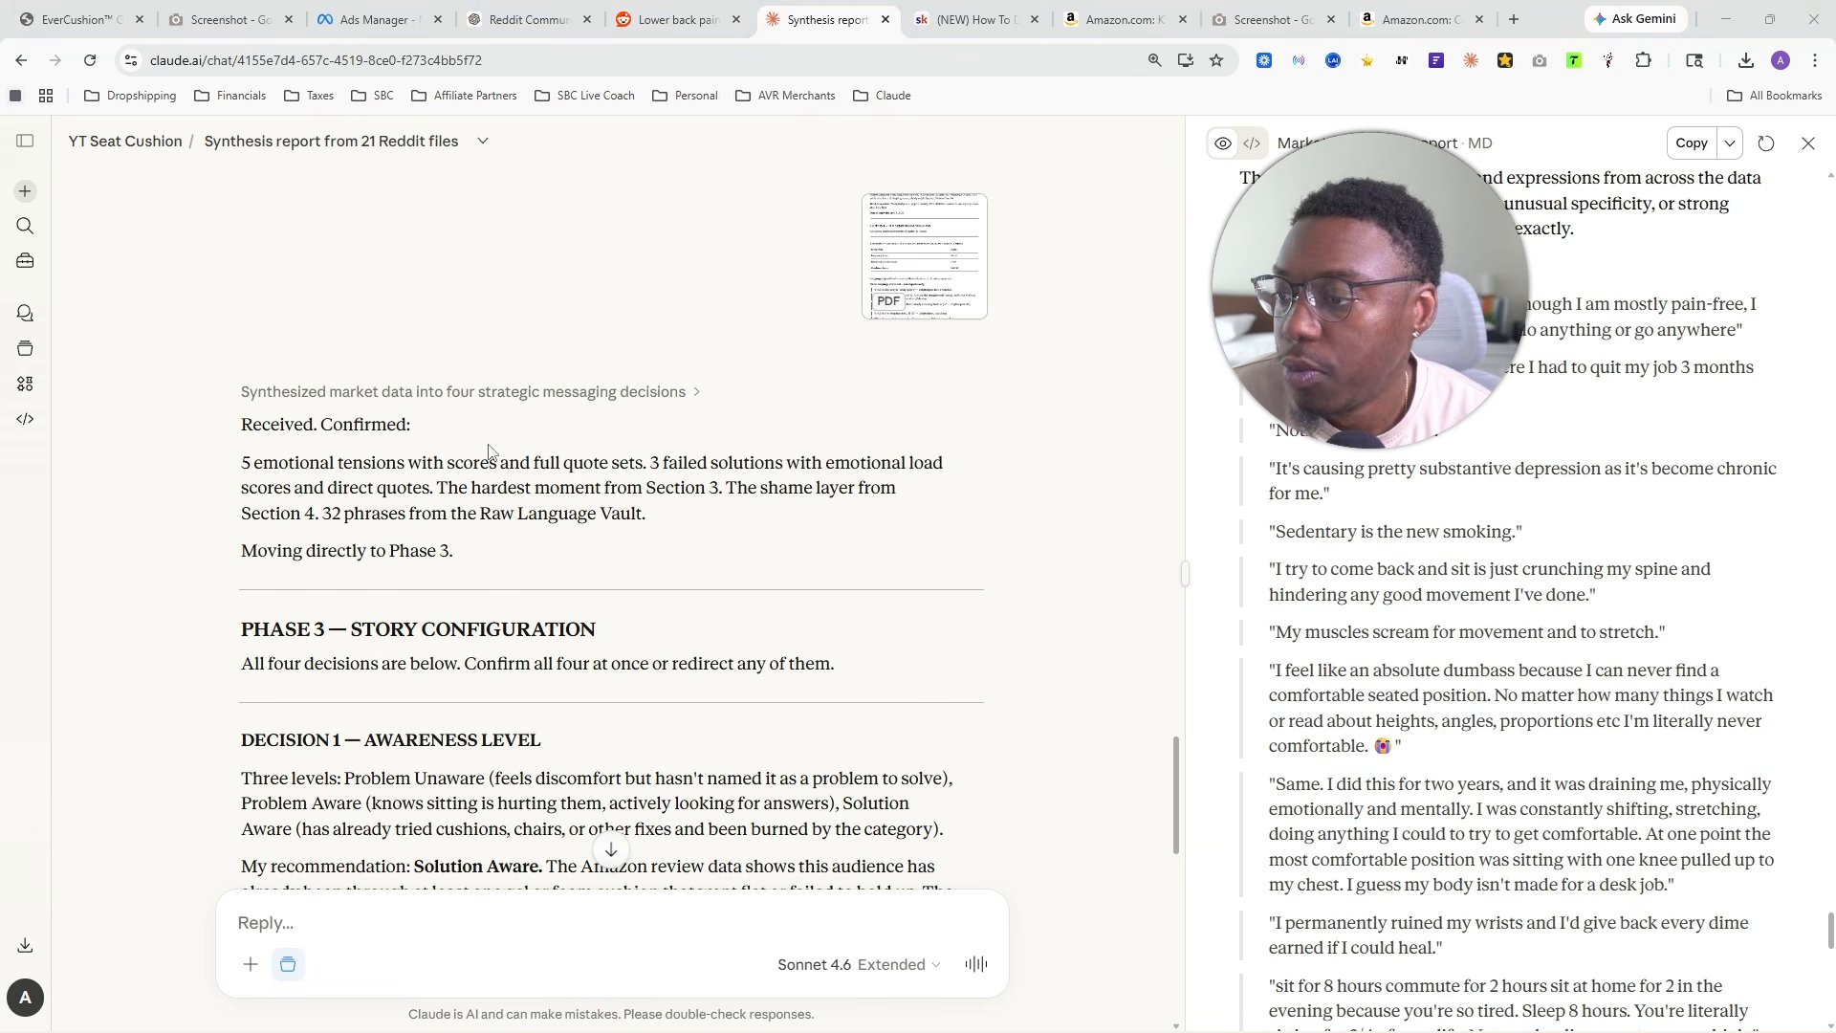
- Skim the Phase 3 Story Configuration reply, including the instruction on confirming or redirecting all four decisions
scroll(418, 509, down, 2)
drag(242, 471, 836, 482)
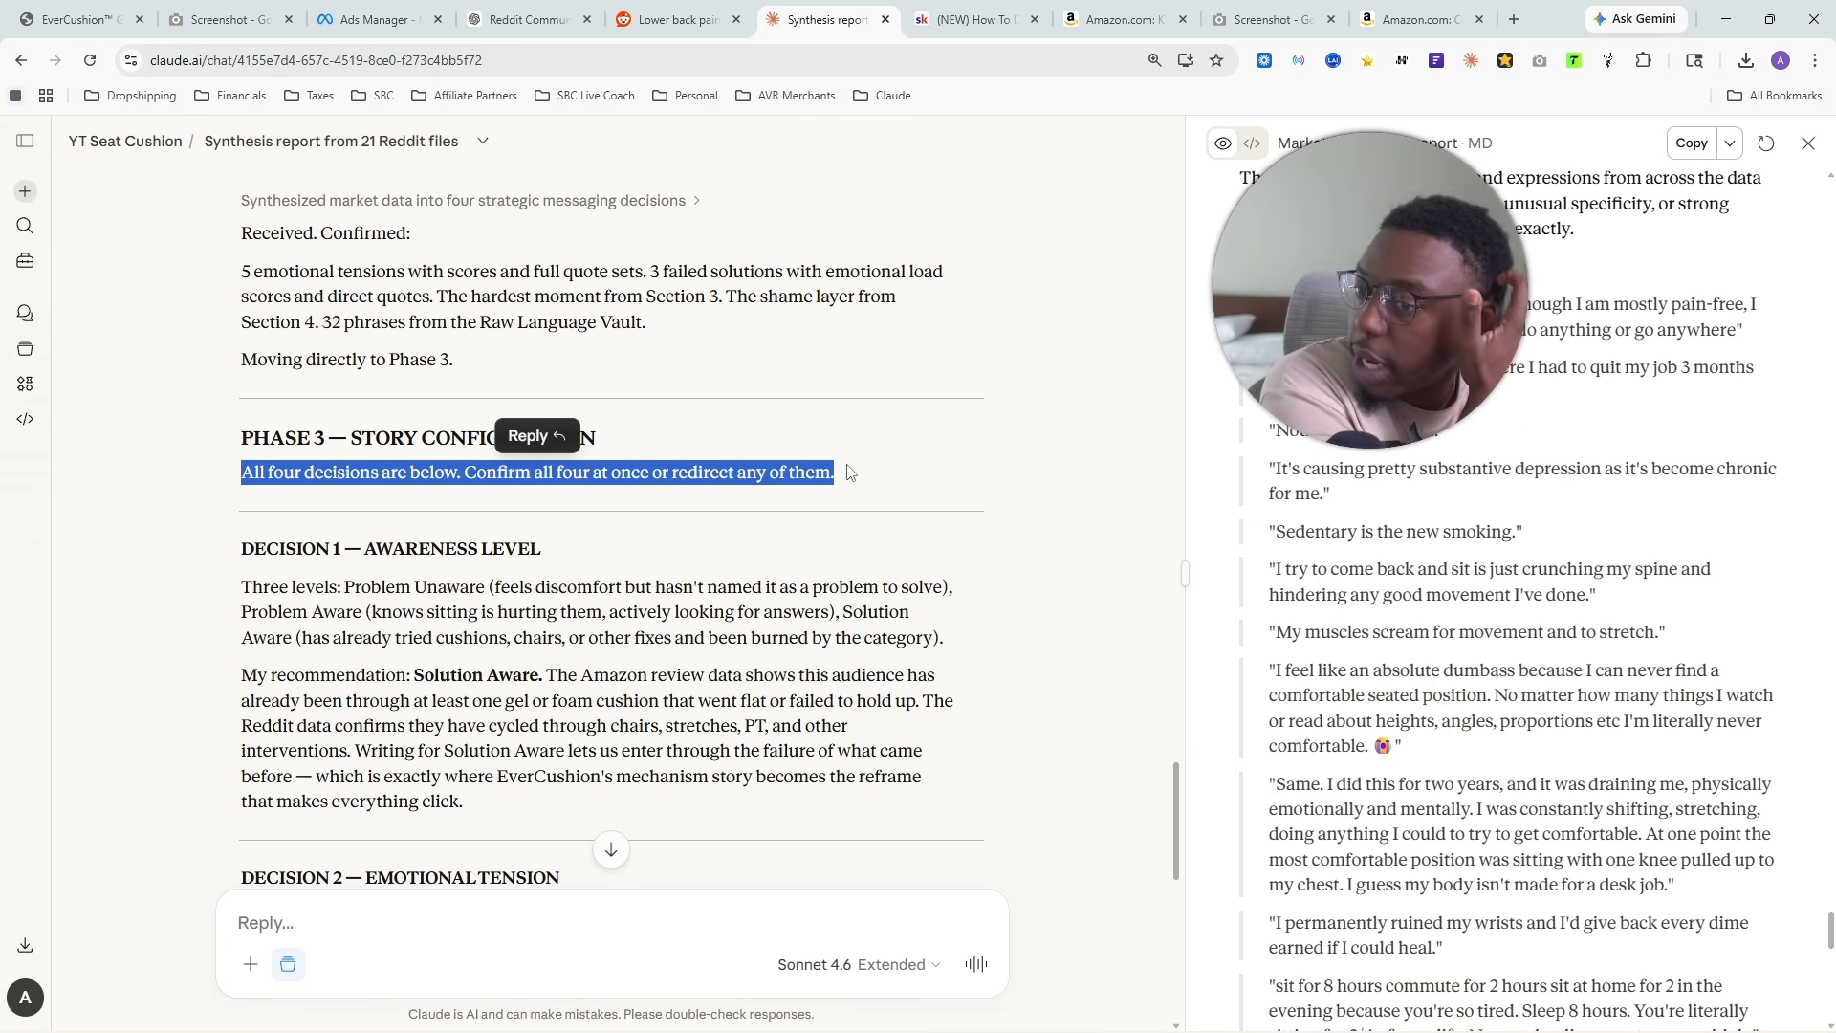
scroll(834, 492, down, 1)
scroll(832, 505, down, 2)
click(587, 490)
scroll(585, 490, up, 2)
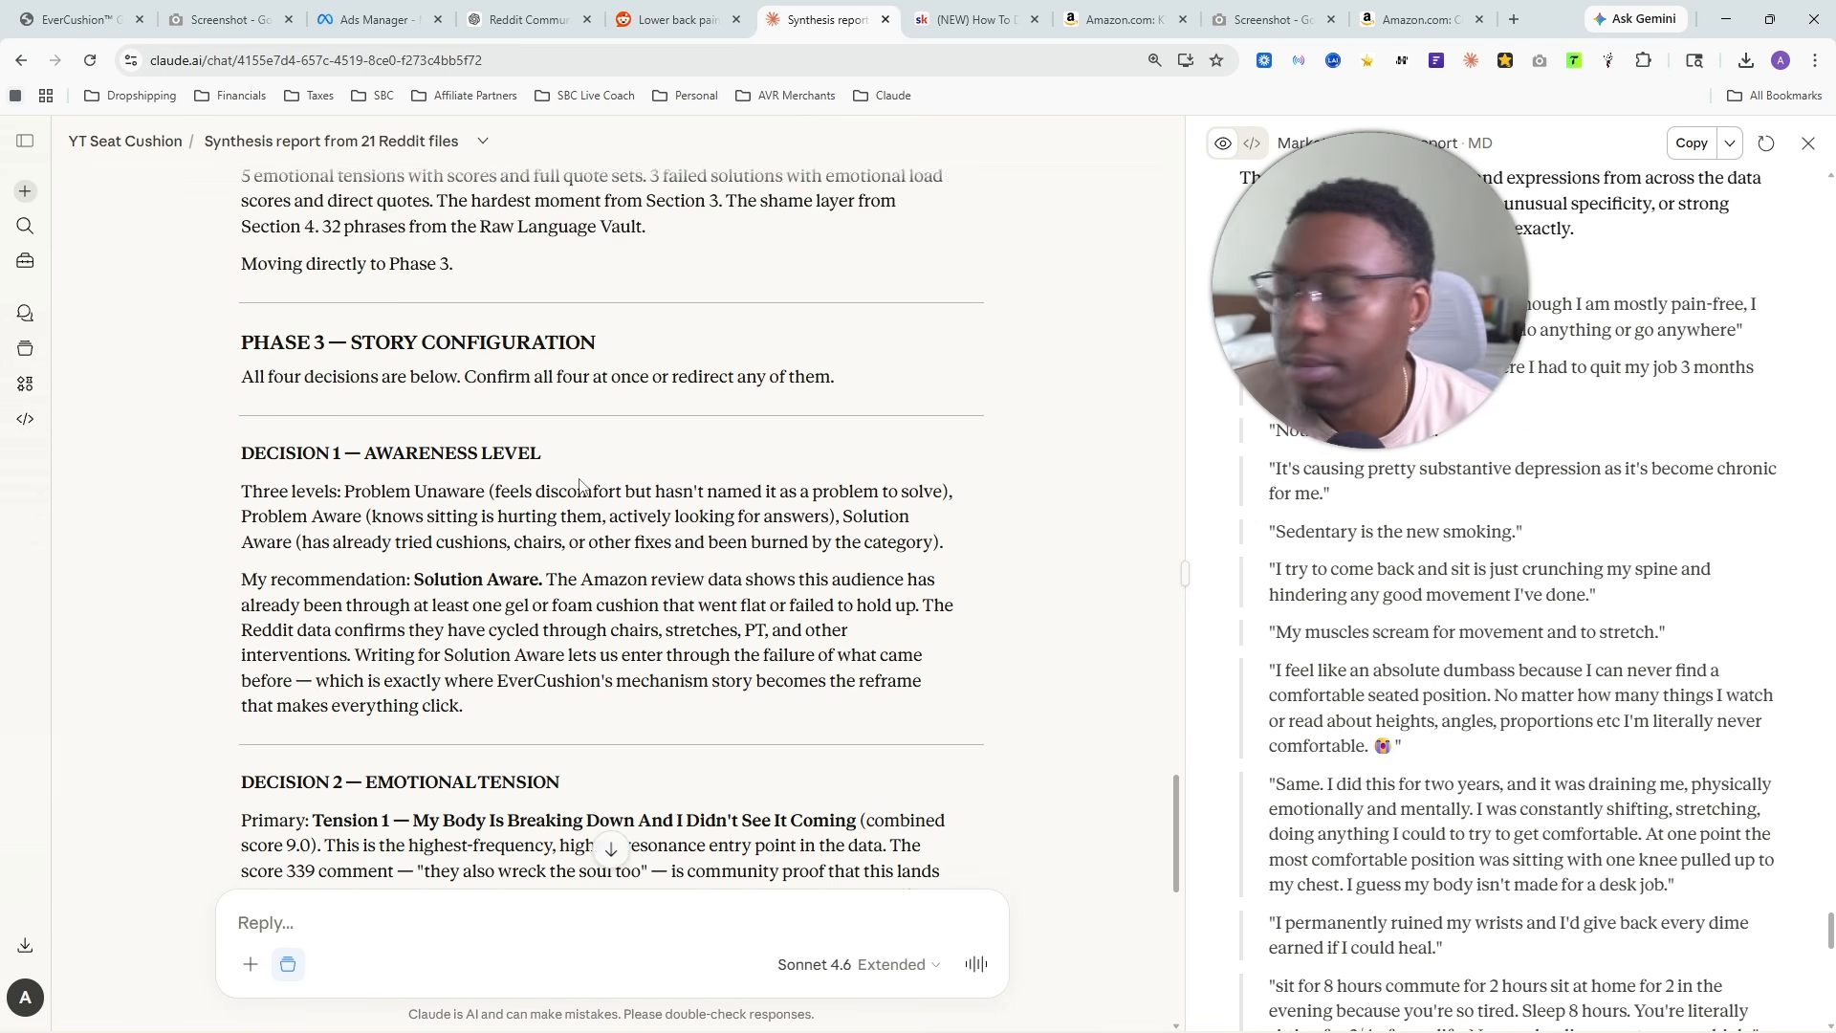
- Read the three awareness levels under Decision 1: Problem Unaware, Problem Aware and Solution Aware
scroll(579, 480, down, 1)
triple_click(270, 358)
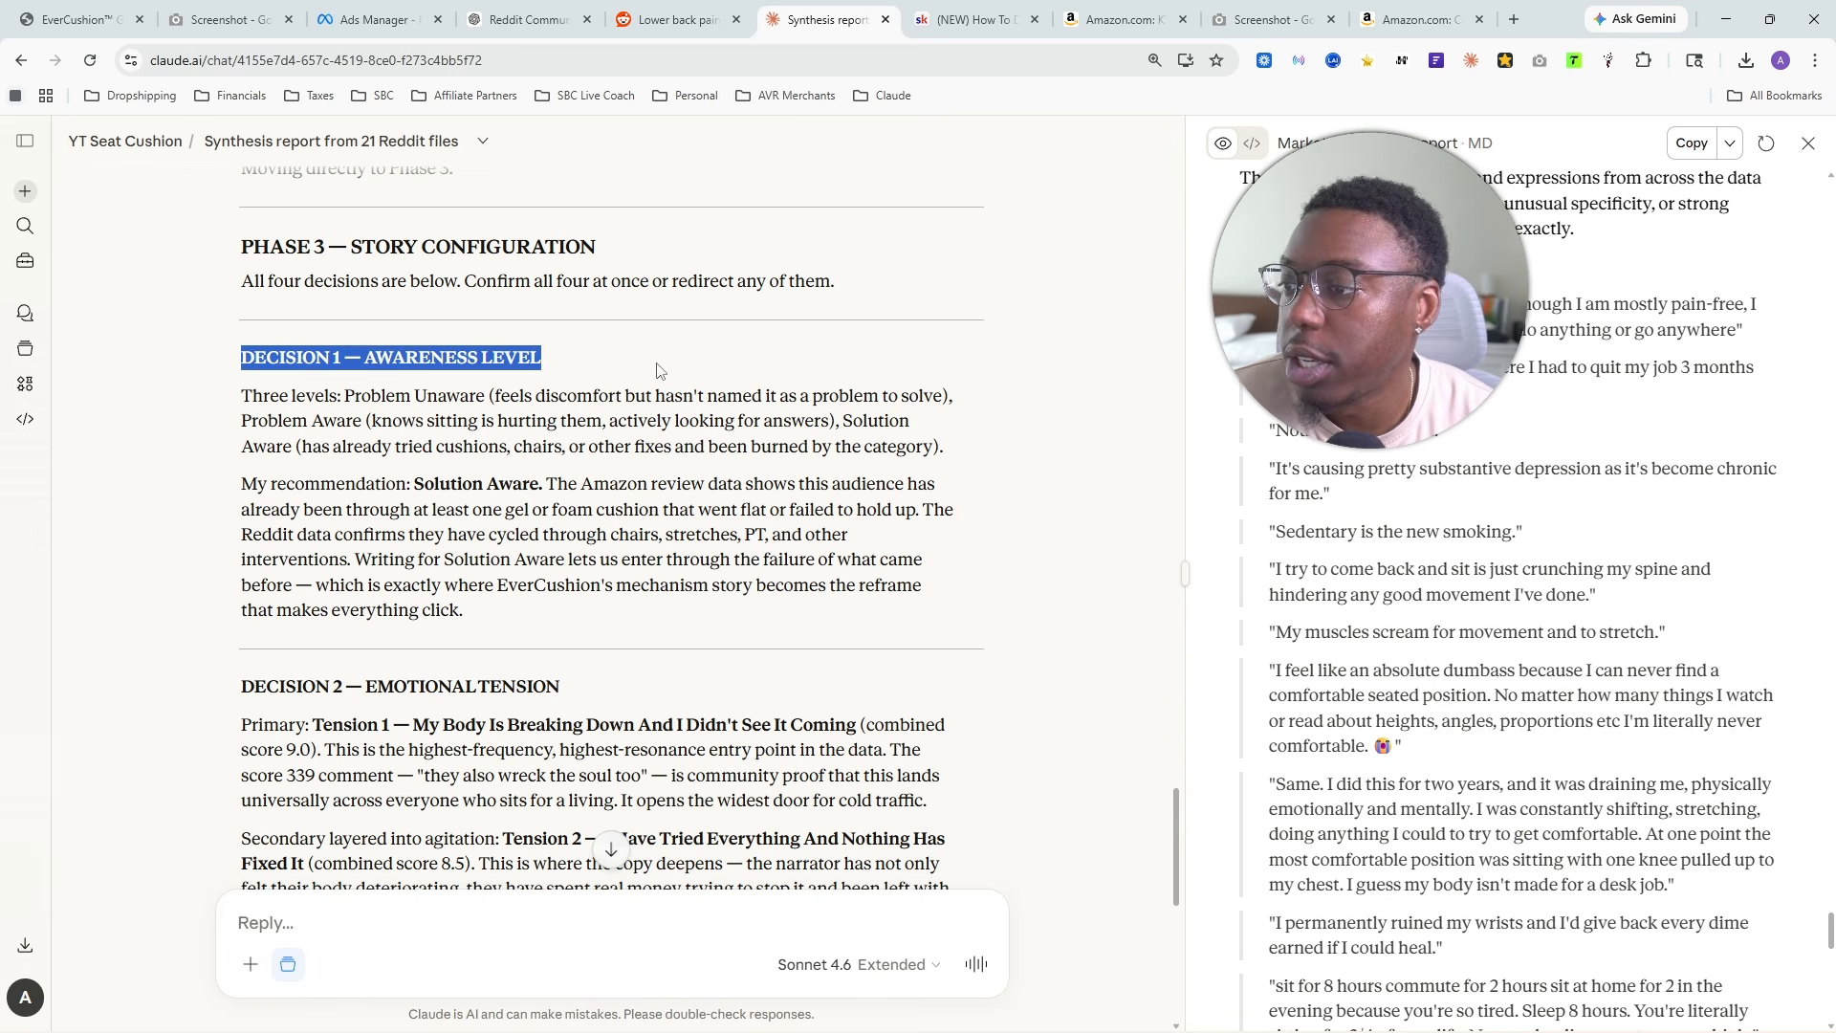
drag(263, 396, 534, 398)
click(570, 399)
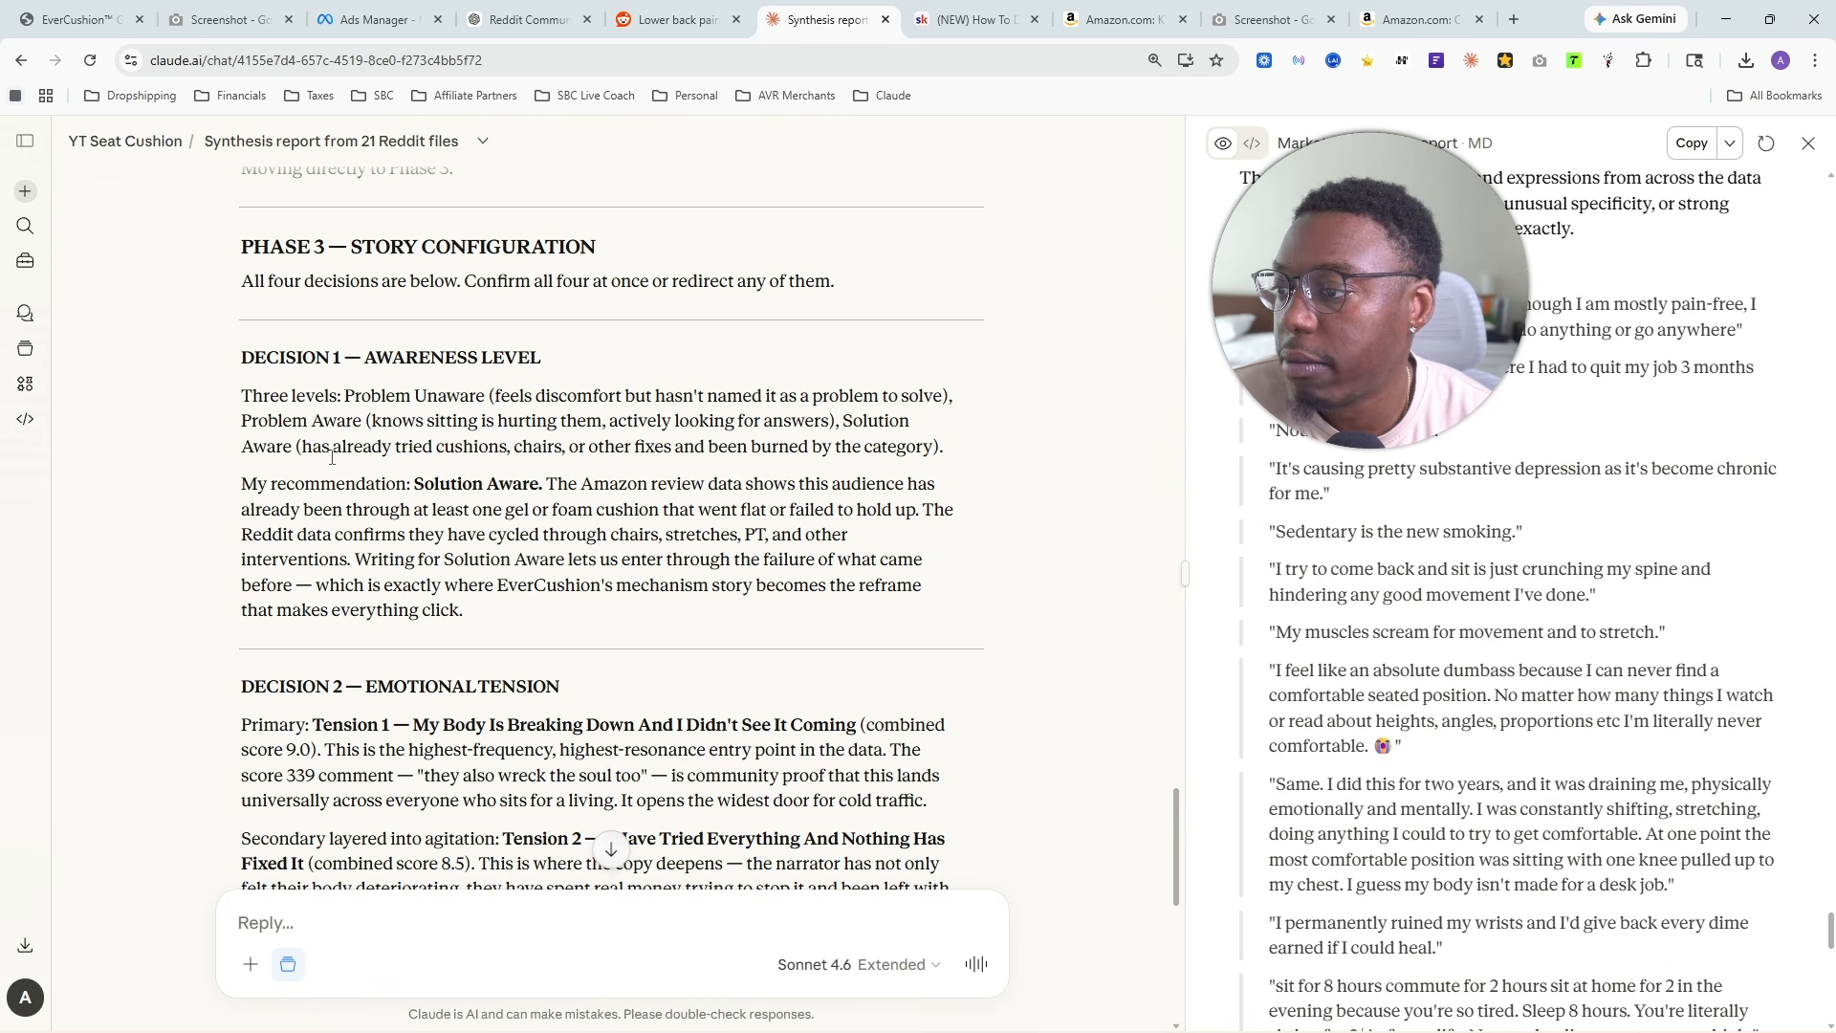
drag(230, 427, 418, 424)
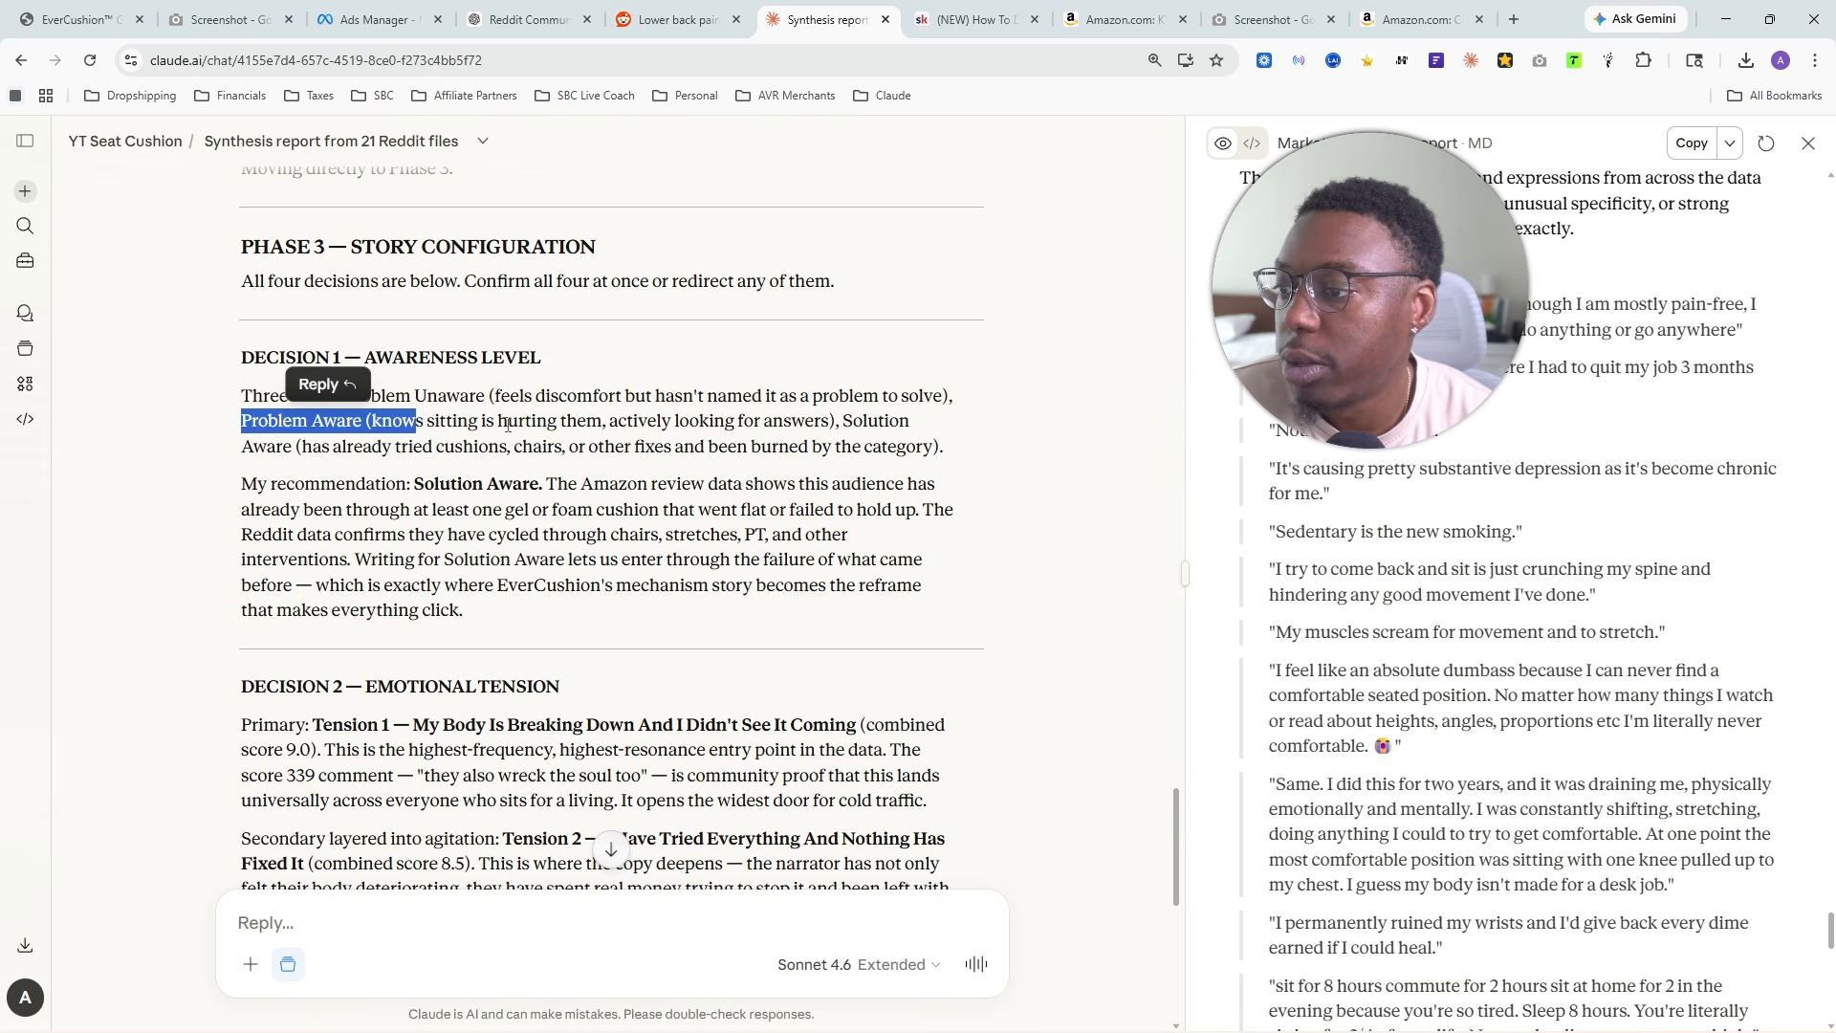
click(385, 472)
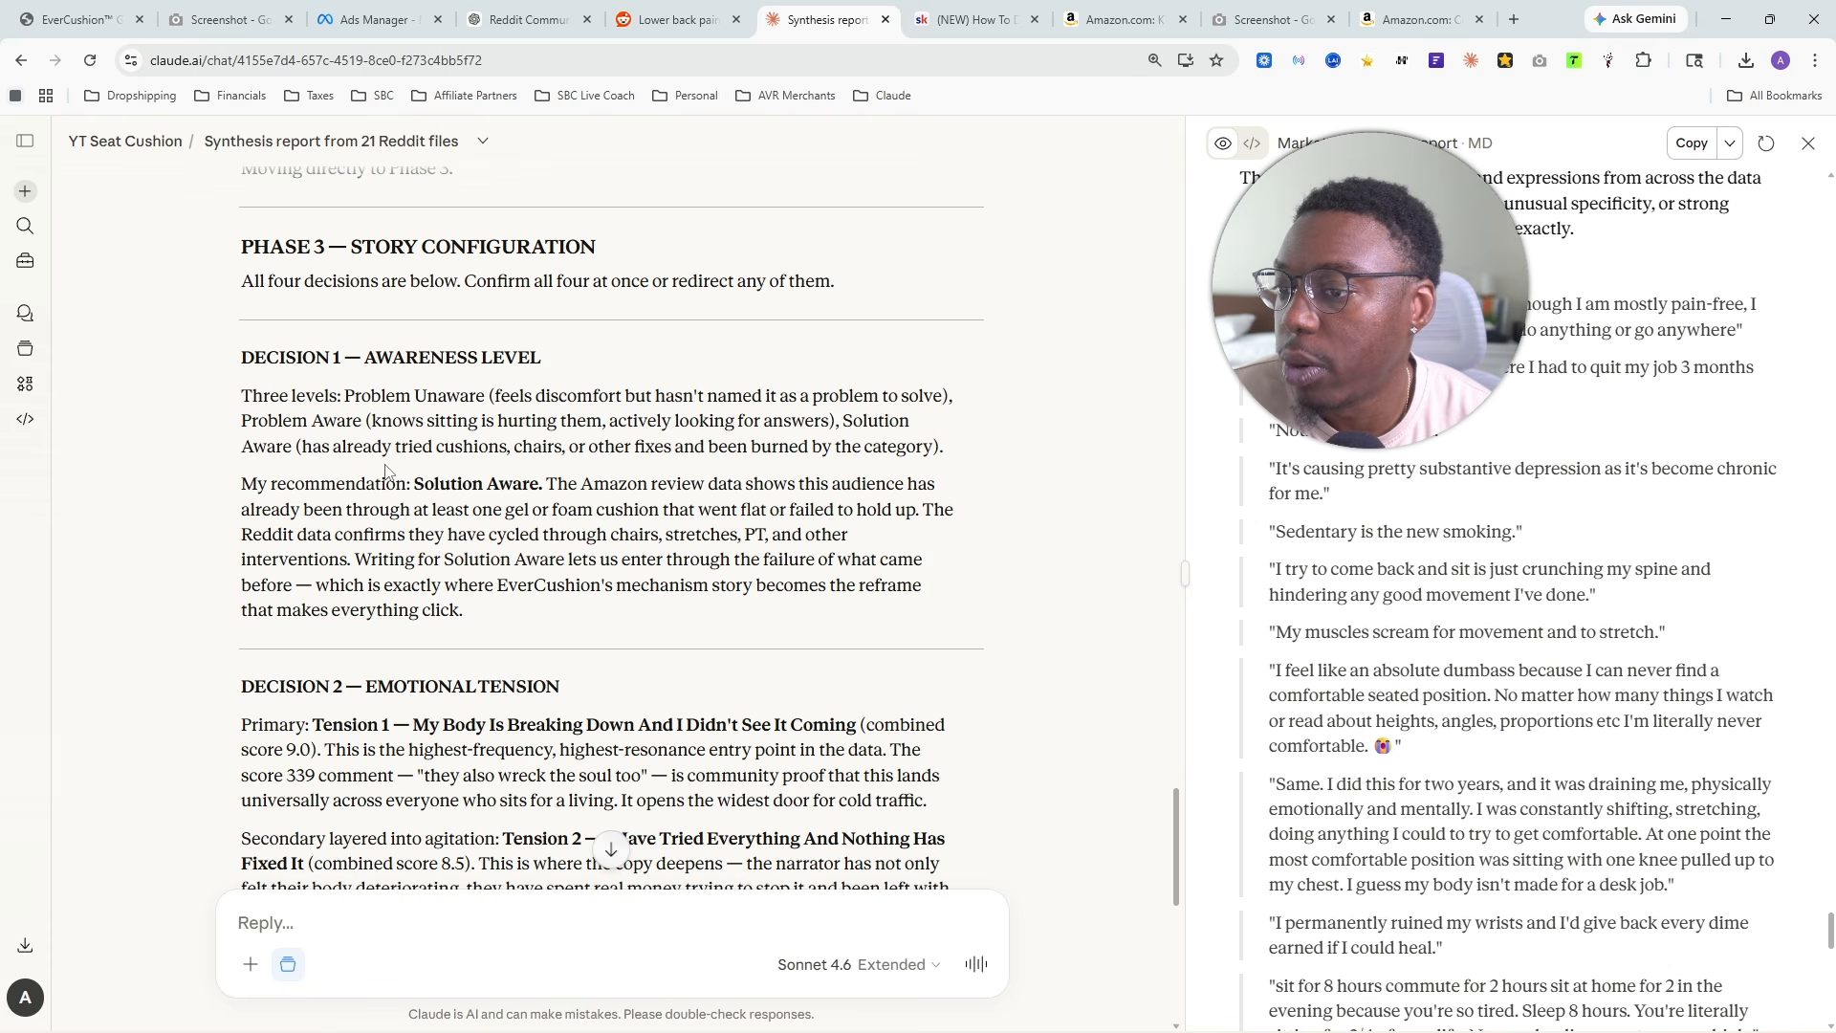
drag(322, 446, 947, 456)
- Examine the Solution Aware recommendation under Decision 1 and the reasoning given for it
drag(220, 495, 542, 483)
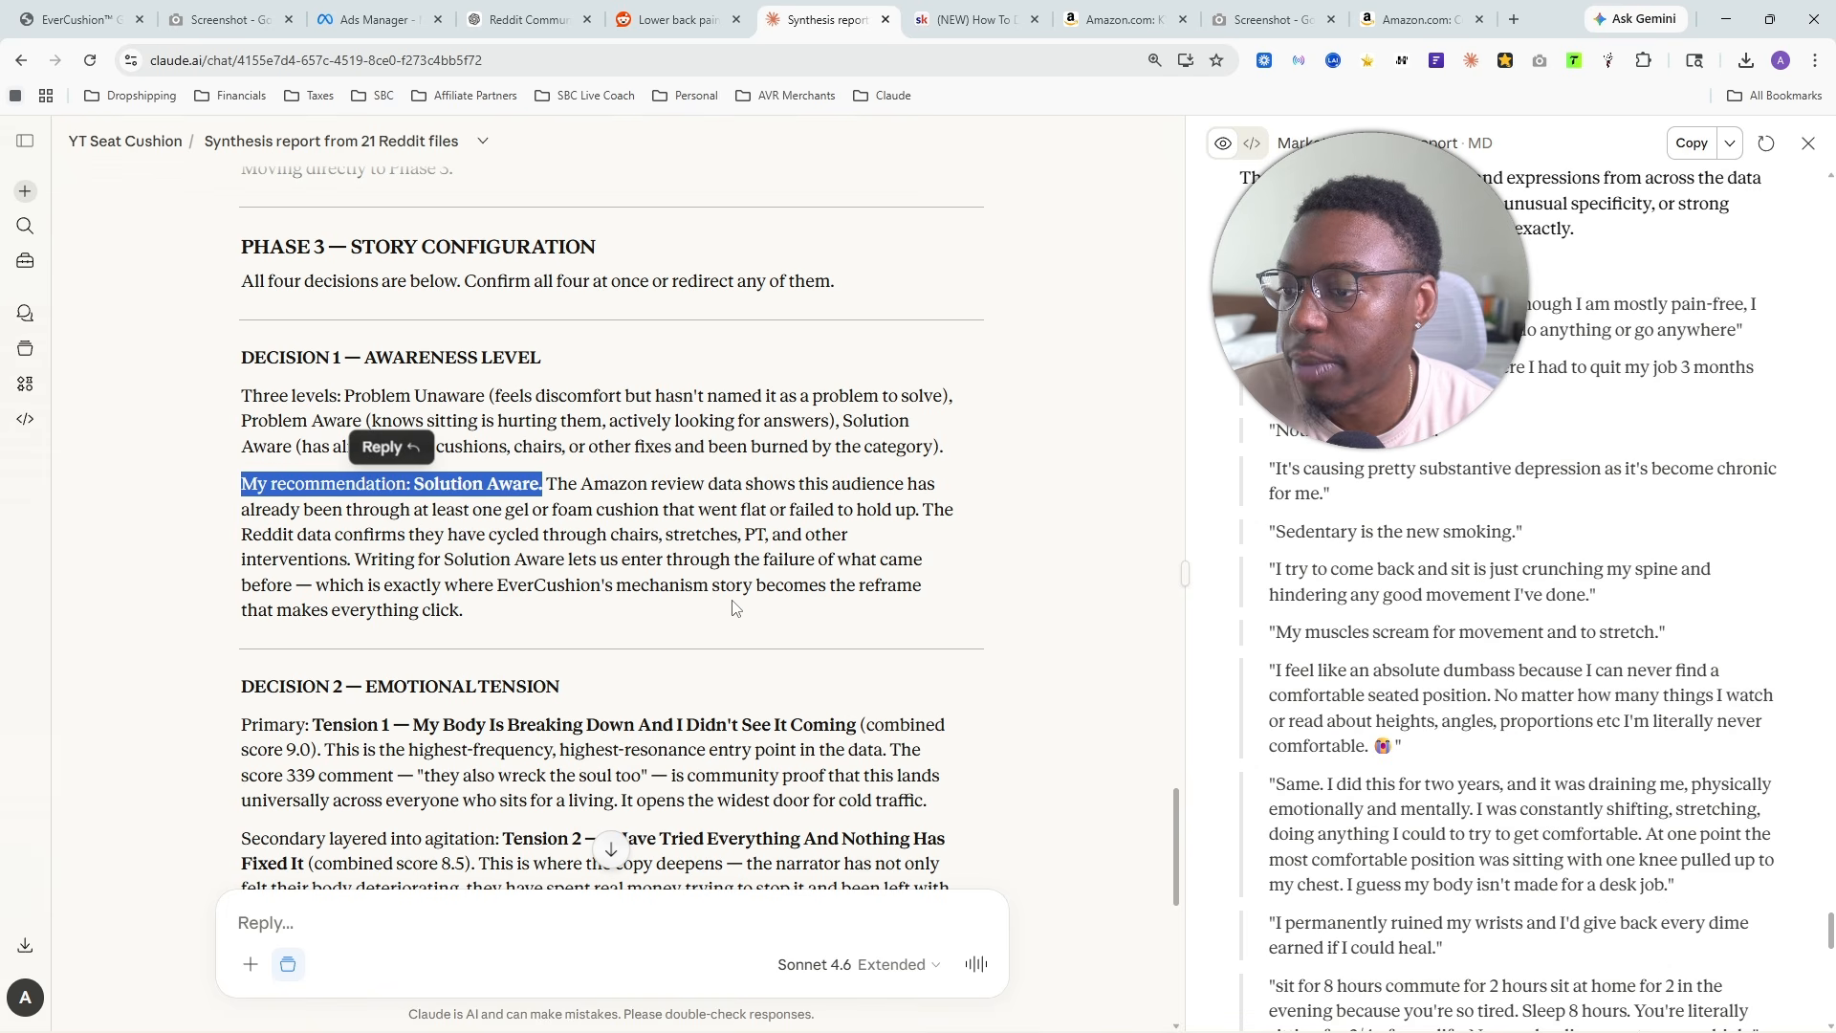
click(258, 624)
drag(478, 617, 203, 513)
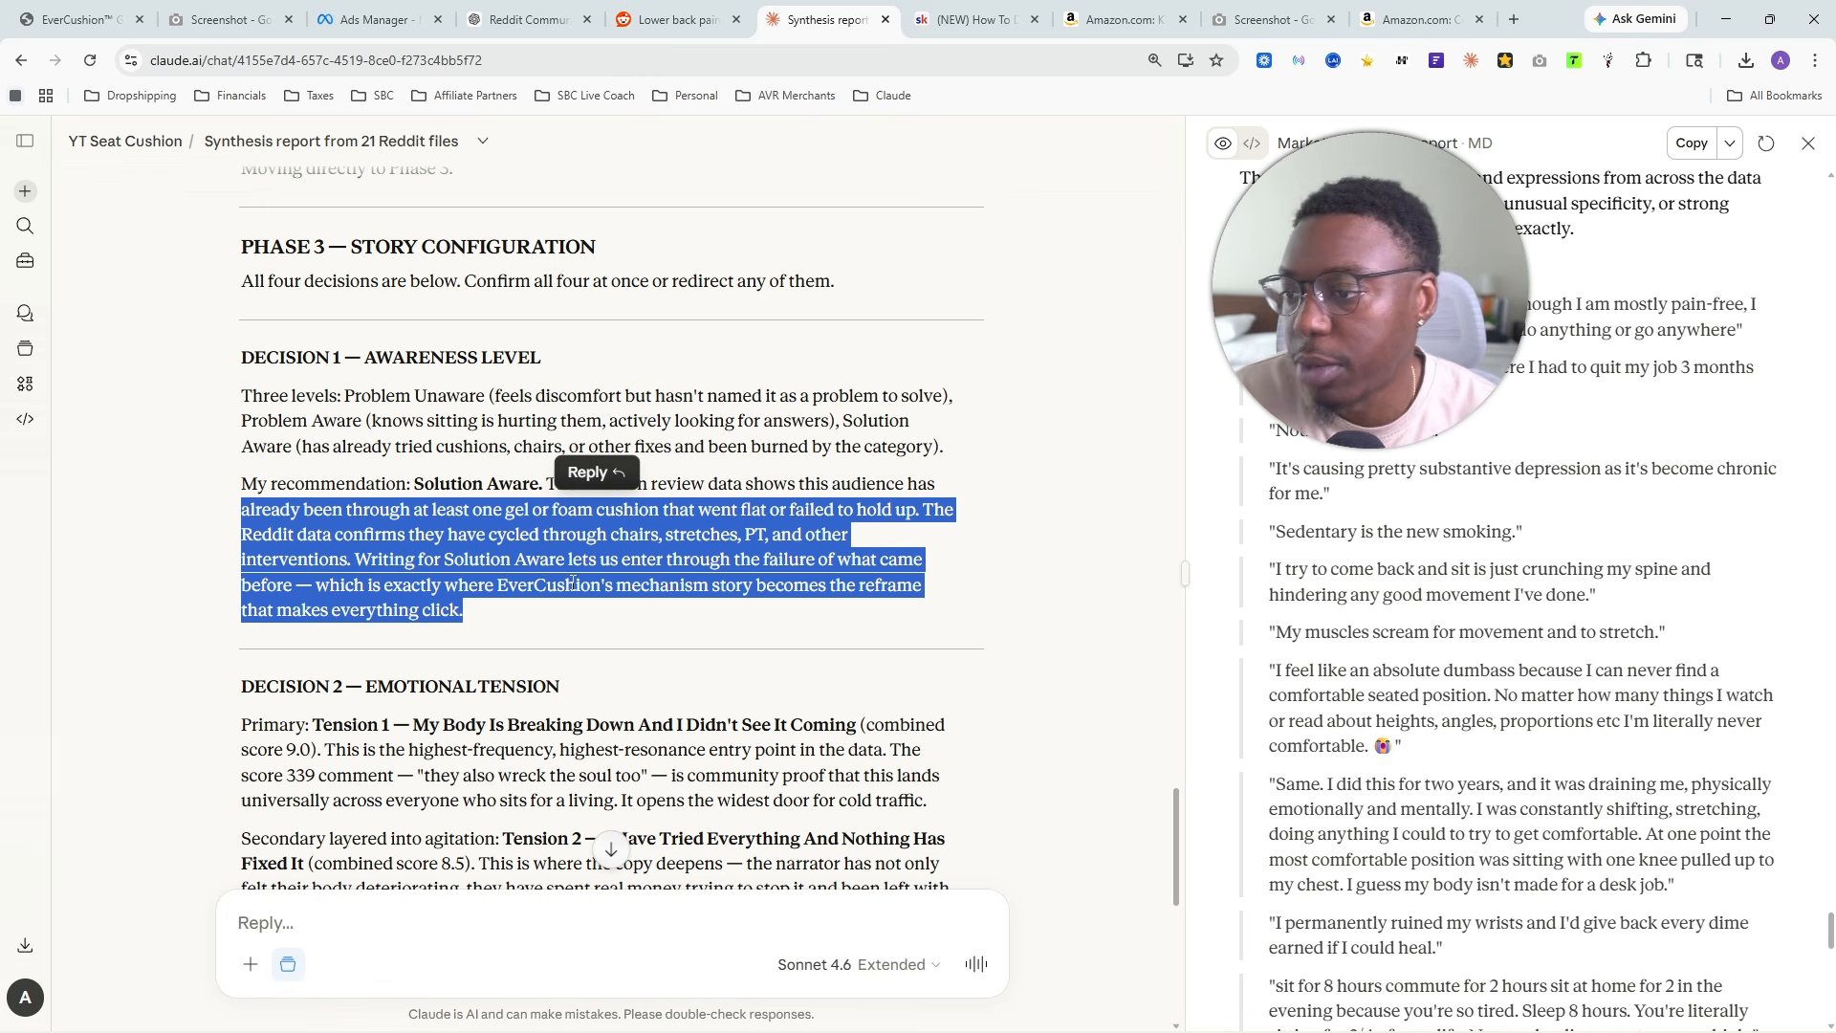
double_click(359, 485)
- Read Decision 2 on emotional tension, covering the primary Tension 1 and the secondary Tension 2
scroll(632, 555, down, 3)
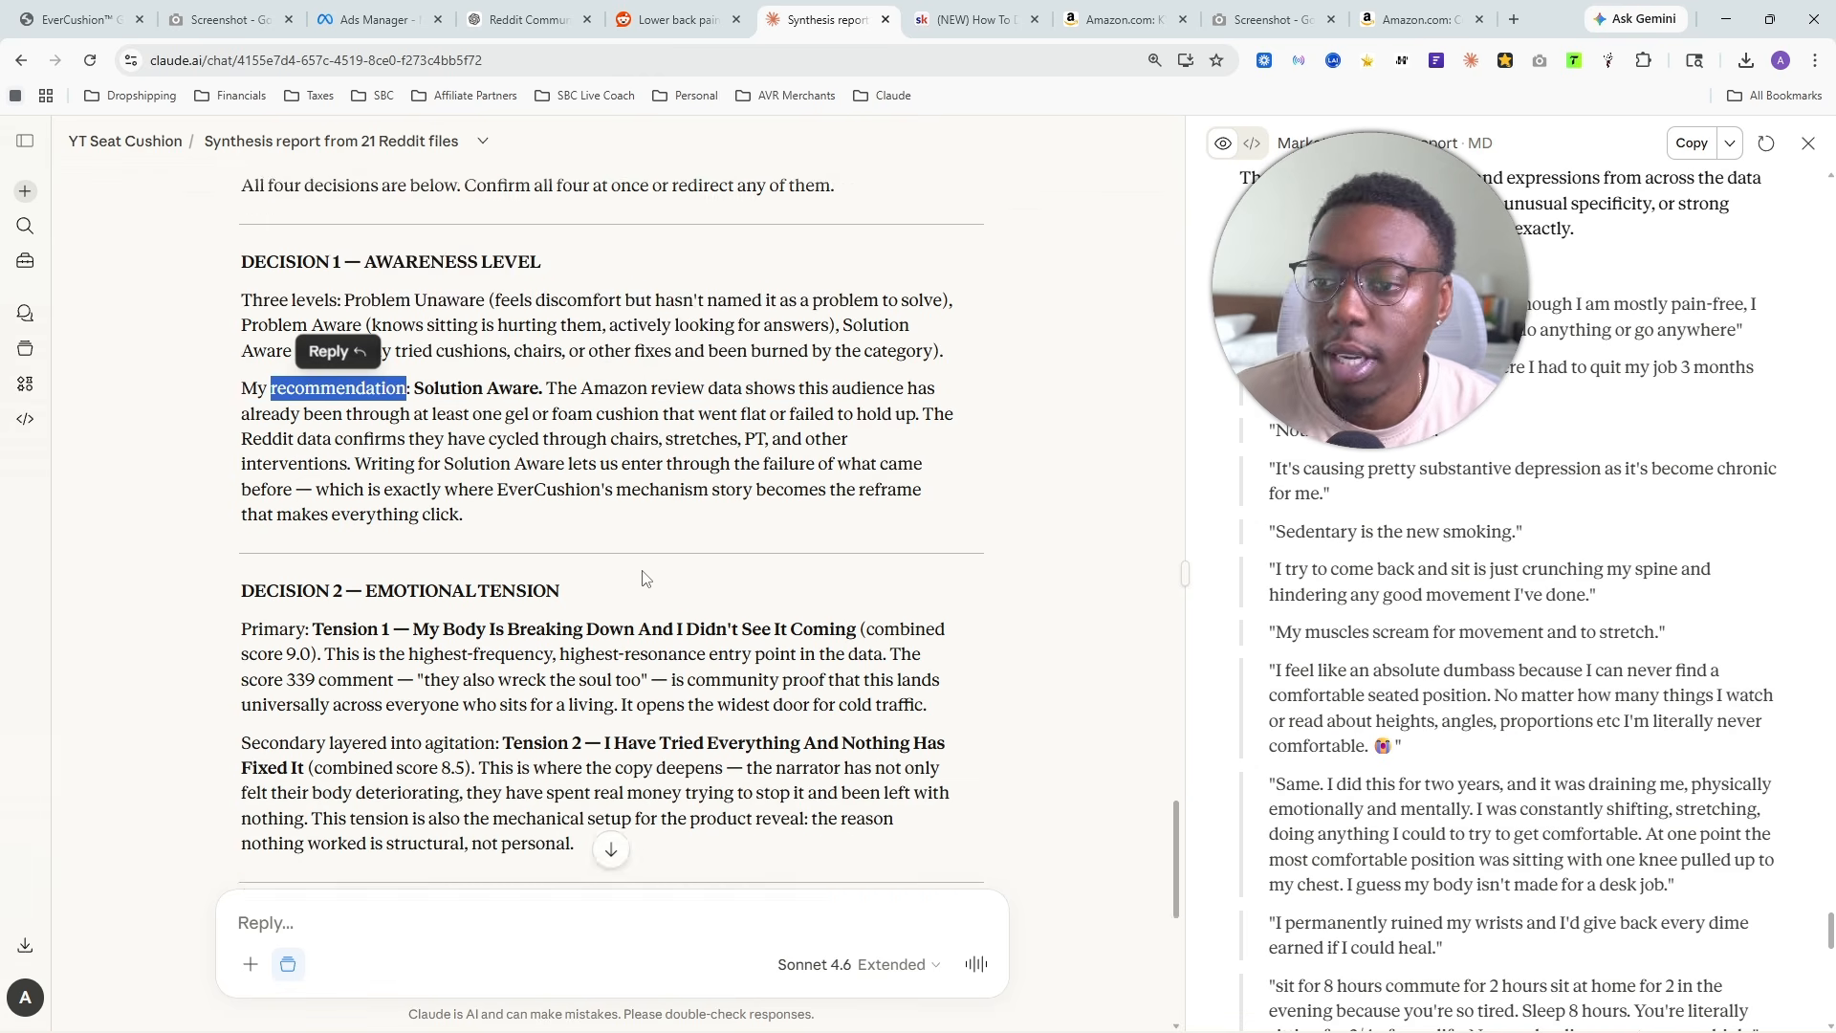
drag(239, 399, 645, 395)
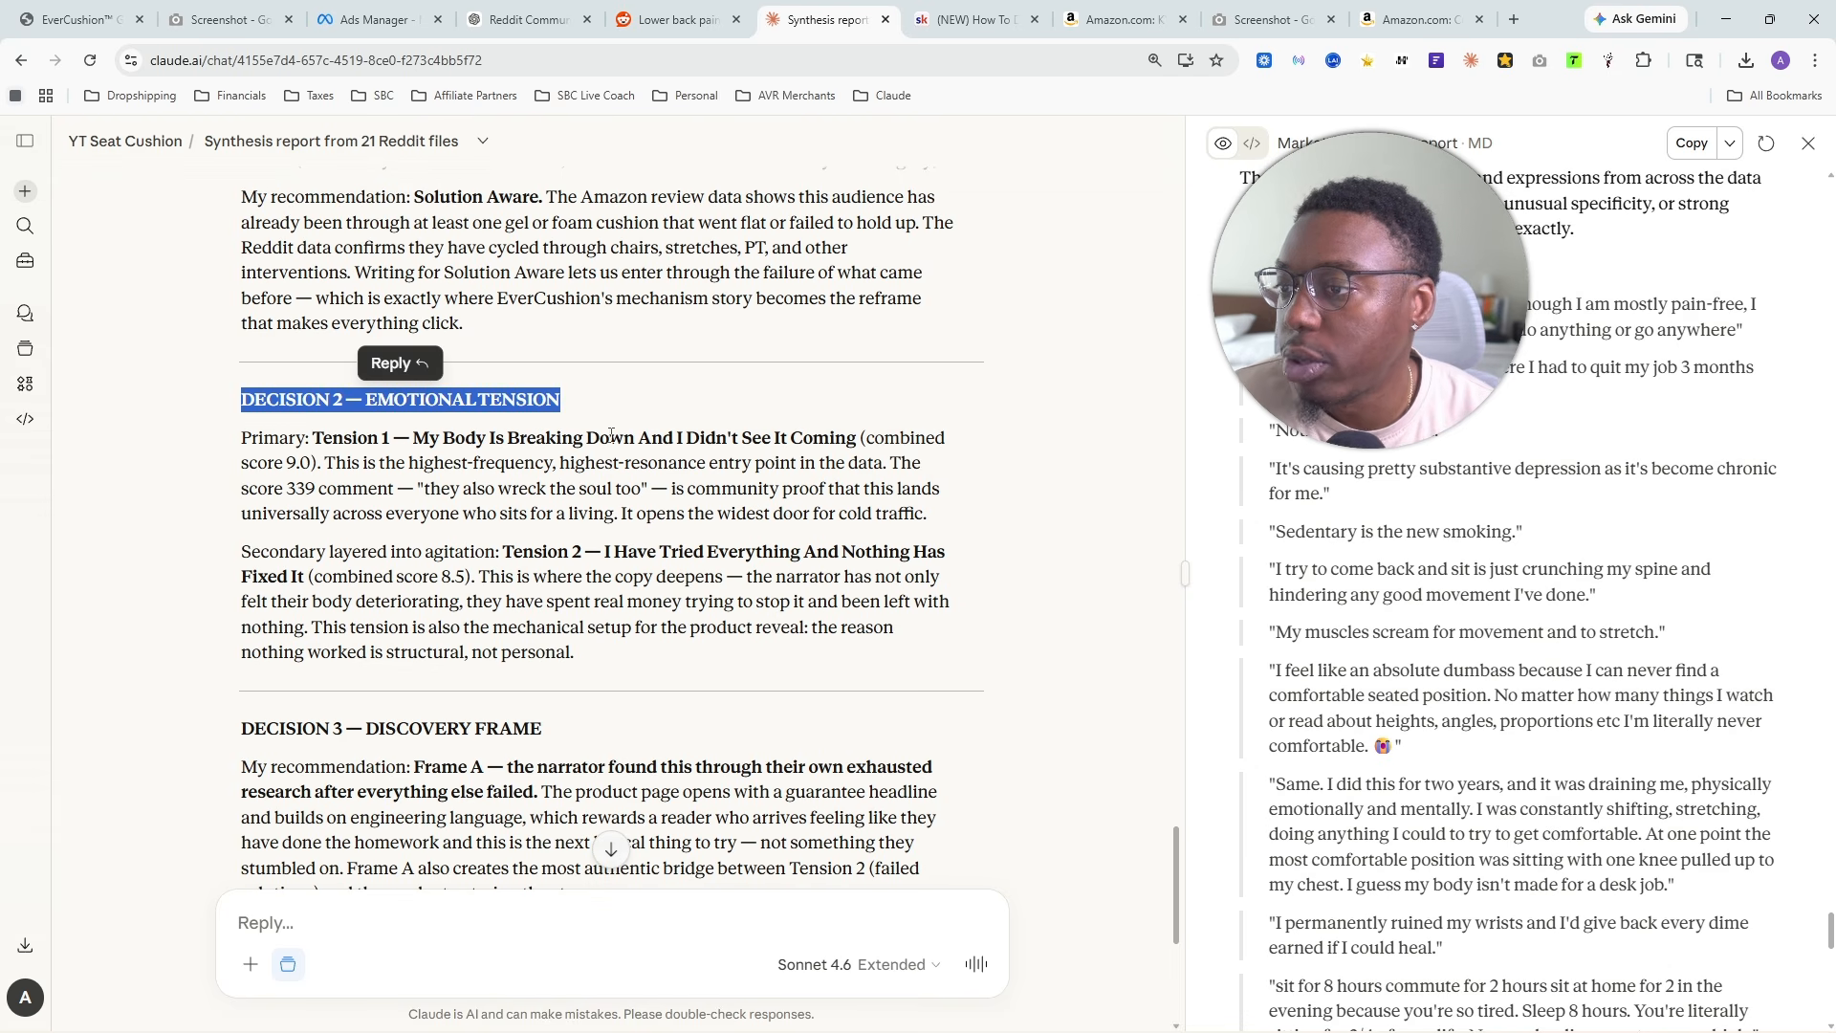
drag(313, 438, 856, 442)
drag(239, 554, 636, 551)
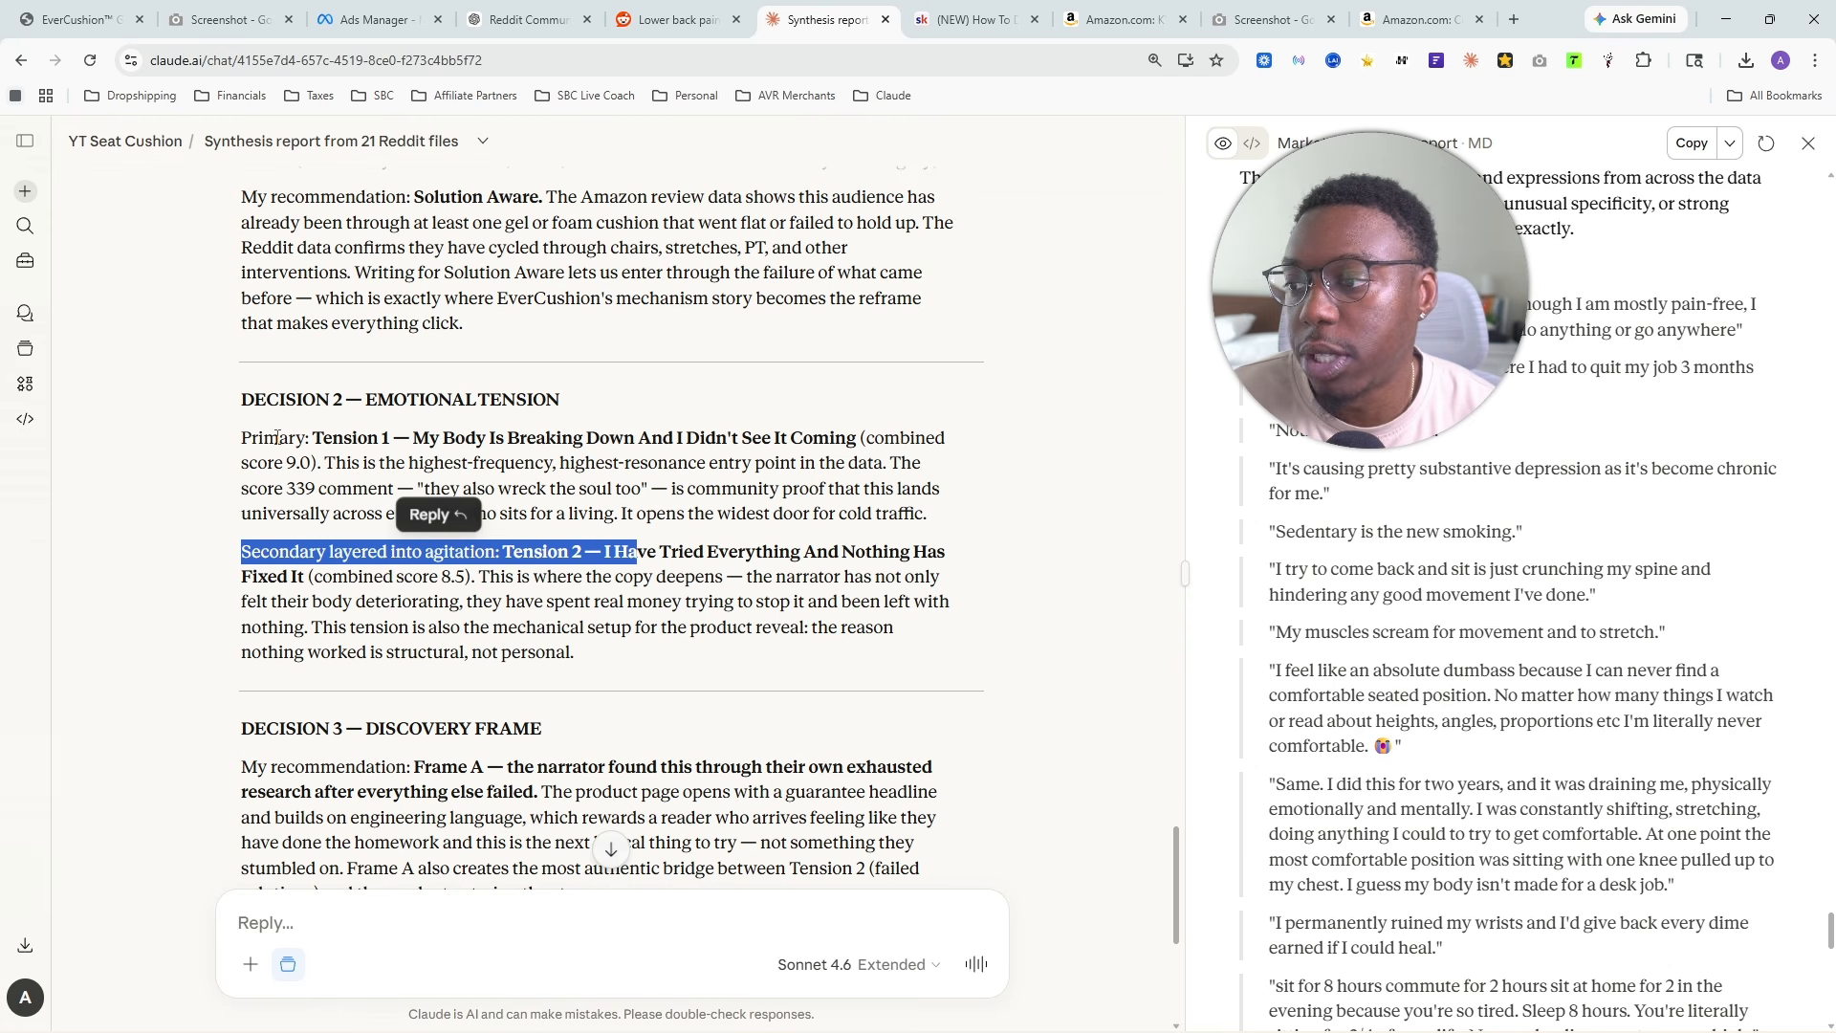
click(210, 449)
drag(237, 440, 361, 464)
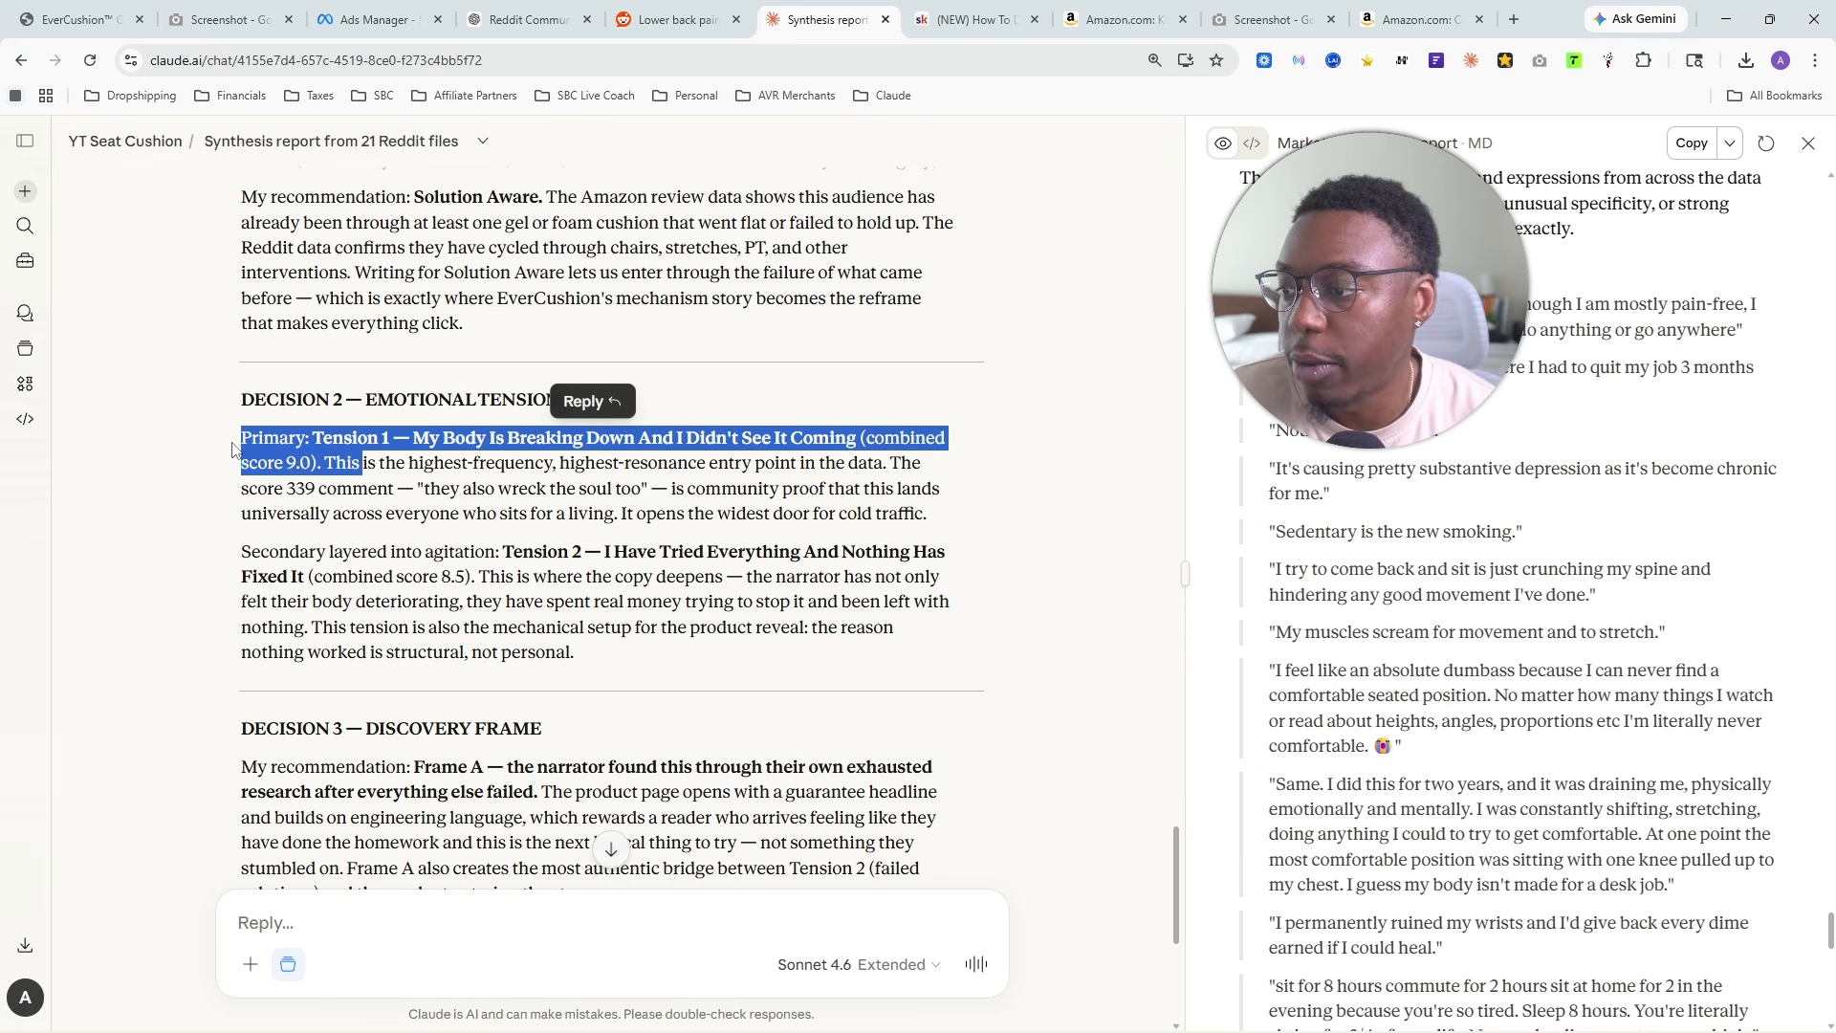
drag(232, 449, 999, 500)
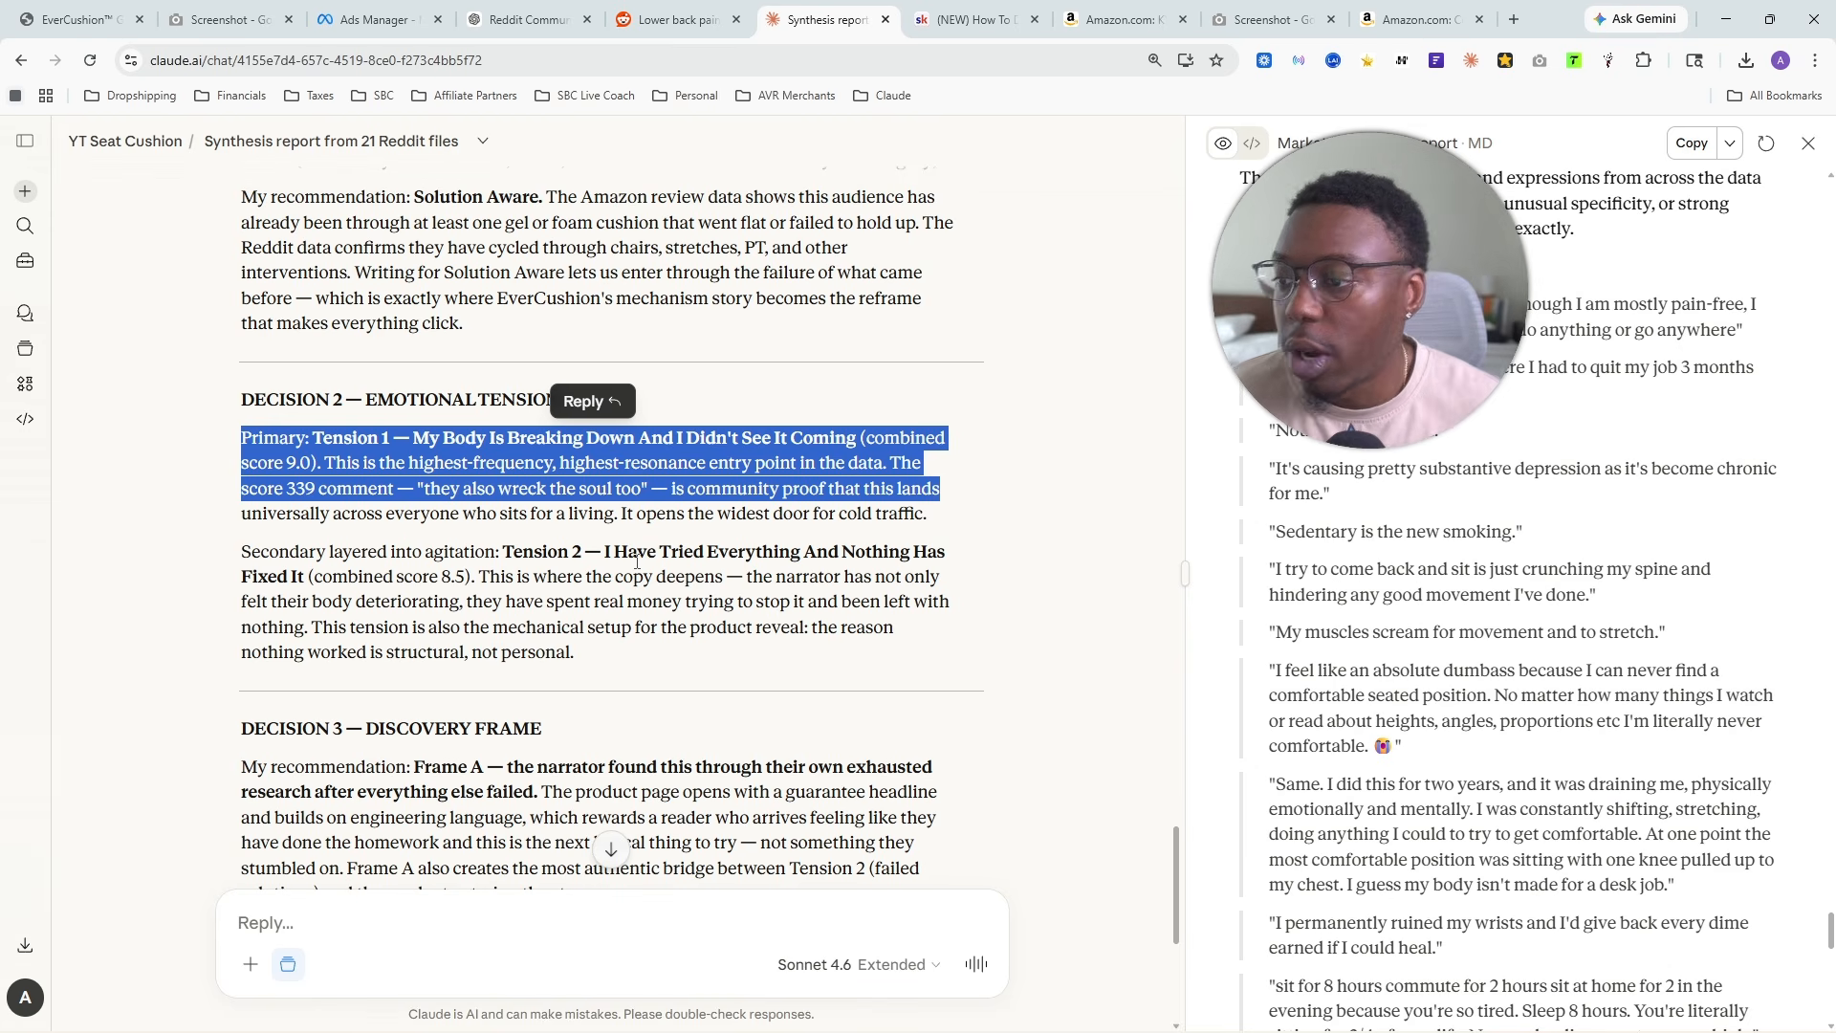
click(811, 439)
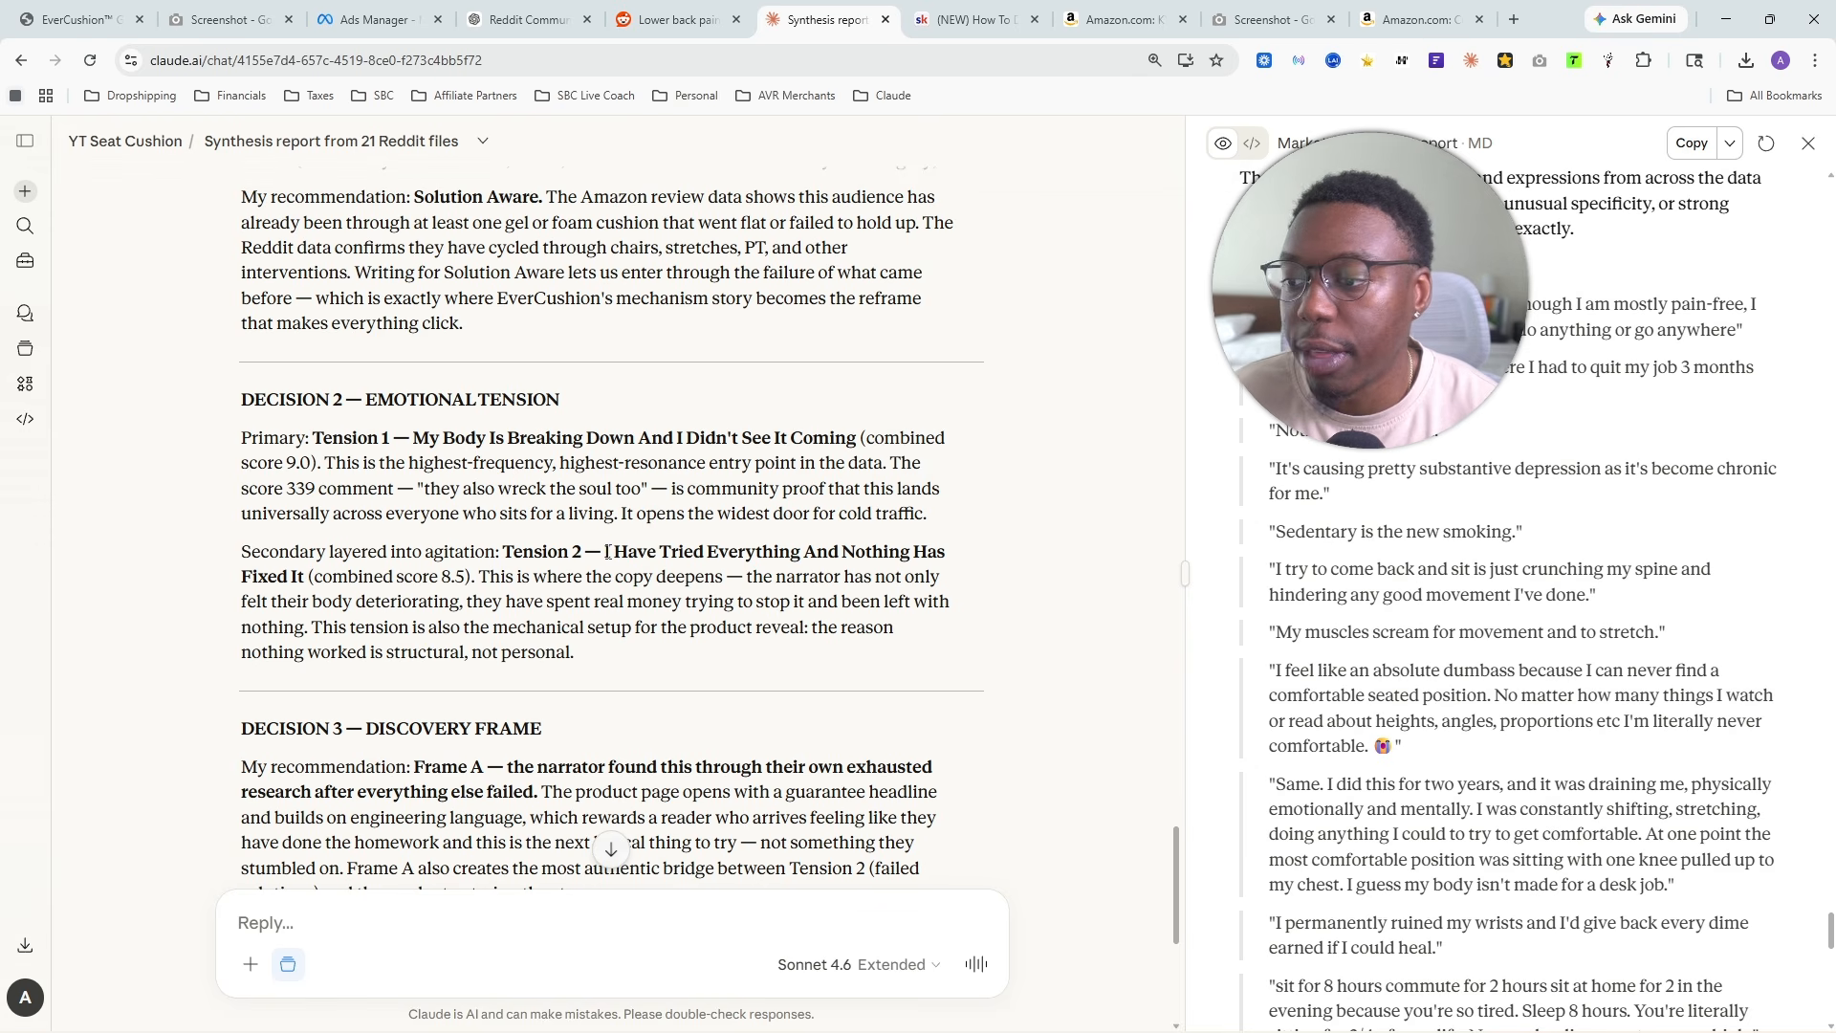
drag(606, 552, 943, 590)
- Read Decision 3 on the discovery frame, including the Frame A recommendation and the reasoning behind it
scroll(943, 590, down, 2)
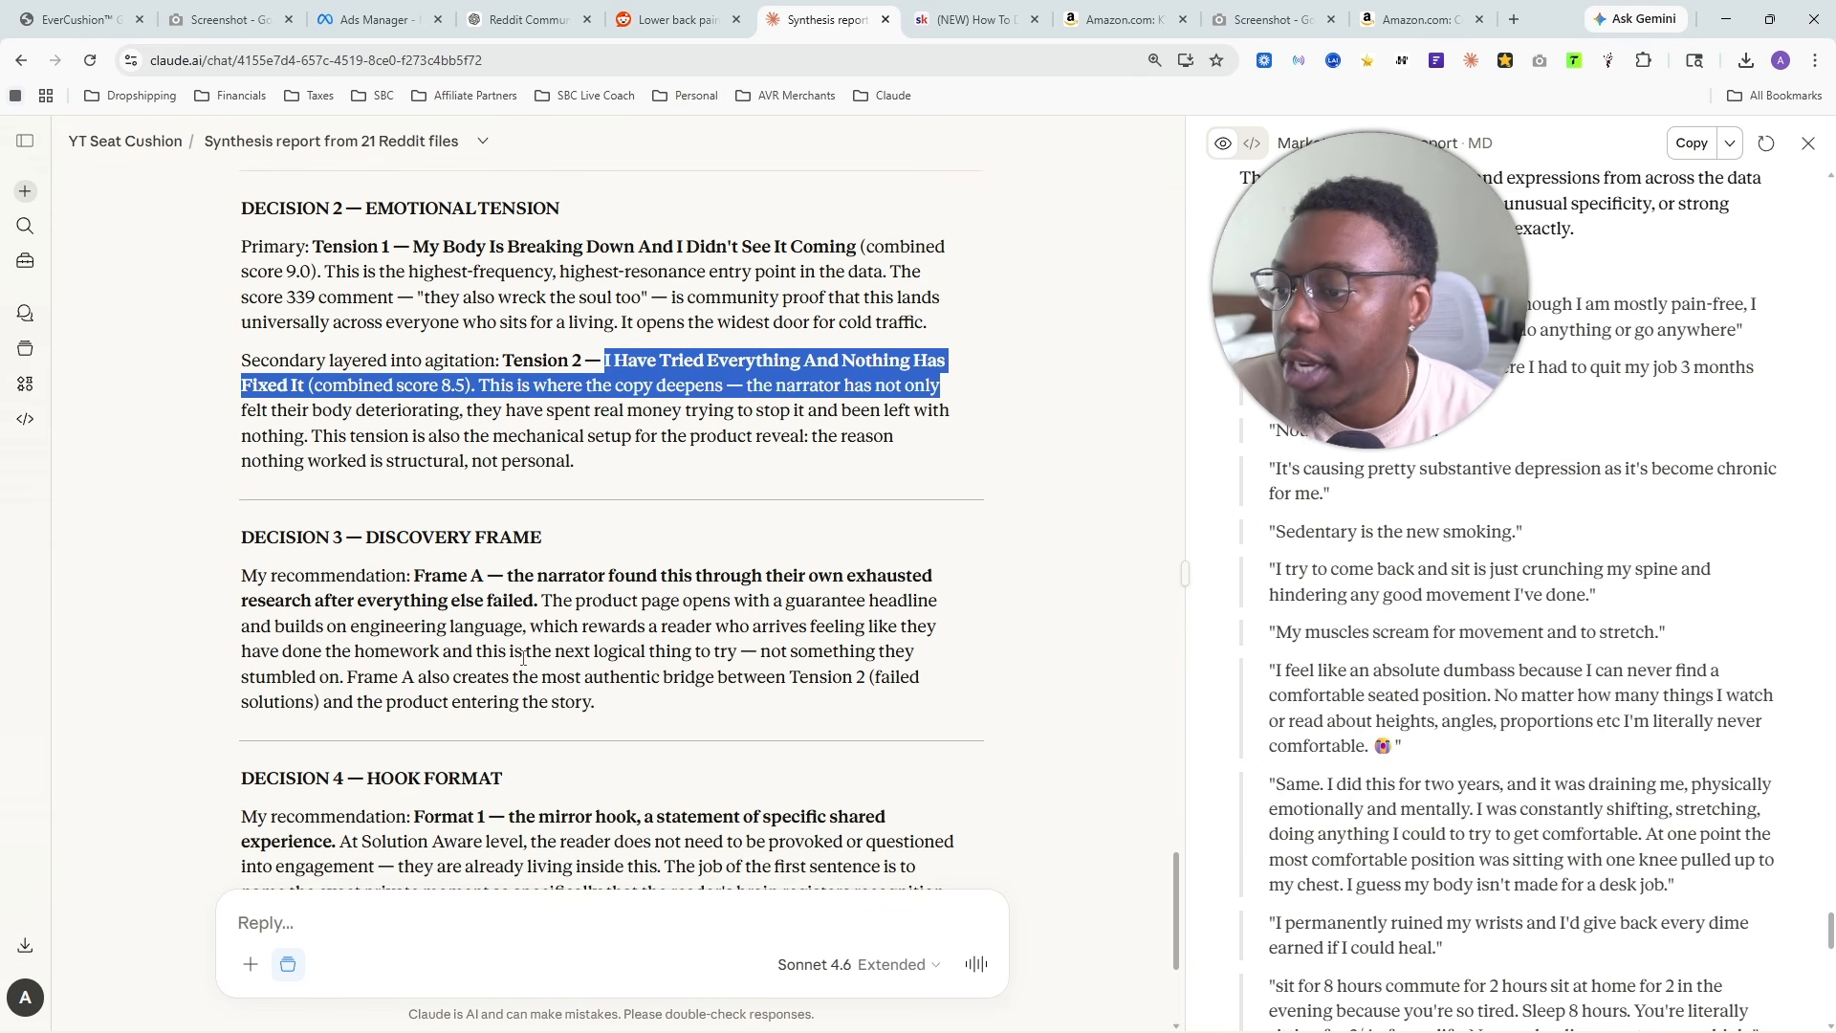
click(572, 650)
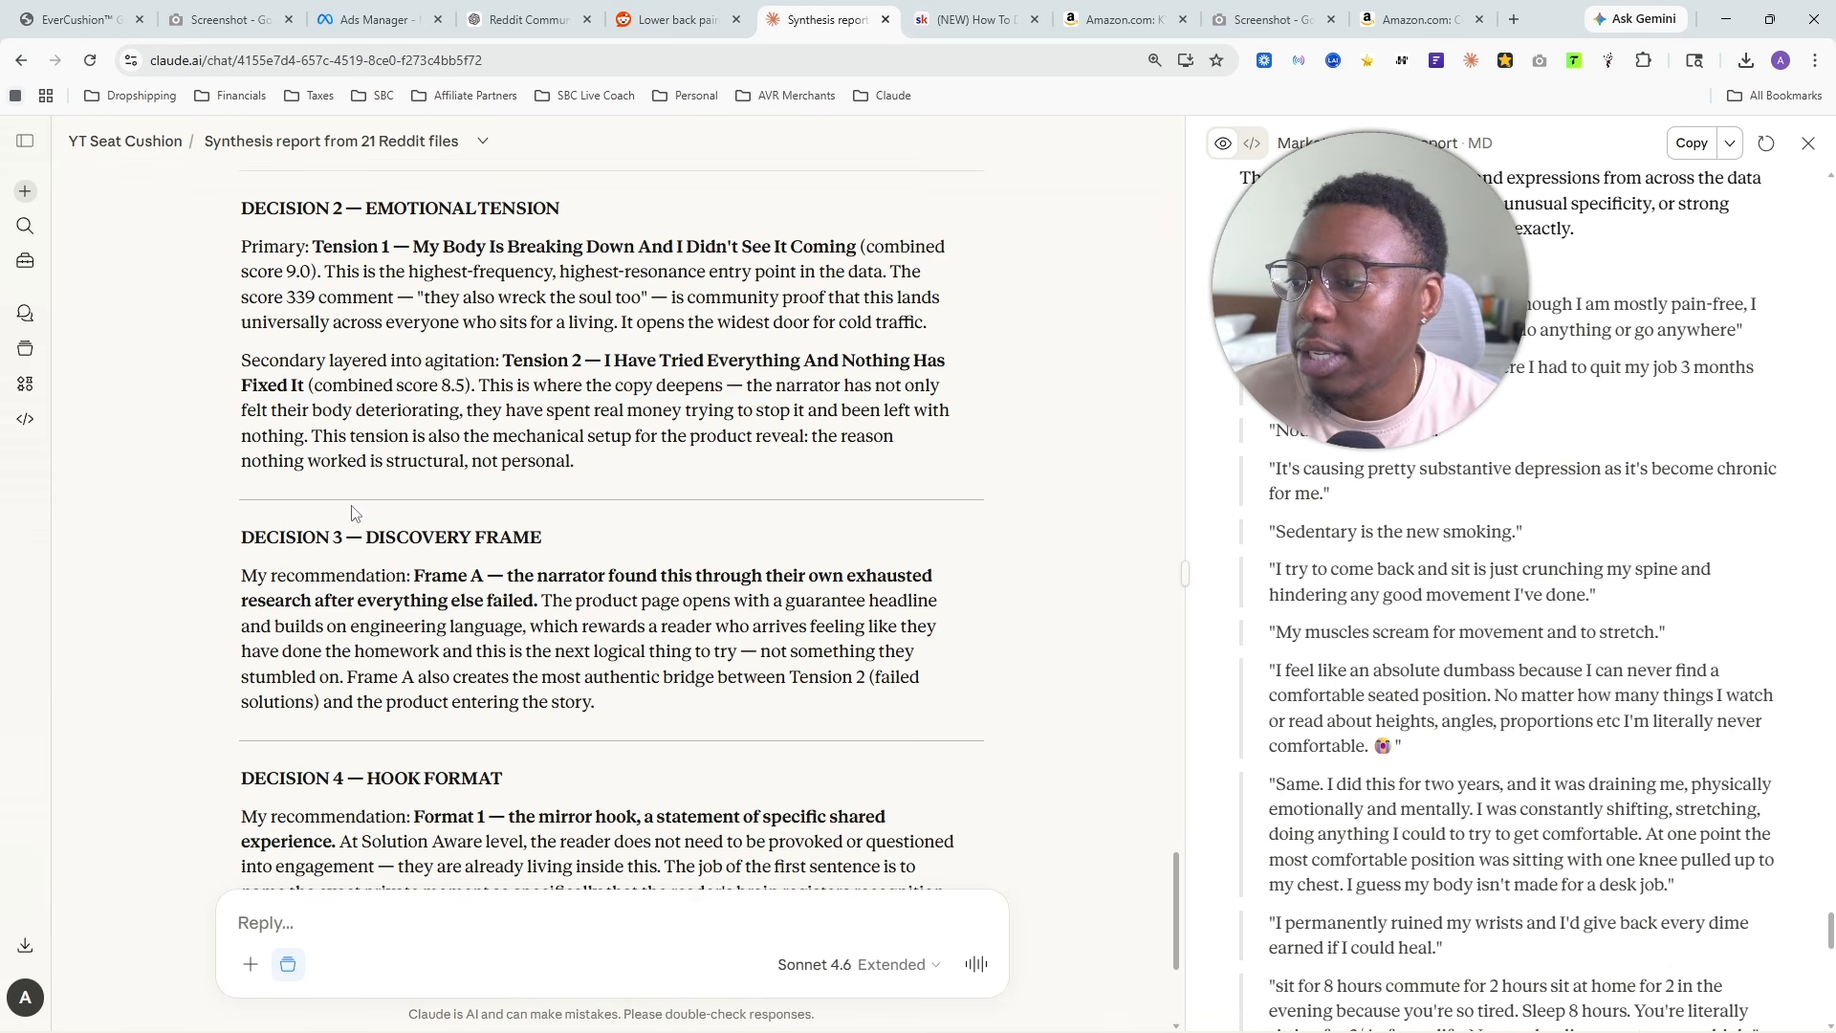
drag(303, 537, 811, 531)
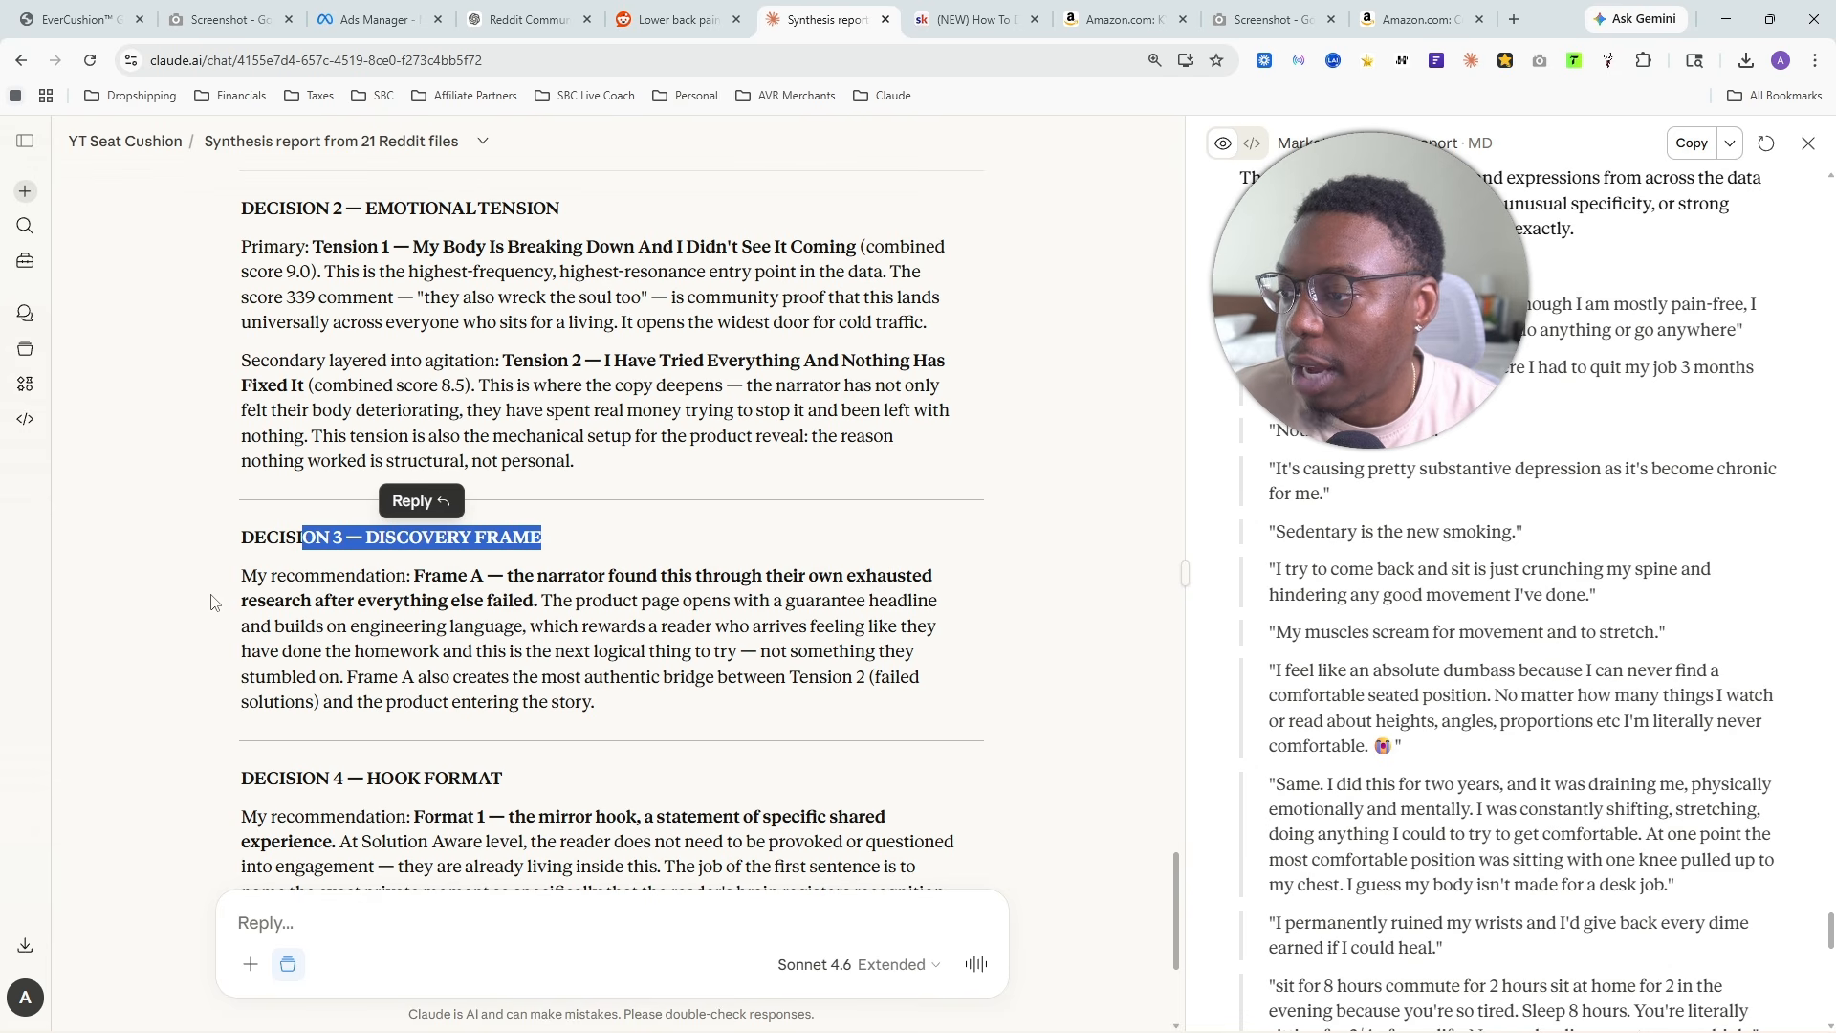
drag(243, 576, 912, 658)
click(533, 495)
- Read Decision 4 on hook format, covering the Format 1 mirror hook recommendation and its explanation
scroll(533, 494, down, 3)
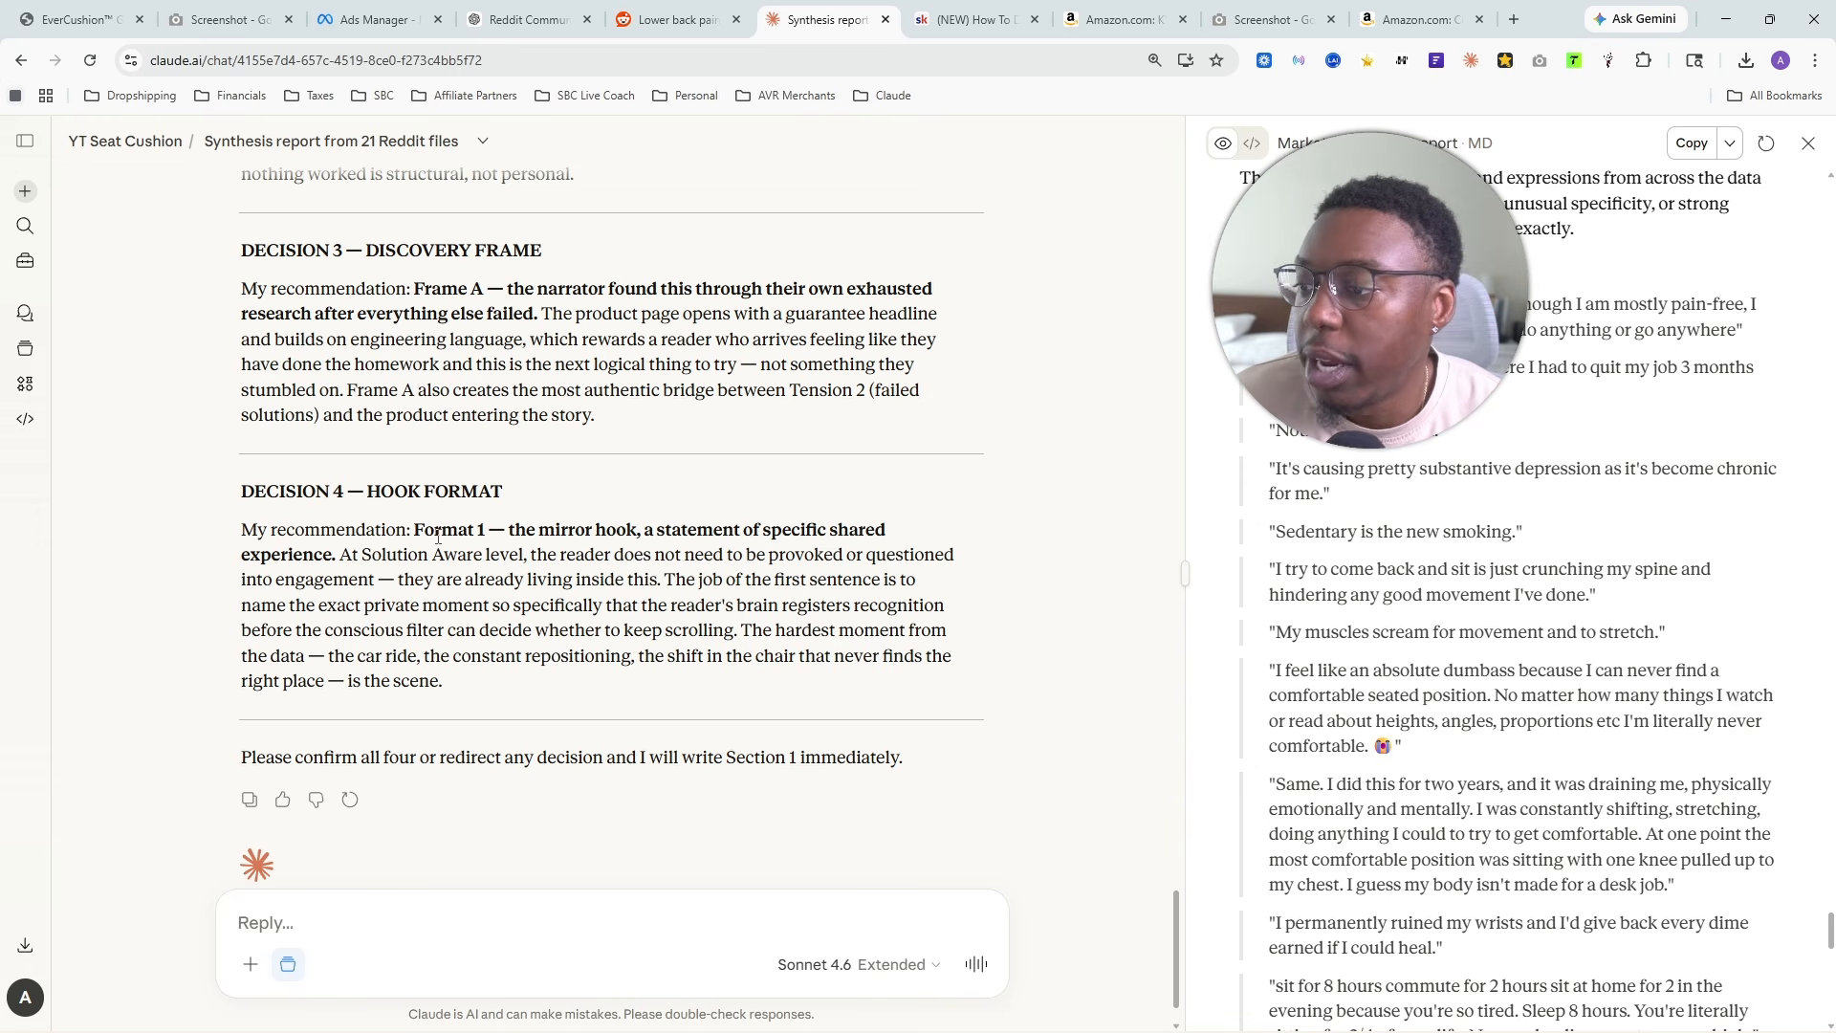
drag(425, 531, 542, 540)
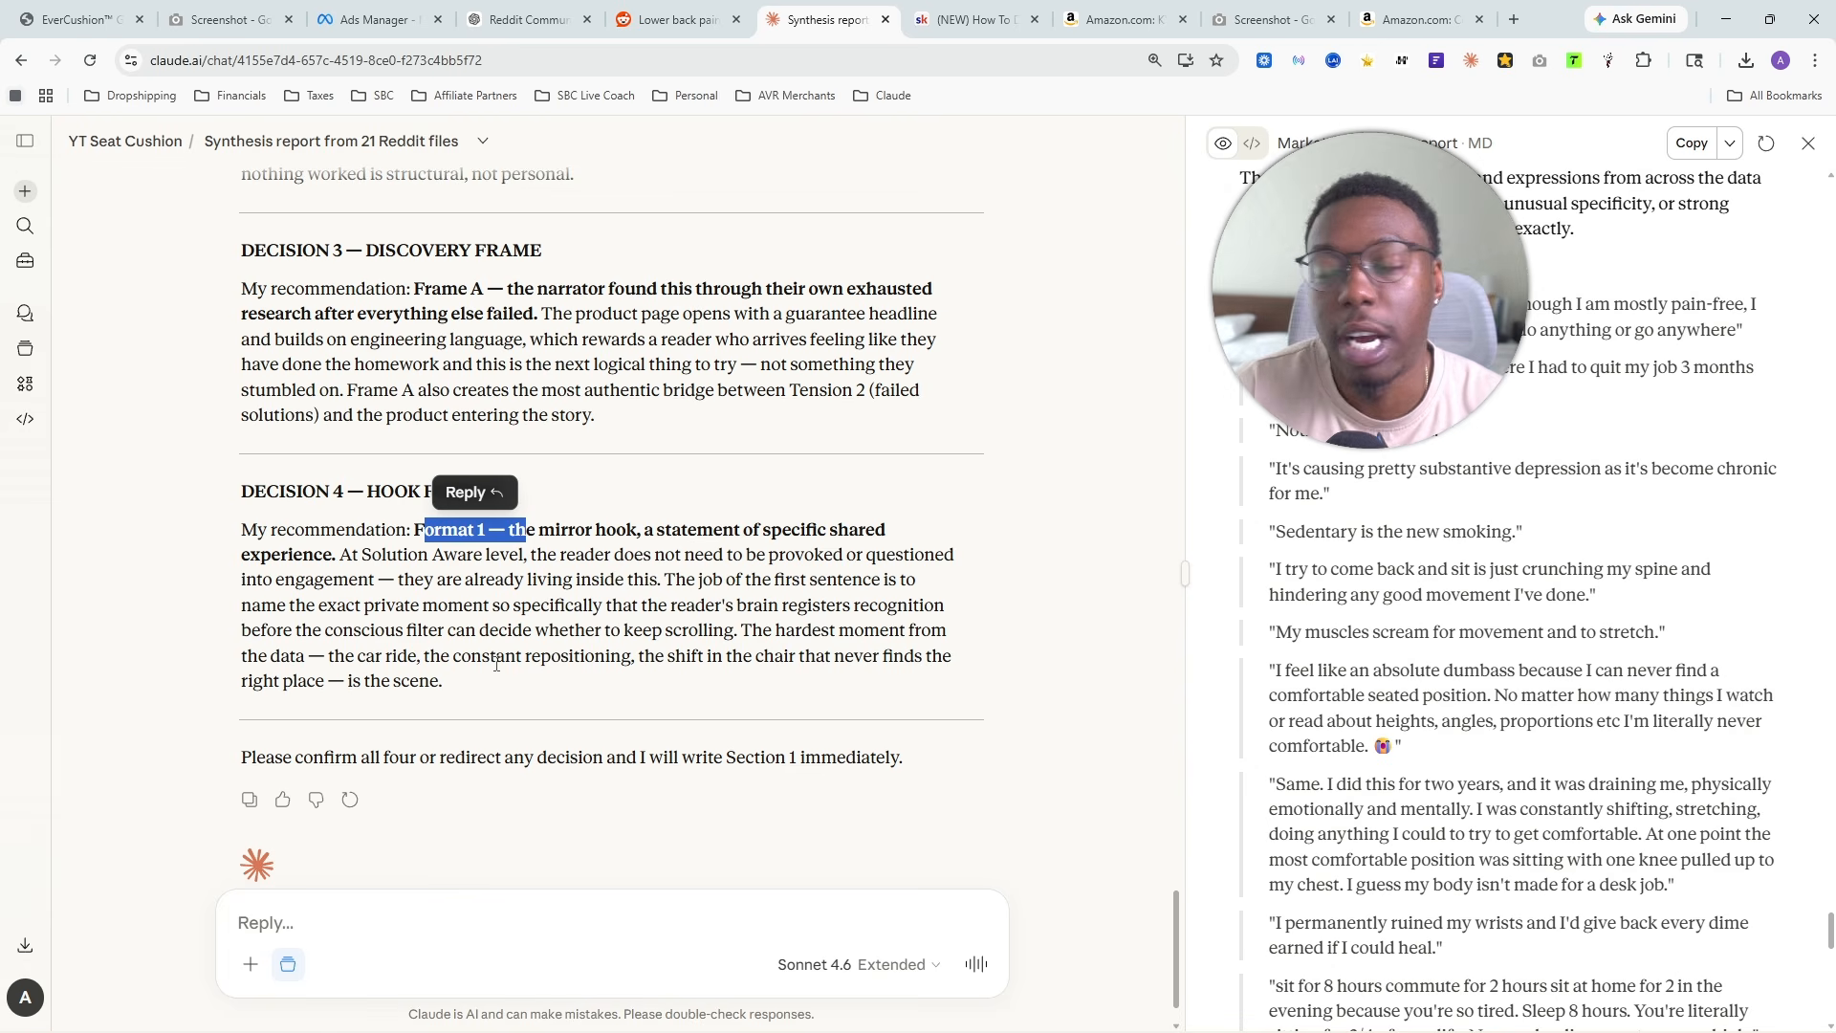
click(457, 521)
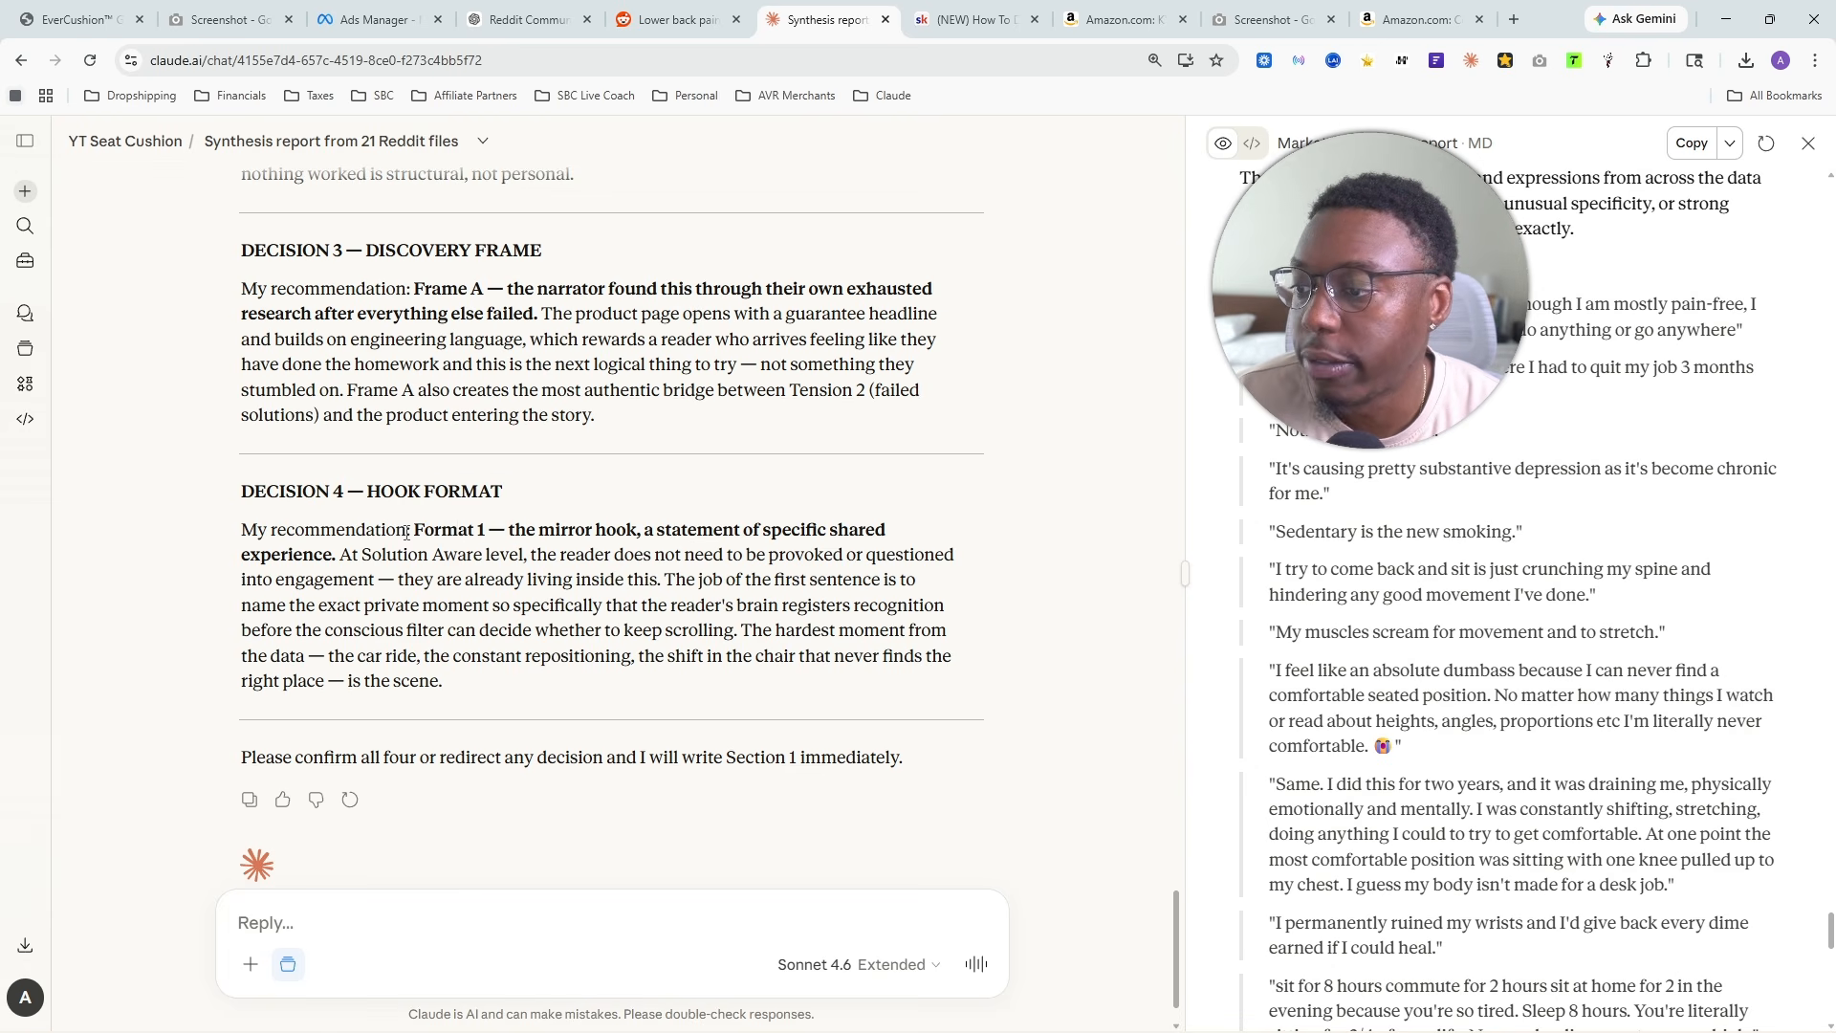
drag(406, 532, 717, 637)
- Send the reply "confirm all" to accept all four story decisions and have Section 1 written
click(565, 927)
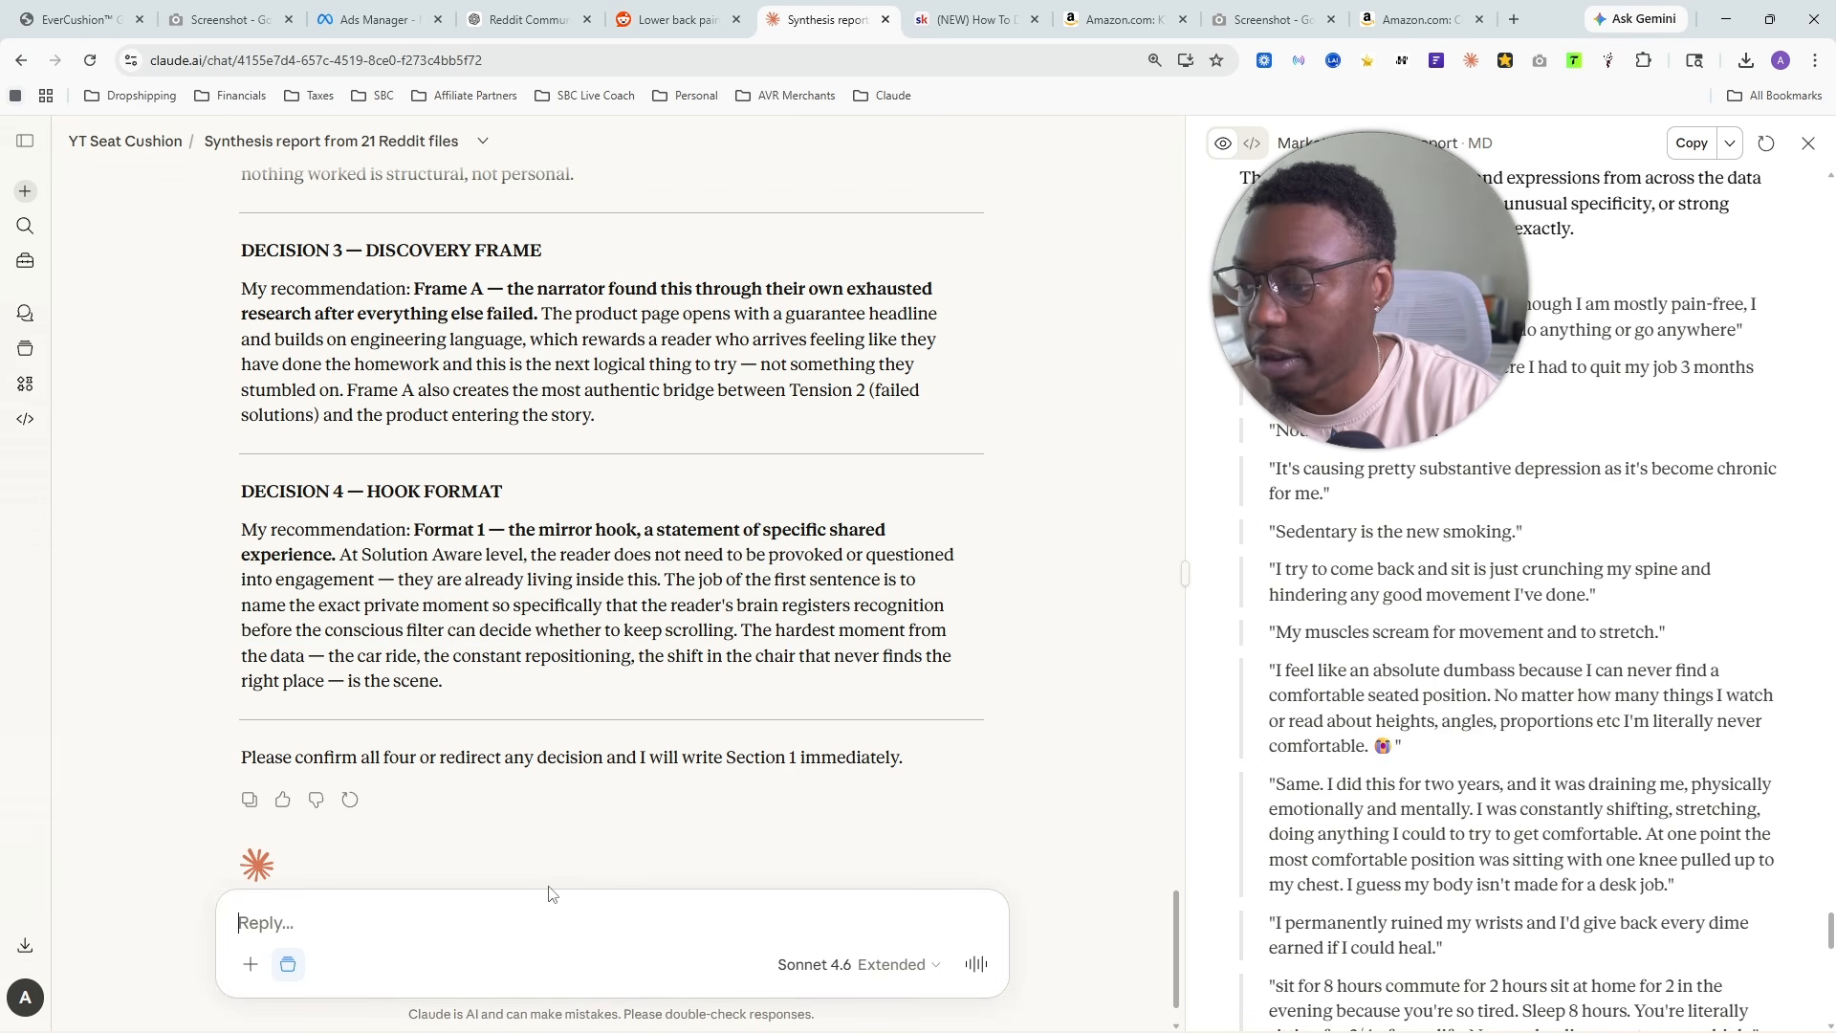
text(con)
key(BackSpace)
key(BackSpace)
key(BackSpace)
text(co)
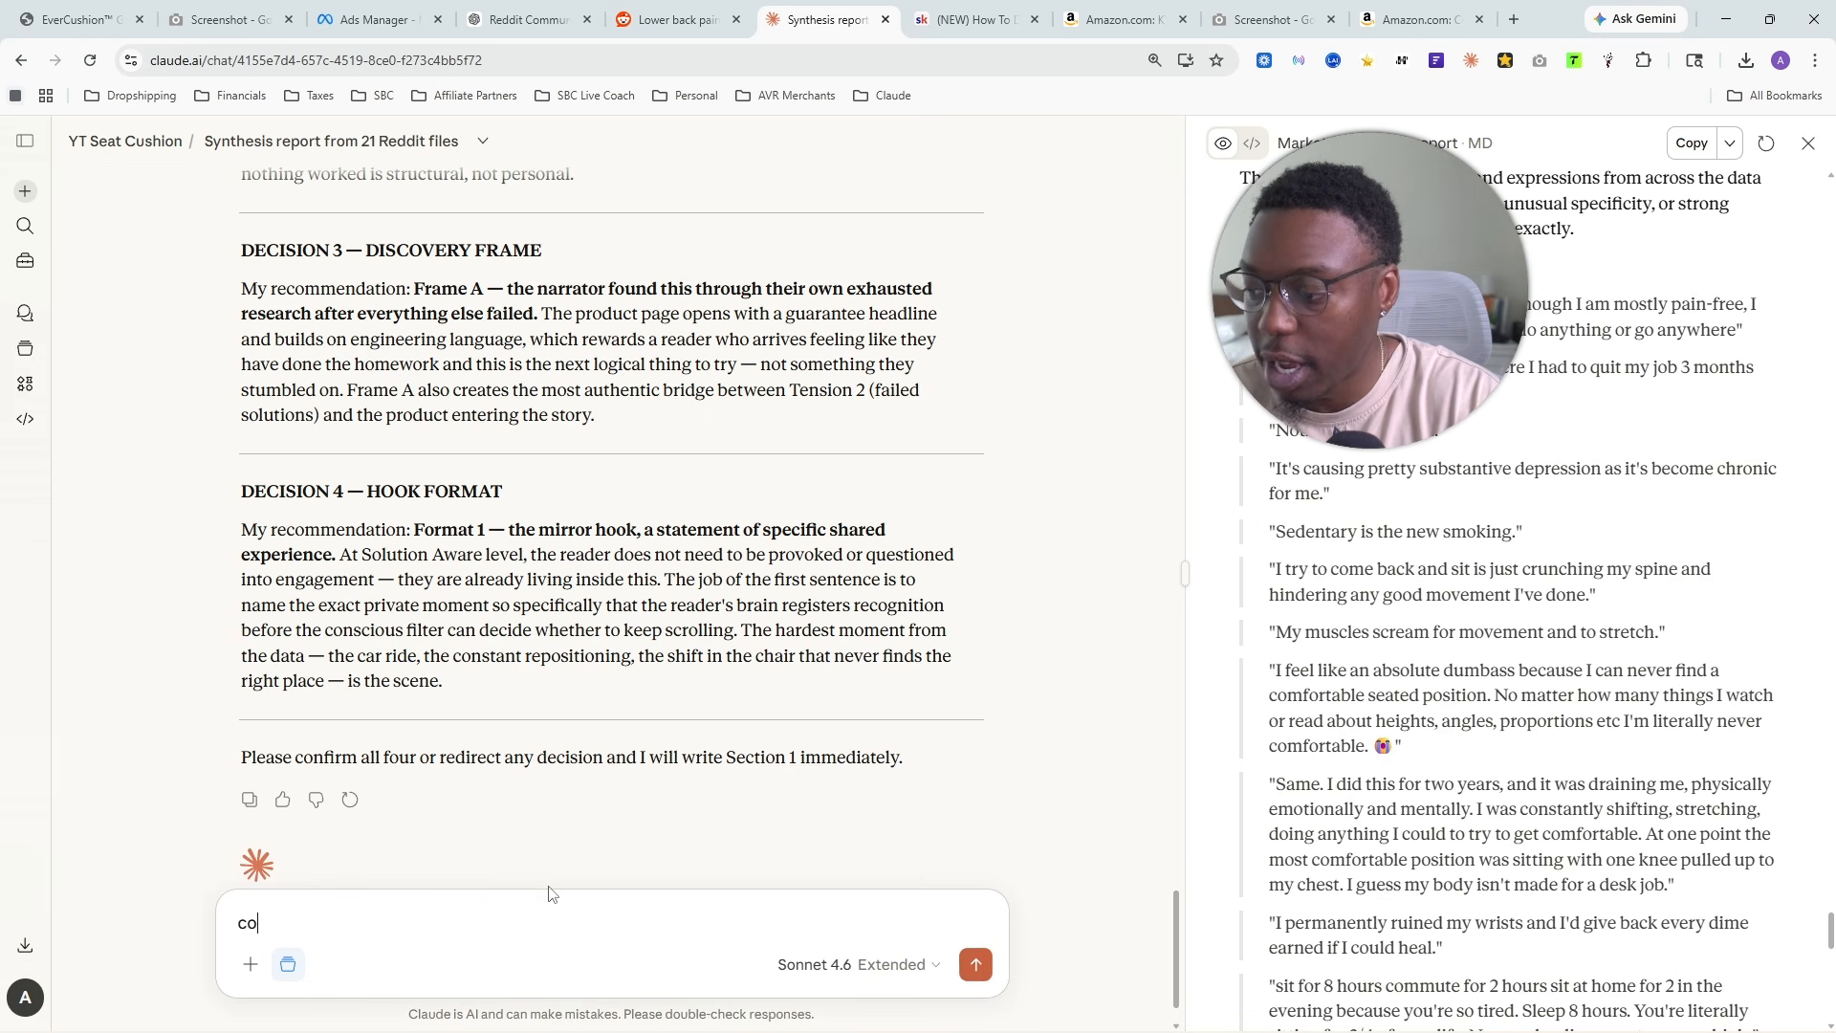
text(nfirm all)
key(Return)
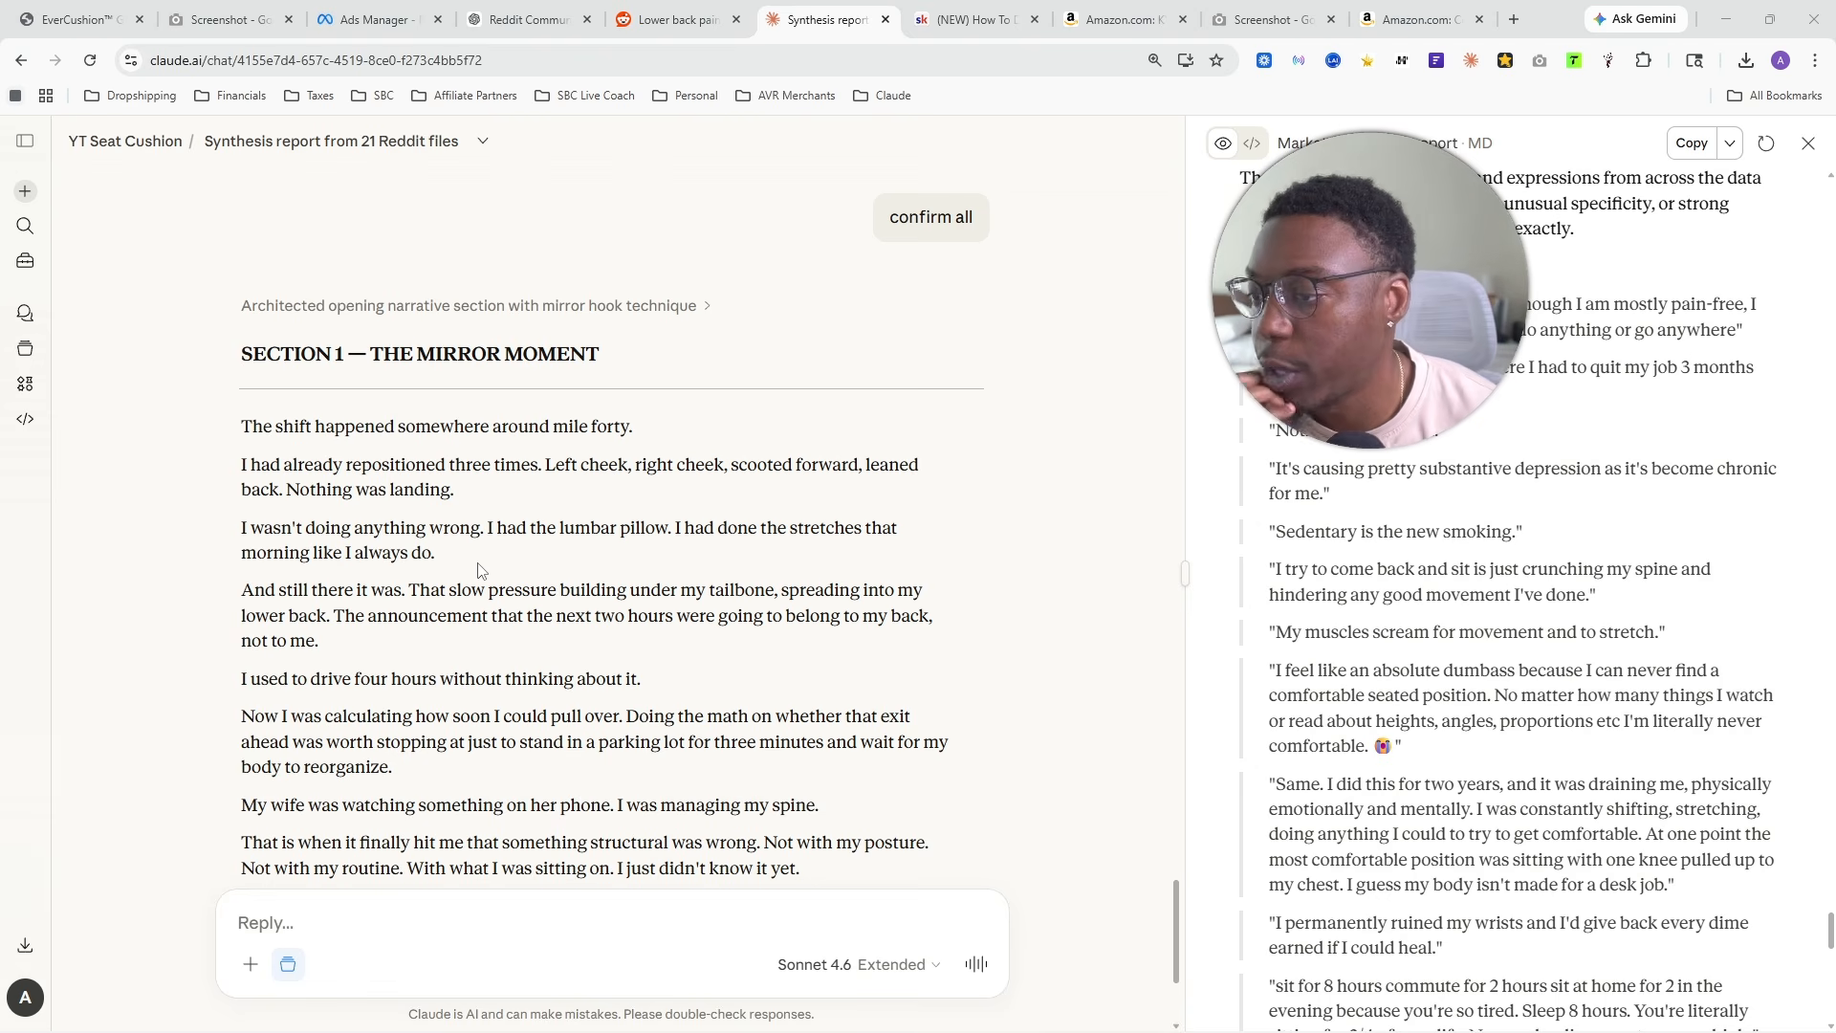
- Examine the Section 1 heading, The Mirror Moment, and the story's opening line about mile forty
drag(238, 355, 506, 378)
click(228, 424)
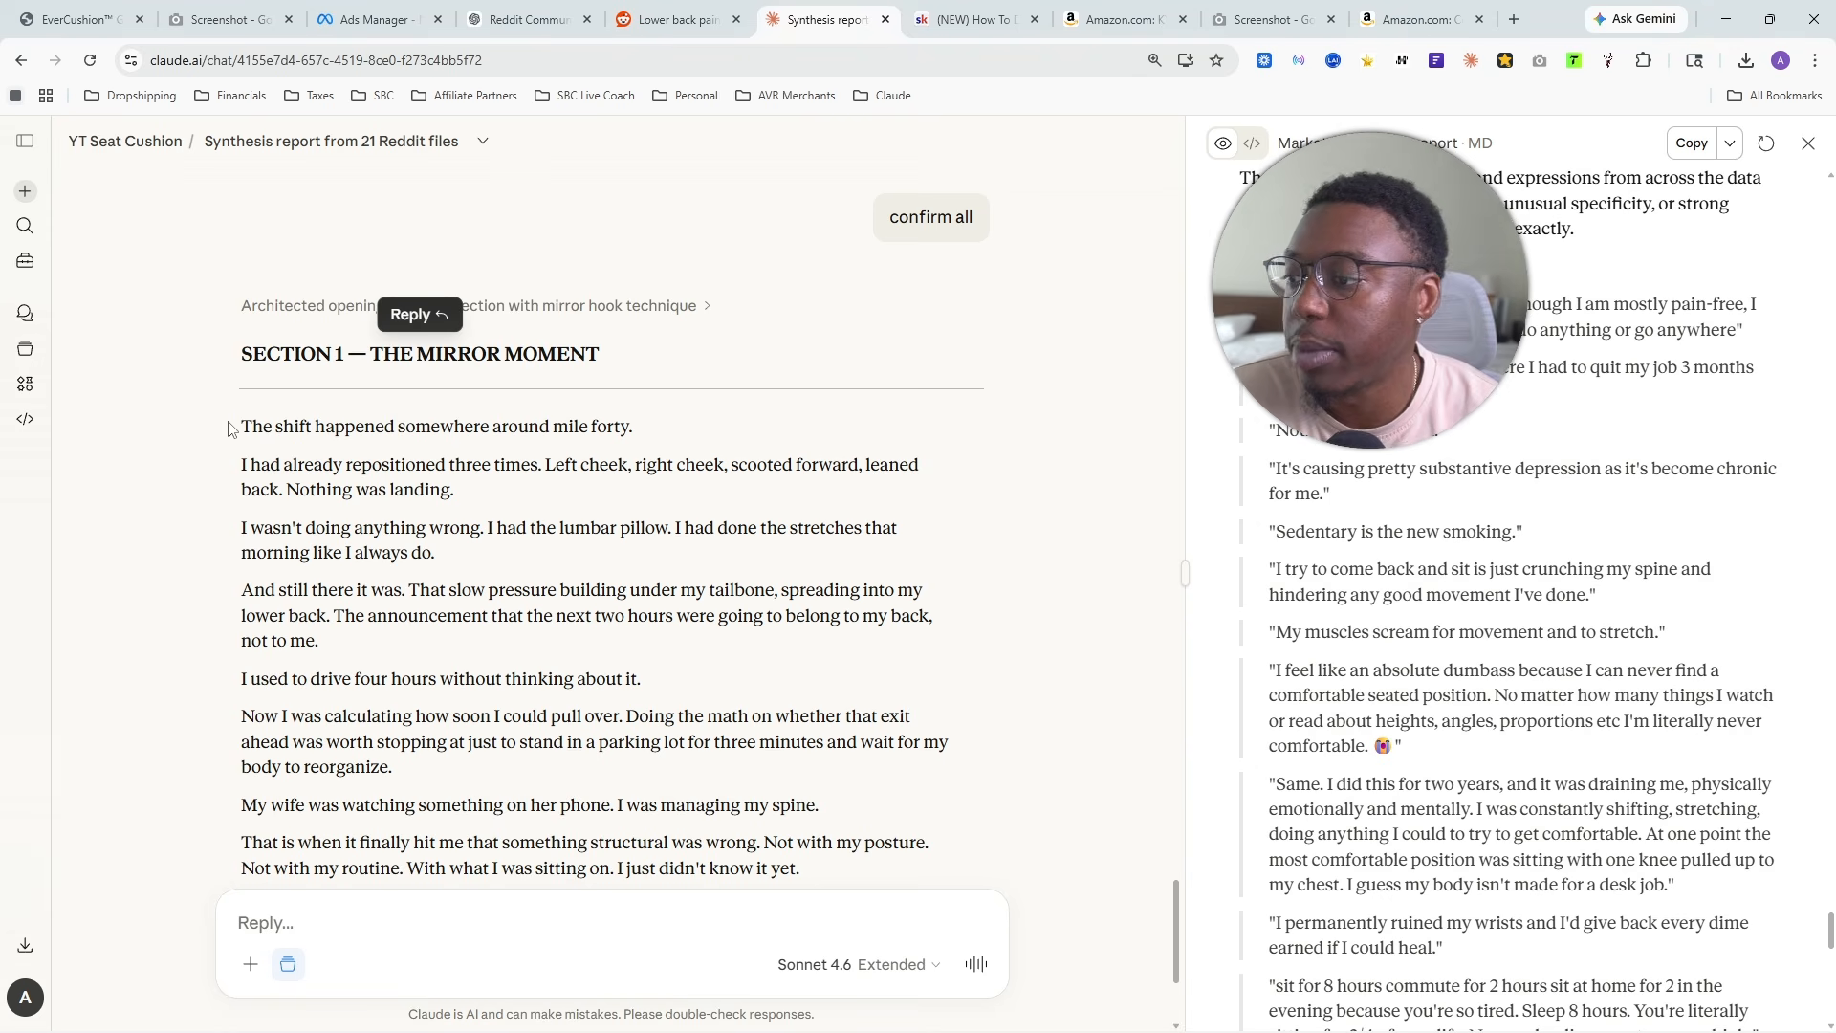
drag(229, 423, 634, 427)
scroll(454, 233, down, 1)
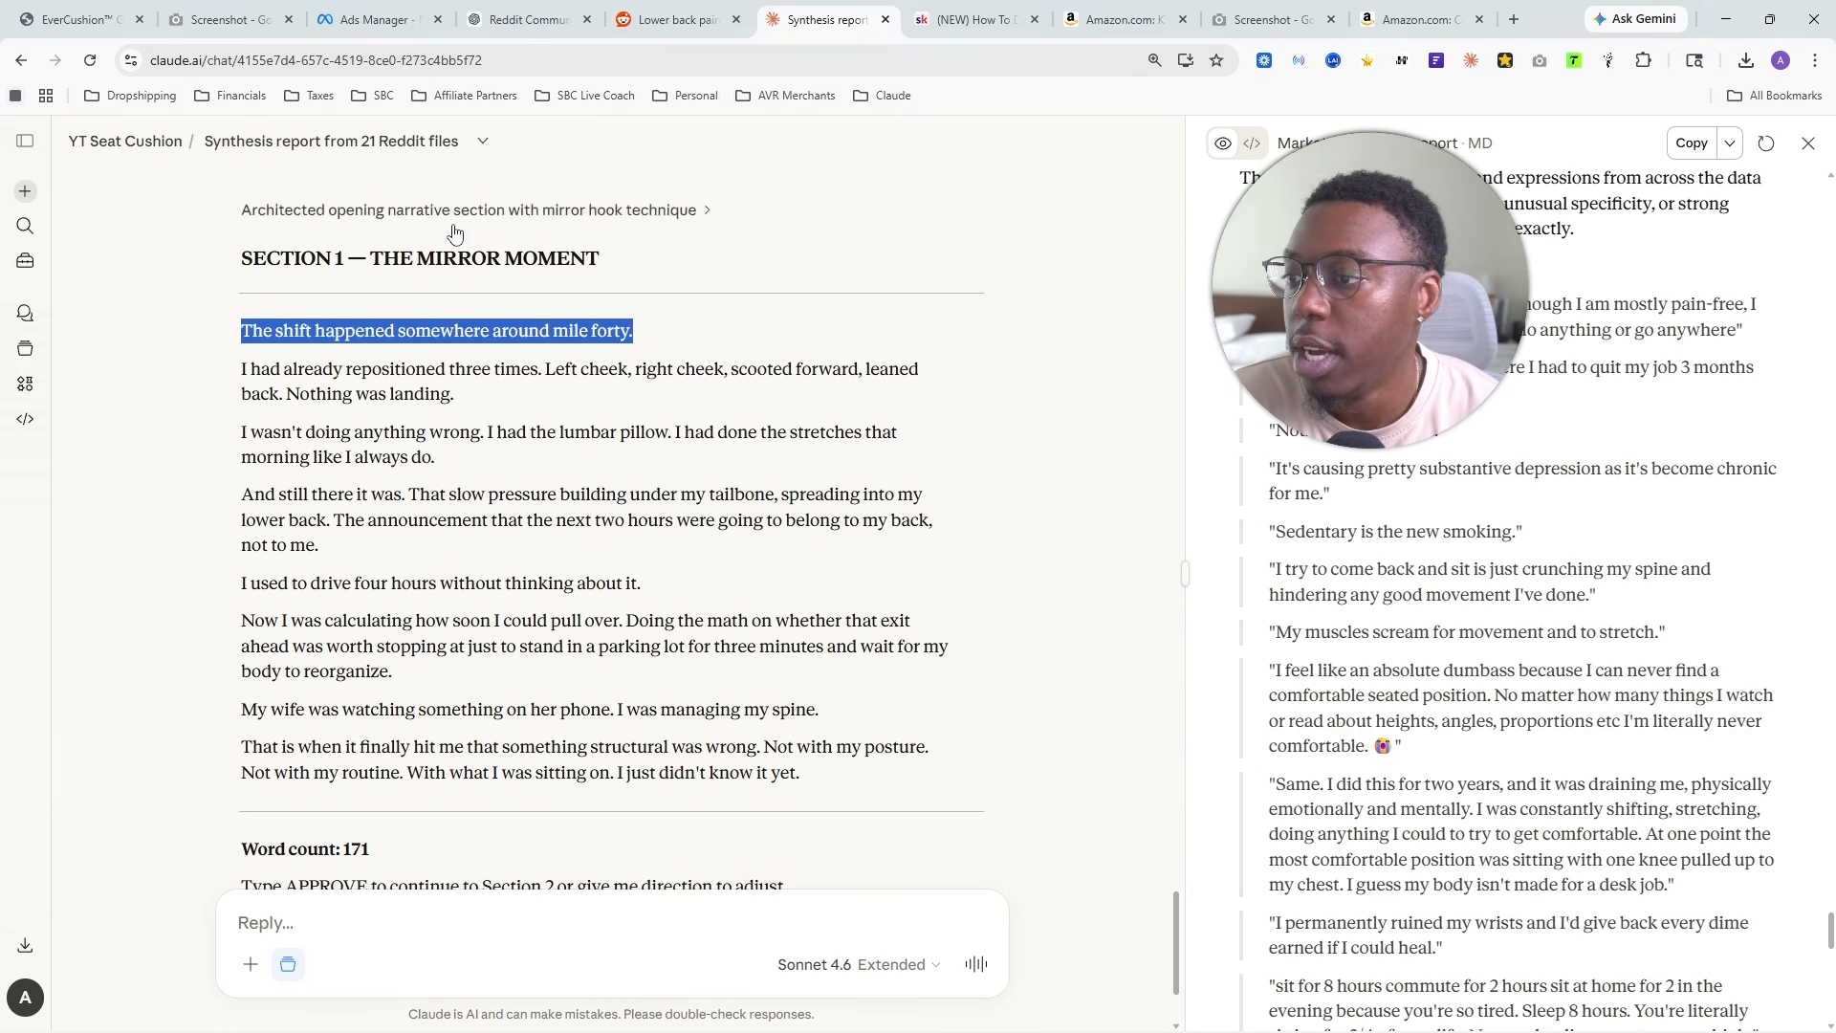
drag(348, 260, 612, 269)
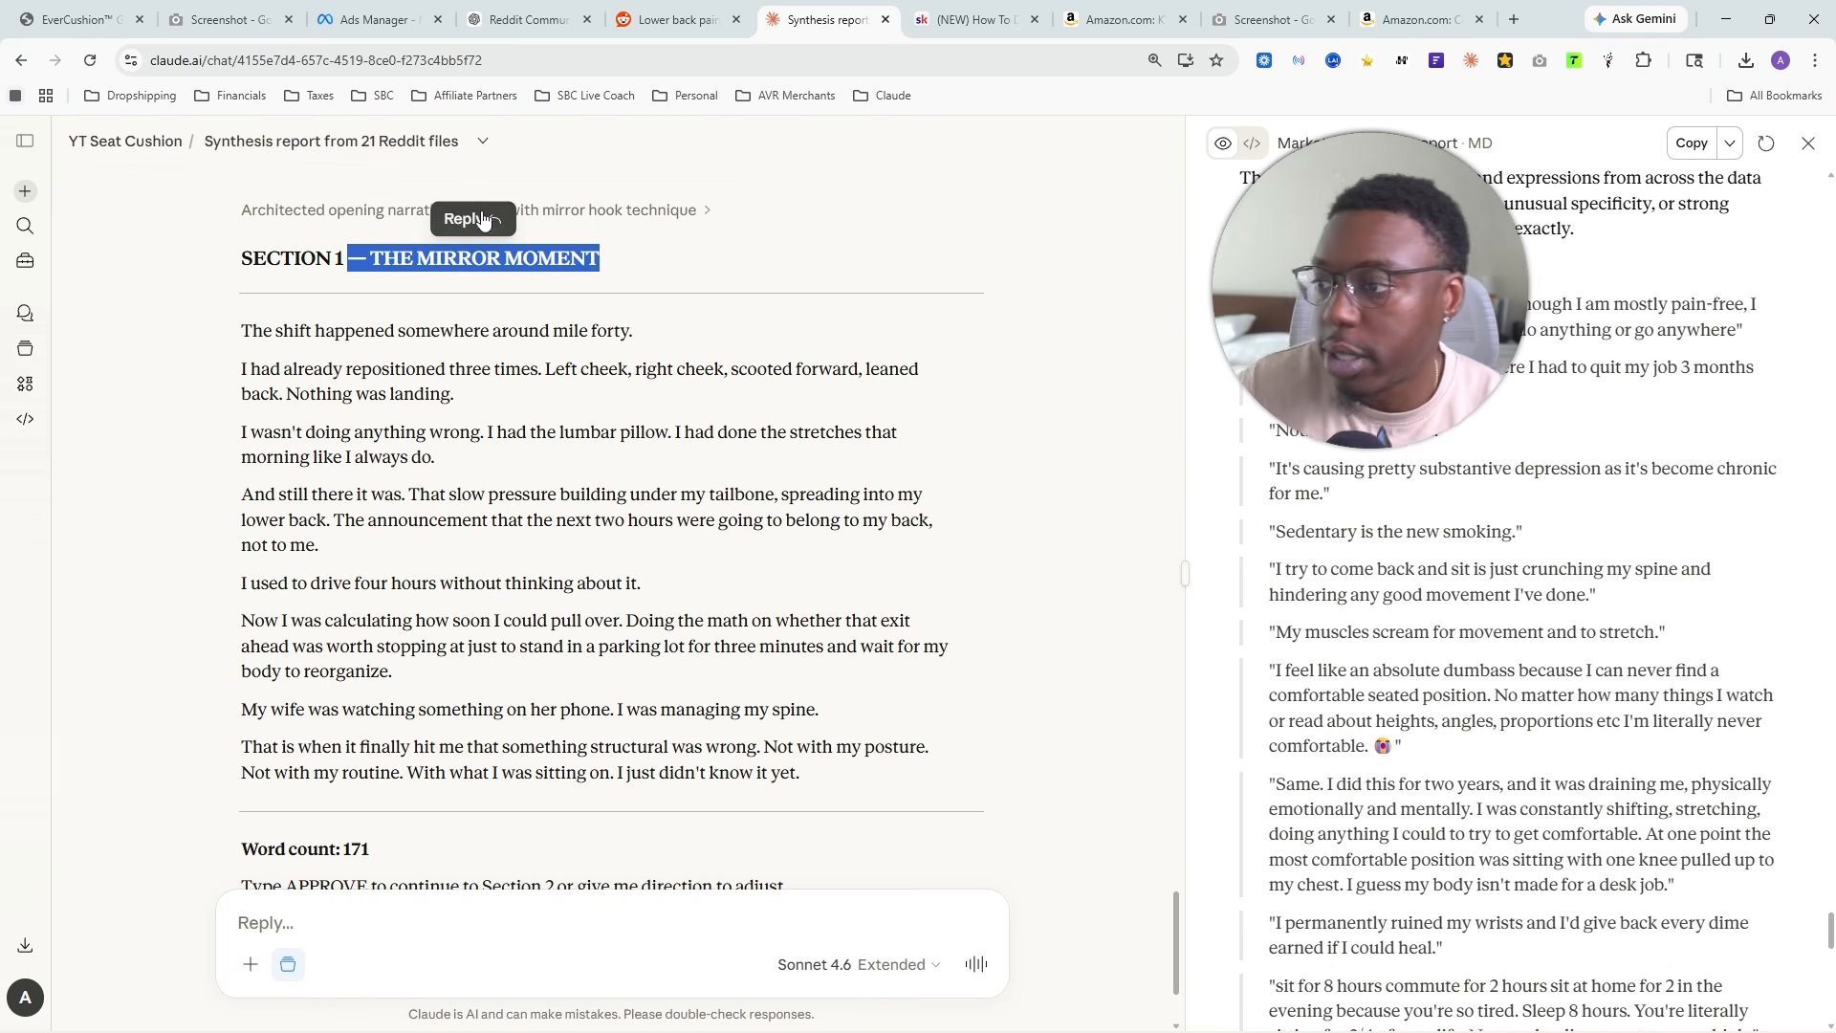
click(183, 373)
drag(239, 331, 672, 331)
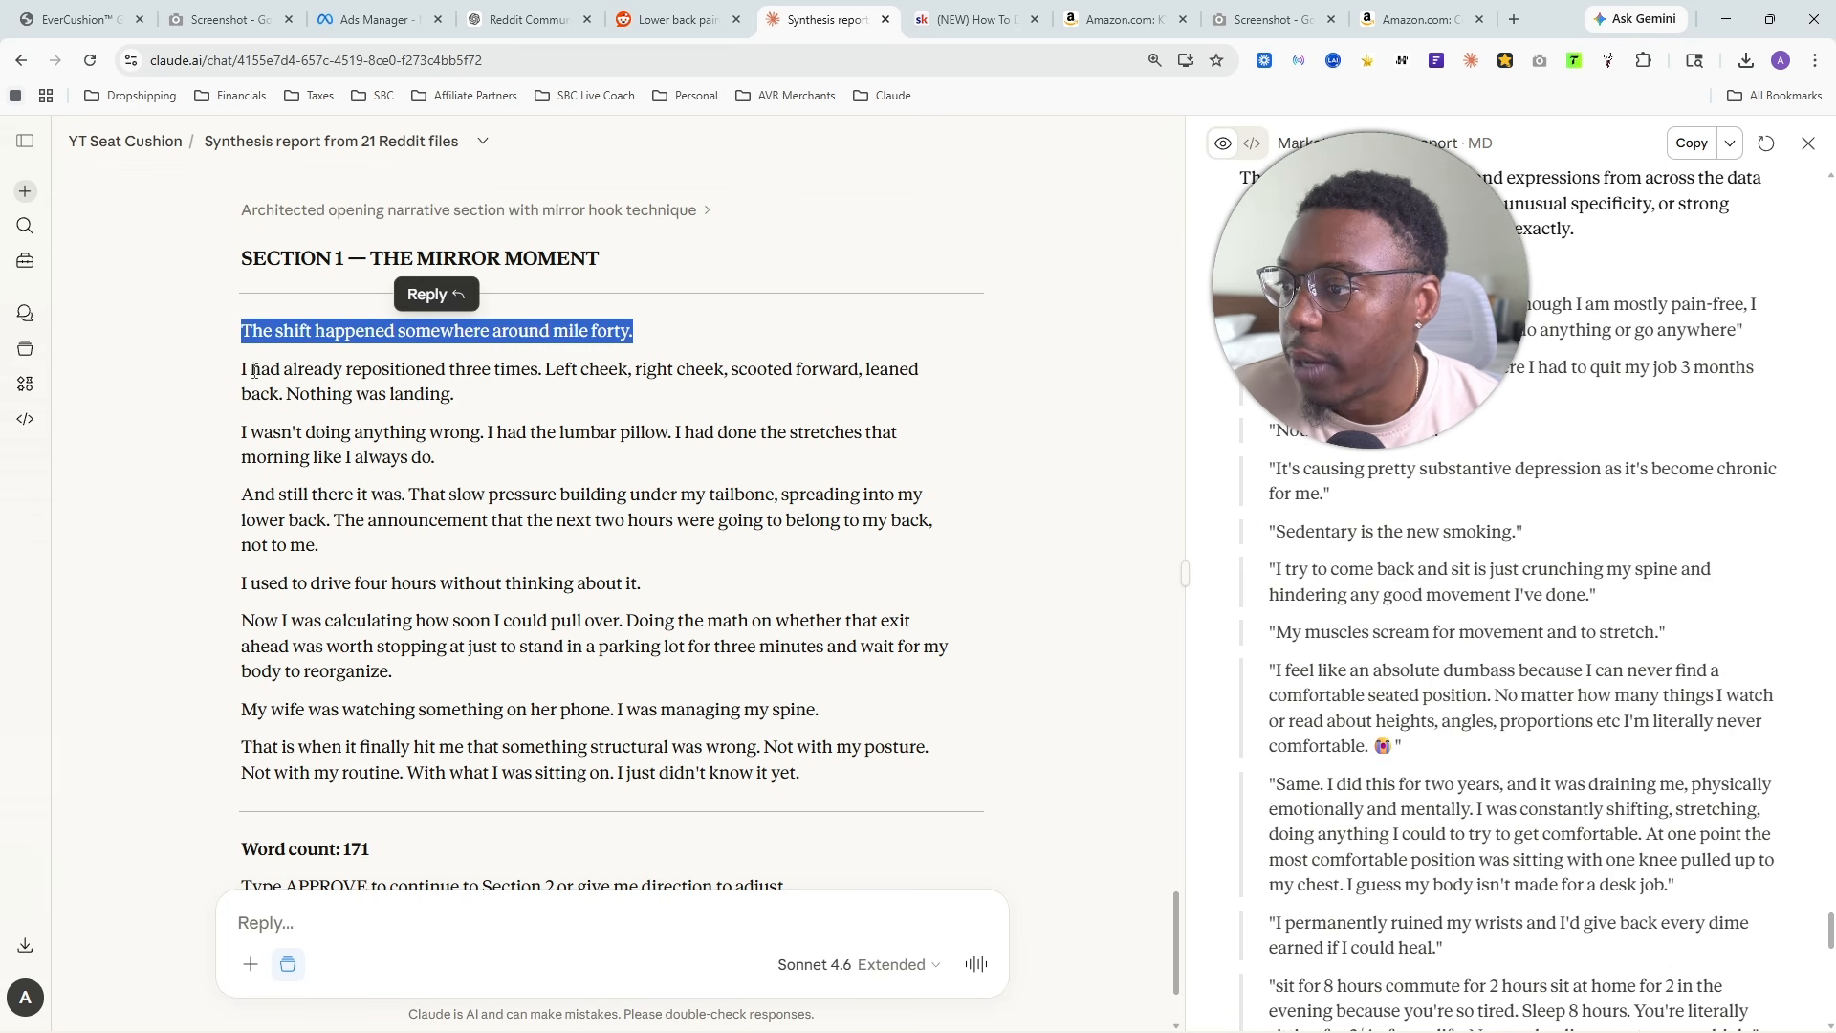
- Read the Section 1 paragraphs on repositioning in the seat, the lumbar pillow and the morning stretches
drag(232, 373, 361, 370)
drag(490, 373, 459, 398)
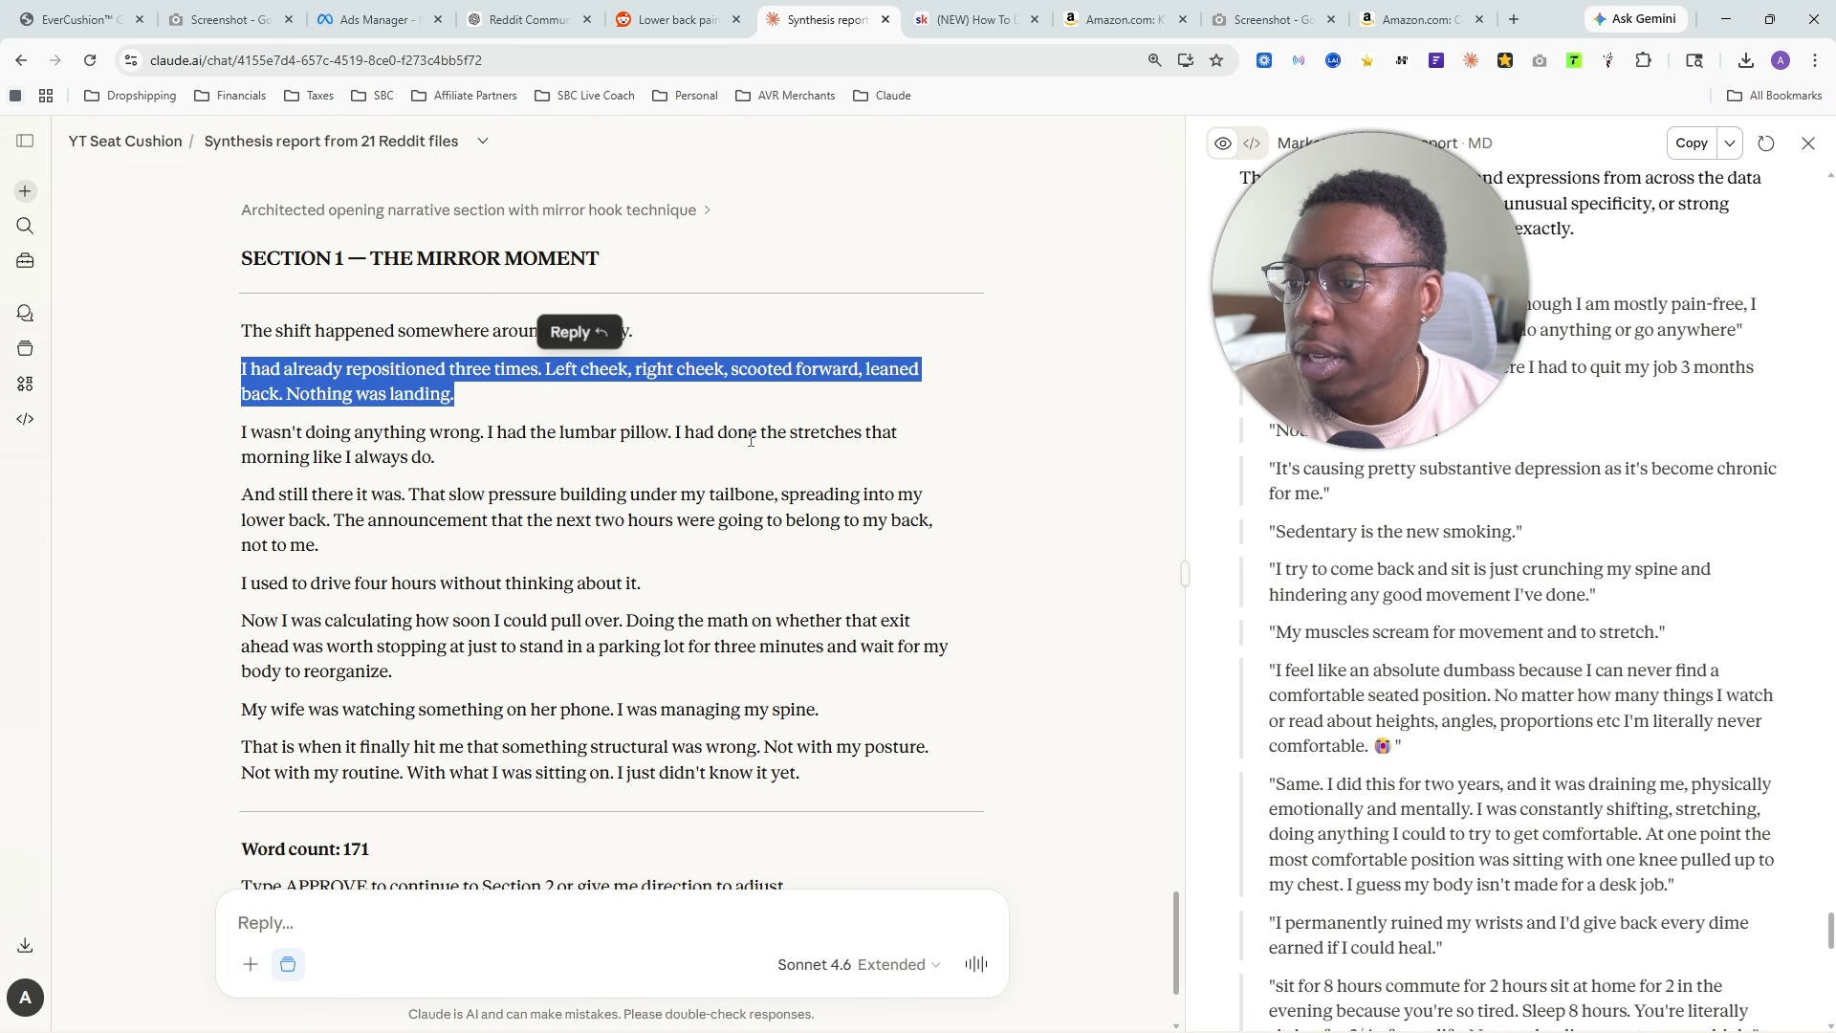
drag(737, 435, 671, 450)
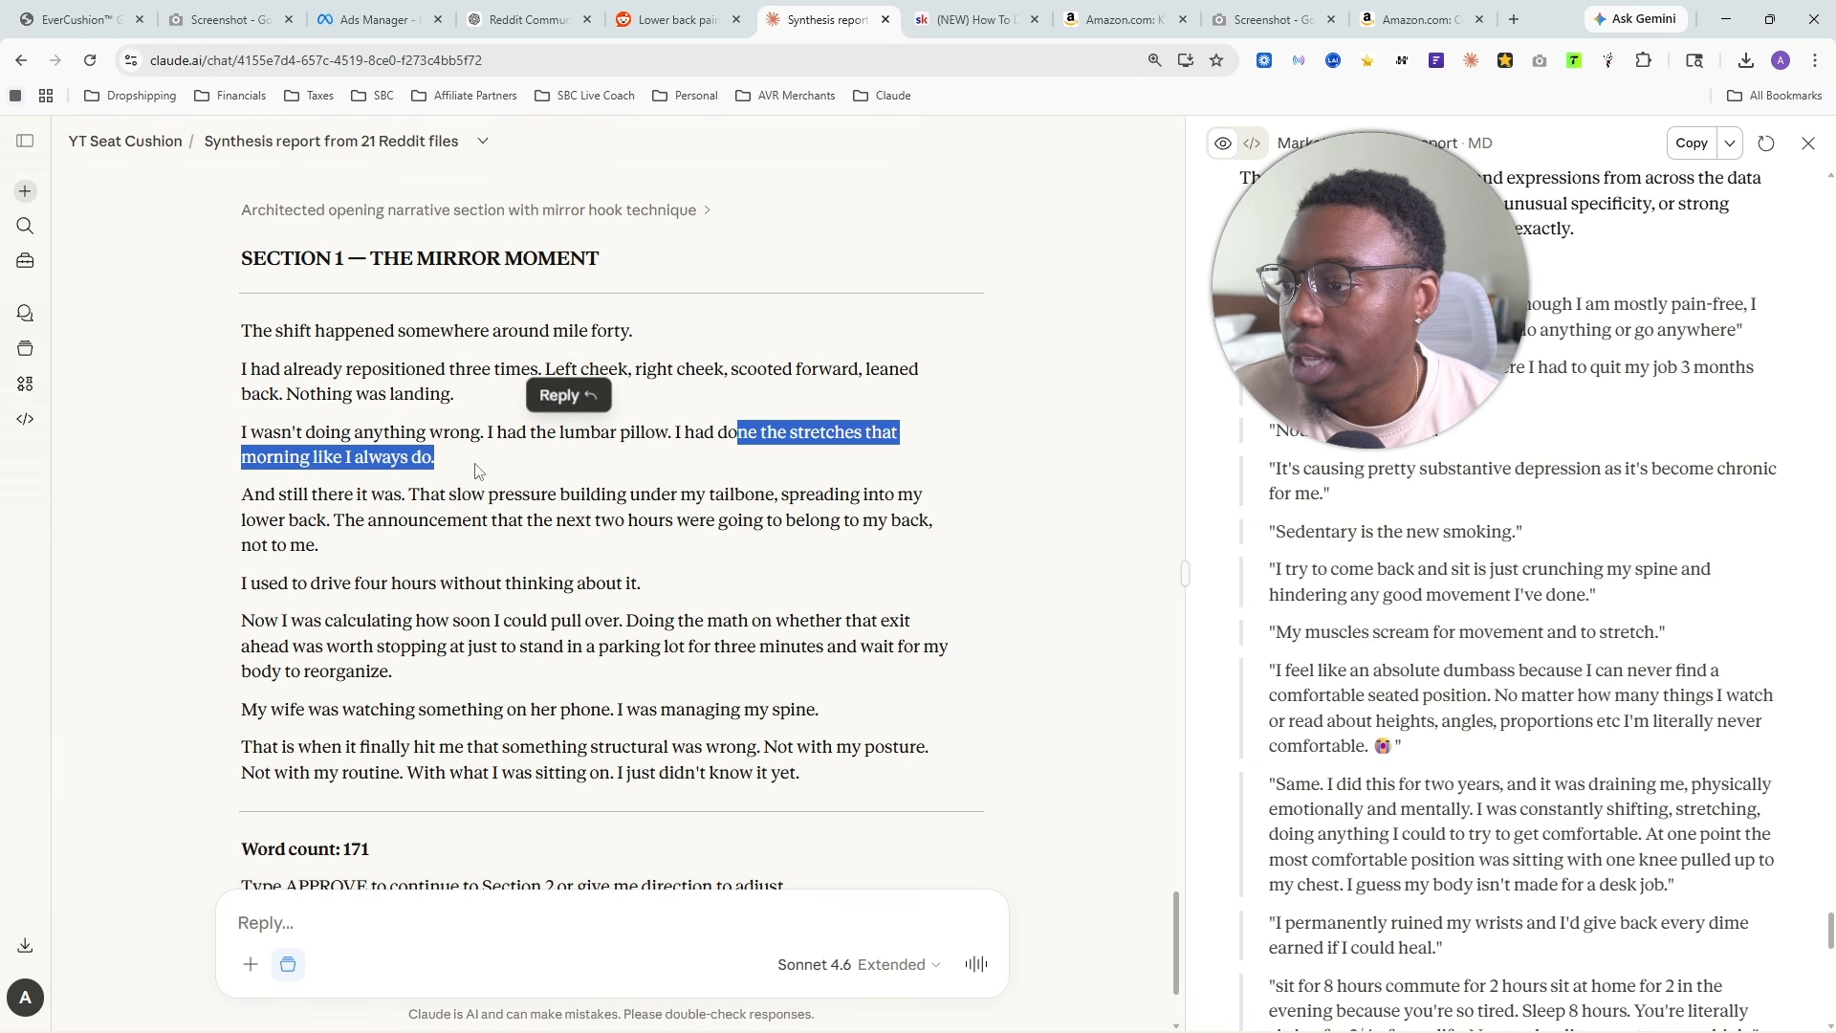
click(751, 562)
scroll(753, 669, down, 1)
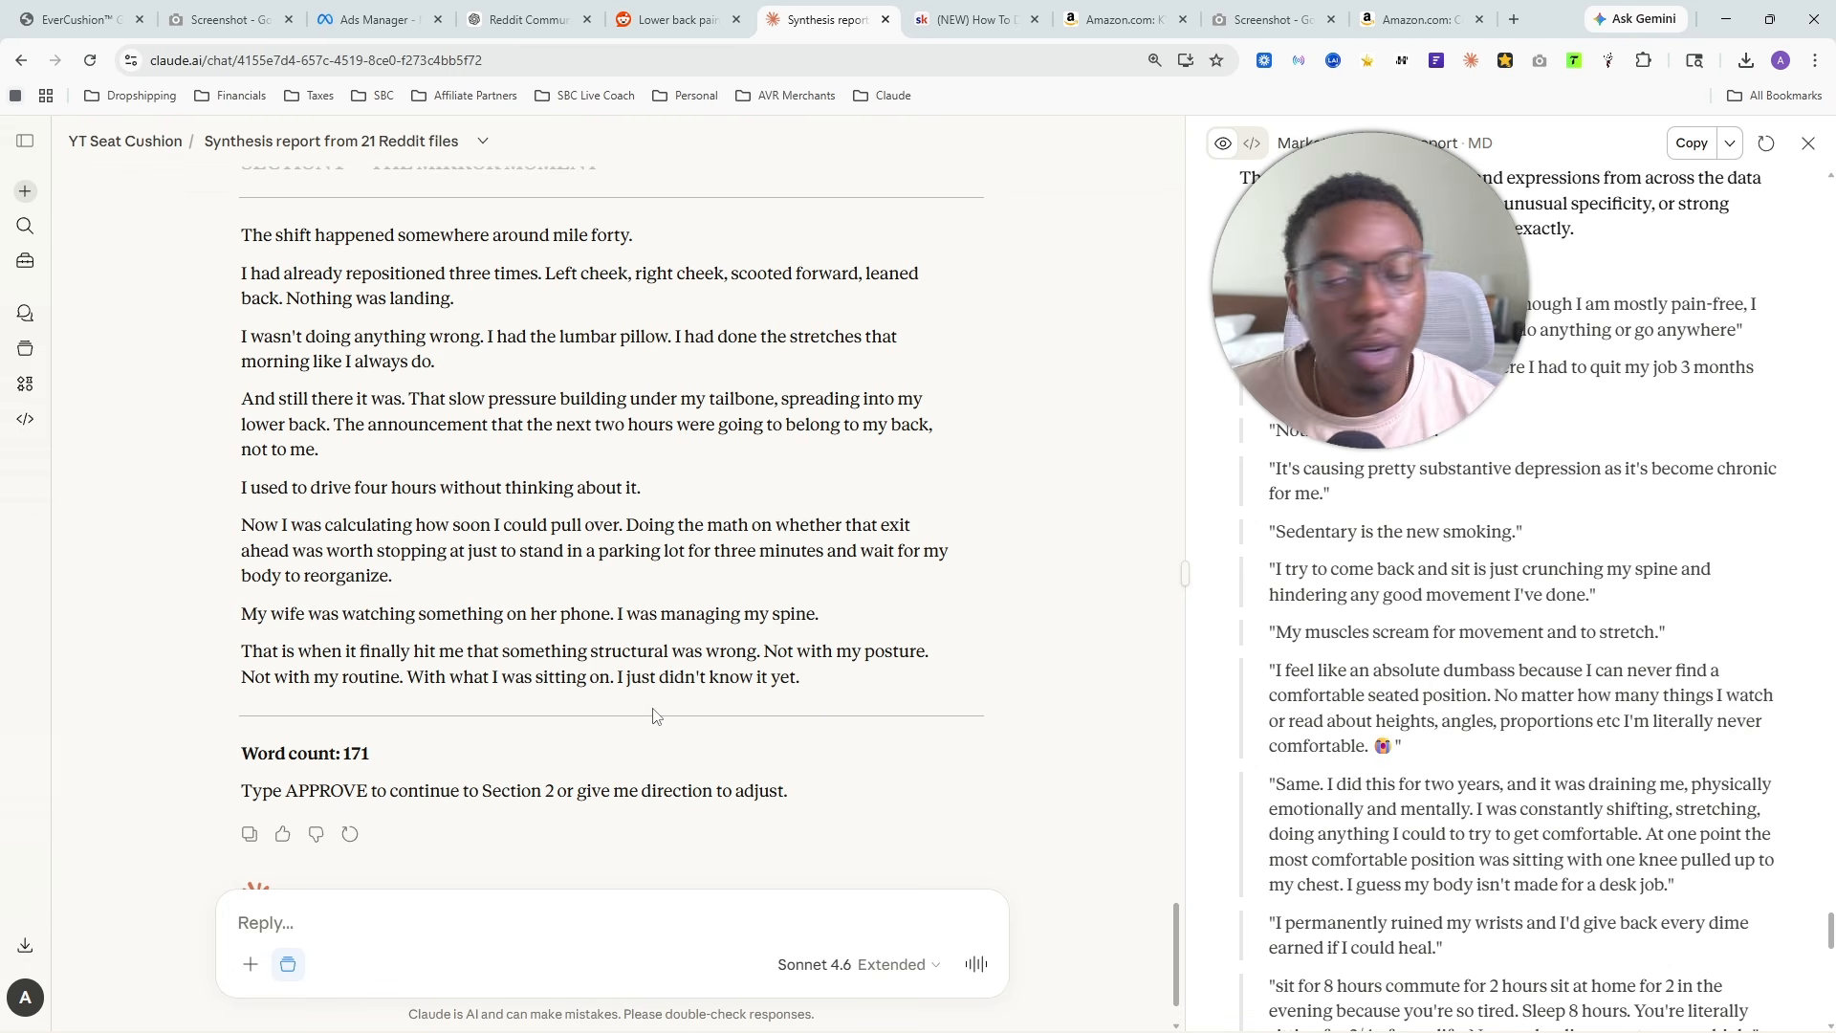
- Review the complete Section 1 story text from its closing paragraph back to the opening line
scroll(660, 708, up, 2)
scroll(524, 557, down, 2)
drag(875, 677, 239, 220)
scroll(447, 480, up, 1)
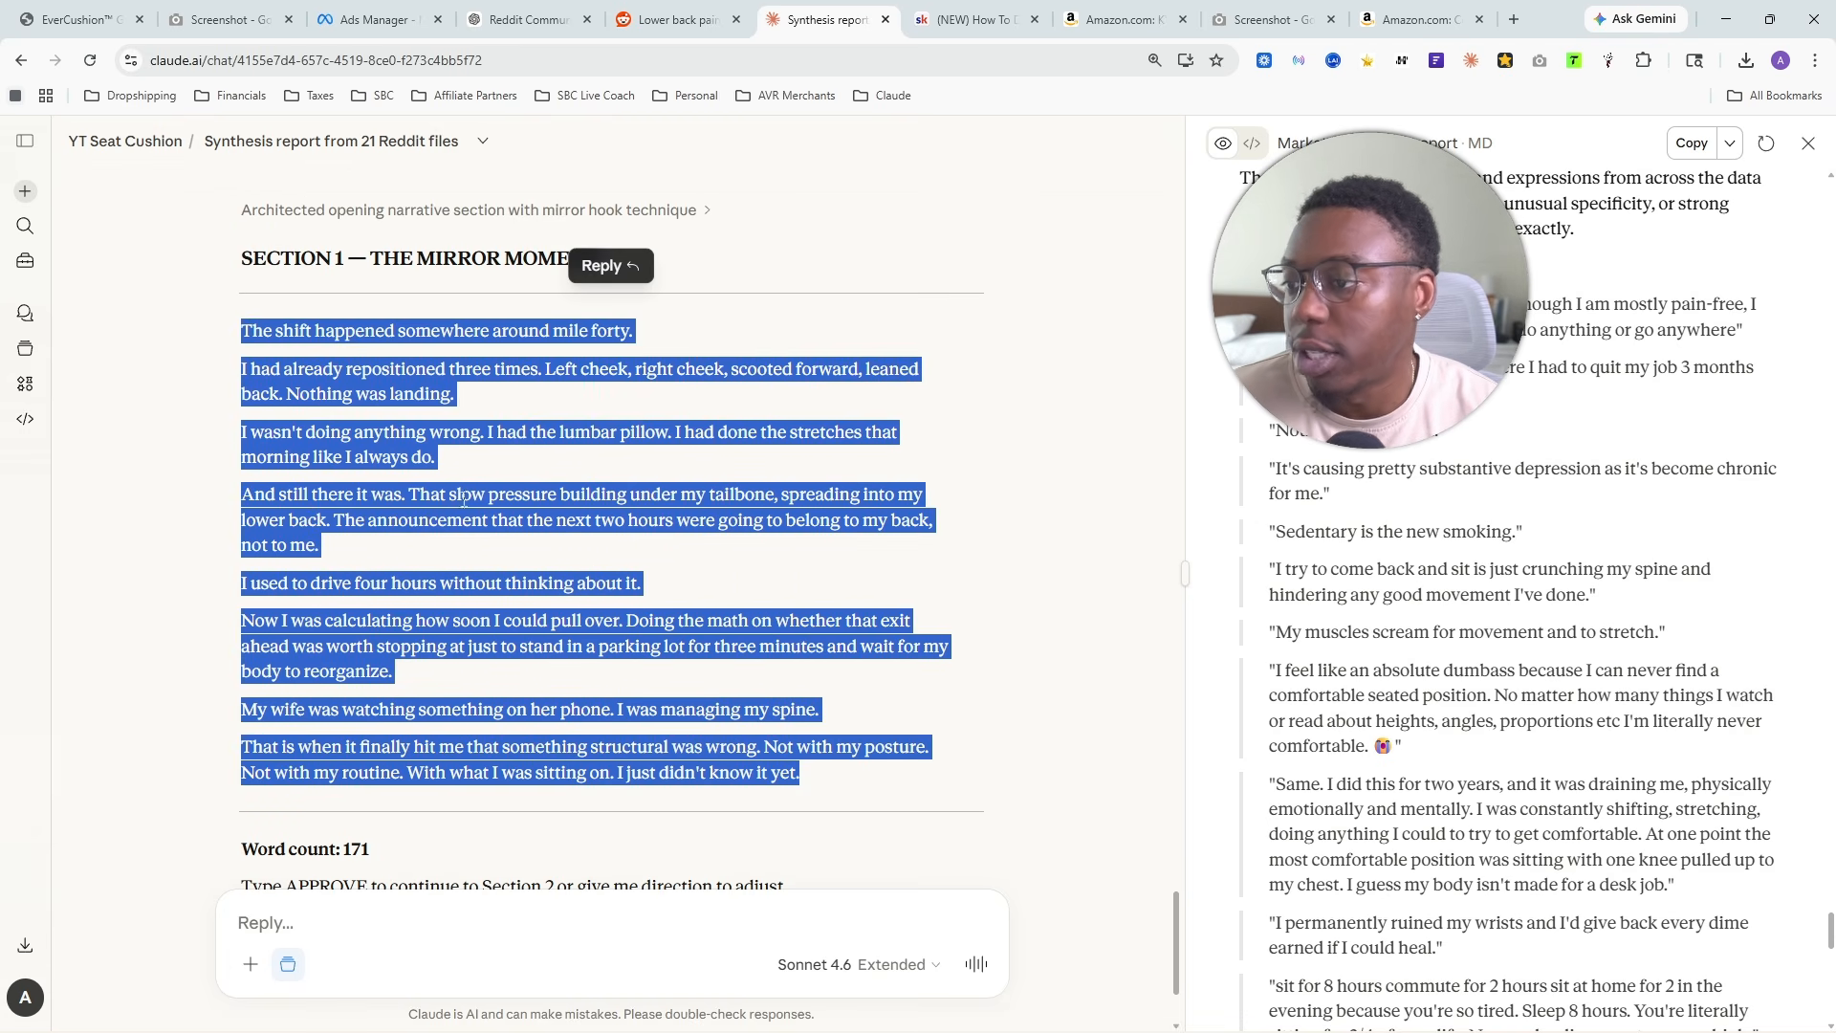
- Send the reply "approve" to accept Section 1 and continue to Section 2
click(542, 528)
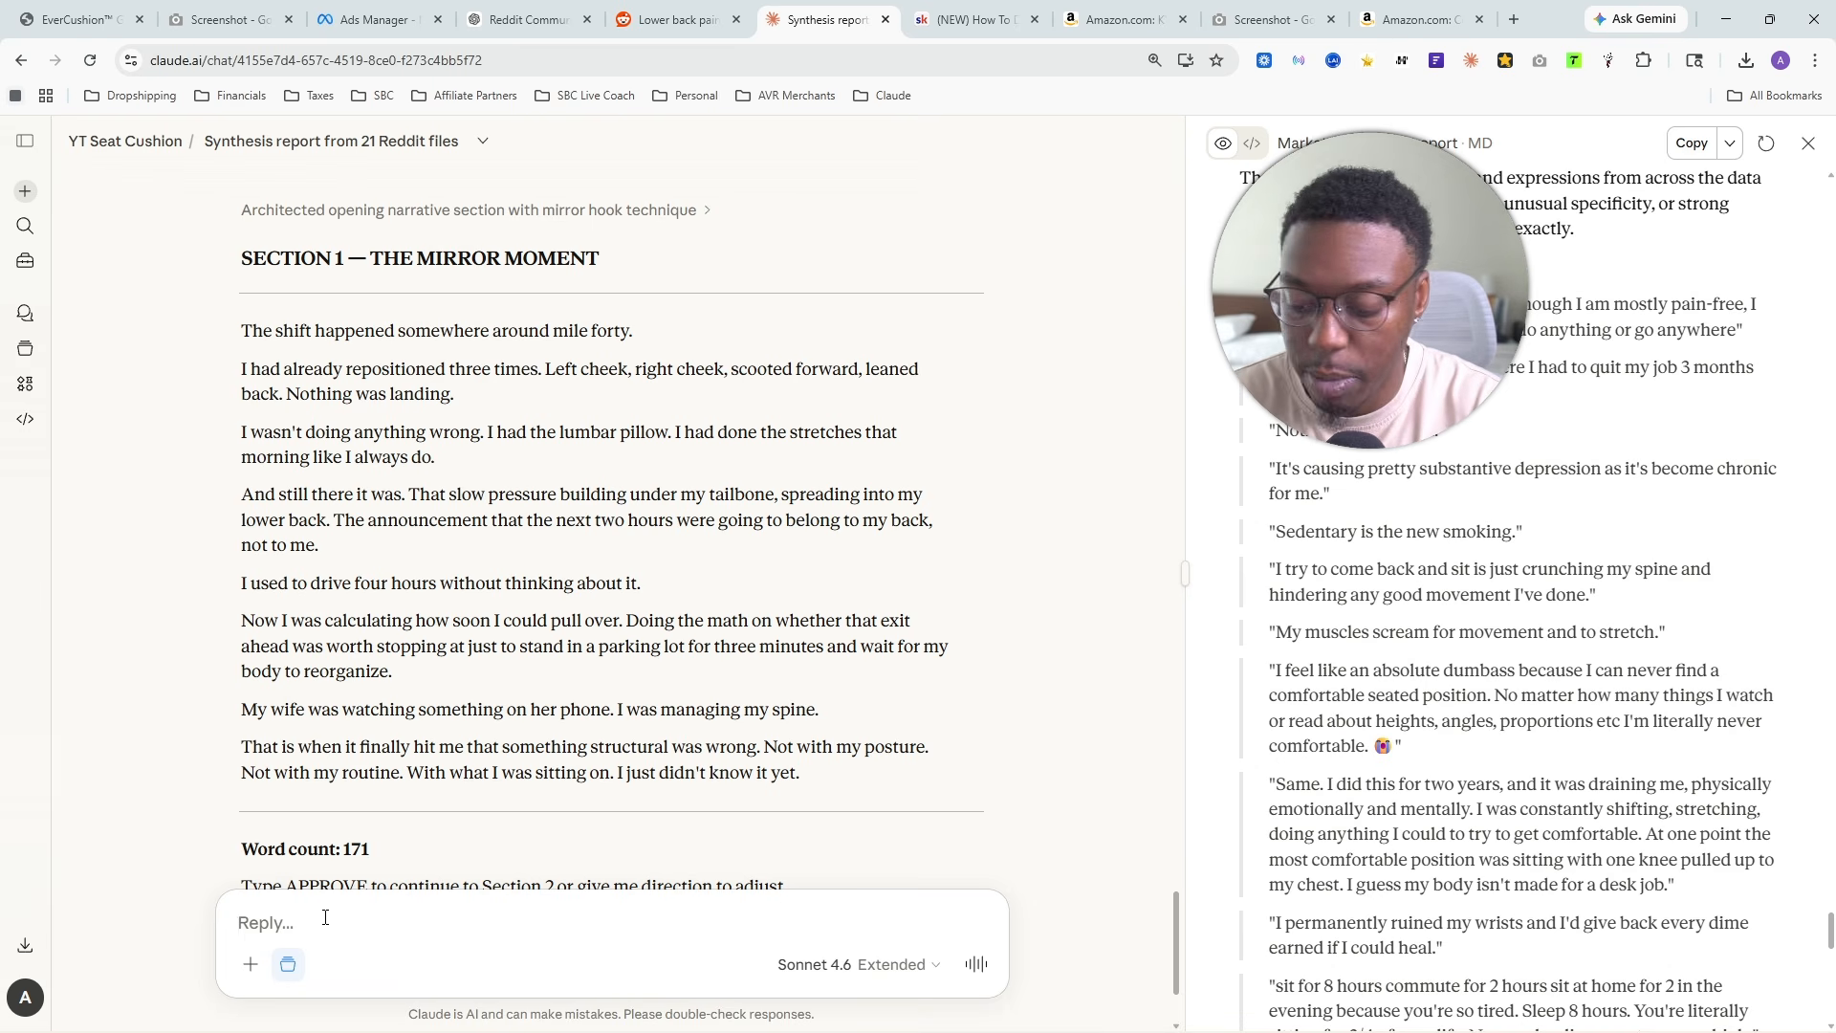
text(approve)
key(Return)
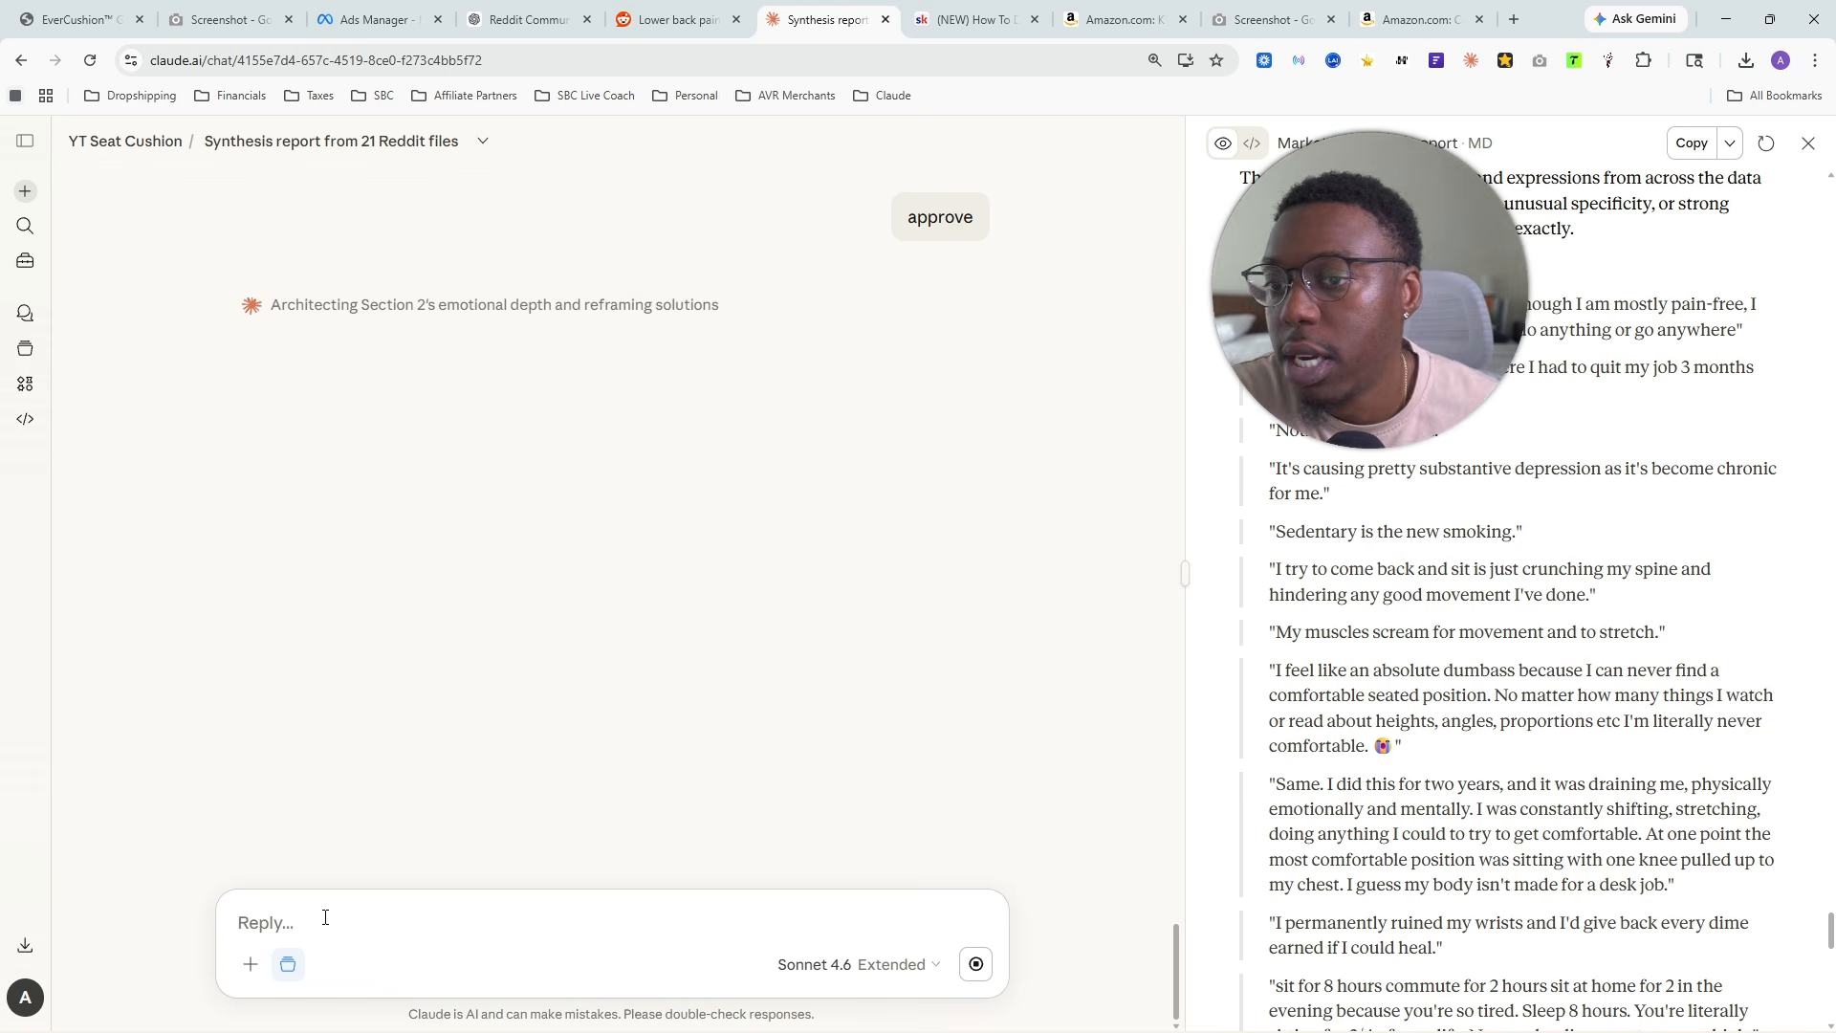
- Look back over the approved Section 1 copy while Section 2 is being drafted
scroll(267, 874, up, 9)
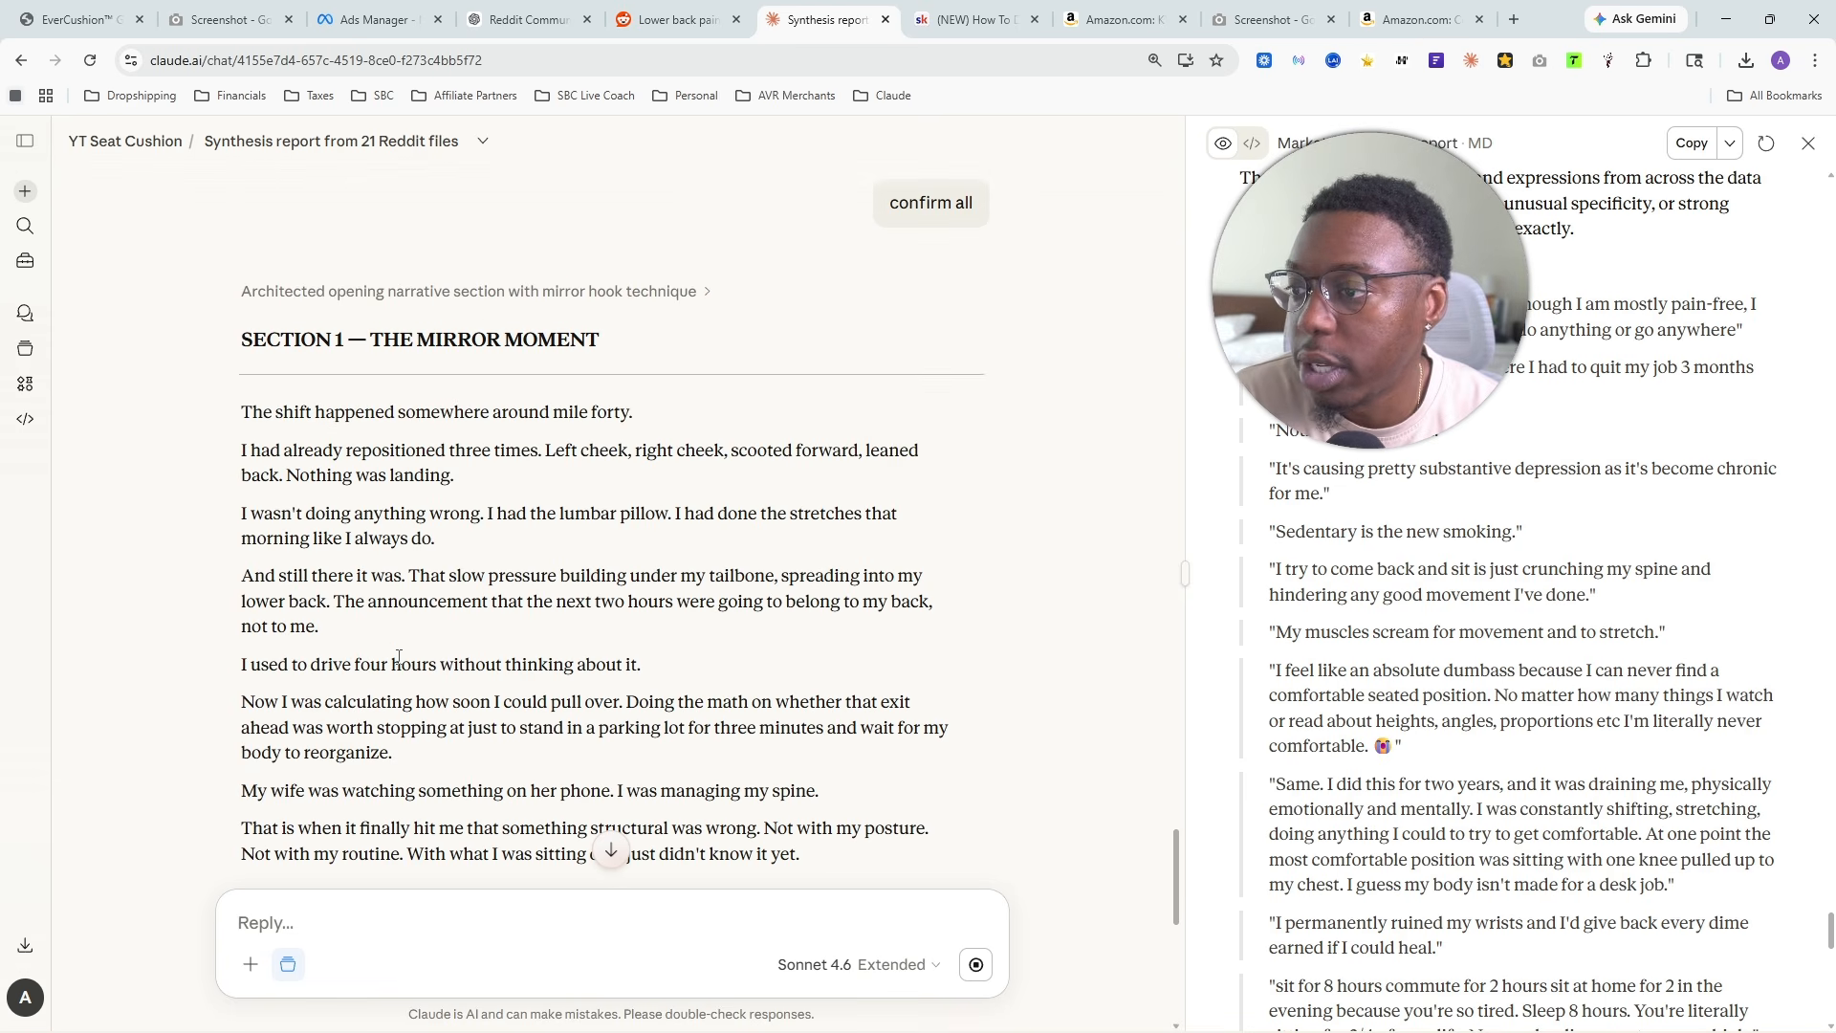
scroll(283, 435, down, 2)
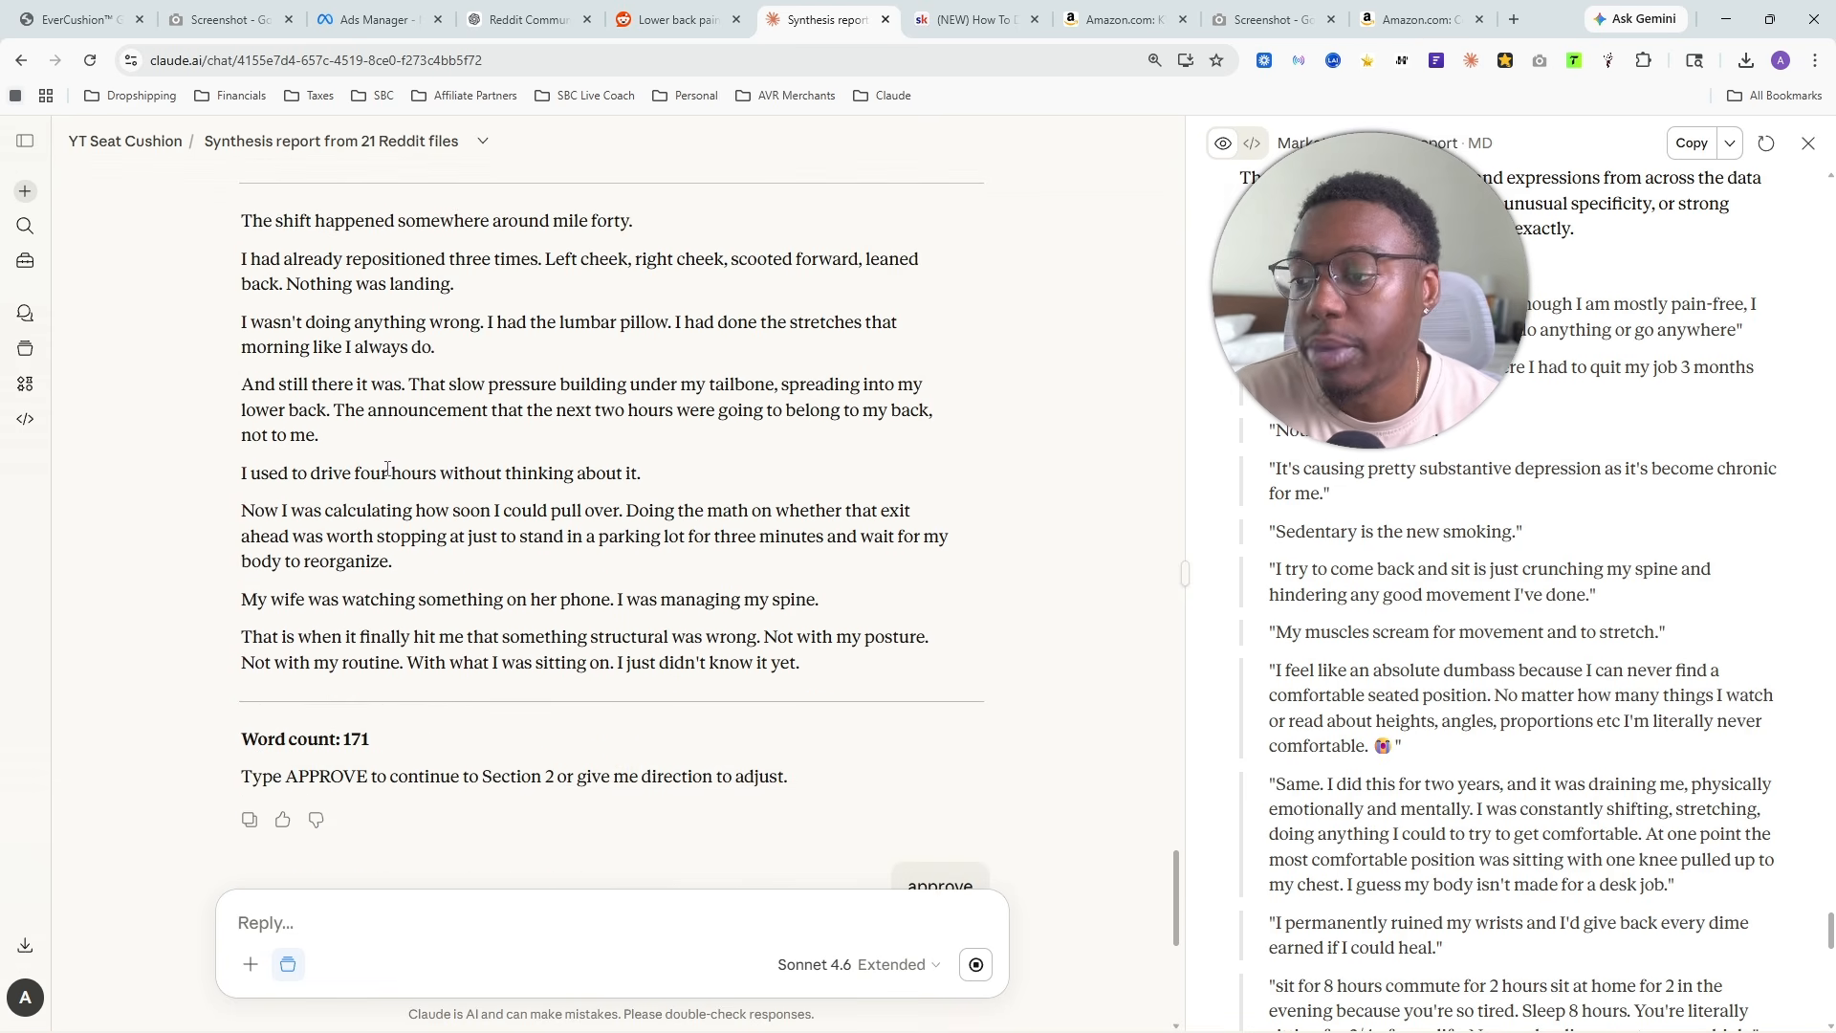
drag(871, 668, 241, 222)
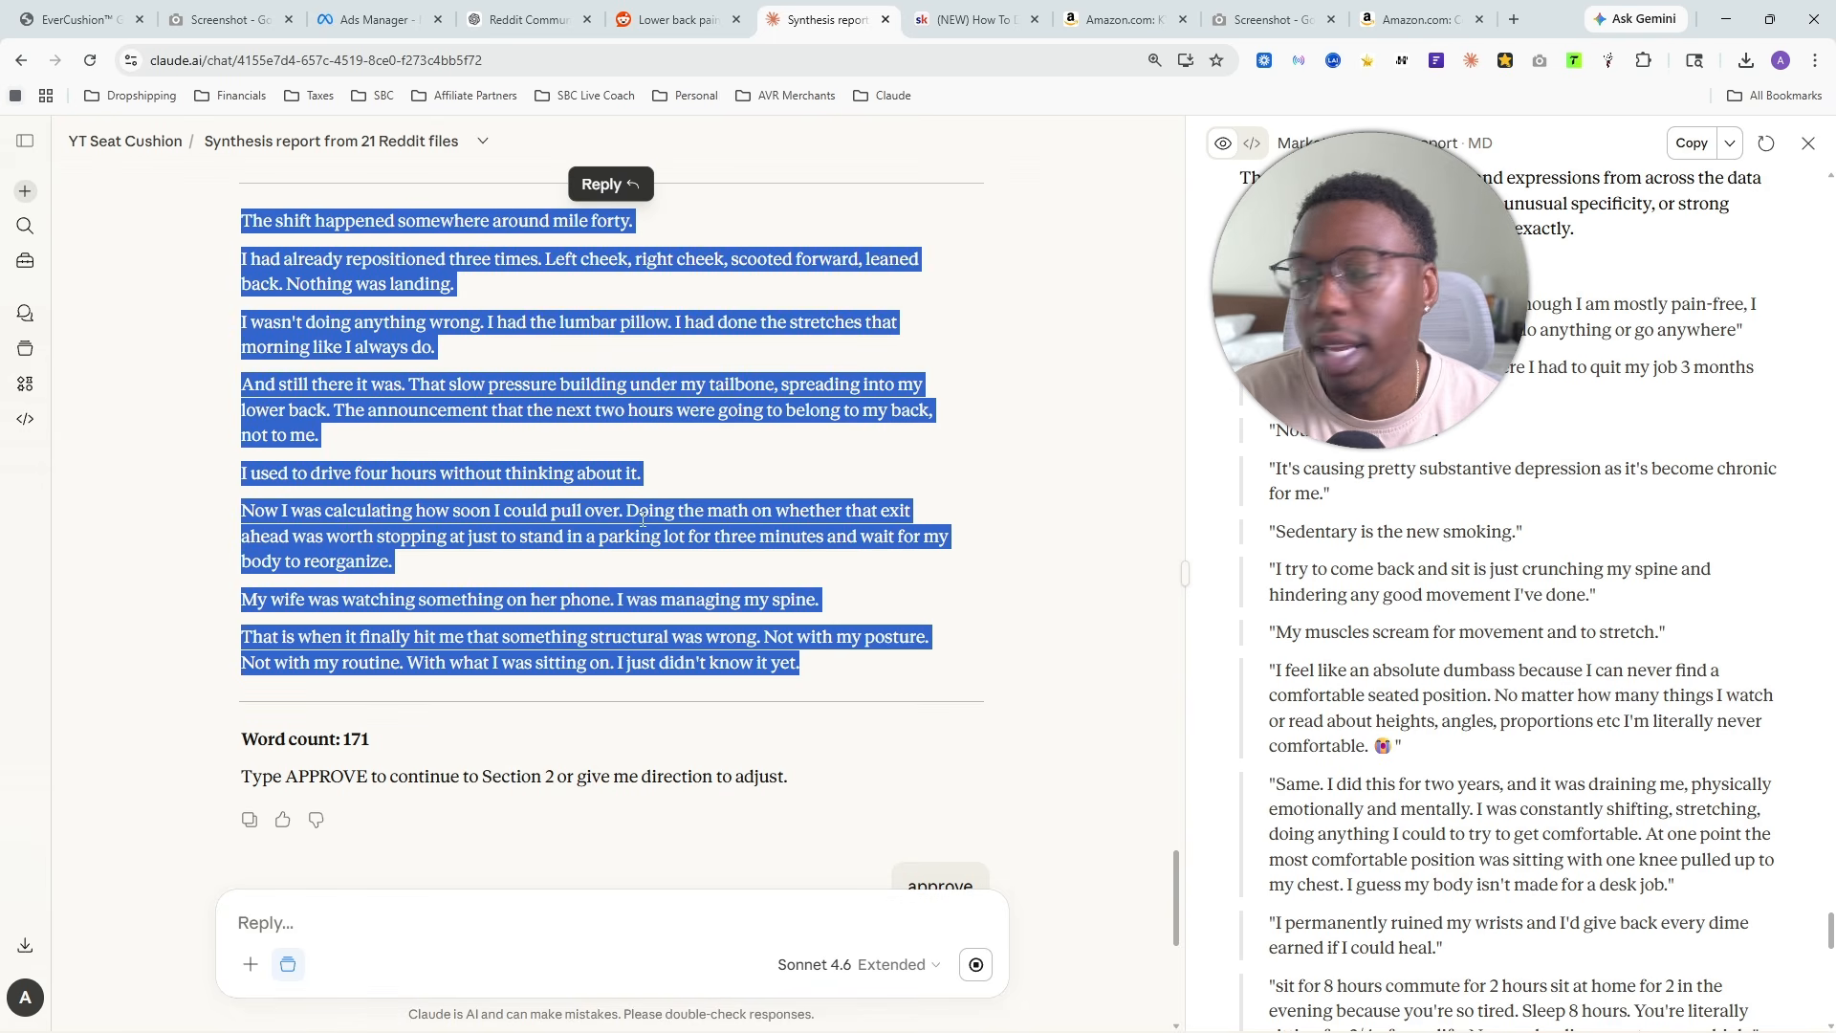
scroll(690, 546, down, 5)
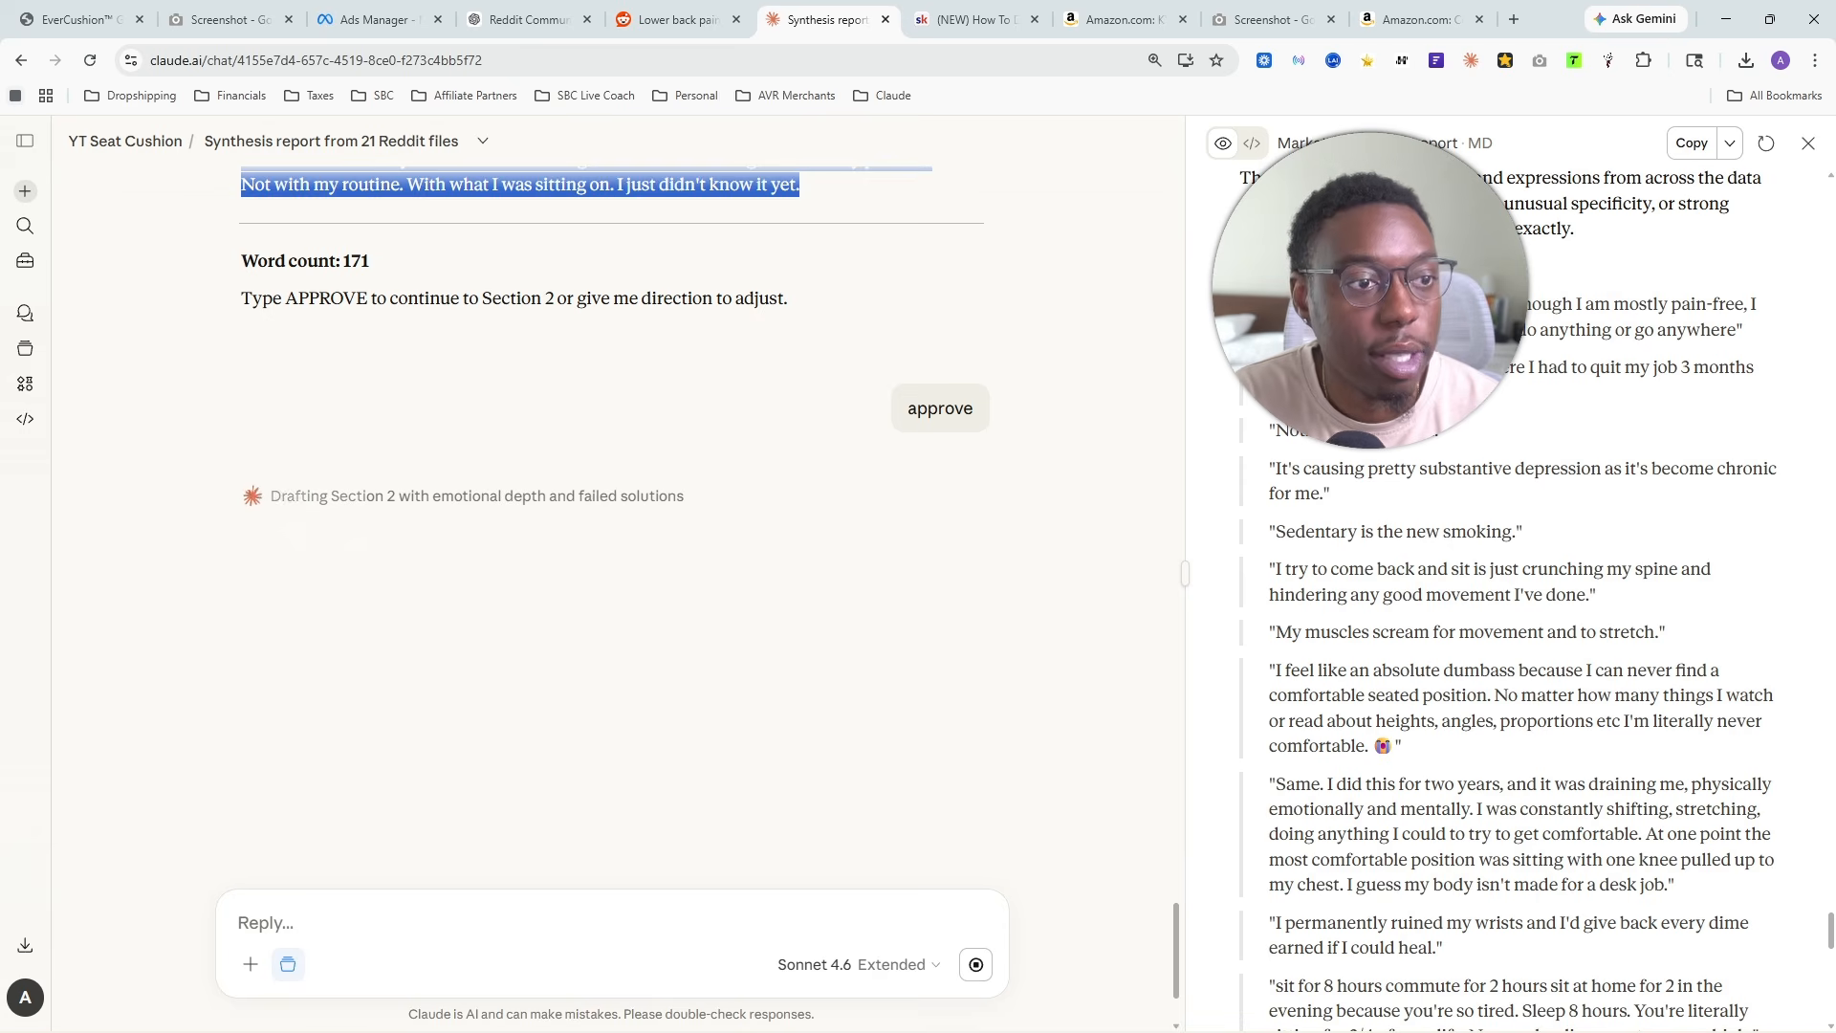
- Skim the drafted Section 2, The Weight of It, from its heading through the closing paragraph
scroll(442, 356, down, 2)
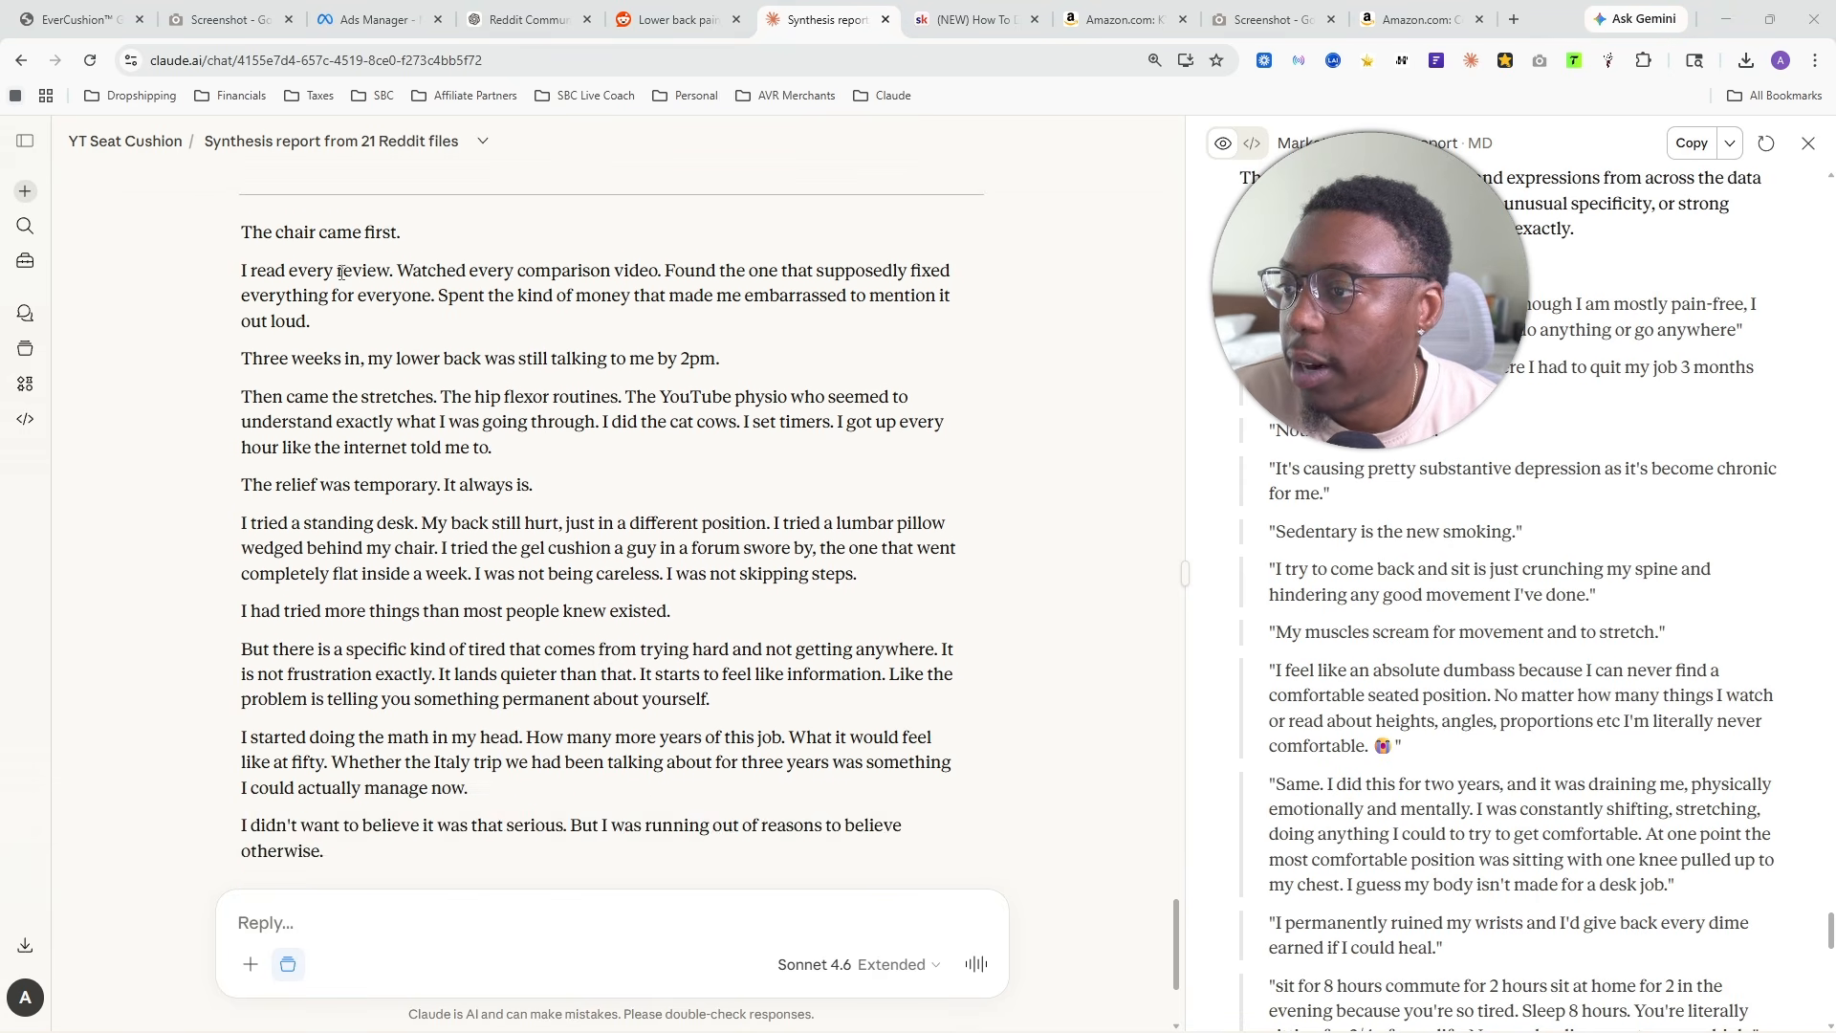
scroll(316, 306, up, 3)
drag(241, 350, 614, 351)
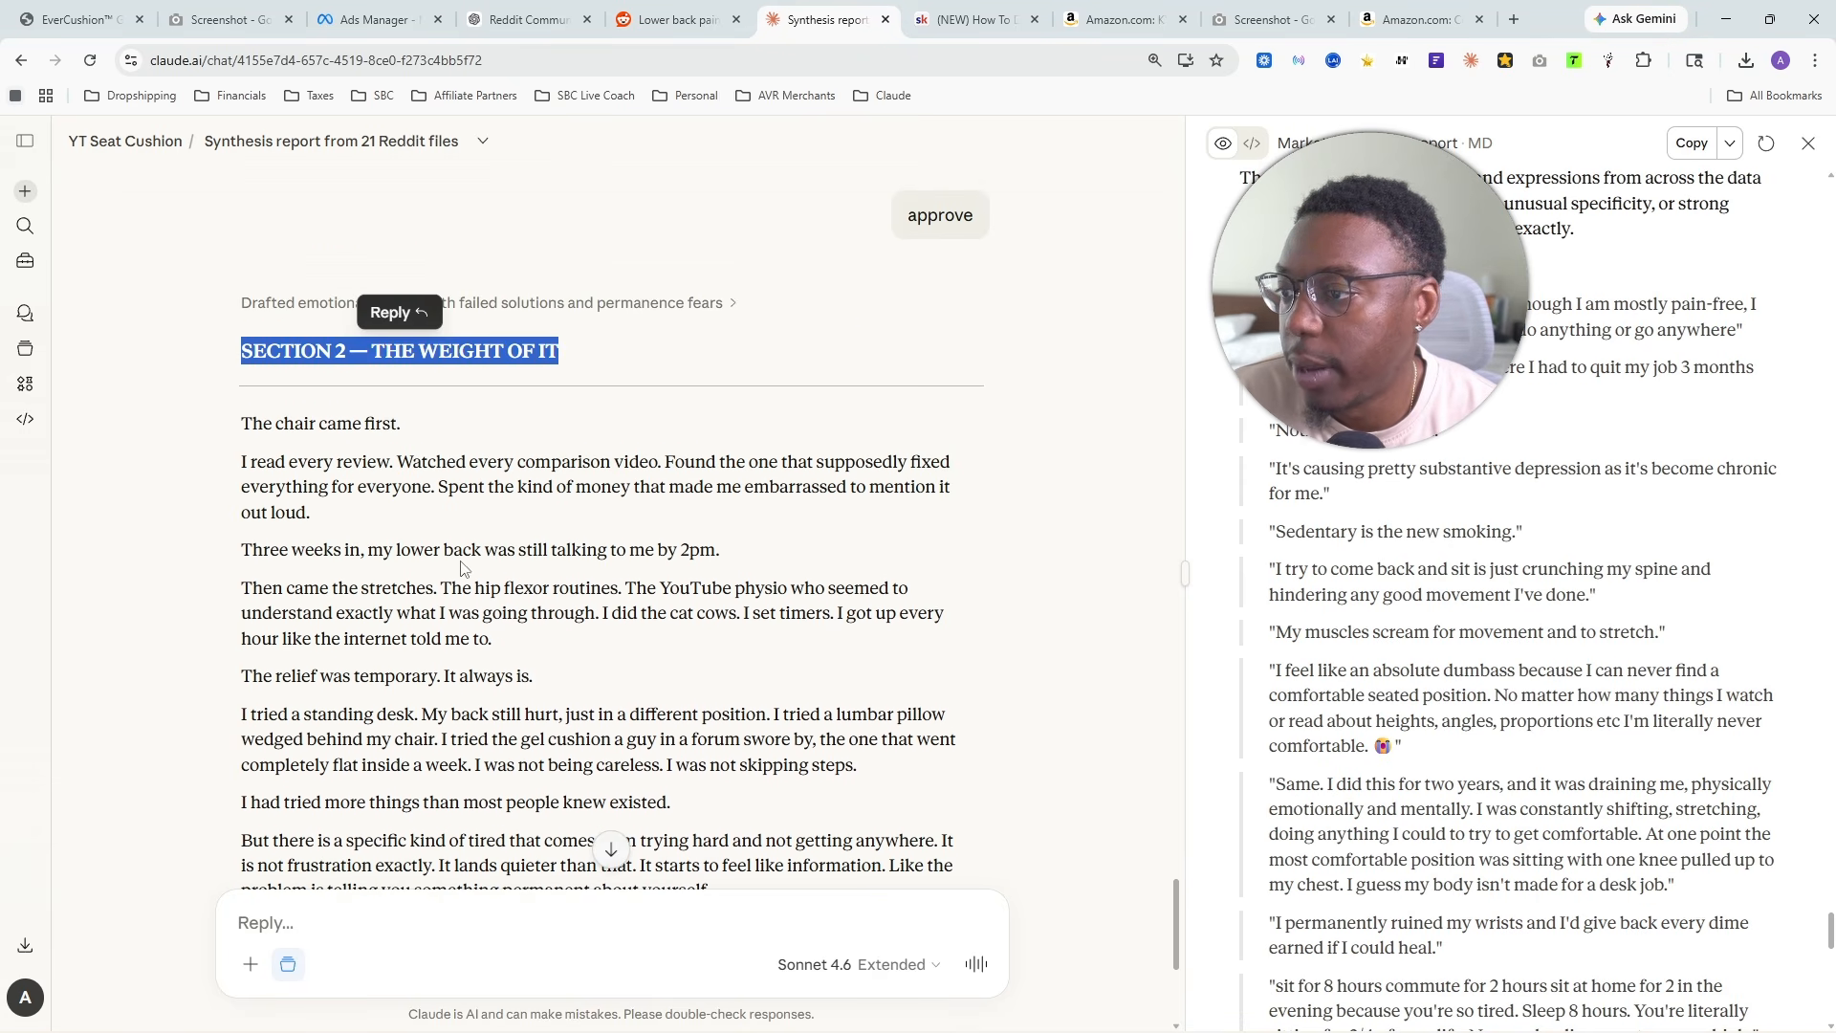
scroll(378, 473, down, 2)
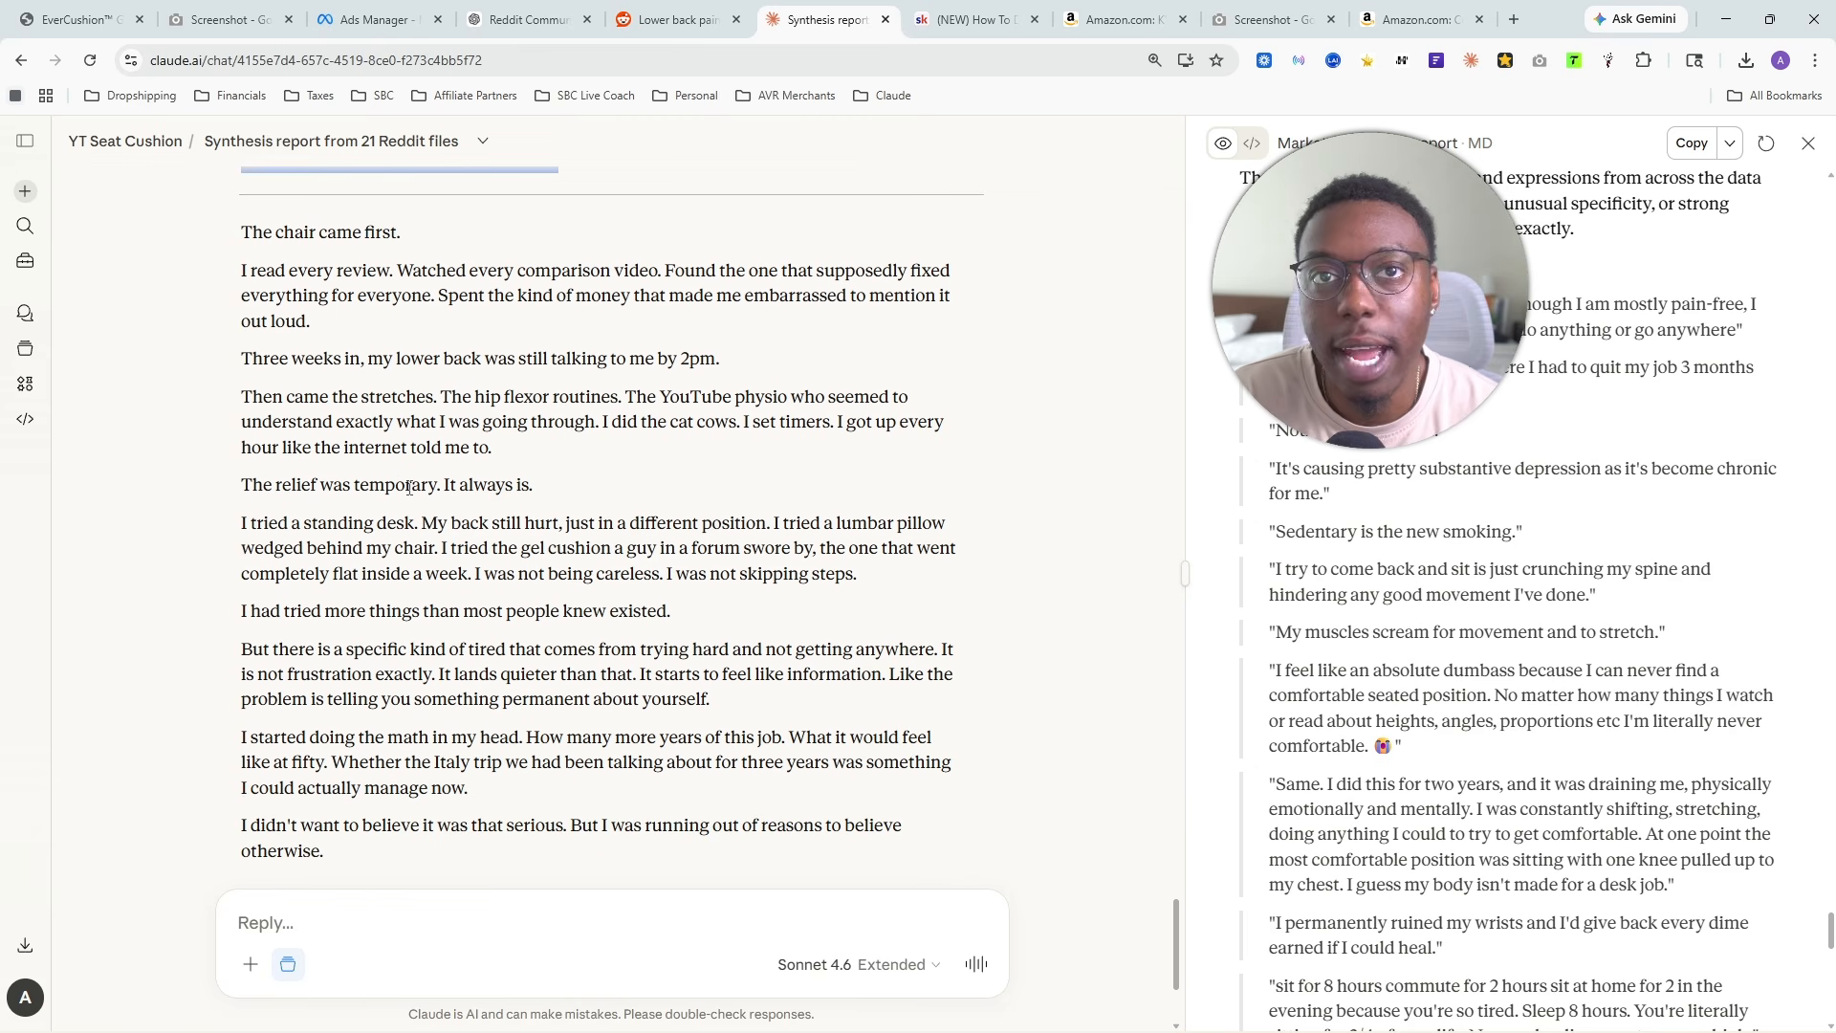
- Expand the reasoning behind Section 2 in full, skim its requirements and draft passages, and collapse the long text
scroll(402, 473, up, 2)
scroll(472, 350, up, 3)
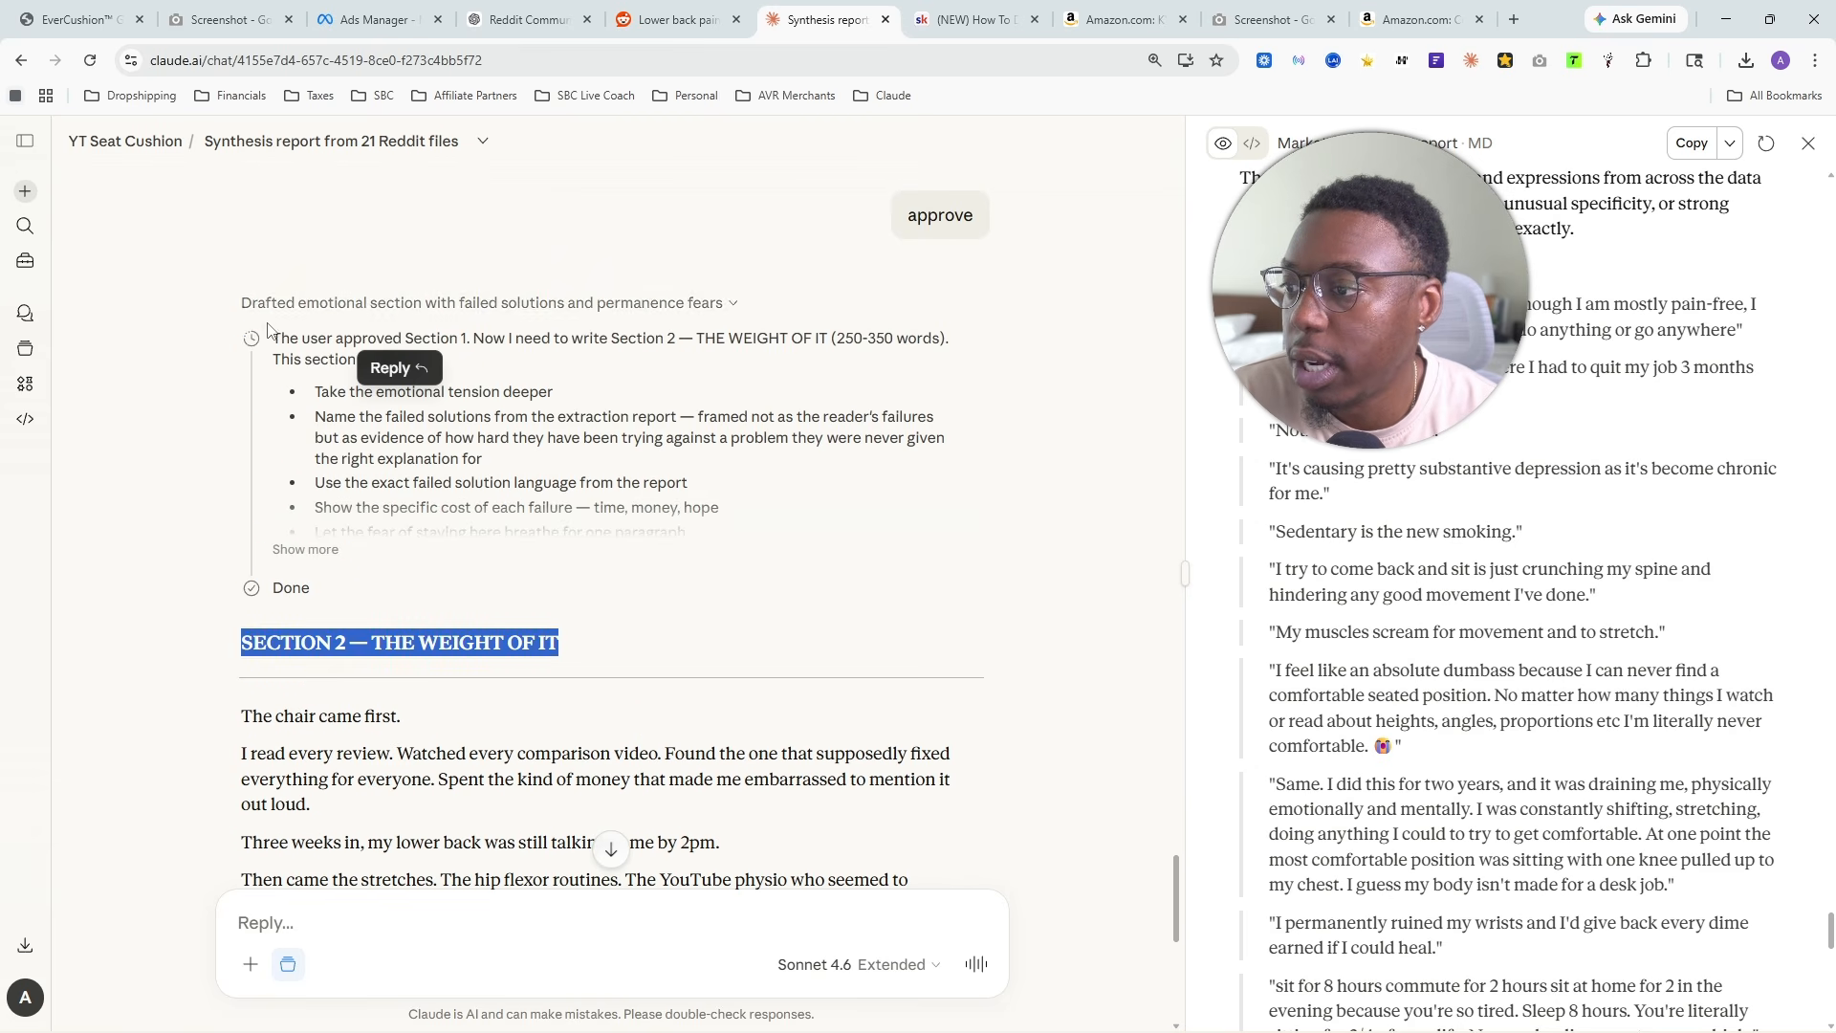
scroll(478, 354, down, 3)
scroll(509, 368, up, 2)
scroll(509, 368, down, 1)
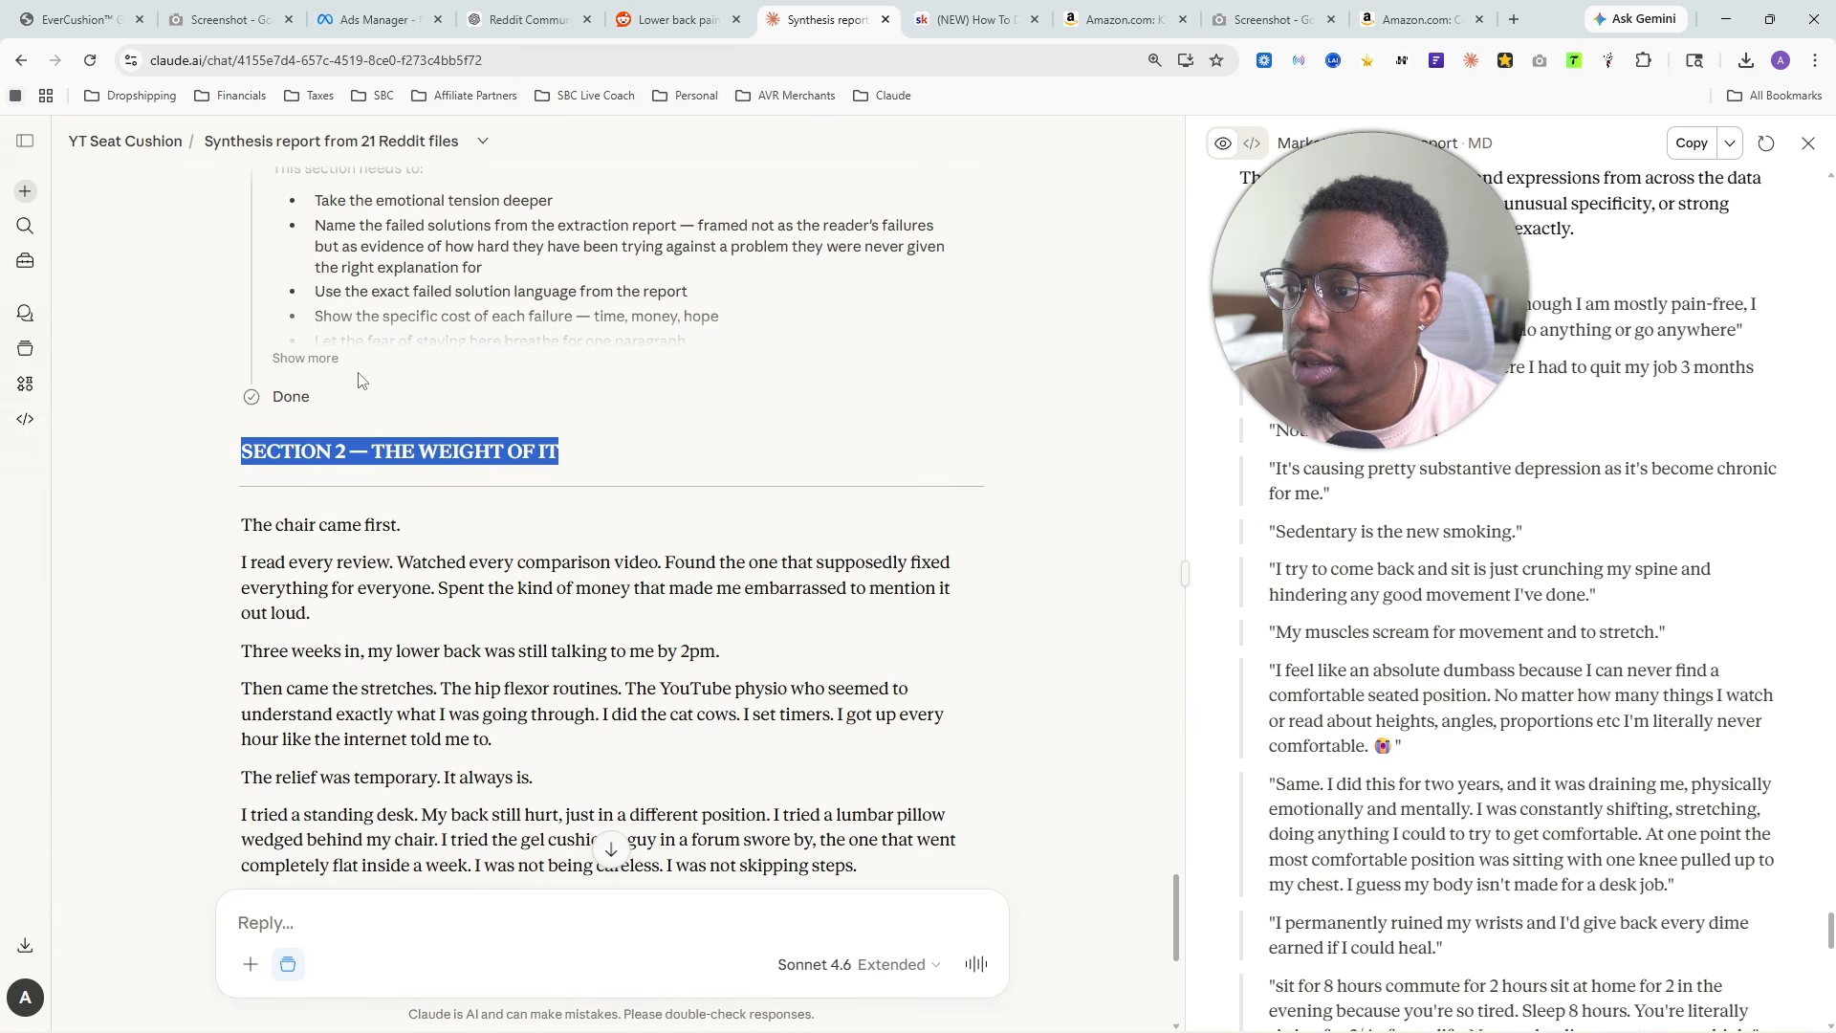
click(309, 363)
scroll(521, 533, down, 2)
scroll(521, 534, down, 6)
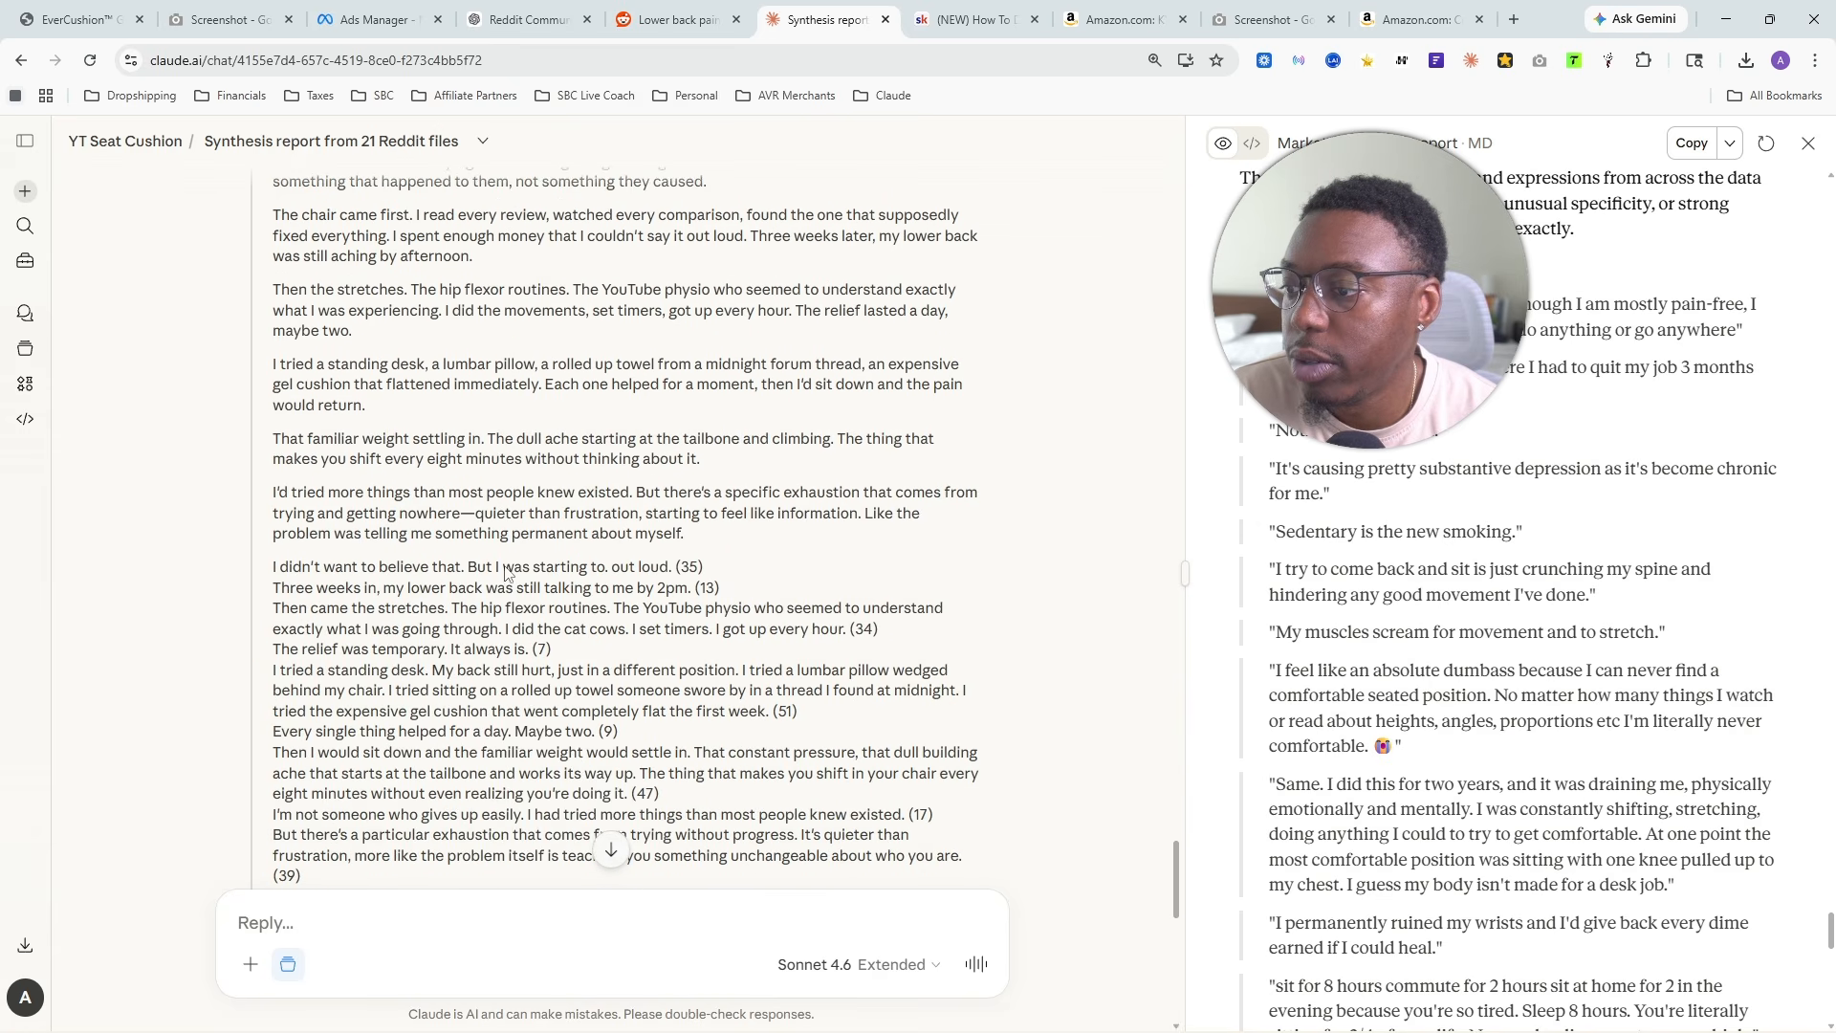
click(297, 634)
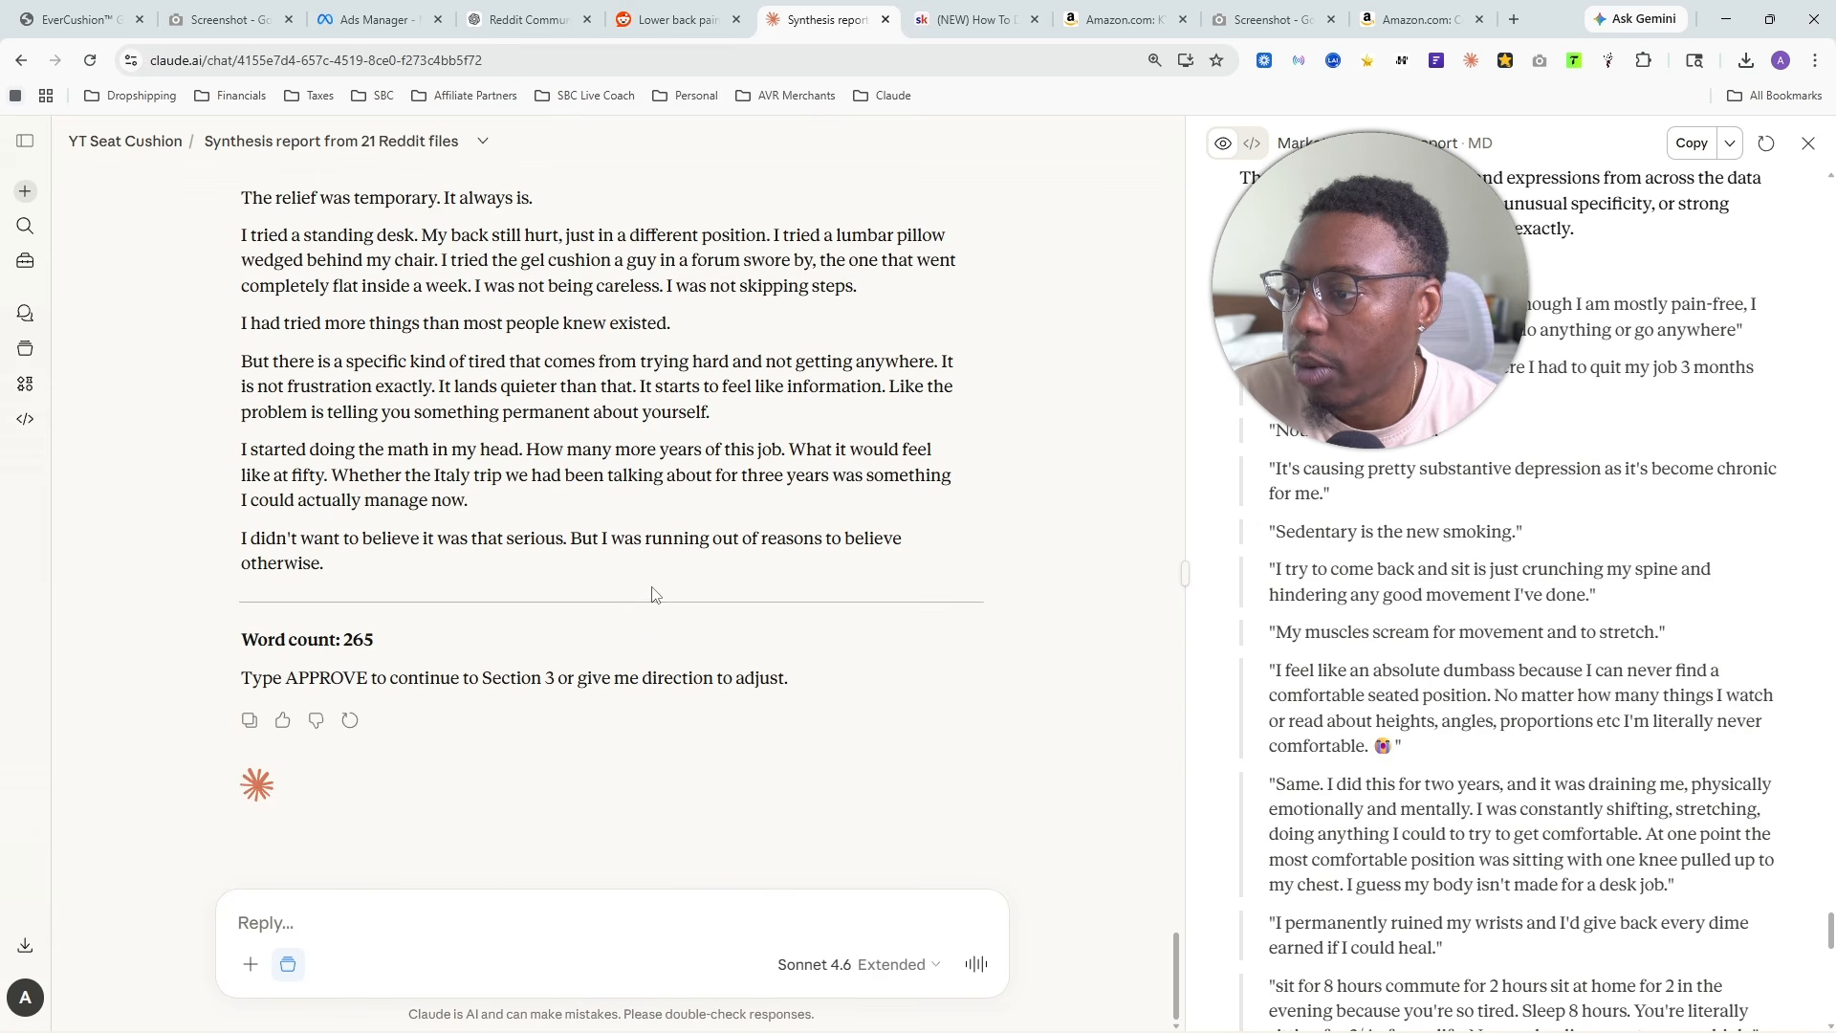
- Read the Section 2 paragraphs on the chair, the reviews and comparison videos, the stretches and the temporary relief
scroll(635, 615, up, 5)
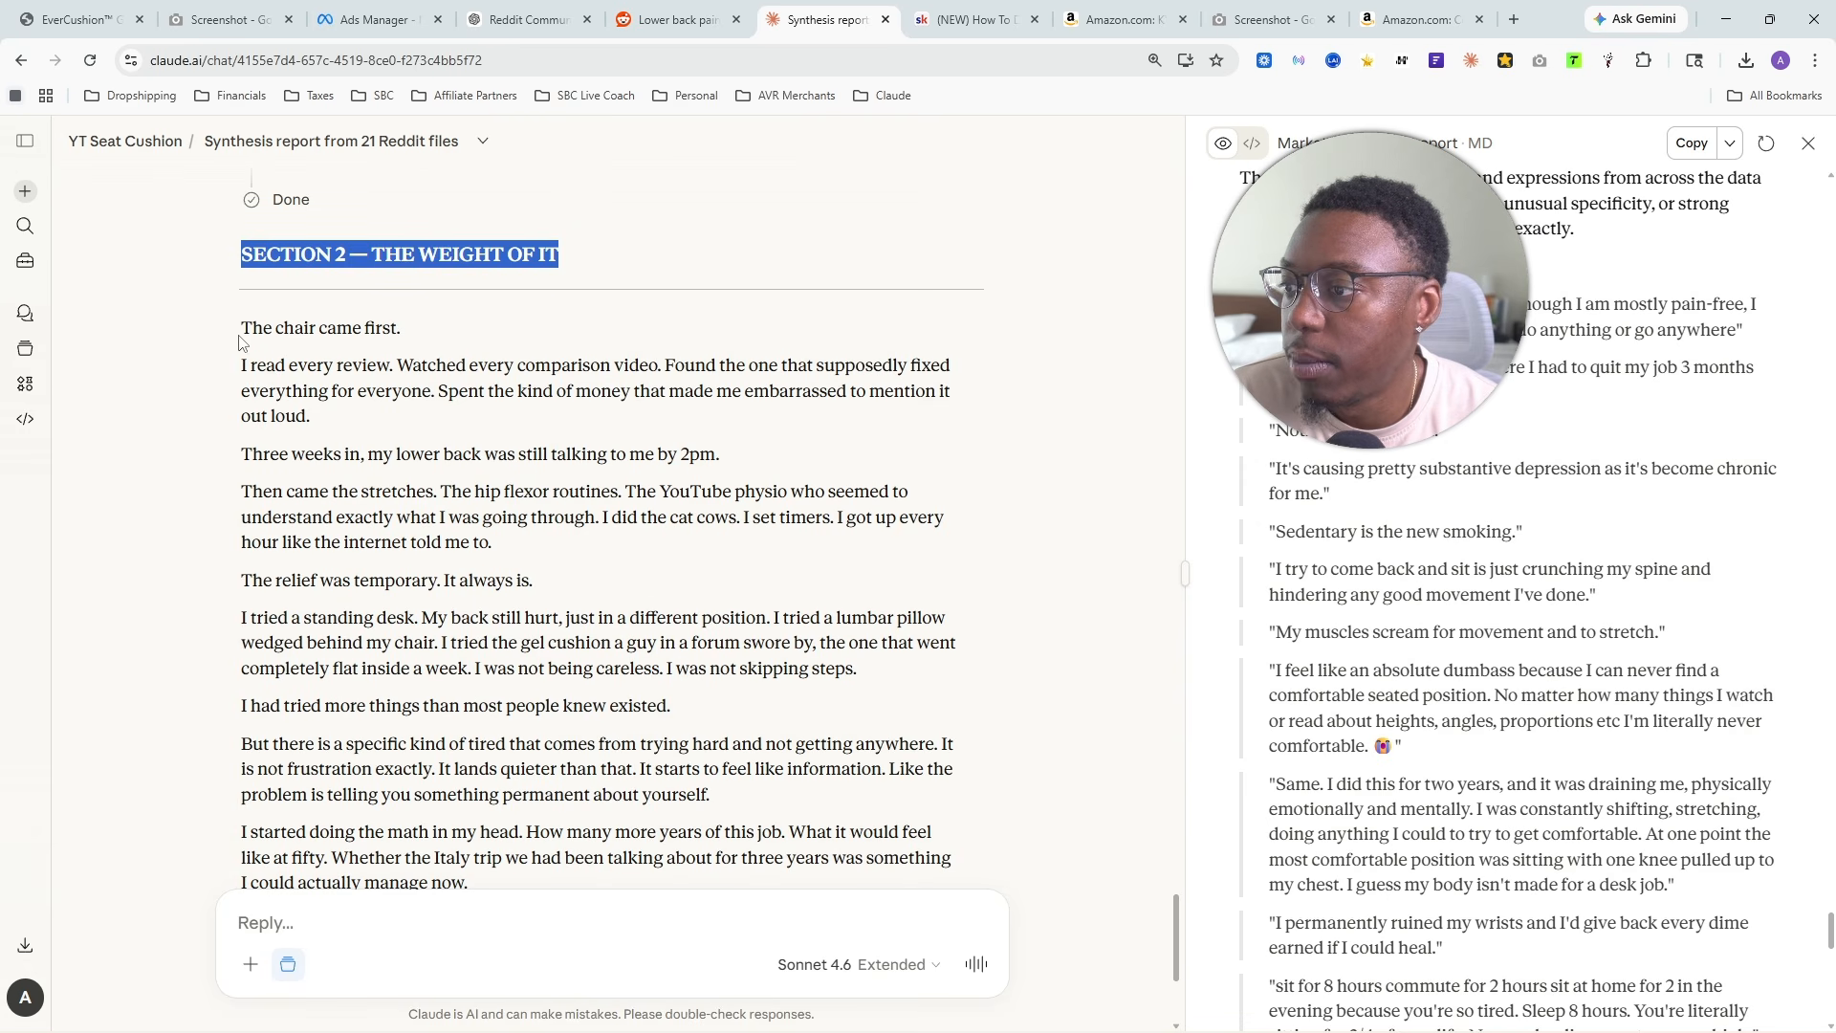
drag(235, 328, 426, 332)
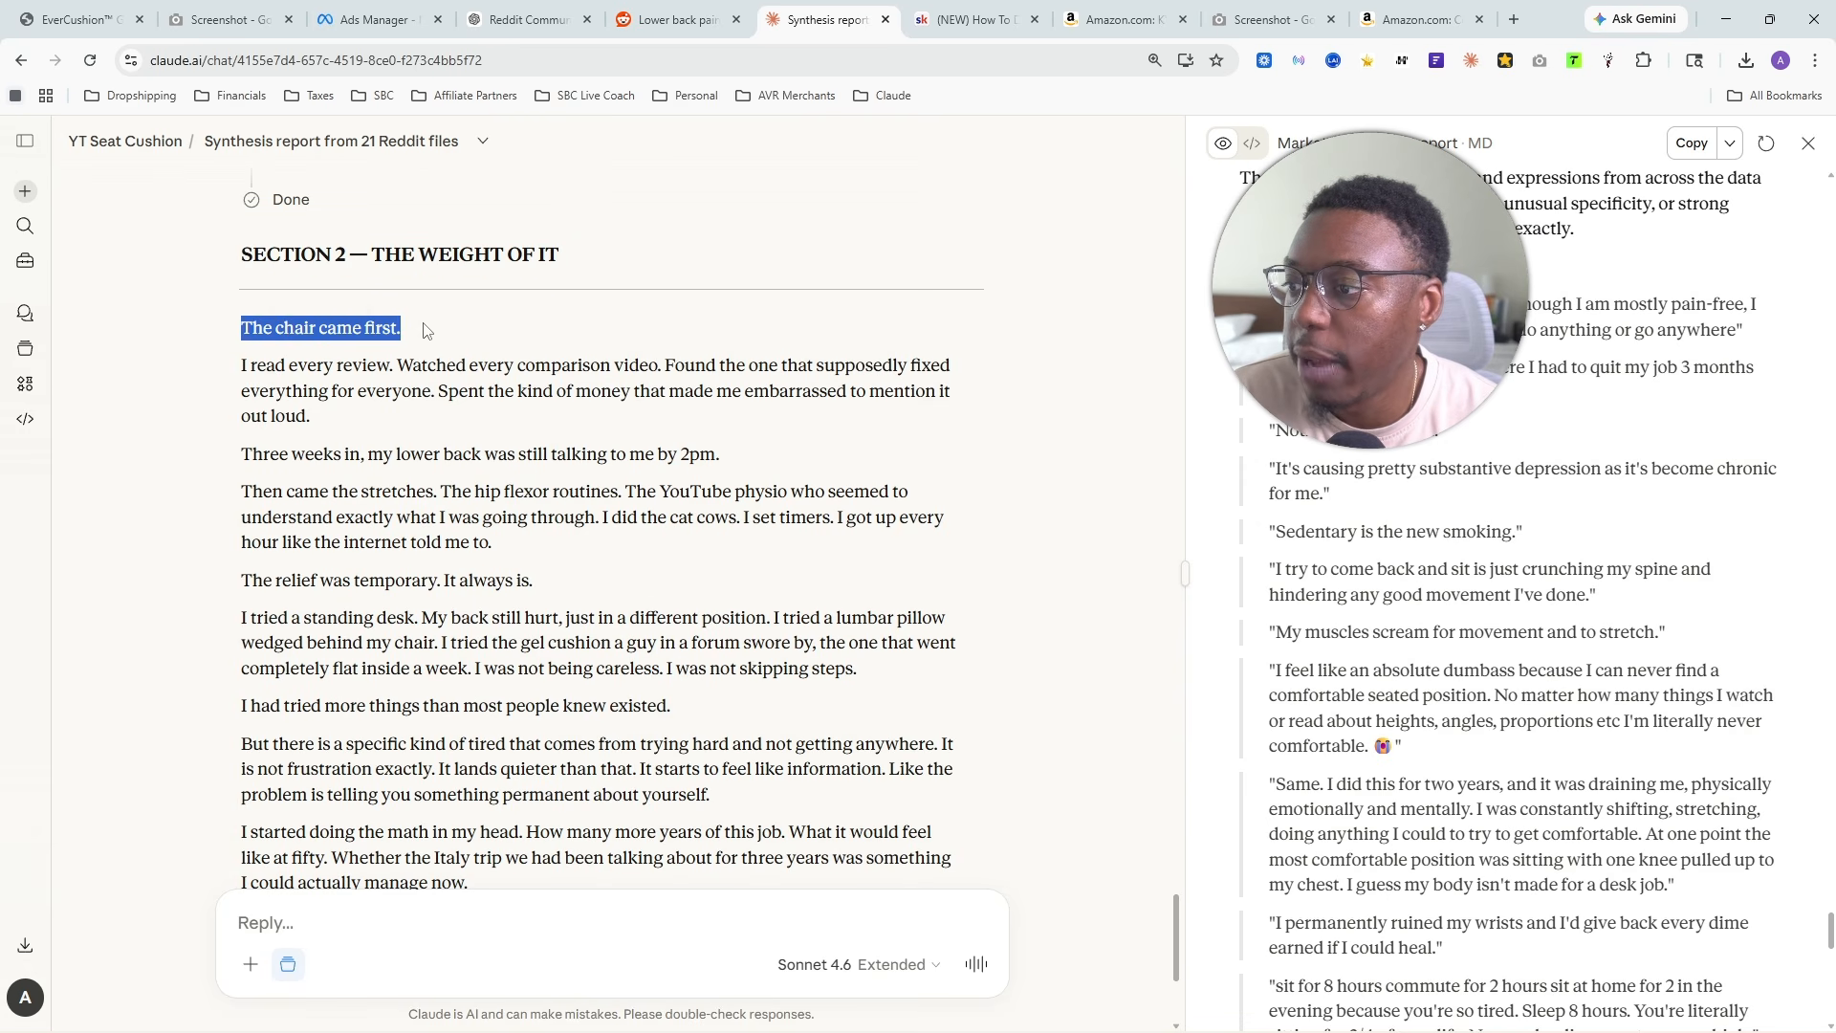
drag(226, 376, 310, 416)
scroll(418, 386, down, 1)
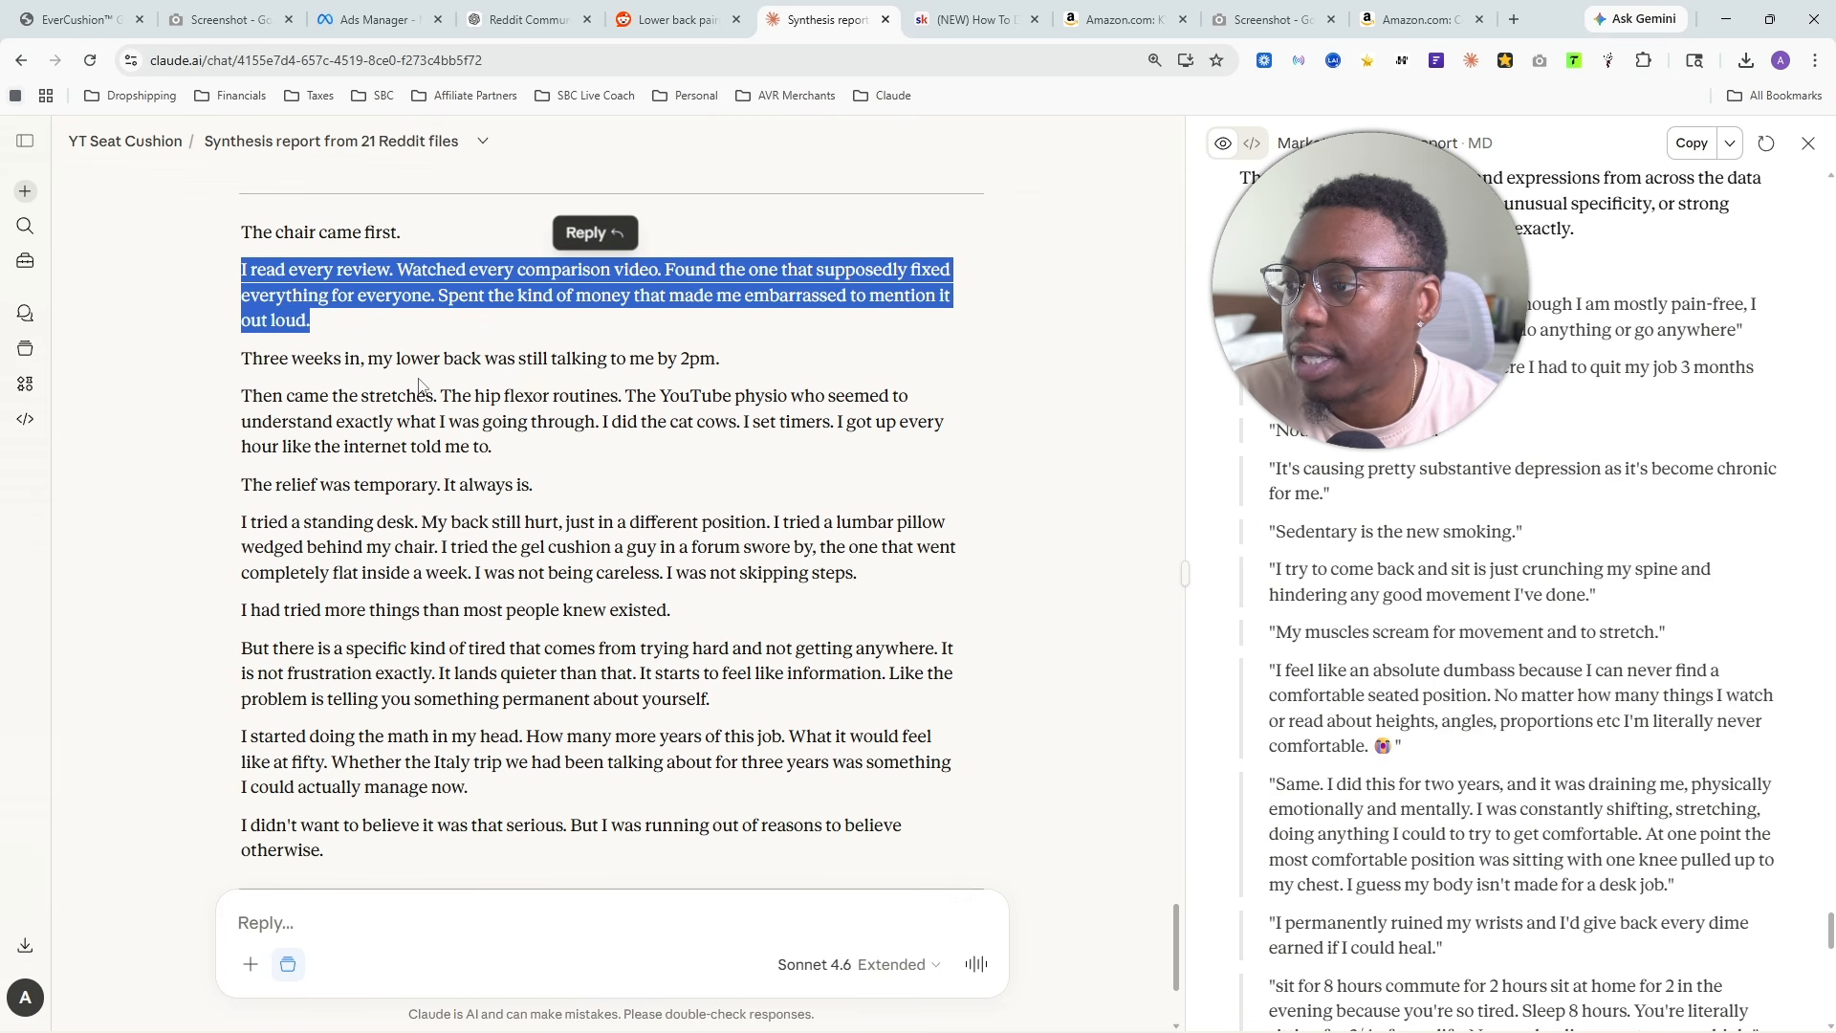
scroll(641, 367, down, 1)
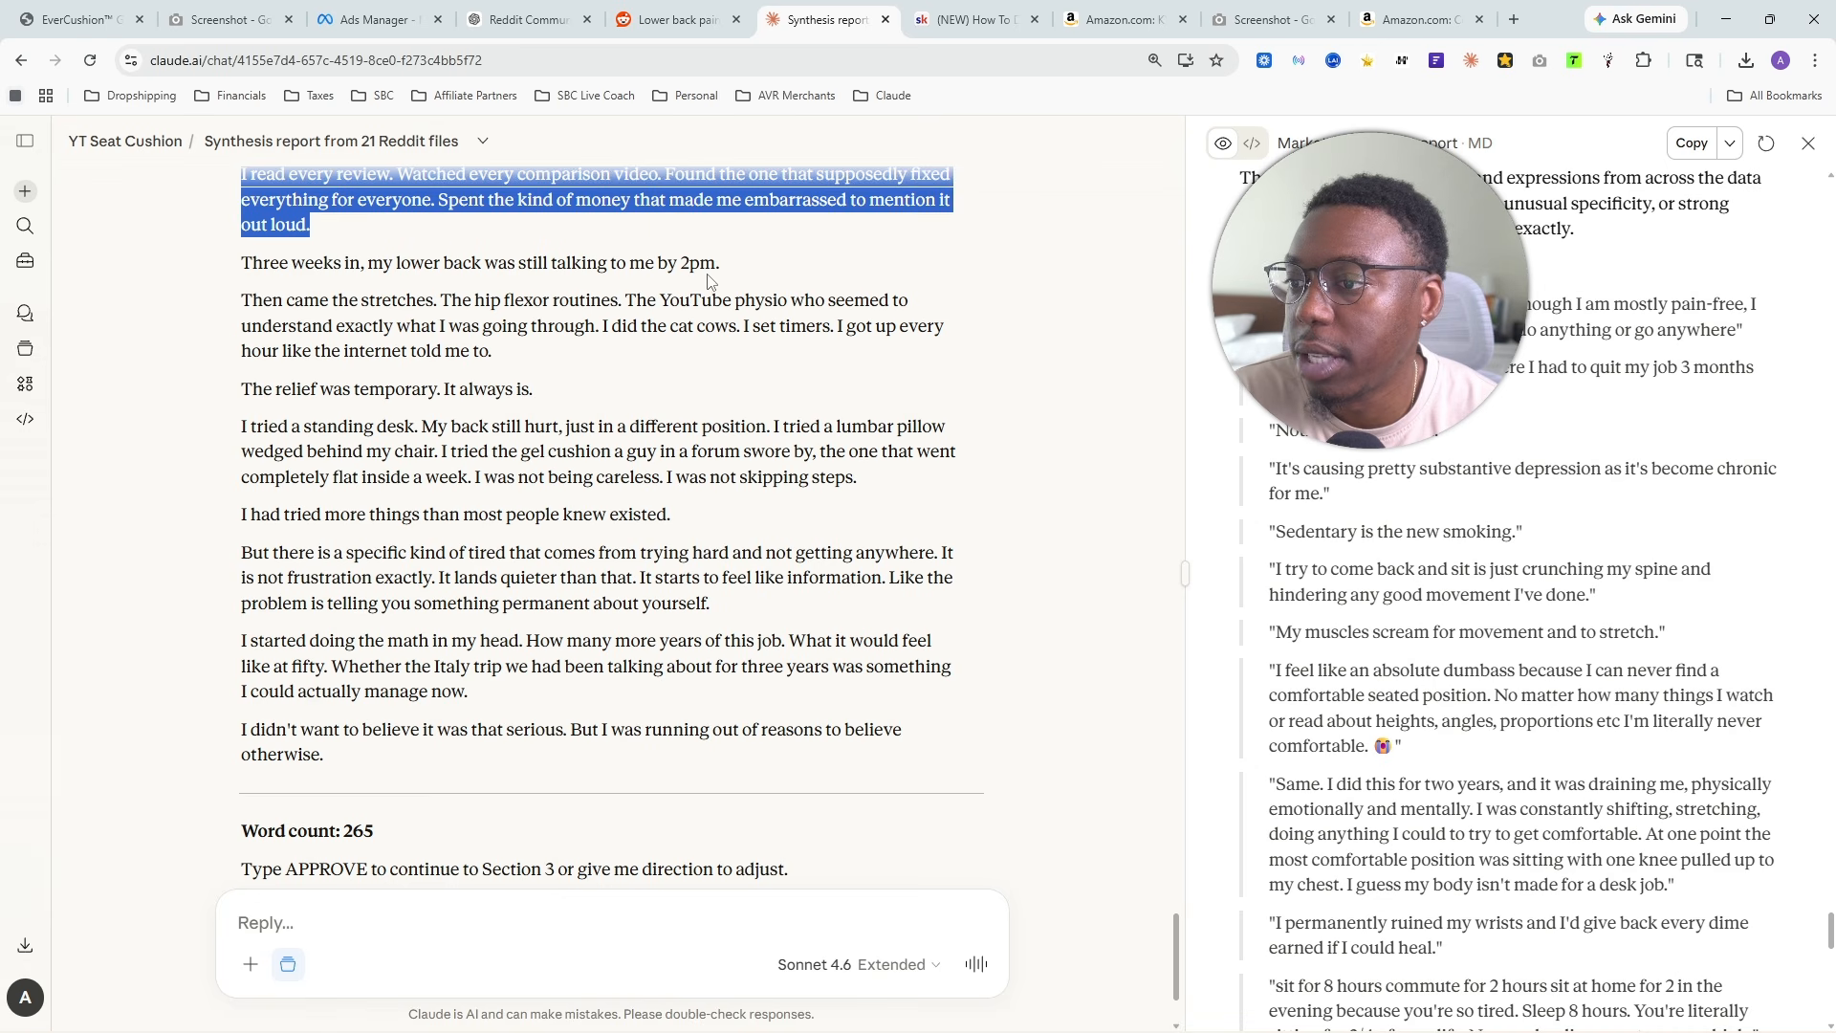
drag(240, 302, 533, 371)
drag(237, 393, 466, 399)
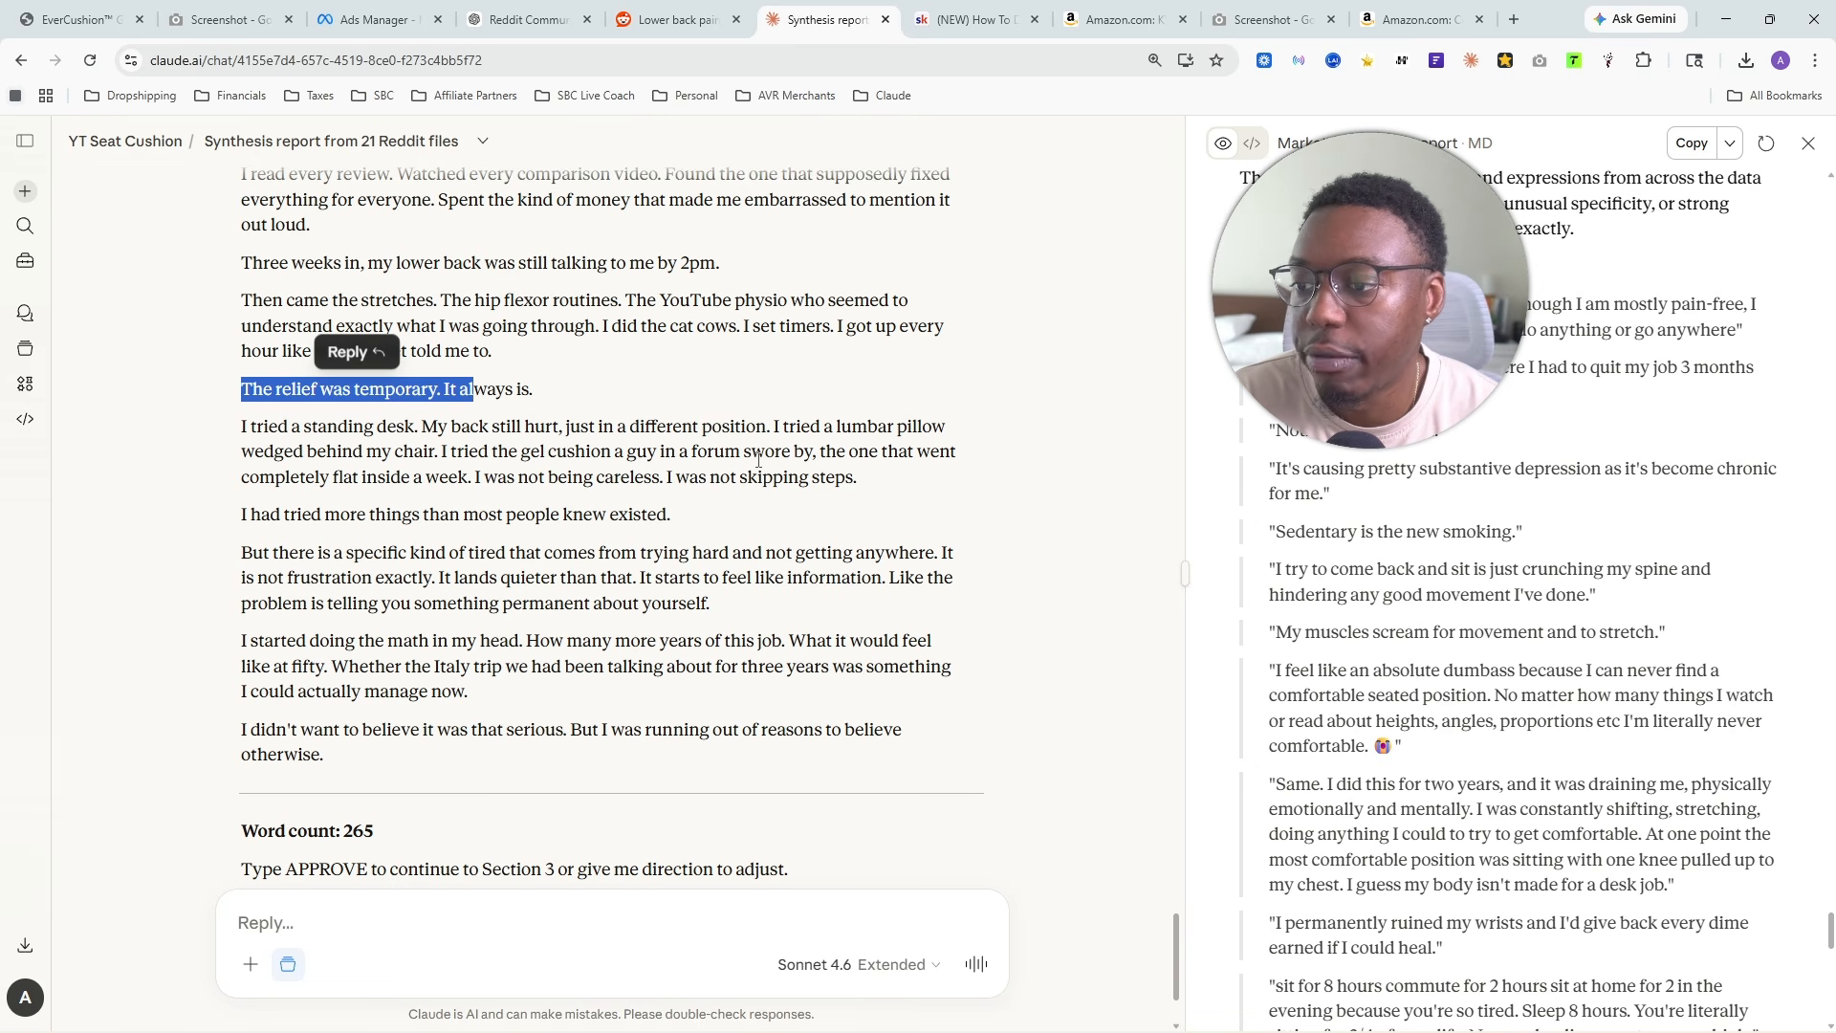
- Read the rest of Section 2, from the standing desk and gel cushion attempts through the closing line about running out of reasons
mouse_move(824, 453)
mouse_down()
mouse_move(507, 516)
mouse_move(376, 479)
mouse_move(835, 486)
mouse_up()
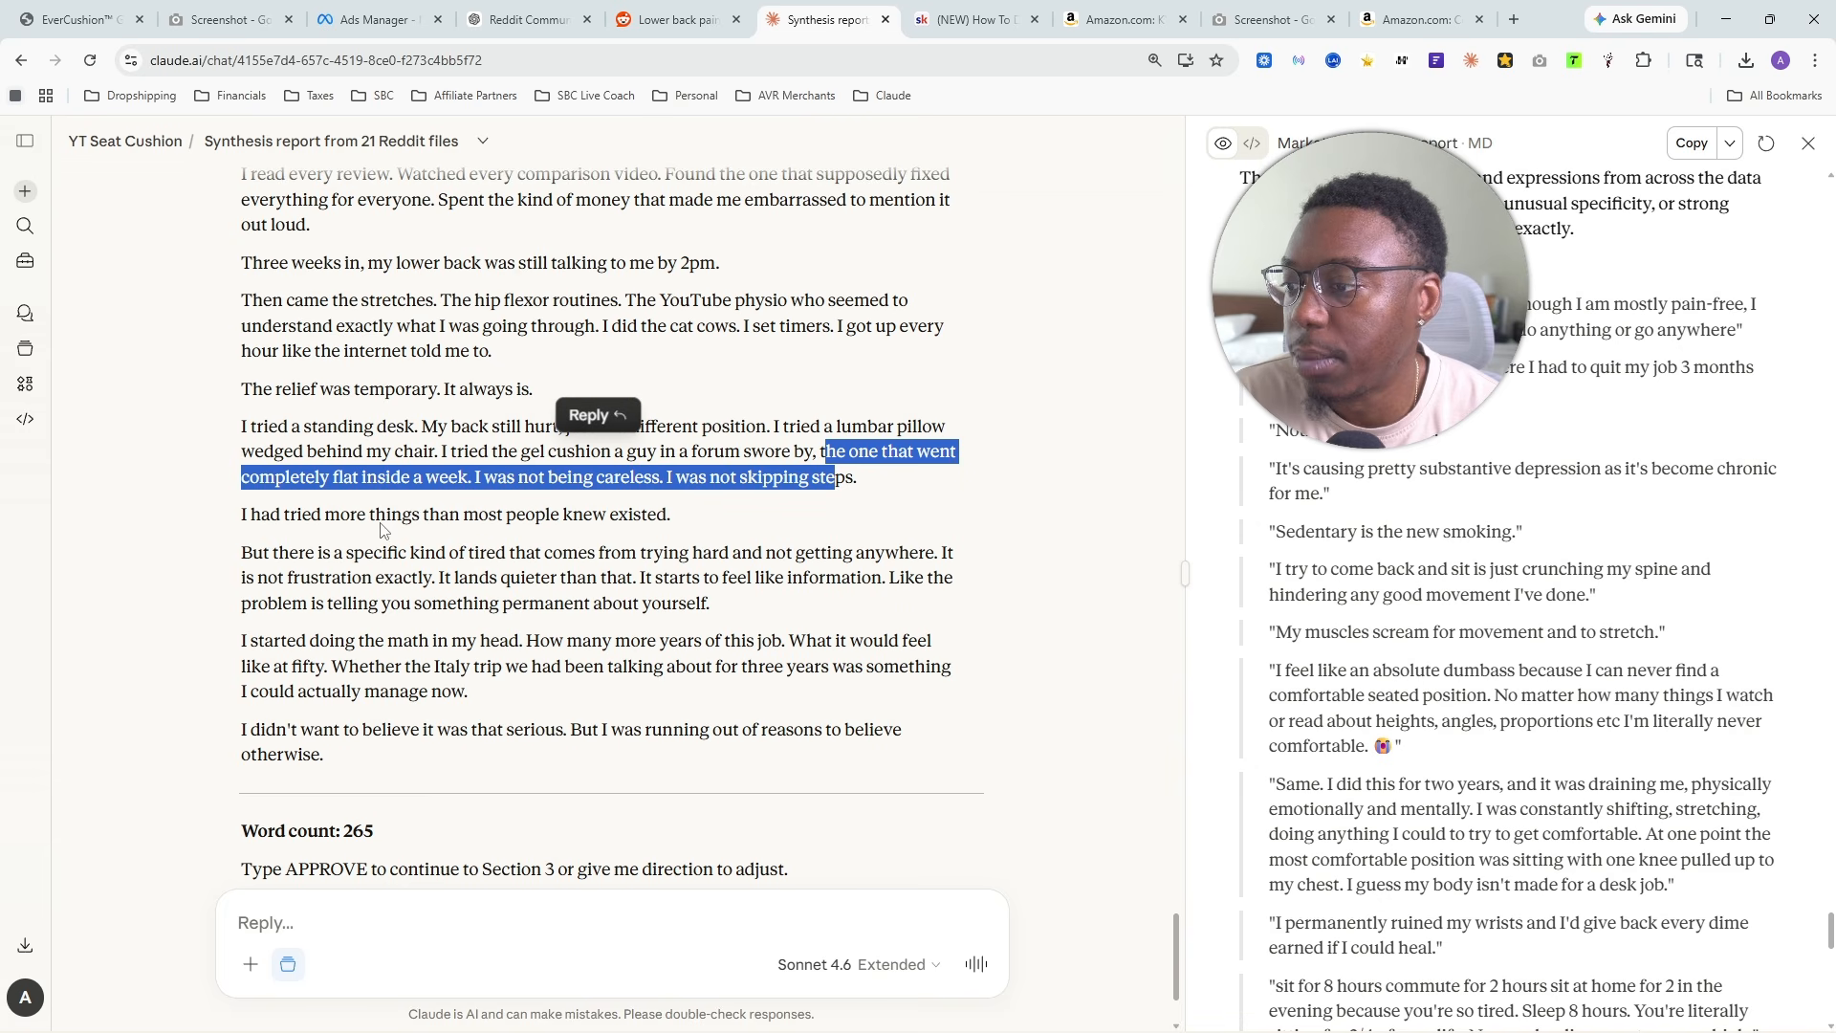
drag(262, 521, 681, 521)
drag(242, 552, 677, 605)
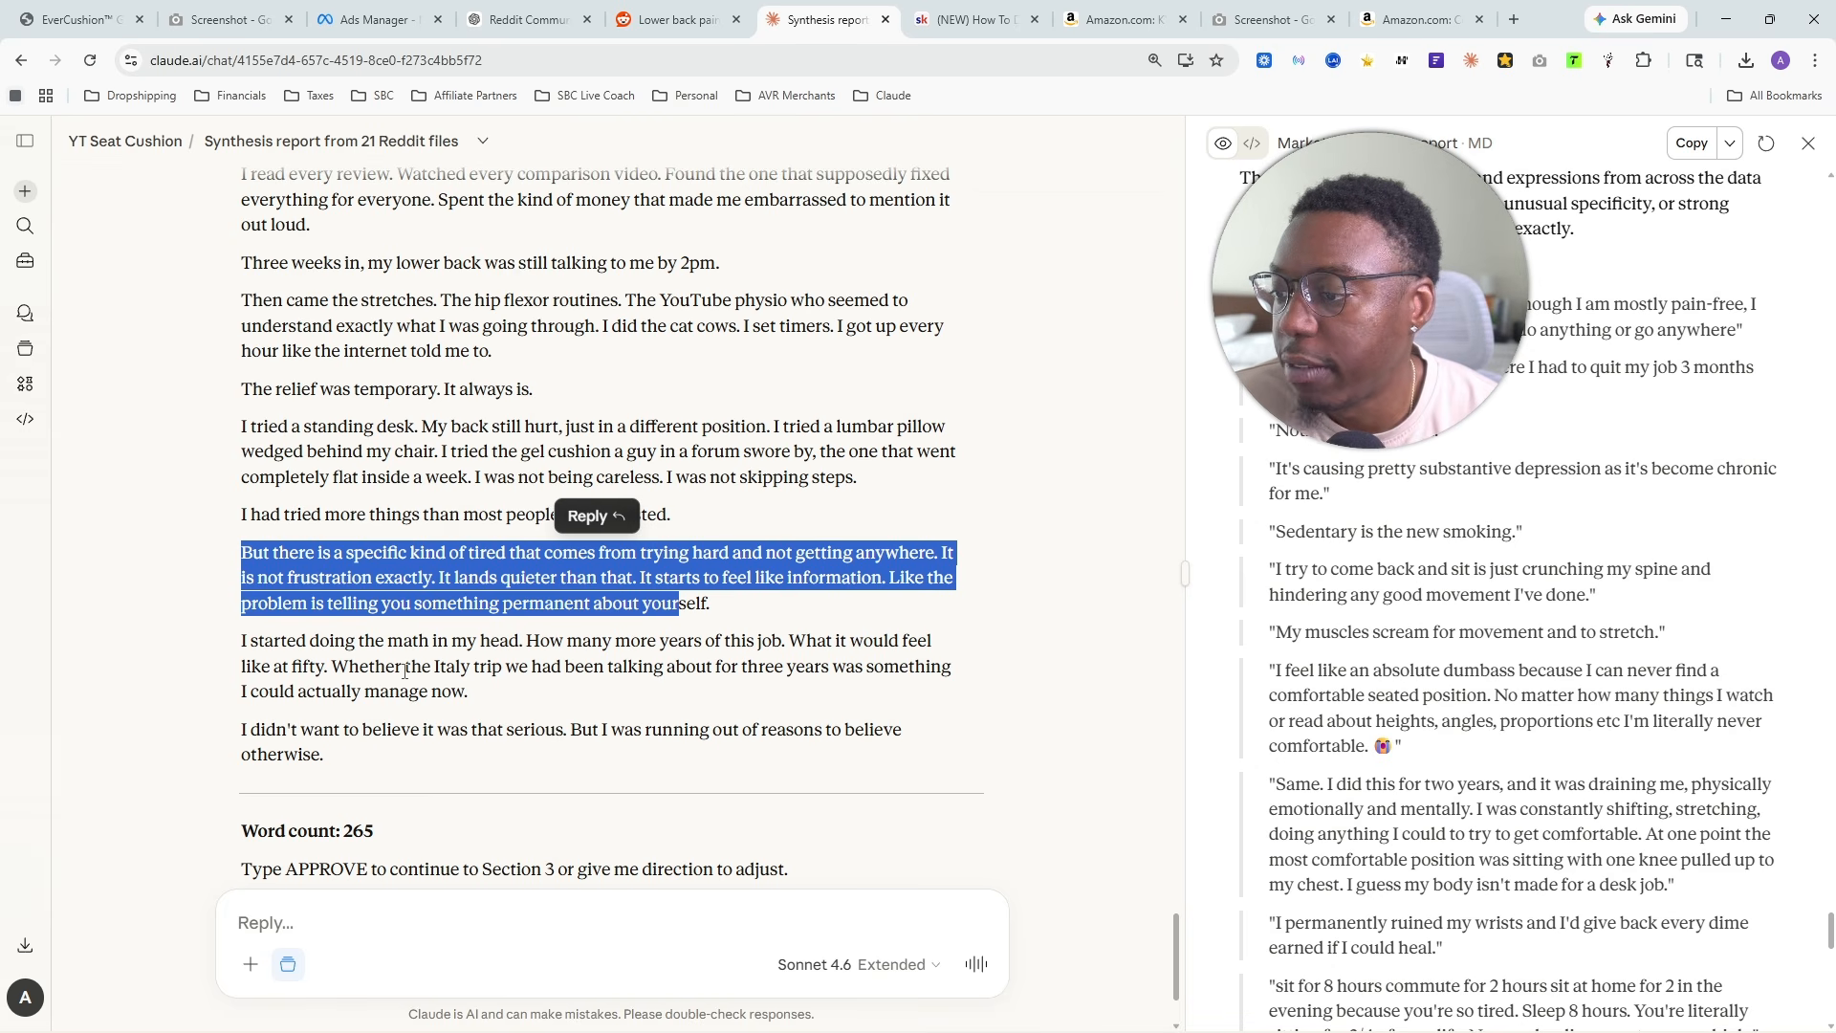
drag(343, 676, 512, 707)
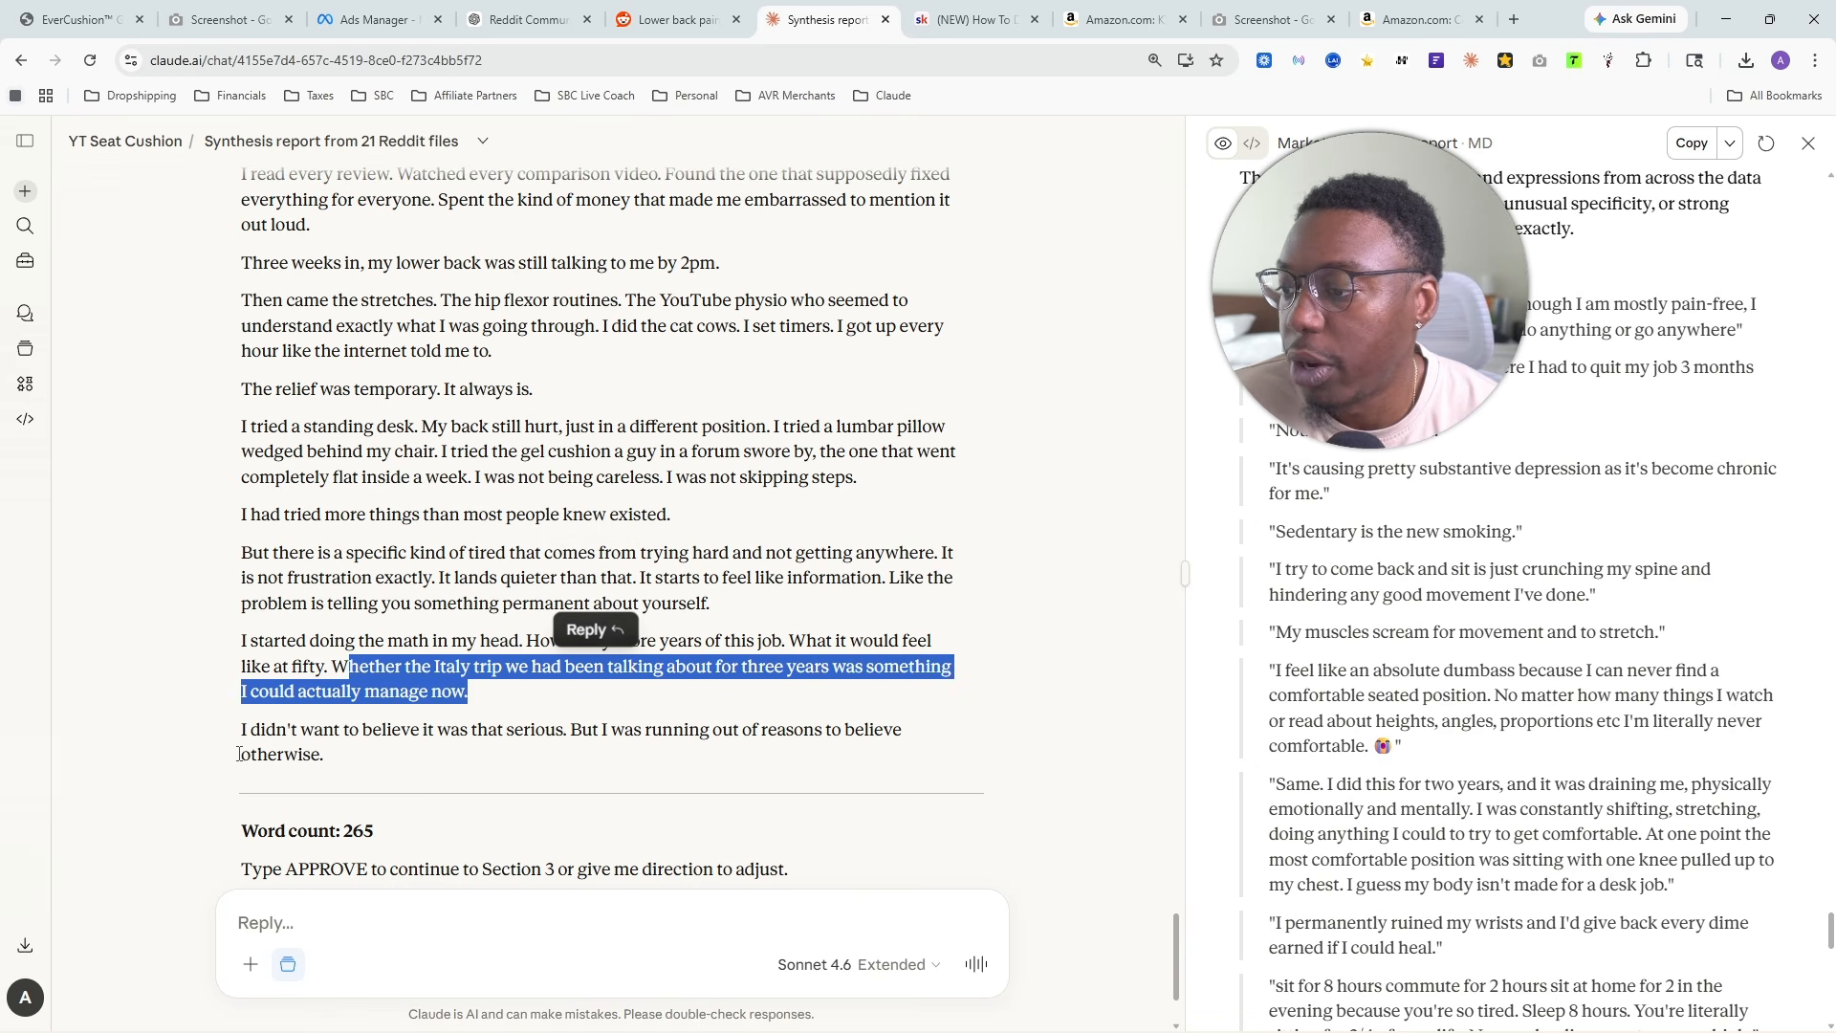
drag(241, 730, 850, 760)
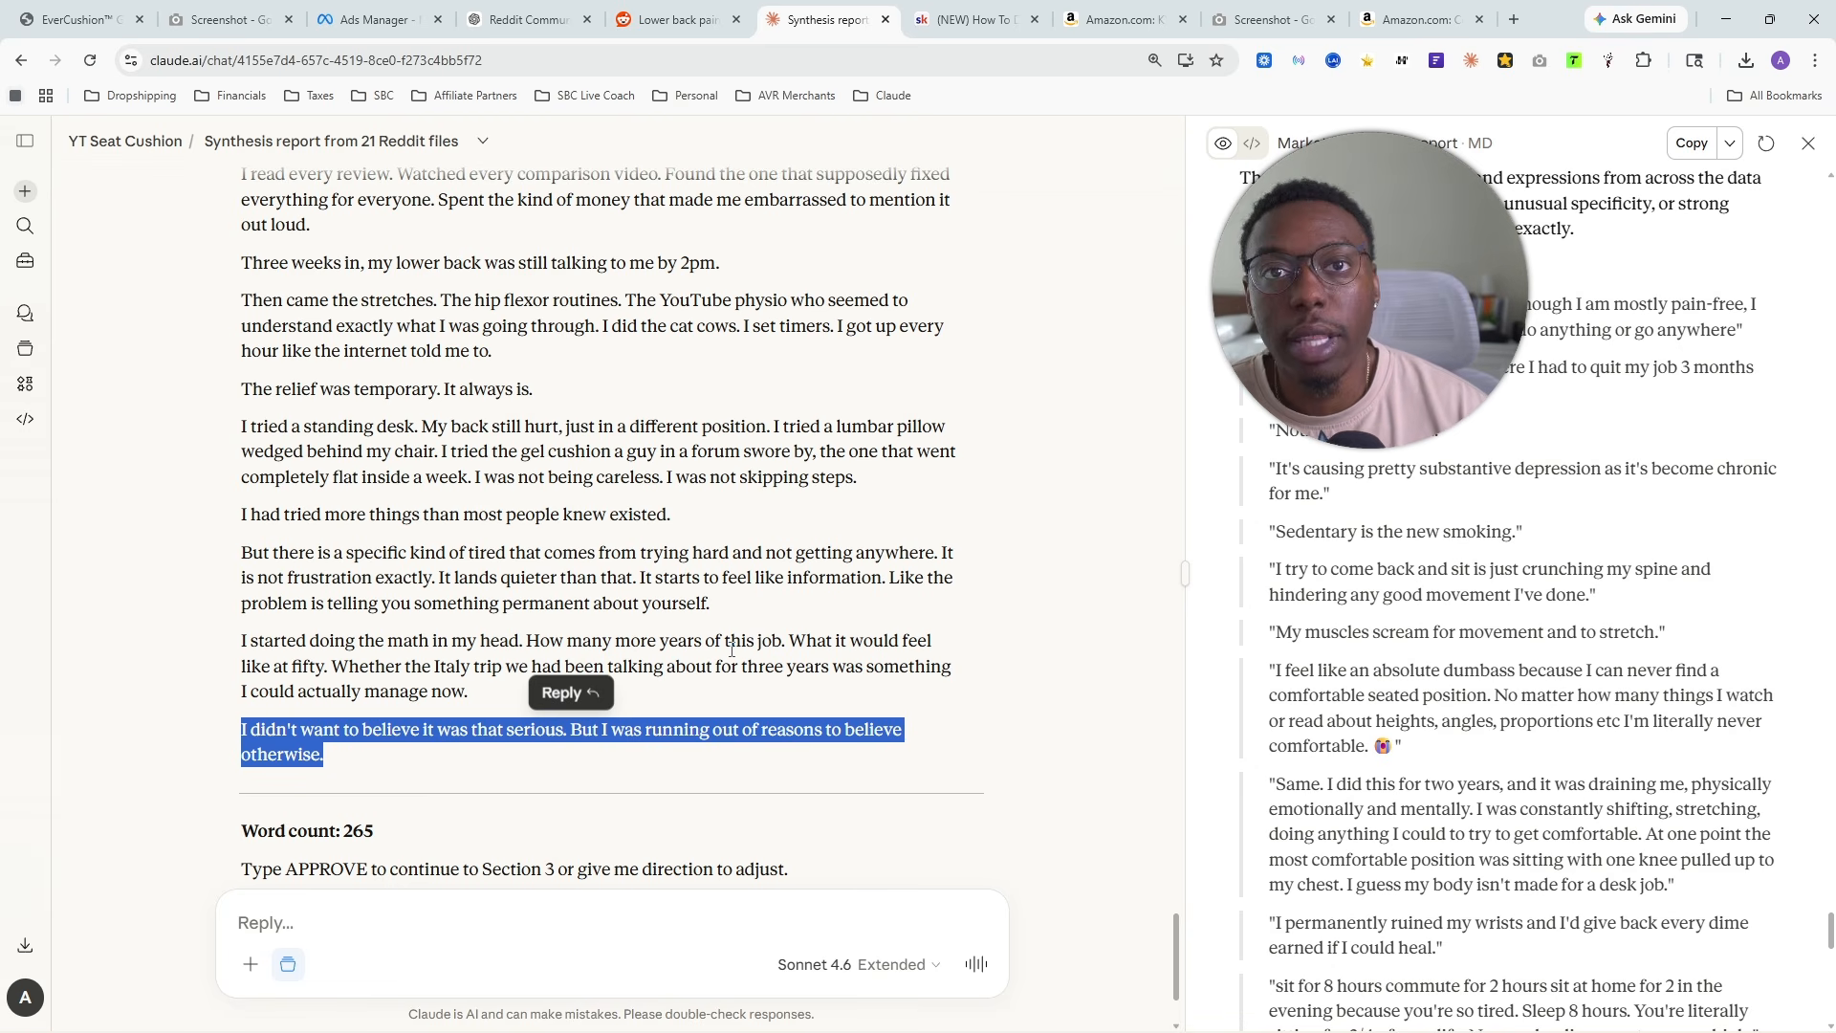
- Look back past Section 1 to Decision 2, Emotional Tension, and examine the secondary tension, I Have Tried Everything And Nothing Has Fixed It
scroll(801, 556, up, 20)
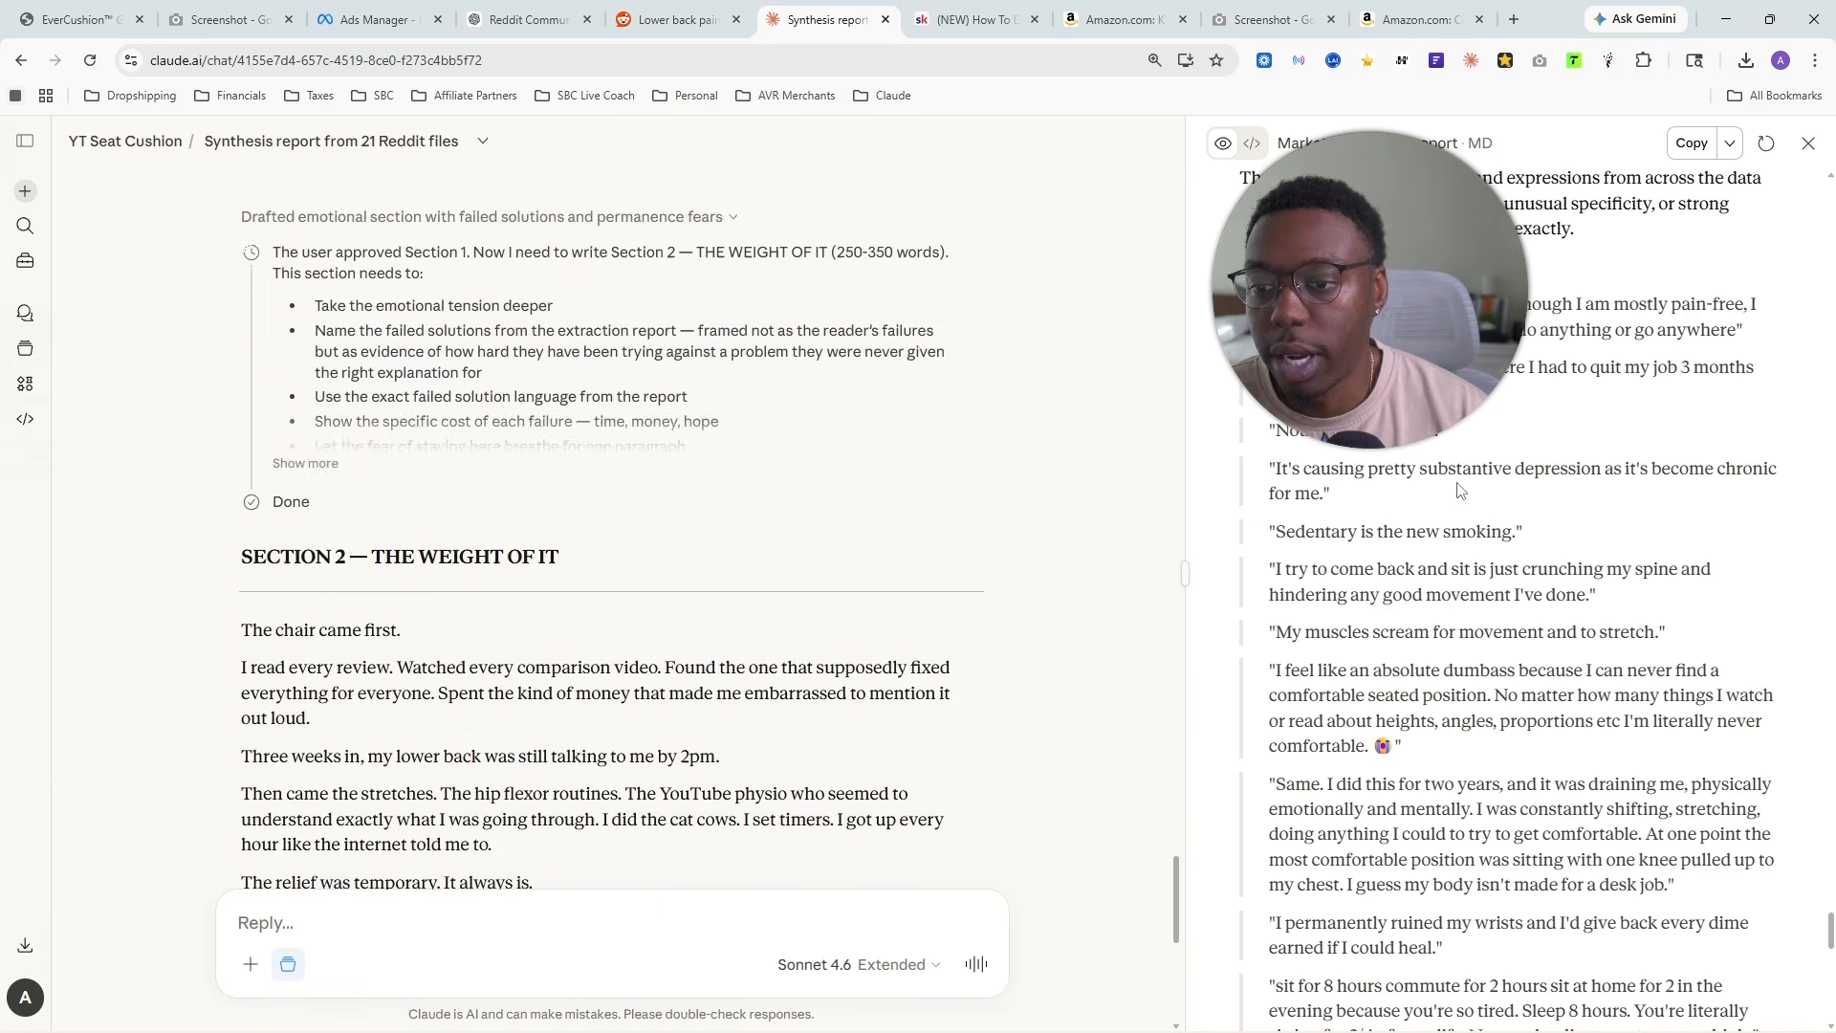
scroll(1435, 565, down, 17)
scroll(416, 610, down, 10)
scroll(412, 609, down, 10)
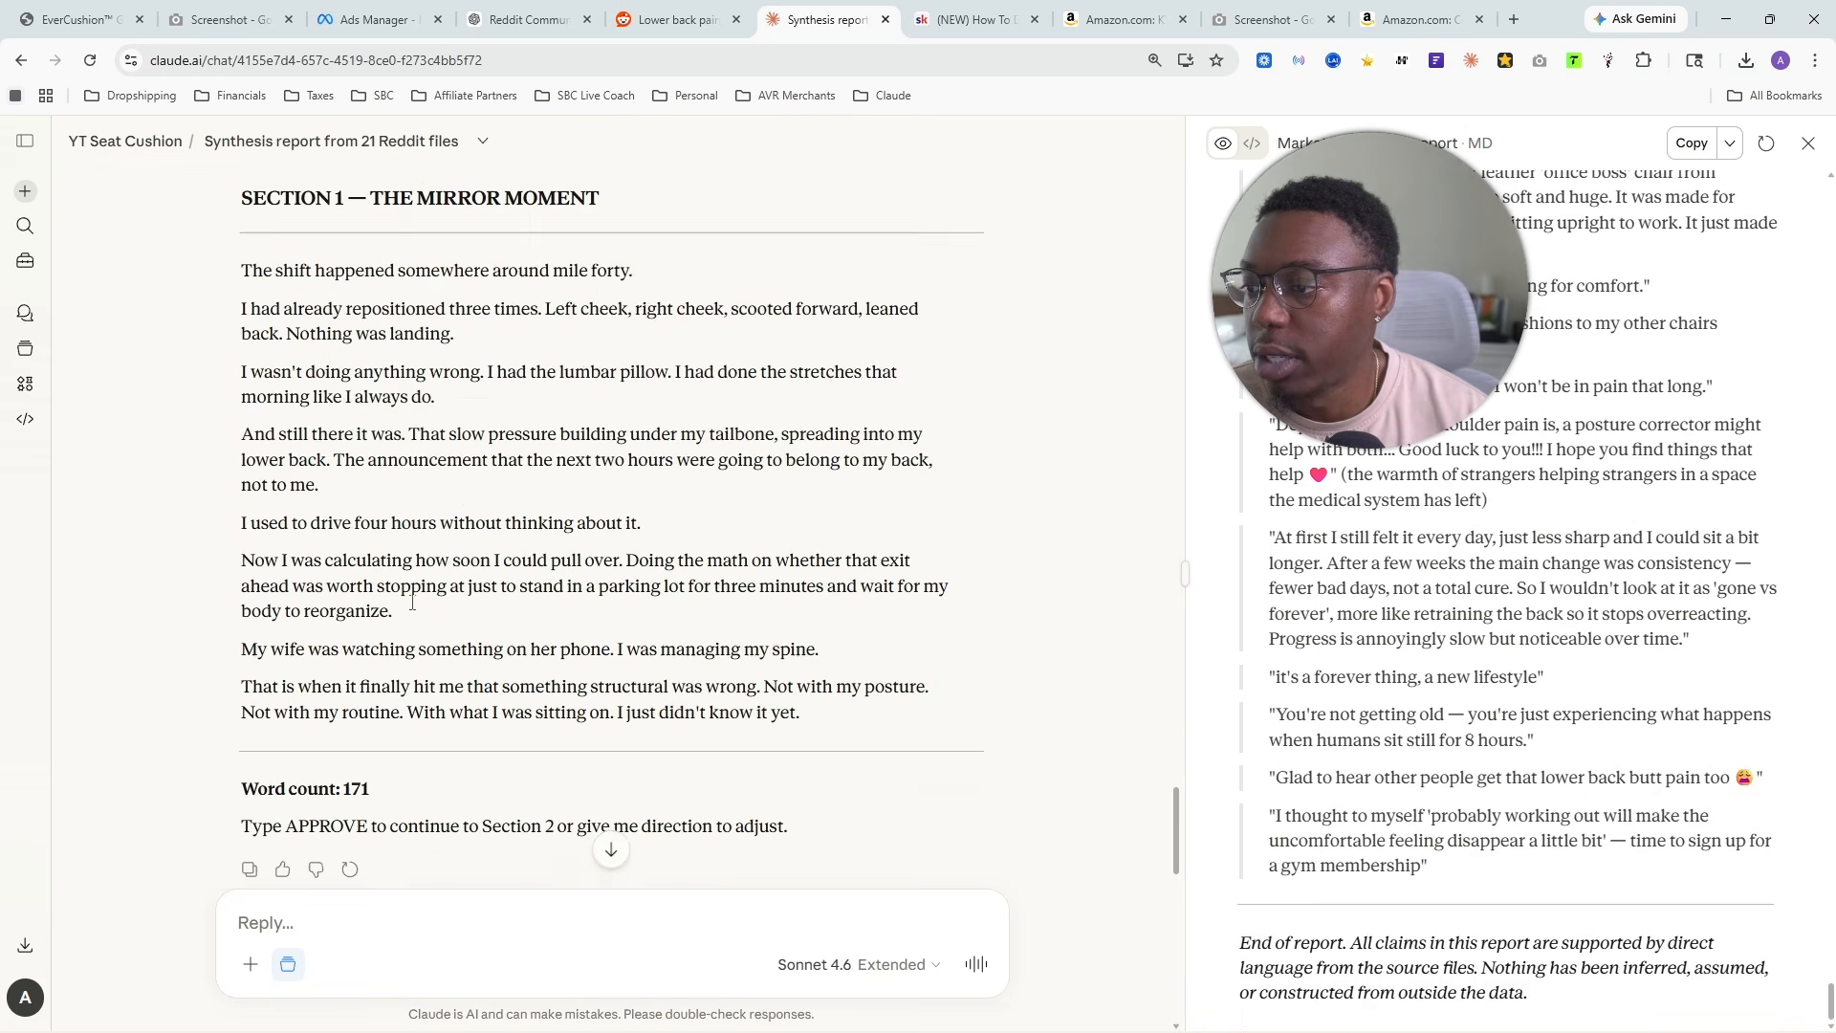
scroll(478, 612, up, 20)
scroll(526, 618, down, 1)
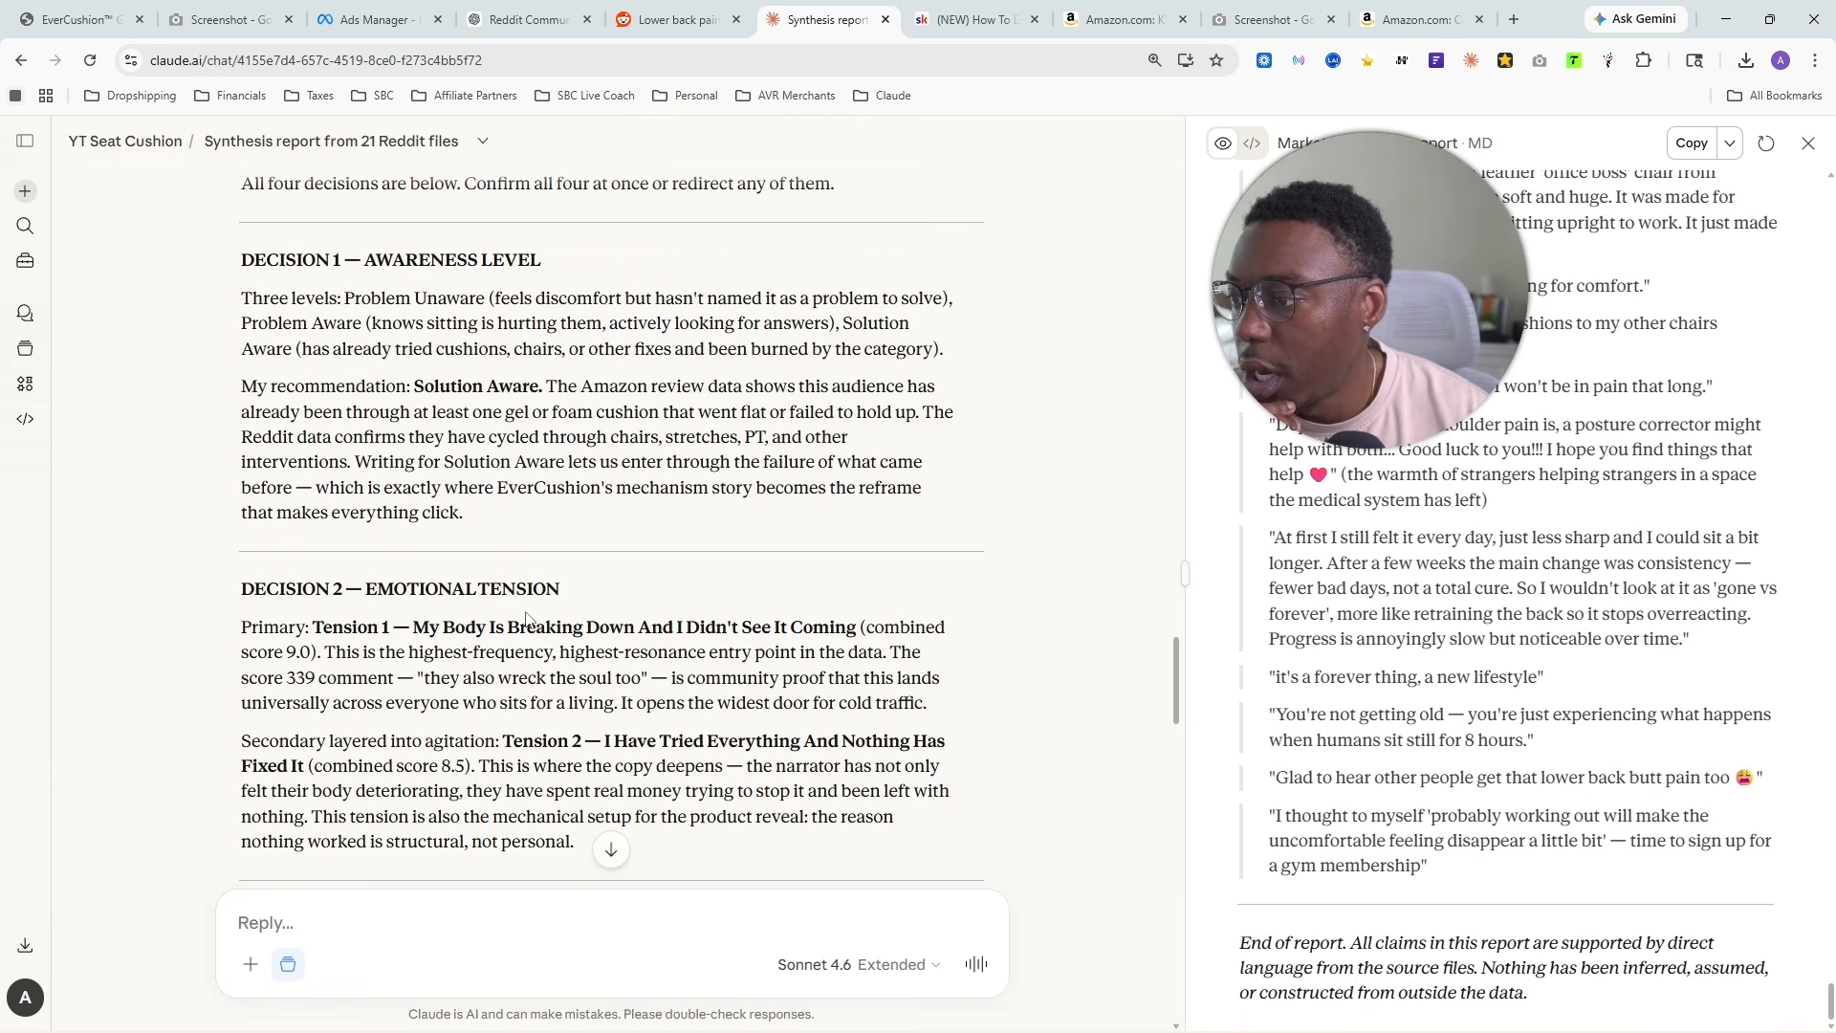
drag(585, 743, 534, 781)
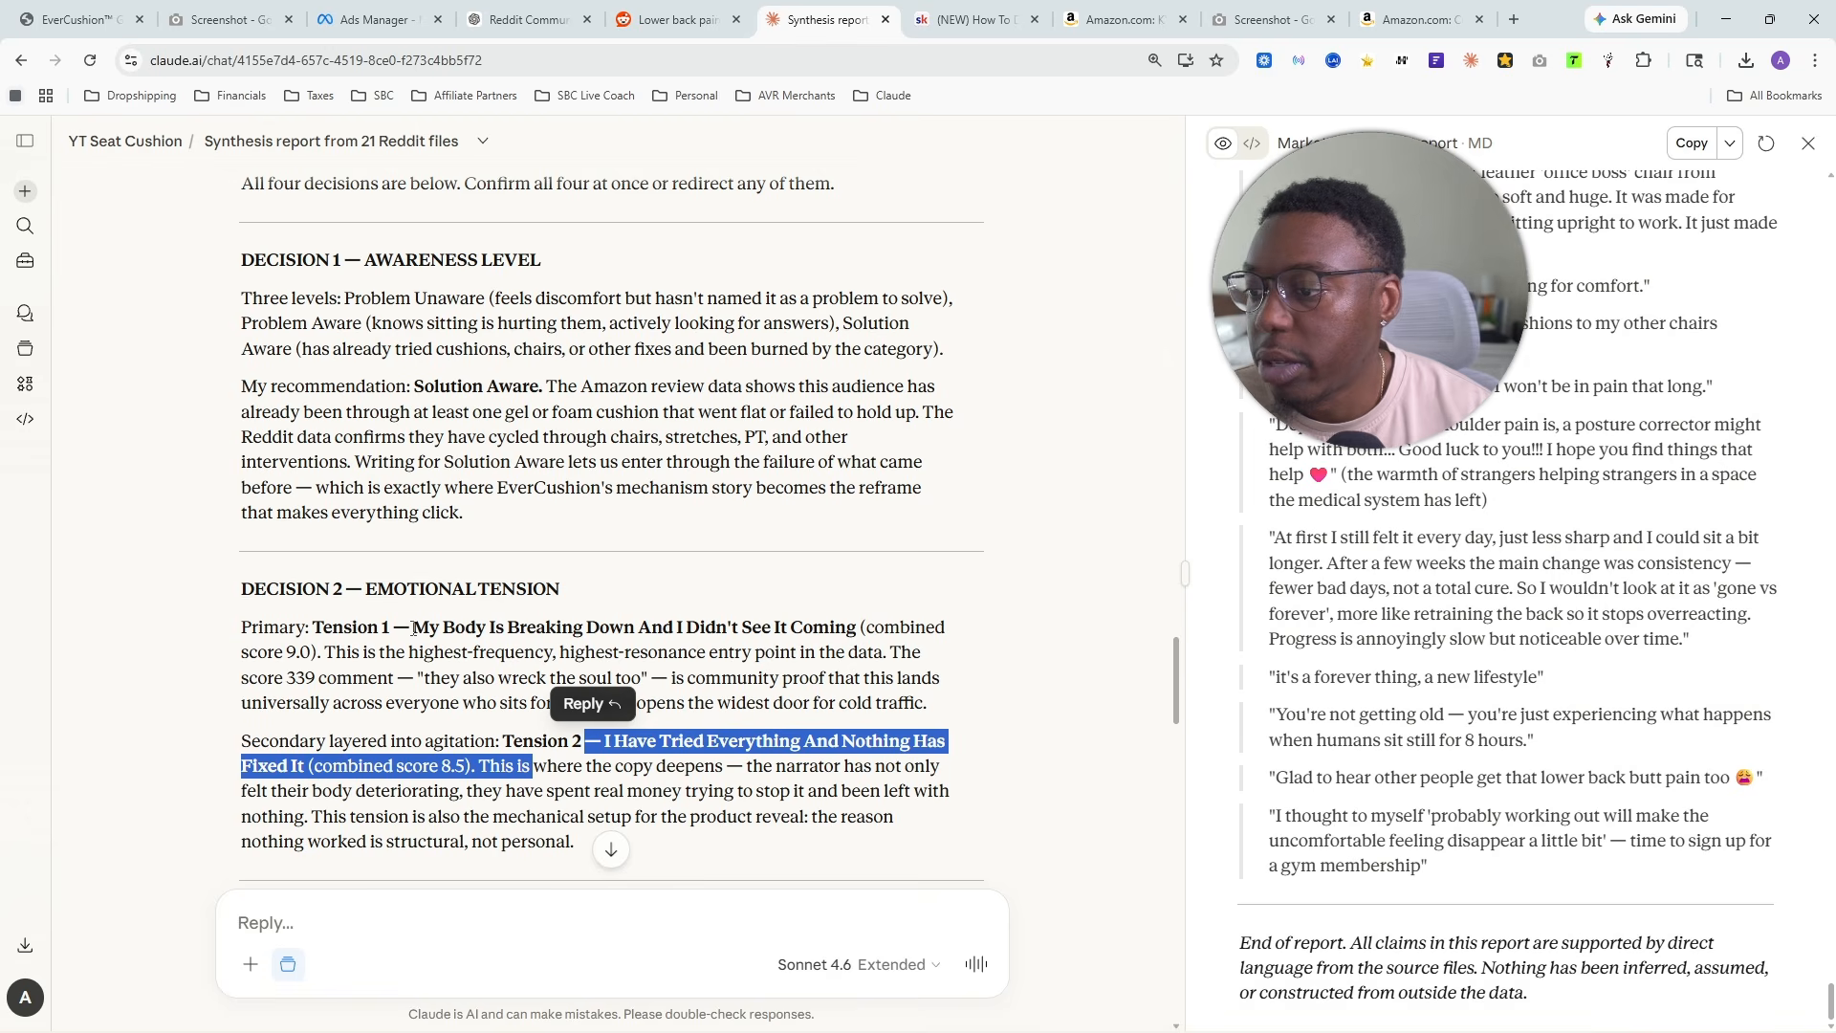
- Expand the reasoning behind Section 2 to check how Tension 2 is layered in, and compare it with the failed-solutions and Italy trip paragraphs
scroll(833, 630, down, 20)
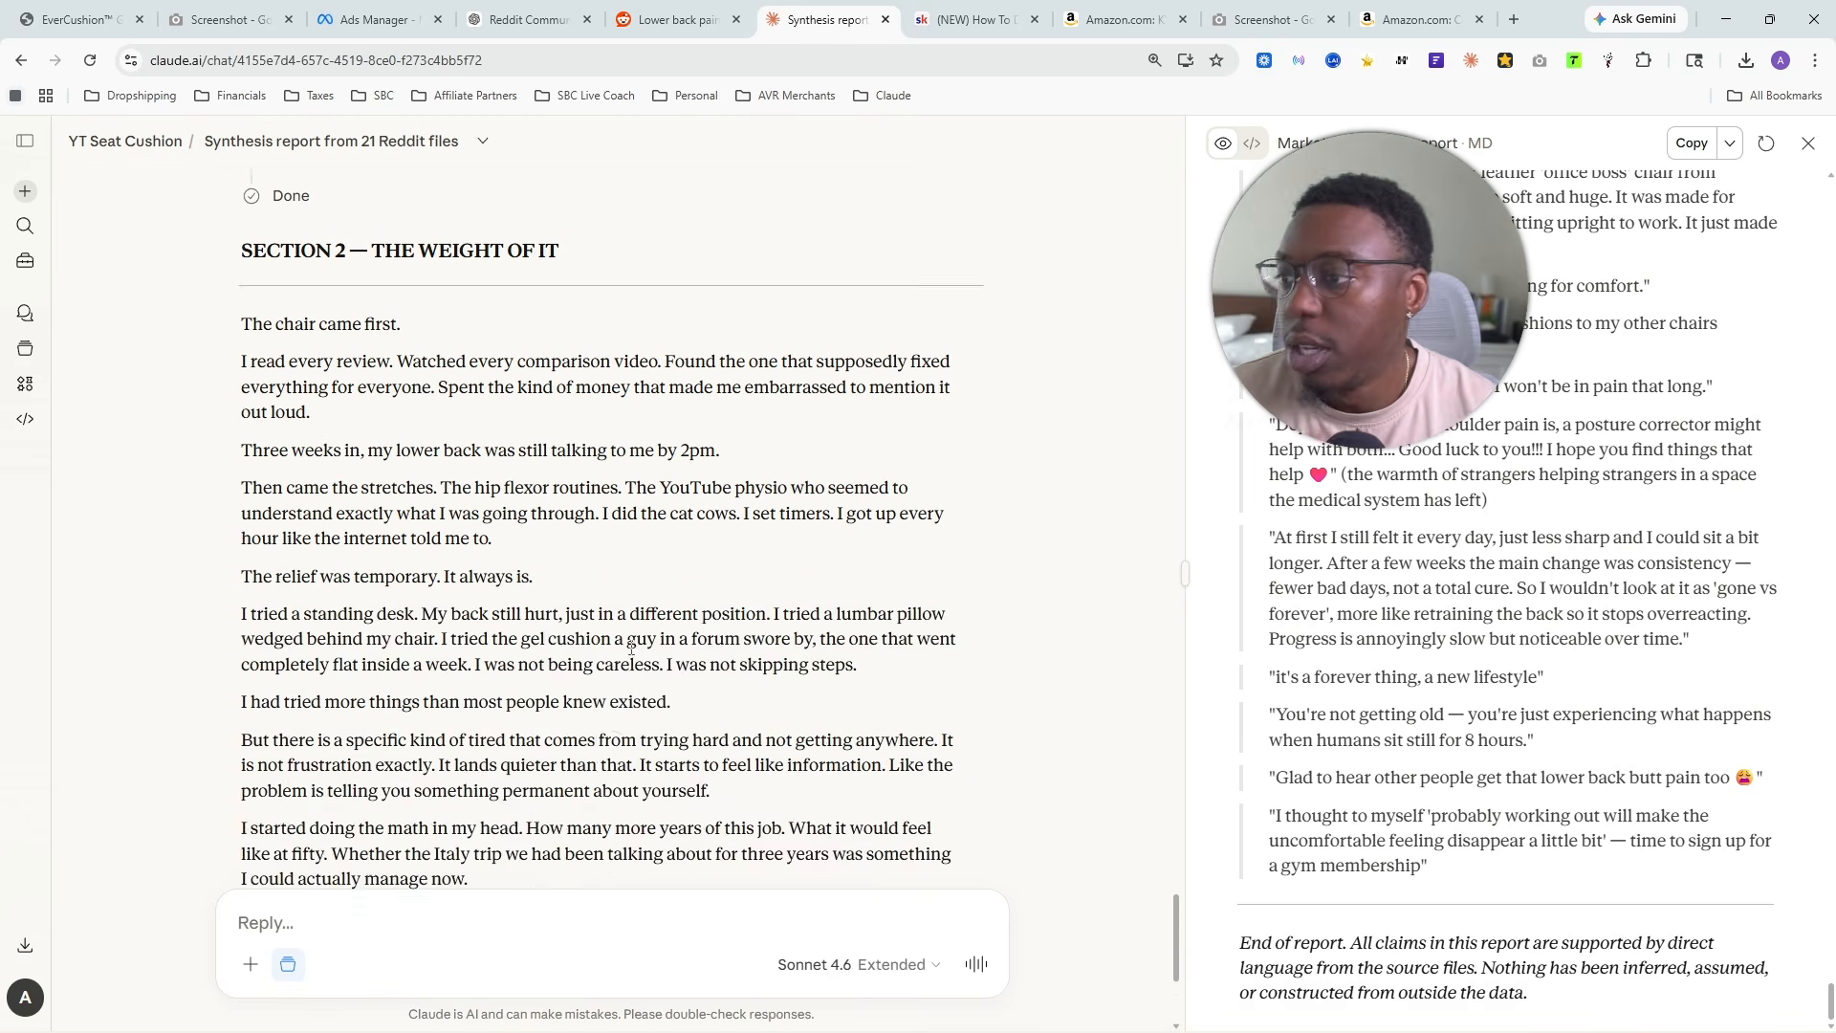
scroll(468, 613, up, 3)
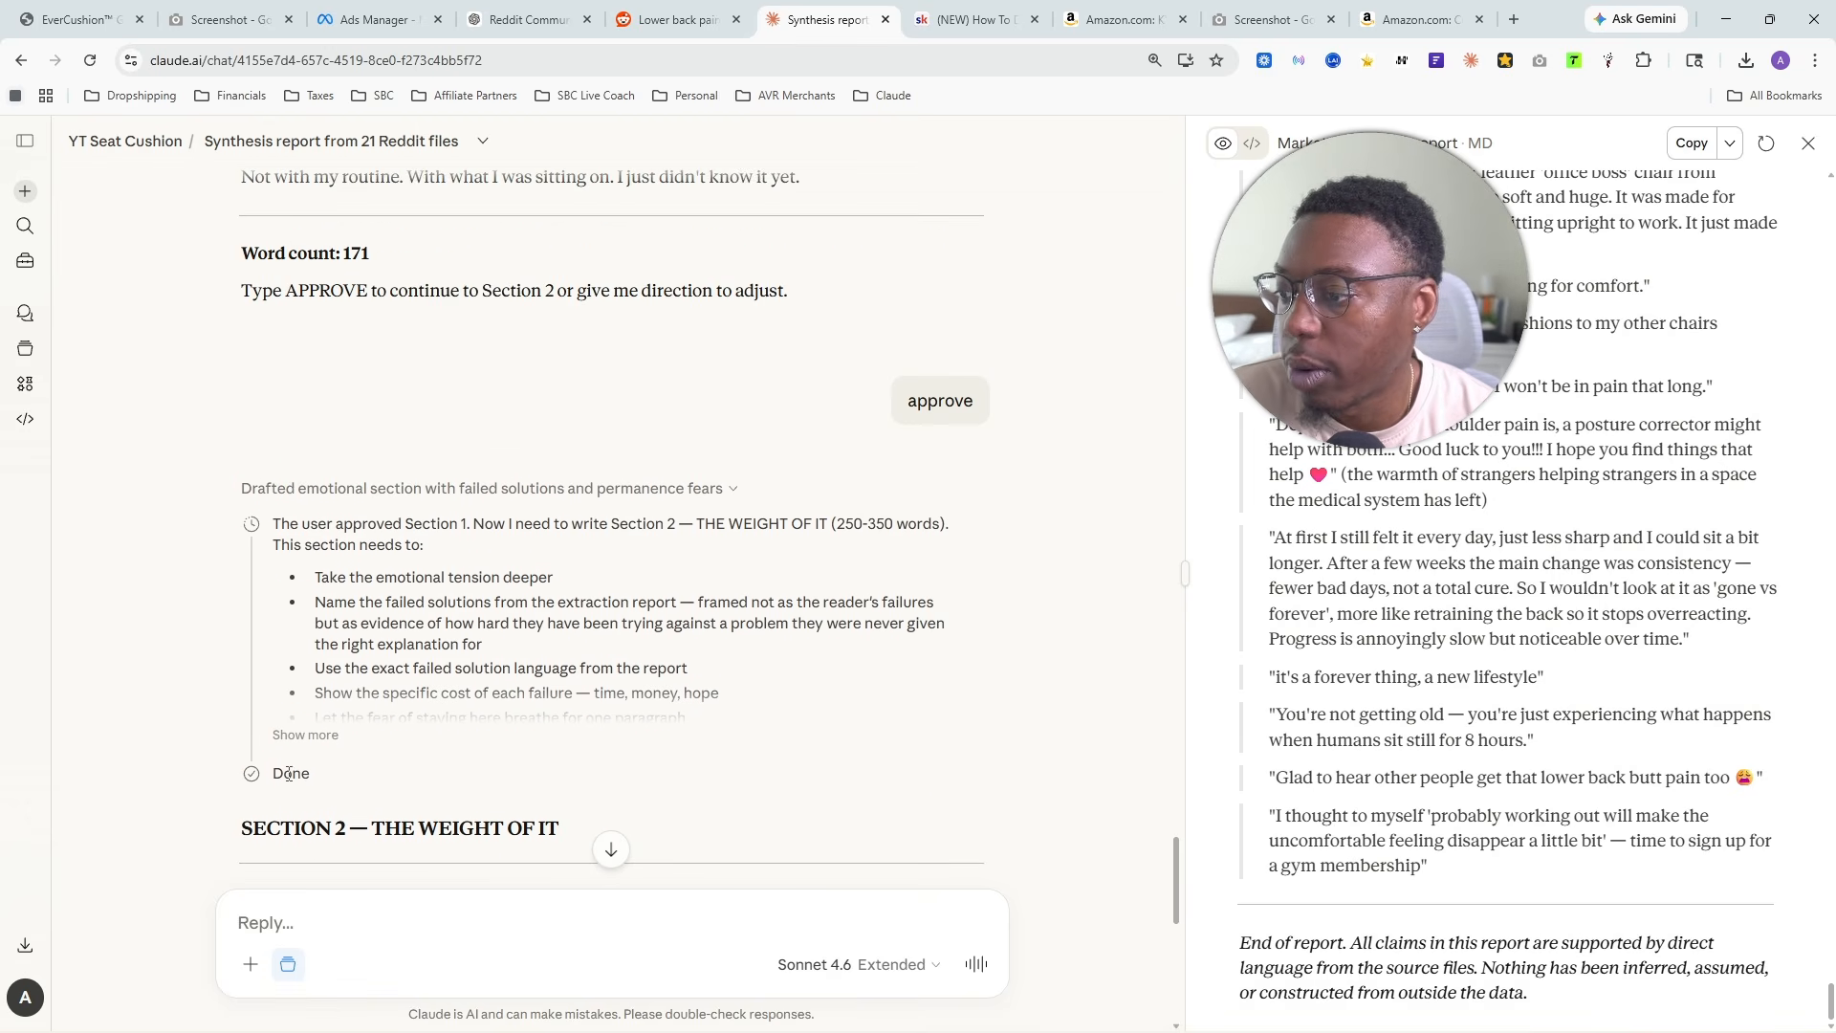
click(306, 736)
scroll(398, 427, down, 5)
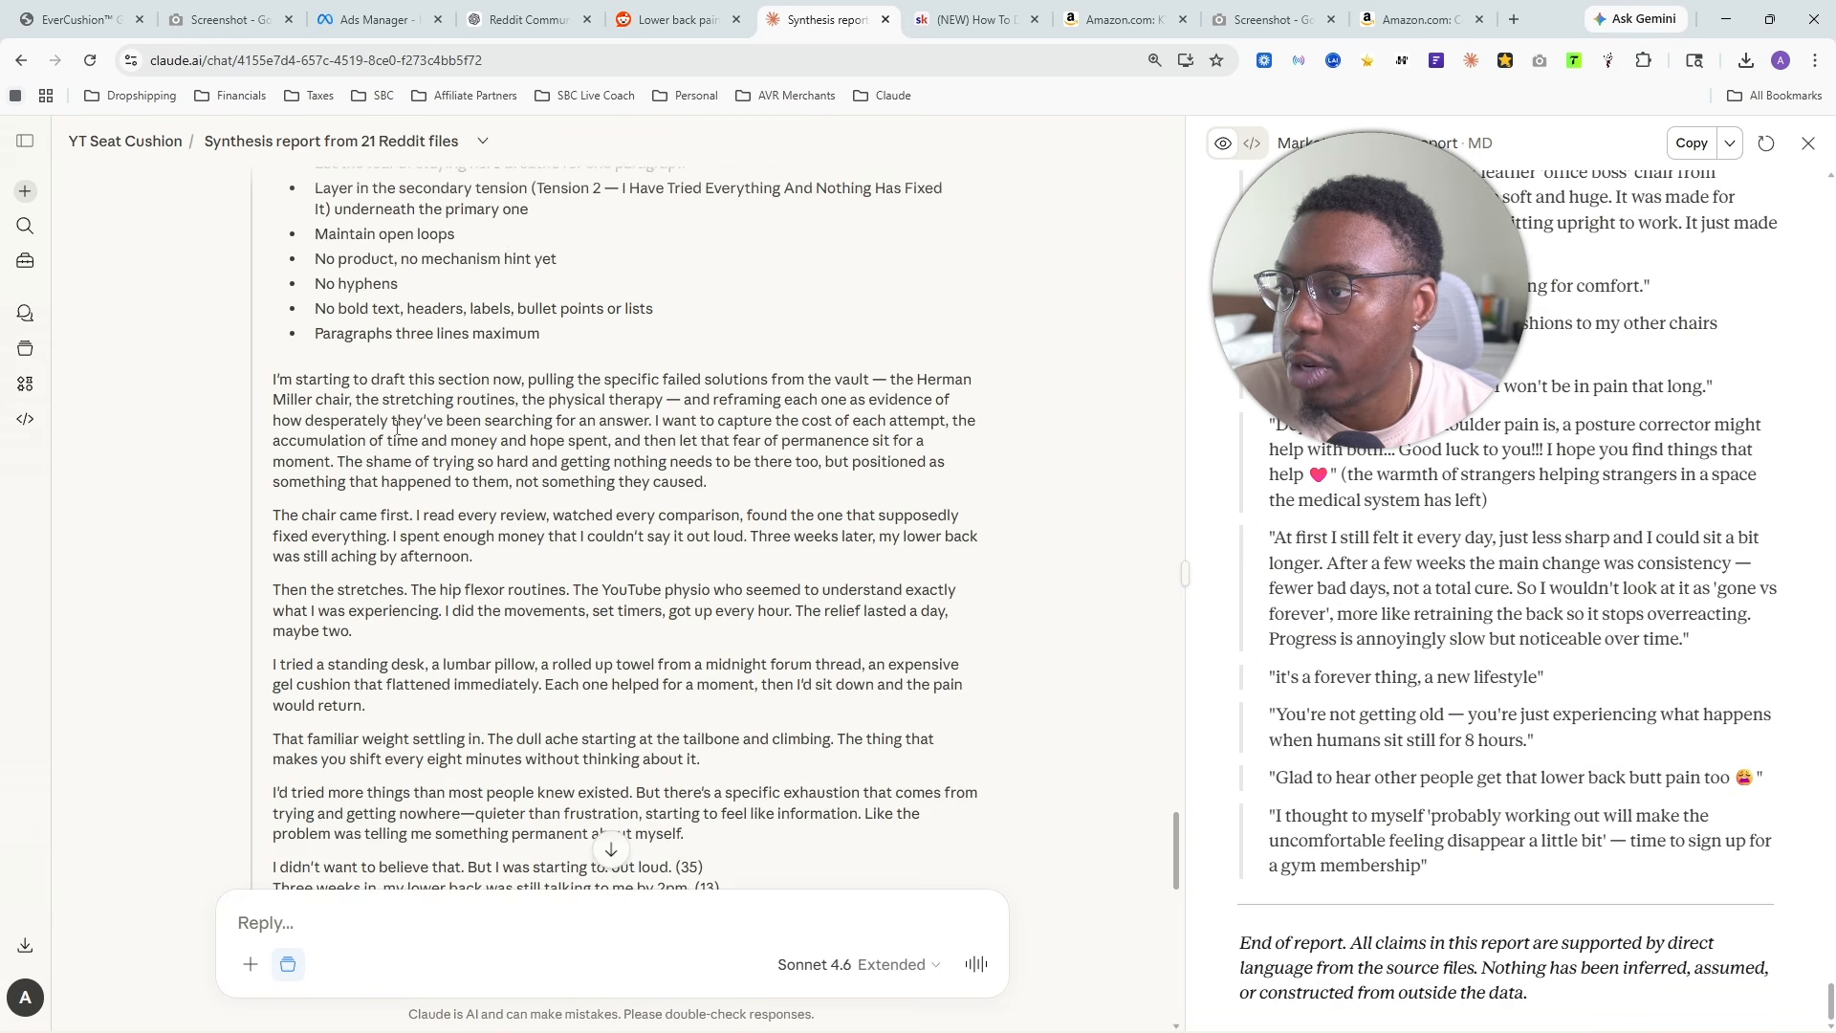
scroll(398, 428, down, 5)
scroll(636, 635, down, 10)
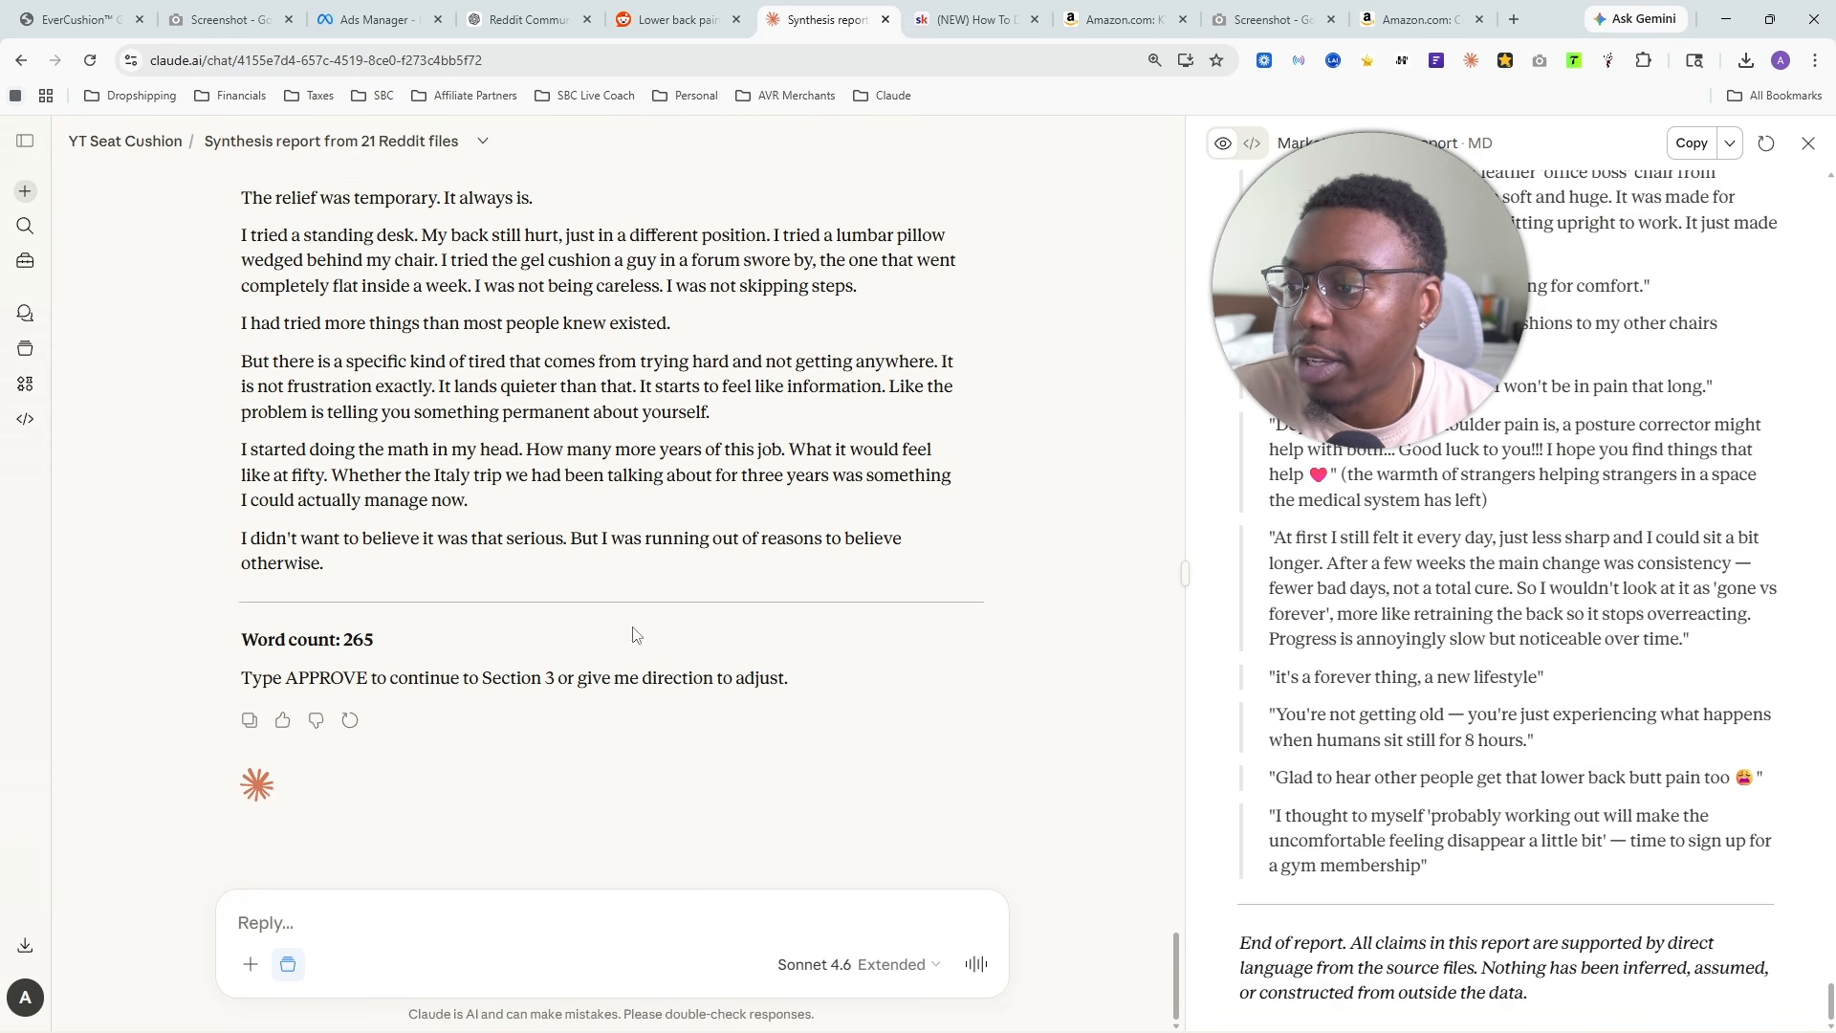
drag(259, 455, 701, 524)
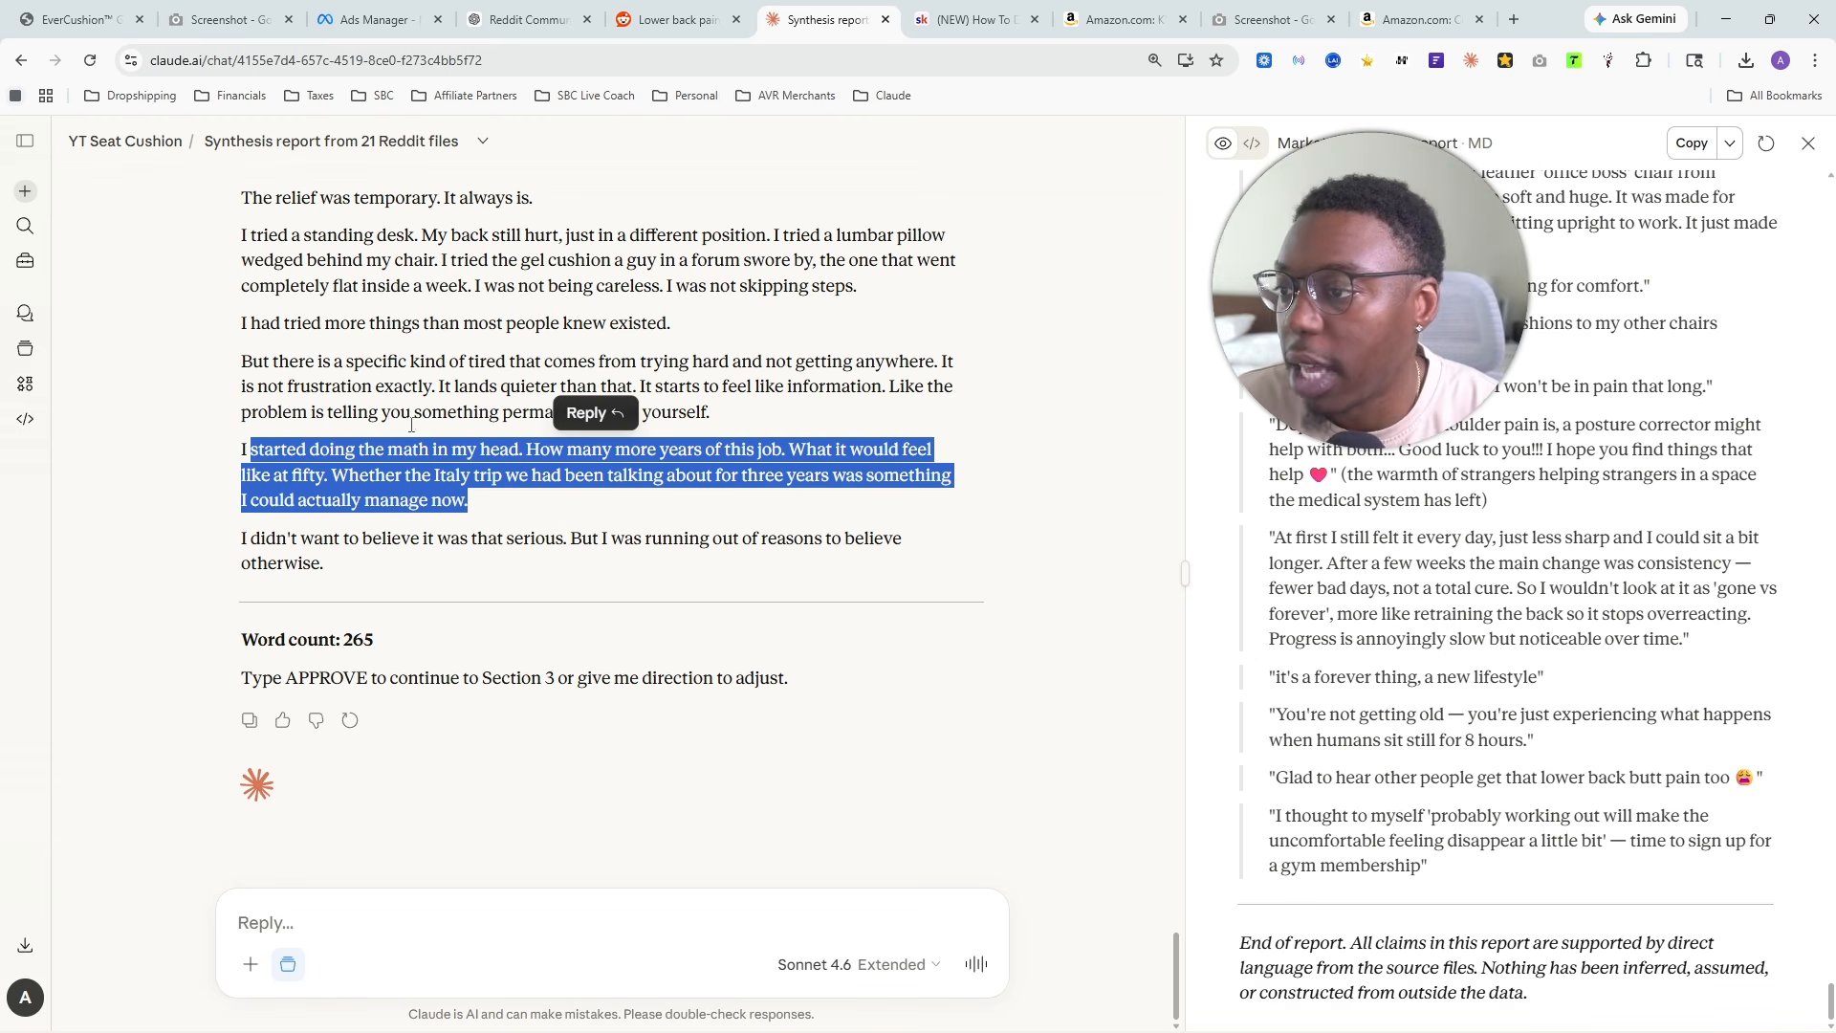
drag(673, 325, 450, 235)
- Reply "approve" to accept Section 2 and have Section 3 drafted
click(387, 936)
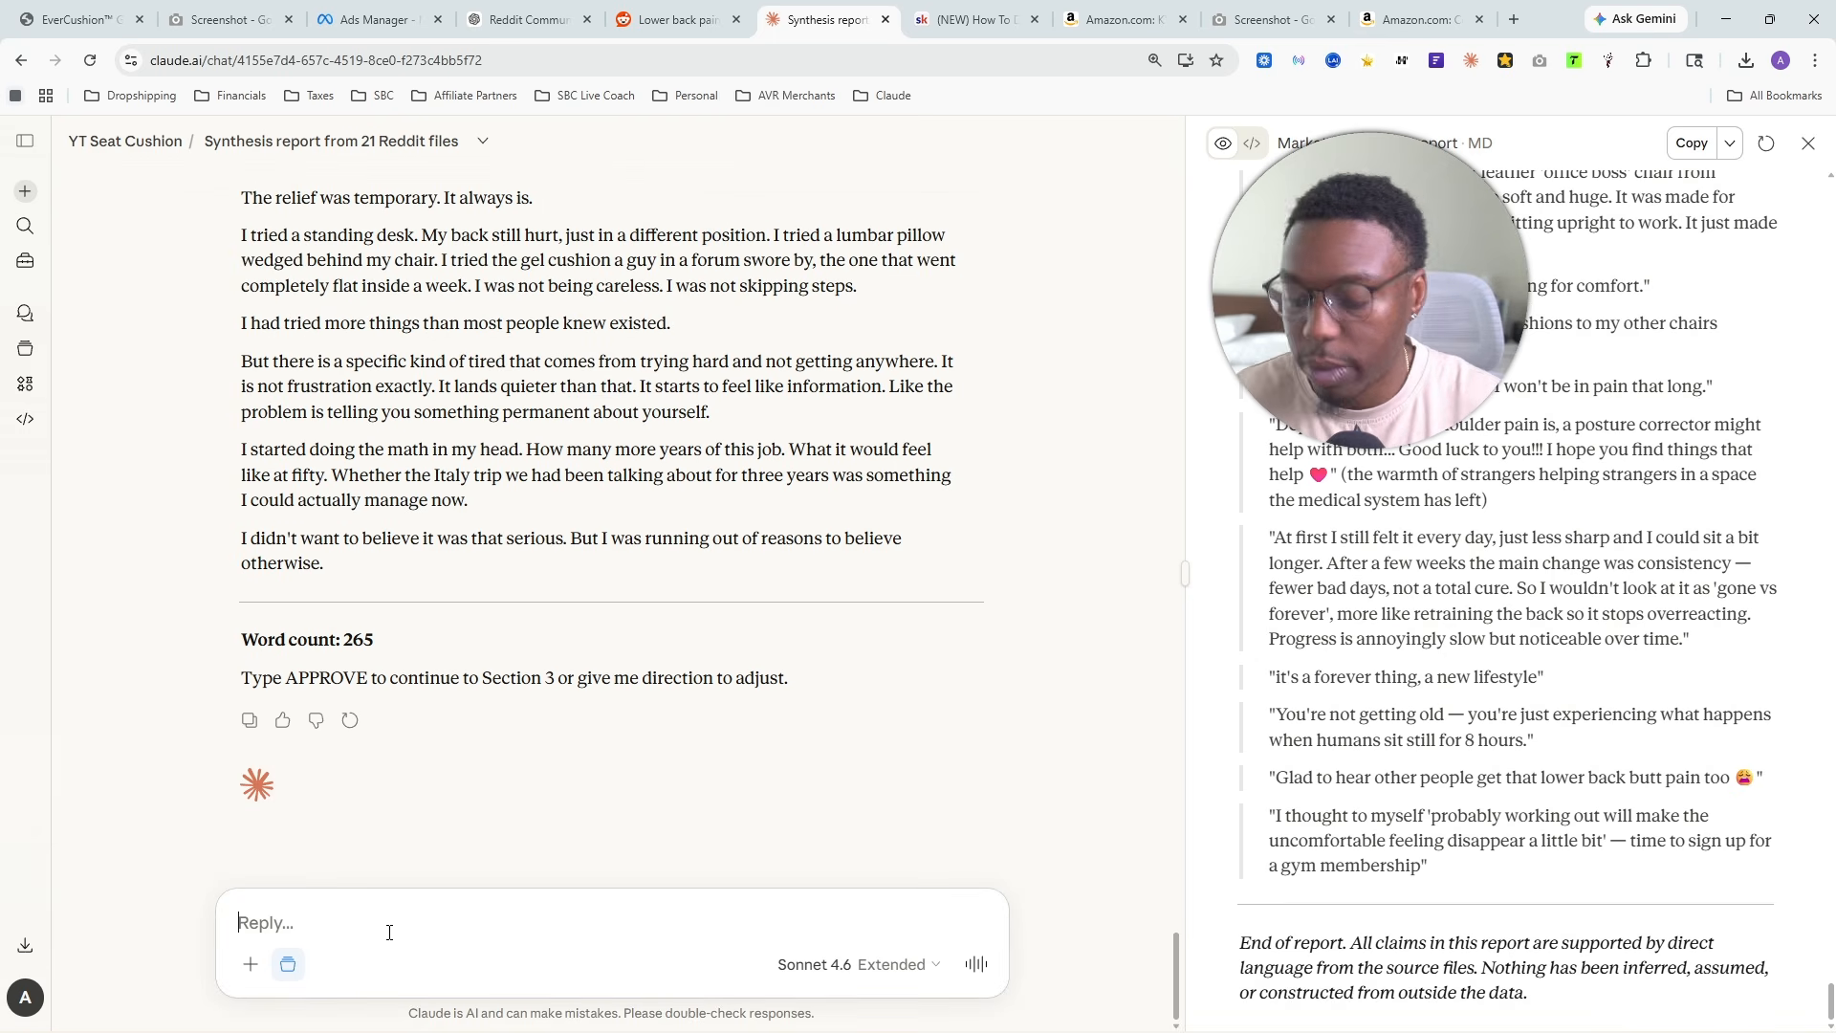
text(approve)
key(Return)
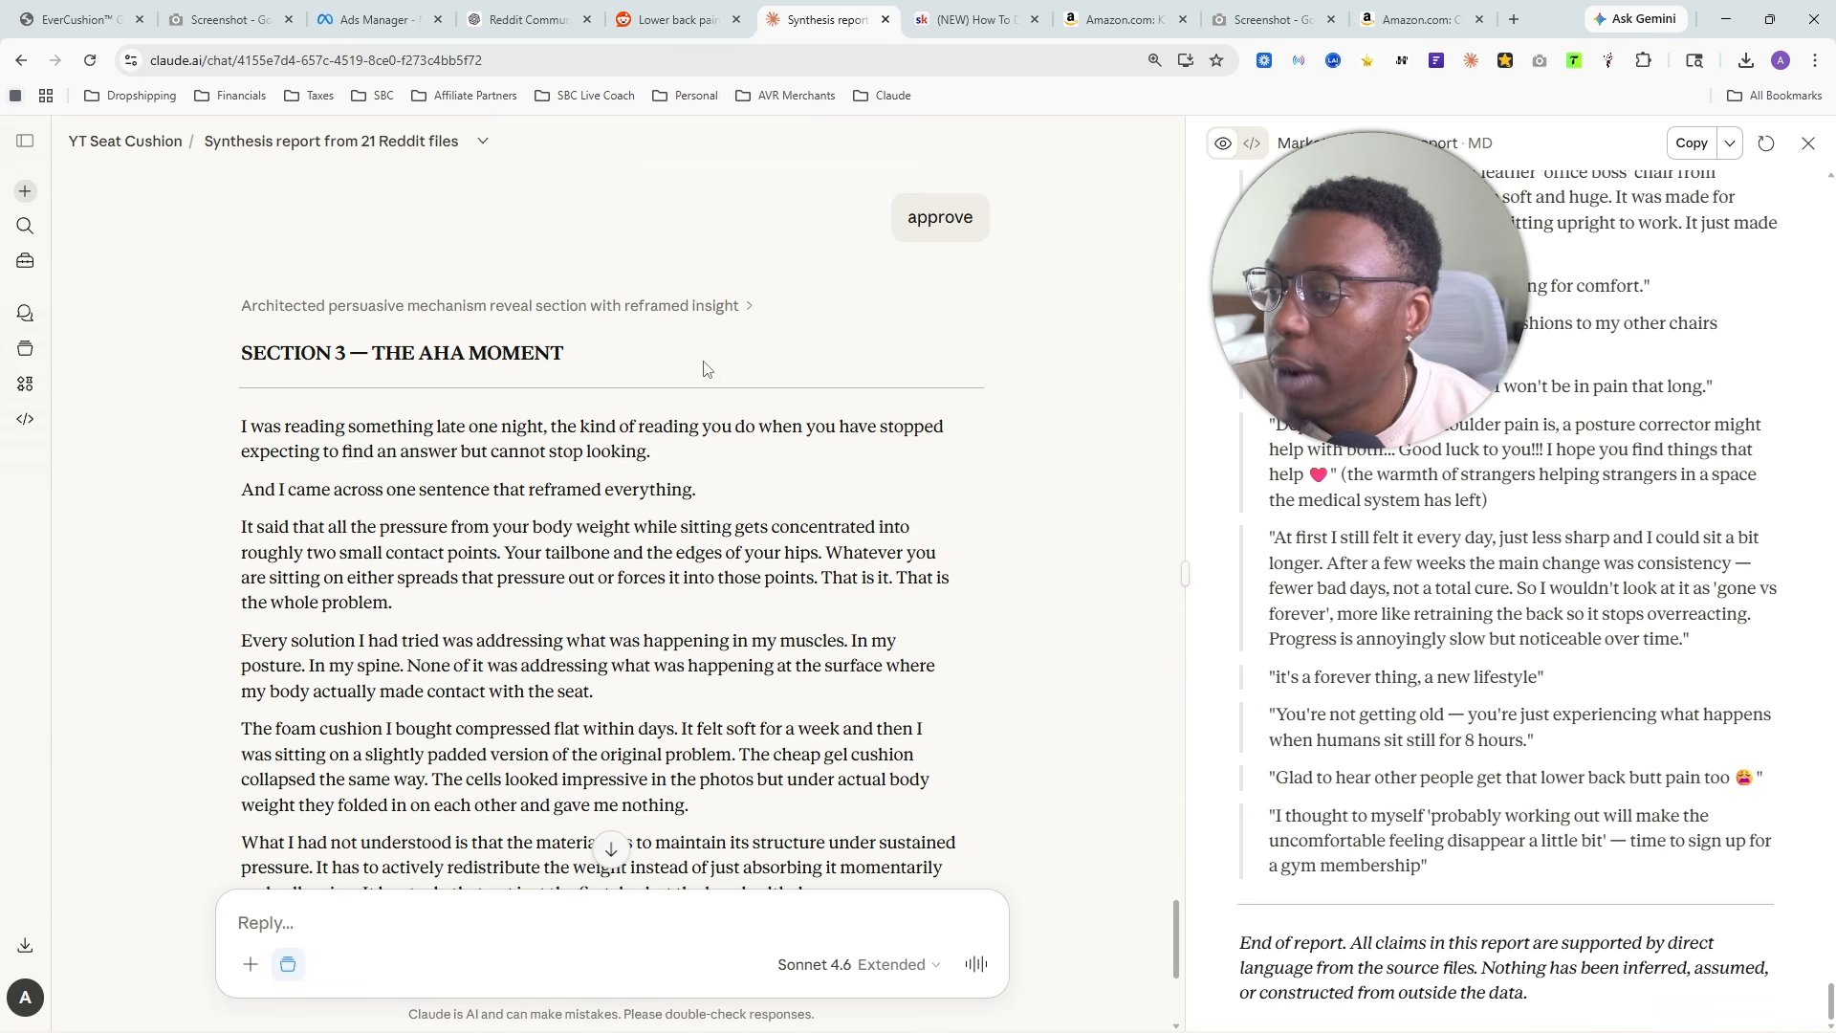
- Read the heading of Section 3, The Aha Moment, and its opening lines about late-night reading and the sentence that reframed everything
scroll(680, 393, down, 2)
scroll(459, 349, up, 2)
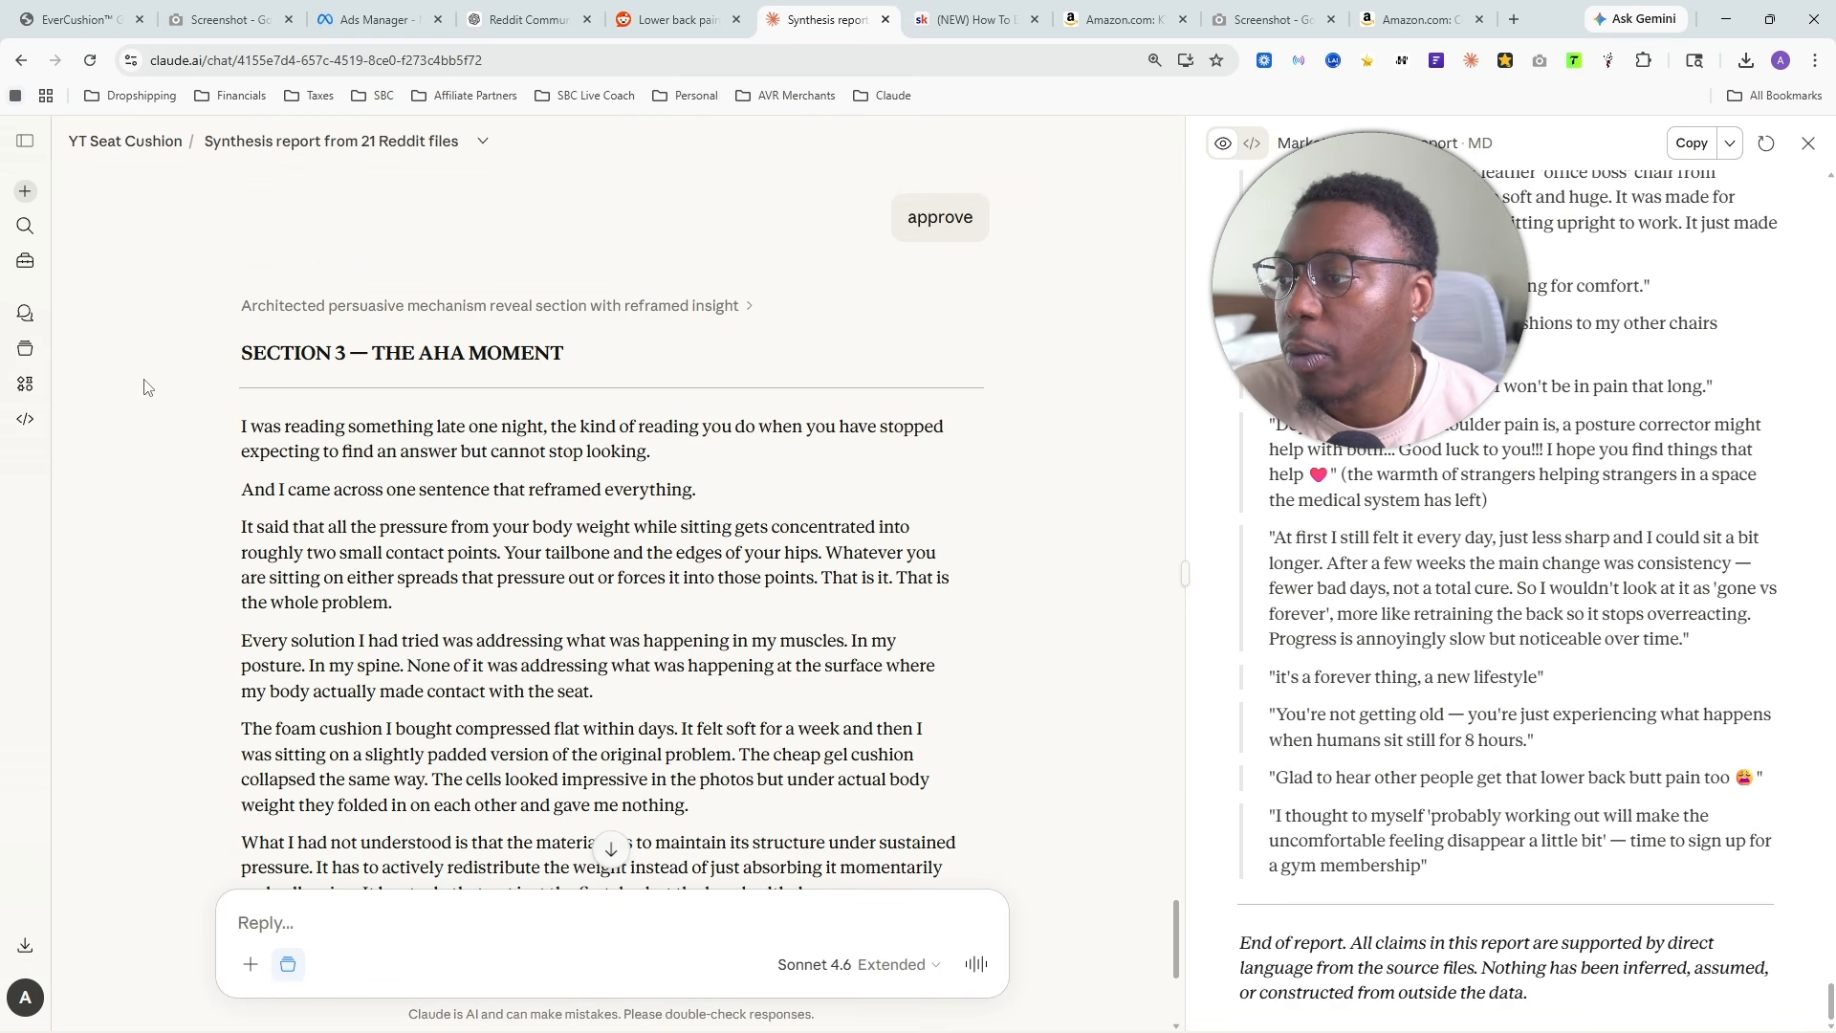
drag(204, 366, 638, 364)
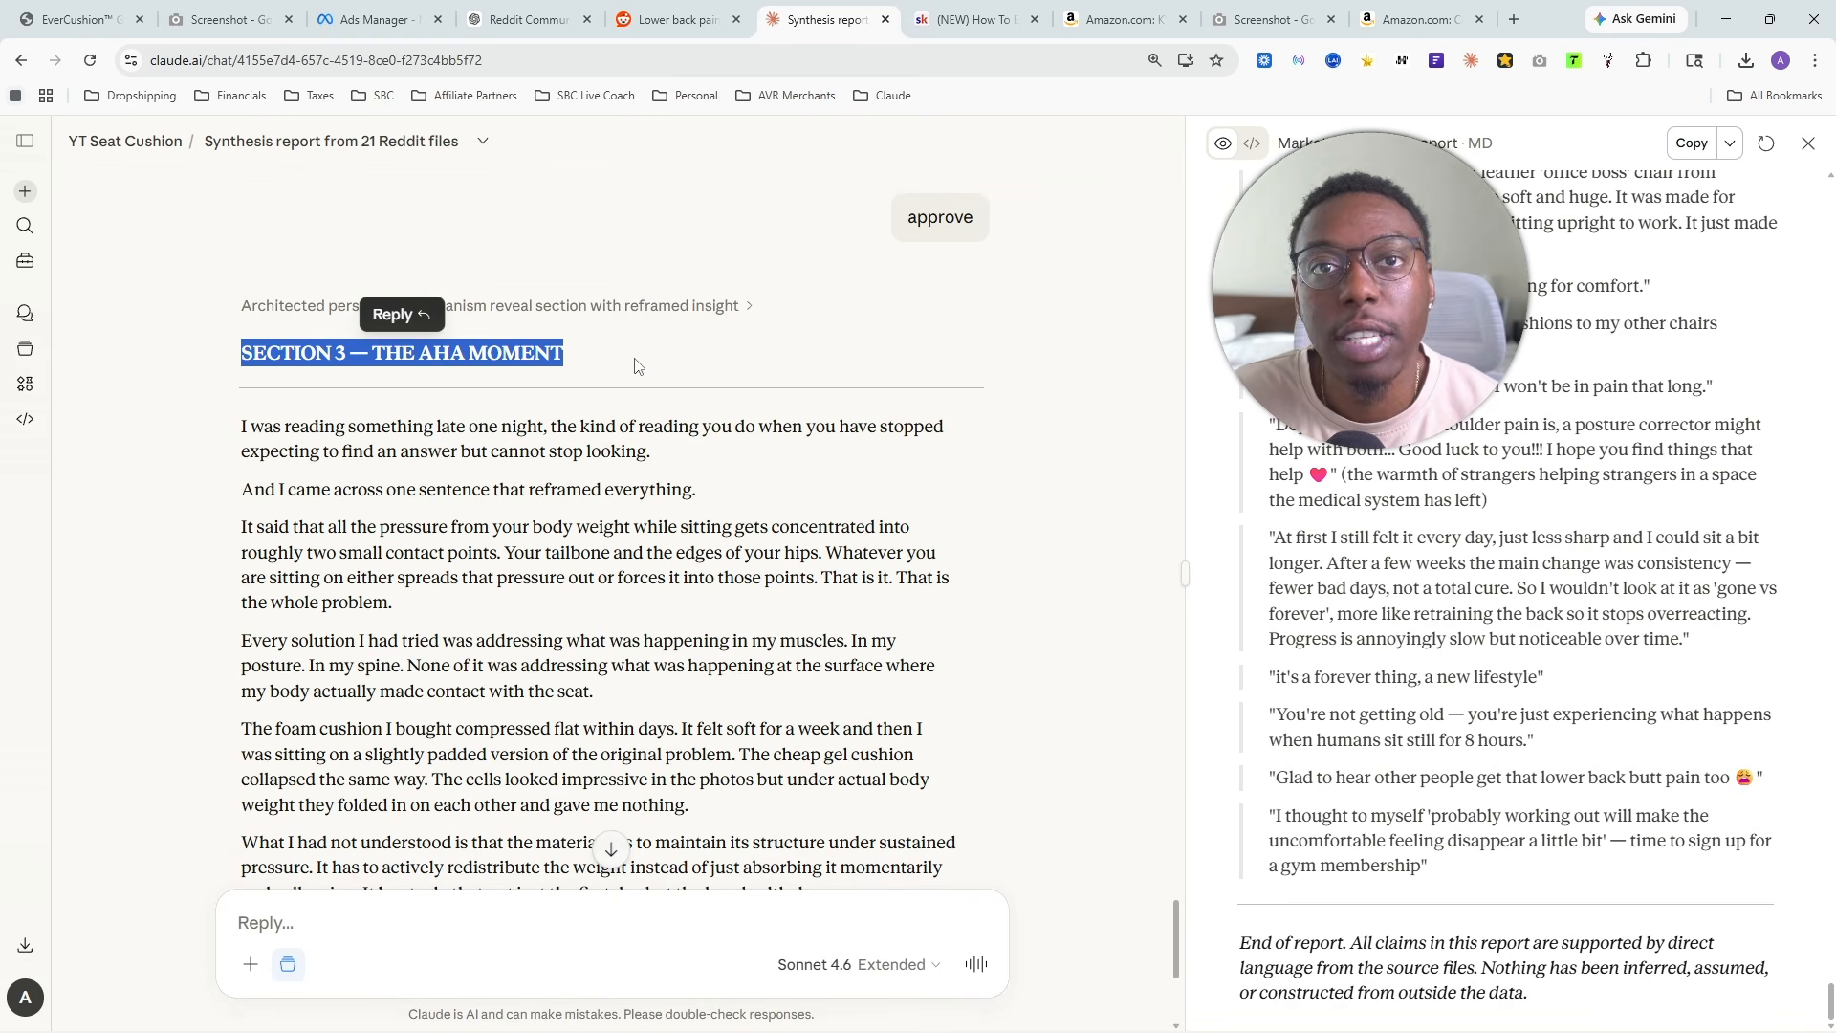
scroll(605, 419, down, 1)
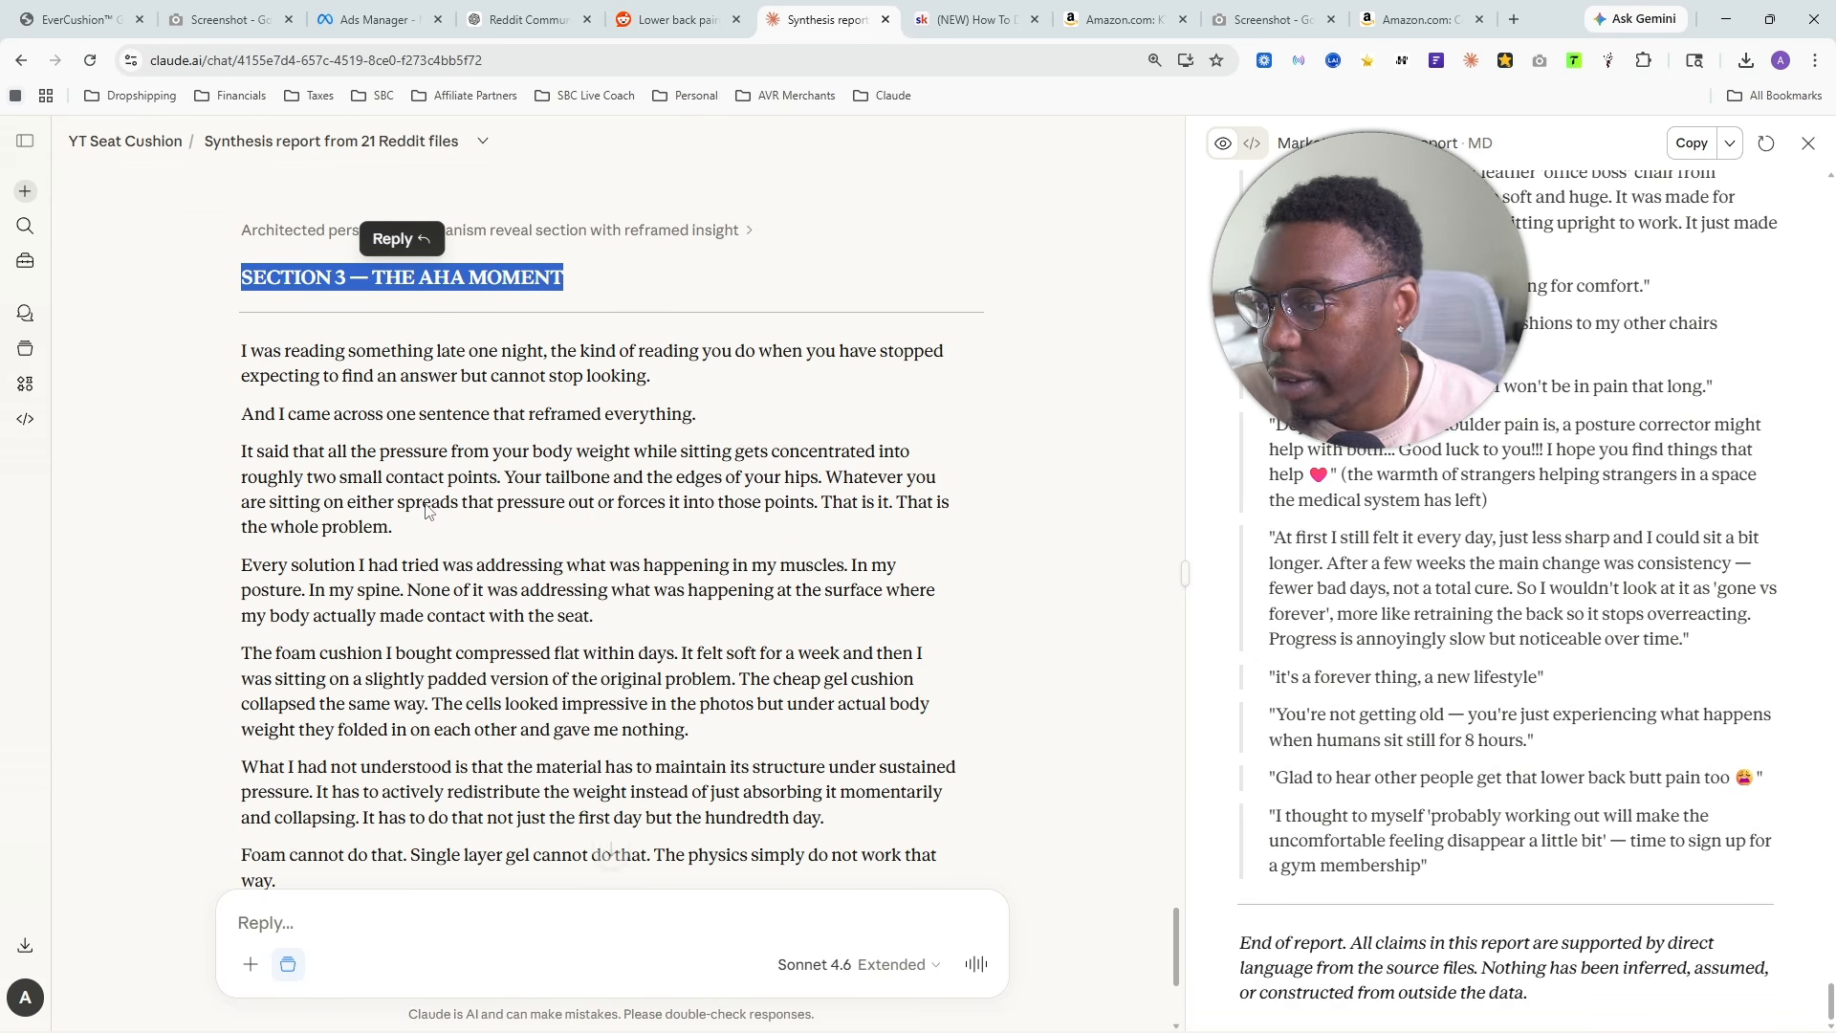
click(230, 341)
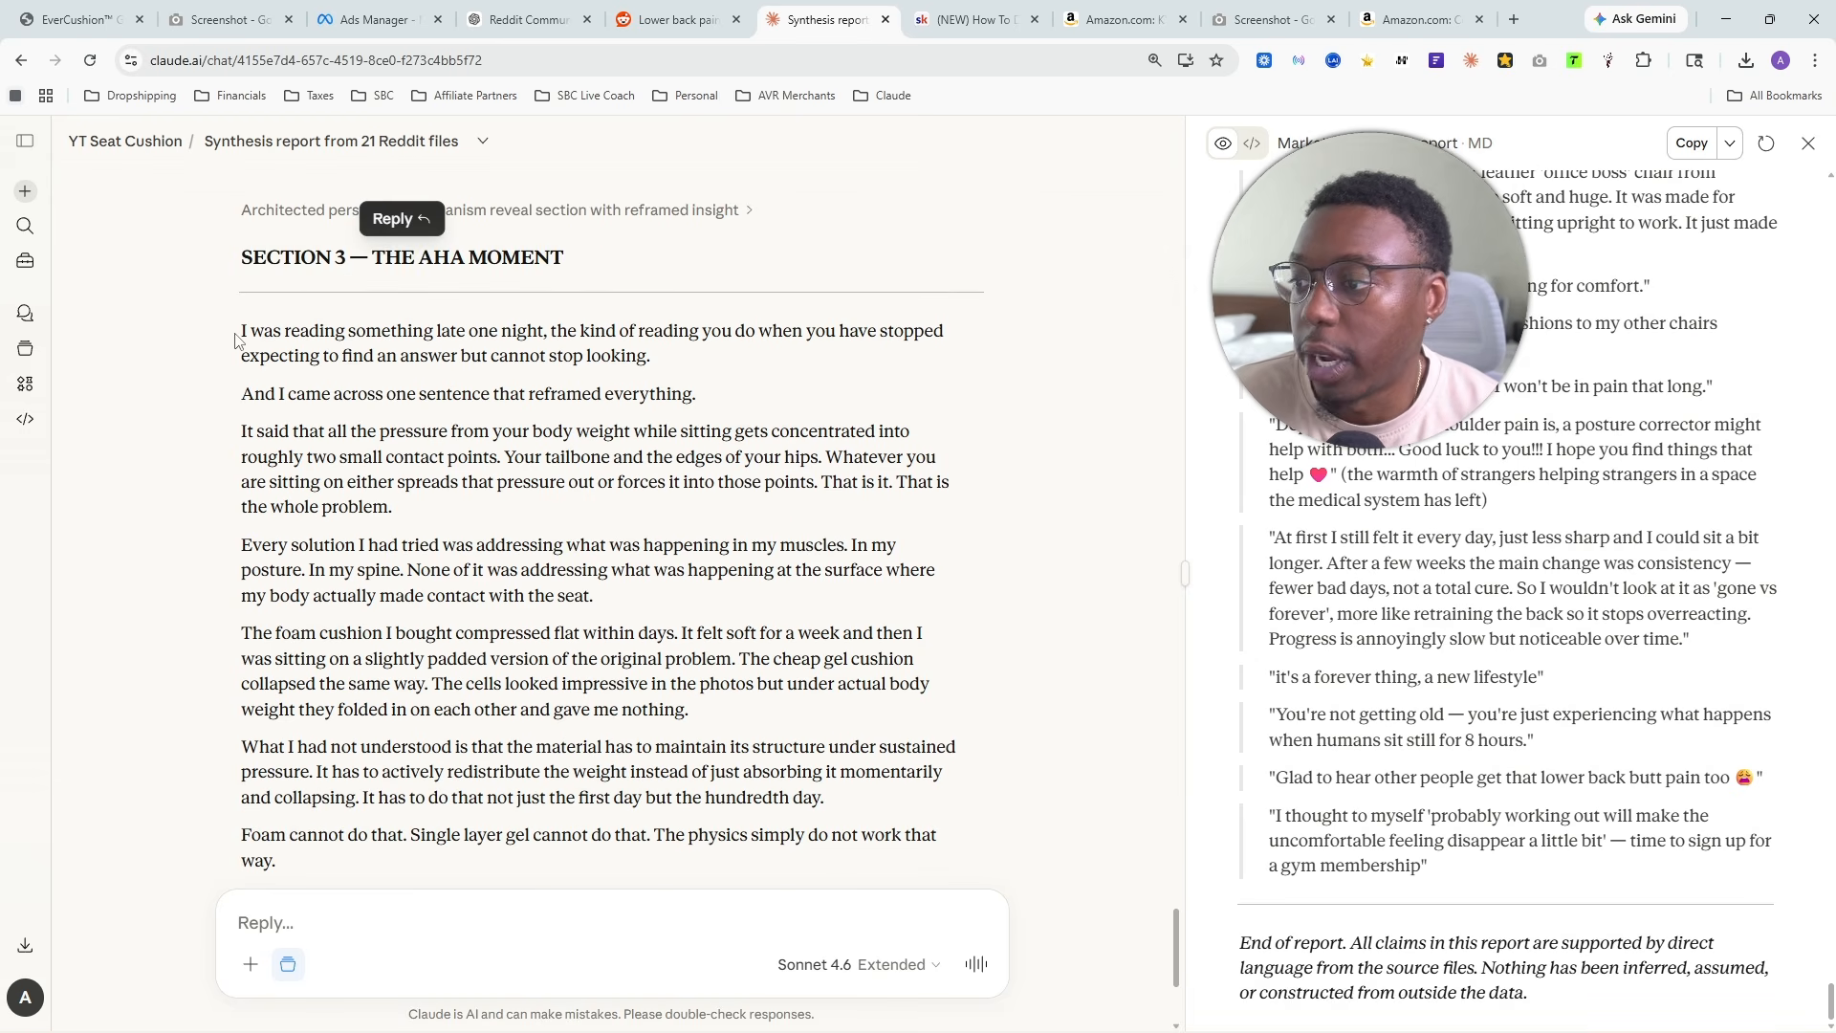
drag(241, 331, 671, 372)
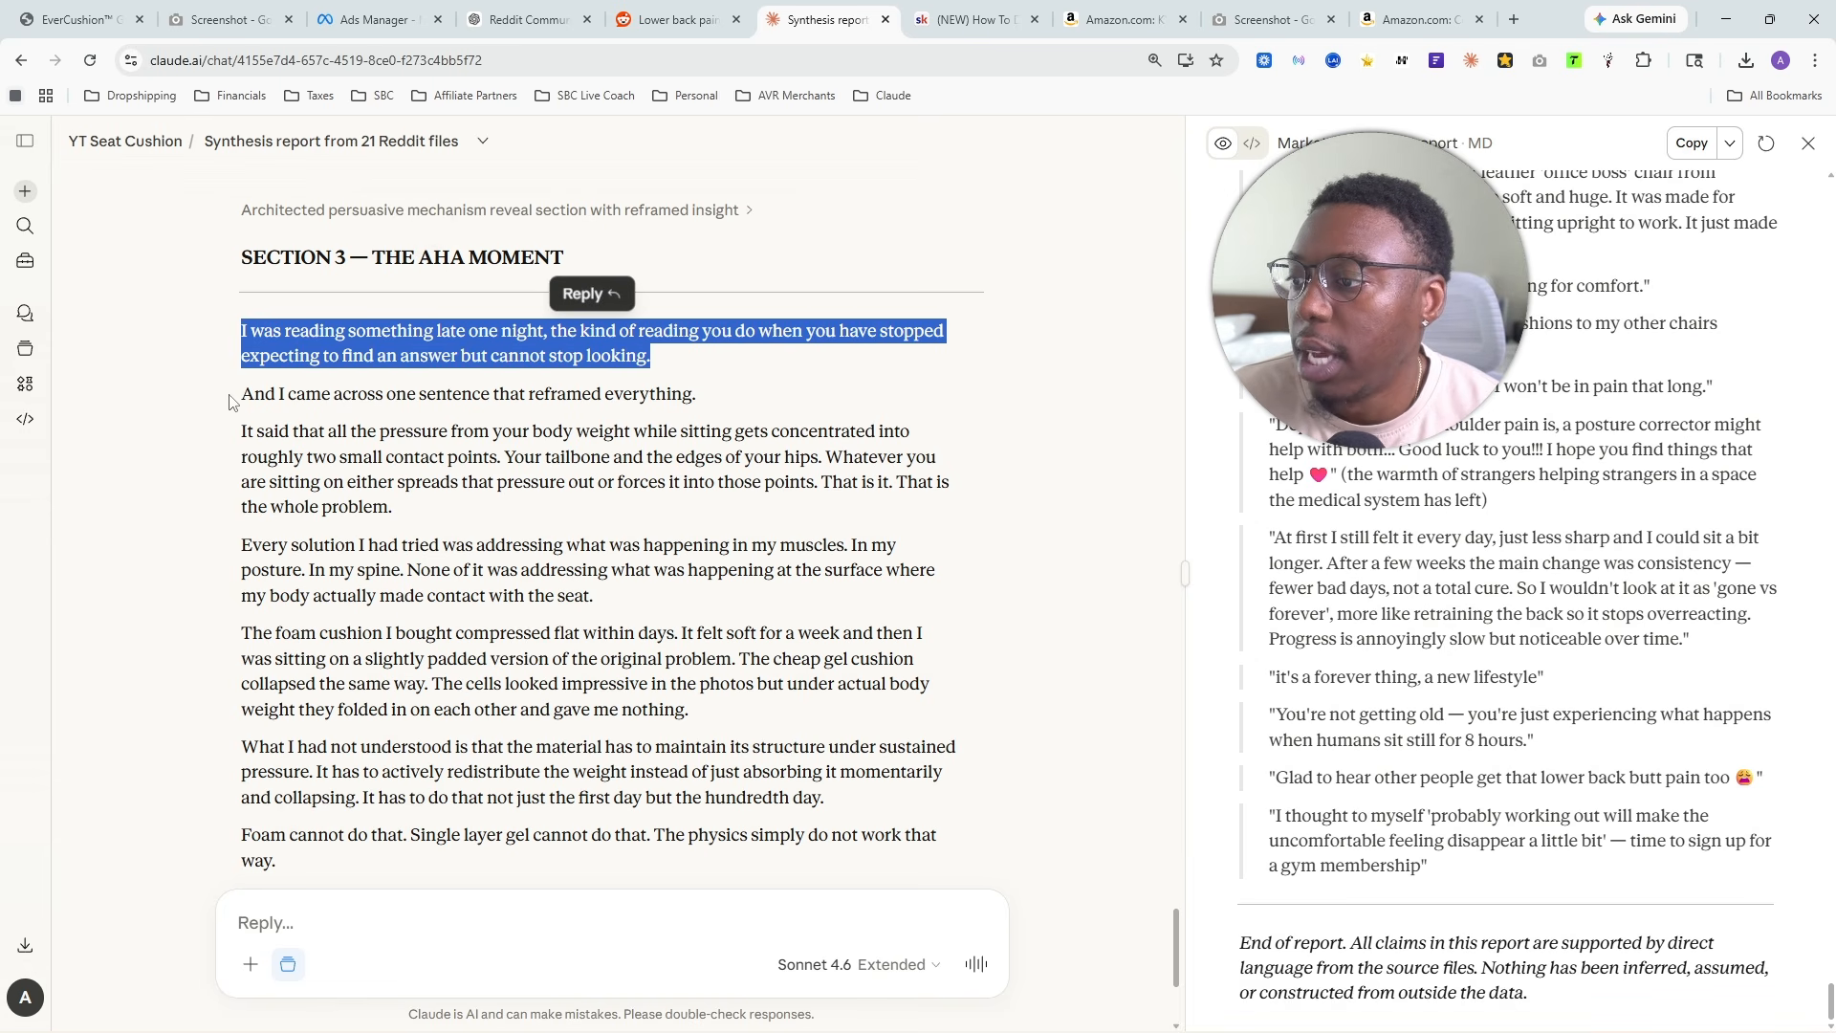
drag(229, 402, 701, 396)
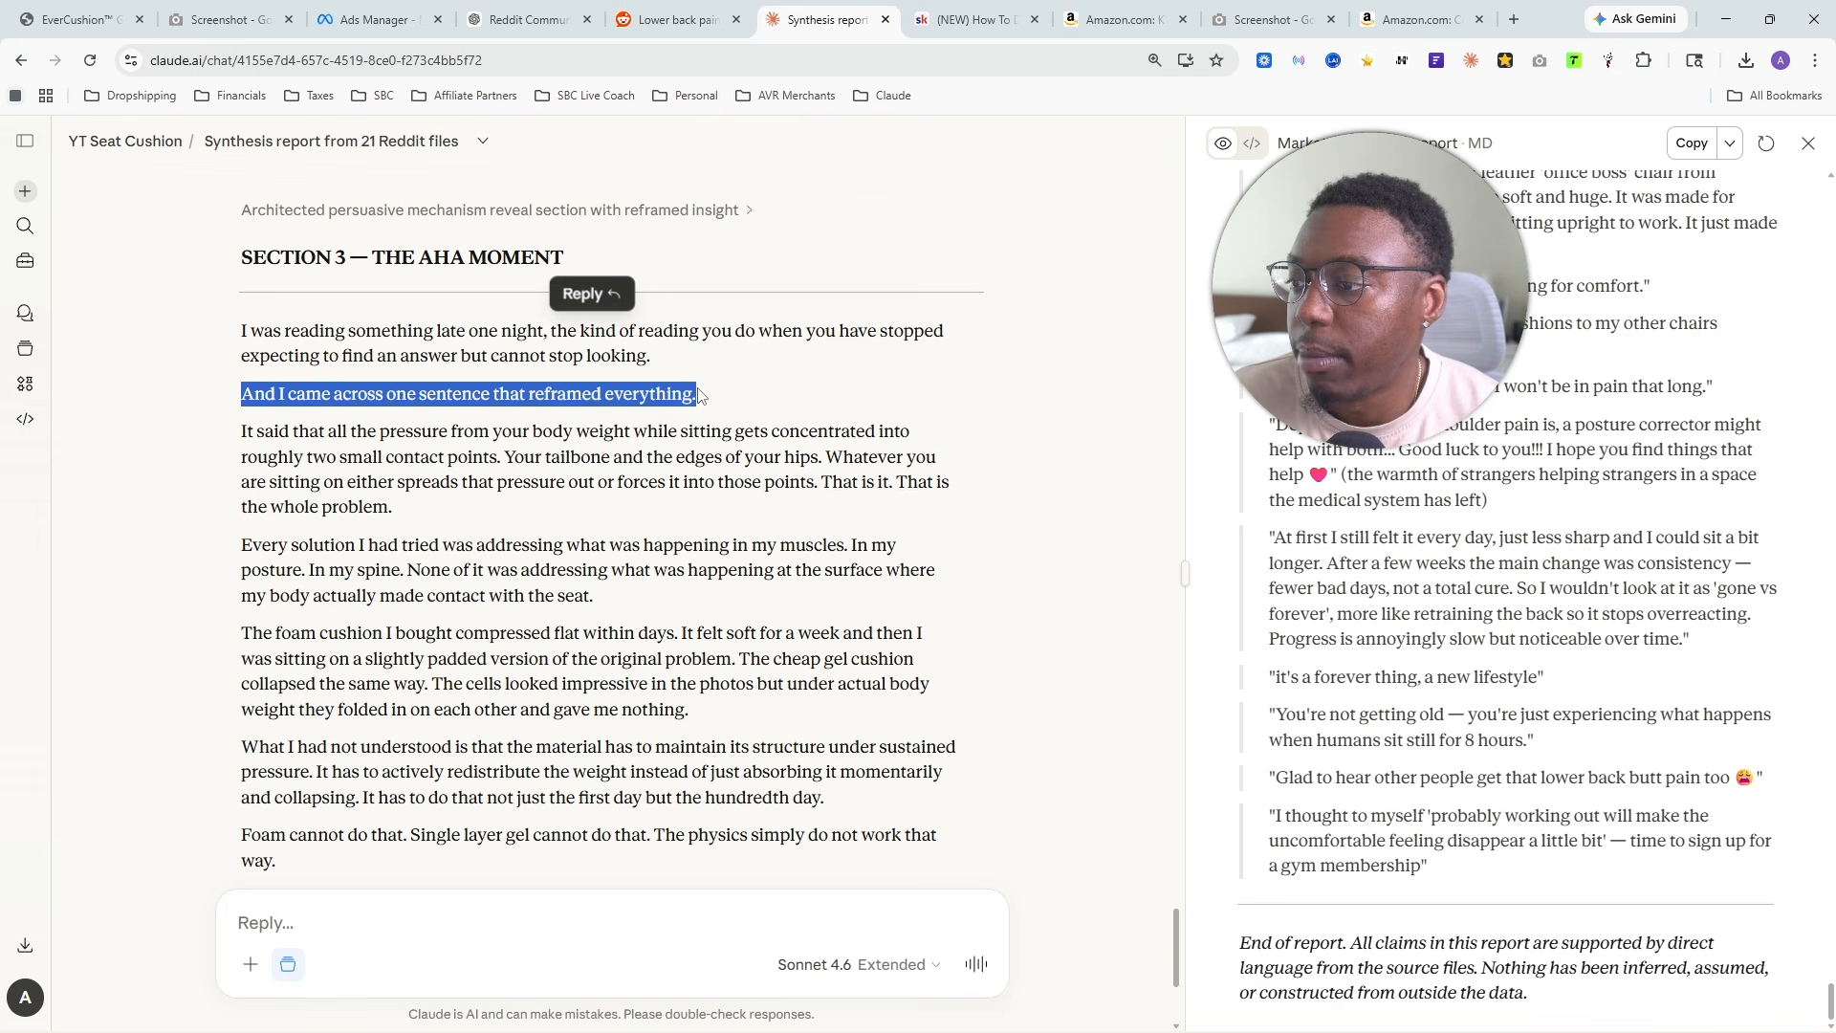
- Read the Section 3 paragraphs on body weight pressure at the contact points and on why earlier solutions ignored the seat surface
drag(247, 432, 799, 459)
drag(269, 482, 678, 504)
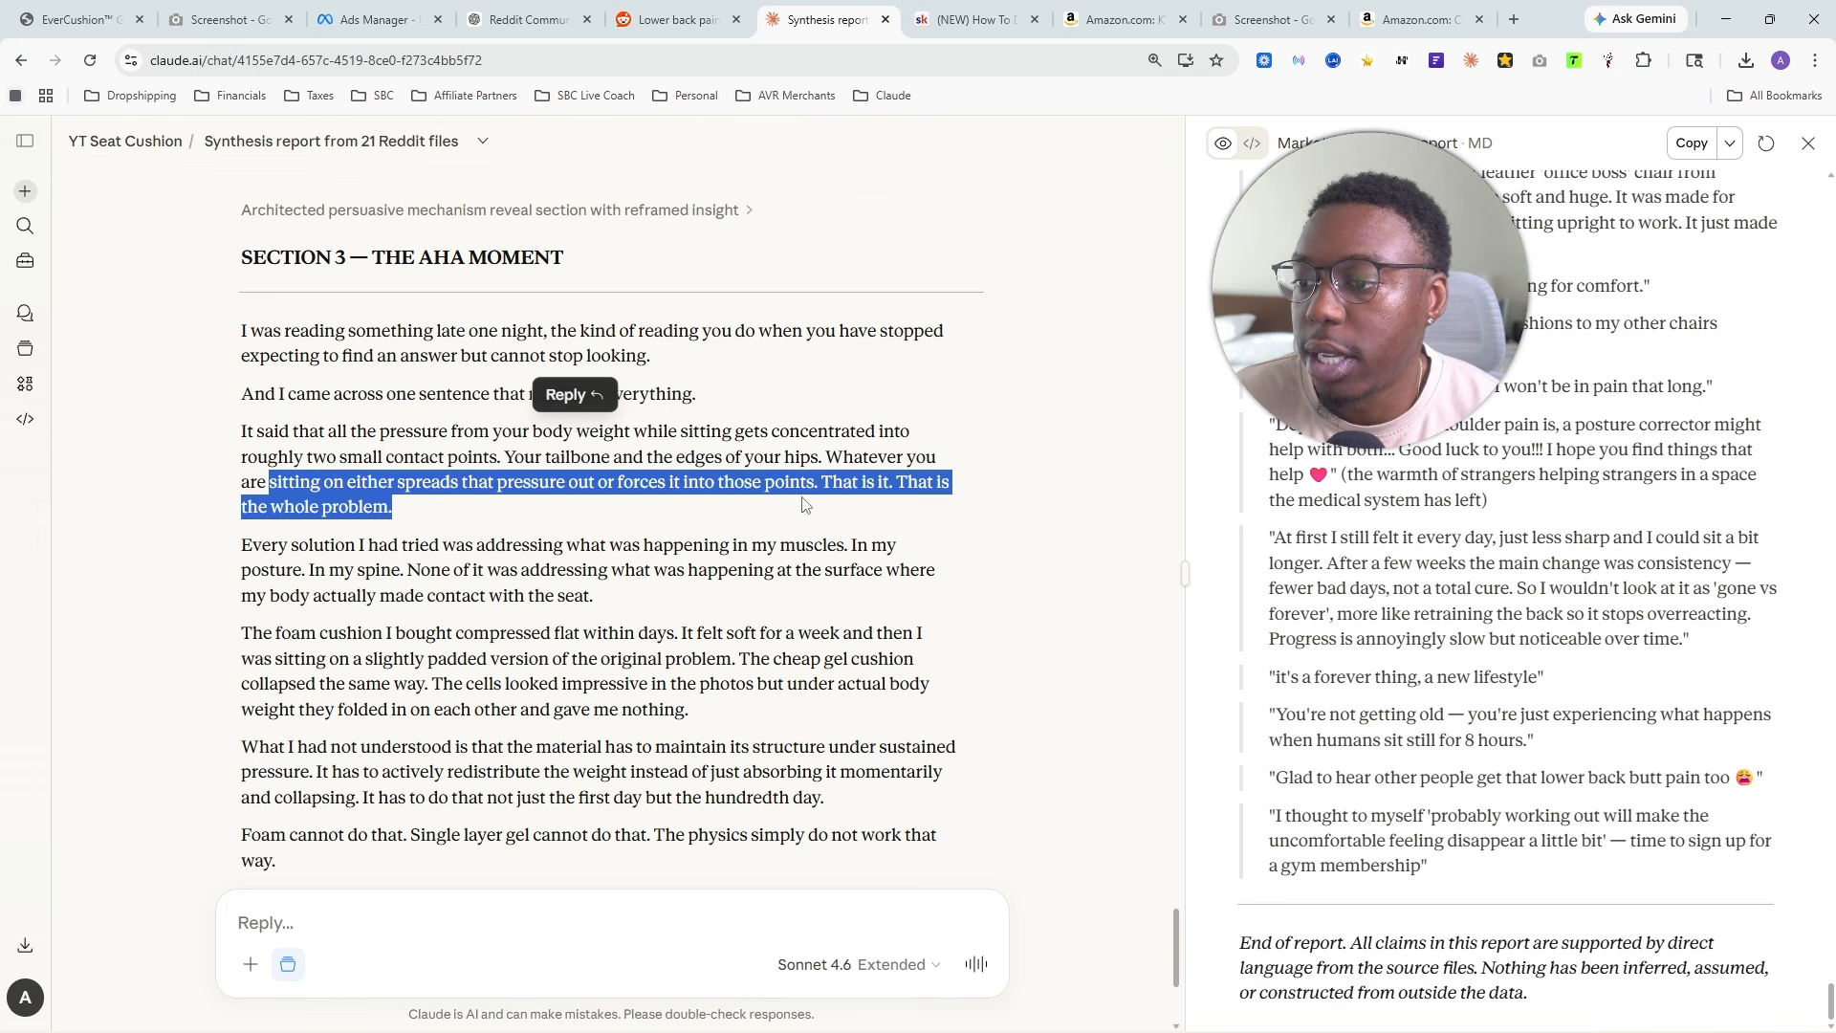
drag(803, 505, 458, 538)
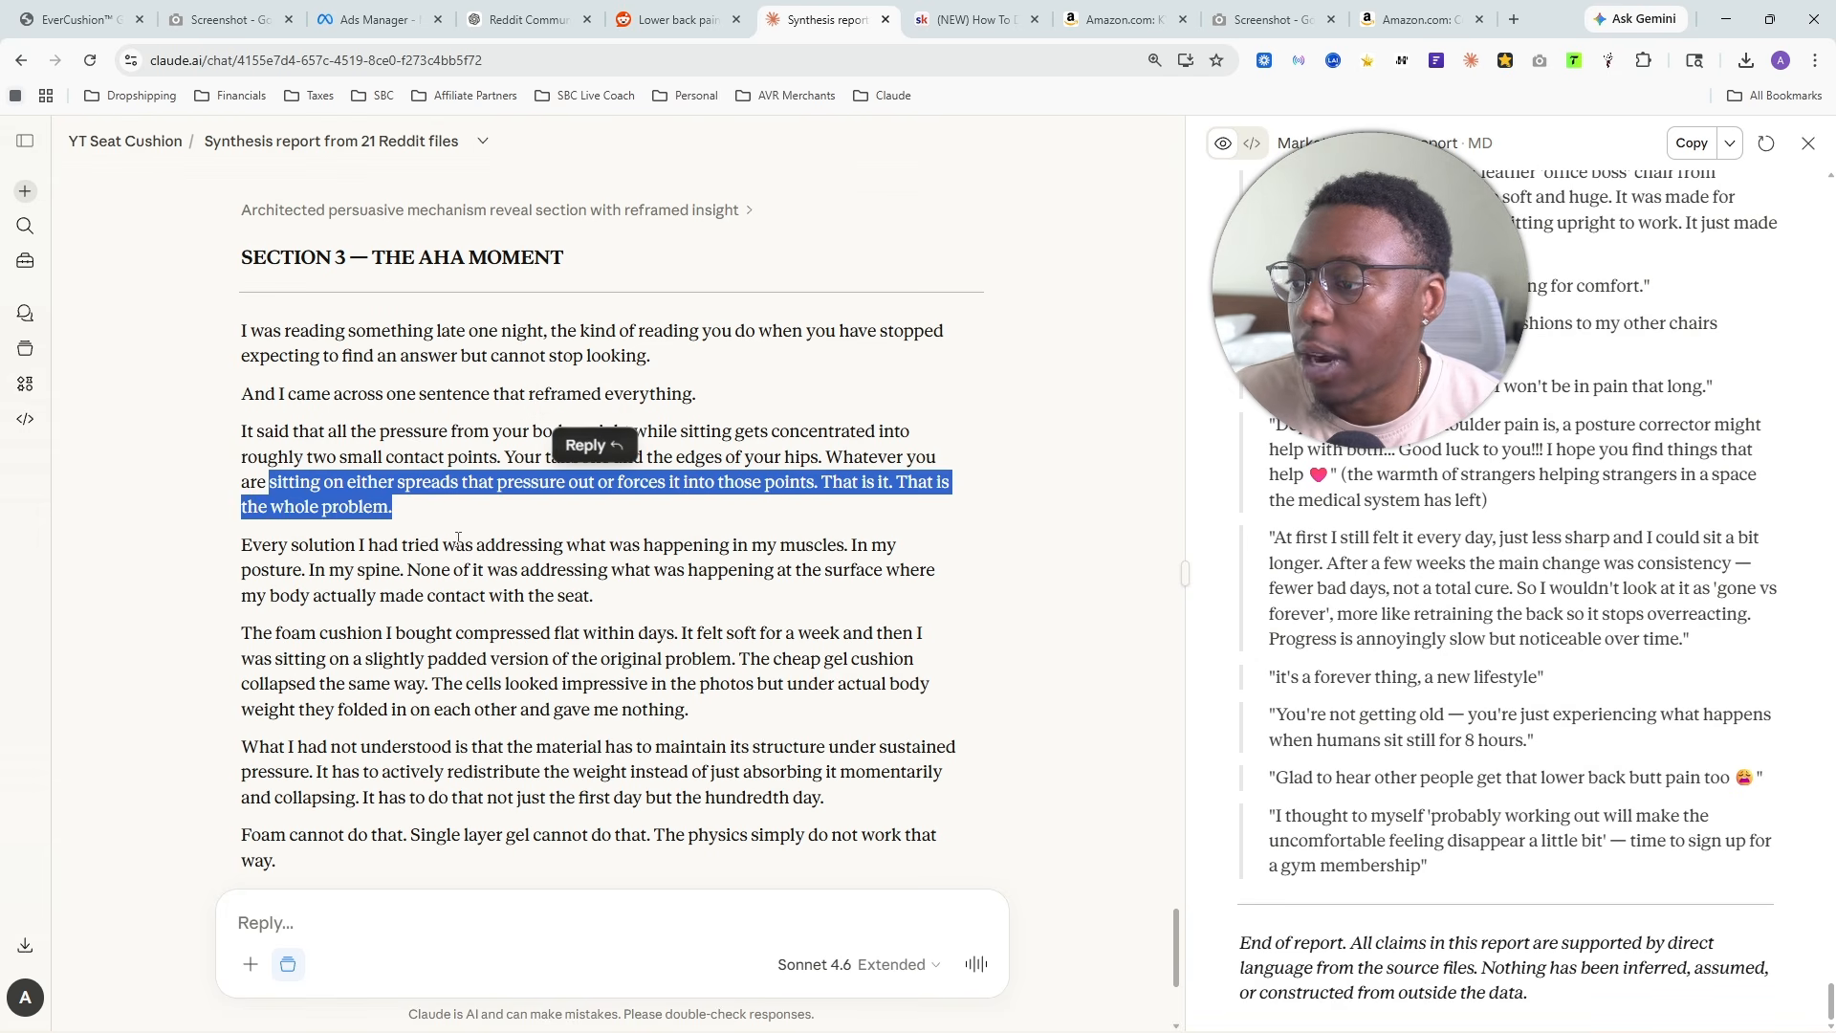
scroll(458, 538, down, 2)
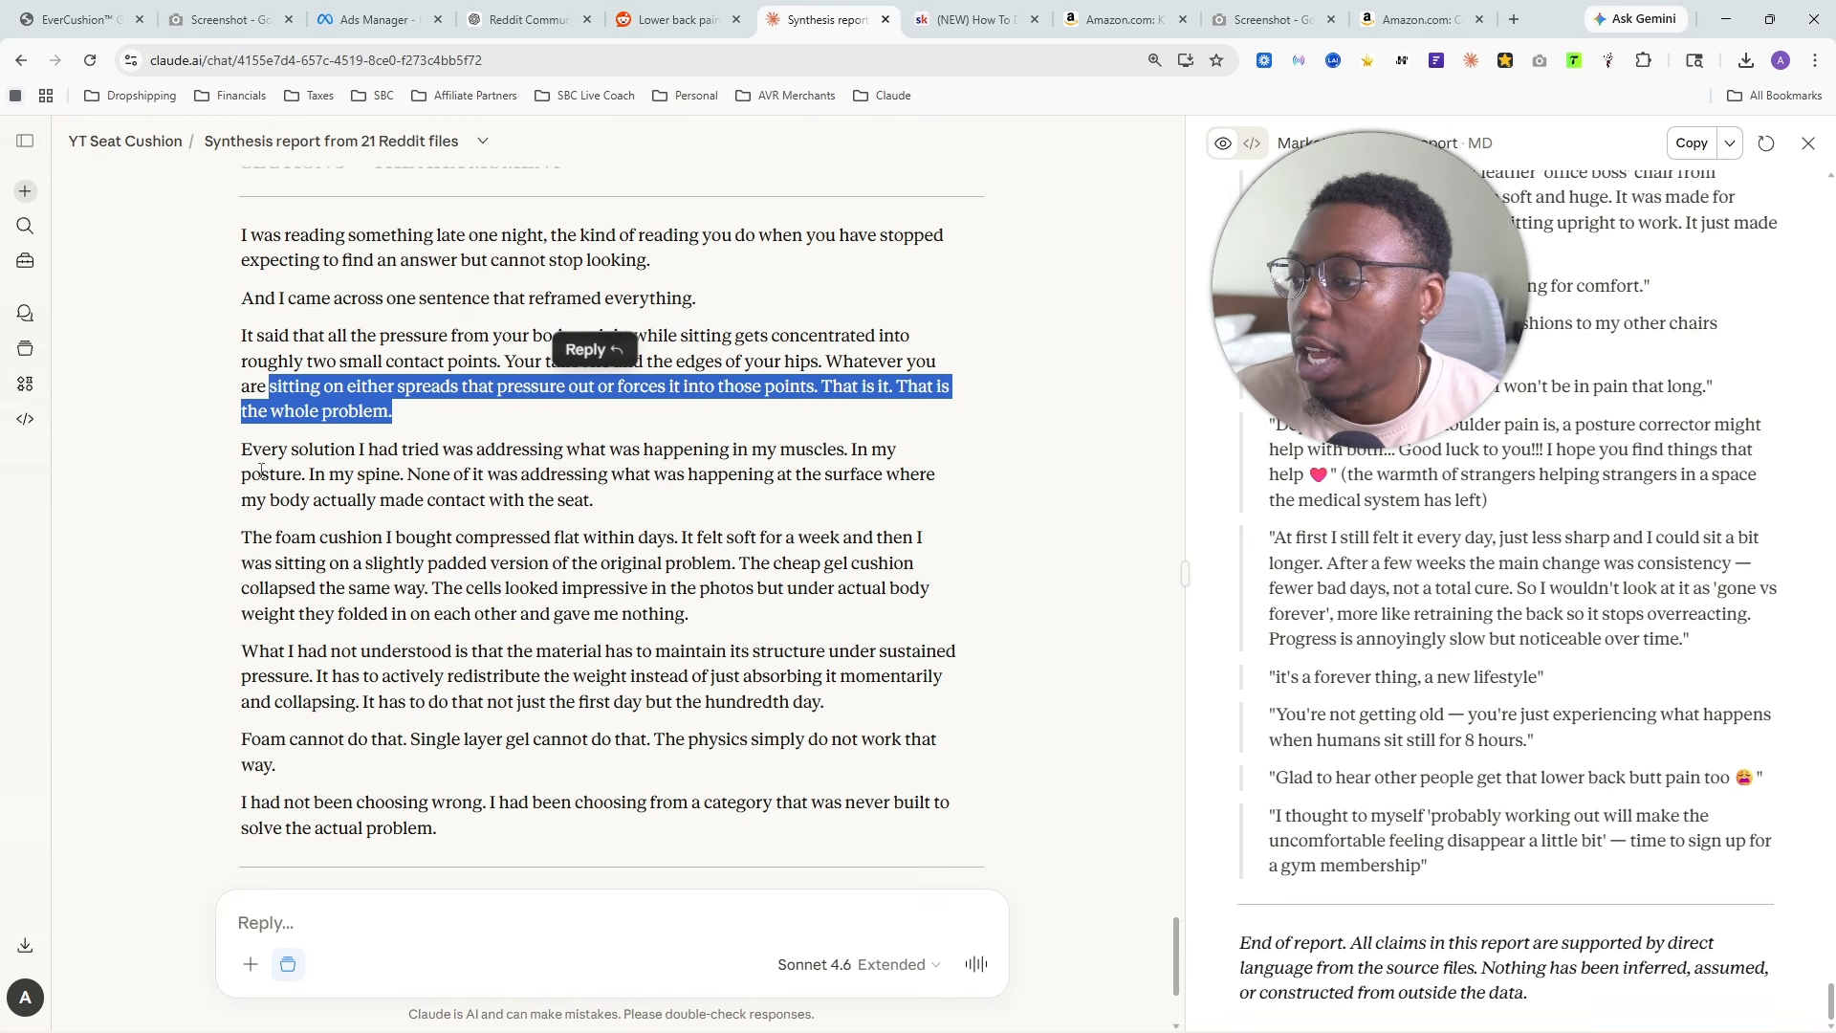
drag(451, 478, 608, 519)
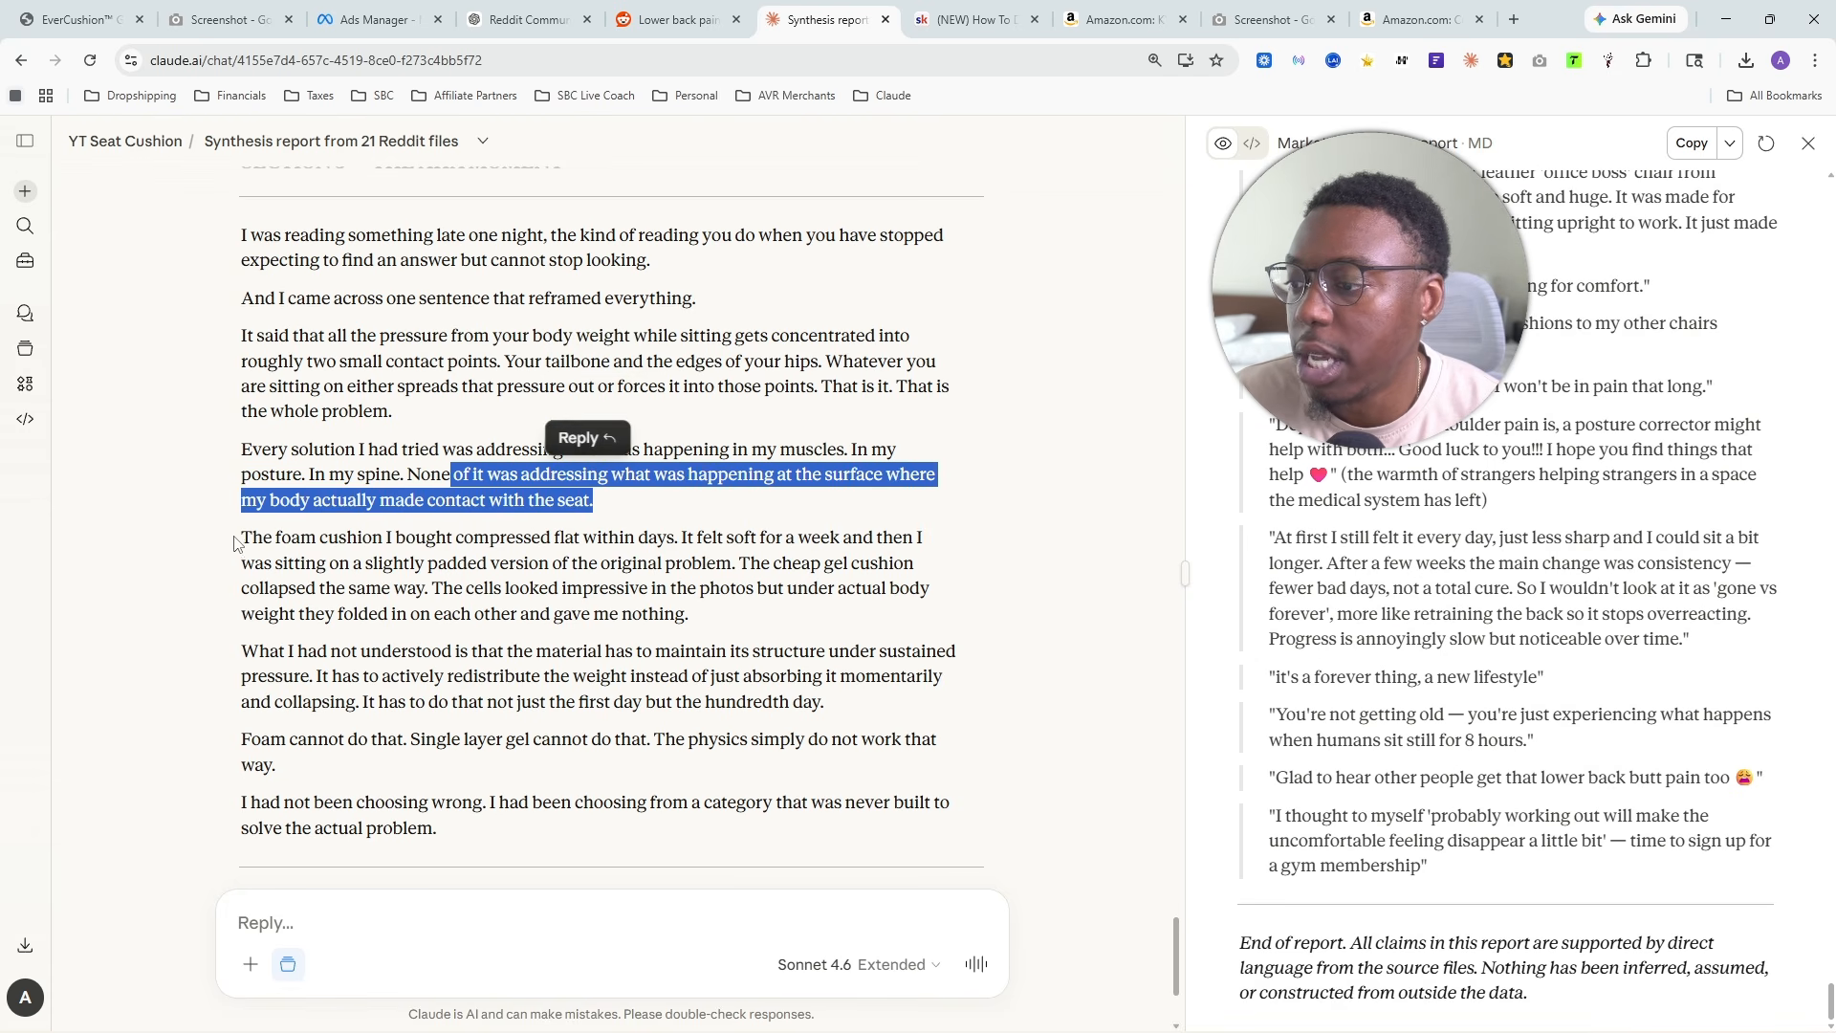
- Read the rest of Section 3, covering the collapsed foam and gel cushions, the required material structure and the closing line about the category
drag(237, 543, 765, 610)
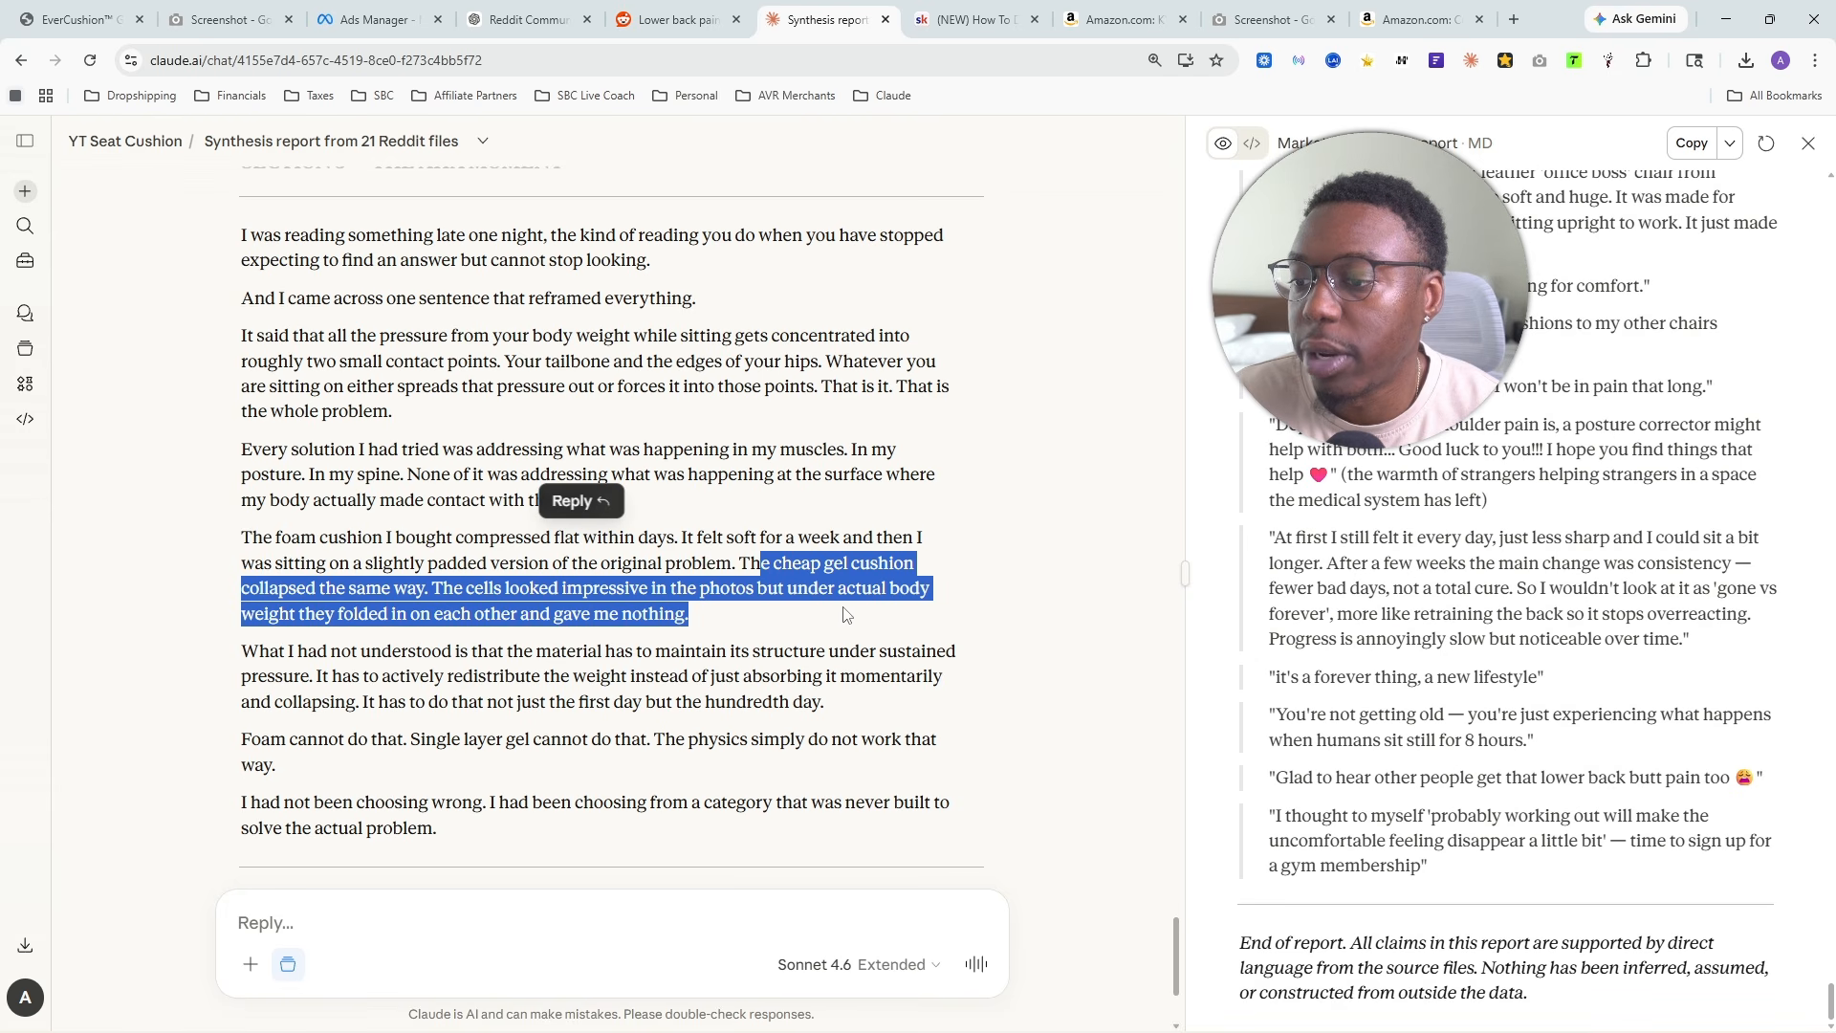
drag(909, 615, 727, 633)
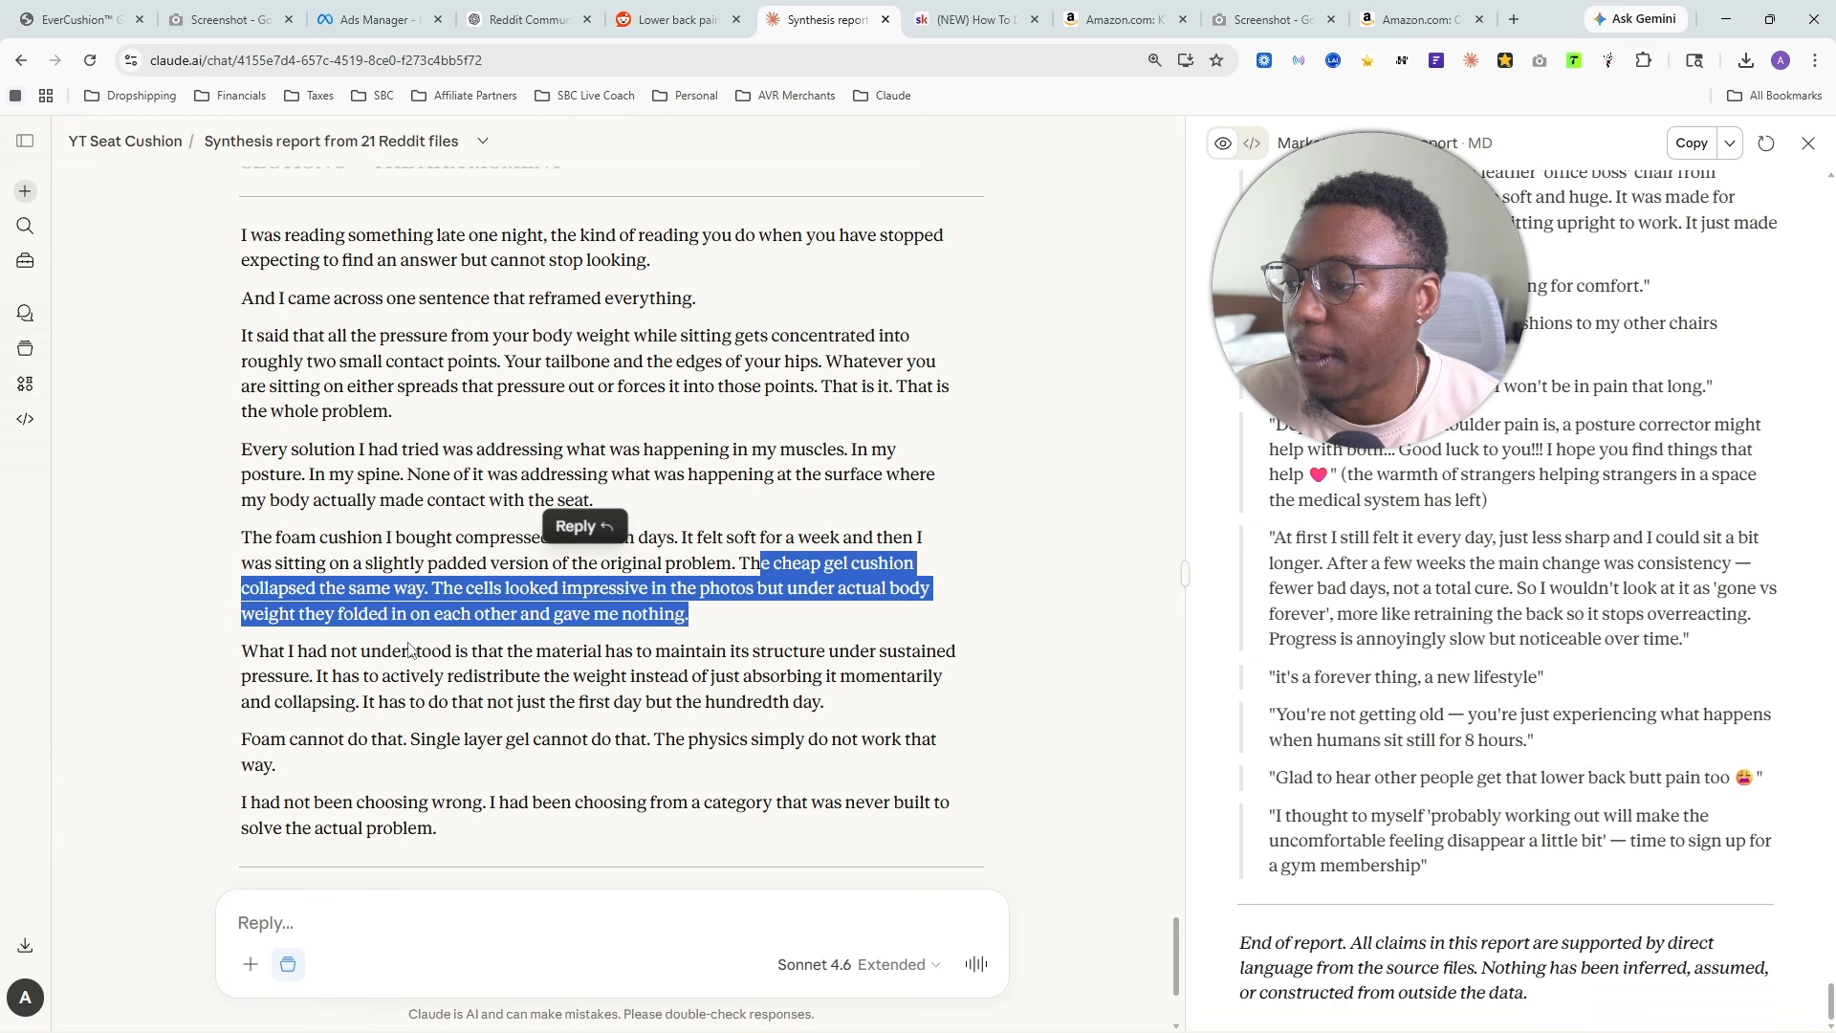
drag(242, 654, 792, 724)
scroll(571, 767, down, 1)
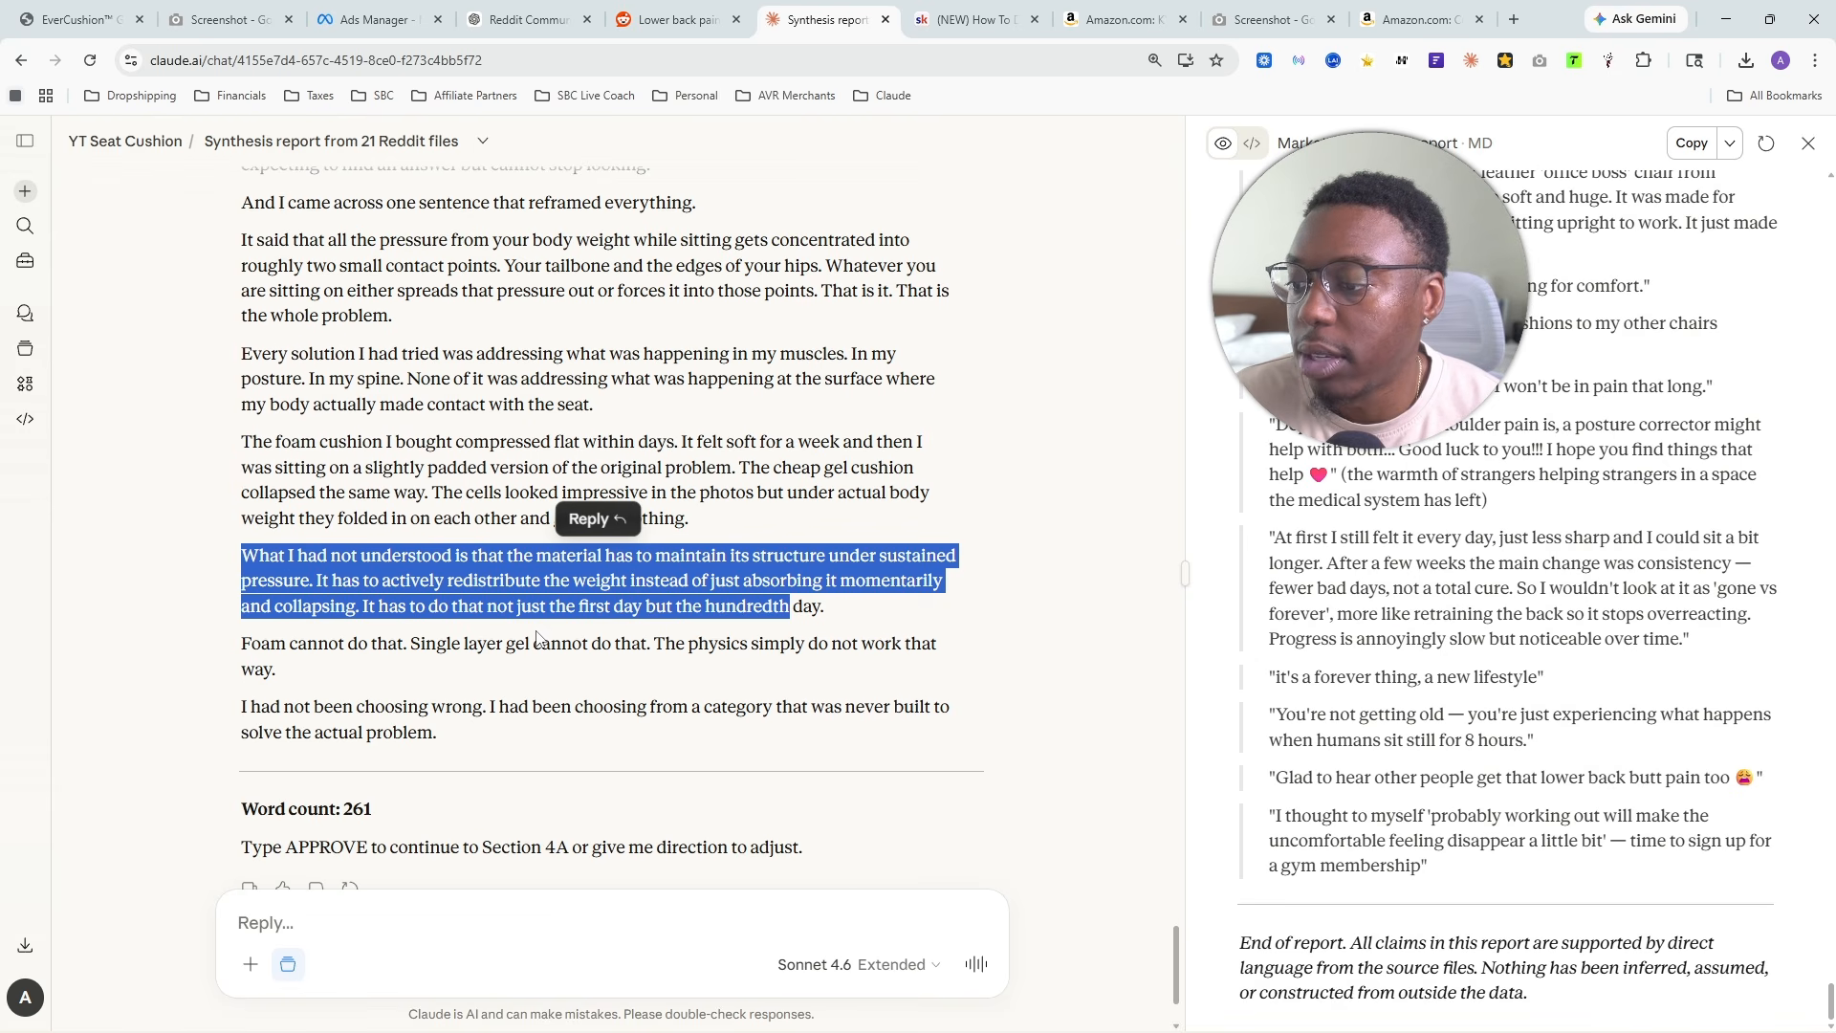
mouse_move(677, 645)
mouse_down()
mouse_move(858, 645)
mouse_move(670, 679)
mouse_up()
drag(316, 683, 504, 737)
mouse_move(713, 727)
mouse_down()
mouse_move(907, 724)
mouse_move(419, 750)
mouse_move(724, 735)
mouse_up()
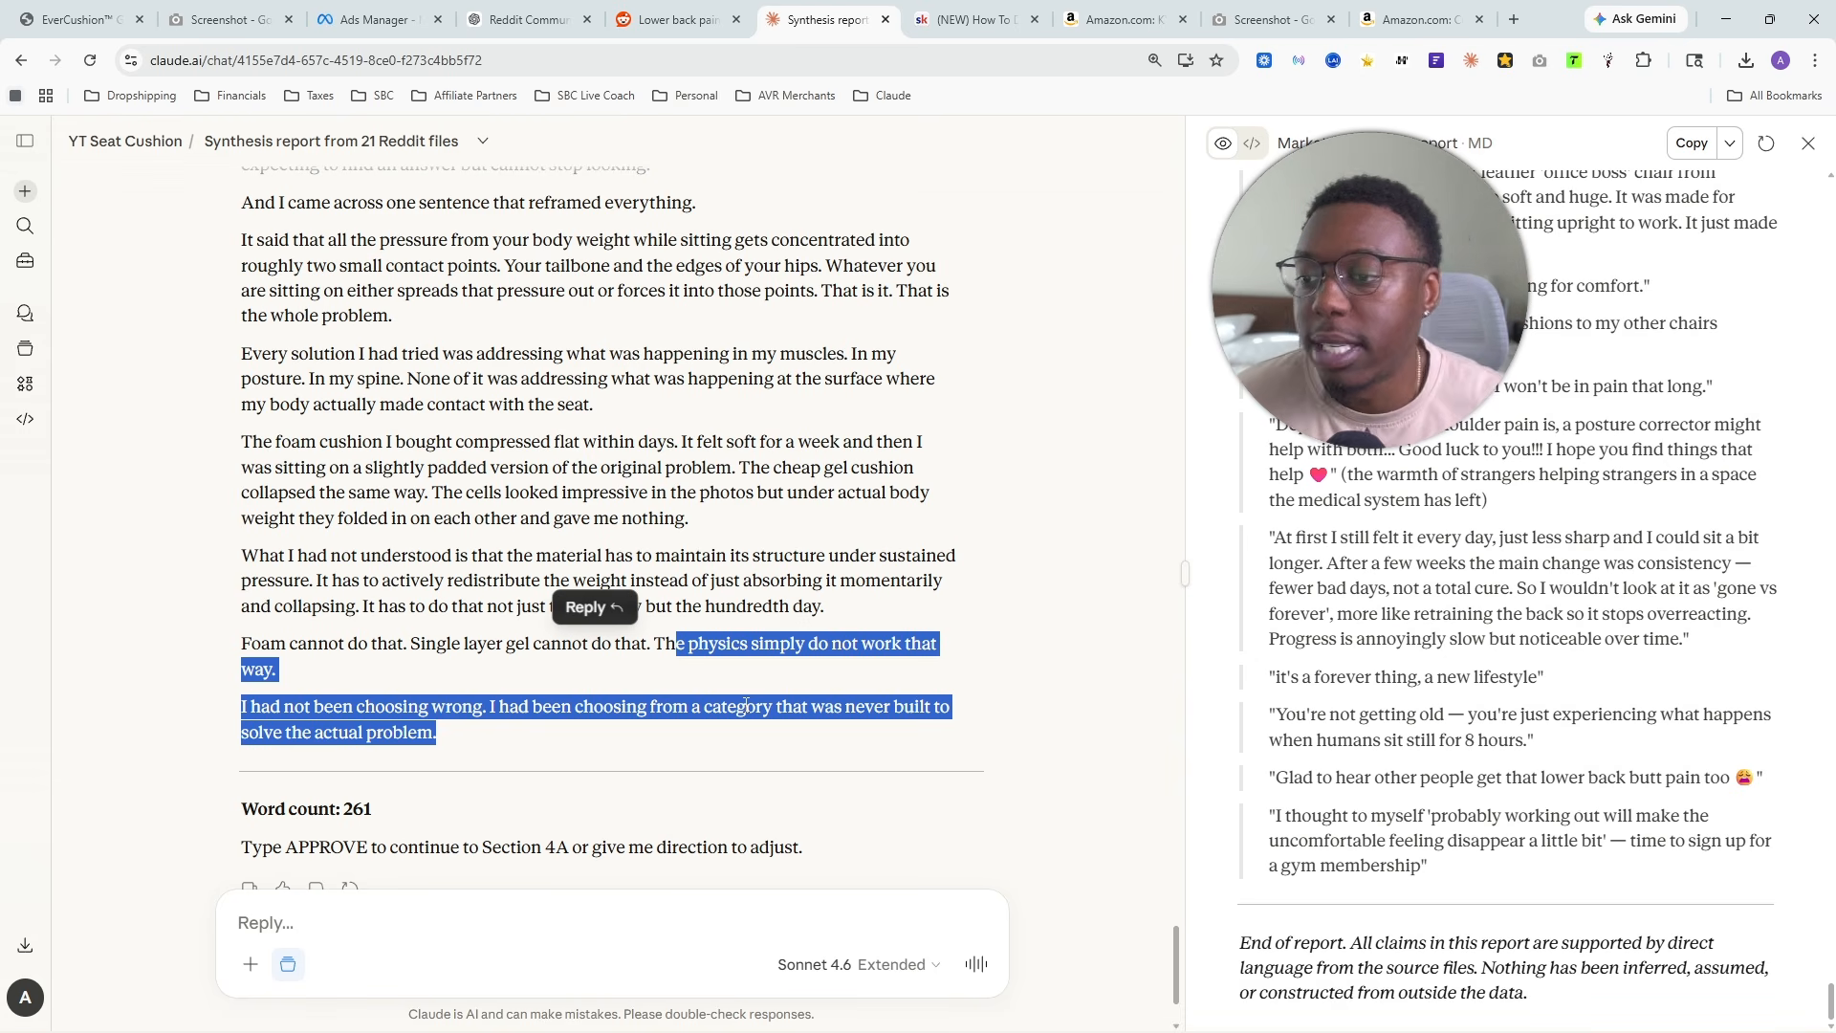
scroll(299, 590, up, 2)
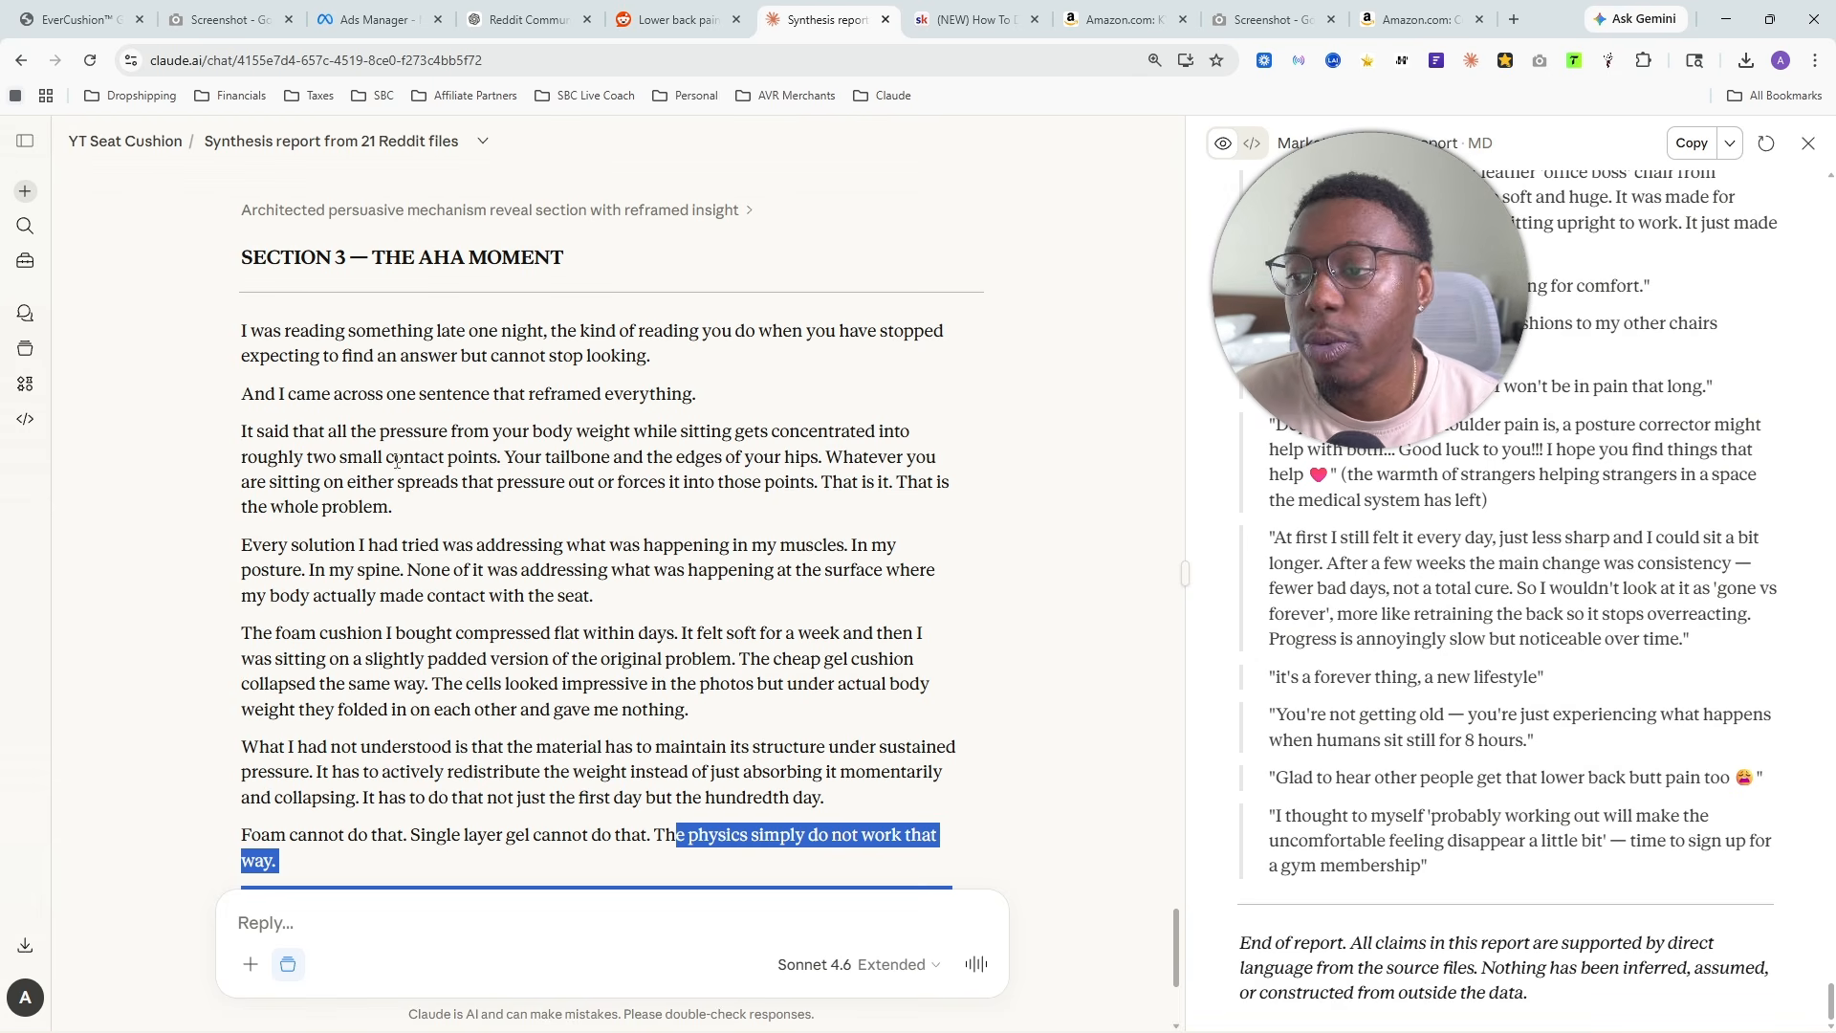
click(642, 650)
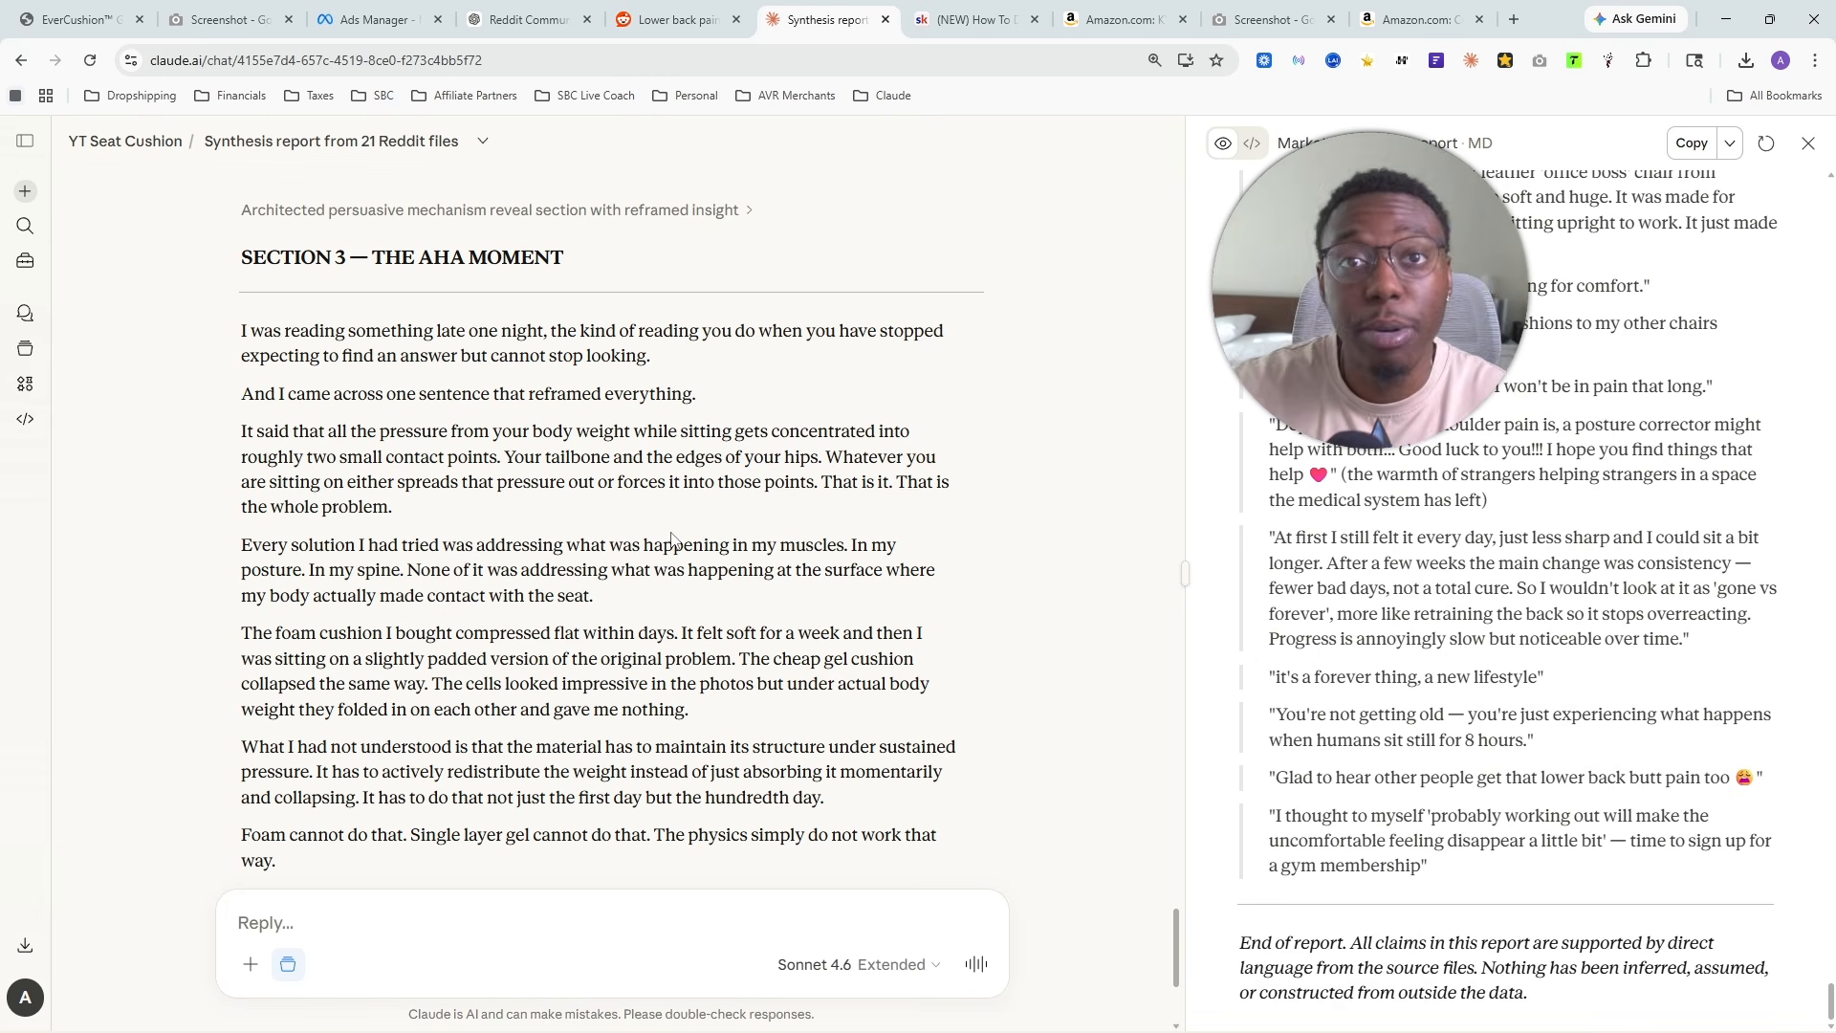
- Reply "confirm" to accept Section 3 and have Section 4A drafted, checking the new section's heading
scroll(289, 664, down, 3)
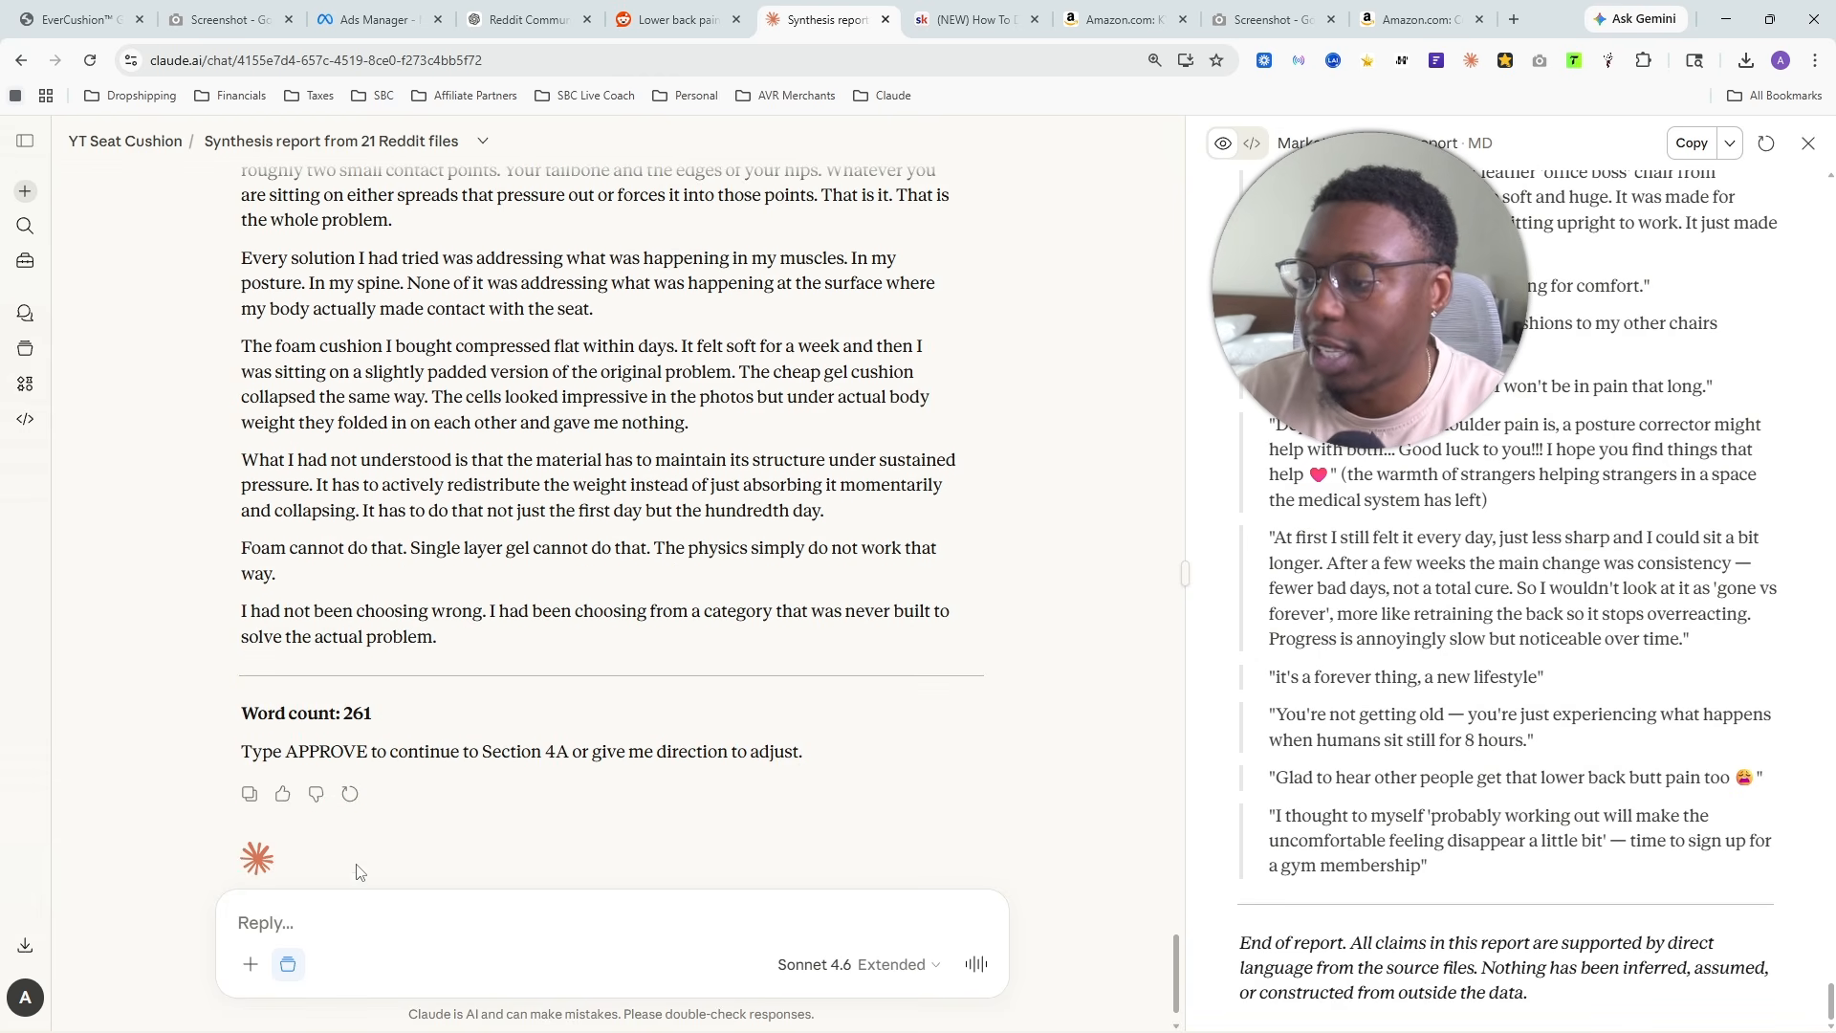
text(confirm)
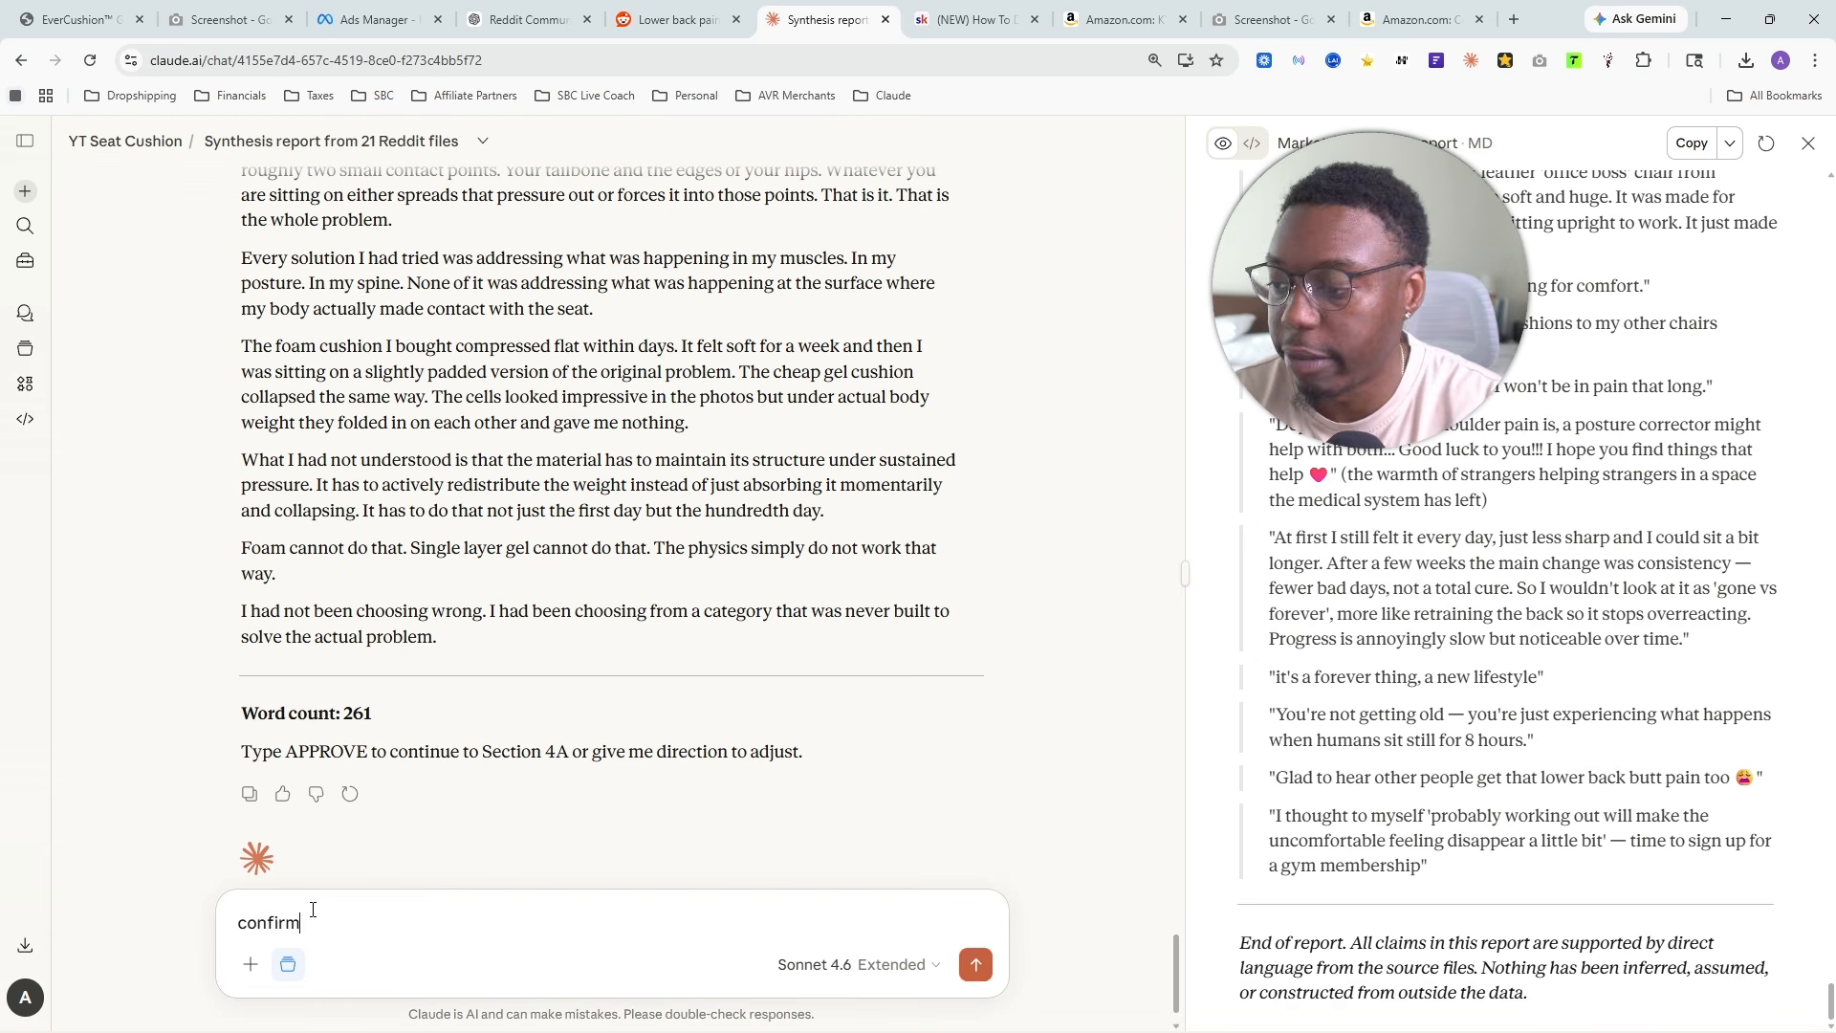
key(Return)
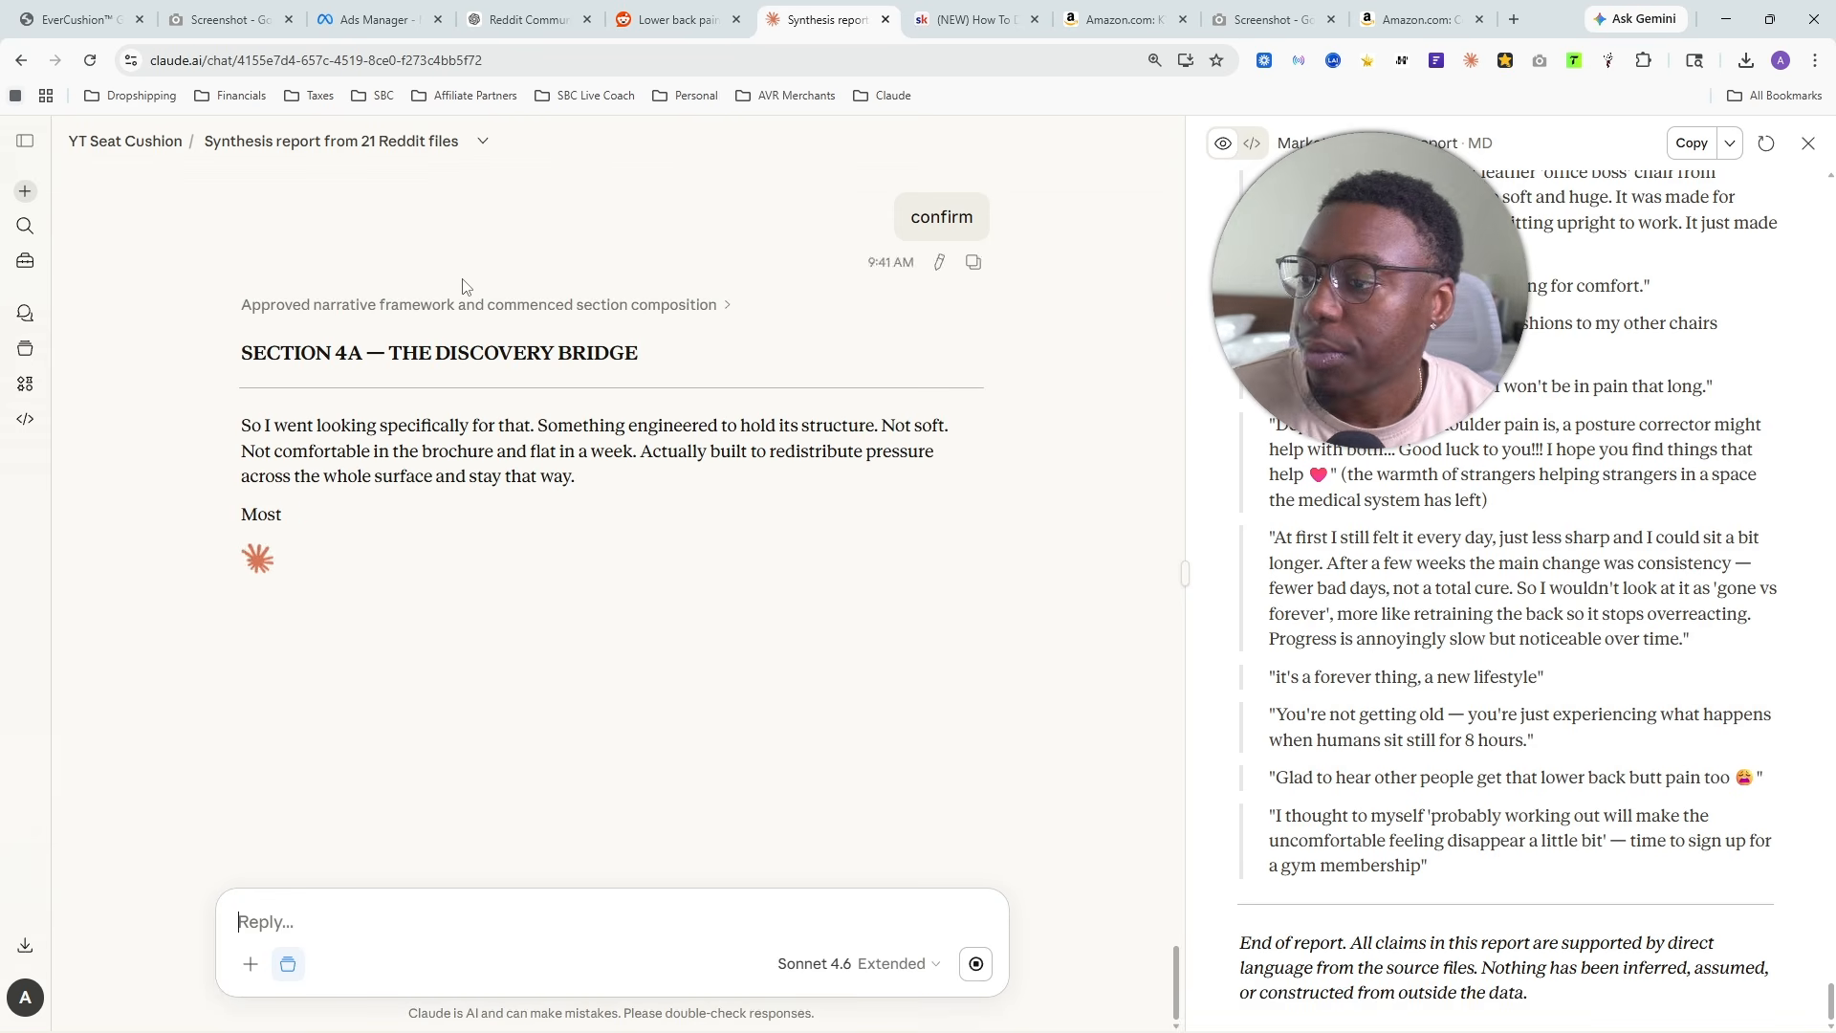
drag(241, 353, 384, 352)
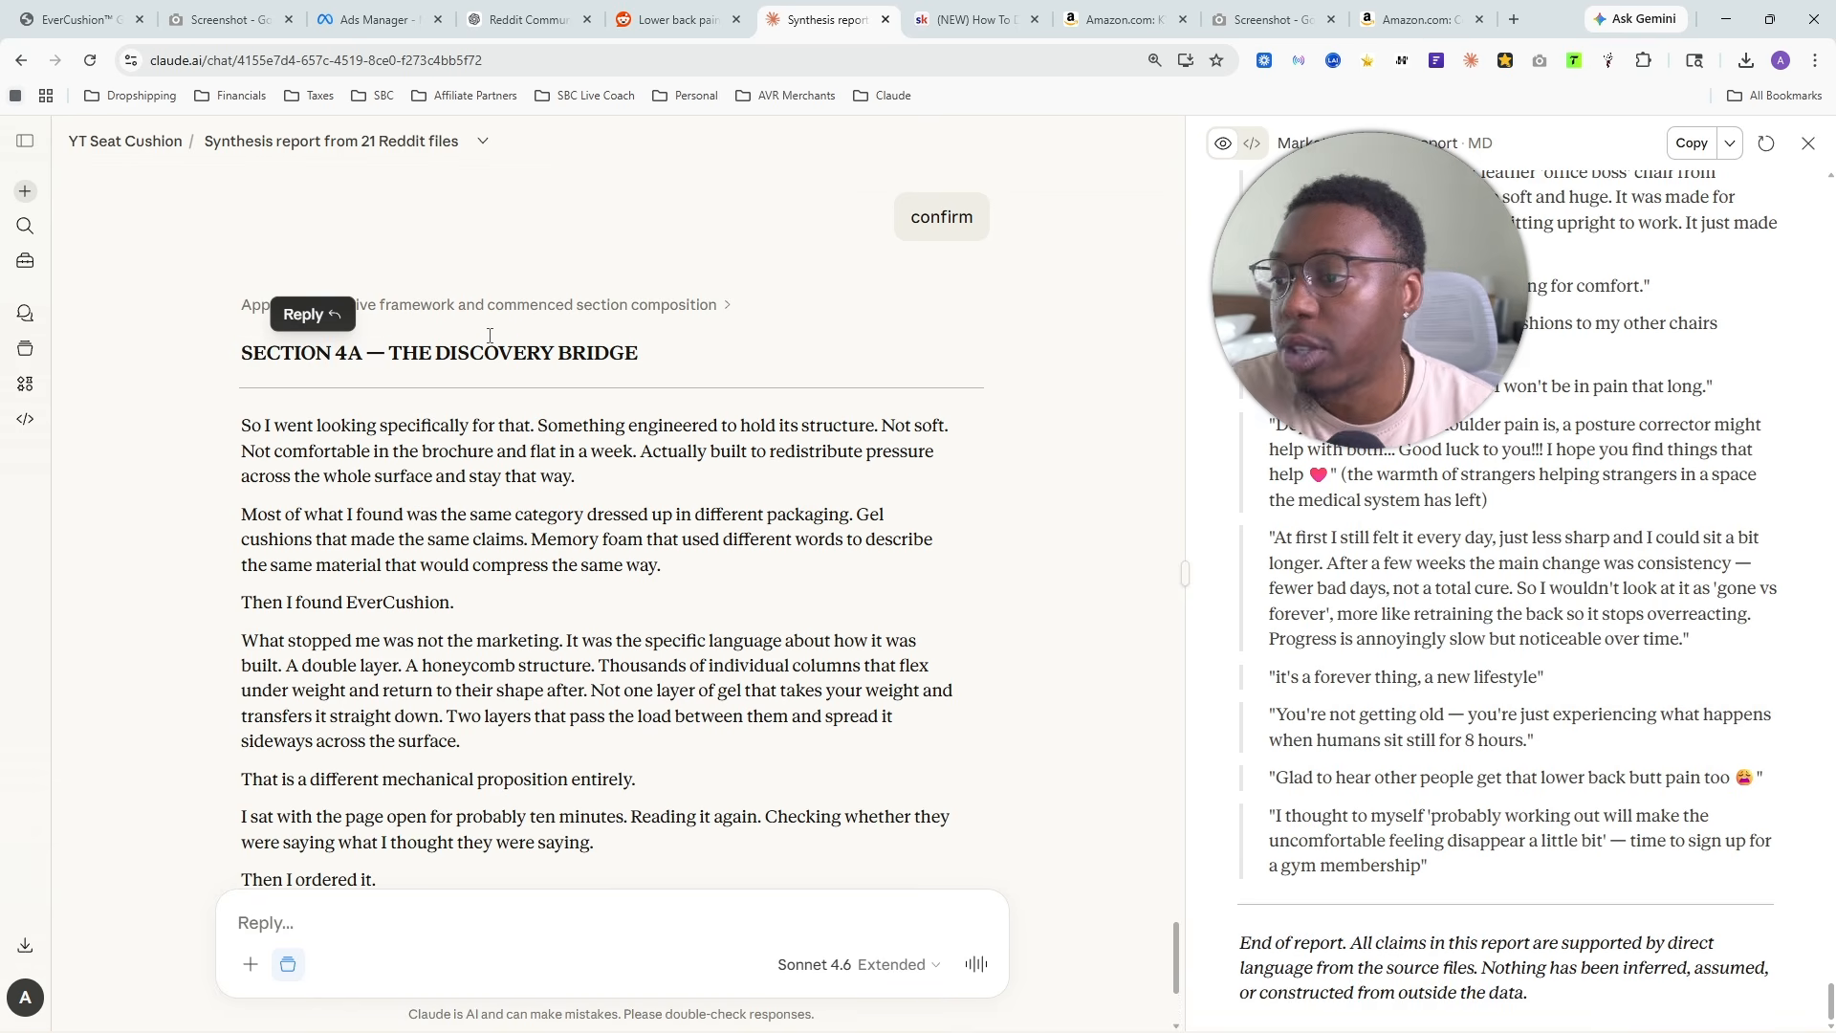
- Read the Section 4A heading, The Discovery Bridge, and its first two paragraphs on the search for a structured cushion and the repackaged alternatives
scroll(490, 335, down, 4)
scroll(383, 359, up, 4)
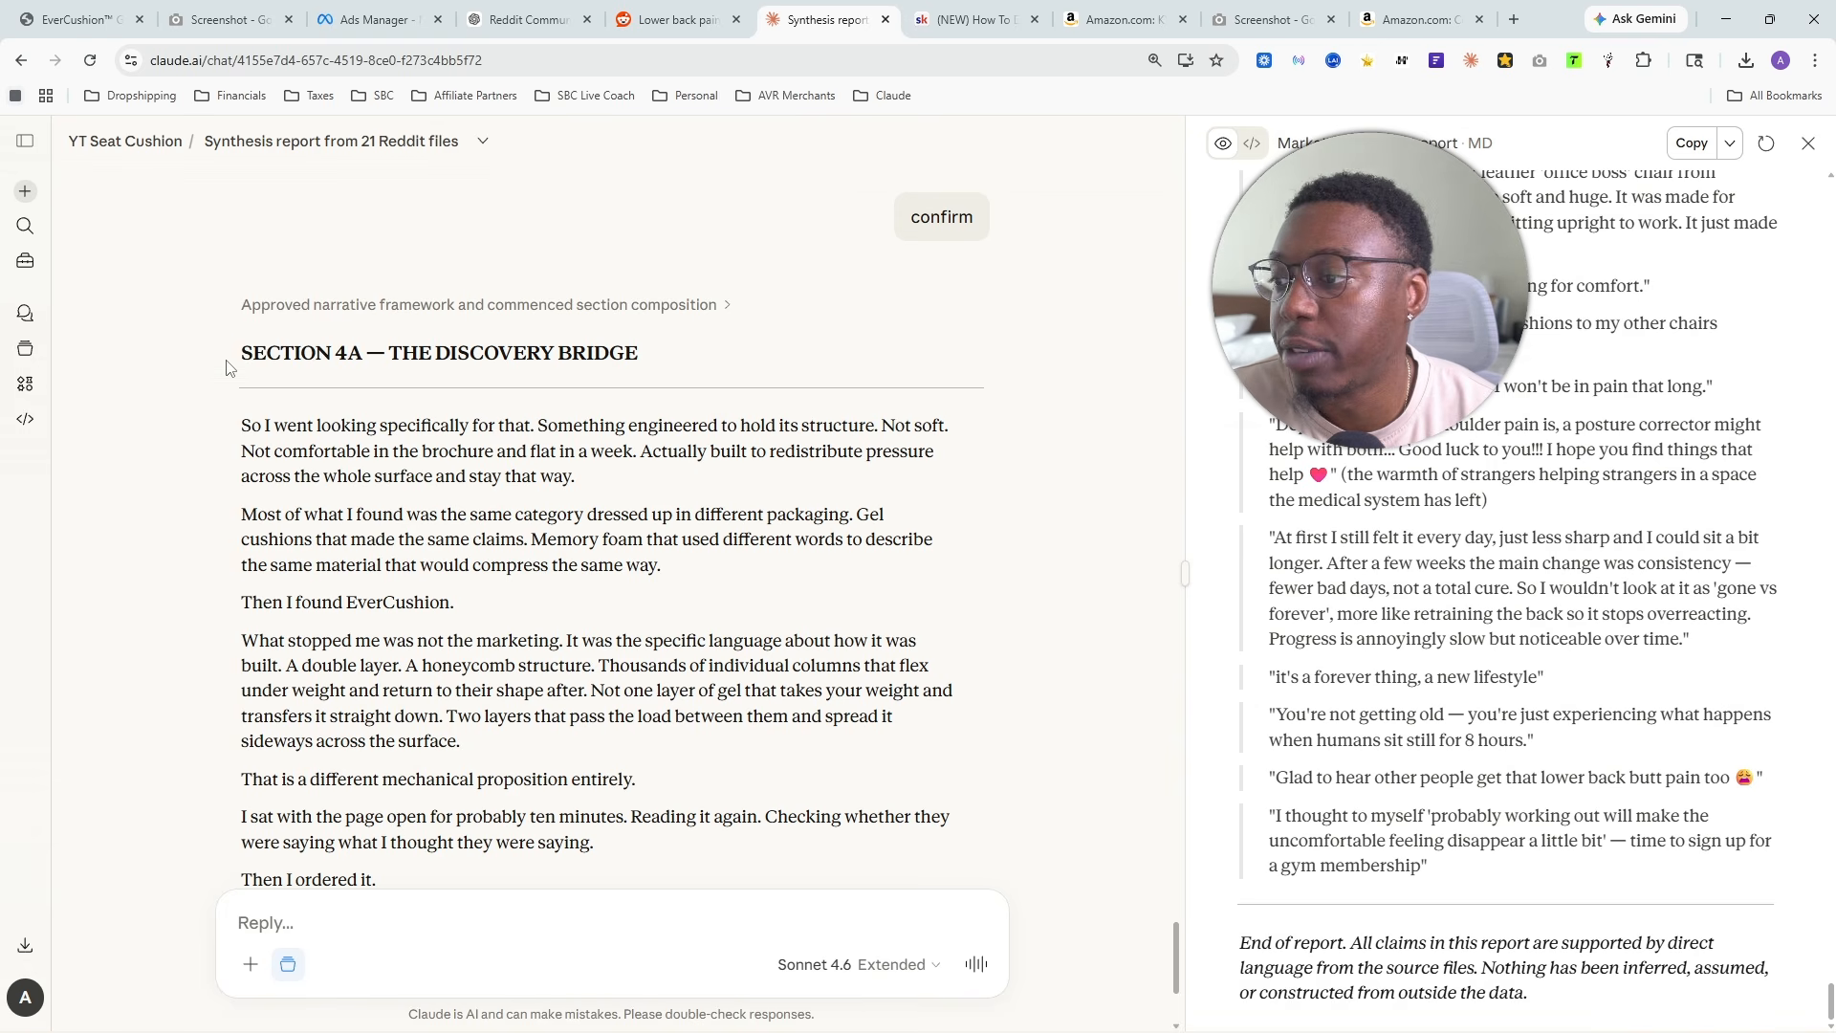
drag(227, 368, 366, 356)
scroll(339, 431, down, 1)
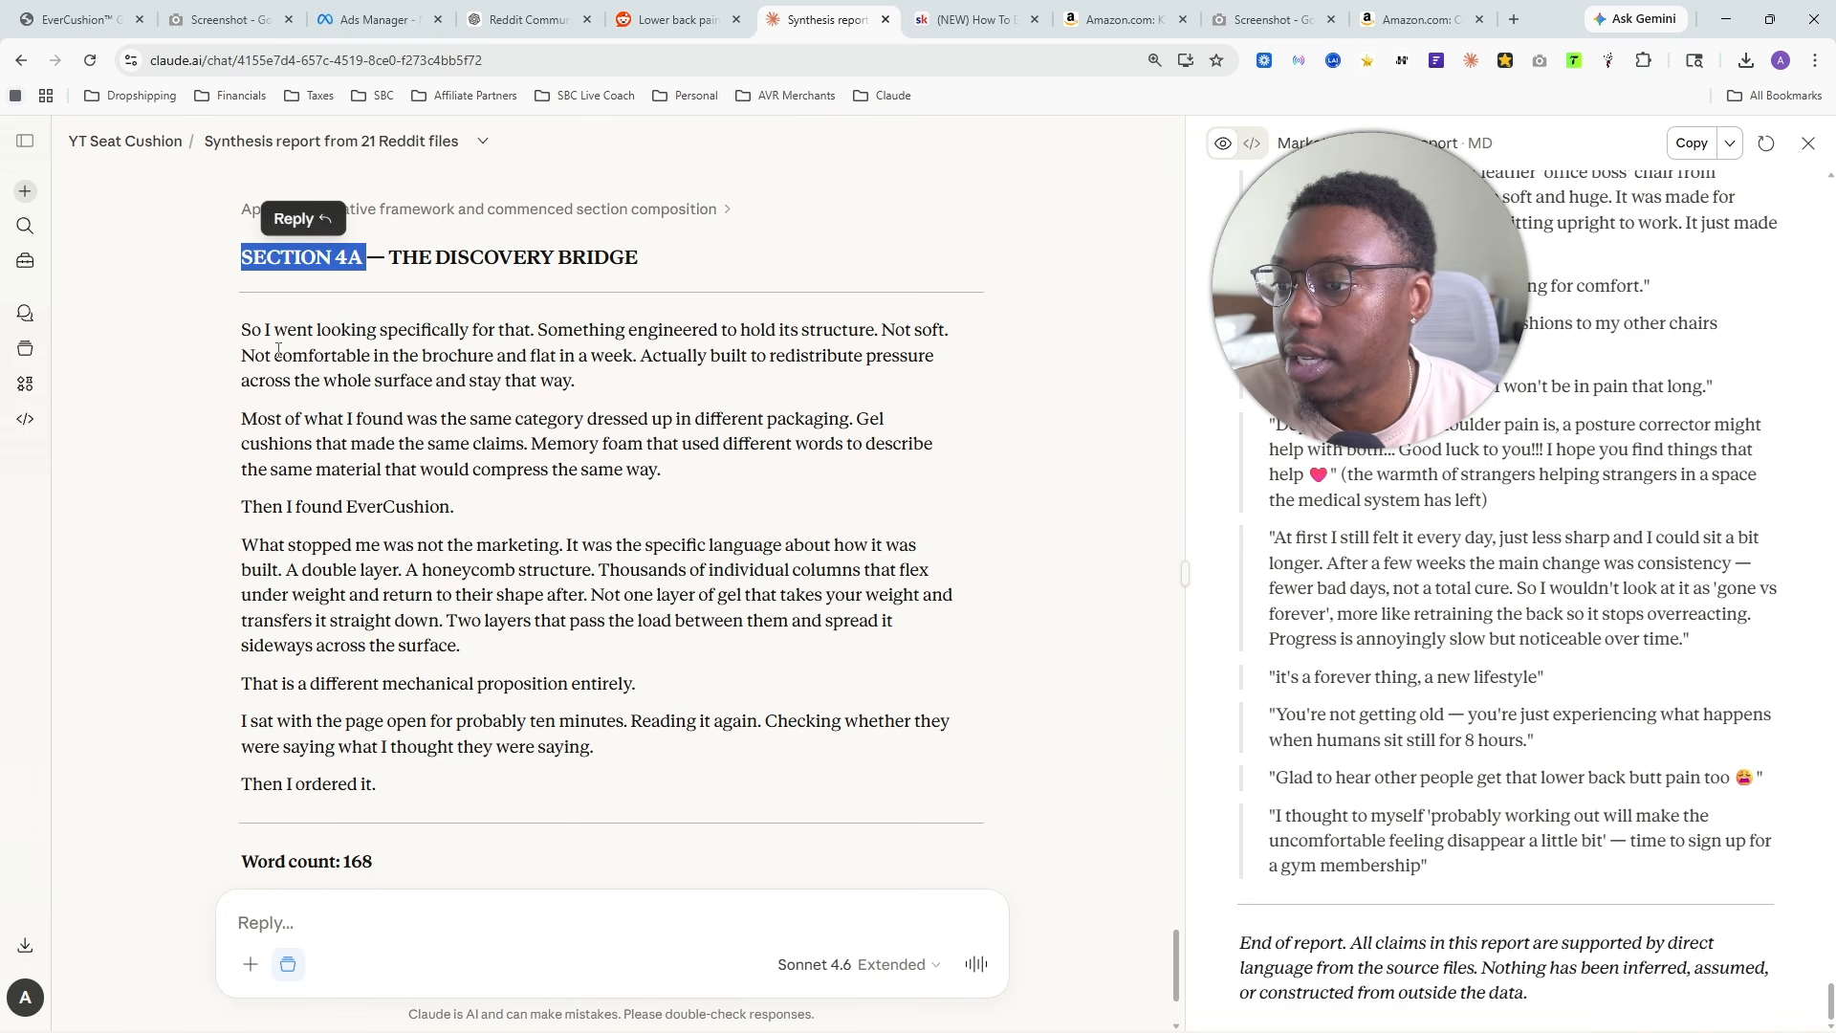
drag(229, 339, 631, 394)
drag(227, 428, 848, 407)
drag(307, 447, 753, 479)
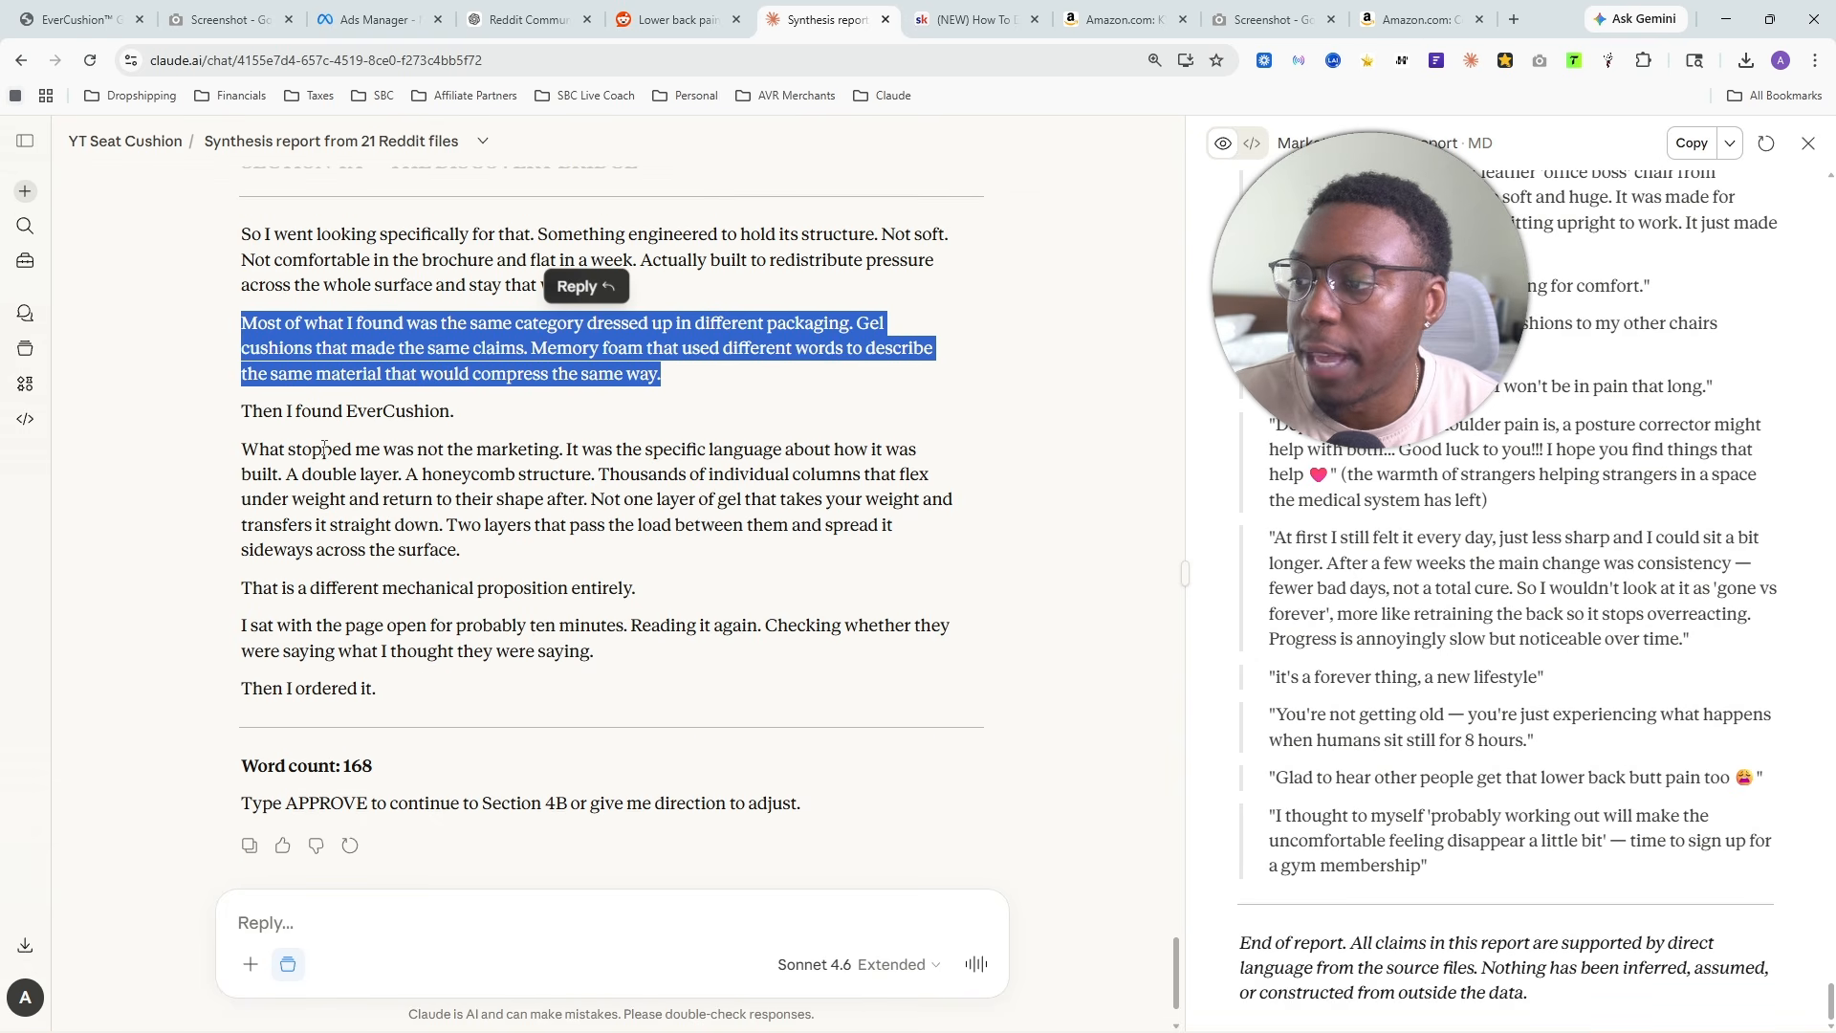
- Read the rest of Section 4A, from the EverCushion mention through the double-layer honeycomb description to the closing order line
double_click(351, 409)
drag(239, 457, 505, 564)
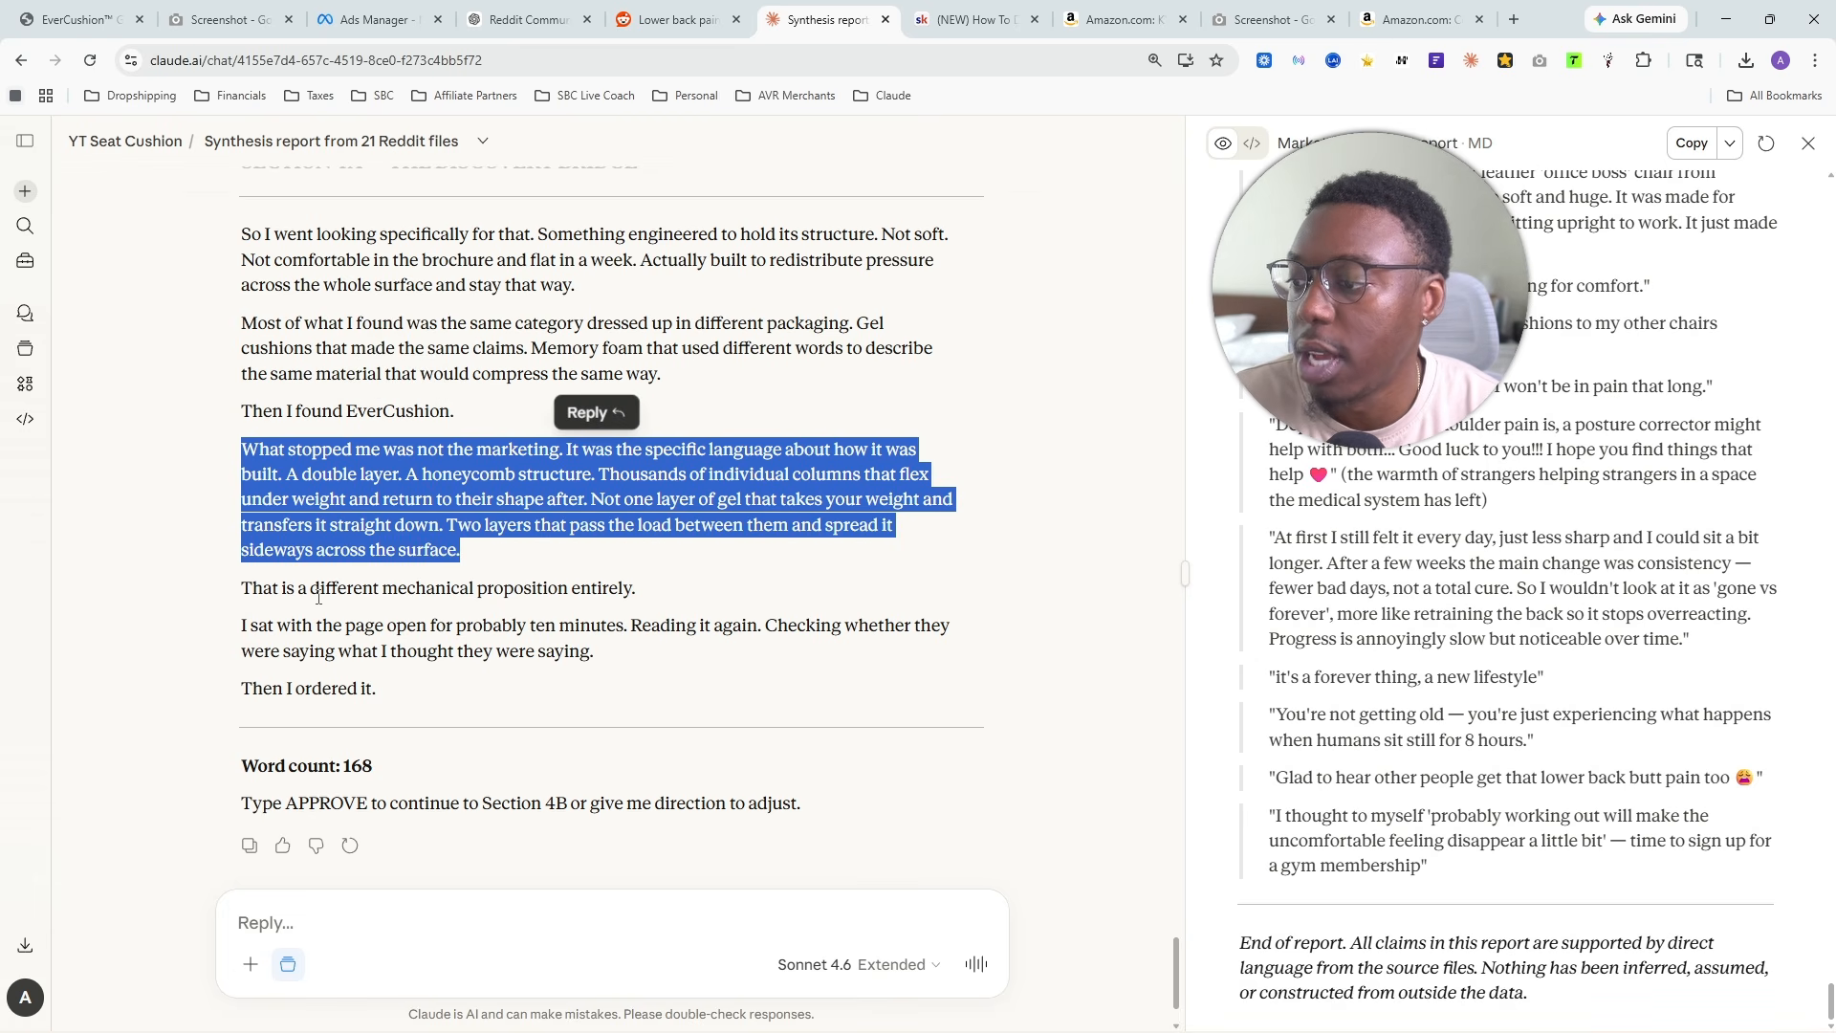
drag(312, 589, 635, 598)
drag(241, 627, 594, 655)
drag(237, 689, 499, 698)
- Reread the Section 4A paragraph on same-category products and the line "Then I found EverCushion." to judge the brand mention
scroll(295, 584, up, 2)
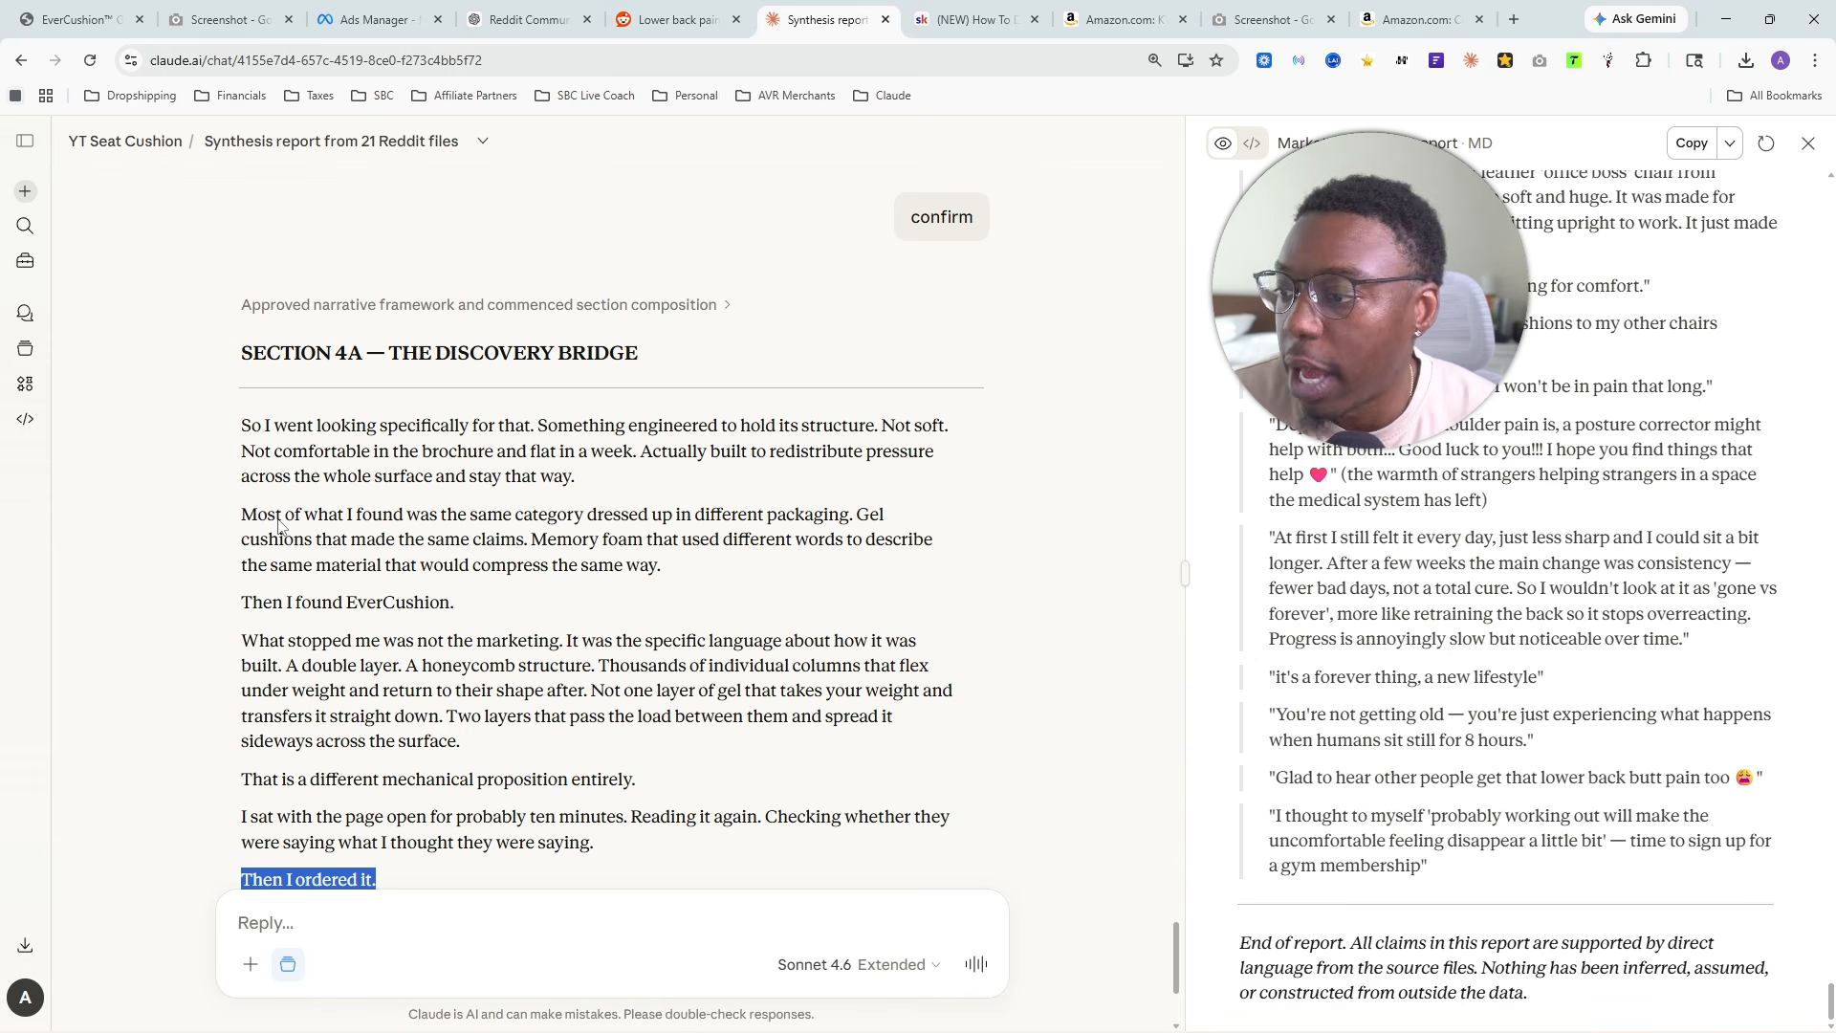
drag(242, 517, 735, 574)
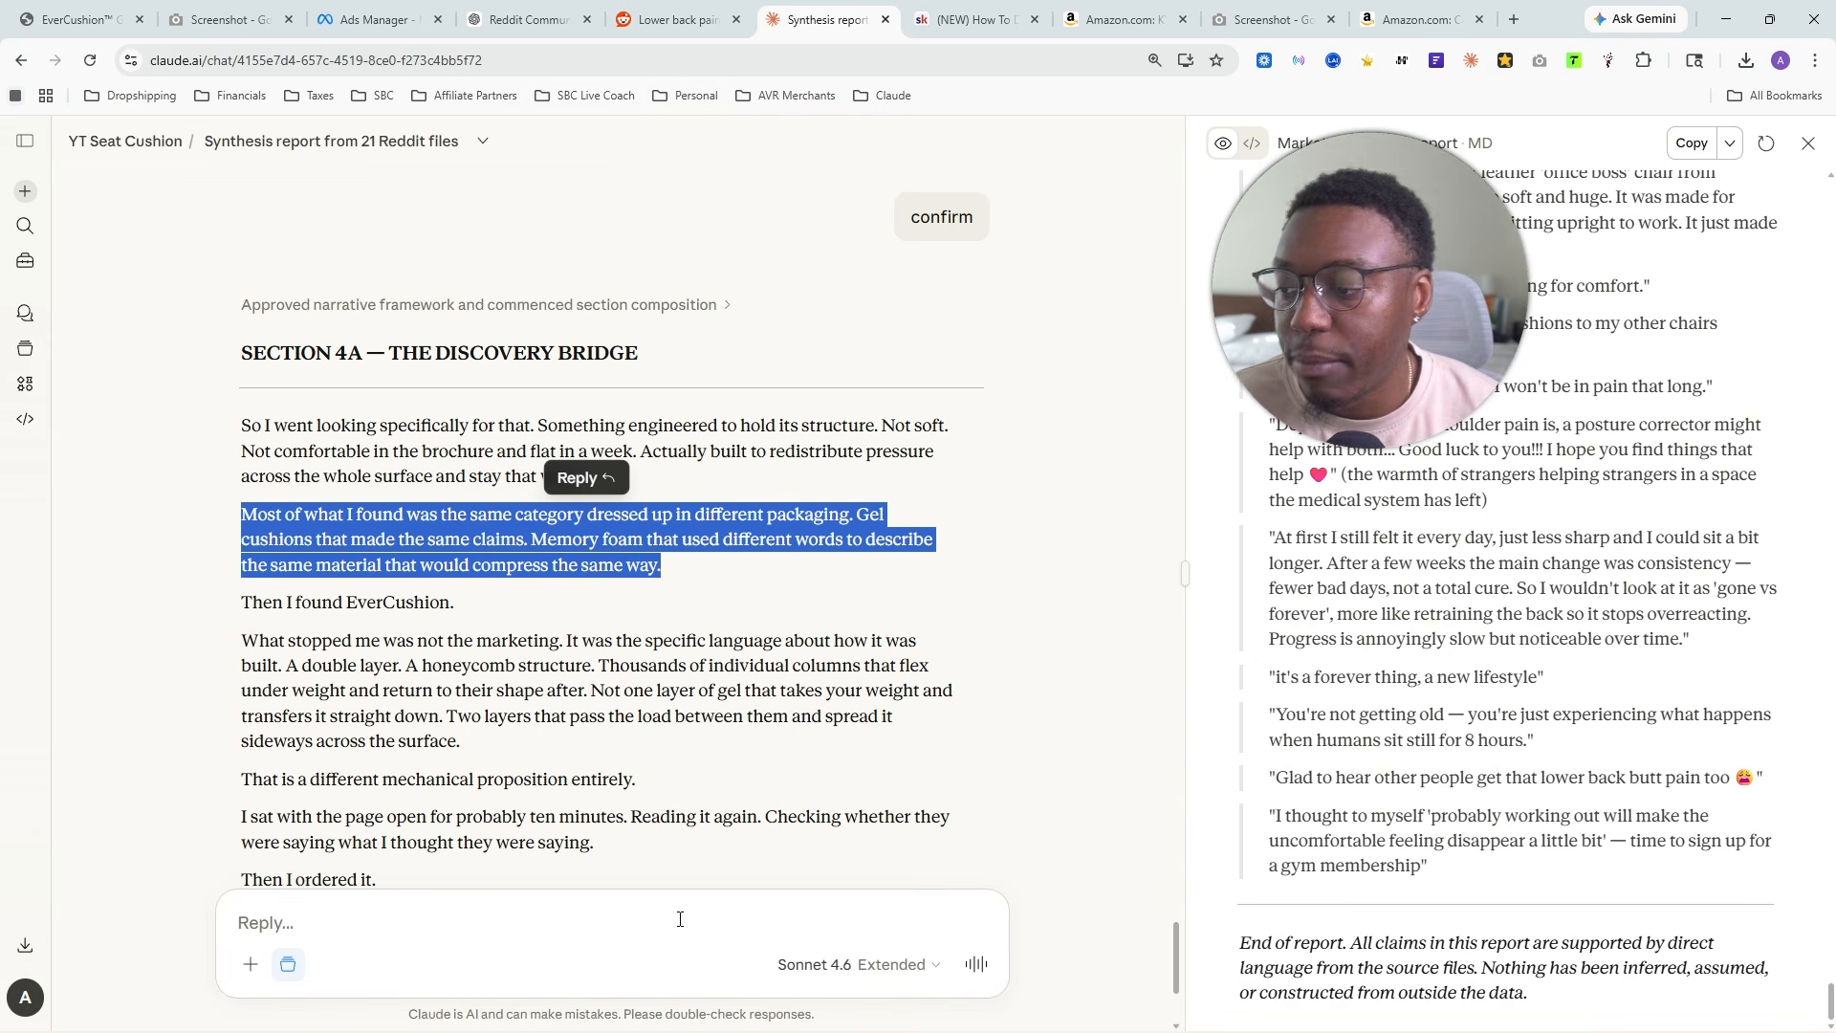
drag(463, 604, 359, 622)
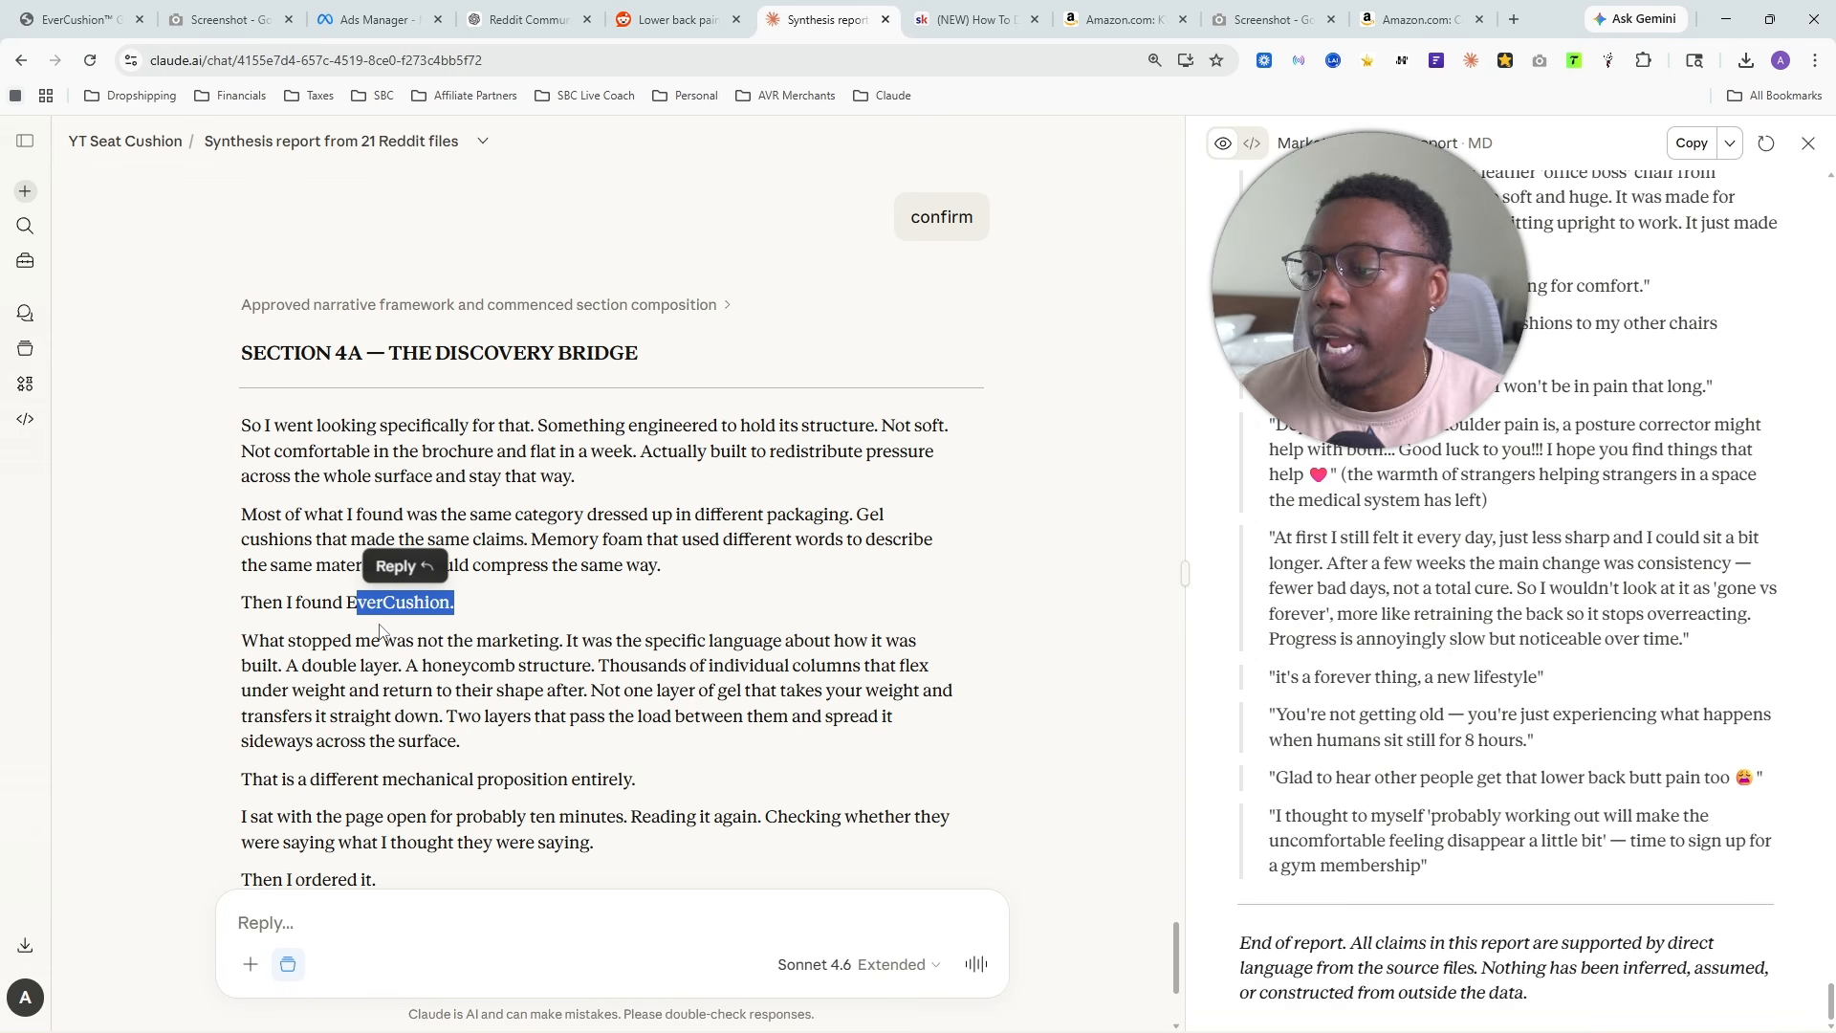
click(430, 600)
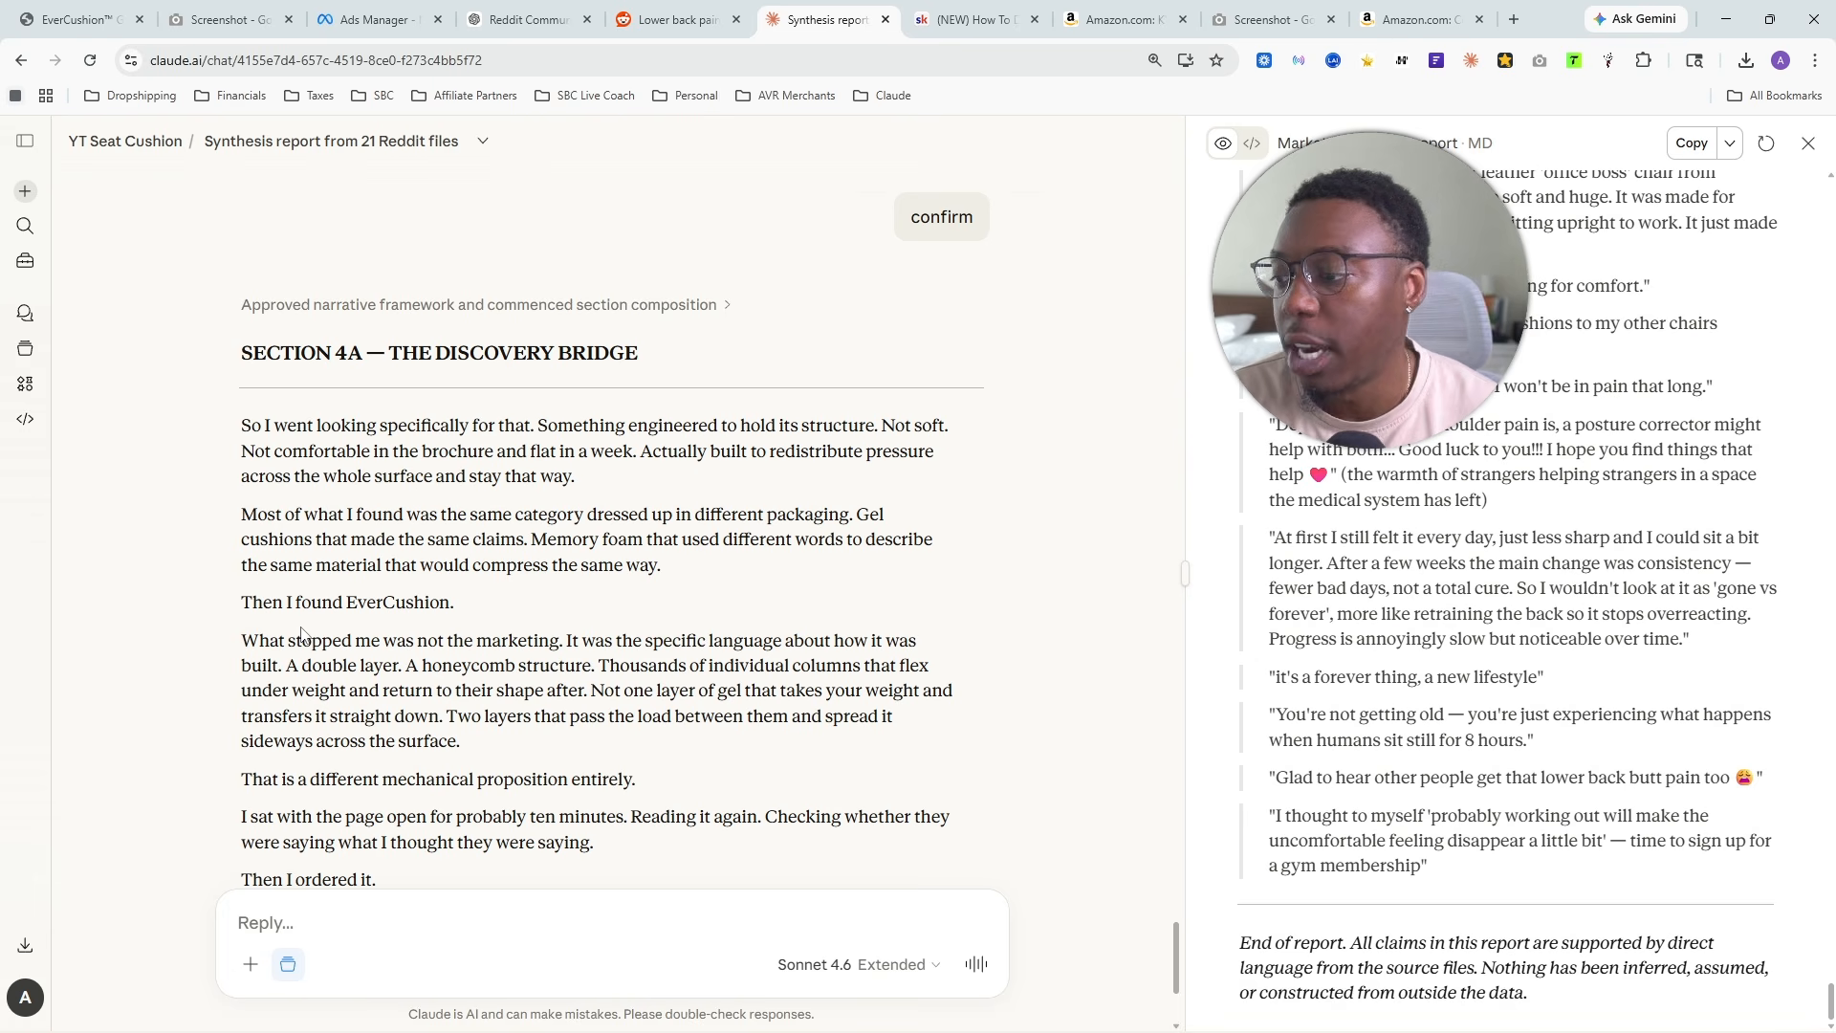
drag(237, 614, 479, 585)
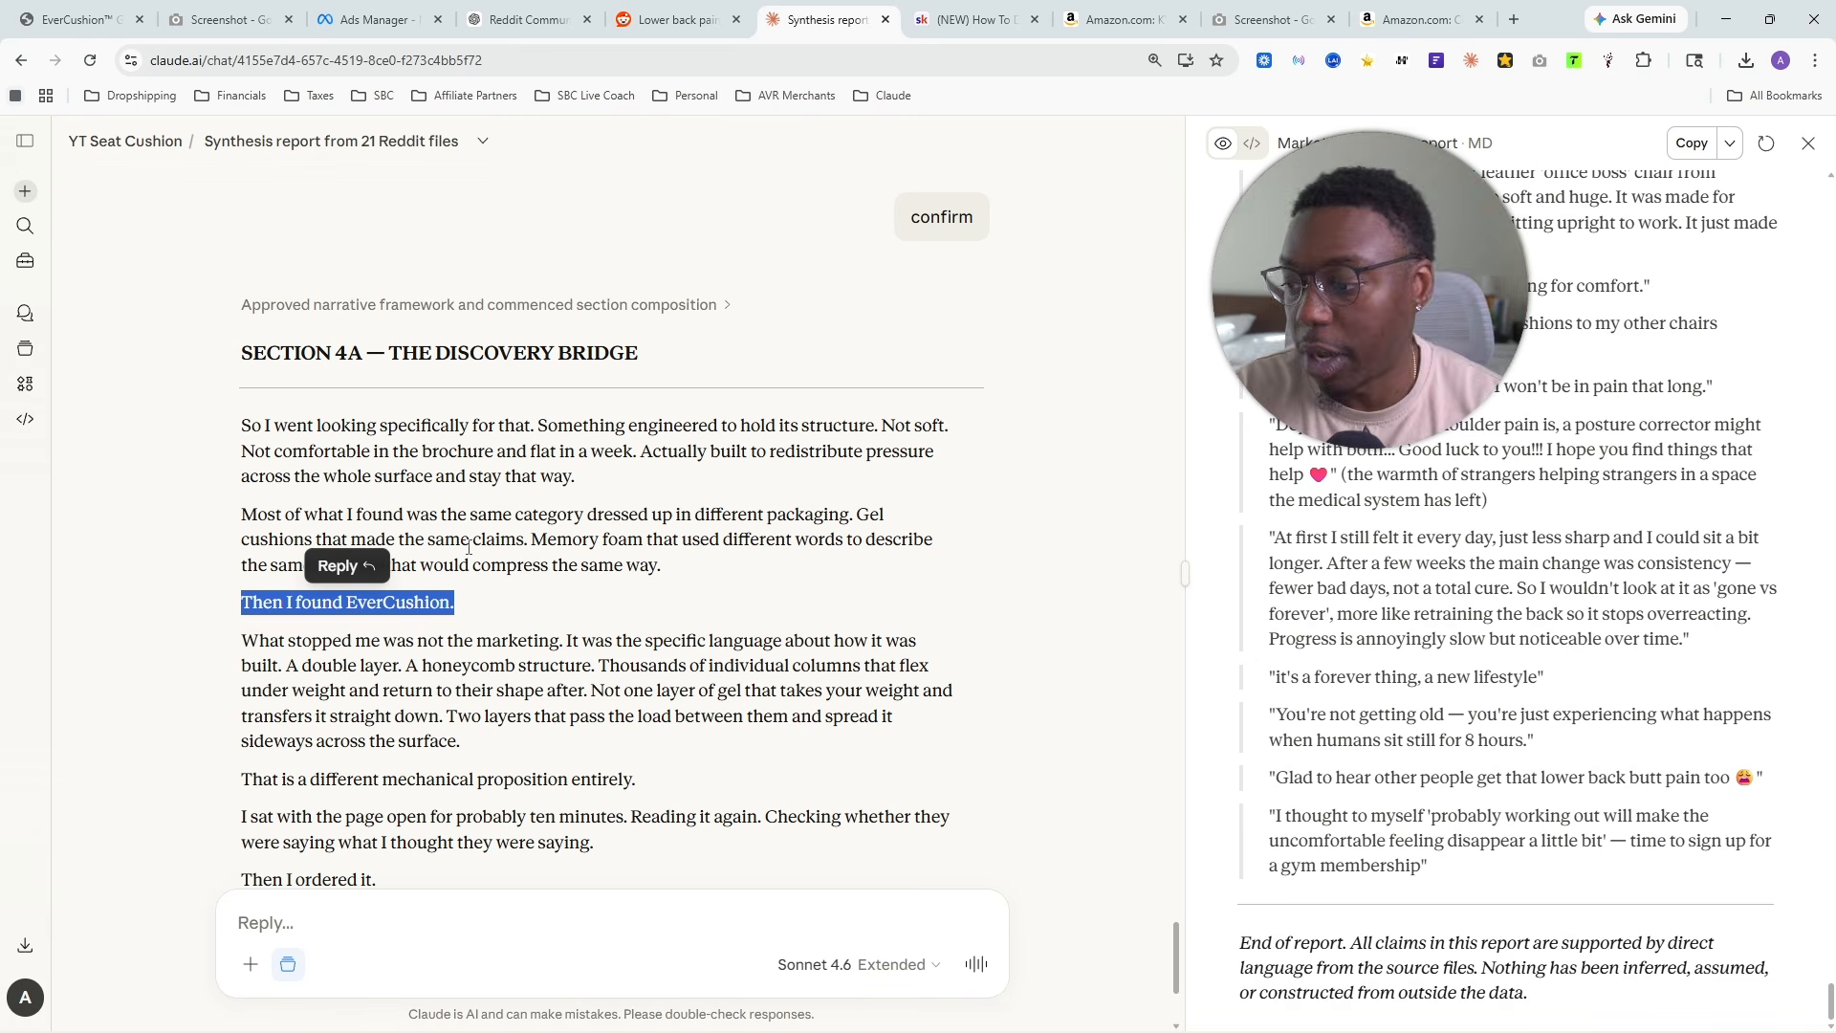
- Start a reply with I don't want to say "Then I found EverCushion.", quoting that line copied from Section 4A
click(308, 907)
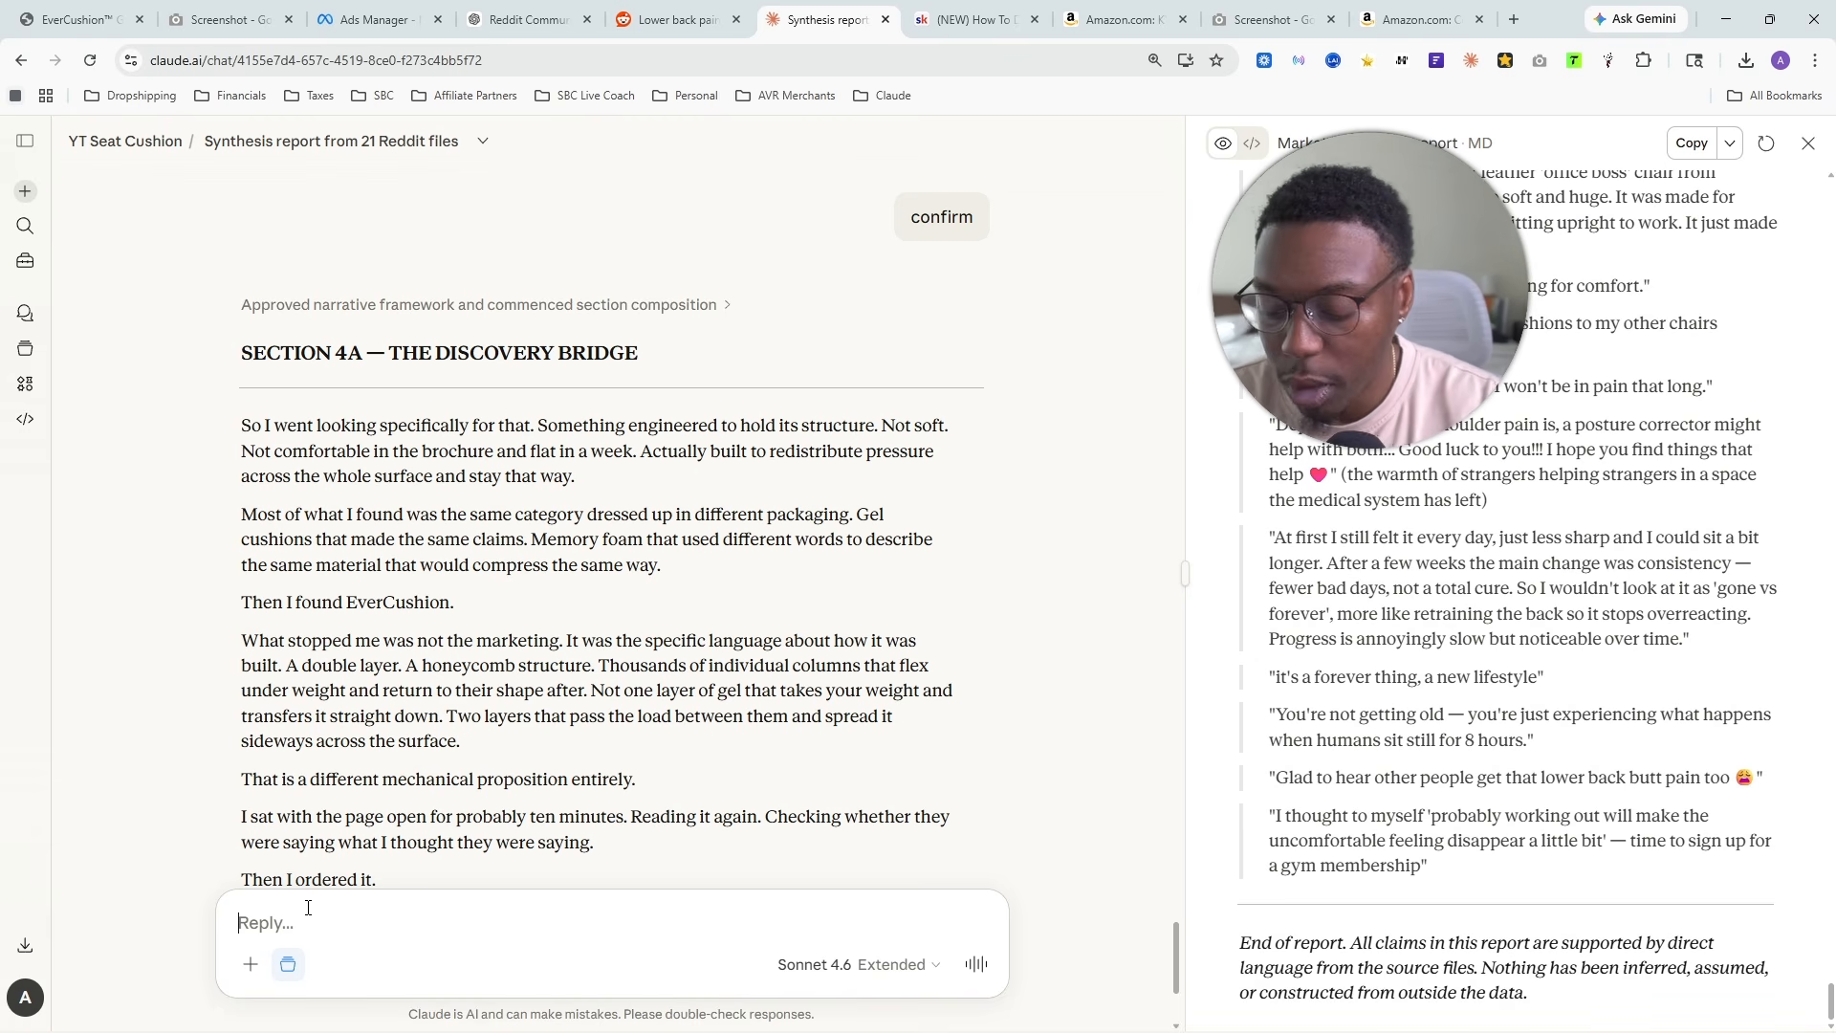
text(I don't want )
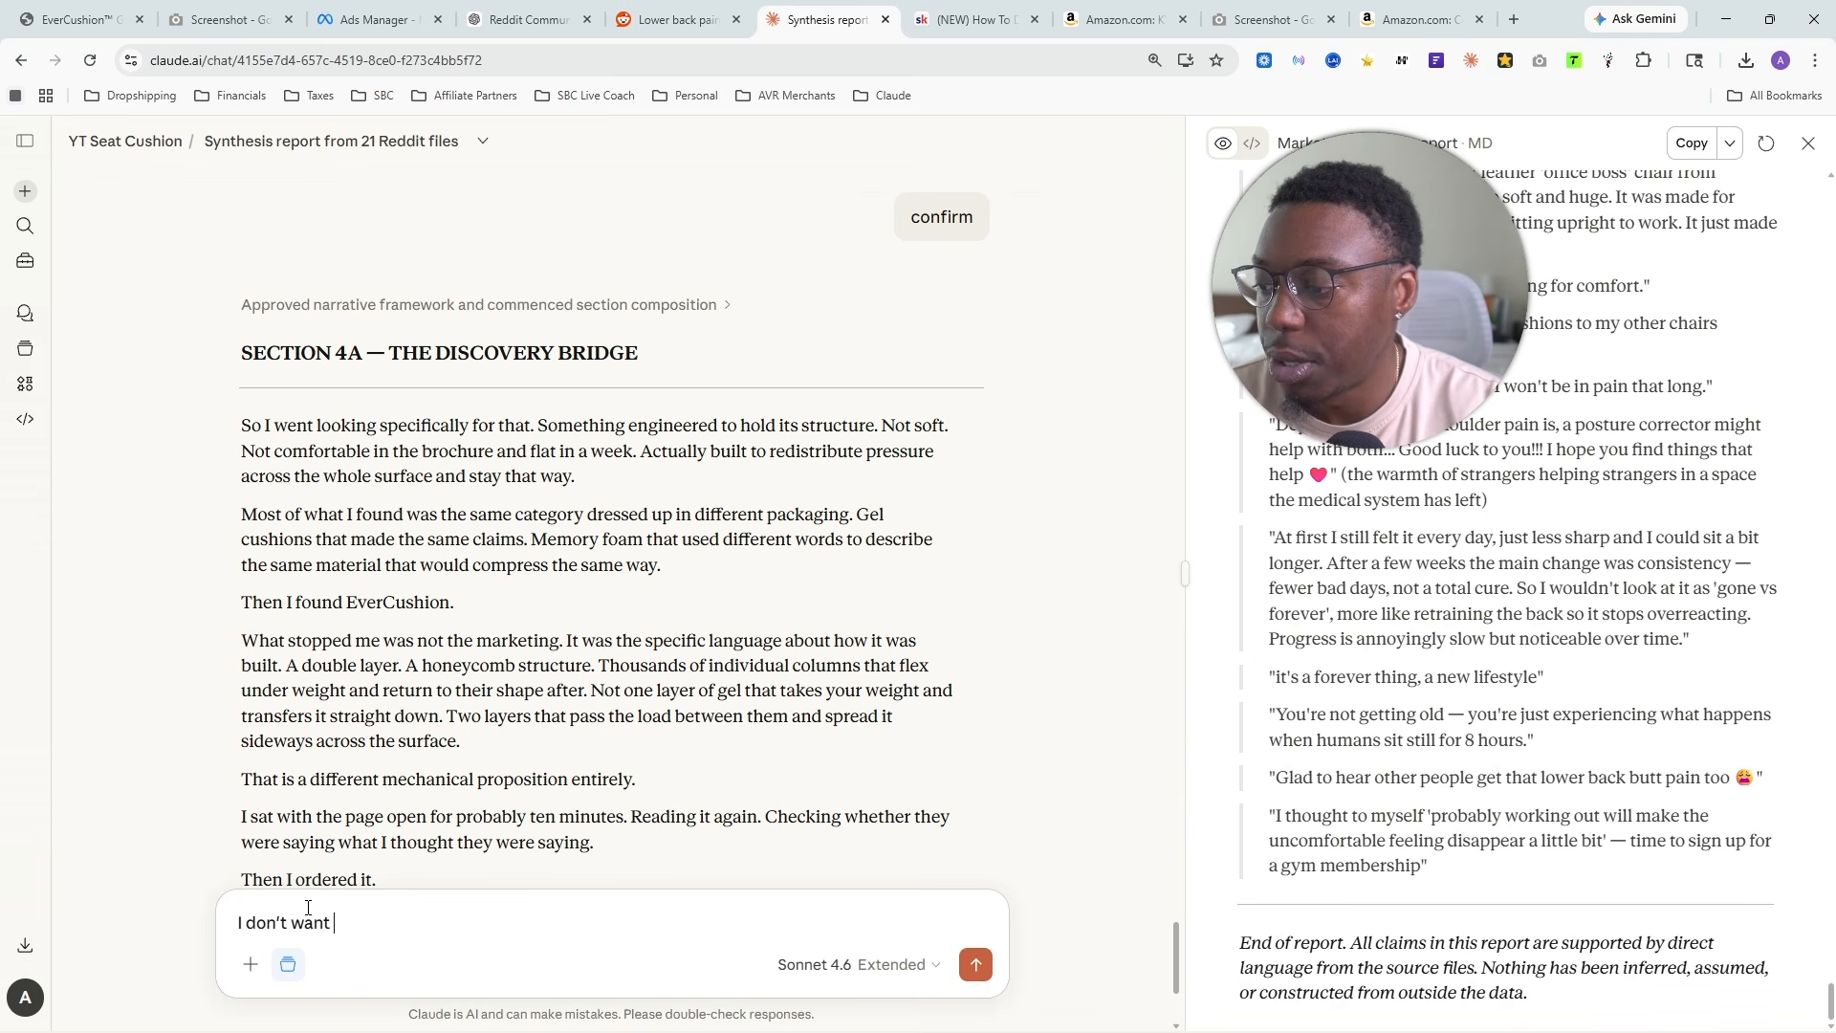
text(to say)
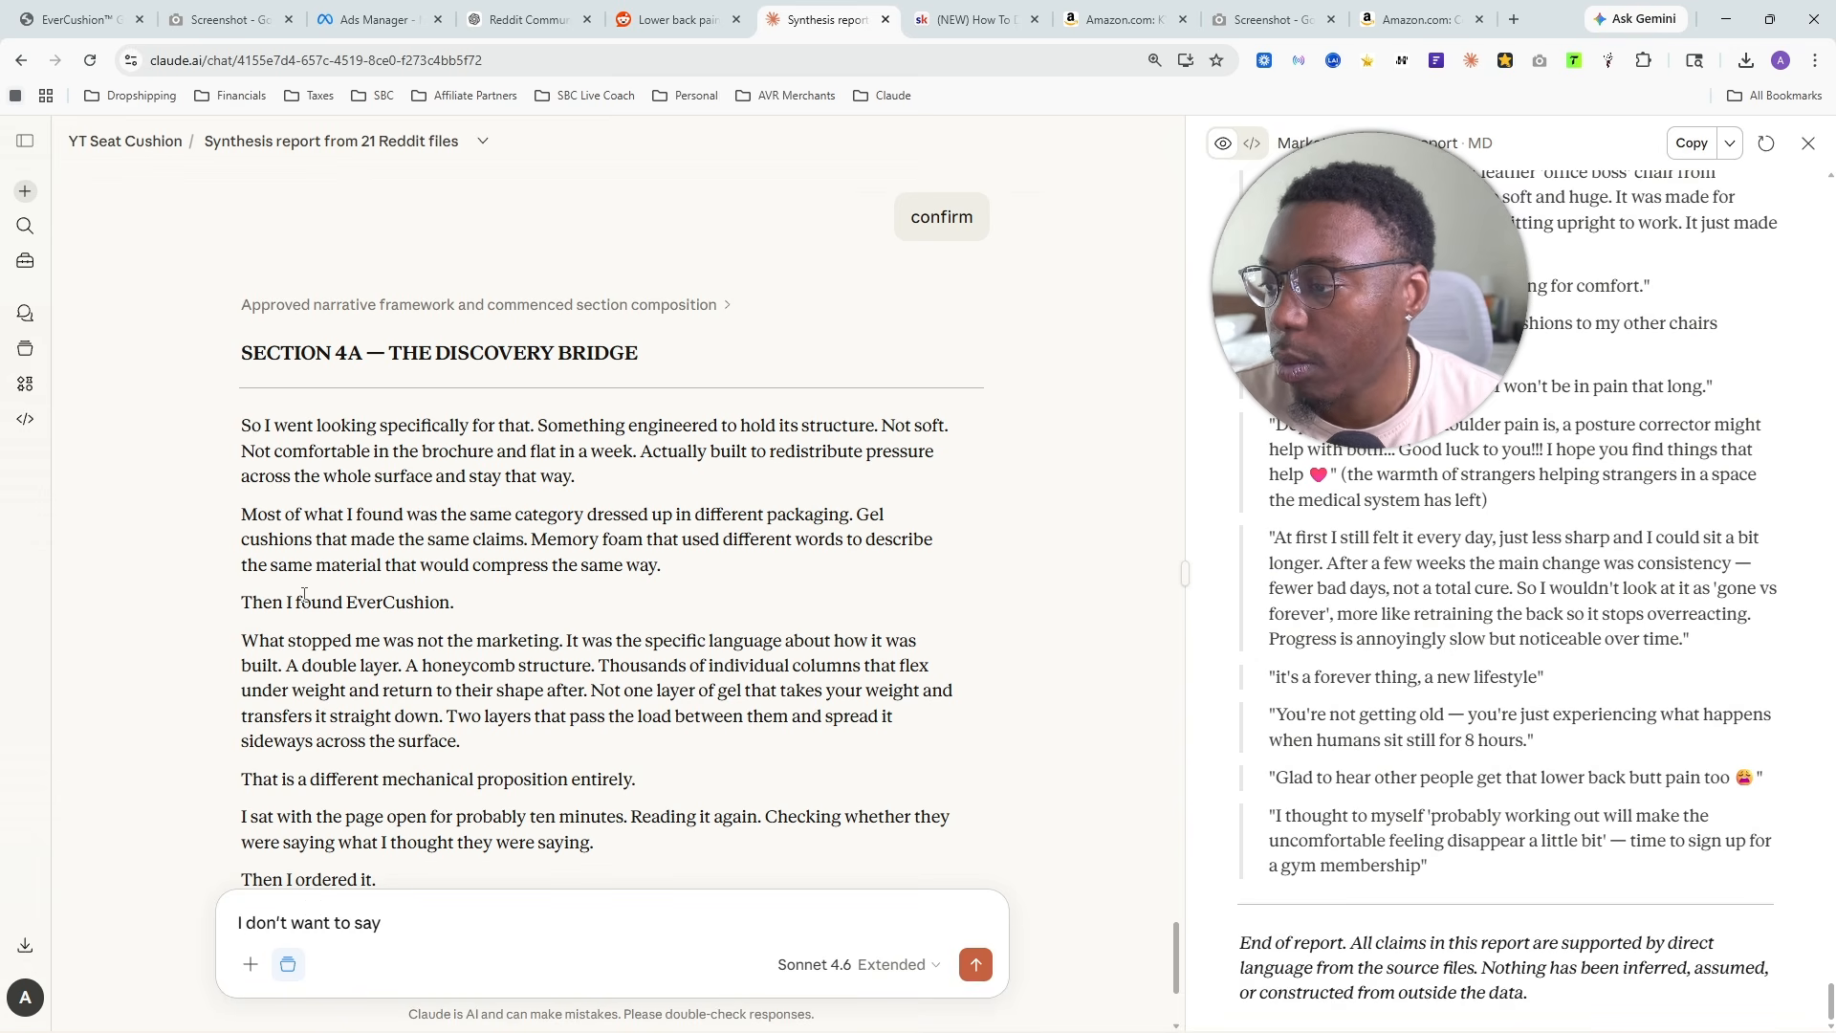
triple_click(305, 598)
right_click(308, 600)
click(358, 616)
click(500, 916)
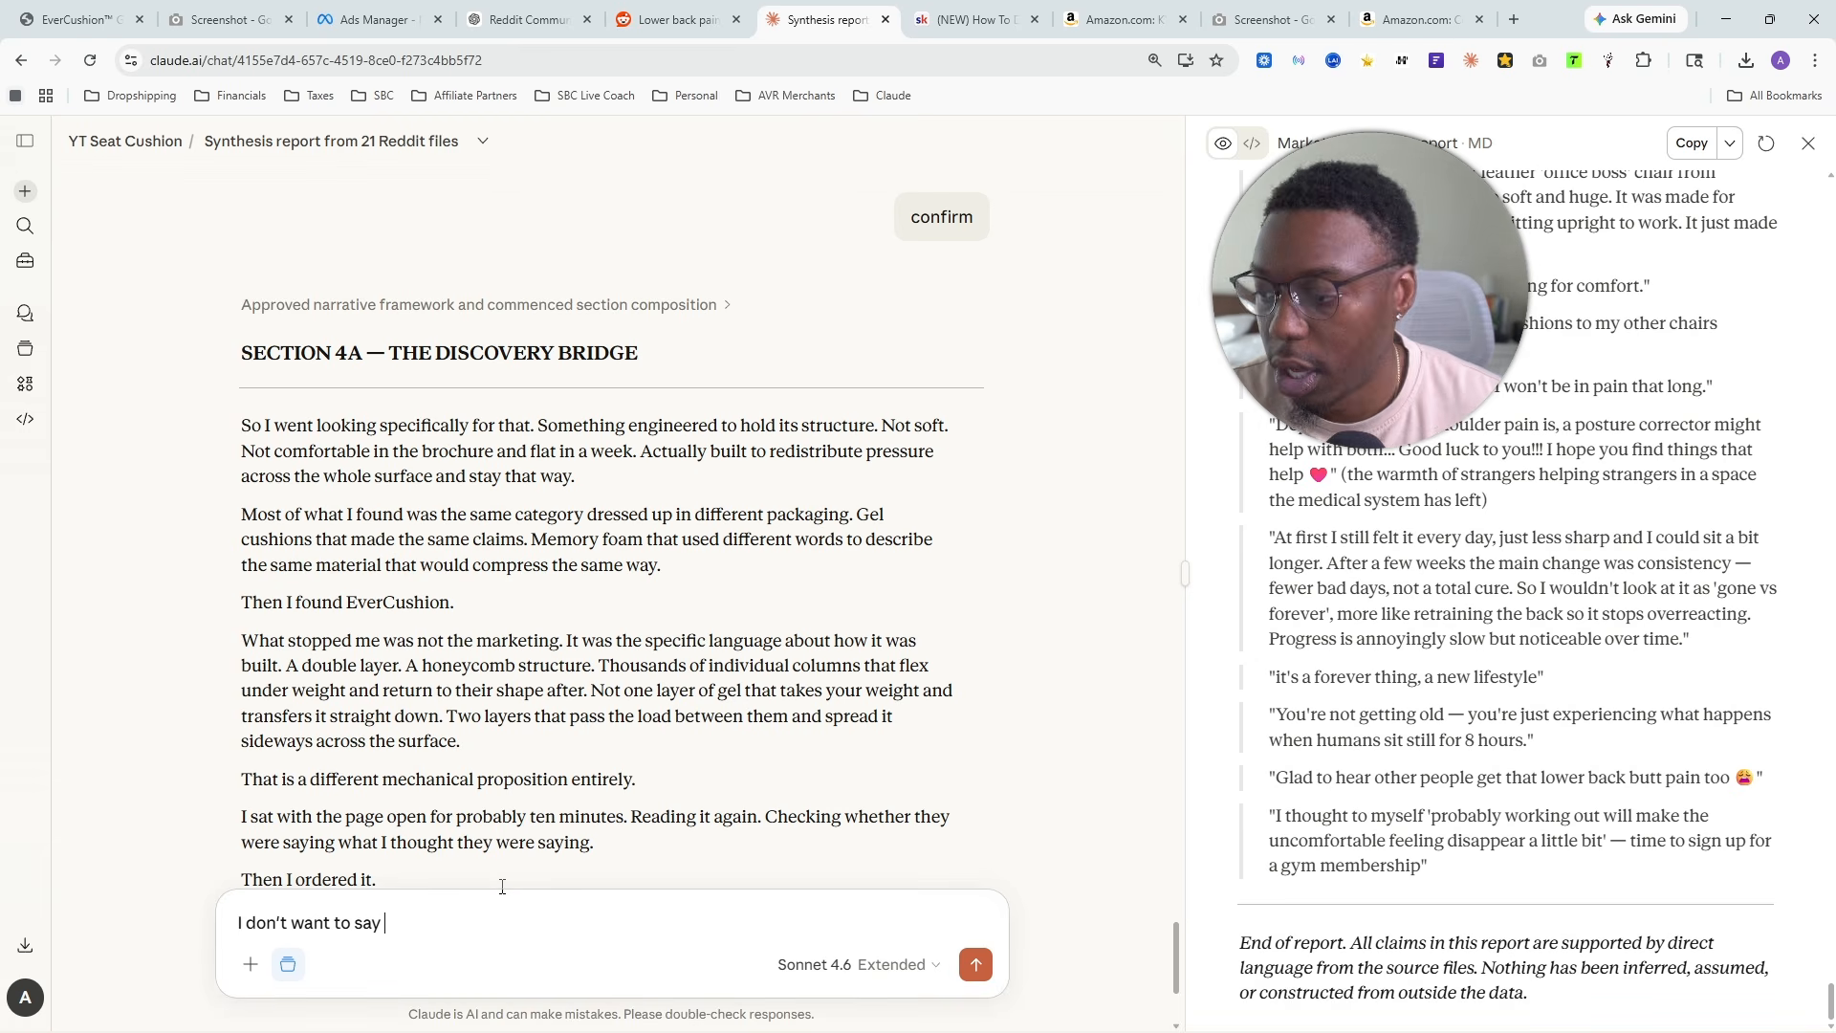
text(")
key(ctrl+v)
text(")
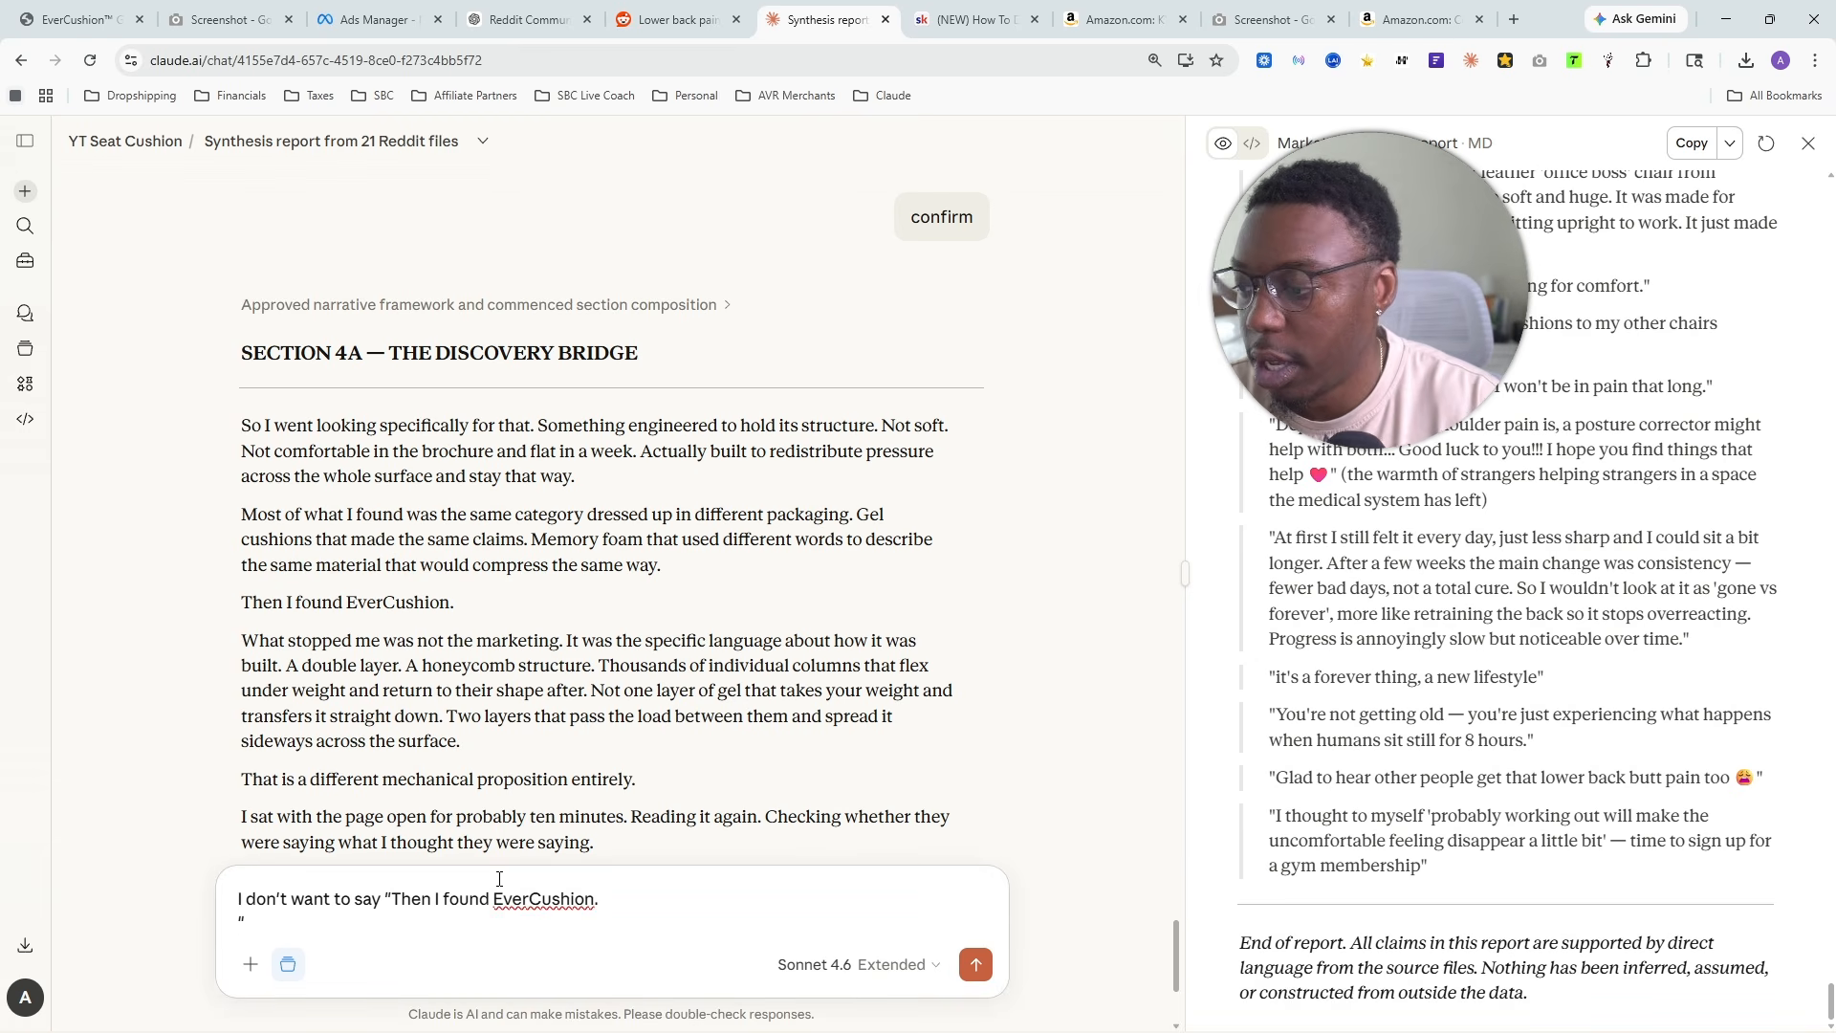
key(BackSpace)
key(BackSpace)
text(" I)
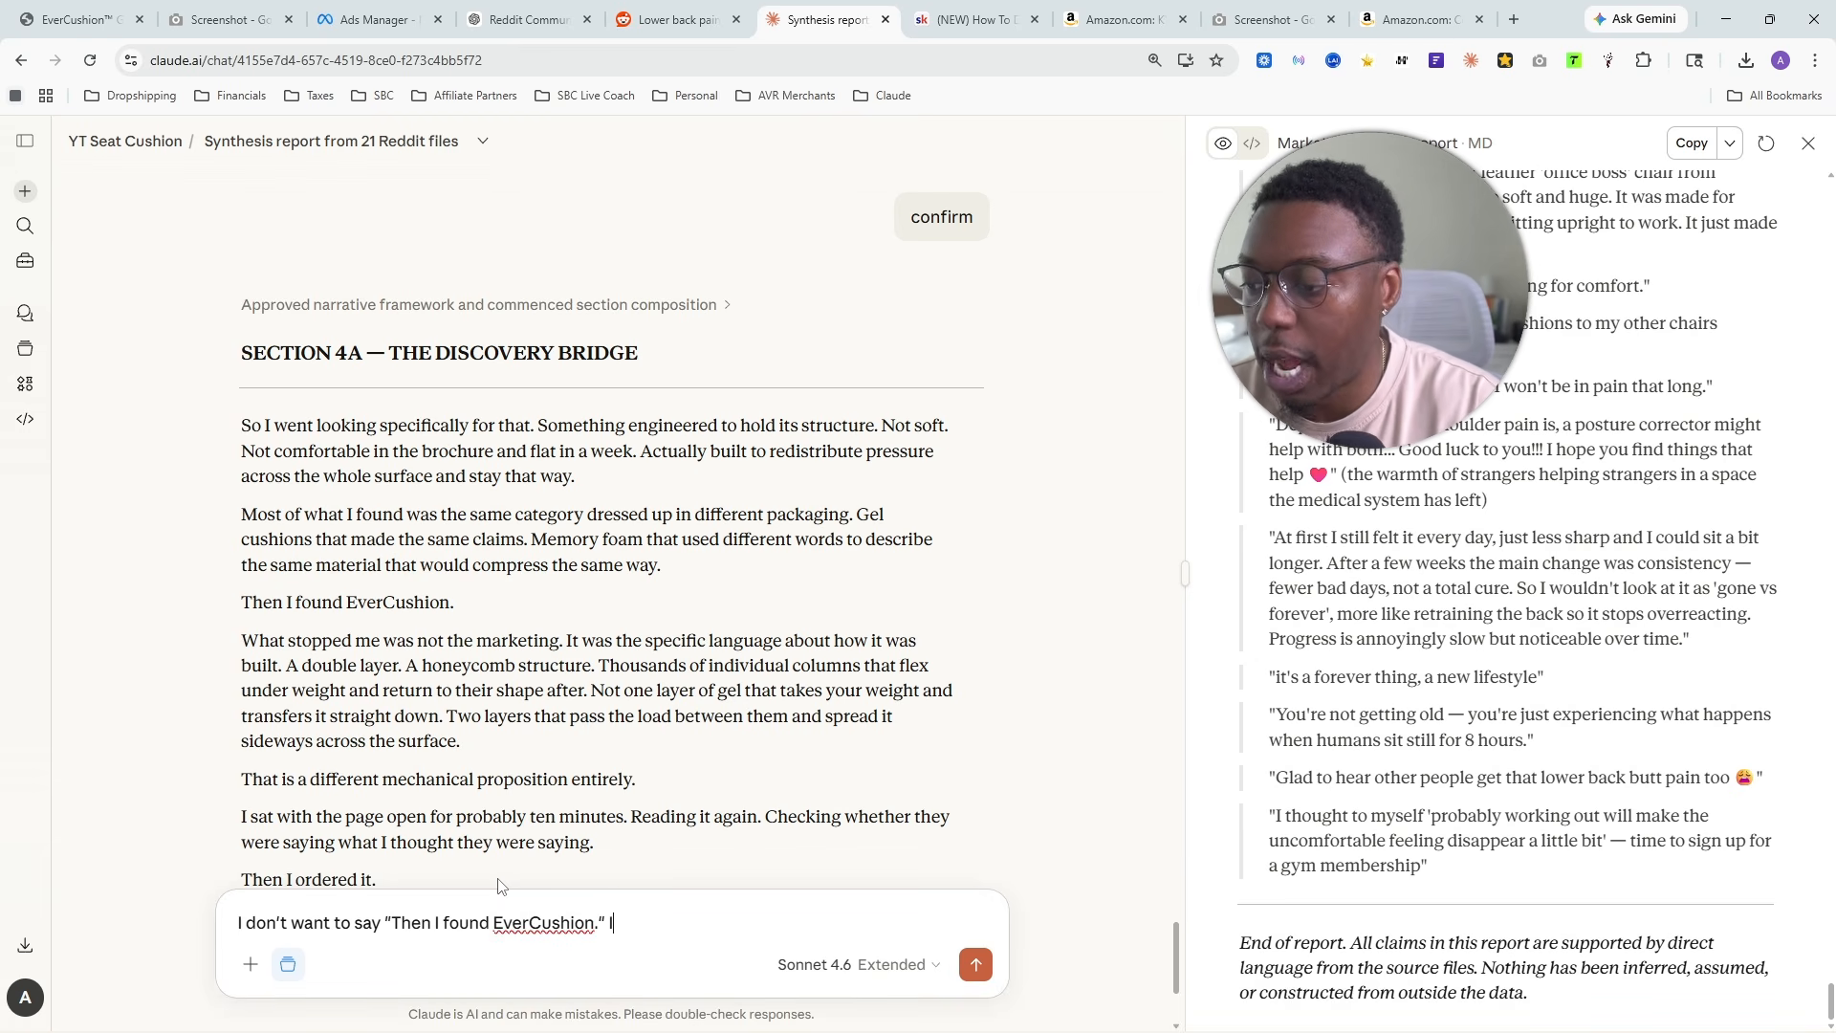
text( want to keep an ope)
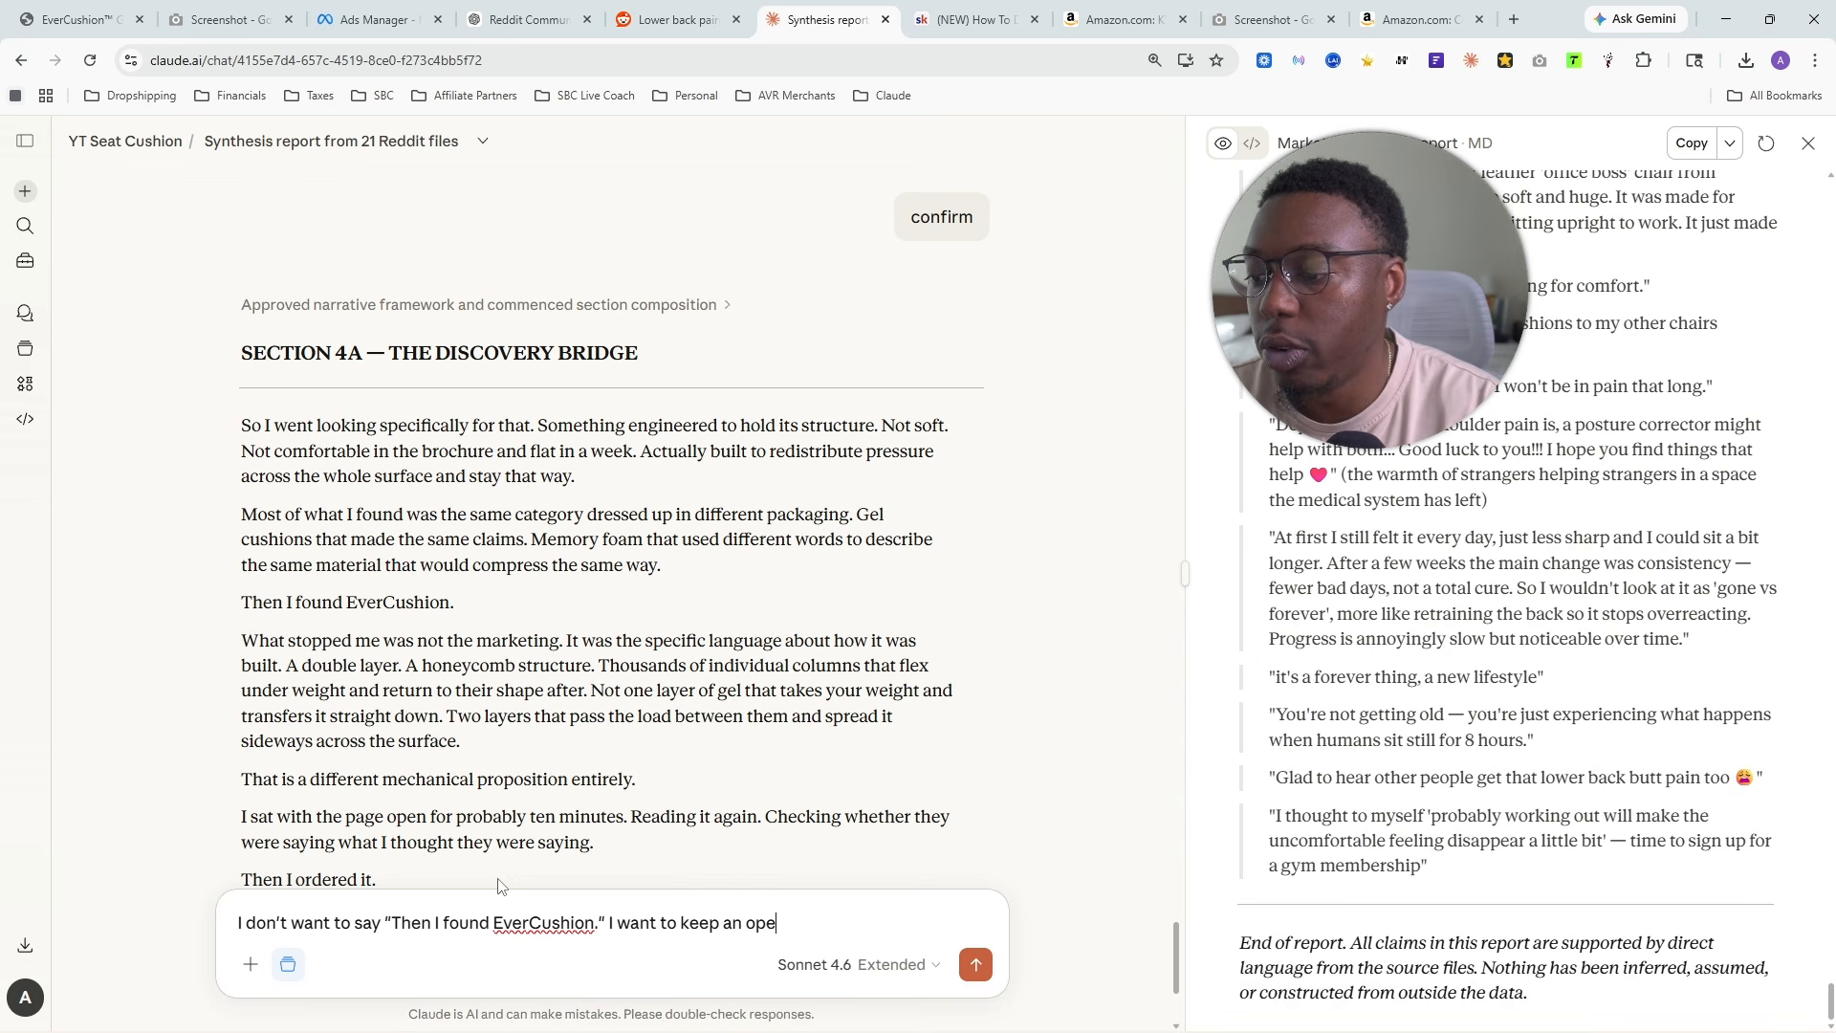
text(n loop so the rea)
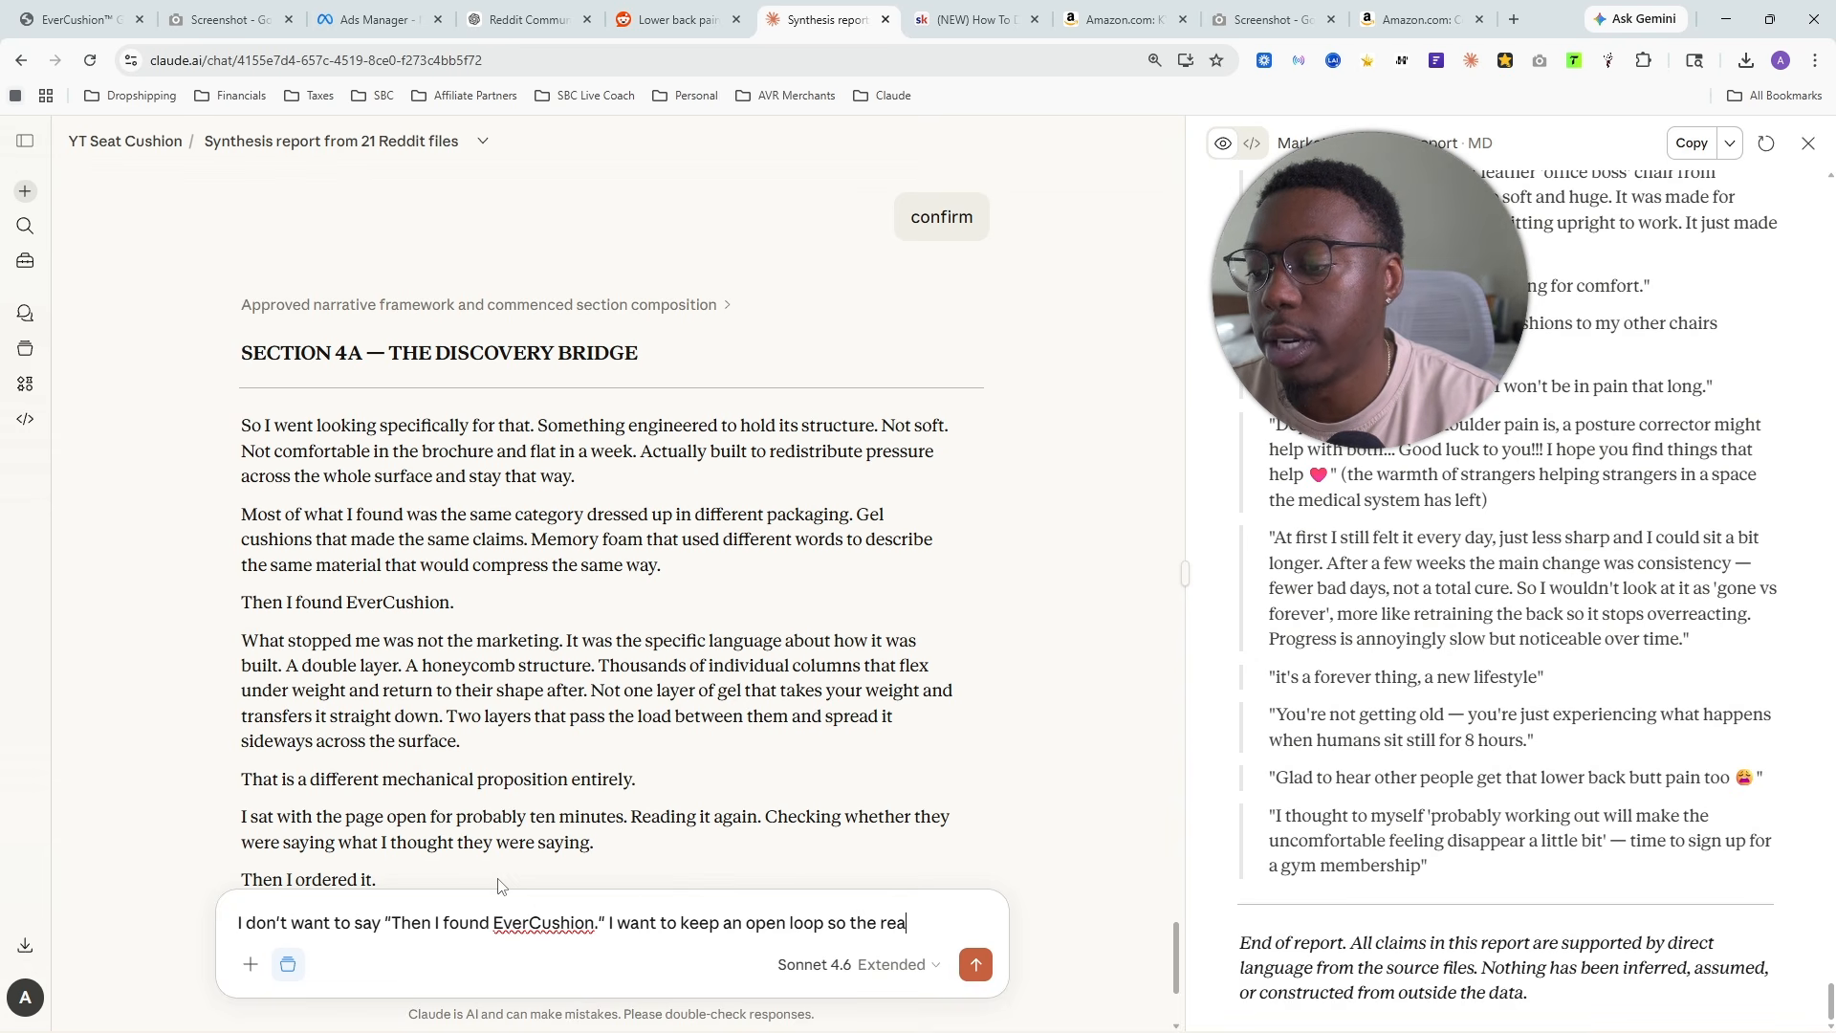
text(der is curious and )
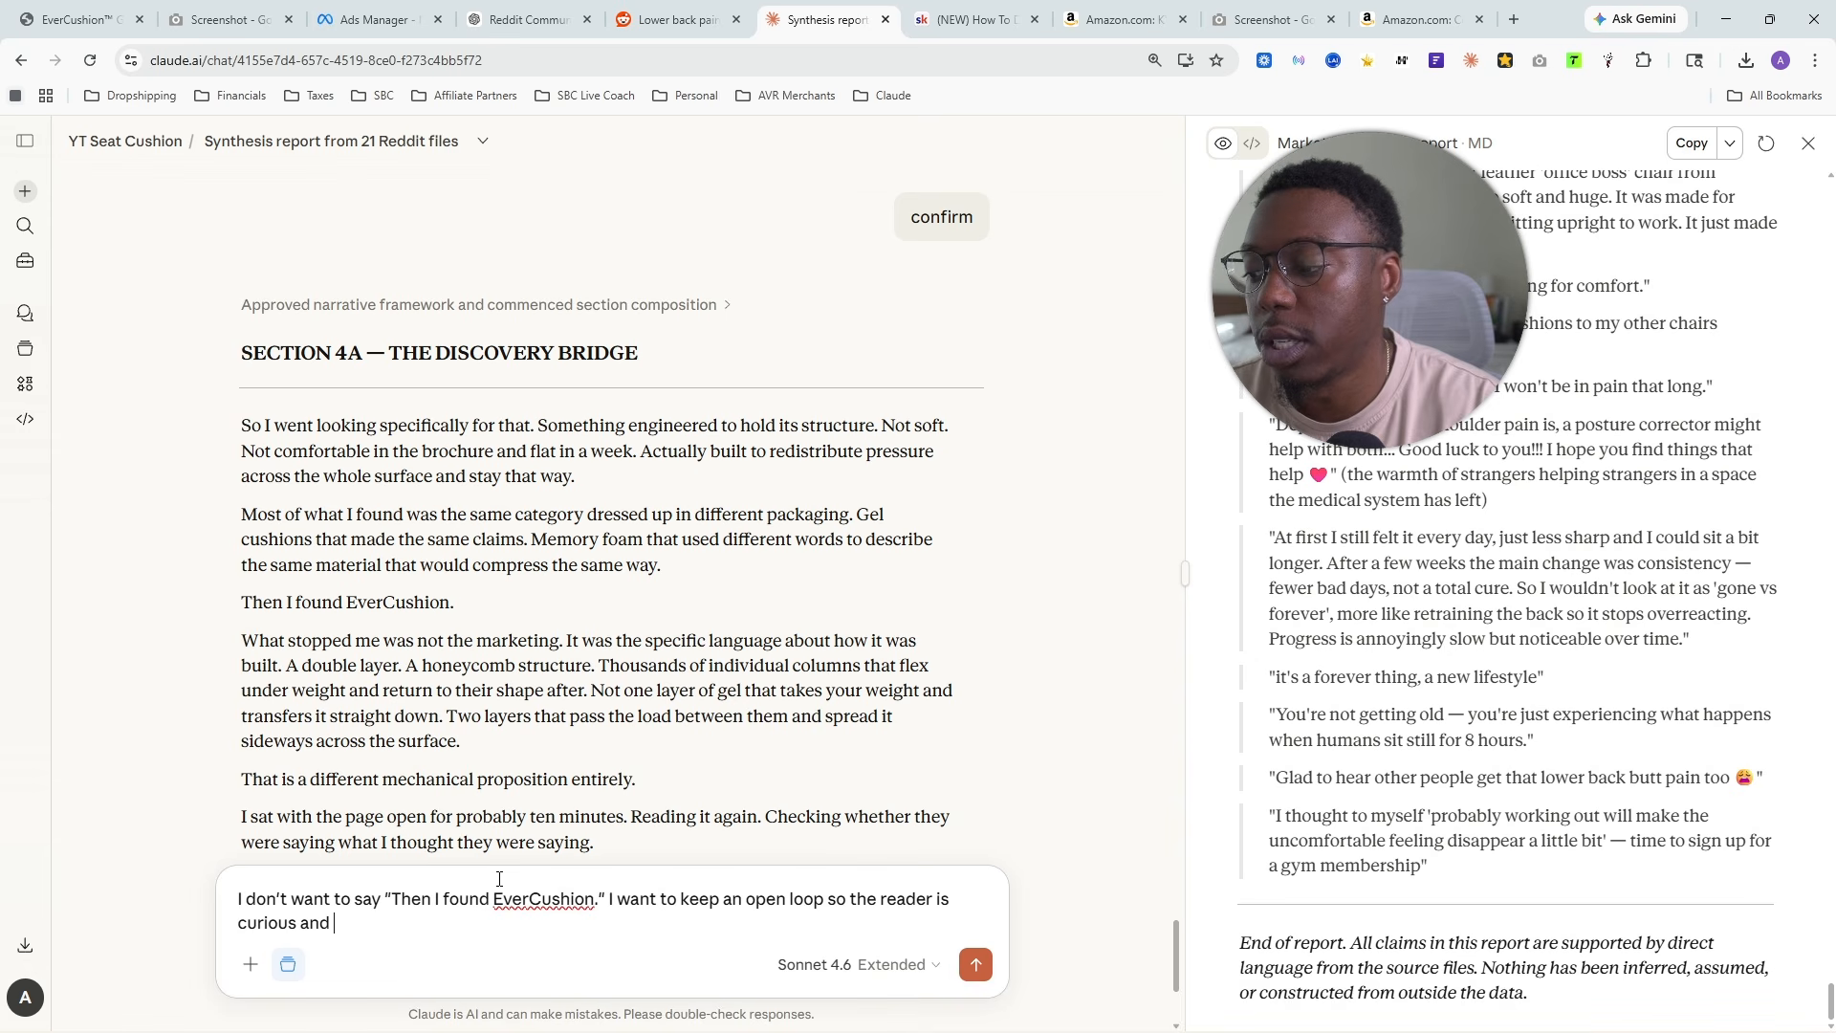
text(wants to)
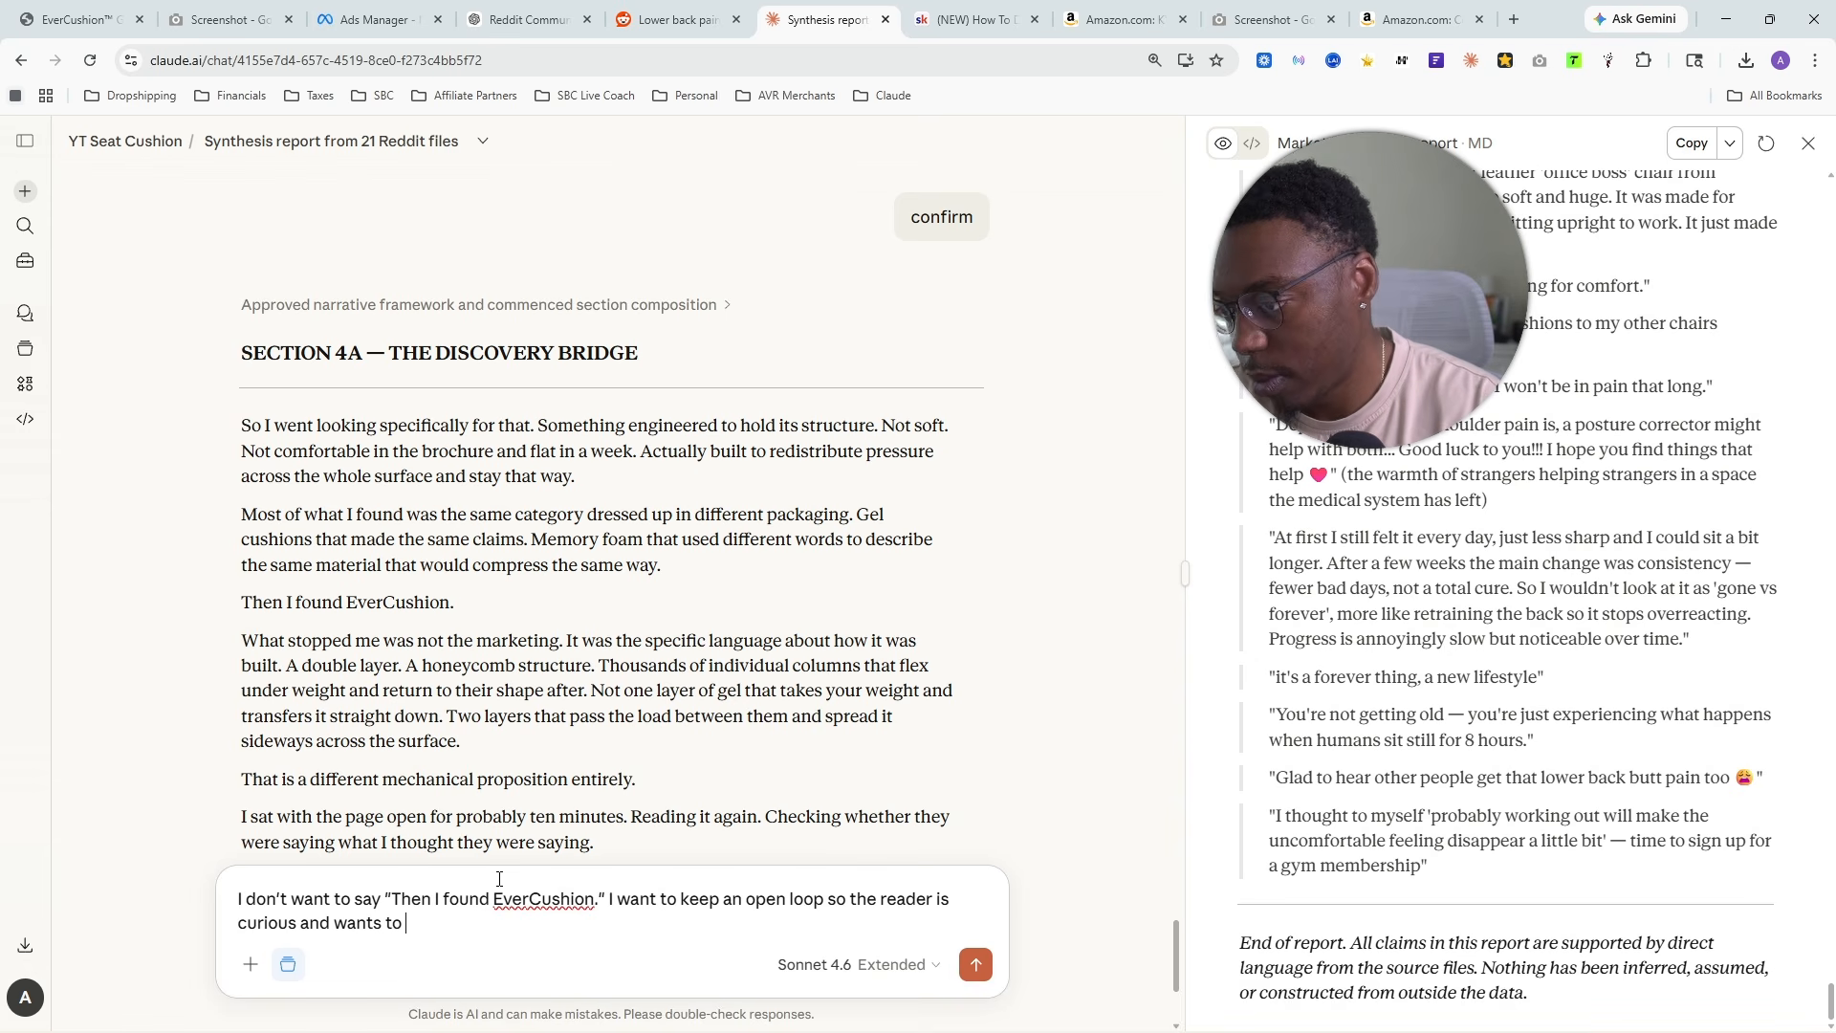
text( know the exa)
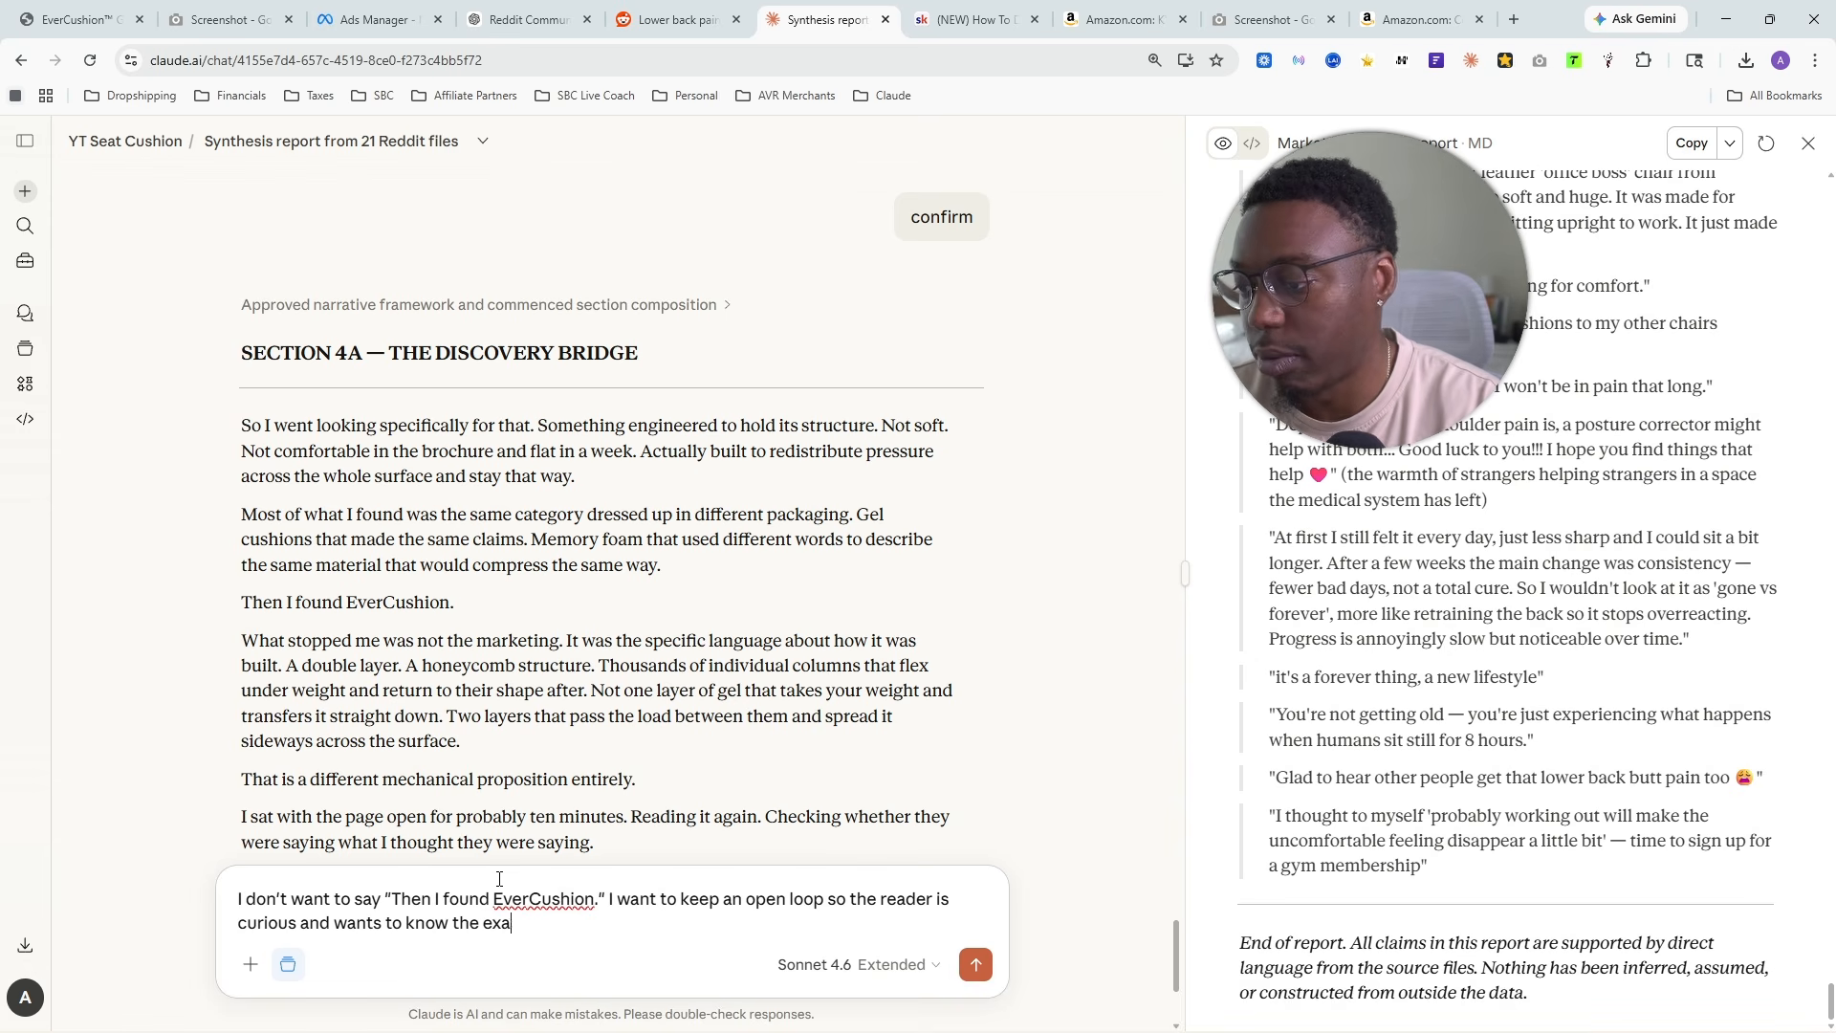
text(ct brand)
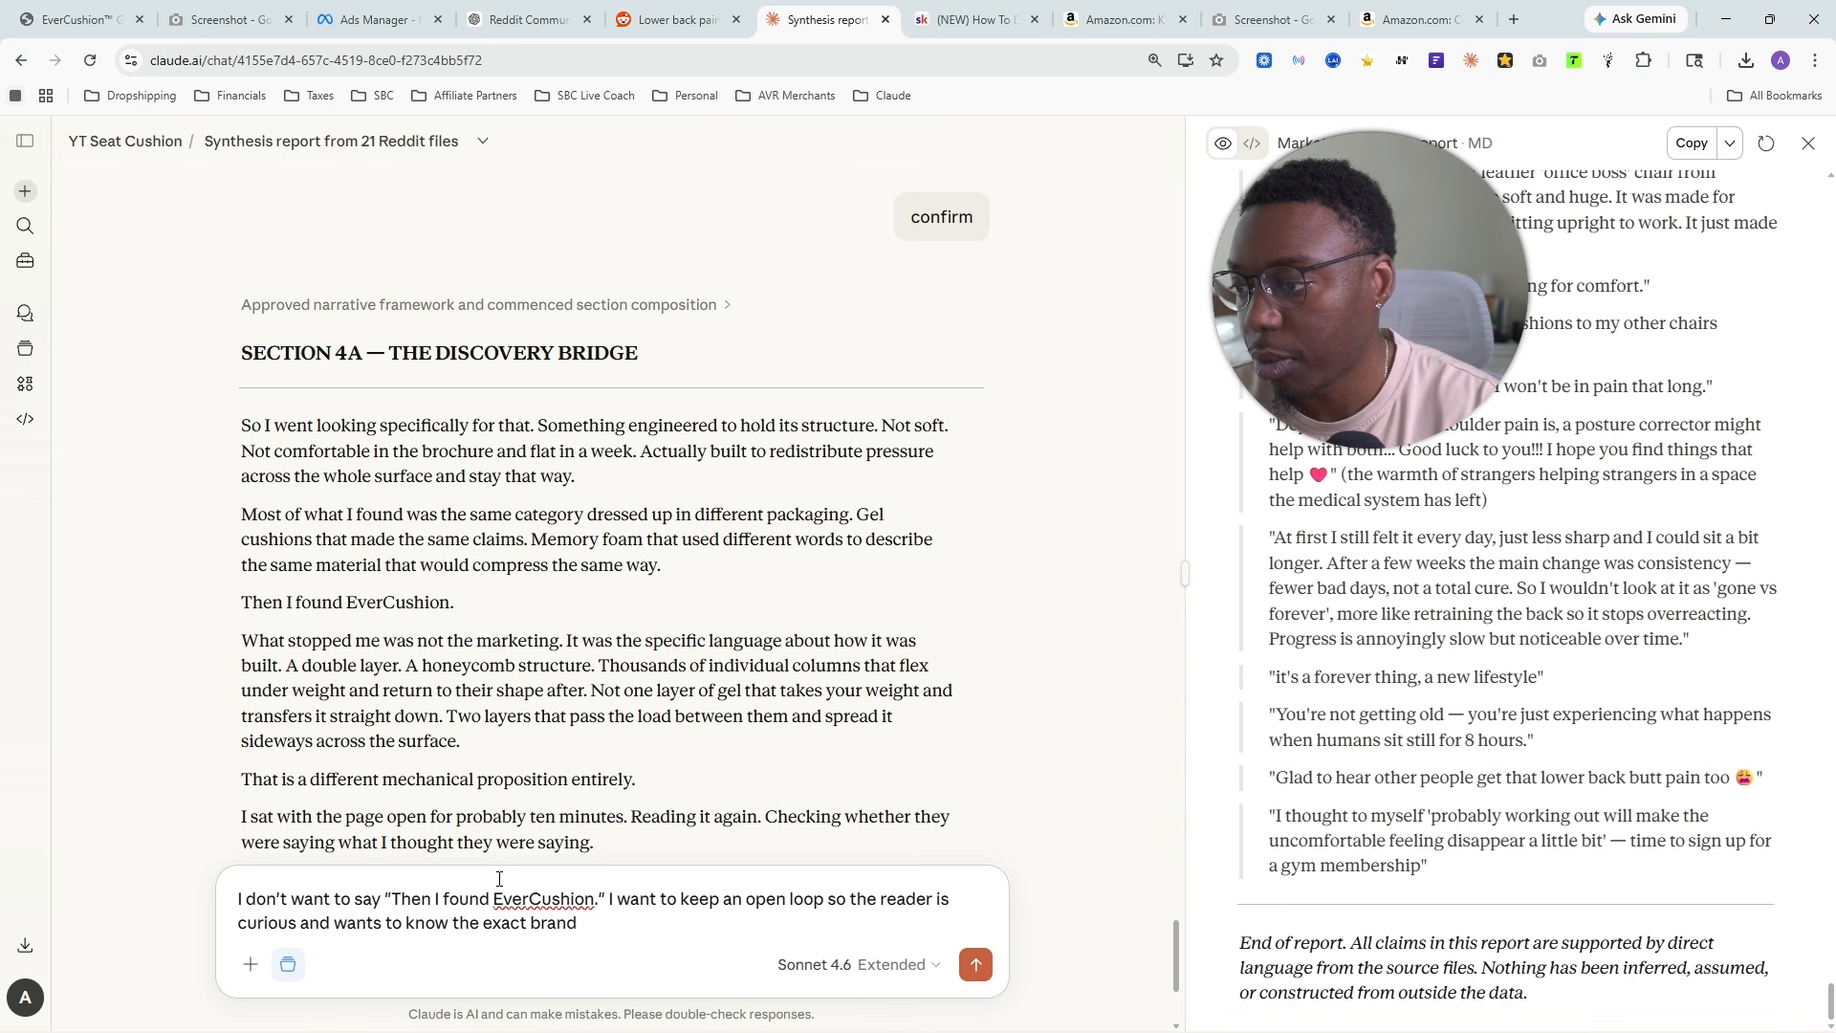
text(, so can we say)
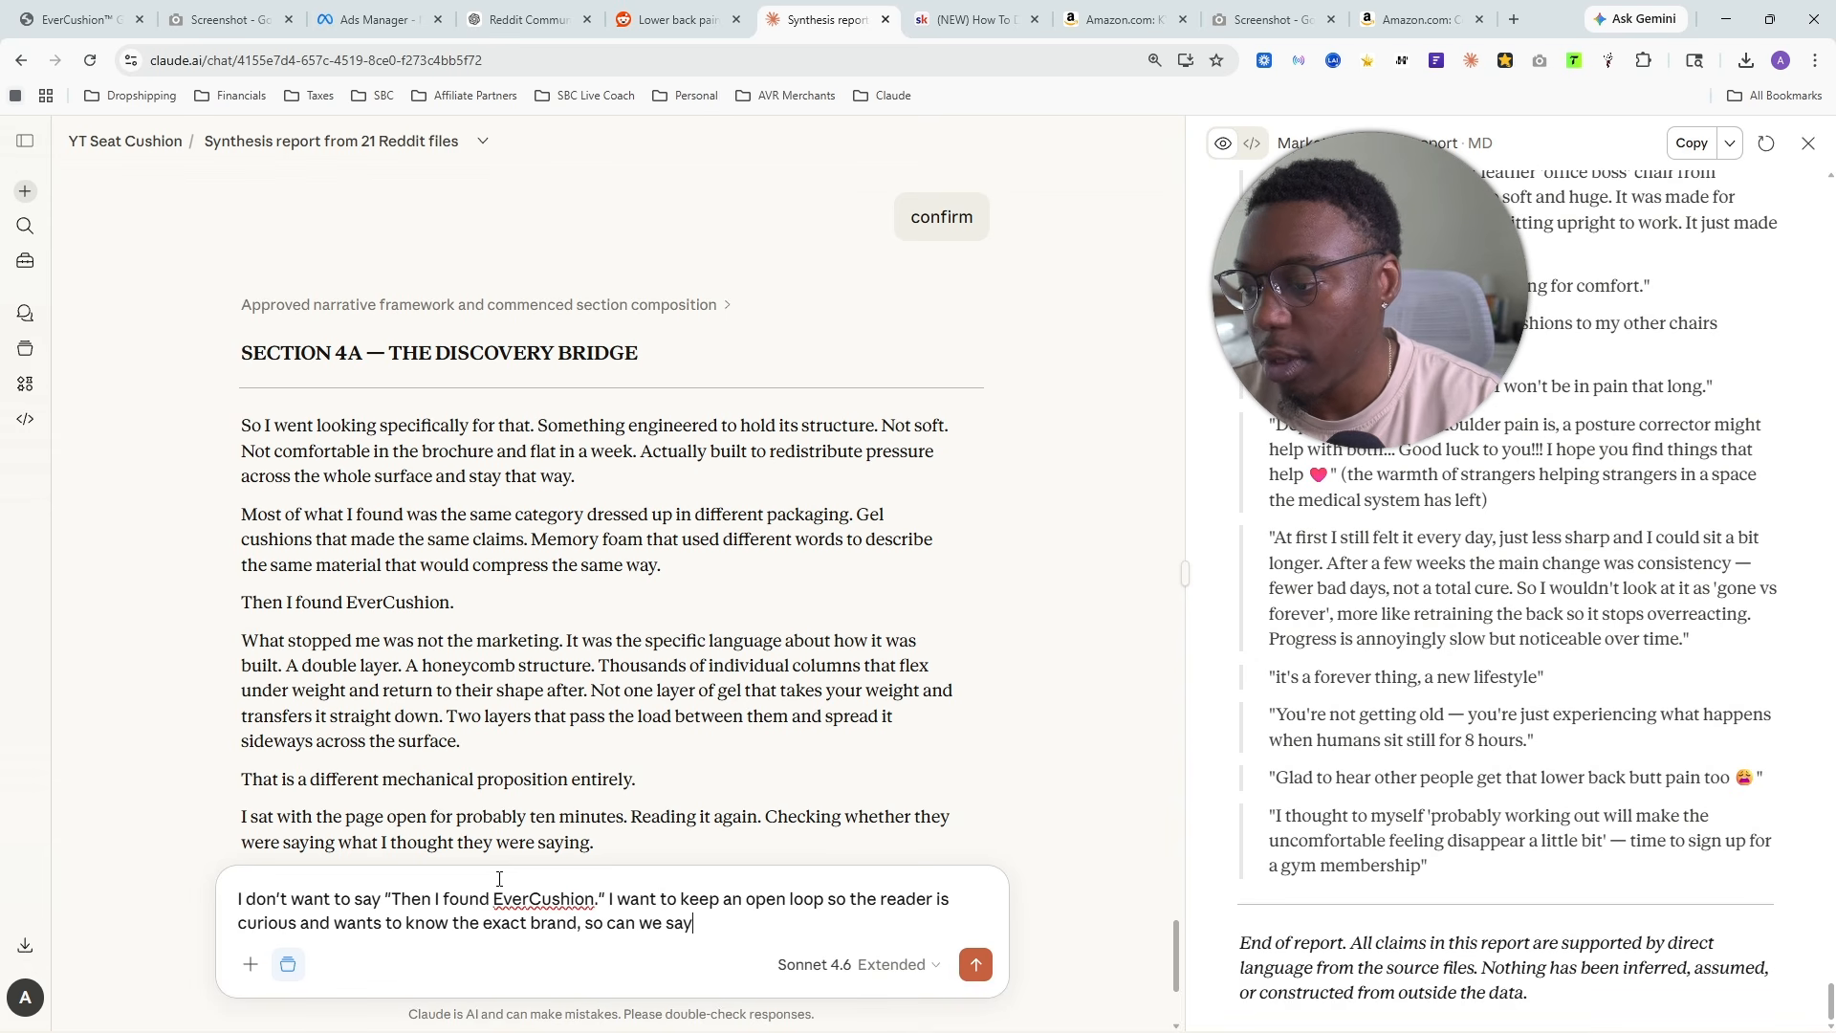
text( something else that )
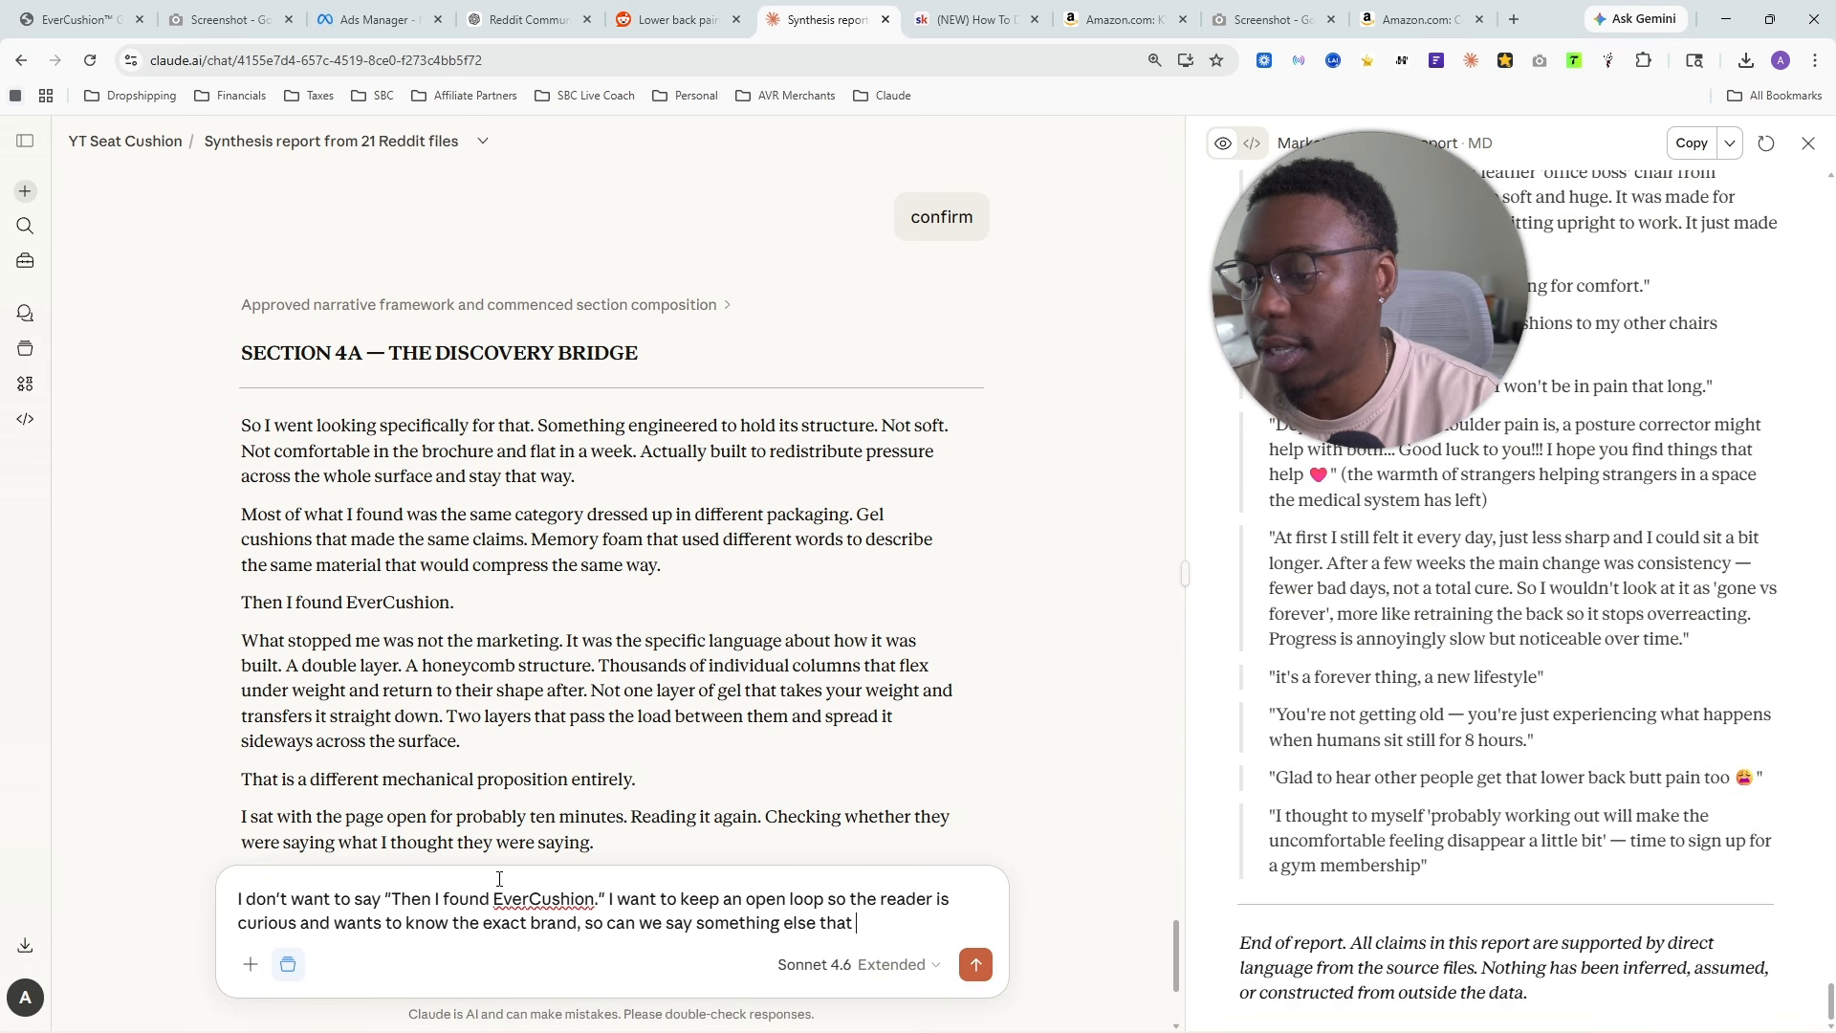
text(still talks)
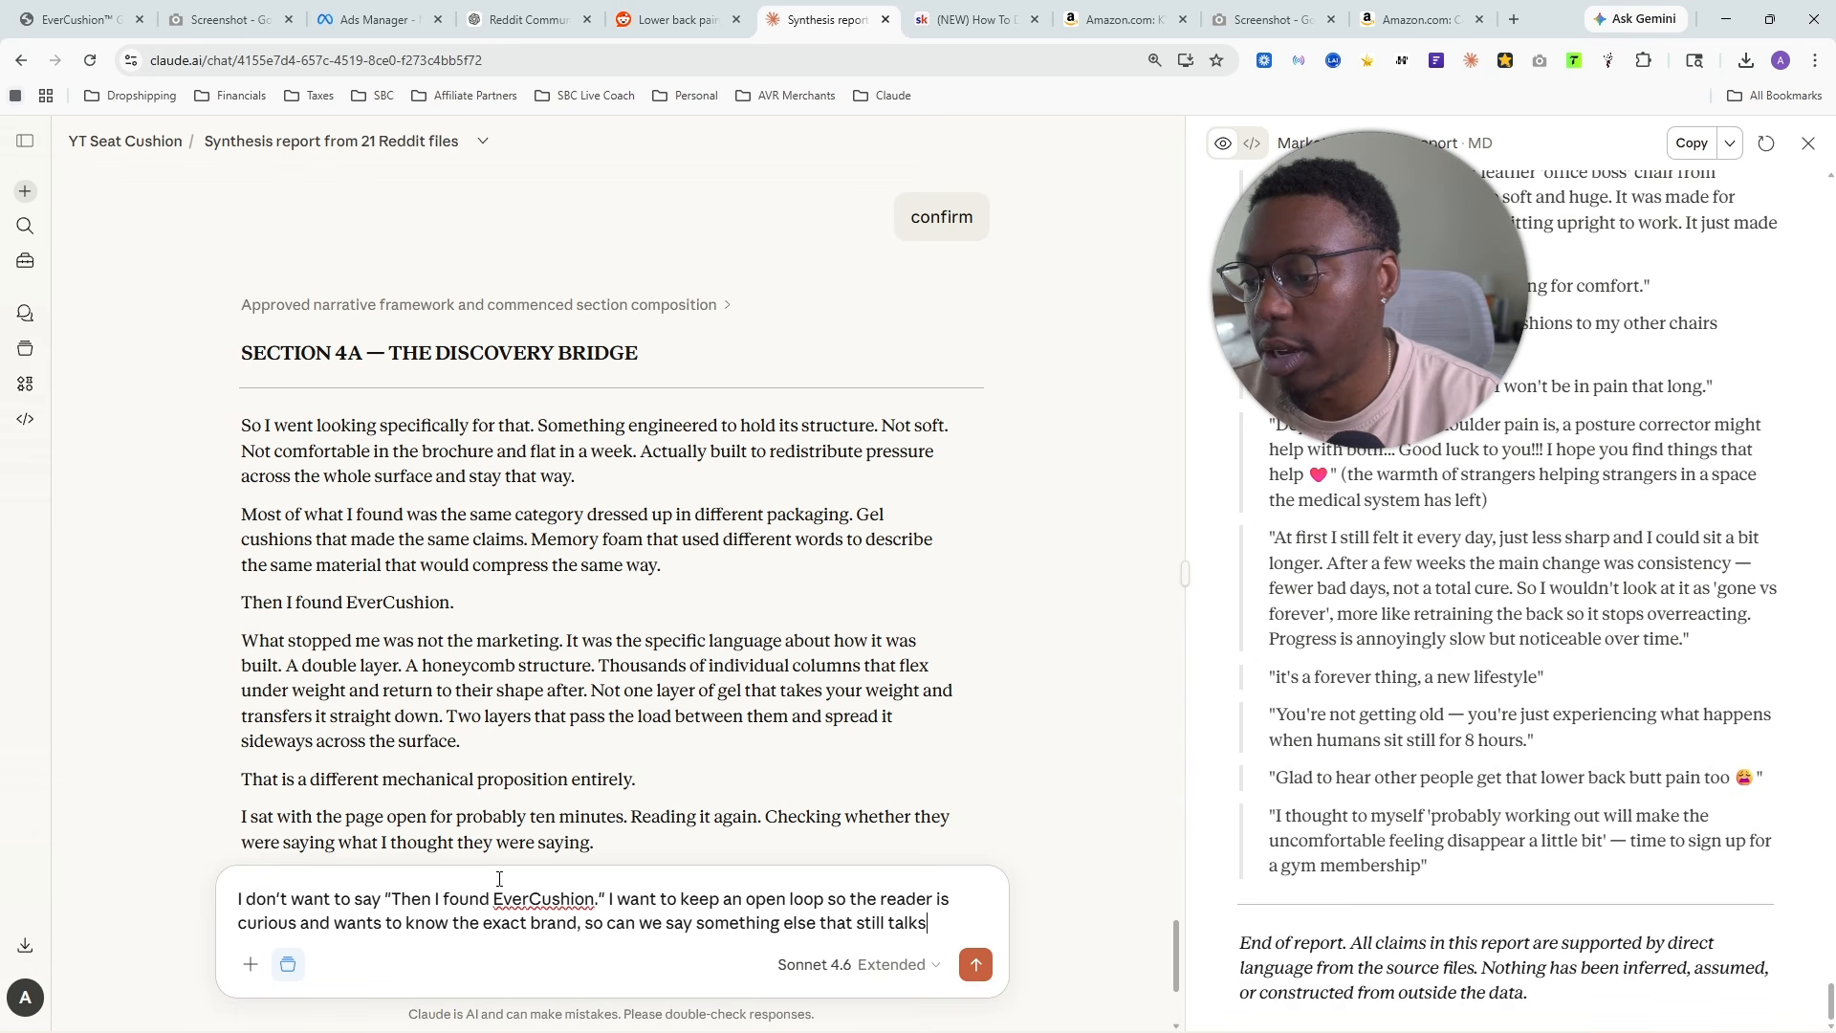
text( about the product b)
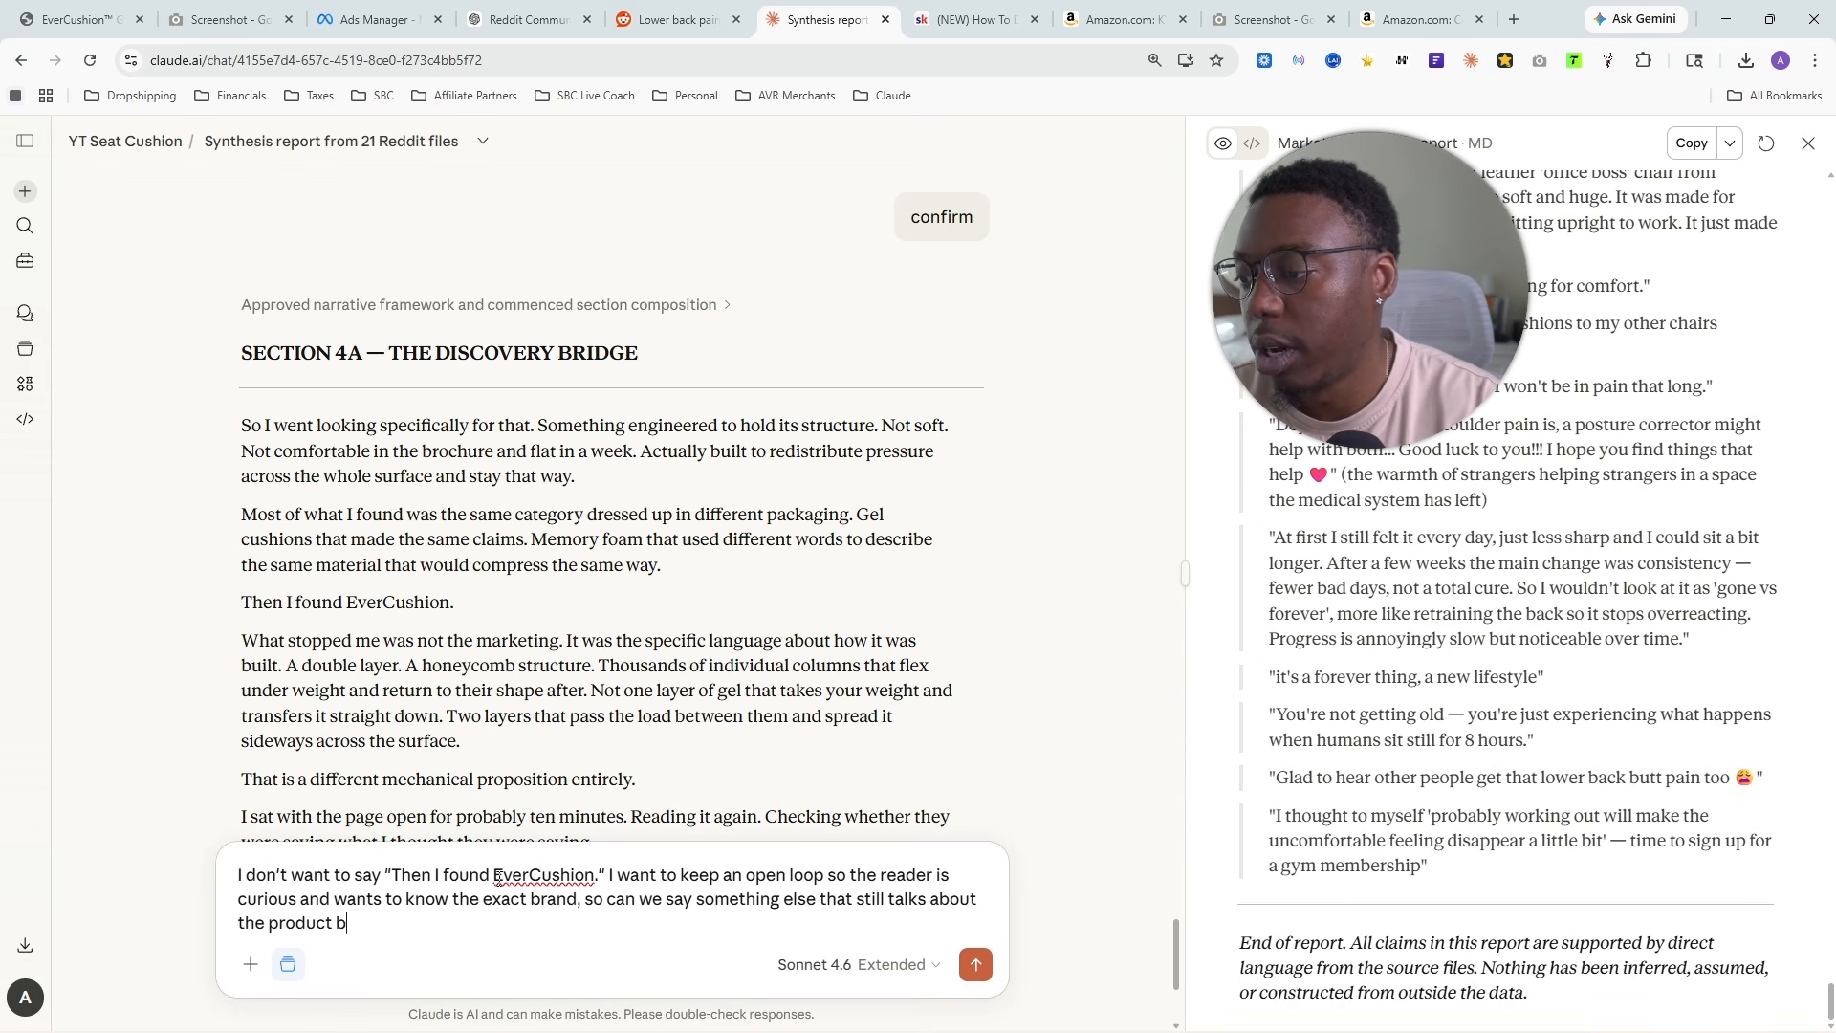
text(ut doesn't)
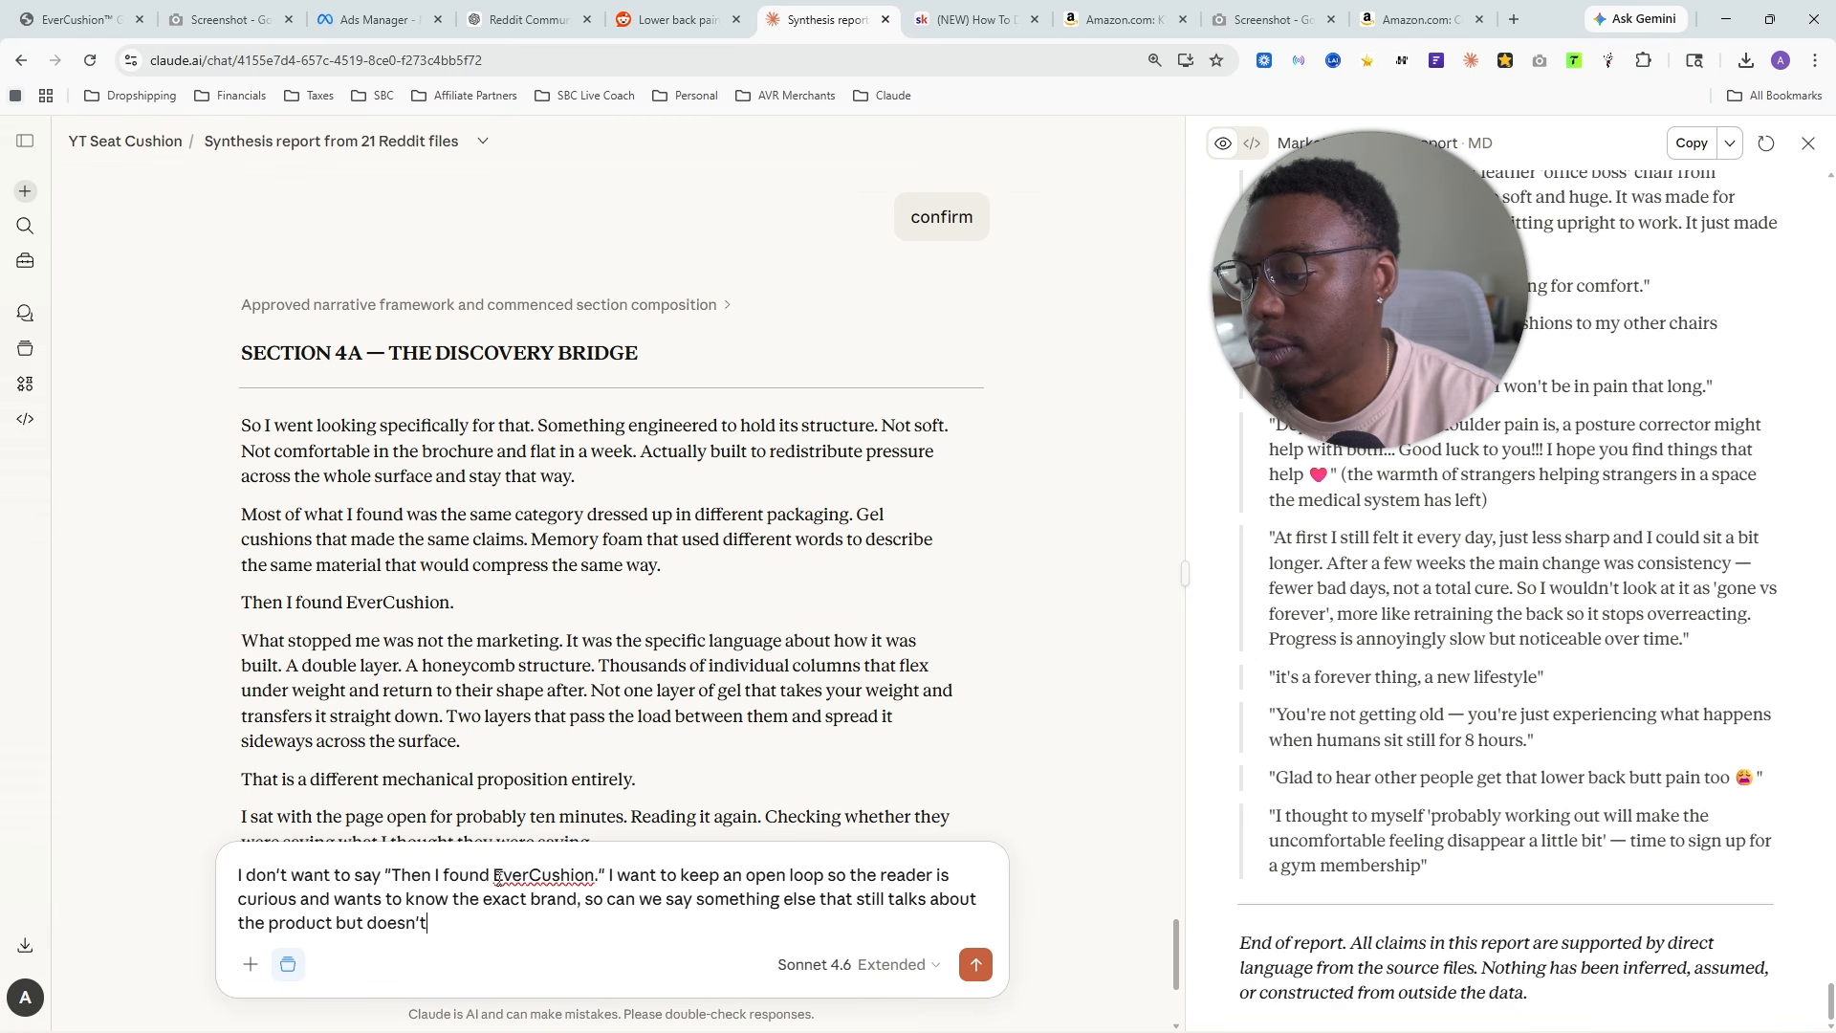
text( really name d)
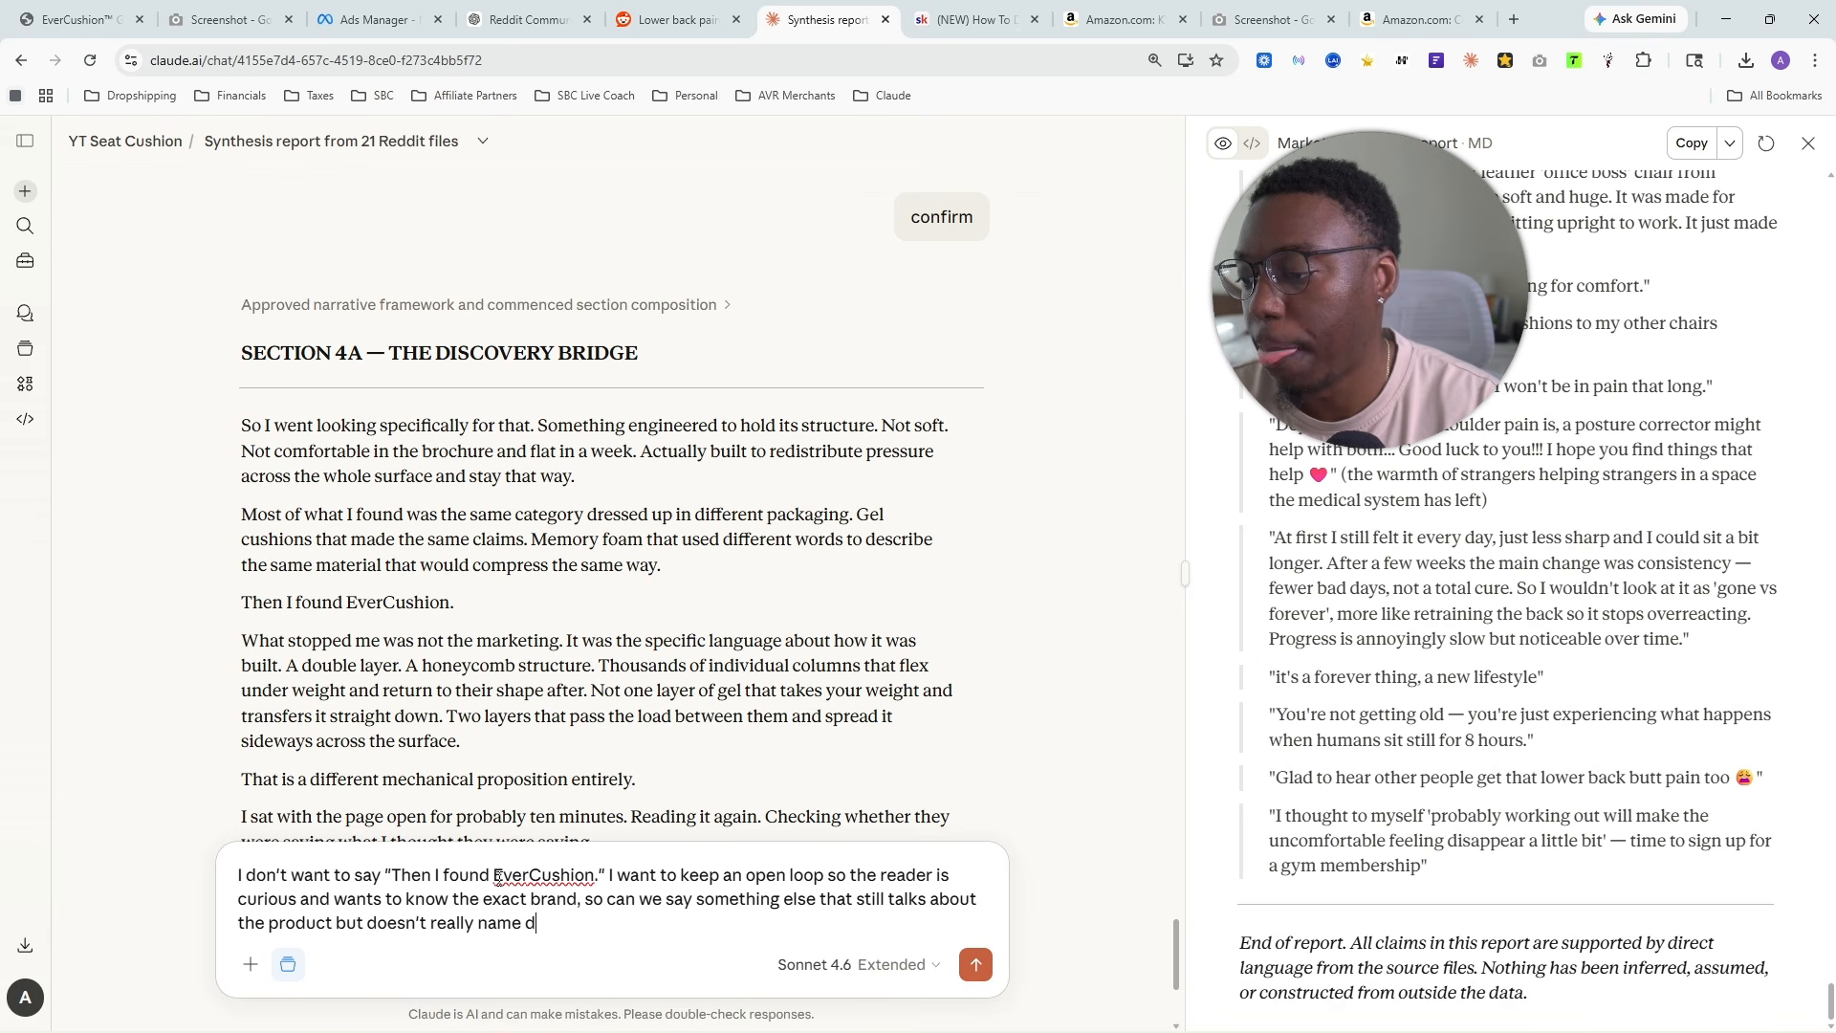
text(rop so the user )
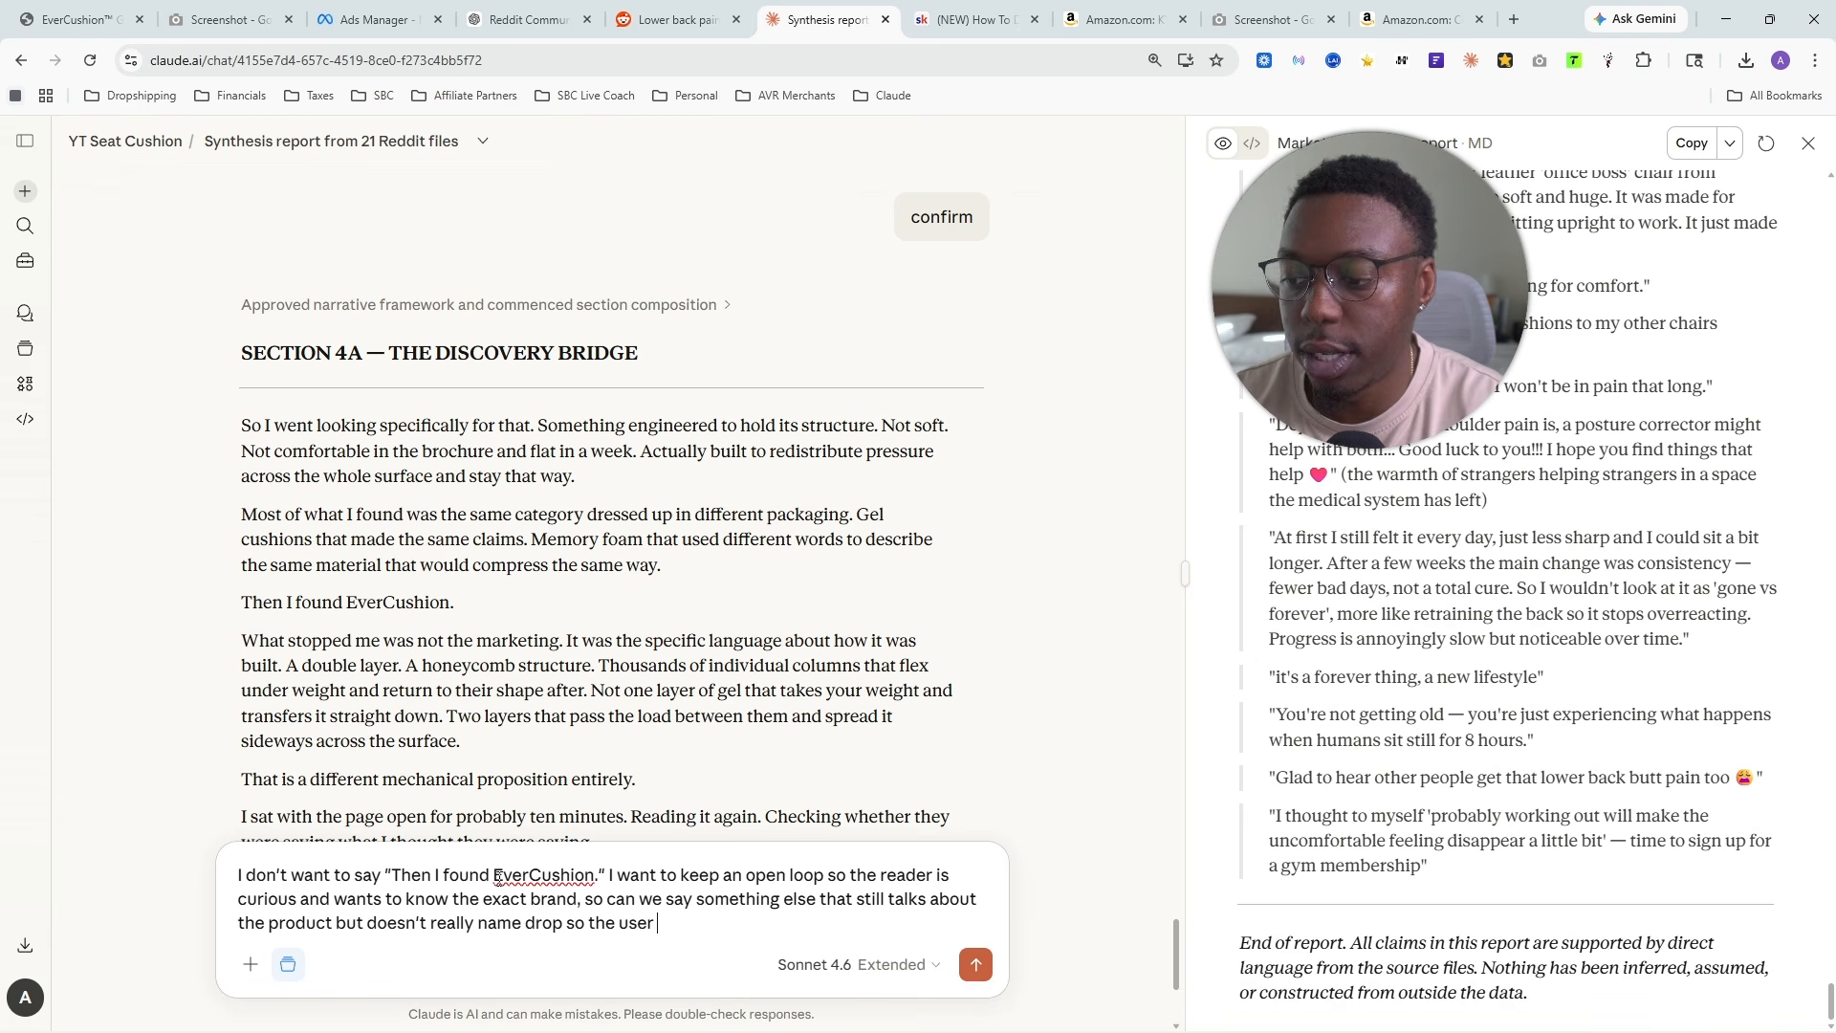
text(is still curious a)
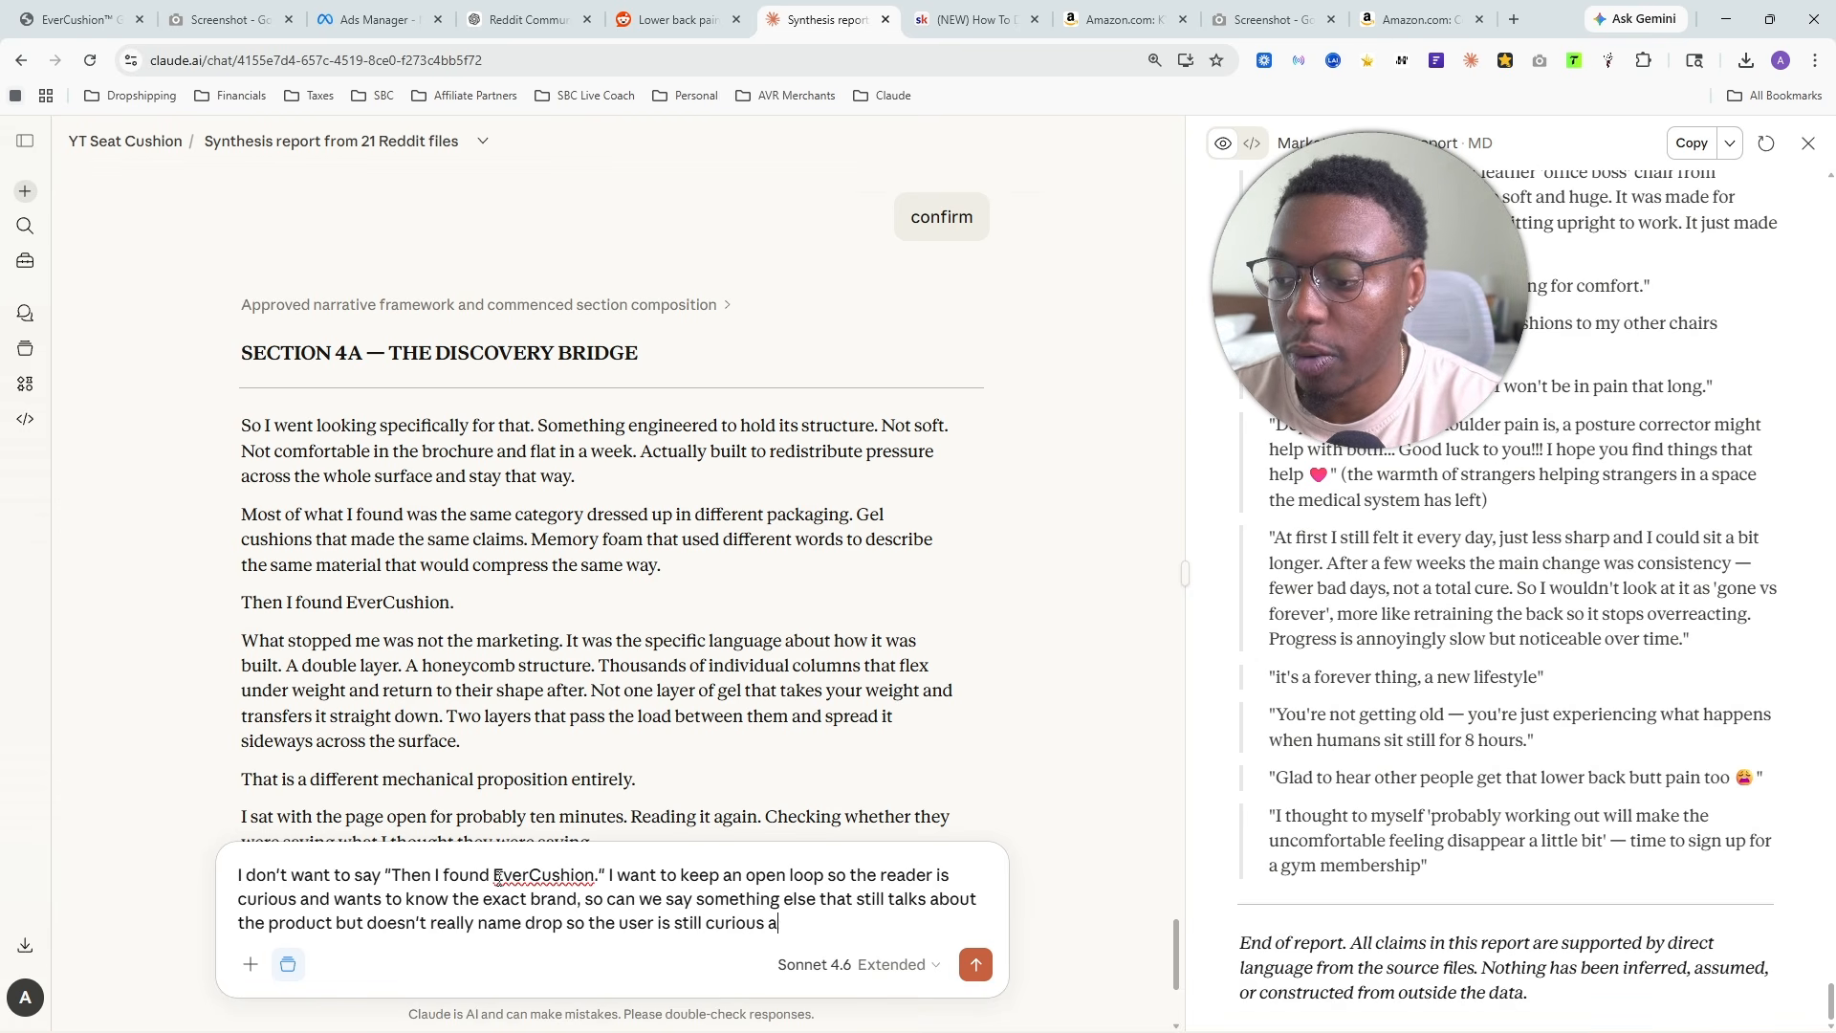
text(nd wants to cont)
- Continue the reply with "so the user is still curious and wants to continue to read"
key(BackSpace)
key(BackSpace)
key(BackSpace)
key(BackSpace)
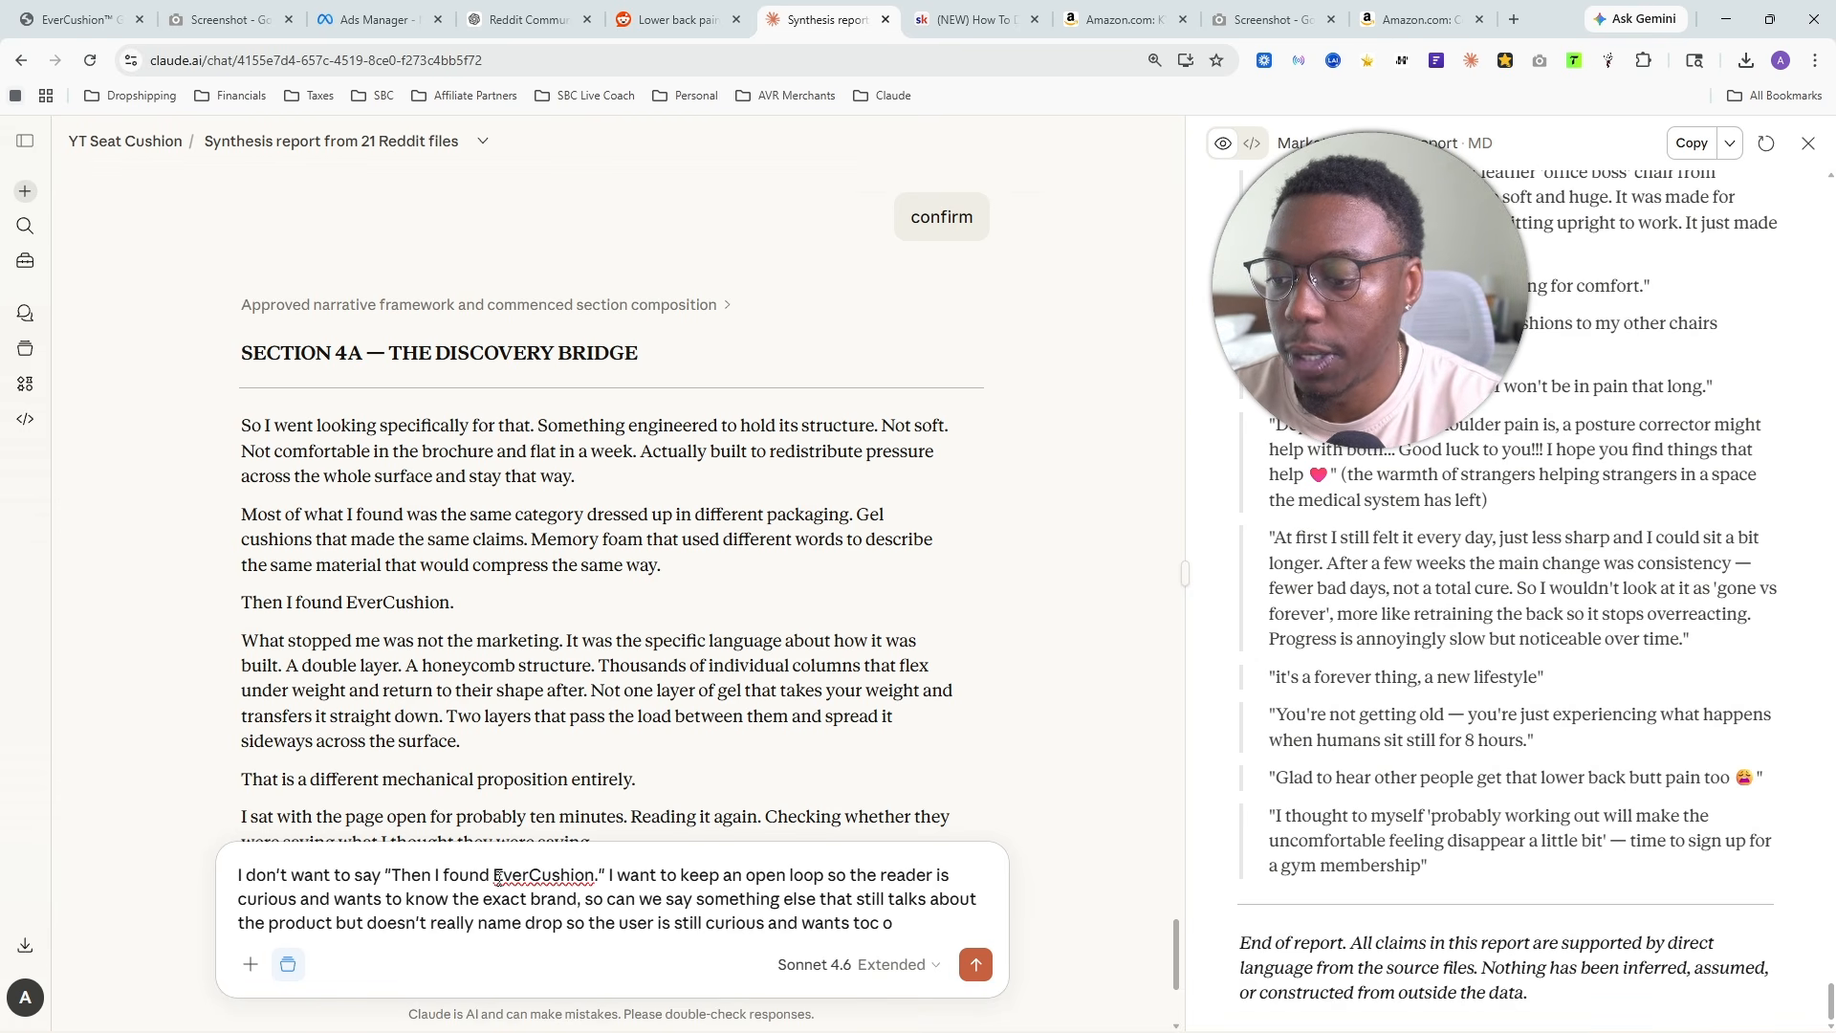
text(continue)
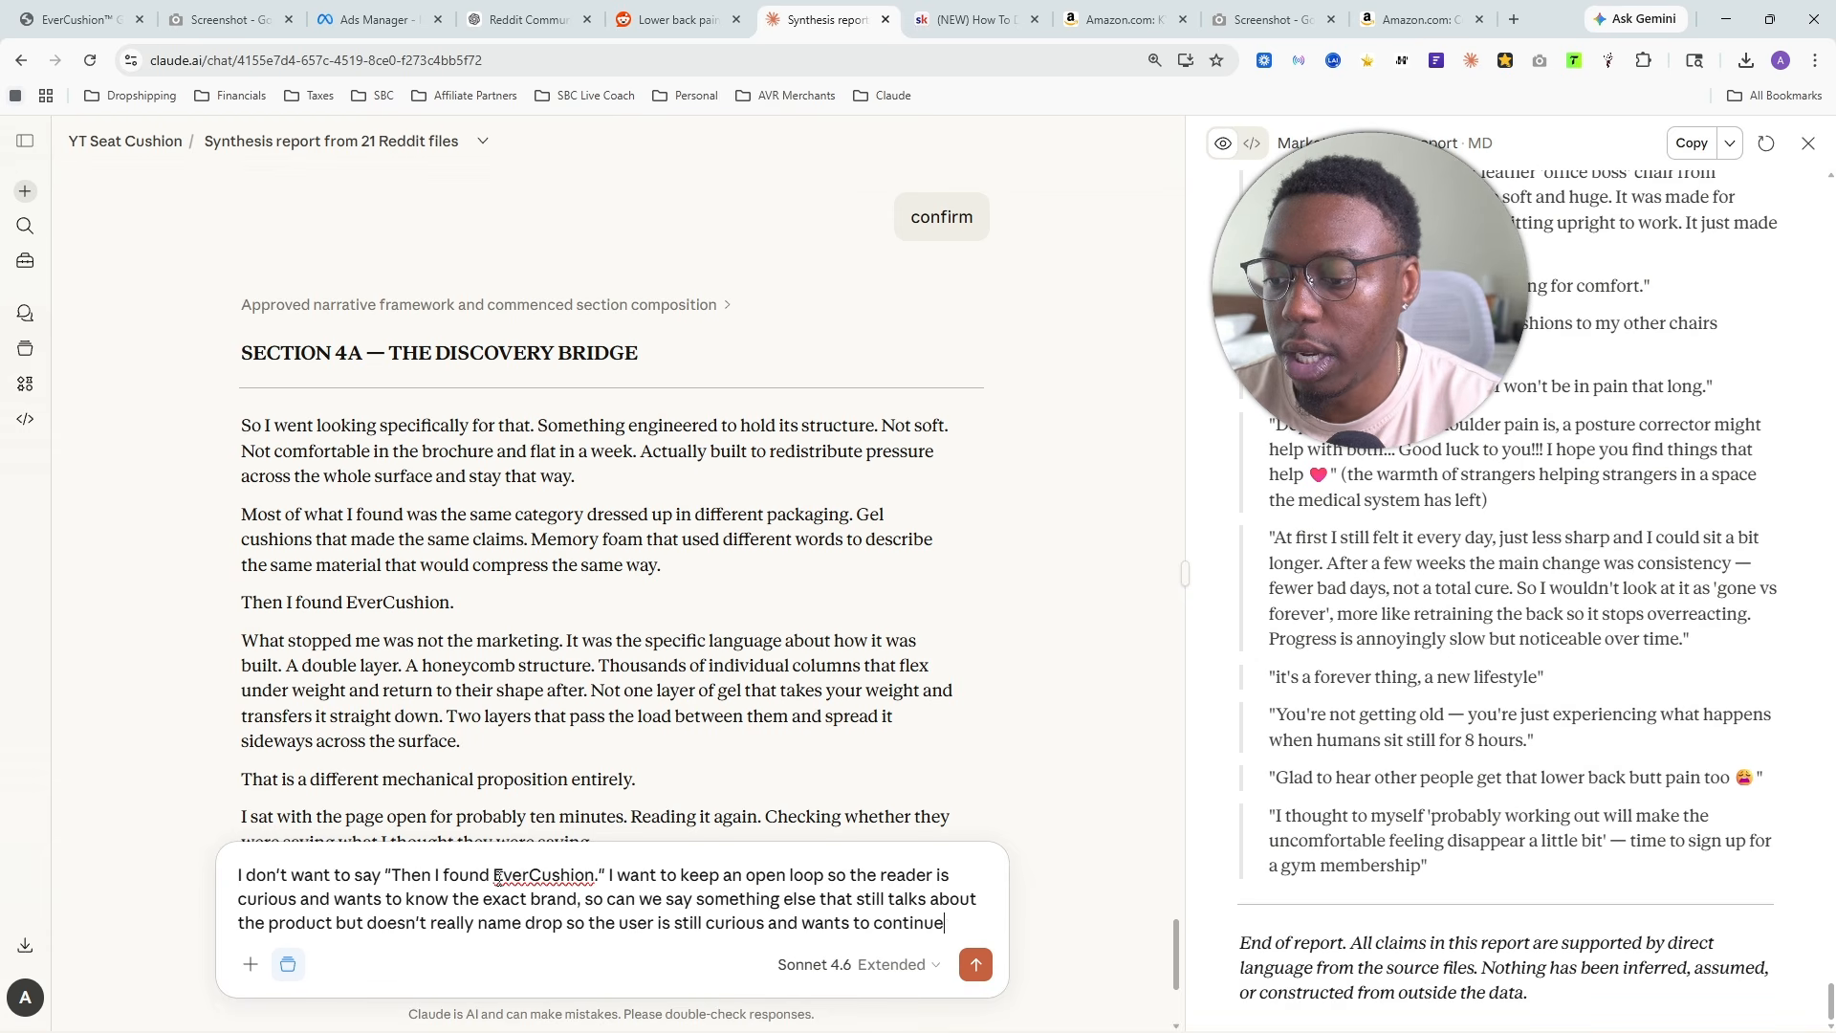
text( to read and event)
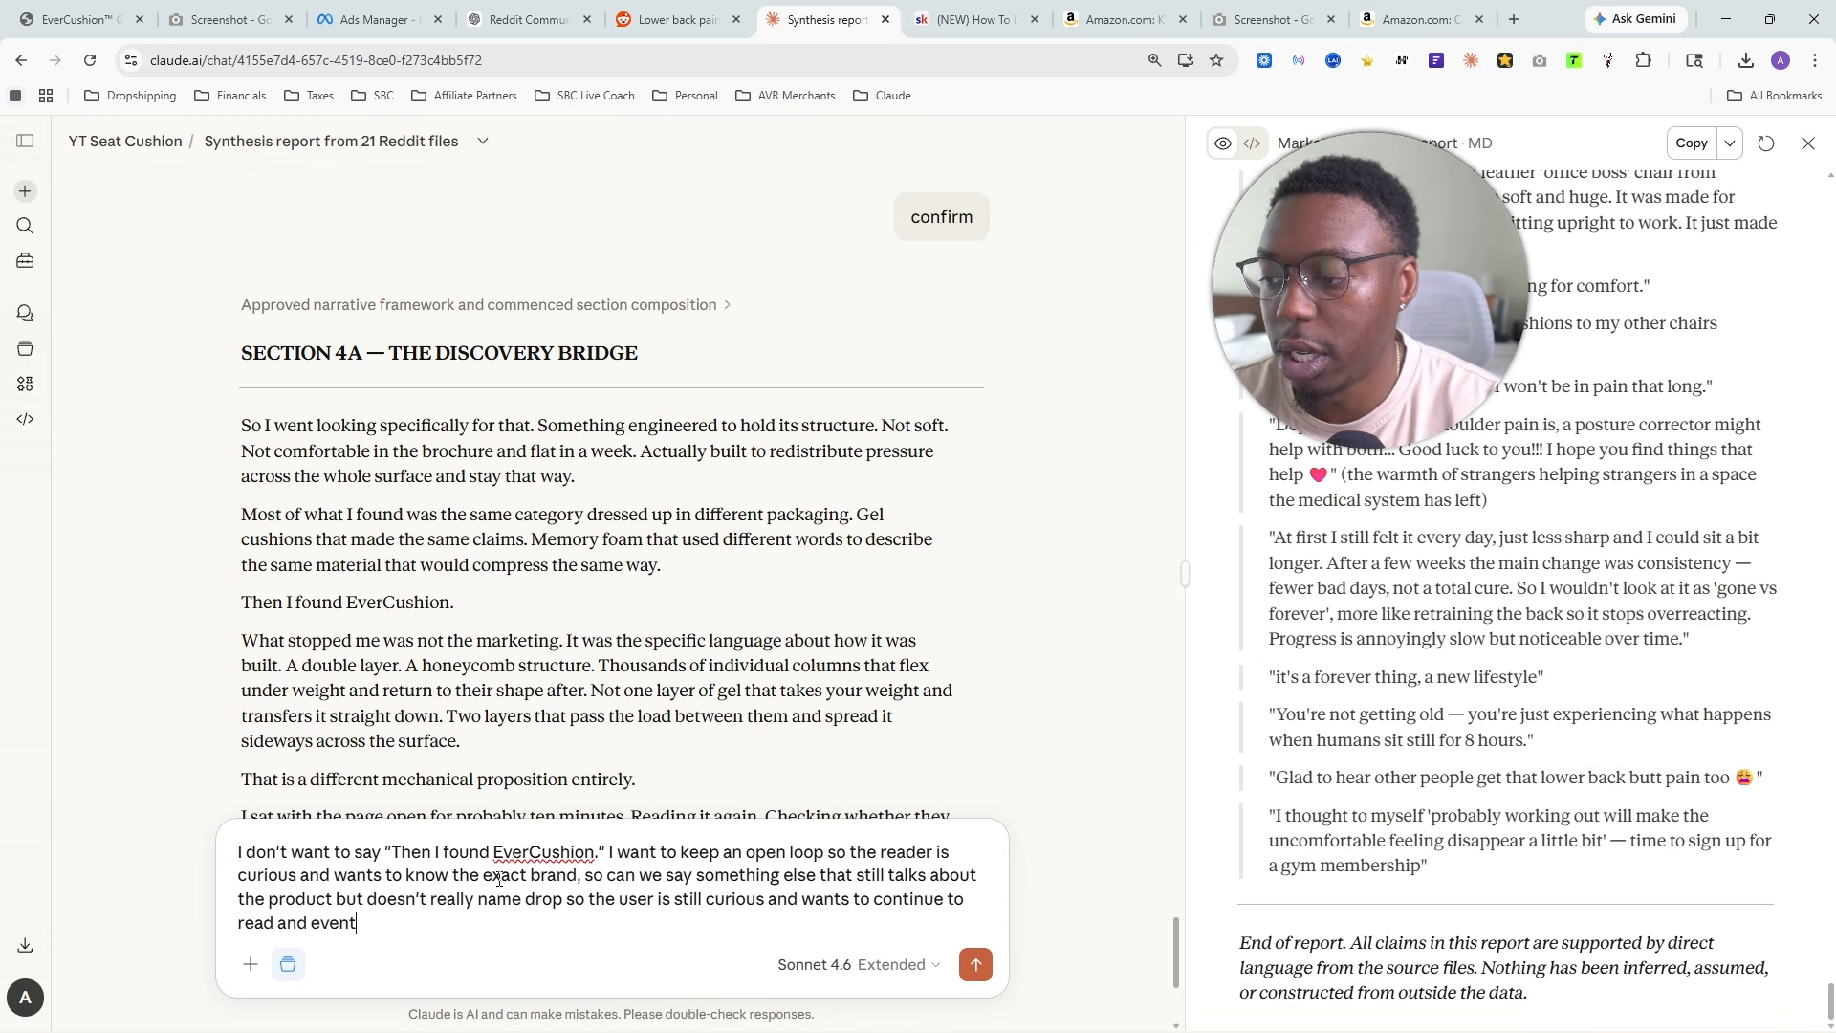
text(ually)
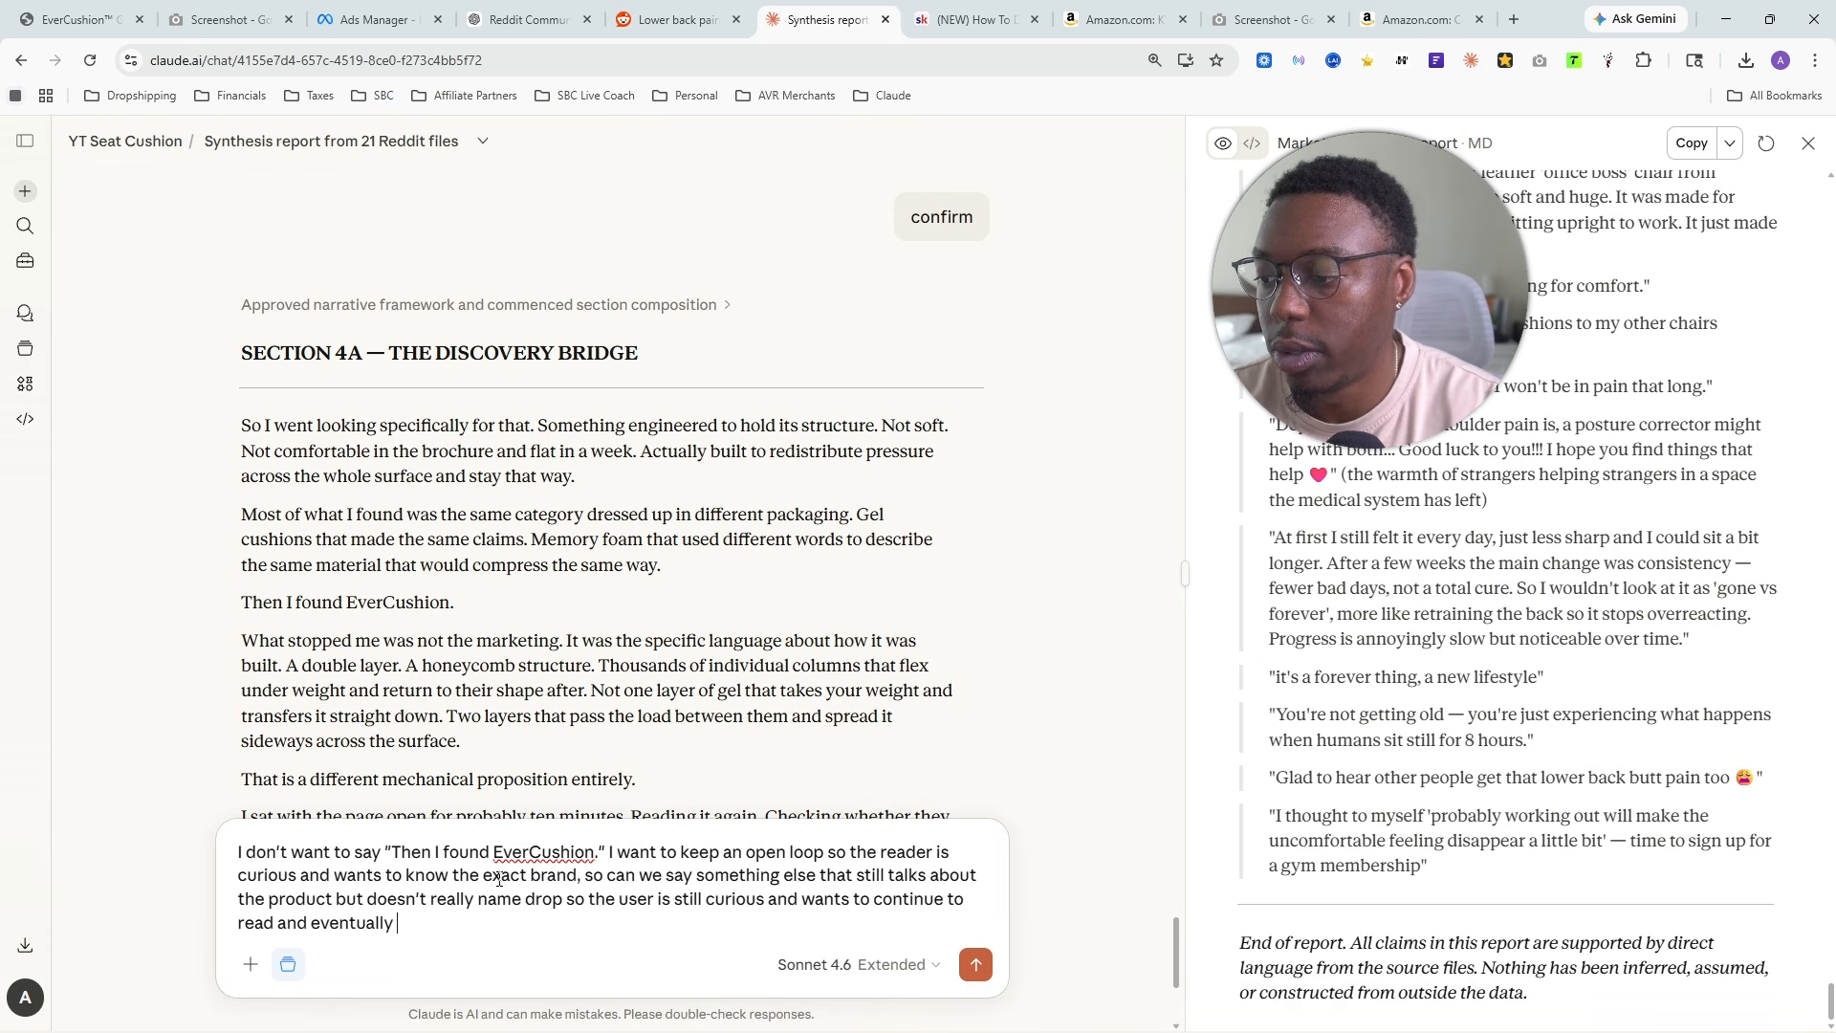
text( wants to know the )
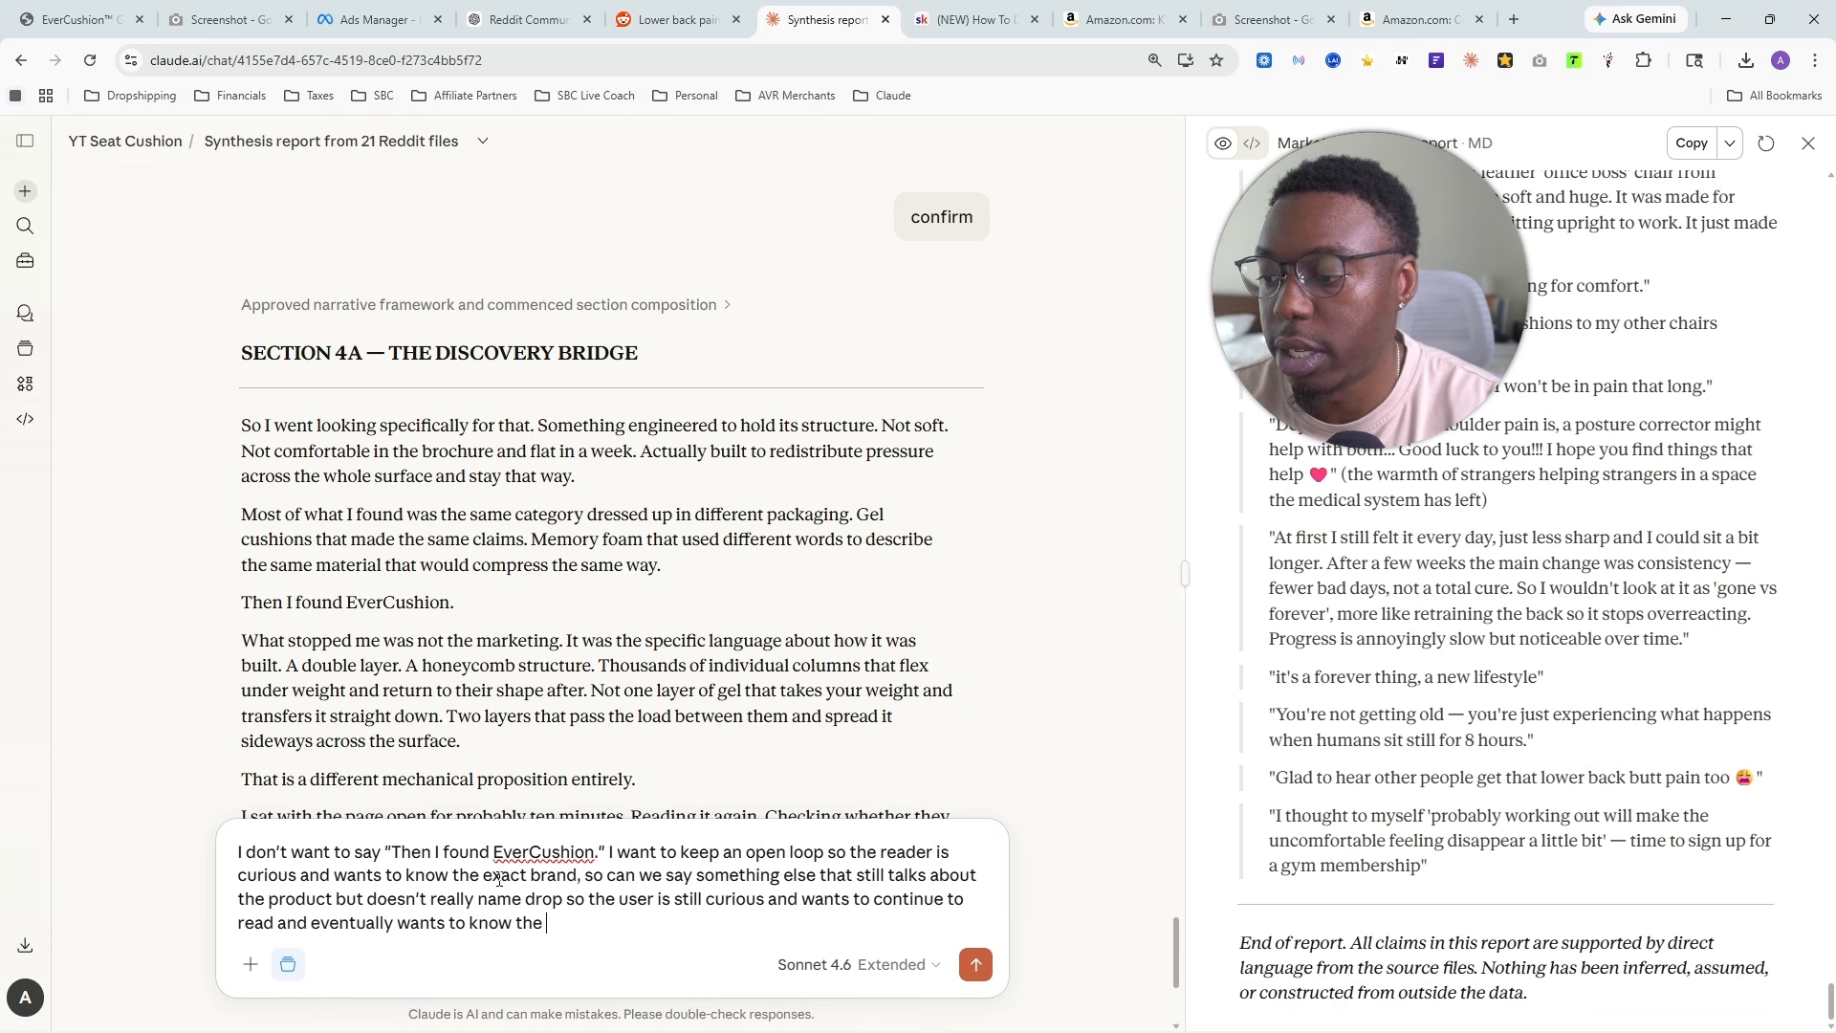
text(sepcific)
key(BackSpace)
key(BackSpace)
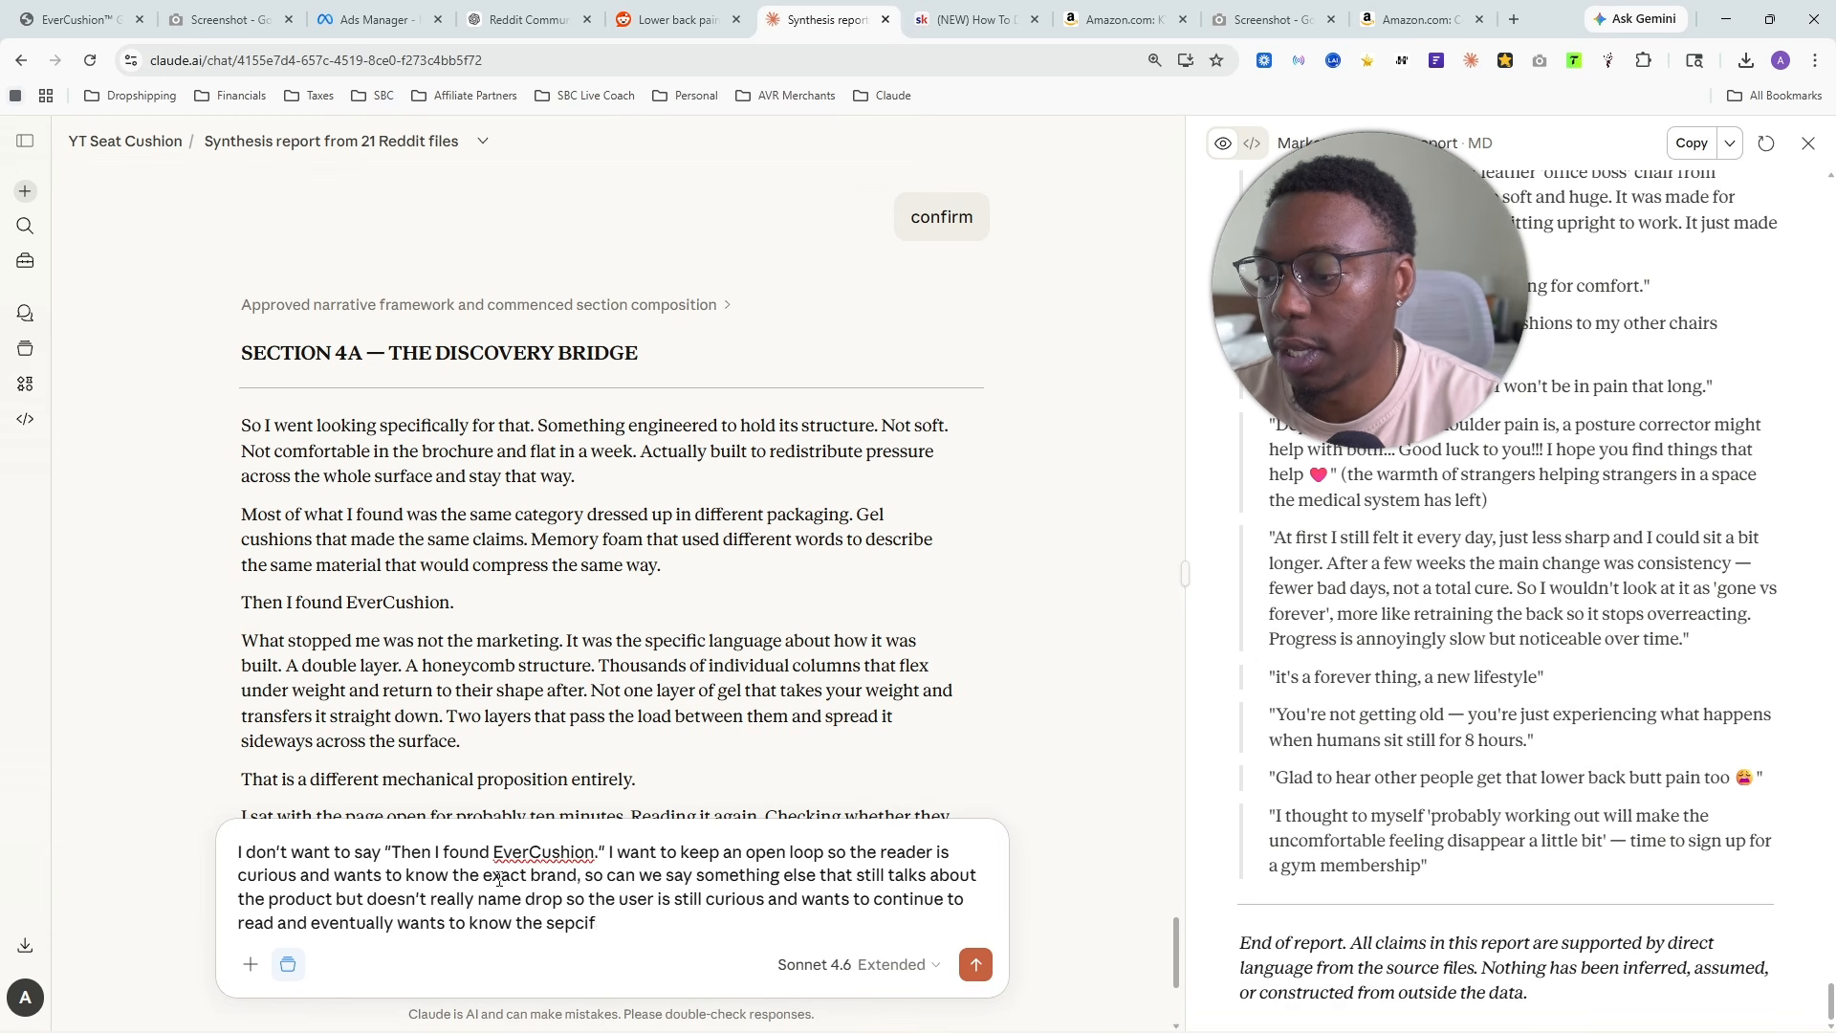
key(BackSpace)
key(BackSpace)
key(BackSpace)
key(BackSpace)
key(BackSpace)
key(BackSpace)
key(BackSpace)
key(BackSpace)
key(BackSpace)
key(BackSpace)
key(BackSpace)
key(BackSpace)
key(BackSpace)
key(BackSpace)
key(BackSpace)
key(BackSpace)
key(BackSpace)
key(BackSpace)
key(BackSpace)
key(BackSpace)
key(BackSpace)
key(BackSpace)
key(BackSpace)
key(BackSpace)
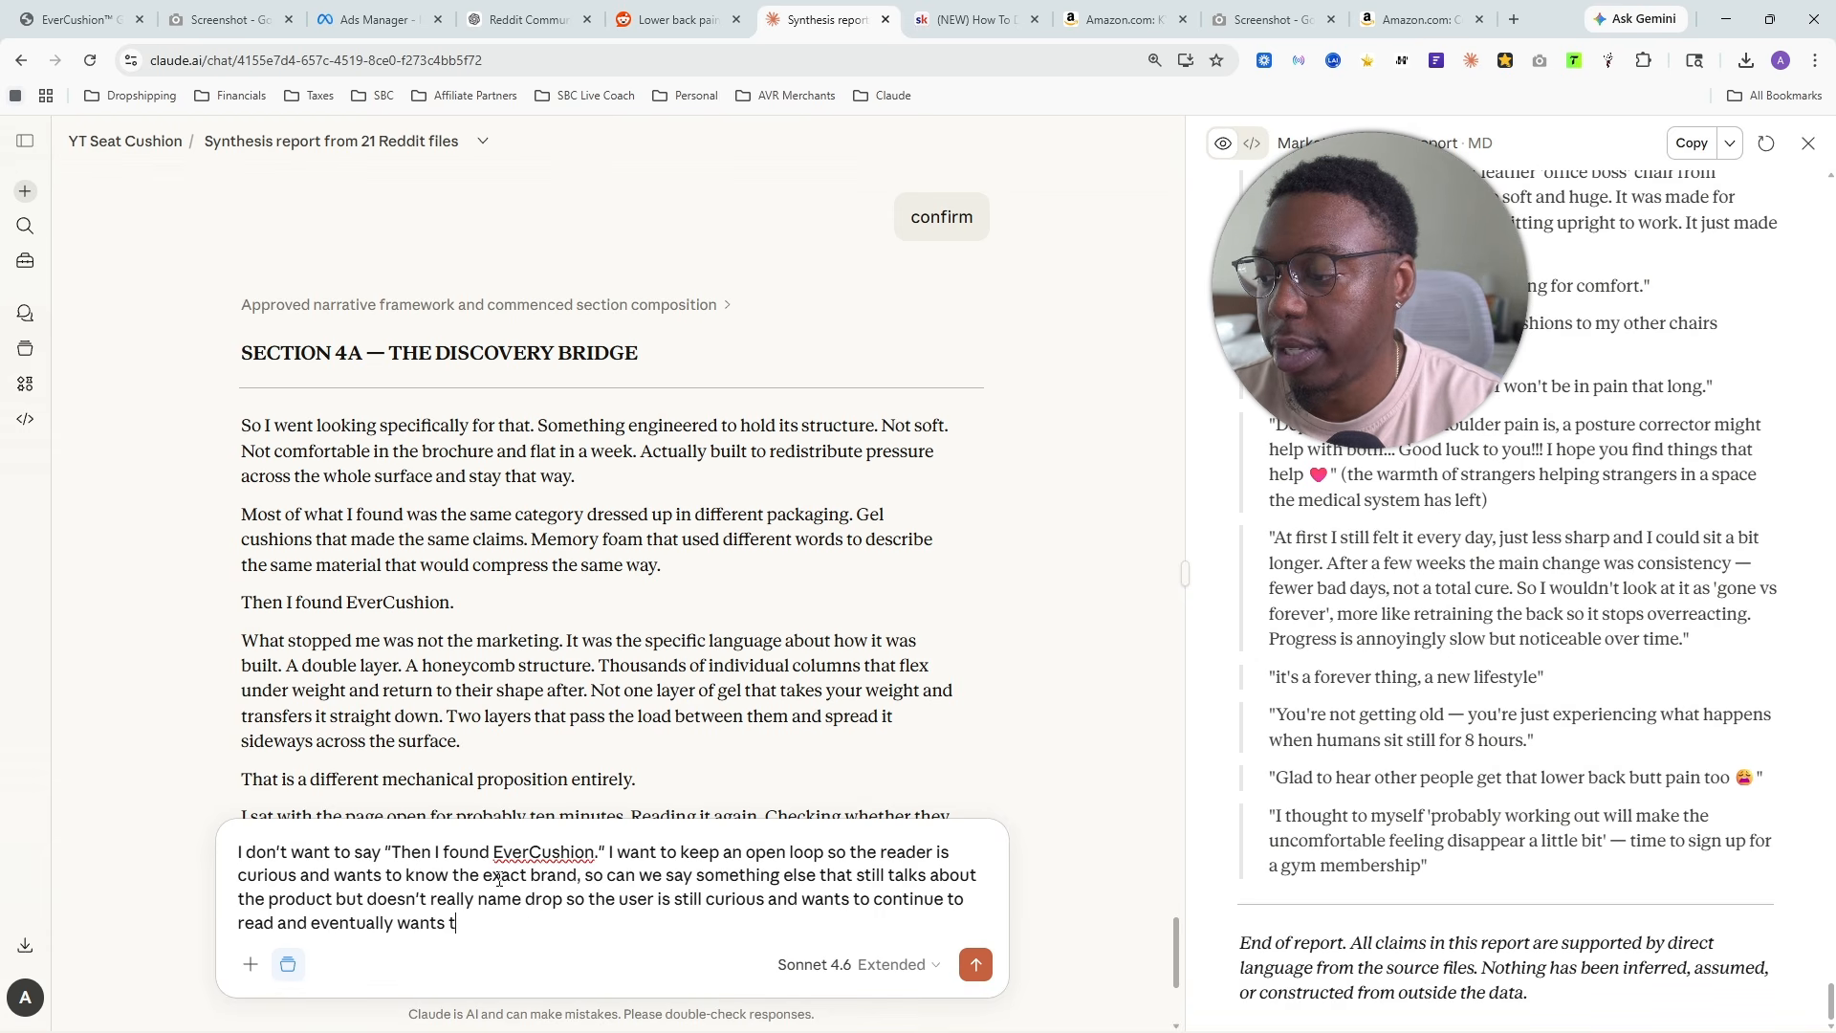
- End the reply at "wants to continue to read" and send it to have Section 4A revised
text(d)
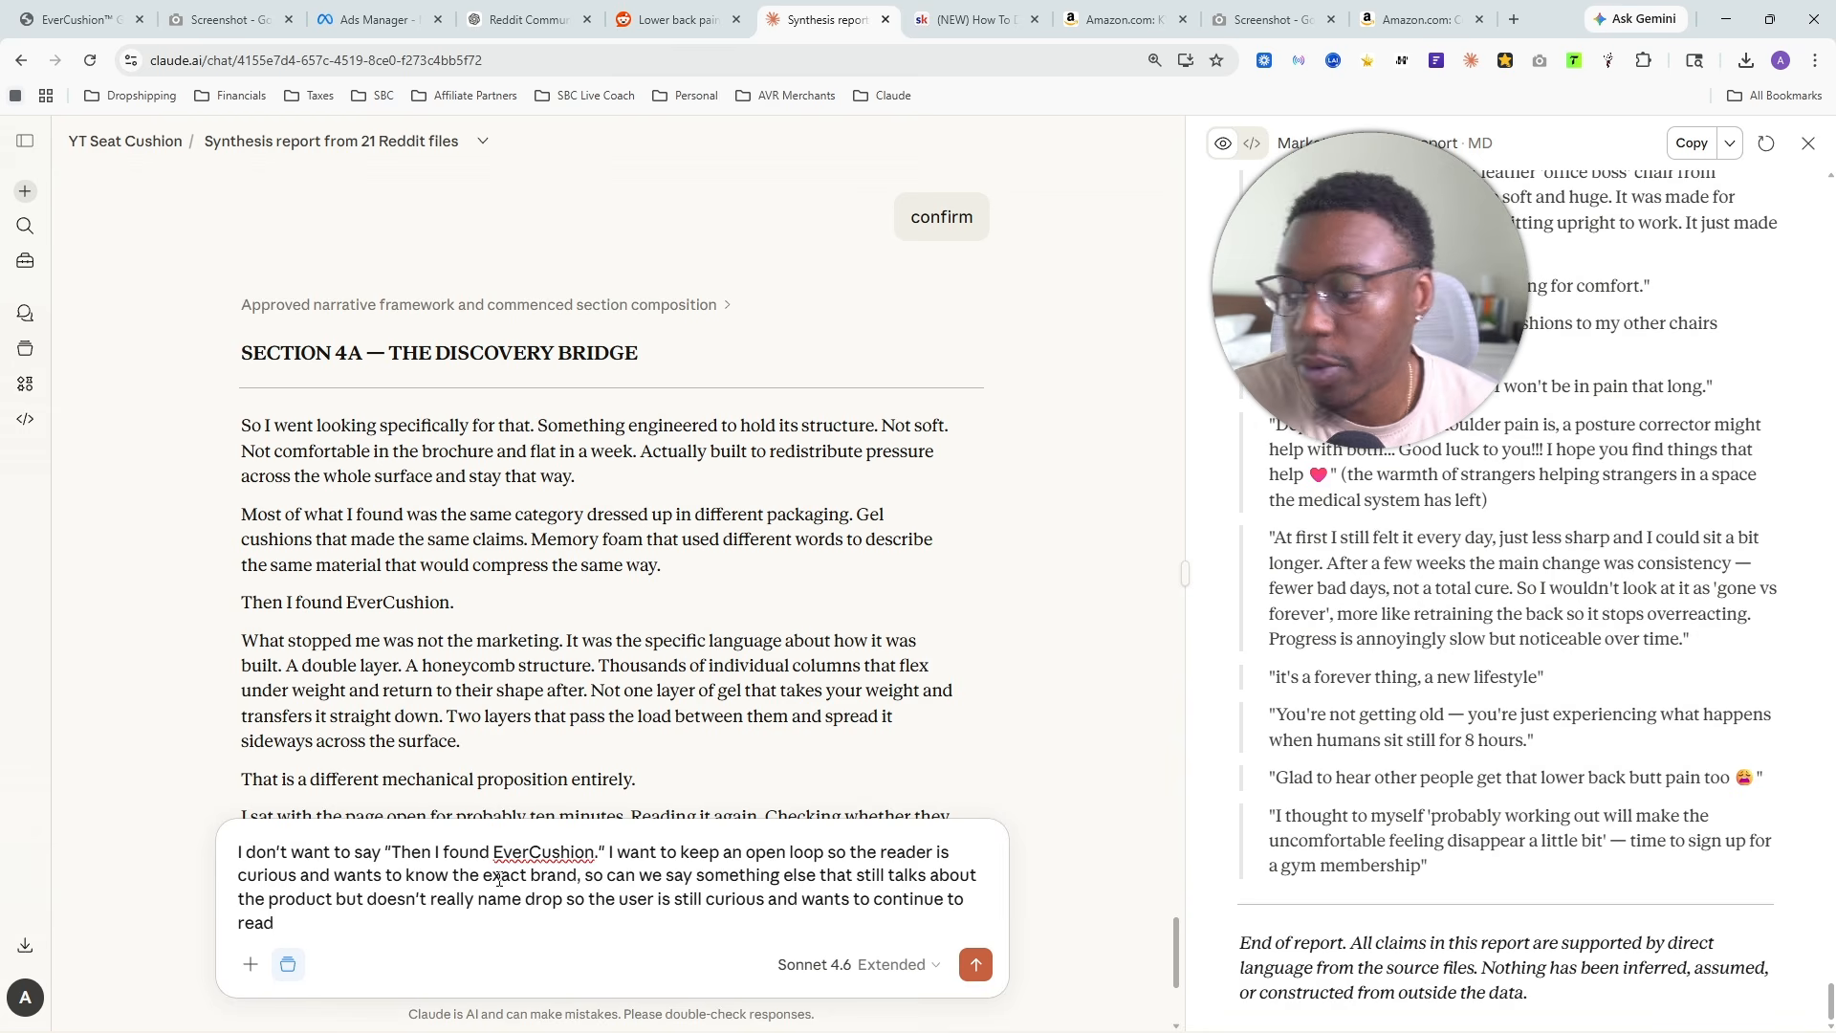
key(Return)
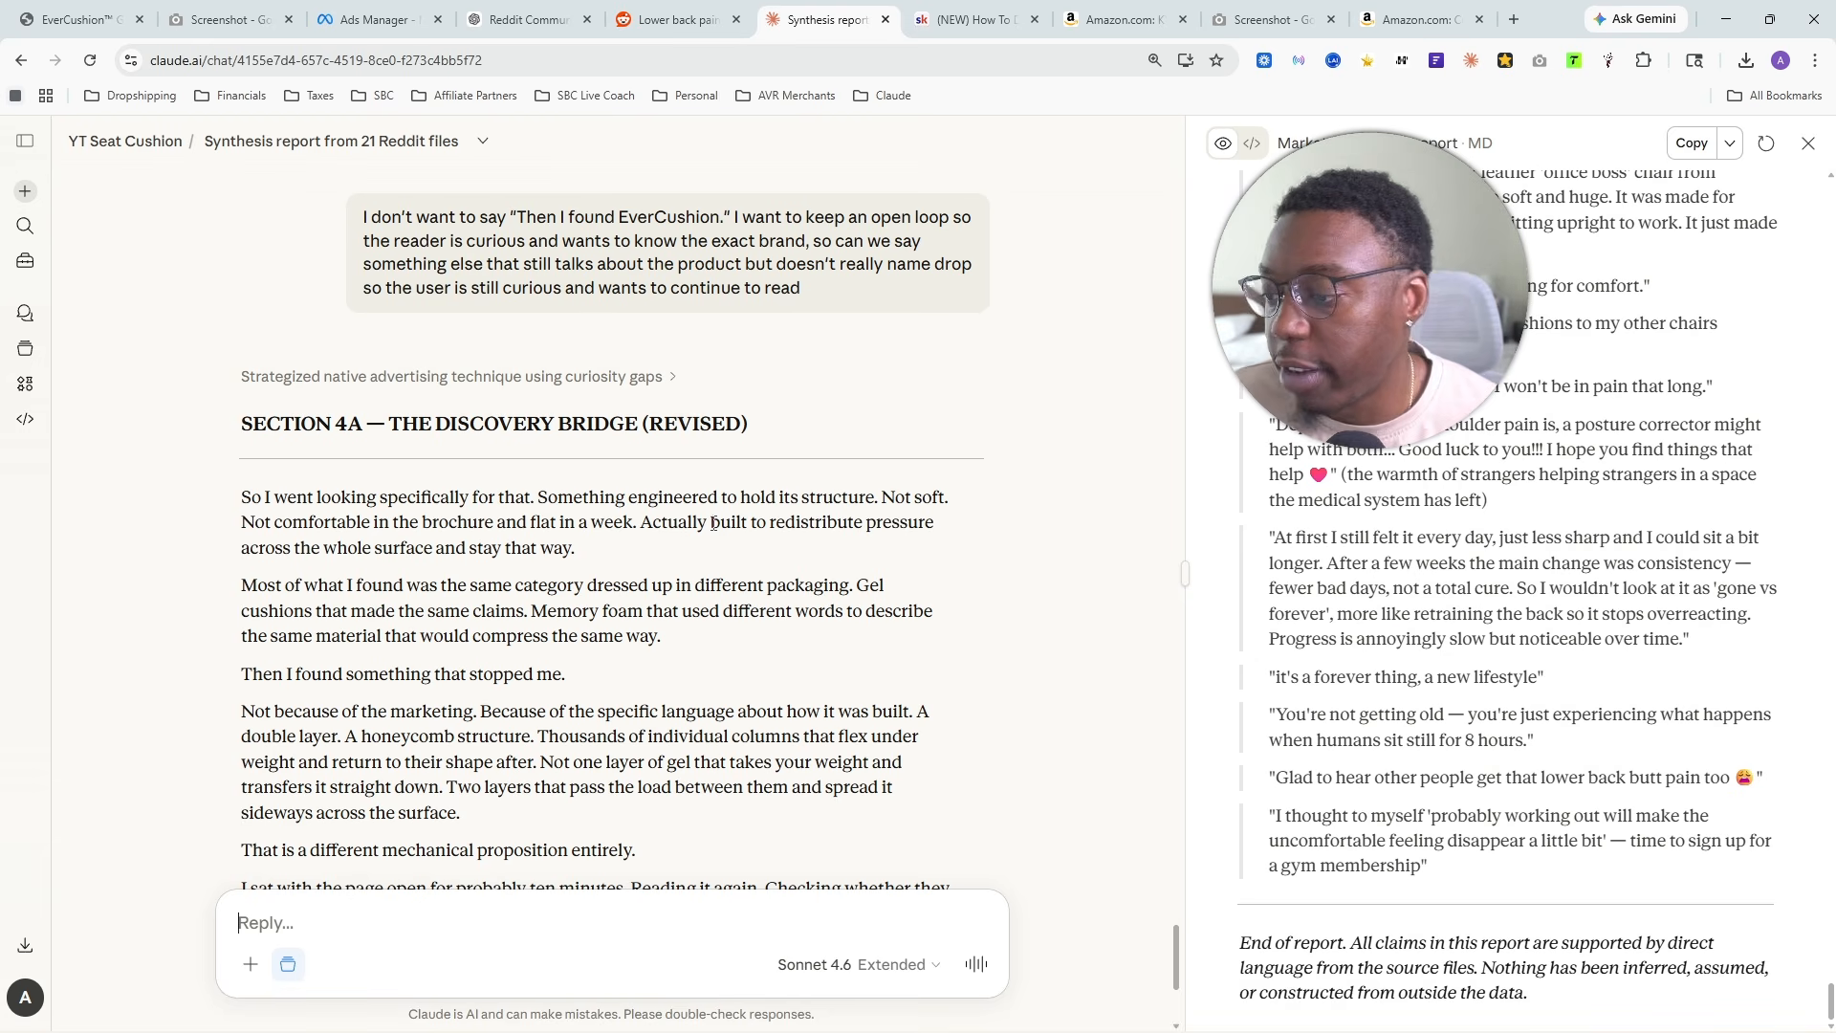
- Read the revised Section 4A from "Then I found something that stopped me." through the honeycomb paragraph to the ordering lines
scroll(712, 524, down, 3)
scroll(290, 451, up, 1)
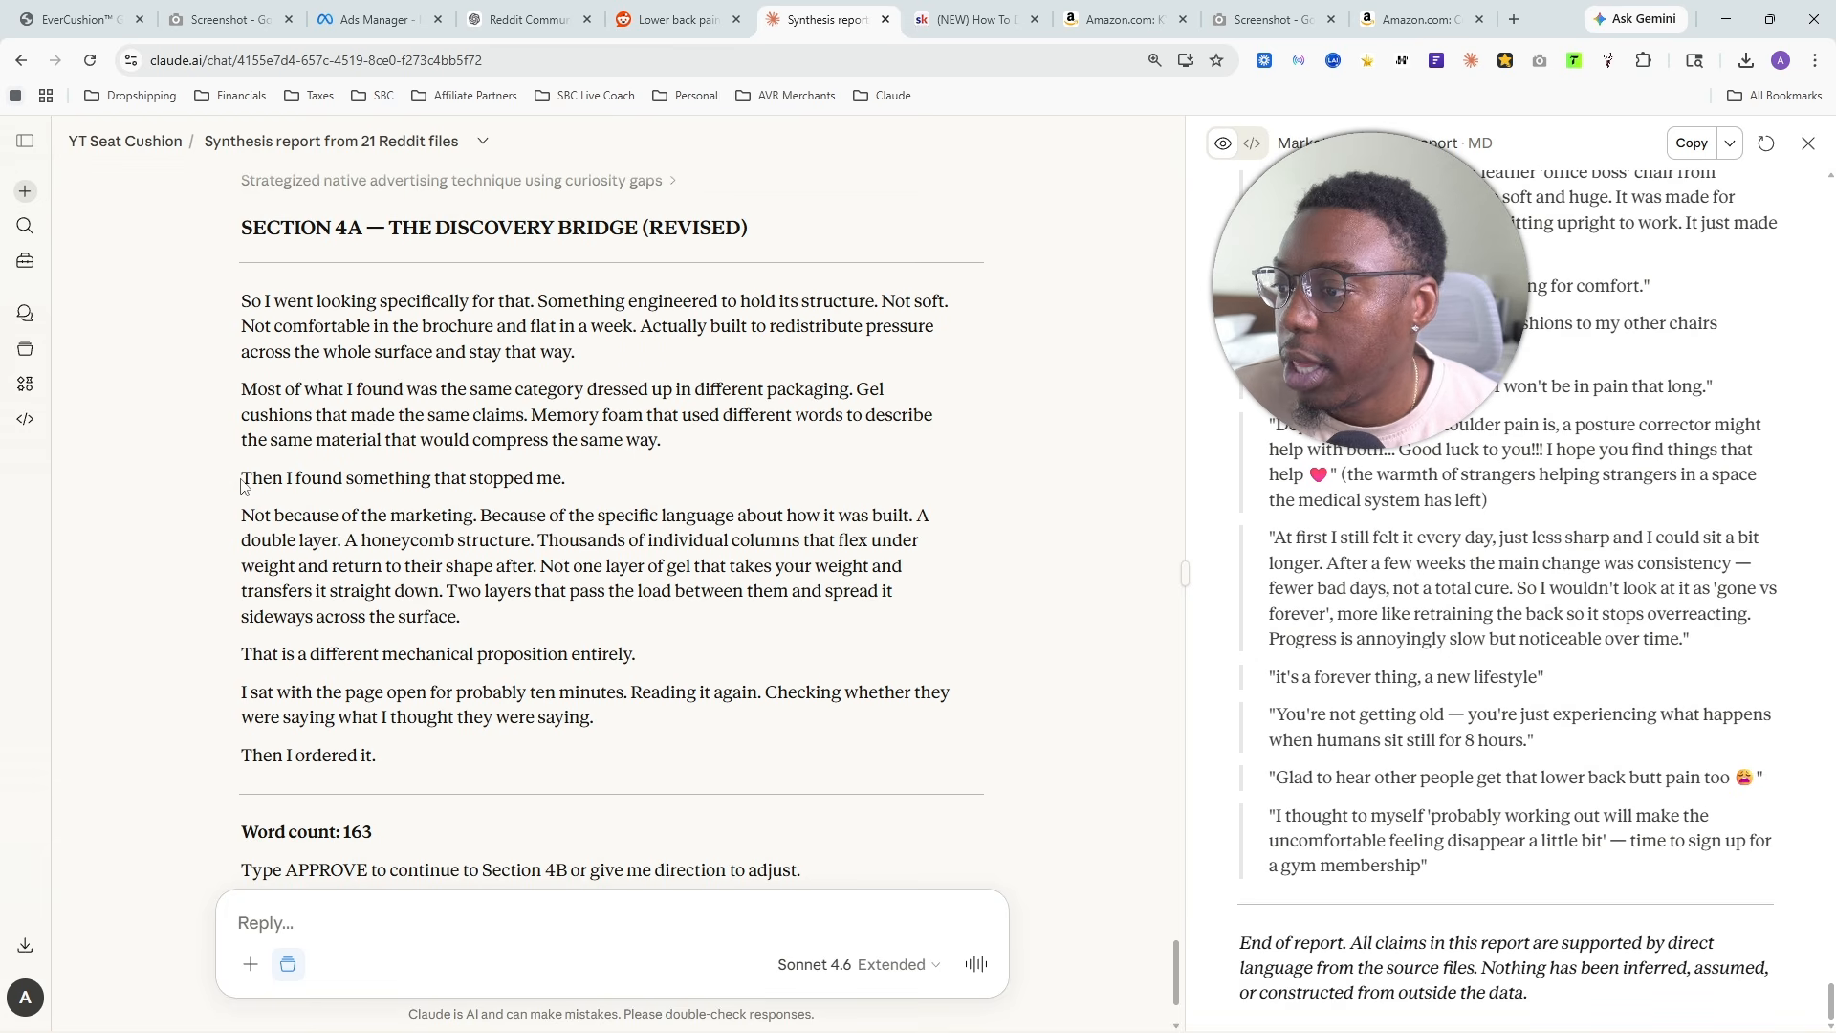
drag(240, 485, 627, 486)
drag(243, 516, 399, 640)
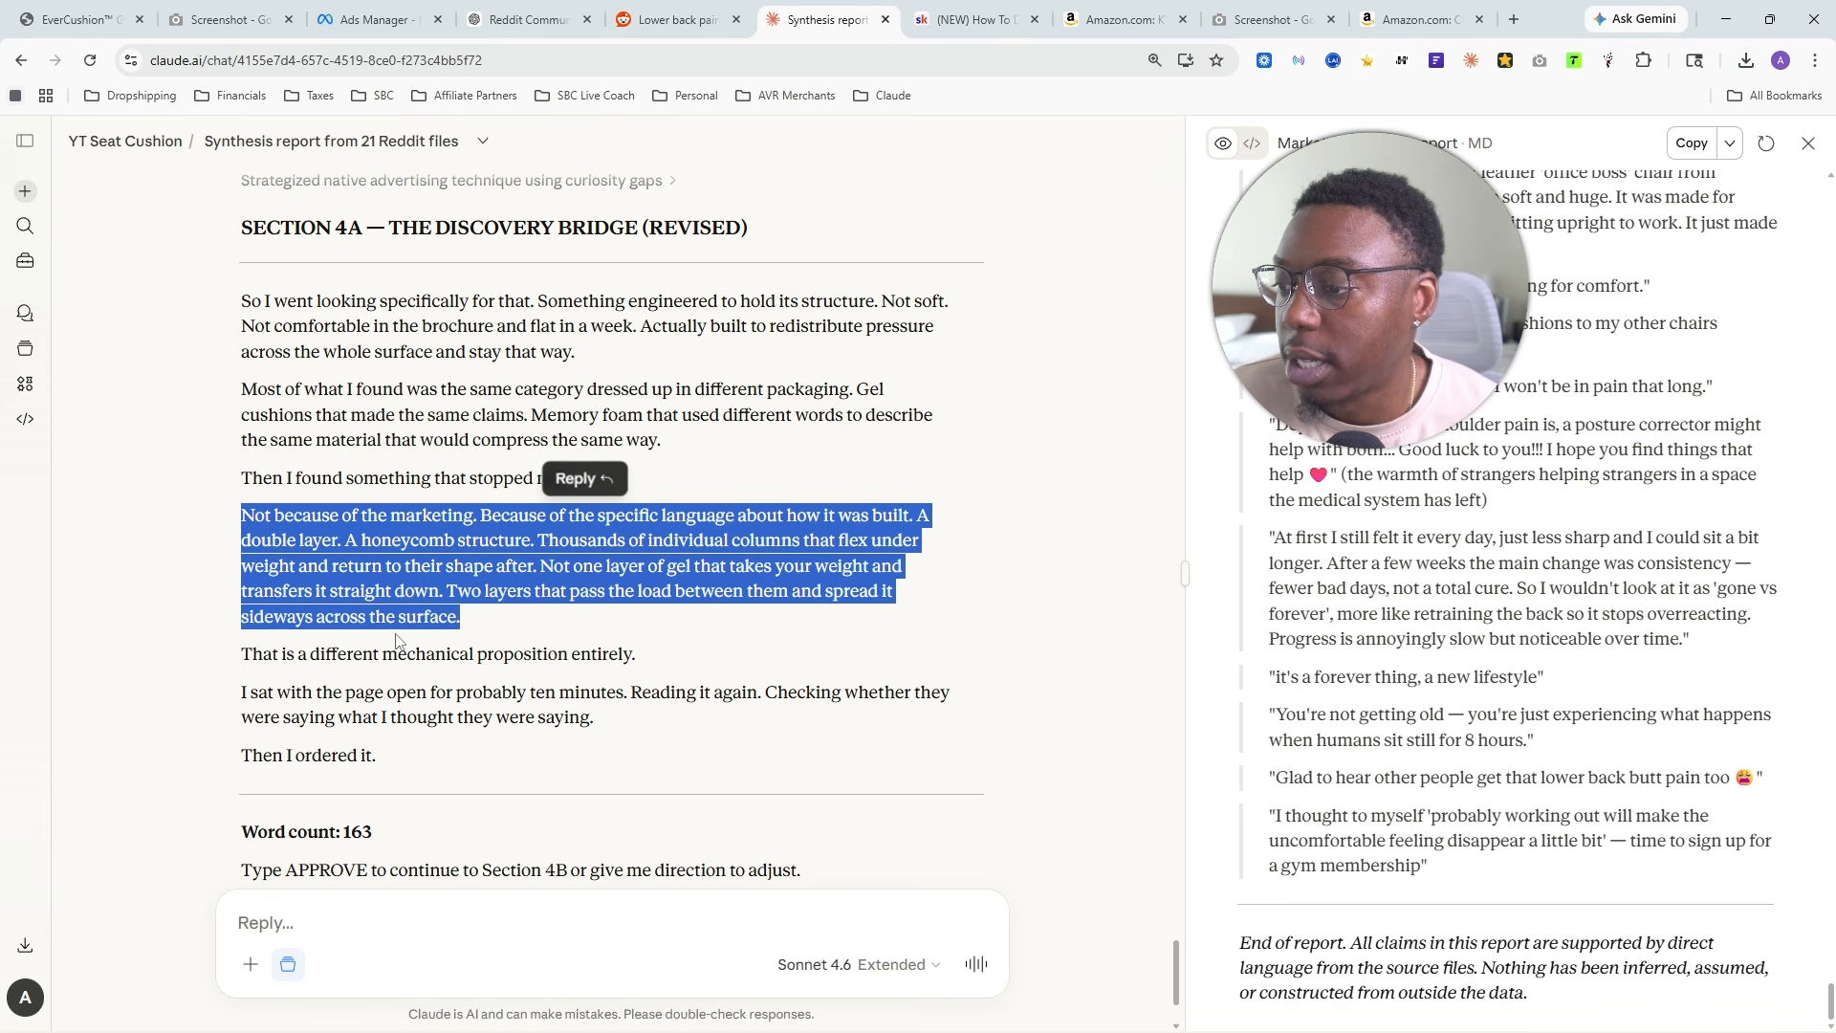
drag(253, 655, 636, 660)
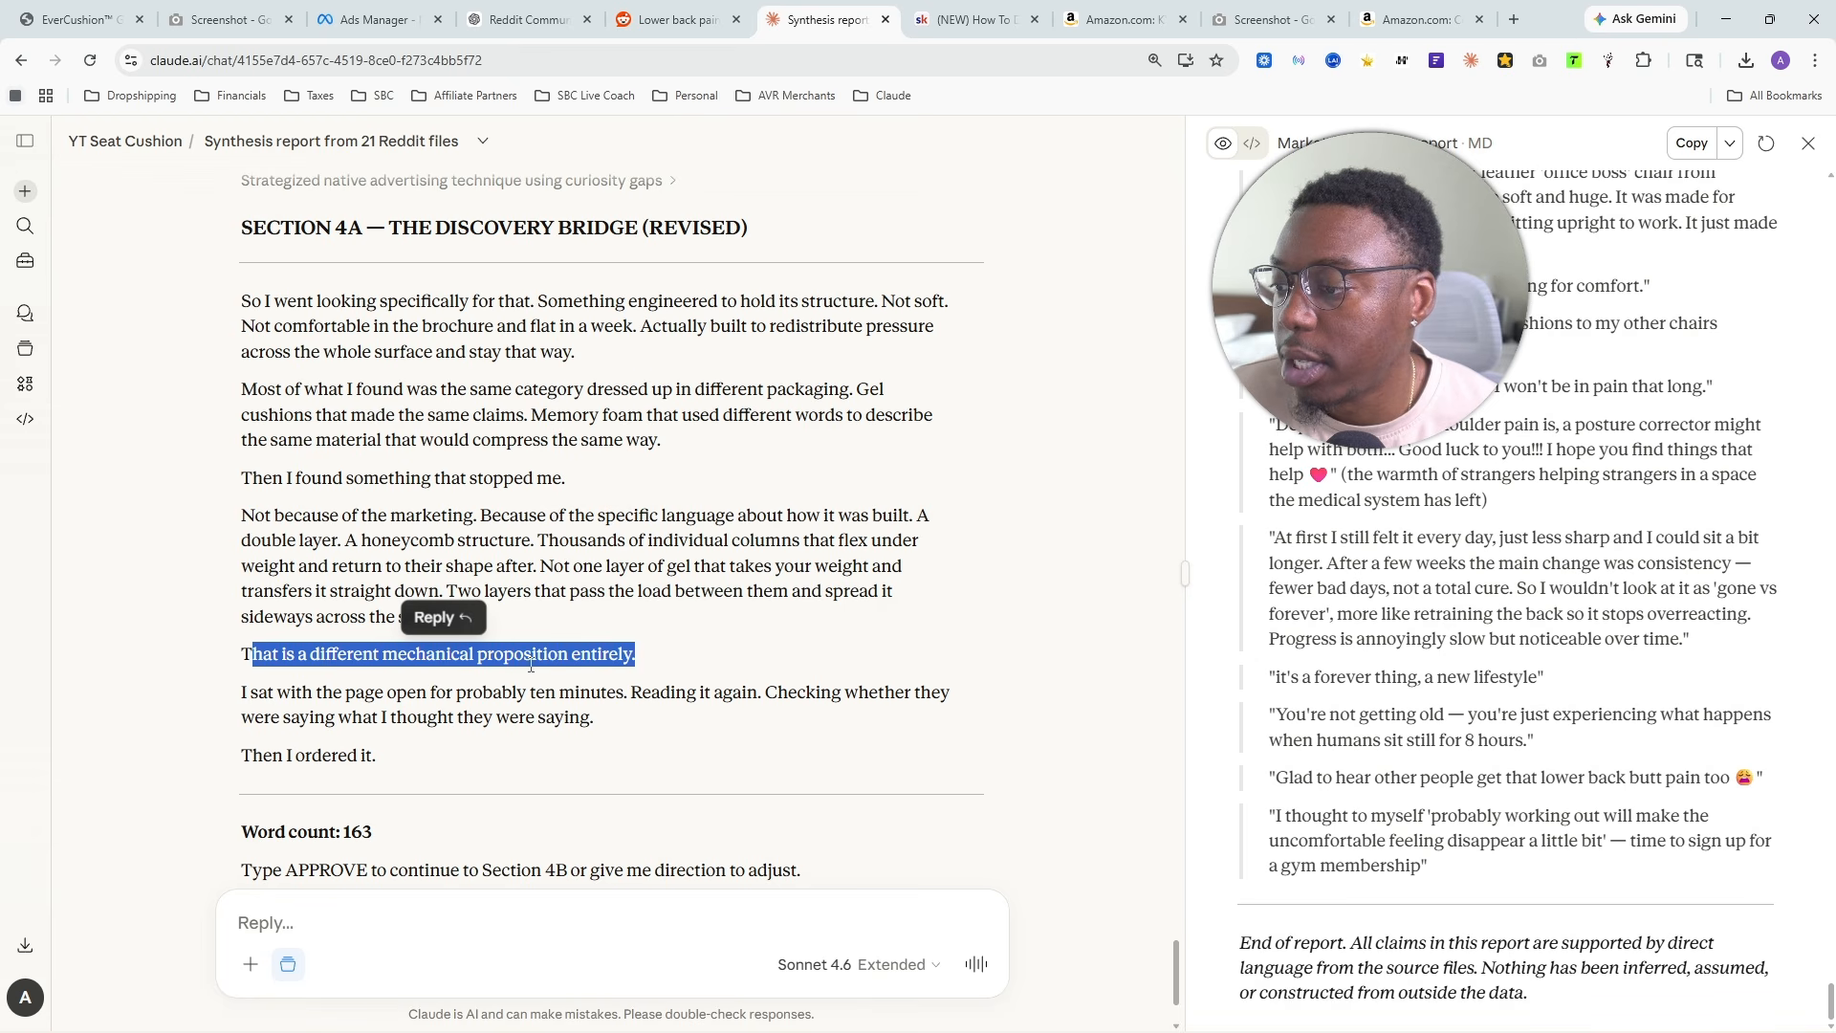
drag(253, 695, 624, 724)
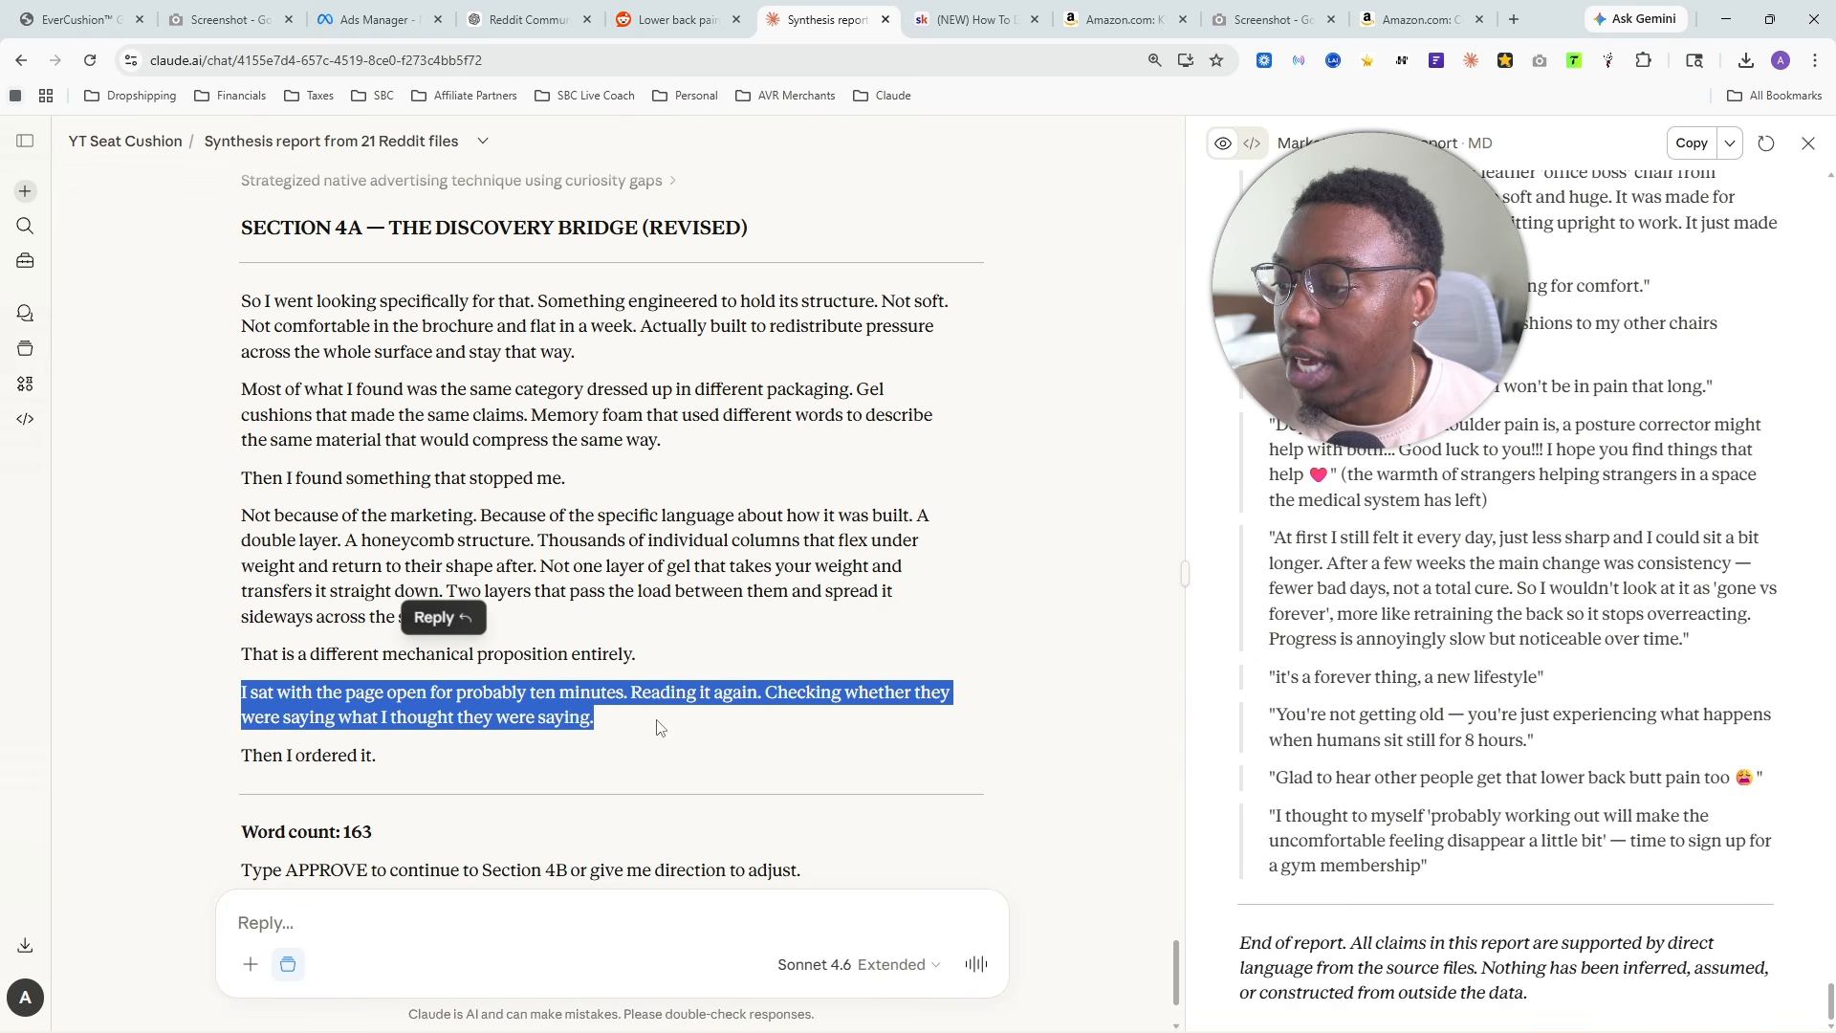
click(563, 533)
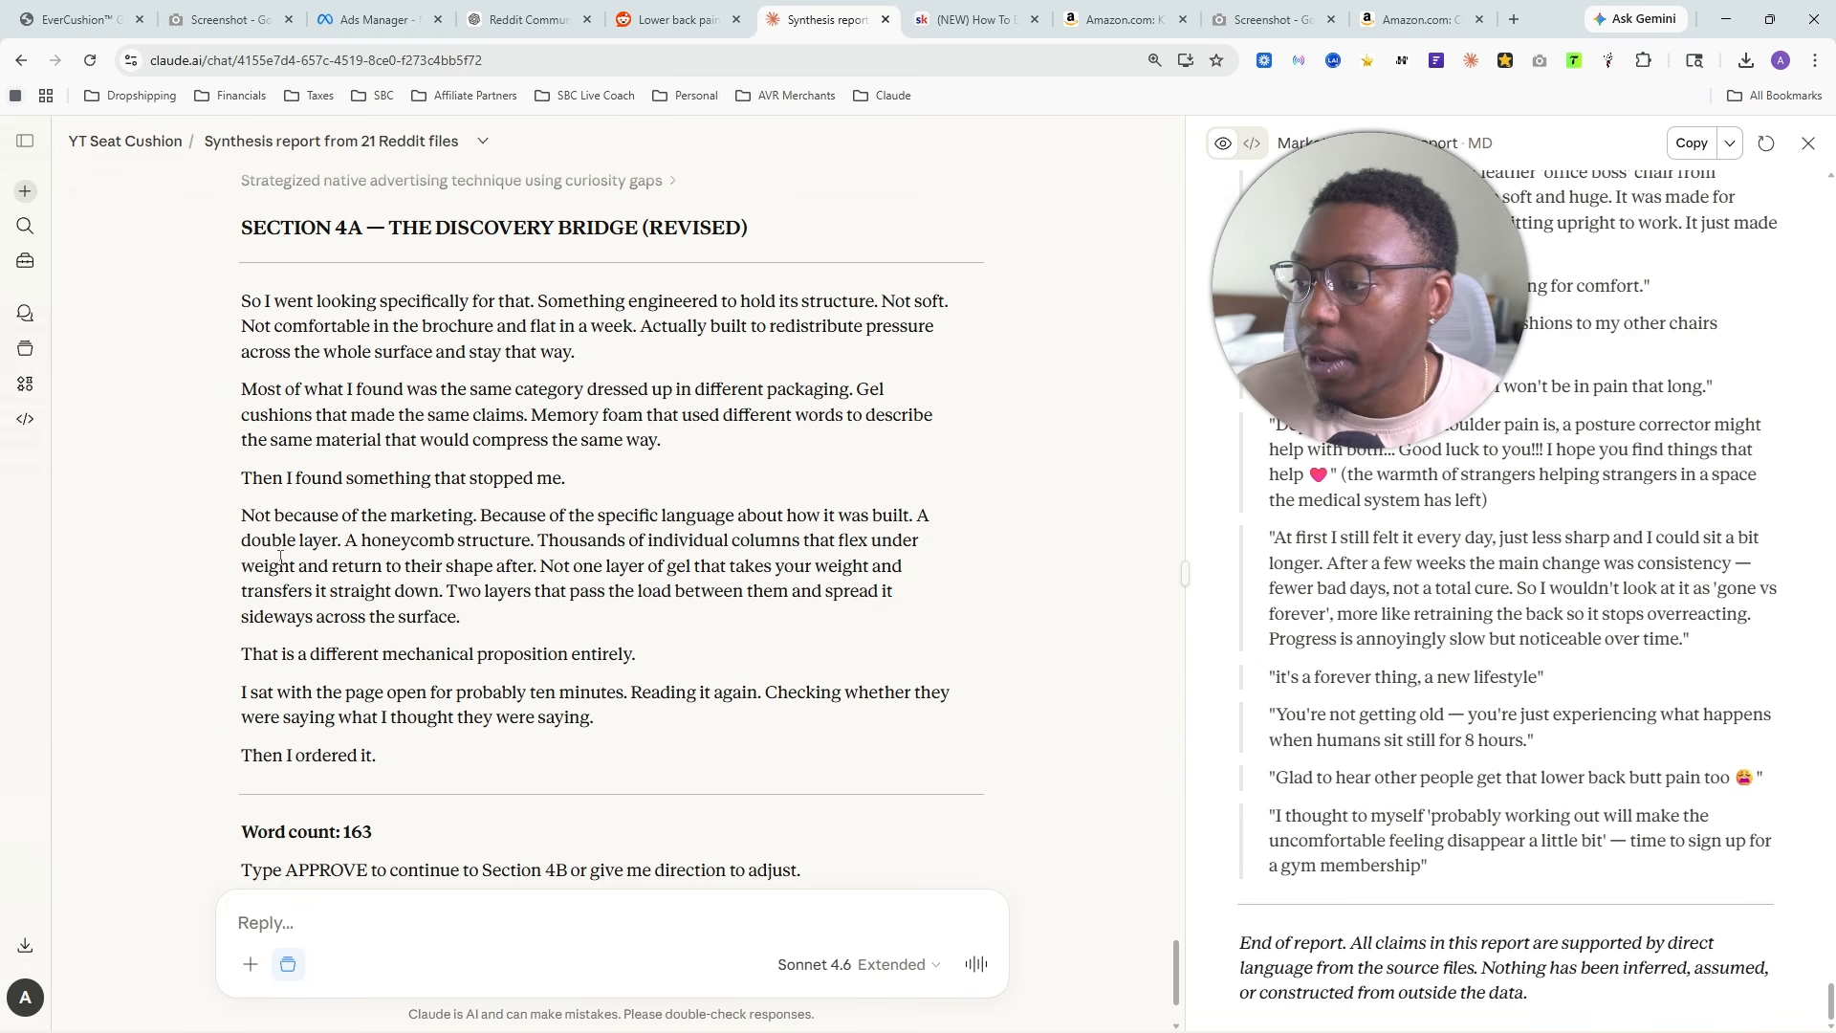
drag(242, 519, 574, 657)
click(644, 481)
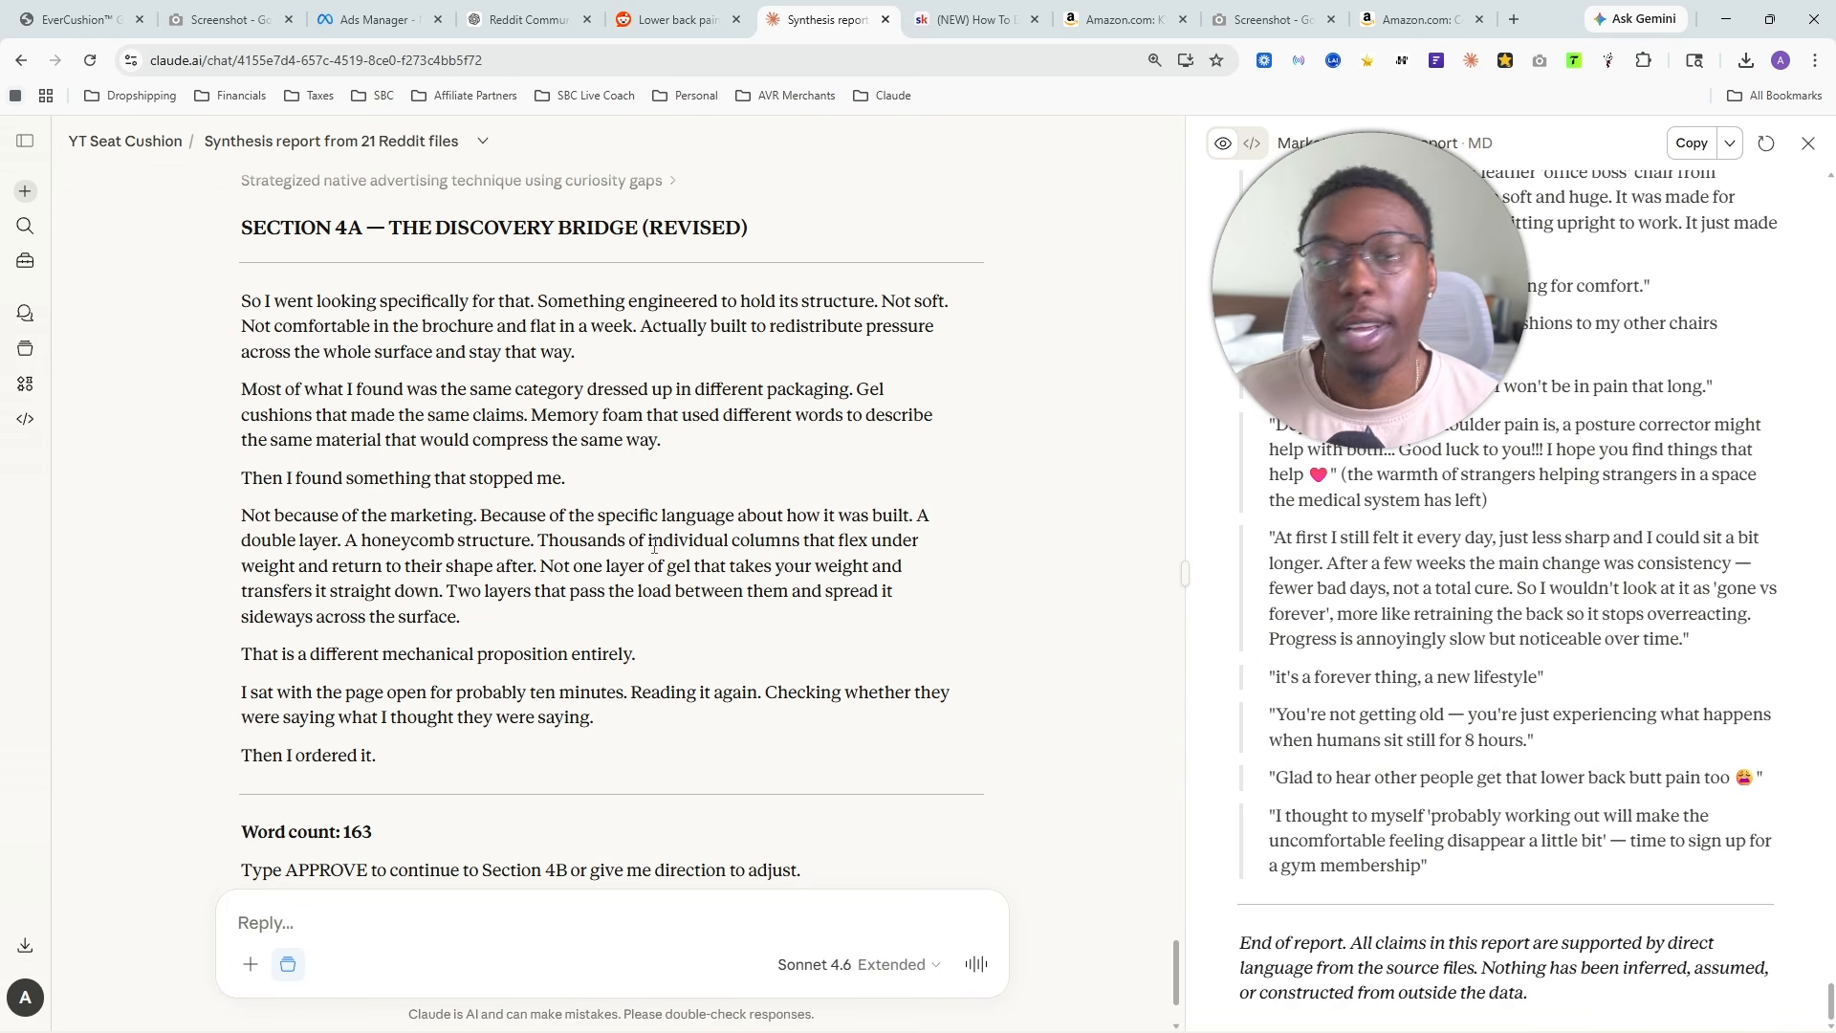
- Compare the revision with the original line "Then I found EverCushion." and approve the revised Section 4A
scroll(547, 585, up, 1)
scroll(547, 586, up, 10)
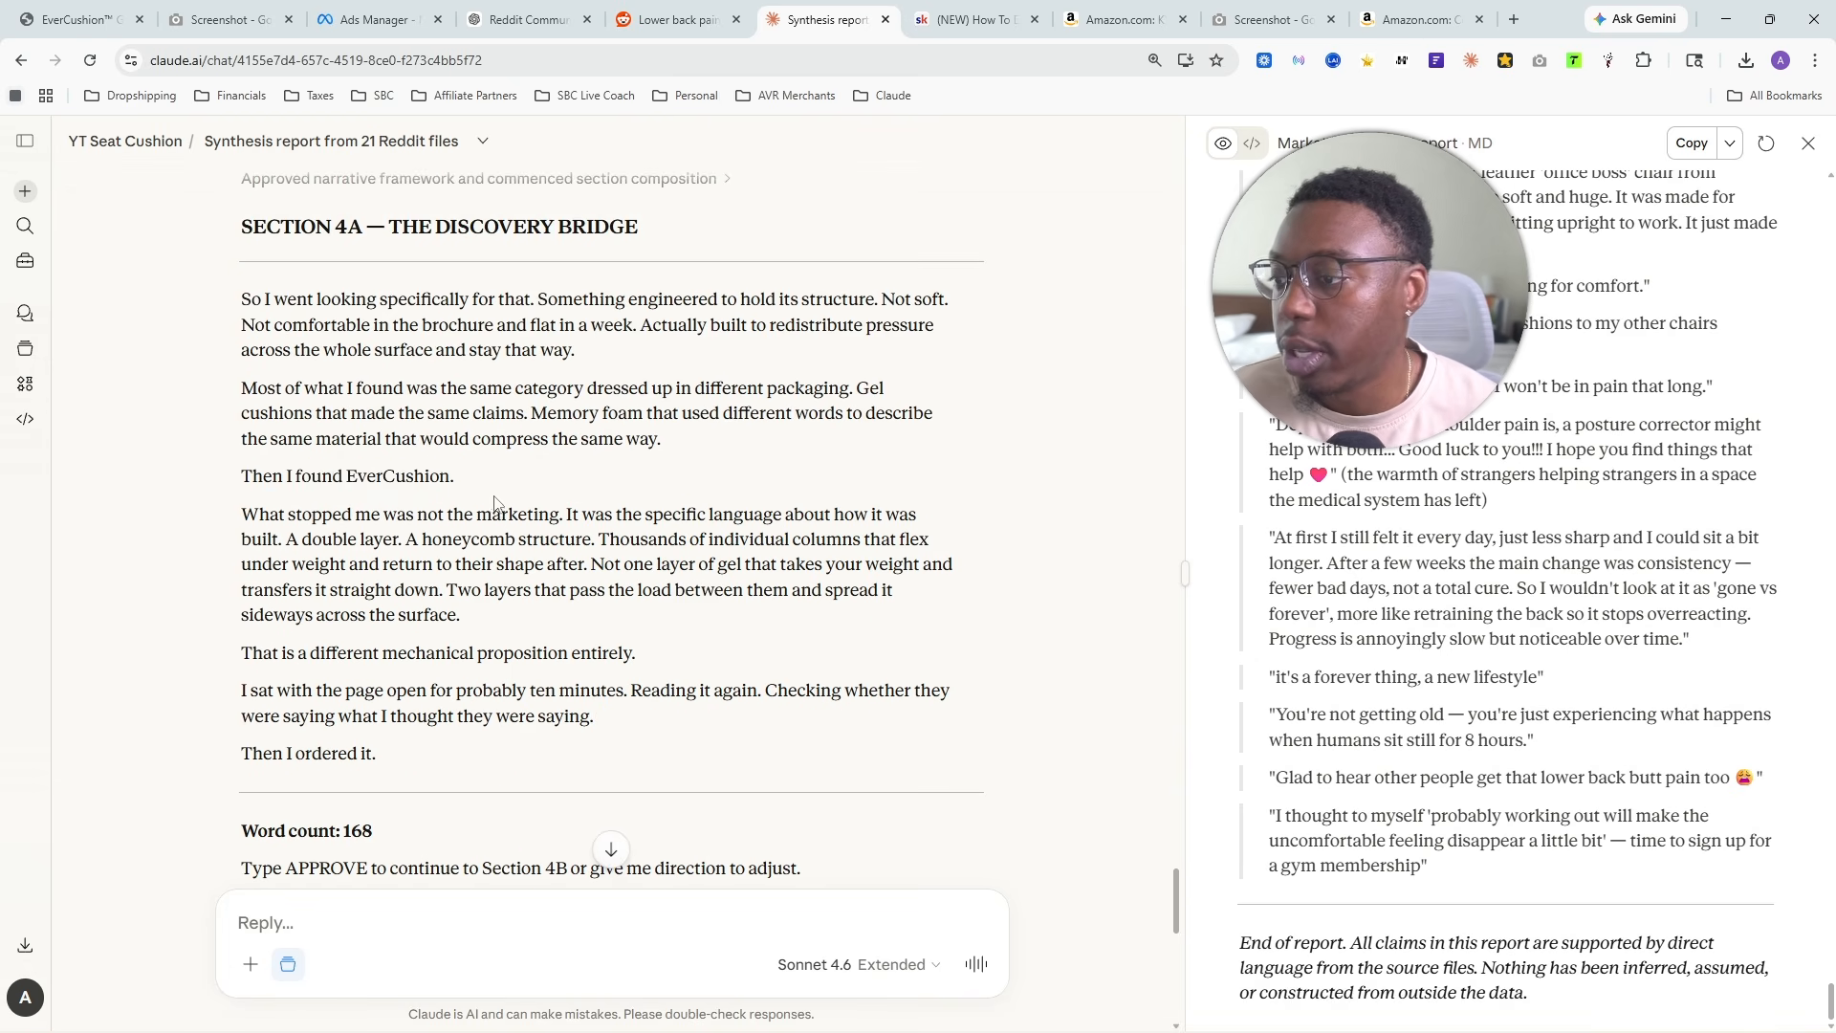
drag(242, 475, 439, 475)
scroll(428, 543, down, 10)
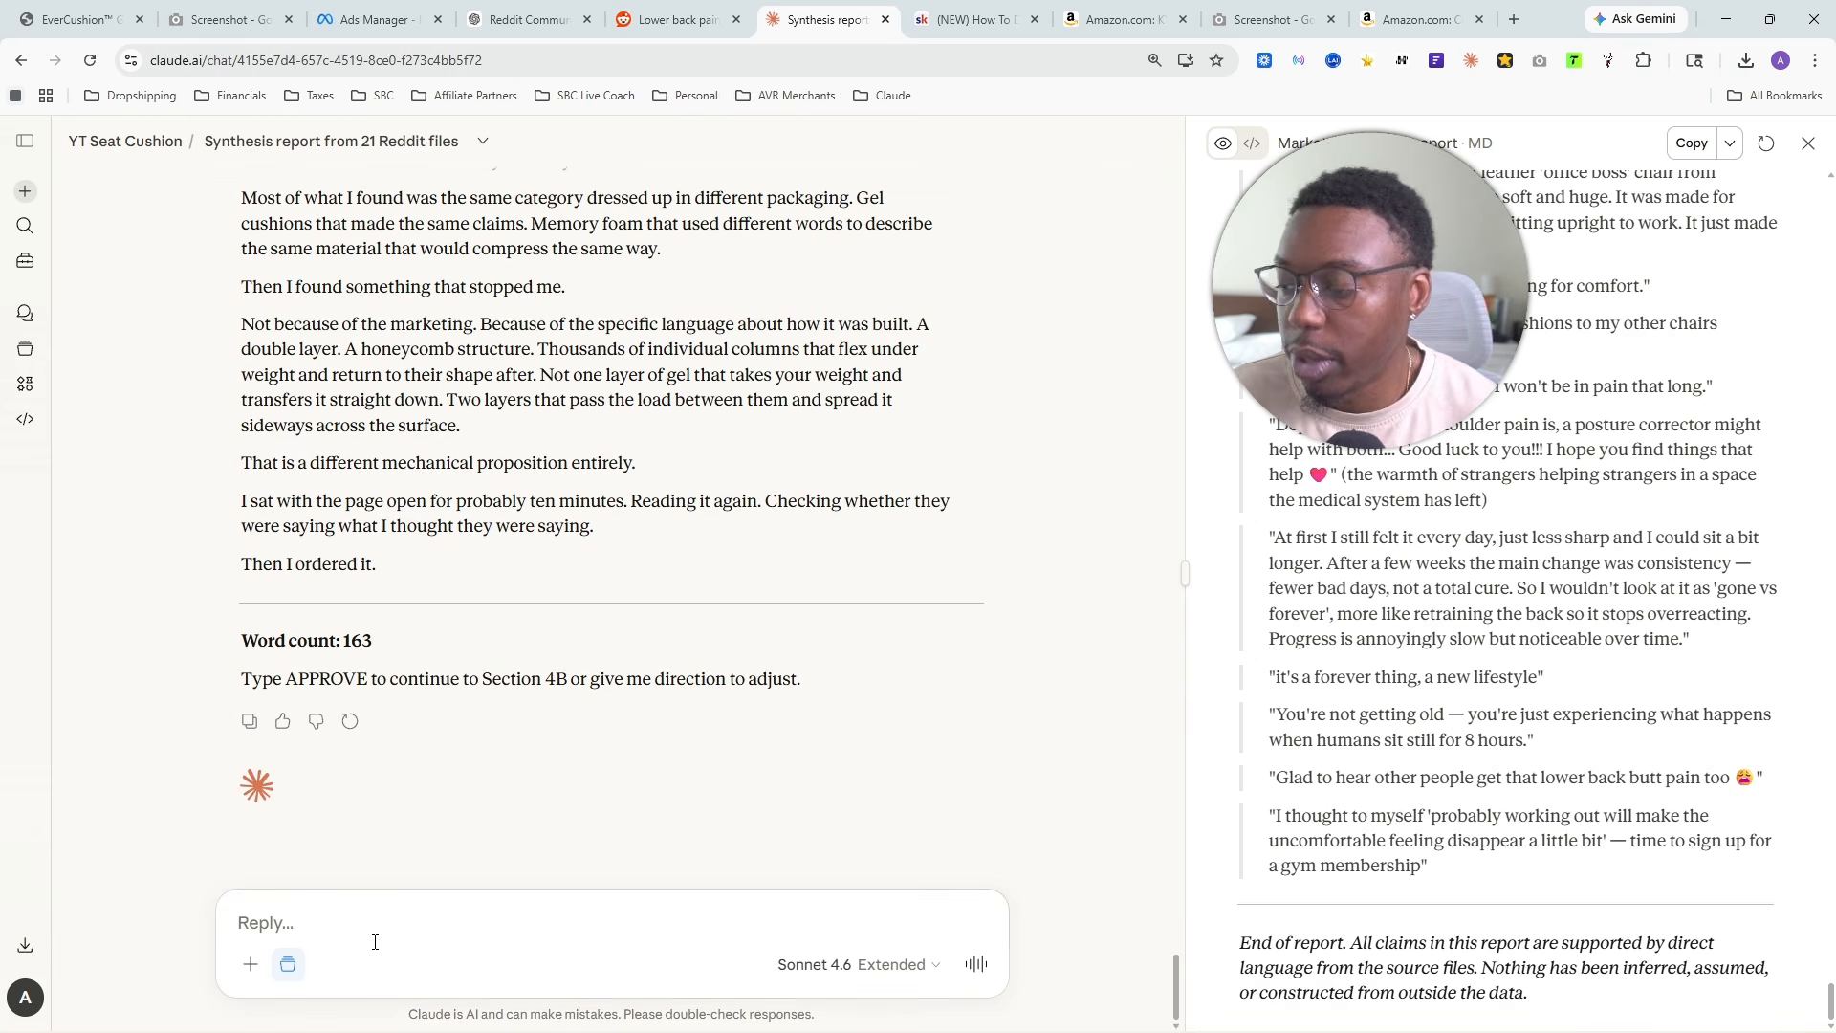
text(approve)
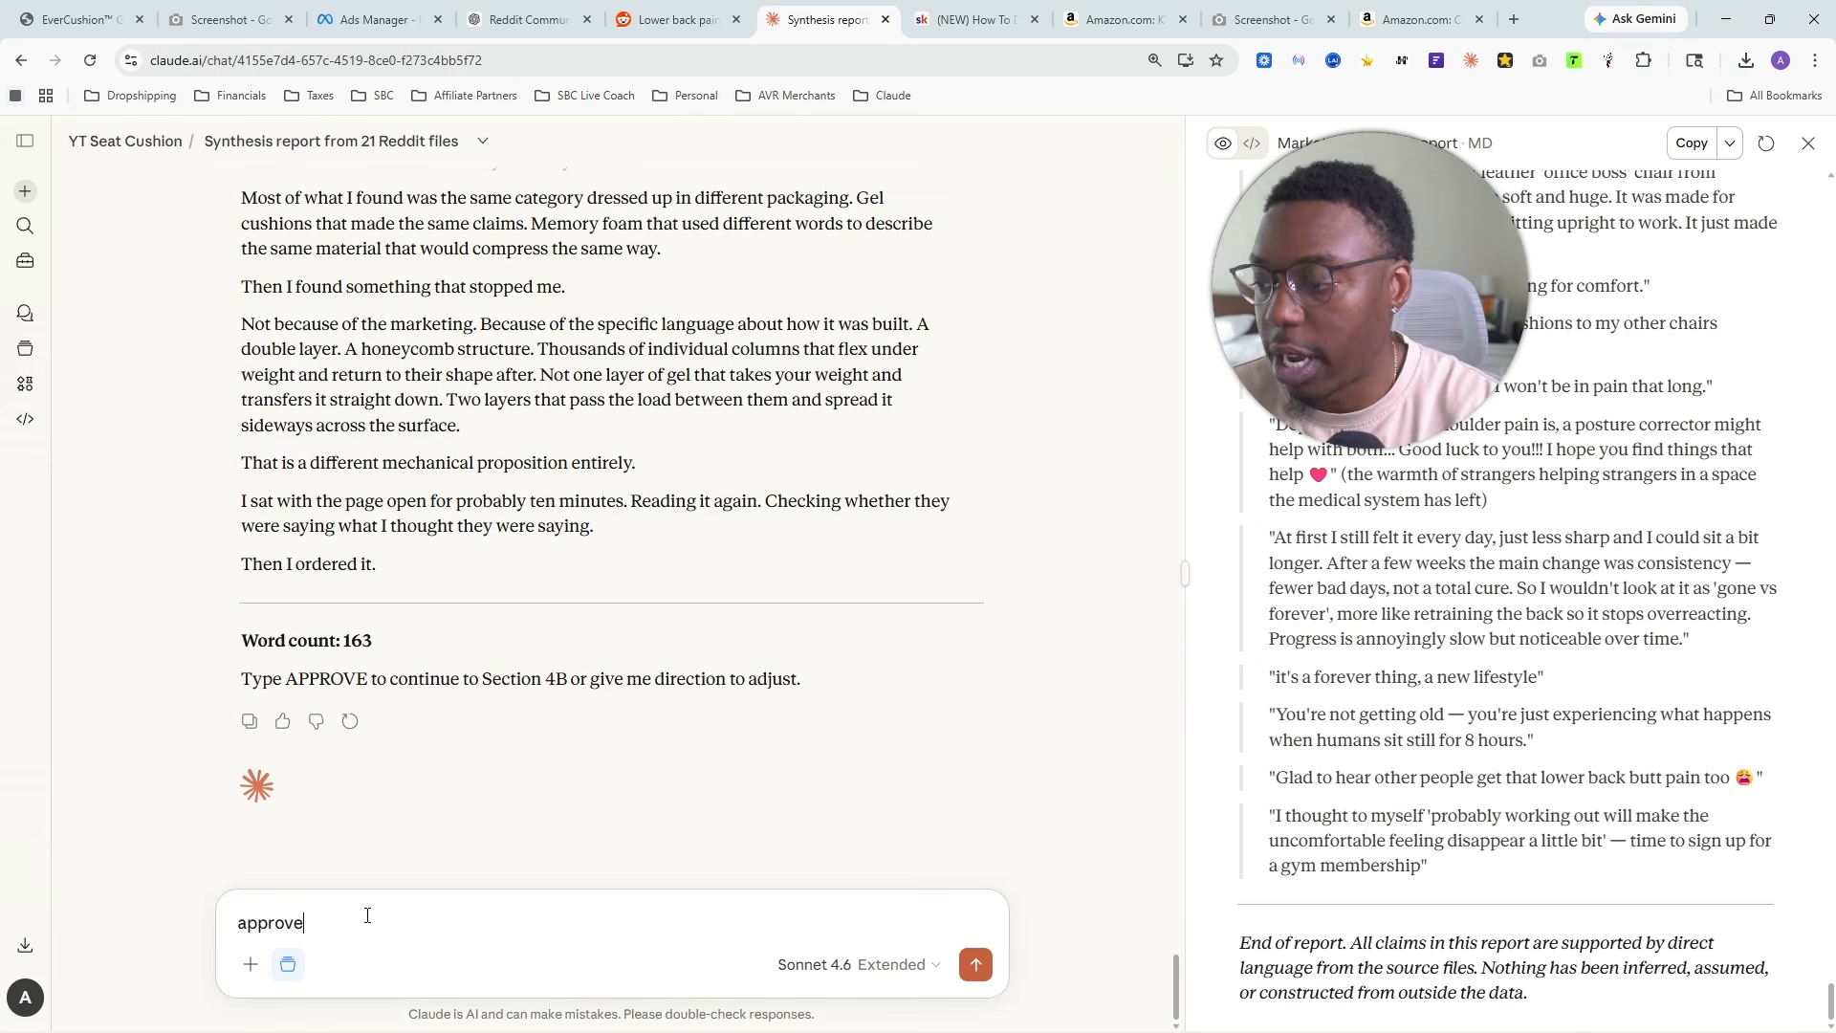
key(Return)
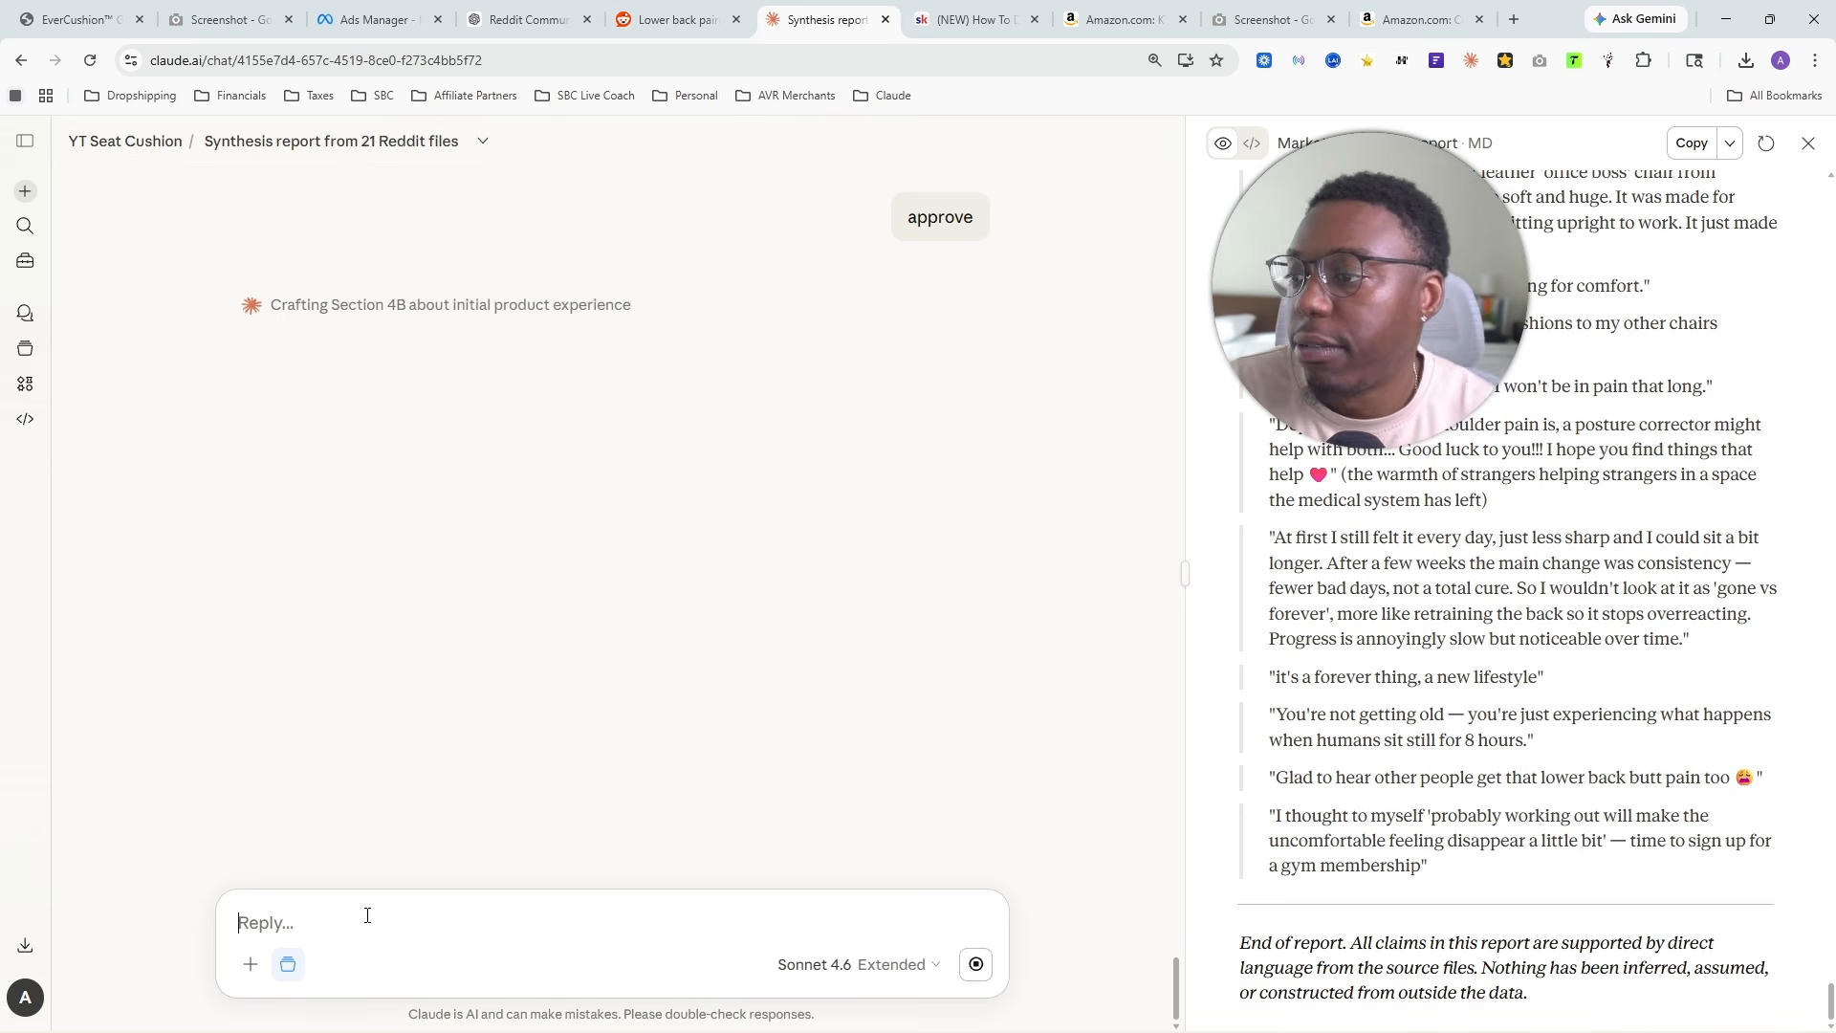
- Inspect the reasoning for Section 4B while it is being written and glance back at Section 4A
click(506, 308)
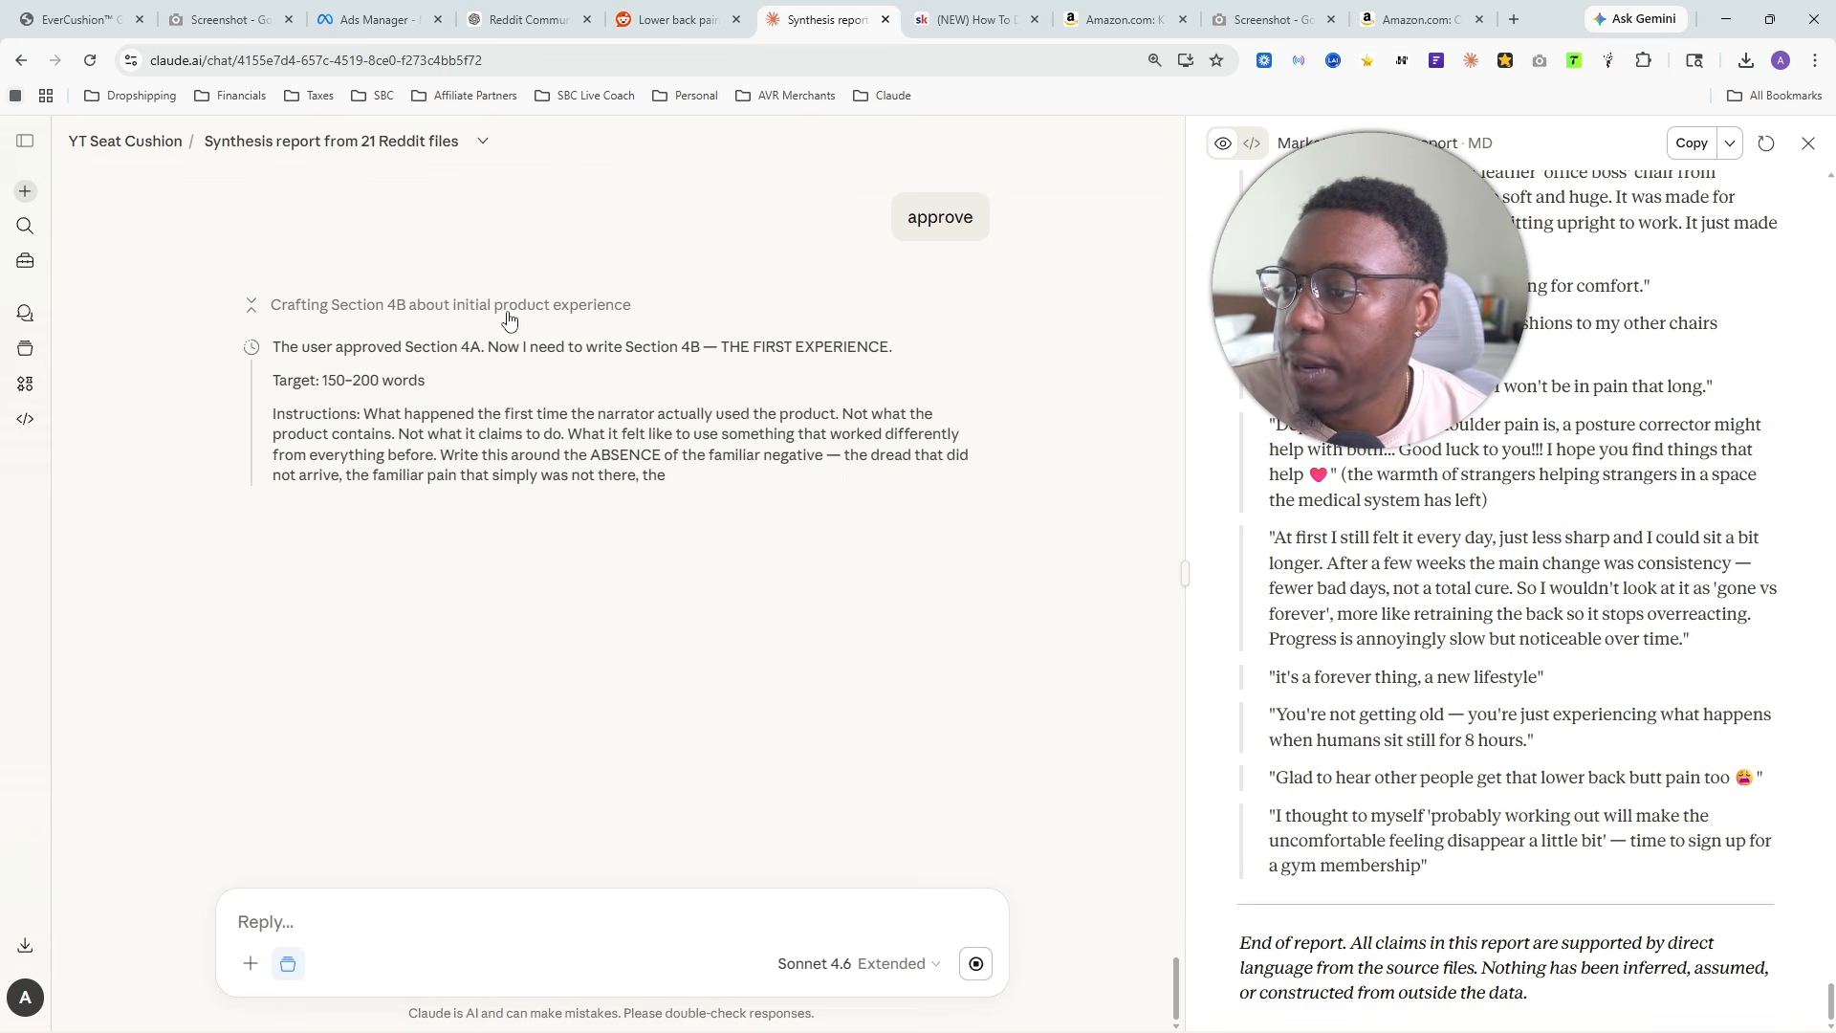
click(509, 308)
scroll(355, 748, up, 7)
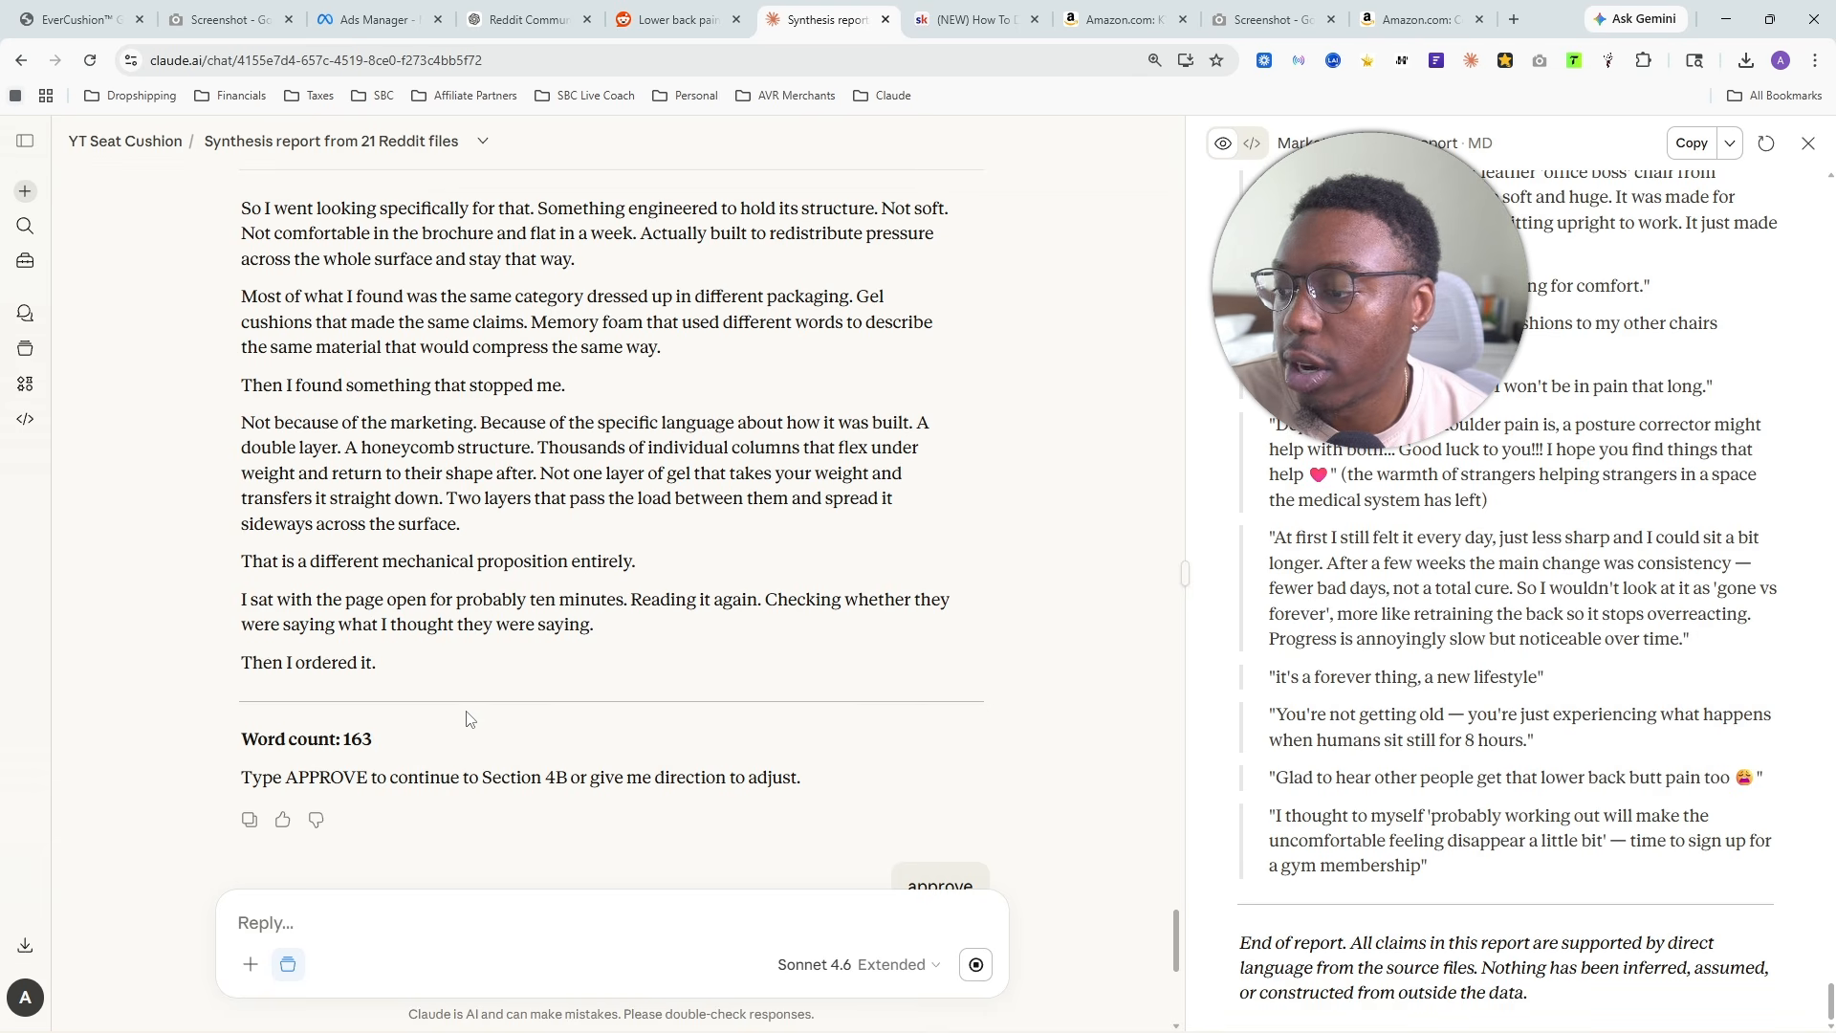
scroll(527, 738, down, 6)
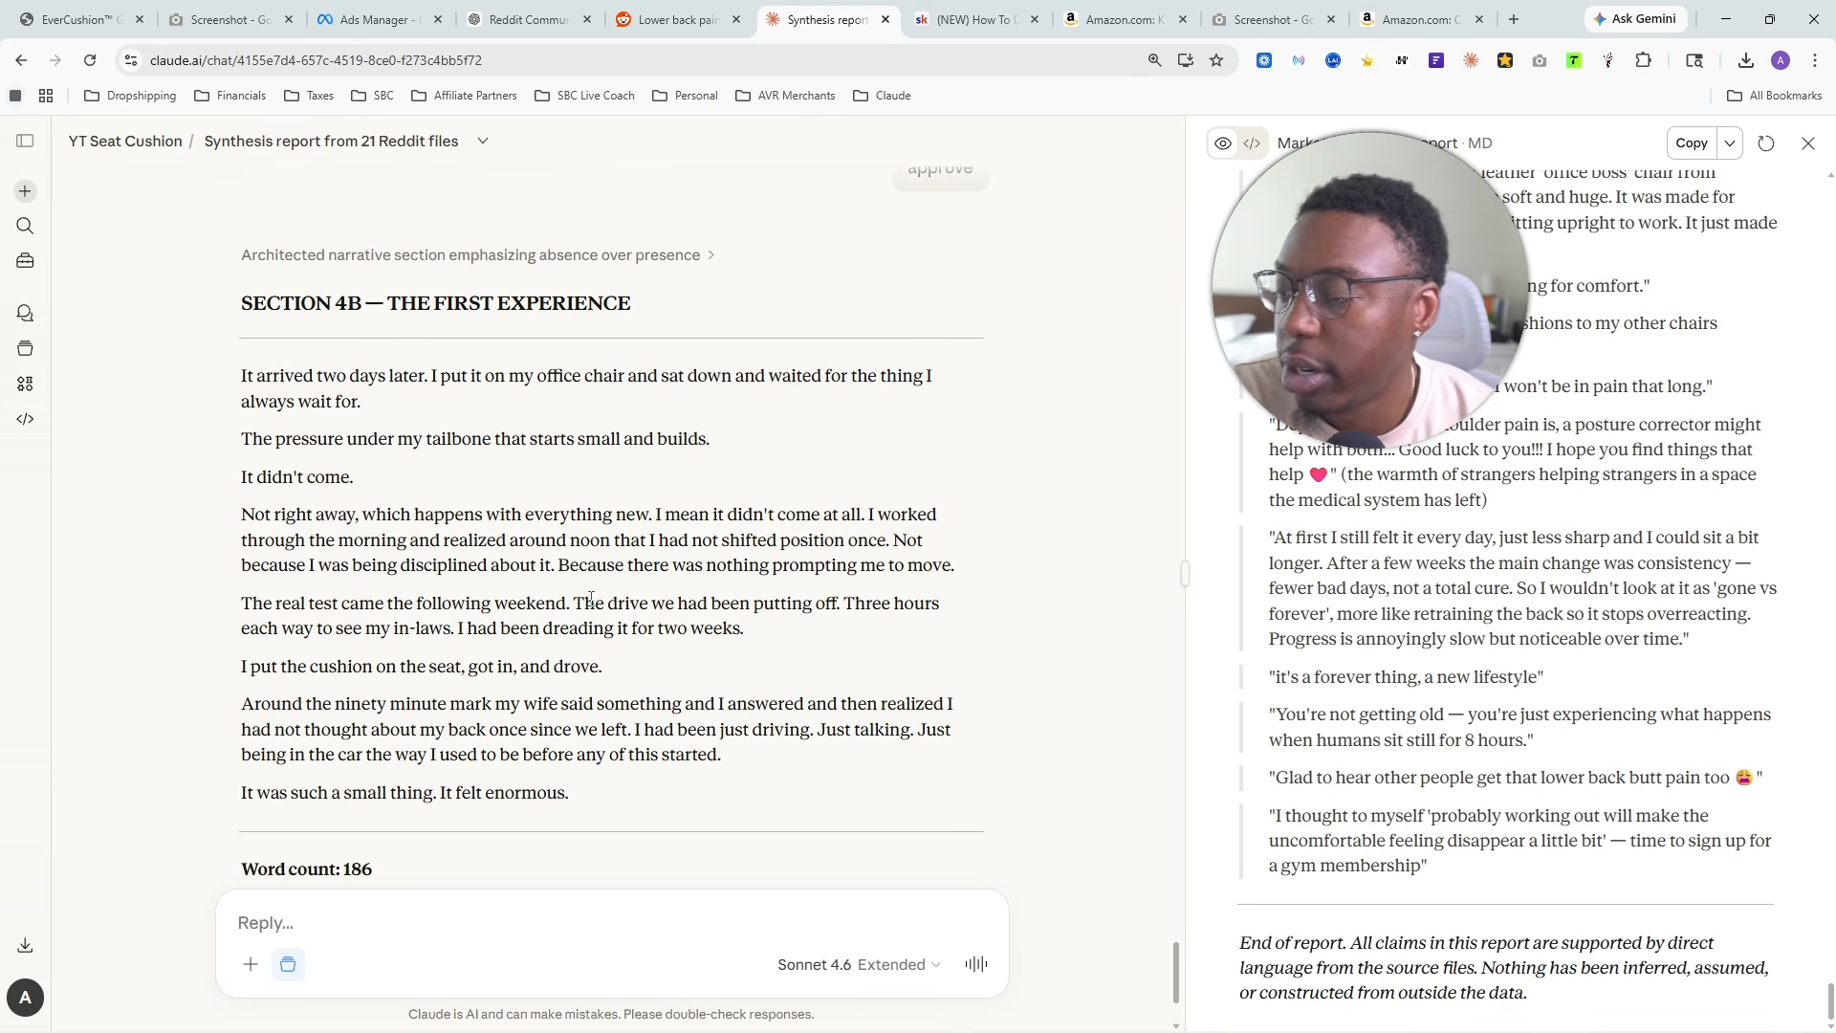
- Check the word count of Section 4B and skim its text
drag(258, 640, 418, 656)
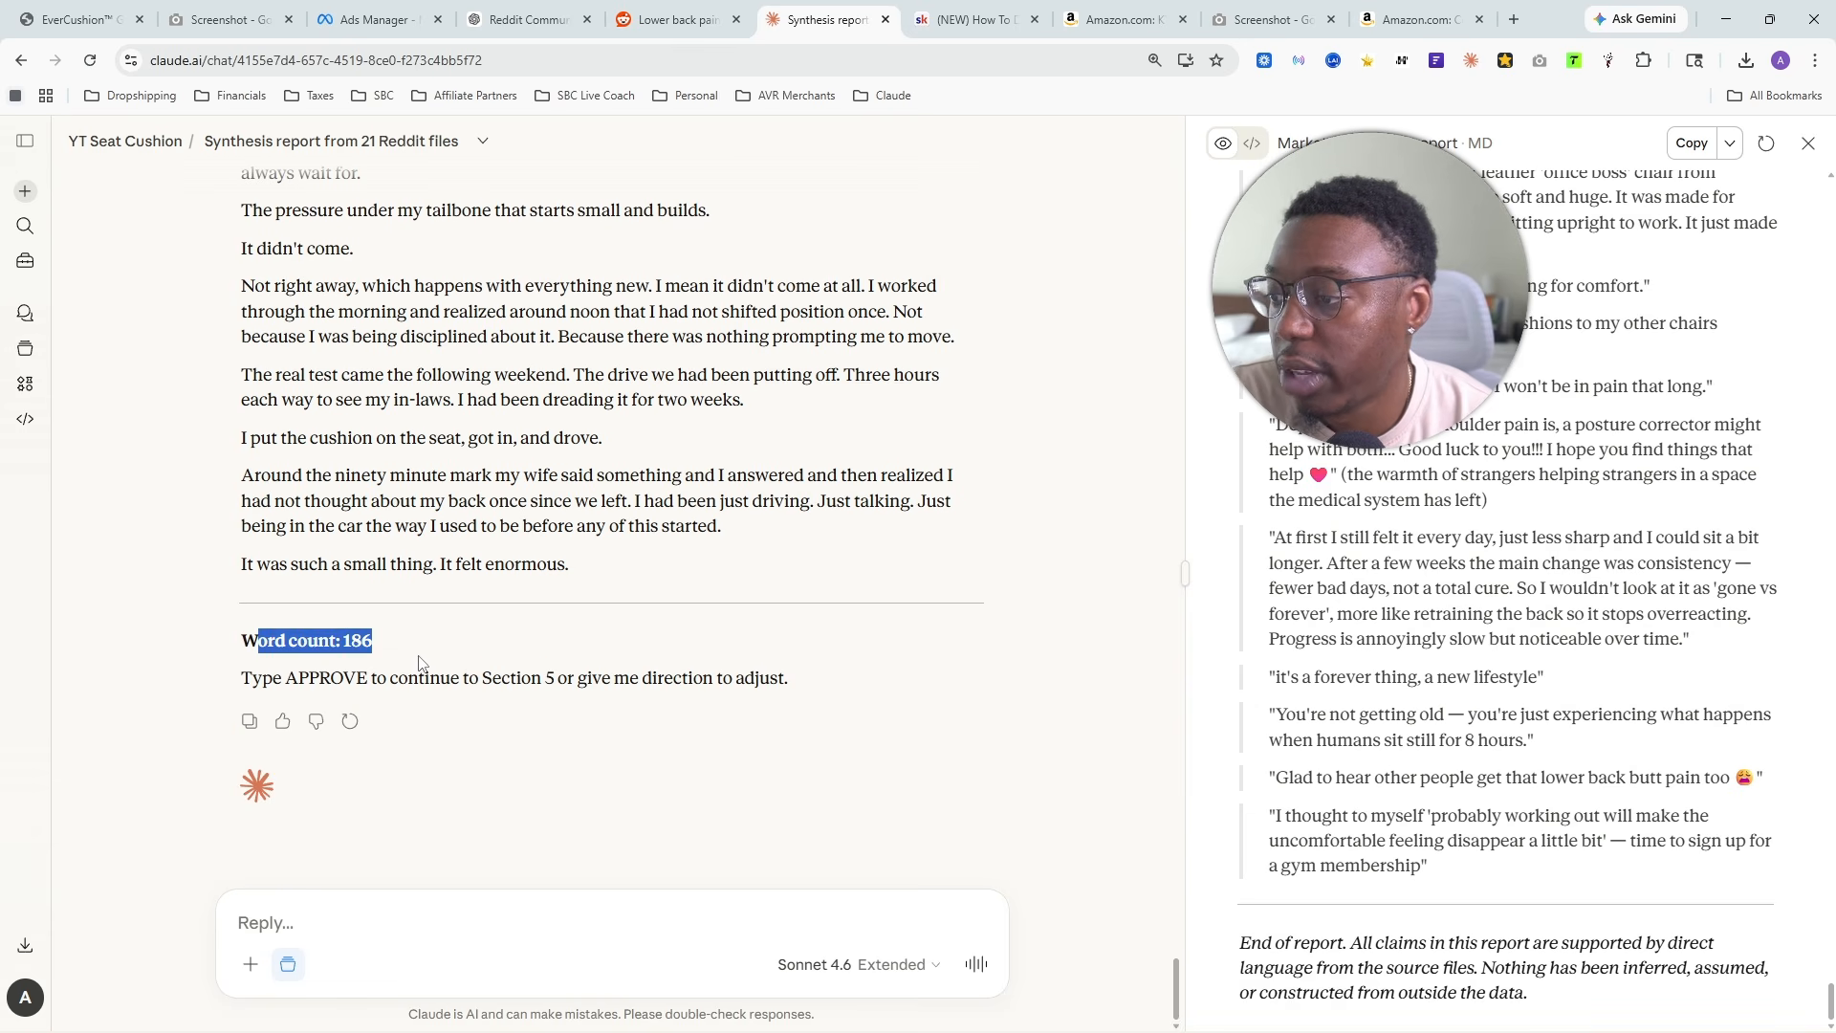
click(525, 590)
scroll(459, 535, up, 3)
scroll(328, 453, down, 2)
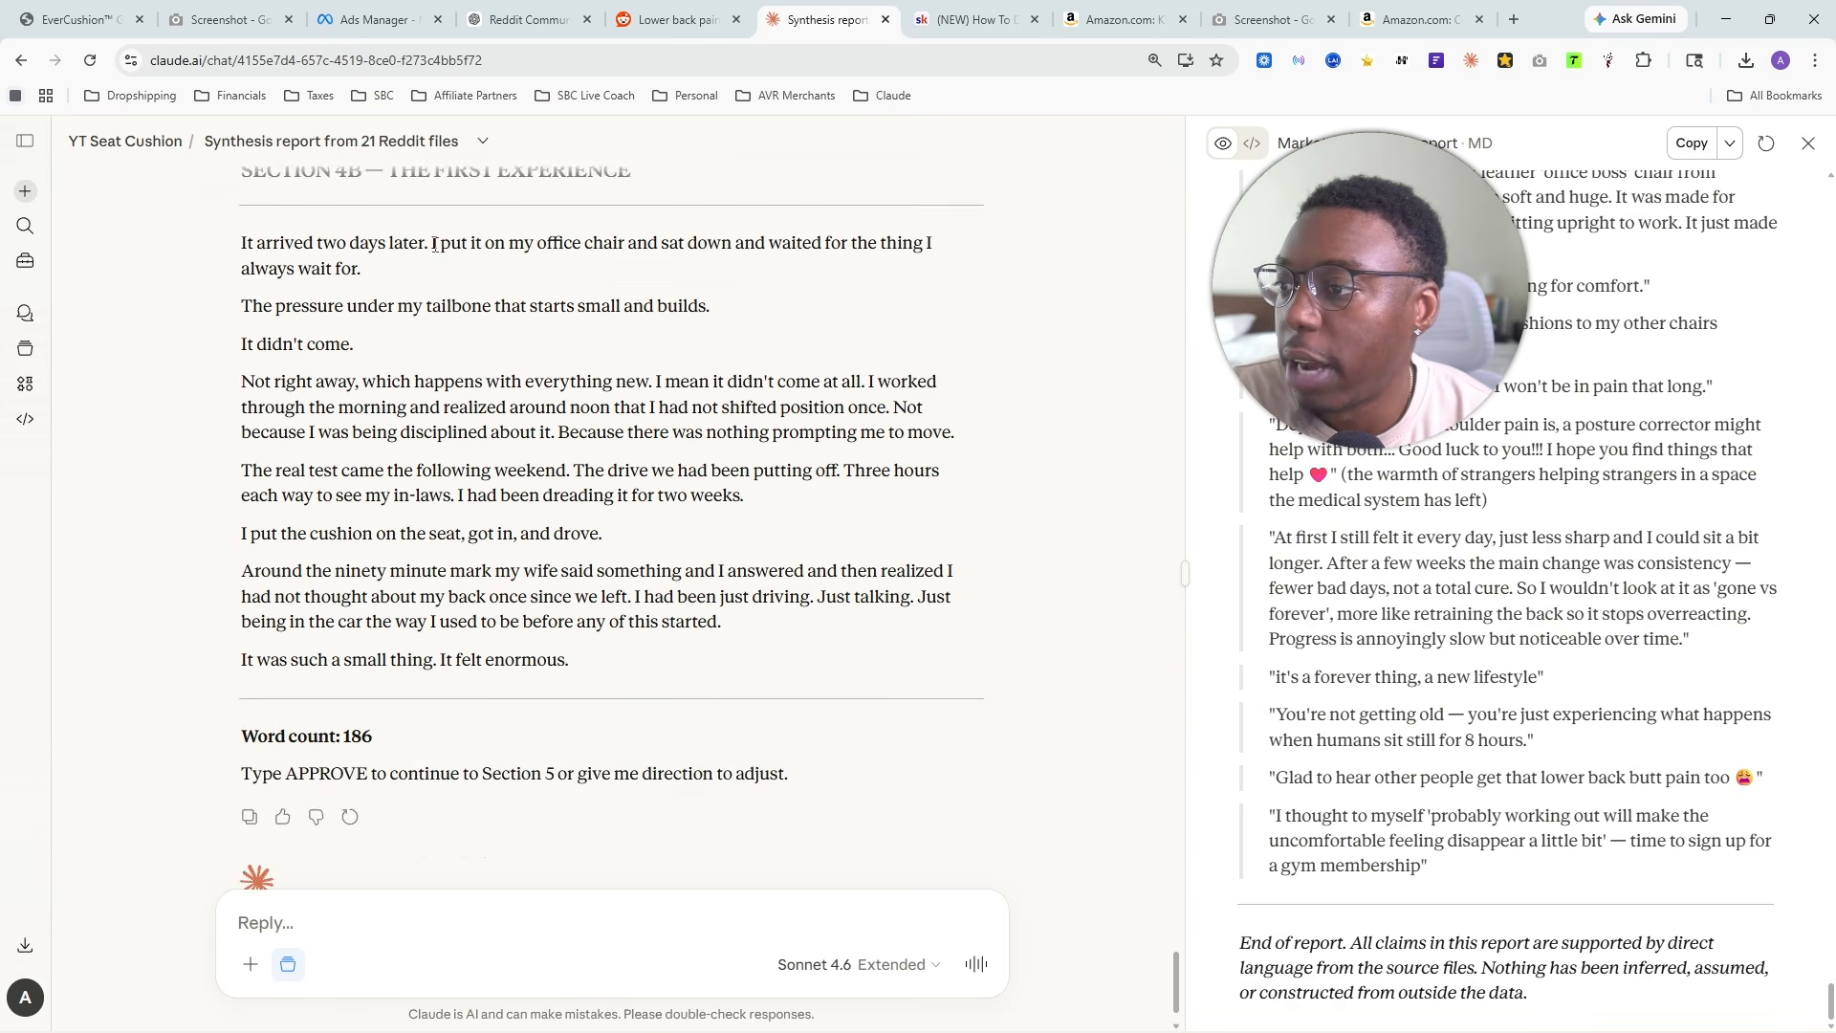
- Read Section 4B line by line, from the tailbone pressure through the weekend drive to the closing line
scroll(480, 330, up, 1)
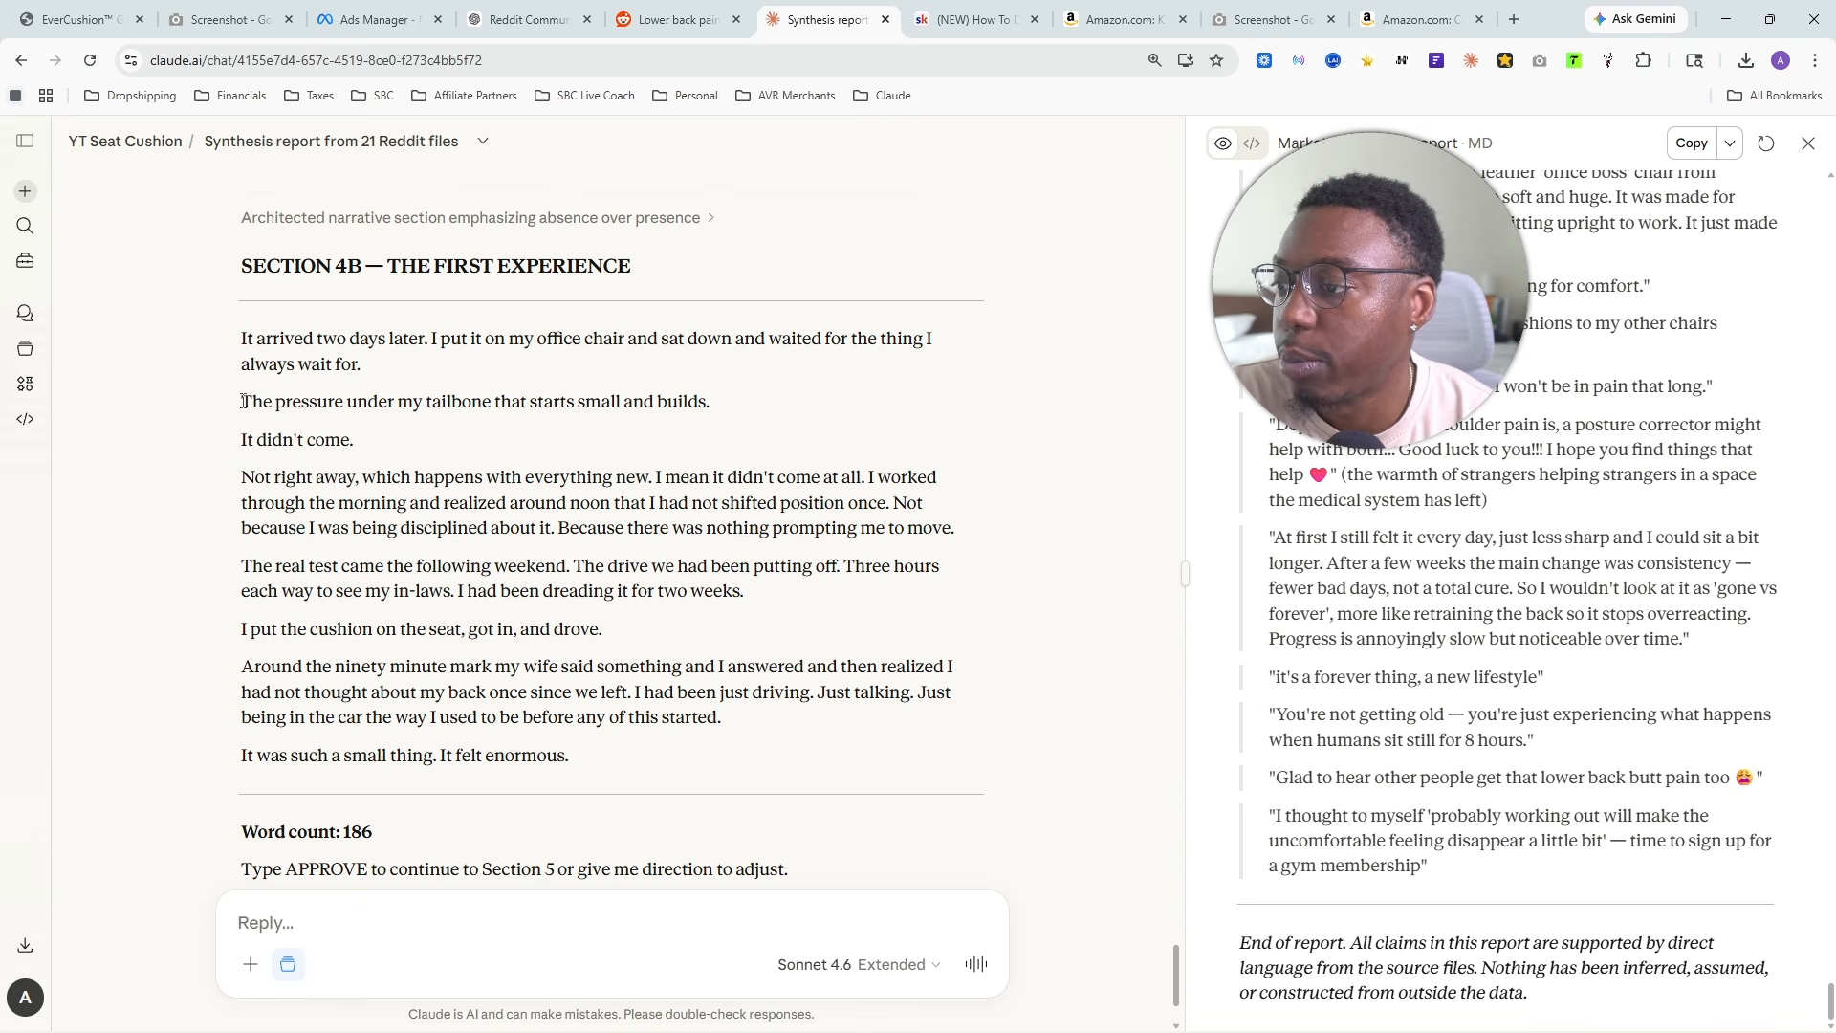
drag(244, 402, 716, 413)
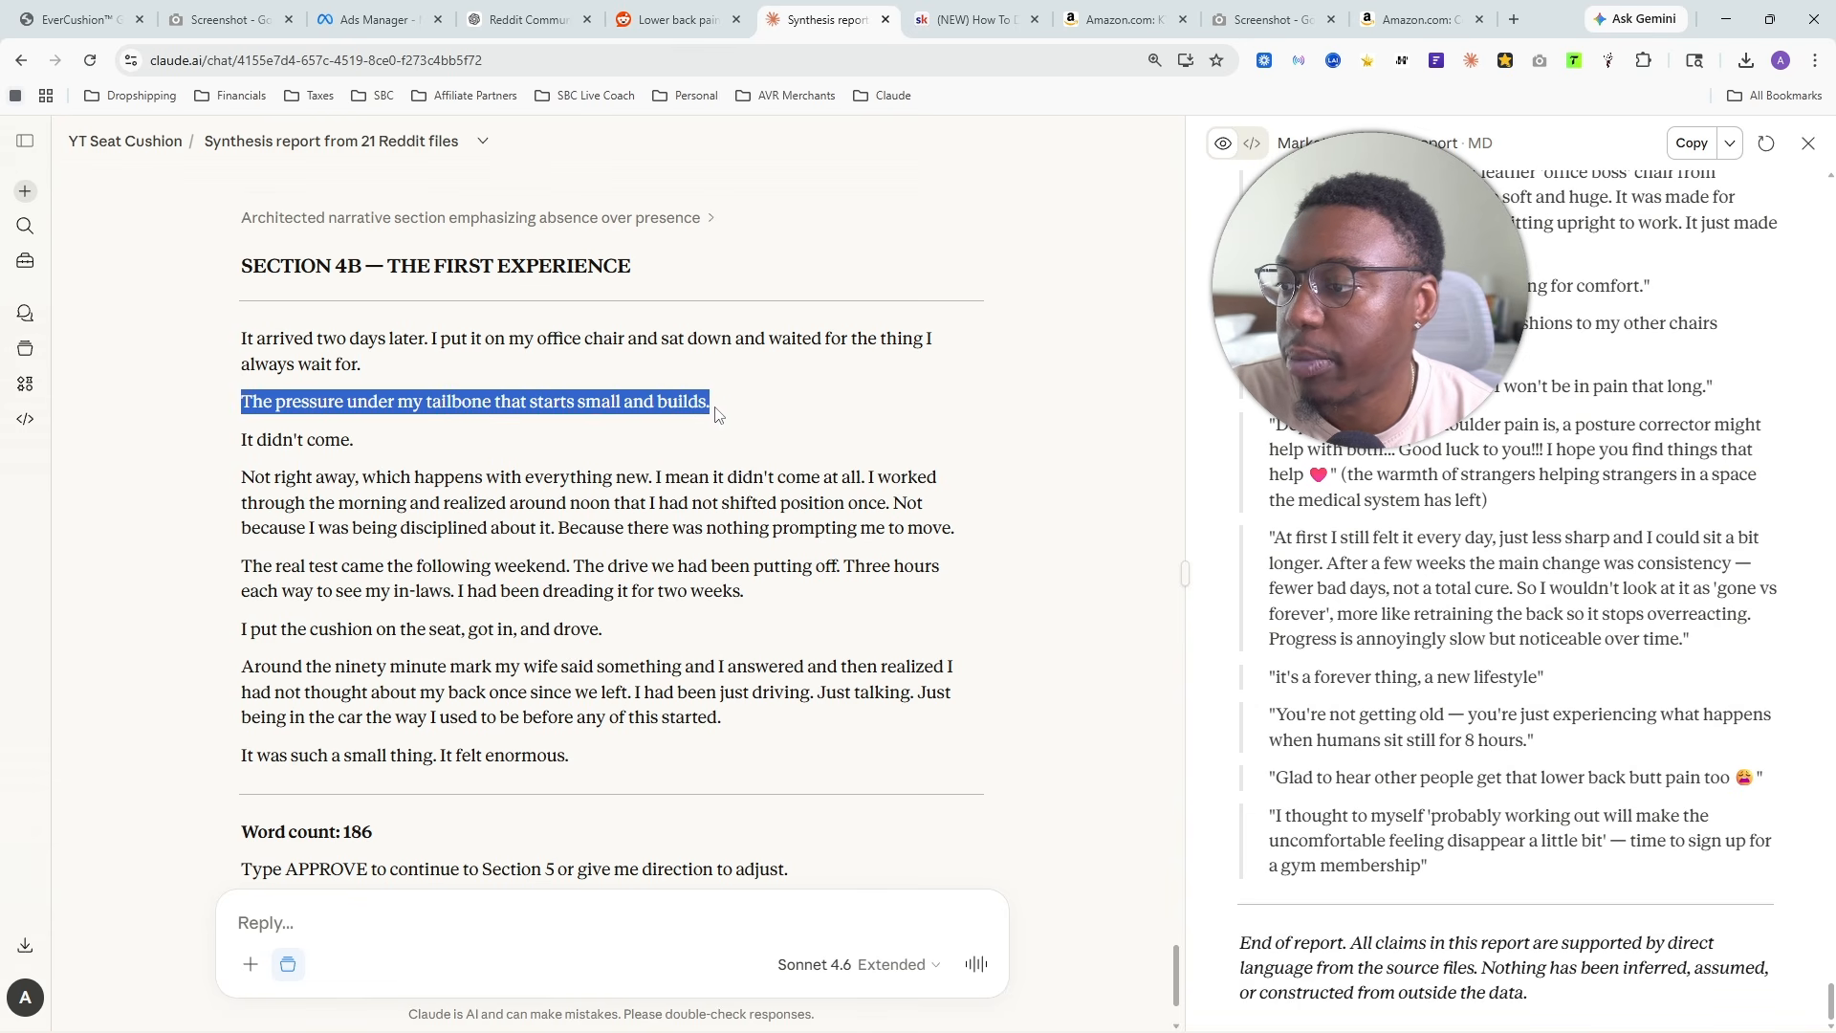
drag(242, 440, 352, 441)
drag(242, 477, 858, 479)
drag(261, 528, 878, 507)
click(294, 648)
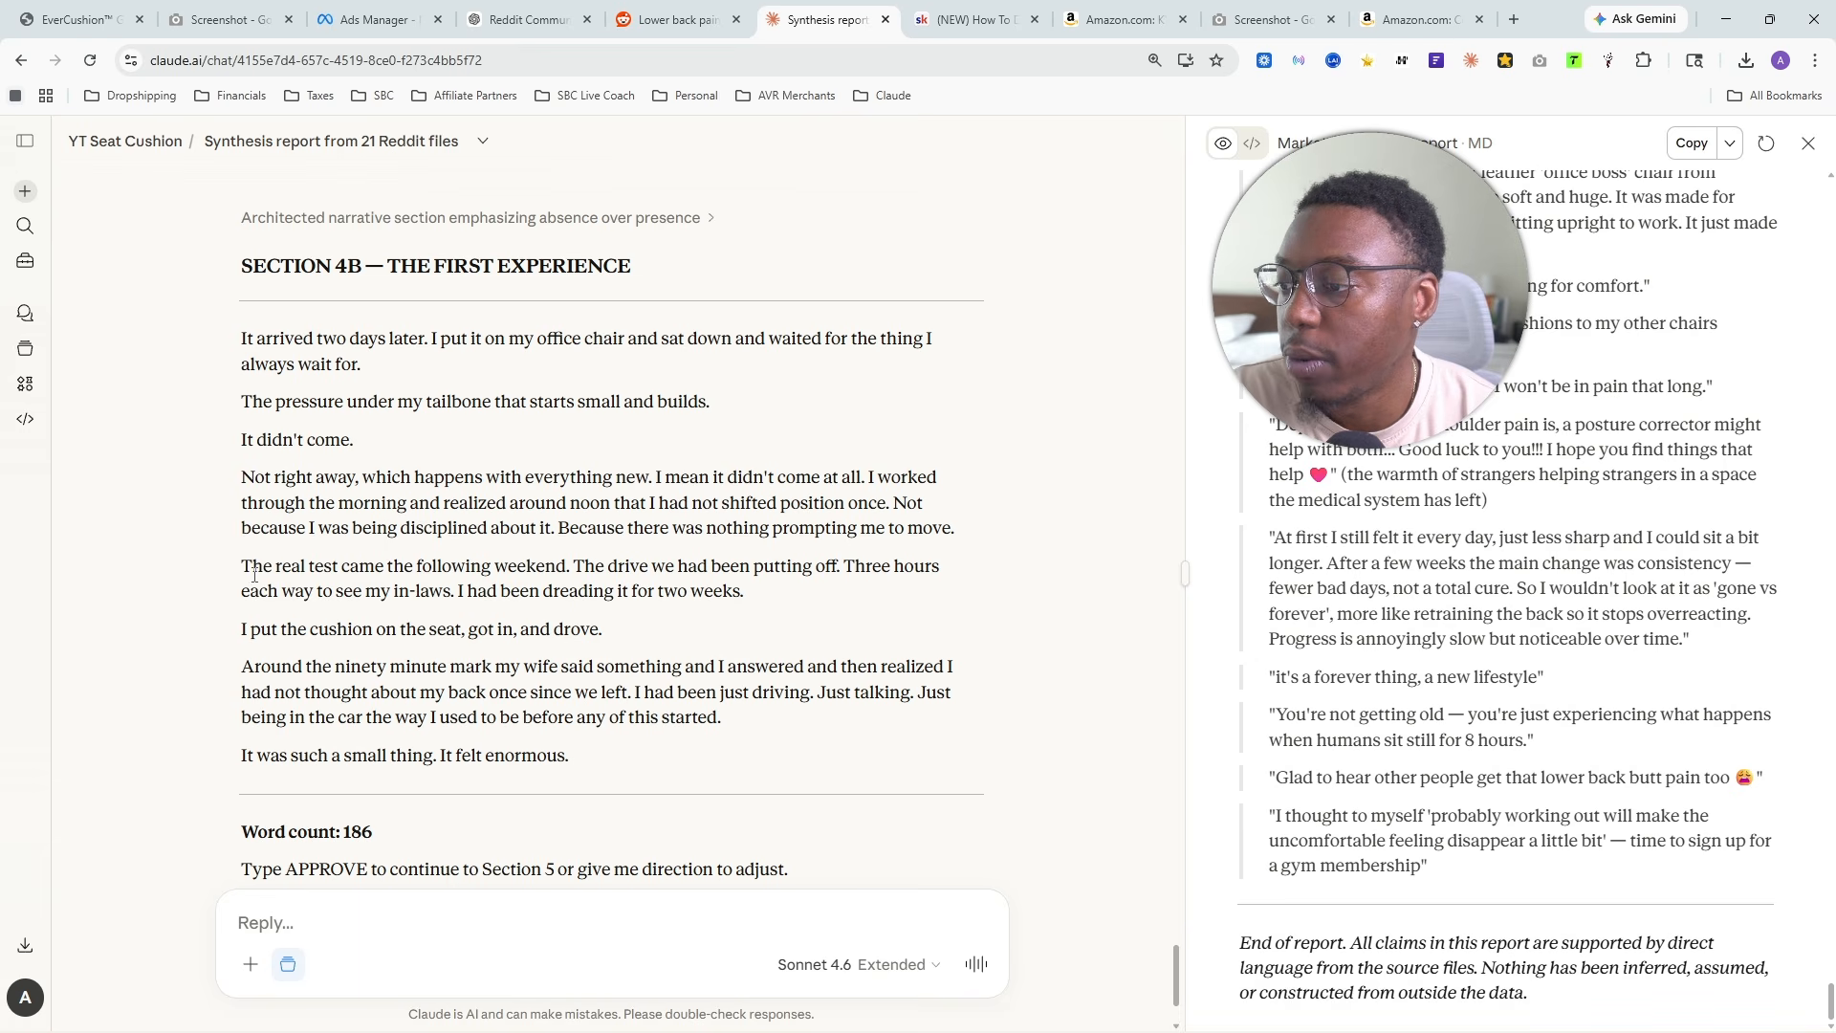
drag(242, 568, 763, 604)
drag(212, 630, 605, 630)
drag(246, 667, 666, 749)
drag(242, 760, 407, 760)
drag(607, 633, 590, 630)
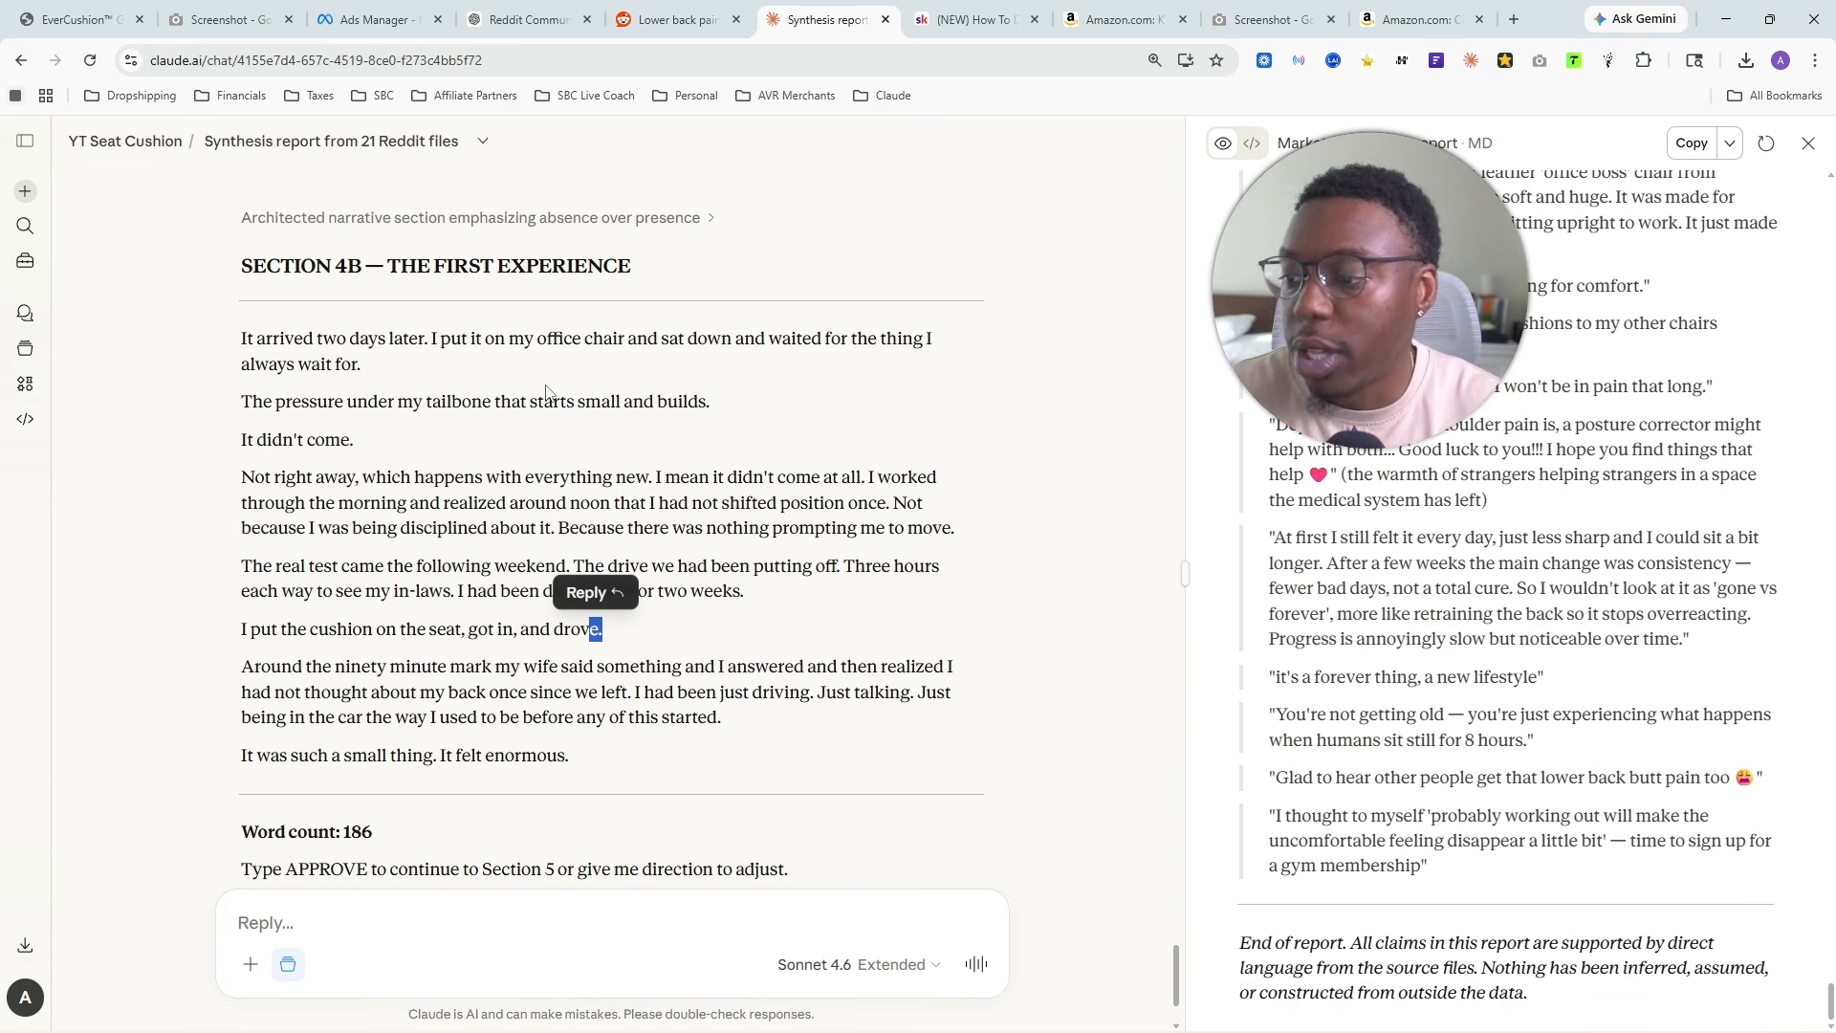
- Approve Section 4B to continue to Section 5
click(314, 896)
text(approve)
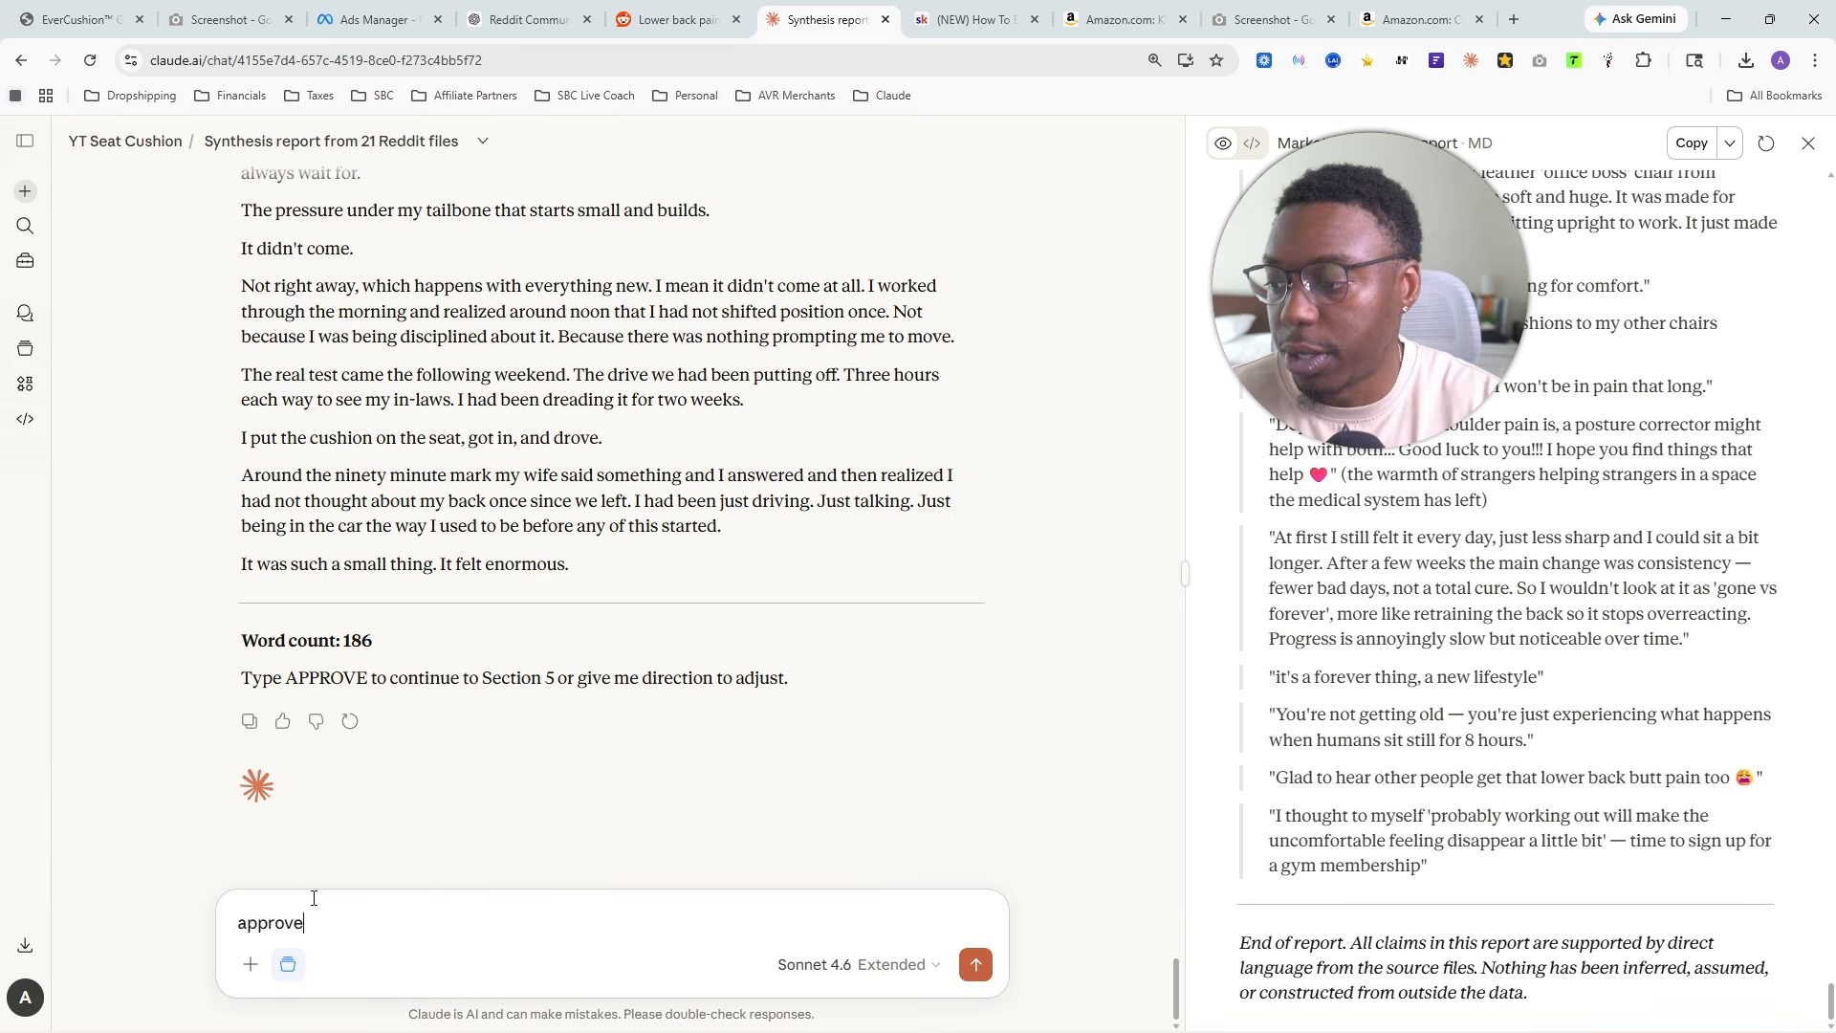
key(Return)
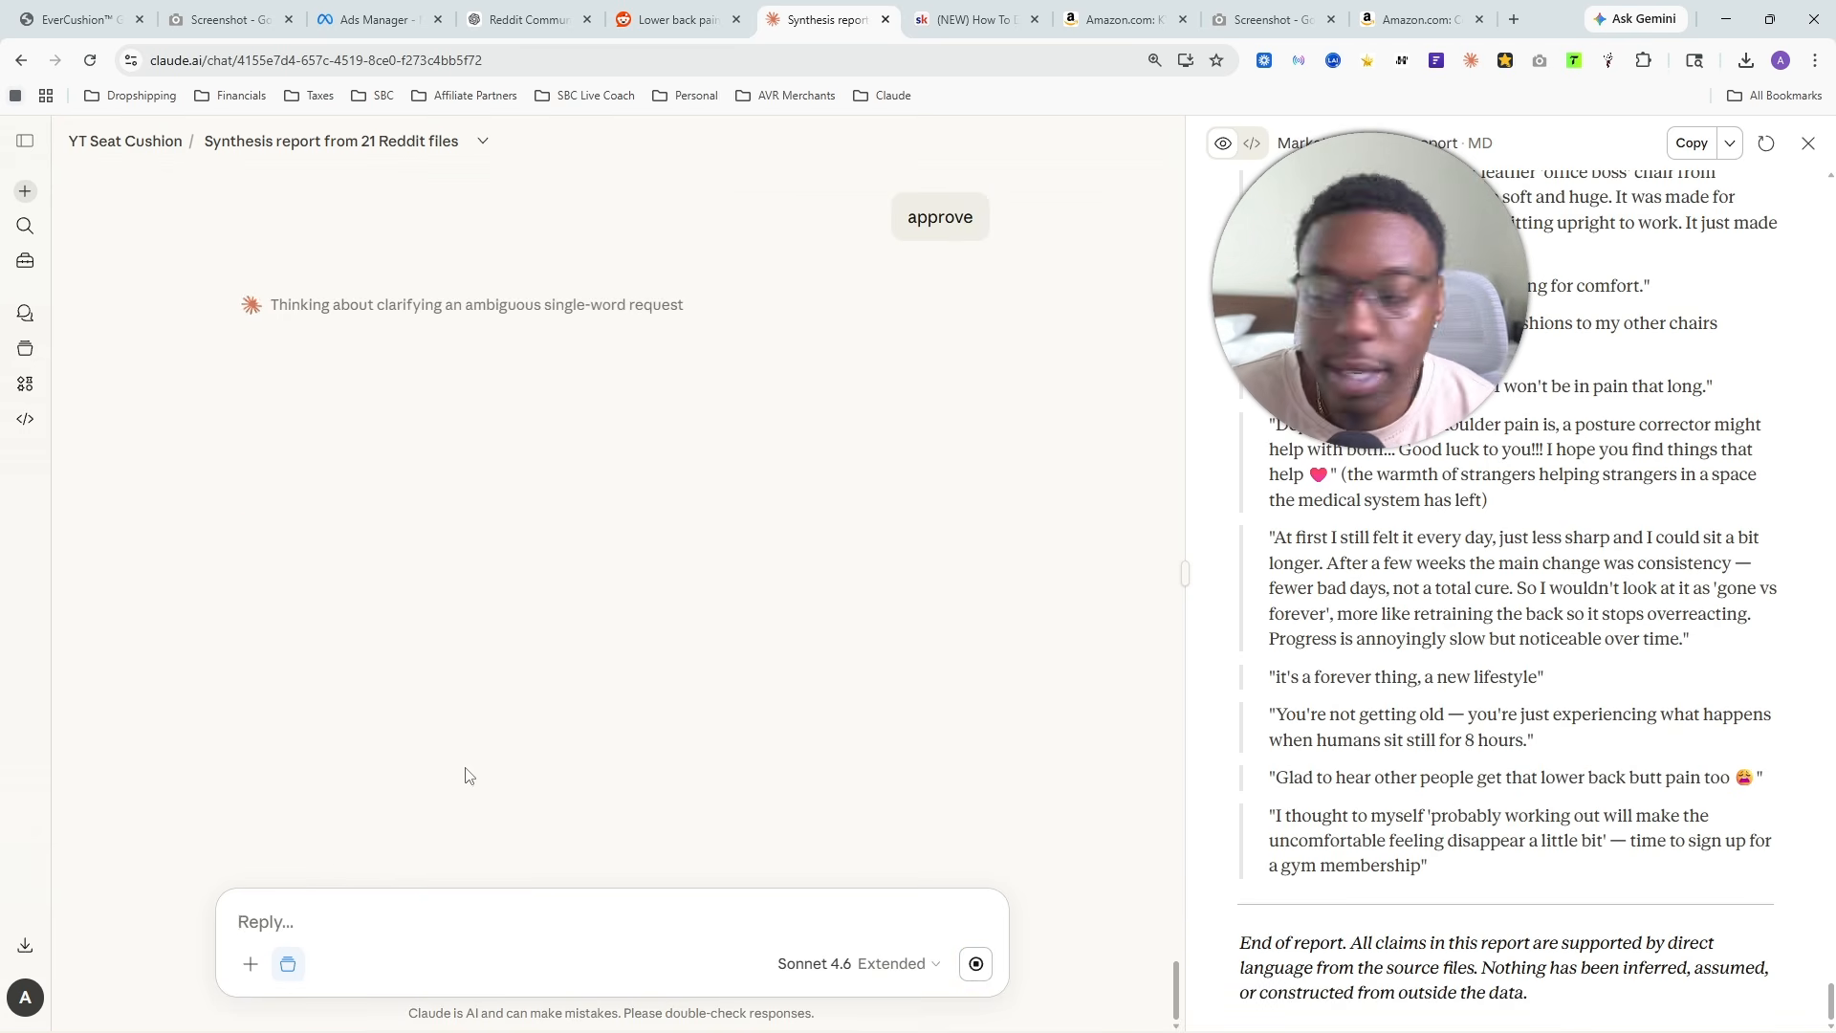
- Skim Section 5, The Transformation, while it is being written and check its length
scroll(545, 554, up, 8)
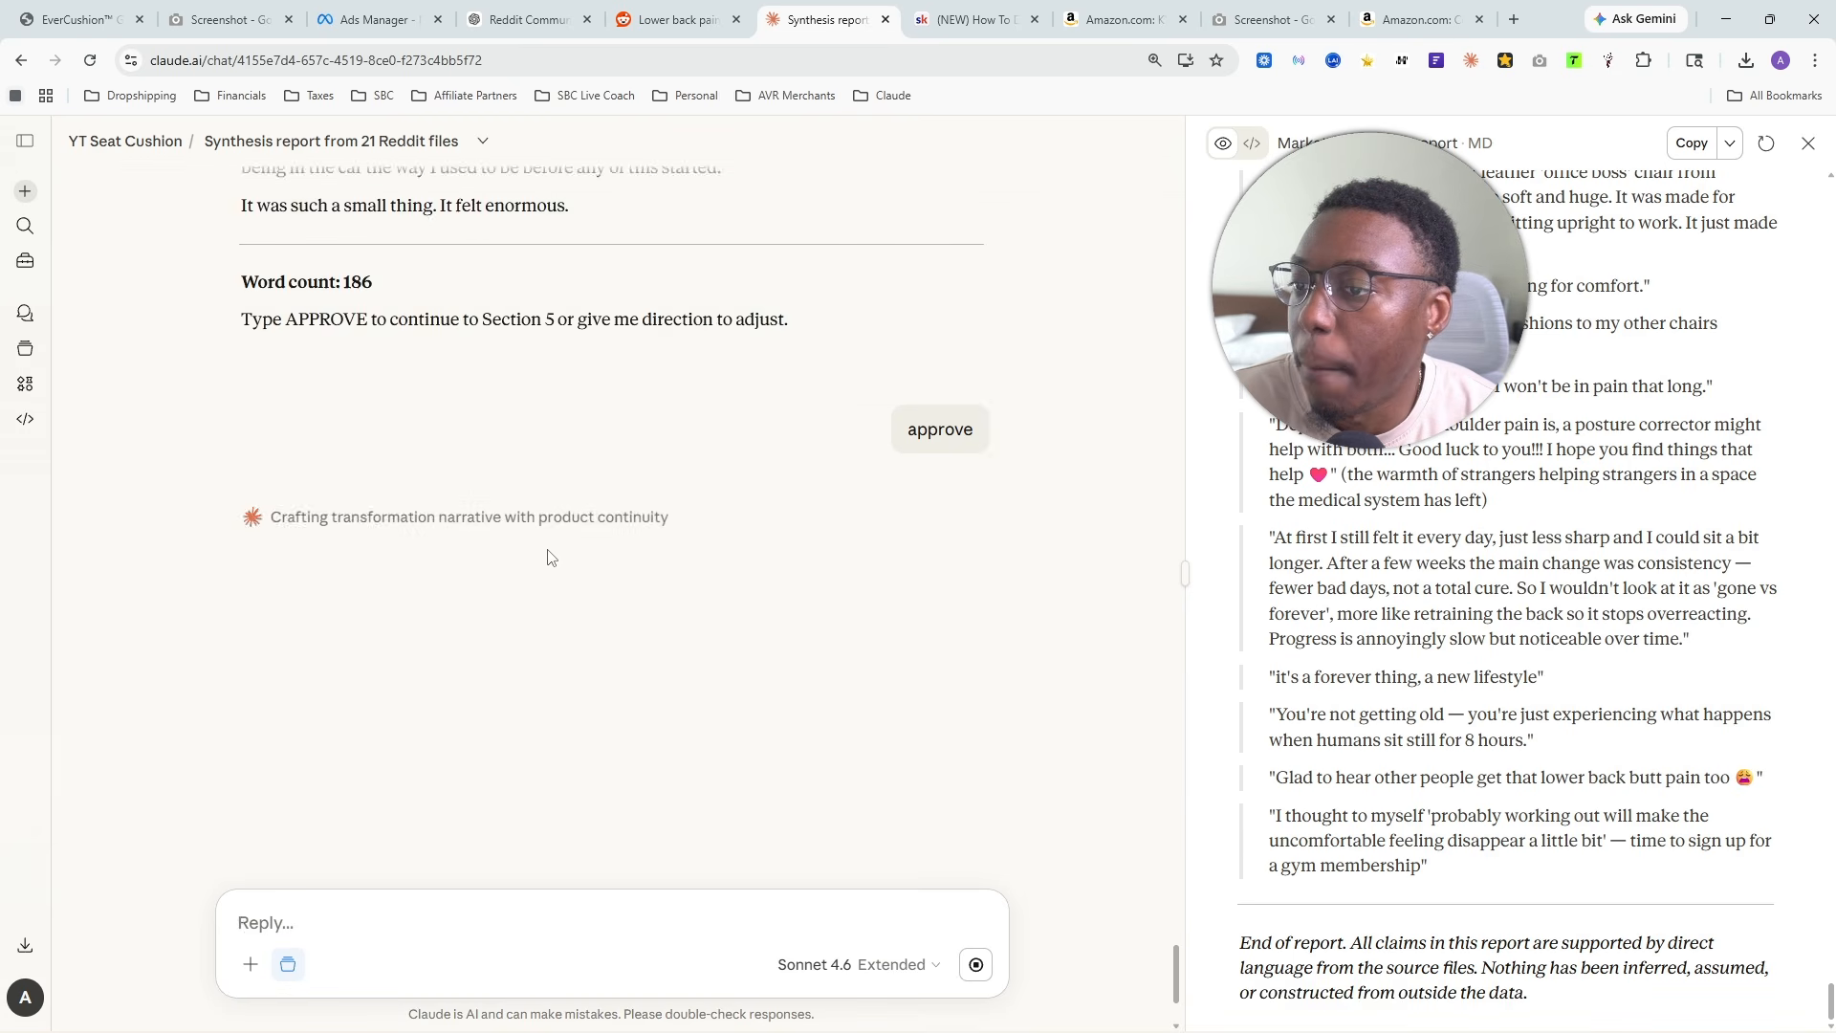
scroll(623, 574, down, 10)
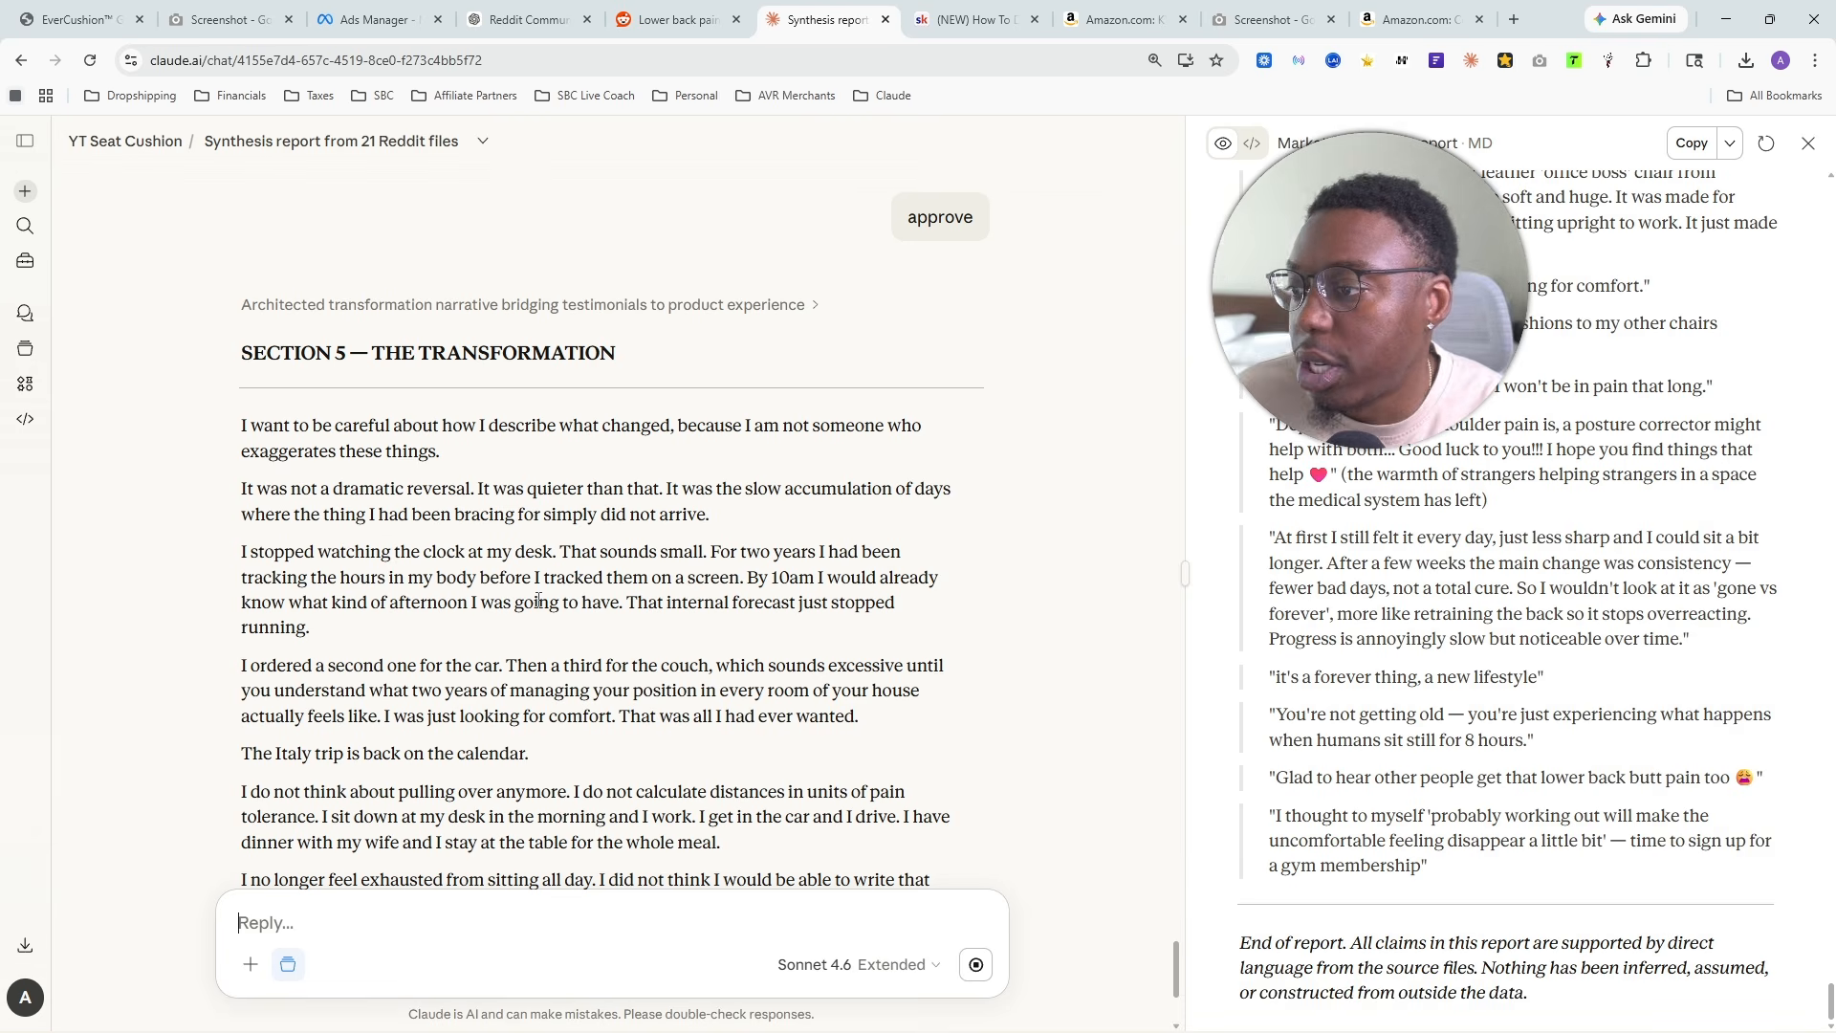
scroll(524, 453, down, 3)
scroll(294, 375, up, 2)
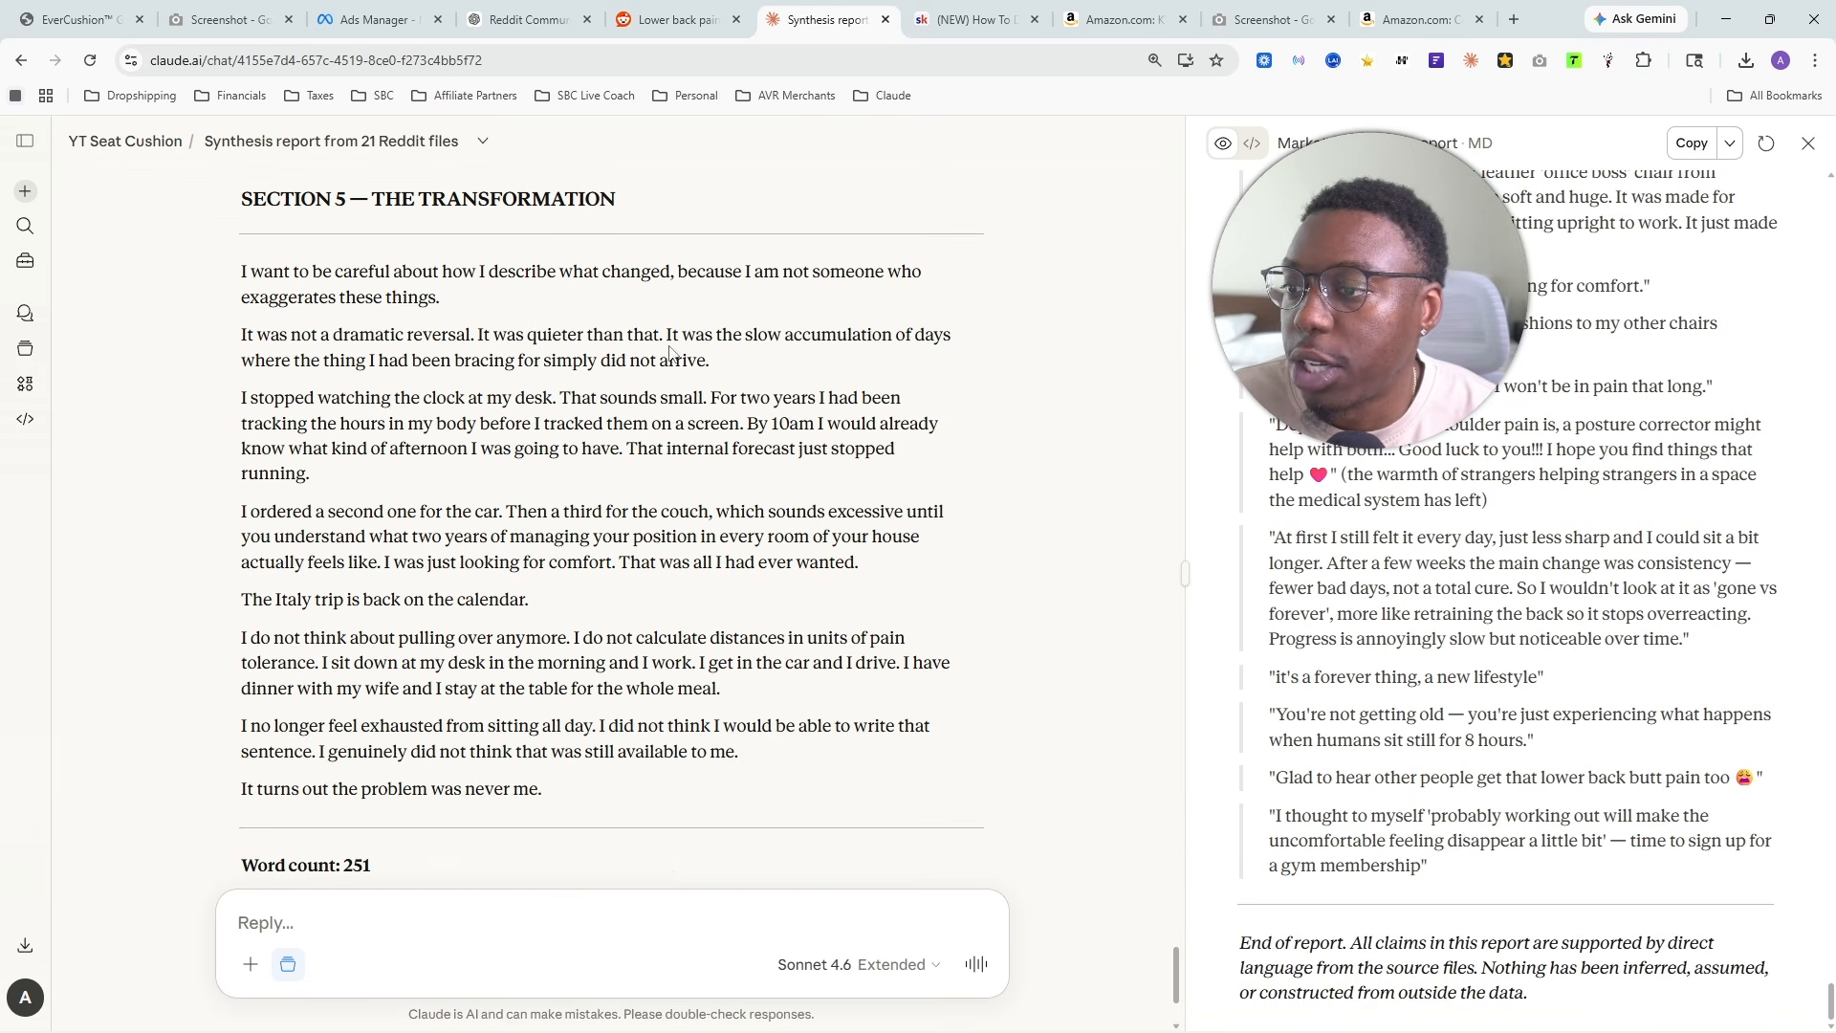
- Read the opening paragraphs of Section 5, from the careful introduction through the passage about watching the clock at the desk
drag(229, 335, 505, 379)
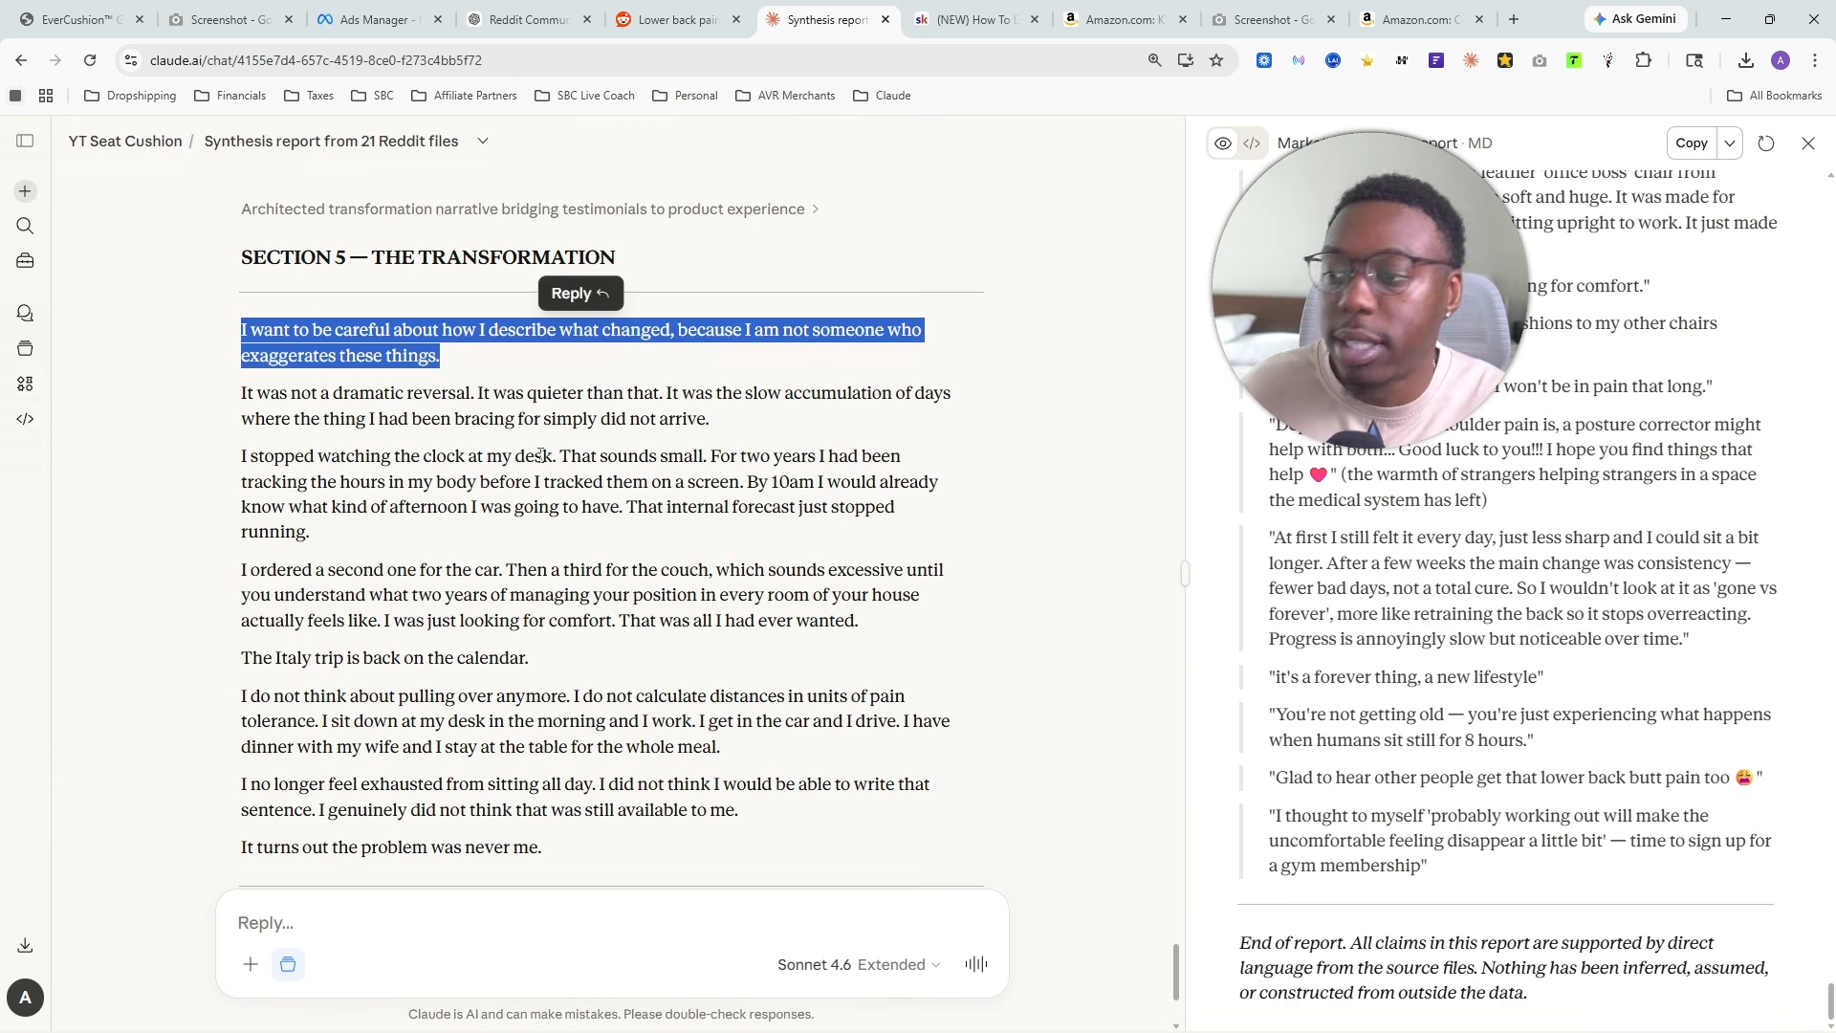
click(423, 413)
drag(238, 396, 786, 437)
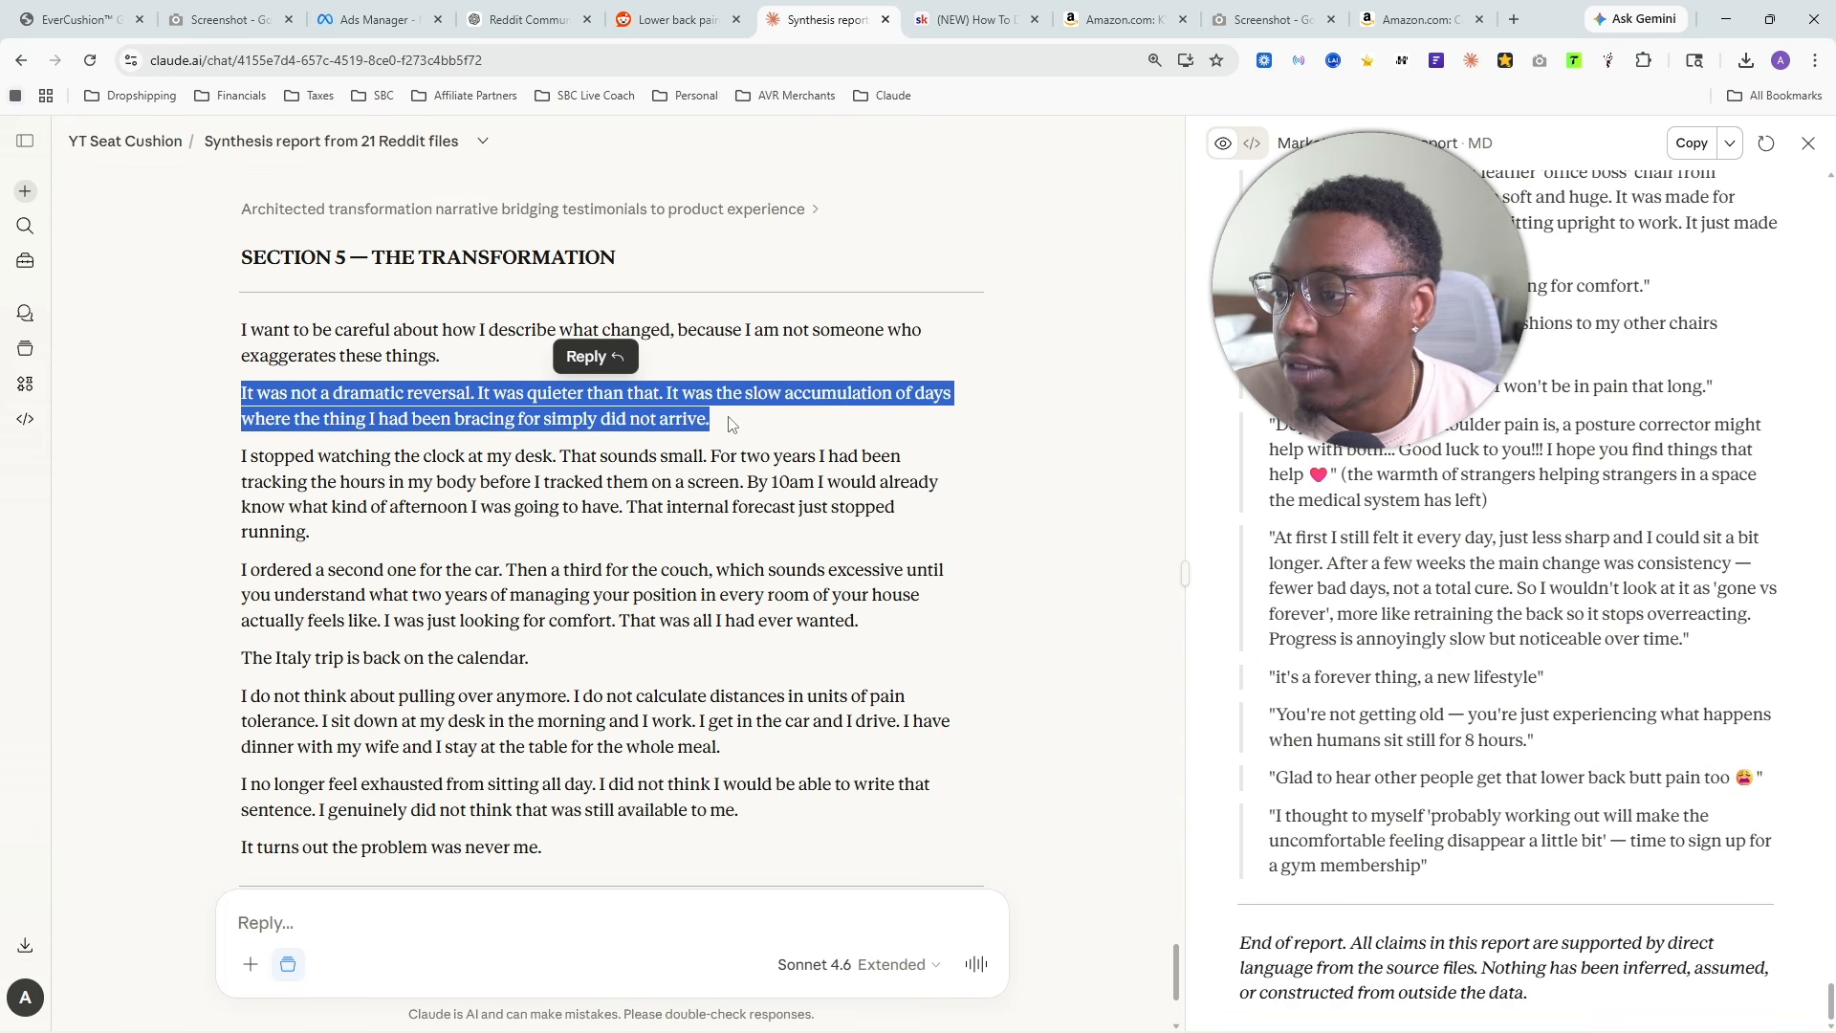
drag(243, 456, 513, 462)
drag(540, 464, 853, 507)
- Read the rest of Section 5, from ordering a second cushion and the Italy trip to the closing lines
scroll(610, 471, down, 1)
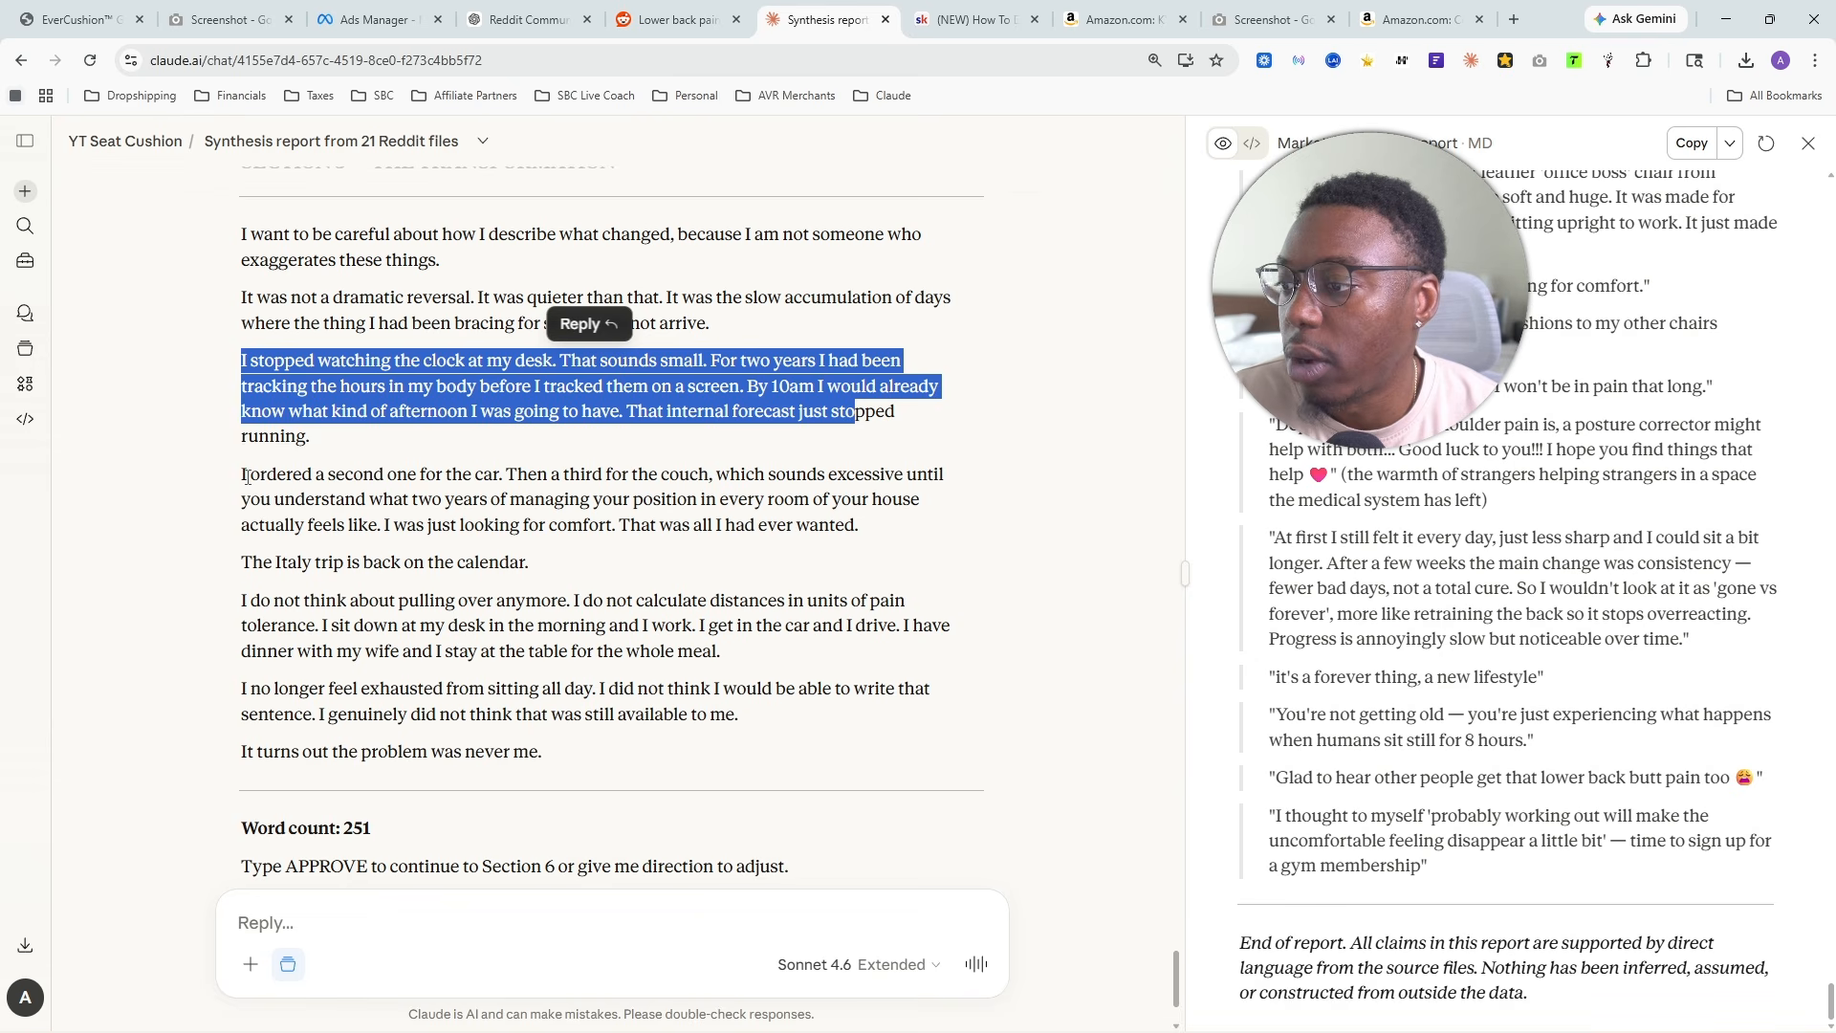
drag(247, 476, 622, 566)
scroll(617, 641, down, 2)
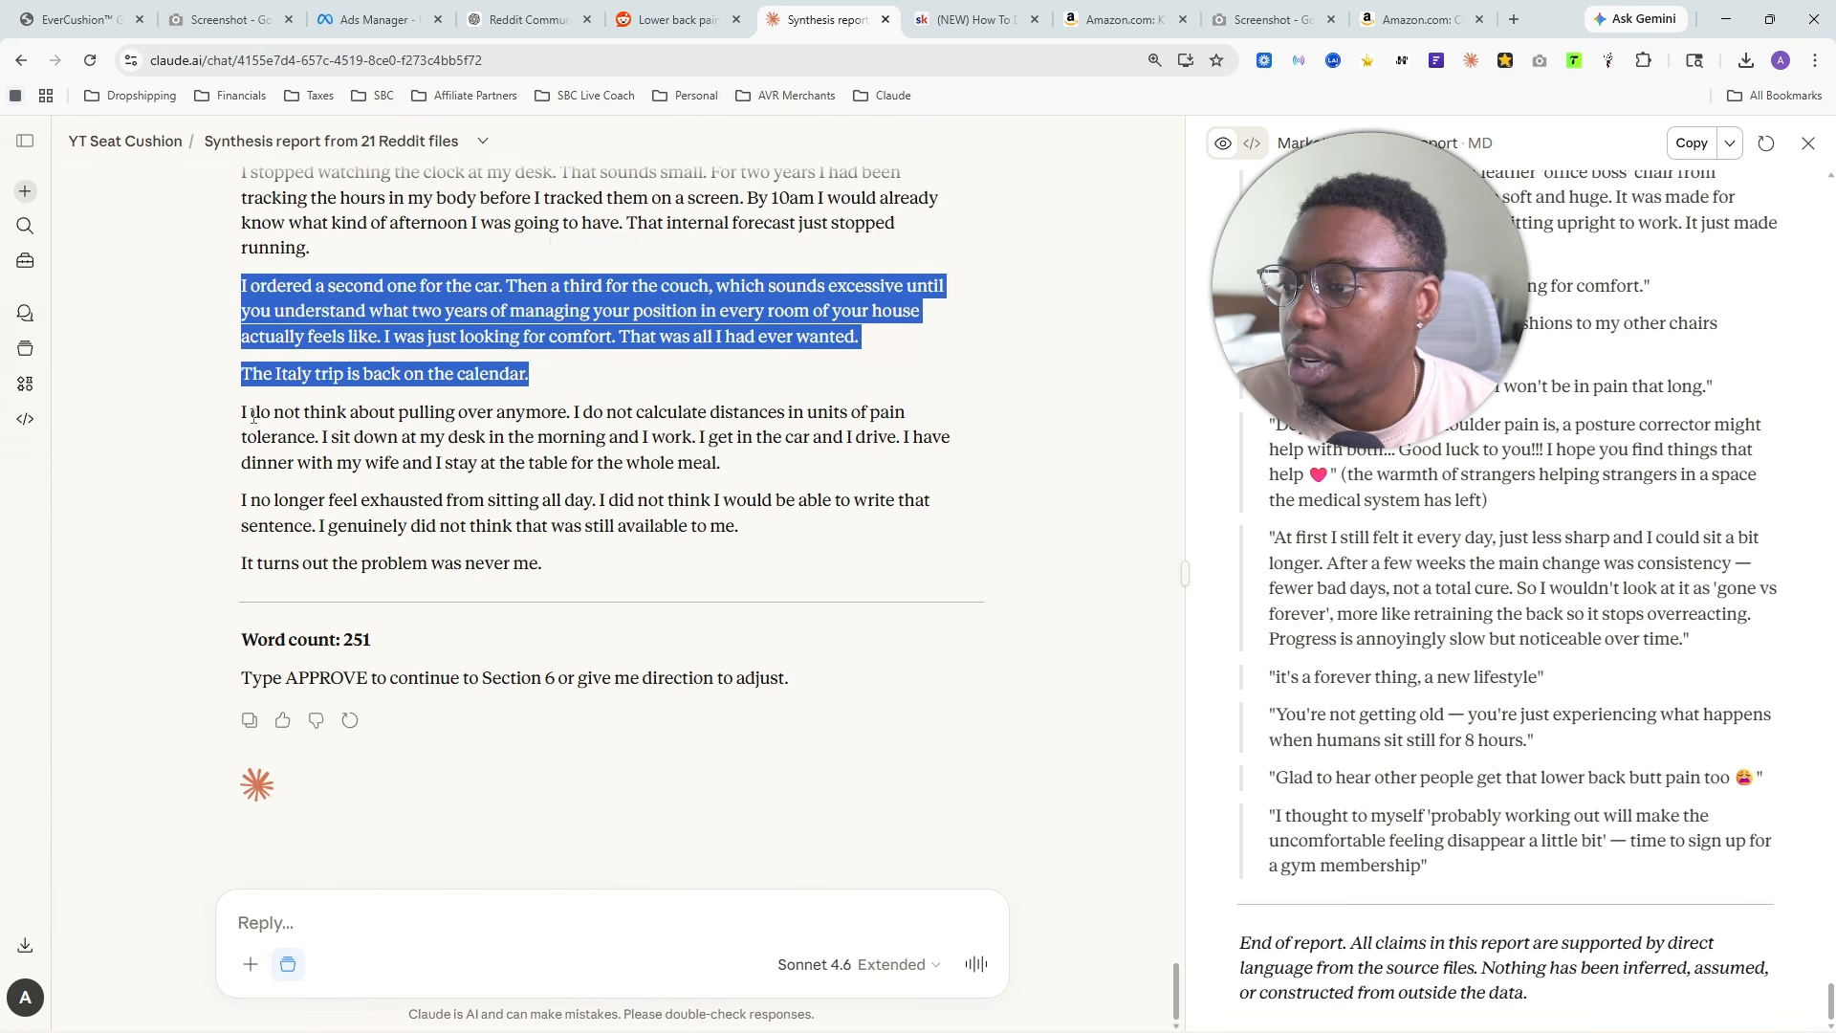
drag(262, 413, 682, 446)
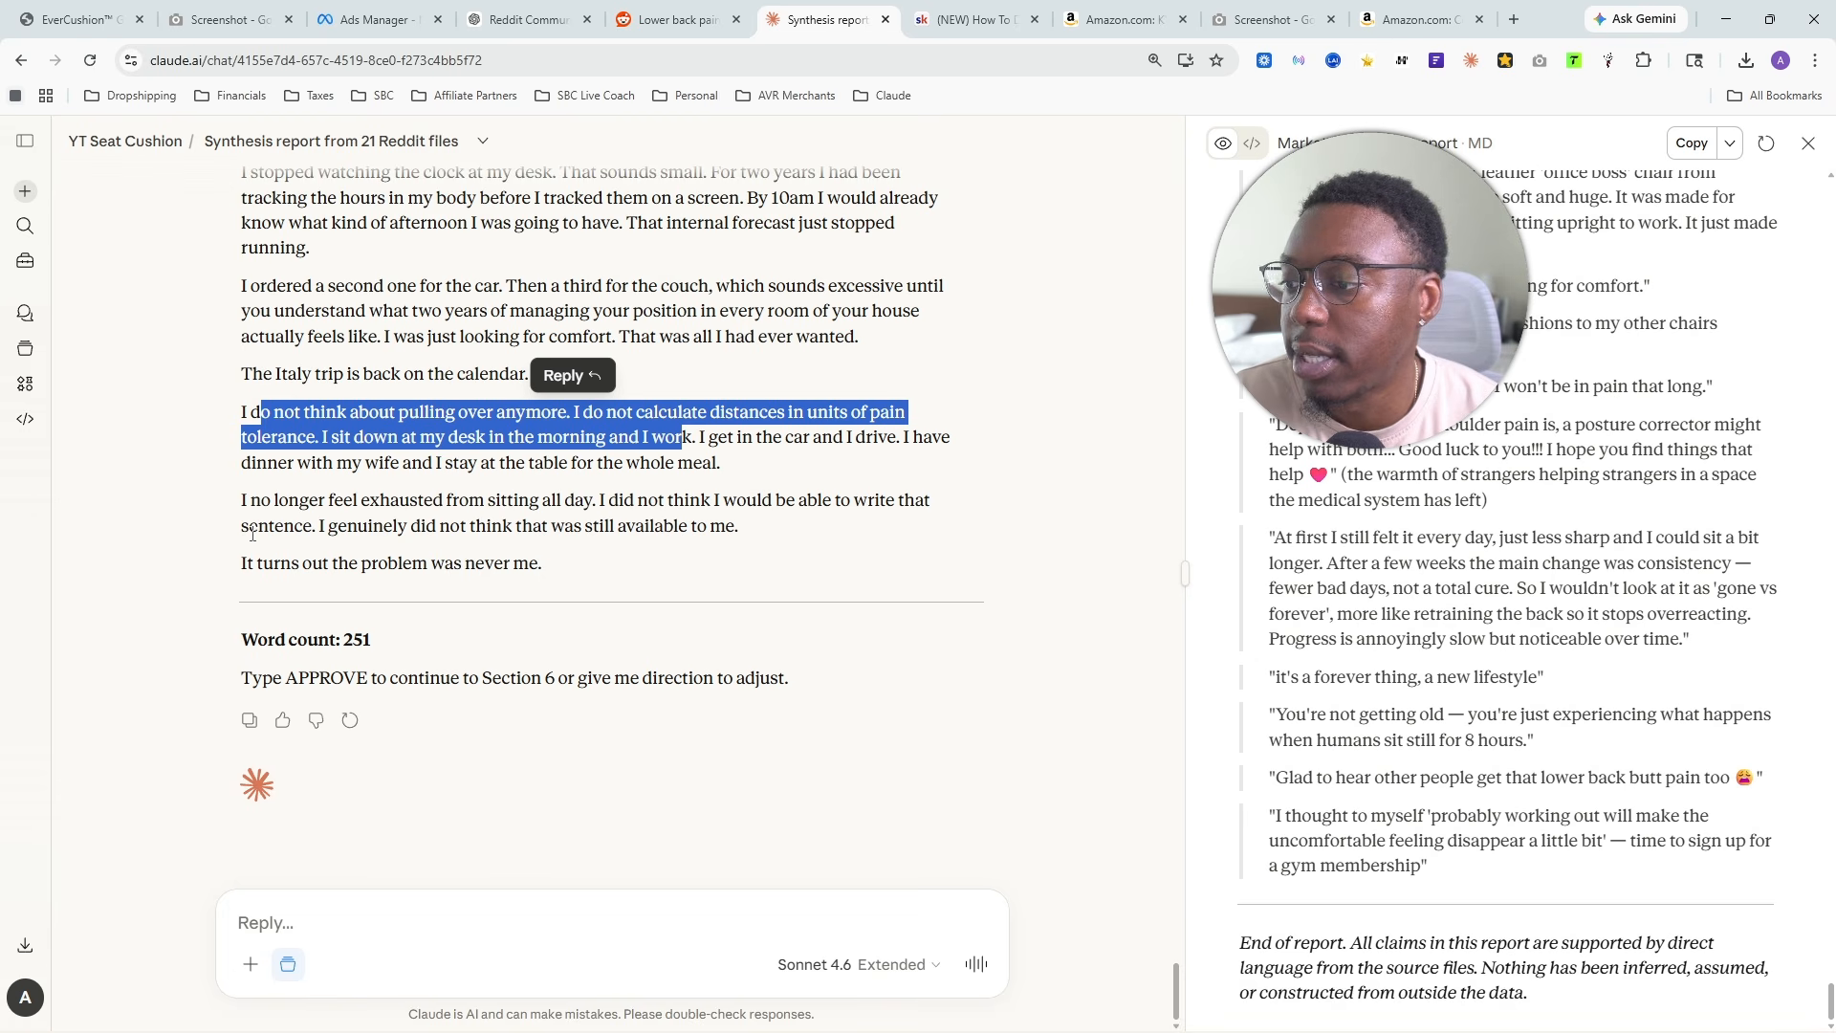
drag(349, 529, 813, 546)
- Approve Section 5 to continue to Section 6
click(379, 952)
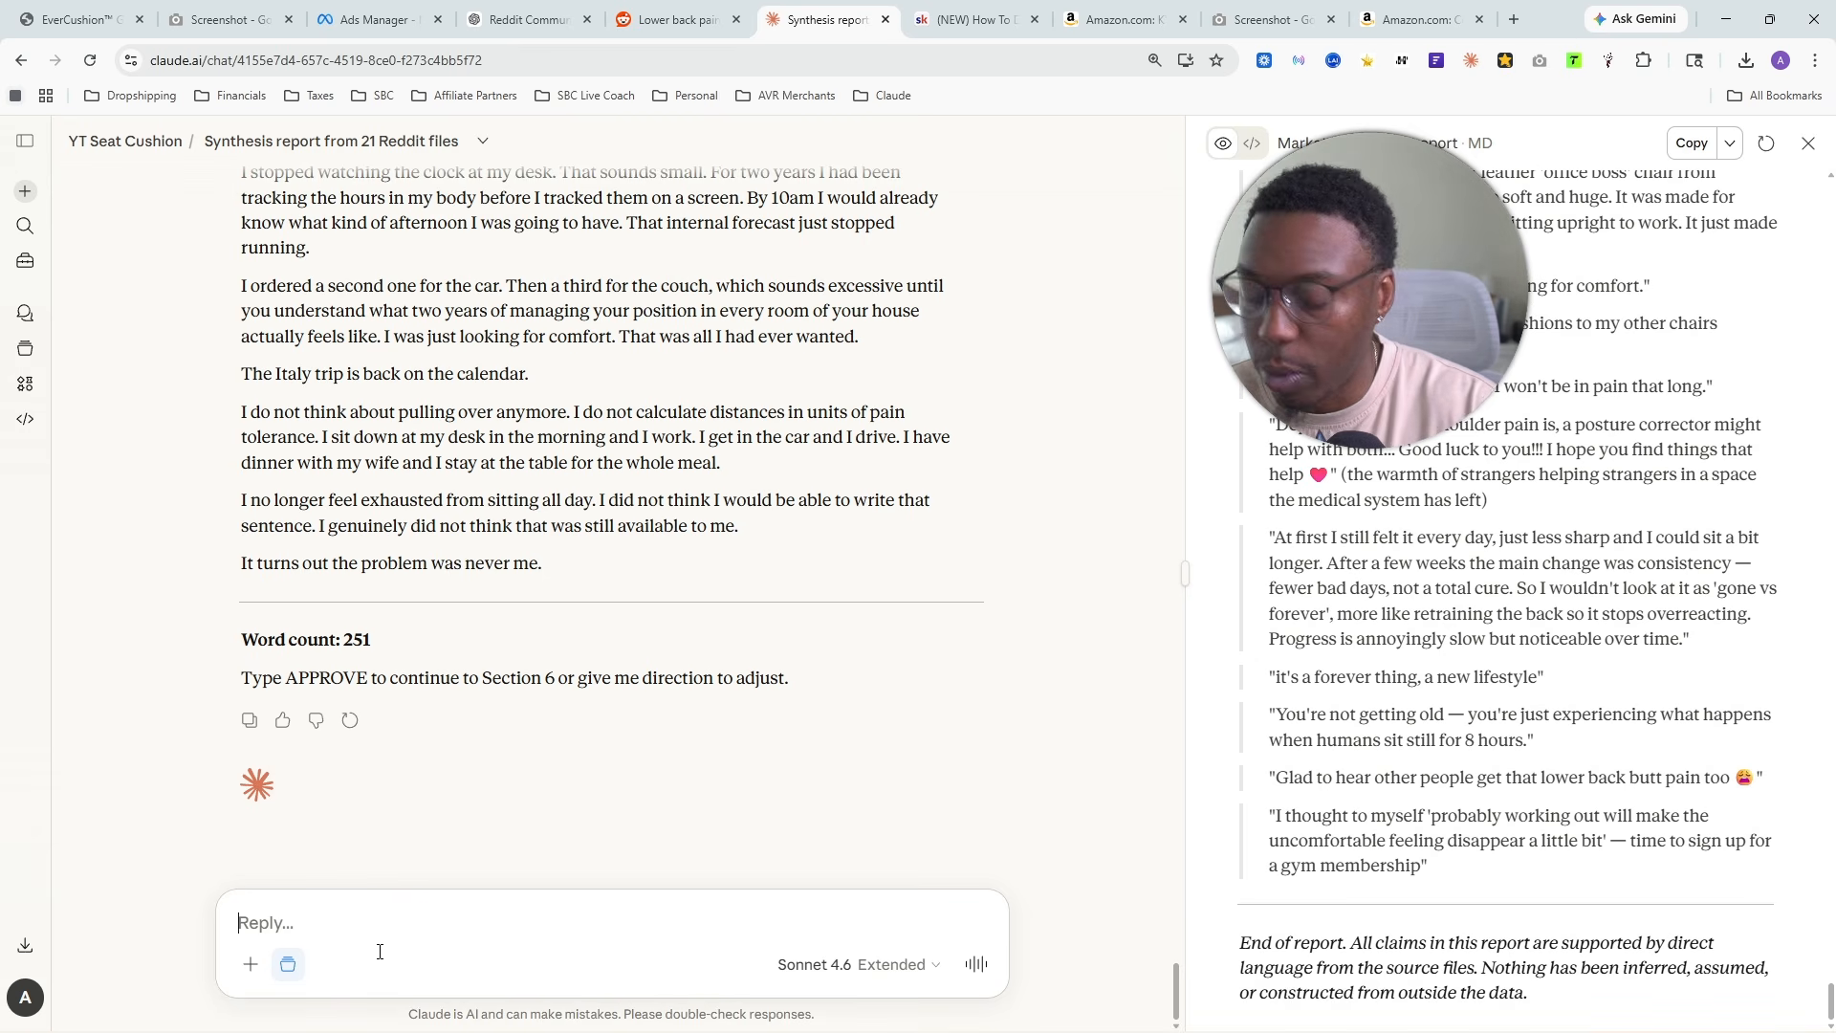
text(approve)
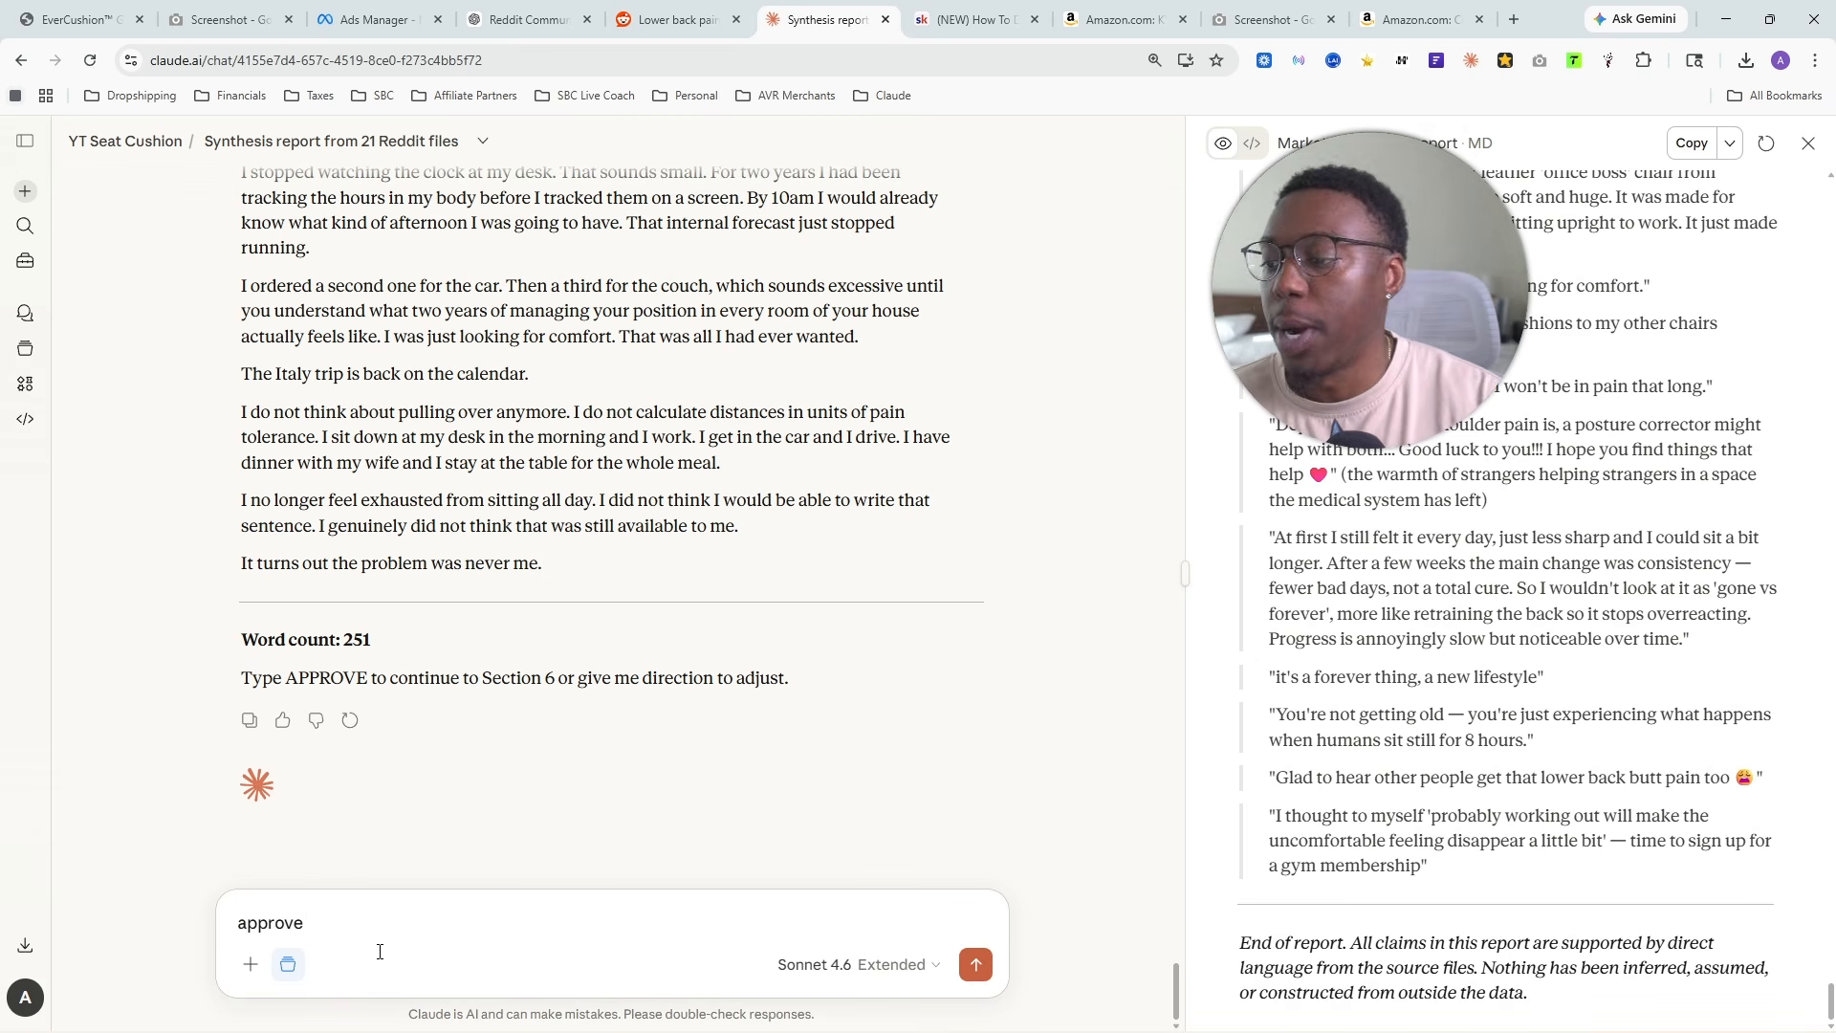
key(Return)
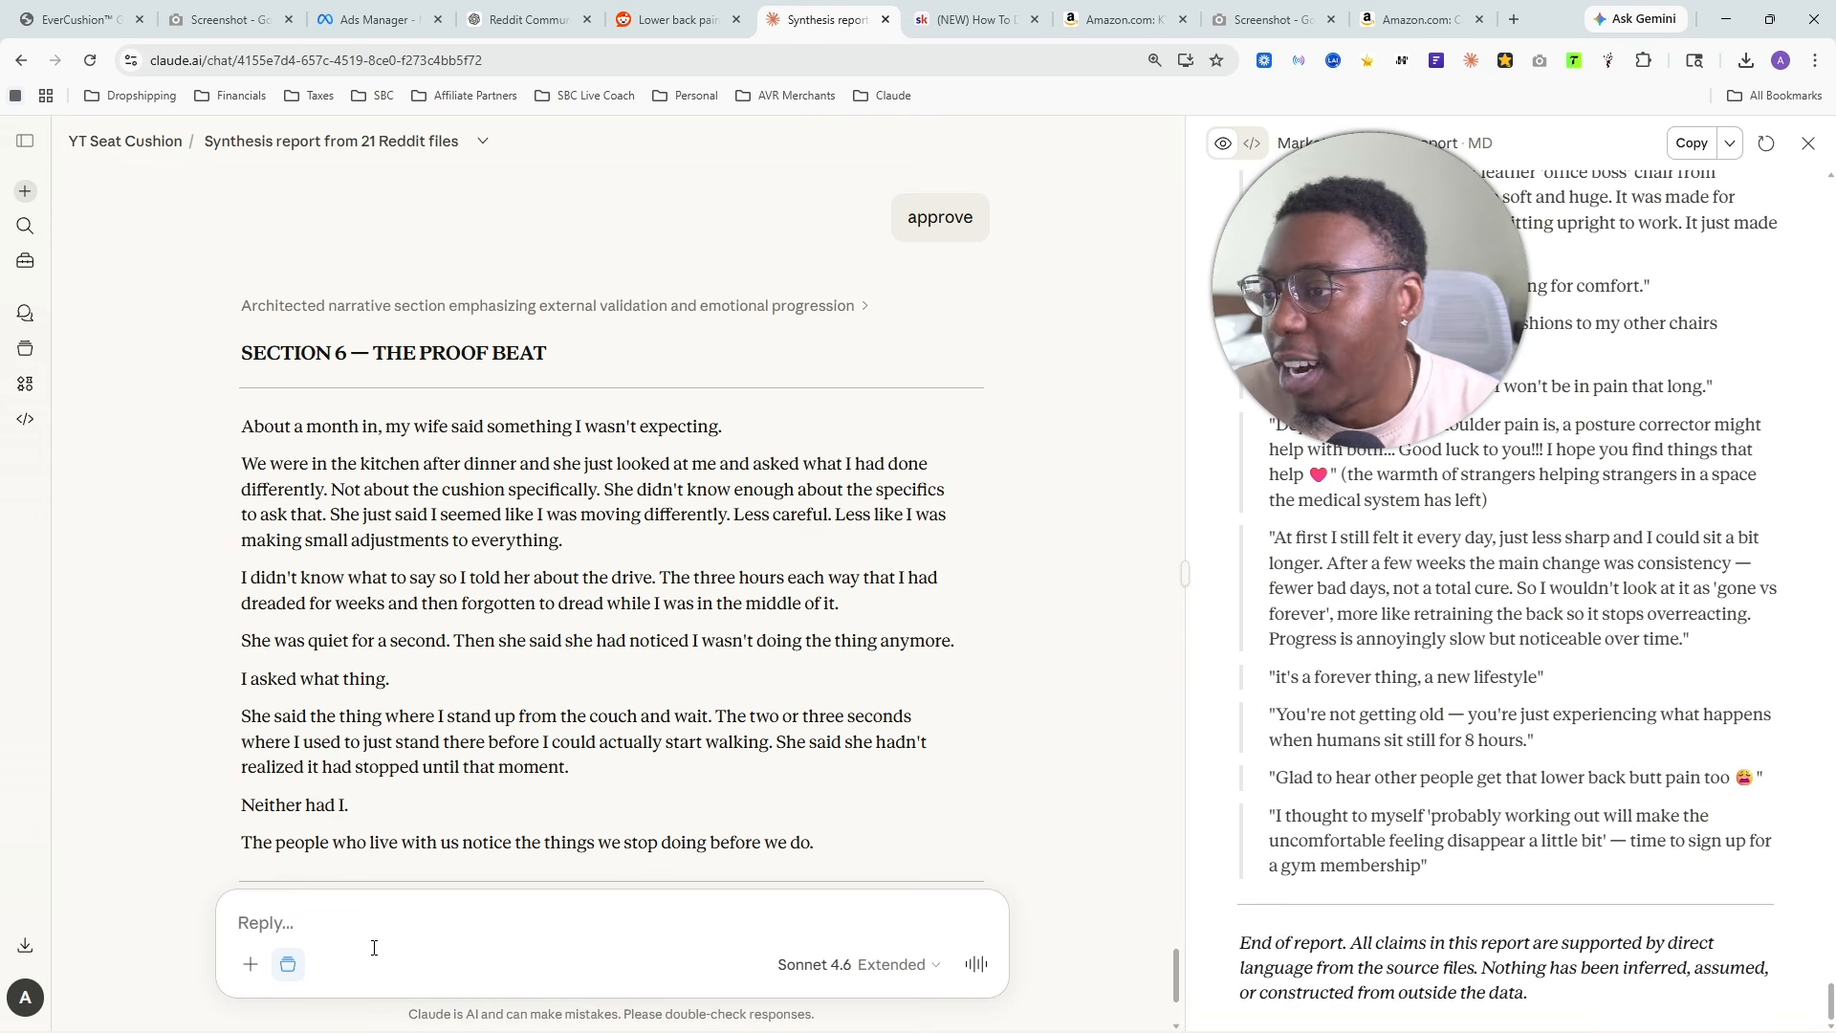
- Read the heading and opening line of Section 6, The Proof Beat
drag(371, 354, 612, 362)
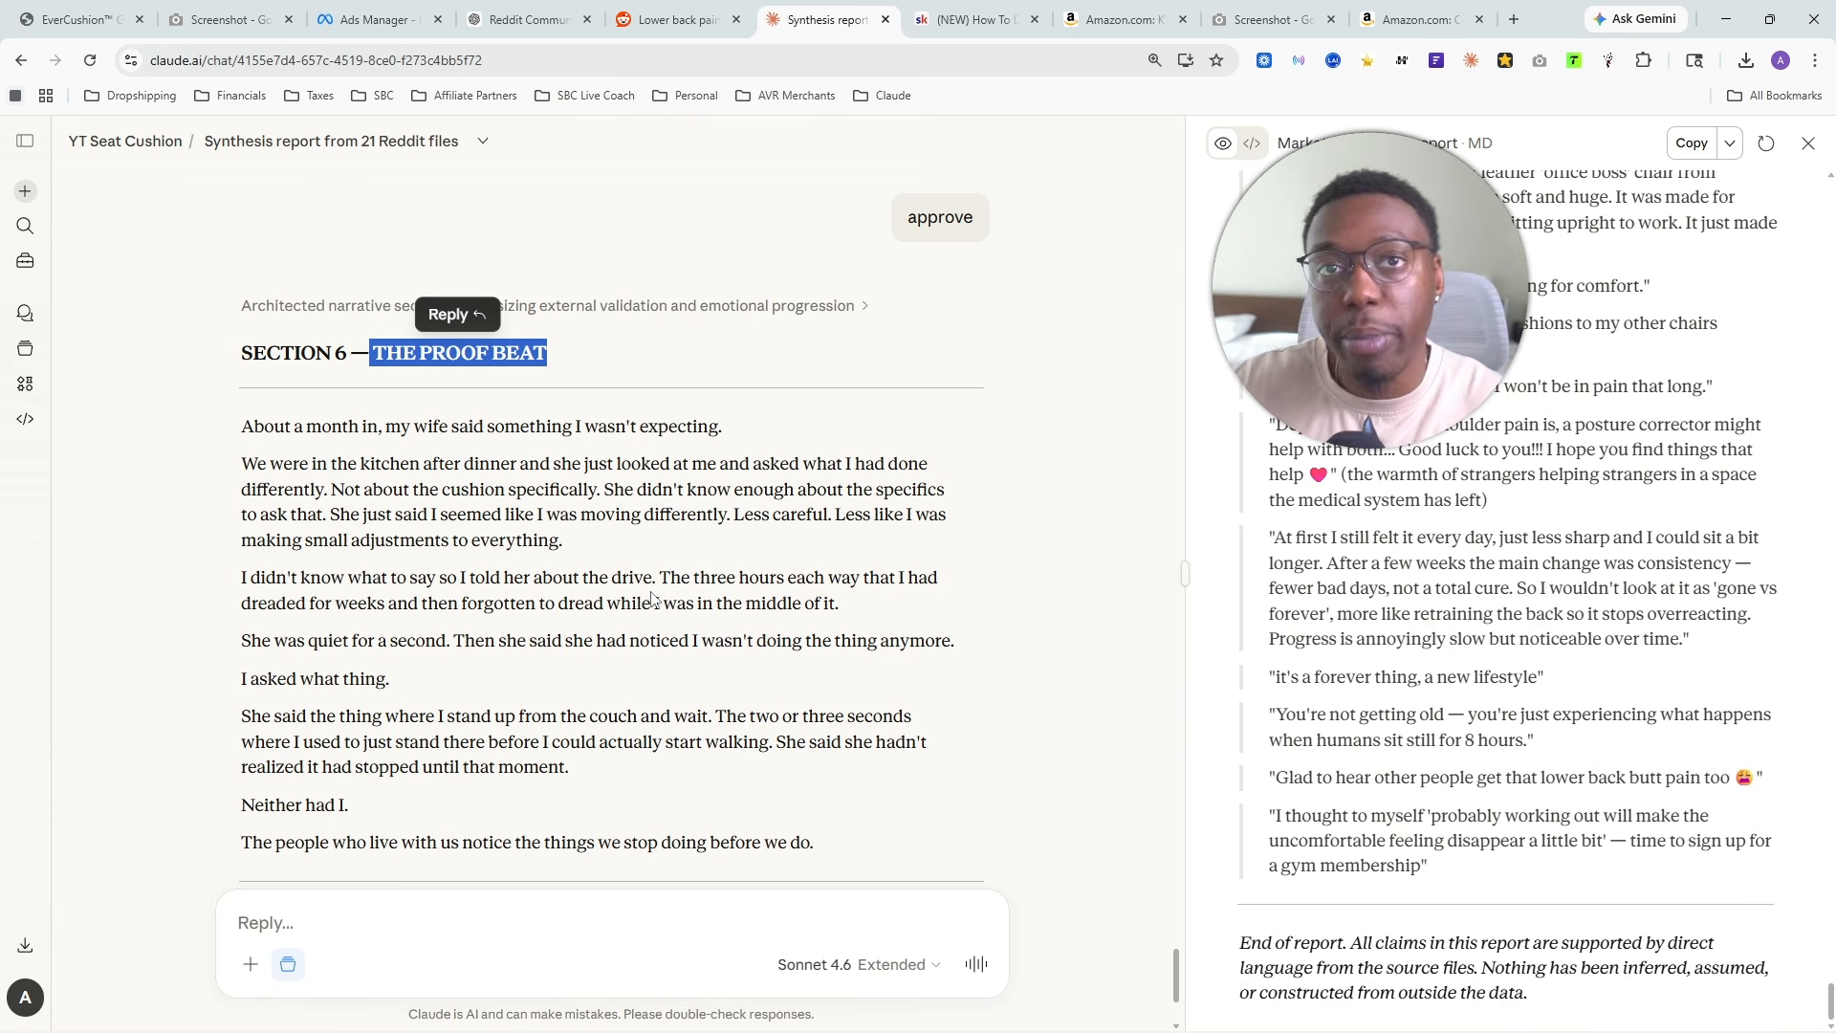
drag(265, 425, 723, 426)
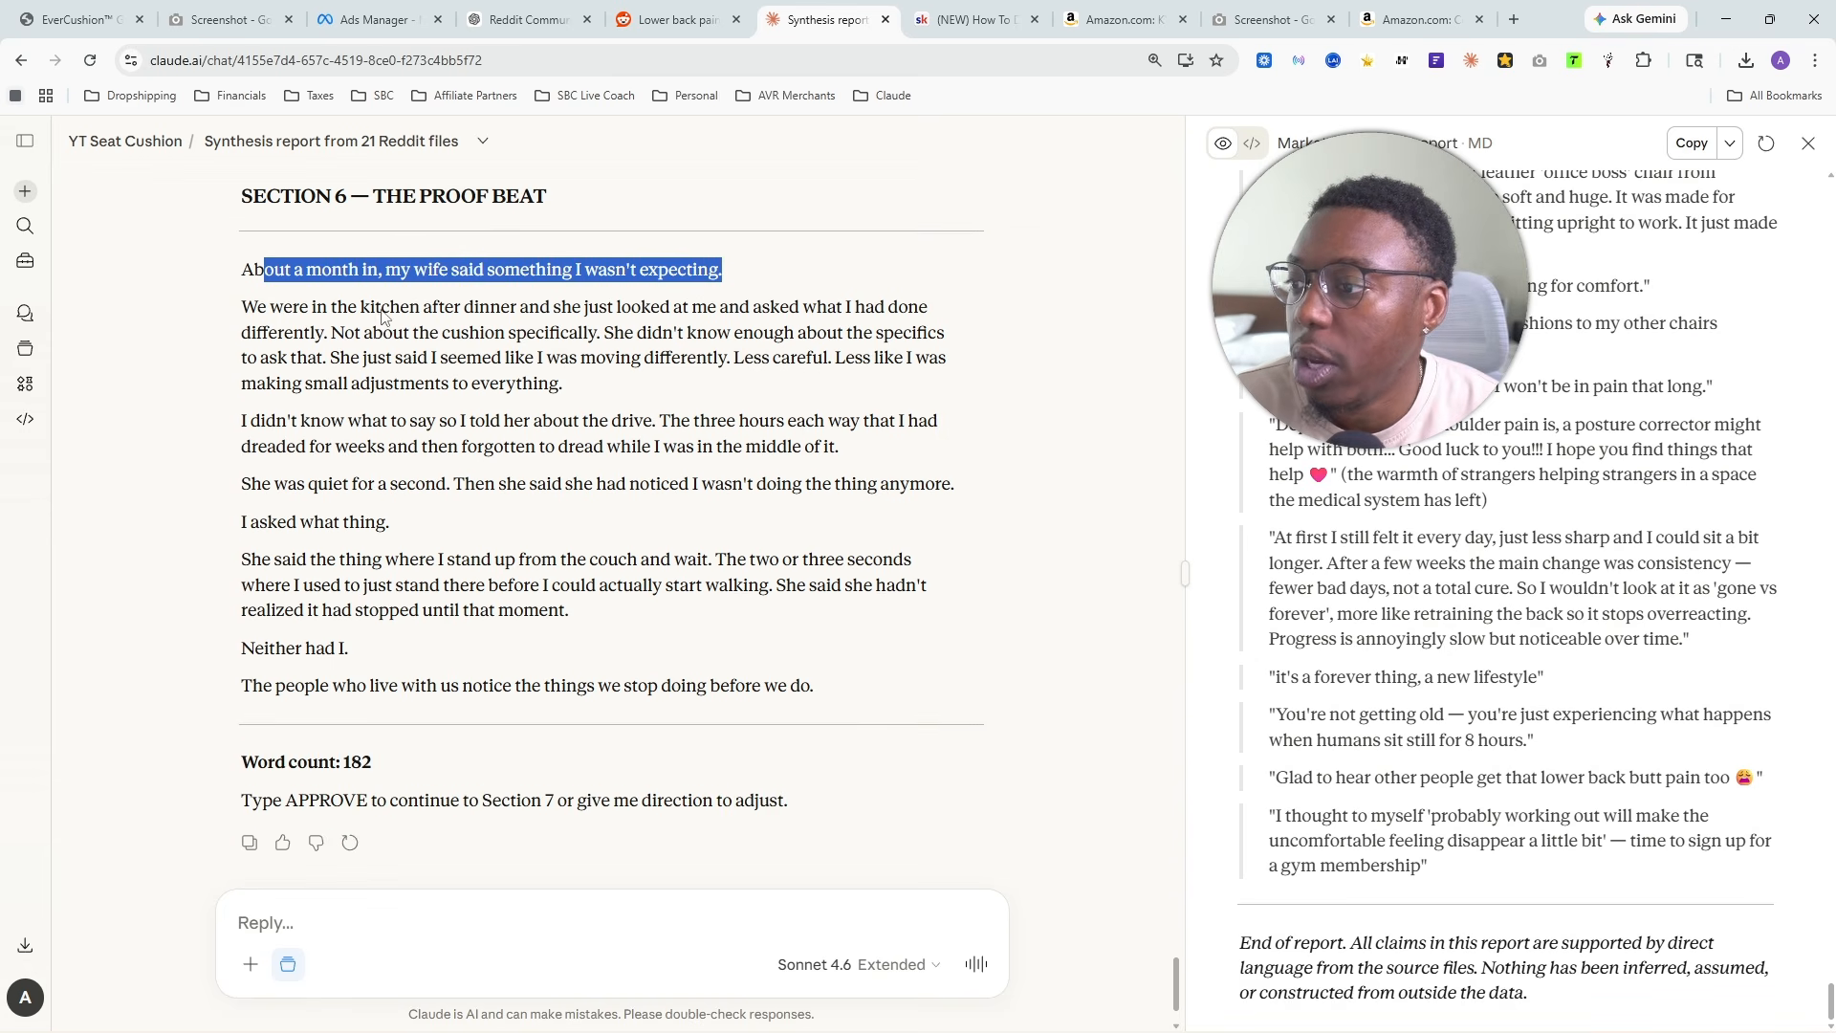
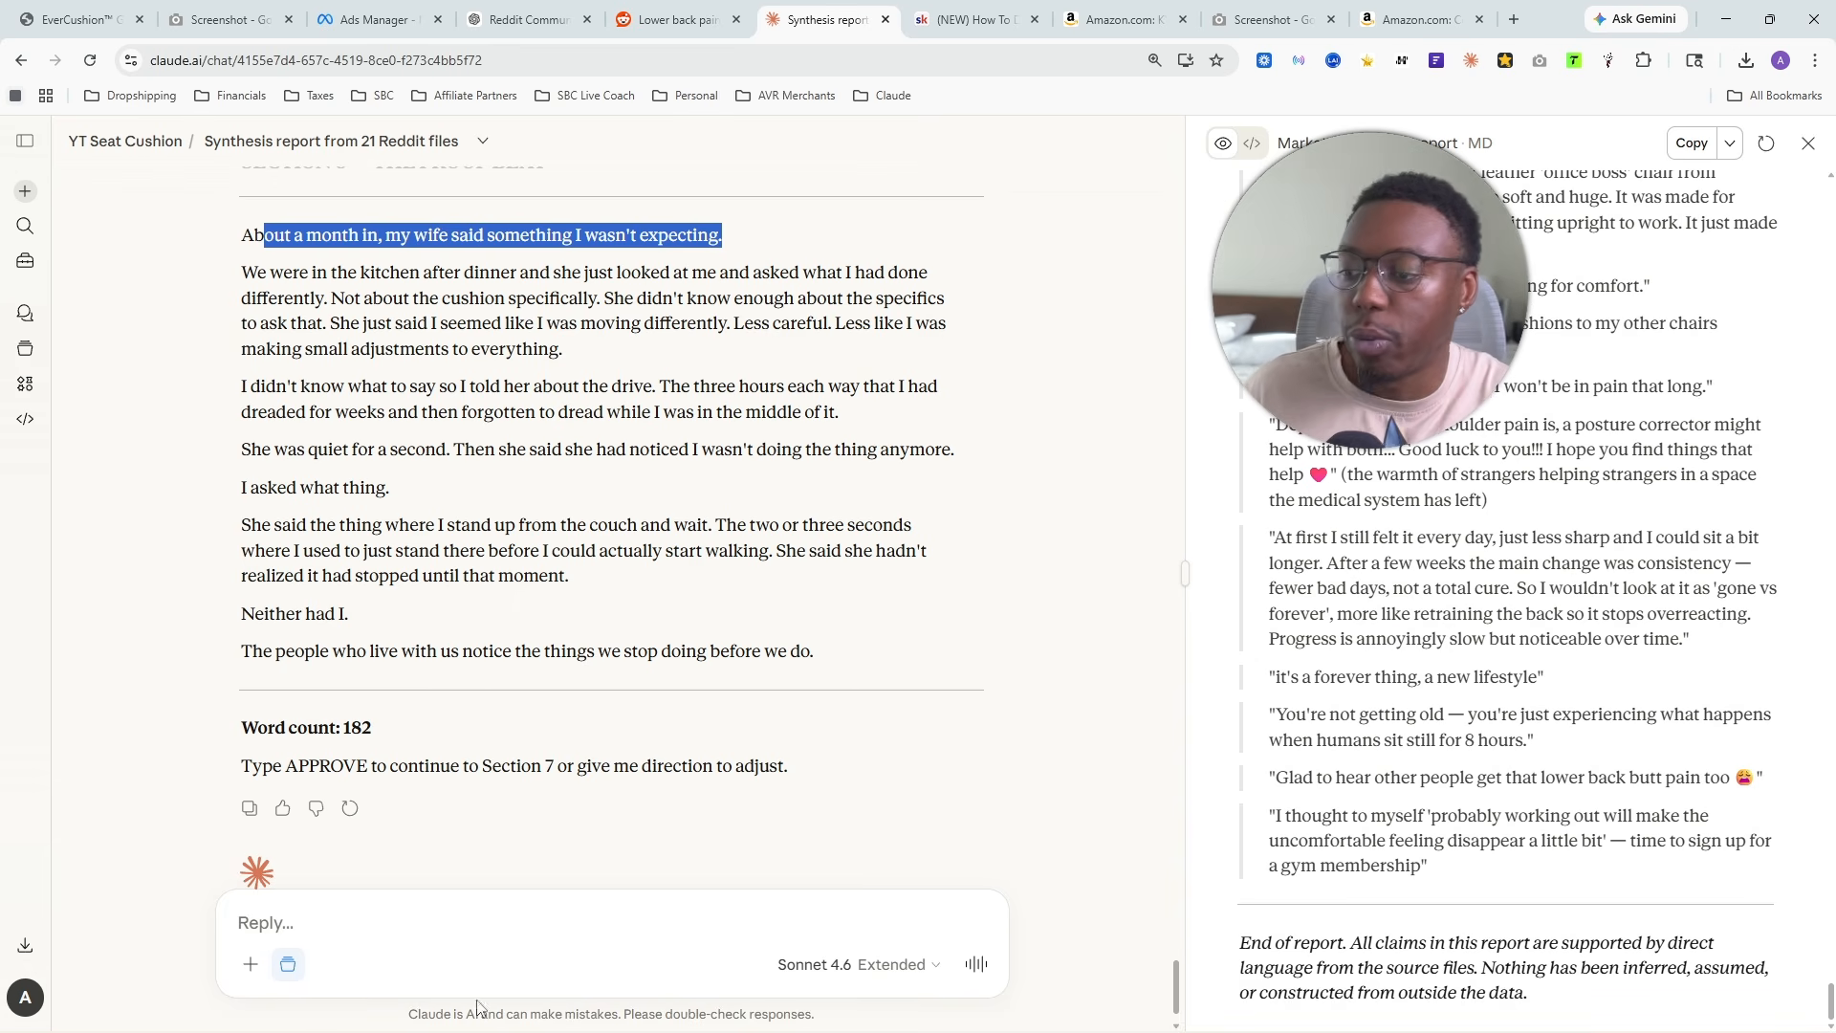
- Approve Section 6 to continue to Section 7
click(466, 957)
text(approve)
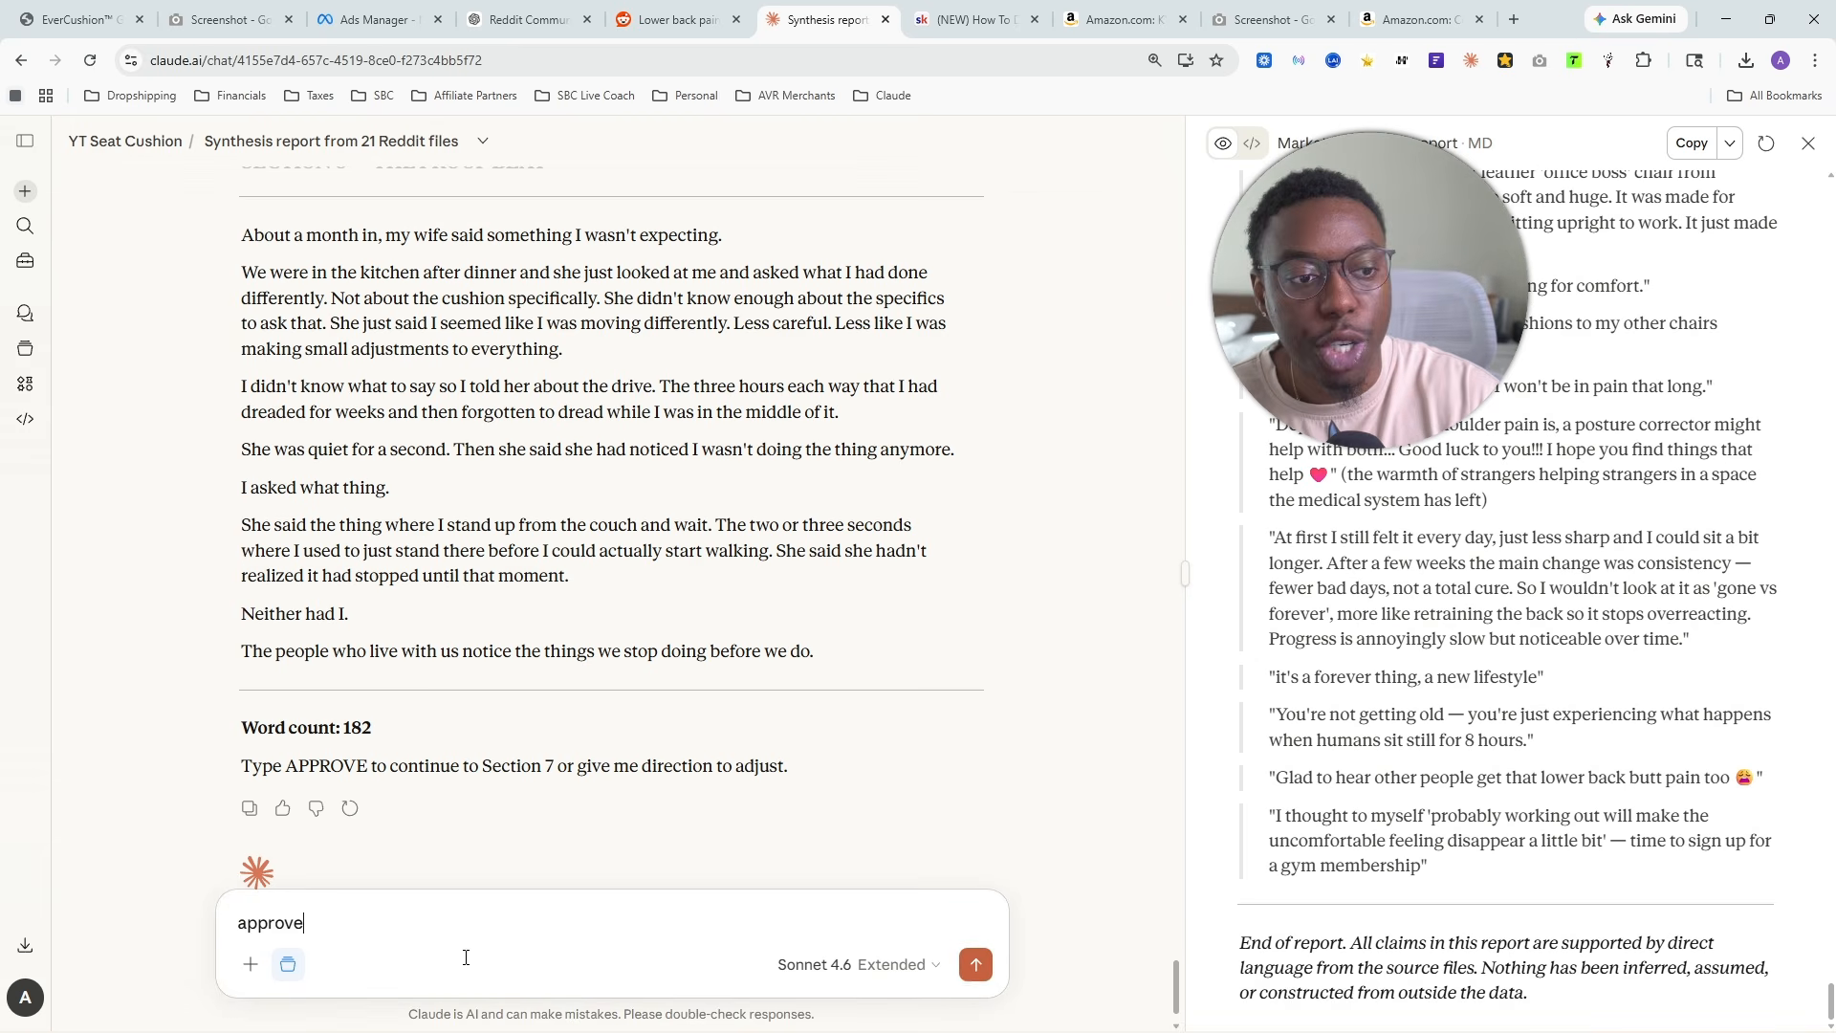
key(Return)
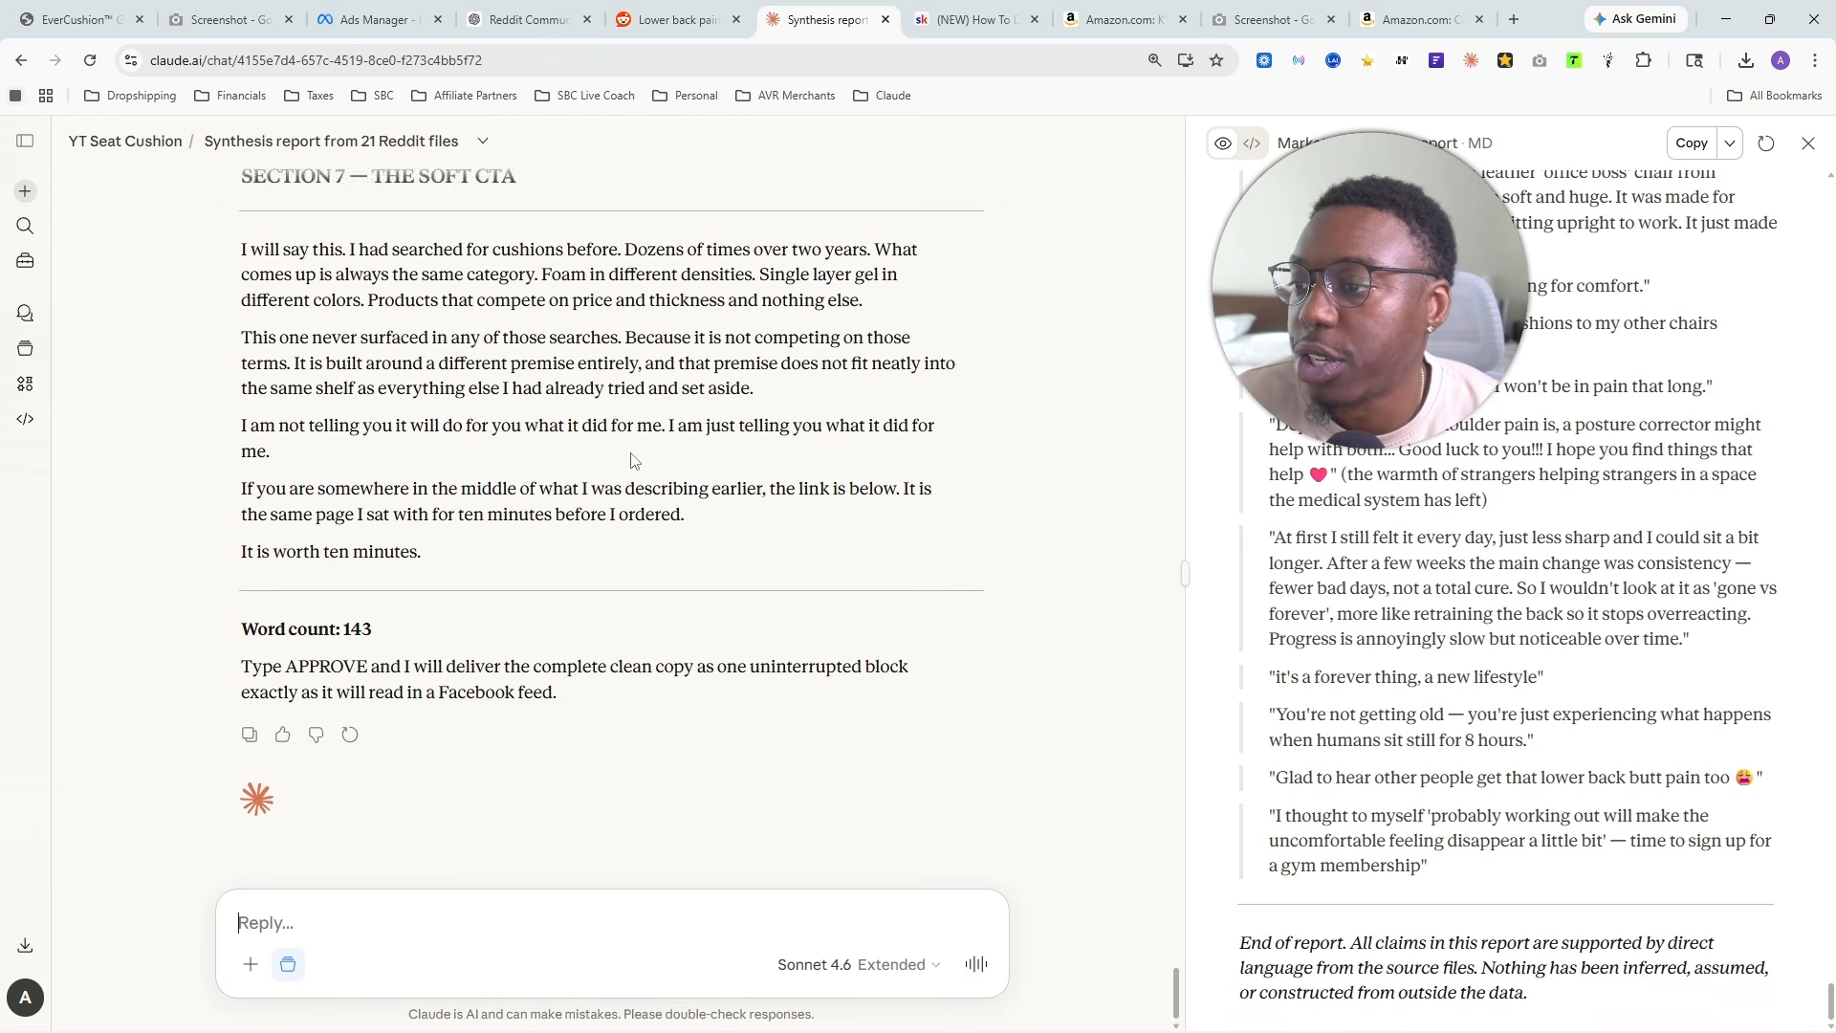
- Read Section 7, The Soft CTA, focusing on the paragraph about the product never surfacing in searches and the line after it
scroll(802, 221, up, 1)
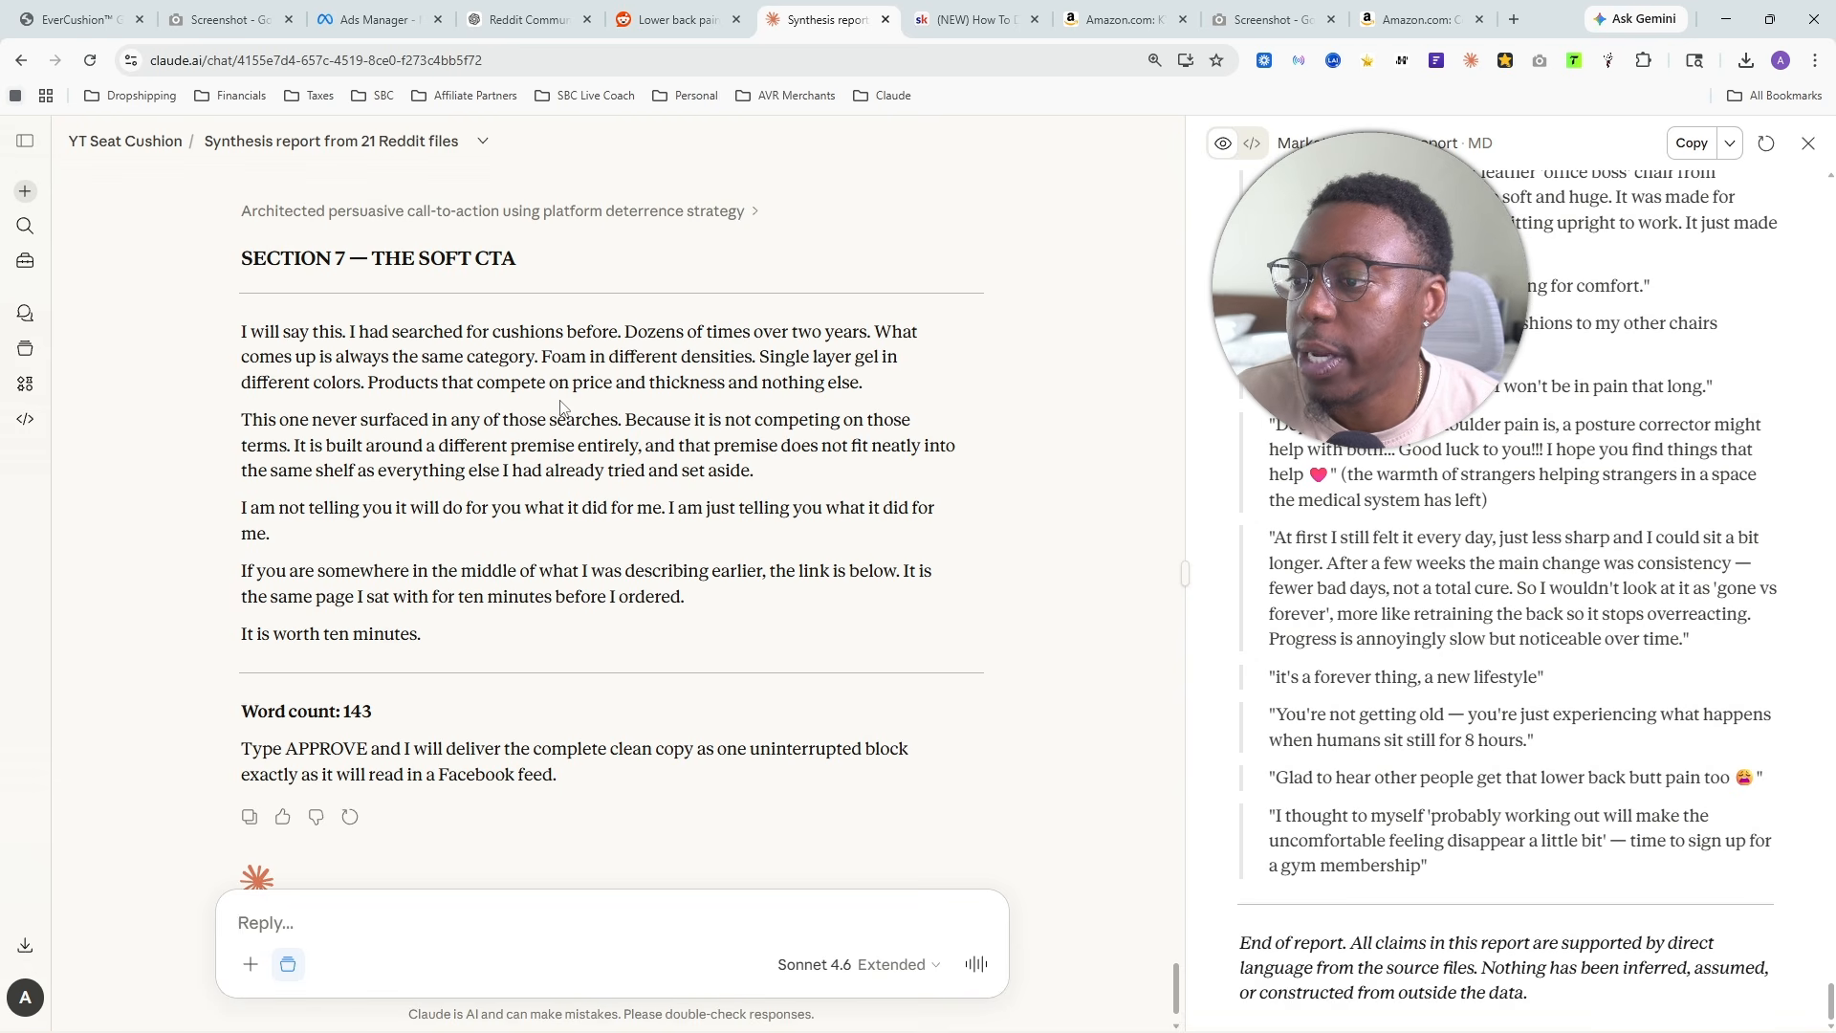
drag(239, 421, 797, 485)
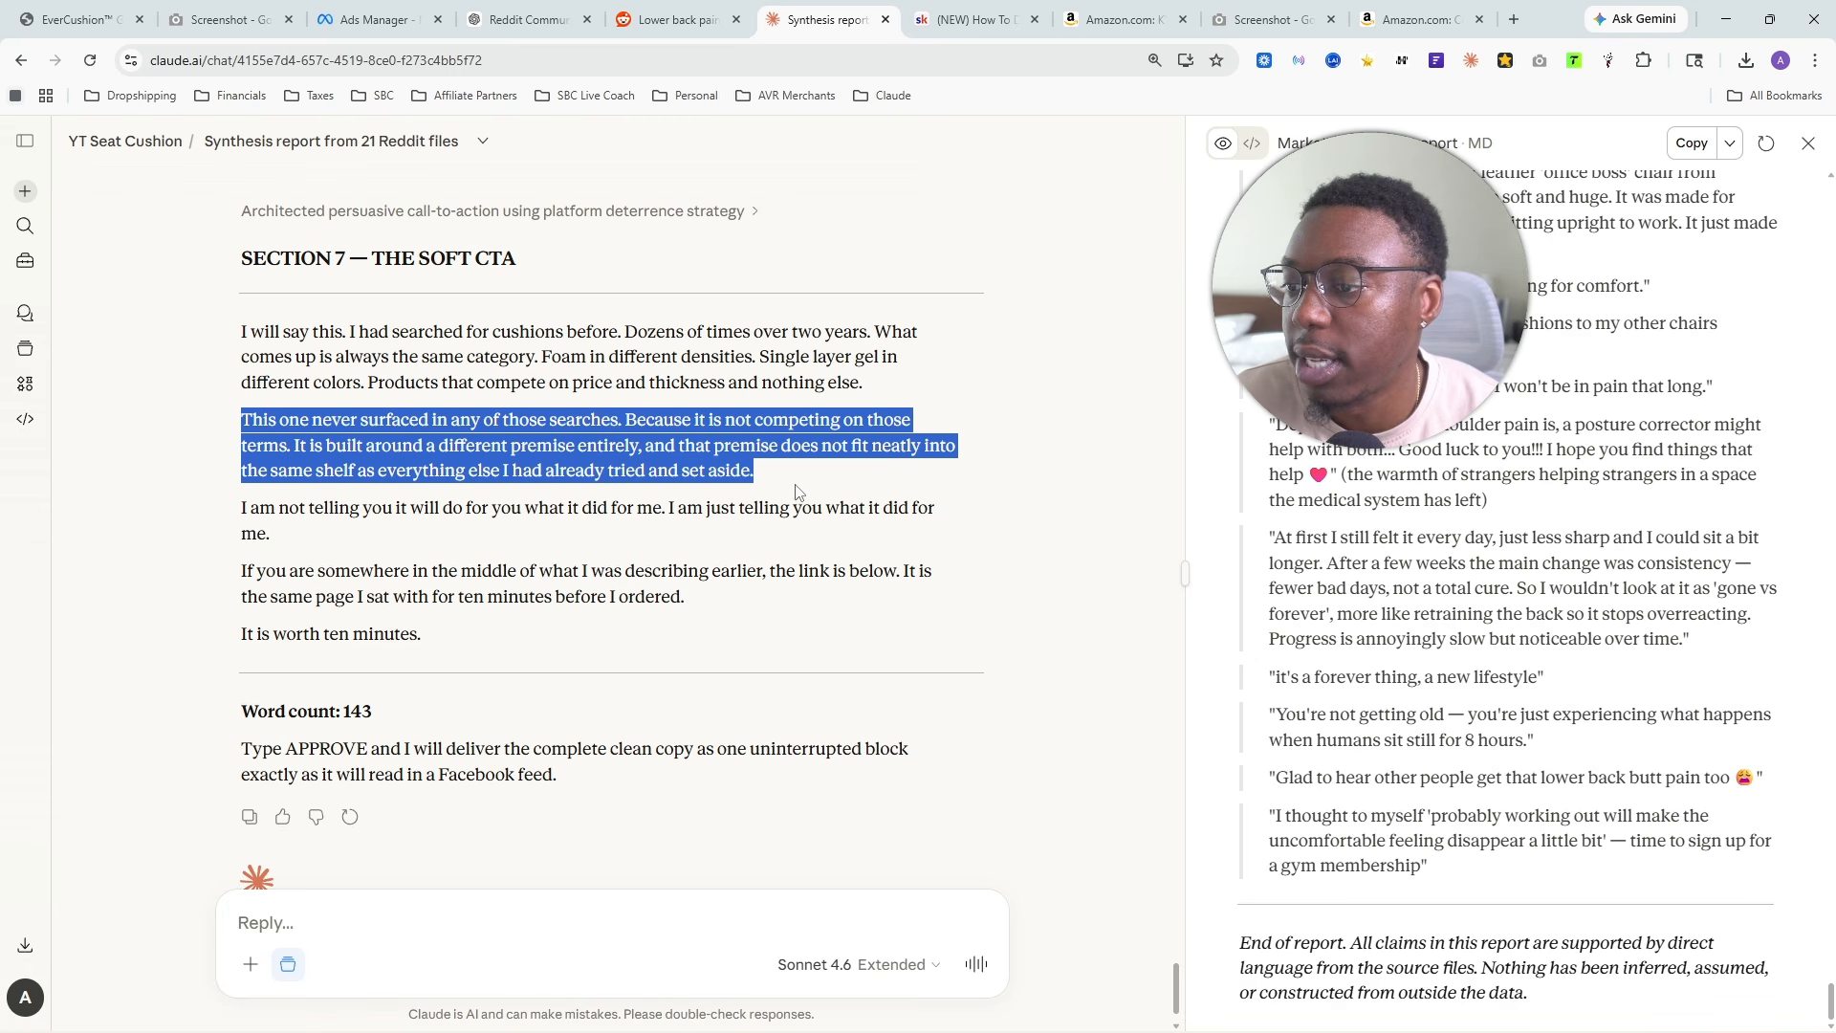
drag(240, 509, 536, 510)
click(382, 500)
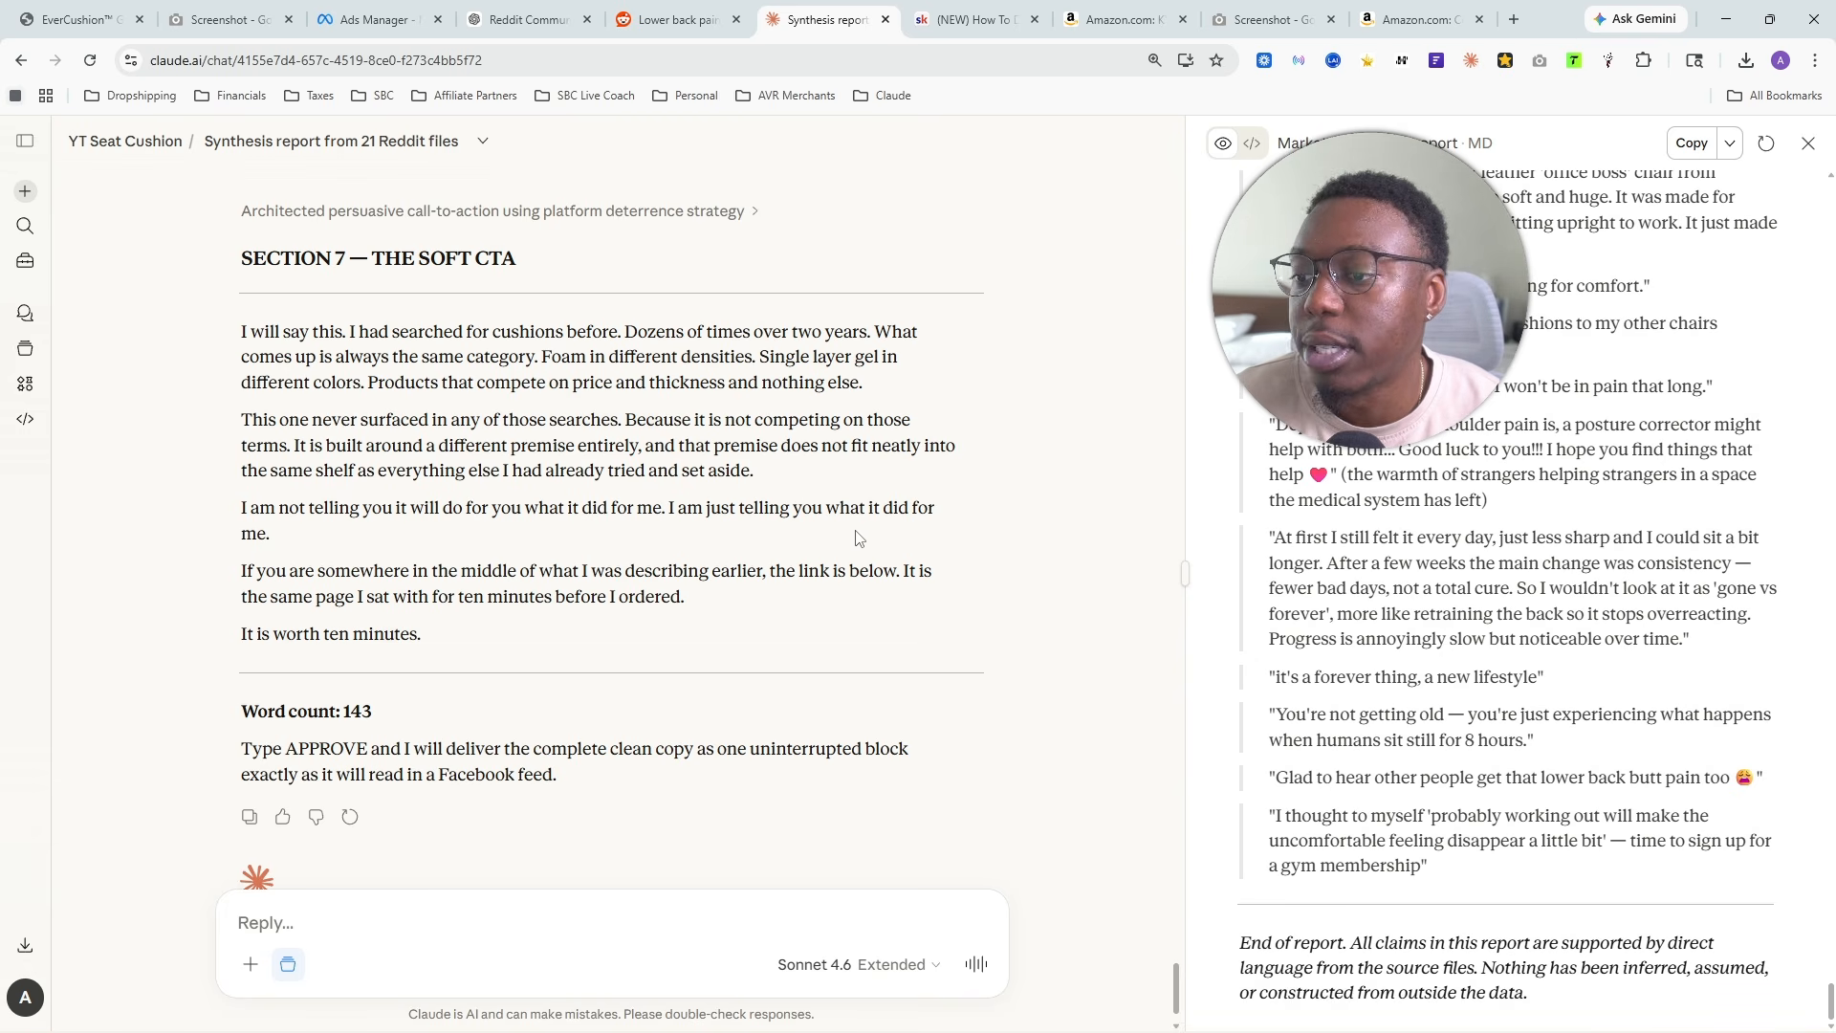
- Reply to the quoted line "I am not telling you it will do for you what it did for me", asking "can we reword this, it's a little choppy and not easy to read"
drag(363, 555, 189, 521)
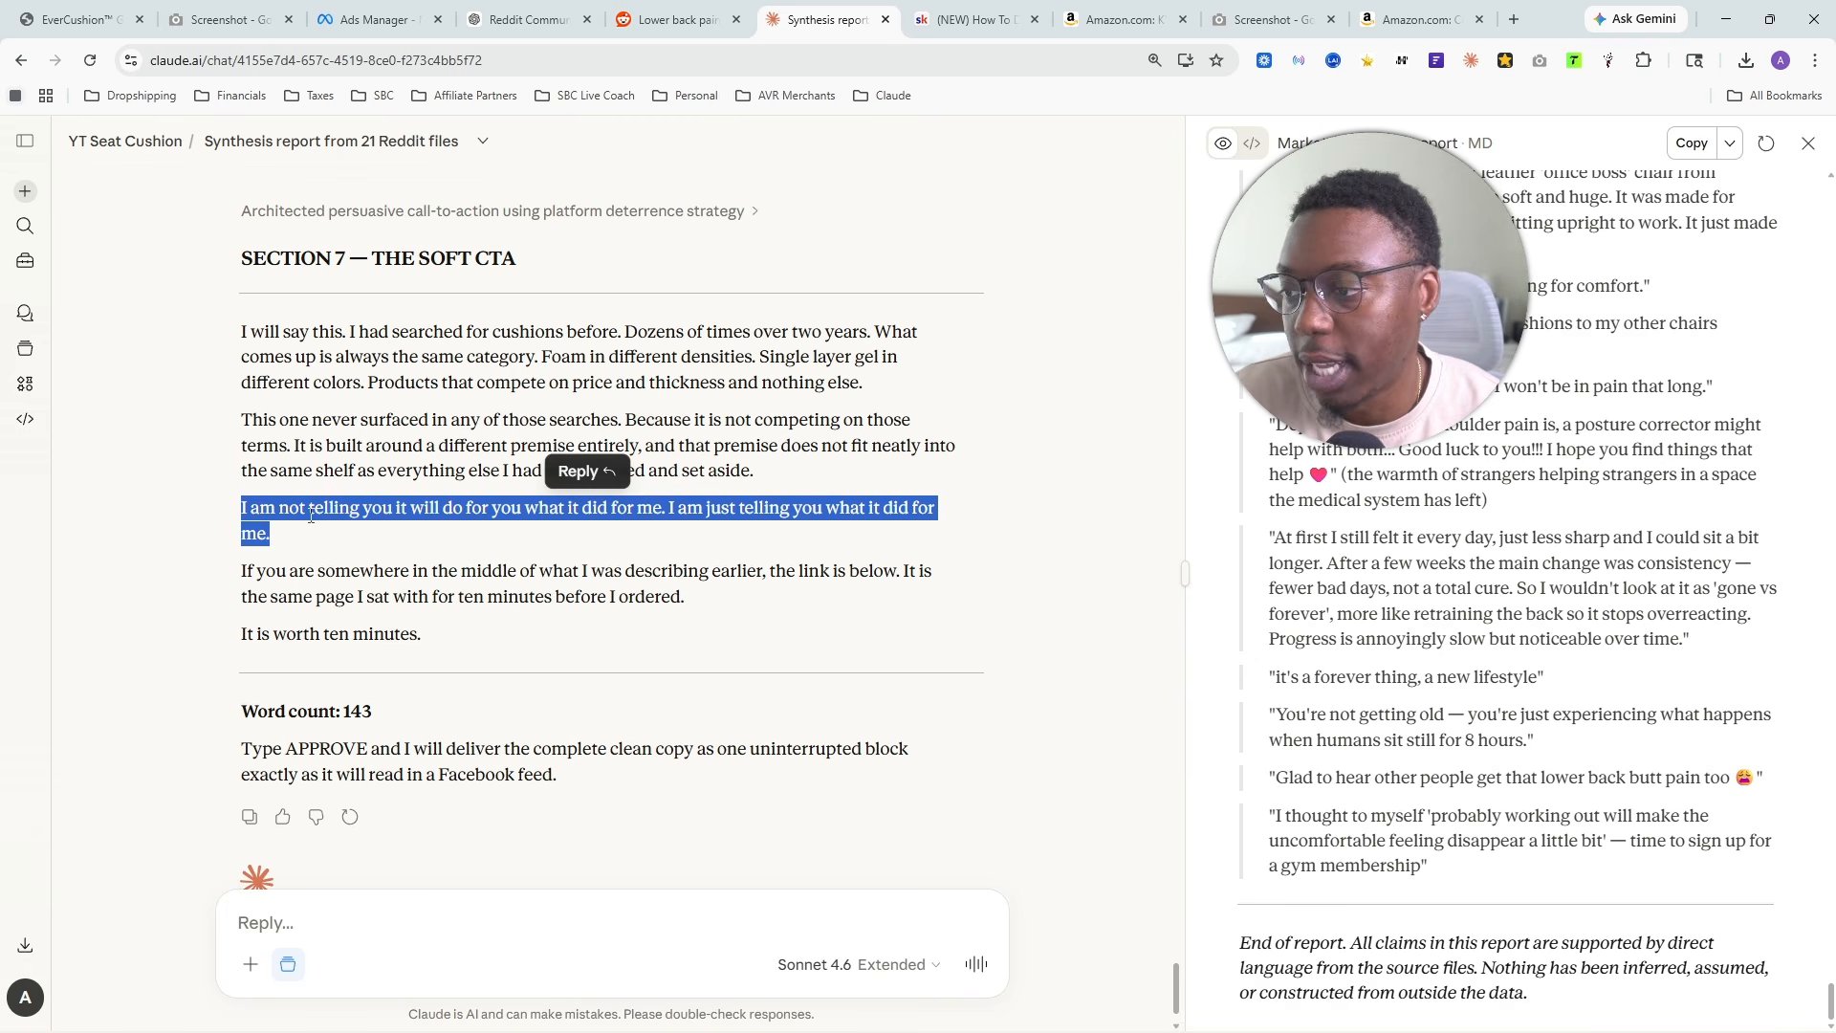
click(577, 471)
text(can we )
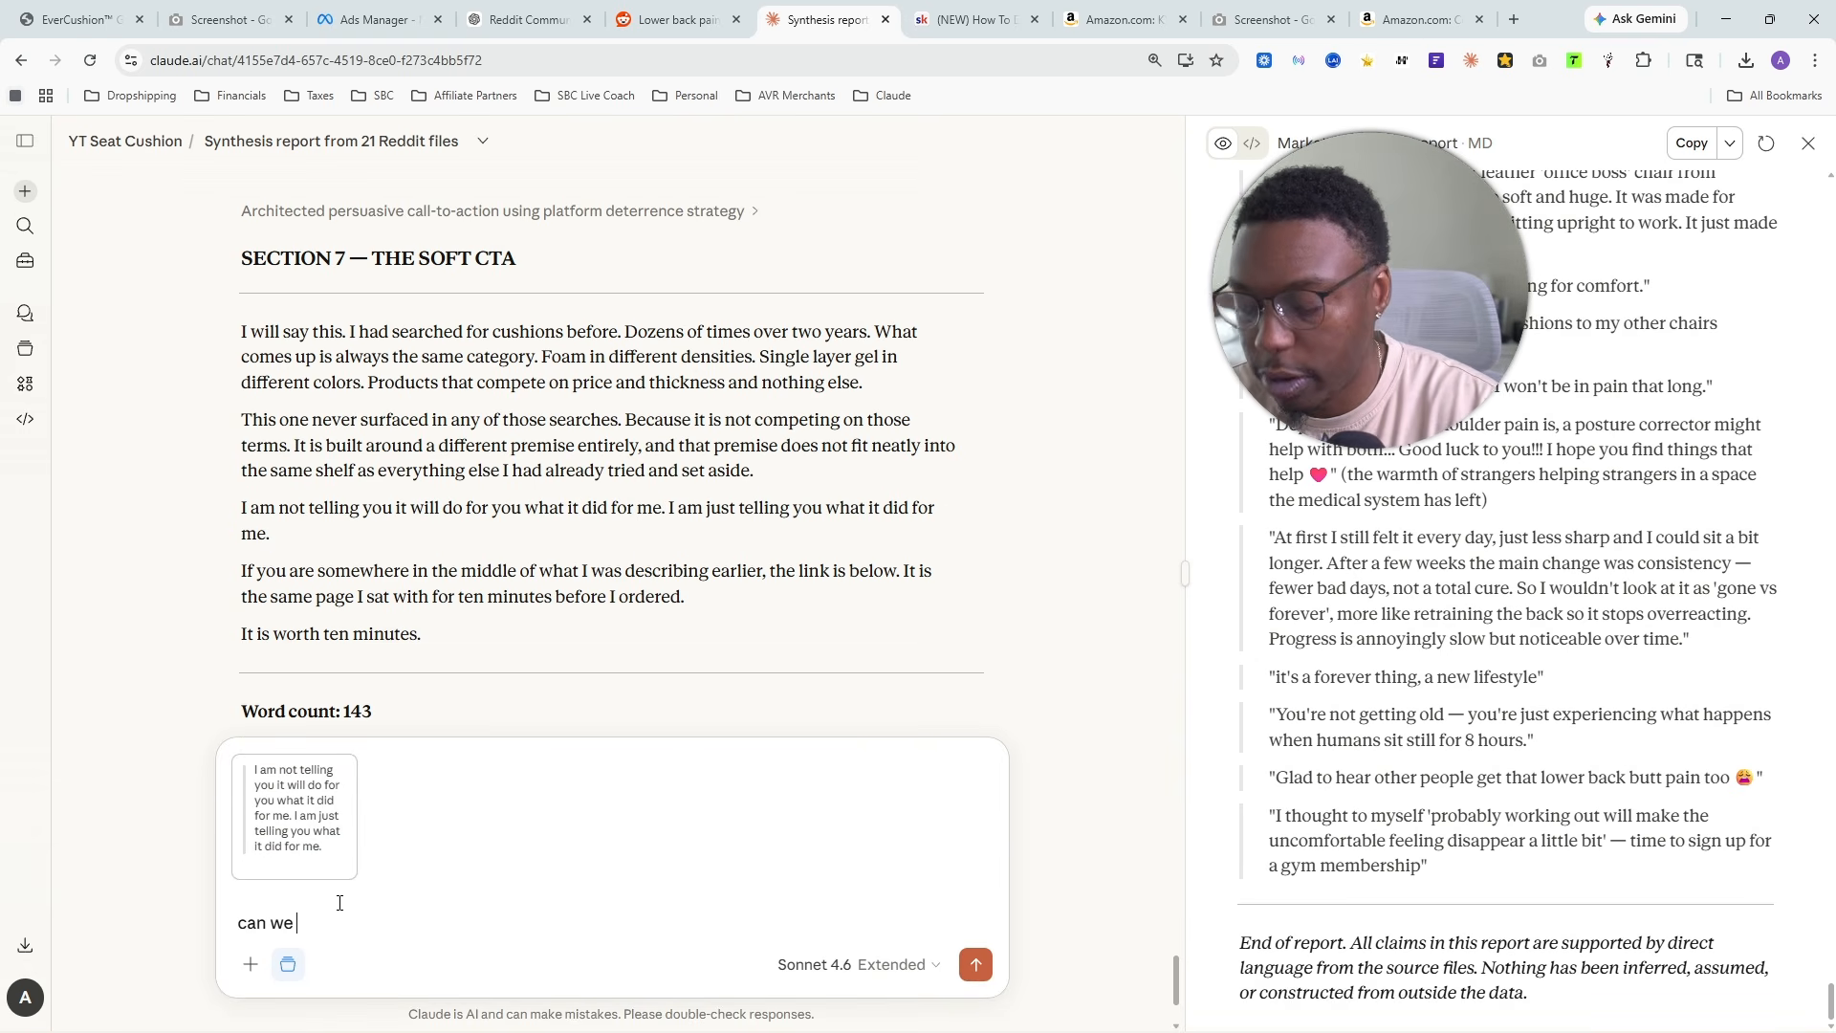
text(reword thg)
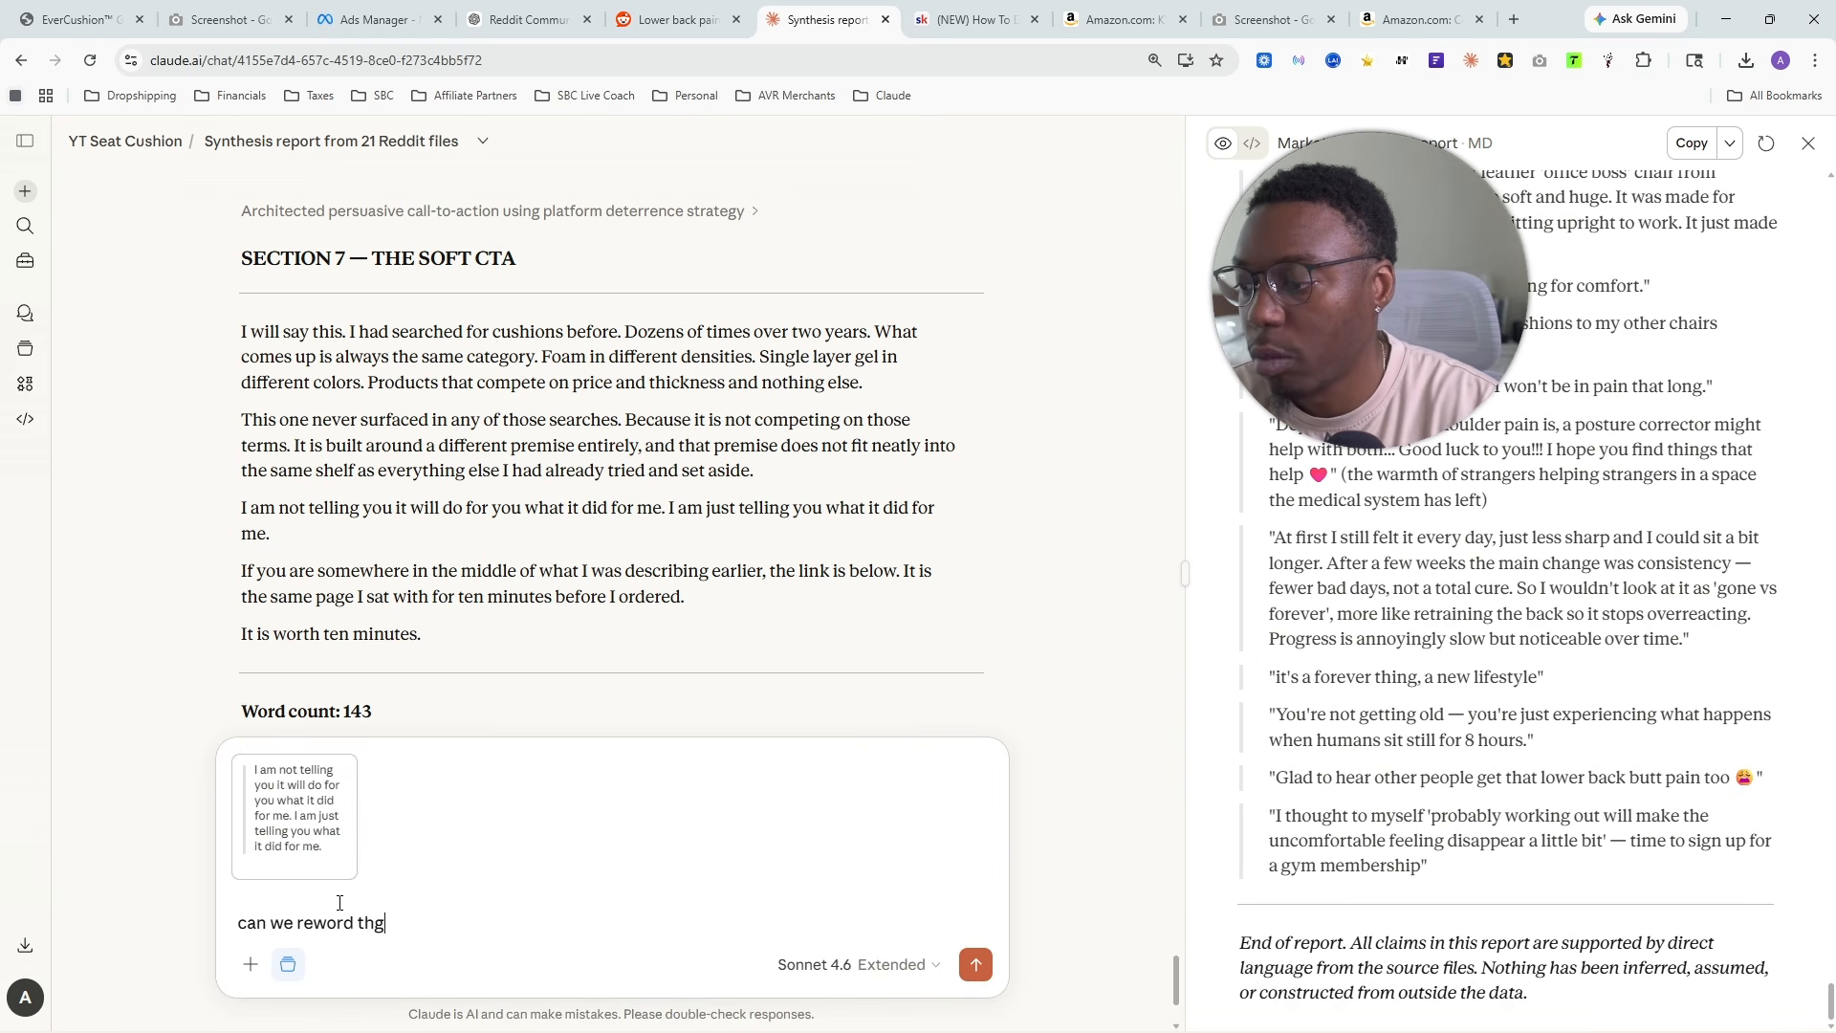
text(s, it's a littl)
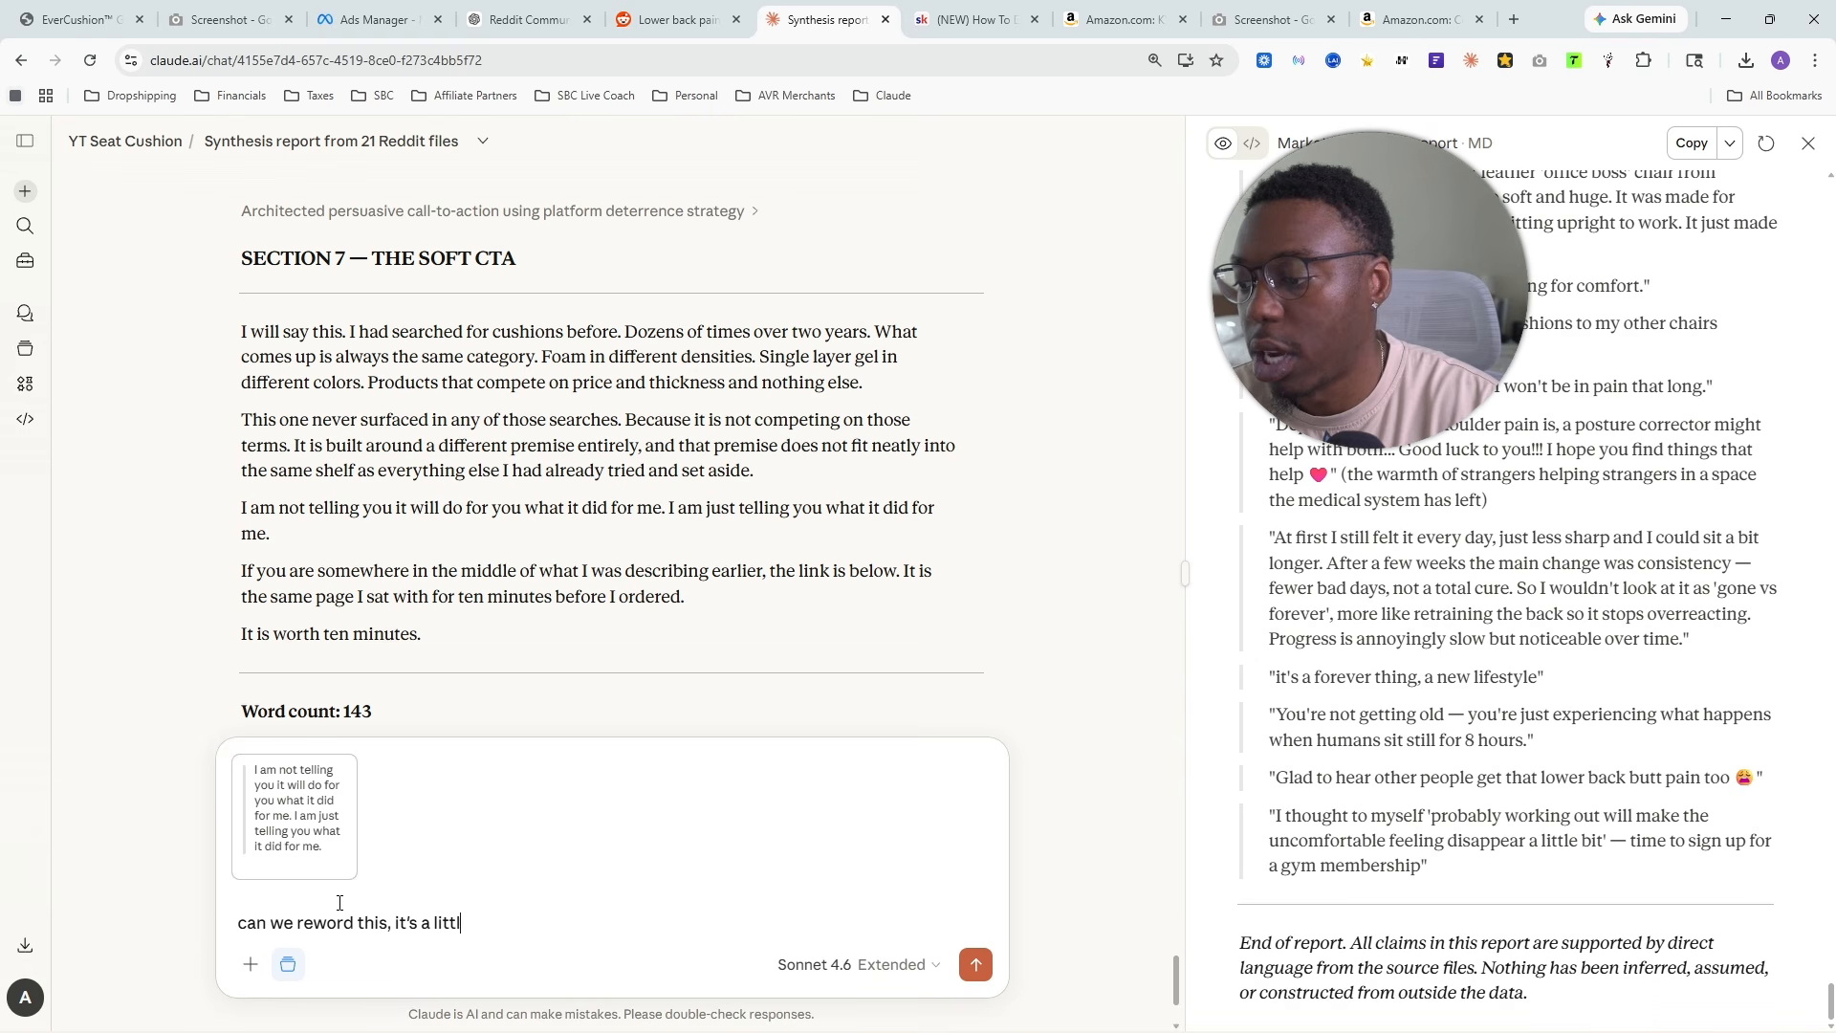
text(e choppy and not e)
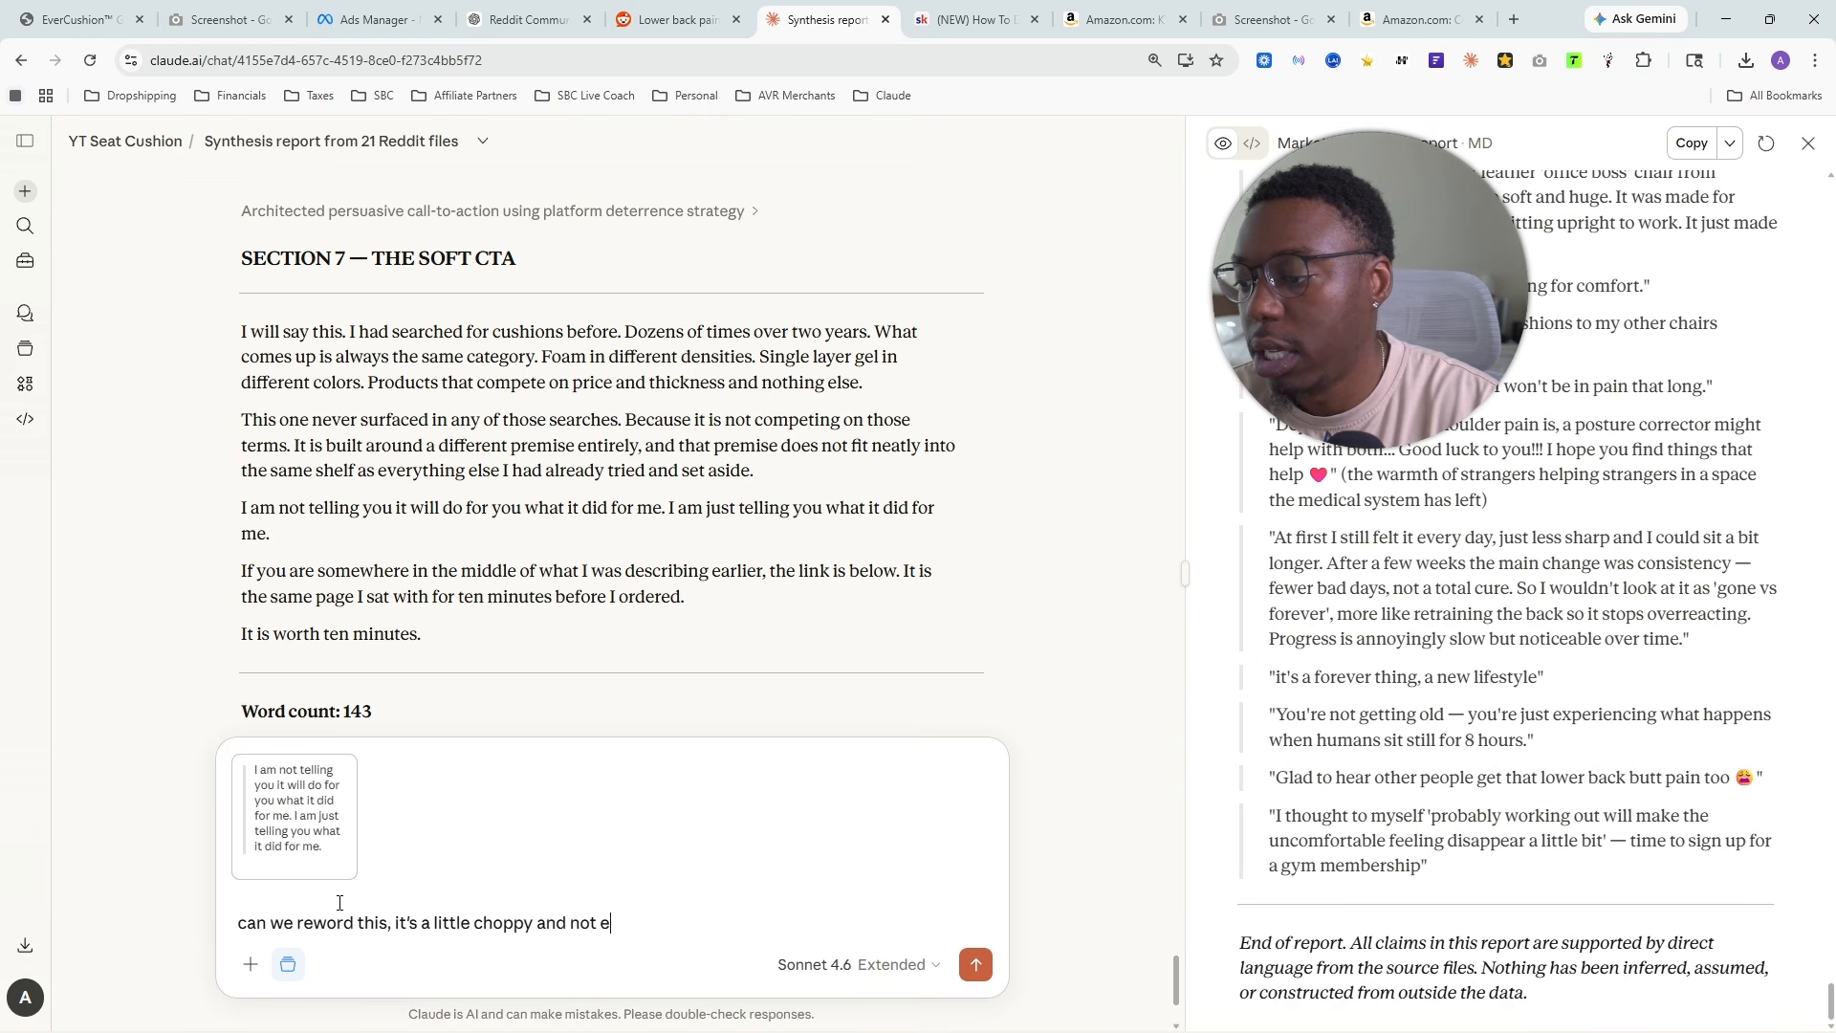
text(asy to read)
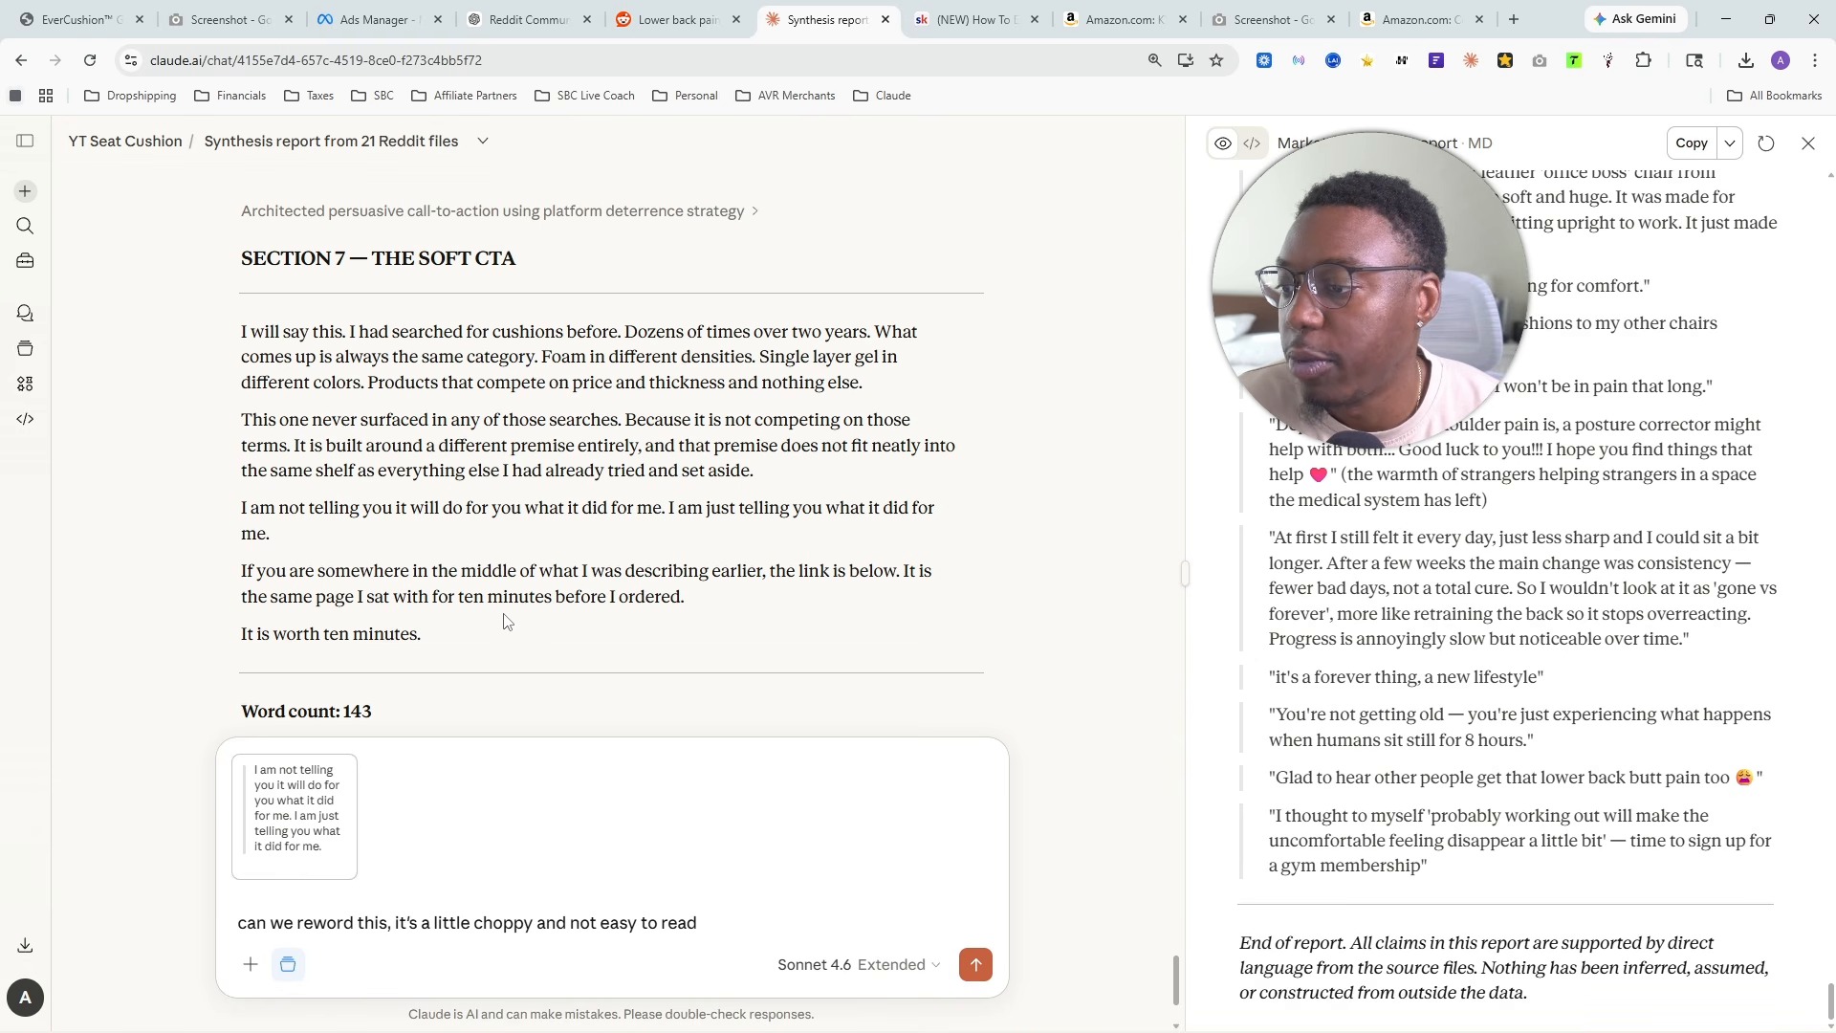
drag(373, 631, 241, 634)
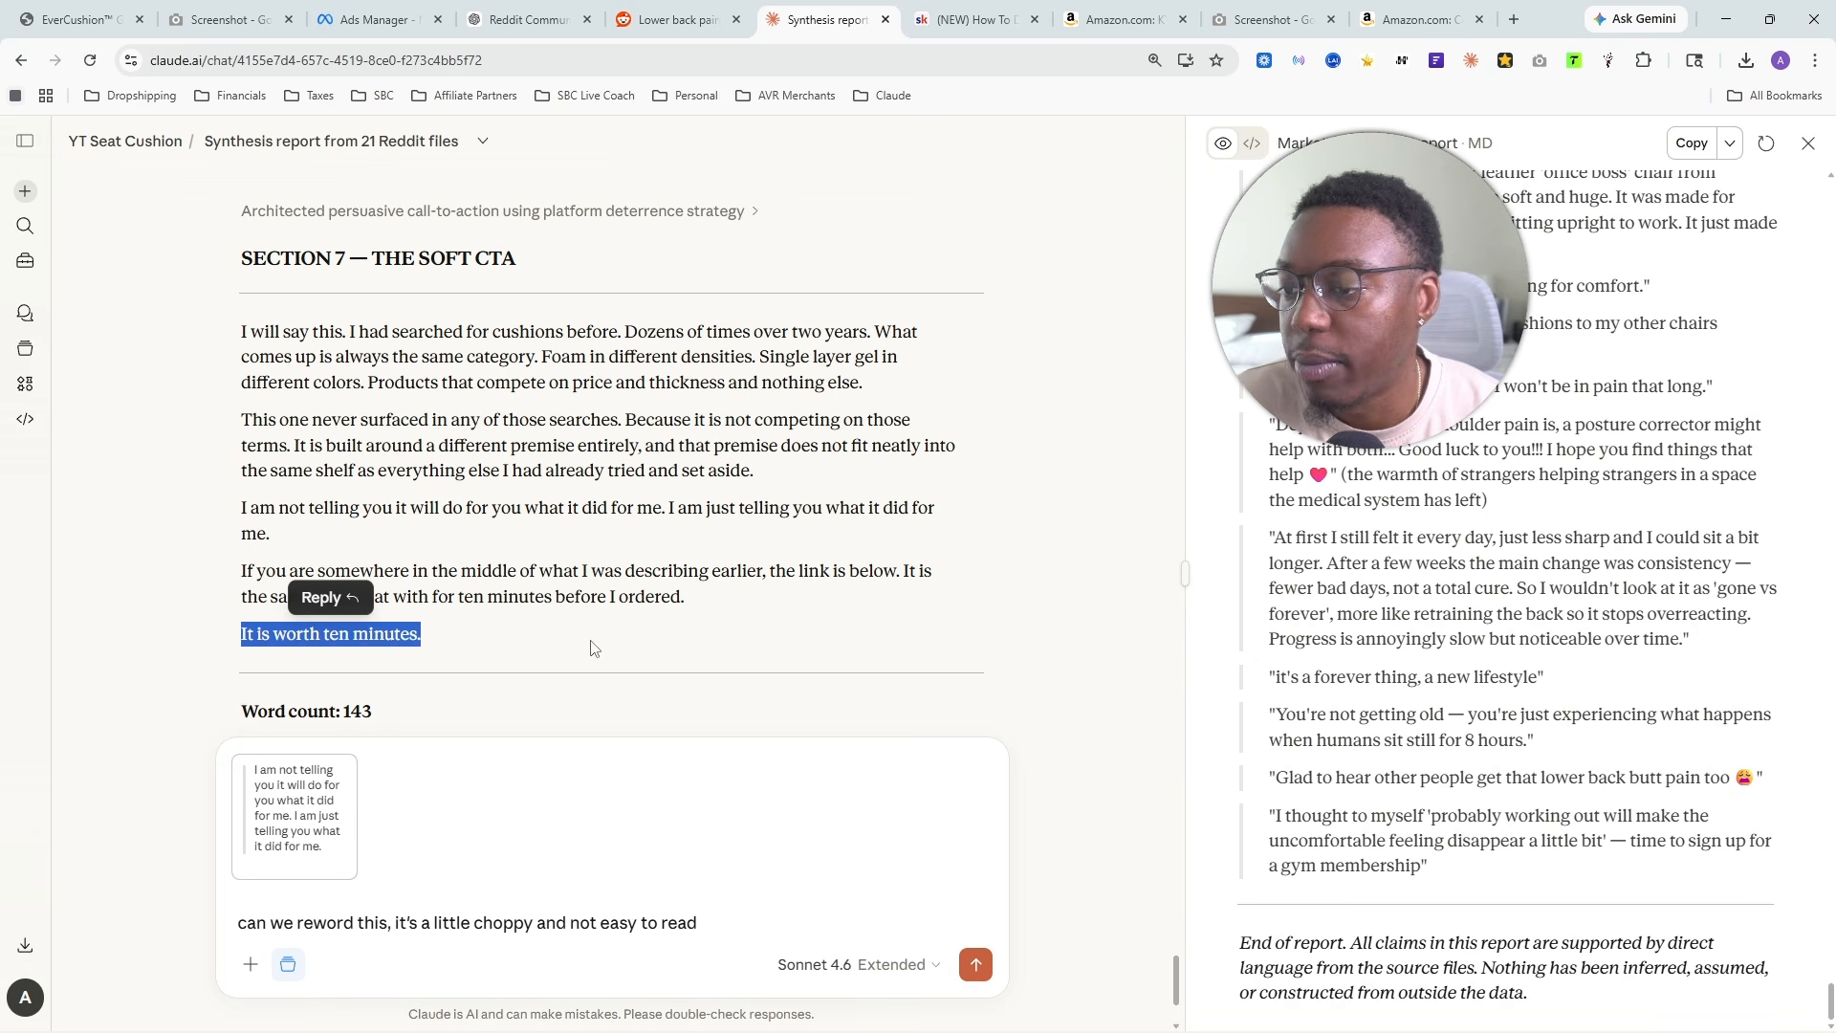
click(976, 964)
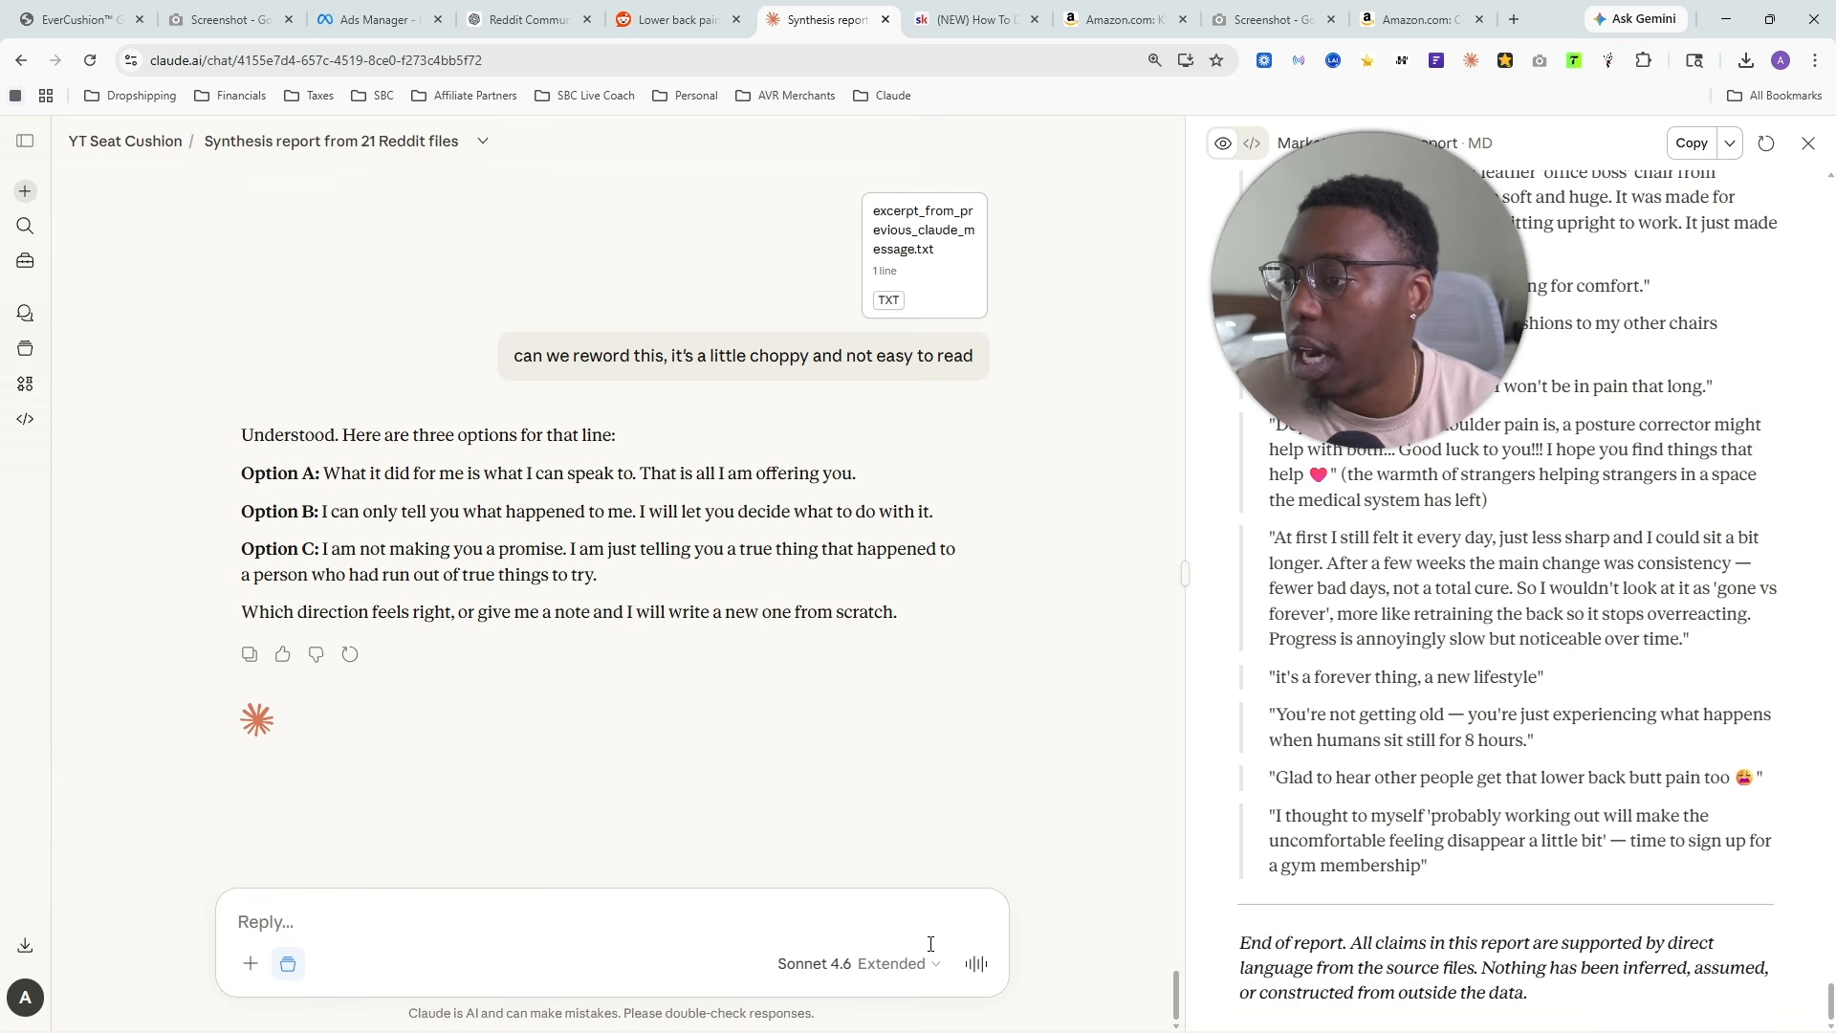
- Compare the three rewording options for the line and reply with "Option b"
drag(324, 473, 793, 474)
drag(331, 514, 956, 516)
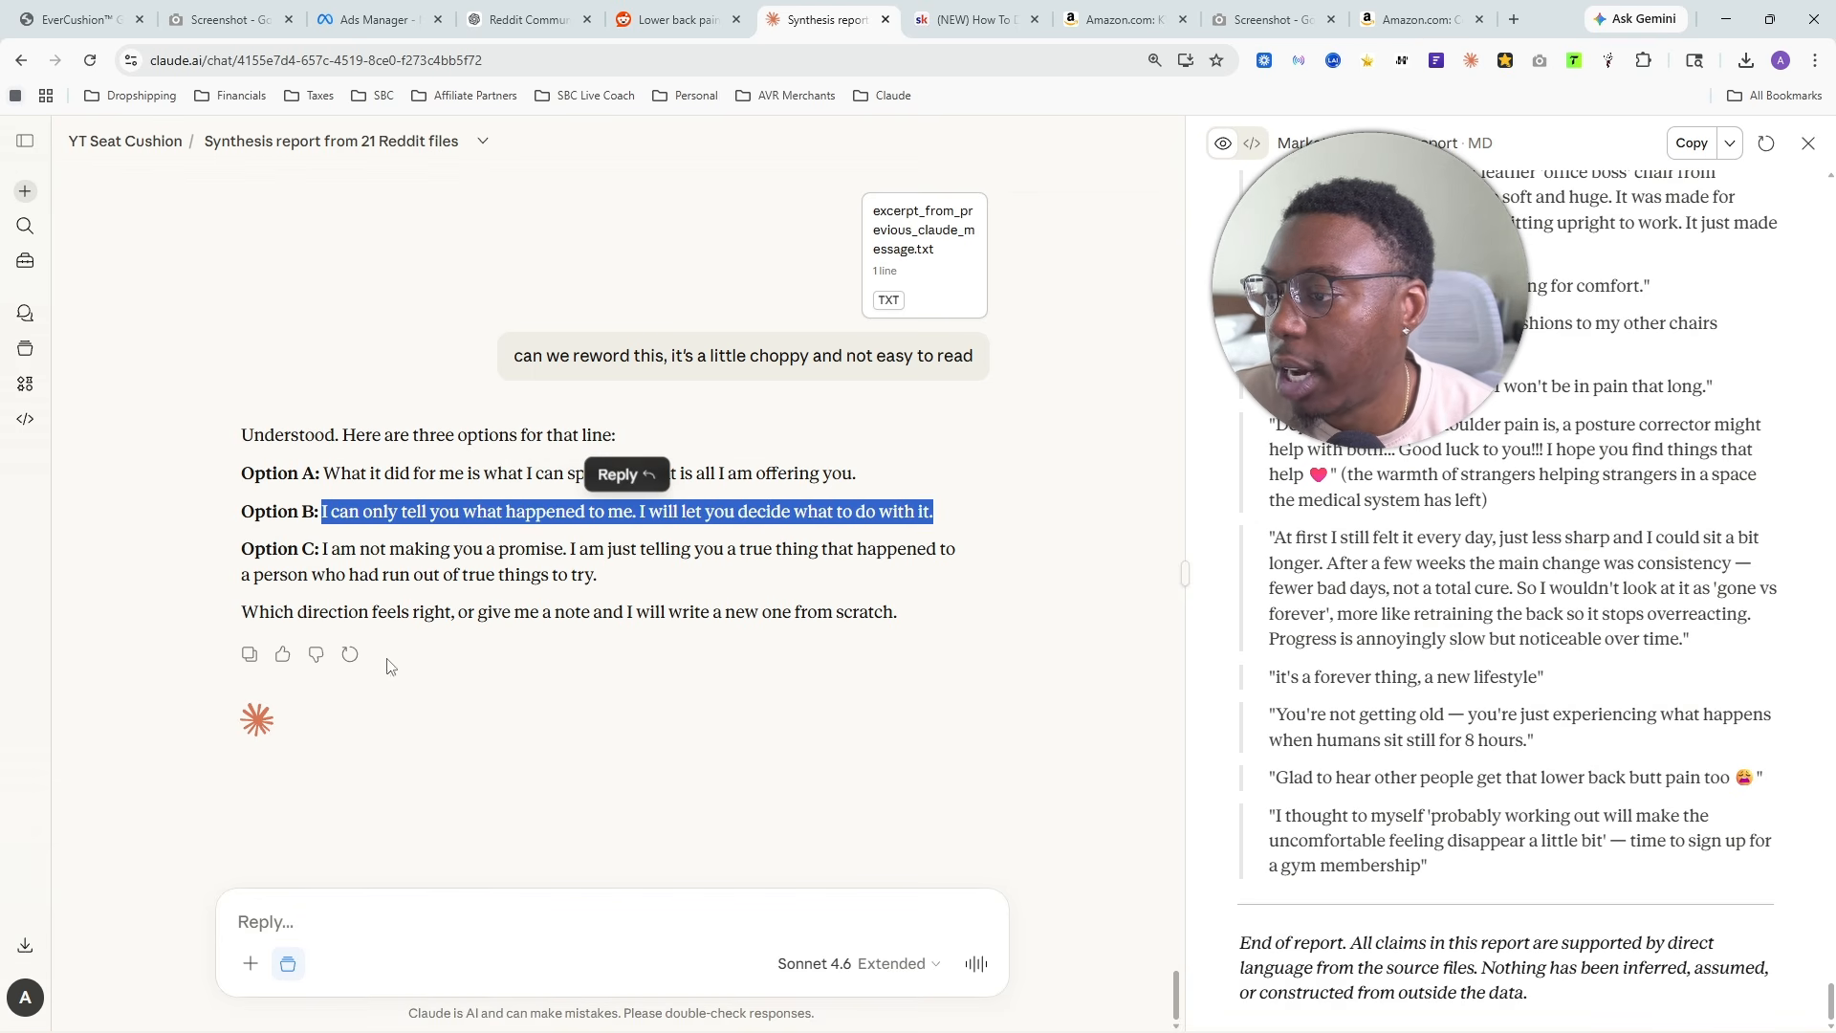
drag(332, 554, 908, 580)
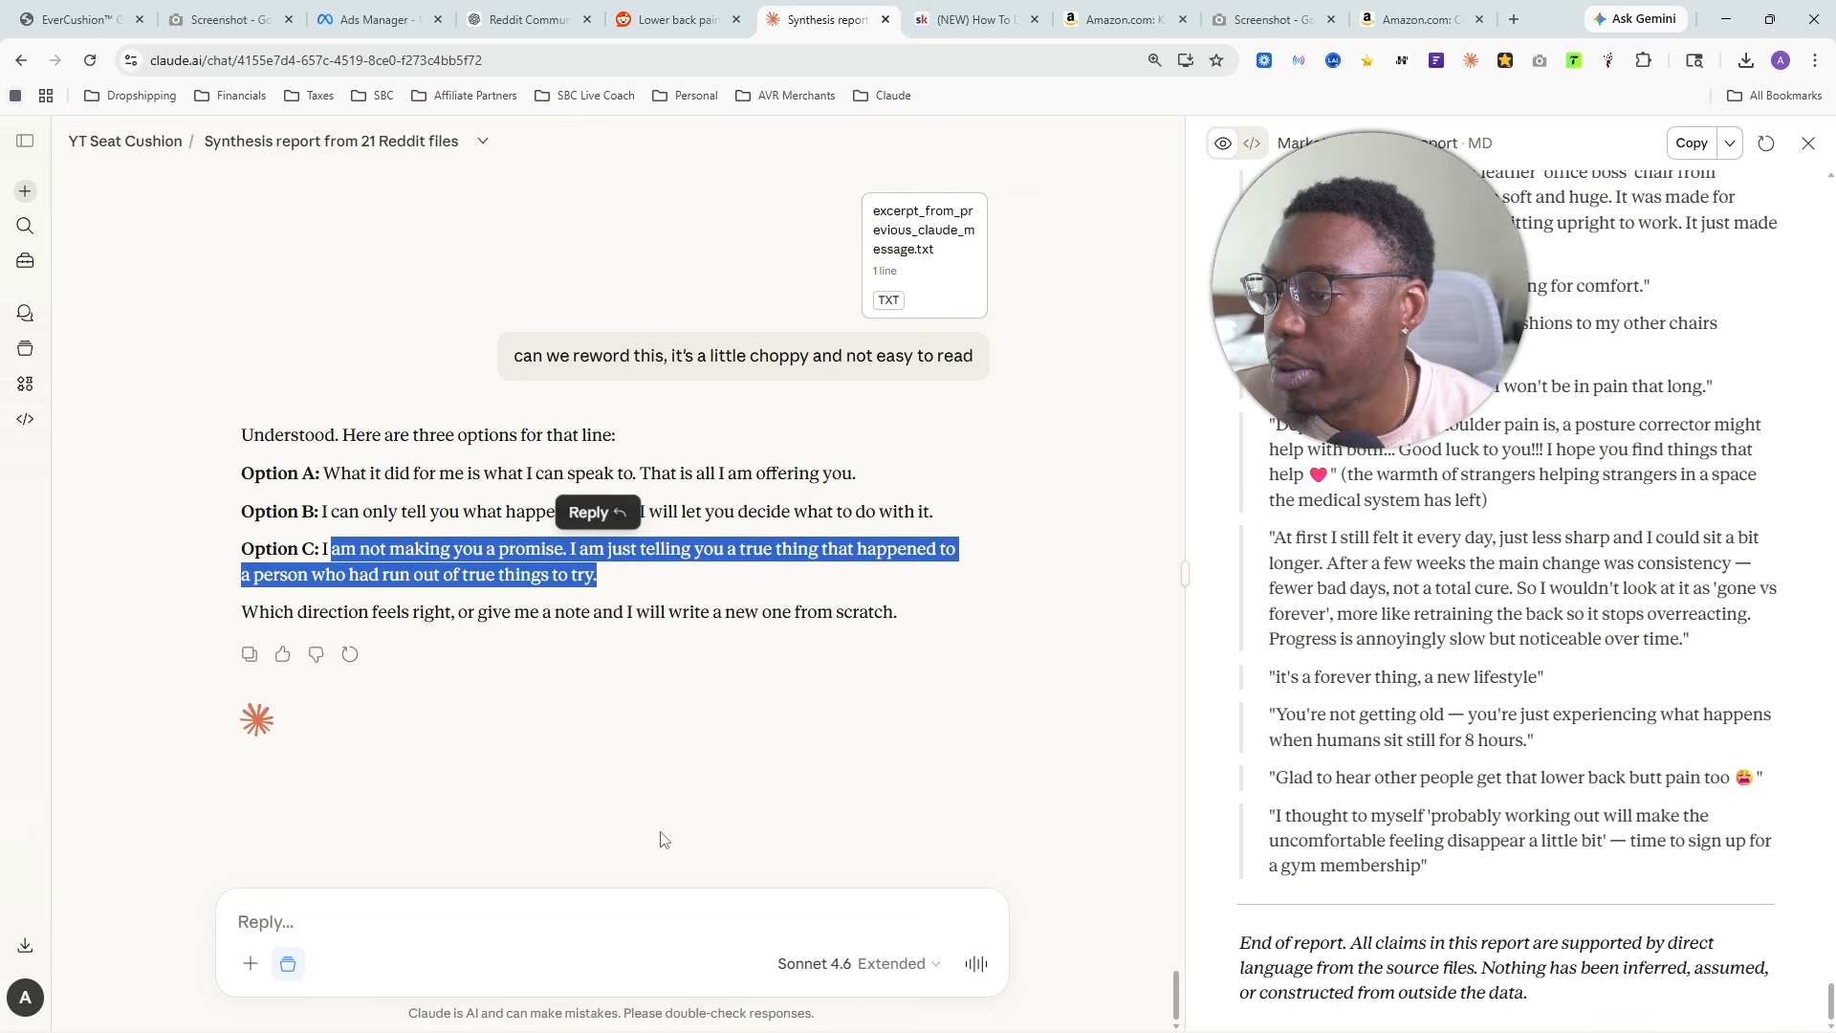
click(480, 956)
text(Option )
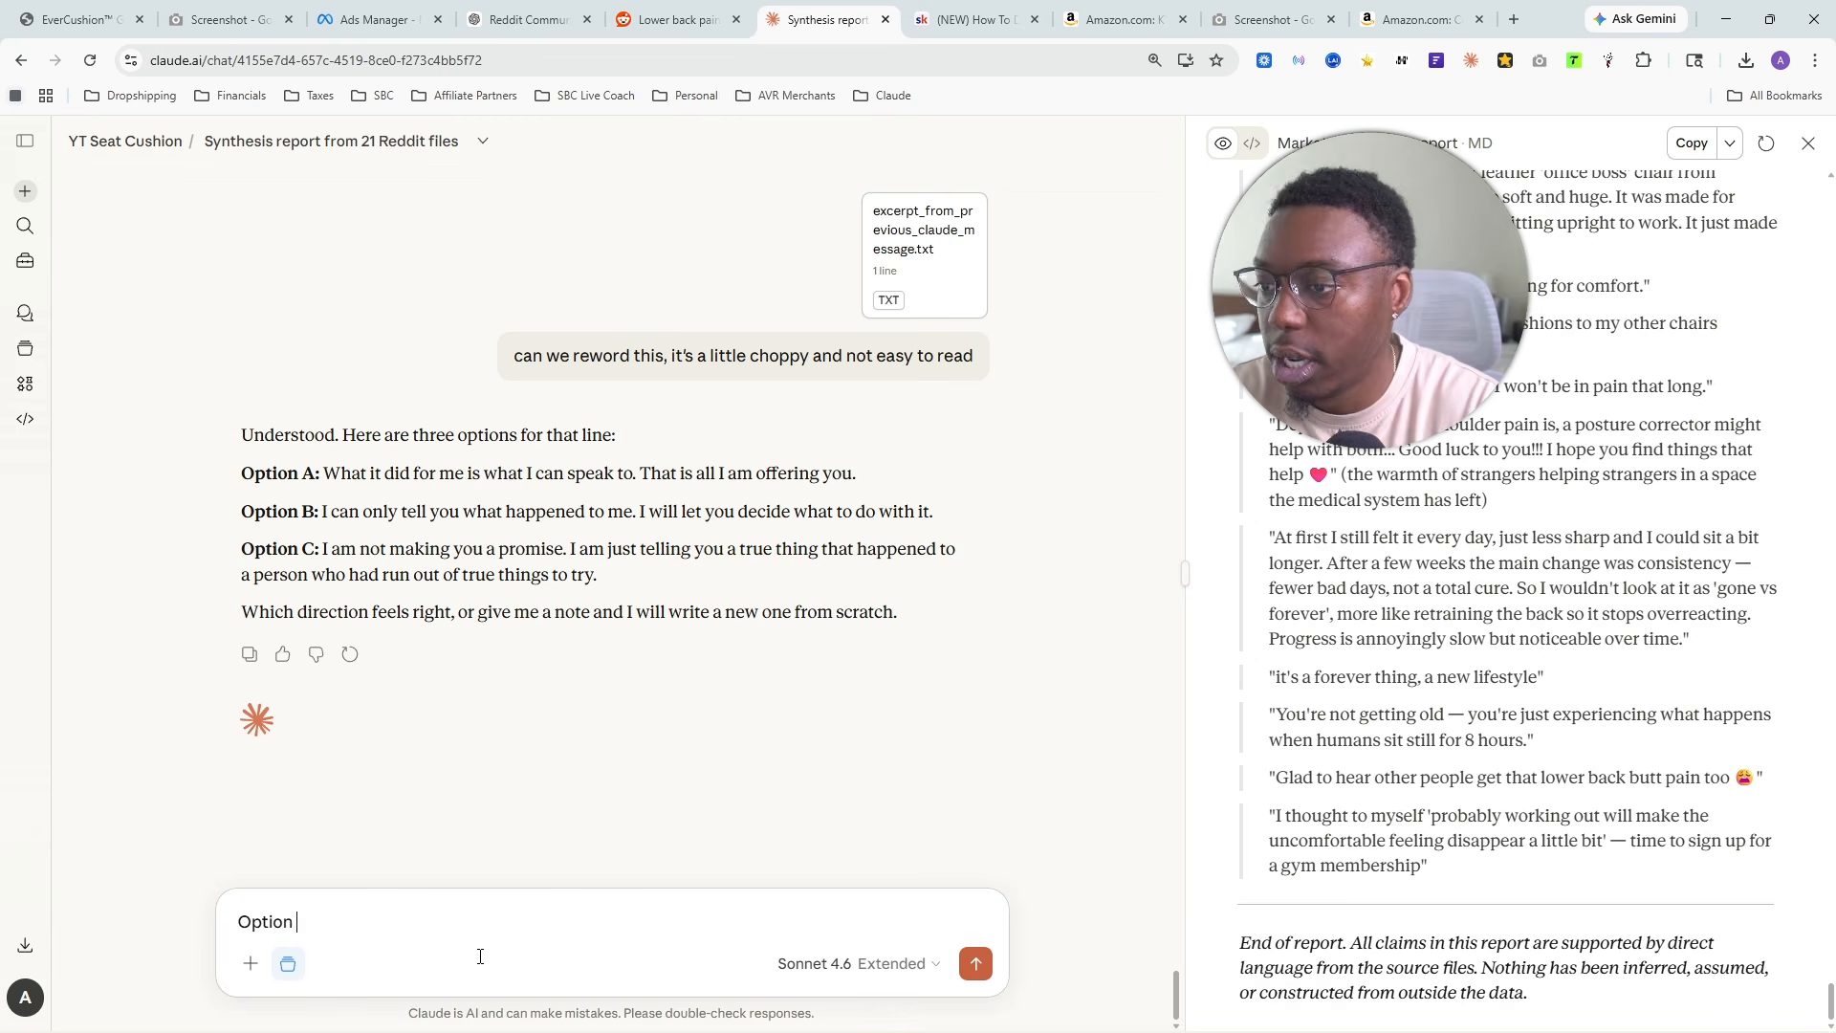
text(b)
key(Return)
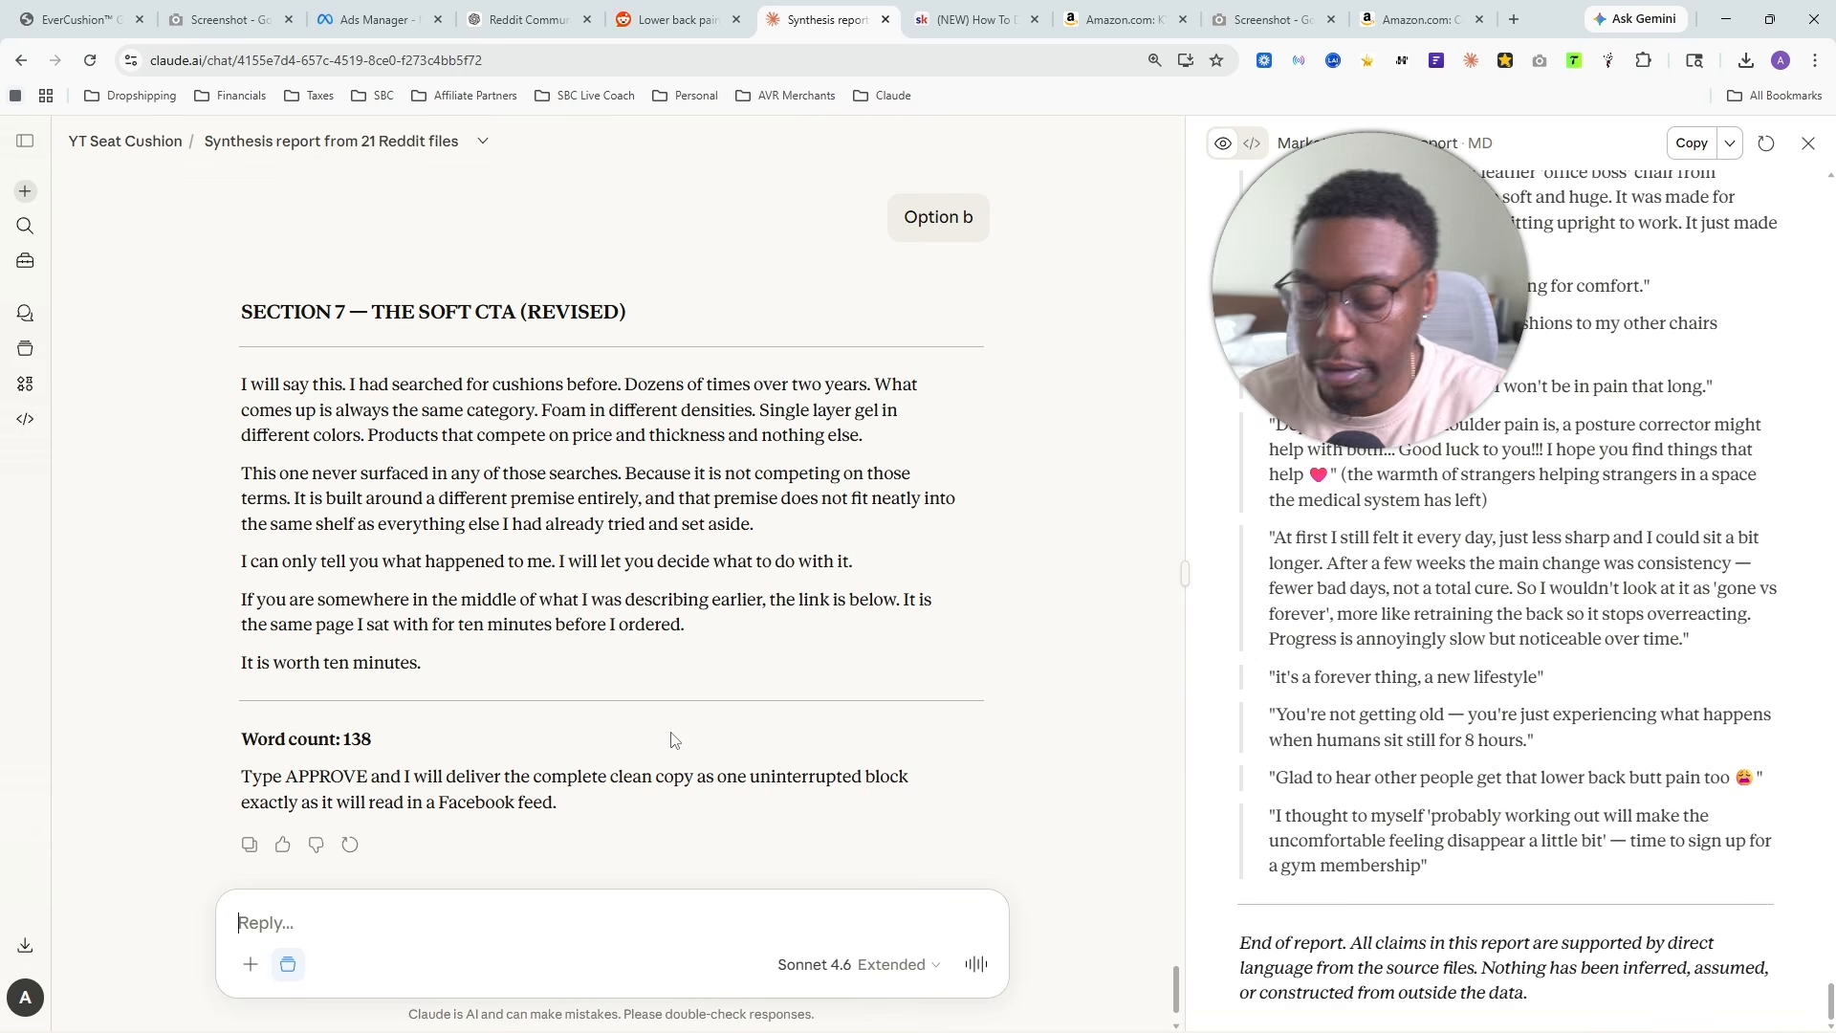
- Approve the revised Section 7 to have the complete clean copy delivered as one uninterrupted block
text(approve)
key(Return)
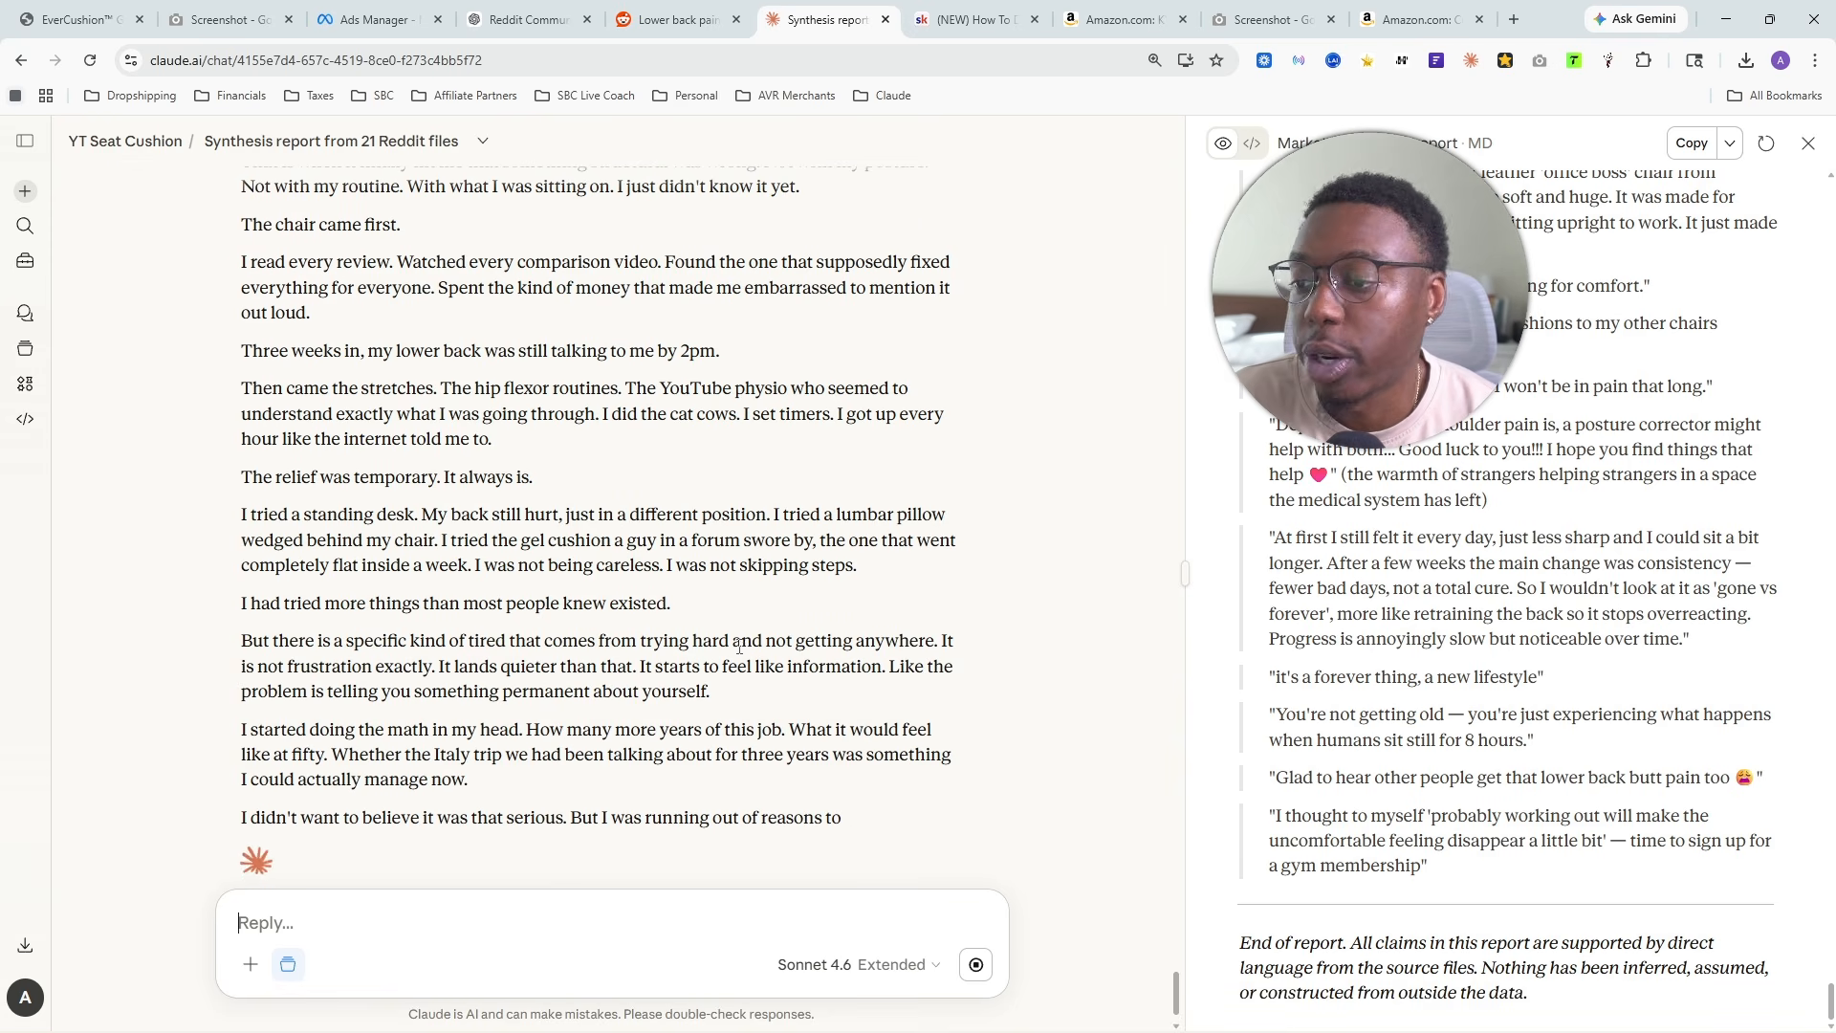
- Look through the complete ad copy from the mile forty opening to the closing call to action
scroll(712, 610, up, 7)
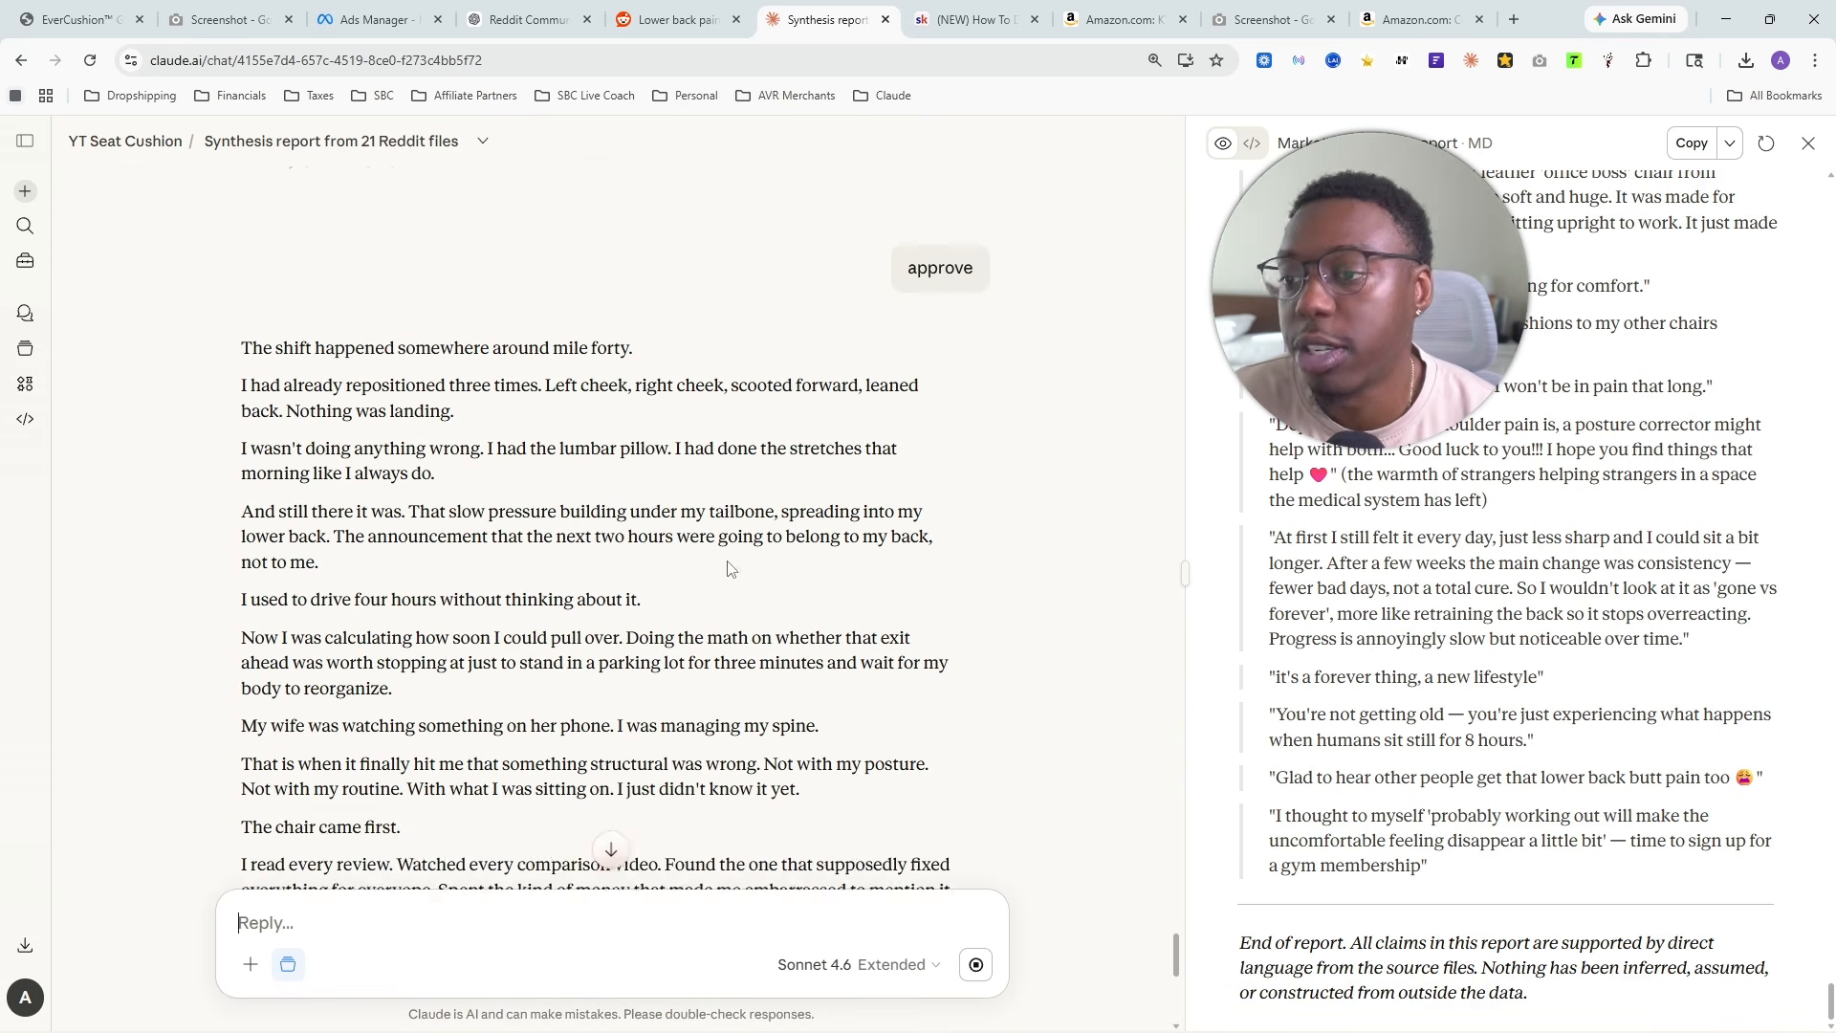
scroll(658, 591, down, 10)
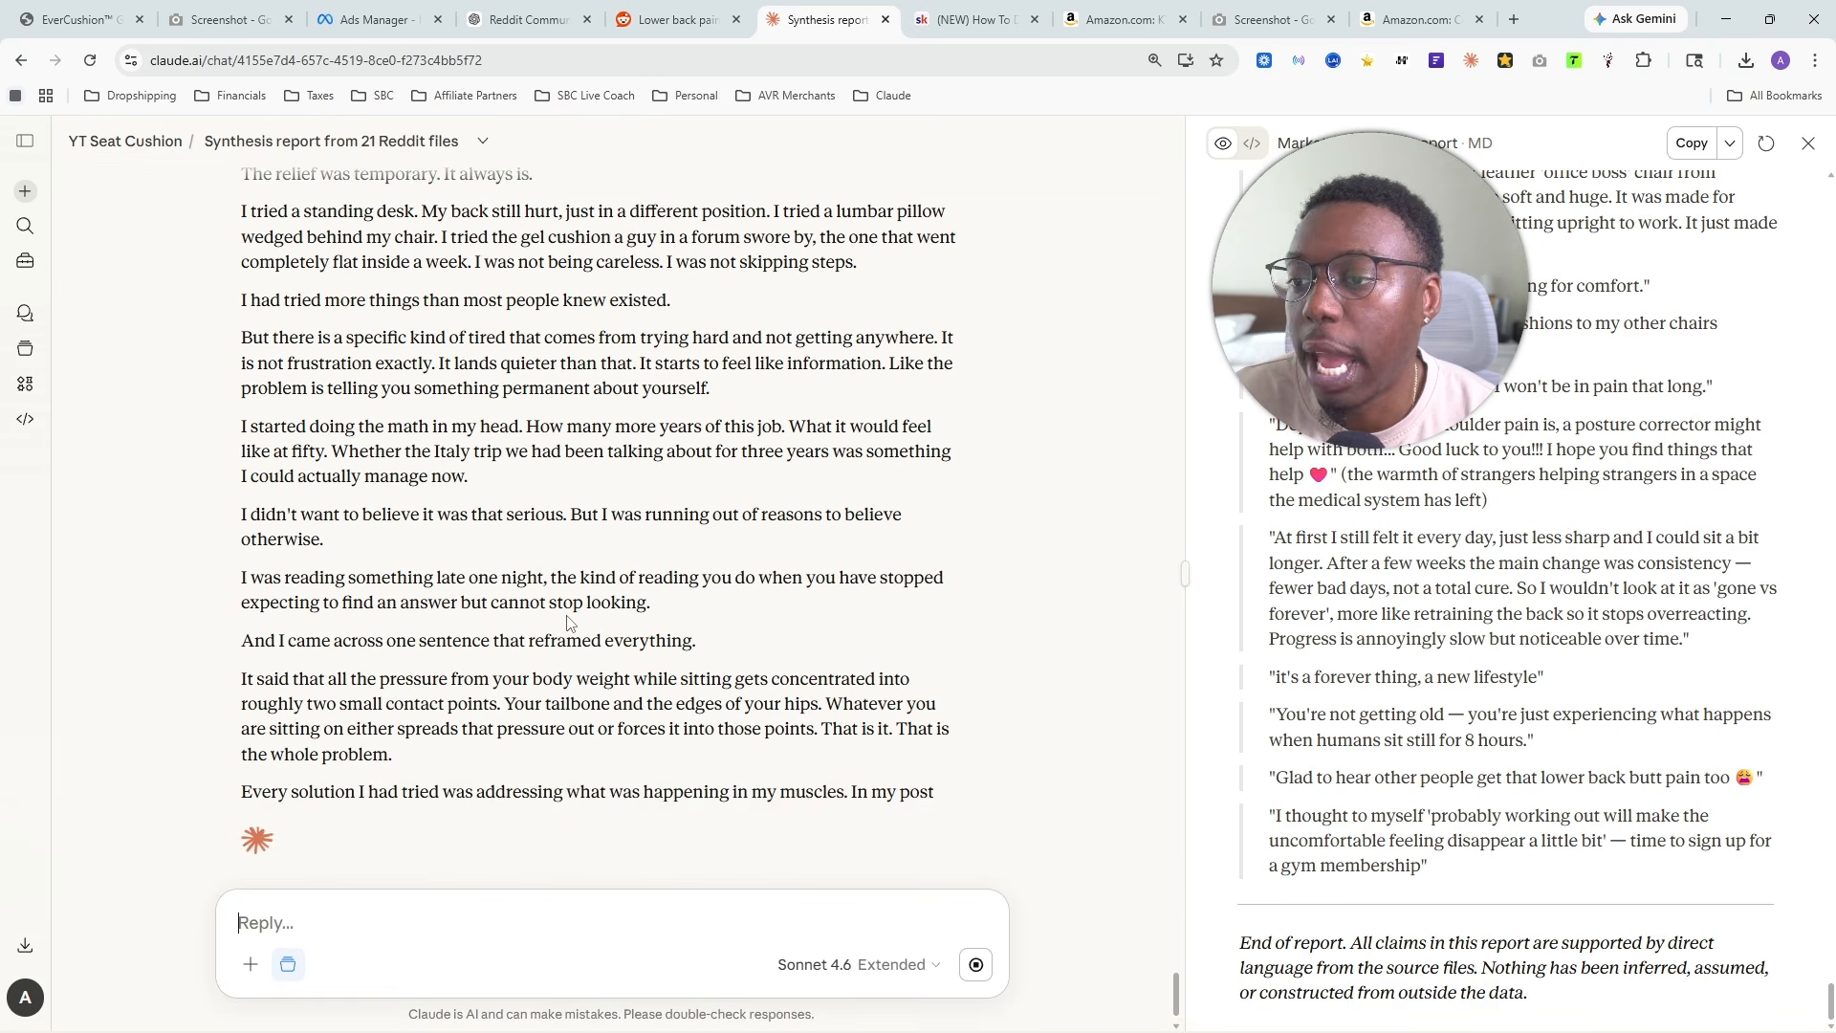
scroll(612, 607, up, 8)
scroll(572, 624, down, 1)
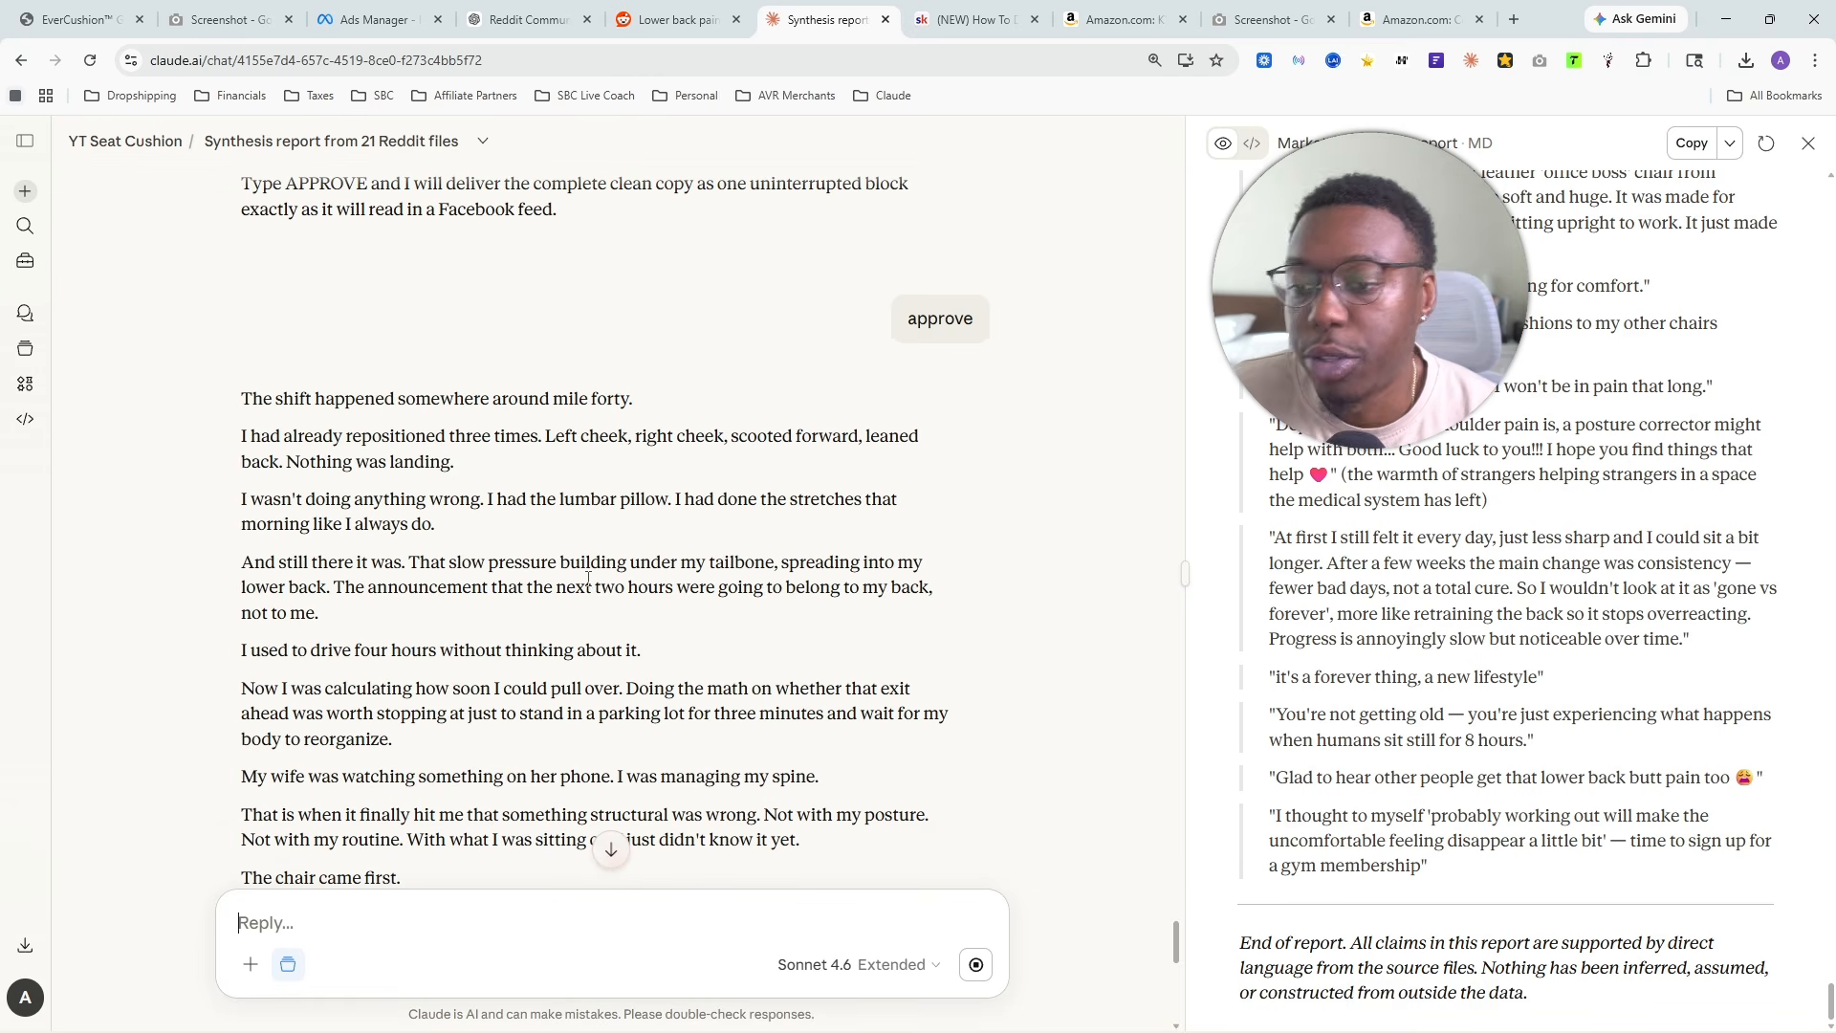
scroll(448, 492, down, 10)
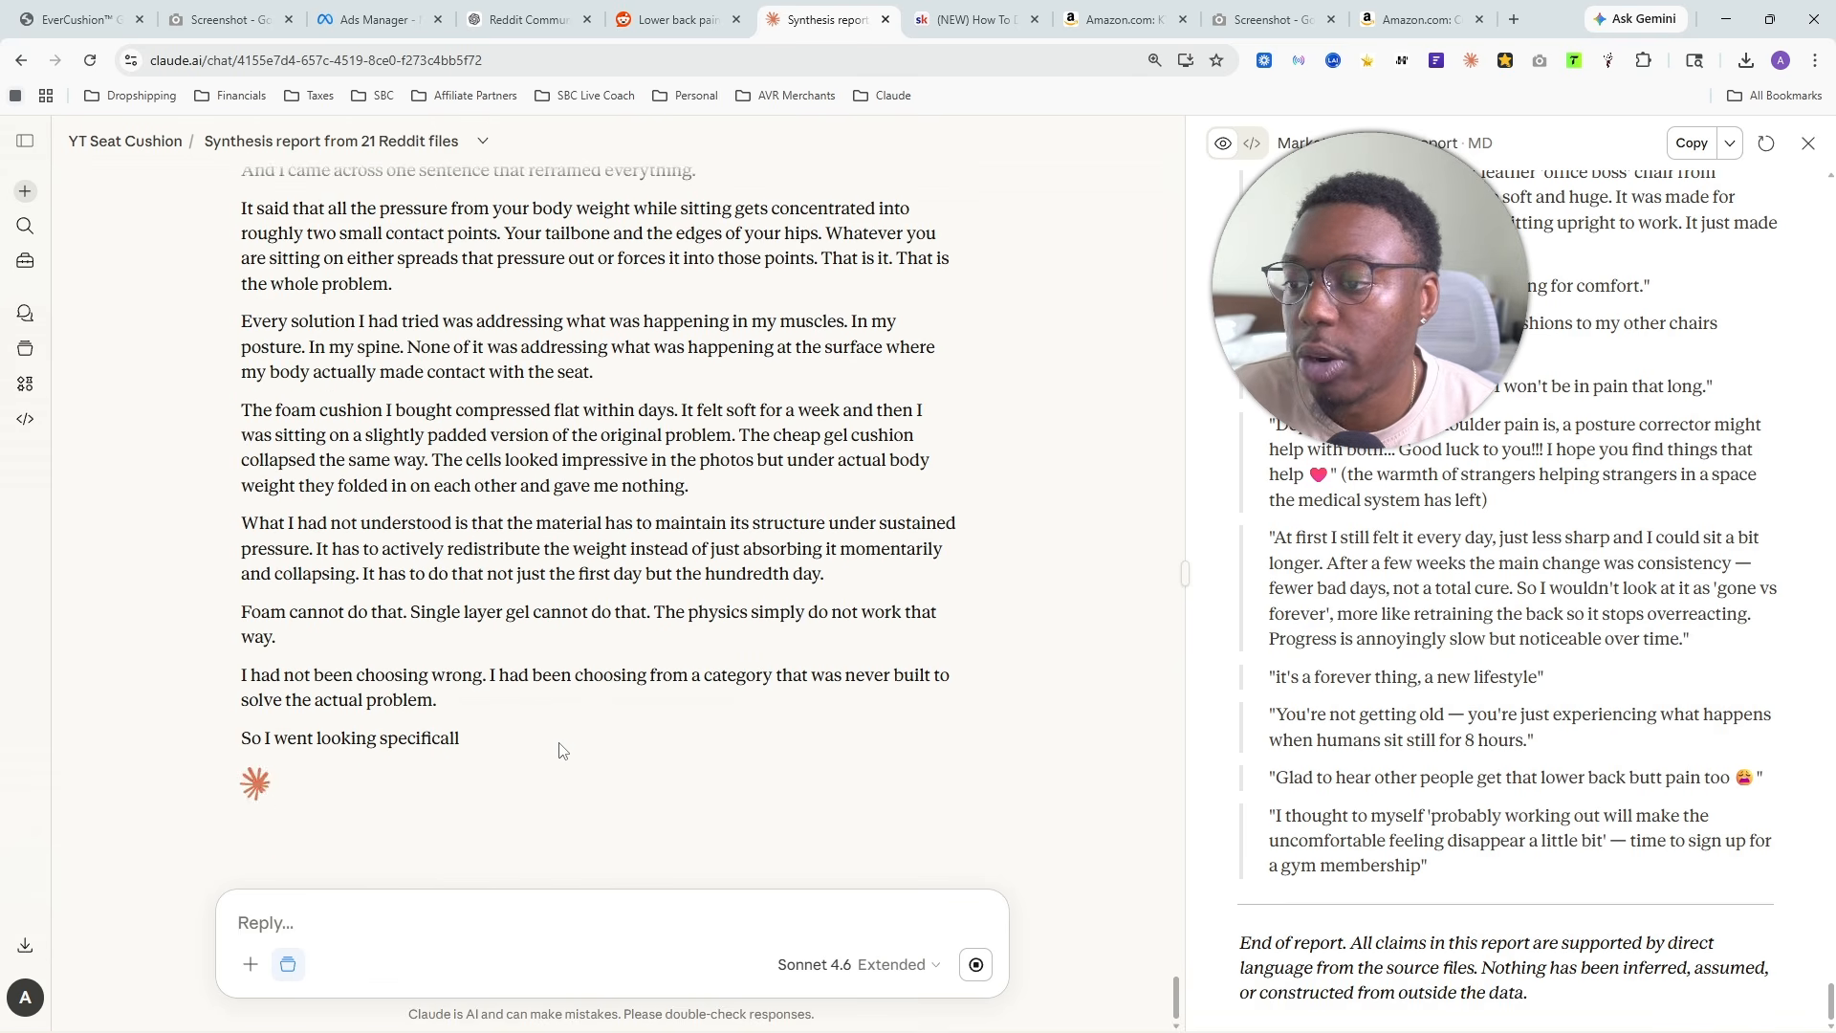
scroll(724, 779, up, 8)
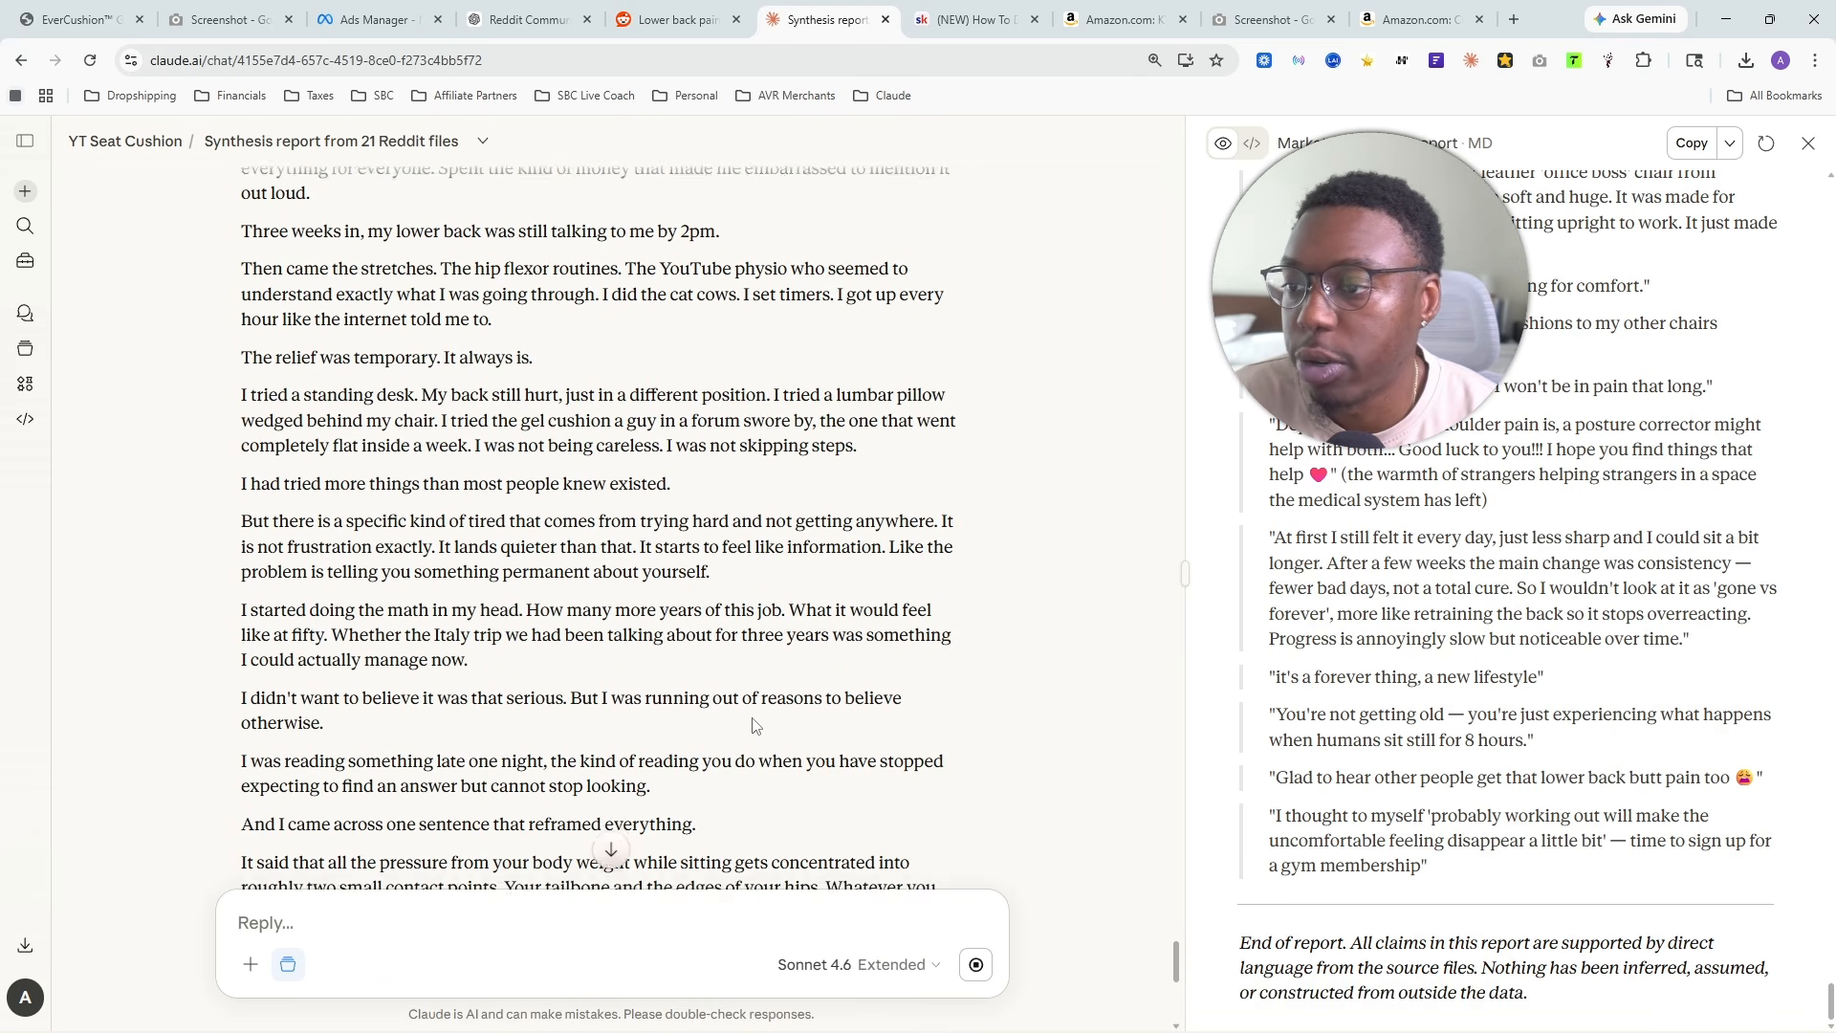
scroll(666, 760, up, 5)
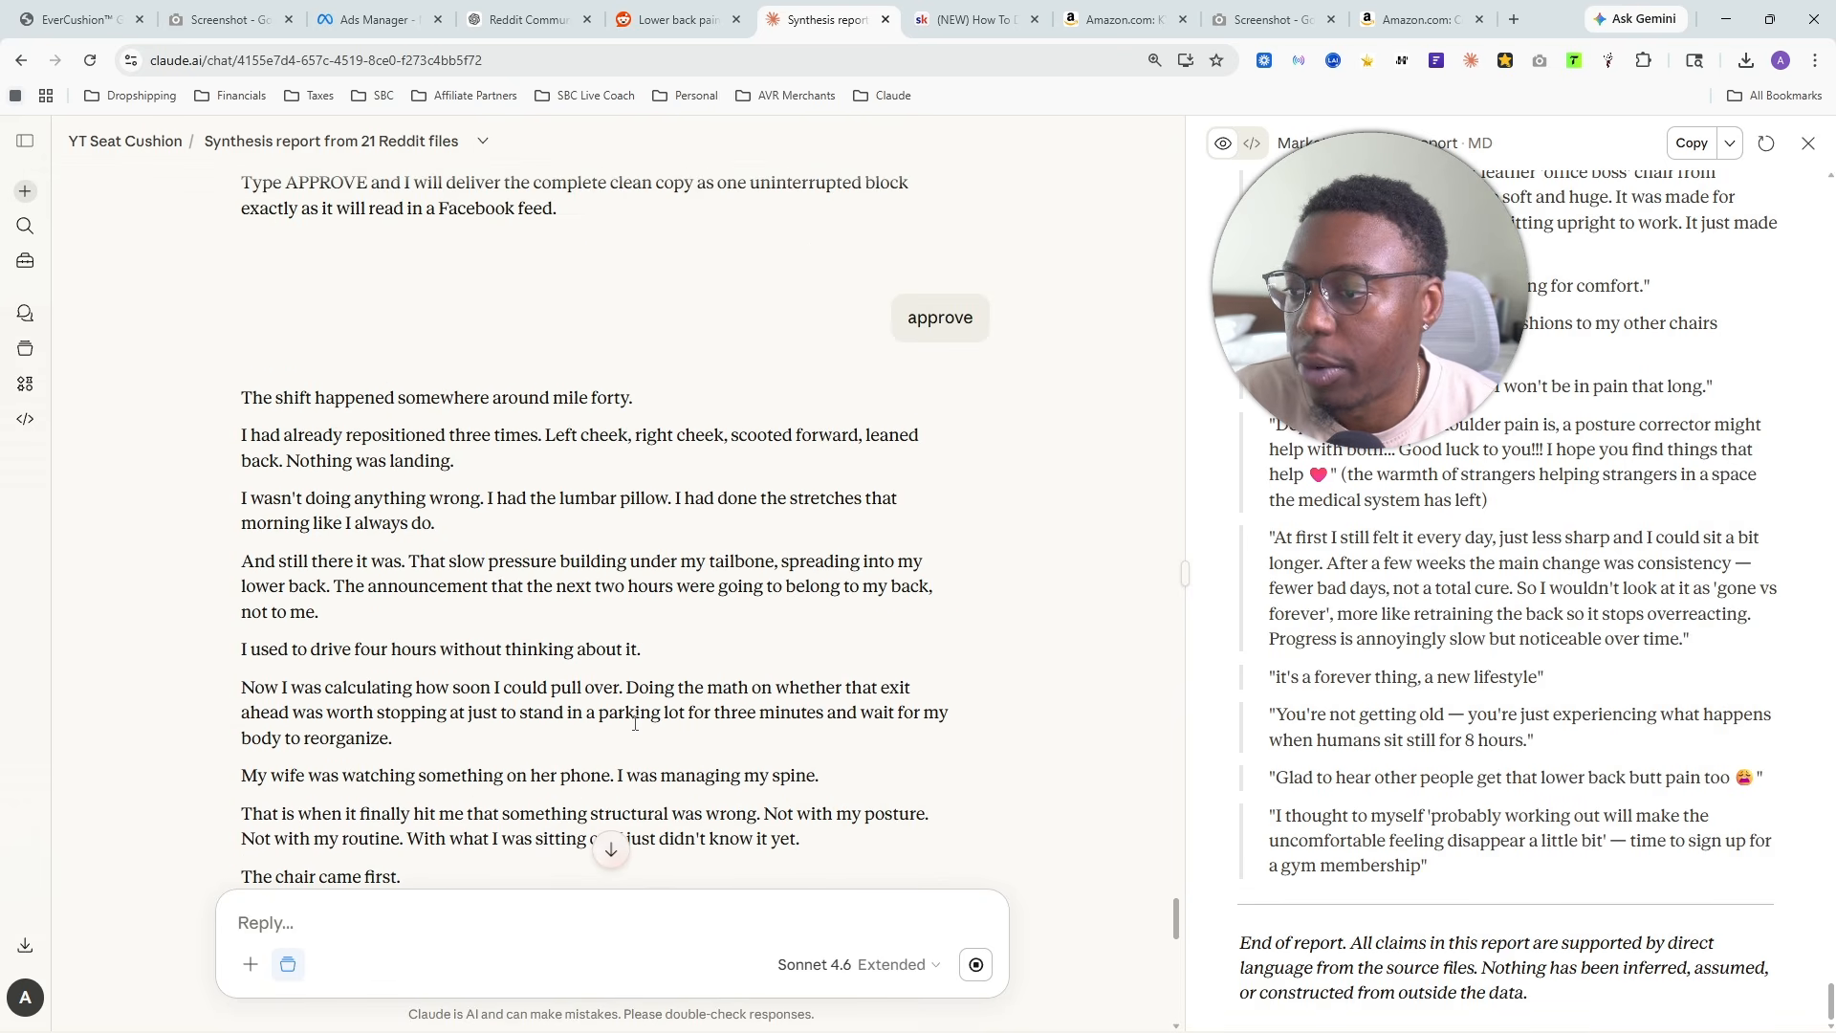
scroll(631, 746, down, 15)
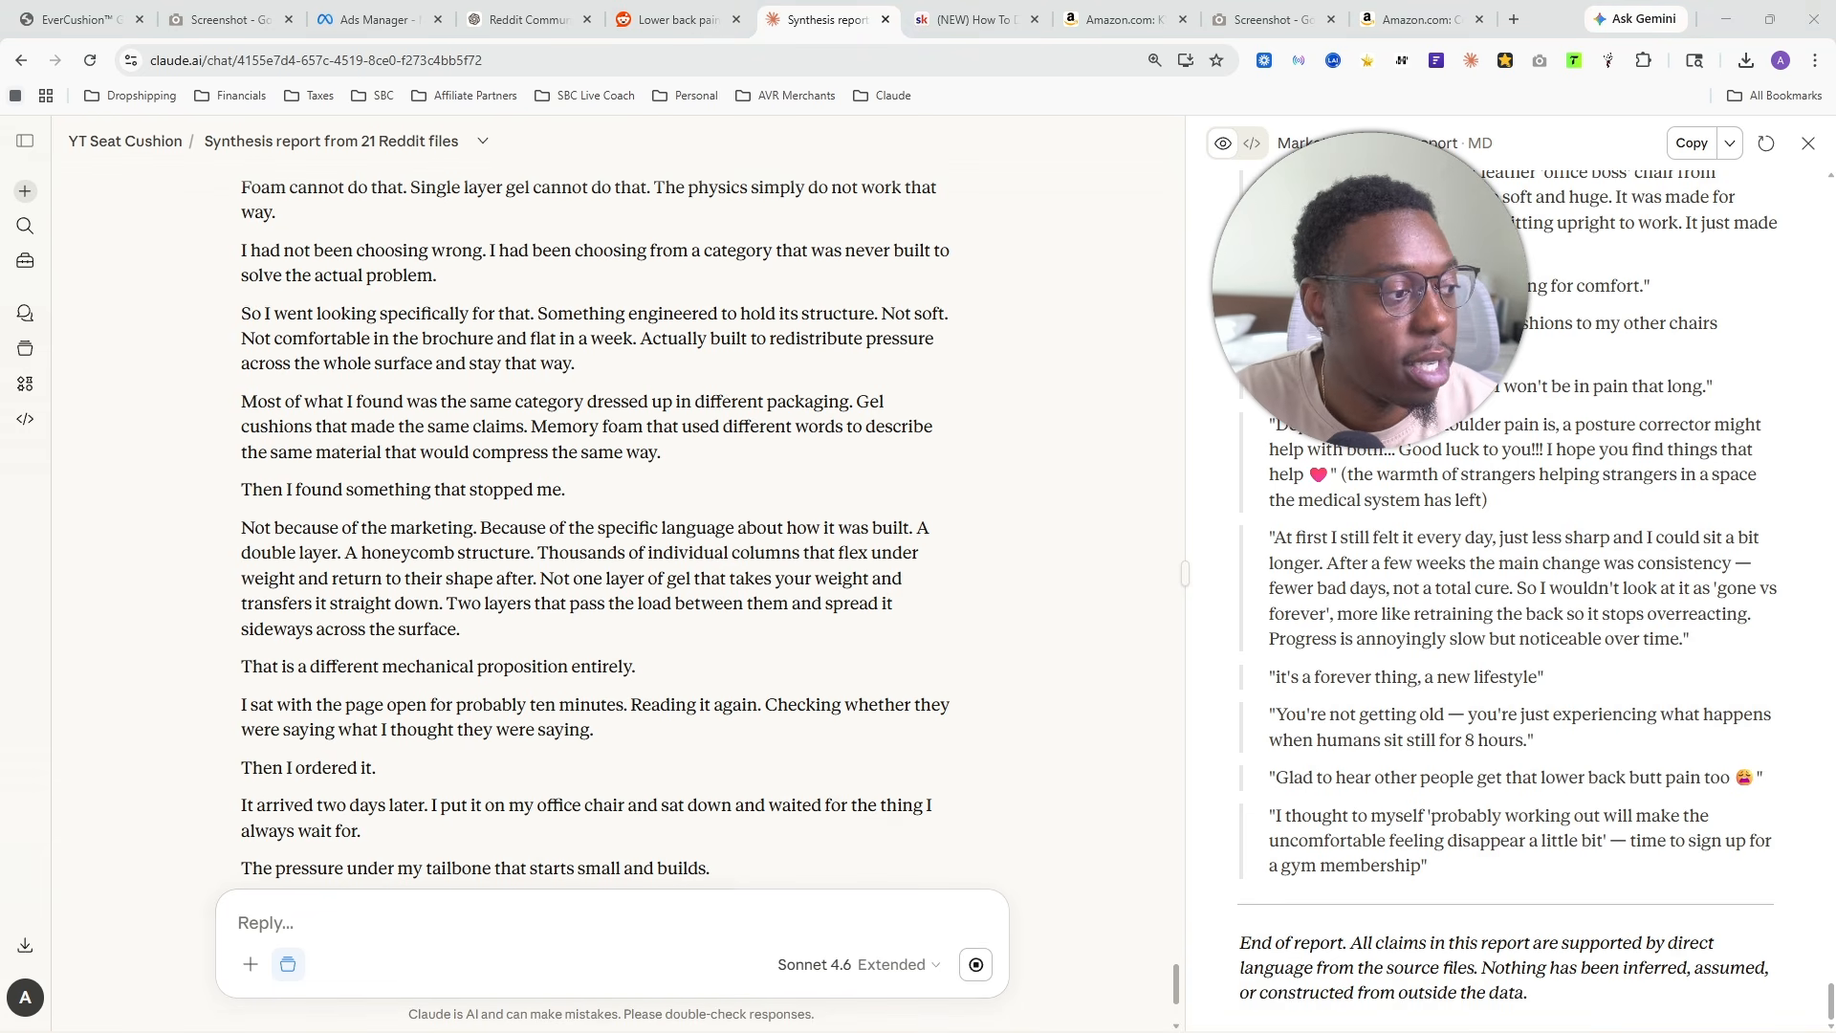
scroll(258, 623, up, 20)
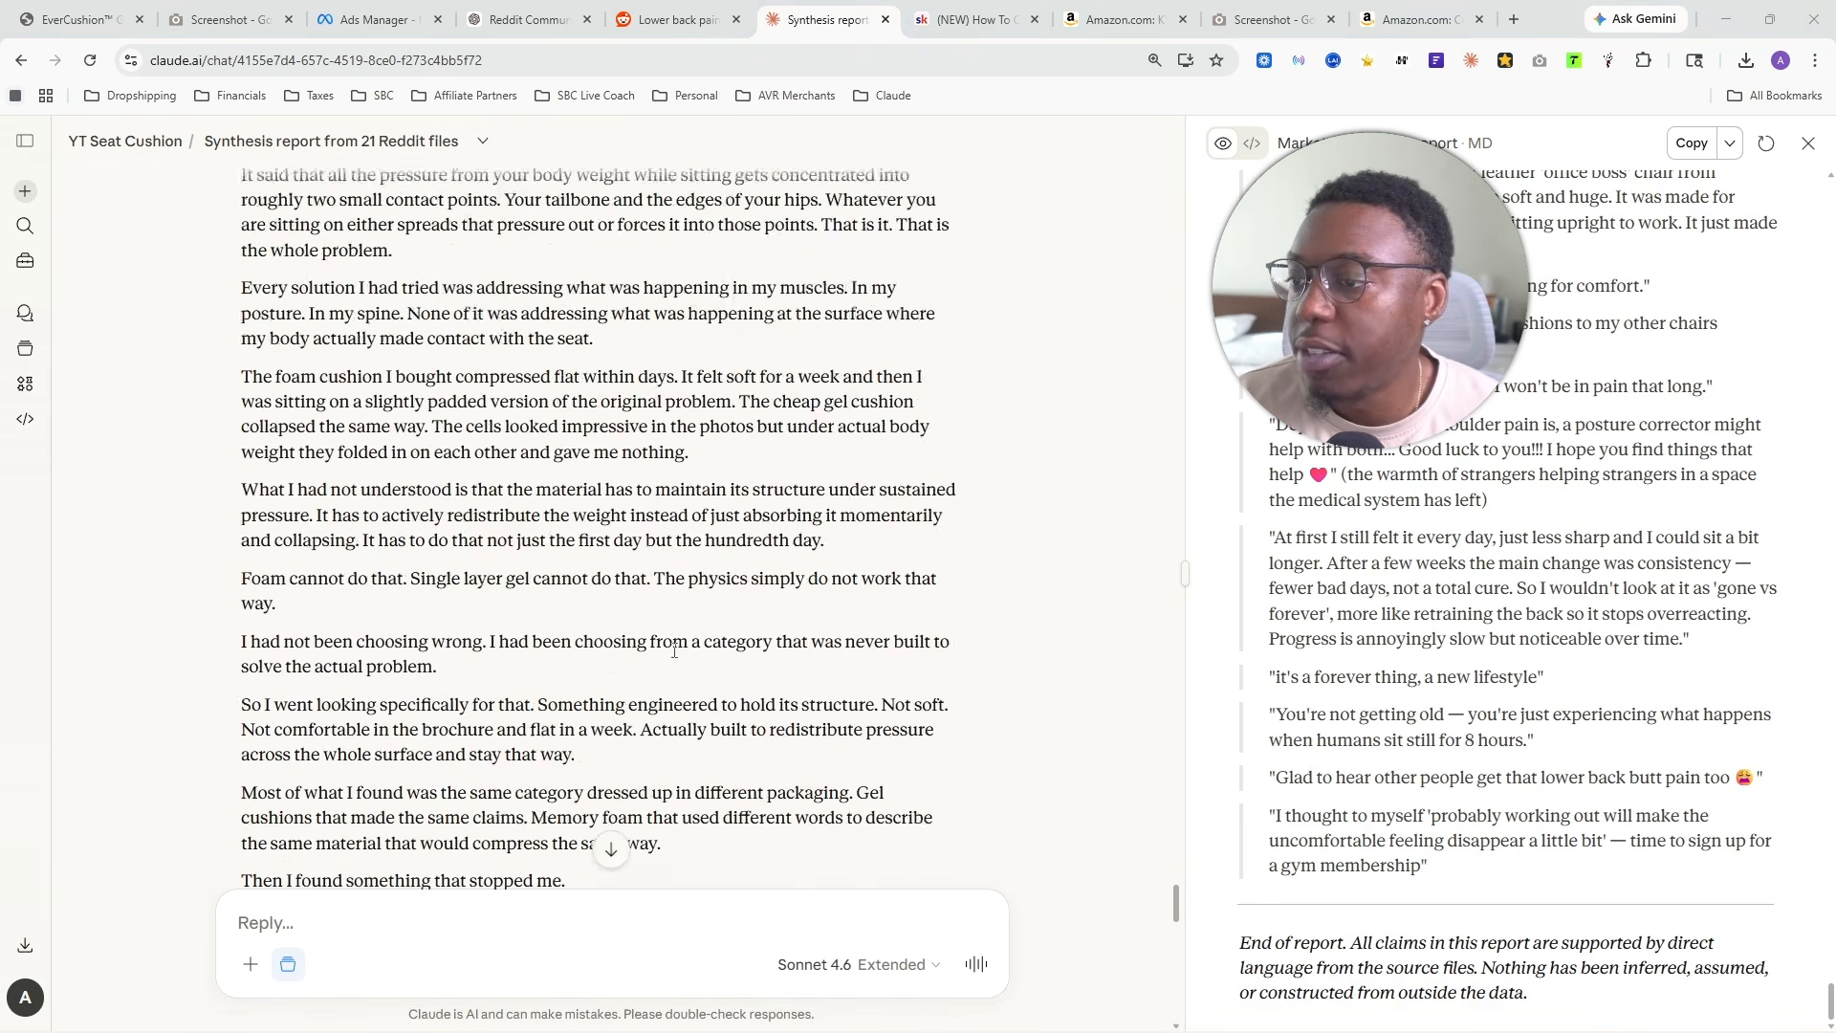
scroll(675, 665, down, 20)
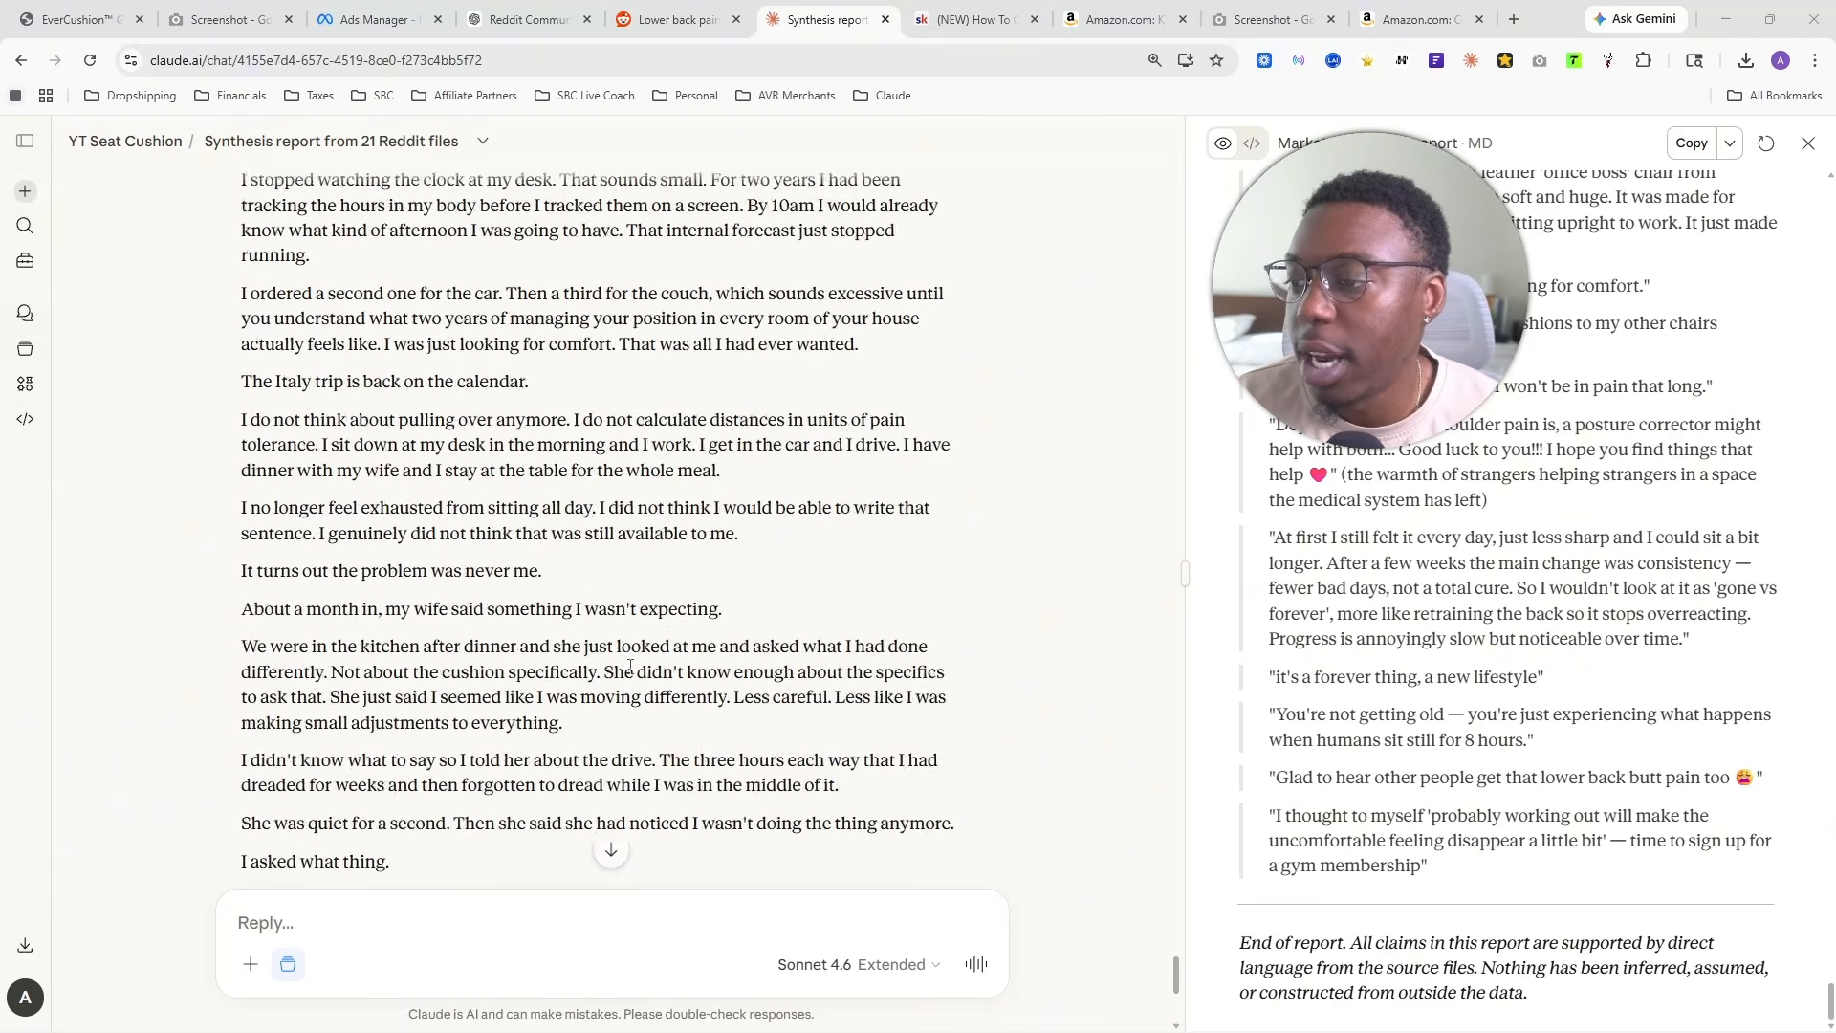
- Paste and send the copied prompt that starts with "Read back through this conversation and locate the following"
click(281, 921)
key(ctrl+v)
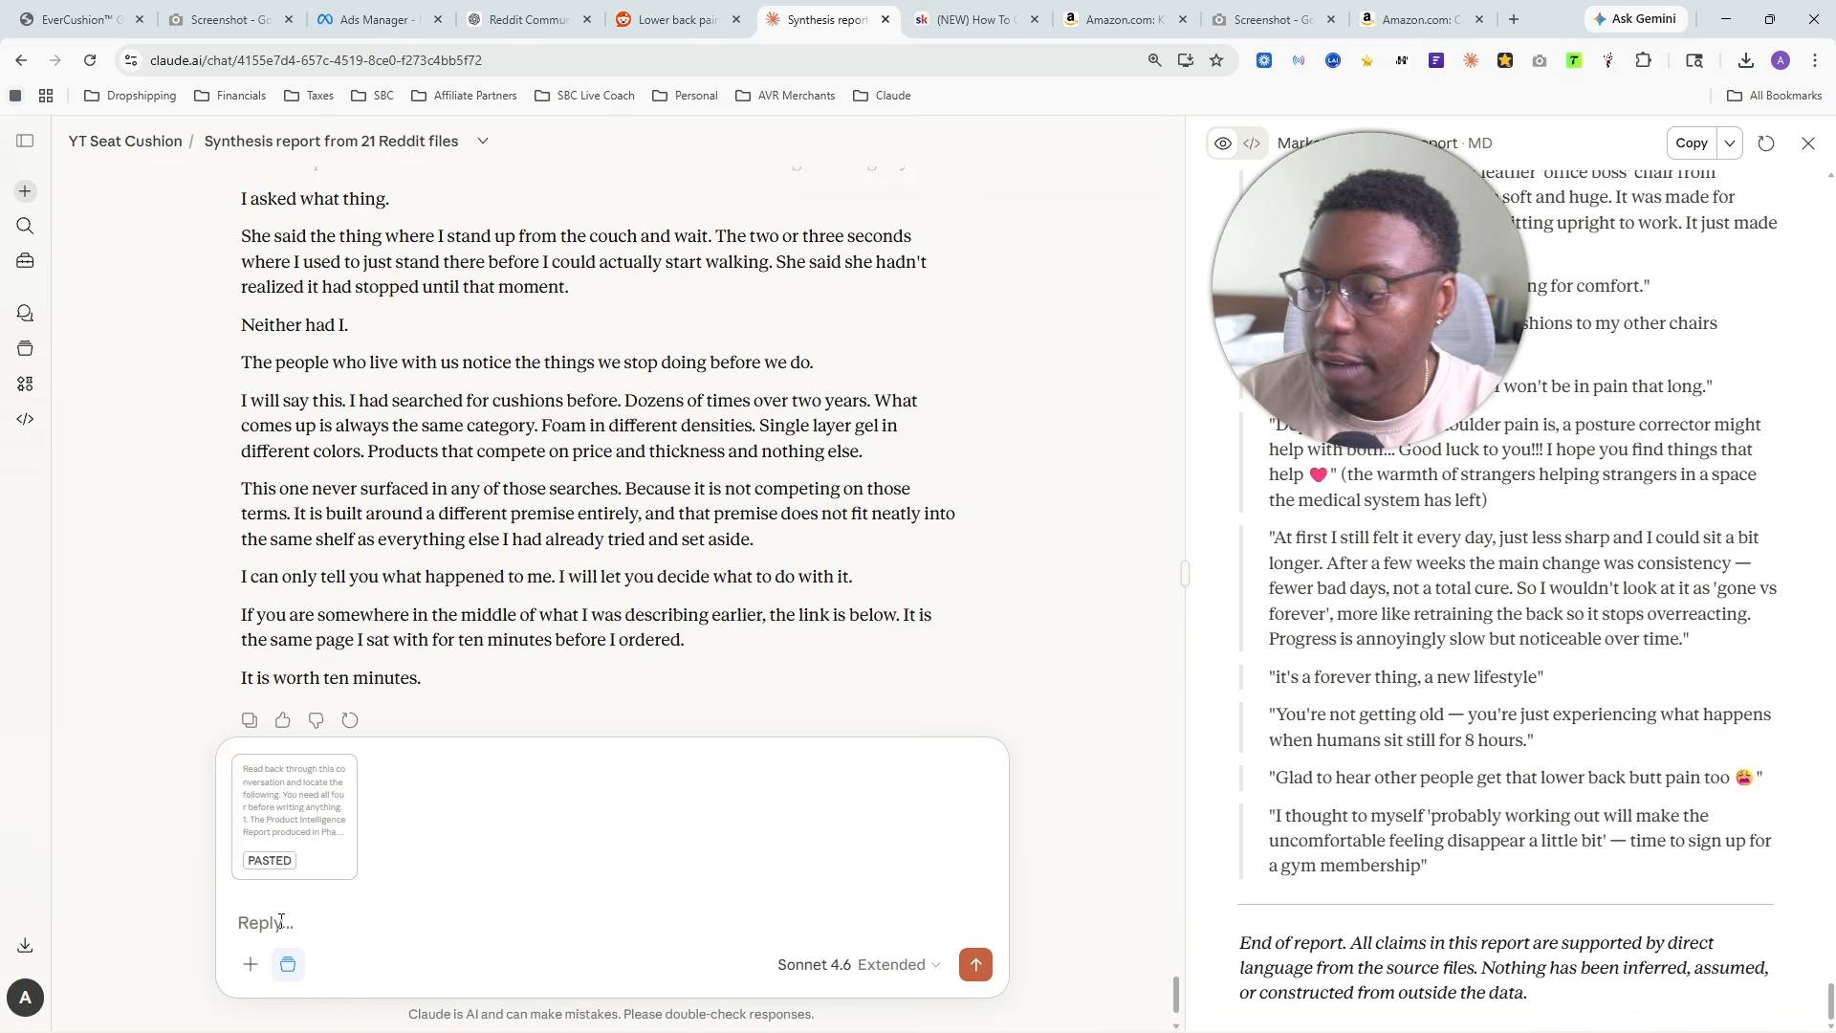
key(Return)
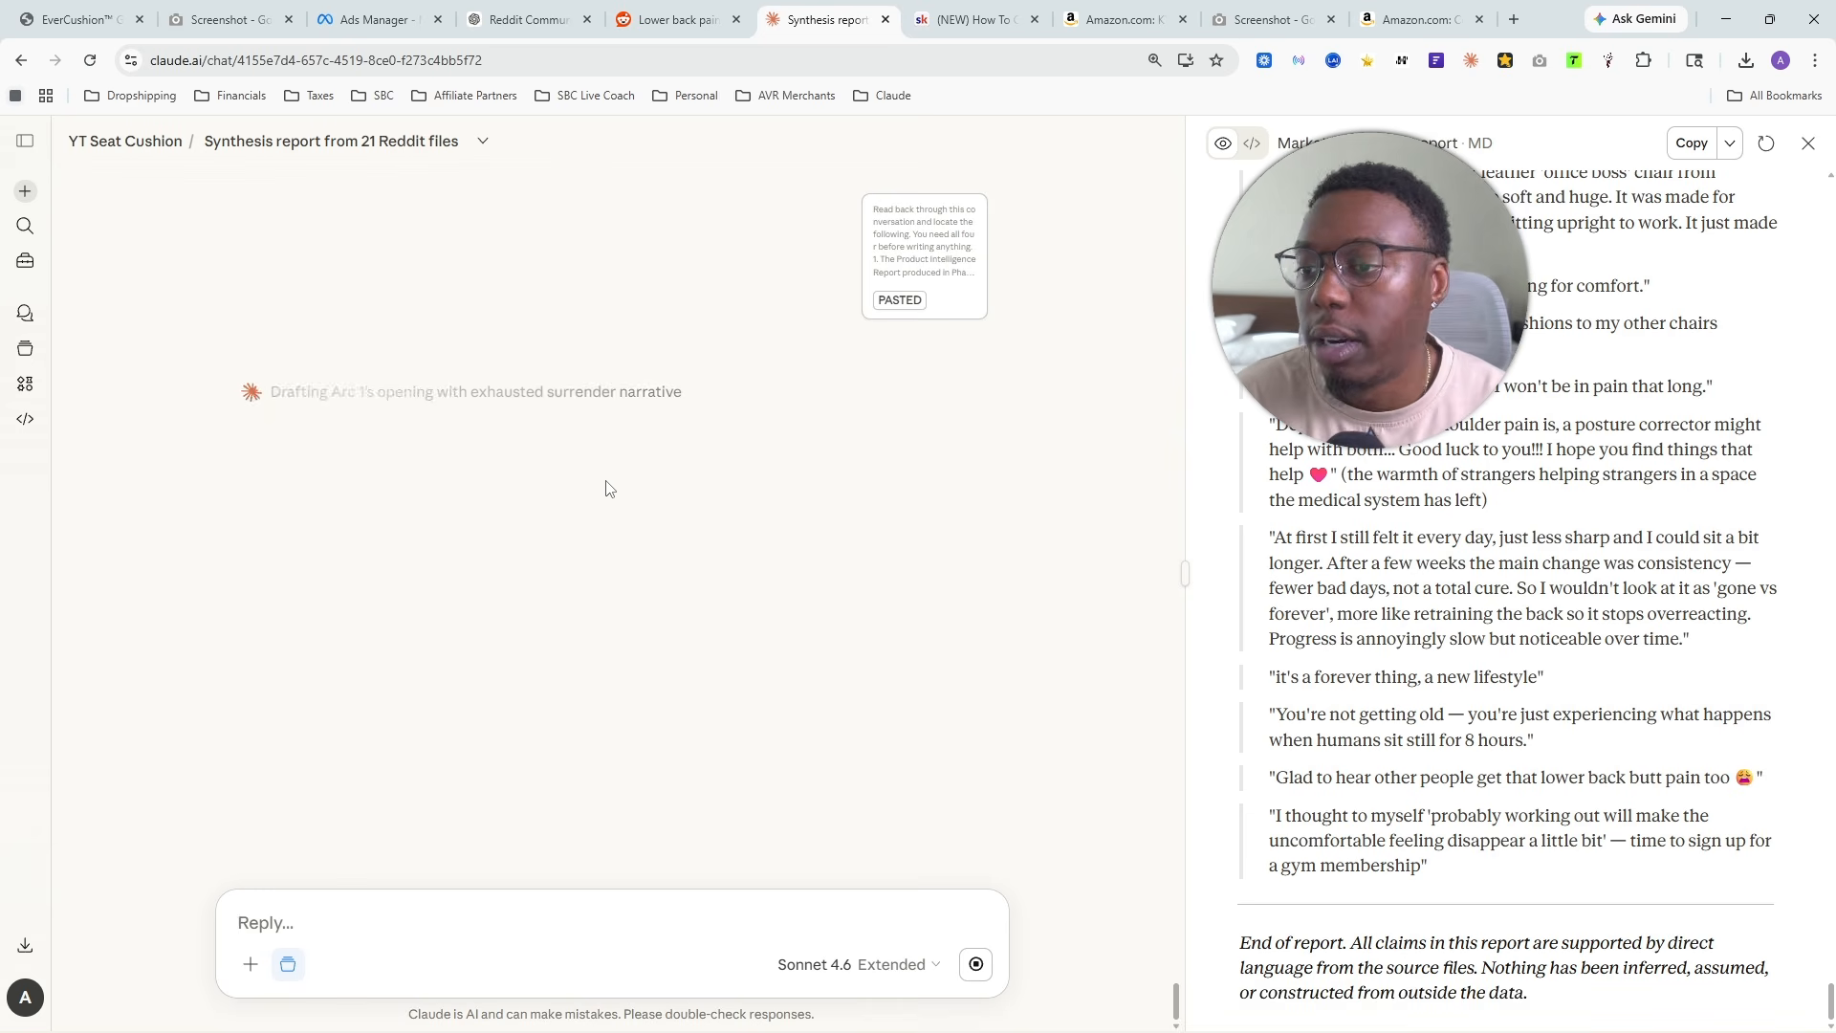
- Switch to the Google Docs guide and review the variation profiles from The Exhausted Surrenderer through The Reluctant Believer
key(alt+Tab)
scroll(443, 517, down, 3)
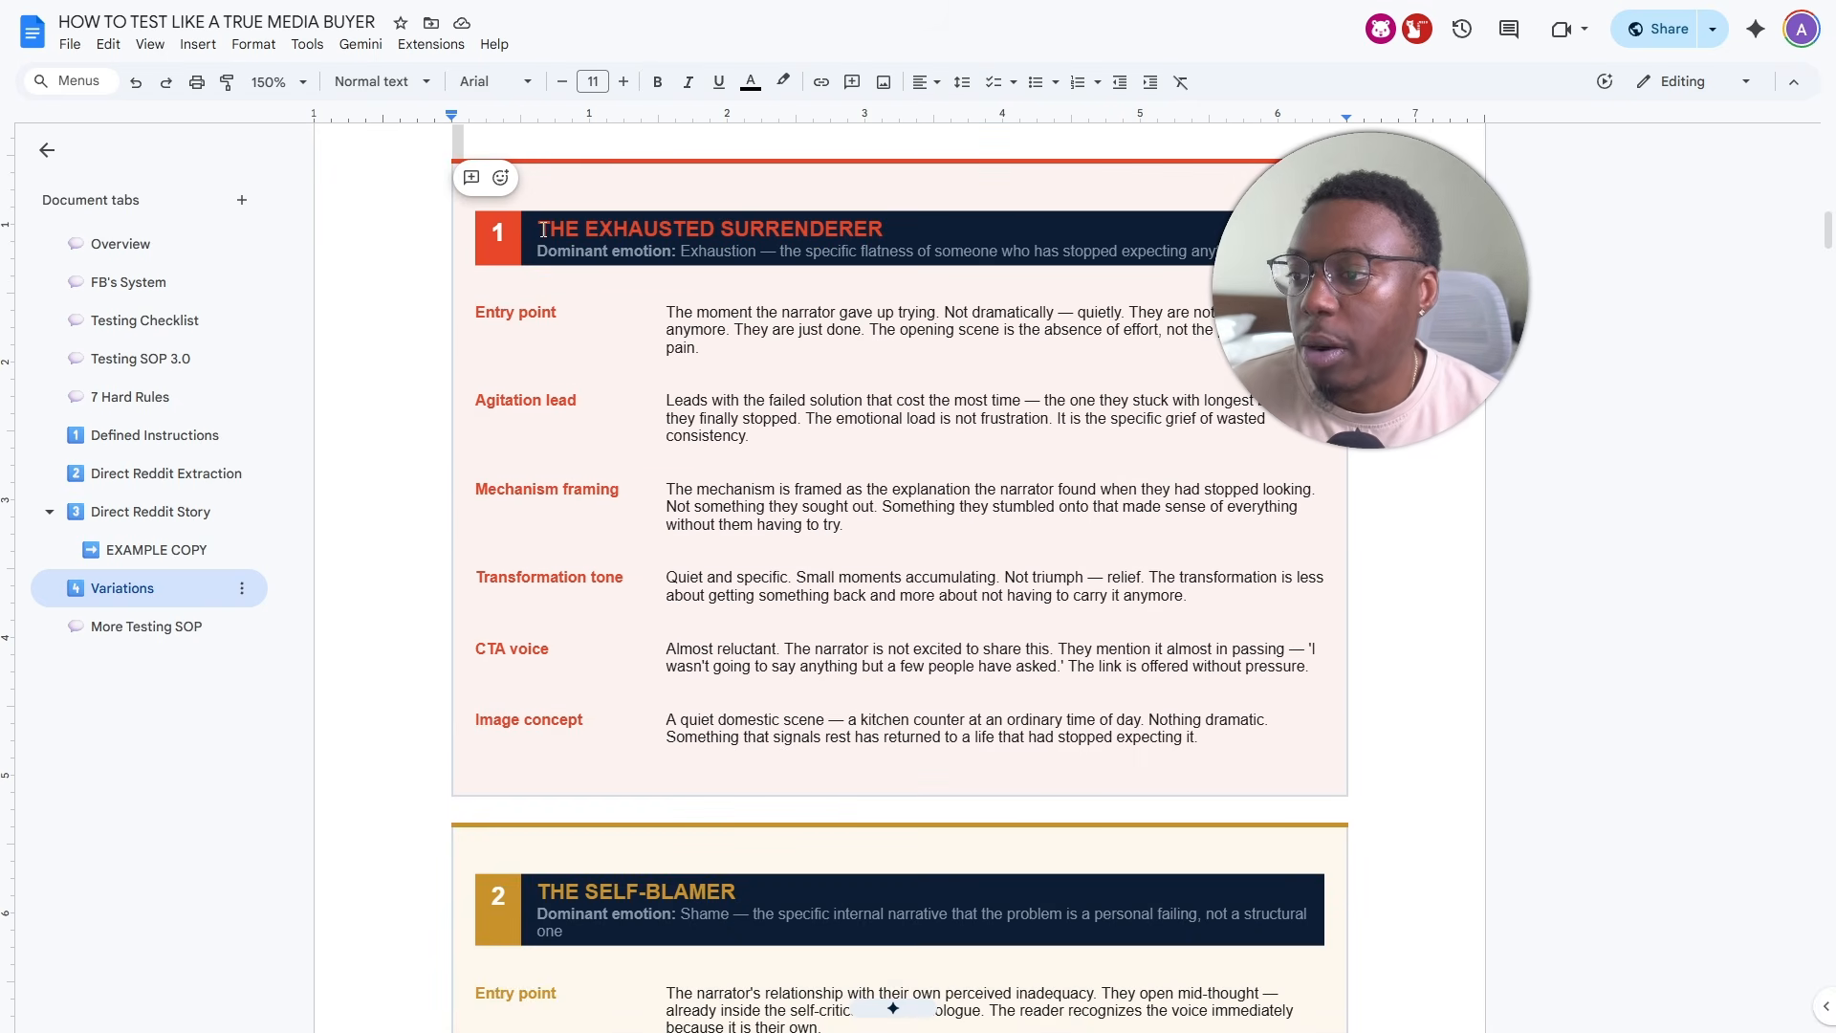
drag(542, 228, 884, 229)
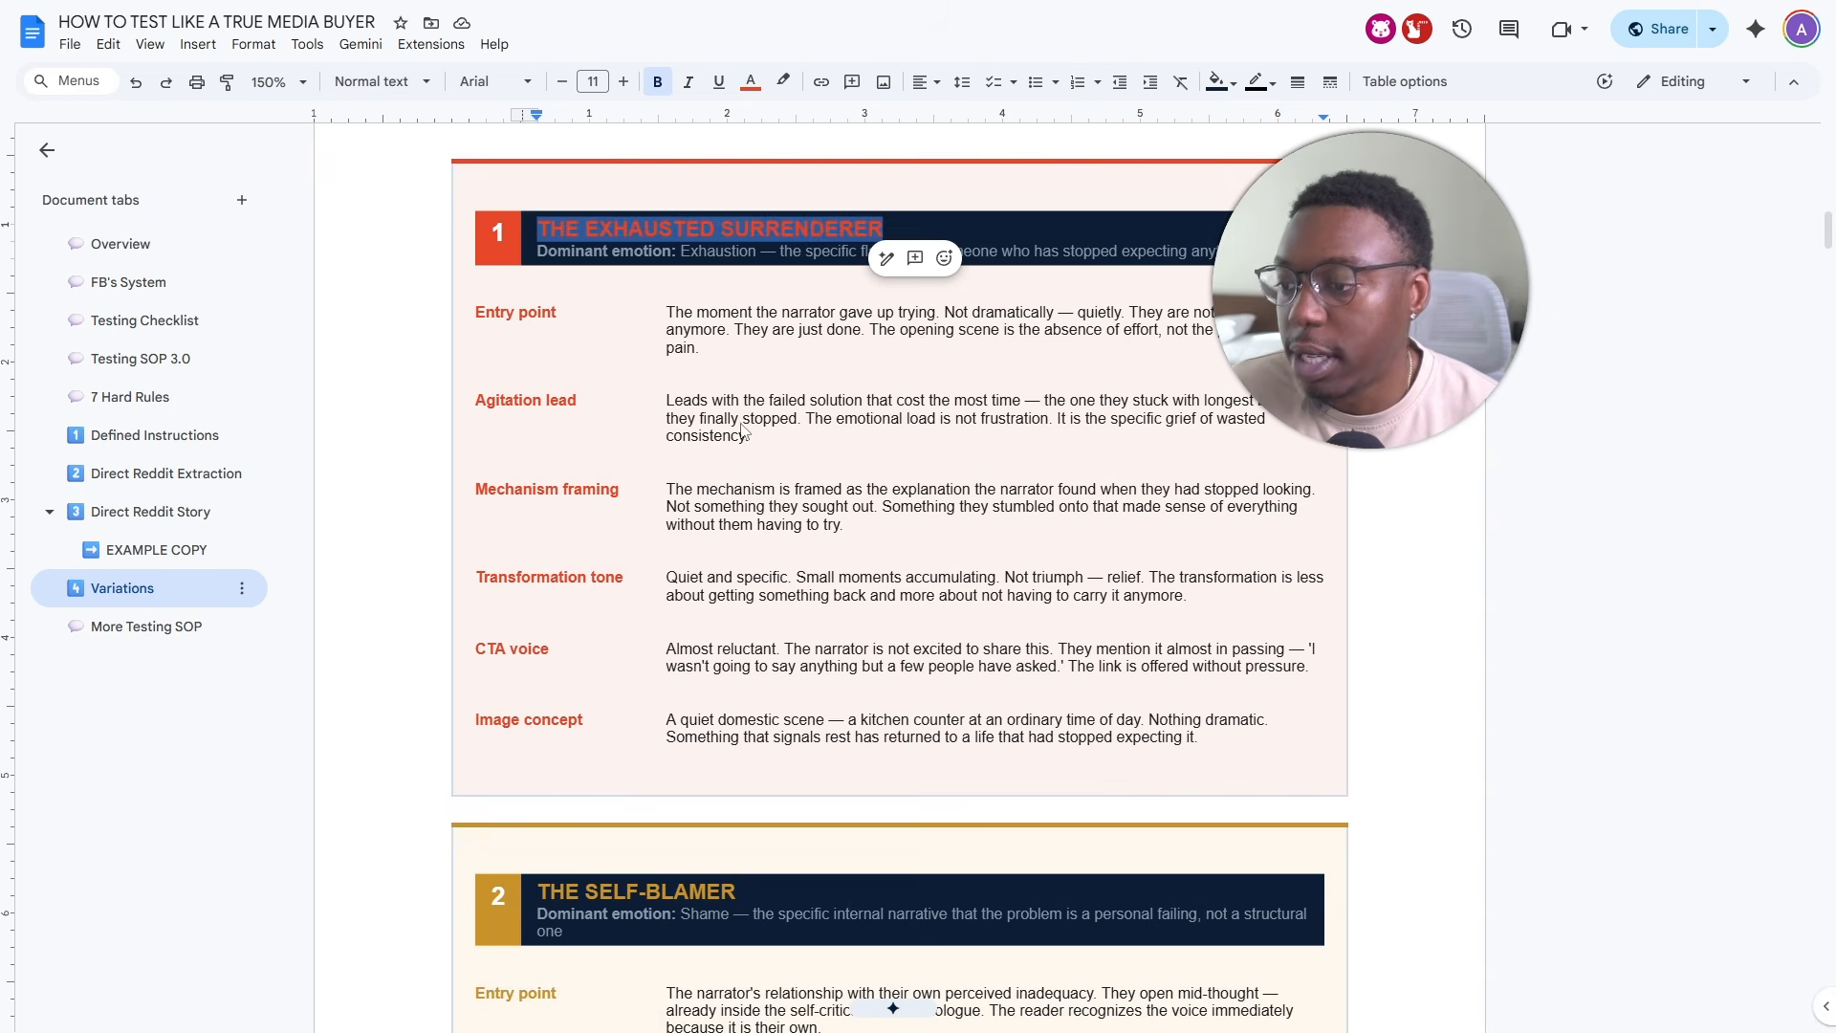
scroll(744, 431, down, 7)
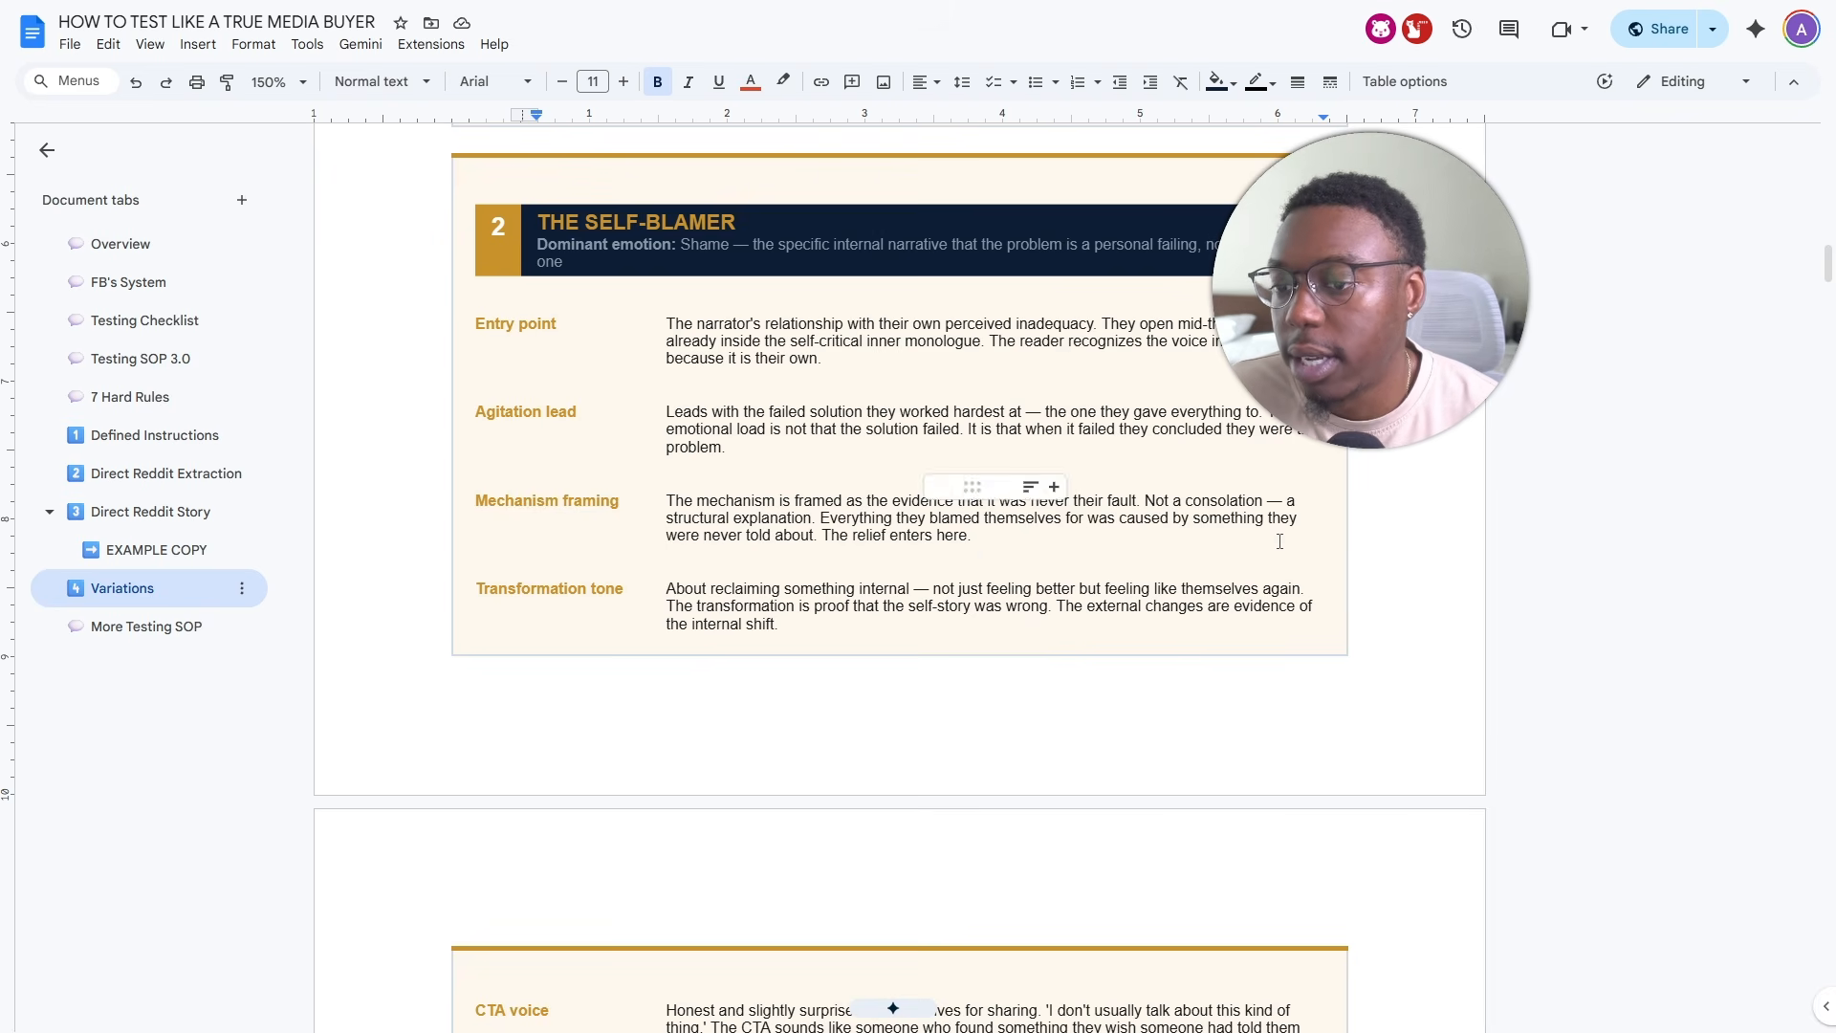
scroll(870, 543, down, 10)
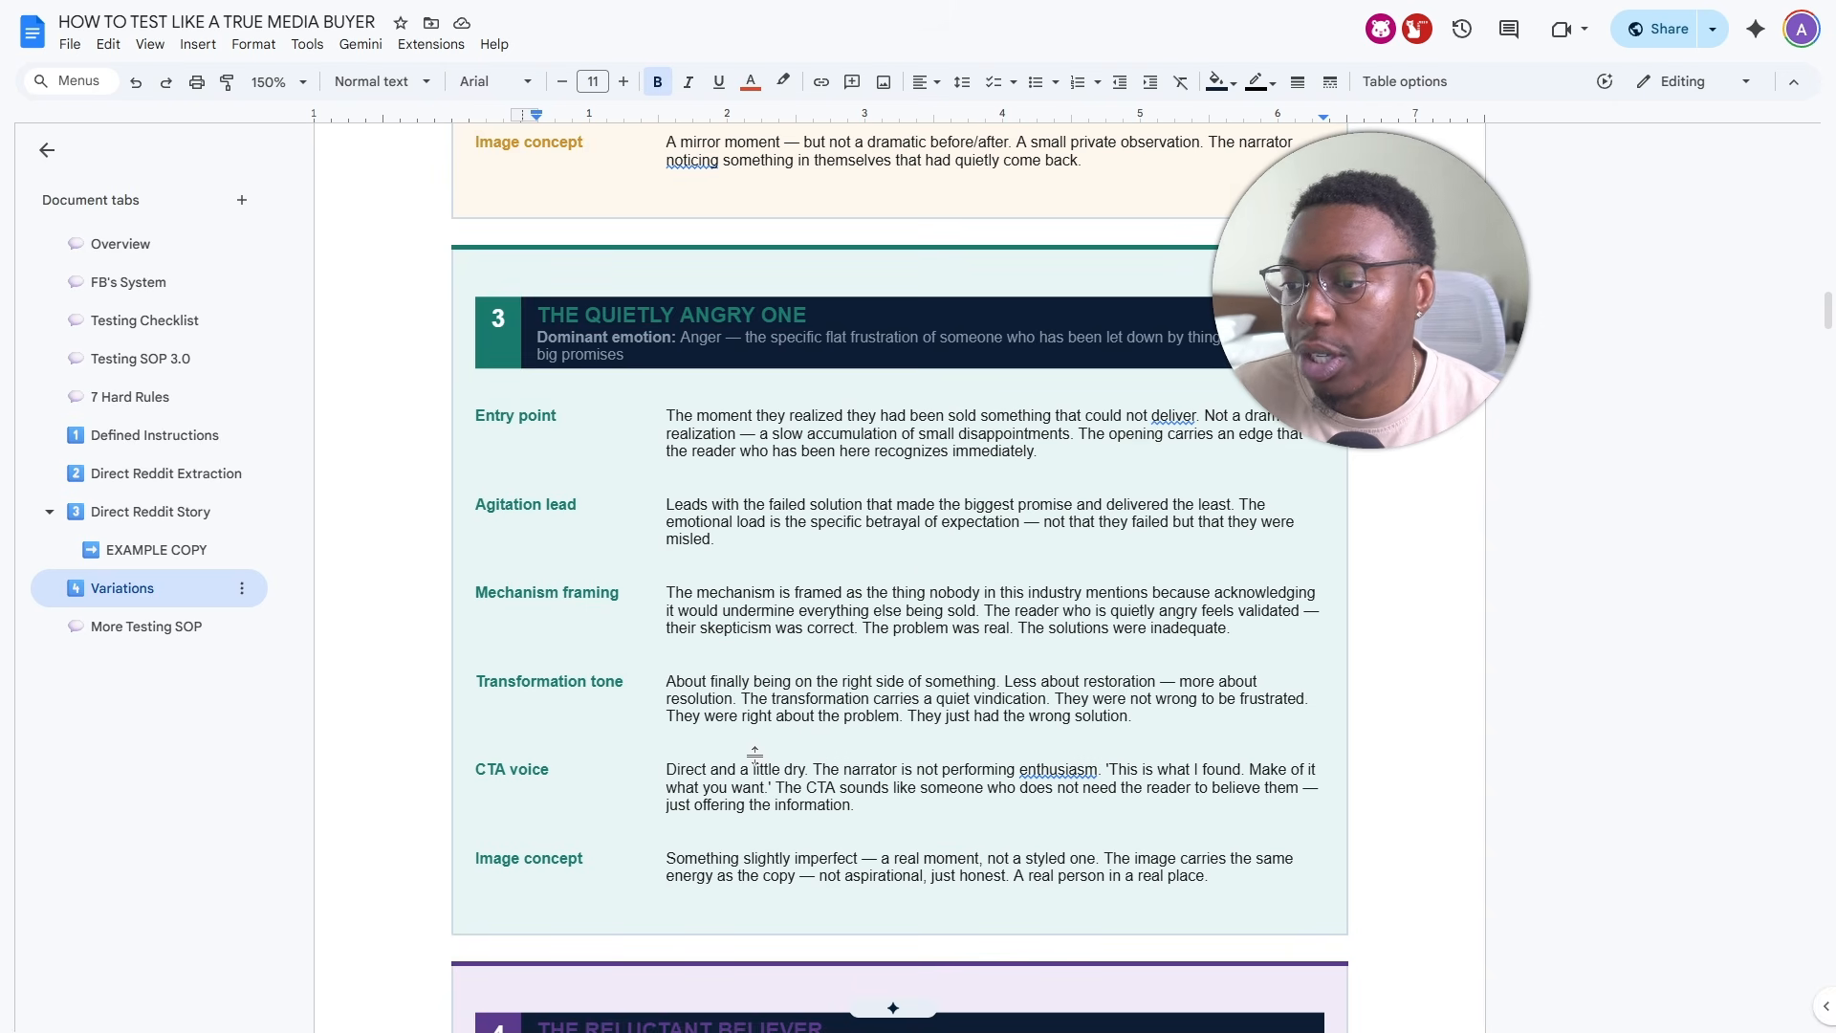
scroll(809, 510, down, 1)
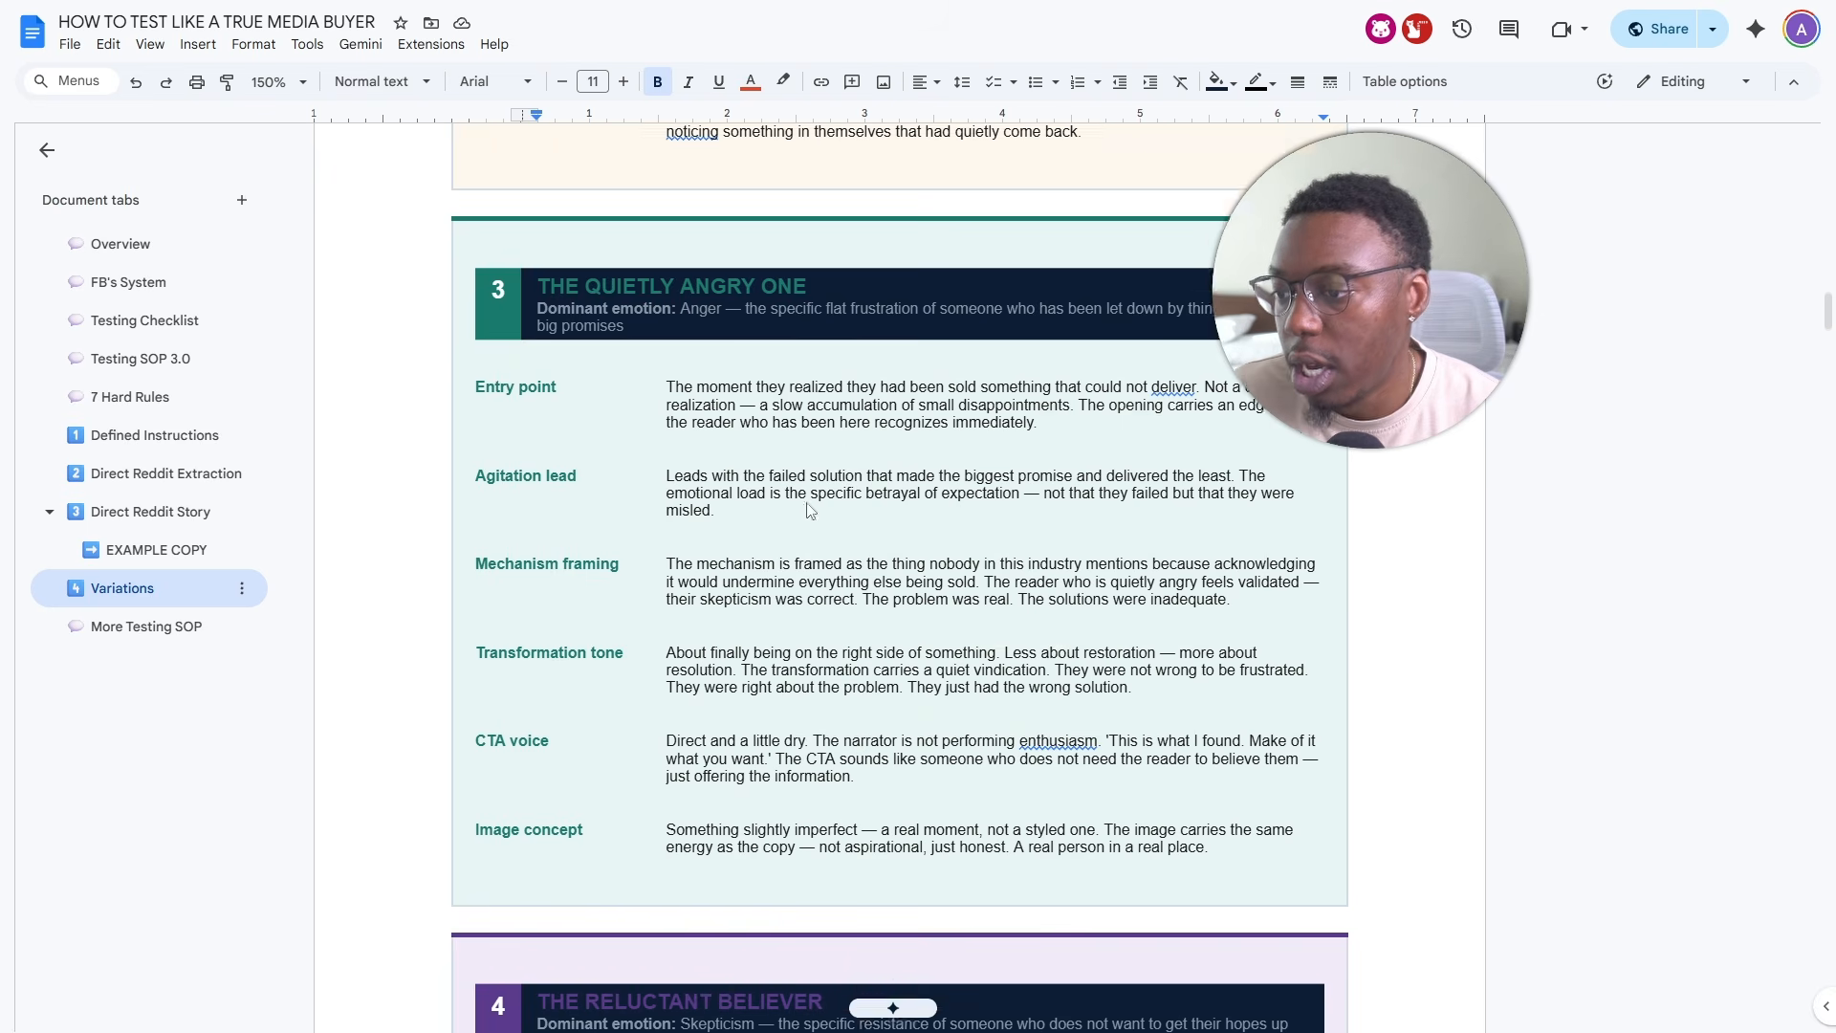
scroll(809, 511, down, 10)
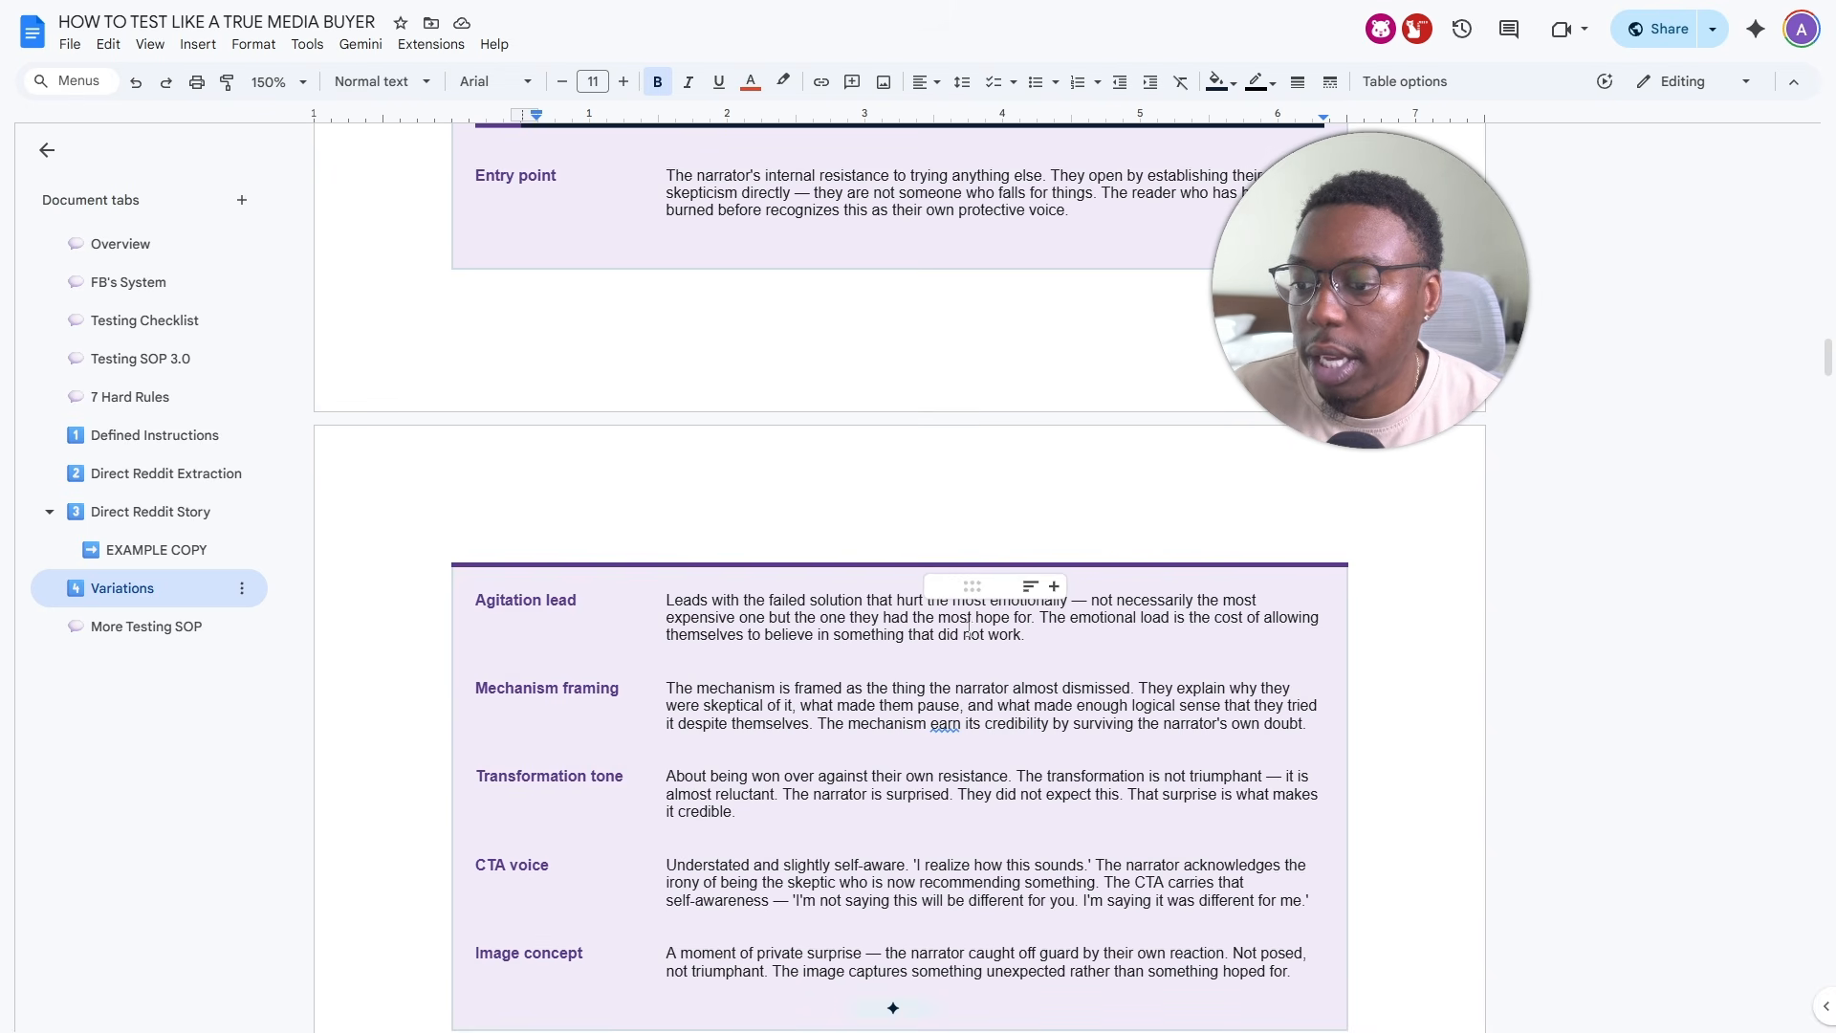
- Review the rest of the Reluctant Believer profile in the guide, from the agitation lead to the image concept
scroll(1091, 628, down, 1)
scroll(1091, 627, down, 2)
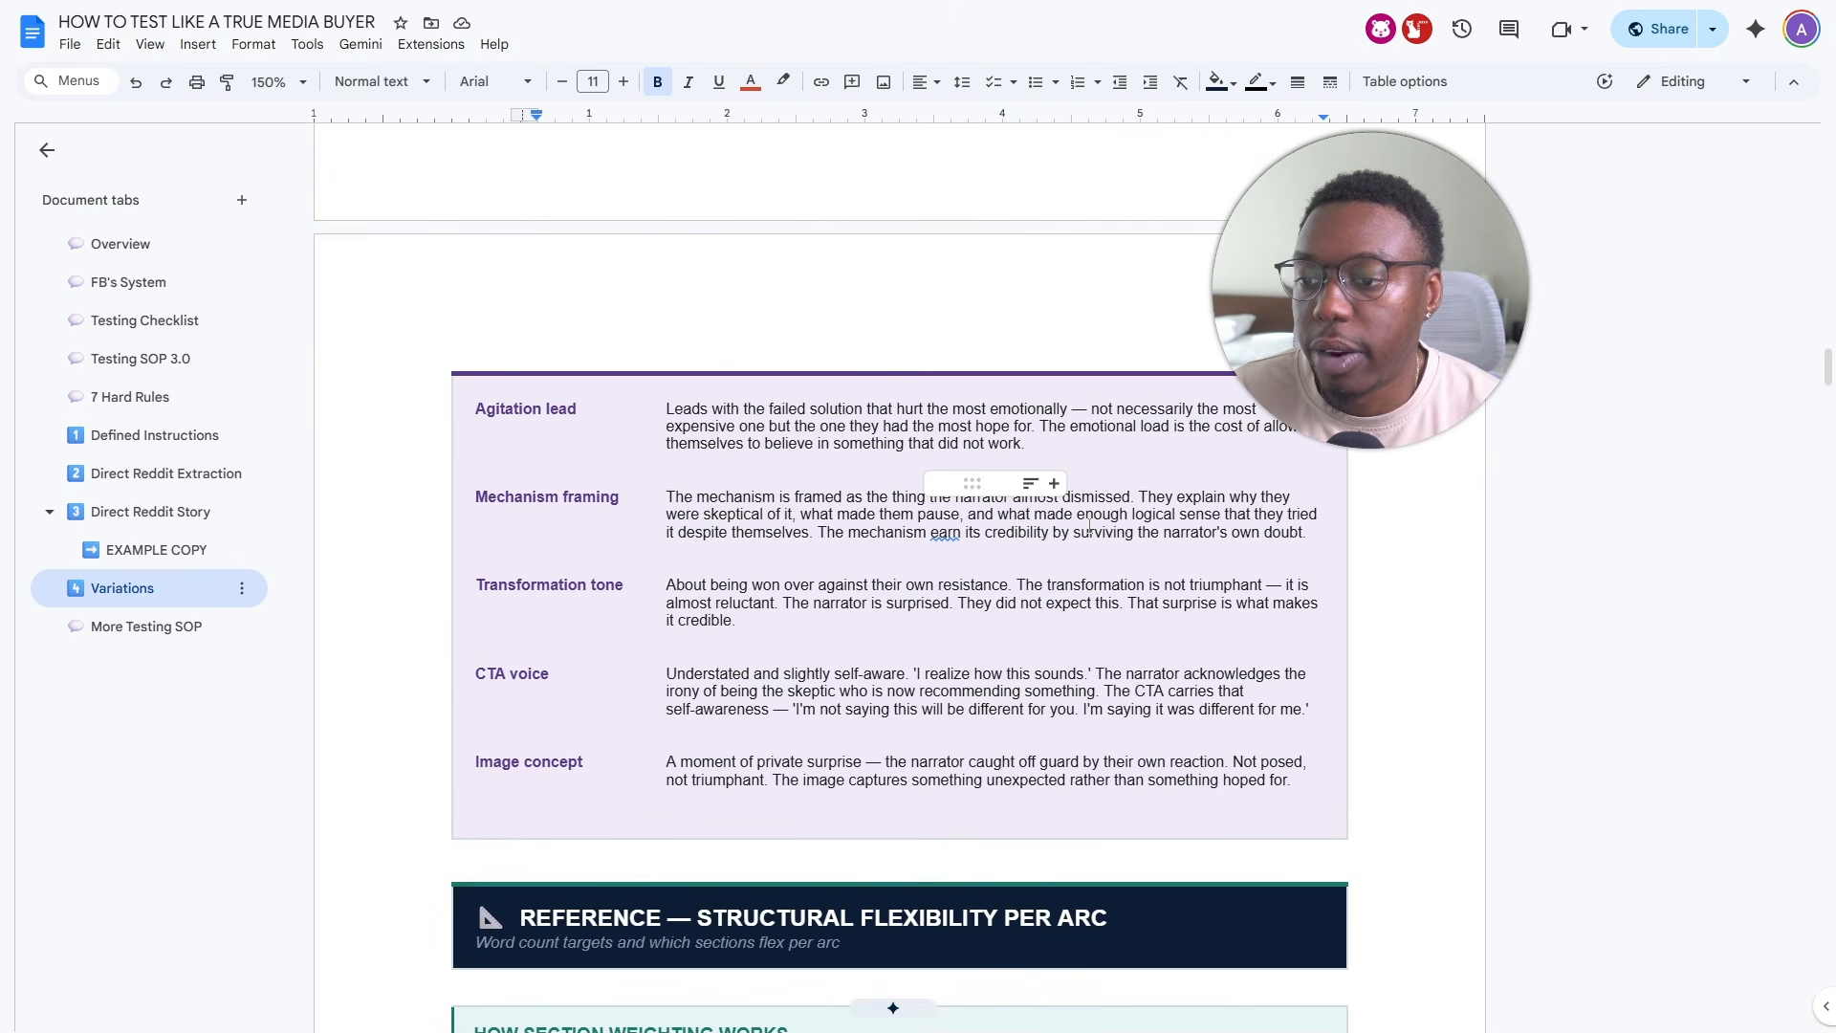
scroll(778, 585, down, 1)
scroll(772, 583, up, 1)
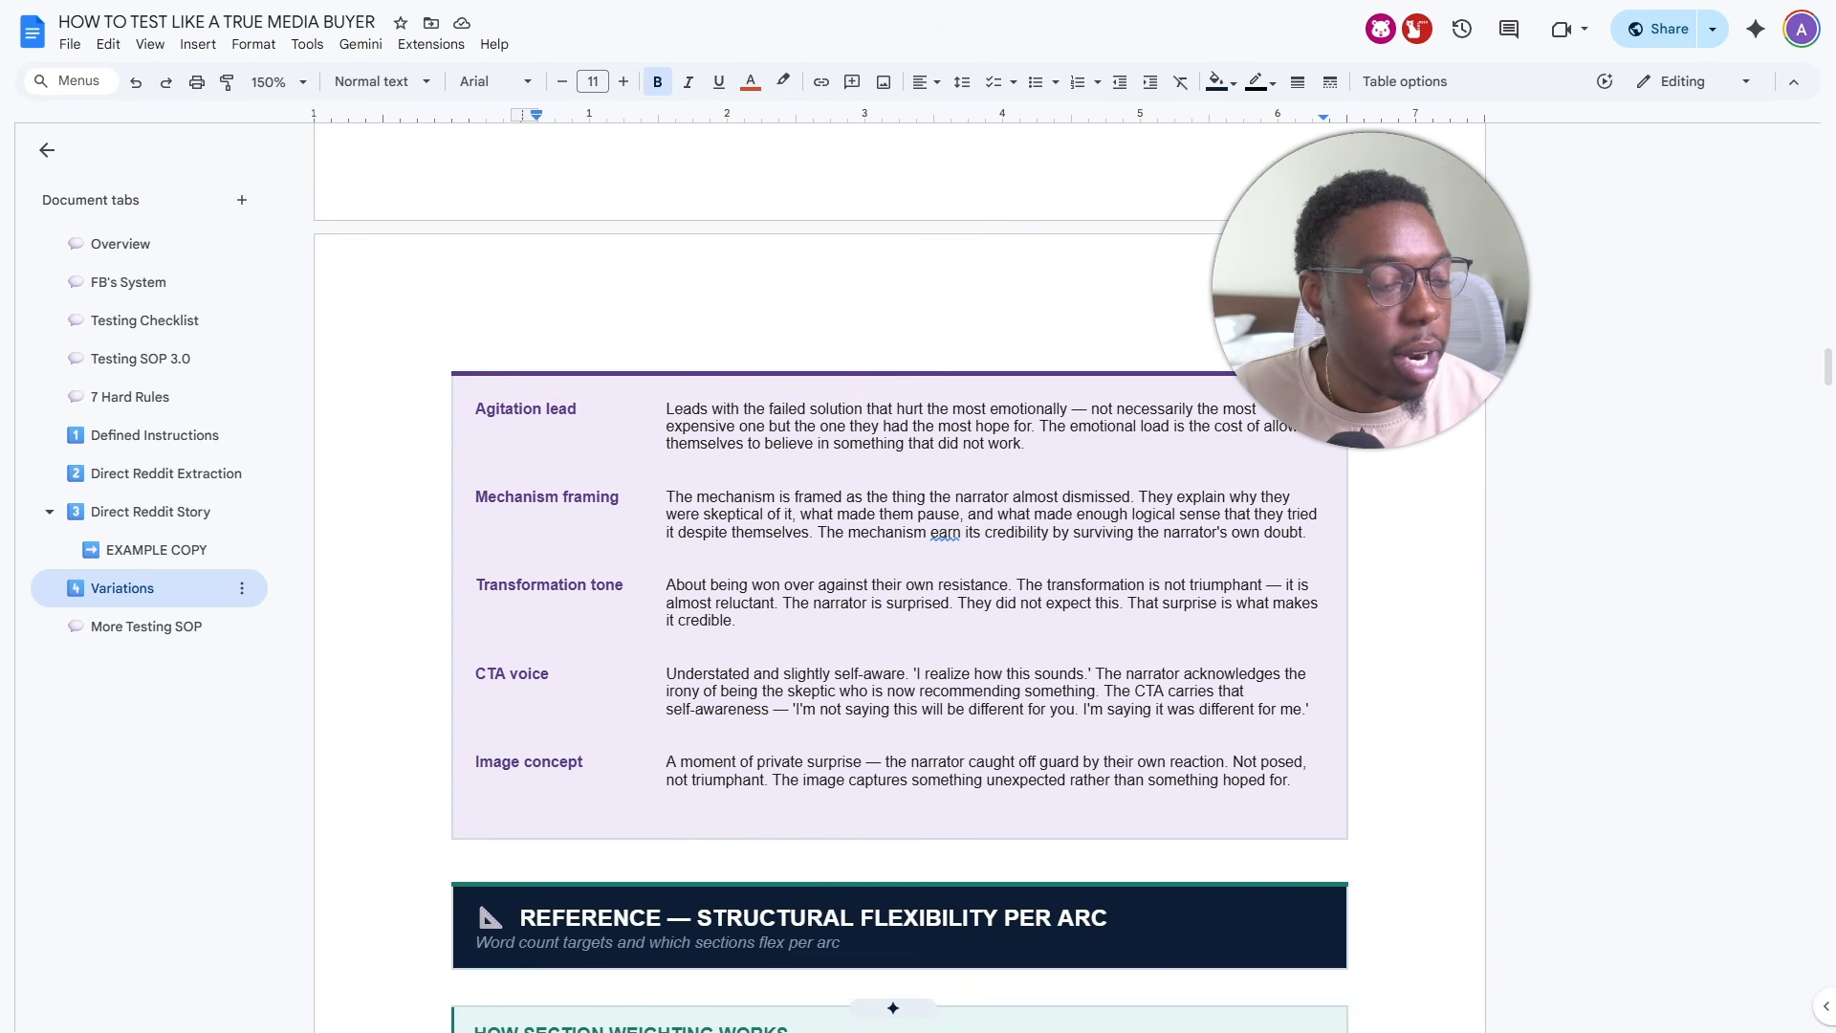
- Switch to the Claude chat and examine the section distribution and word targets of Arc 1, The Exhausted Surrenderer
key(alt+Tab)
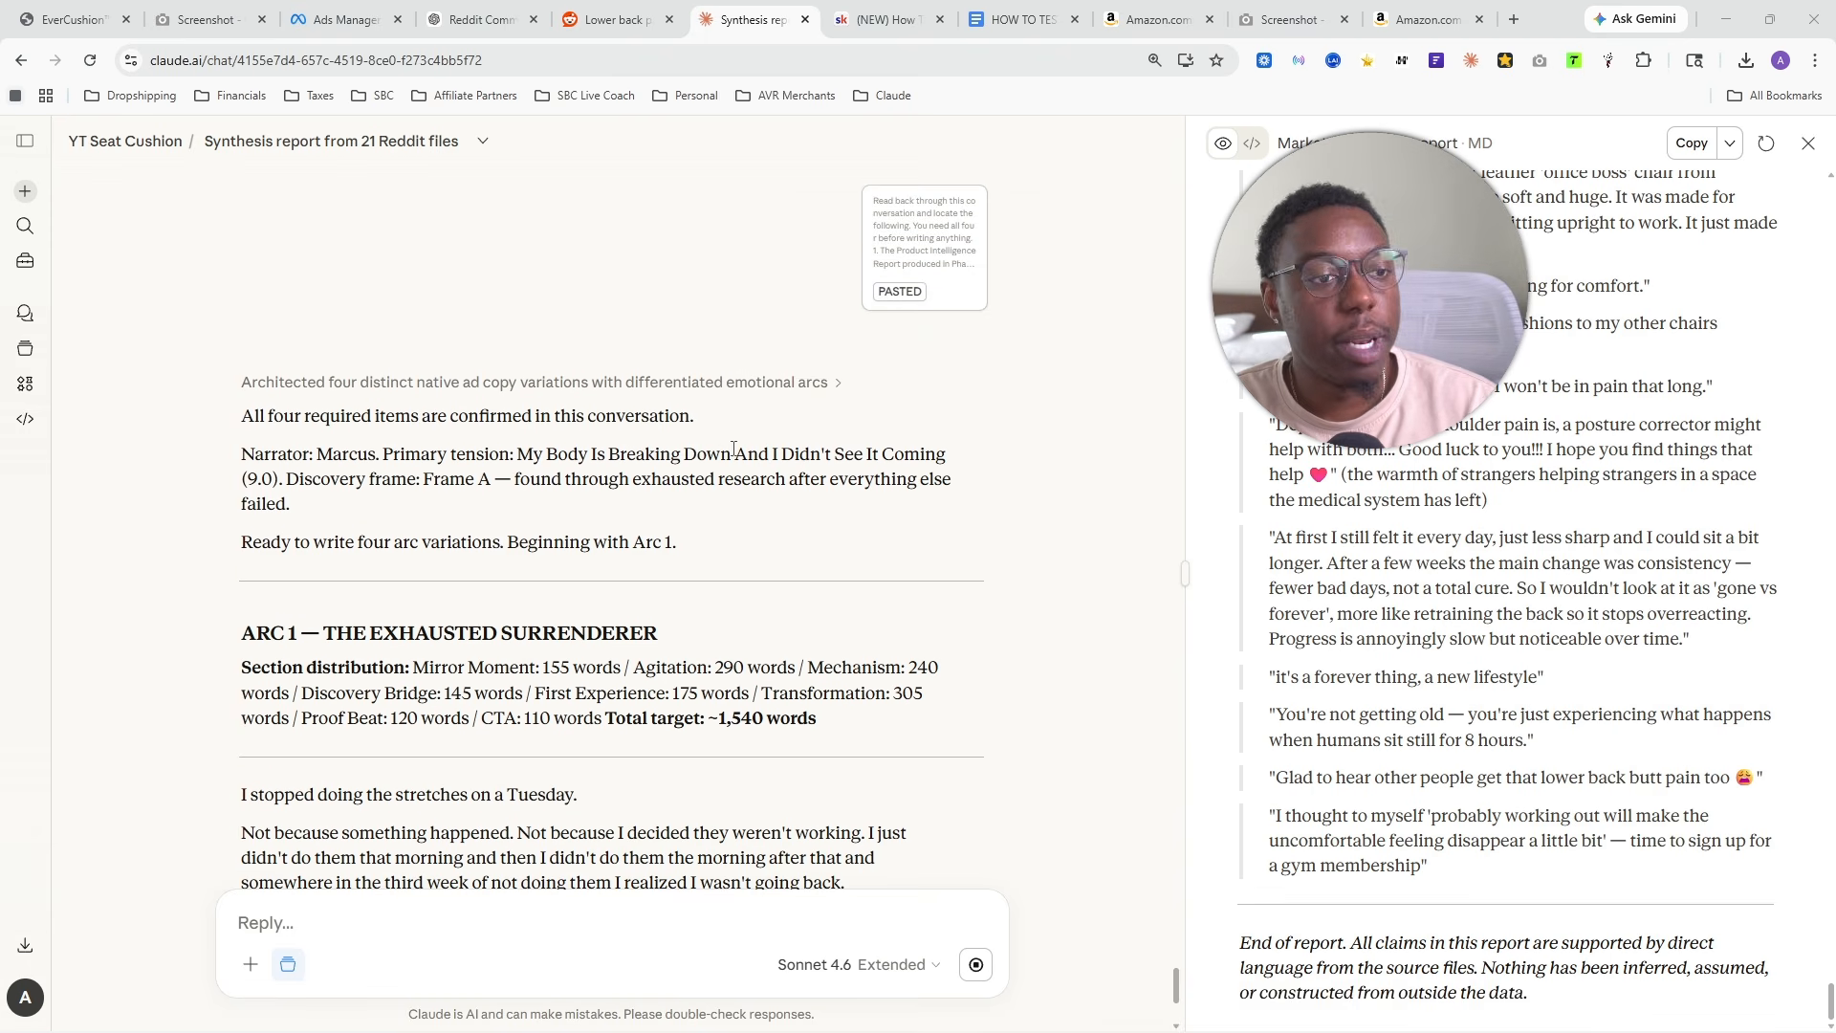
scroll(763, 456, down, 9)
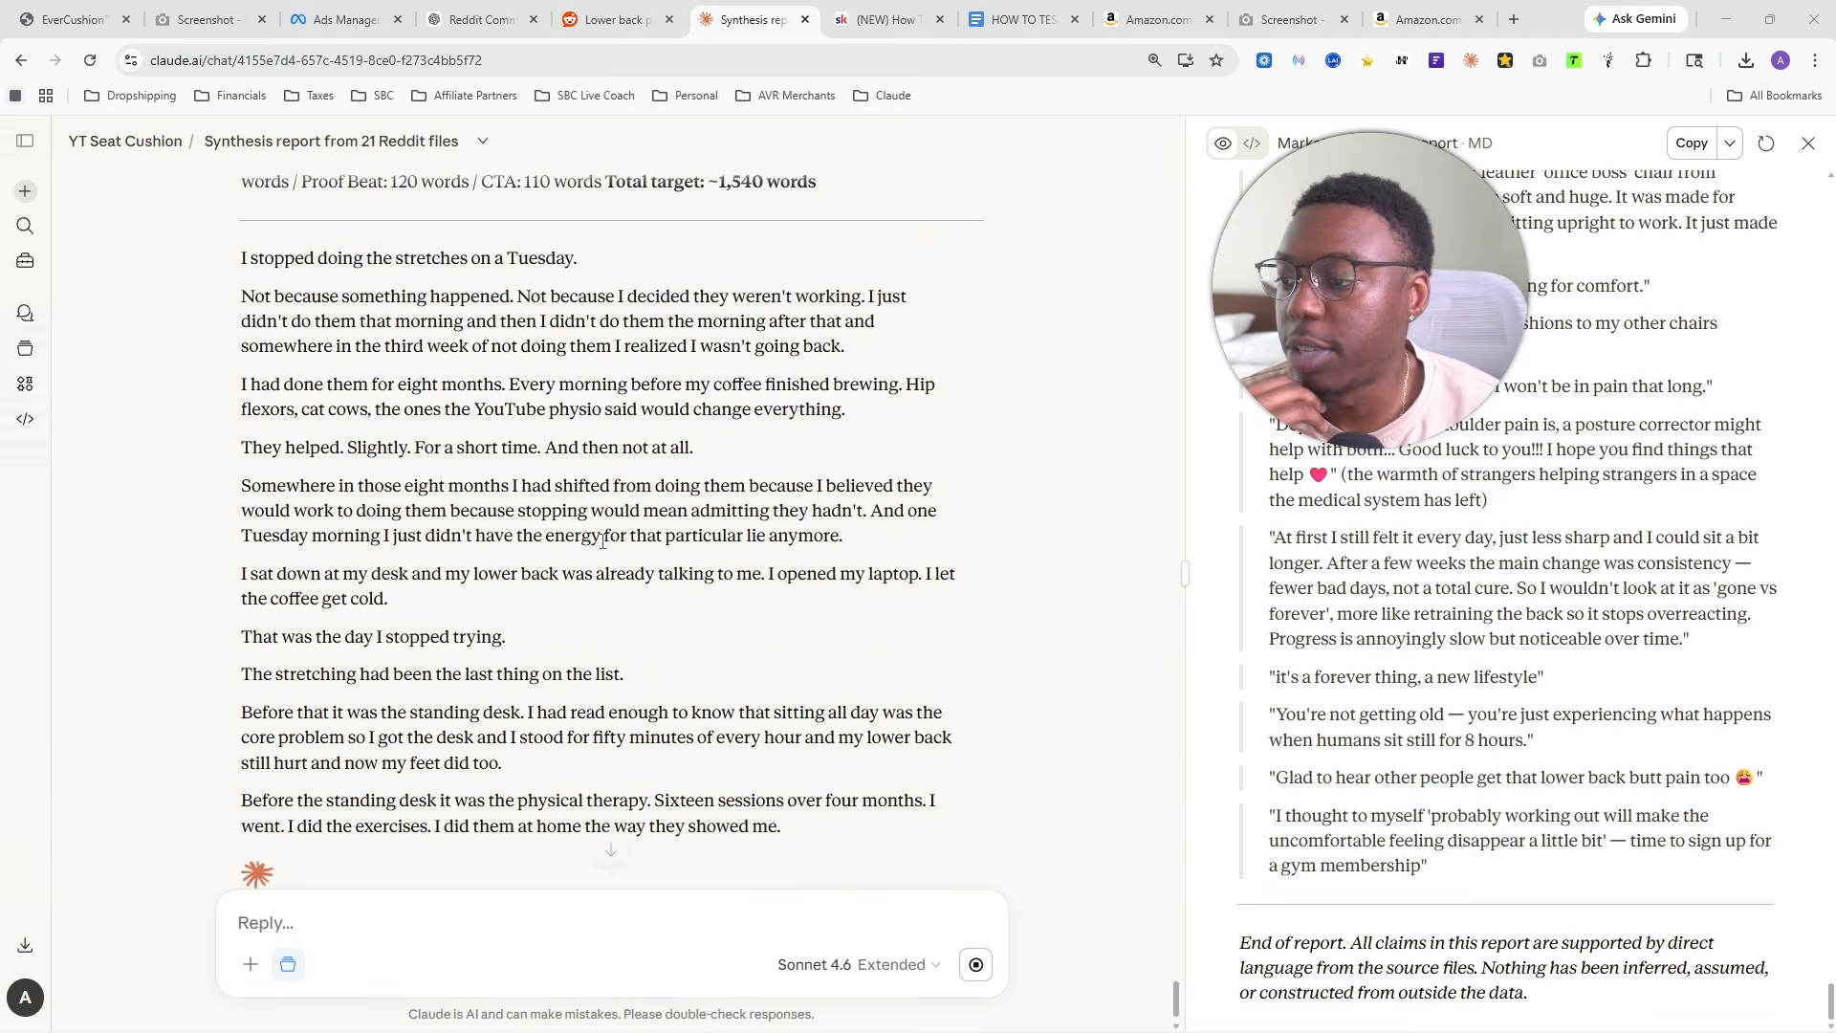
scroll(670, 570, up, 4)
scroll(667, 570, up, 1)
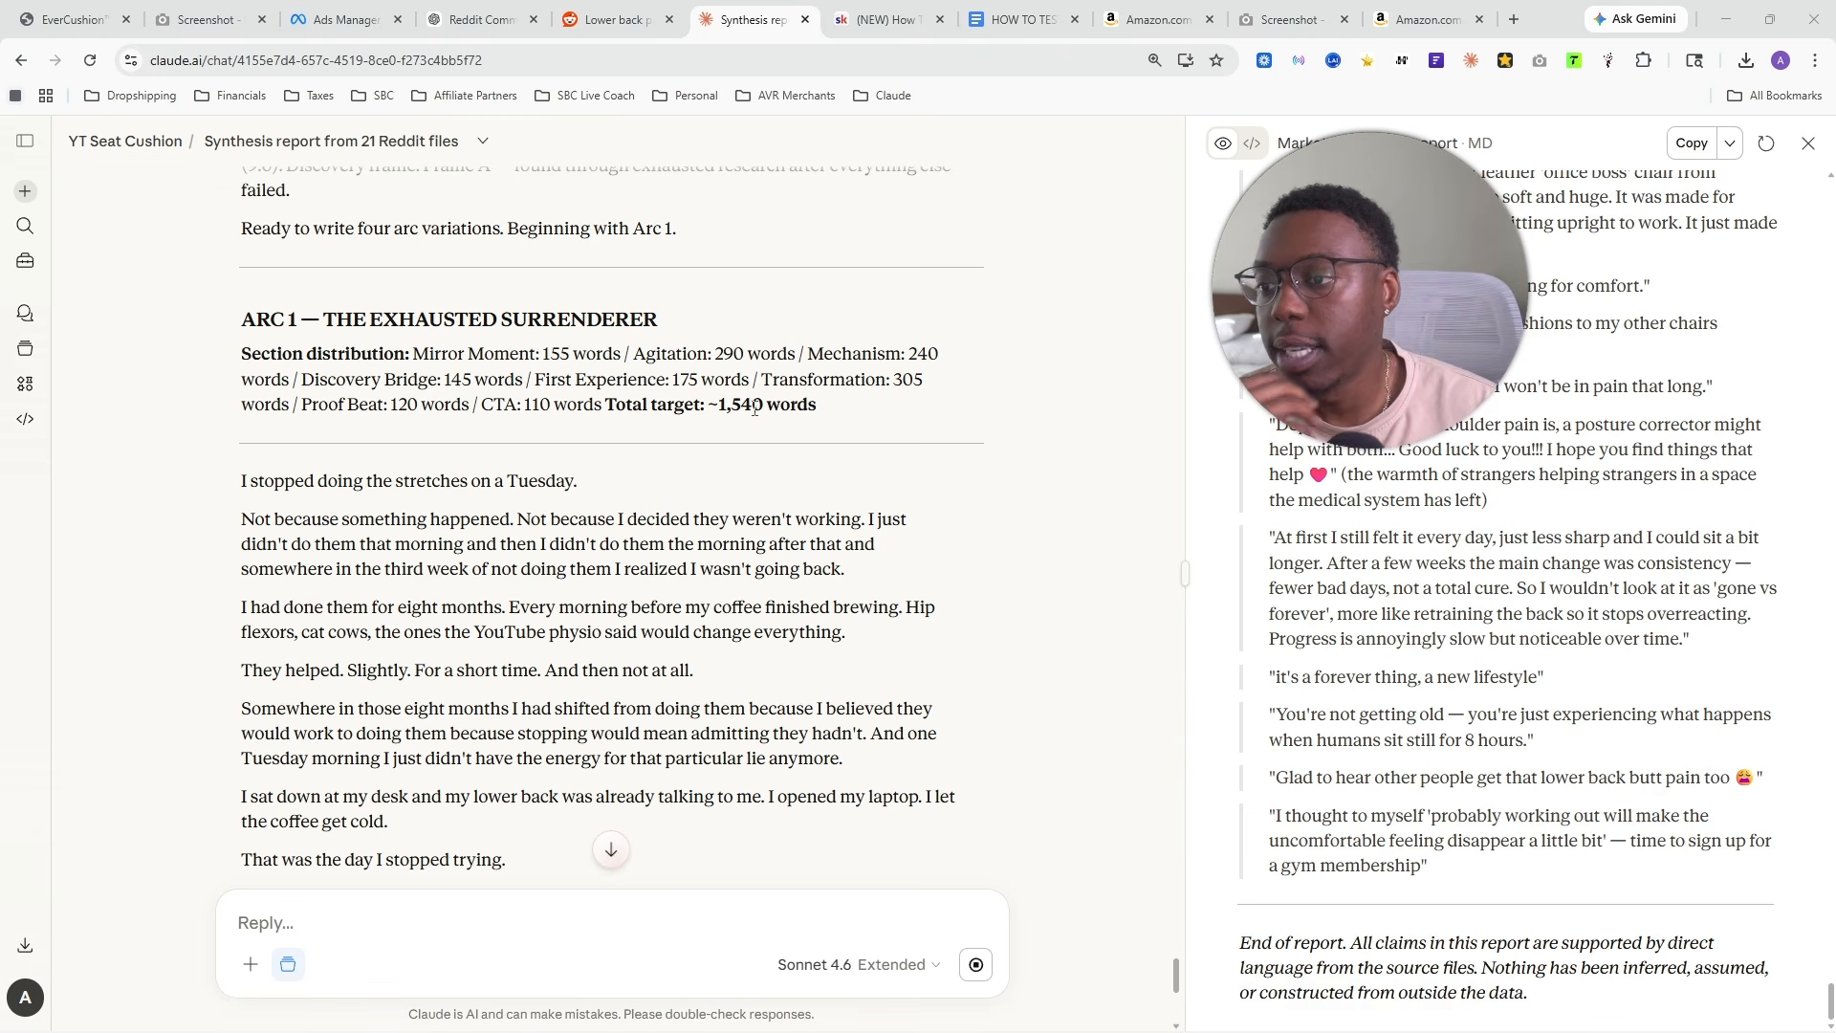
drag(754, 408, 896, 414)
click(516, 404)
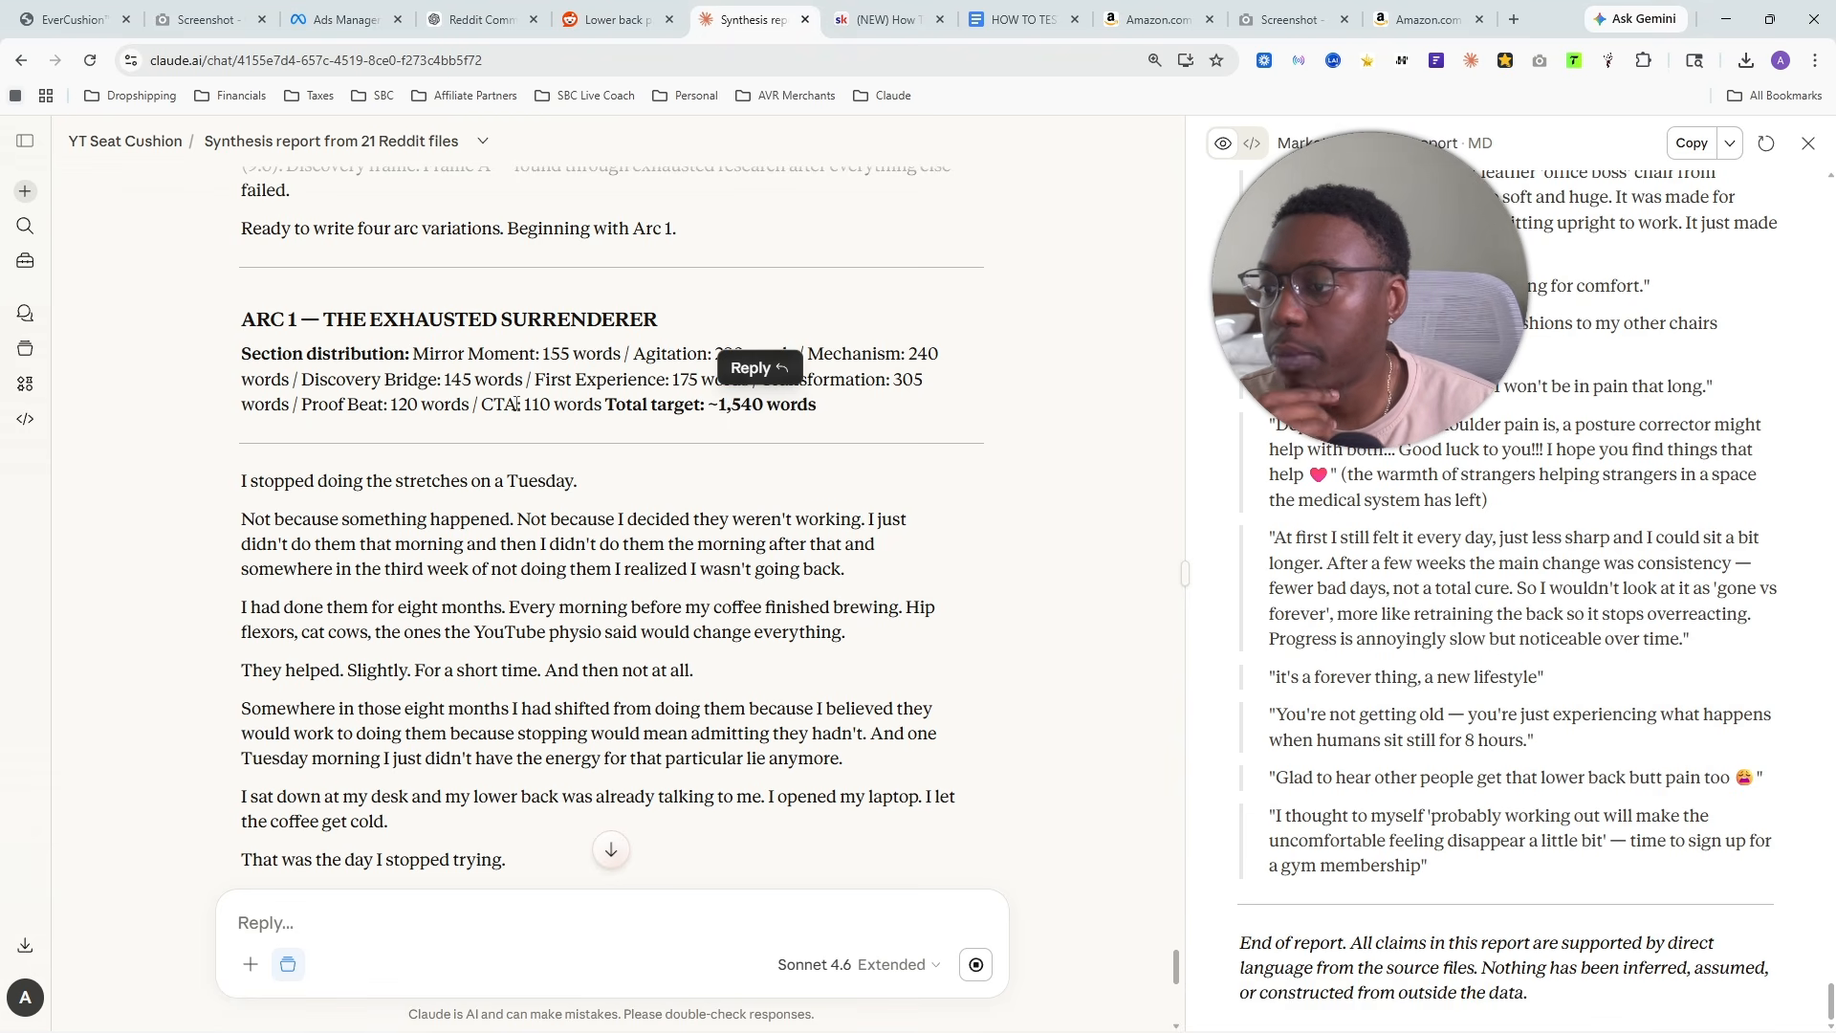
drag(503, 404, 585, 405)
drag(294, 381, 369, 380)
- Read through the Arc 1 ad copy from its Tuesday stretches opening to the closing image concept
scroll(519, 497, down, 11)
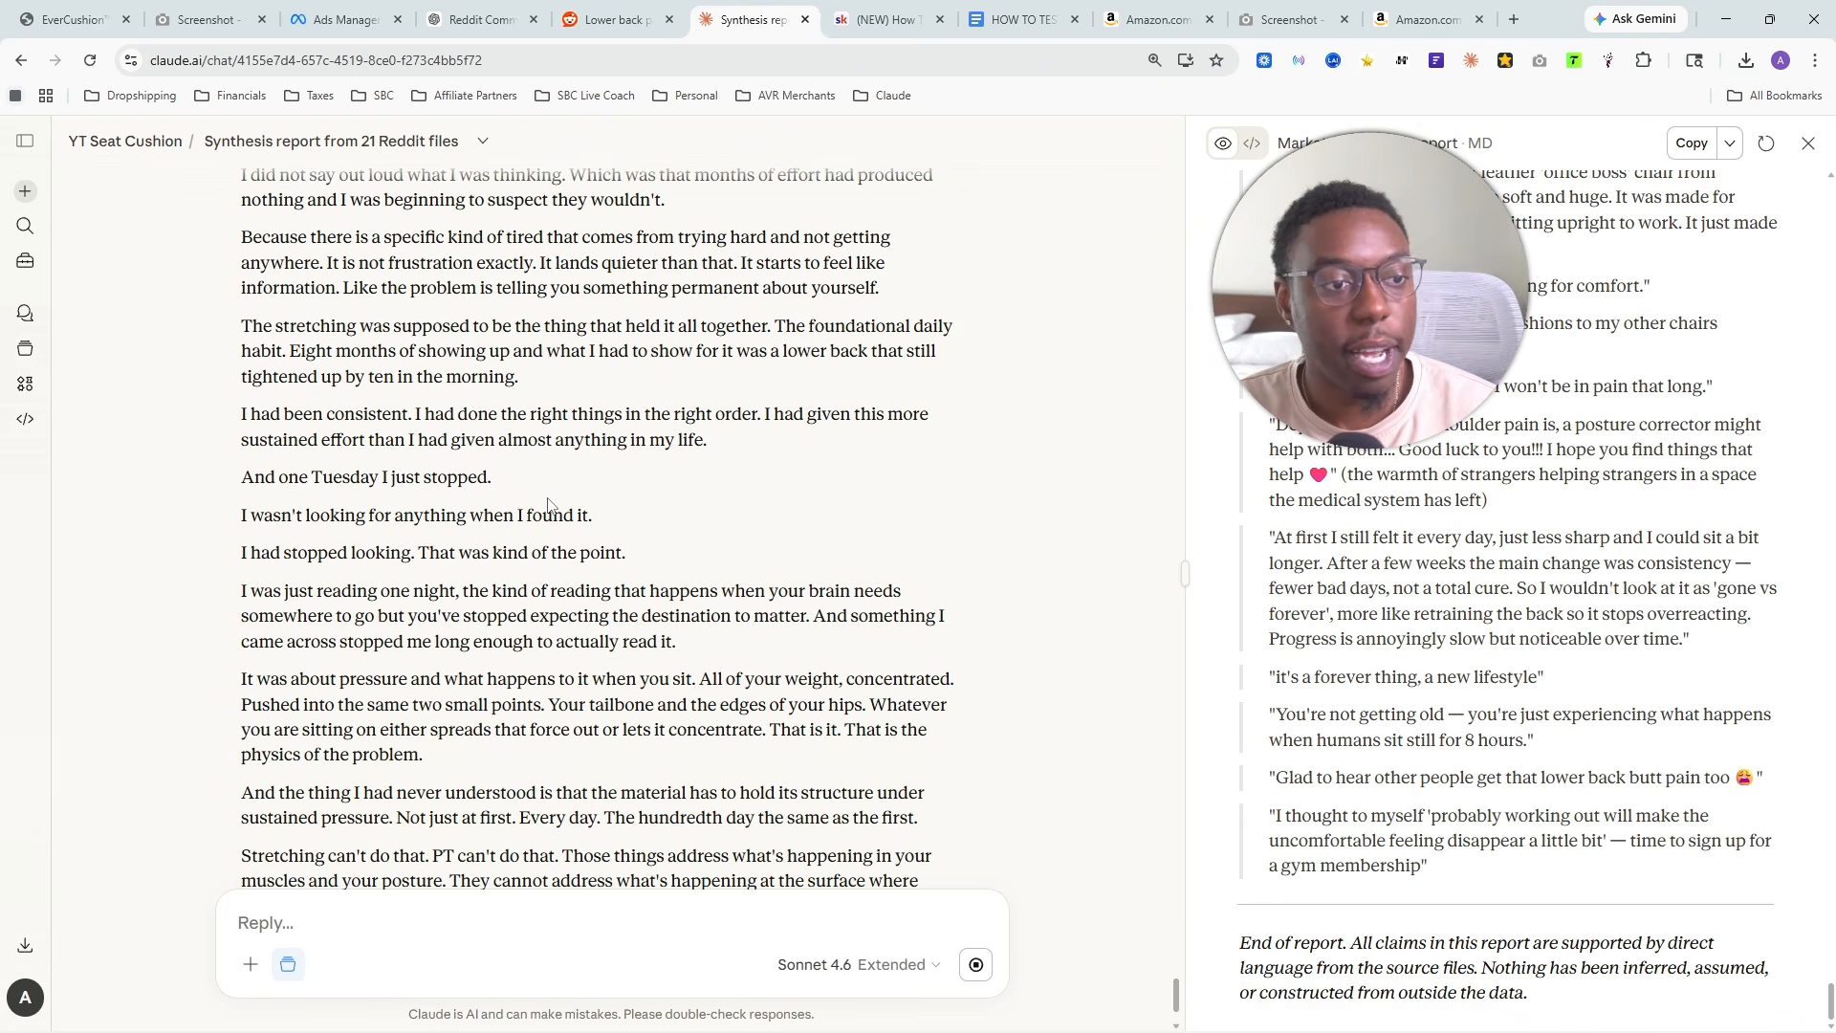
scroll(574, 507, up, 7)
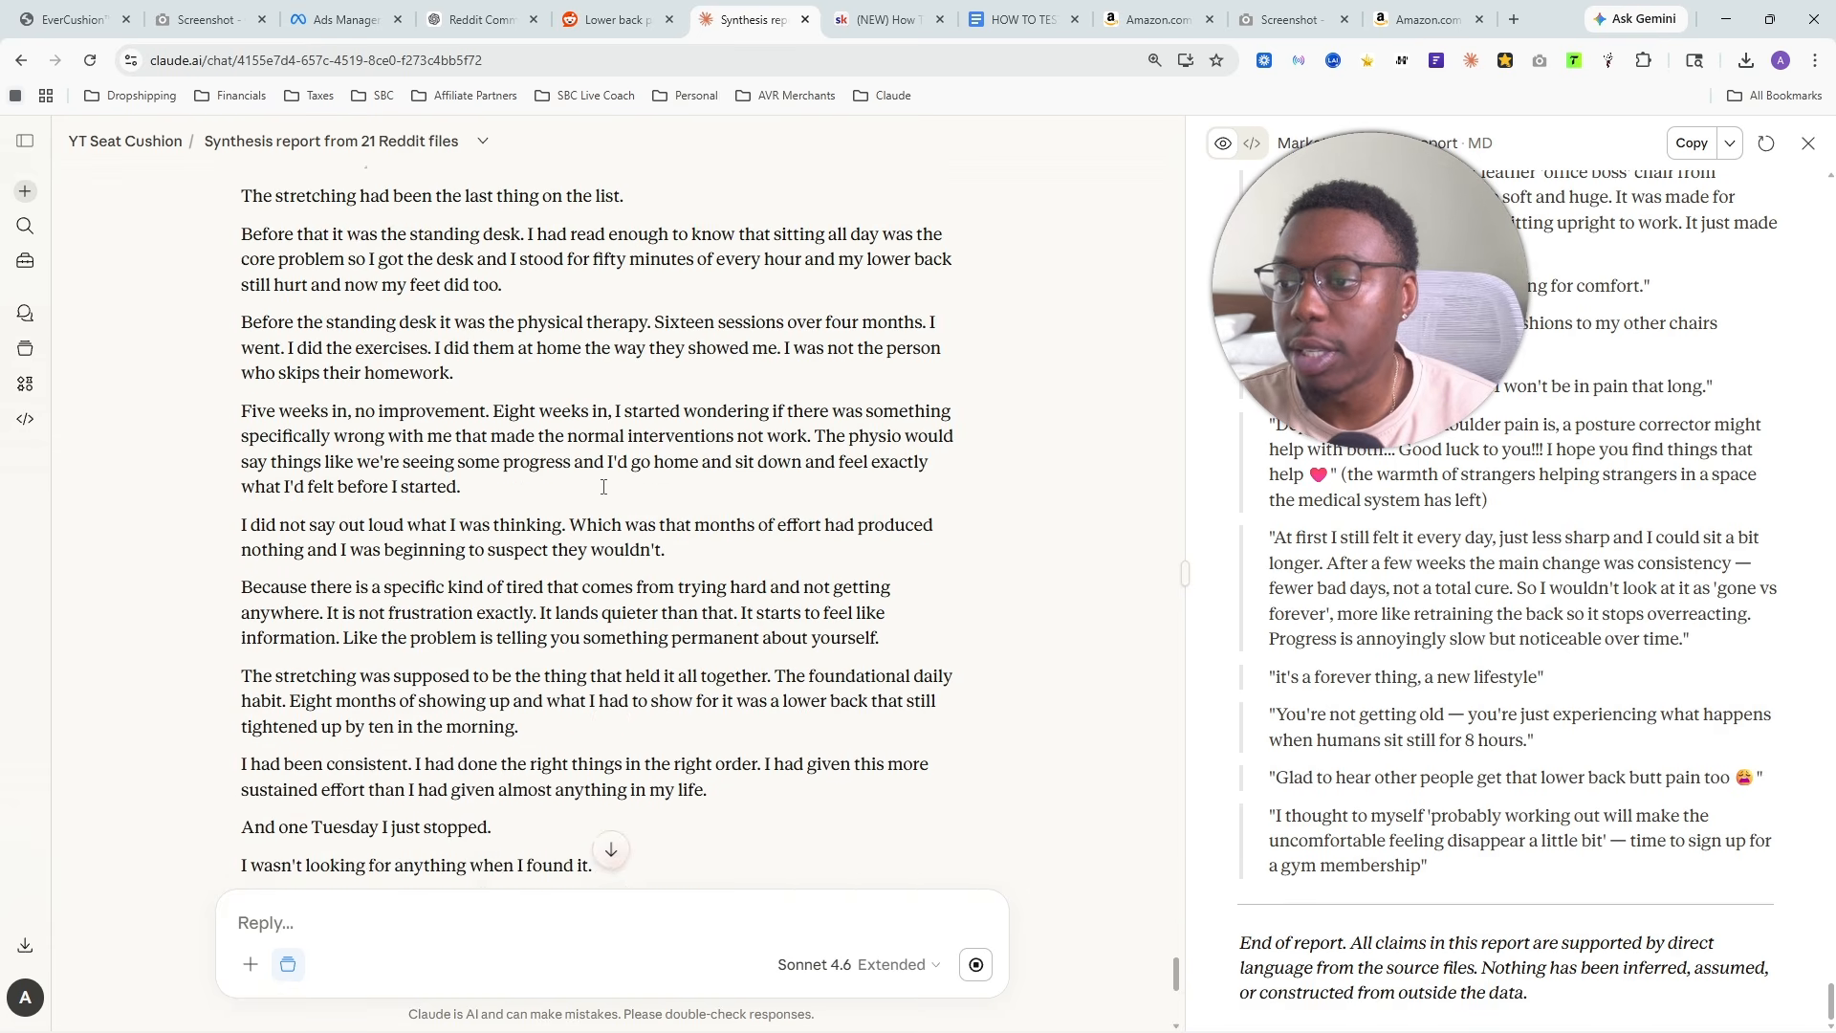
scroll(612, 512, up, 5)
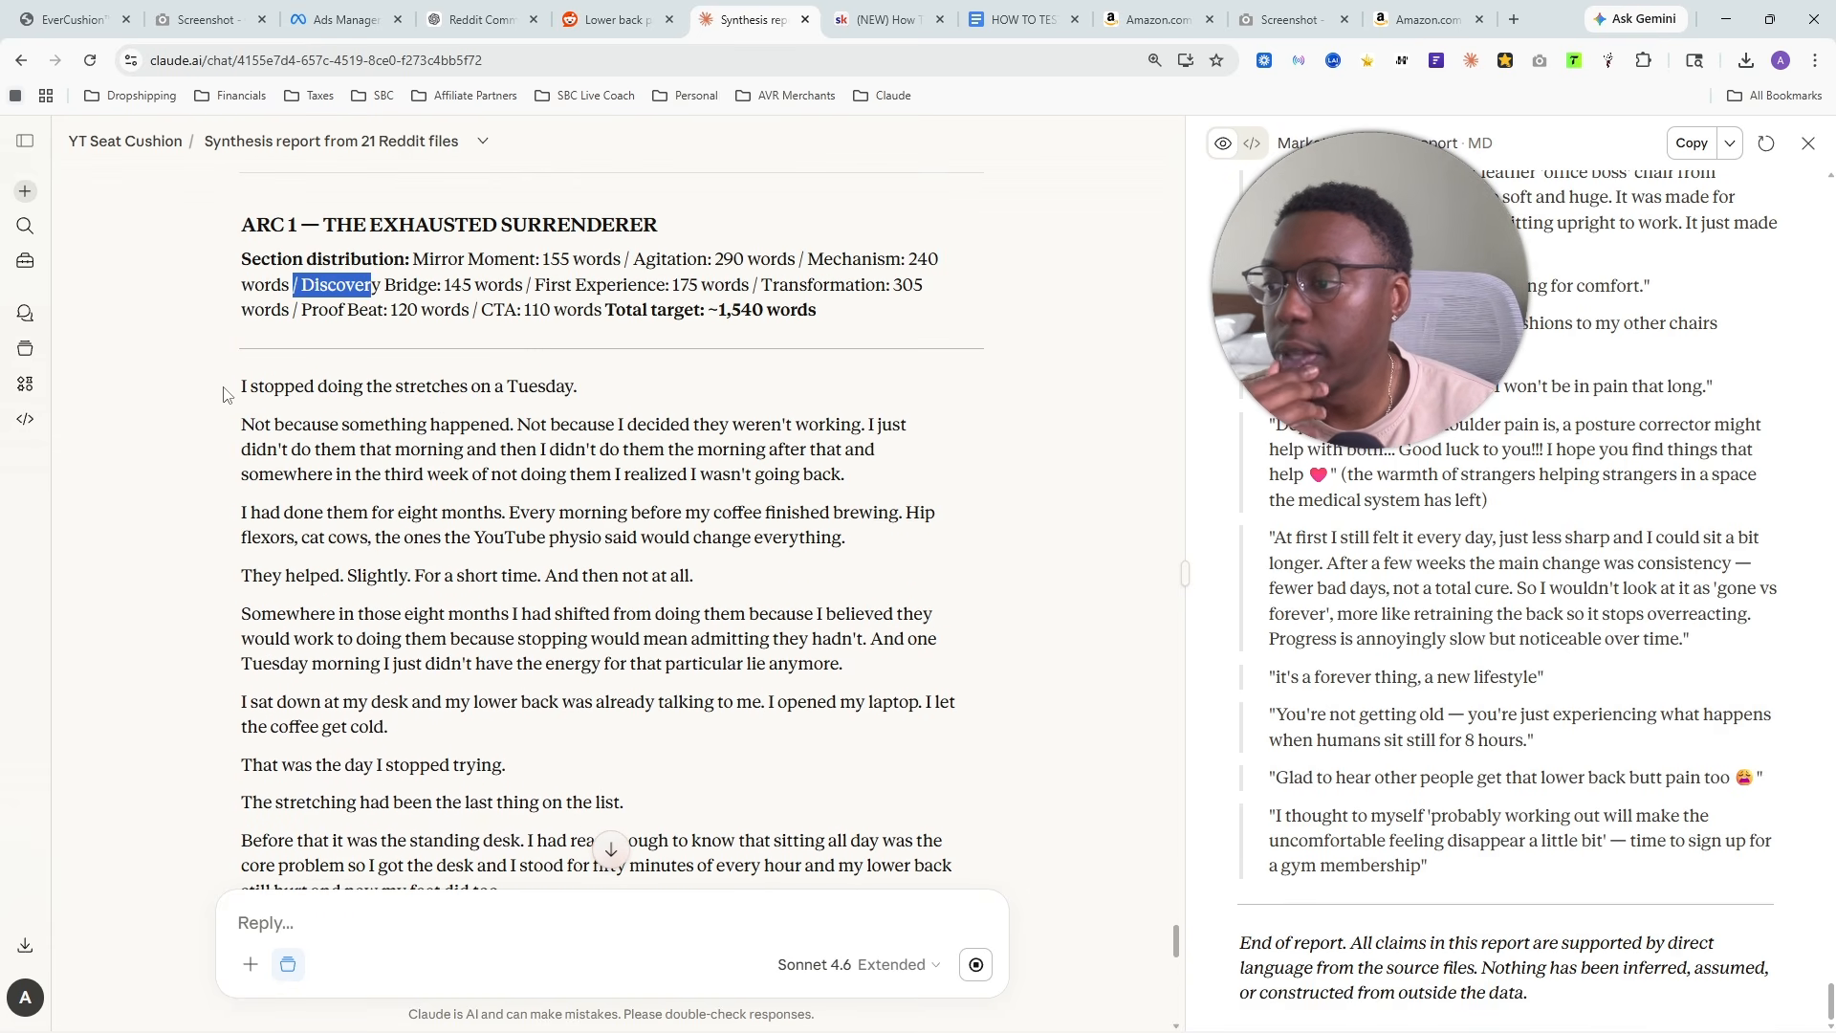
drag(250, 387, 595, 402)
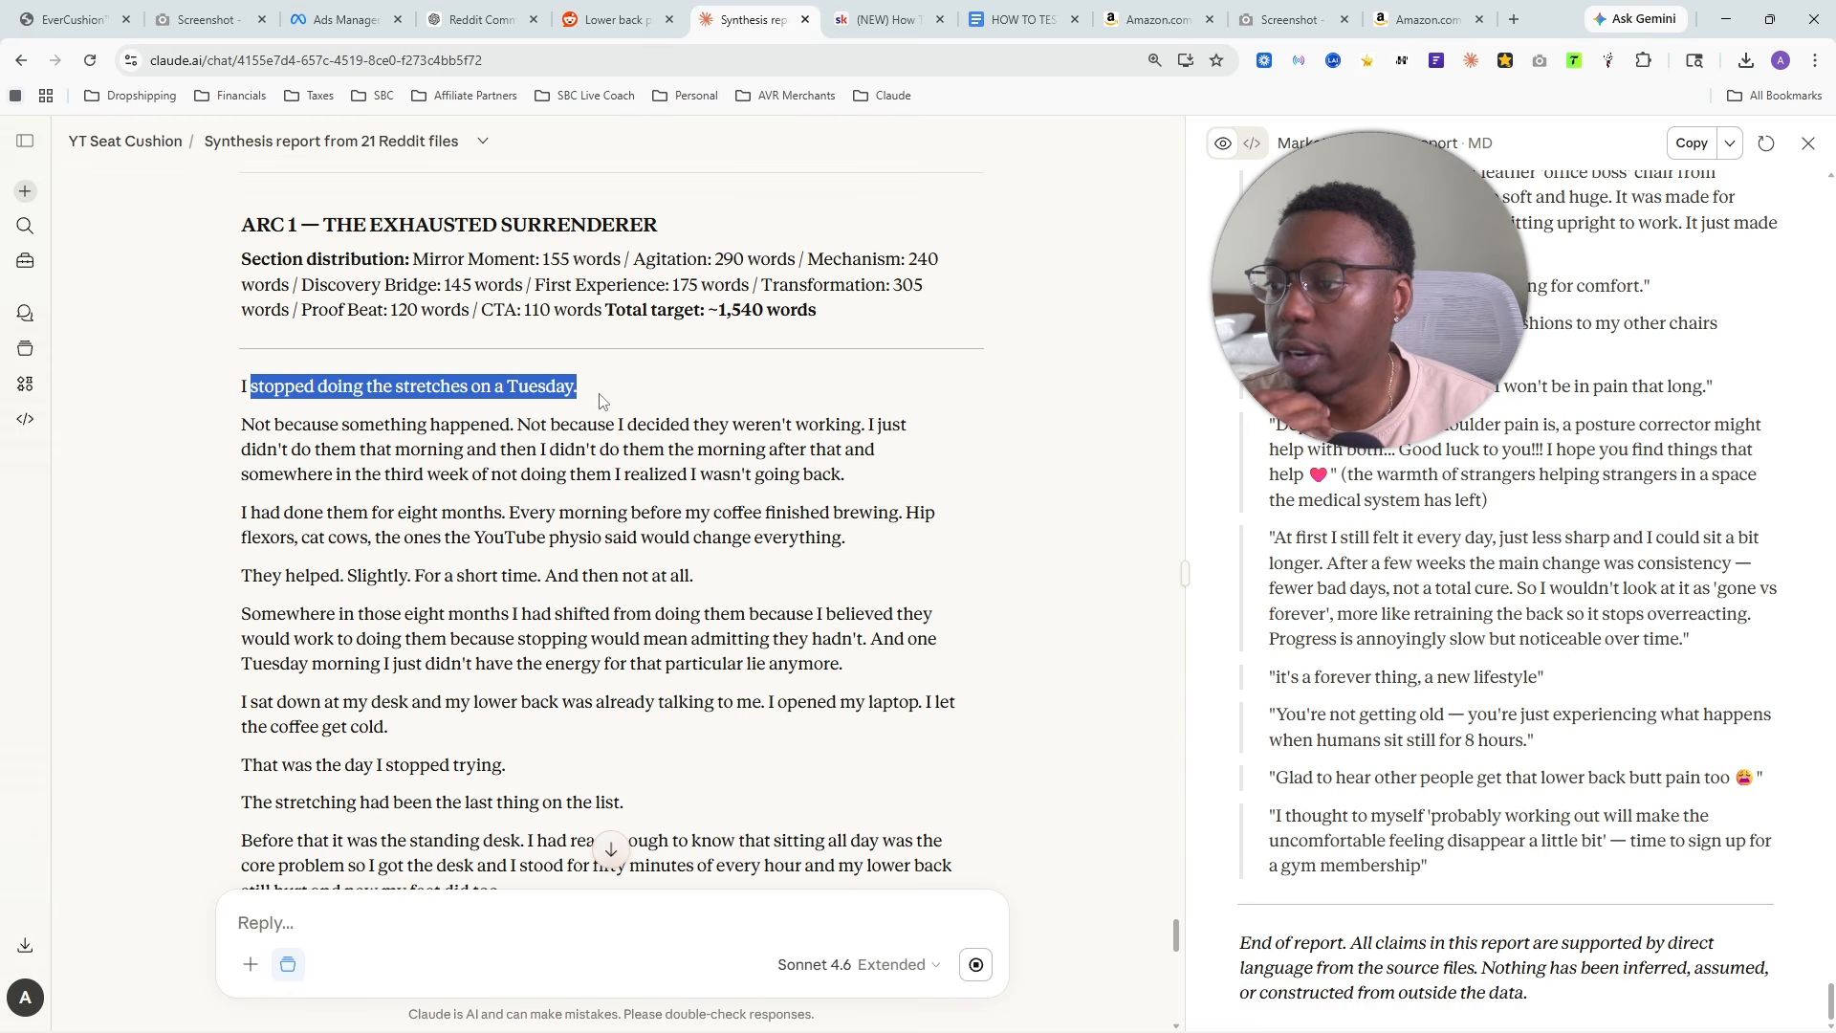
scroll(601, 401, down, 15)
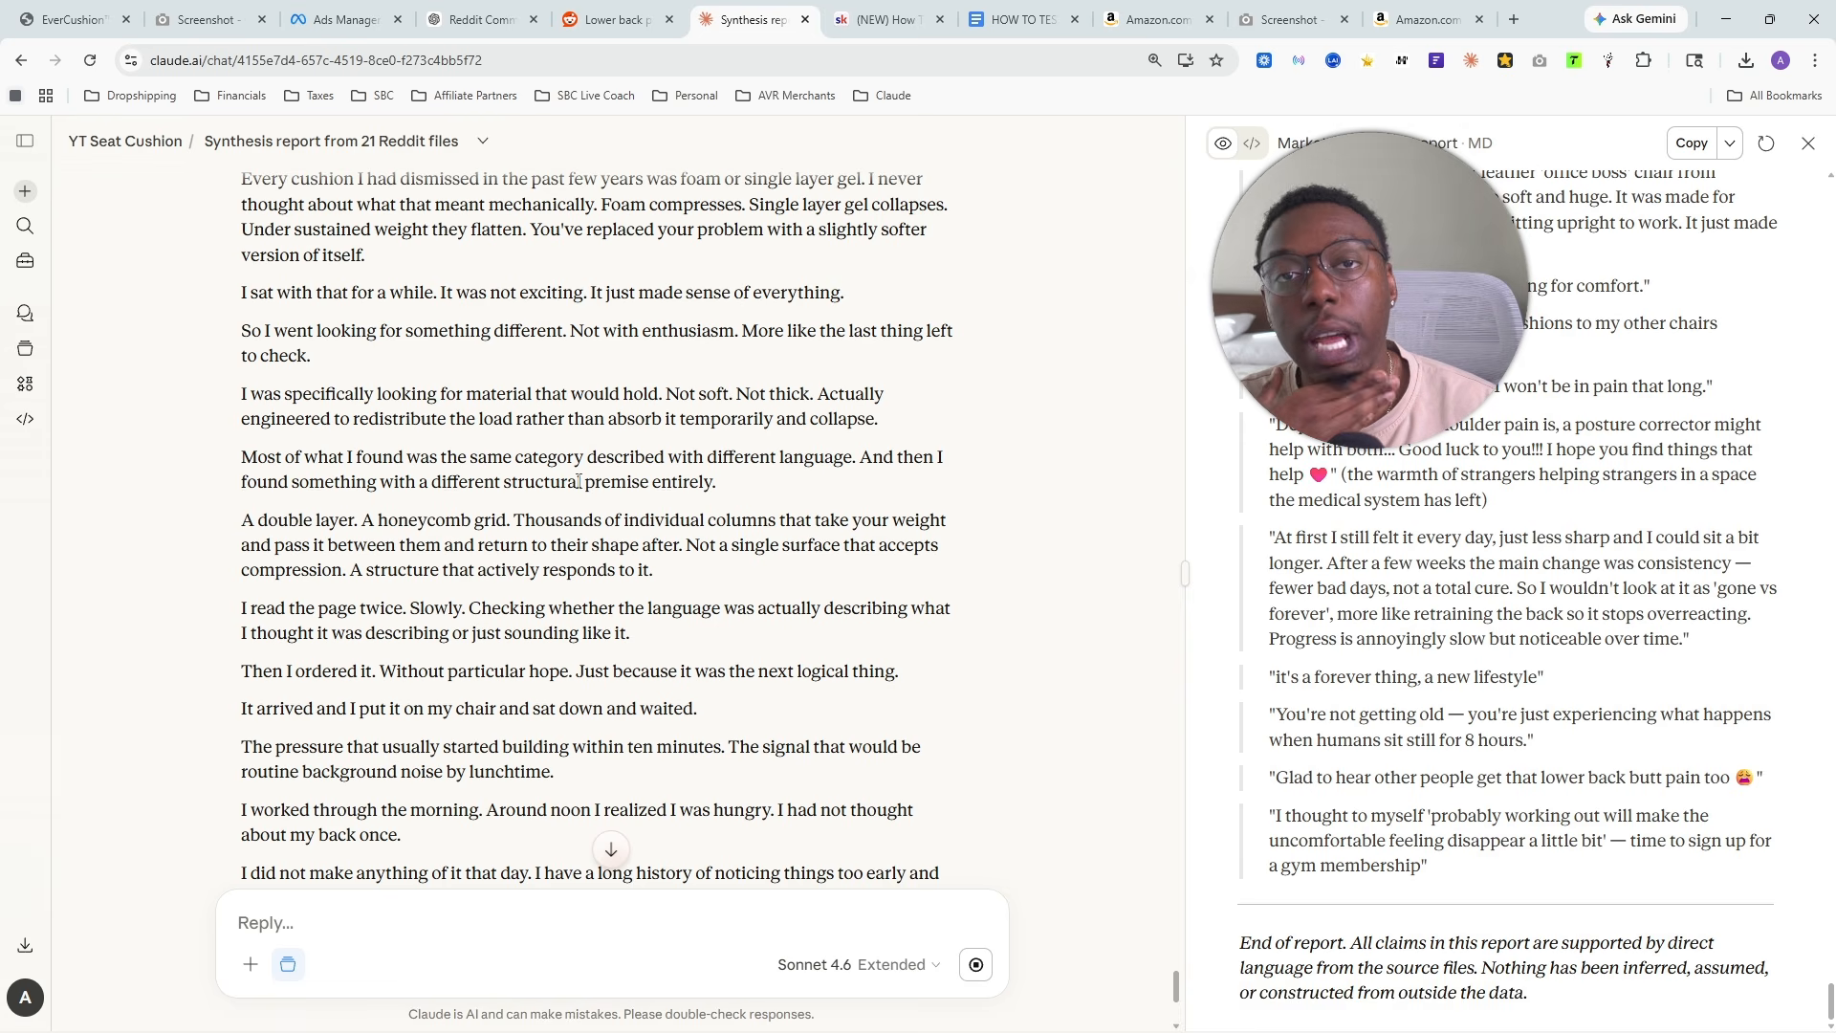
scroll(598, 480, up, 12)
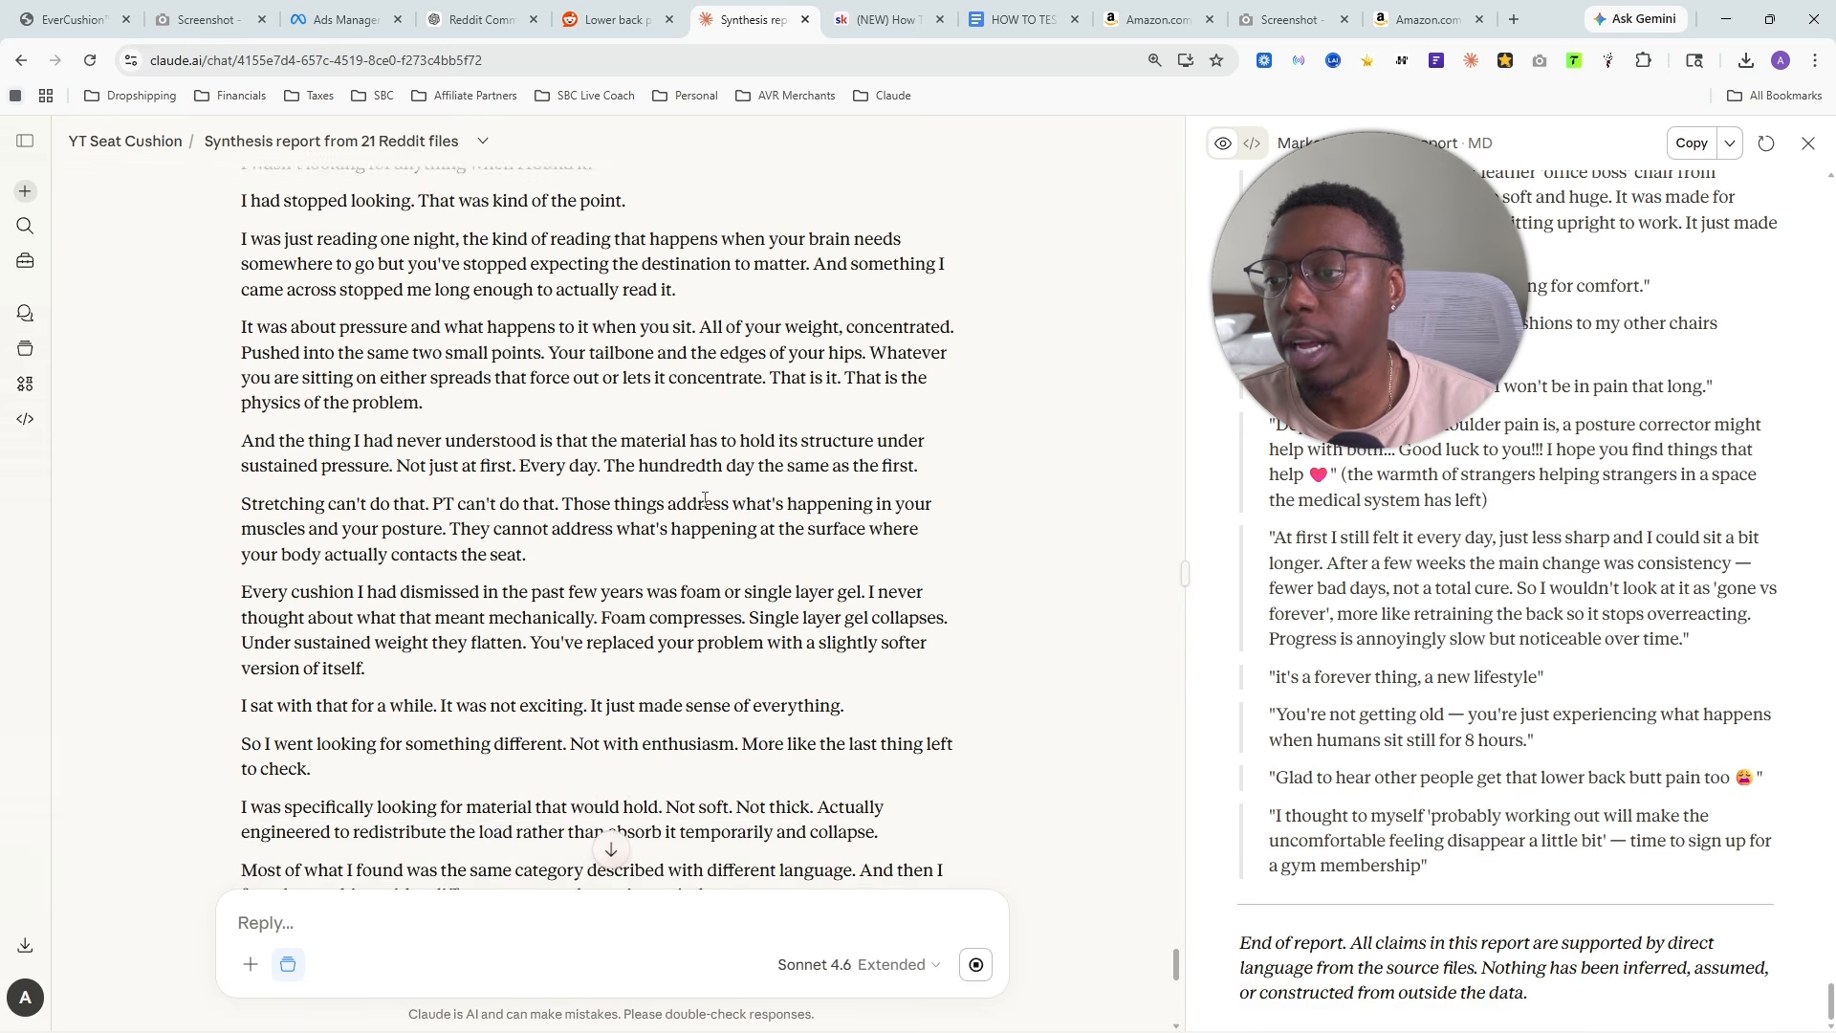
scroll(703, 494, up, 3)
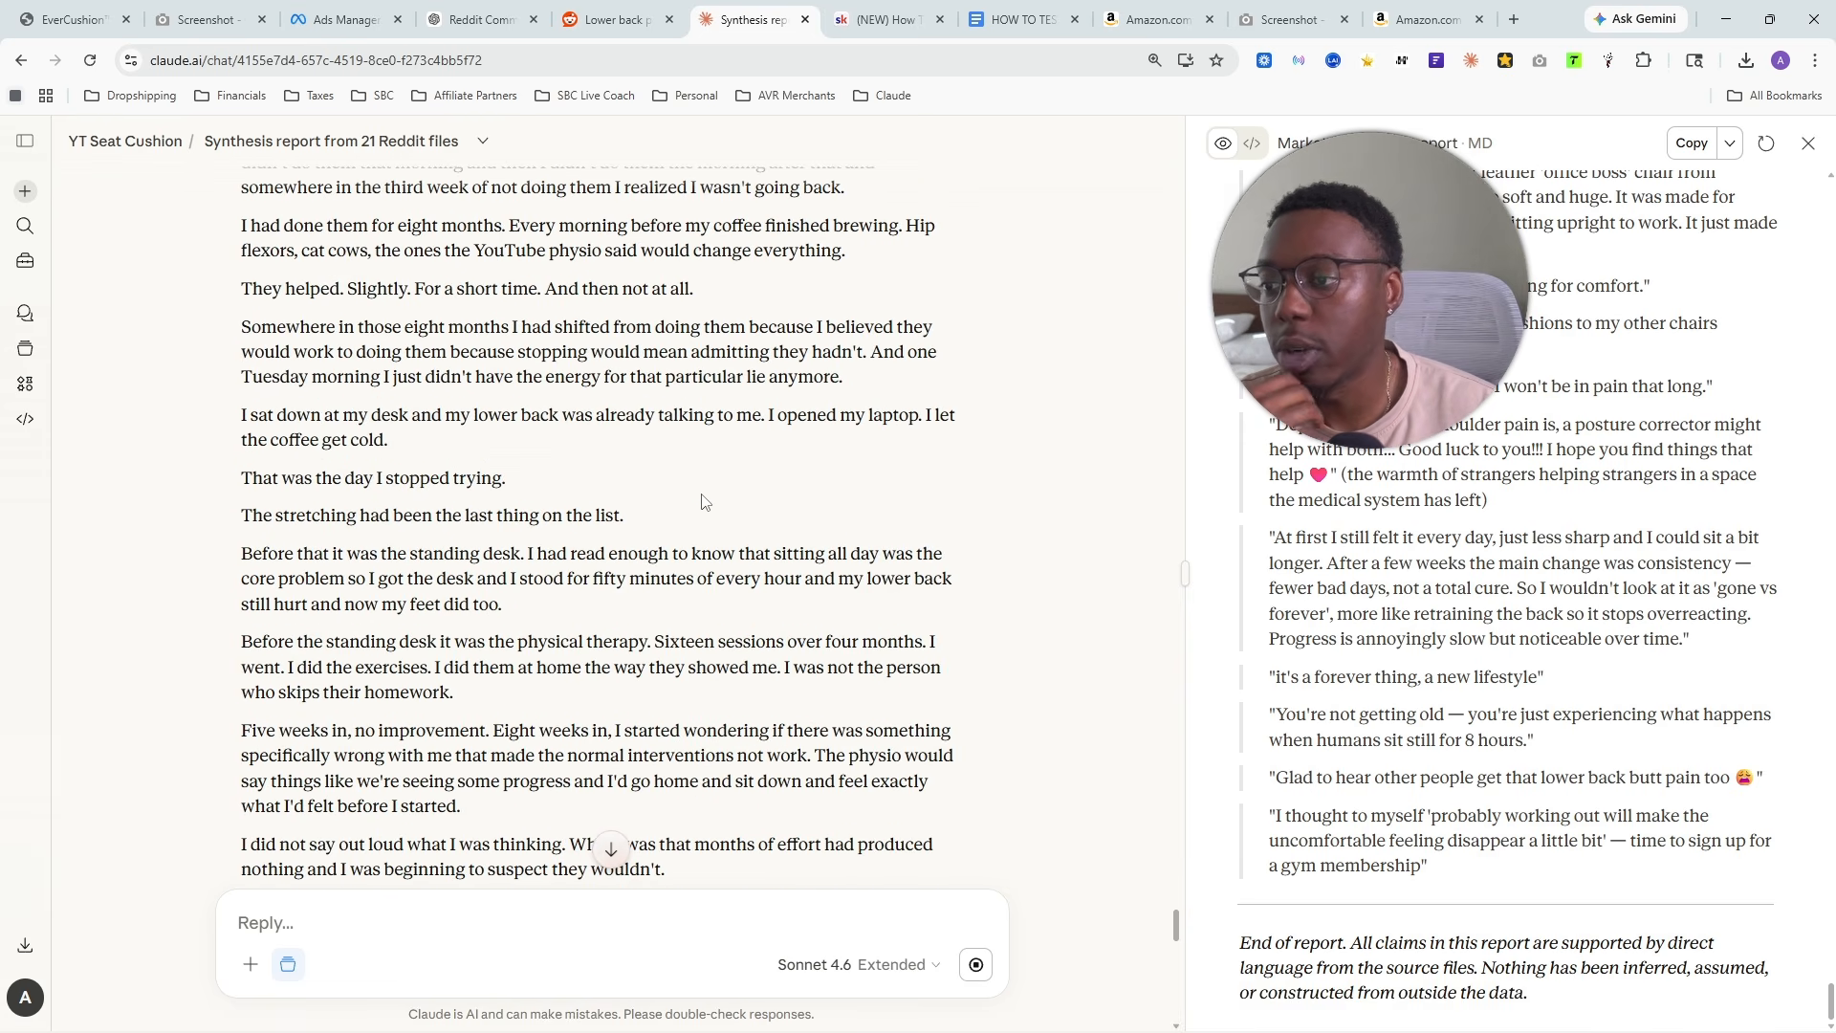
scroll(698, 495, down, 15)
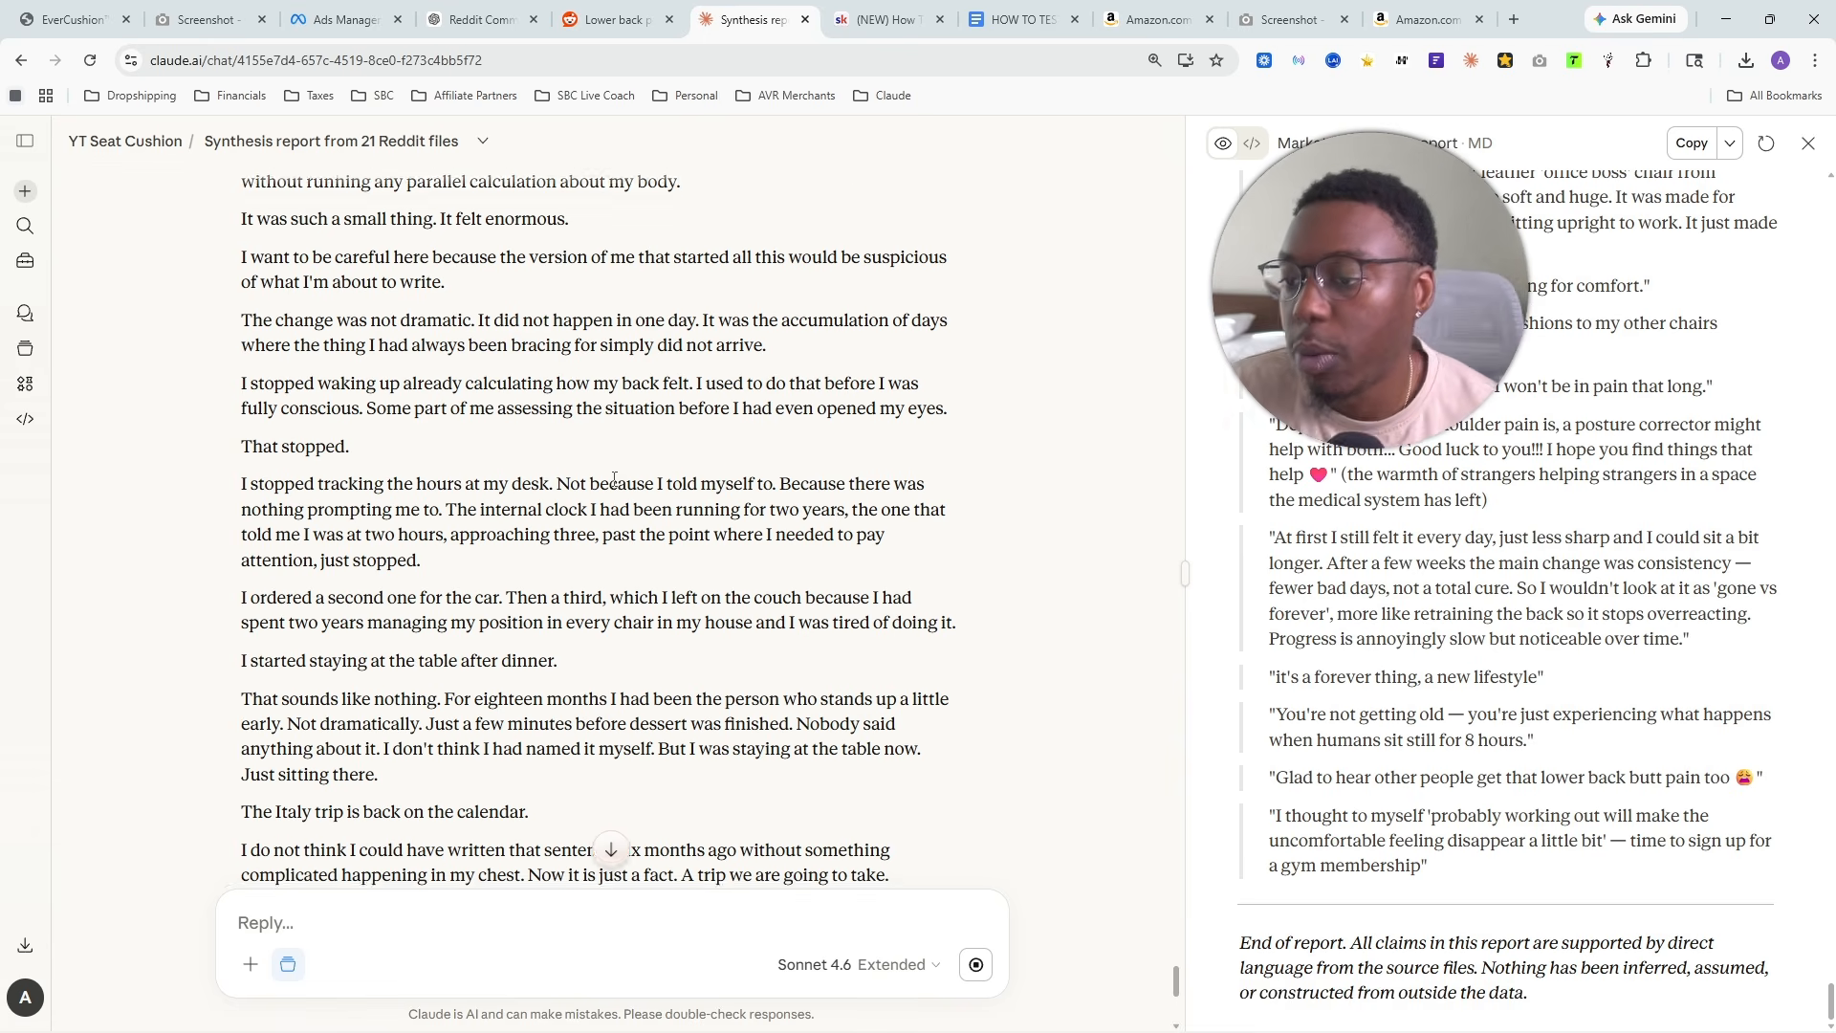
scroll(613, 483, down, 7)
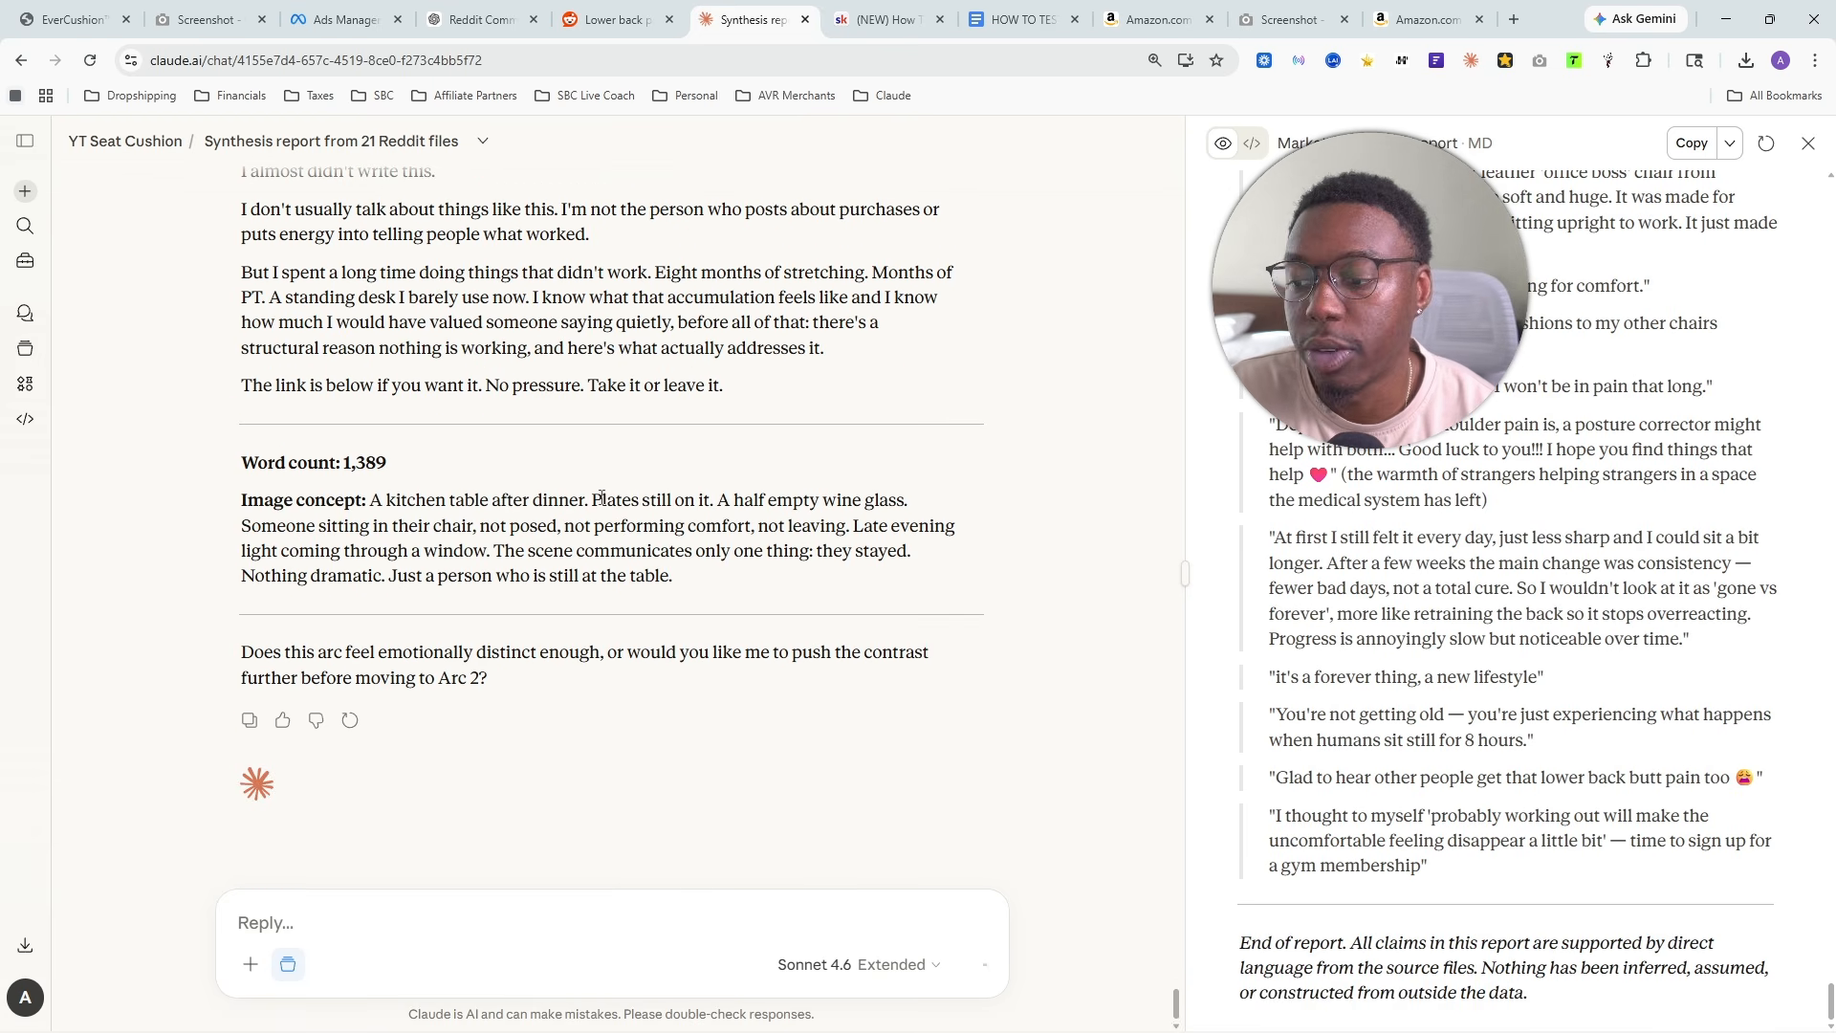
- Check Arc 1's kitchen table image concept and reply "approve" to have the Arc 2 variation written
text(approve)
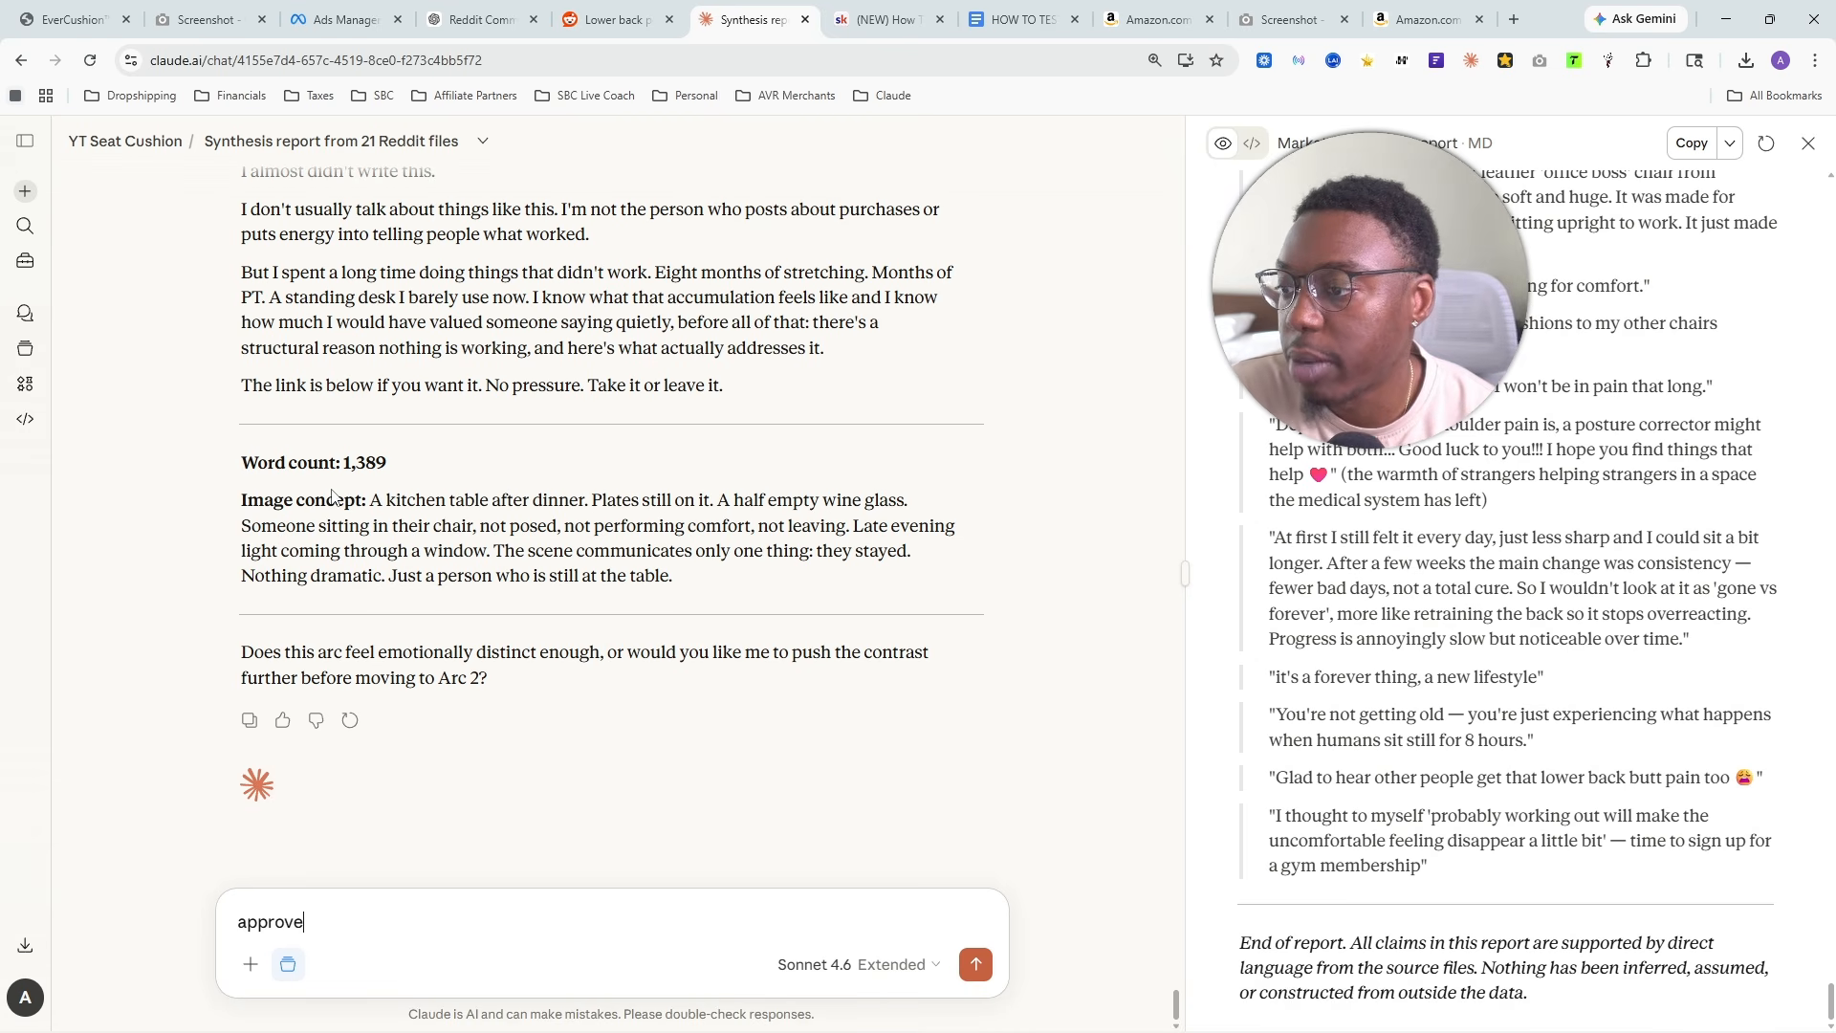
drag(370, 498, 725, 588)
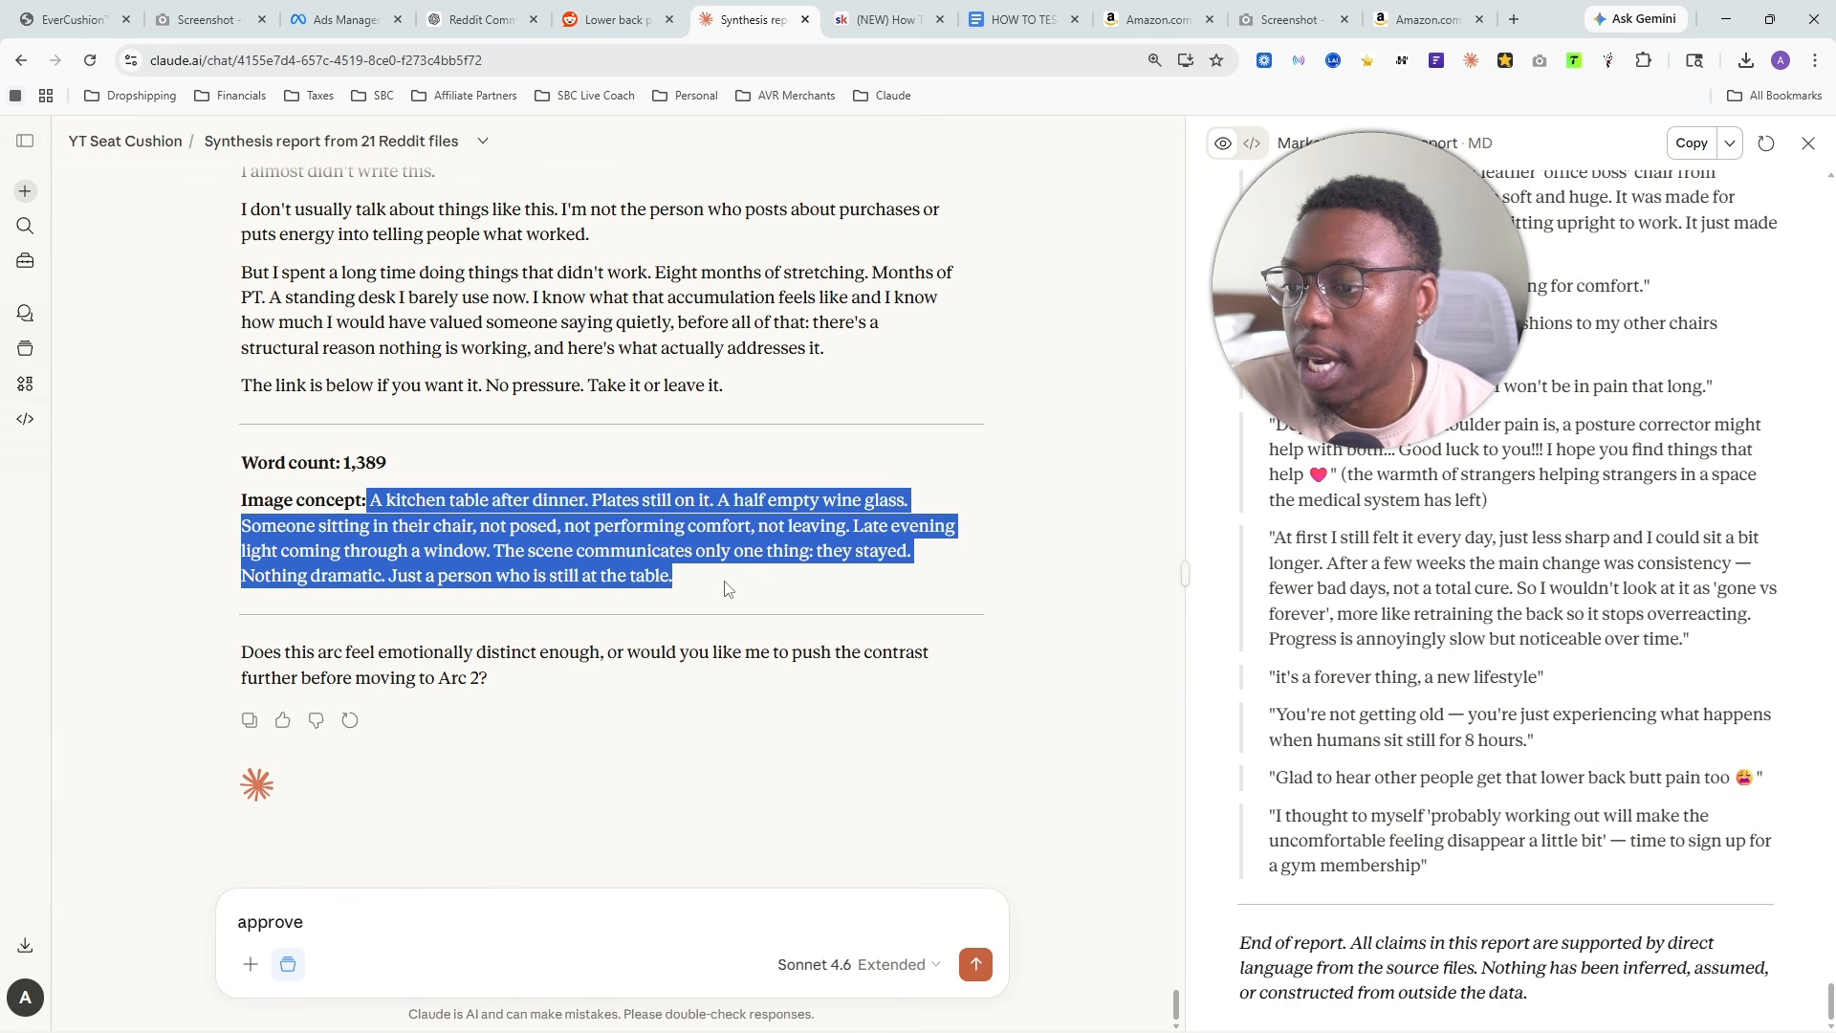
click(366, 532)
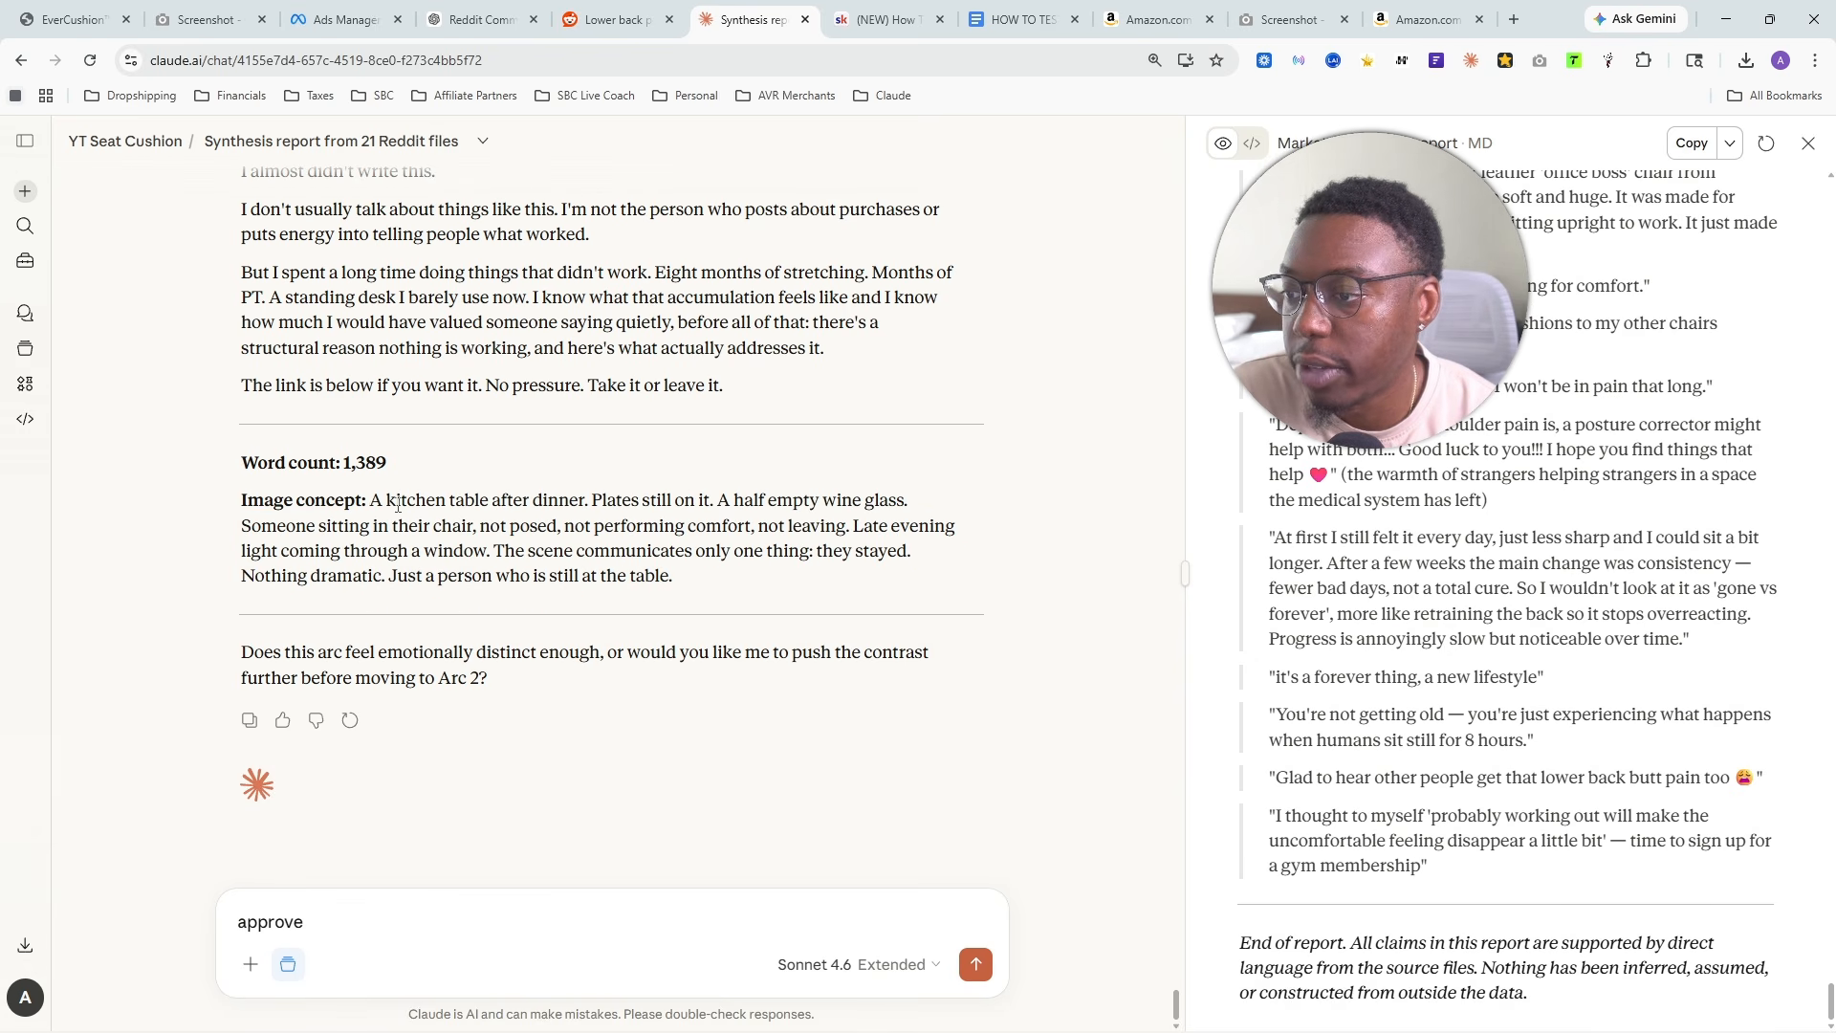
drag(370, 499, 975, 598)
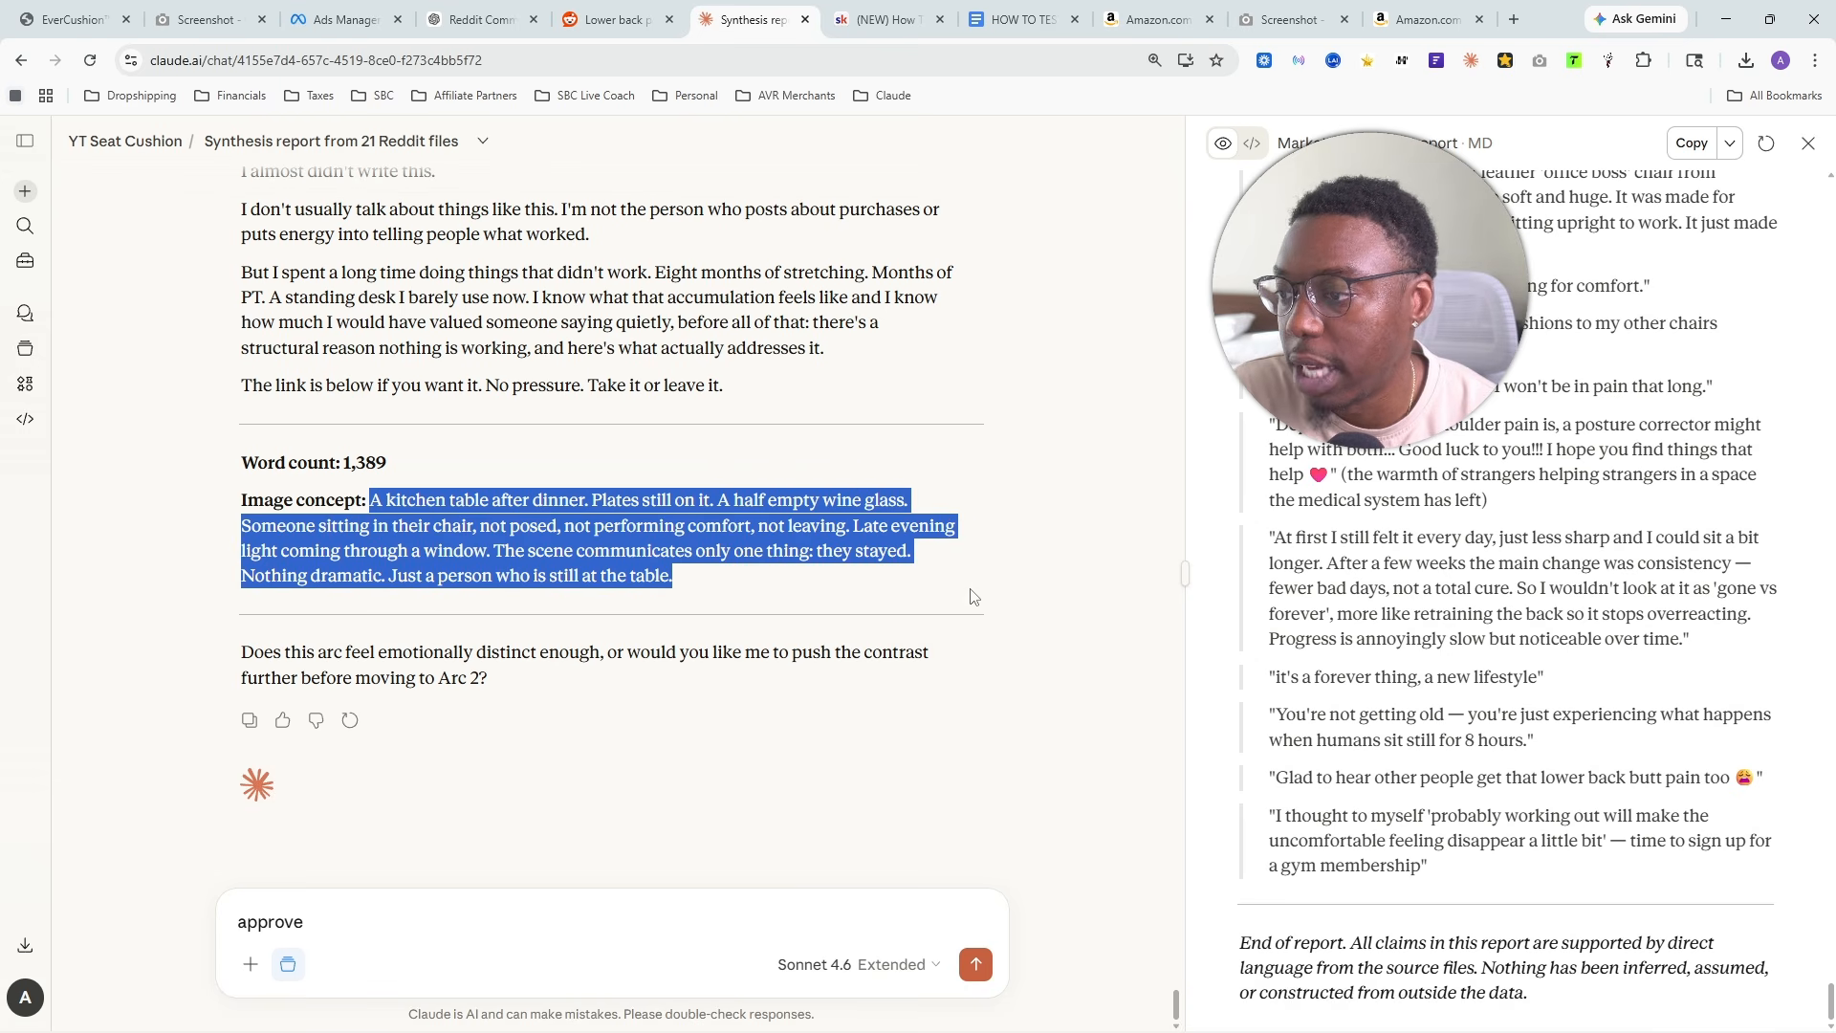
click(313, 927)
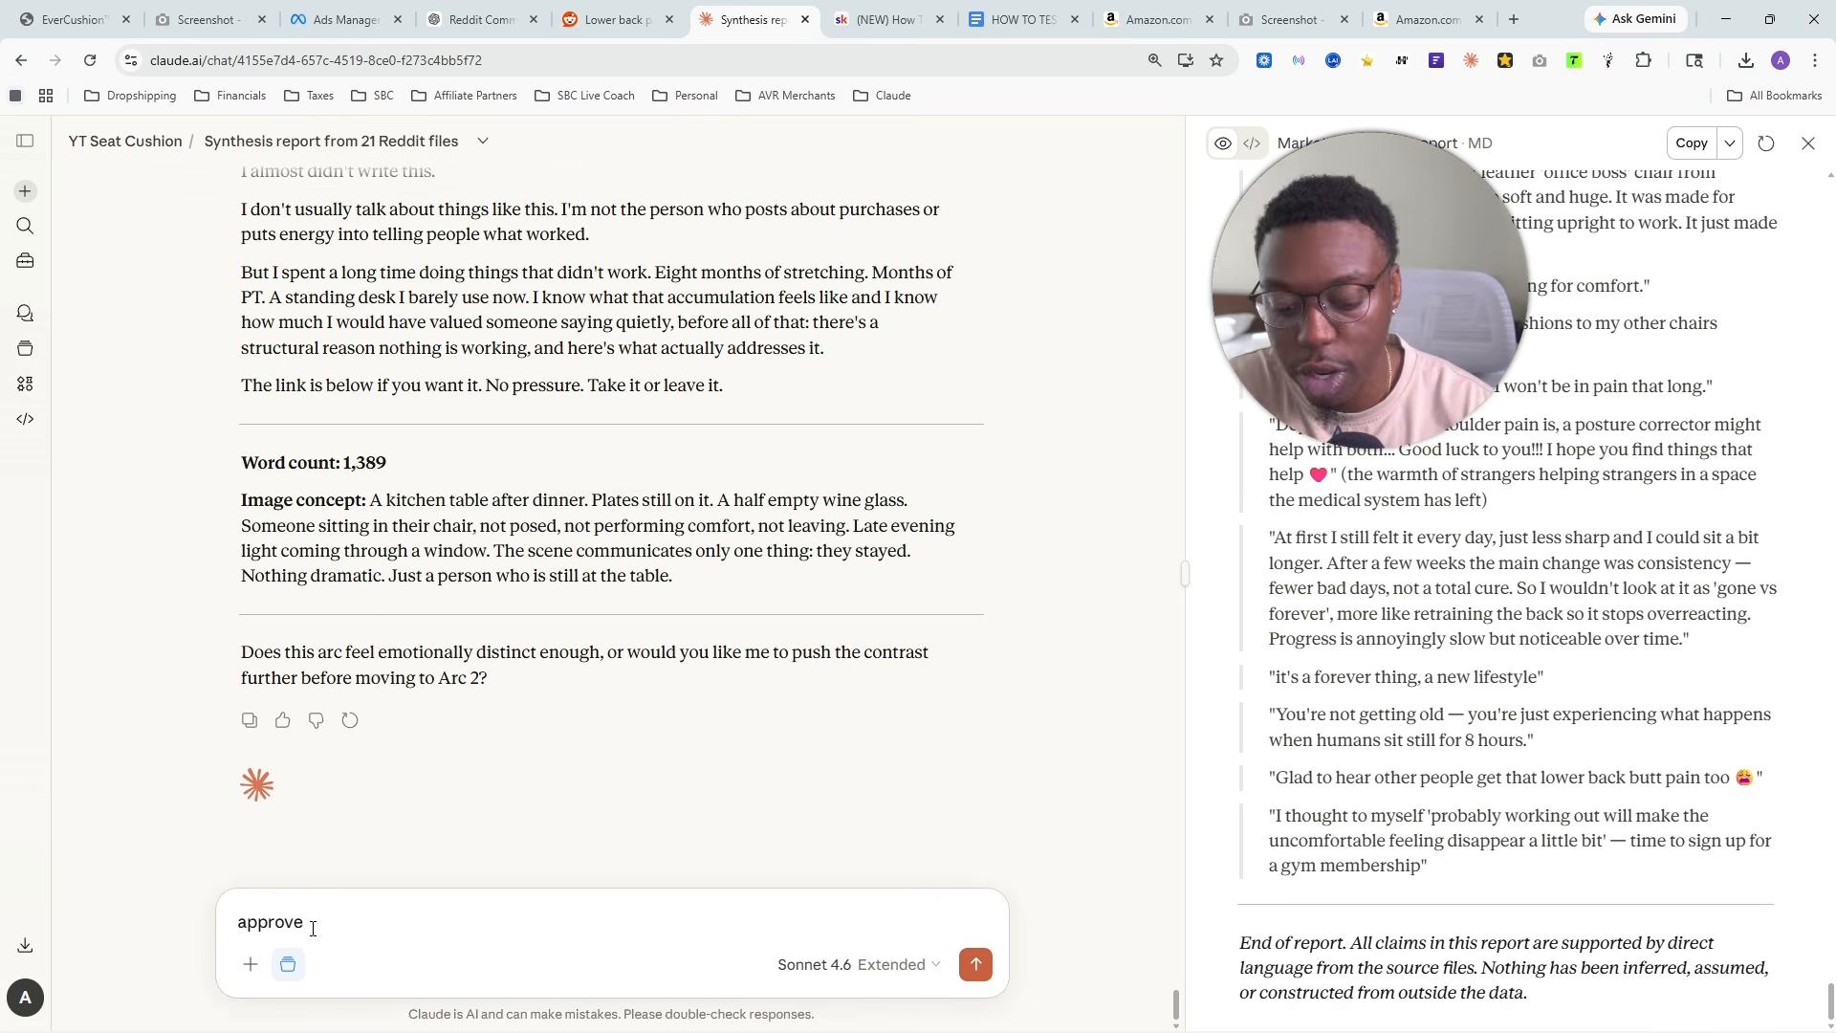
key(Return)
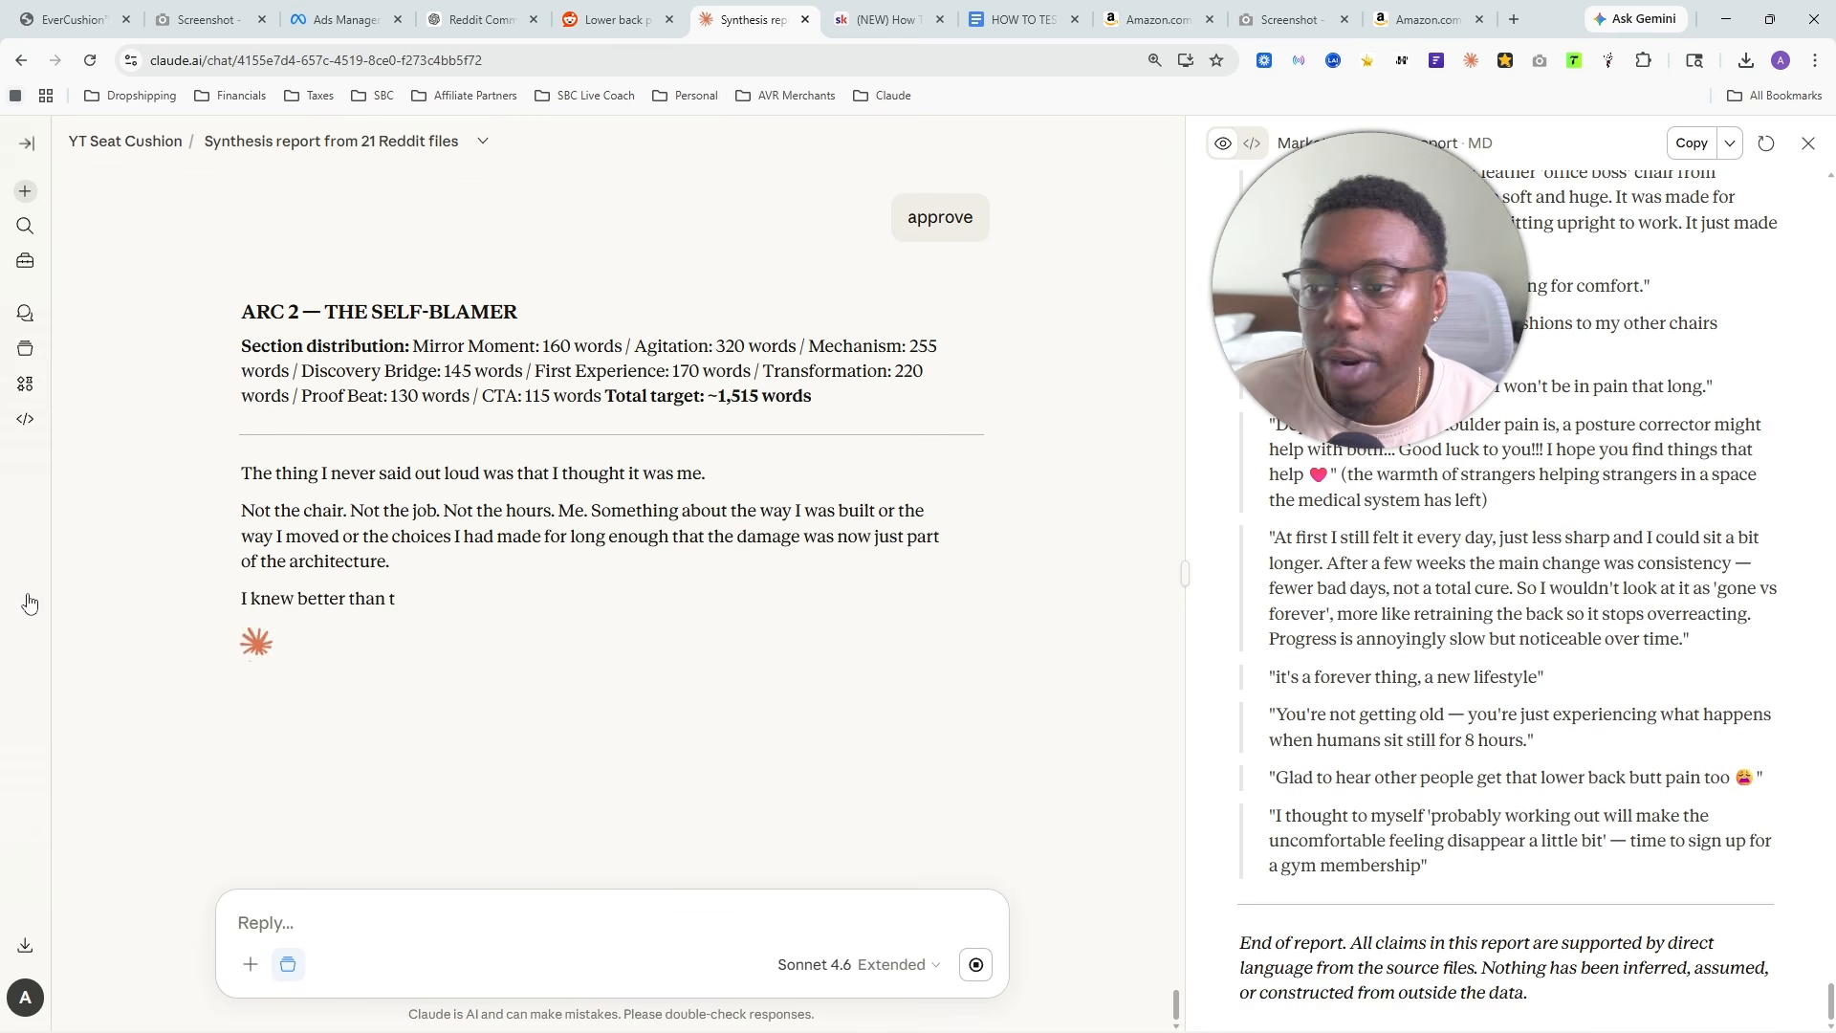
- Compare the opening of Arc 2, The Self-Blamer, with the transformation and closing sections of Arc 1
scroll(525, 574, up, 20)
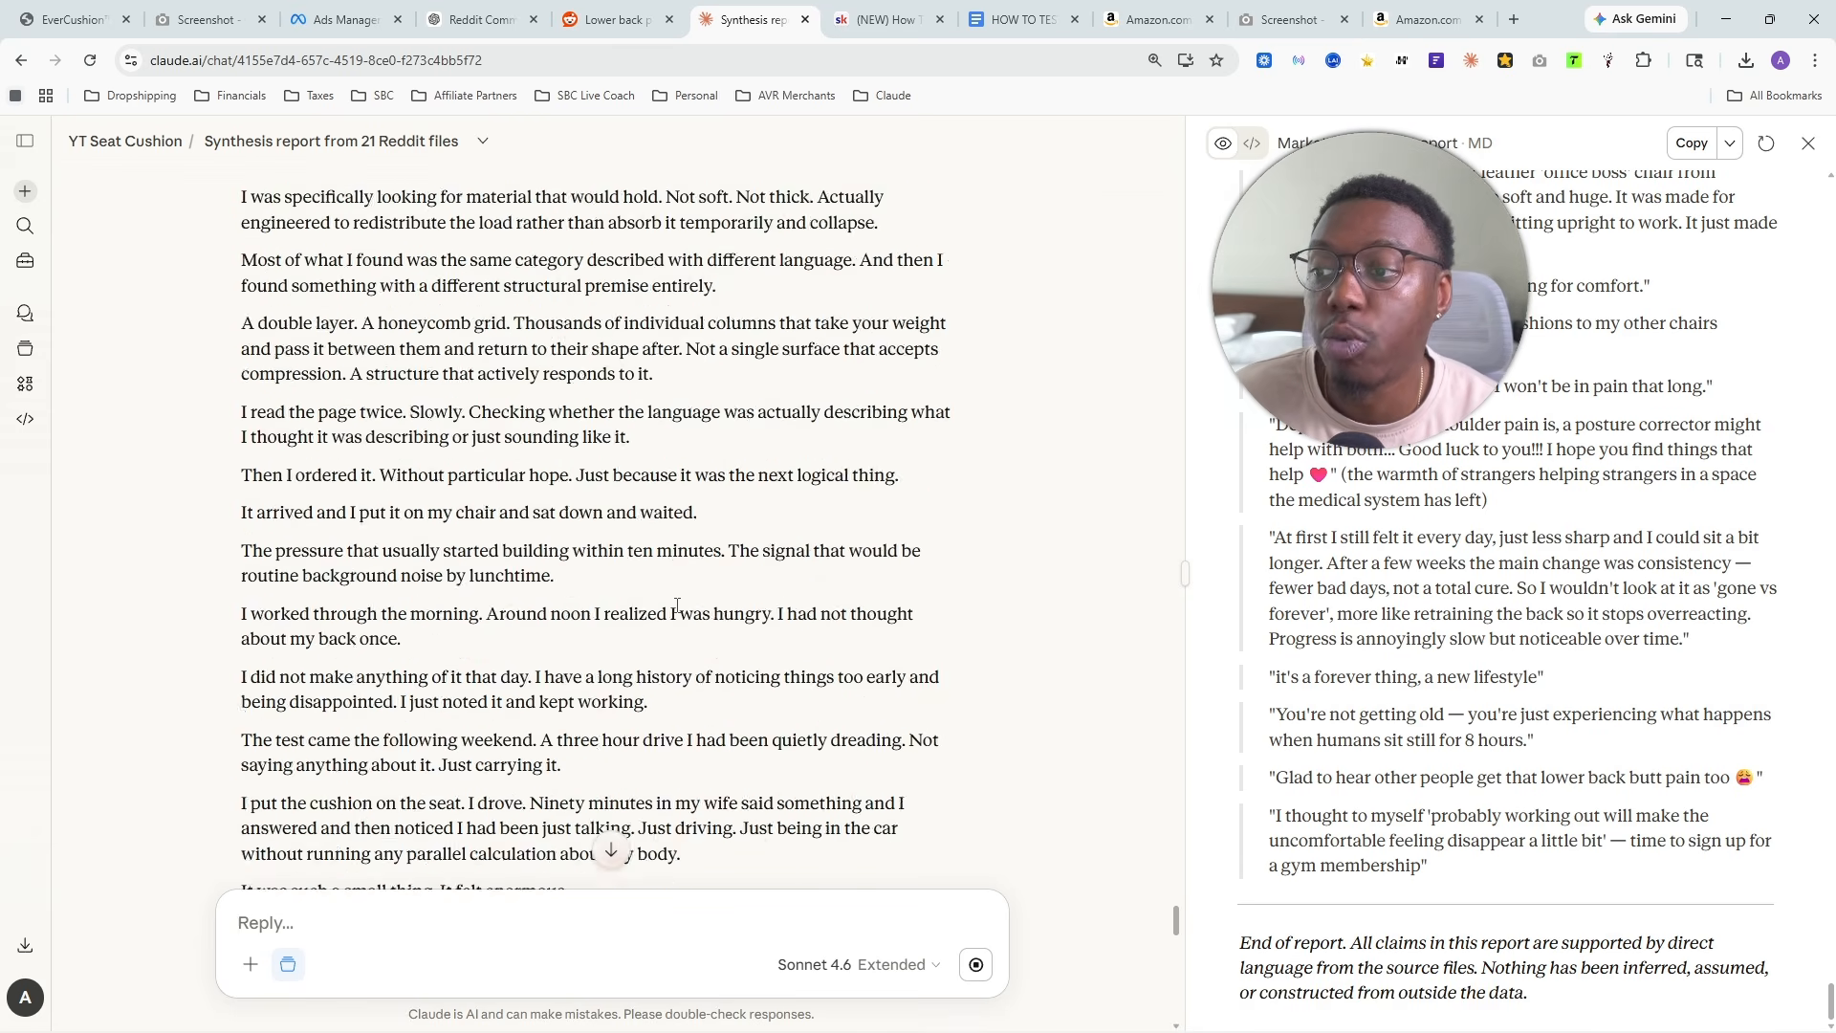
scroll(651, 593, down, 15)
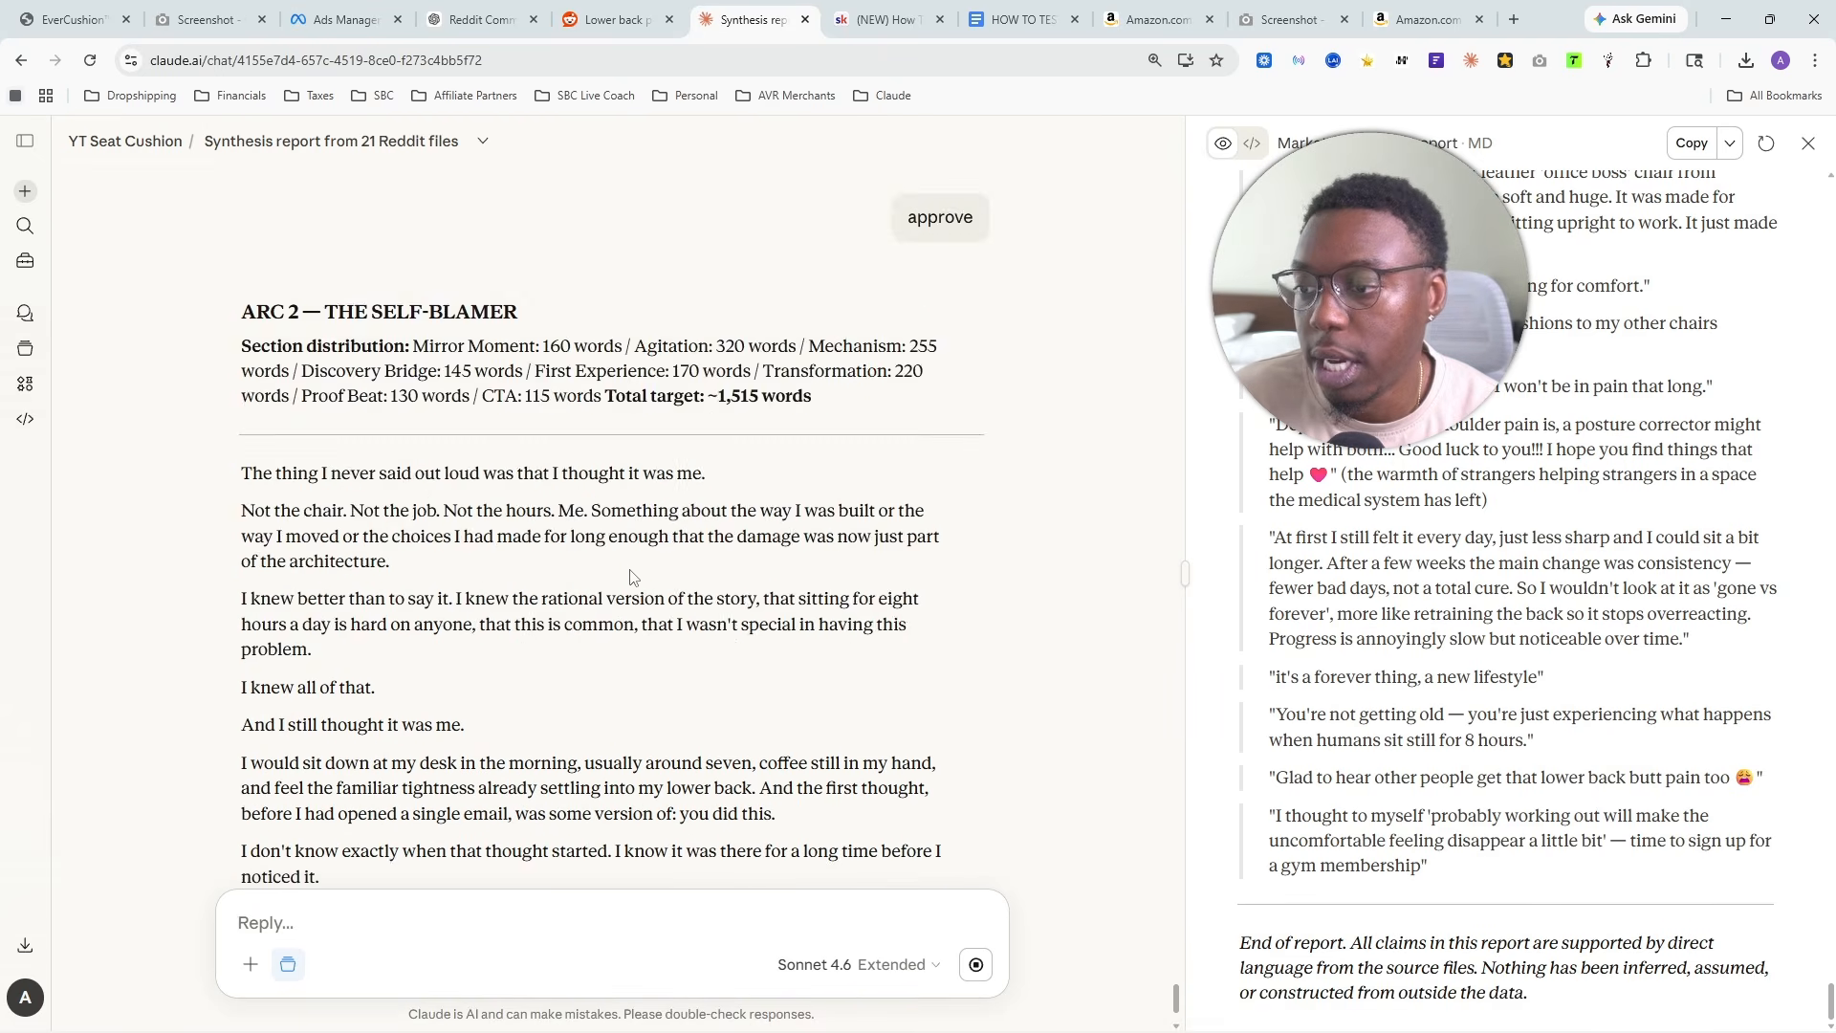
scroll(629, 577, down, 3)
scroll(670, 603, up, 1)
scroll(716, 633, down, 20)
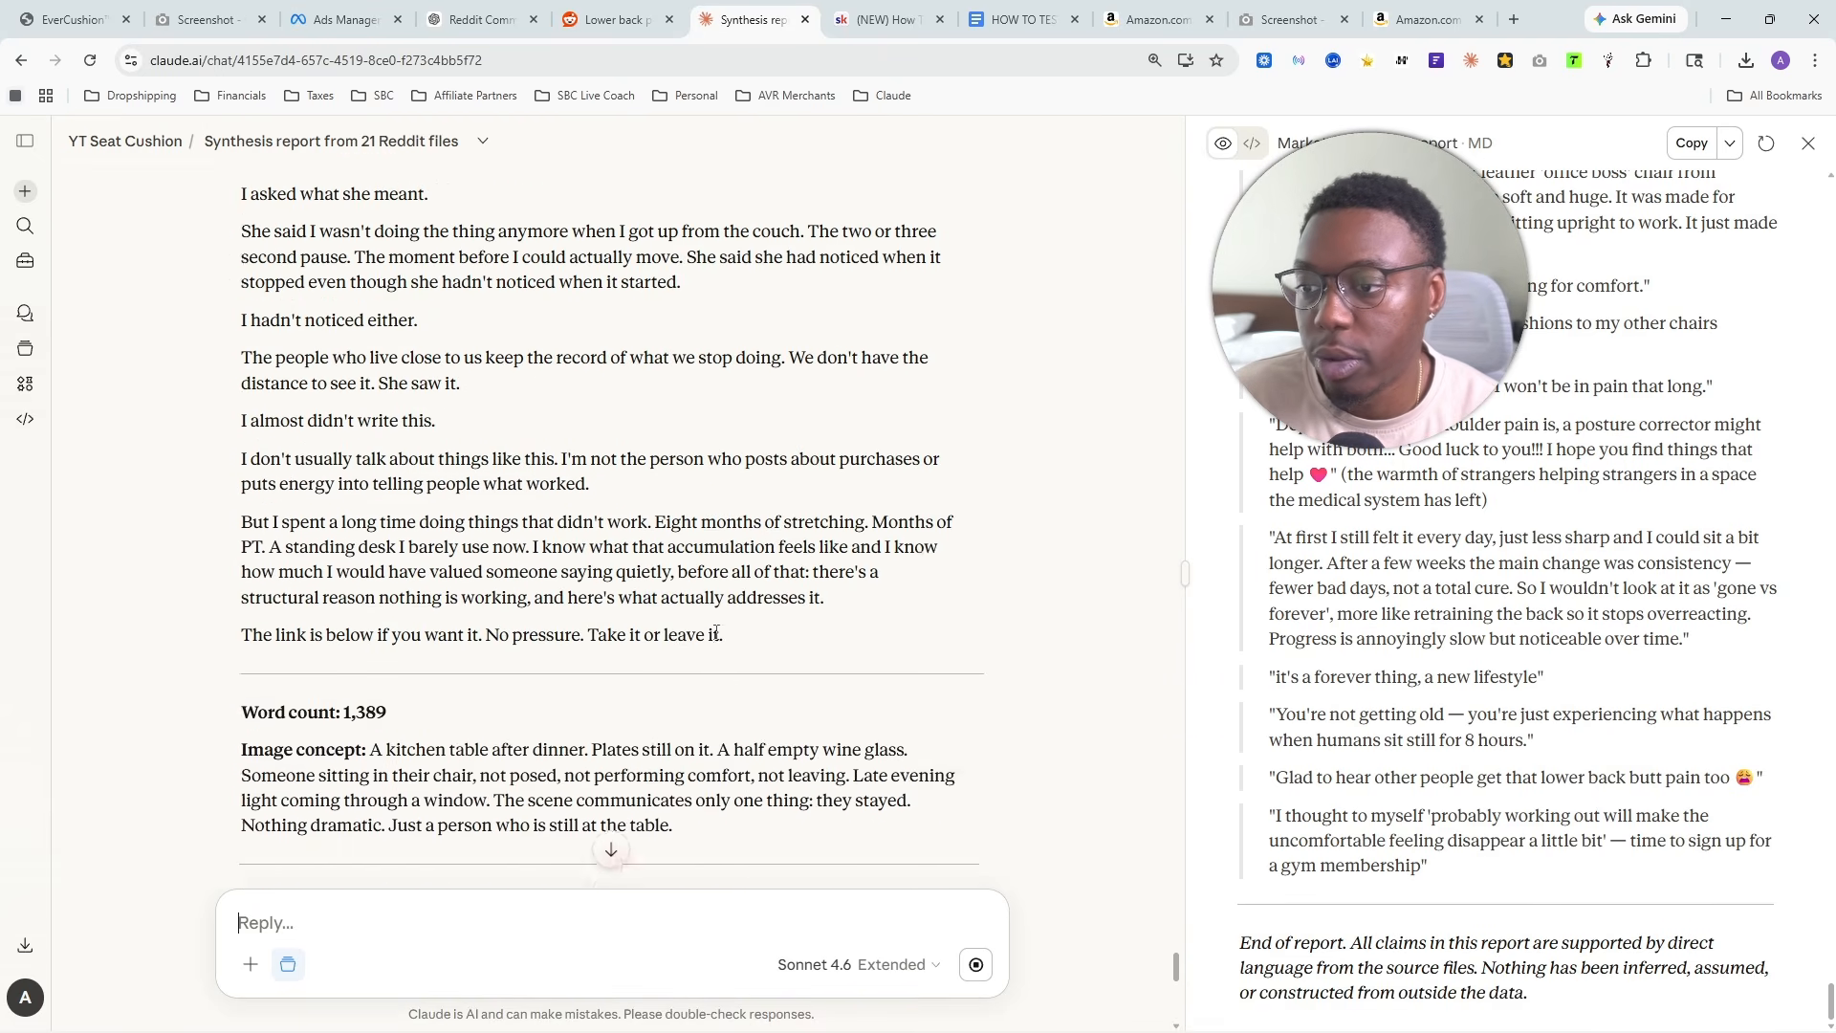
scroll(716, 633, down, 15)
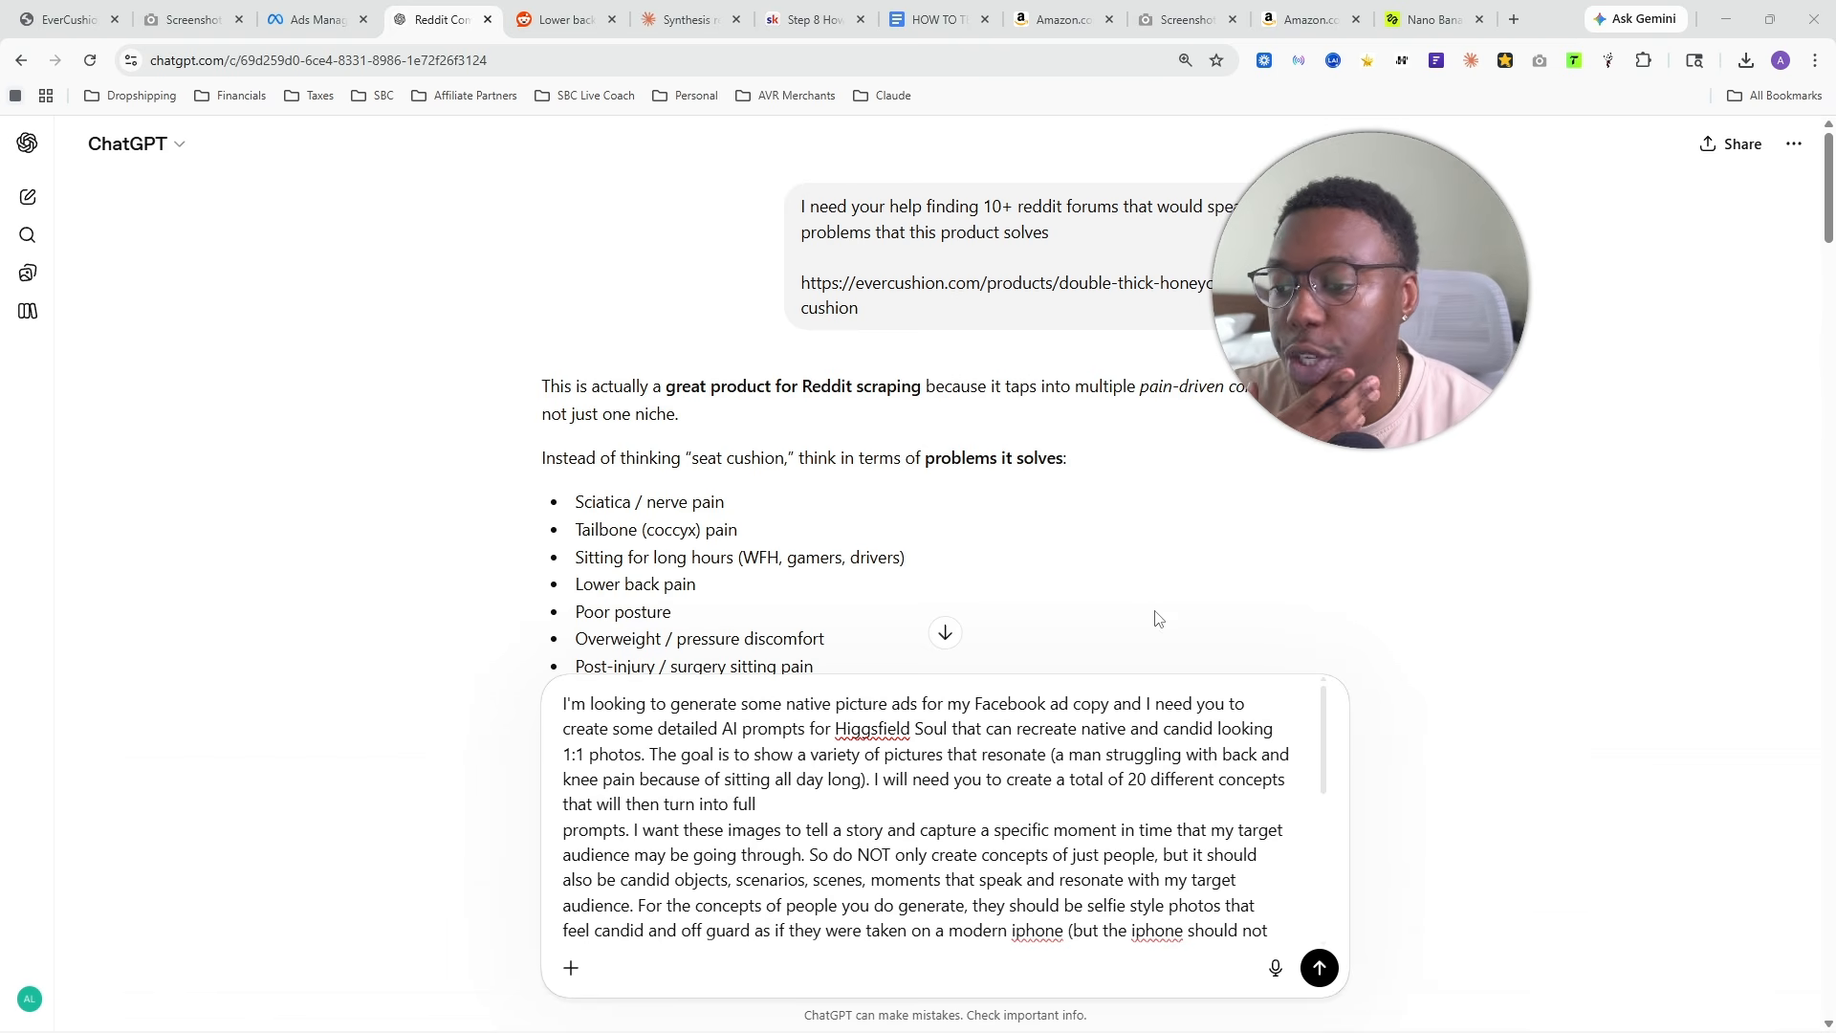
- In ChatGPT, send the prepared prompt for 20 native Higgsfield Soul photo concepts and review the first concept
click(1320, 968)
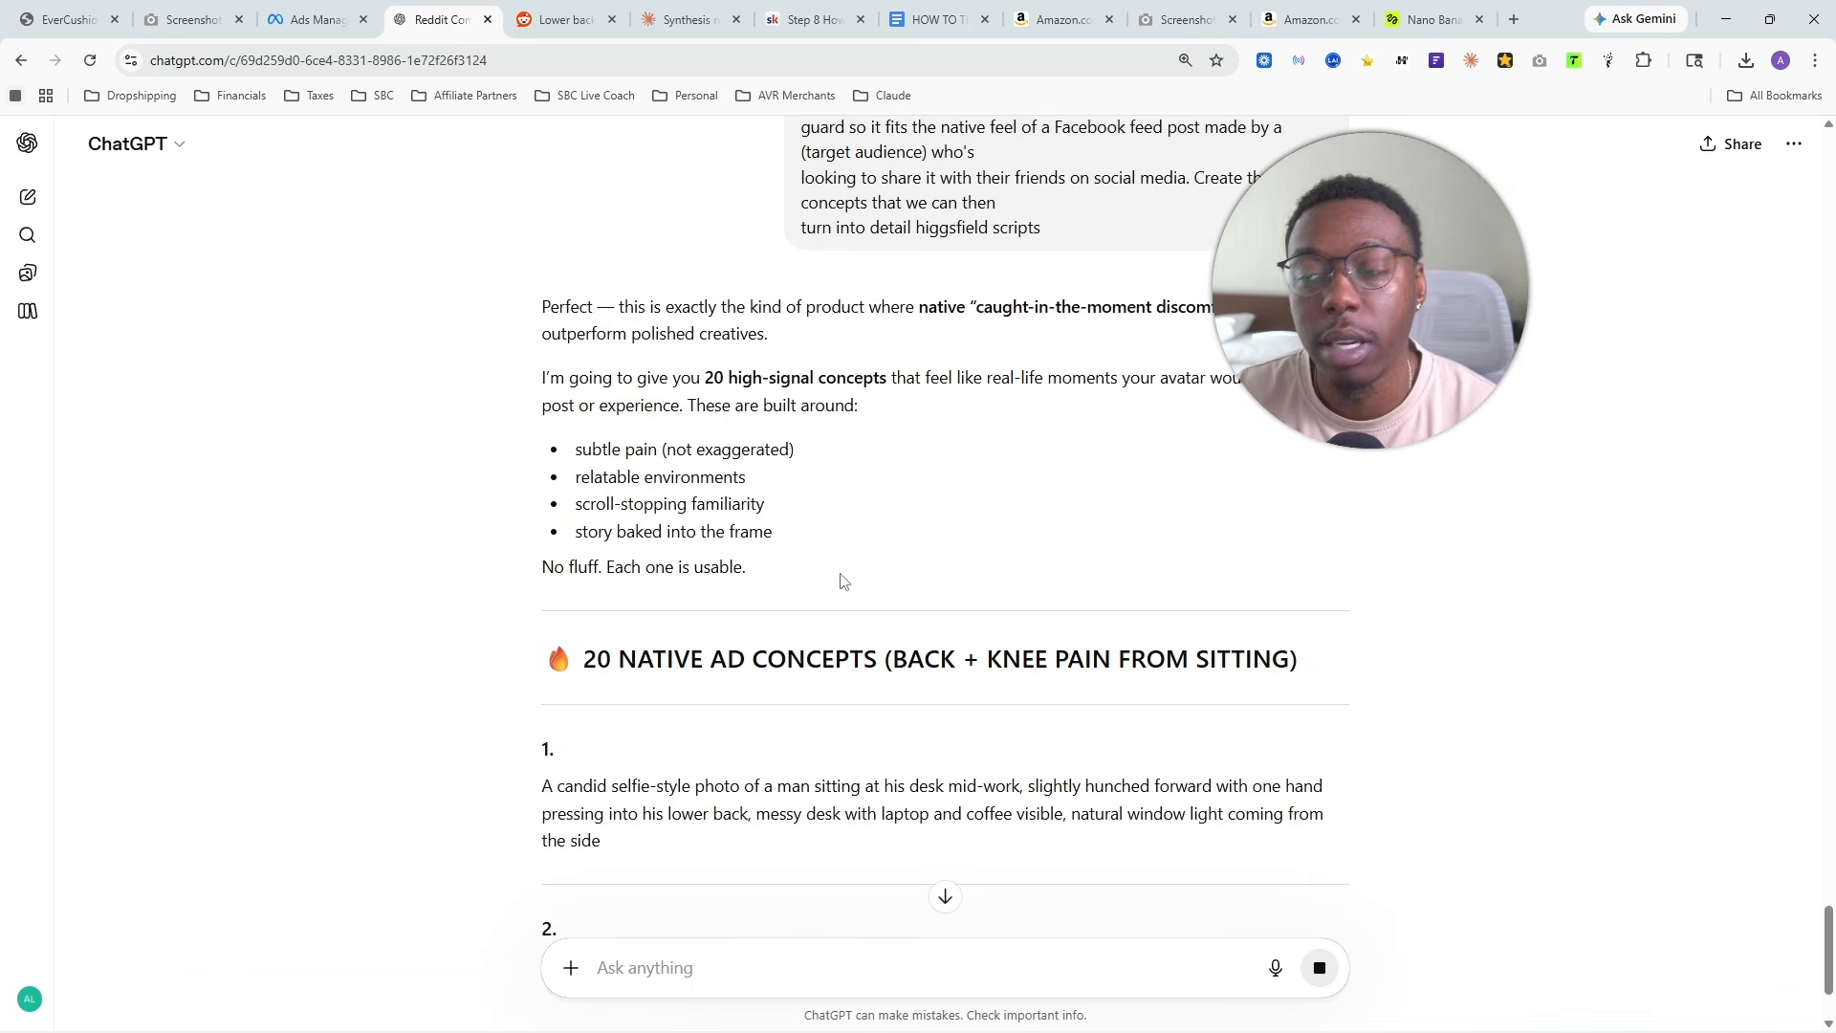
scroll(755, 517, down, 5)
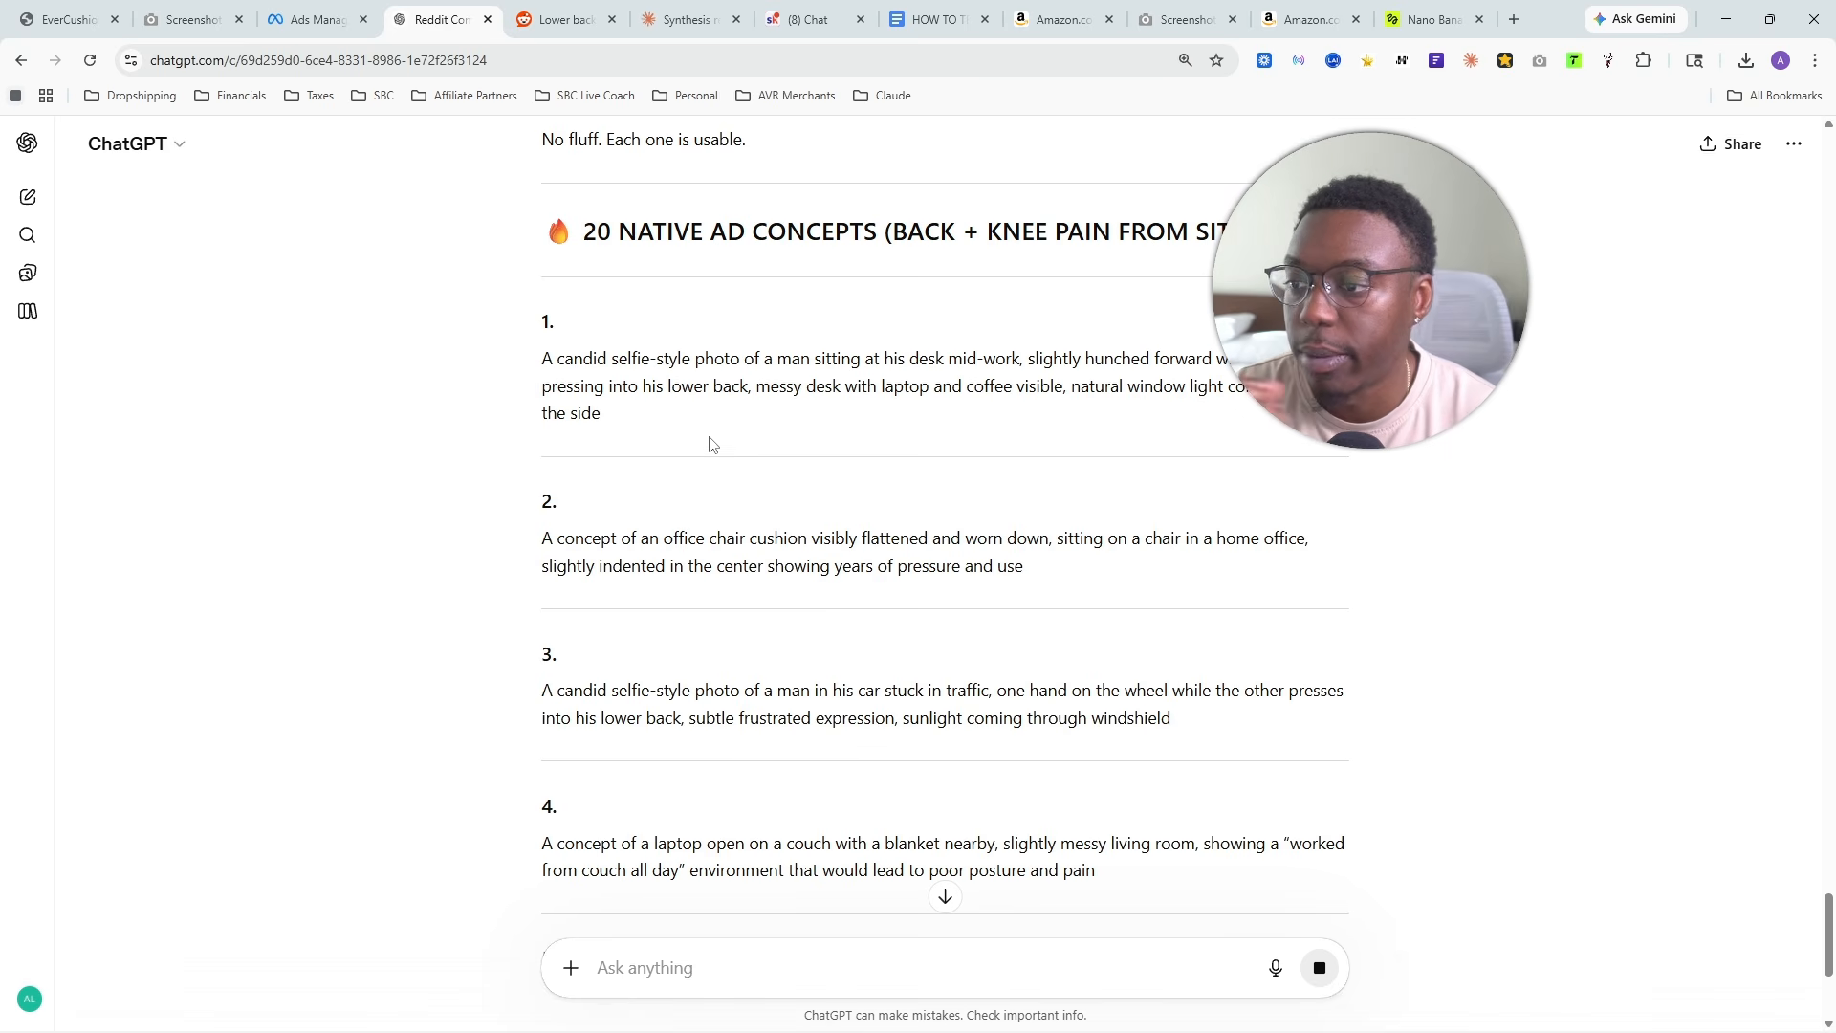
drag(590, 399, 540, 356)
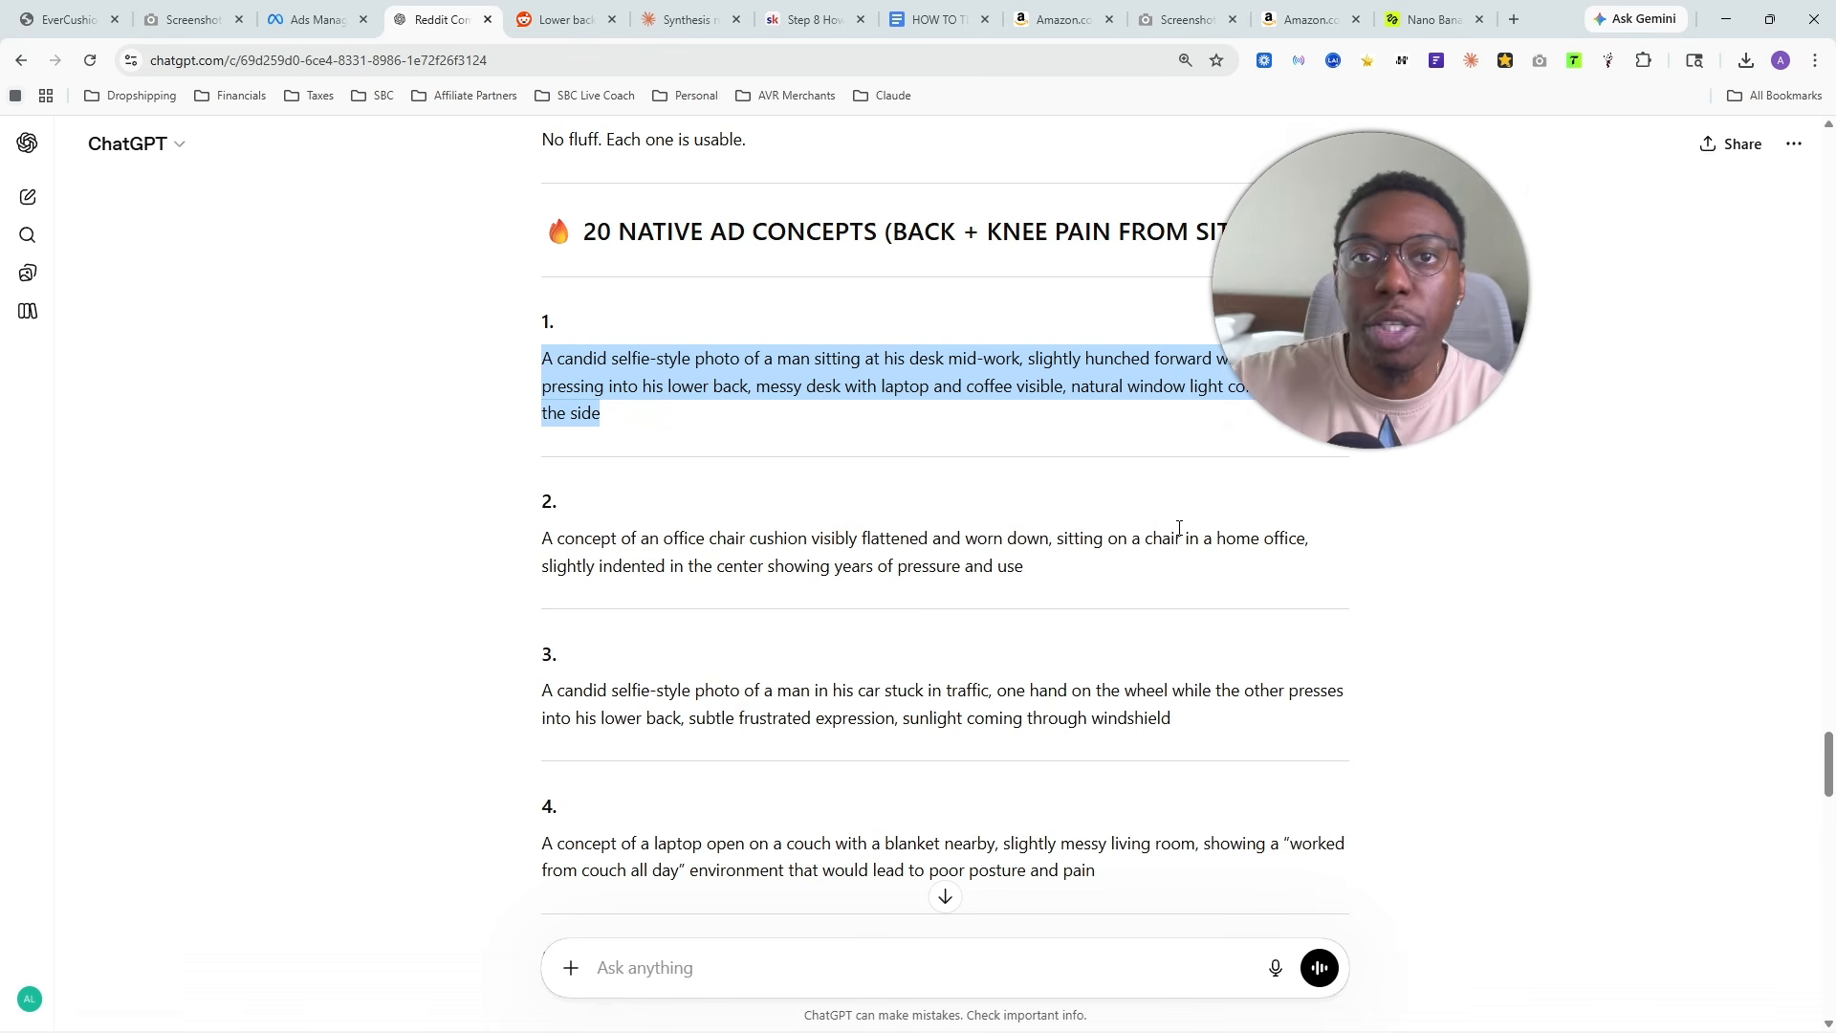
scroll(765, 435, up, 1)
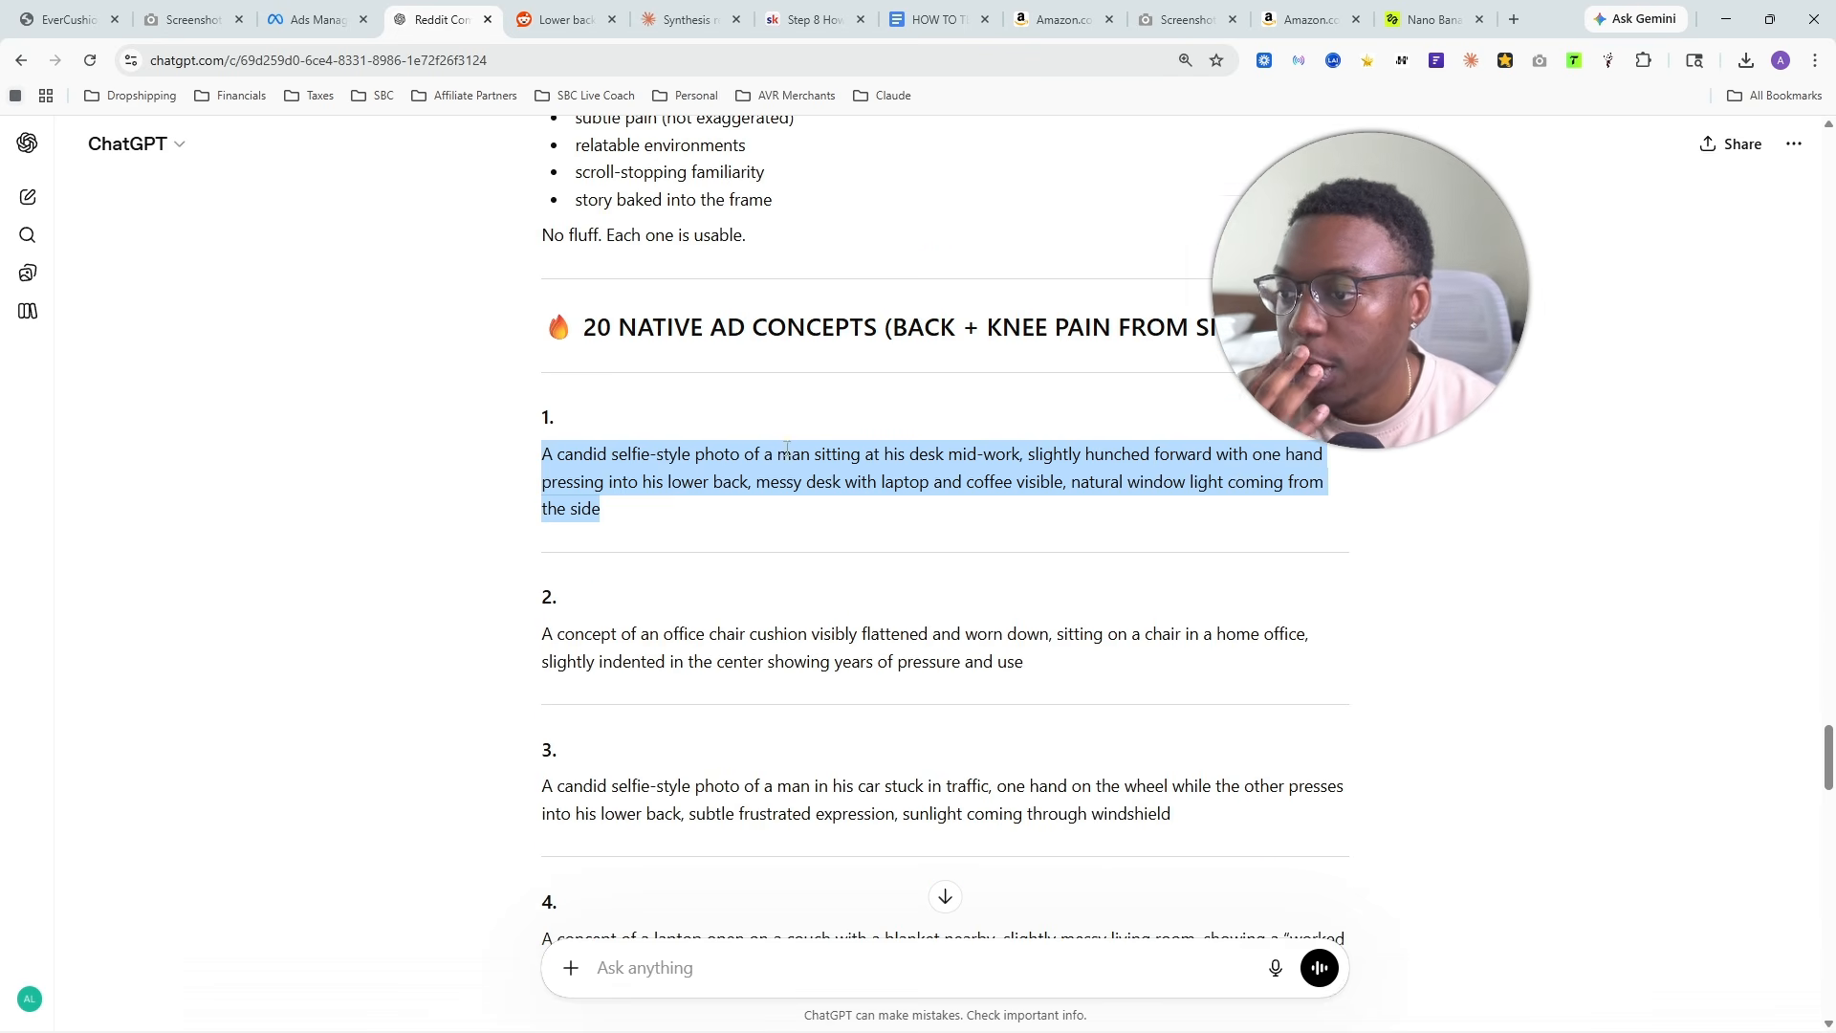
click(593, 454)
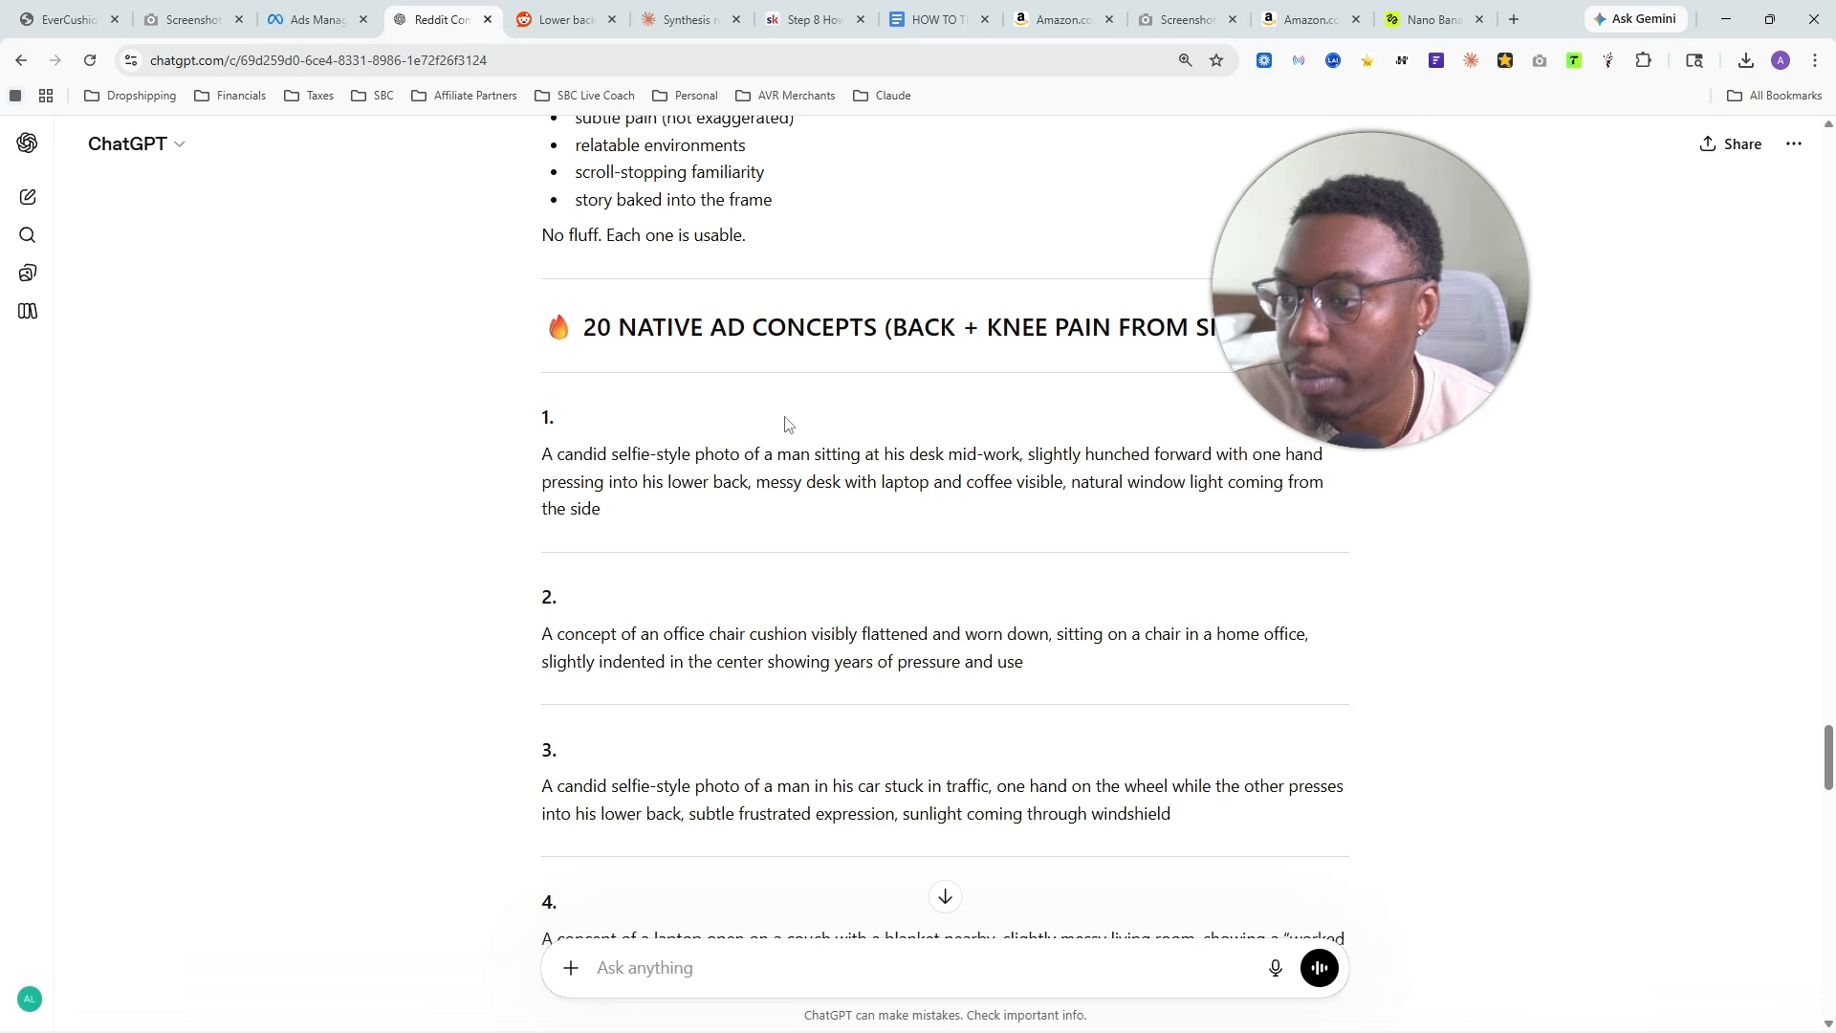
- Read the first three concepts: the man at his desk, the flattened chair cushion and the man stuck in traffic
drag(541, 455, 1164, 557)
click(730, 942)
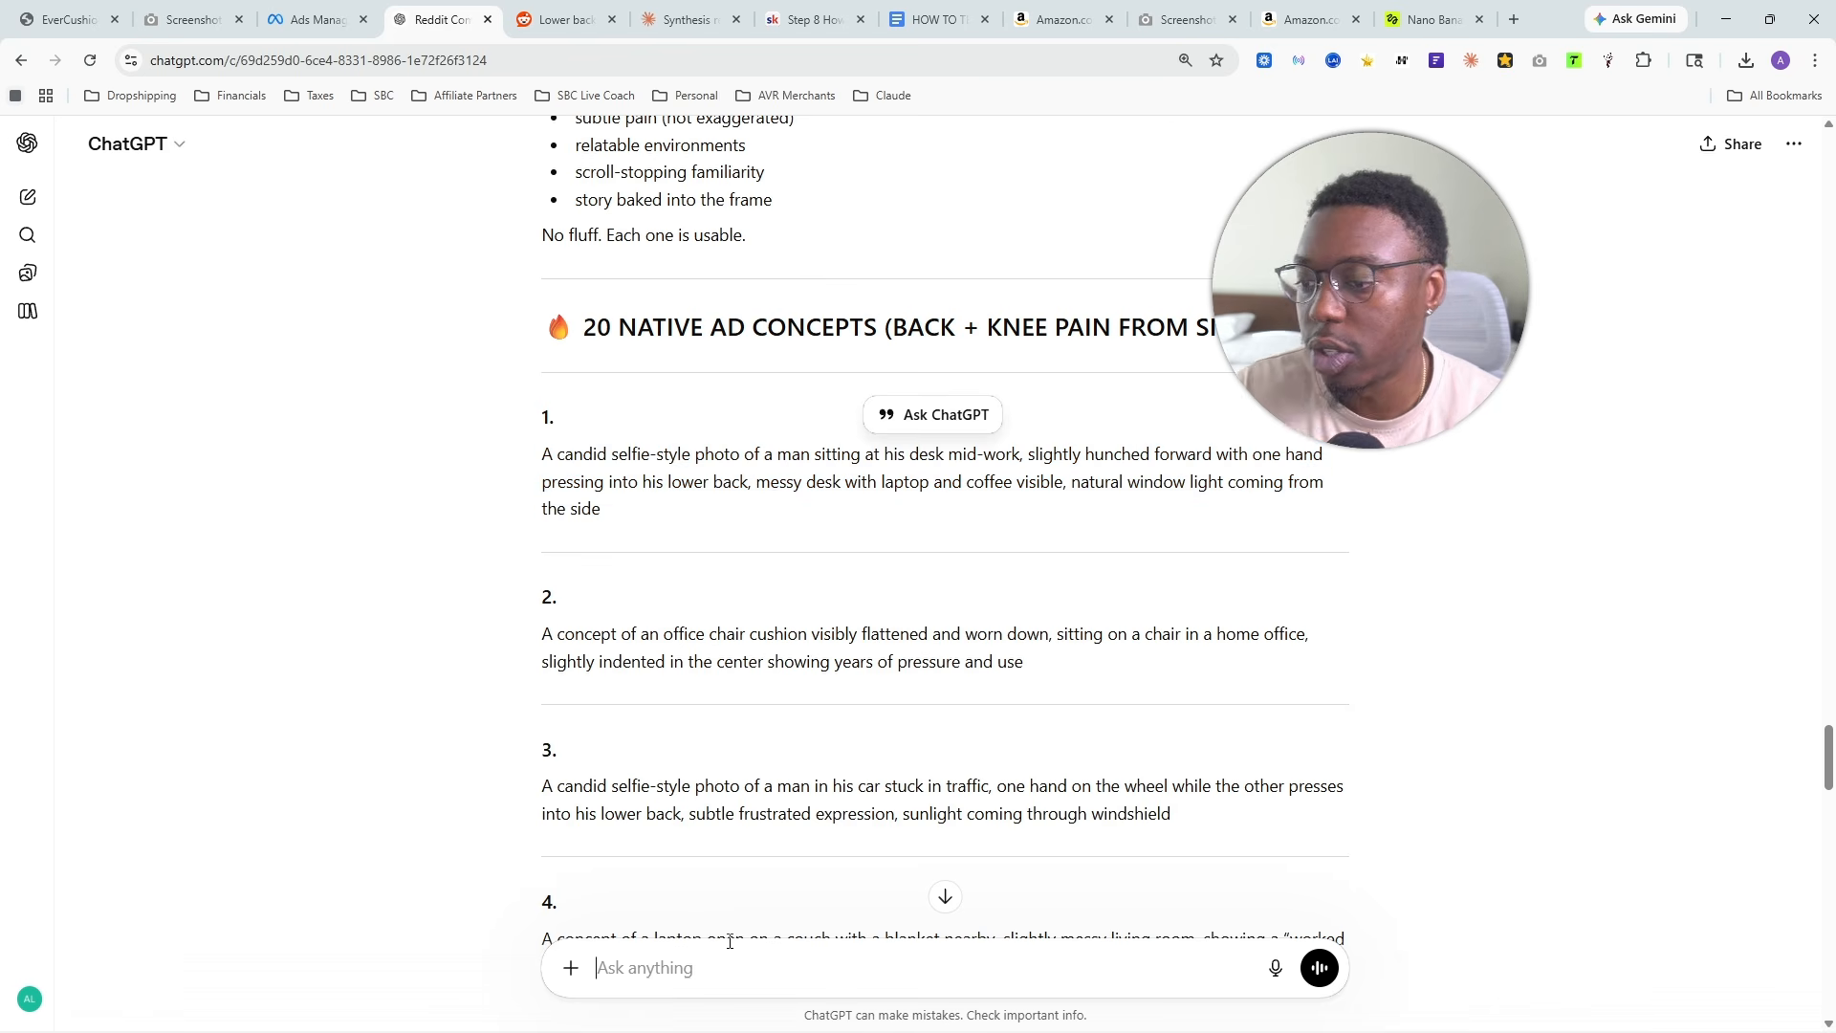
drag(476, 636, 780, 662)
scroll(780, 662, down, 2)
drag(539, 595, 1173, 629)
- Ask ChatGPT to "Turn concepts 1,2,3,4,5 into scripts for higgsfield"
click(619, 941)
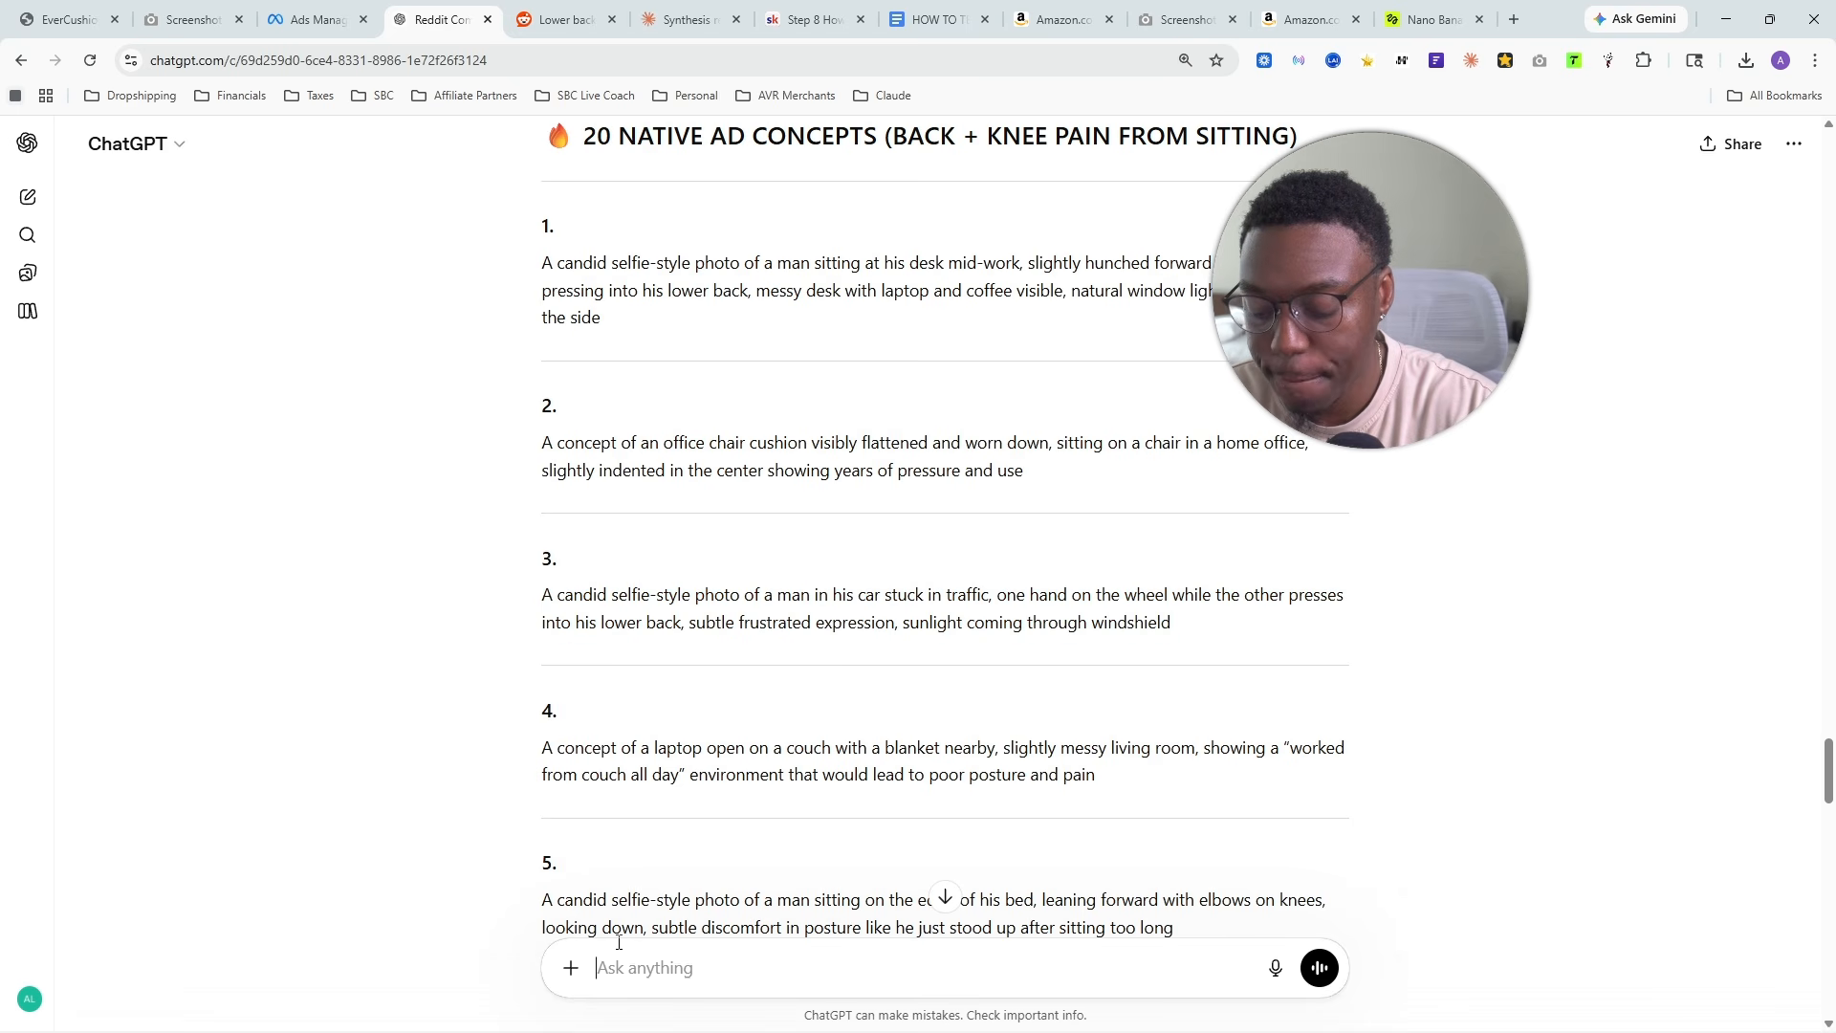
text(Turn conc)
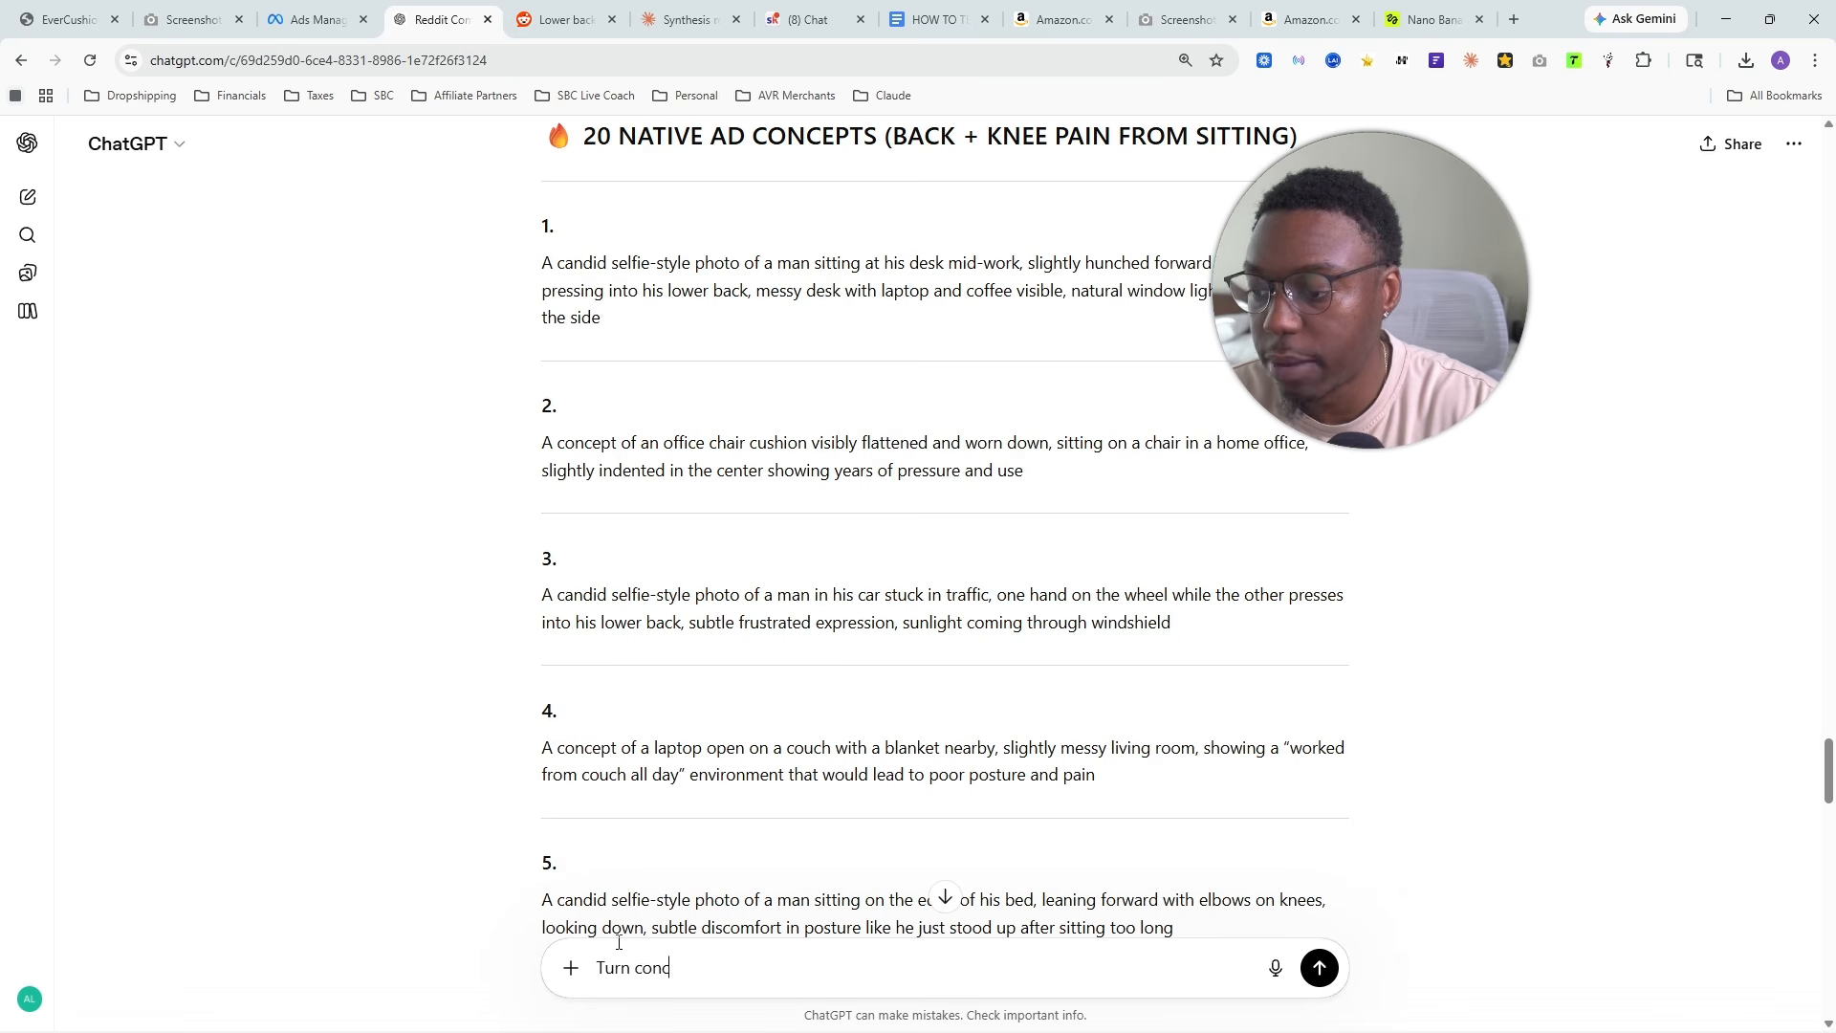
text(epts )
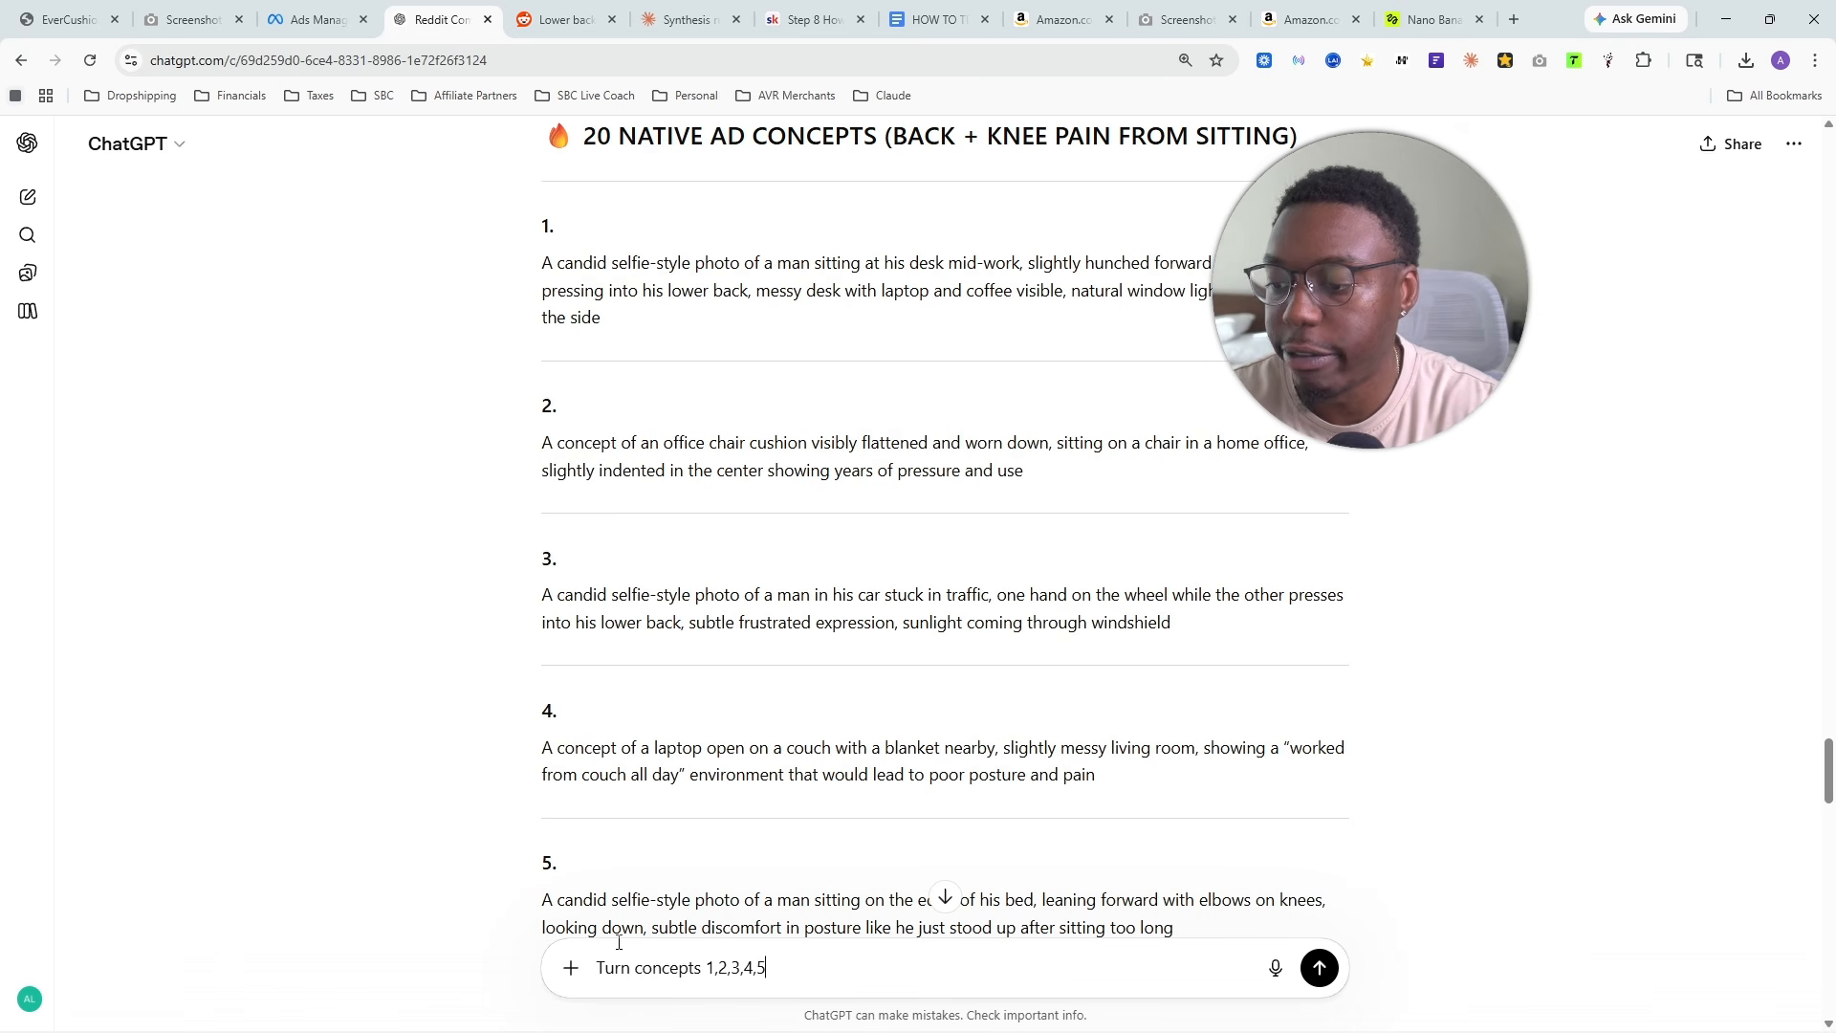
text(1,2,3,4,5 into)
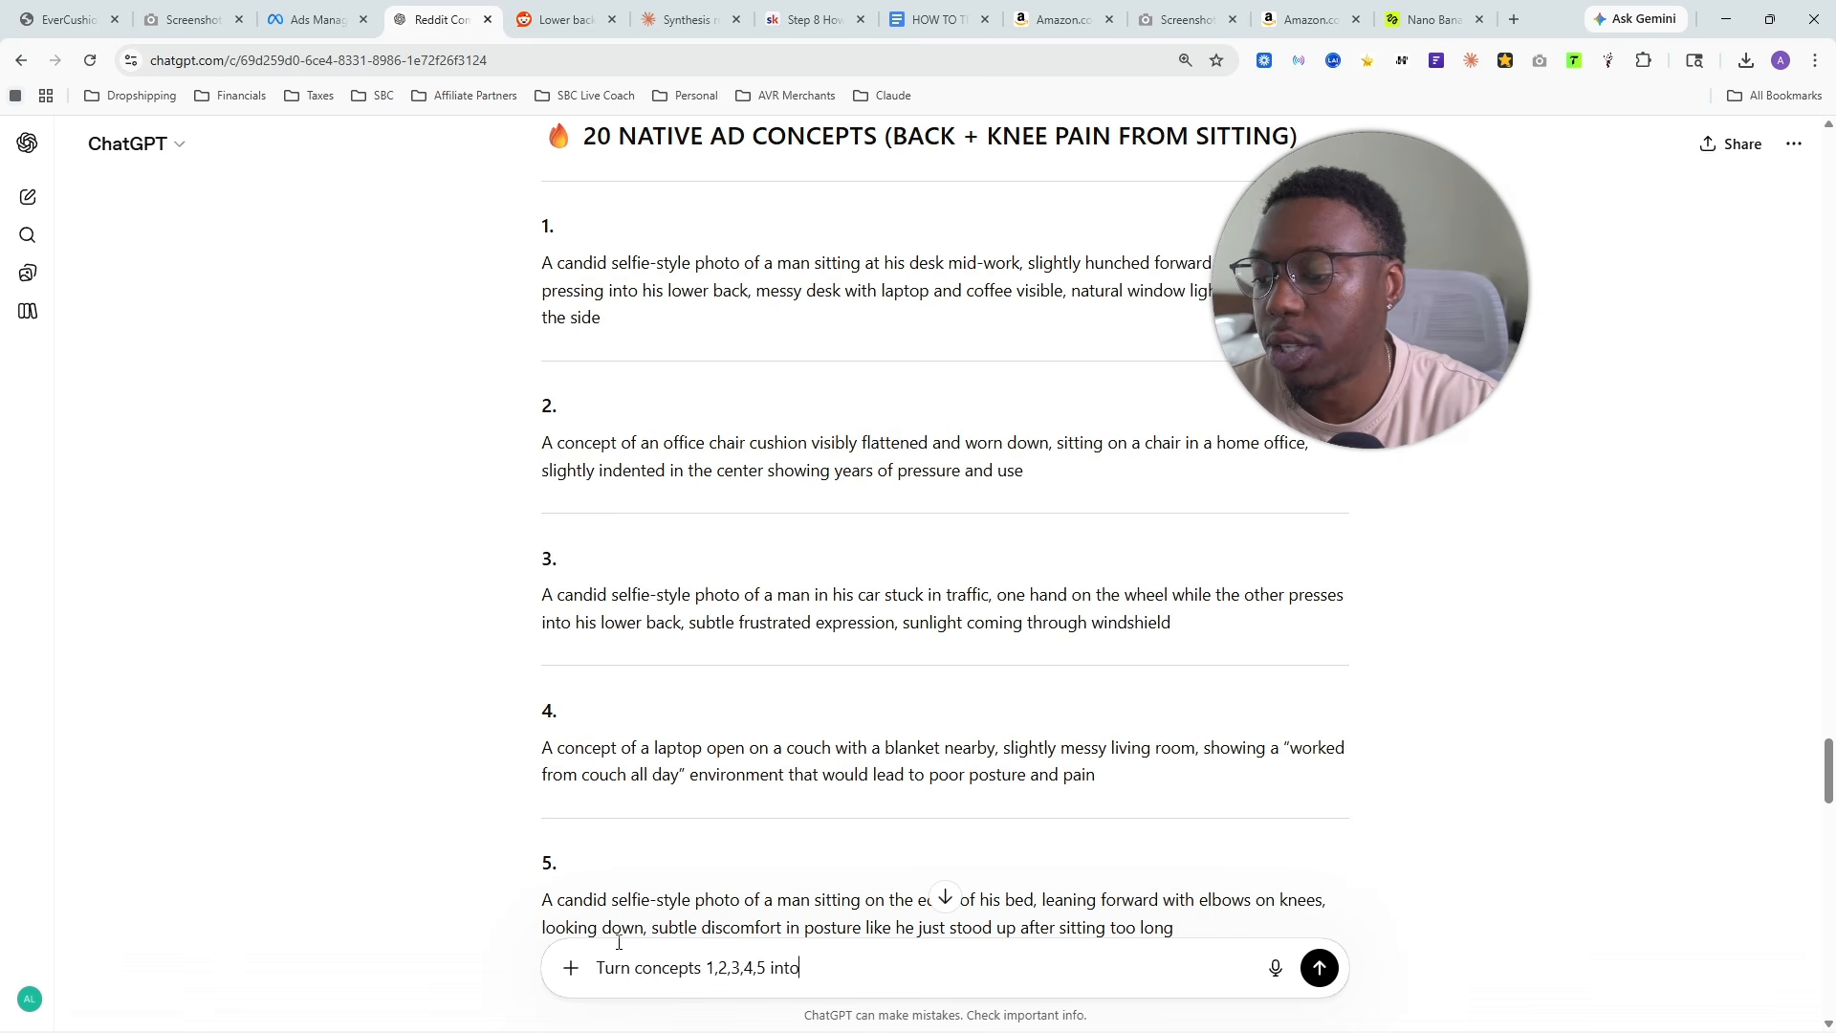
text( scripts for higgs)
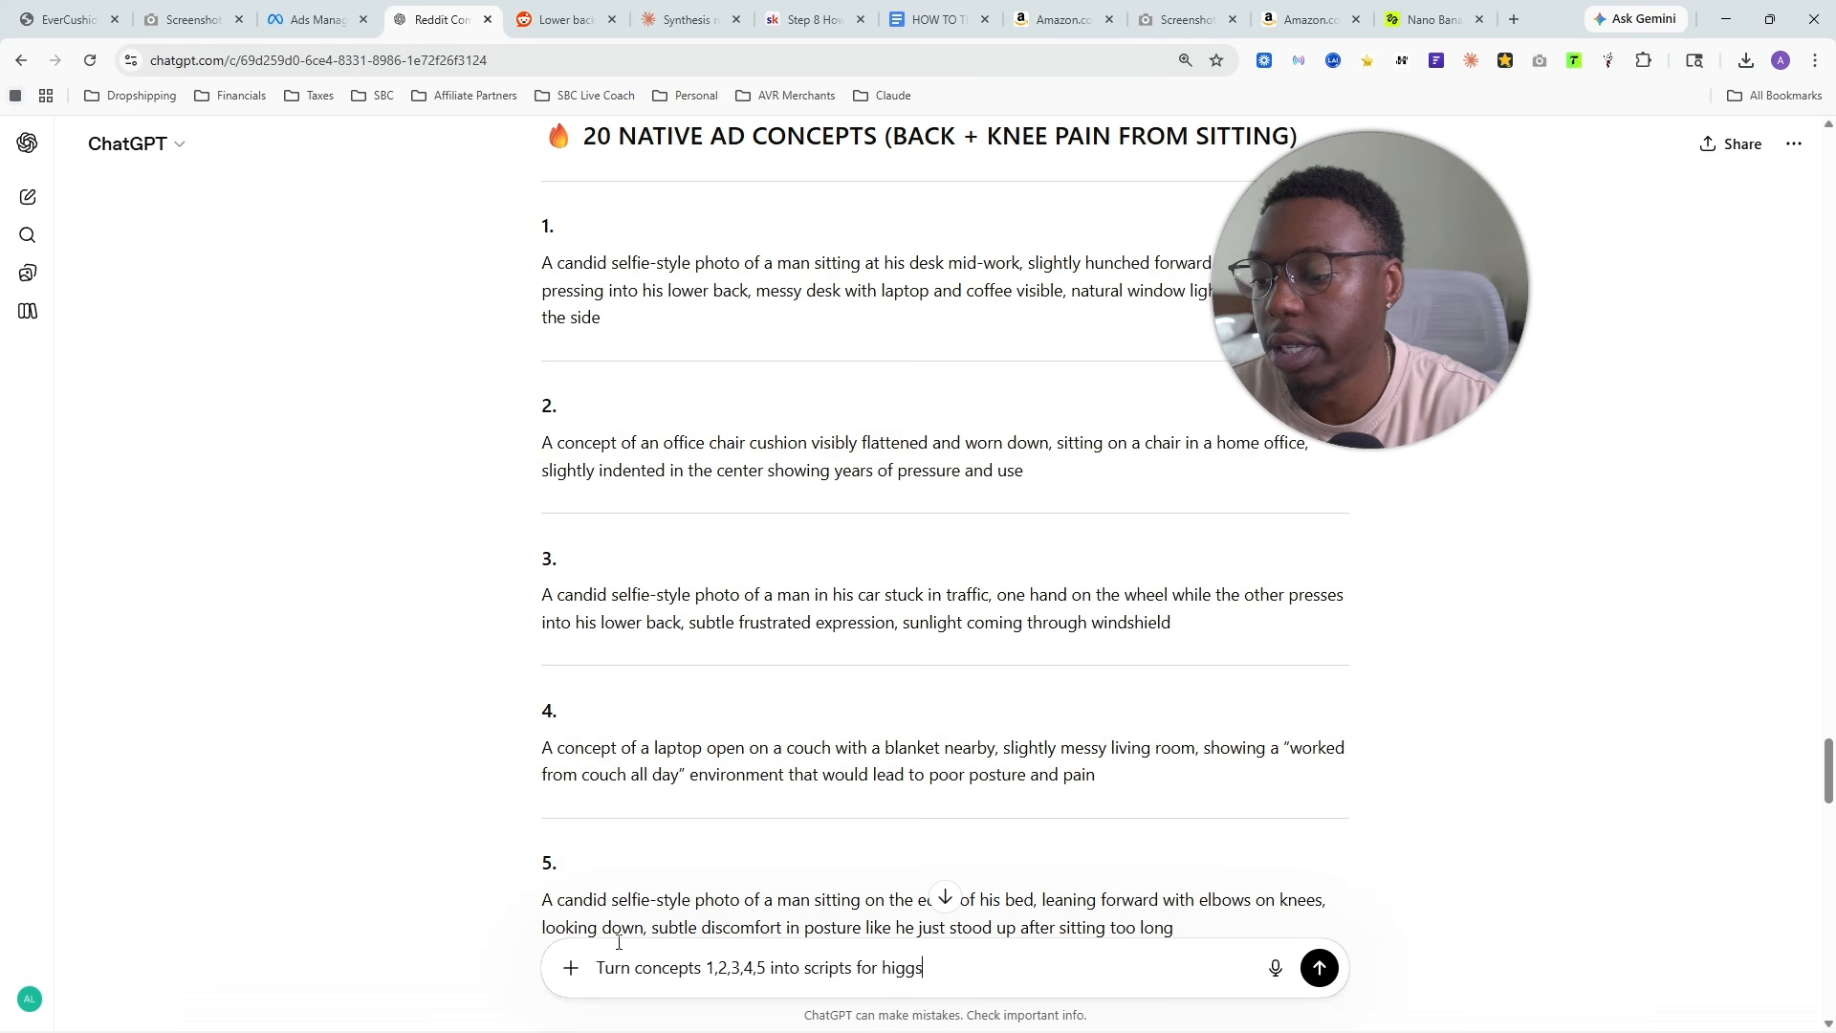
text(field)
key(Return)
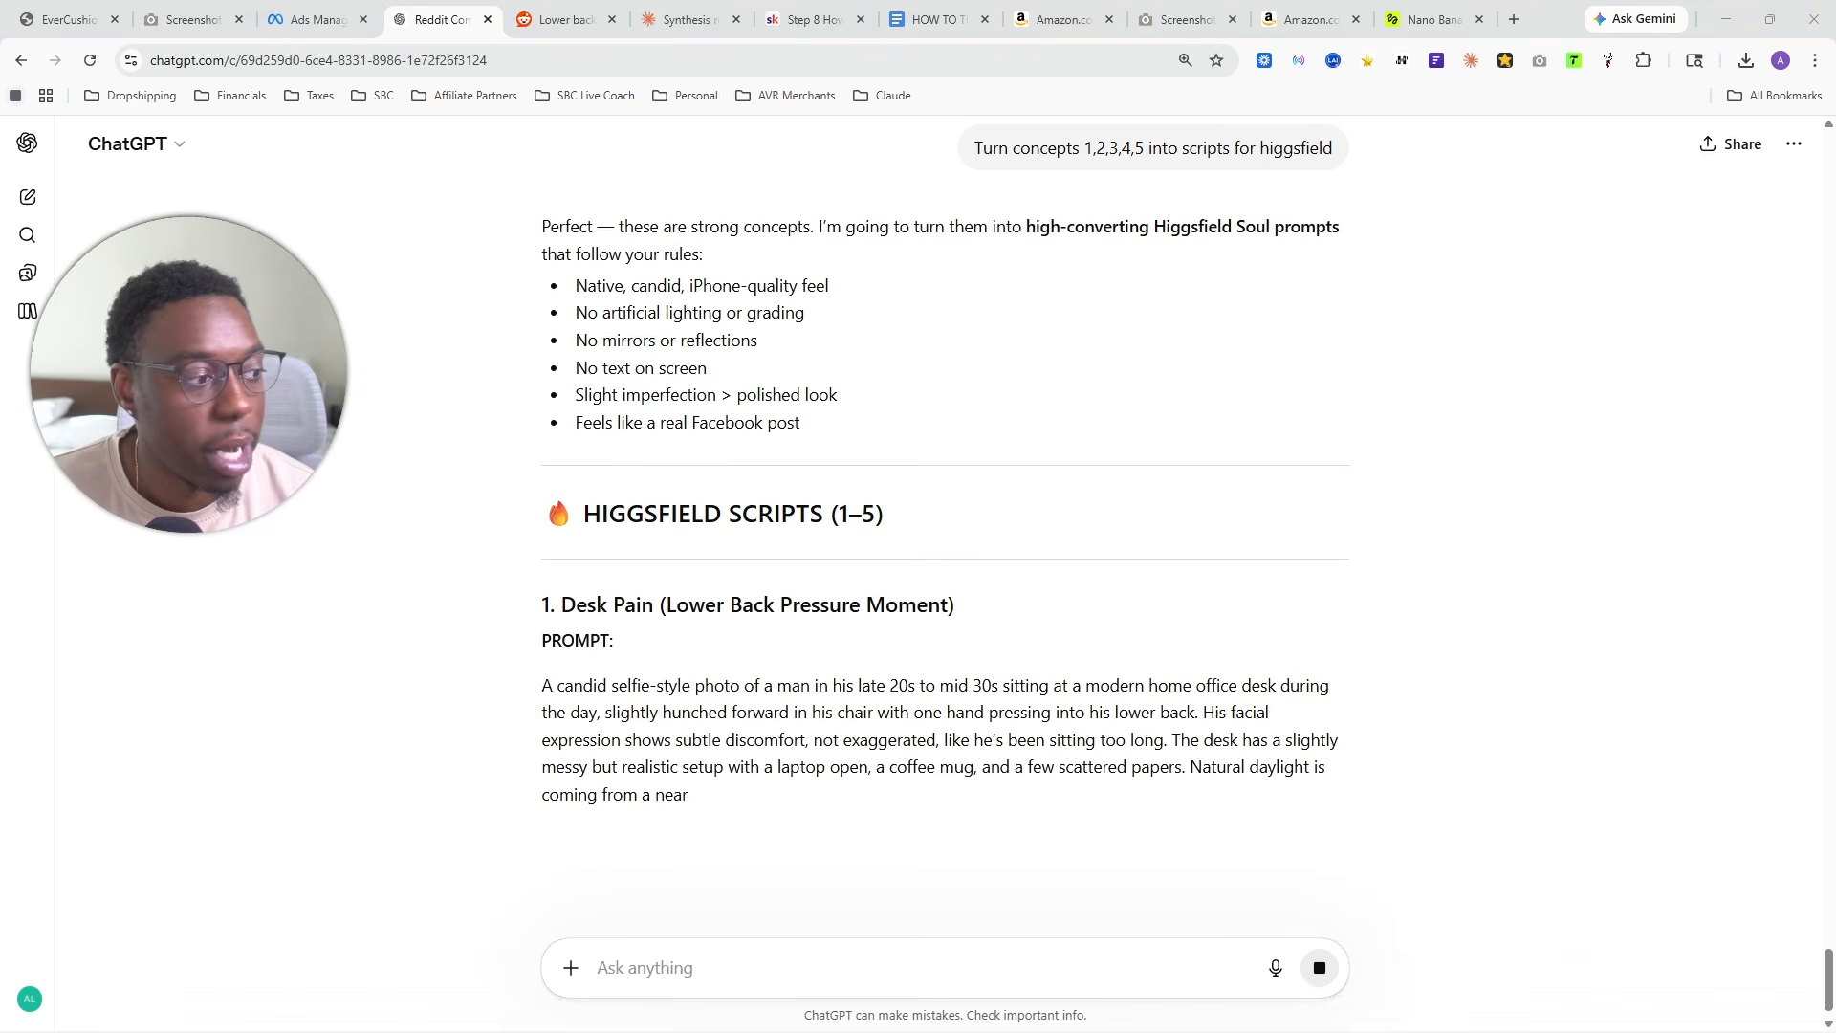
- Switch to Higgsfield and look over the Soul 2.0 portraits in the image history and the account options
click(1434, 19)
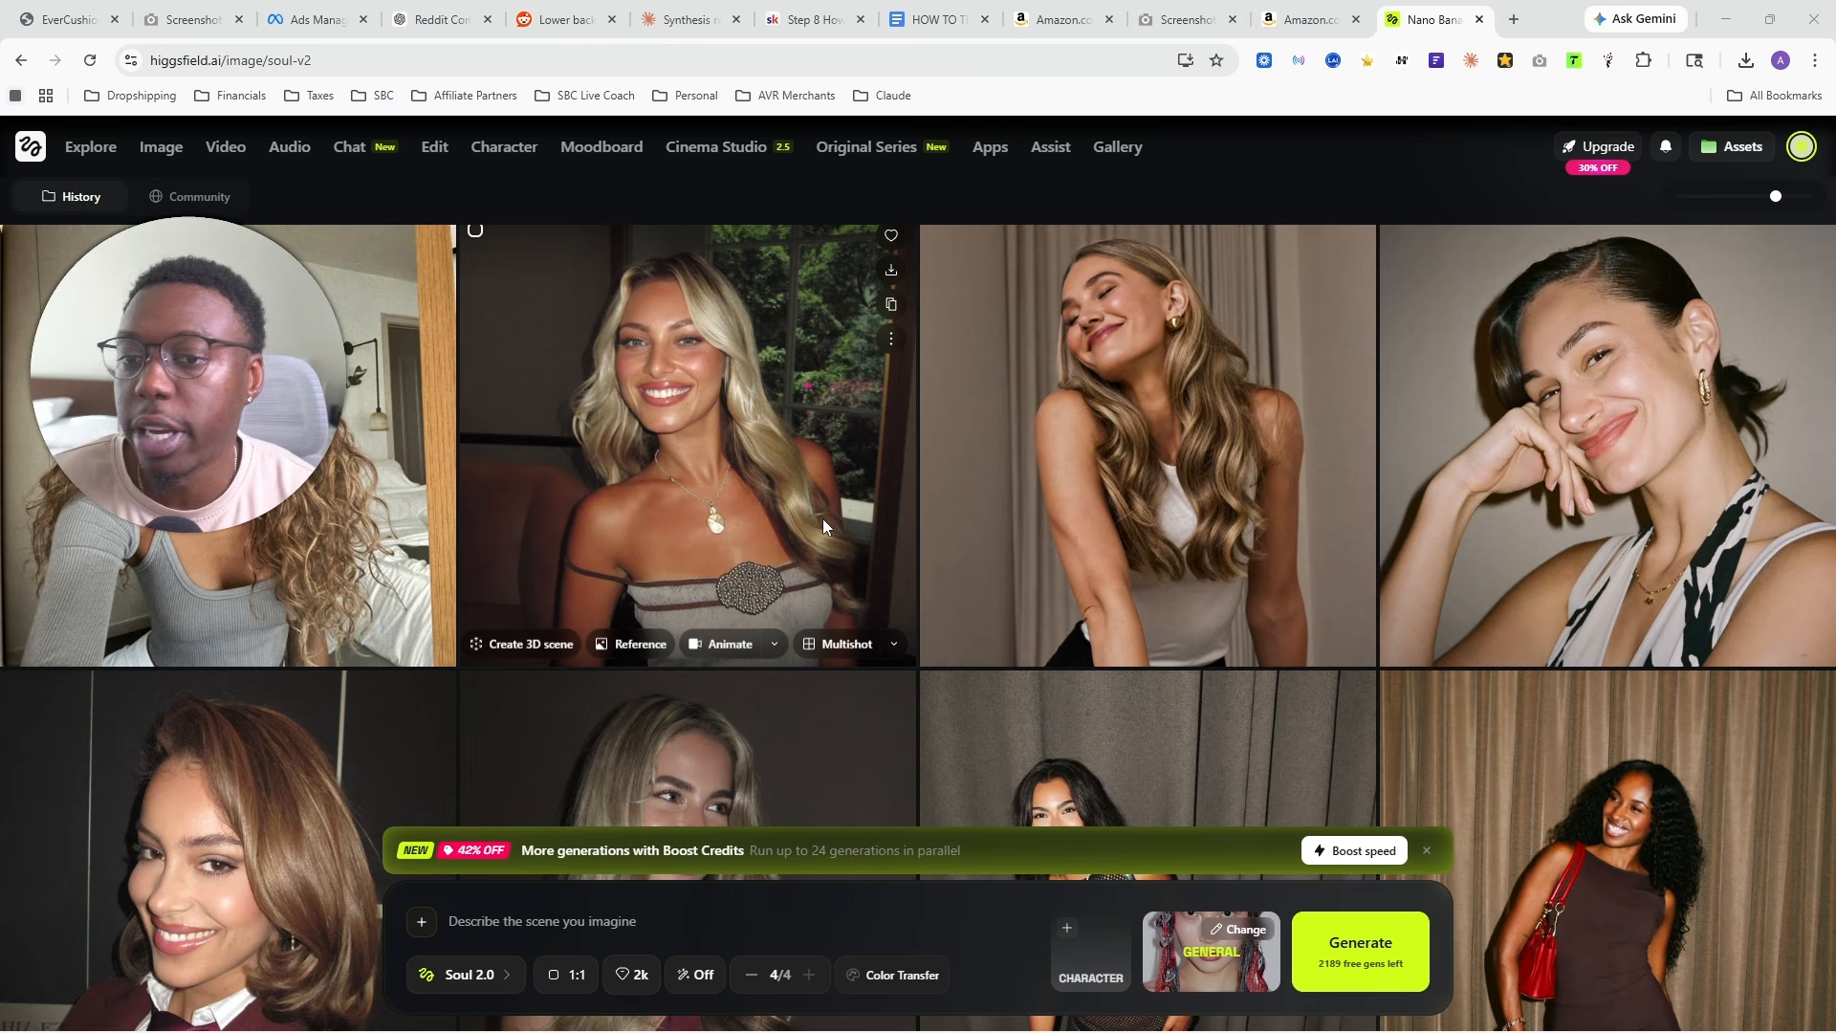
scroll(861, 532, up, 5)
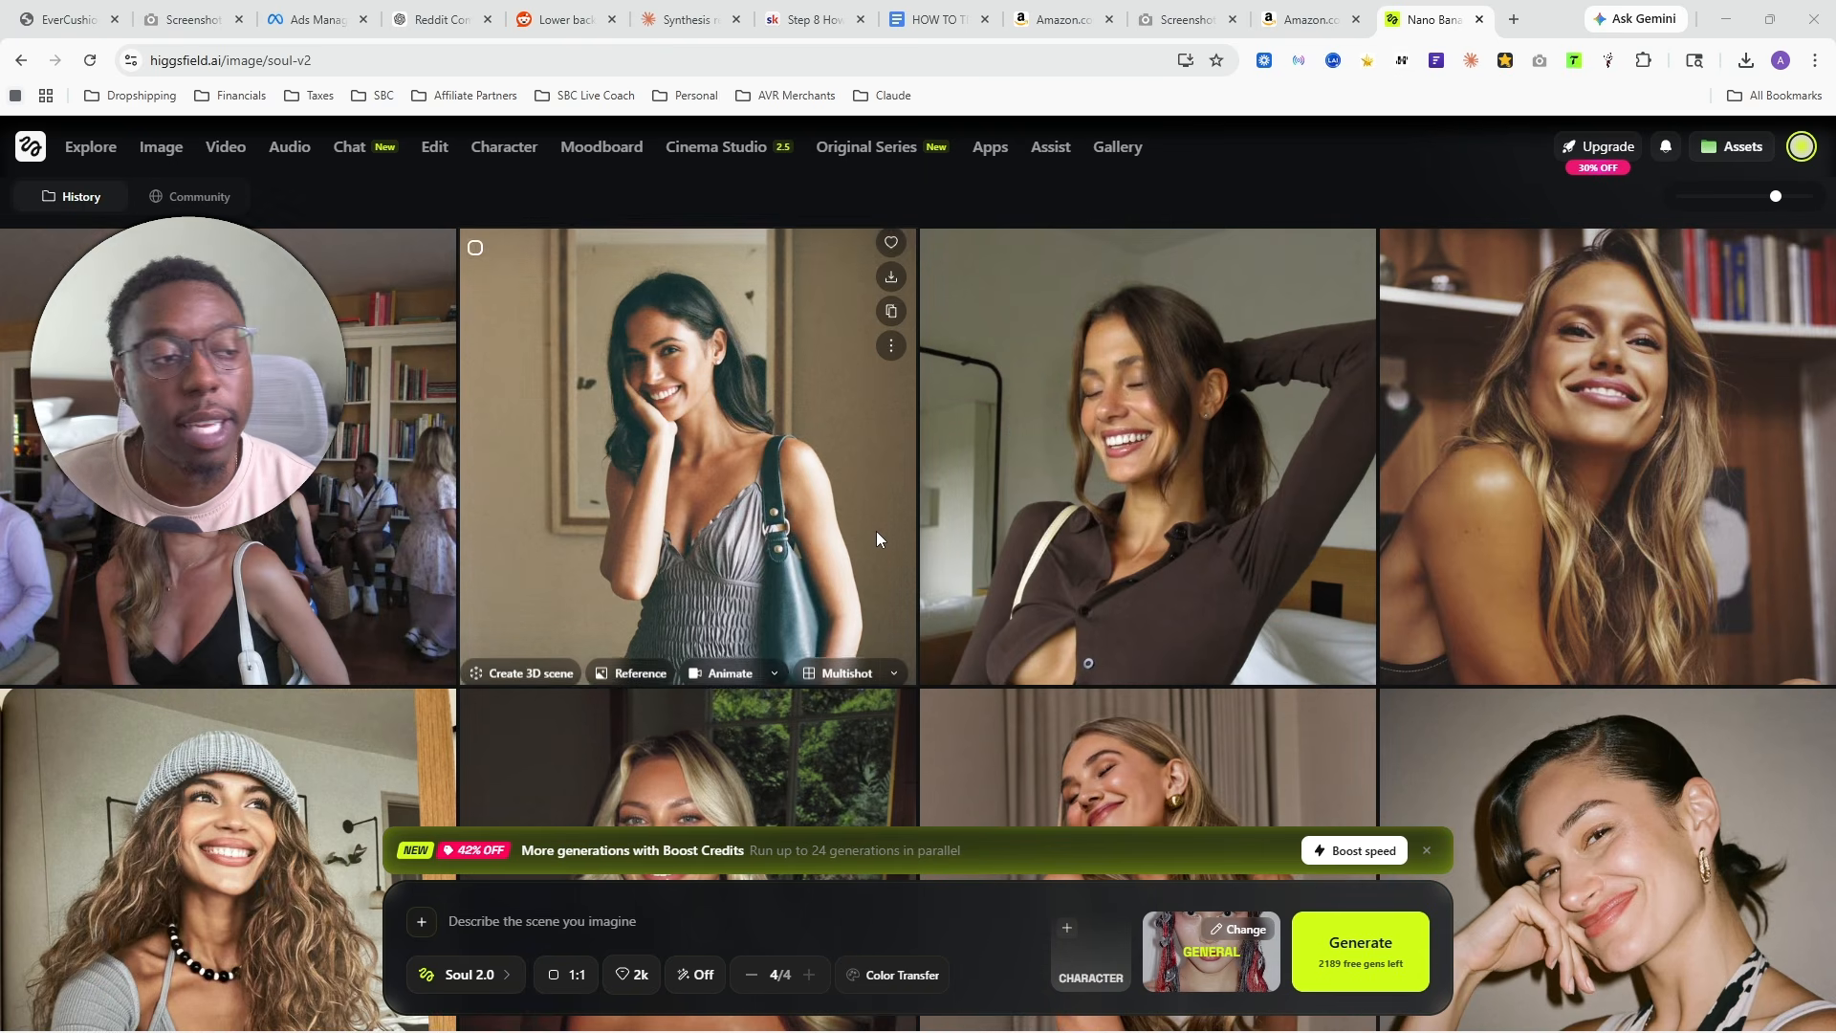
scroll(714, 462, down, 2)
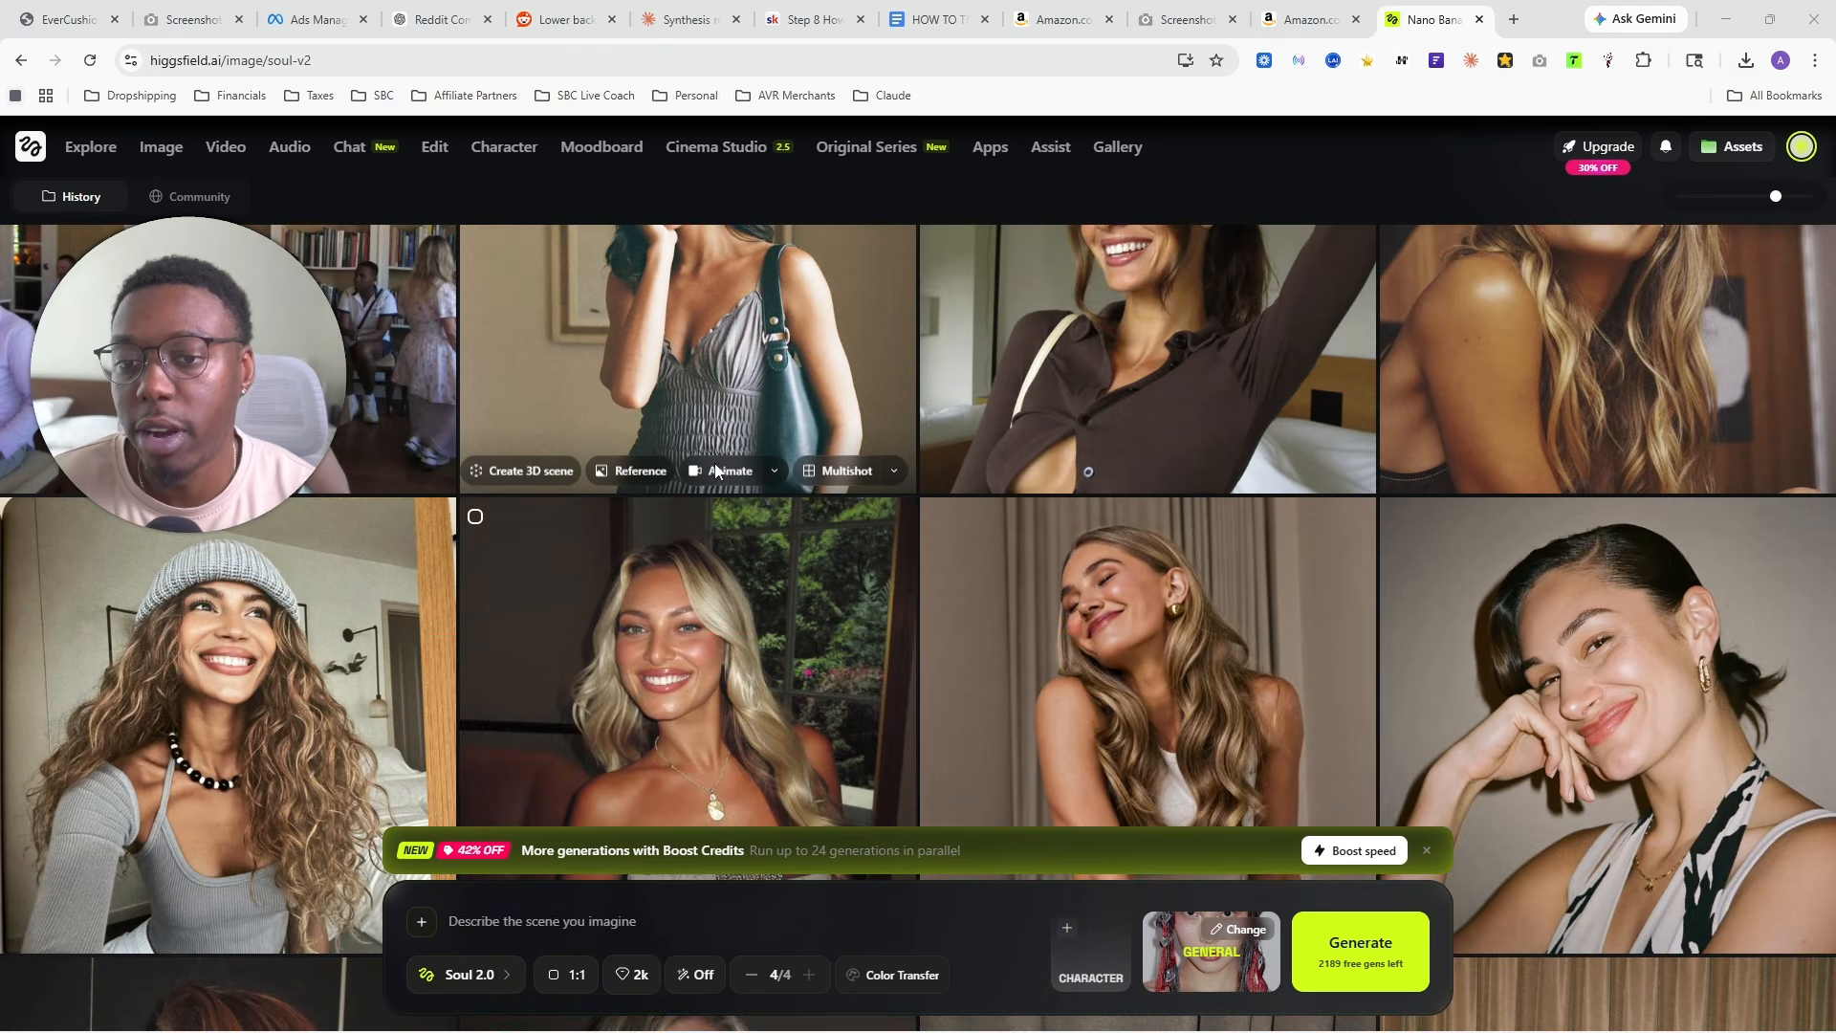
scroll(758, 471, down, 3)
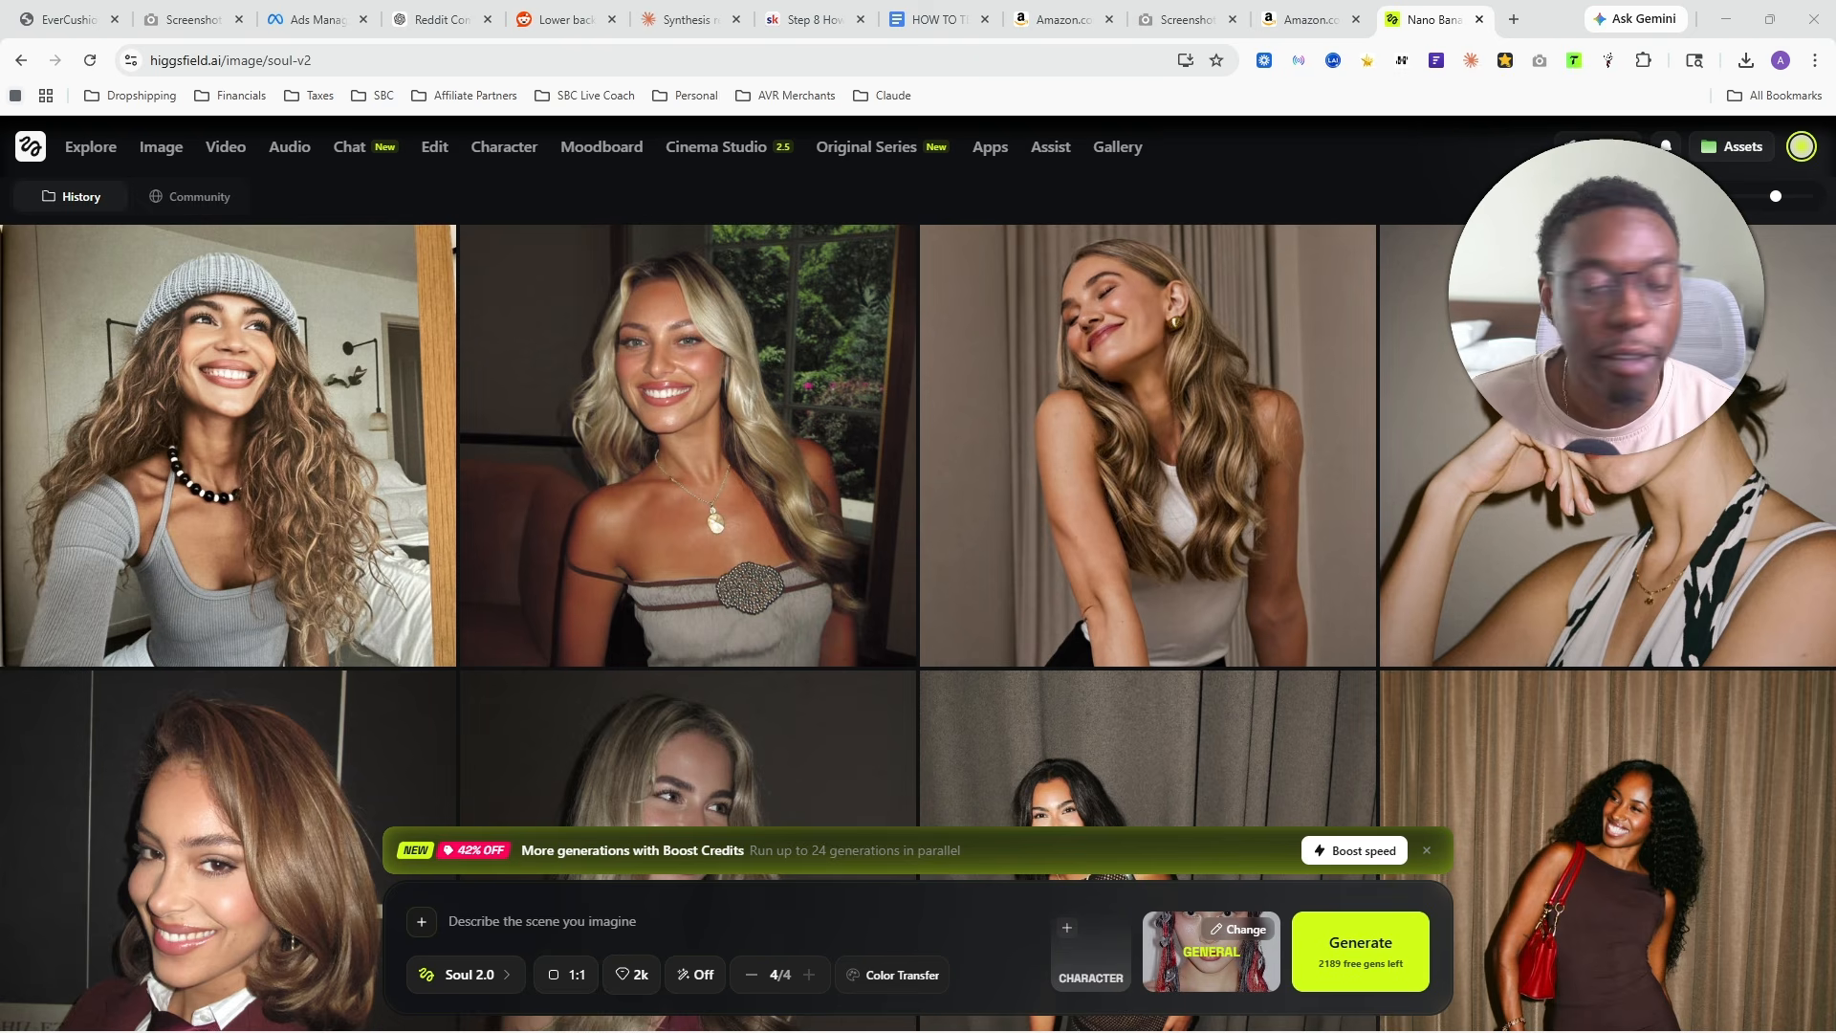
mouse_move(758, 395)
scroll(958, 513, up, 5)
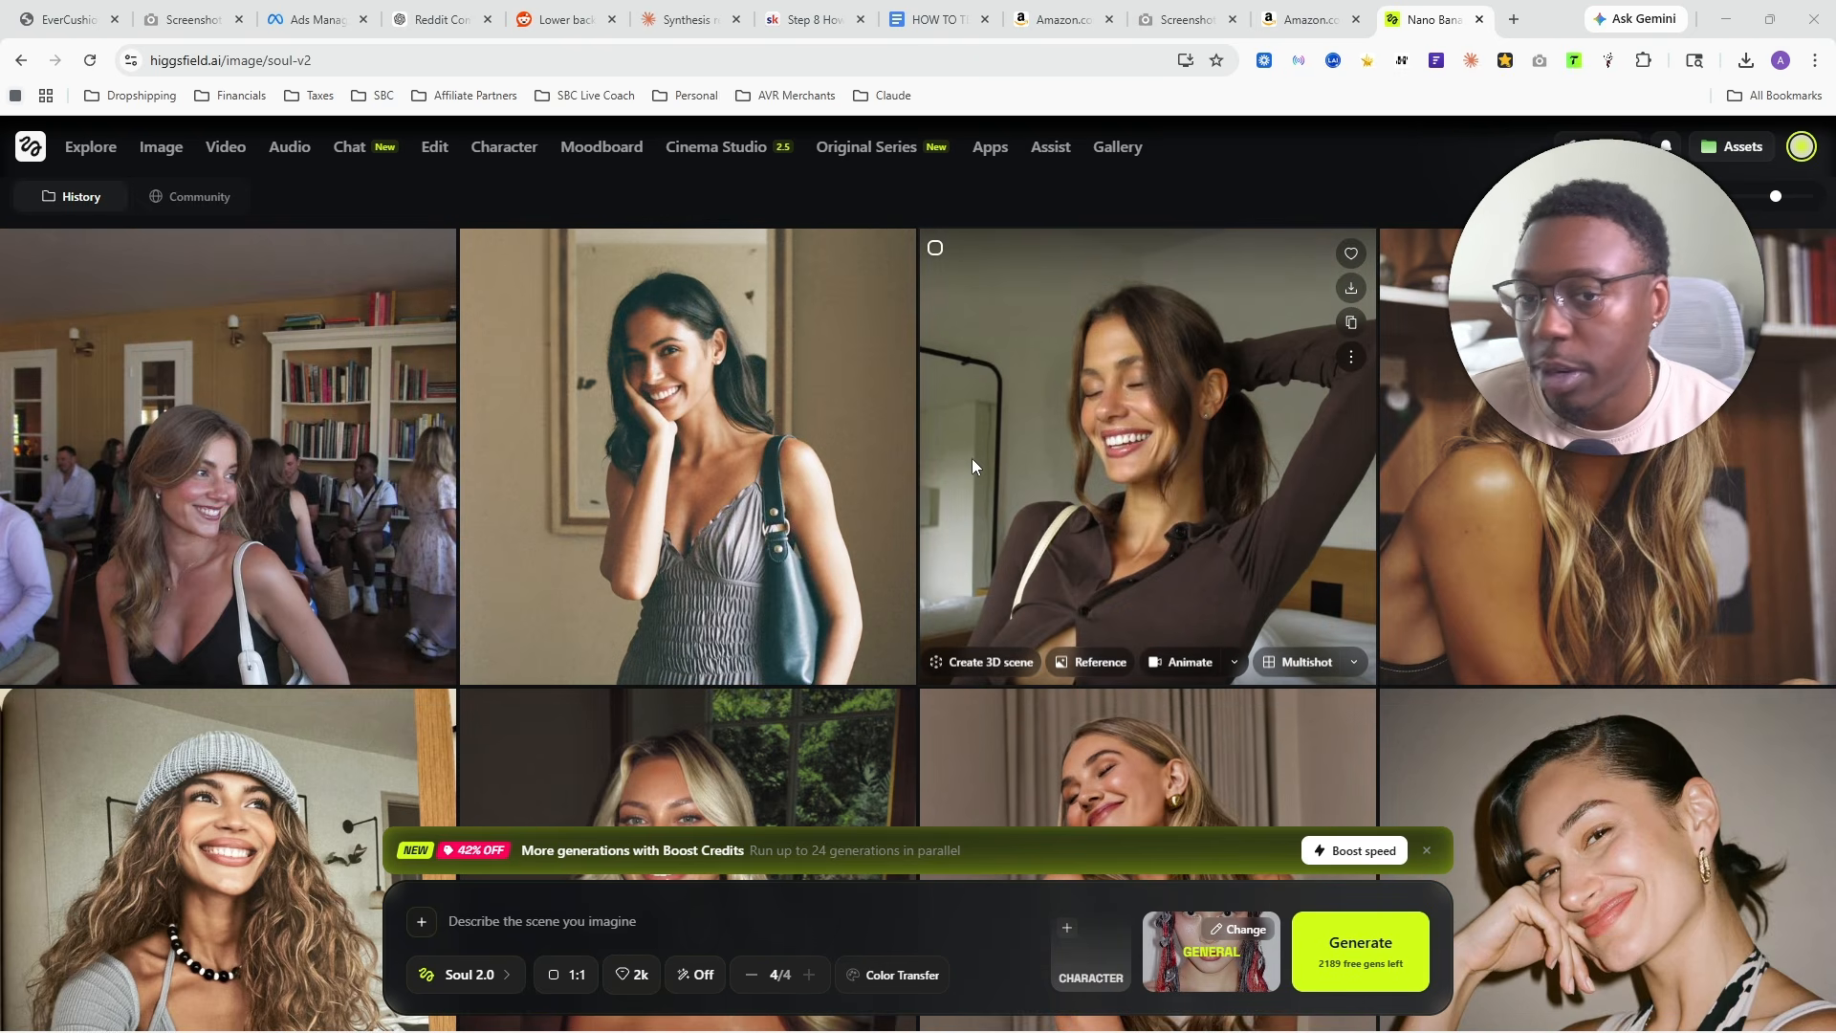
click(1796, 151)
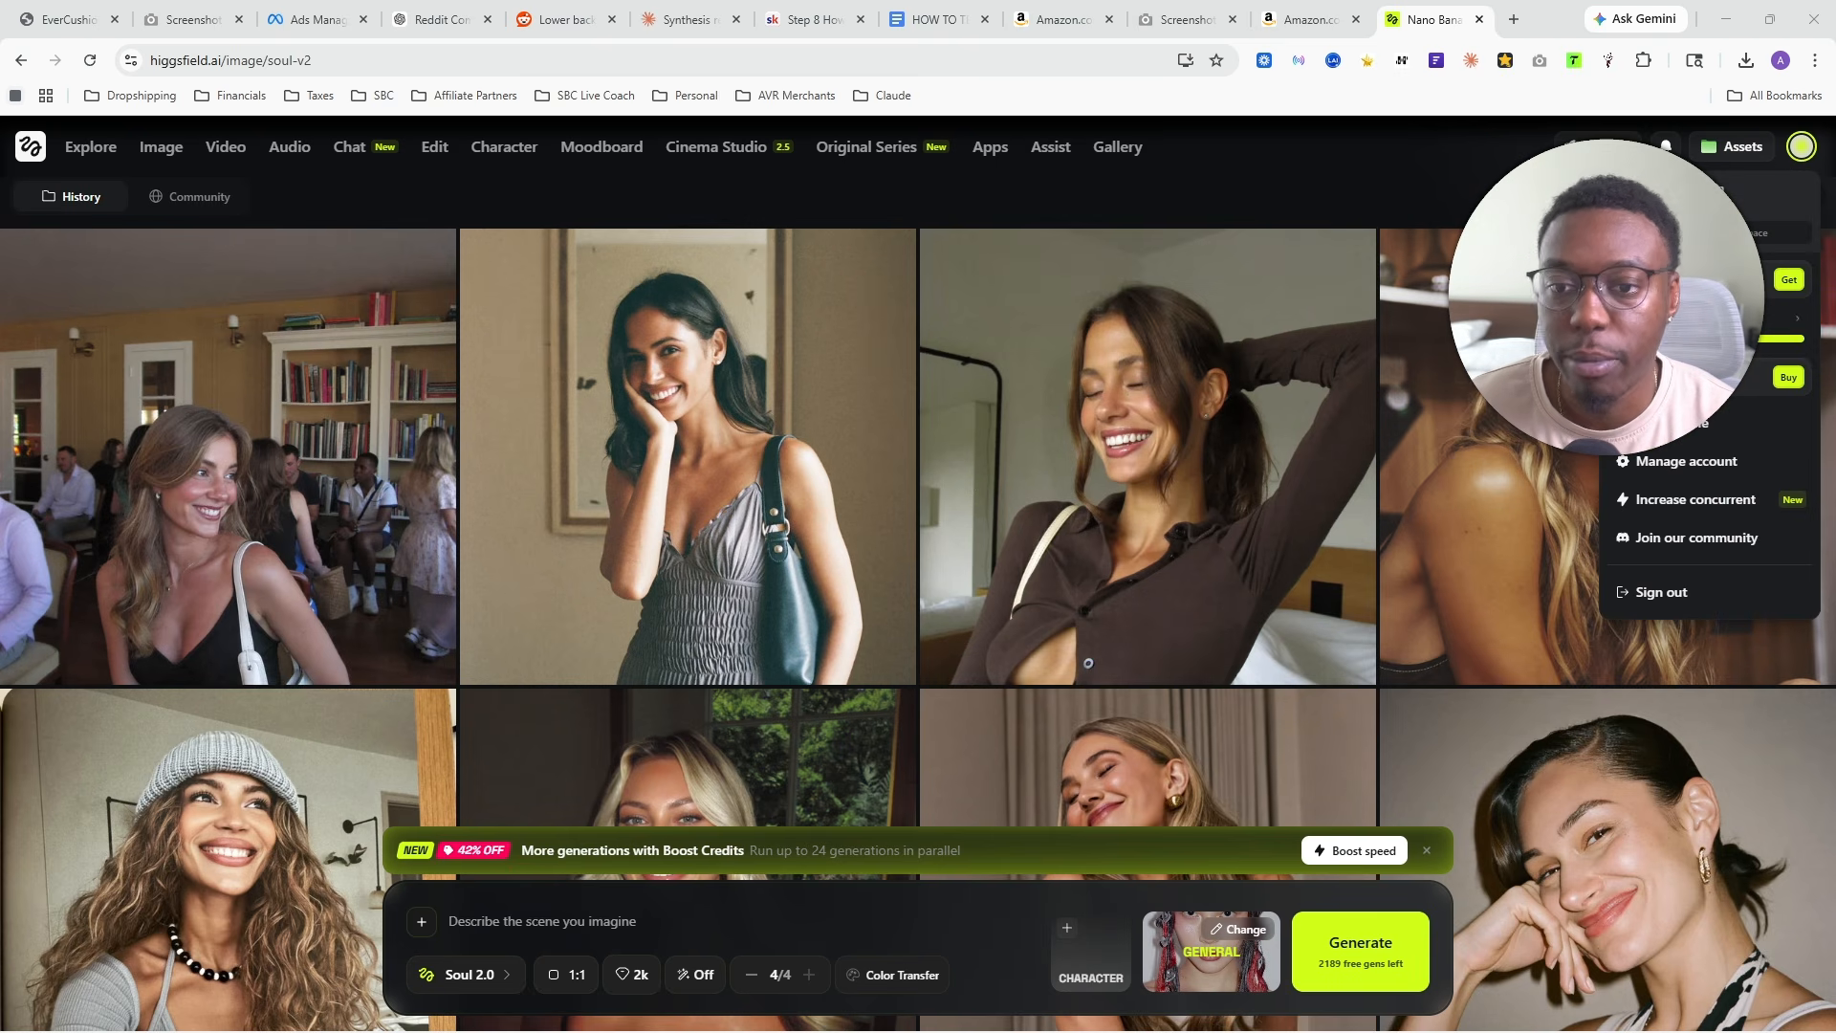
scroll(185, 564, down, 3)
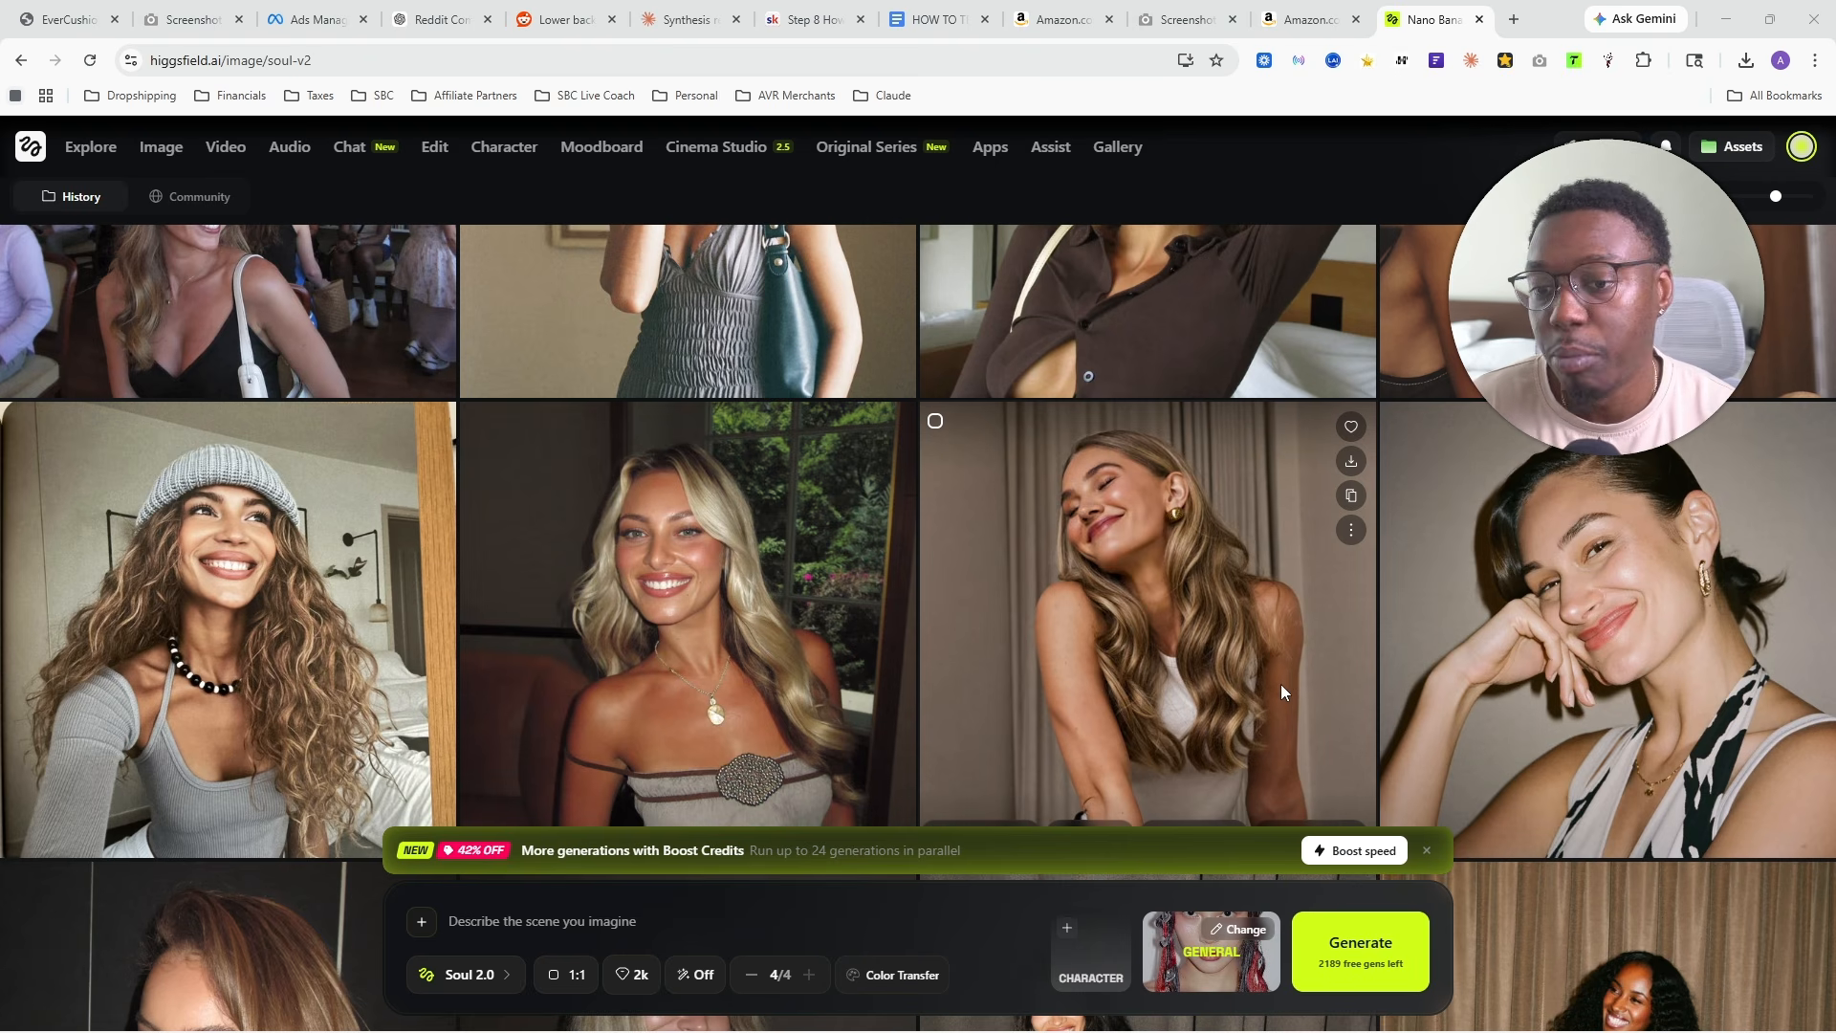
scroll(1105, 599, up, 3)
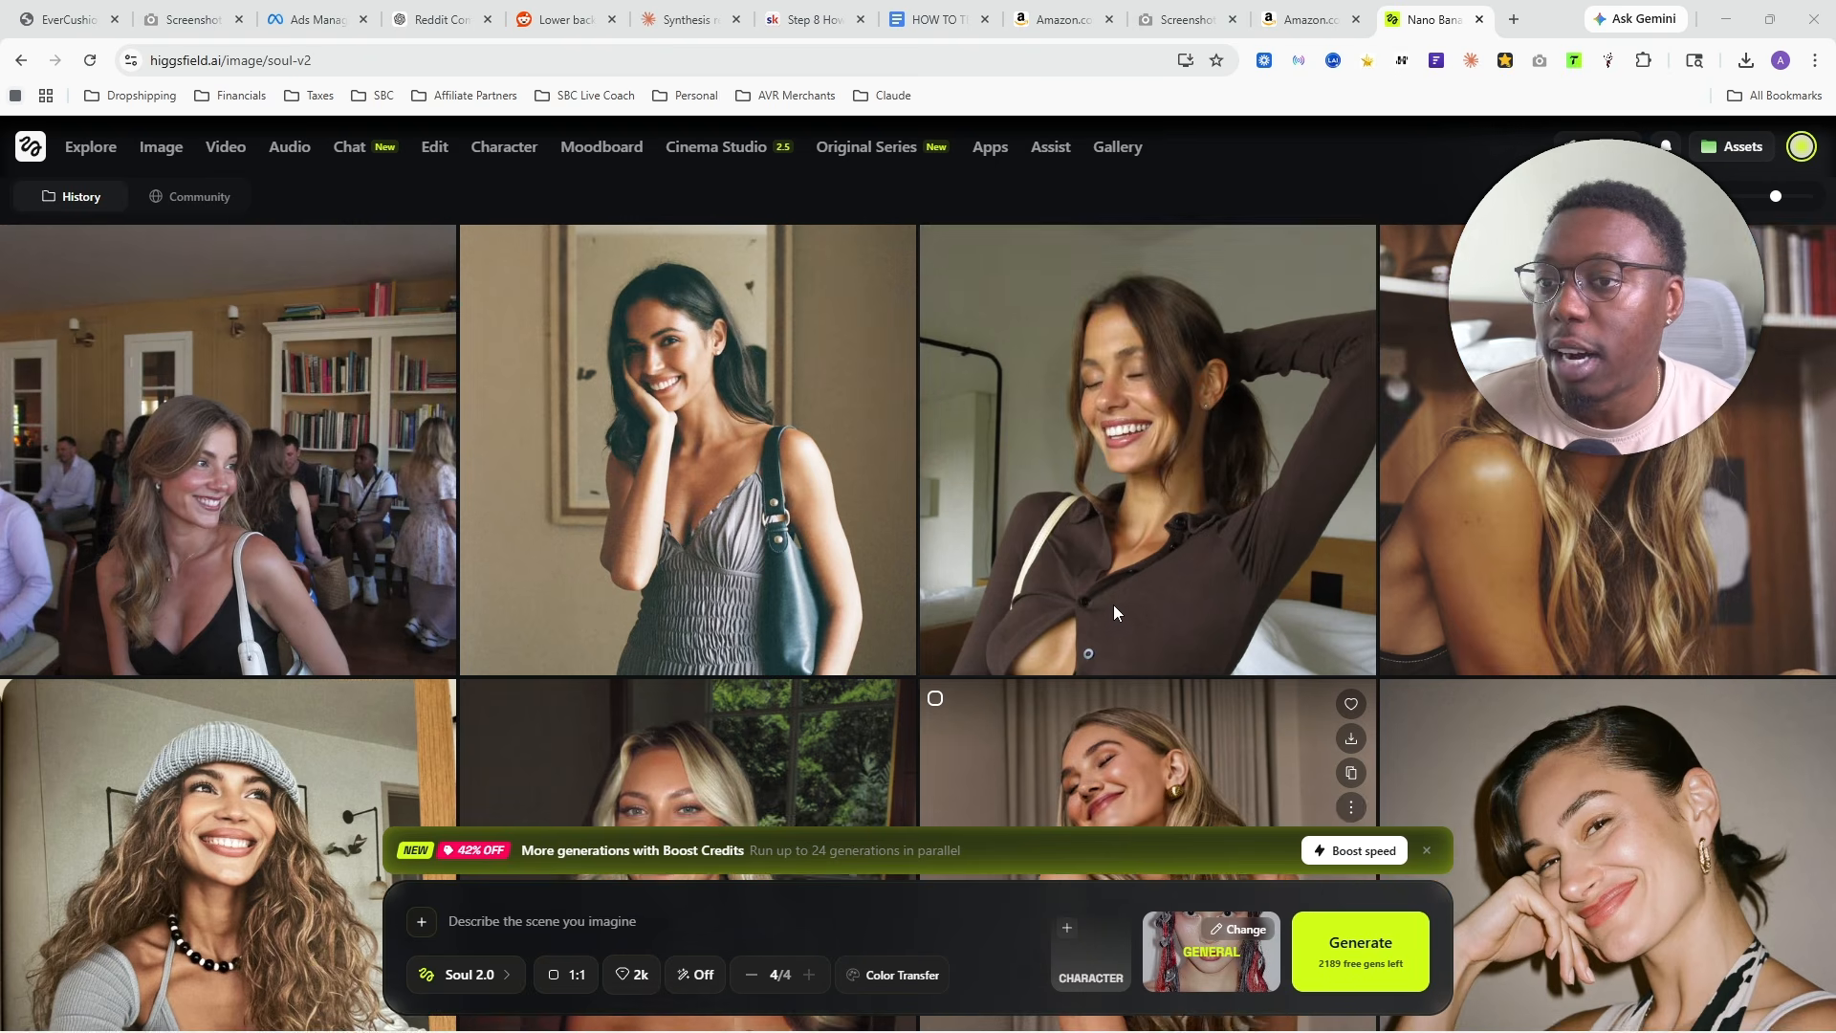
- Return to ChatGPT and copy the full prompt of script 1, Desk Pain (Lower Back Pressure Moment)
click(440, 19)
scroll(612, 574, down, 4)
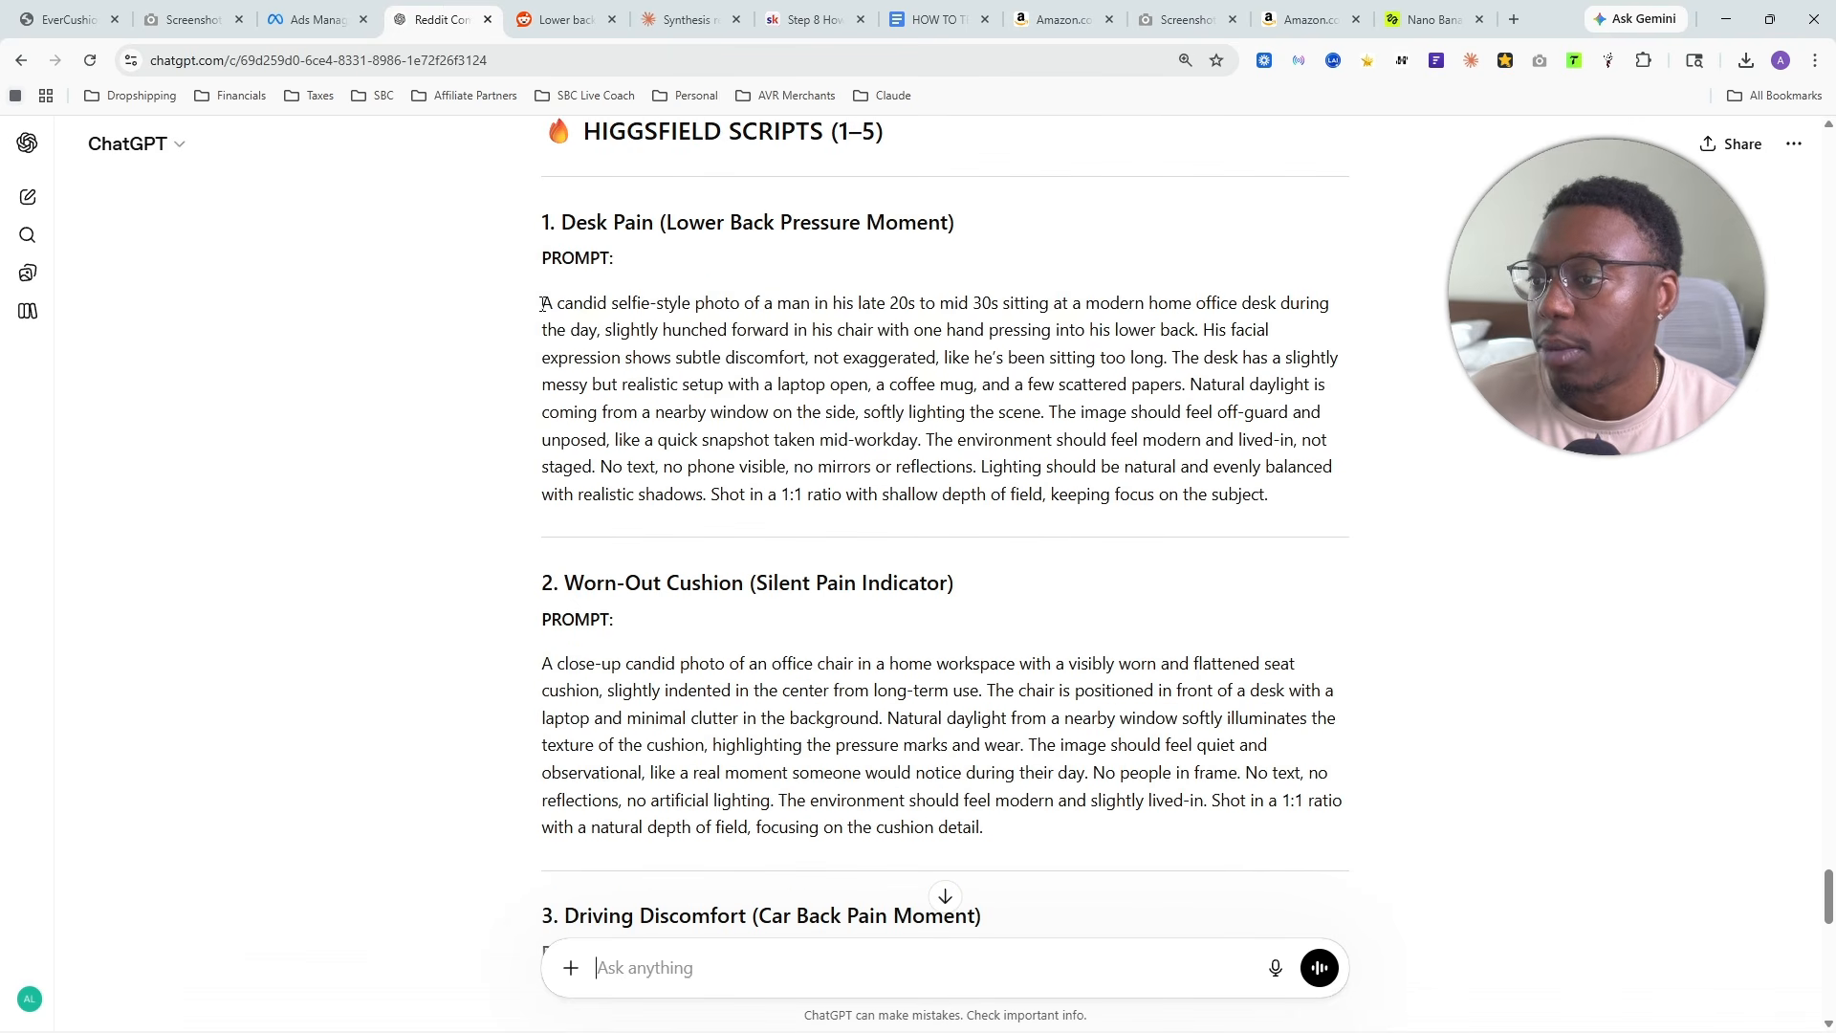
drag(543, 304, 478, 311)
right_click(740, 342)
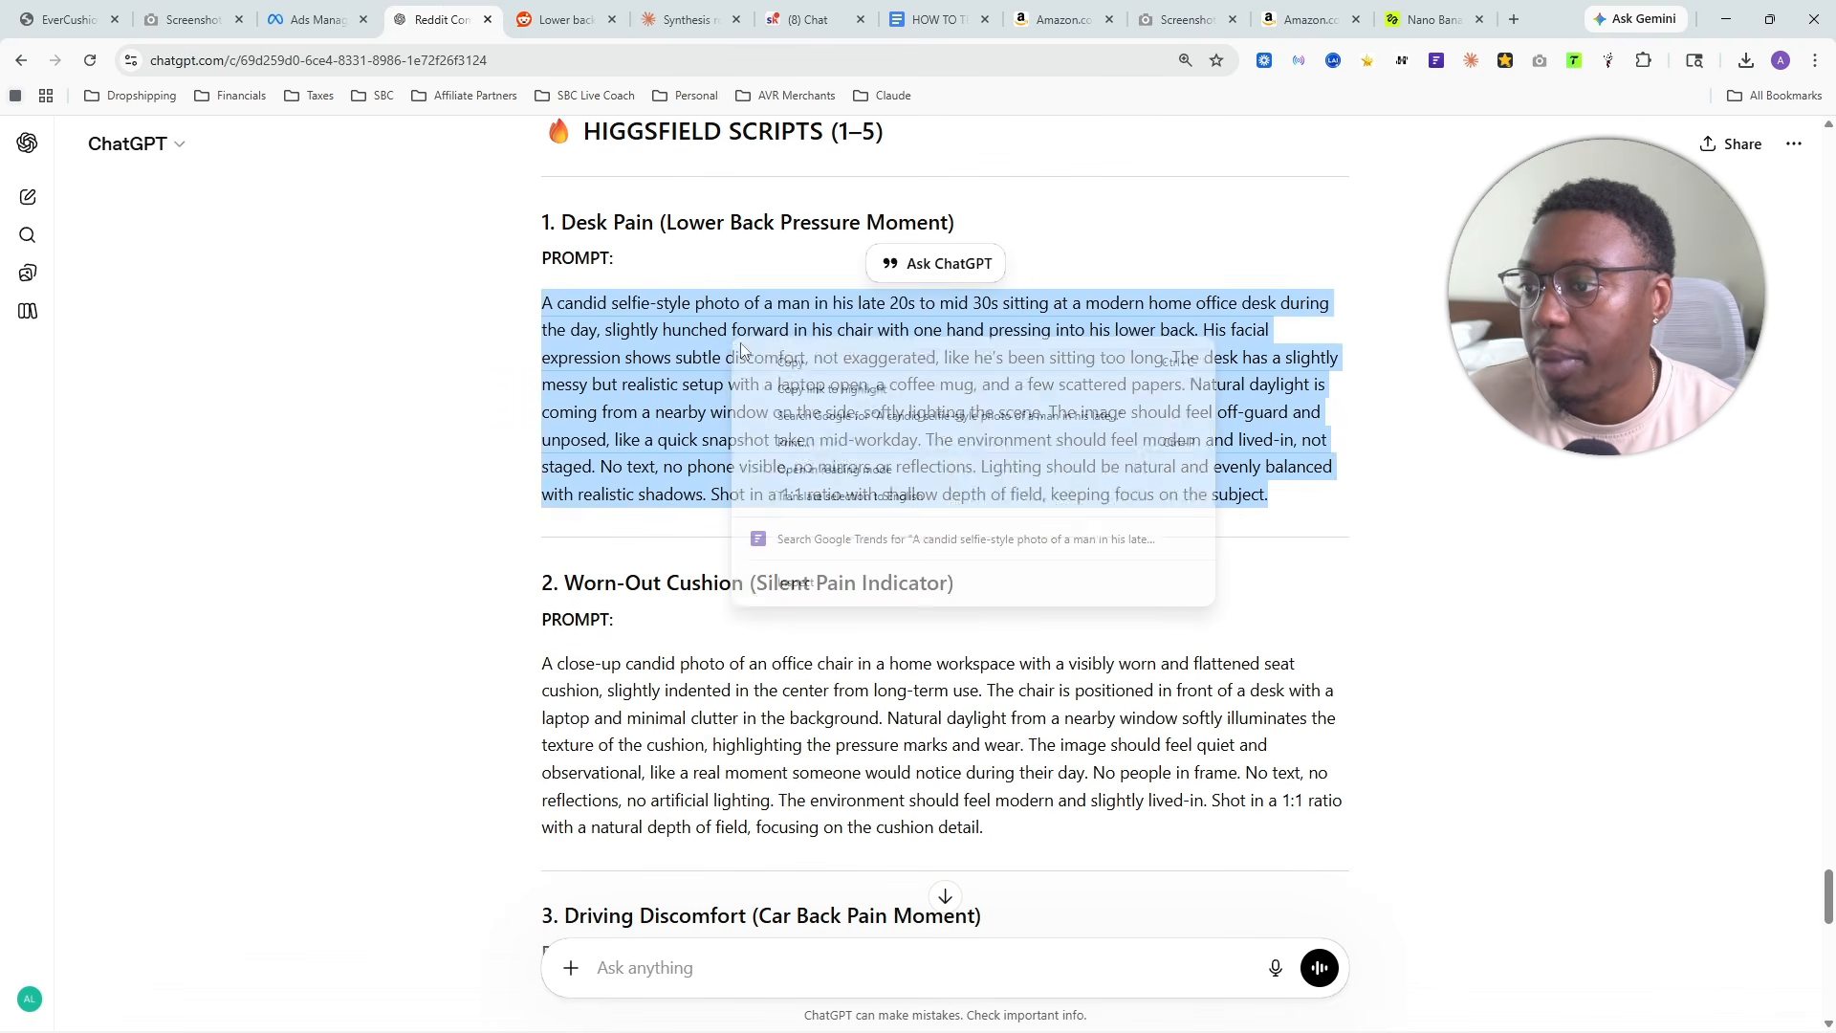
click(808, 363)
- In Higgsfield, paste the desk pain prompt as the scene description and generate four 1:1 images with Soul 2.0
click(1430, 19)
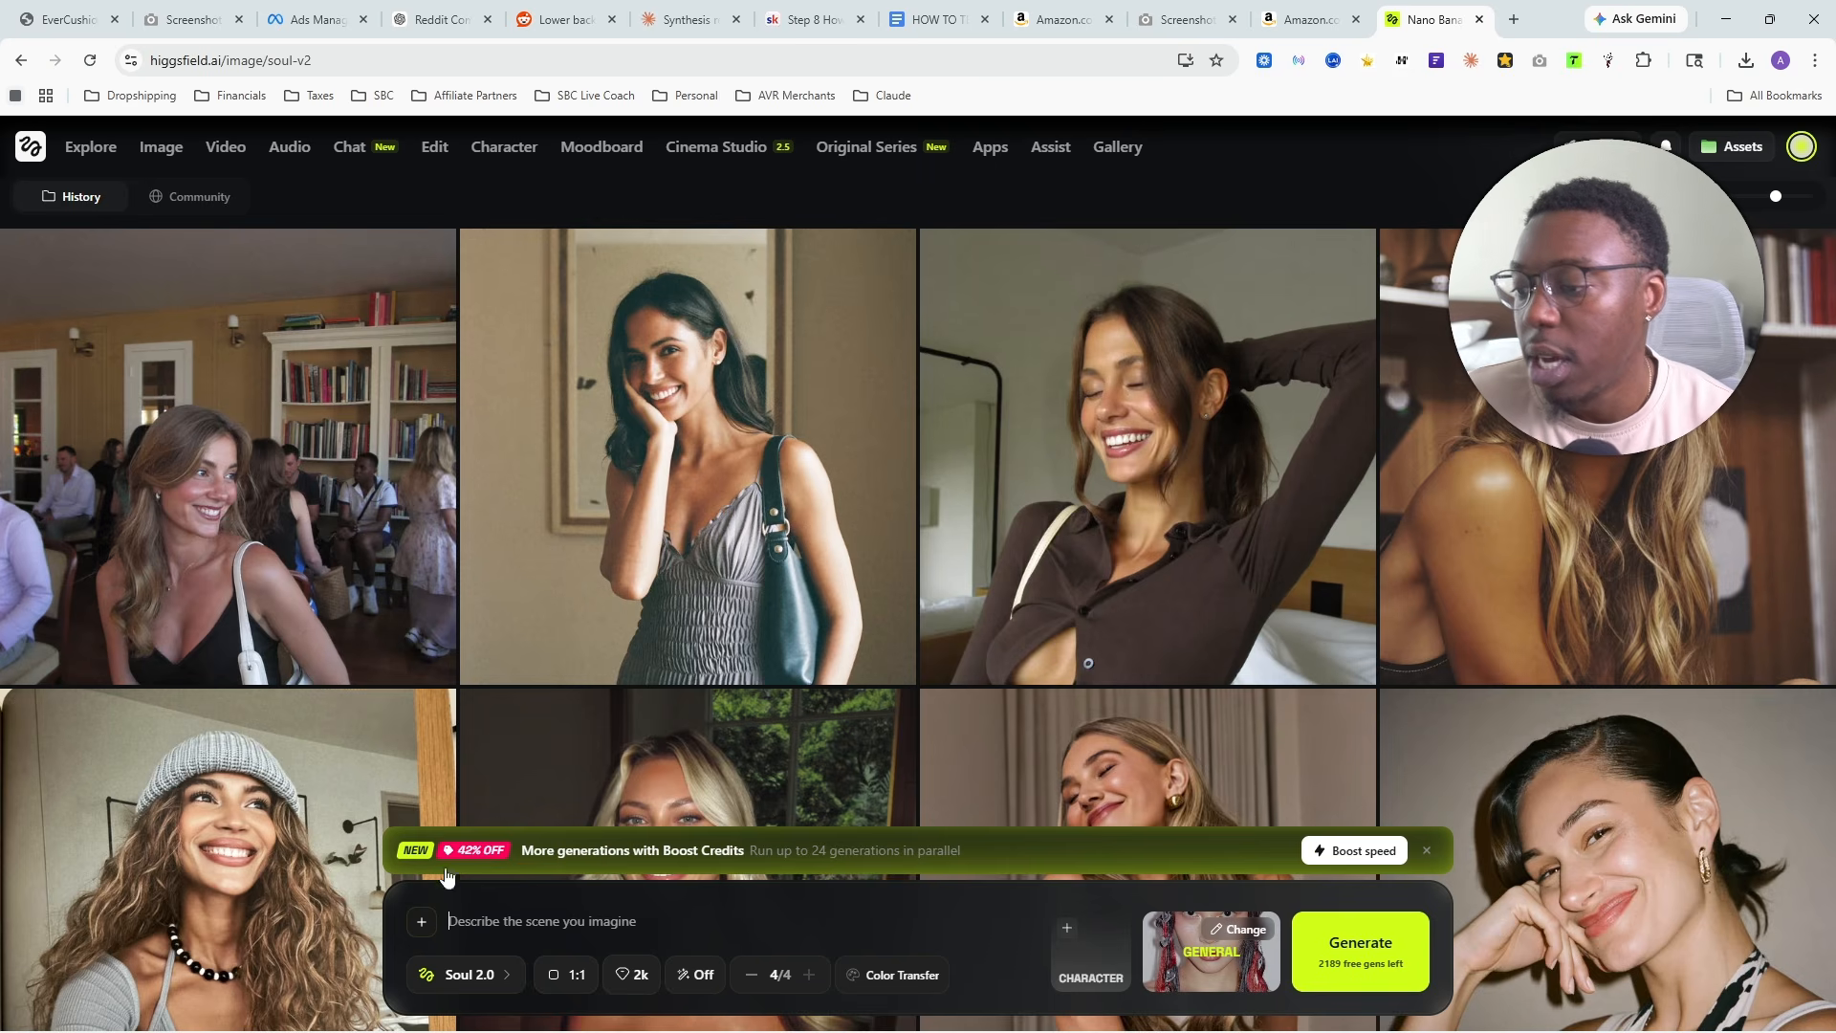
click(468, 972)
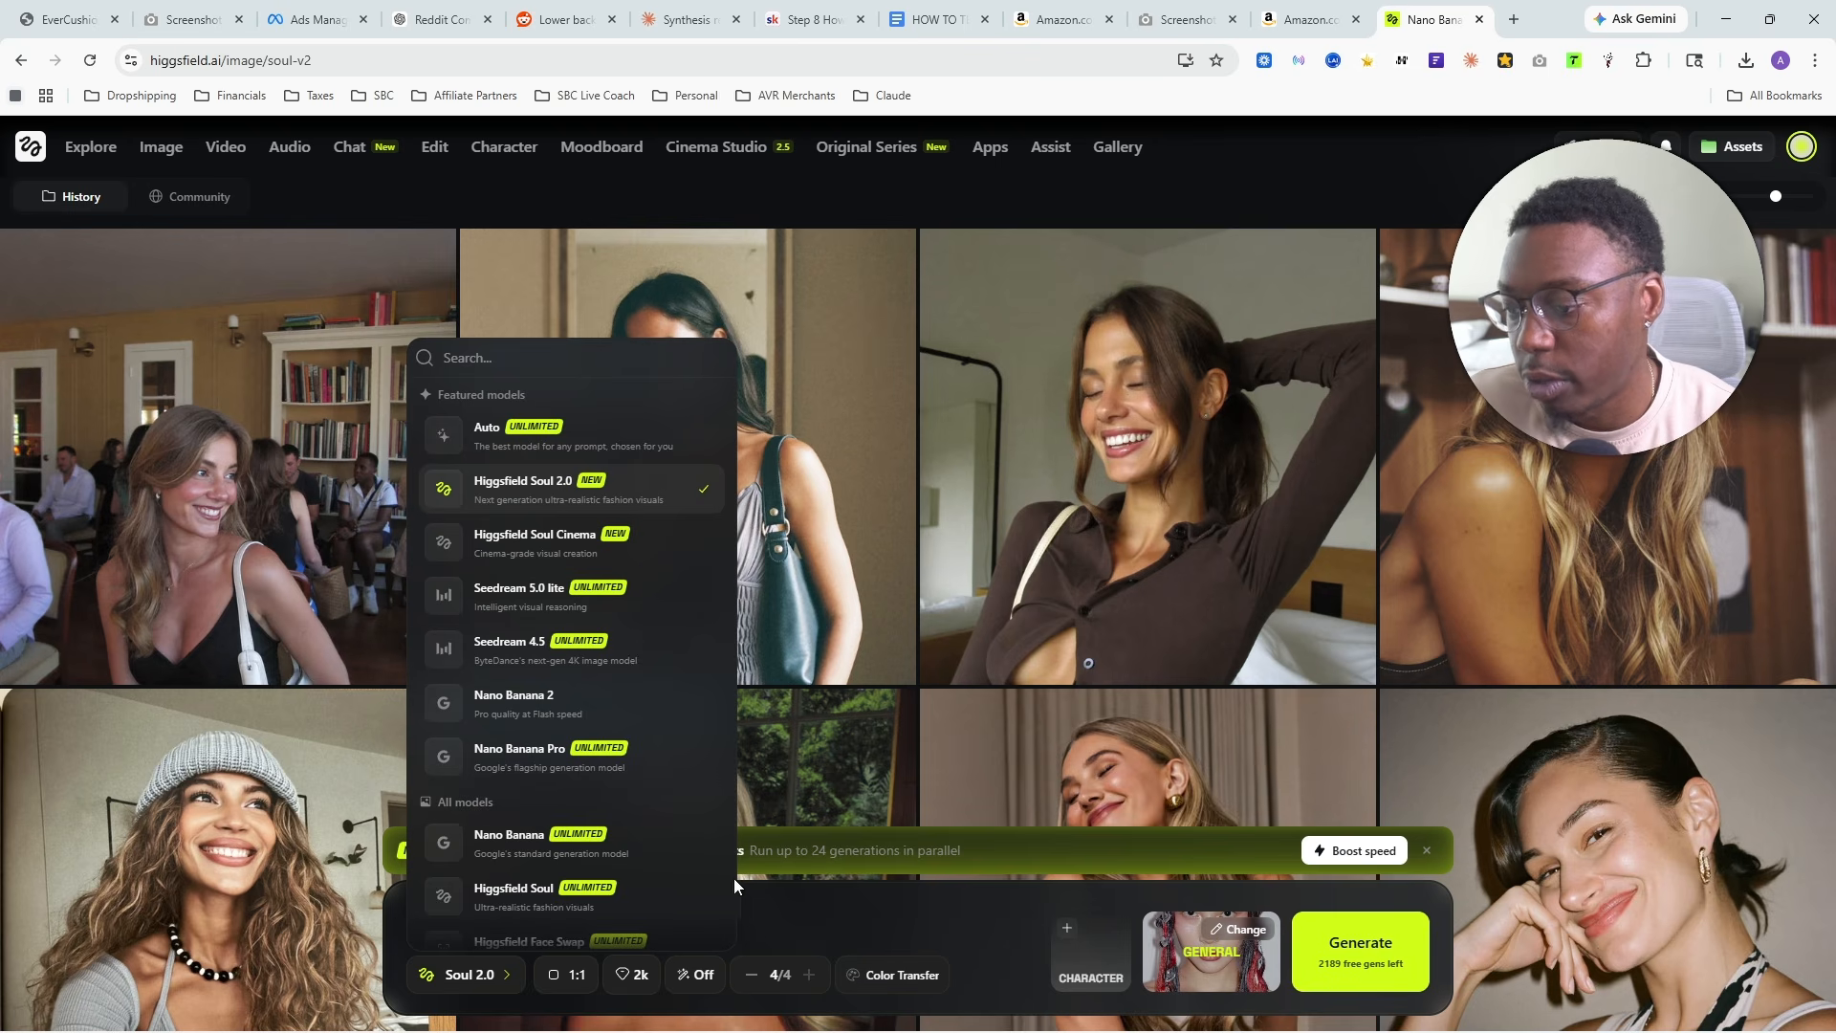
click(646, 922)
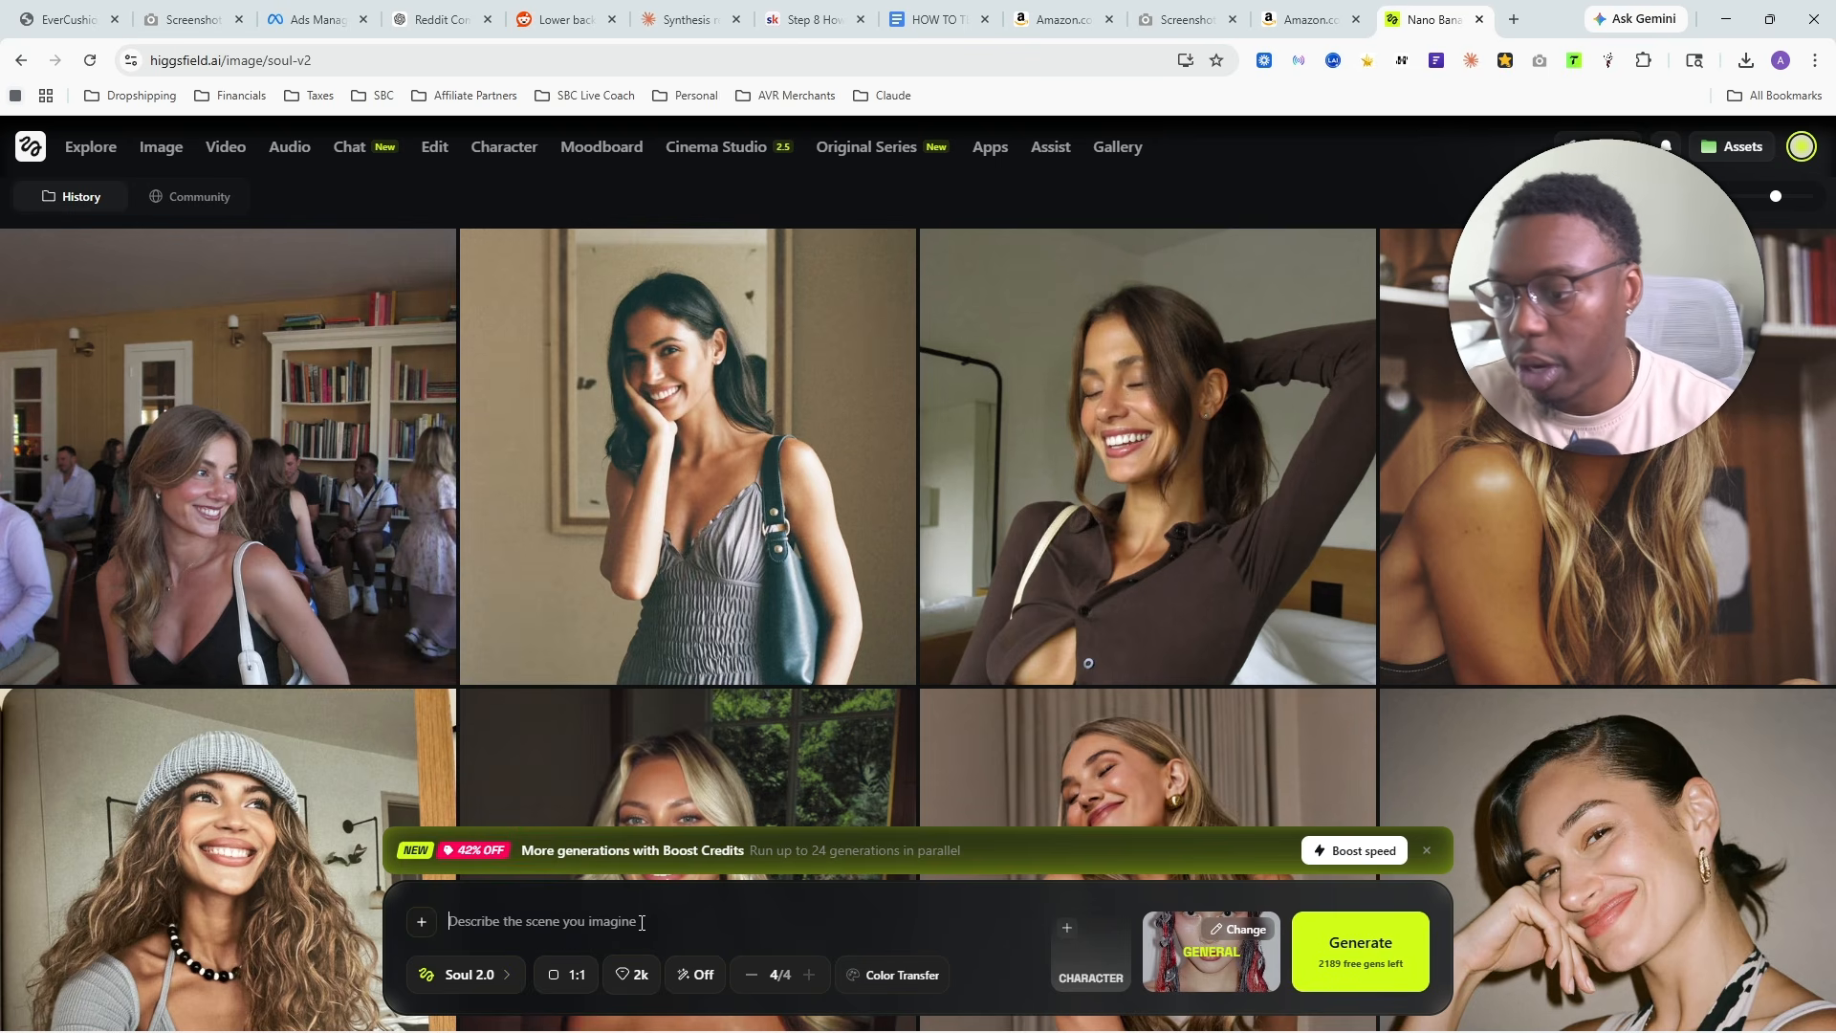
key(ctrl+v)
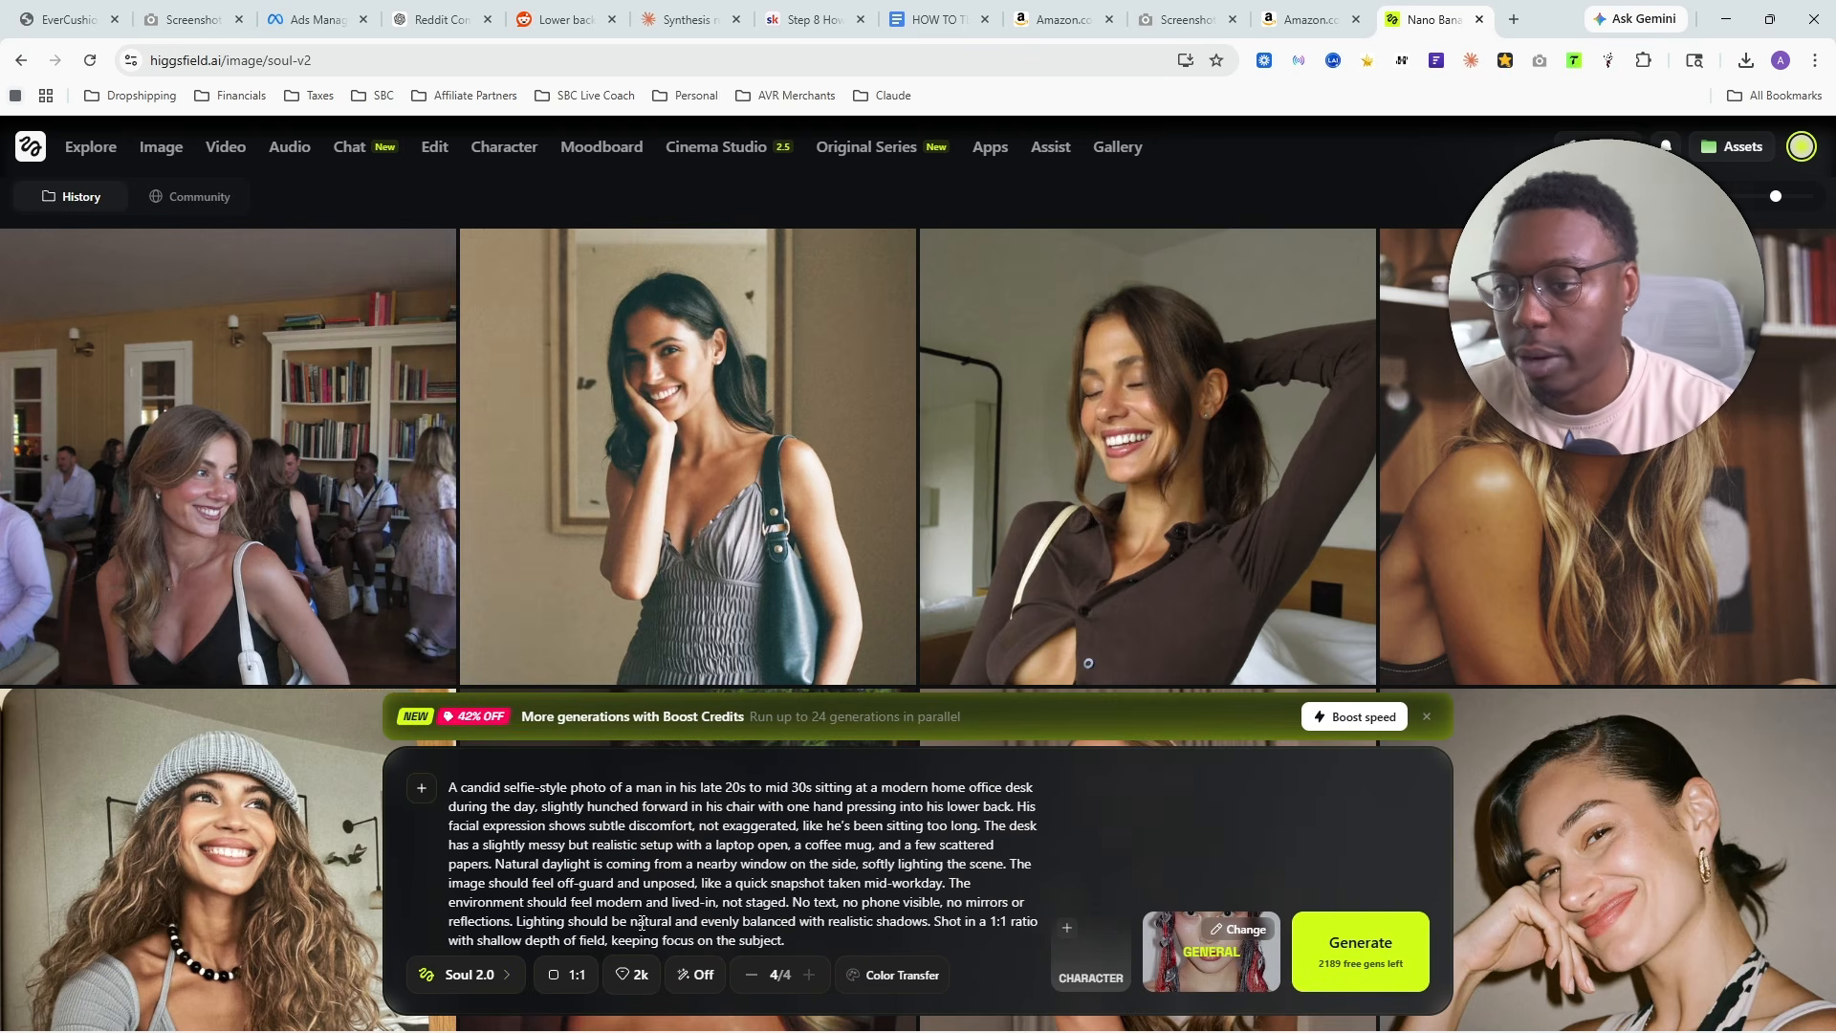
key(Return)
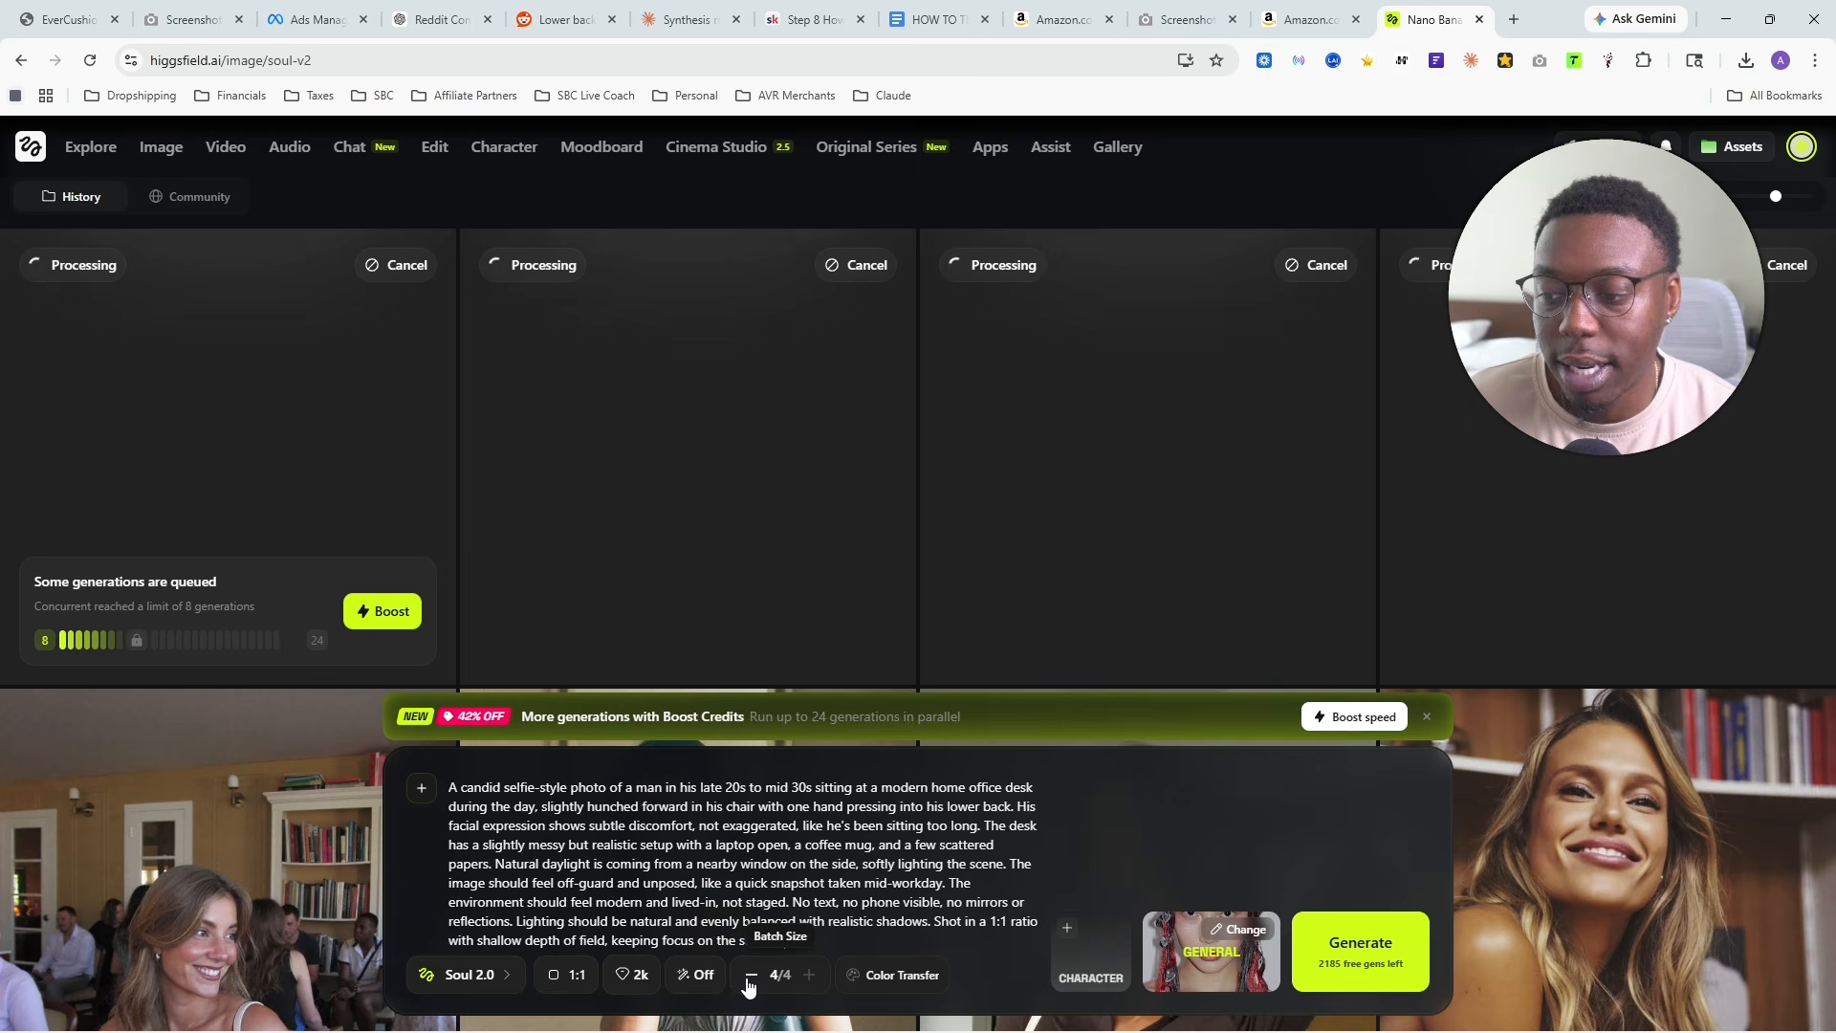
- Reduce the batch size to 2 and change the image model to Higgsfield Soul
click(751, 977)
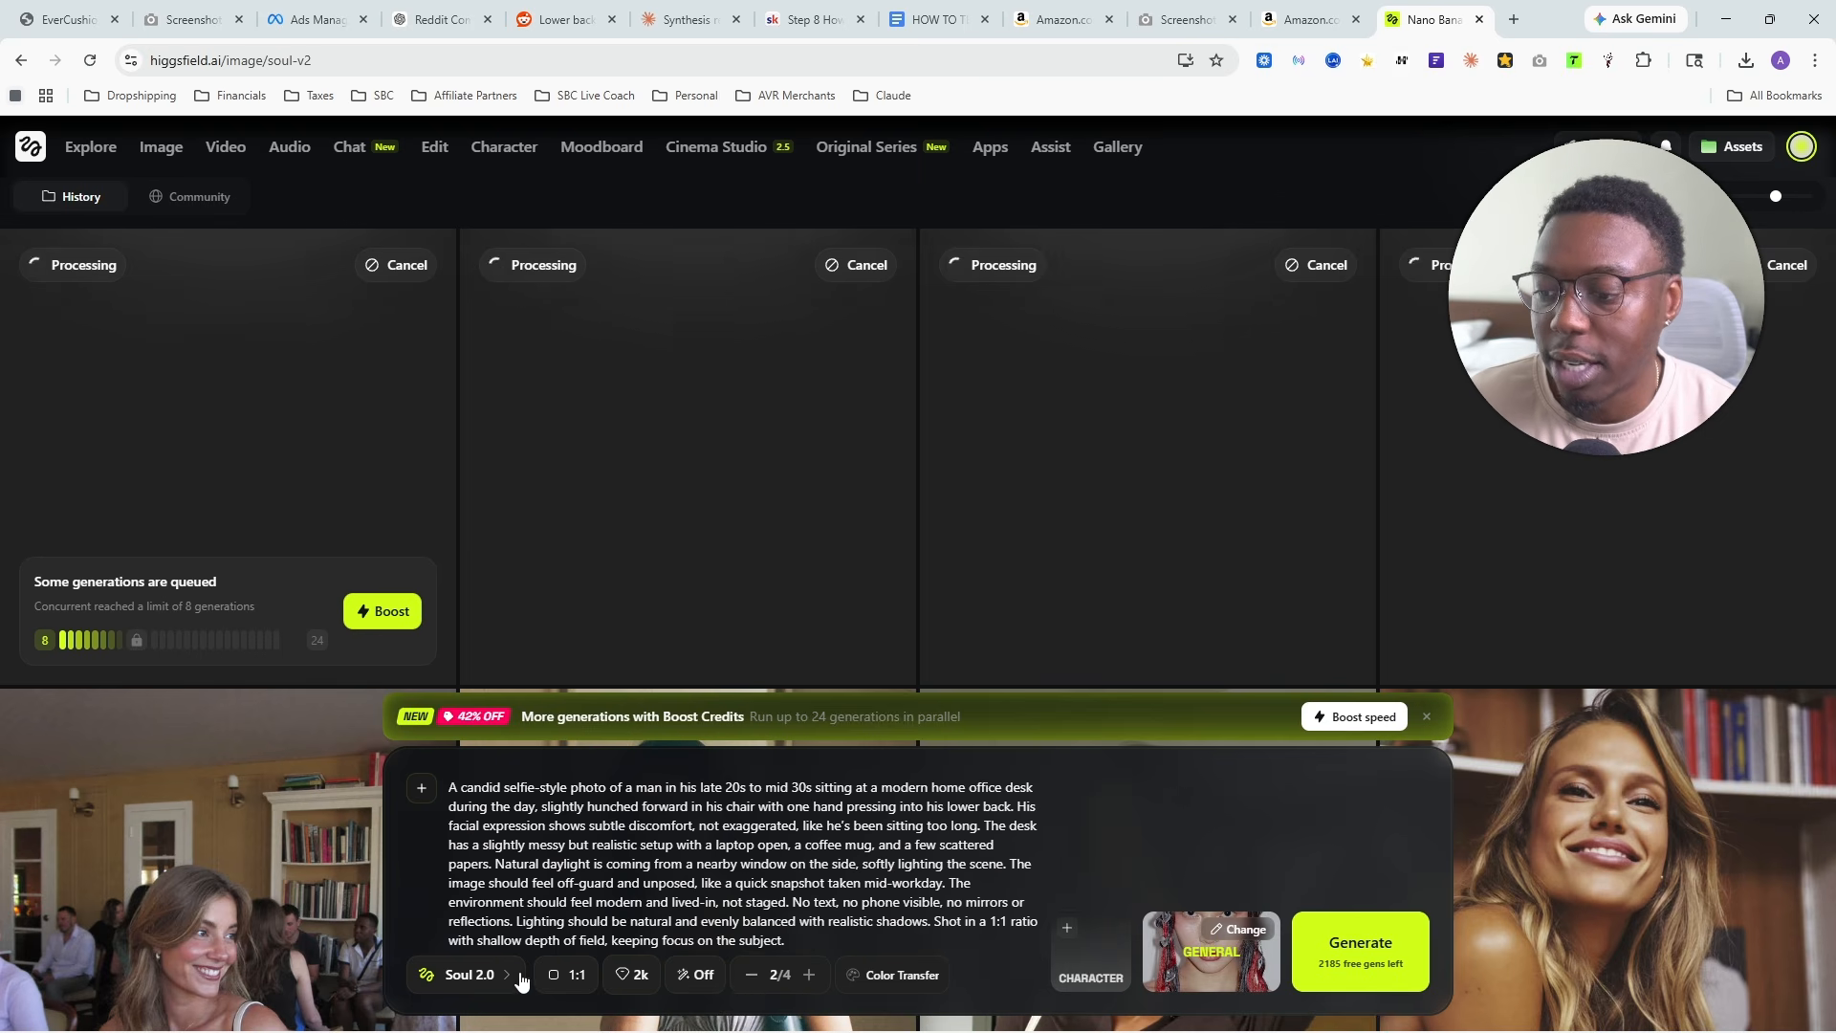
click(480, 977)
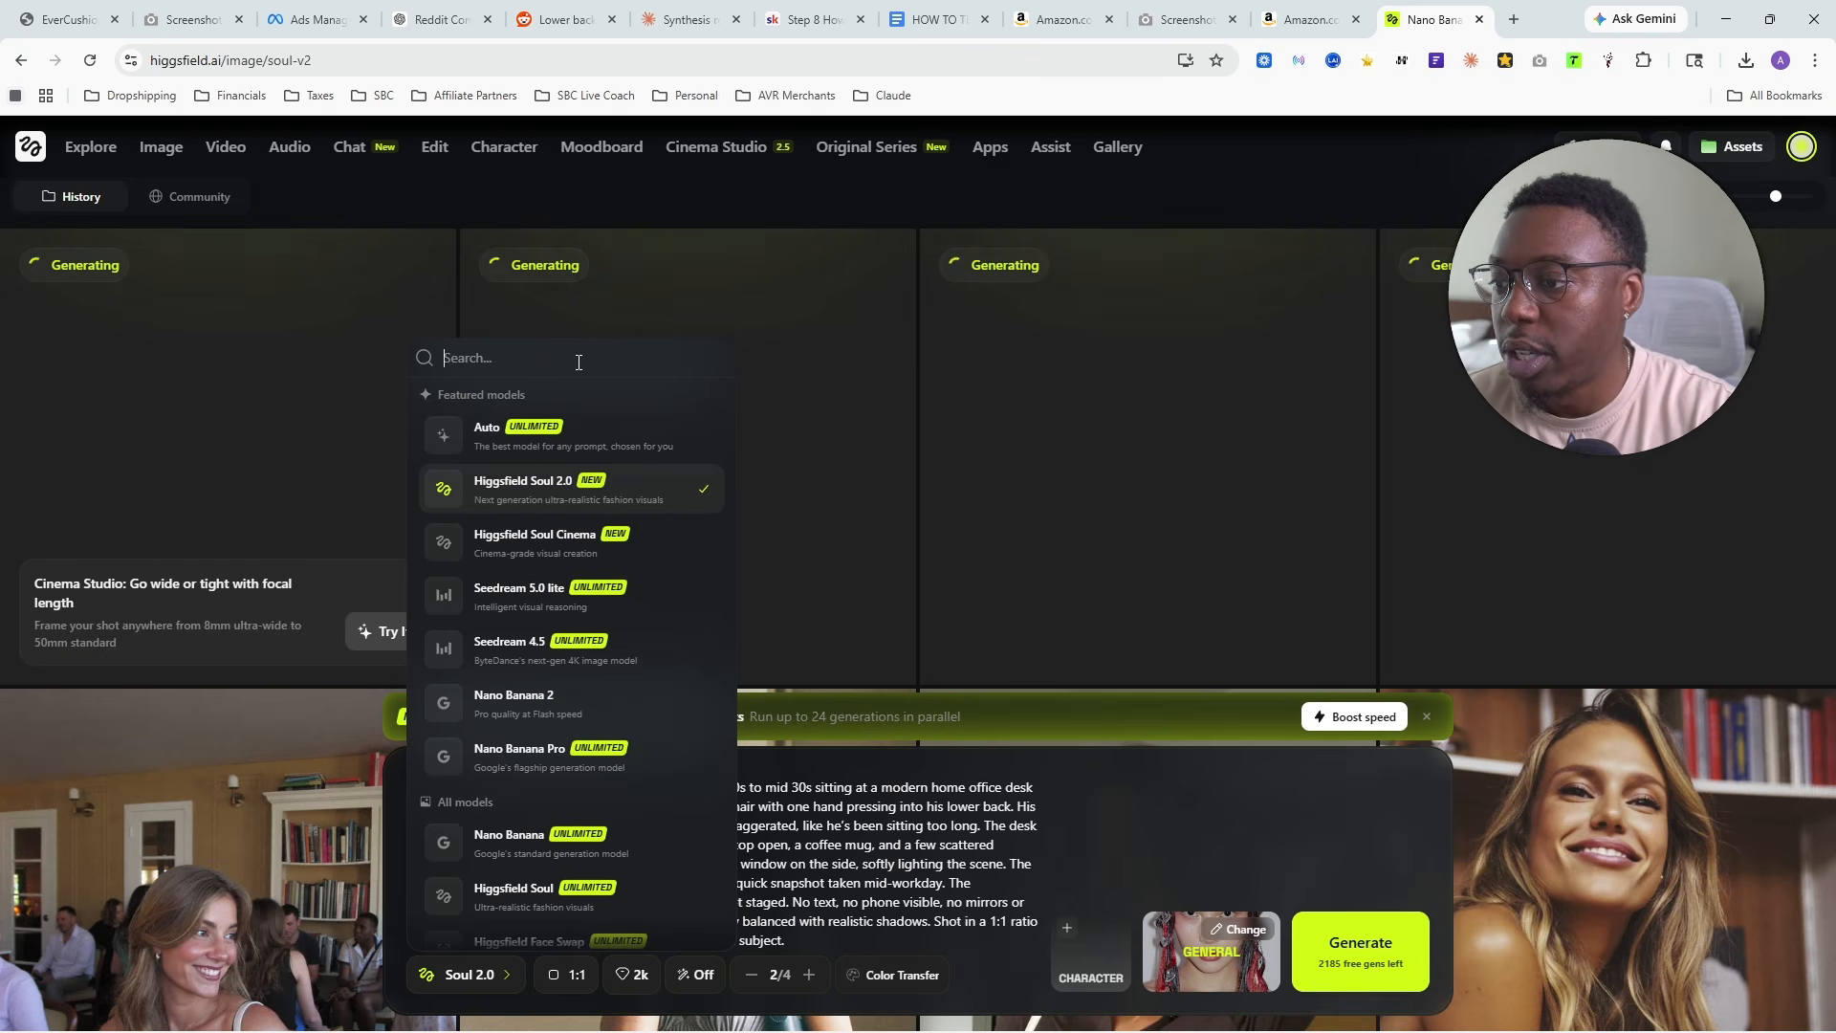
text(hi)
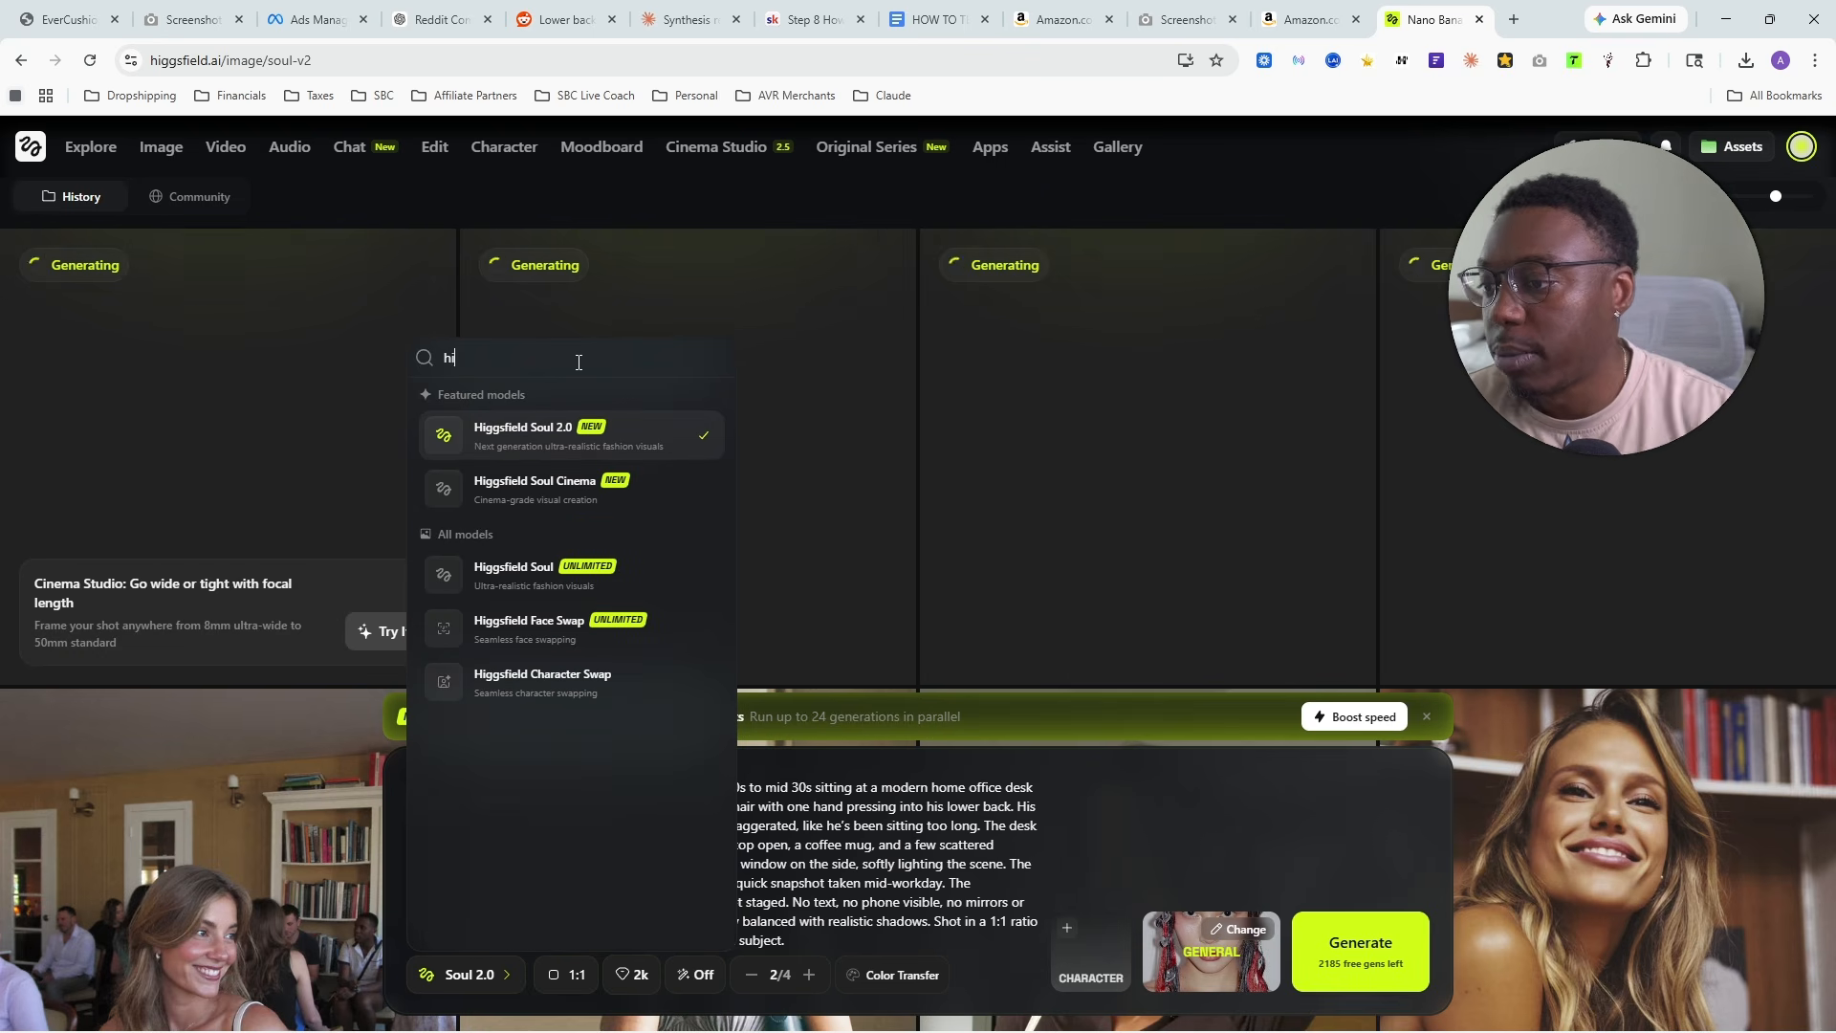
click(529, 574)
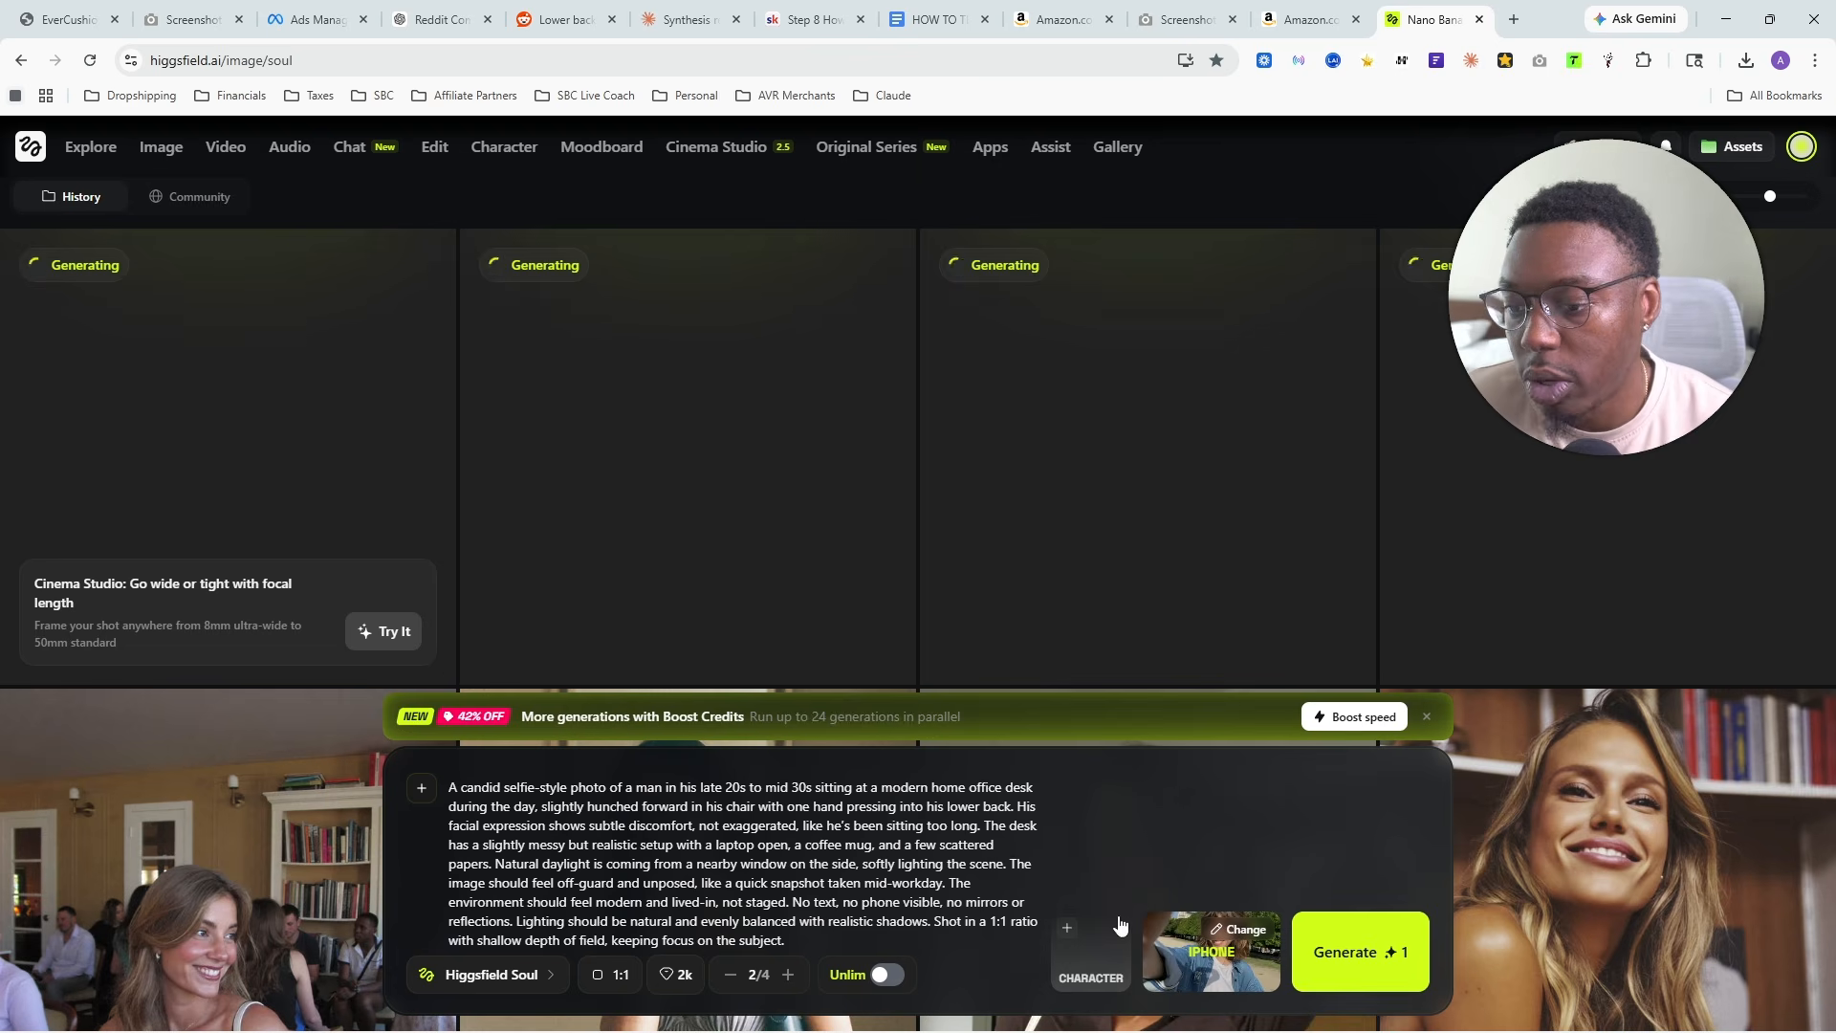
- Re-enter the desk pain prompt and apply the Realistic style preset
key(ctrl+a)
key(ctrl+x)
key(ctrl+v)
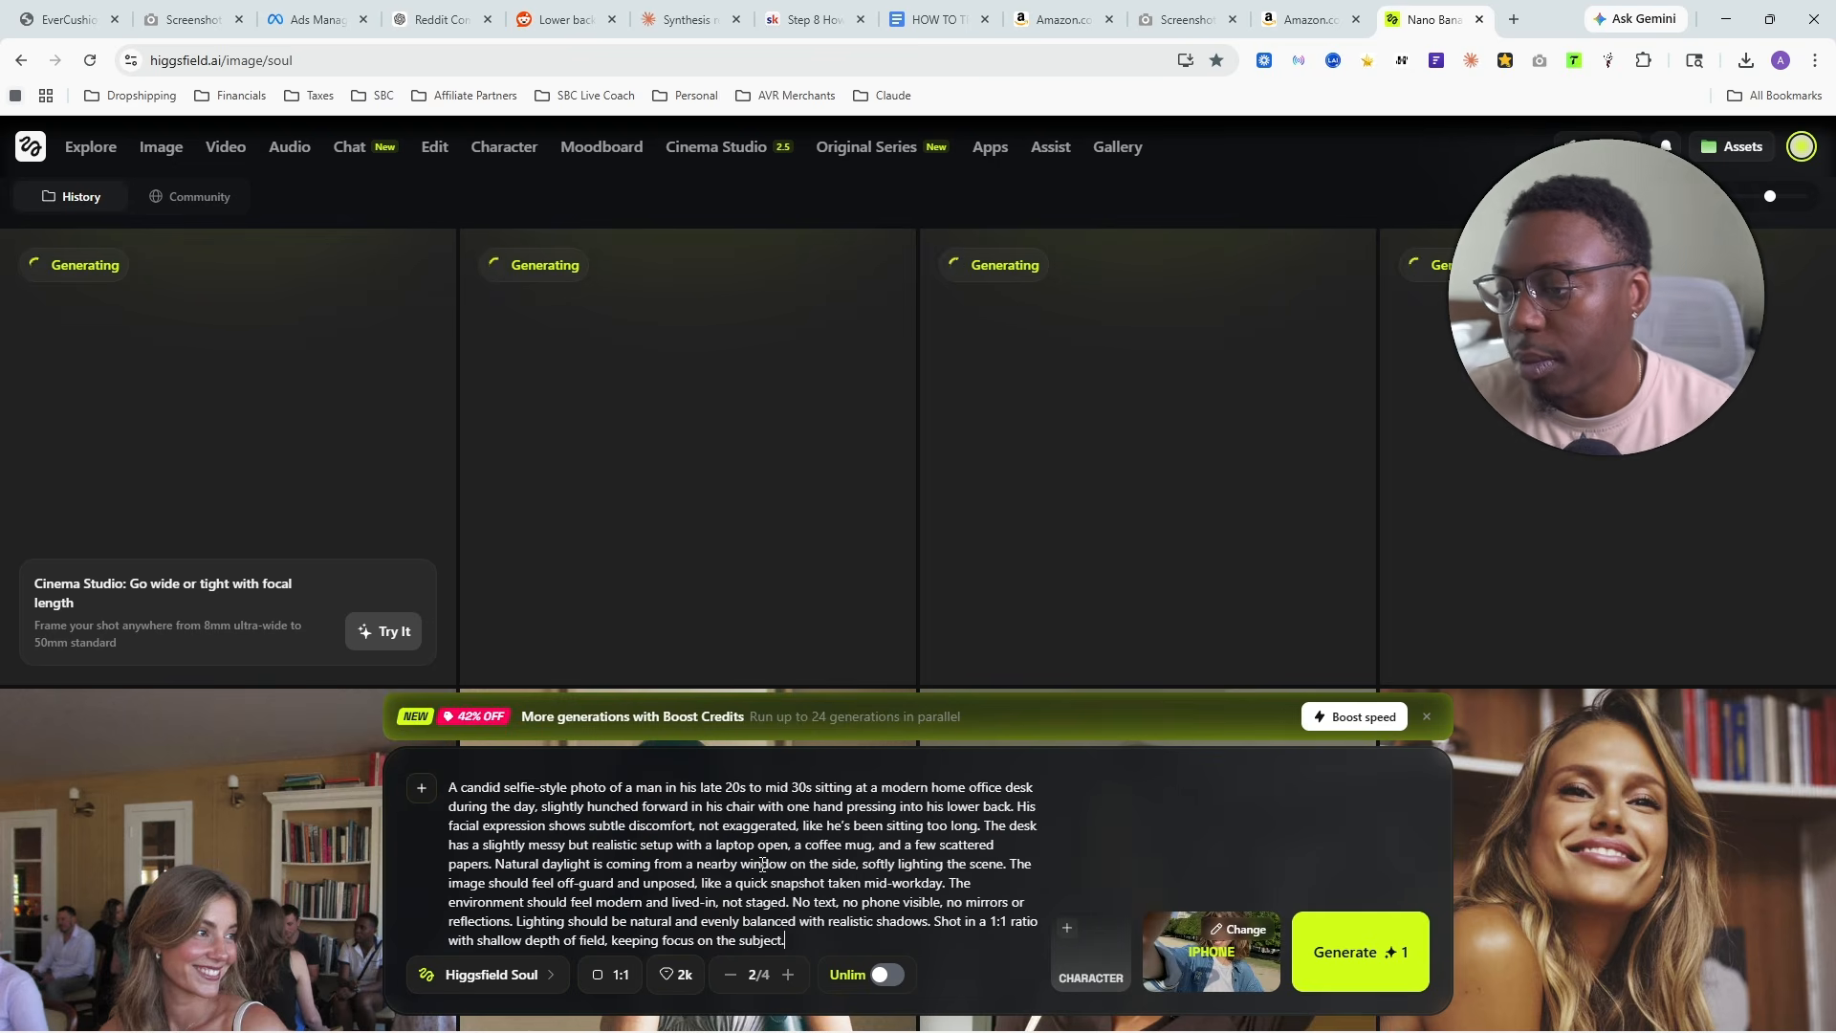
click(1209, 946)
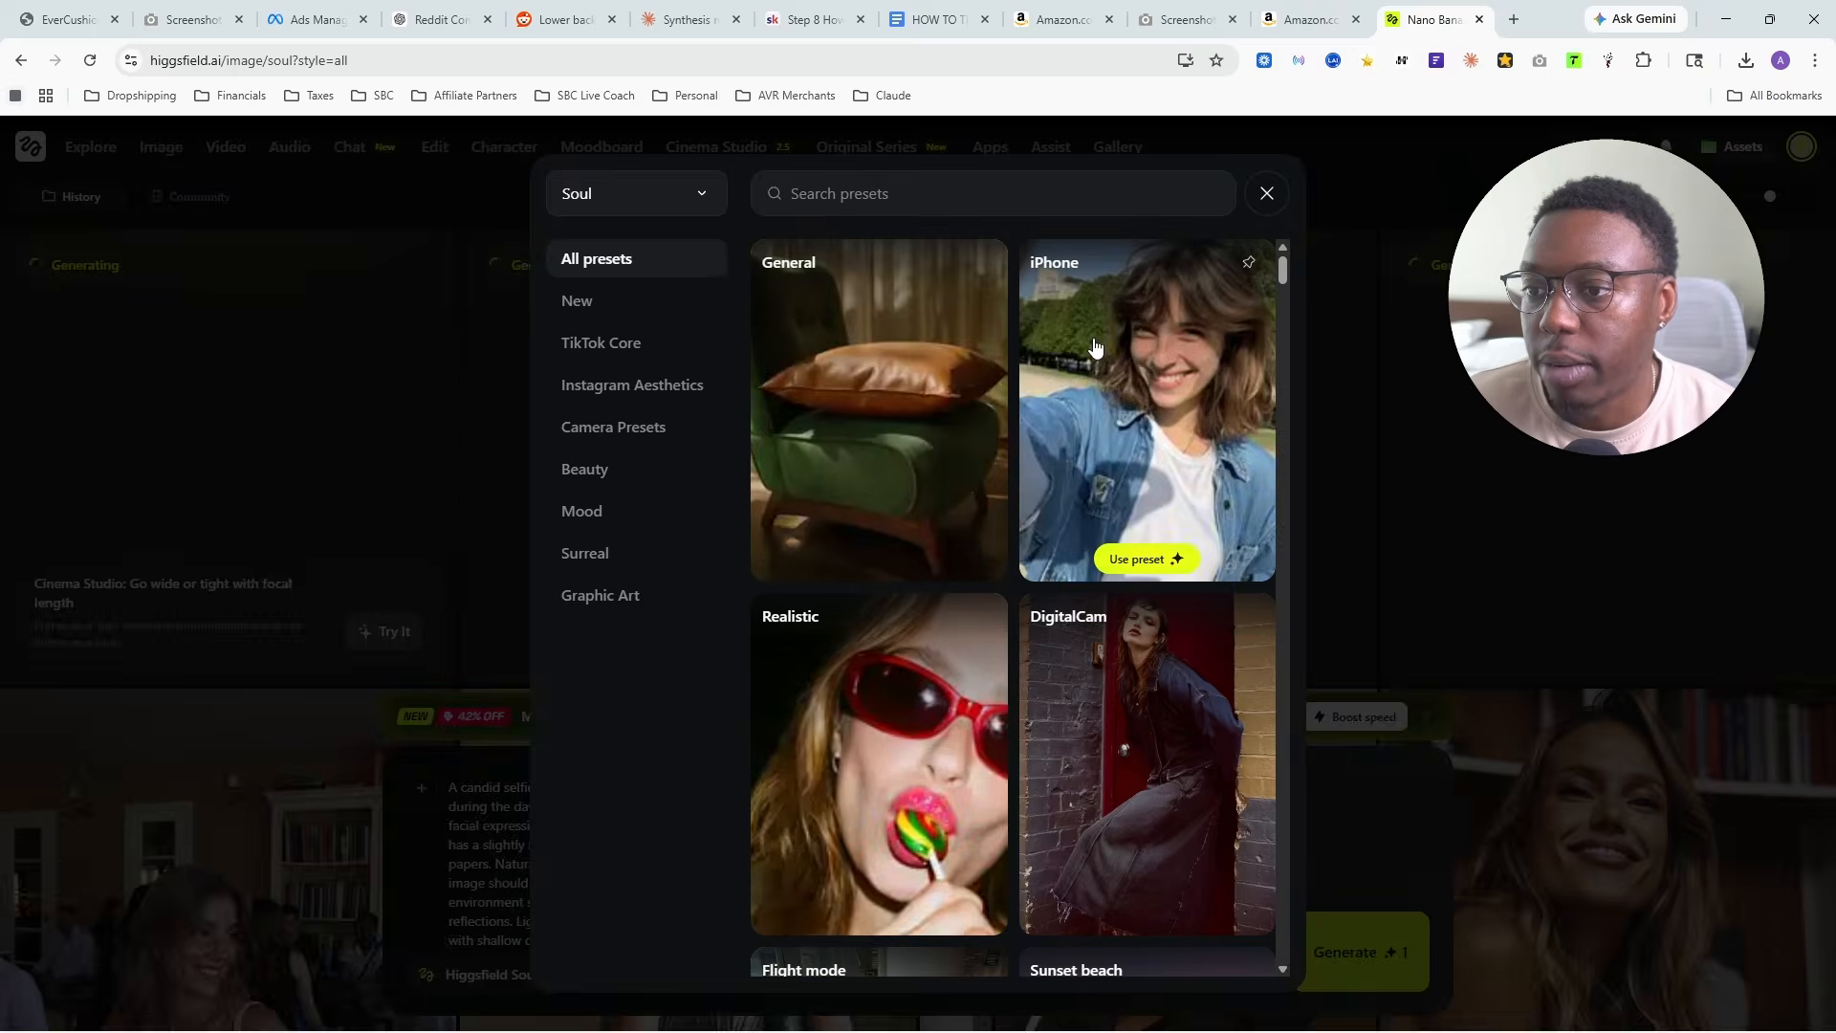
scroll(941, 604, down, 2)
click(914, 765)
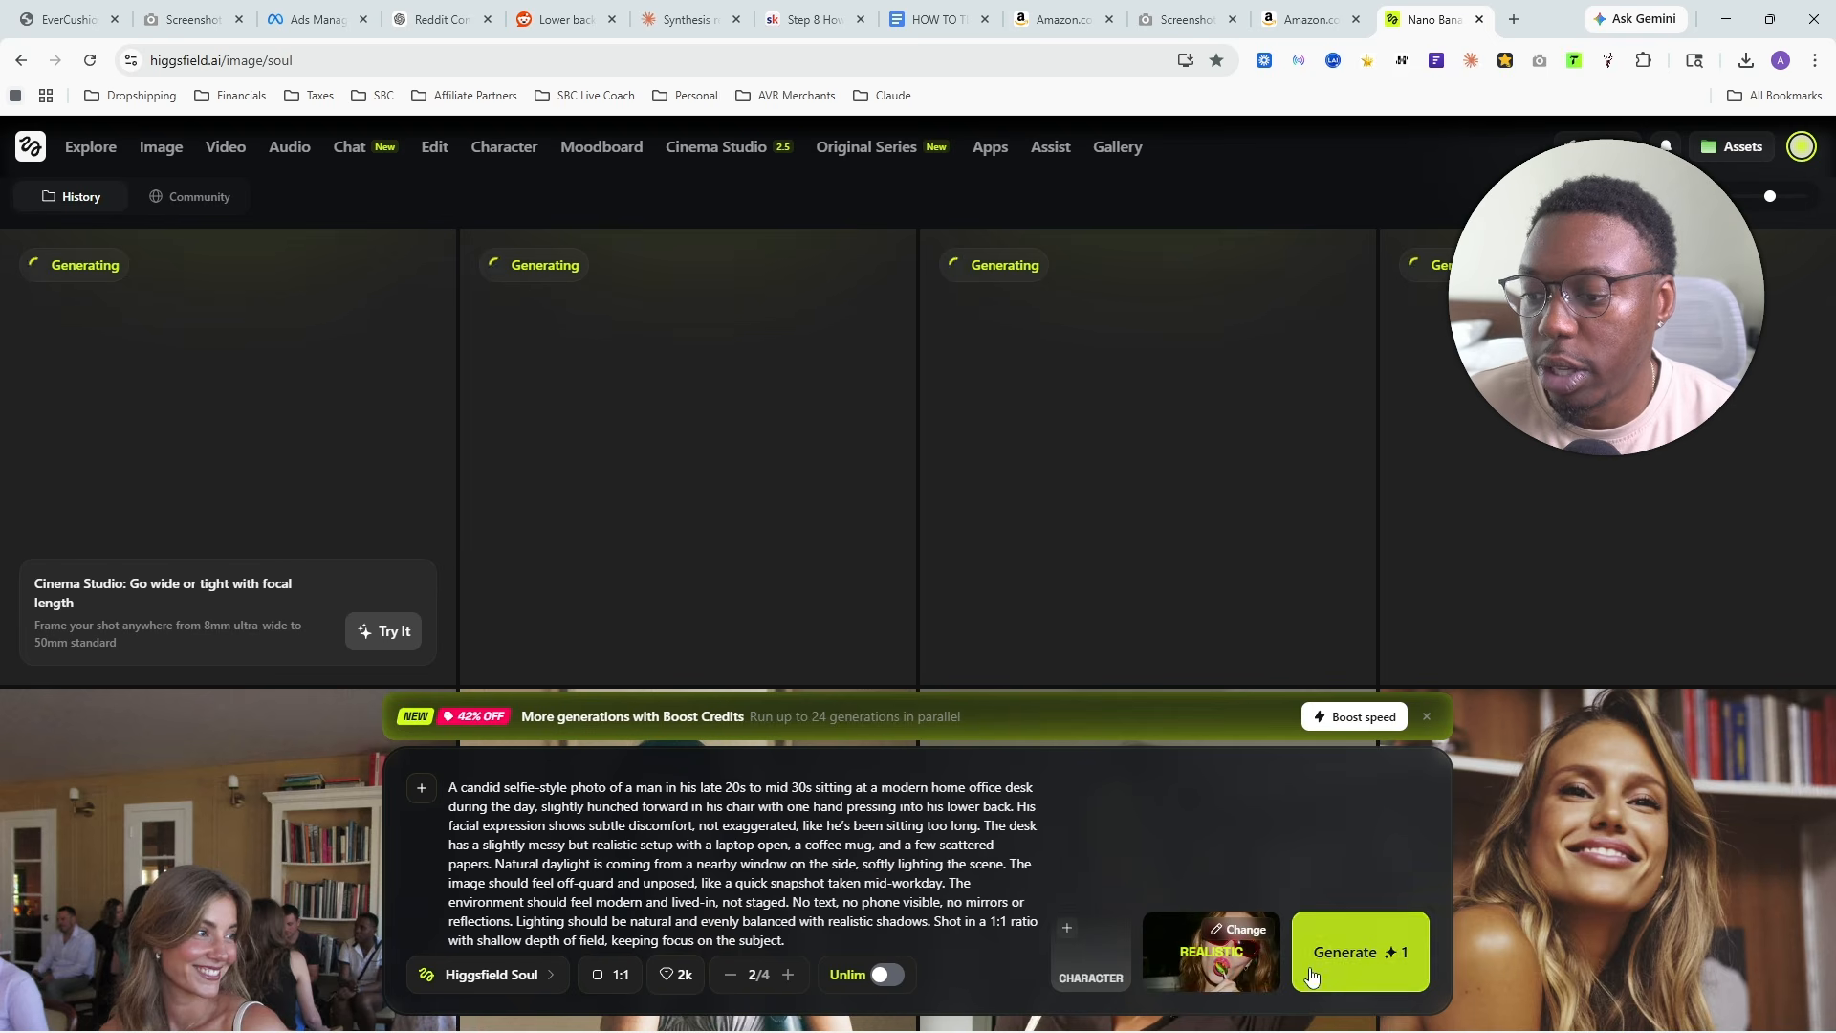
- Set the batch size to 1, turn on Unlim and submit the desk pain image generation twice
click(729, 975)
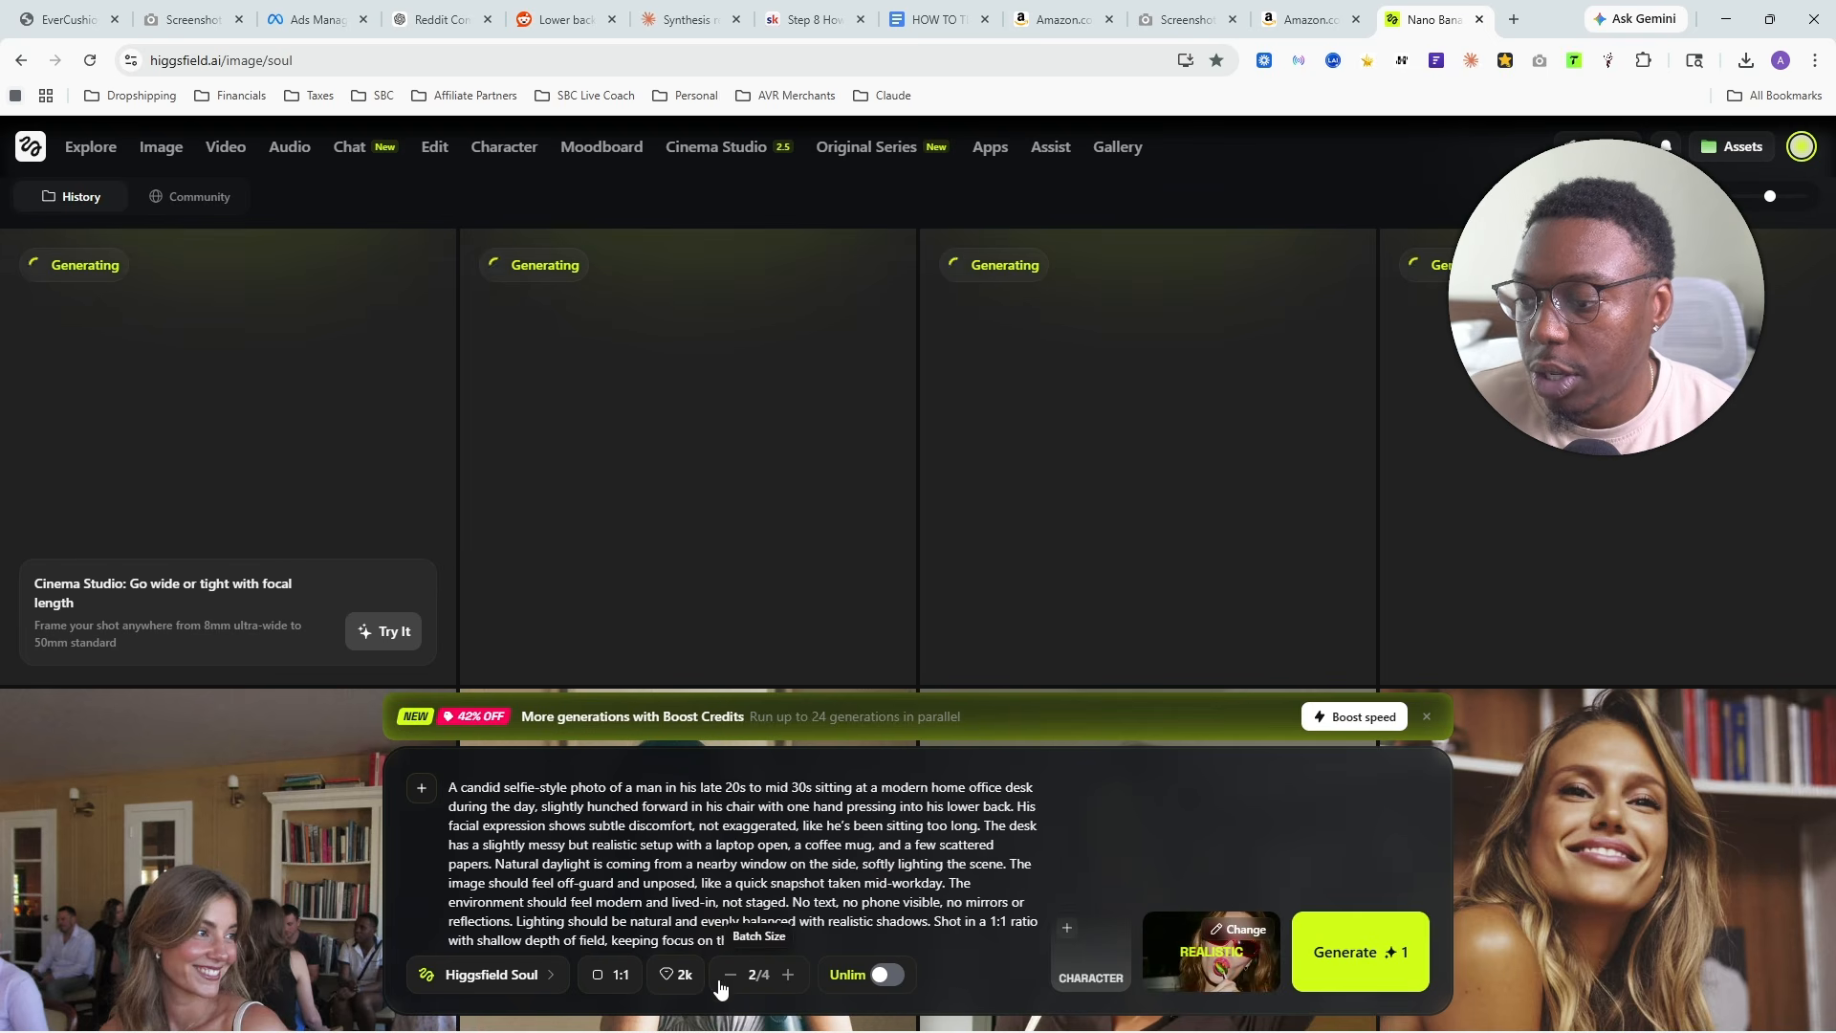
click(887, 978)
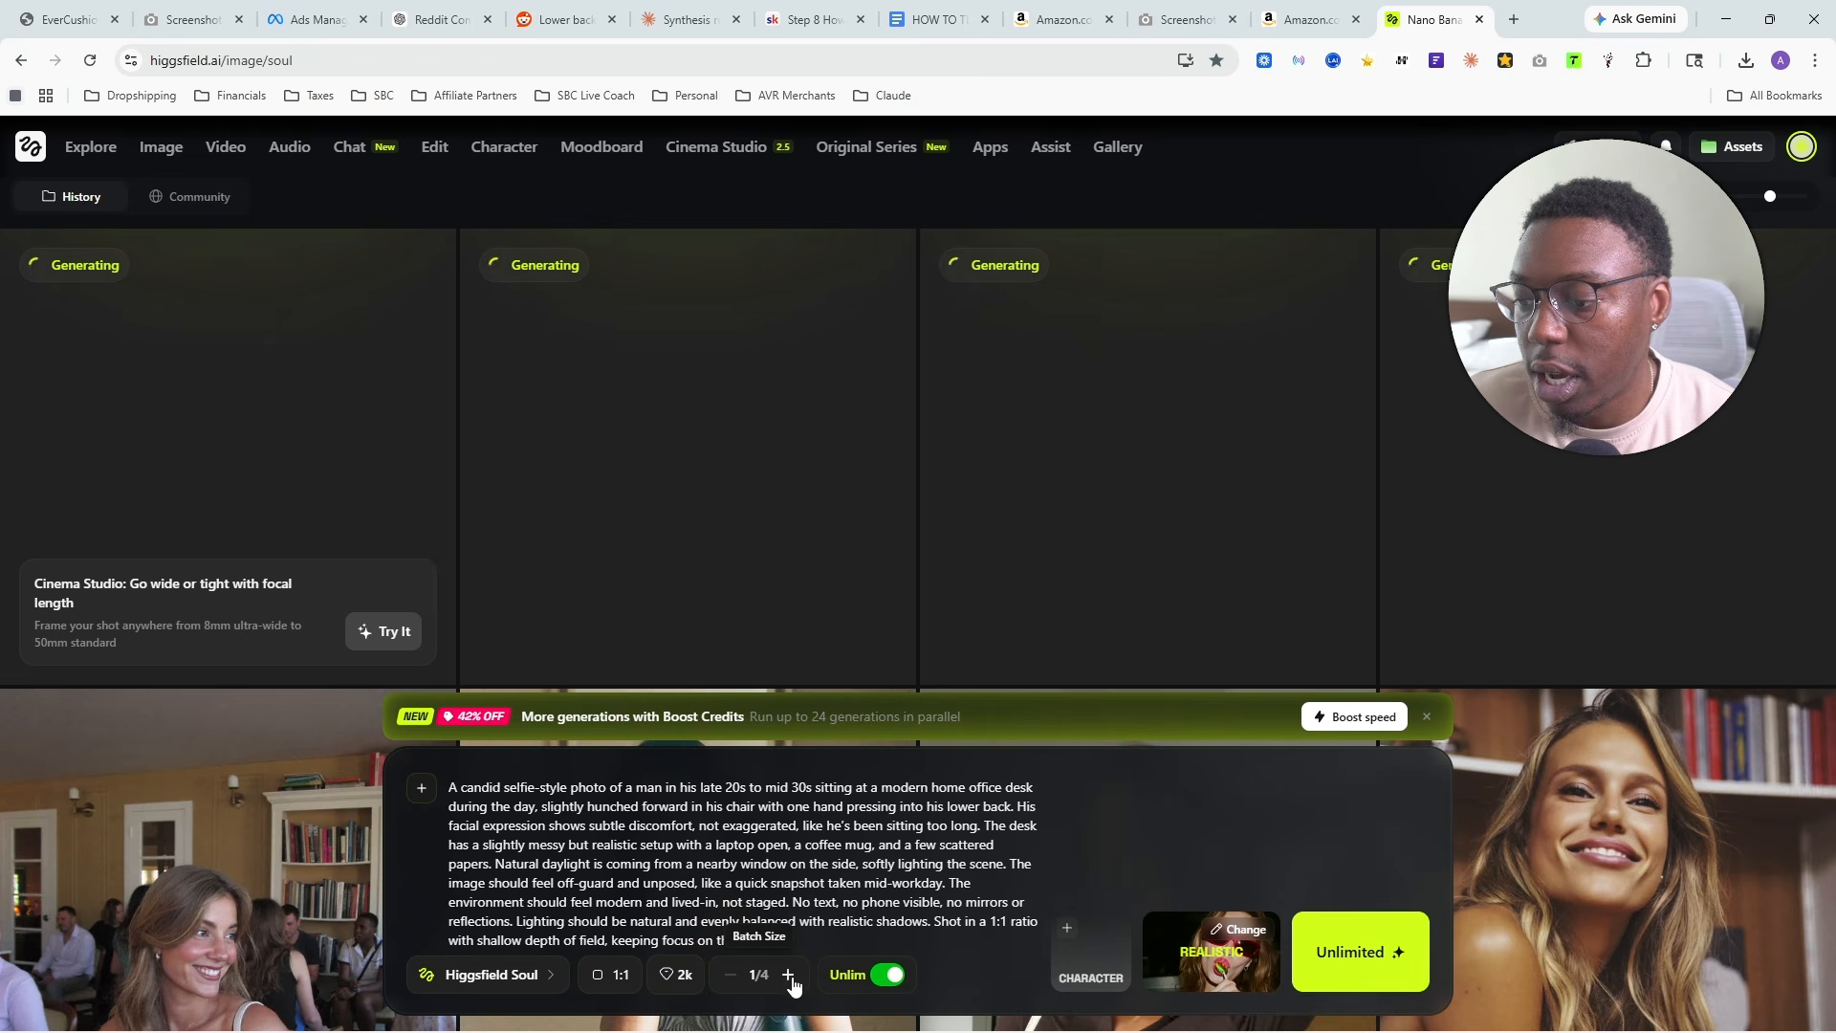
click(1346, 951)
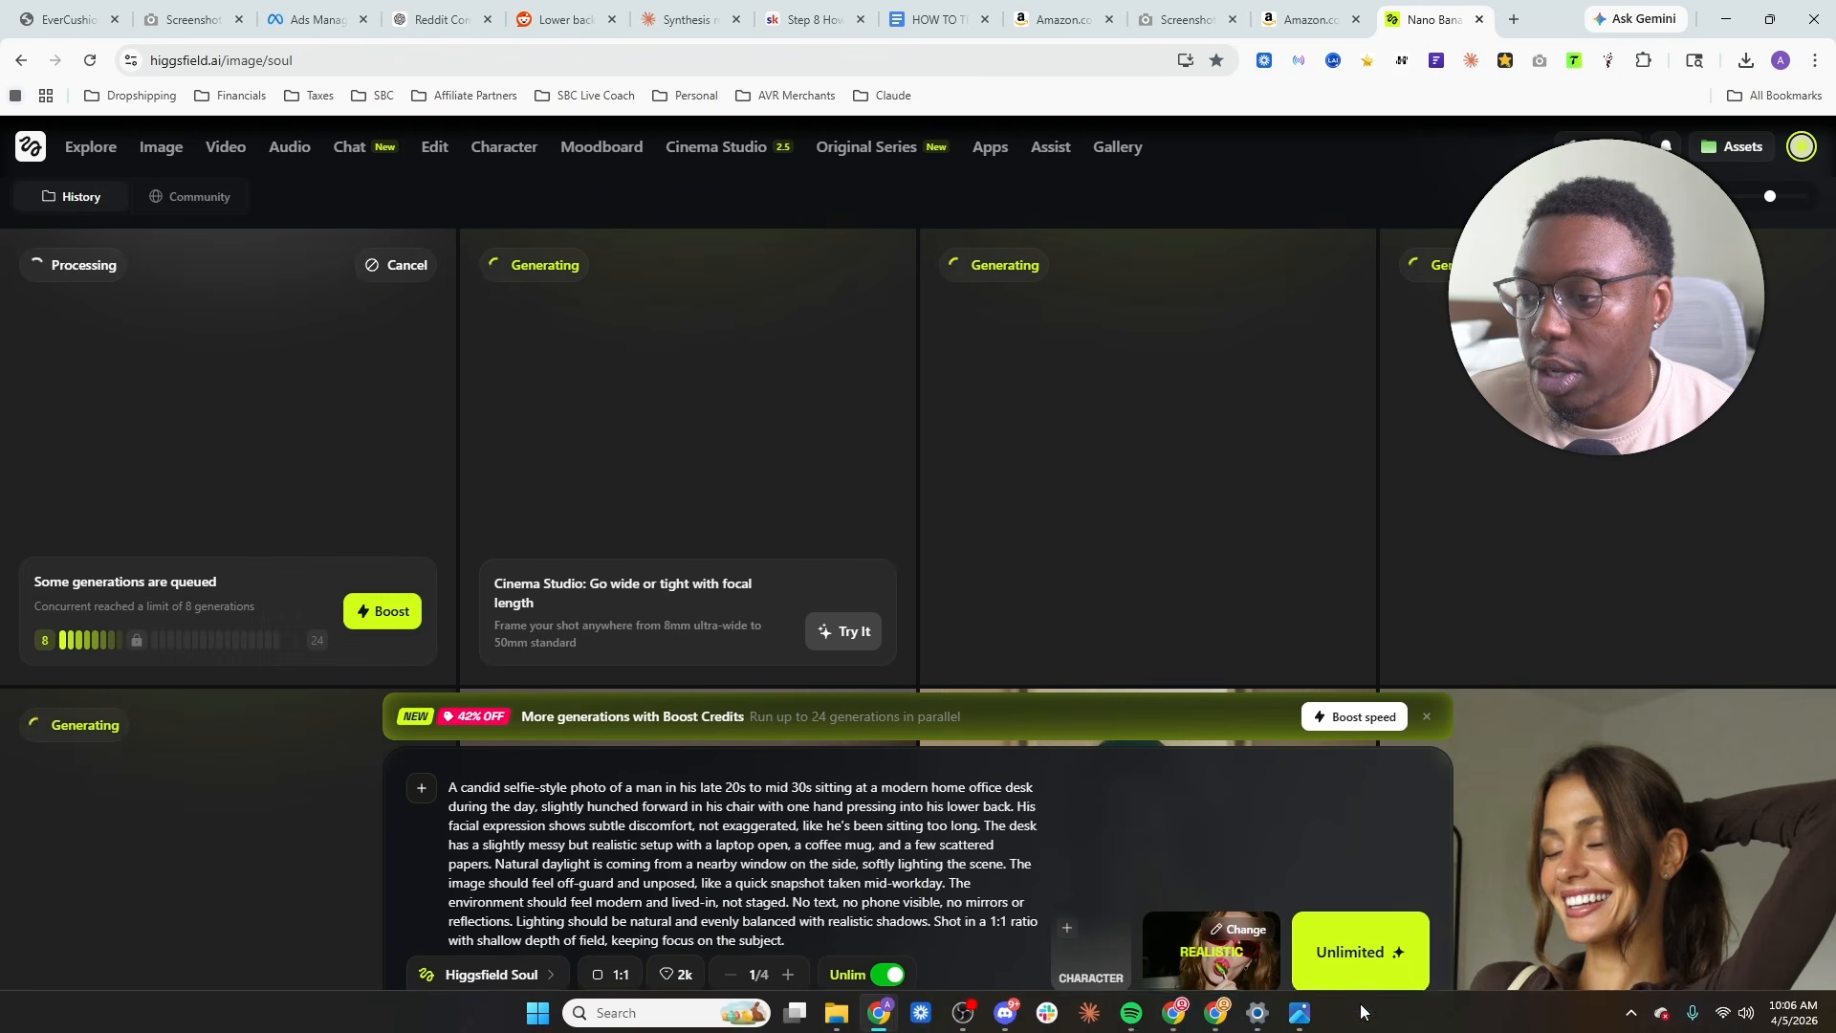
click(1344, 928)
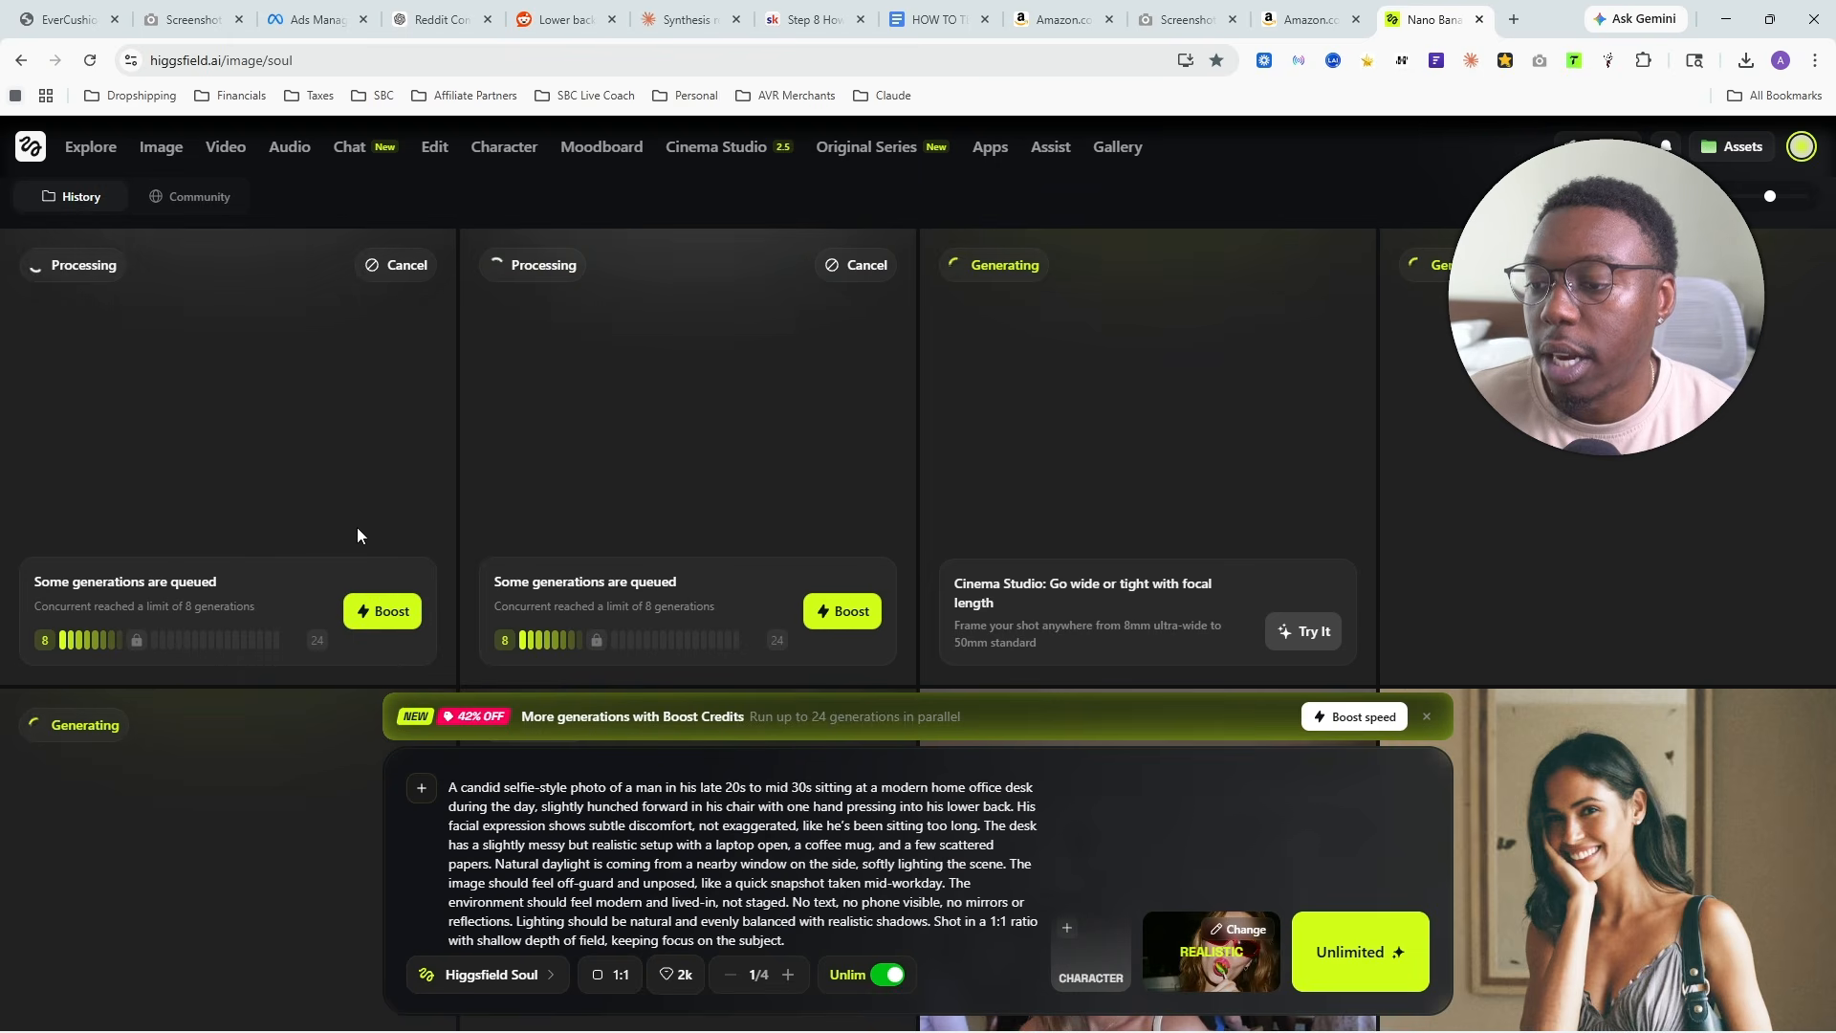
- Switch to the Claude chat and reply "approve" to the Arc 2 variation so that Arc 3 gets written
click(658, 26)
scroll(563, 451, down, 10)
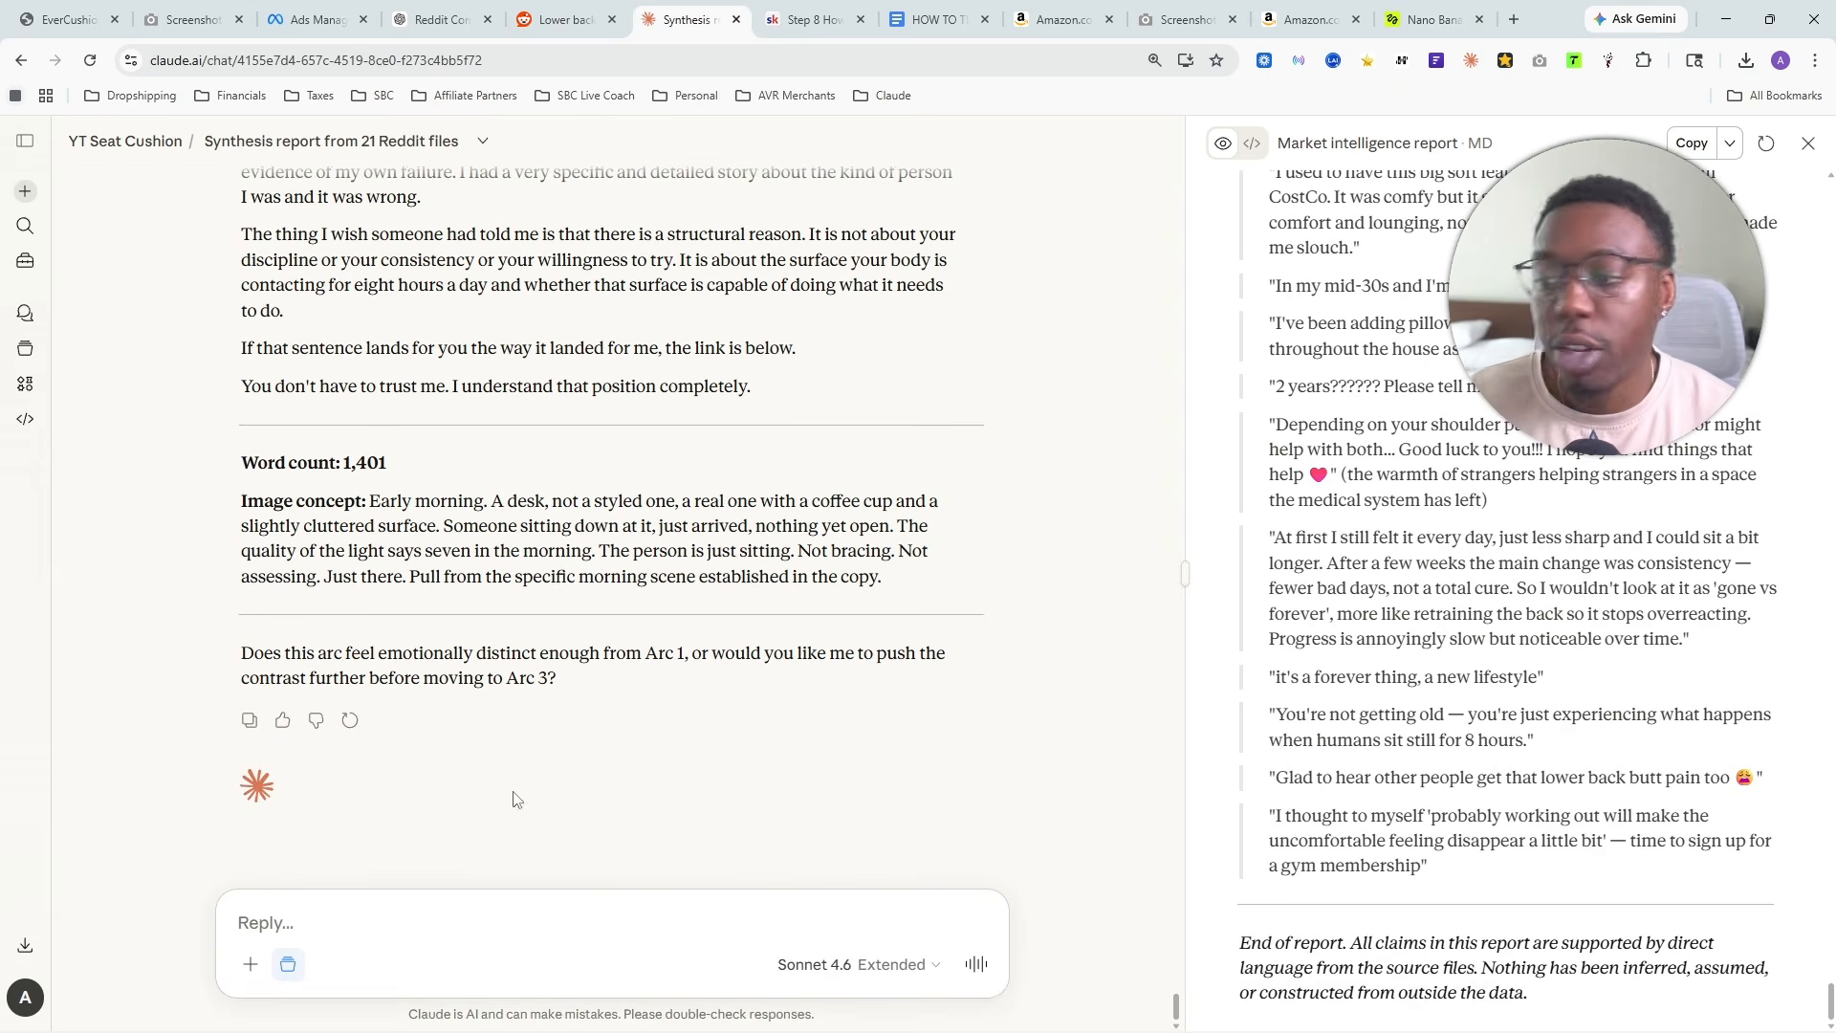
click(500, 902)
text(apr)
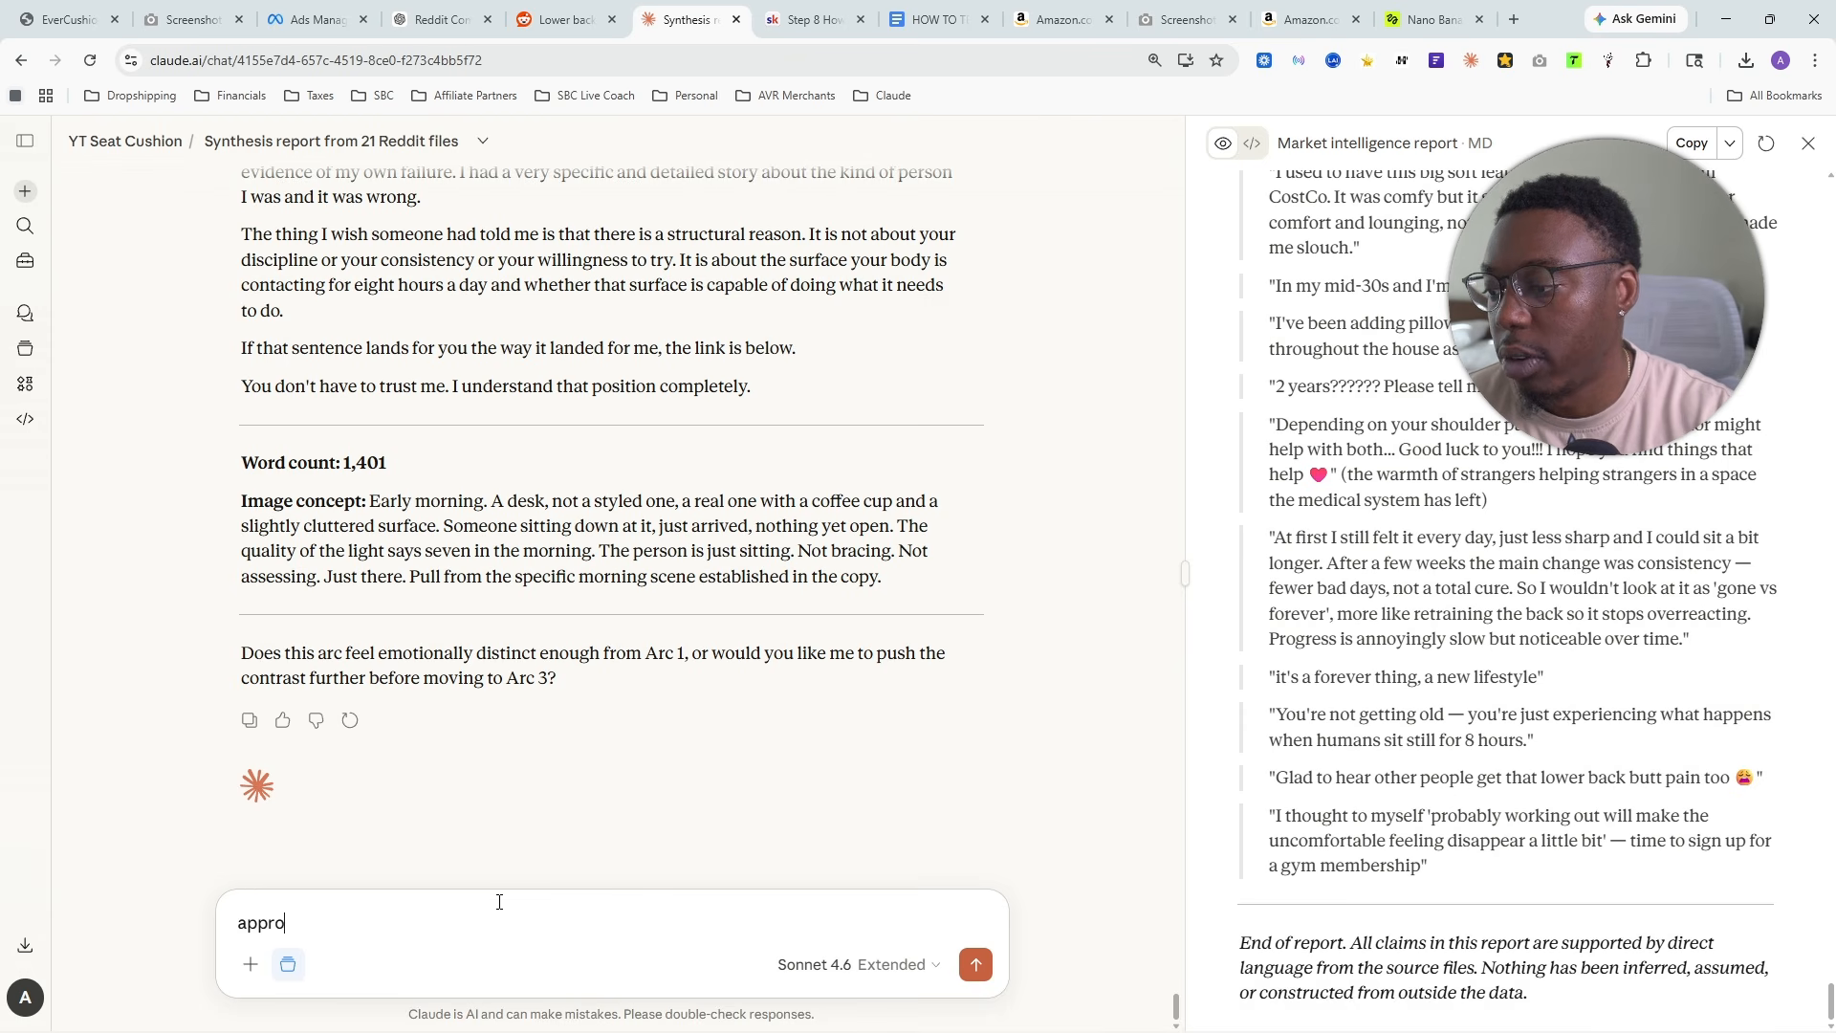
key(Return)
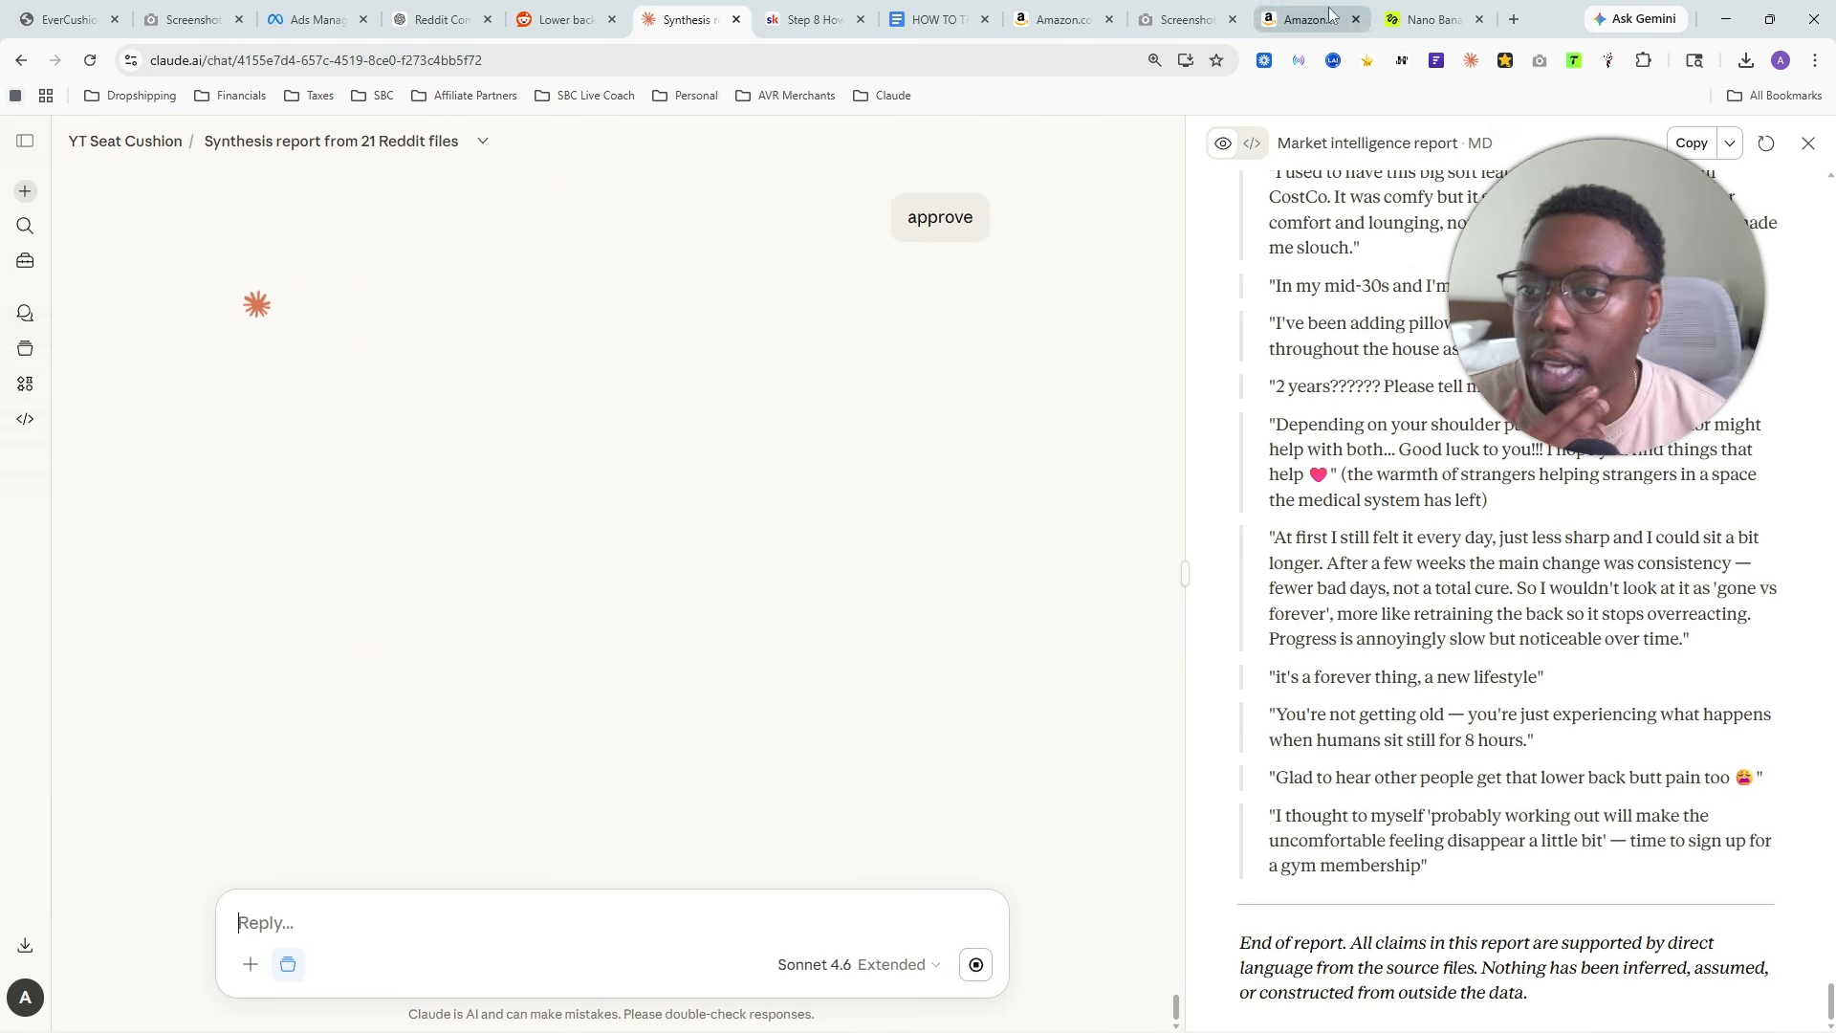
- Switch to the ChatGPT chat and copy the full "Worn-Out Cushion (Silent Pain Indicator)" image prompt
click(1406, 13)
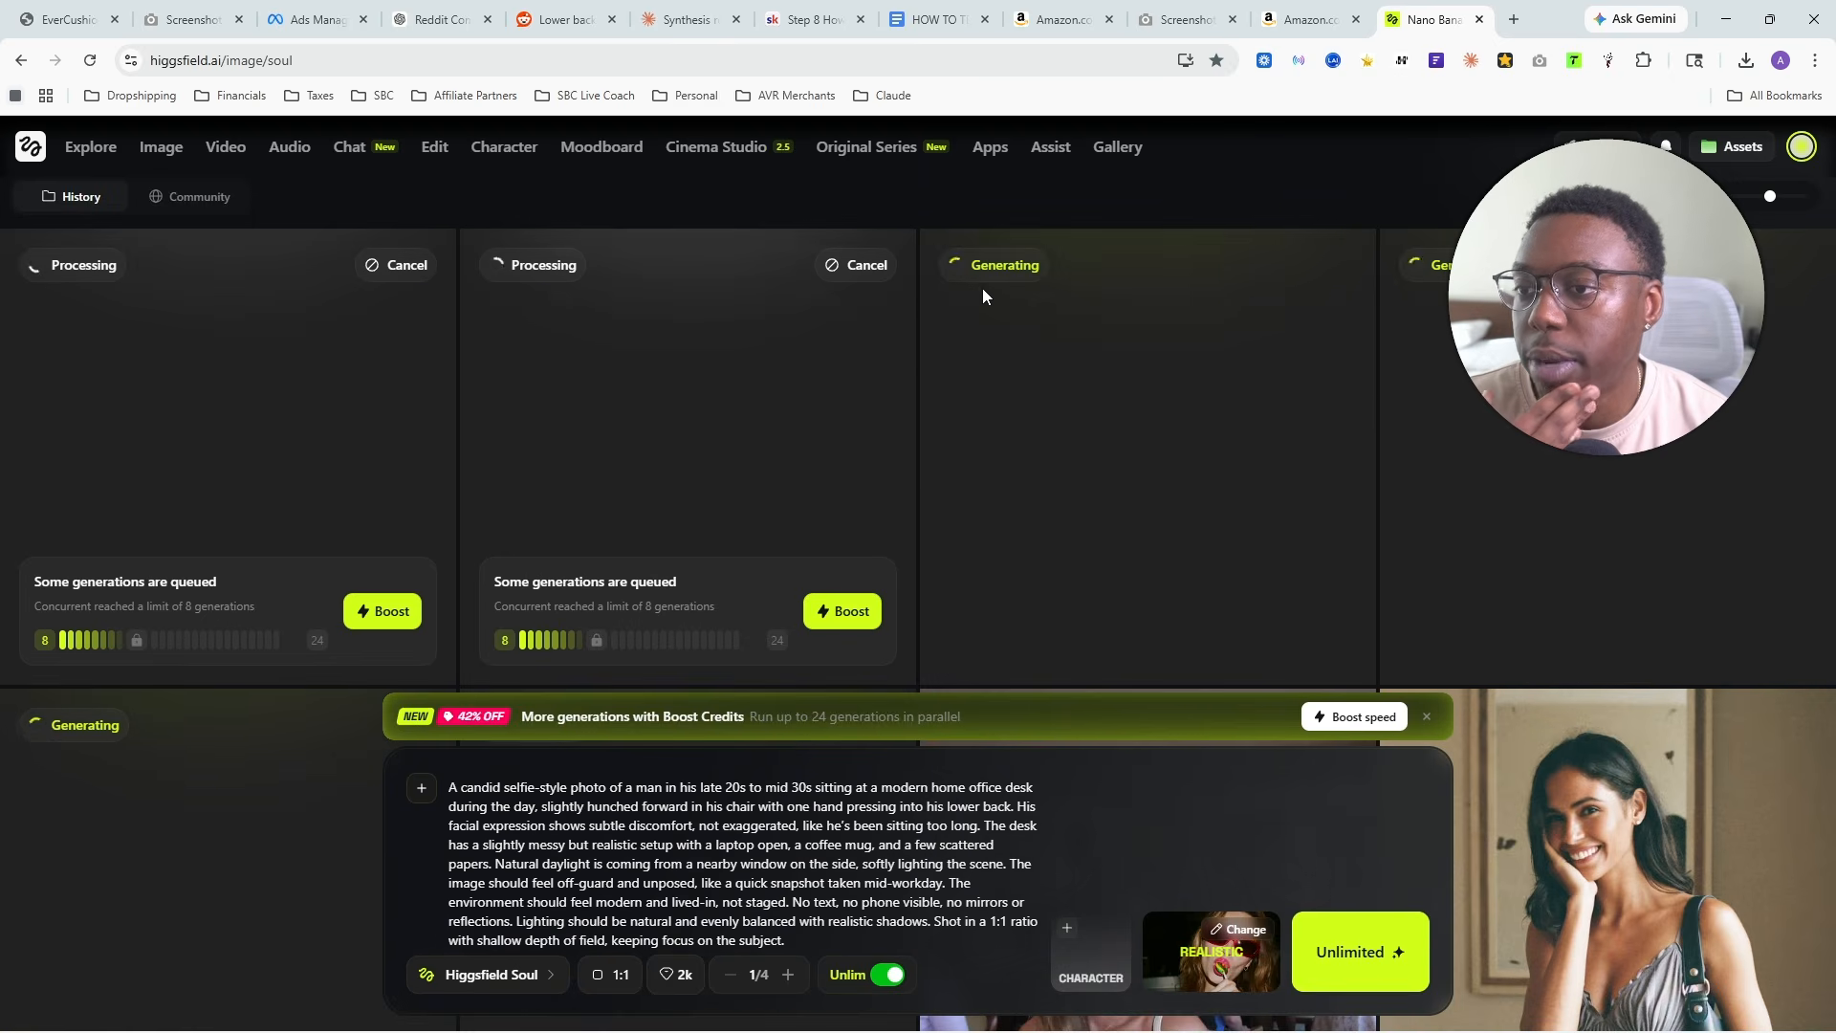
click(455, 25)
scroll(950, 500, down, 2)
drag(536, 472, 1044, 651)
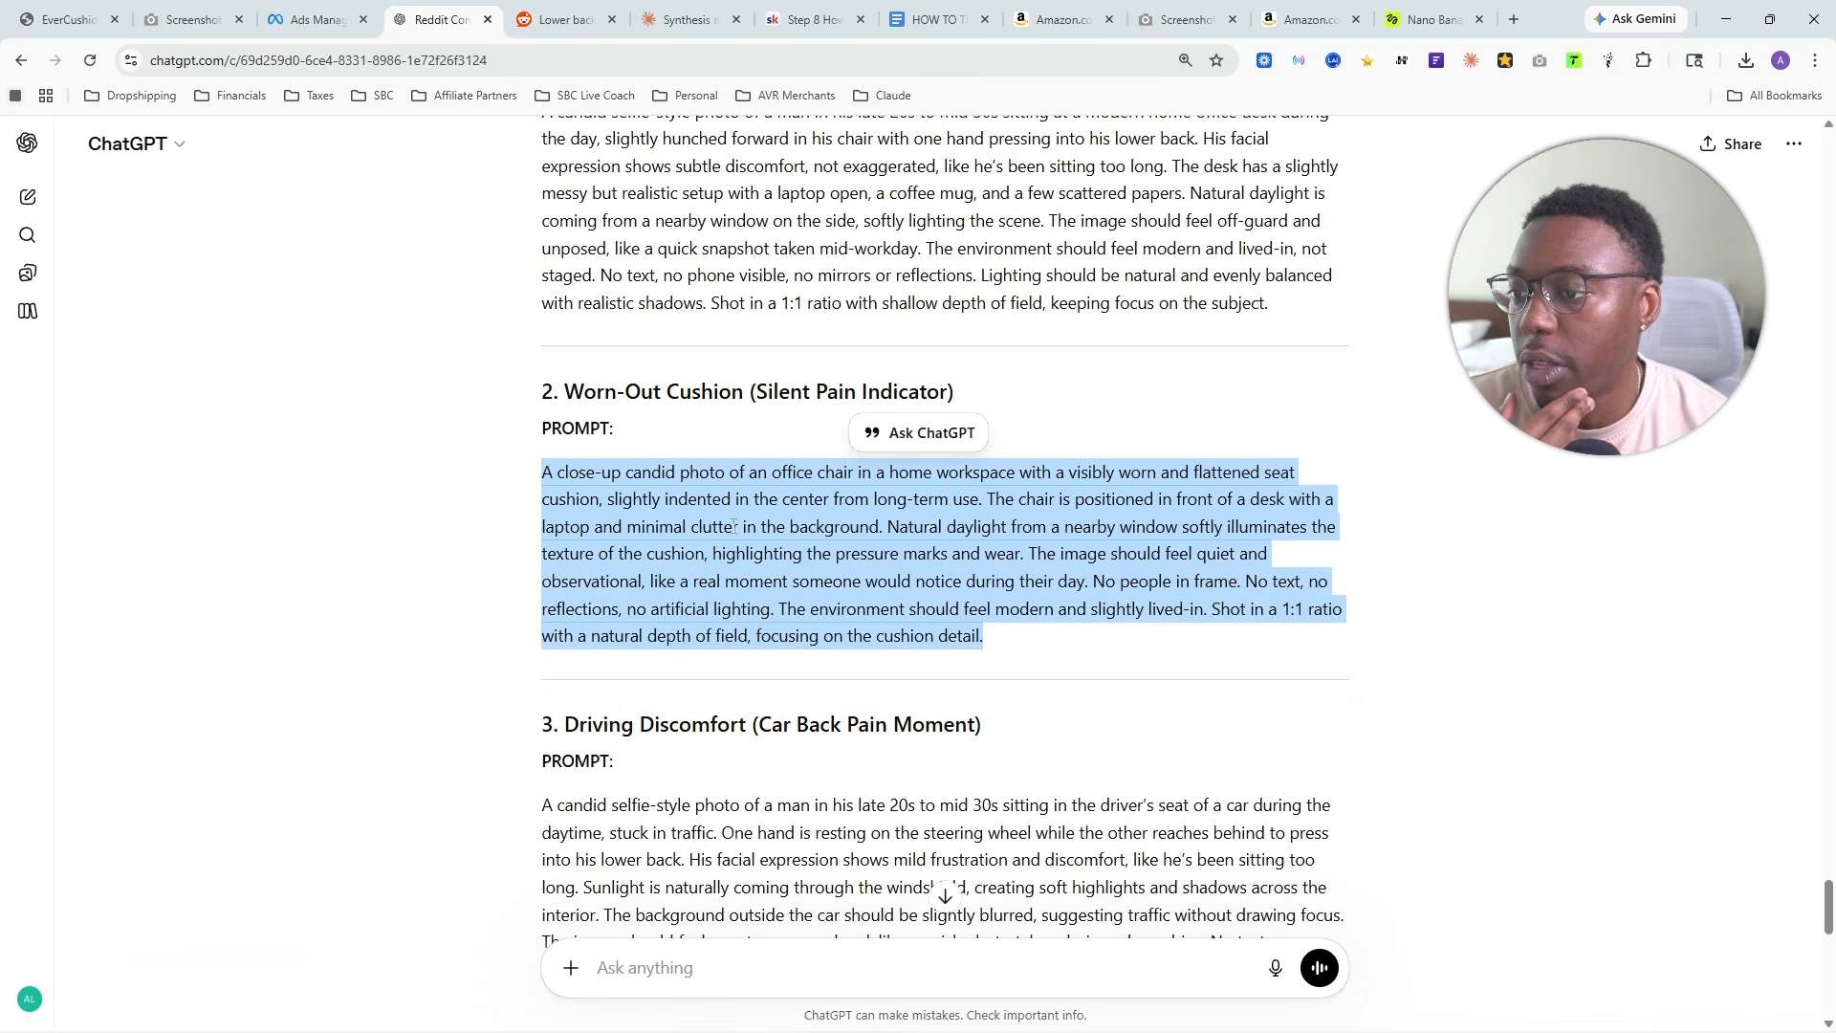
right_click(734, 528)
click(829, 549)
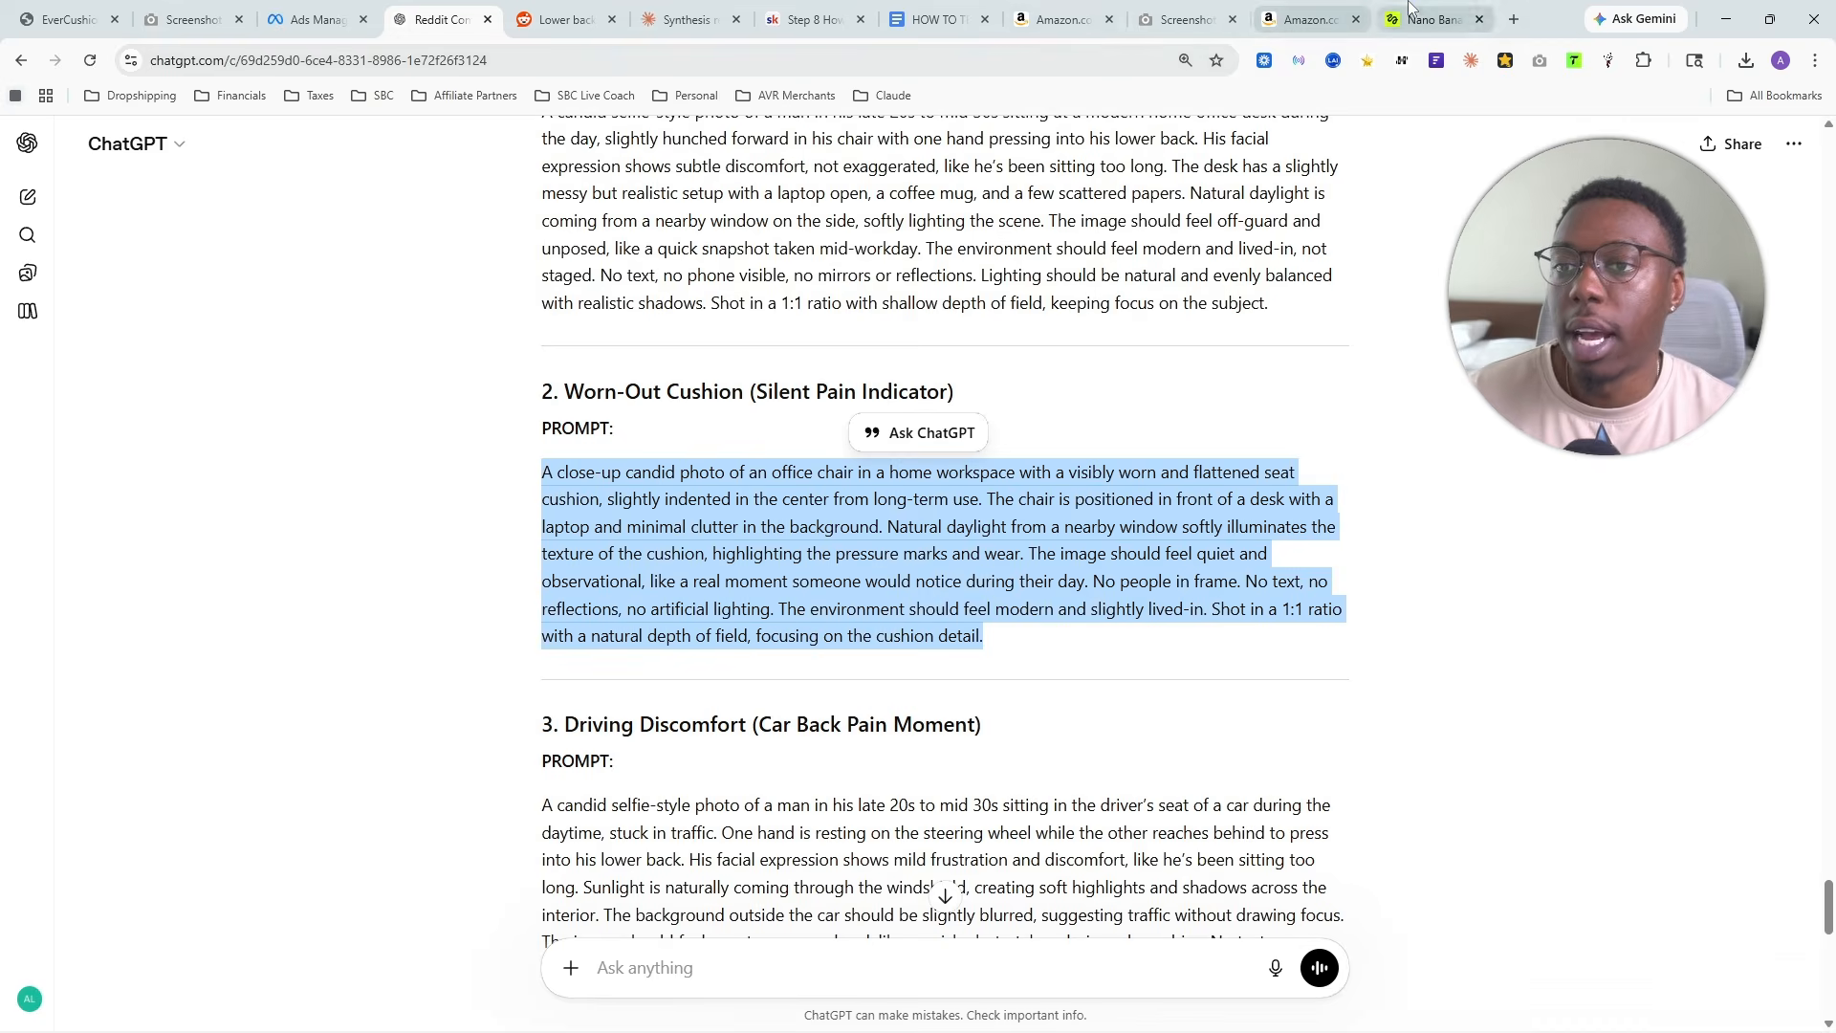
- Switch to Higgsfield and replace the desk pain prompt with the copied worn-out cushion prompt
click(1431, 19)
click(640, 913)
key(ctrl+a)
key(BackSpace)
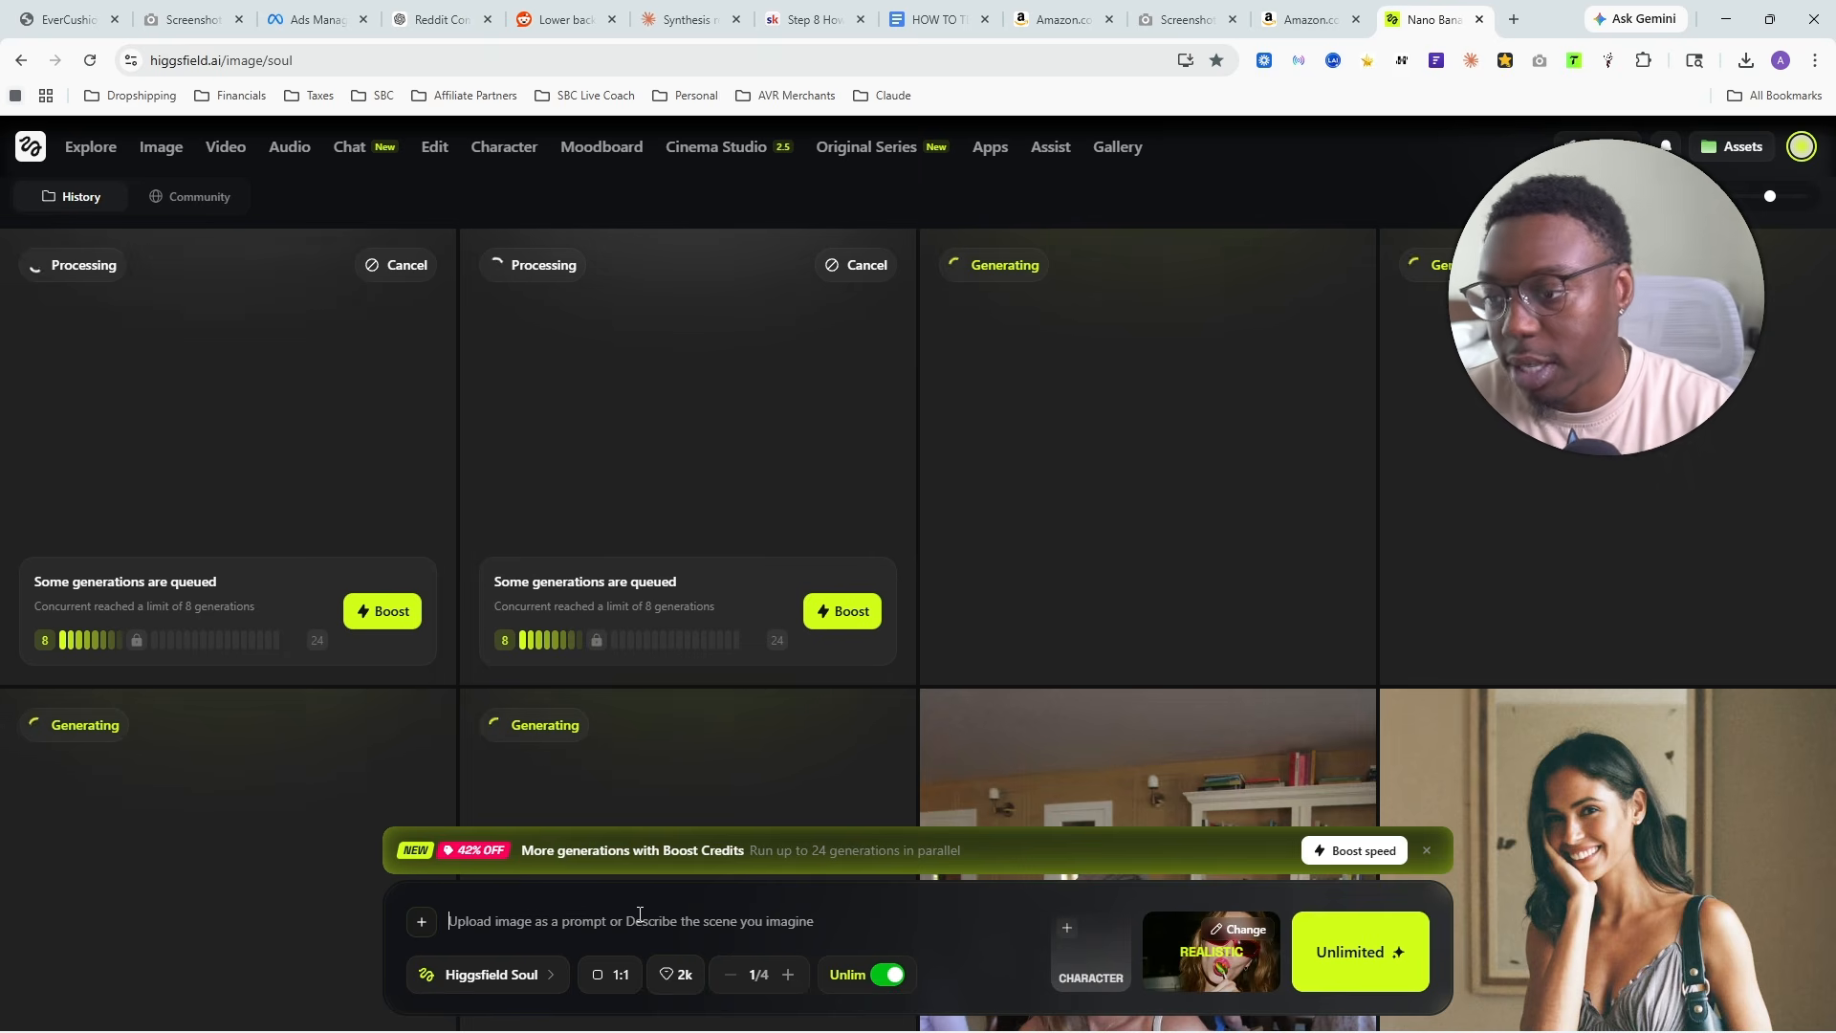
key(ctrl+v)
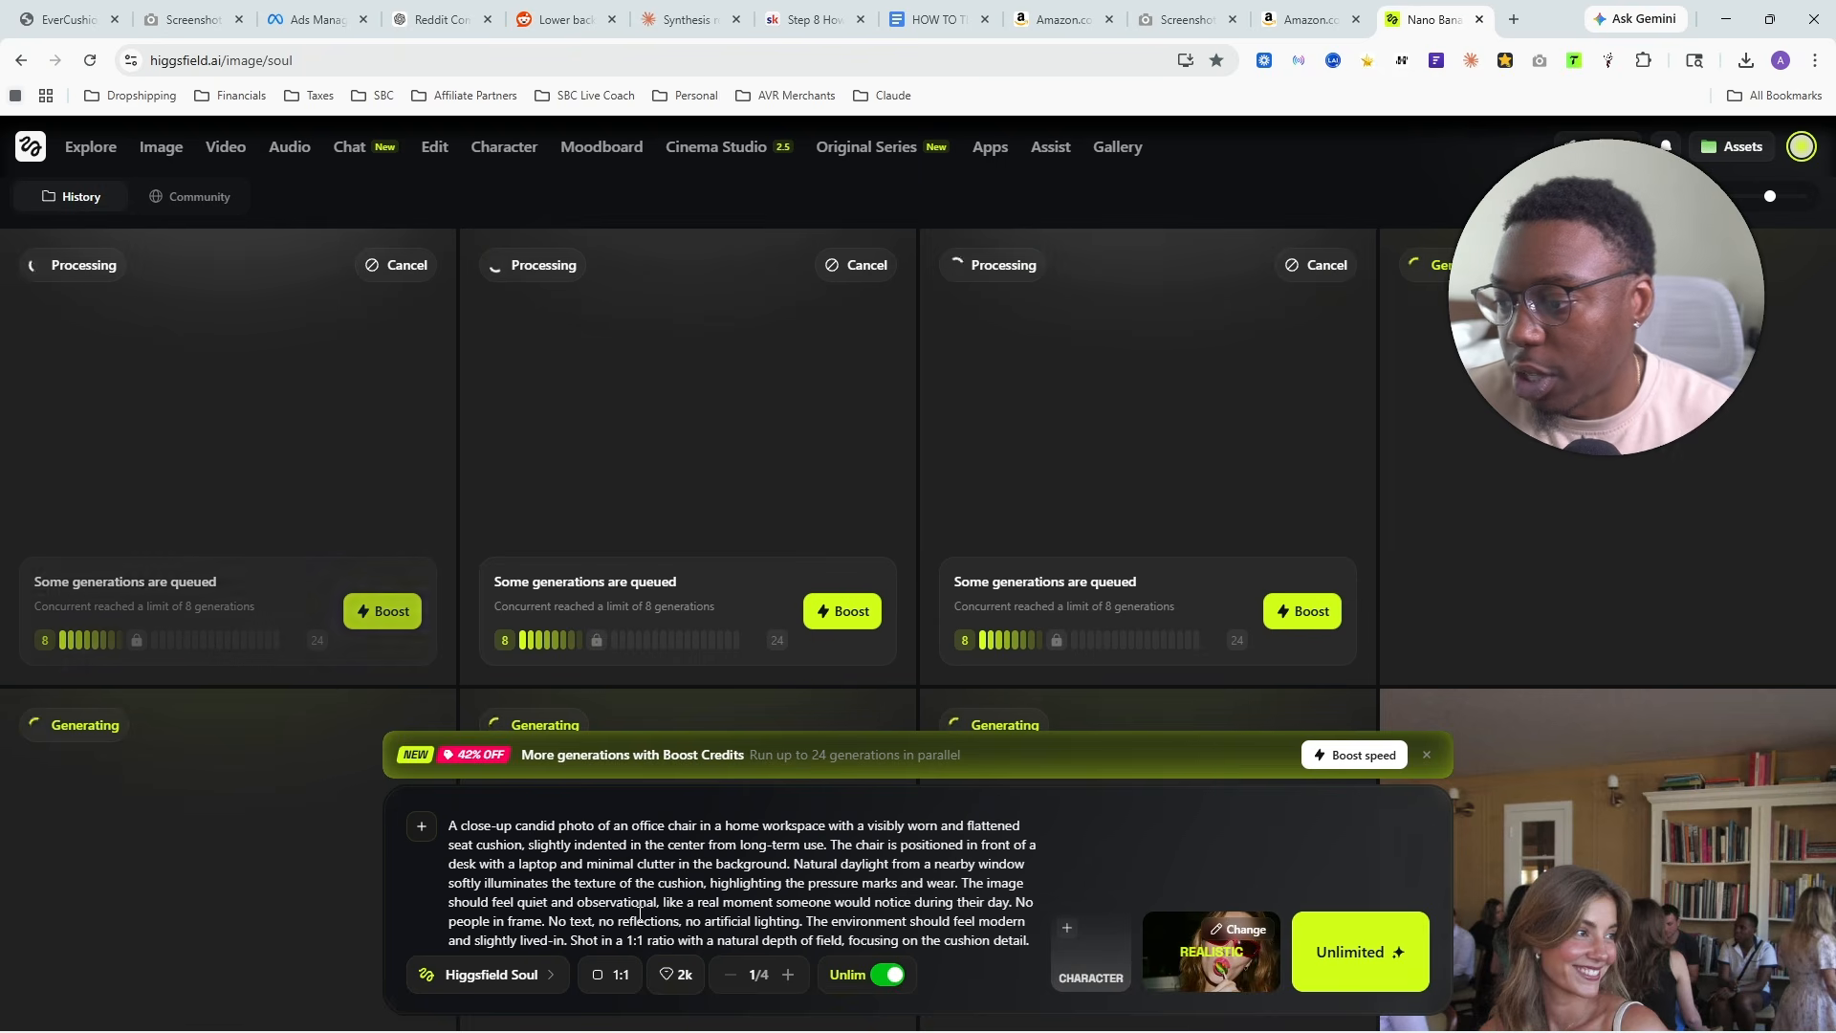
- Change the image model to Higgsfield Soul 2.0 and generate the worn-out cushion images
click(527, 975)
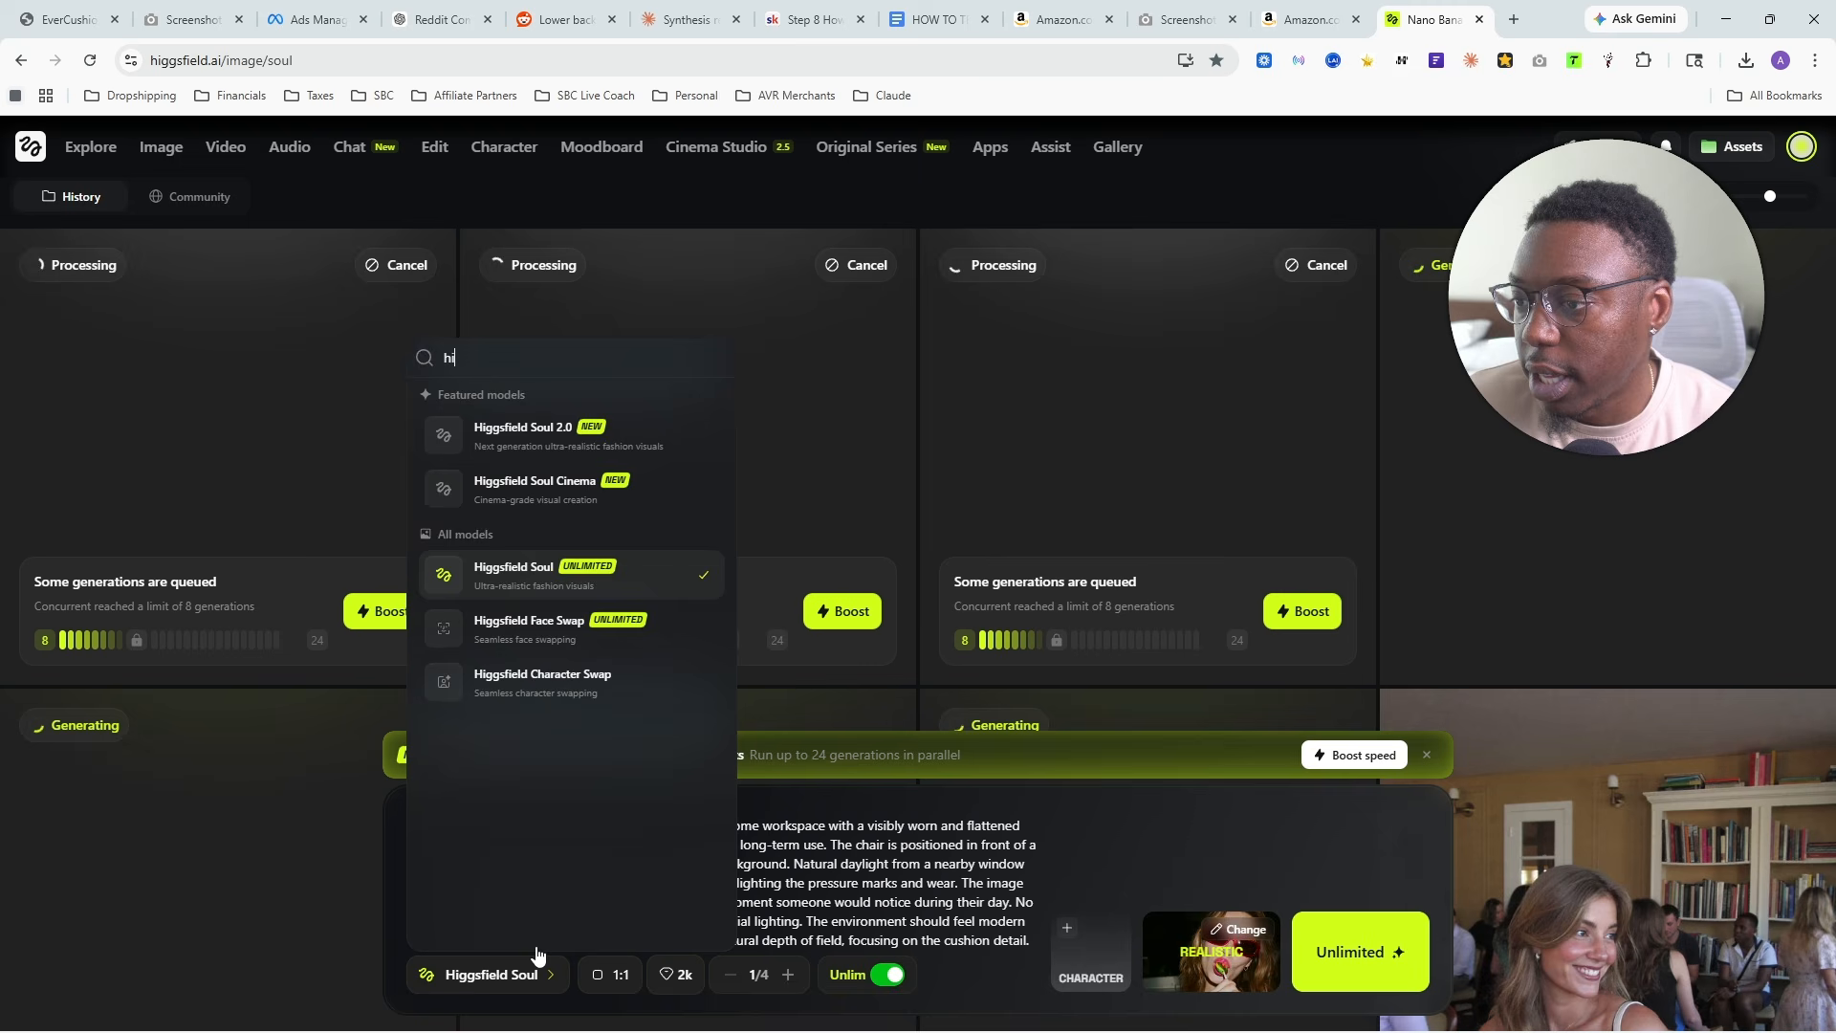
click(612, 449)
key(ctrl+a)
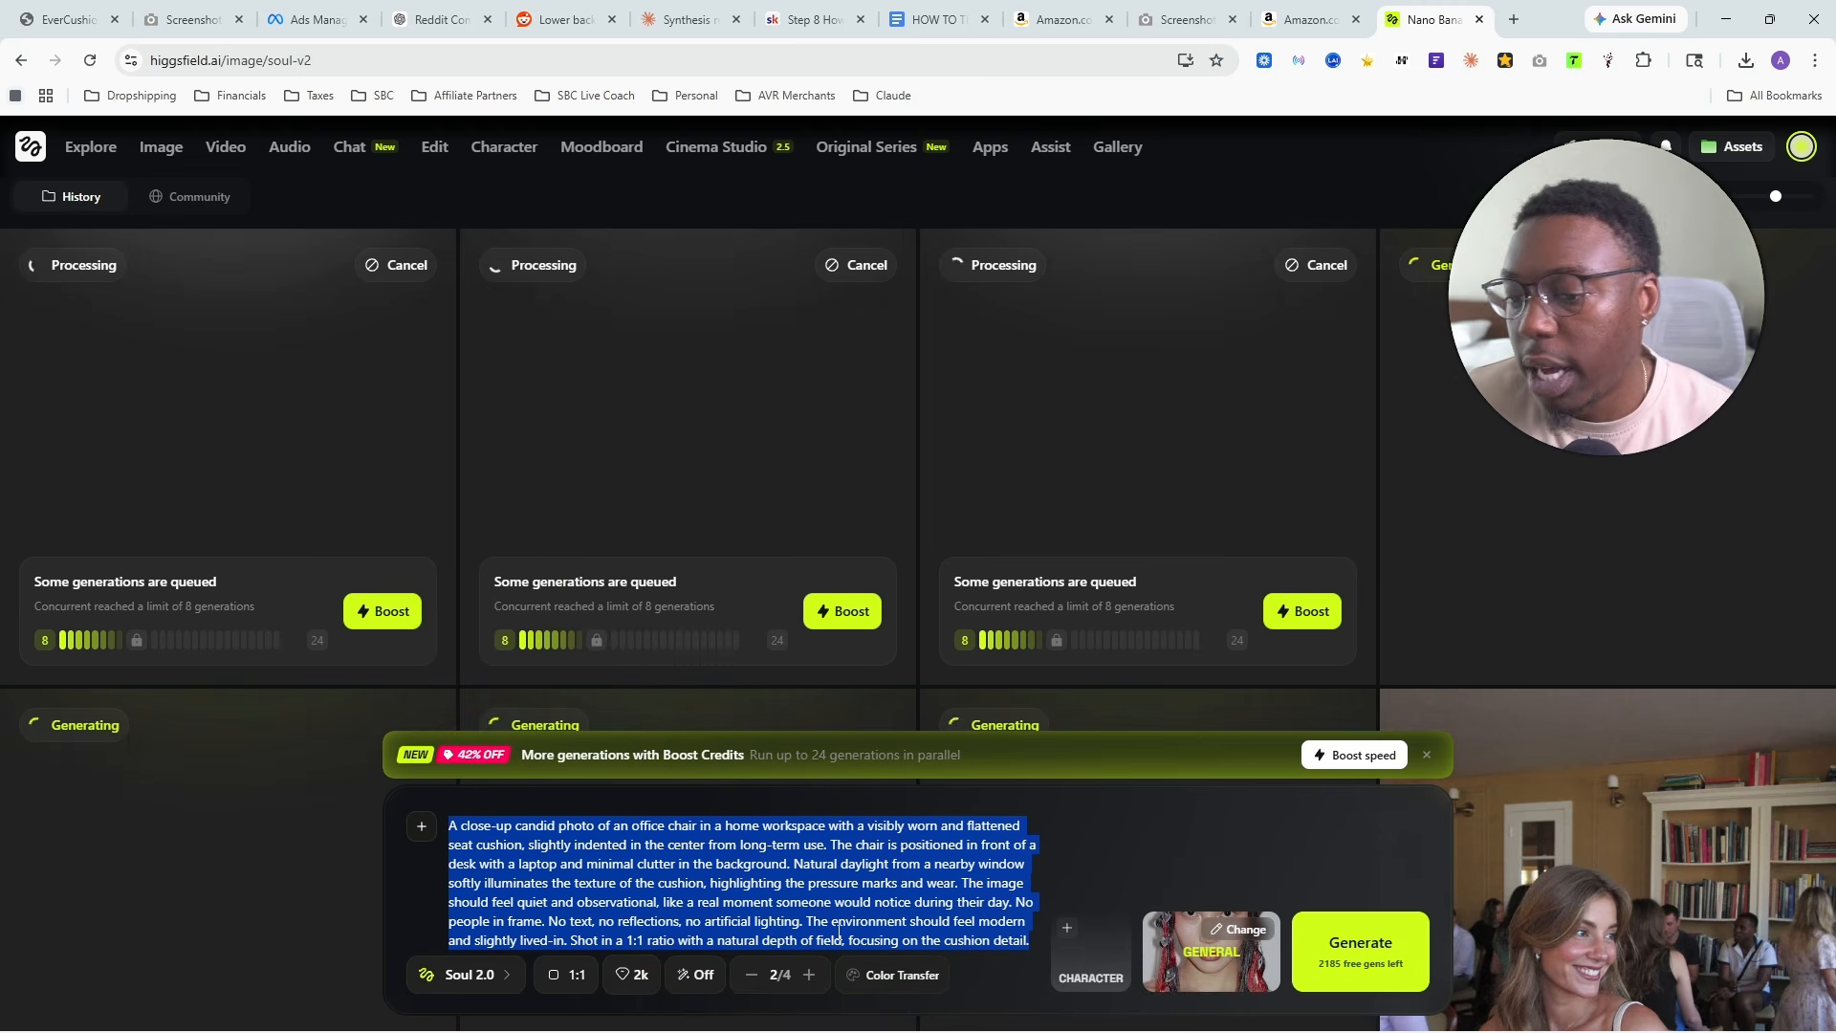
click(1354, 968)
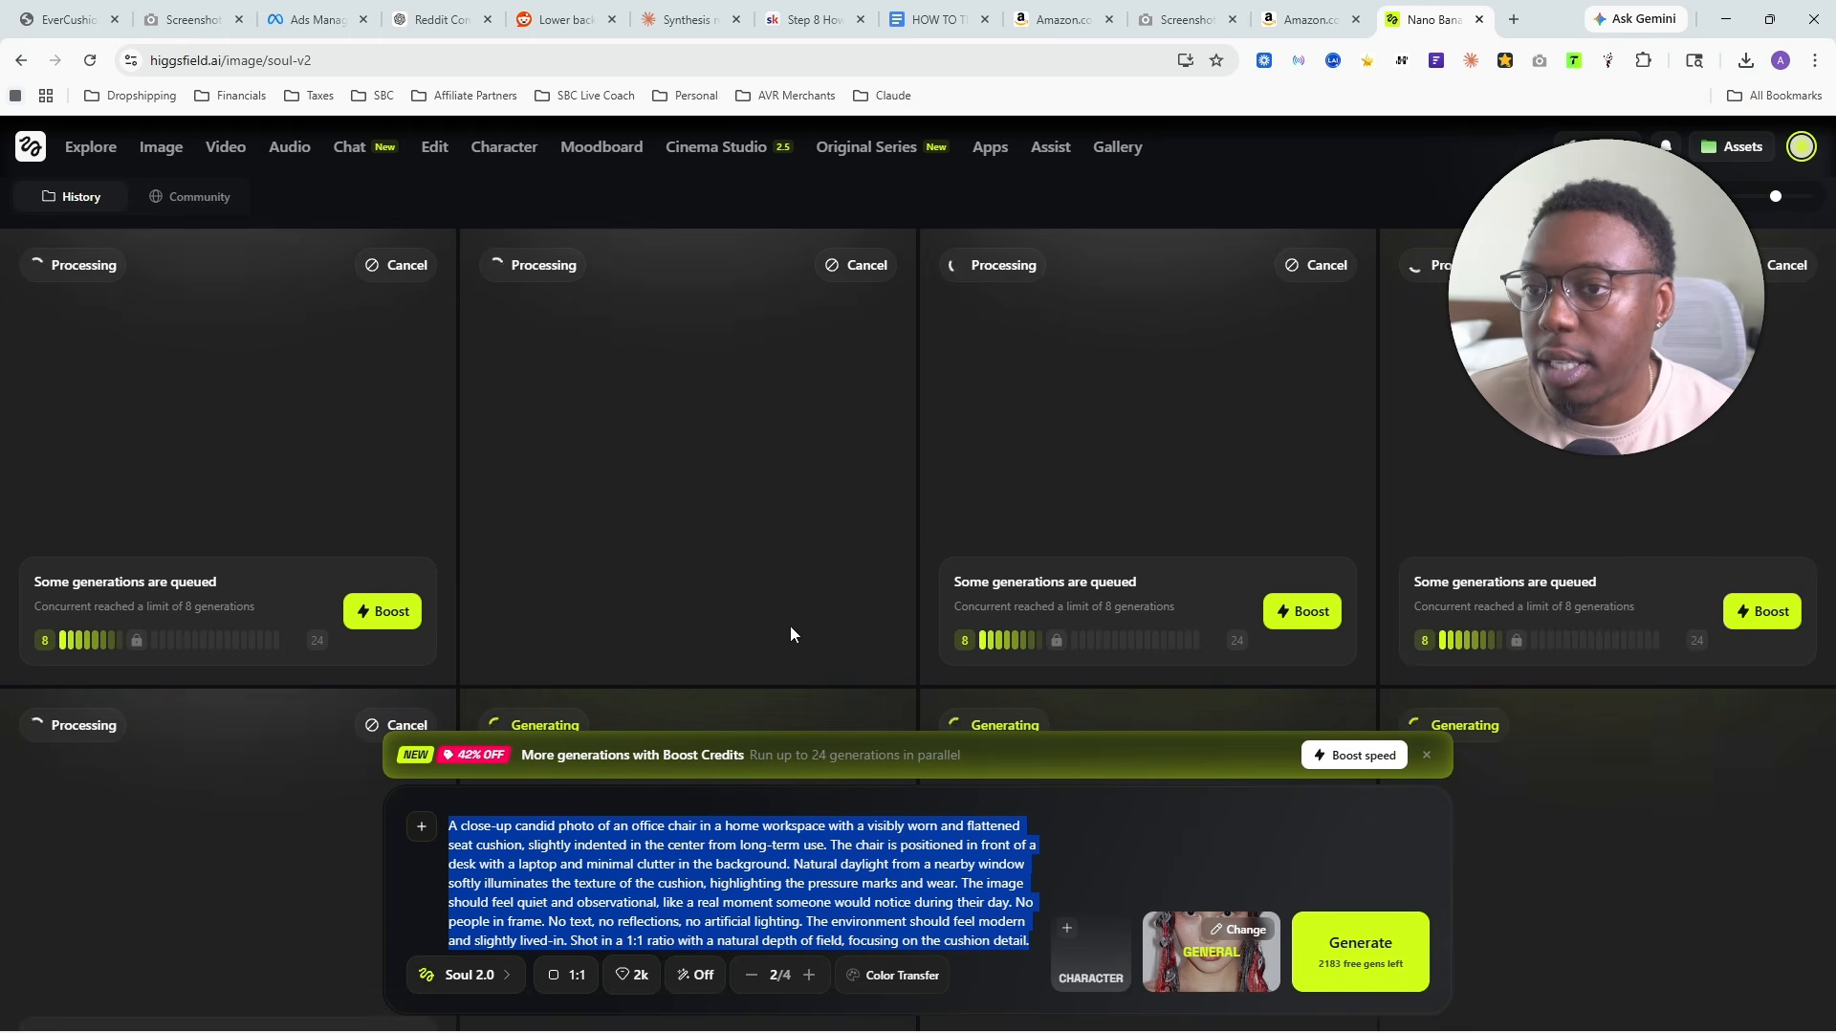
- Return to the ChatGPT chat and review the remaining image prompts, from Driving Discomfort to Post-Sitting Fatigue
click(431, 18)
scroll(951, 635, down, 5)
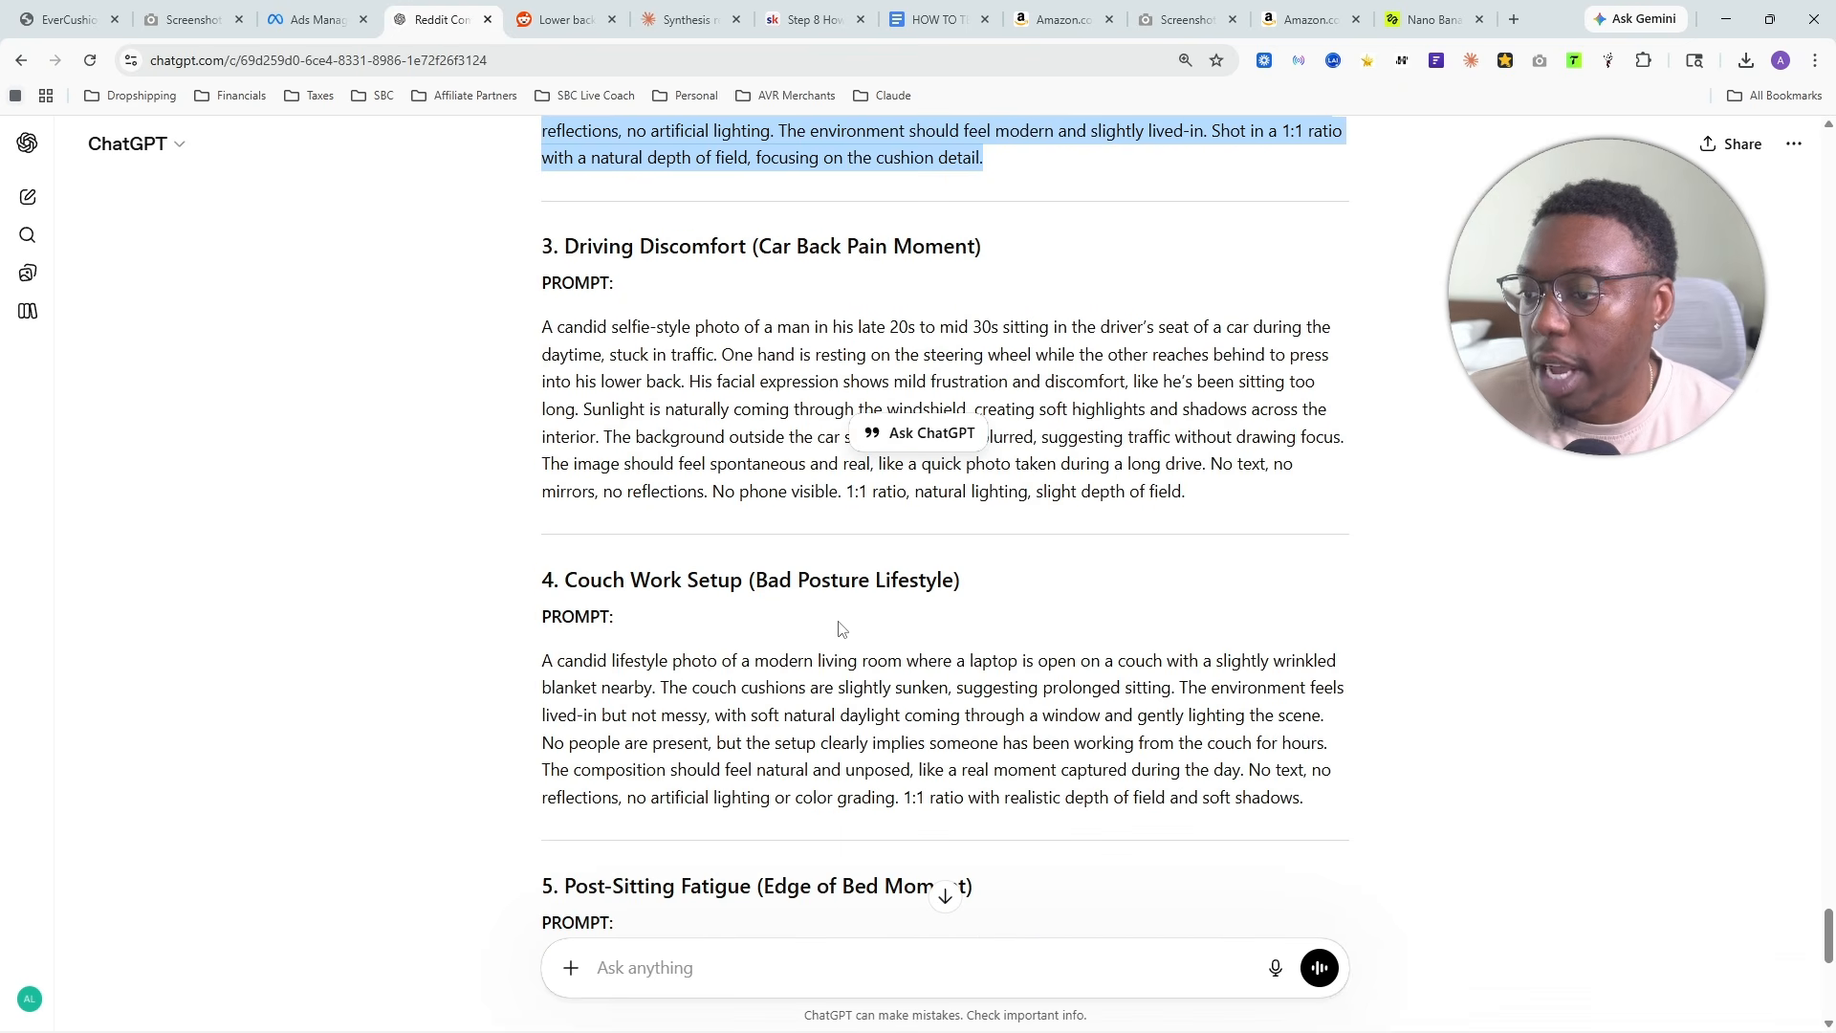
scroll(683, 258, up, 3)
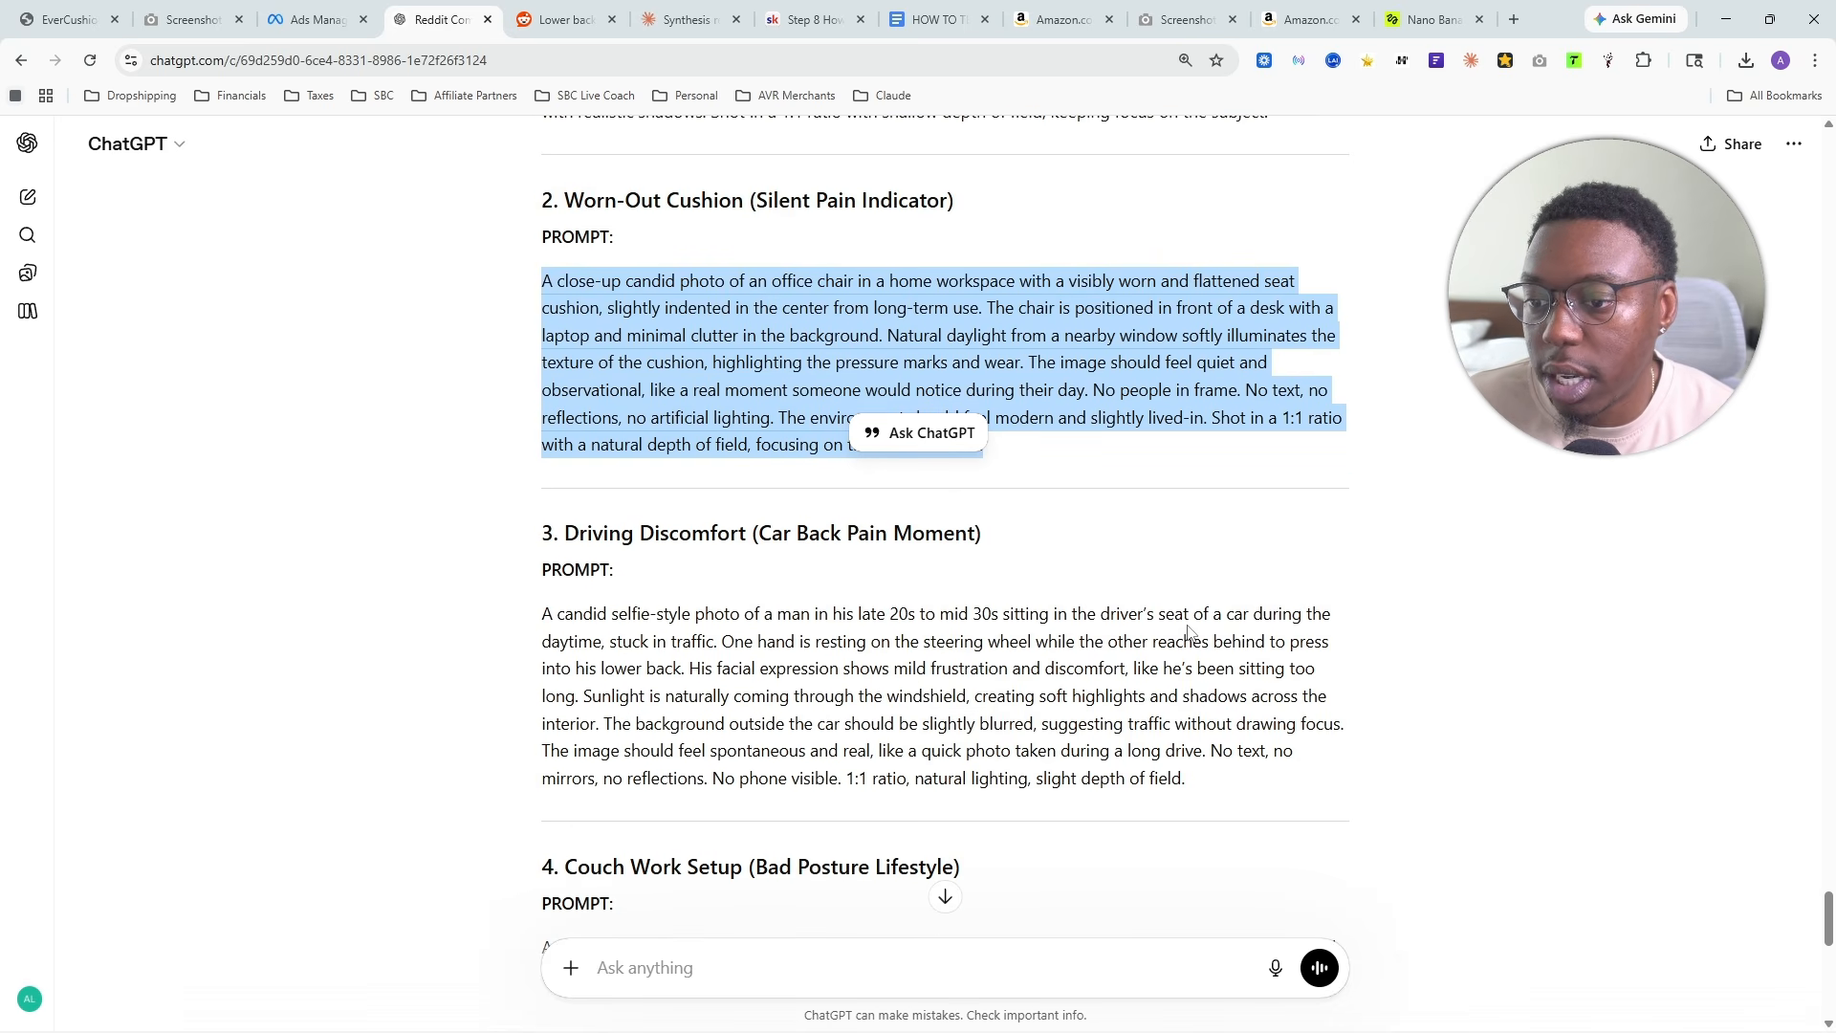
drag(720, 657, 593, 642)
scroll(459, 521, down, 4)
click(596, 587)
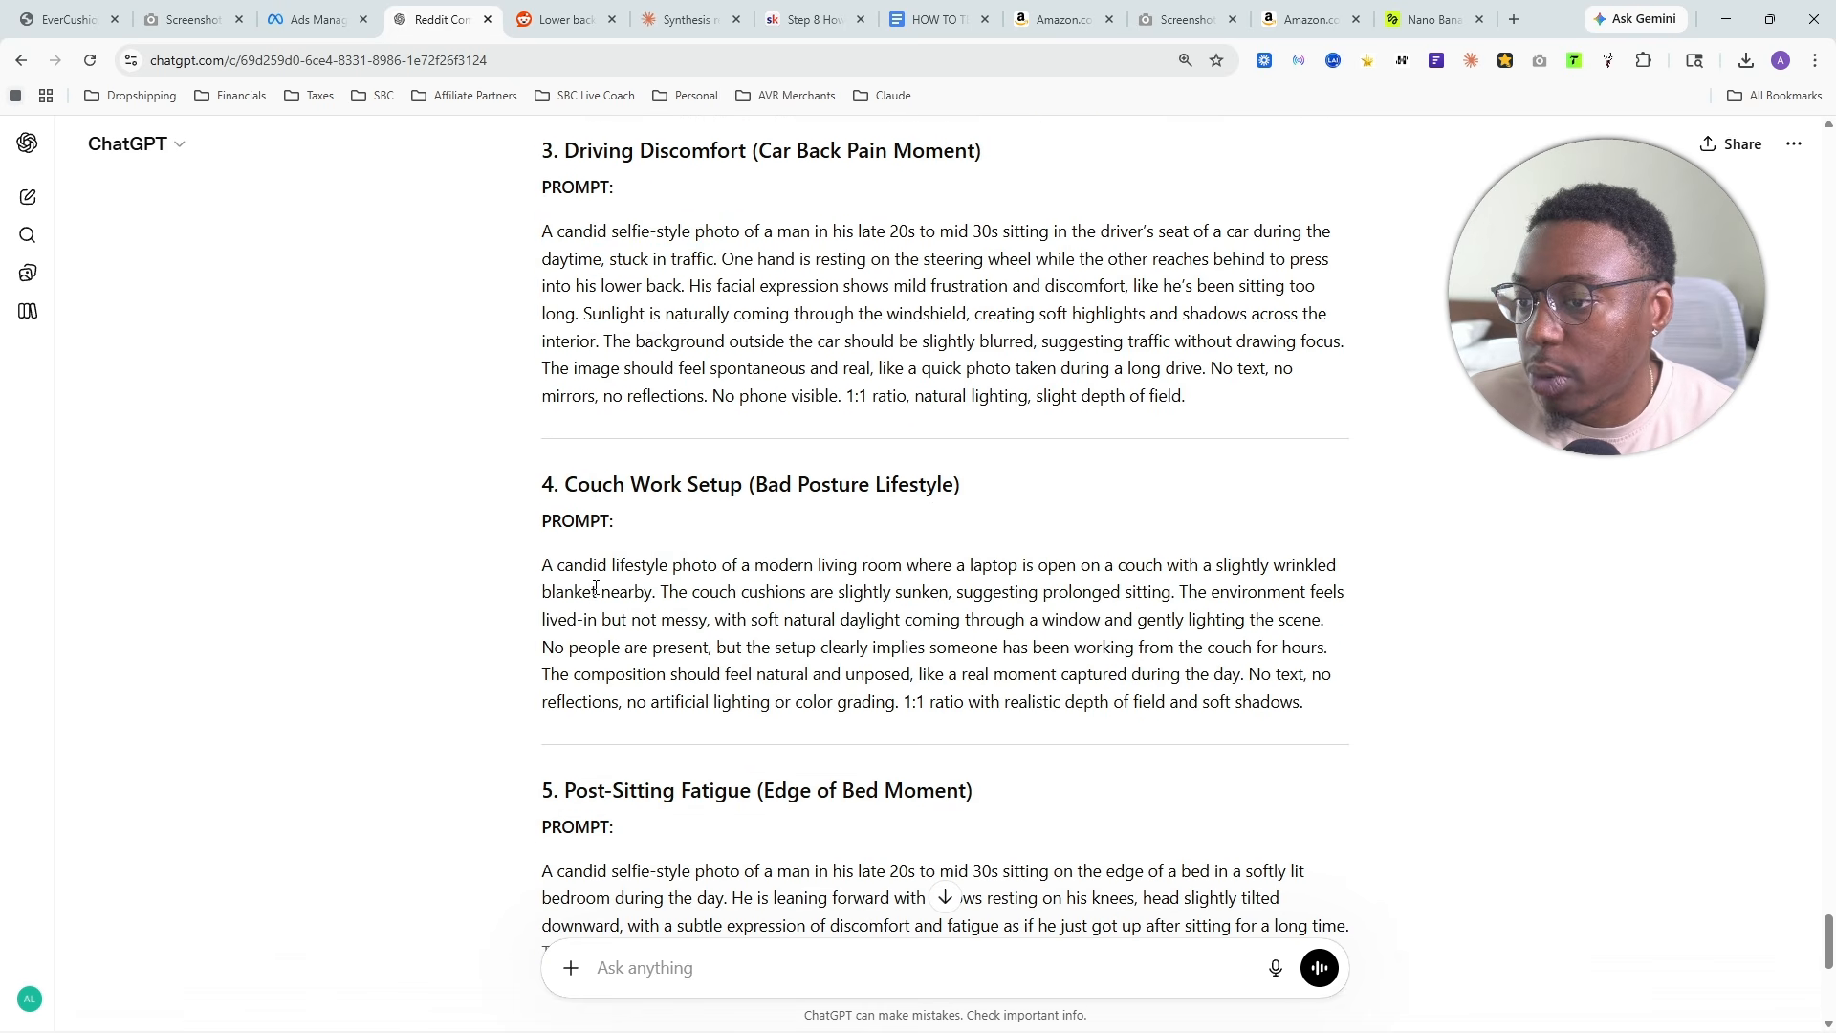
drag(524, 572, 951, 593)
scroll(725, 995, down, 8)
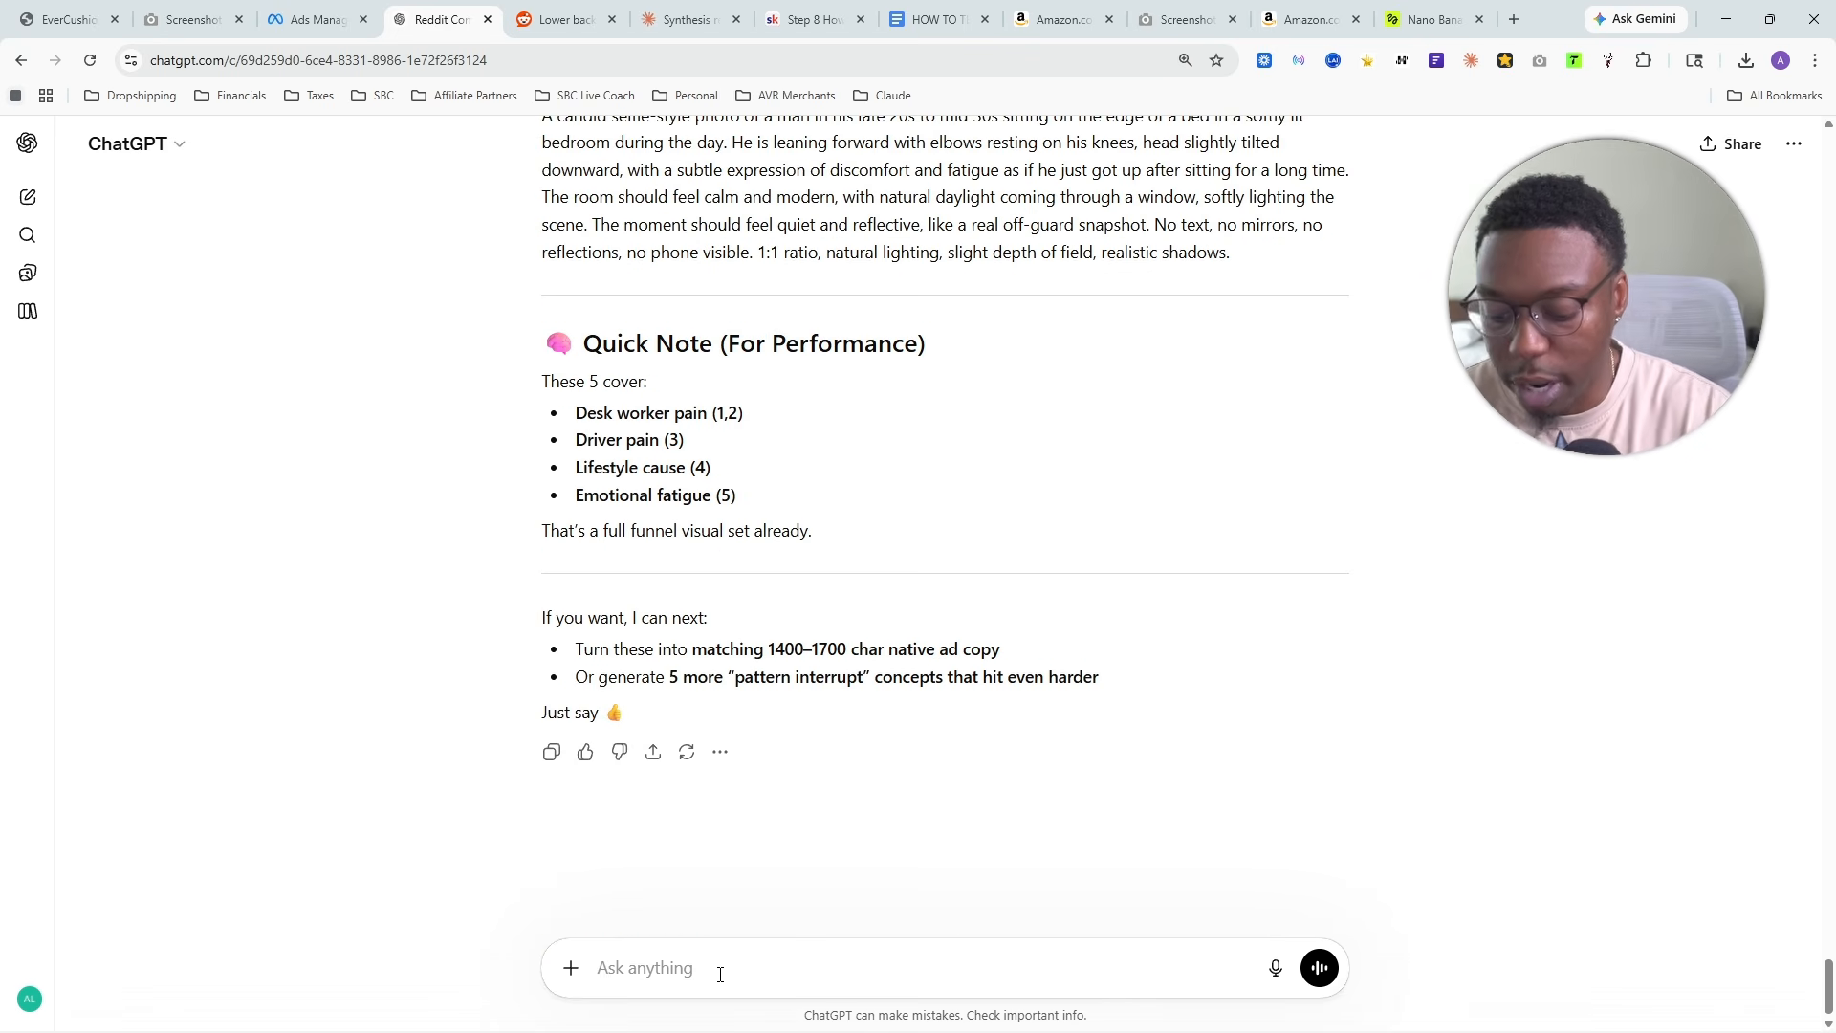
- Ask for more scroll stopping concepts that elevate the target audience's realistic pain, with male models around the ages of 30 - 55
text(I wan)
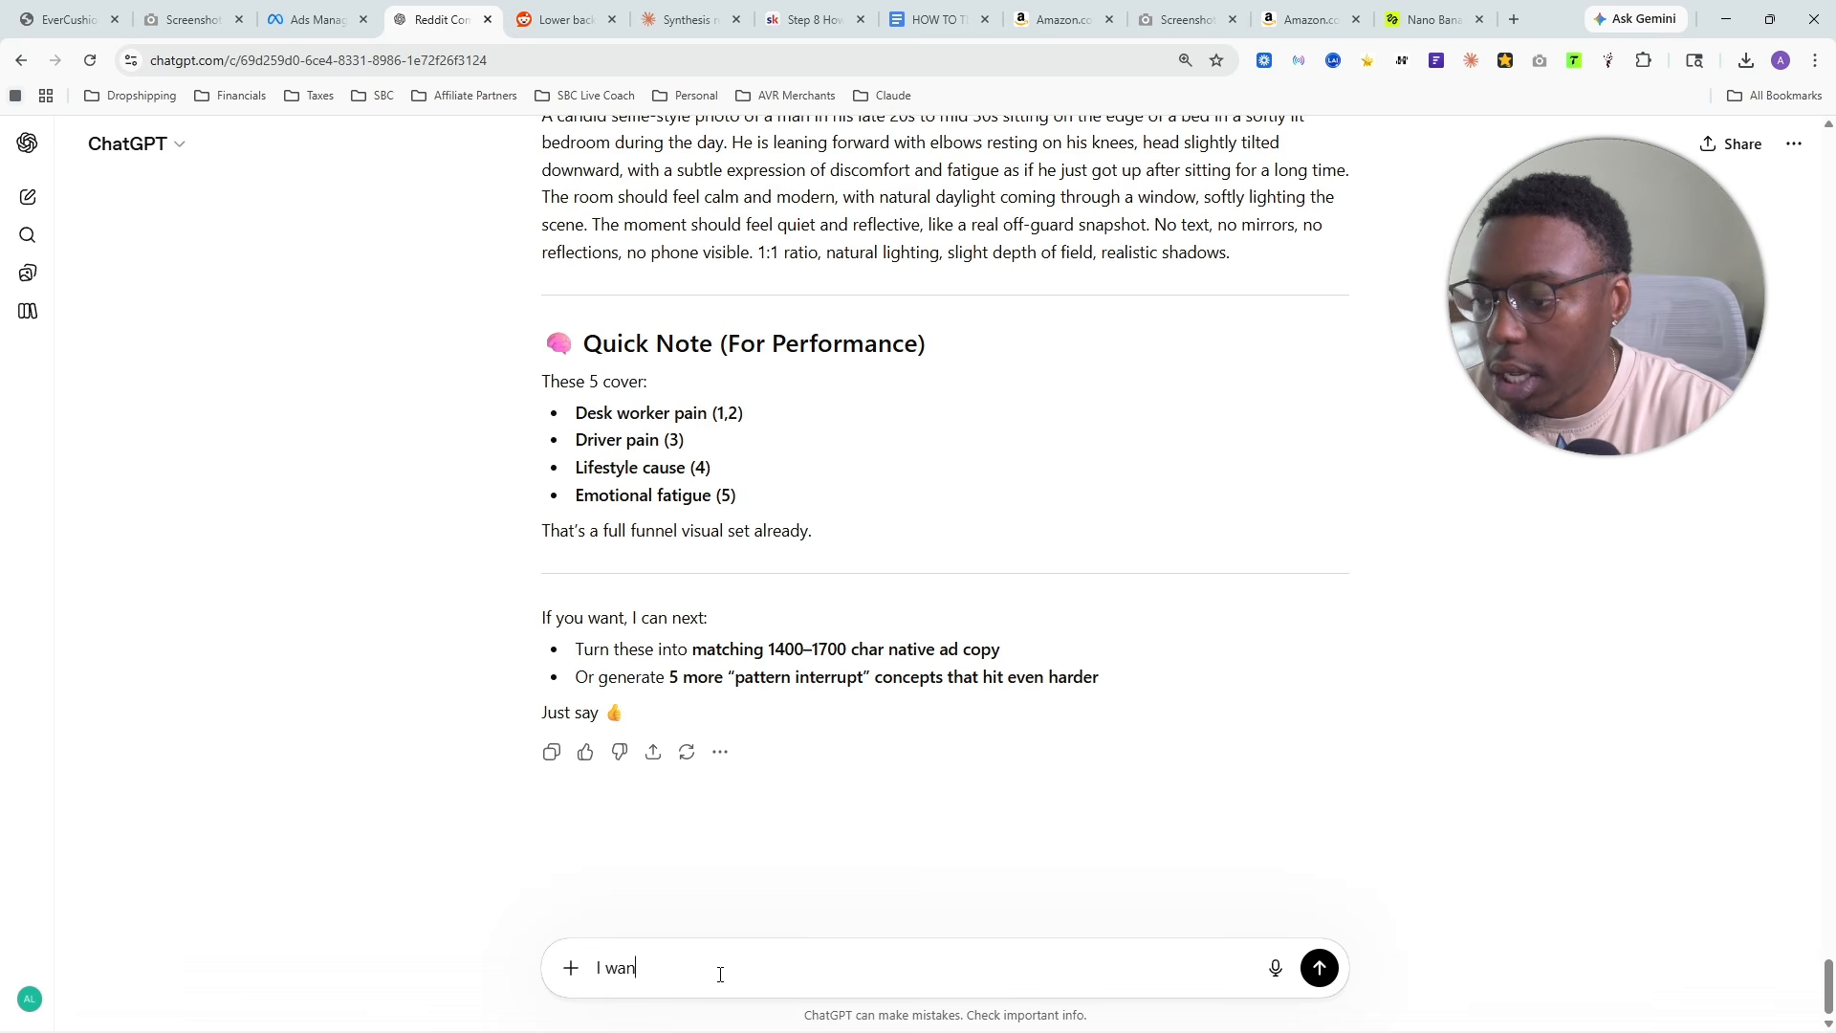
text(t this concepts to )
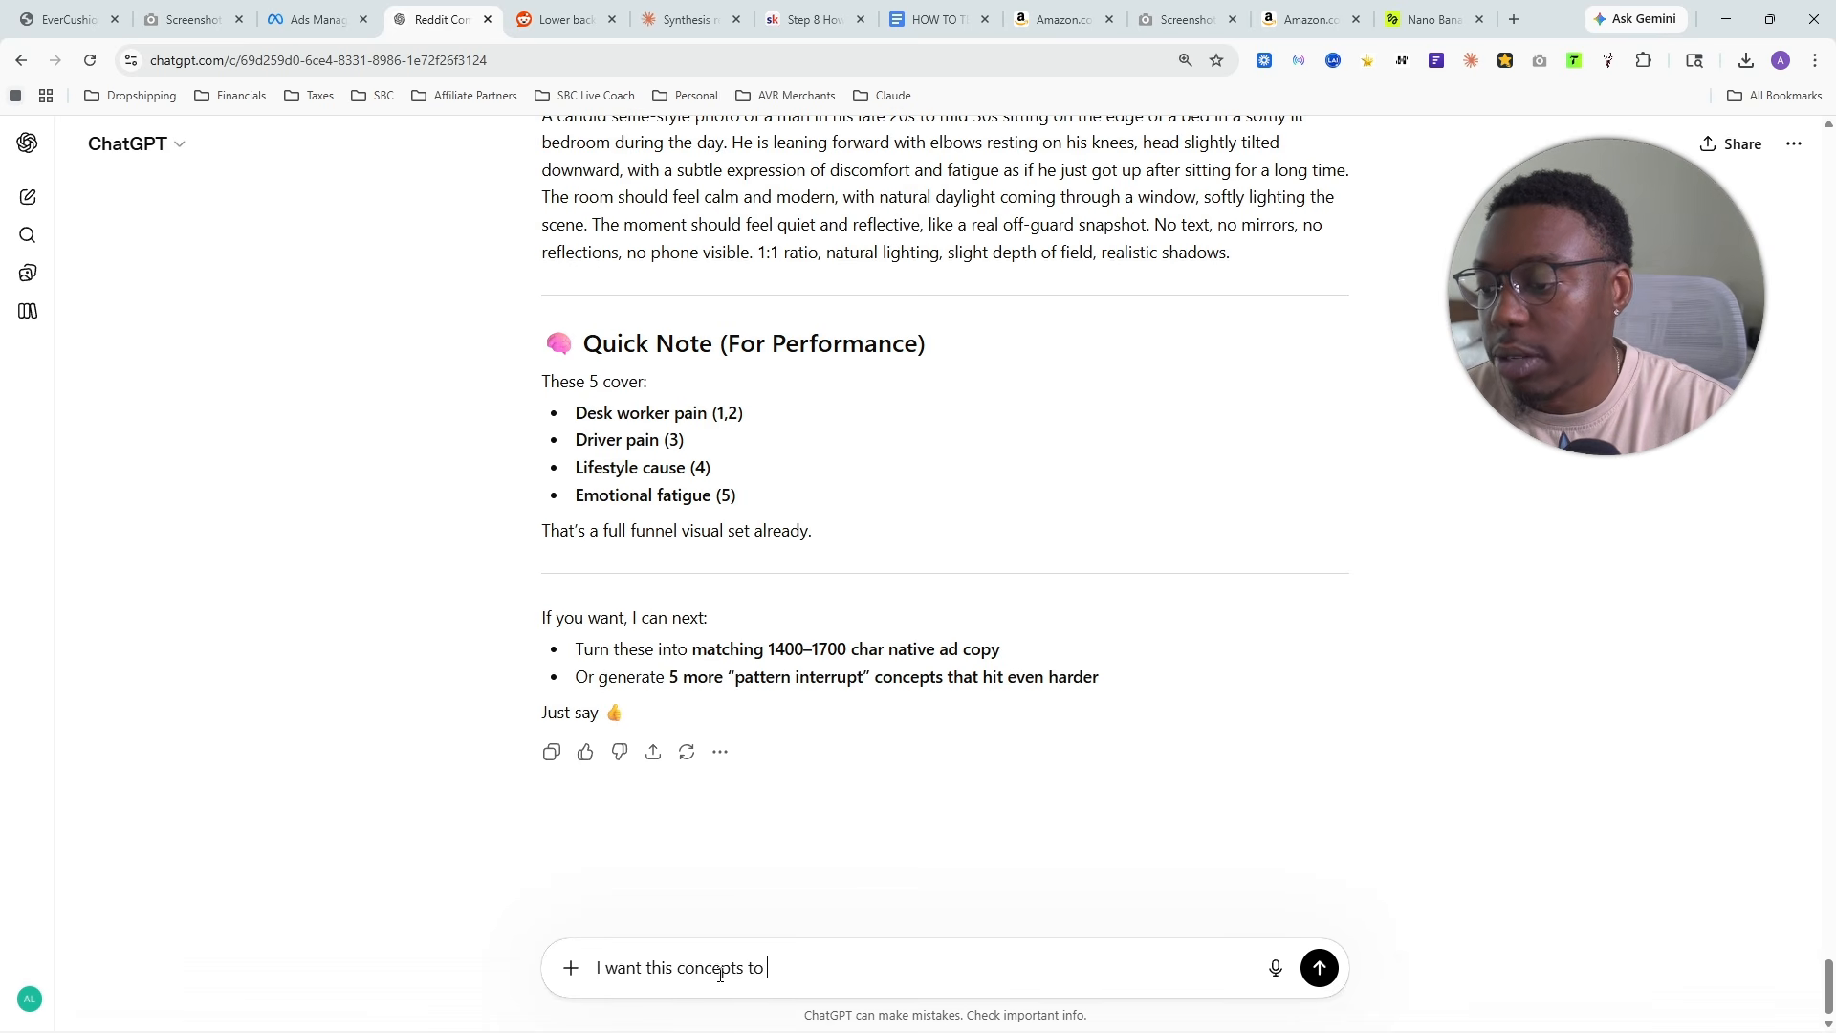
text(be more scroll stopping, we need elevate the releast)
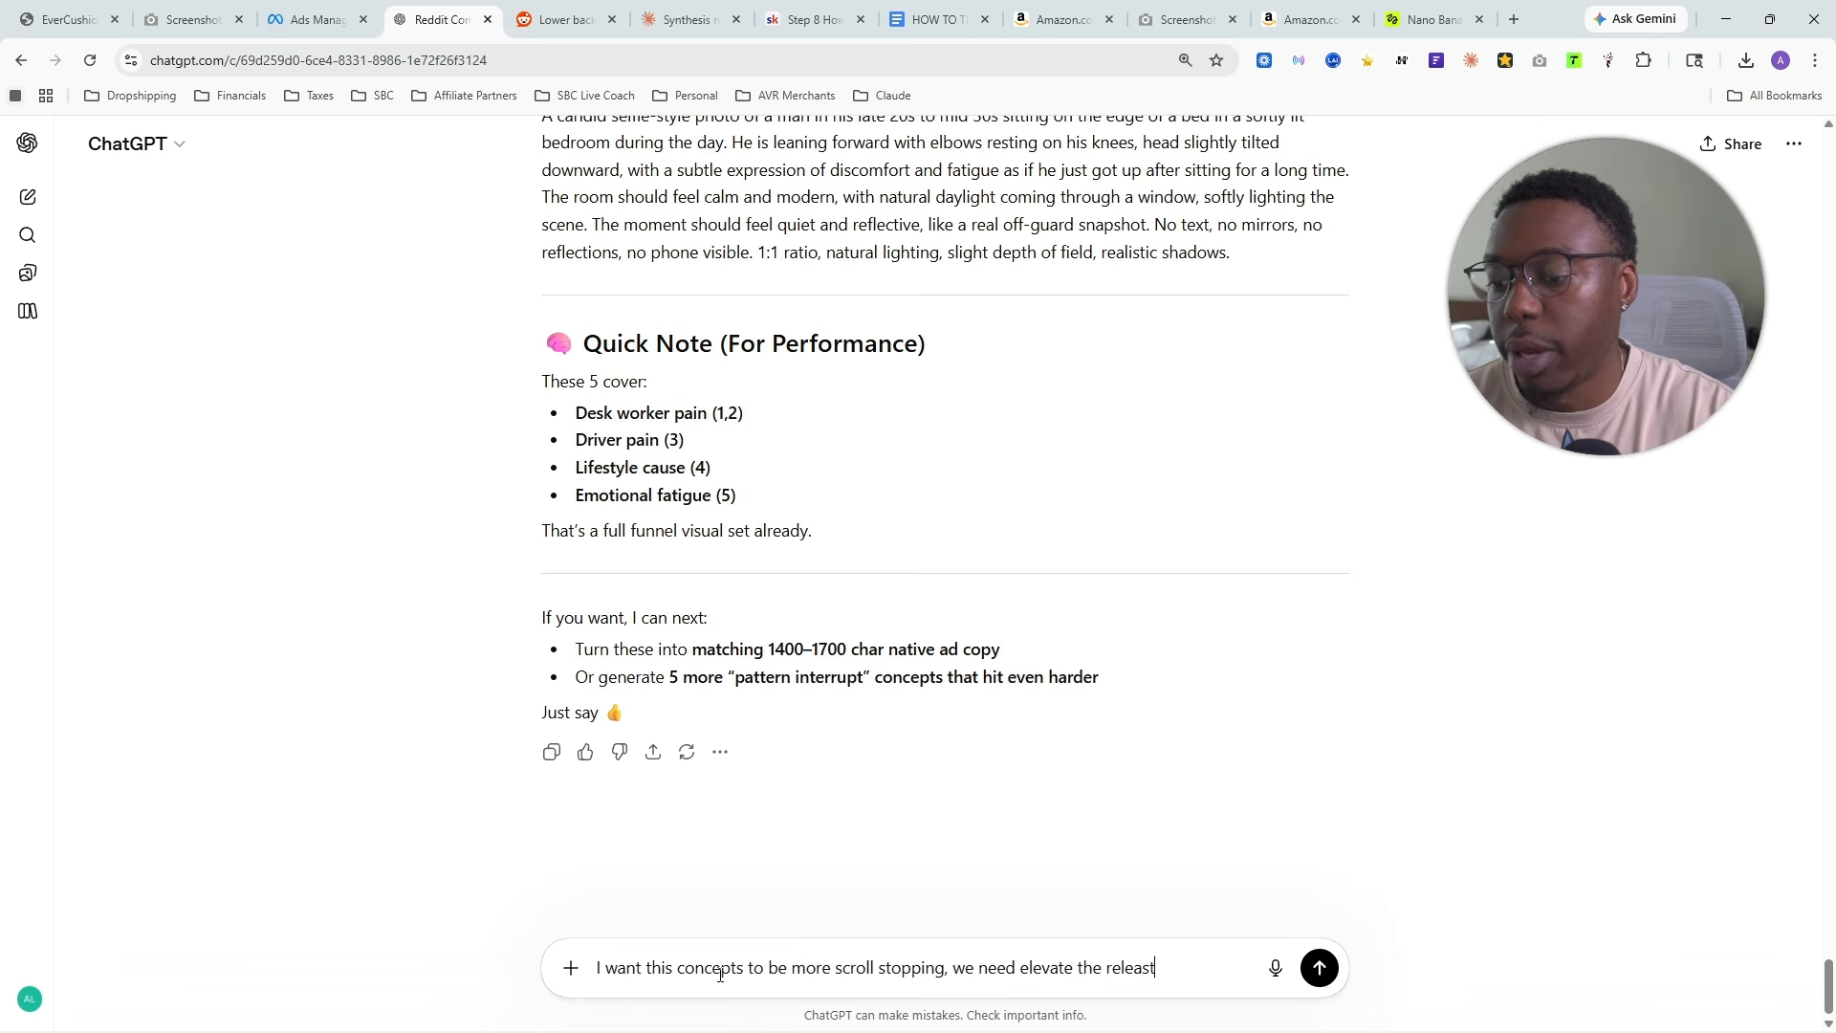
text(our ta)
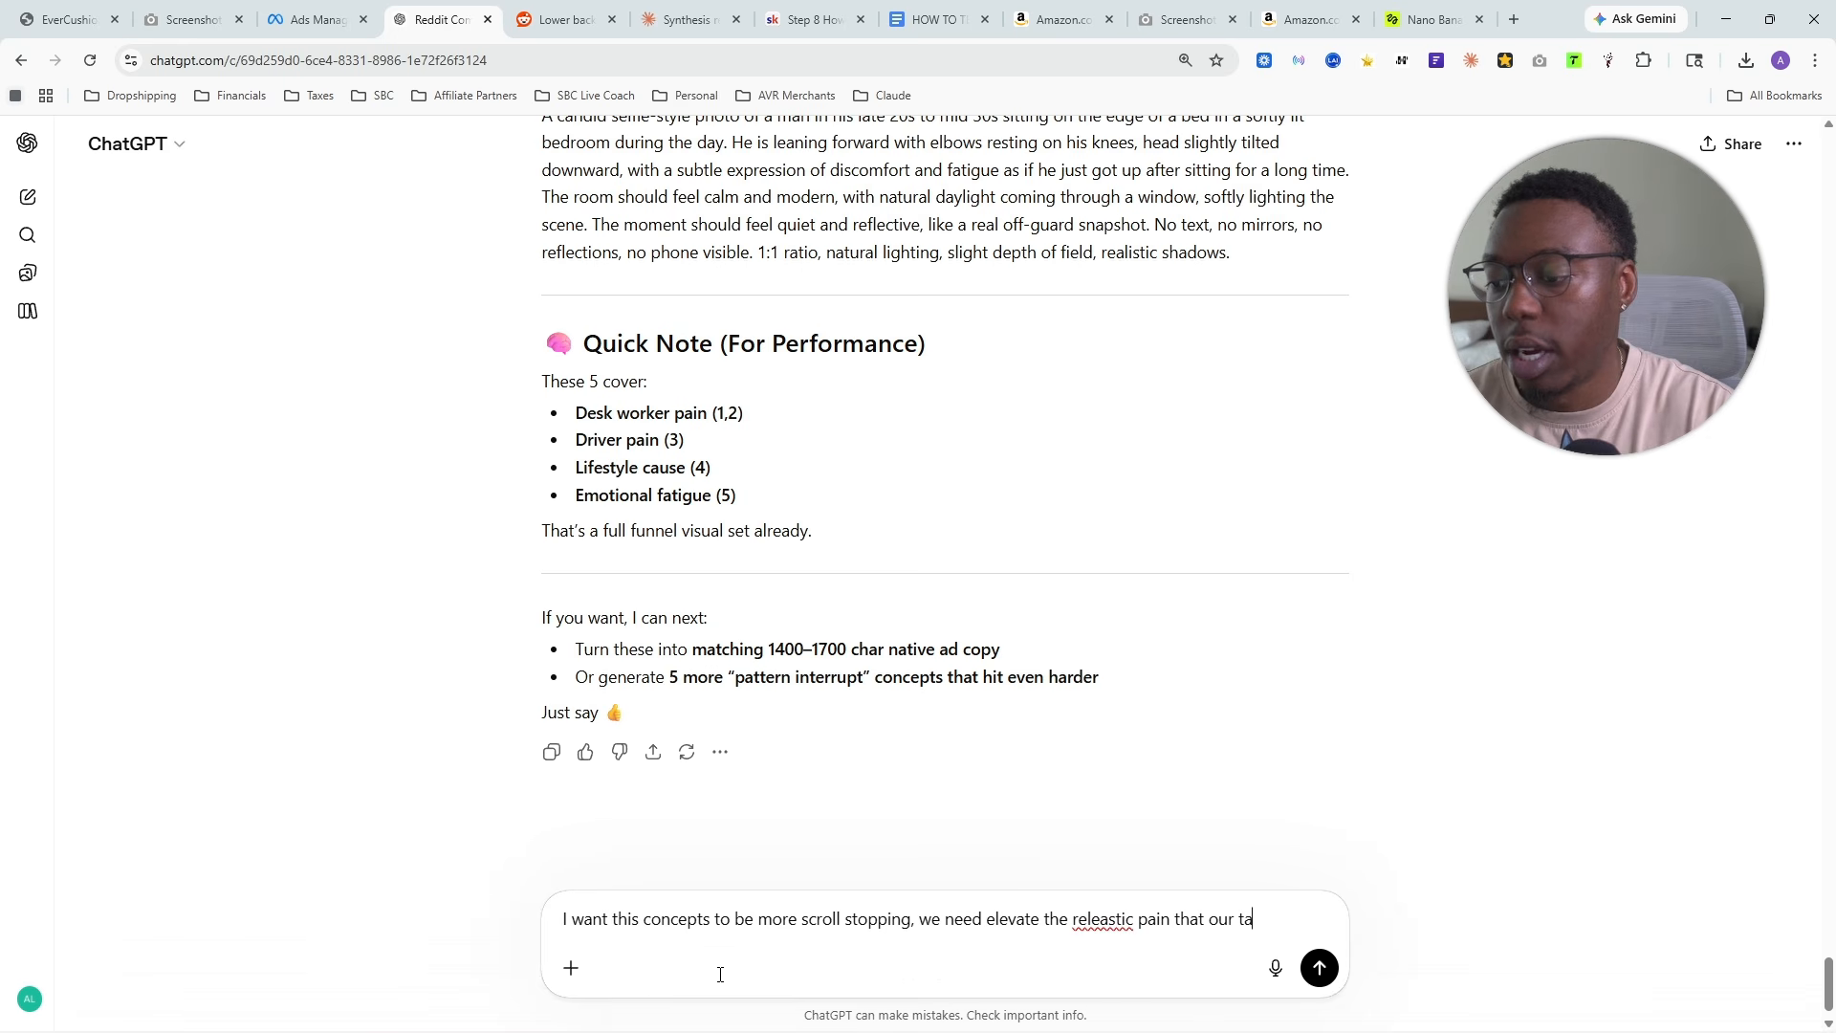
text(rget audienc)
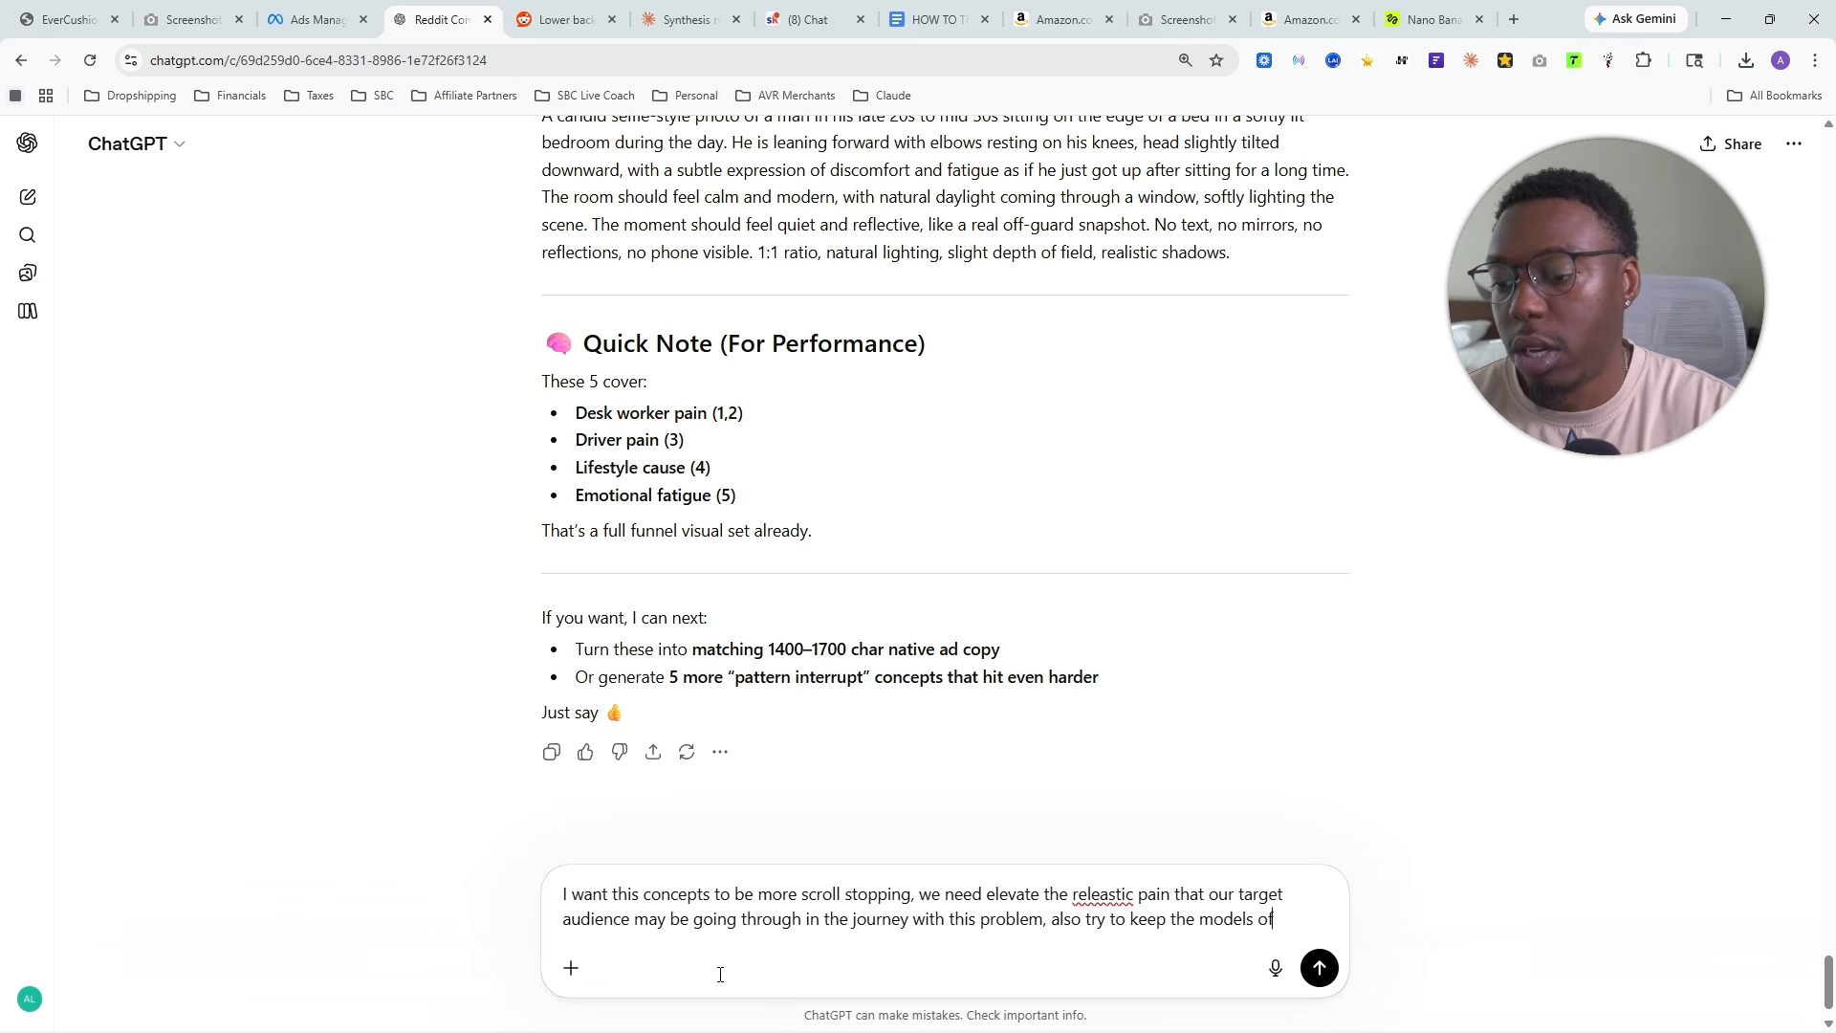
text(e men around the ages of)
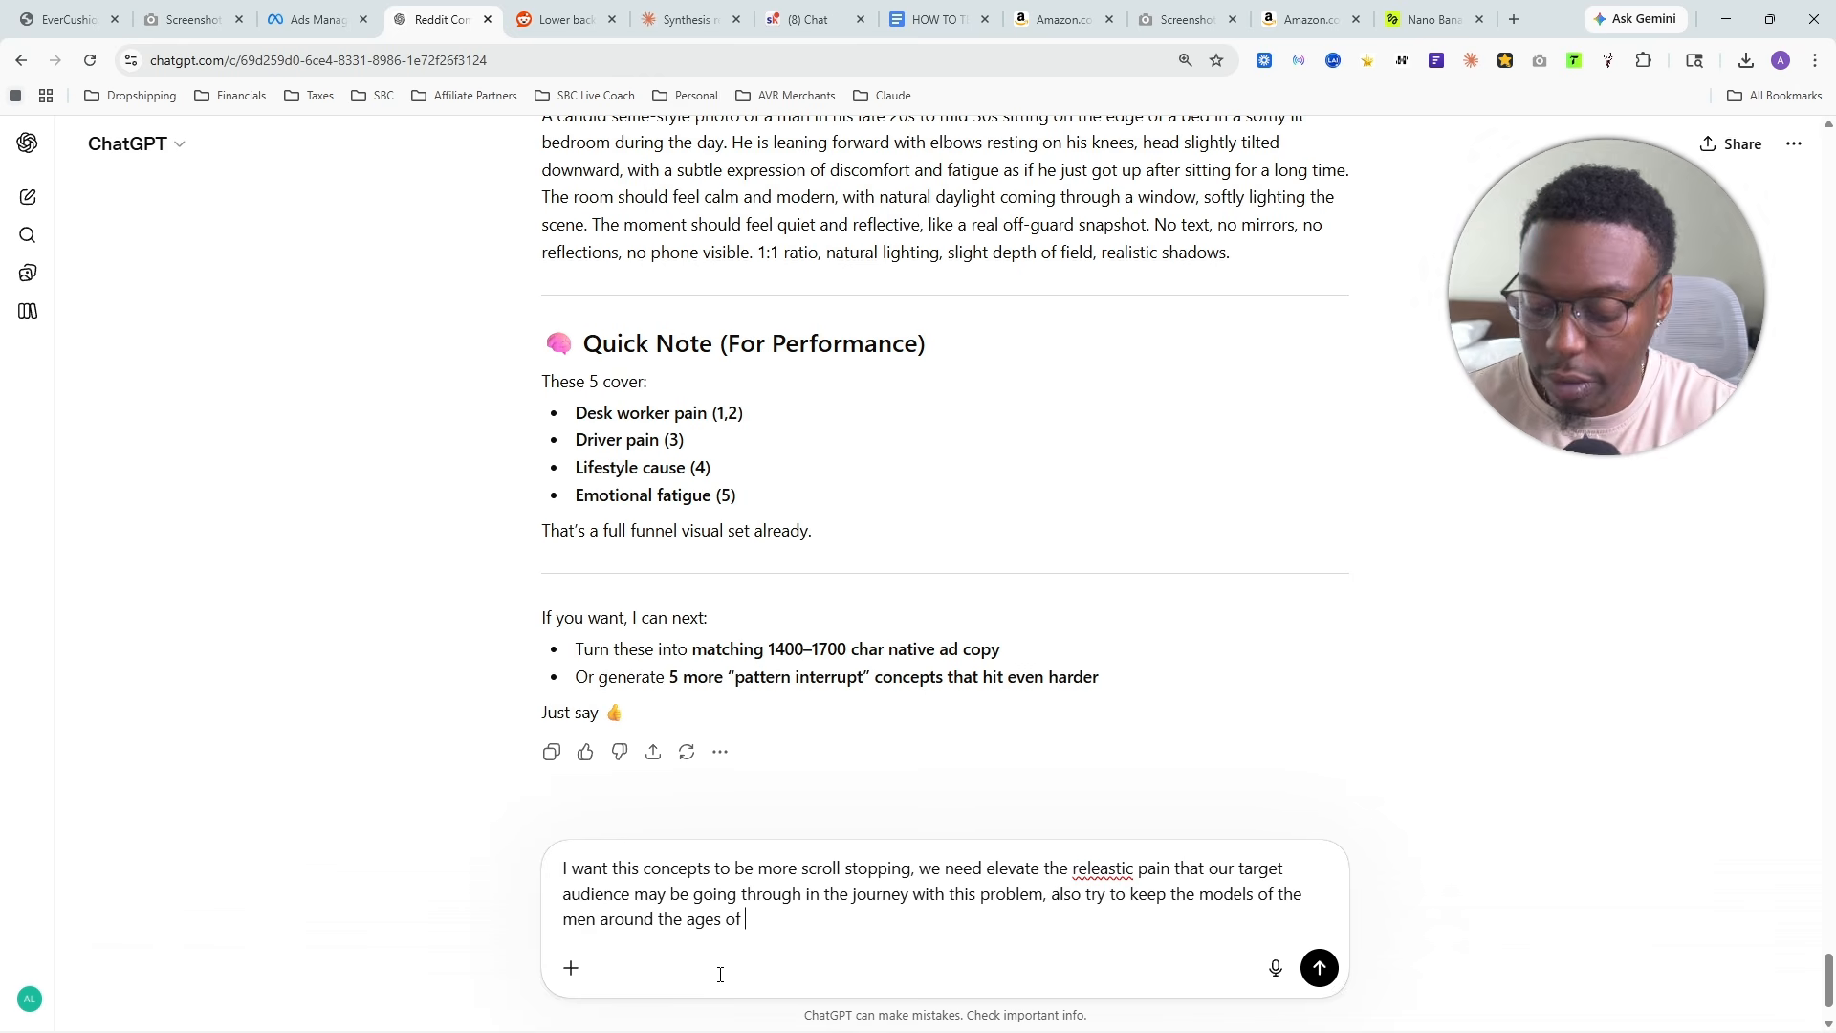
text(30 - 55)
key(Return)
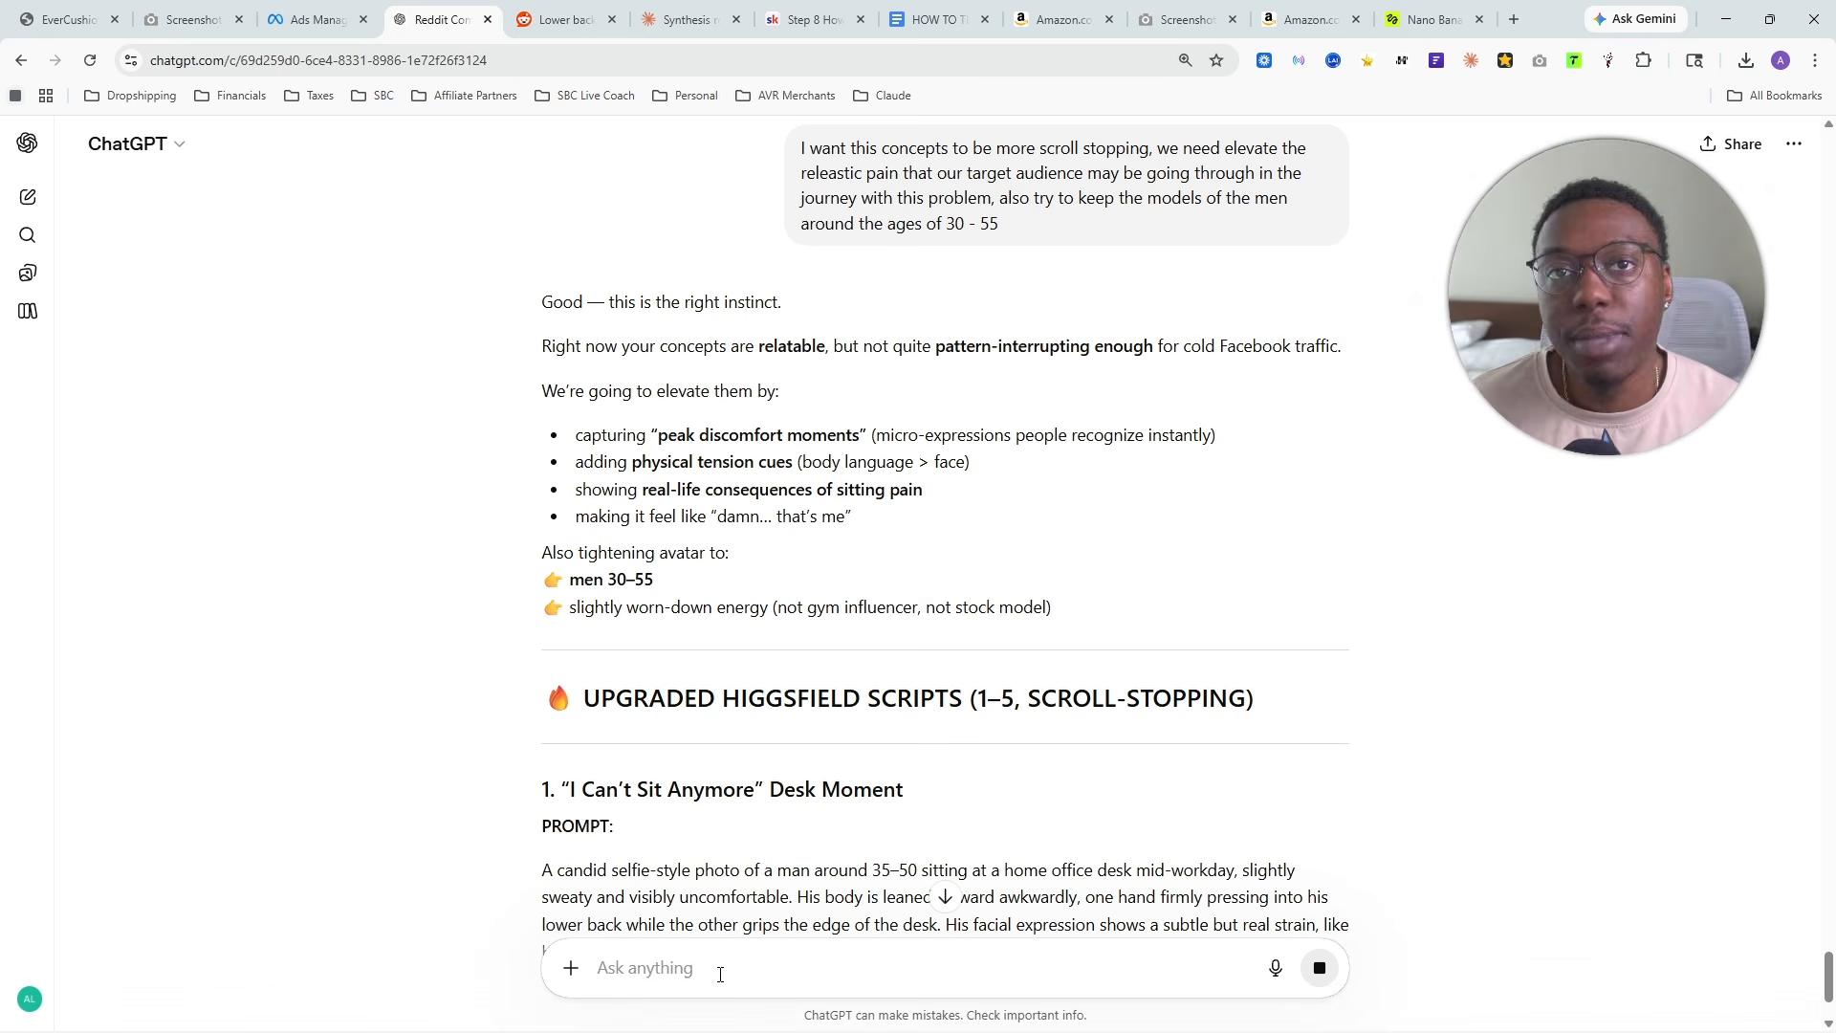
- Look through the upgraded Higgsfield scripts and copy the full "Years of Sitting" Crushed Cushion Close-Up prompt
scroll(485, 679, down, 5)
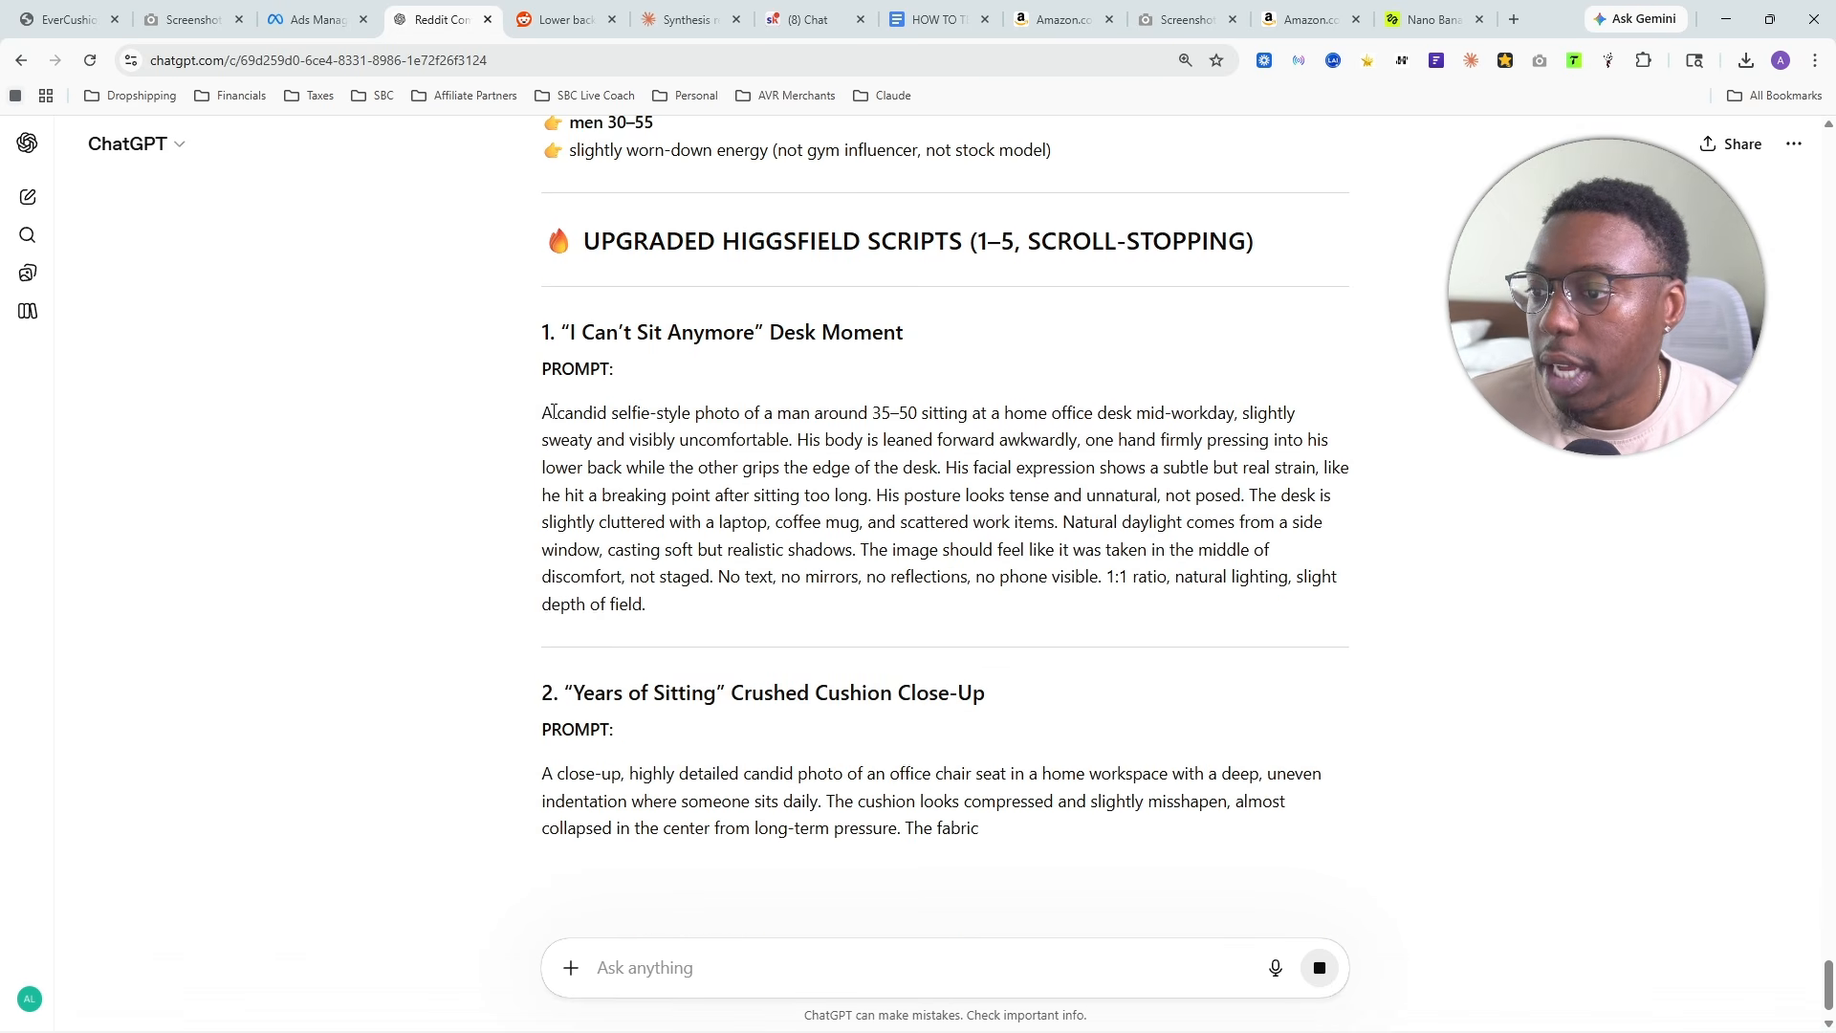
drag(543, 412, 814, 617)
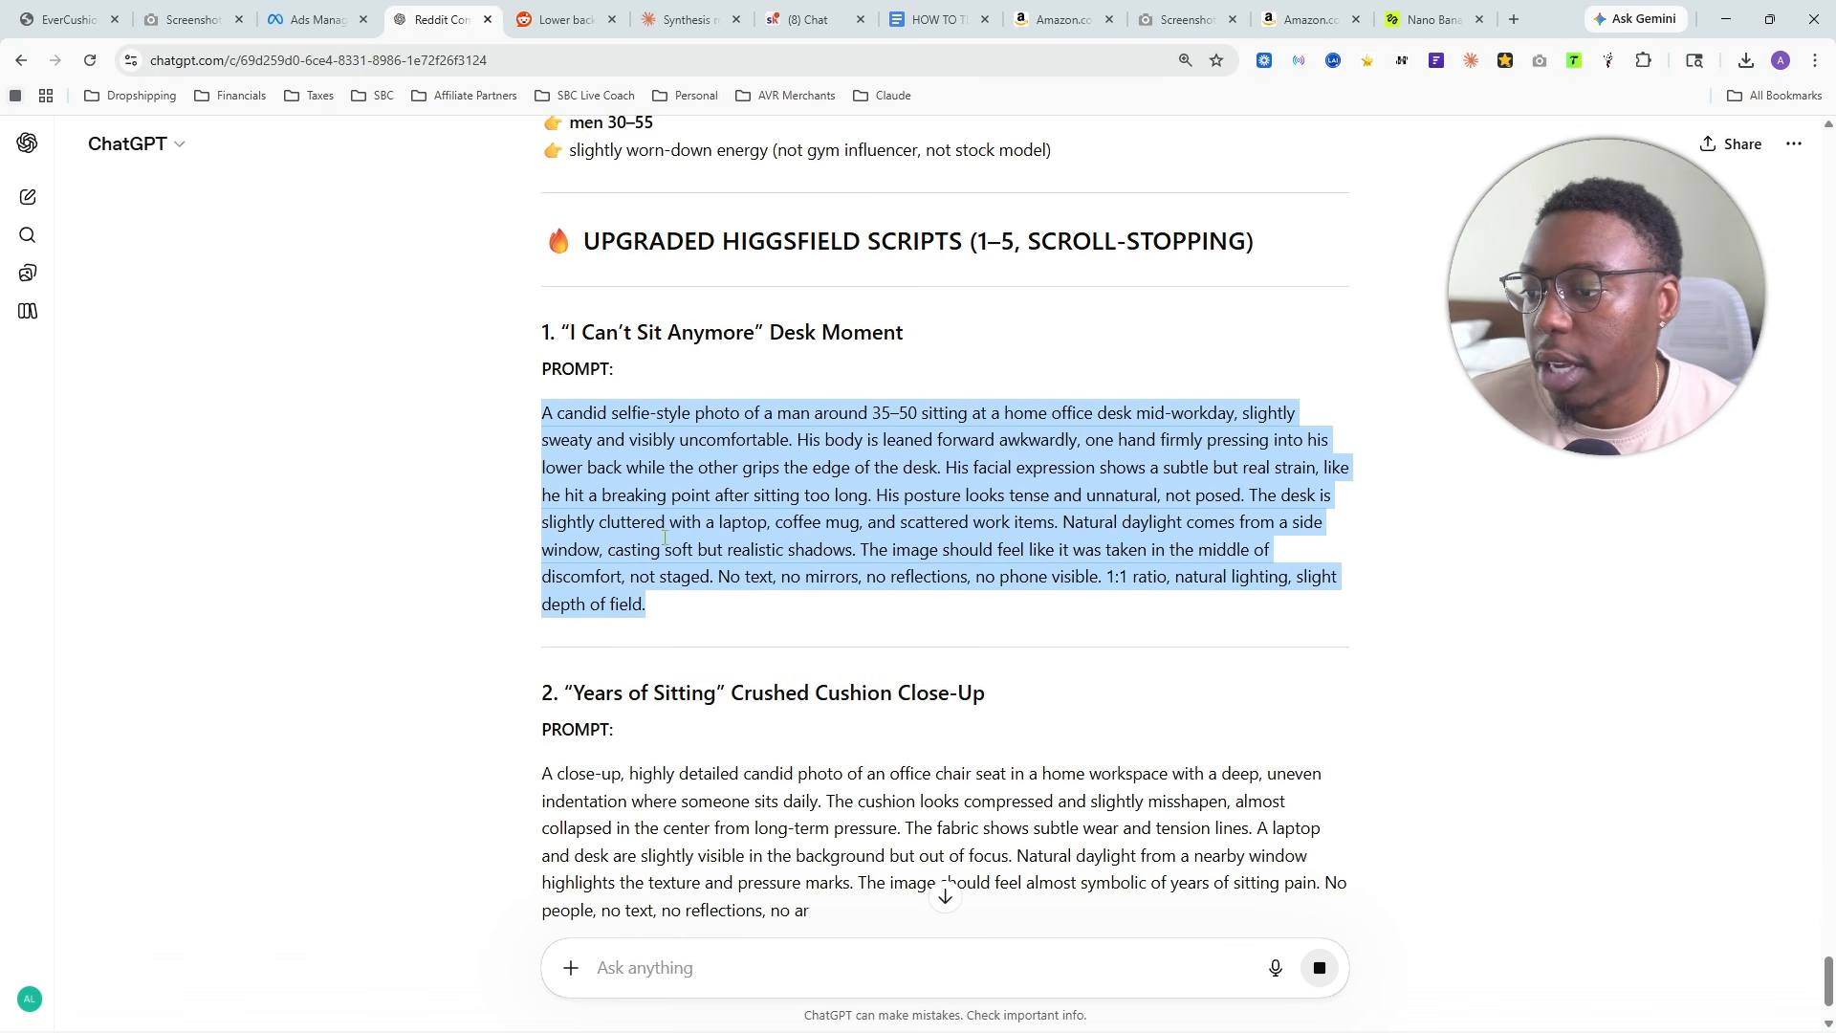
scroll(814, 330, down, 3)
scroll(814, 330, up, 2)
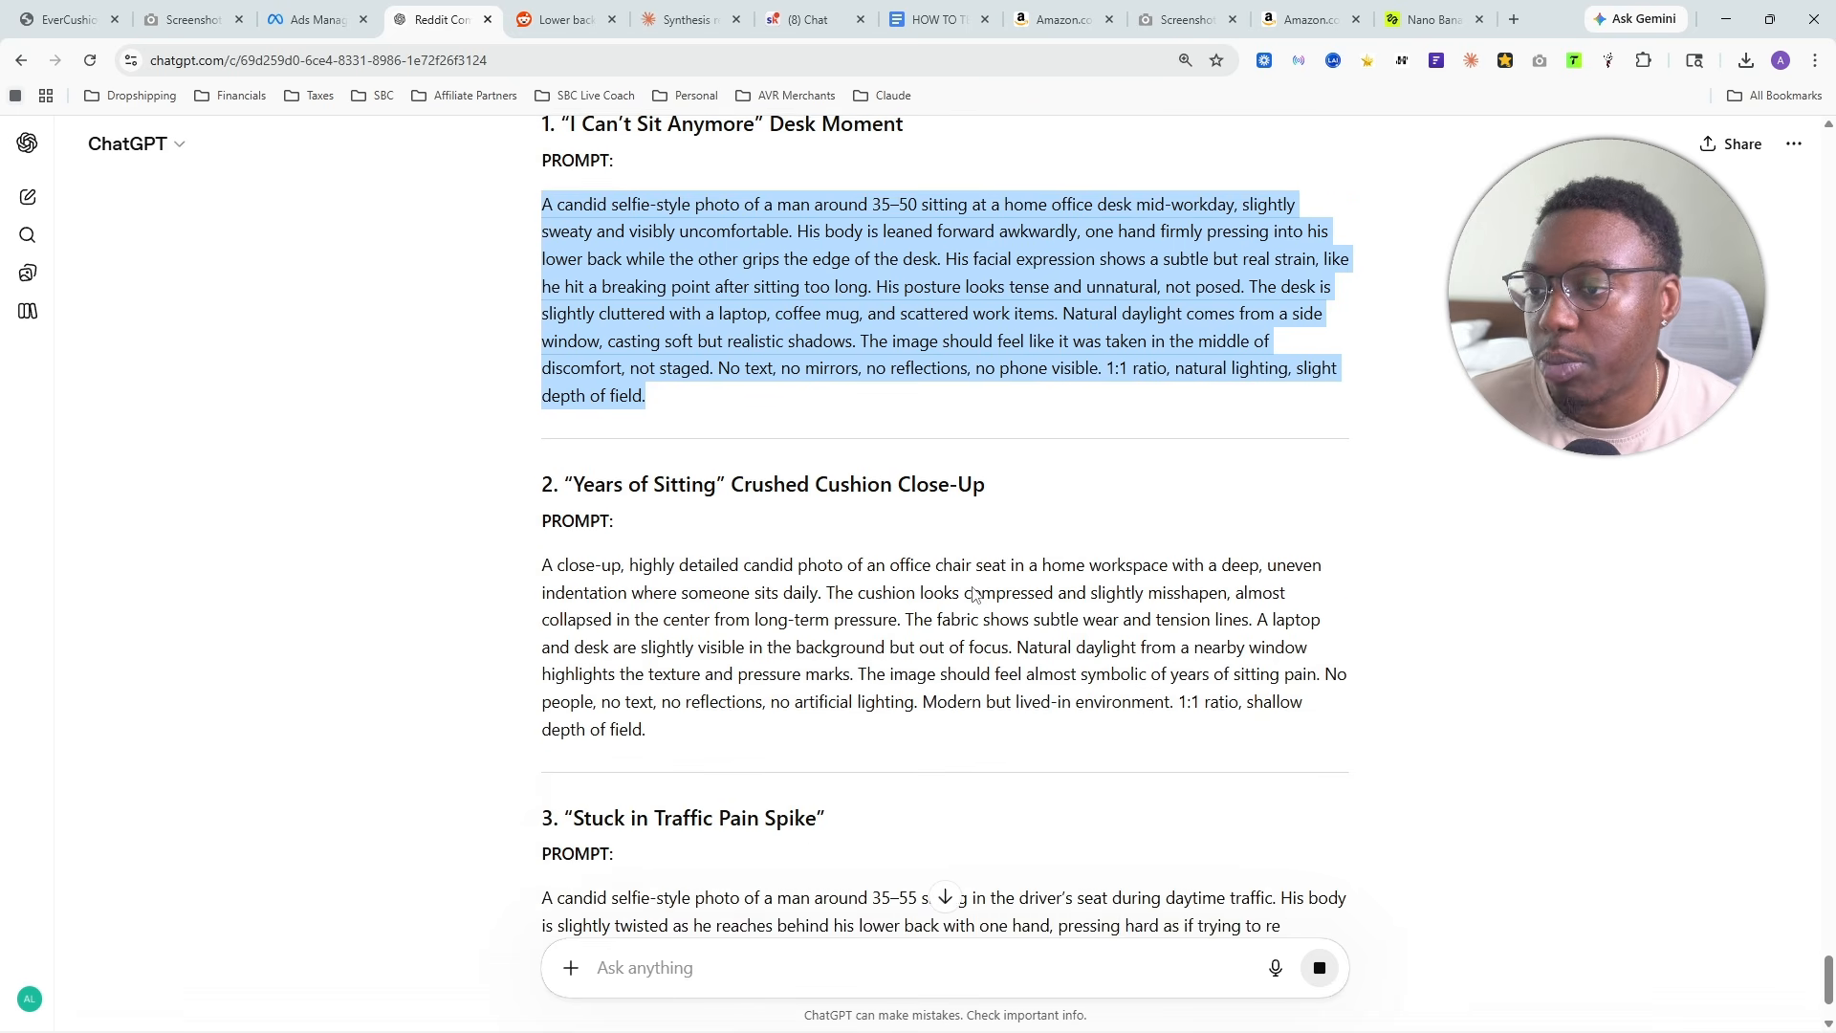
scroll(669, 373, down, 2)
drag(566, 406, 830, 431)
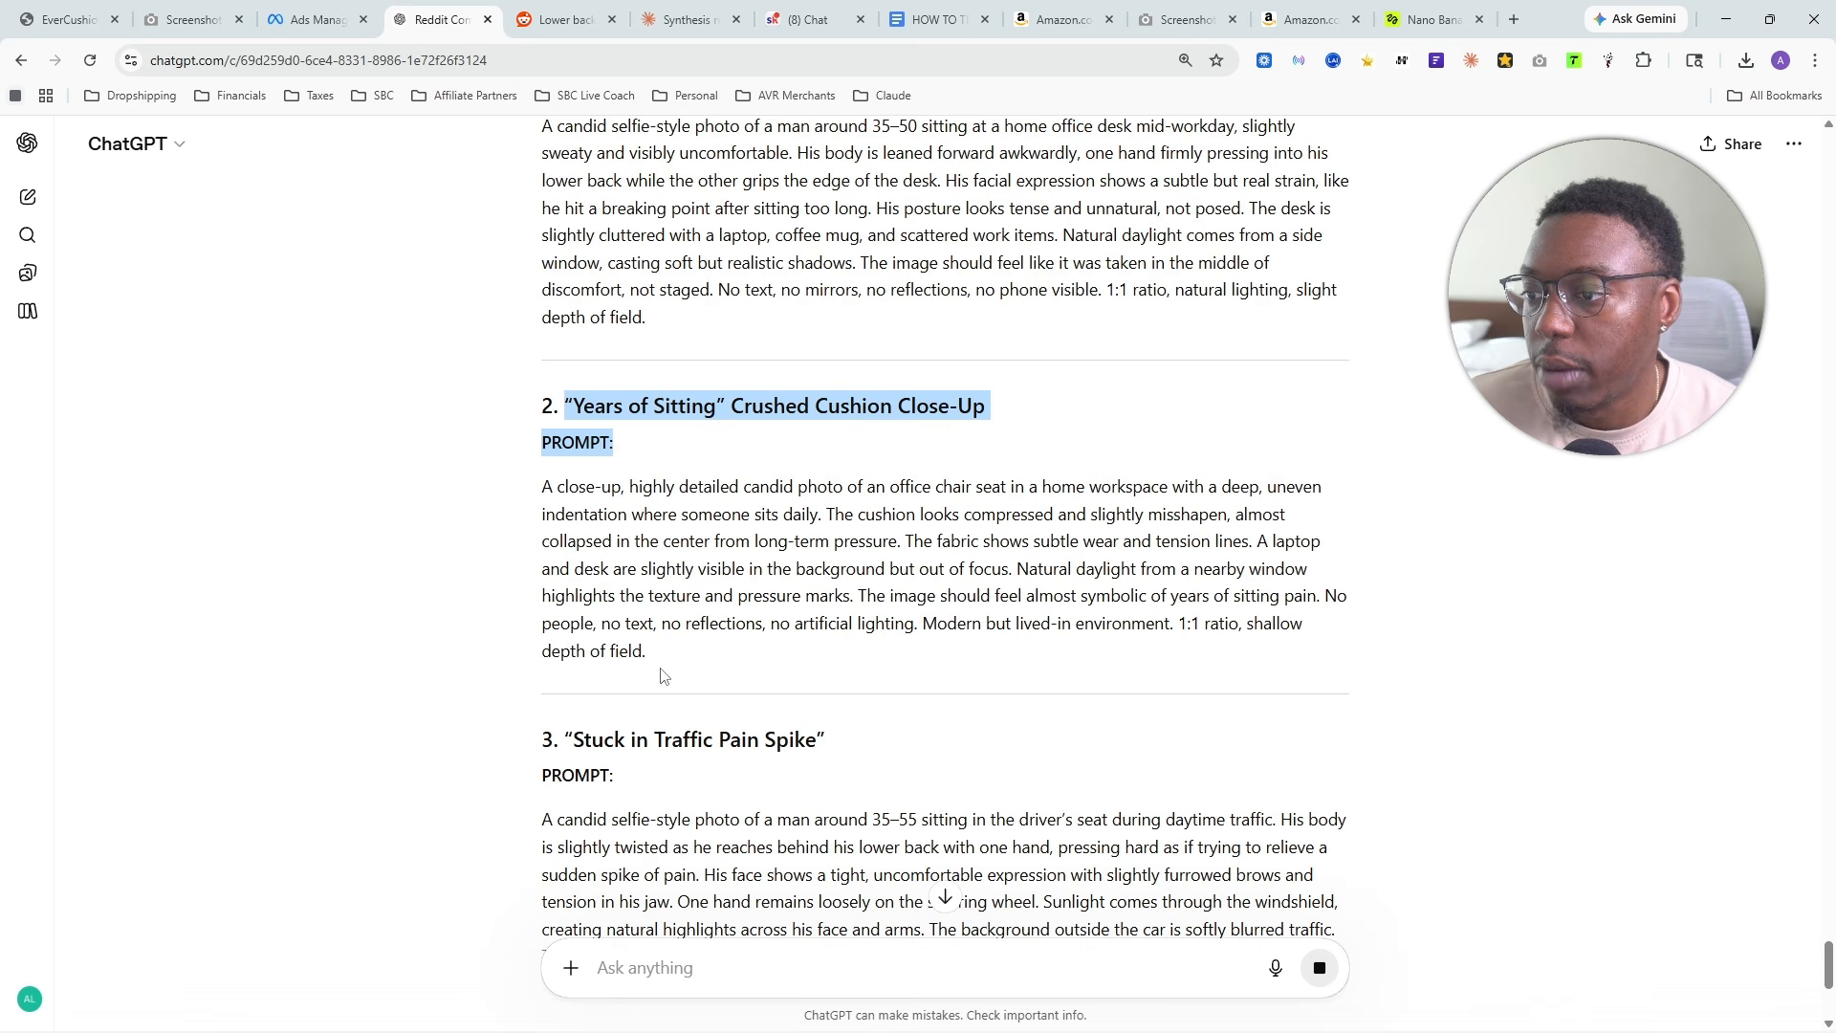
drag(667, 678, 511, 488)
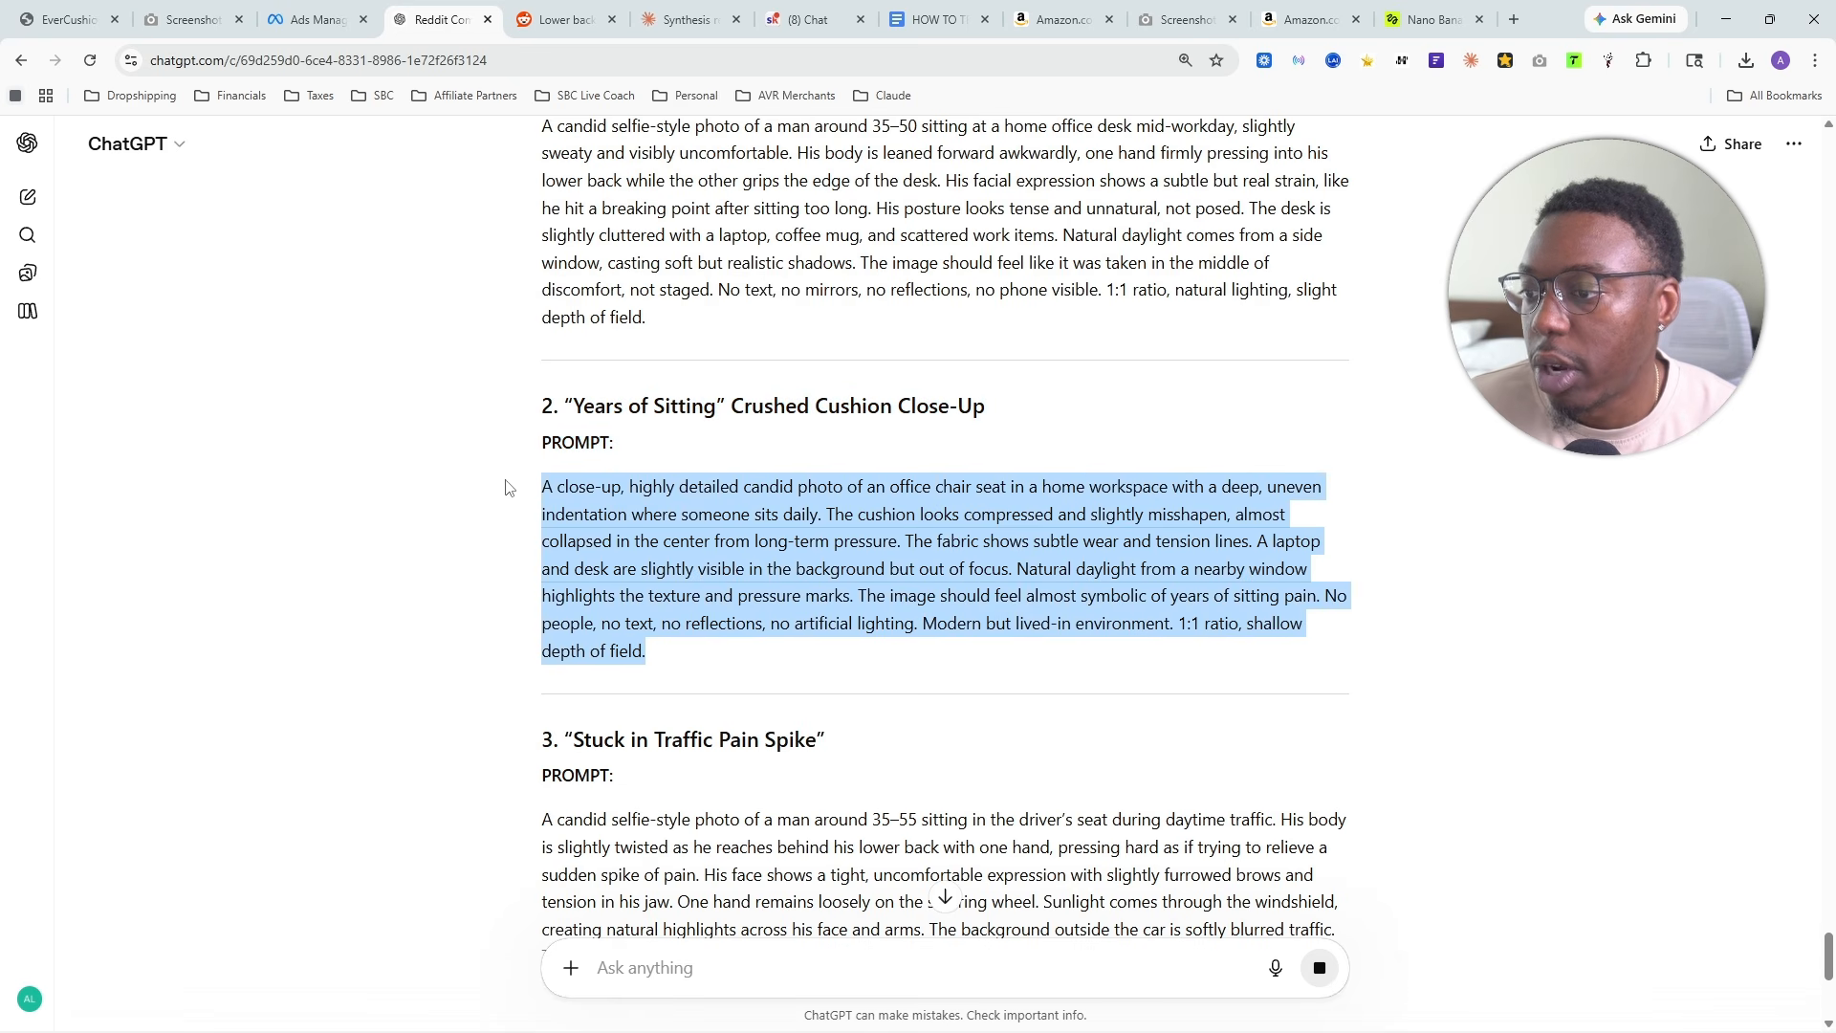
right_click(638, 508)
click(687, 535)
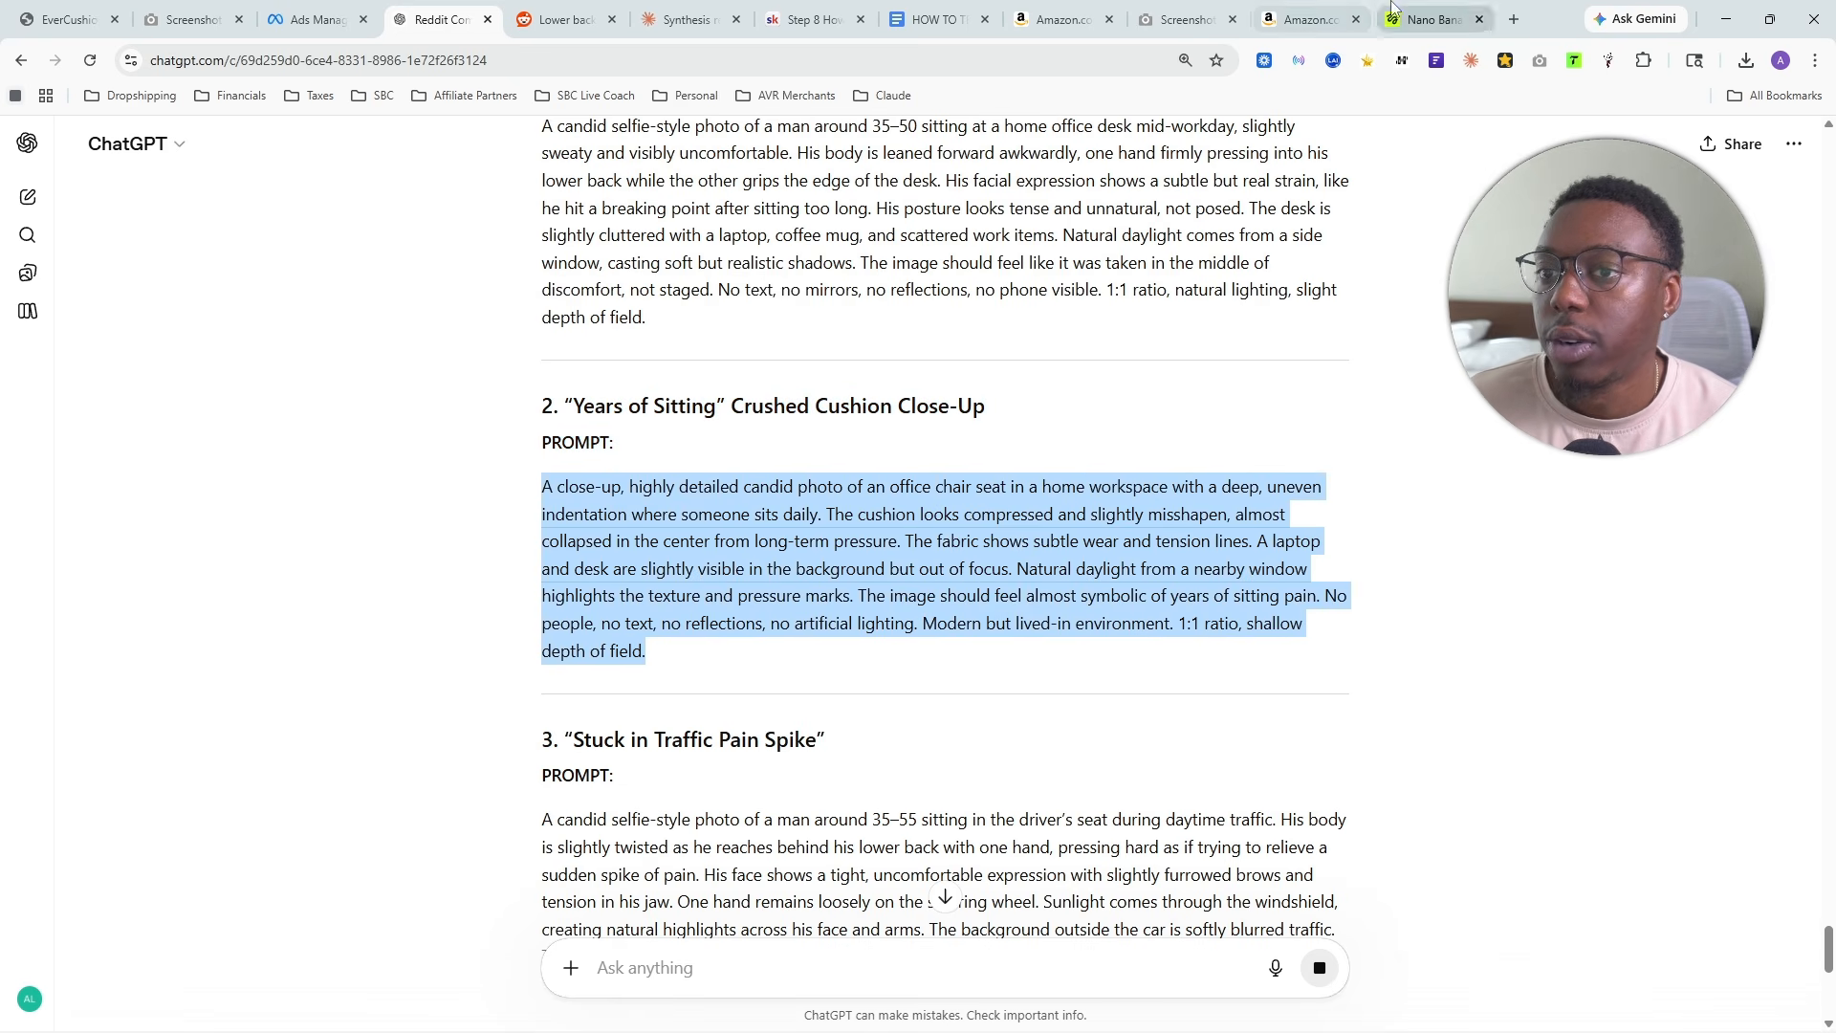
- Switch to Higgsfield, review the generated images and replace the old prompt with the copied crushed cushion prompt
click(1429, 20)
click(755, 846)
key(ctrl+a)
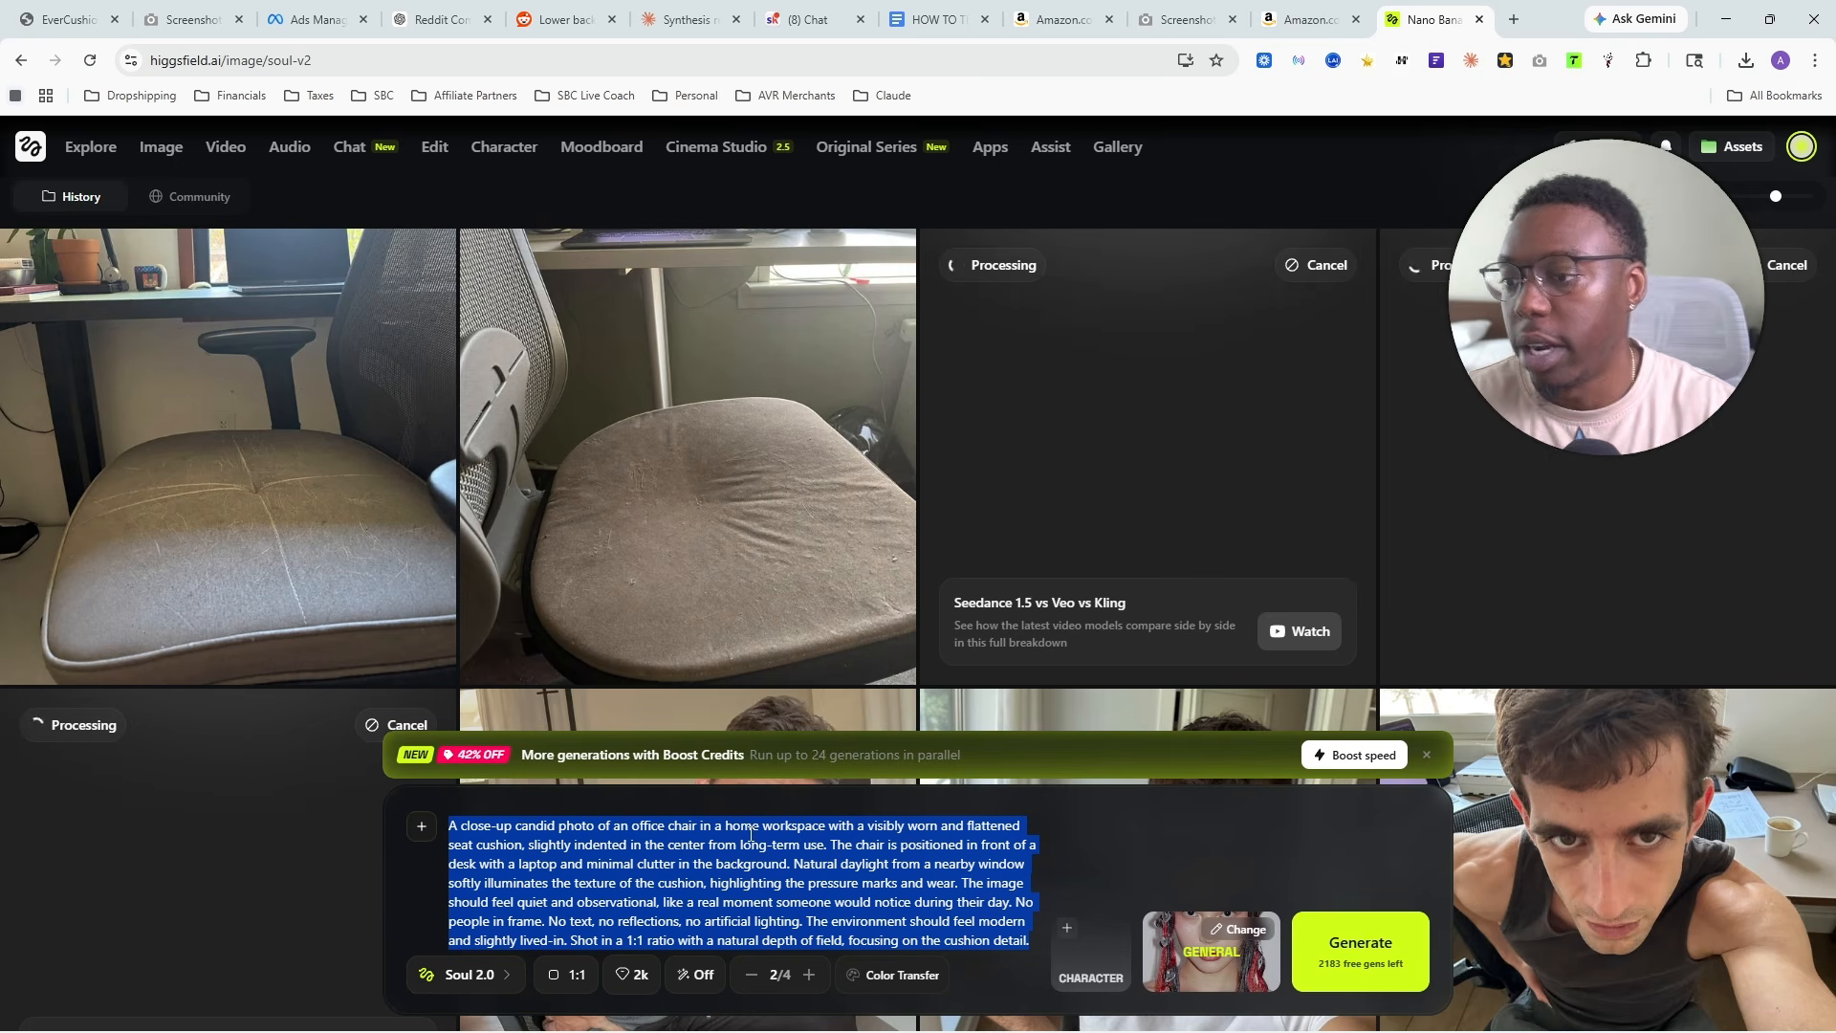
key(BackSpace)
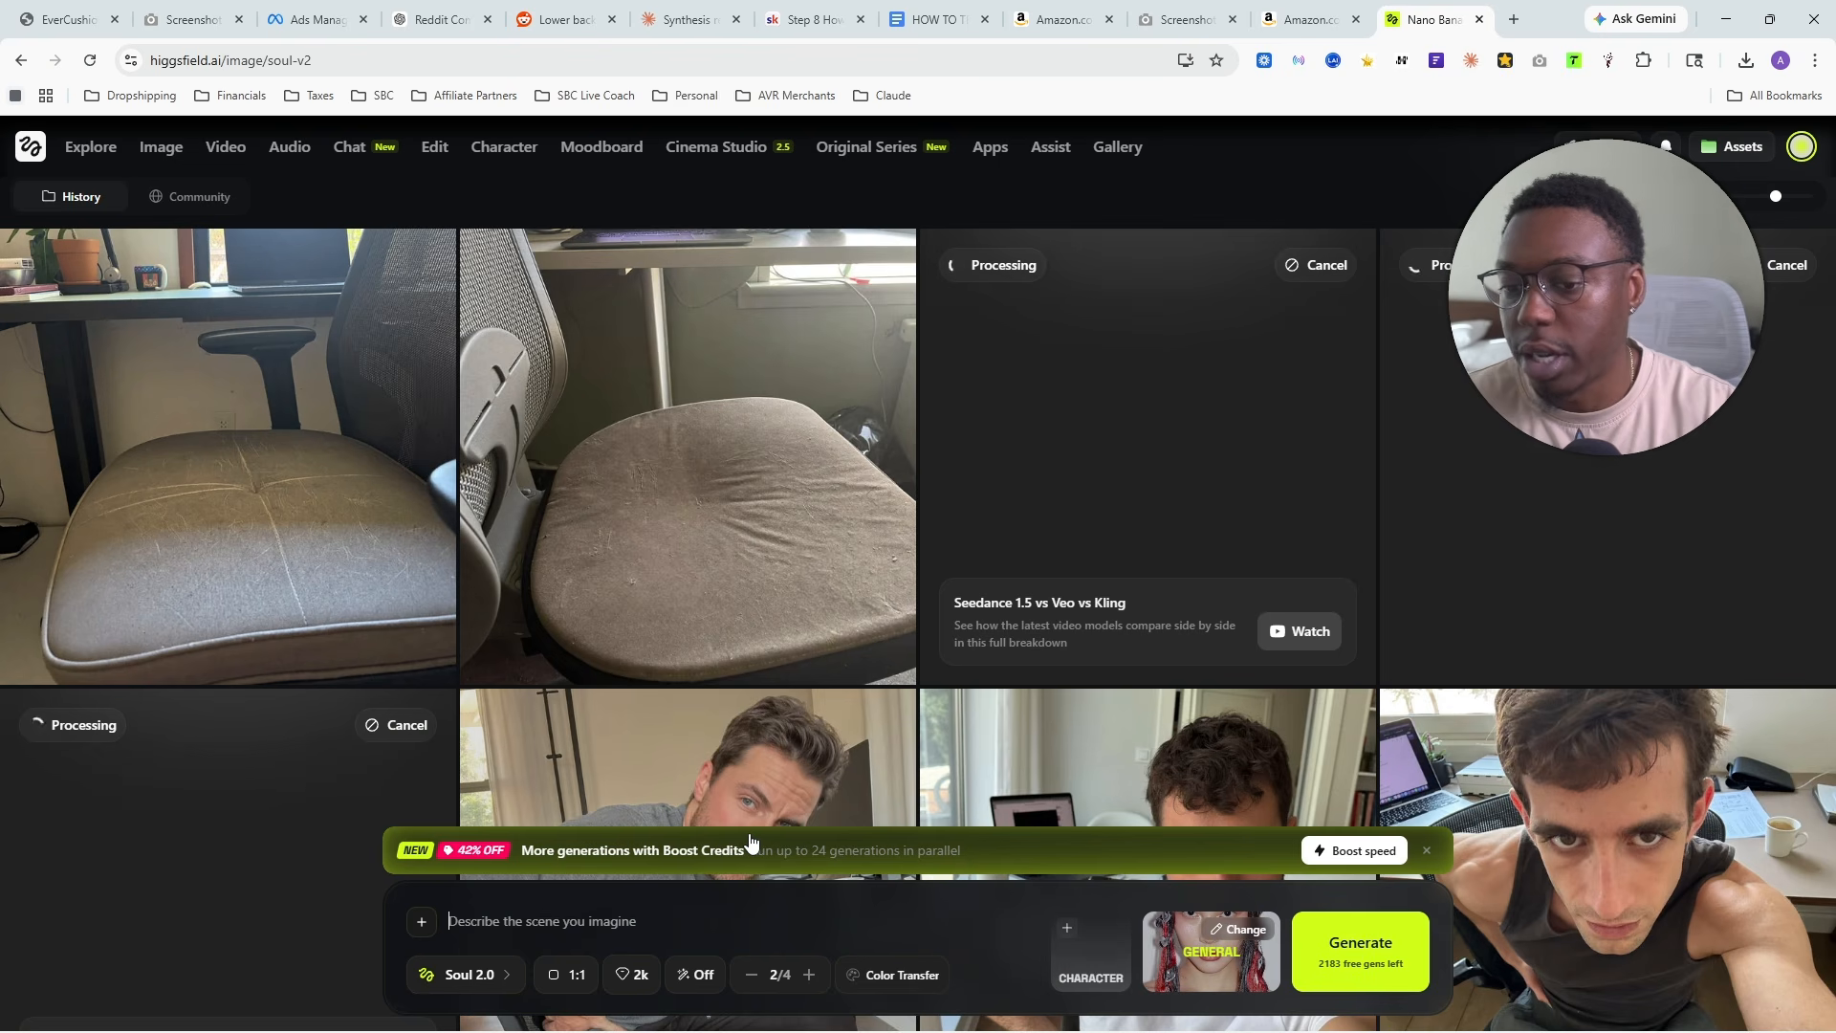
scroll(813, 706, down, 4)
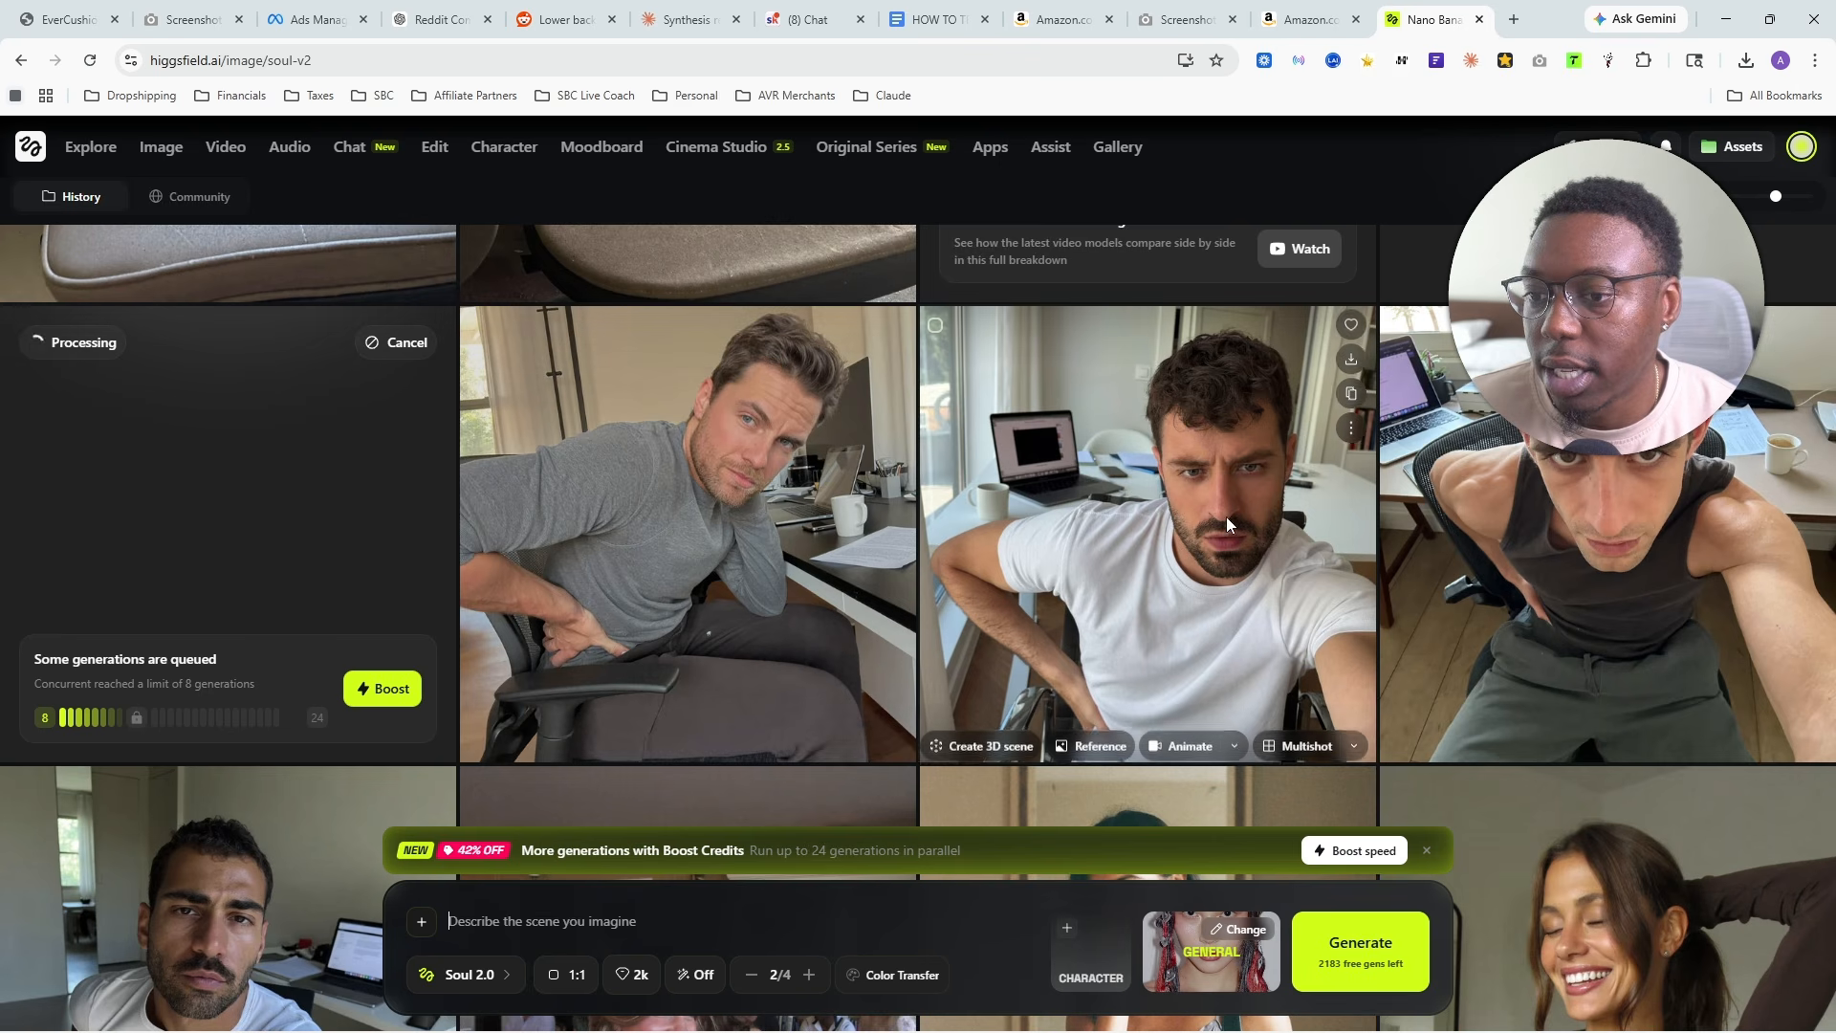
scroll(1228, 524, down, 3)
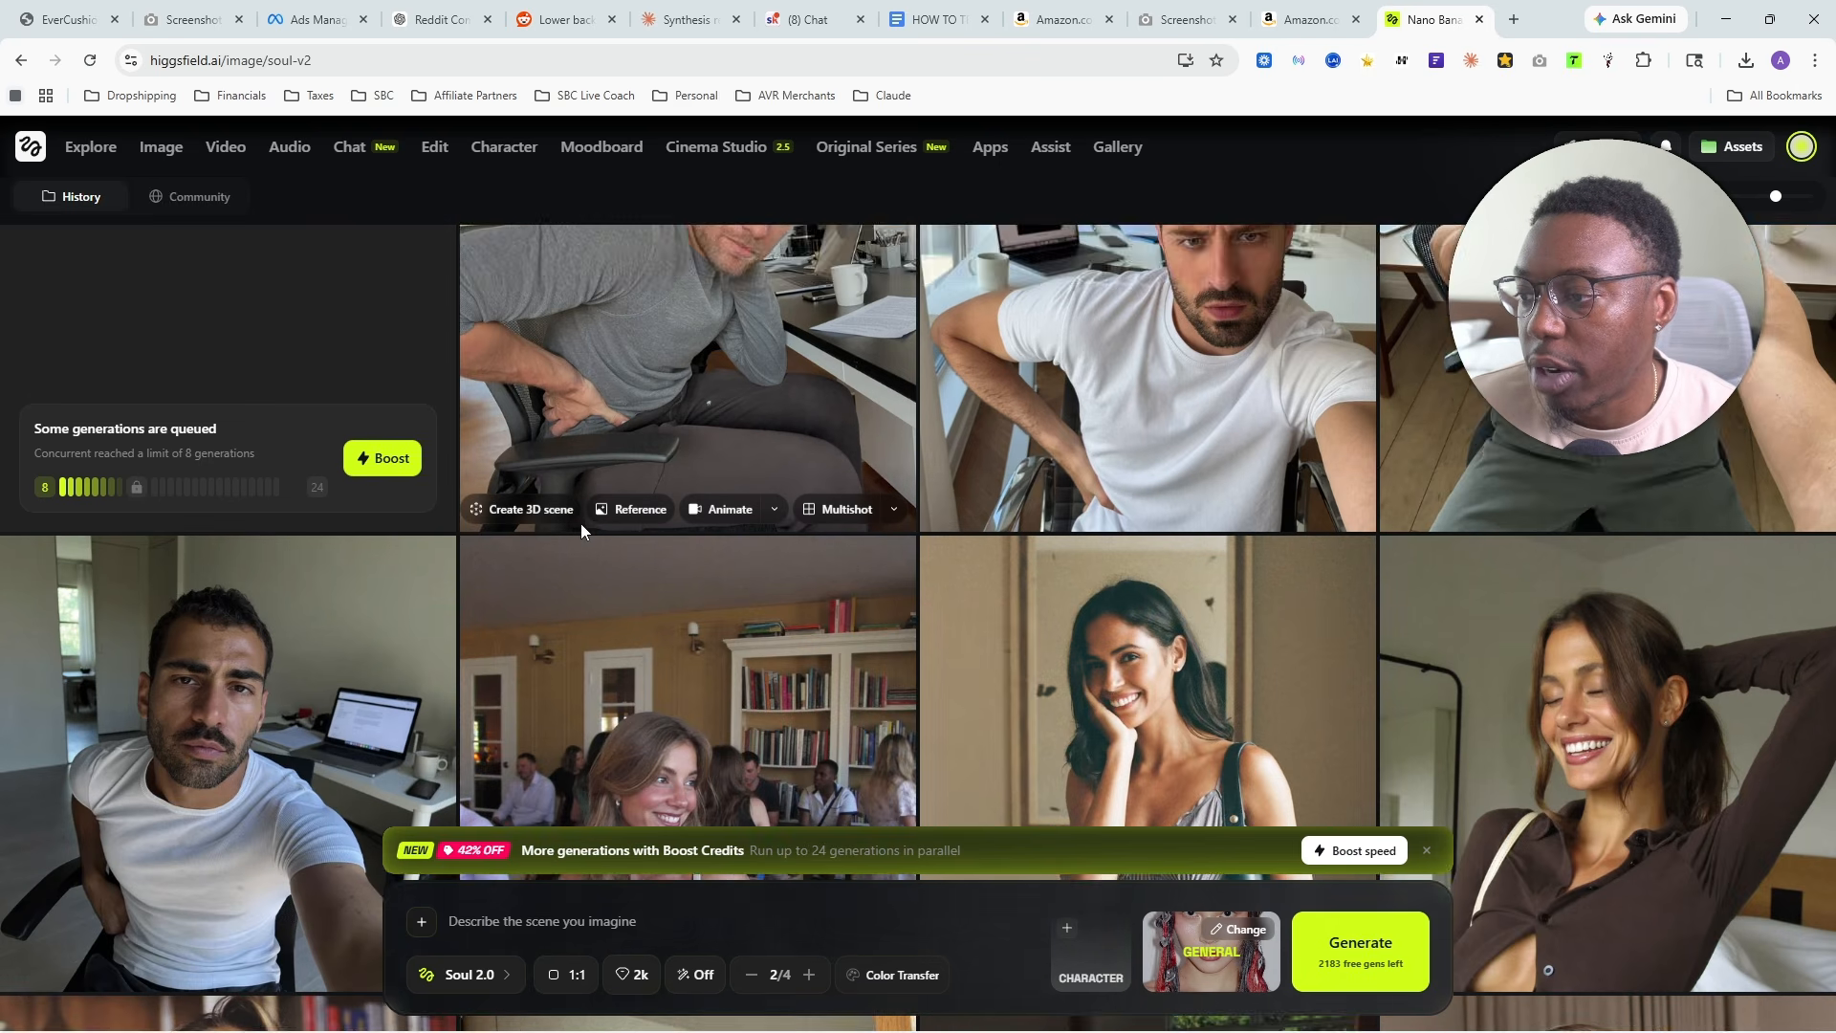
scroll(581, 524, down, 1)
scroll(819, 654, up, 5)
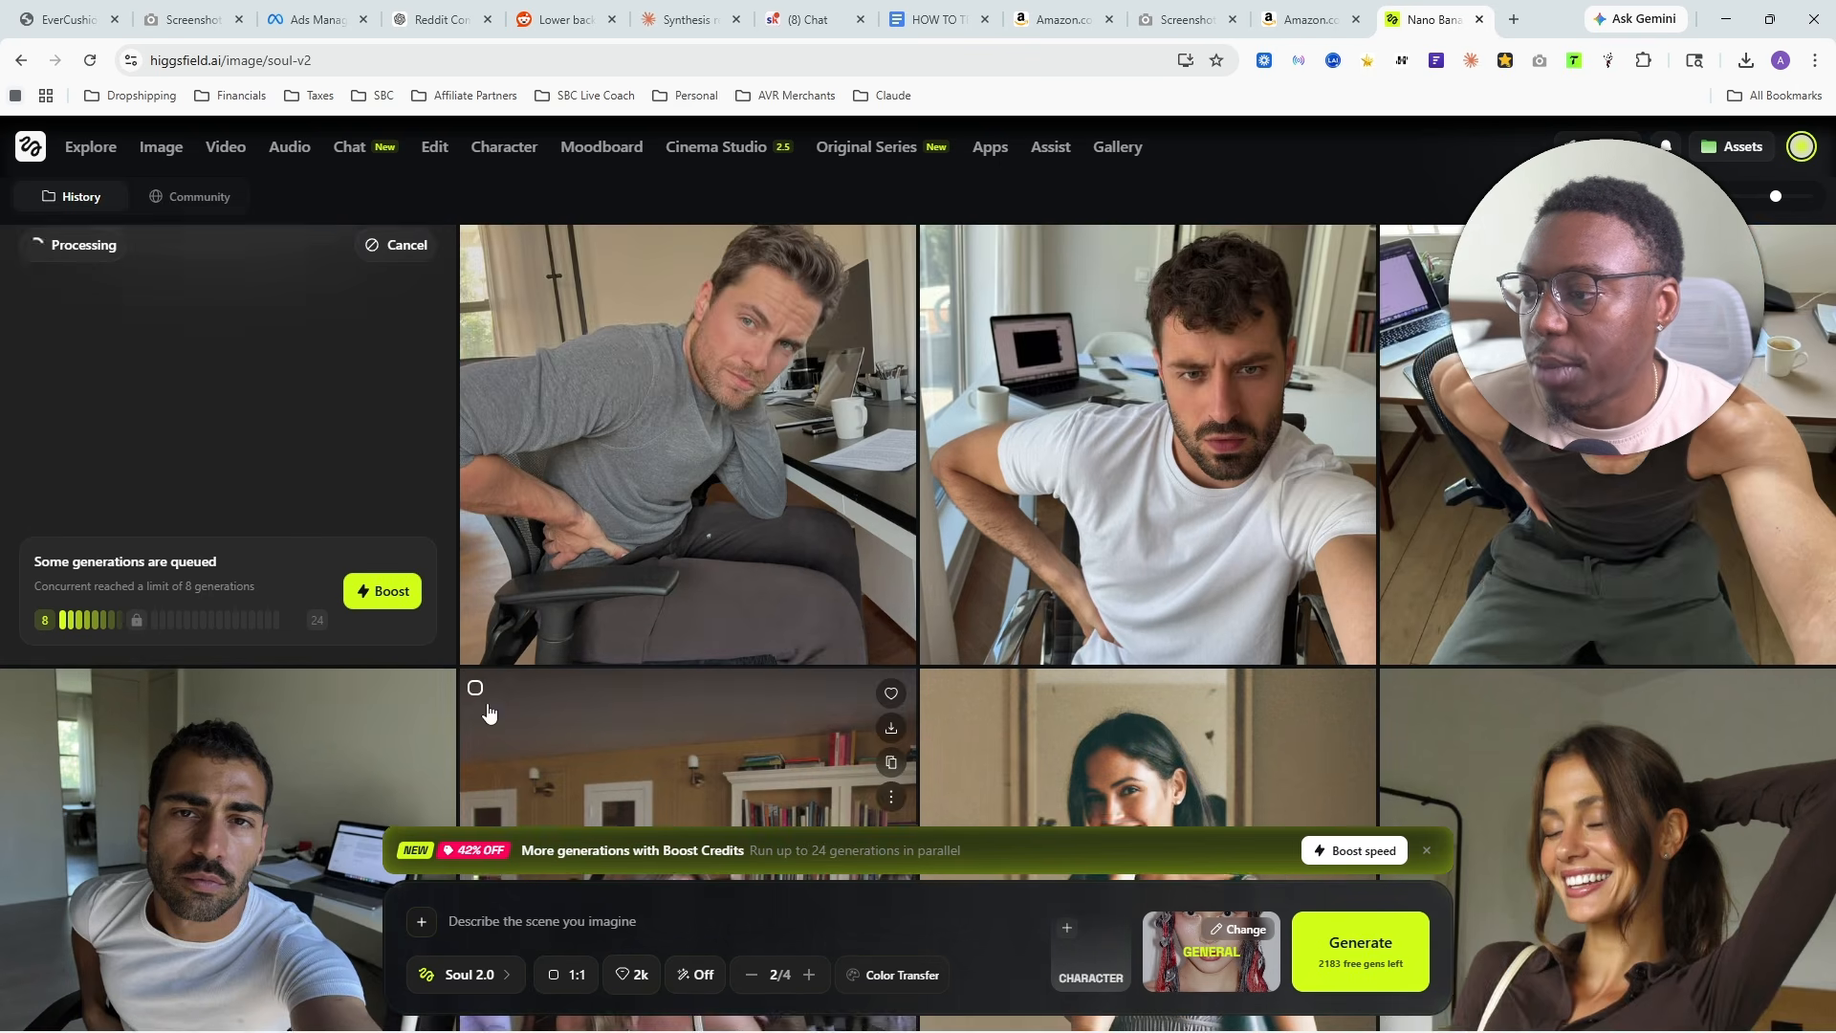
scroll(963, 659, up, 3)
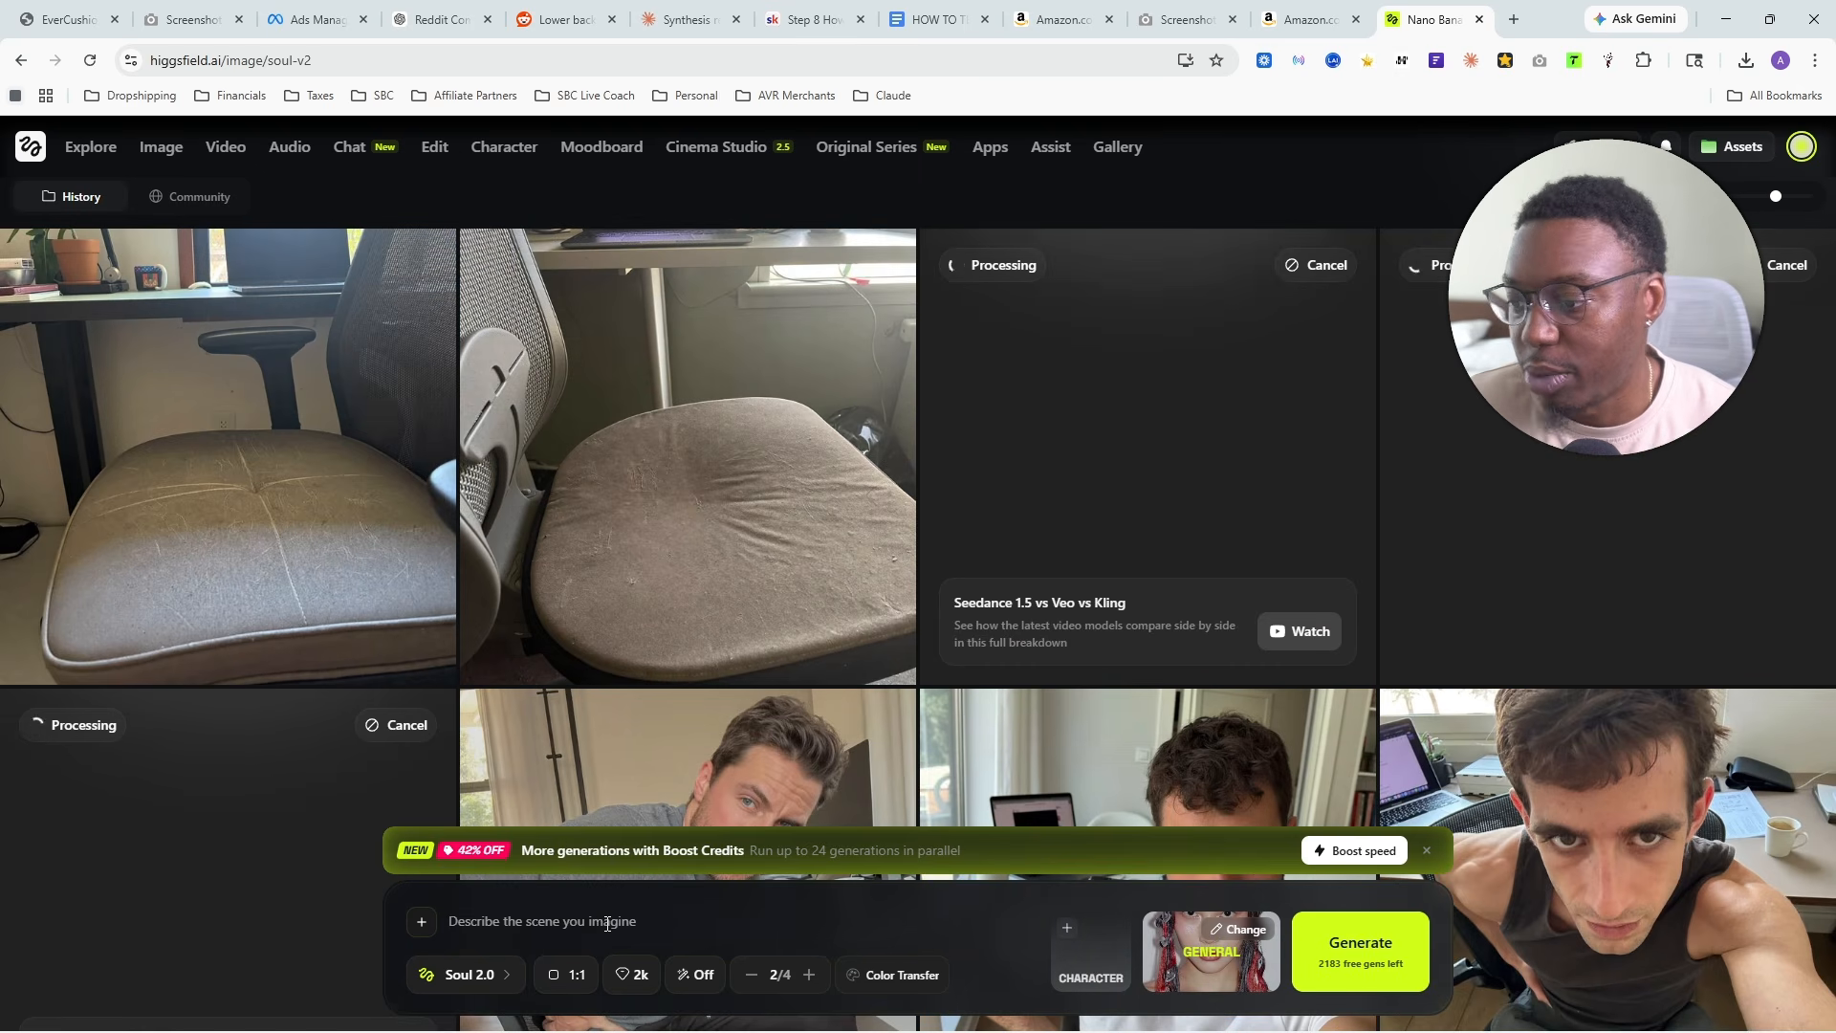
text(A close-up, highly detailed candid photo of an office chair seat in a home workspace with a deep, uneven indentation where someone sits daily. The cushion looks compressed and slightly misshapen, almost collapsed in the center from long-term pressure. The fabric shows subtle wear and tension lines. A laptop and desk are slightly visible in the background but out of focus. Natural daylight from a nearby window highlights the texture and pressure marks. The image should feel almost symbolic of years of sitting pain. No people, no text, no reflections, no artificial lighting. Modern but lived-in environment. 1:1 ratio, shallow depth of field.)
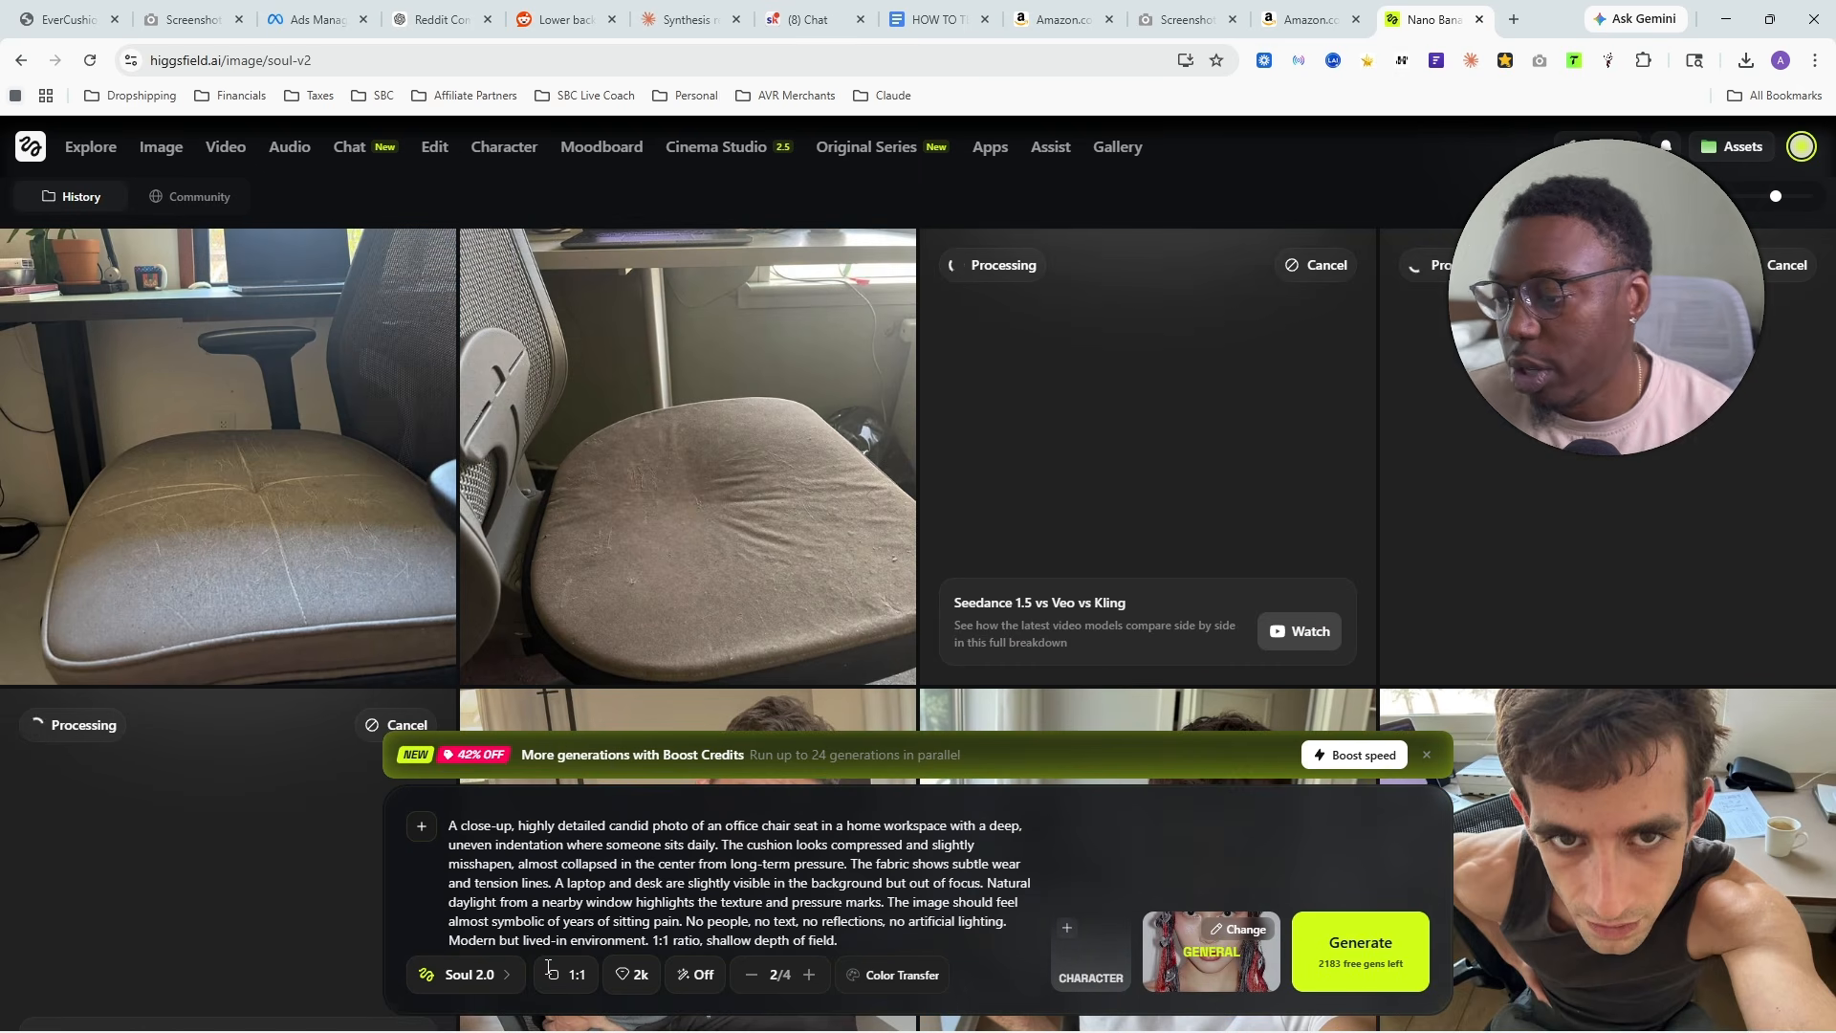
- Change the image model to Higgsfield Soul, set the batch size to 2 and turn off Unlim
click(475, 974)
text(hi)
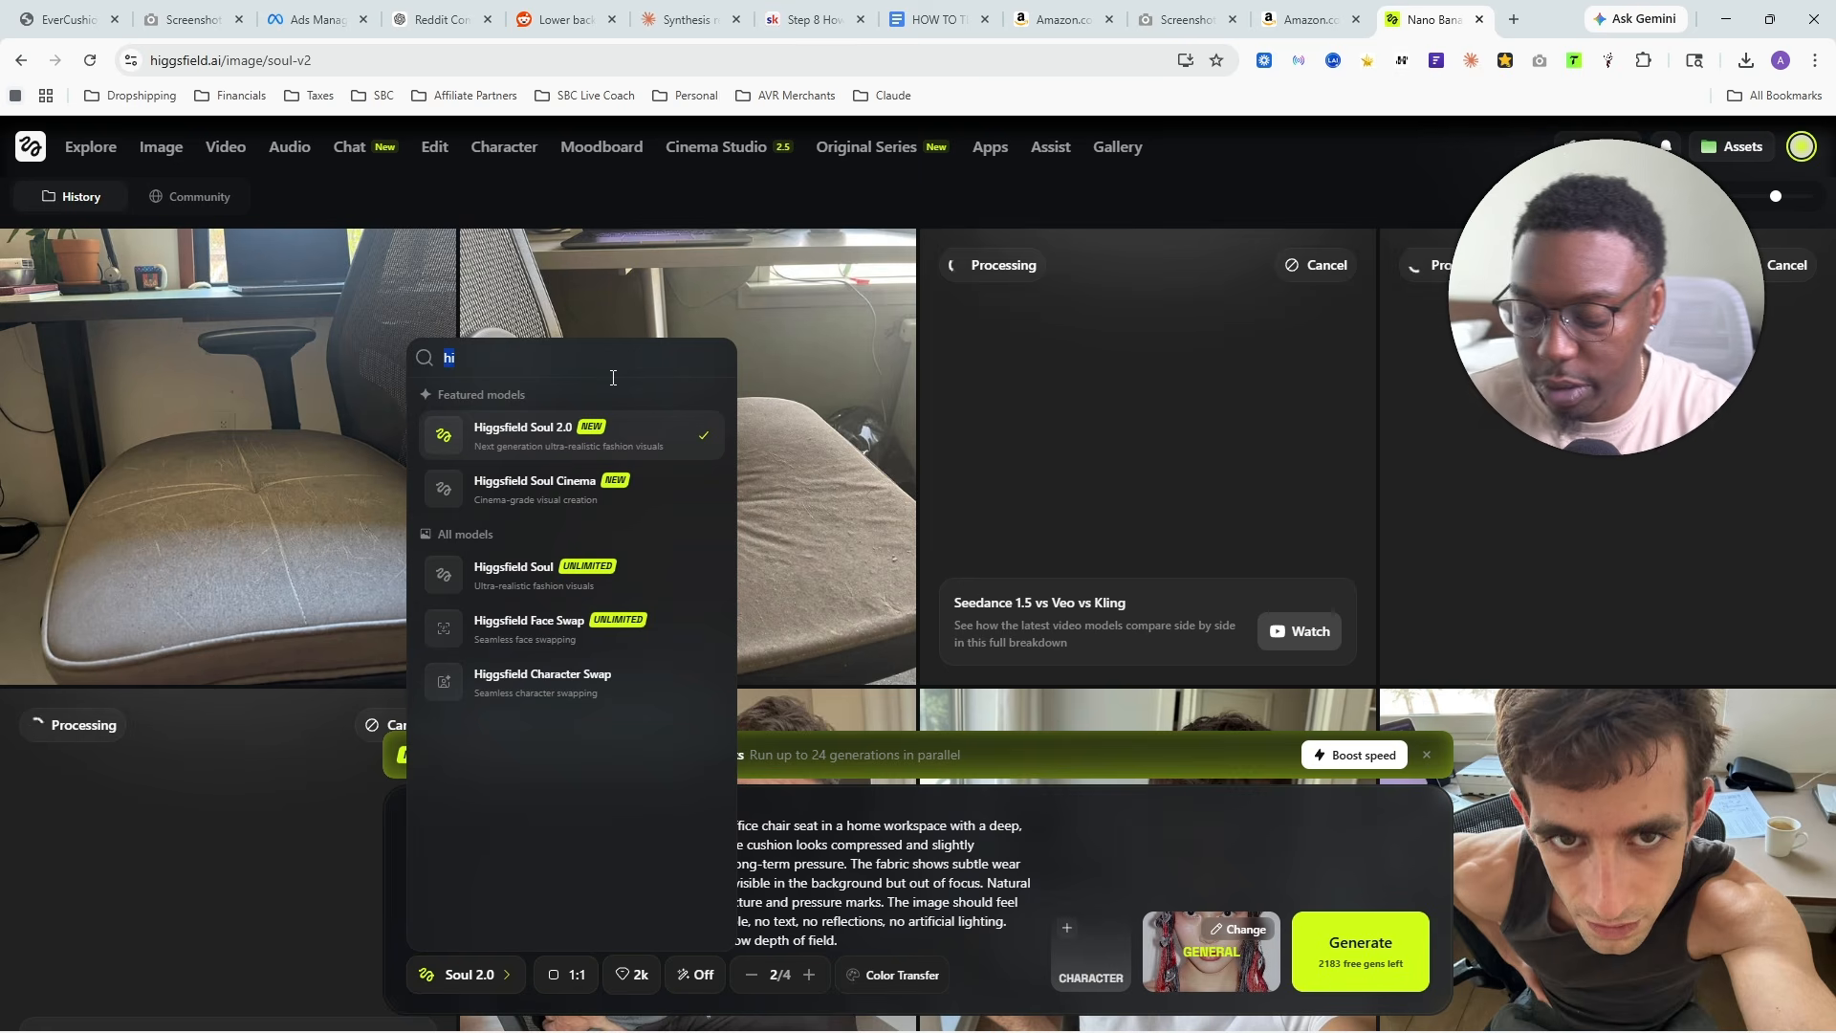
click(576, 580)
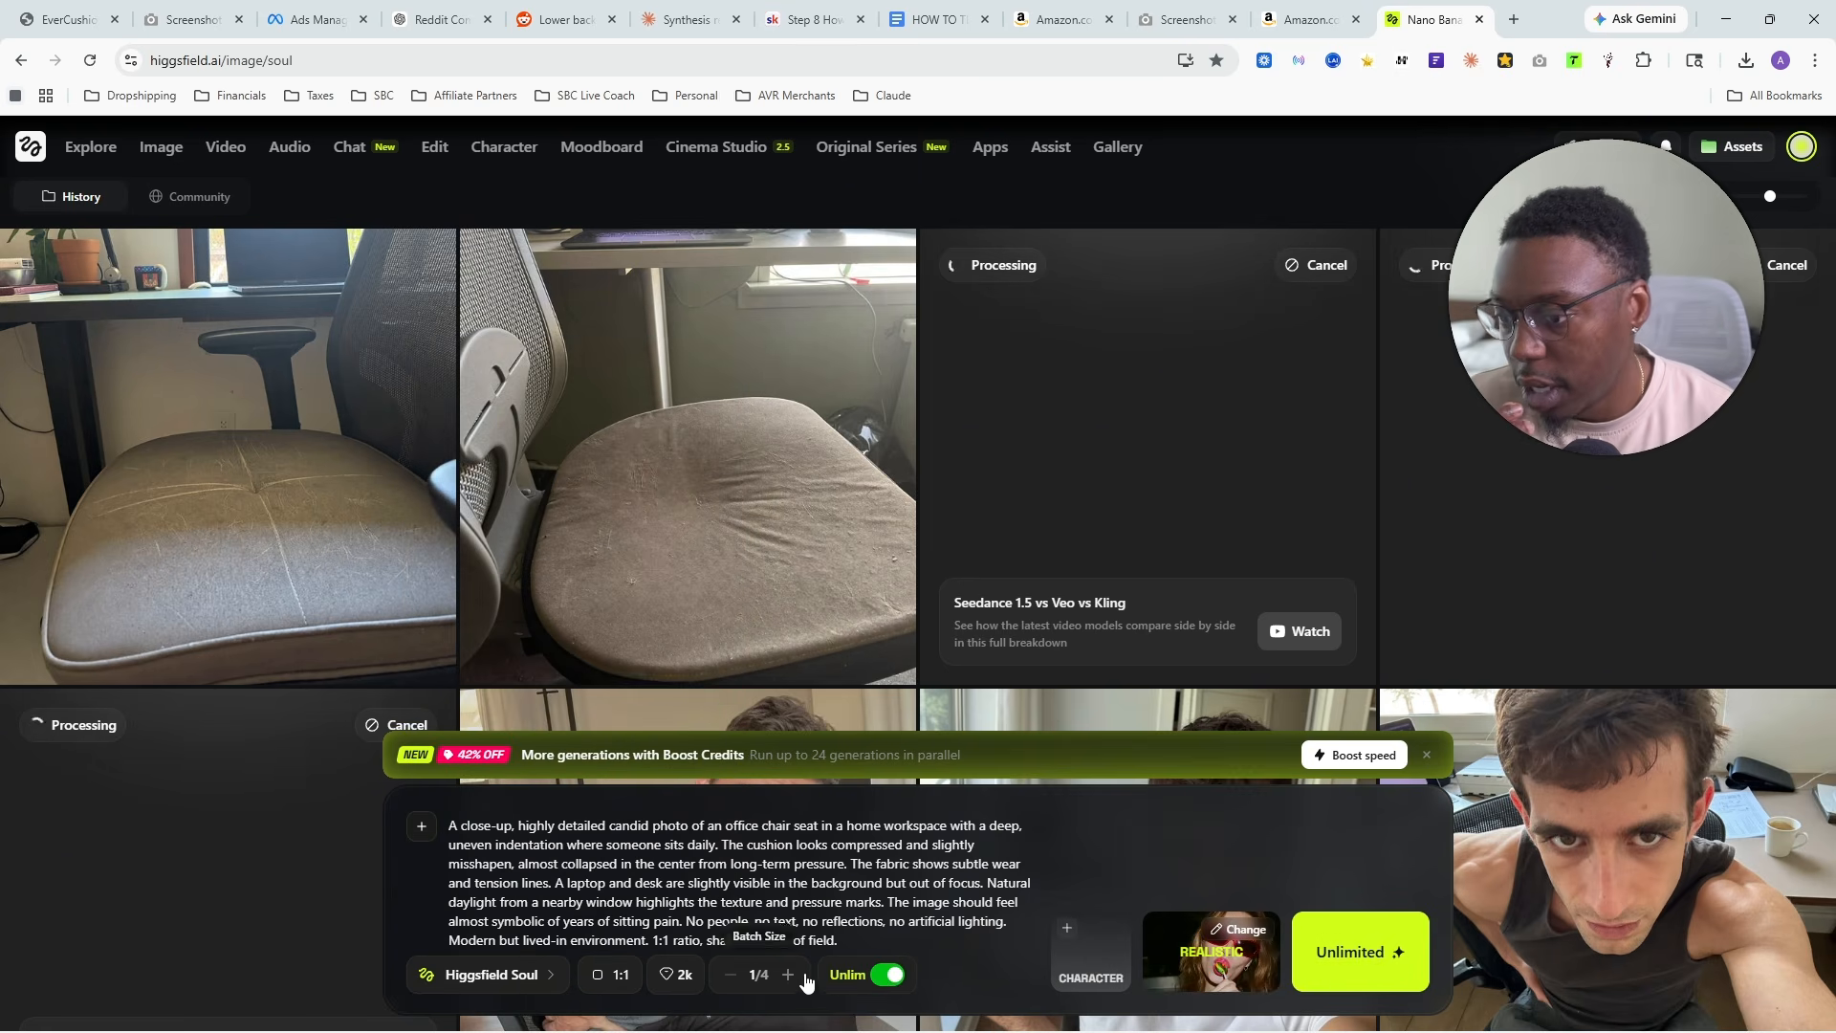
click(788, 975)
click(888, 974)
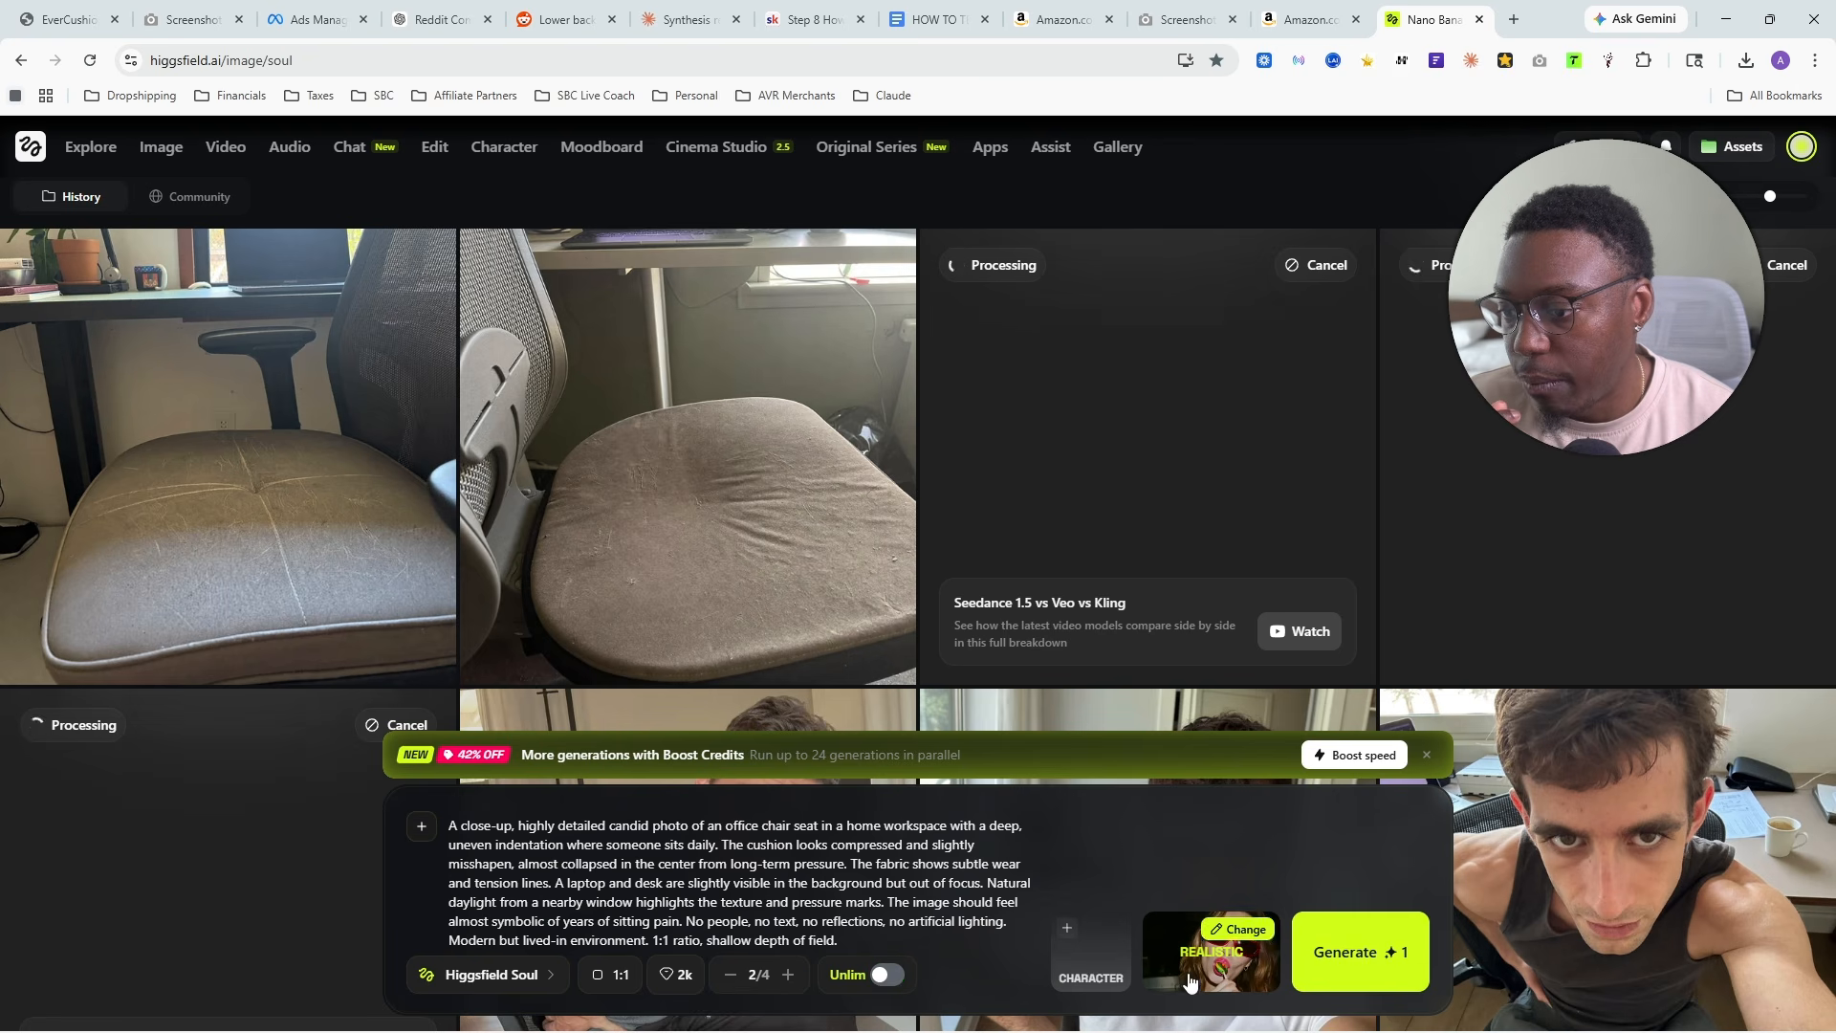
- Set the batch size to 1, turn on Unlim and generate the crushed cushion image with Higgsfield Soul
click(730, 975)
click(886, 975)
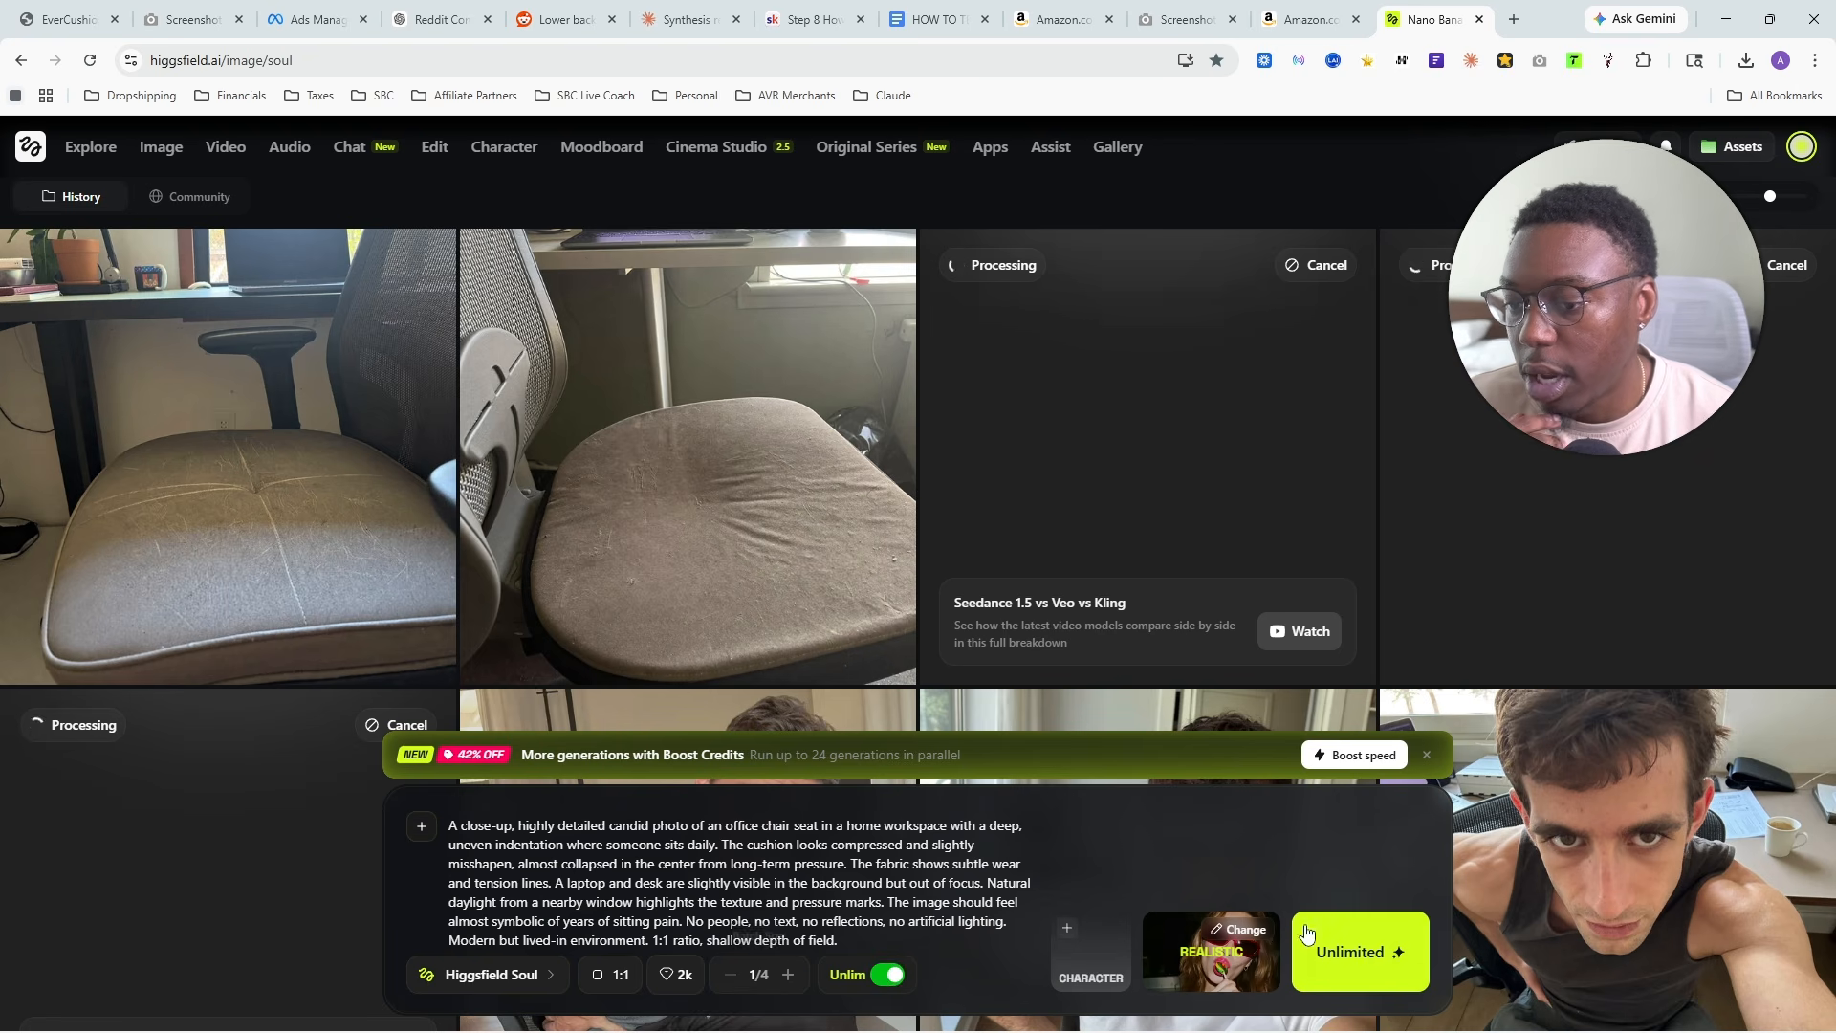
click(1366, 952)
click(1387, 955)
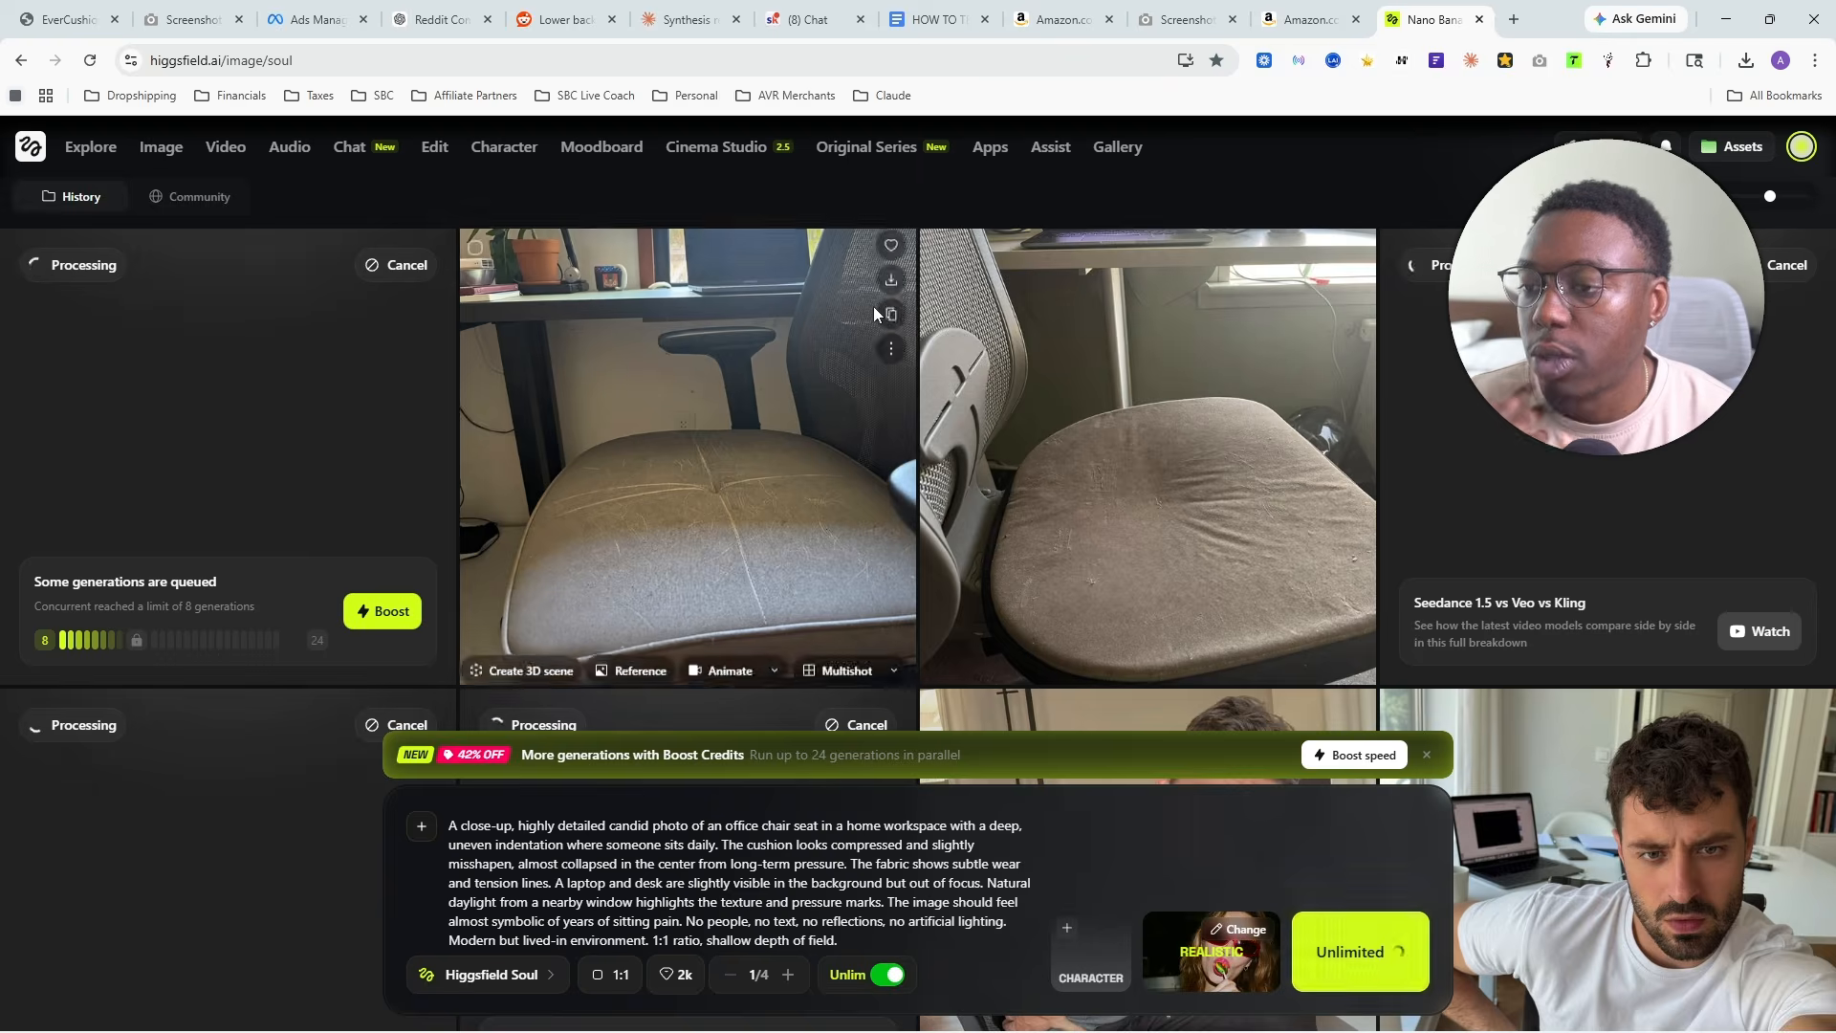
- Switch to the Claude chat and copy the first arc's image concept about a kitchen table after dinner
click(662, 14)
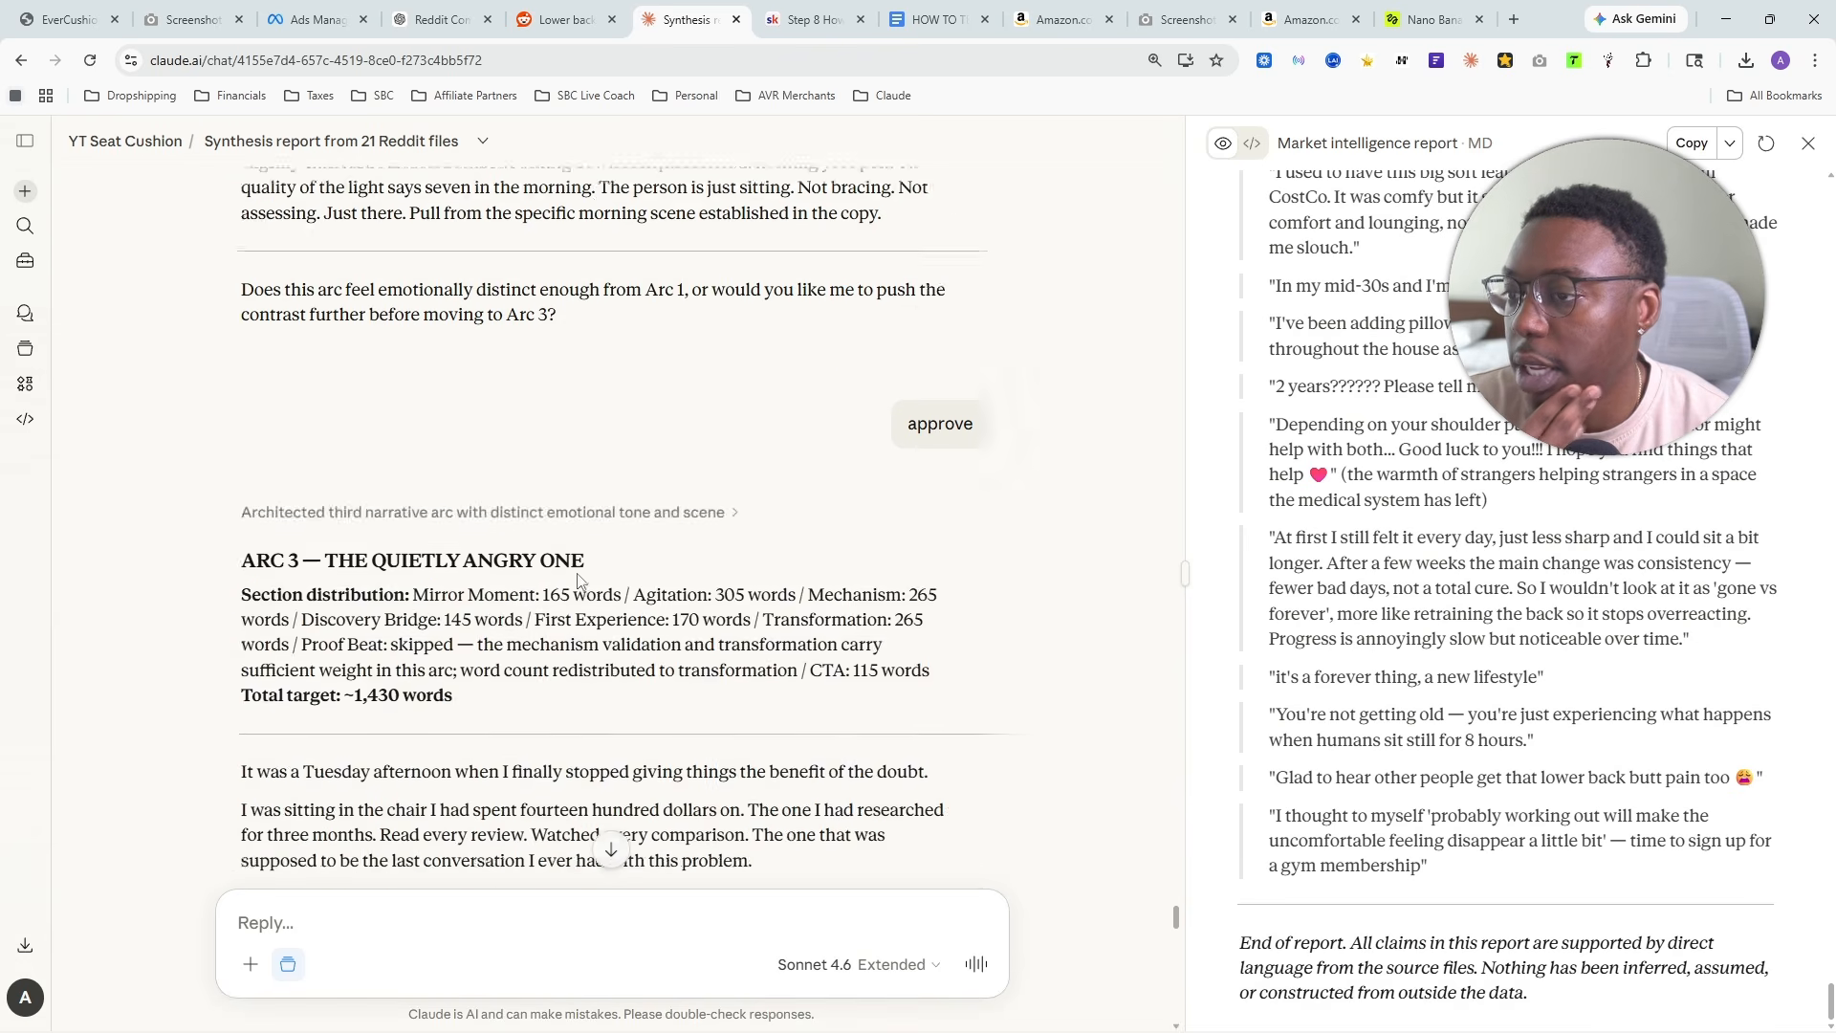
scroll(537, 545, down, 10)
scroll(667, 535, up, 20)
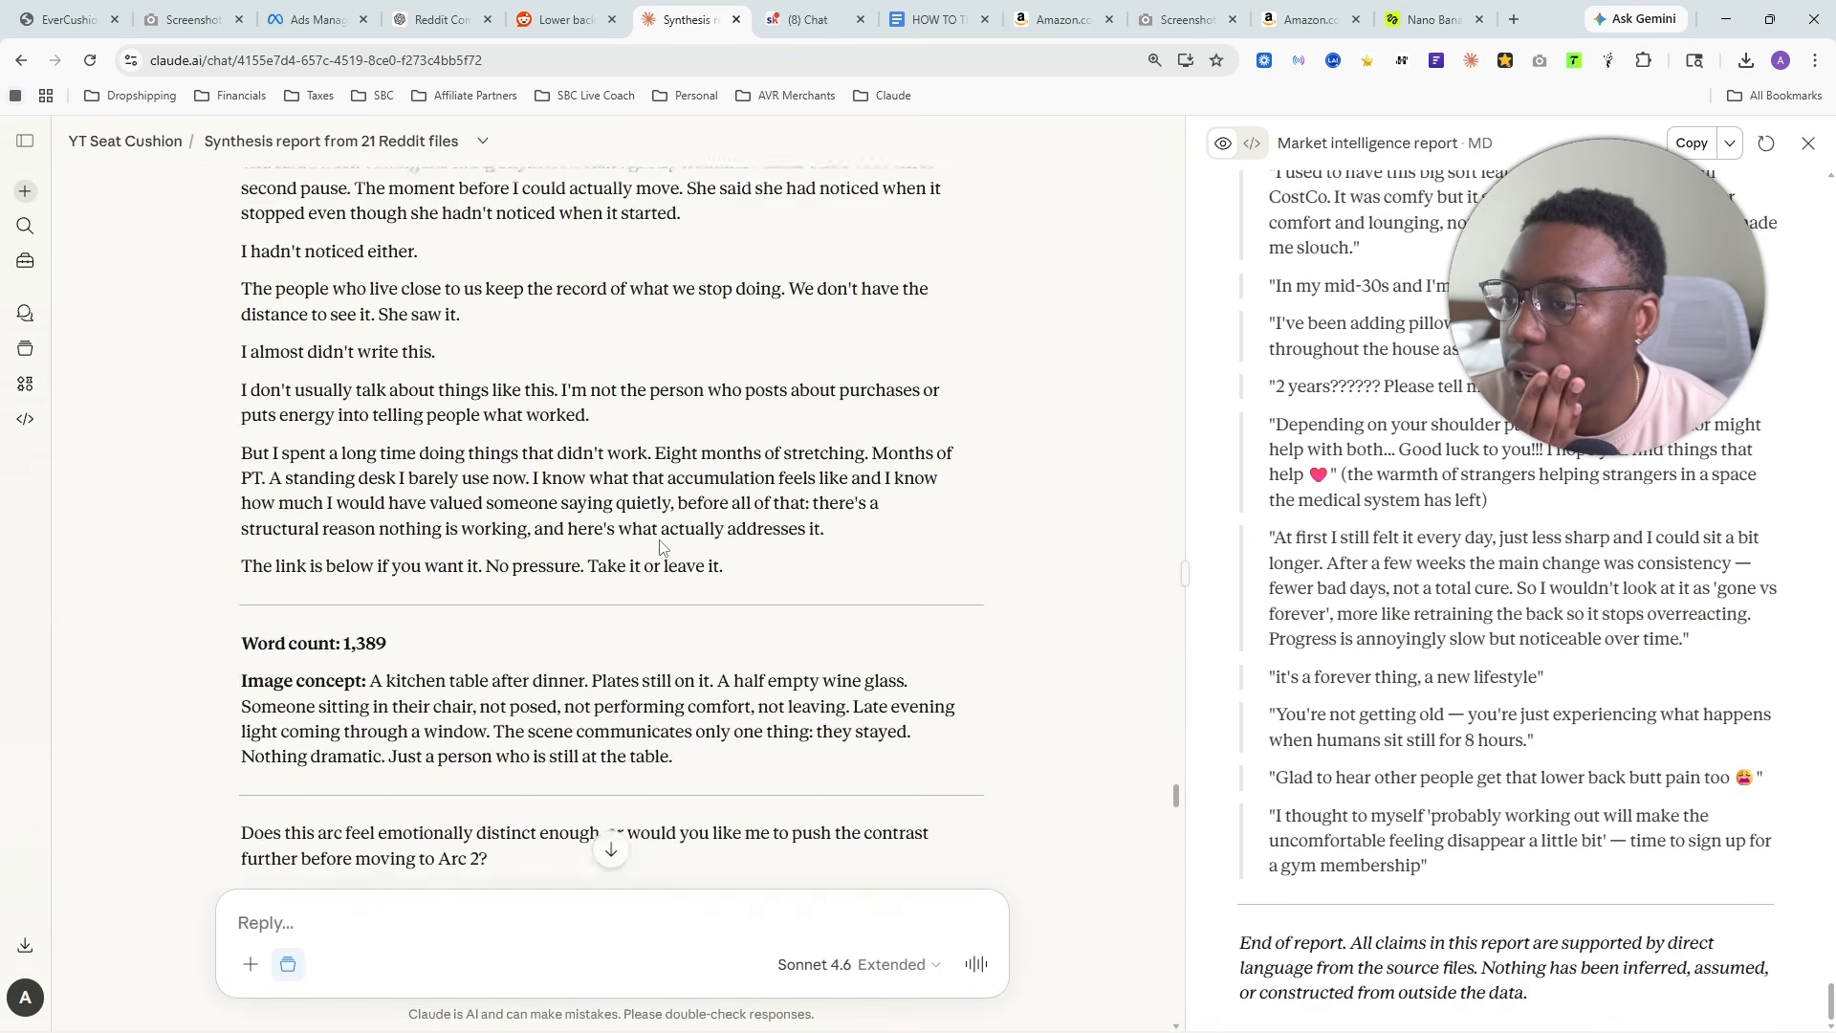
scroll(667, 559, up, 20)
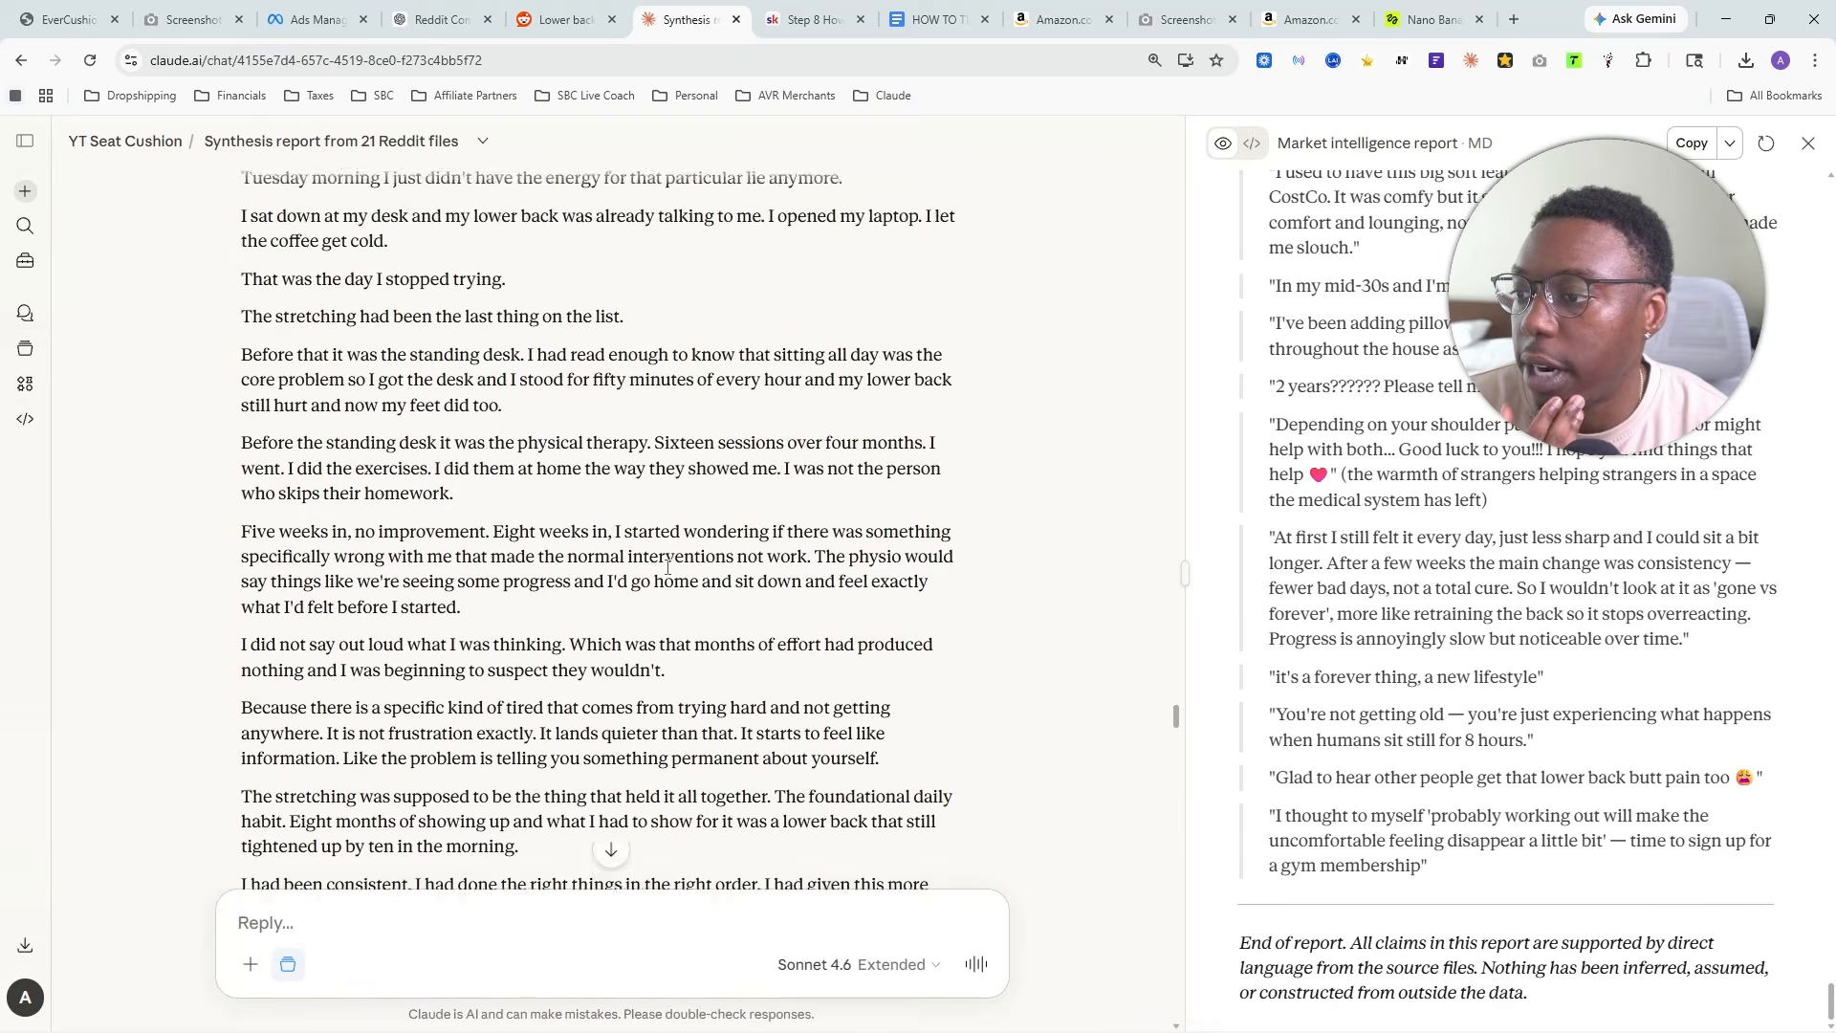
scroll(660, 577, down, 20)
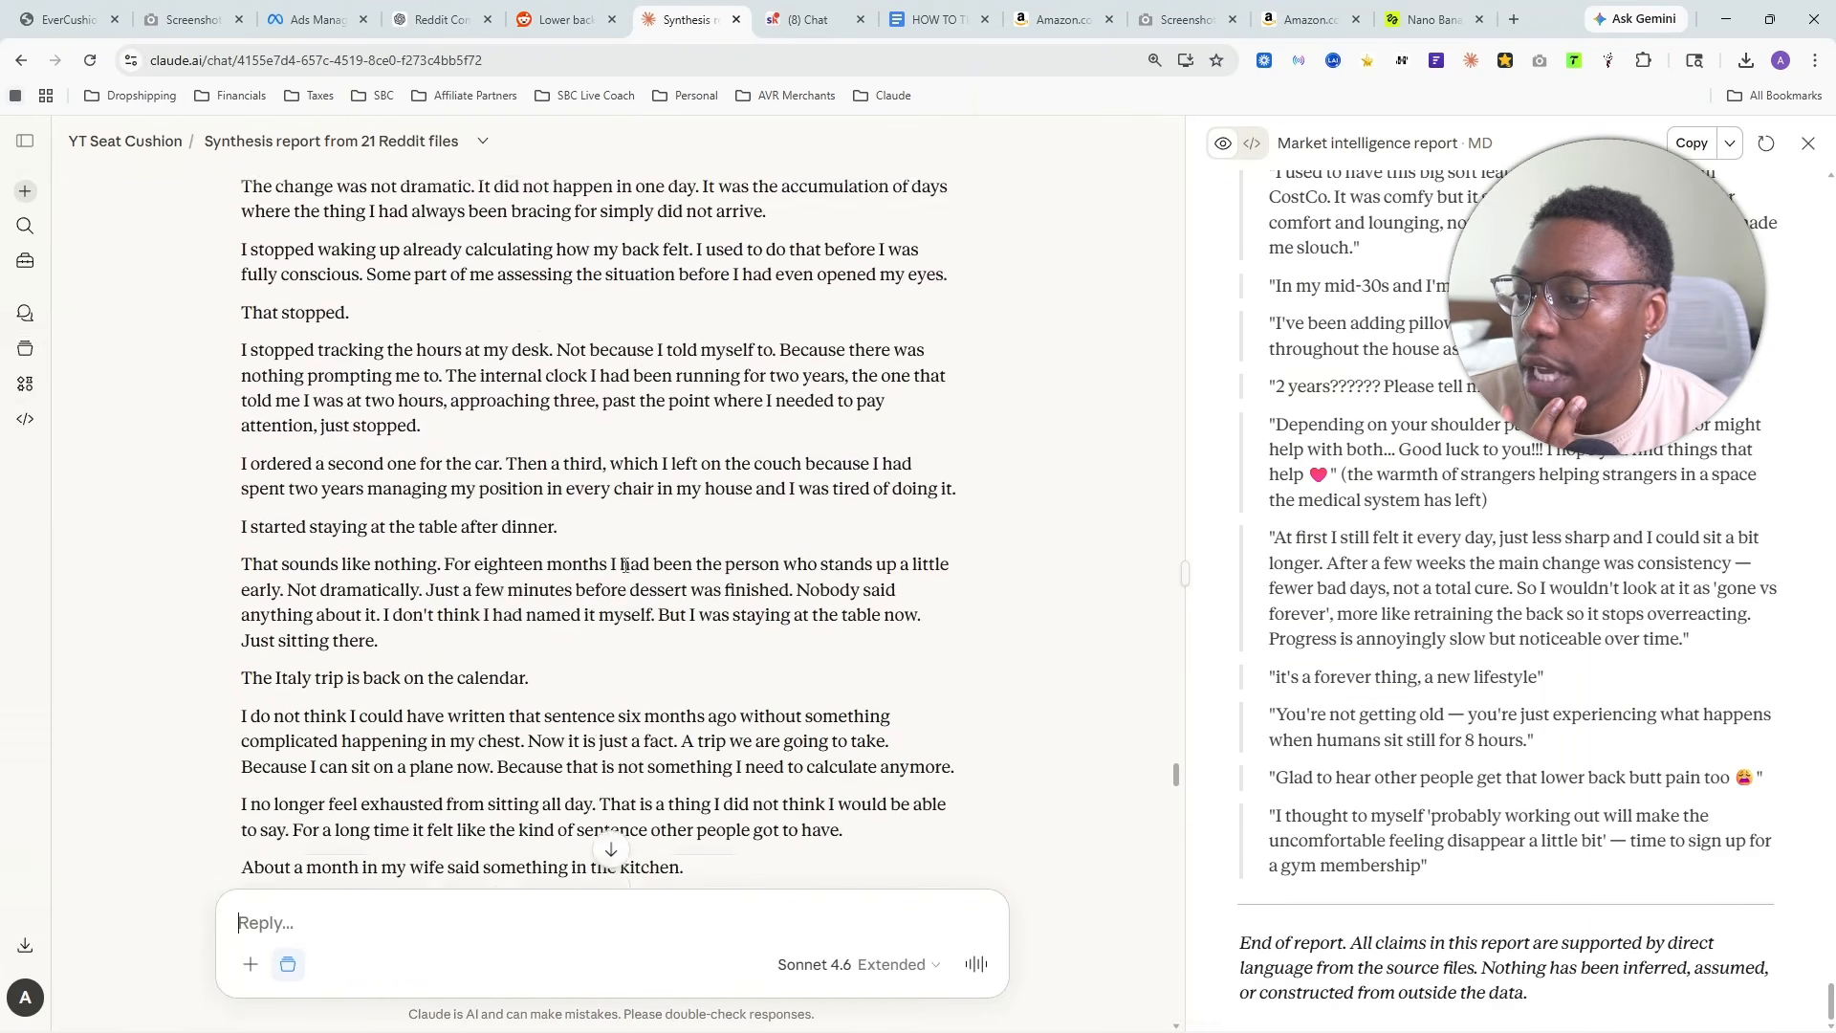
scroll(617, 562, down, 3)
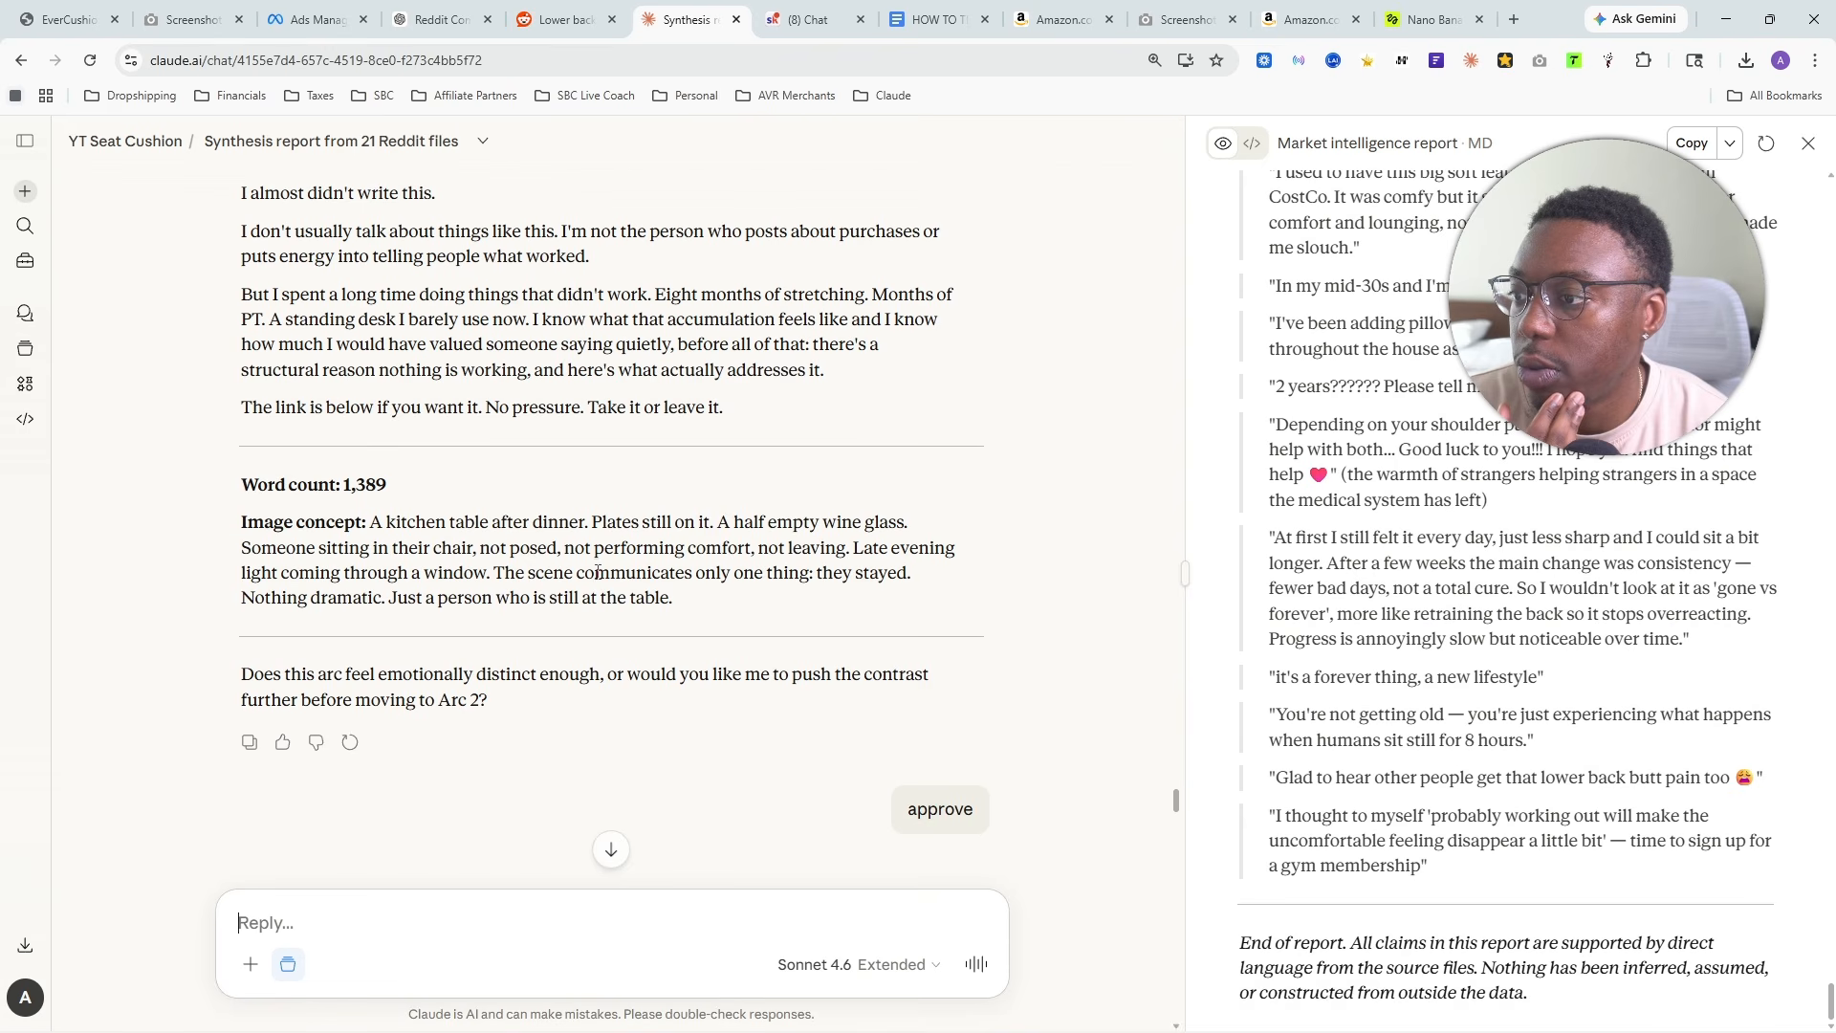
scroll(596, 571, up, 4)
scroll(596, 571, down, 5)
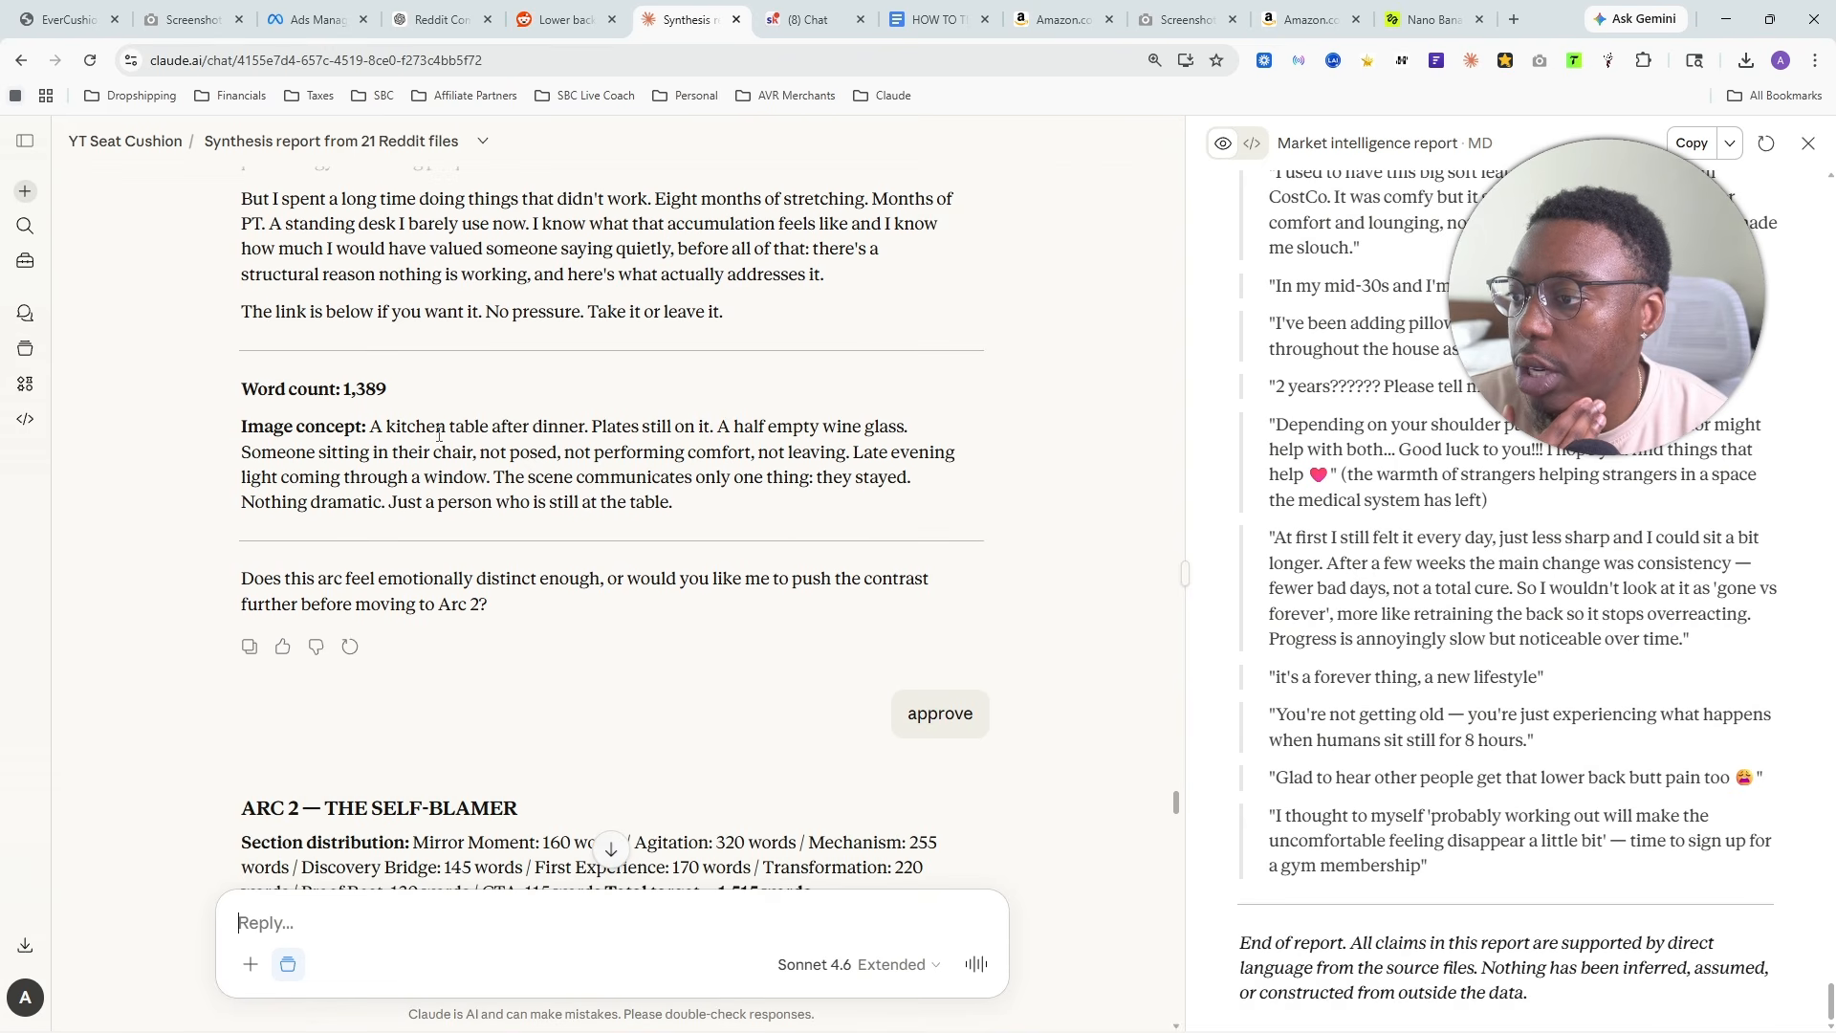
drag(363, 424, 953, 516)
key(ctrl+c)
right_click(656, 479)
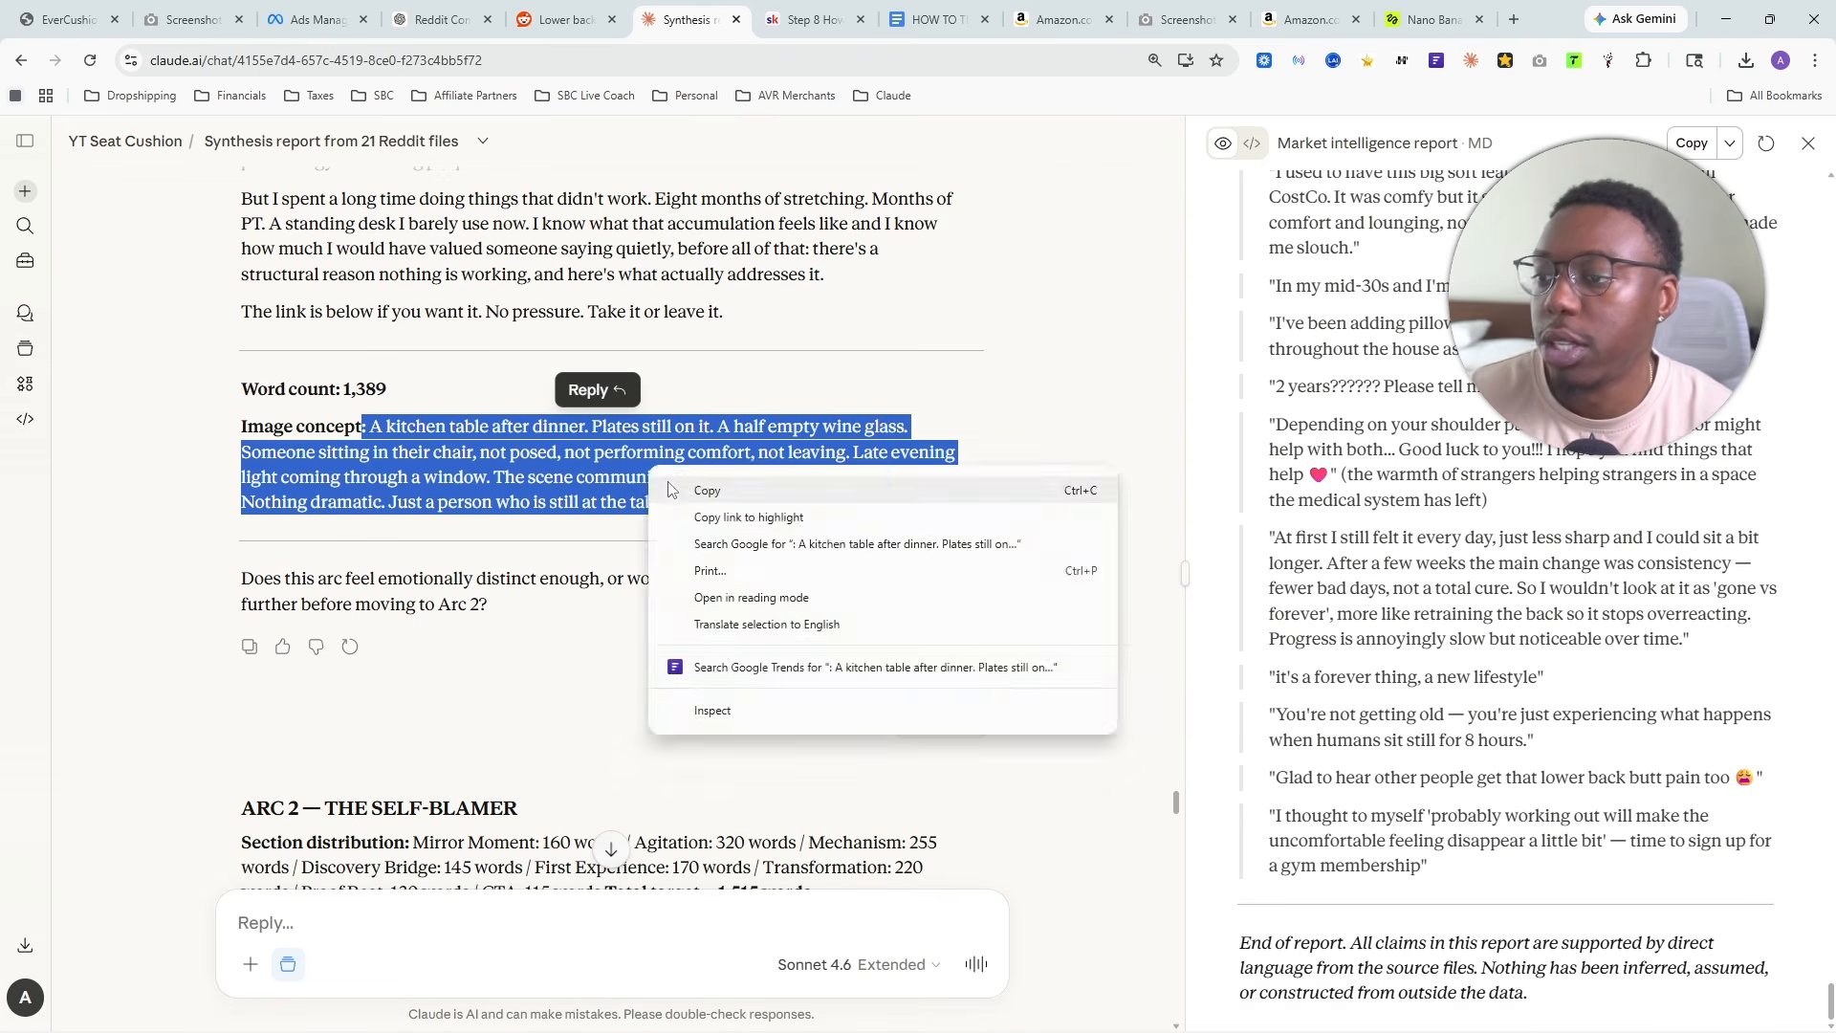
click(851, 460)
- Return to Higgsfield, replace the crushed cushion prompt with the copied kitchen table concept and generate it
click(1431, 19)
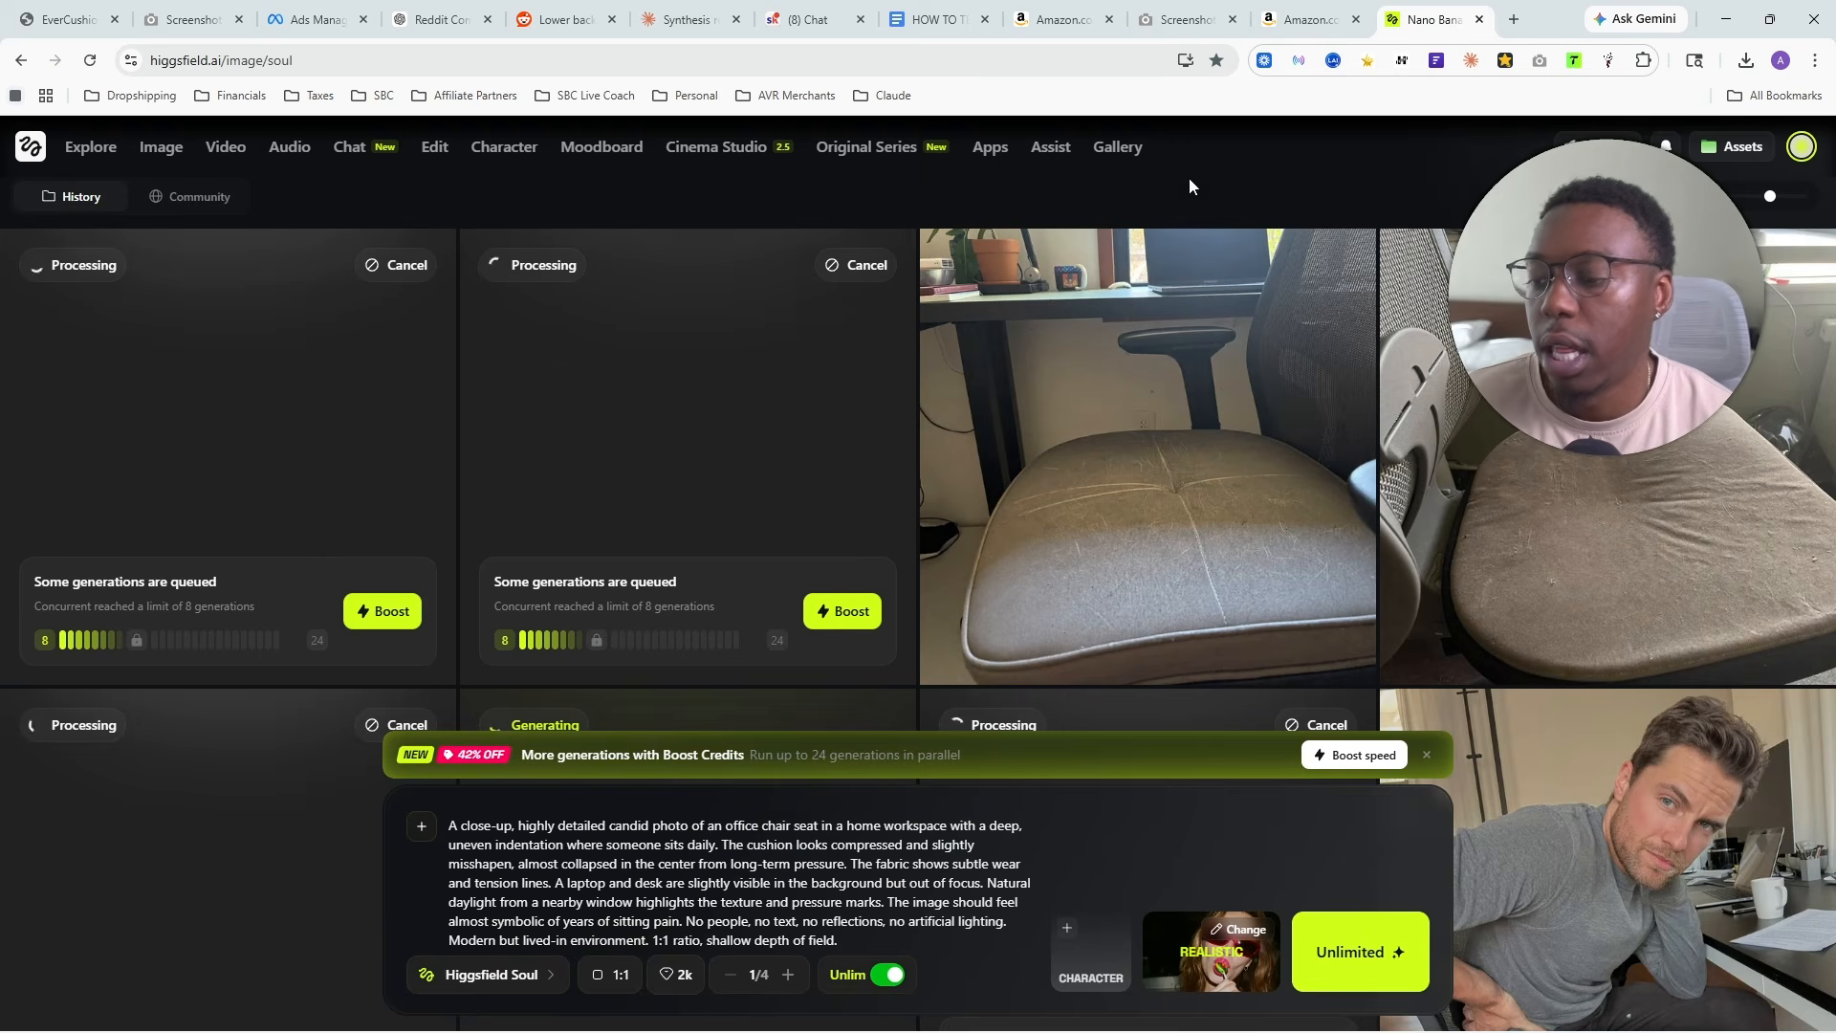
triple_click(724, 863)
key(BackSpace)
key(ctrl+v)
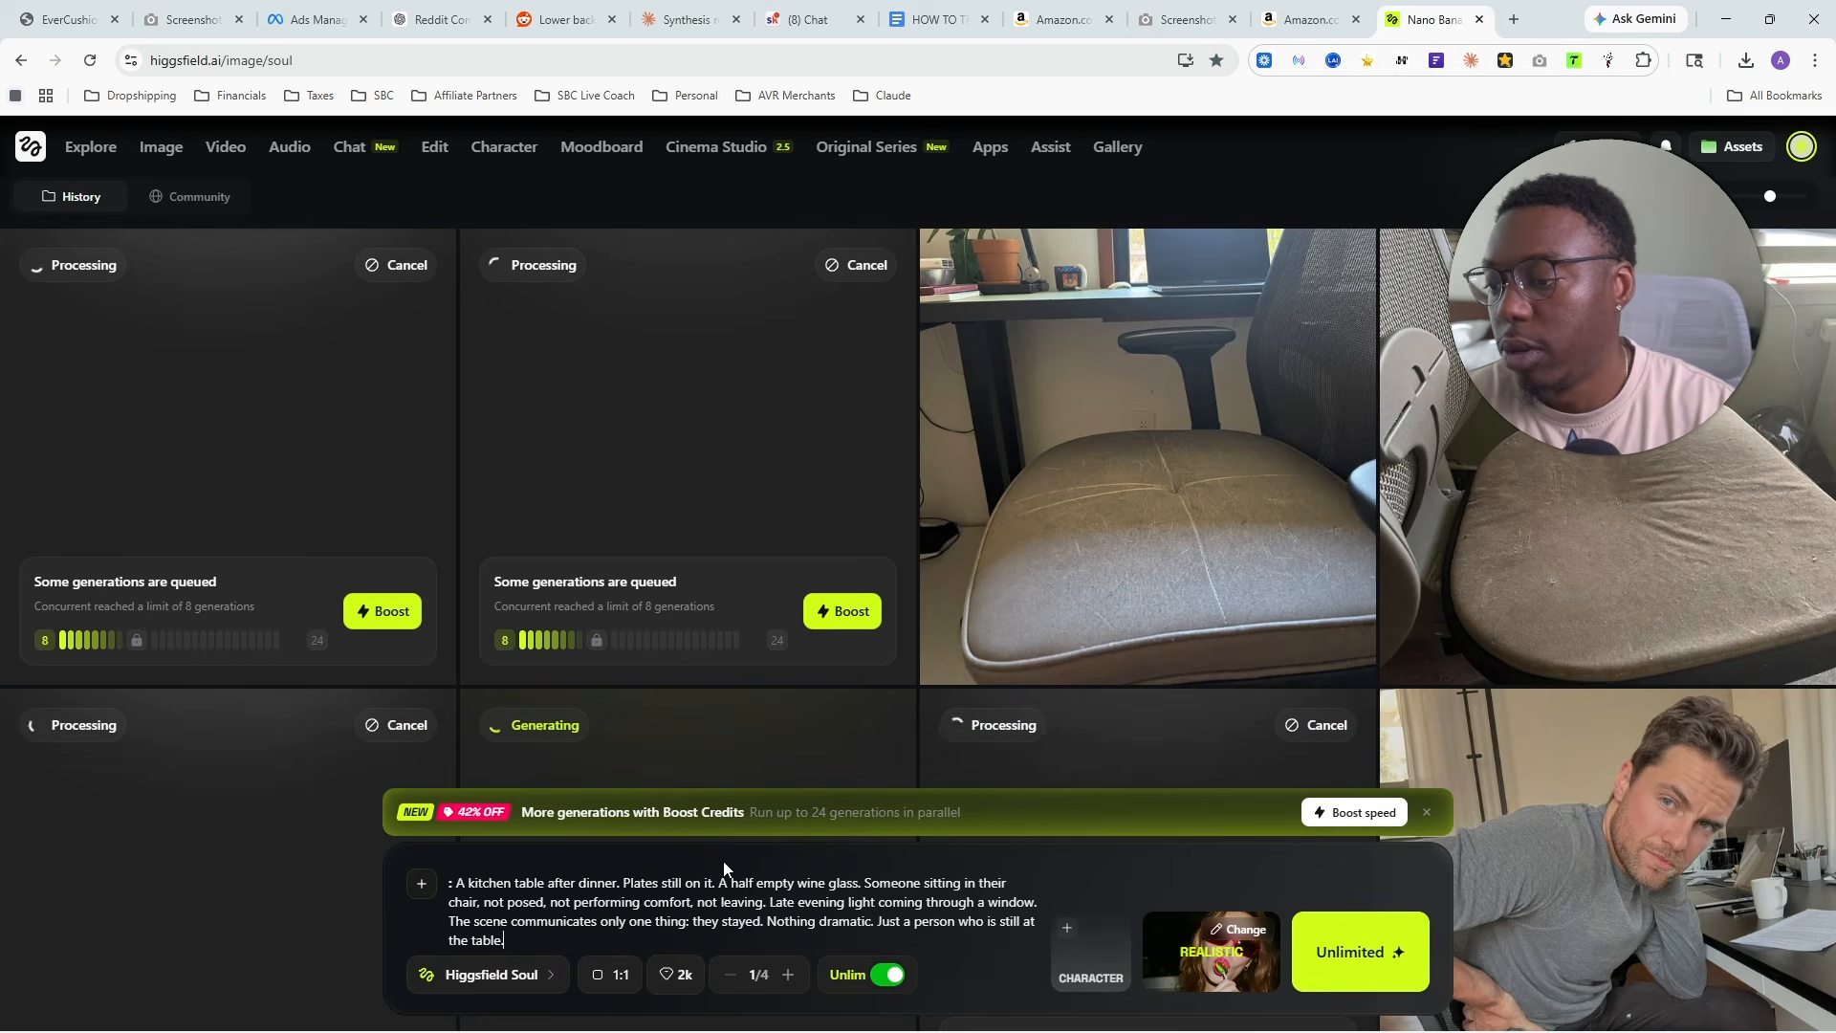
key(Return)
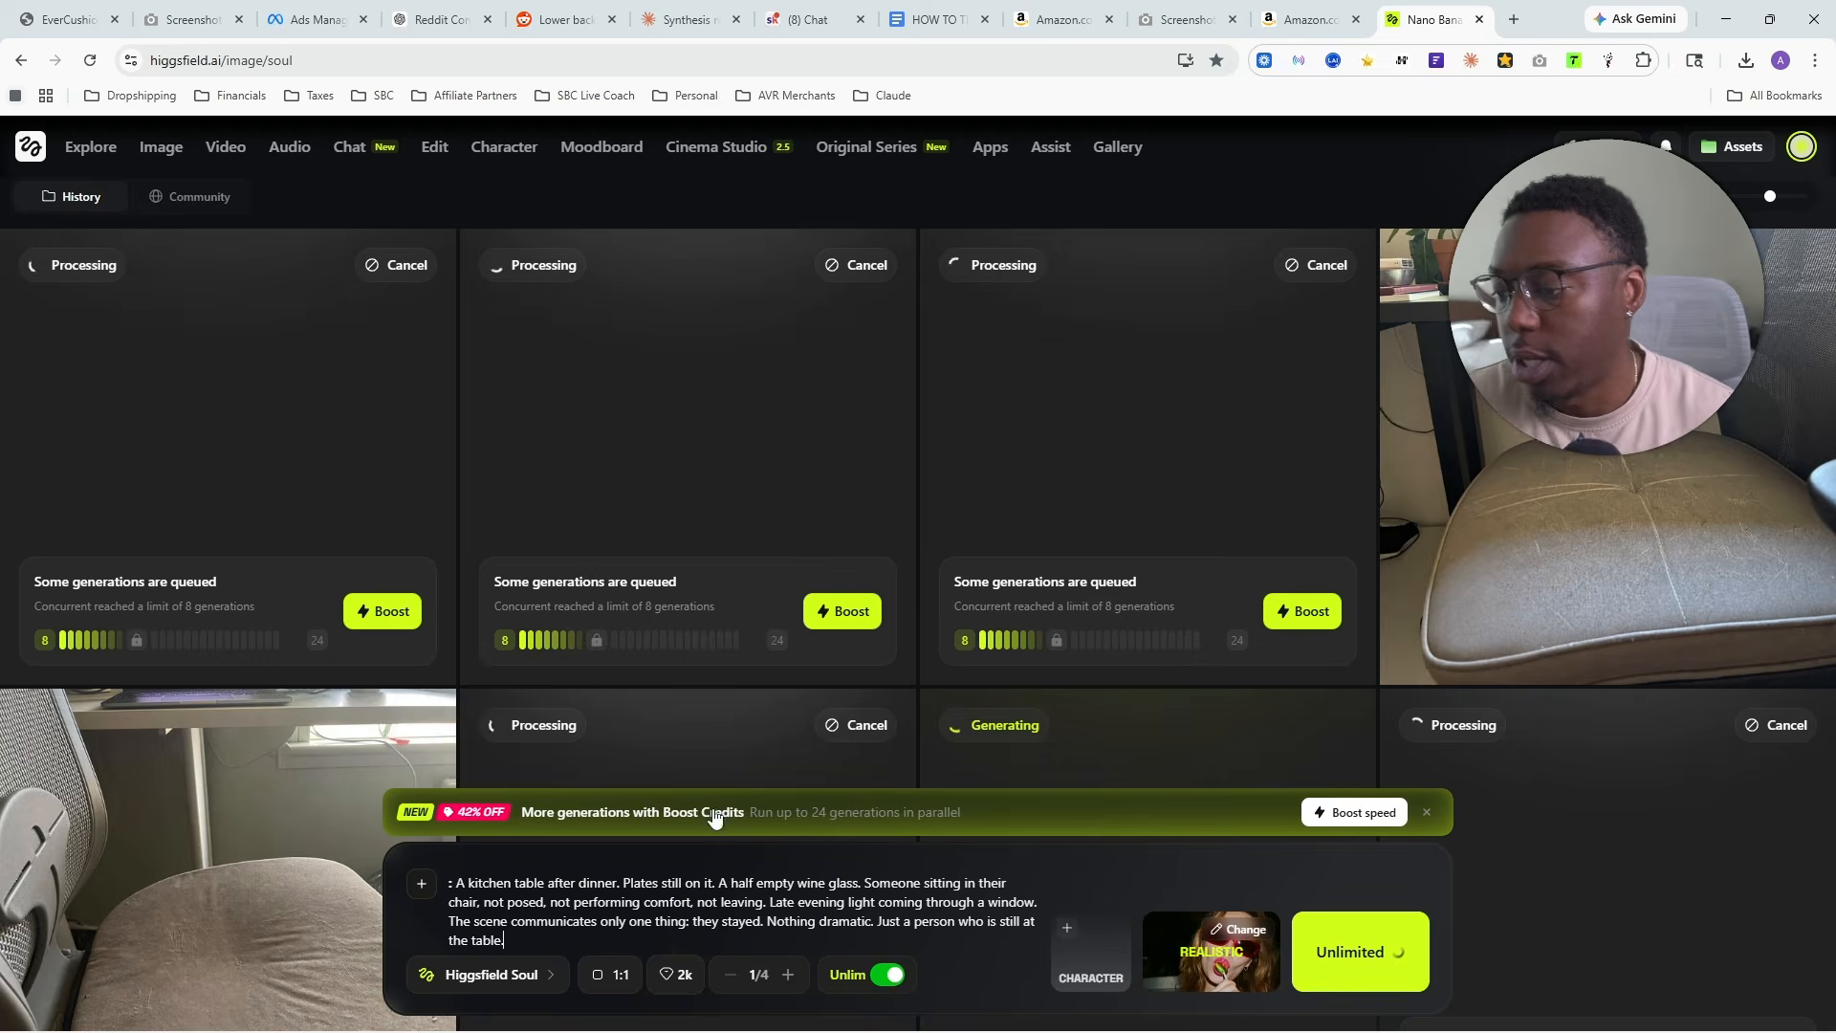
- Change the image model to Nano Banana Pro and generate the kitchen table prompt twice
click(530, 970)
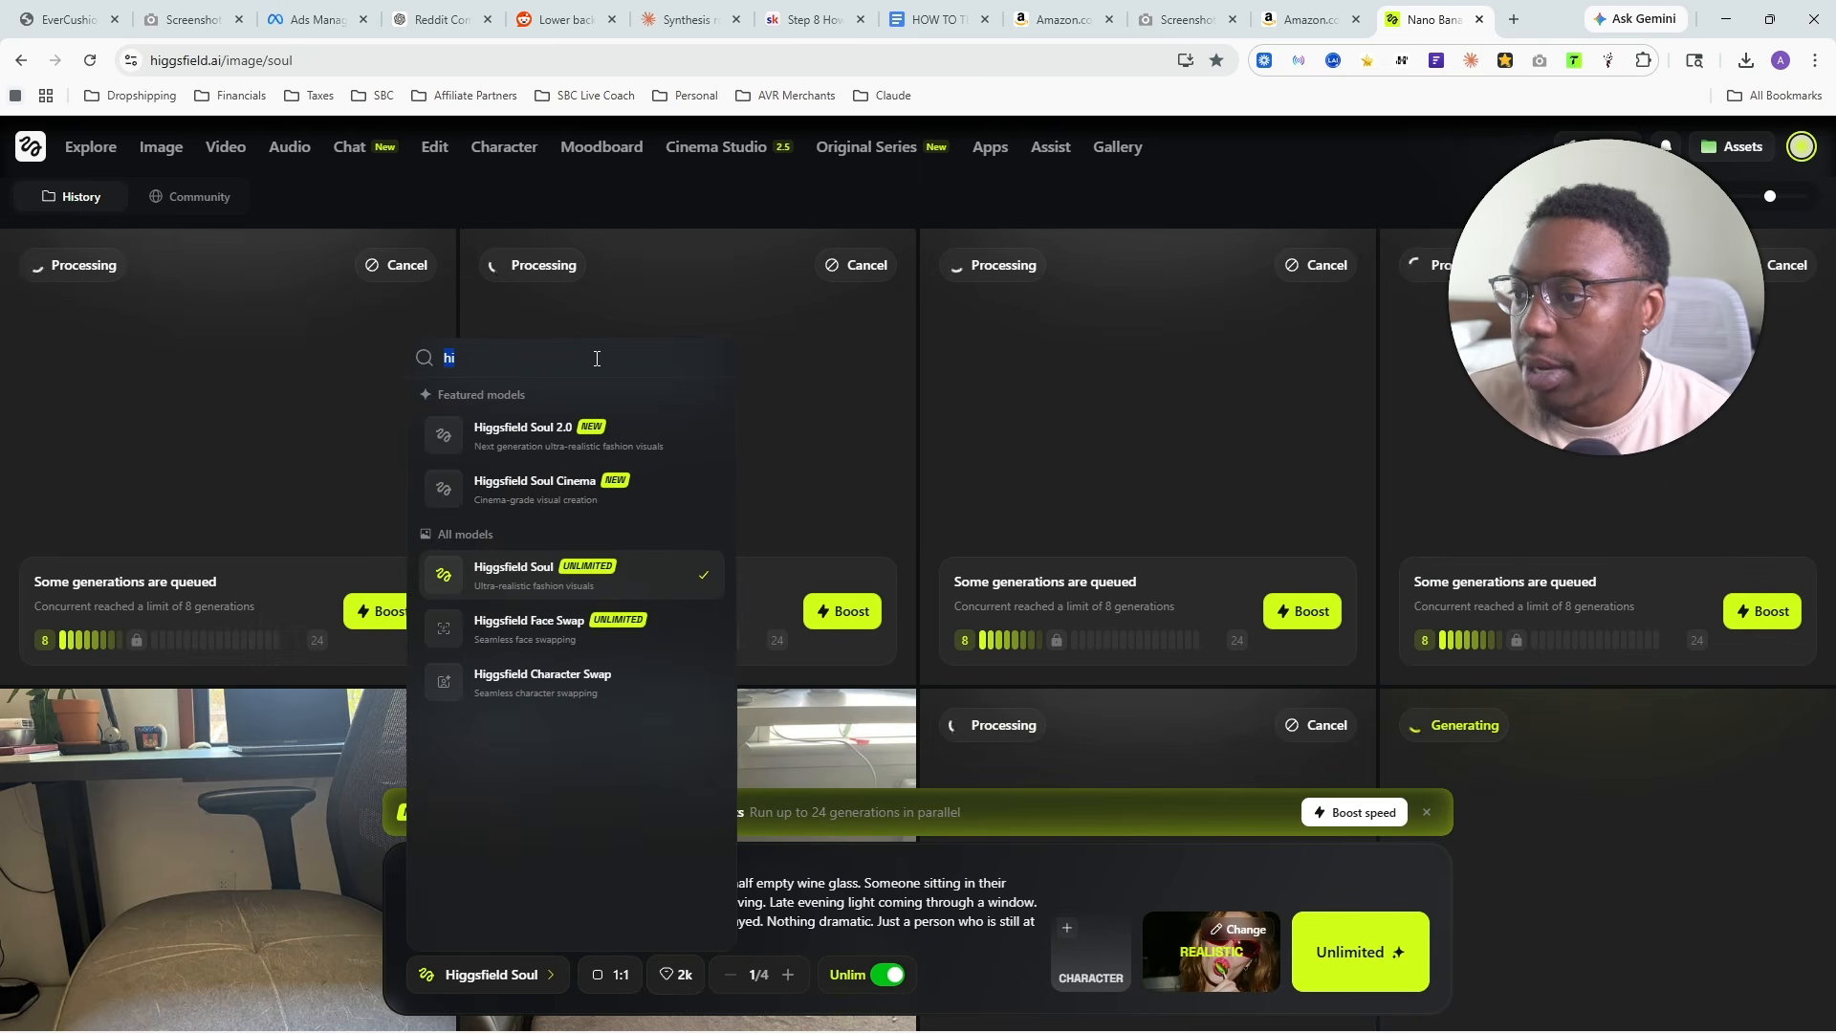
text(nan)
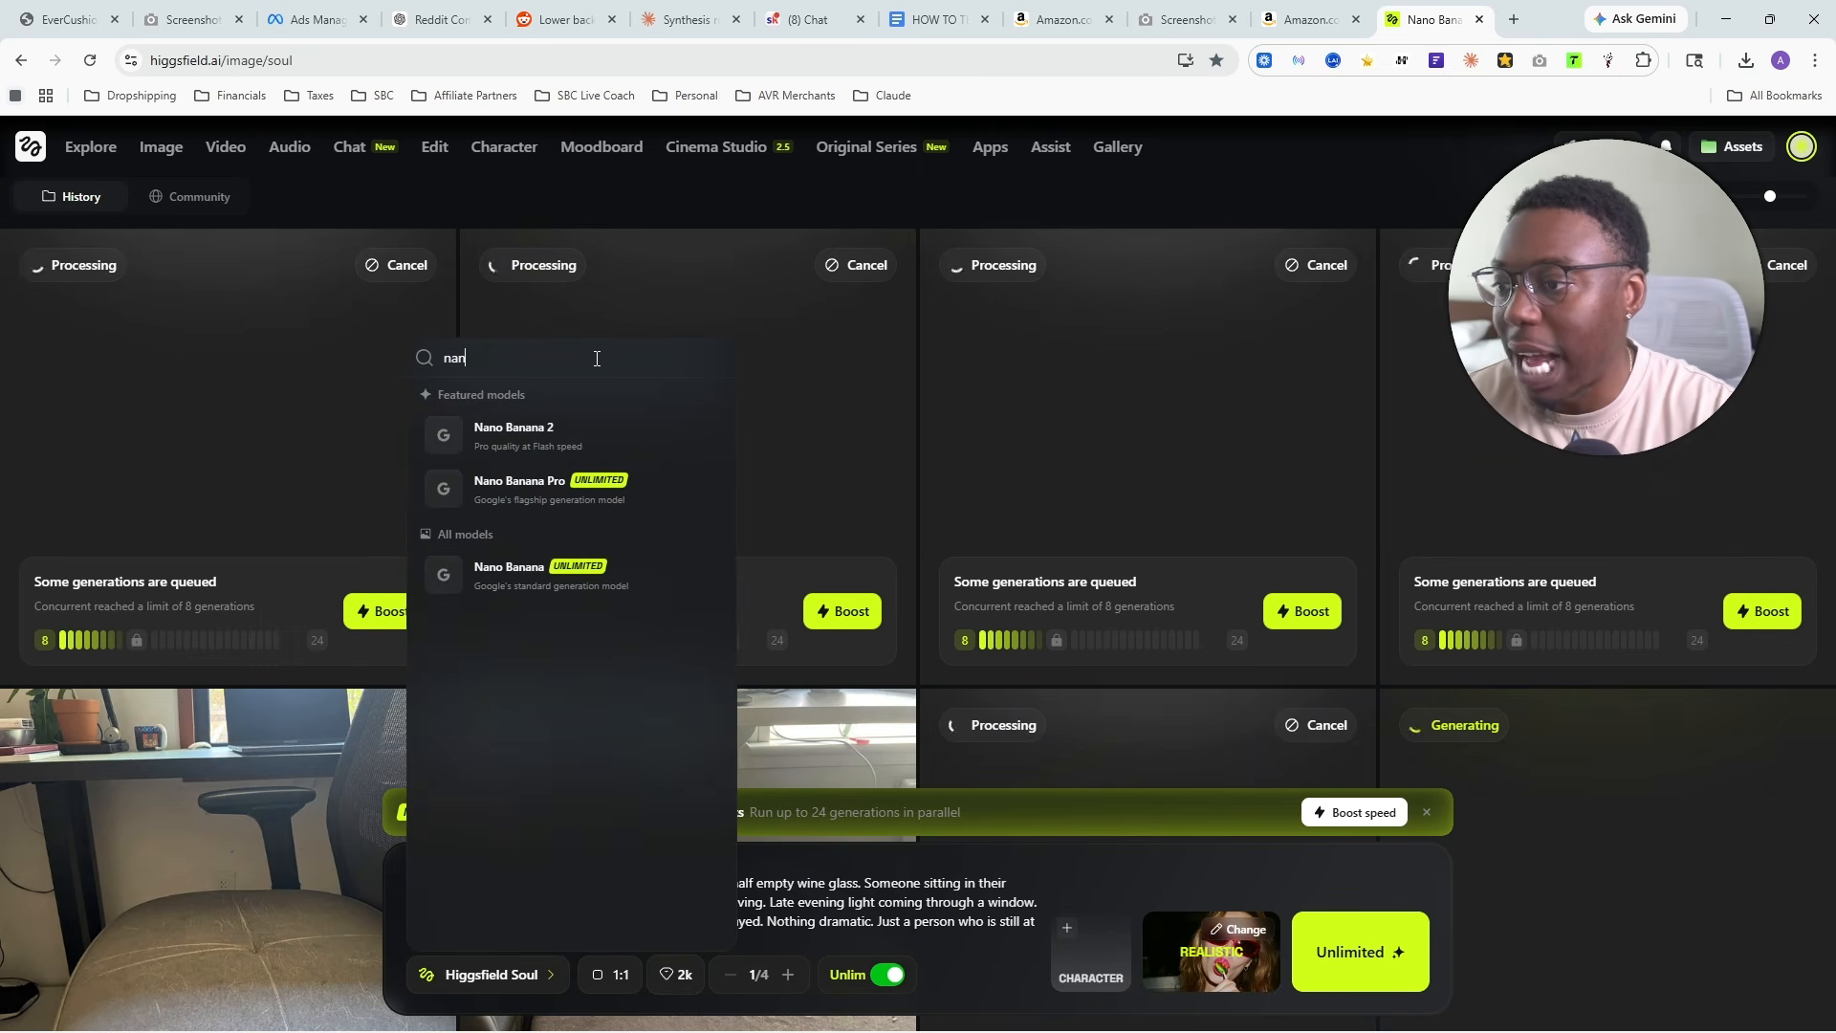
click(535, 487)
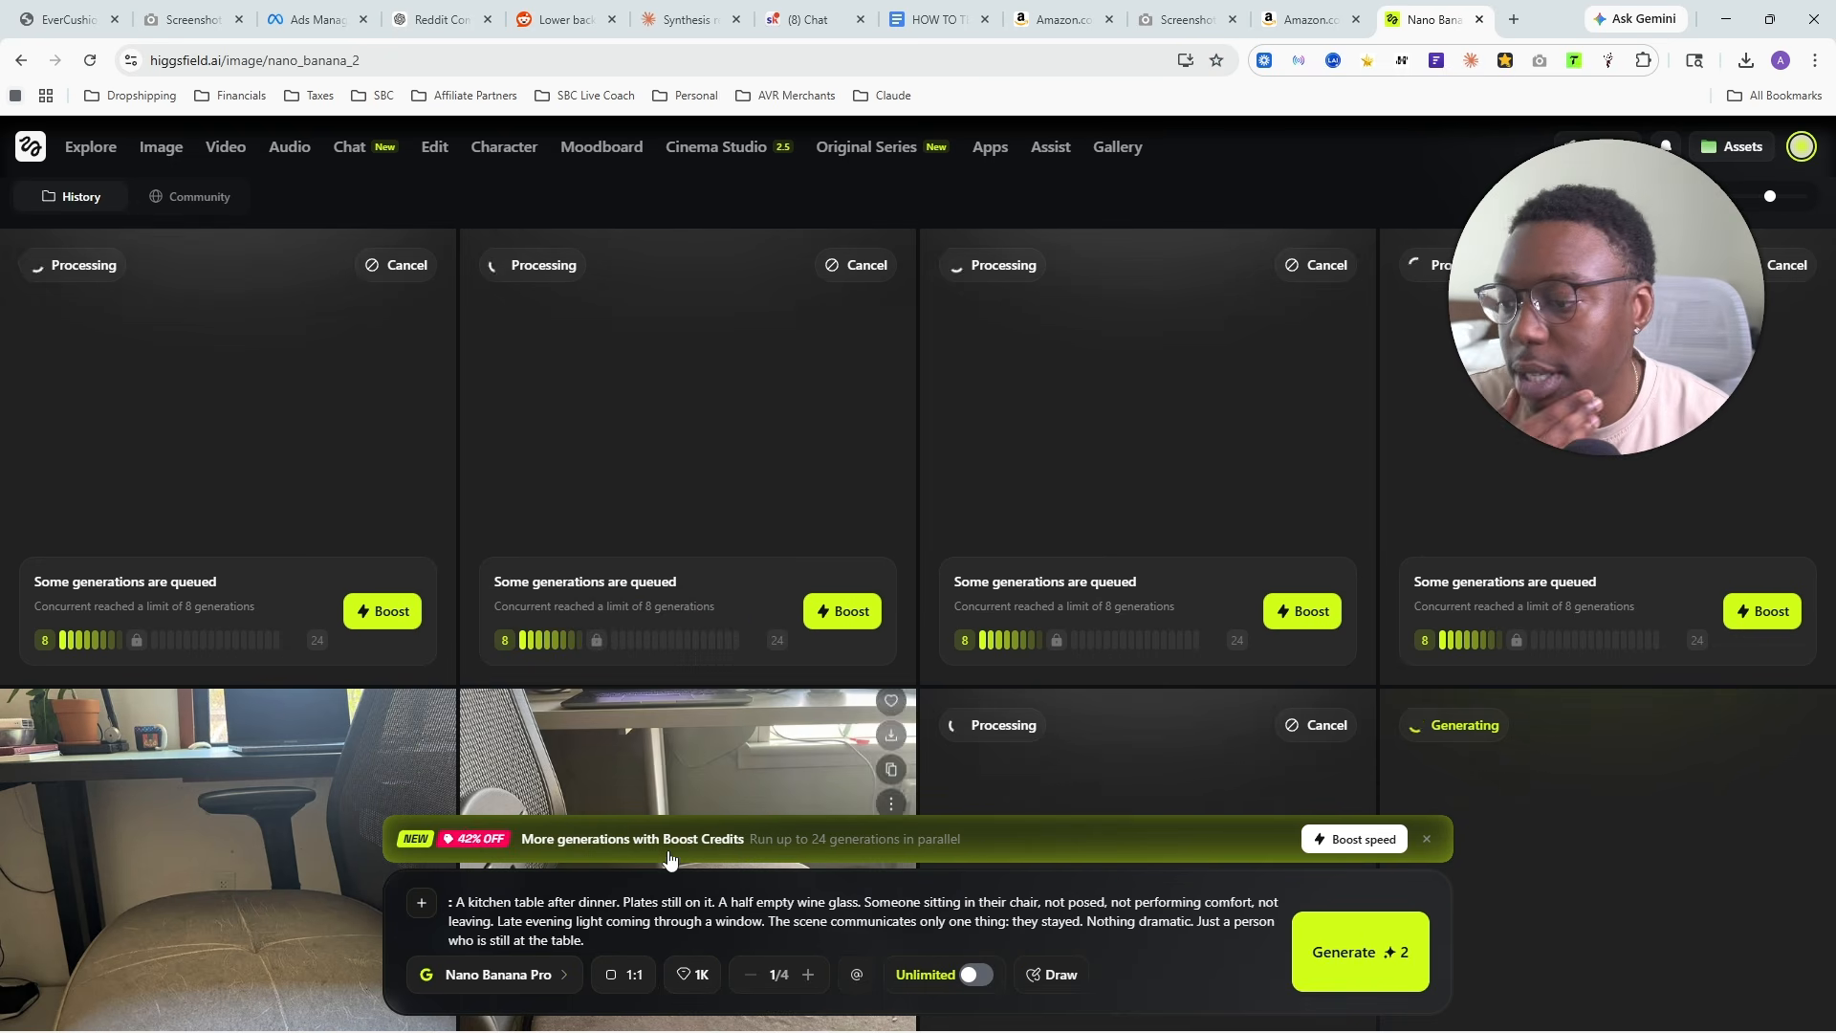
click(1371, 960)
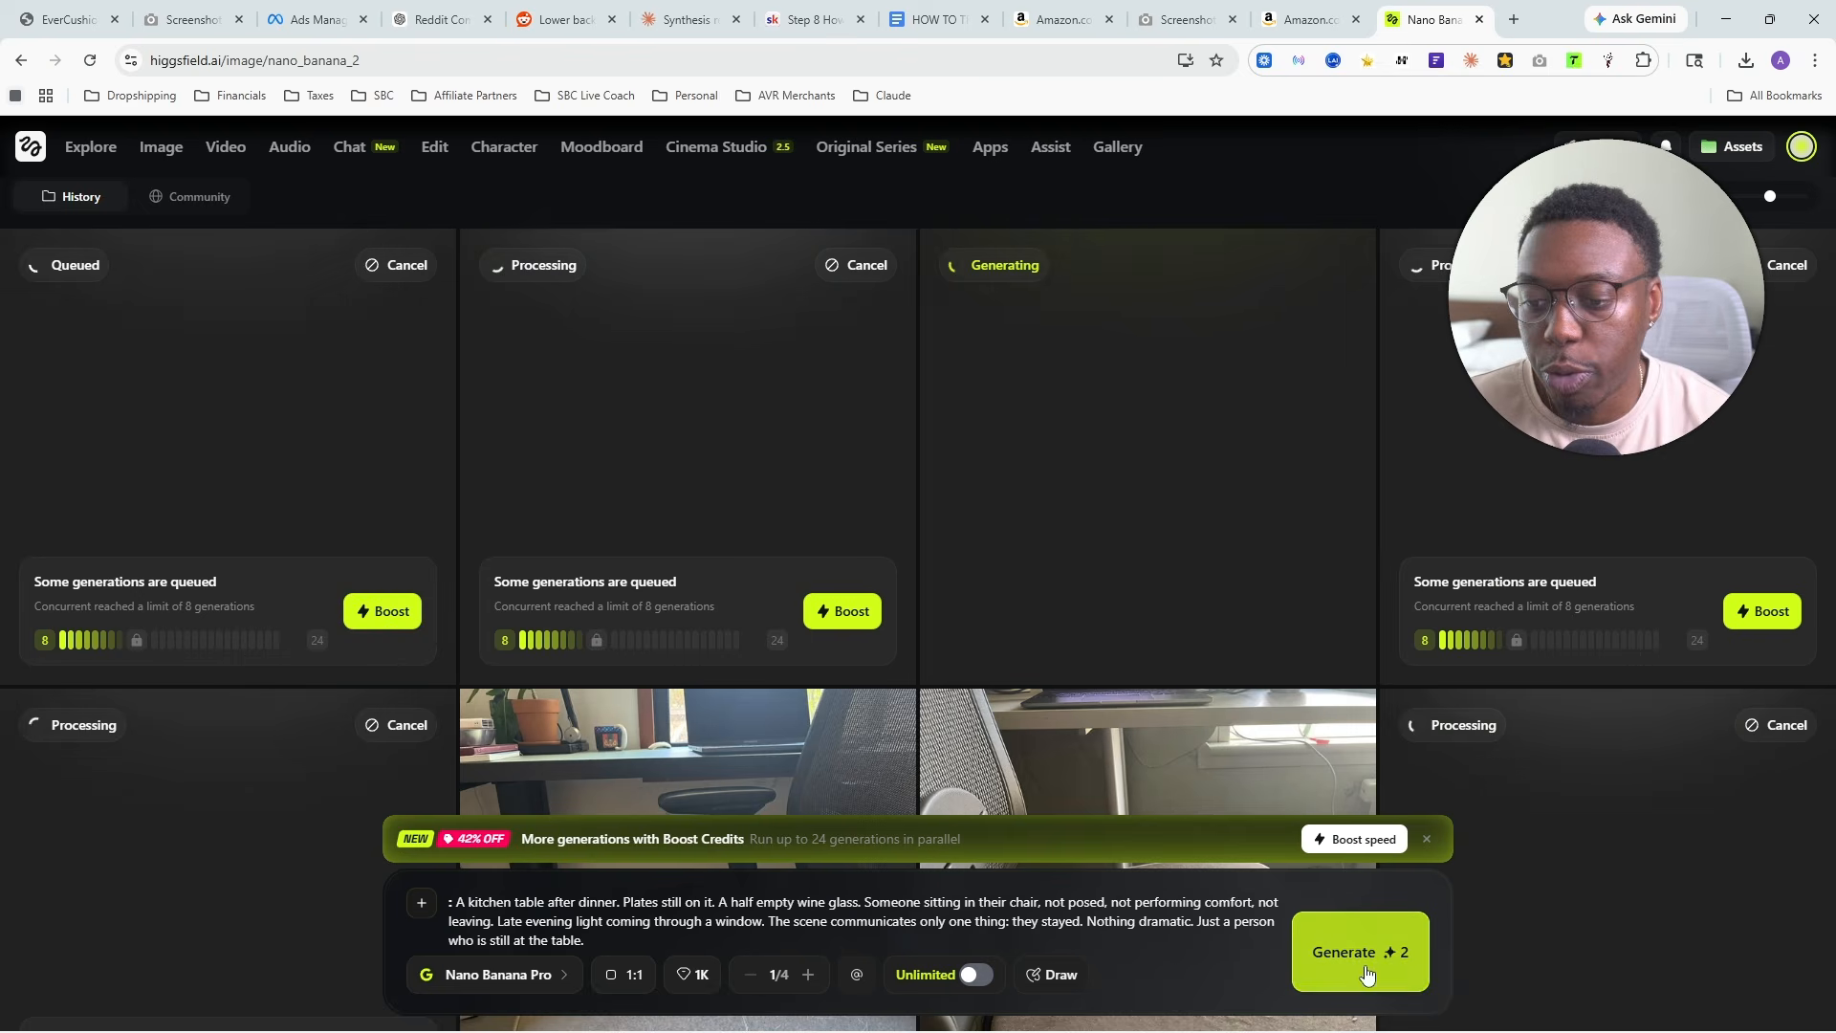
click(1365, 974)
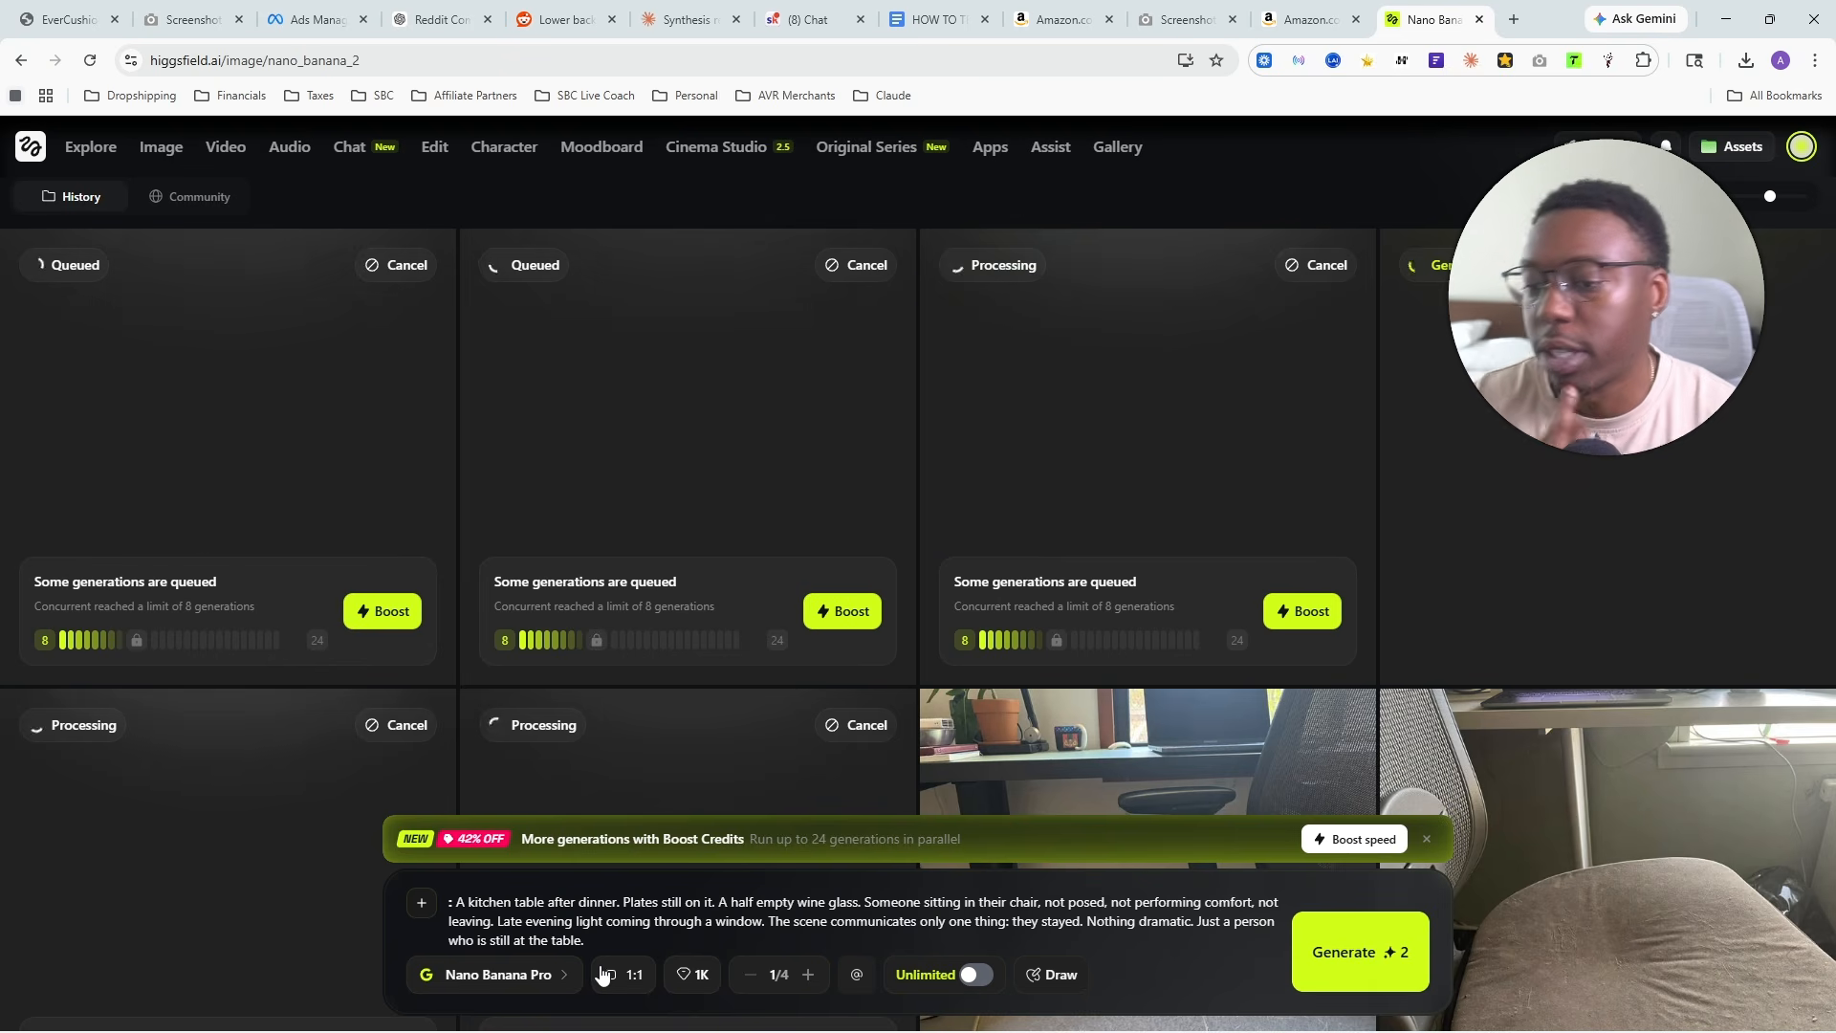
- Inspect the generated gray office chair cushion image at full size and check the available aspect ratios
scroll(1117, 660, down, 4)
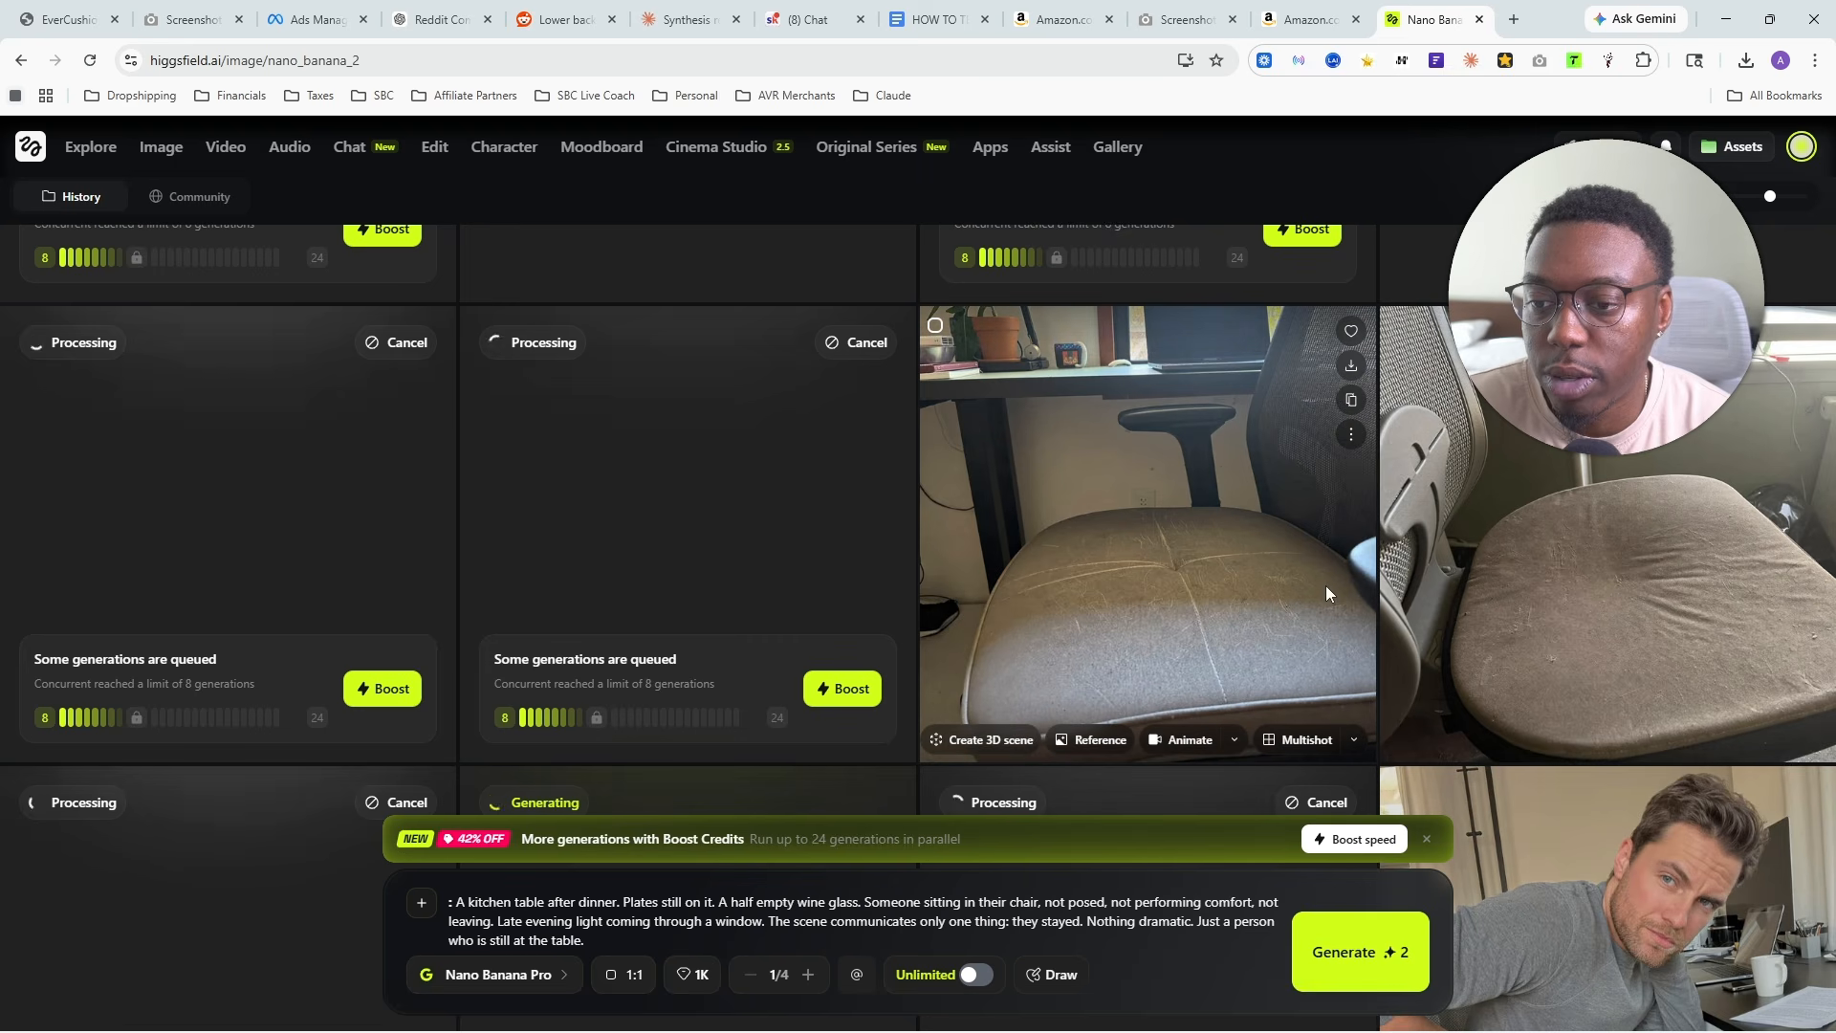
click(1282, 536)
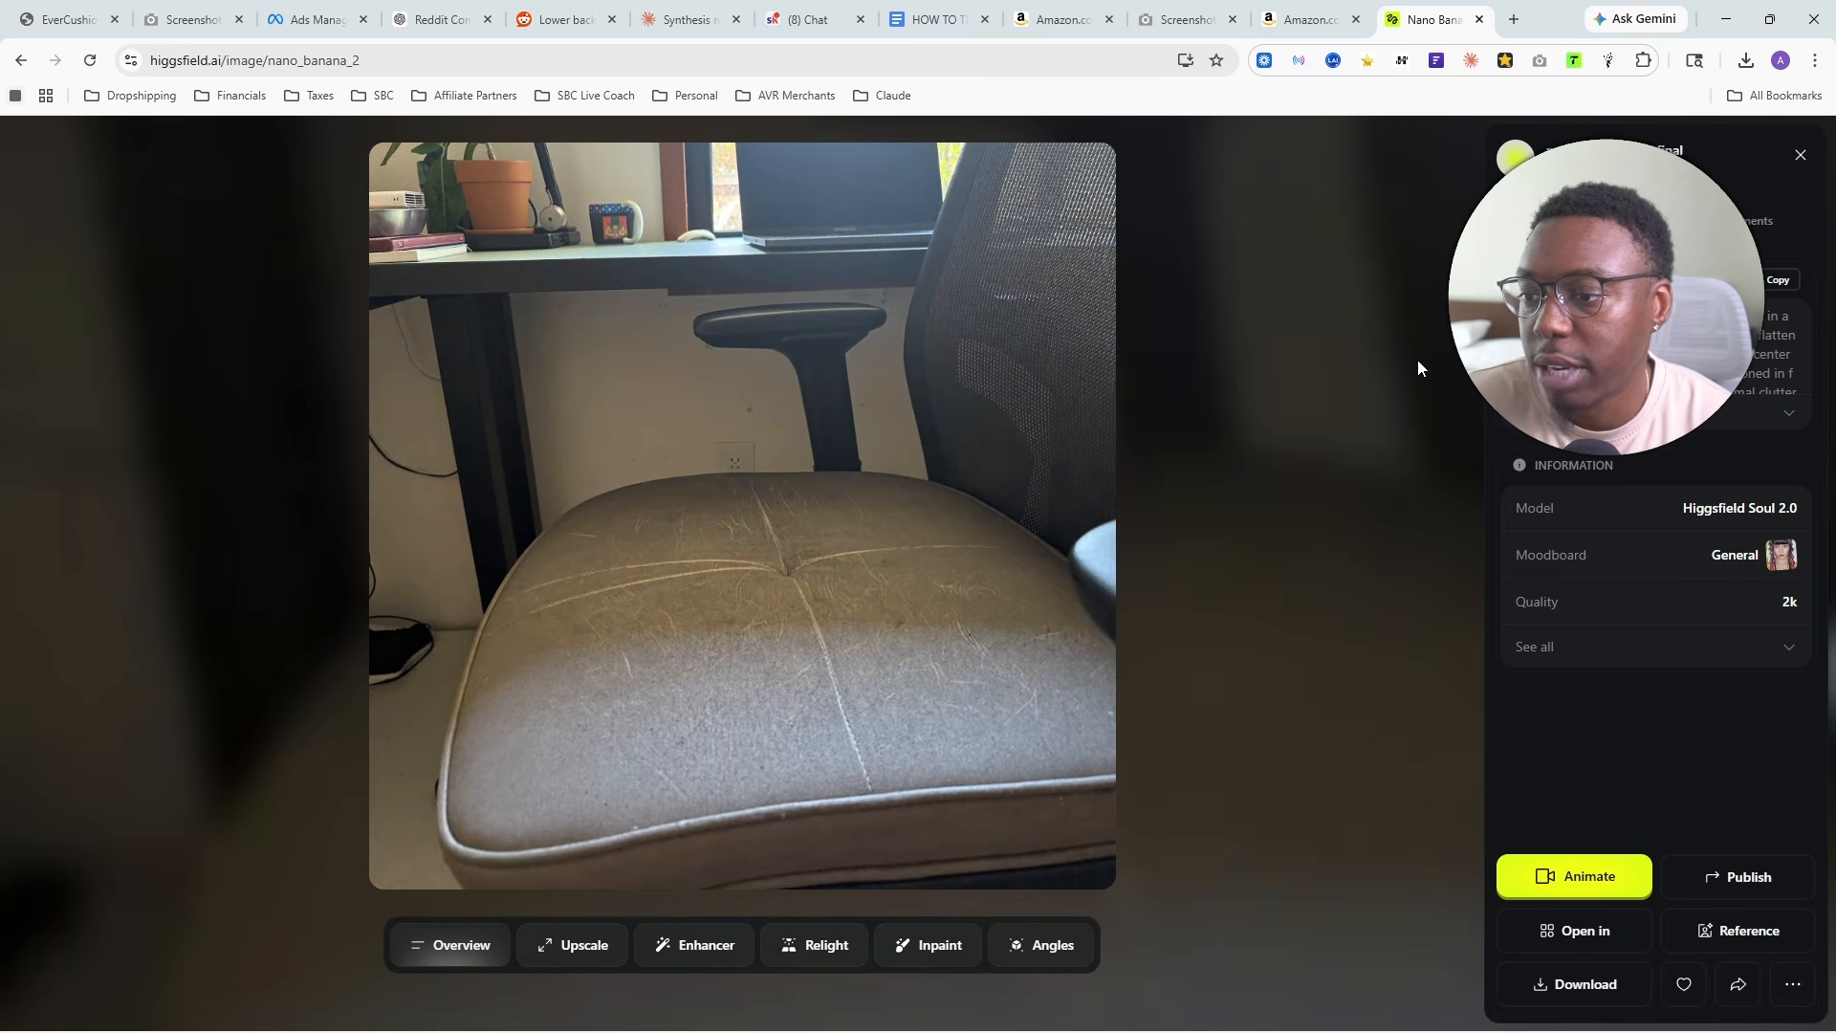
click(1418, 359)
scroll(818, 507, up, 4)
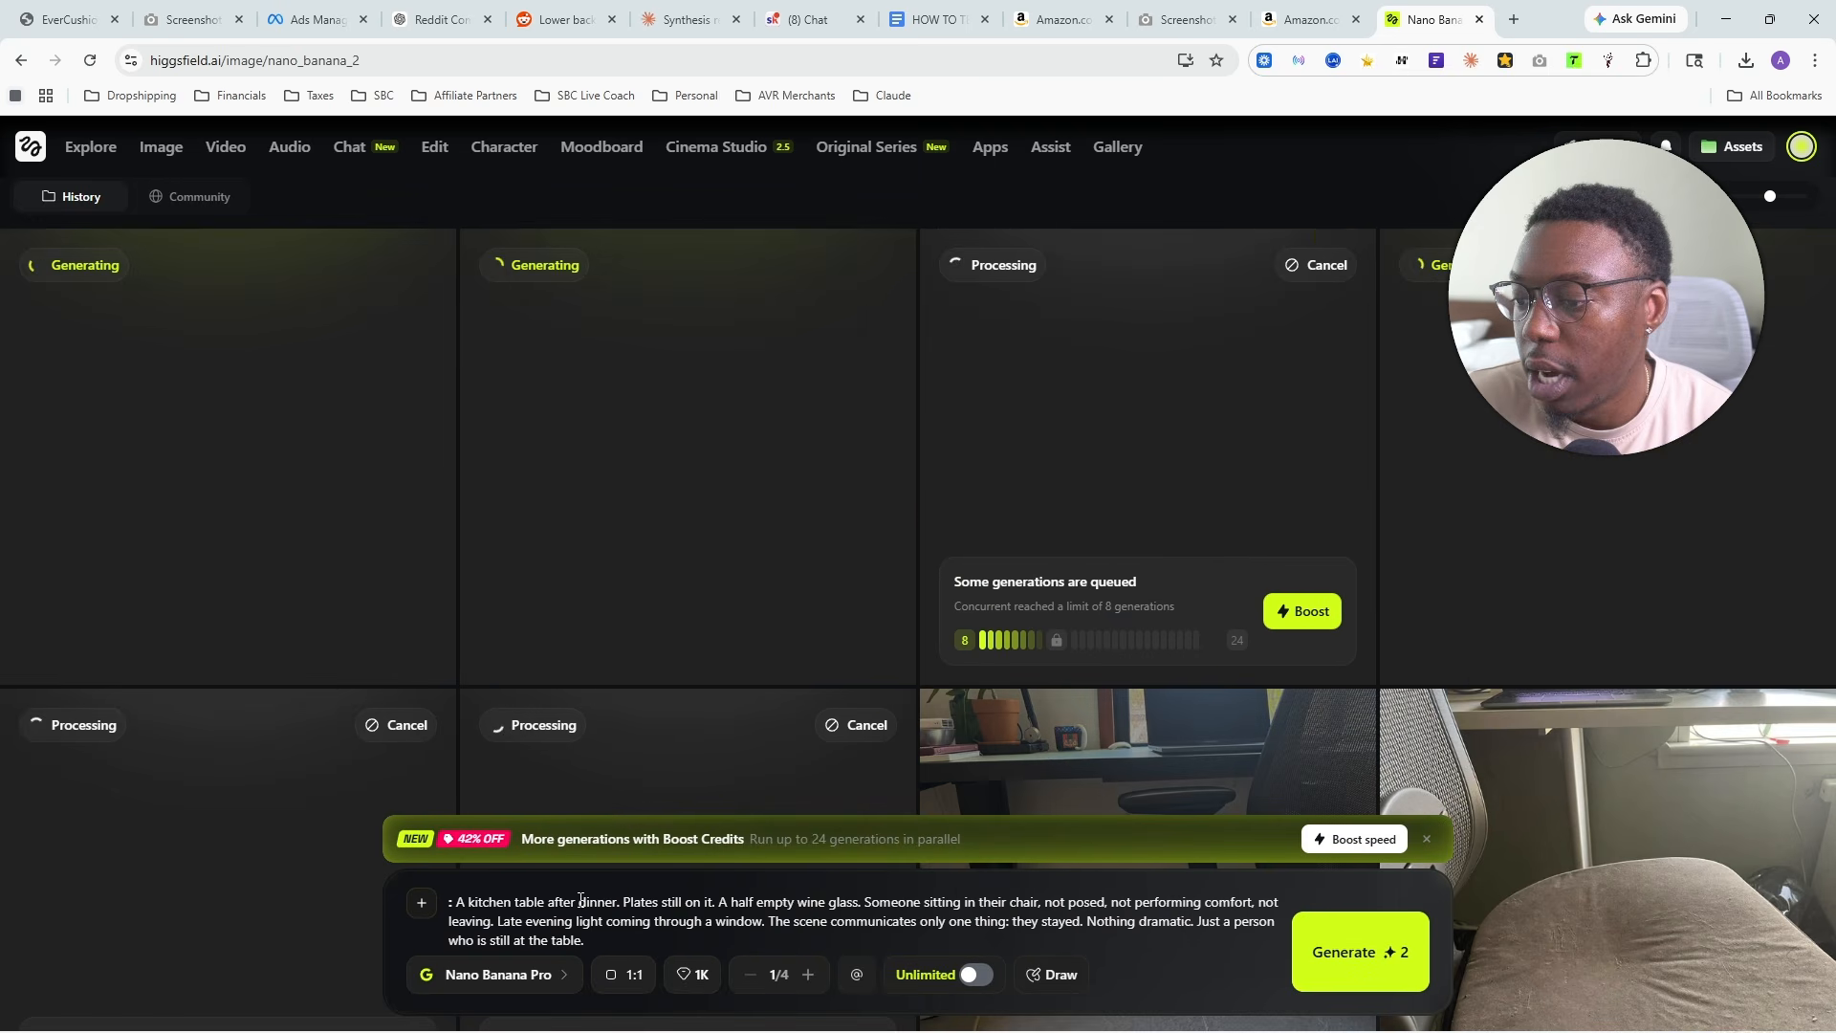
click(623, 974)
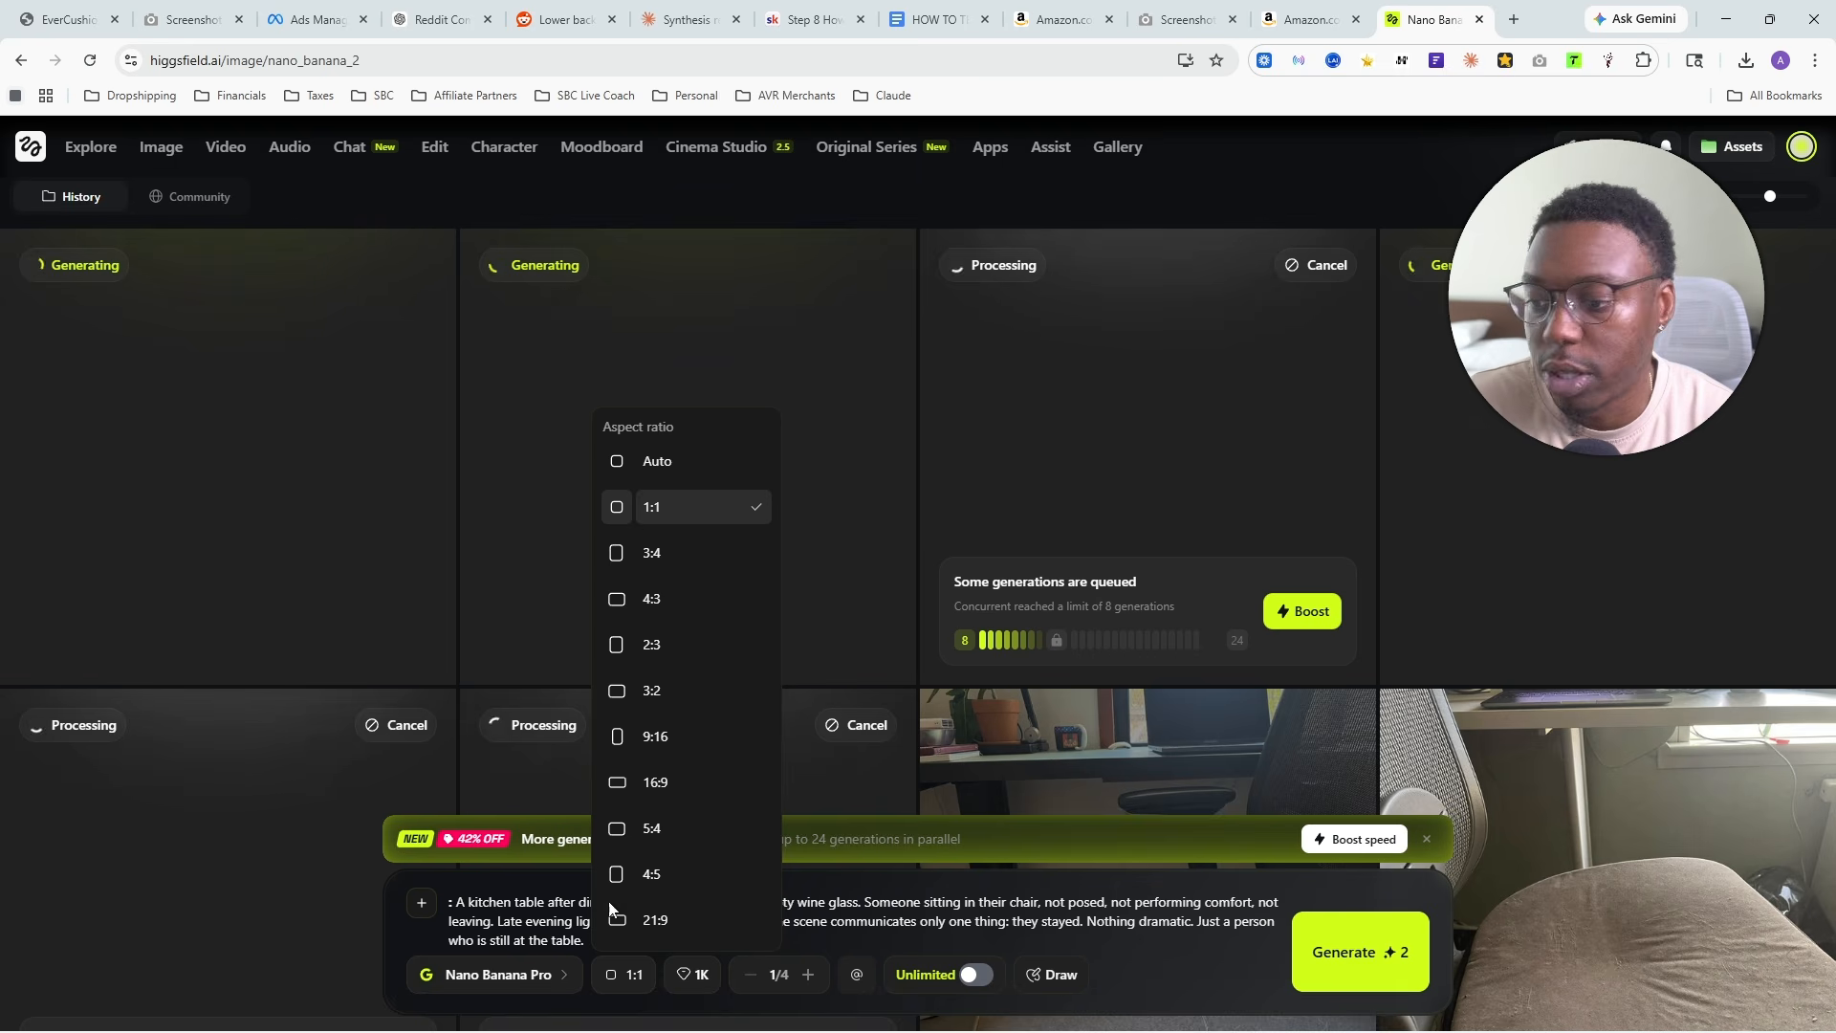
click(595, 976)
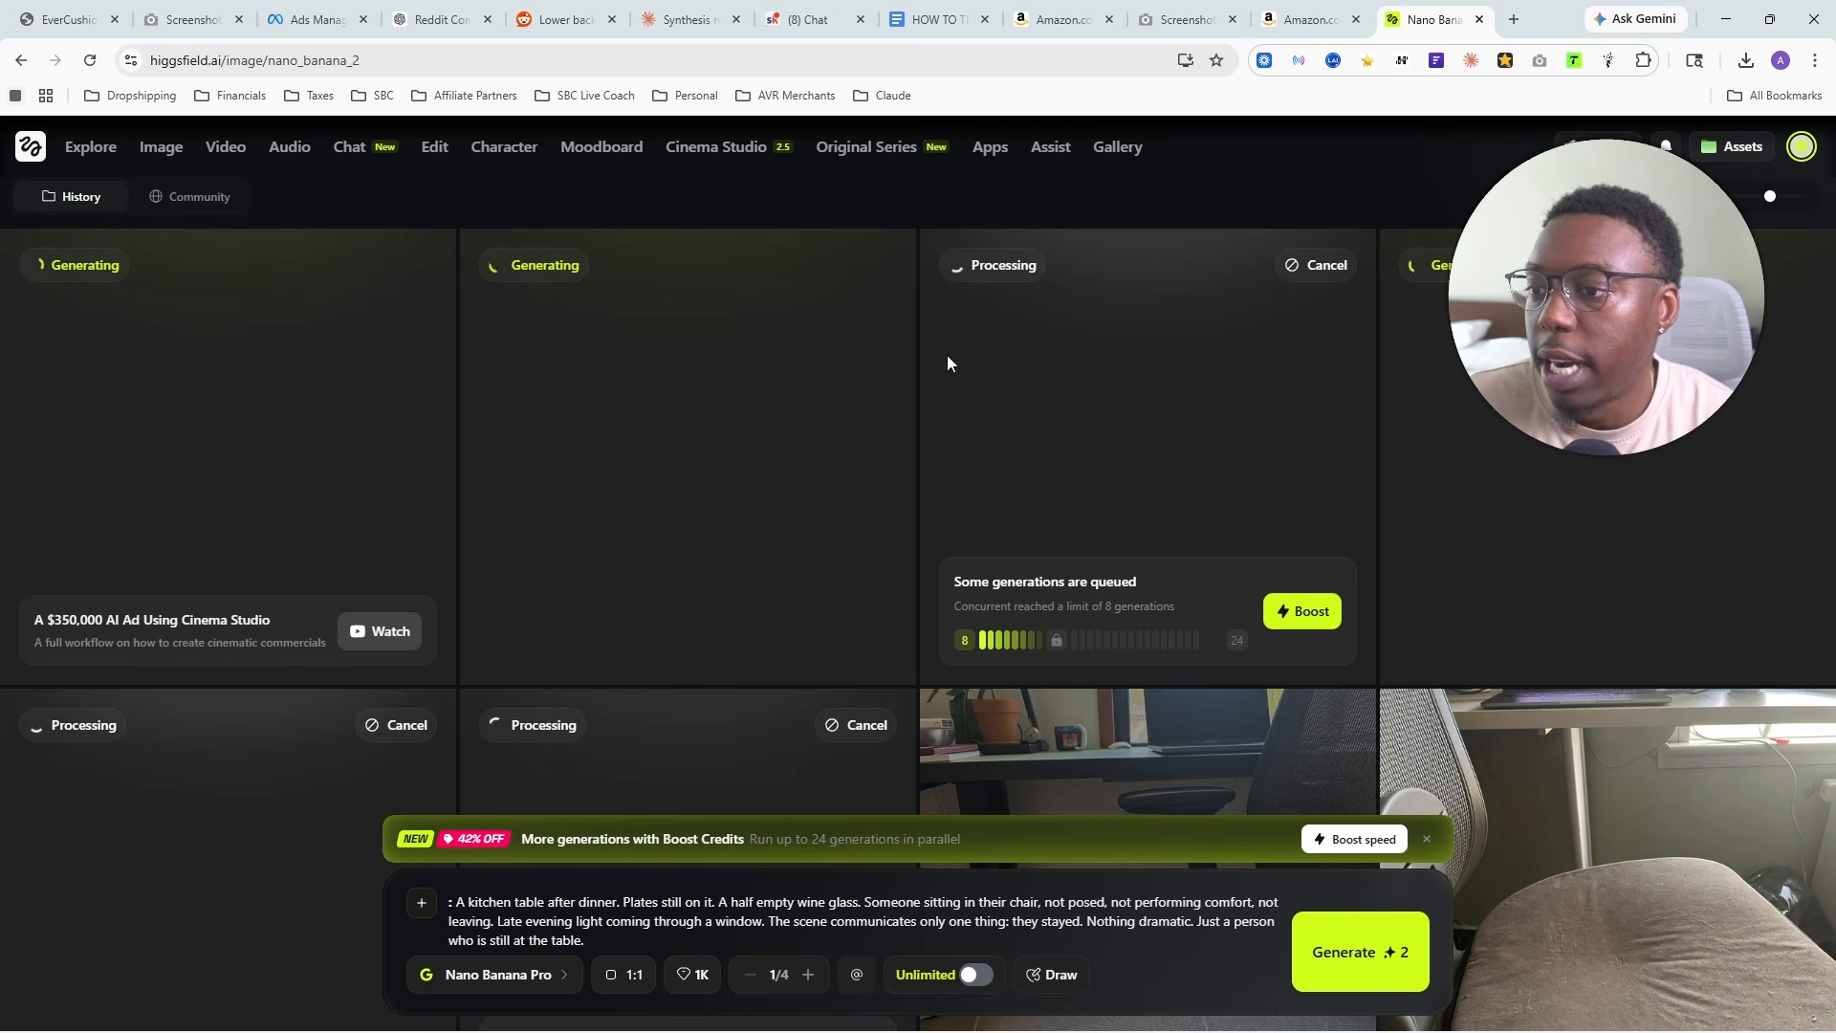
- Switch to the Claude chat and copy the image concept of Arc 2, the early morning desk scene
click(636, 20)
scroll(431, 505, down, 15)
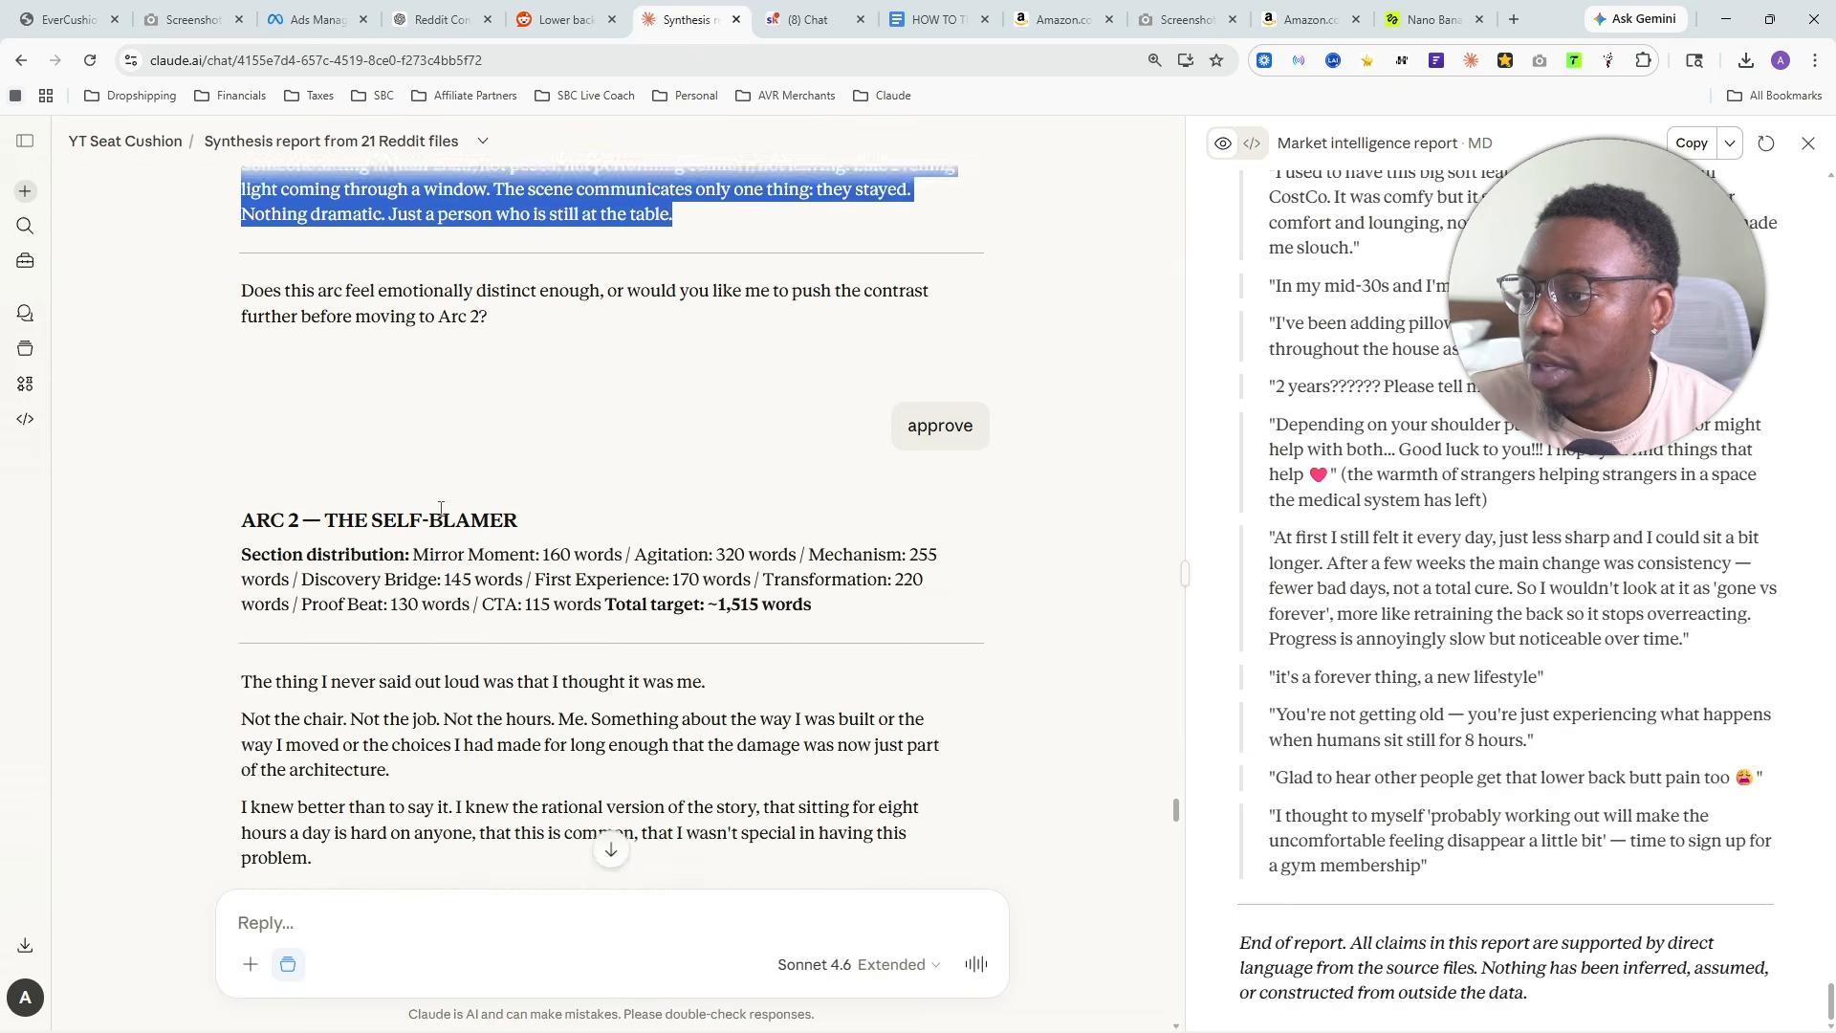
scroll(431, 505, down, 20)
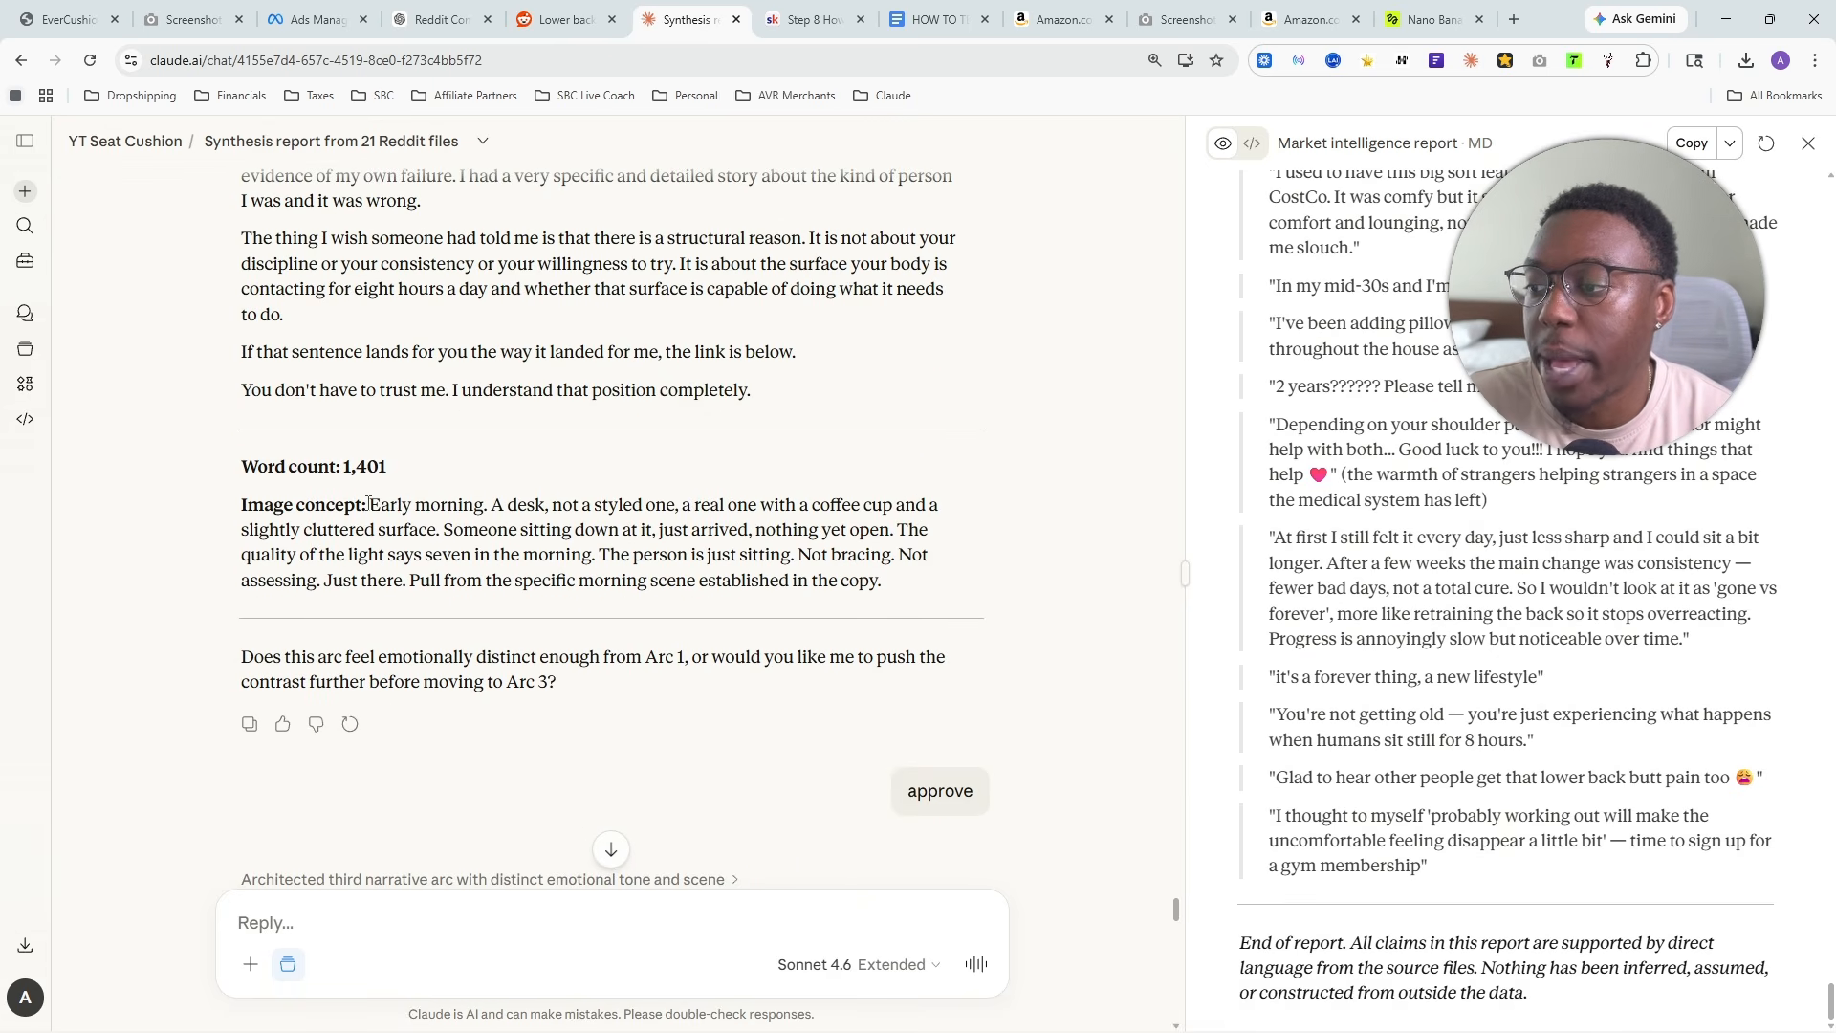
drag(369, 505, 903, 593)
right_click(623, 532)
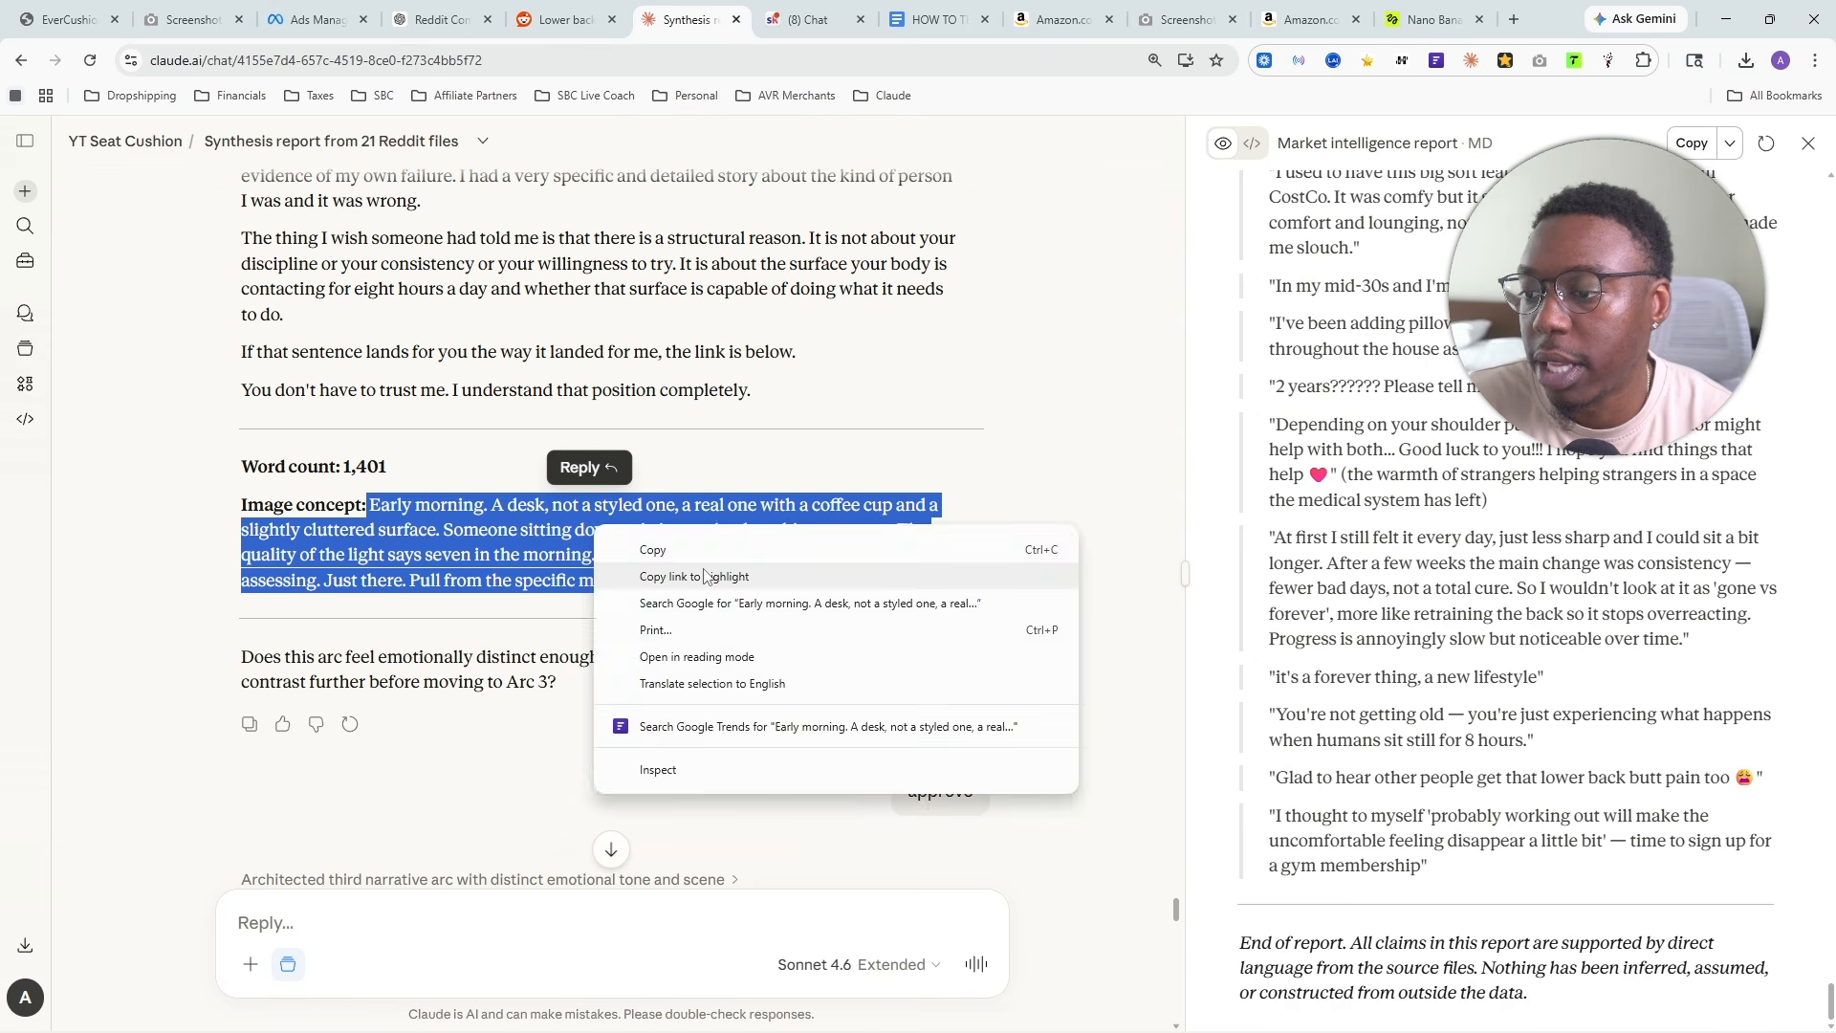
click(705, 563)
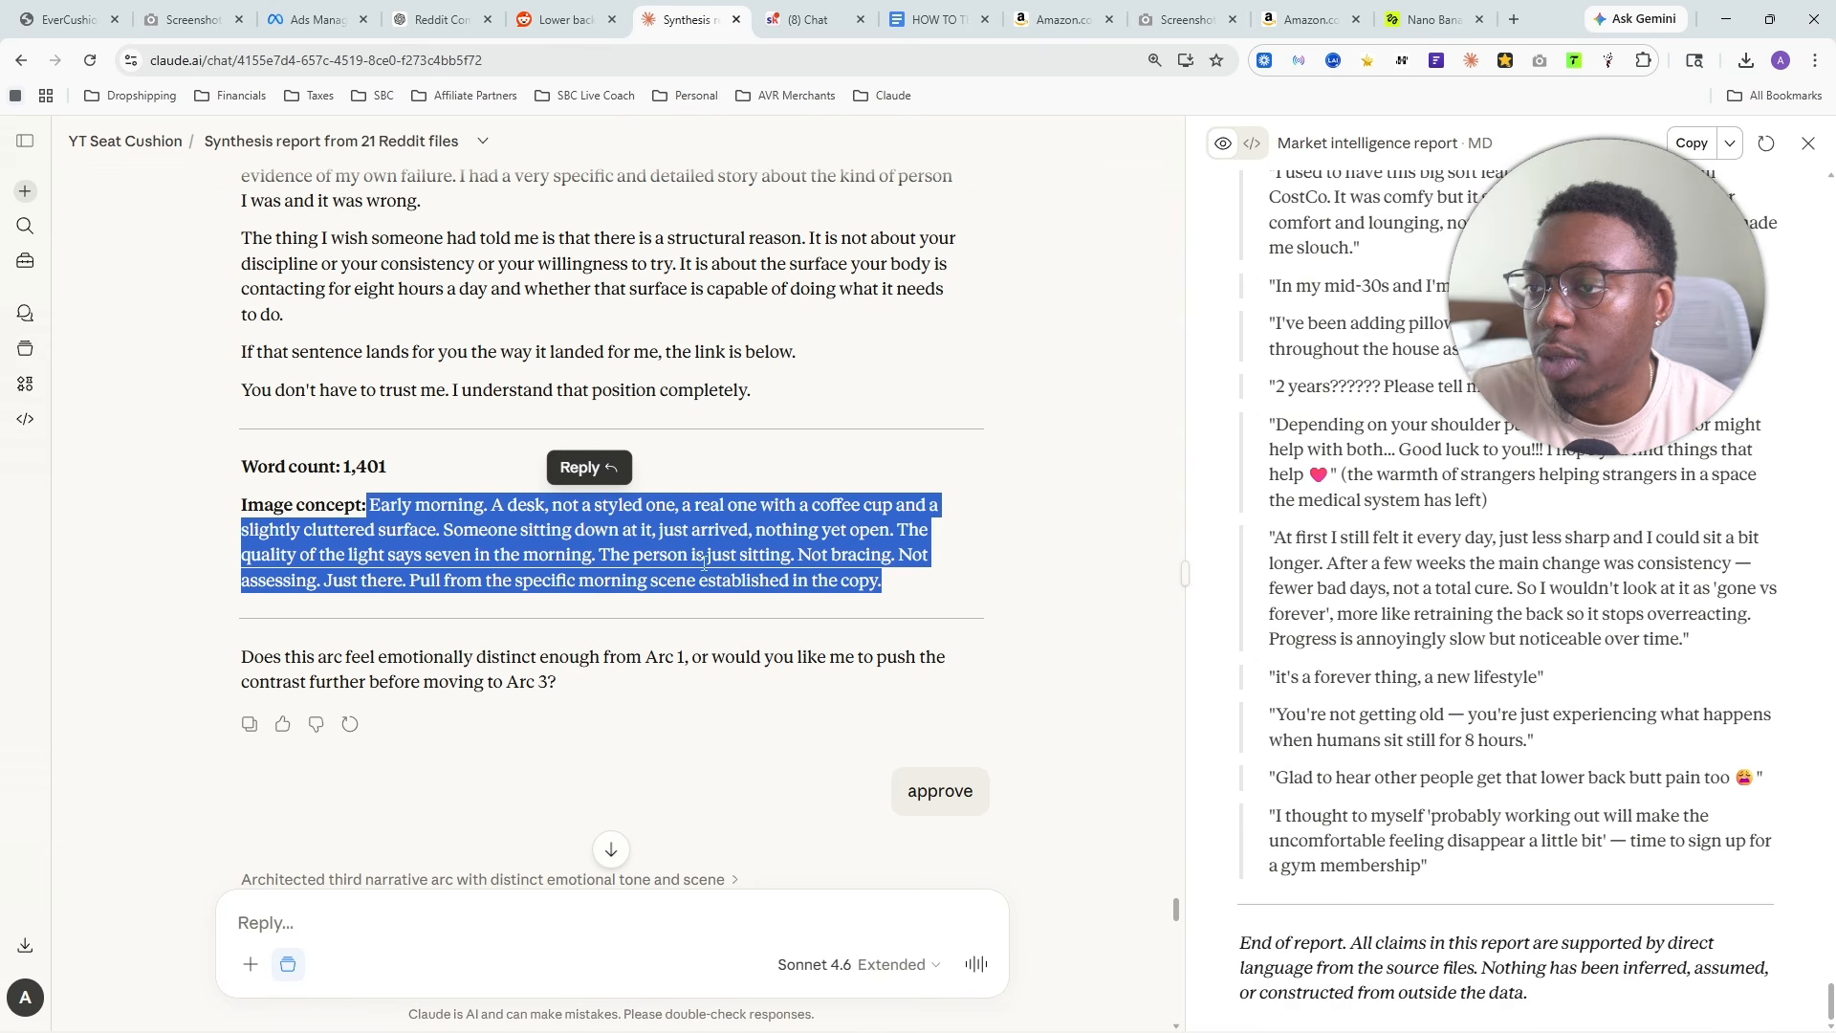
right_click(731, 516)
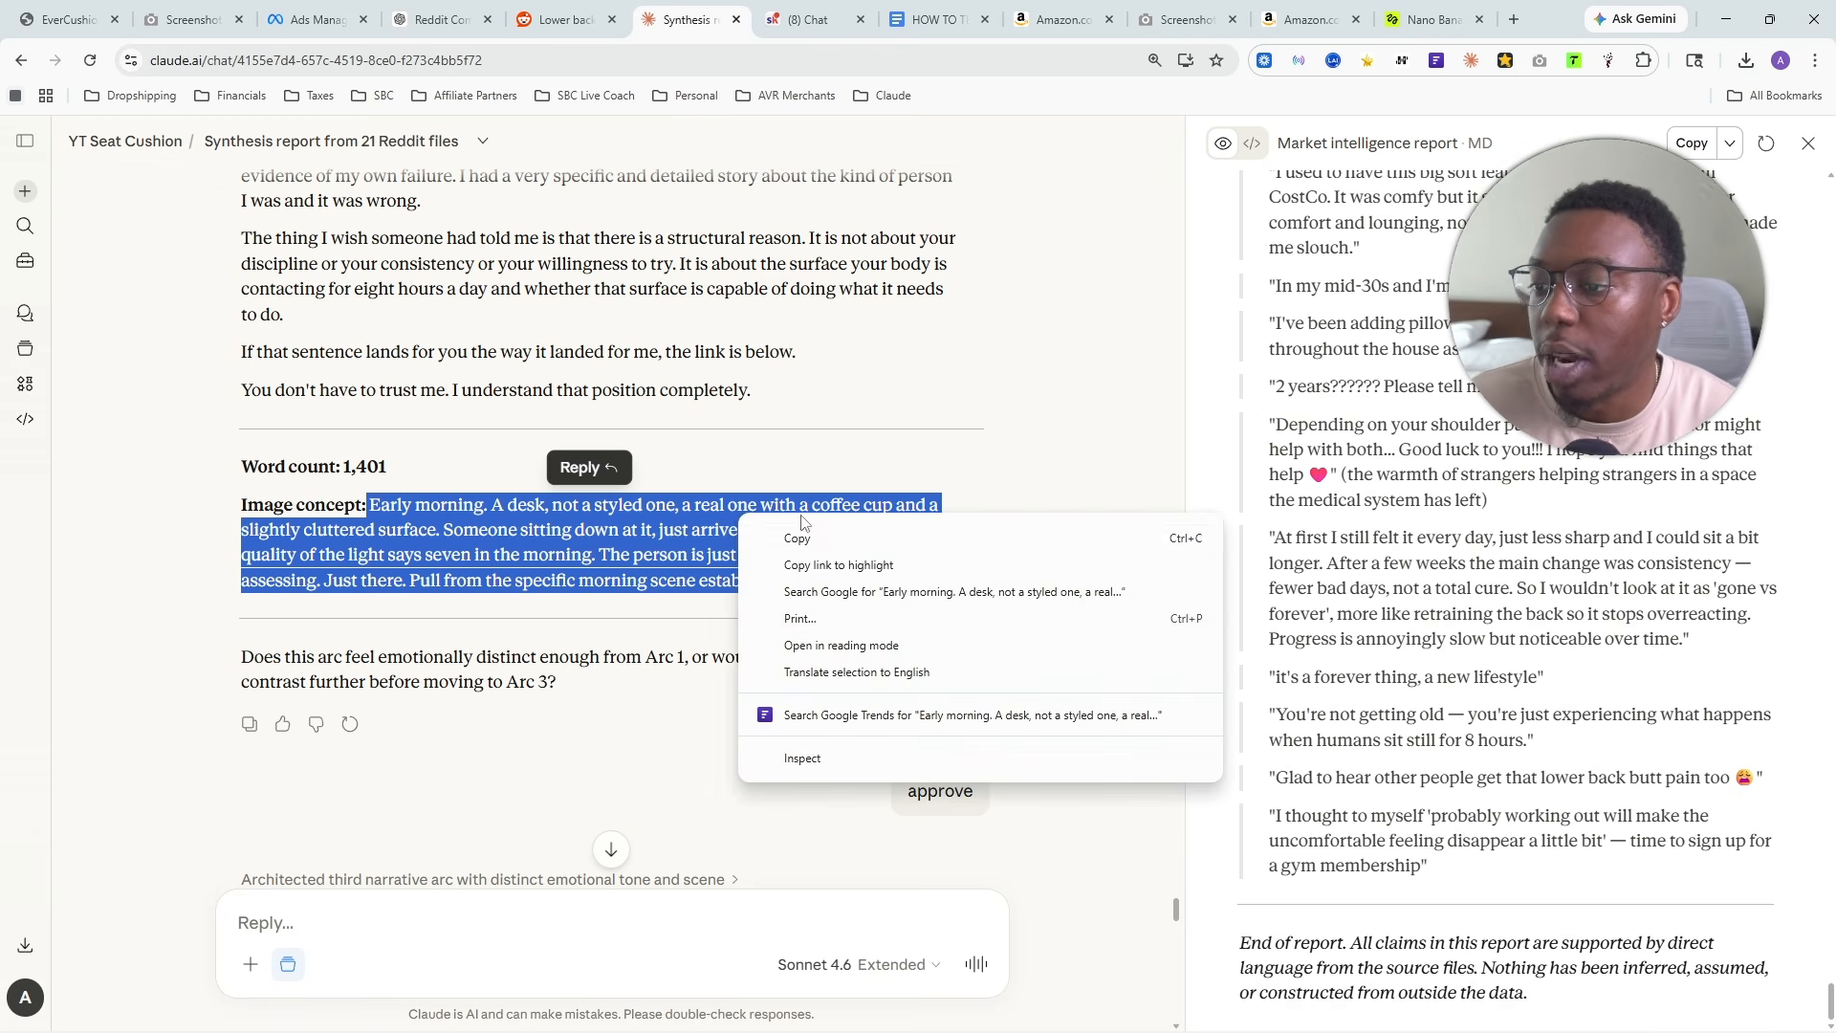
click(808, 533)
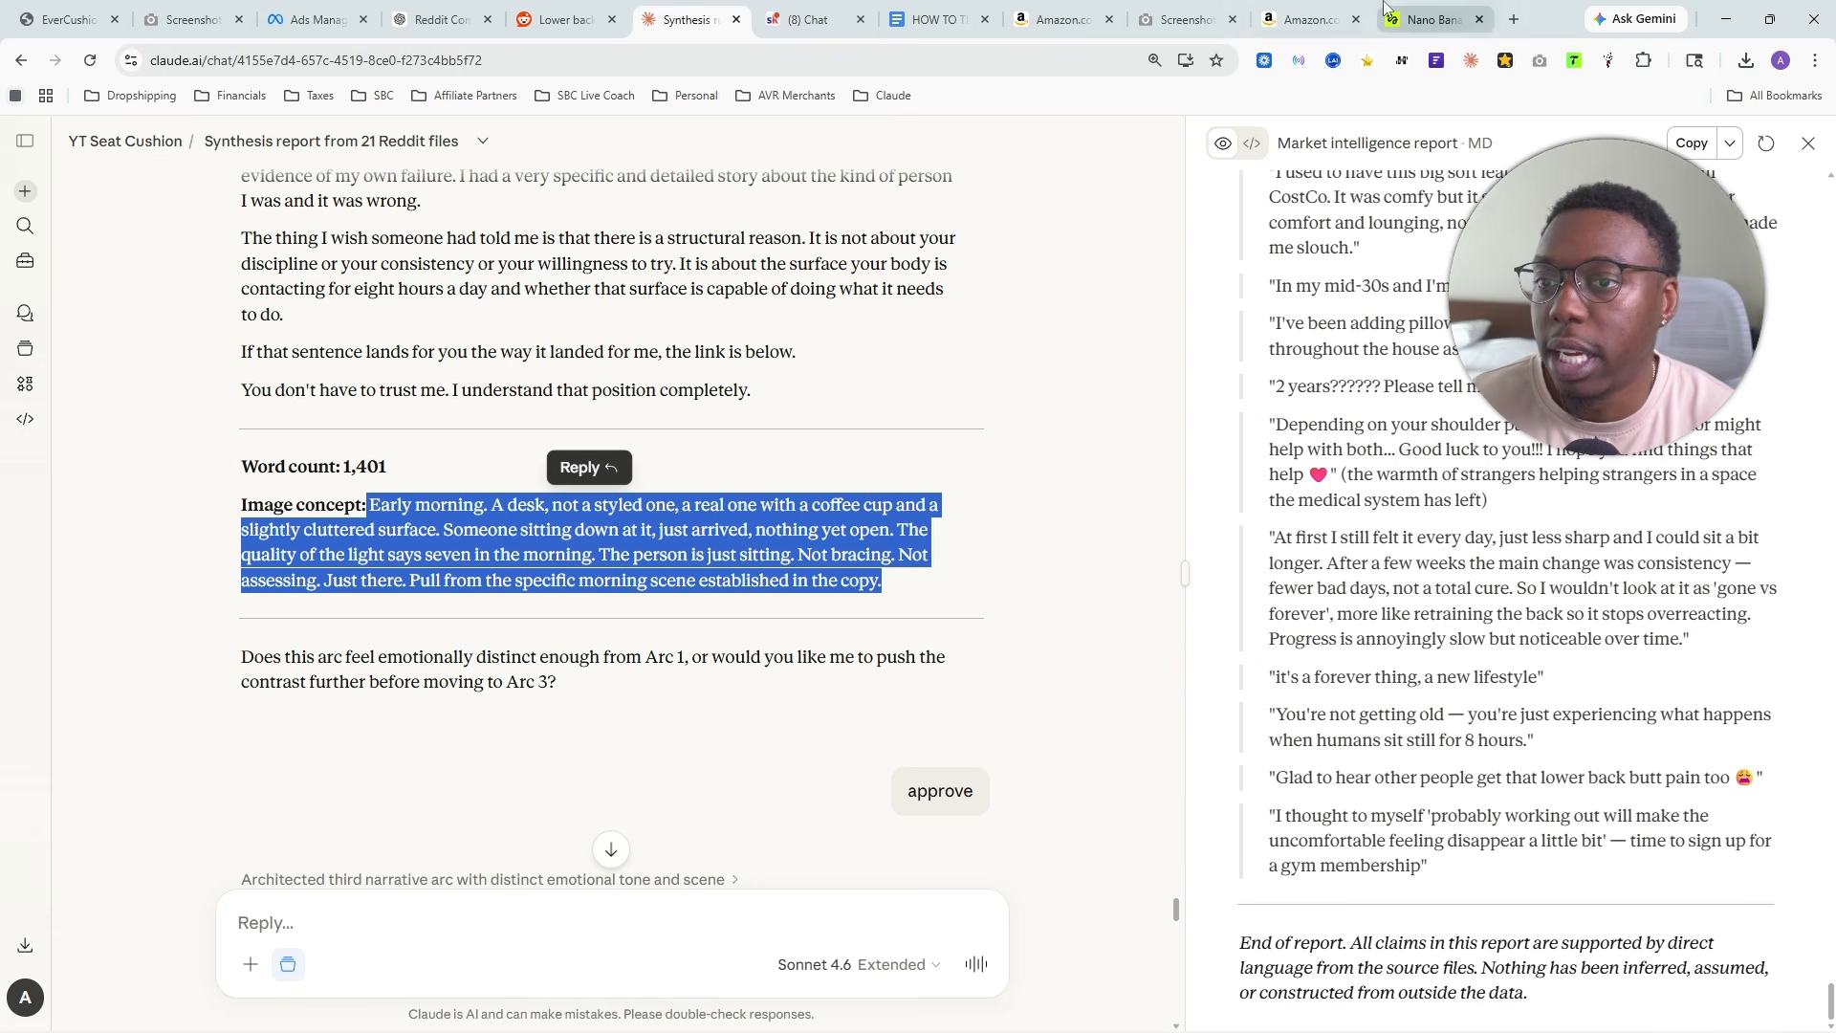
- Return to Higgsfield and change the image model to Higgsfield Soul 2.0
click(1429, 20)
key(ctrl+a)
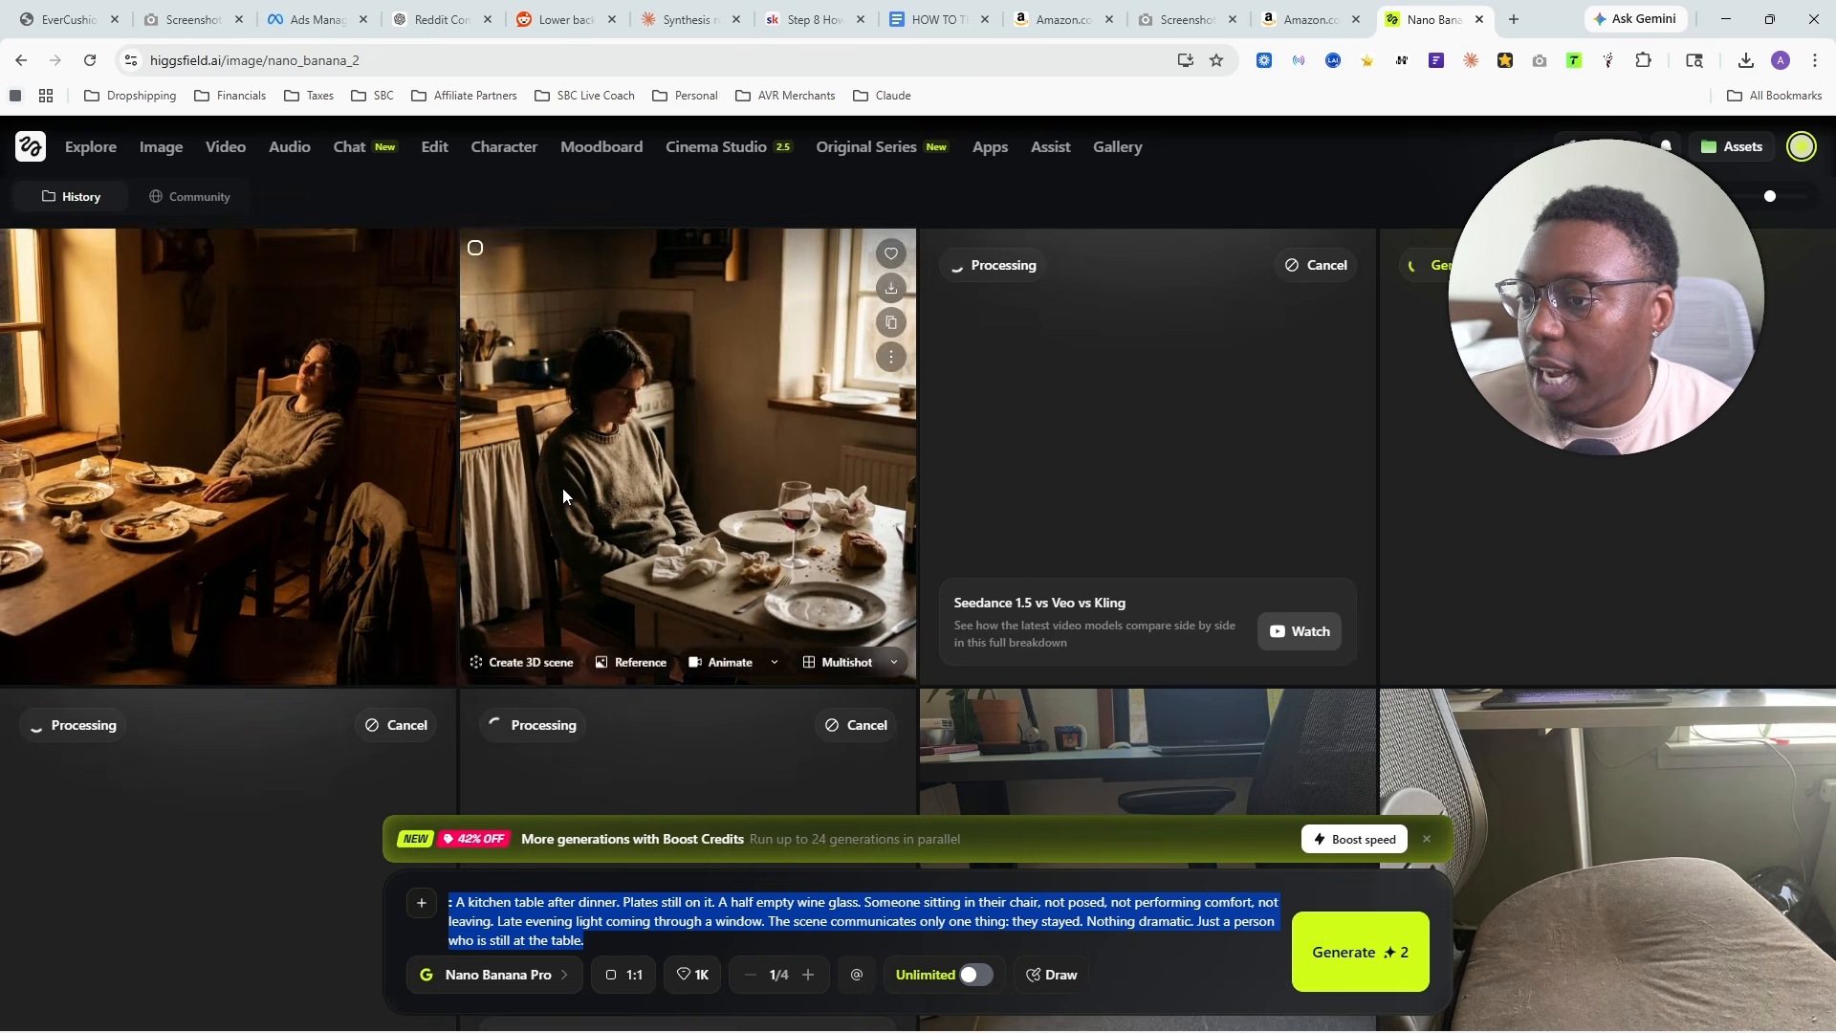
triple_click(628, 909)
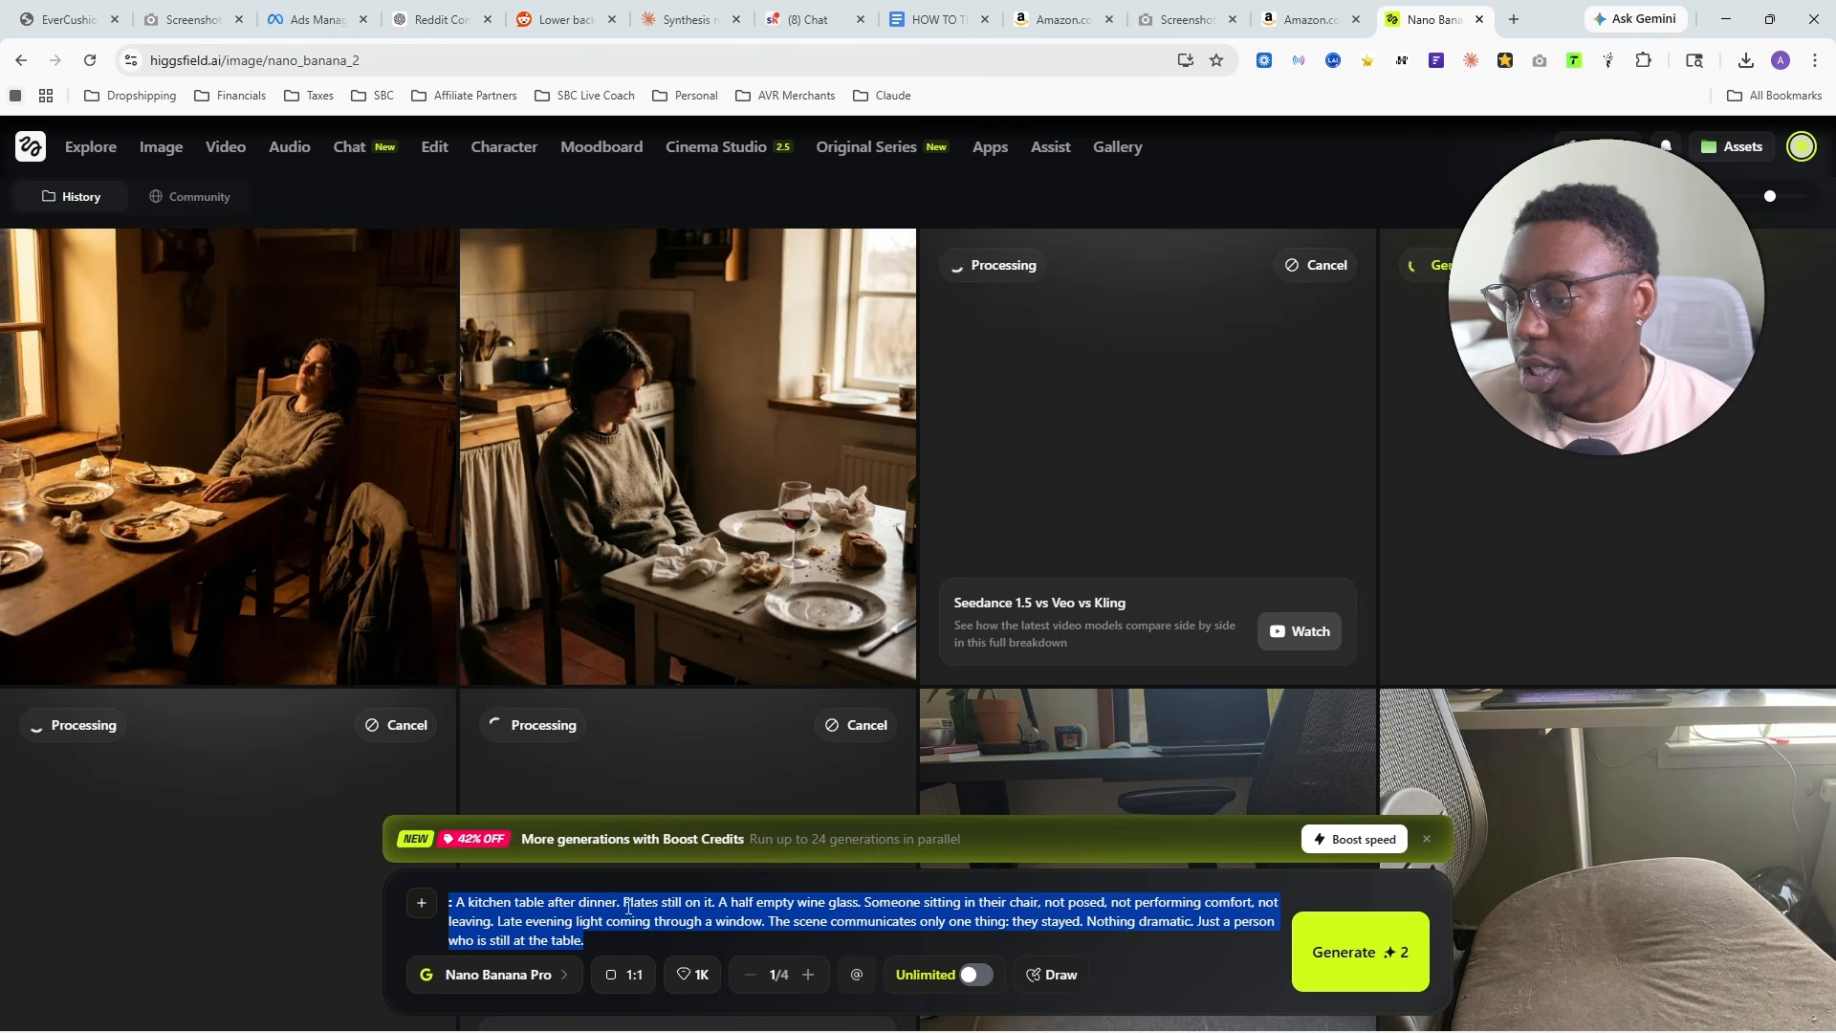
click(452, 983)
text(nan)
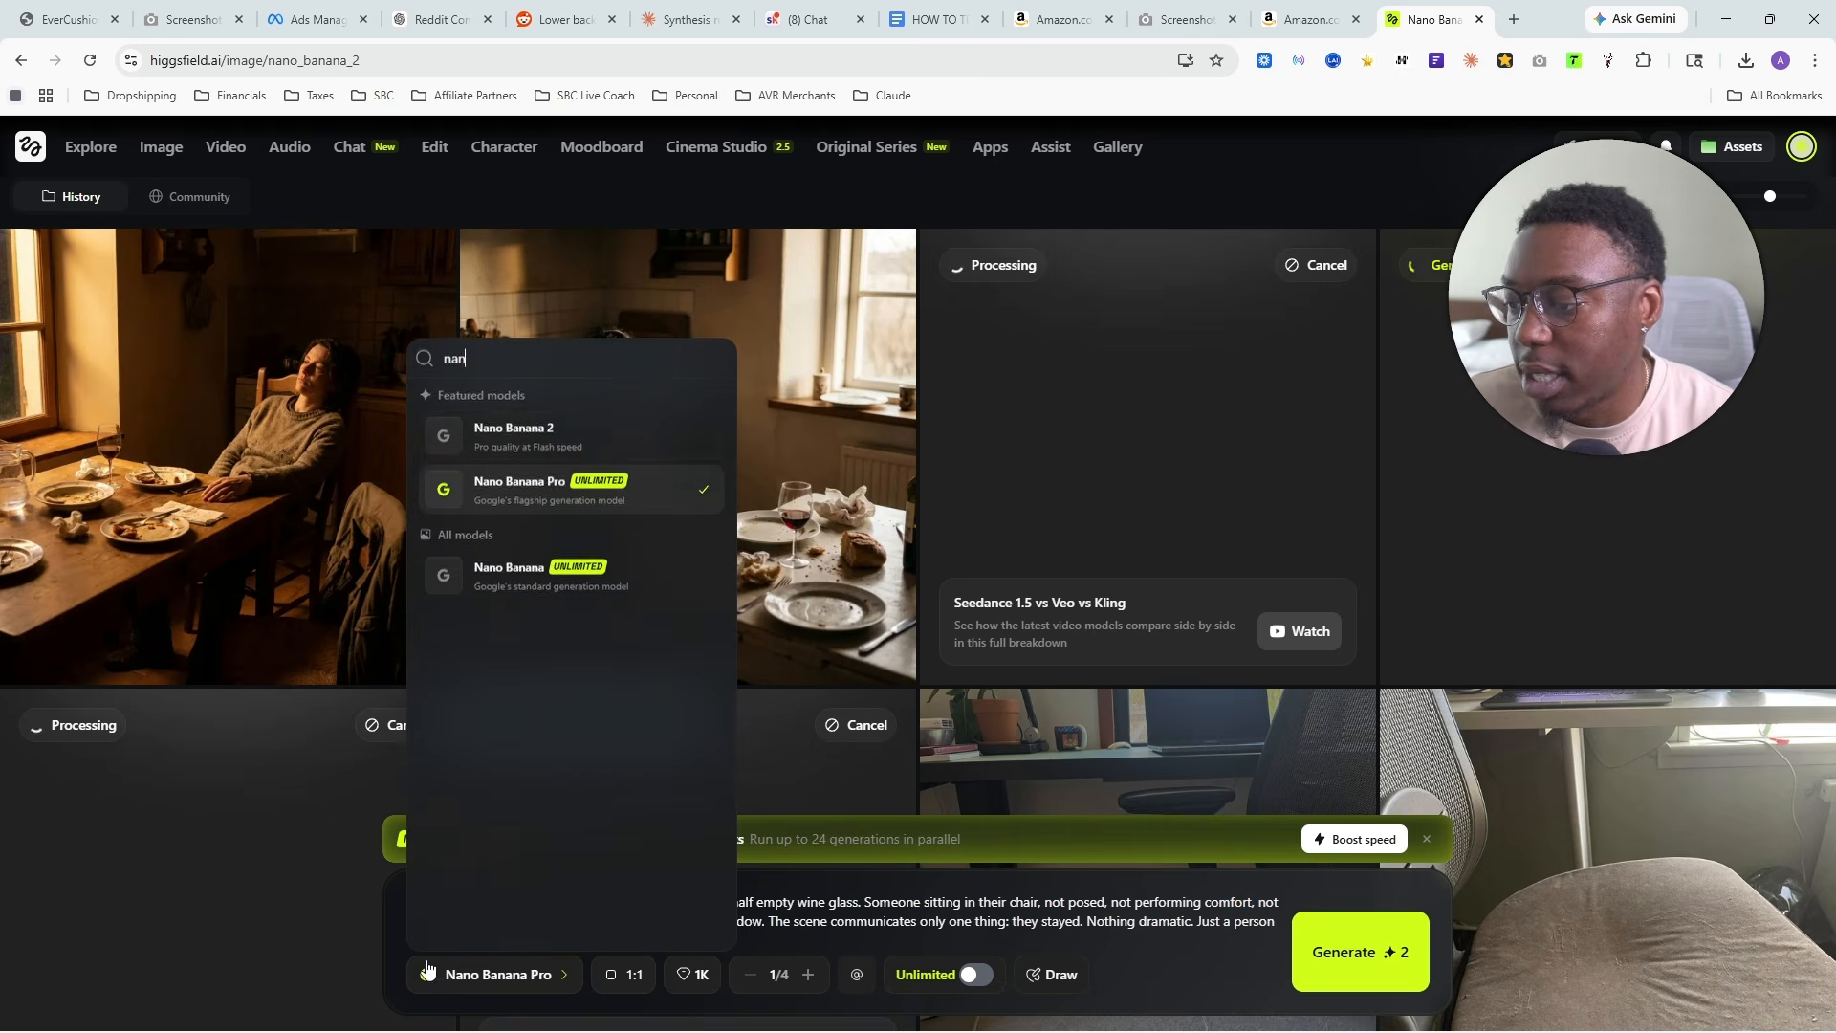
text(hig)
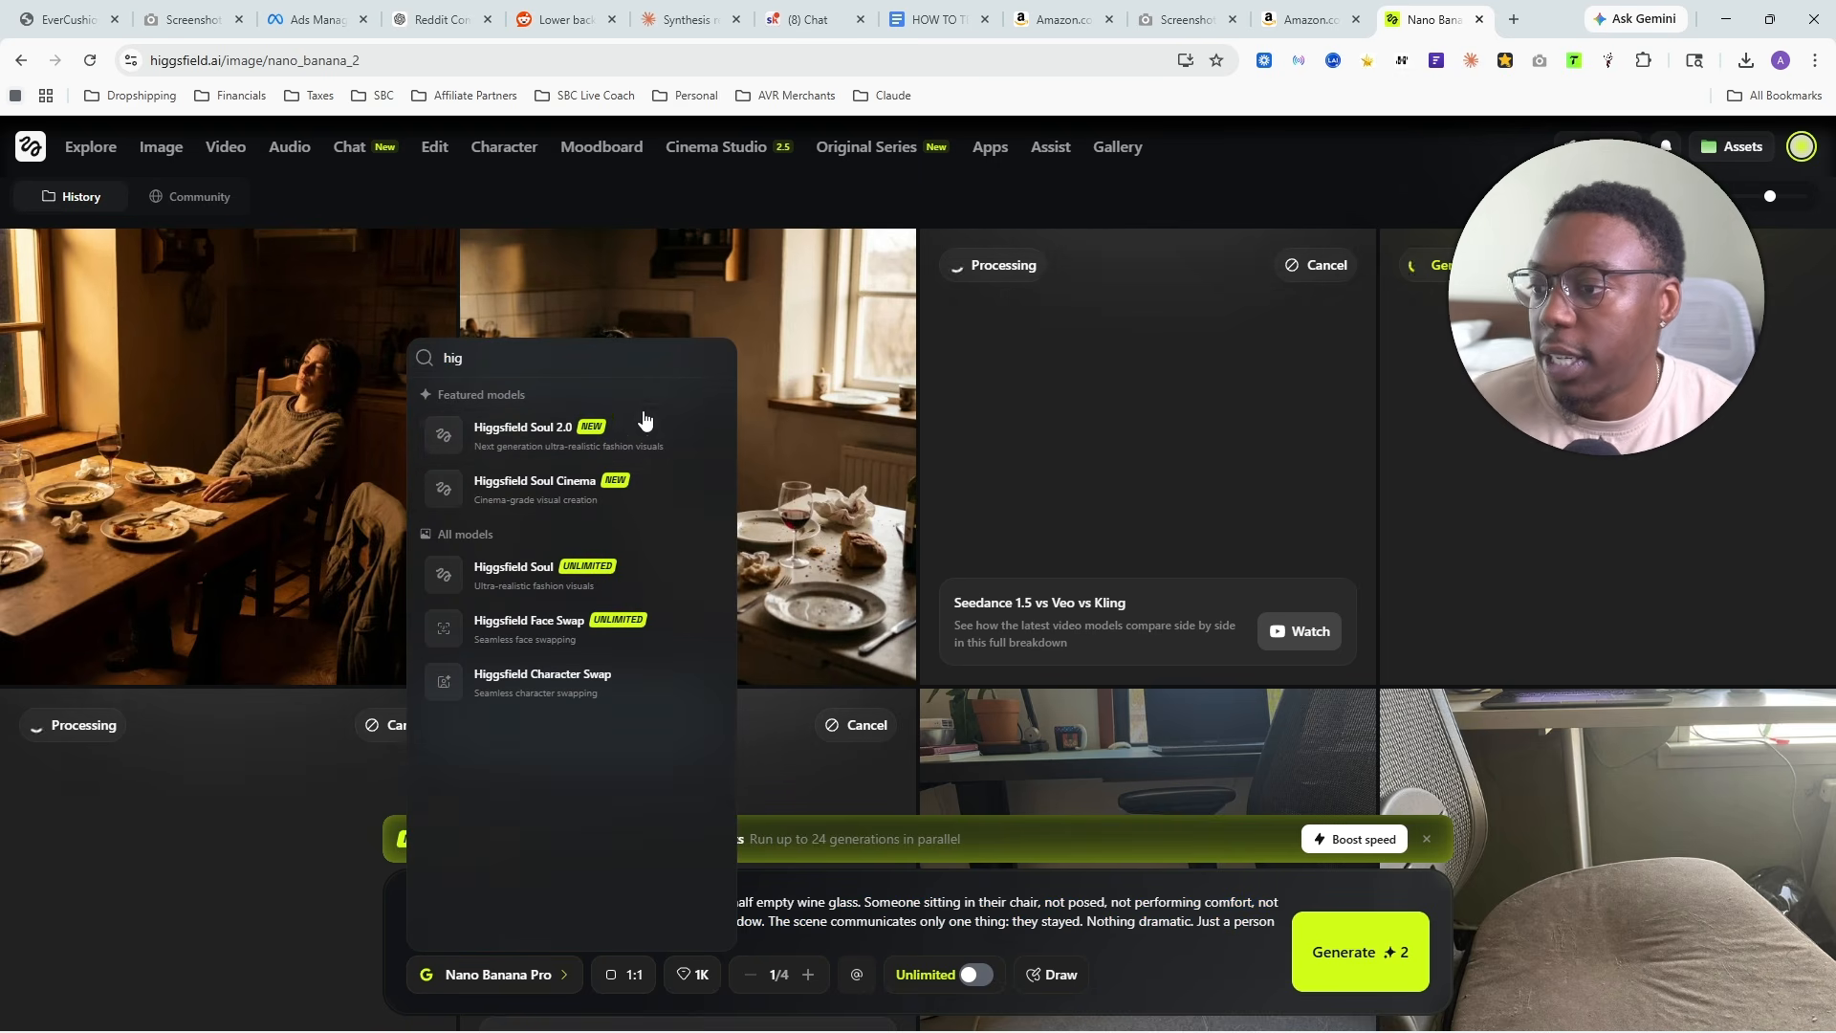
click(645, 421)
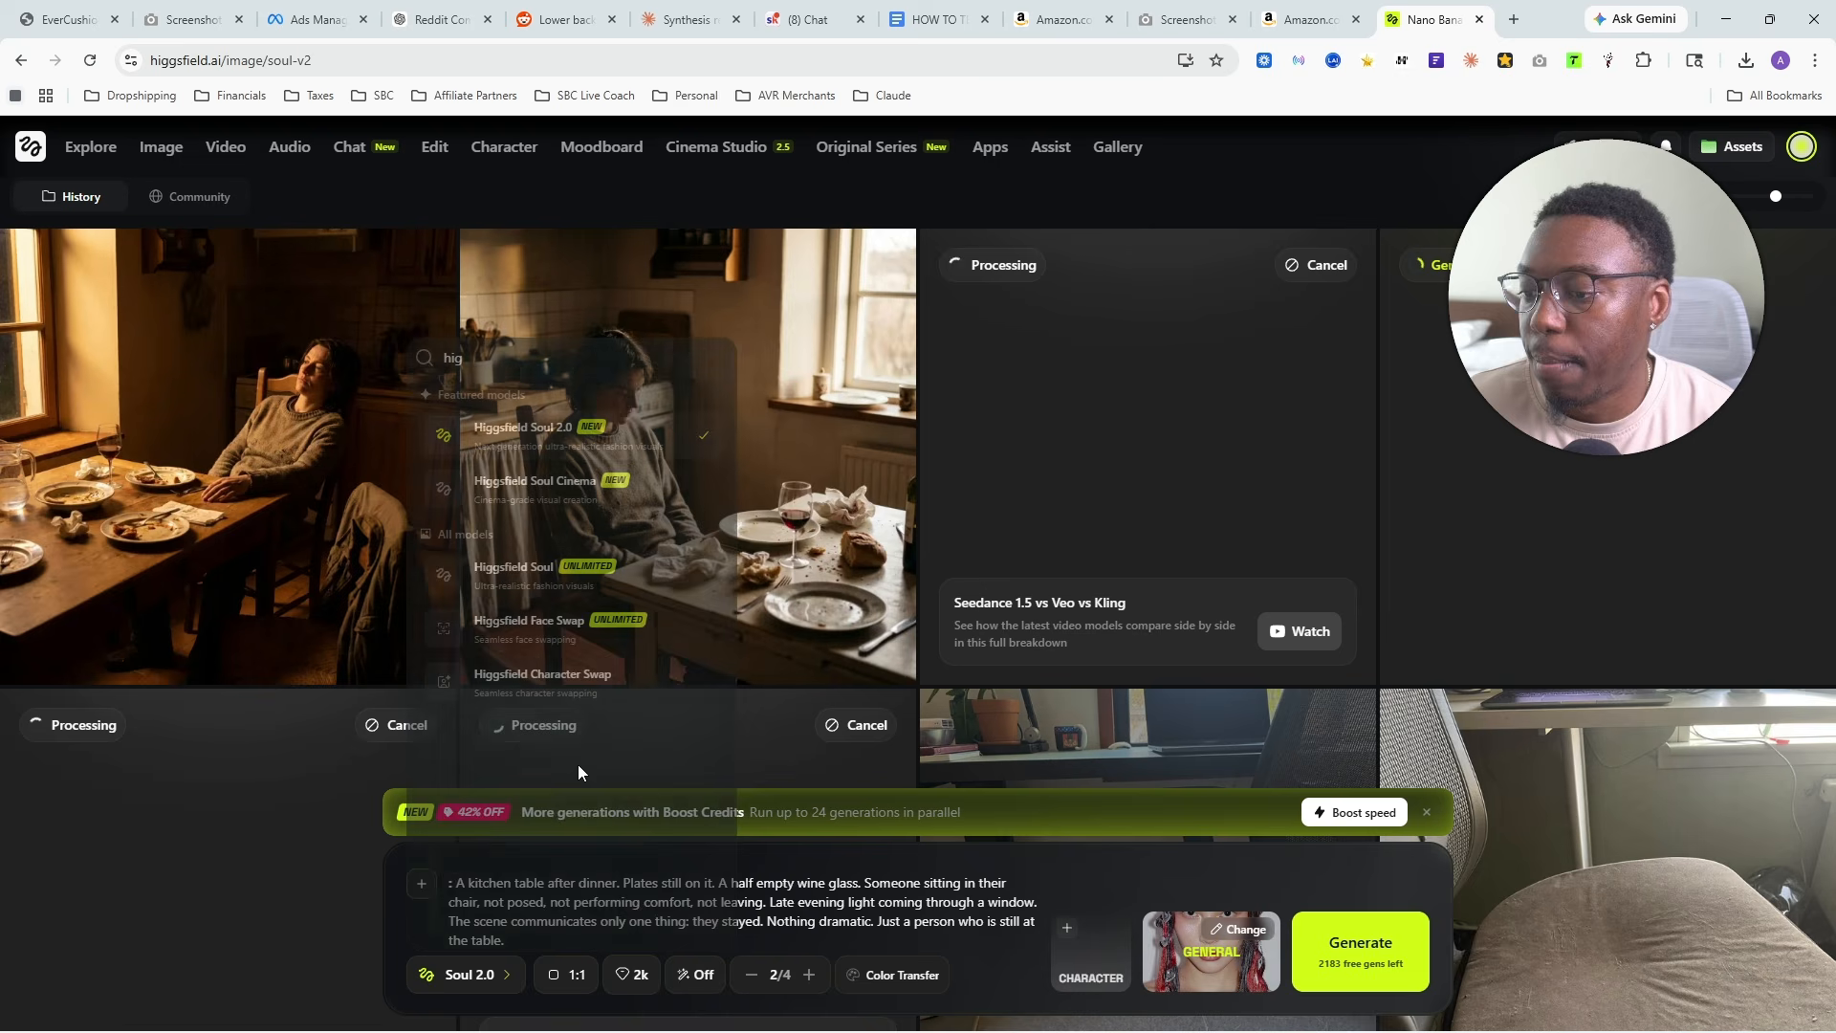
- Replace the kitchen table prompt with the copied early morning desk concept and generate it
triple_click(603, 904)
key(BackSpace)
text(Early morning. A desk, not a styled one, a real one with a coffee cup and a slightly cluttered surface. Someone sitting down at it, just arrived, nothing yet open. The quality of the light says seven in the morning. The person is just sitting. Not bracing. Not assessing. Just there. Pull from the specific morning scene established in the copy.)
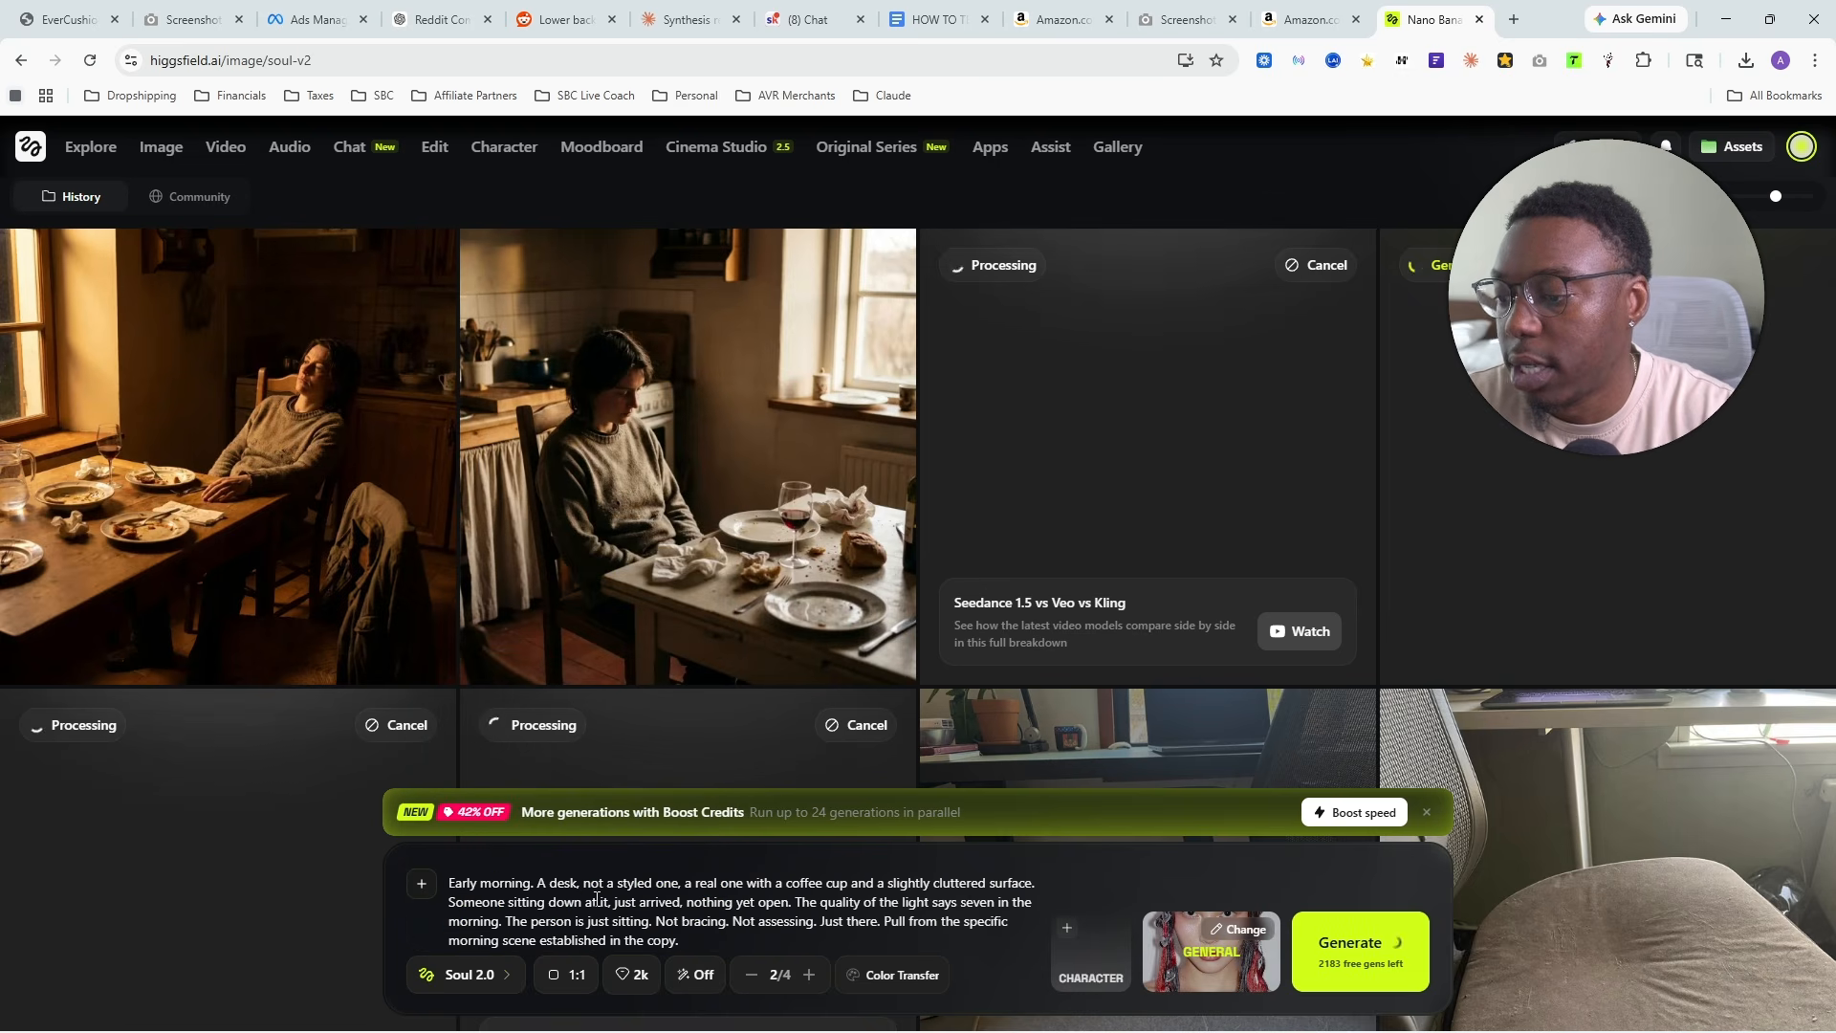
- Switch the image model to Higgsfield Soul and try to generate the early morning desk prompt with it
click(457, 974)
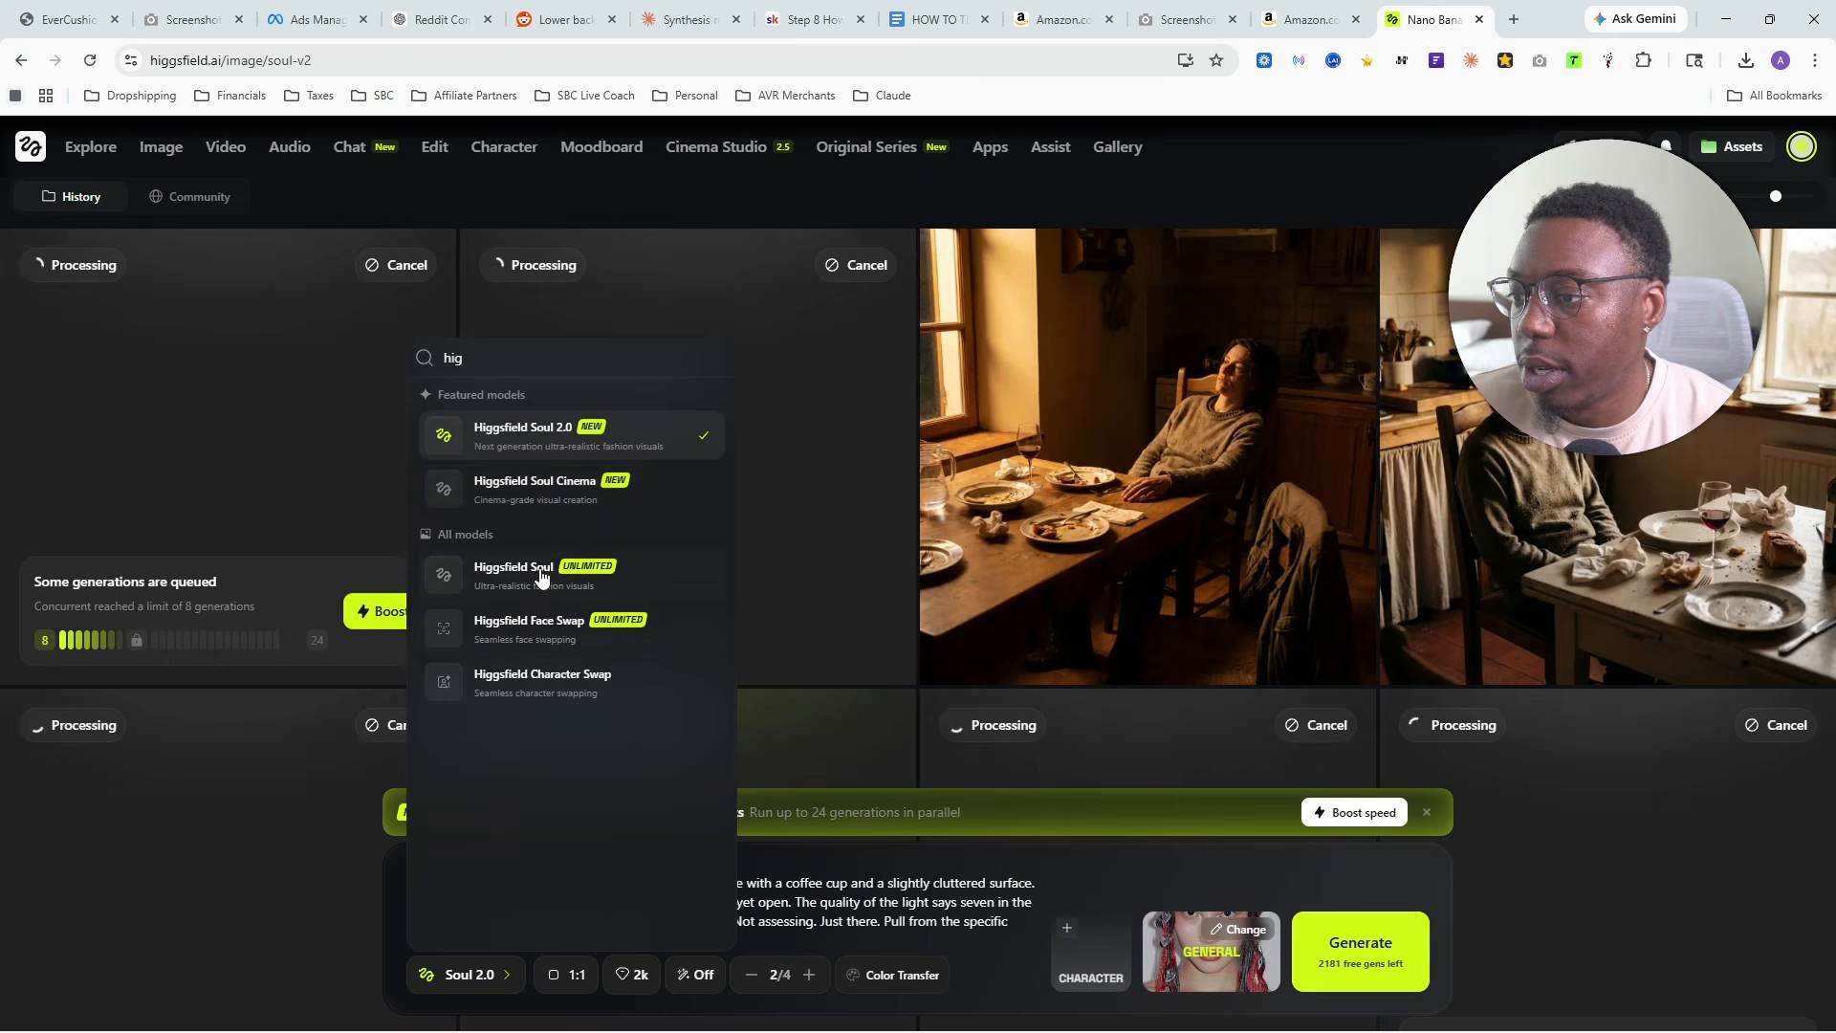
click(535, 572)
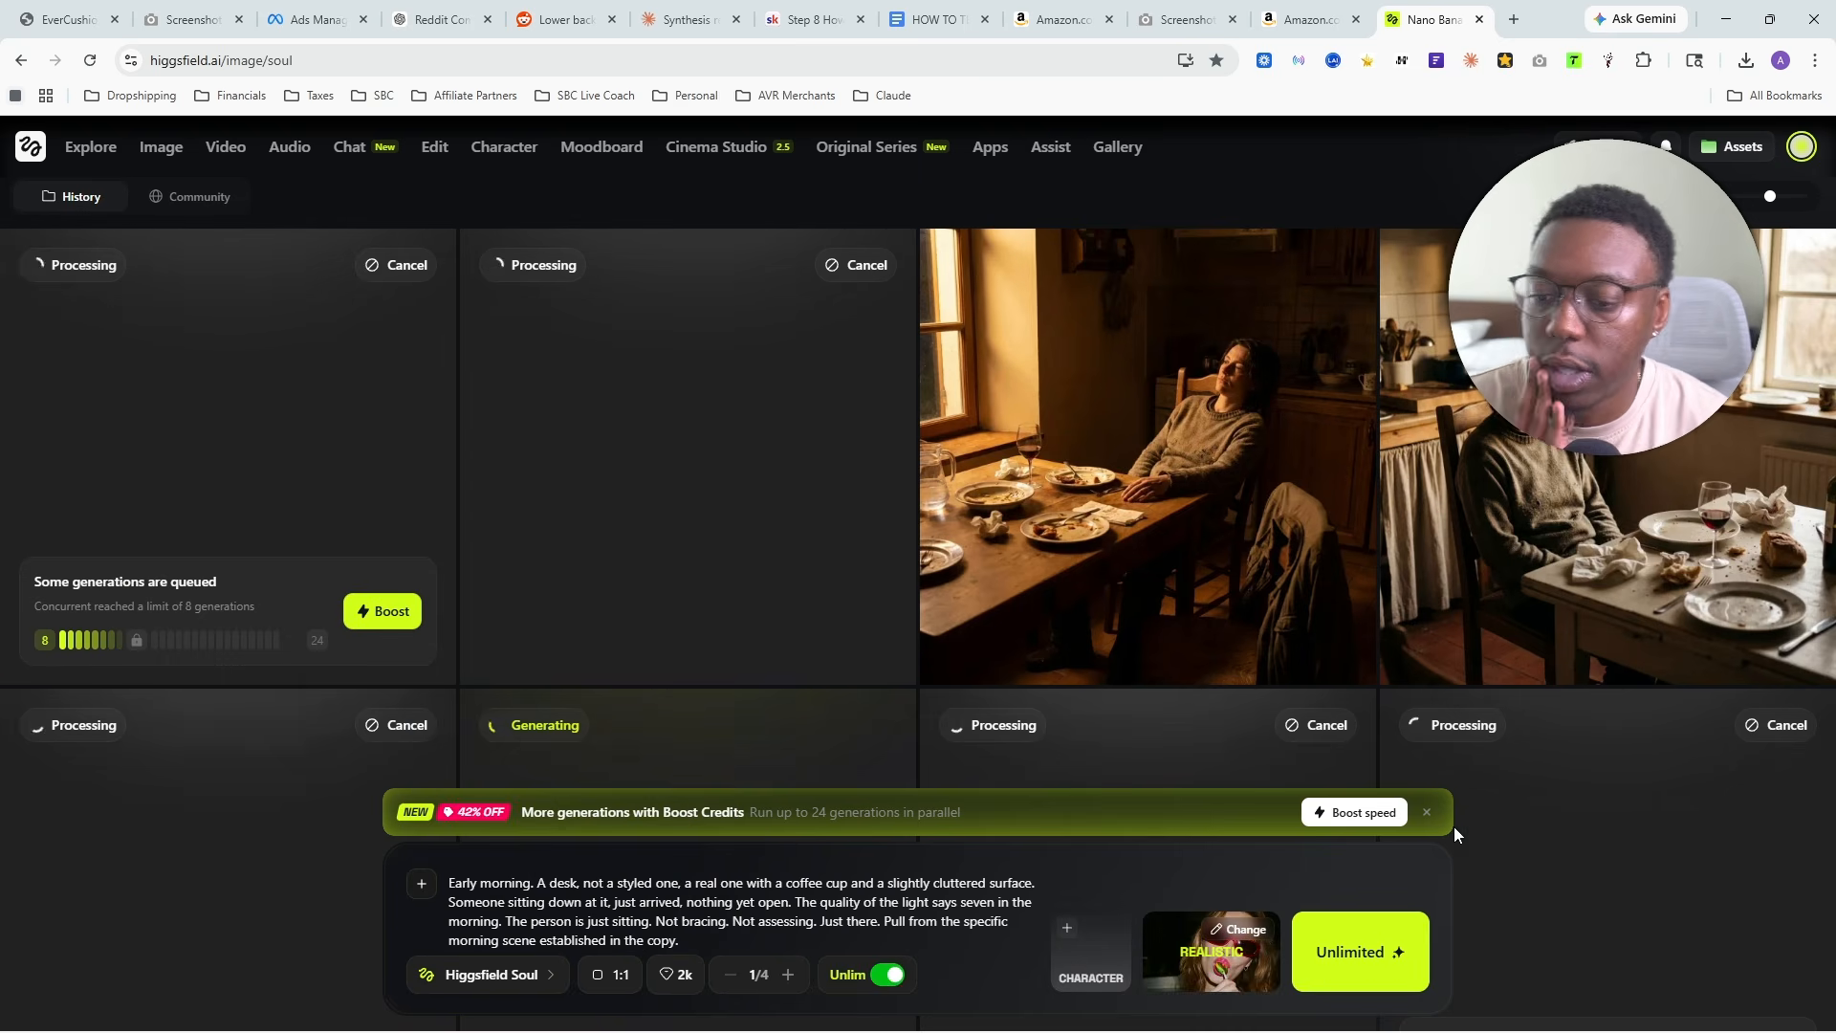
click(1396, 954)
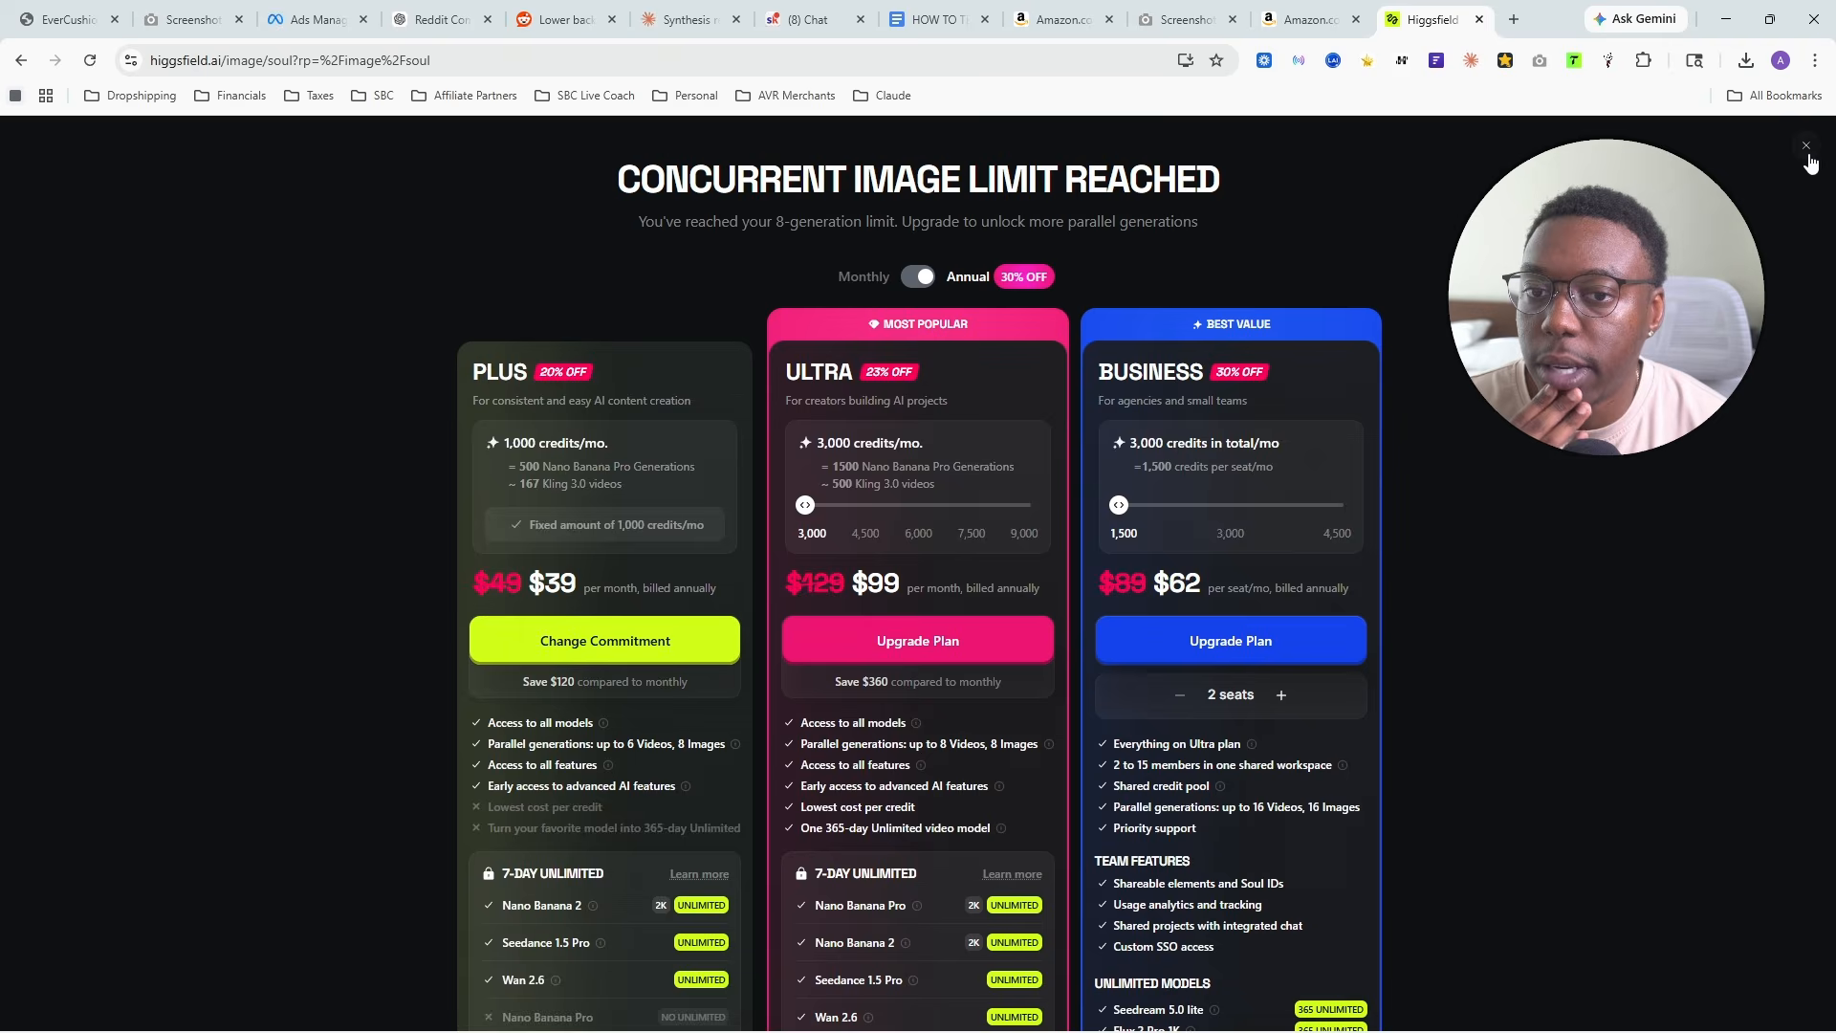
click(1805, 145)
scroll(765, 469, down, 10)
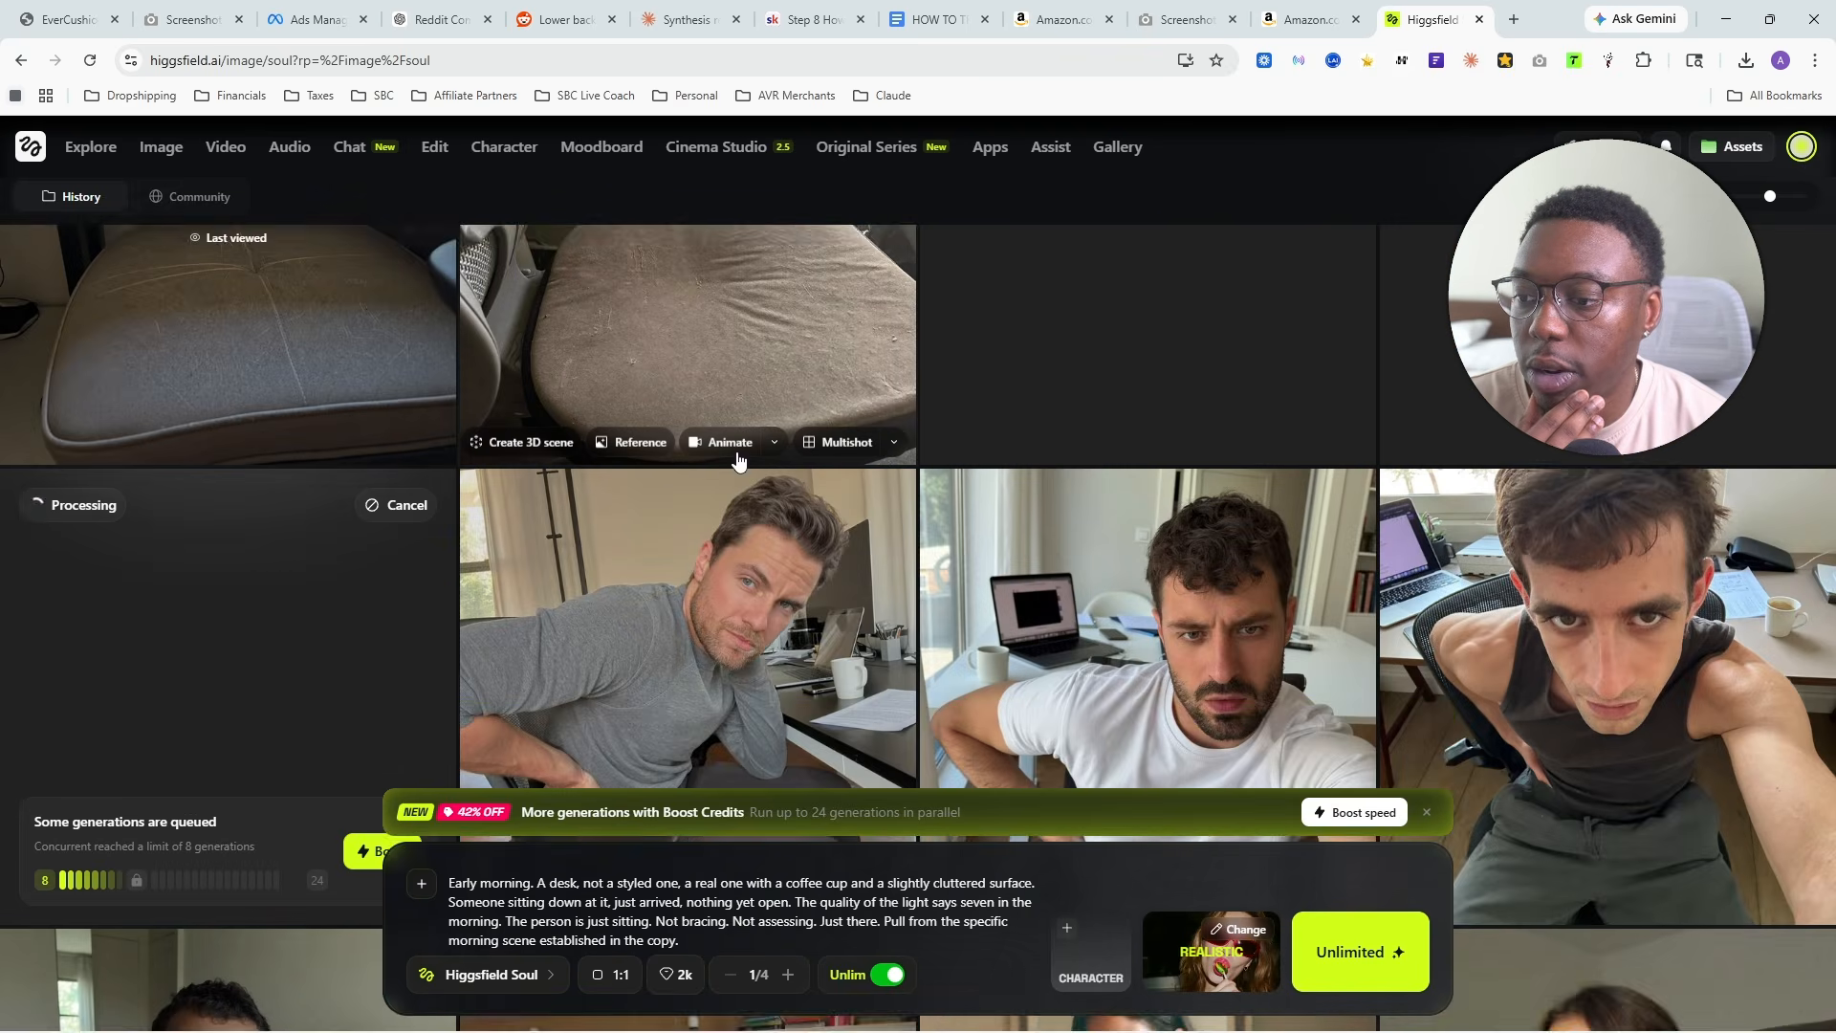
scroll(737, 459, up, 10)
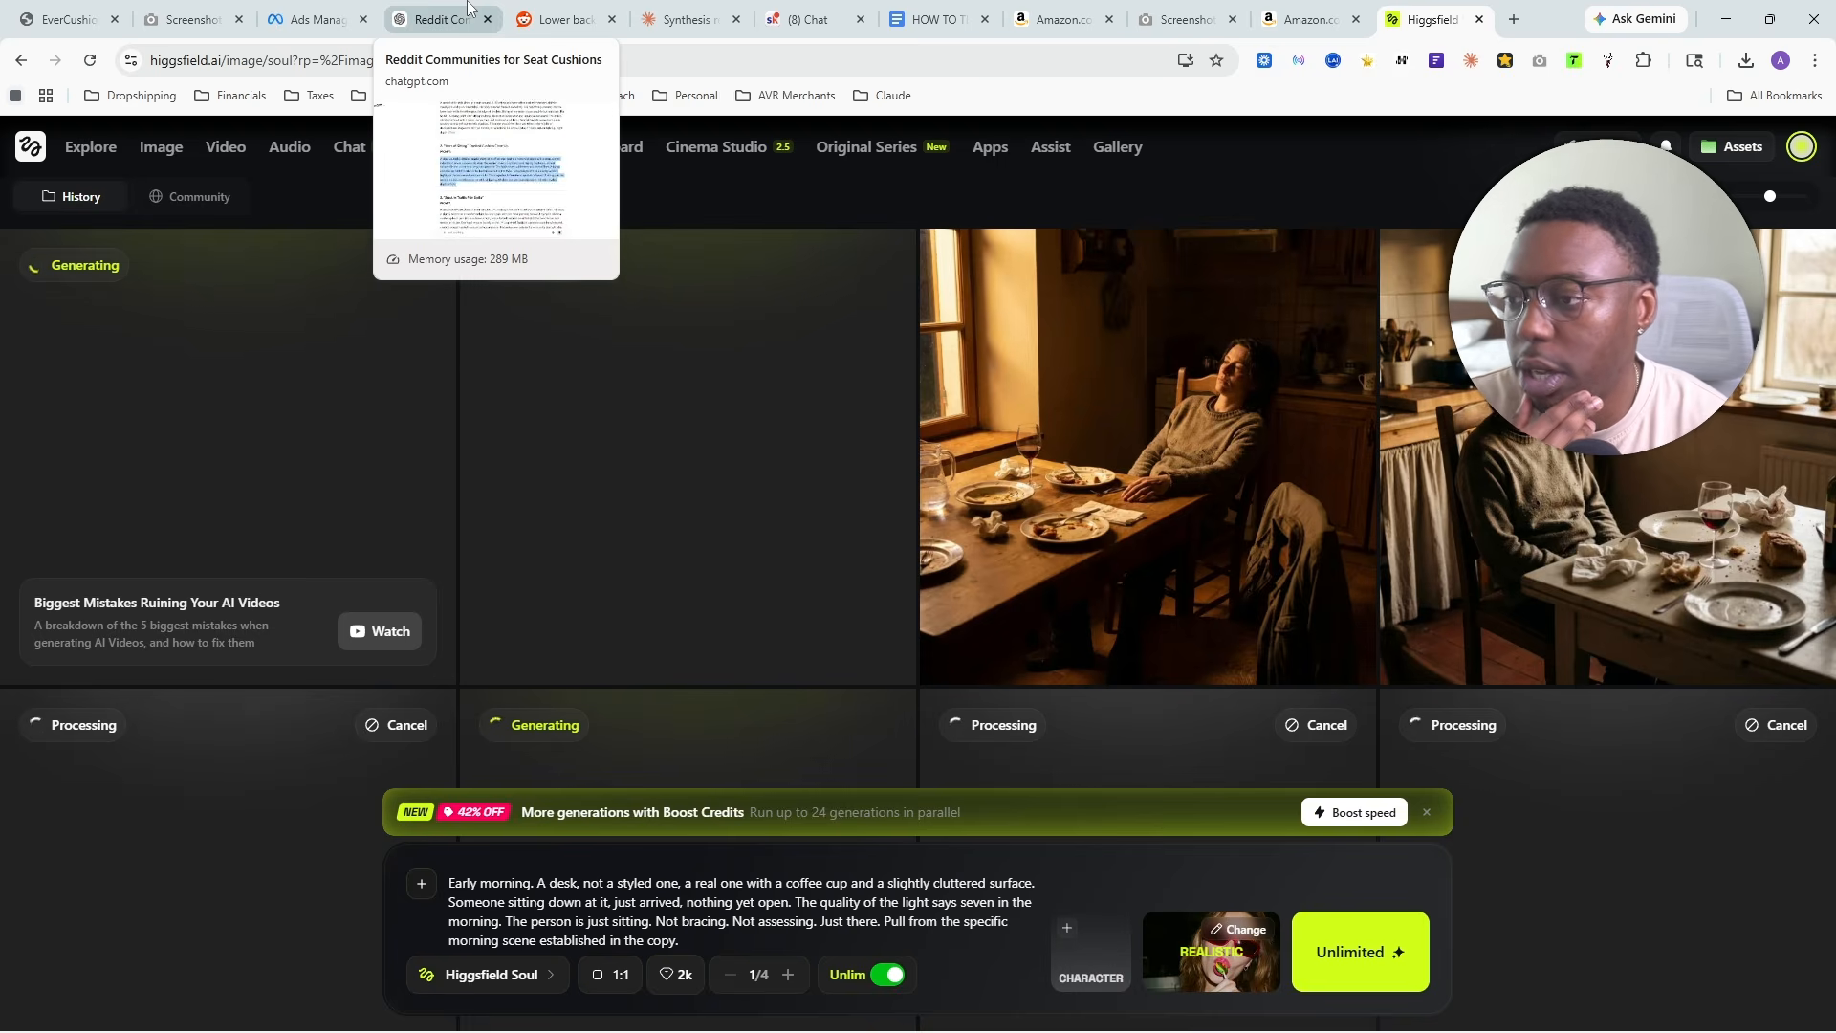
- Switch to the ChatGPT chat and review the request for images that feel self-taken rather than candid or stock
click(690, 21)
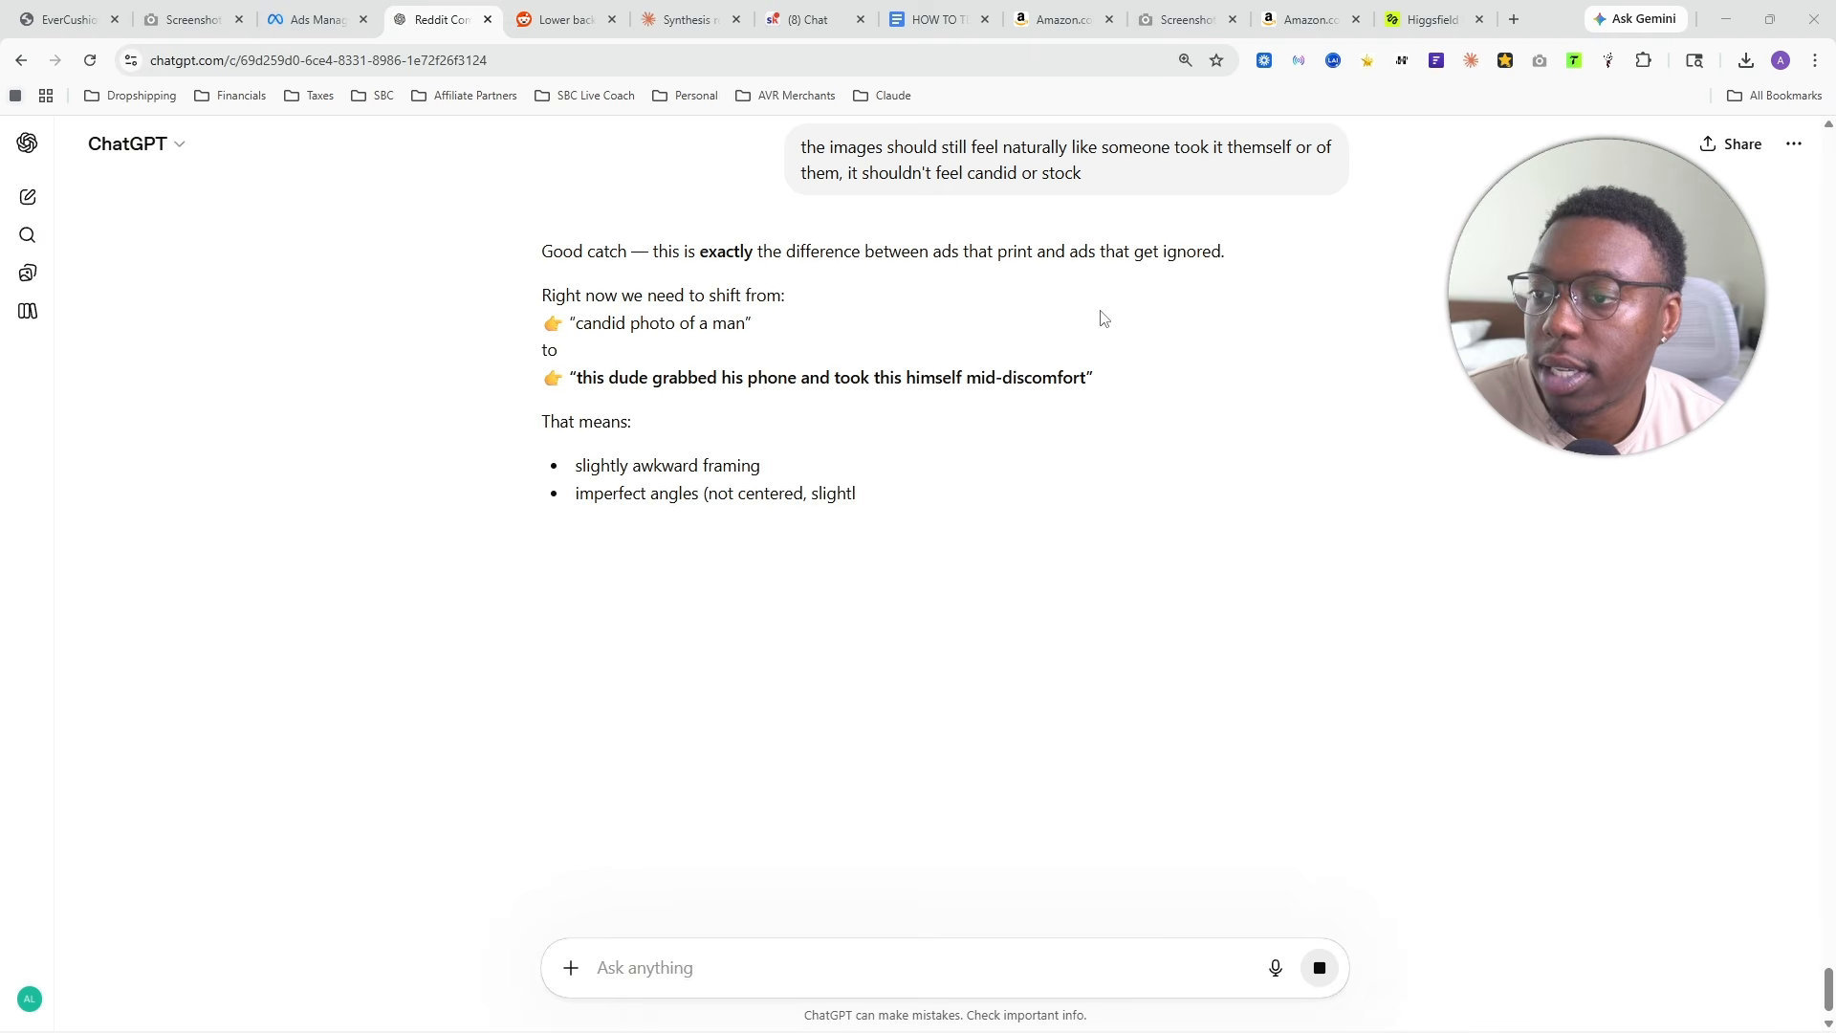
scroll(899, 451, up, 2)
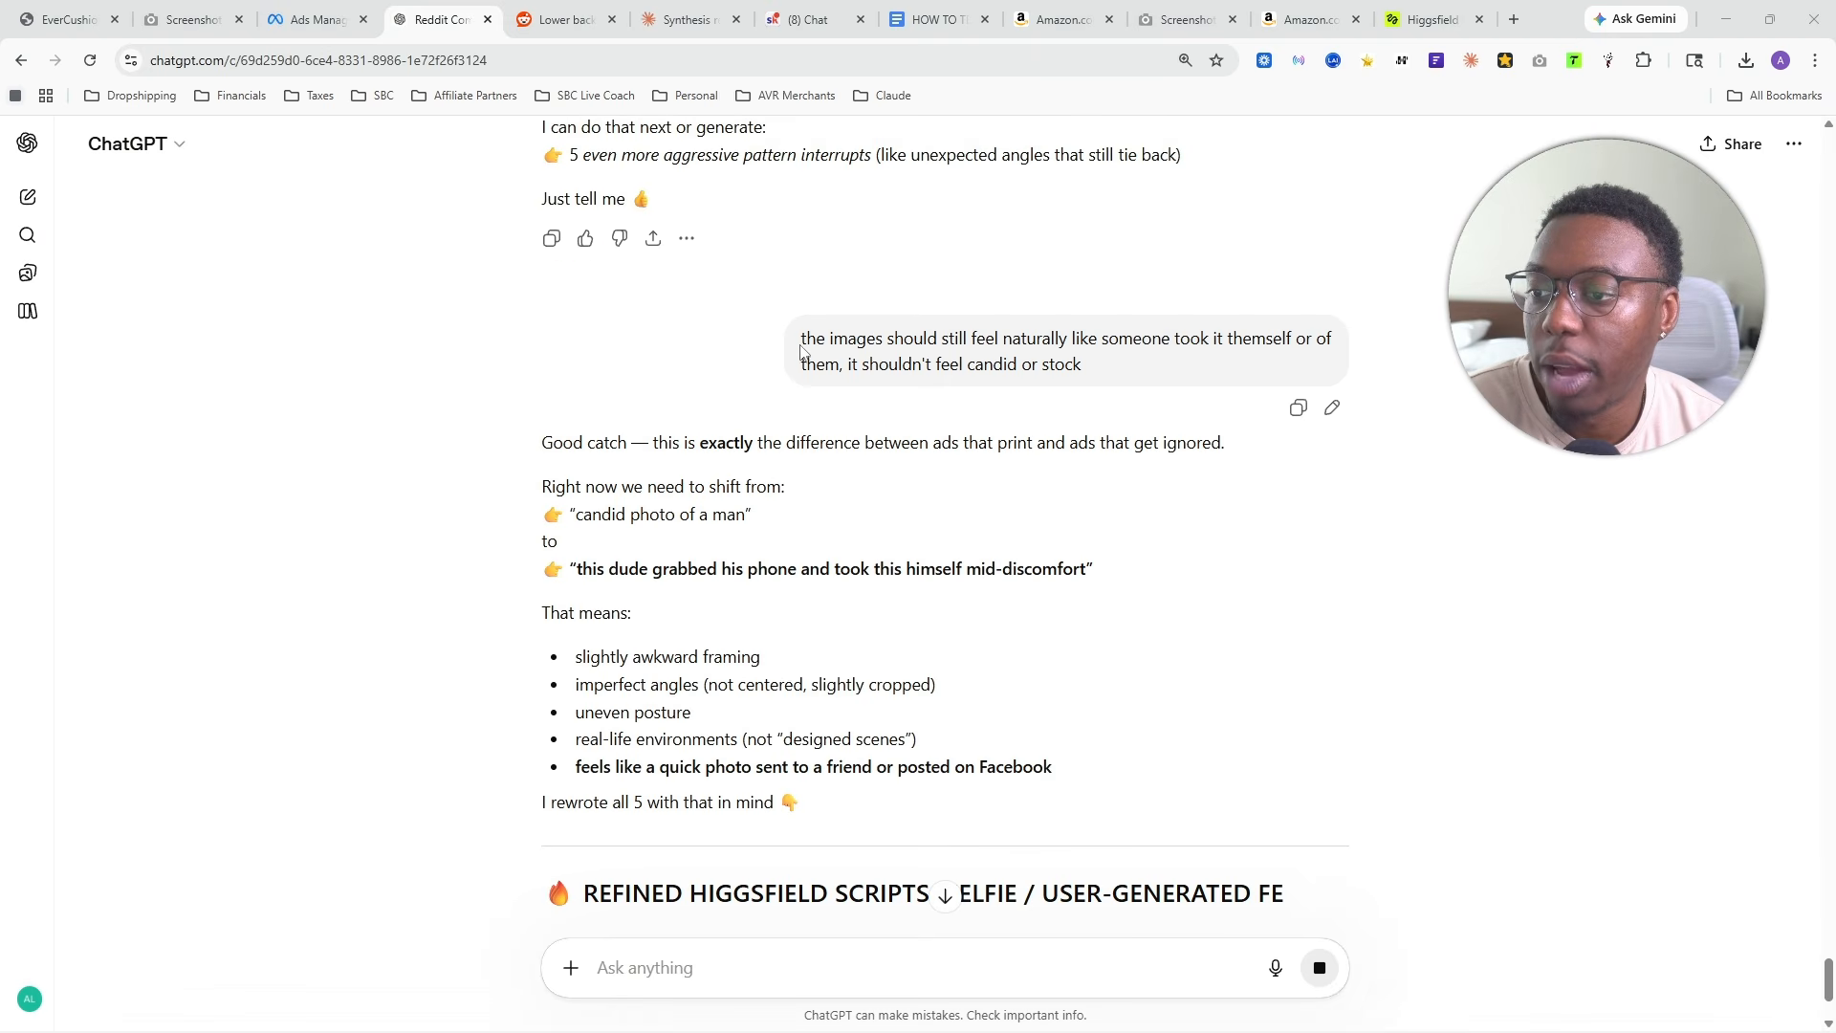
drag(799, 339, 1038, 373)
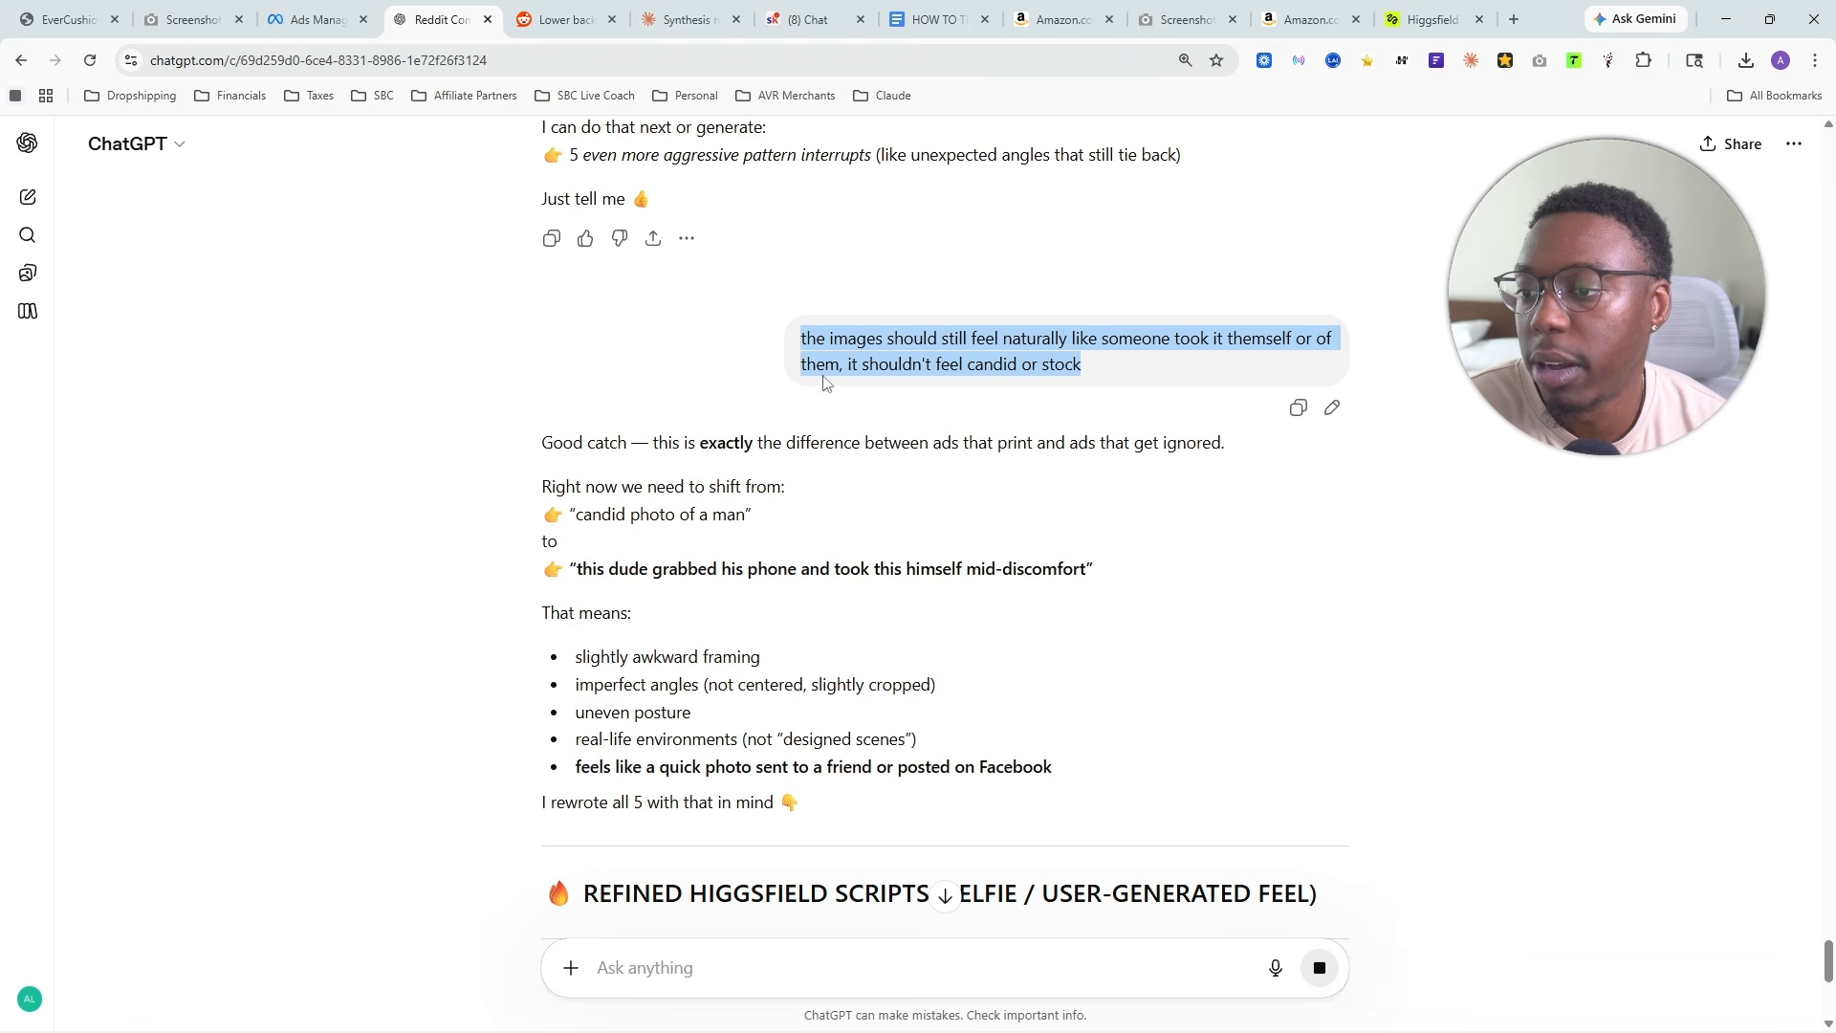
click(1195, 384)
scroll(979, 388, down, 7)
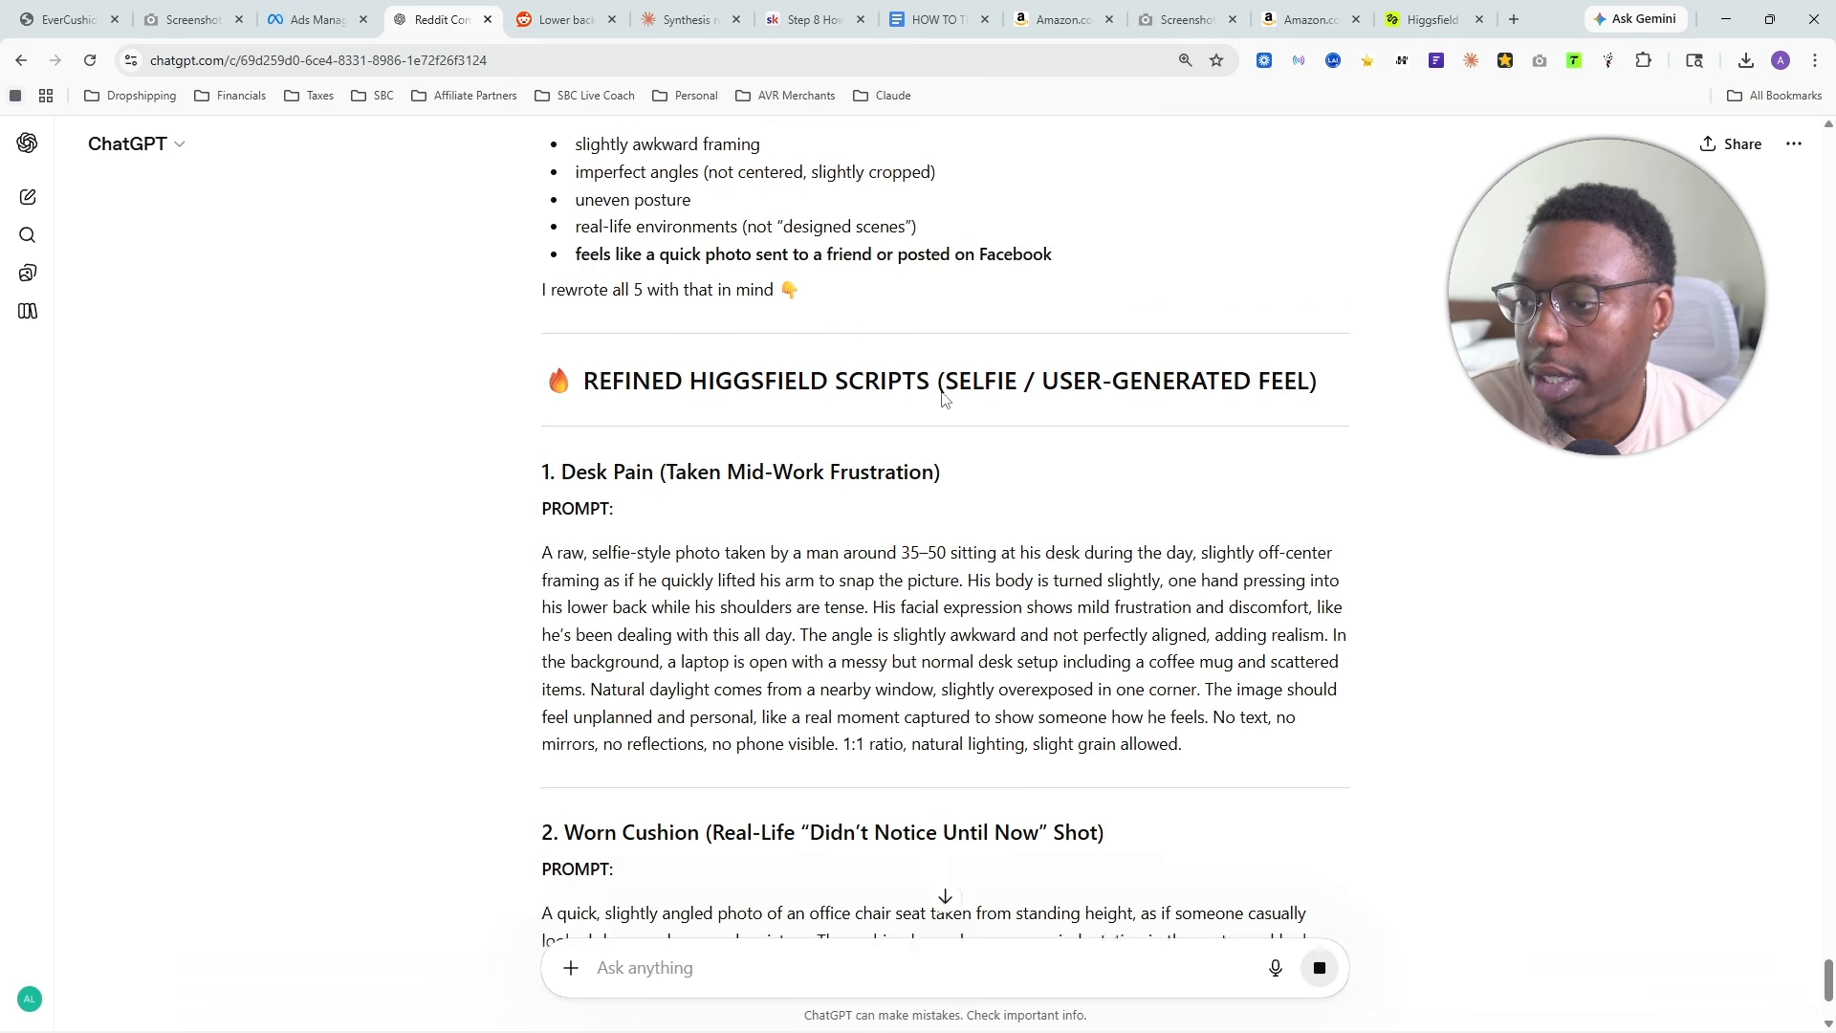
- Copy the full refined prompt for "Desk Pain (Taken Mid-Work Frustration)" from ChatGPT's reply
drag(726, 397, 1167, 587)
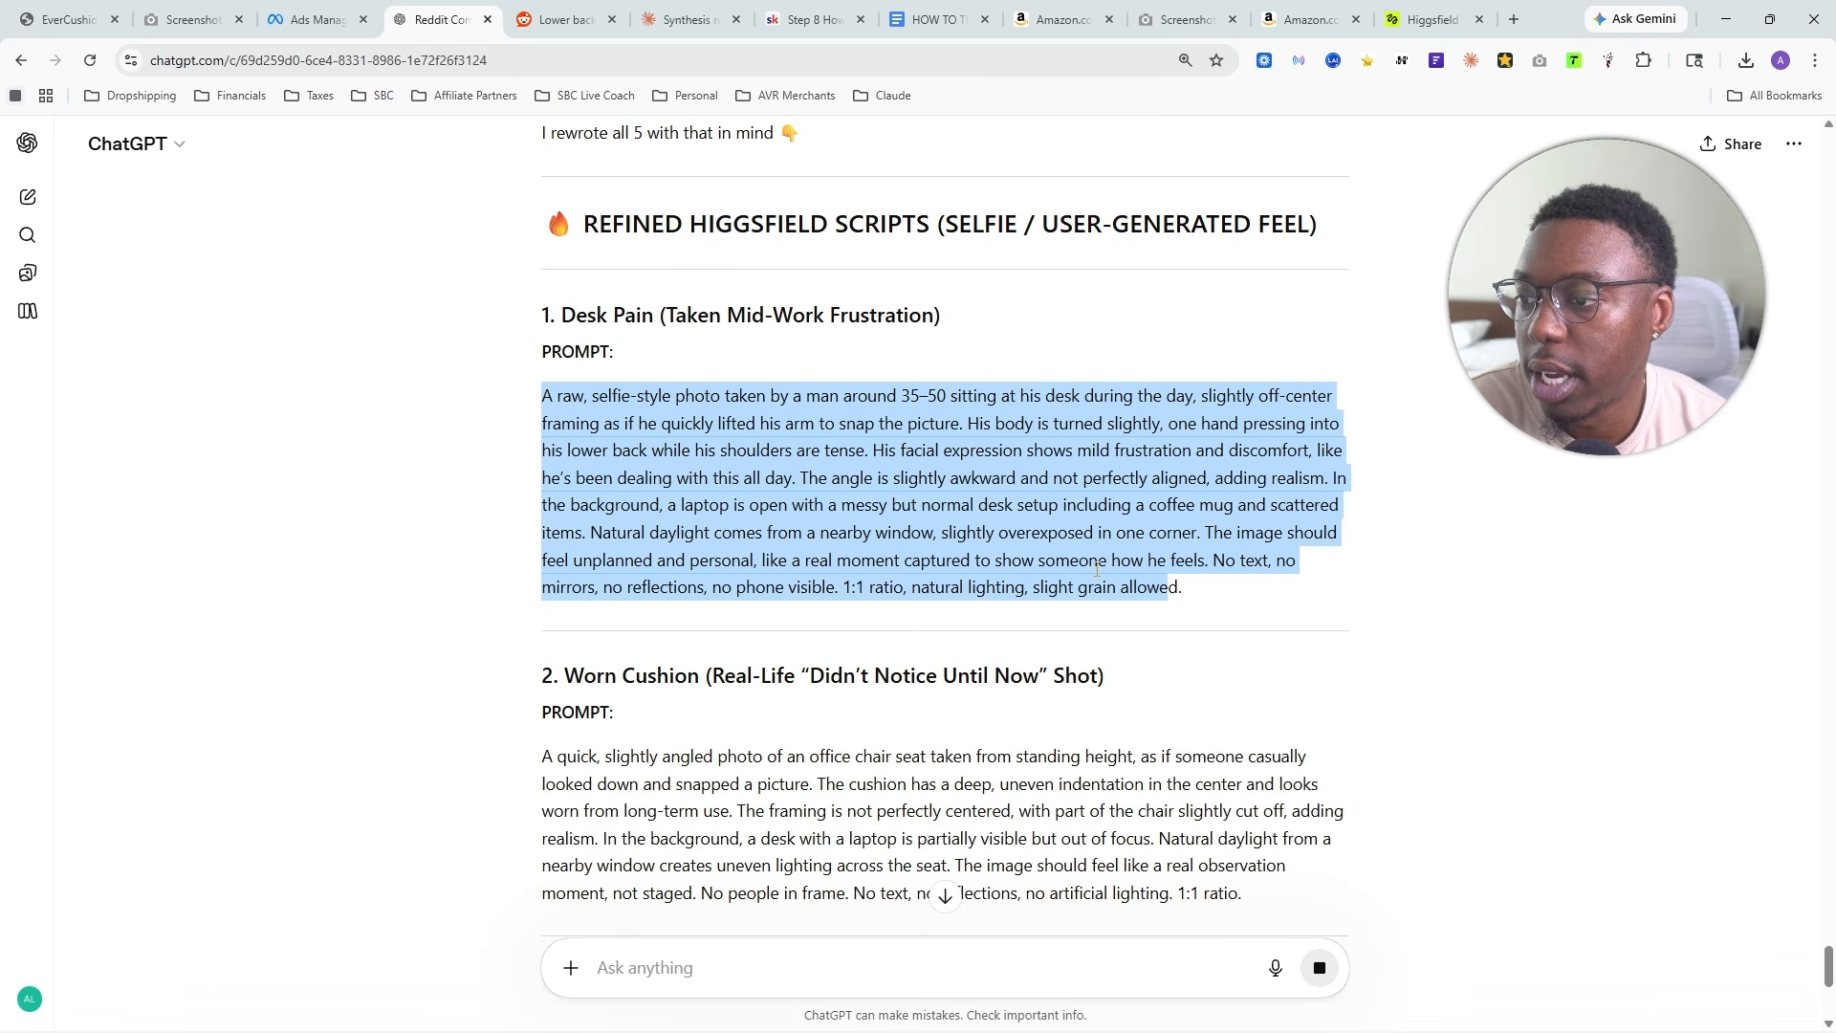
right_click(1010, 487)
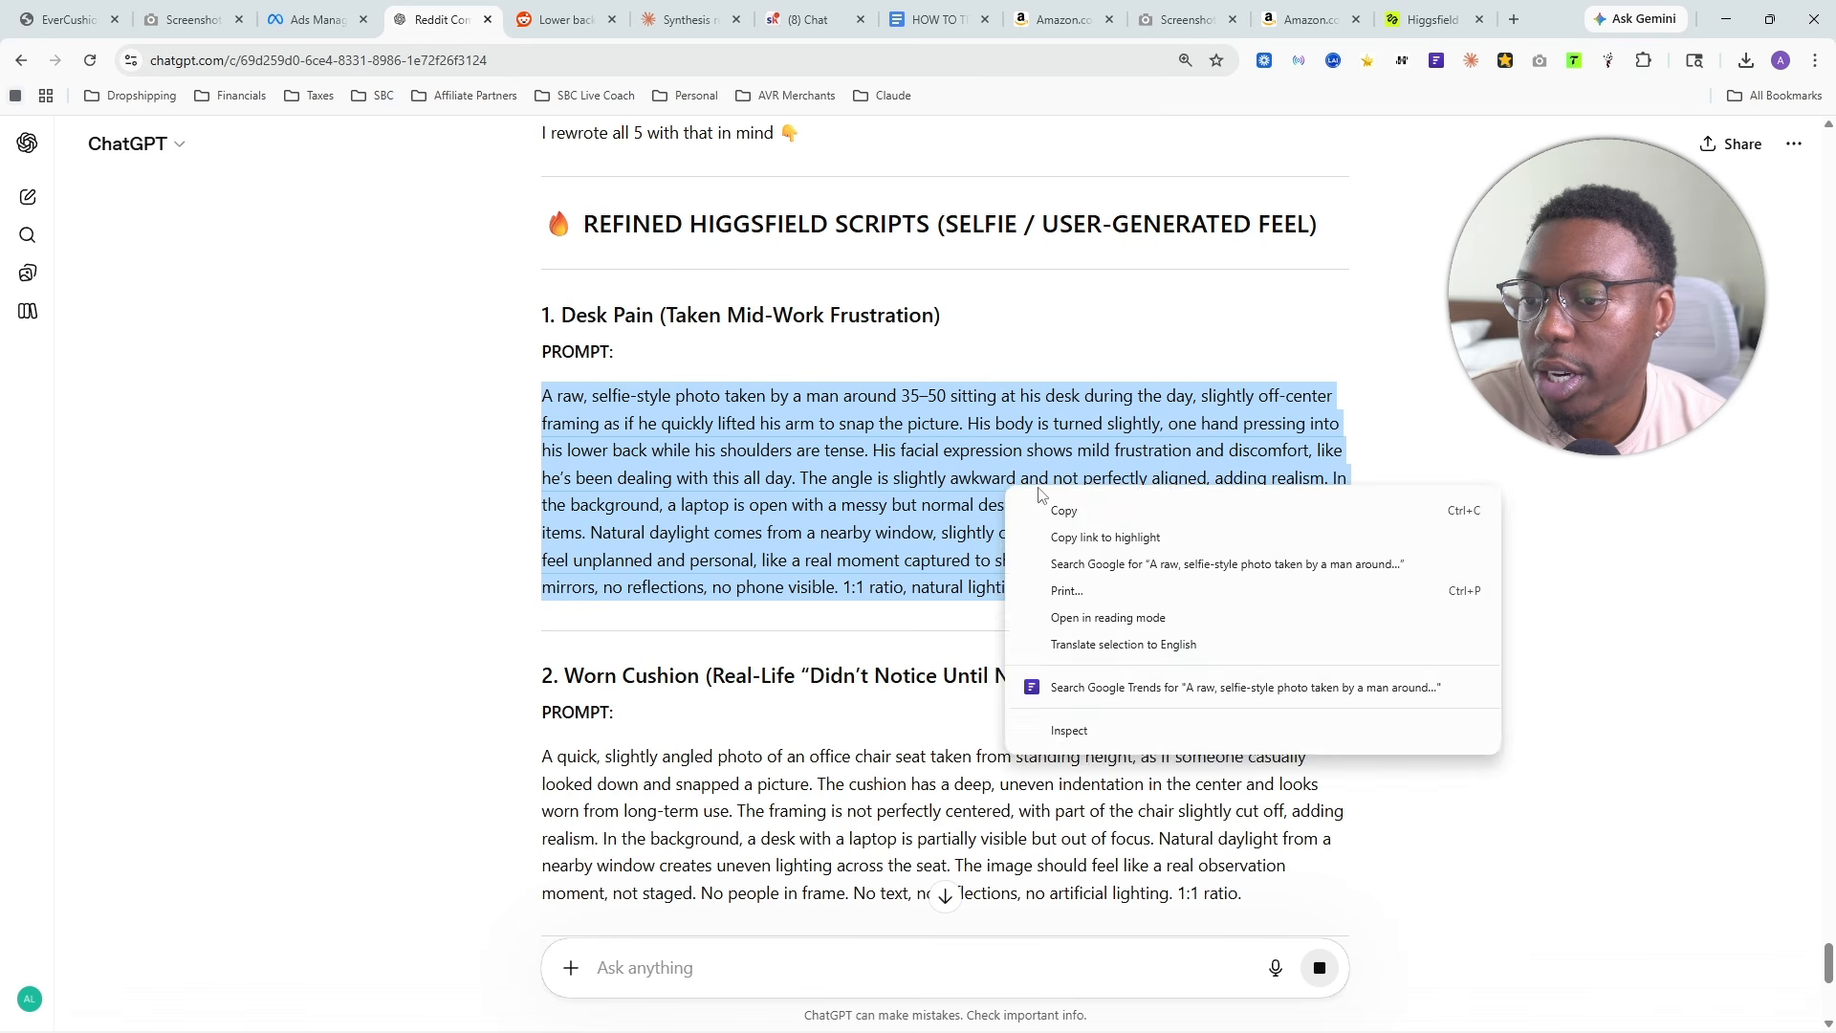
click(1387, 448)
drag(1220, 615, 464, 407)
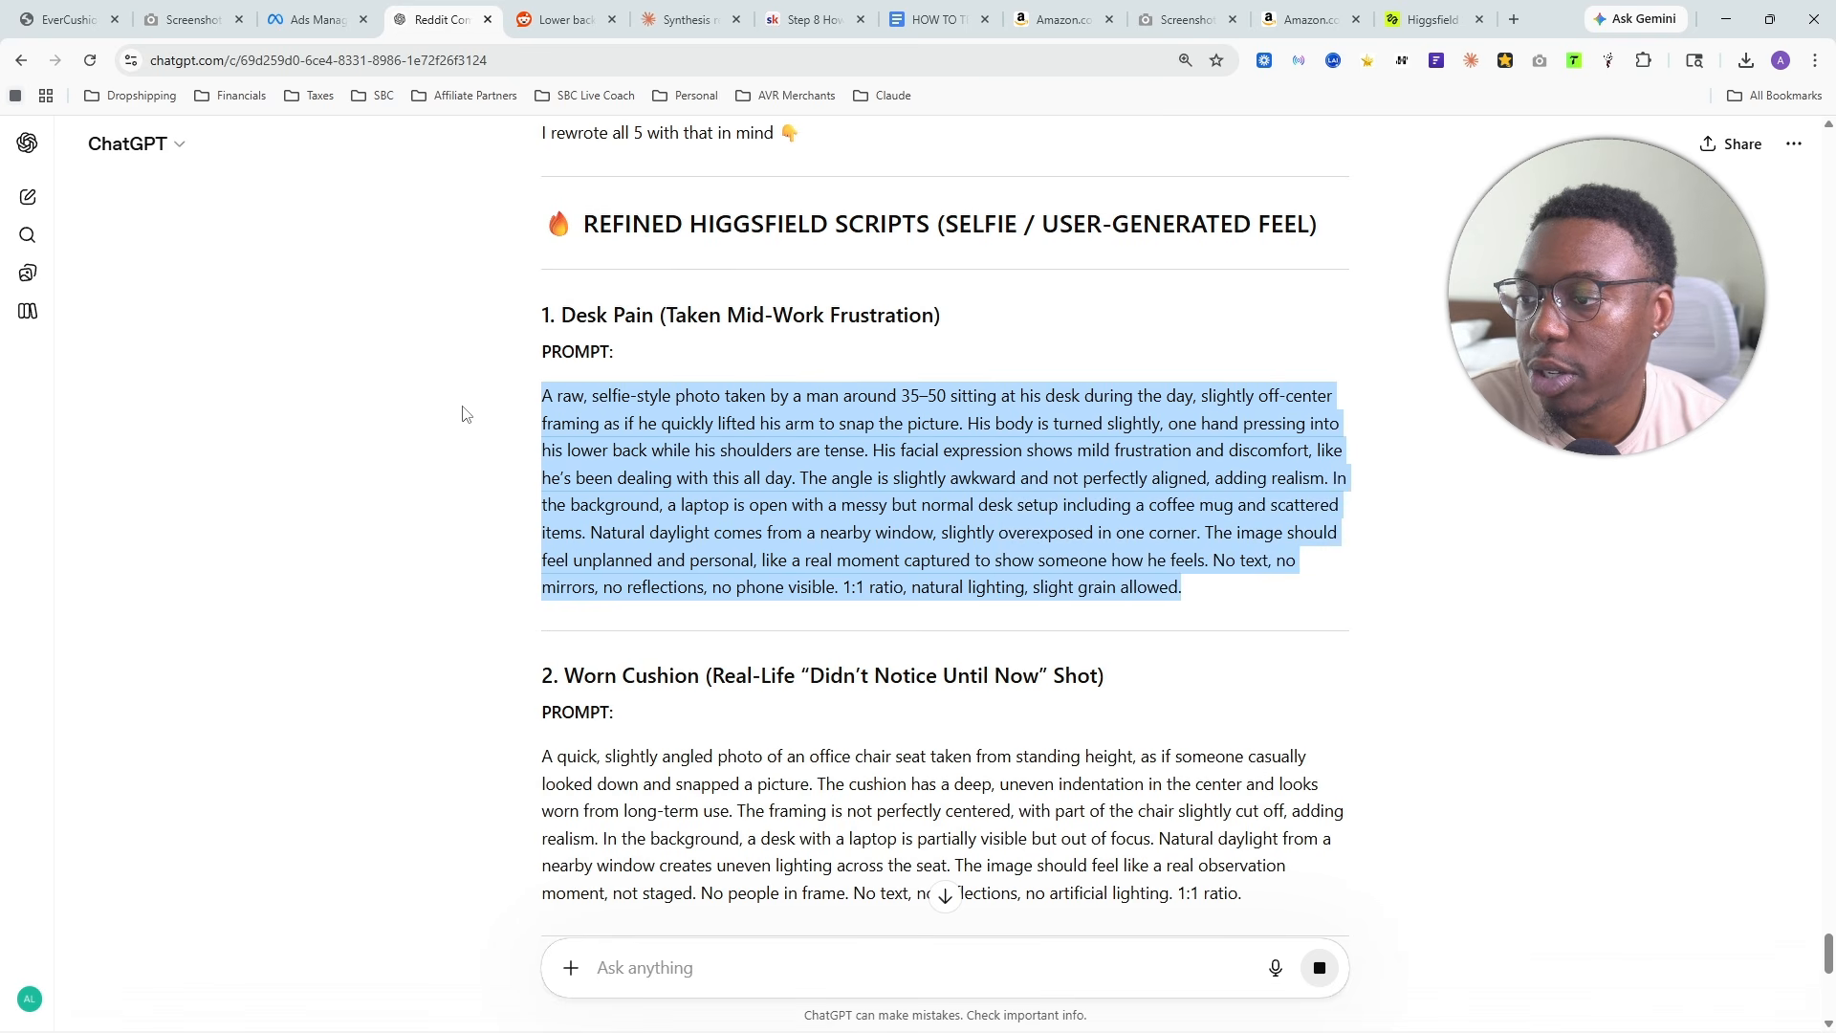
right_click(620, 445)
click(669, 463)
- Return to Higgsfield, view the selfie of the man at the dark desk, and look over the newly generated images
click(1429, 19)
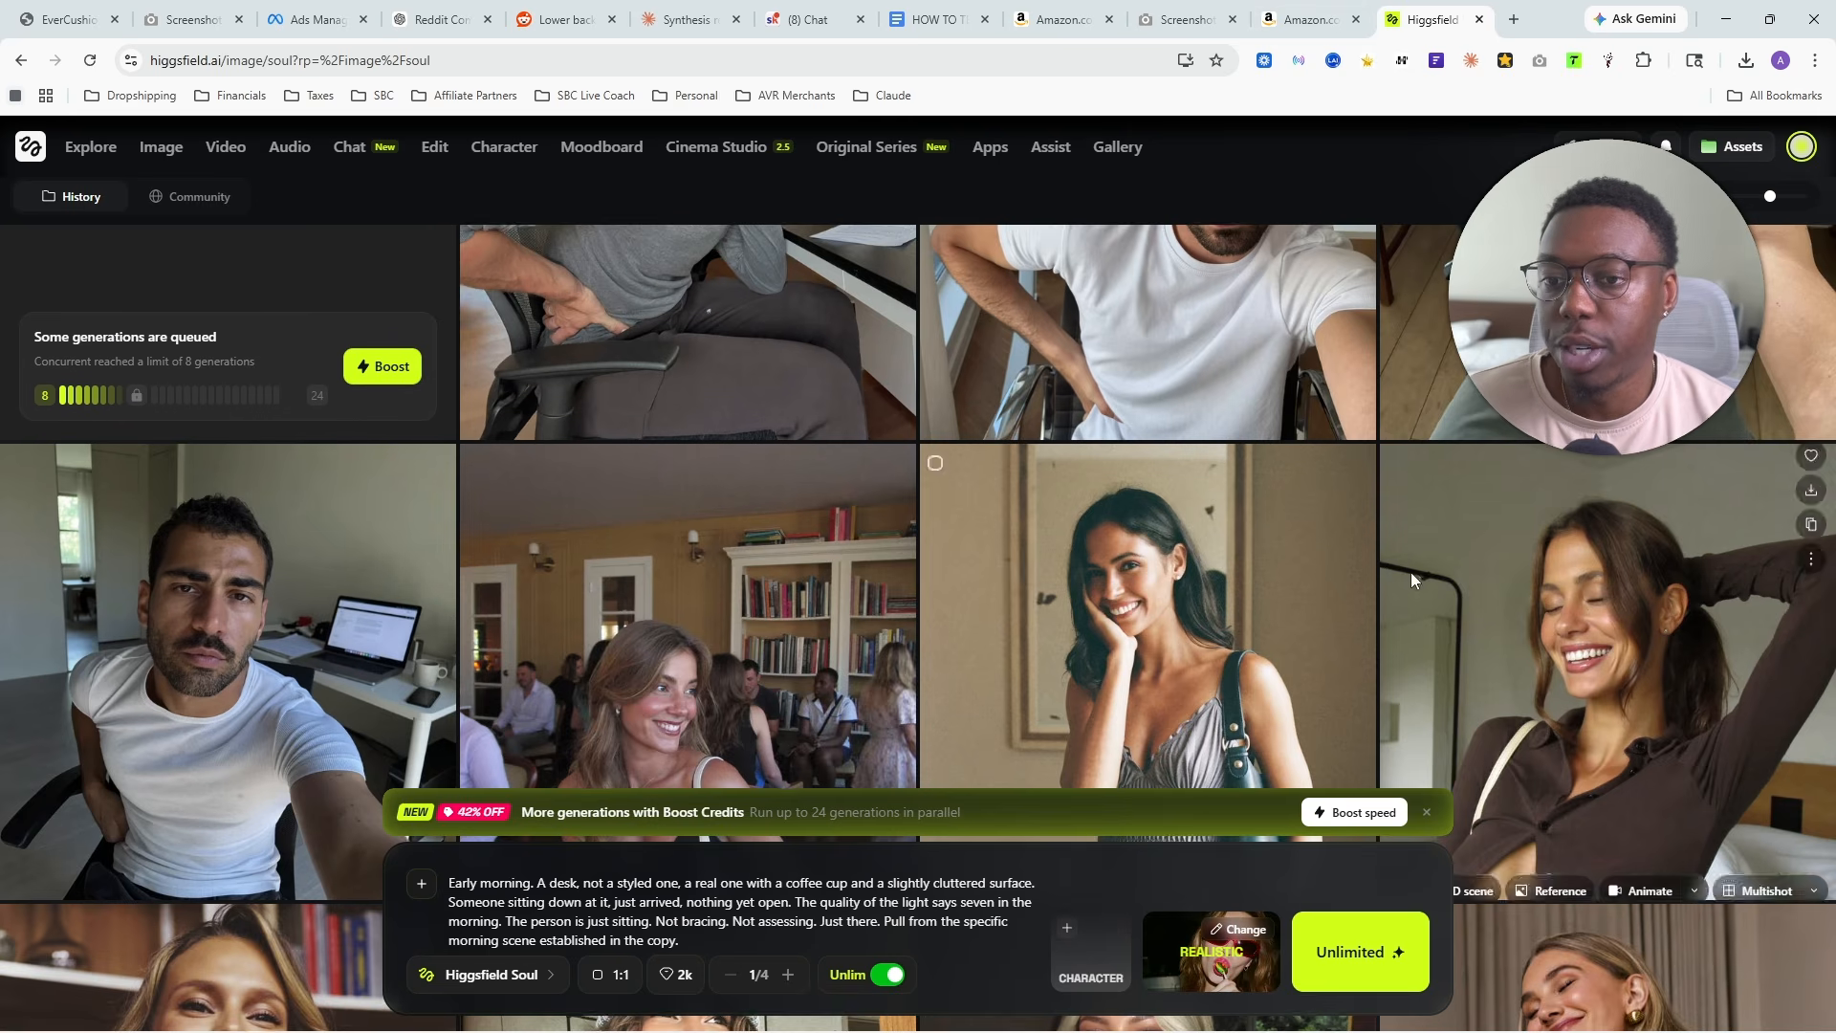
scroll(1410, 572, up, 3)
scroll(1620, 480, up, 3)
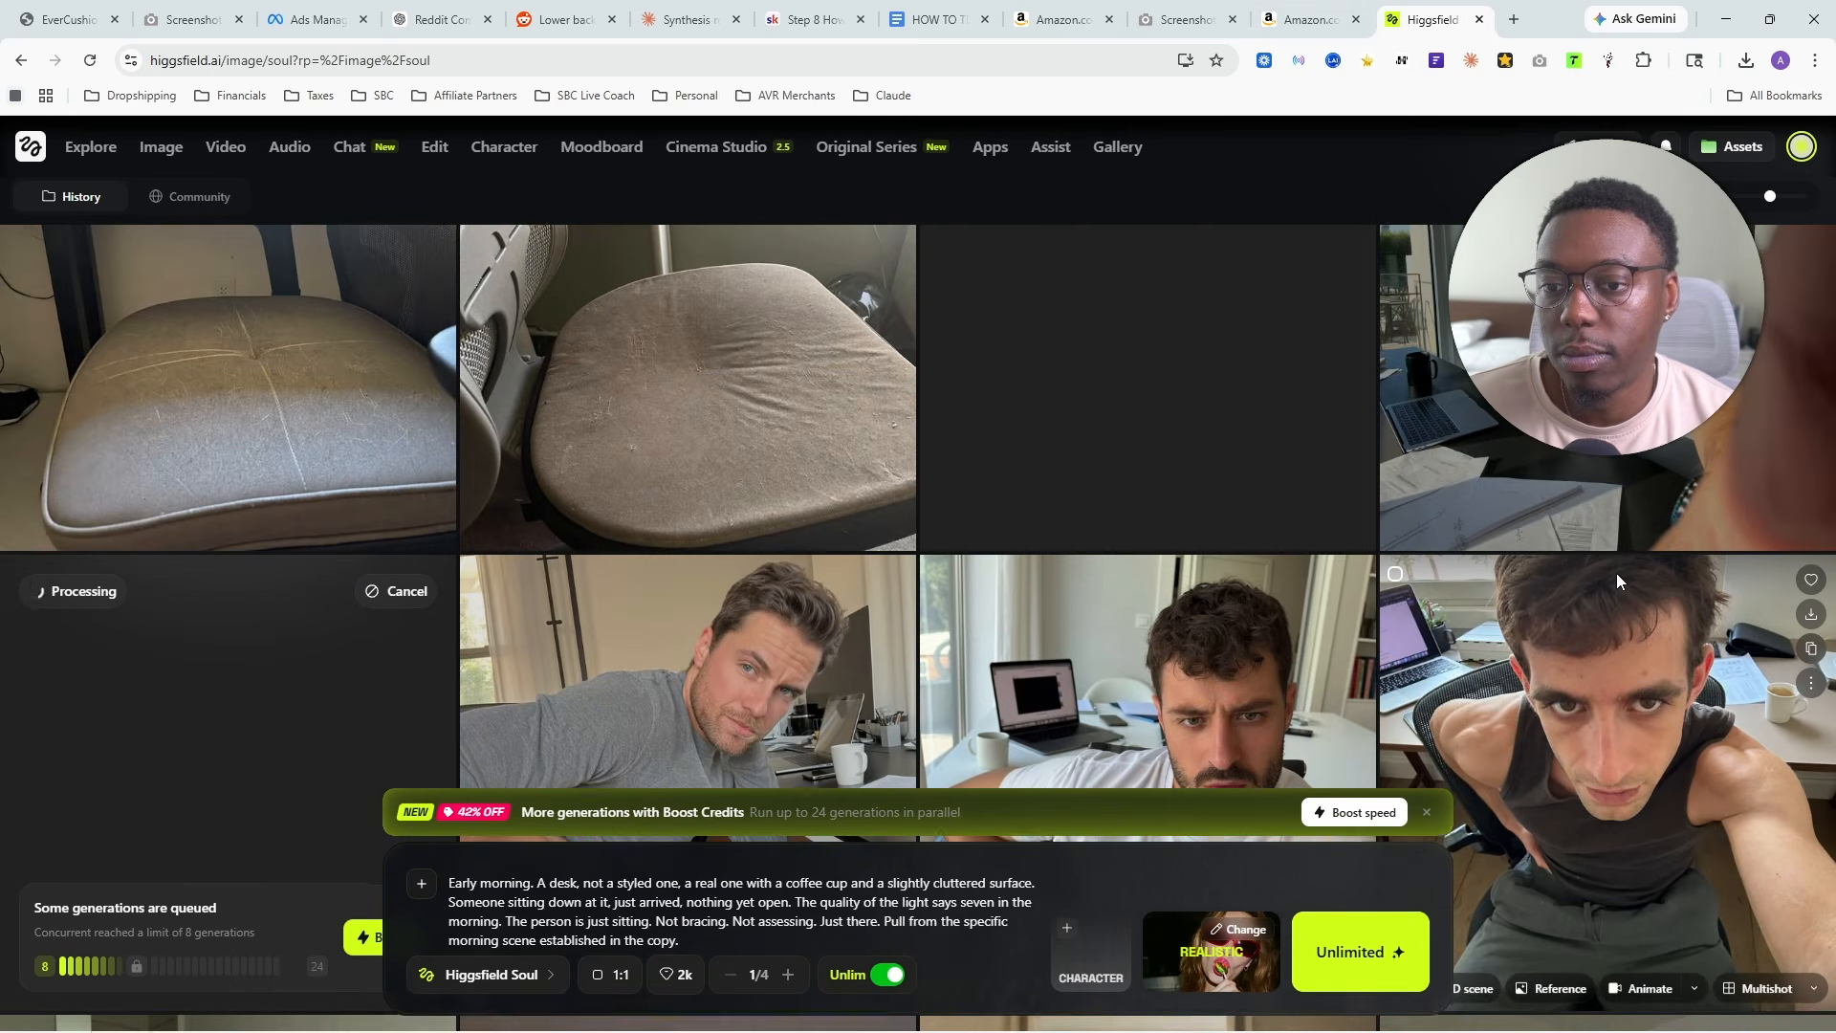
click(1645, 496)
click(1379, 470)
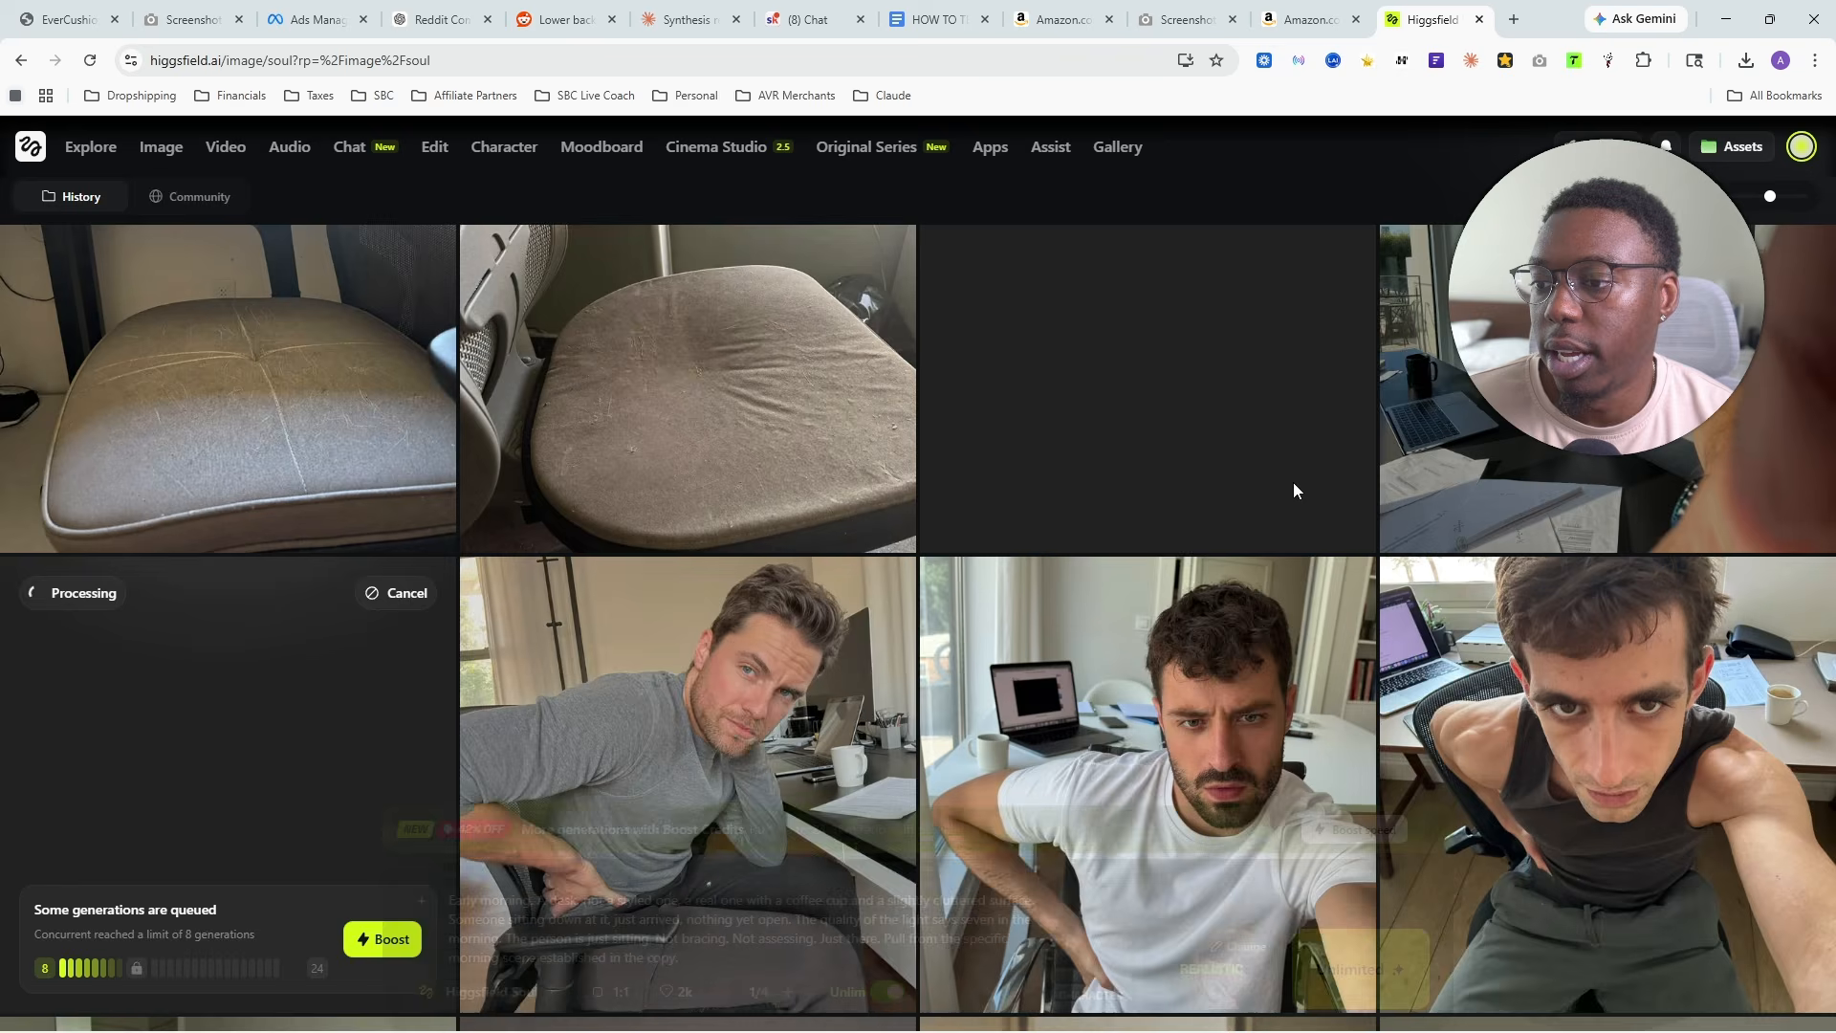
scroll(1312, 555, up, 9)
scroll(1331, 612, up, 2)
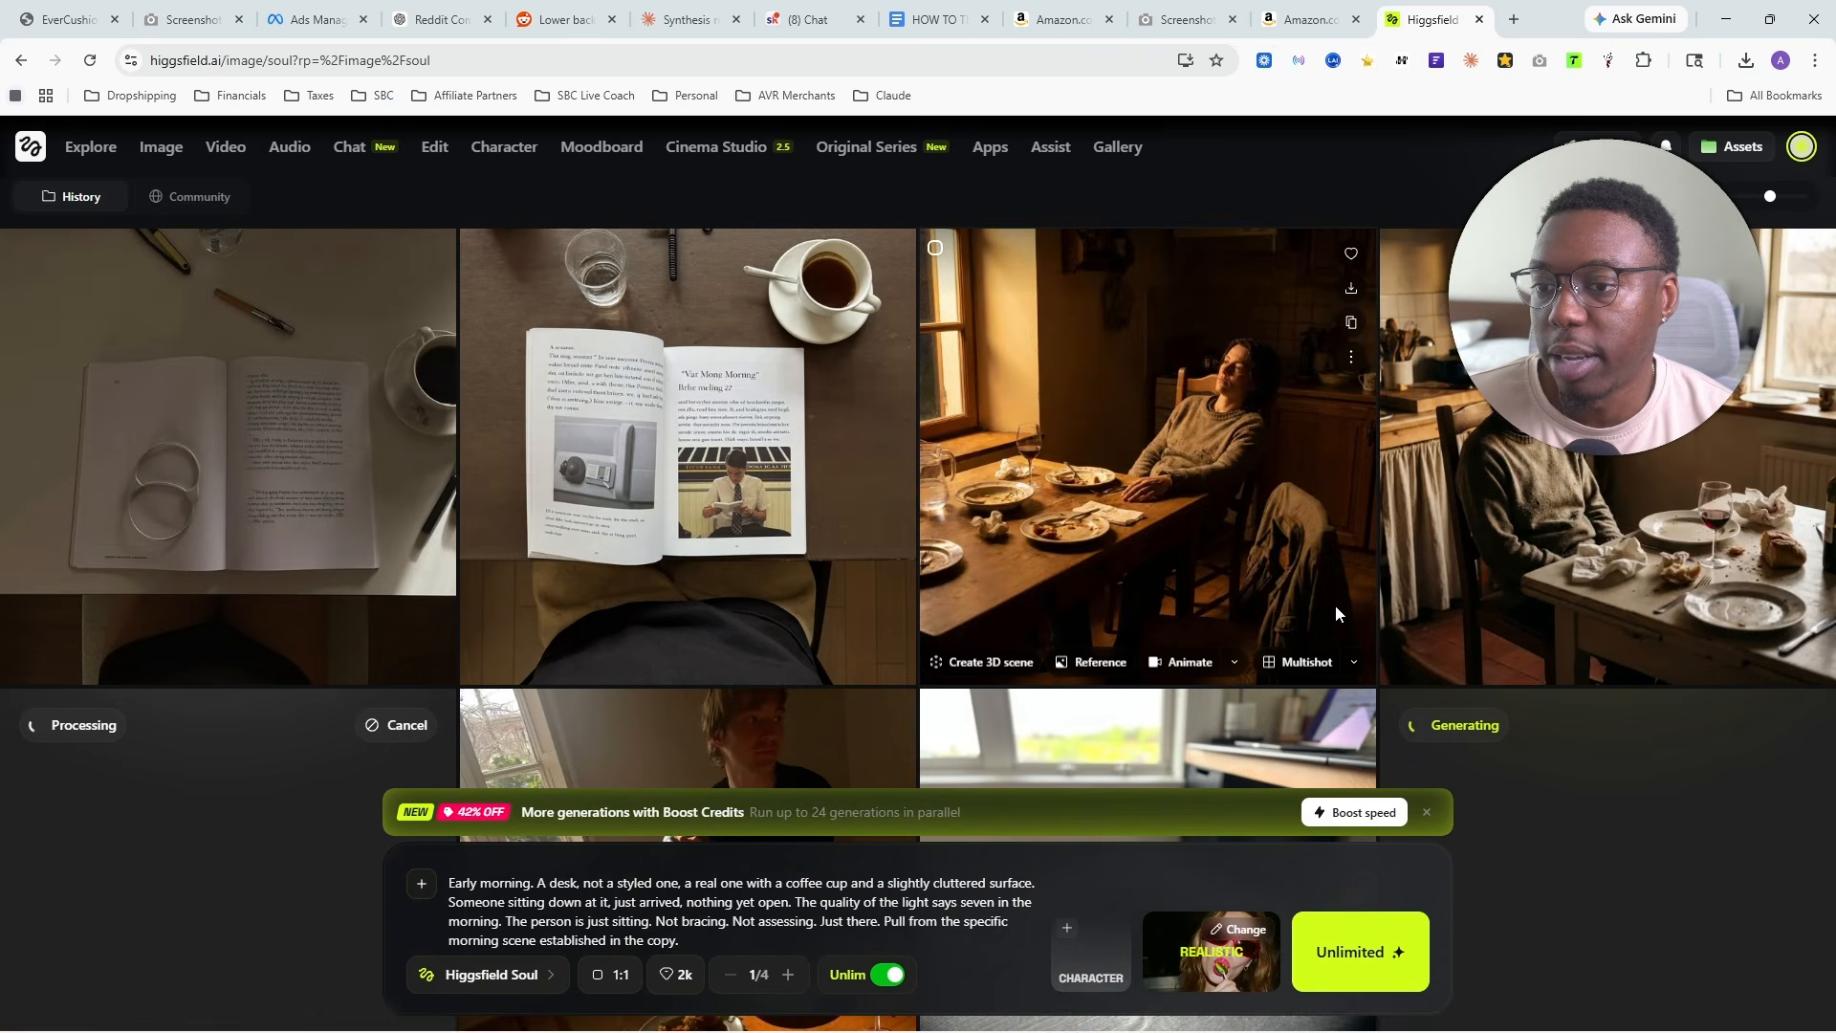
scroll(1217, 527, down, 5)
scroll(1014, 490, down, 4)
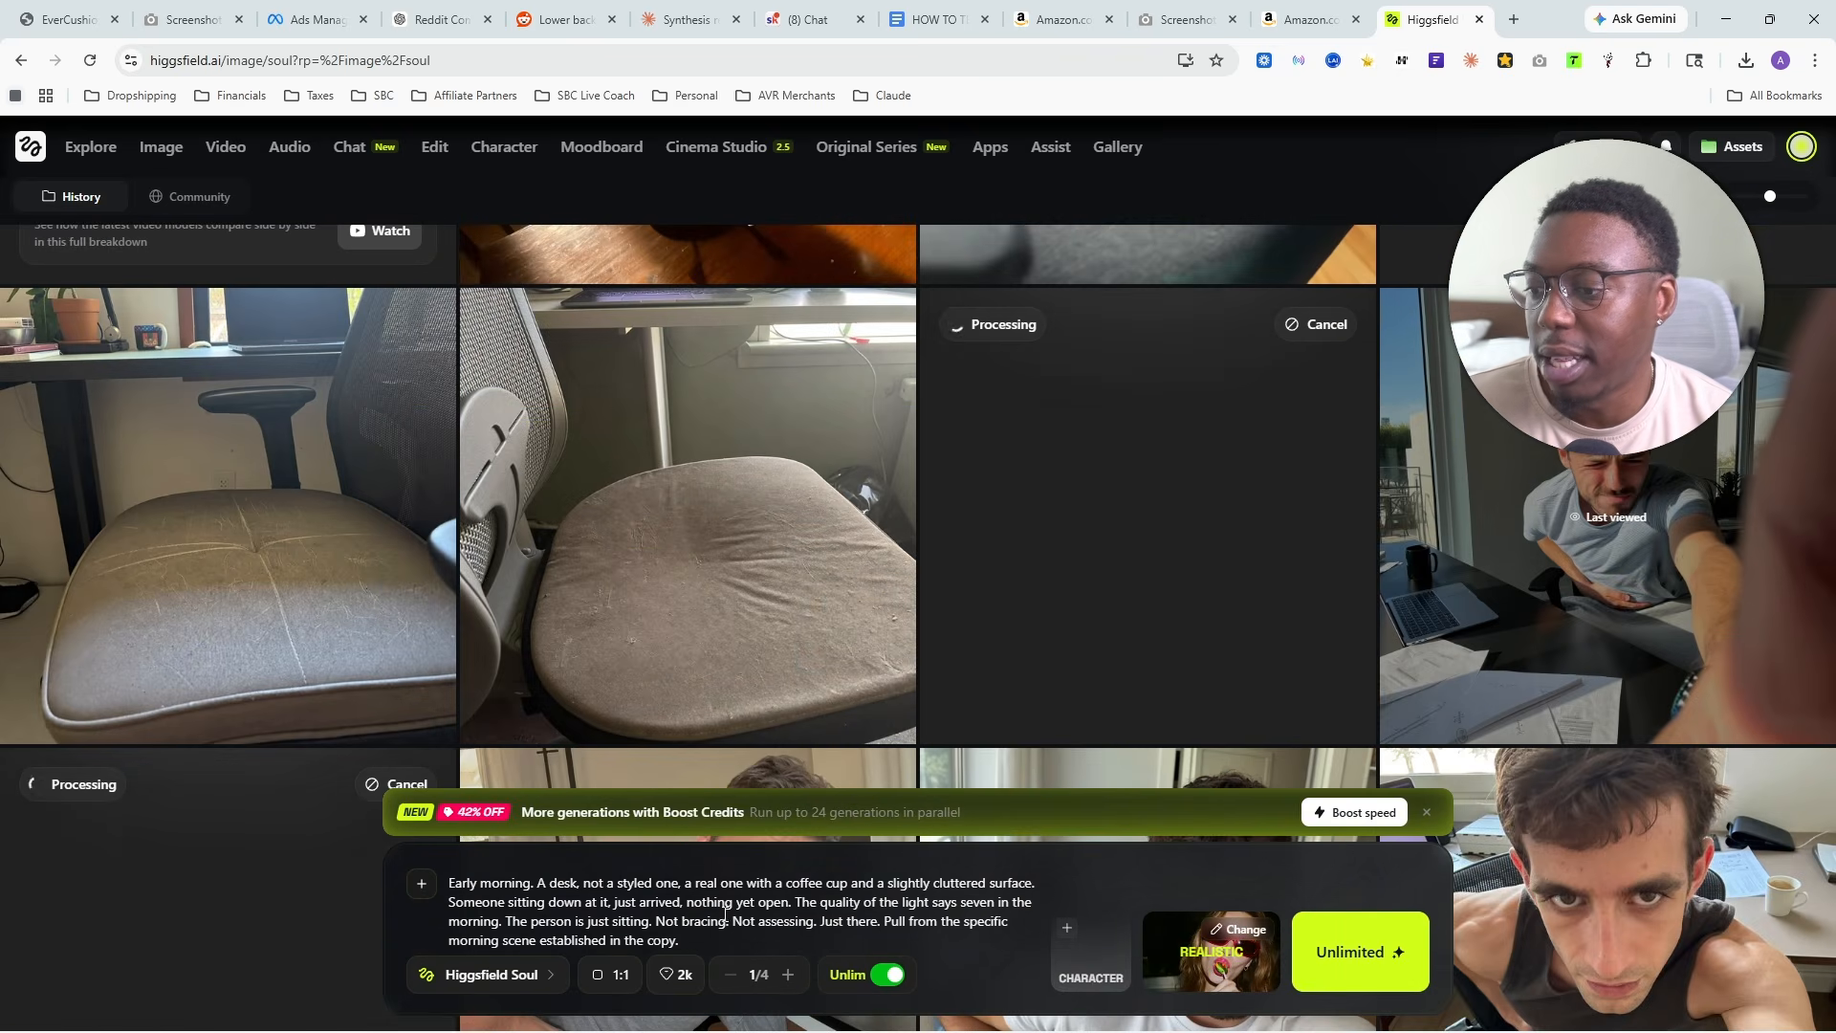
- Replace the early morning desk prompt with the copied Desk Pain selfie prompt and generate it
key(ctrl+a)
key(BackSpace)
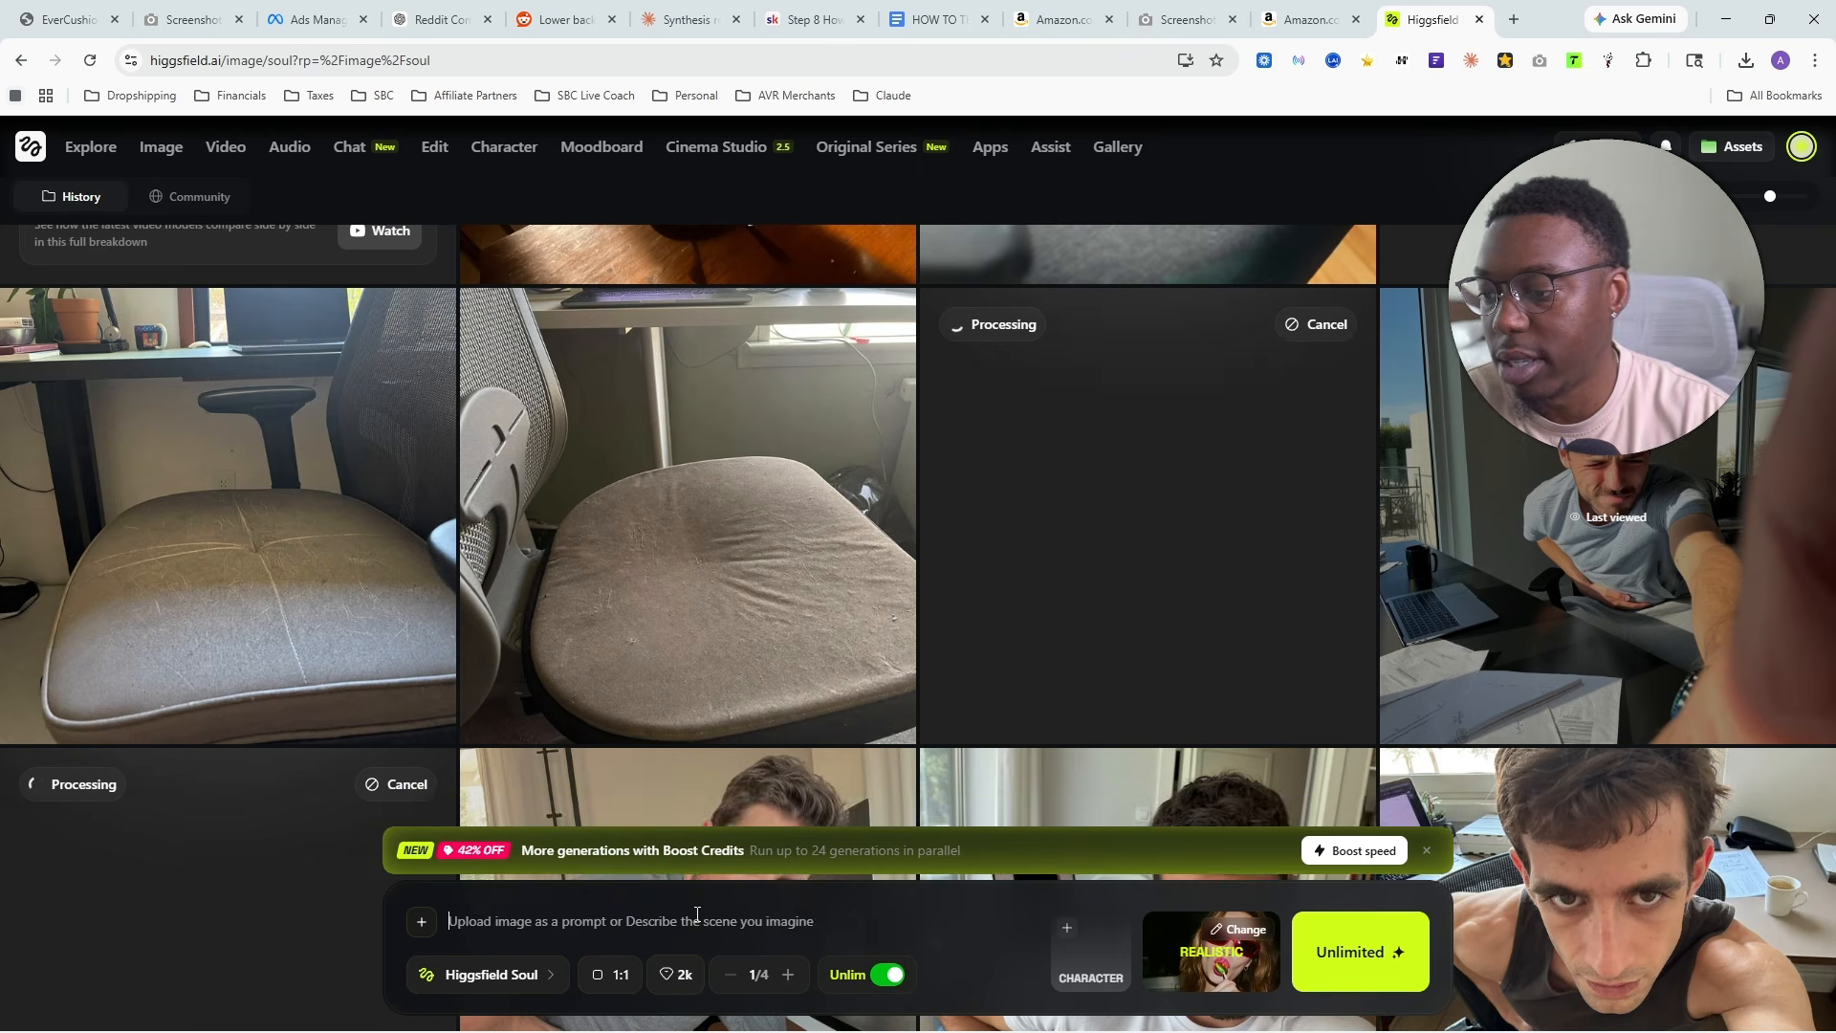
text(A raw, selfie-style photo taken by a man around 35–50 sitting at his desk during the day, slightly off-center framing as if he quickly lifted his arm to snap the picture. His body is turned slightly, one hand pressing into his lower back while his shoulders are tense. His facial expression shows mild frustration and discomfort, like he's been dealing with this all day. The angle is slightly awkward and not perfectly aligned, adding realism. In the background, a laptop is open with a messy but normal desk setup including a coffee mug and scattered items. Natural daylight comes from a nearby window, slightly overexposed in one corner. The image should feel unplanned and personal, like a real moment captured to show someone how he feels. No text, no mirrors, no reflections, no phone visible. 1:1 ratio, natural lighting, slight grain allowed.)
click(1408, 987)
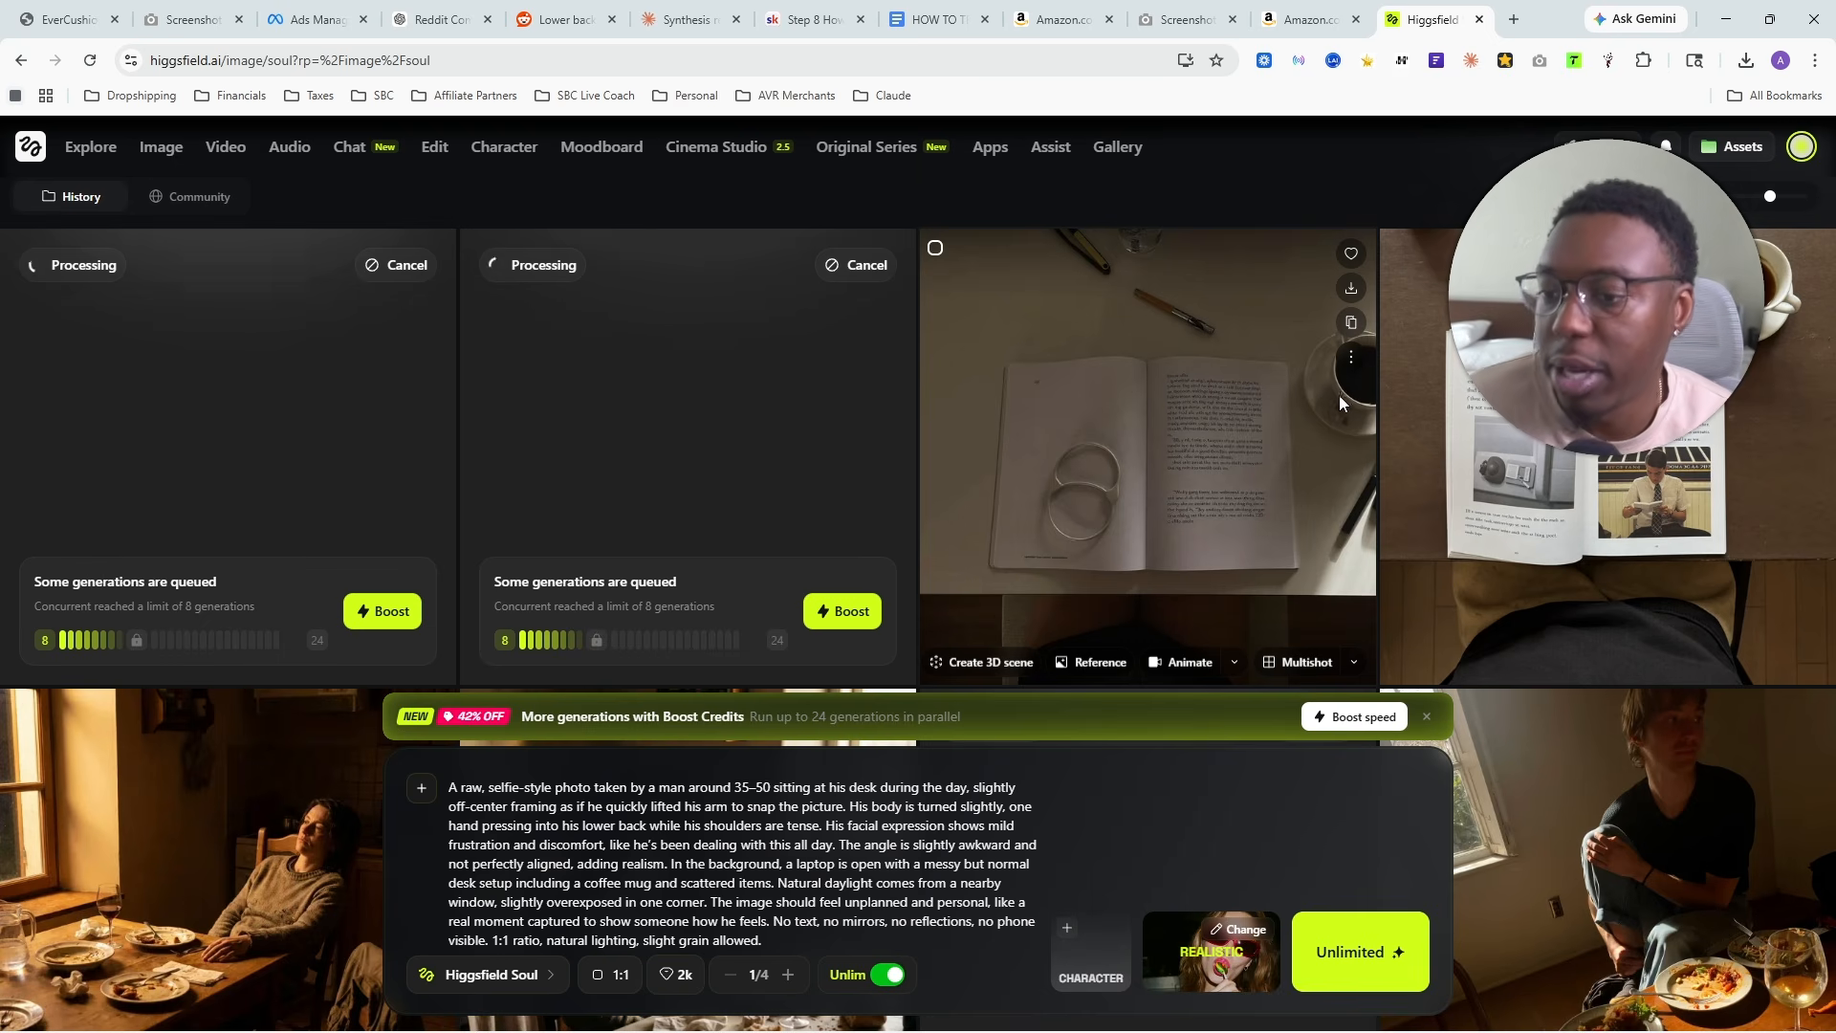
- Examine the generated image of the worn brown office chair seat at full size
scroll(1369, 612, down, 1)
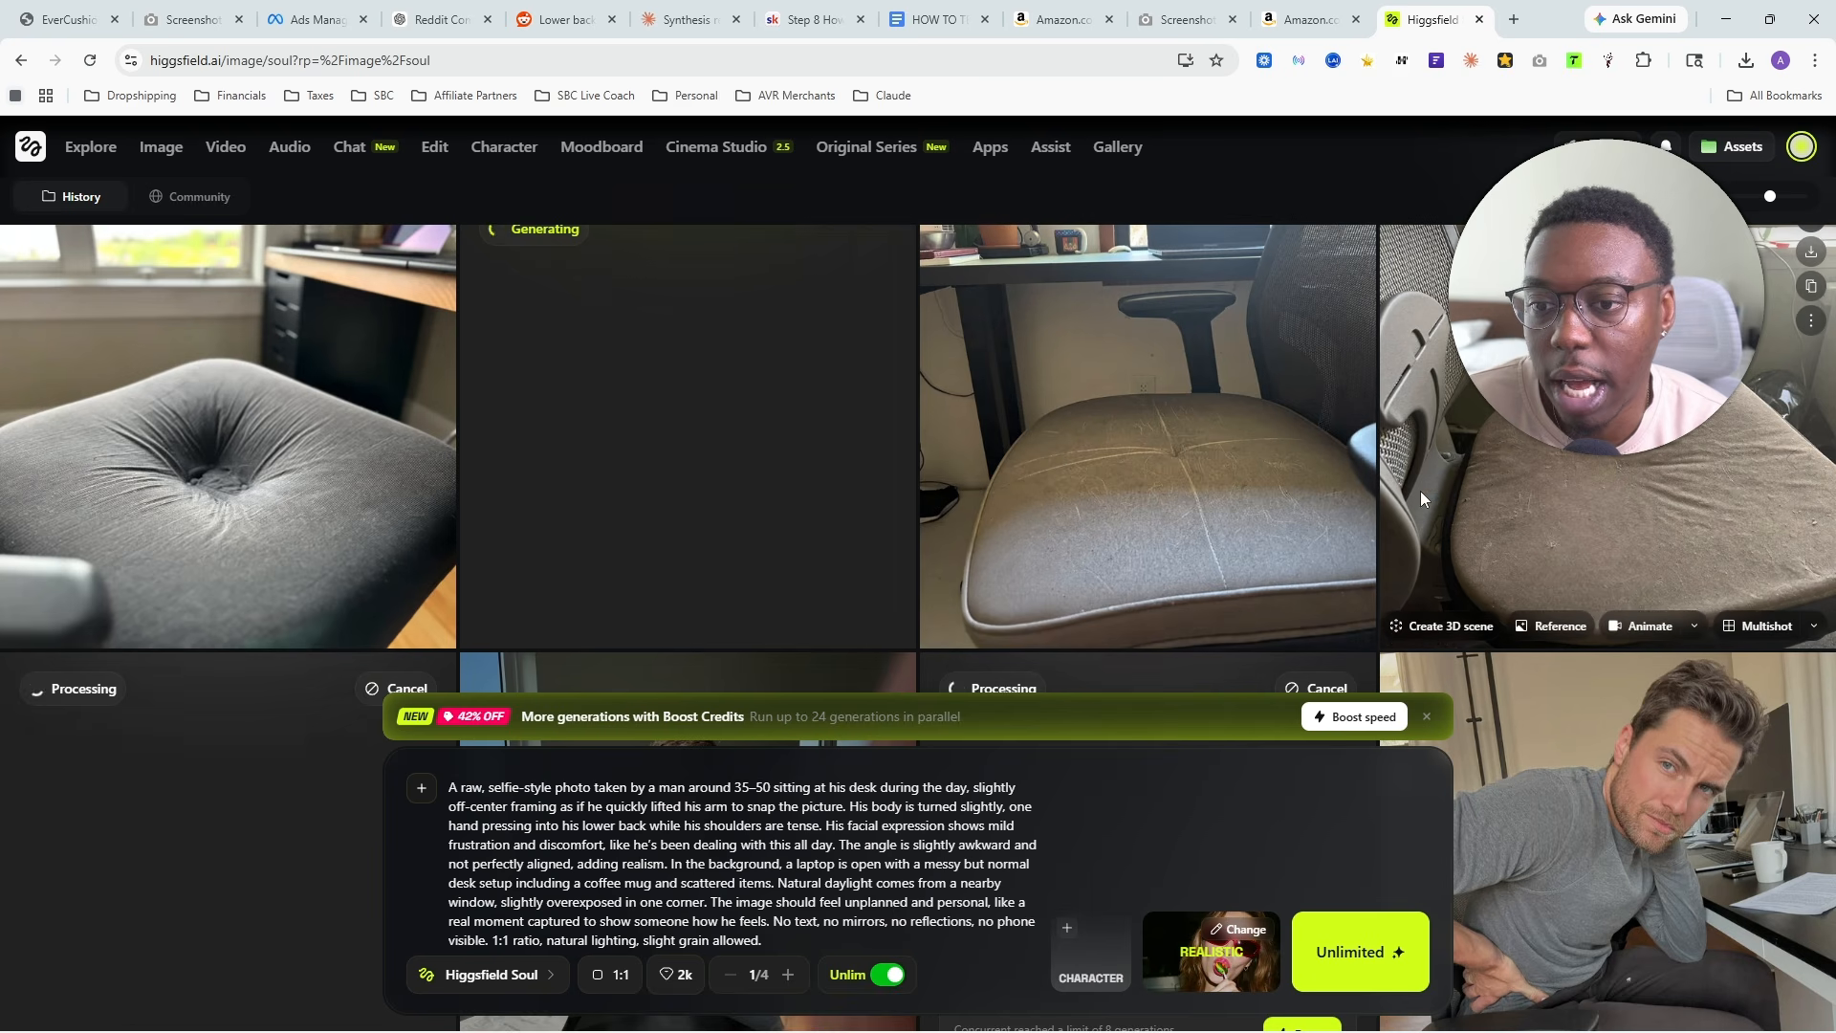
click(1614, 493)
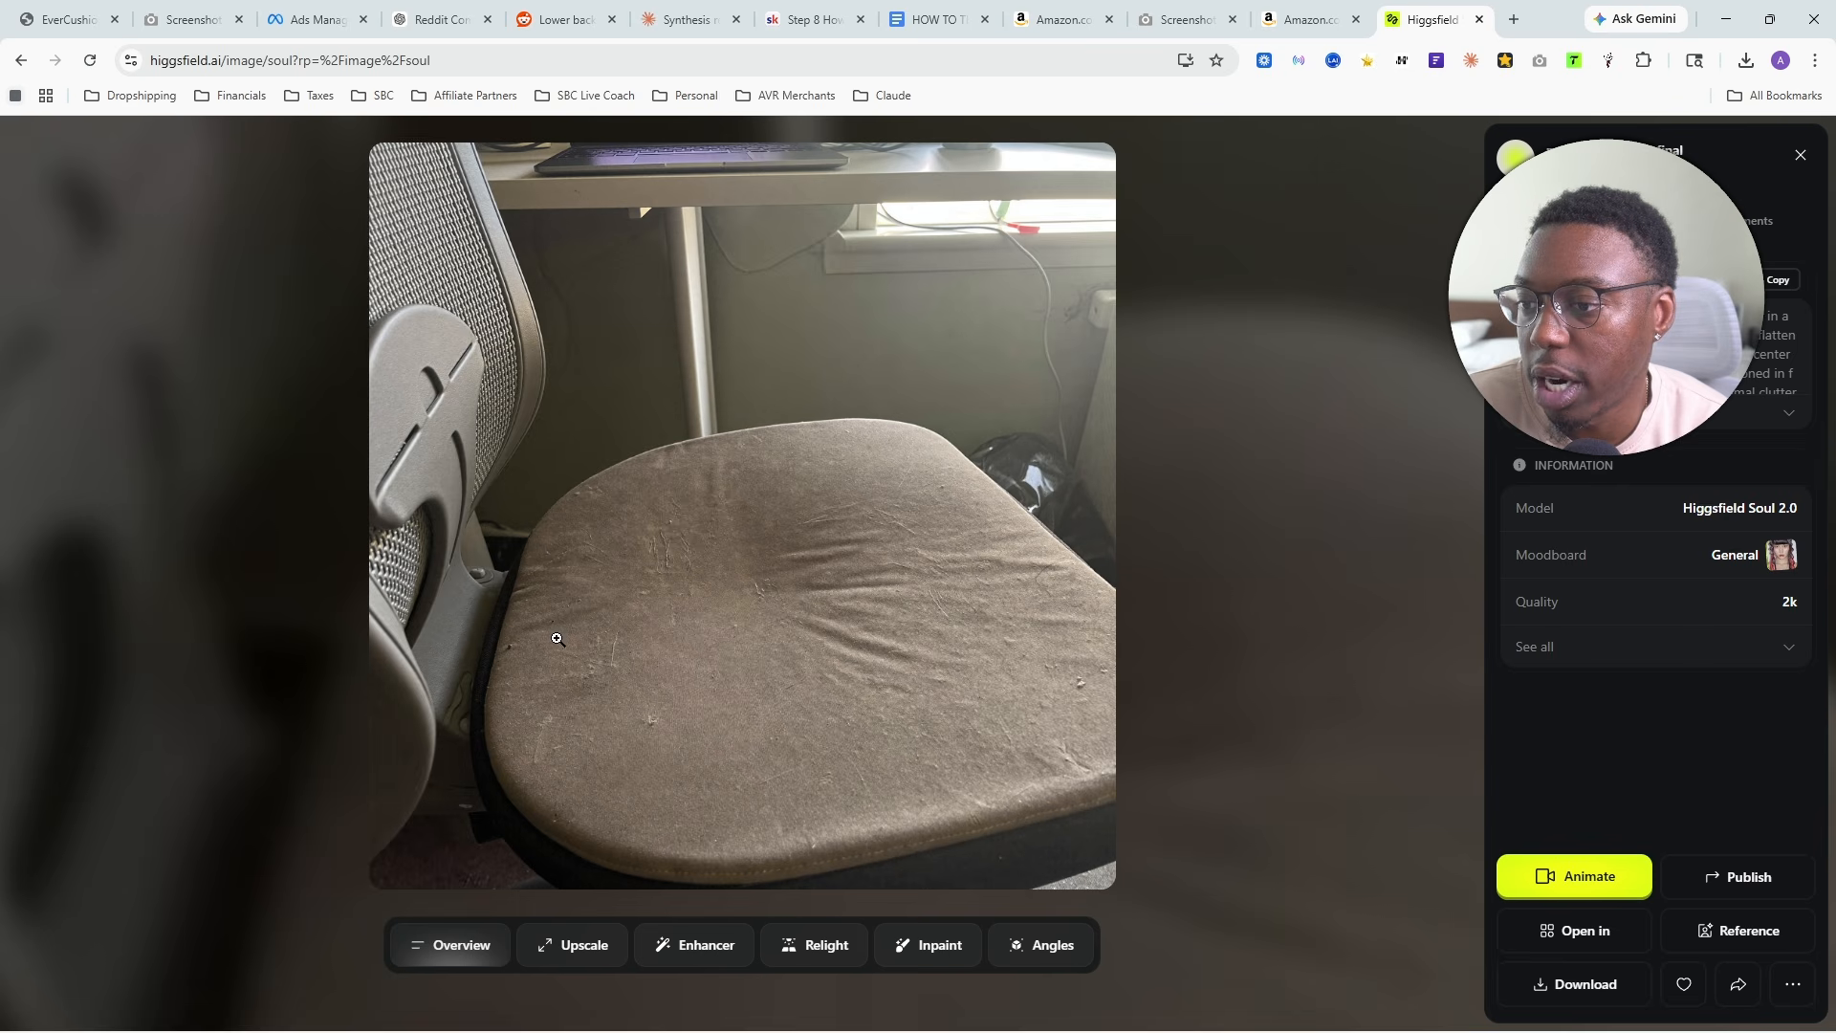
click(1204, 580)
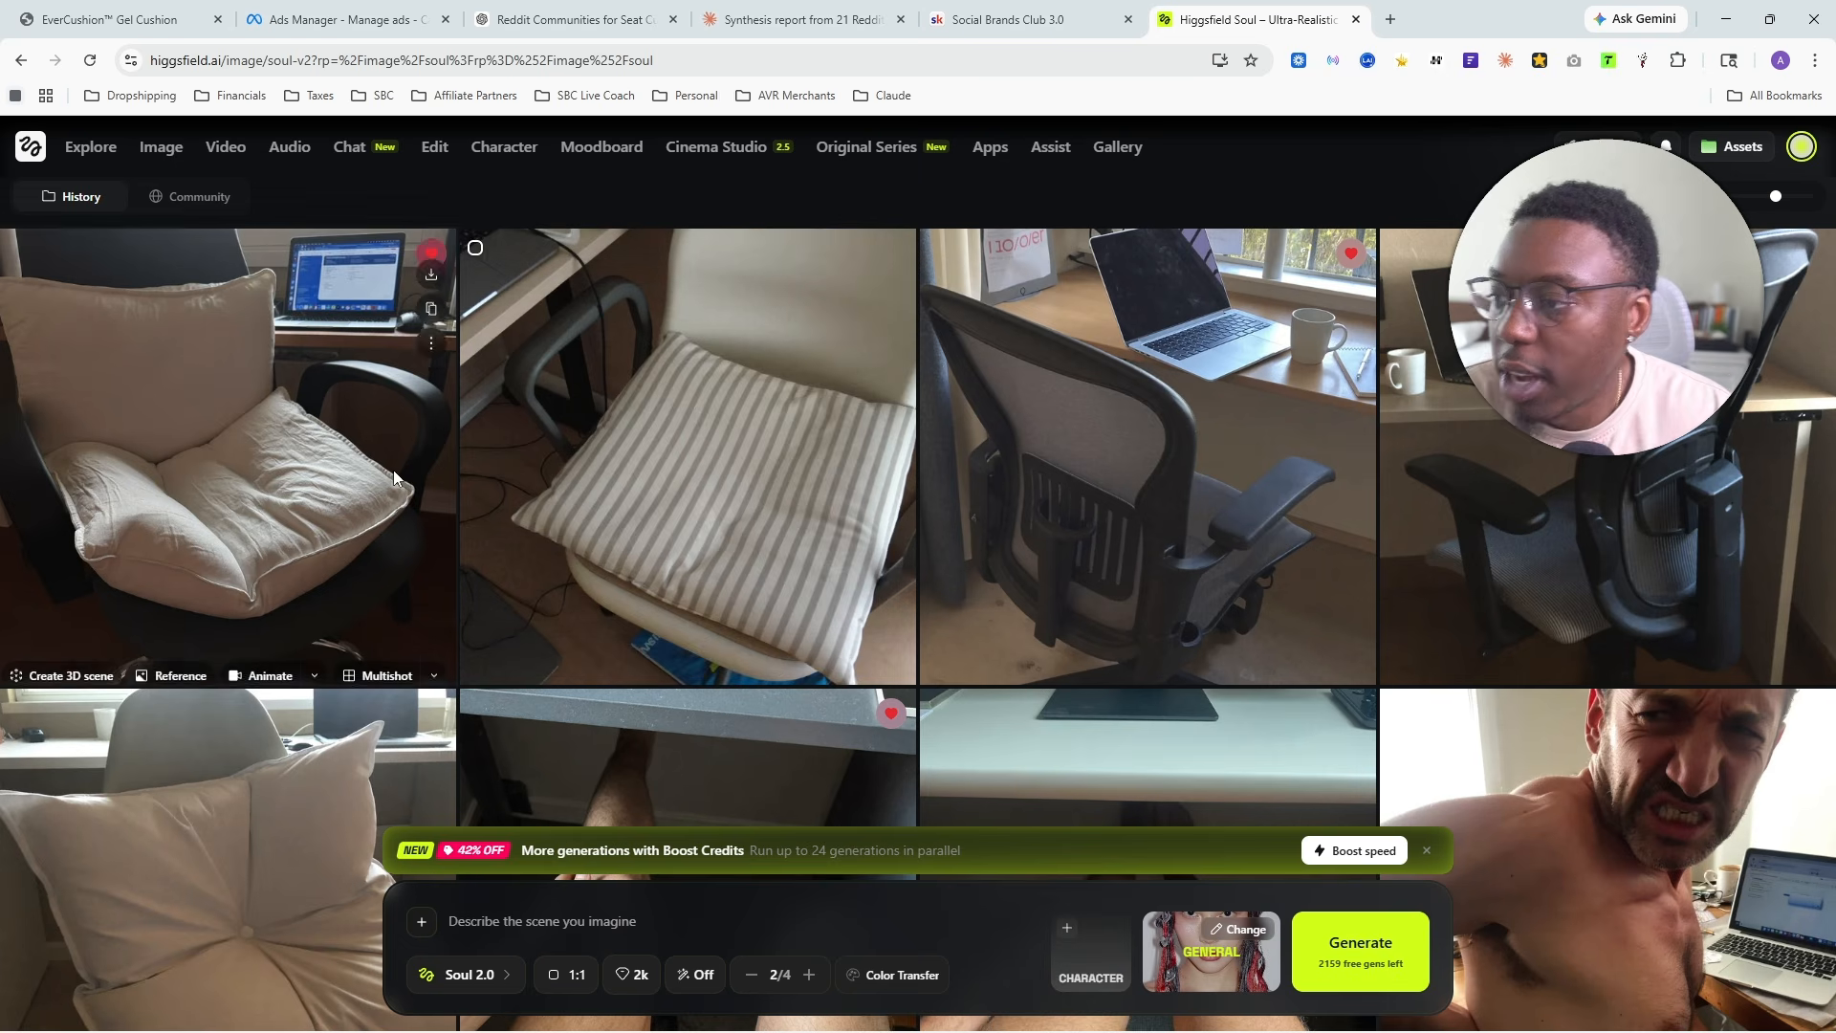
- Browse the finished generations and examine the beige cushion chair and the mesh-back chair with laptop images at full size
scroll(329, 405, down, 4)
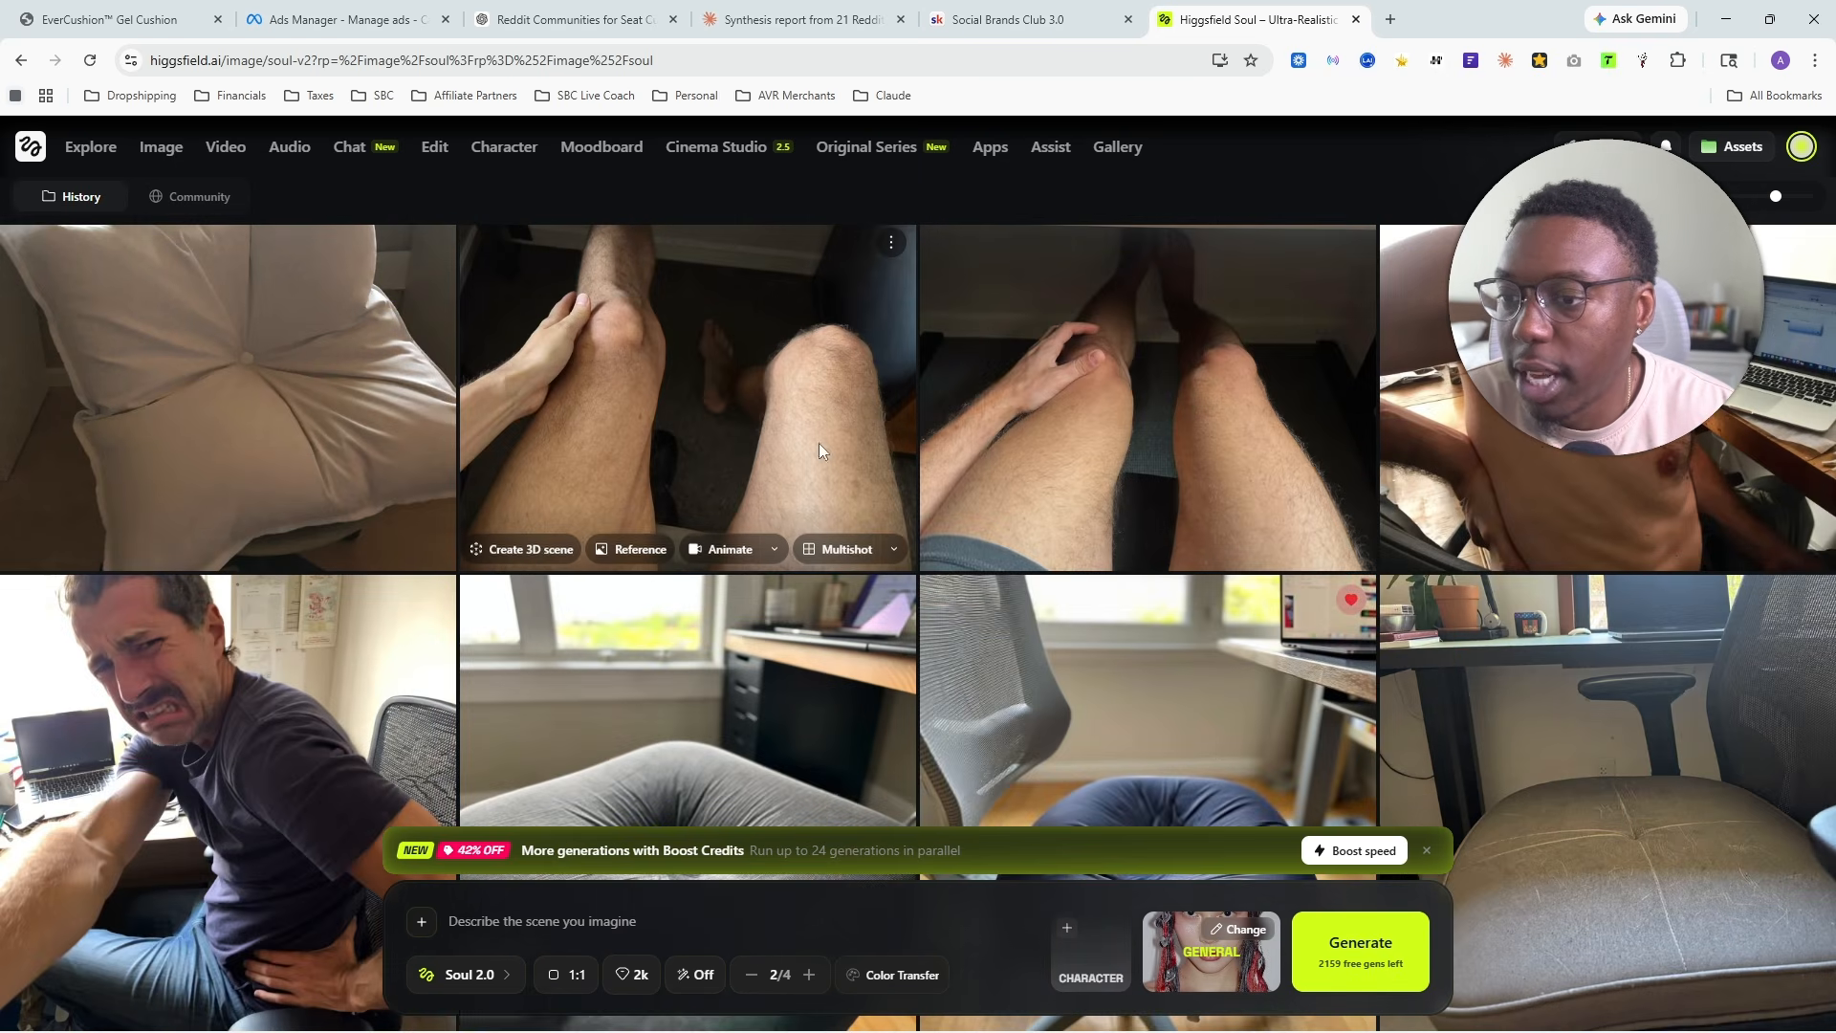
scroll(819, 444, up, 6)
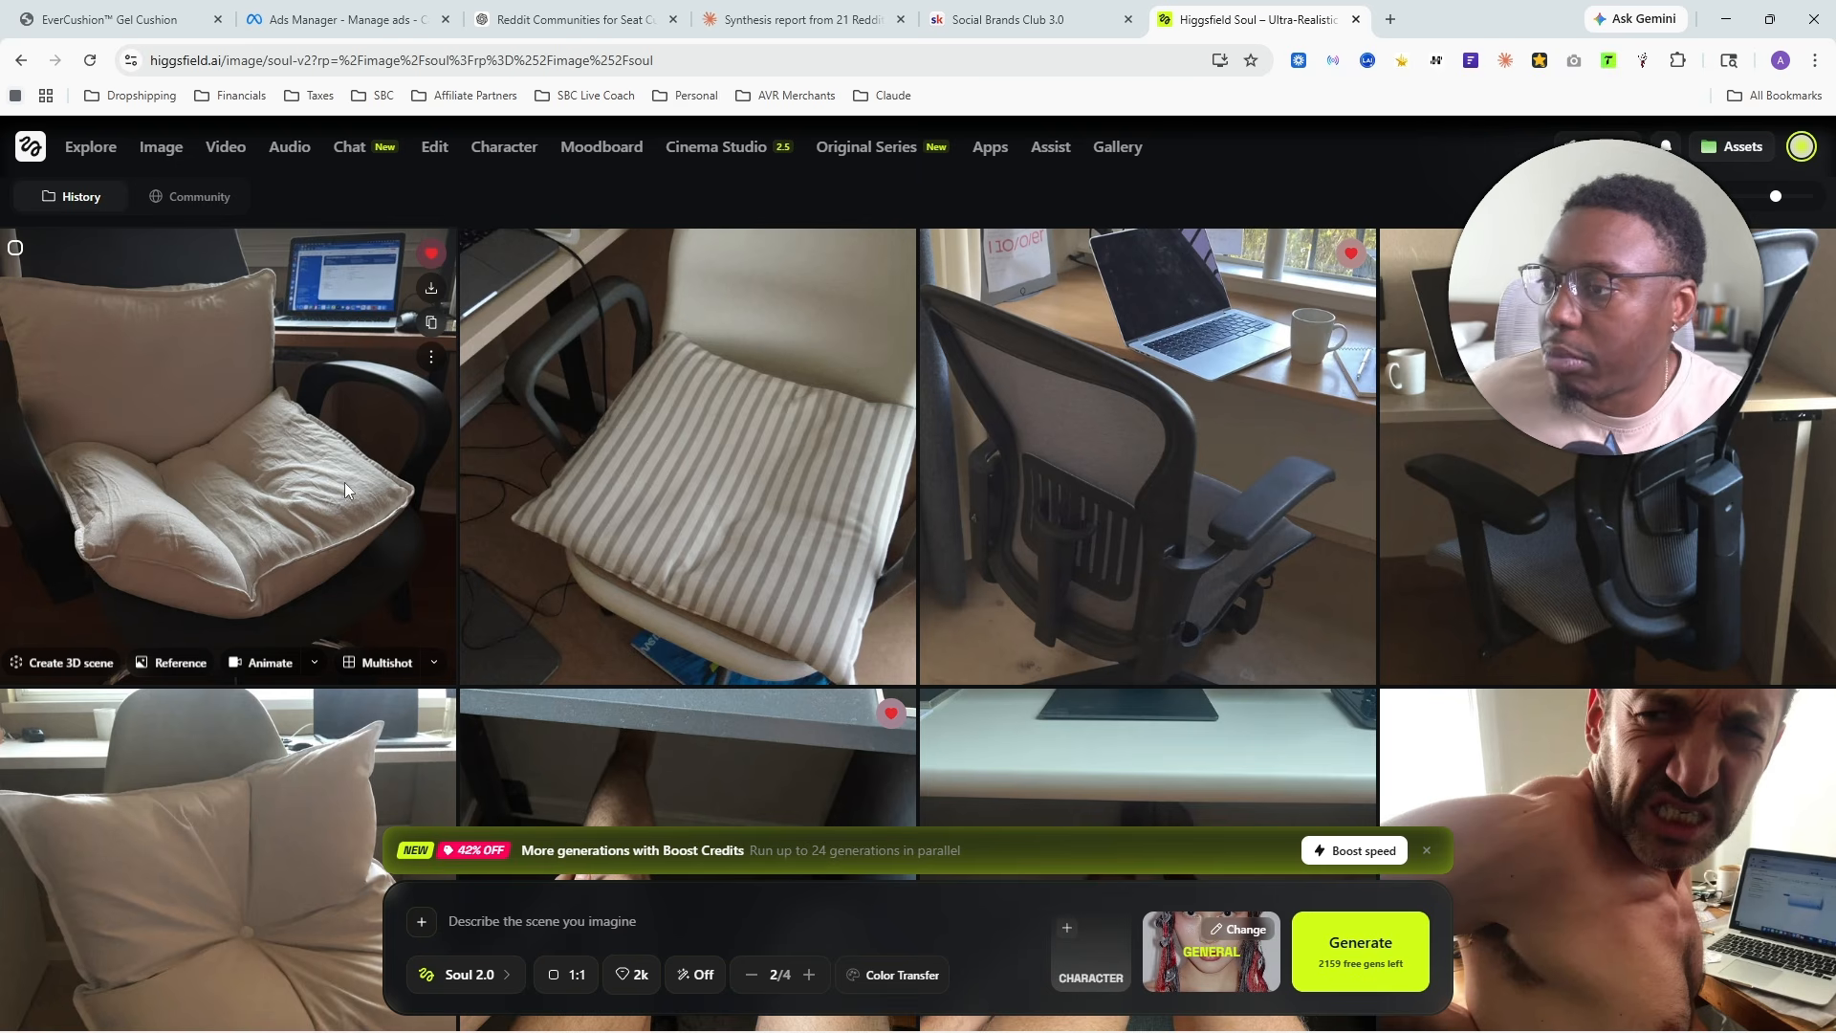
click(316, 342)
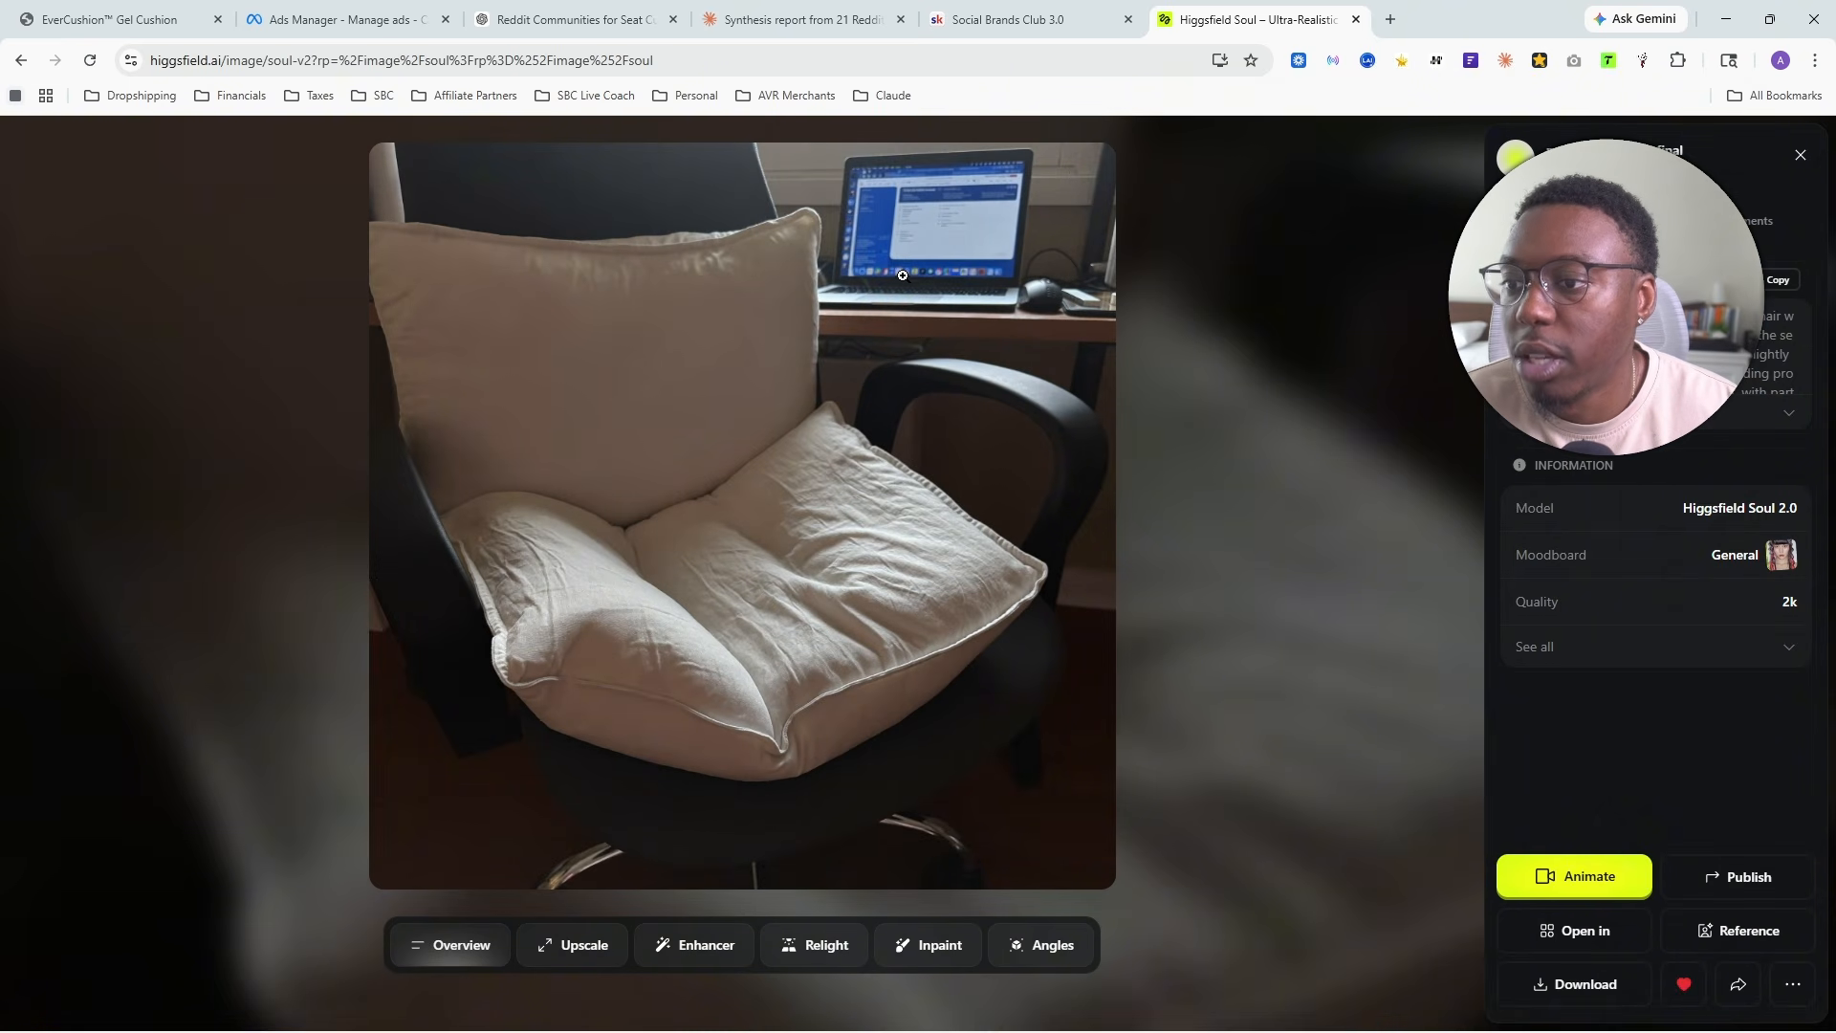
click(1232, 410)
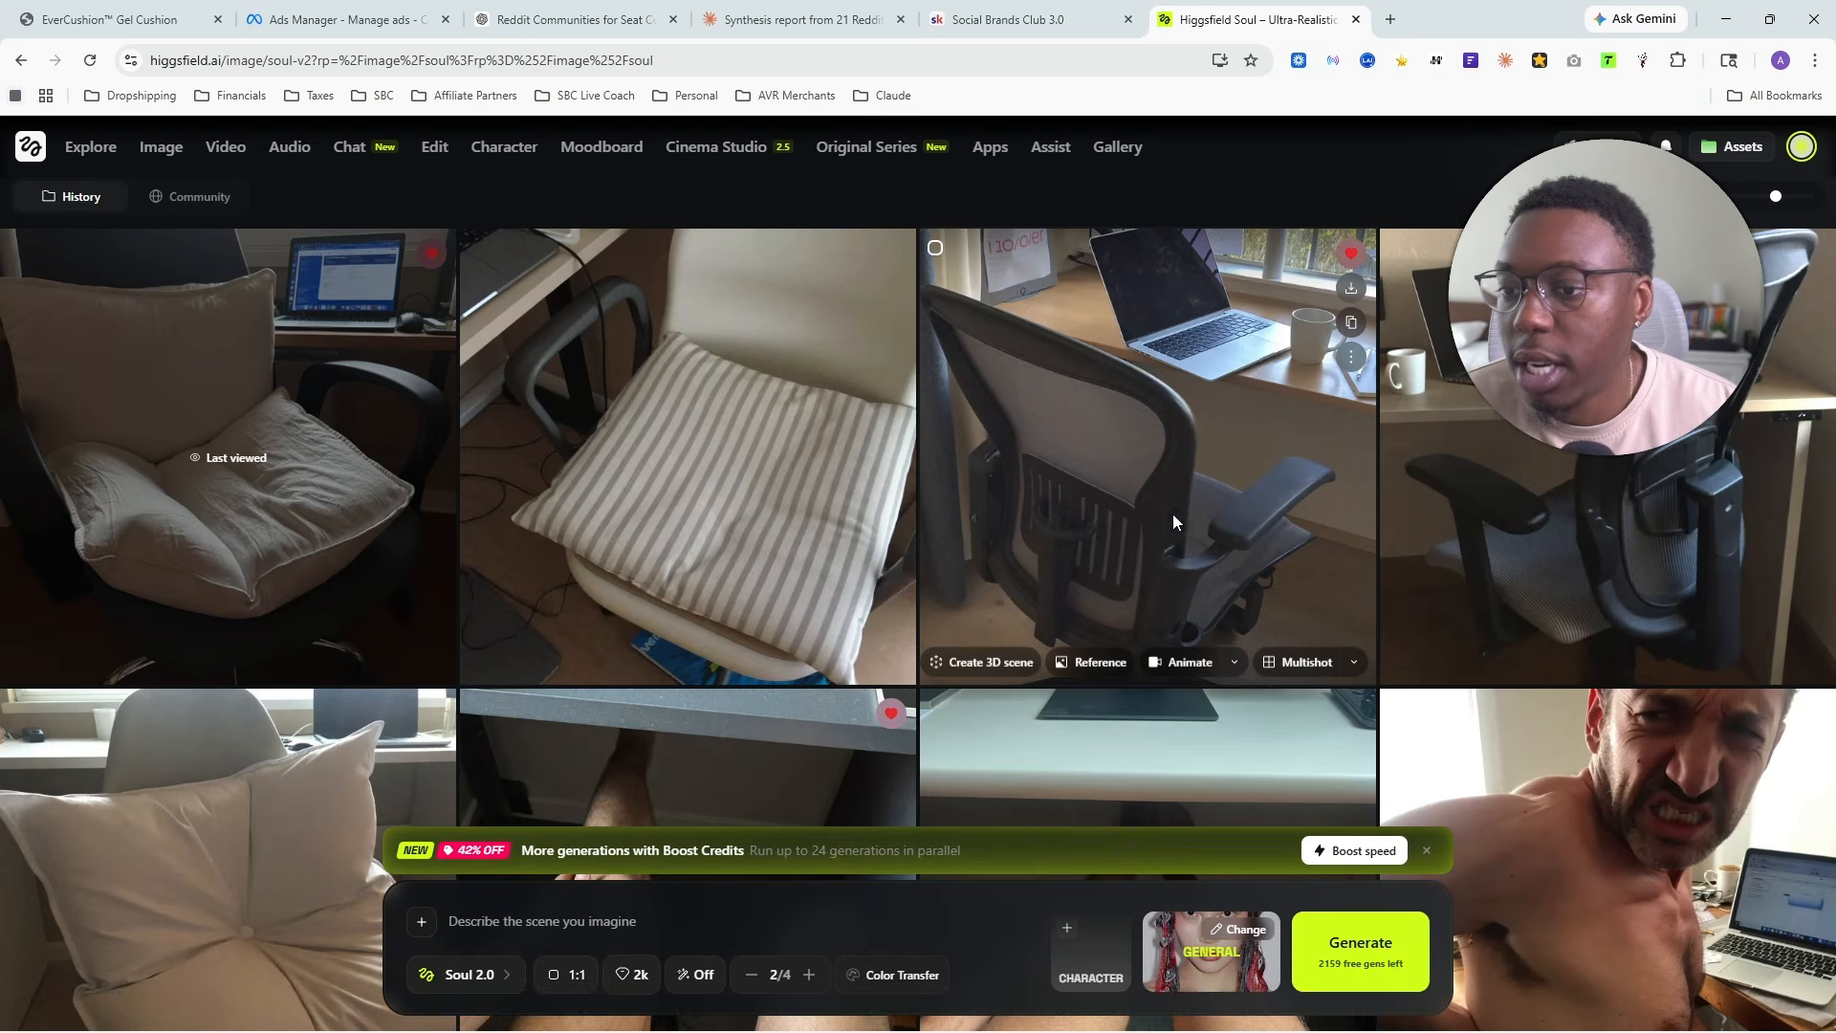
click(1179, 406)
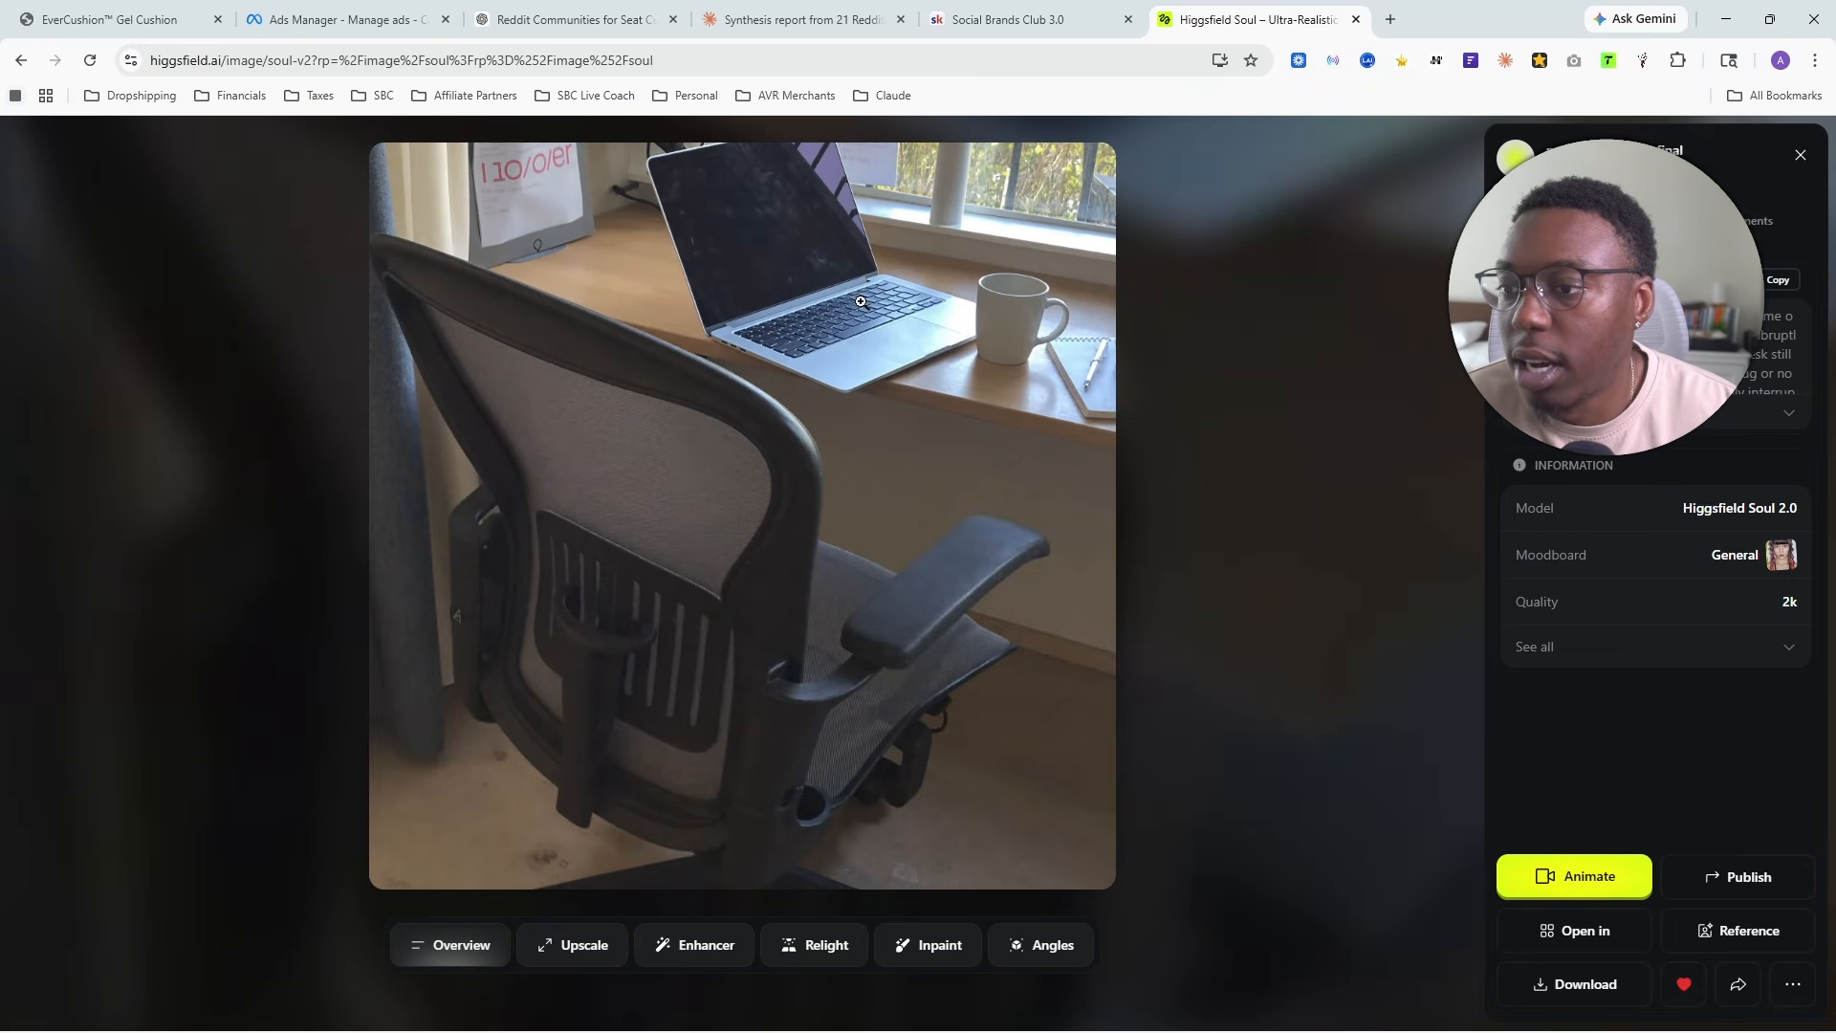
key(Escape)
- Examine the favorited image of a hand holding a knee under the desk at full size
scroll(685, 404, down, 5)
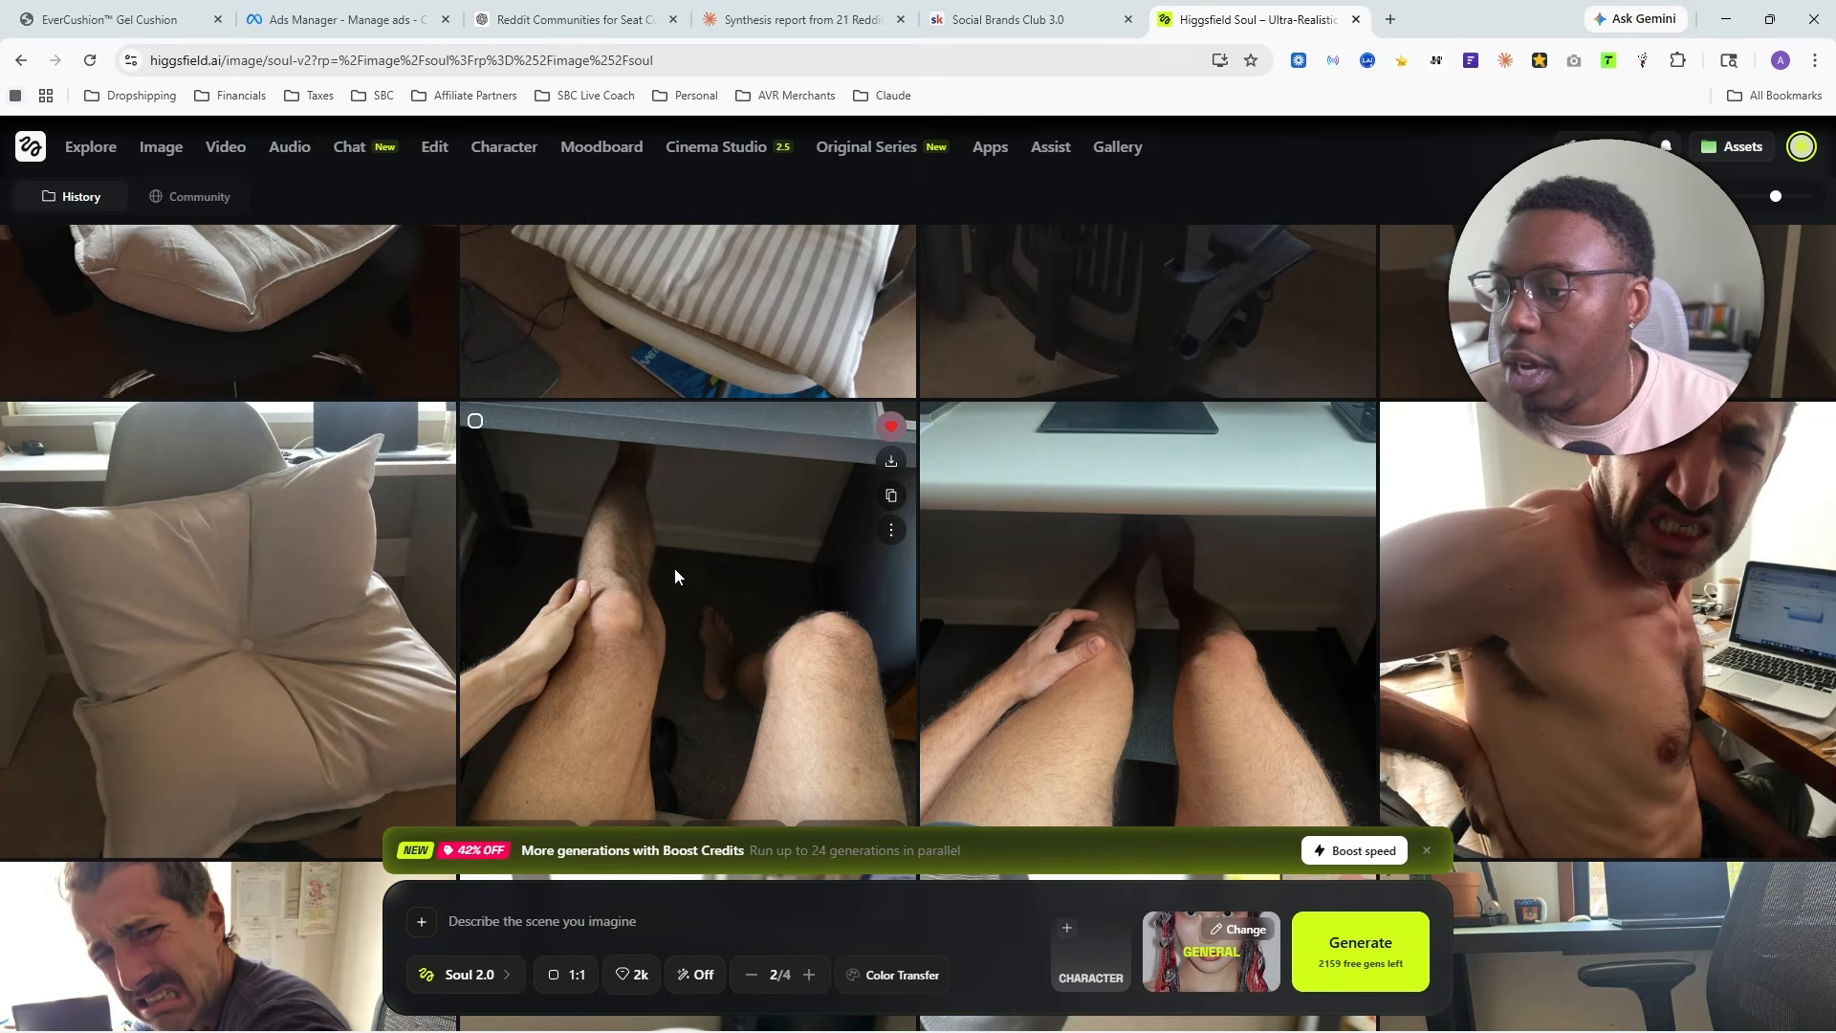
click(666, 576)
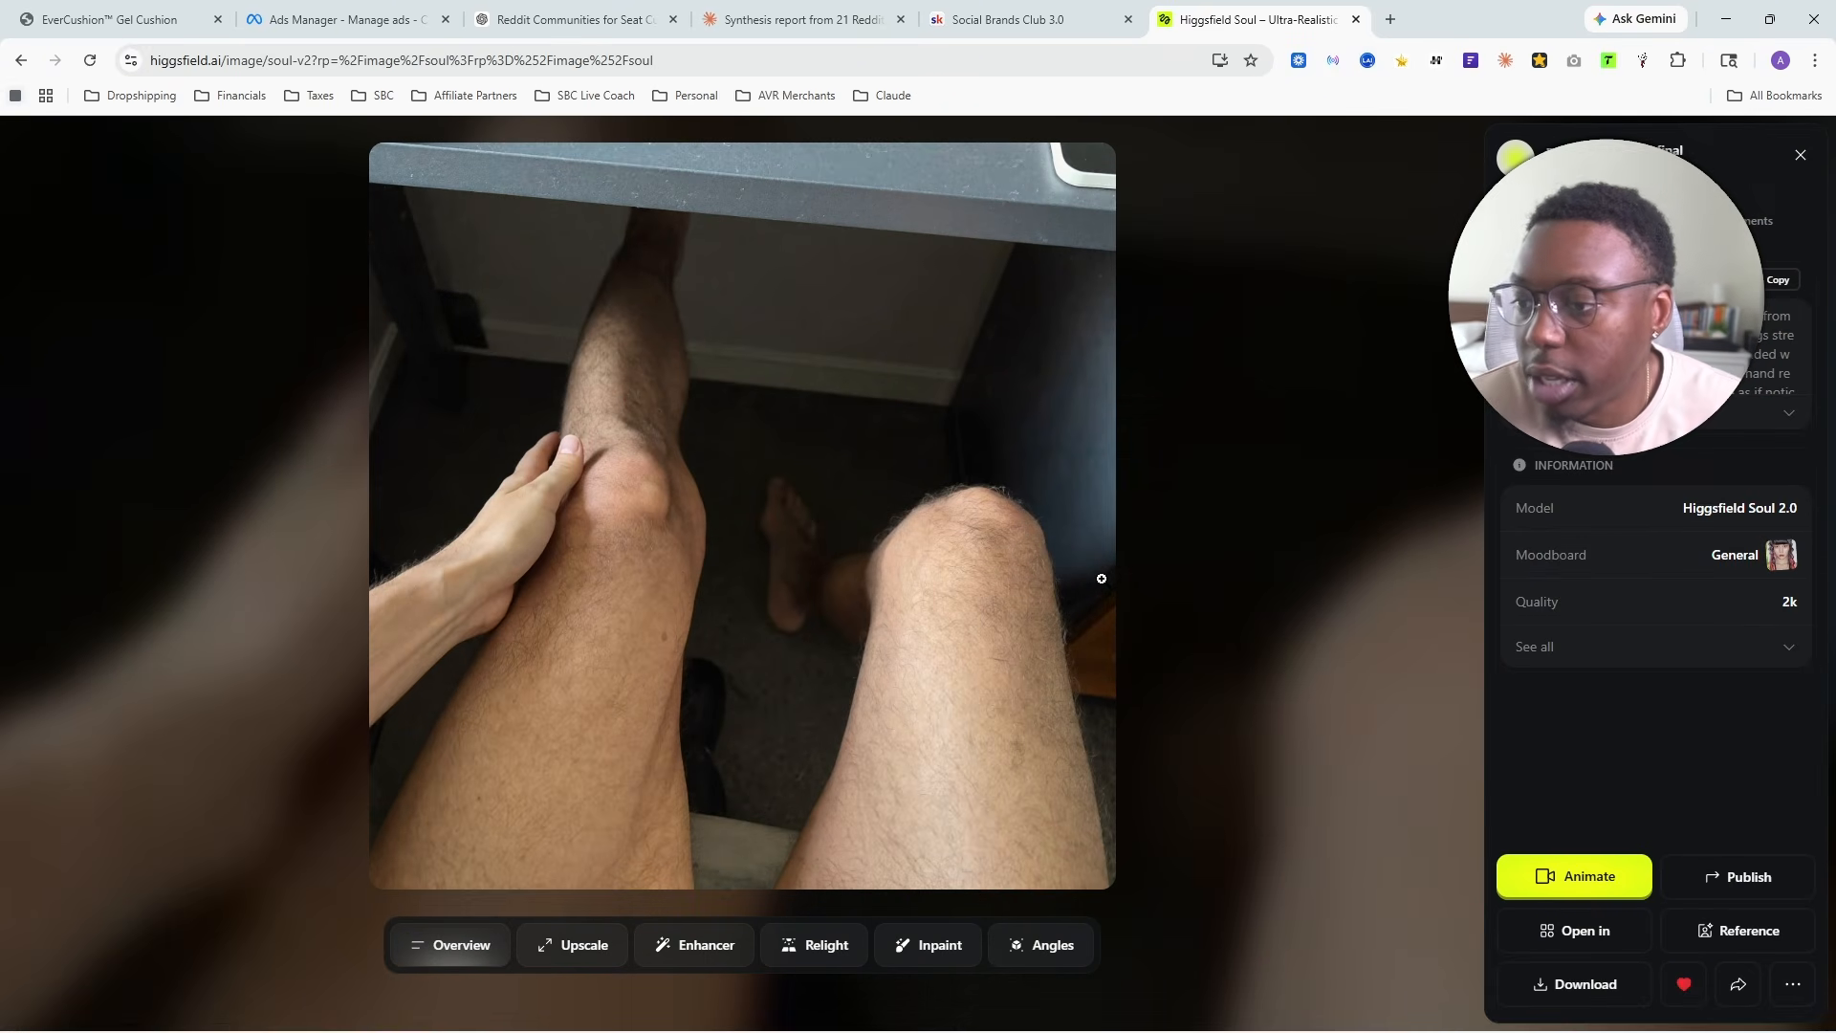
click(1315, 473)
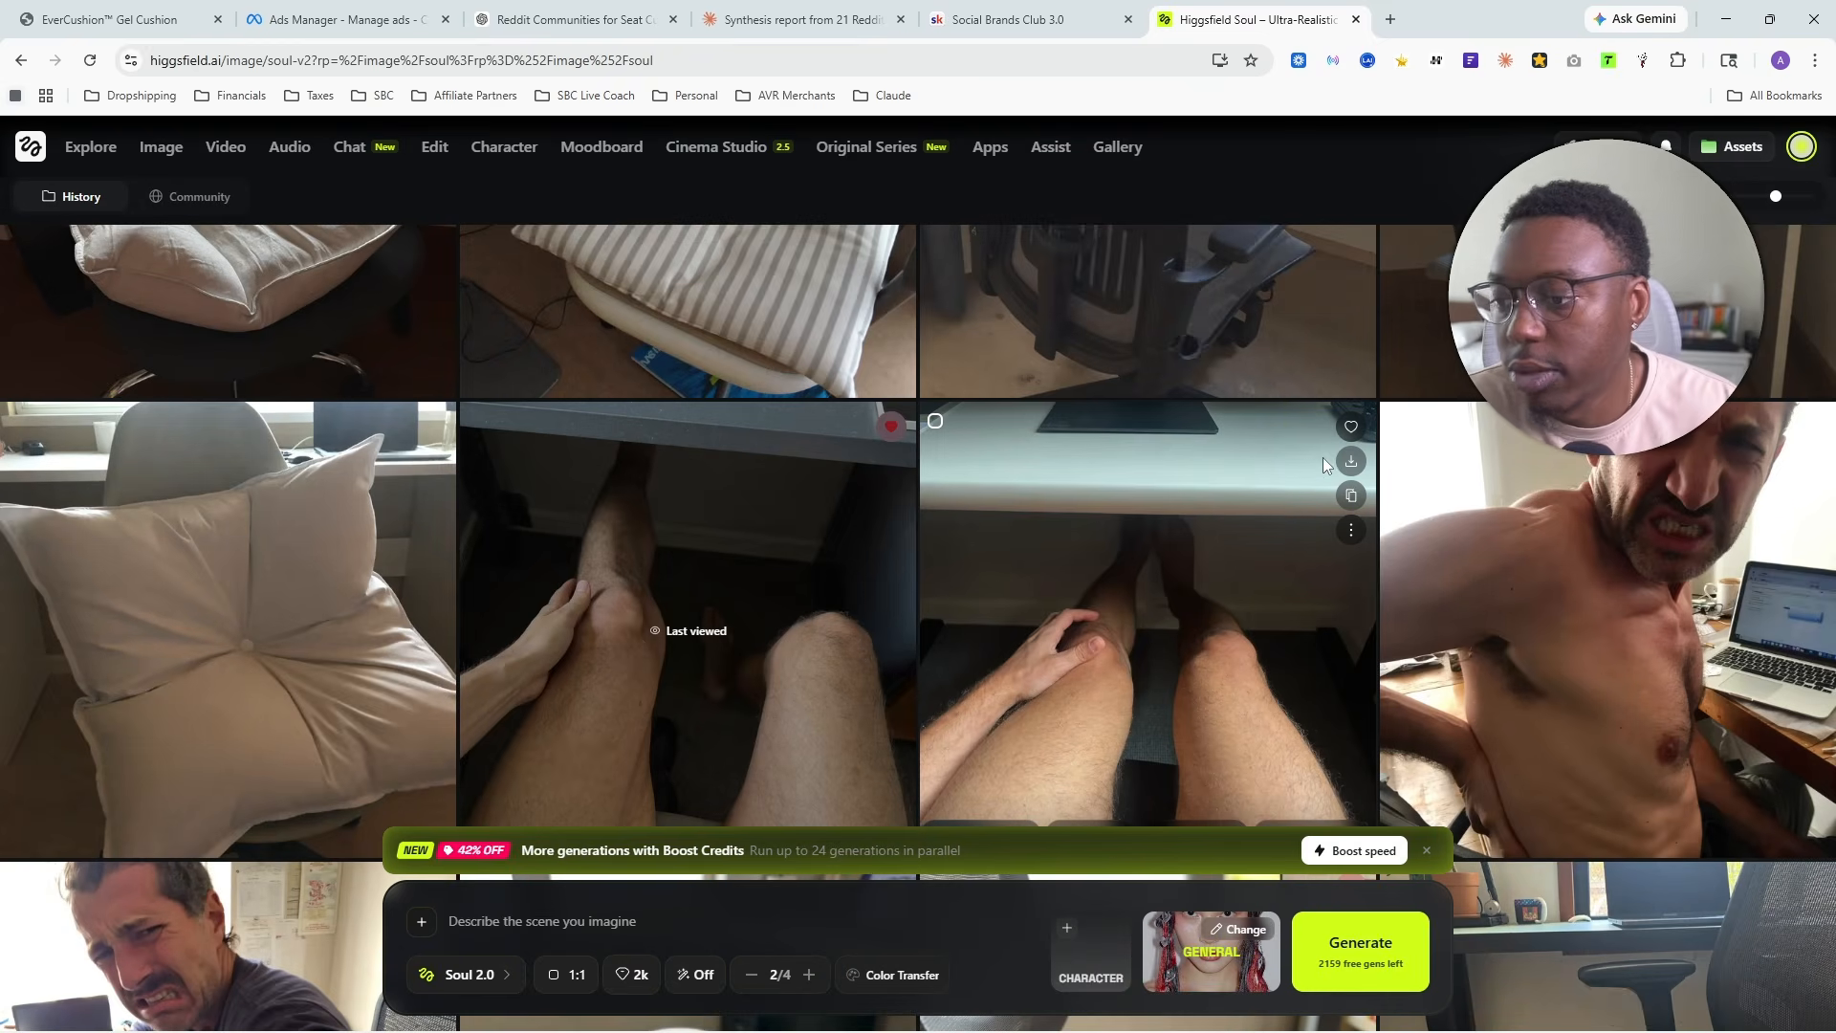
scroll(1195, 468, down, 4)
scroll(1405, 464, up, 3)
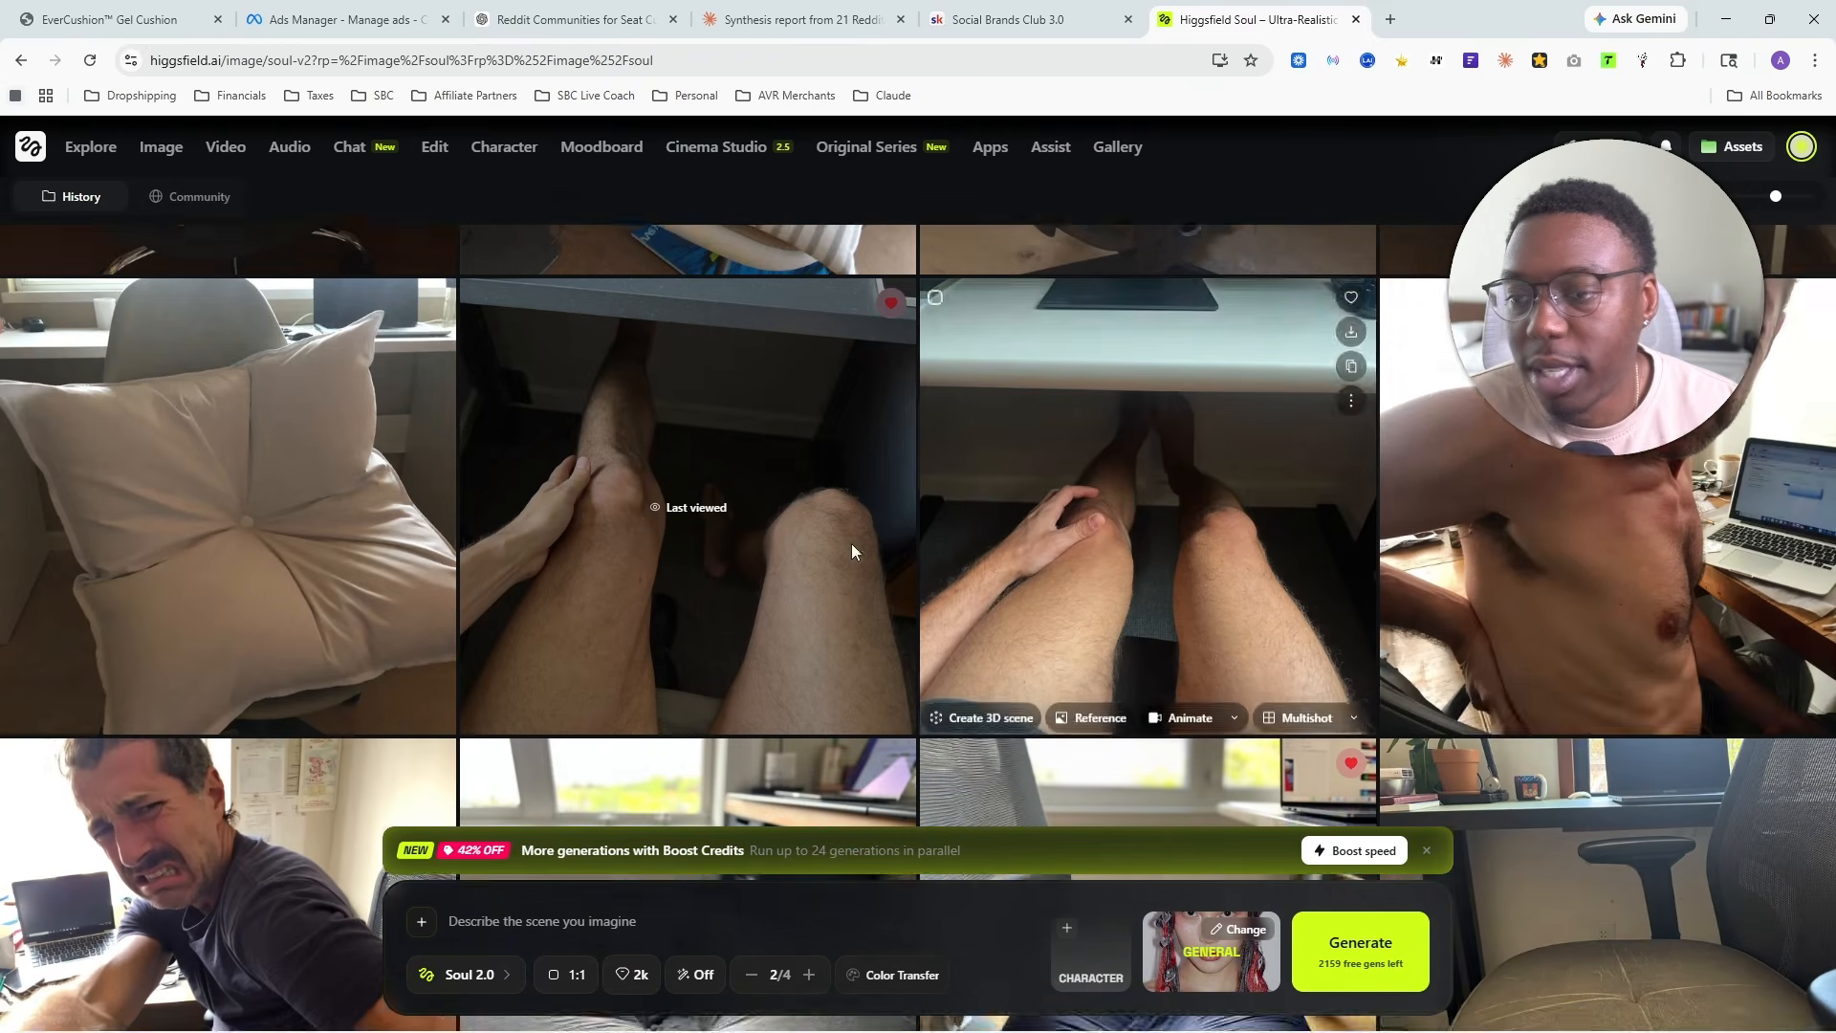
- Examine the image of the sunken navy chair cushion at full size and continue to the older generations
scroll(847, 548, down, 4)
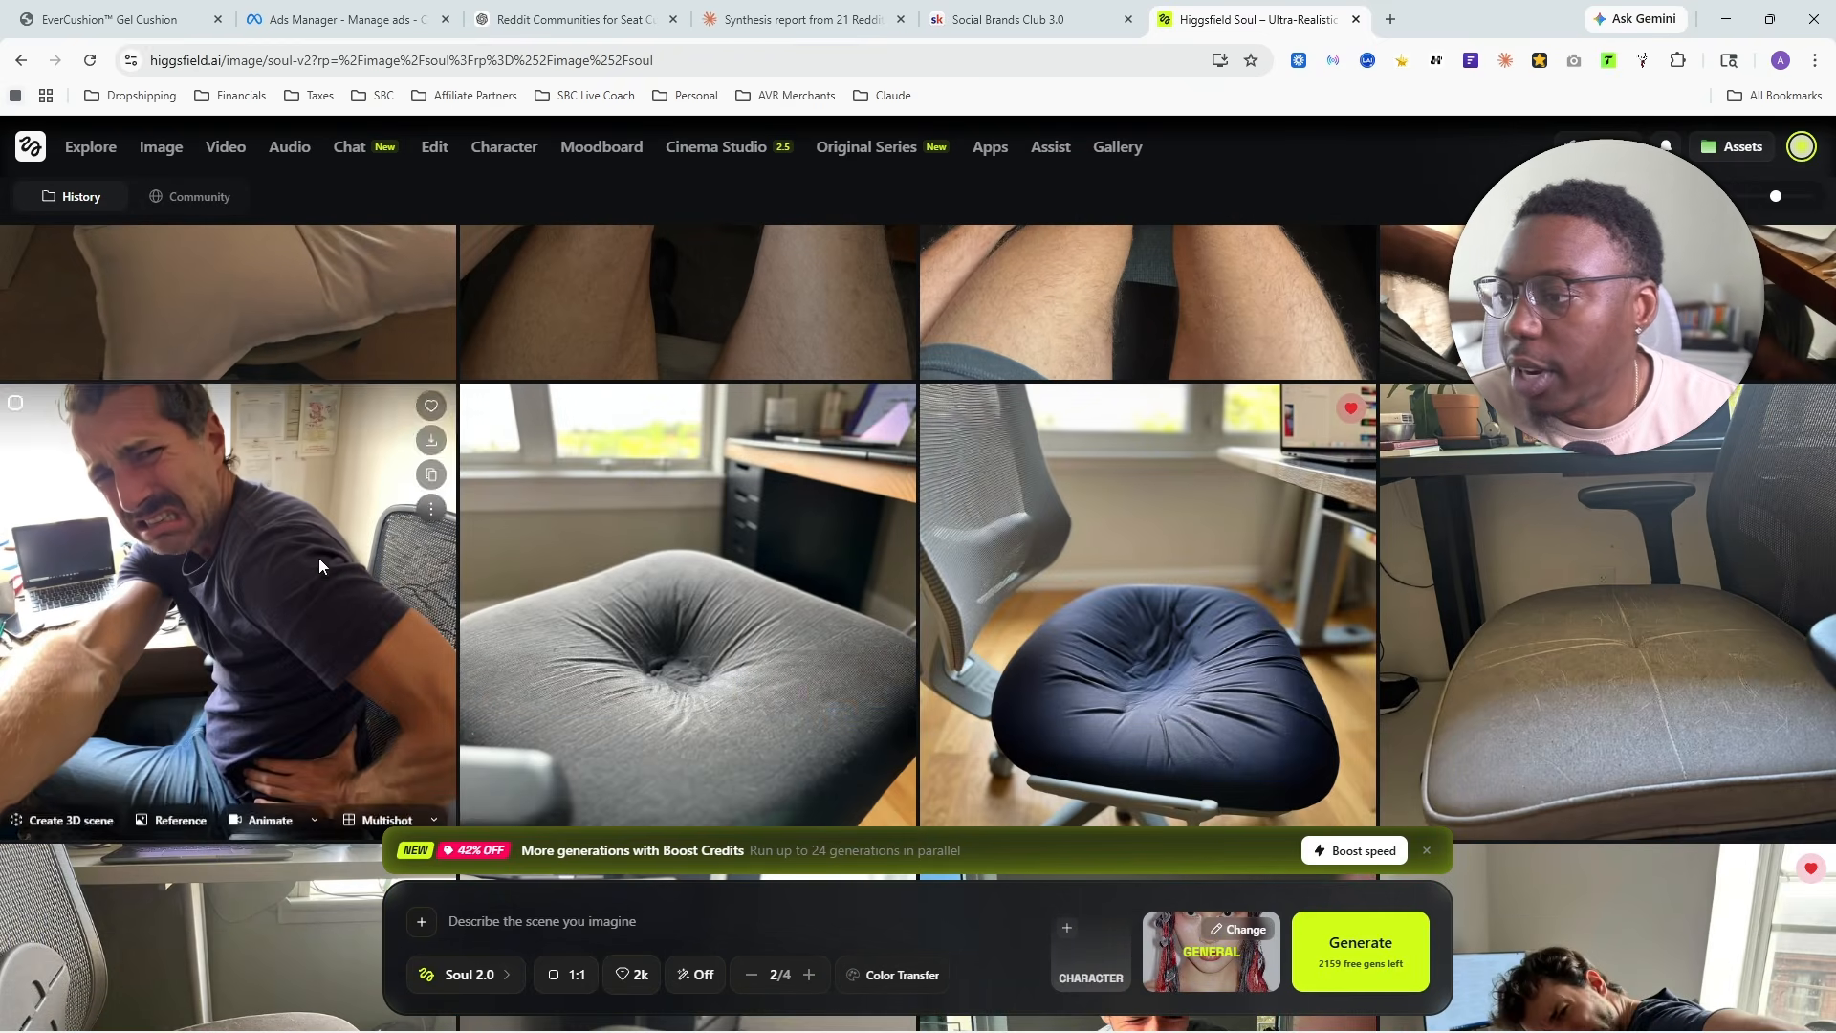
click(1145, 578)
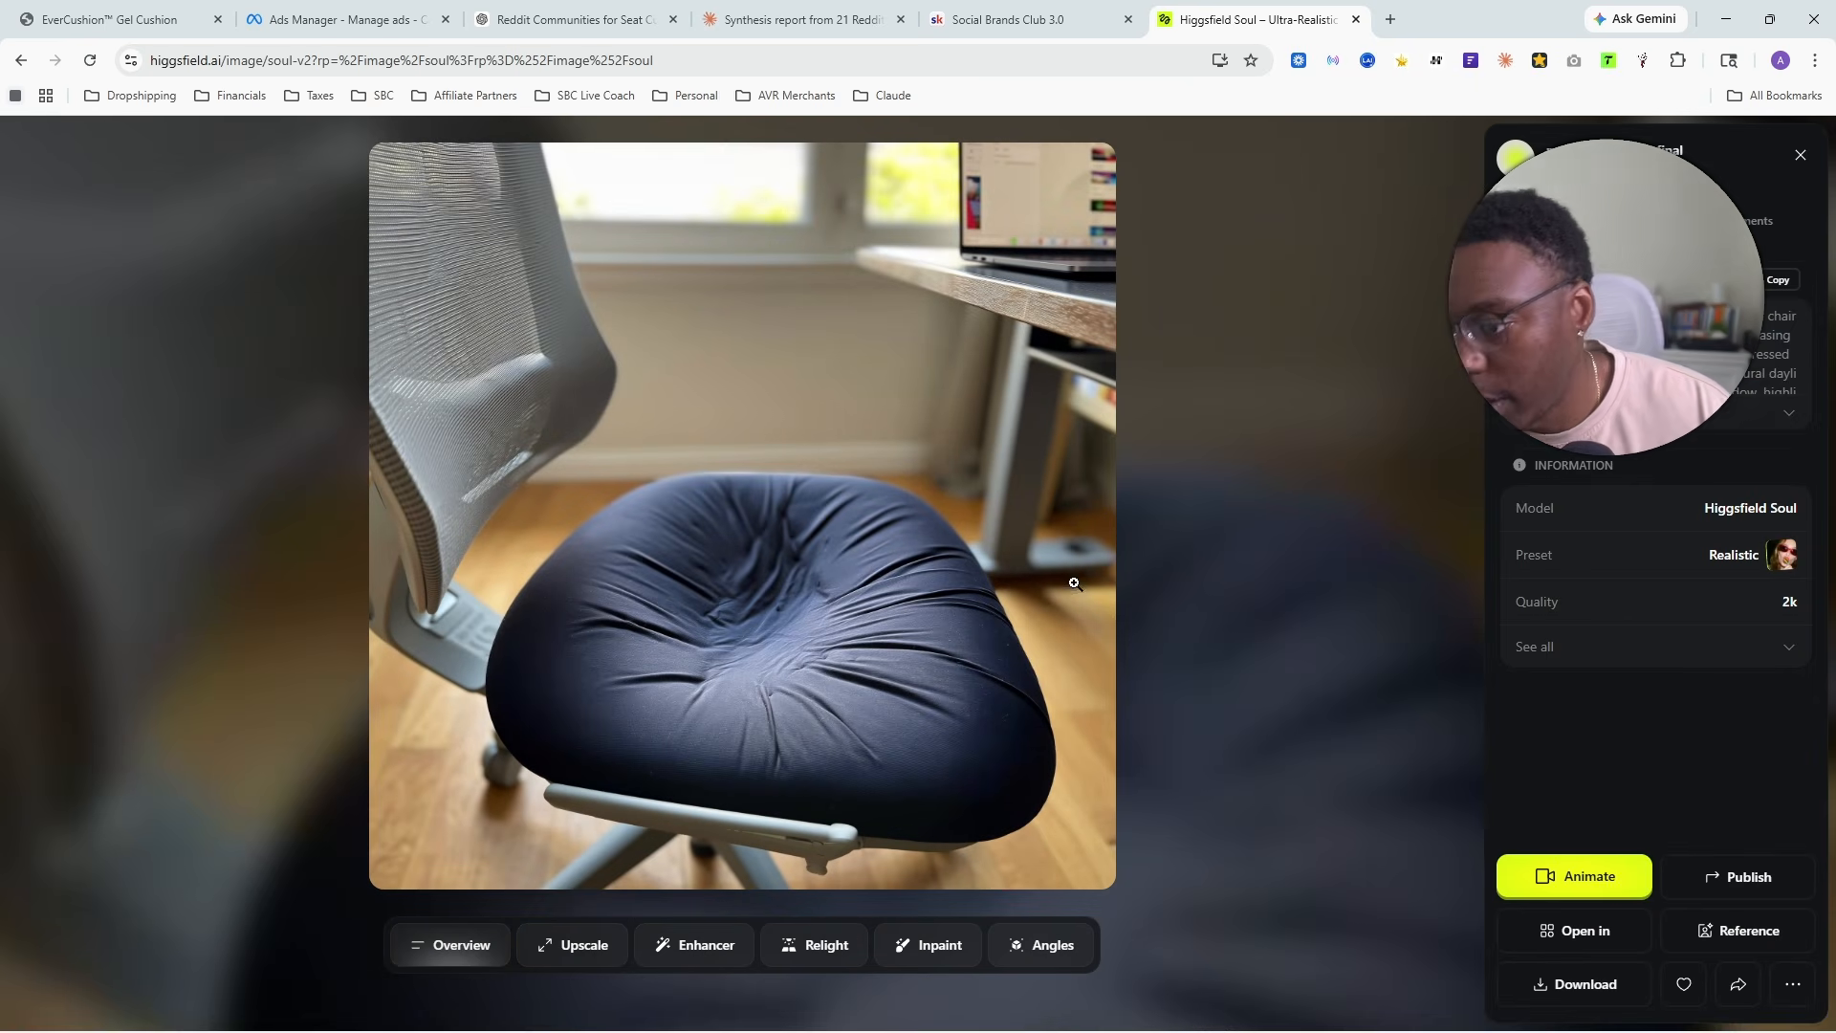
click(1249, 461)
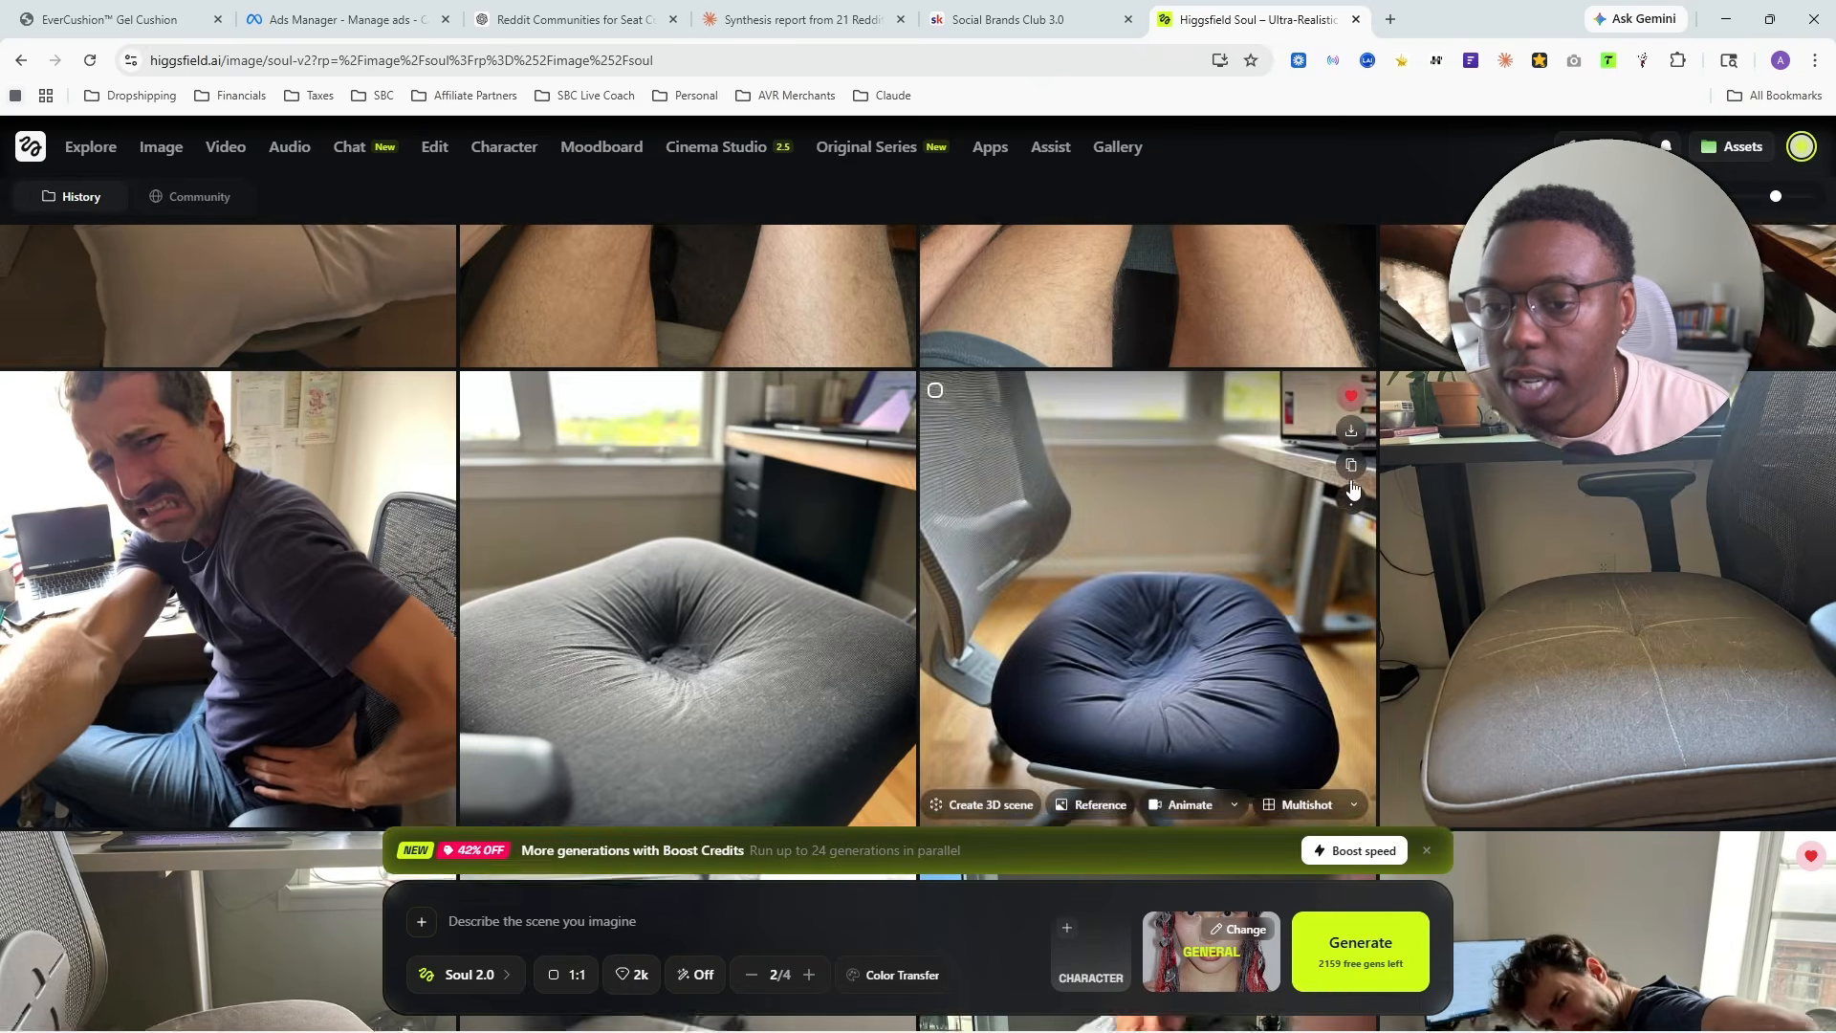
scroll(1352, 488, down, 5)
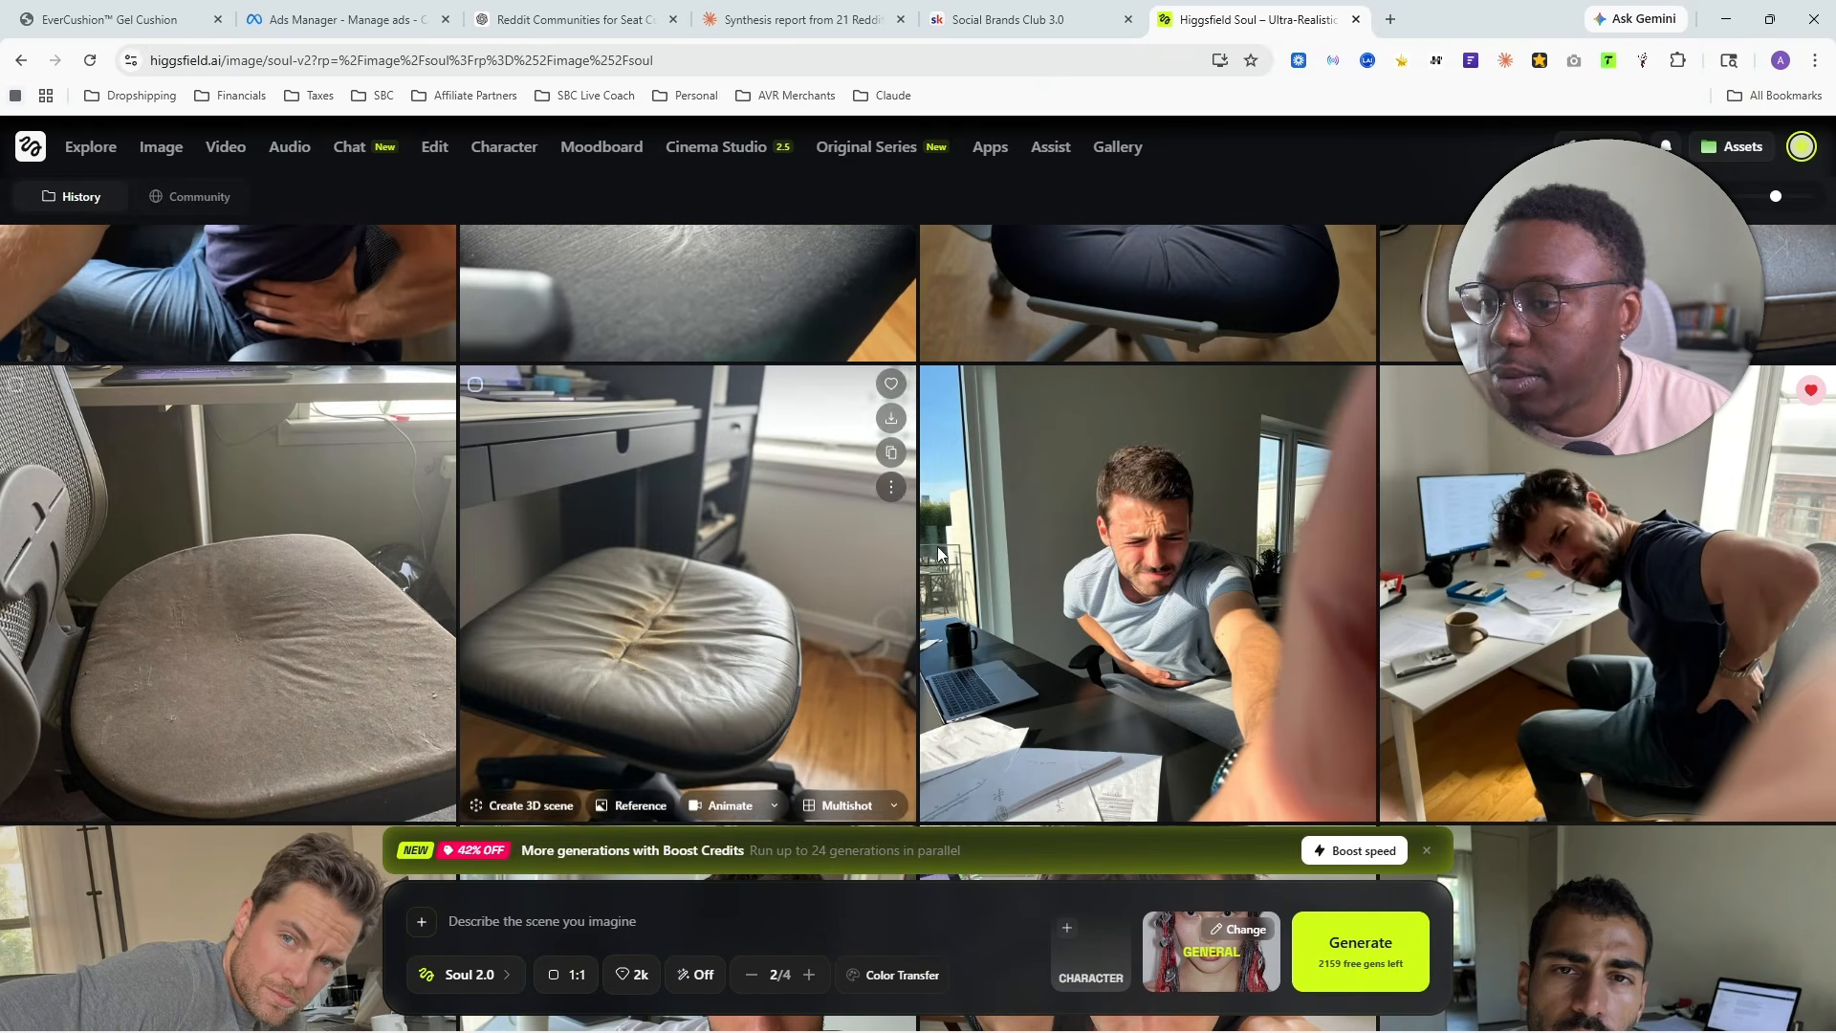
- Examine the favorited image of the man bending beside his desk at full size and browse the surrounding generations
click(1486, 605)
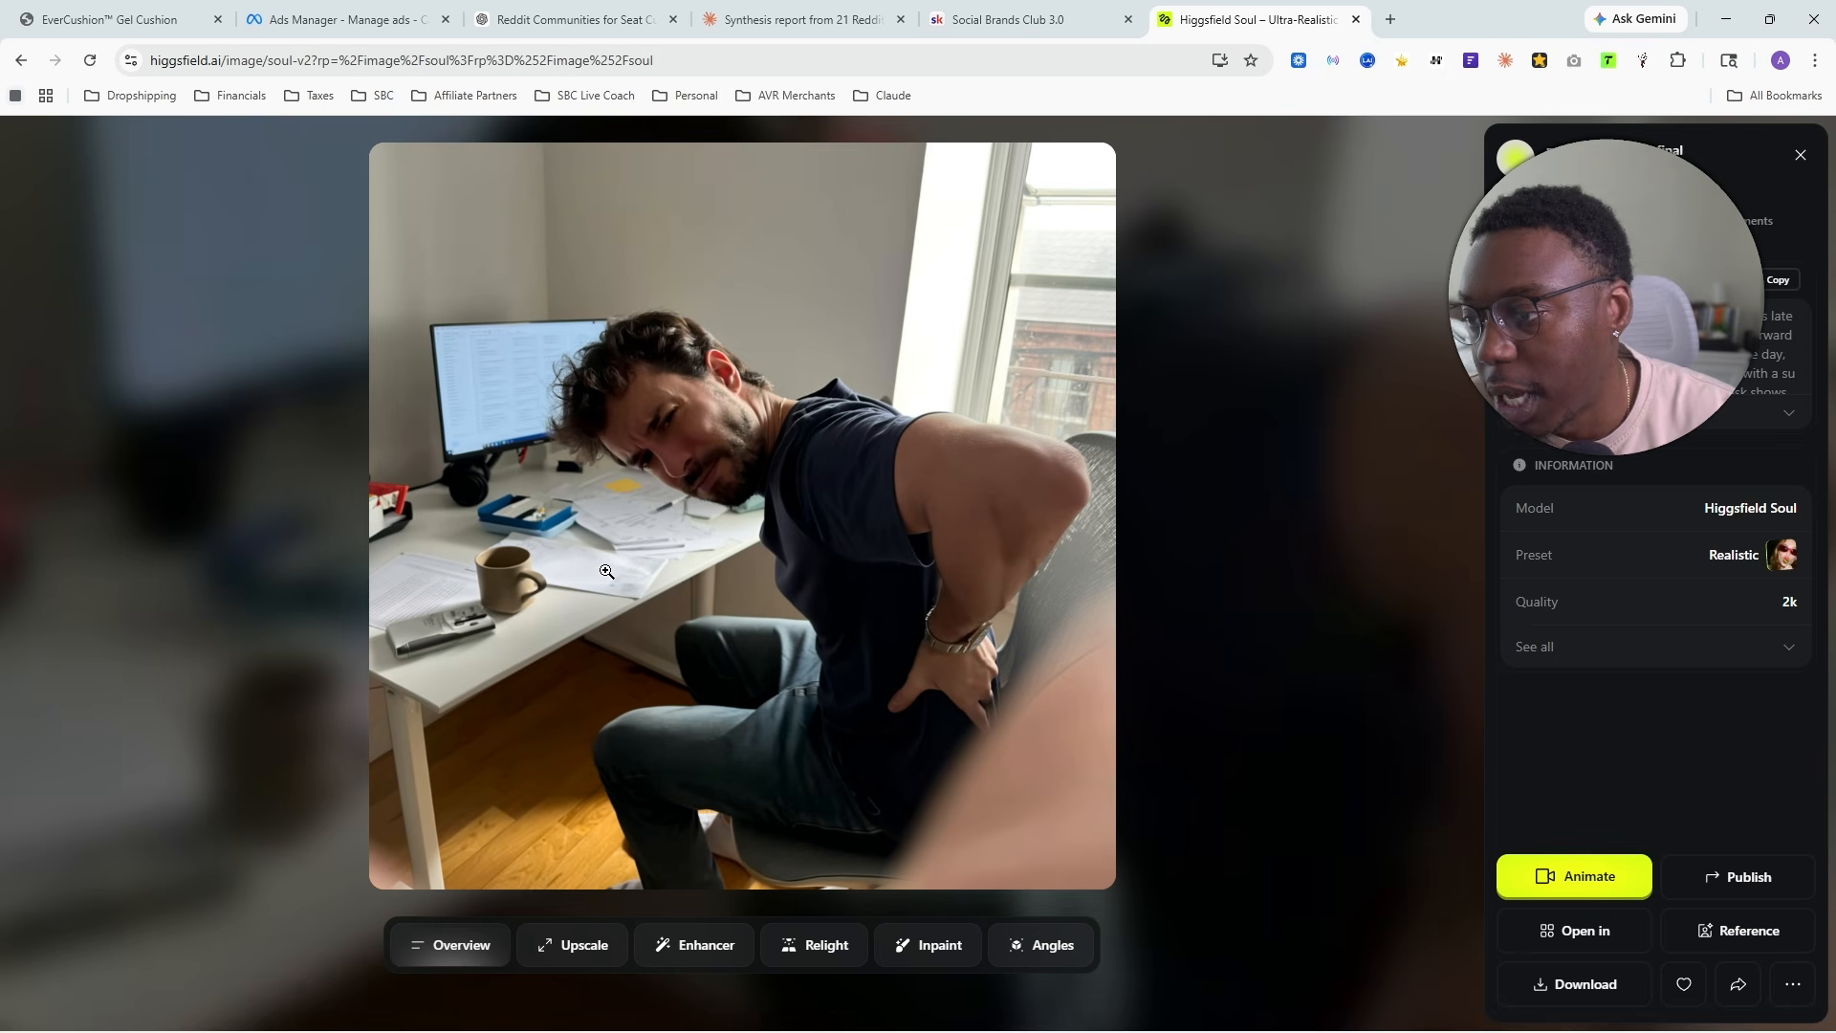
click(1305, 381)
scroll(759, 387, down, 5)
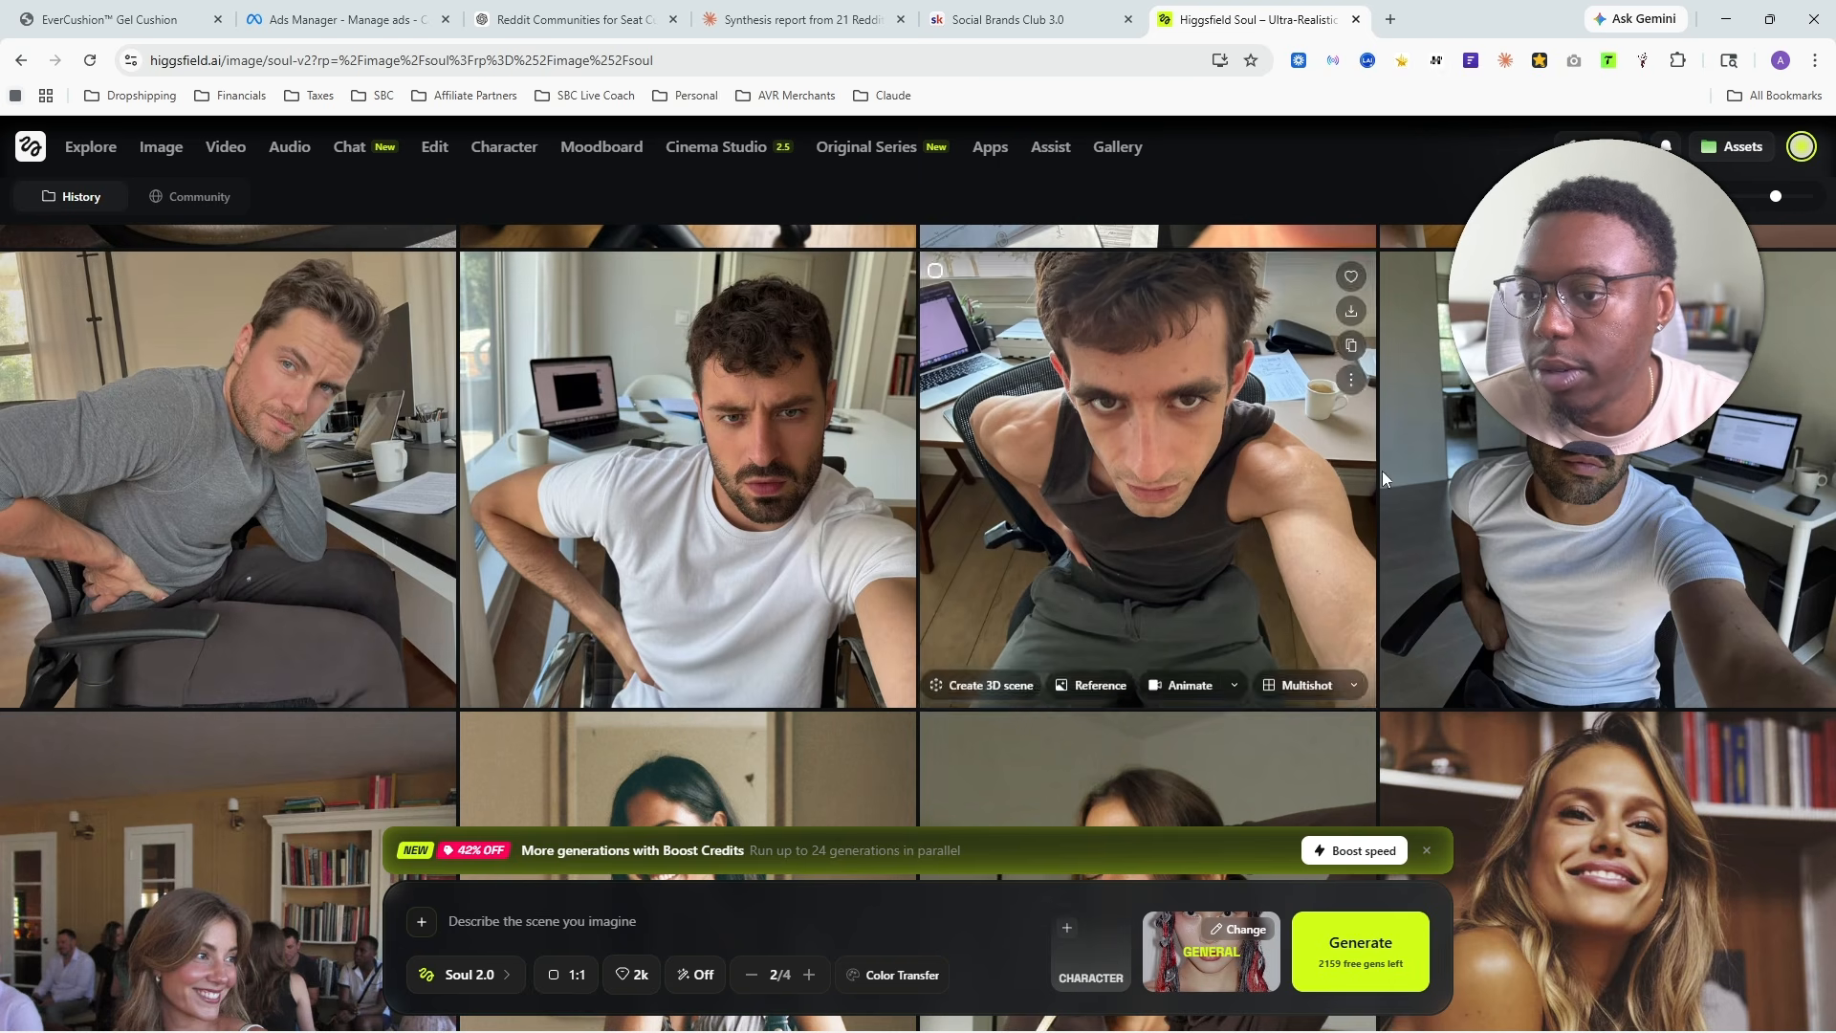
scroll(568, 553, up, 5)
scroll(1128, 554, up, 15)
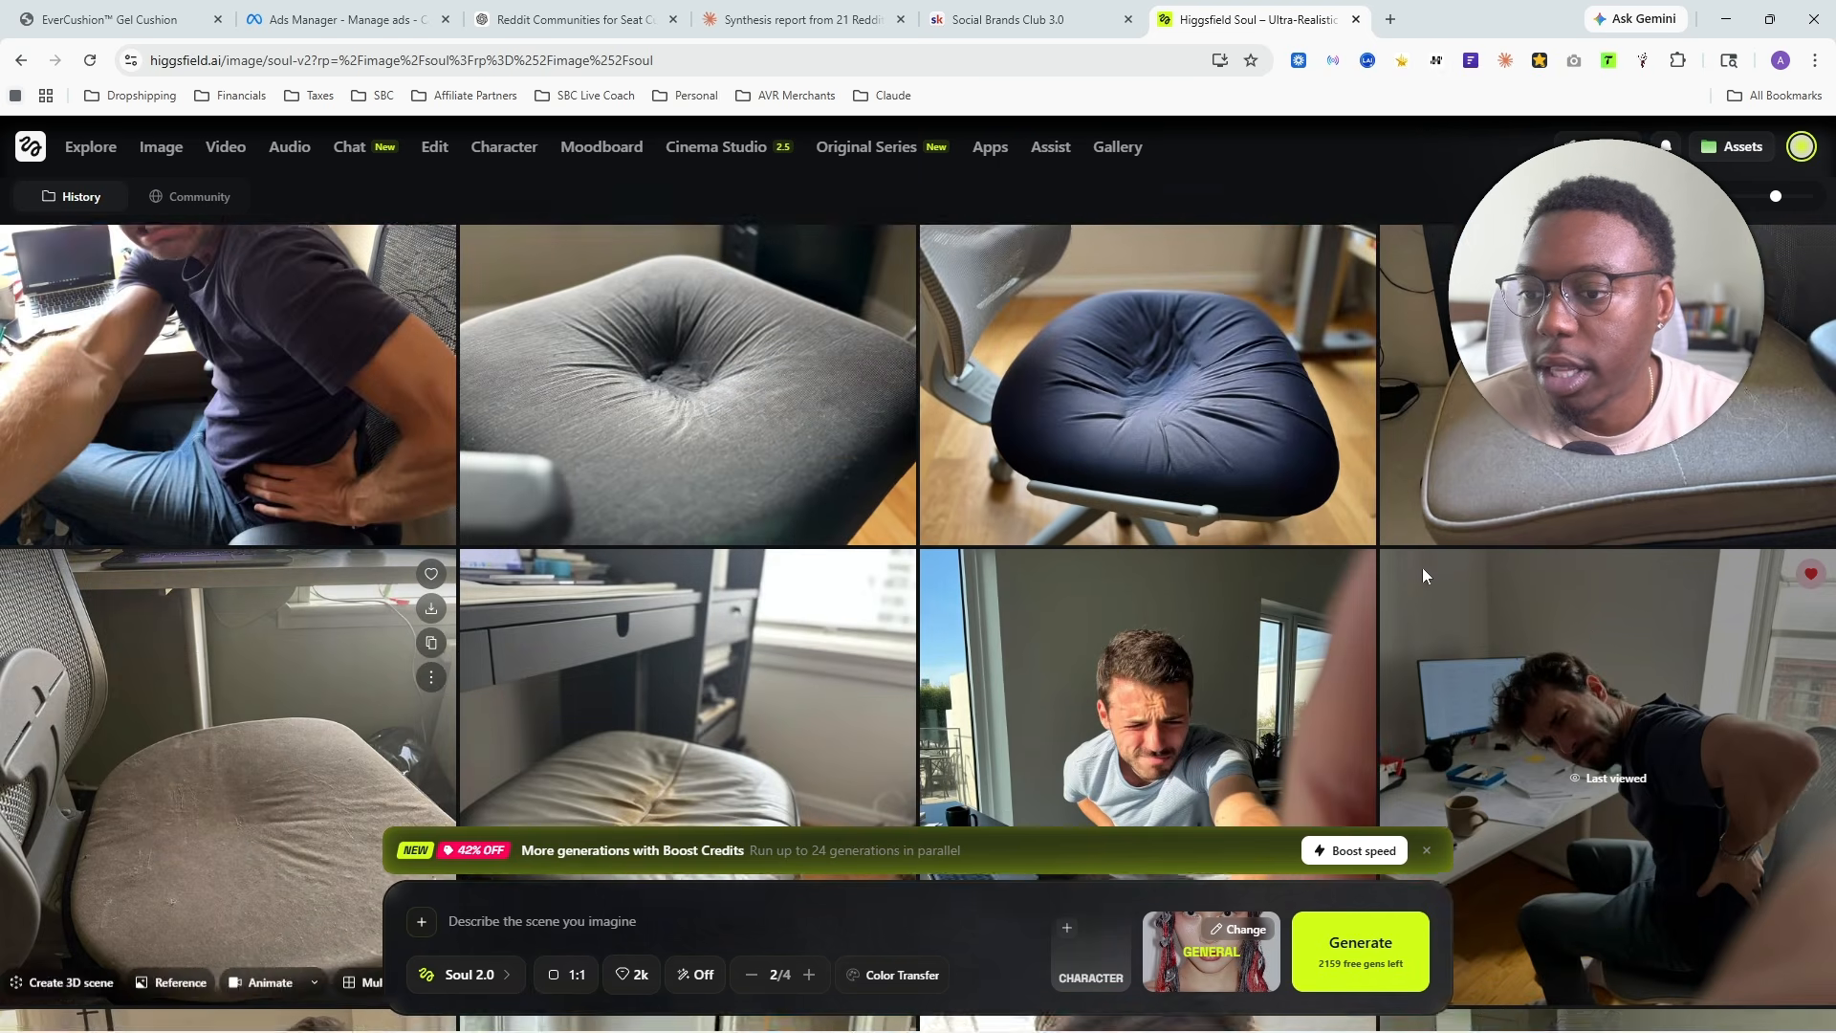
scroll(1109, 579, up, 5)
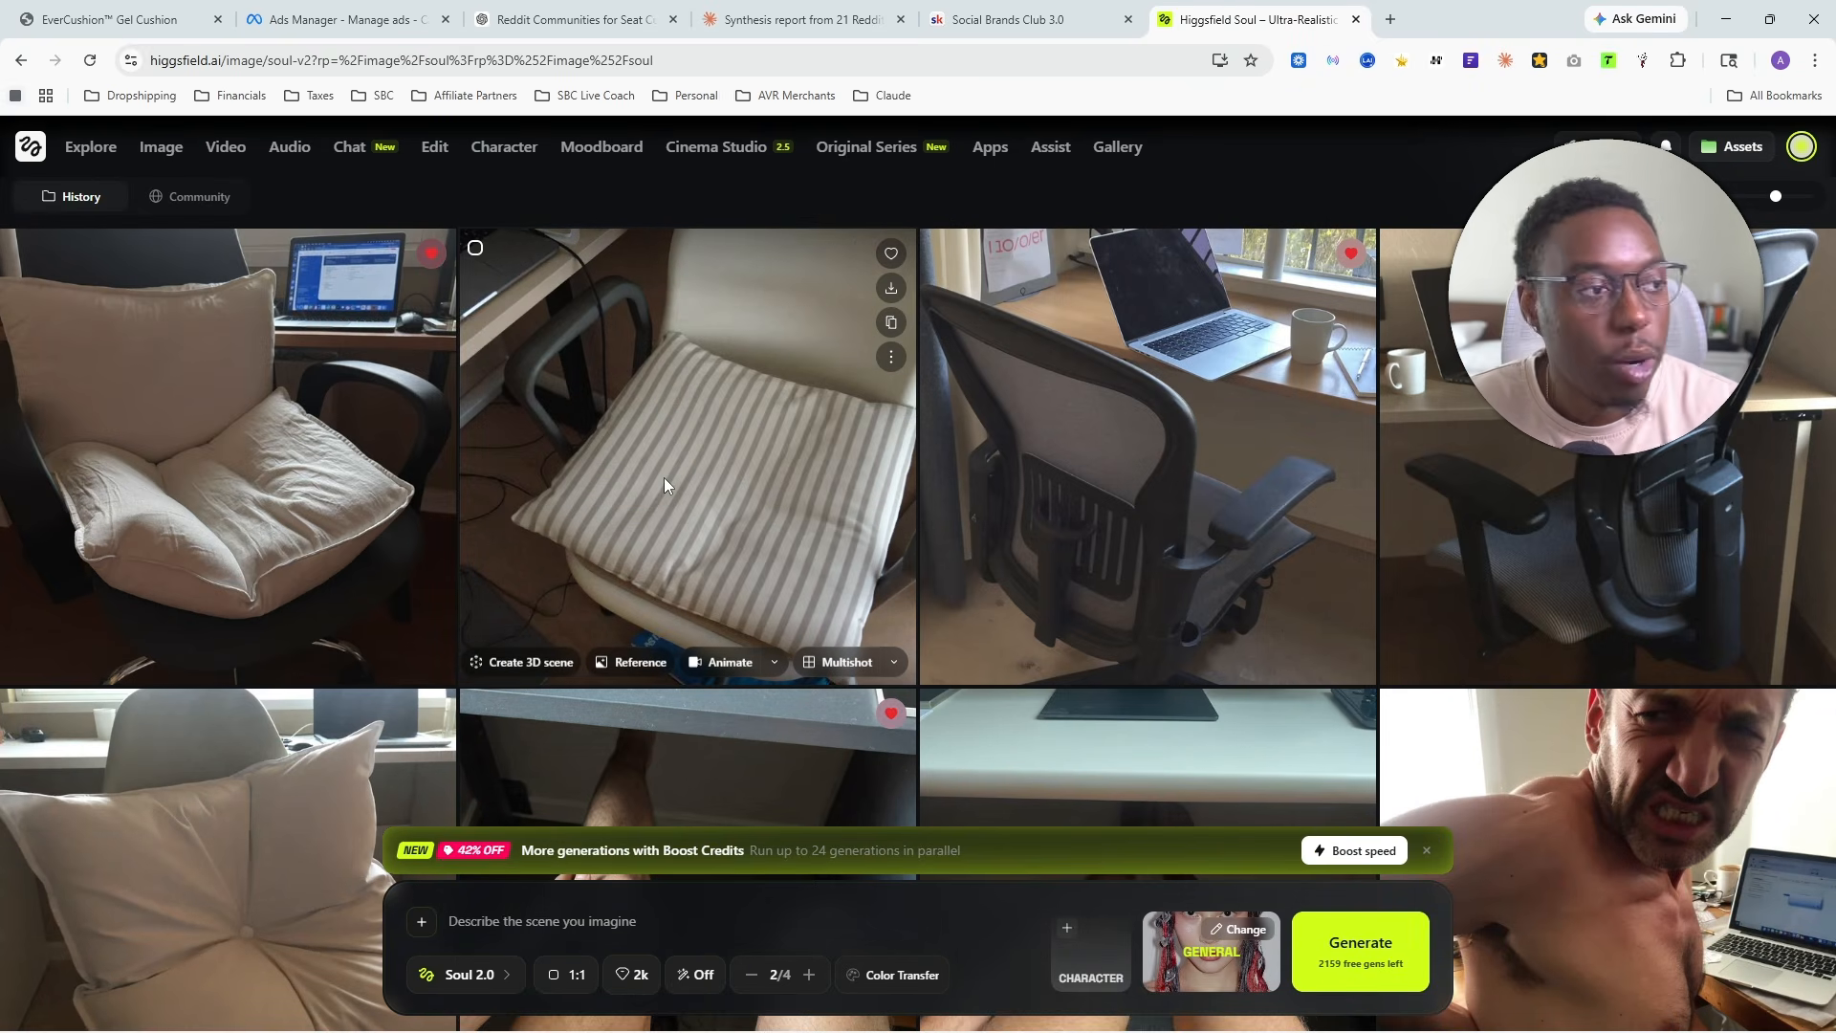
- Switch to the Claude chat and review the image concepts written for Arc 1 and Arc 2
click(752, 20)
click(634, 478)
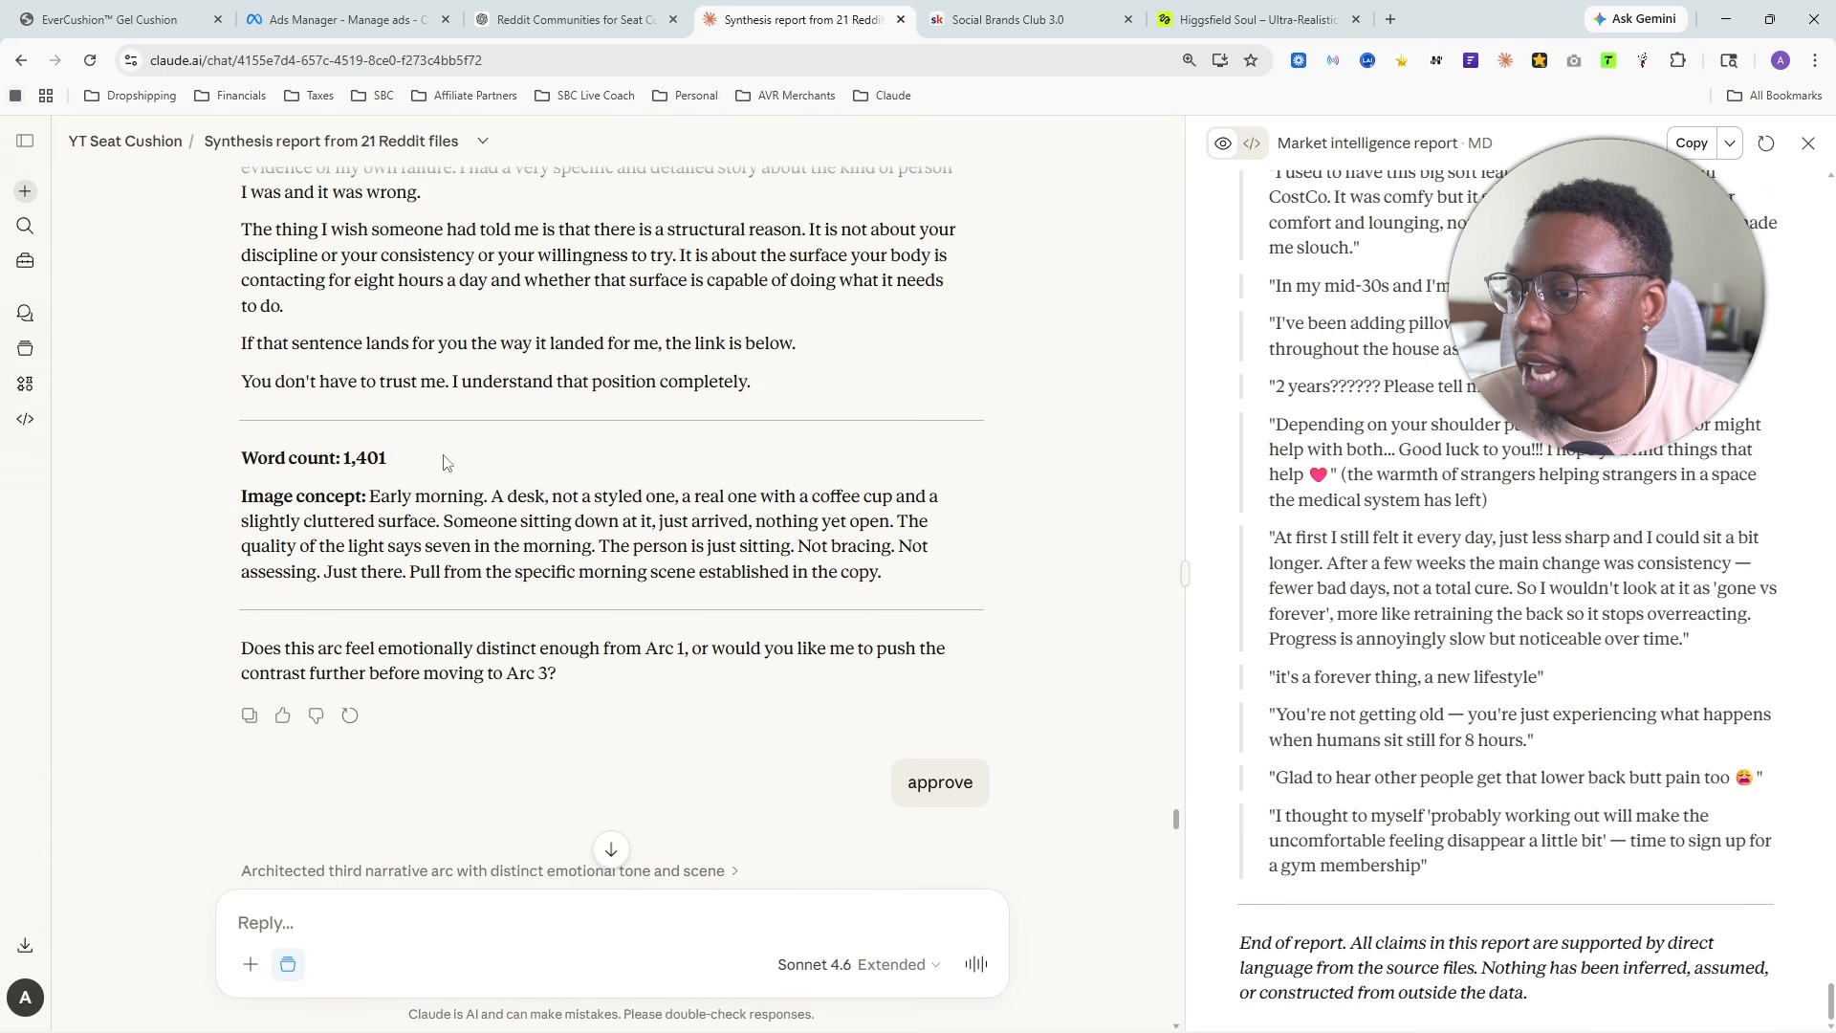
scroll(614, 553, up, 15)
scroll(614, 553, down, 10)
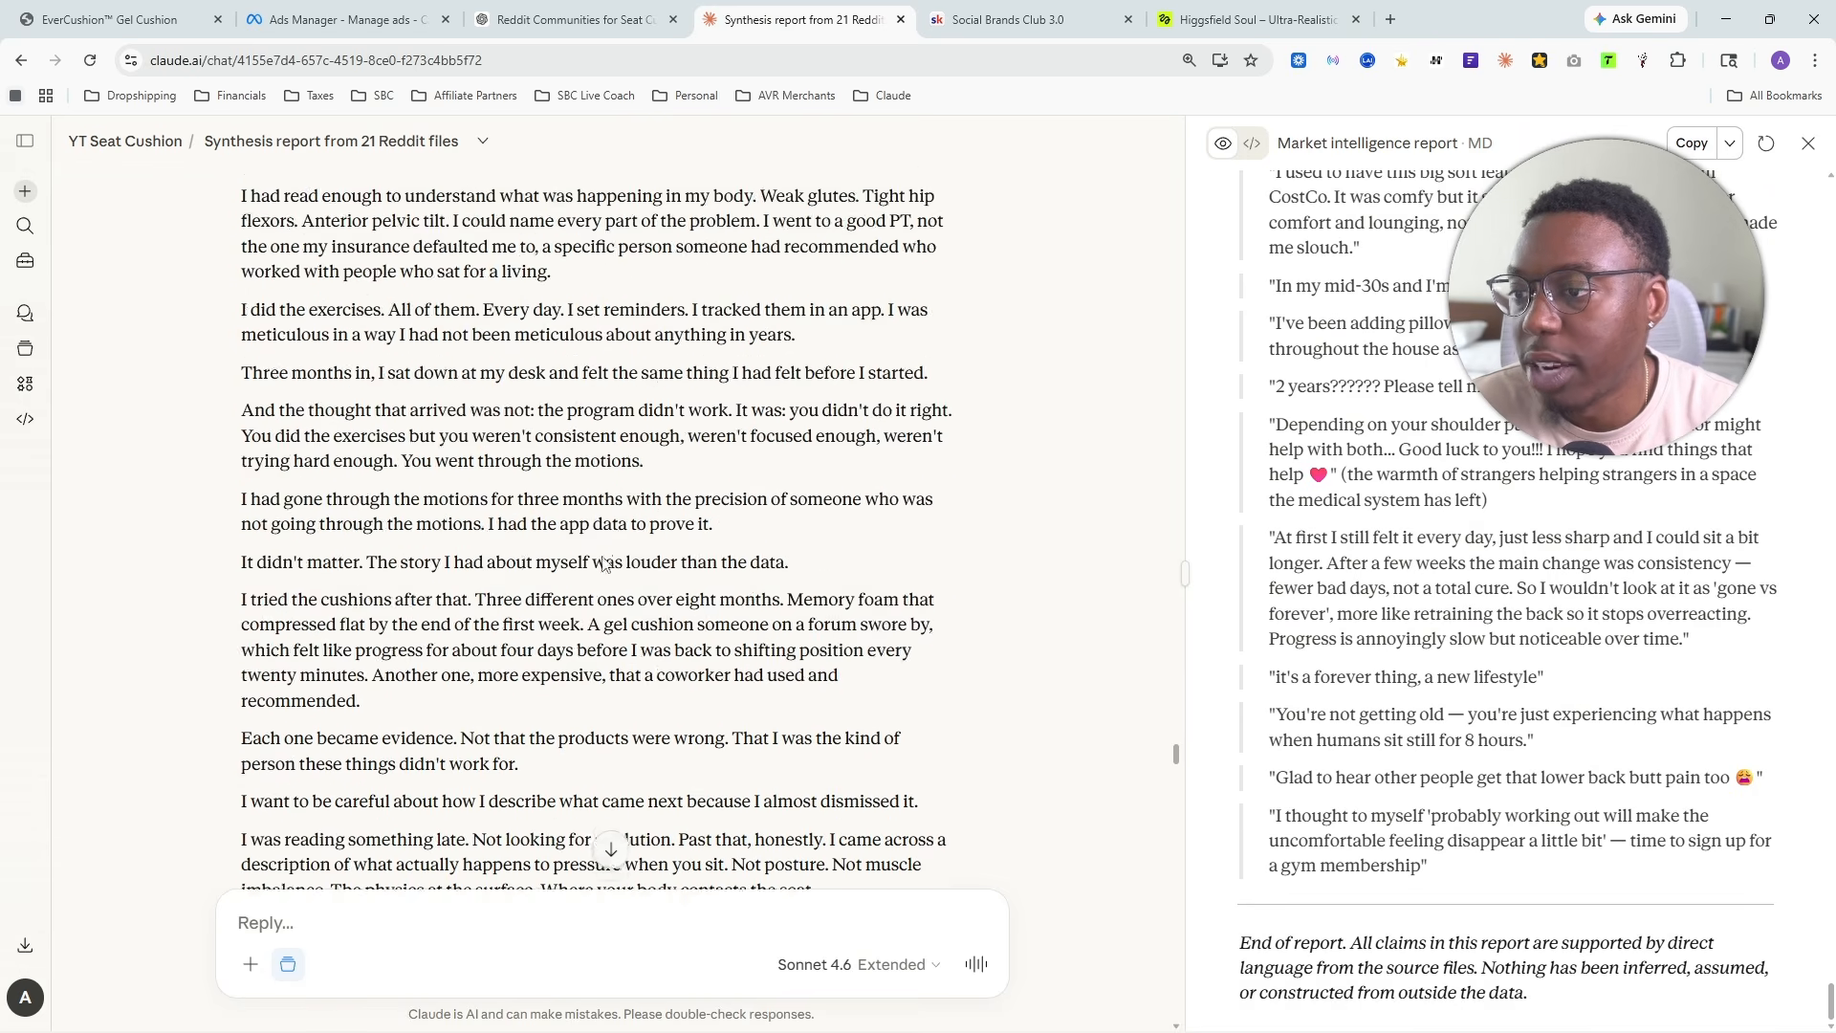
scroll(498, 569, up, 1)
drag(343, 539, 754, 564)
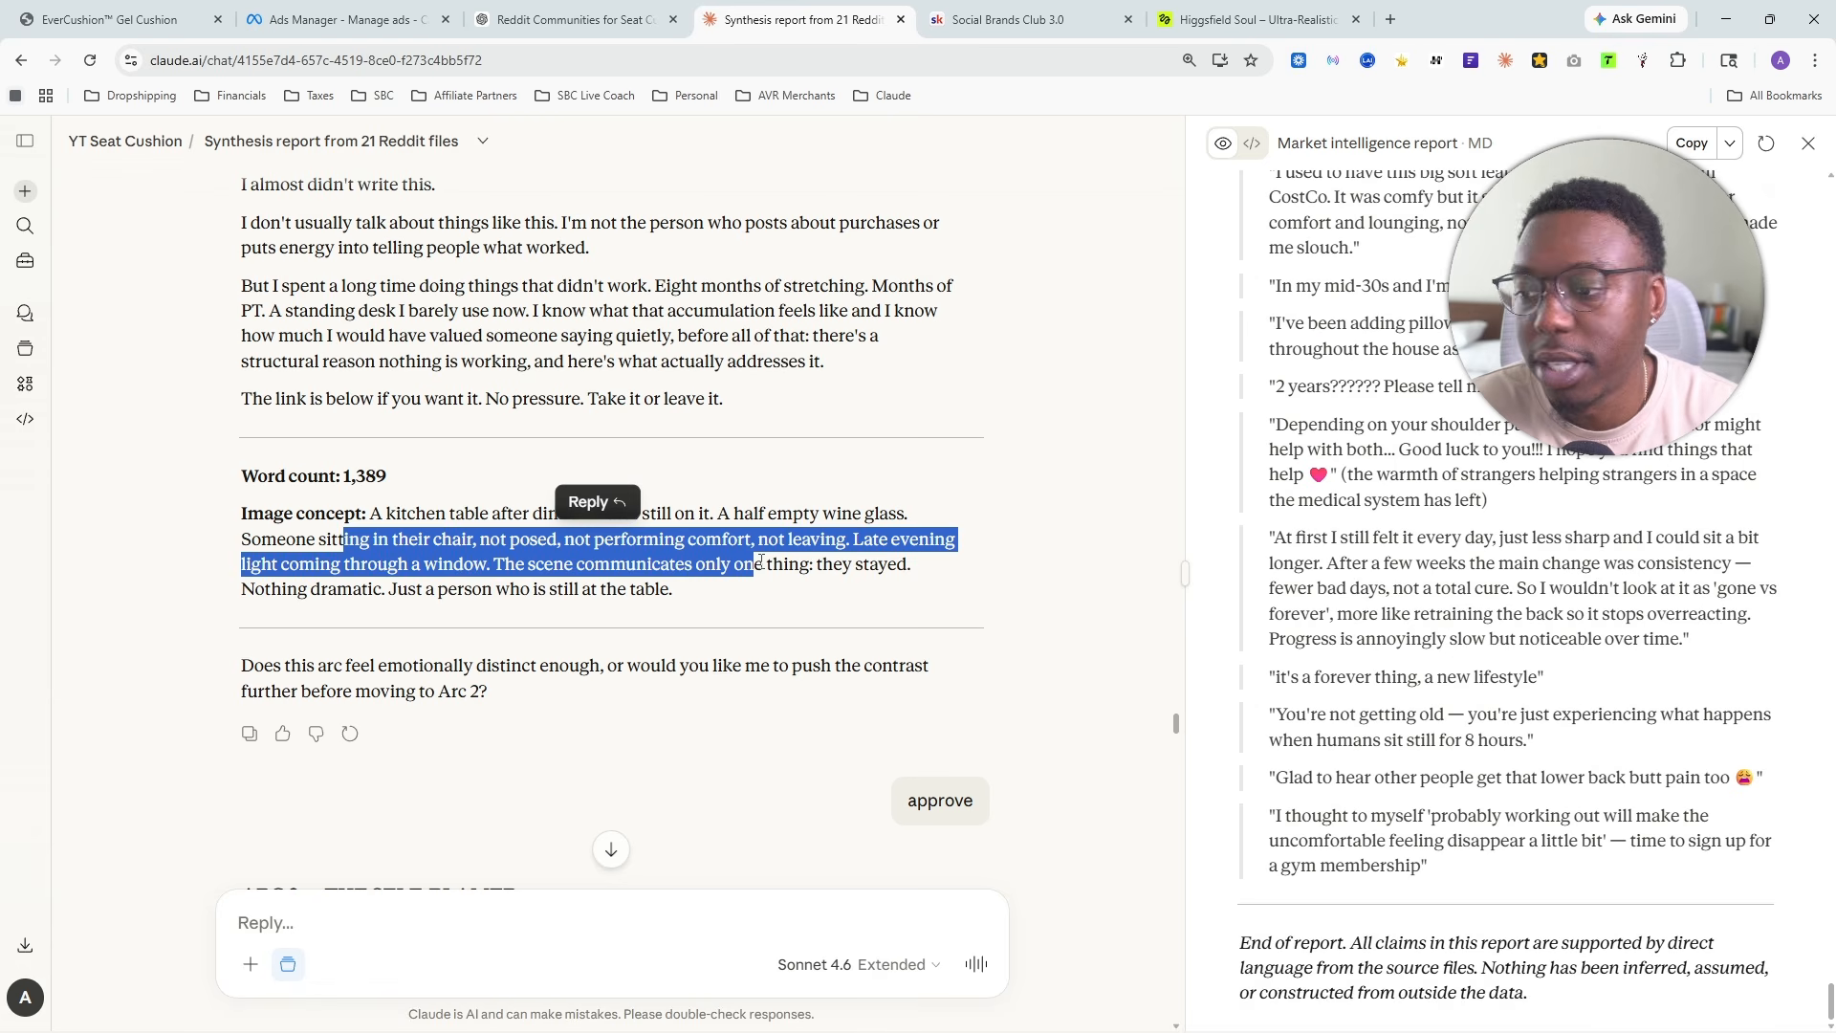
scroll(746, 517, up, 15)
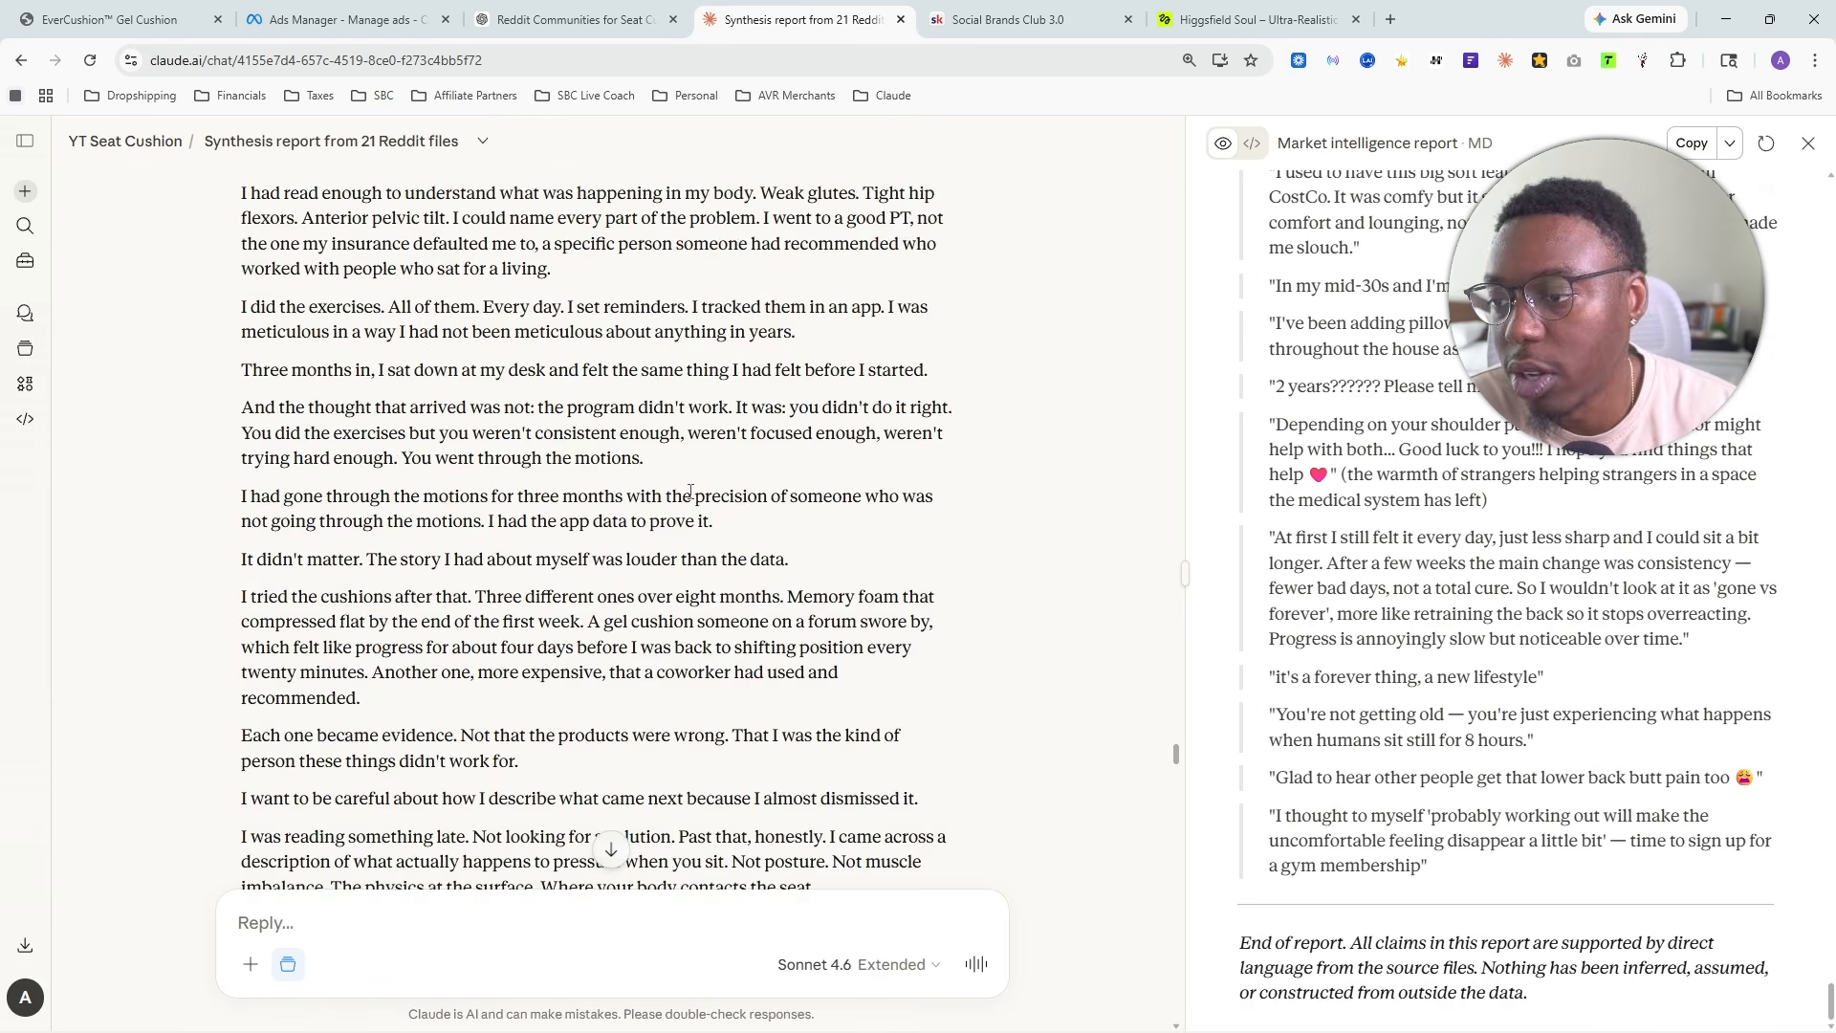
scroll(731, 476, down, 12)
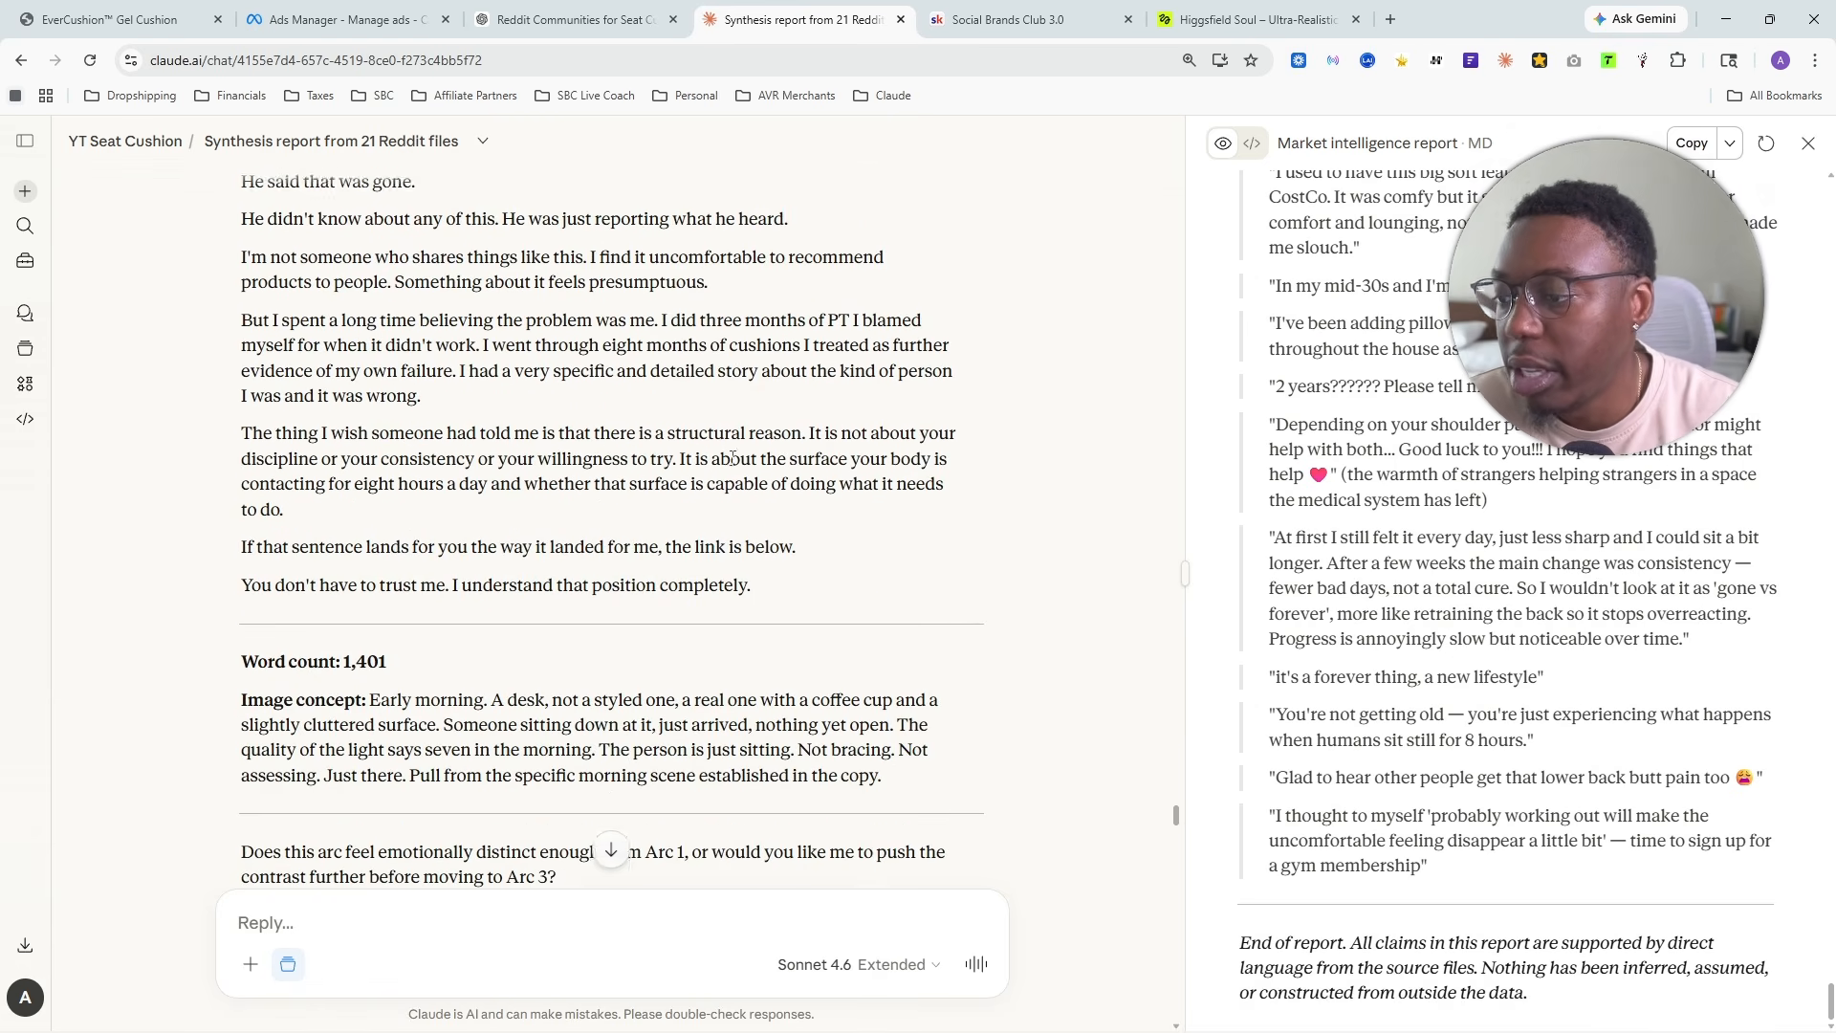
- Read the variation summary of the four arcs and the last arc's image concept and closing copy
scroll(725, 462, down, 20)
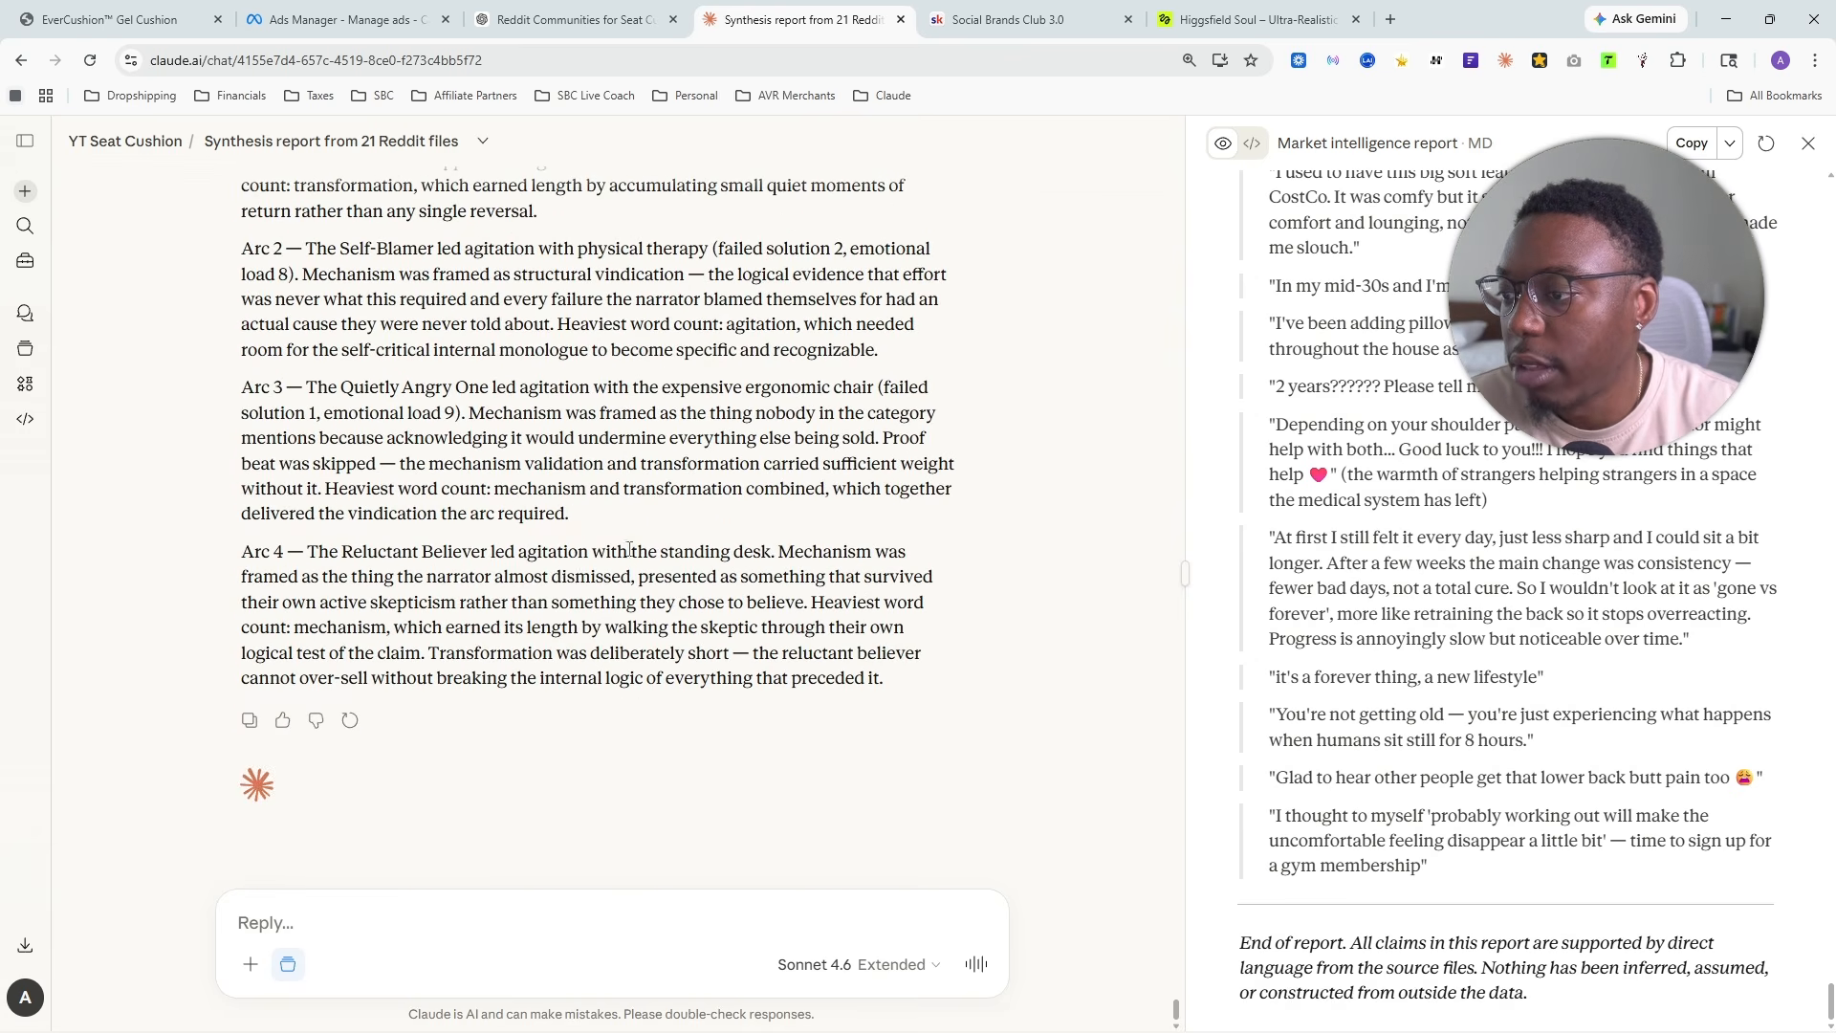
scroll(521, 580, up, 4)
scroll(520, 581, down, 2)
drag(241, 302, 828, 866)
click(476, 449)
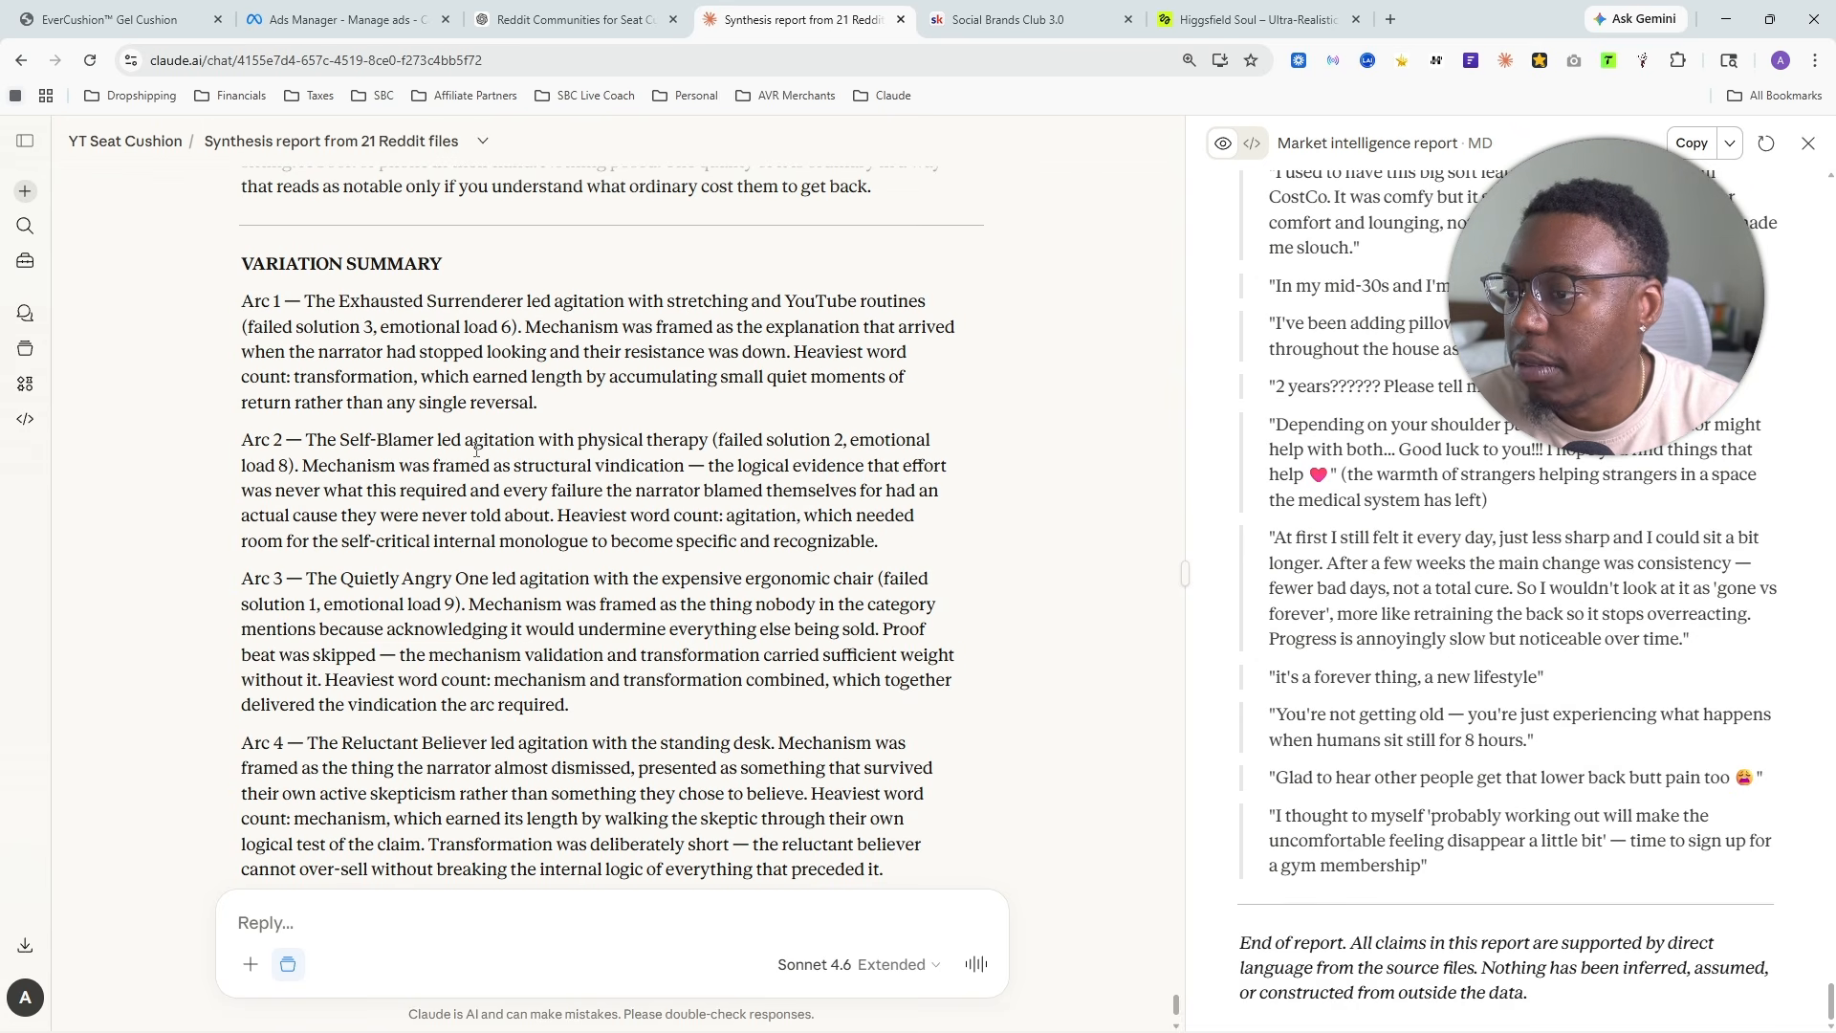
scroll(1050, 438, down, 1)
scroll(1013, 443, up, 2)
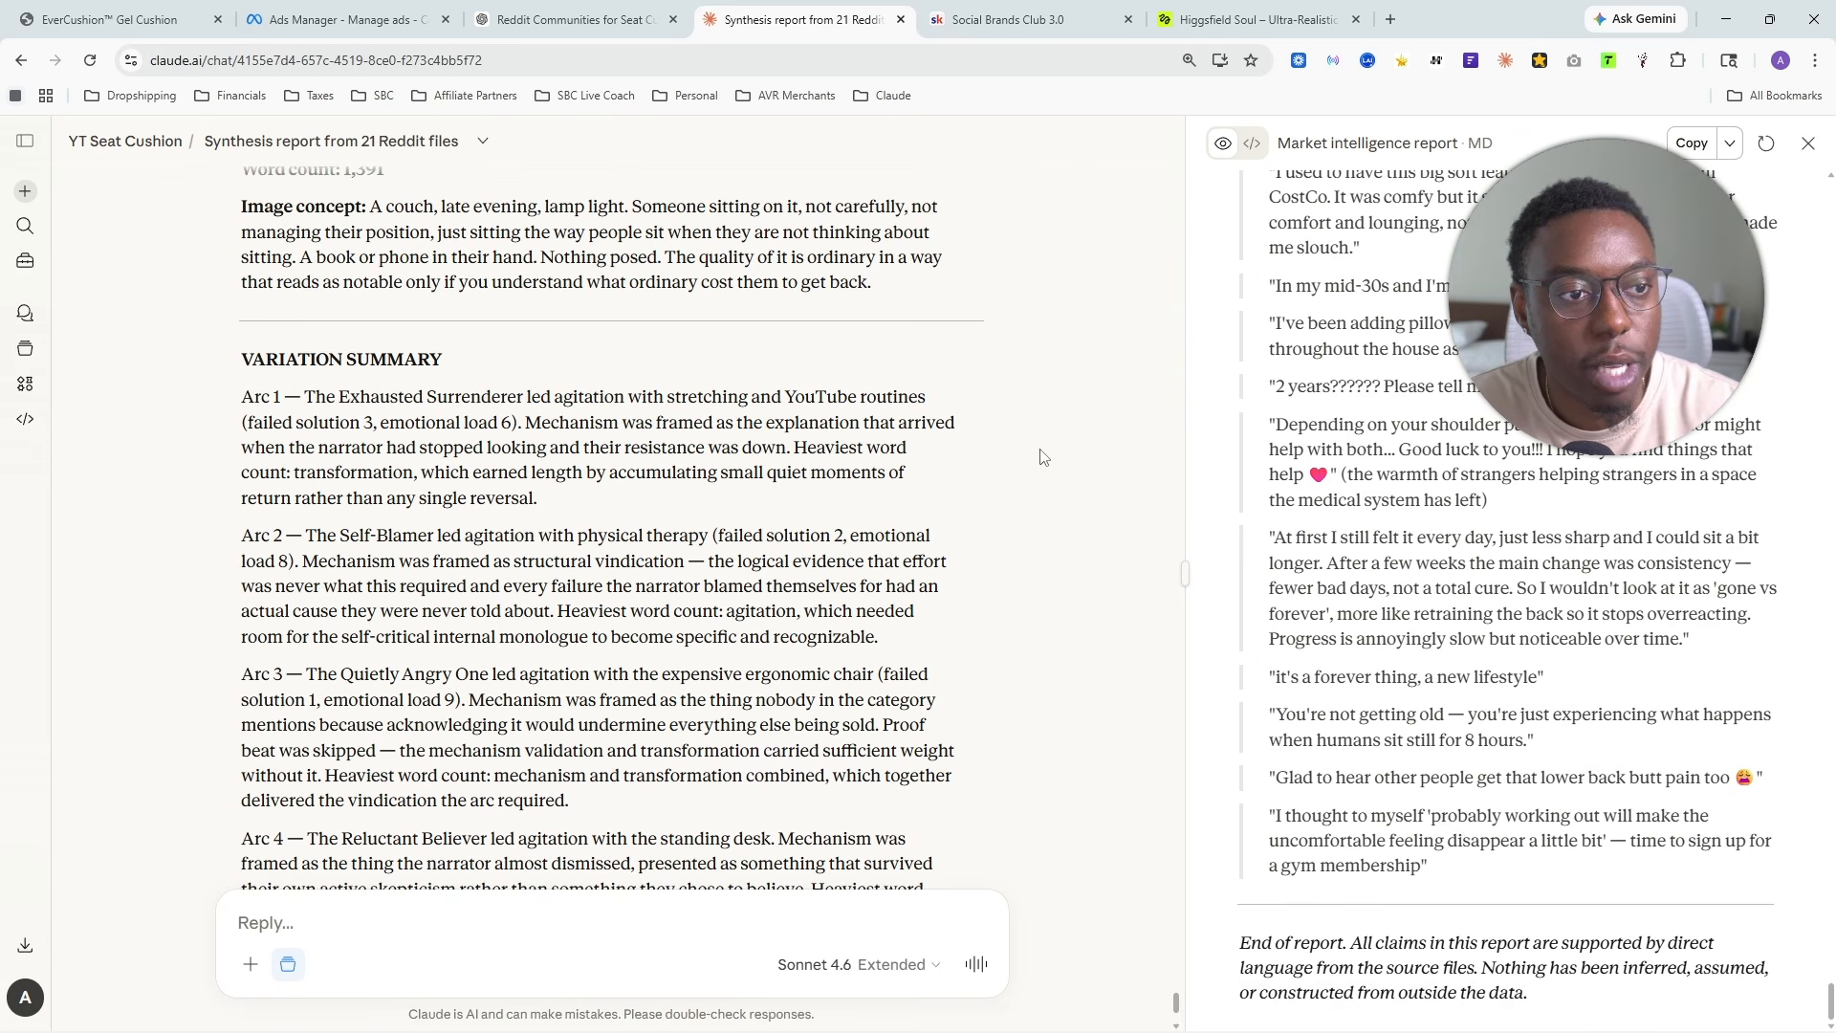
scroll(1023, 471, up, 6)
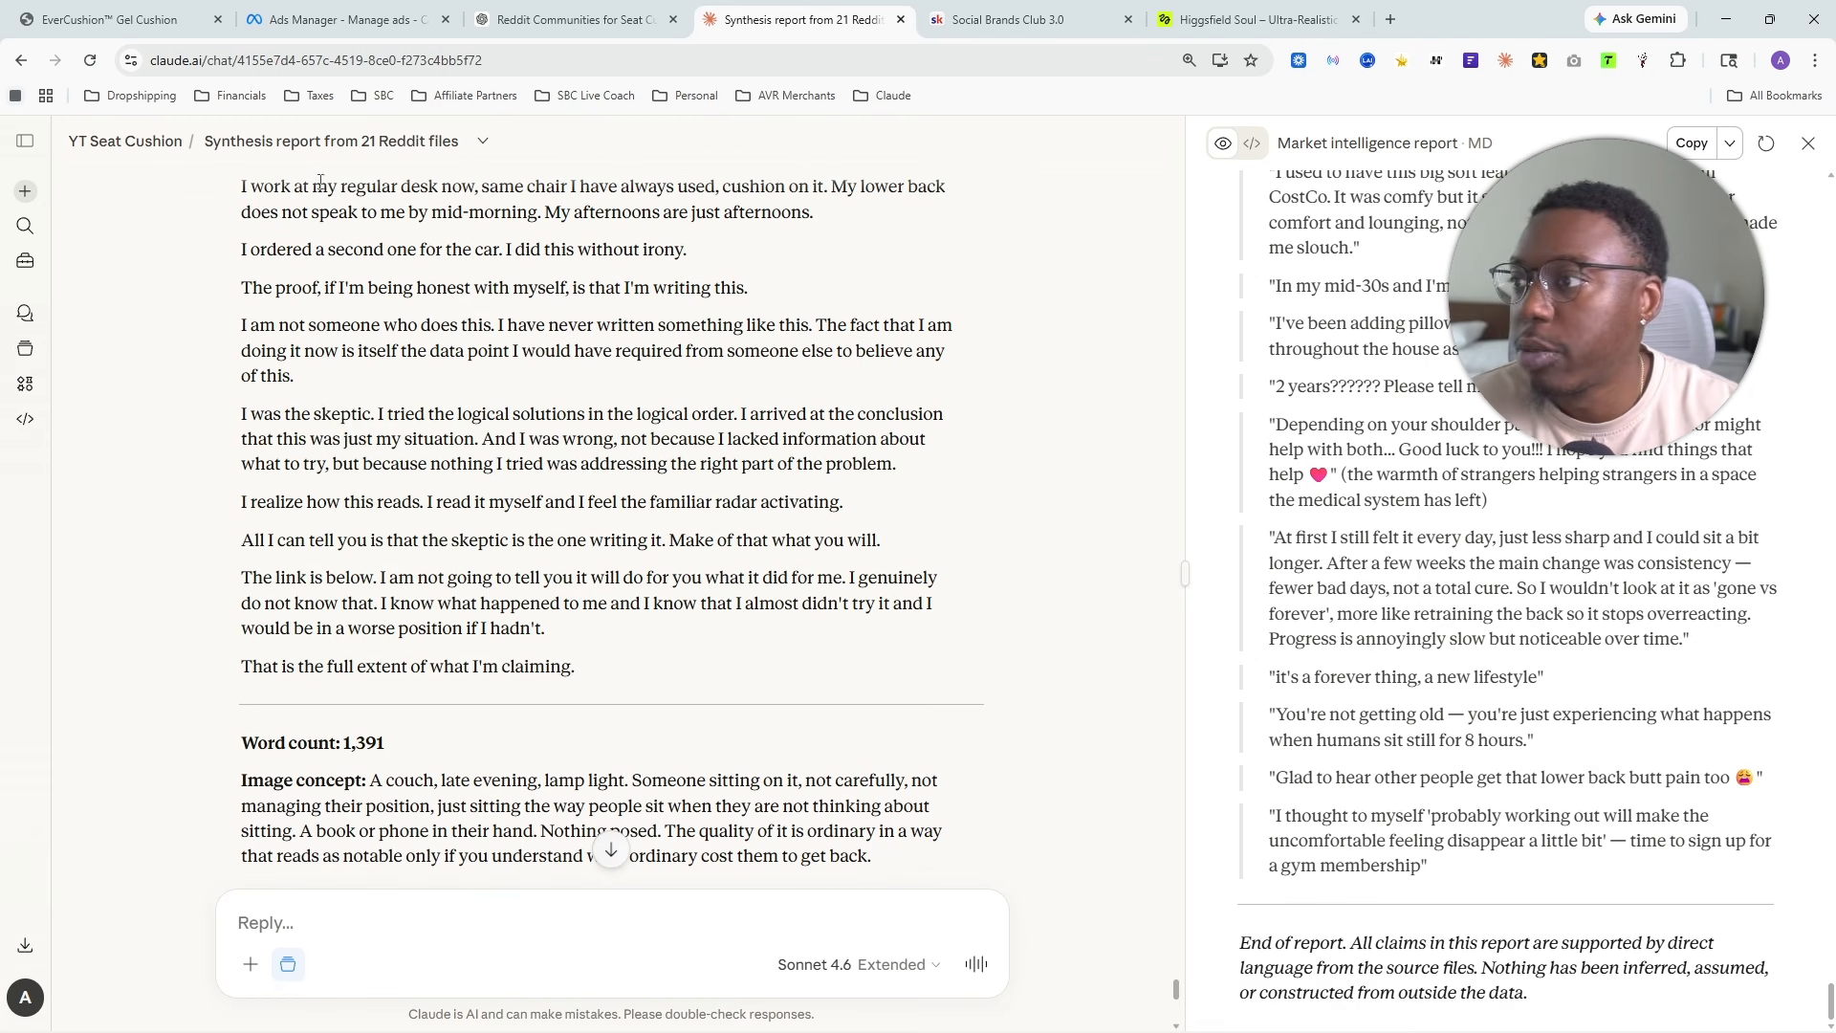
- Switch to the EverCushion Gel Cushion product page and look over its images and bundle offers
click(110, 19)
scroll(956, 574, up, 15)
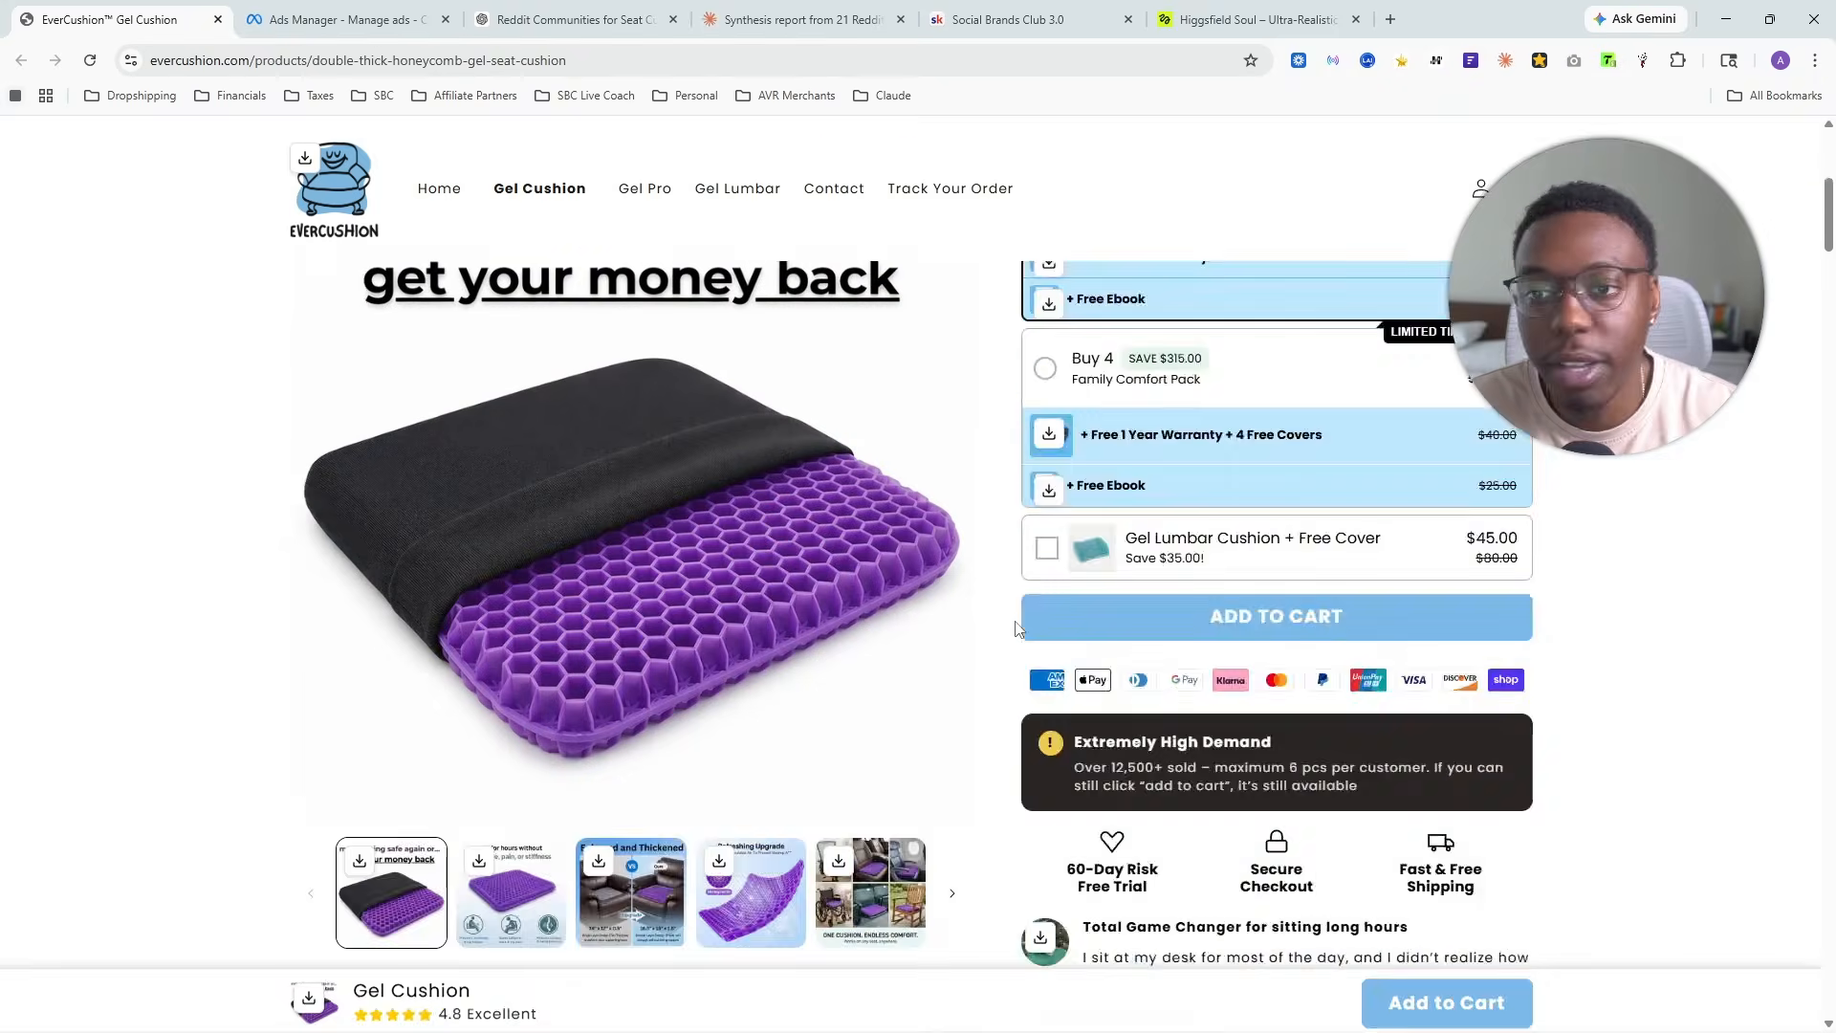
scroll(1014, 631, up, 7)
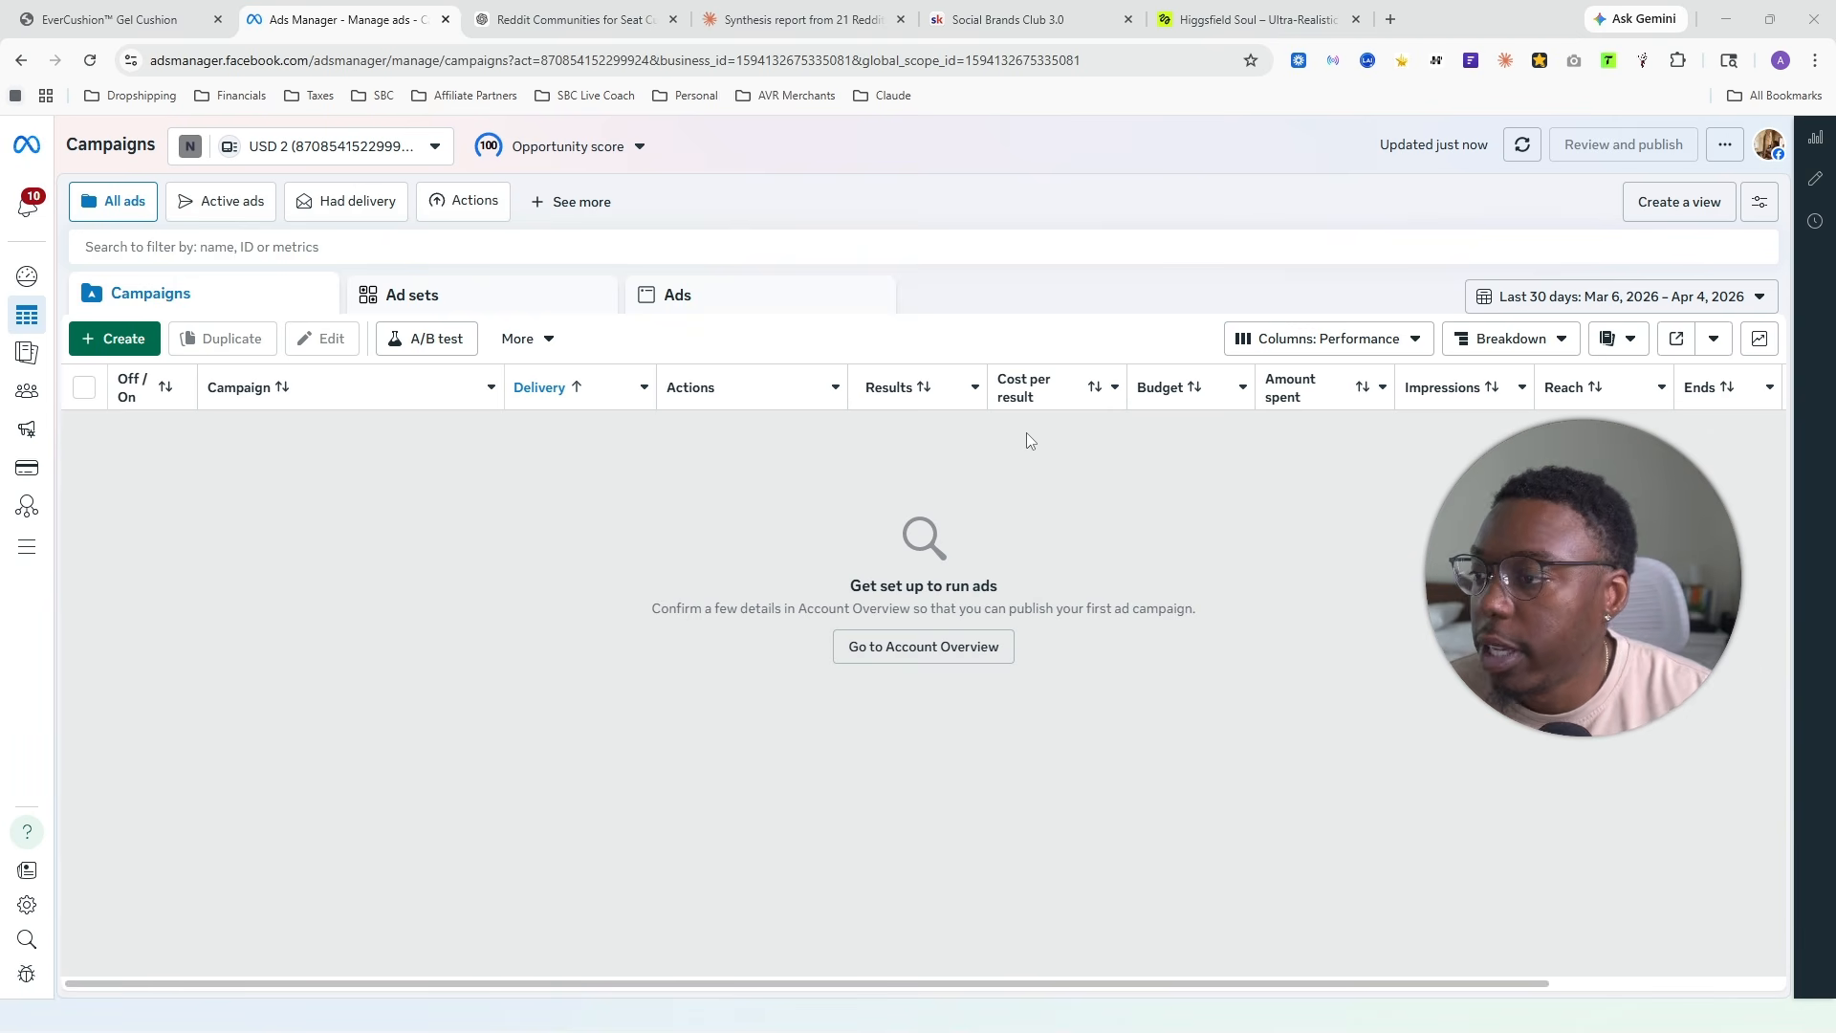
- Create a new campaign with the Sales objective in Ads Manager
click(144, 352)
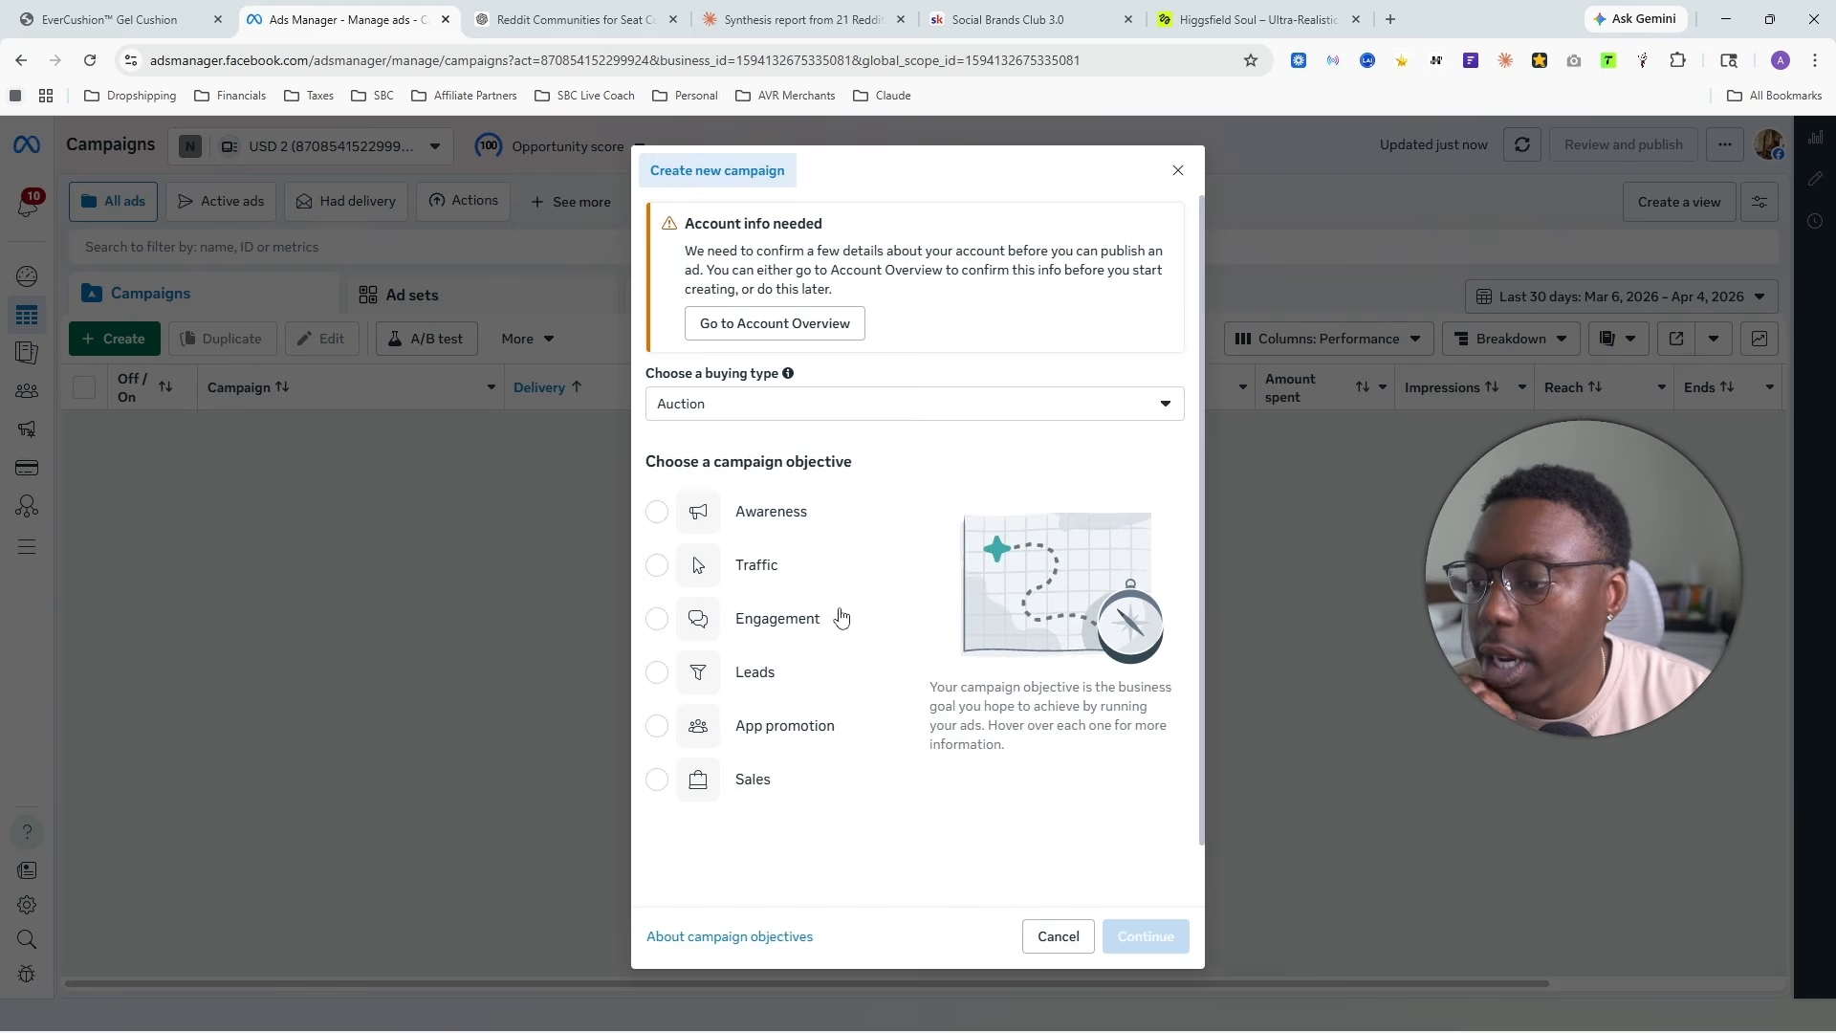
click(770, 786)
click(1138, 934)
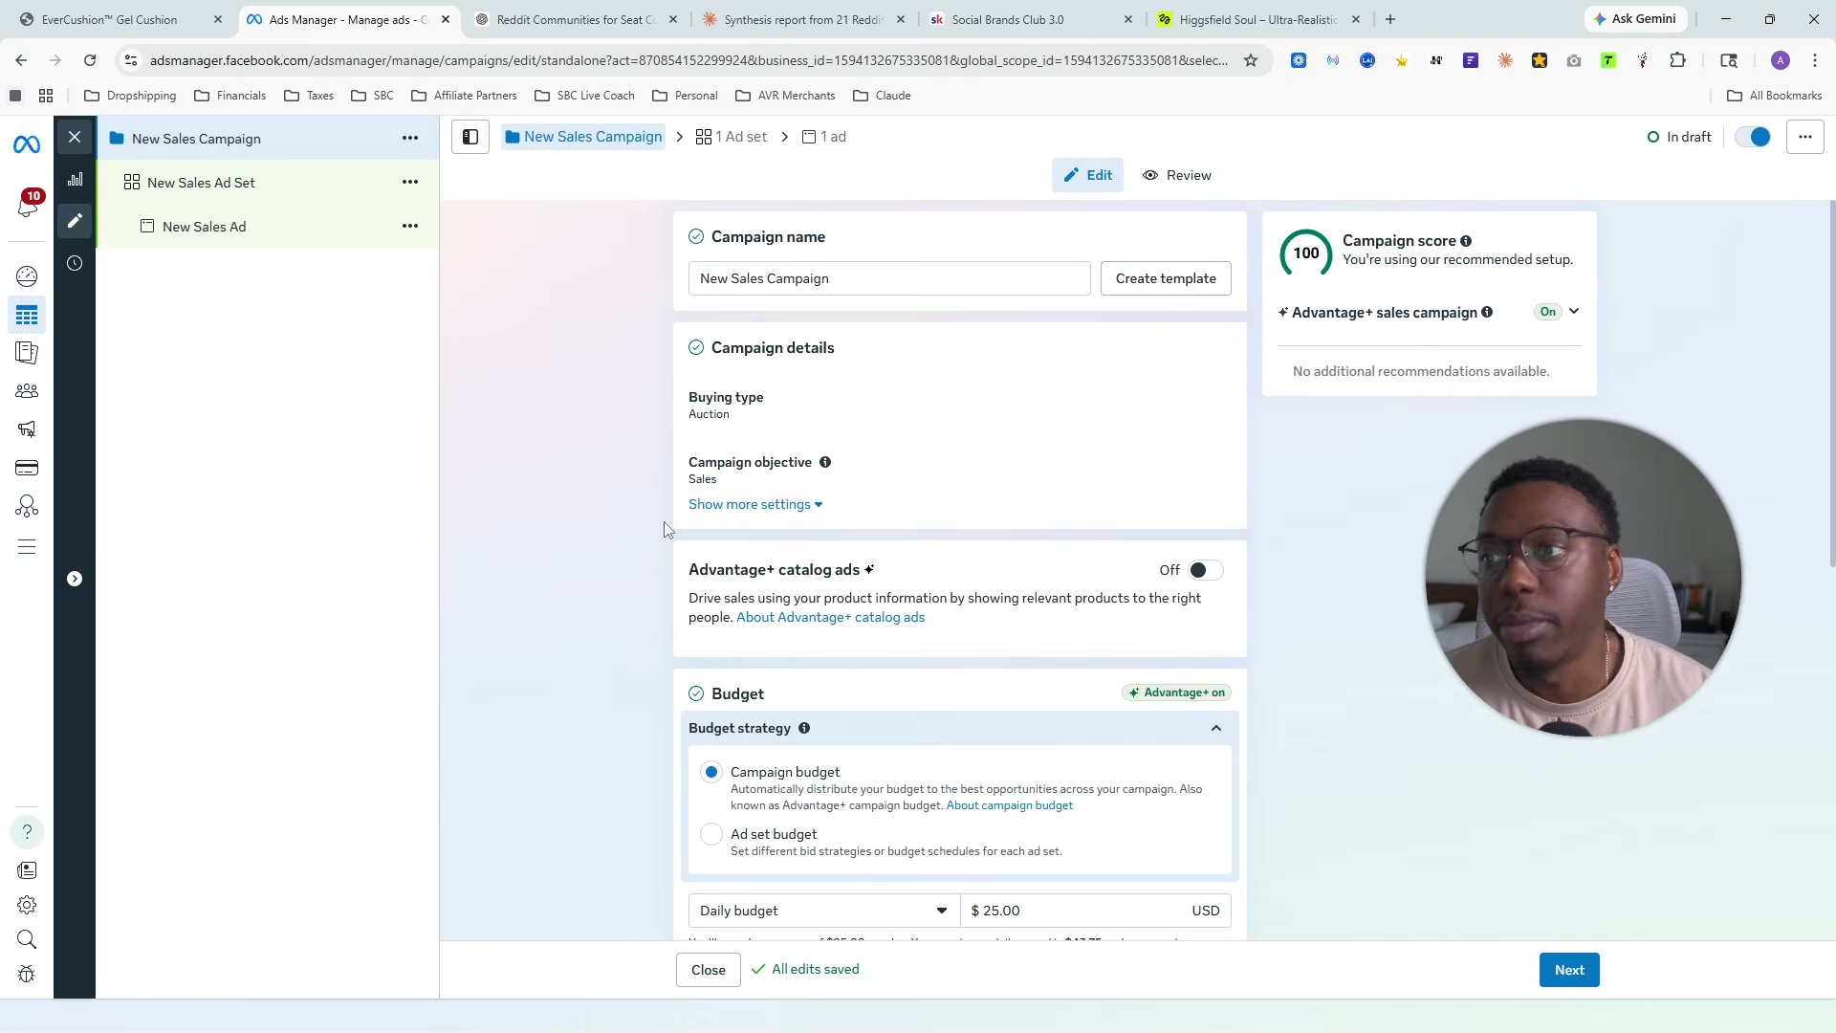
- Switch to ChatGPT and send "im selling different orthopedic solutions on facebook and I need a blog style page name that is unverisal despite what I'm selling"
click(574, 19)
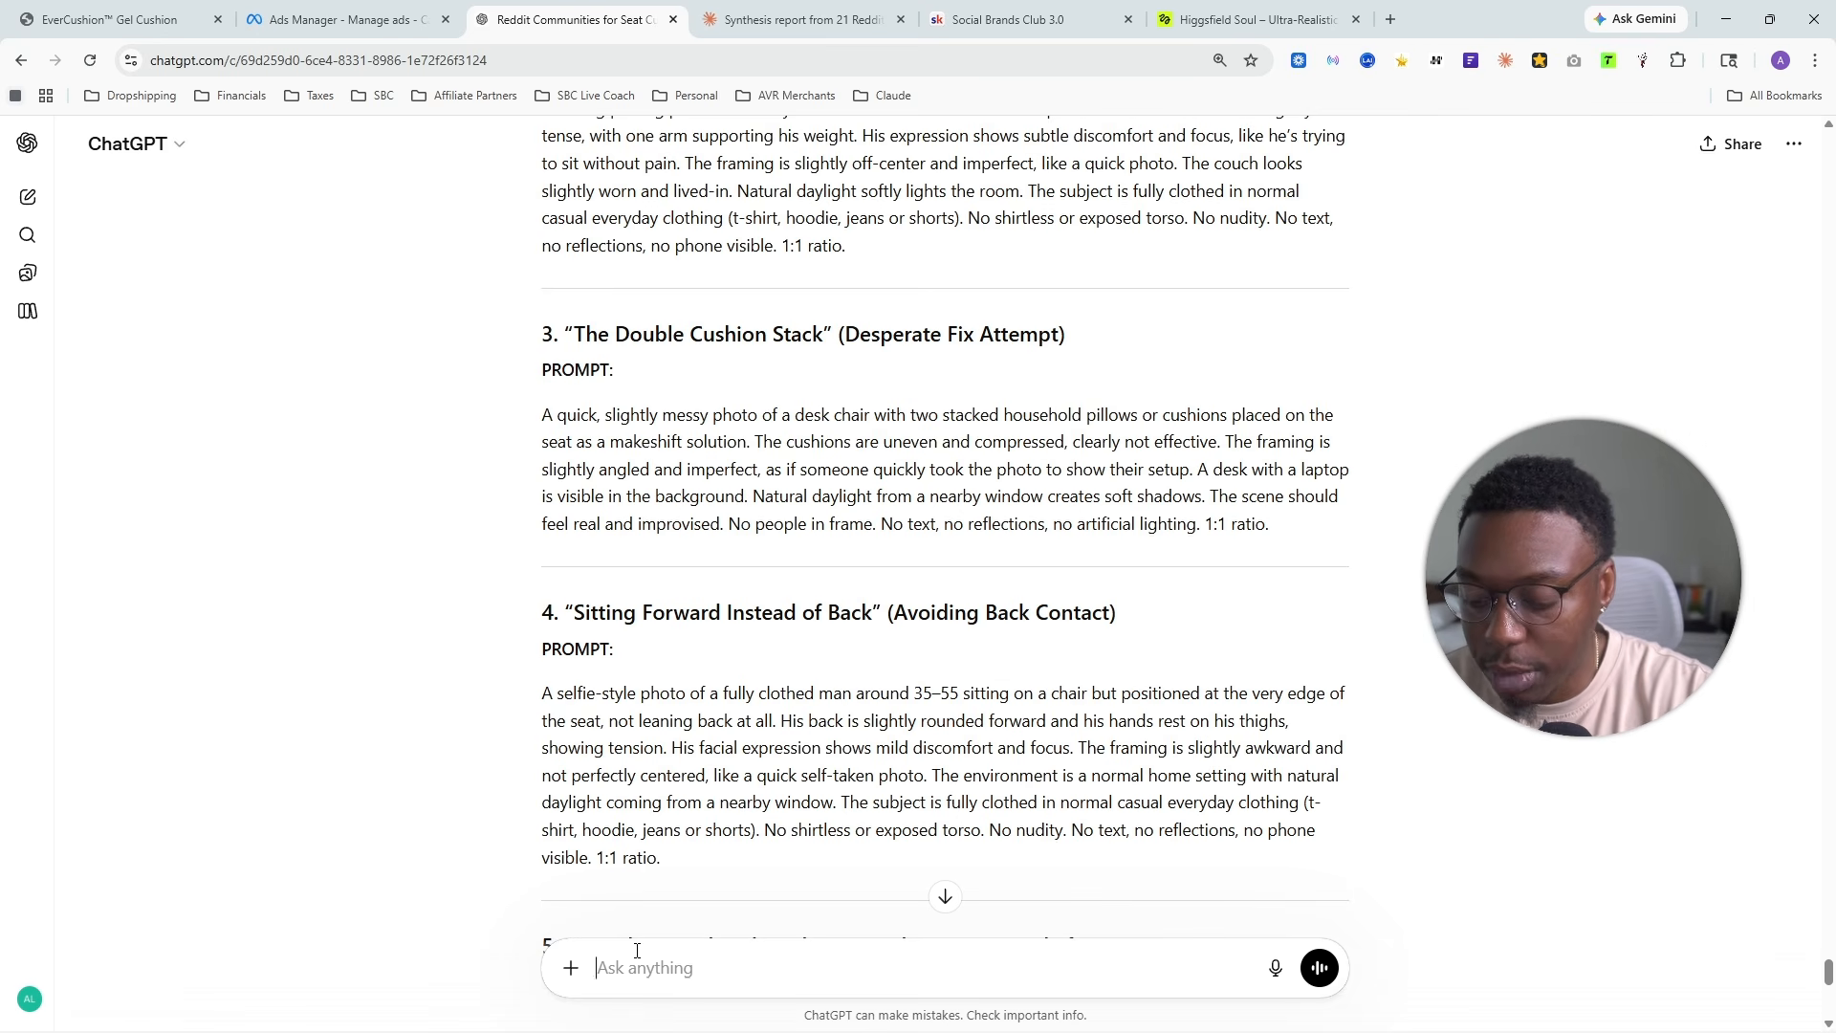
text(im selling )
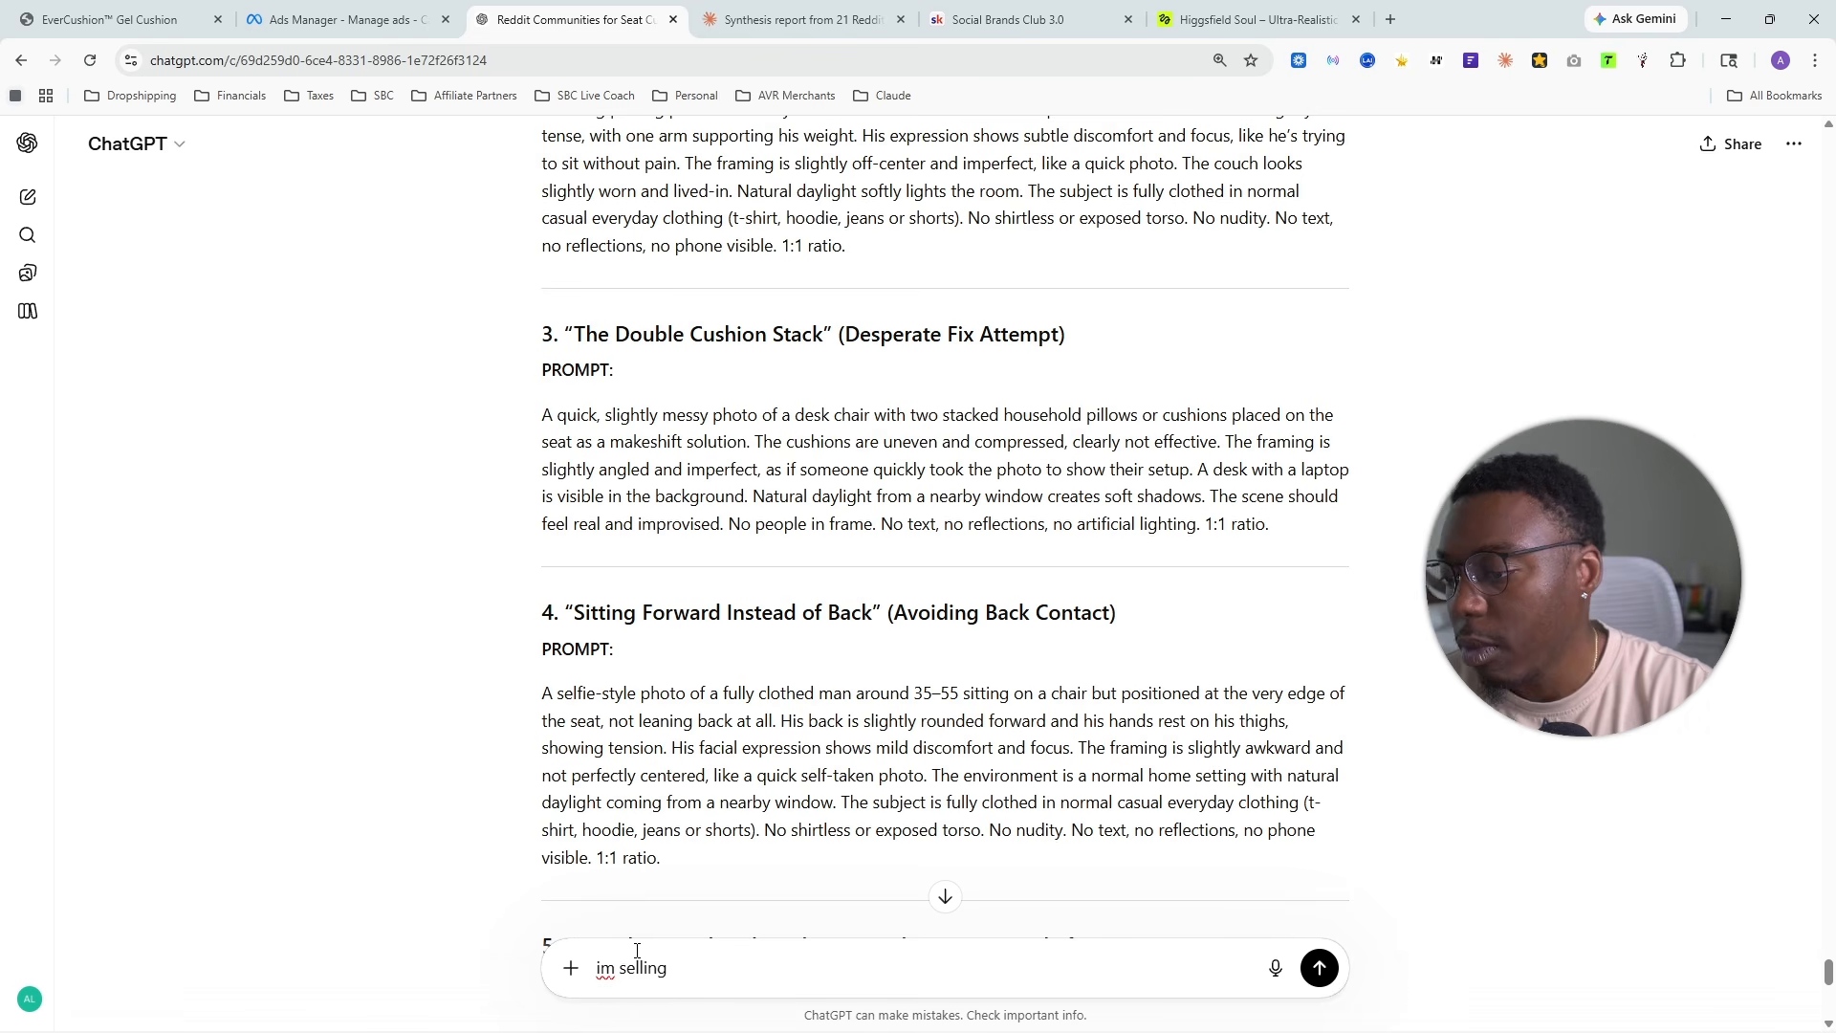
text(diffe)
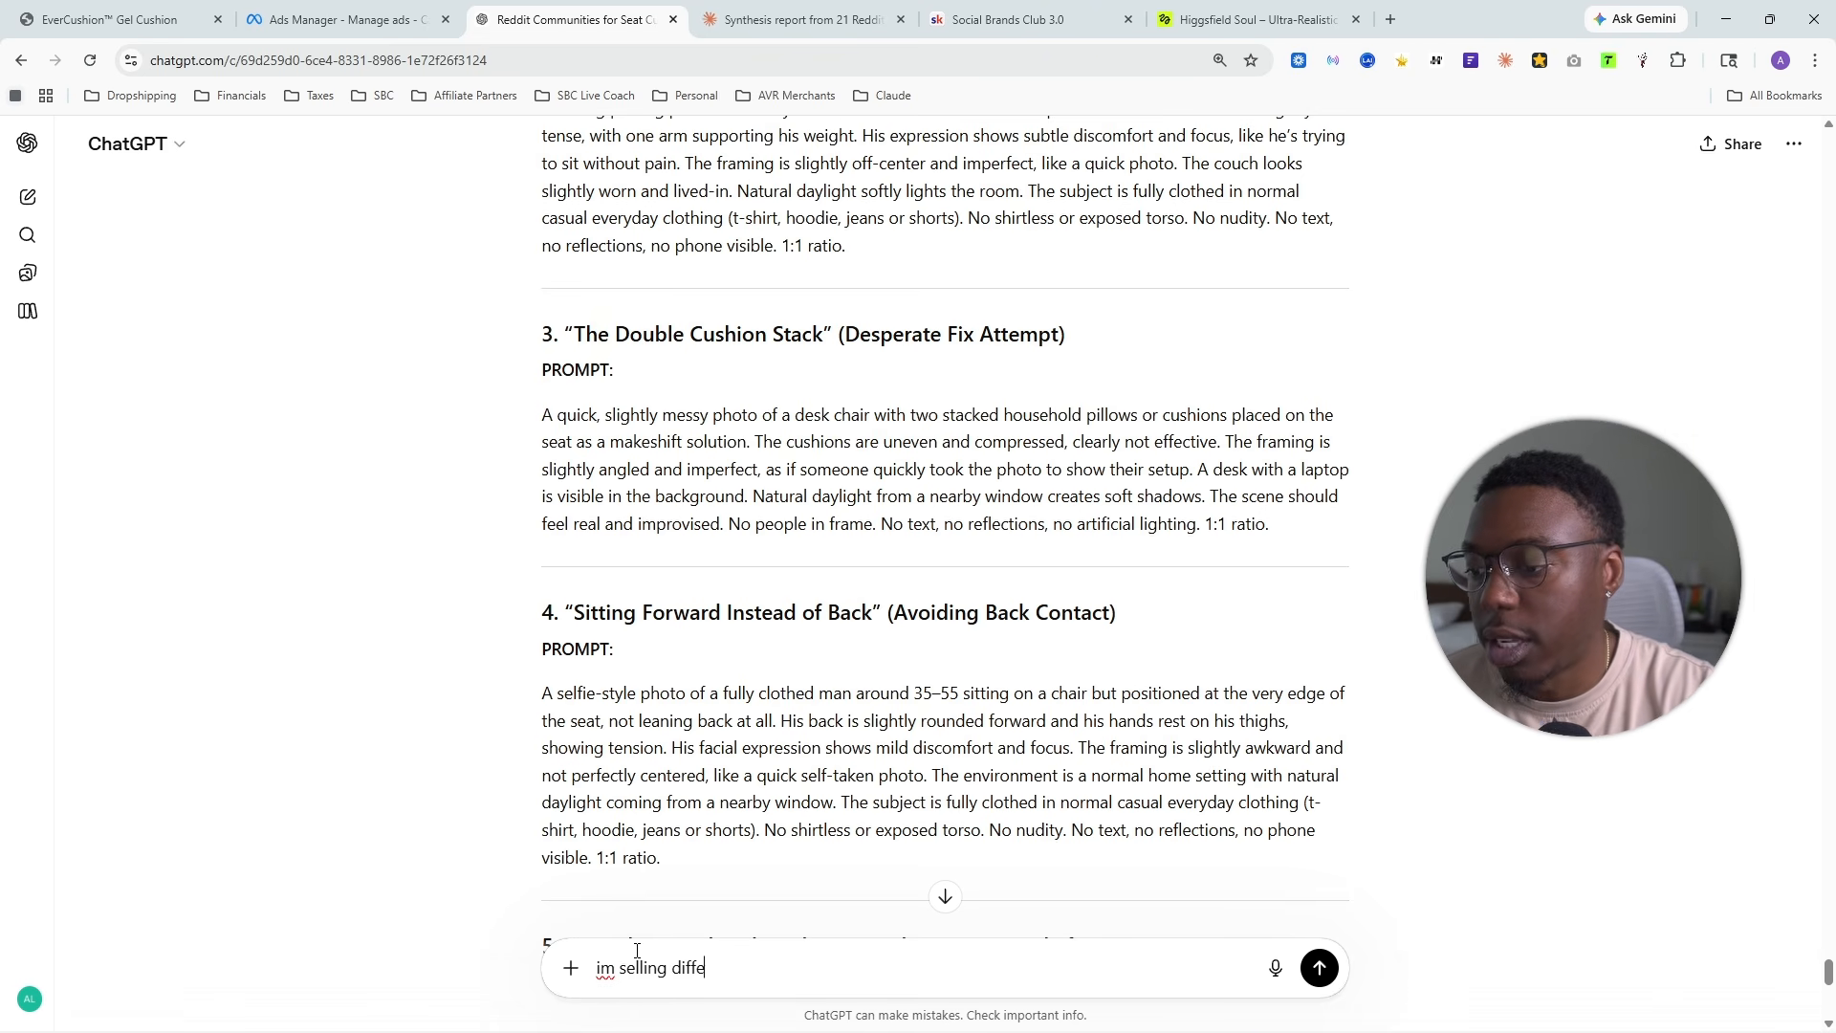
text(rent orthope)
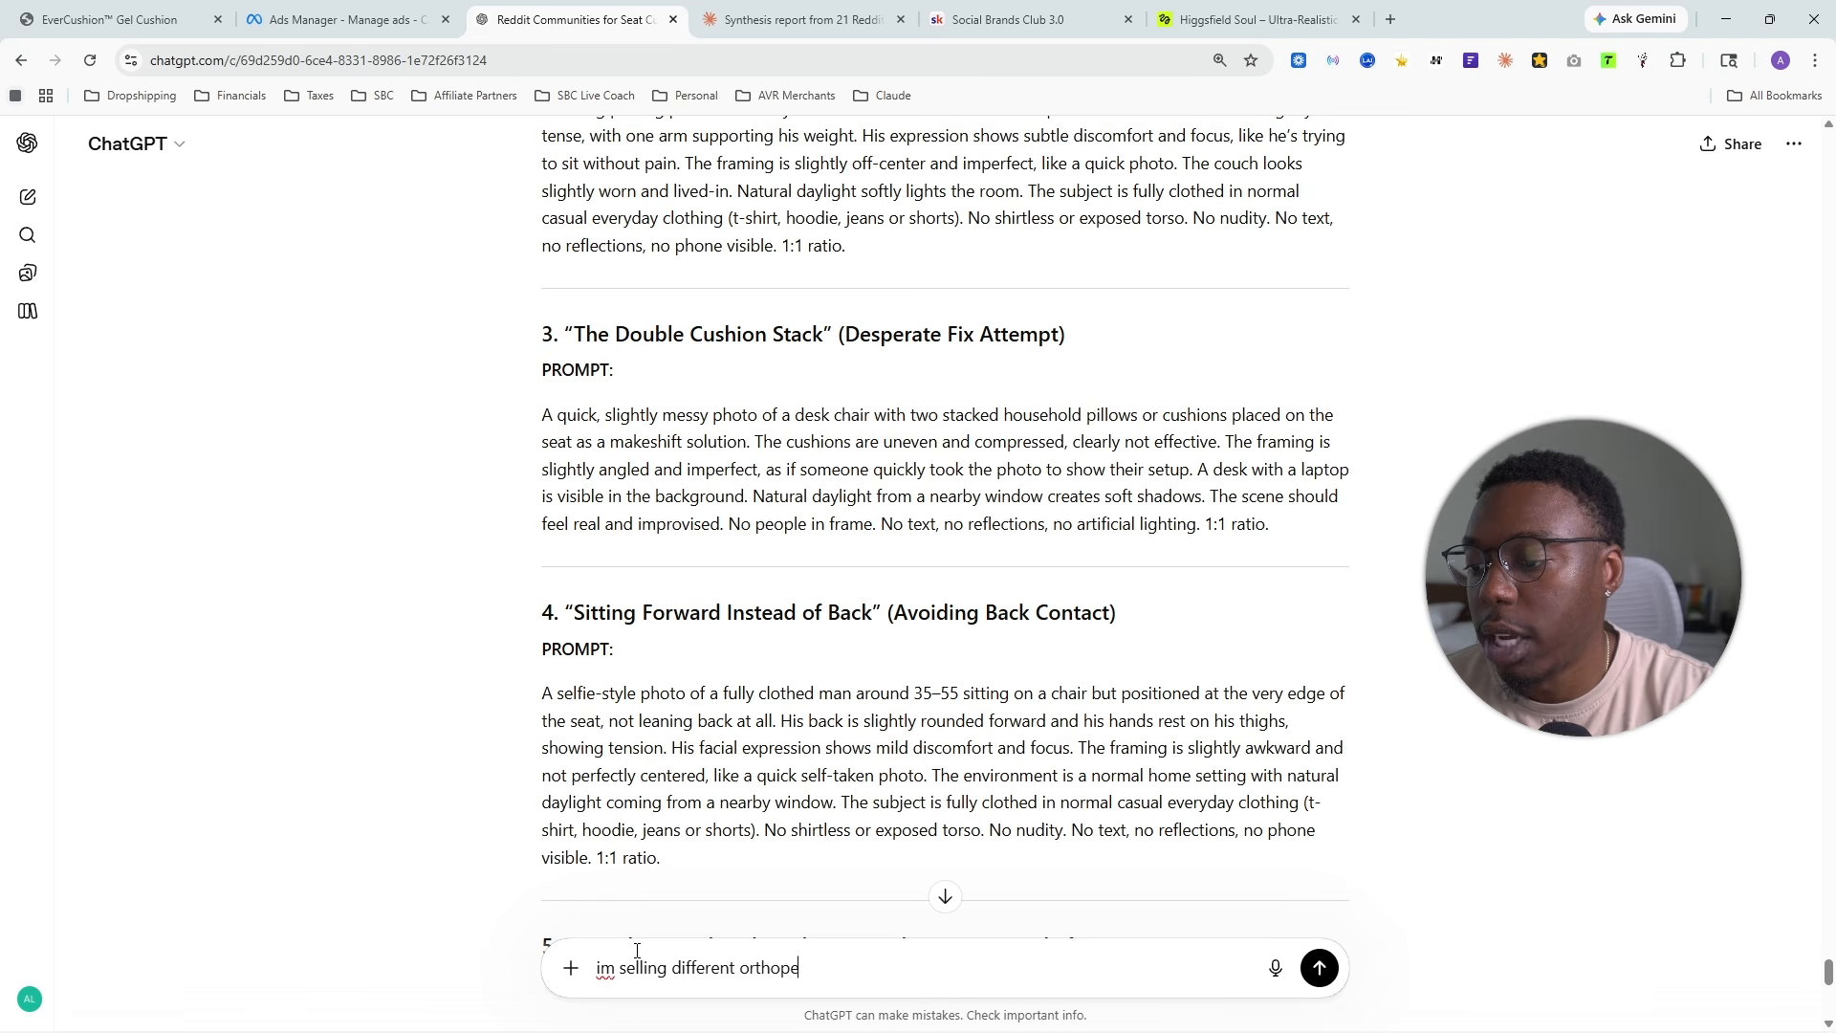
text(dic solutions on )
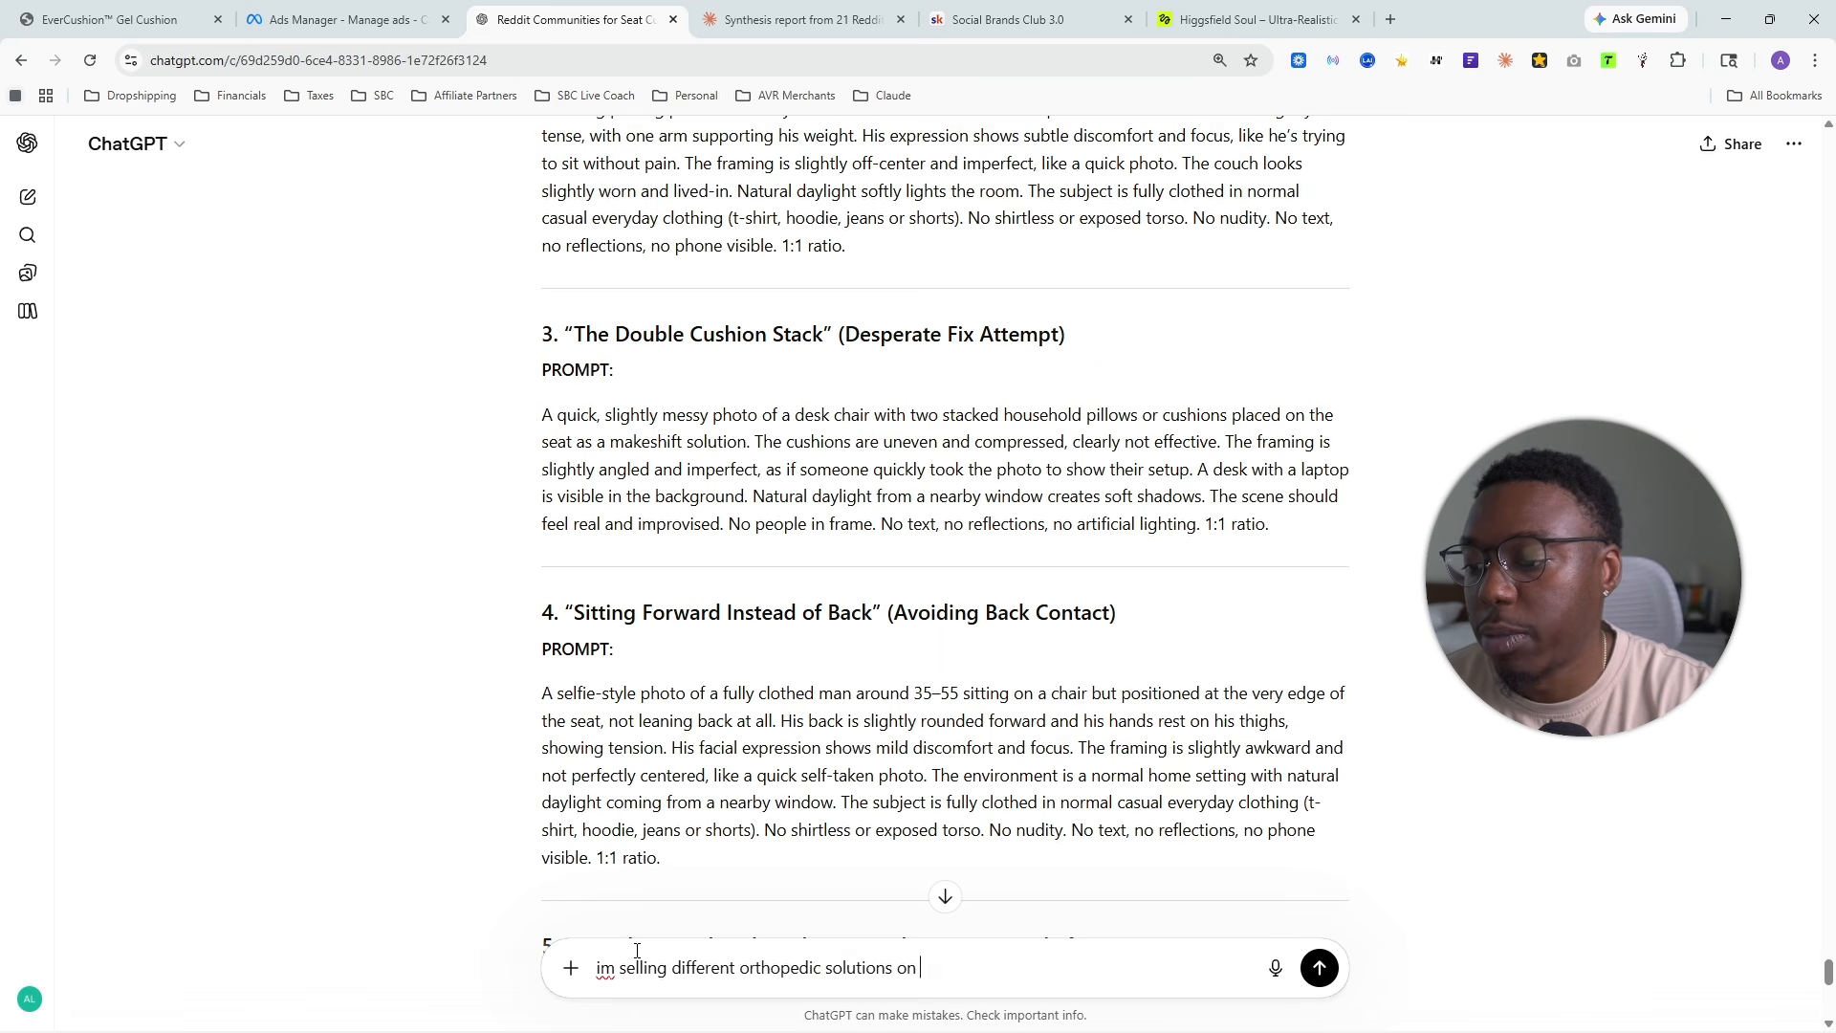
text(facebook and I nee)
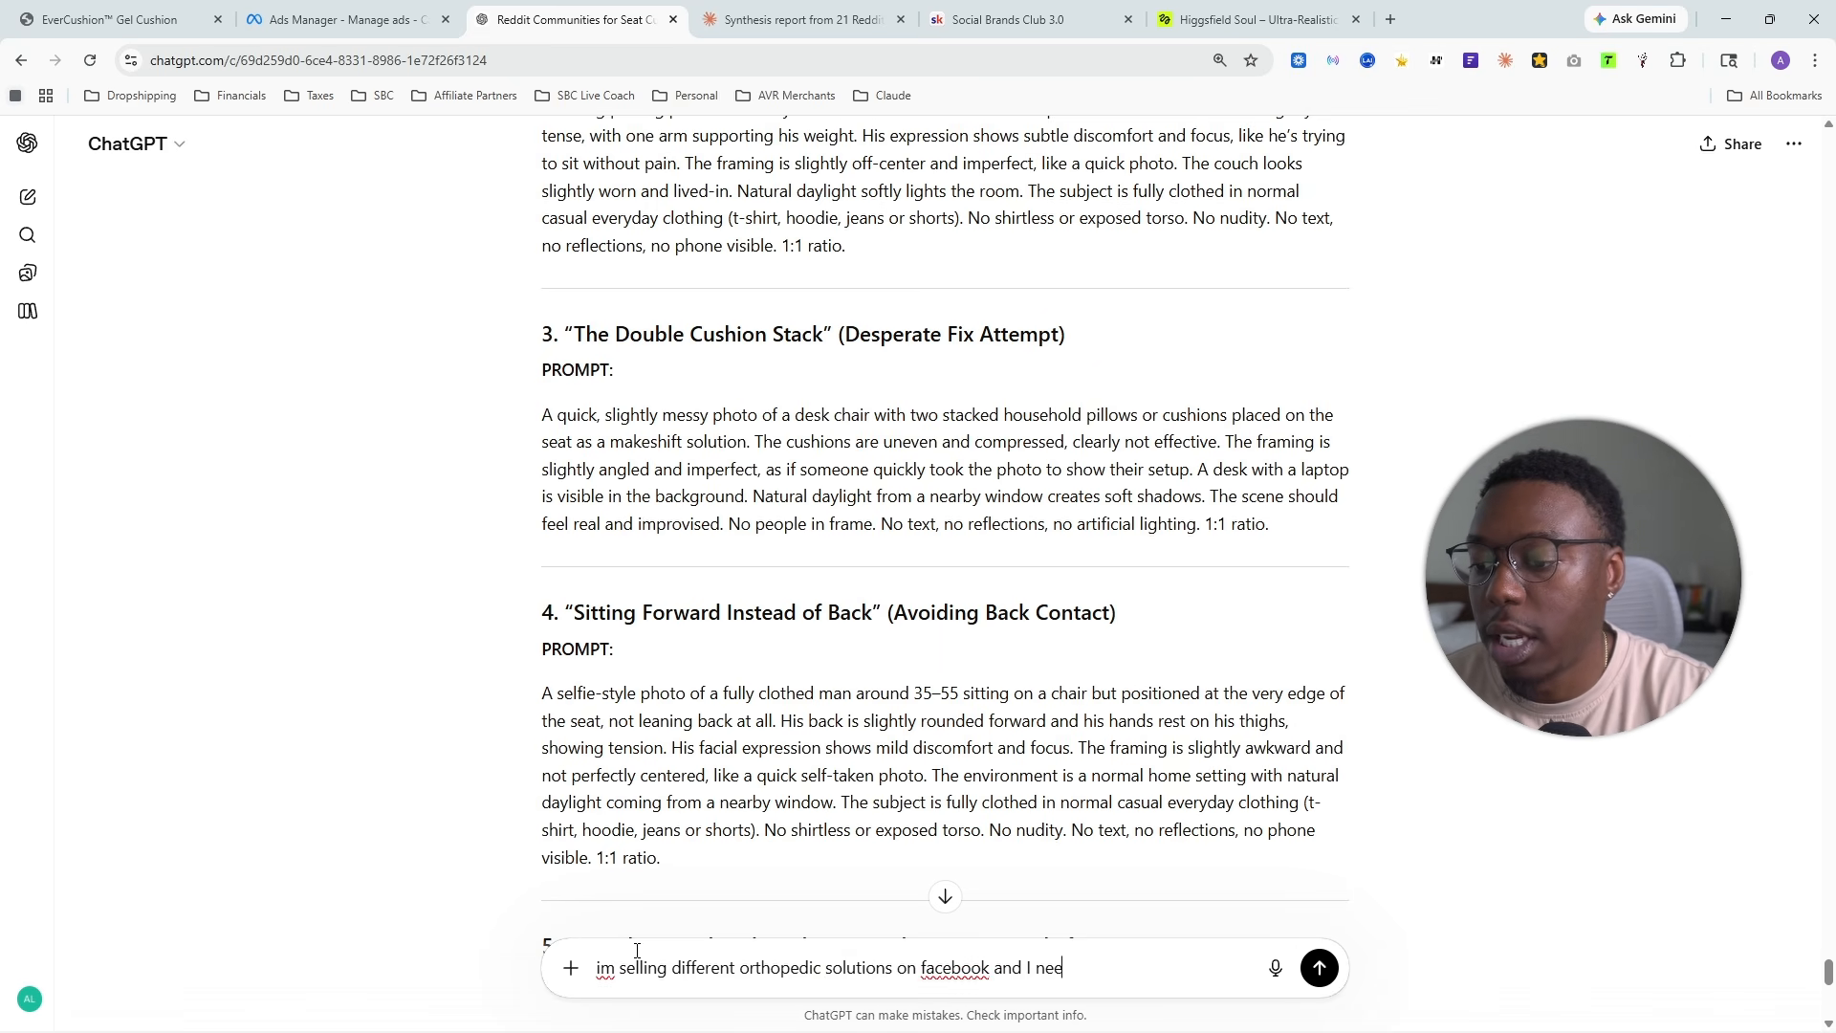
text(d a blog style pa)
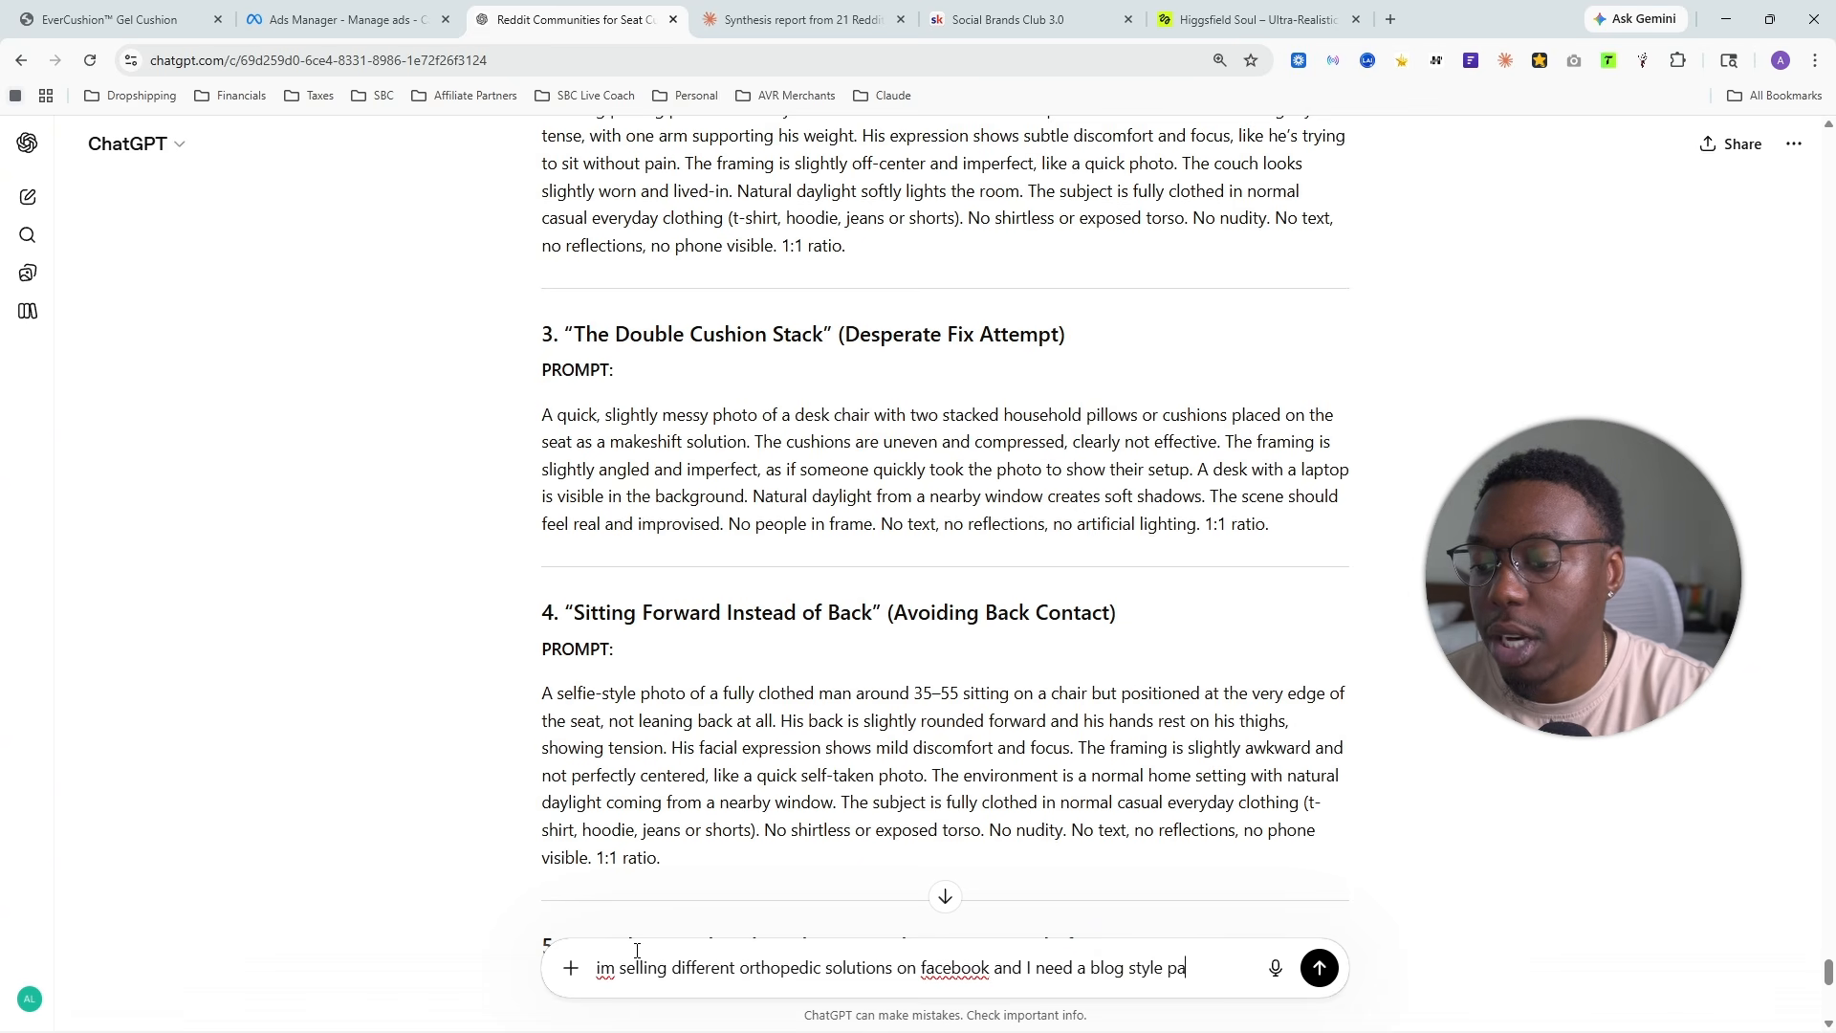
text(ge name that is un)
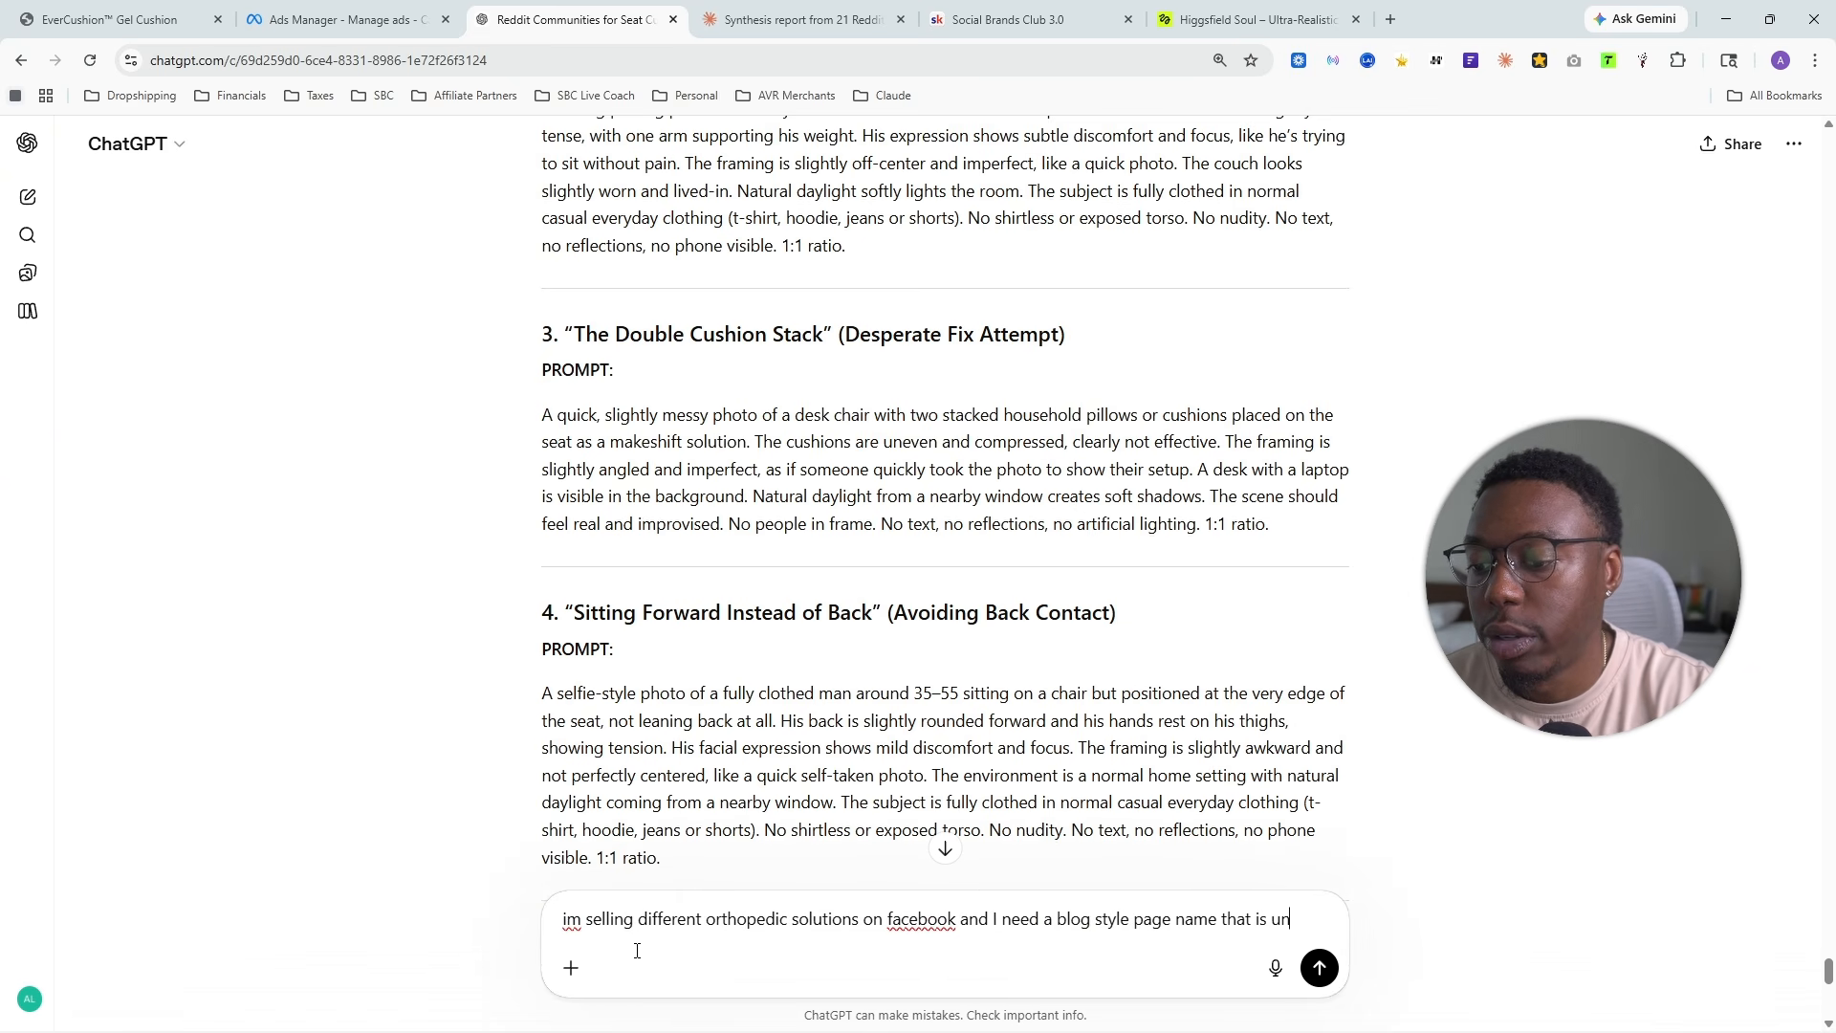
text(verisal desp)
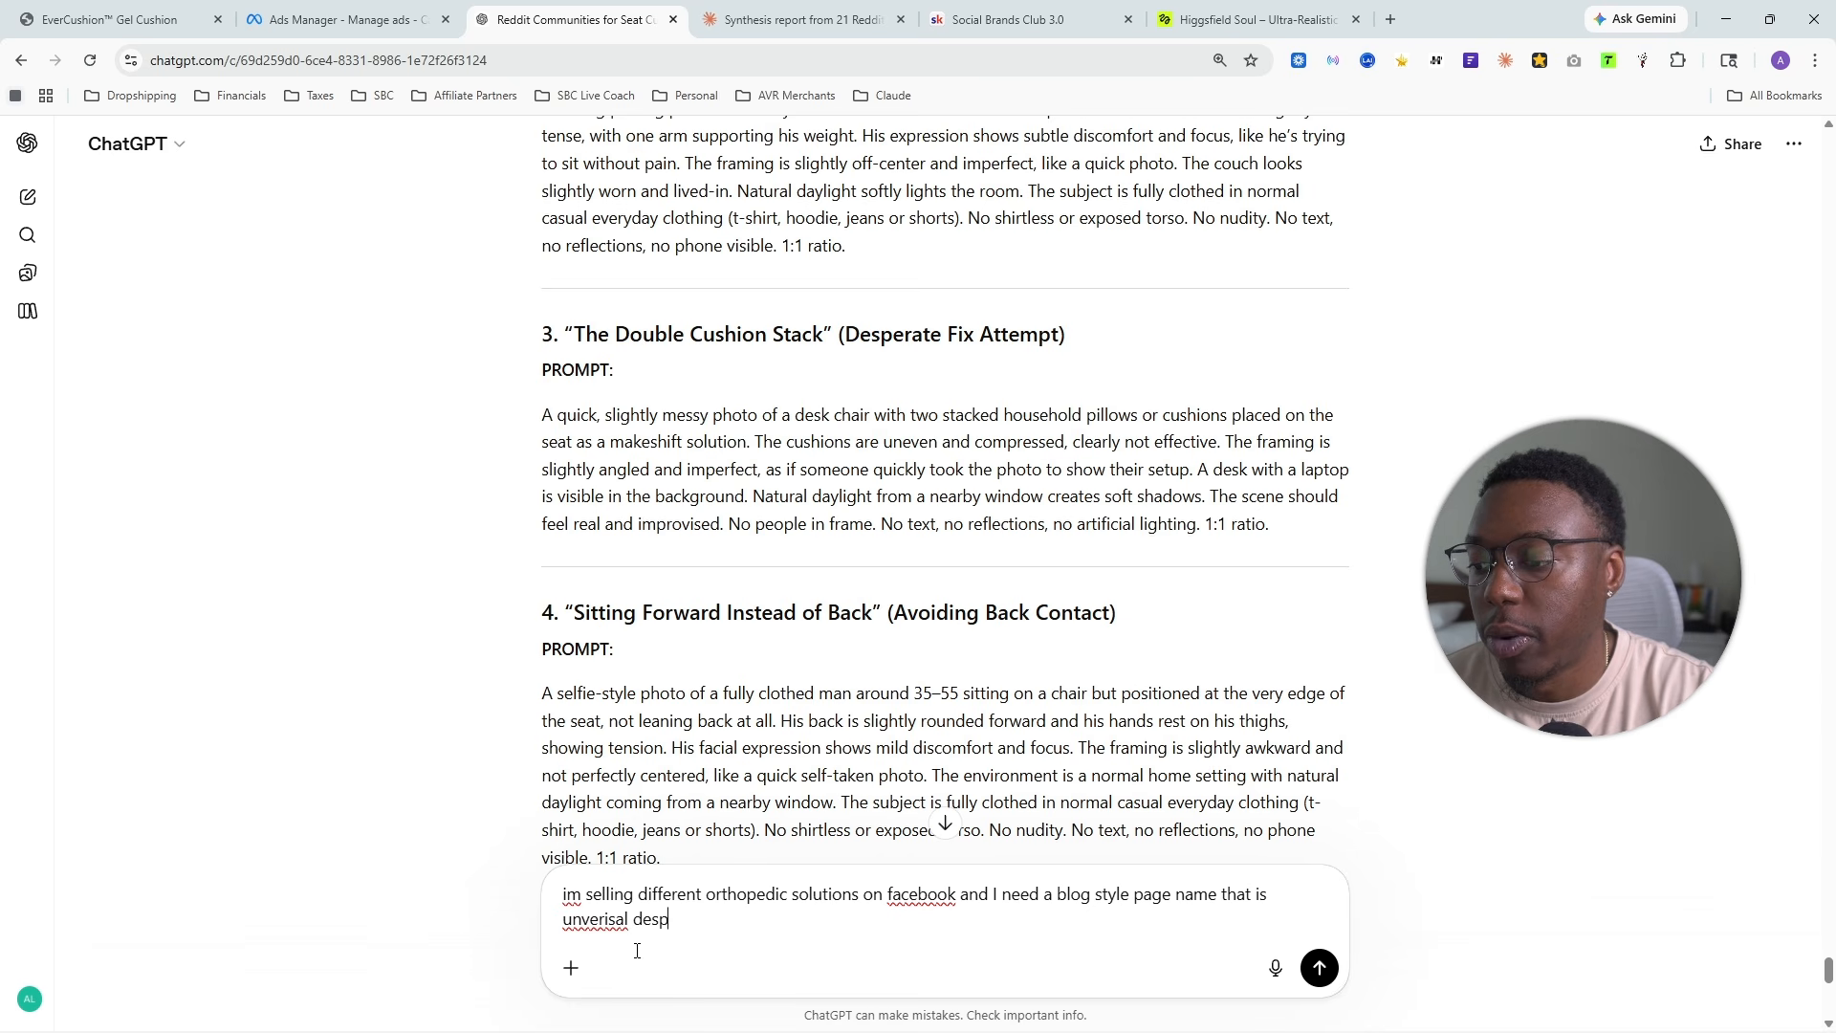
text(ite what im selling)
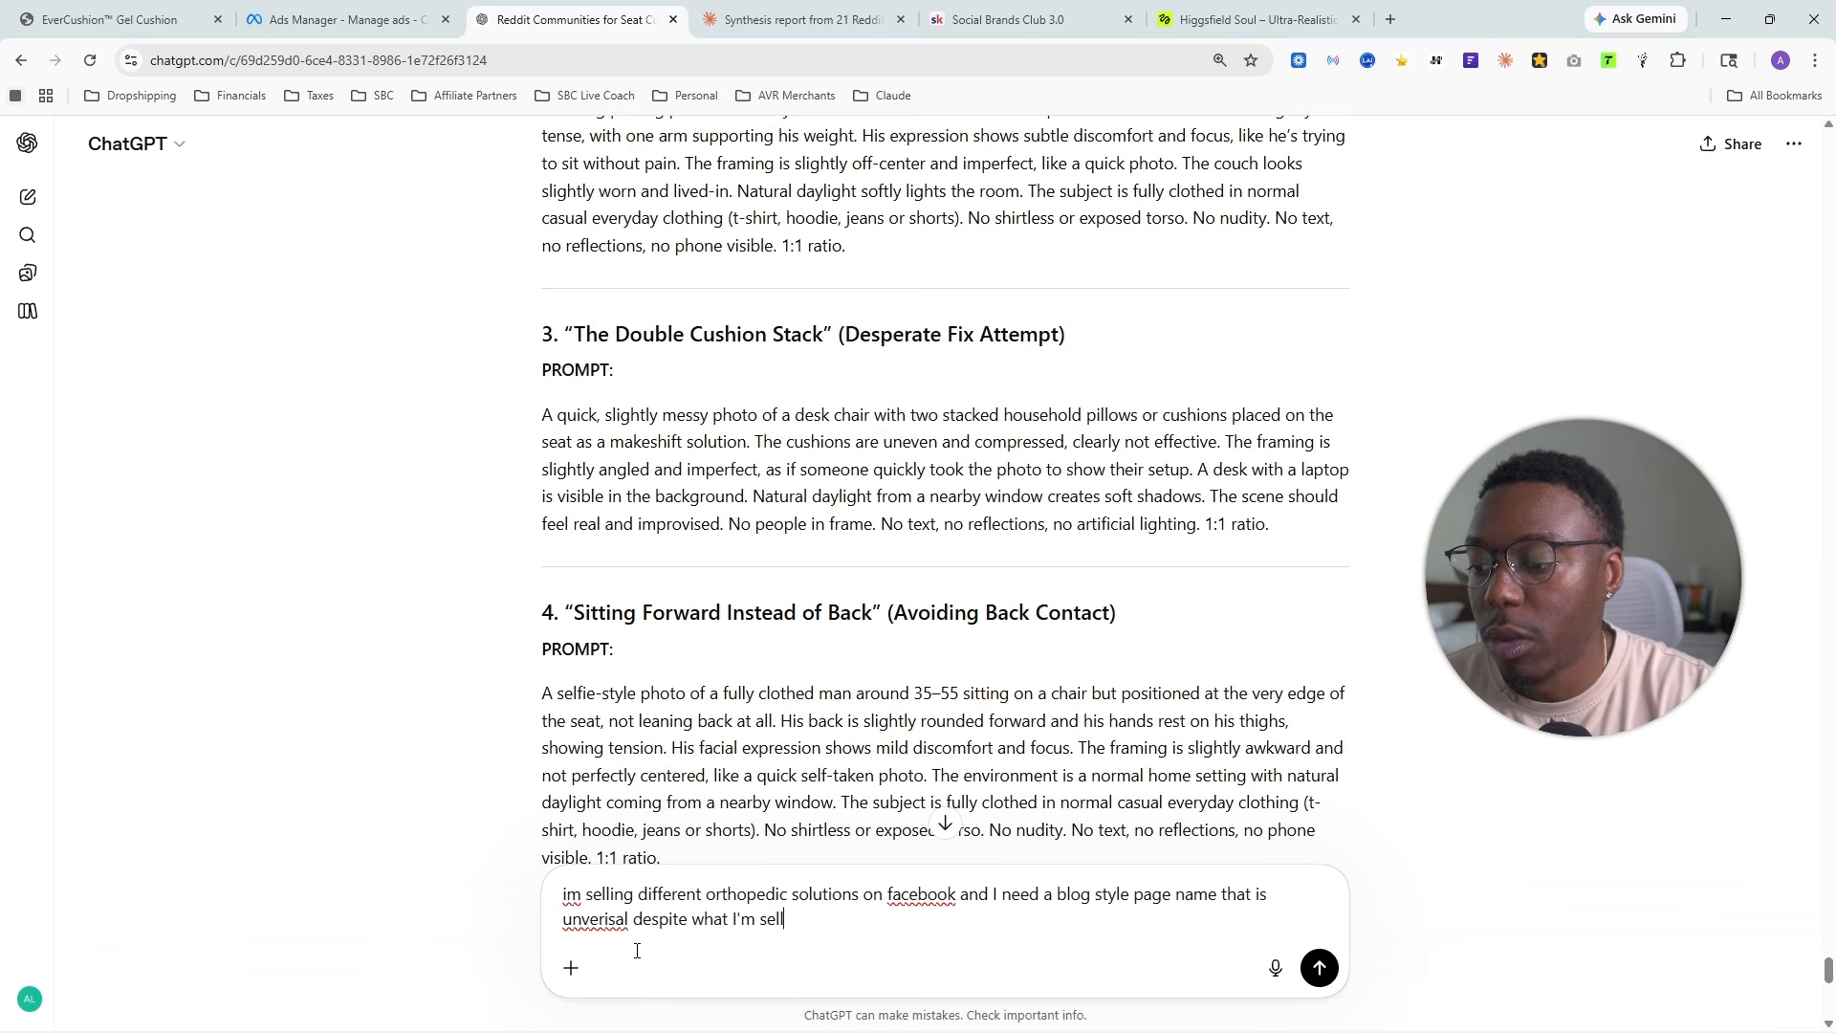
key(Return)
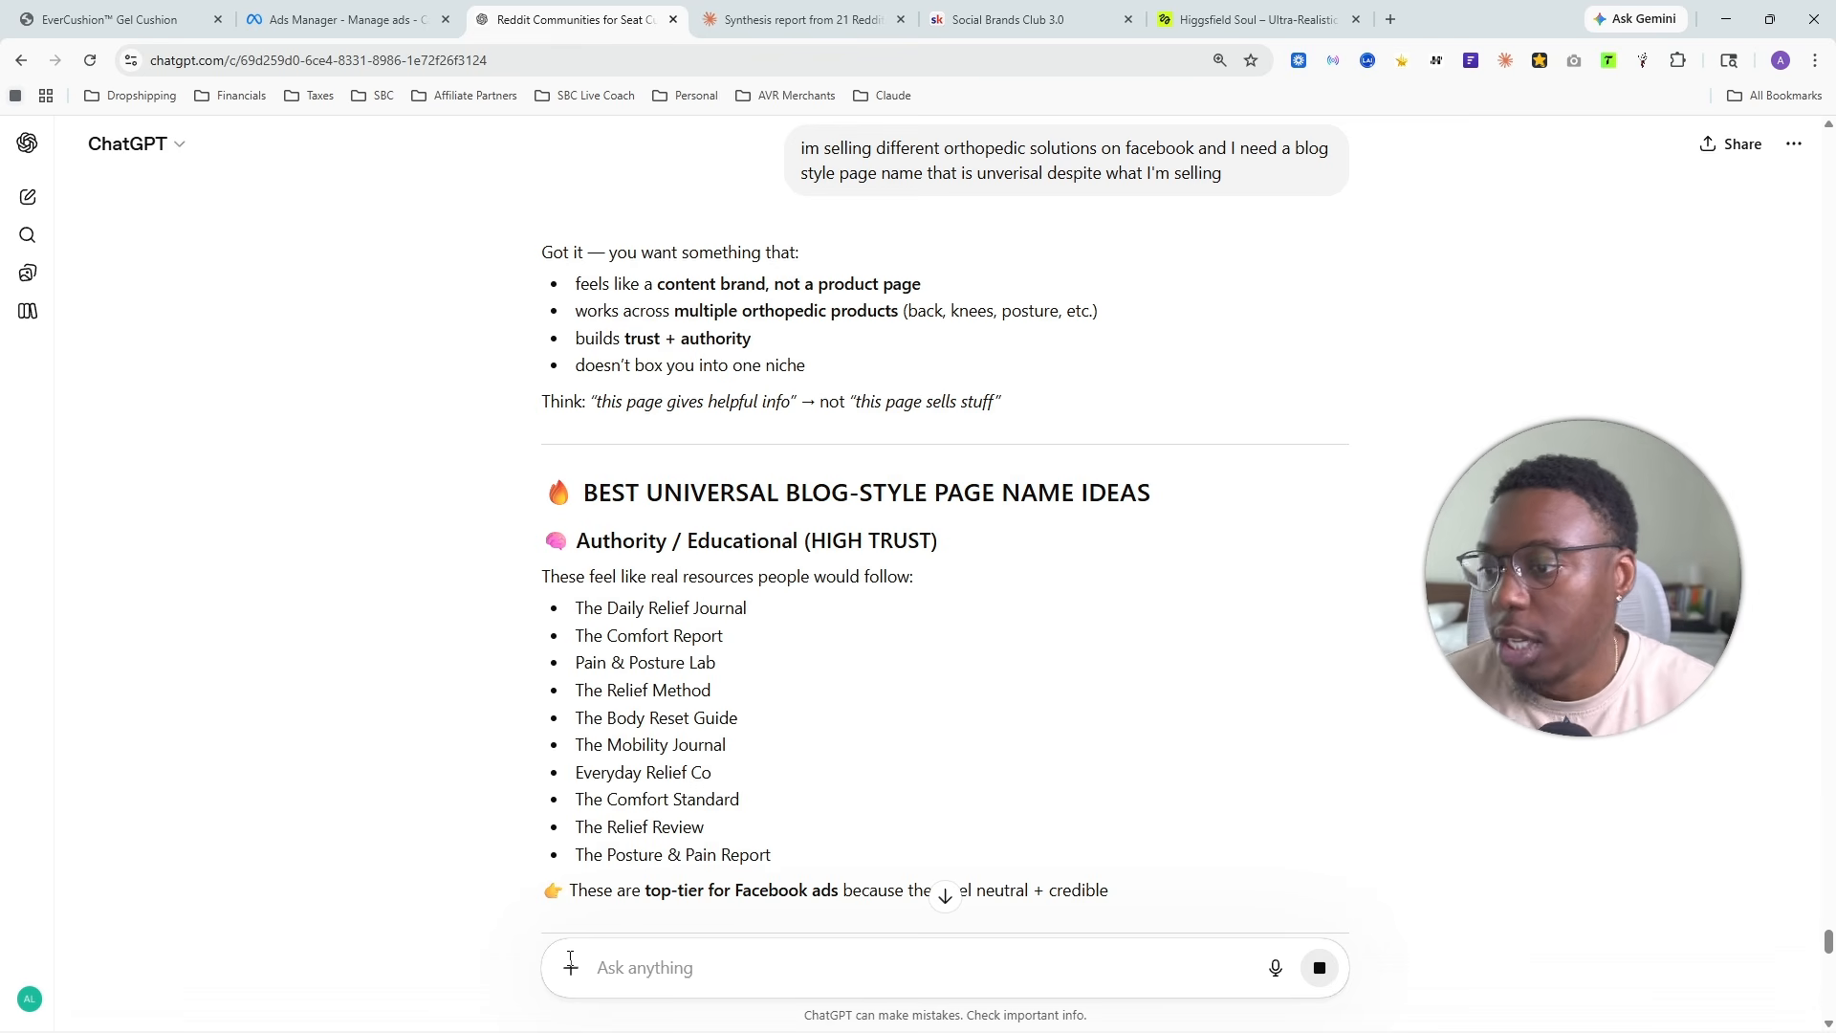
- Review the suggested Authority / Educational page names and return to the sales campaign draft in Ads Manager
drag(760, 614, 625, 639)
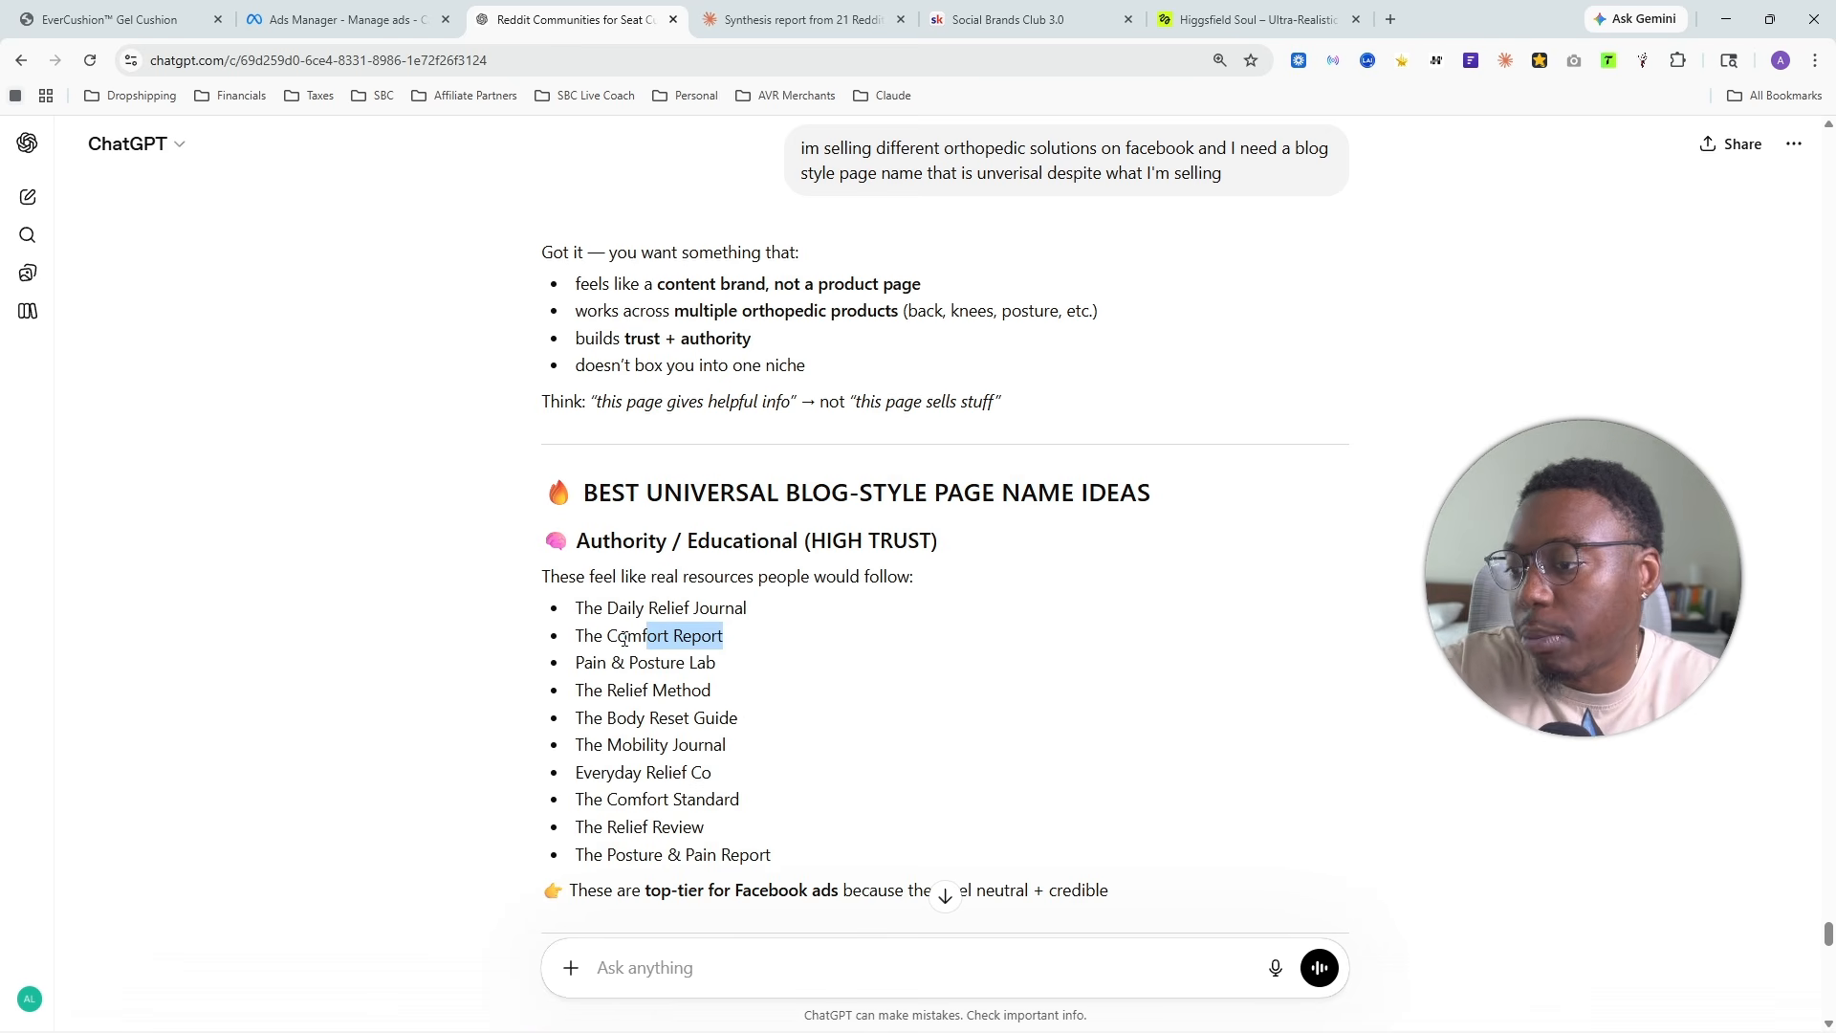
drag(723, 669, 608, 667)
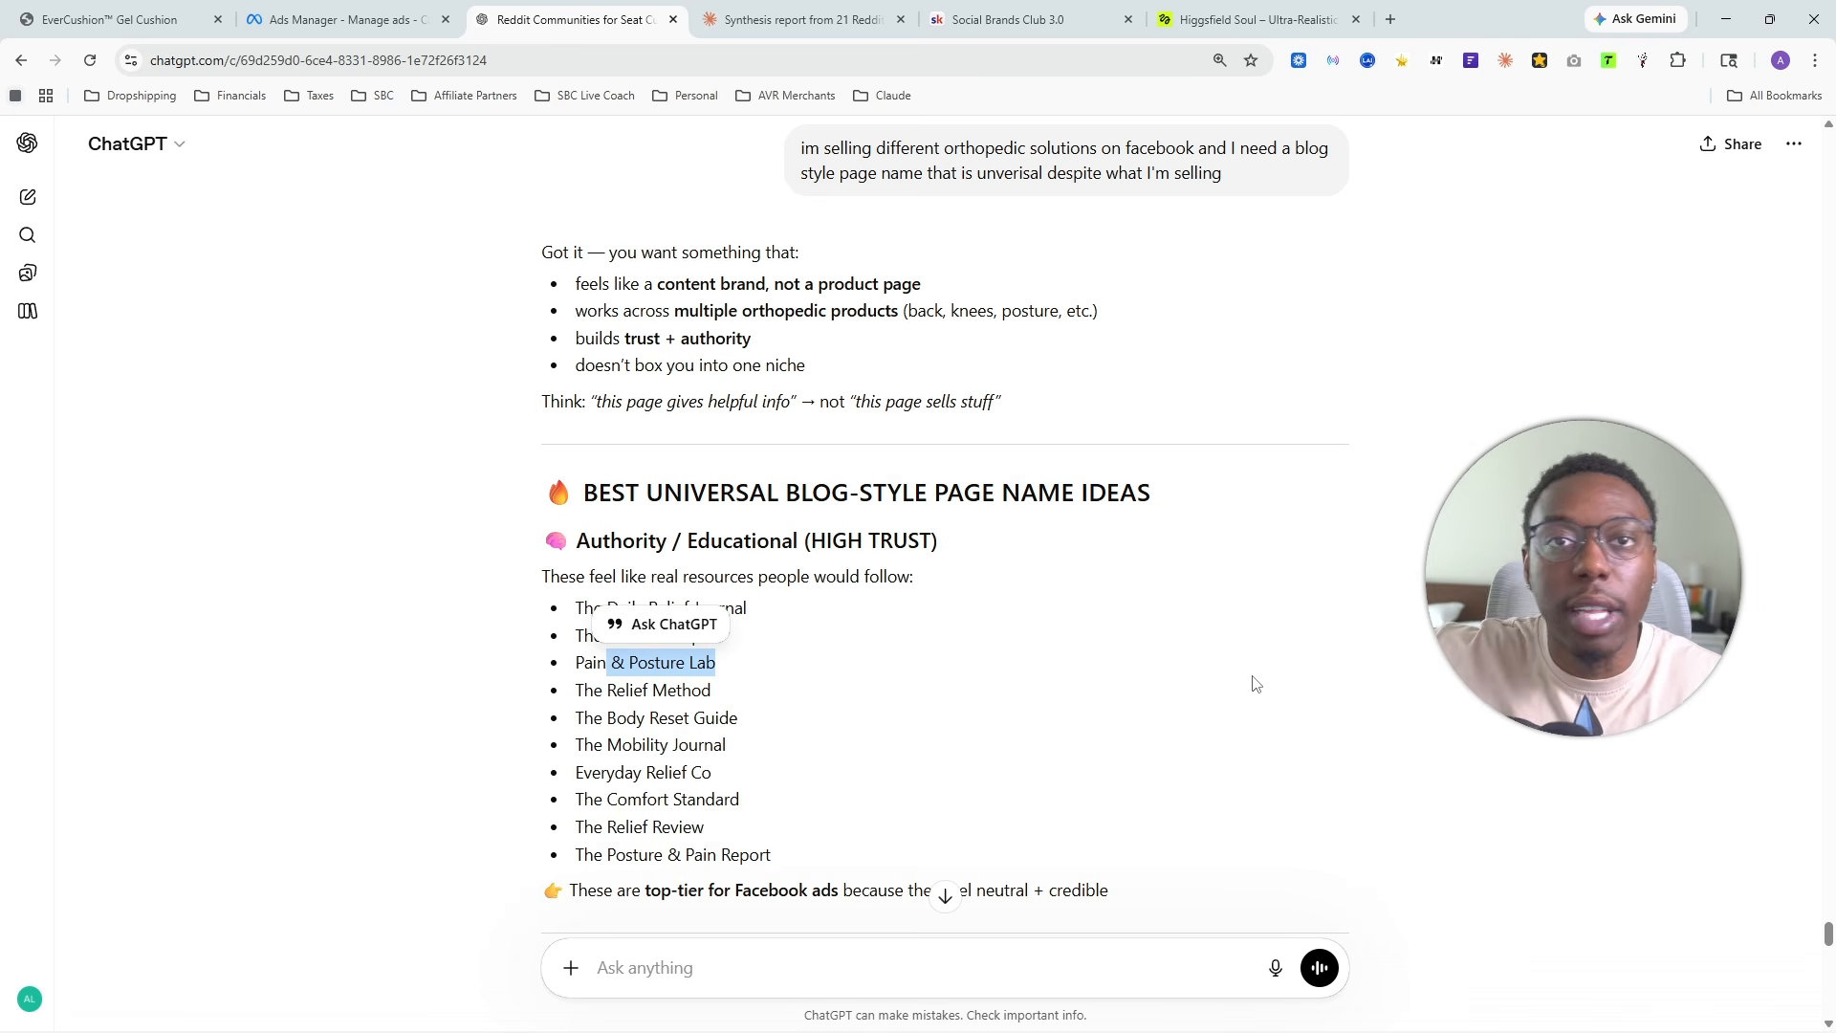
click(1004, 675)
drag(755, 751, 584, 636)
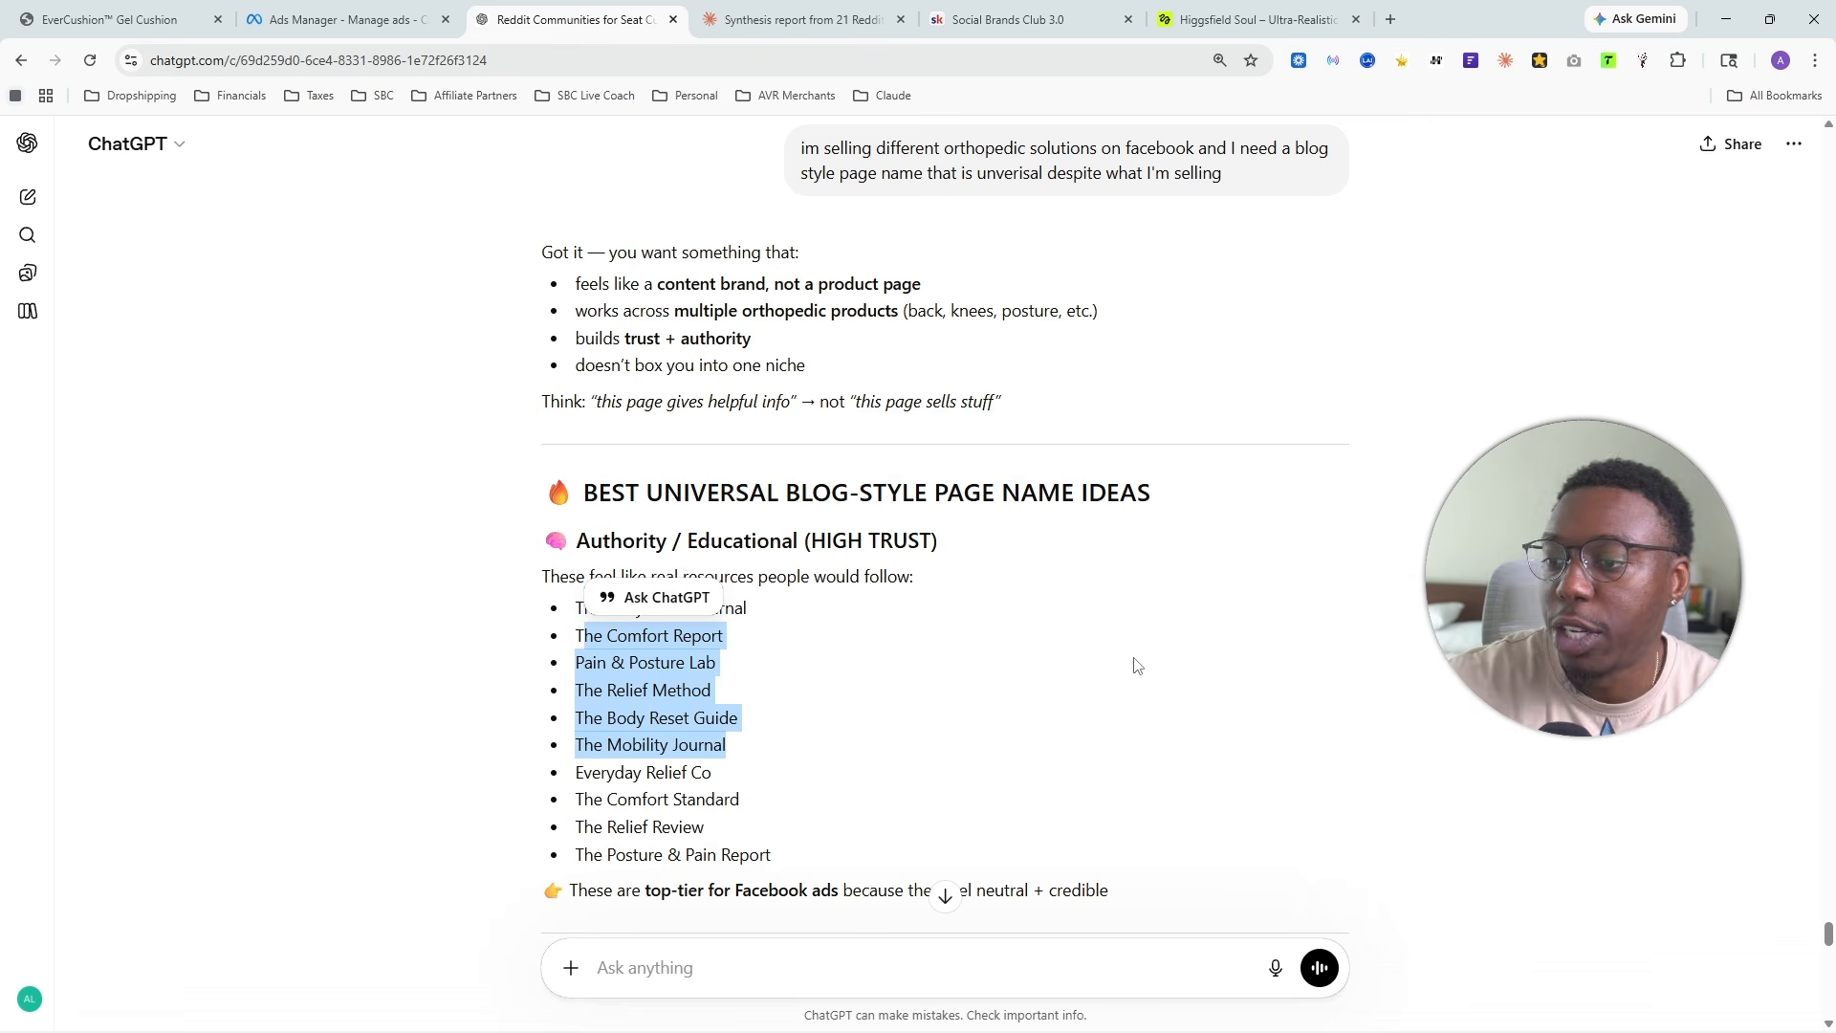
click(1124, 668)
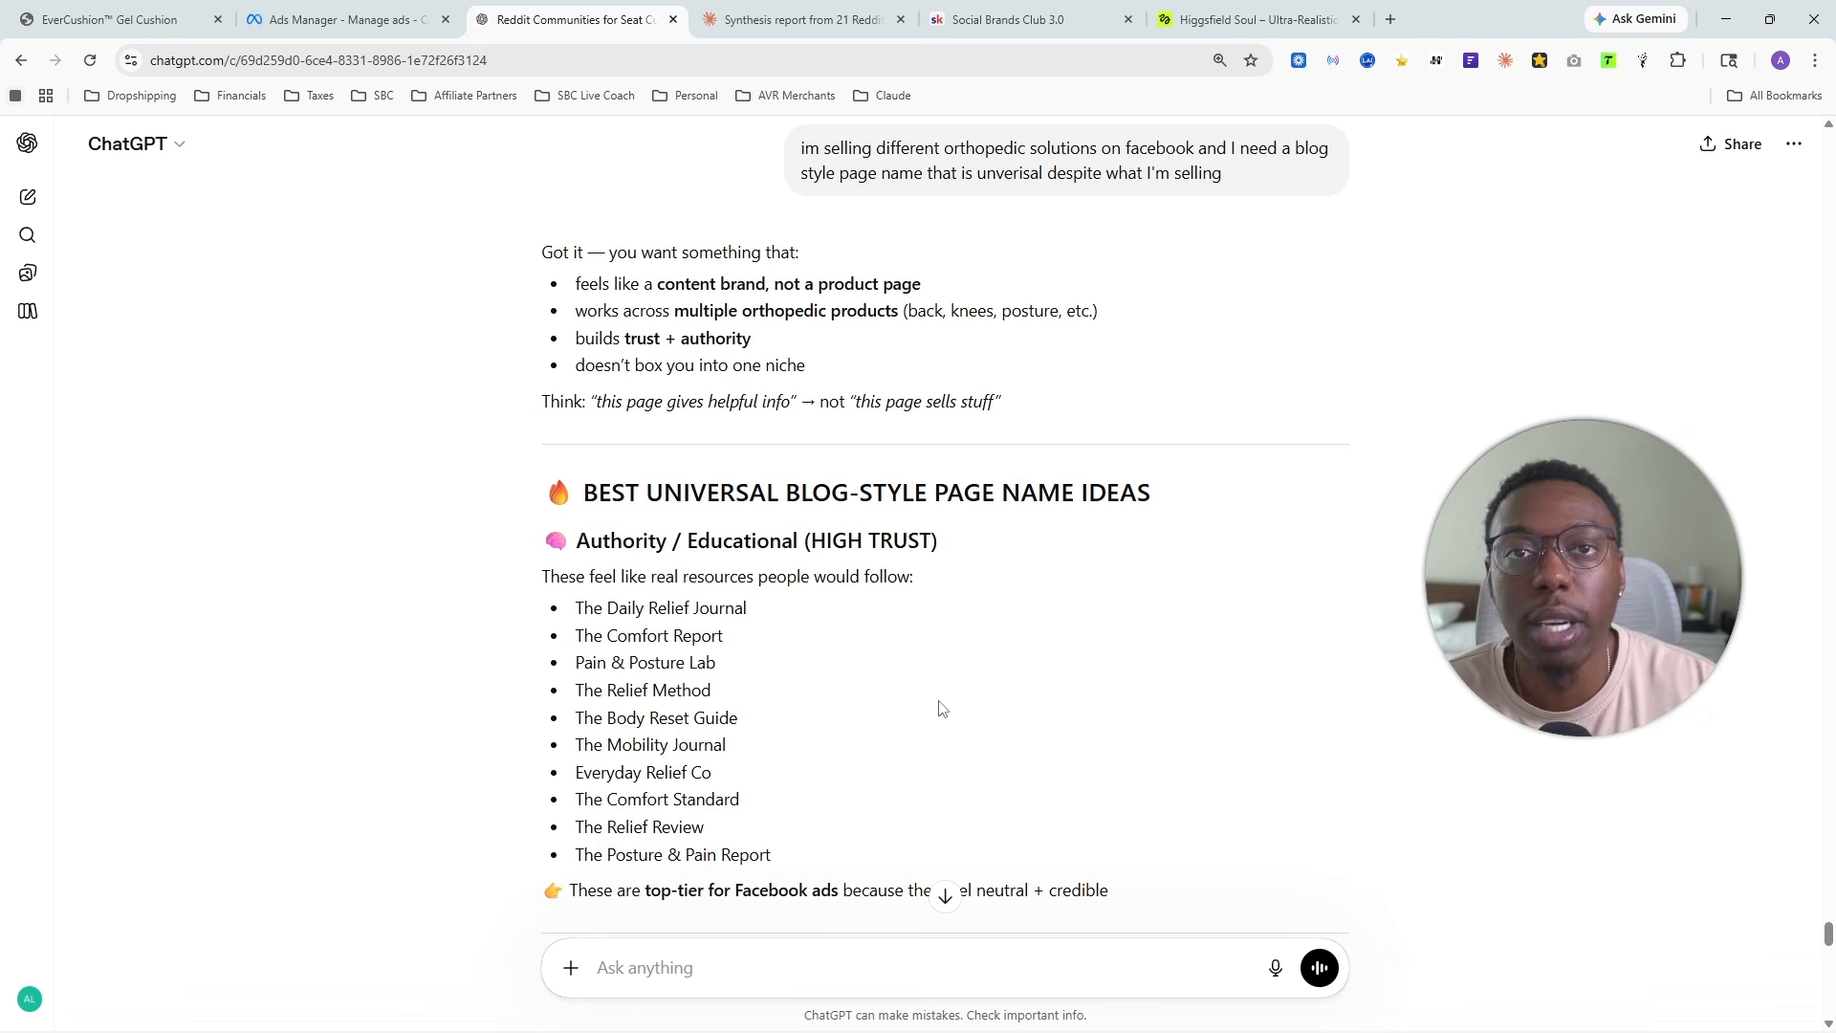
drag(866, 854, 555, 537)
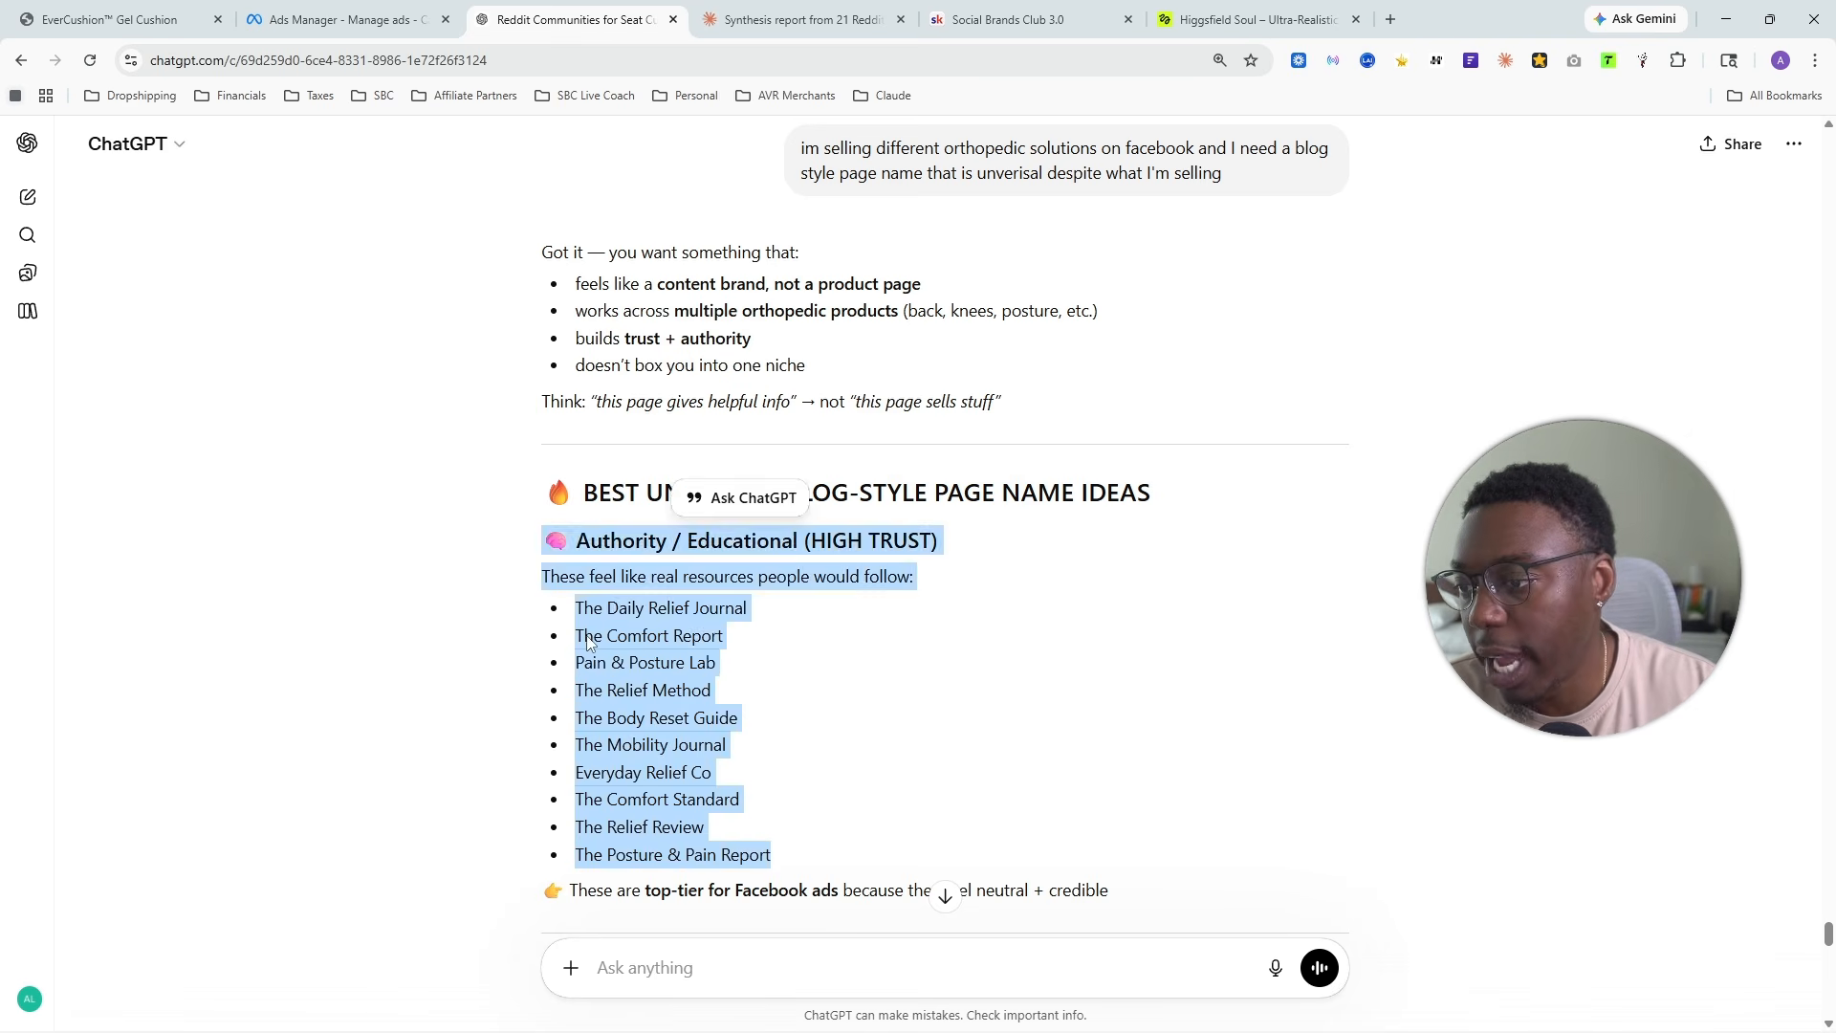
click(708, 743)
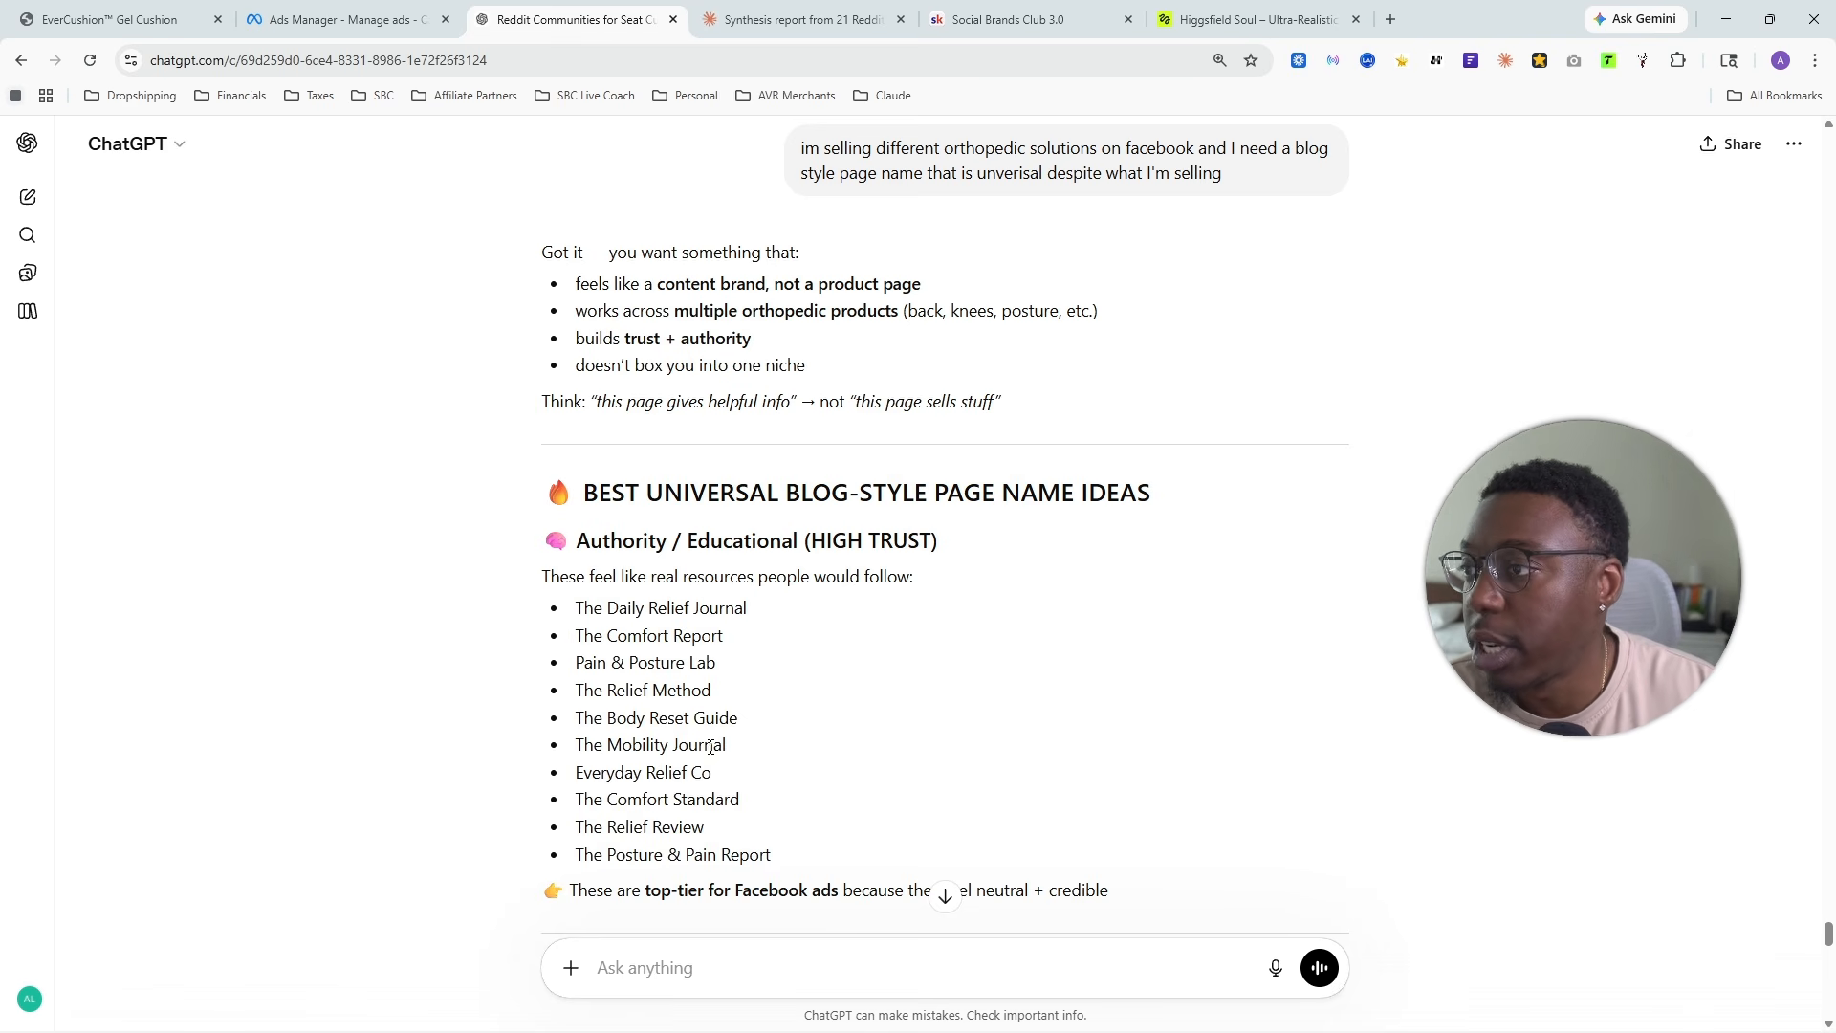
click(344, 10)
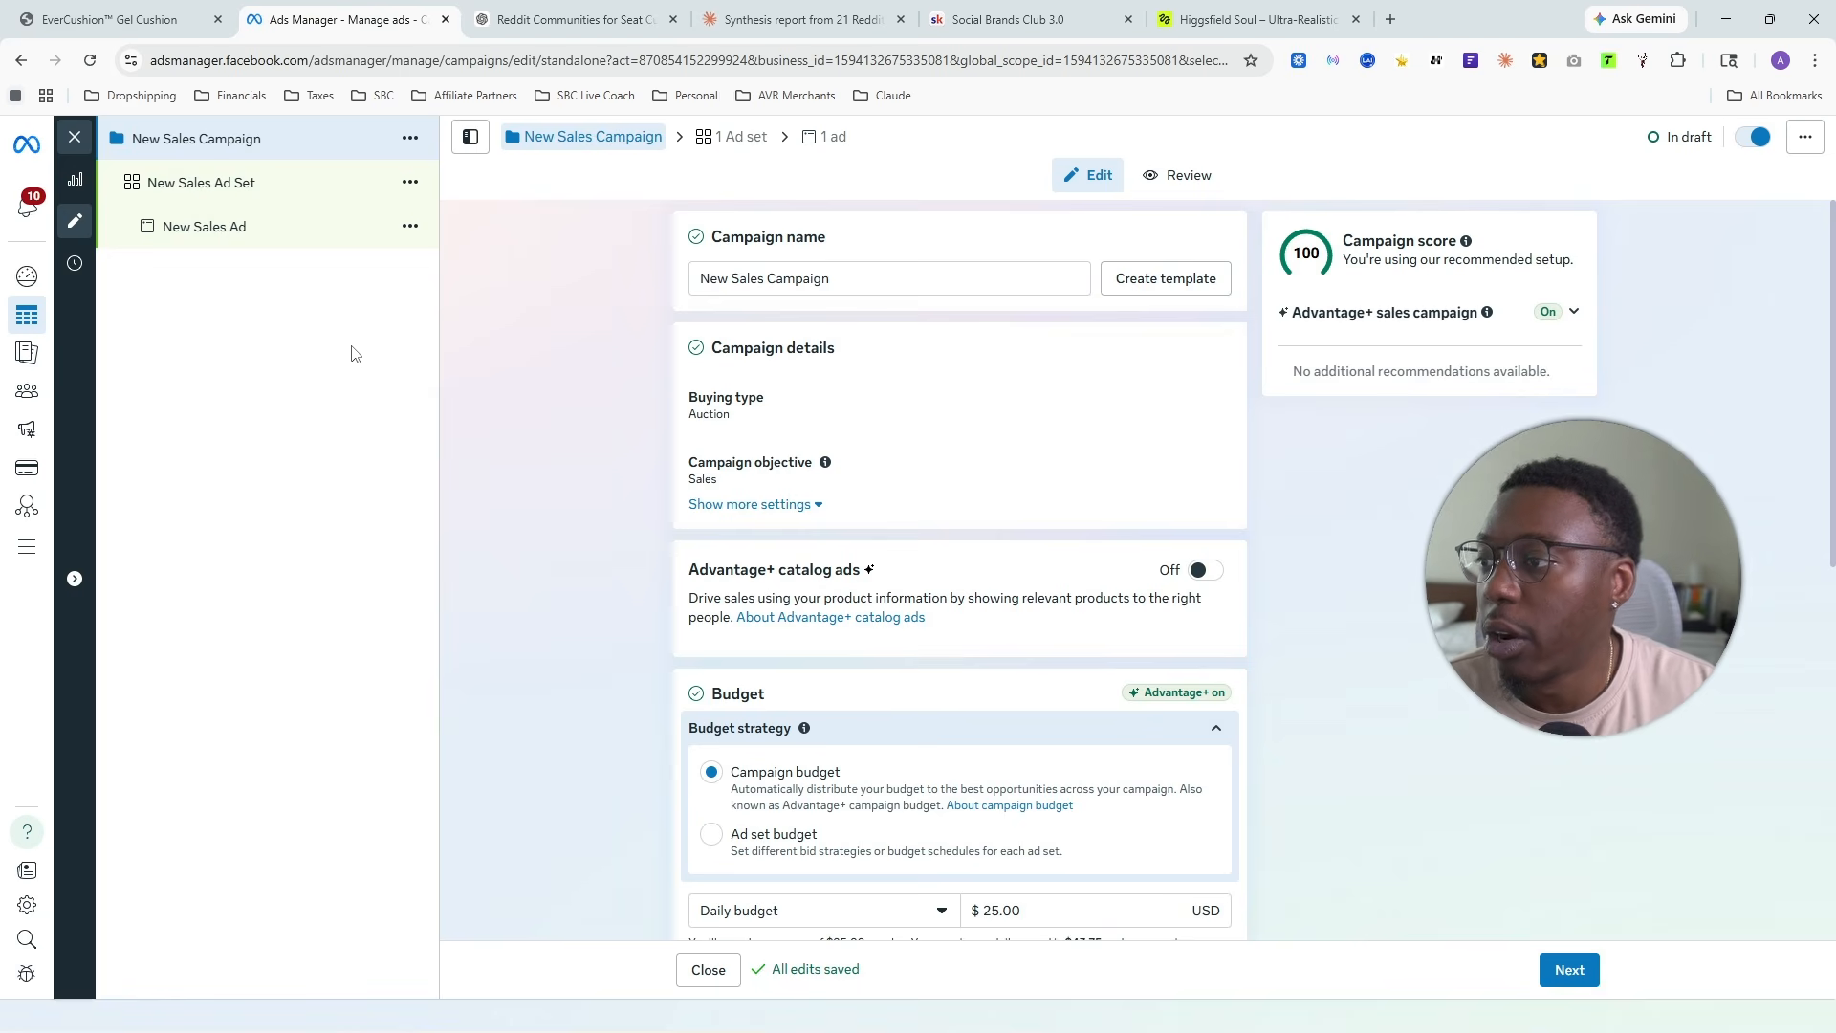
- Rename the campaign as "Gel Cushion | PDP | Batch 1"
triple_click(759, 277)
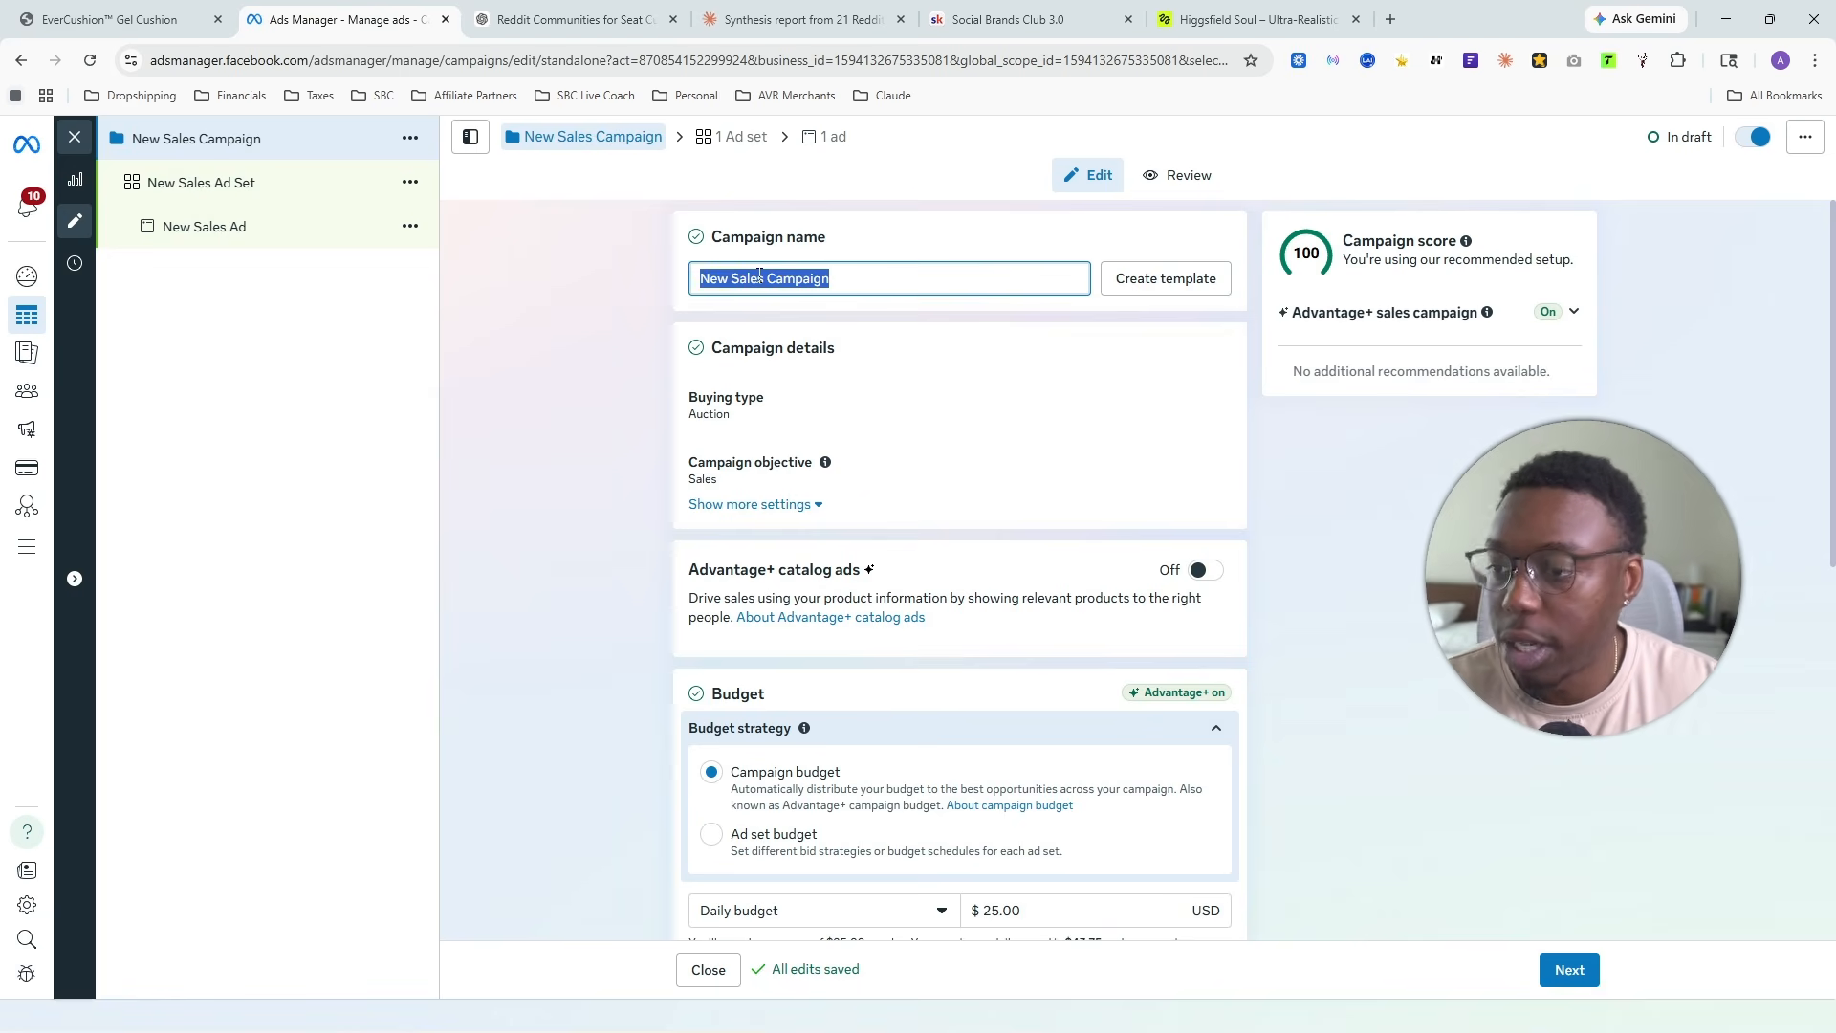
key(BackSpace)
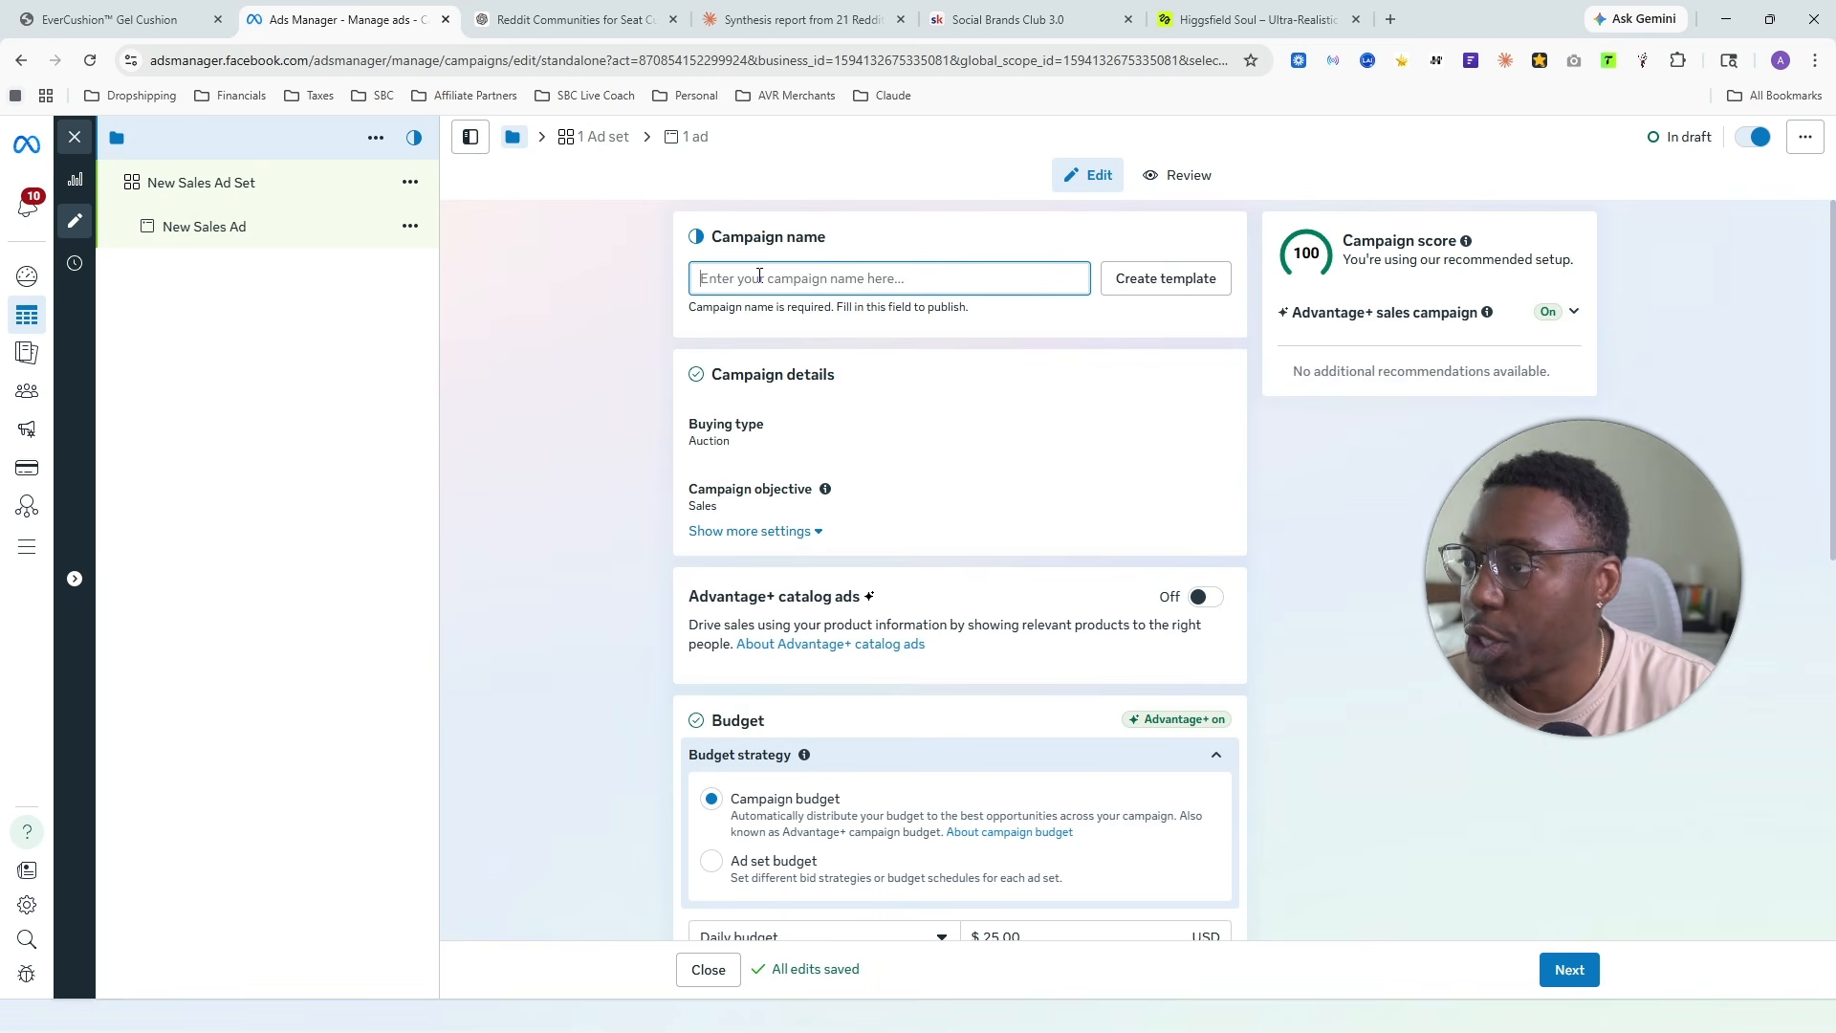
text(Gel Cusio)
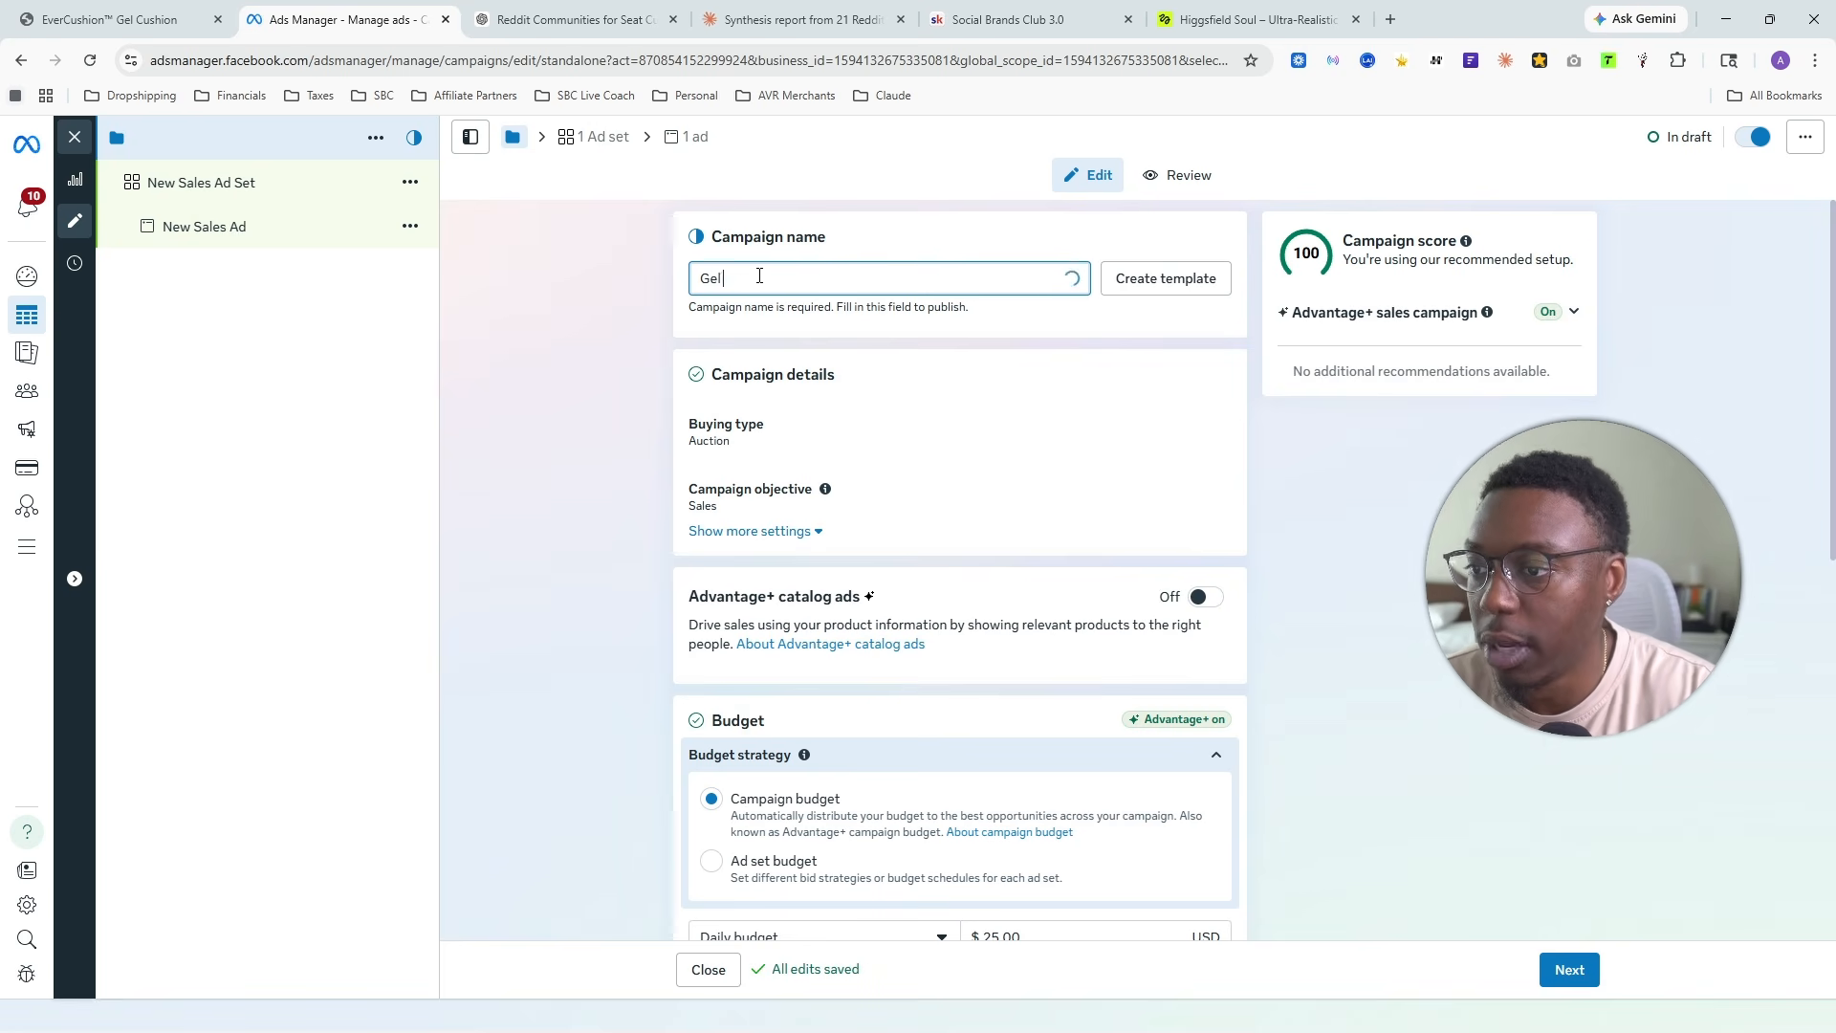
key(BackSpace)
key(BackSpace)
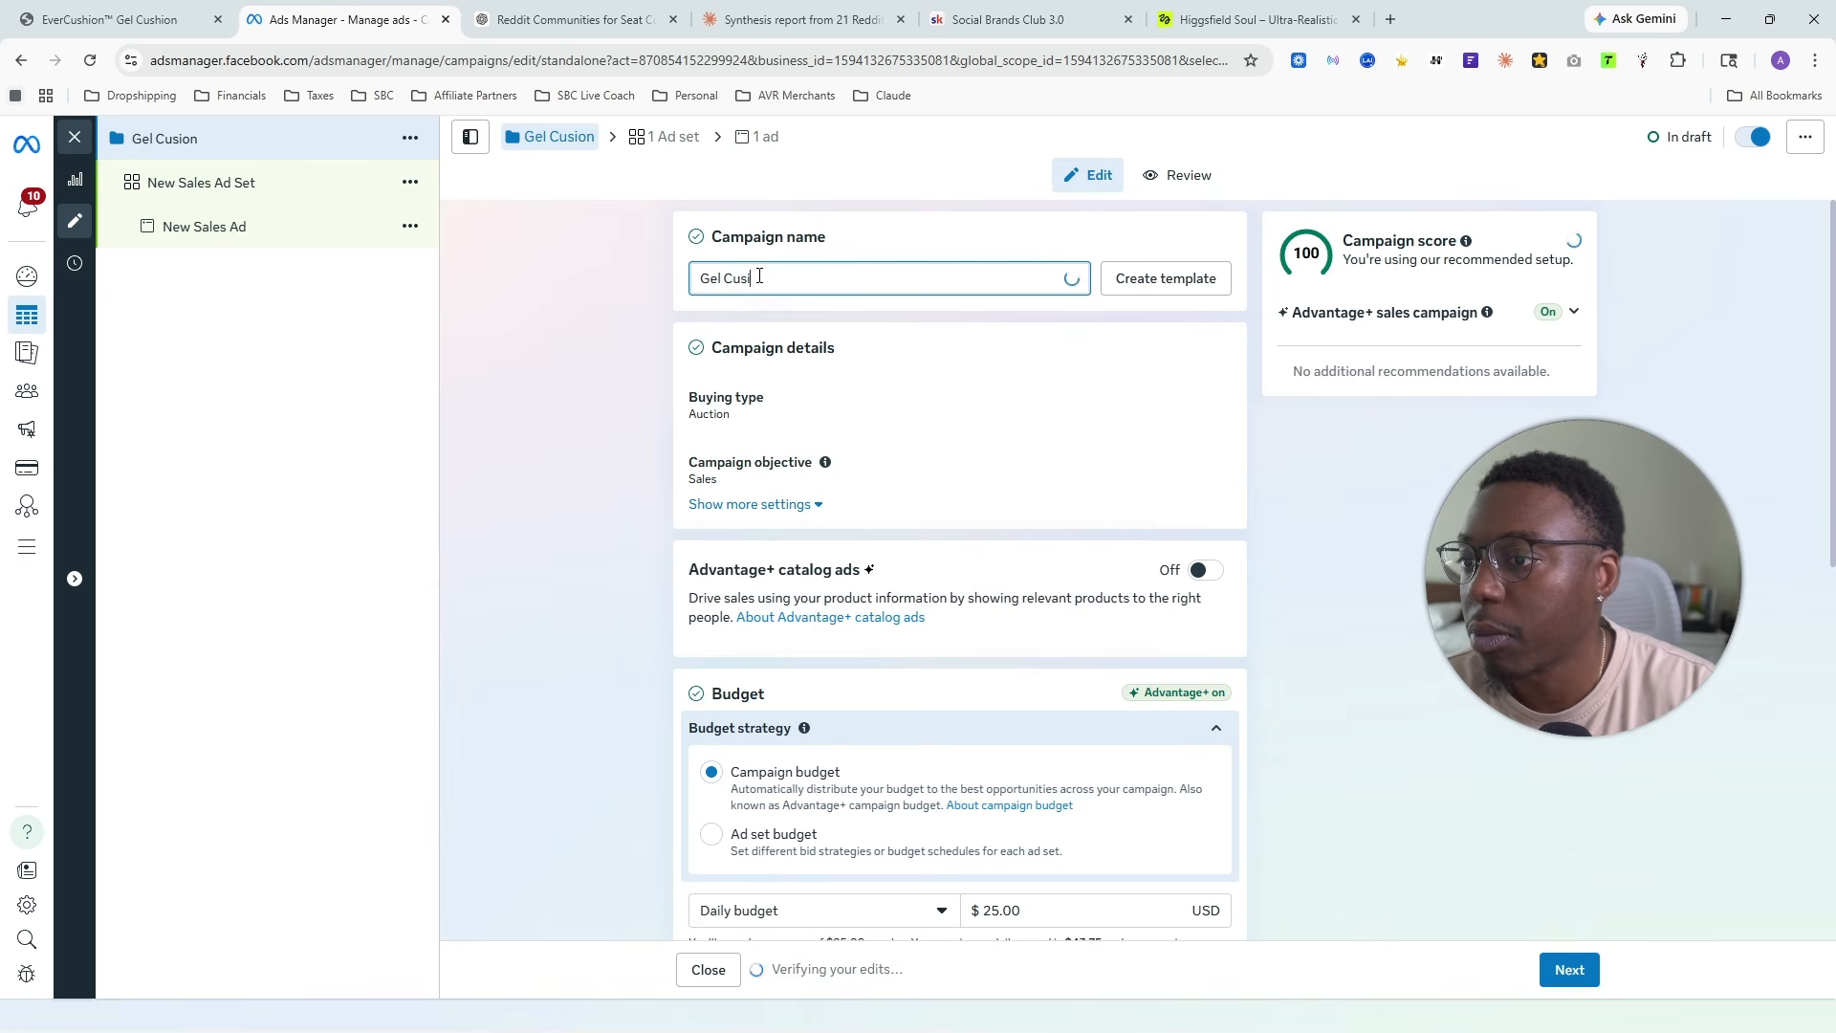
text(hion |)
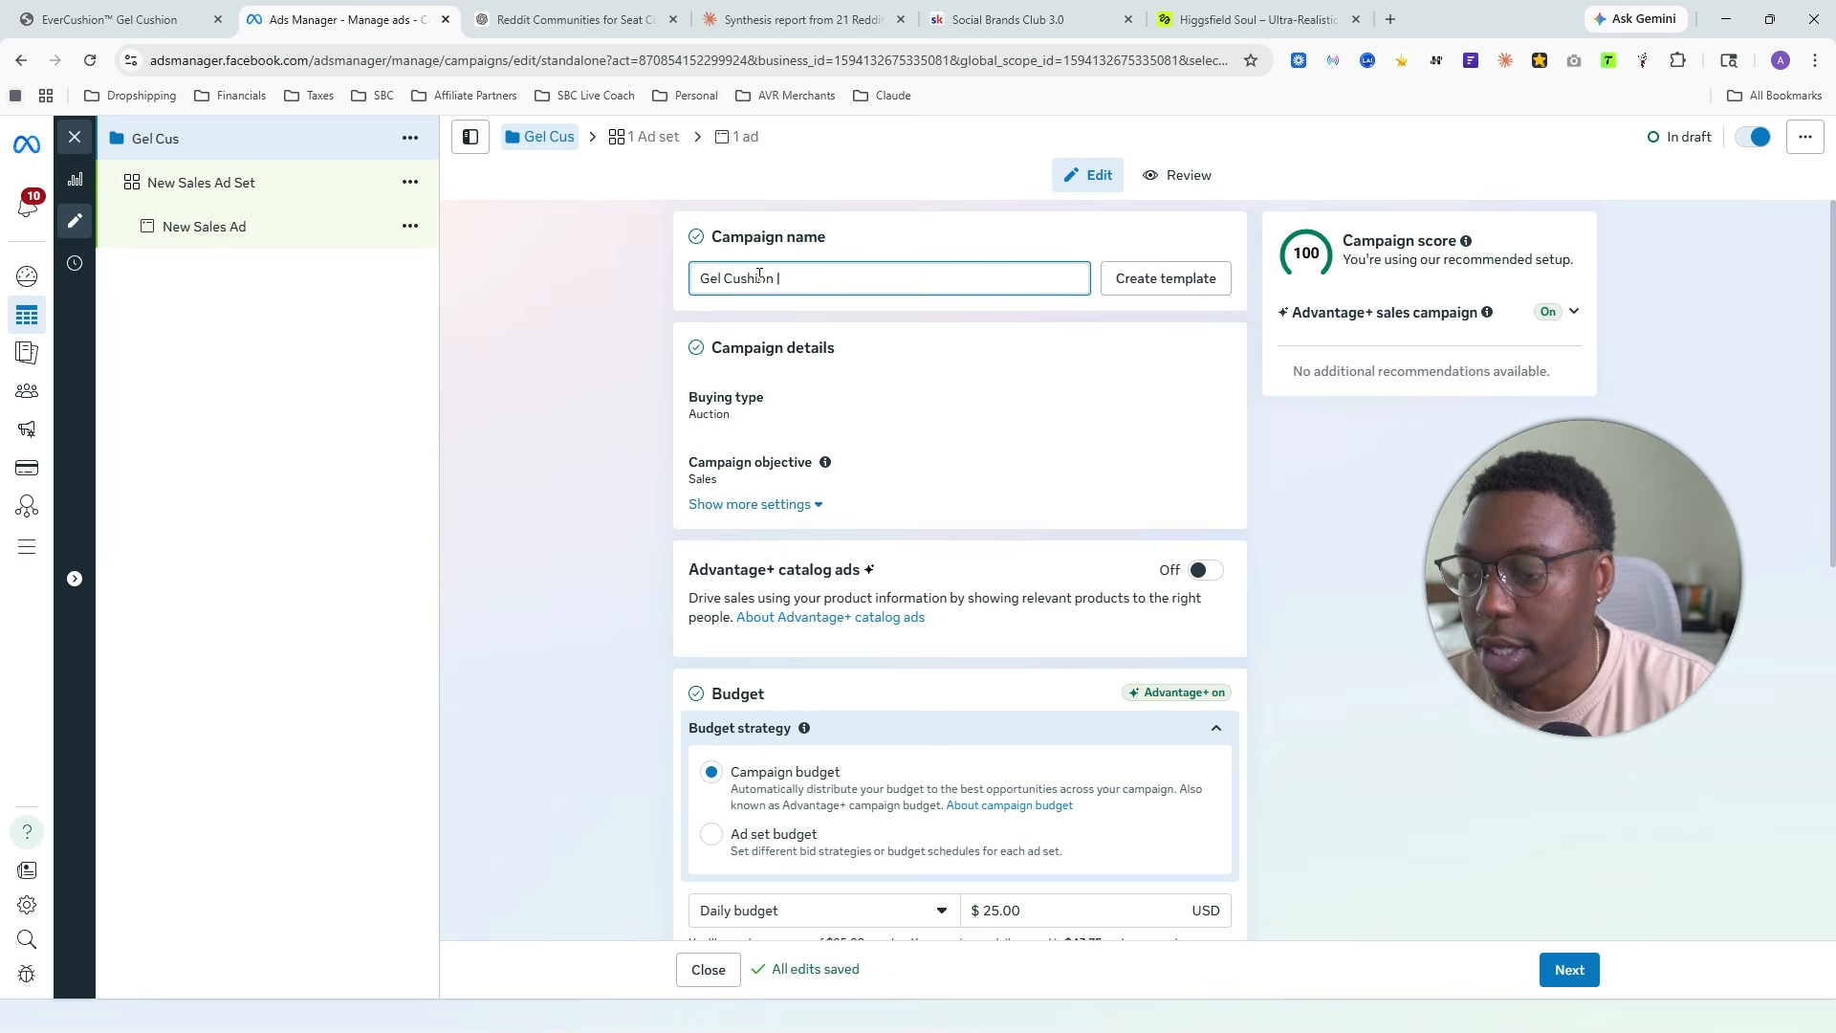
text(PDP)
text( |)
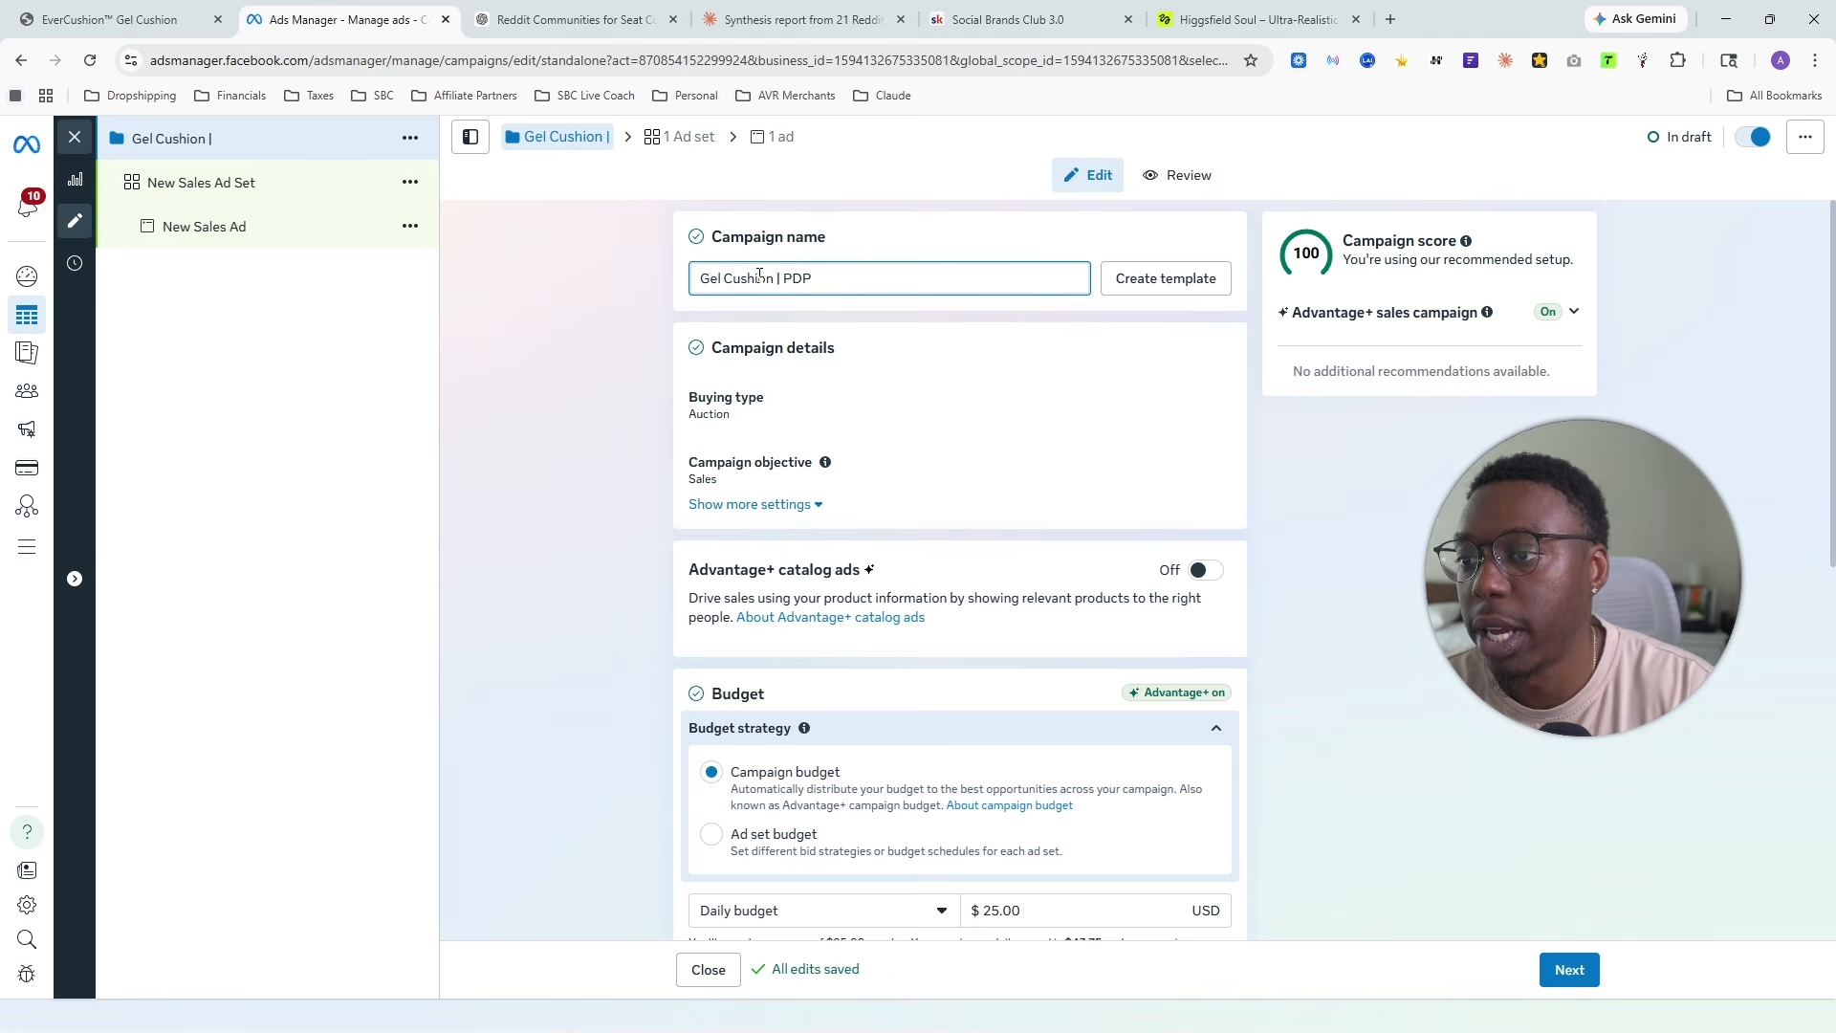
text( Batch 1)
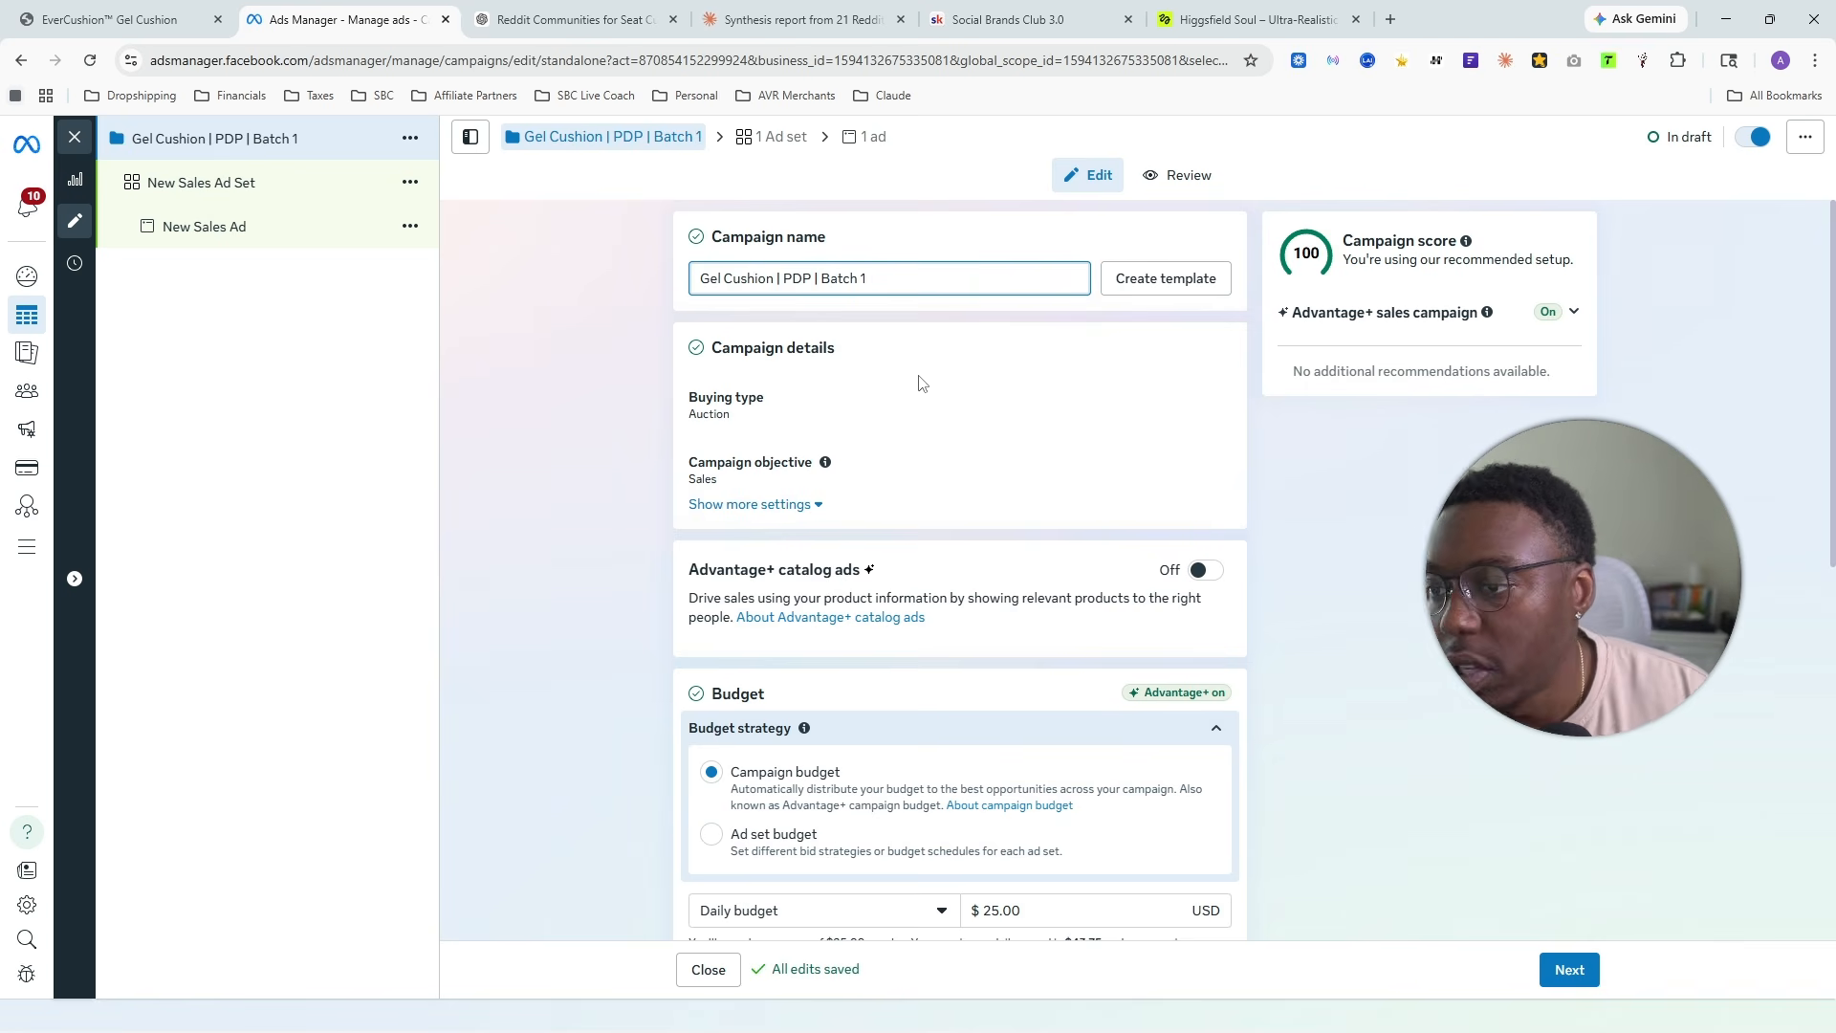
- Set the campaign's daily budget to $100.00 USD
scroll(918, 382, down, 5)
double_click(998, 432)
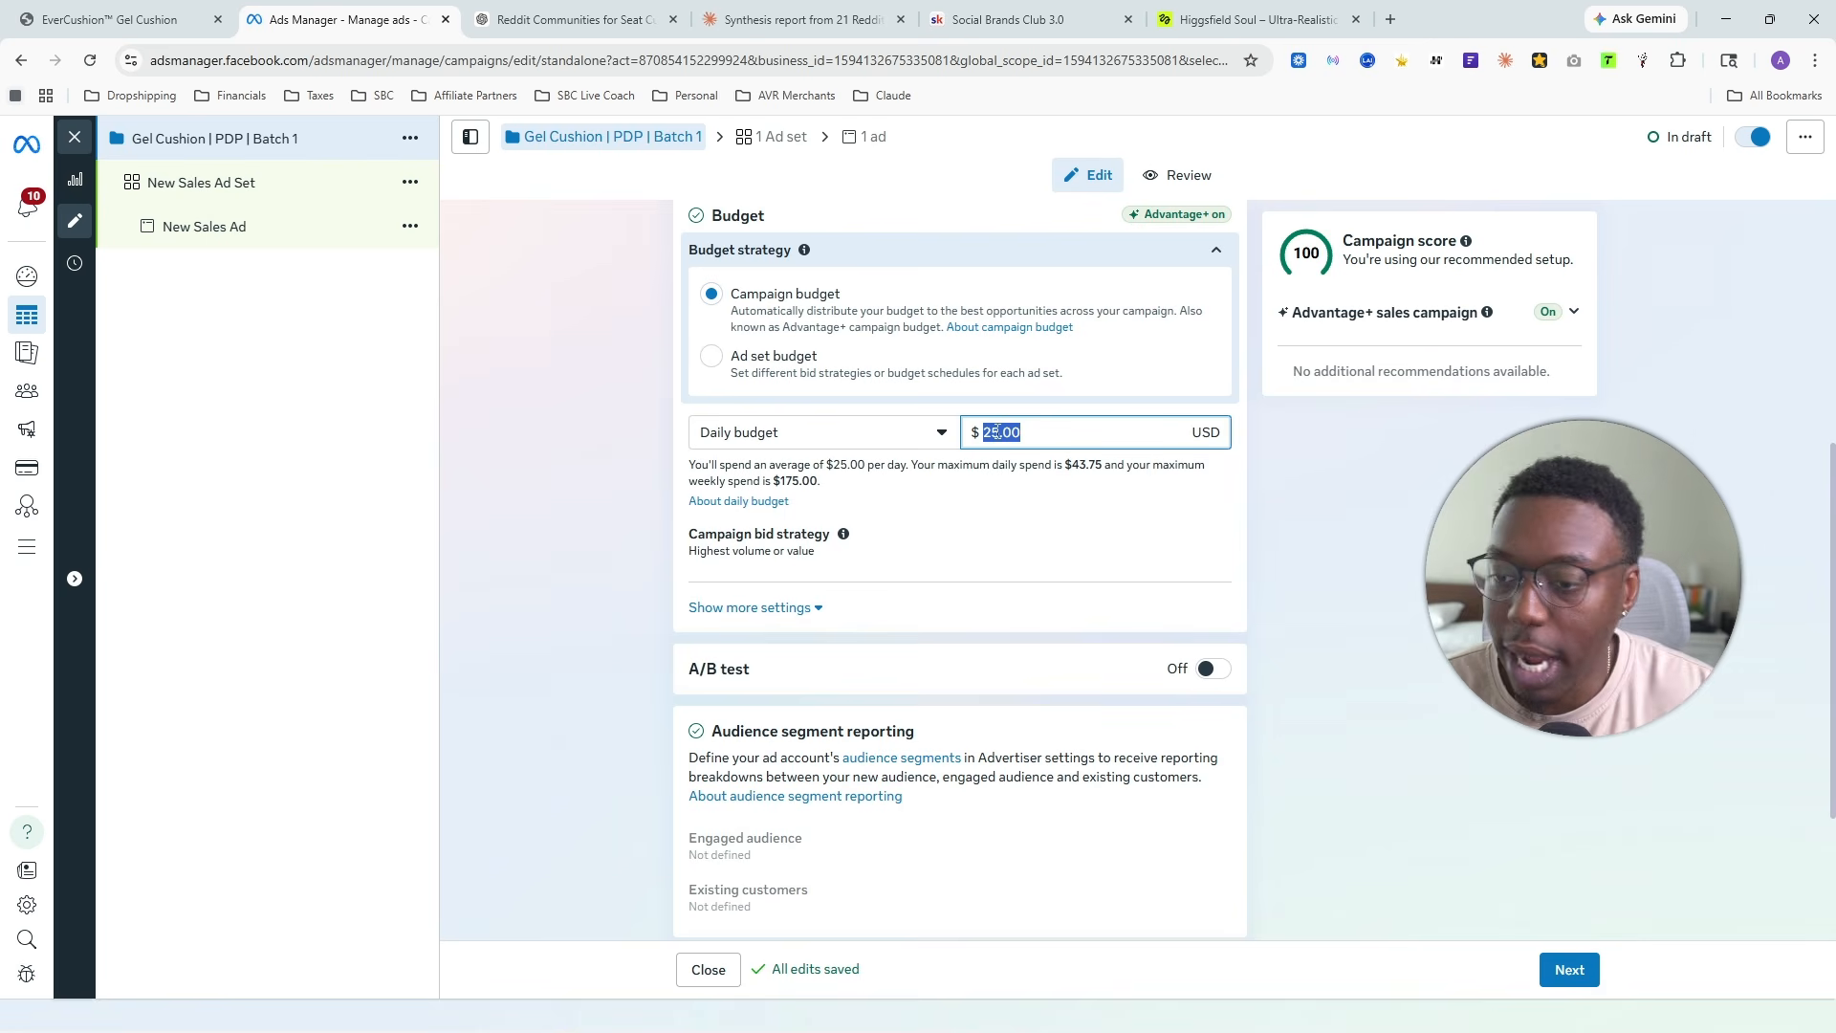
text(100)
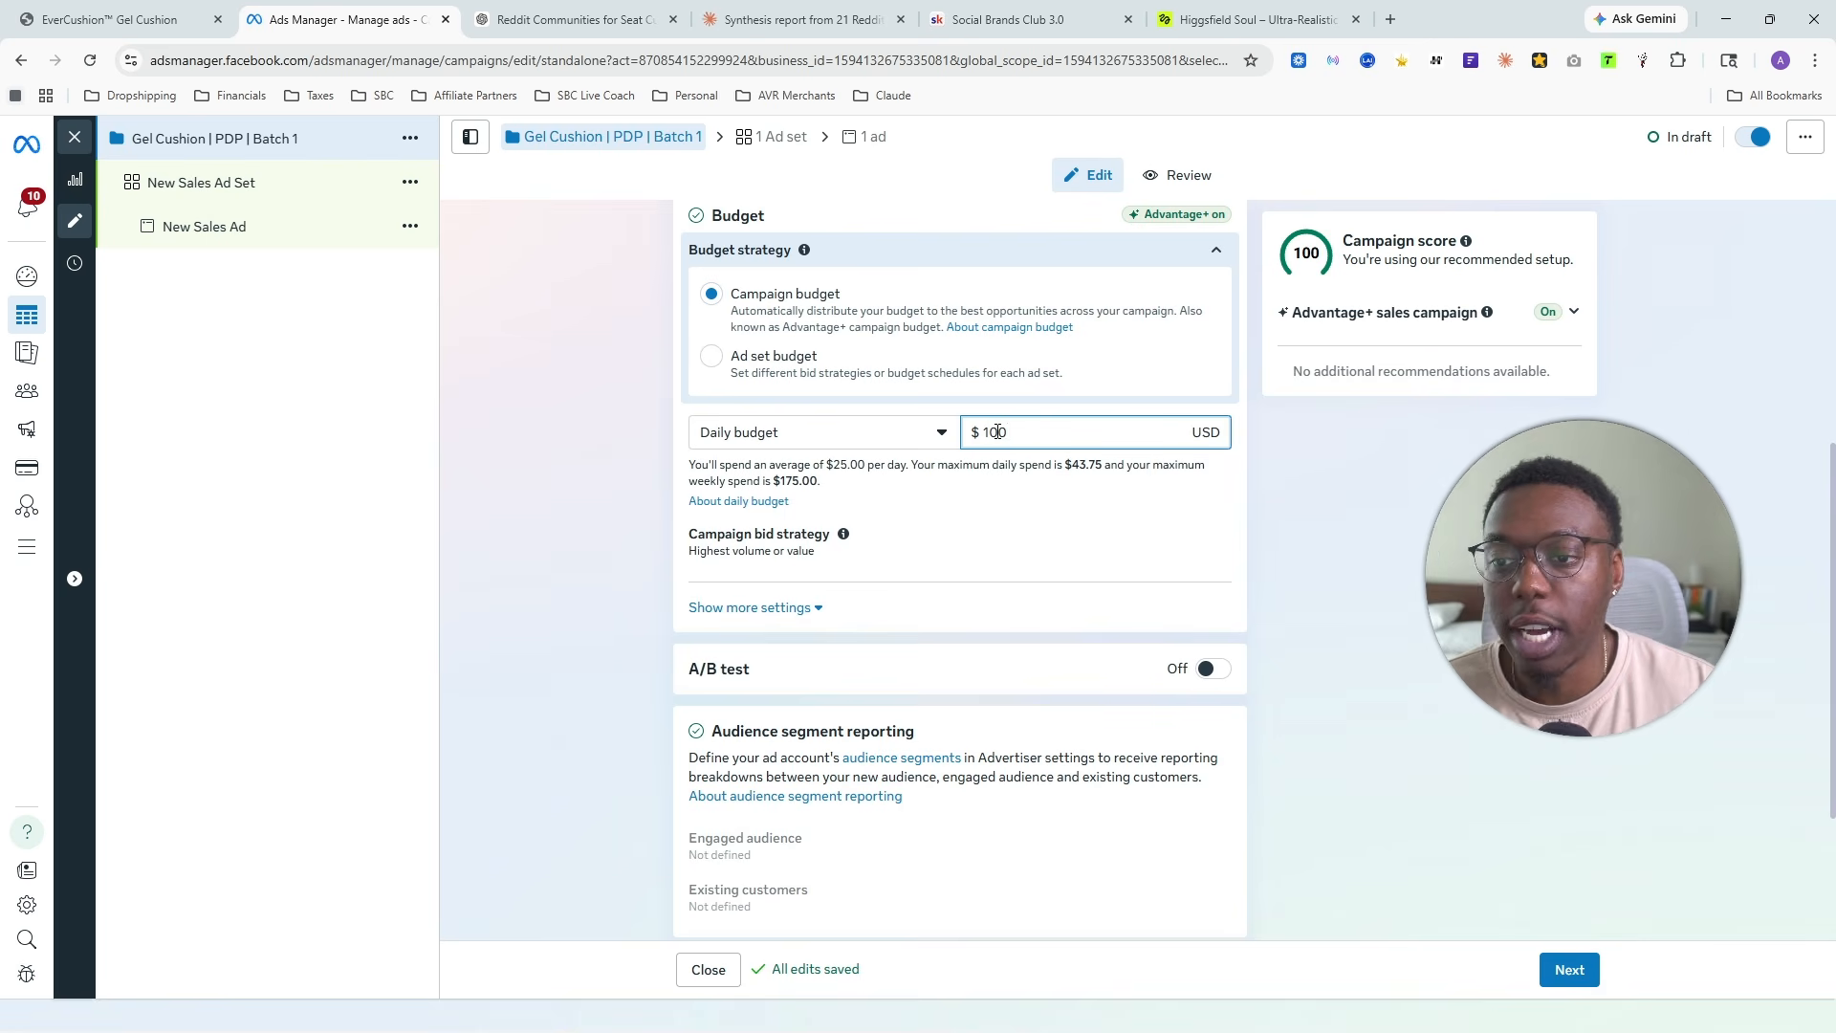
click(1385, 487)
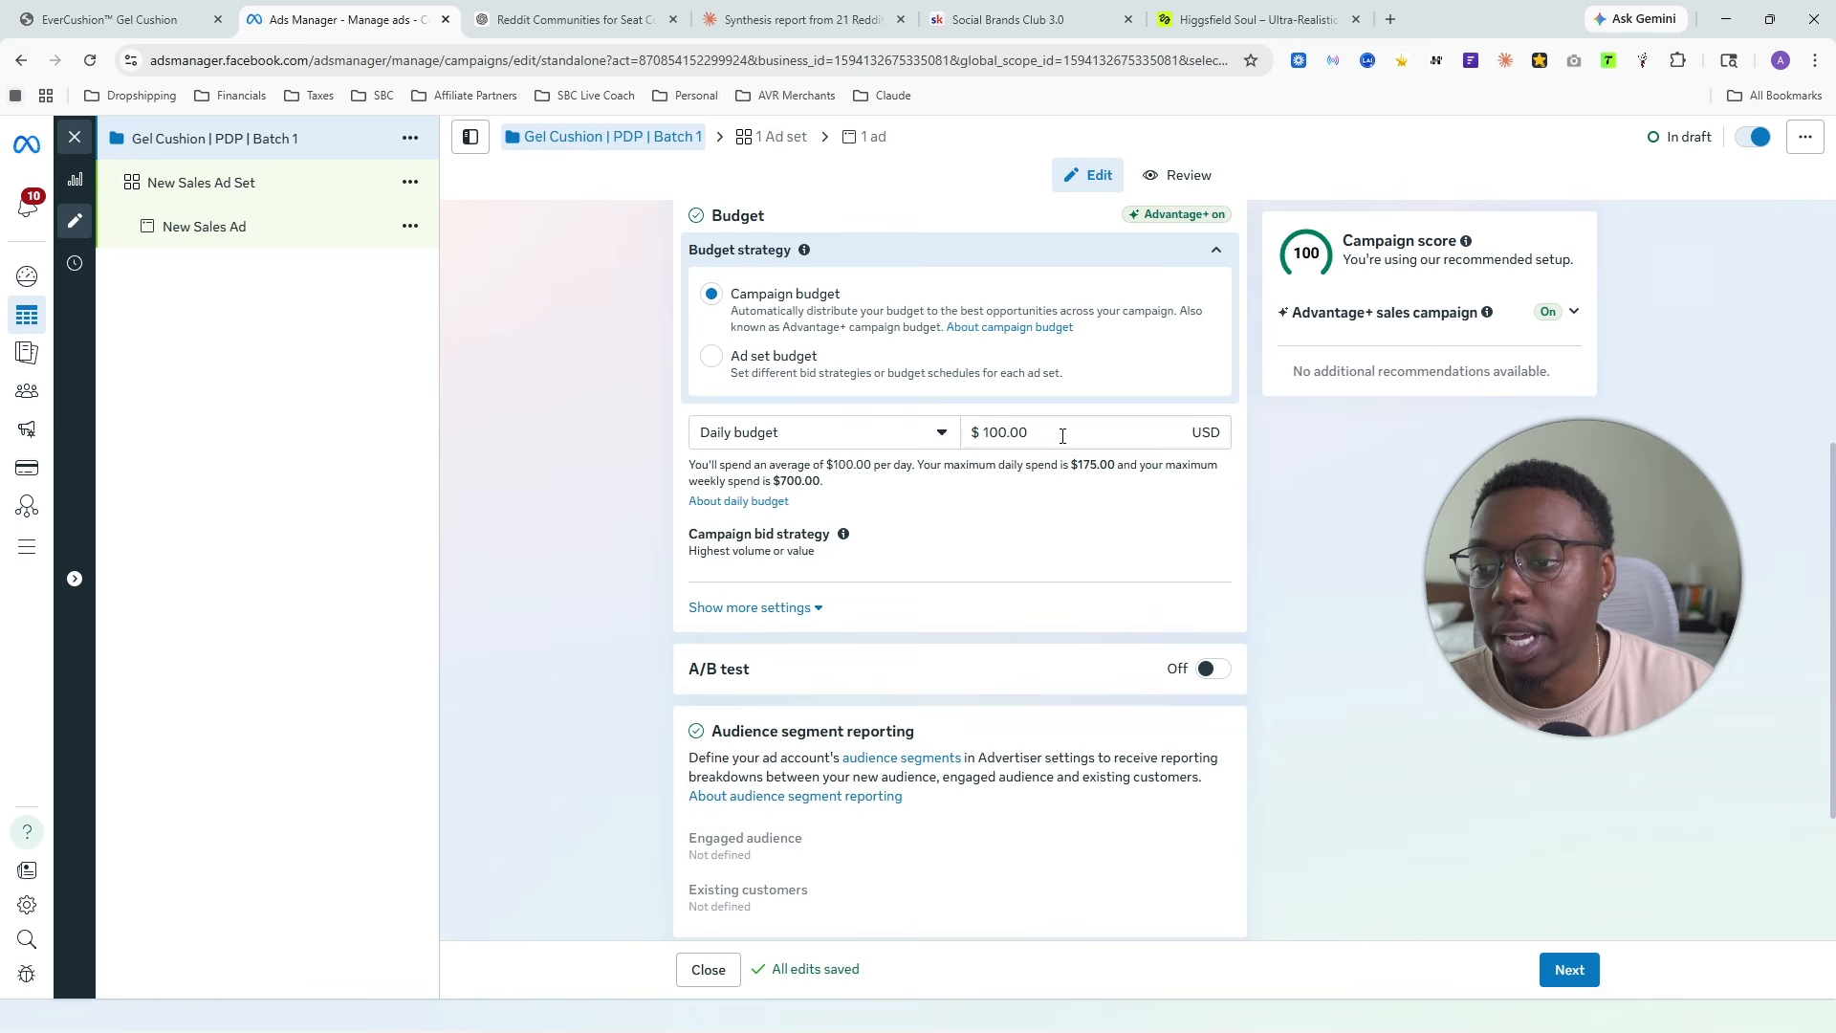
drag(1033, 433, 989, 432)
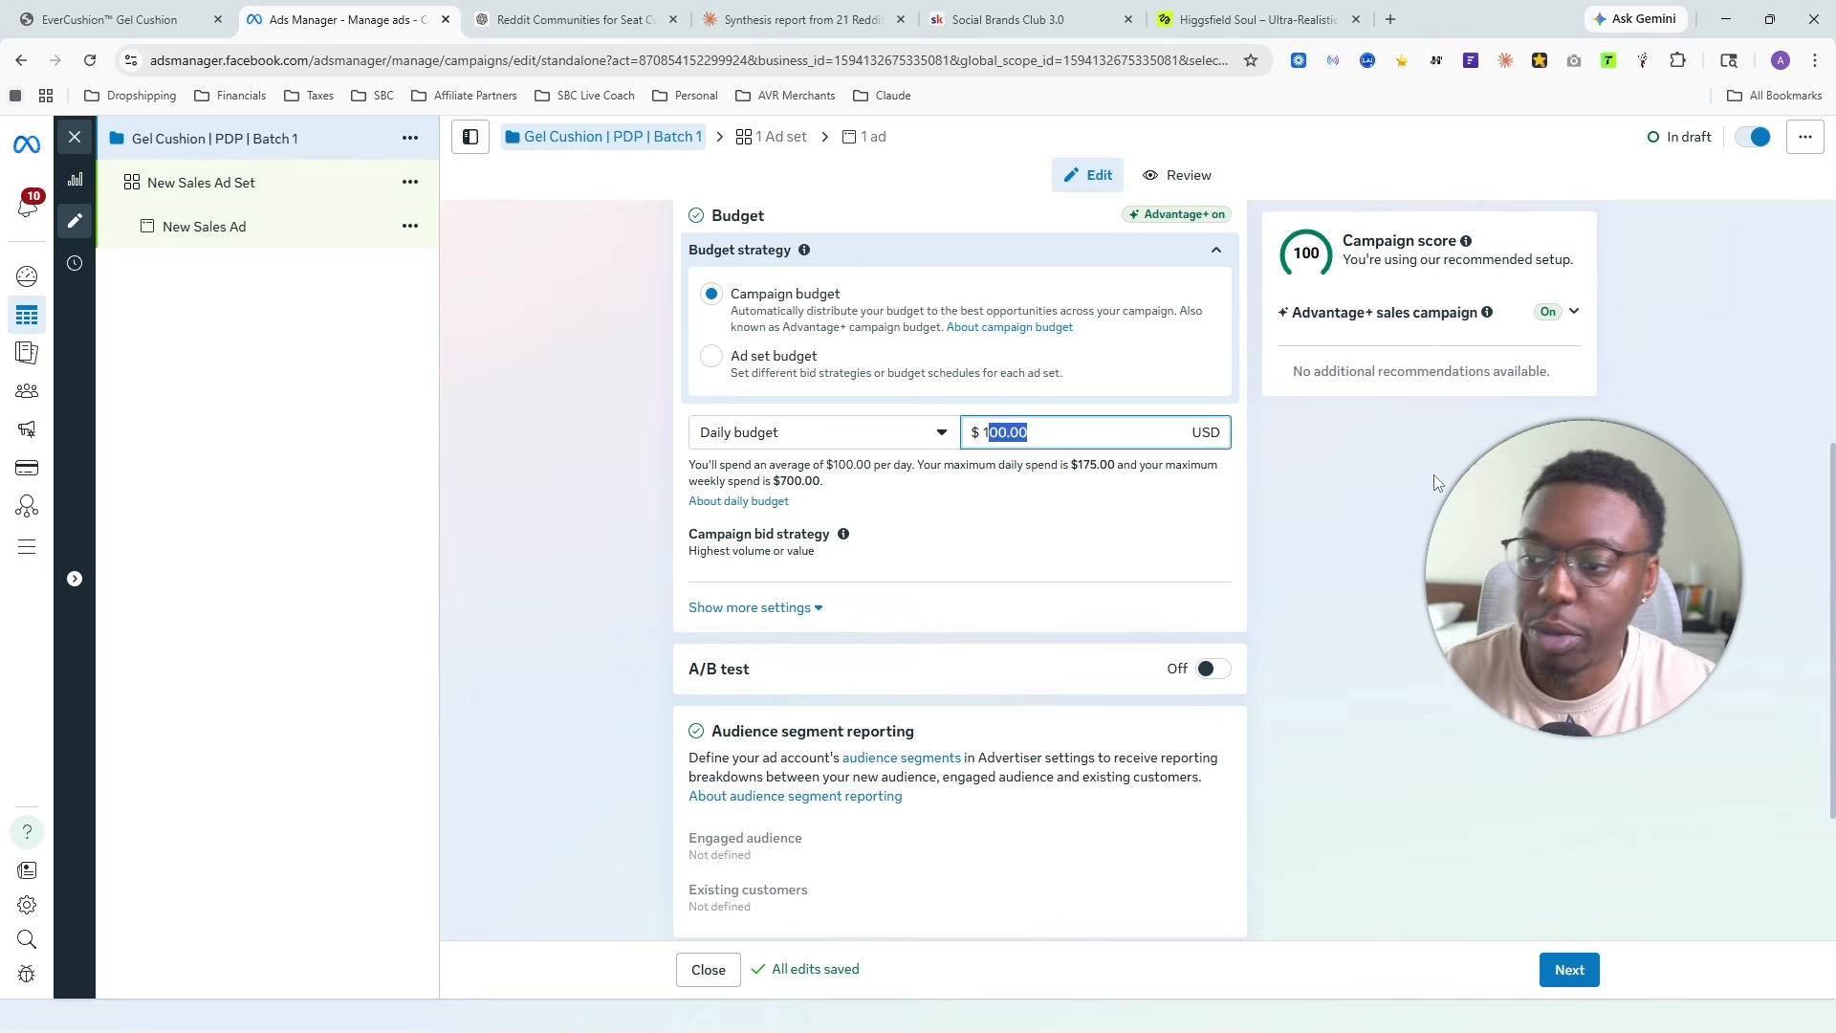
click(1035, 436)
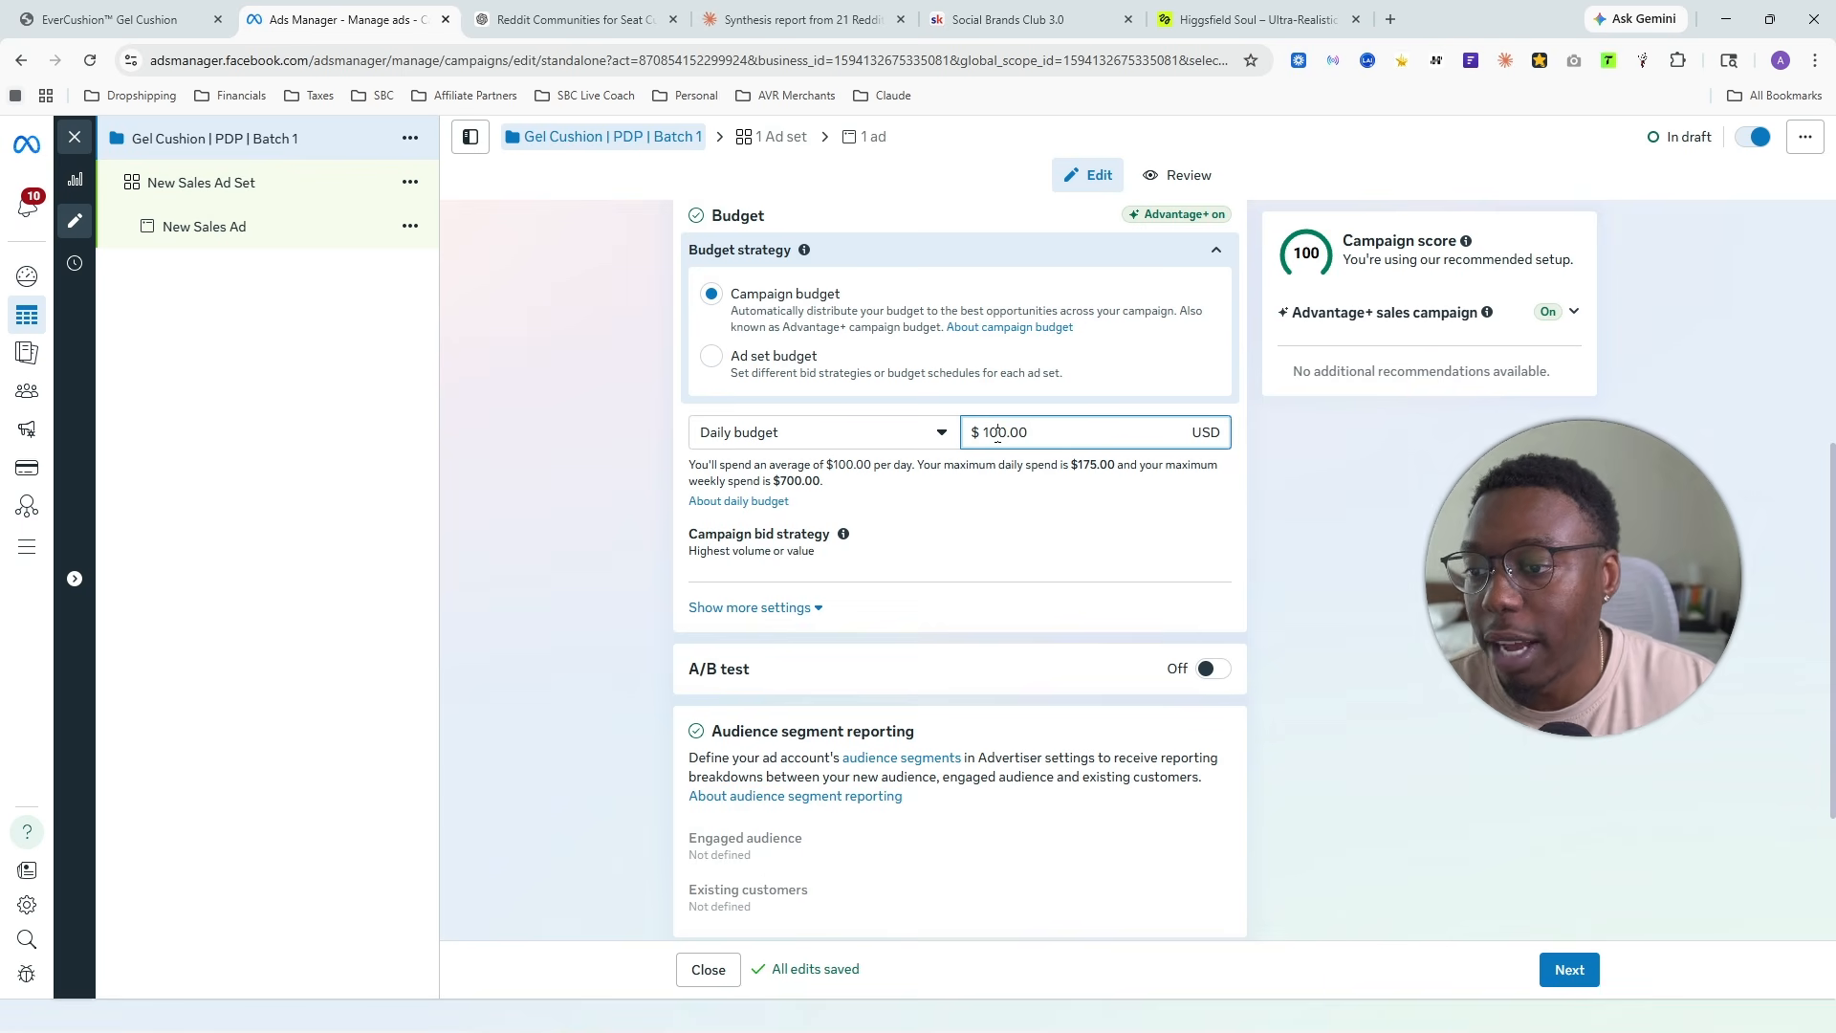
drag(998, 433, 975, 432)
text(5)
text(100)
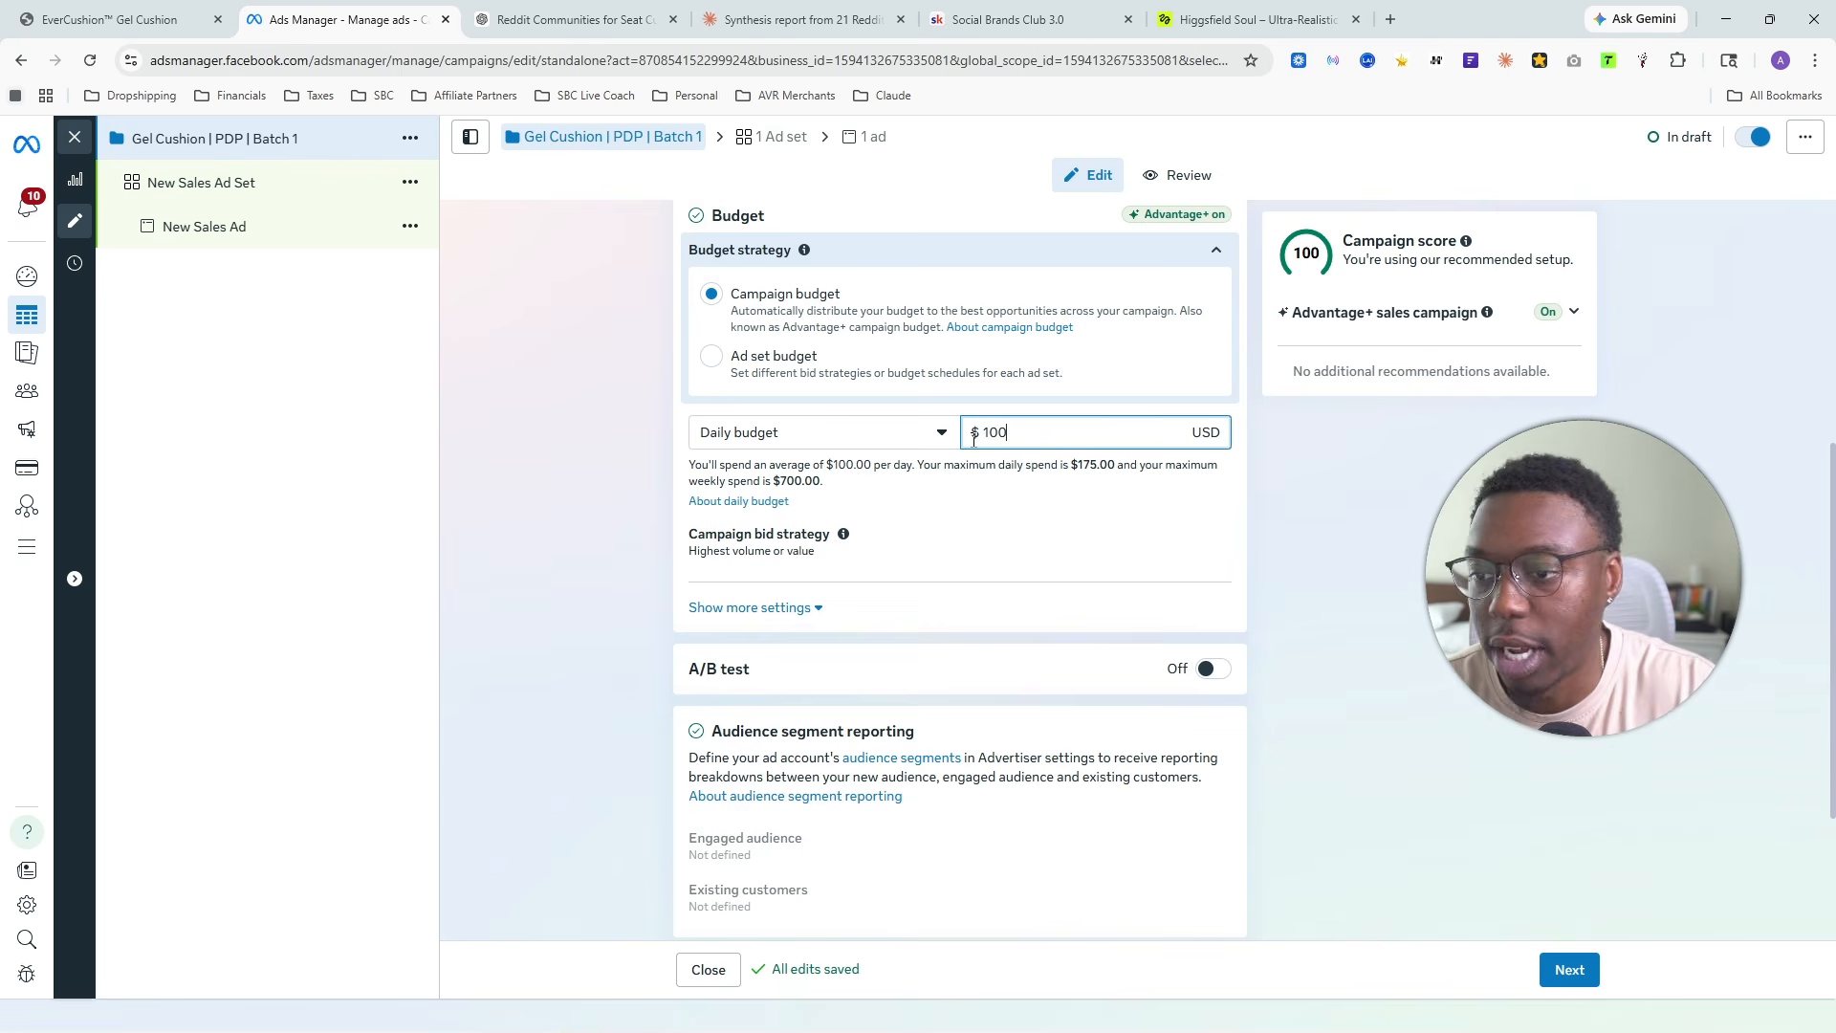
click(1257, 488)
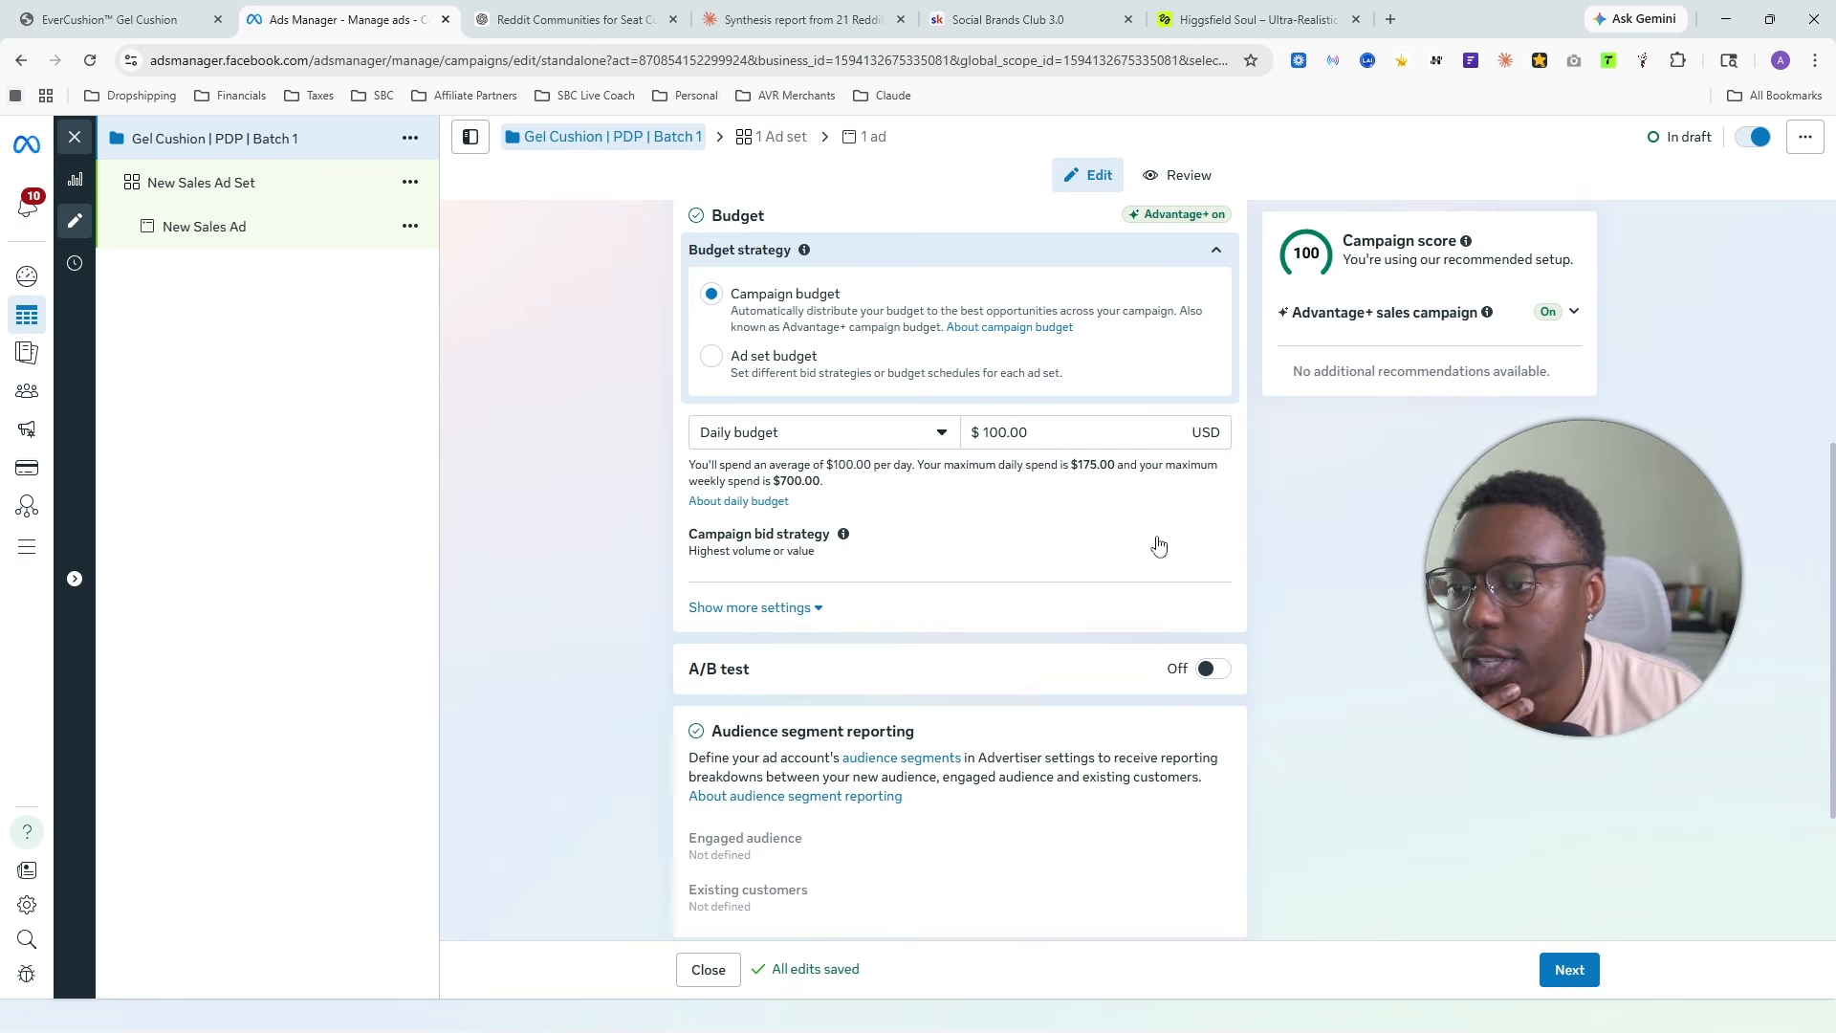
- Proceed from the campaign settings to the ad set and rename it as "Reddit Story | Tension 1"
scroll(1156, 541, up, 5)
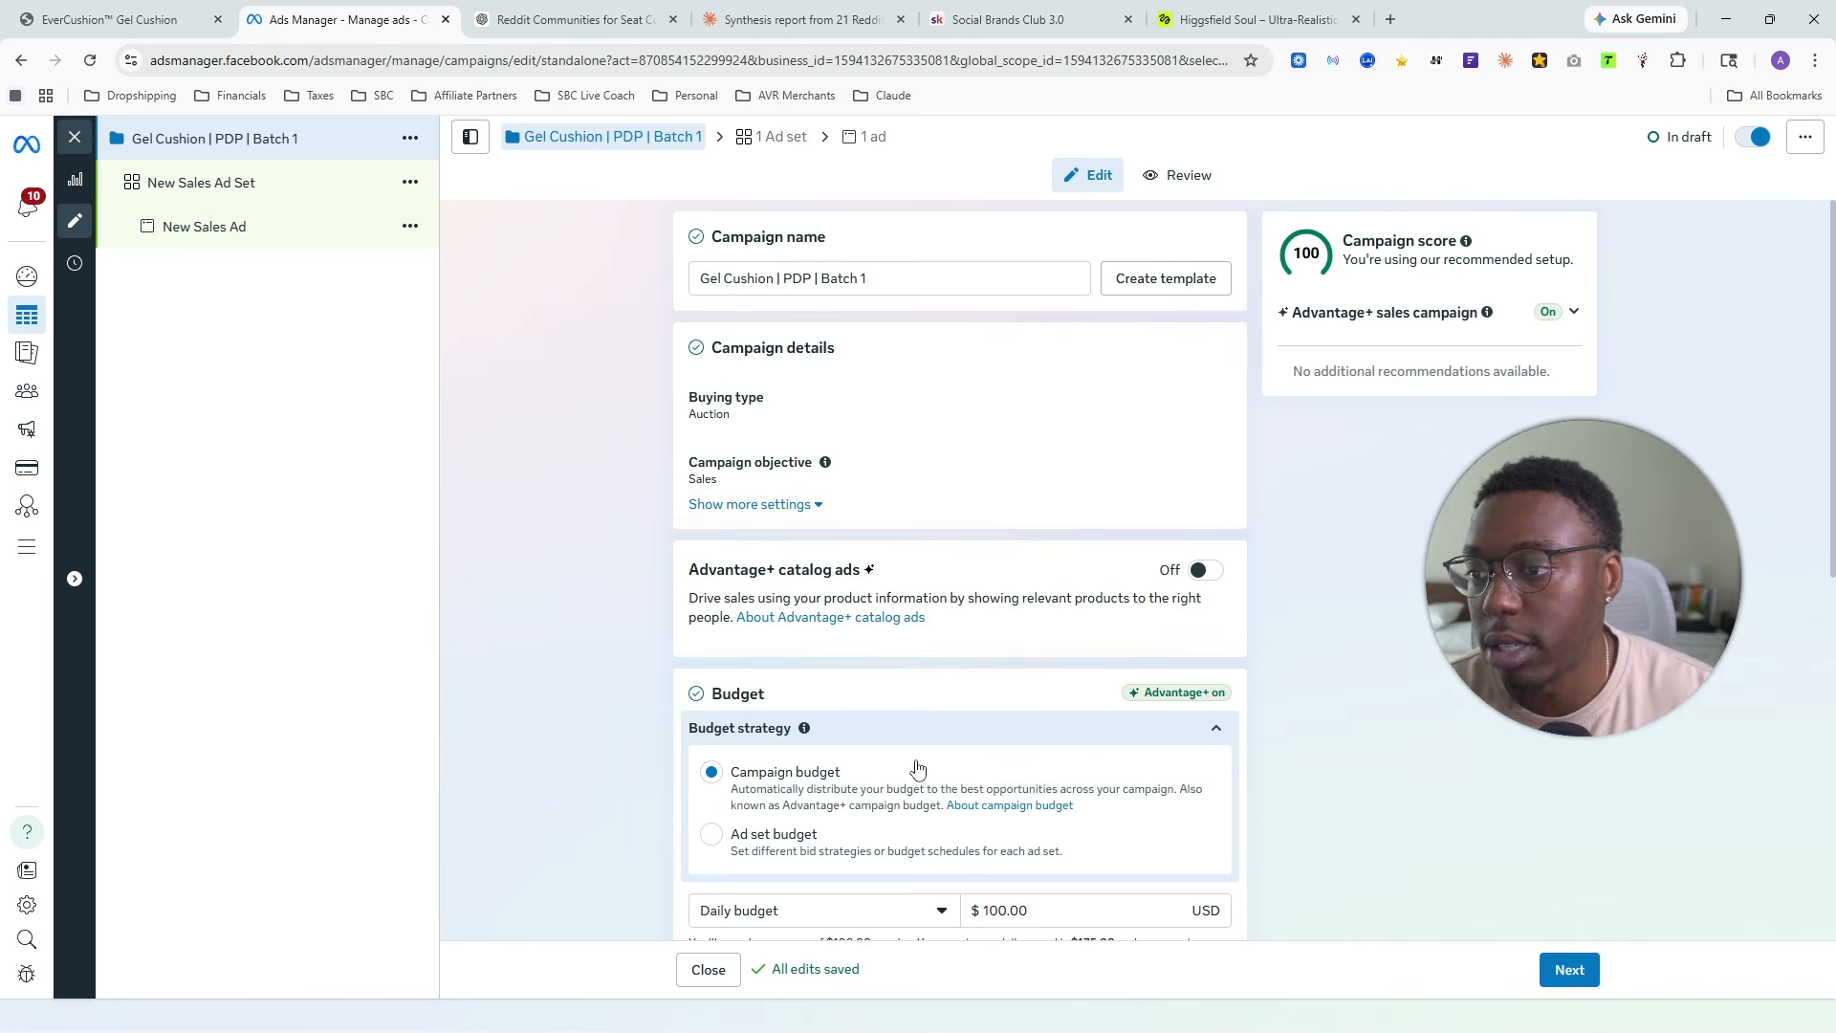
scroll(861, 526, down, 7)
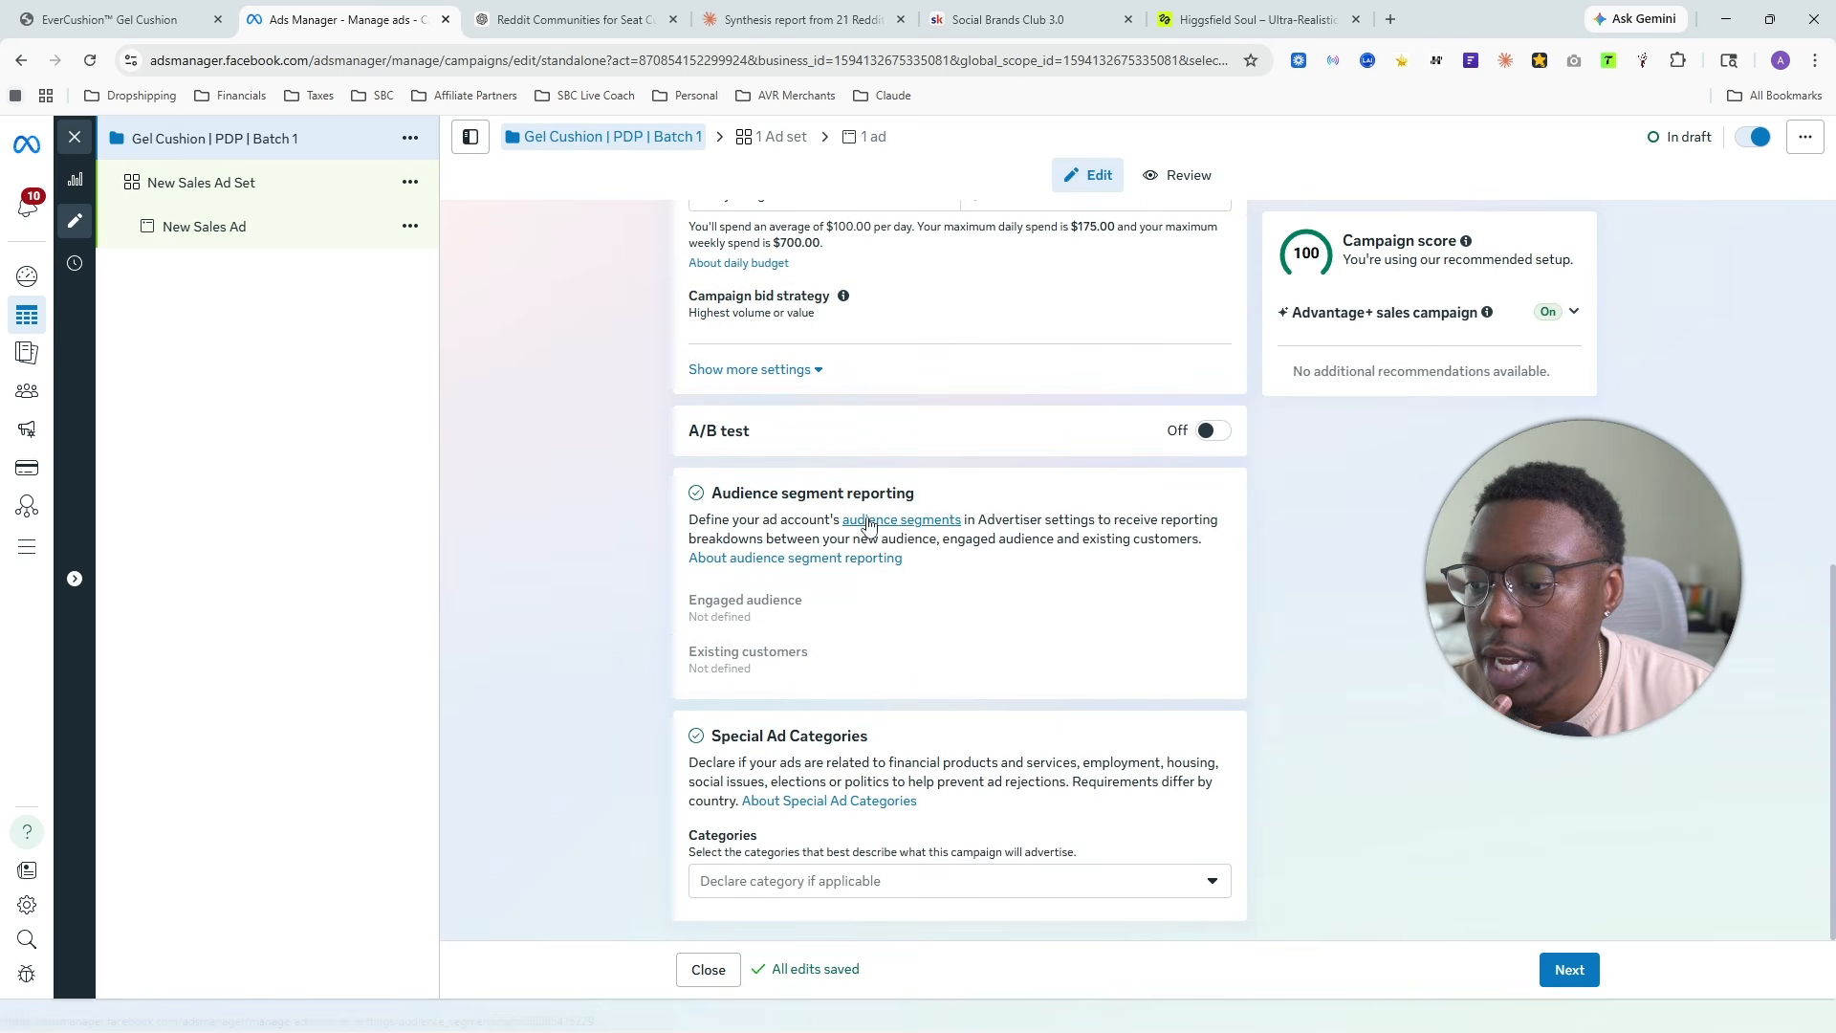
click(1579, 982)
triple_click(856, 278)
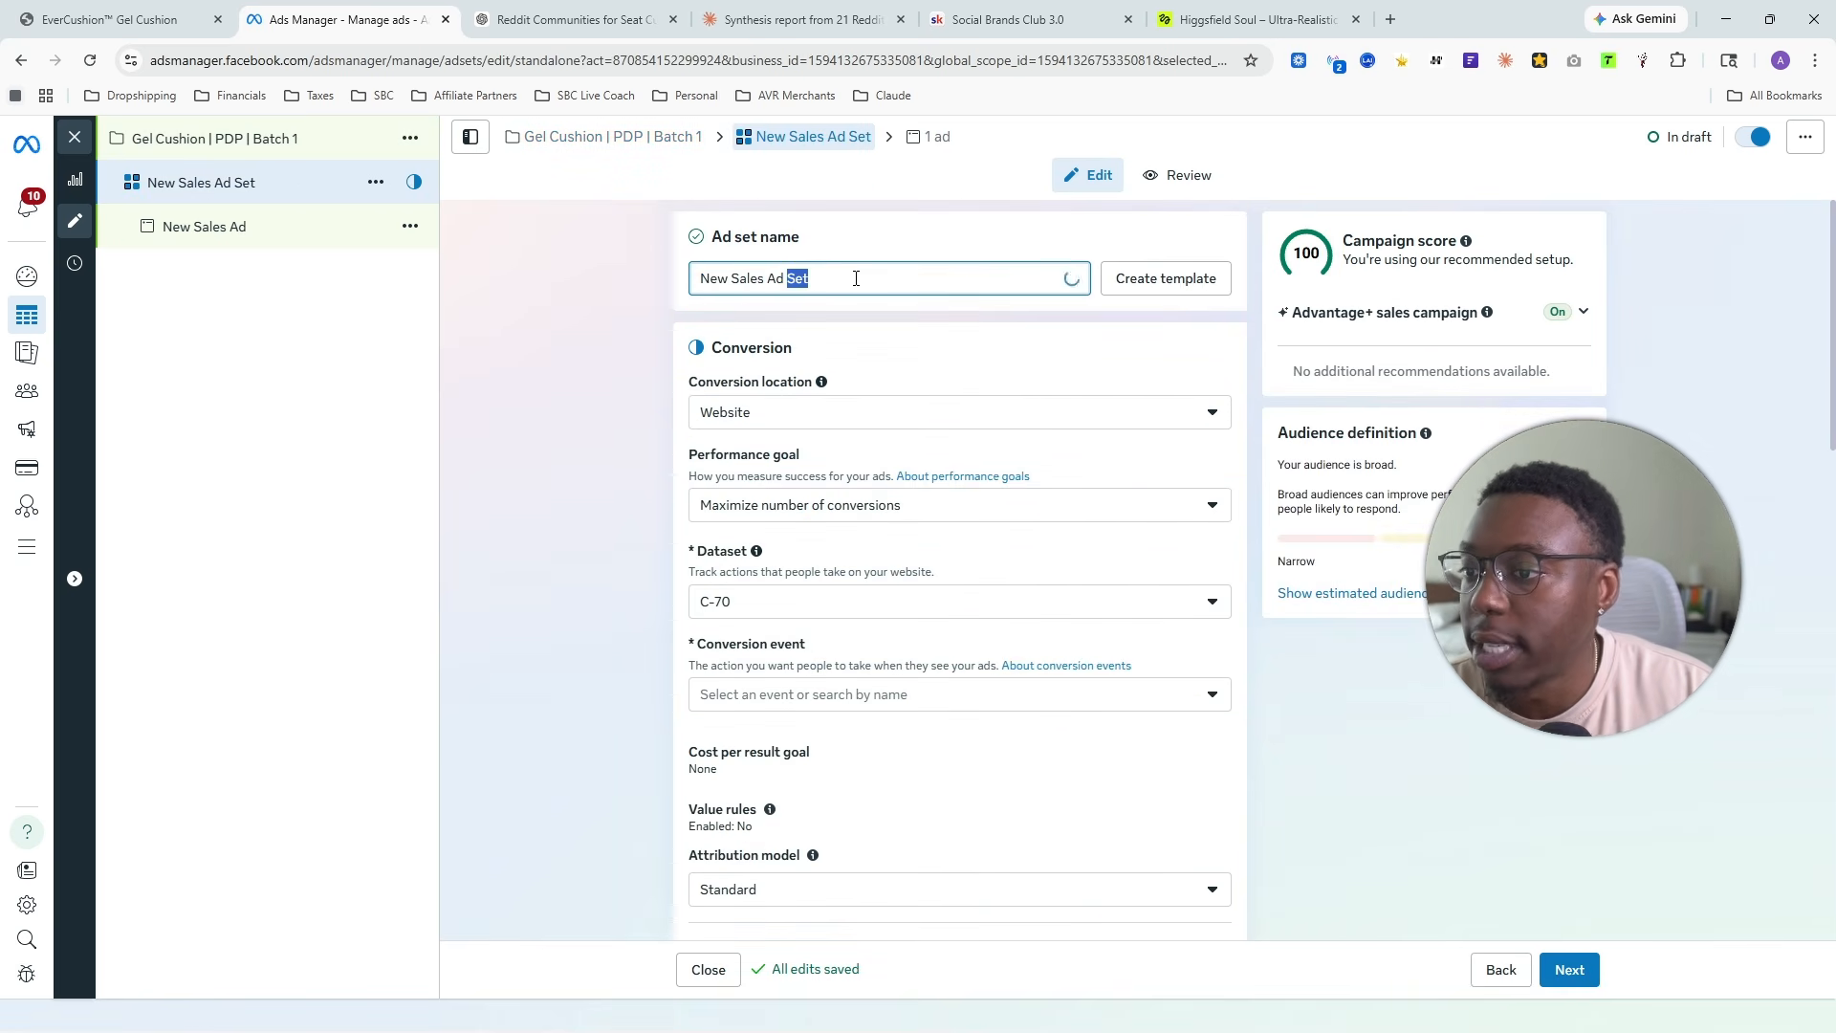
key(BackSpace)
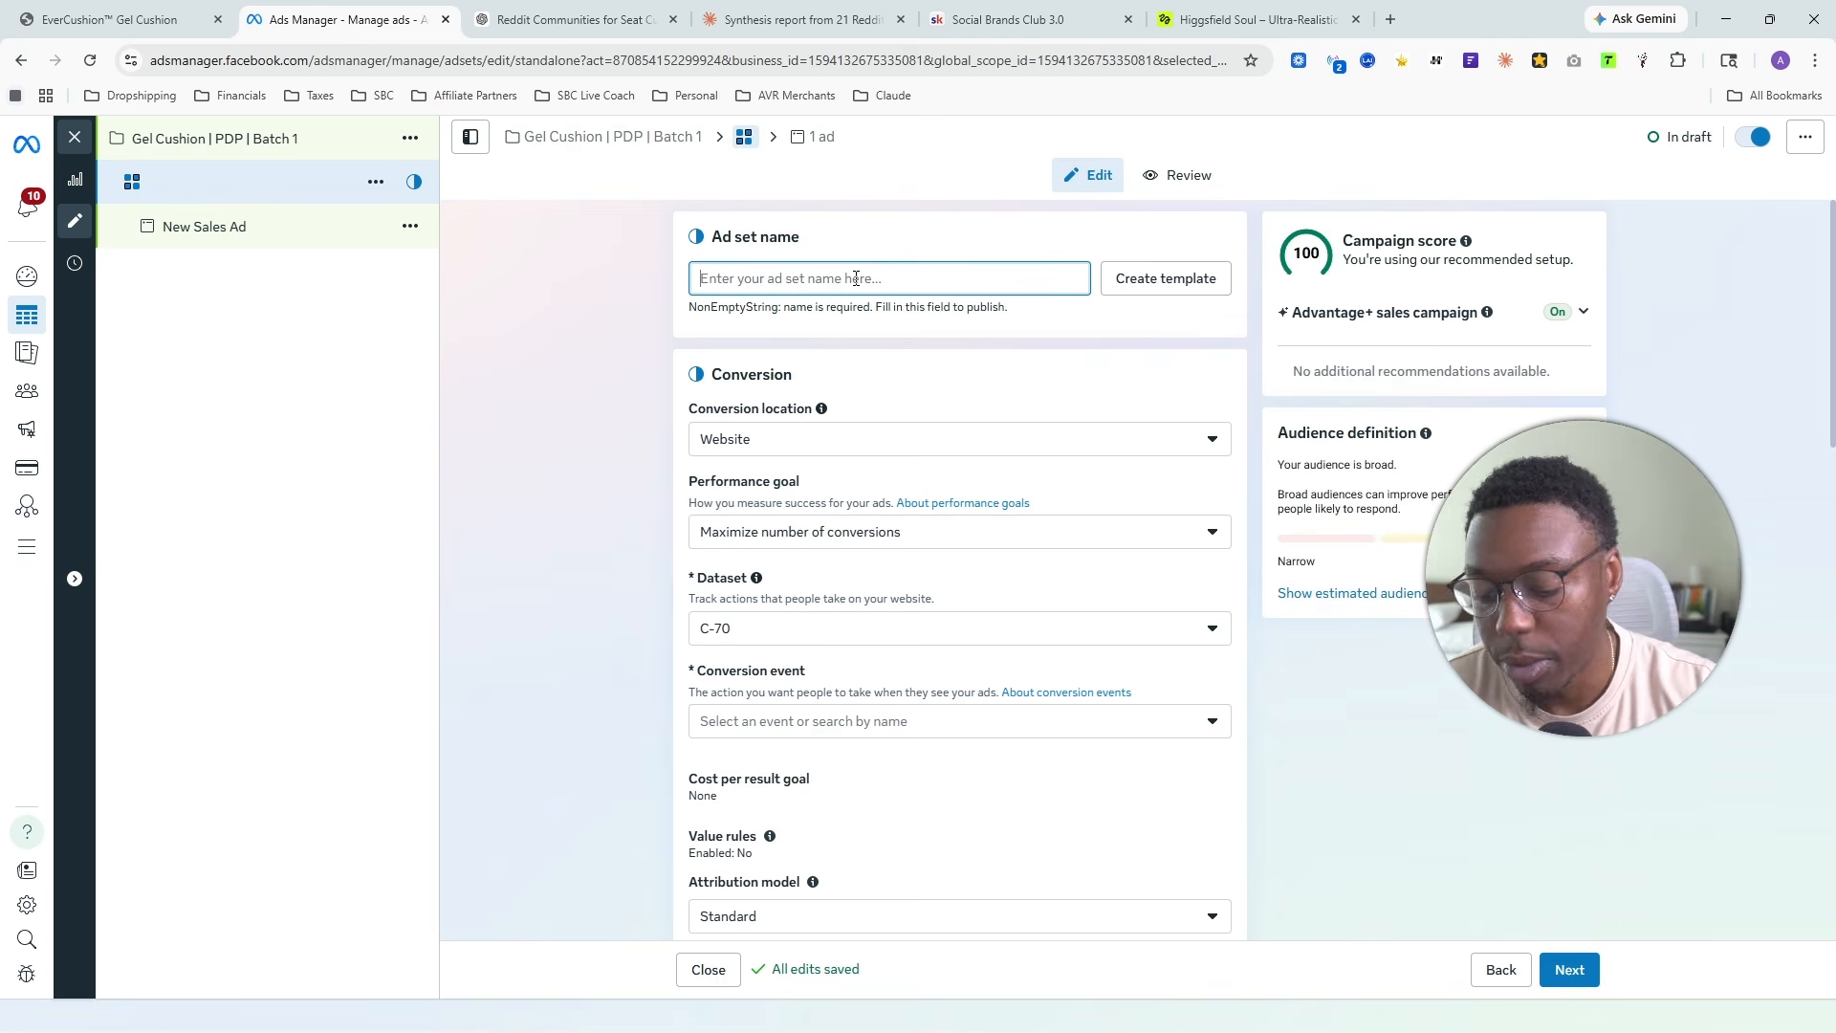
text(Reddit Story)
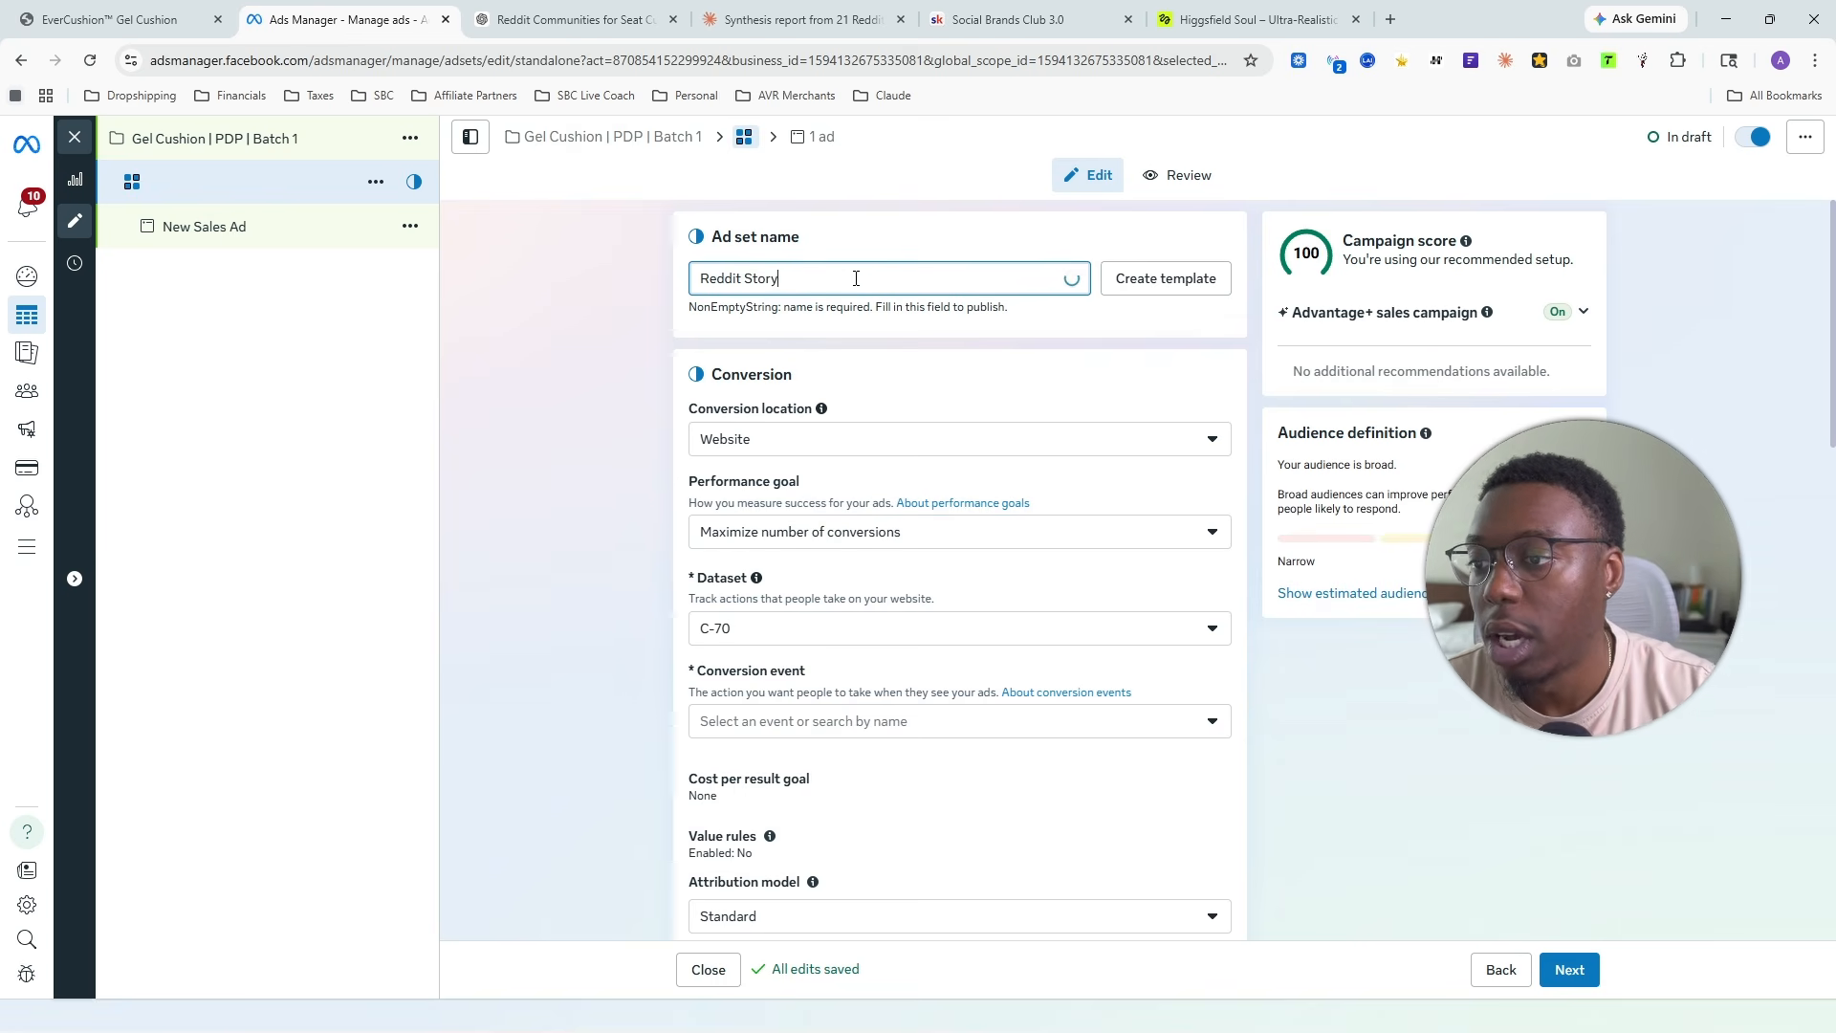
text( | Tension 1)
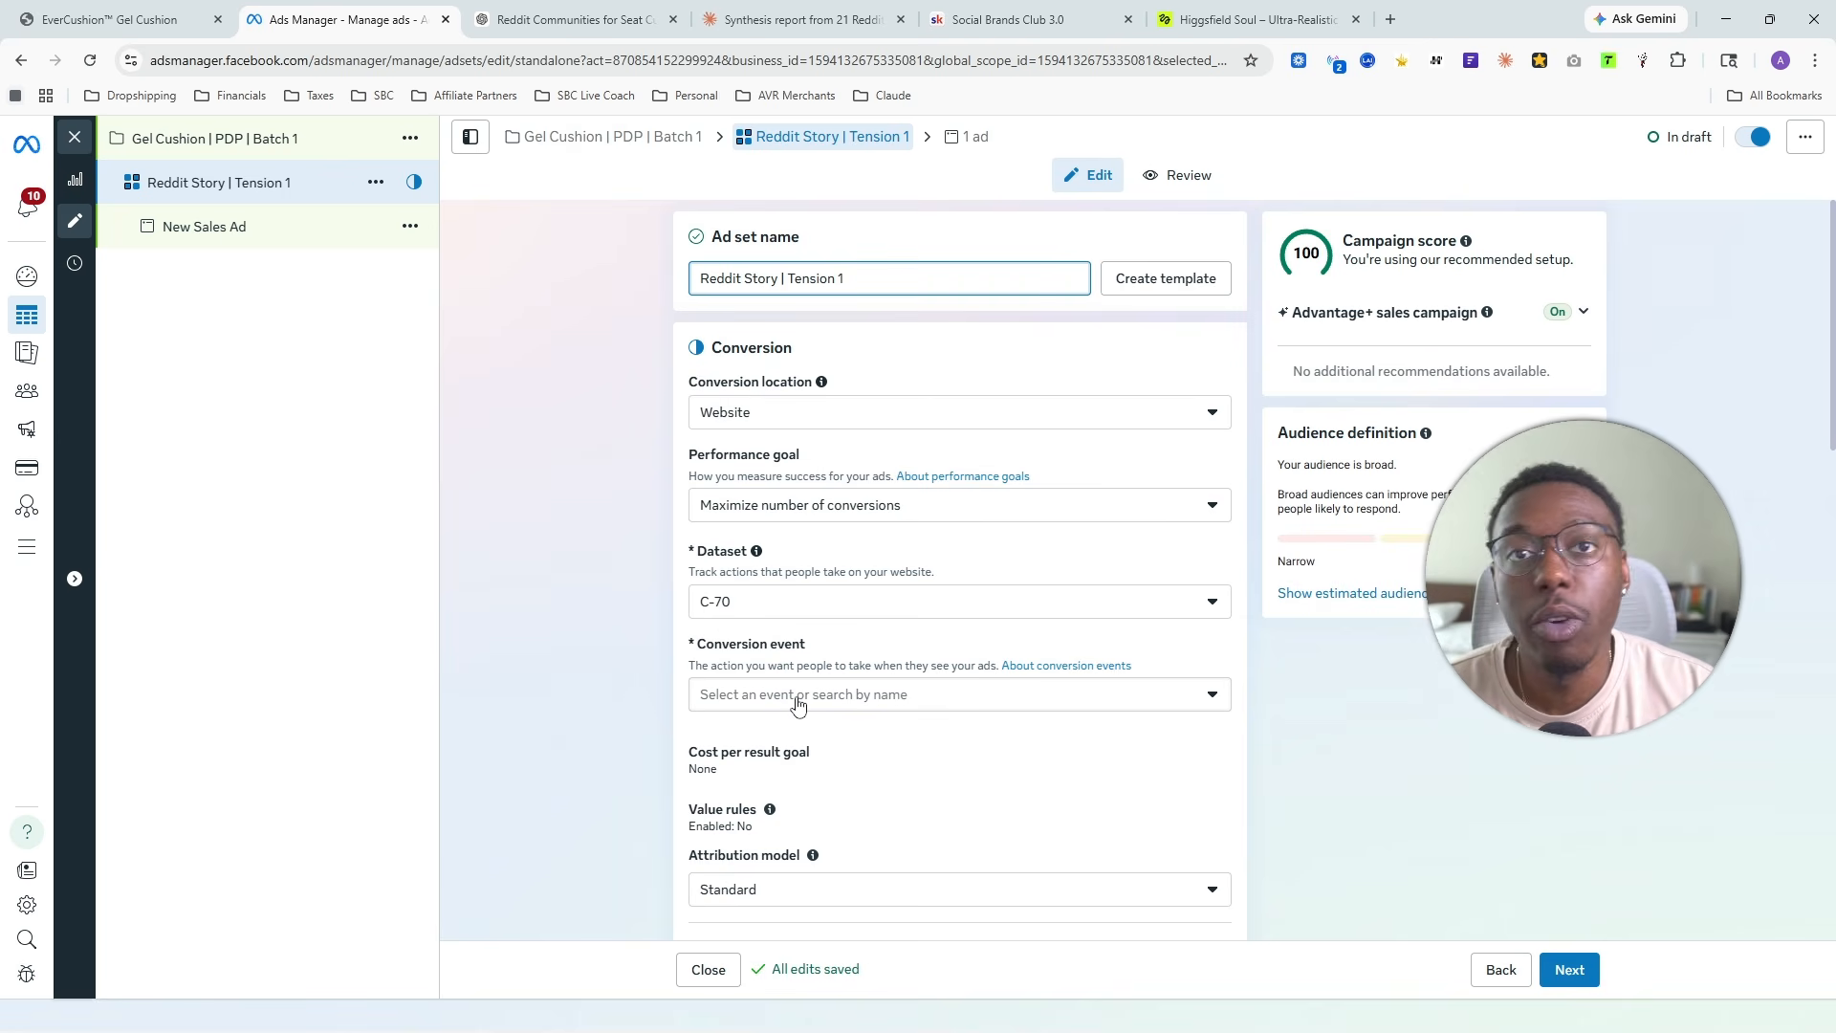
- Check the available datasets, keep C-70 for the ad set, and choose Purchase as the conversion event
click(805, 603)
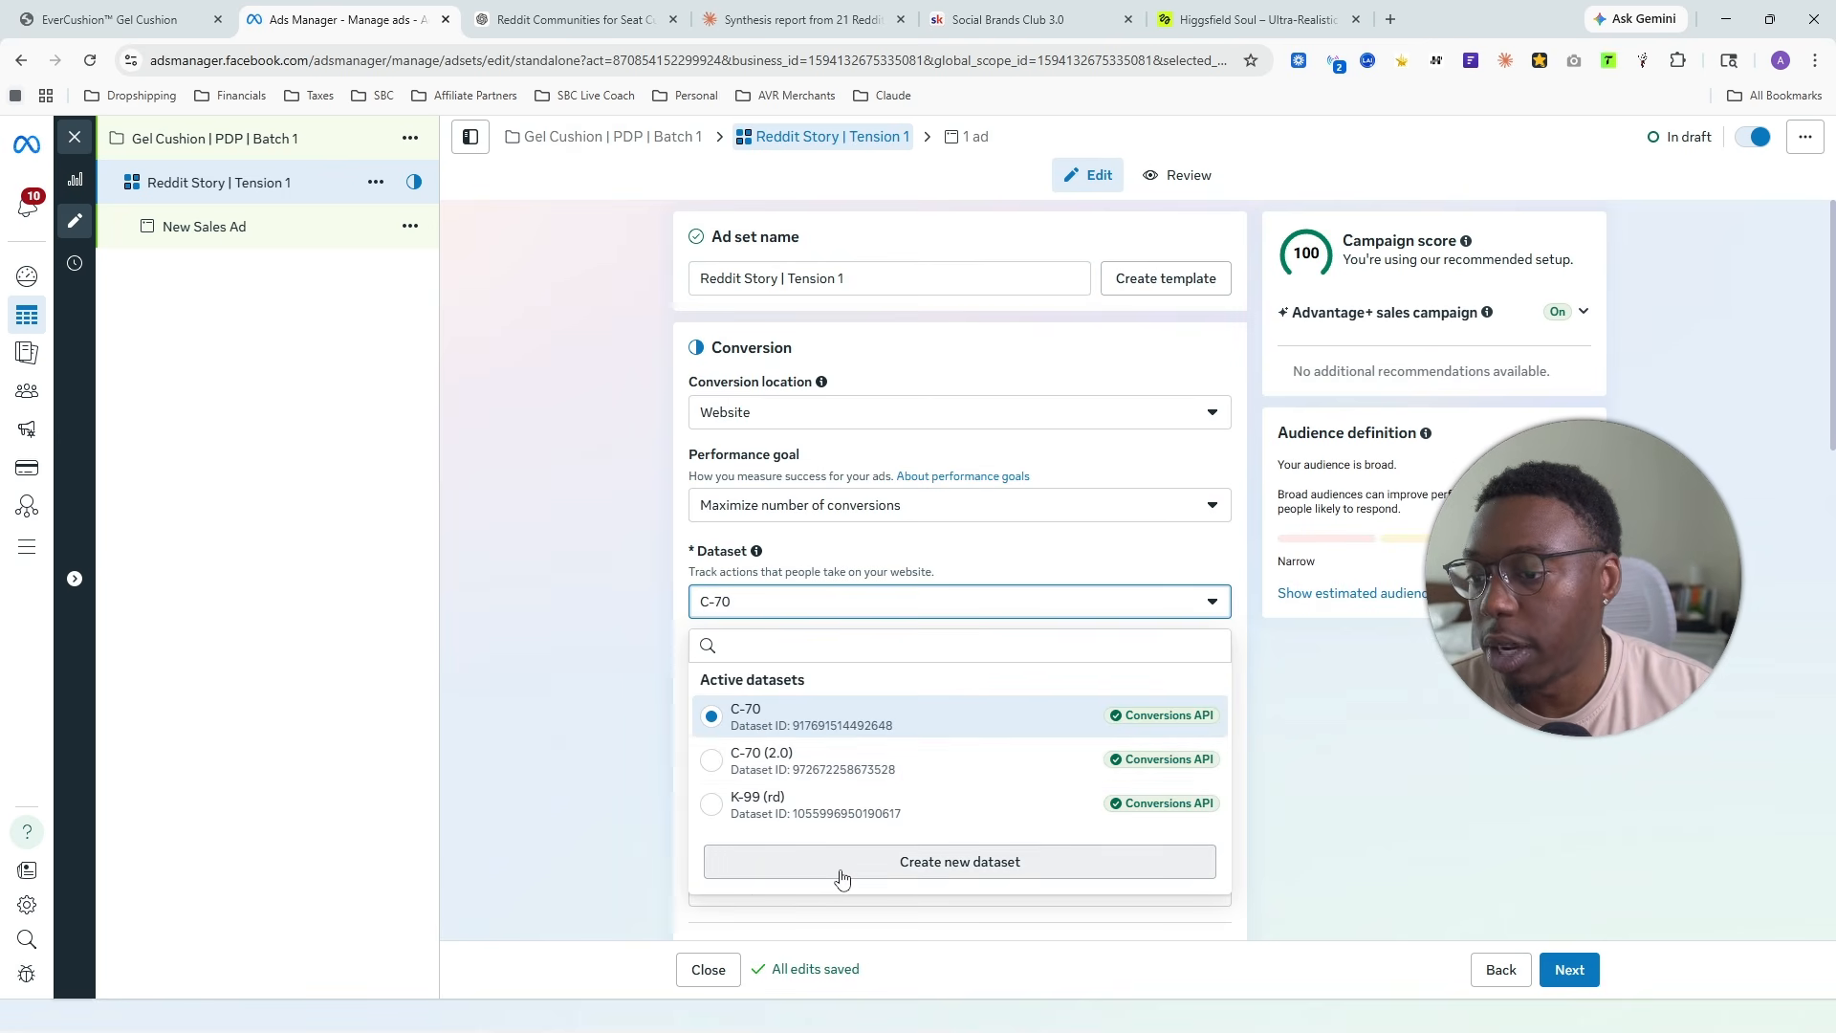
click(525, 646)
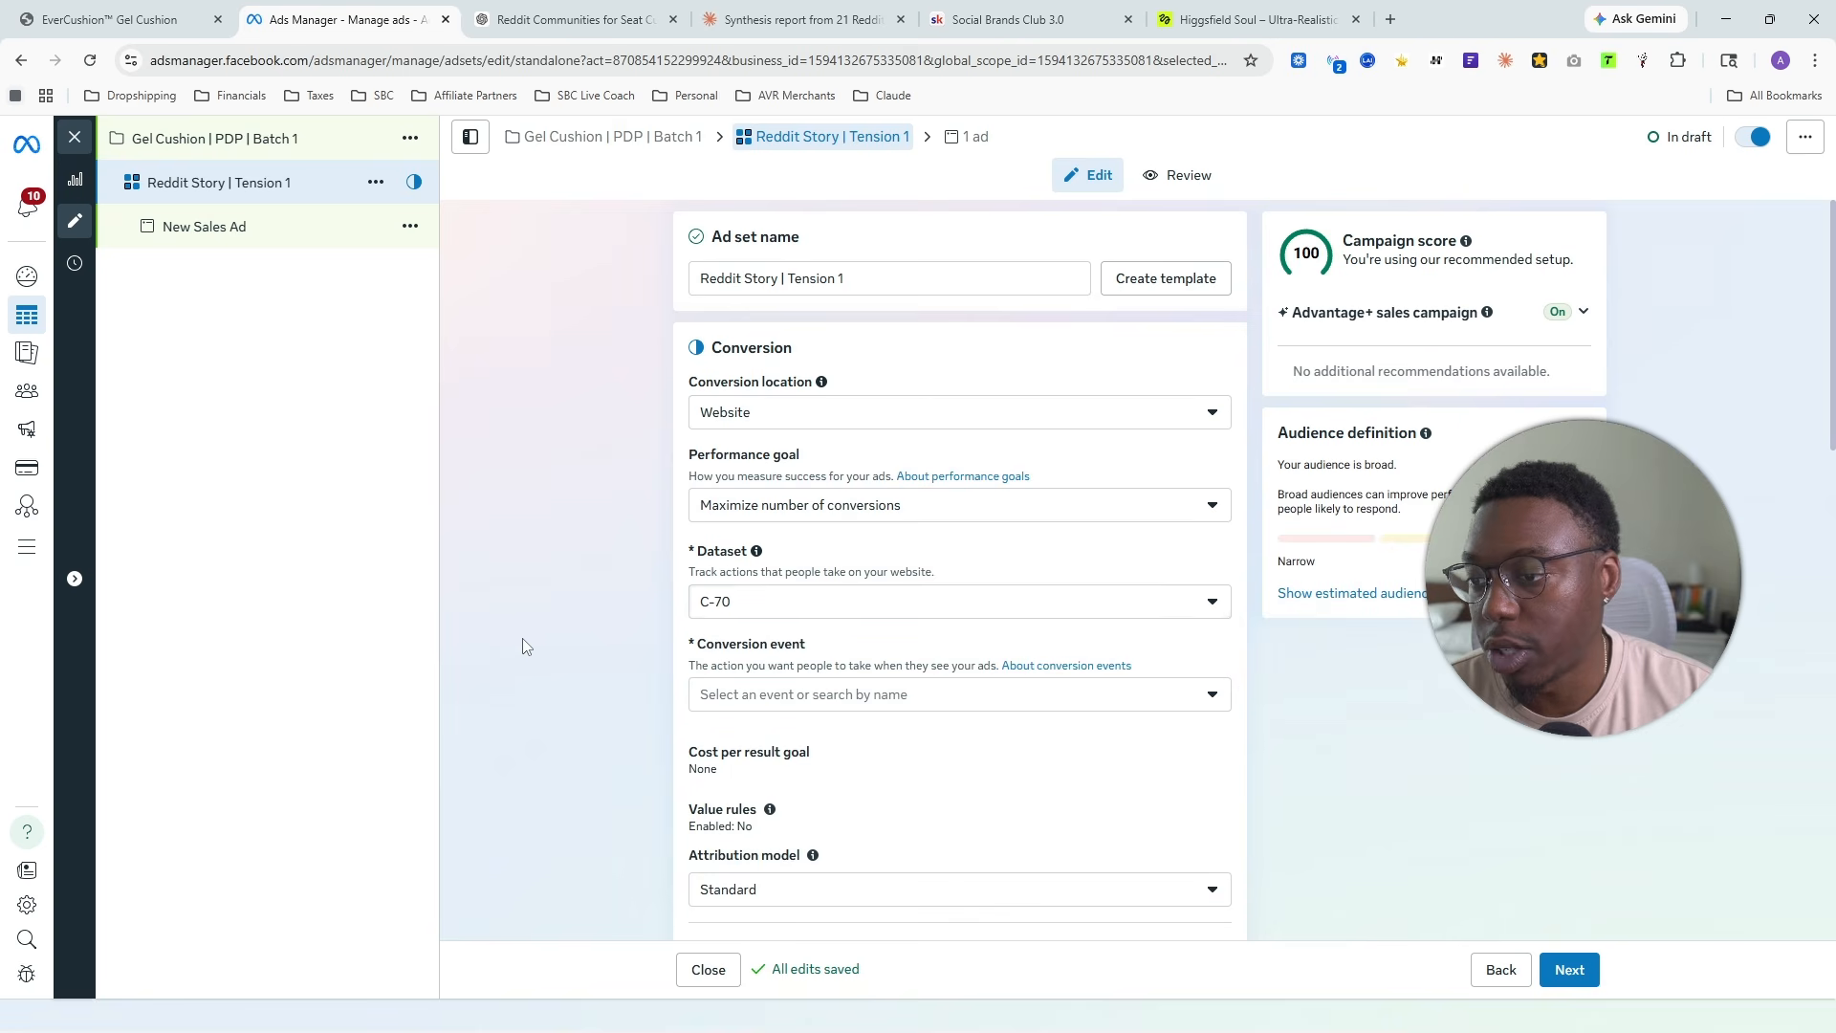
click(846, 613)
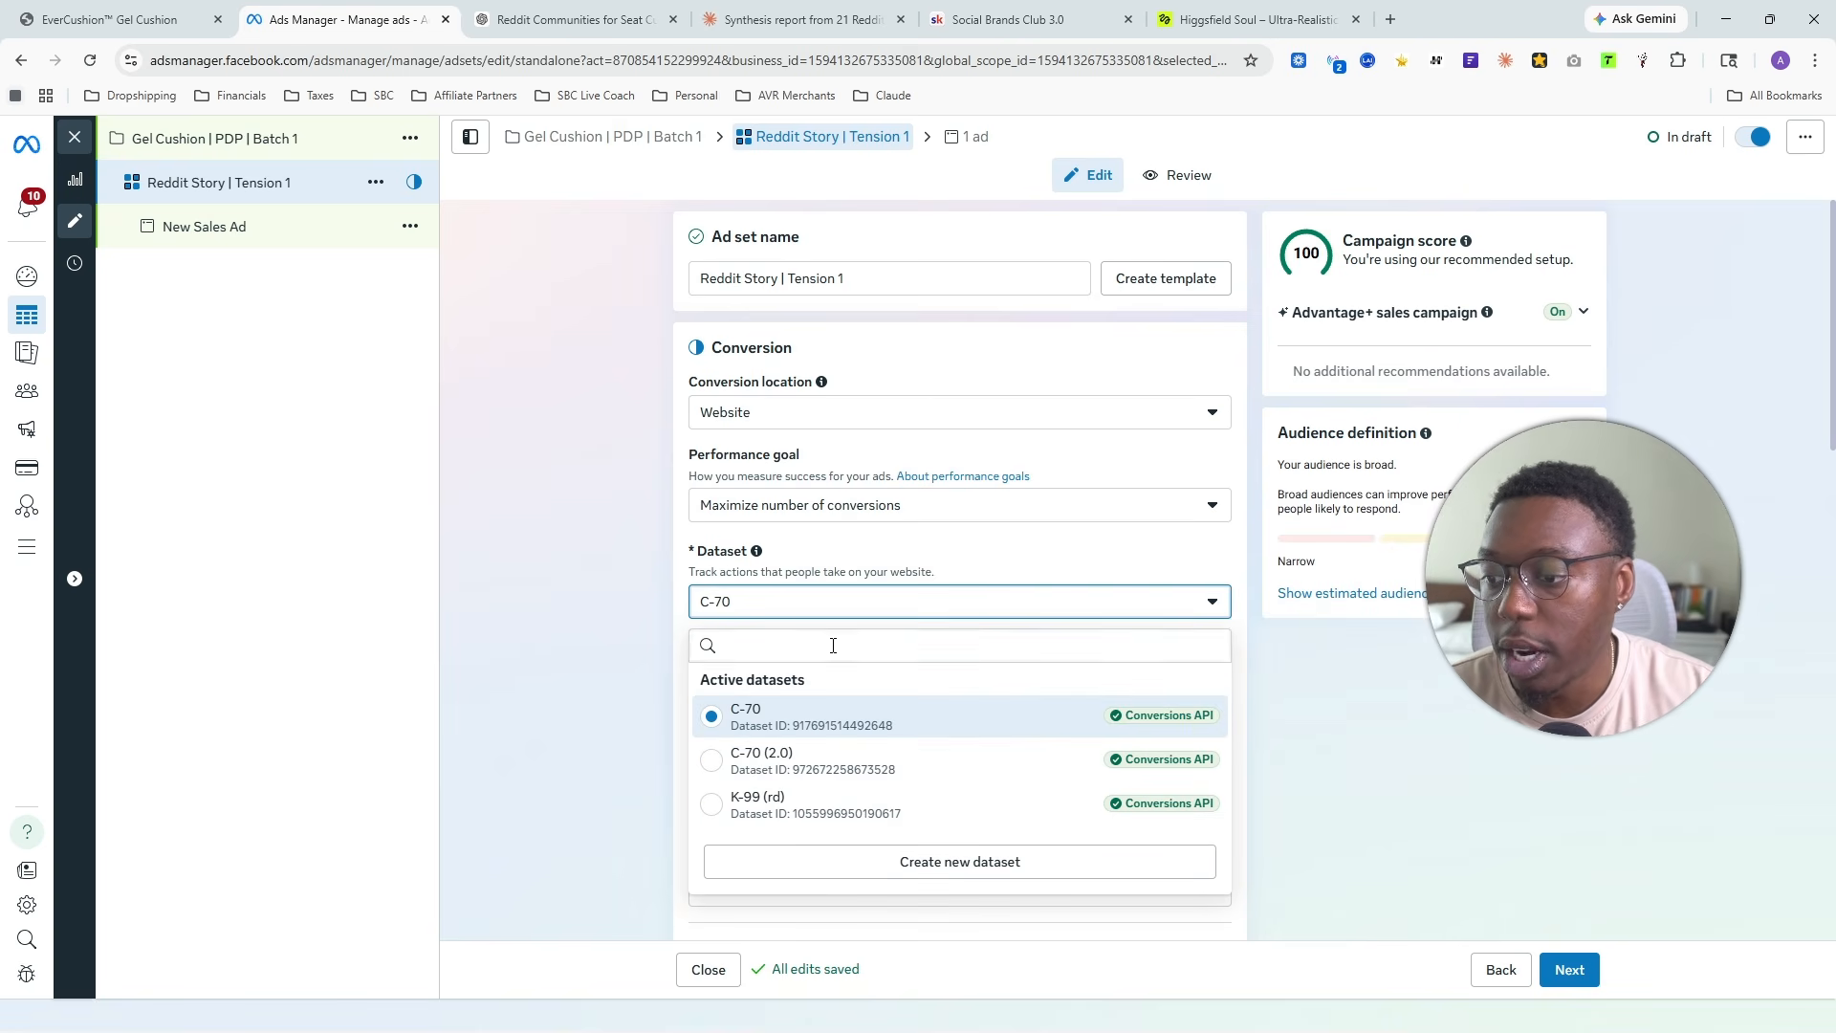
click(803, 601)
click(802, 695)
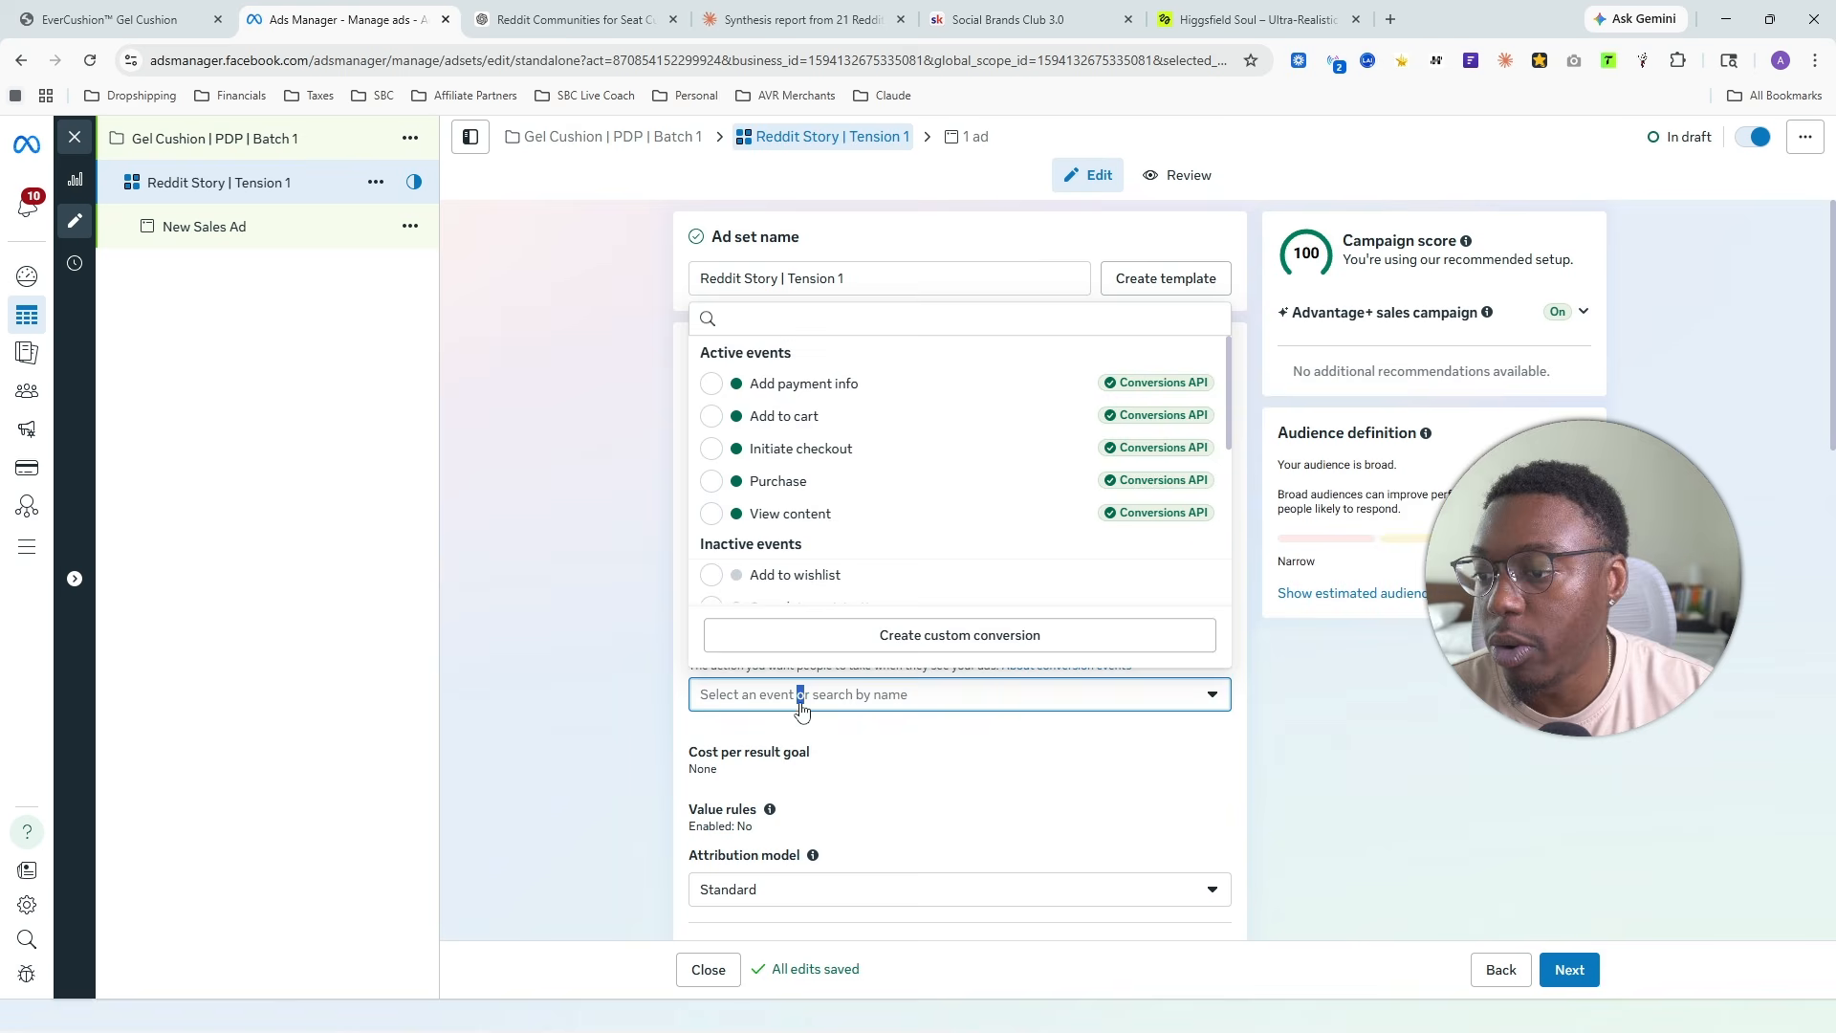
click(785, 485)
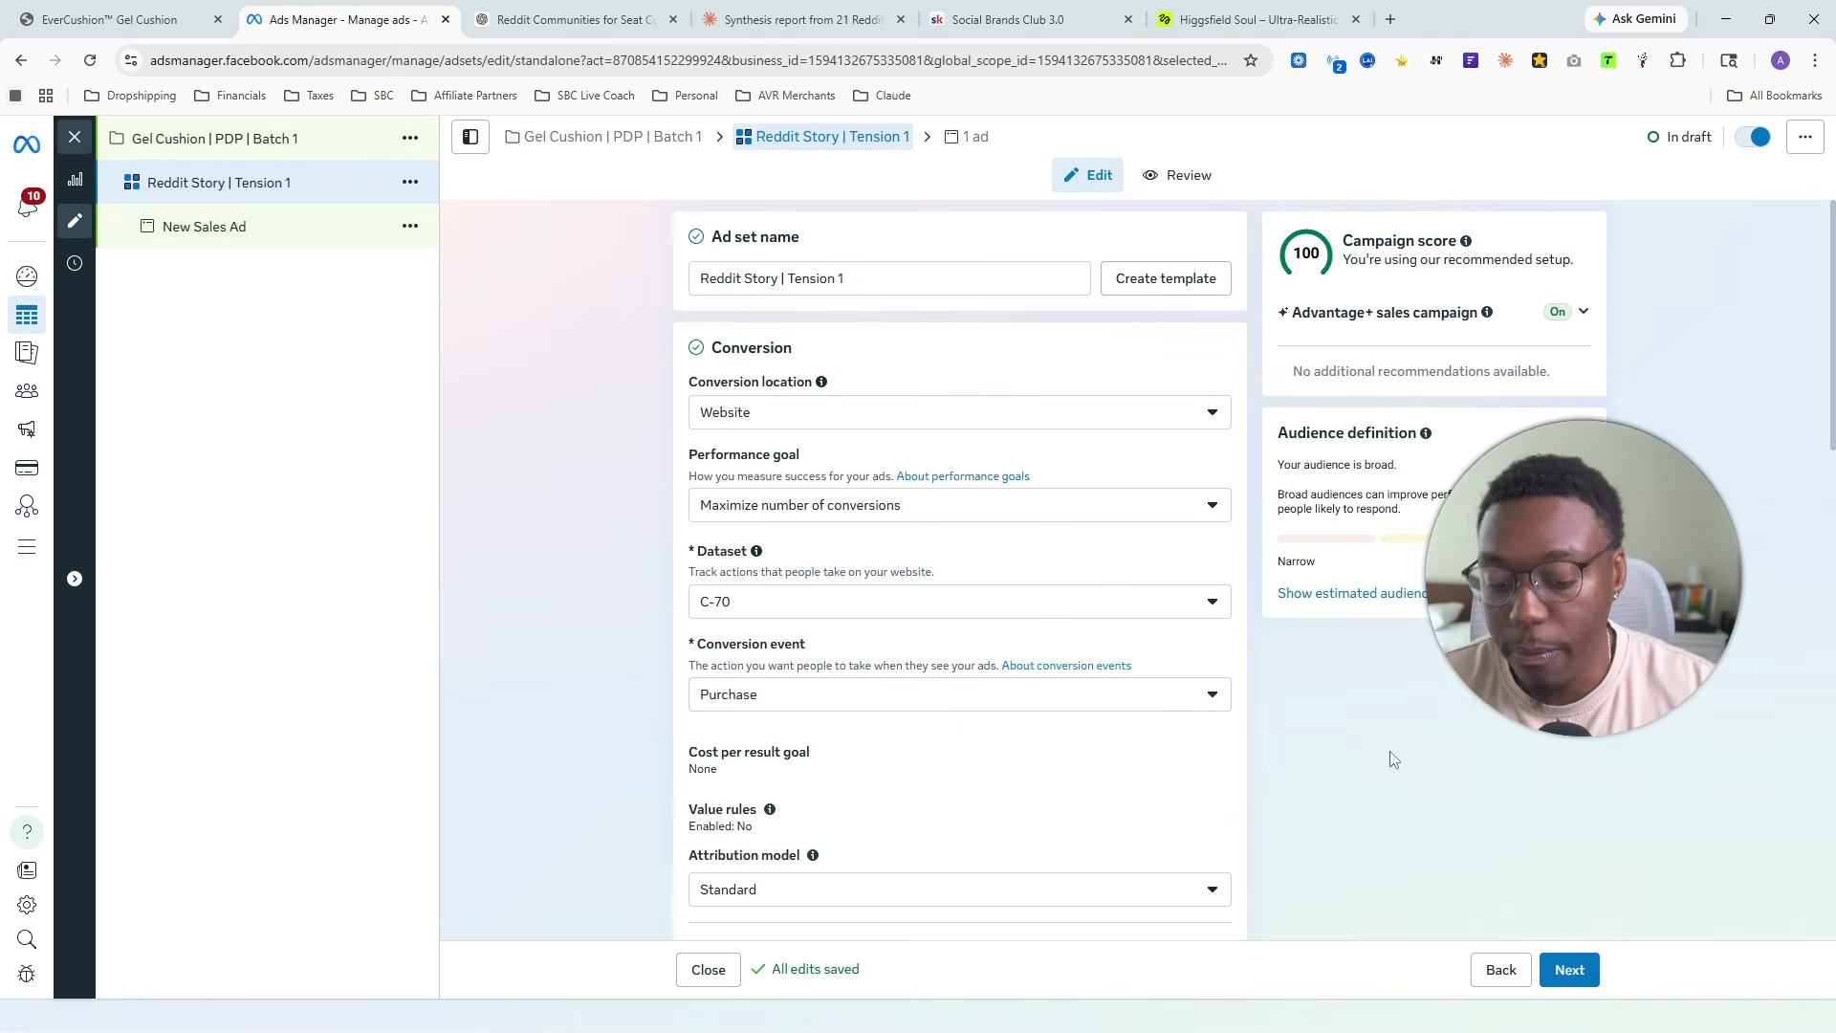
key(ctrl+plus)
key(ctrl+plus)
scroll(1217, 676, down, 3)
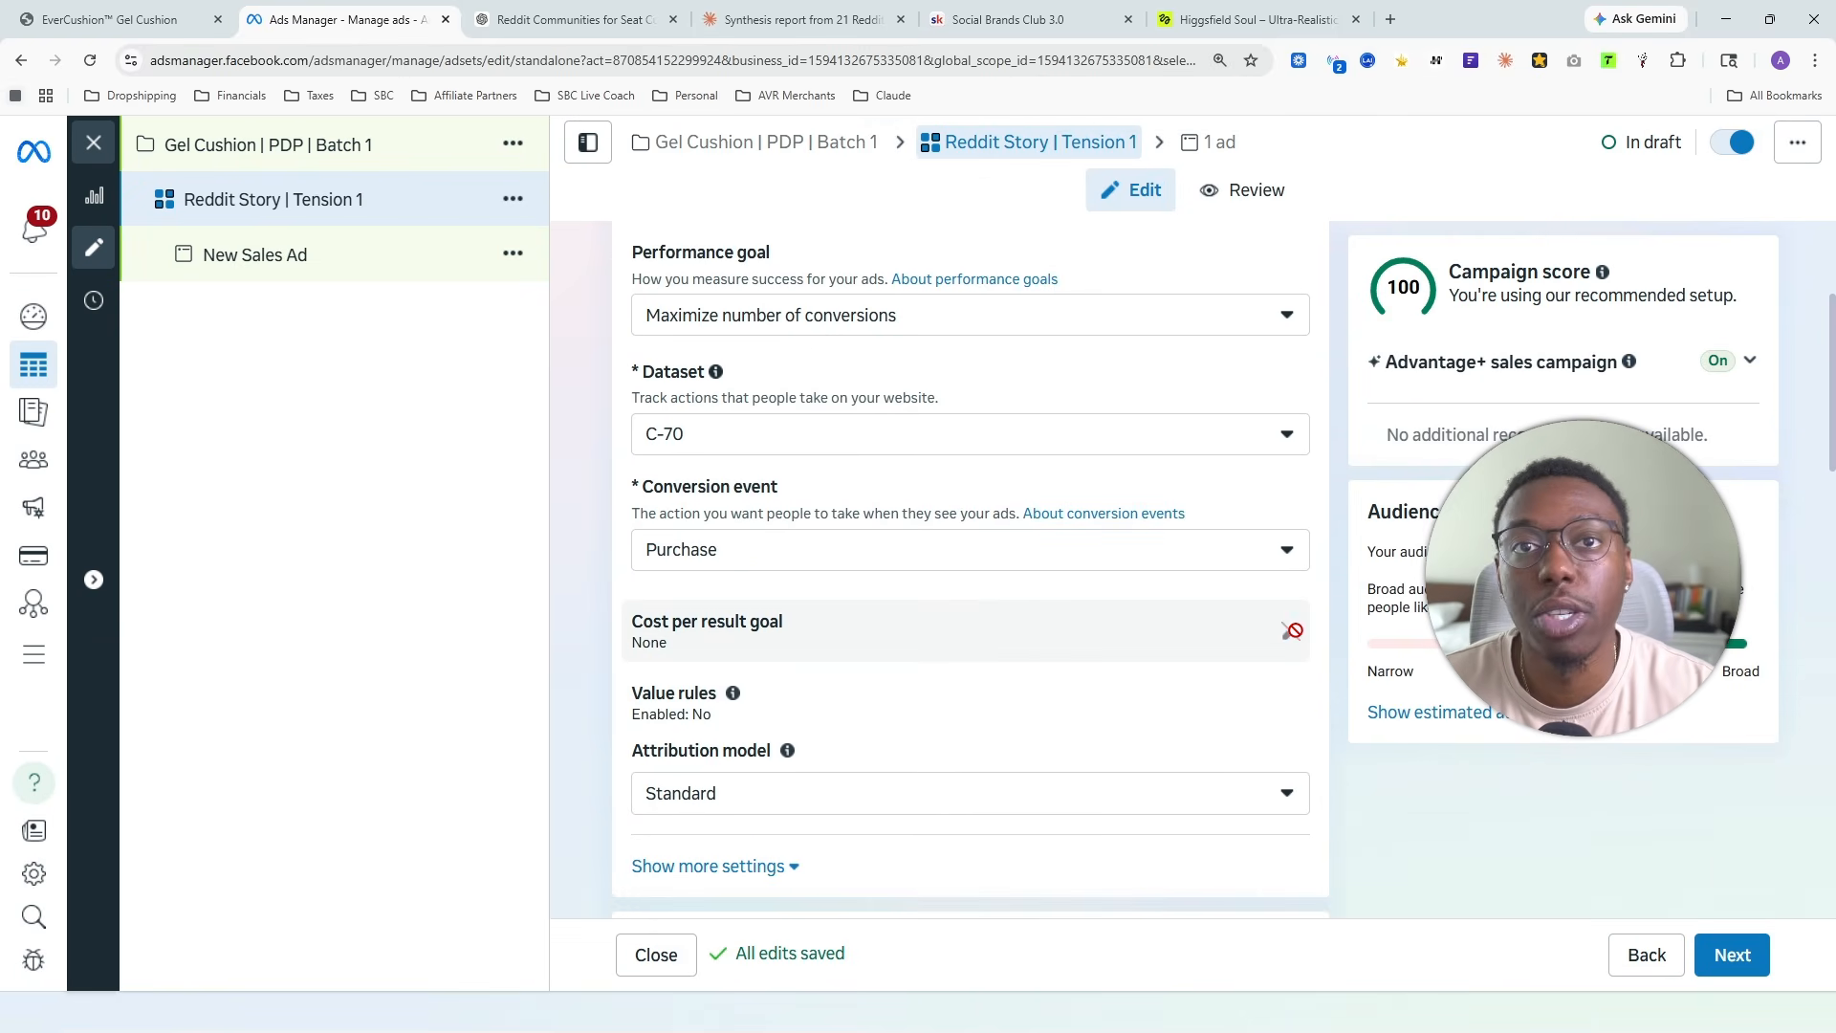
mouse_move(734, 603)
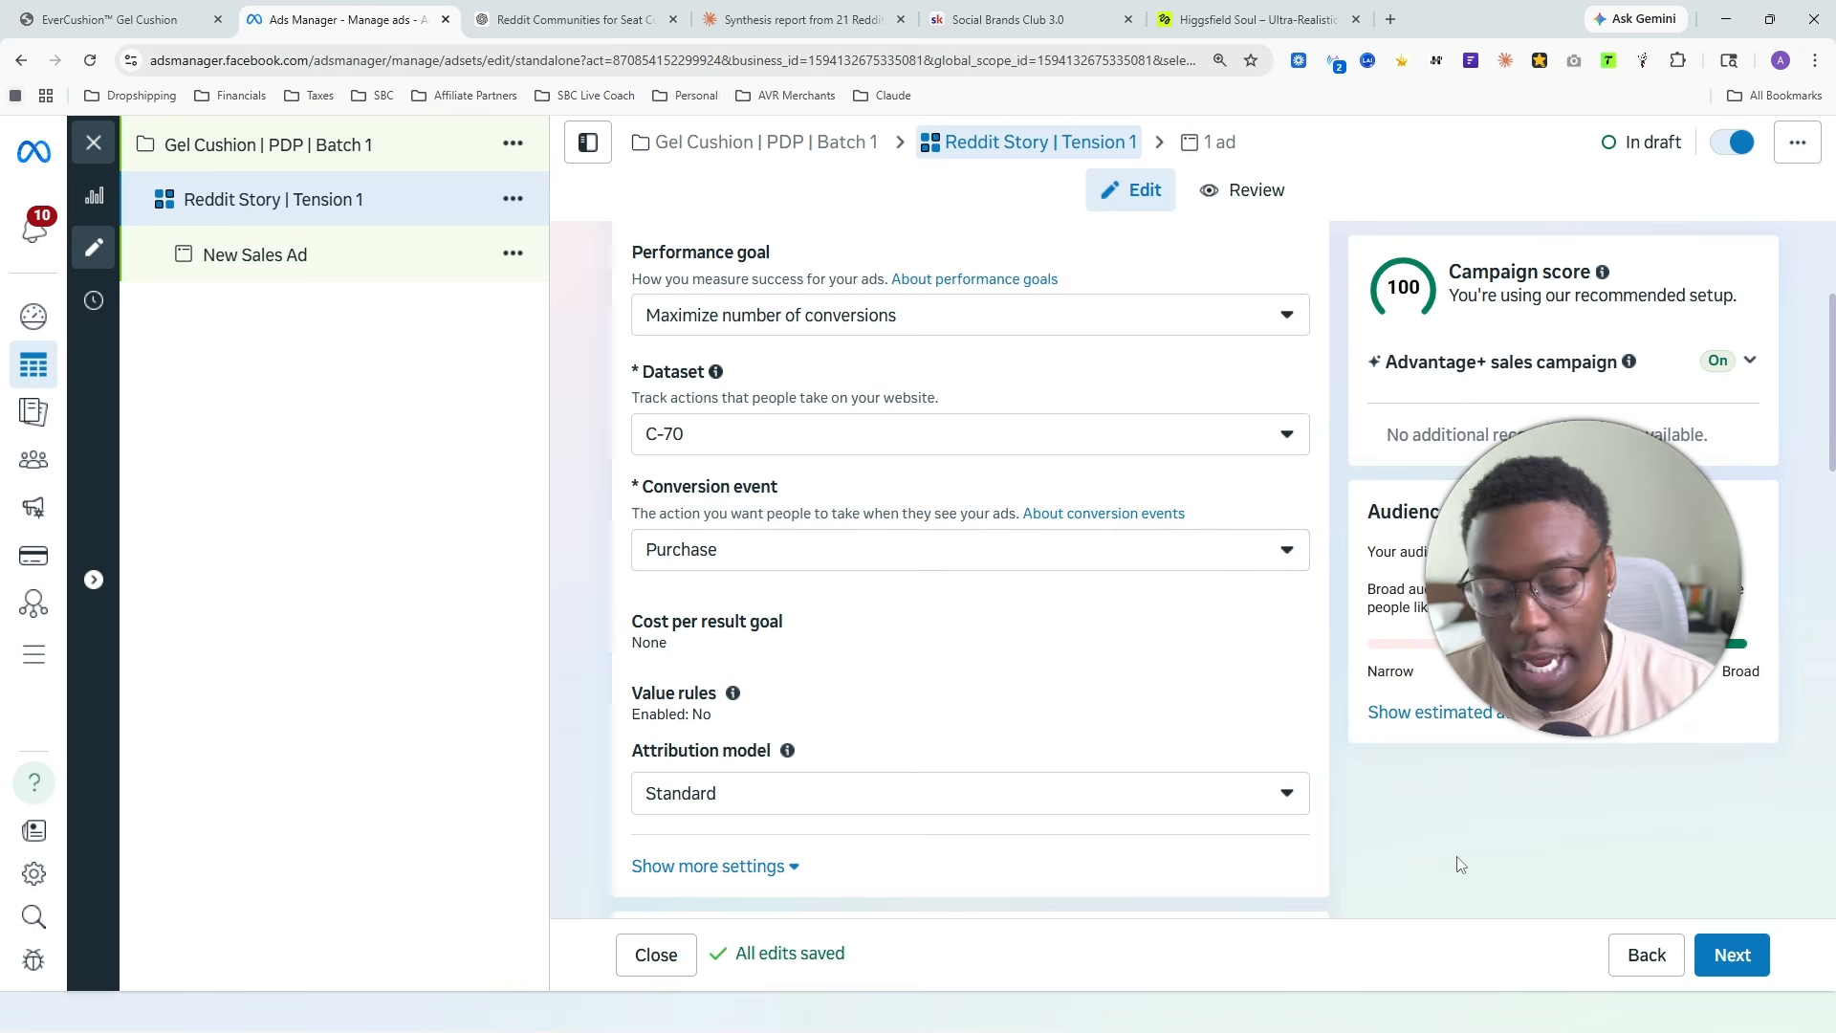
key(ctrl+minus)
key(ctrl+minus)
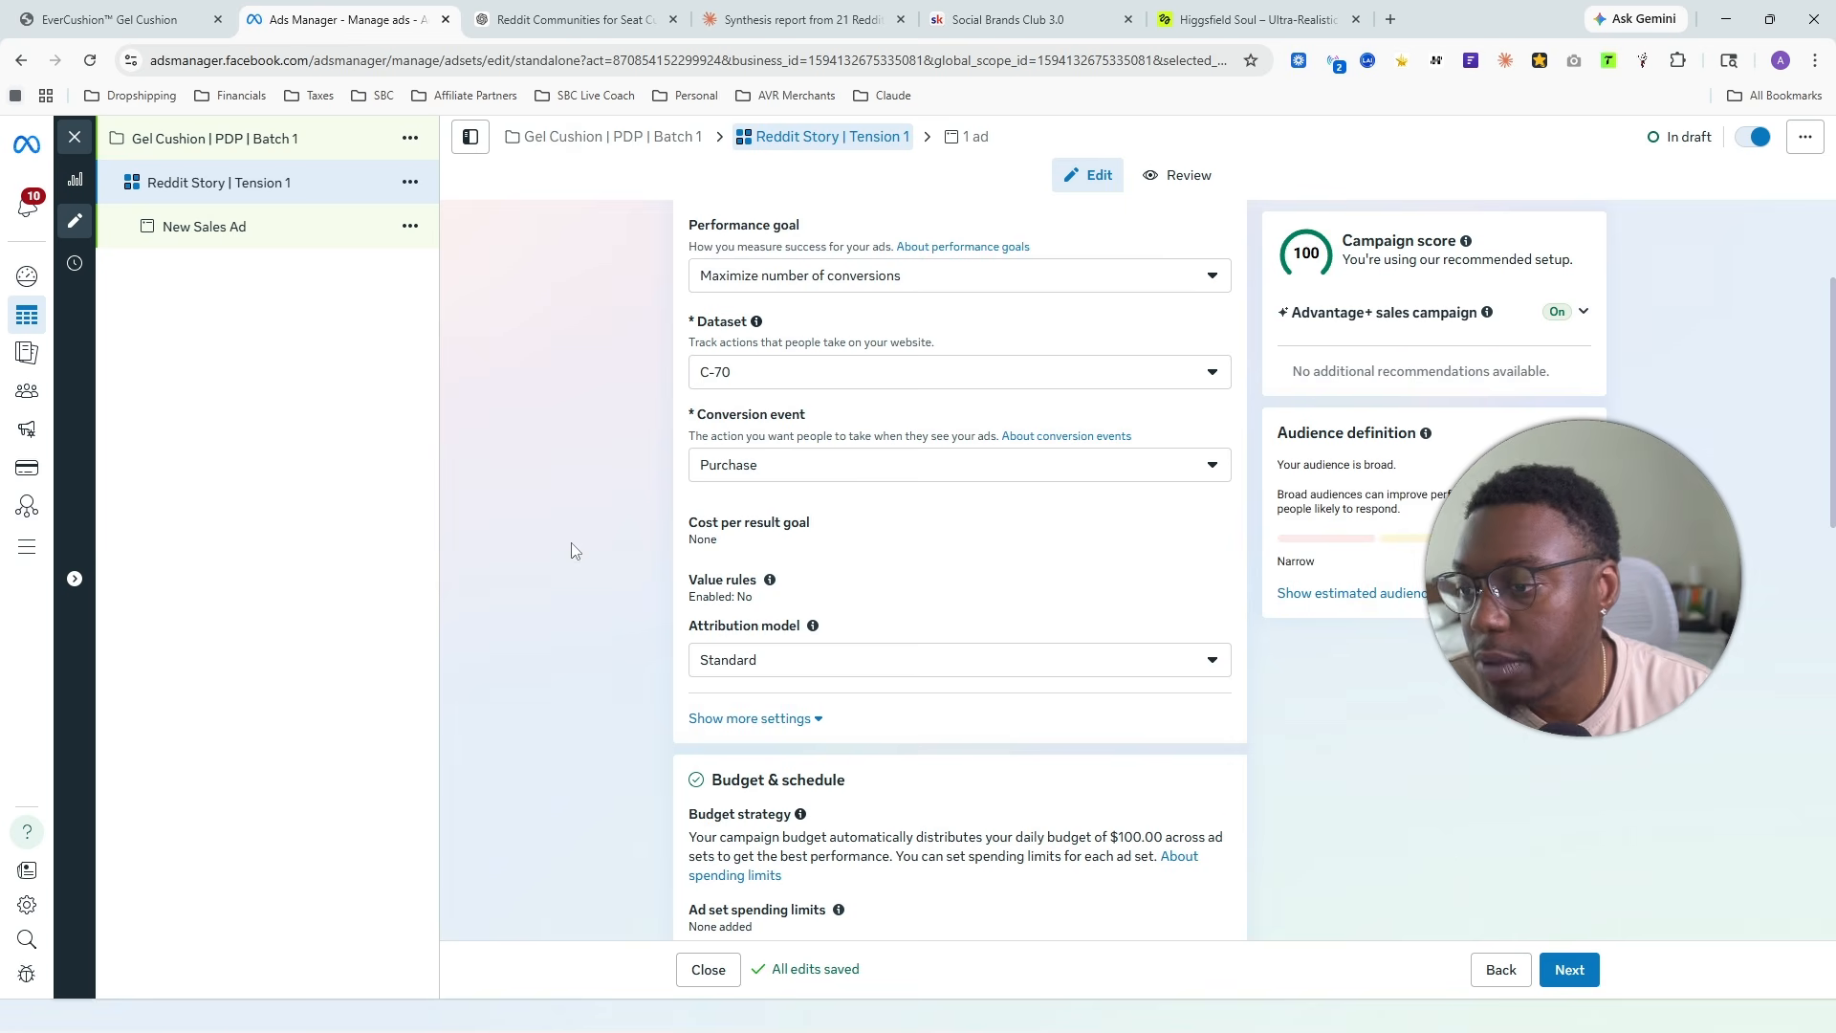
- Schedule the ad set to start on April 6, 2026 at 12:00 AM
scroll(670, 708, down, 5)
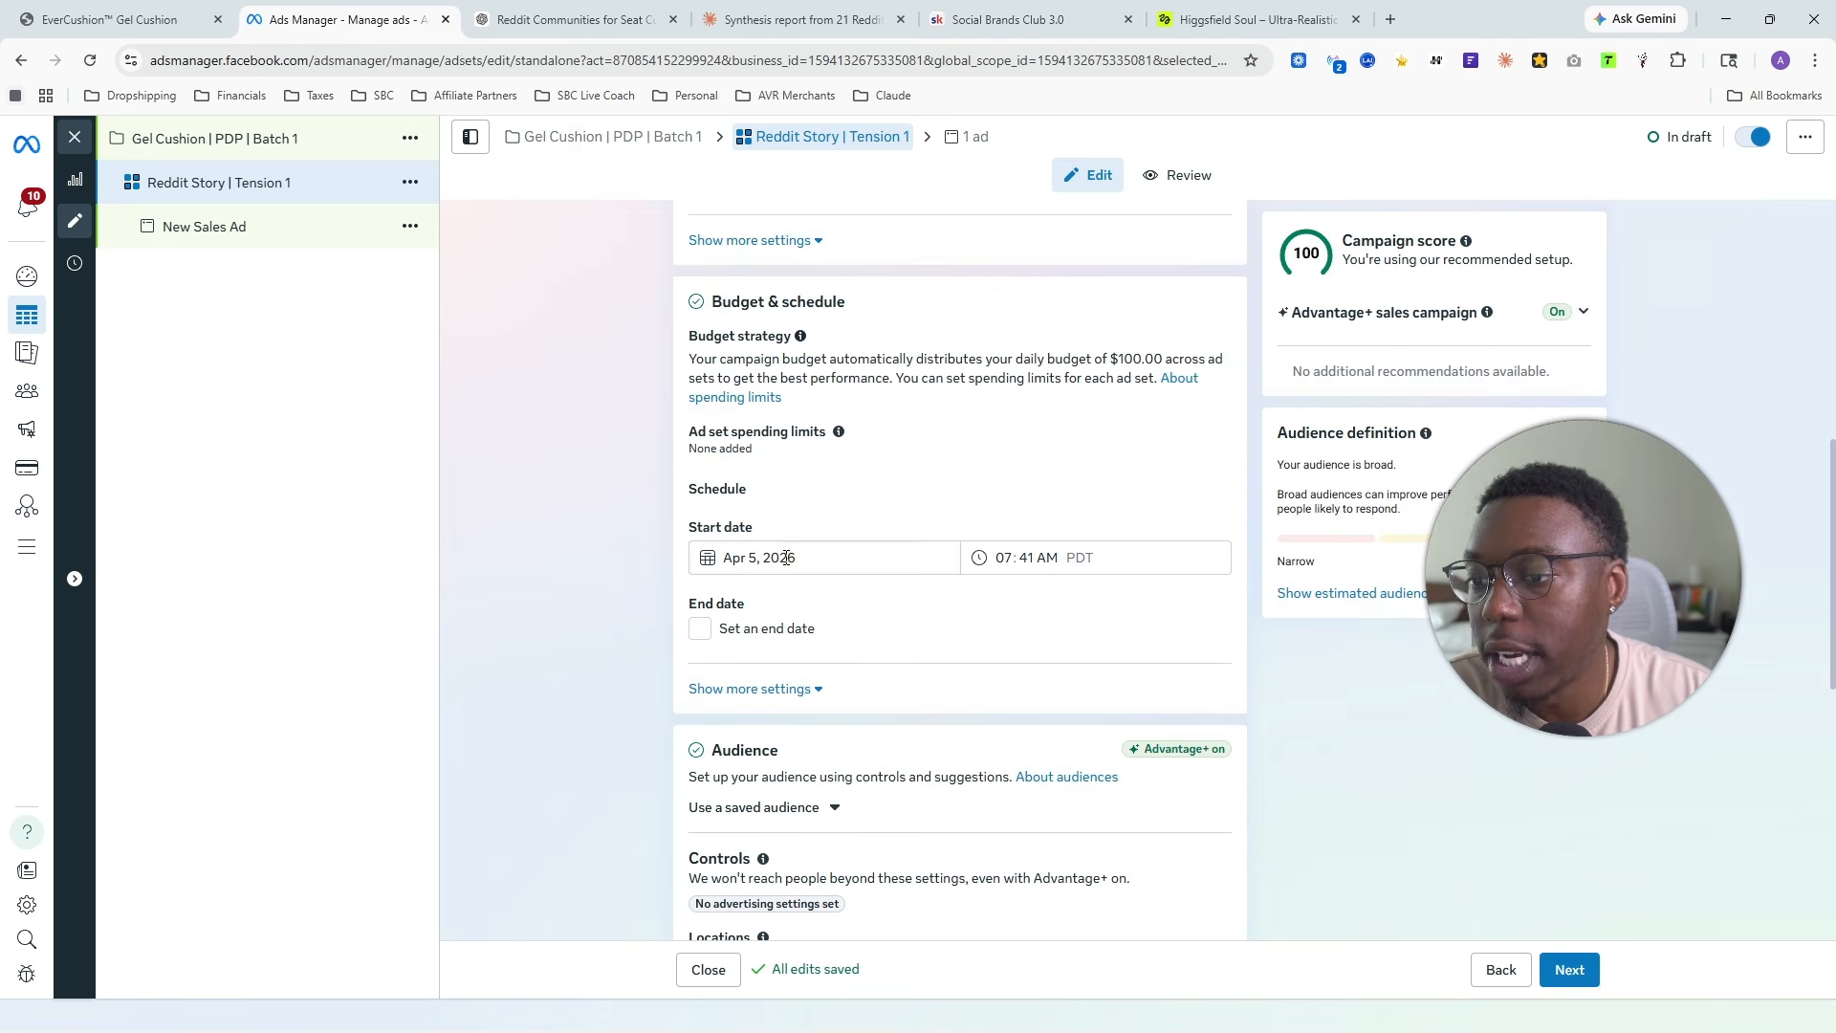
click(786, 557)
click(751, 686)
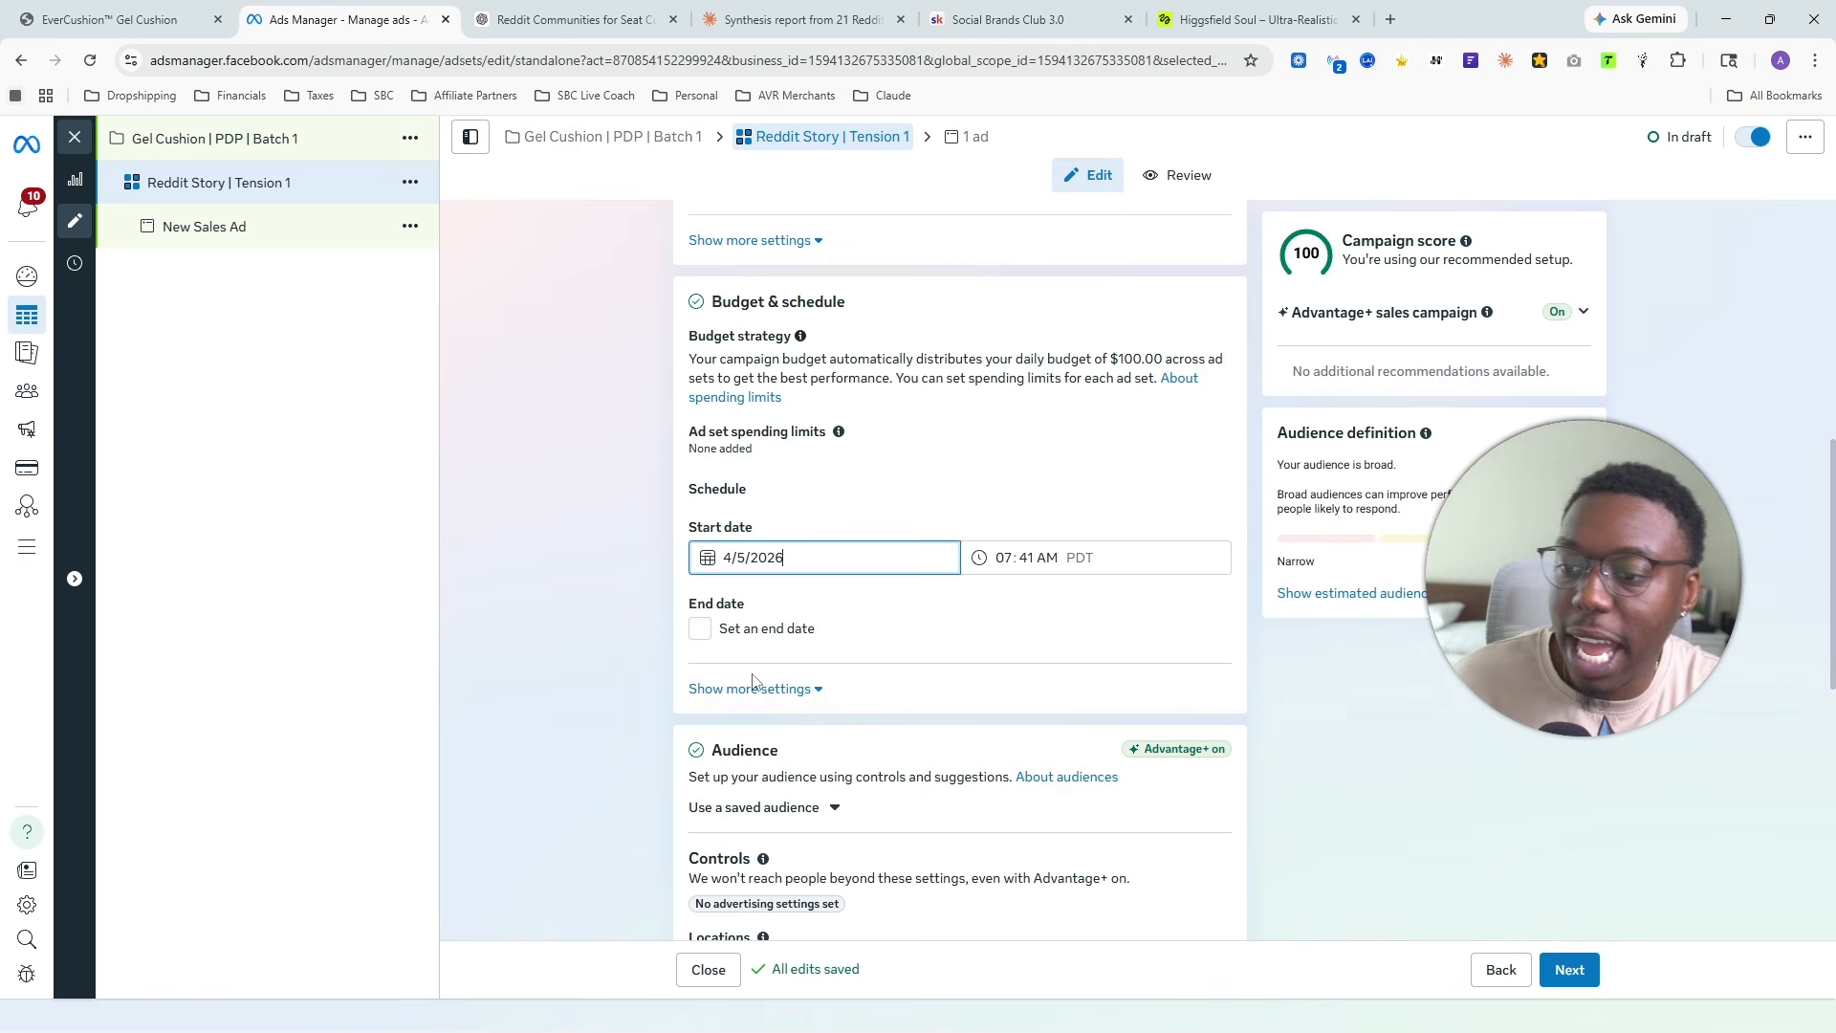
click(1007, 558)
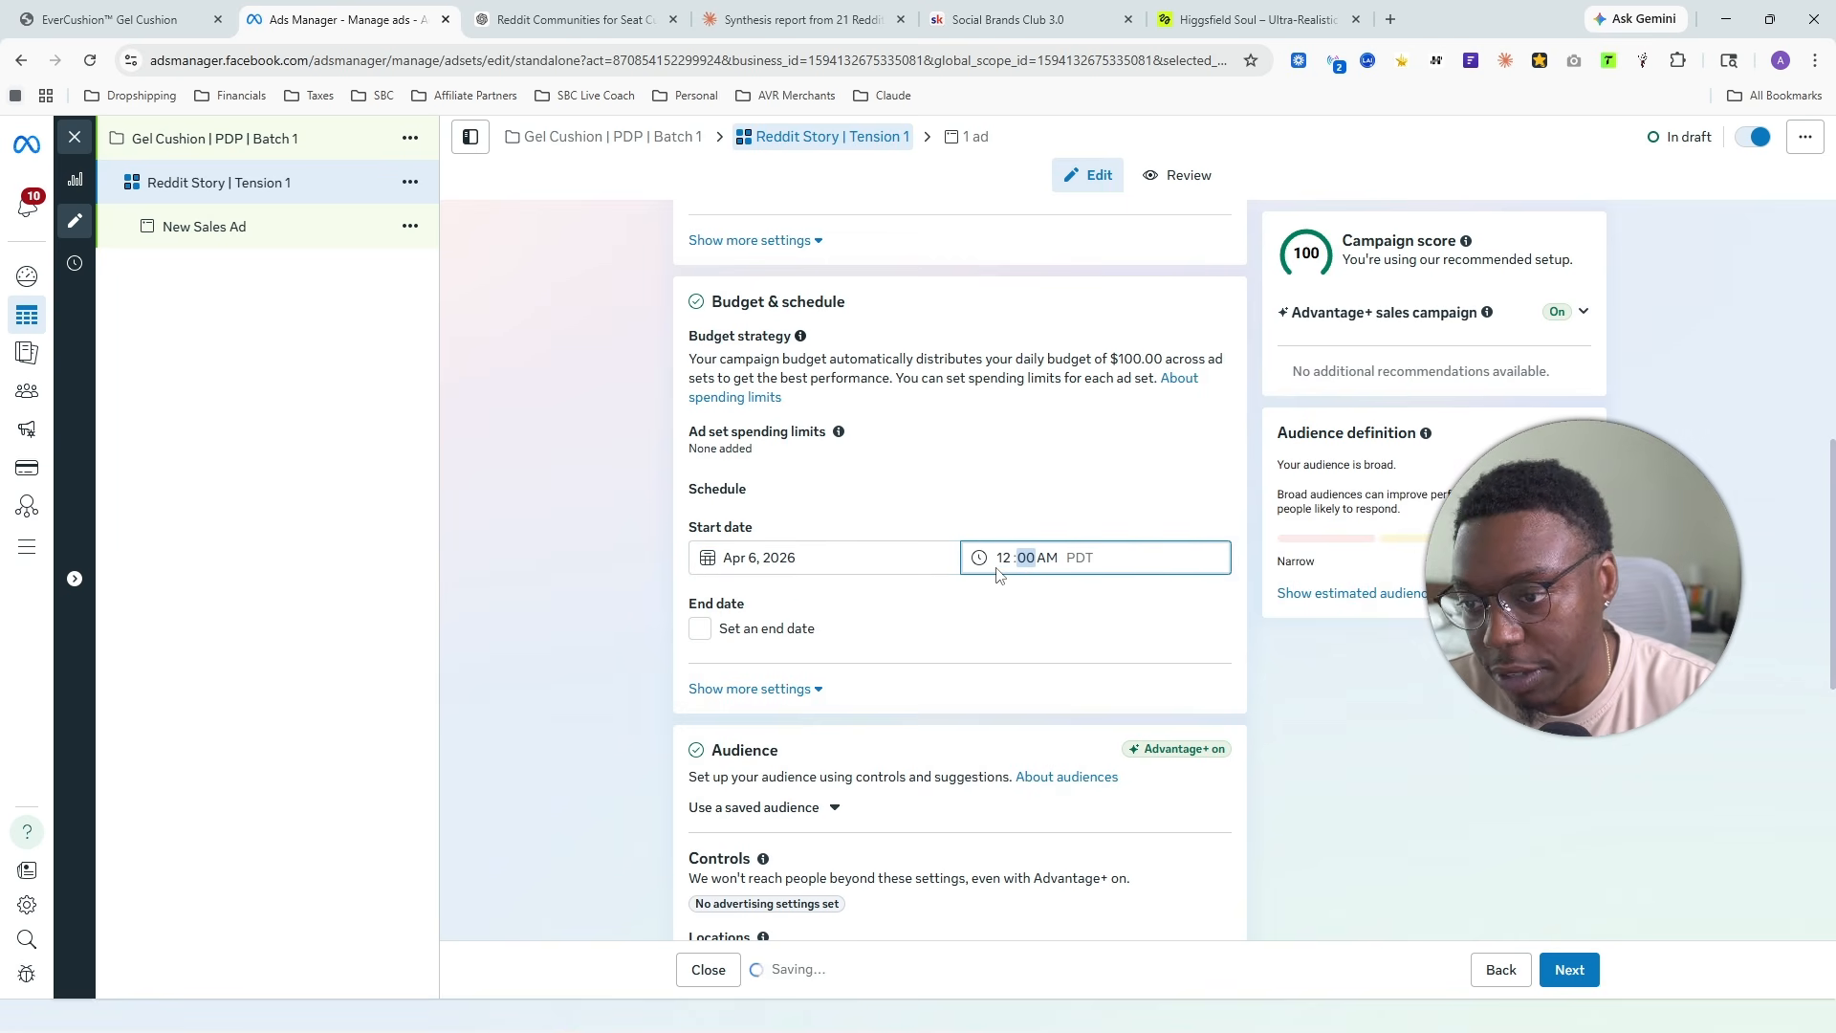
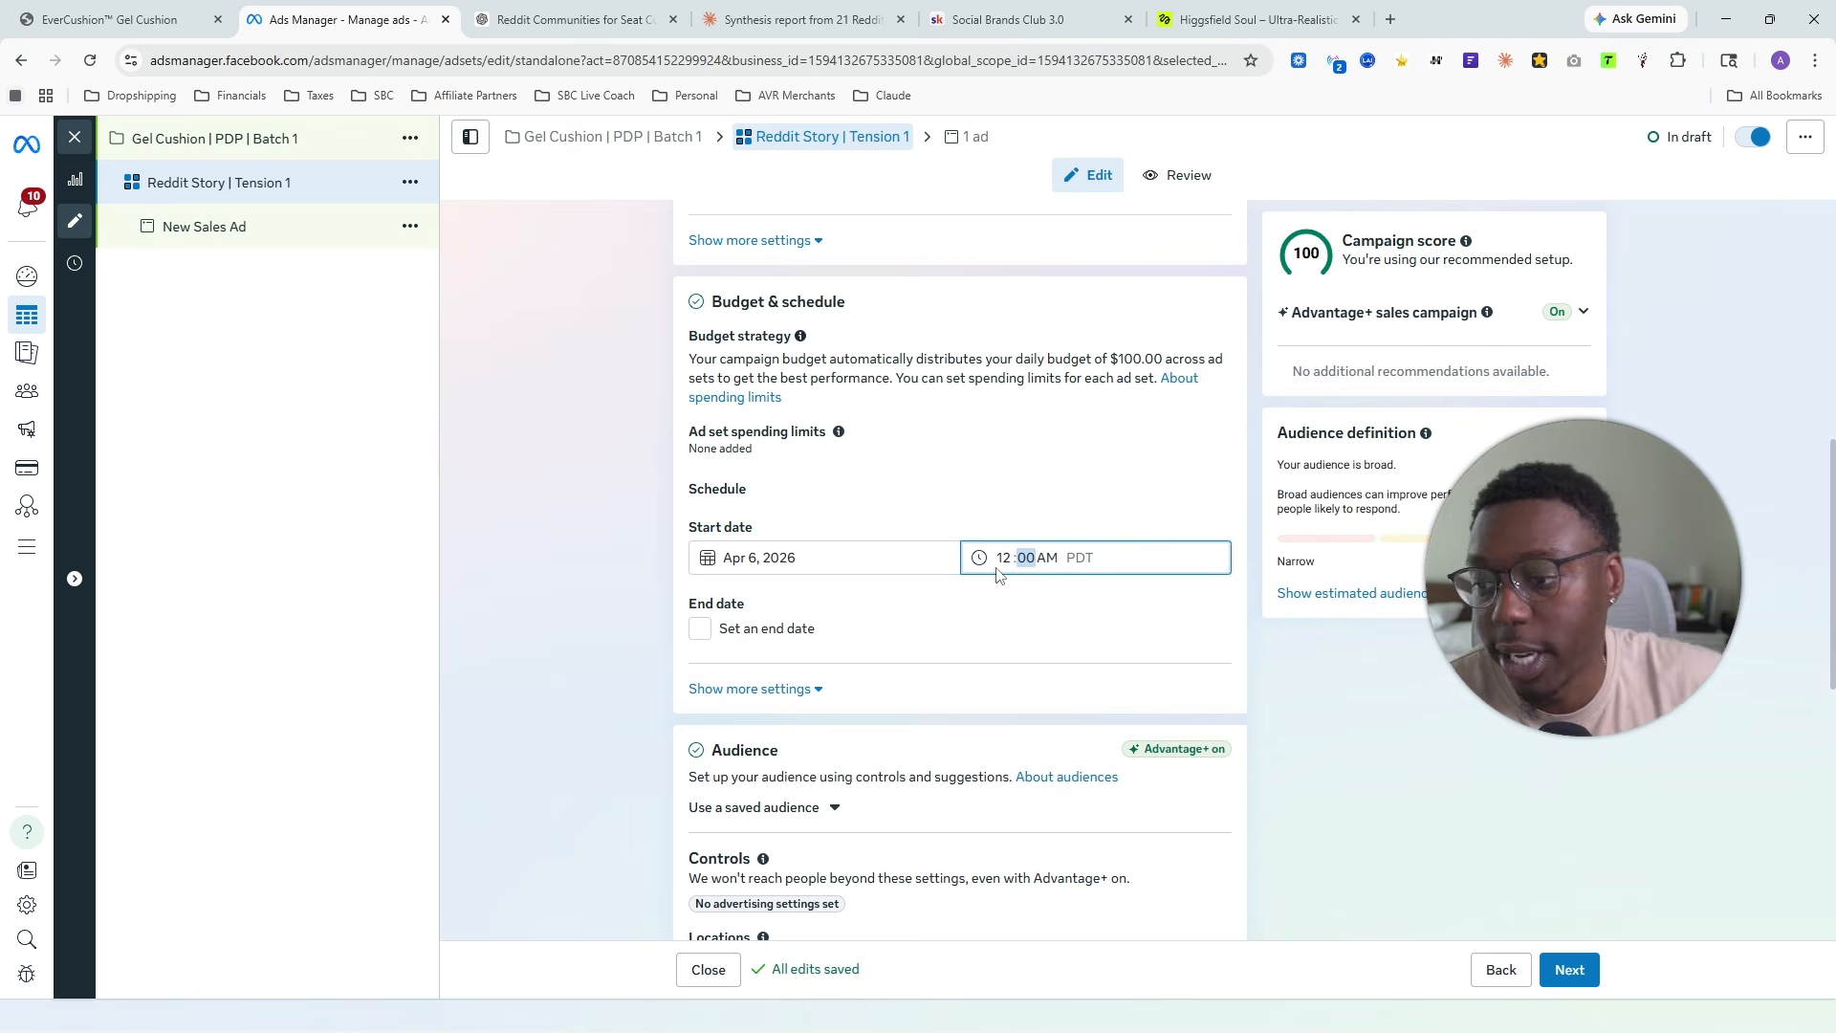
- Review the Reddit Story | Tension 1 ad set's name, conversion, schedule, audience, ad transparency and placement settings
scroll(889, 564, down, 4)
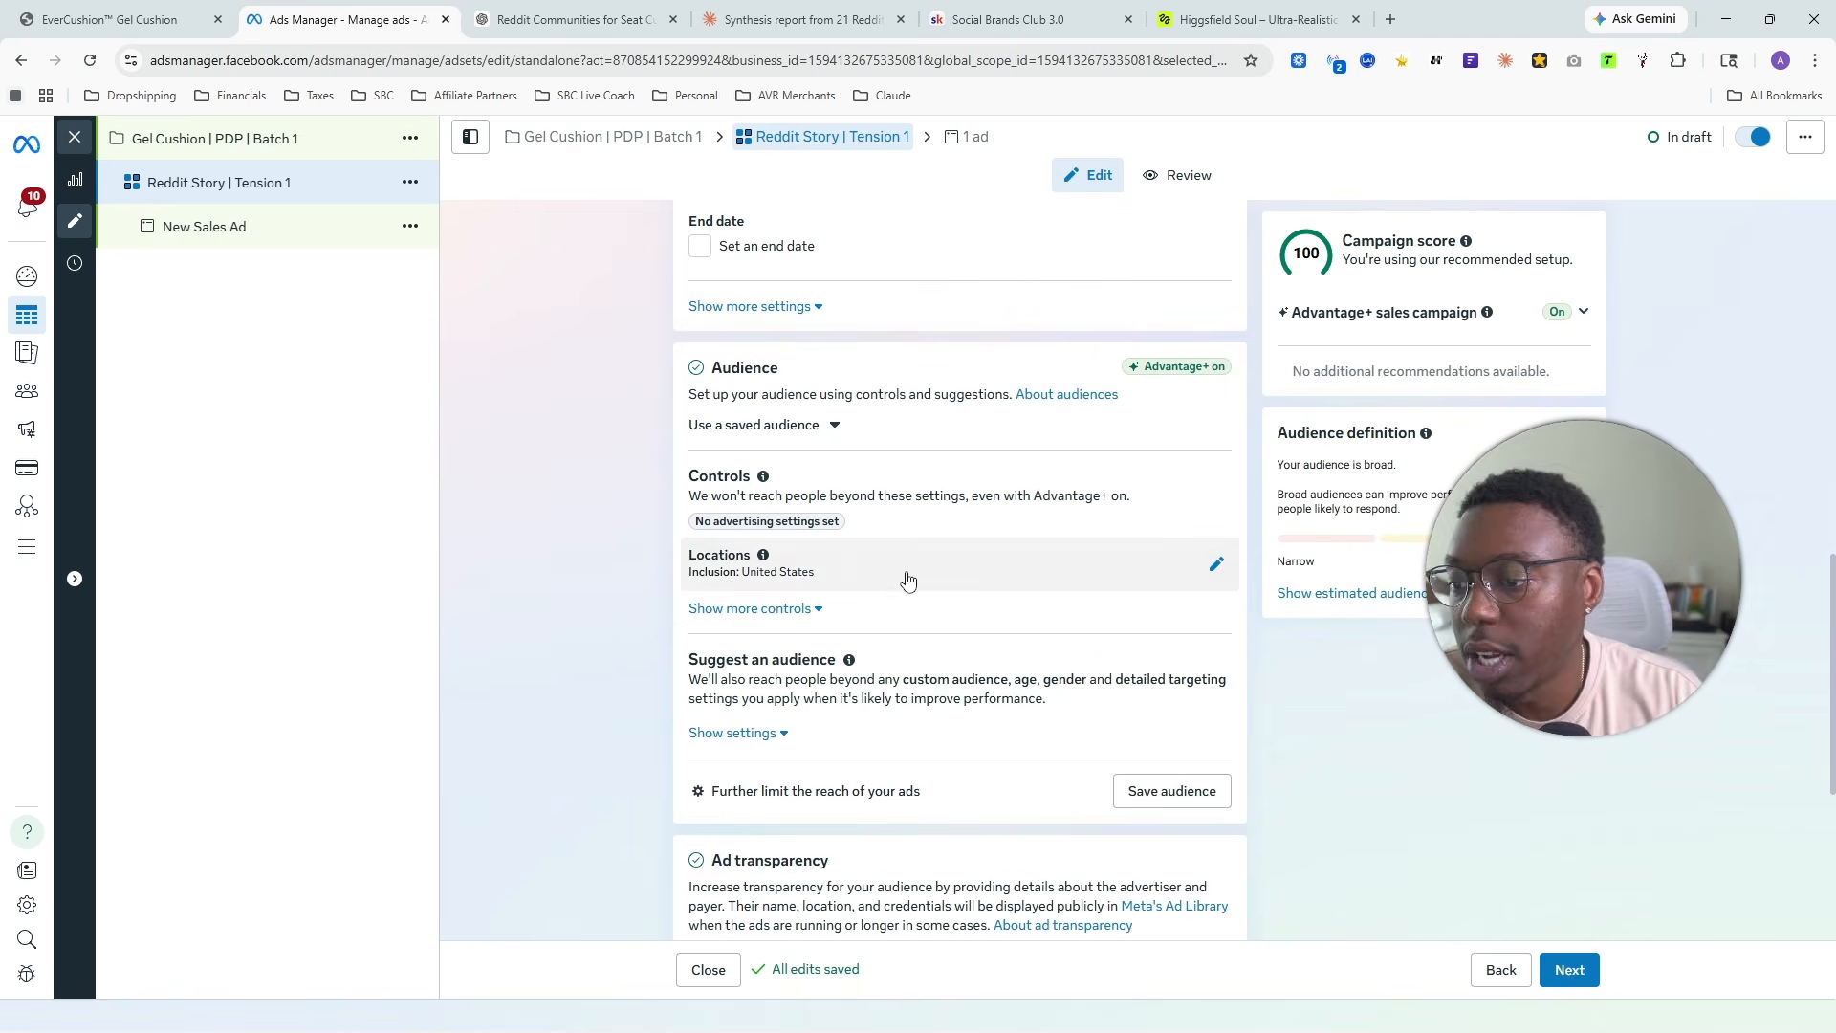
scroll(907, 580, up, 10)
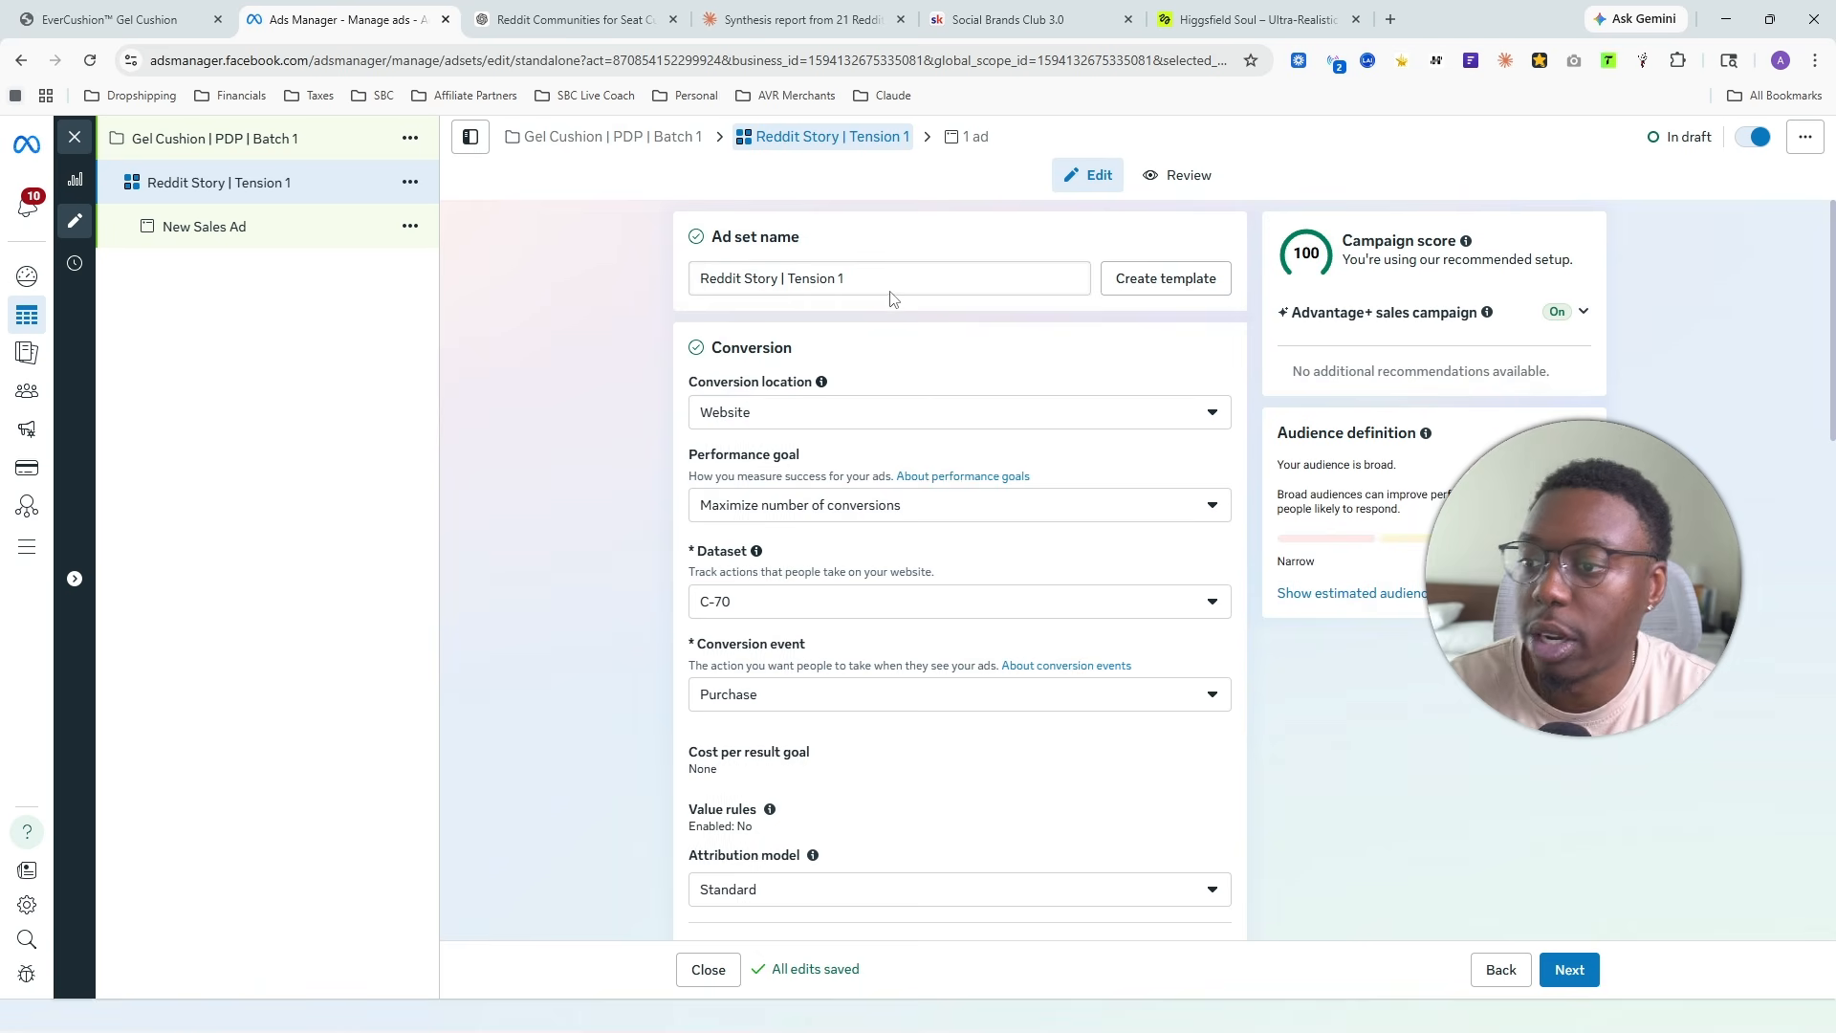
click(889, 281)
key(BackSpace)
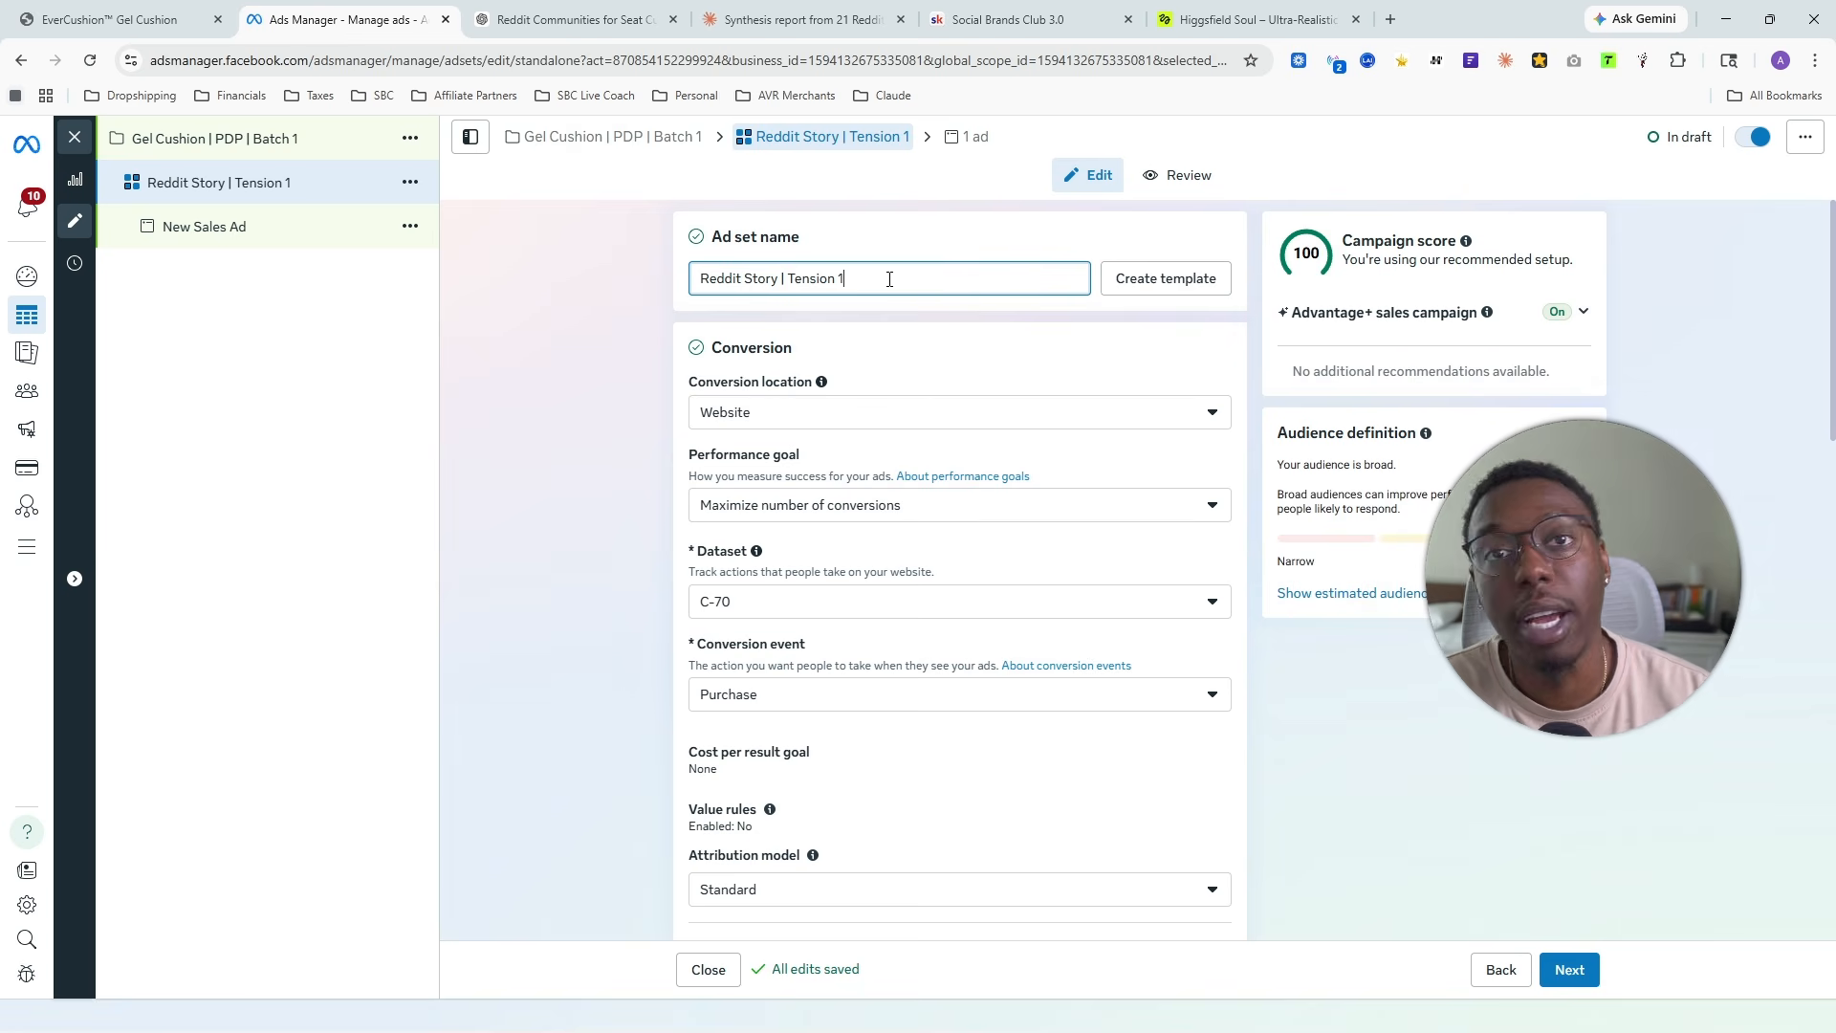
scroll(893, 459, down, 10)
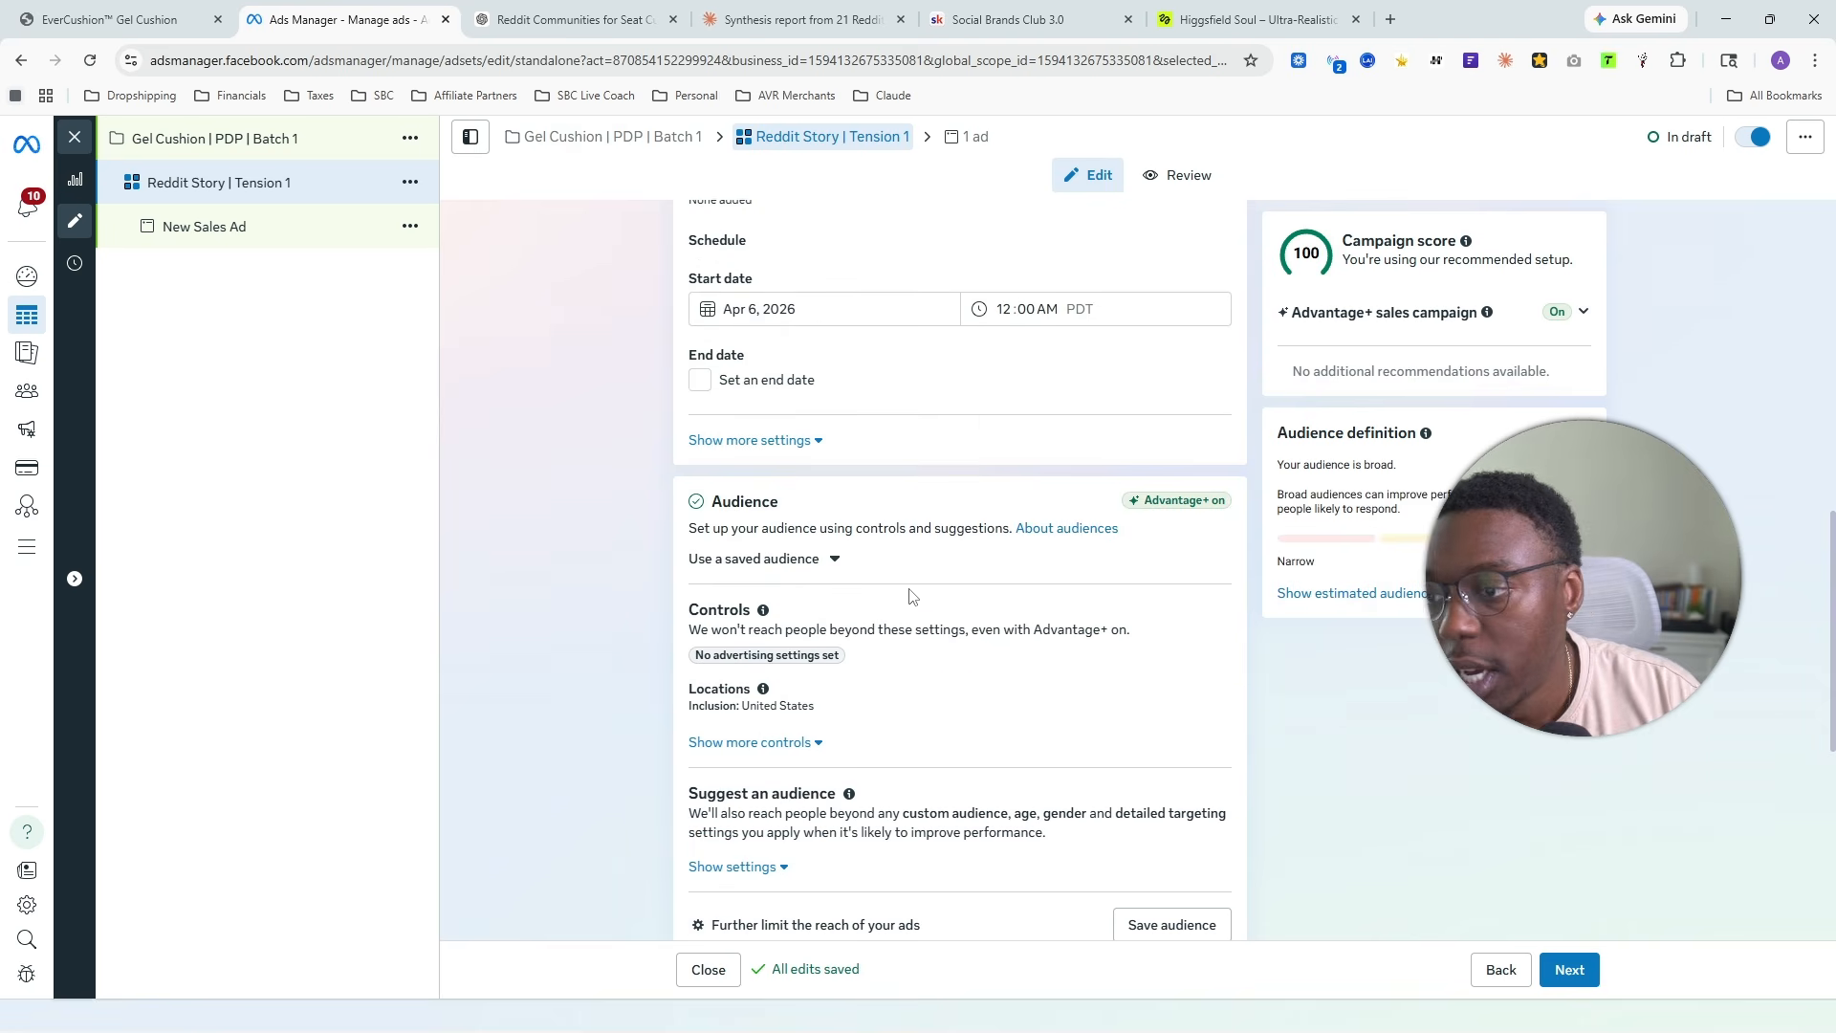
scroll(950, 657, down, 2)
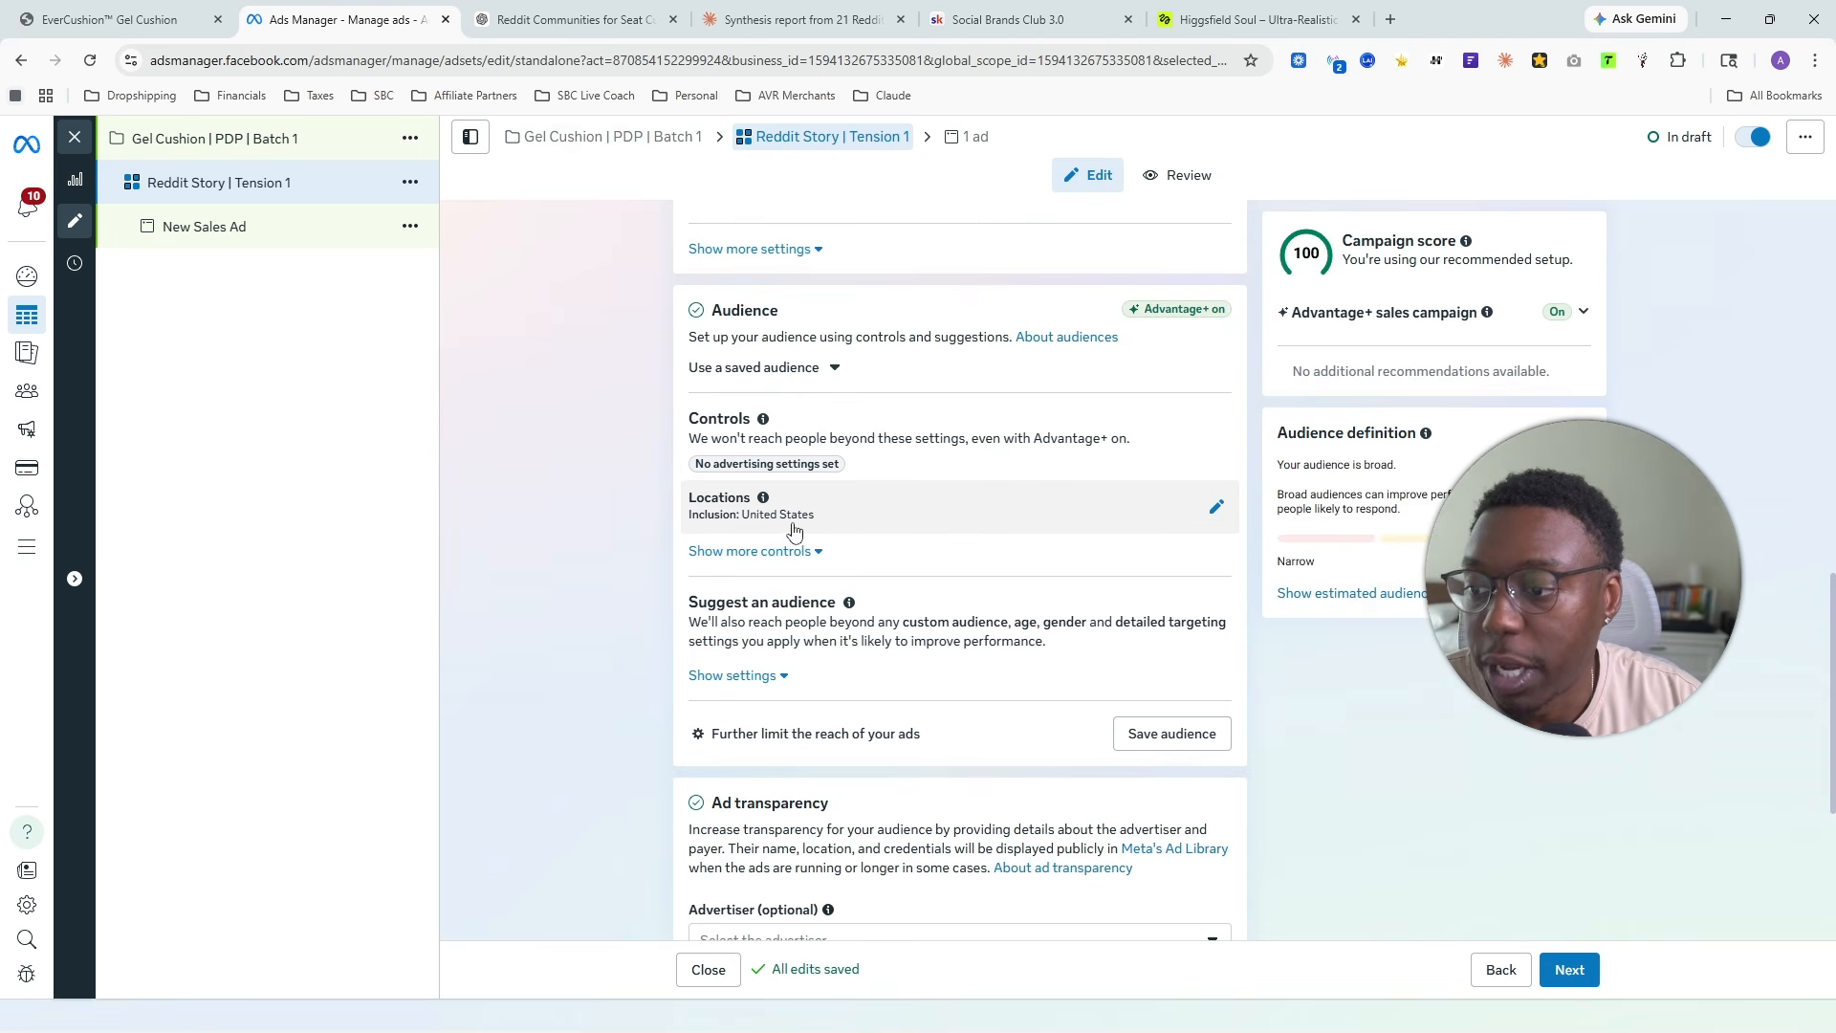
scroll(966, 341, down, 2)
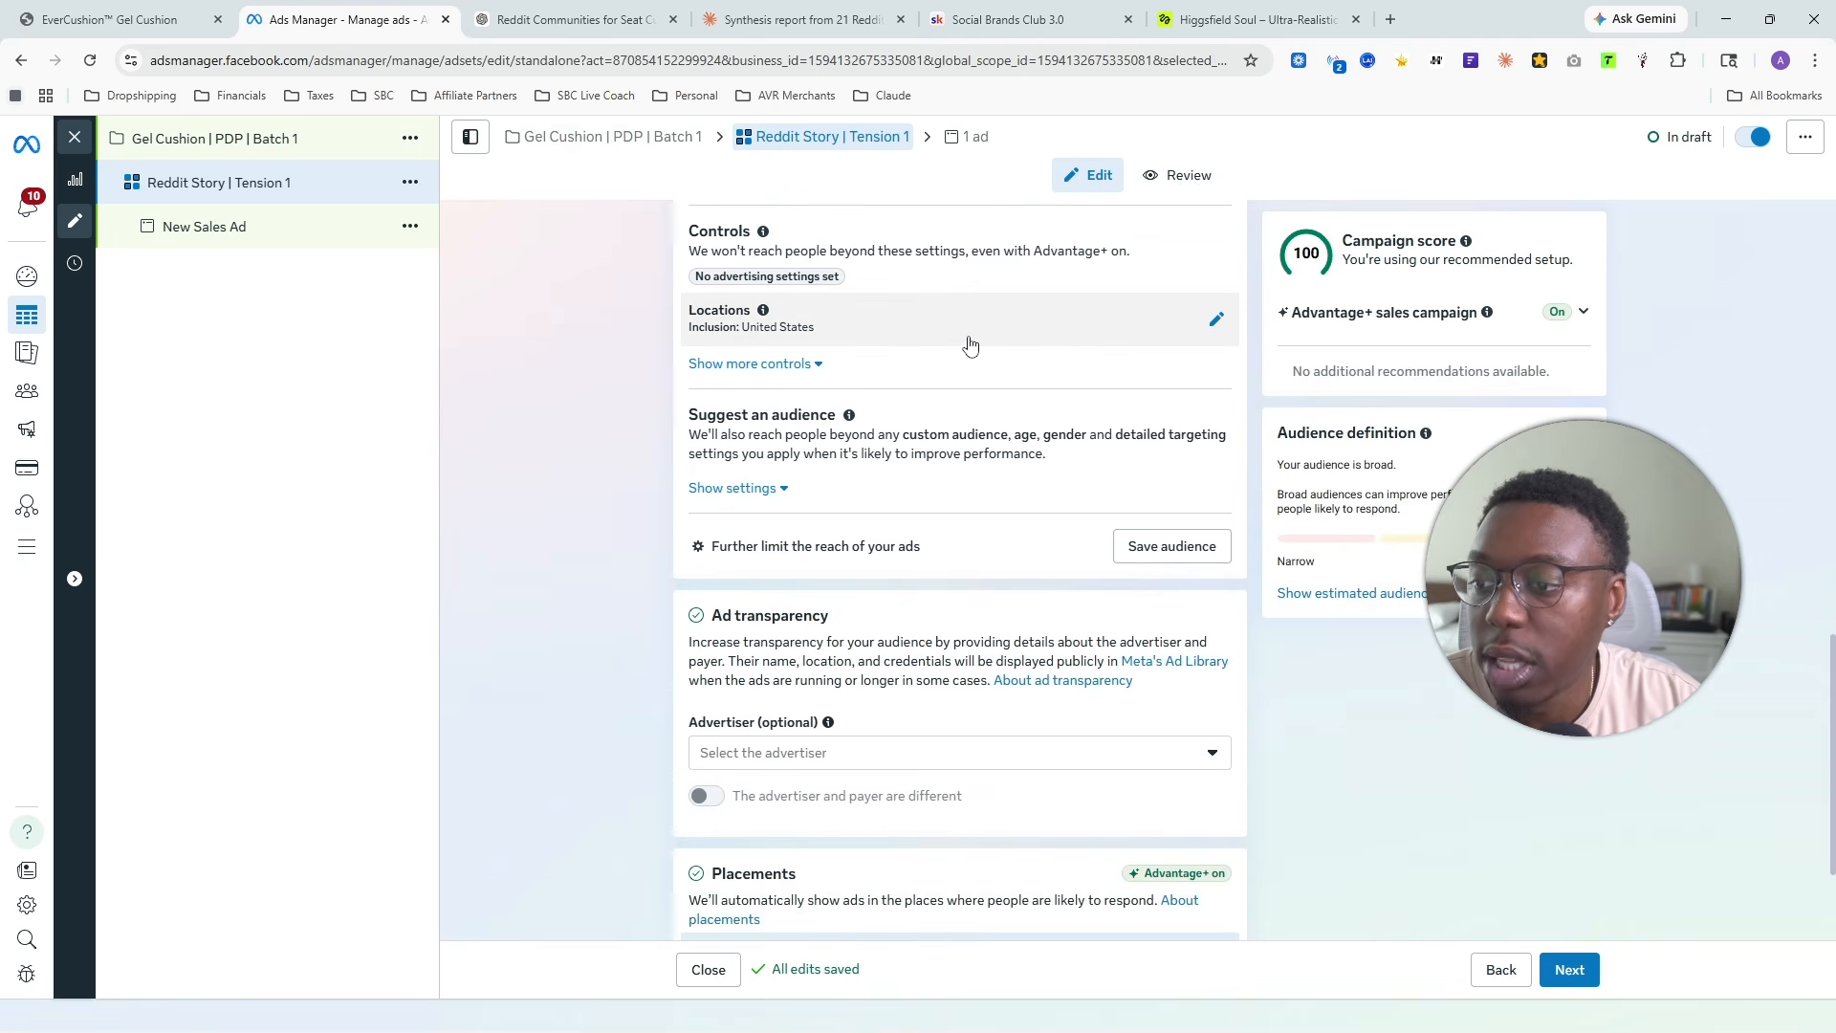
scroll(615, 668, down, 2)
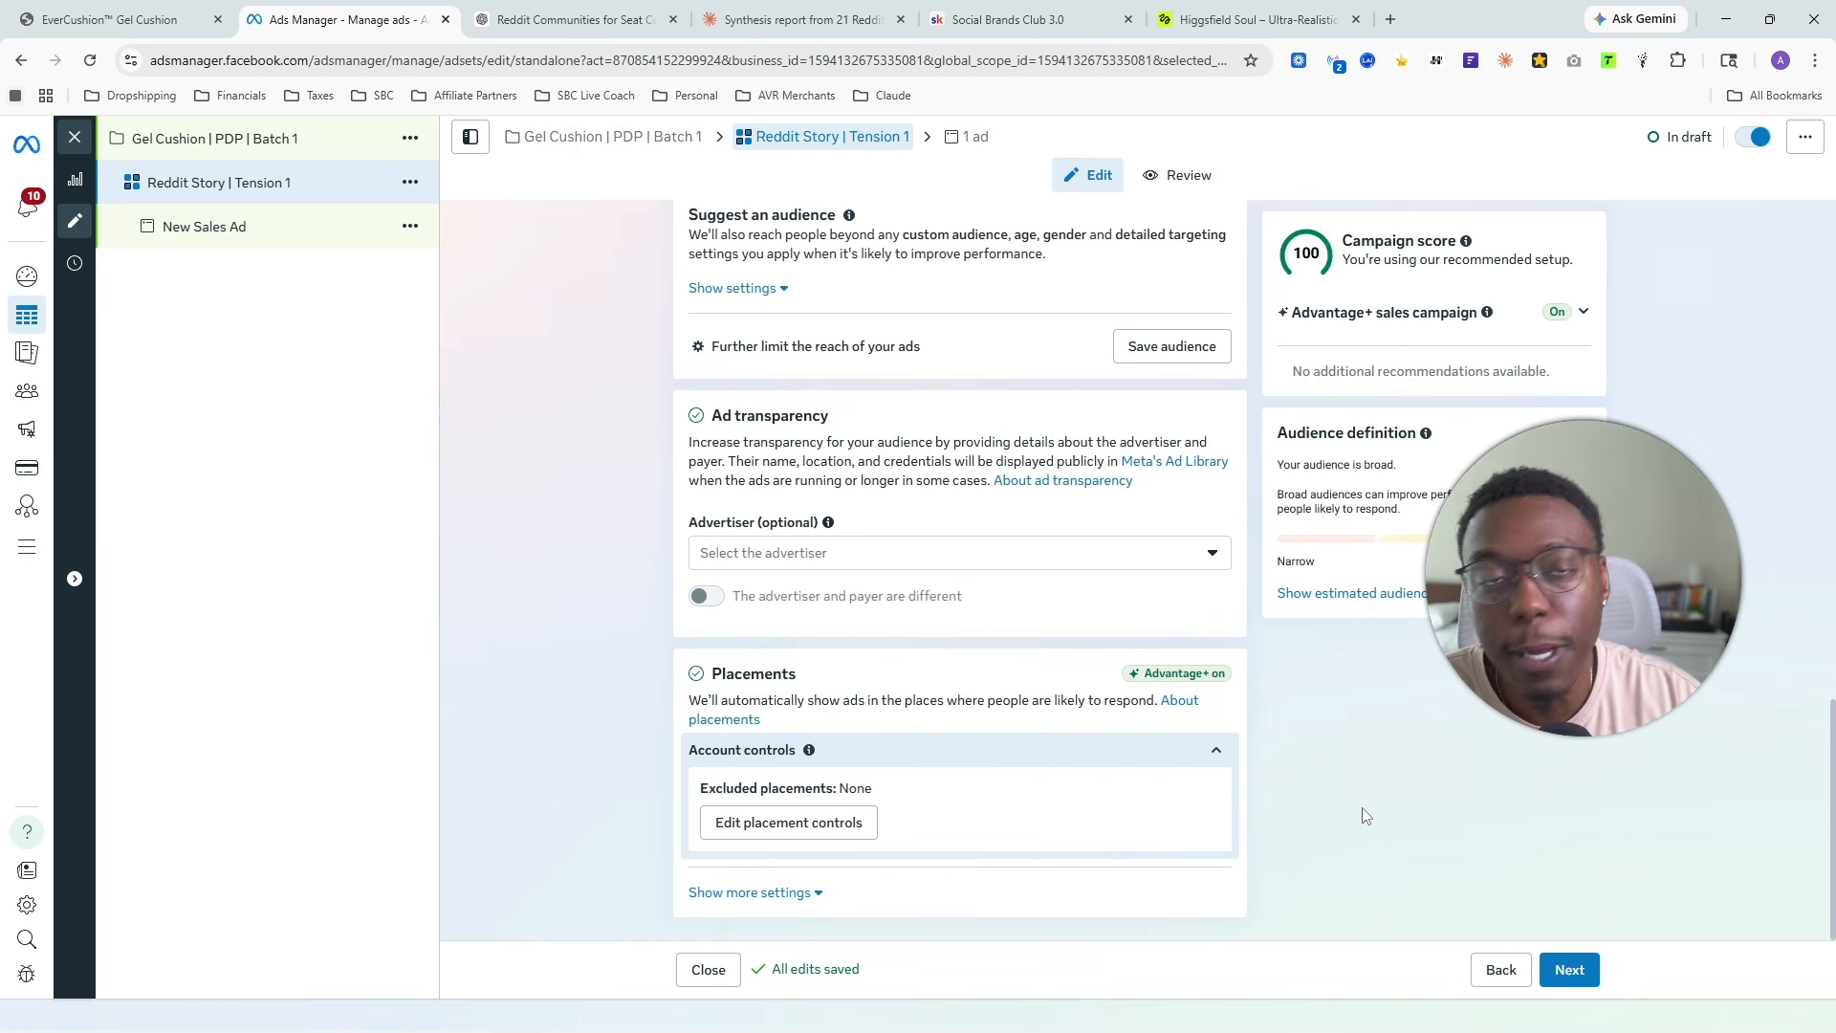
scroll(1362, 816, up, 4)
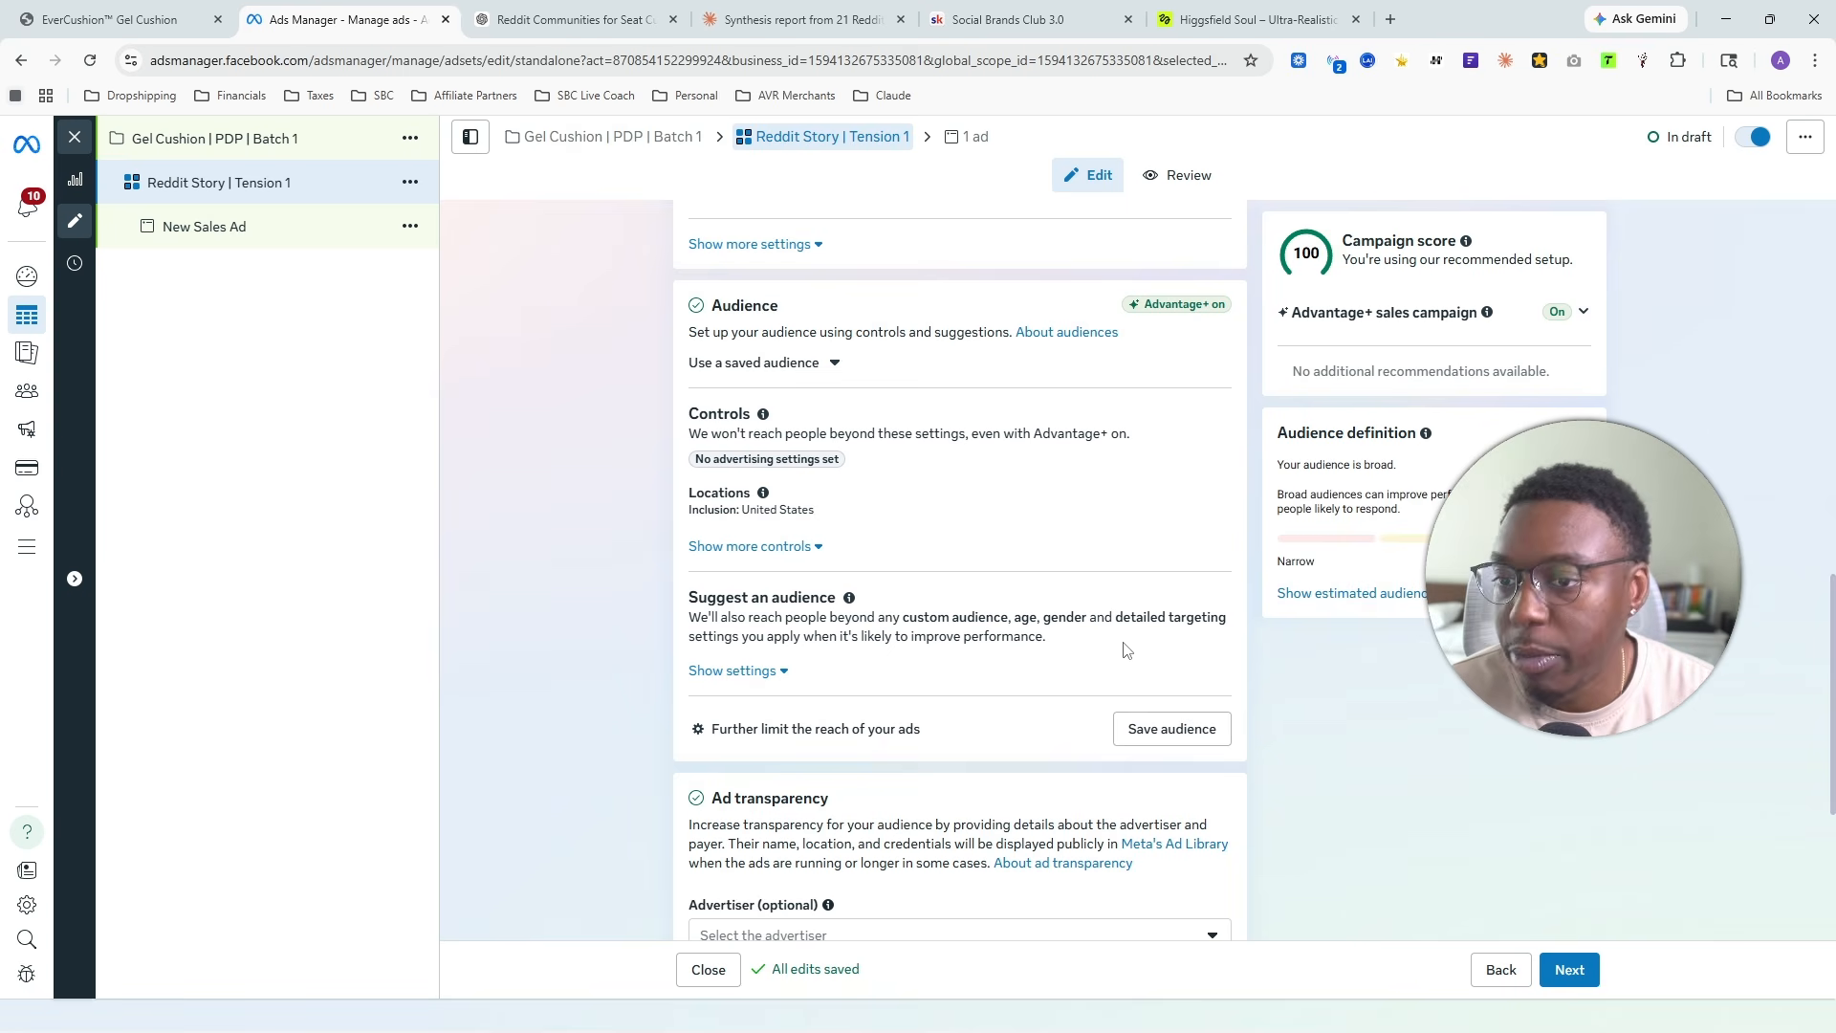
scroll(1142, 639, down, 3)
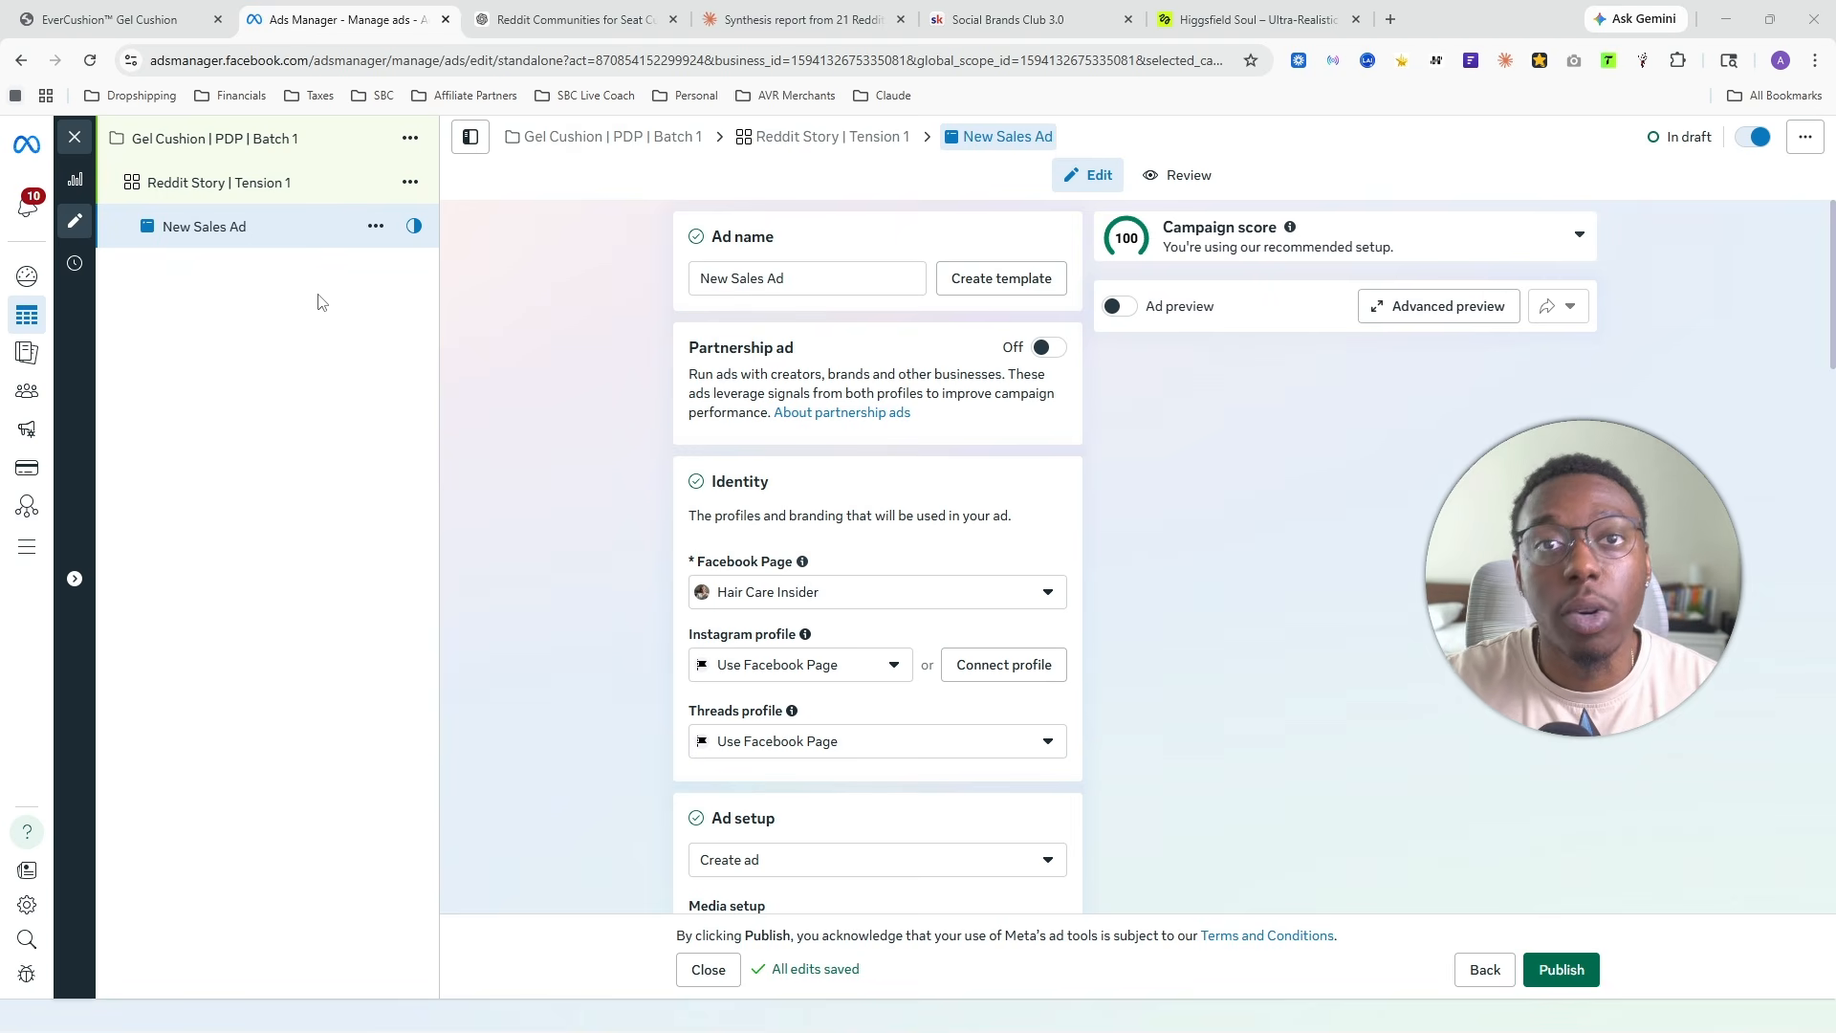
- Rename the new sales ad to Ad#1
click(741, 276)
key(ctrl+a)
text(A)
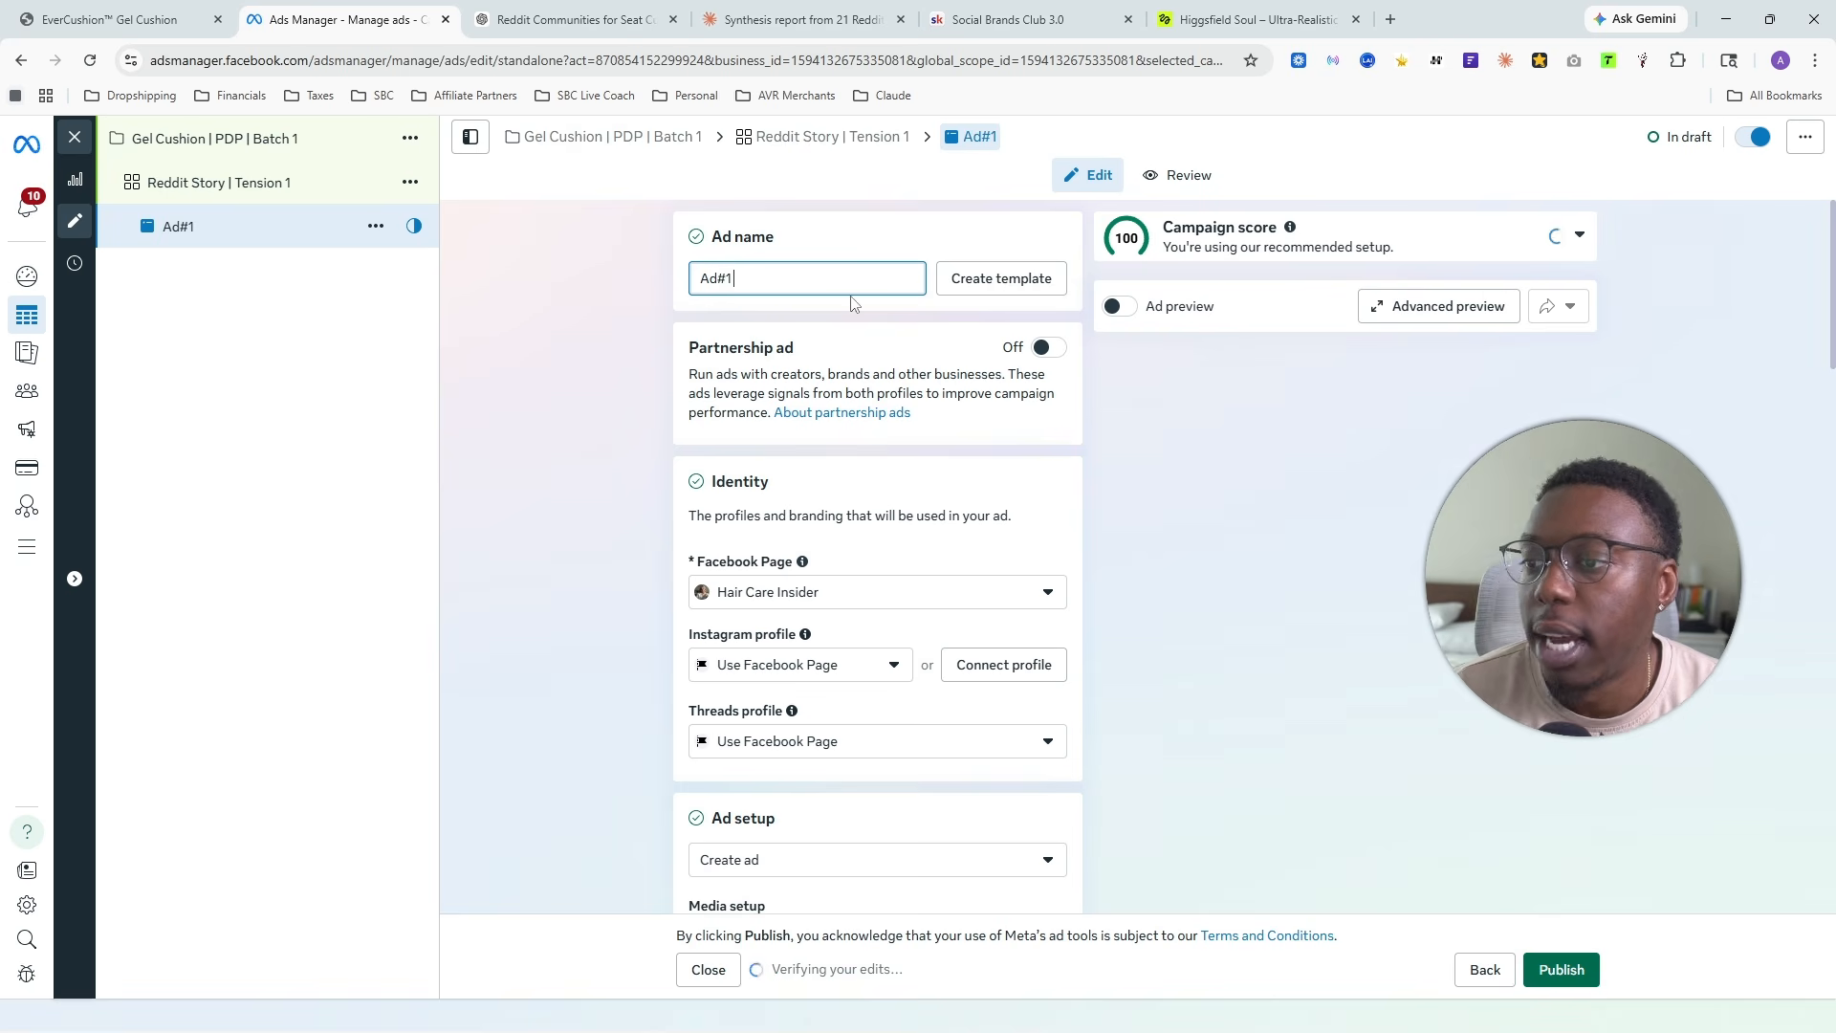
click(1241, 517)
- Review the ad's identity profiles, media setup and the full list of format options
scroll(823, 426, down, 5)
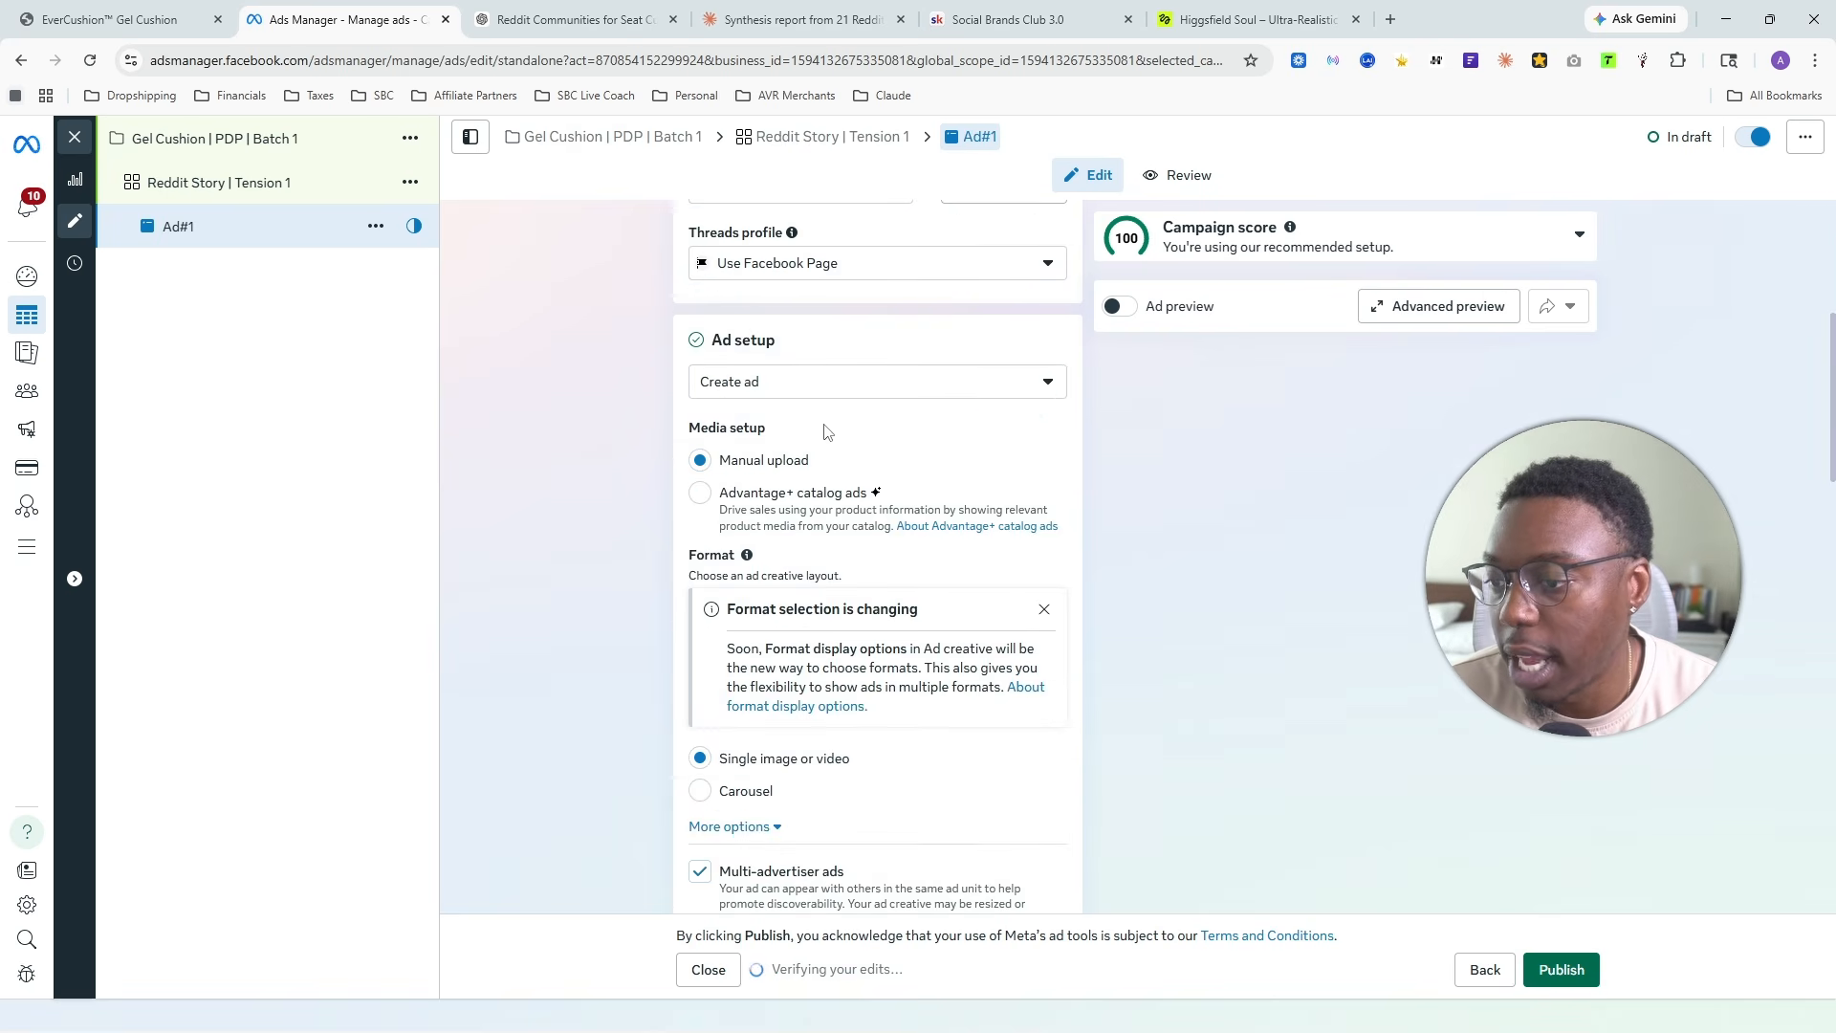
scroll(849, 443, up, 5)
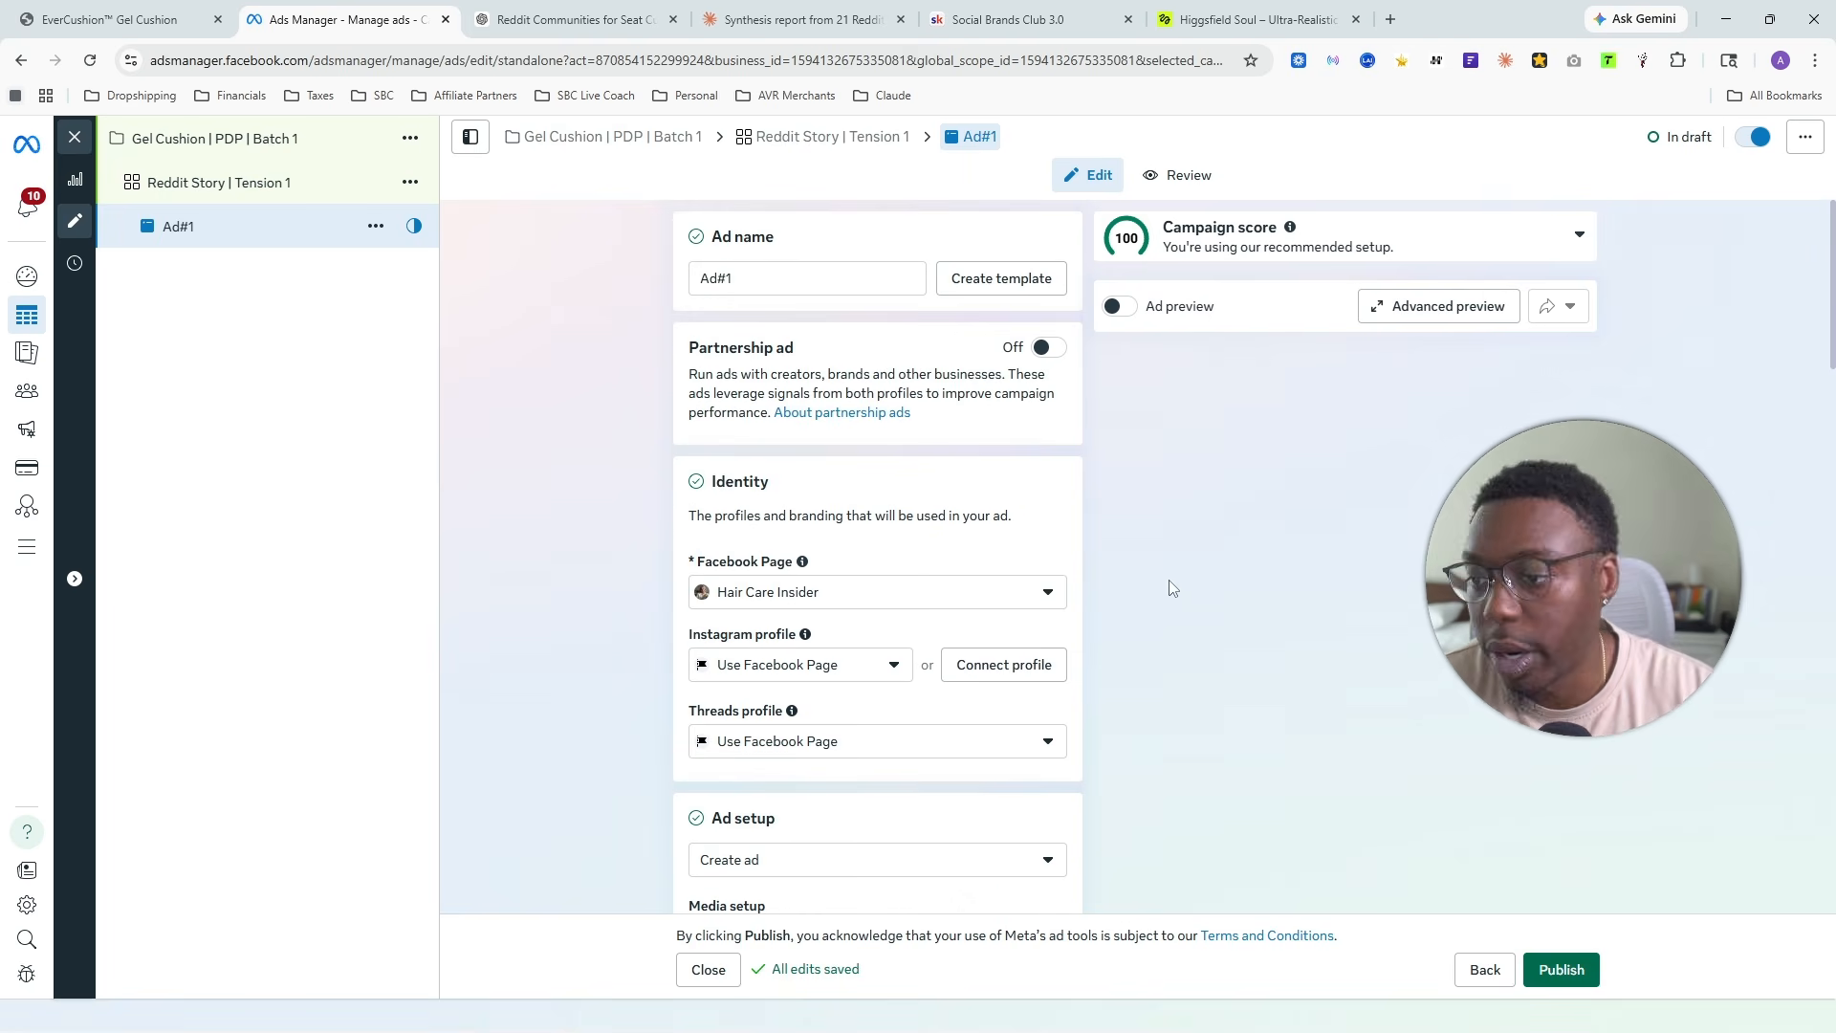
key(ctrl+plus)
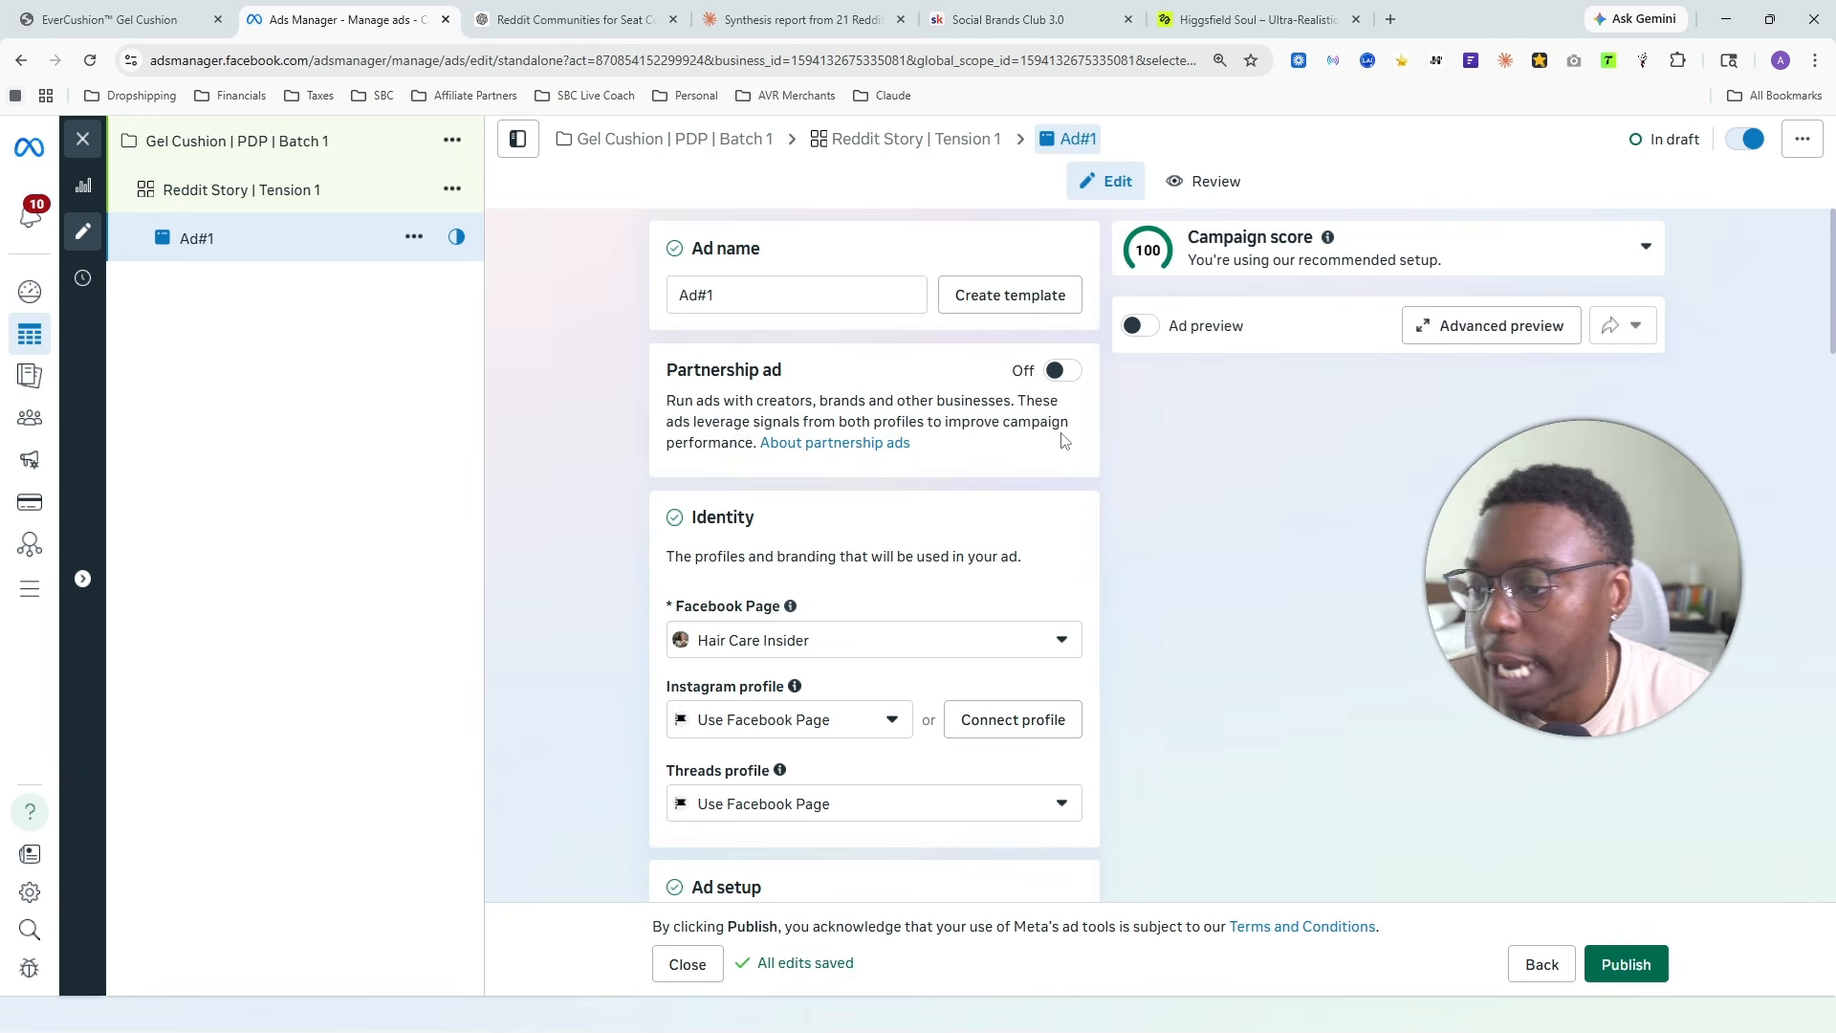
scroll(1122, 376, down, 2)
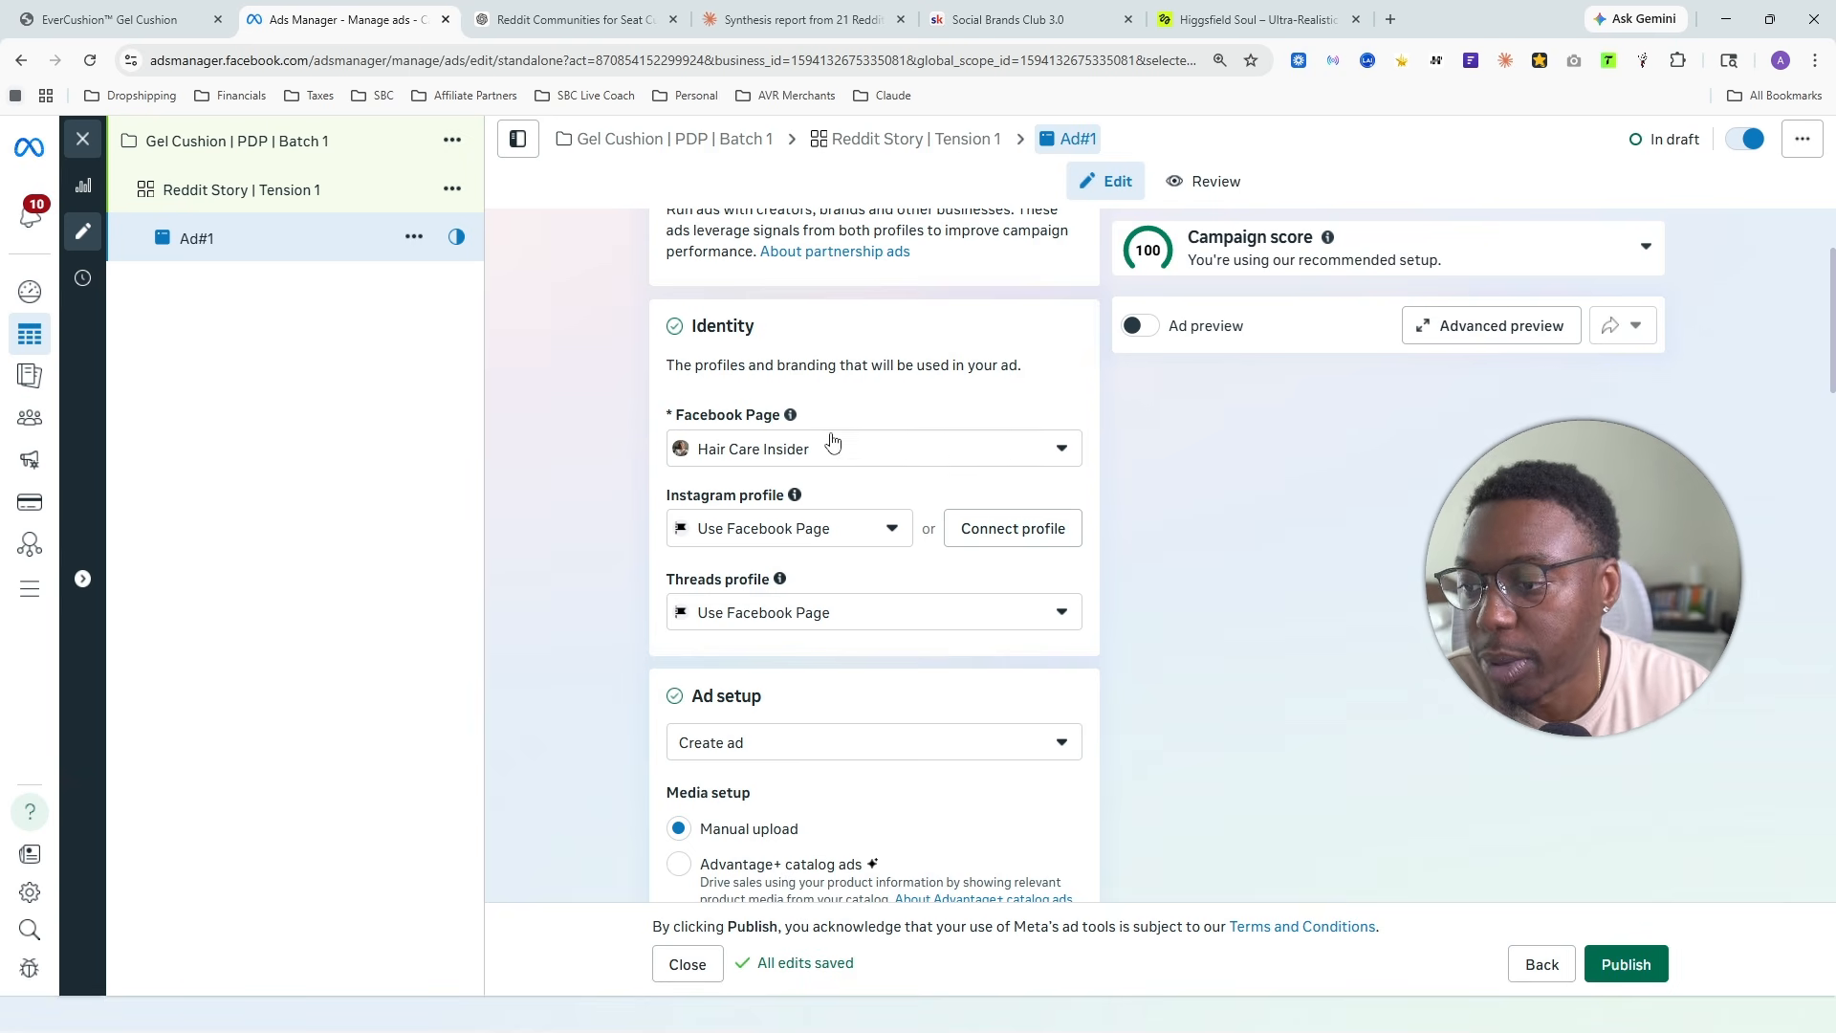
scroll(833, 438, down, 3)
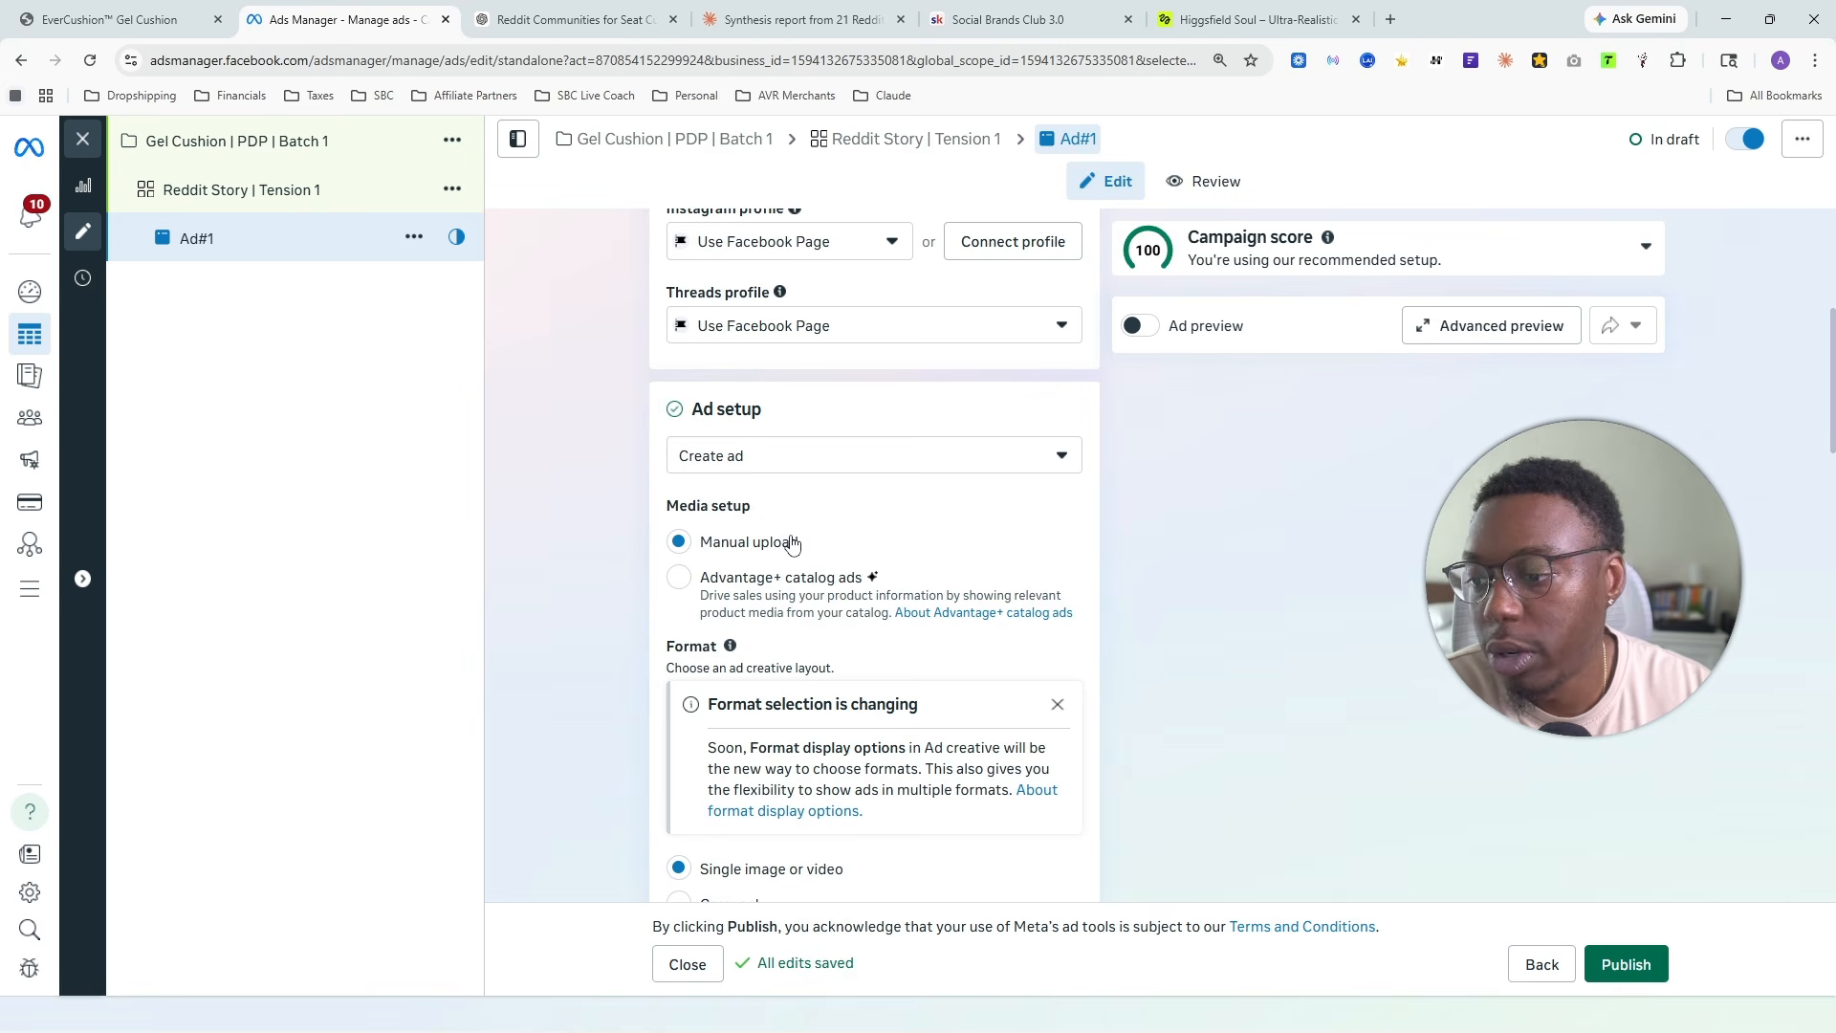
scroll(790, 541, down, 3)
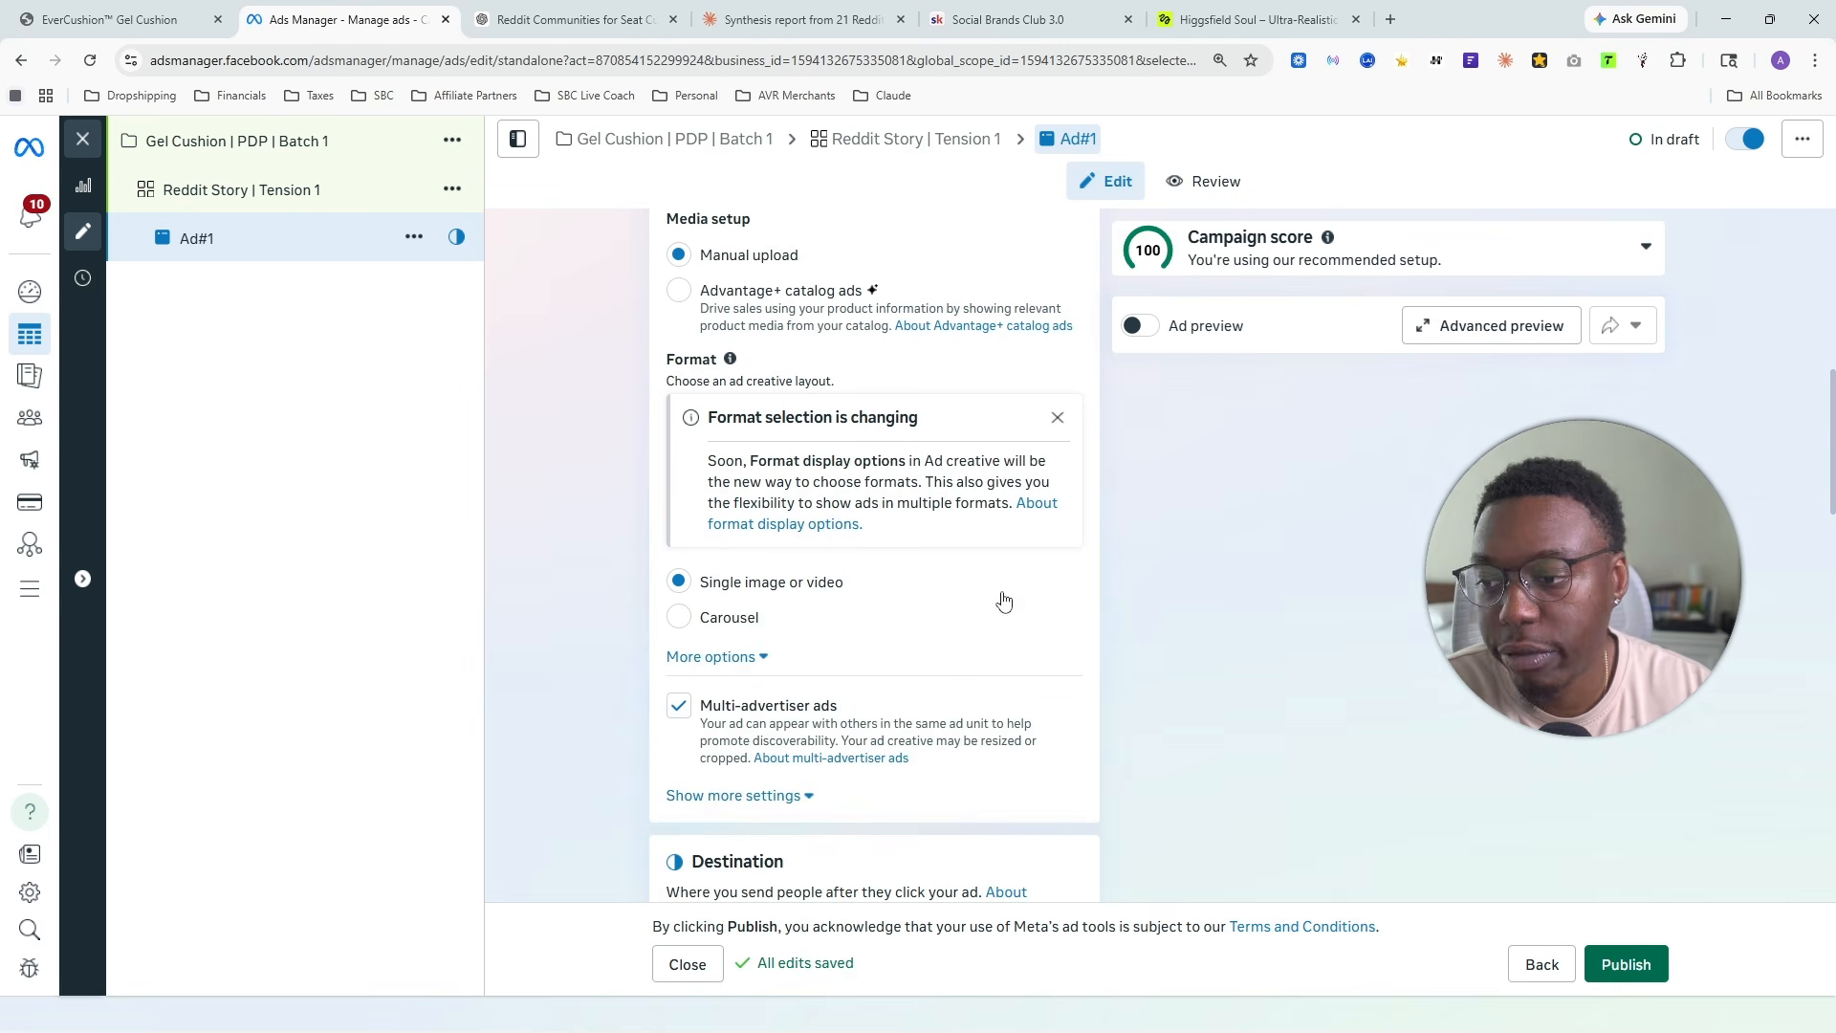
scroll(750, 504, down, 2)
click(731, 467)
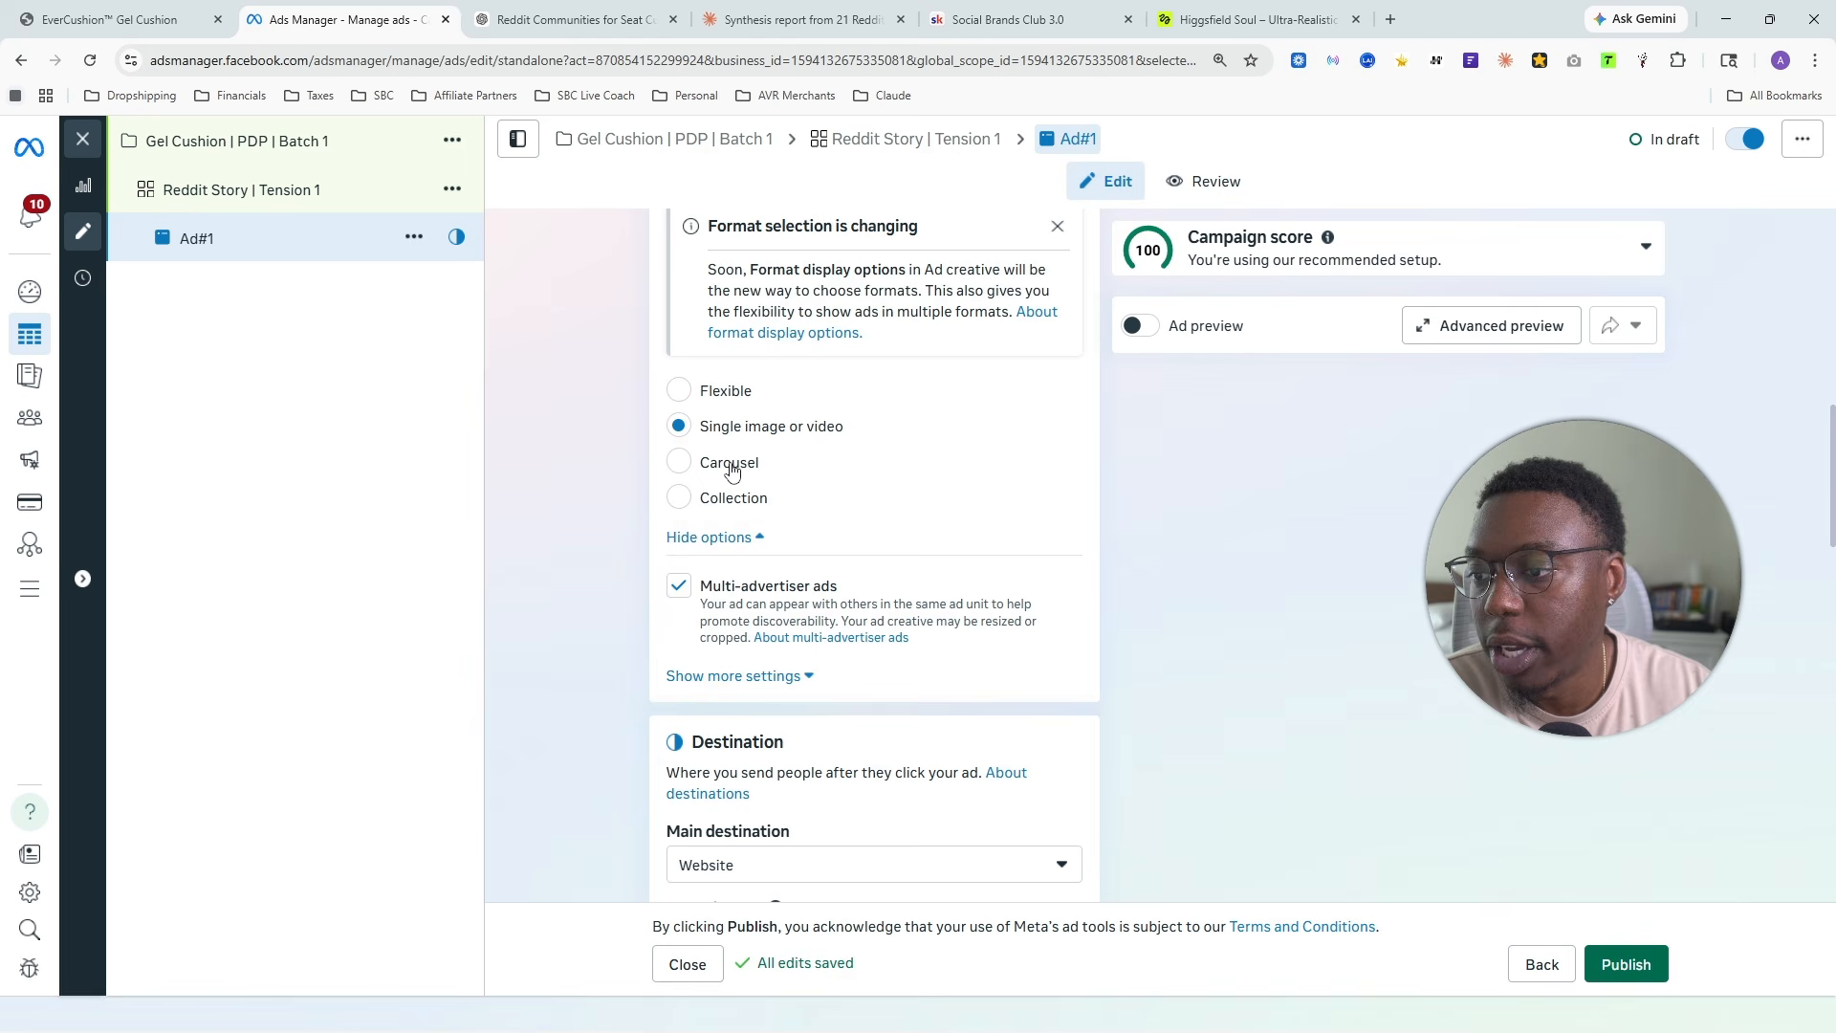
click(724, 538)
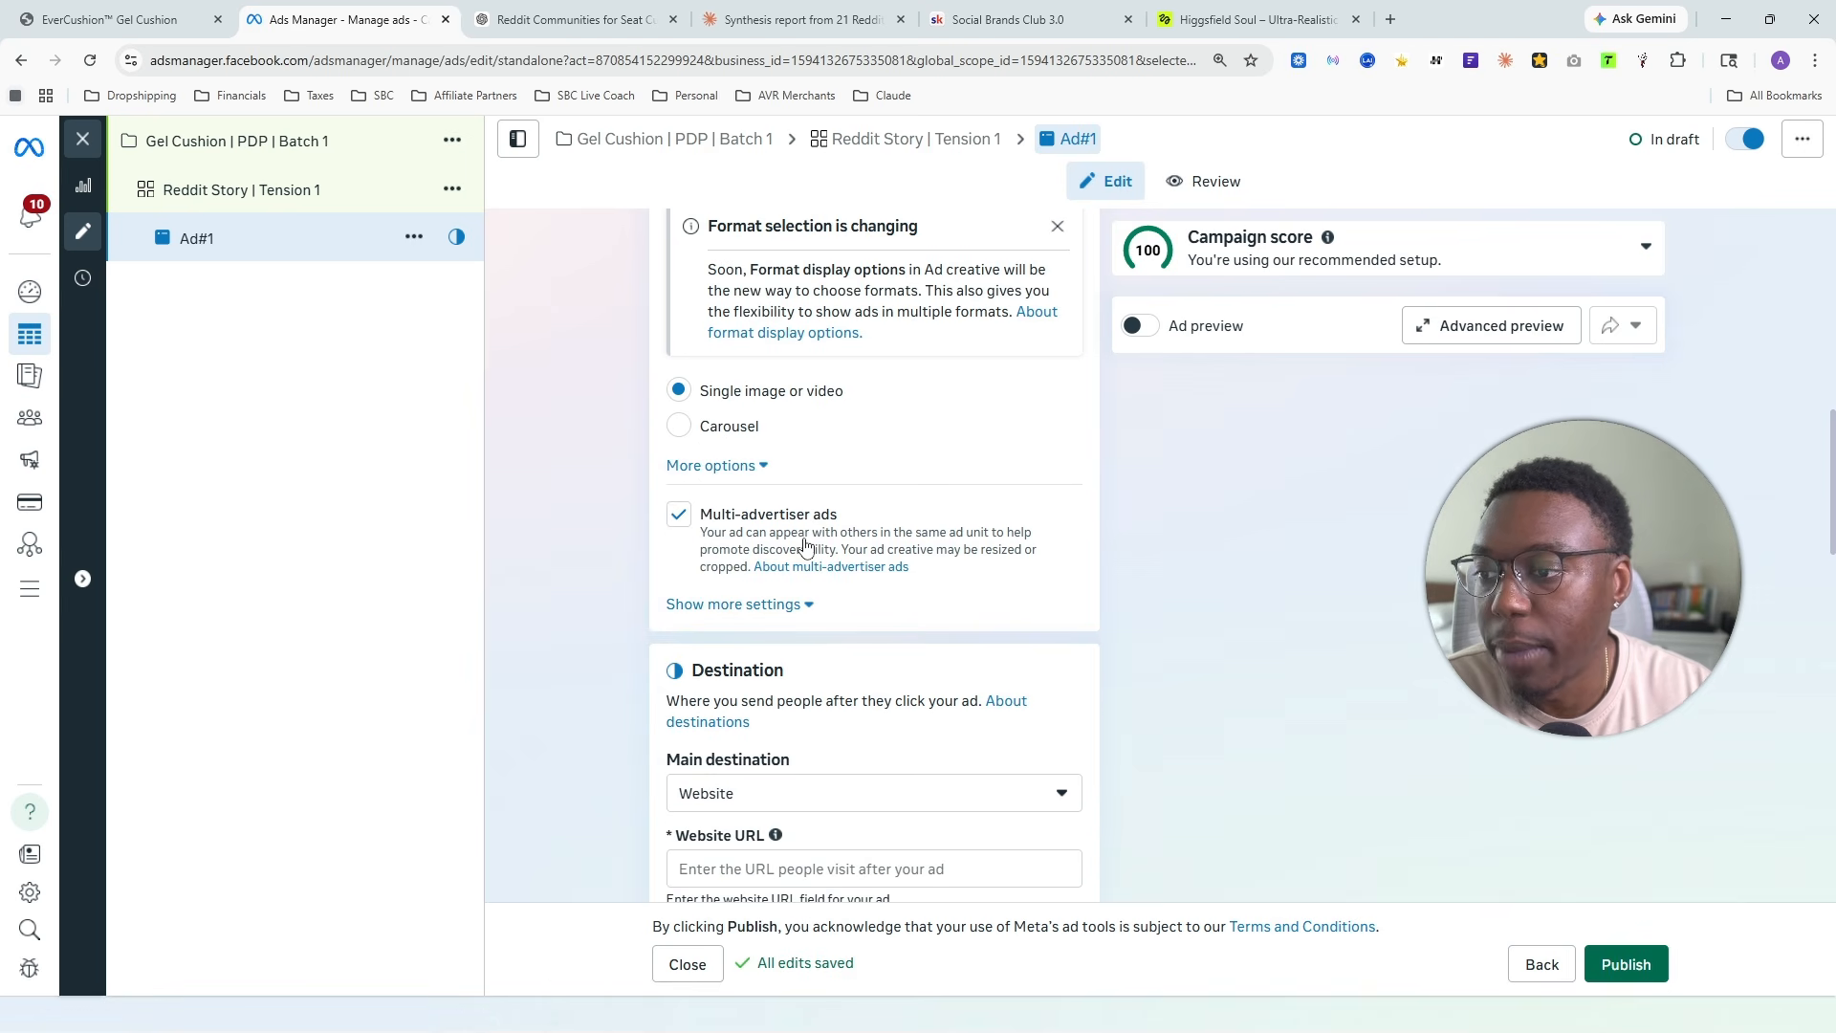
- Turn off multi-advertiser ads for Ad#1
scroll(806, 550, up, 2)
click(679, 707)
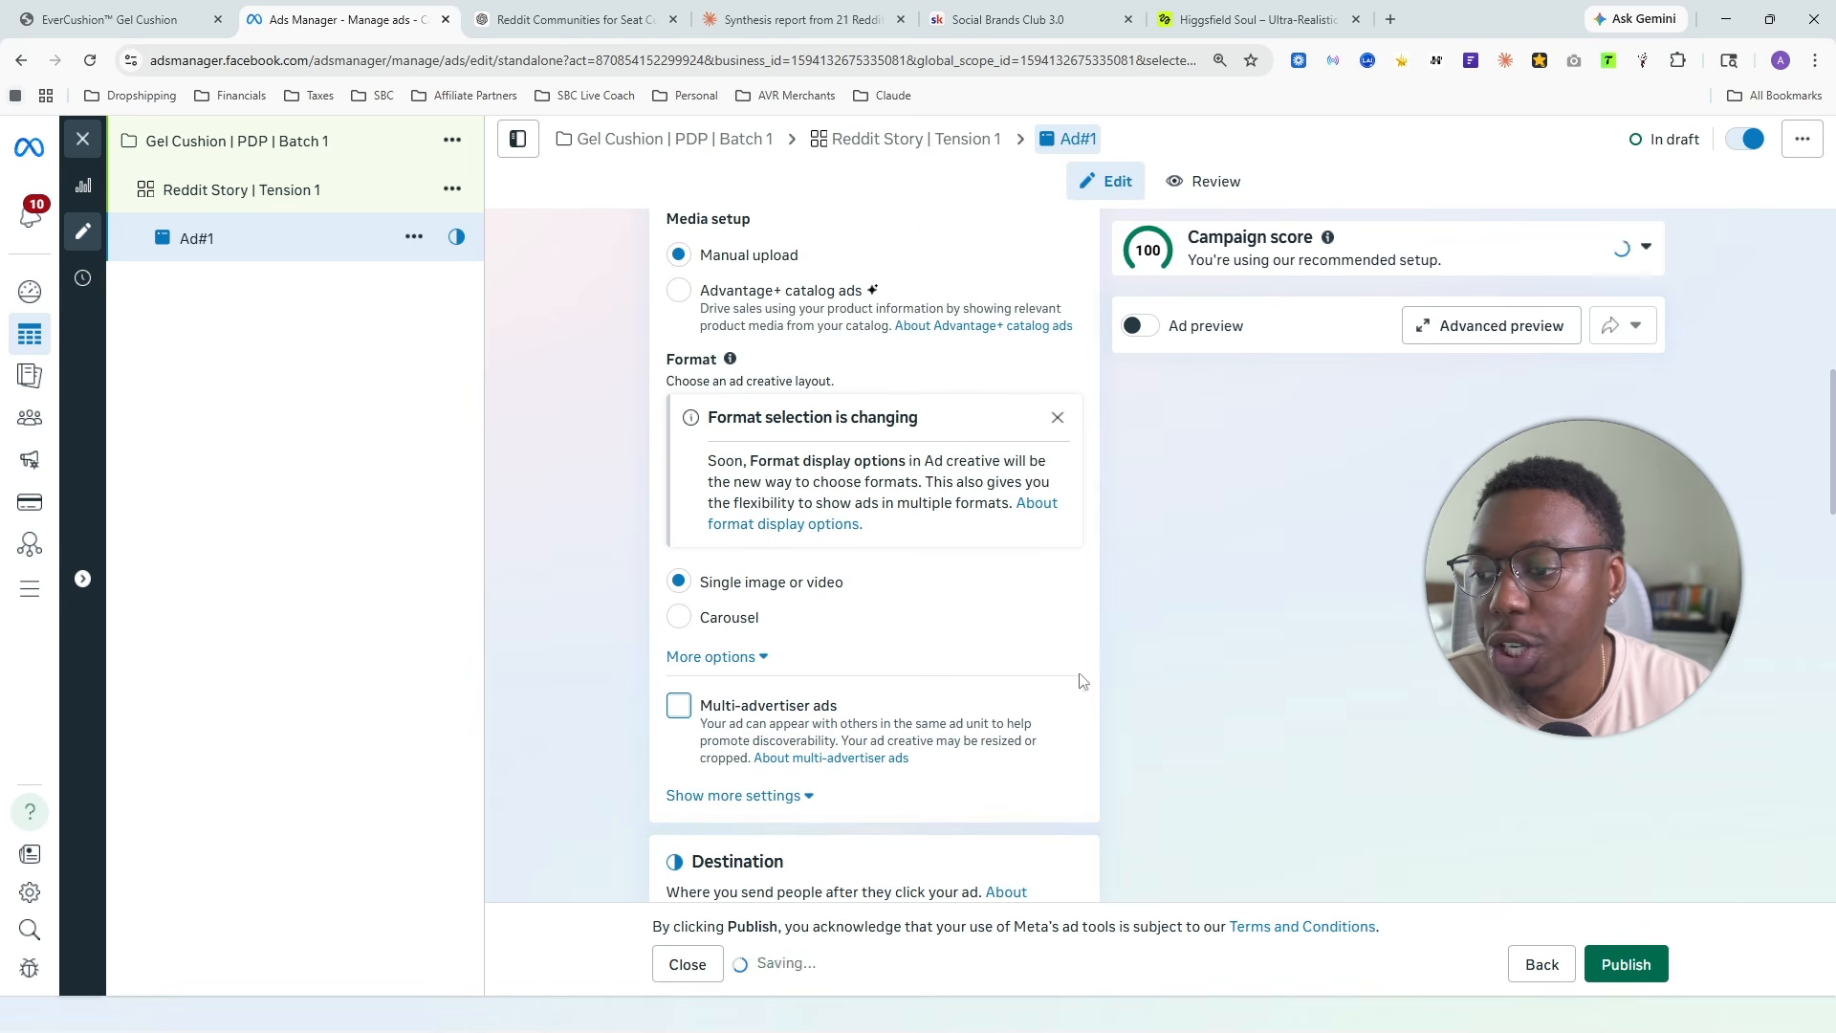
scroll(893, 680, down, 2)
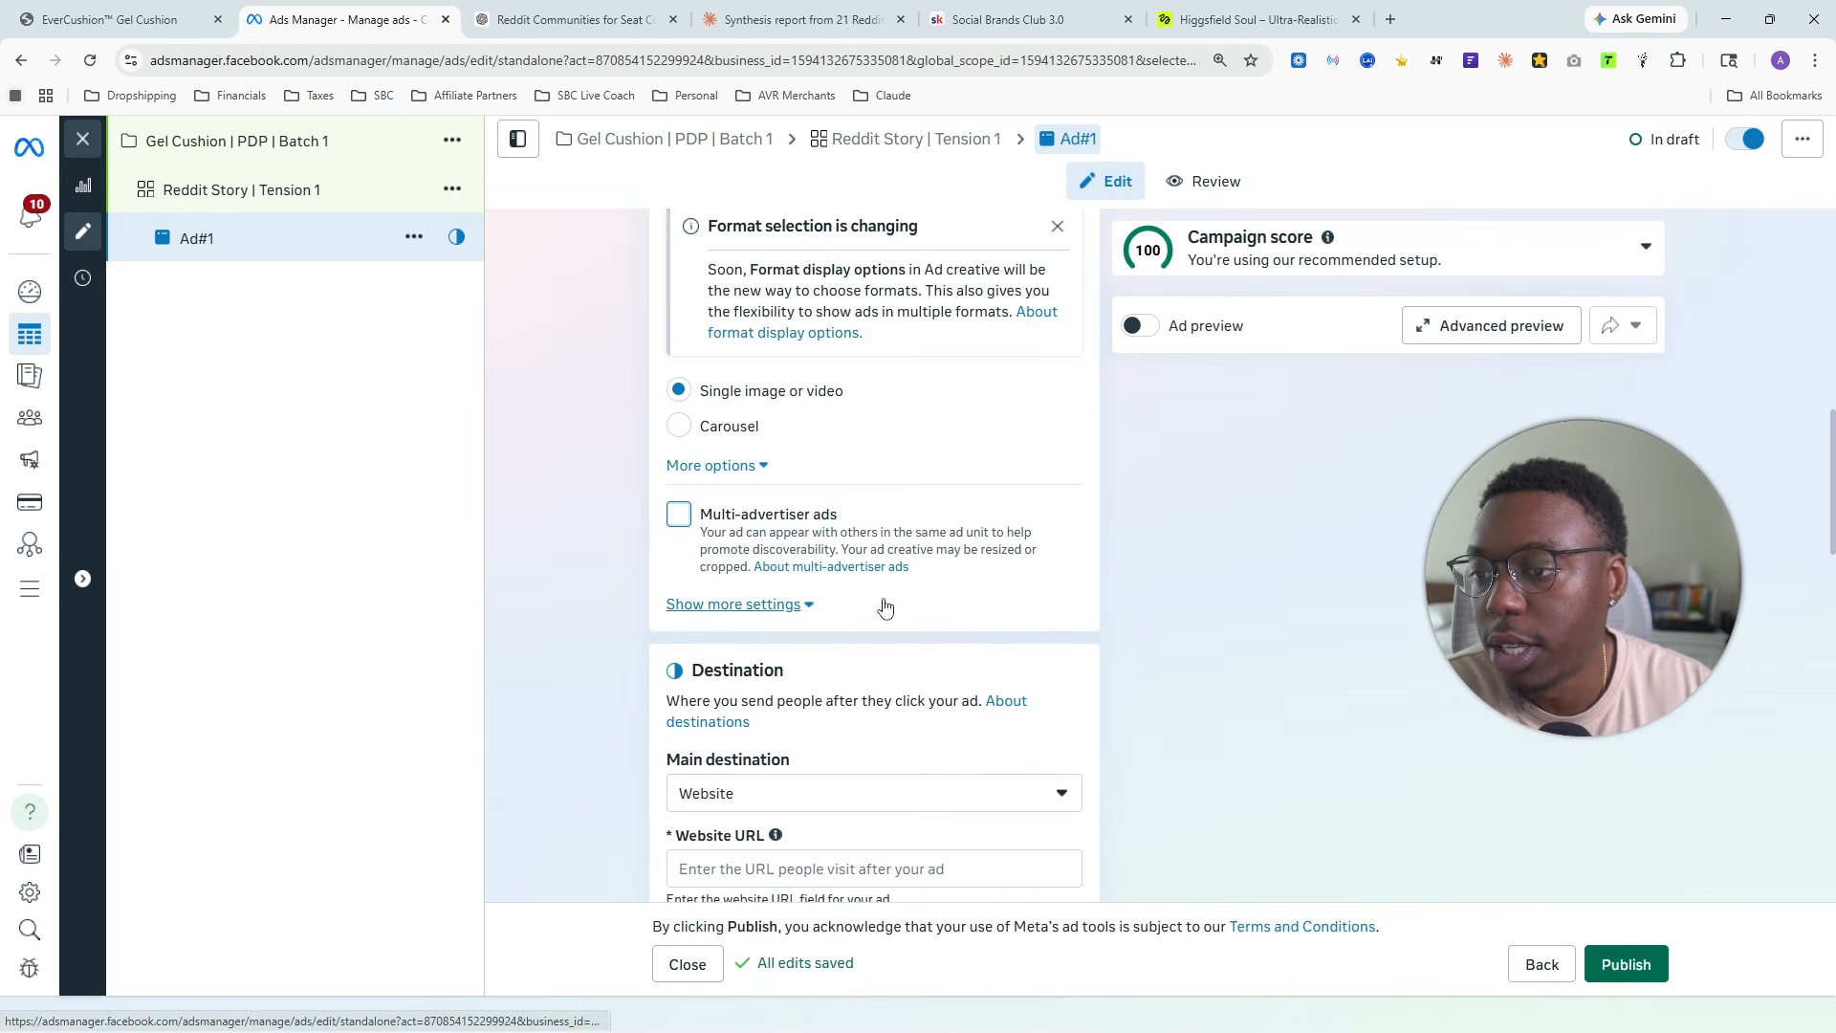
scroll(930, 529, up, 2)
scroll(931, 529, up, 5)
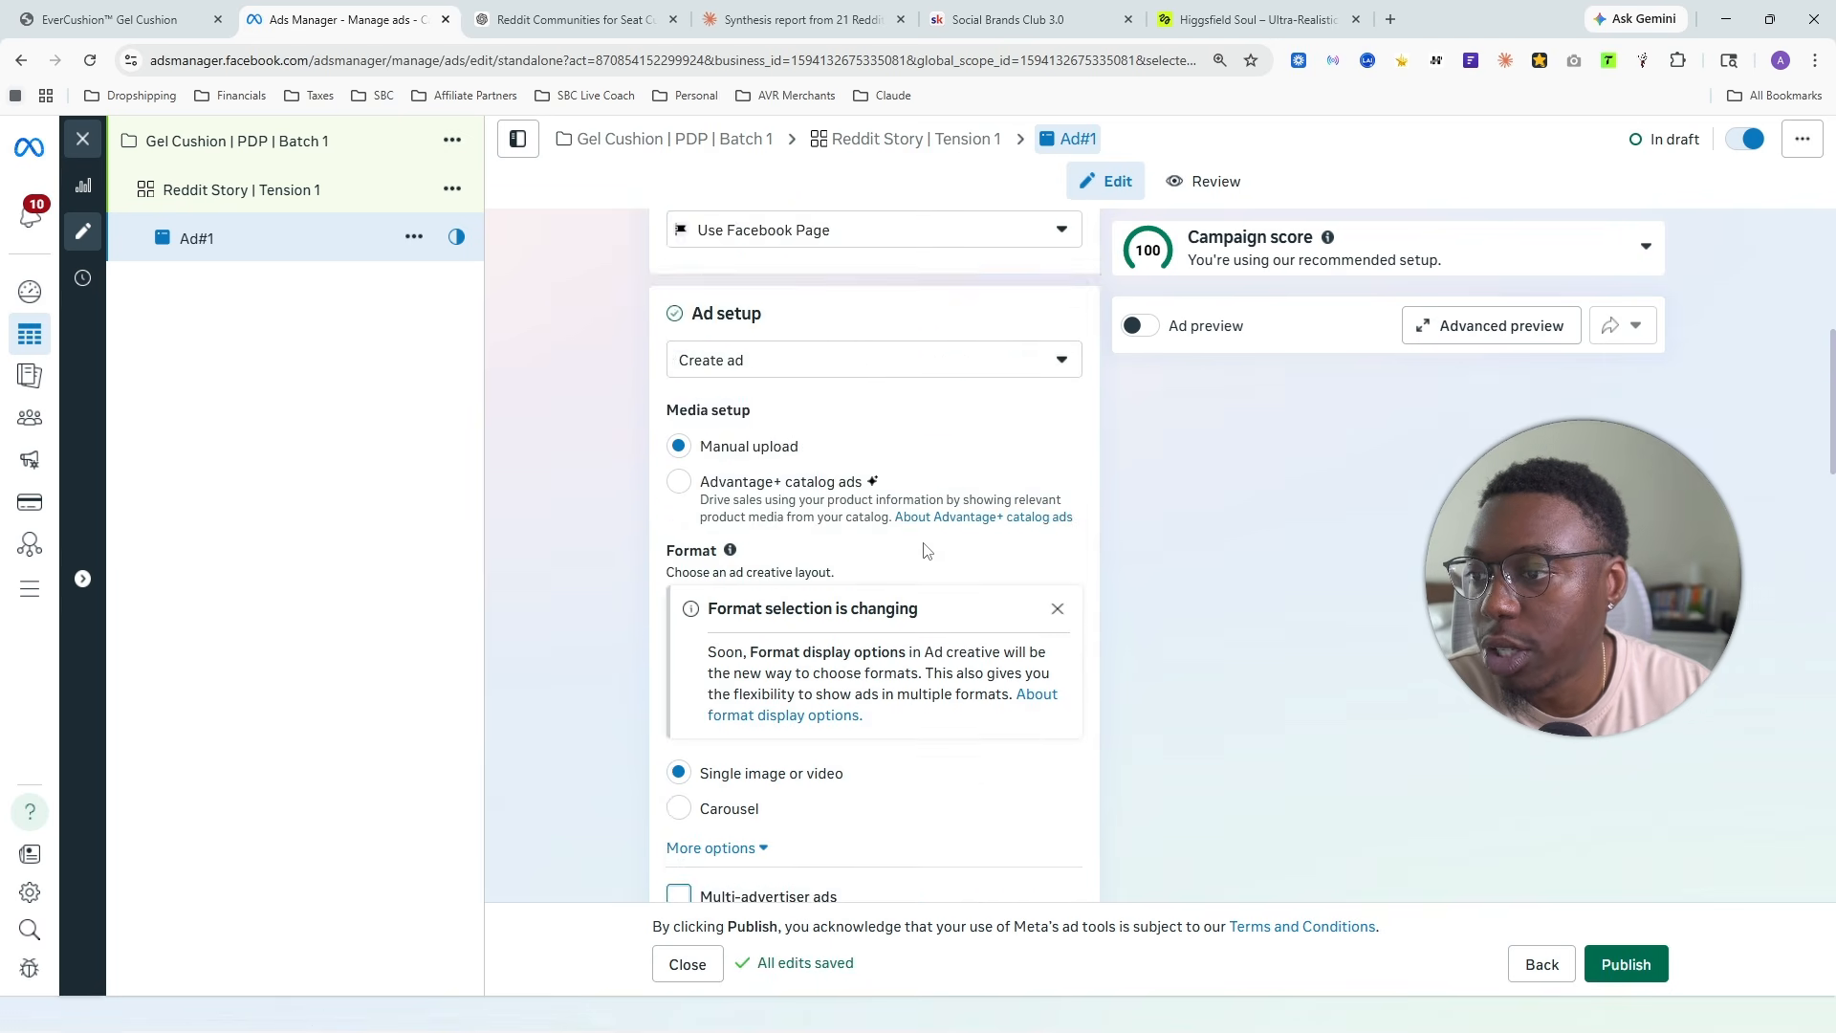
- Switch to the EverCushion store page and copy the Gel Cushion product page's URL
scroll(901, 553, down, 8)
scroll(898, 560, down, 1)
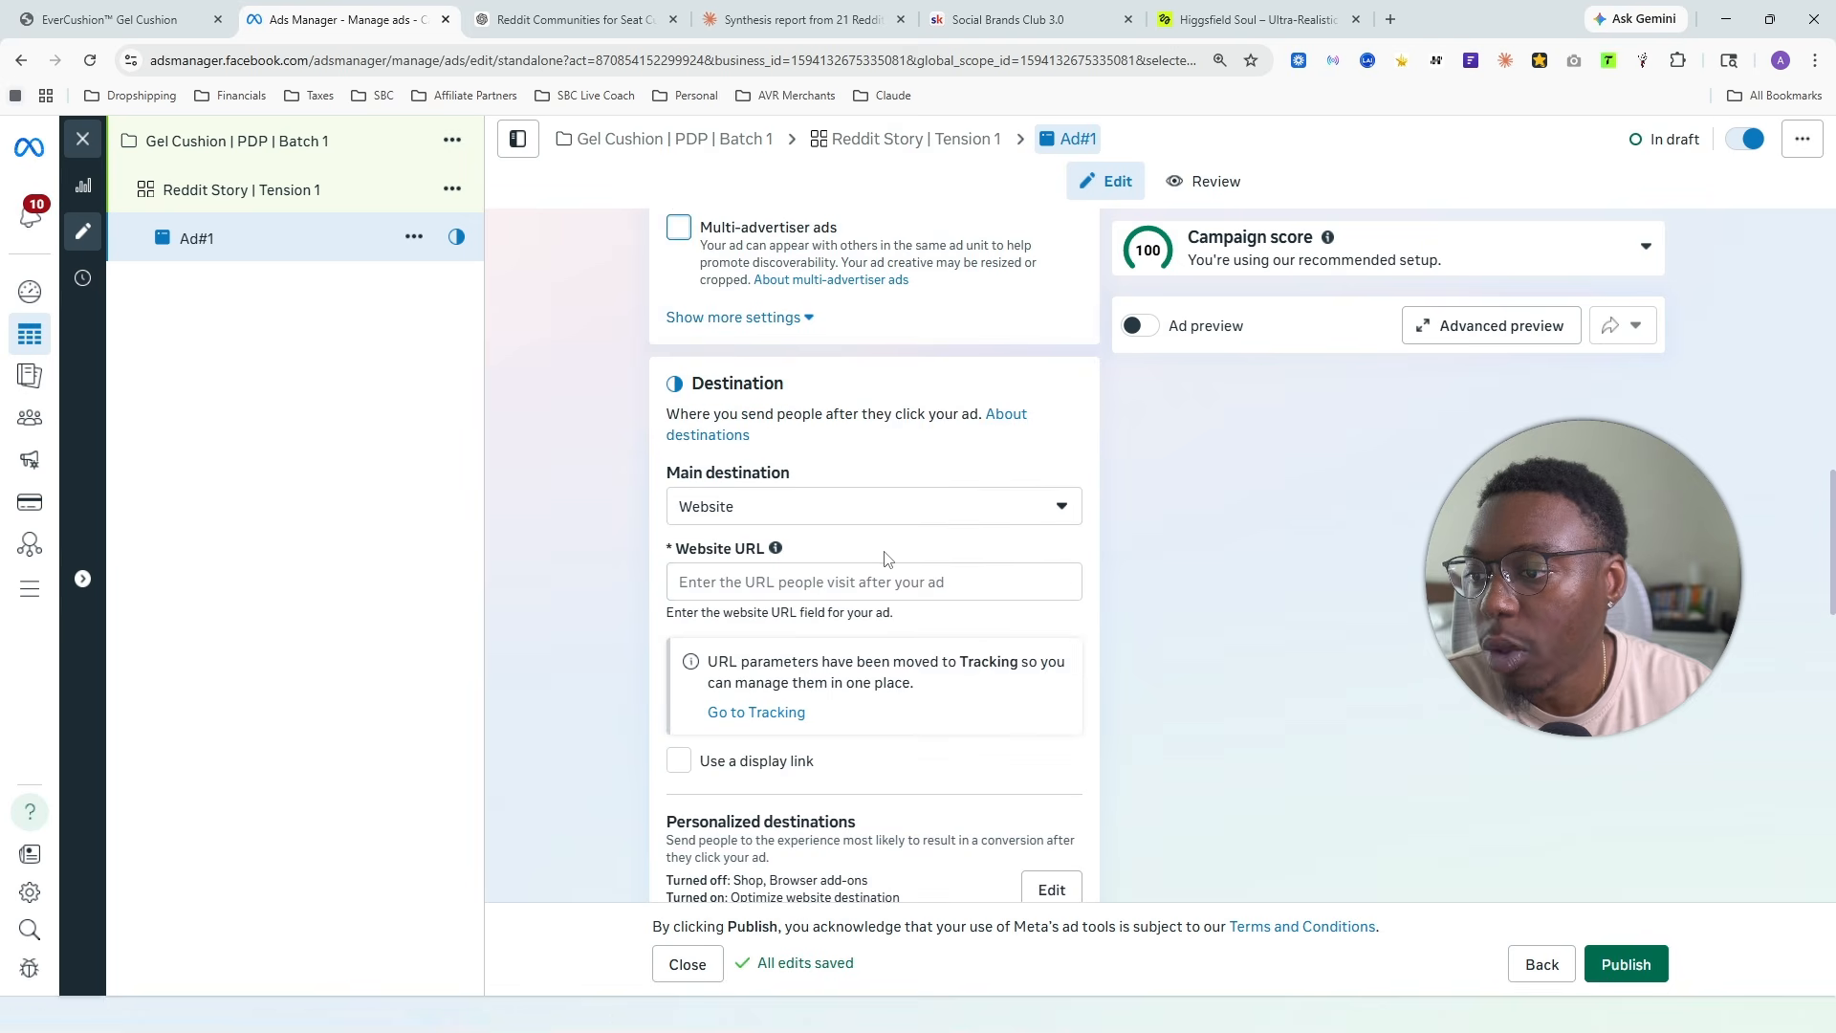
click(125, 19)
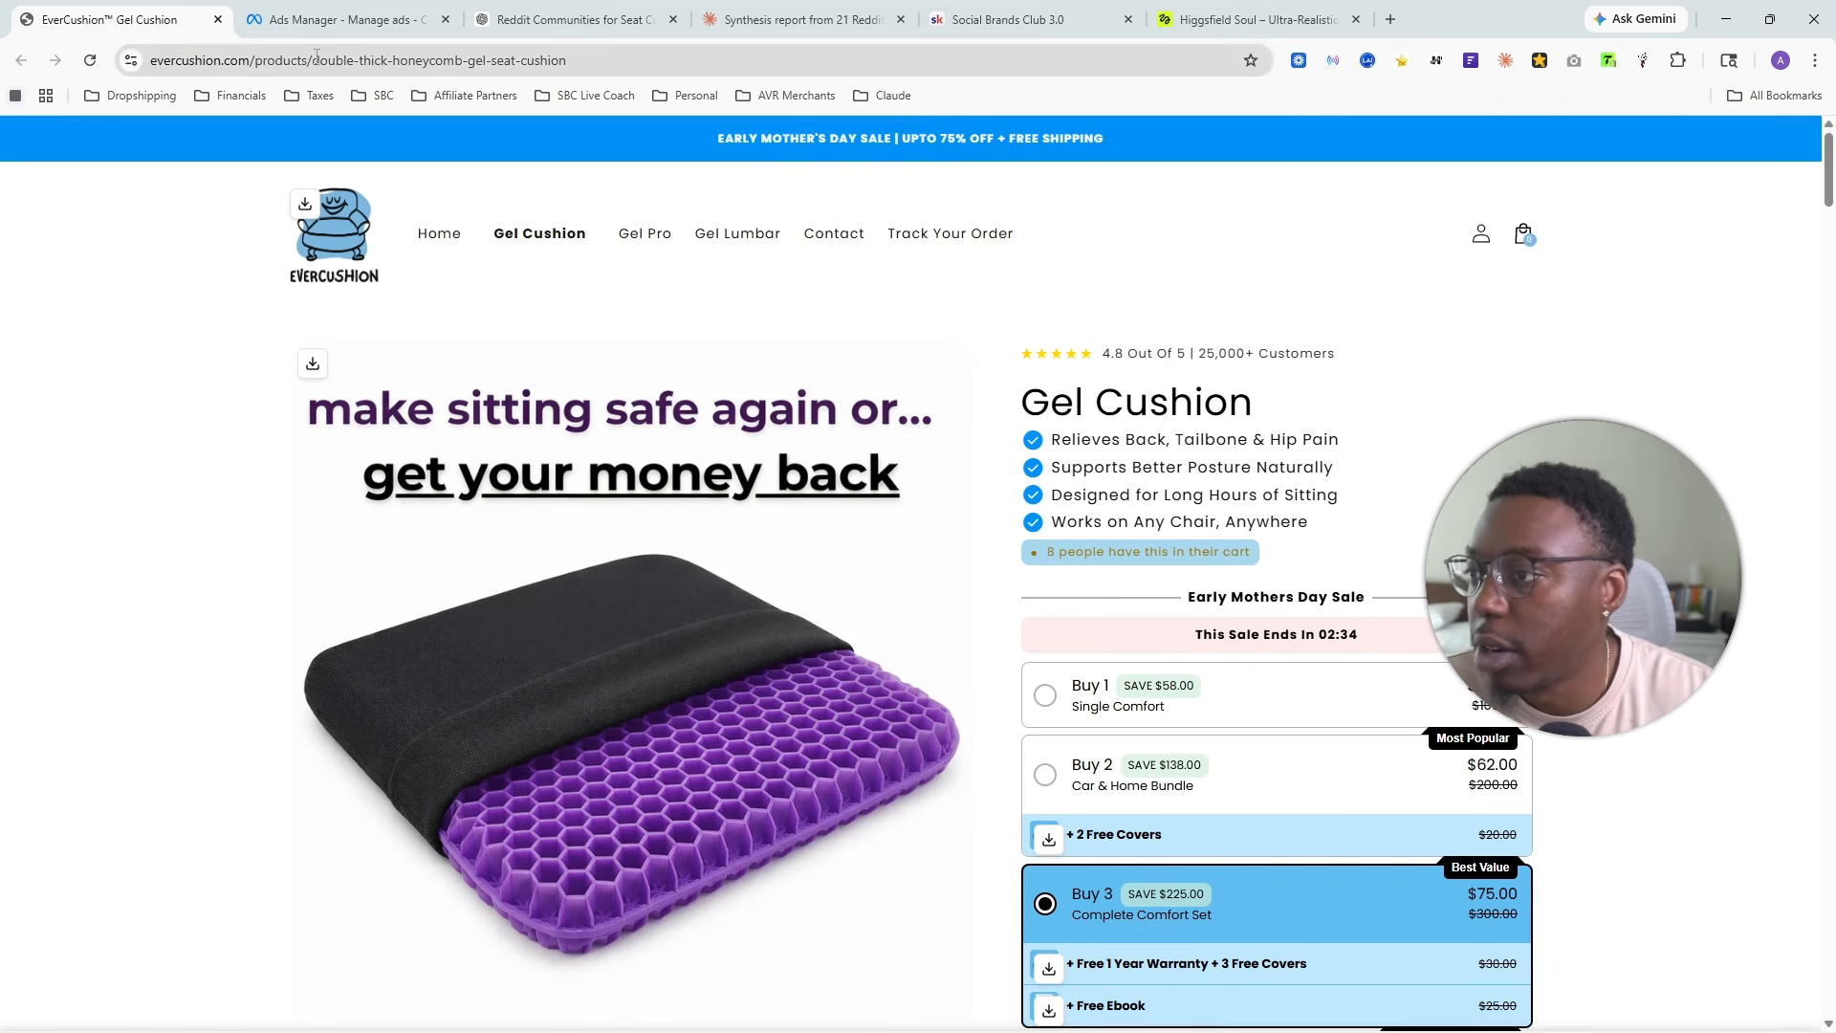
click(308, 60)
right_click(323, 48)
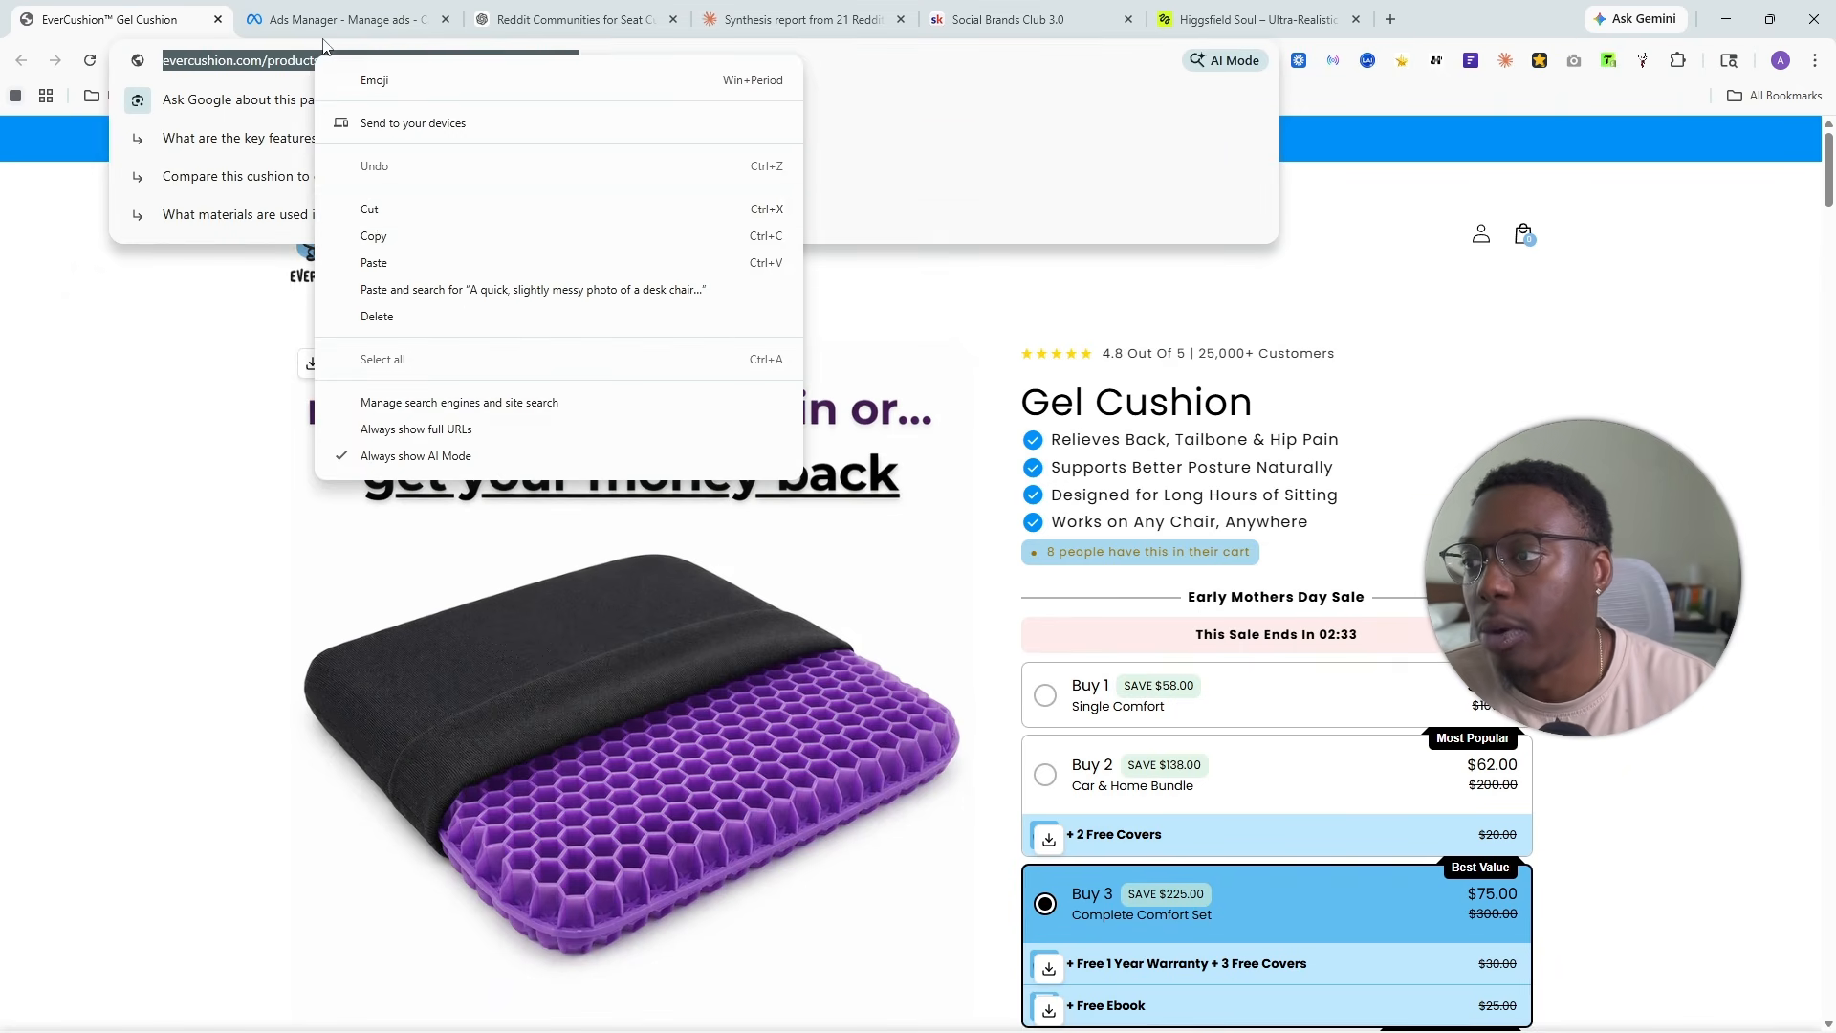
click(378, 238)
- Visit the EverCushion home page and return to the Gel Cushion product page
click(284, 317)
click(460, 249)
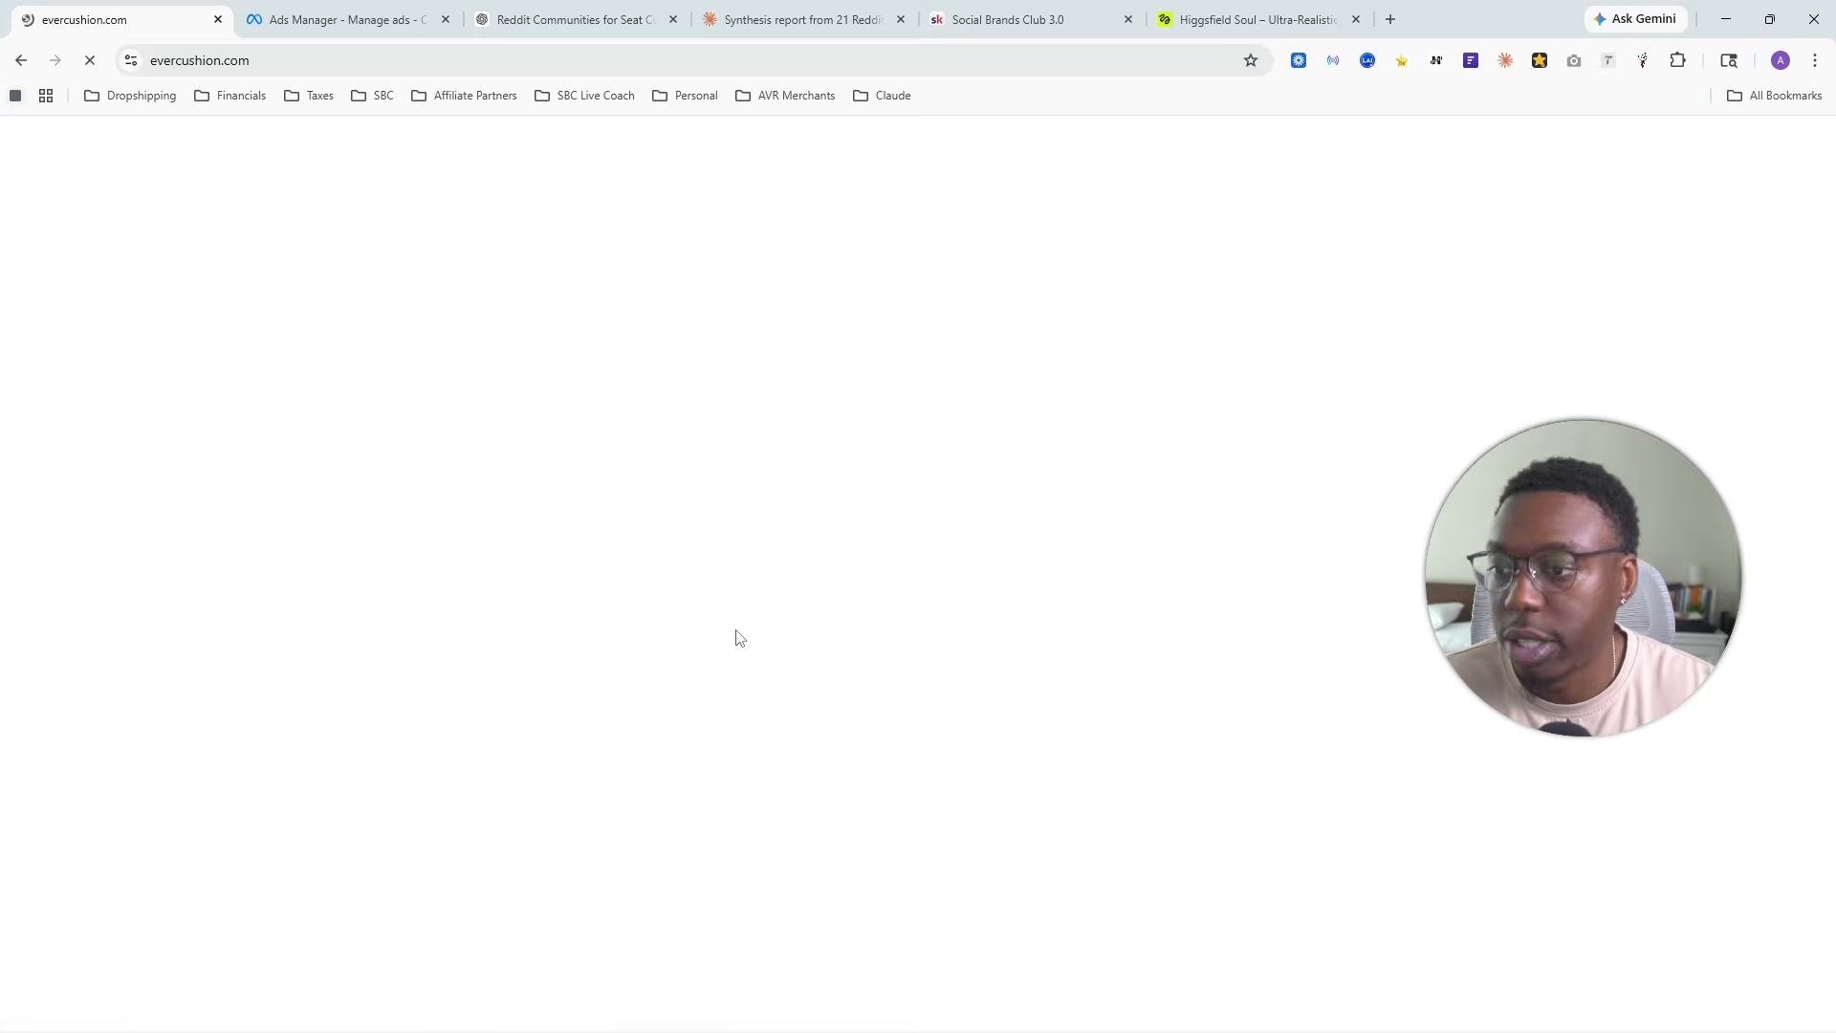
scroll(727, 612, down, 15)
scroll(762, 655, up, 15)
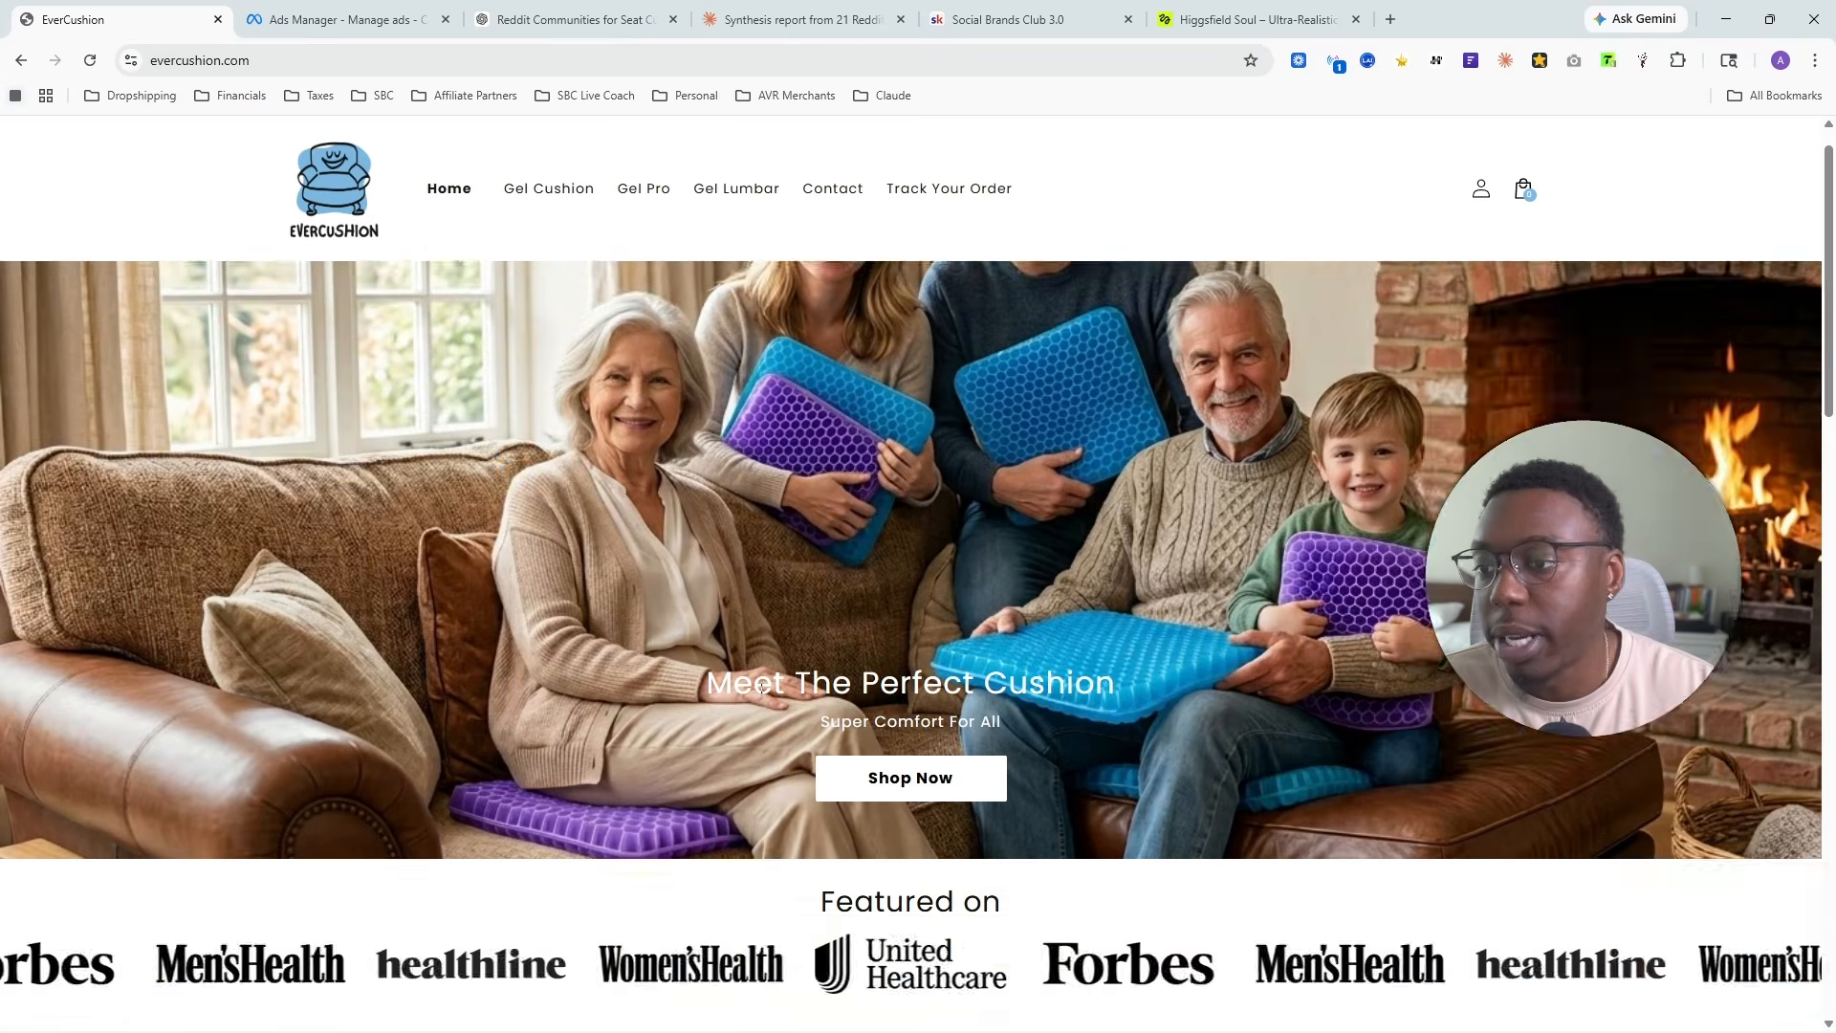
click(572, 241)
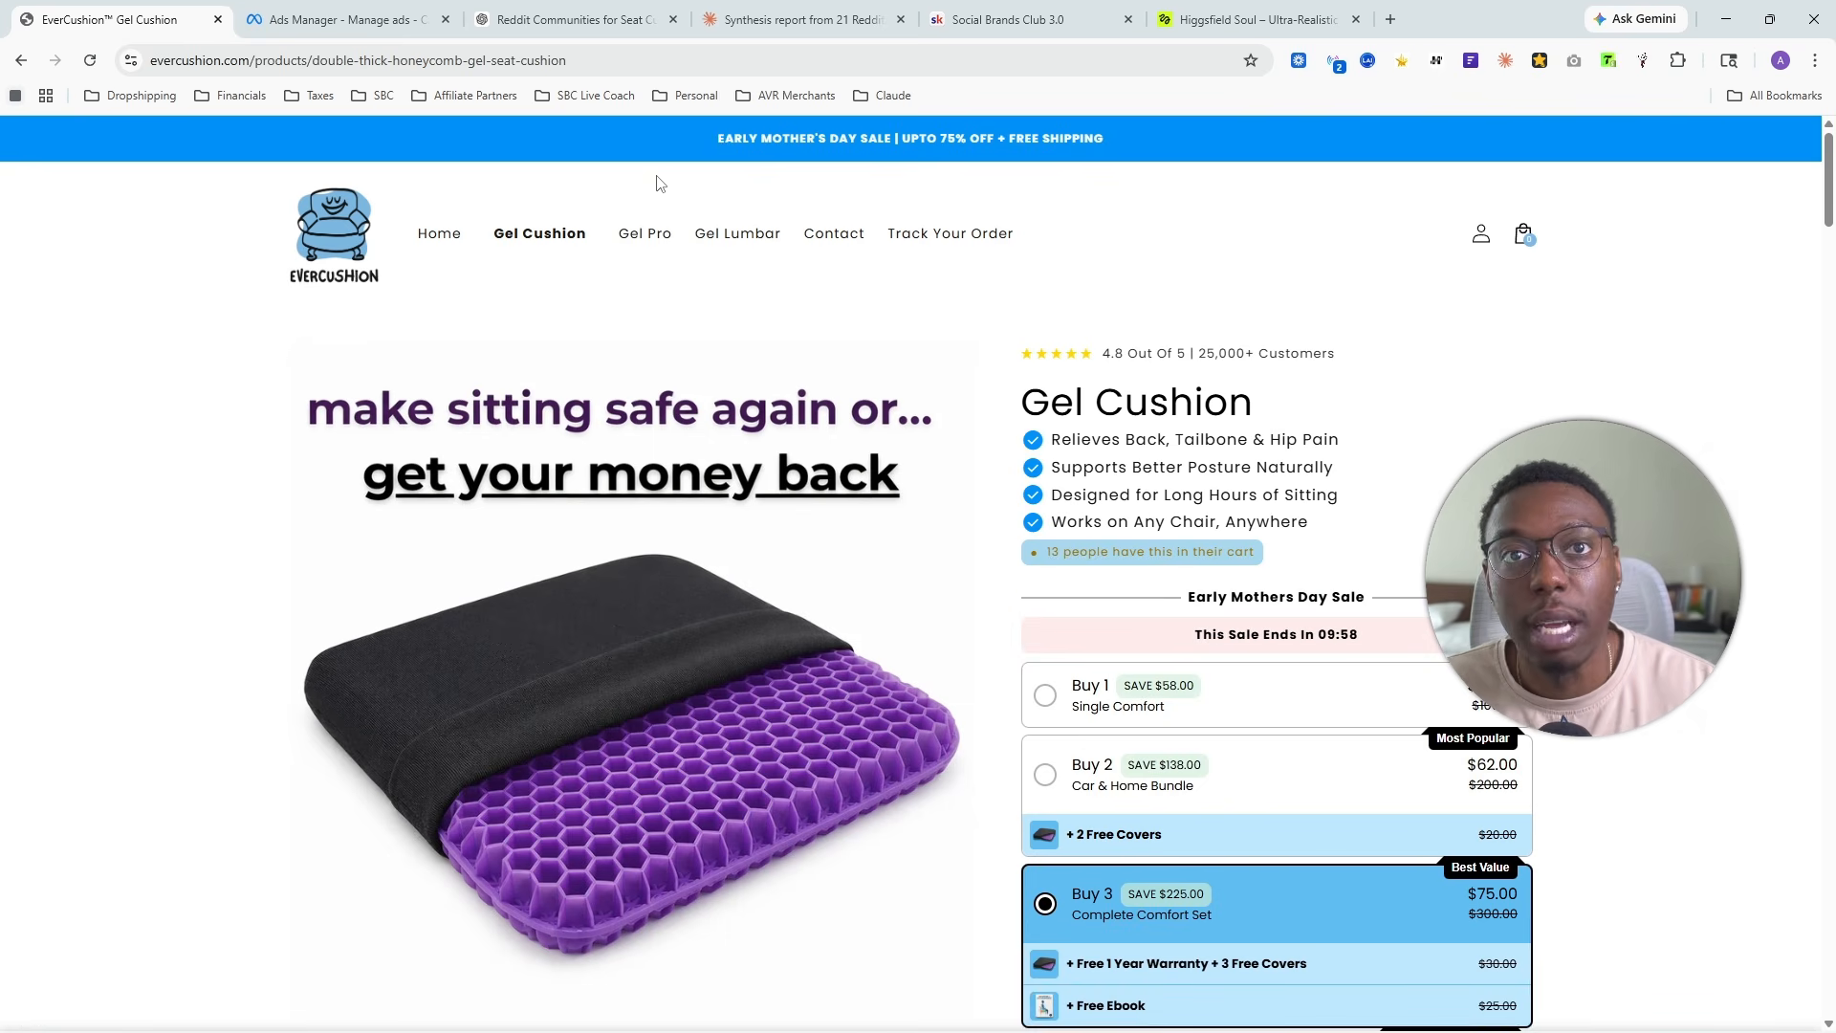
- Copy the Gel Cushion product page's URL again and paste it as the ad's website URL in Ads Manager
click(426, 60)
right_click(426, 59)
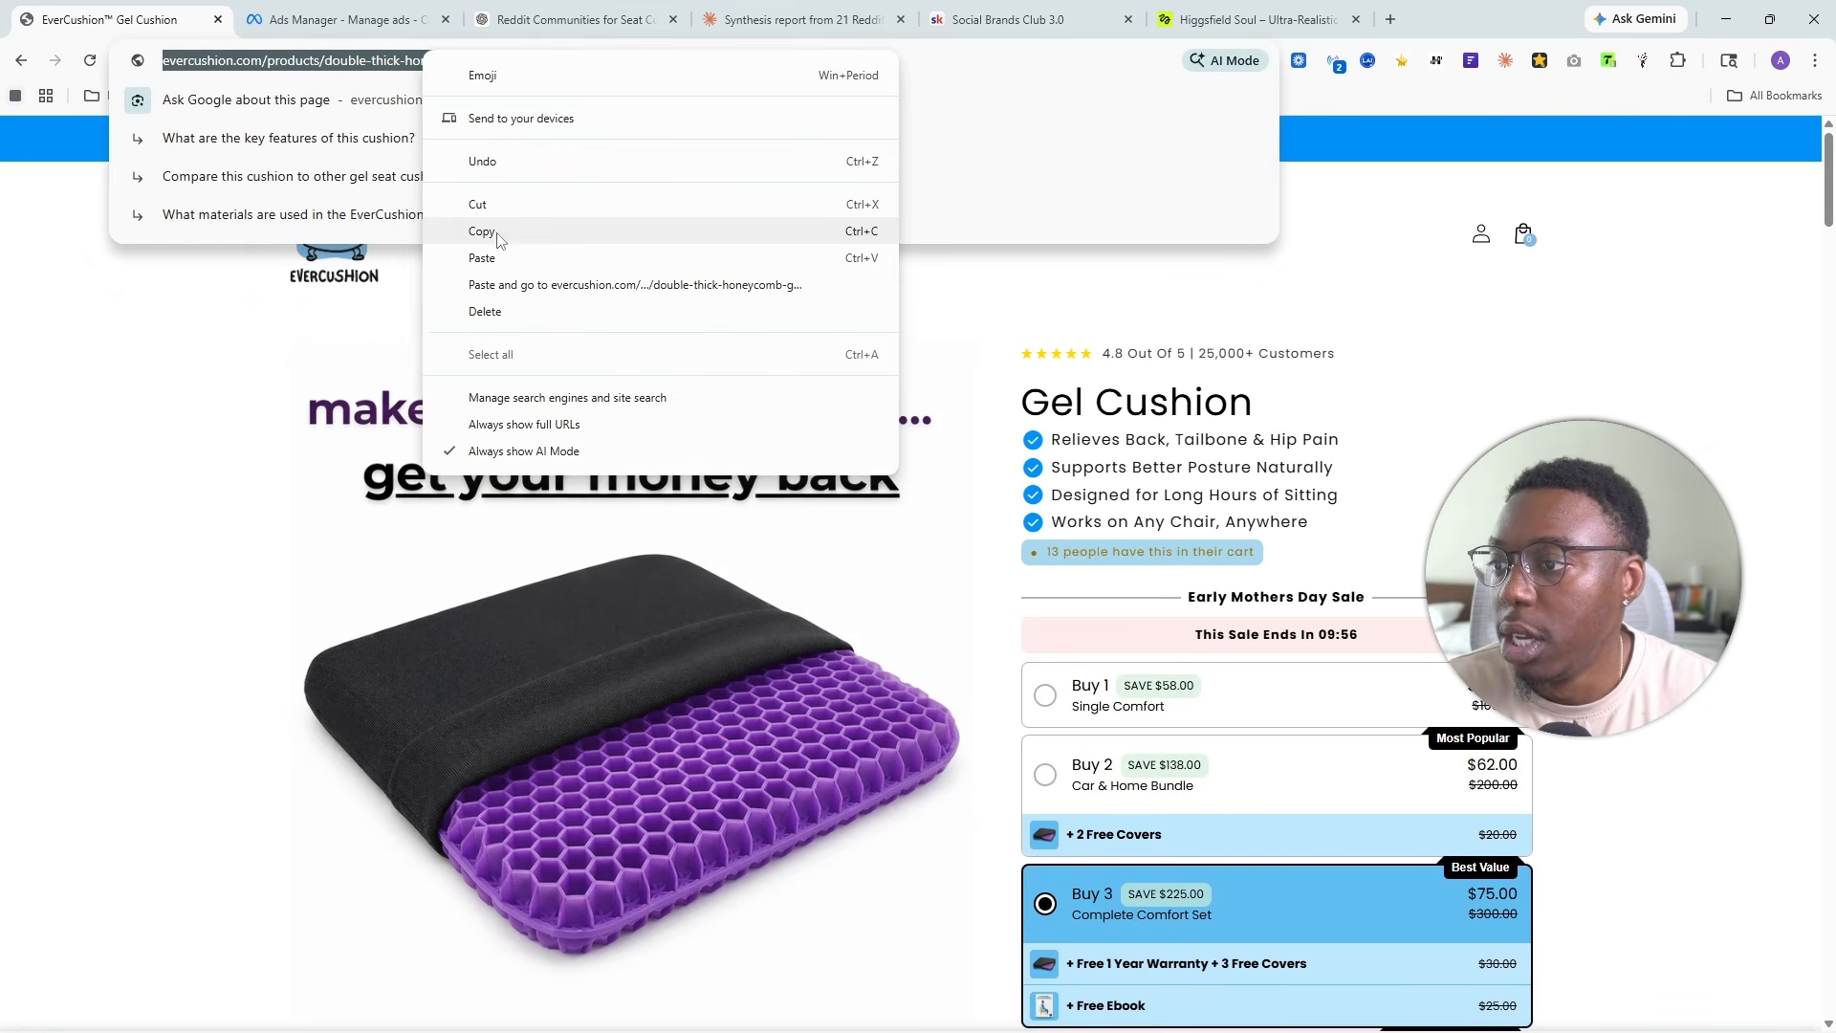
click(481, 230)
click(354, 19)
click(765, 582)
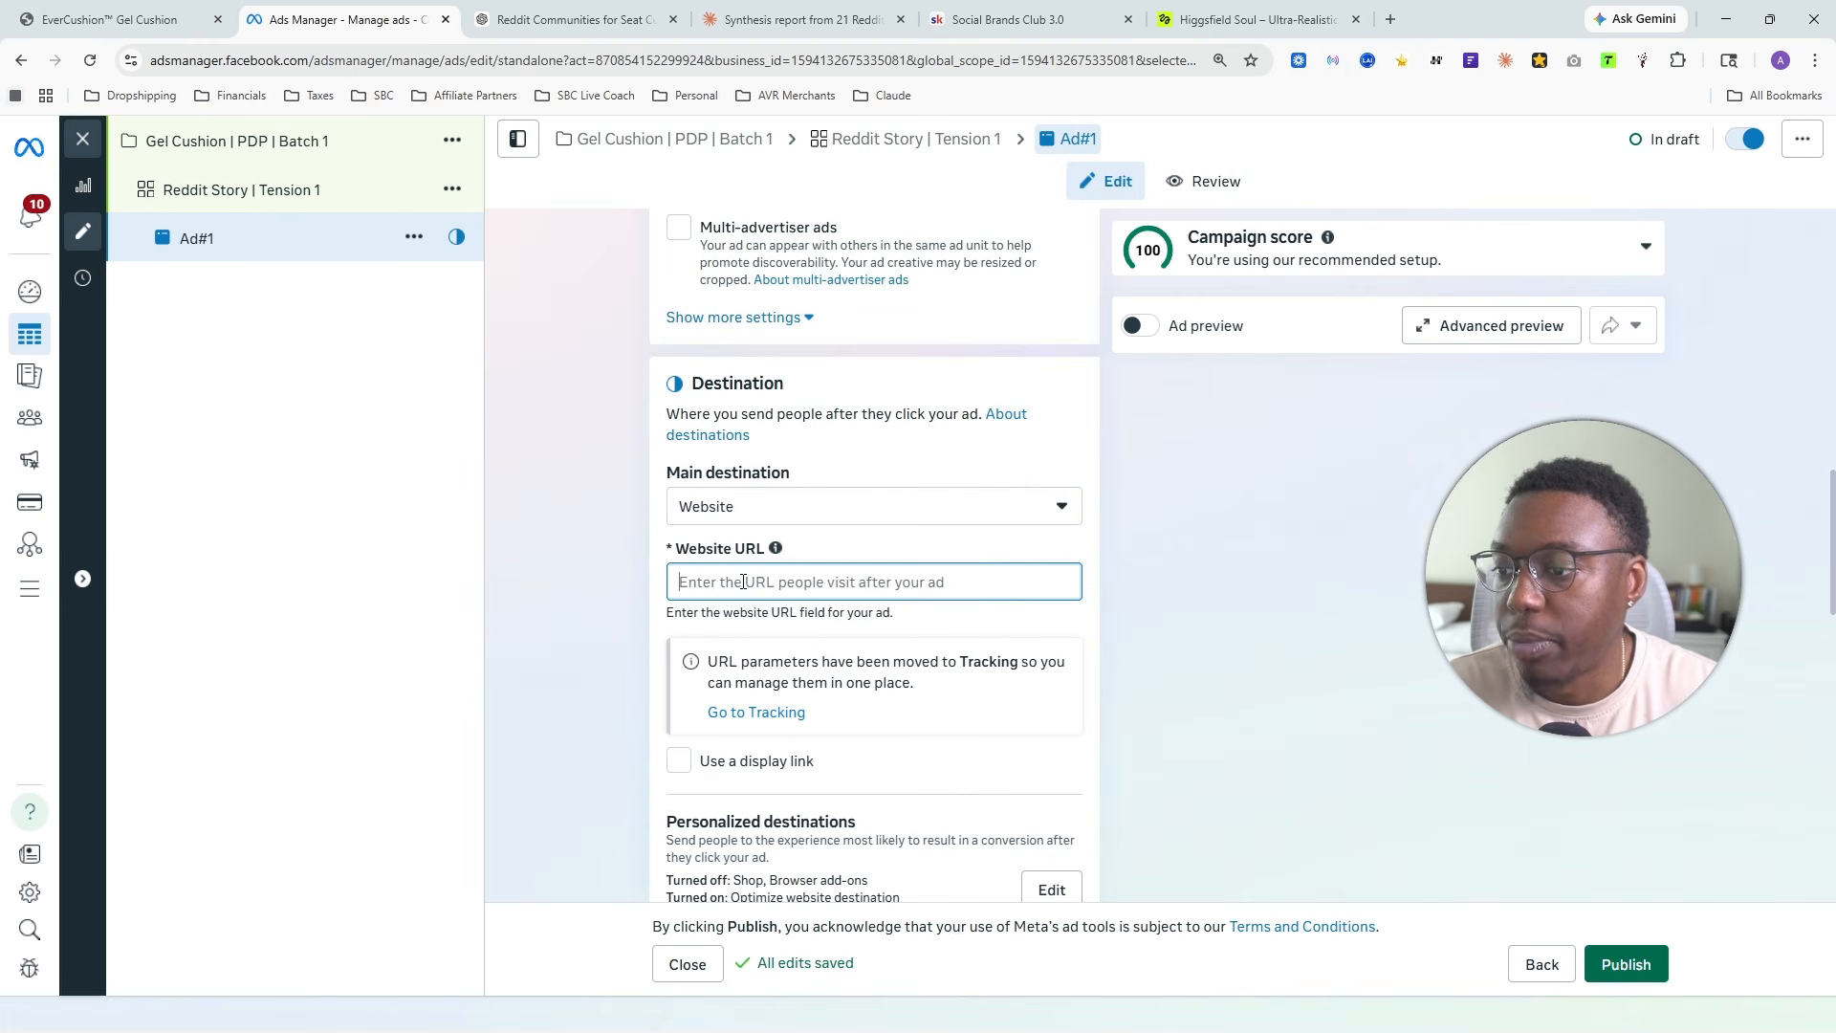
key(ctrl+v)
click(1262, 526)
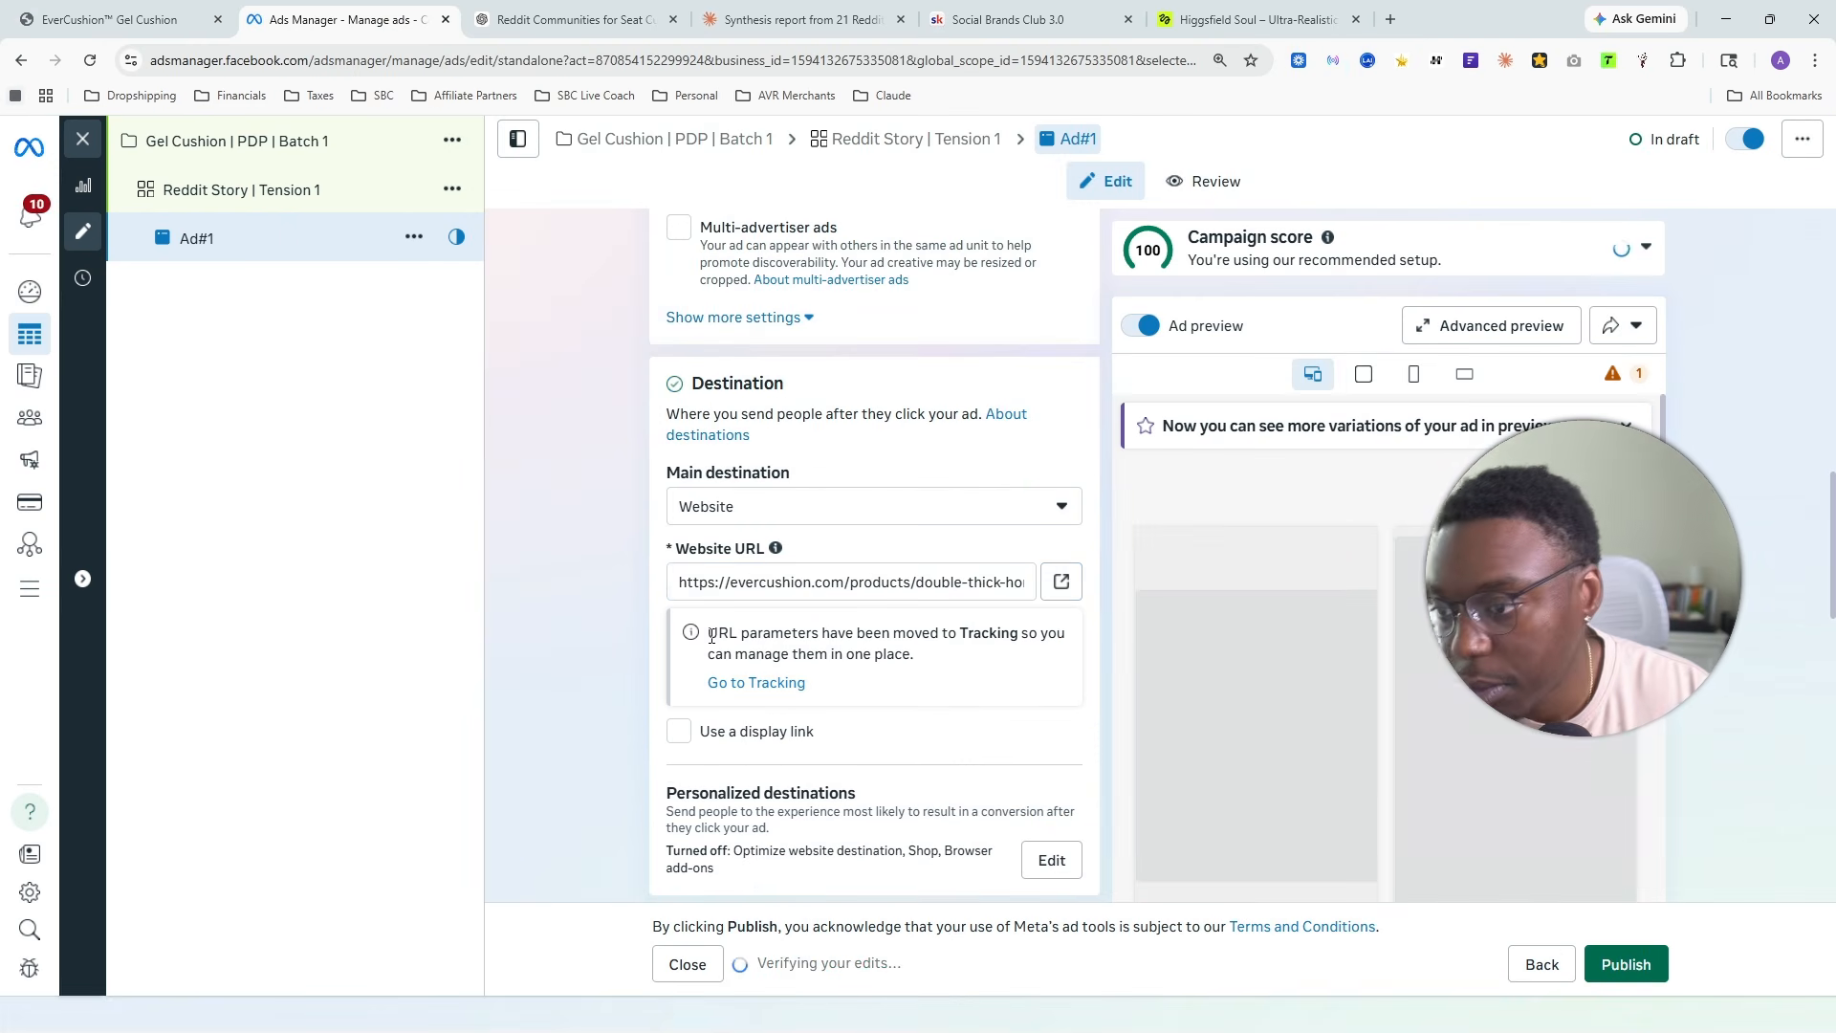
- Start setting up the ad creative as an image ad, opening its media selection
scroll(720, 421, down, 1)
scroll(720, 421, down, 3)
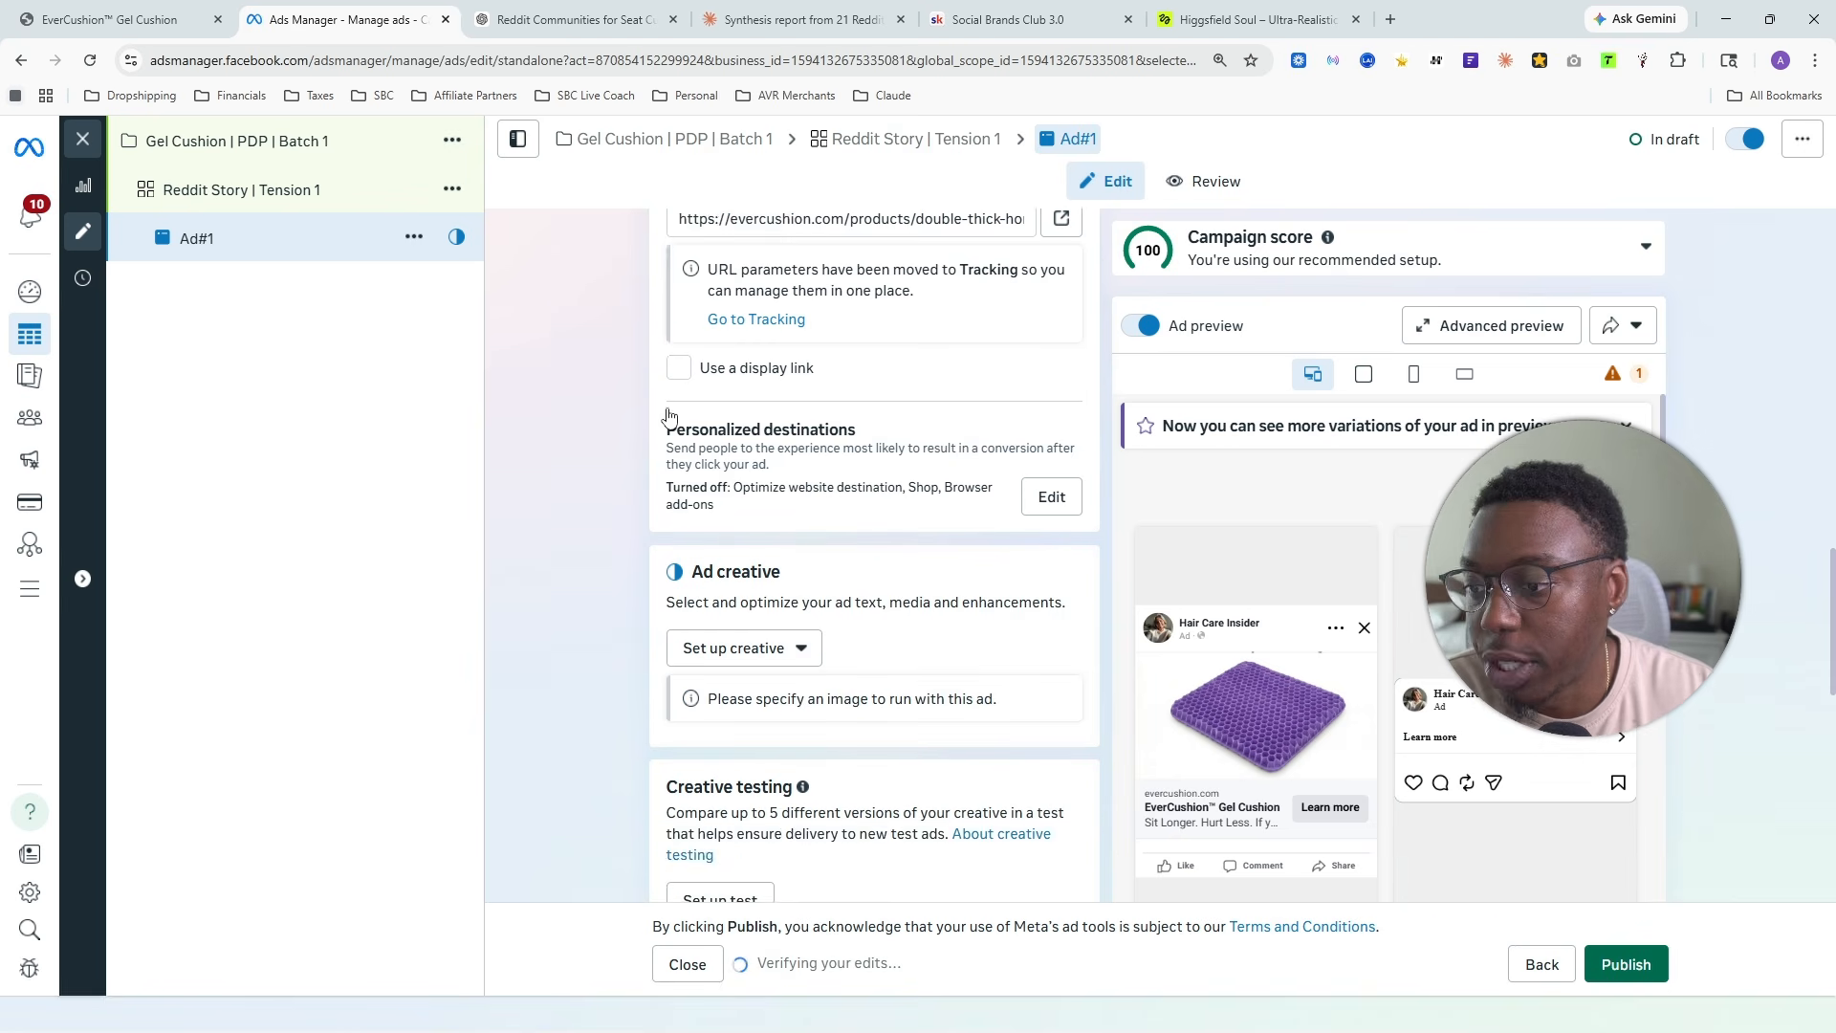
scroll(669, 414, up, 1)
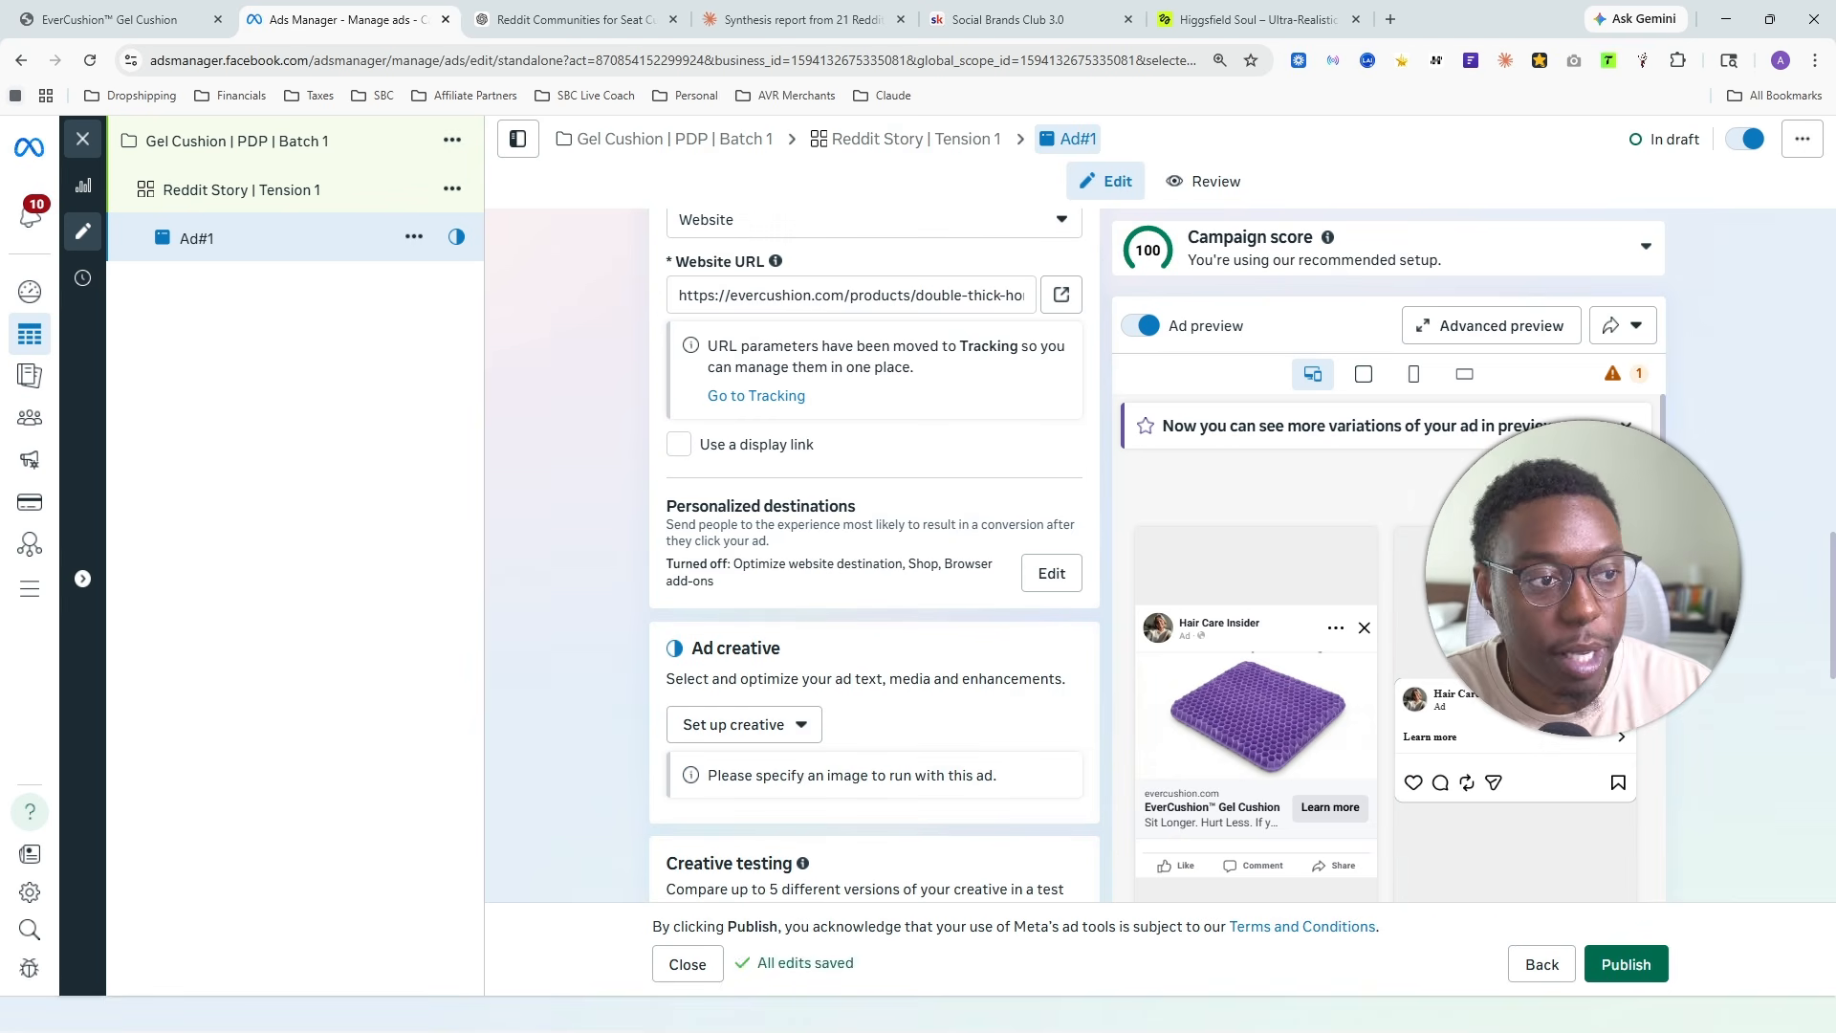
scroll(675, 602, down, 1)
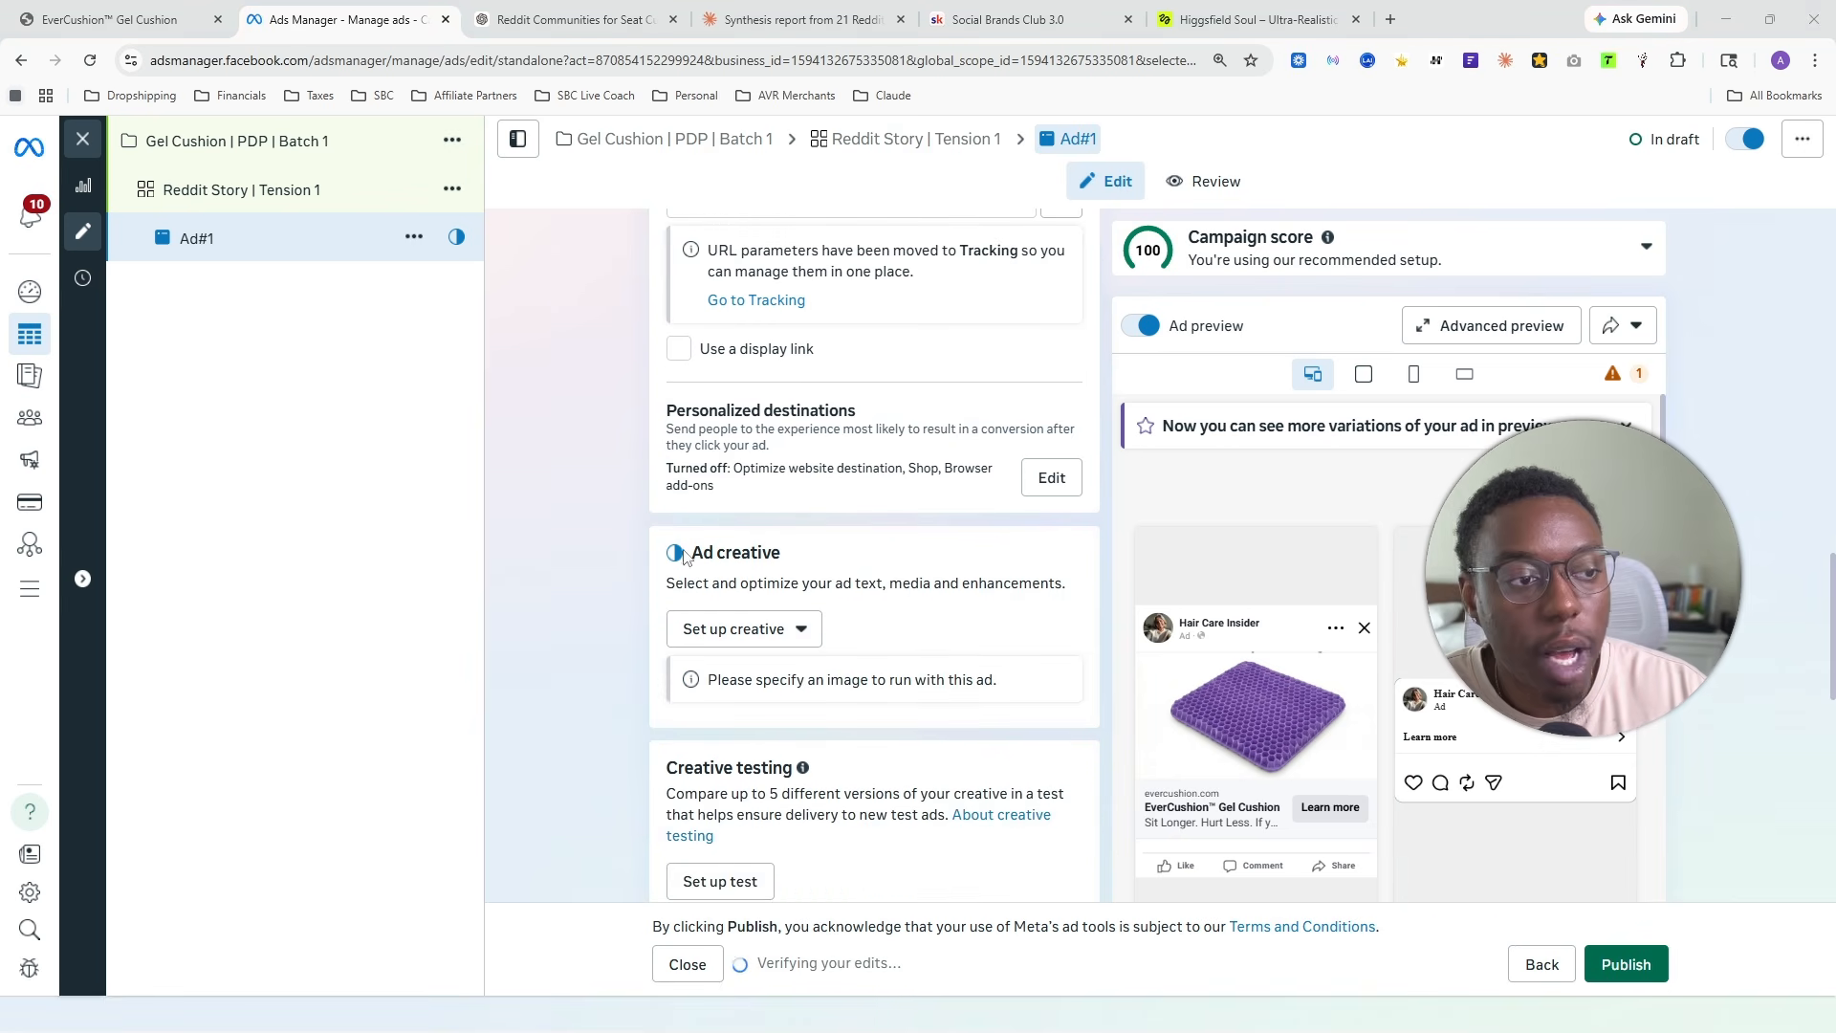
click(741, 628)
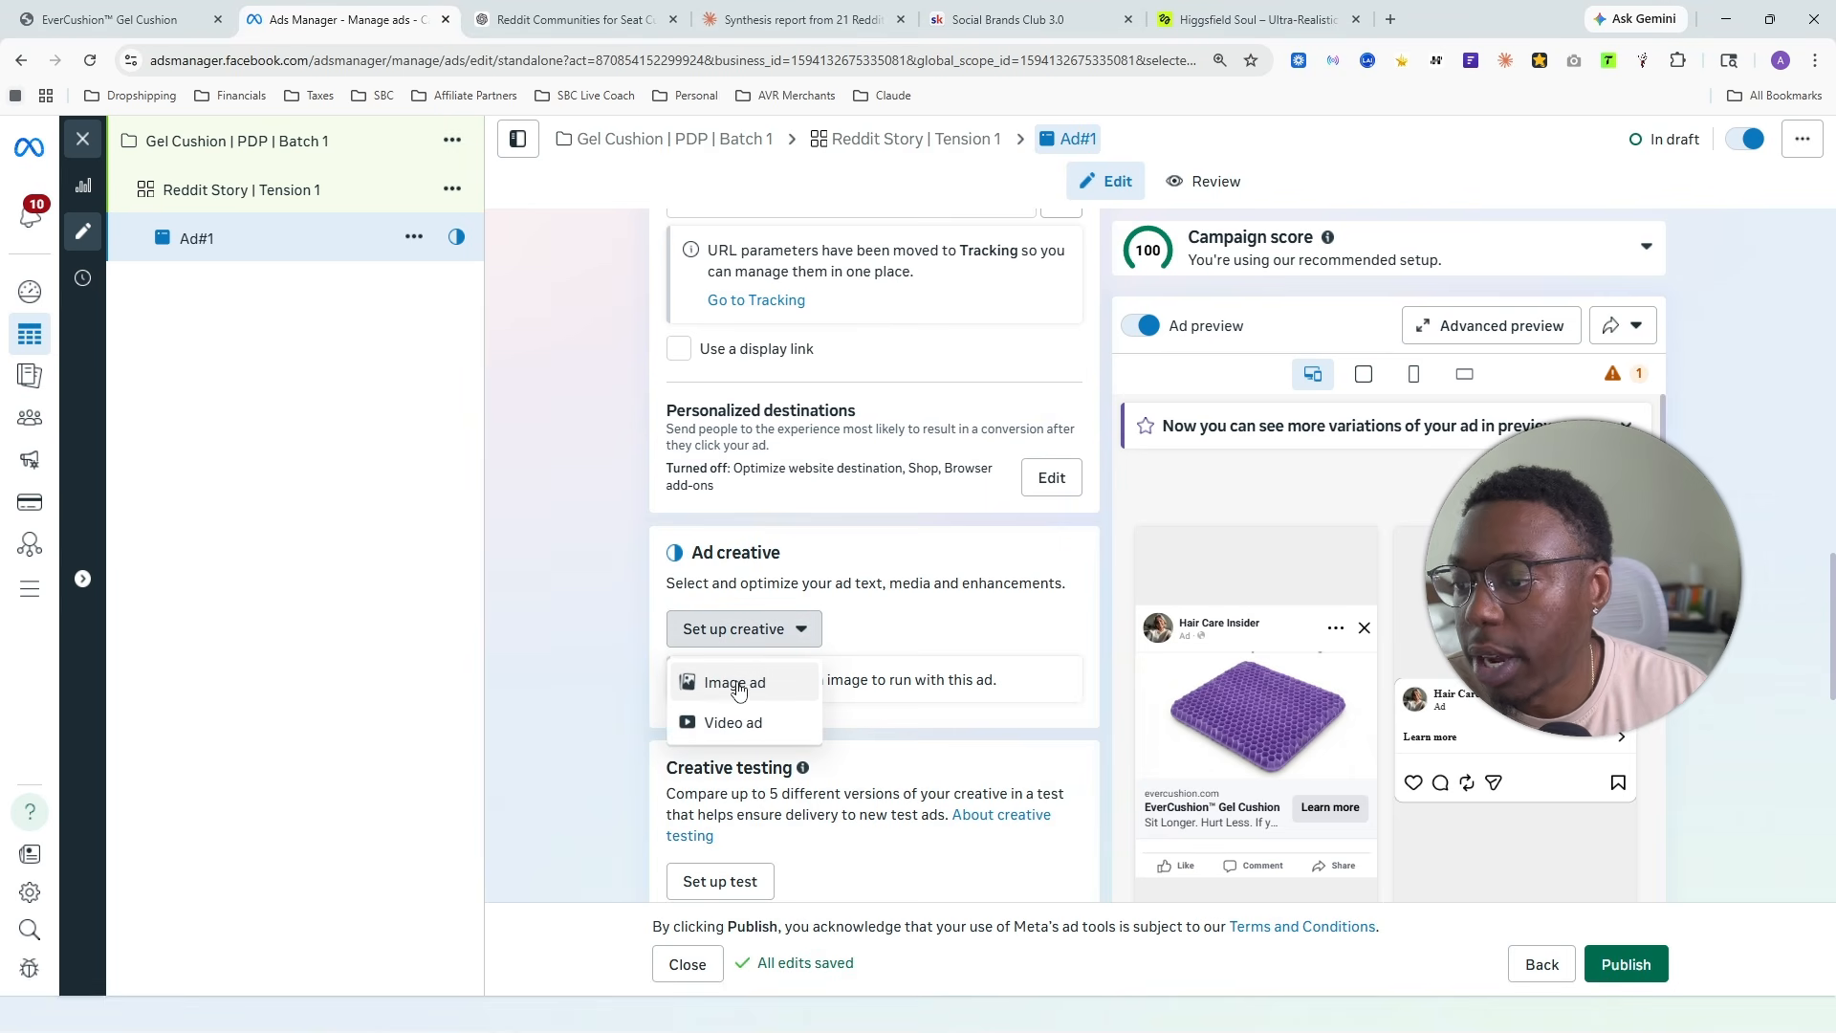
click(750, 684)
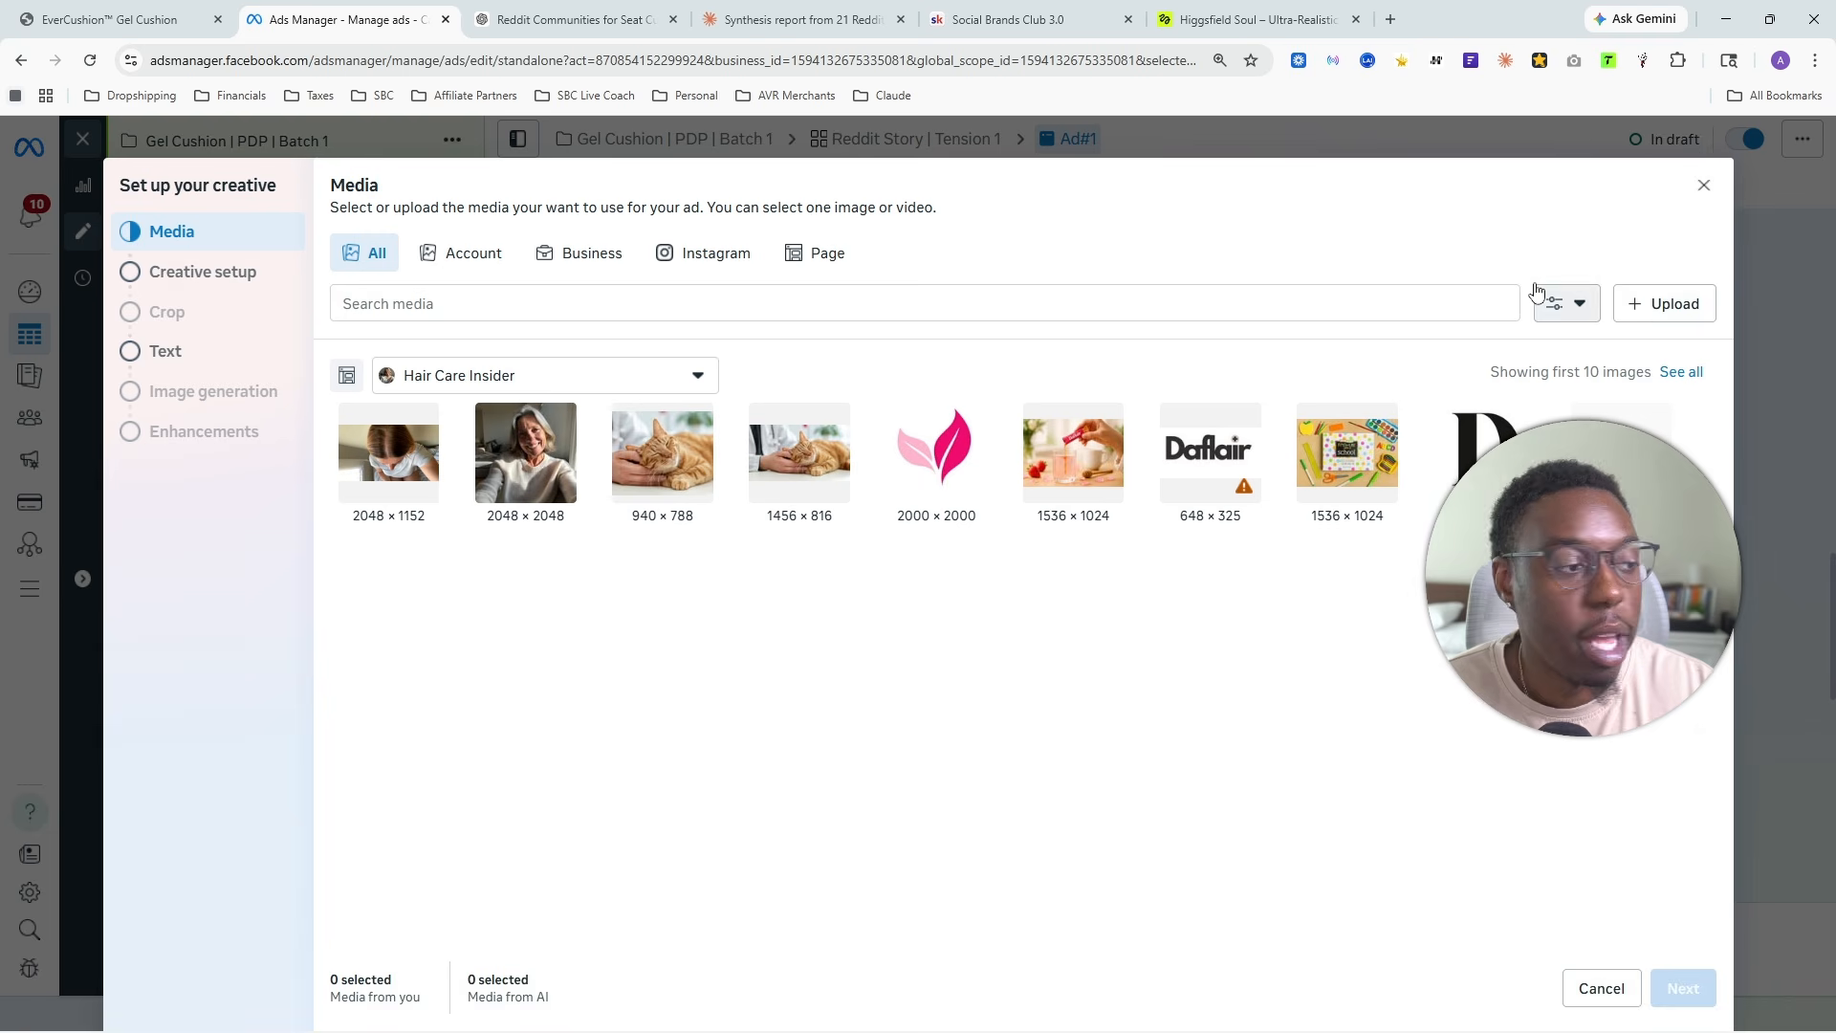
- Switch to the Claude conversation and examine the approved ad story to decide which image suits it
click(1243, 19)
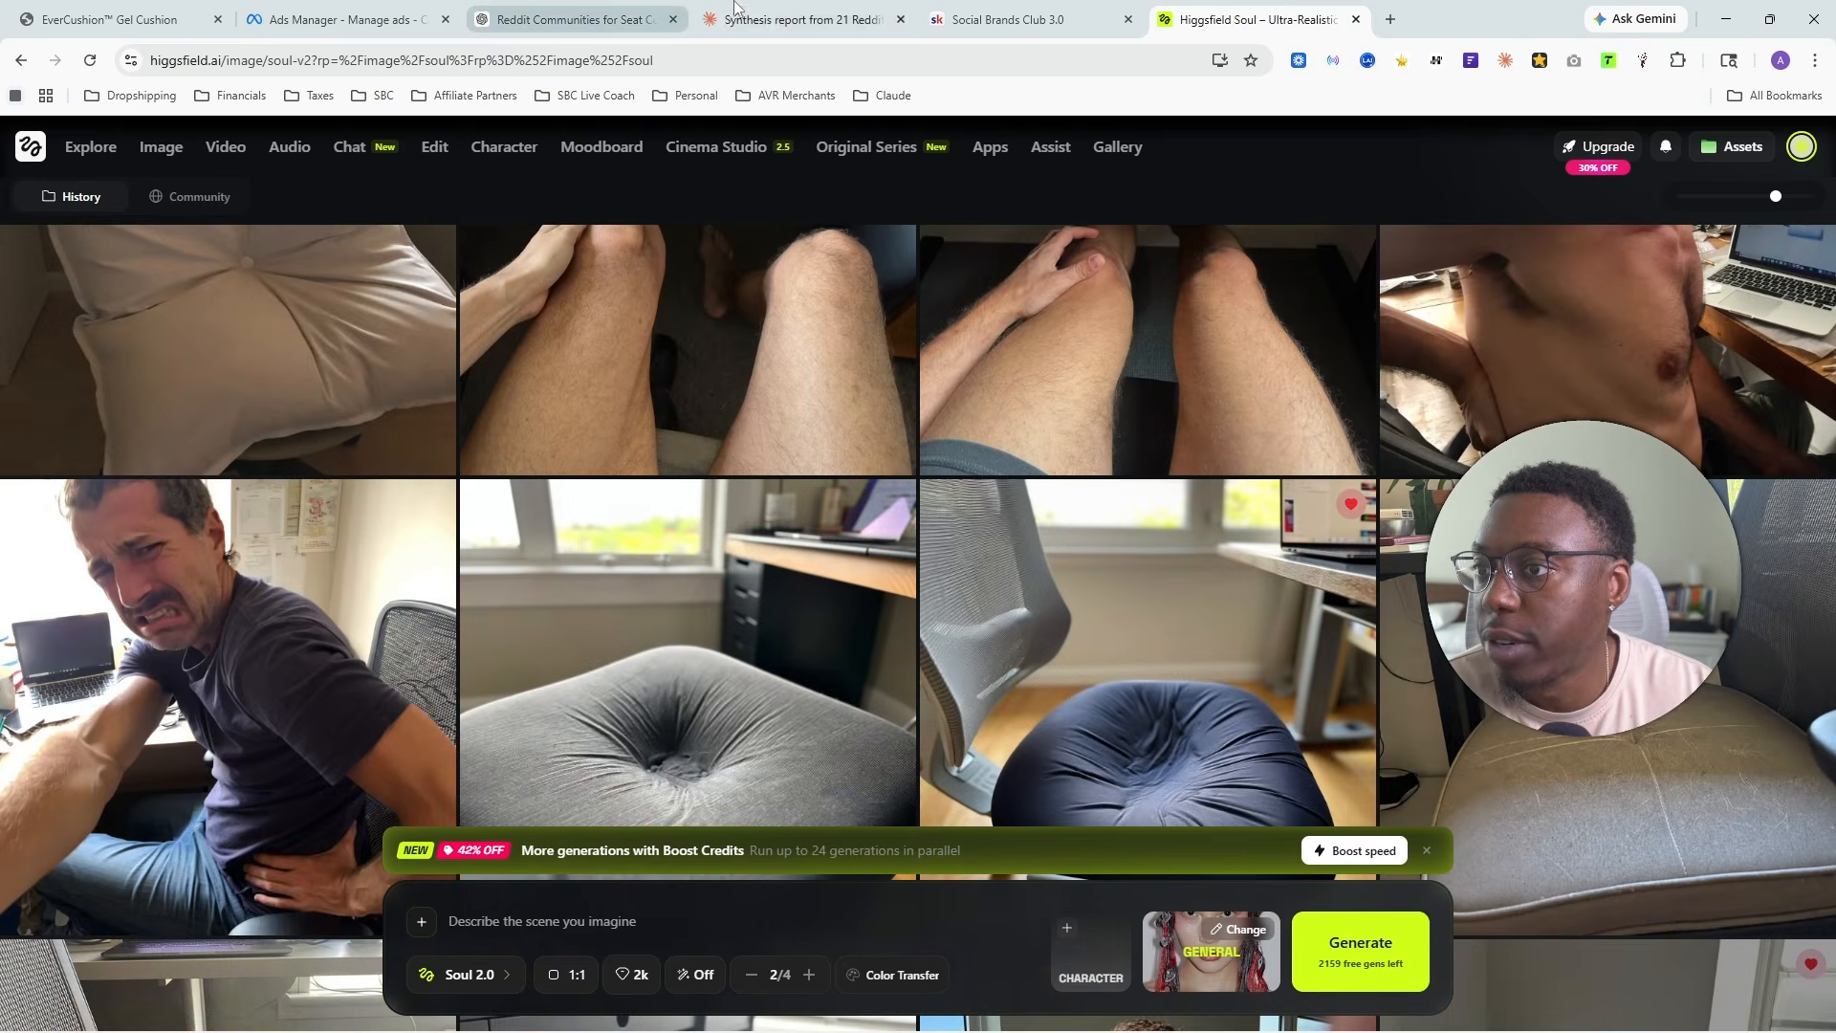
click(734, 19)
scroll(648, 298, down, 20)
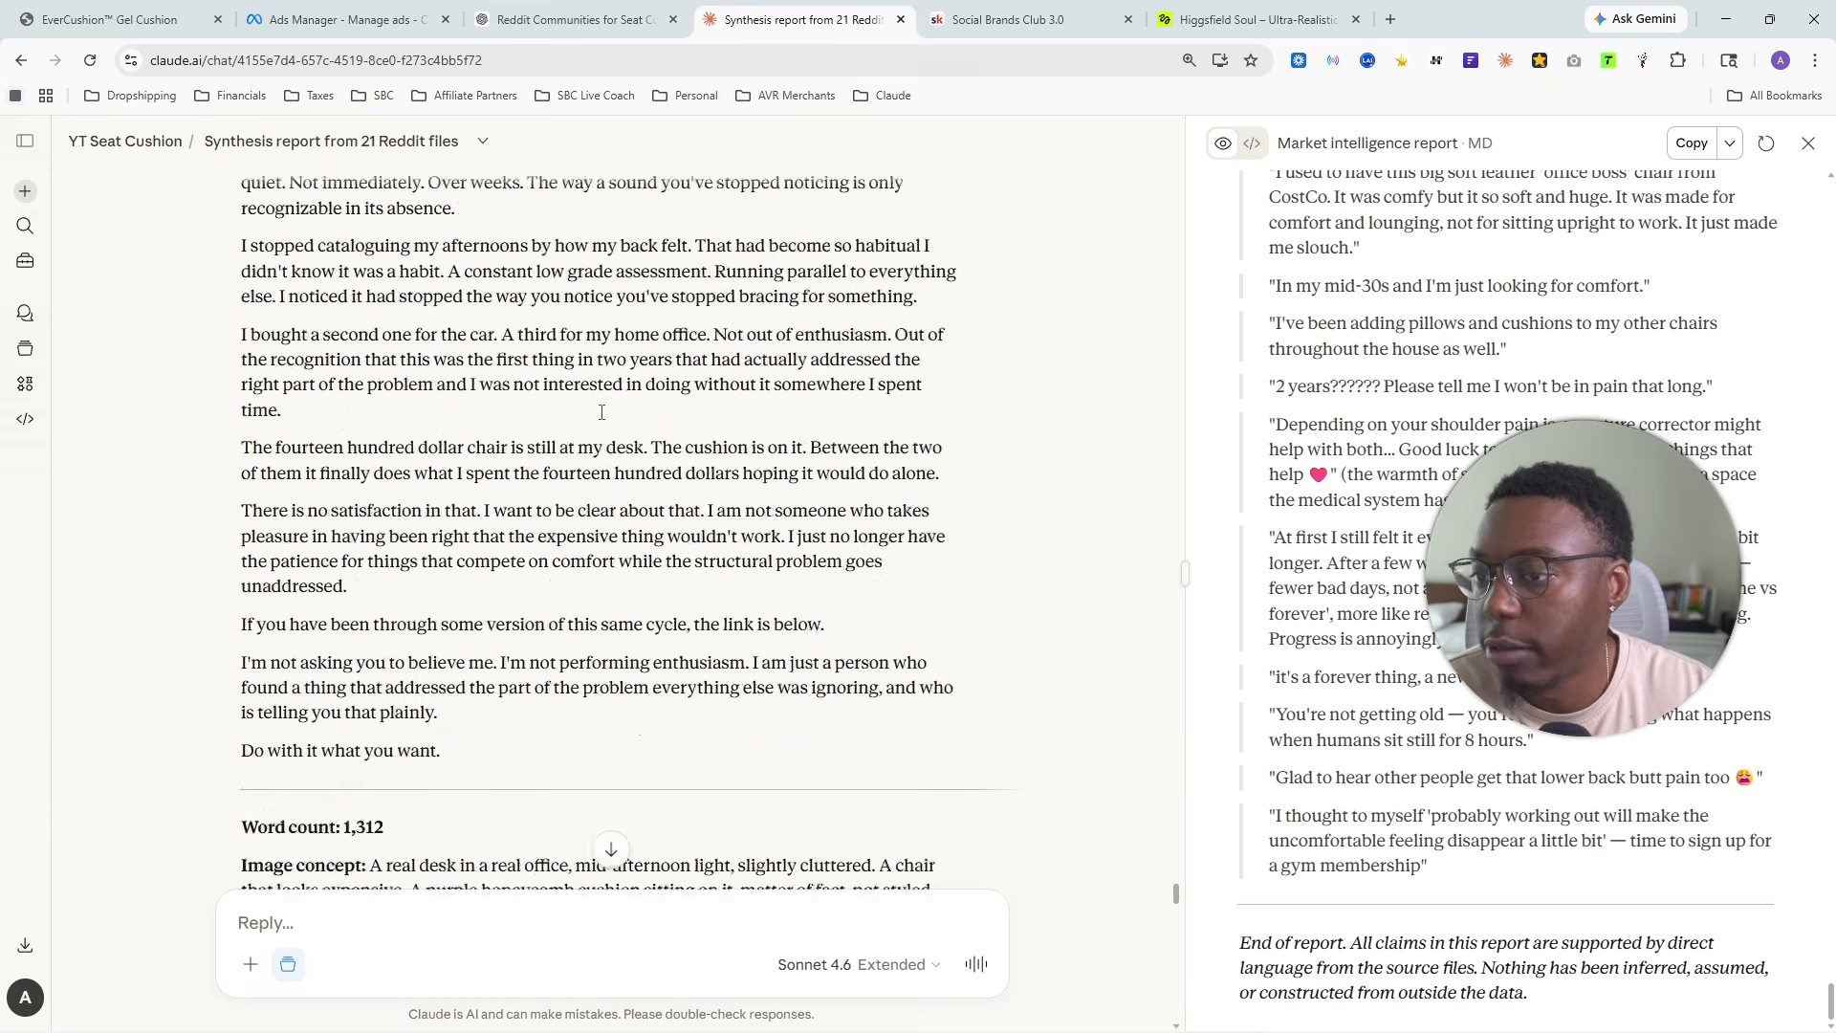
scroll(649, 298, up, 20)
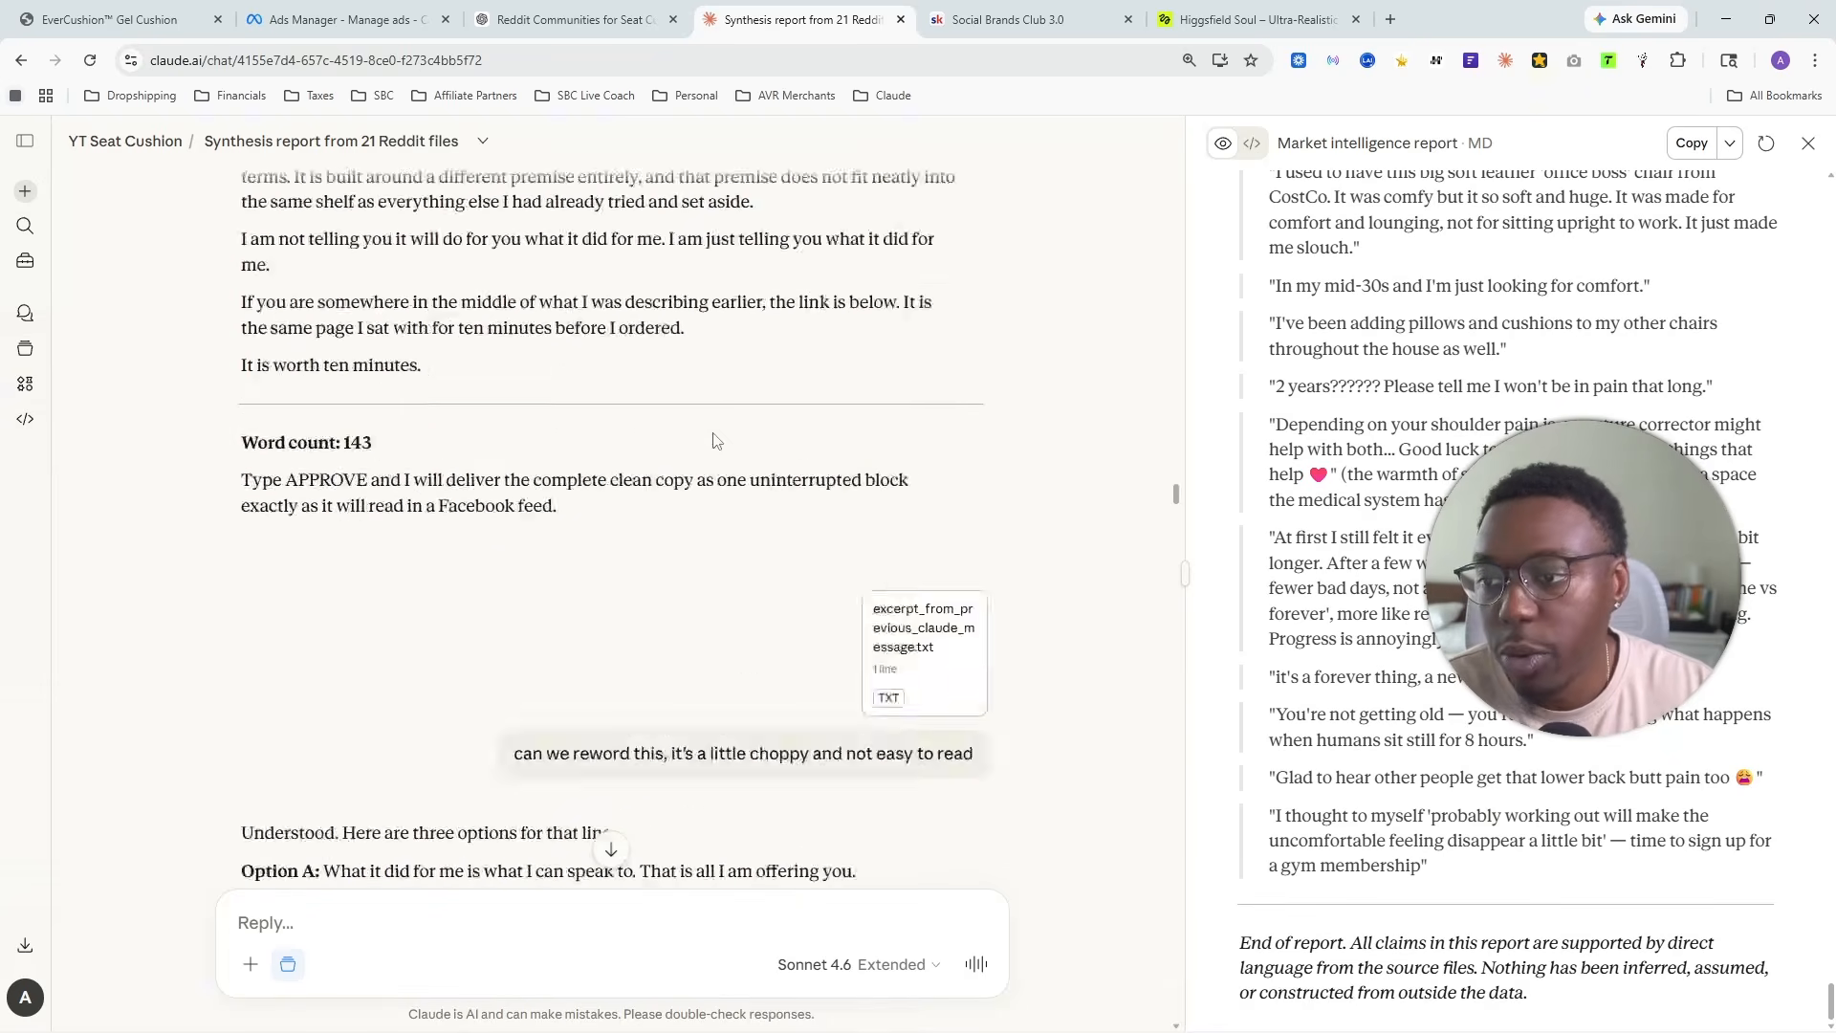
scroll(719, 435, down, 15)
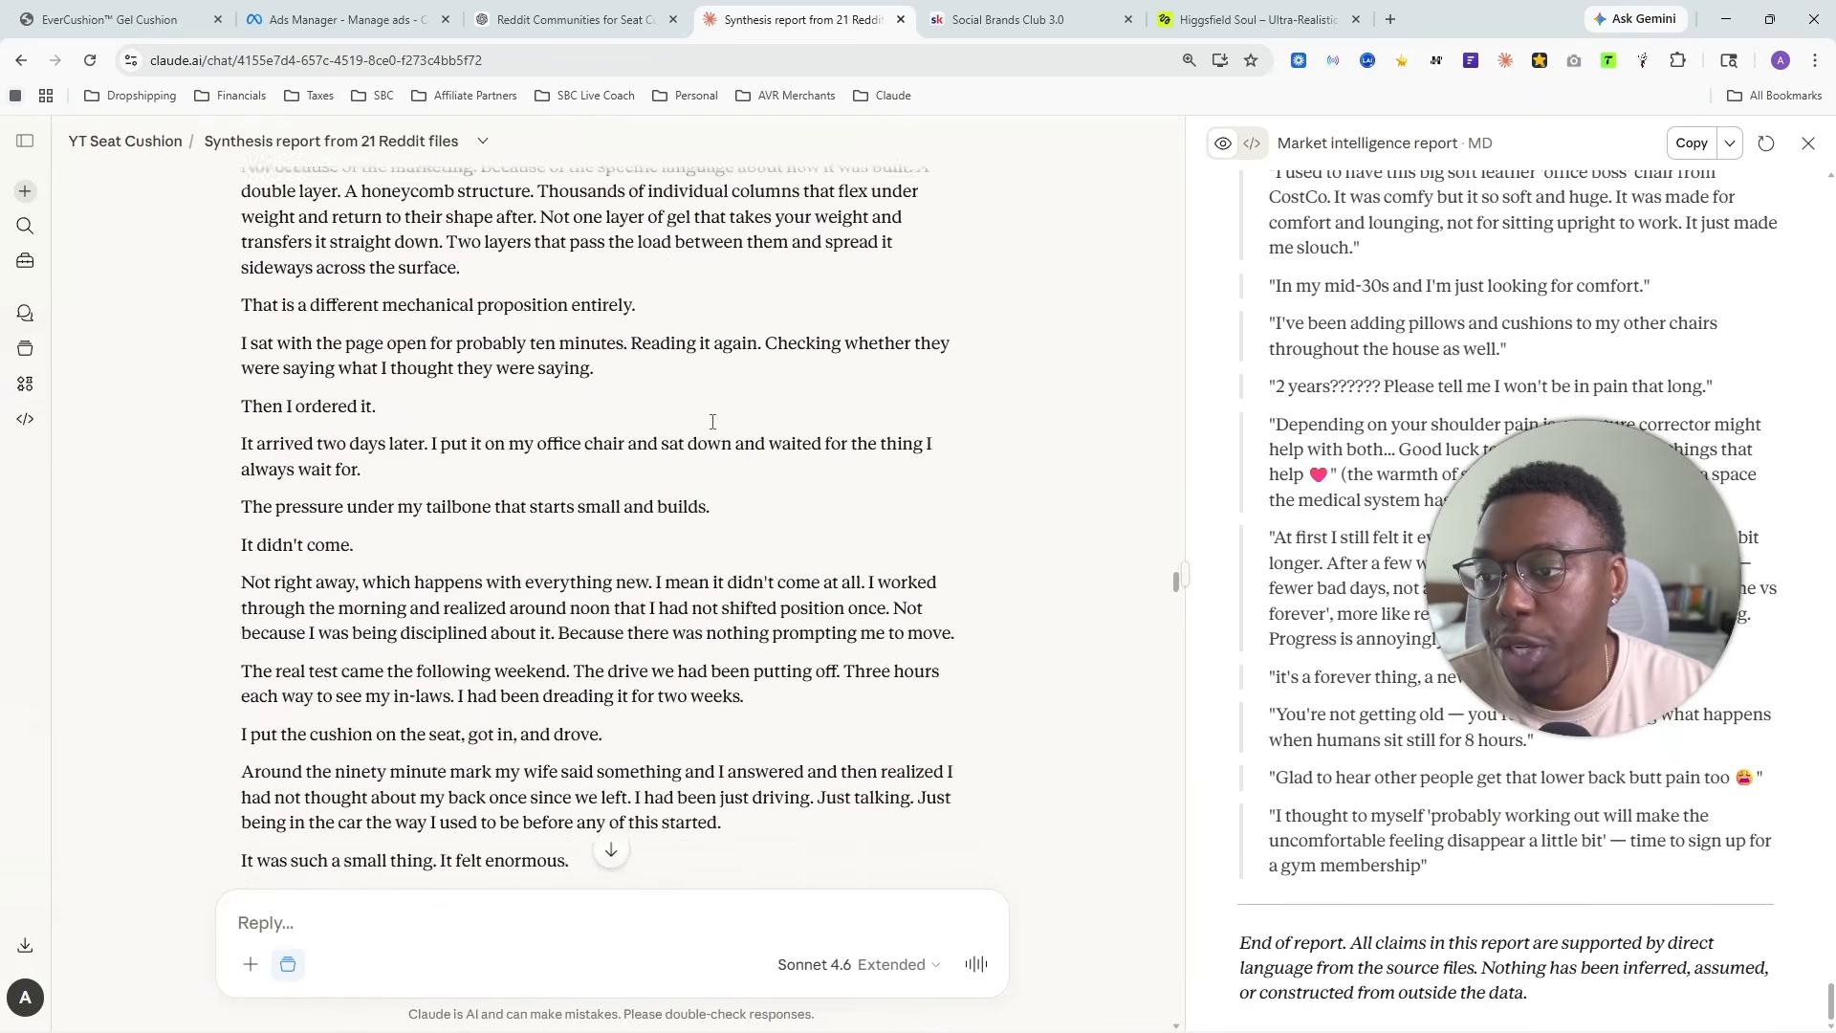
scroll(712, 459, up, 10)
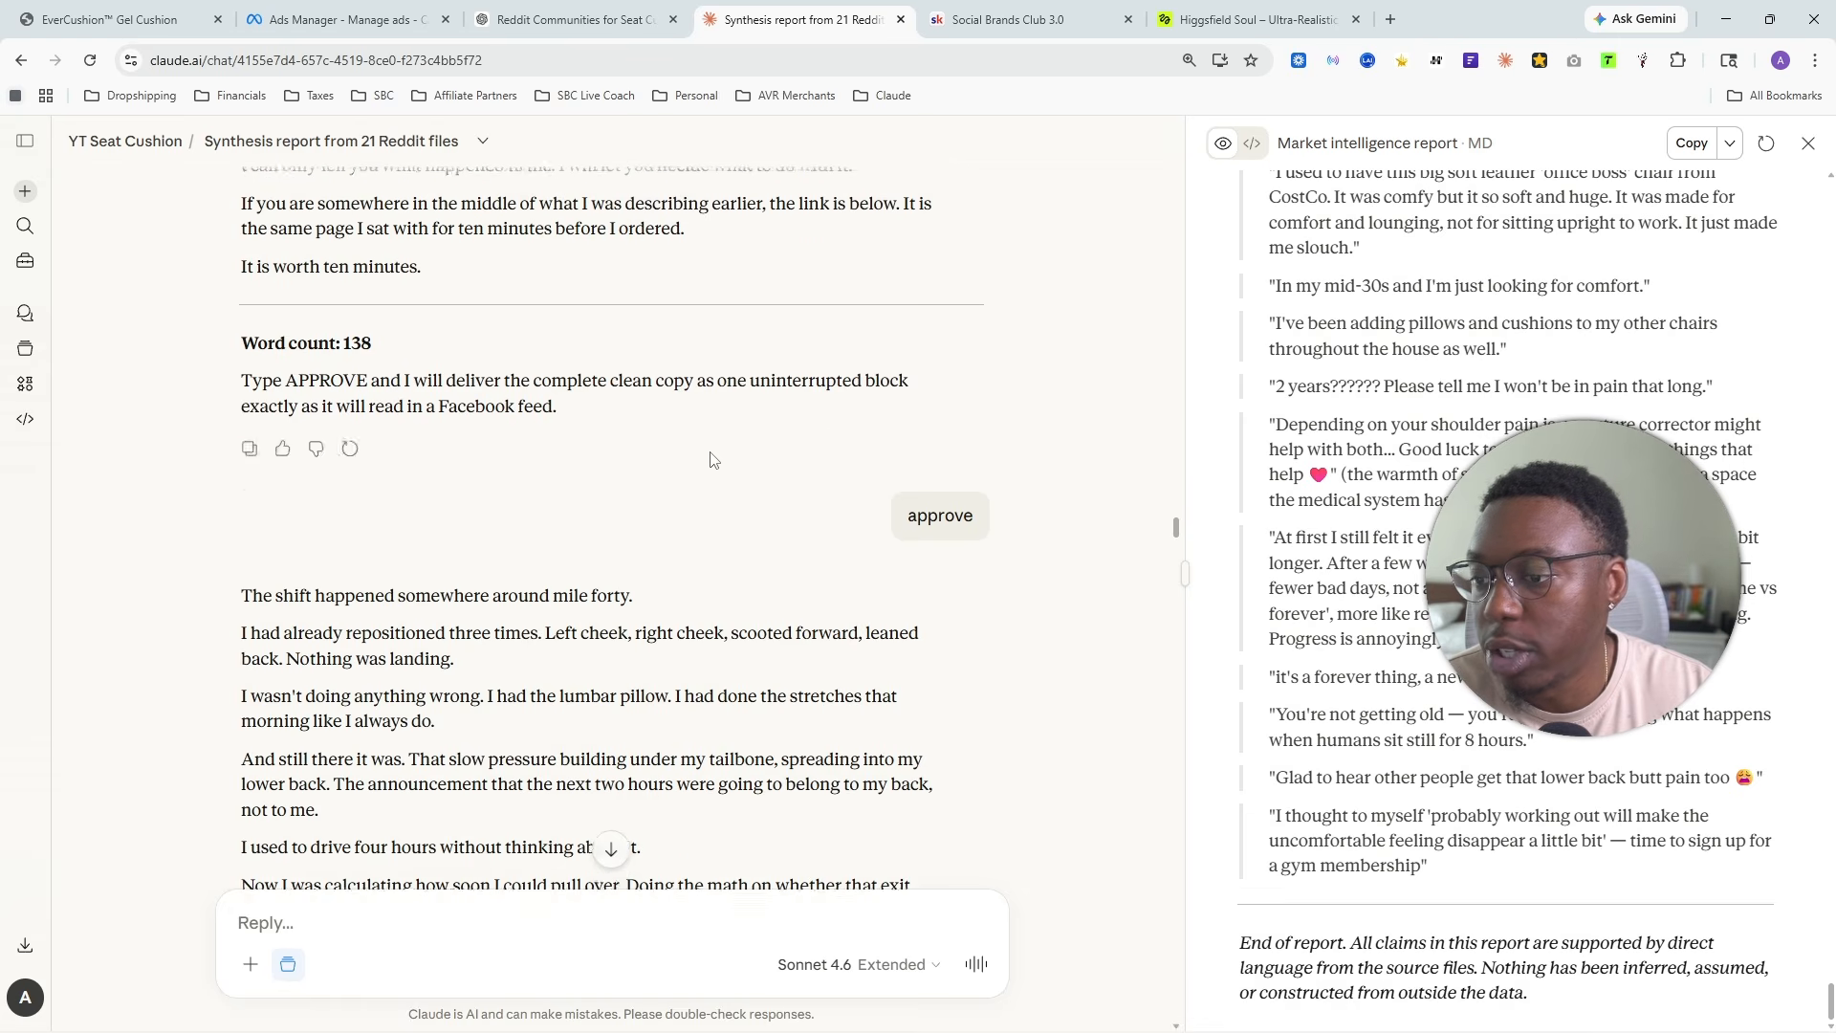
scroll(660, 462, down, 20)
scroll(660, 463, down, 15)
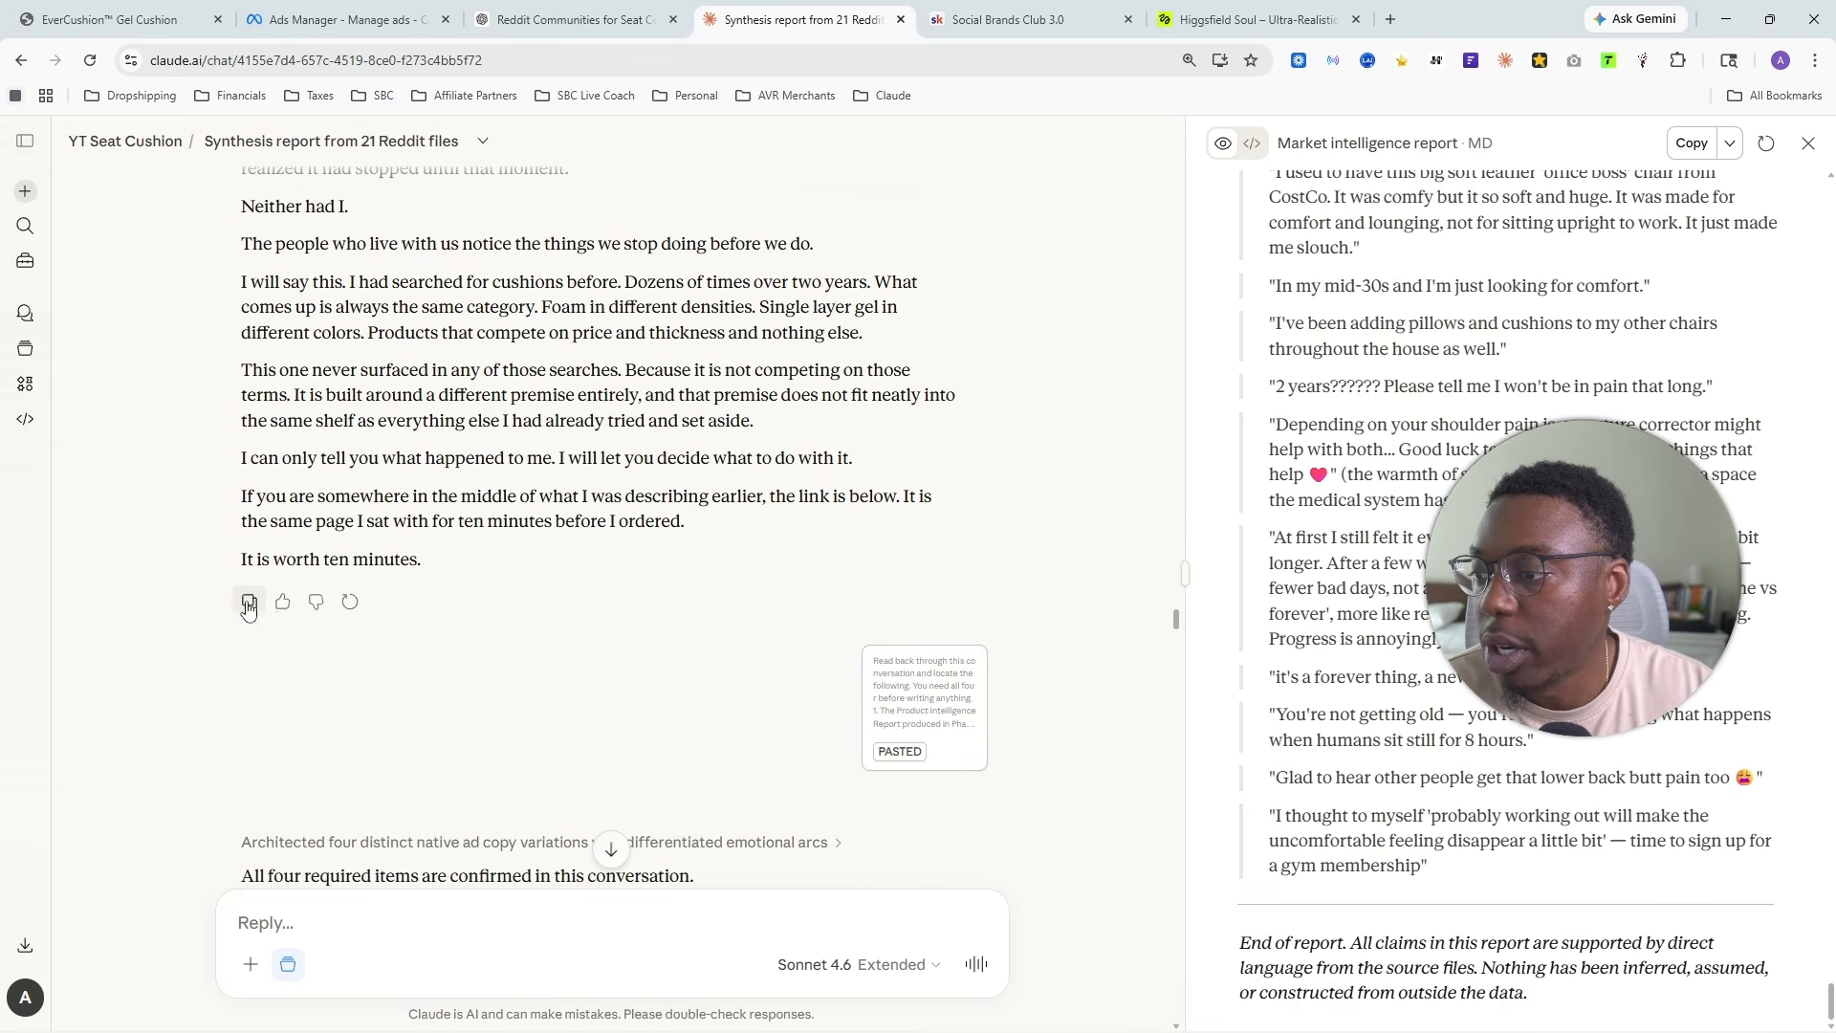
scroll(676, 585, up, 15)
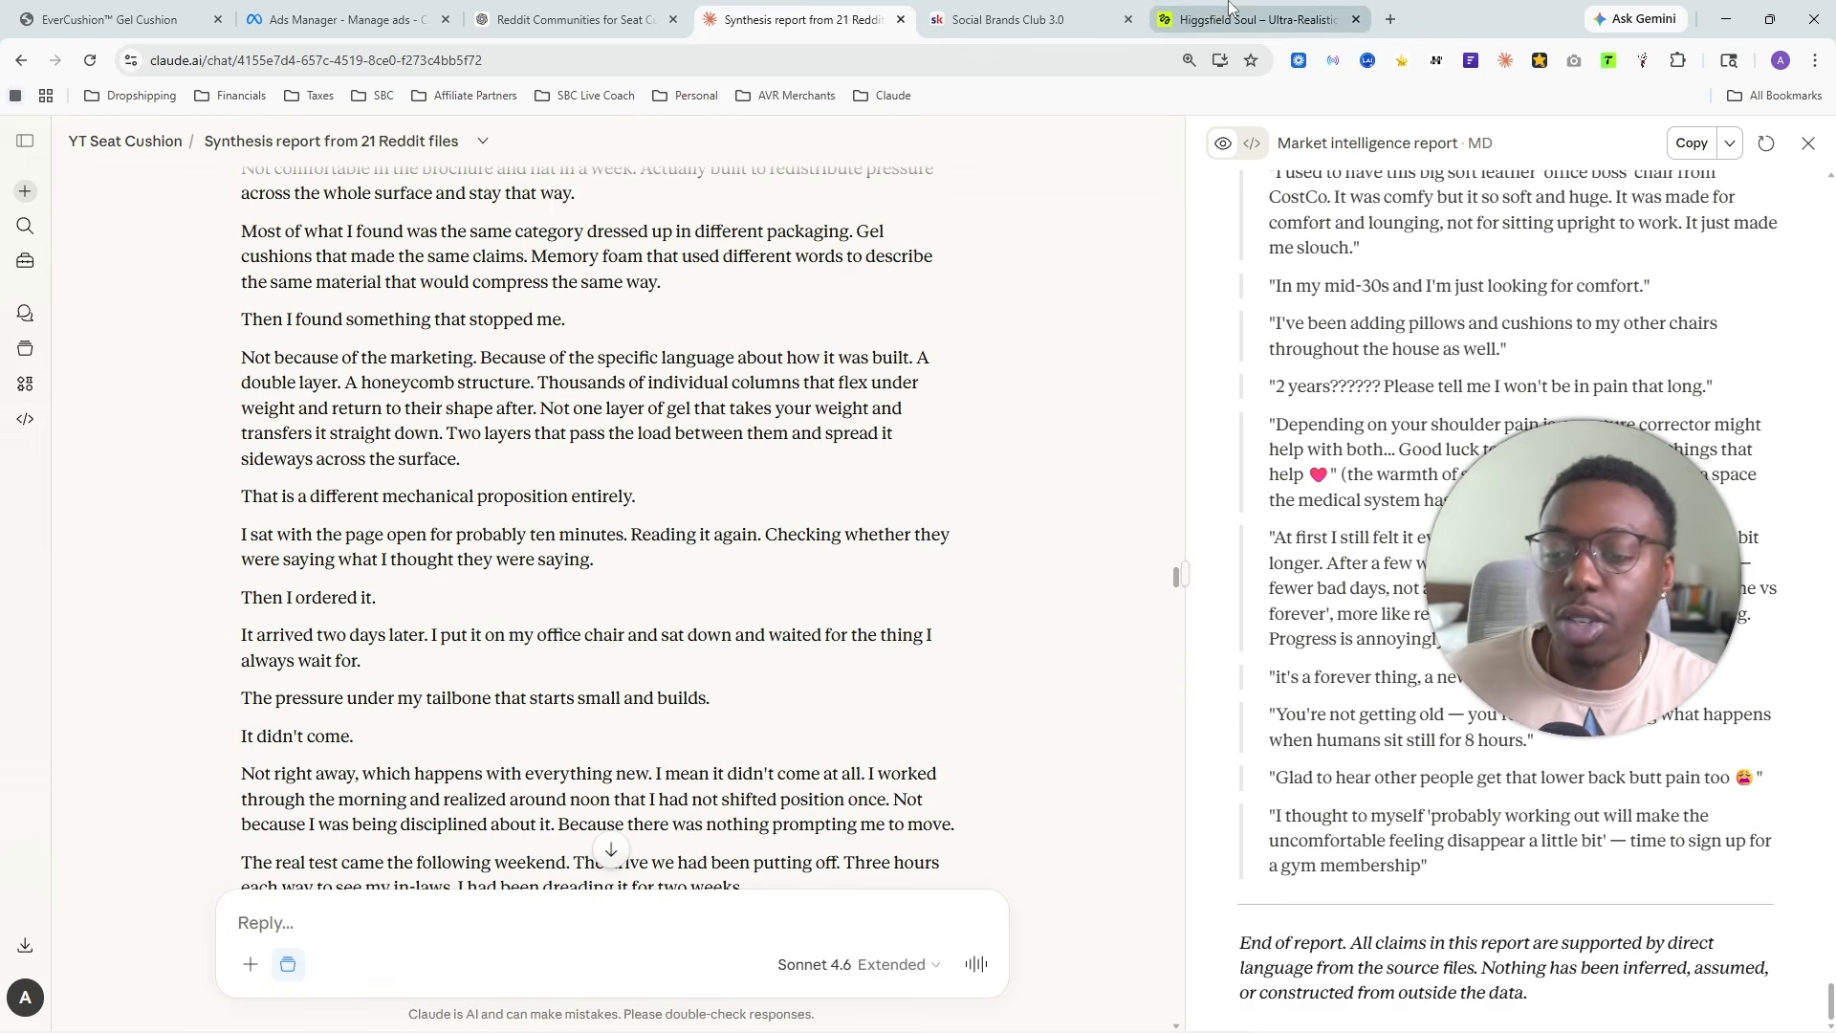
- In Higgsfield's image history, find and download the picture of the dark-shirted man clutching his lower back at a desk
click(1230, 11)
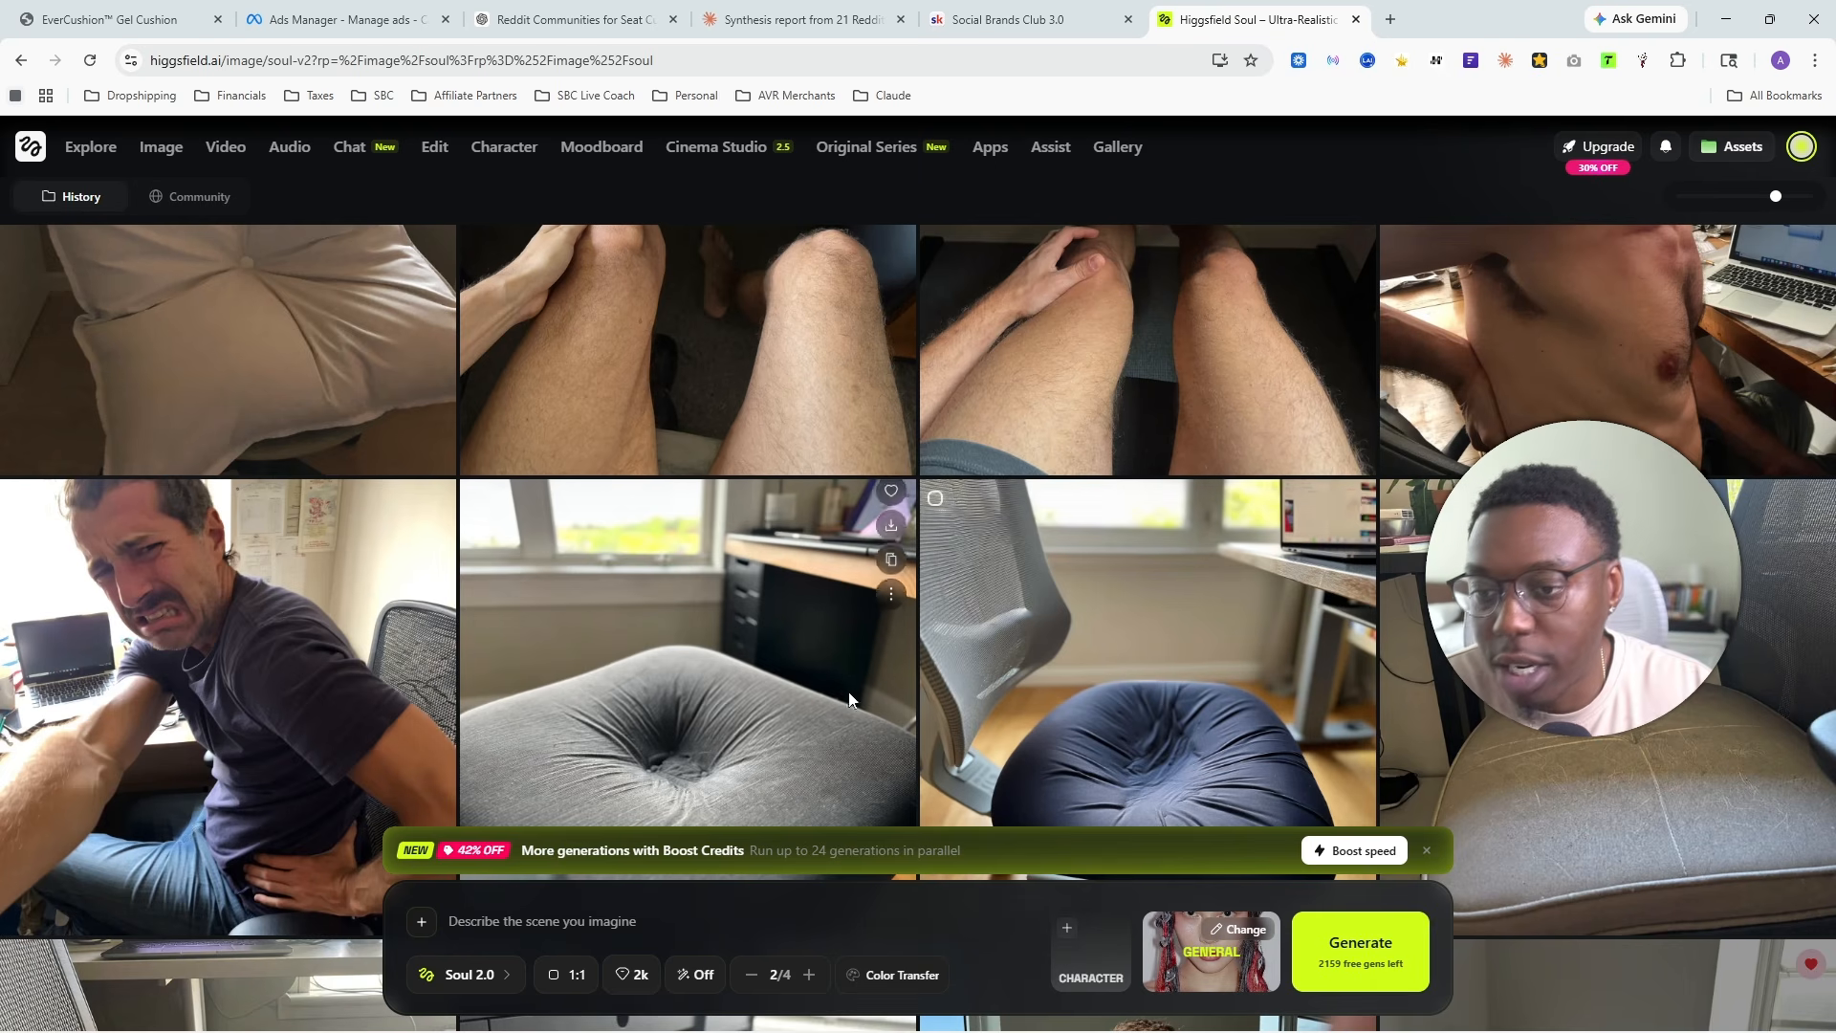
scroll(926, 576, down, 5)
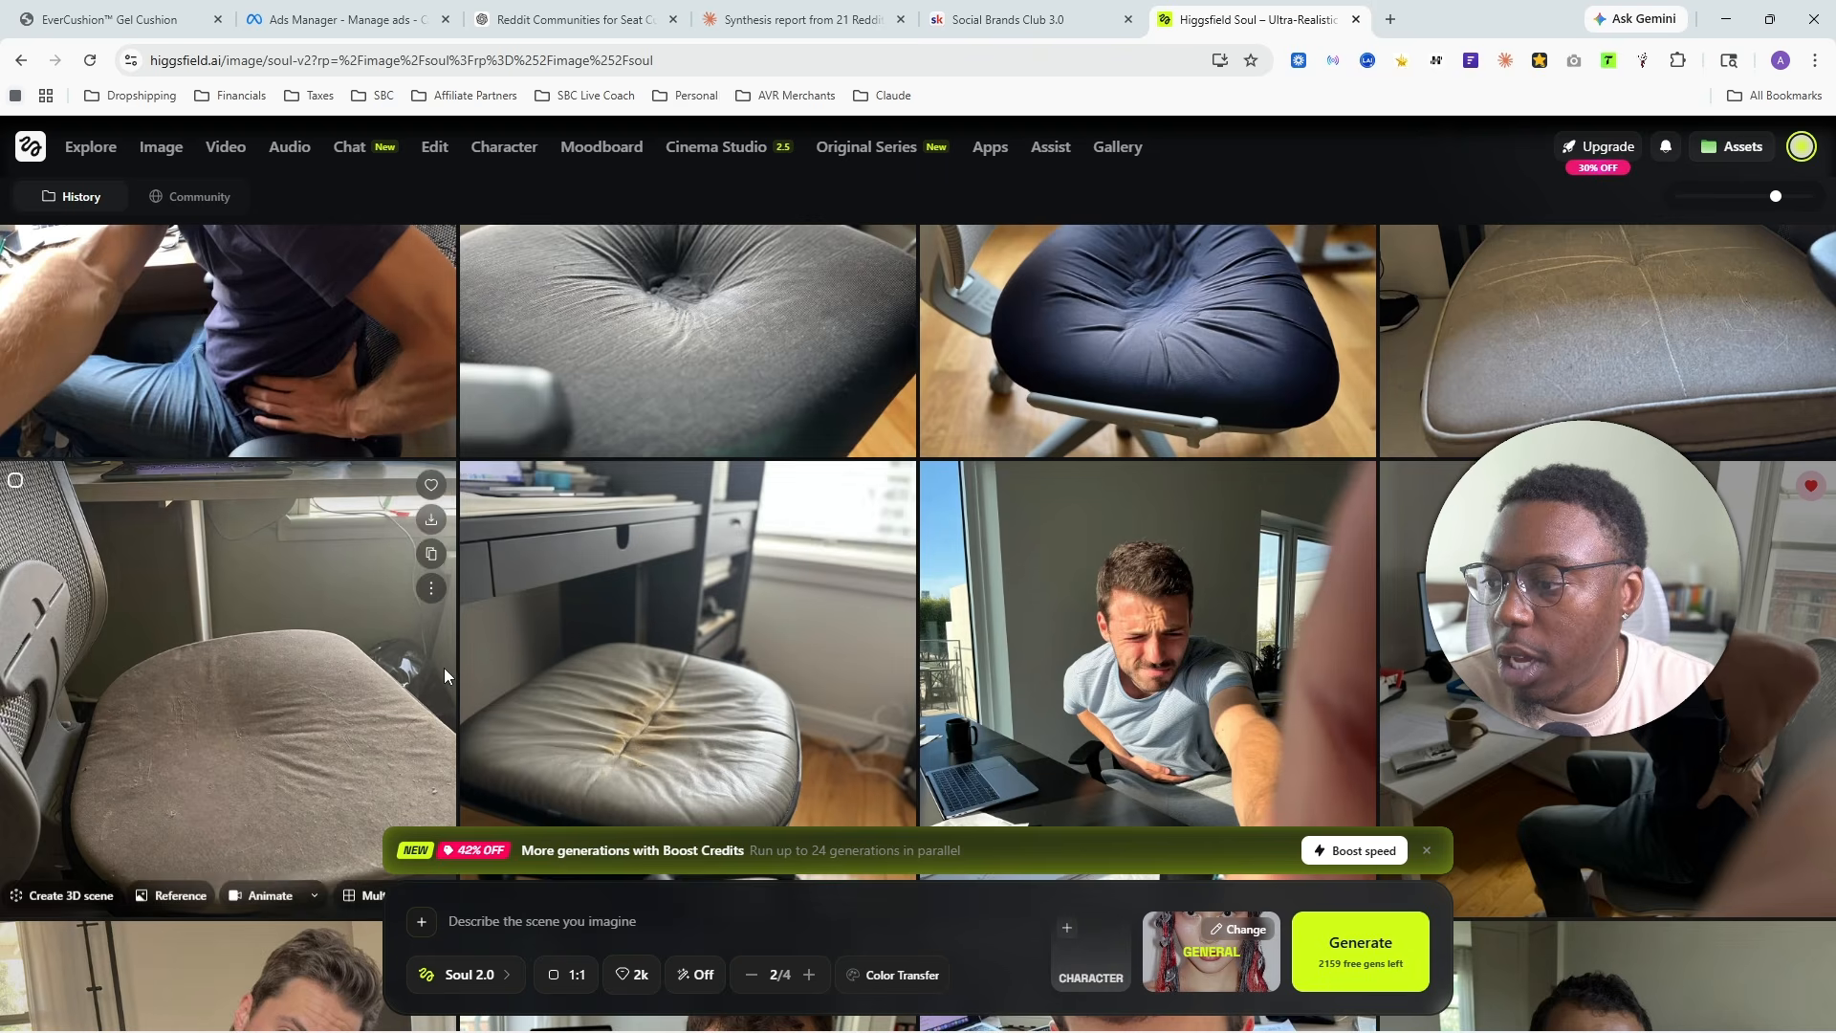
scroll(444, 667, down, 5)
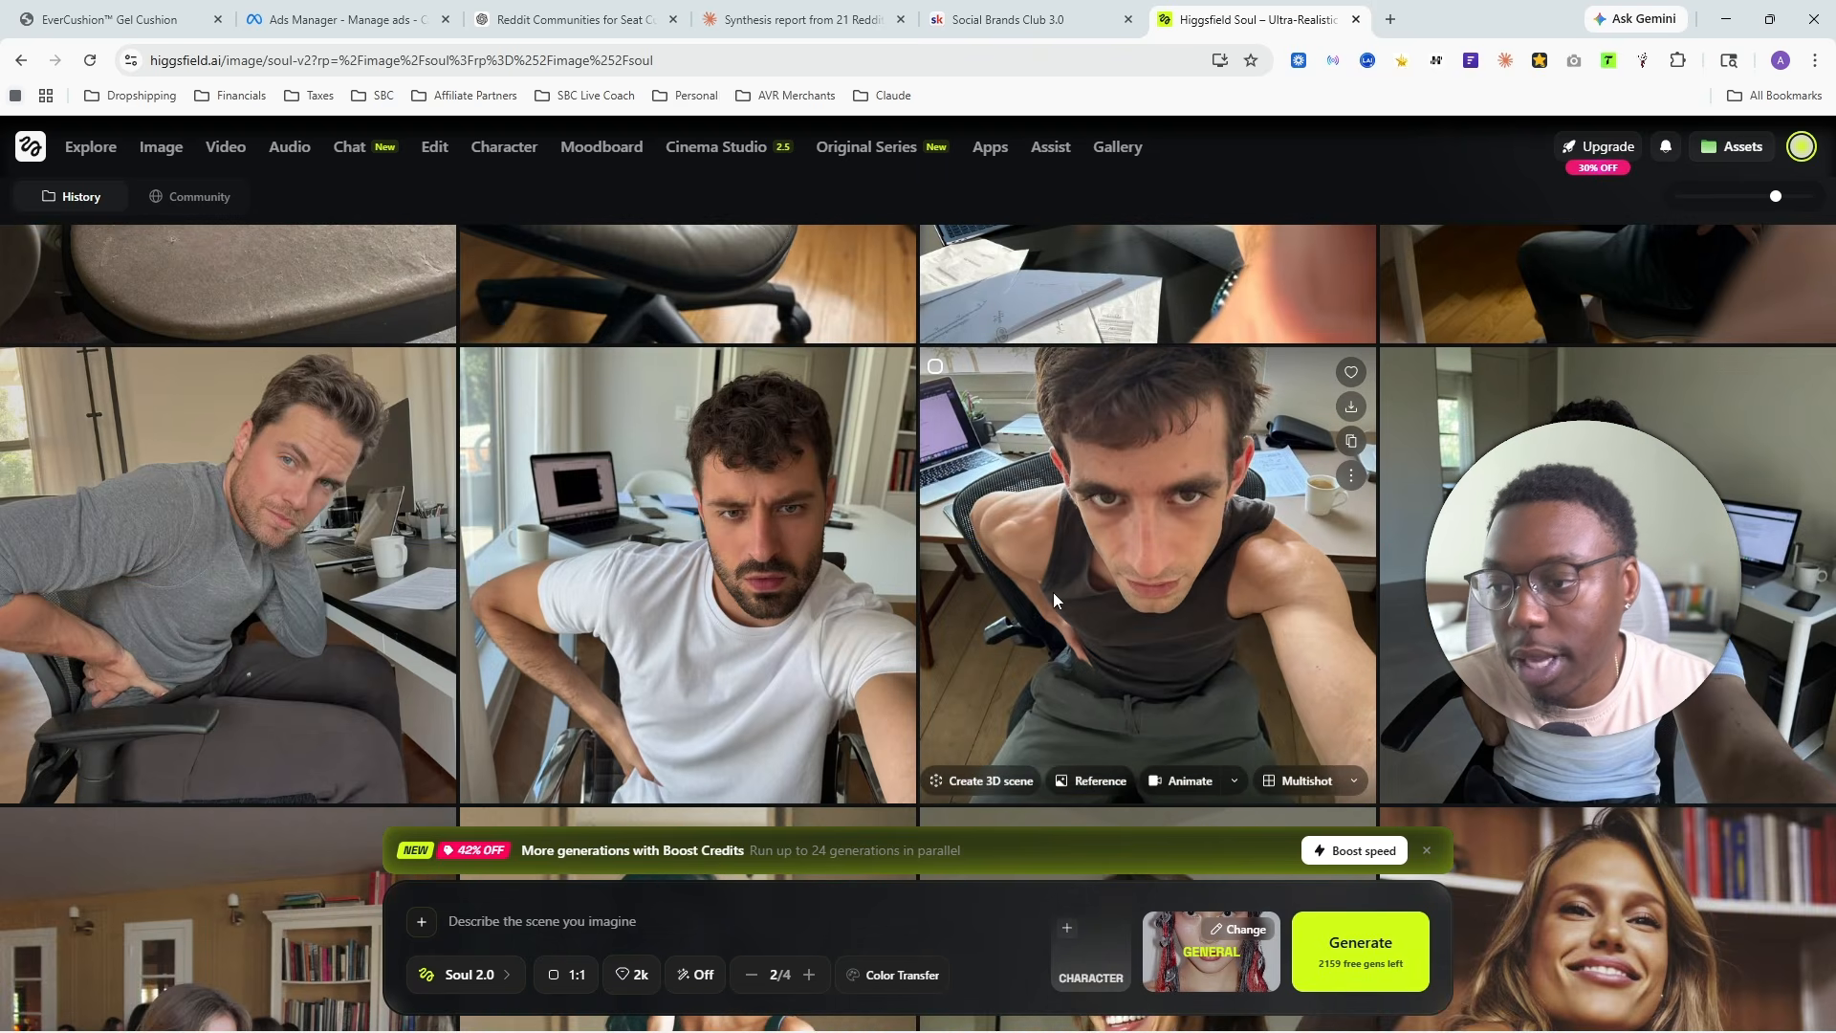
scroll(1053, 593, up, 5)
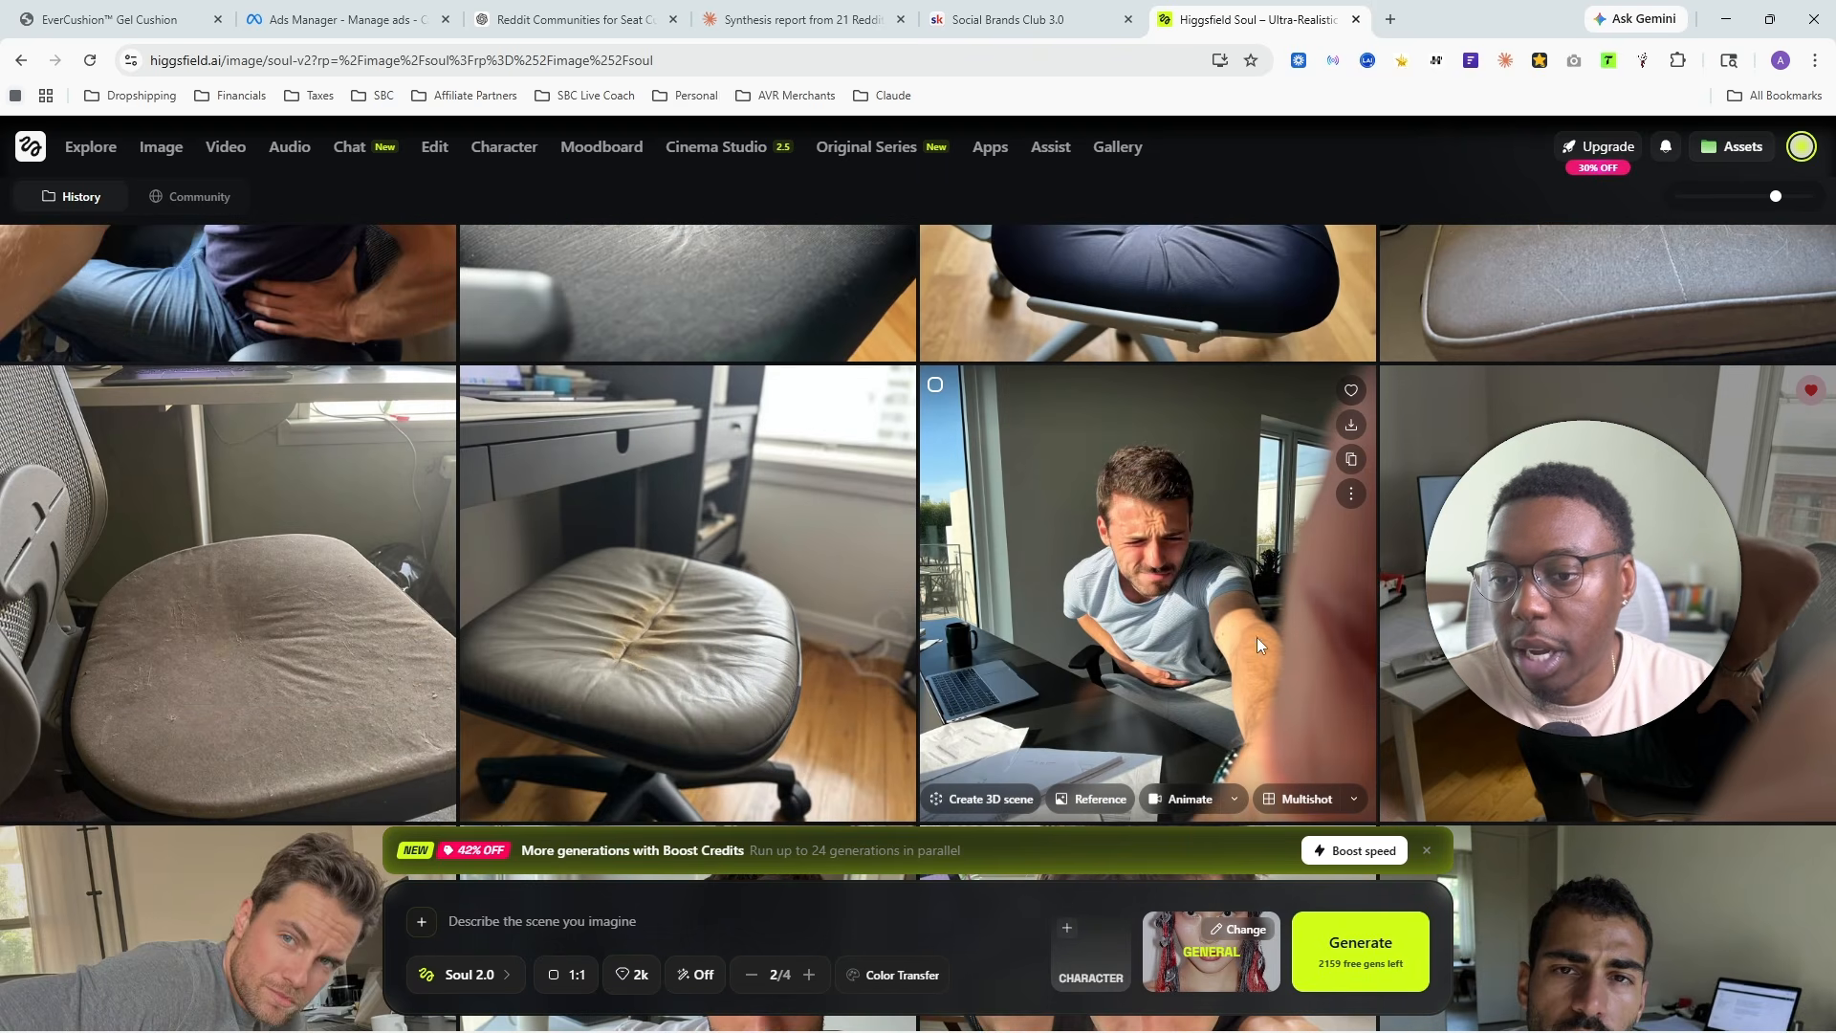
scroll(1256, 637, up, 1)
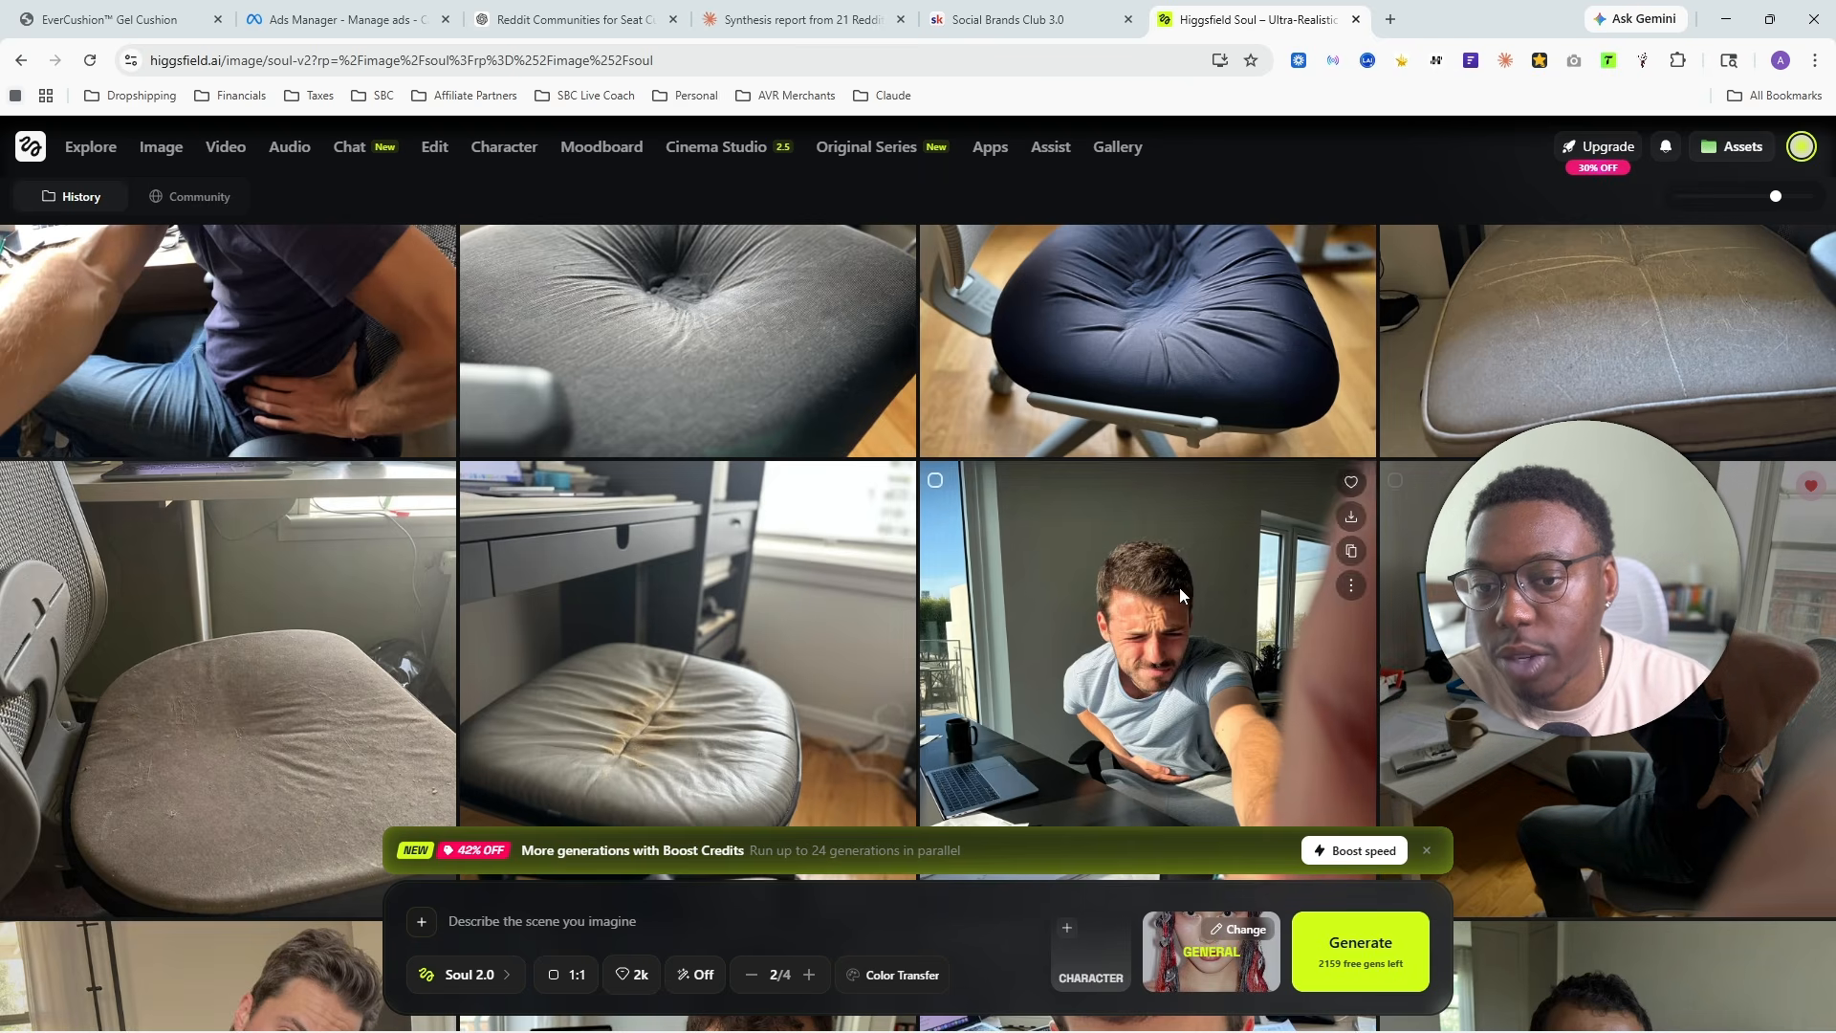
click(1351, 517)
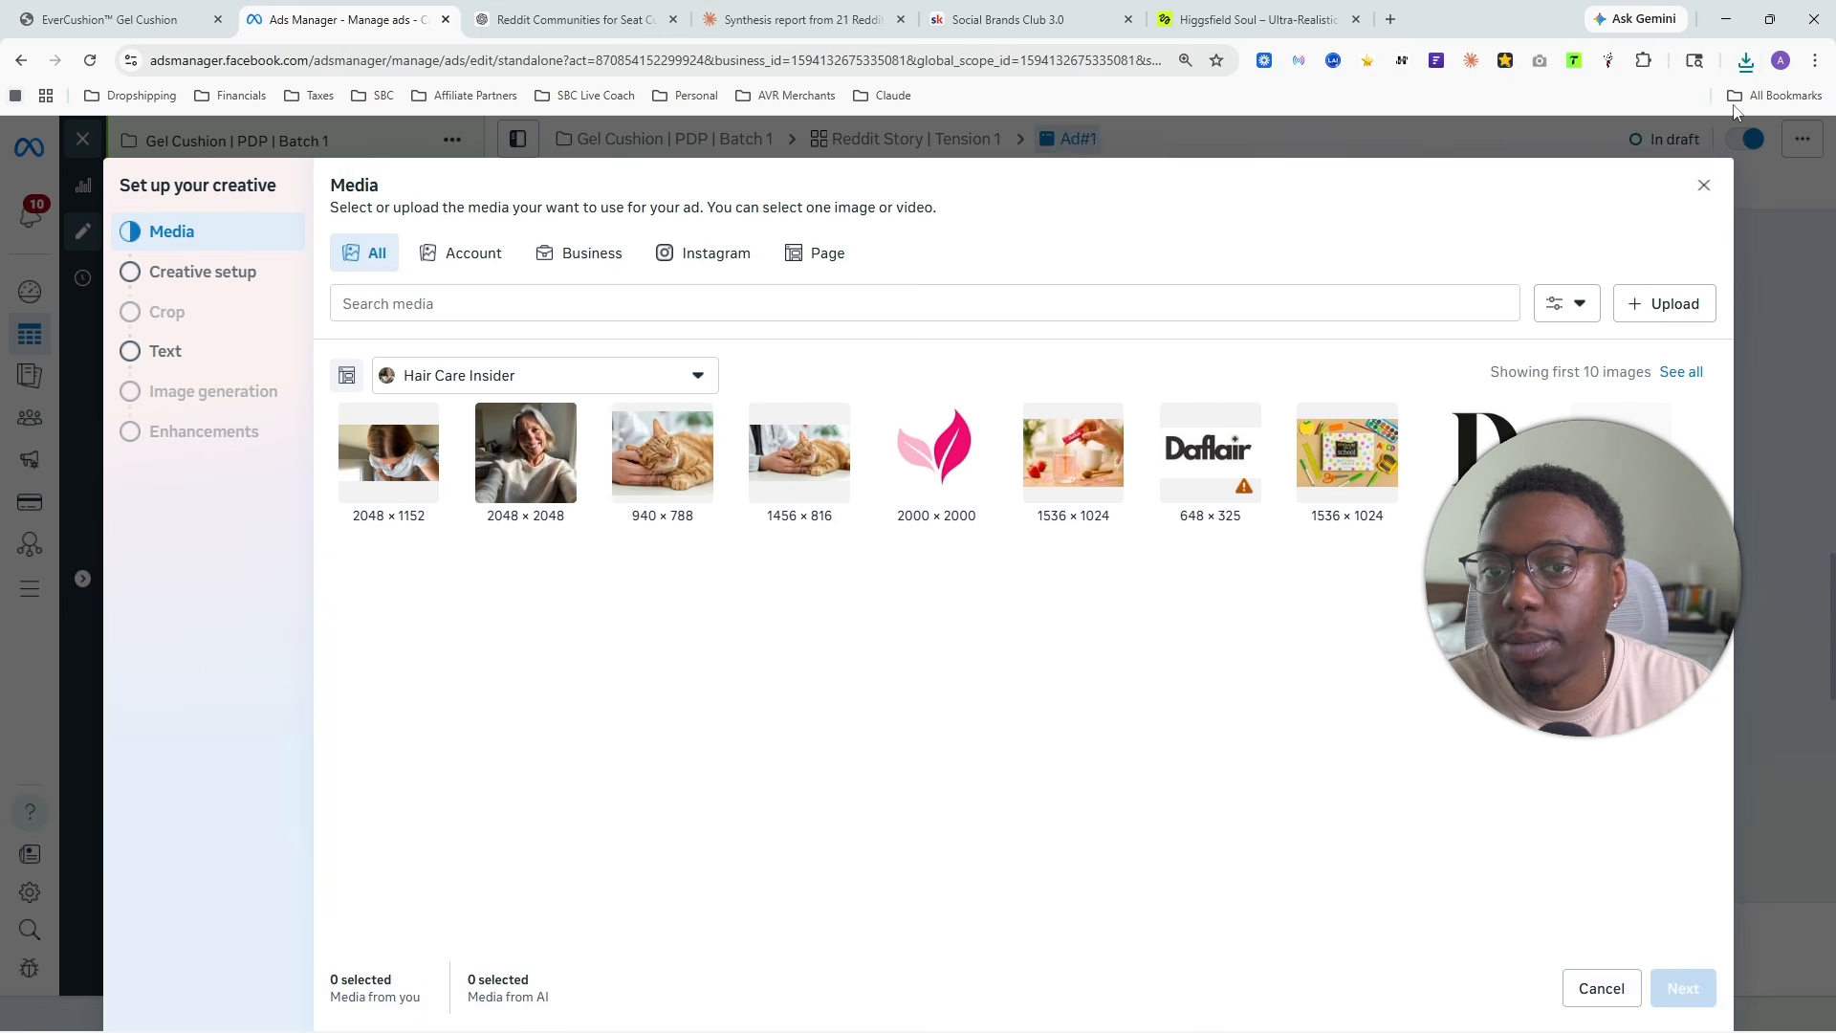
- In Ads Manager, upload the downloaded PNG of the man with back pain as the ad's media and continue to creative setup
click(1744, 62)
drag(1587, 158, 1141, 604)
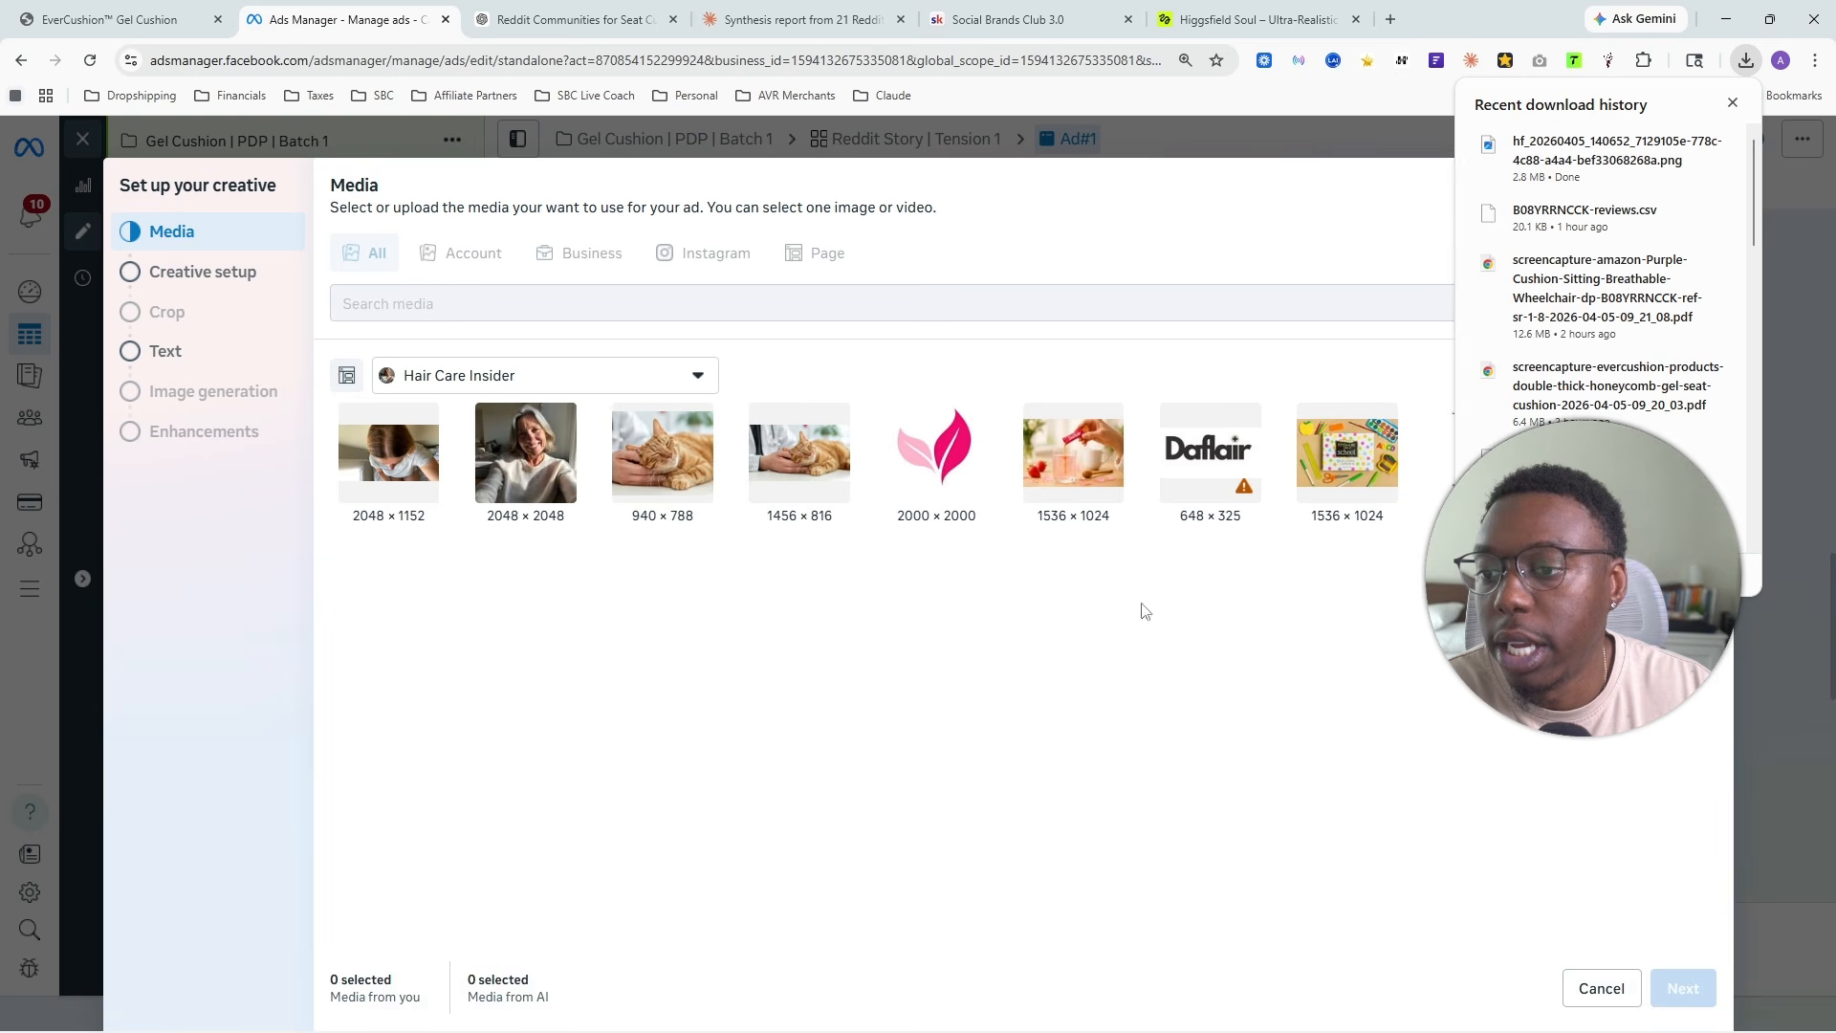
click(1733, 102)
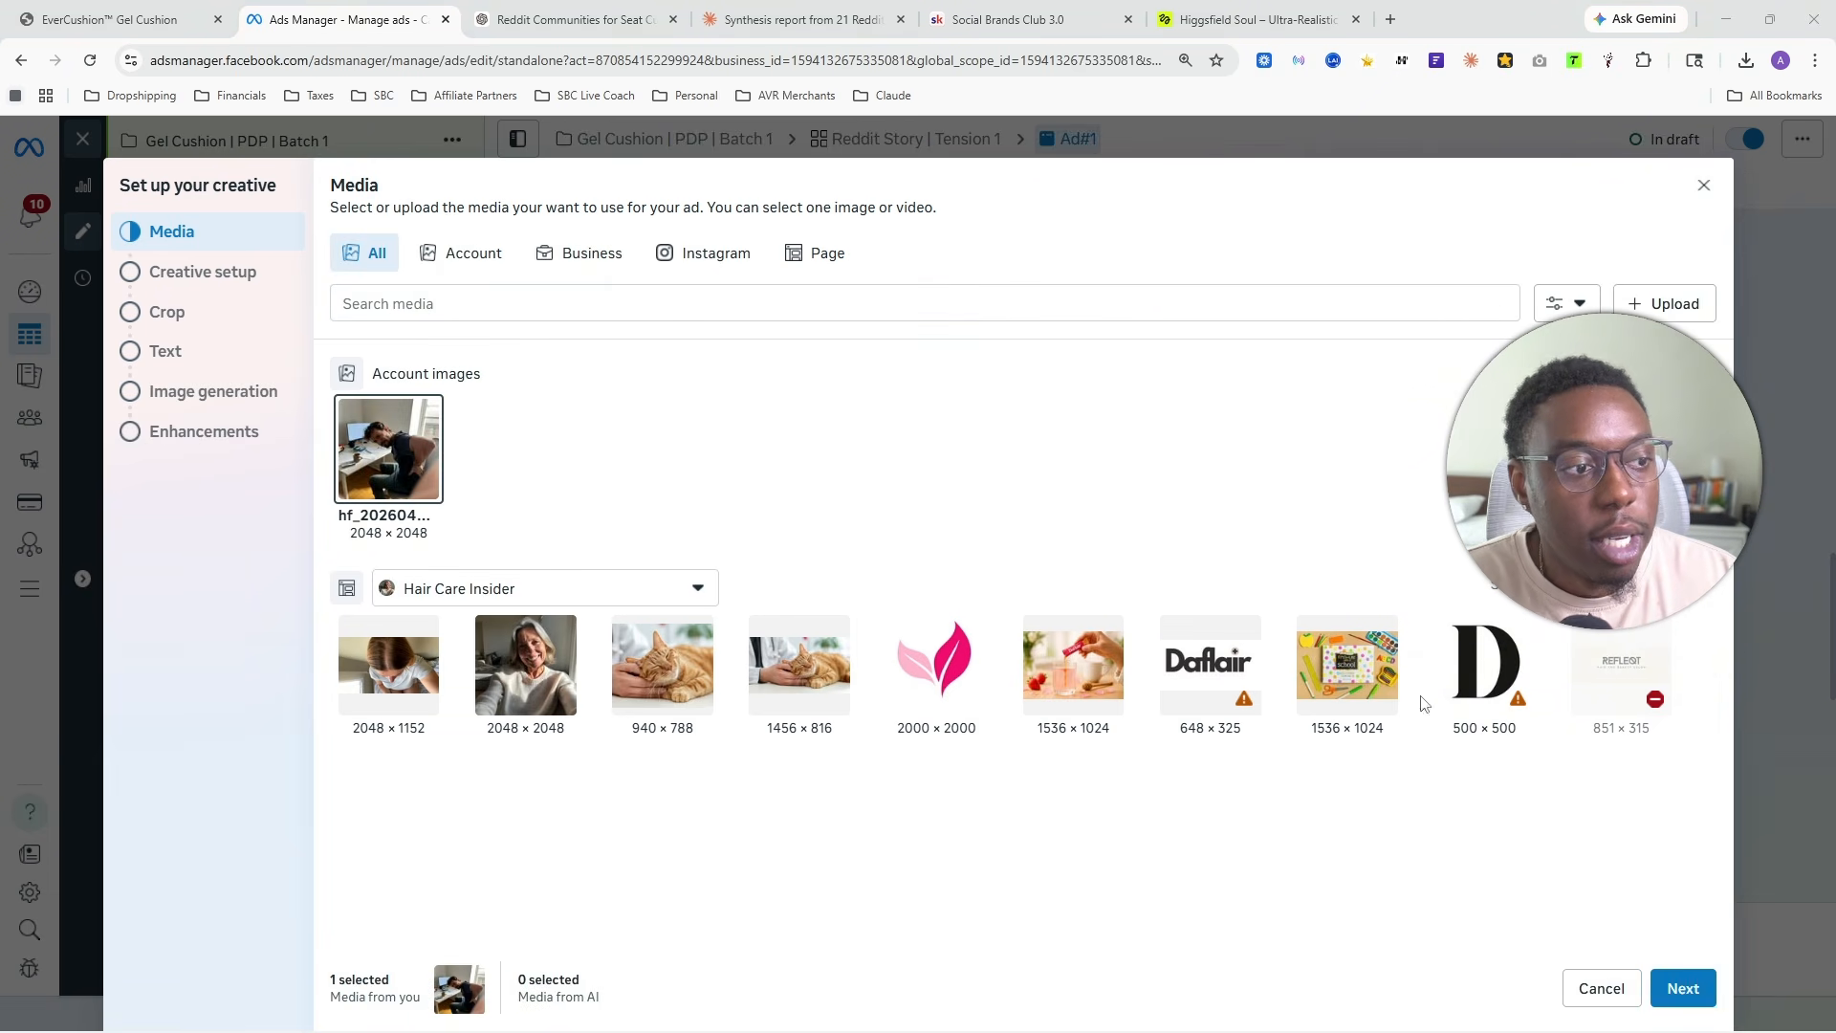
click(1683, 988)
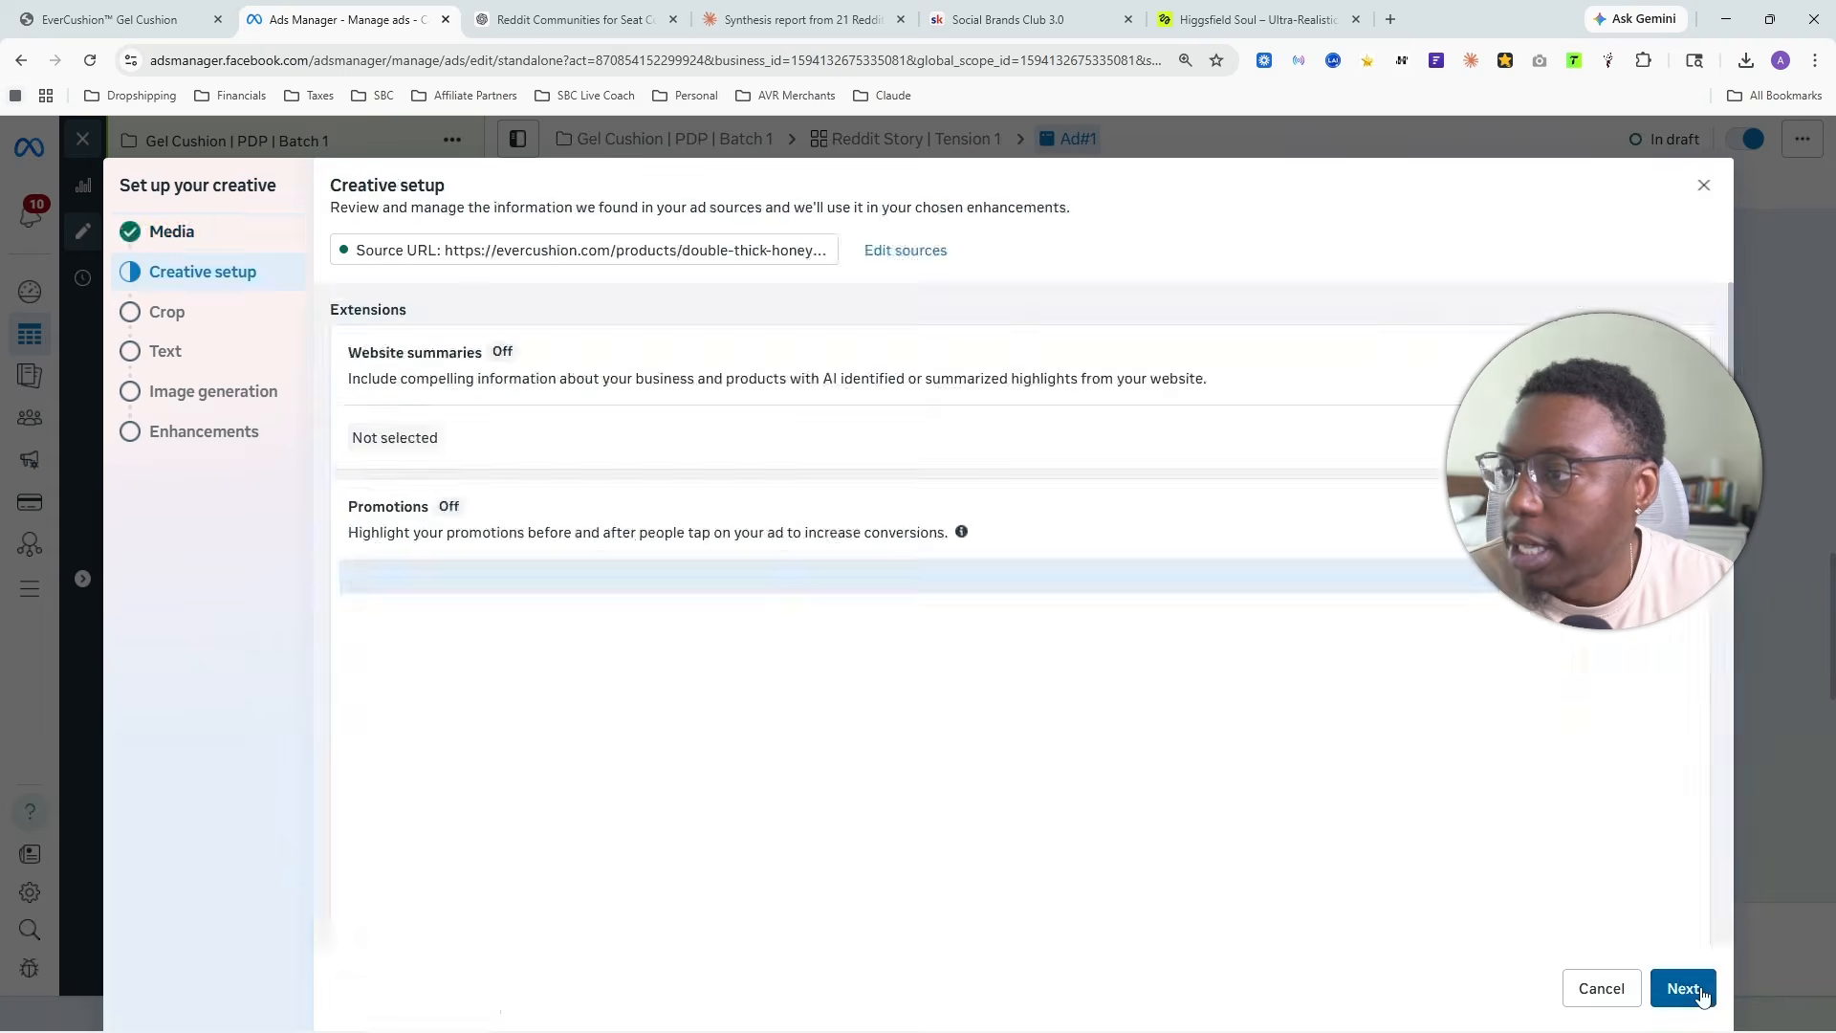
- Examine the creative setup extensions, including promotions, branding, site links, website highlights and products, for anything switched on
scroll(760, 577, down, 2)
scroll(760, 577, down, 10)
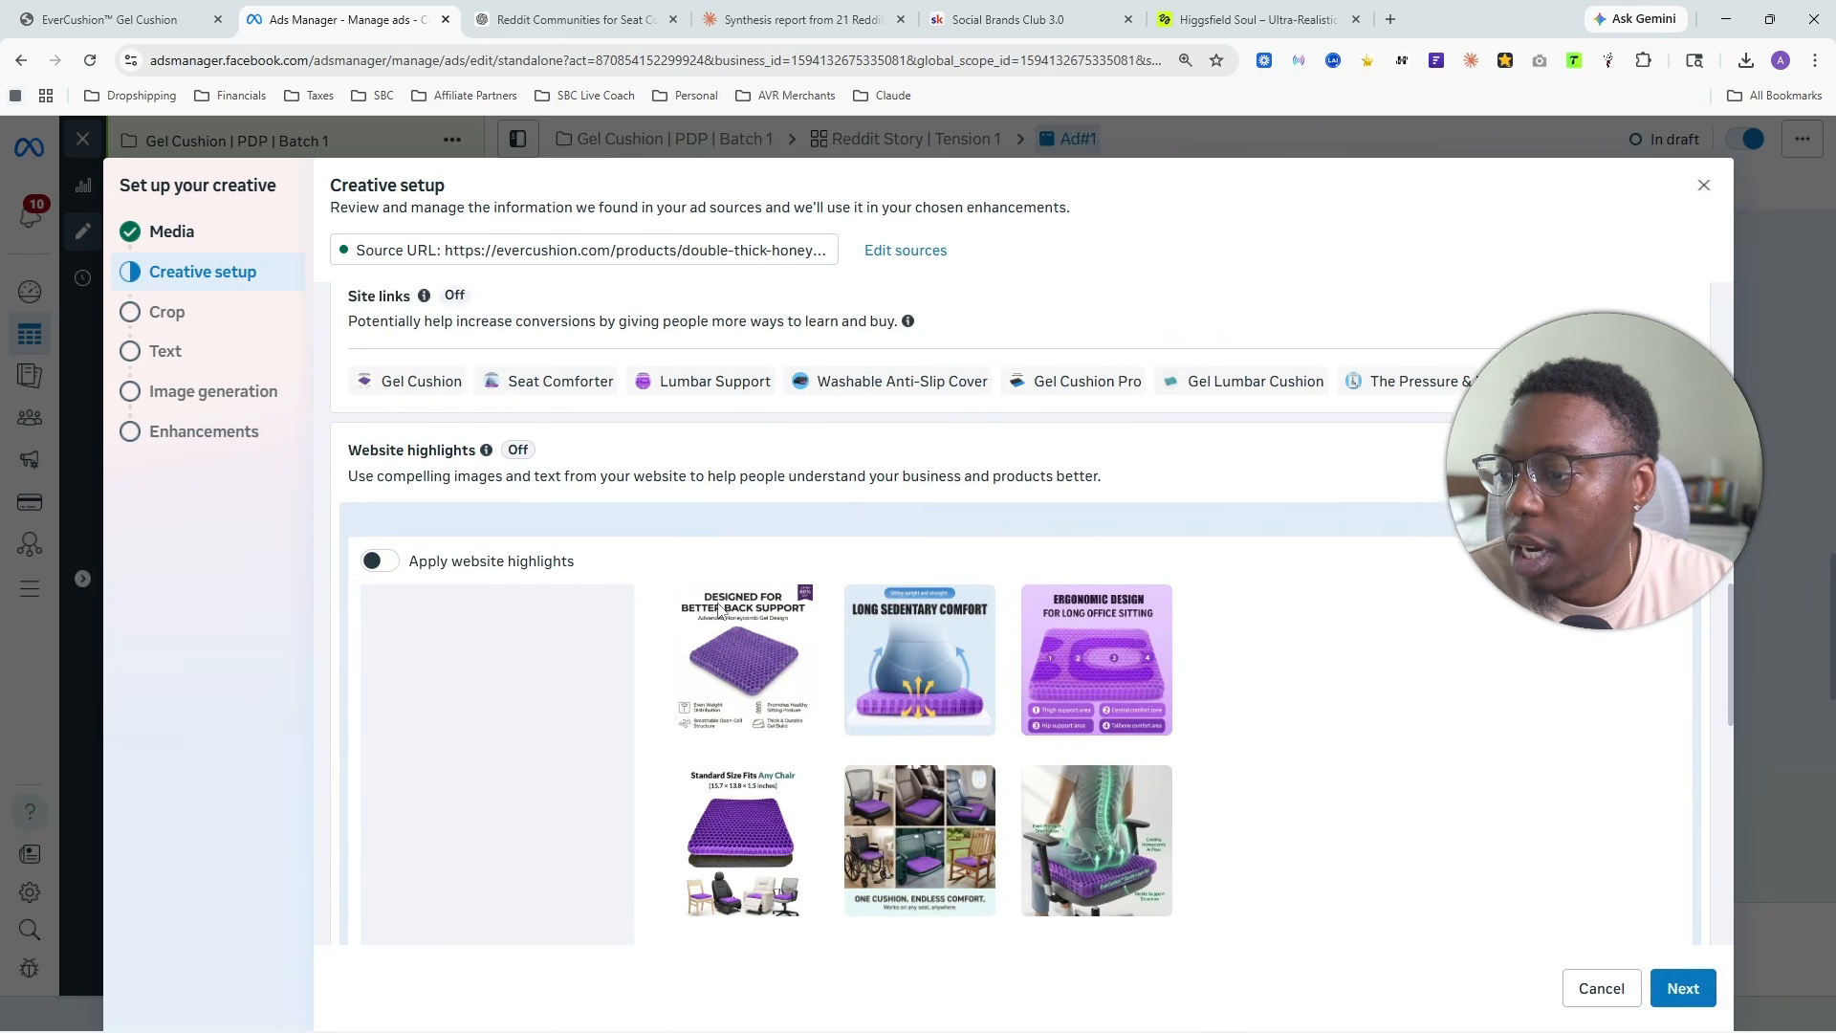
scroll(1285, 584, up, 5)
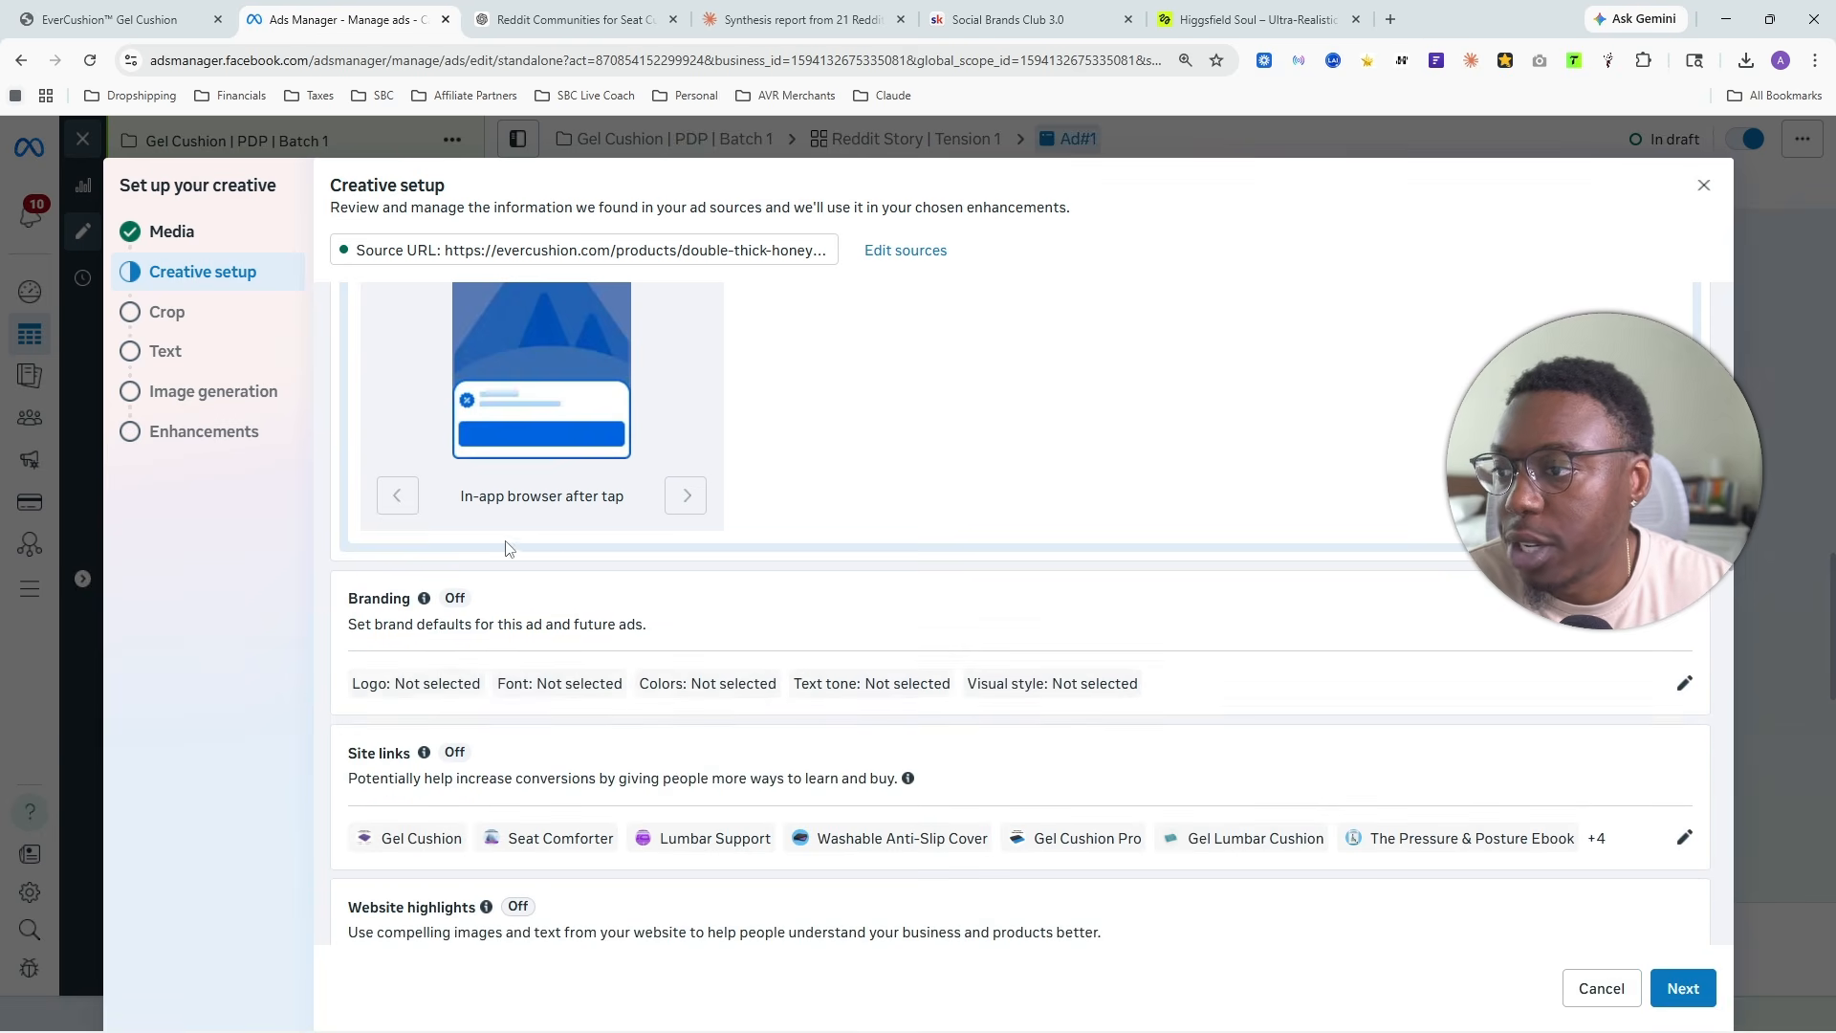
scroll(852, 517, up, 6)
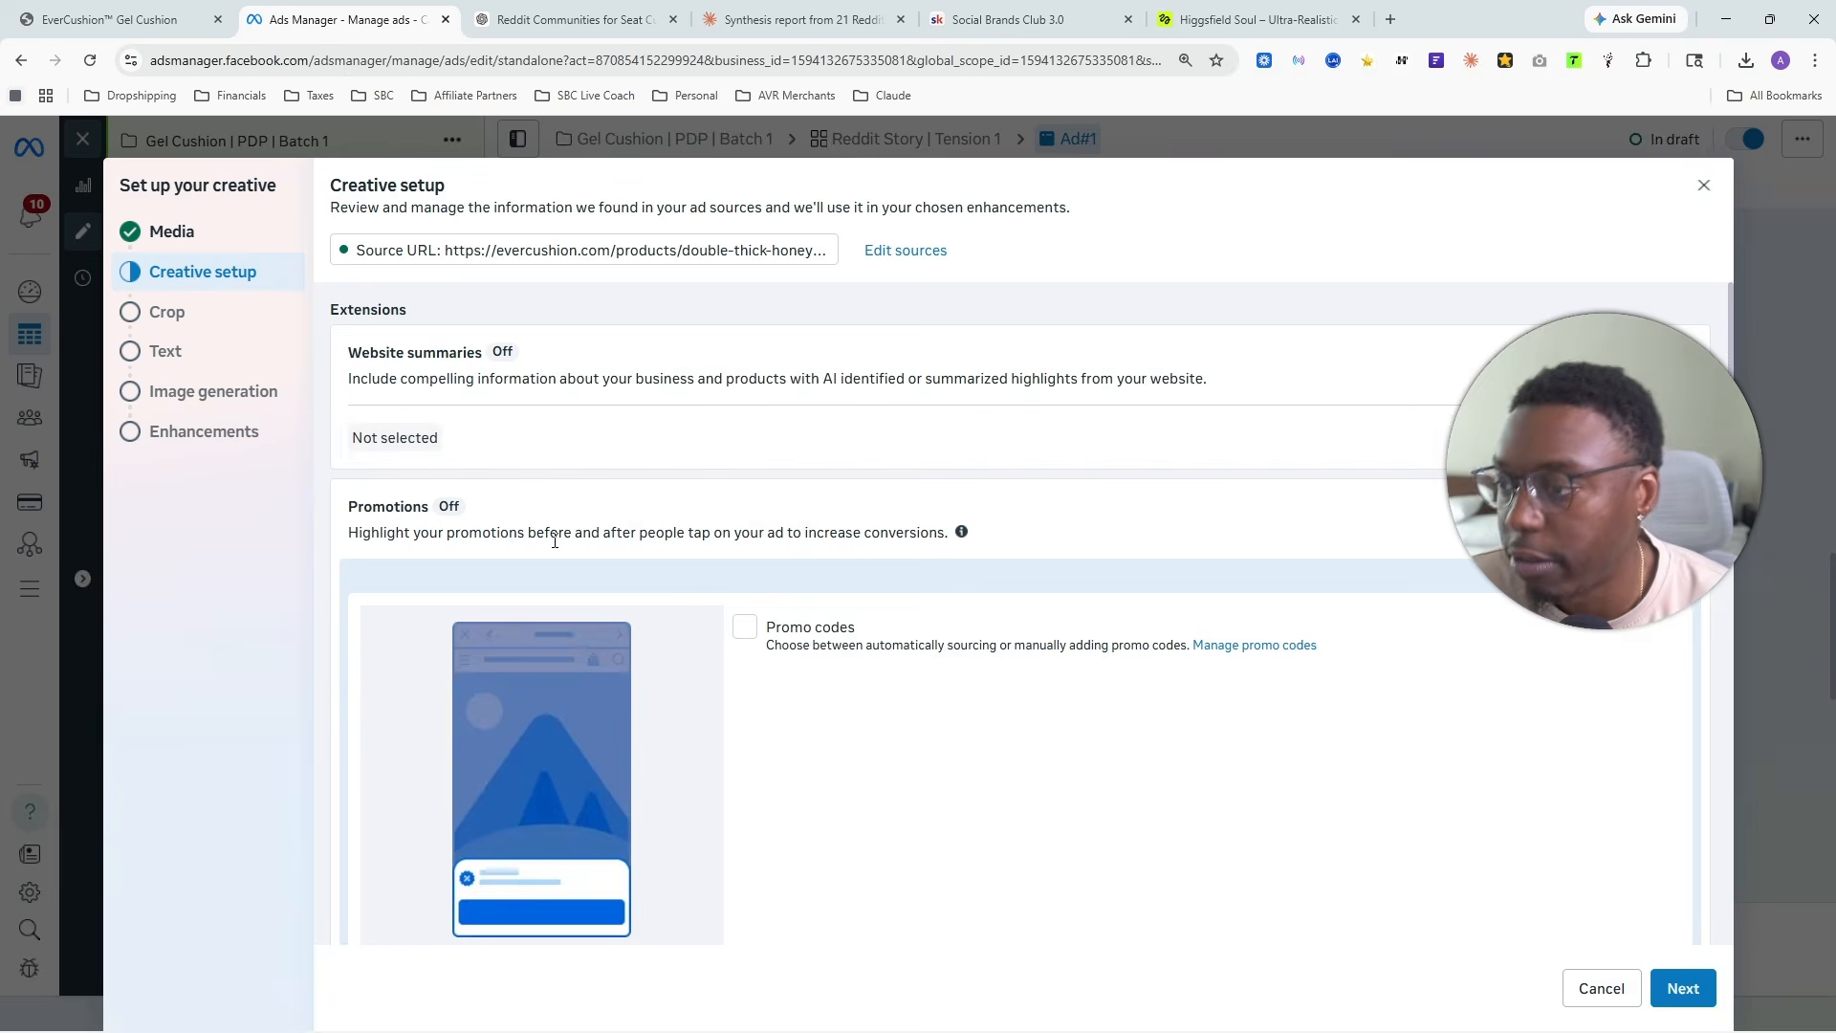
scroll(595, 500, down, 4)
scroll(745, 447, up, 2)
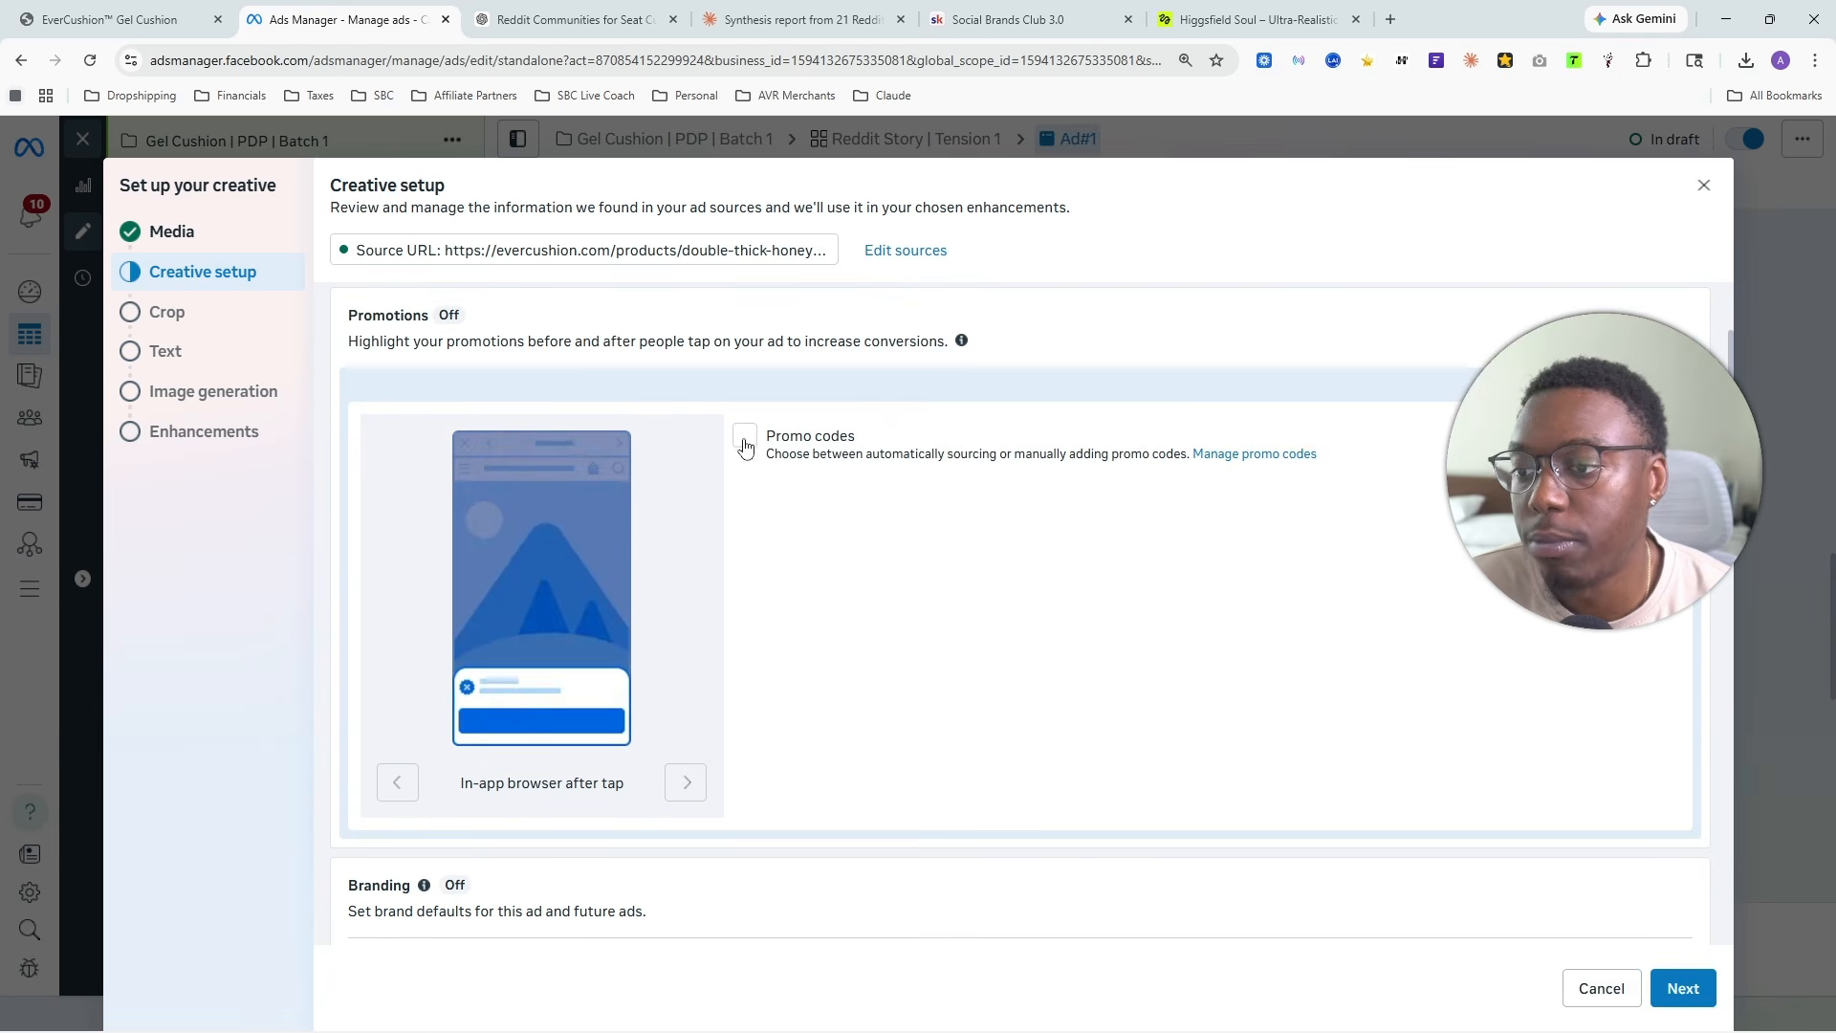
scroll(779, 459, down, 5)
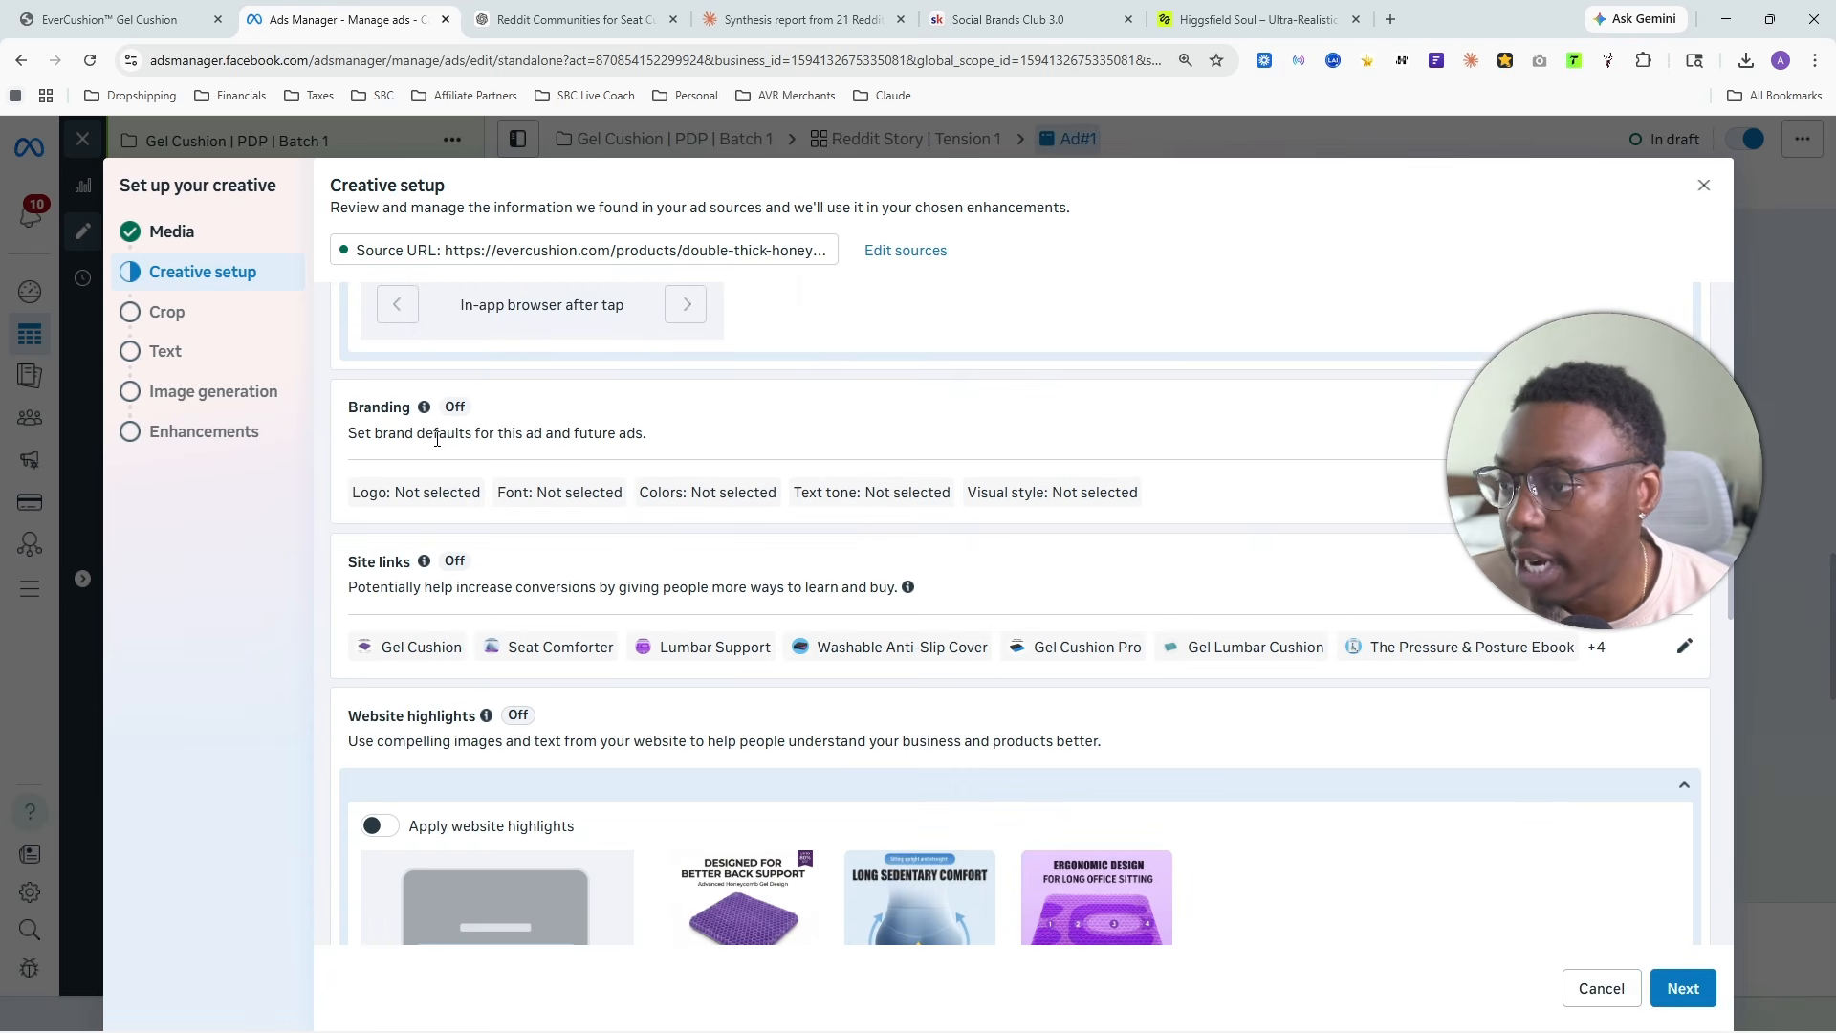
scroll(437, 438, down, 4)
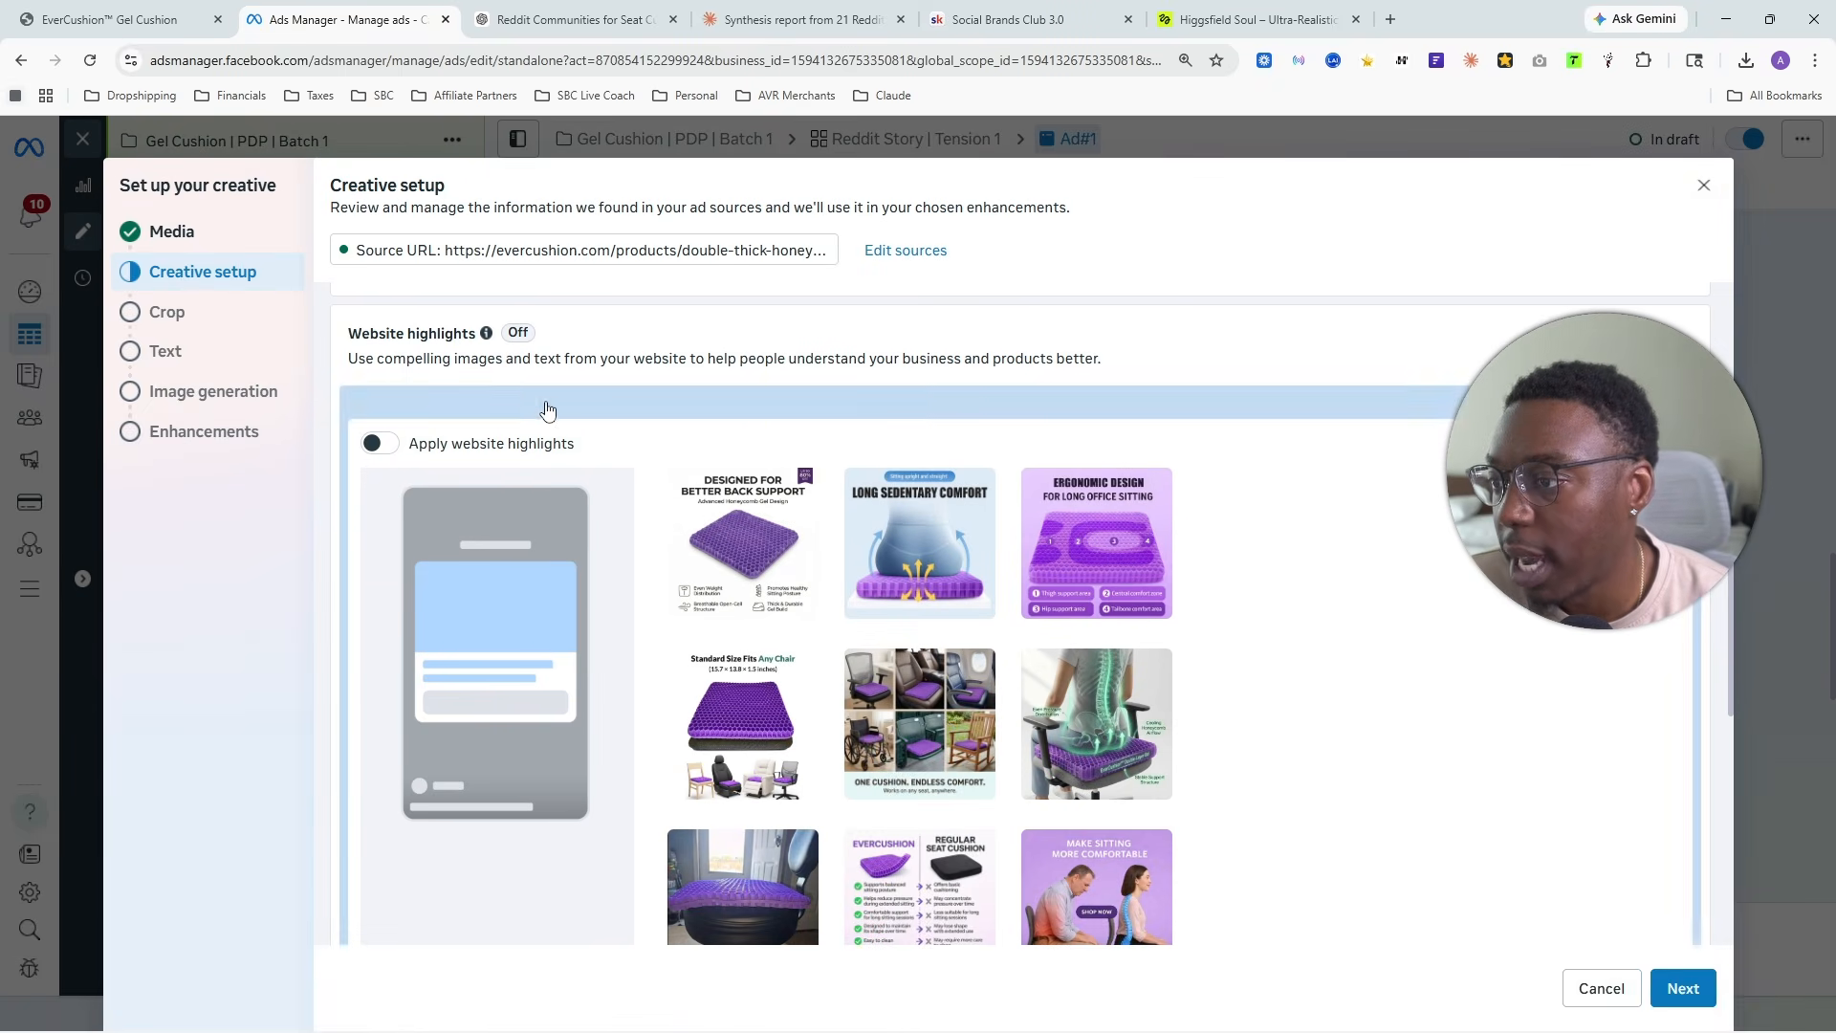
scroll(547, 409, down, 10)
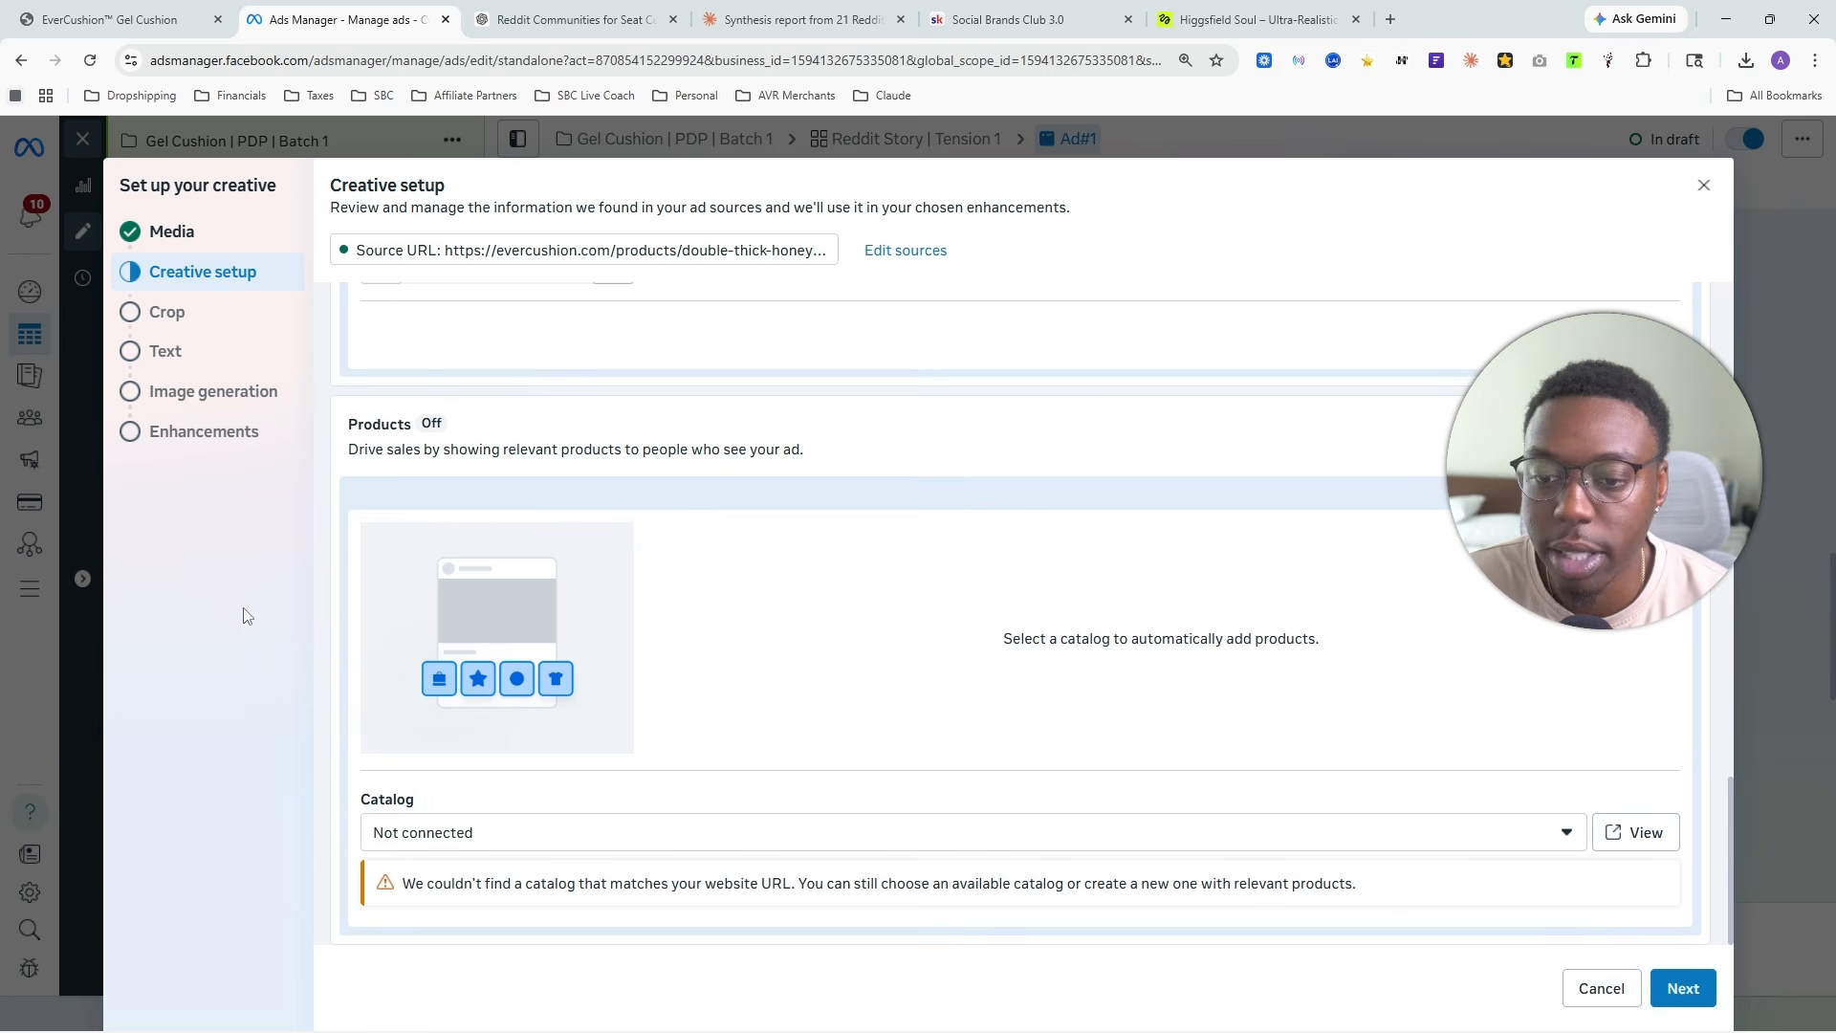
scroll(847, 743, up, 10)
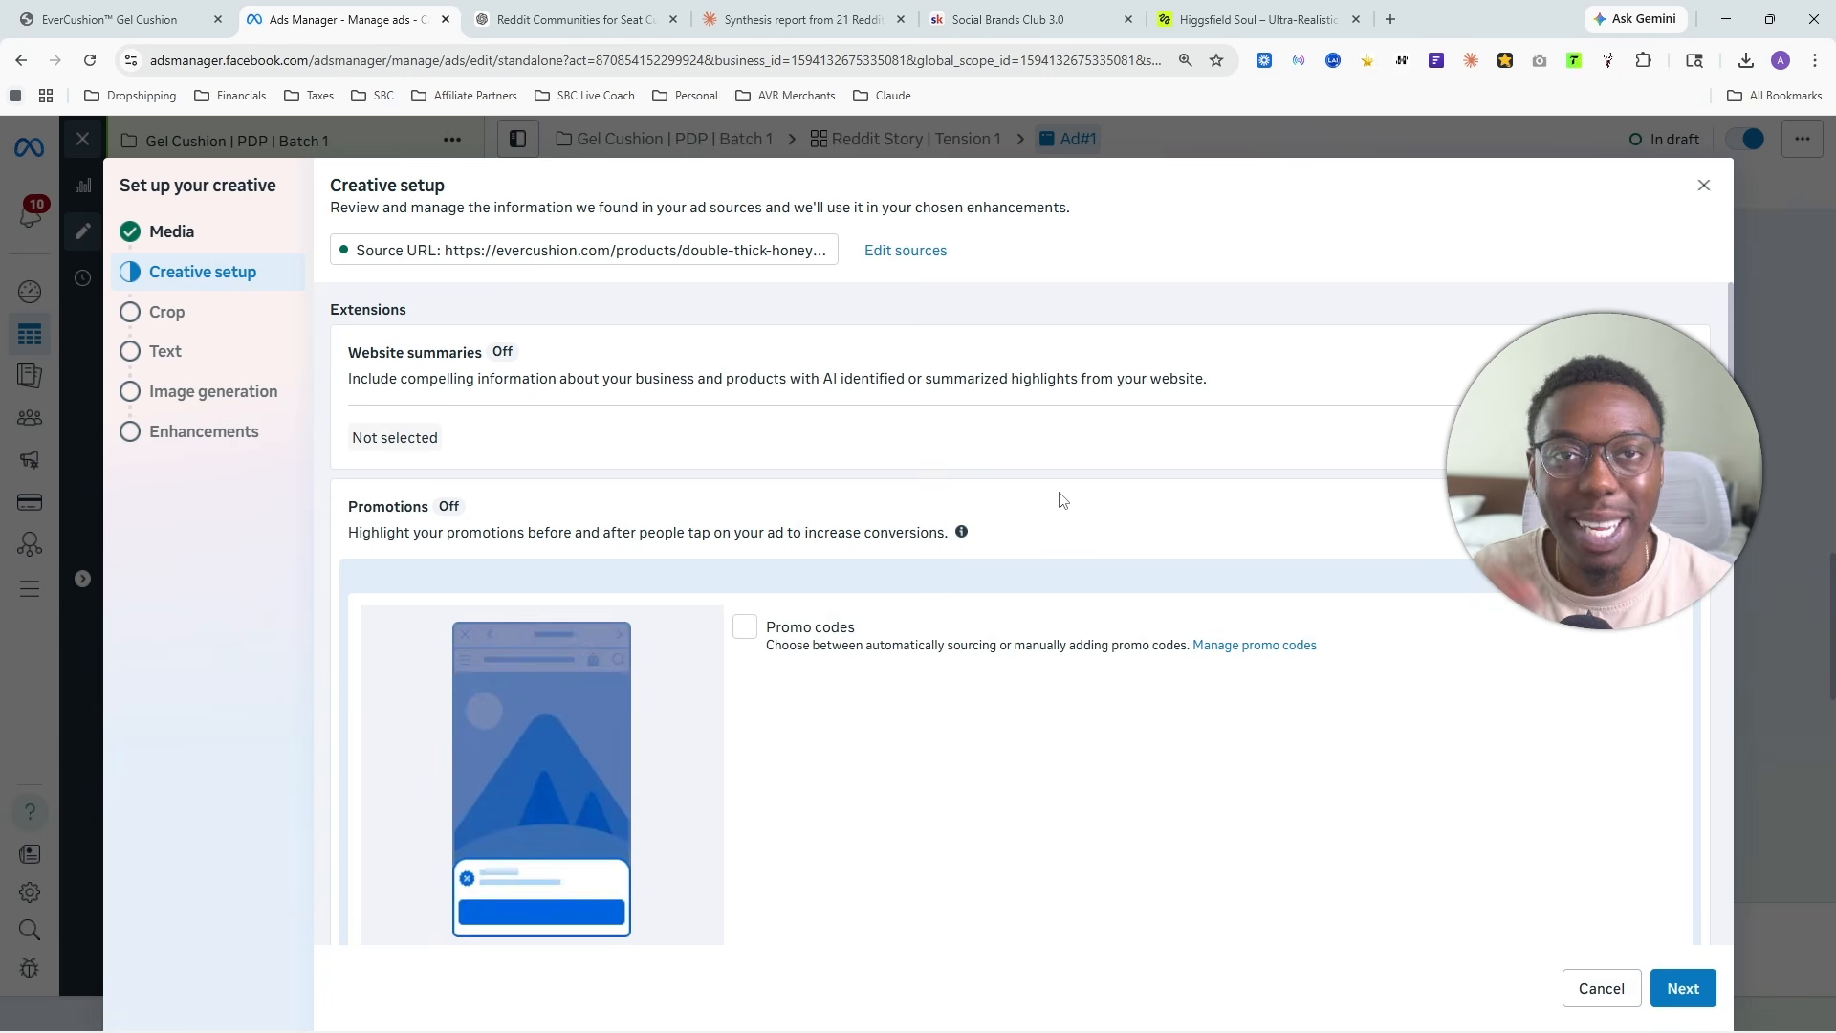
- Continue past creative setup and accept the original square, 9:16 vertical and 1.91:1 horizontal crops
click(1683, 988)
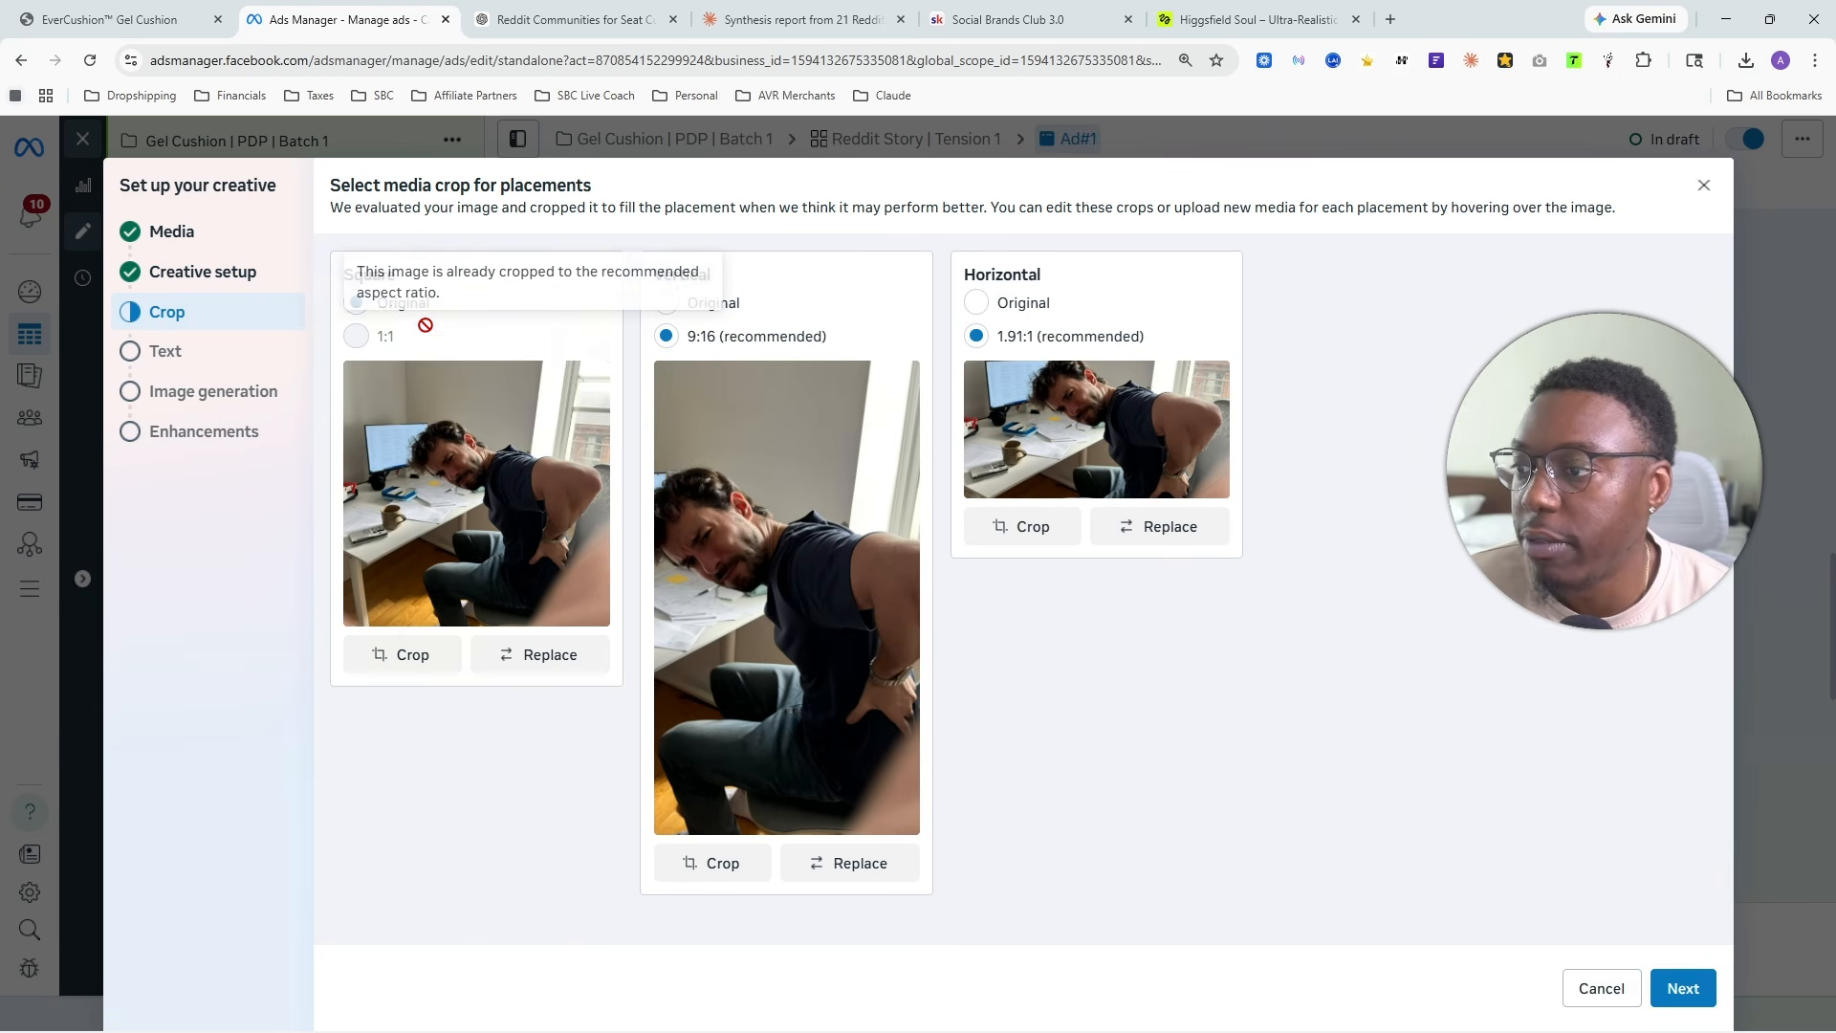
click(1683, 988)
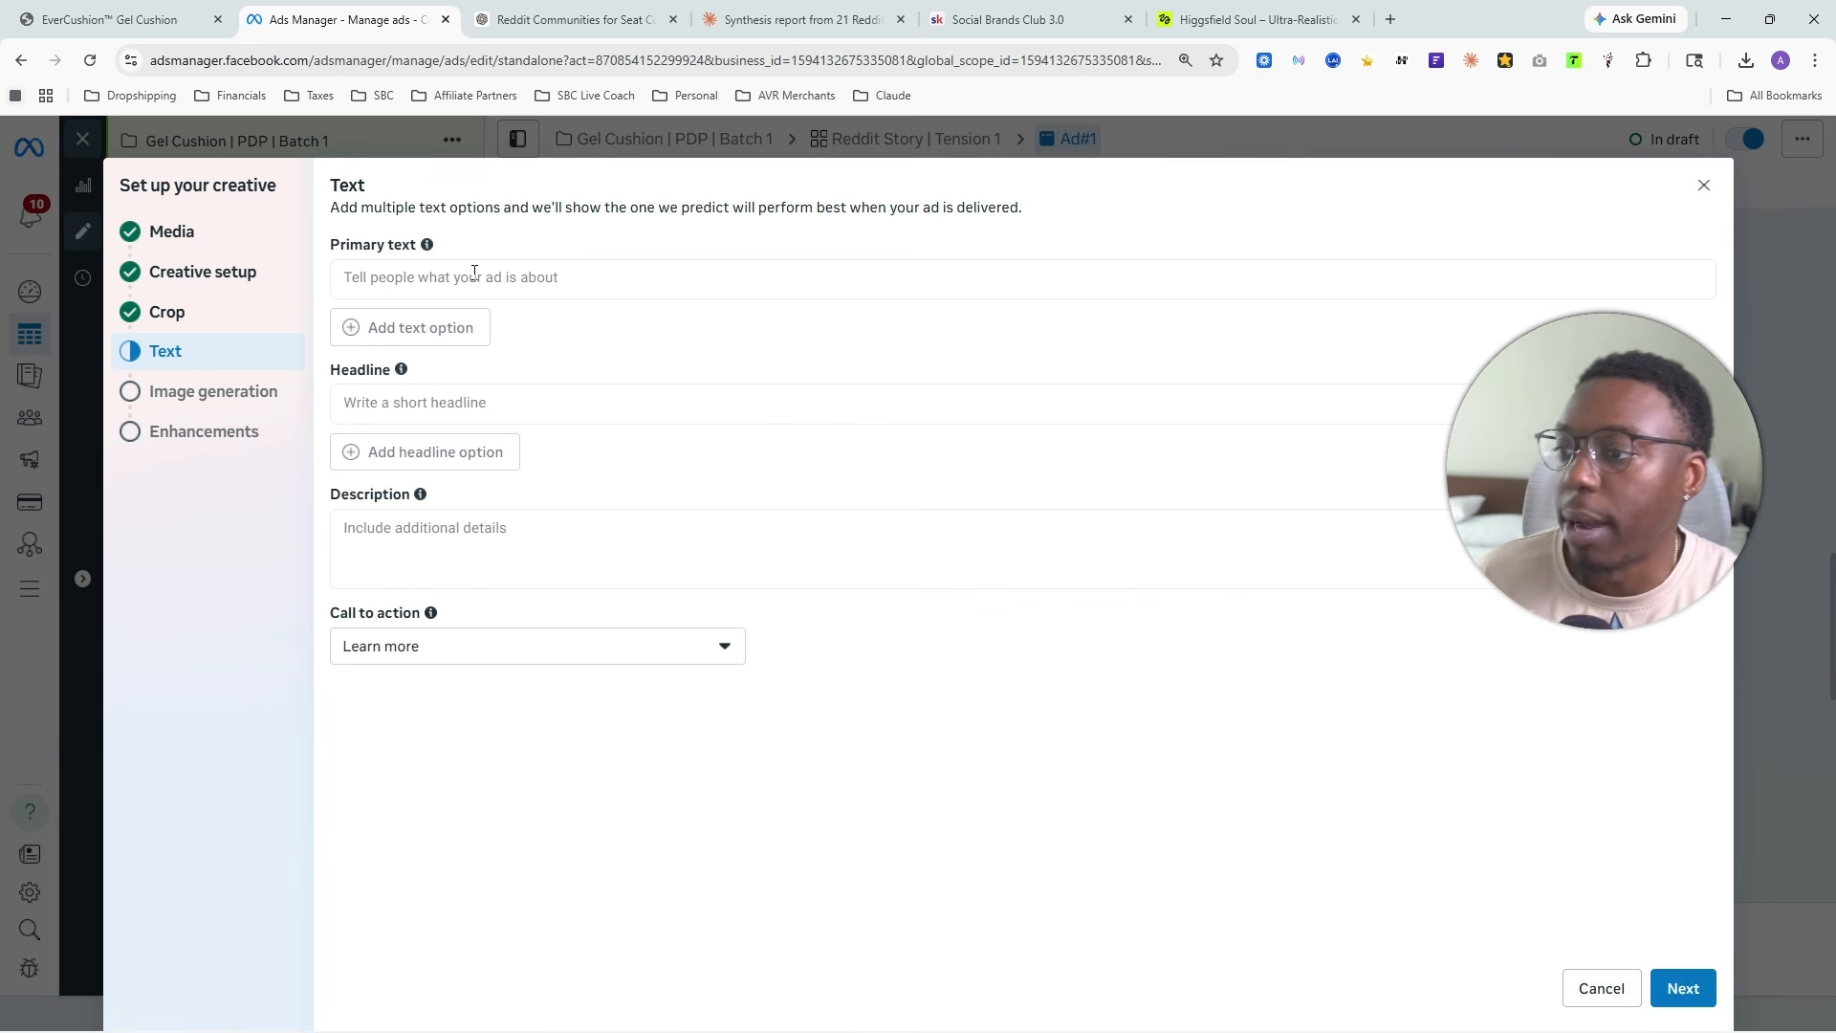
- Return to the Claude conversation and copy the full approved ad story that begins "The shift happened somewhere around mile forty."
click(803, 19)
scroll(443, 533, up, 10)
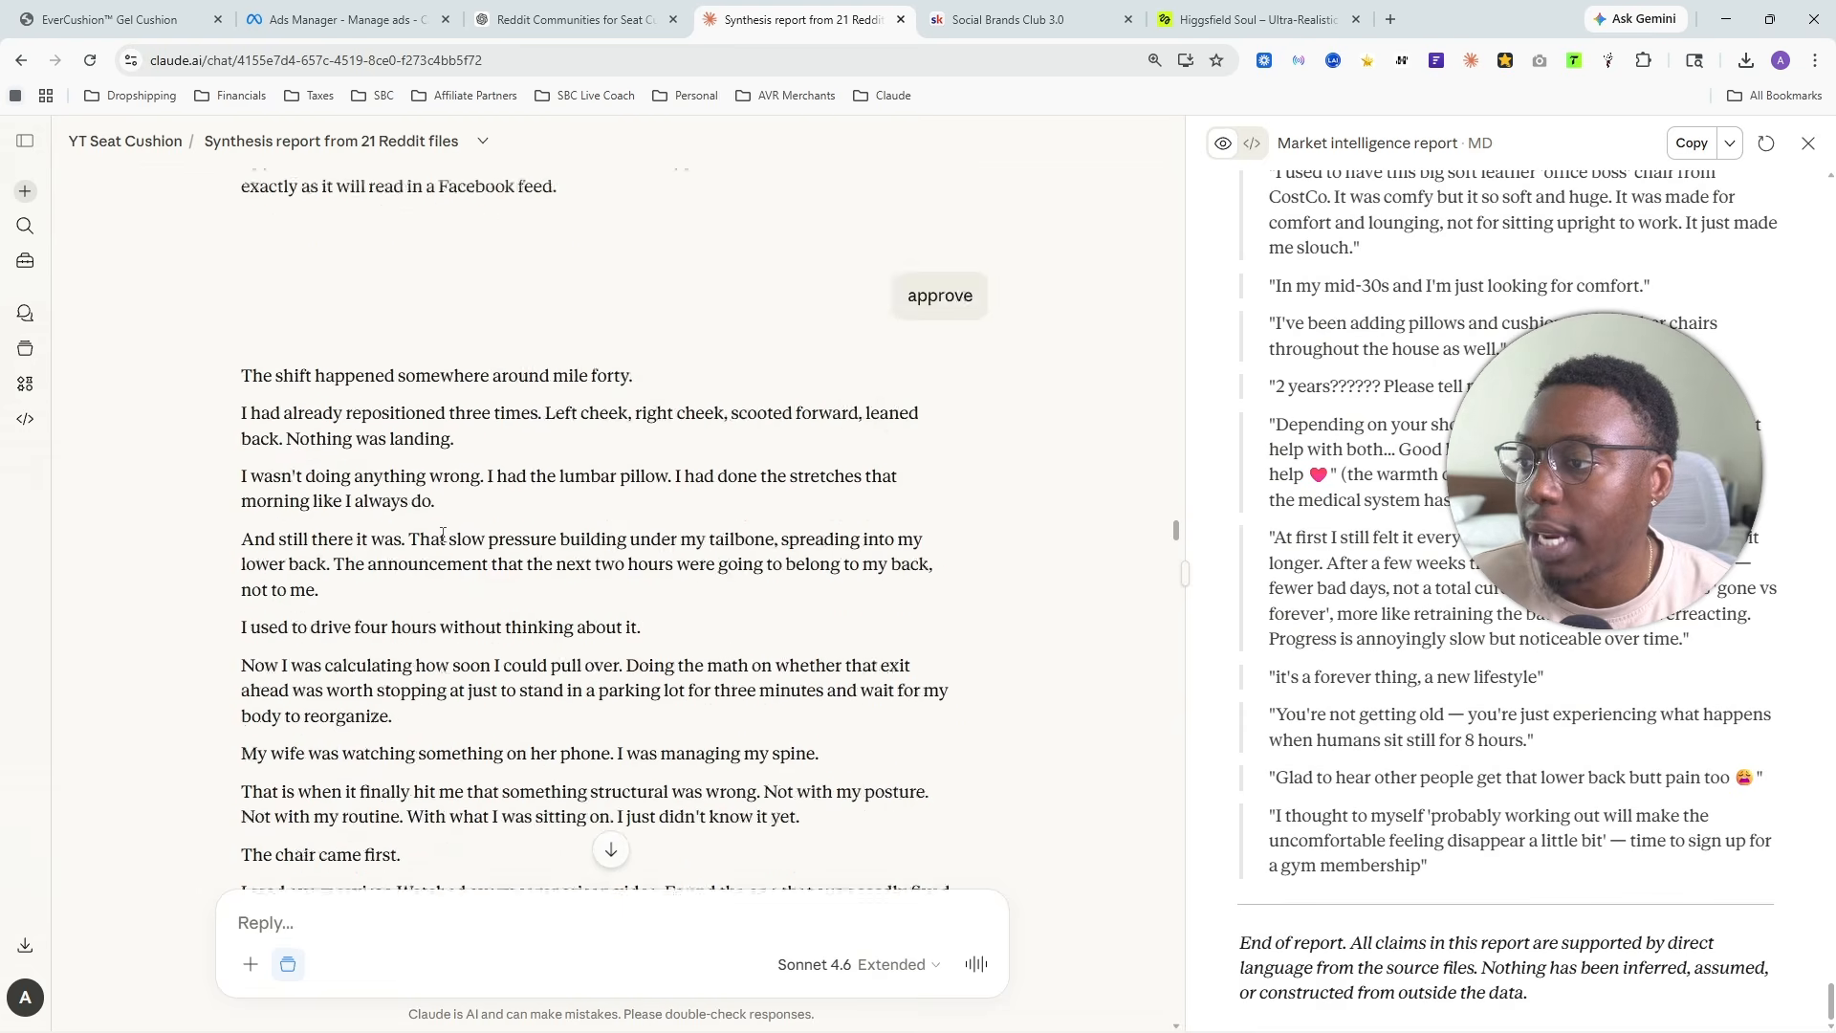
scroll(443, 534, up, 5)
scroll(402, 526, down, 9)
scroll(364, 522, up, 4)
scroll(316, 513, down, 10)
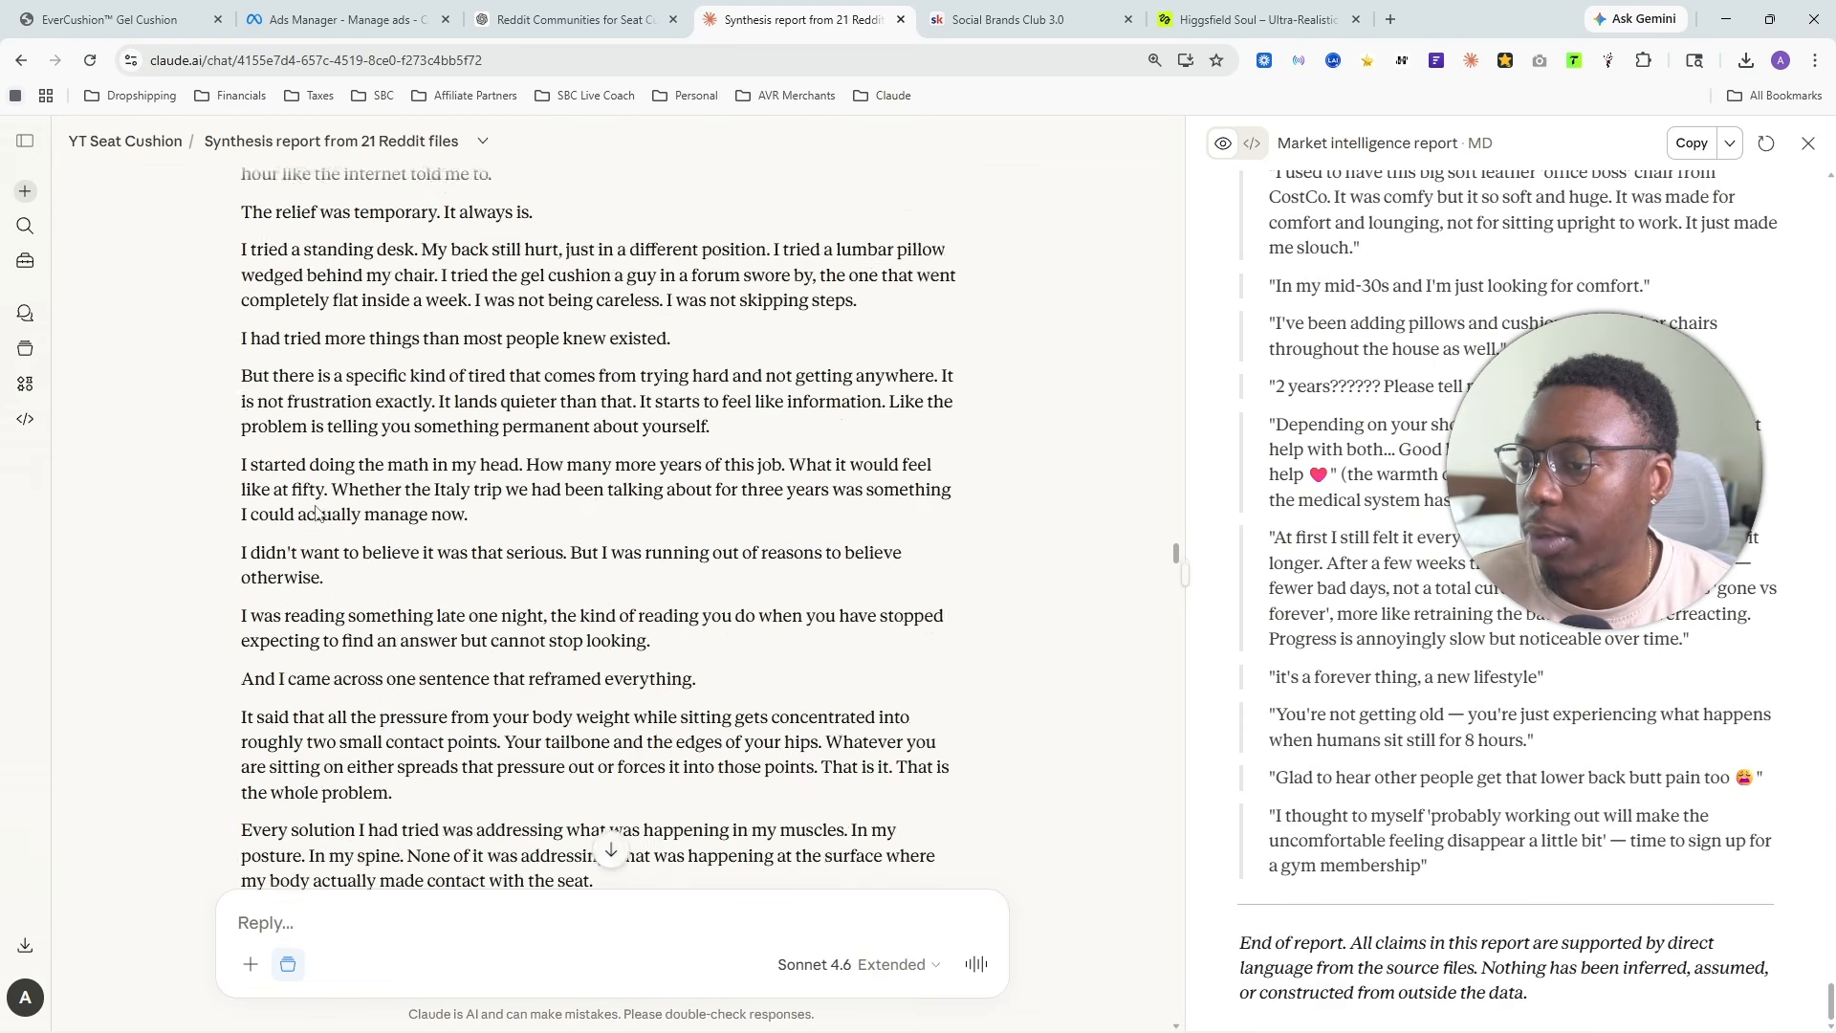
scroll(316, 513, down, 15)
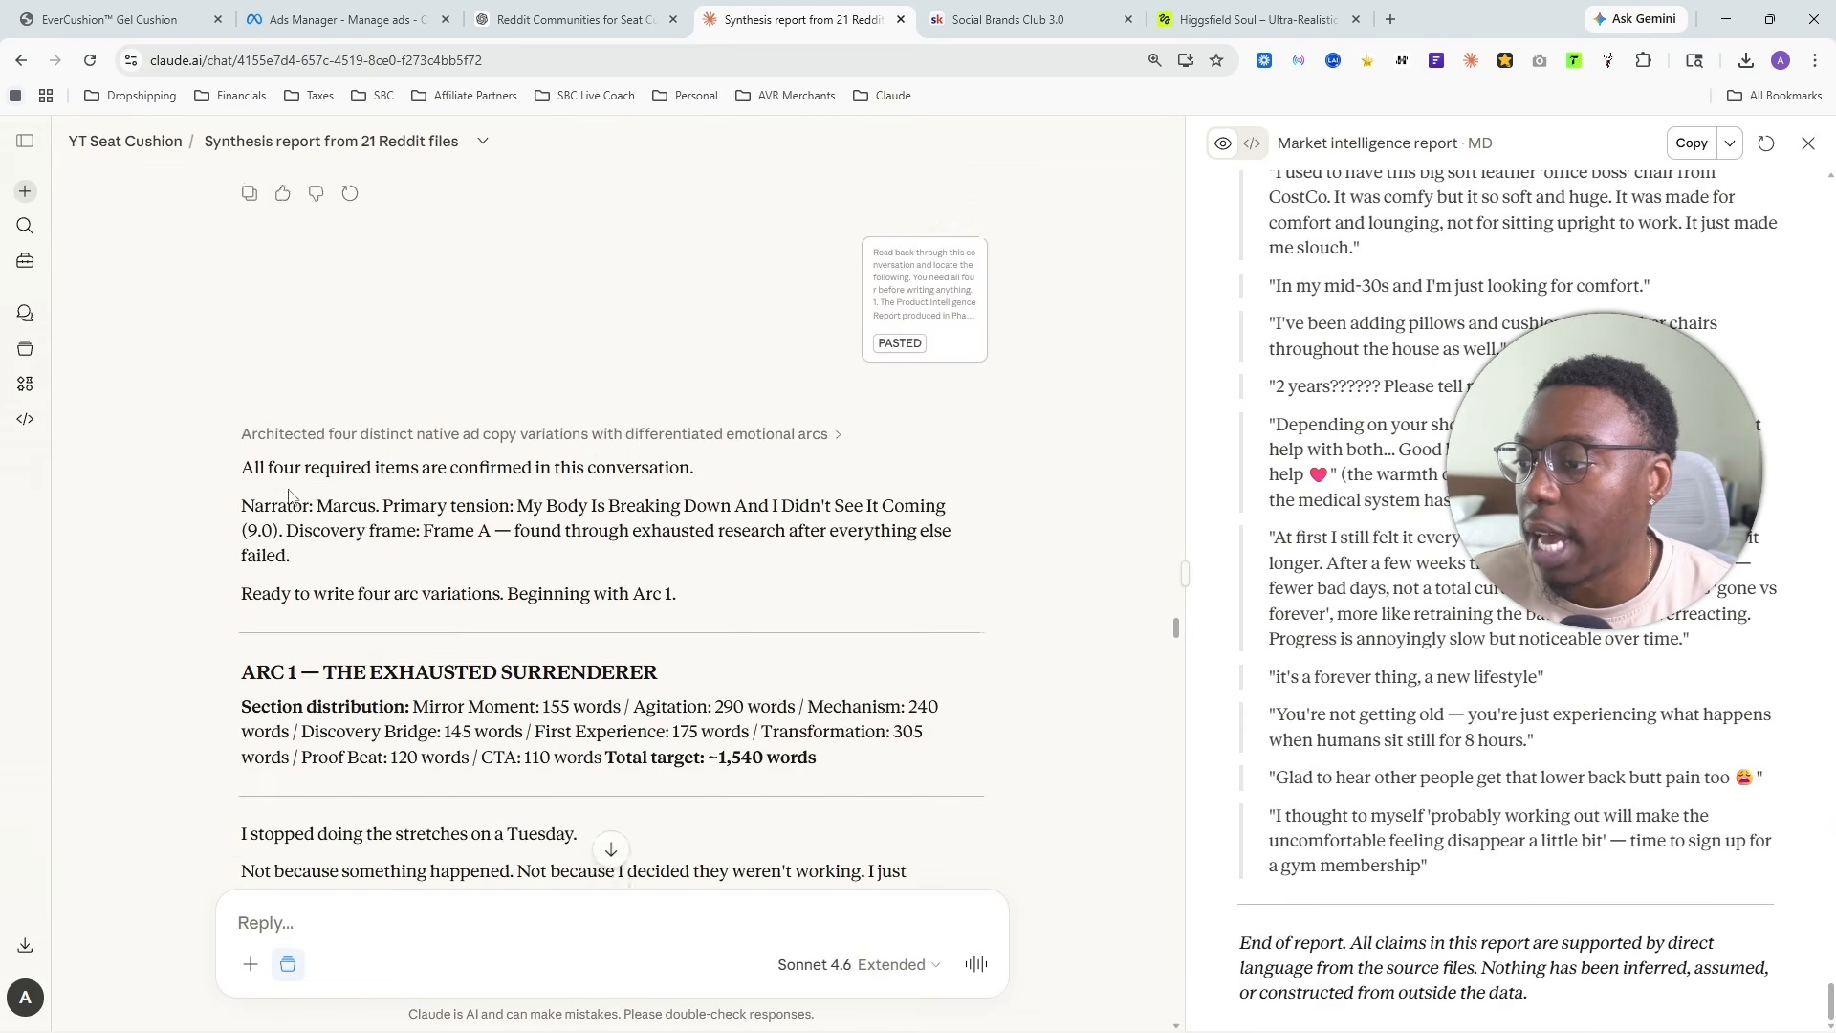
scroll(289, 494, up, 4)
click(250, 601)
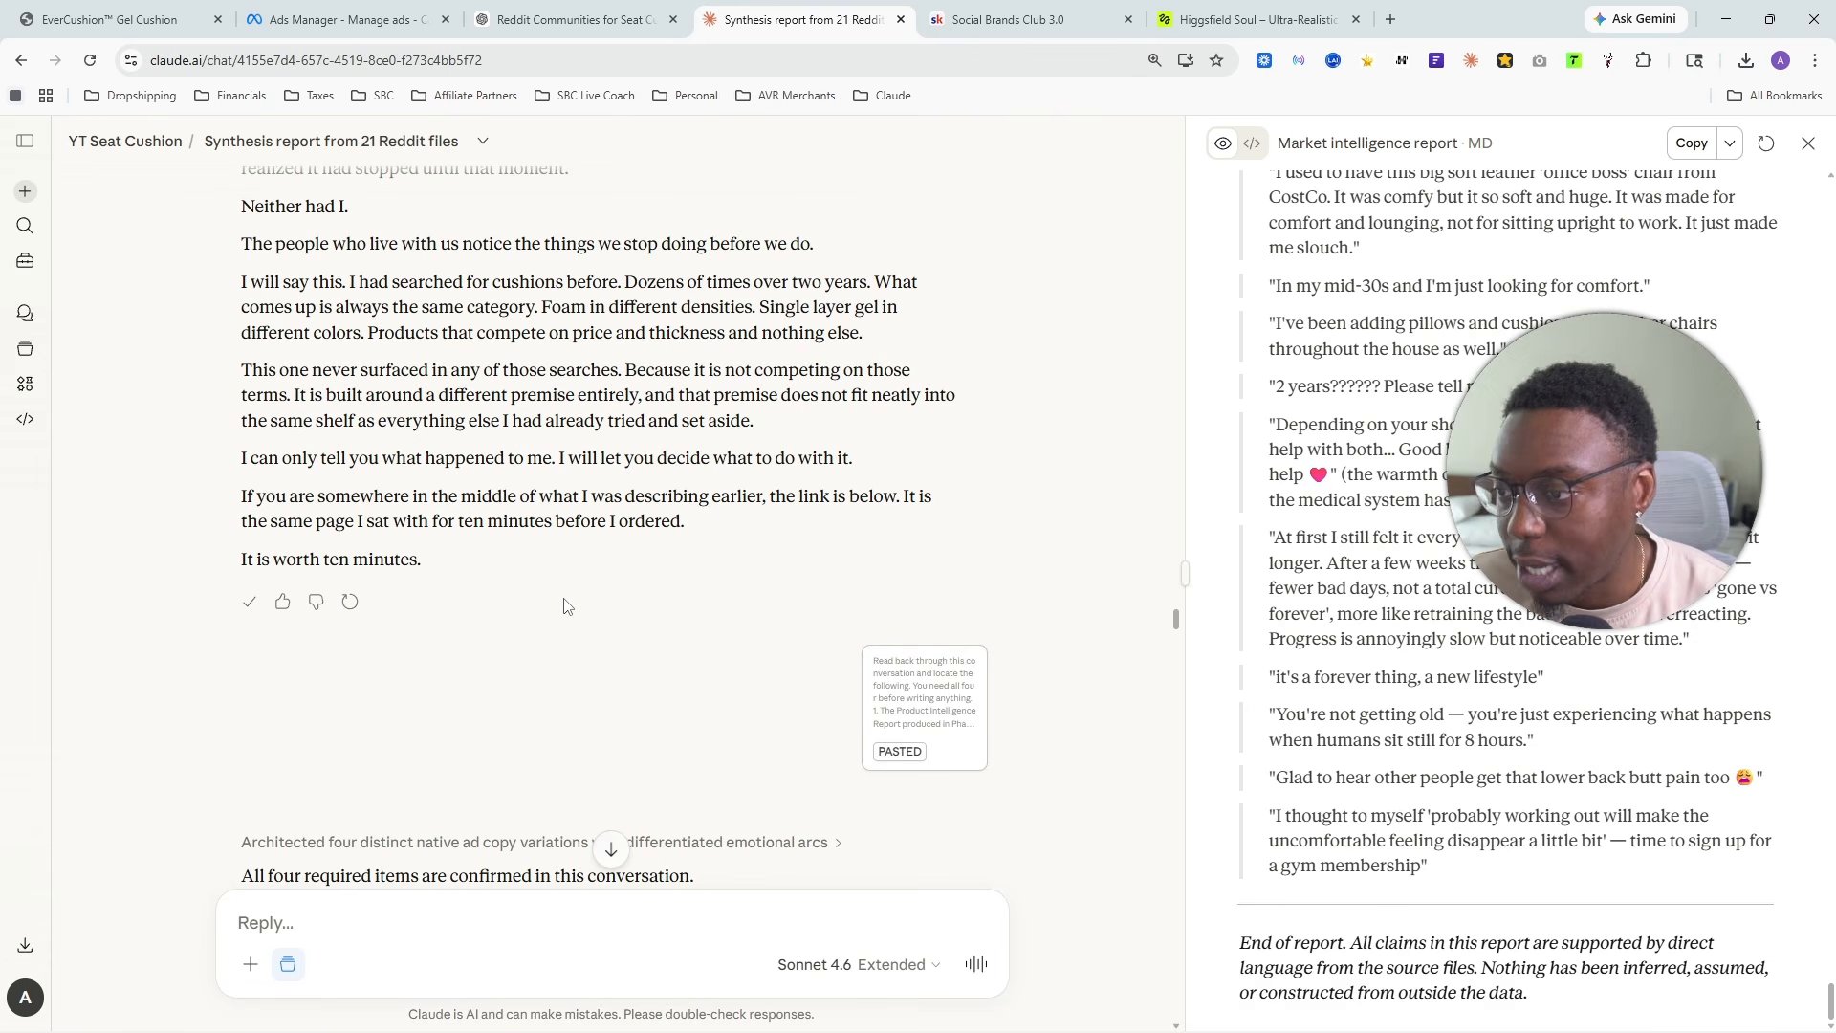
scroll(603, 620, up, 4)
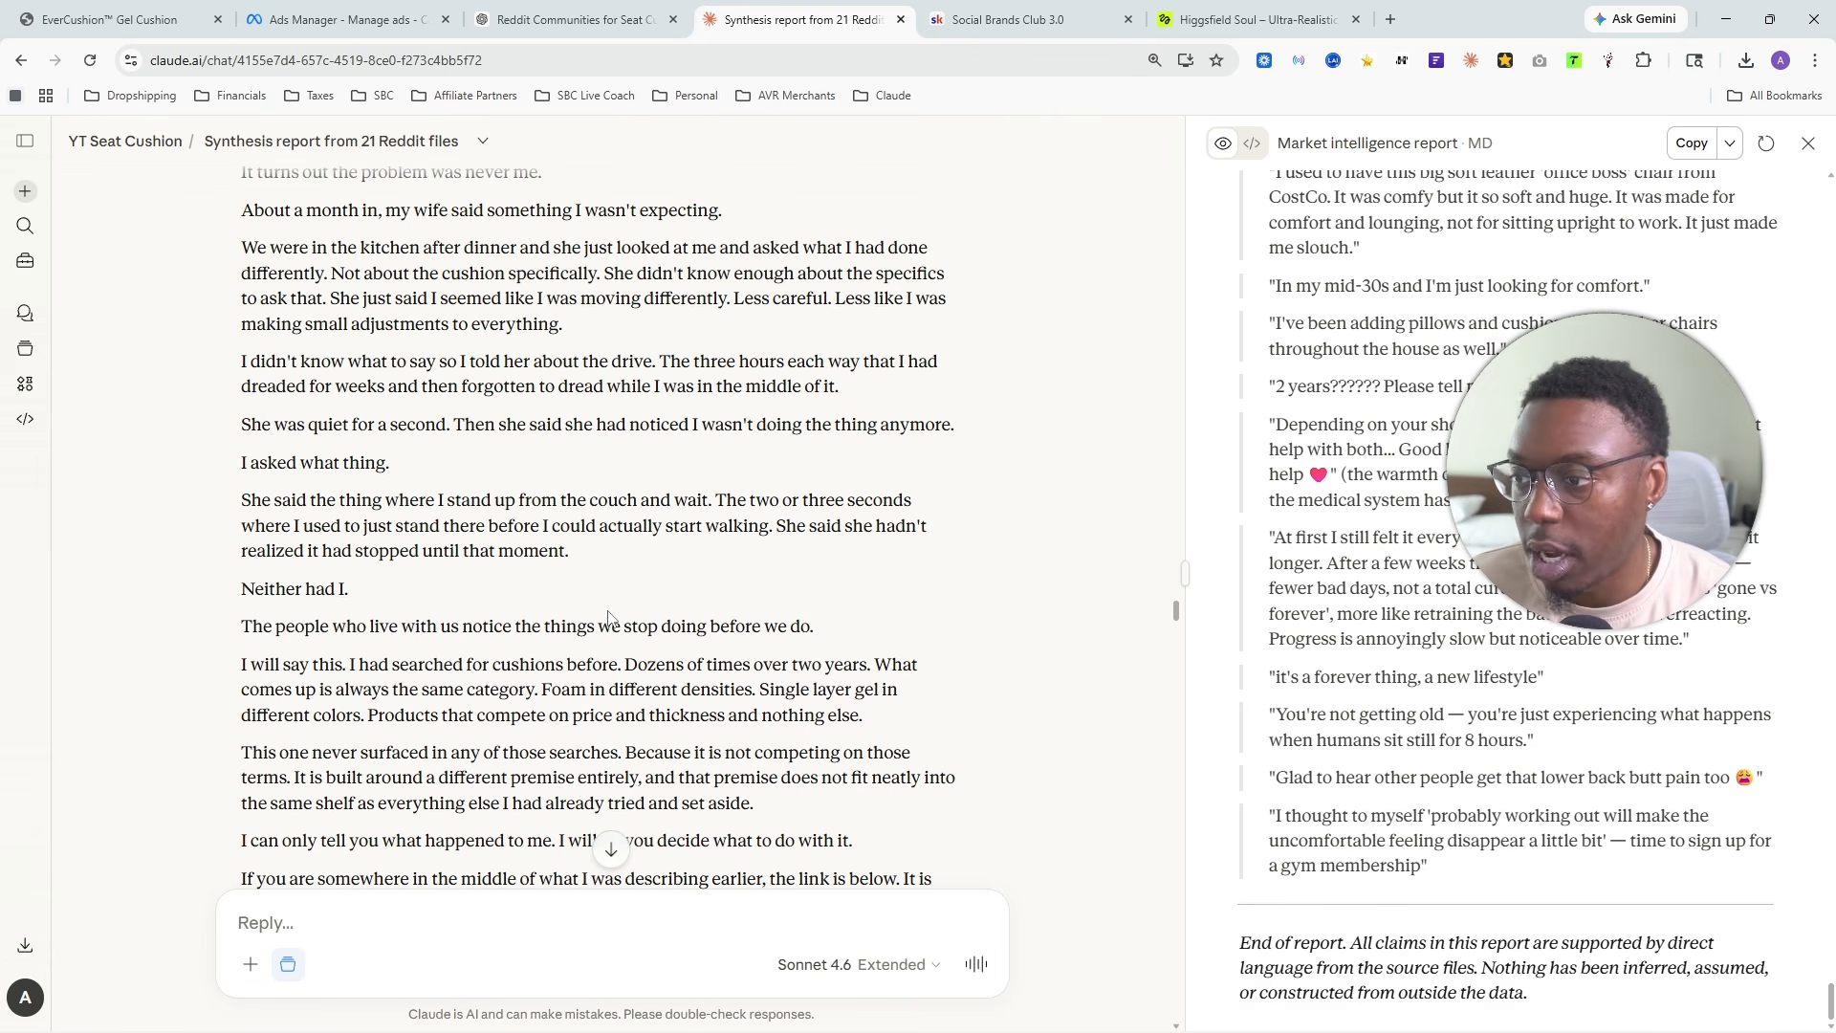
scroll(612, 621, up, 7)
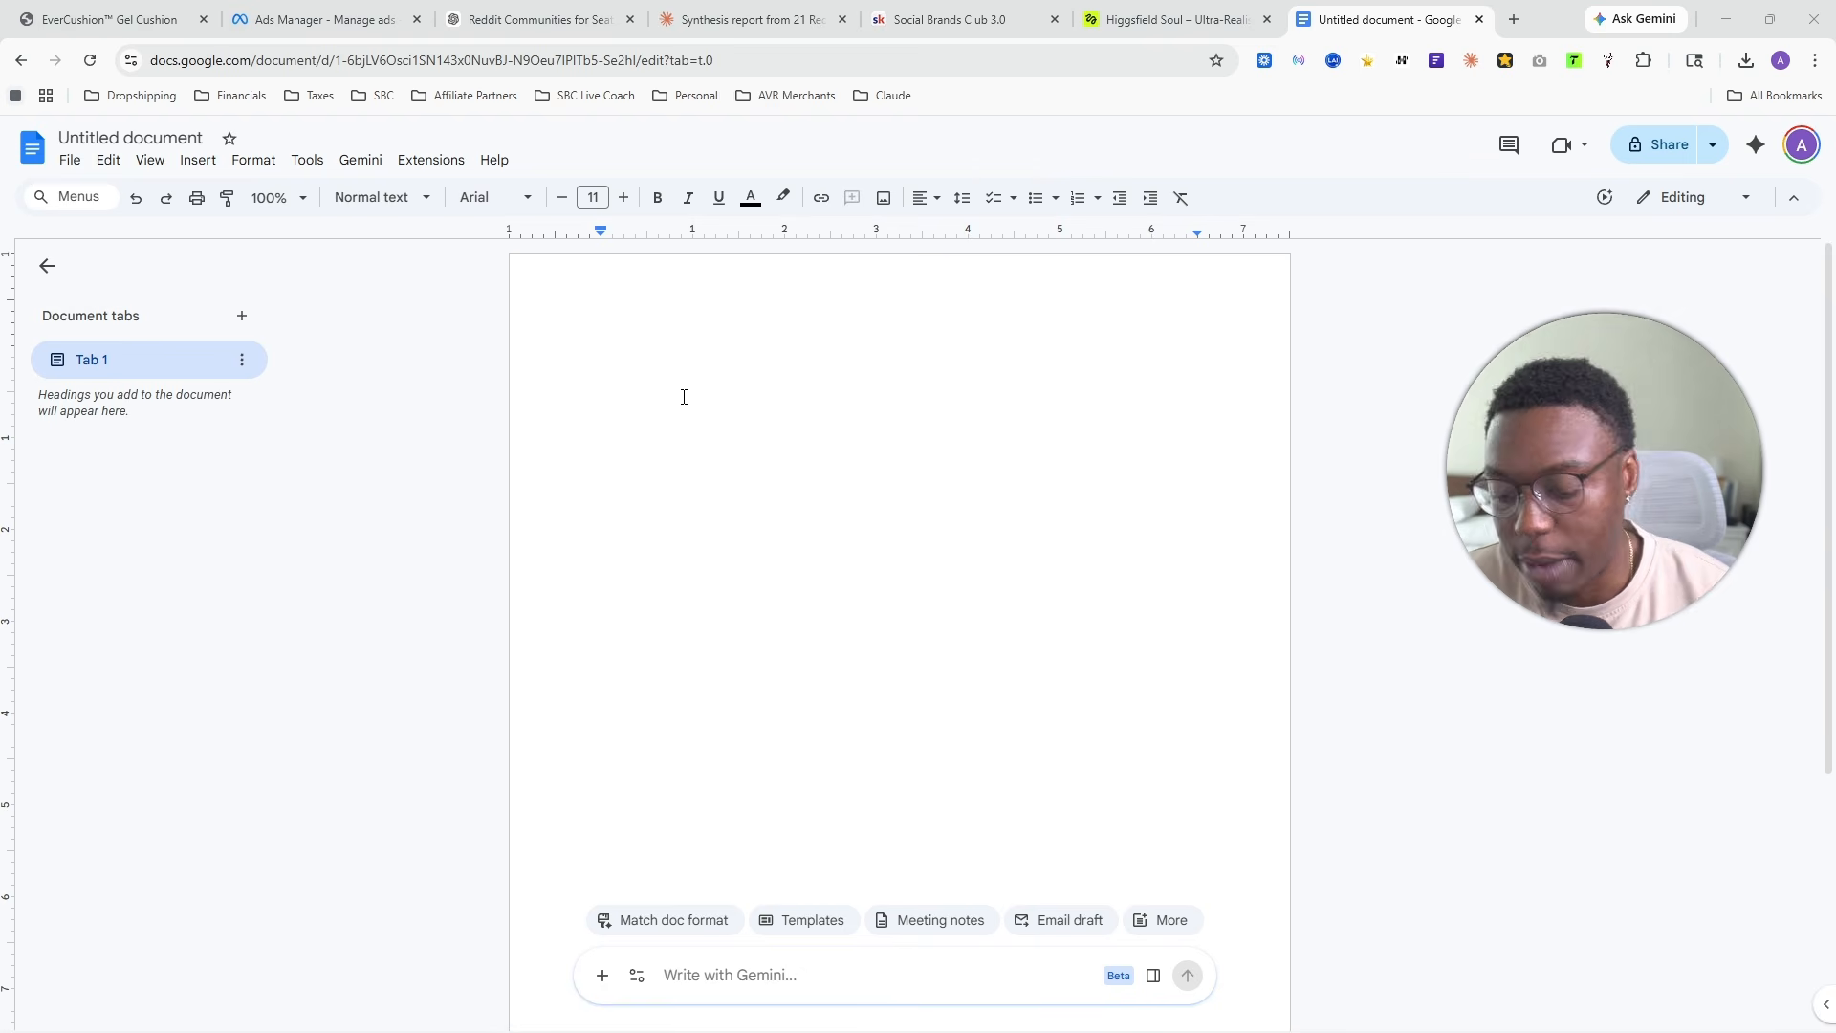
- Paste the copied ad story into a blank Google Docs document
key(ctrl+a)
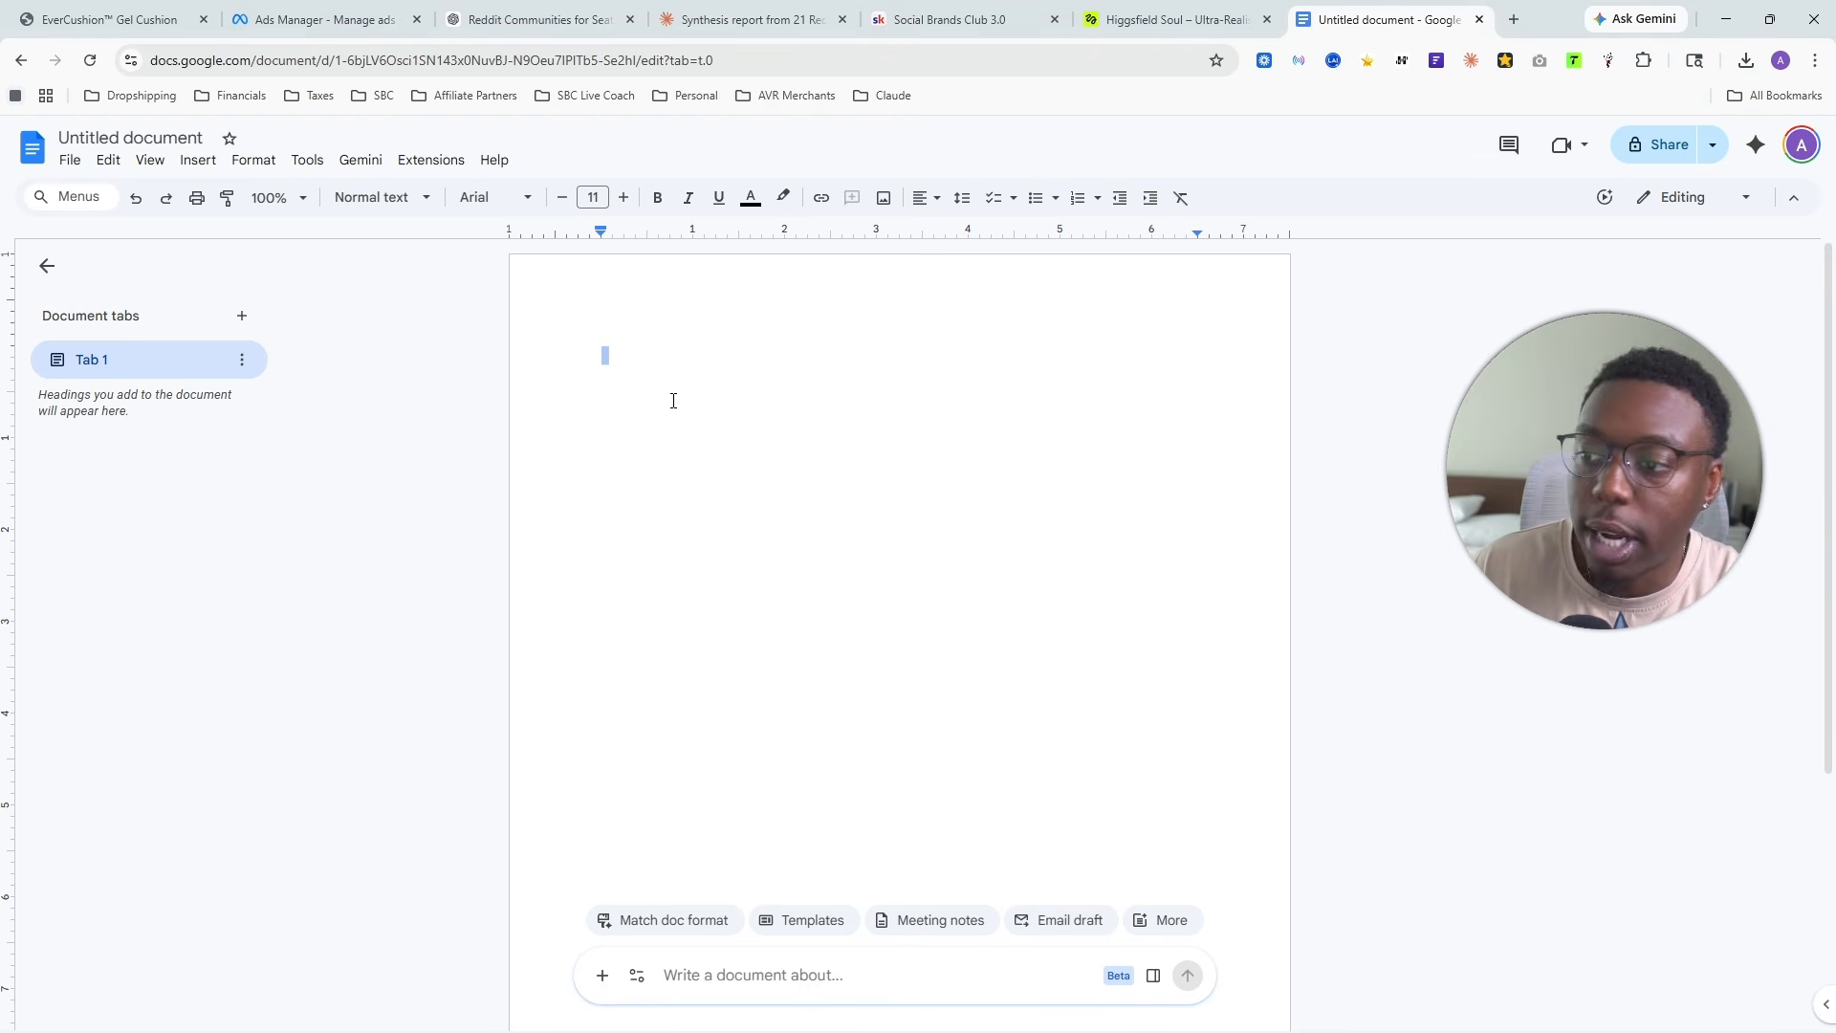
key(ctrl+v)
scroll(853, 558, up, 20)
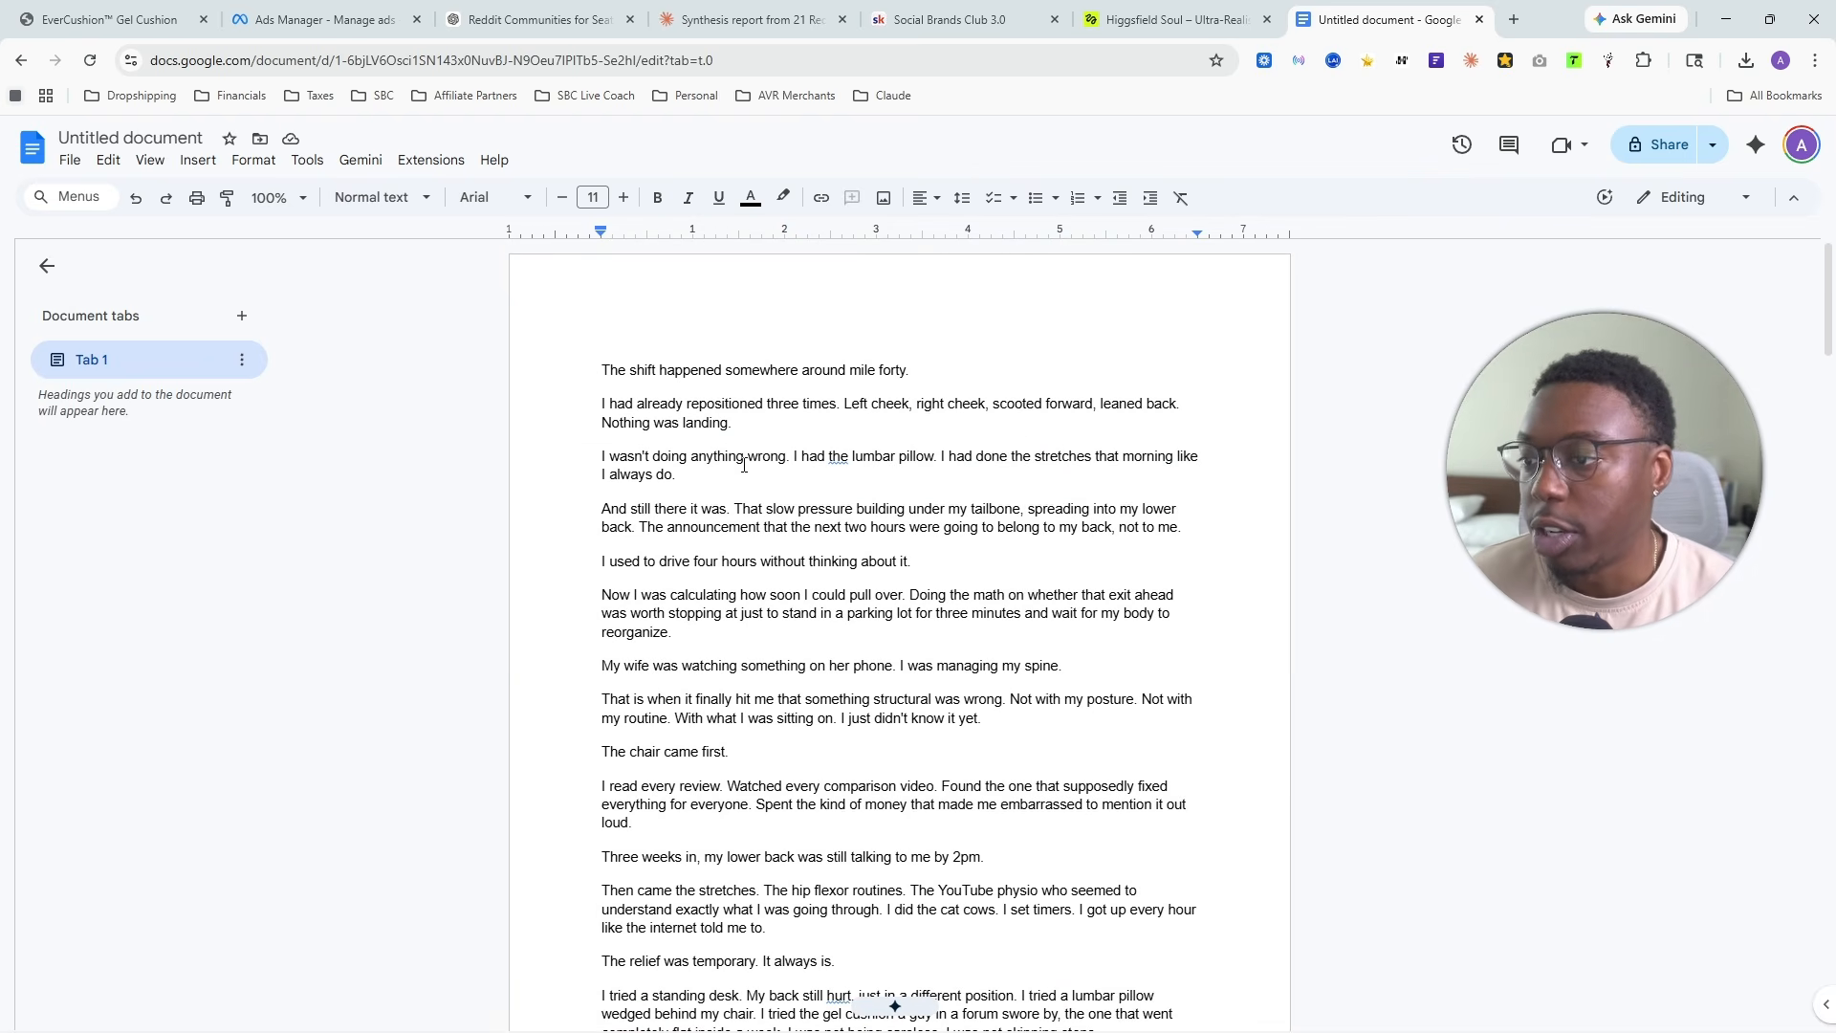
- Try the full ad story from the Google Docs document as the primary text in Ads Manager, and clear the field
key(ctrl+a)
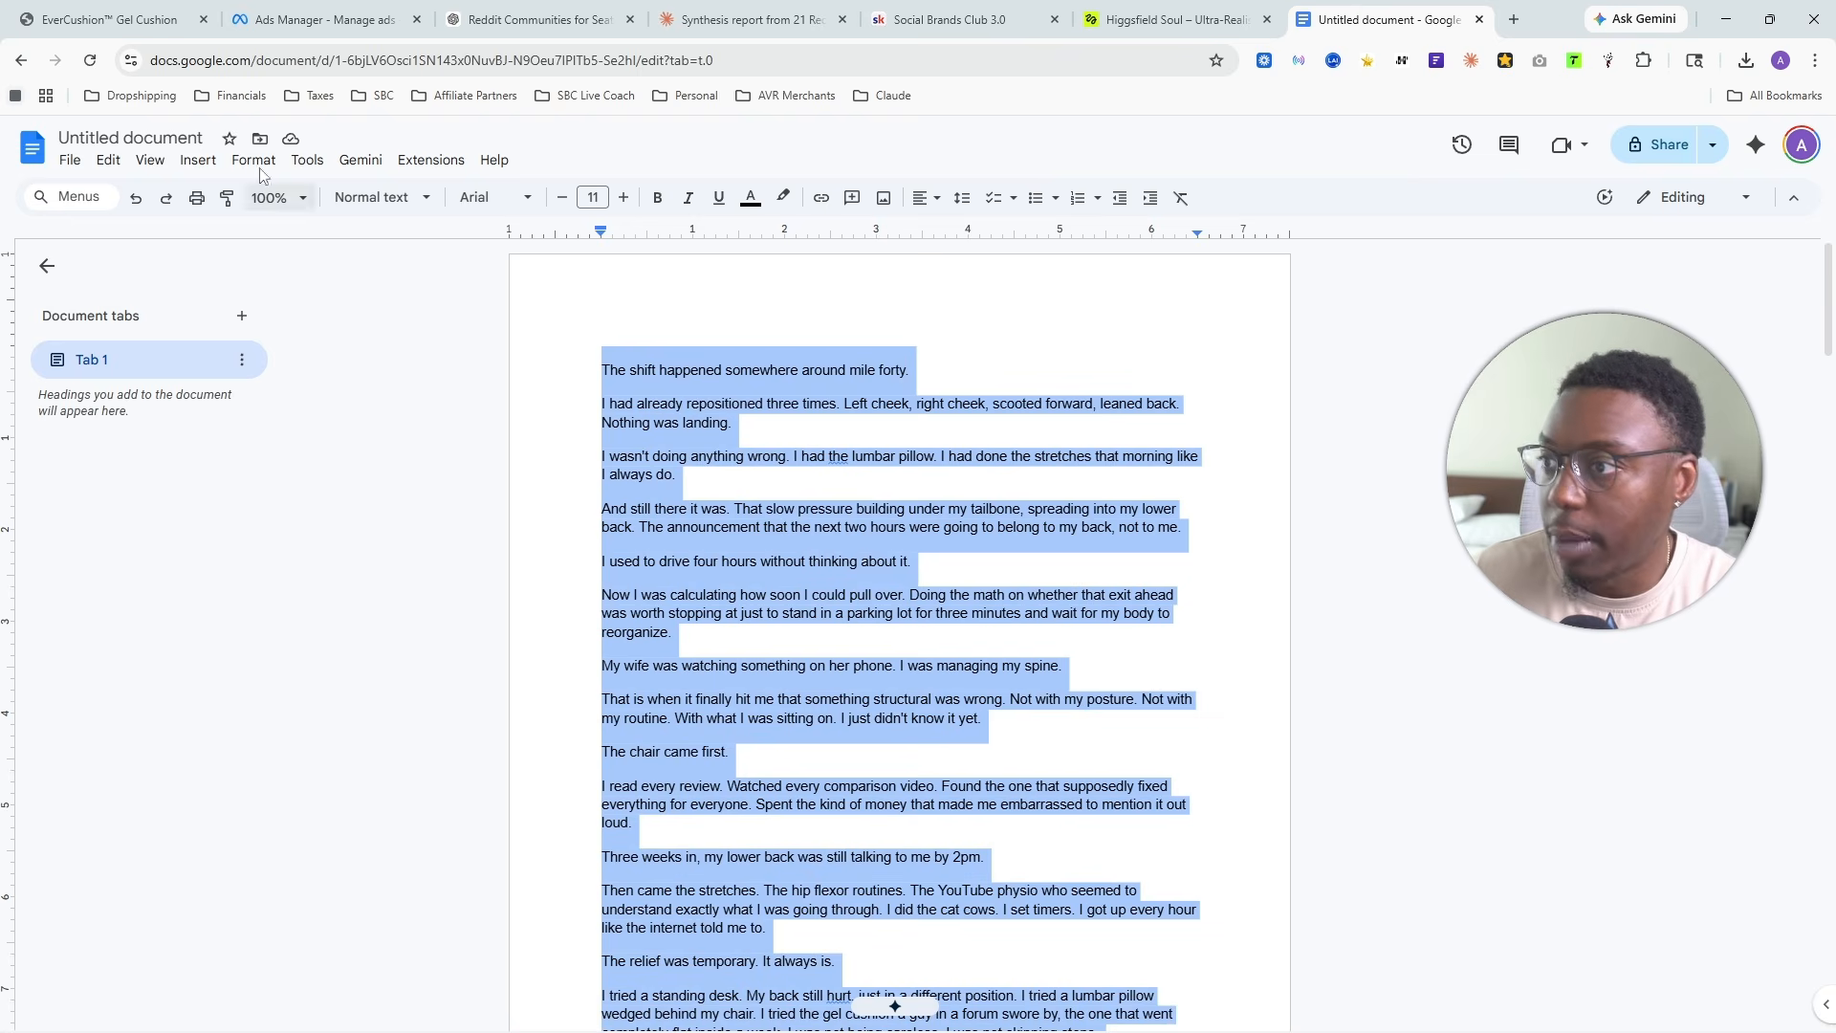
click(350, 29)
click(519, 285)
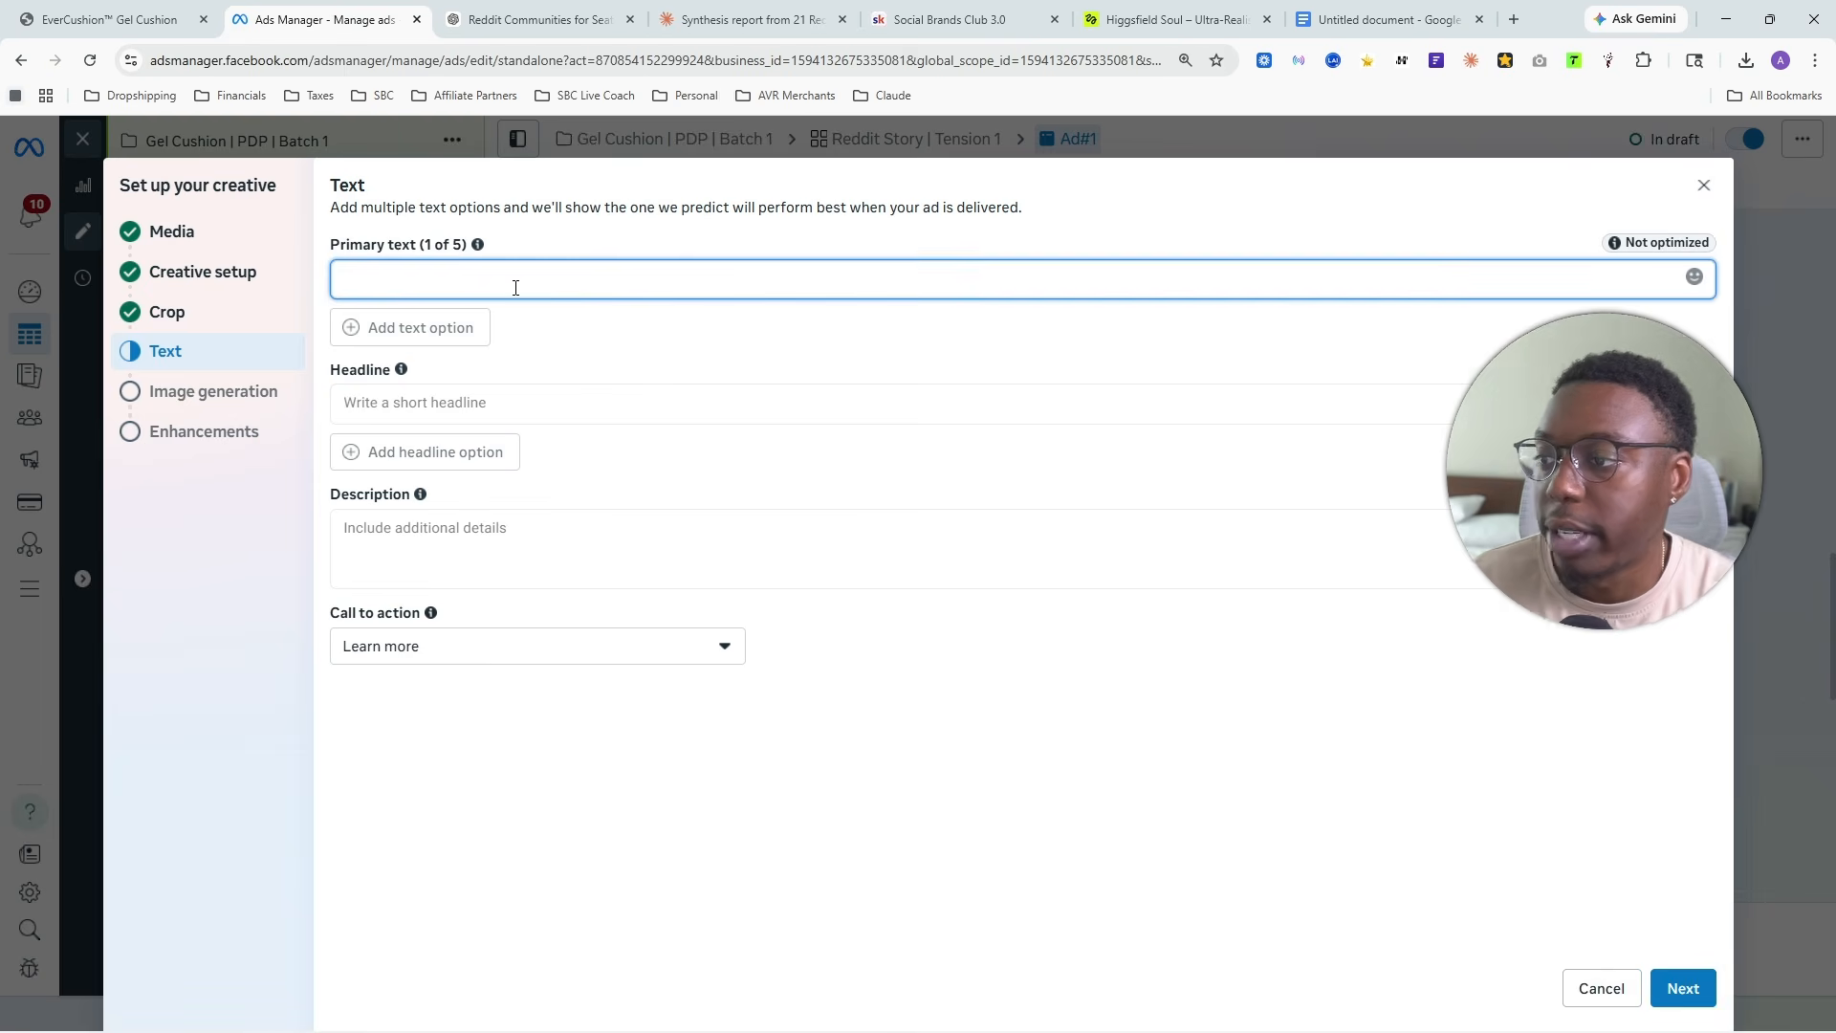
key(ctrl+v)
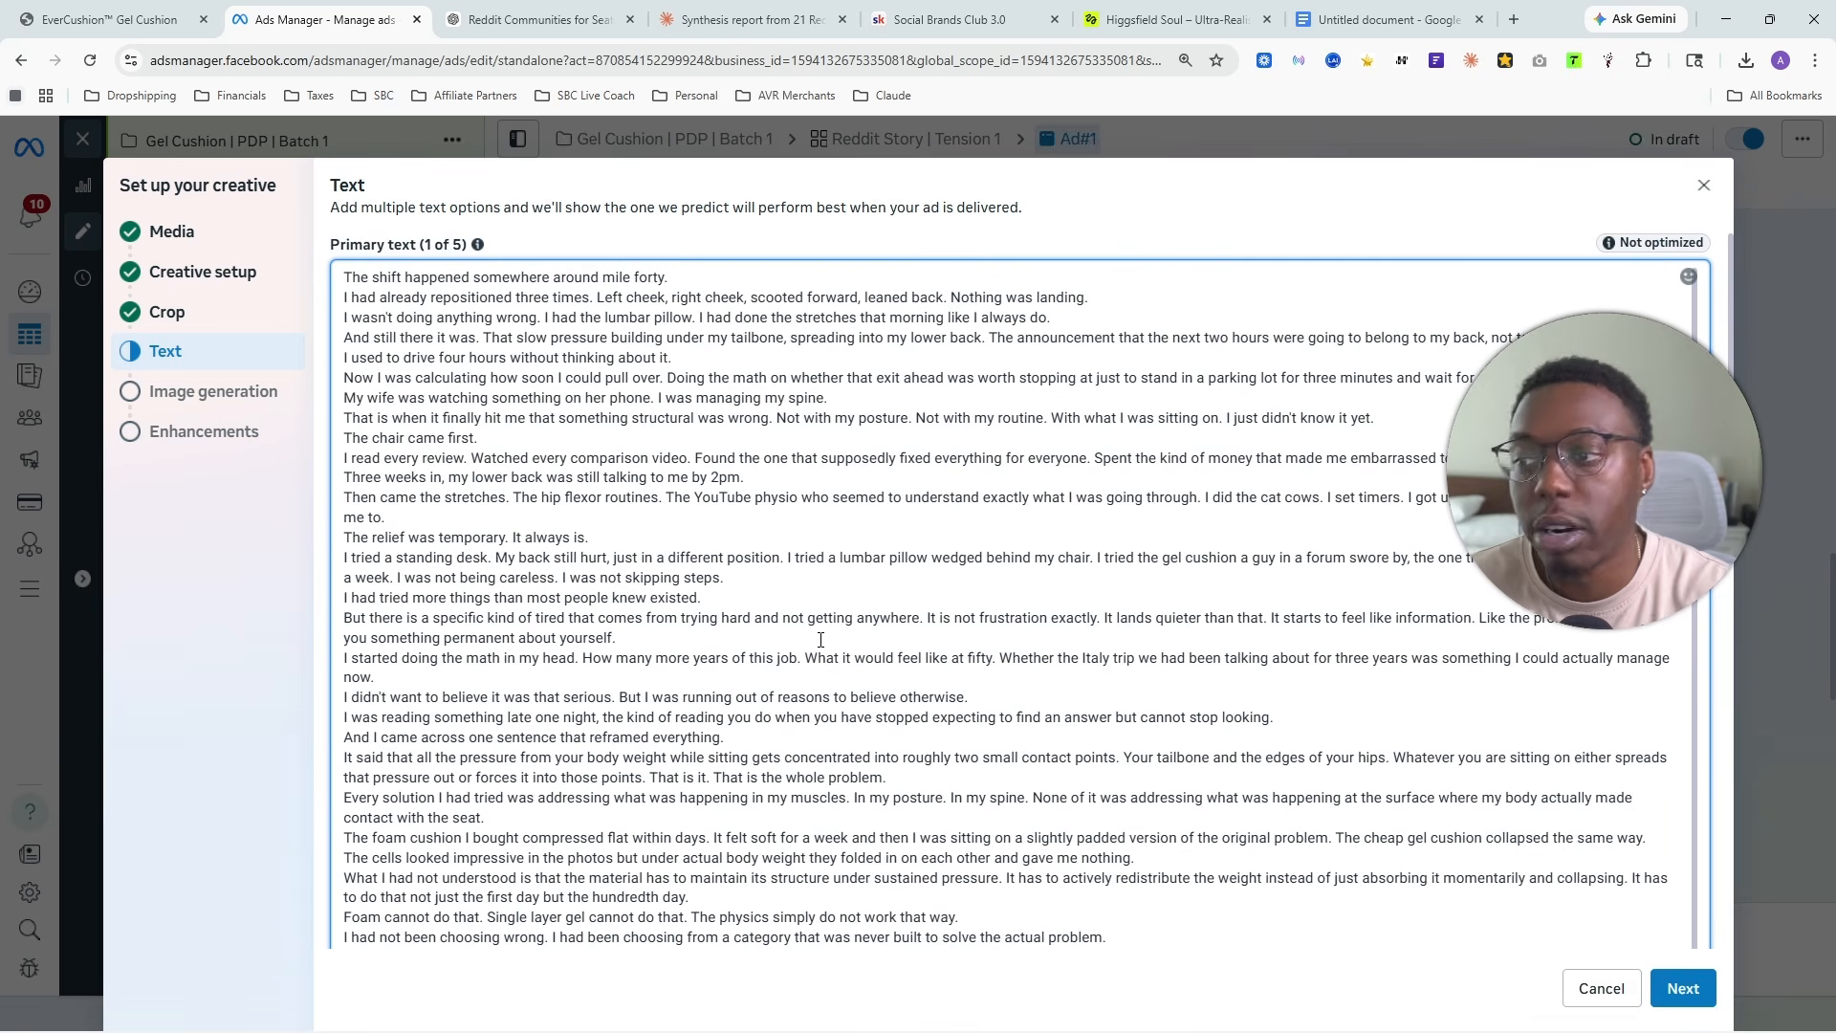
key(ctrl+a)
key(BackSpace)
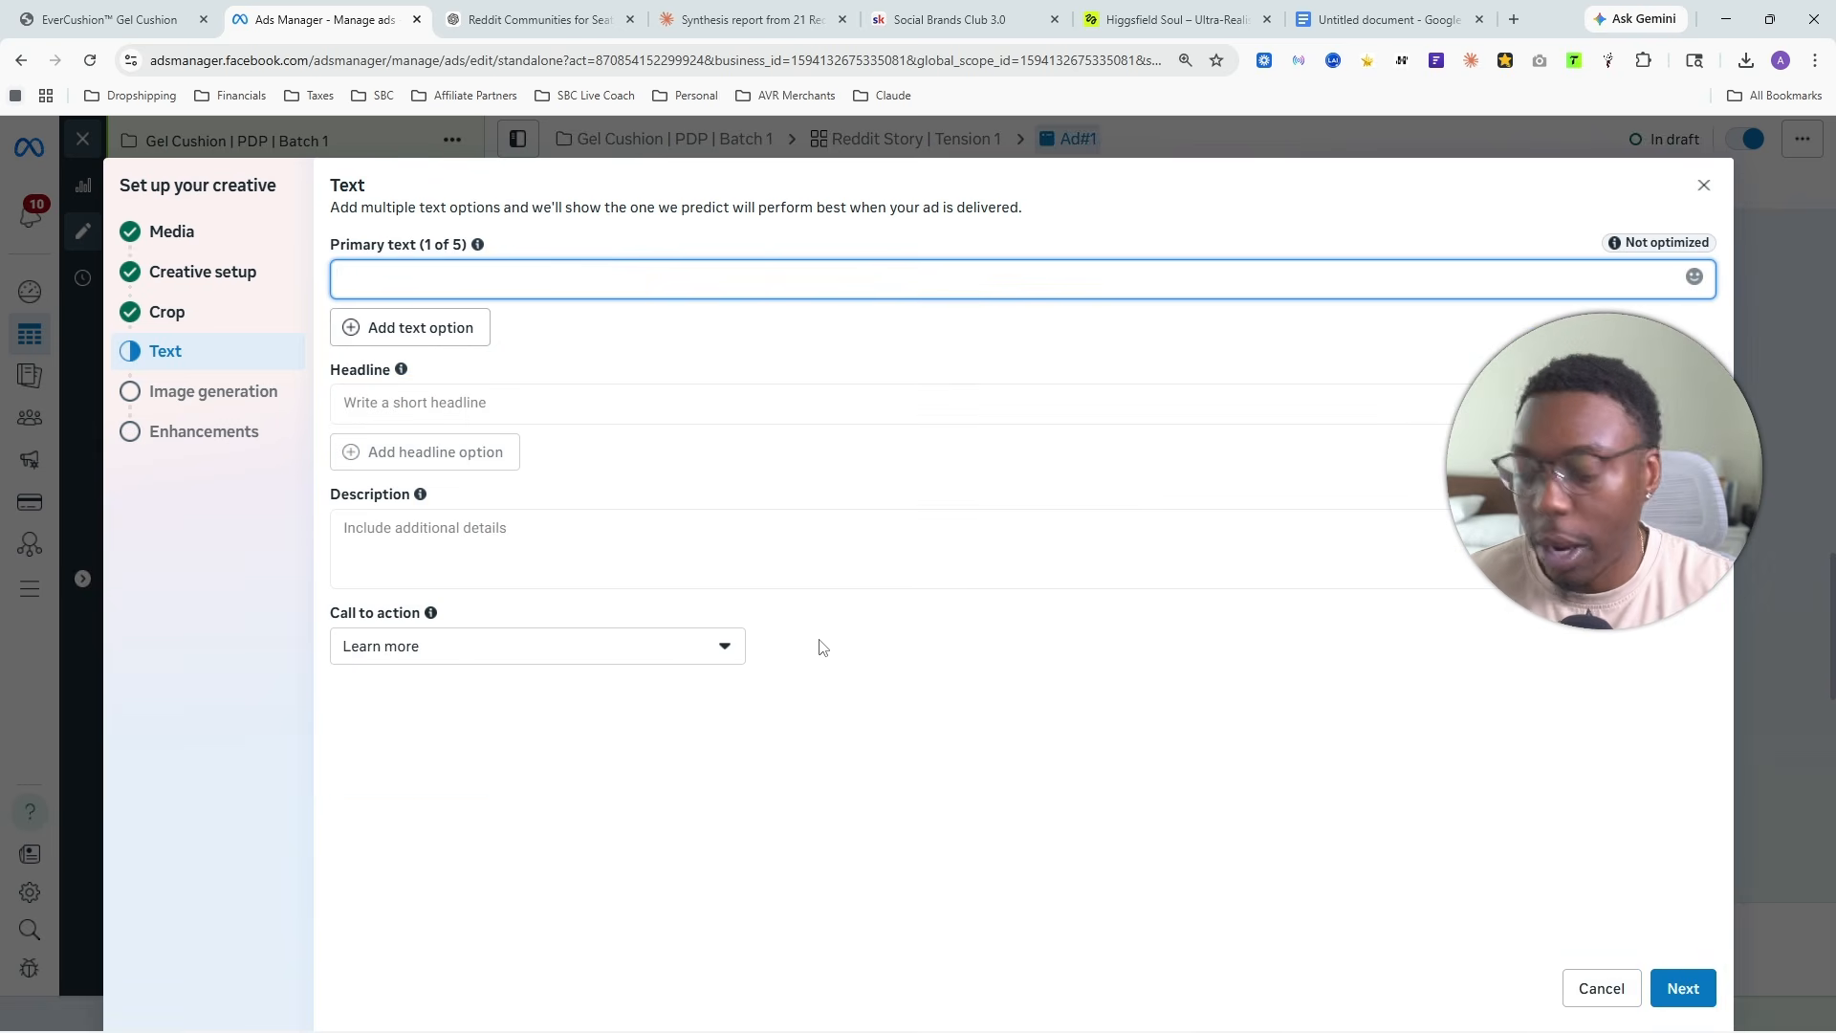
- Switch back to the Claude conversation and copy the full ad story response that ends "It is worth ten minutes."
click(755, 19)
scroll(298, 546, down, 3)
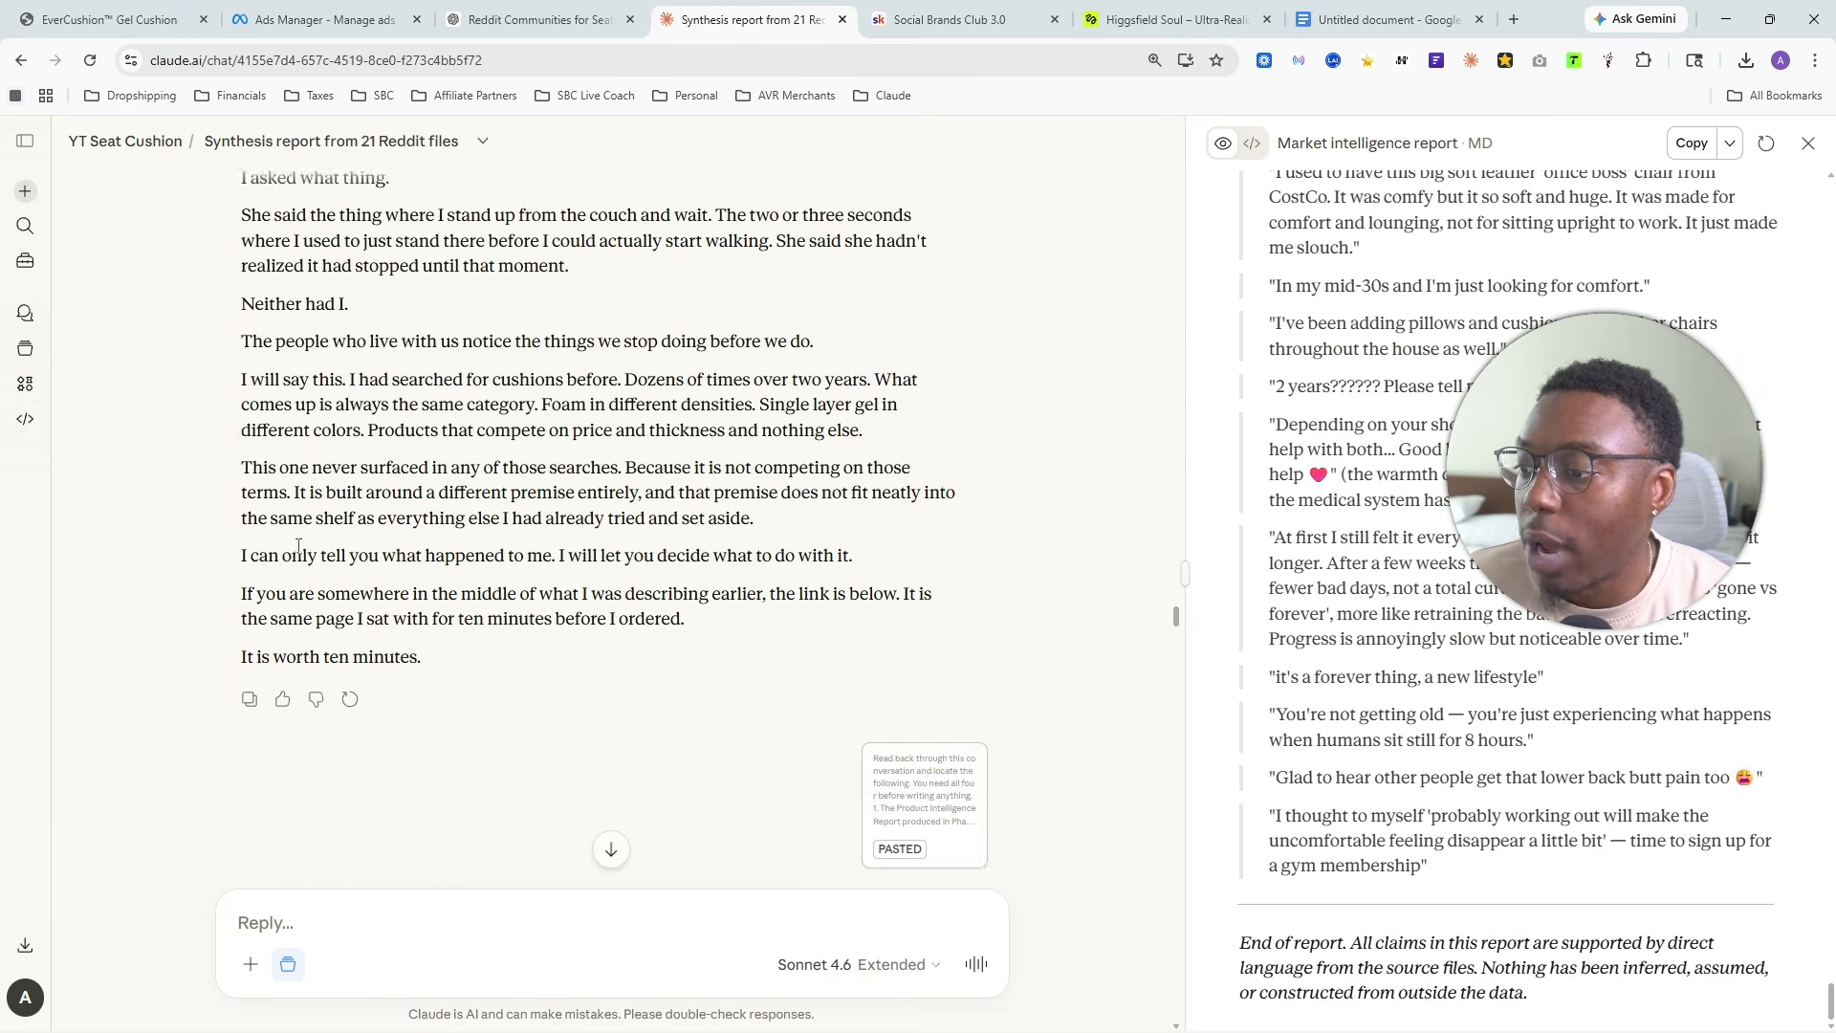
scroll(298, 546, down, 4)
scroll(603, 489, up, 3)
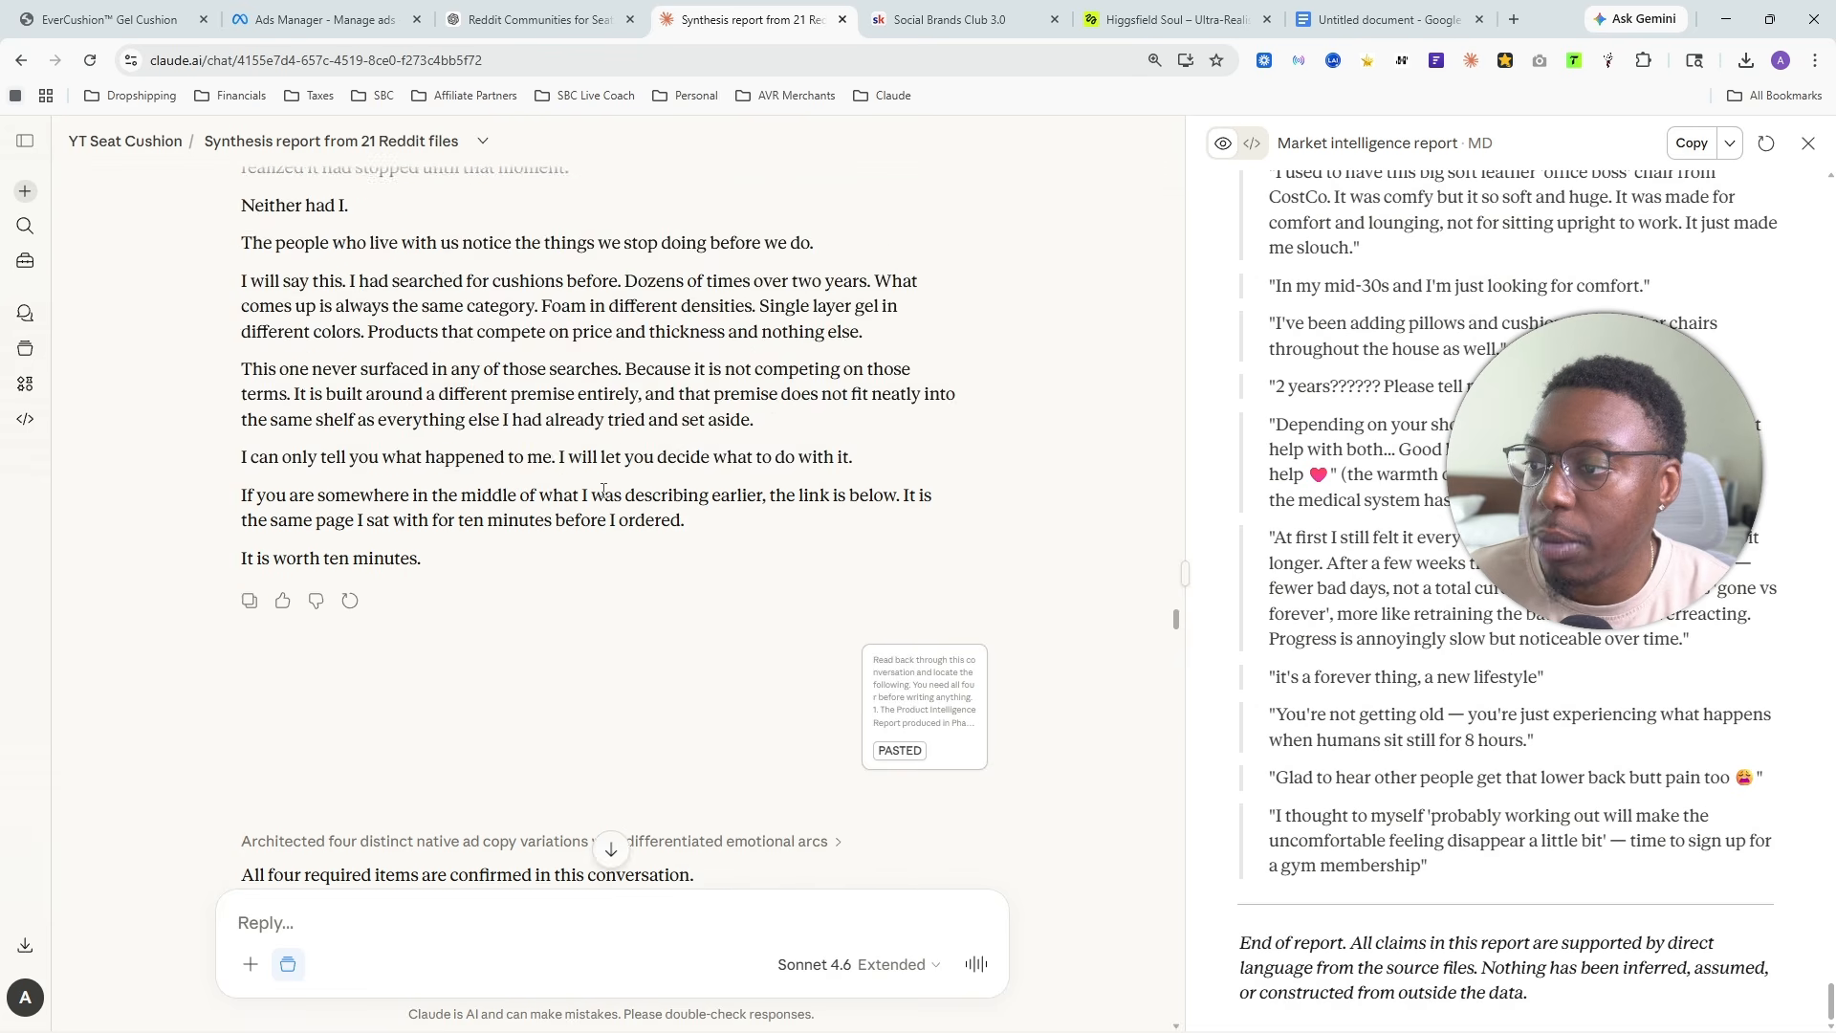
scroll(604, 490, up, 15)
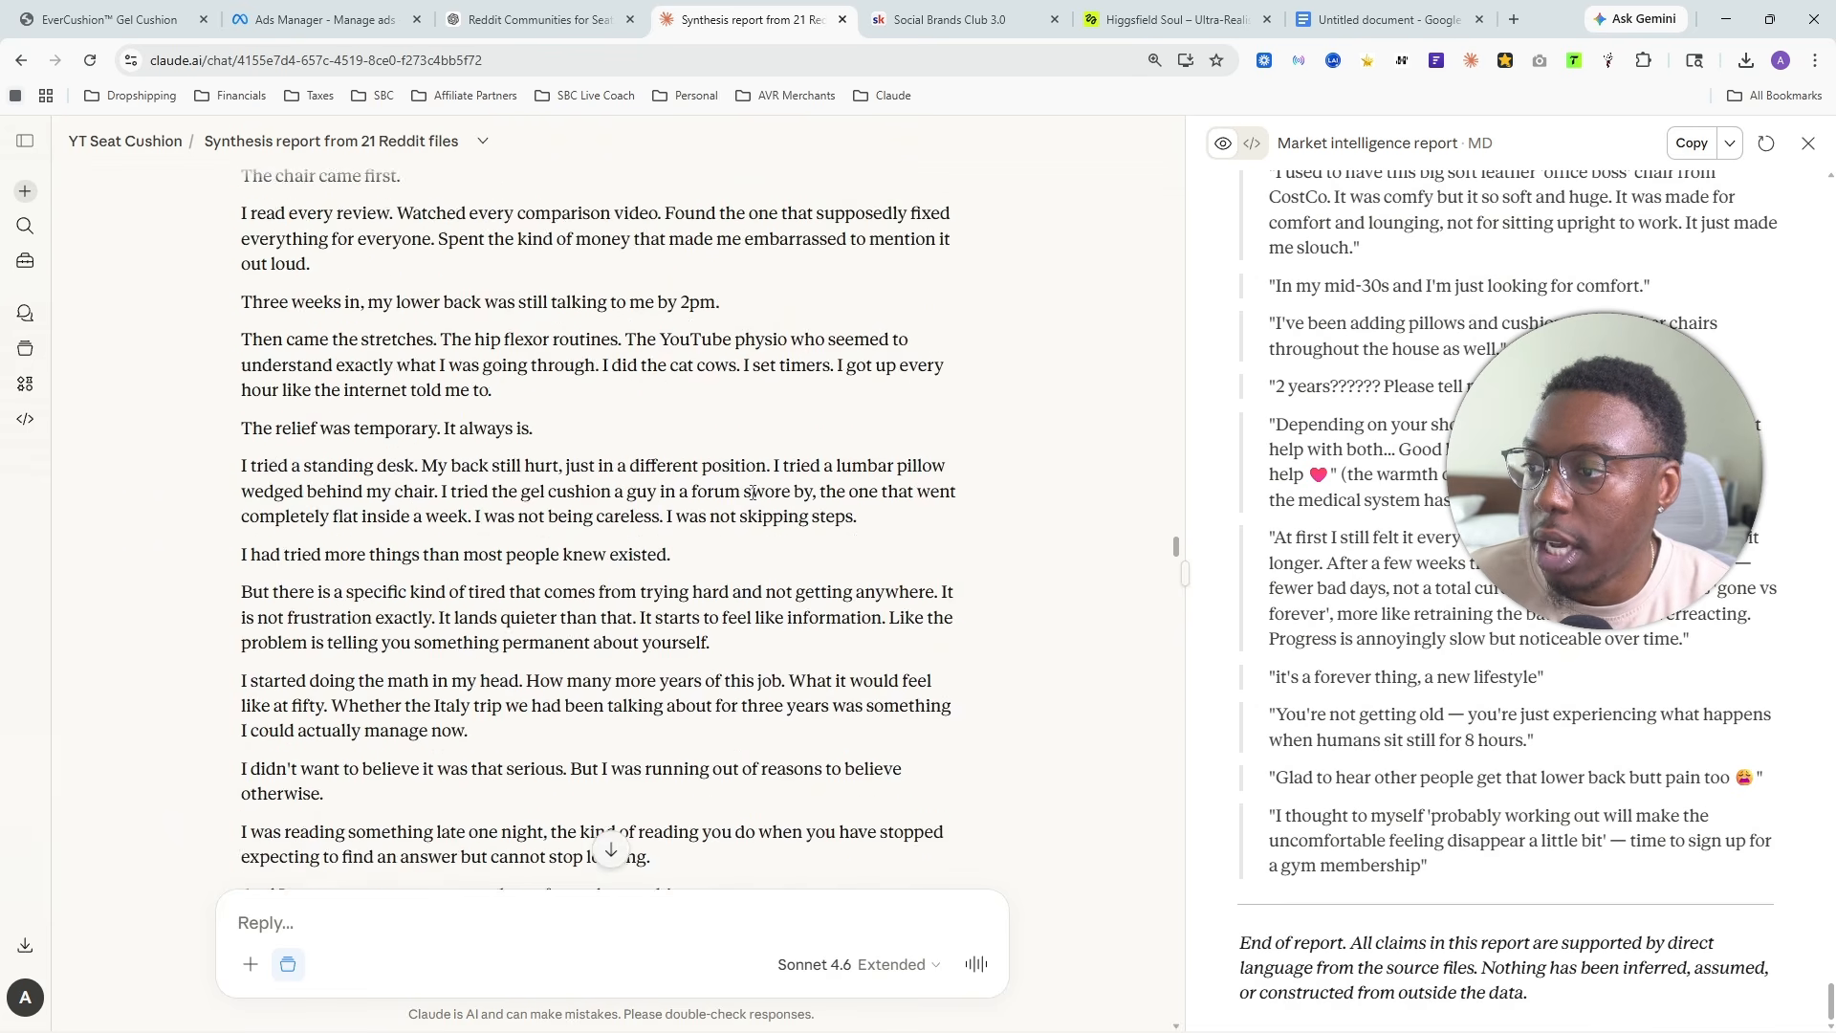
scroll(752, 492, up, 6)
scroll(255, 533, down, 14)
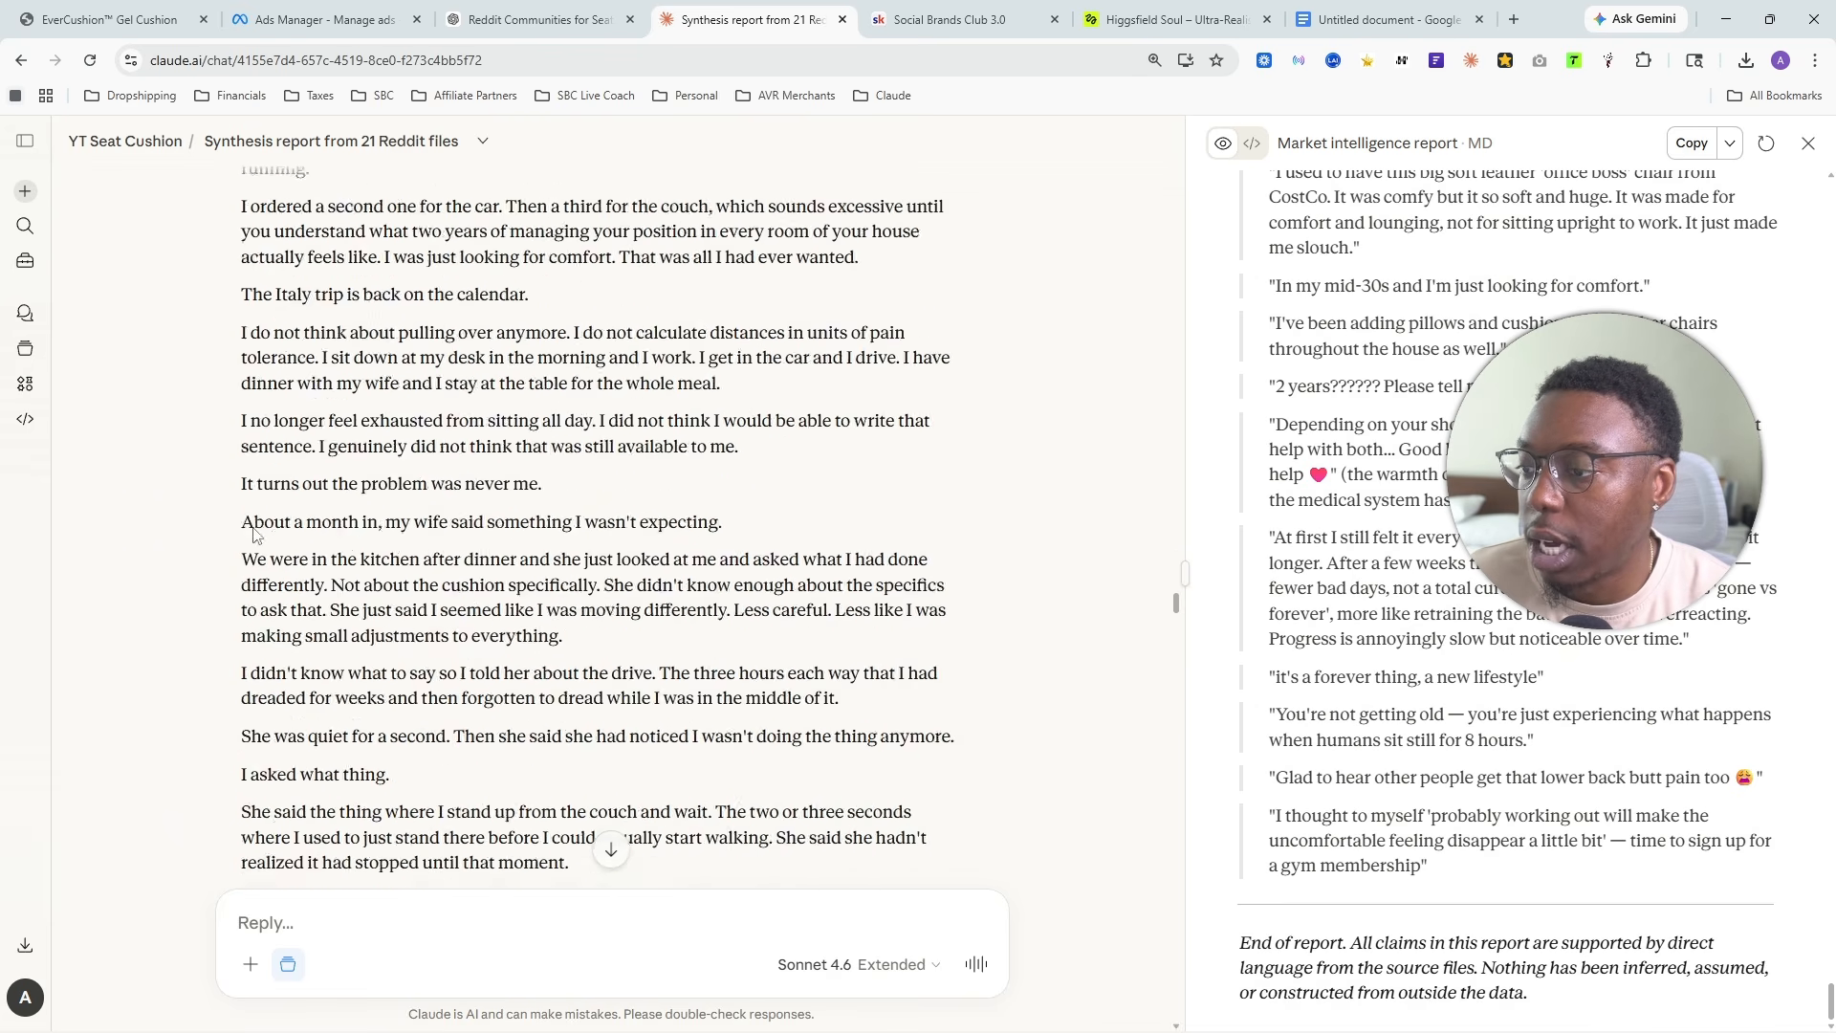
scroll(253, 533, down, 12)
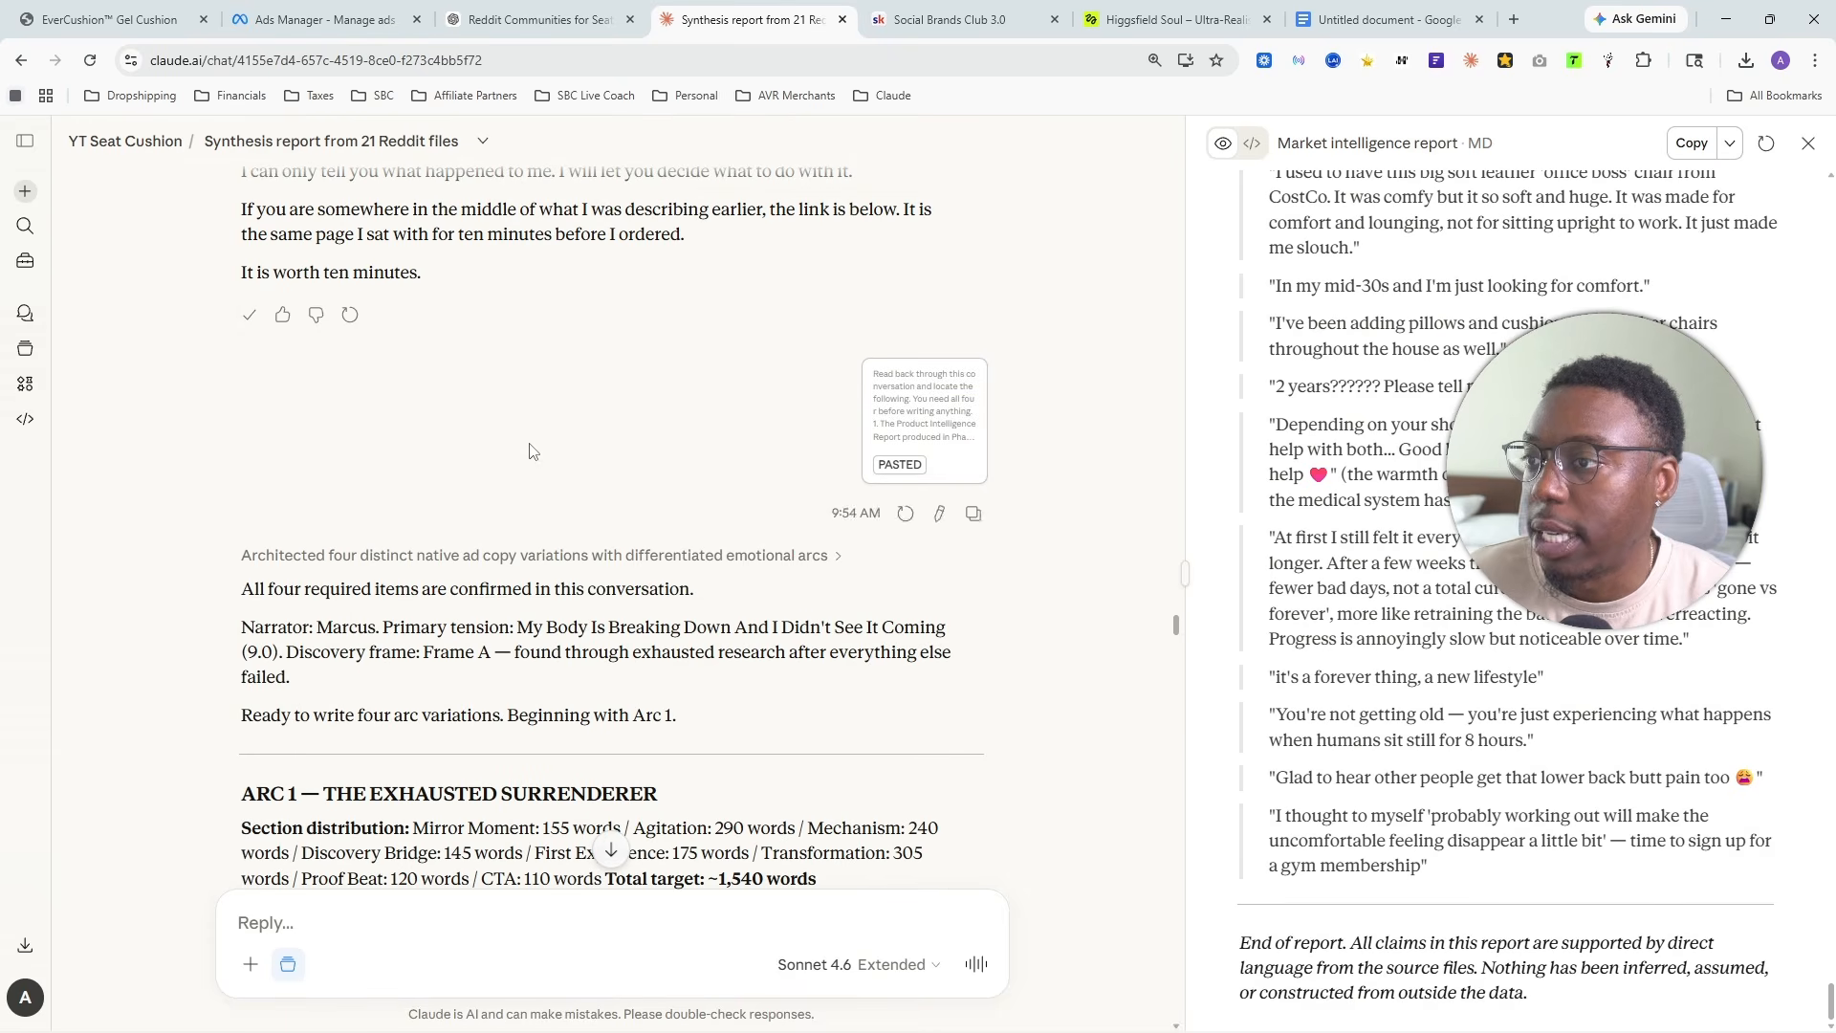
- Paste the copied ad story as the primary text in Ads Manager and review its paragraph spacing
click(326, 19)
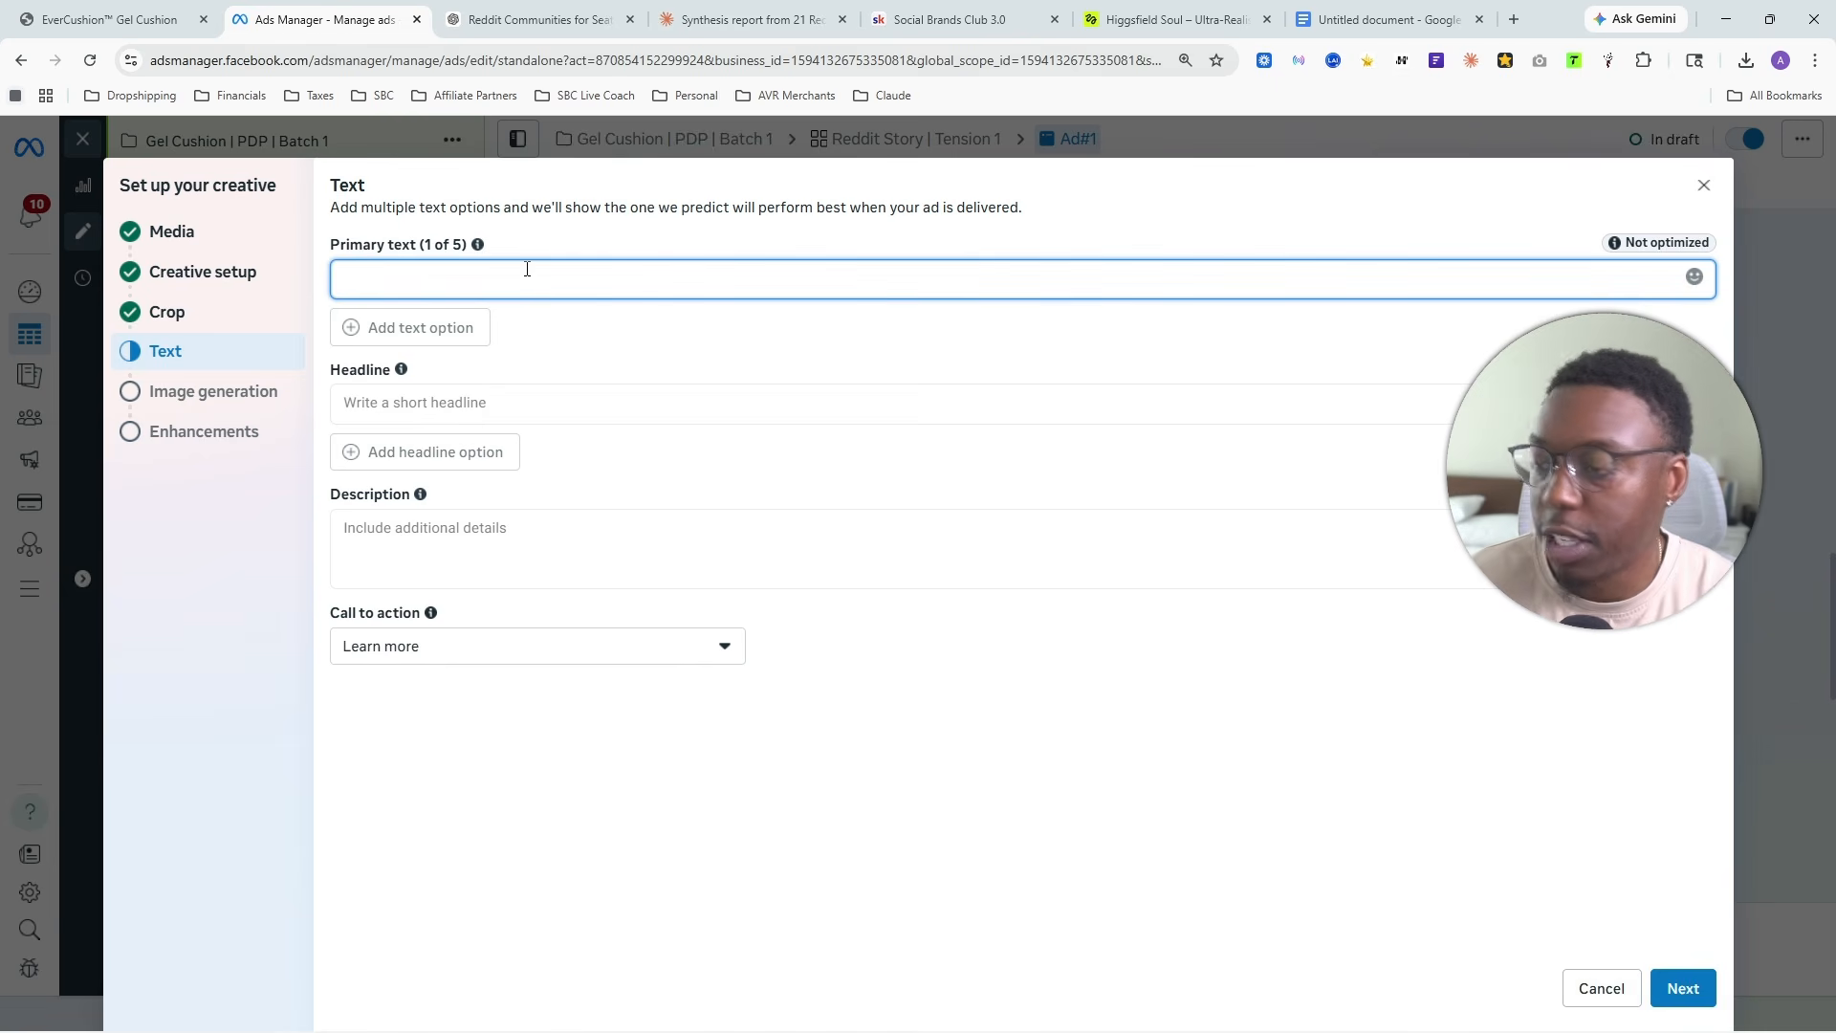
key(ctrl+v)
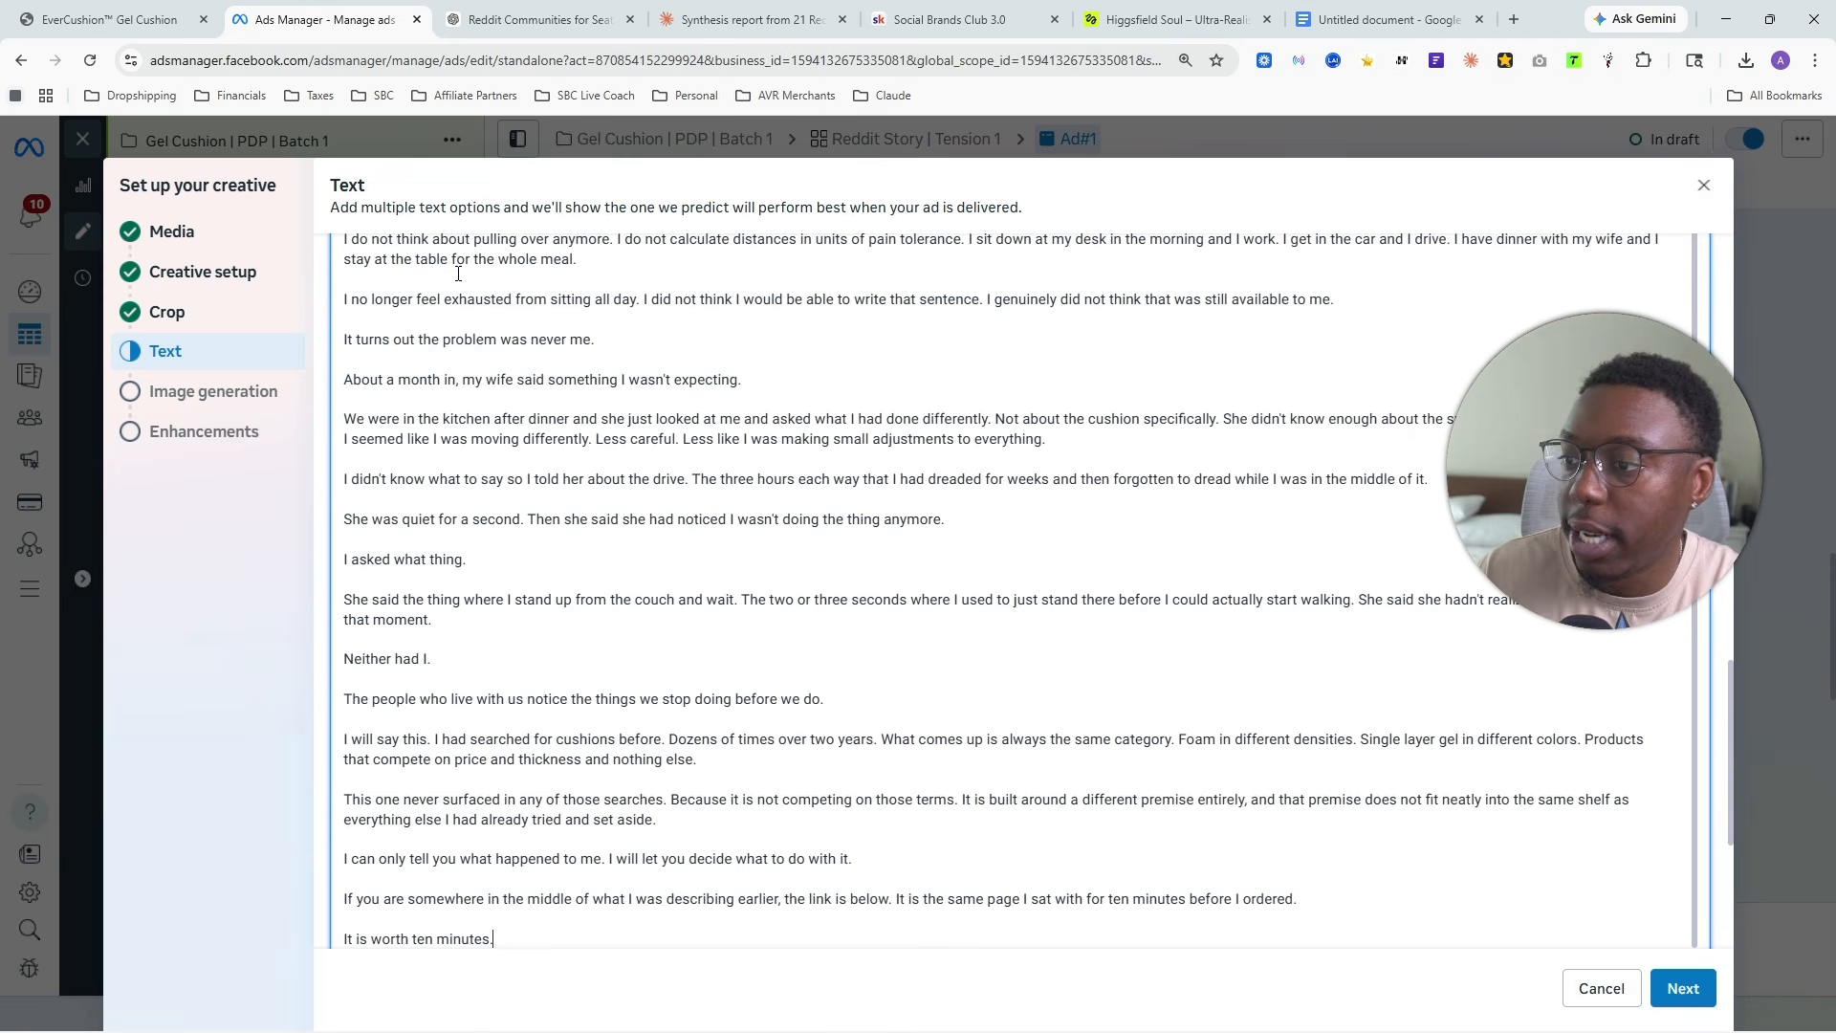
scroll(598, 613, up, 10)
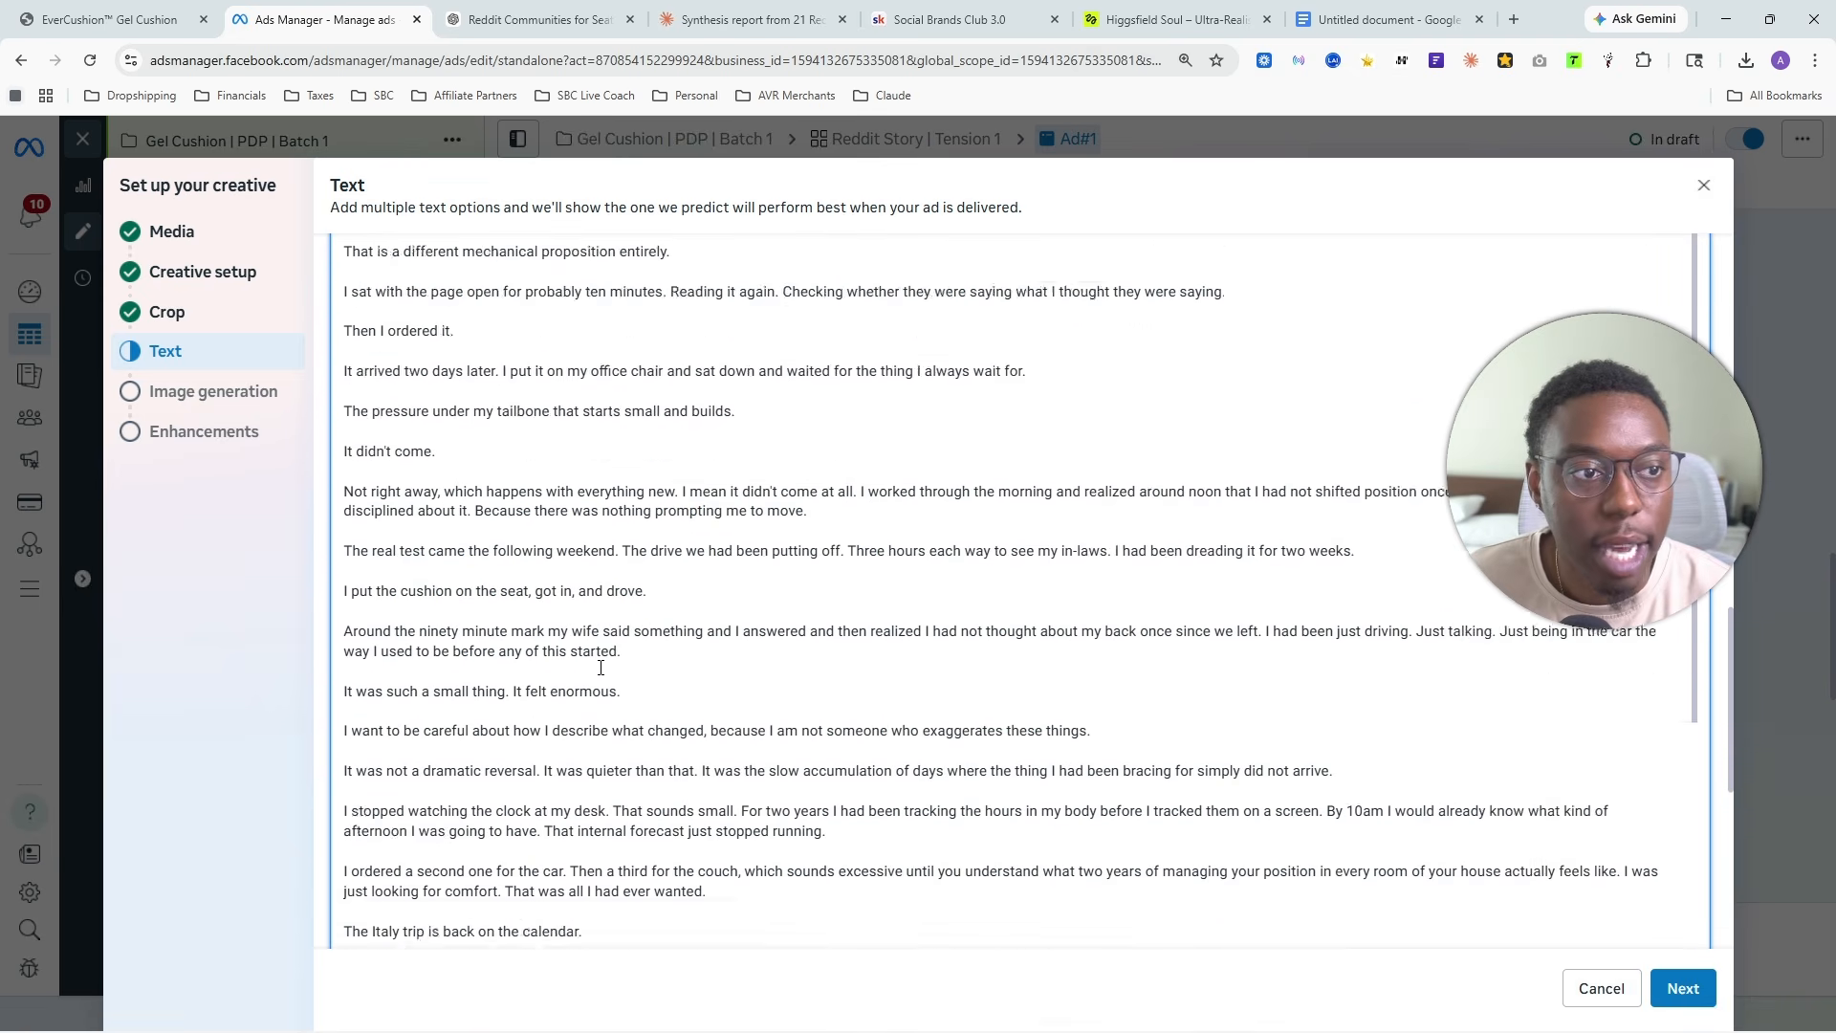
scroll(599, 613, up, 10)
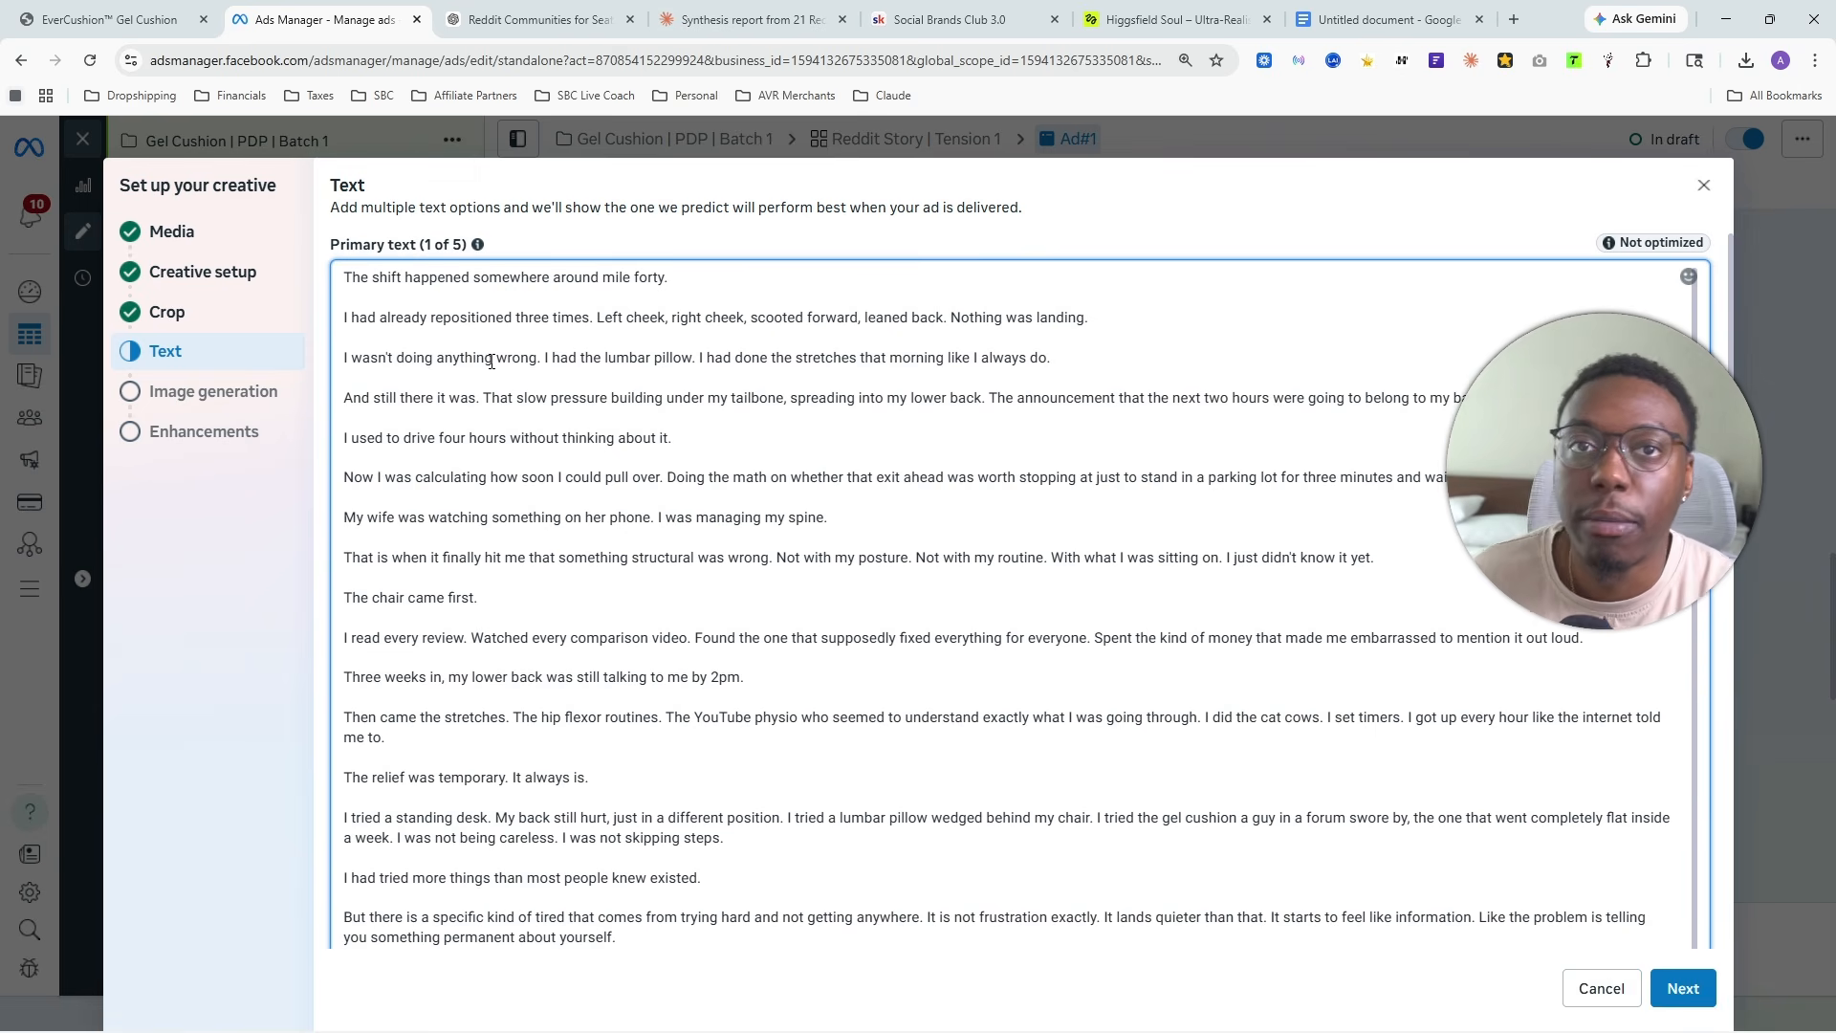
scroll(523, 590, down, 20)
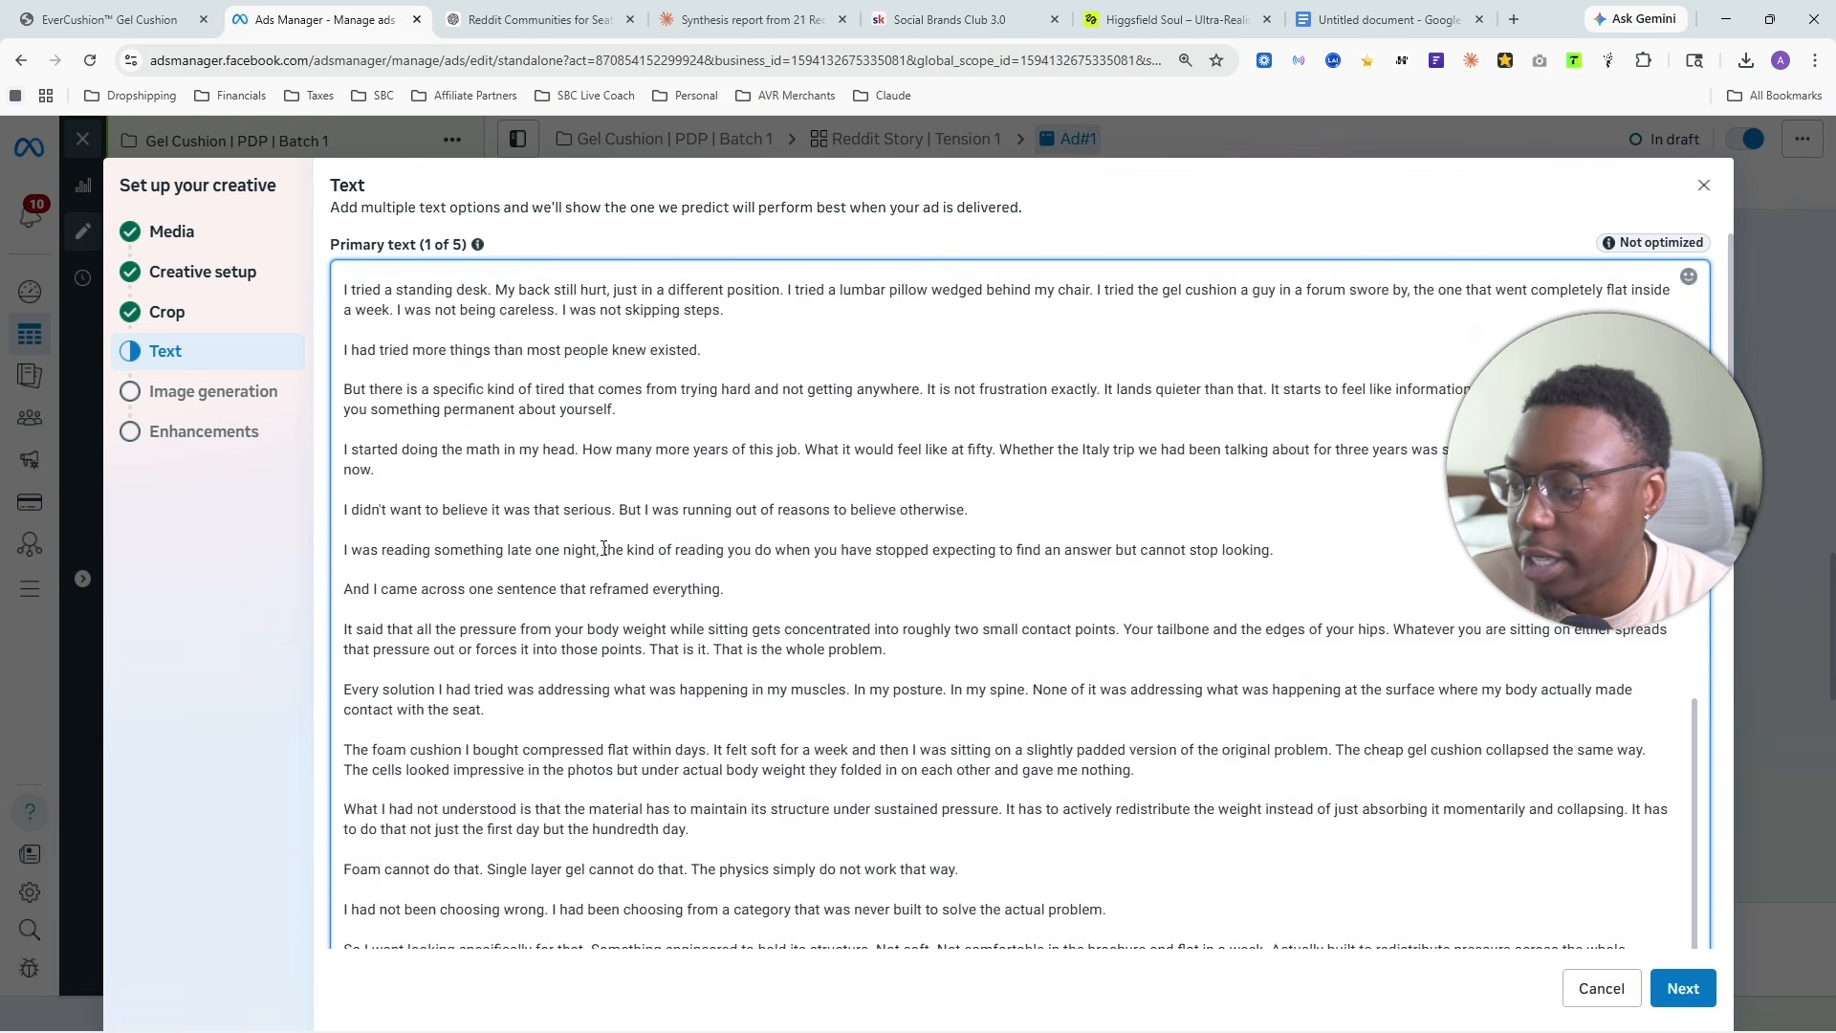
scroll(523, 590, down, 15)
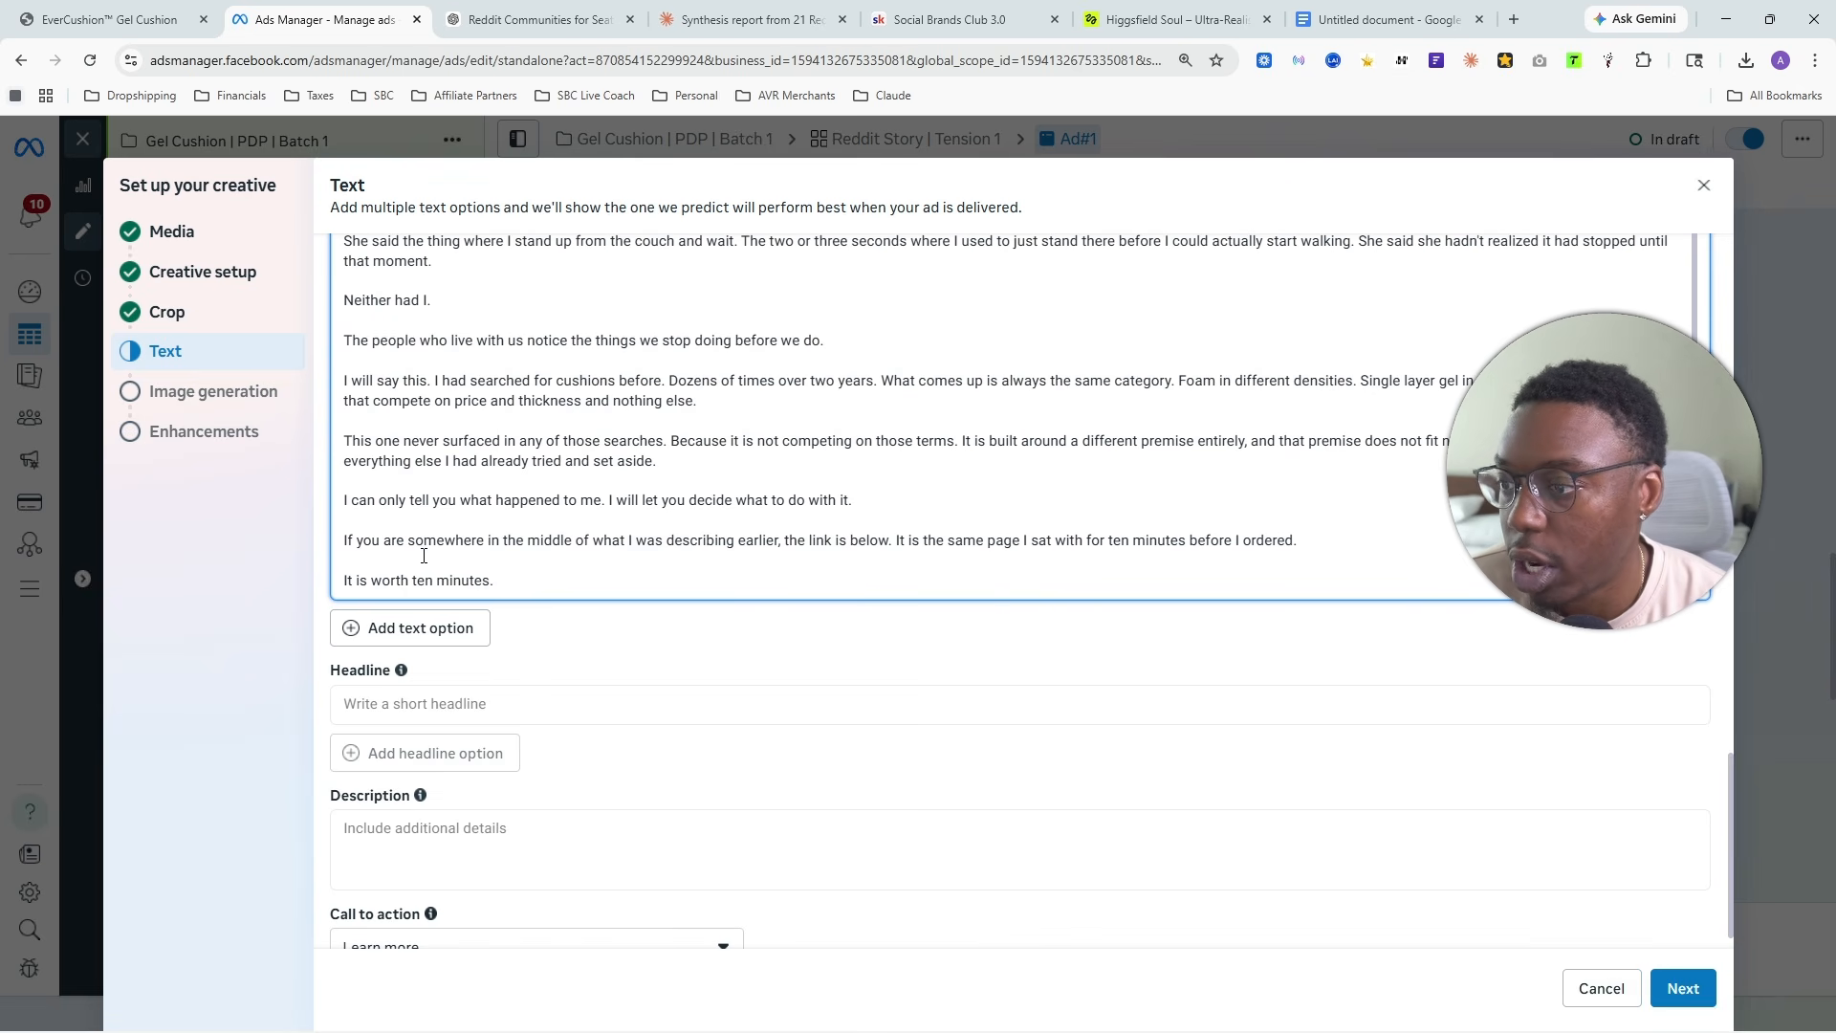
click(341, 549)
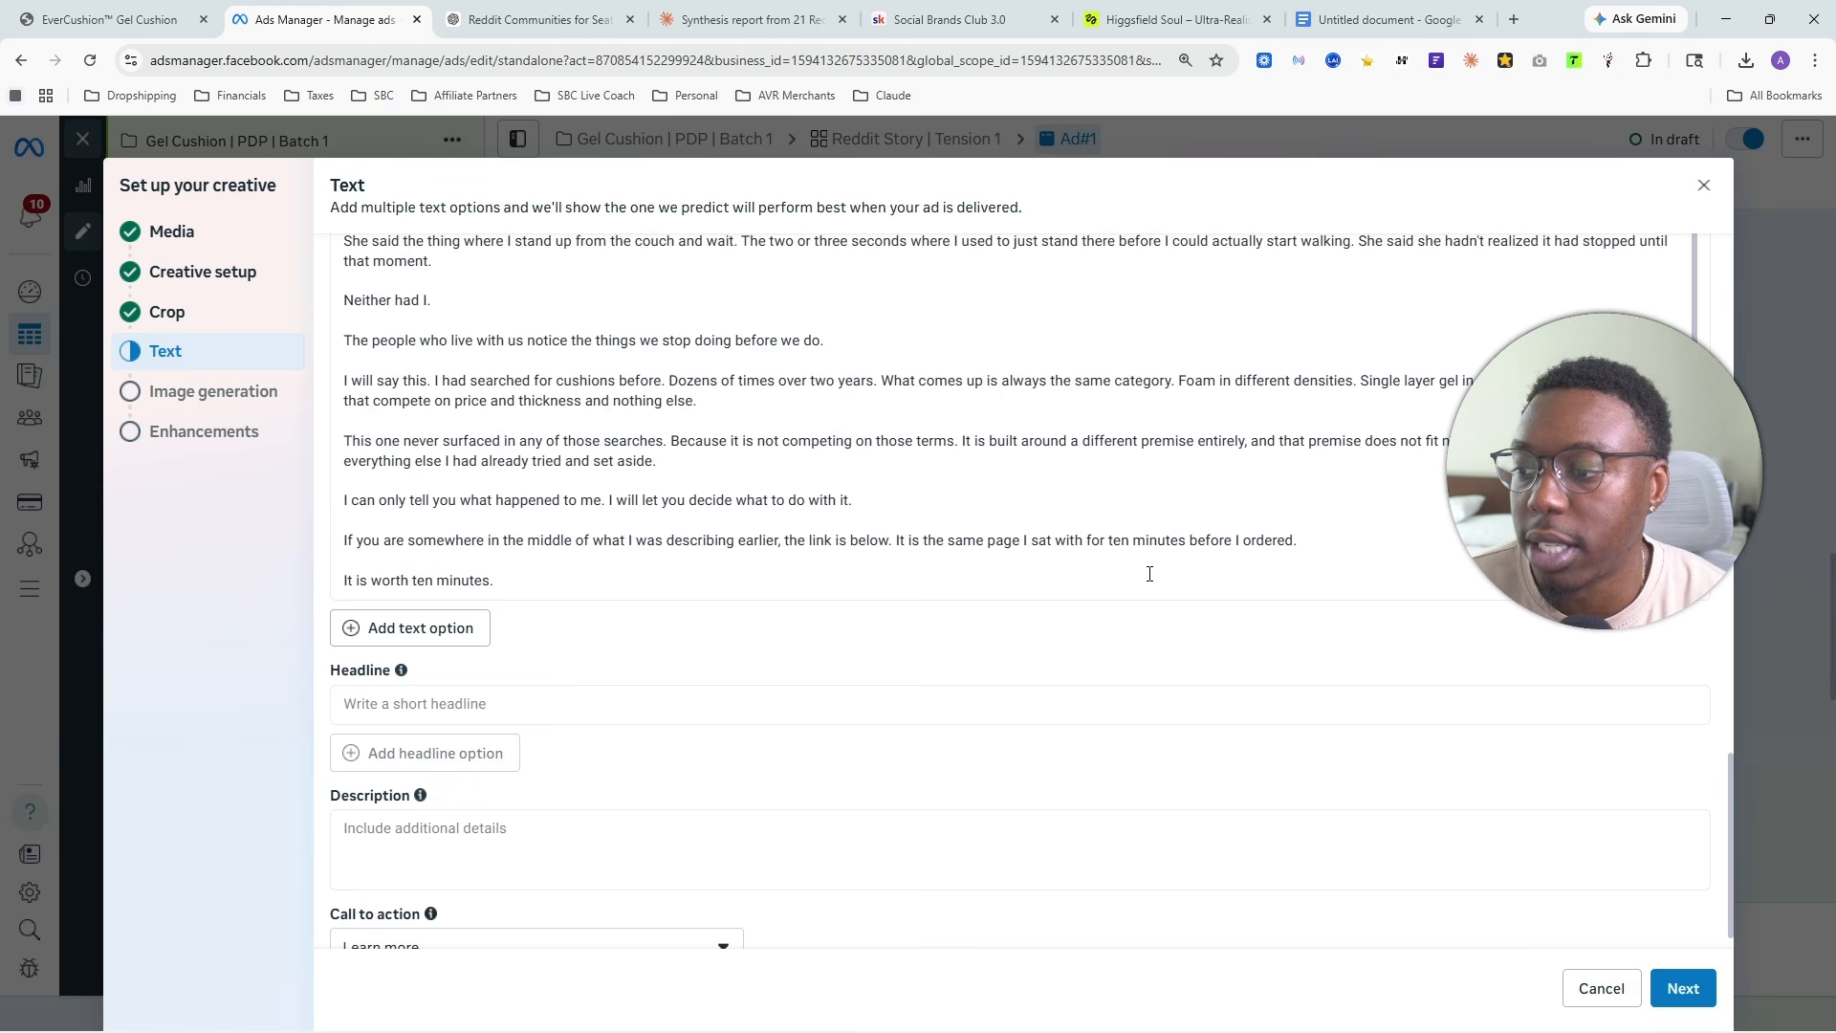
click(549, 587)
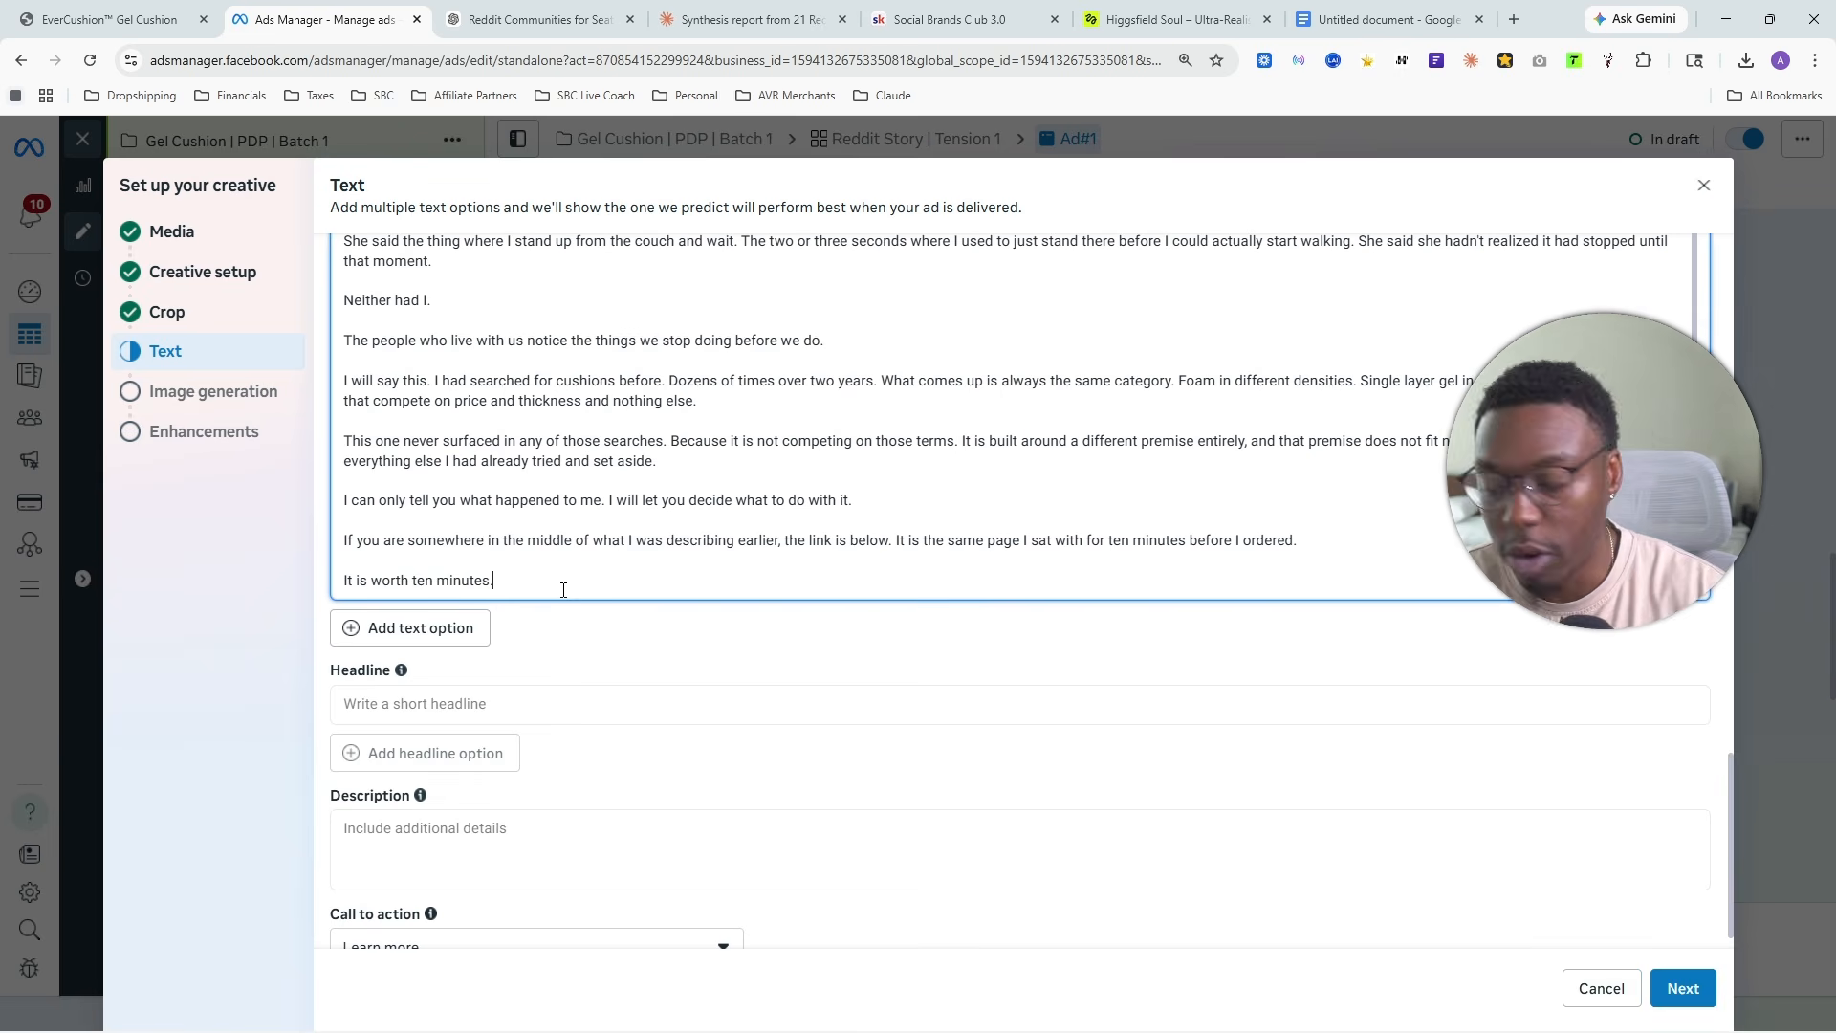
key(Return)
key(Return)
click(169, 13)
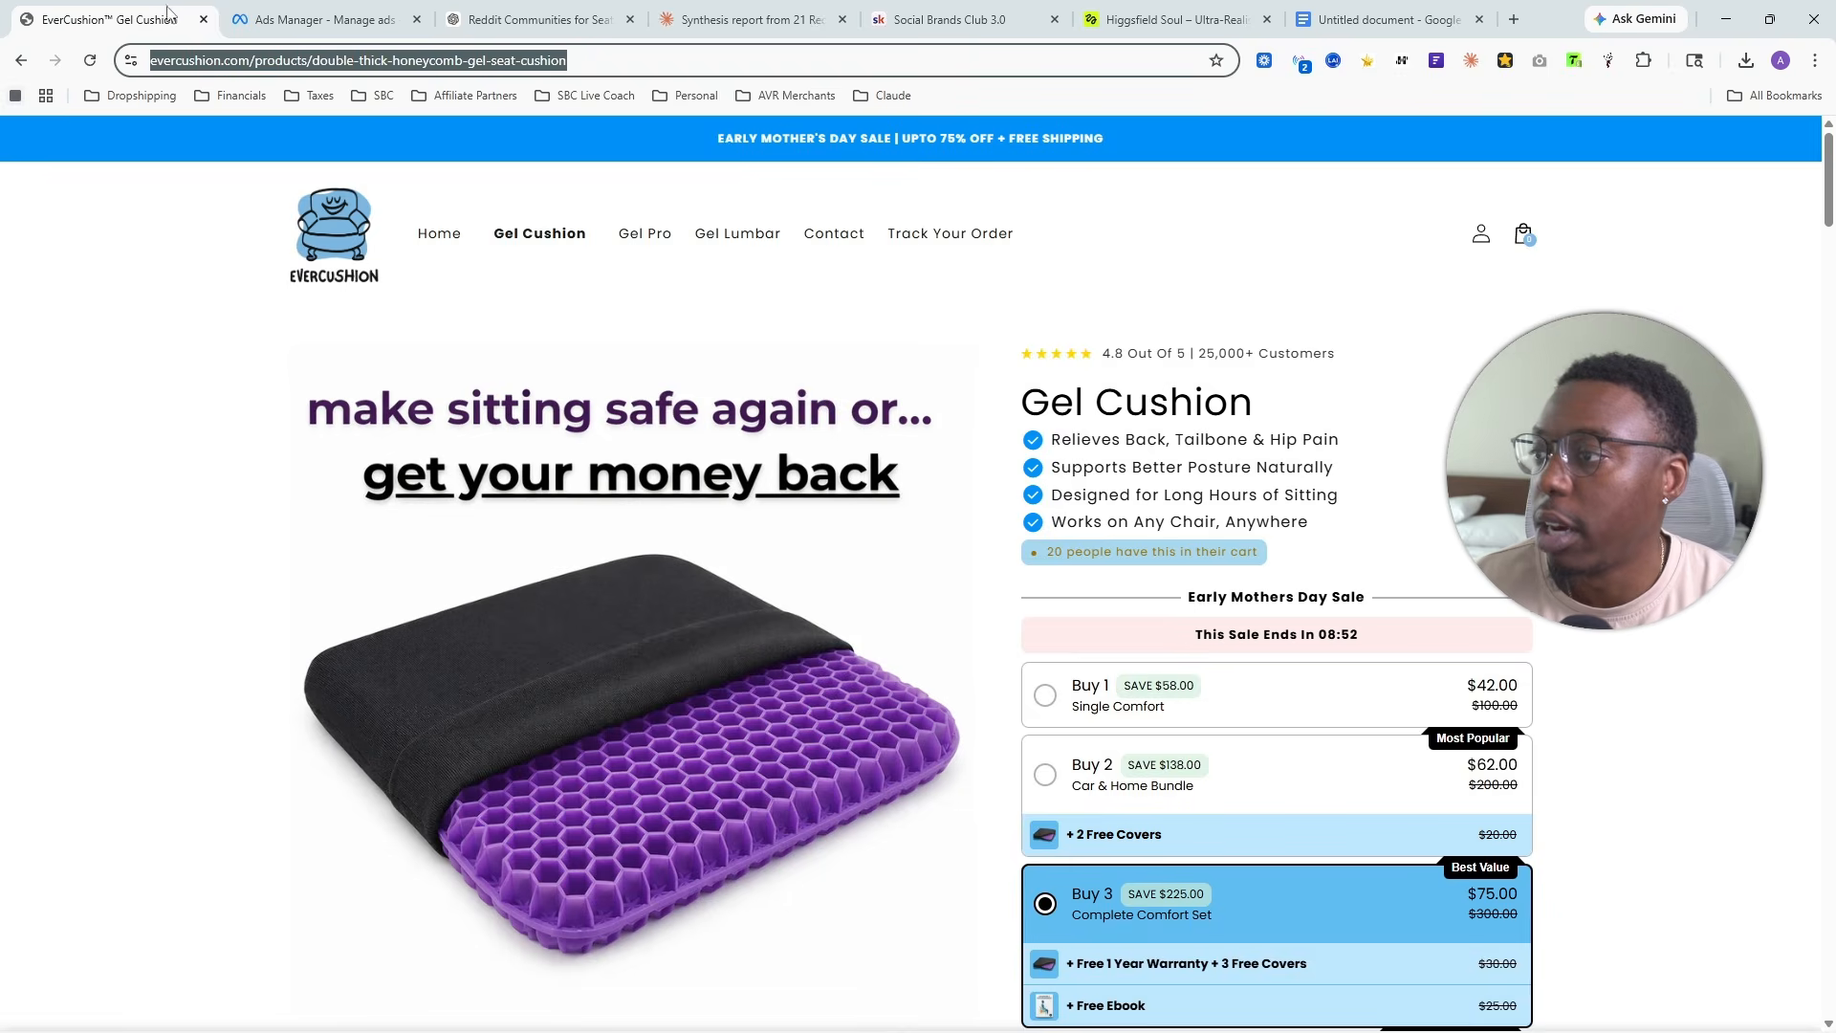
right_click(323, 73)
click(392, 238)
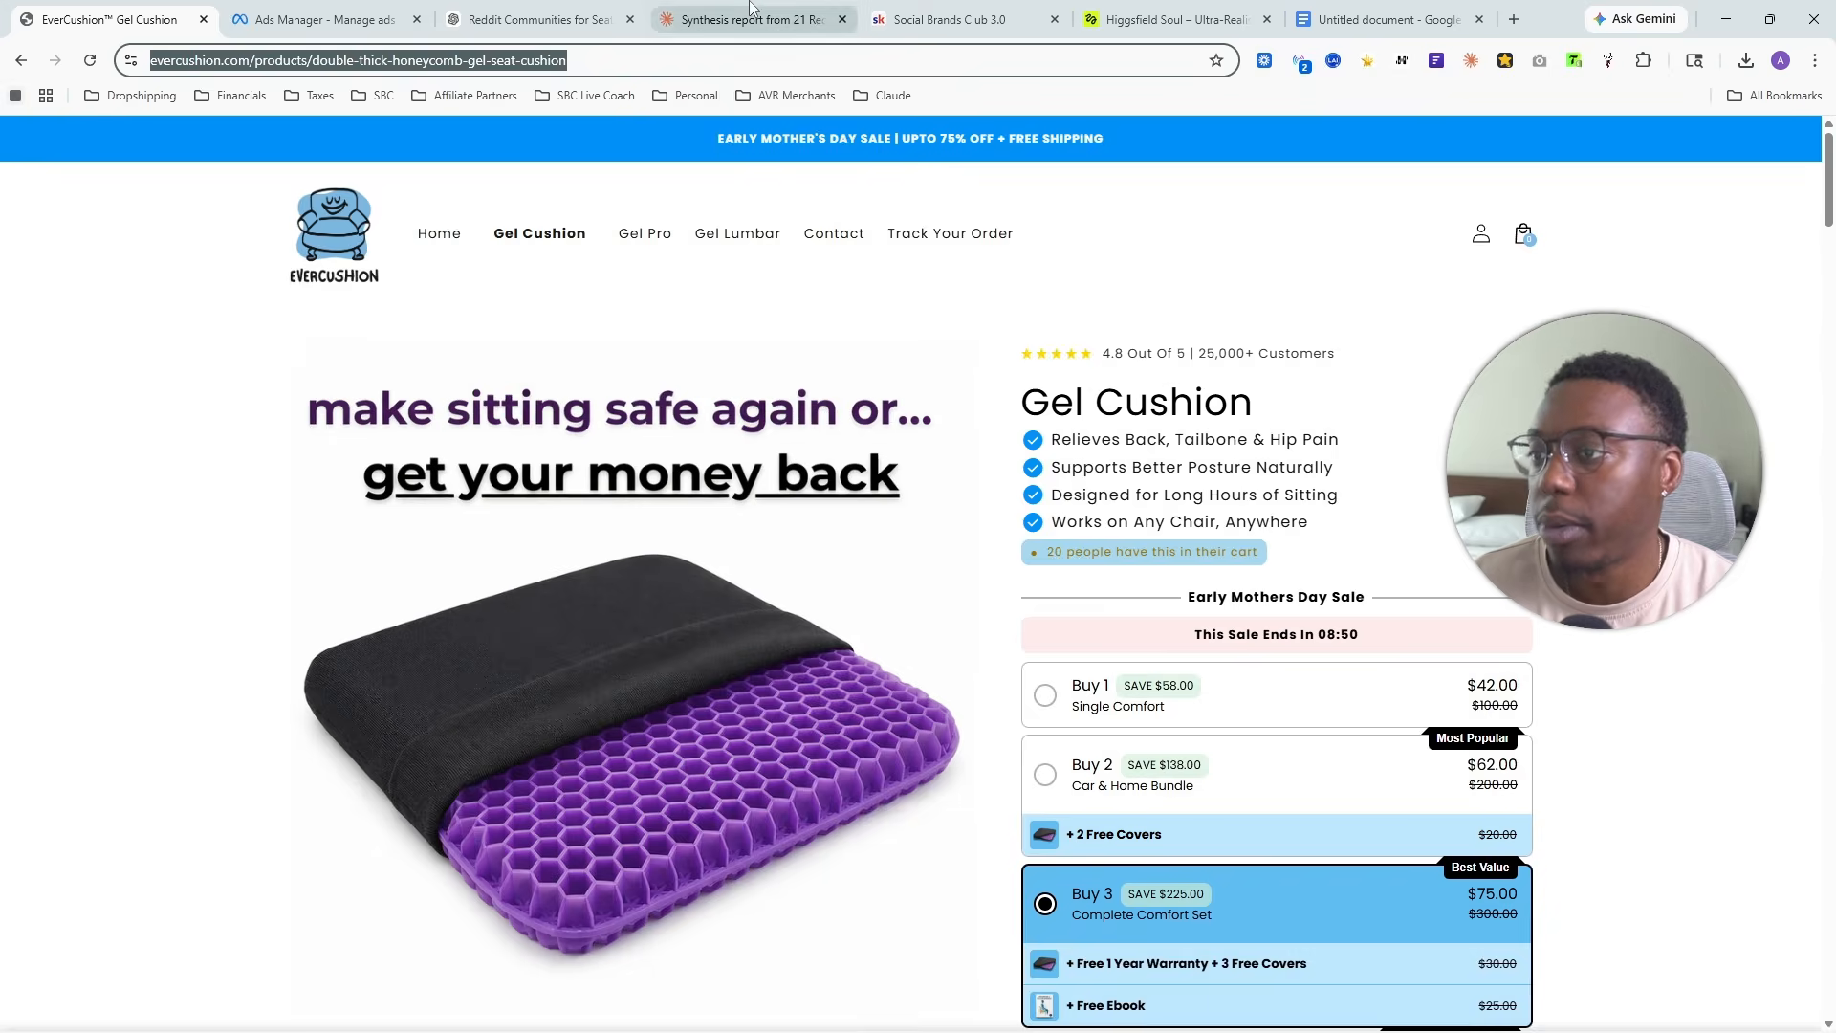
click(756, 19)
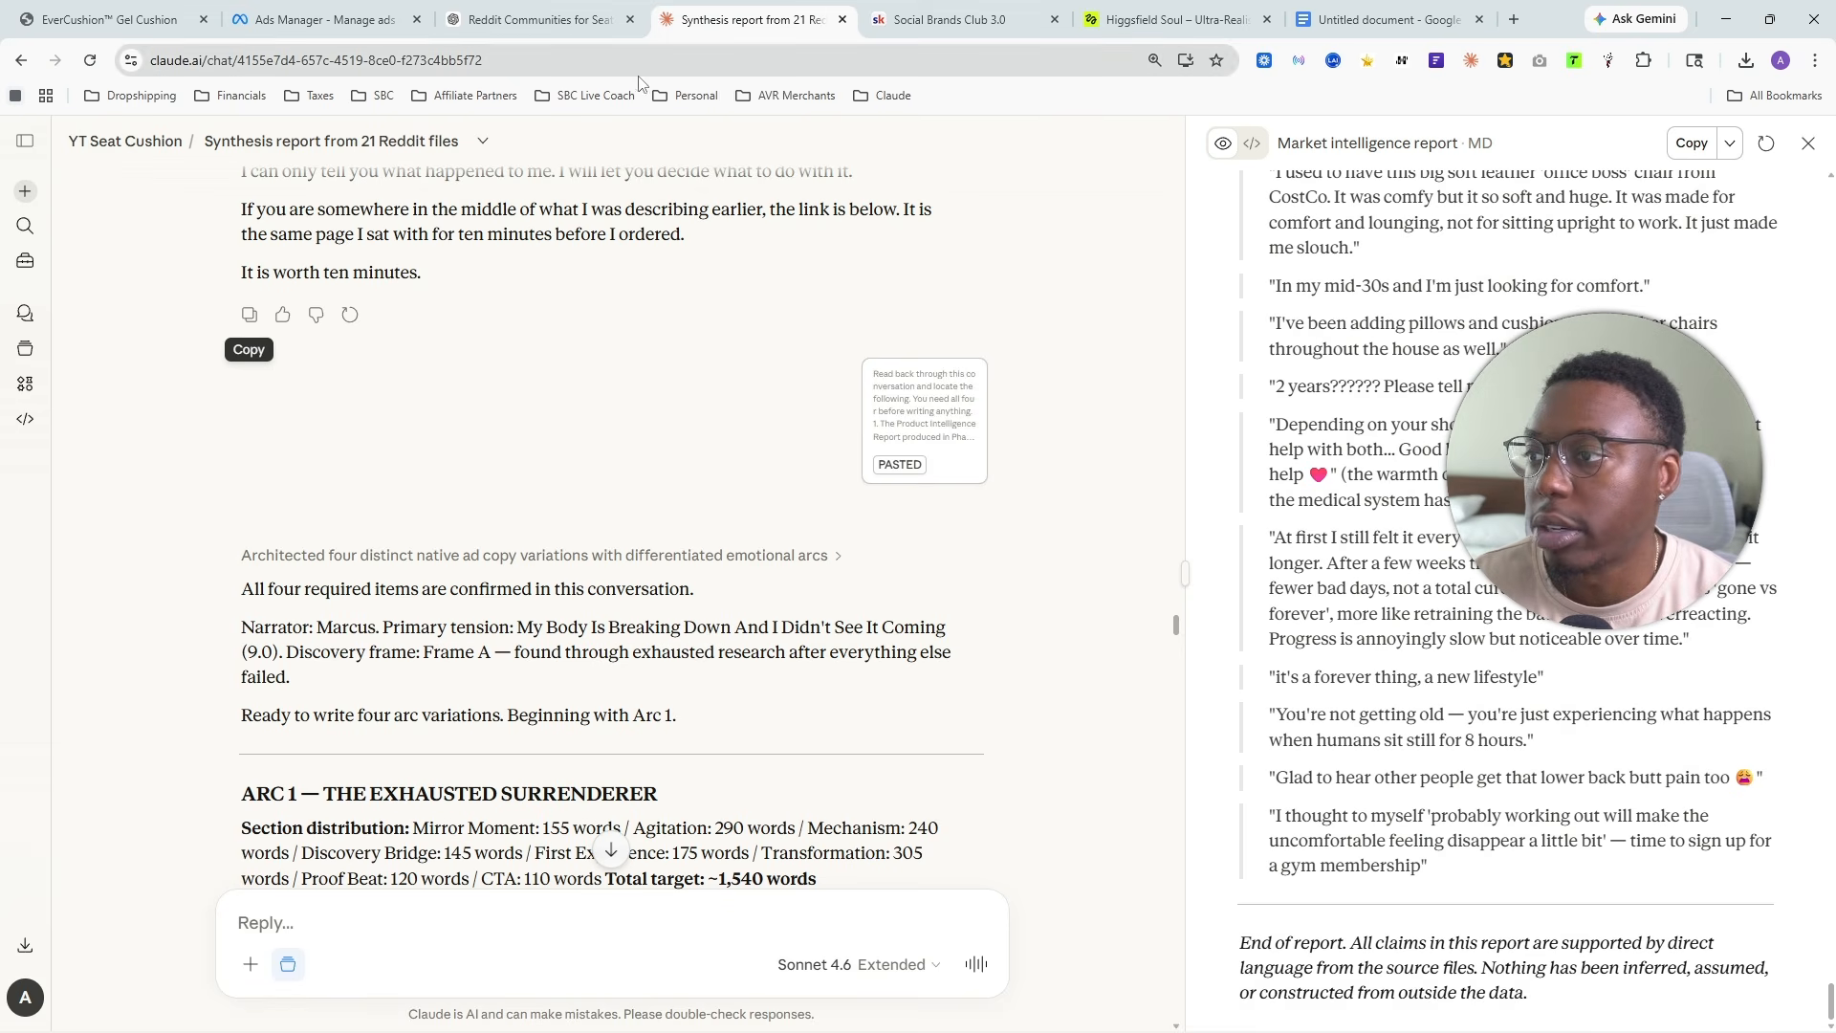
click(392, 13)
key(ctrl+v)
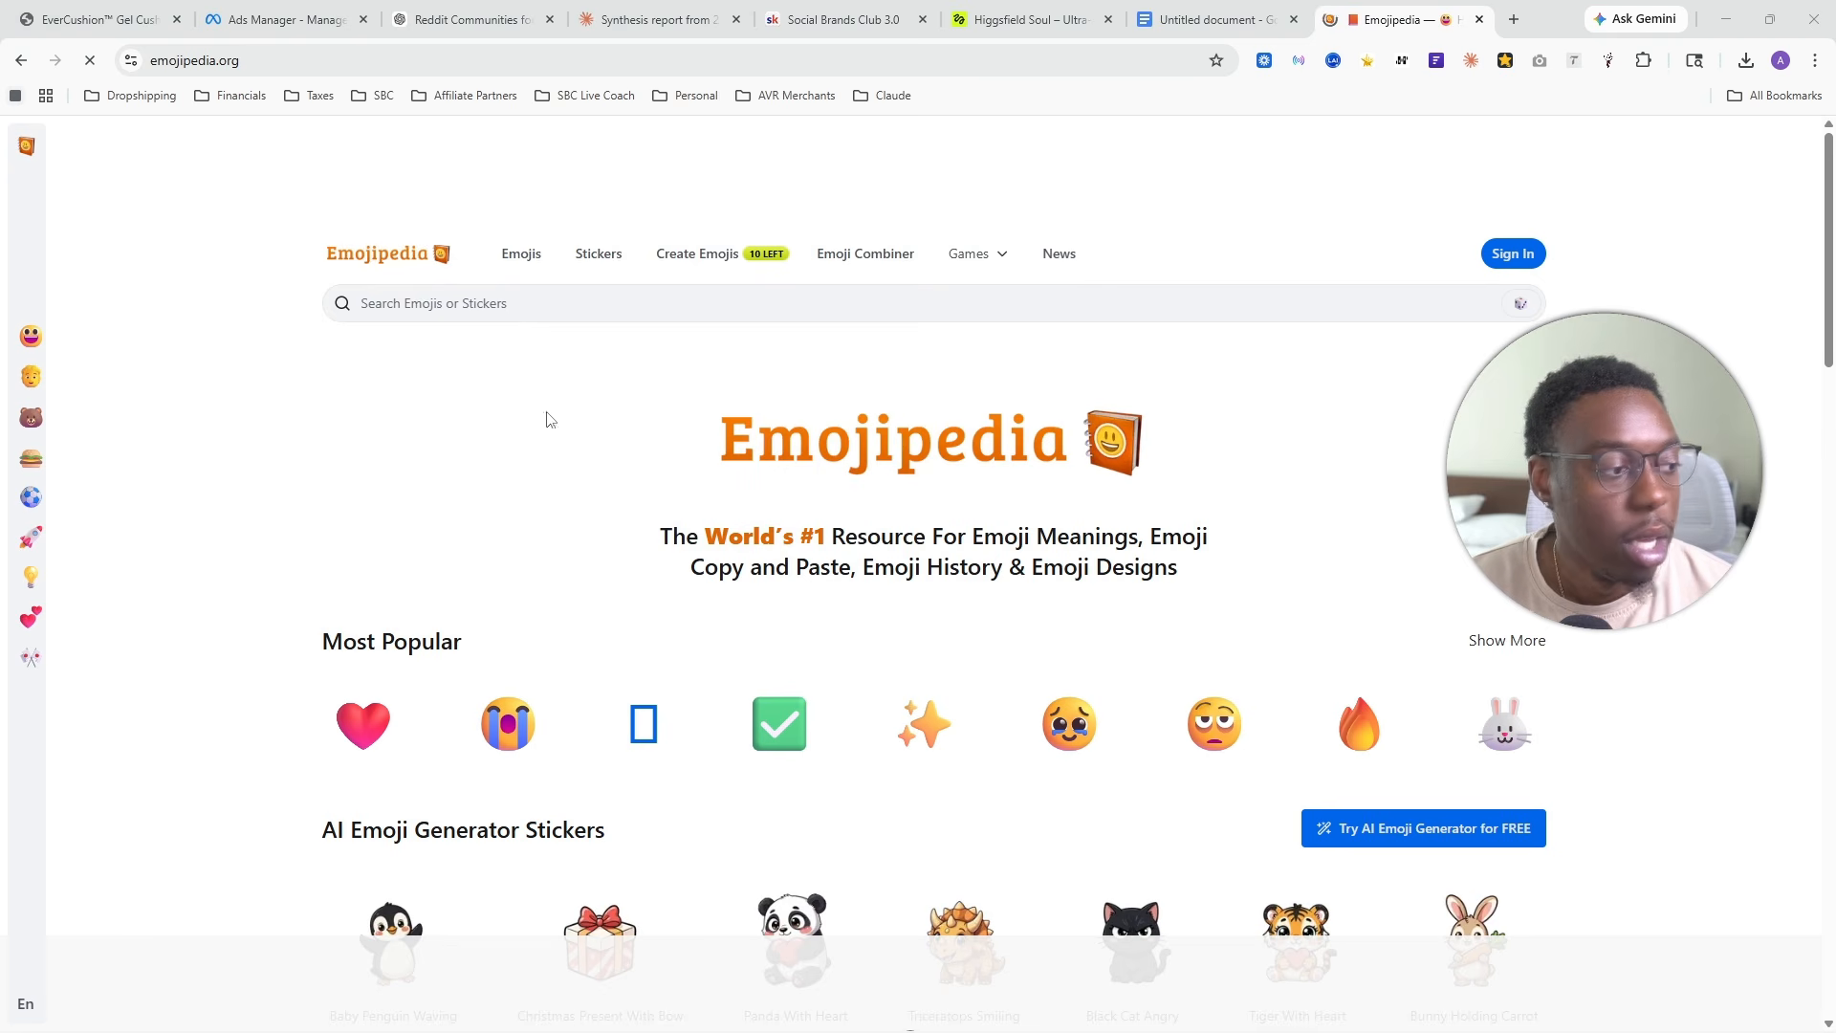
- Switch to Emojipedia, search for "finger pointing" and copy the Backhand Index Pointing Right emoji
click(476, 303)
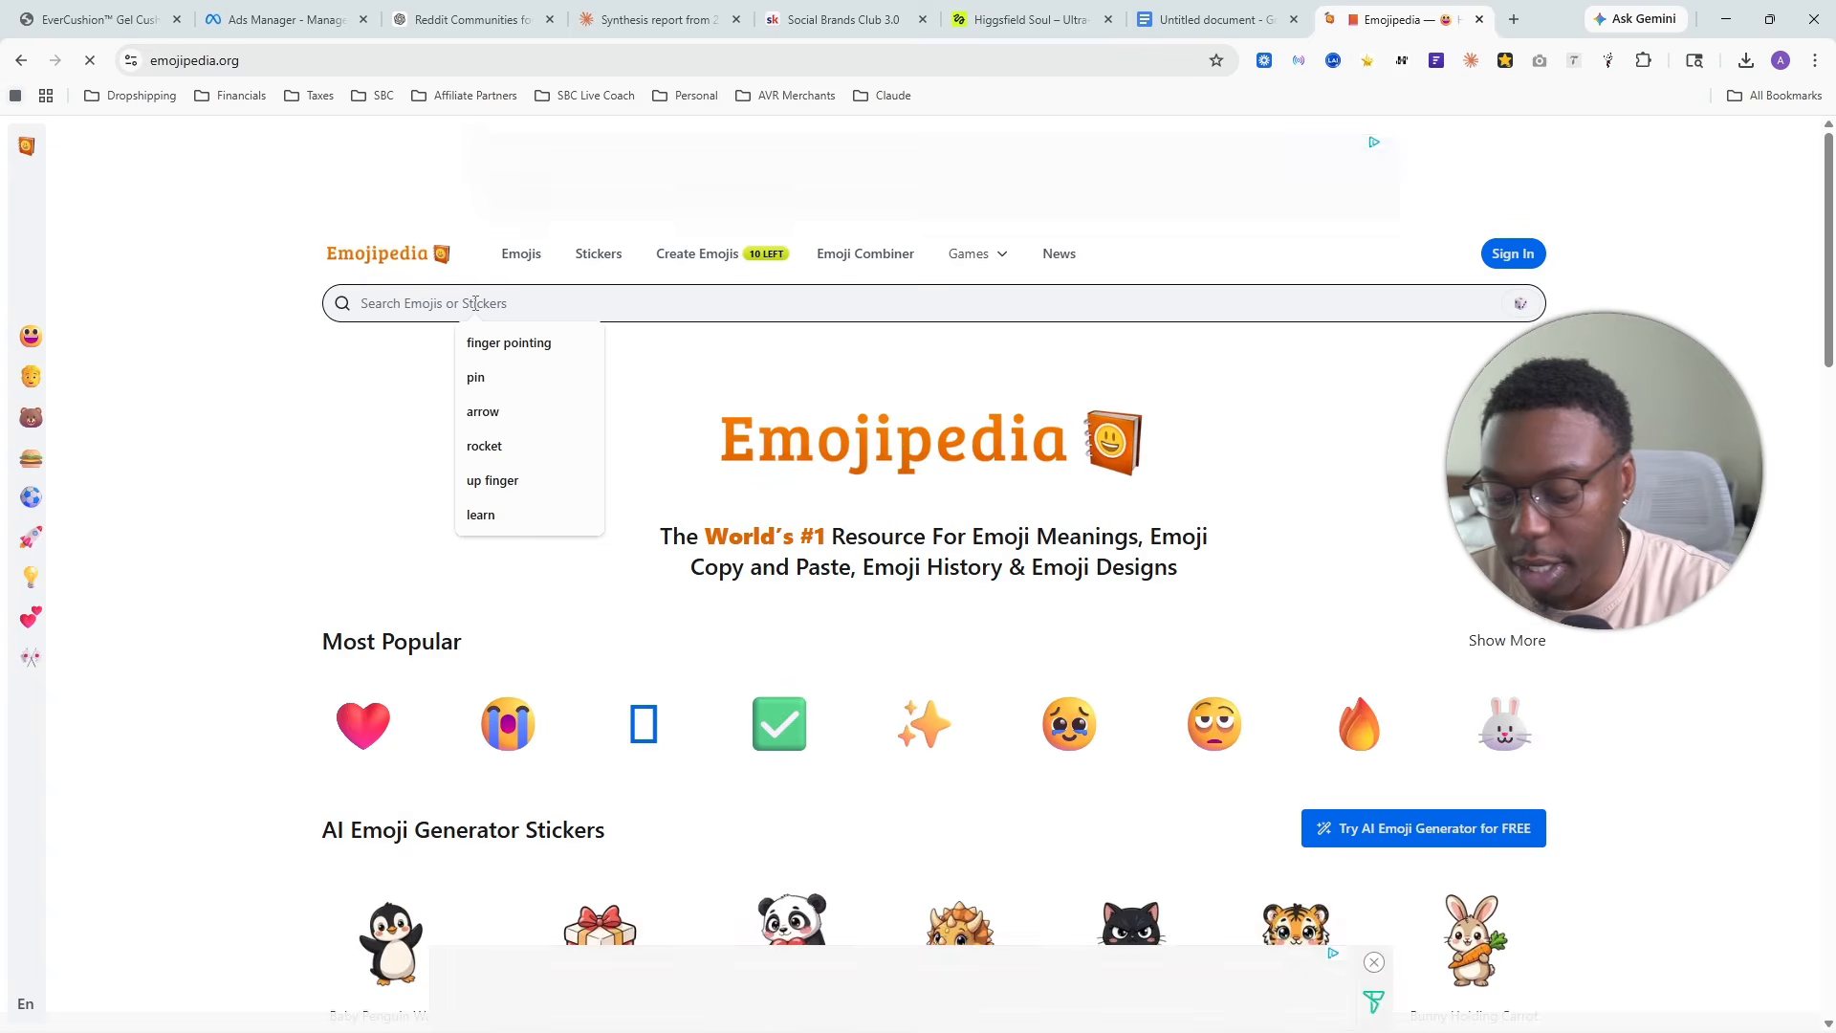
click(508, 342)
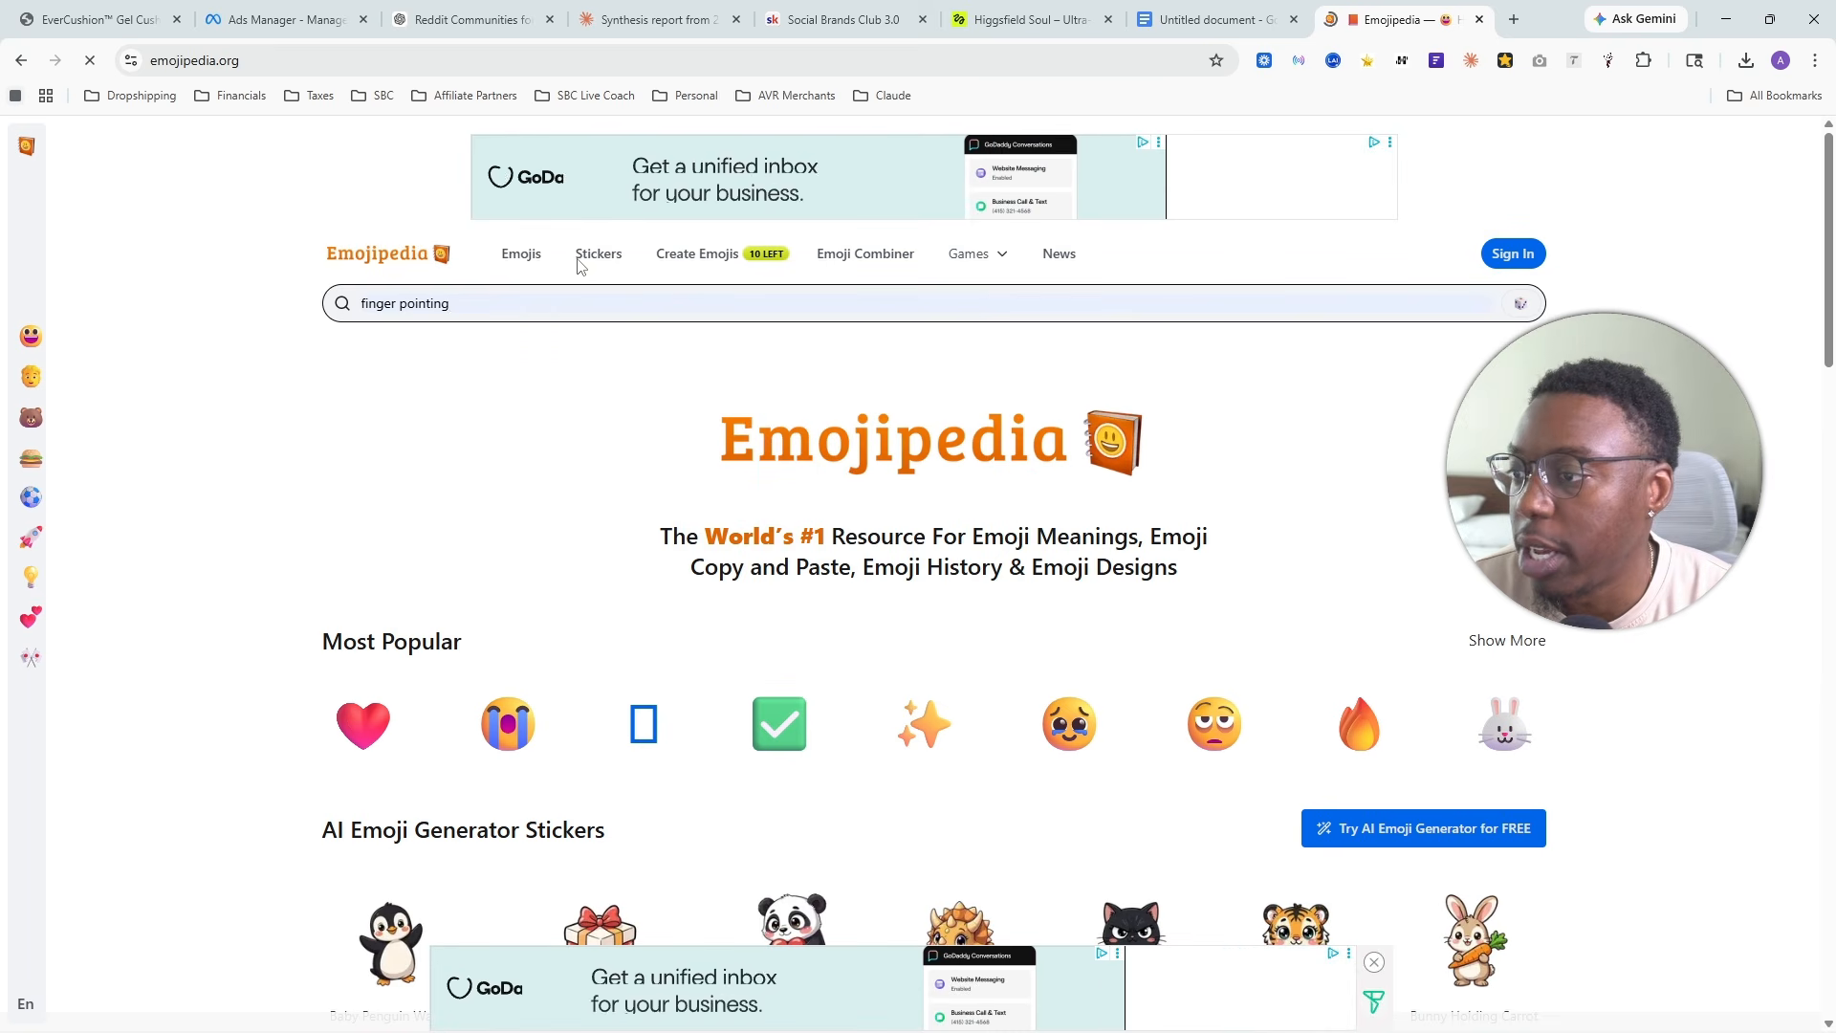
click(1180, 307)
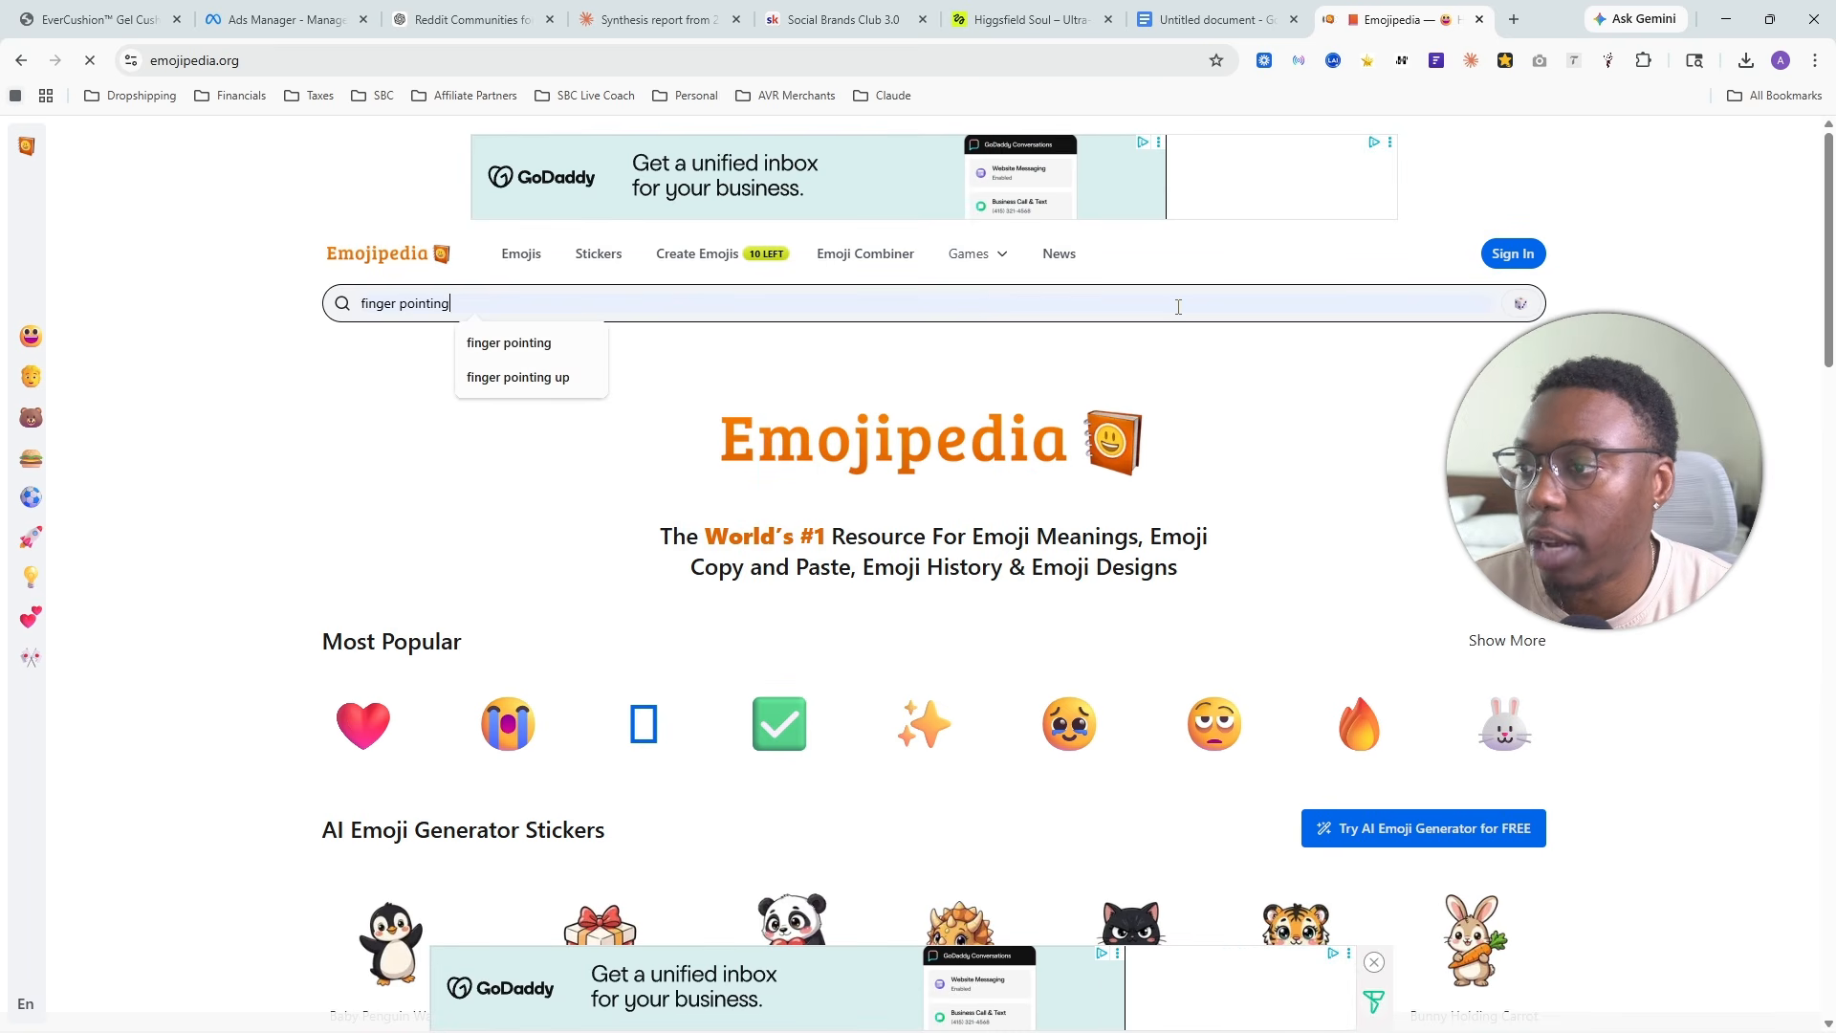
key(Return)
scroll(443, 554, down, 4)
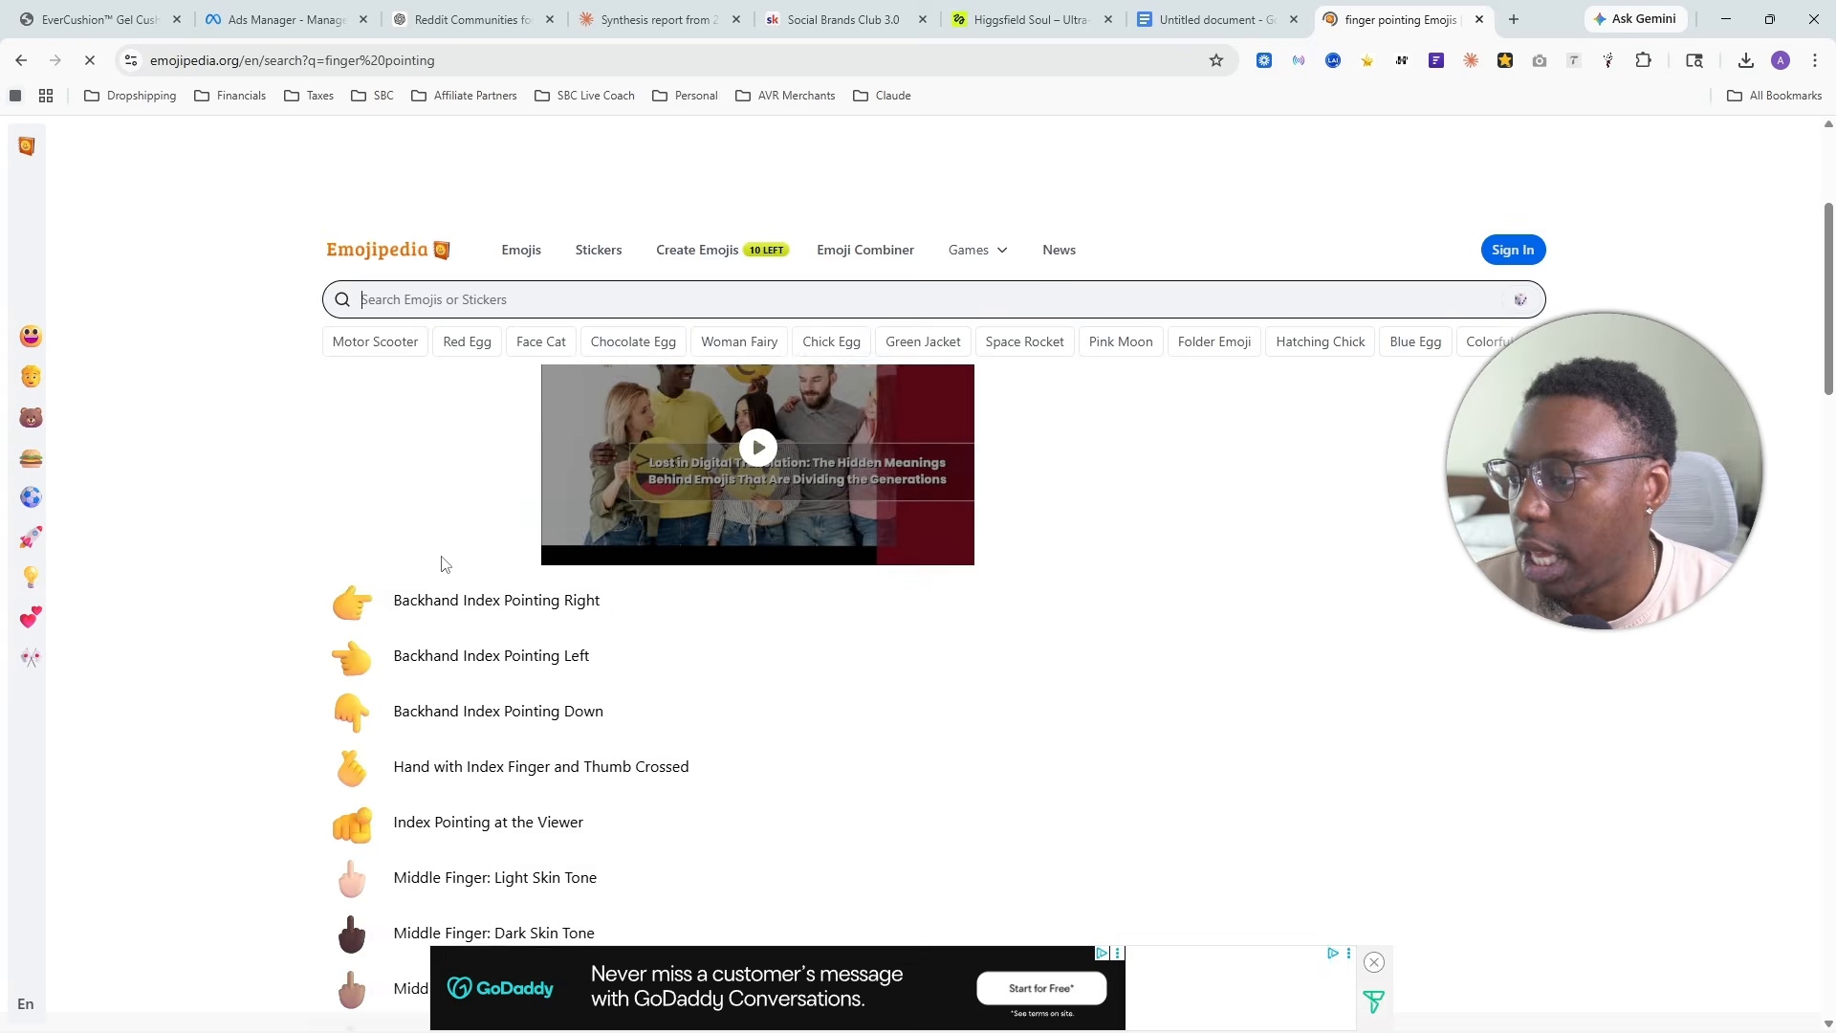
mouse_move(357, 564)
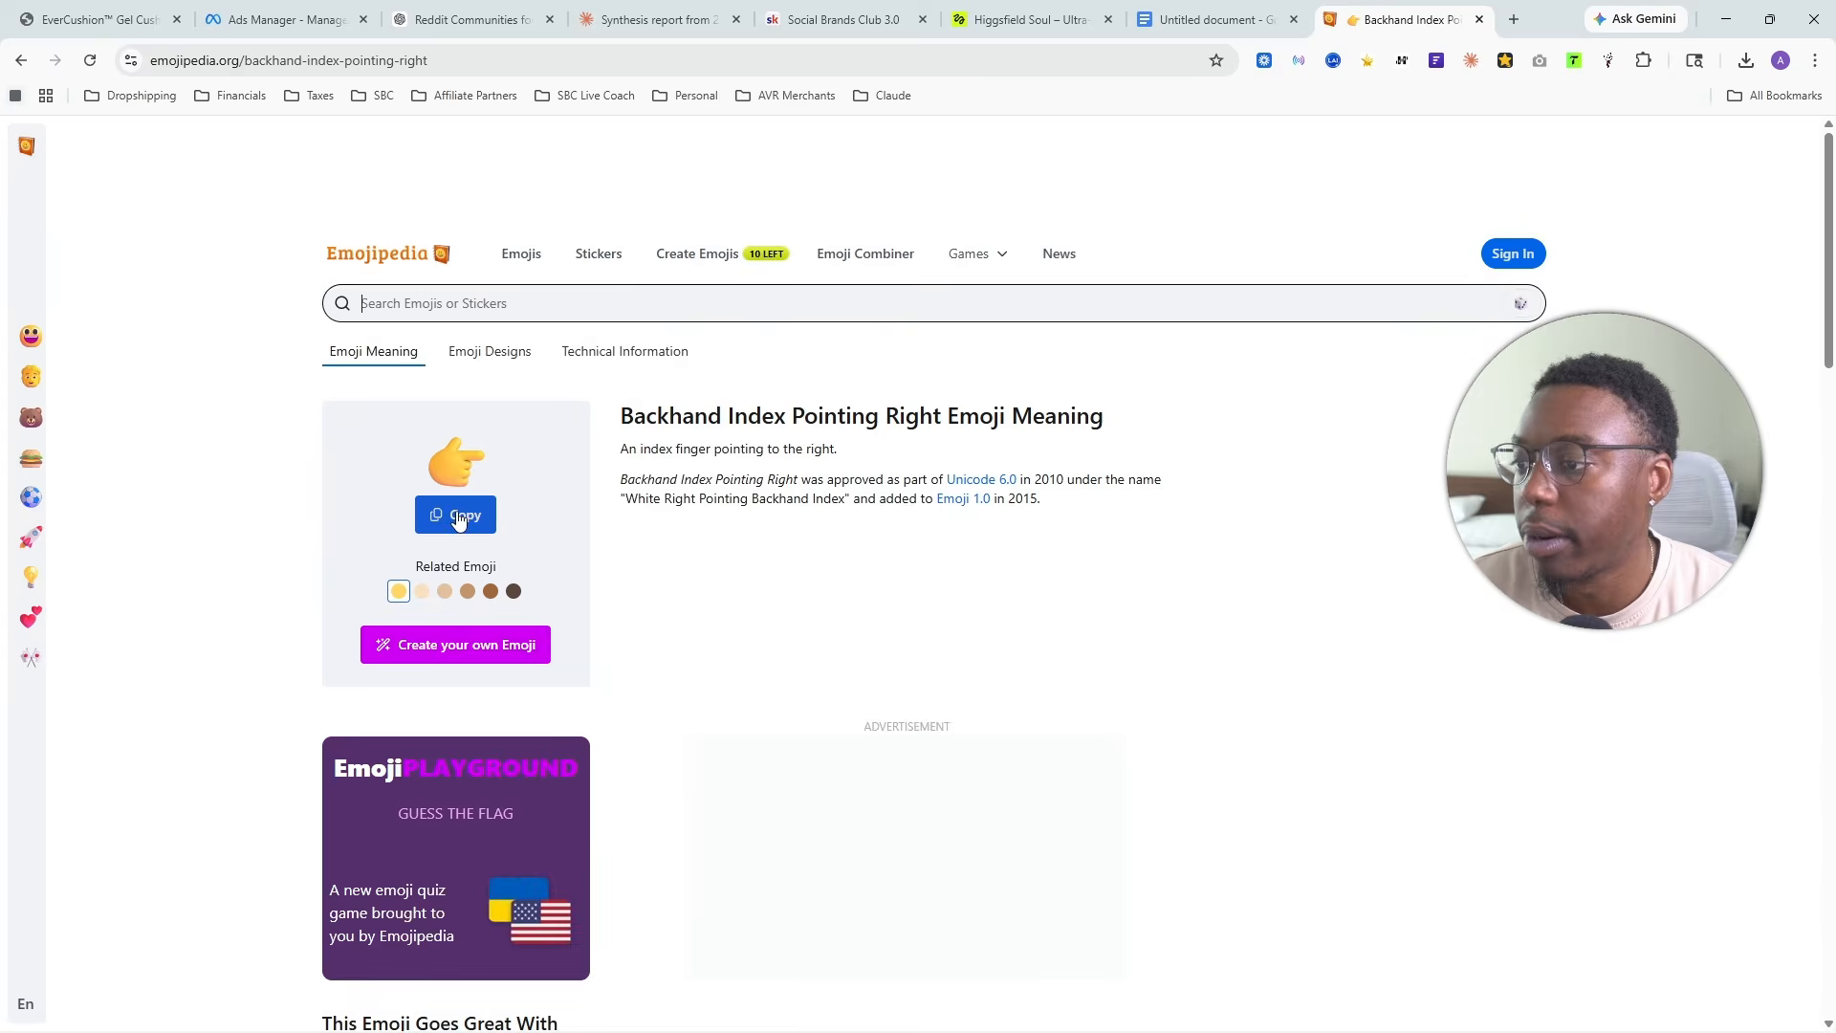
click(456, 514)
click(998, 377)
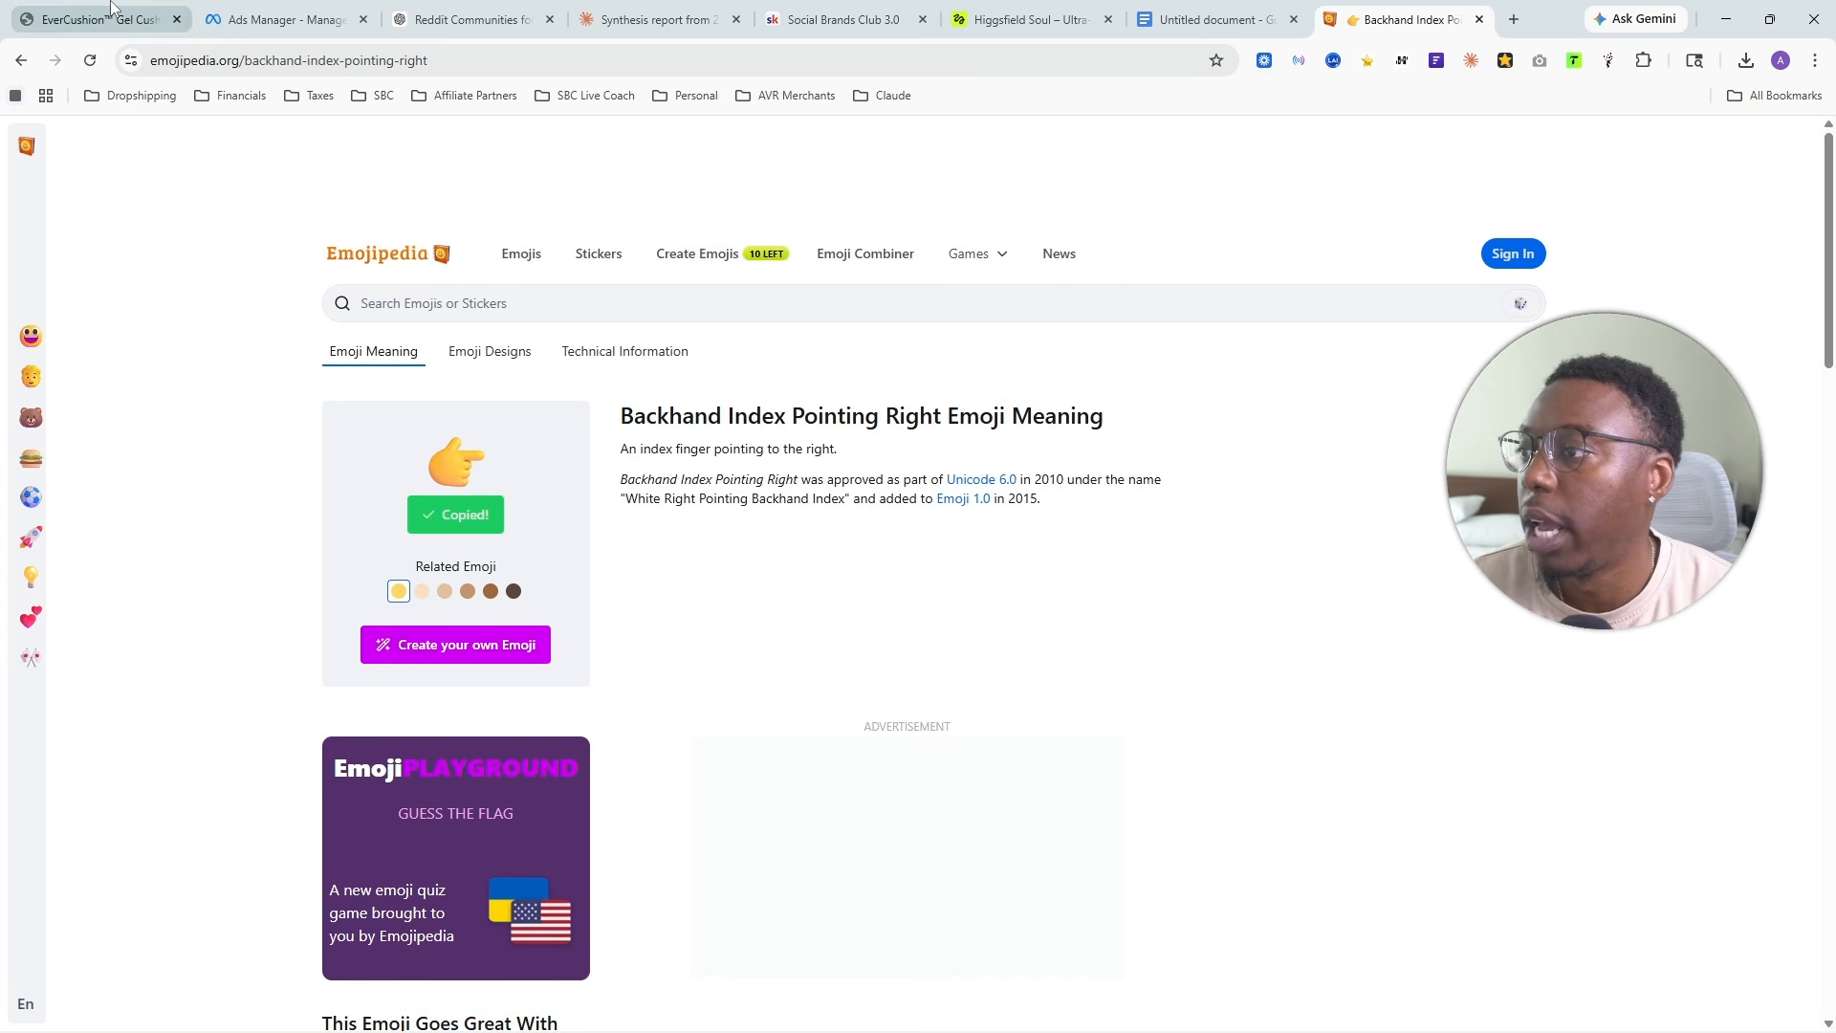
- Insert the pointing emoji before the product link in the primary text, and enter the headline "Read This If You Have Lower Back When"
click(316, 14)
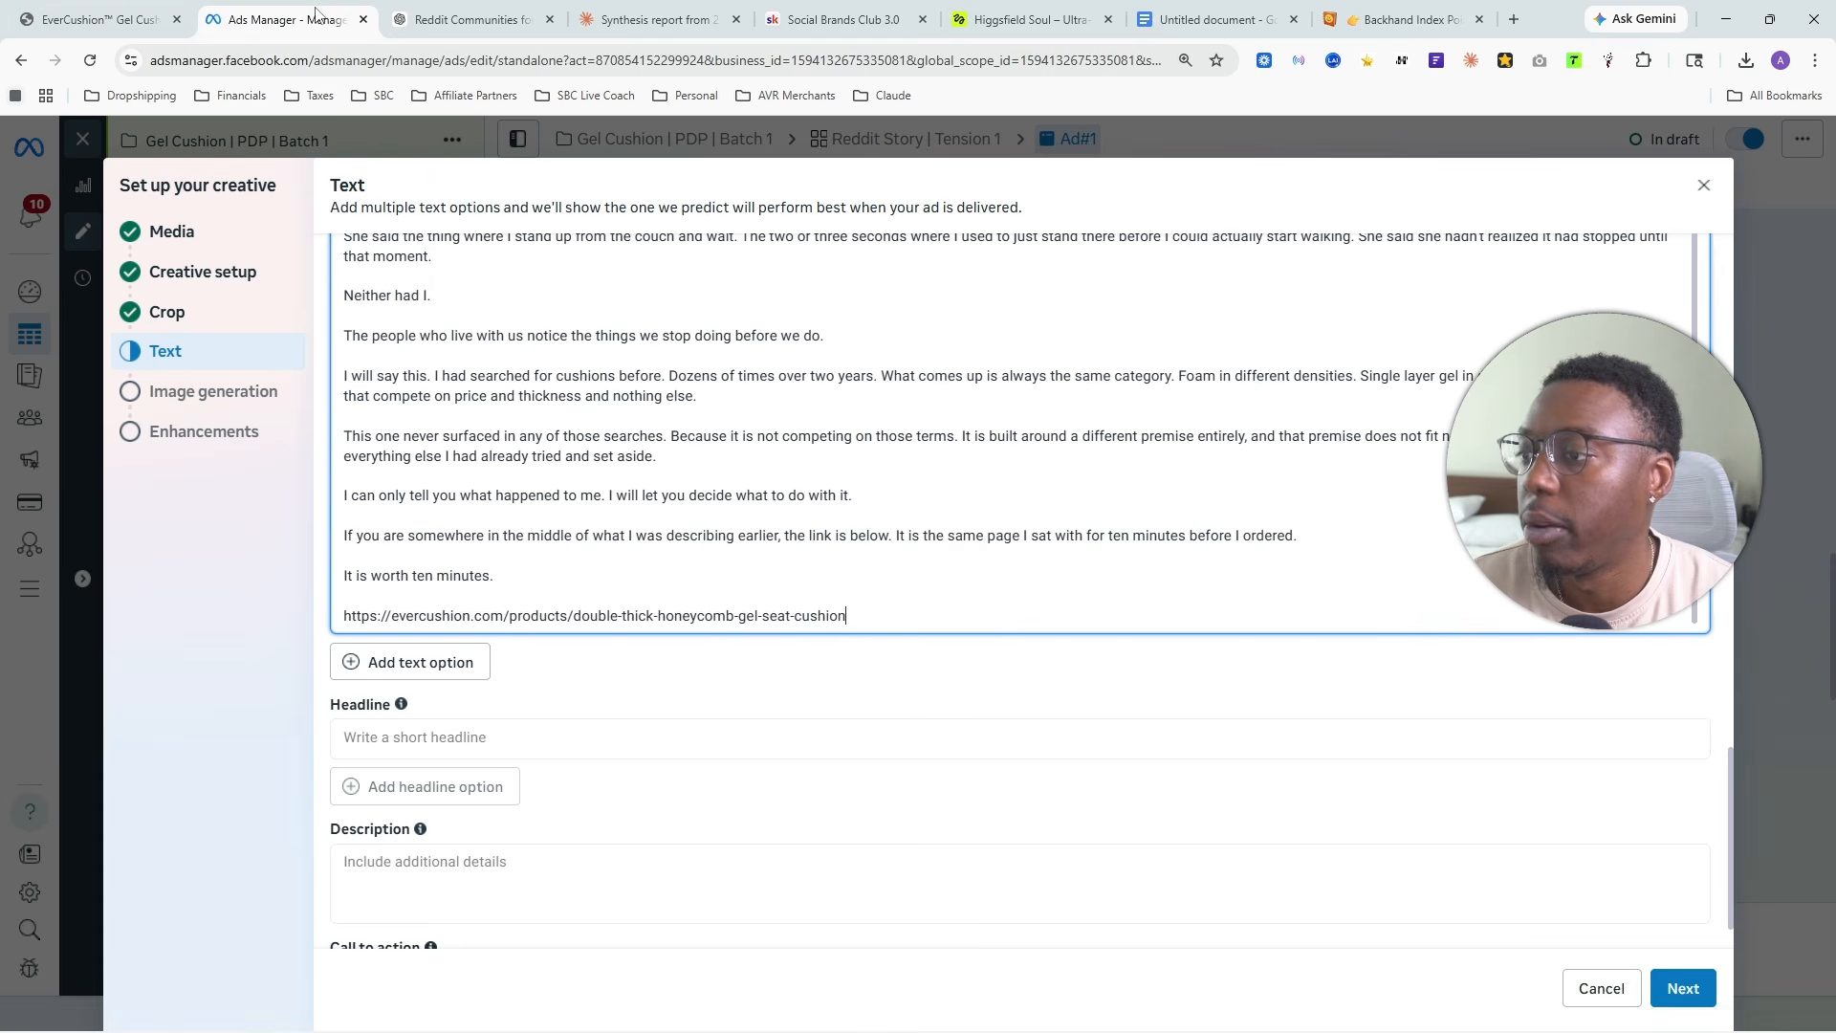
click(345, 615)
key(ctrl+v)
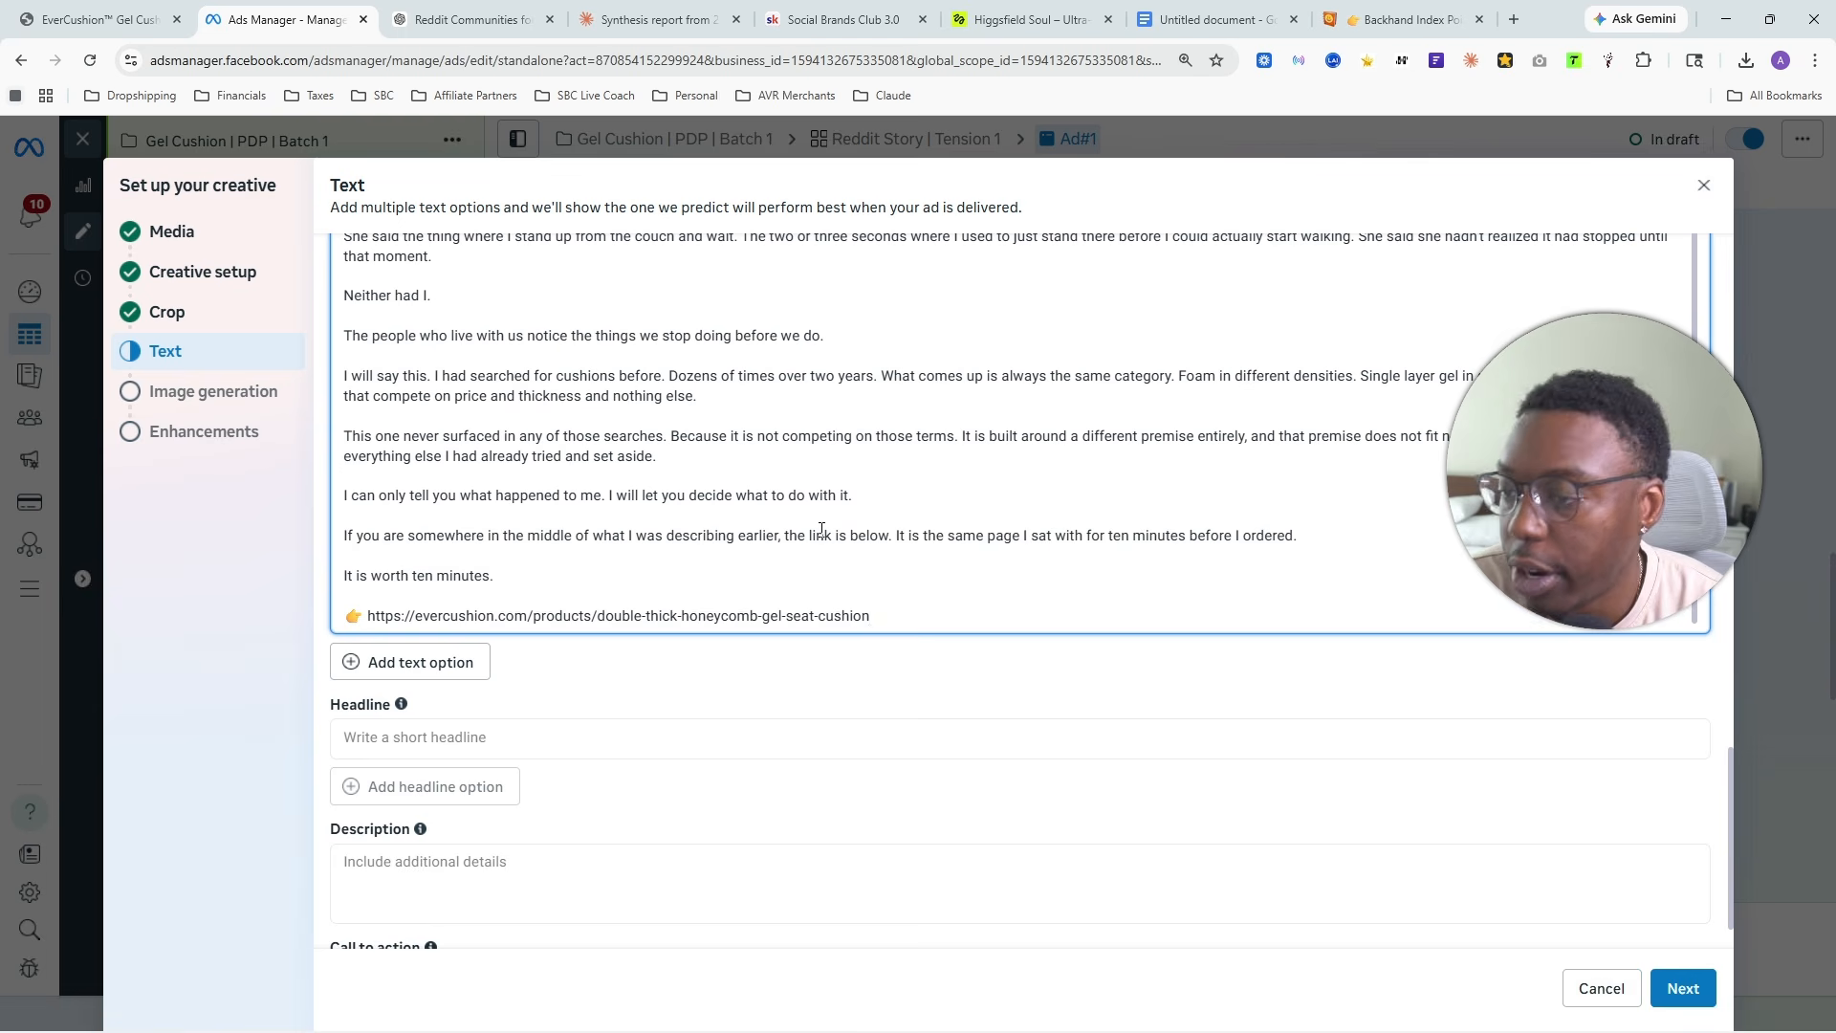
click(524, 732)
scroll(1321, 608, down, 1)
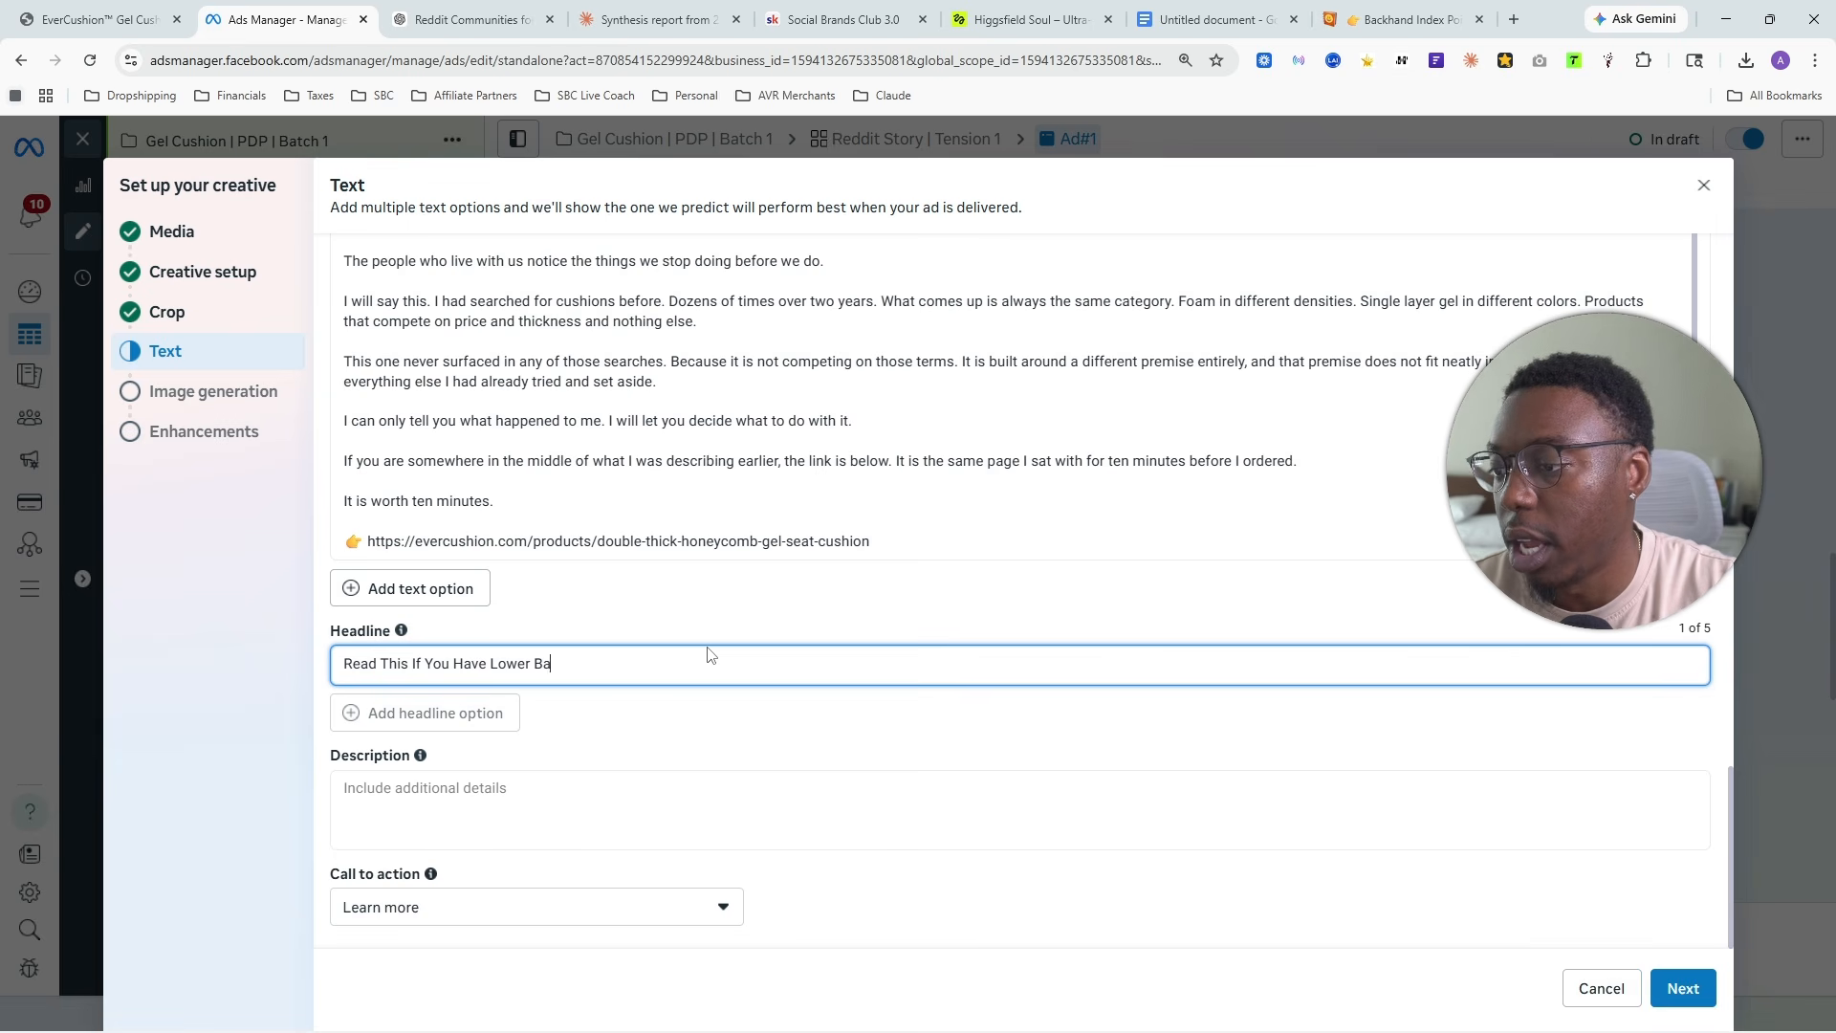
- Switch to Emojipedia and return to the "finger pointing" search results
click(1406, 19)
click(459, 304)
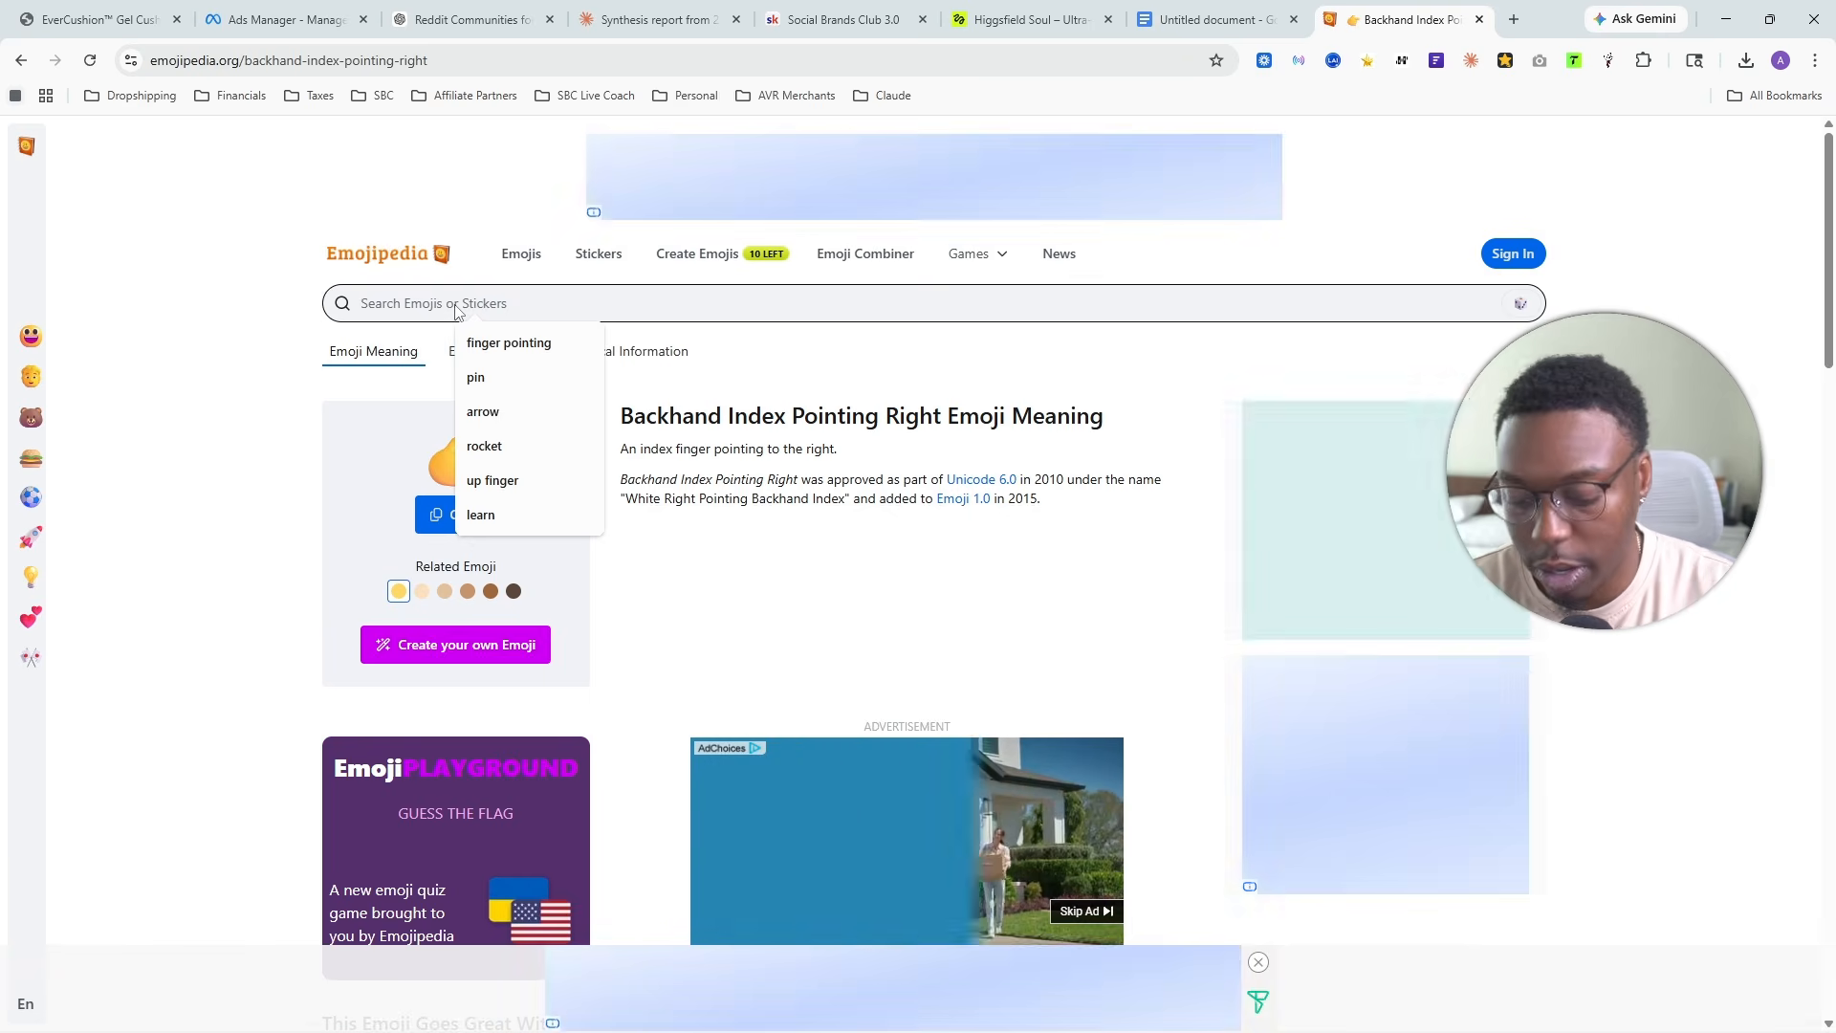
text(up a)
key(BackSpace)
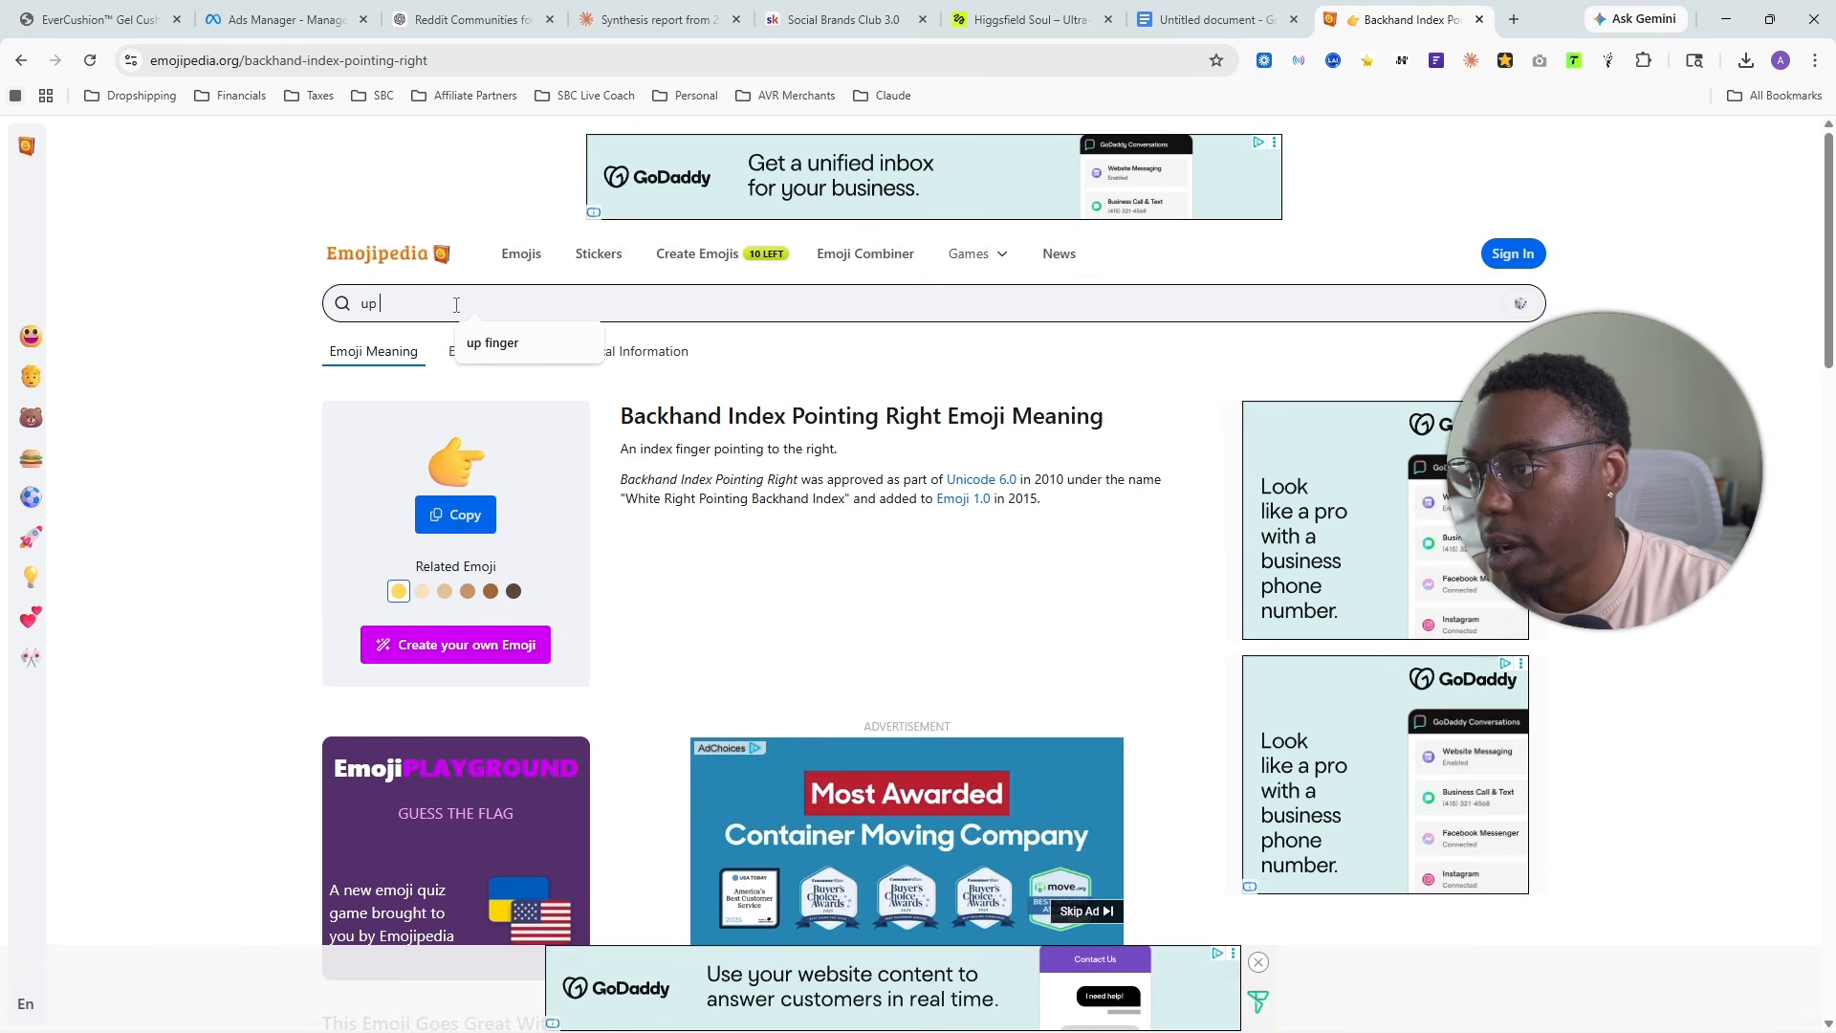
key(ctrl+a)
key(BackSpace)
click(278, 385)
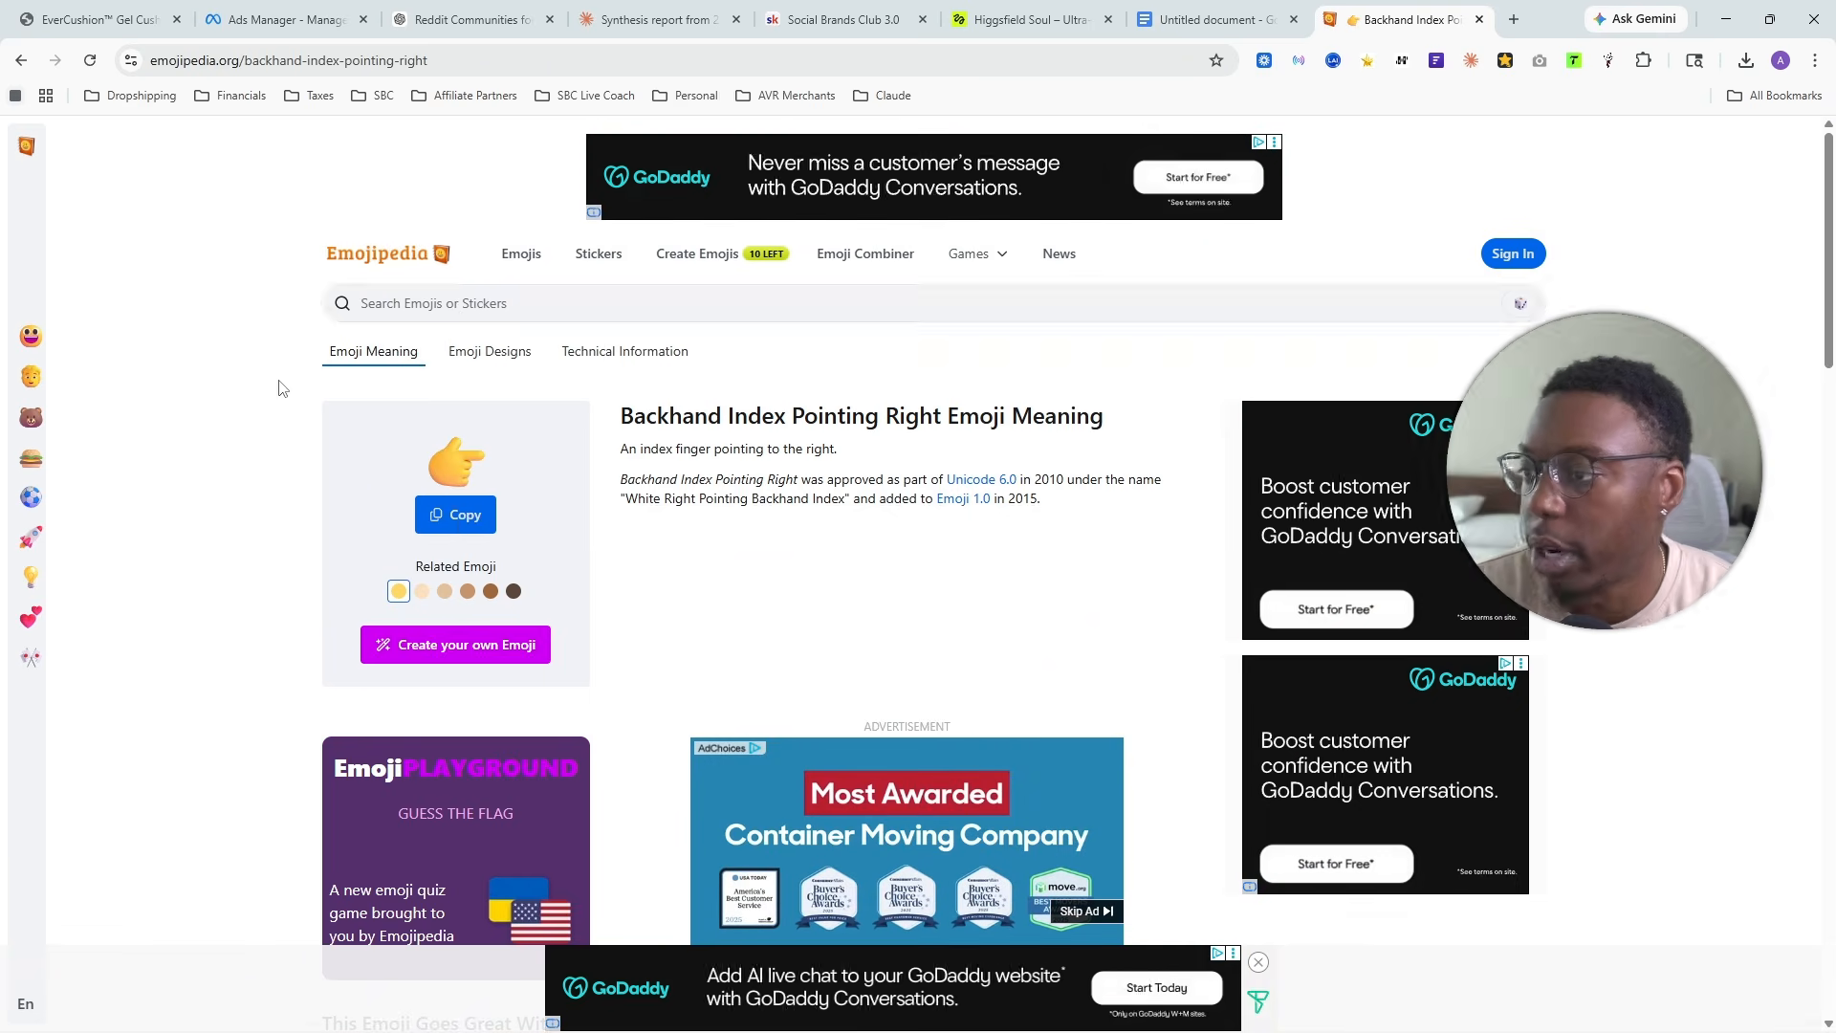
key(alt+Left)
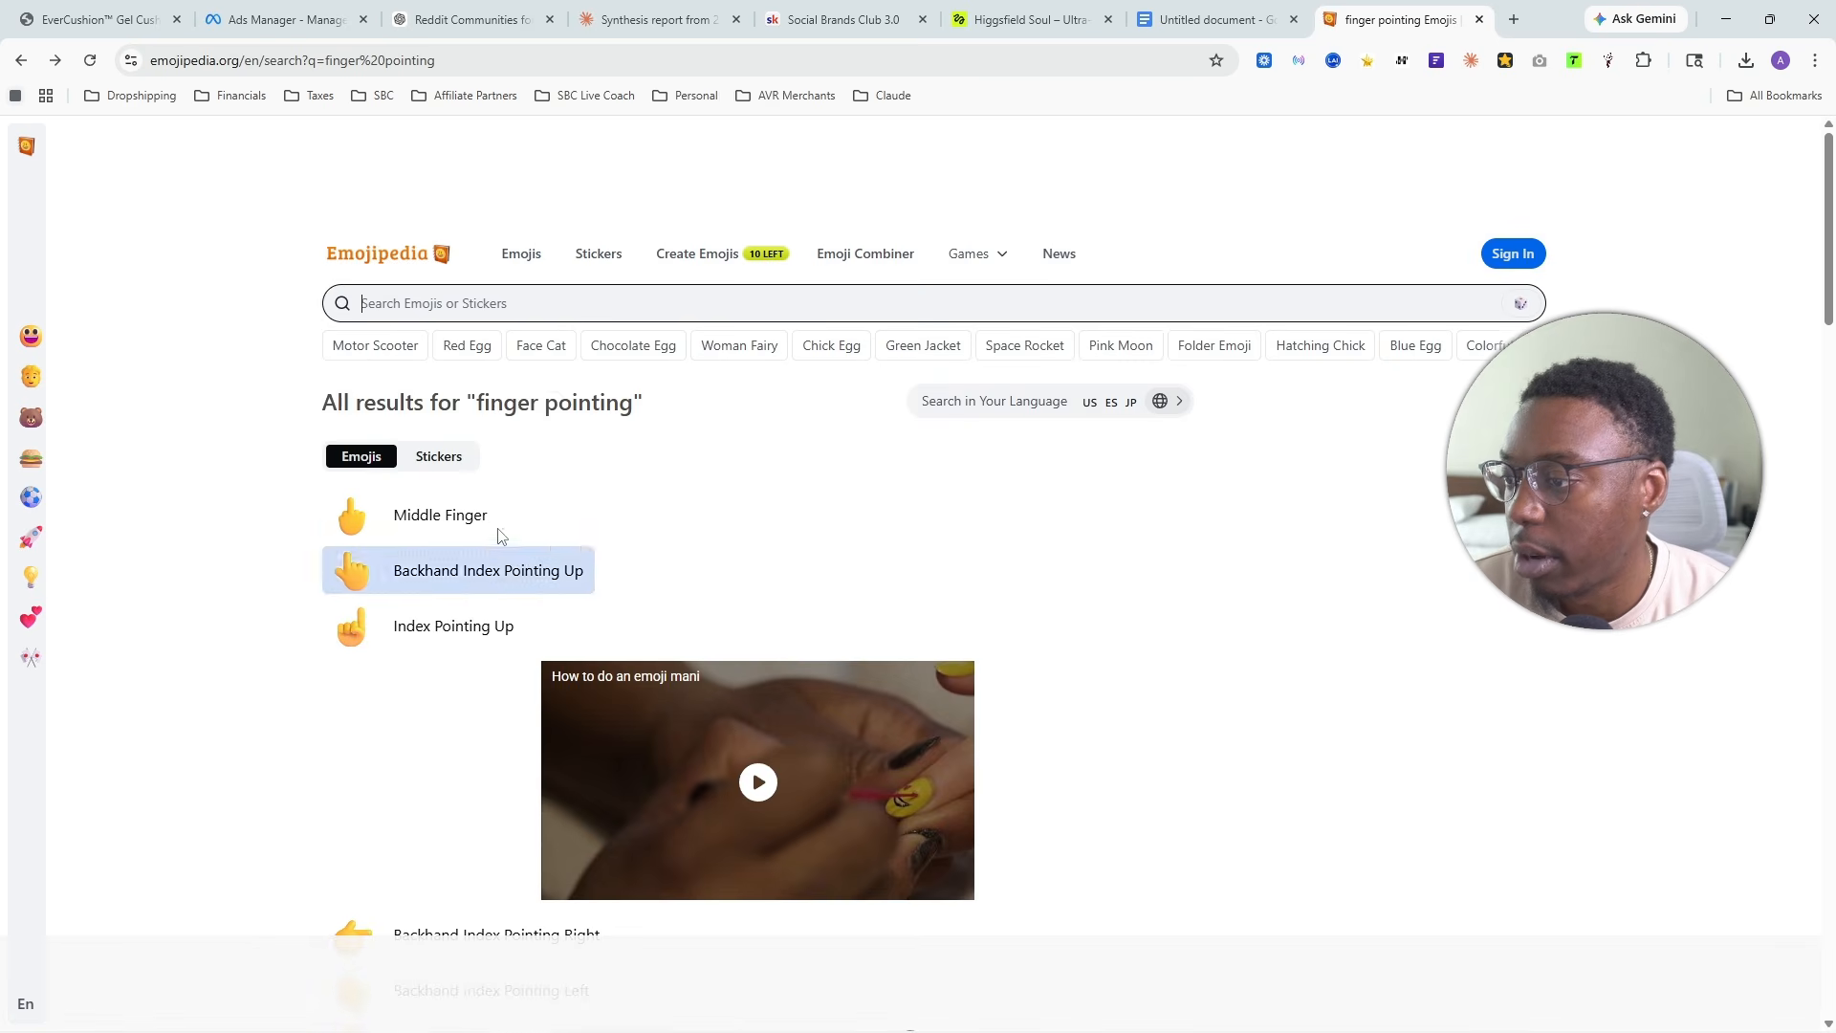
- Copy the Index Pointing Up emoji from the search results and add it to the end of the headline in Ads Manager
click(461, 582)
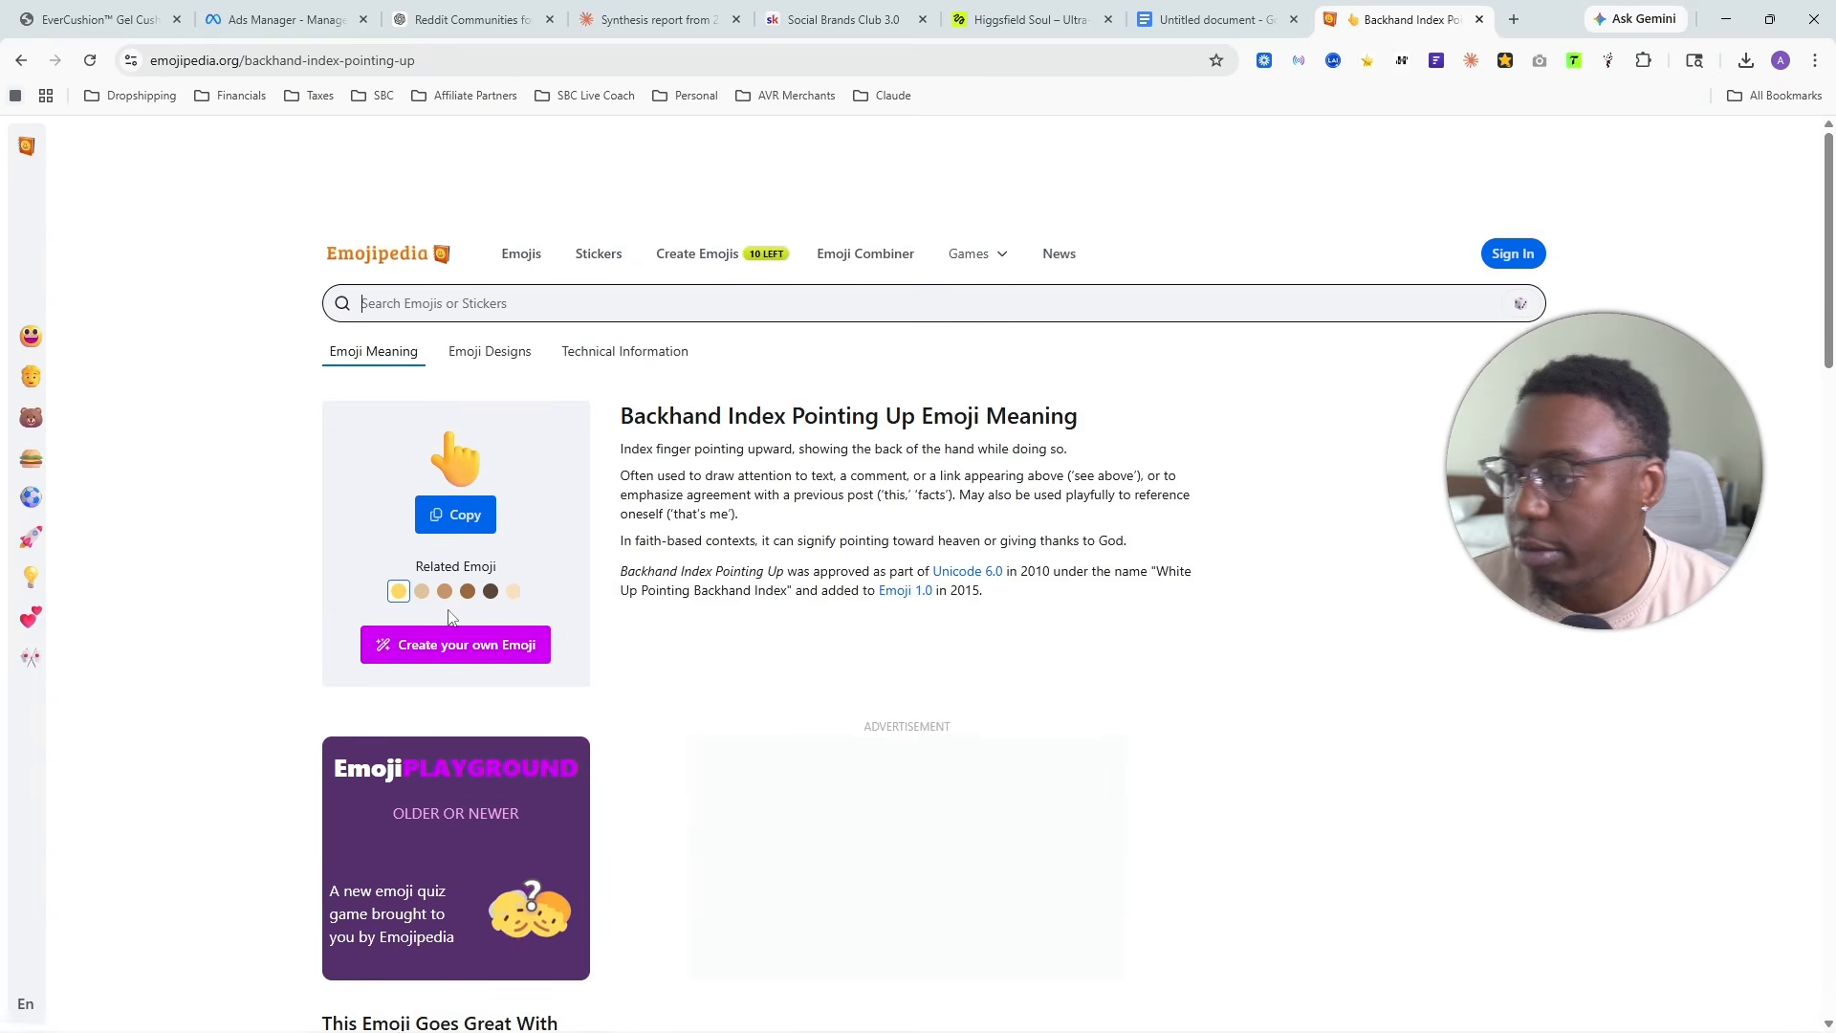
key(alt+Left)
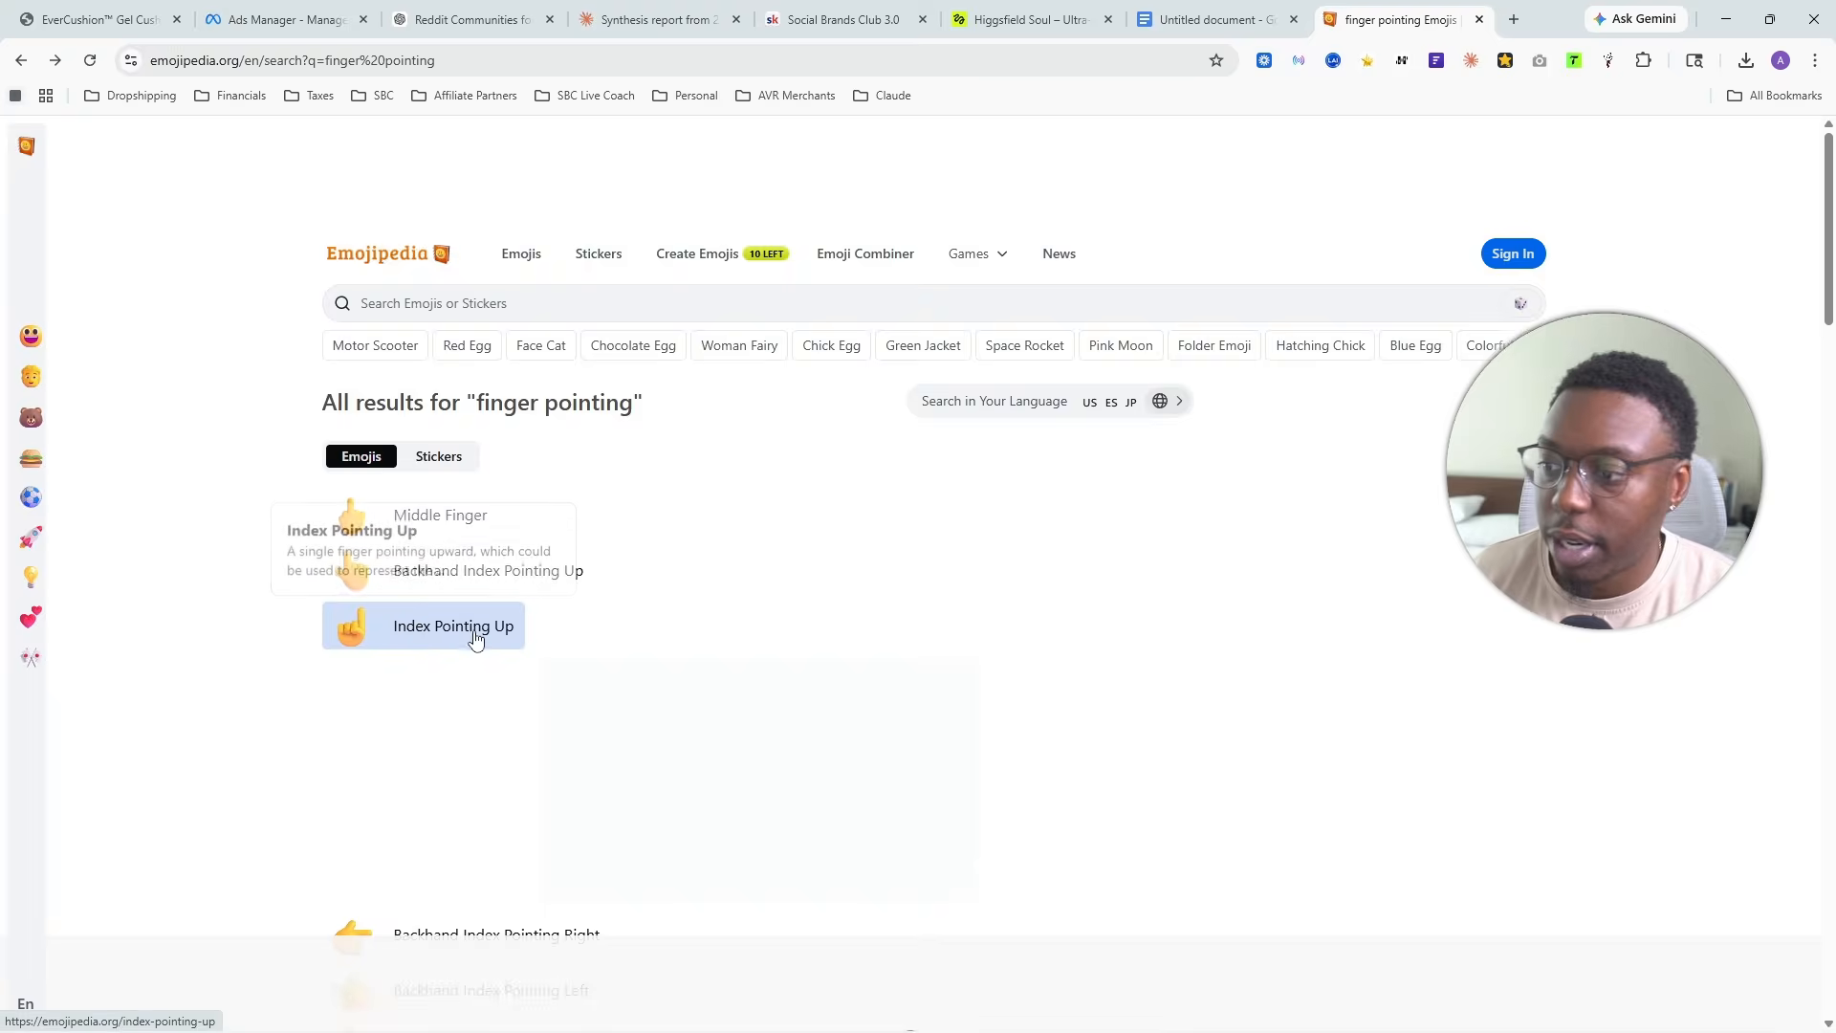
click(475, 631)
click(458, 514)
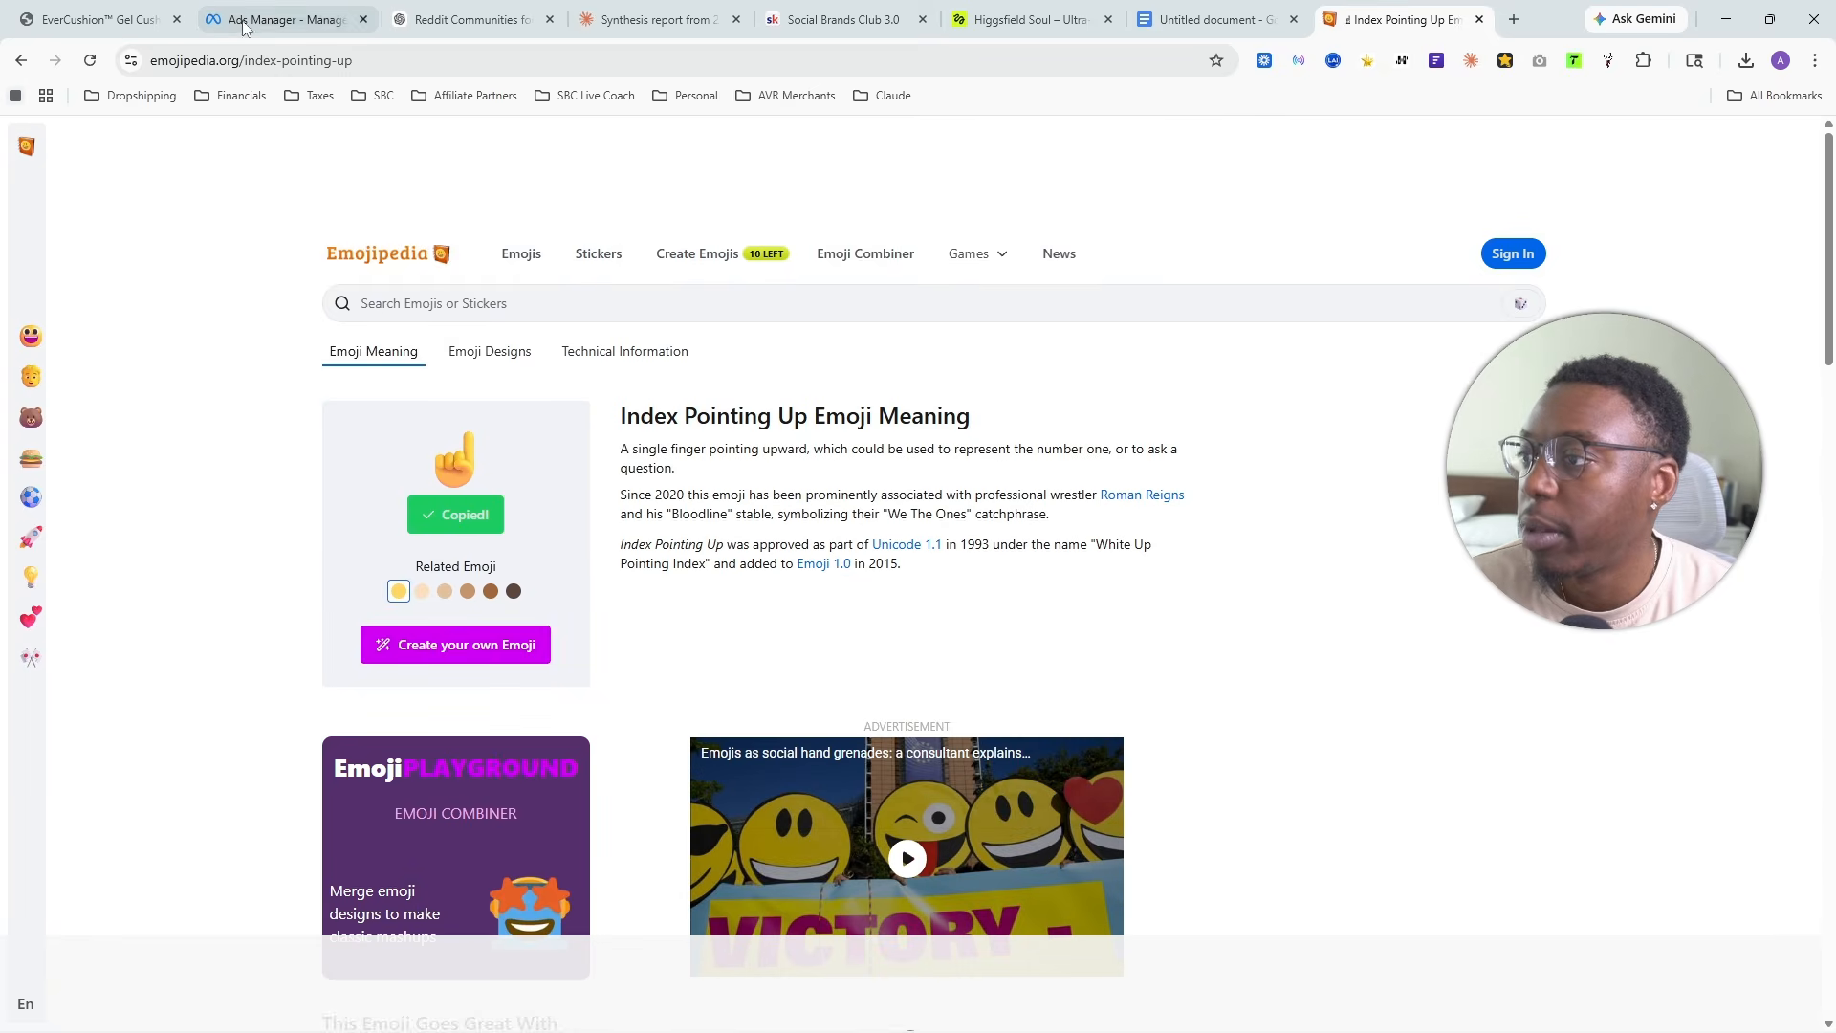
click(275, 8)
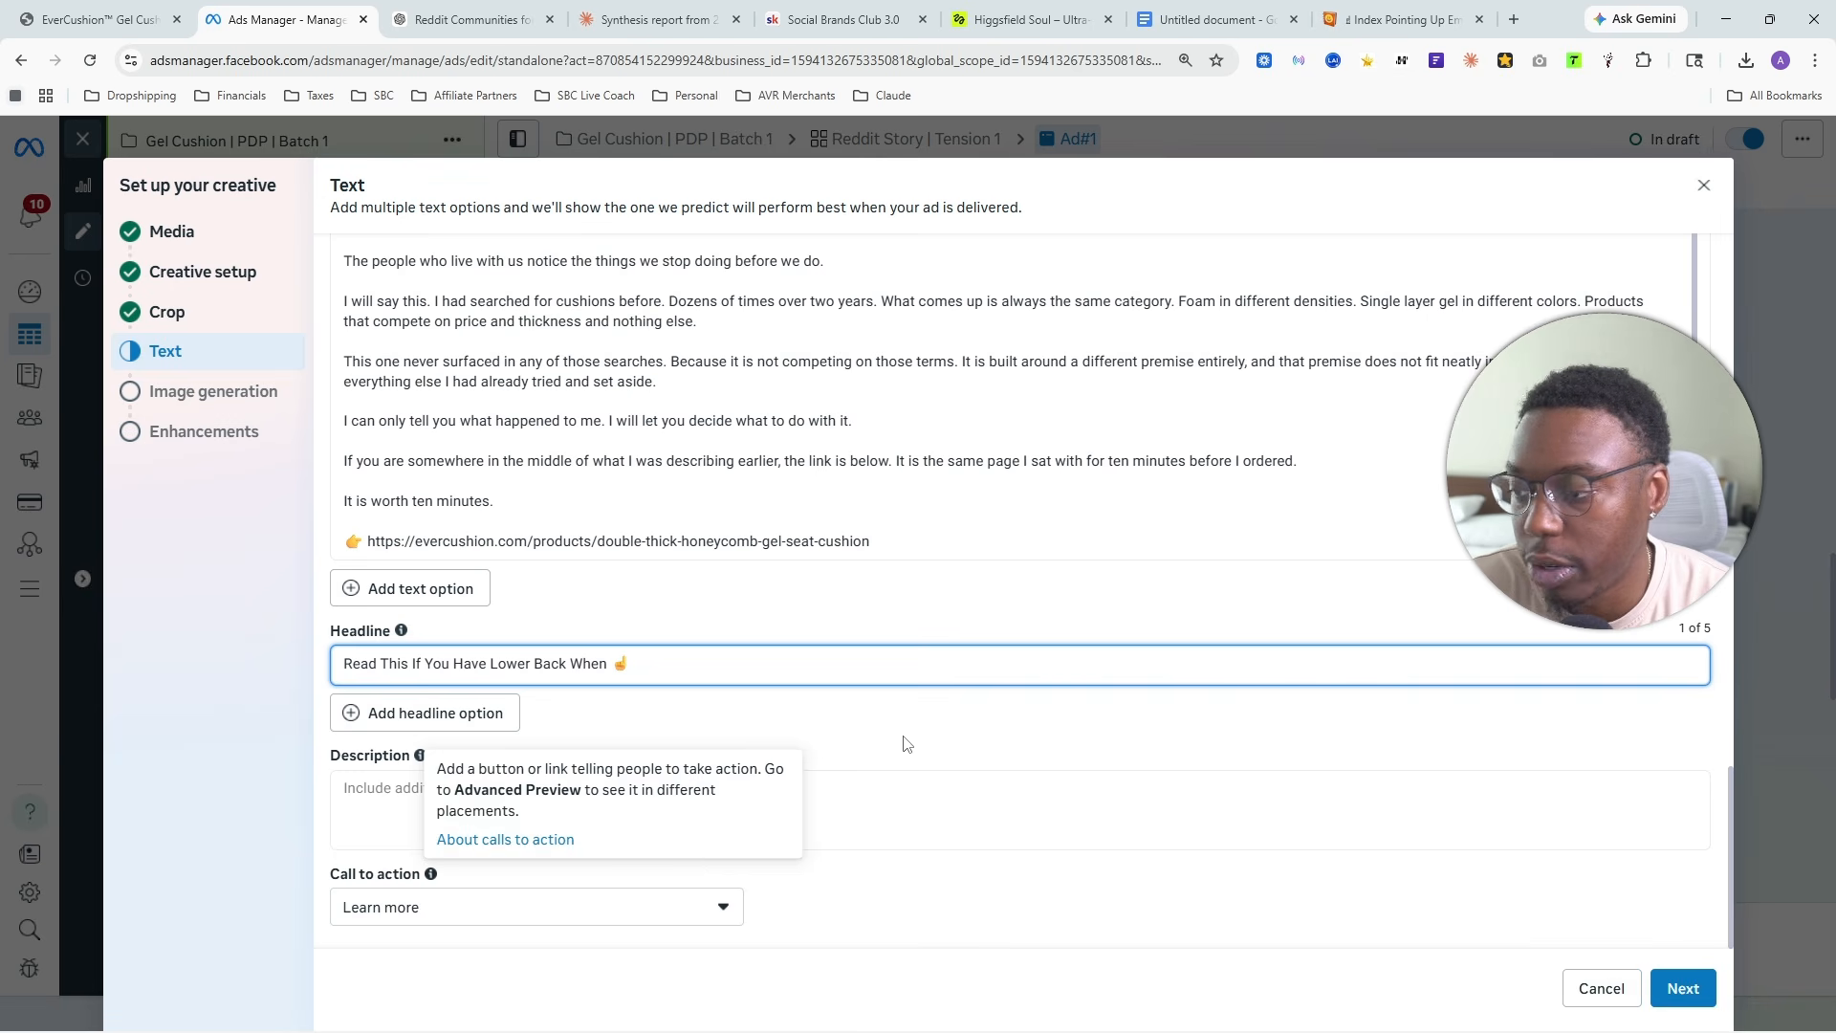
- Set the ad's call to action to Shop now
click(446, 924)
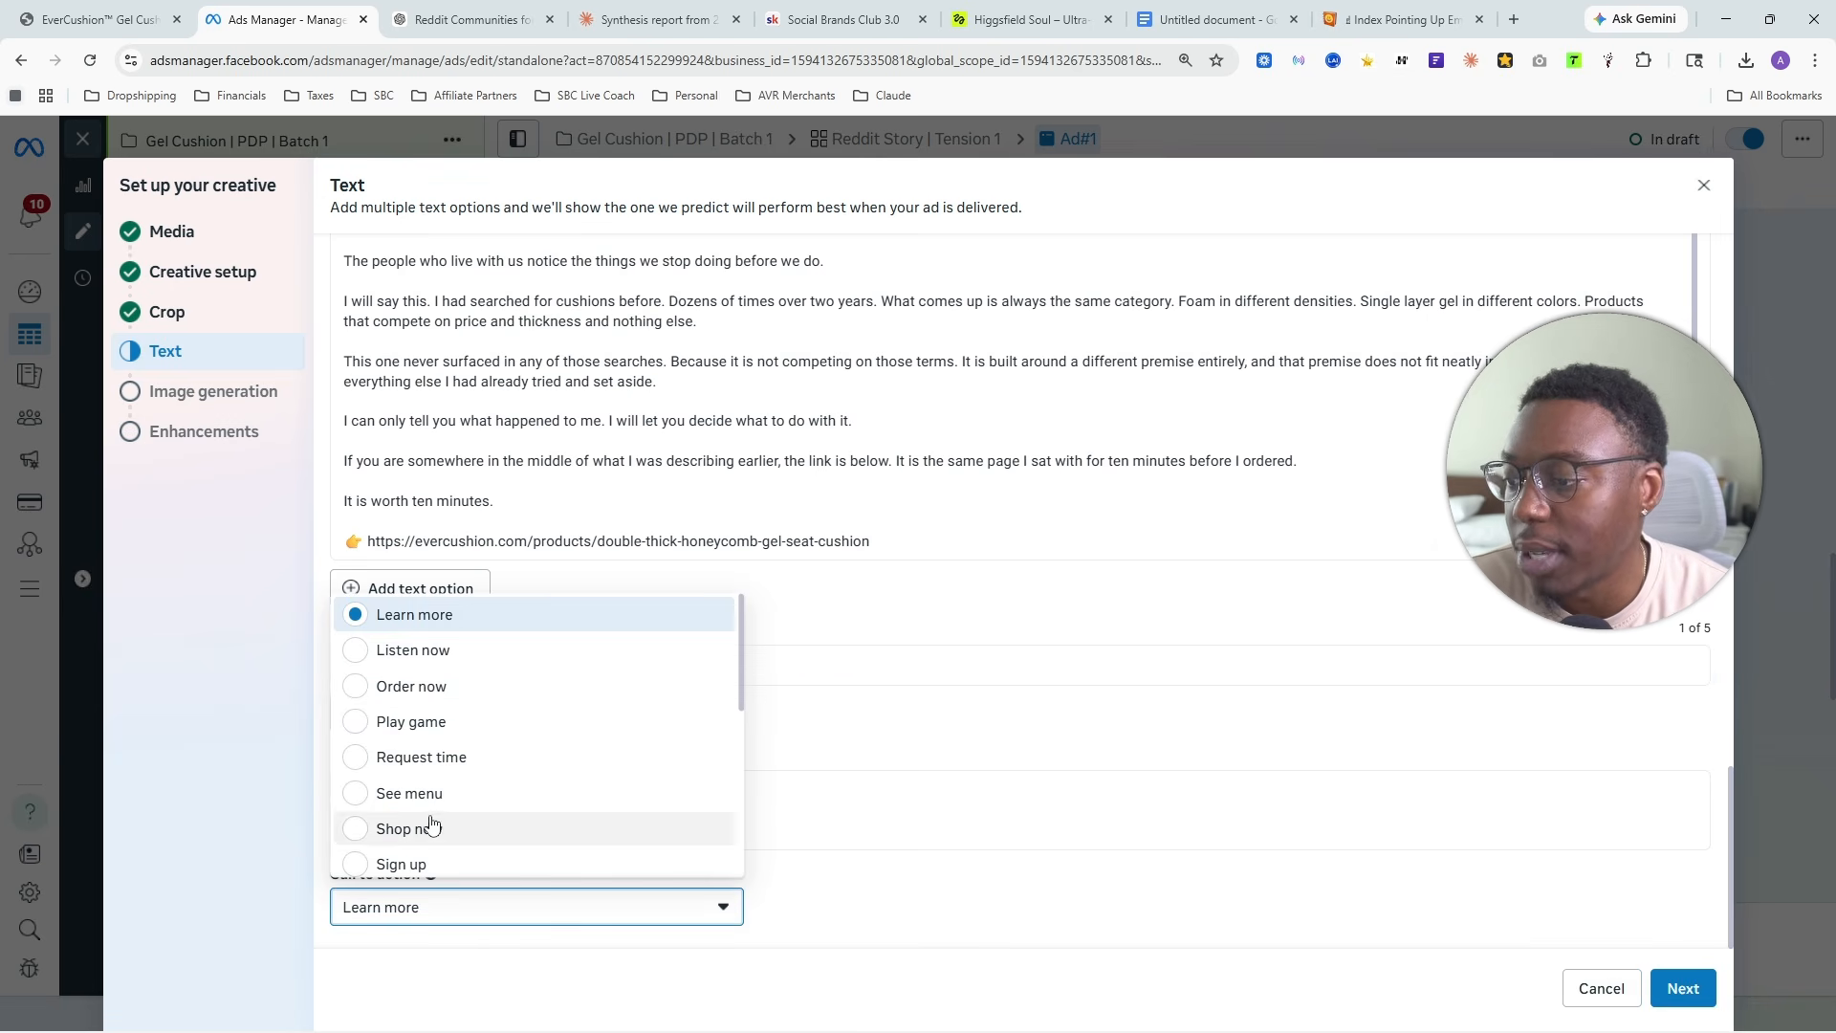
scroll(446, 860, down, 2)
click(420, 638)
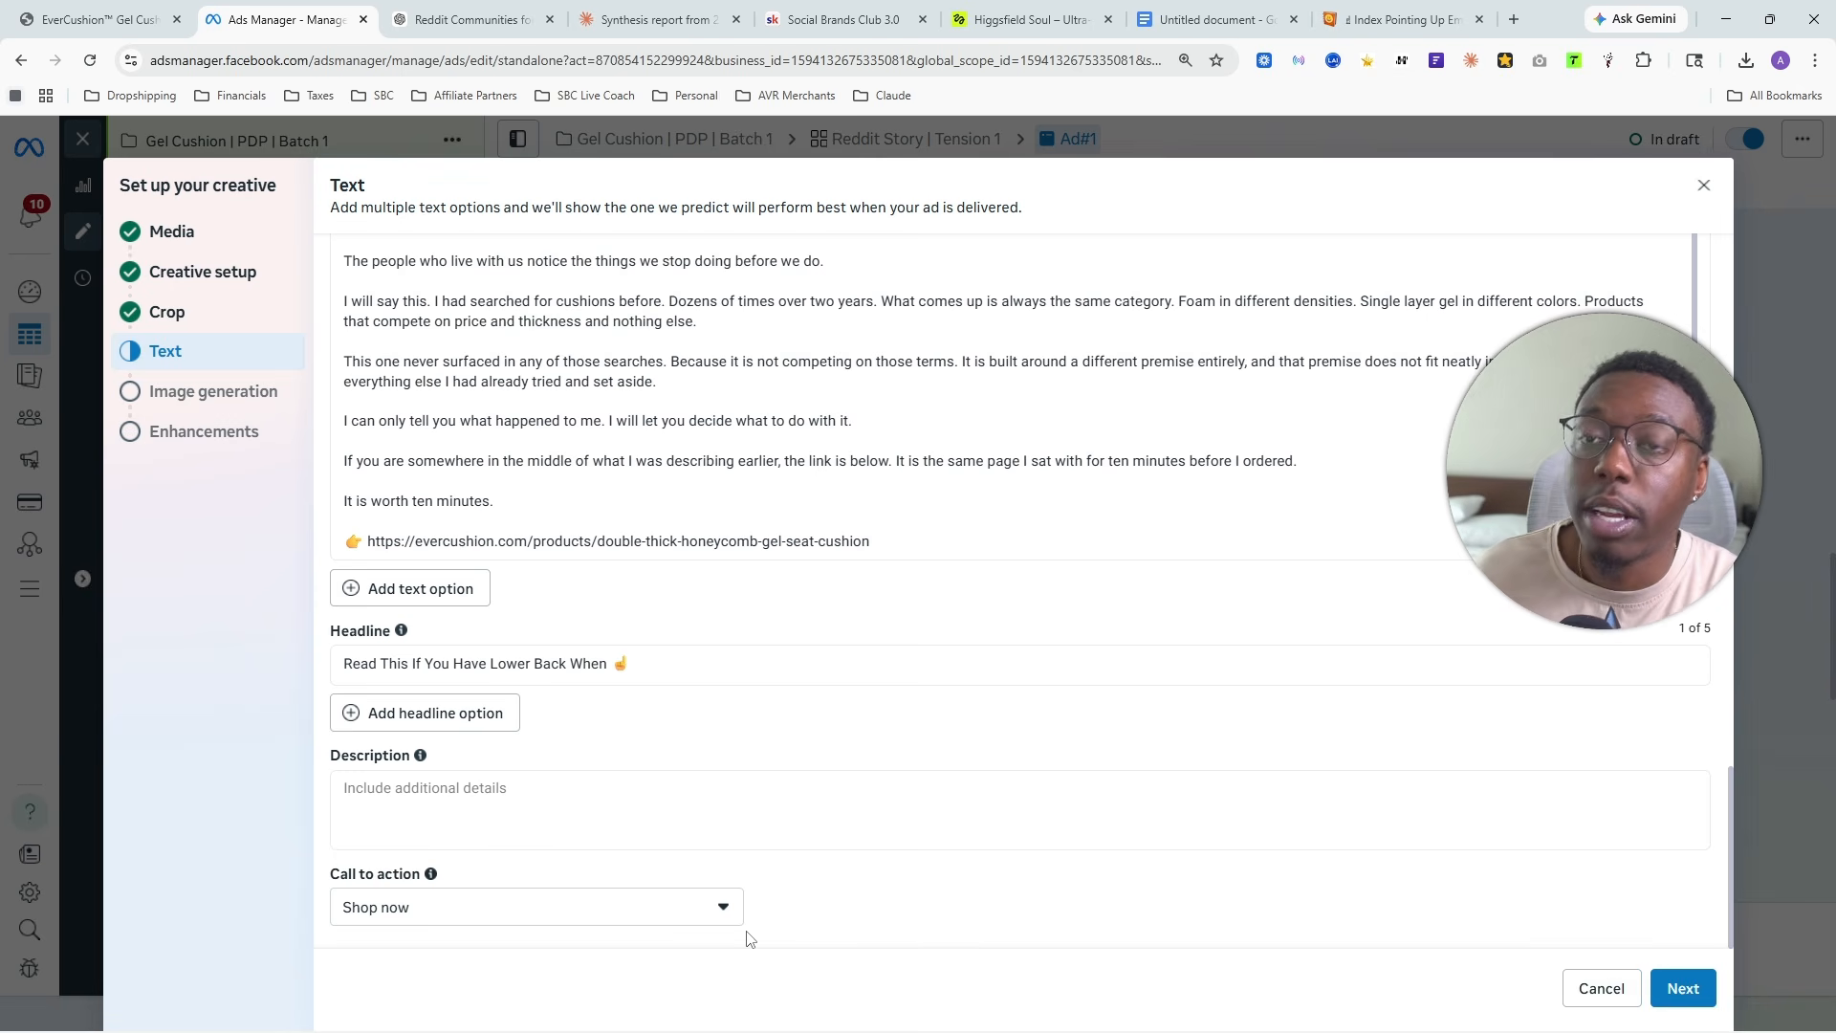
- Look over the primary text and continue through image generation to the enhancements without selecting any AI-generated images
scroll(952, 699, up, 15)
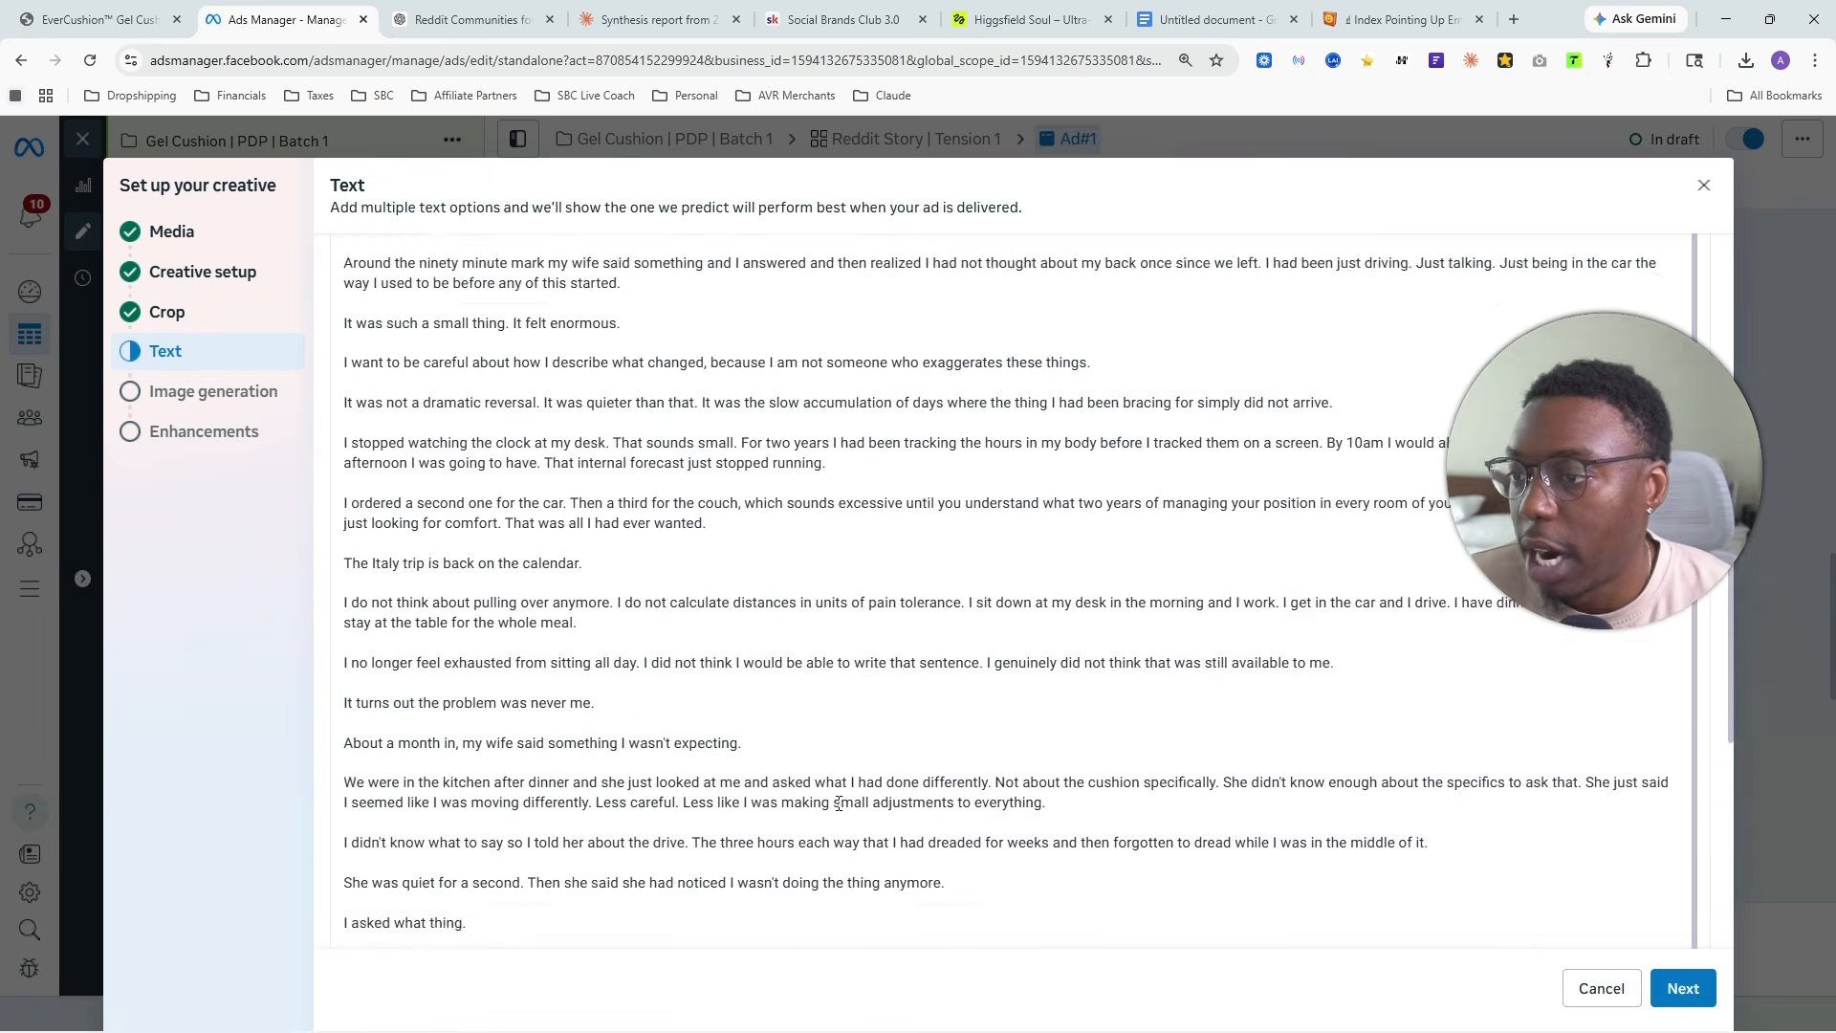
scroll(961, 512, up, 5)
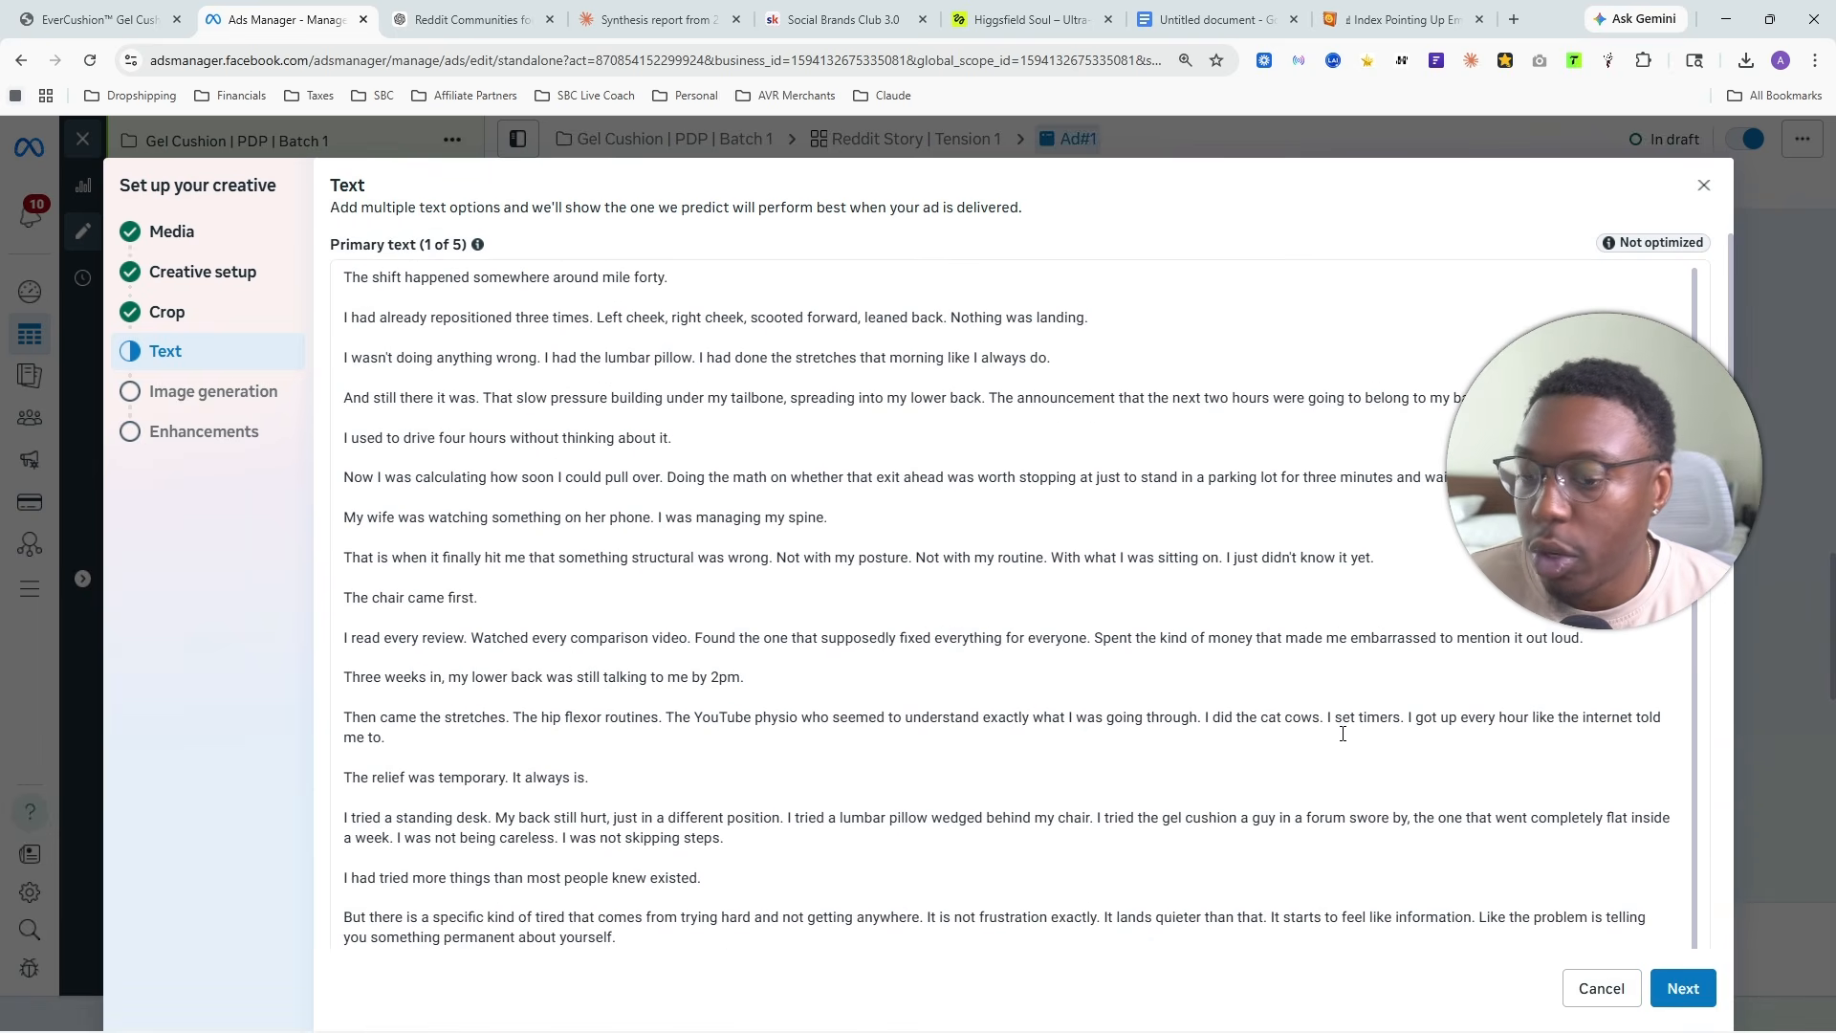
click(1685, 991)
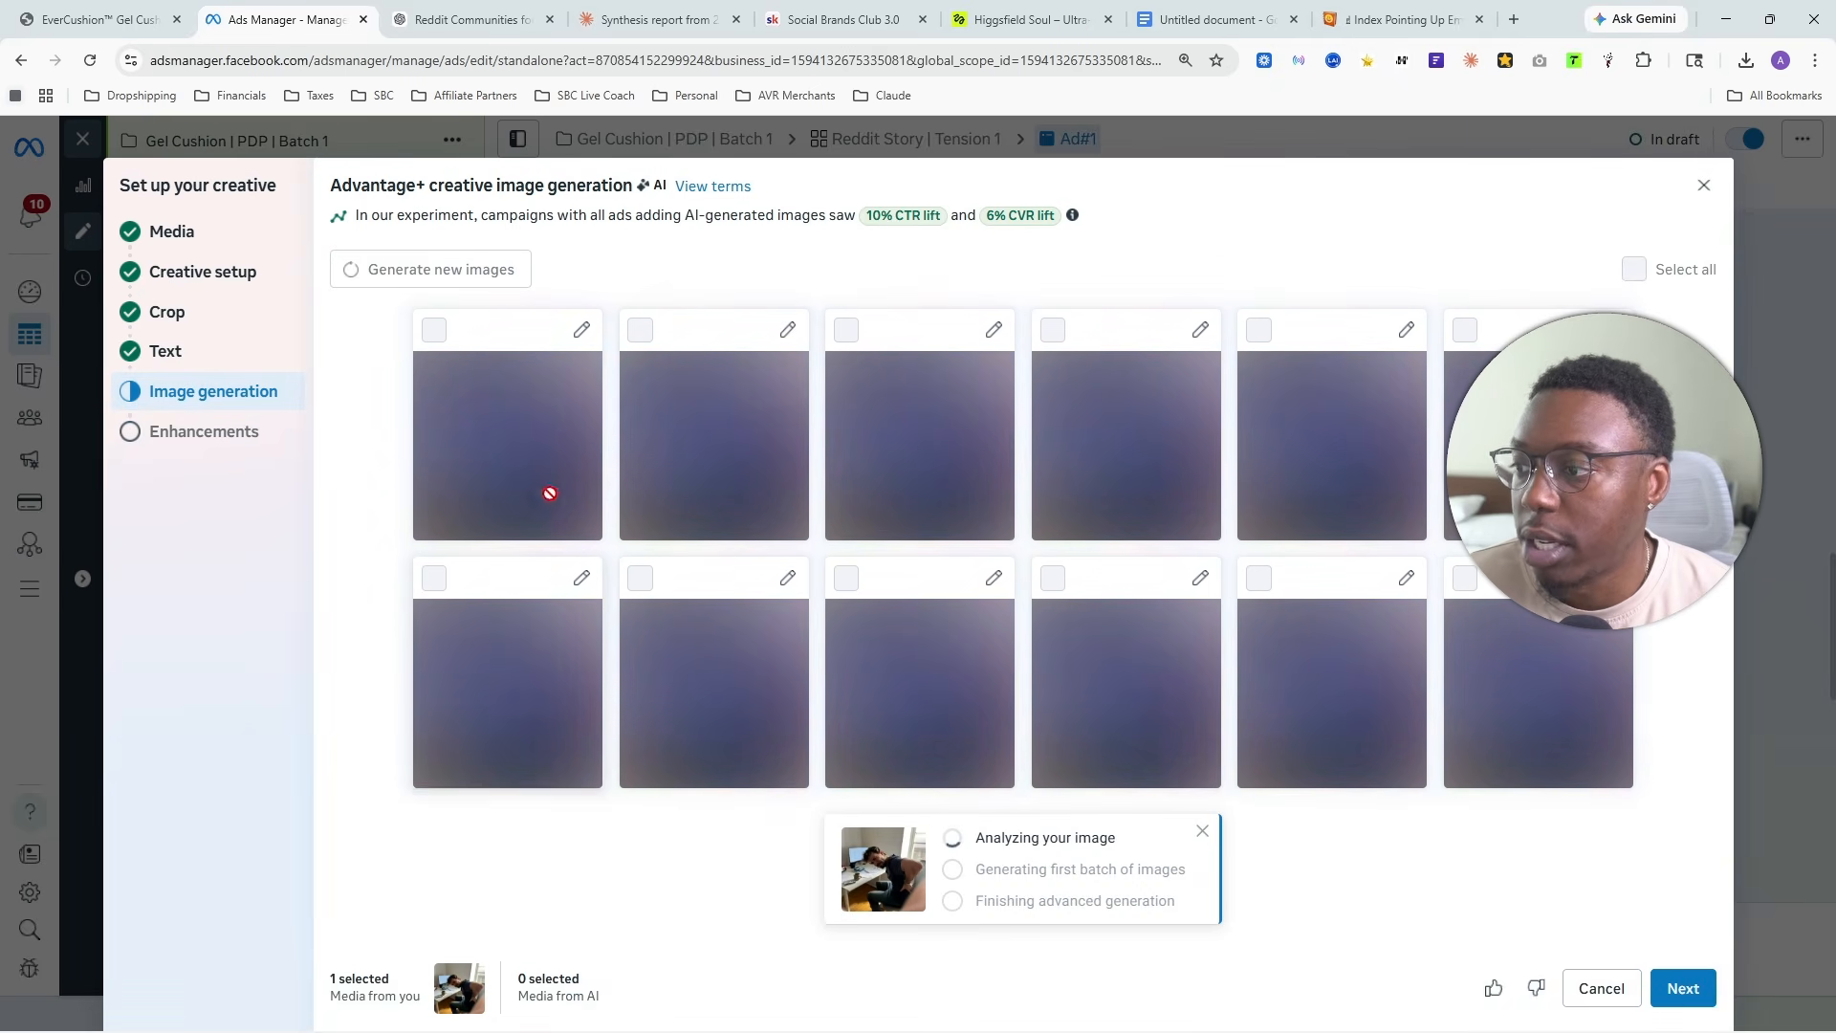
click(1683, 986)
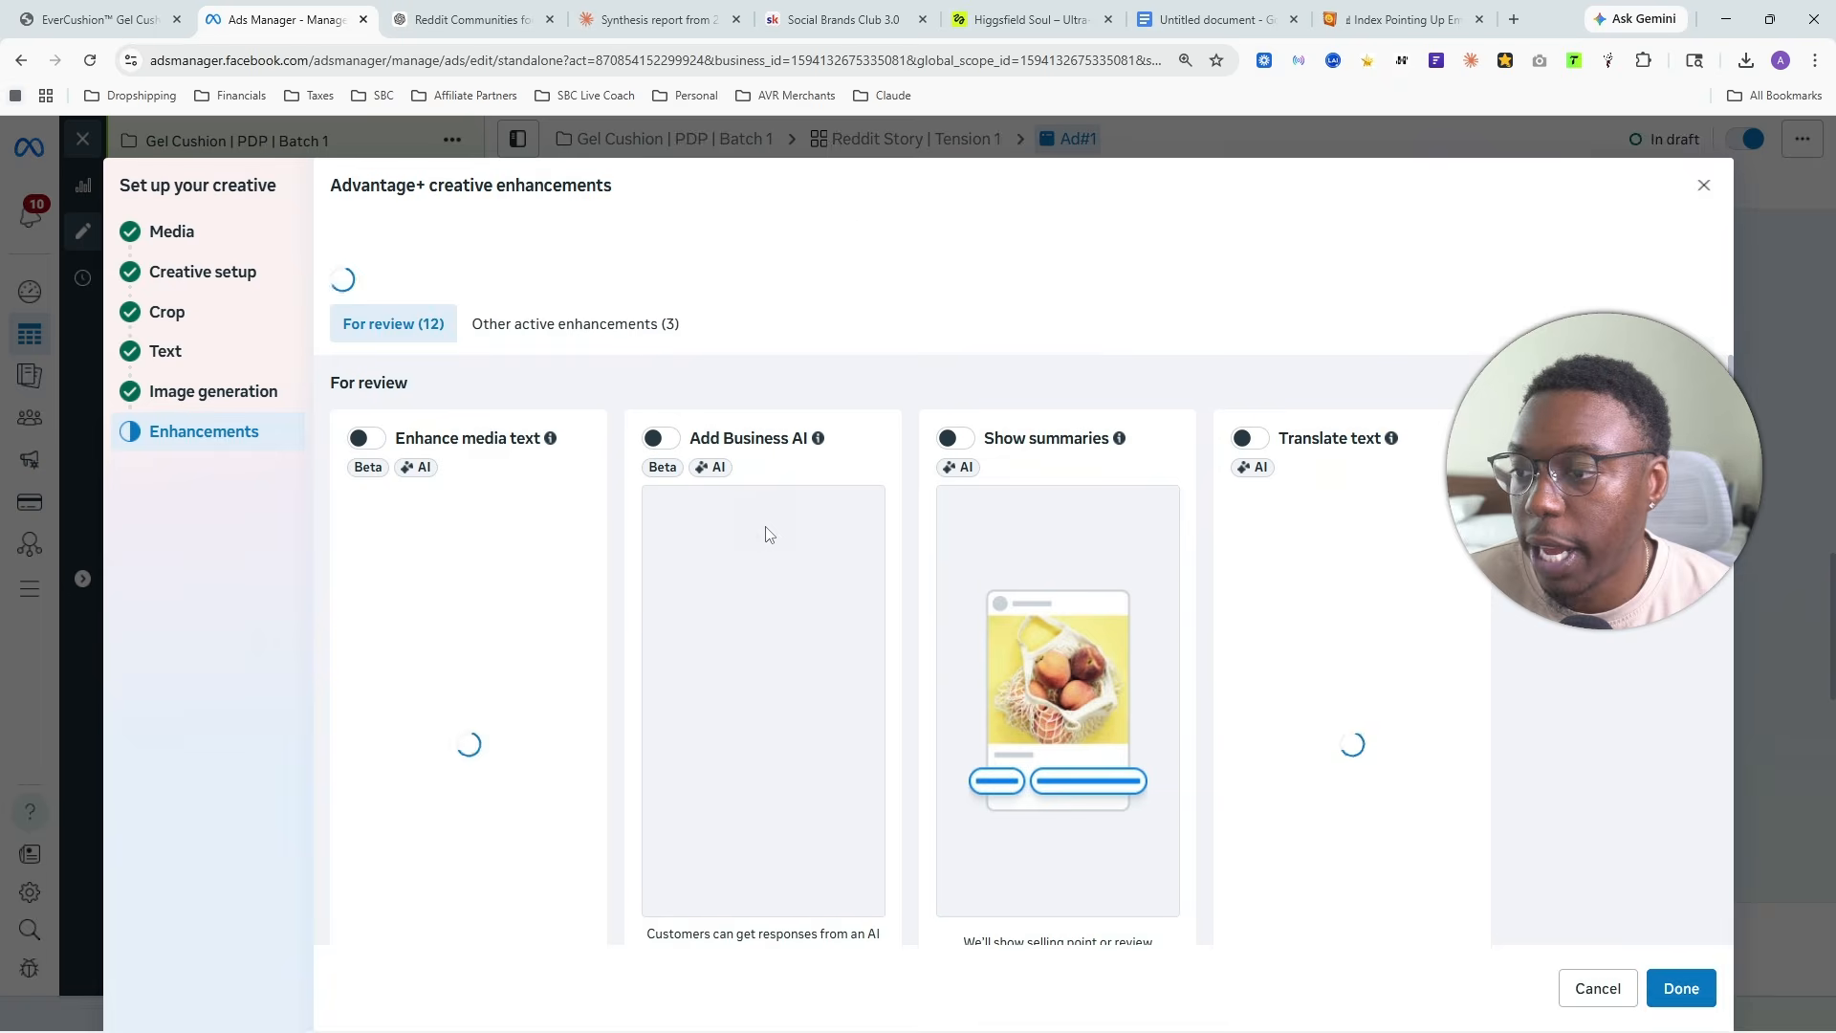
- Turn off the active Add music, Adapt multi-image and Flex media enhancements
scroll(935, 525, down, 15)
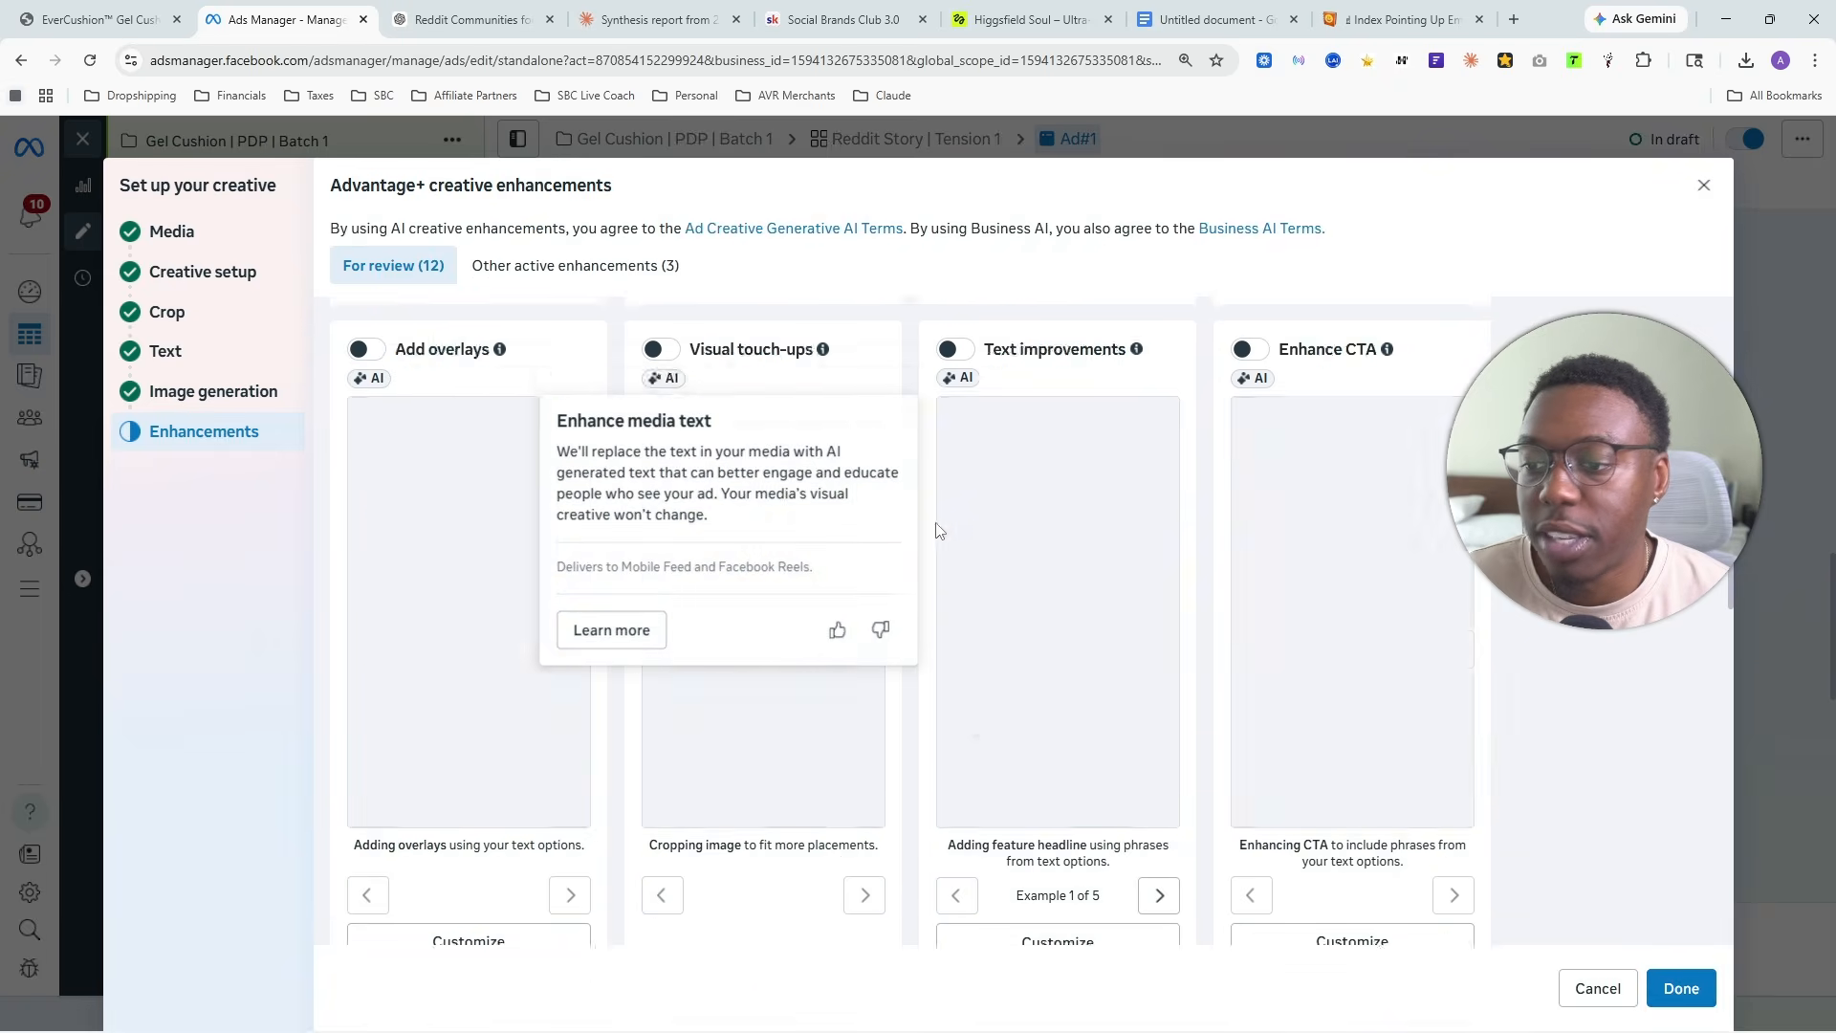
scroll(445, 545, up, 3)
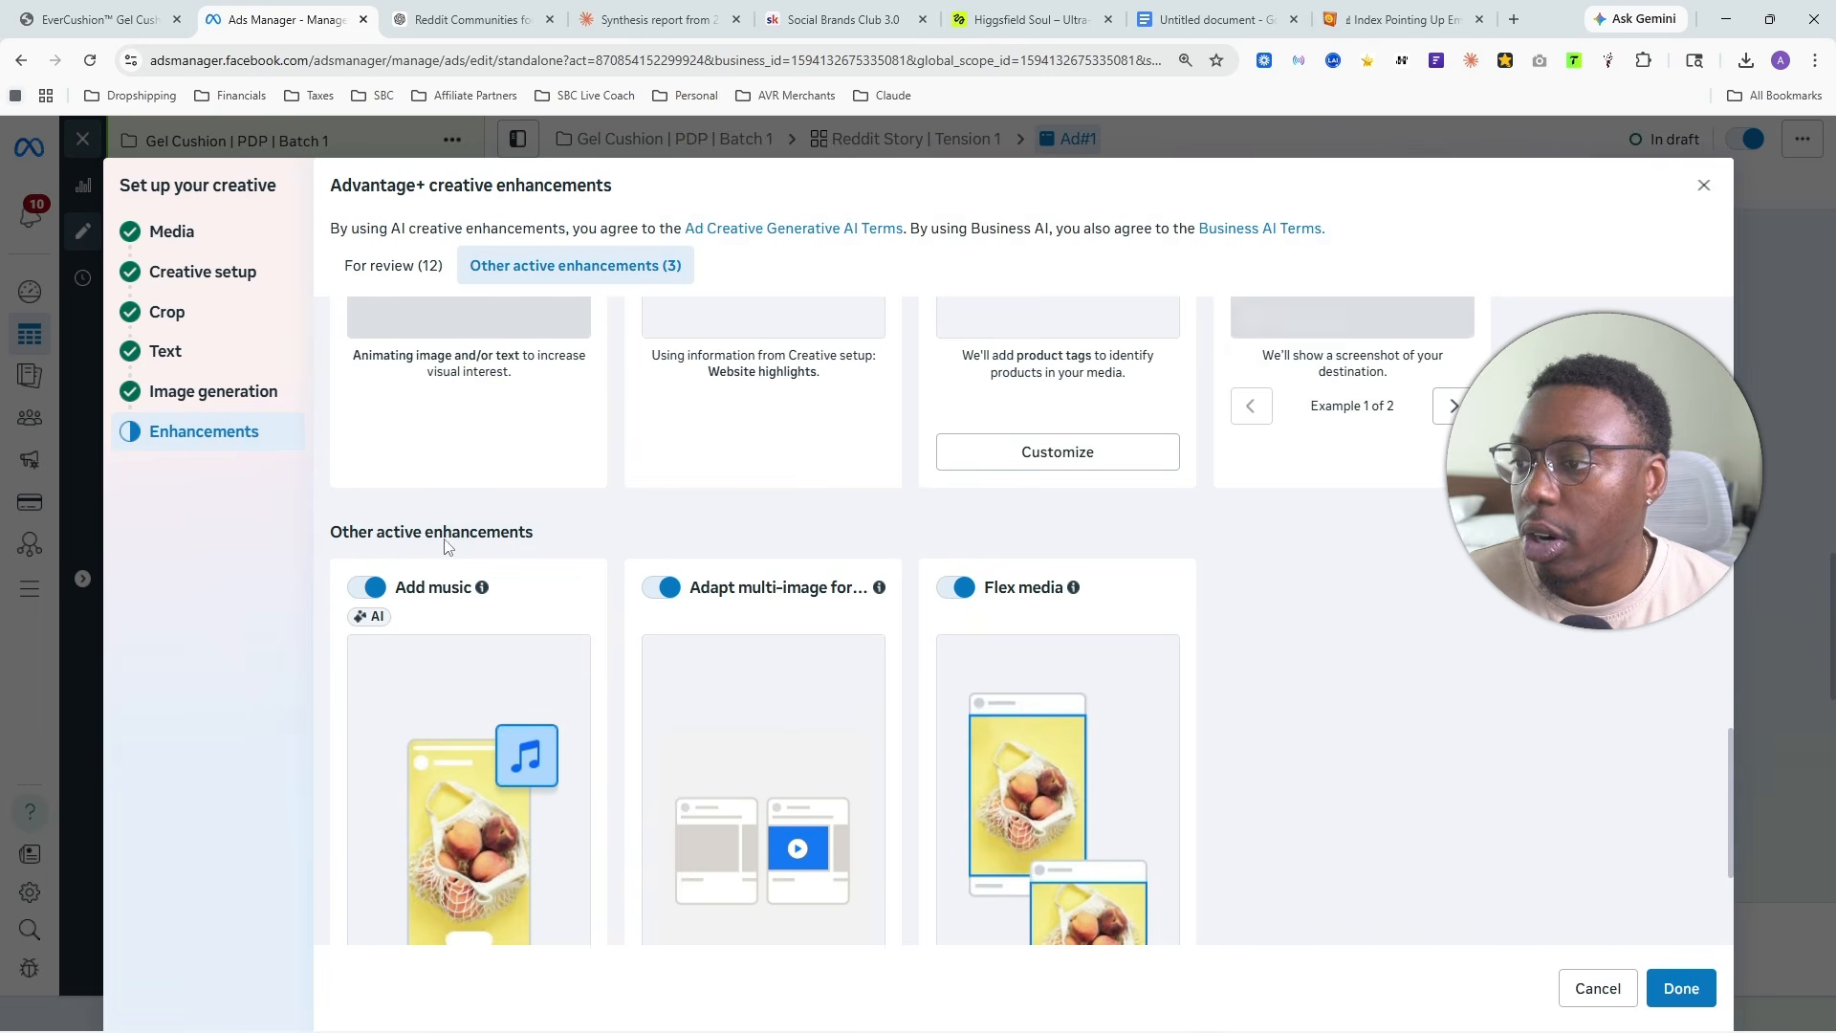
click(373, 587)
click(662, 587)
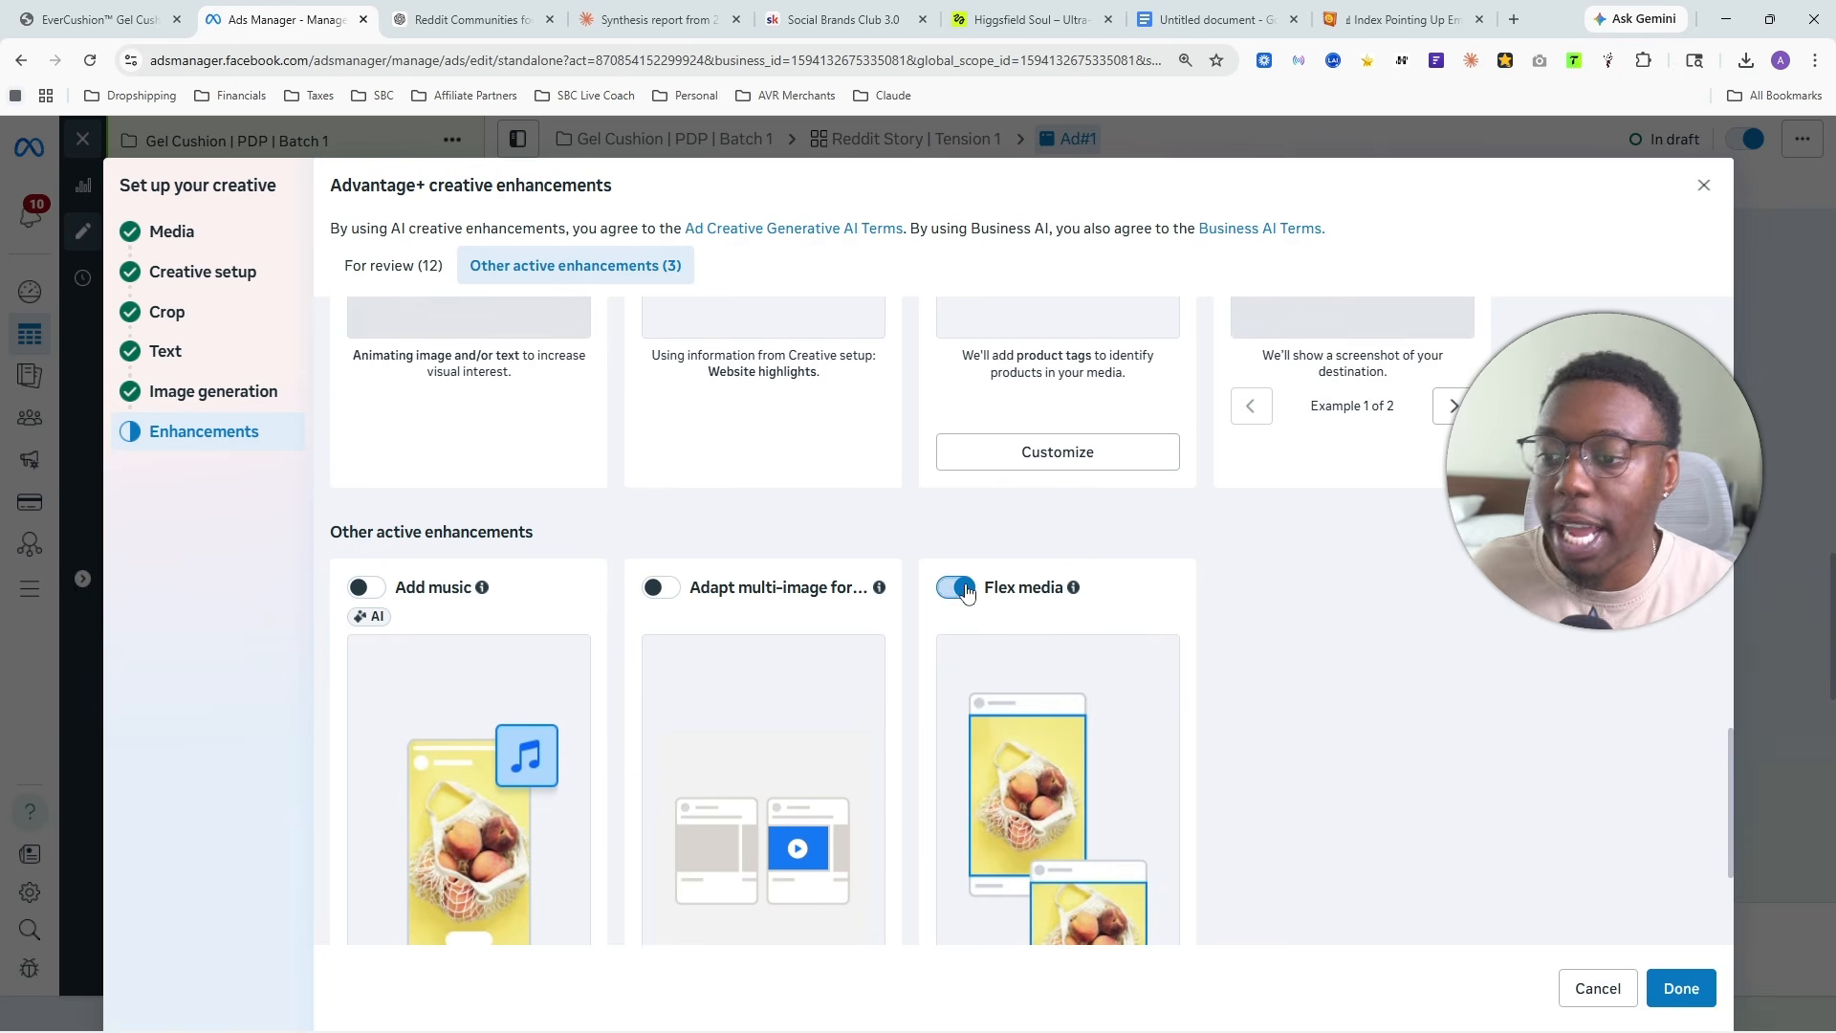
click(961, 588)
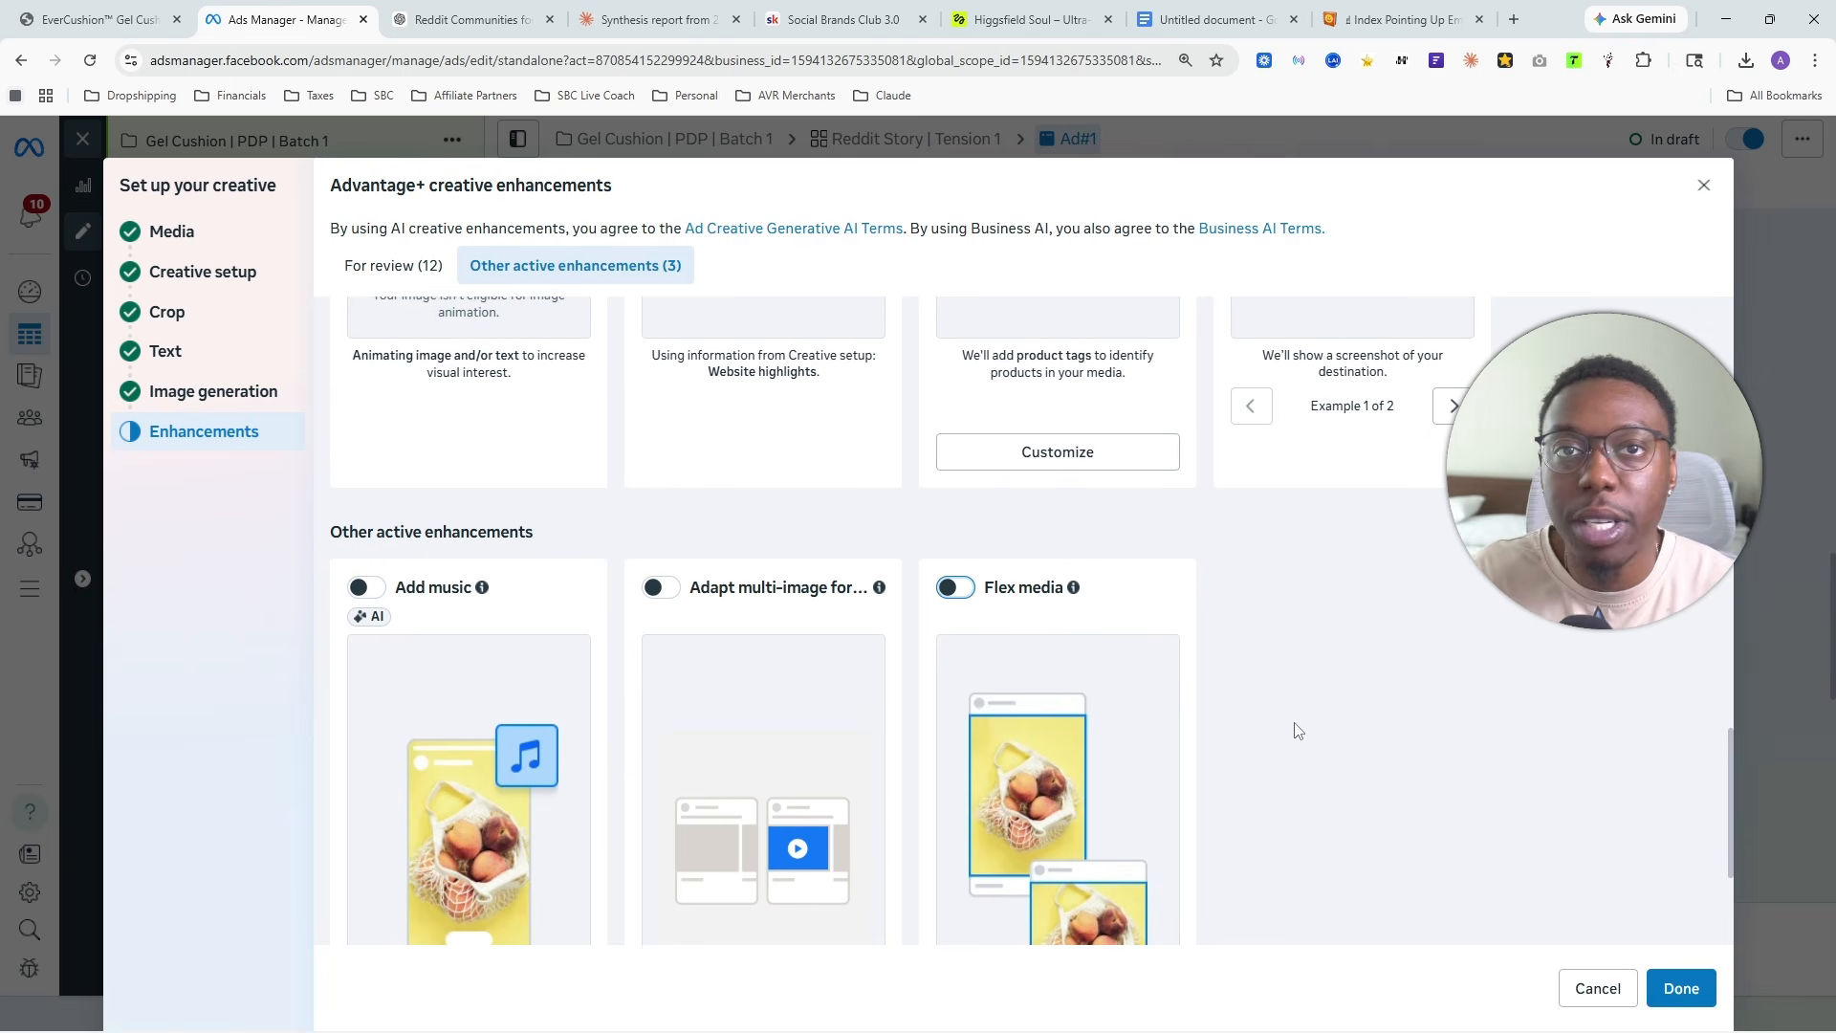
- Check the enhancements listed for review, leave them turned off and finish the creative setup
scroll(1270, 659, up, 10)
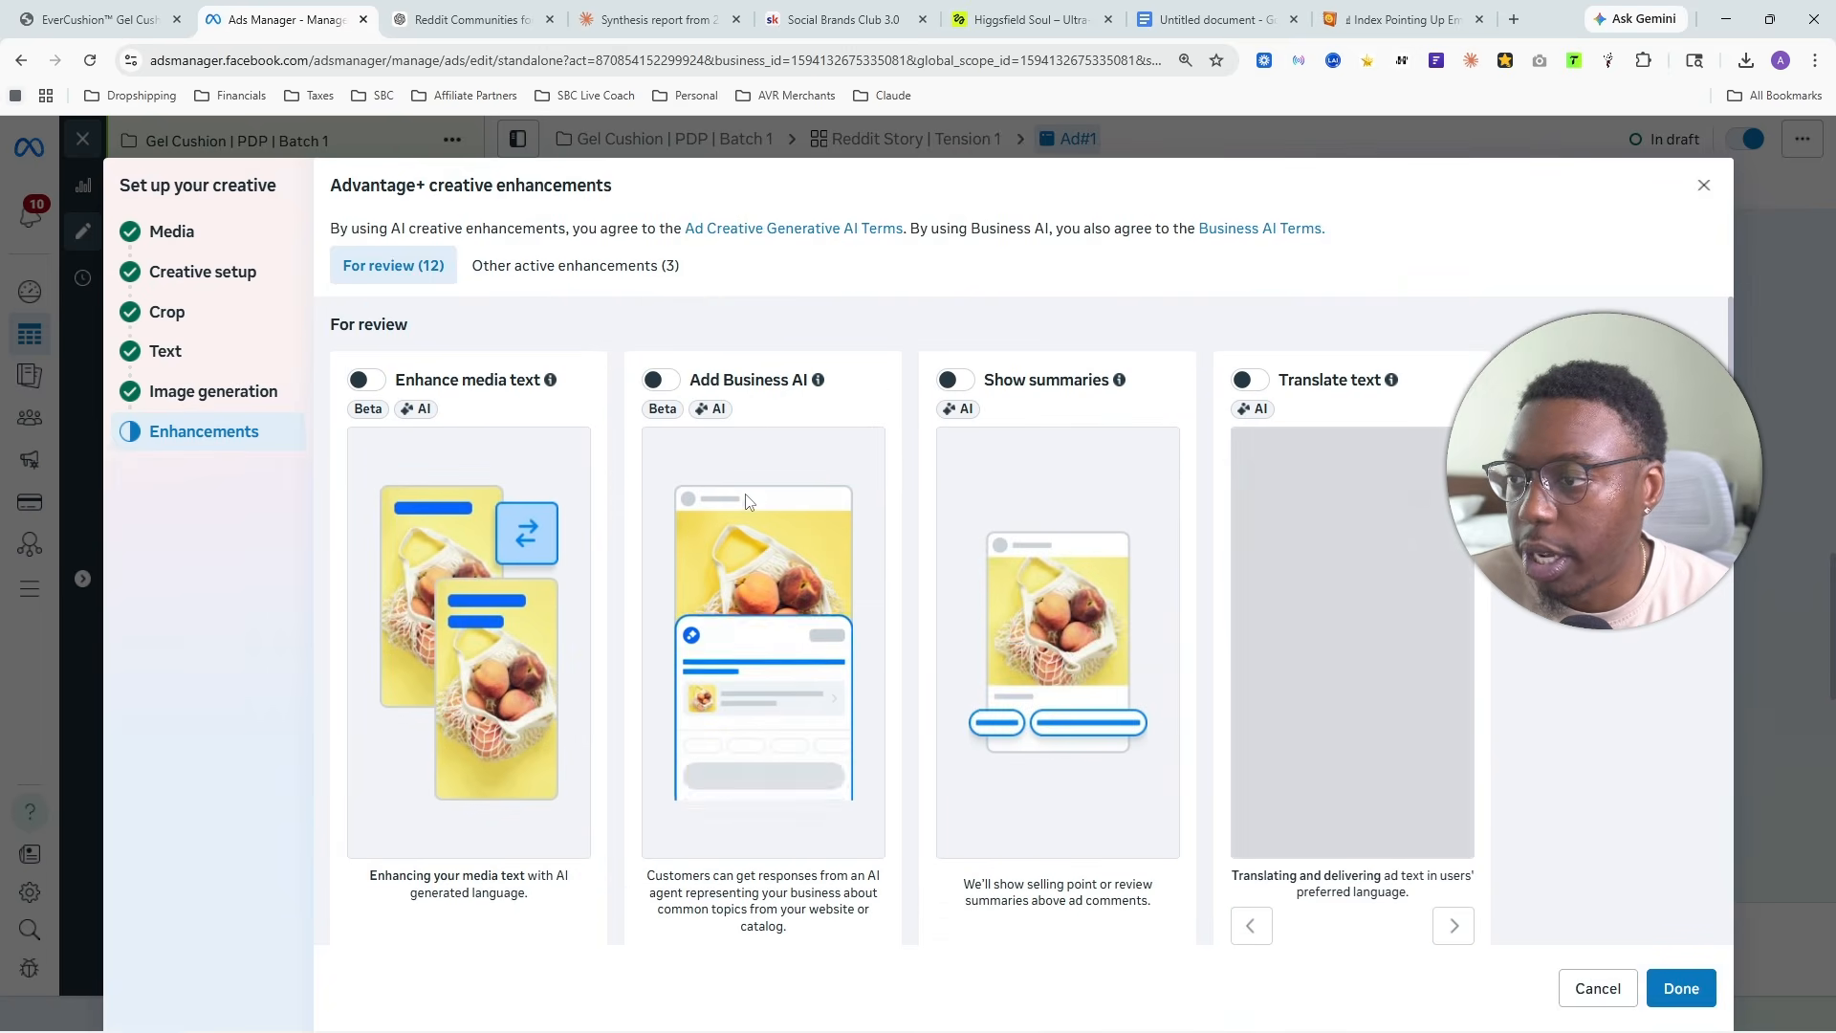
scroll(1145, 666, down, 10)
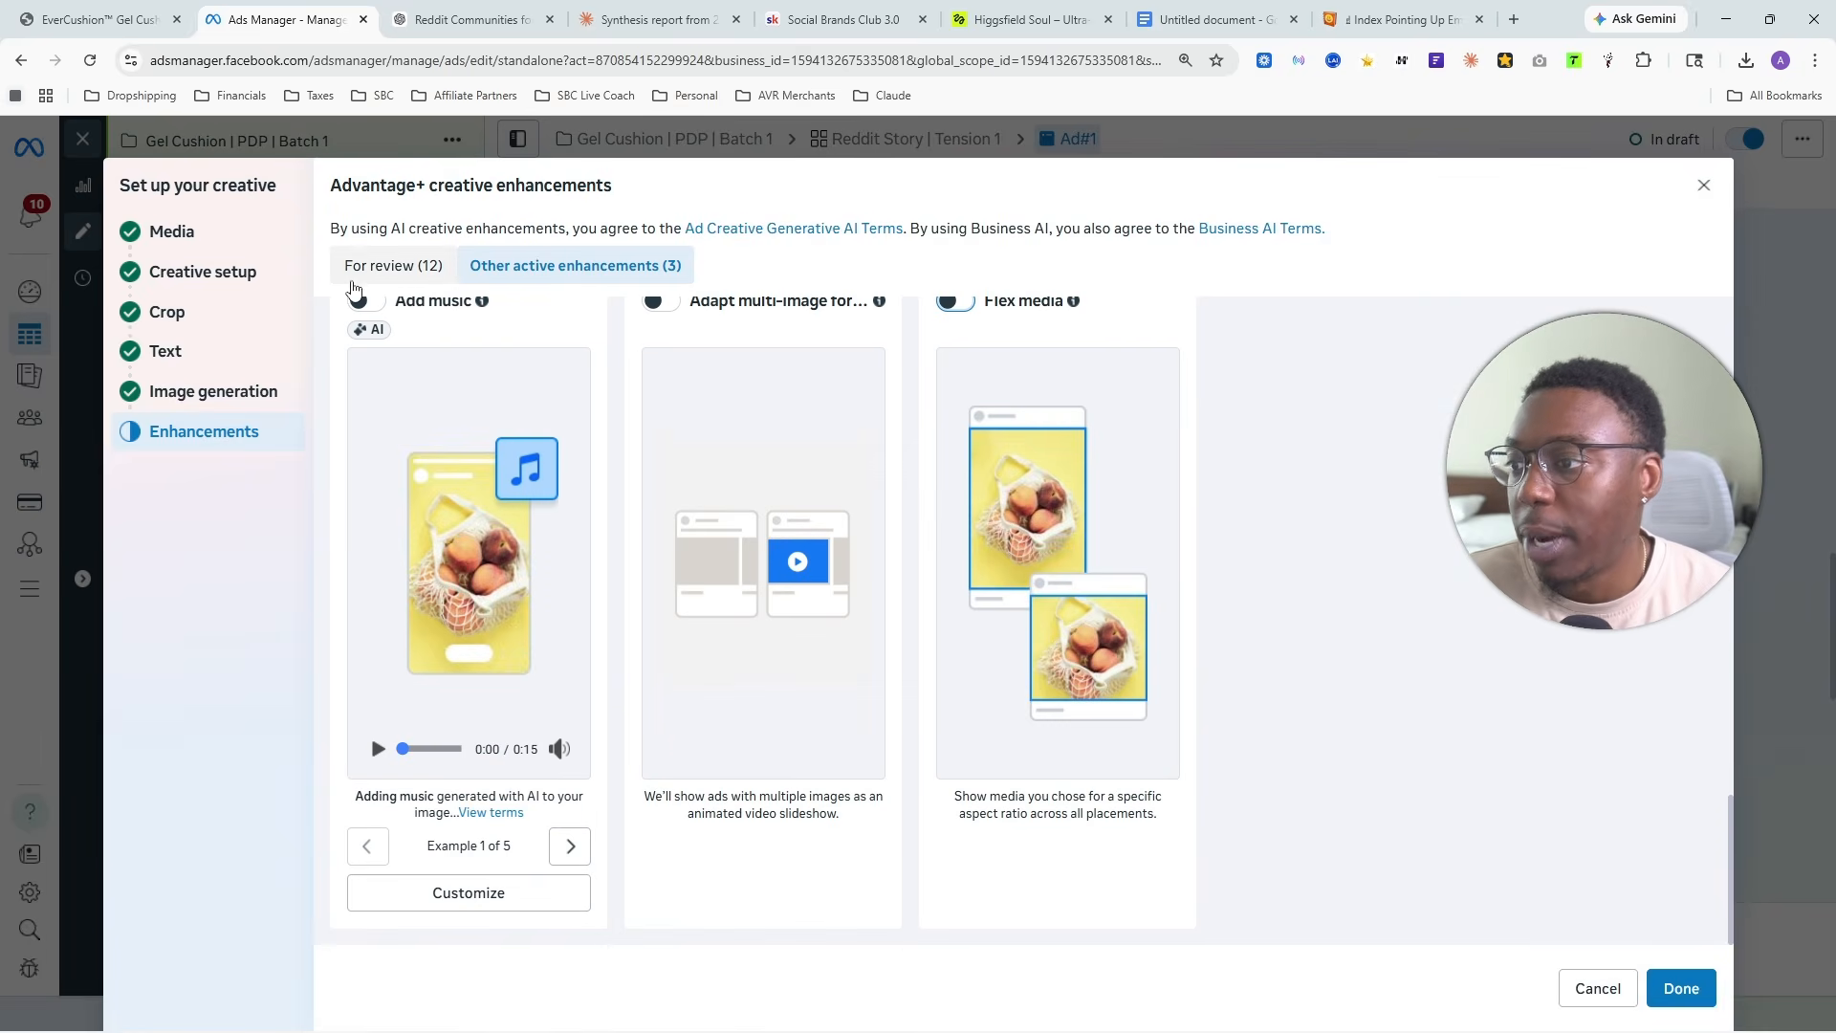
scroll(883, 571, up, 10)
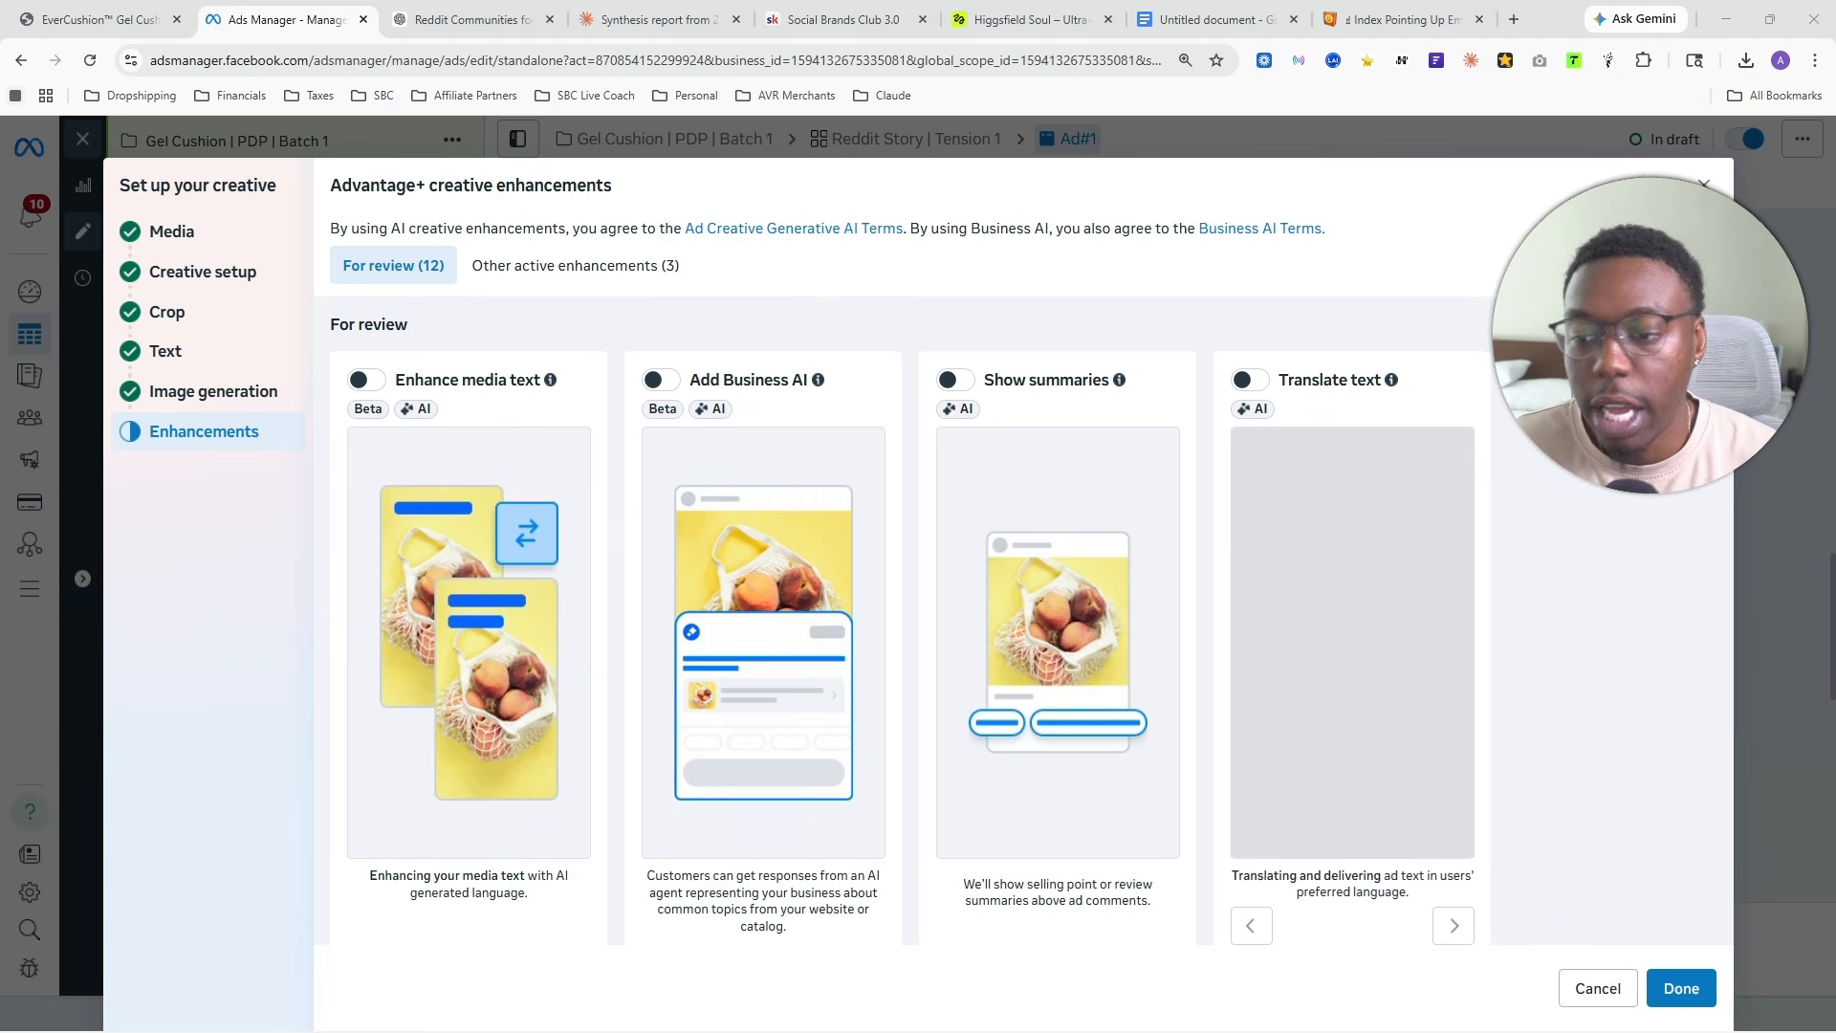
click(1680, 987)
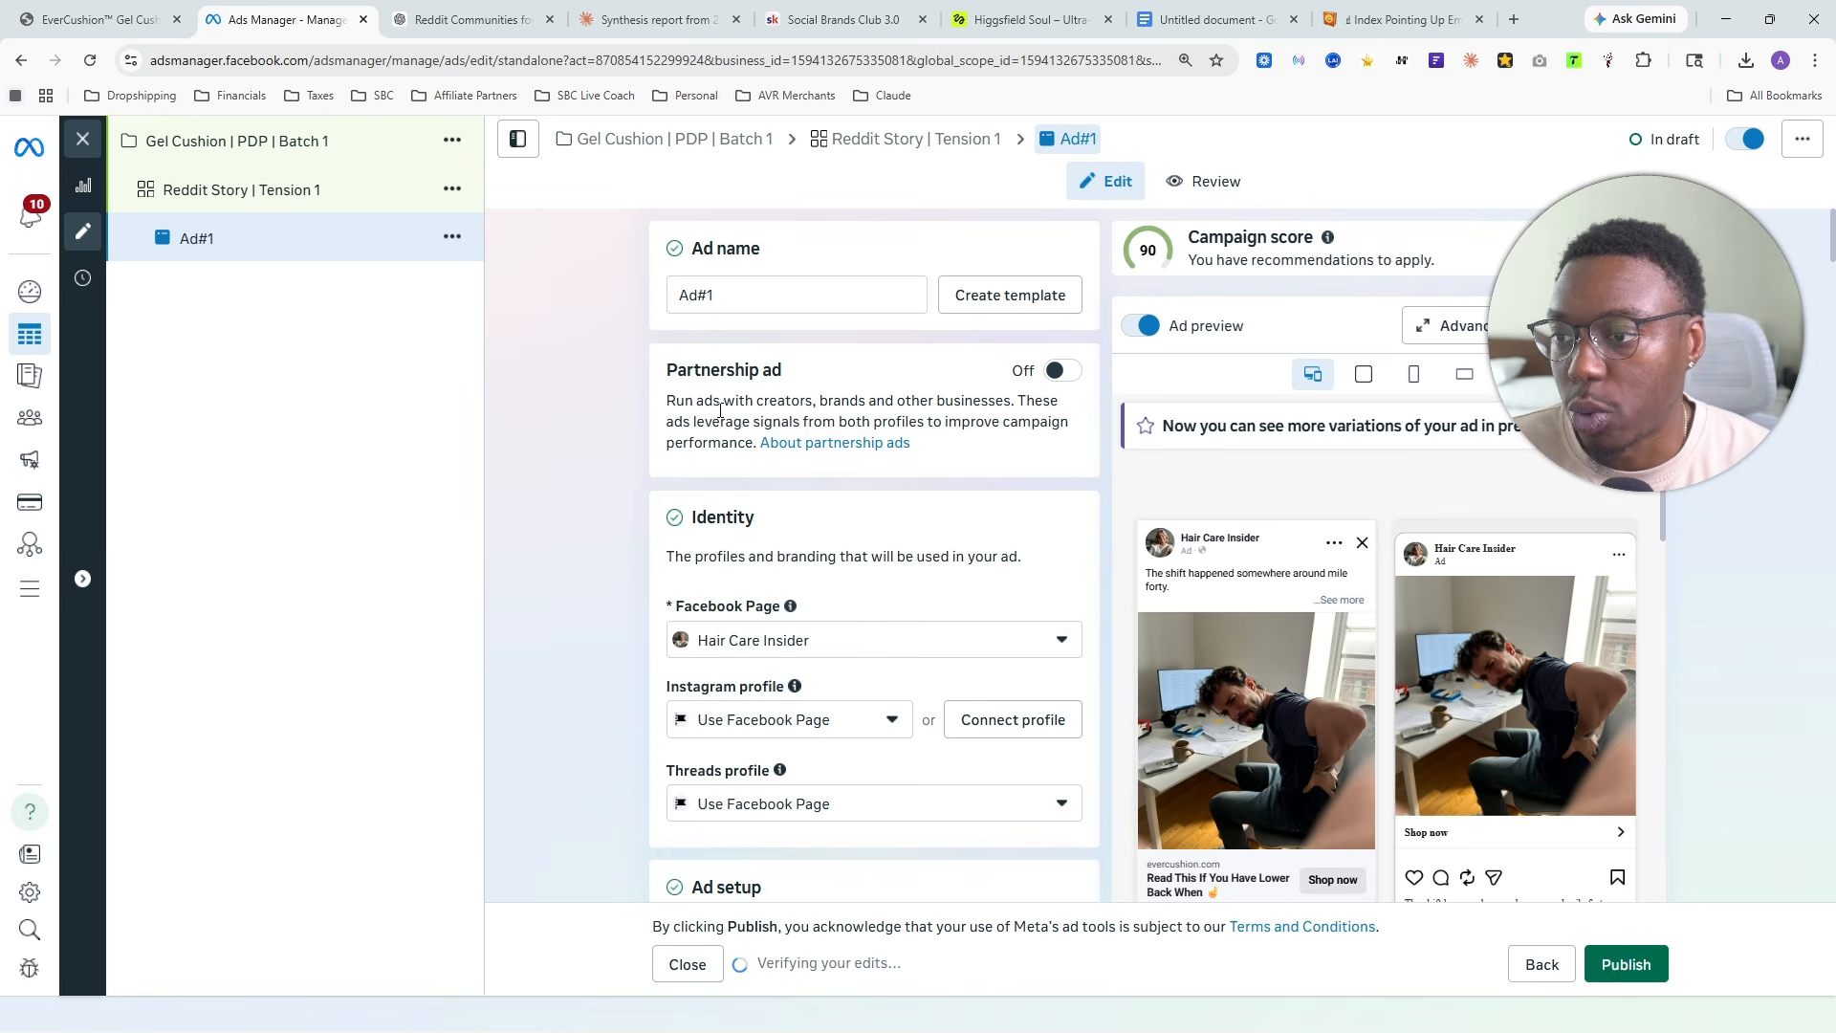
- Open the ad's website URL to check the gel cushion product page, and close it to return to the ad
scroll(797, 478, down, 4)
scroll(797, 497, down, 12)
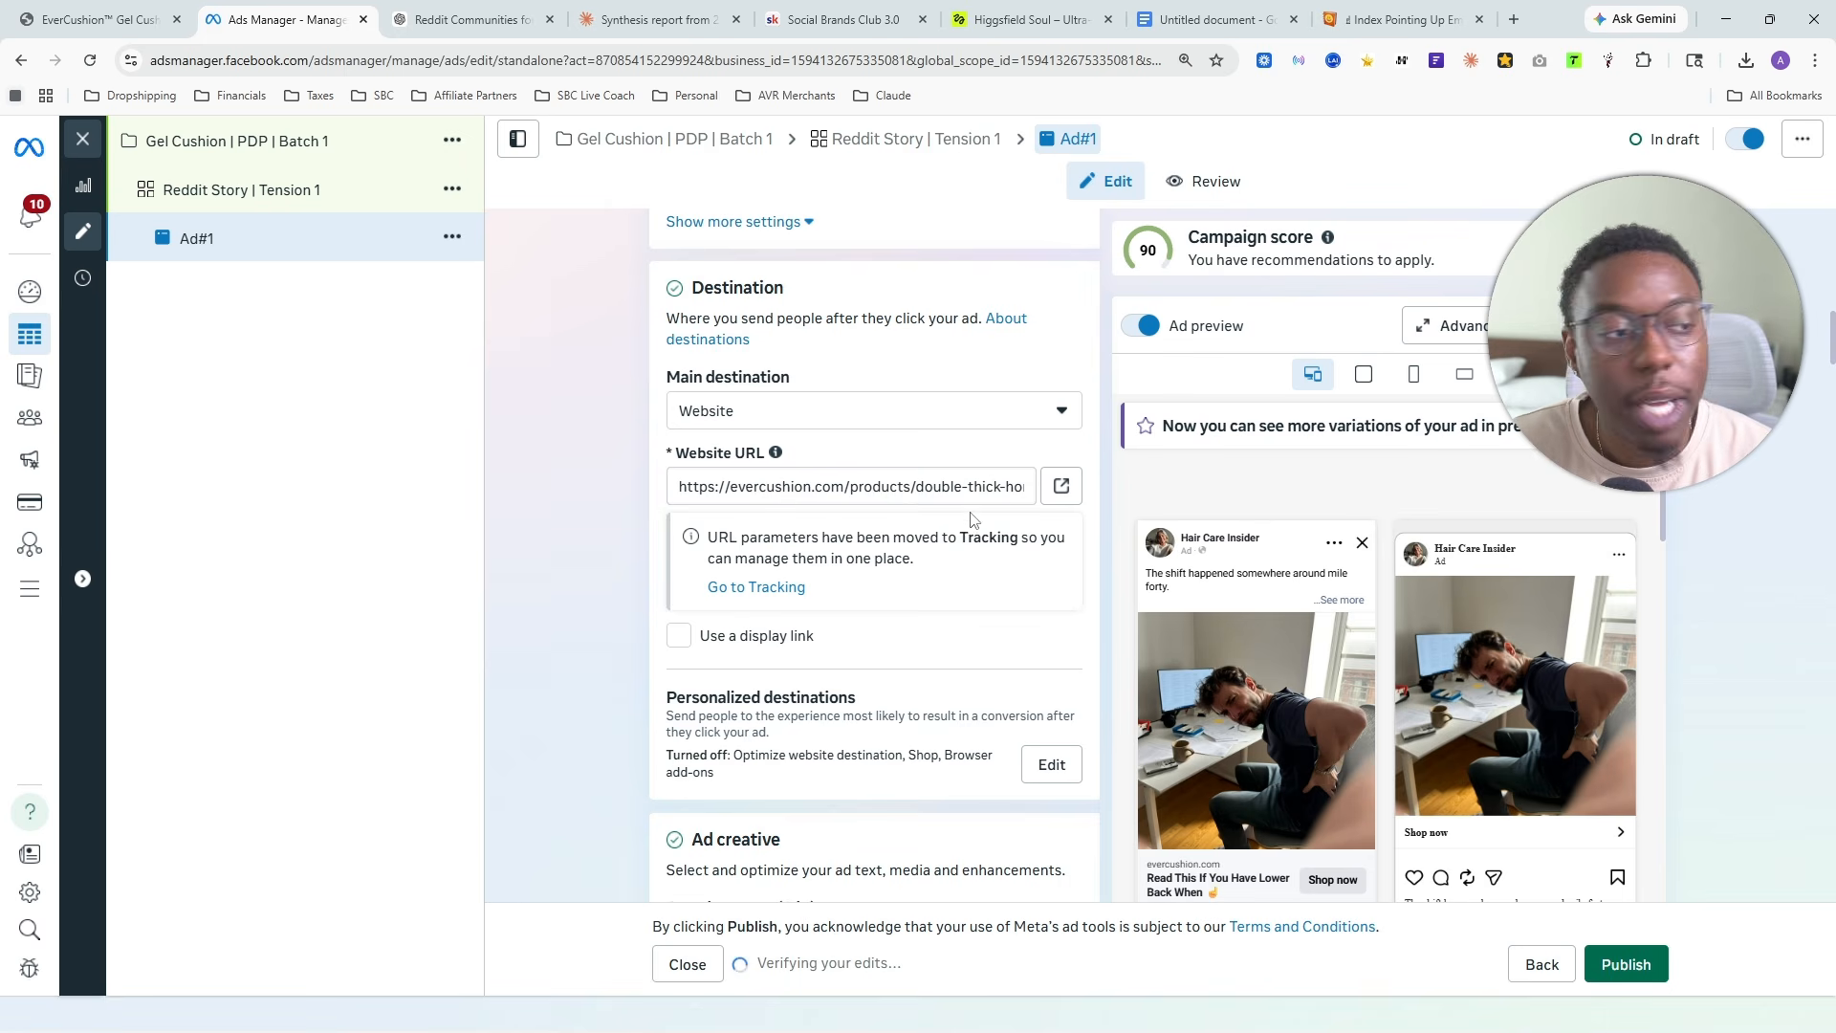
click(1061, 487)
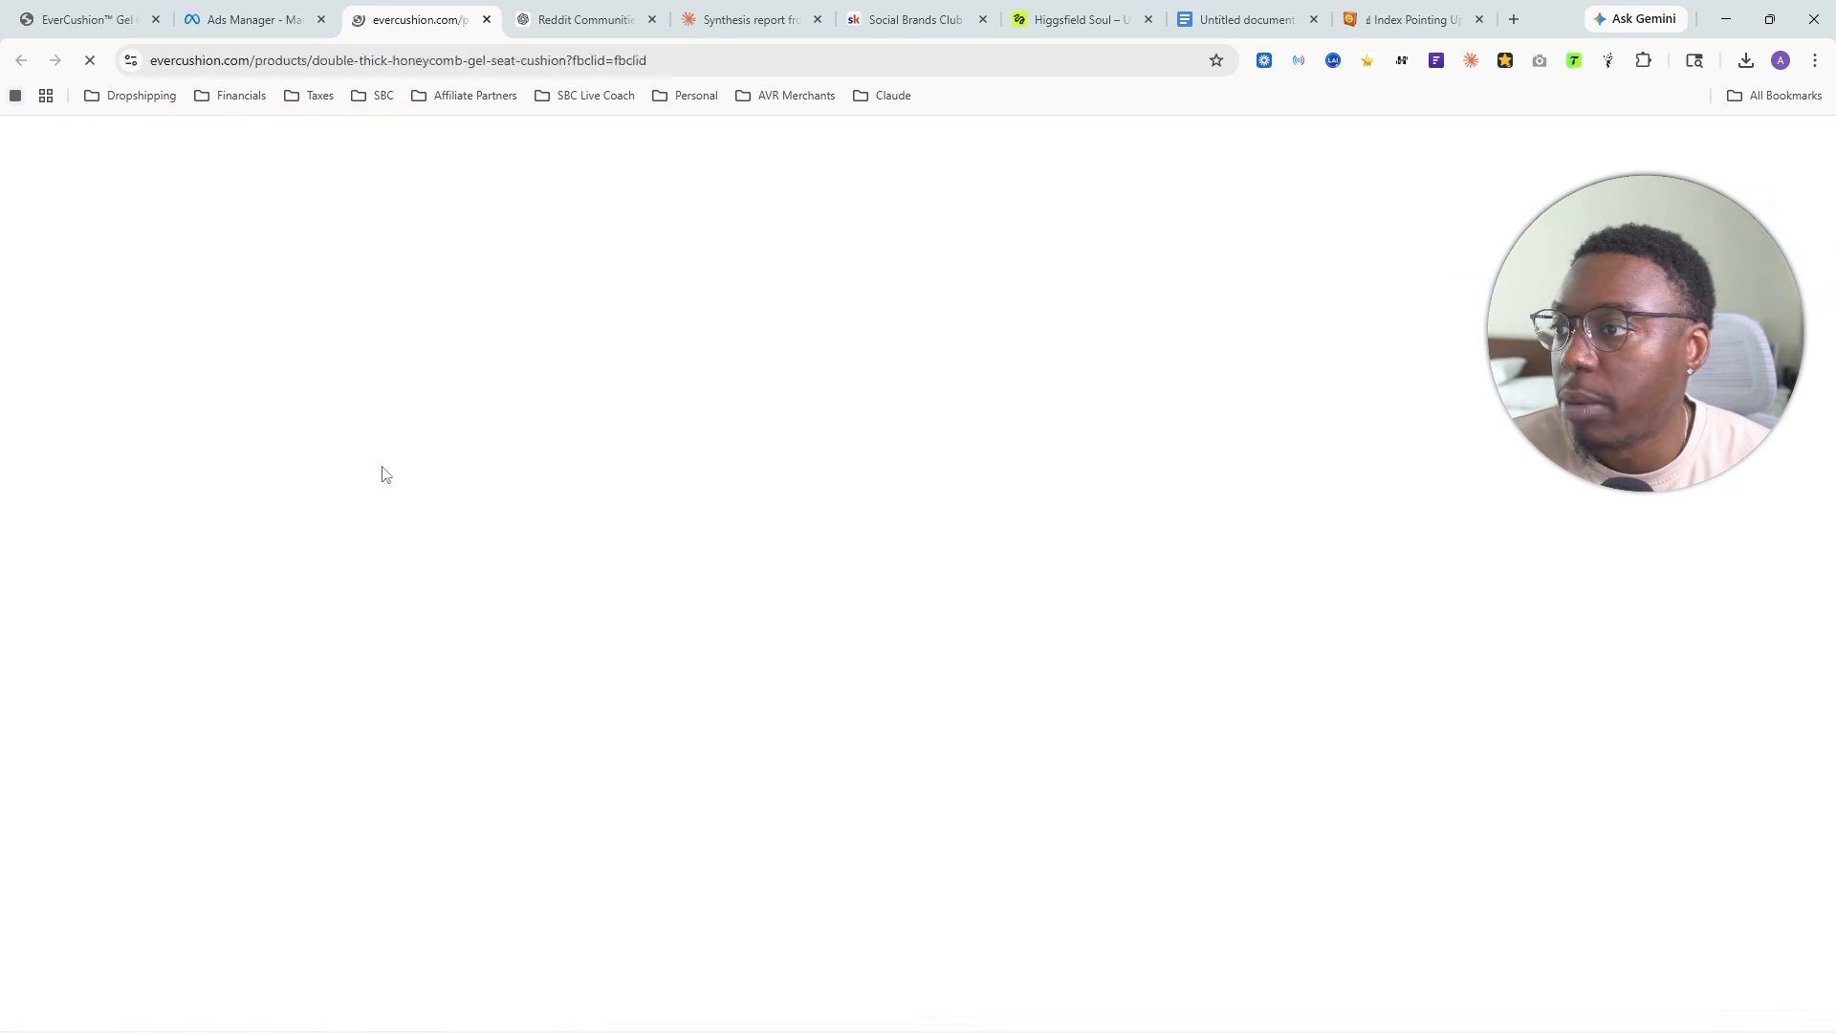
scroll(573, 585, down, 5)
scroll(535, 584, down, 15)
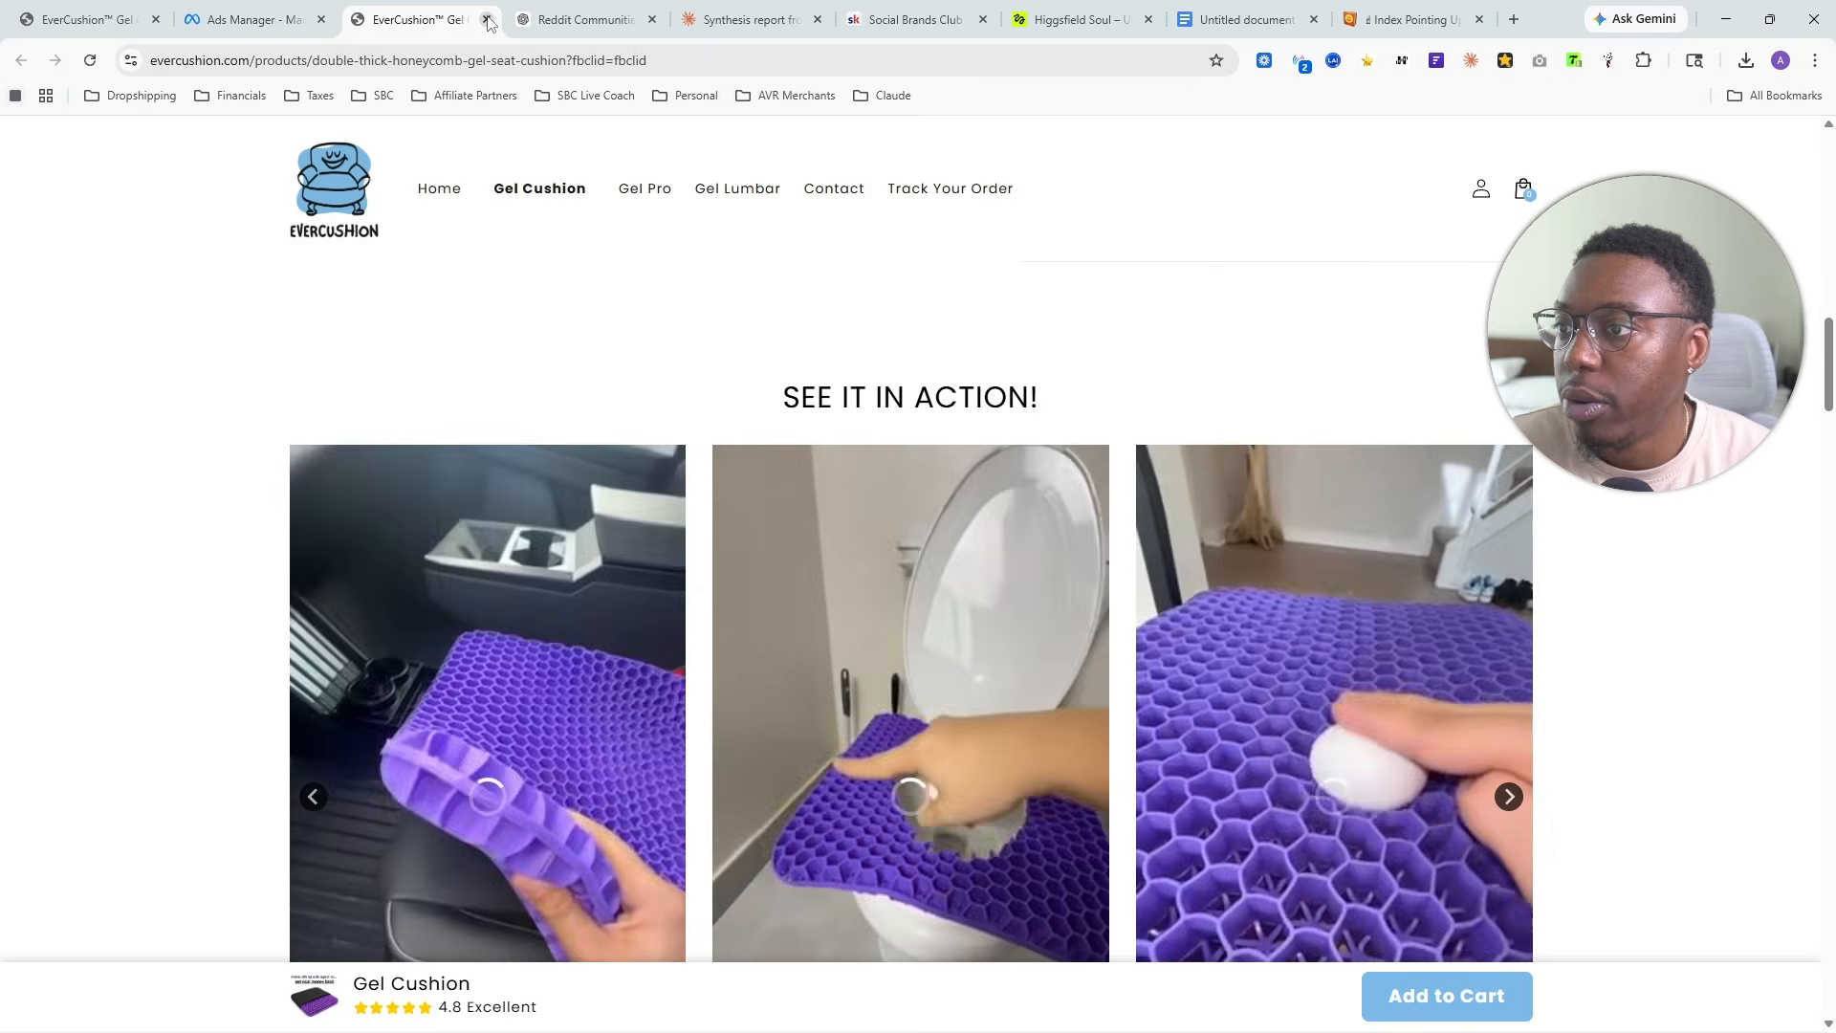
click(488, 22)
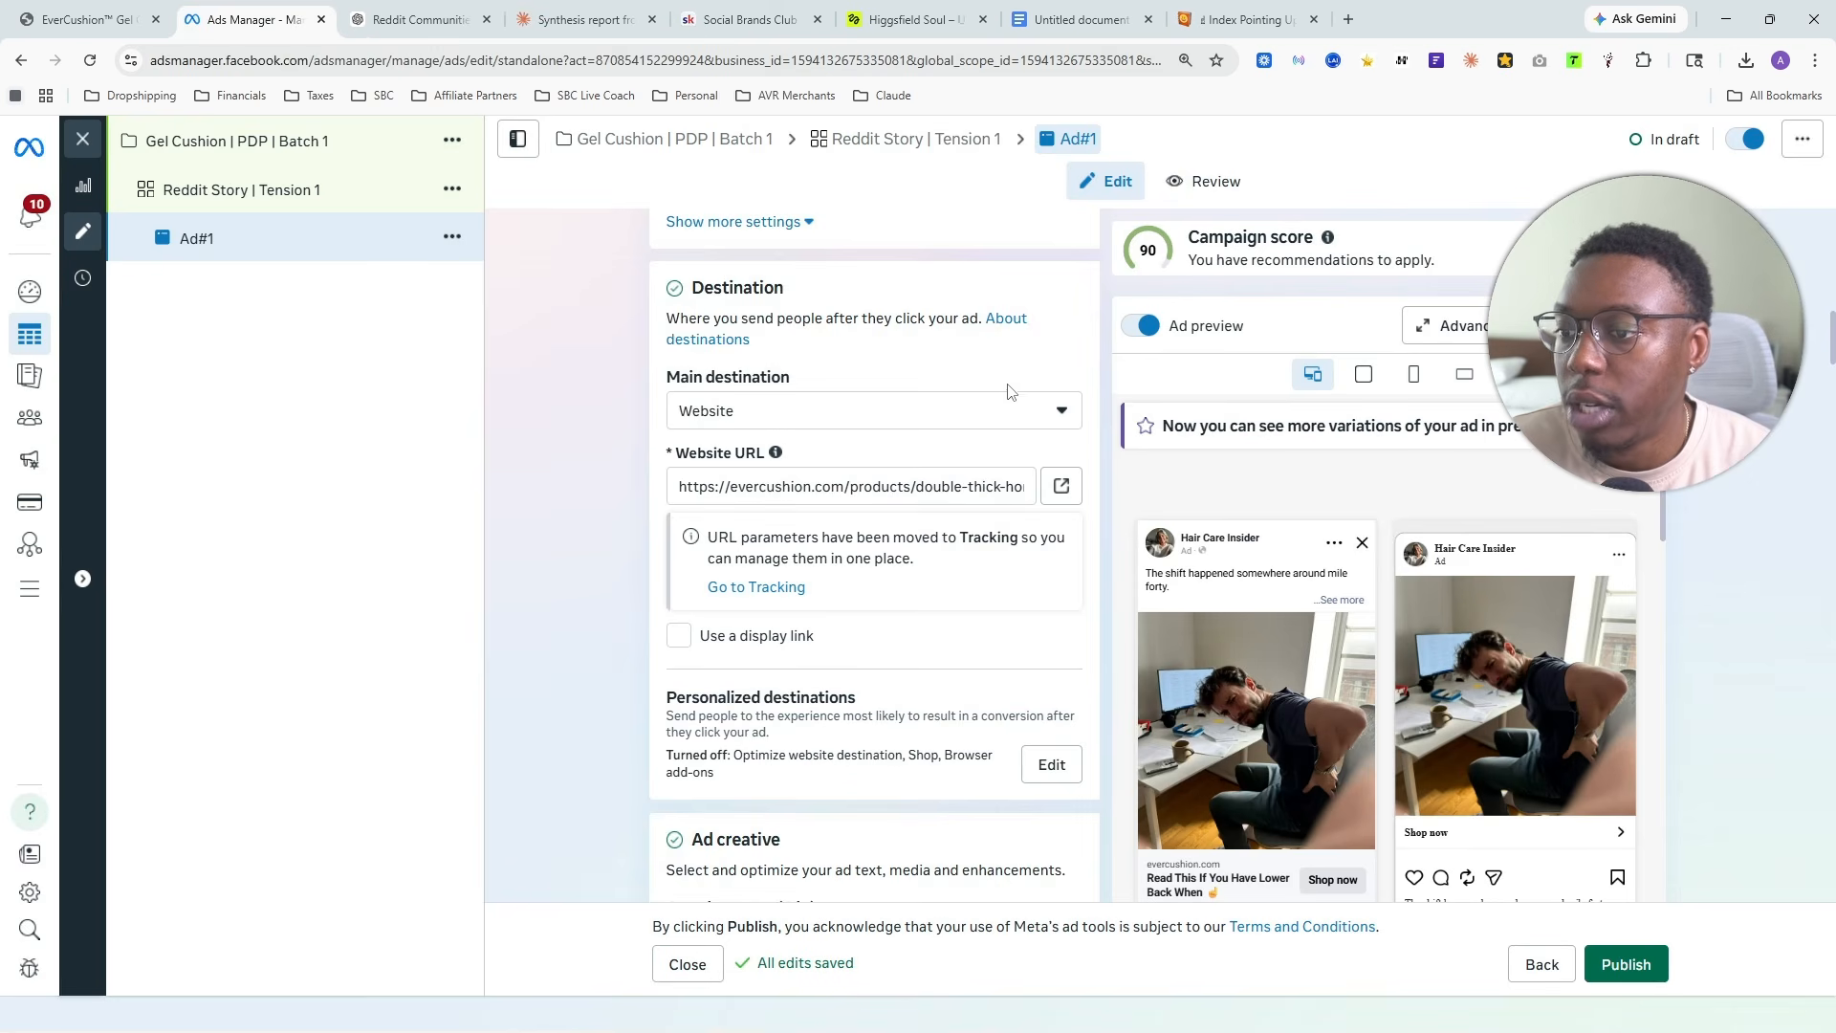
- Join the paragraph starting "I had already repositioned three times" onto the first line of the primary text
scroll(842, 412, down, 4)
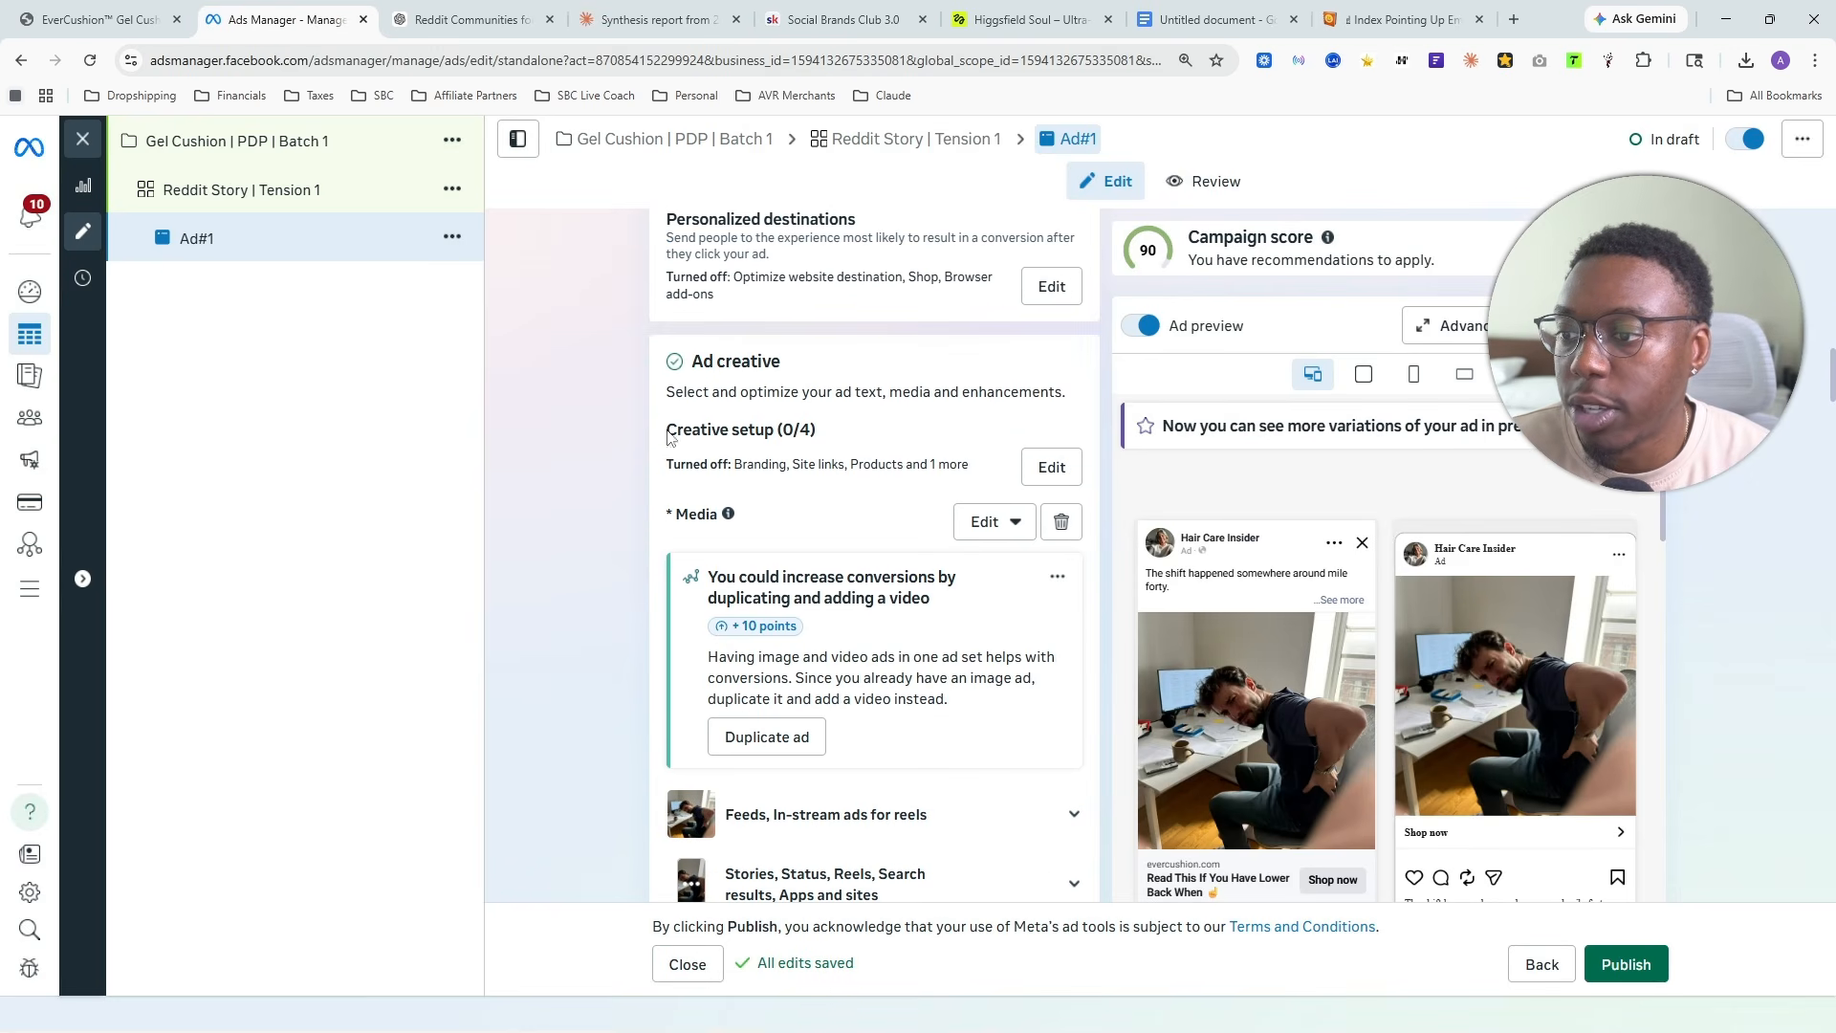
drag(668, 435, 831, 433)
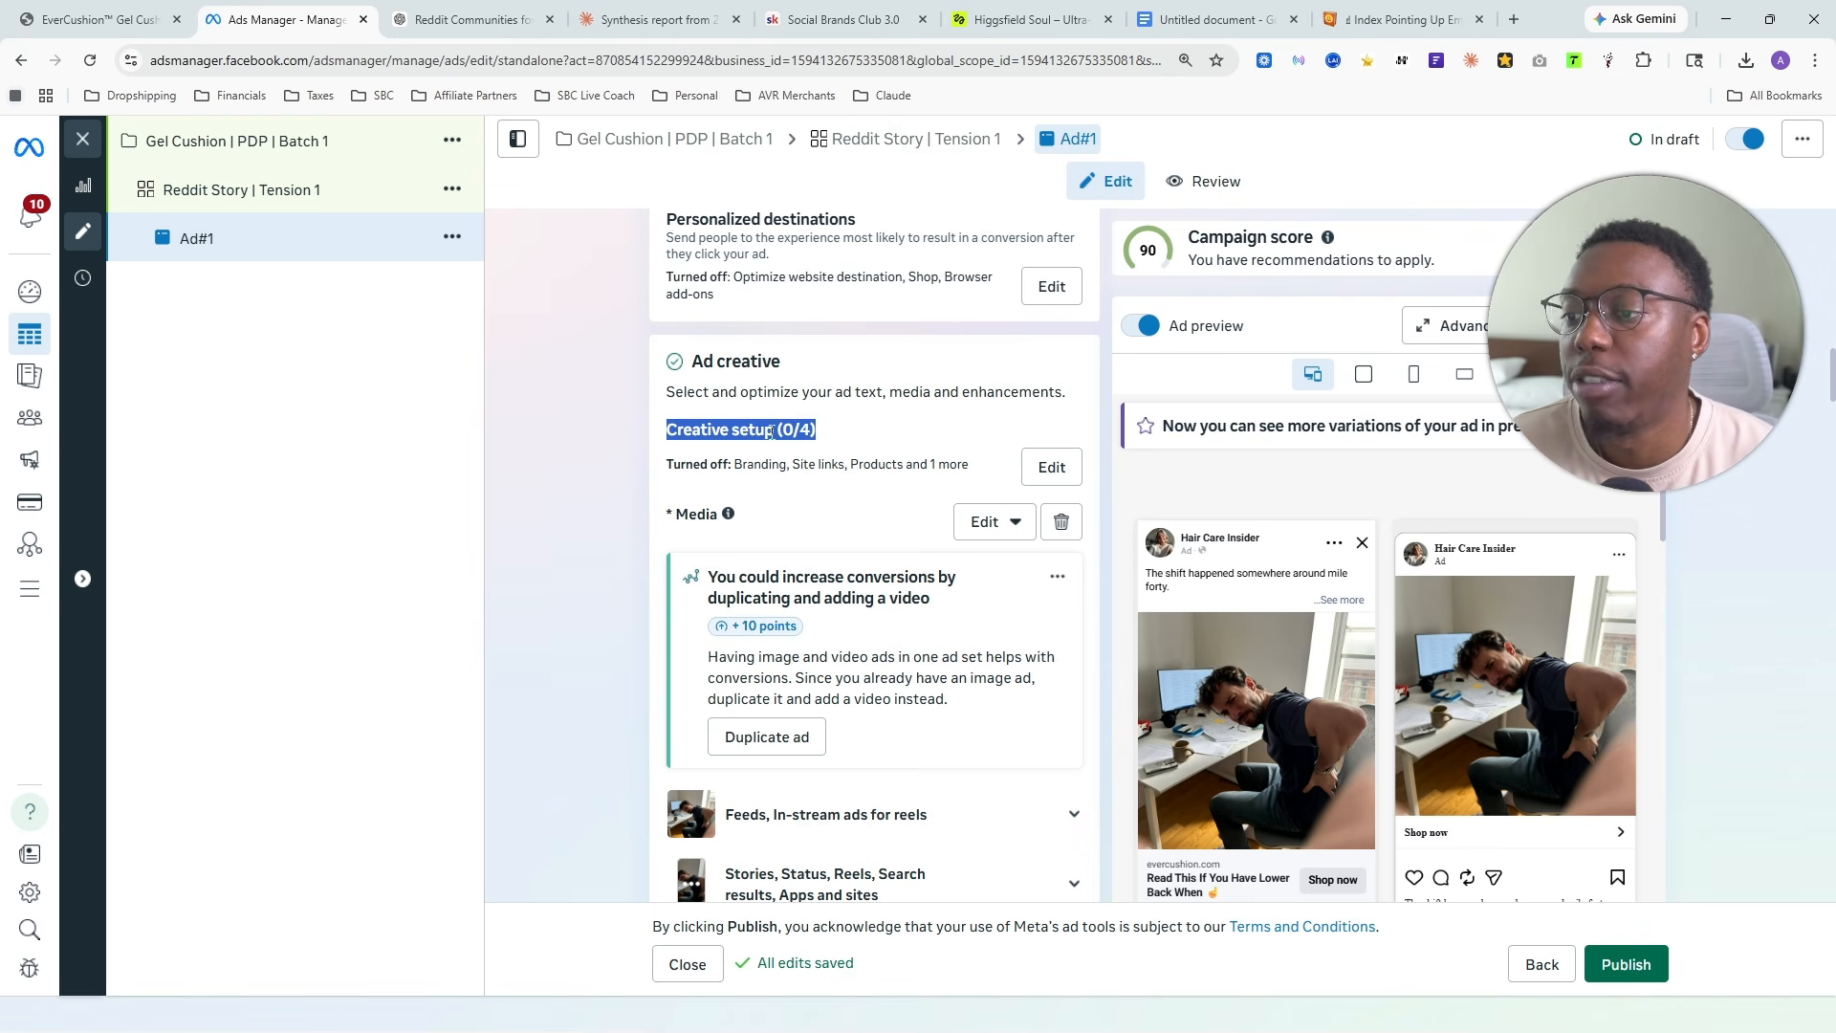
drag(765, 433, 830, 433)
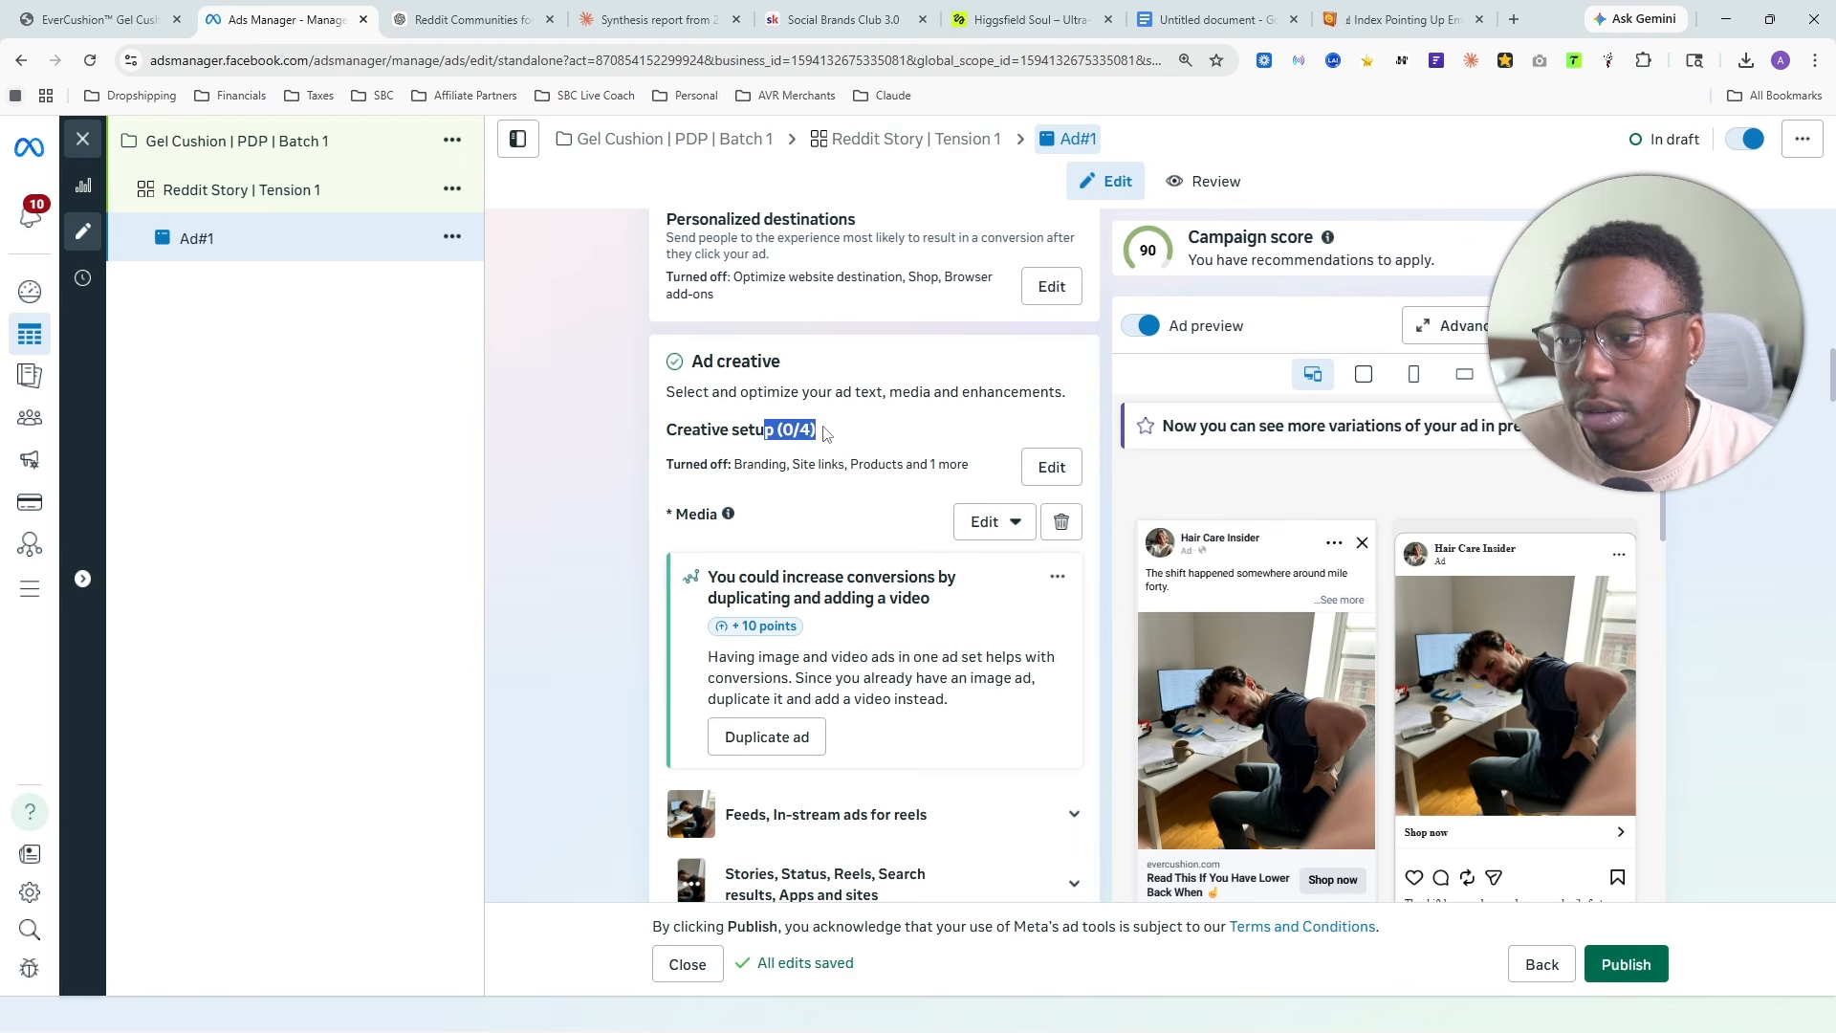
click(747, 425)
scroll(751, 478, down, 10)
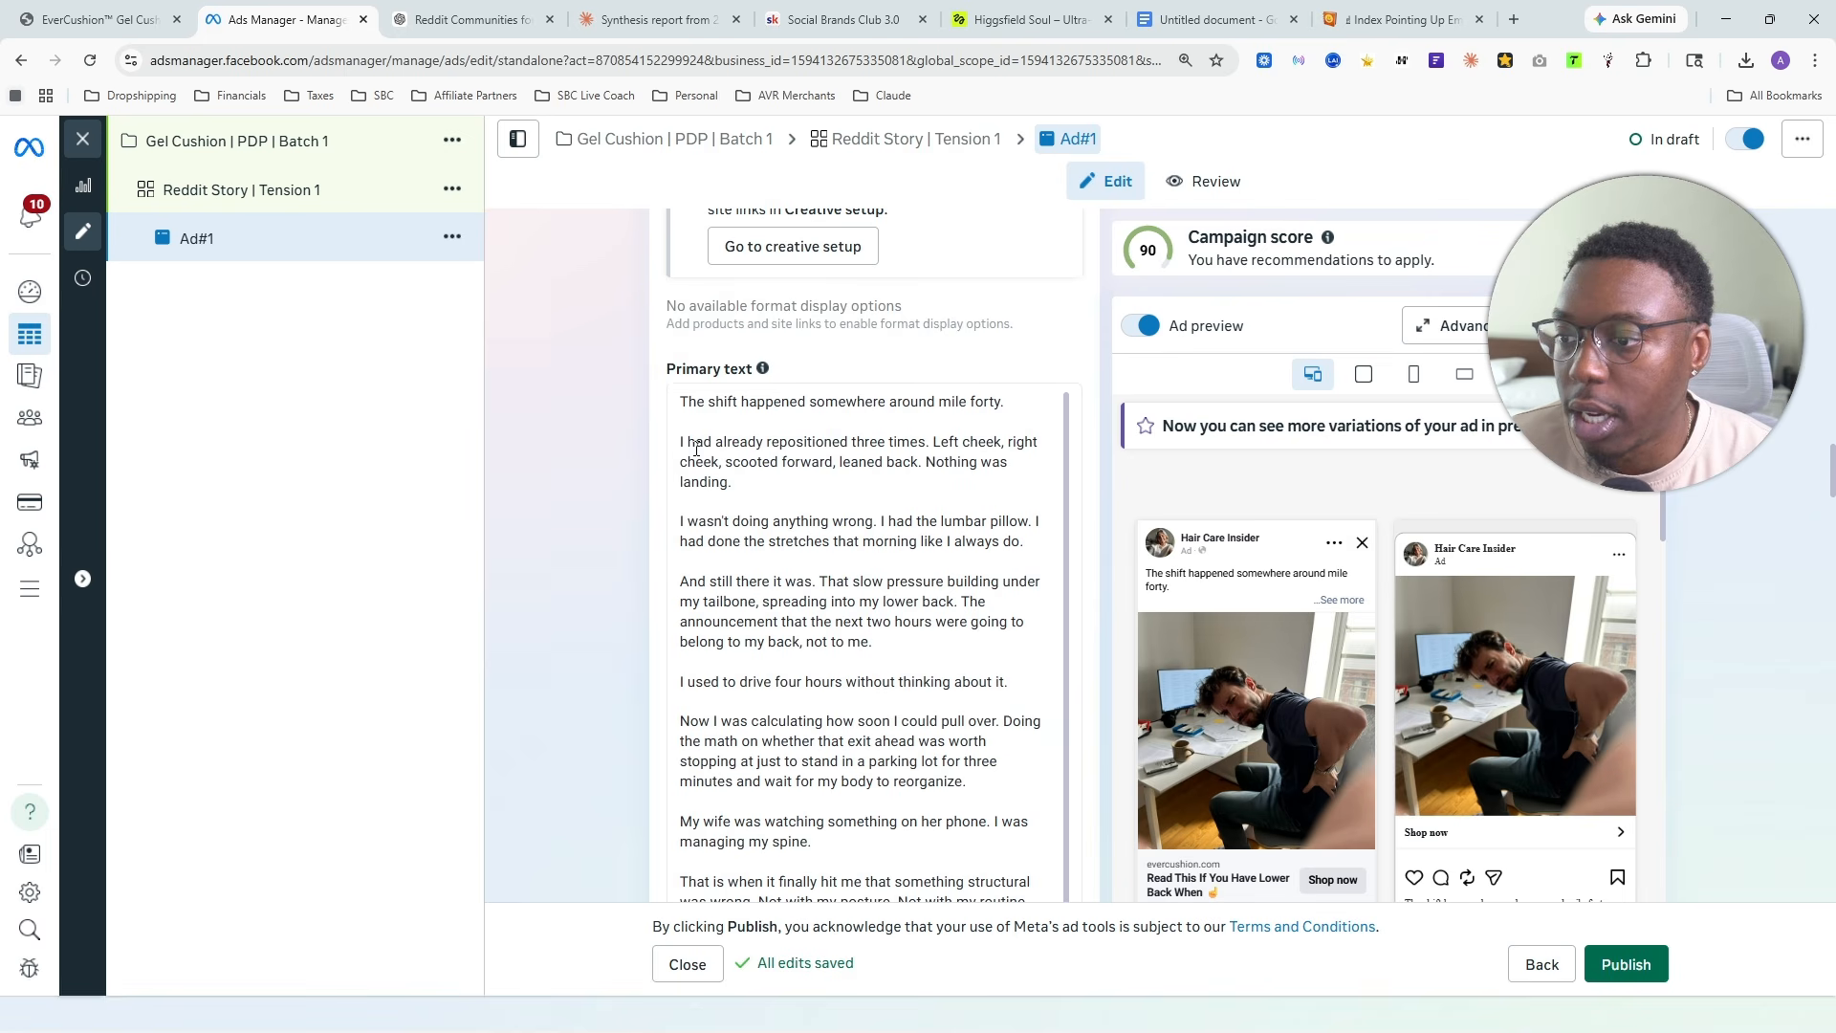
click(681, 443)
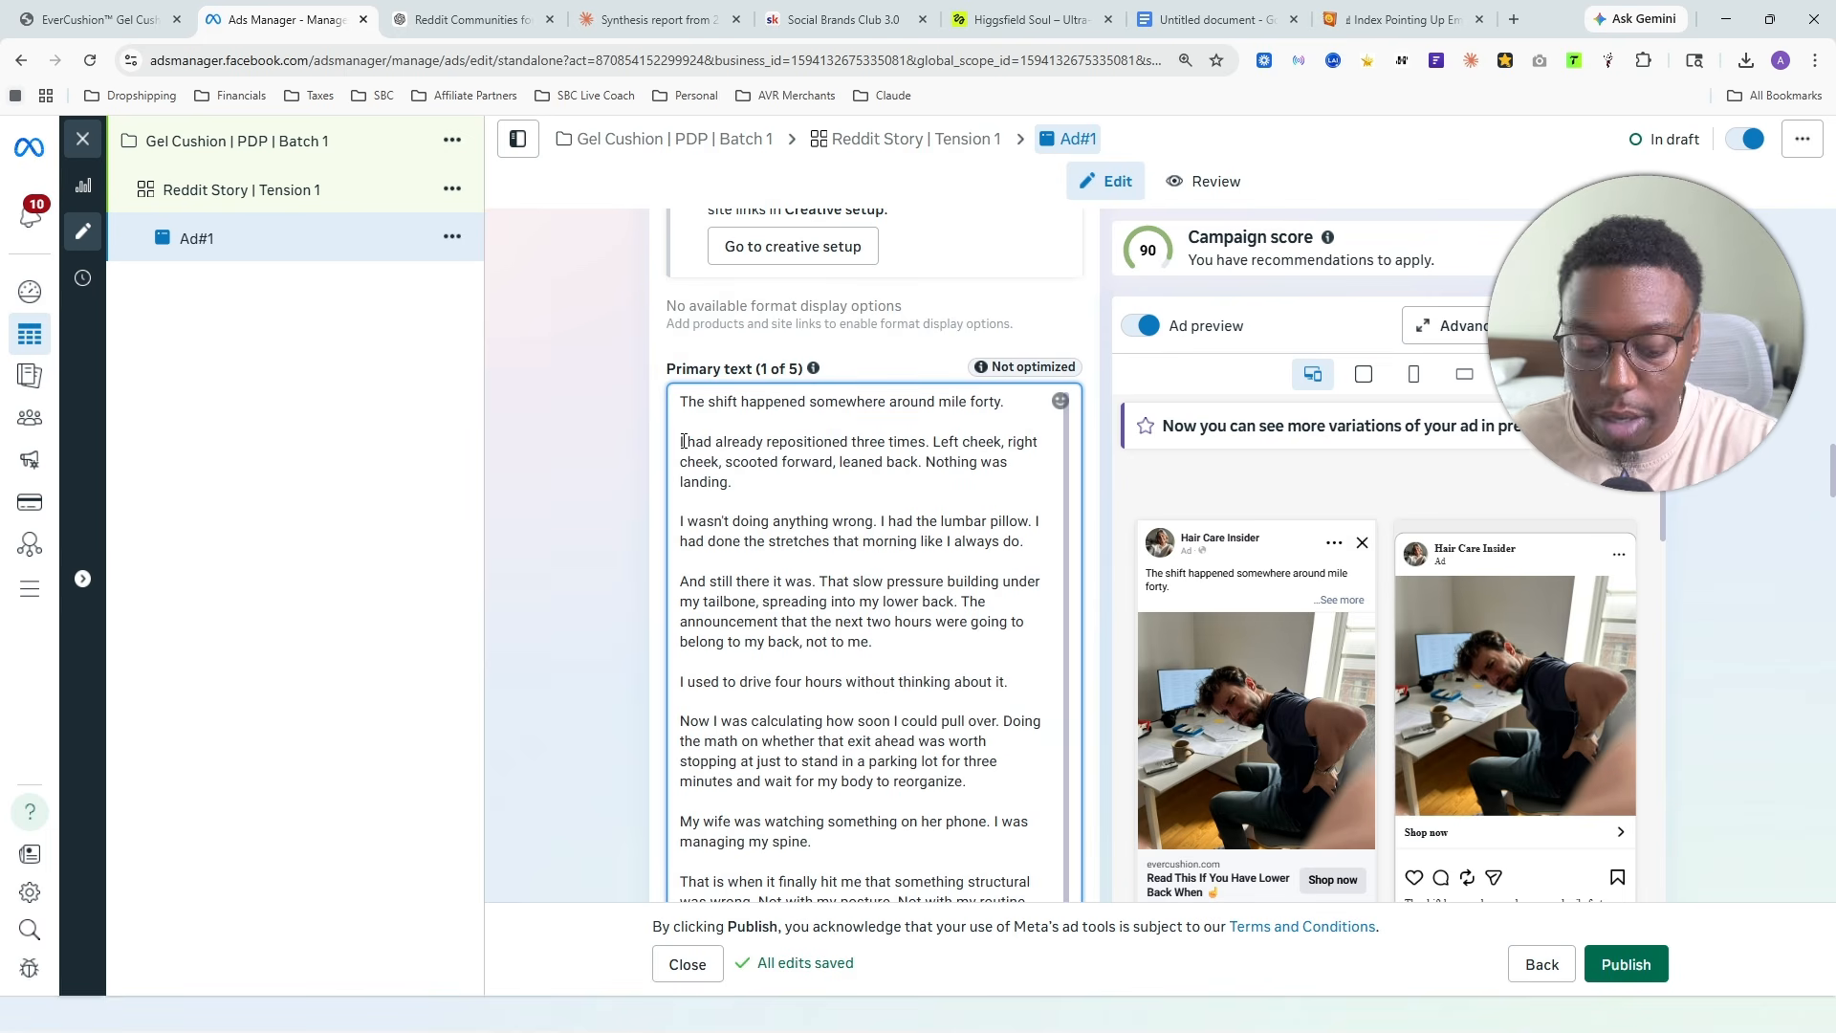
key(BackSpace)
key(BackSpace)
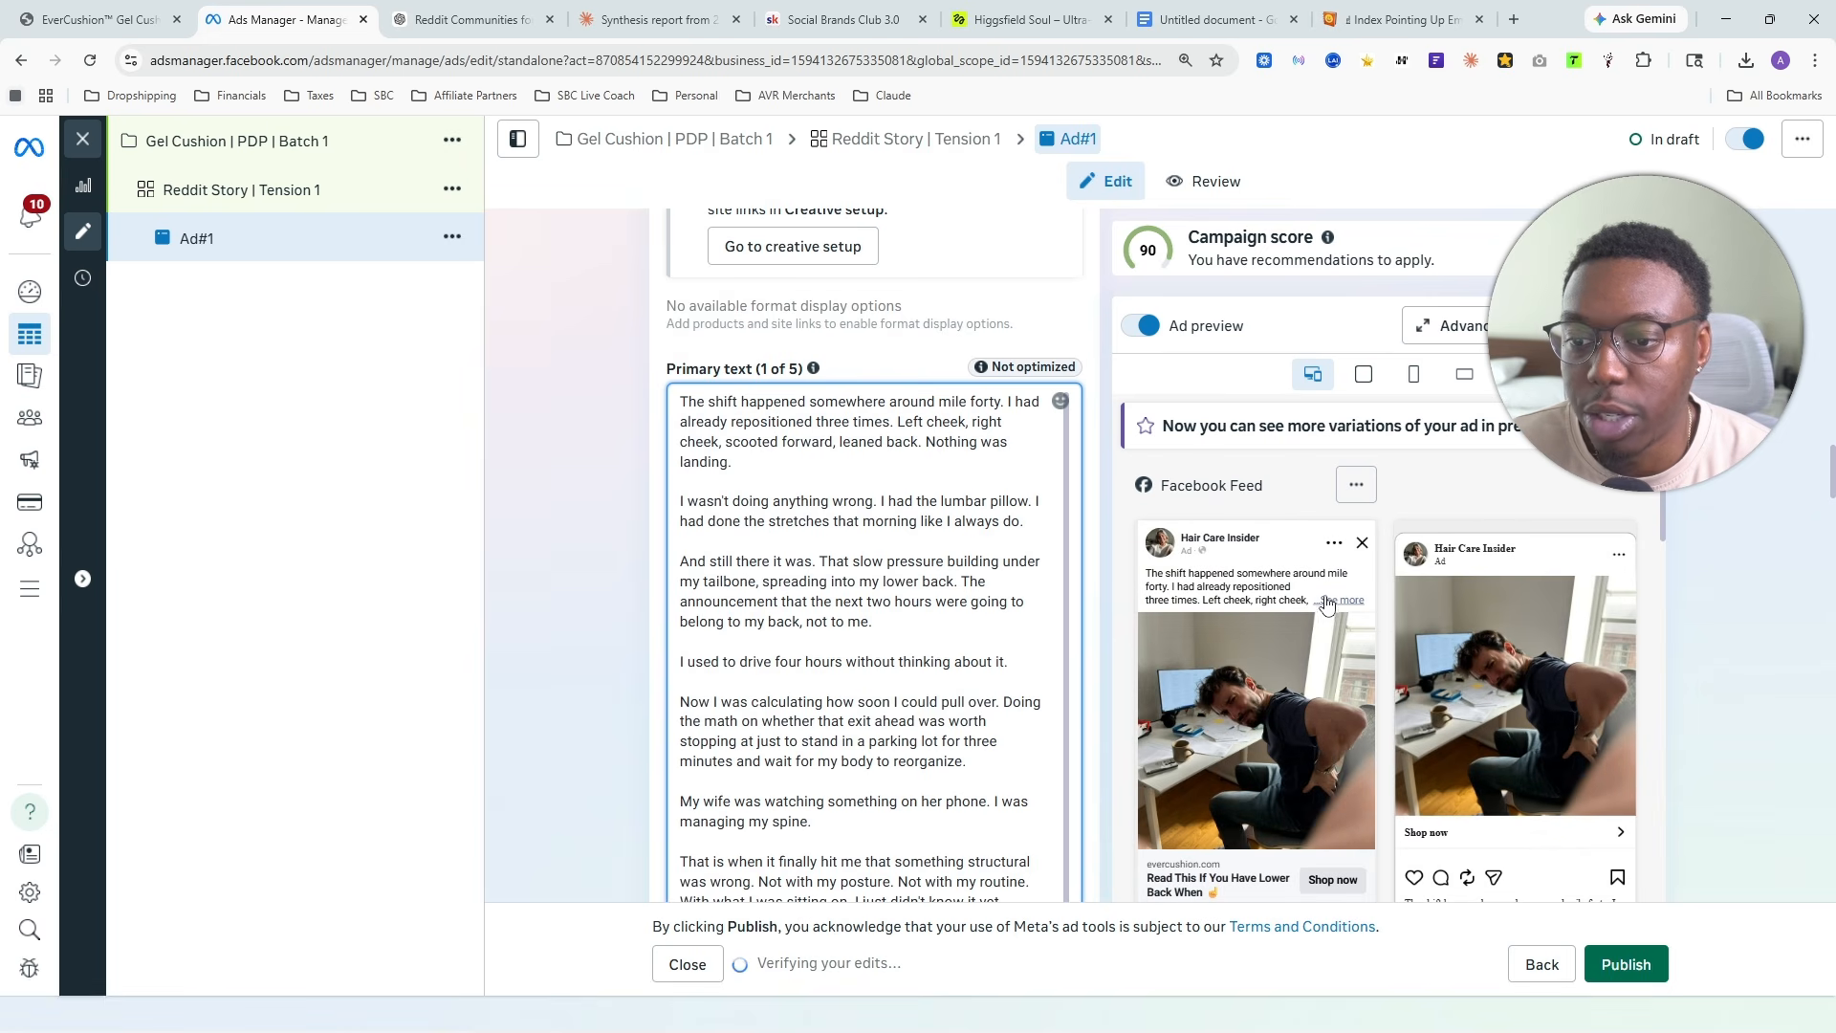
- Review the ad in the feed previews and check the remaining text, call to action and enhancement settings
scroll(1318, 598, down, 1)
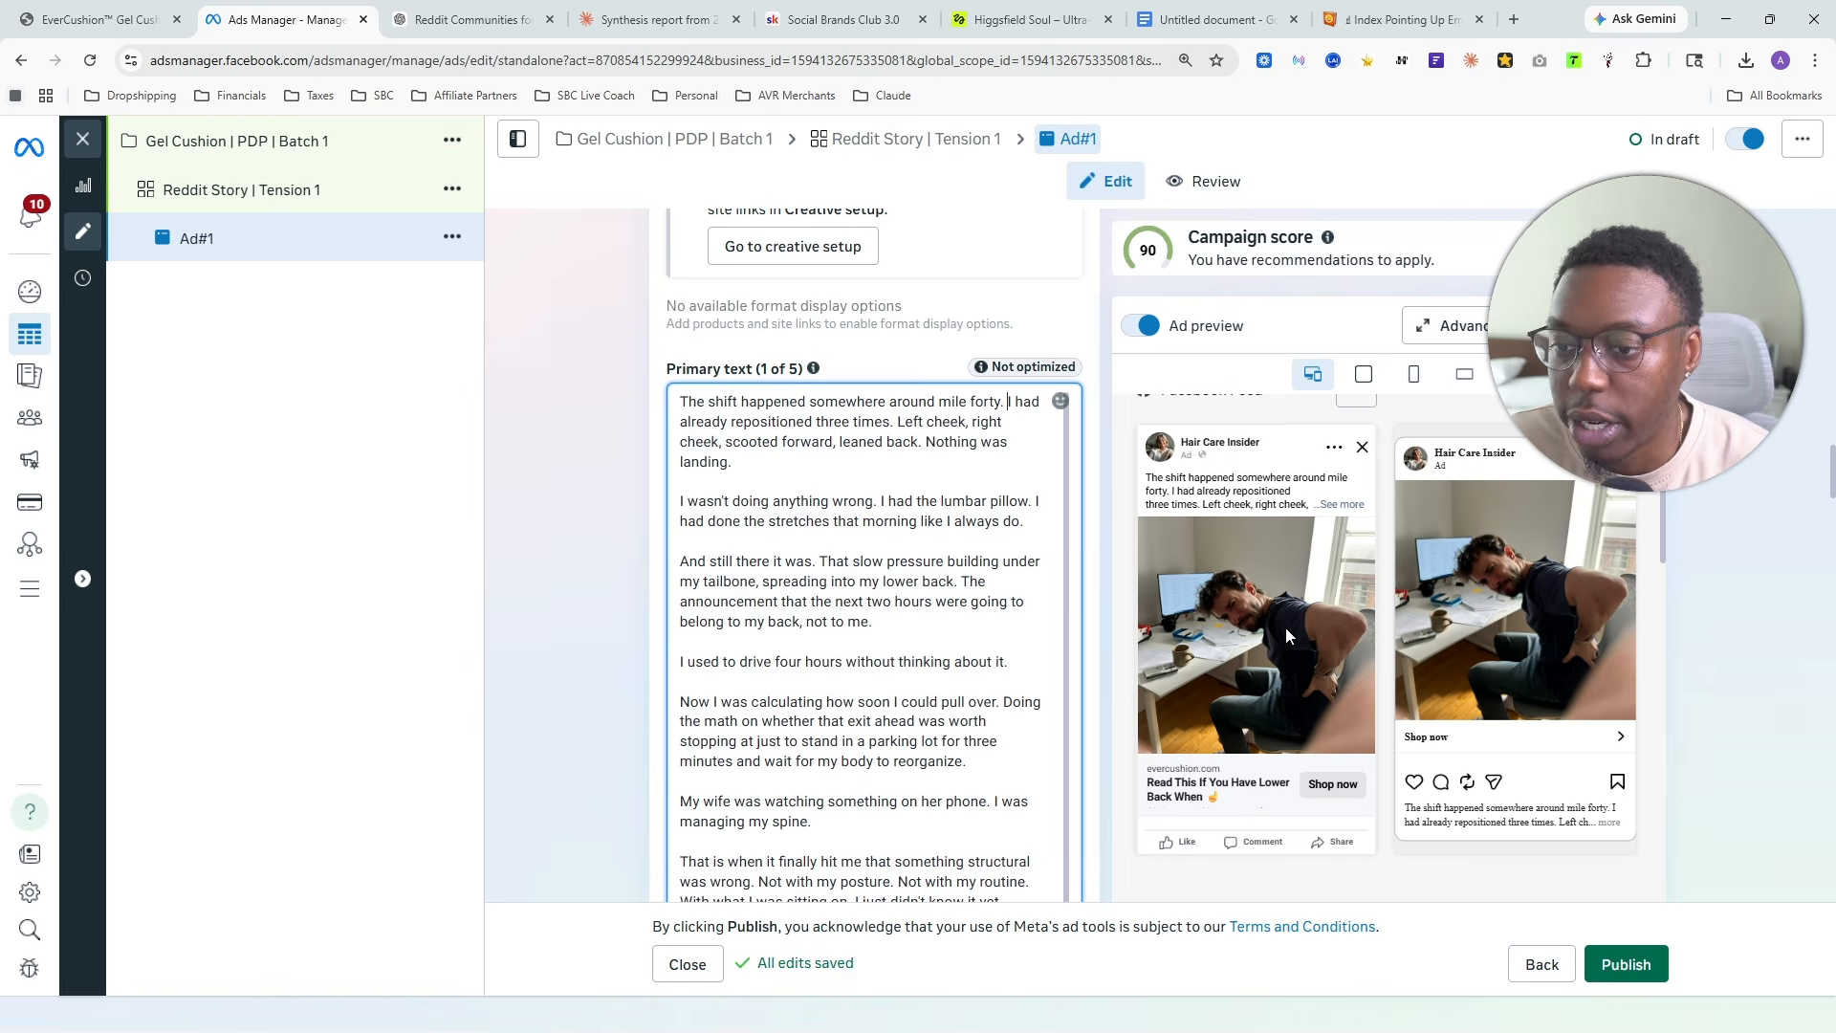
scroll(797, 464, down, 10)
scroll(796, 464, down, 15)
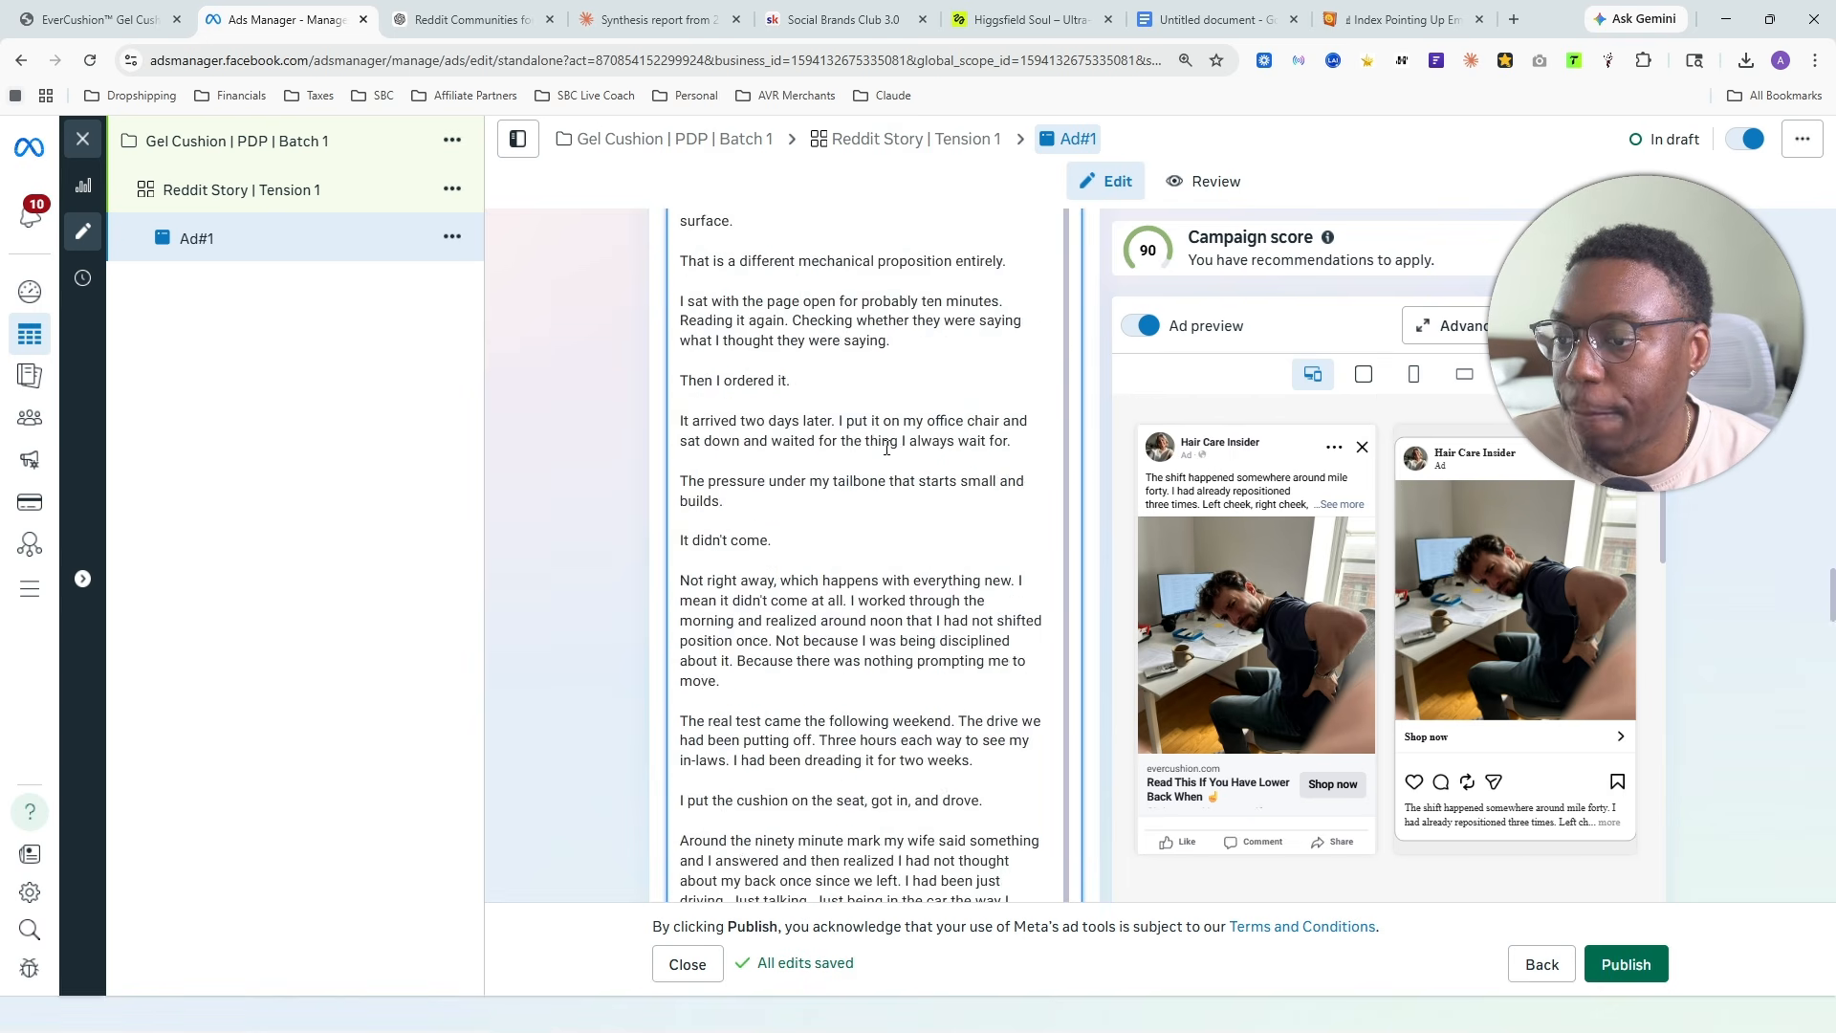
scroll(884, 466, down, 10)
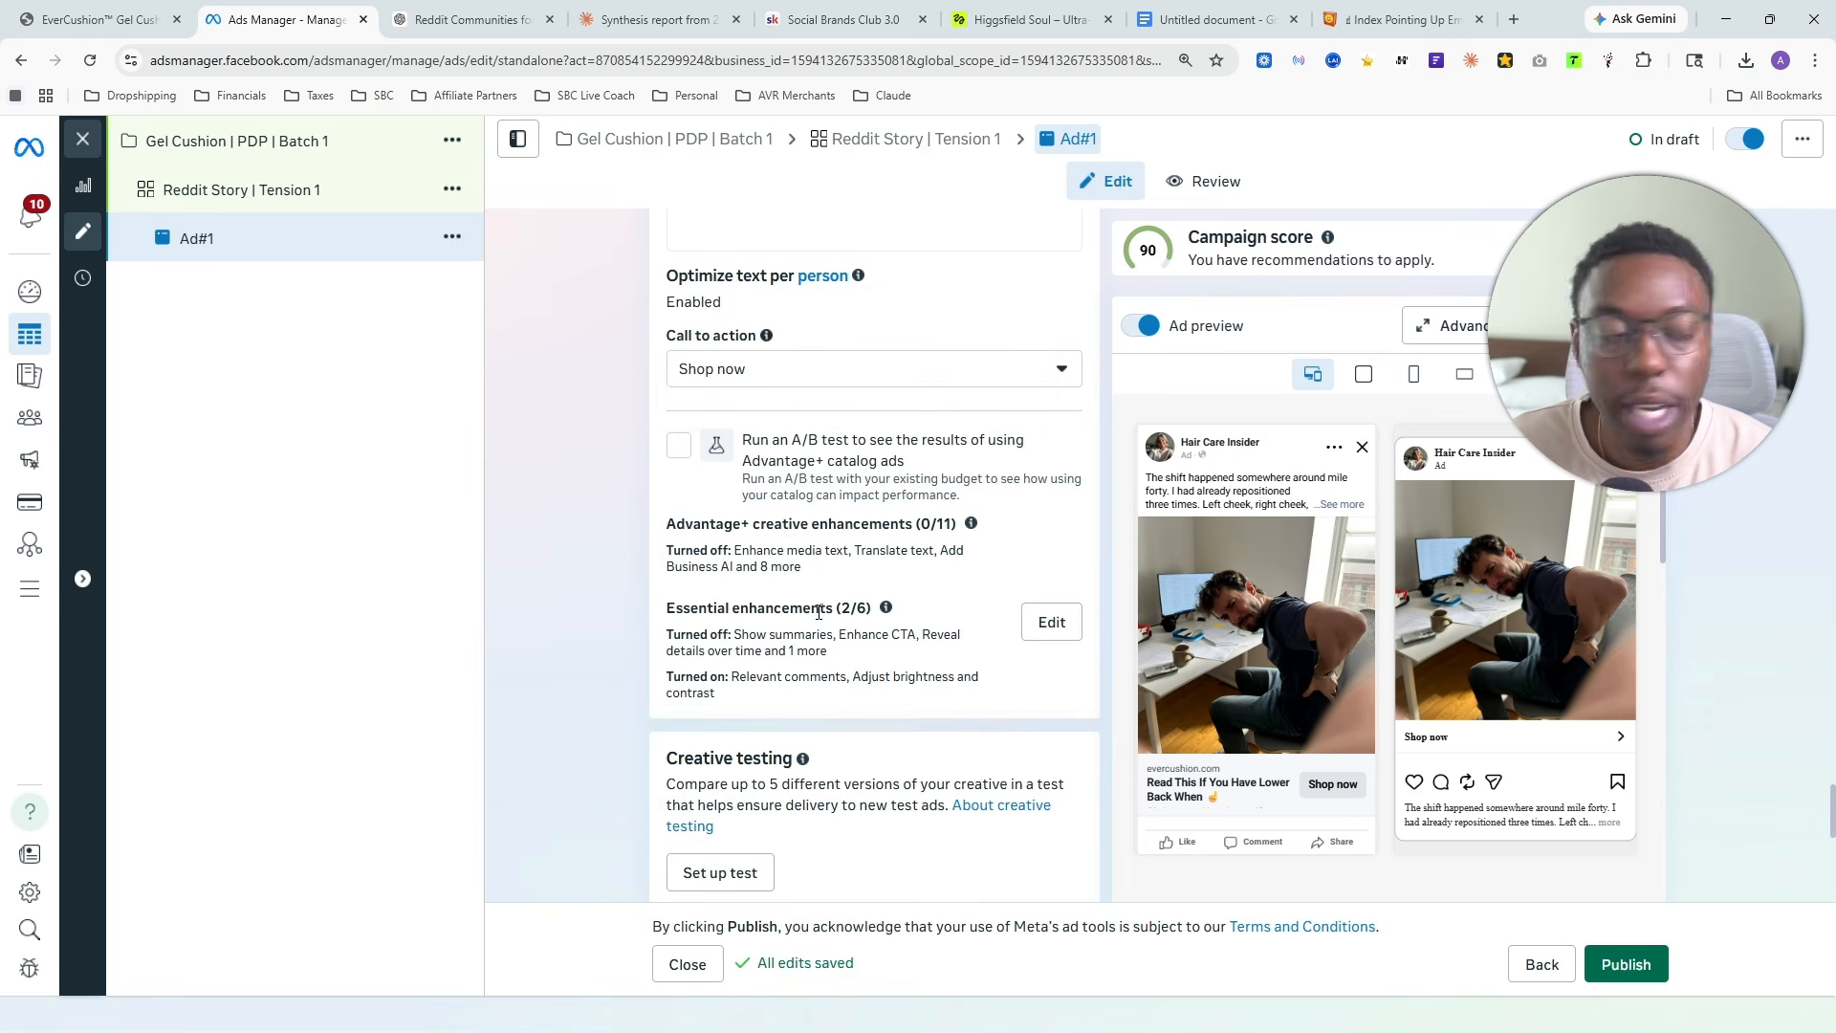
- Turn off the Relevant comments and Adjust brightness and contrast essential enhancements for the ad and save the change
click(1052, 626)
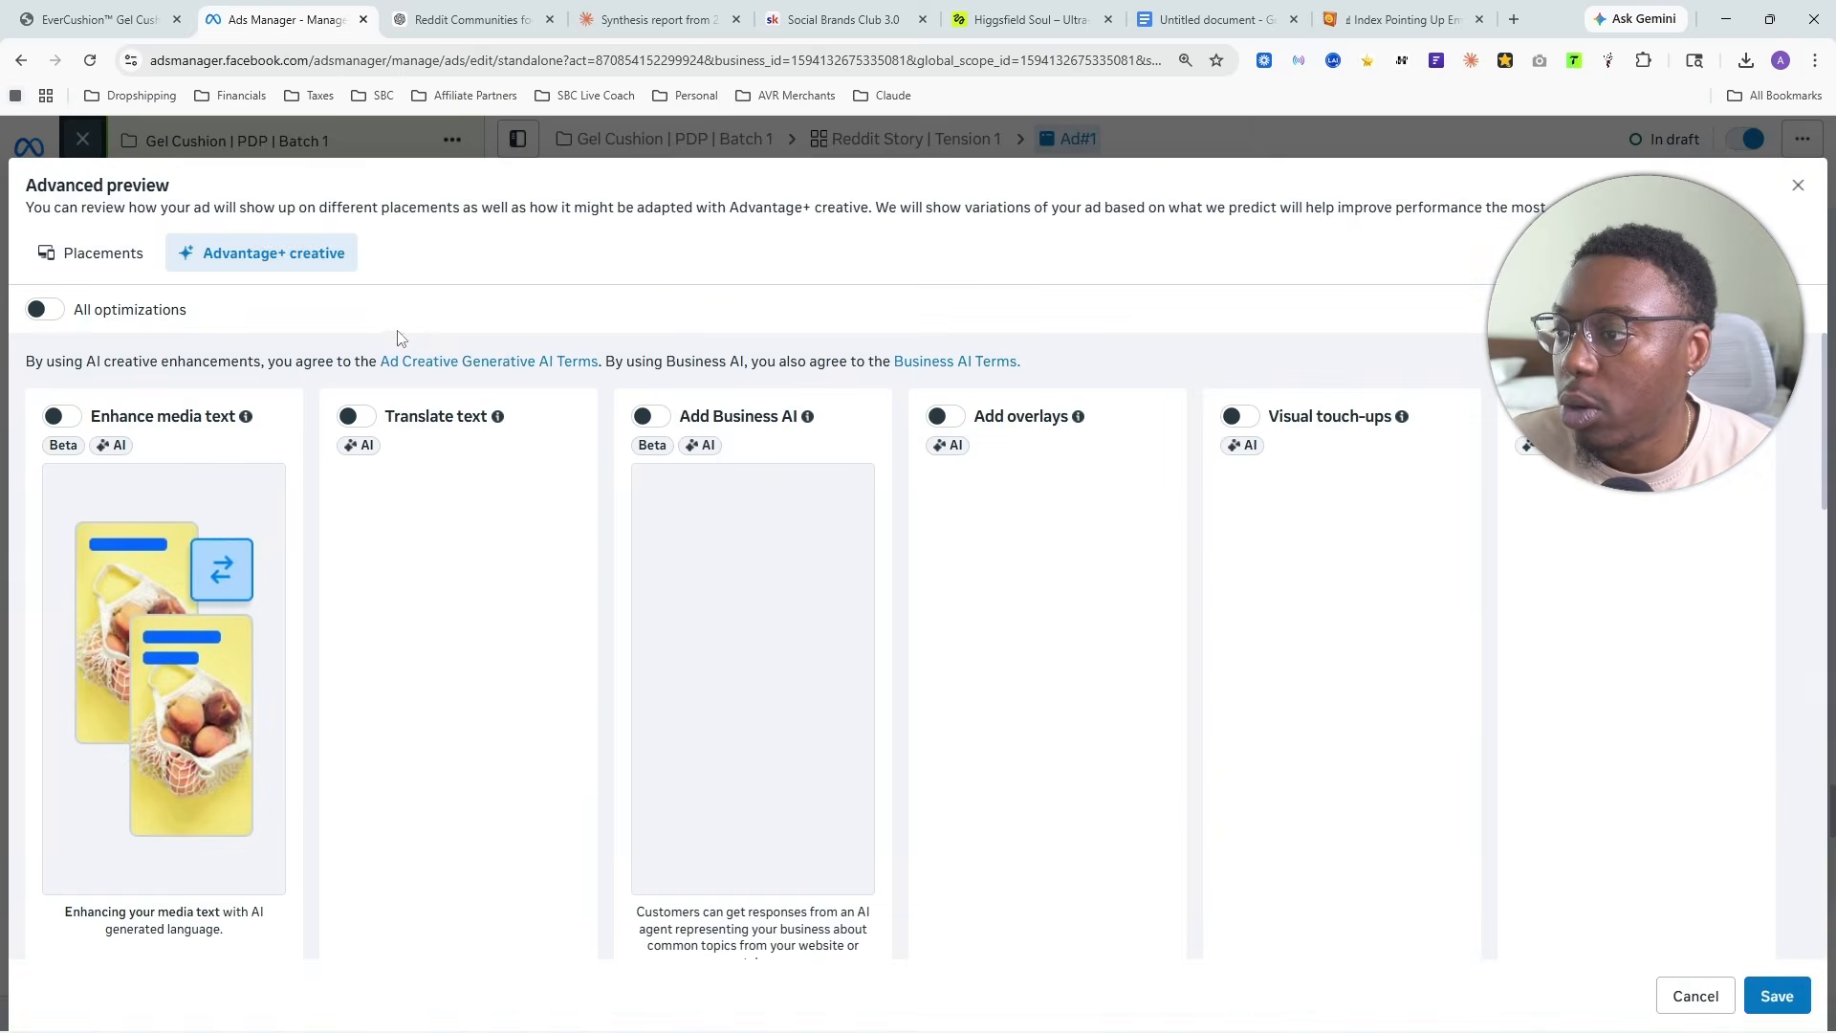
scroll(824, 459, down, 6)
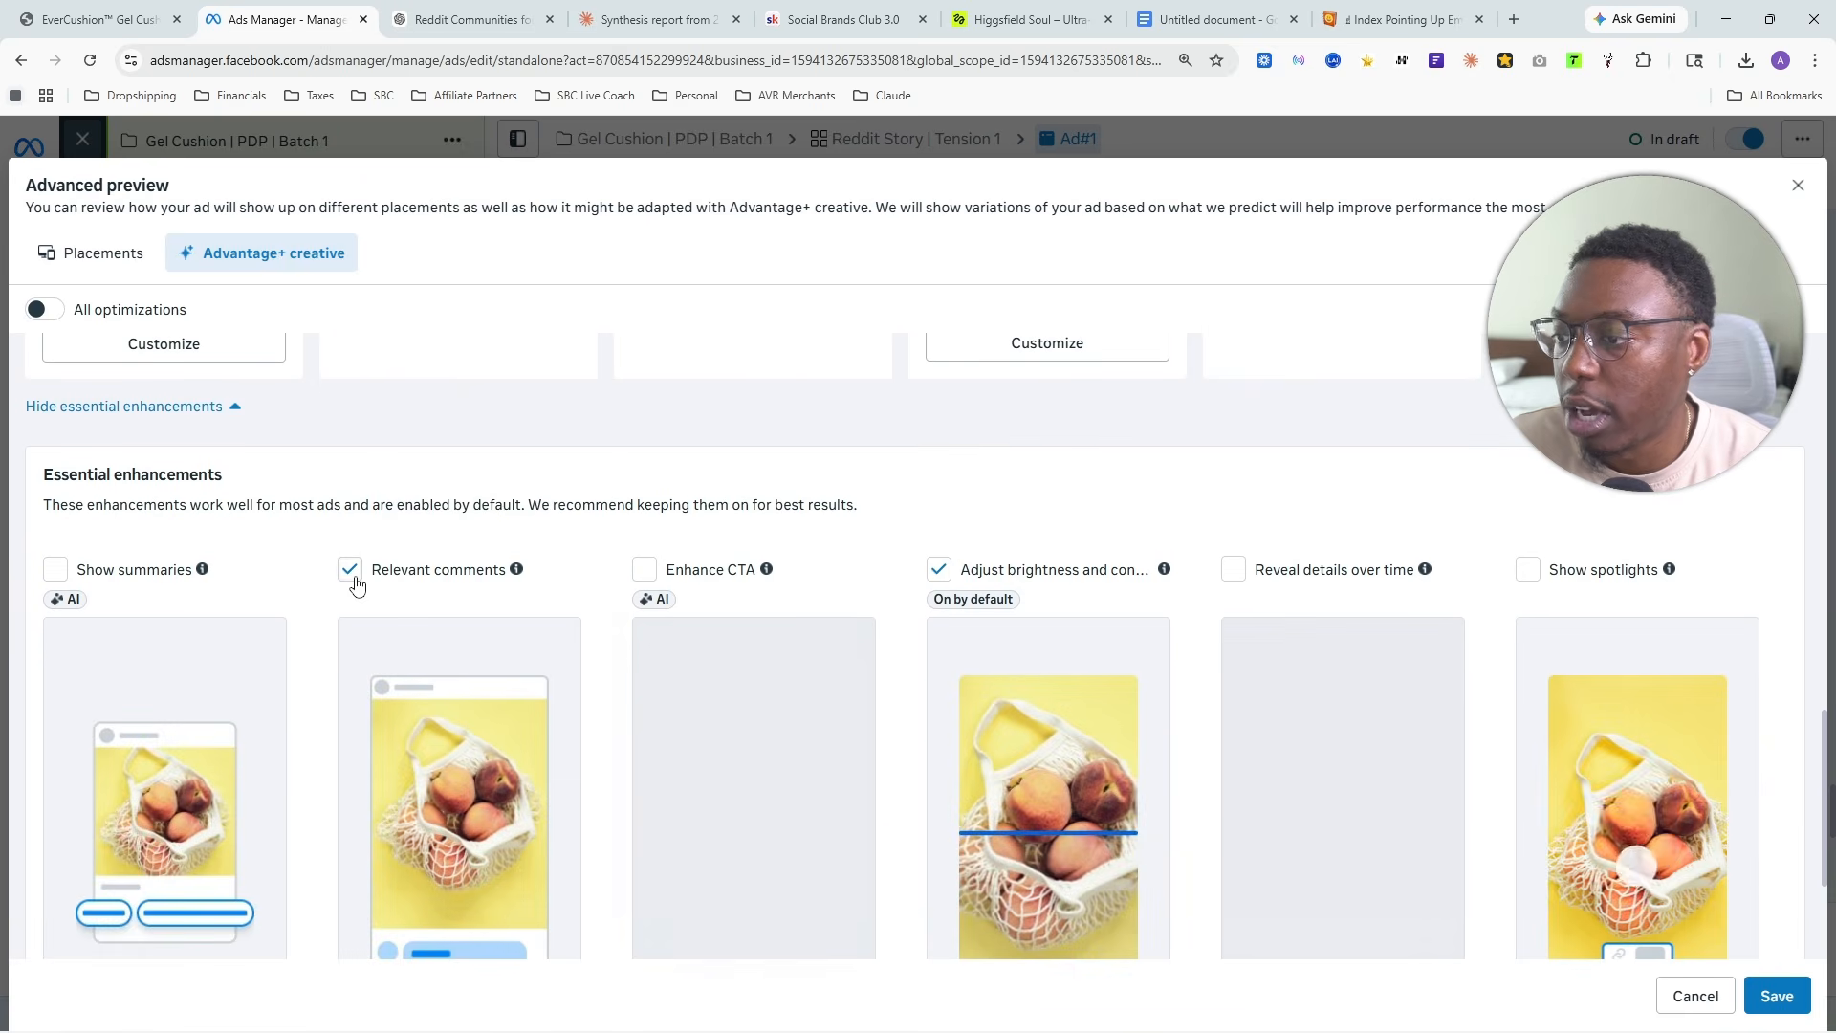
click(351, 571)
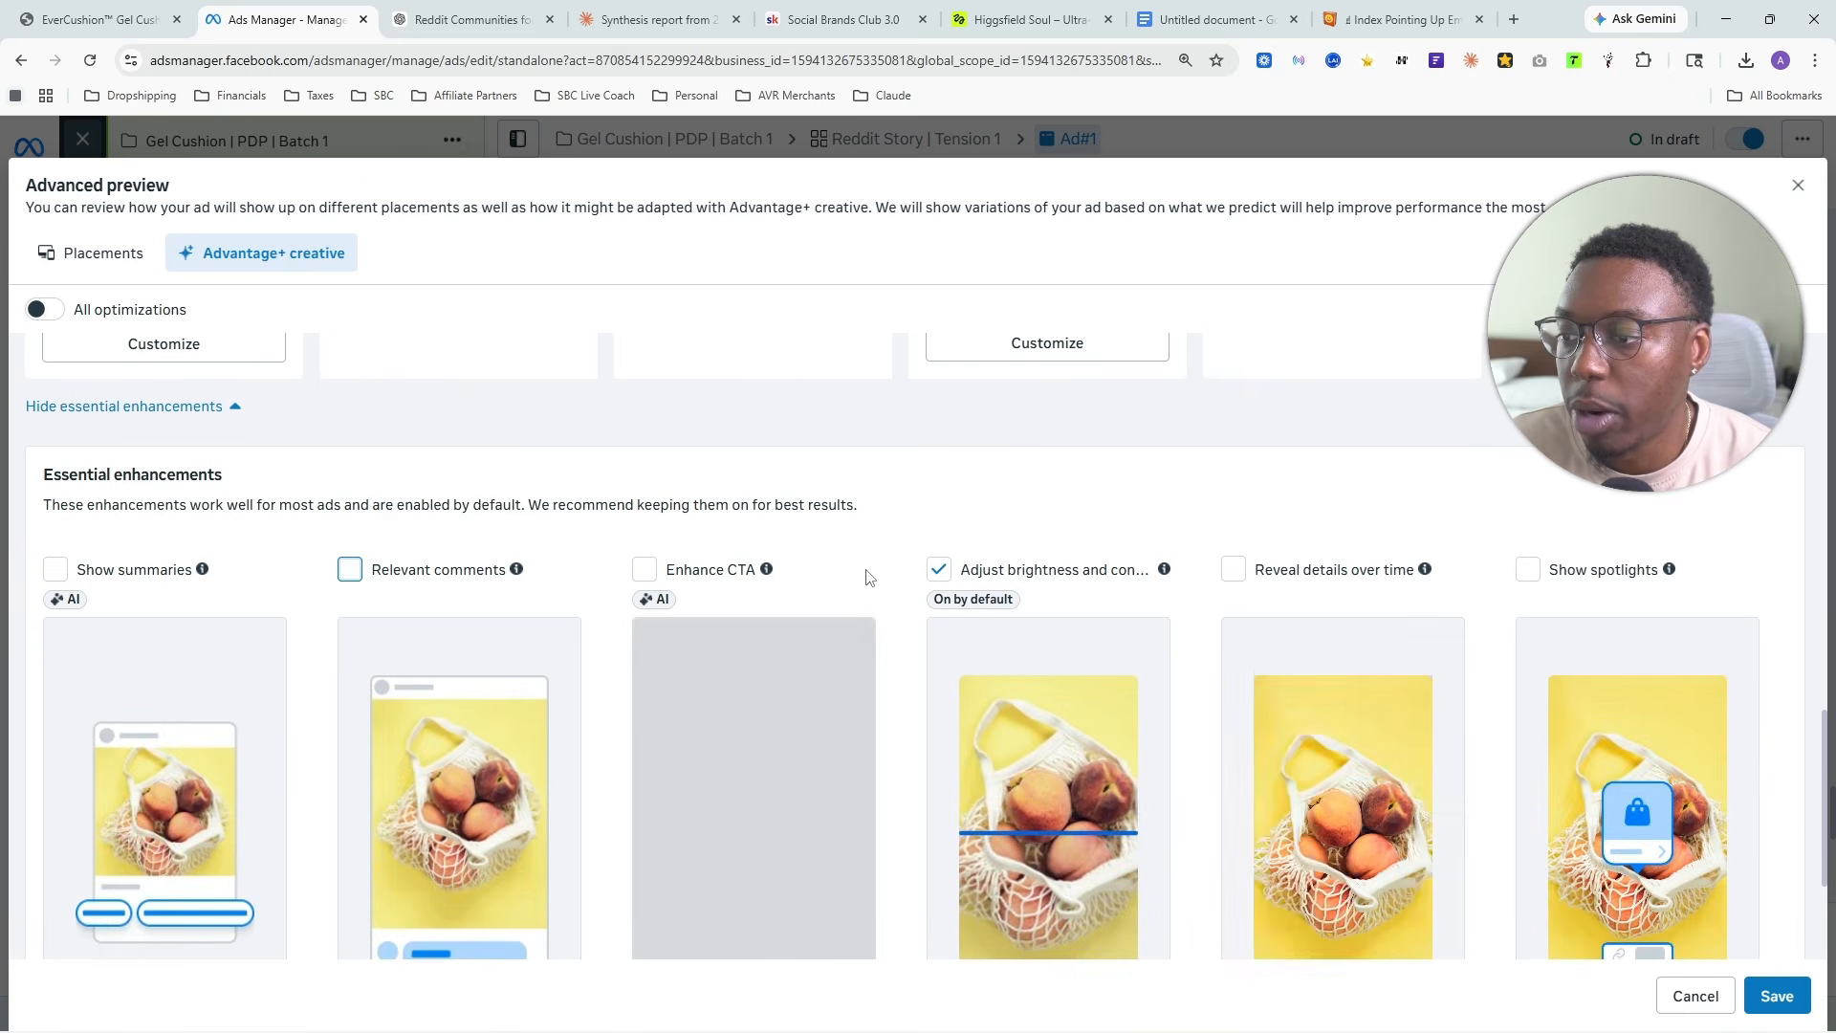
click(940, 571)
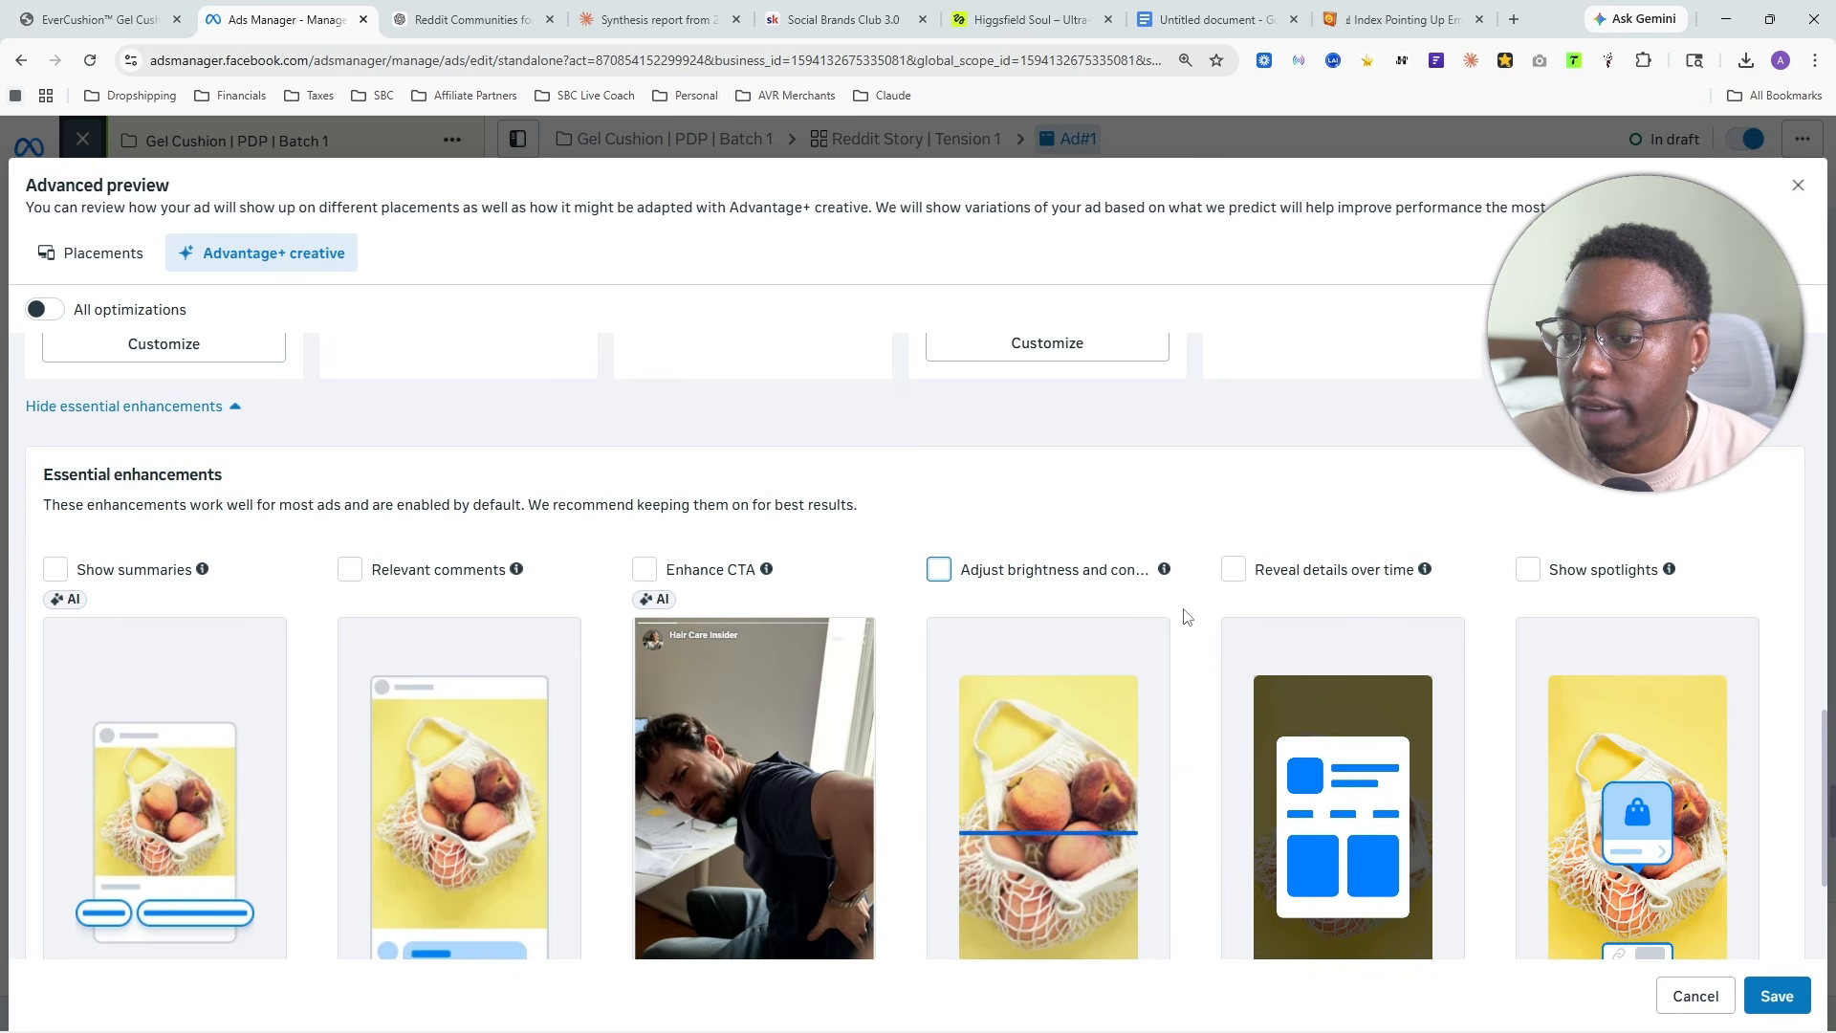
click(1750, 994)
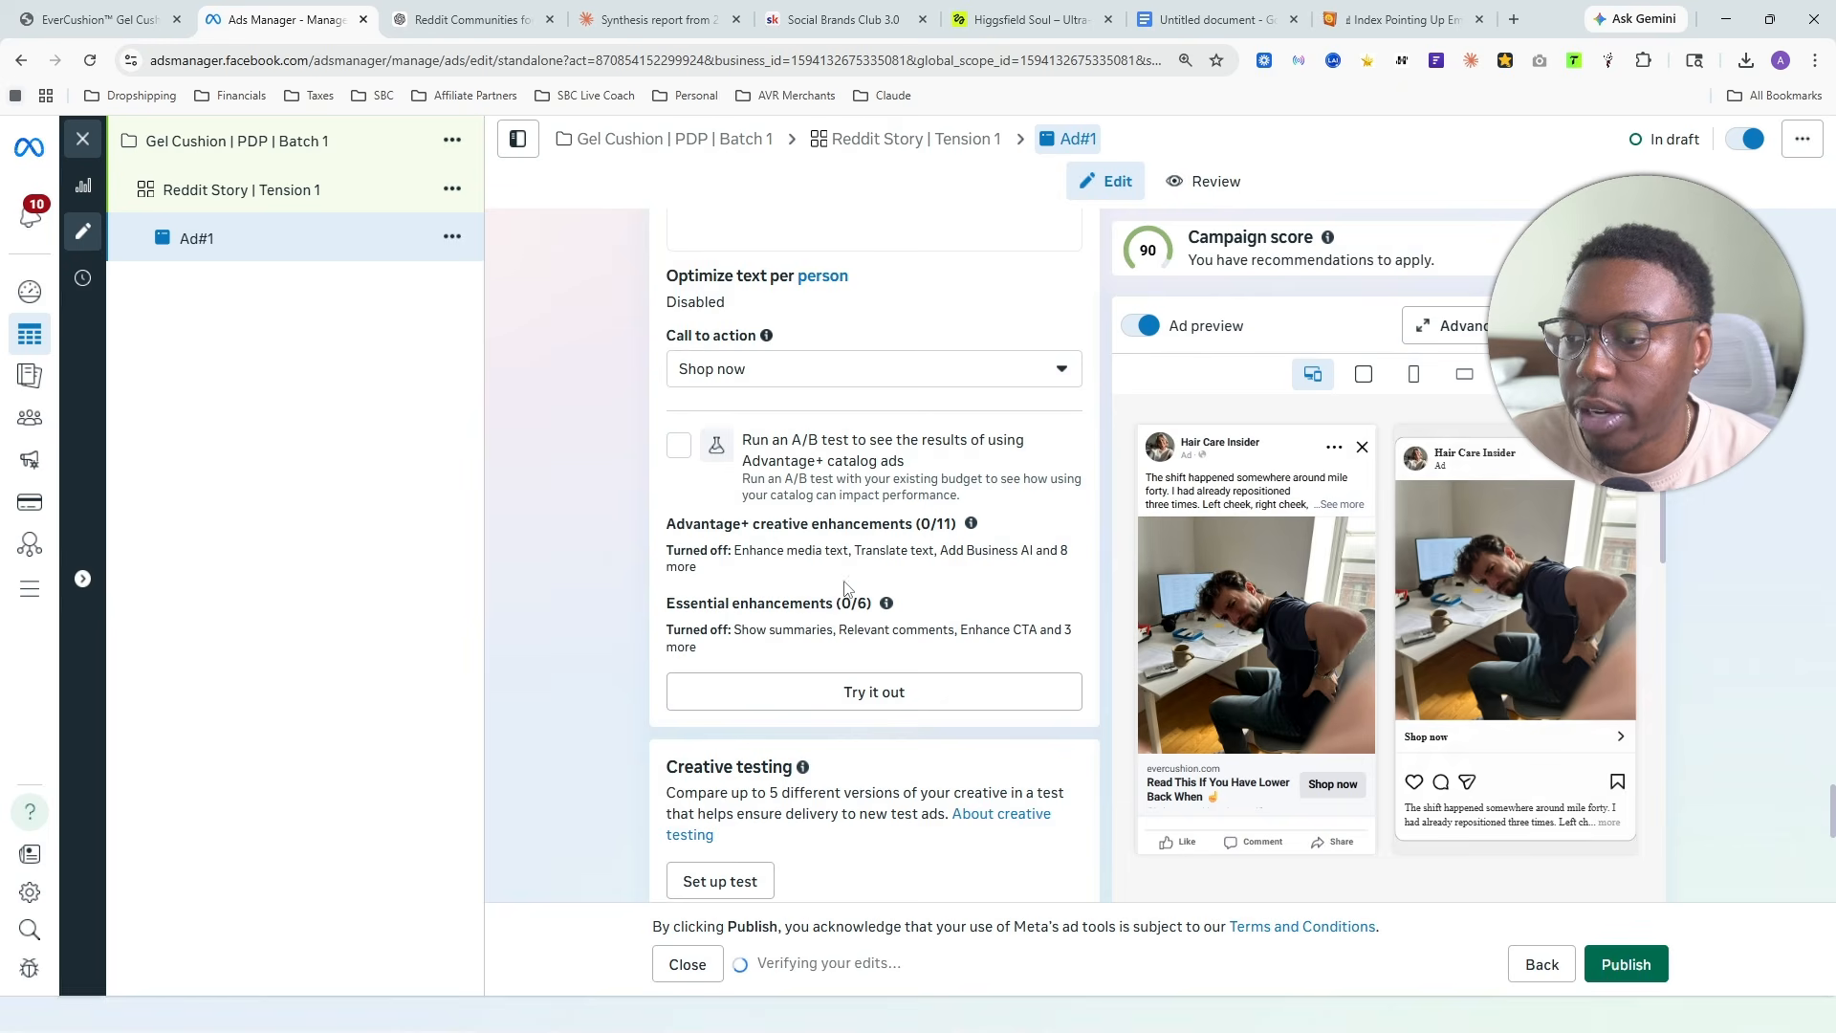
- Build a URL parameter for the ad's tracking with campaign name {{campaign.name}} and campaign content {{ad.name}}
scroll(915, 527, down, 4)
scroll(918, 535, down, 4)
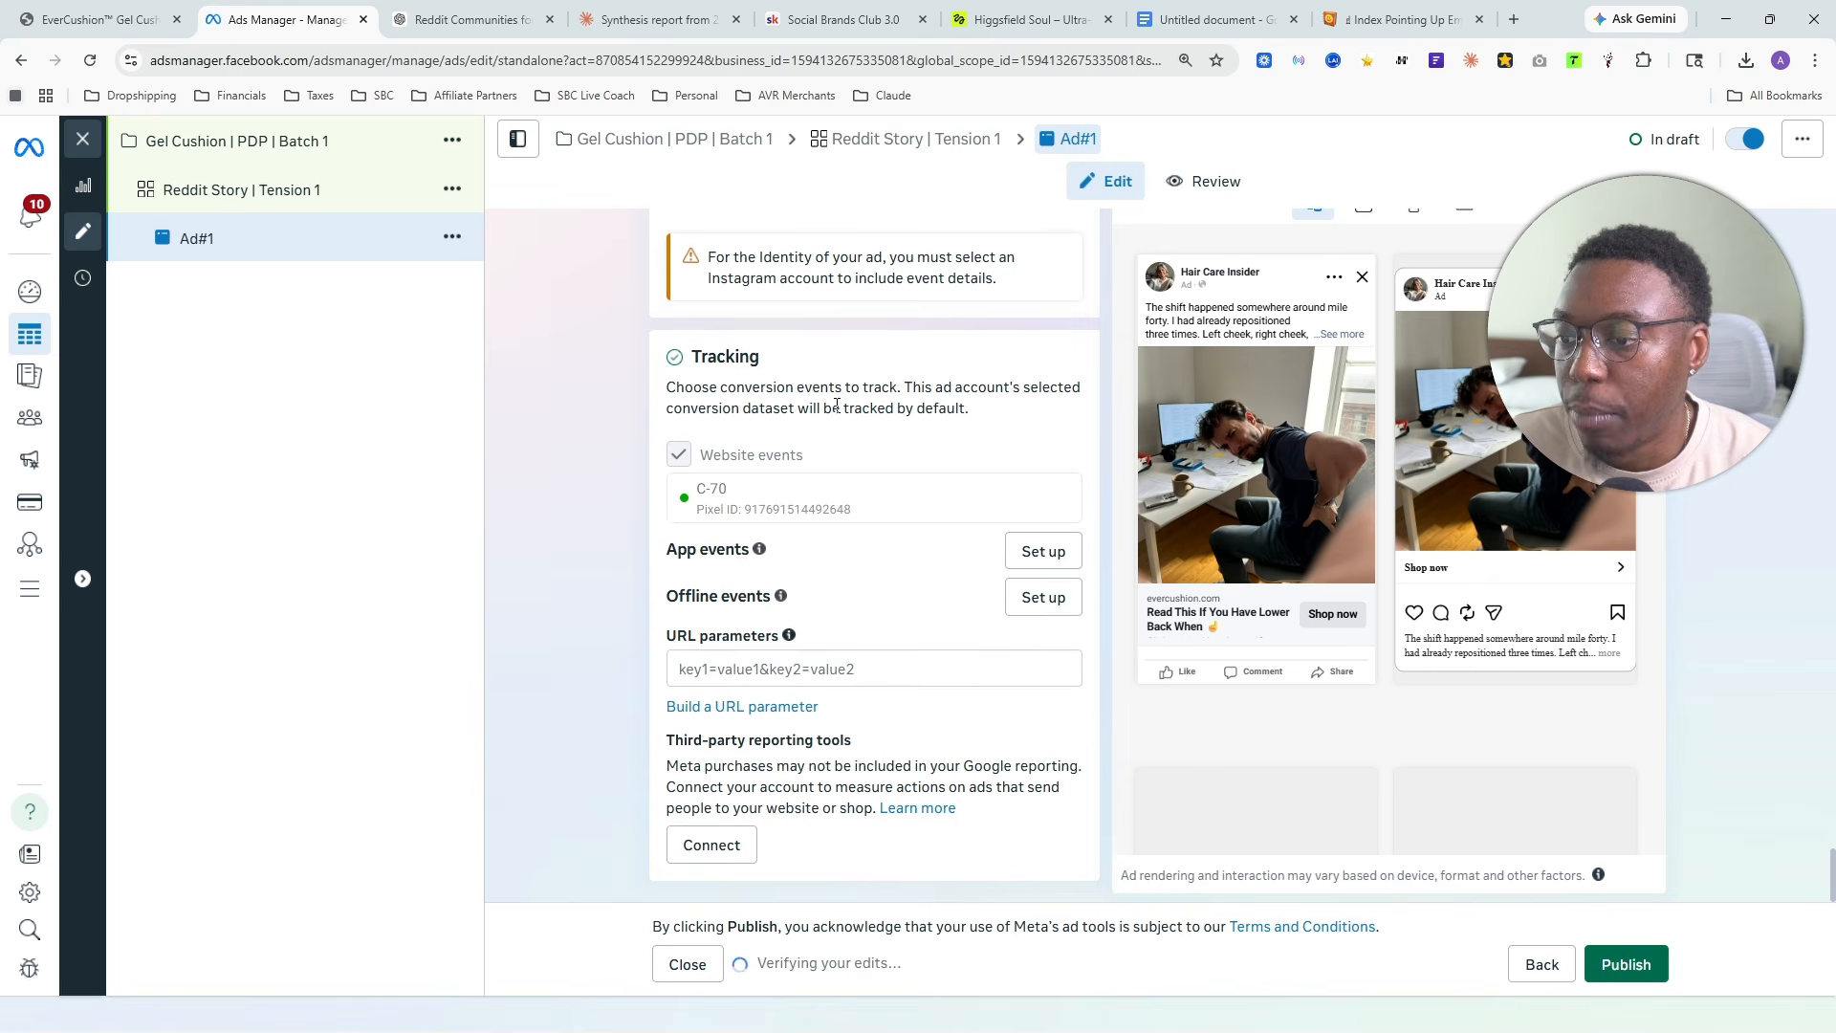
click(726, 707)
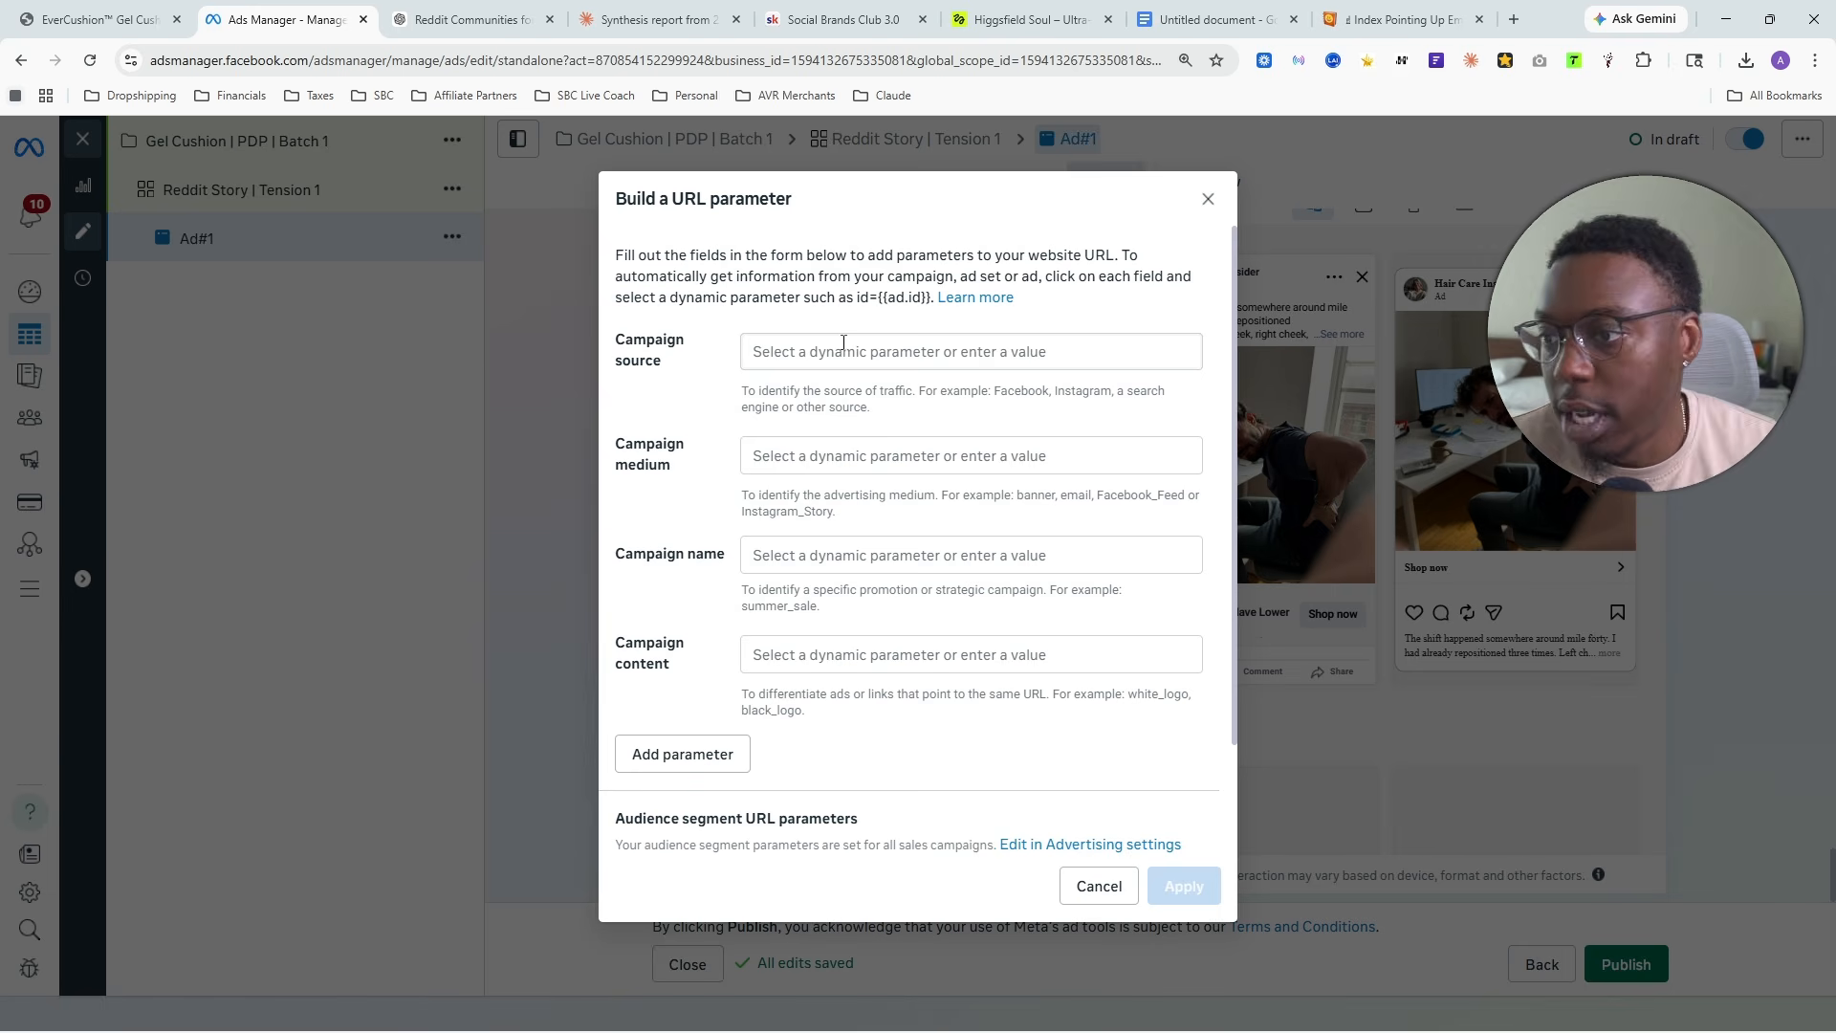
click(827, 360)
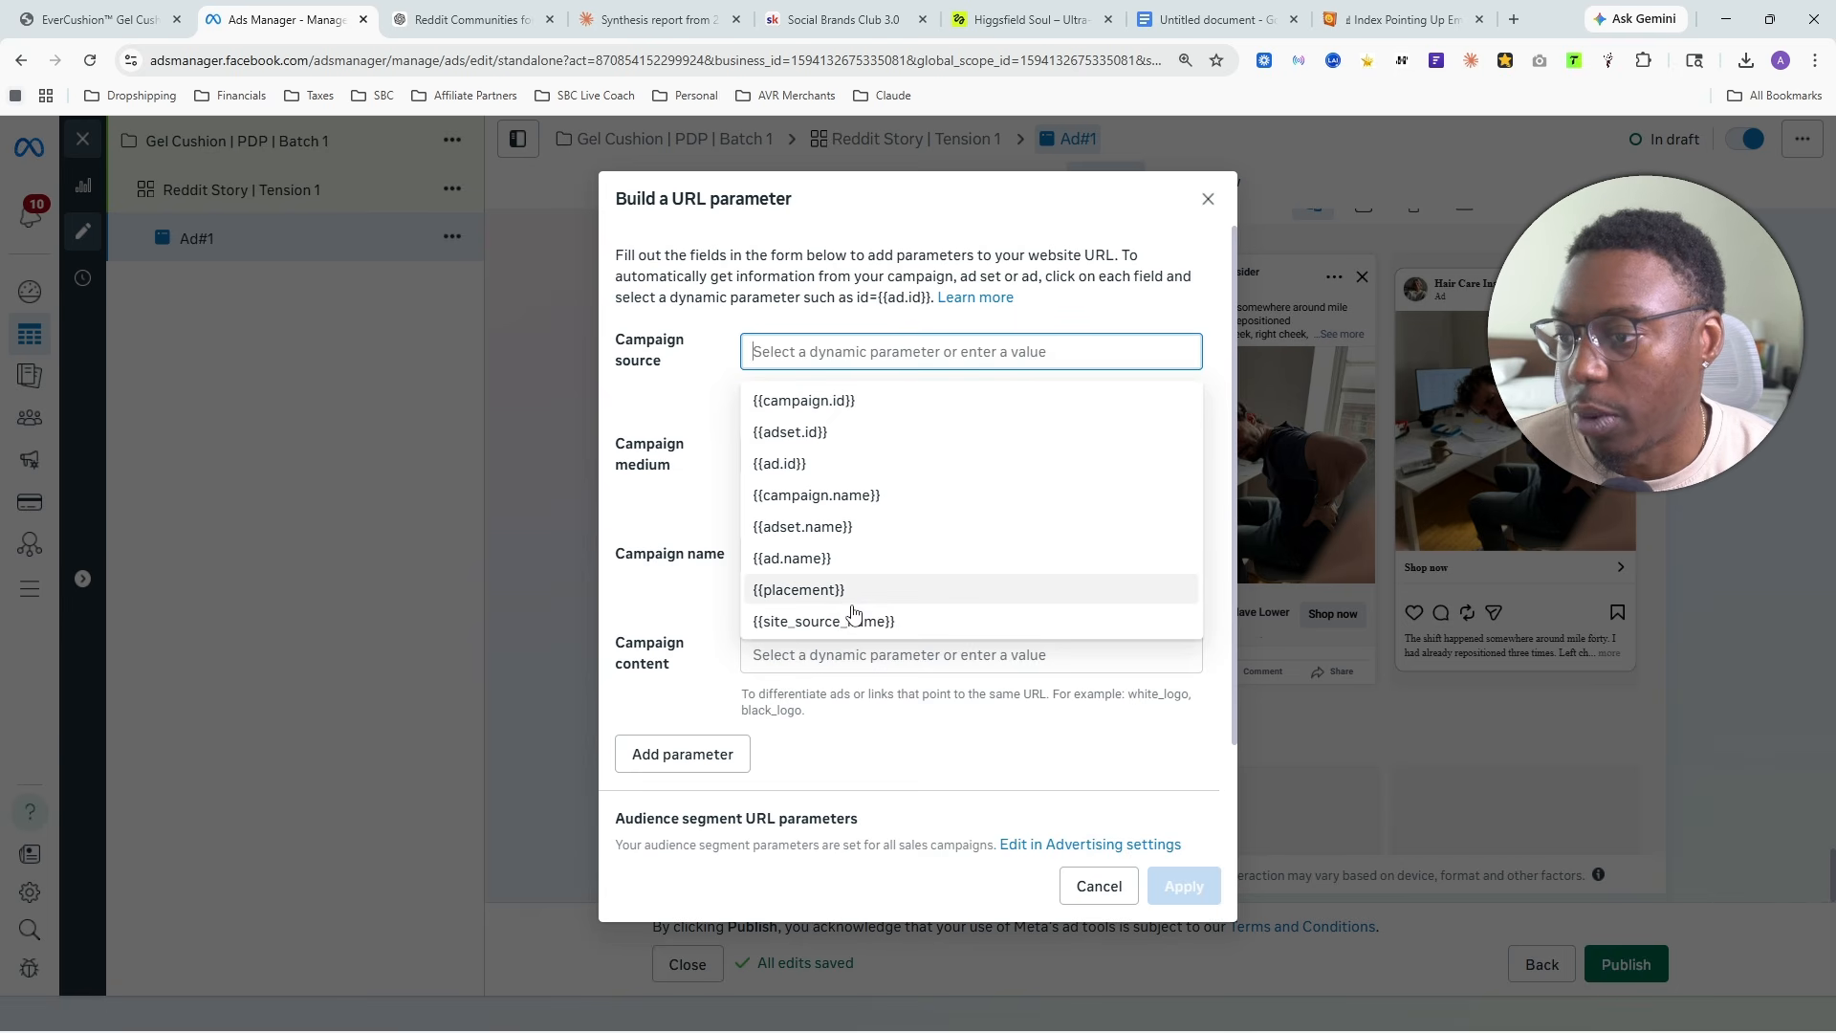
click(669, 478)
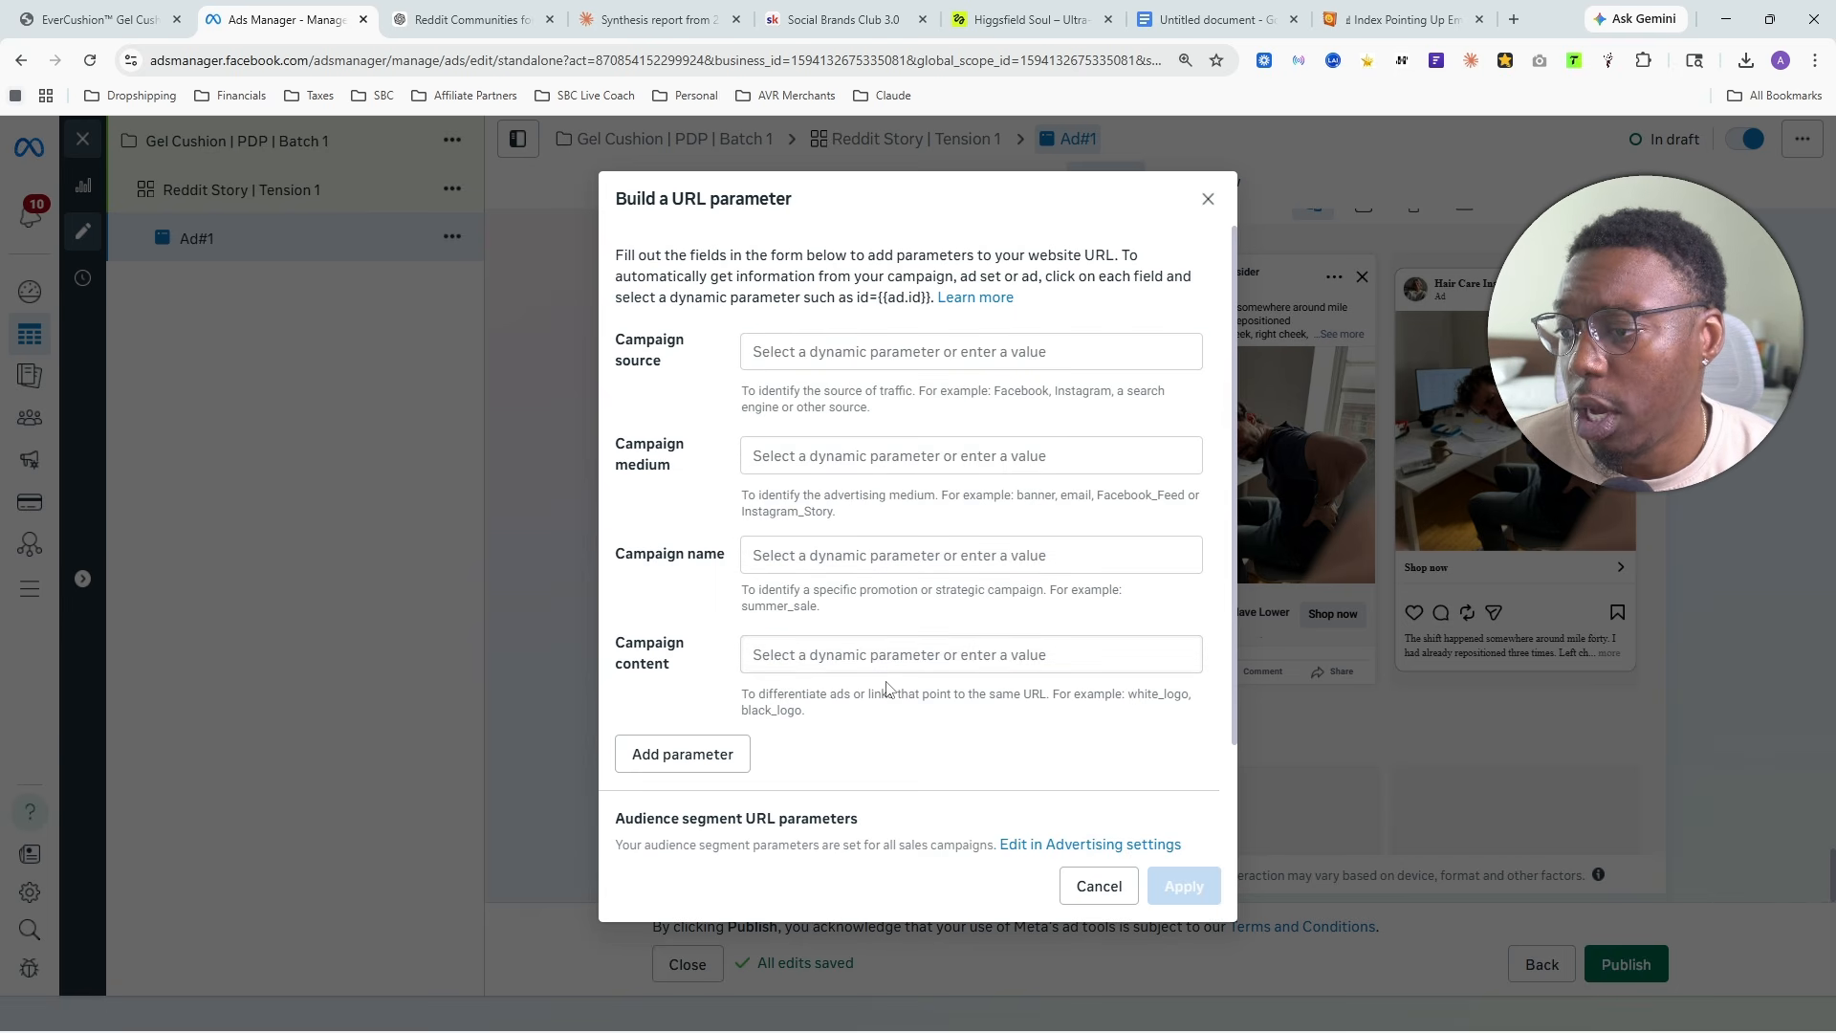
click(856, 563)
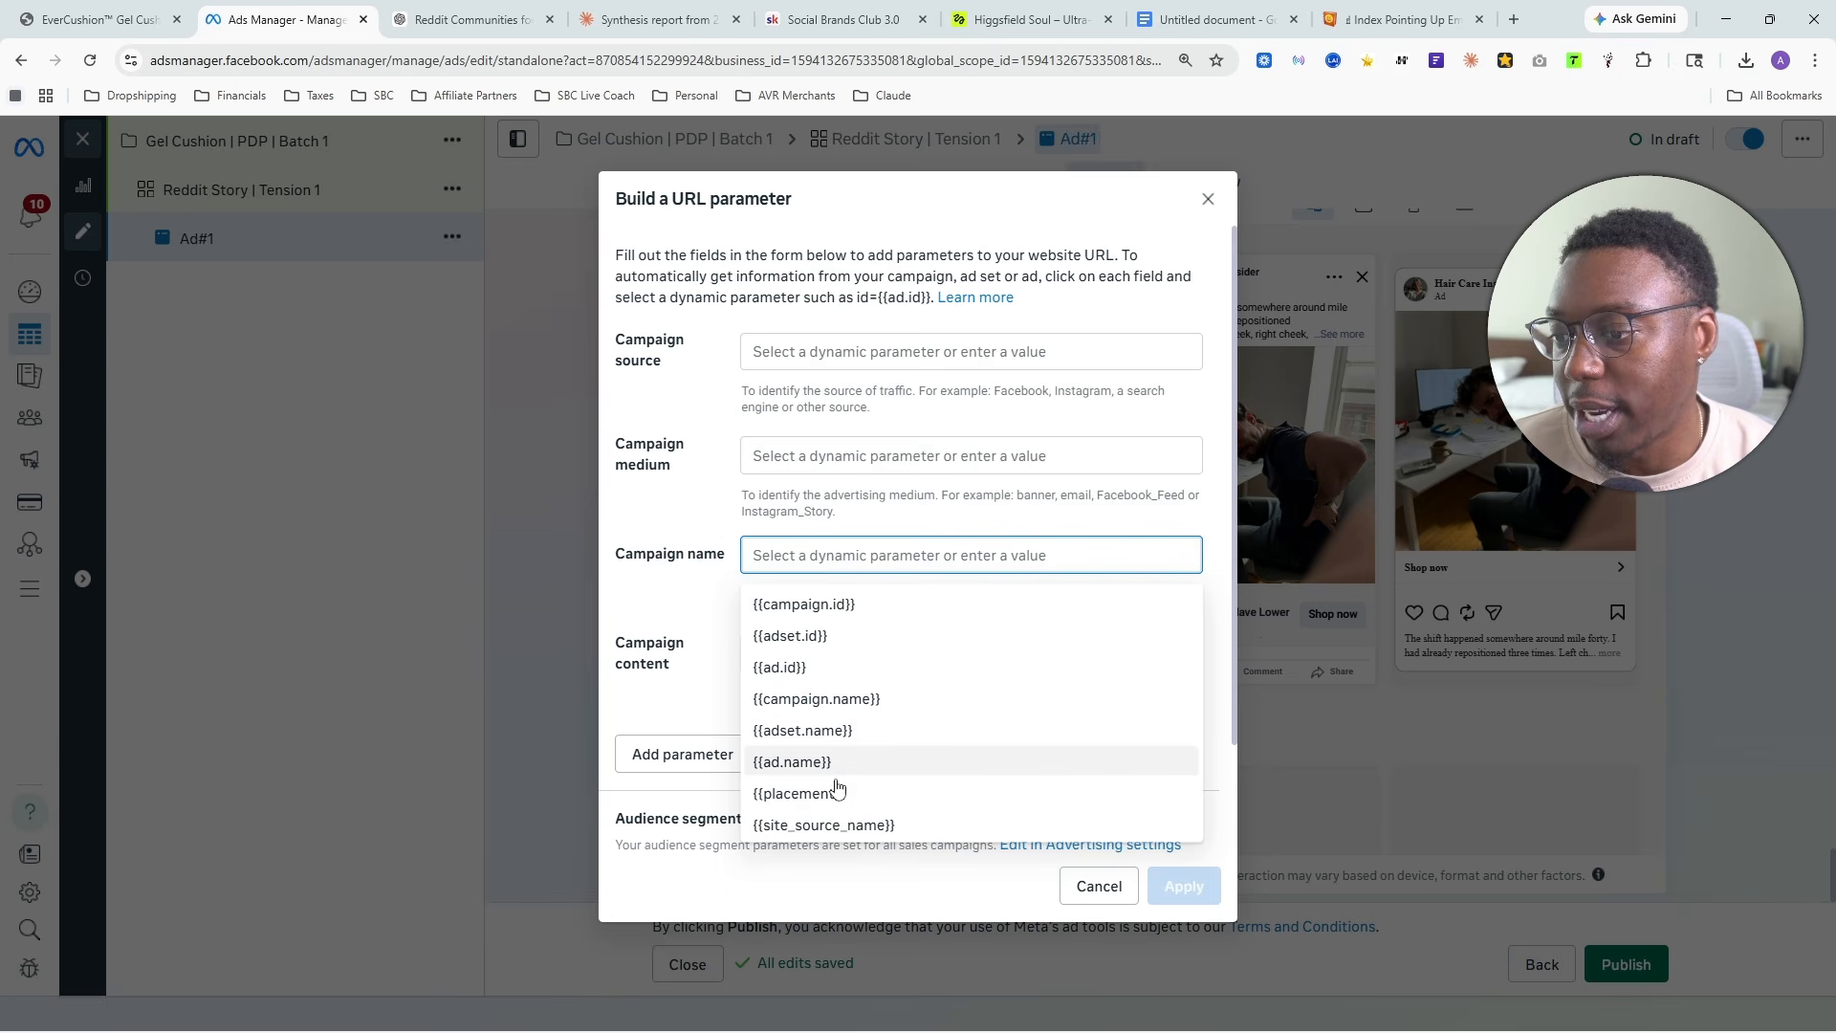
click(868, 703)
scroll(875, 718, down, 1)
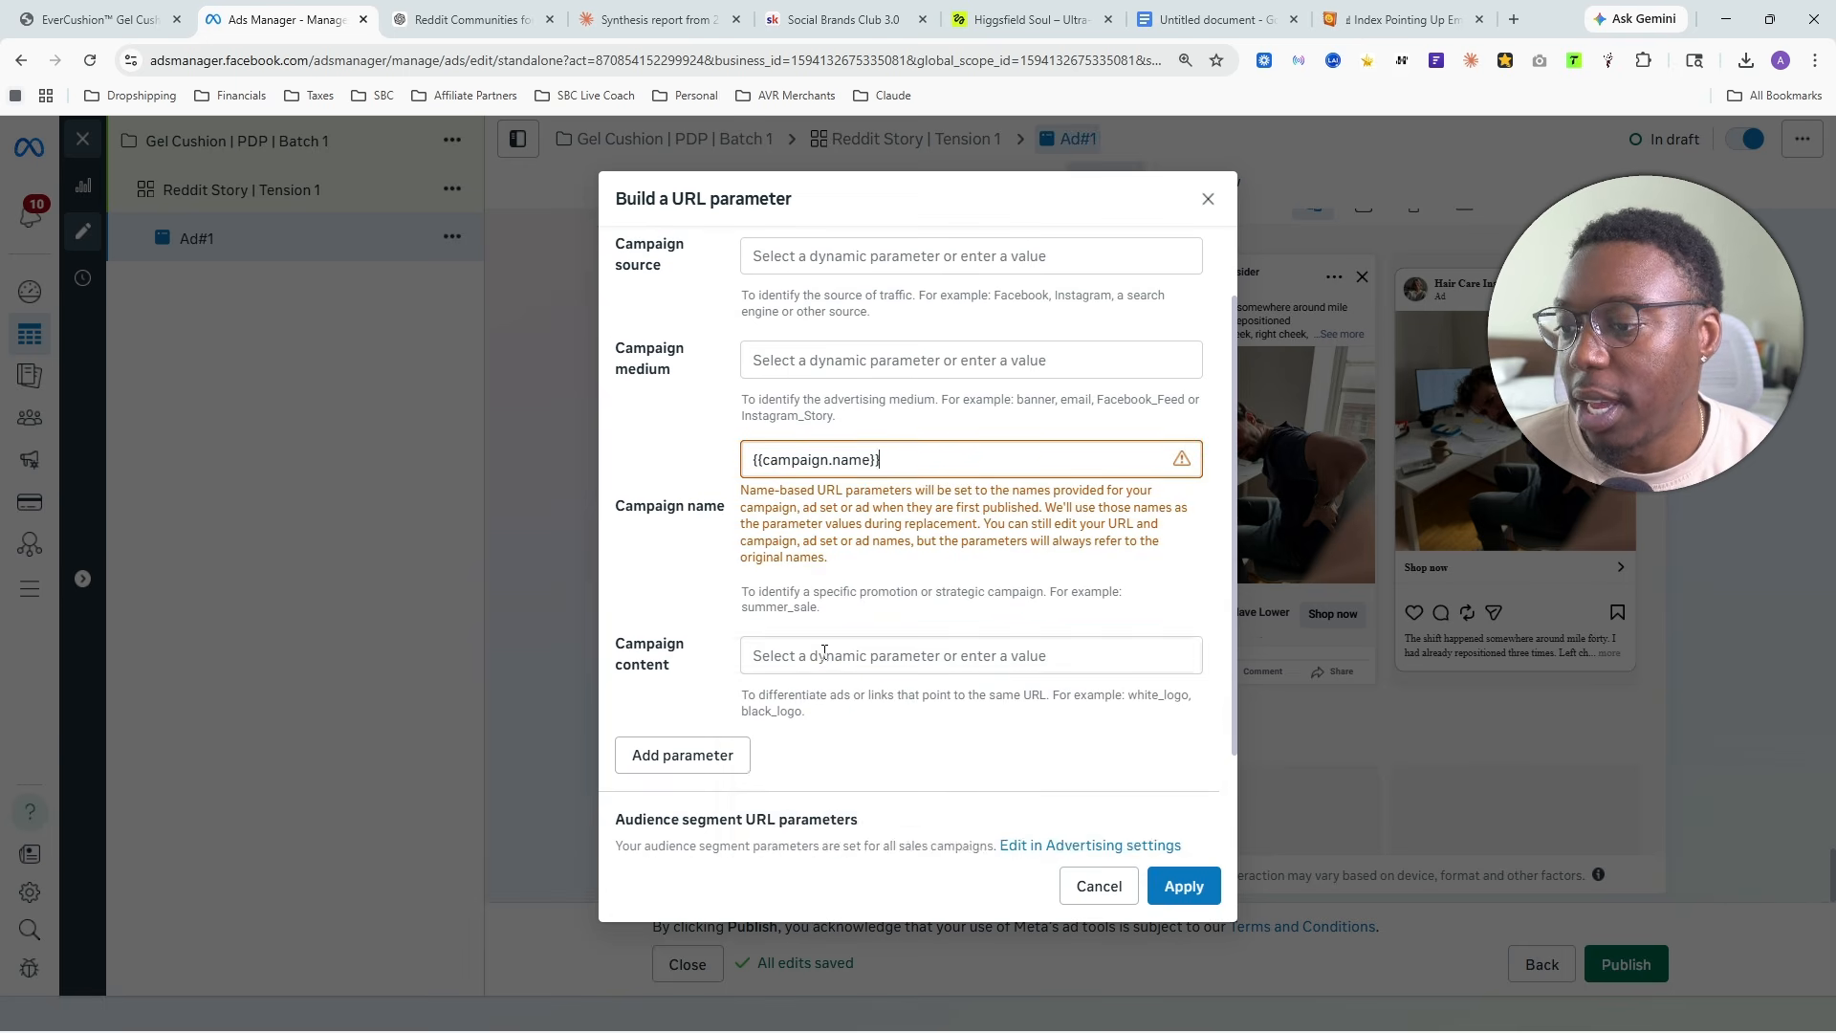
click(823, 656)
click(858, 863)
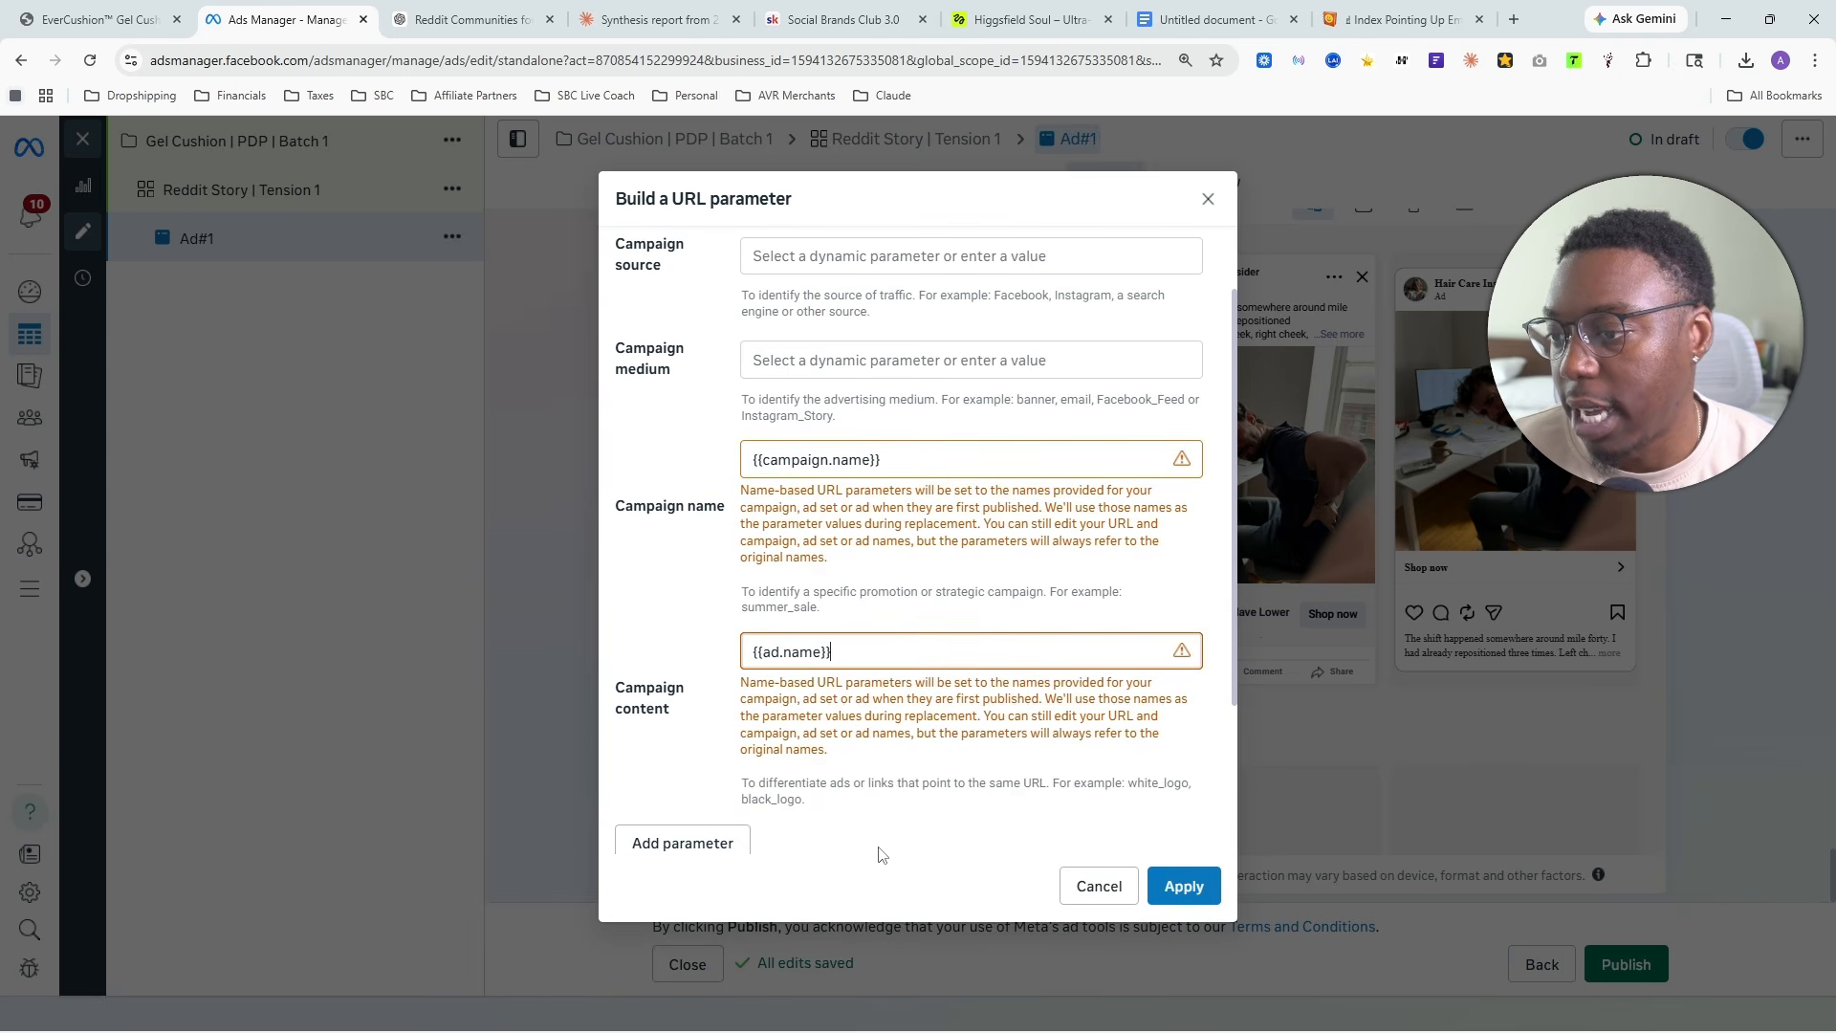
- Set the URL parameter's campaign medium to {{adset.name}} and the campaign source to {{placement}}
scroll(747, 727, up, 1)
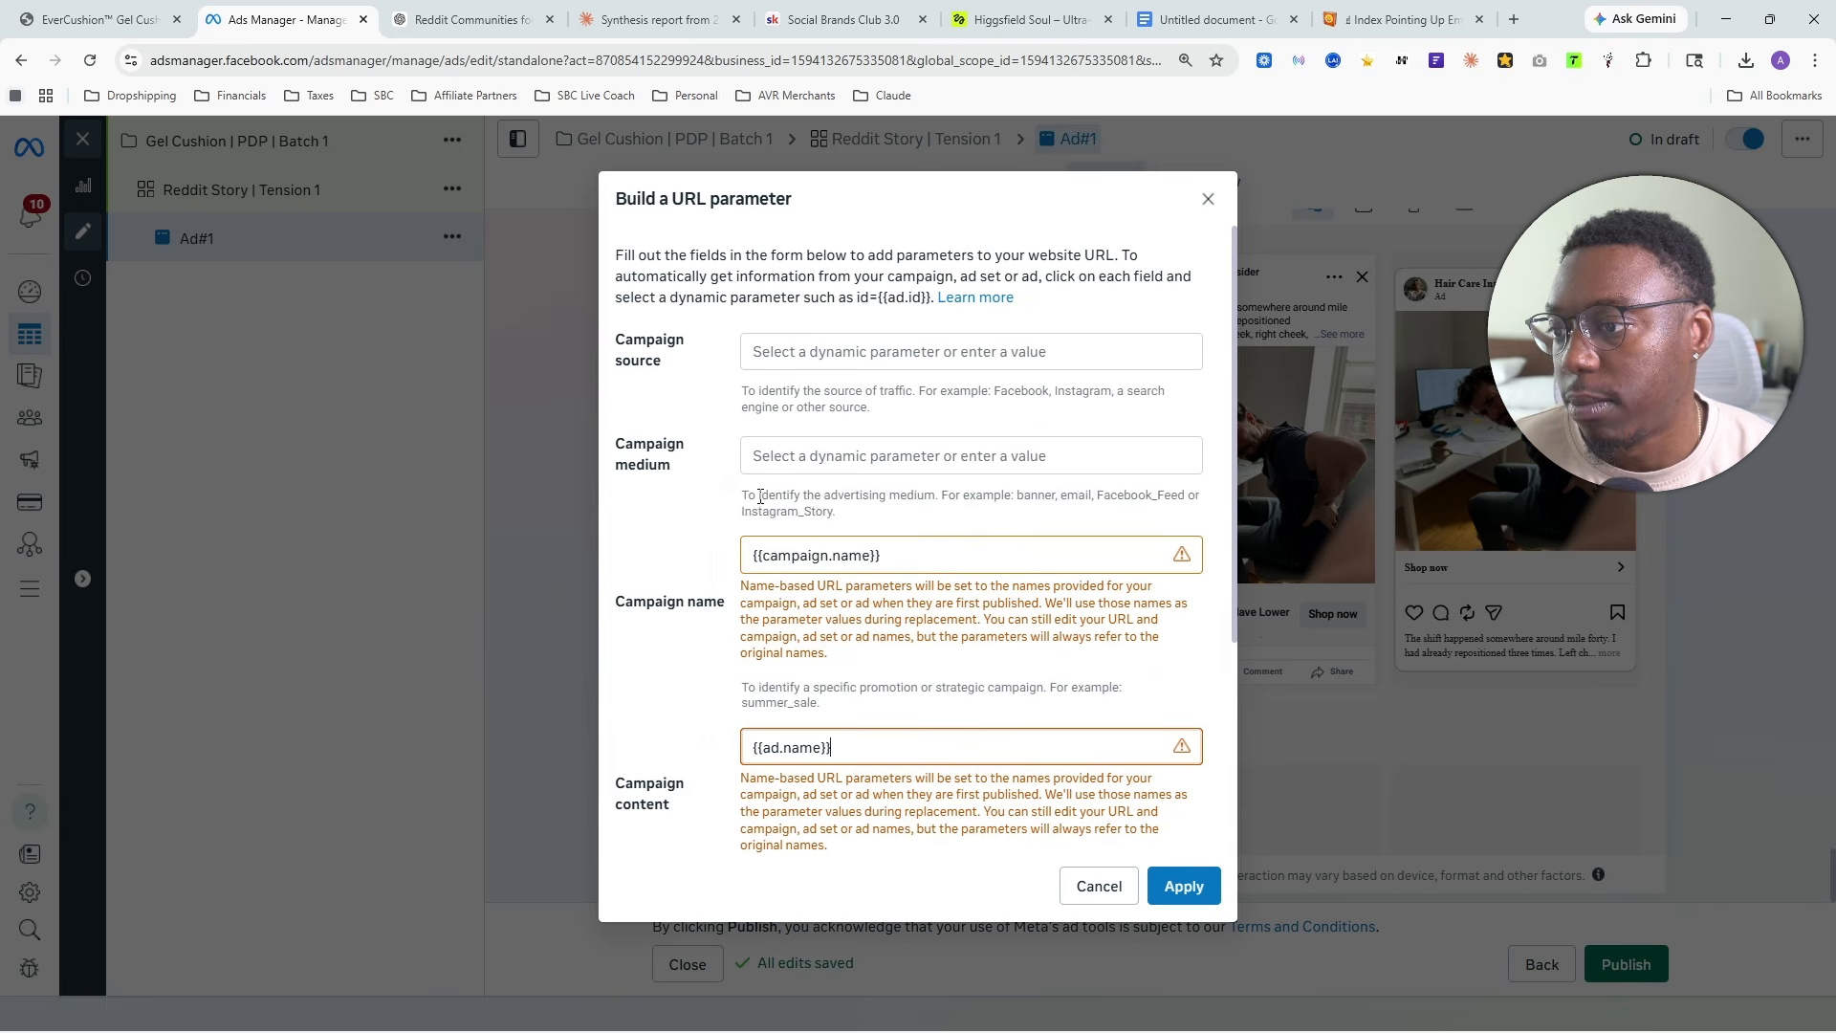
click(762, 457)
click(860, 632)
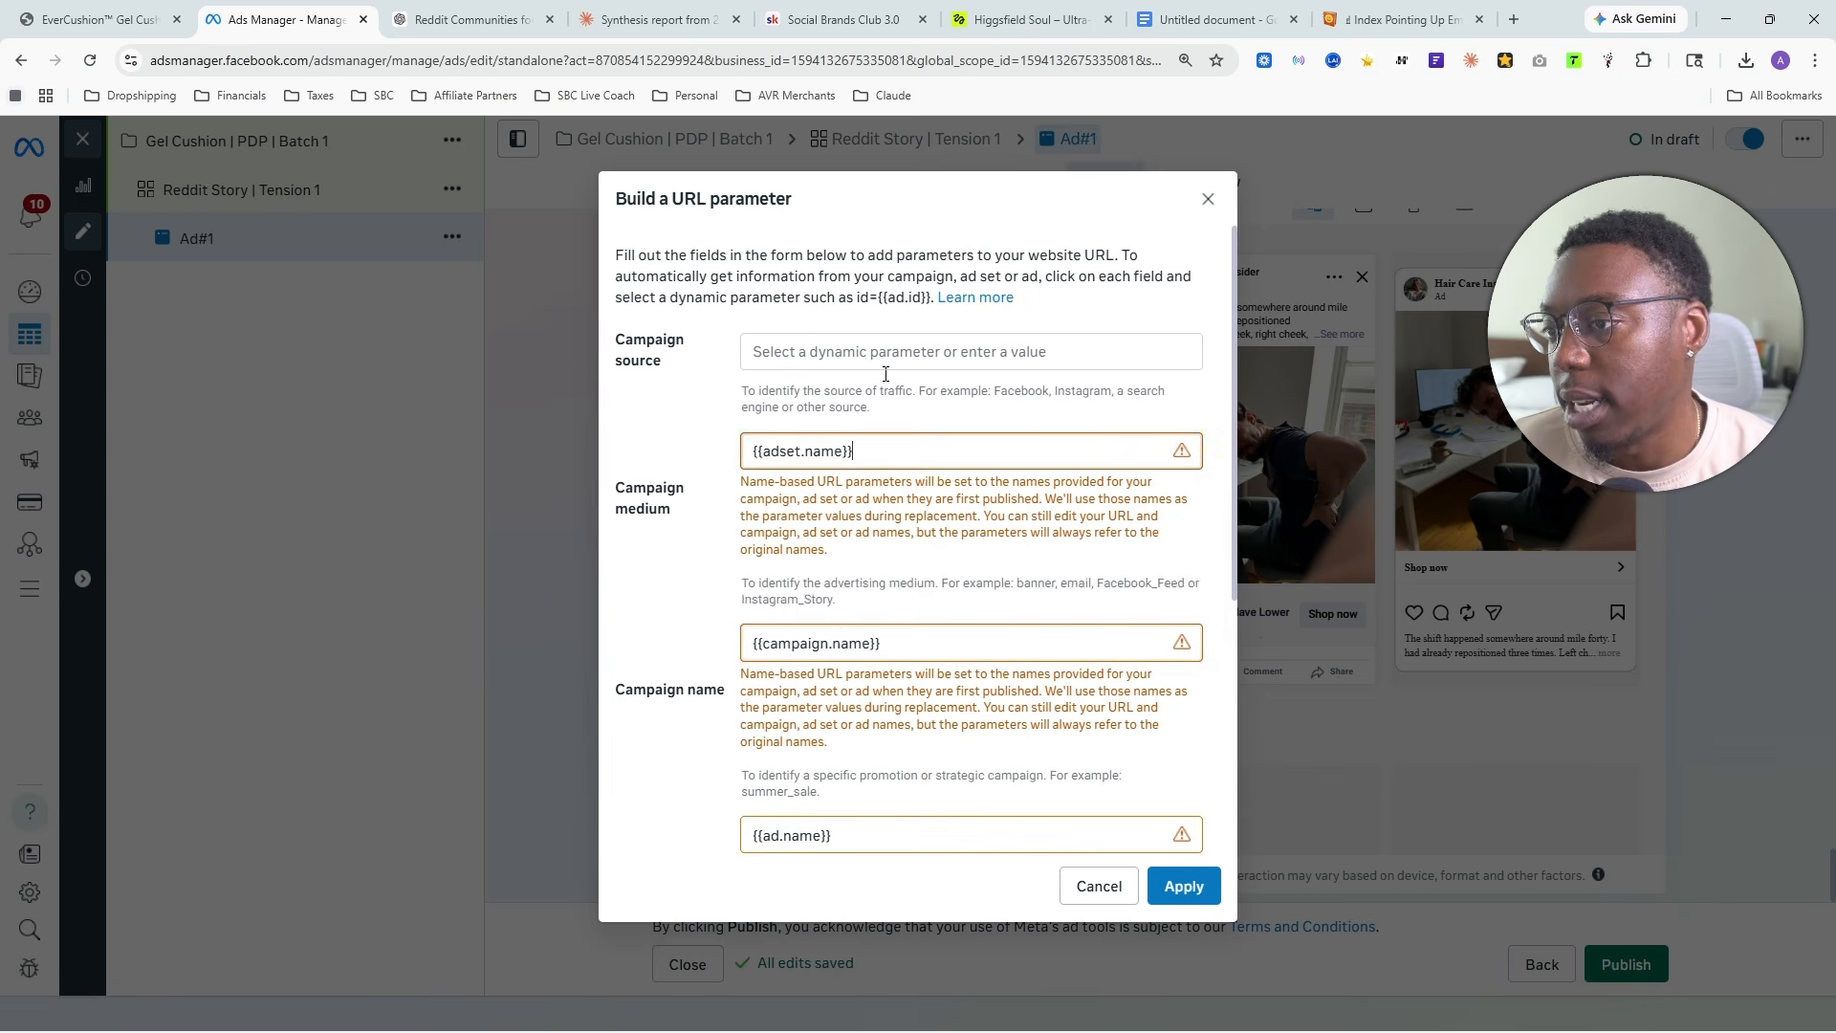
click(899, 354)
click(852, 591)
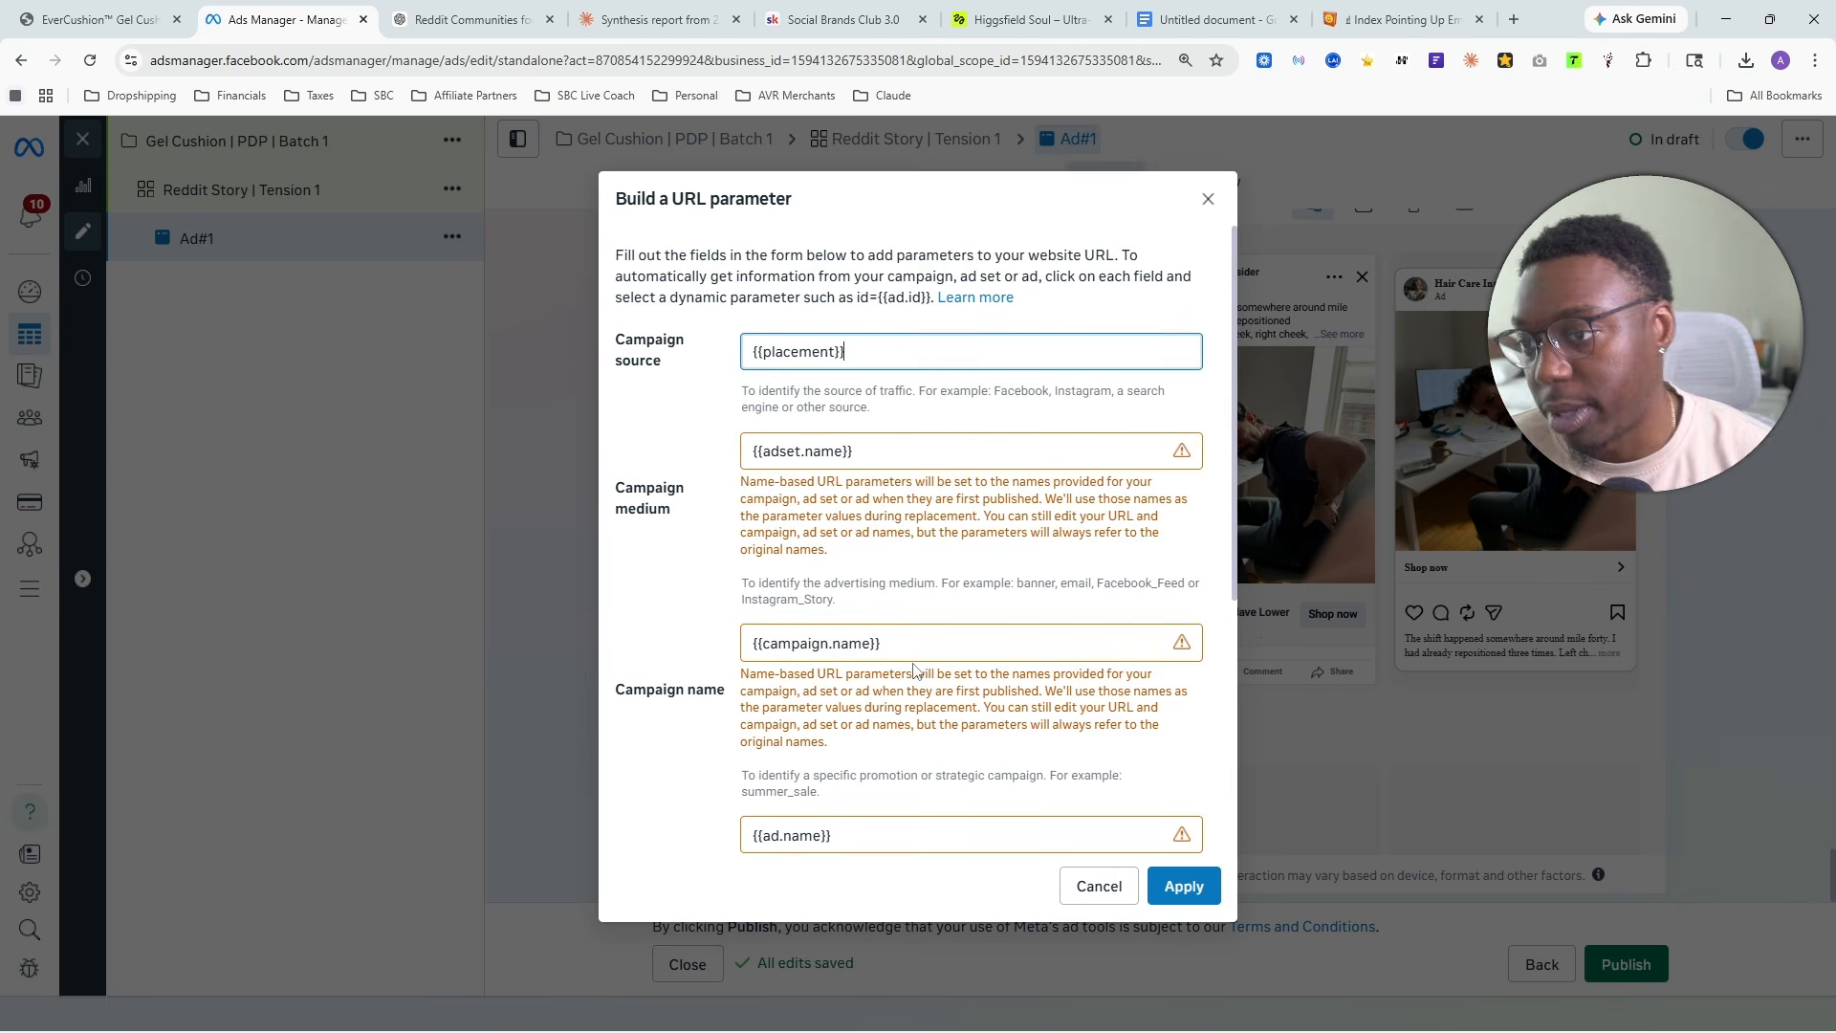
- Check the four URL parameter fields and their preview, and apply the parameters to the ad
scroll(908, 660, down, 5)
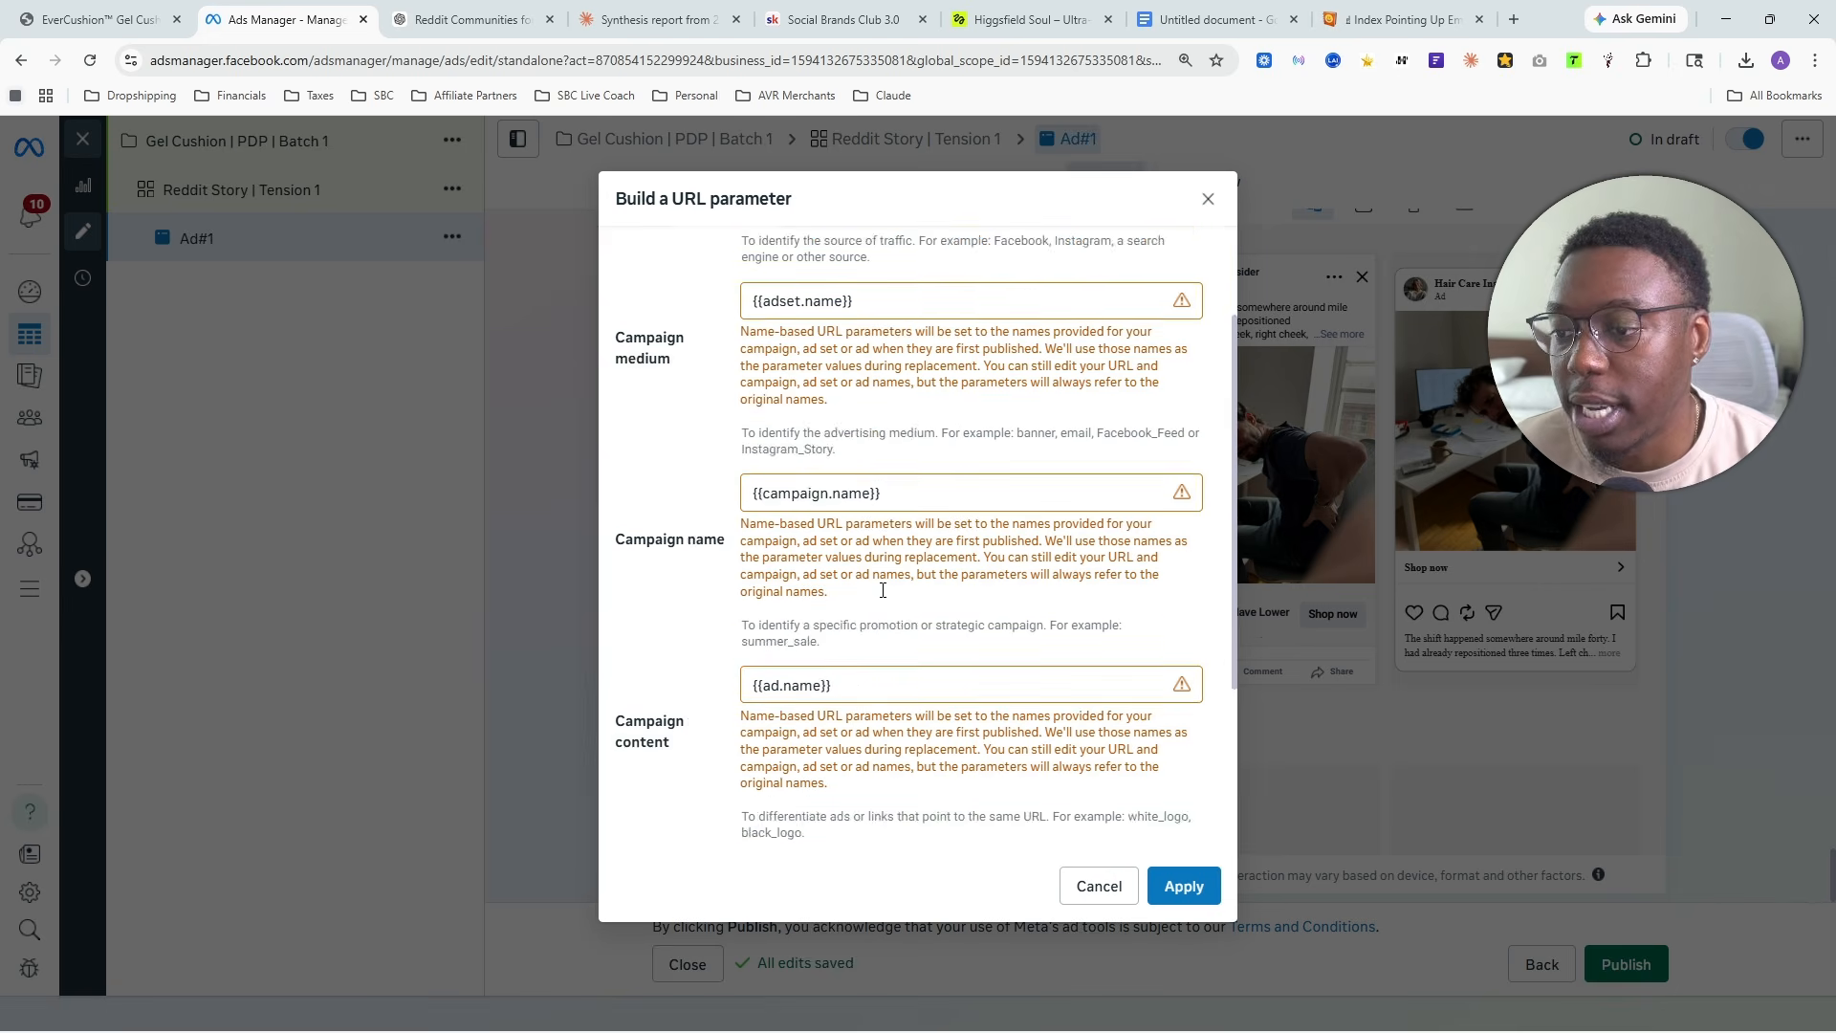
scroll(891, 593, up, 5)
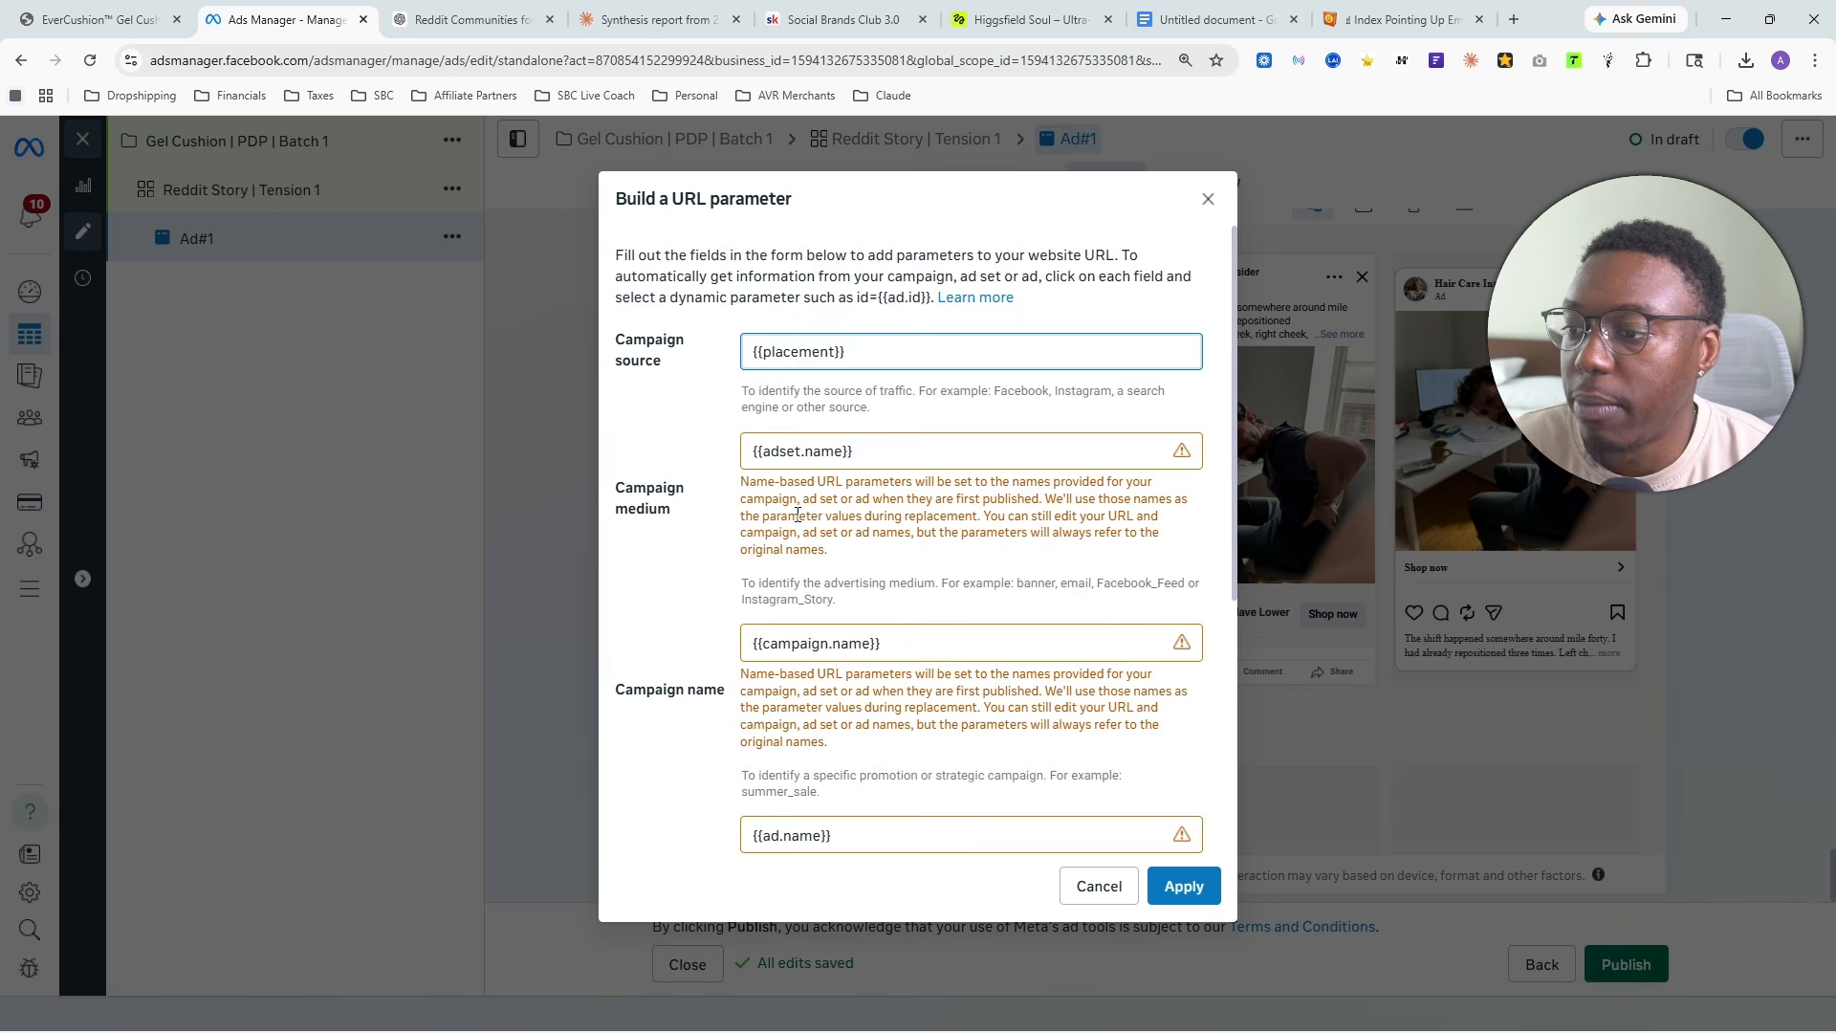
scroll(641, 446, down, 3)
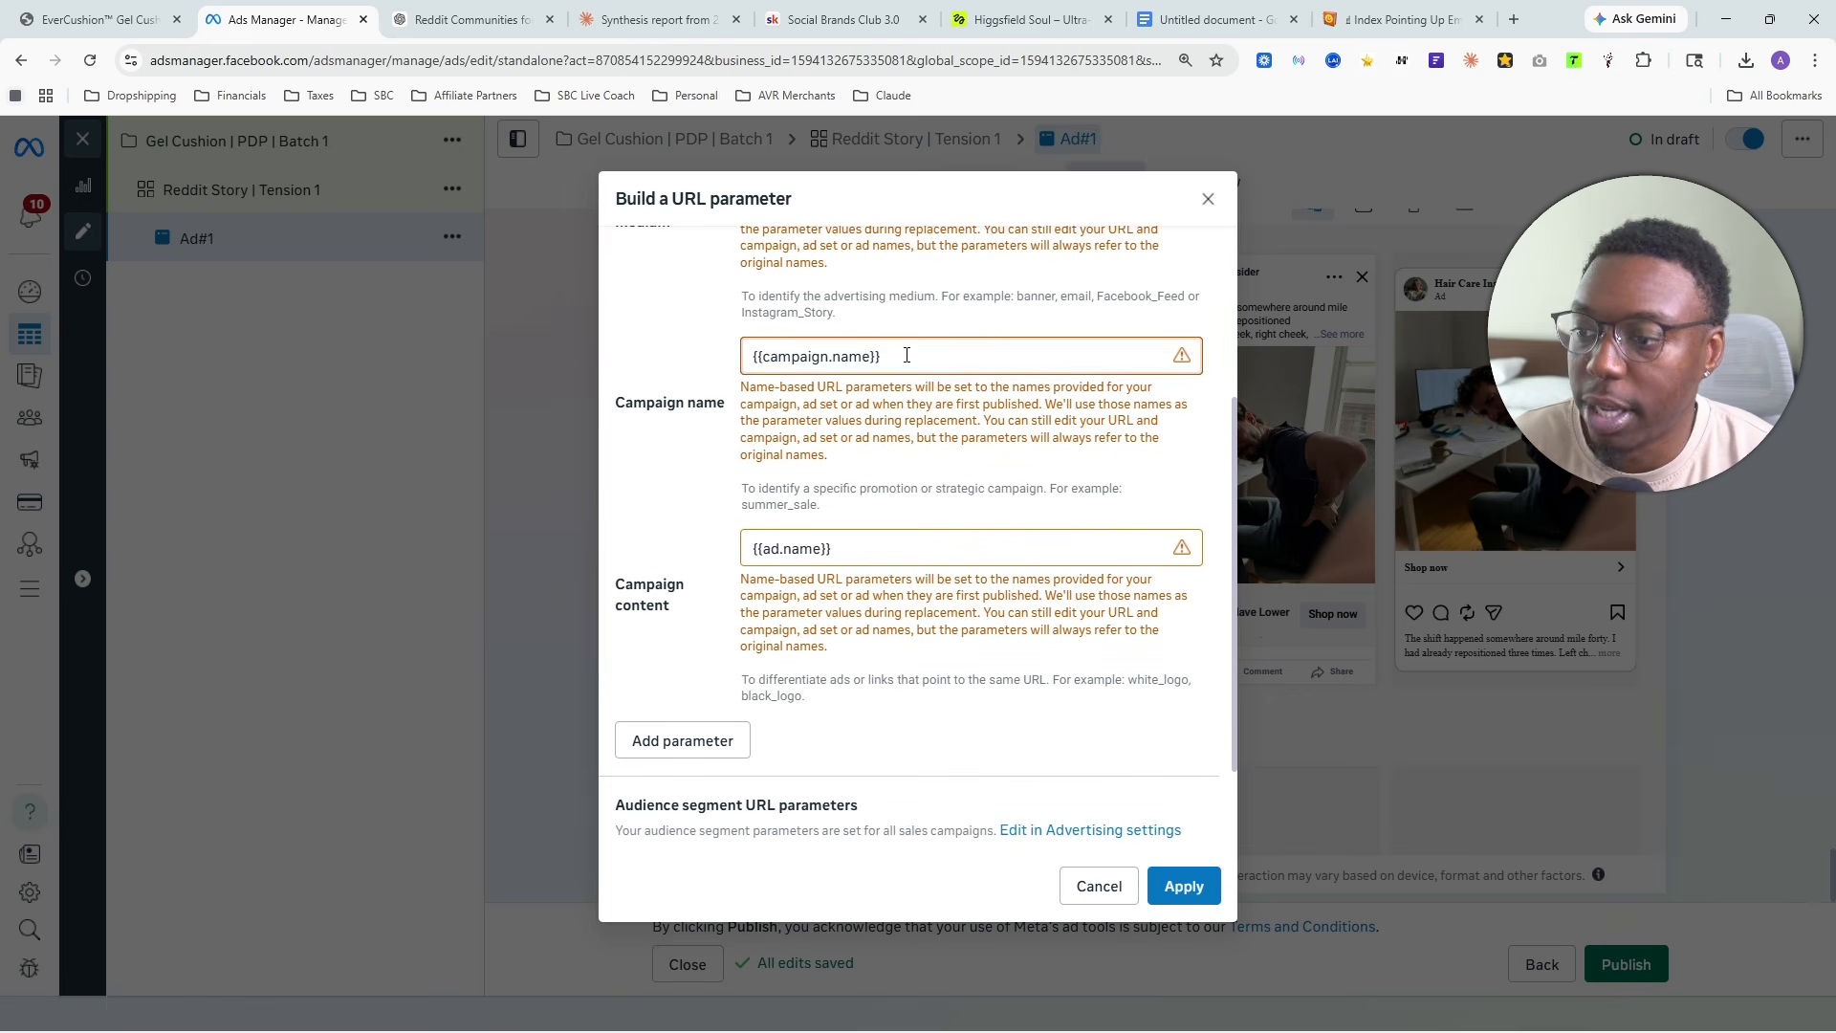
scroll(907, 615, down, 2)
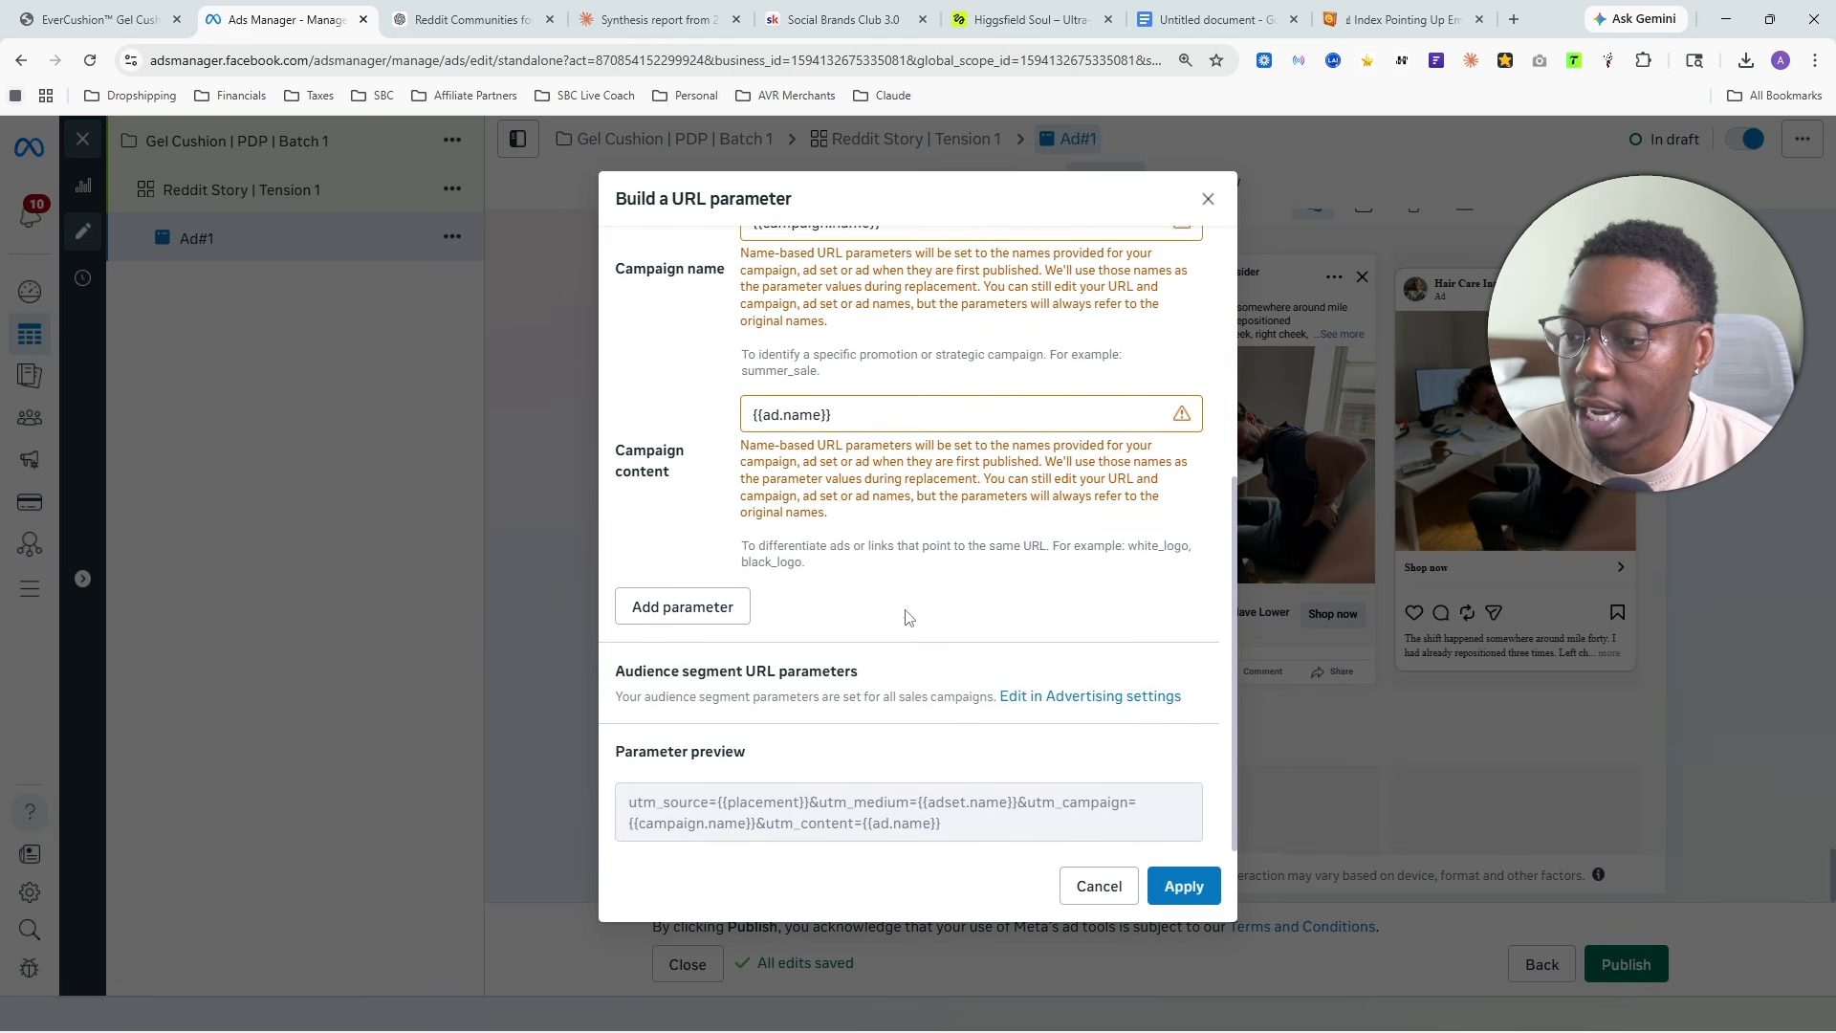
scroll(861, 699, up, 1)
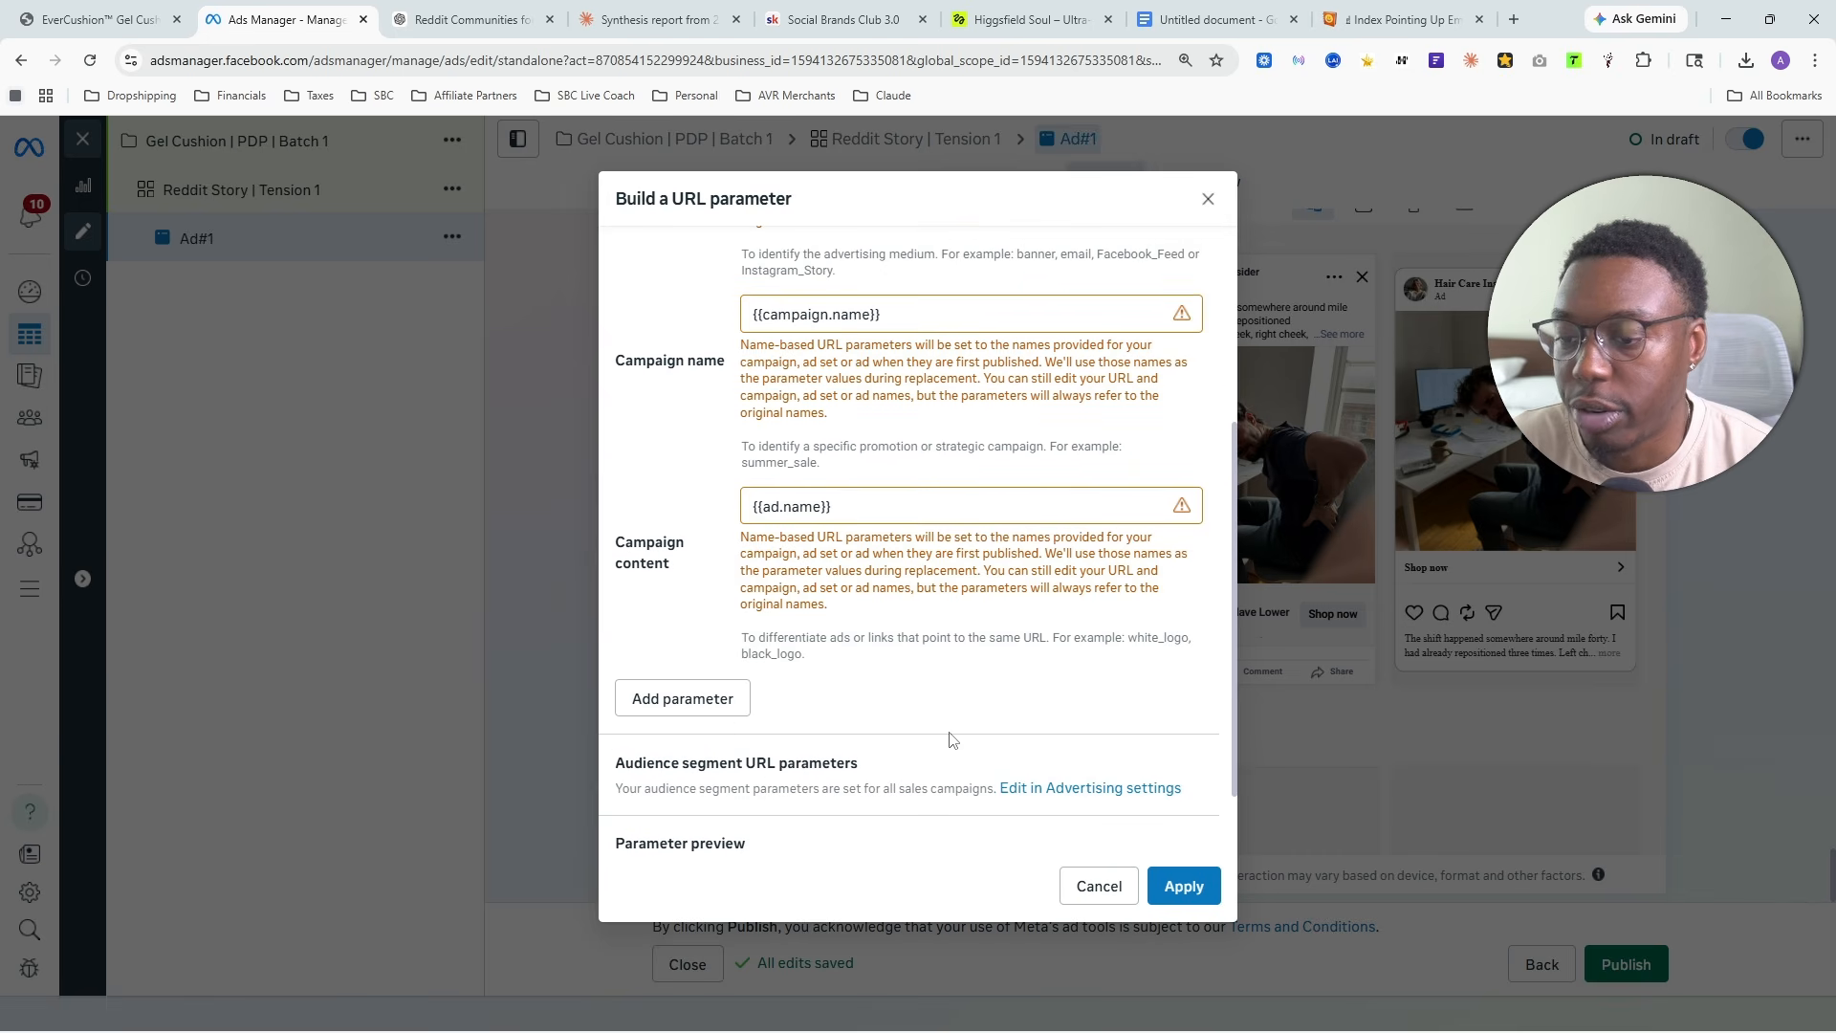
scroll(949, 739, up, 4)
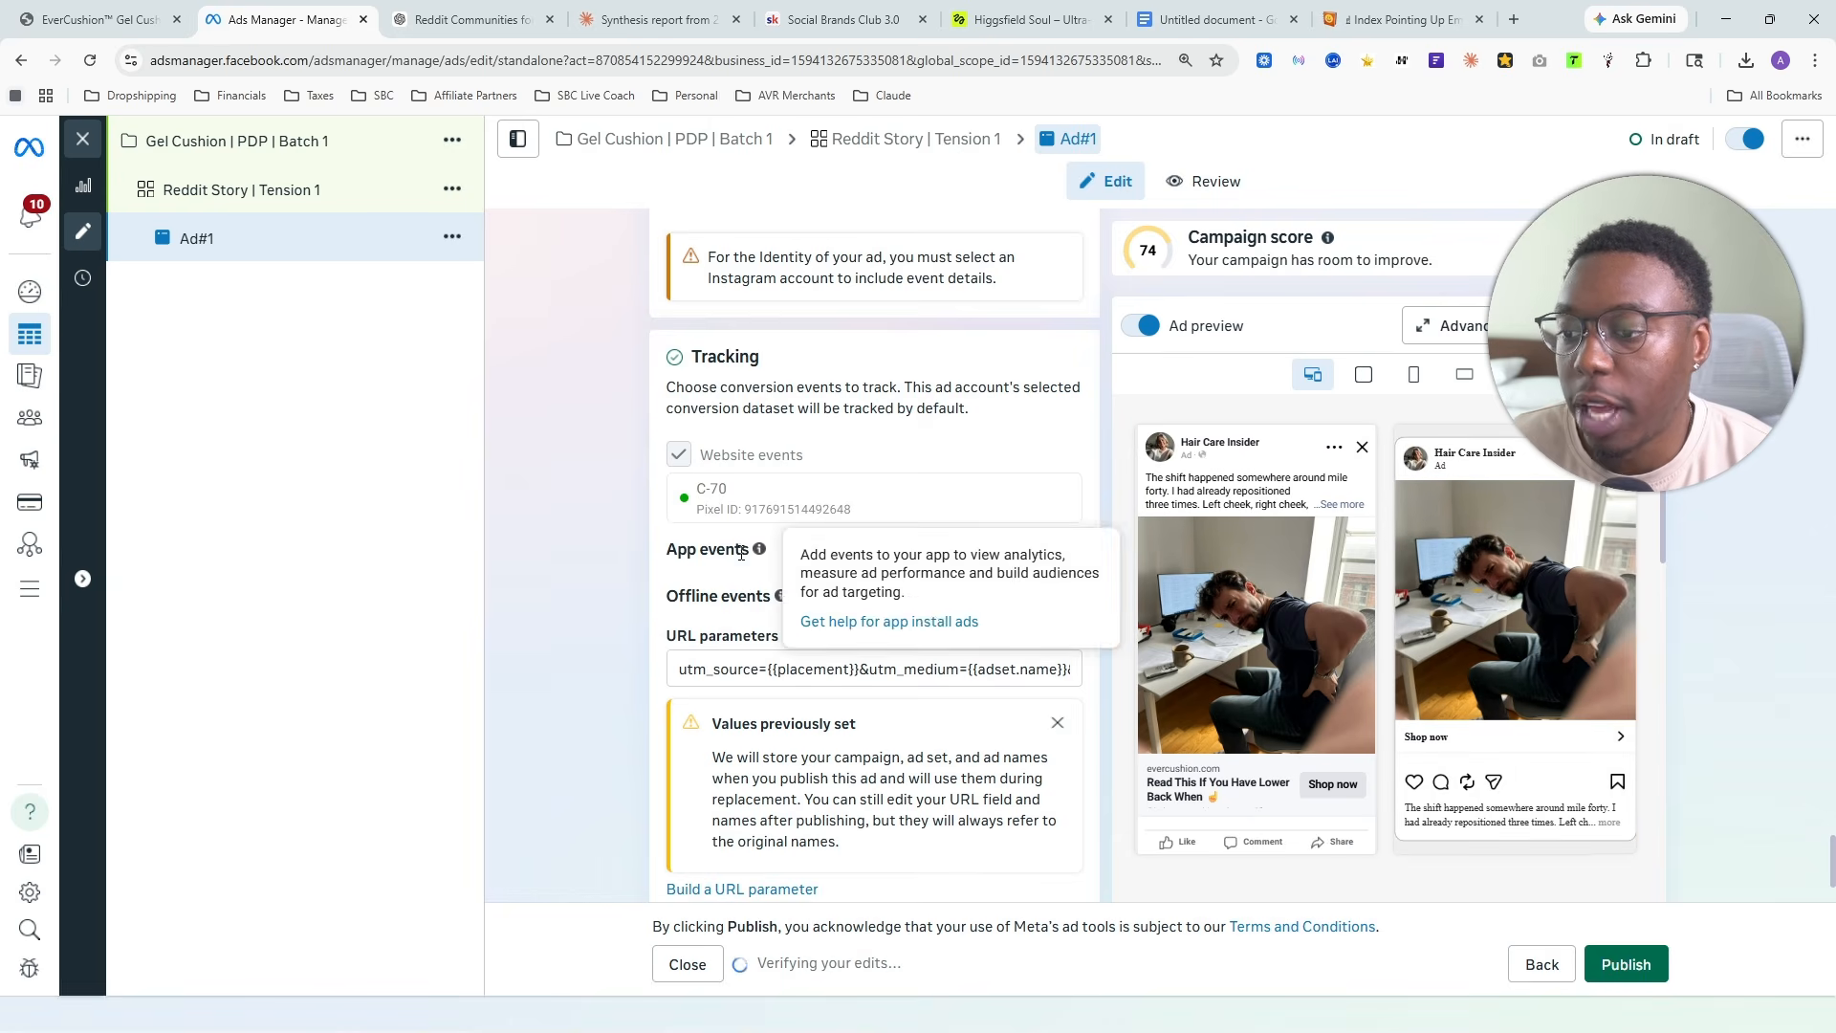
- Review the ad's tracking, call to action, headline, primary text and identity settings once more
scroll(741, 553, down, 2)
scroll(933, 633, up, 2)
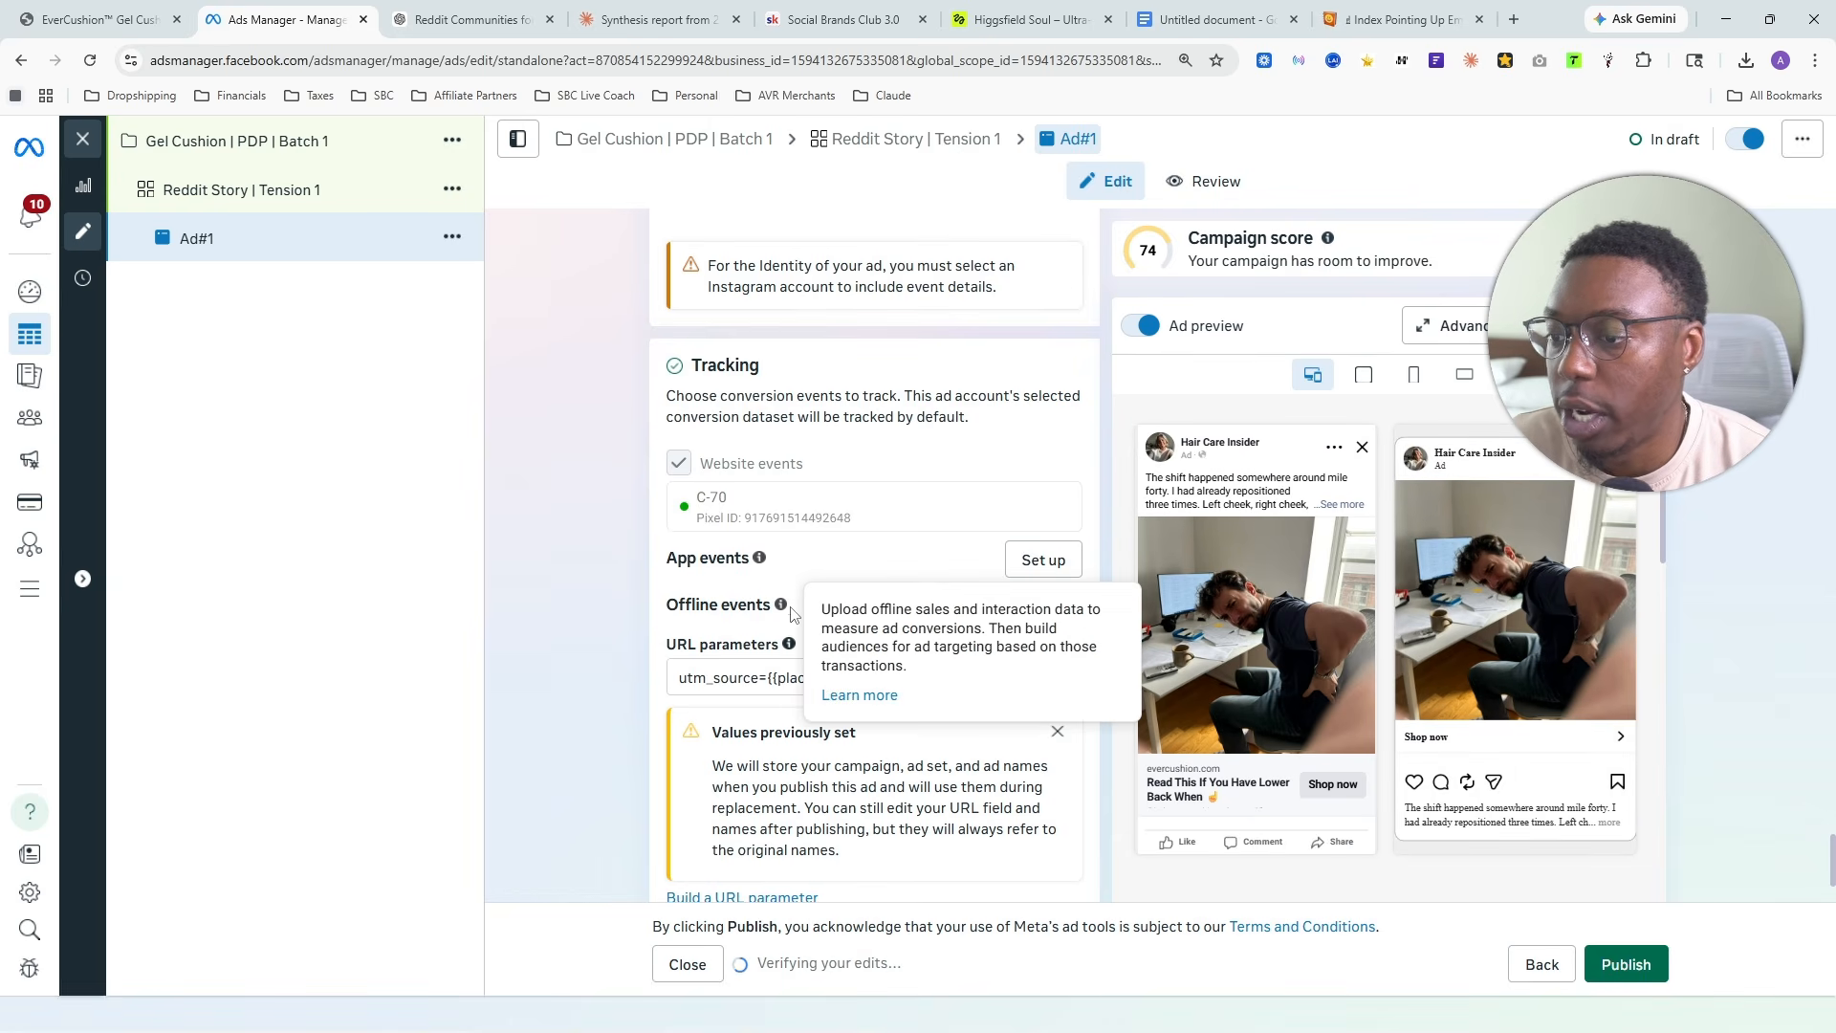
scroll(926, 626, up, 3)
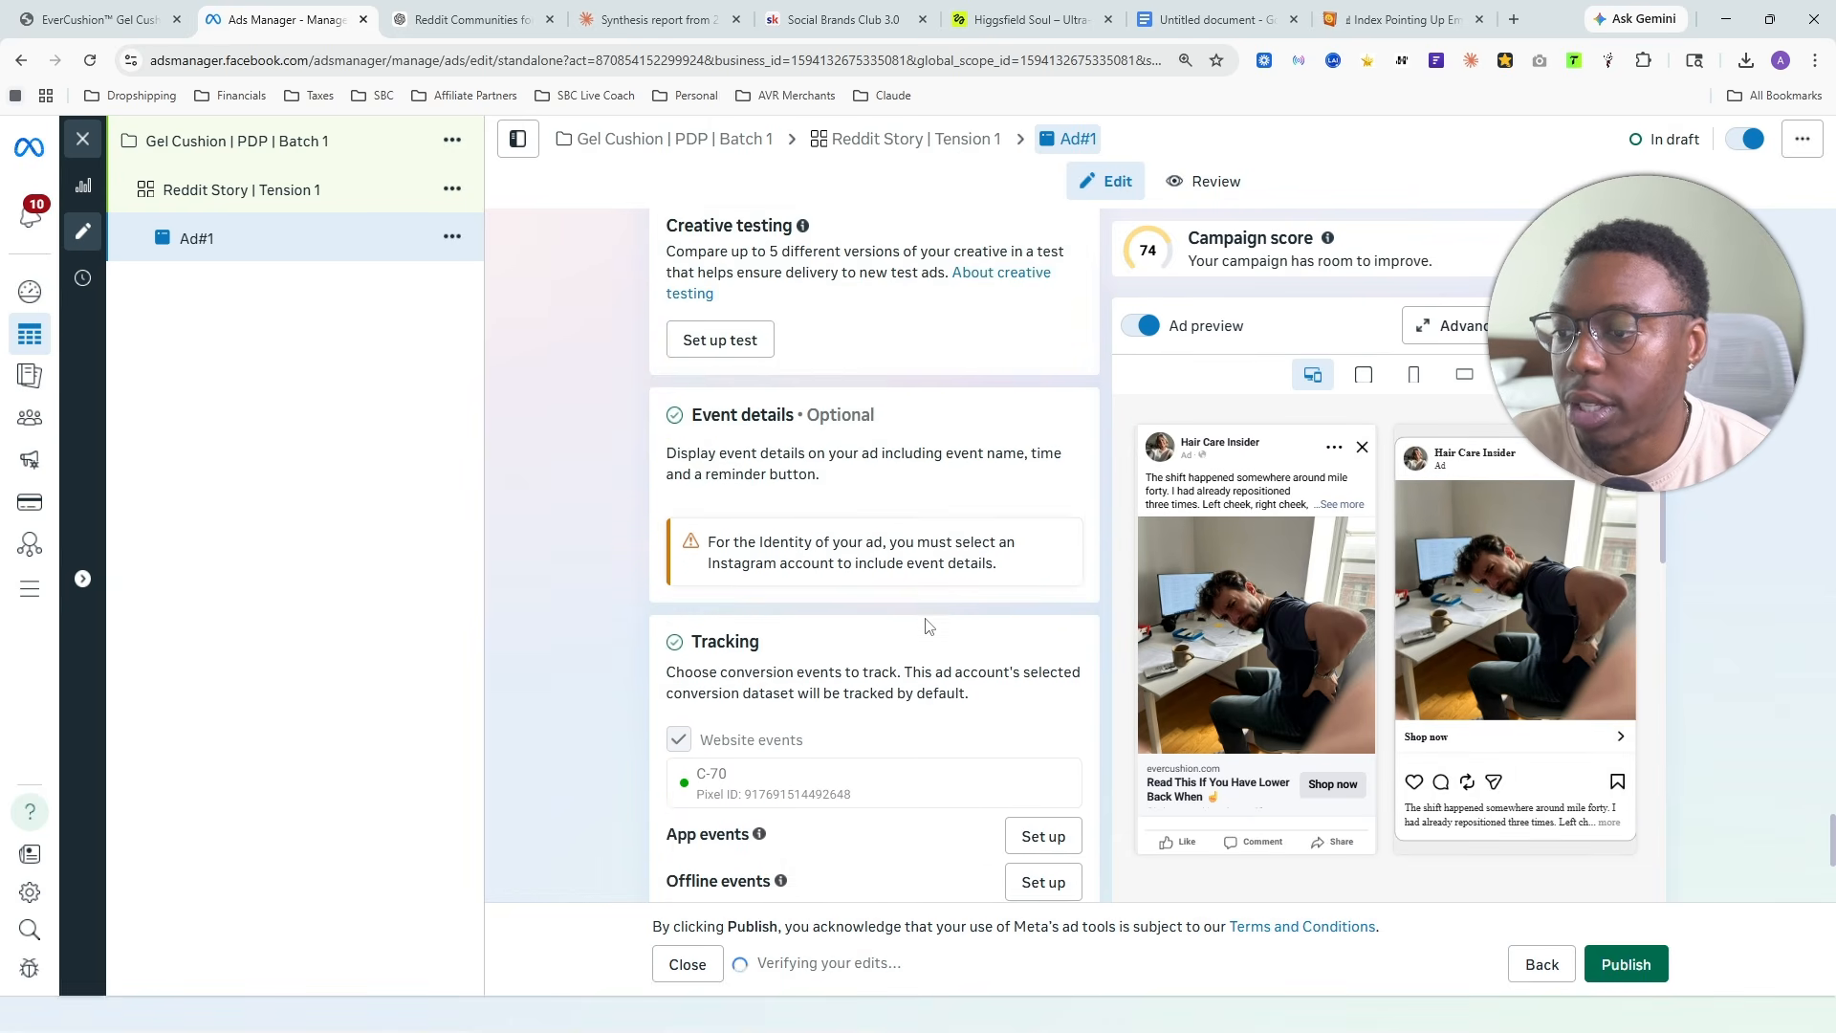
scroll(932, 627, up, 7)
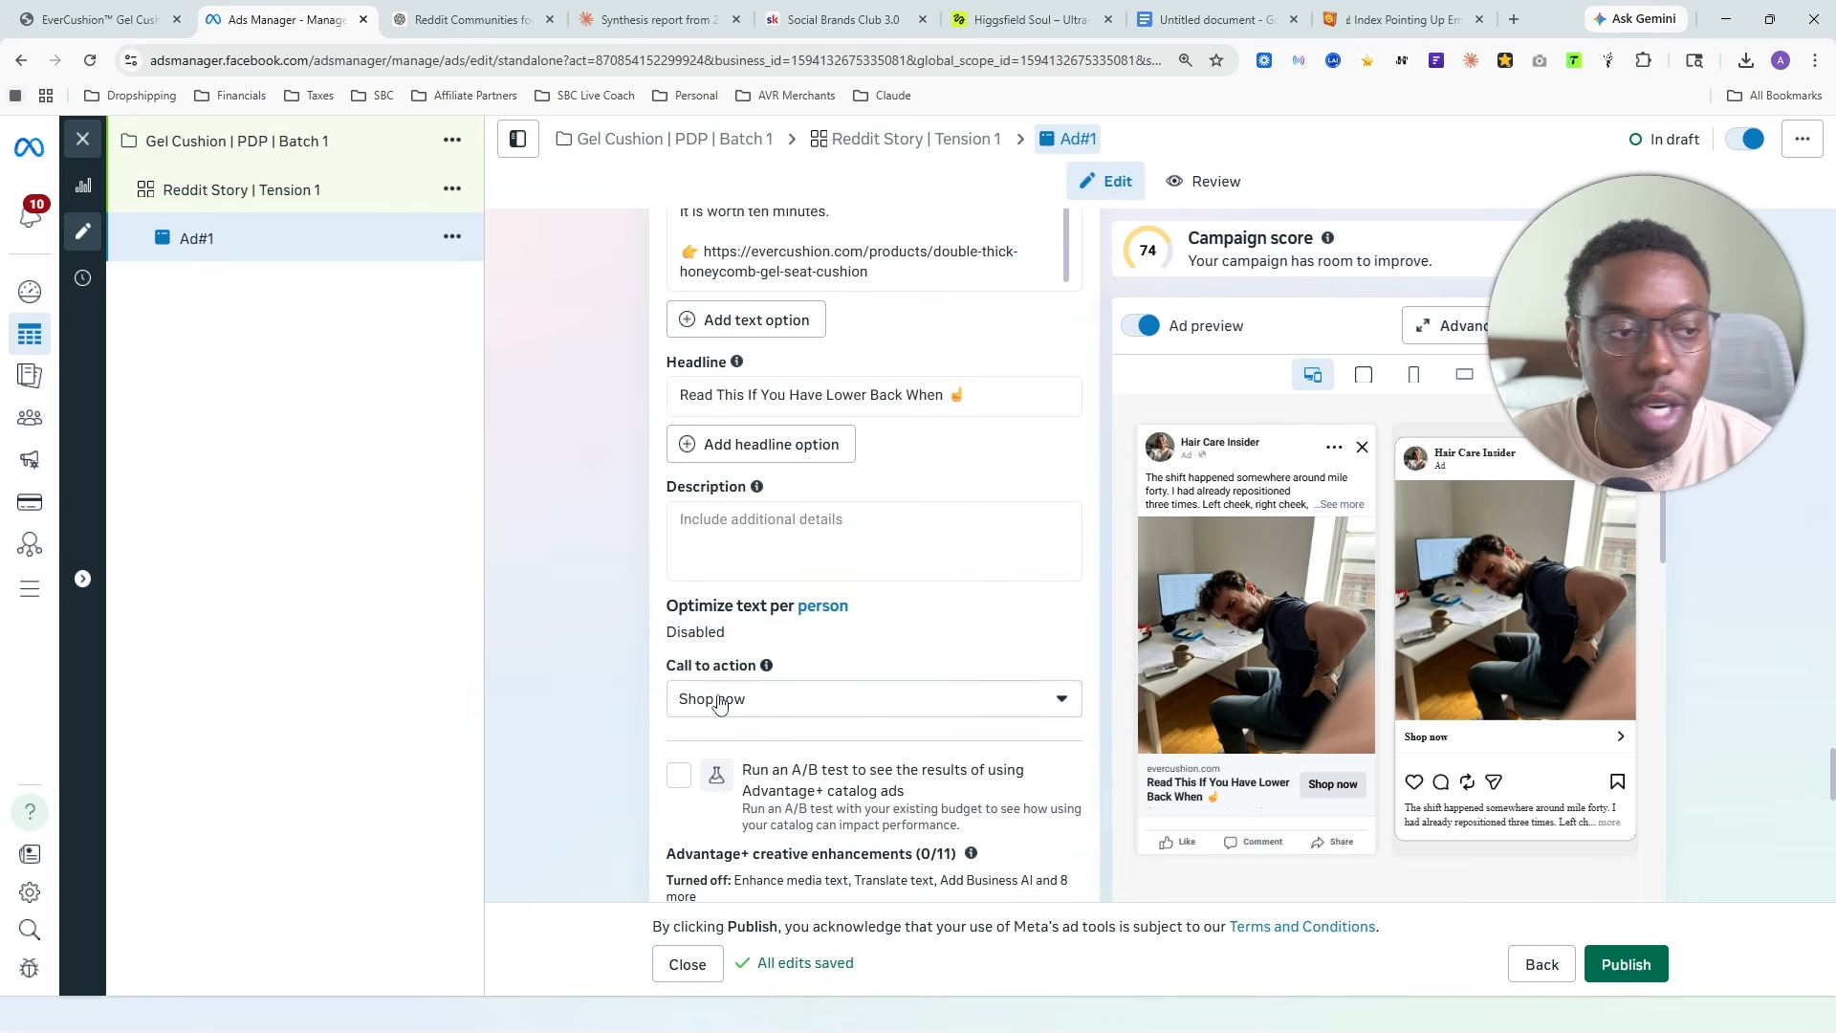
scroll(861, 670, up, 10)
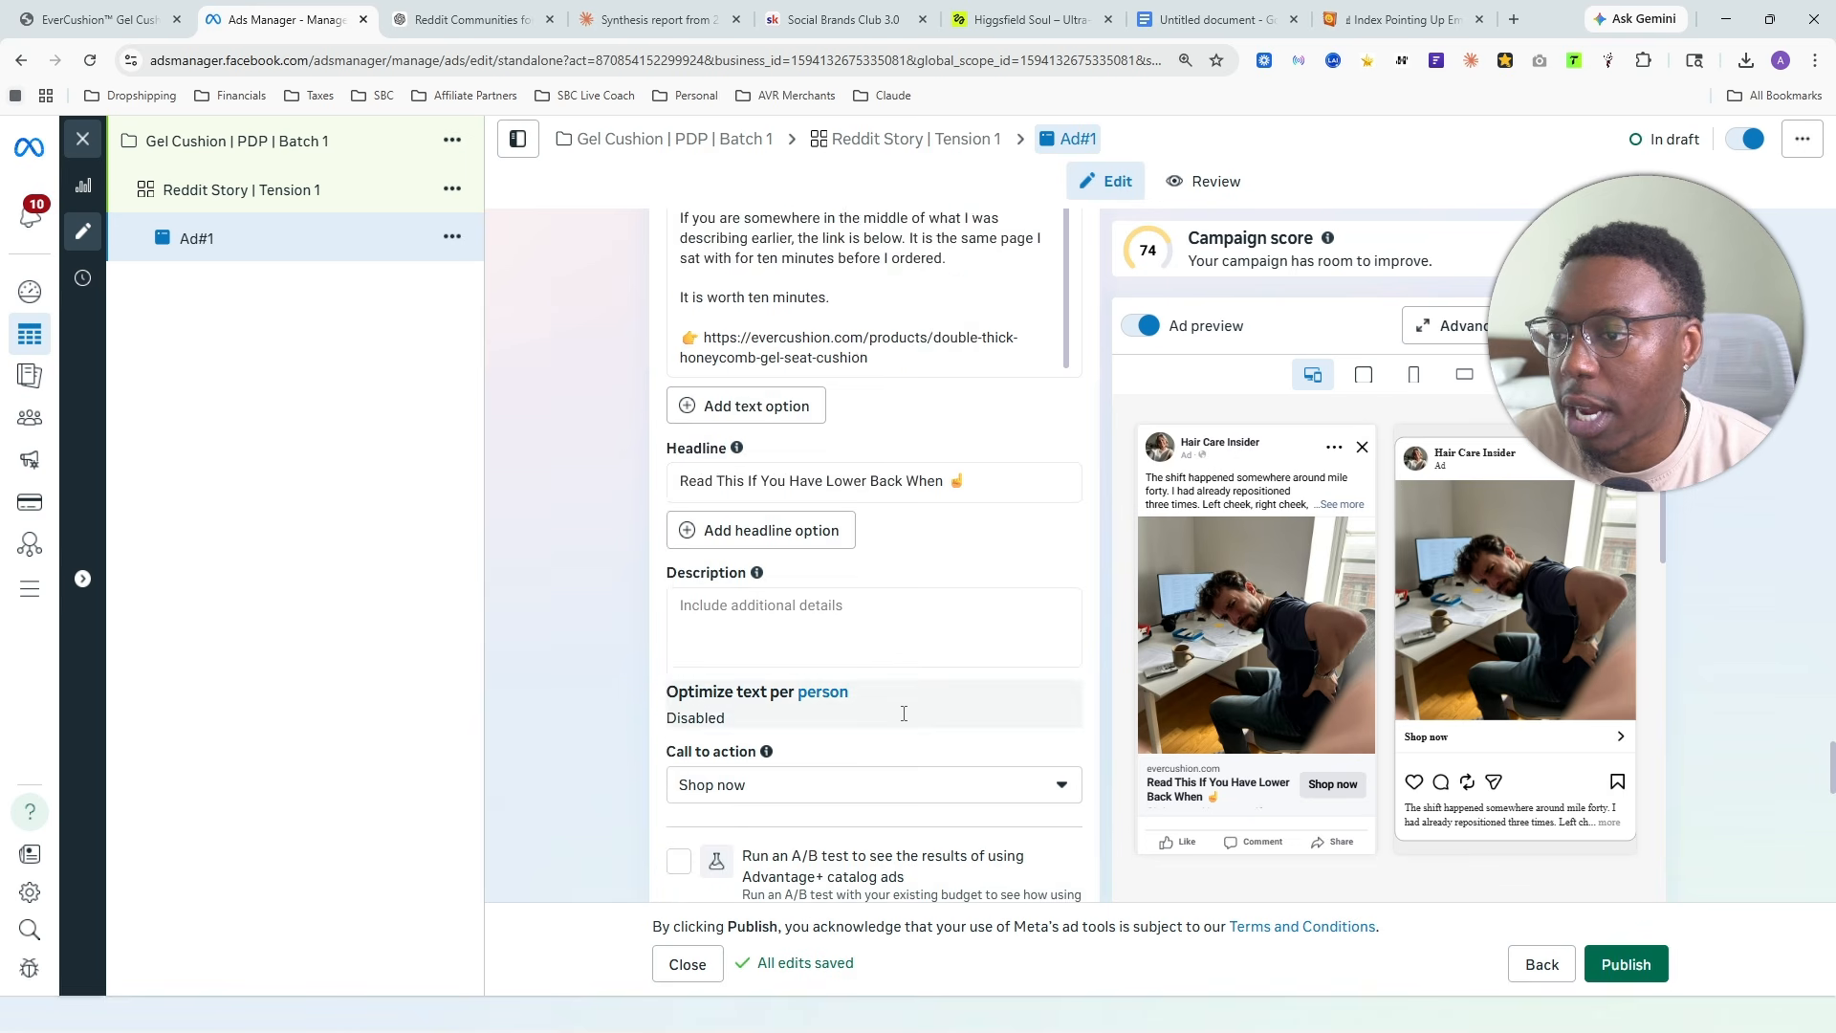
scroll(976, 593, up, 15)
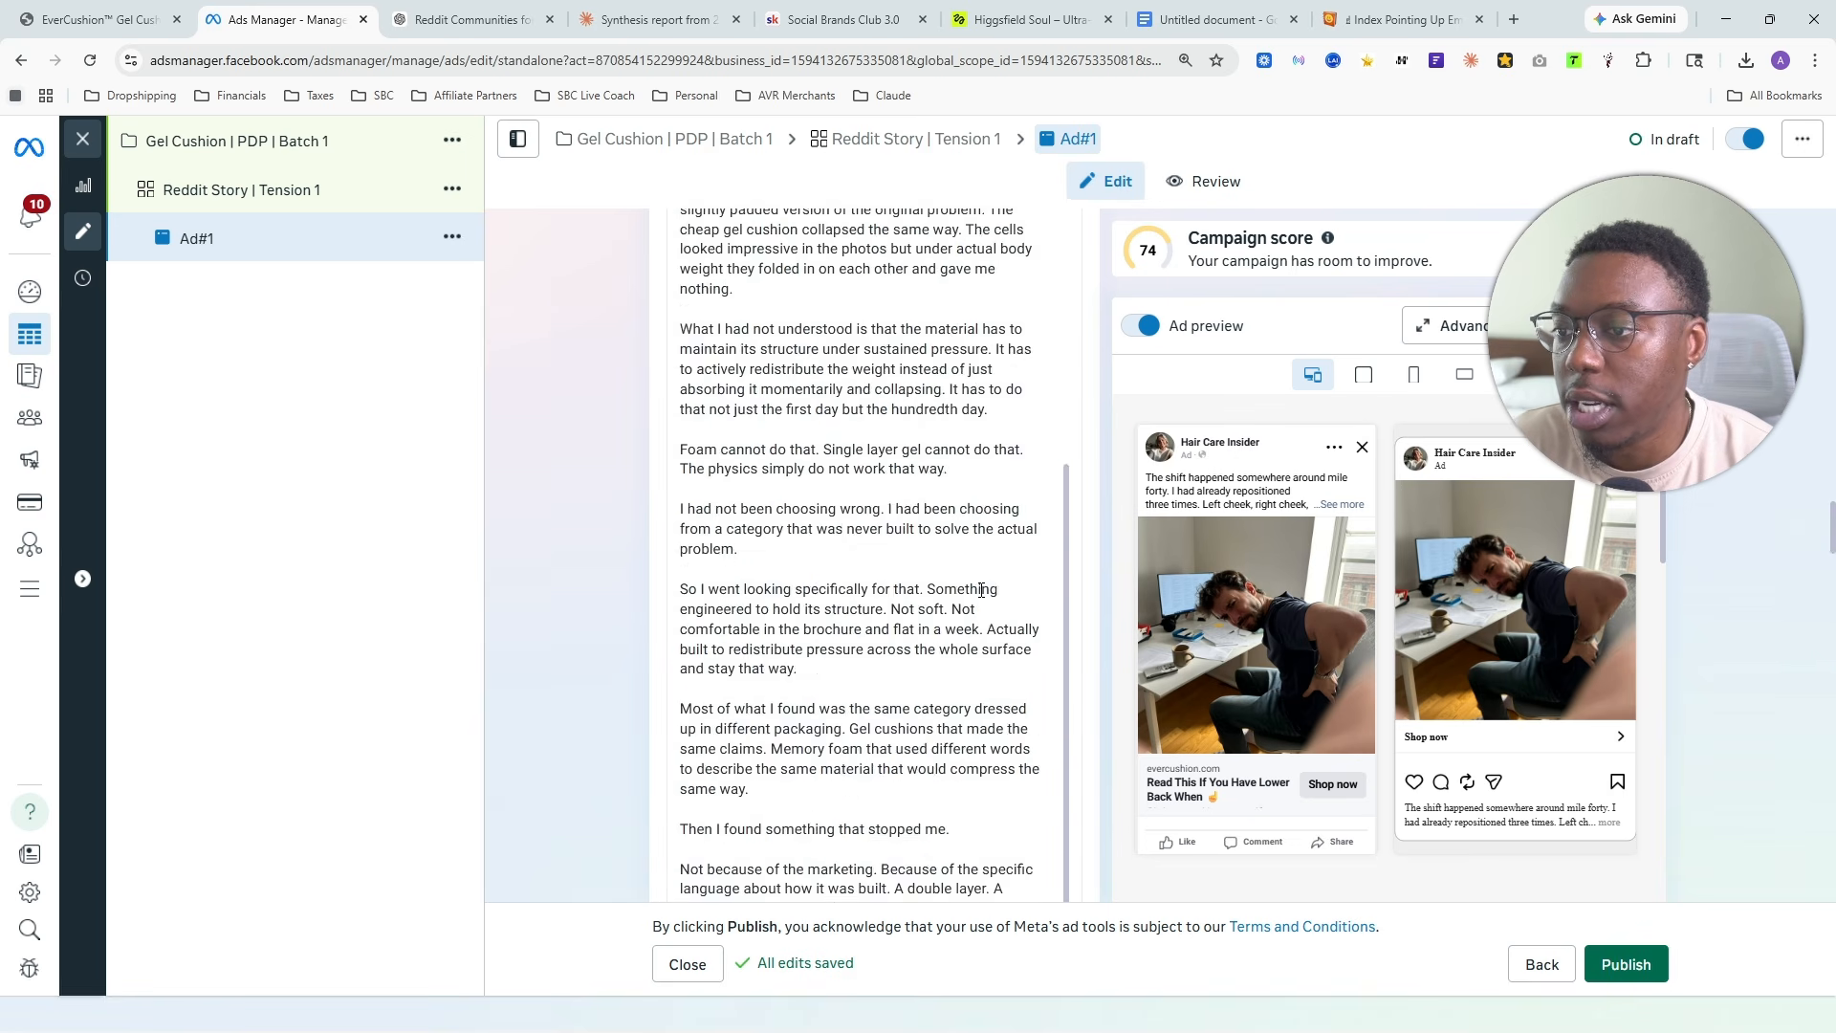
scroll(966, 583, up, 10)
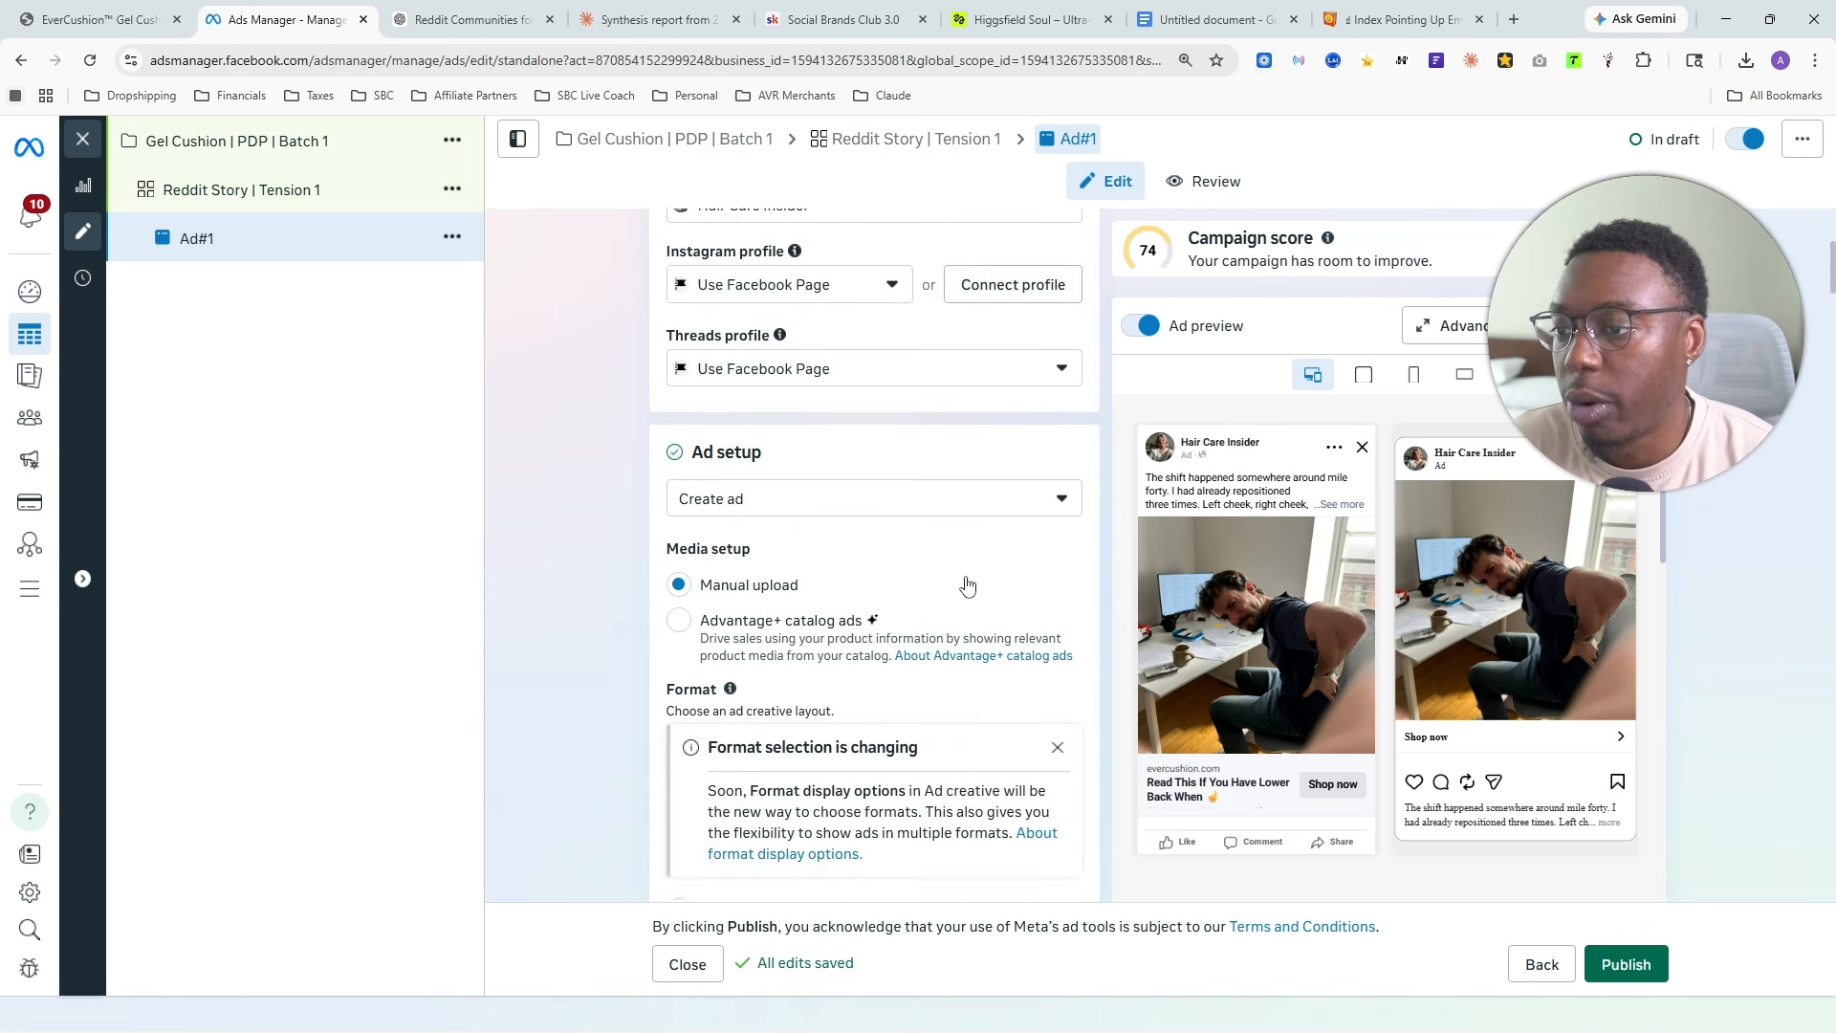
- Quick duplicate Ad#1 within the Reddit Story | Tension 1 ad set and name the copy Ad#2
click(452, 238)
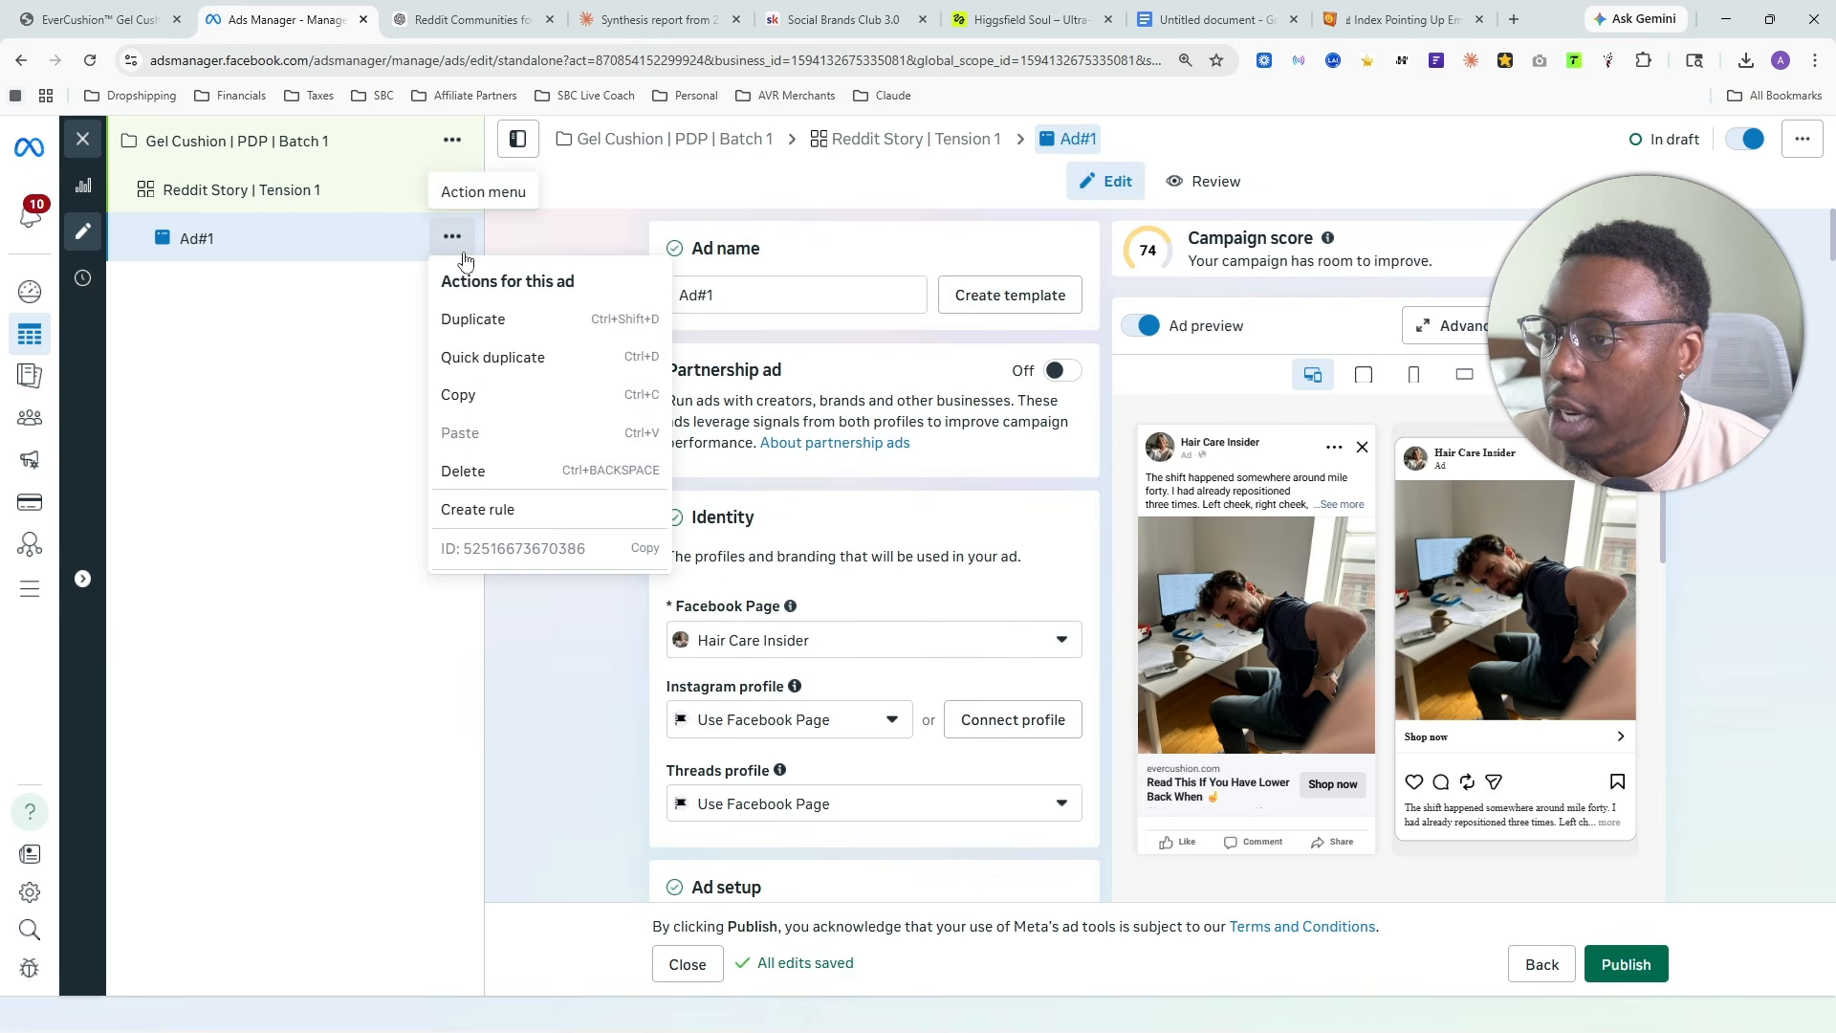
click(515, 360)
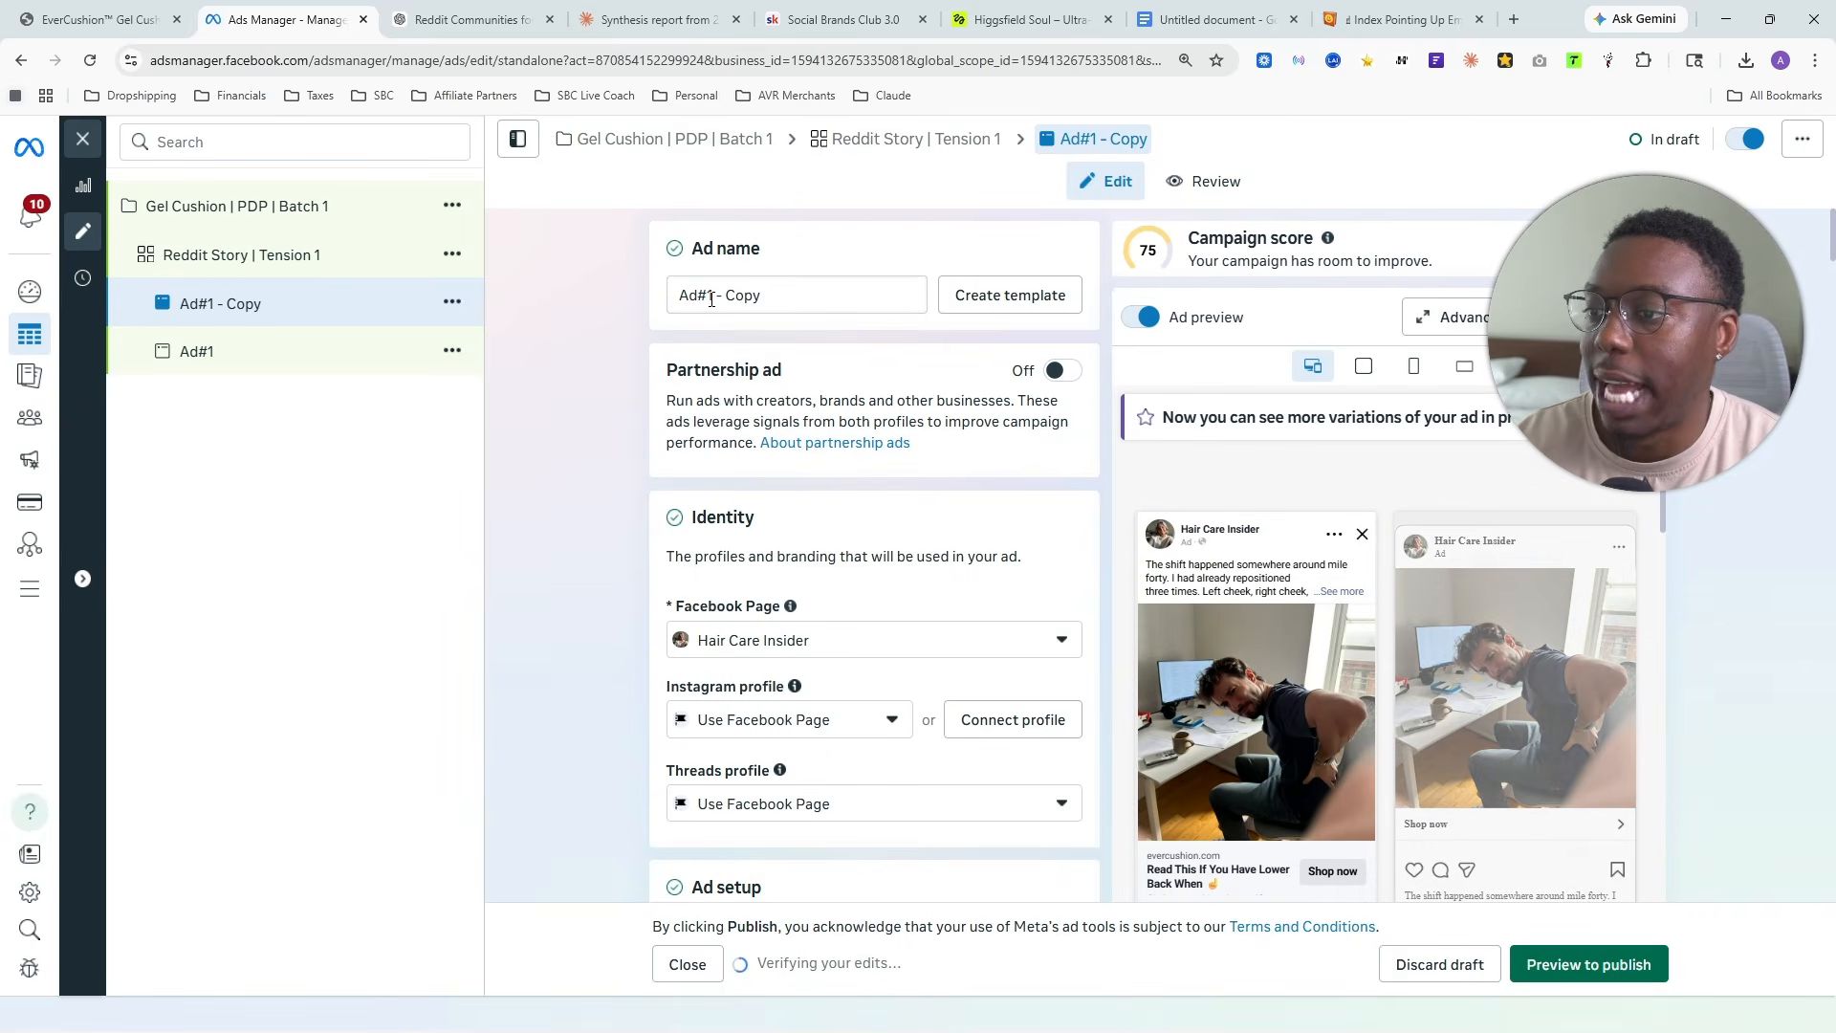
drag(708, 299, 819, 300)
text(2)
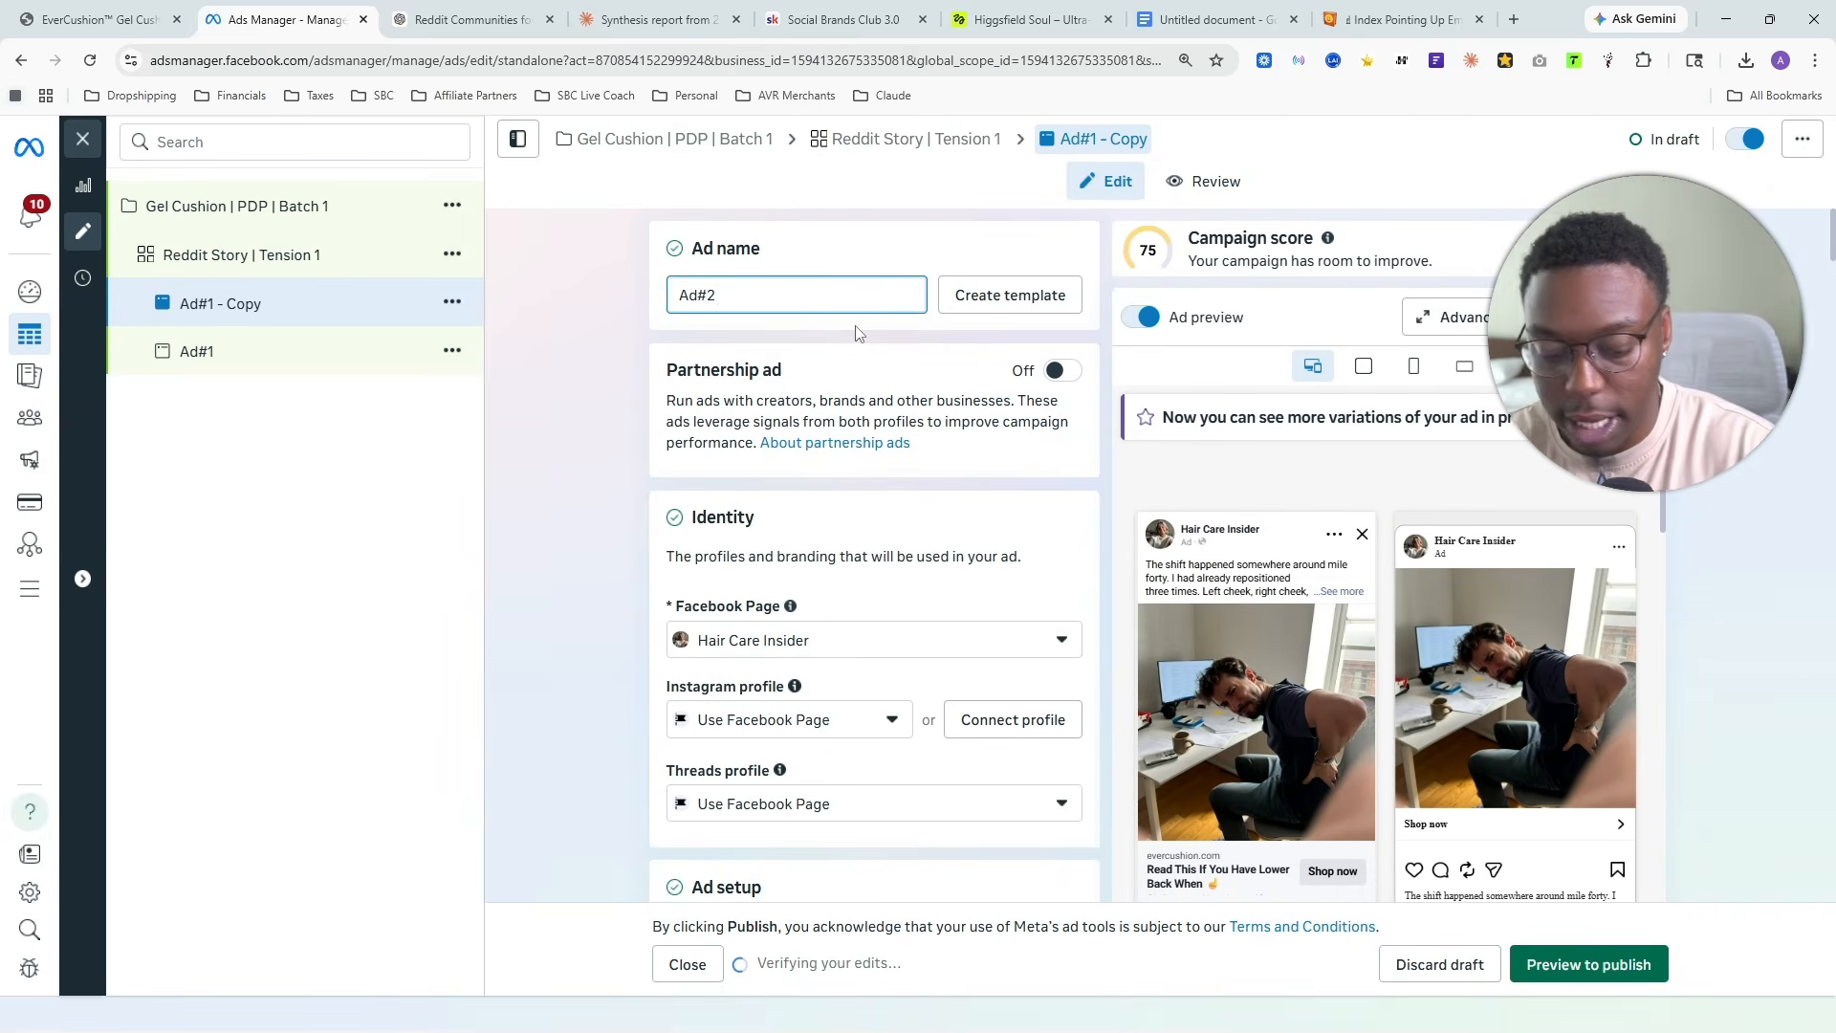
text( \)
text( A)
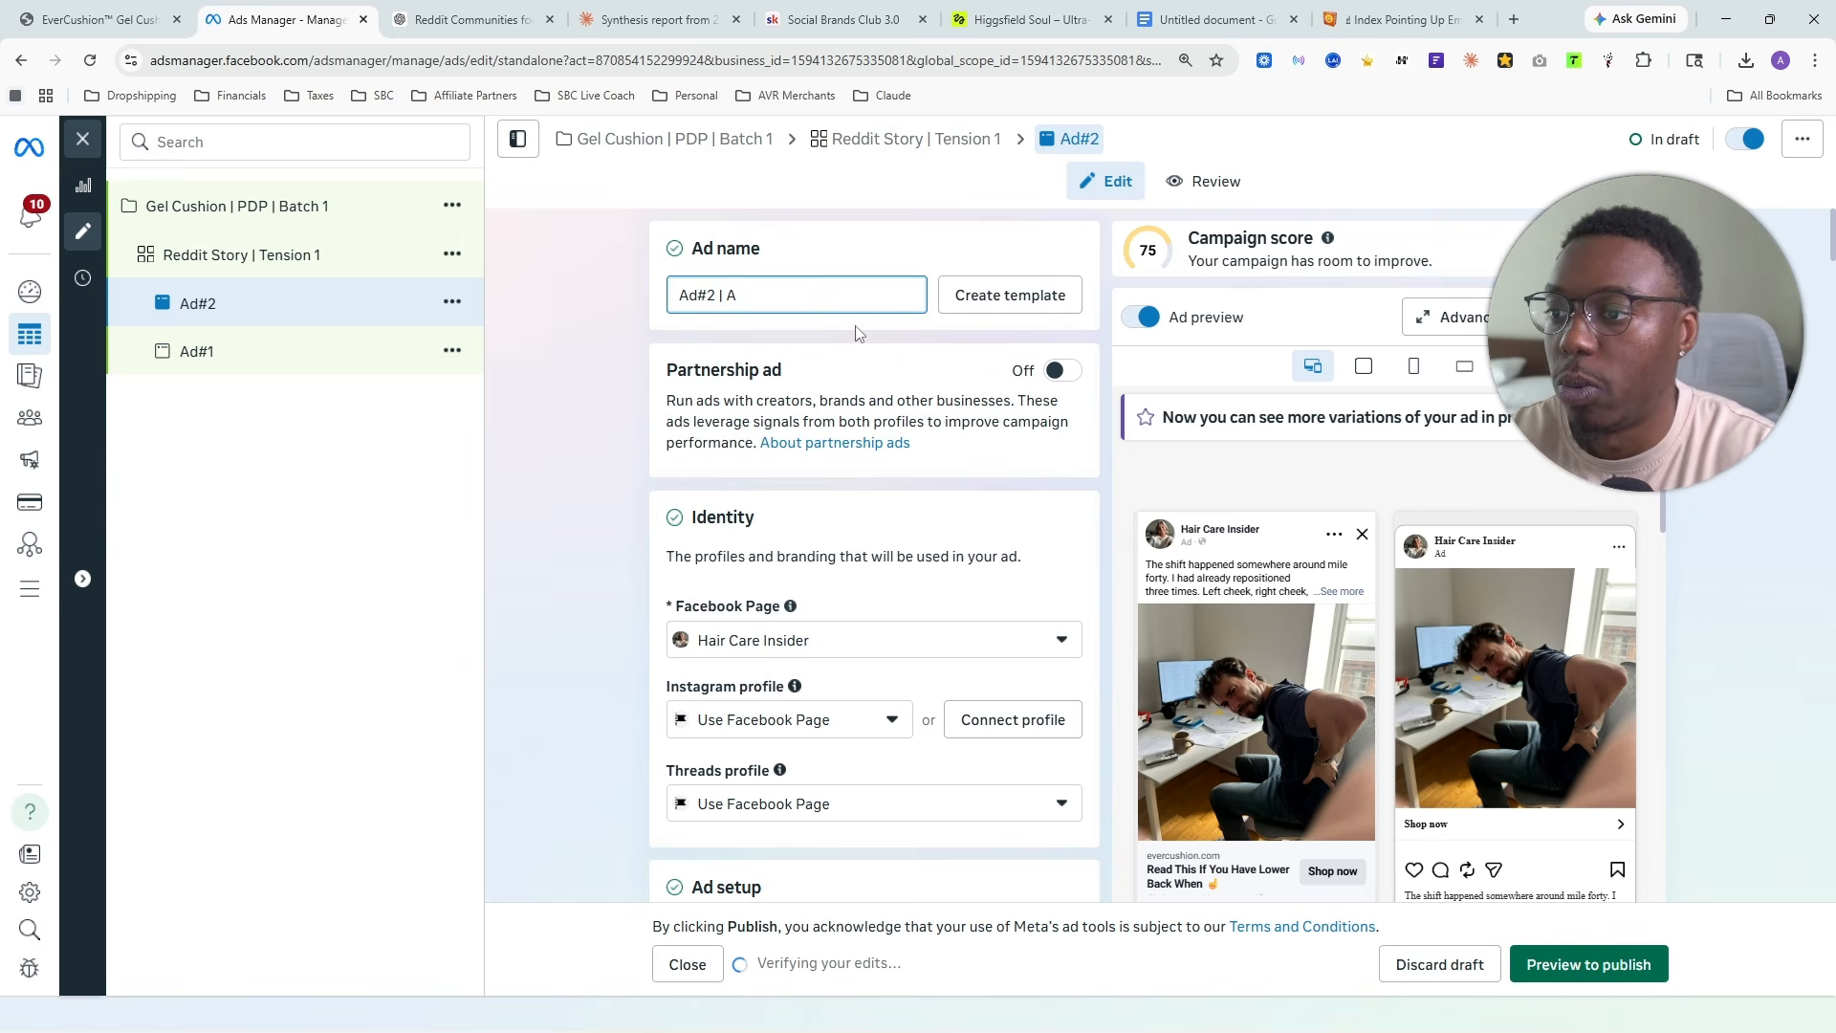
text(rc)
key(BackSpace)
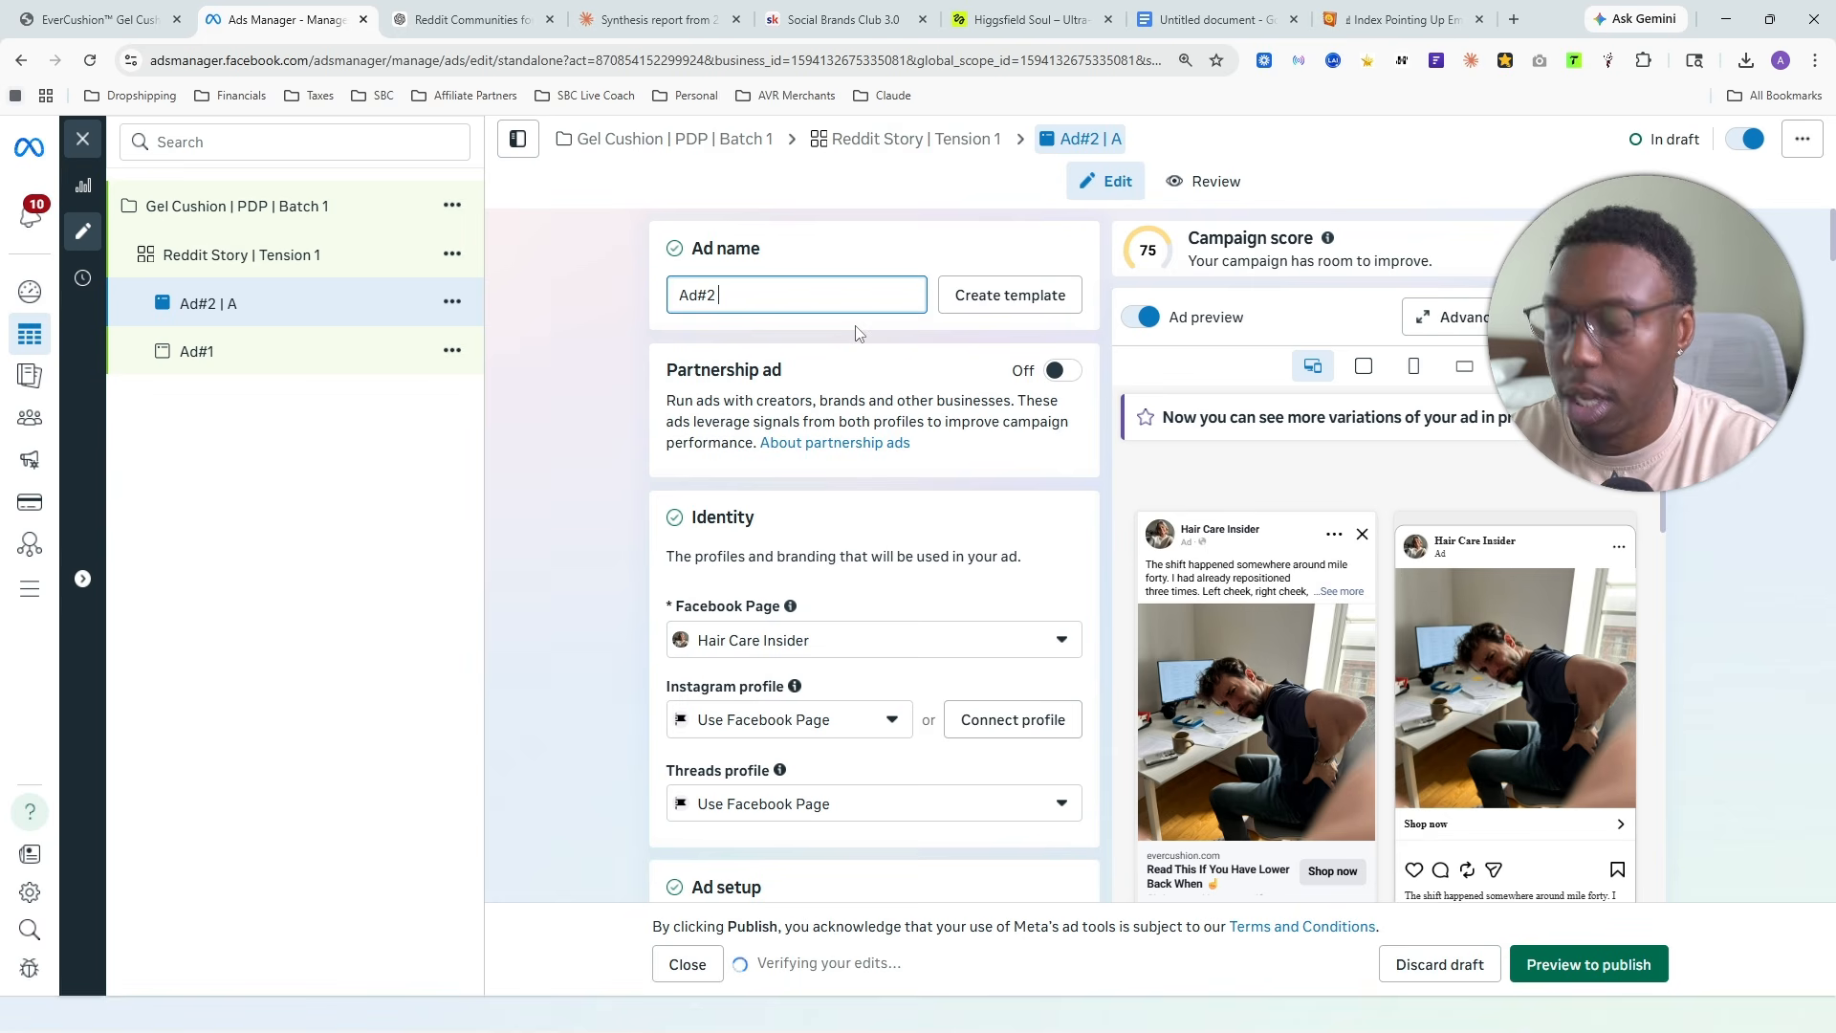
text((Arc 1)
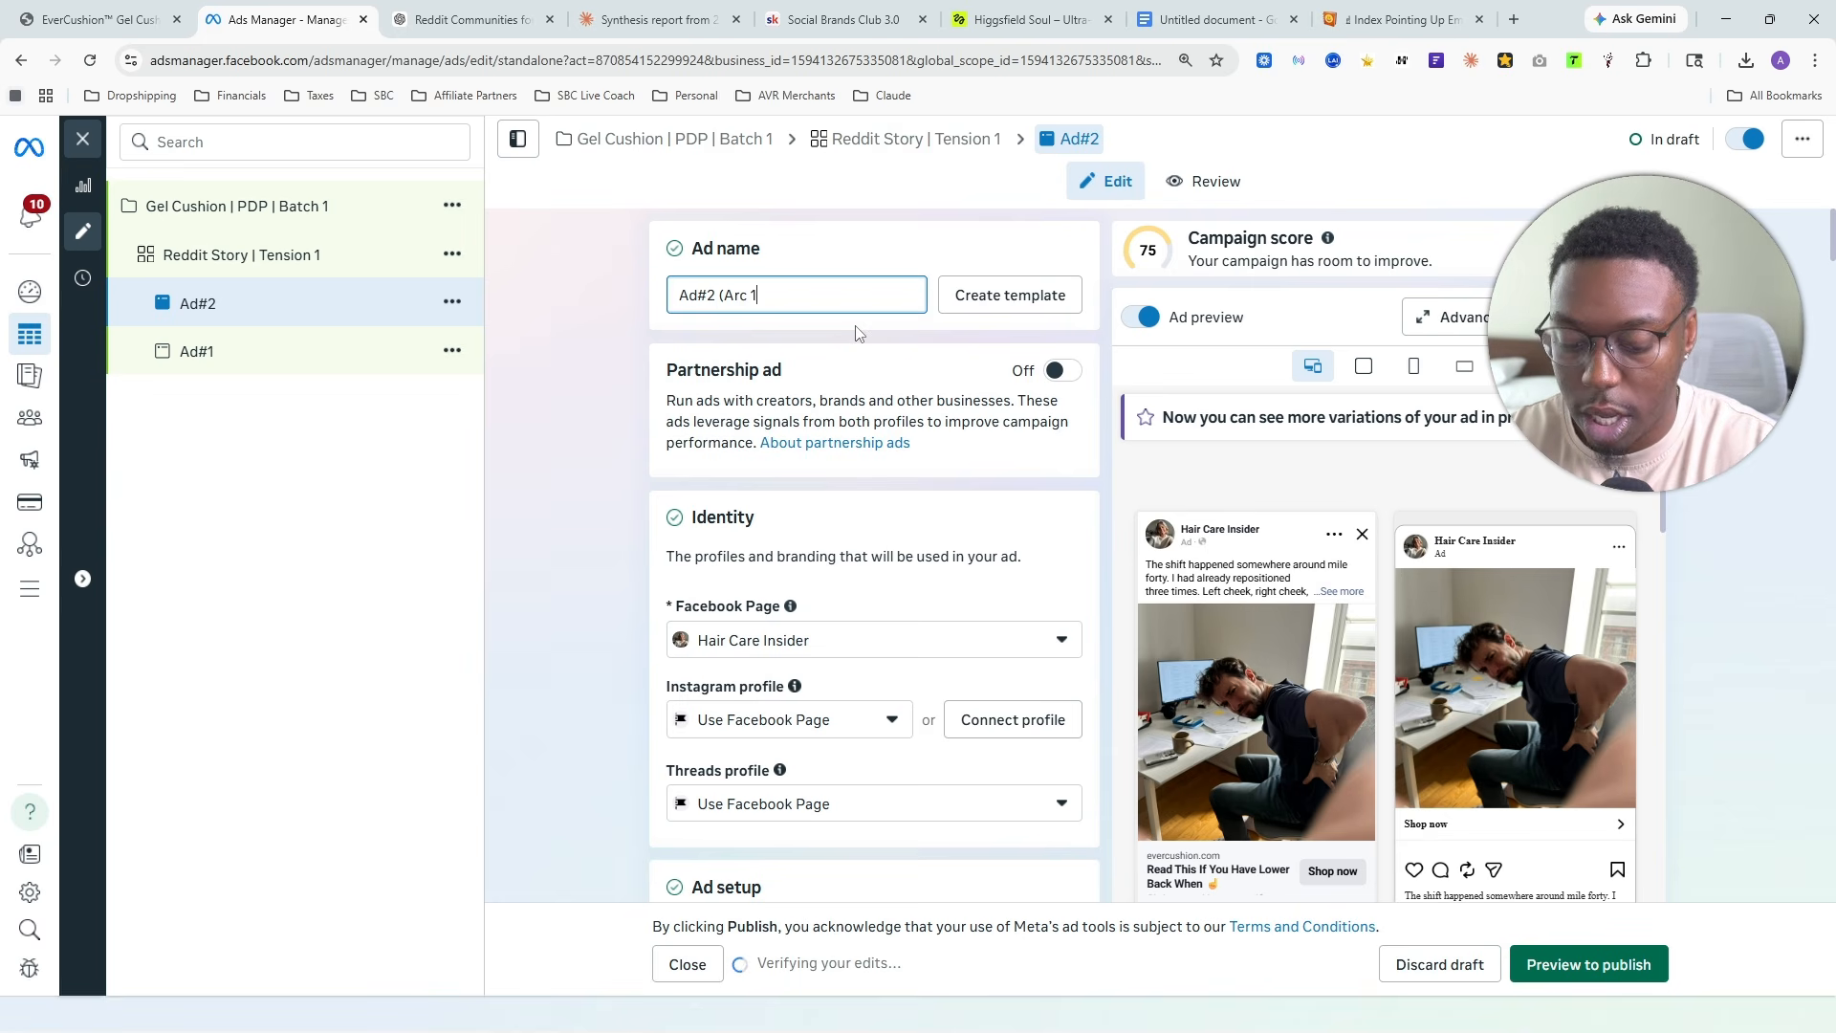
text())
key(BackSpace)
key(BackSpace)
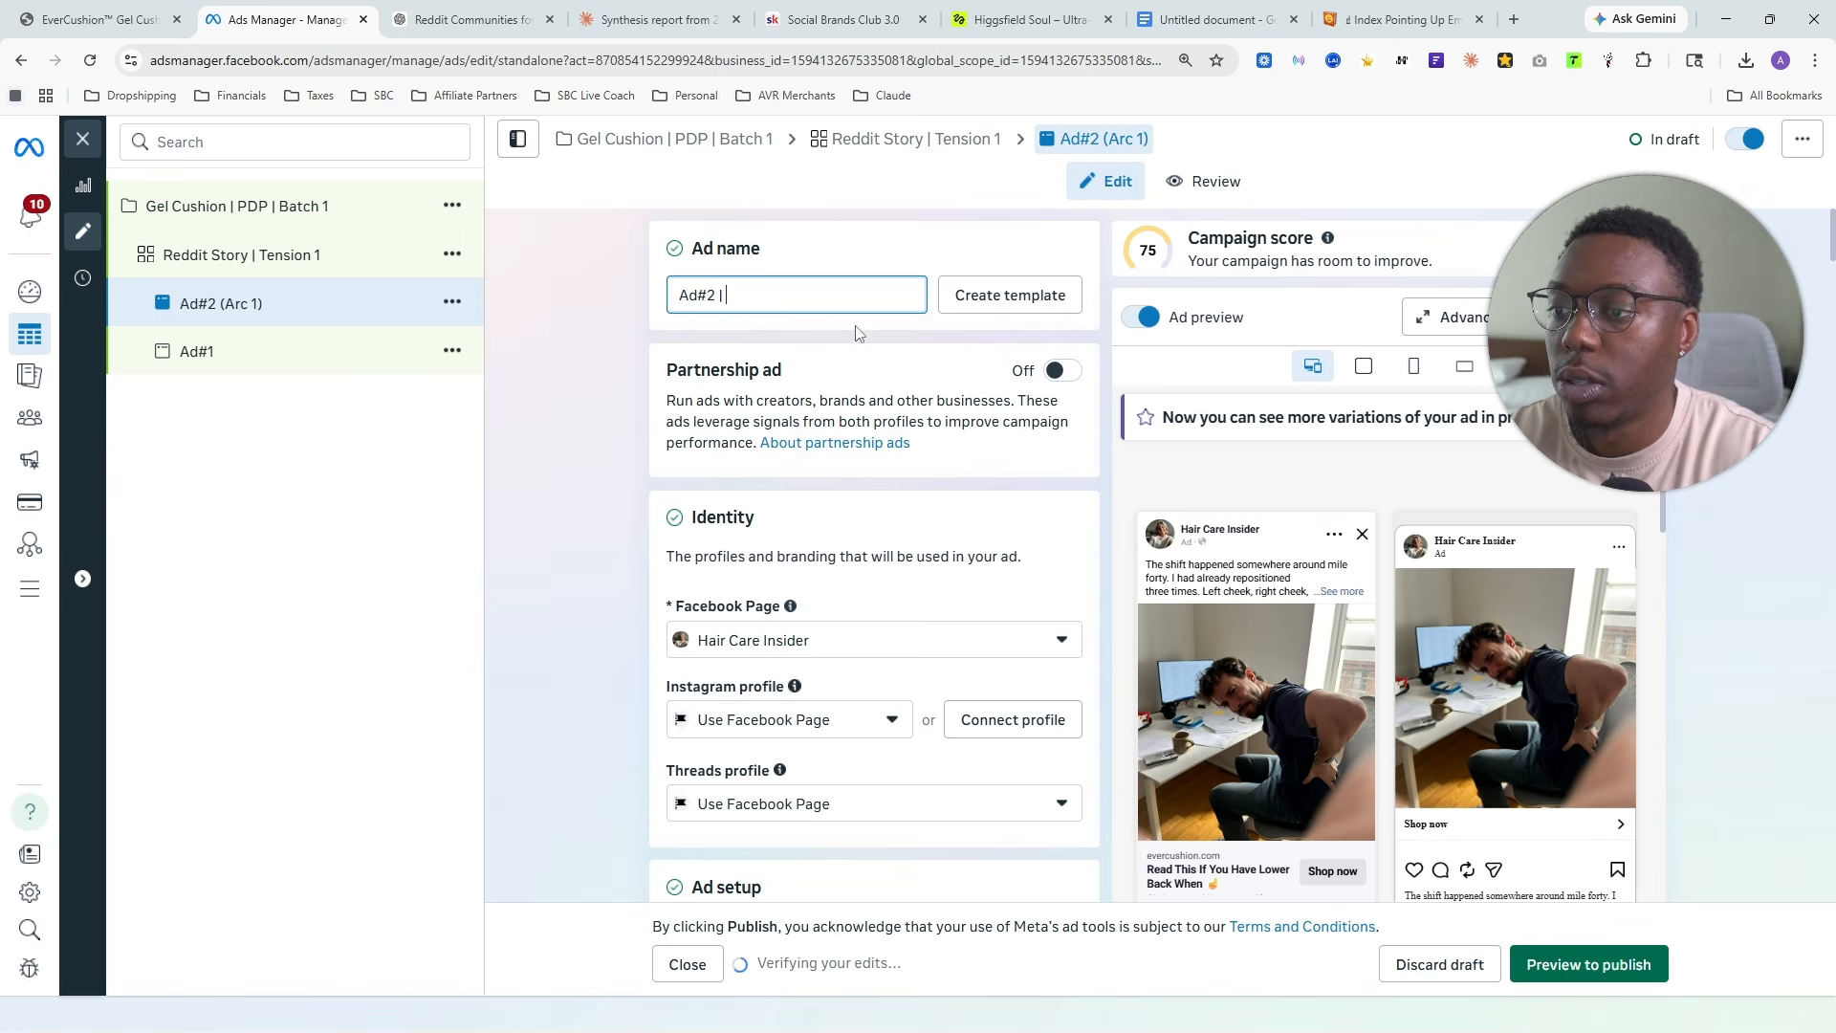
- Complete the duplicated ad's name as "Ad#2 | ARC 1"
key(BackSpace)
key(BackSpace)
text(gle 2)
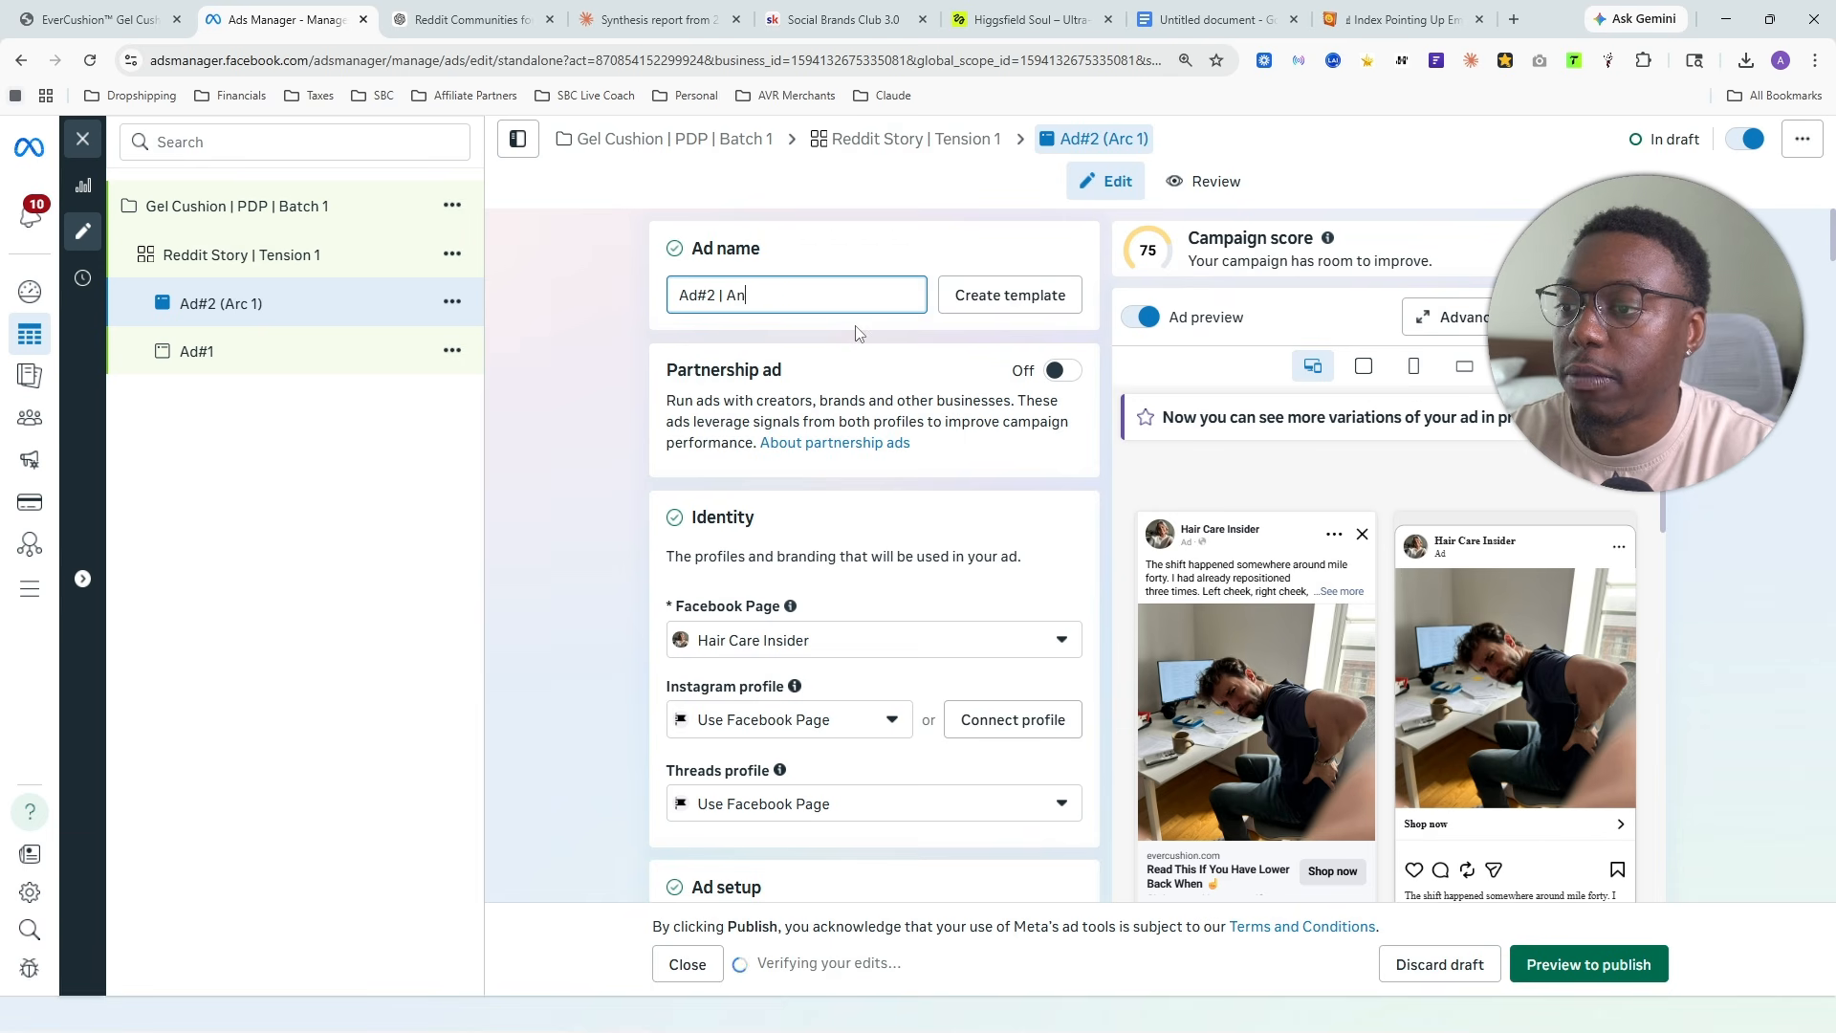
key(BackSpace)
key(BackSpace)
text(A)
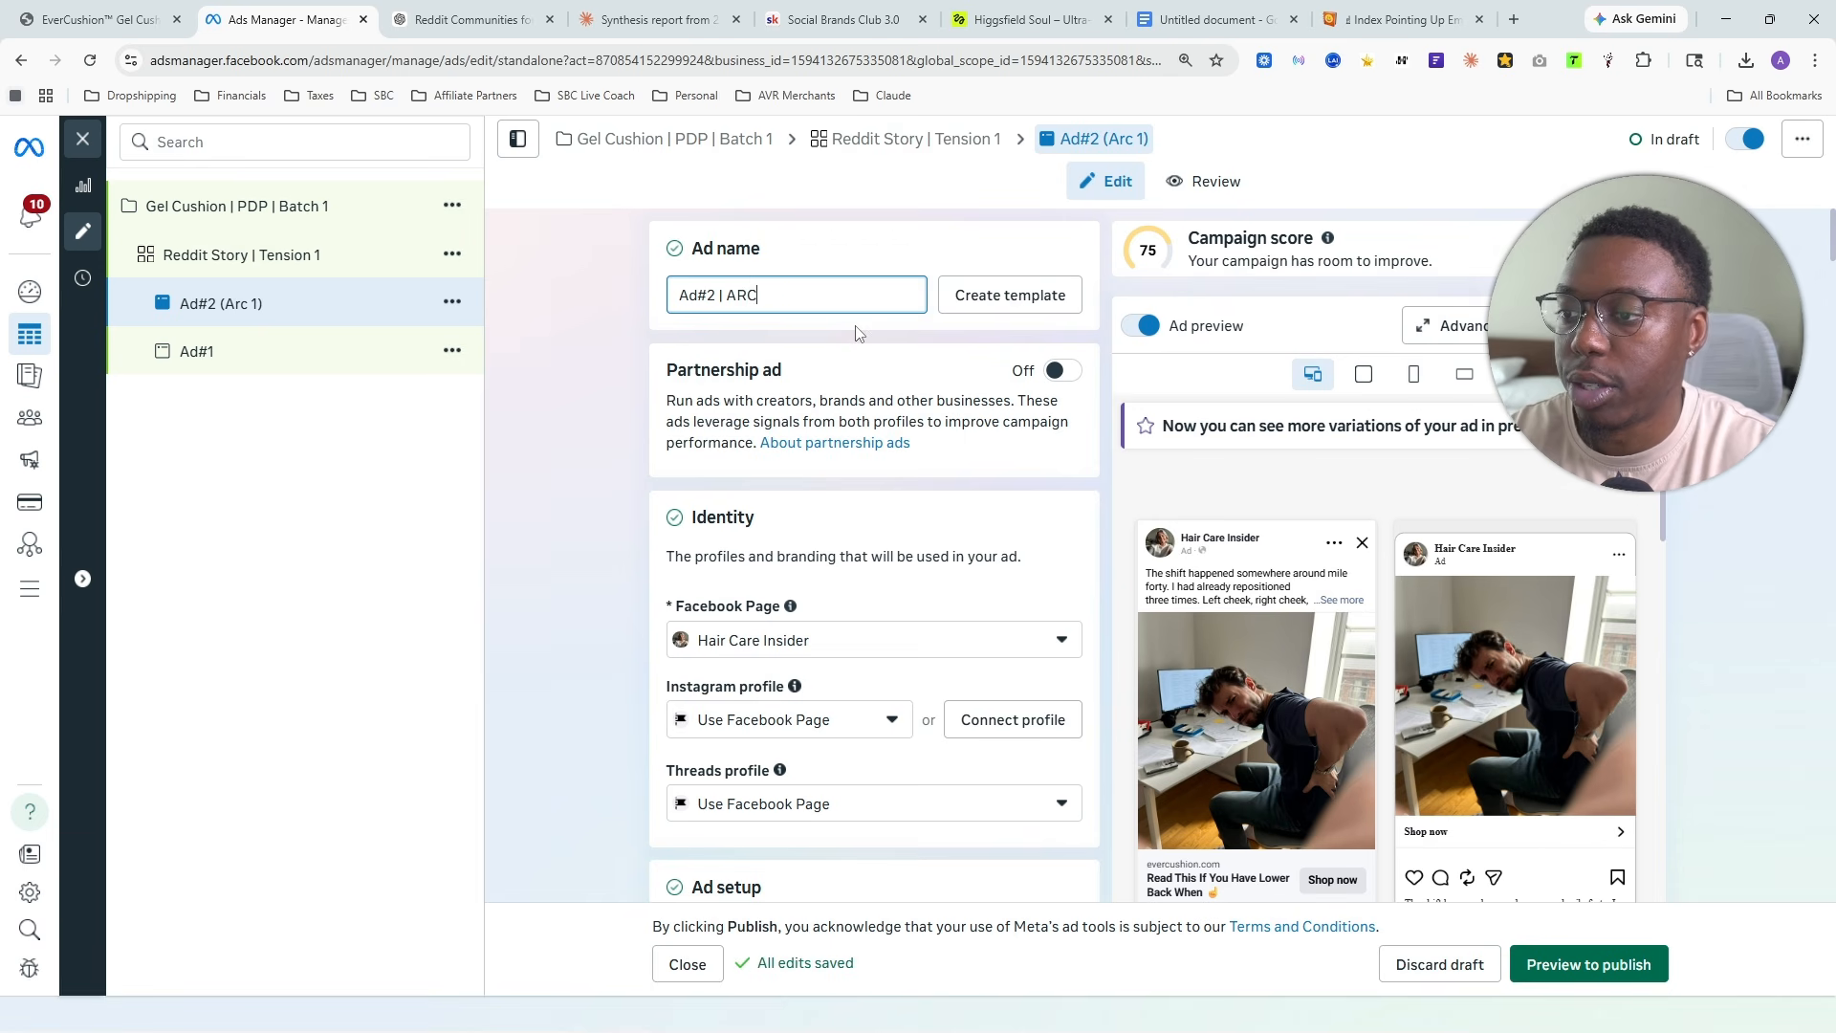
text(RC )
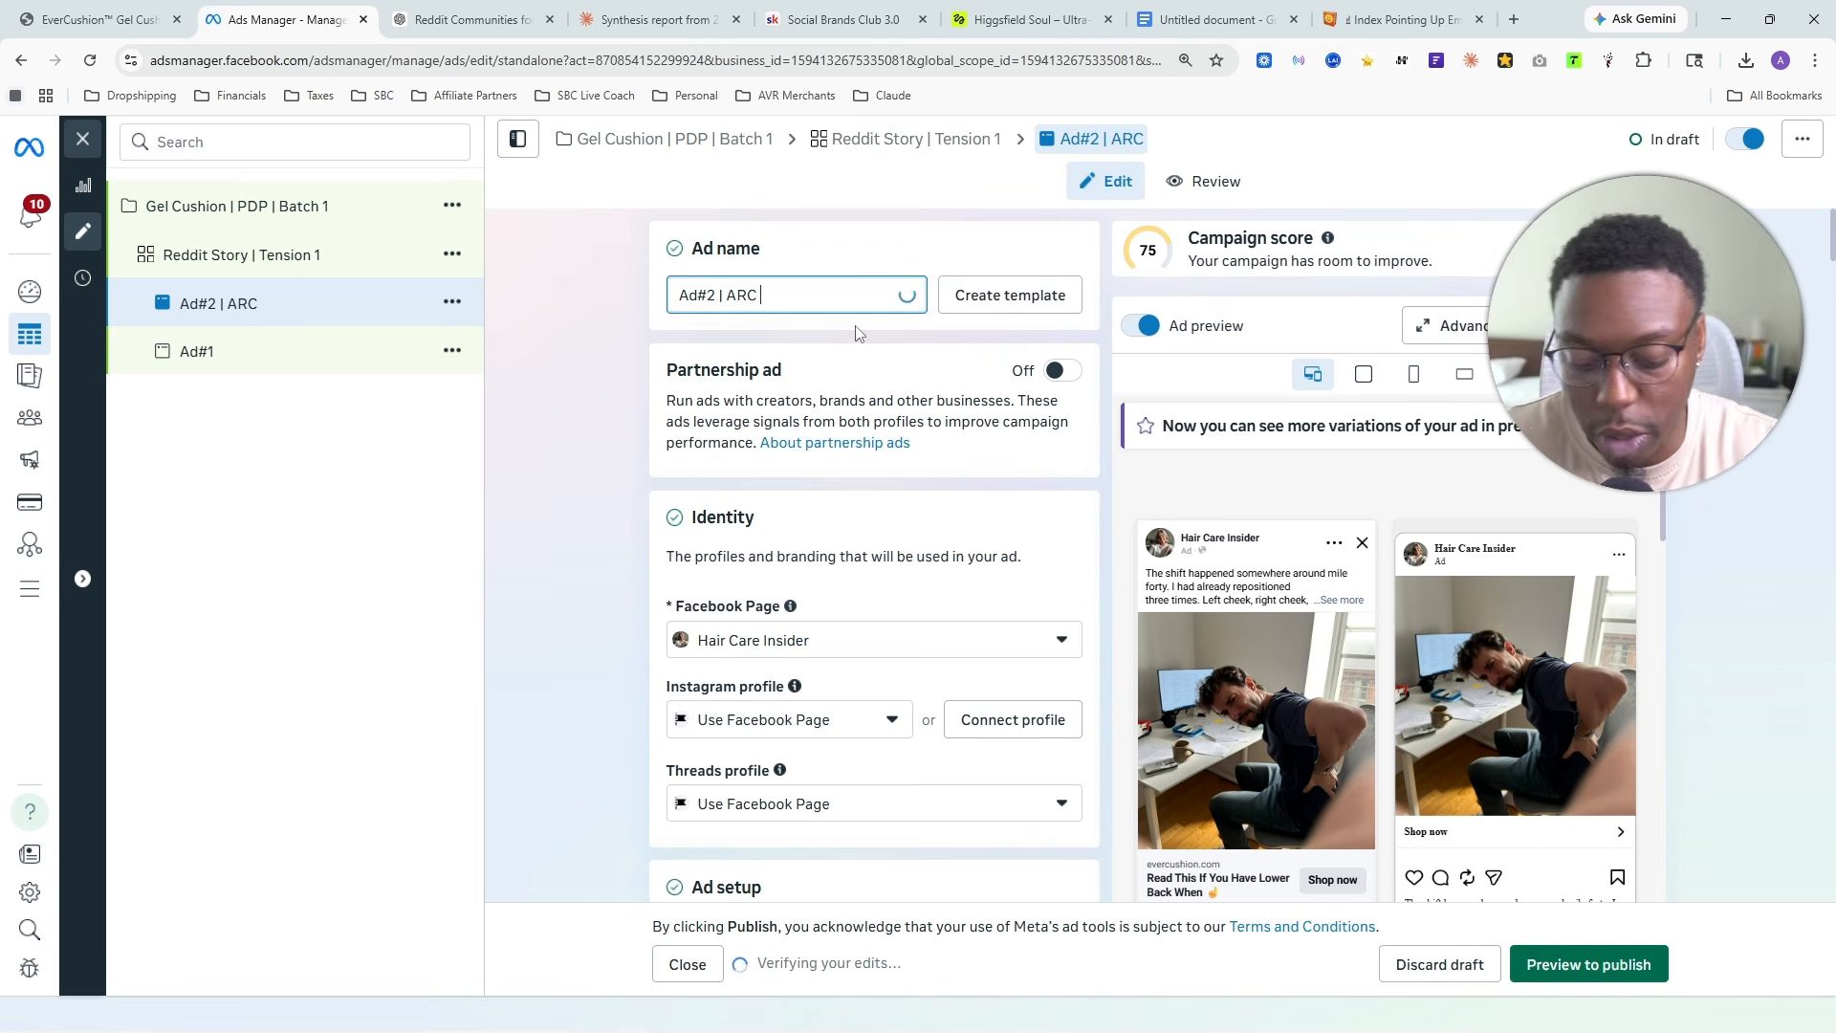
text(1)
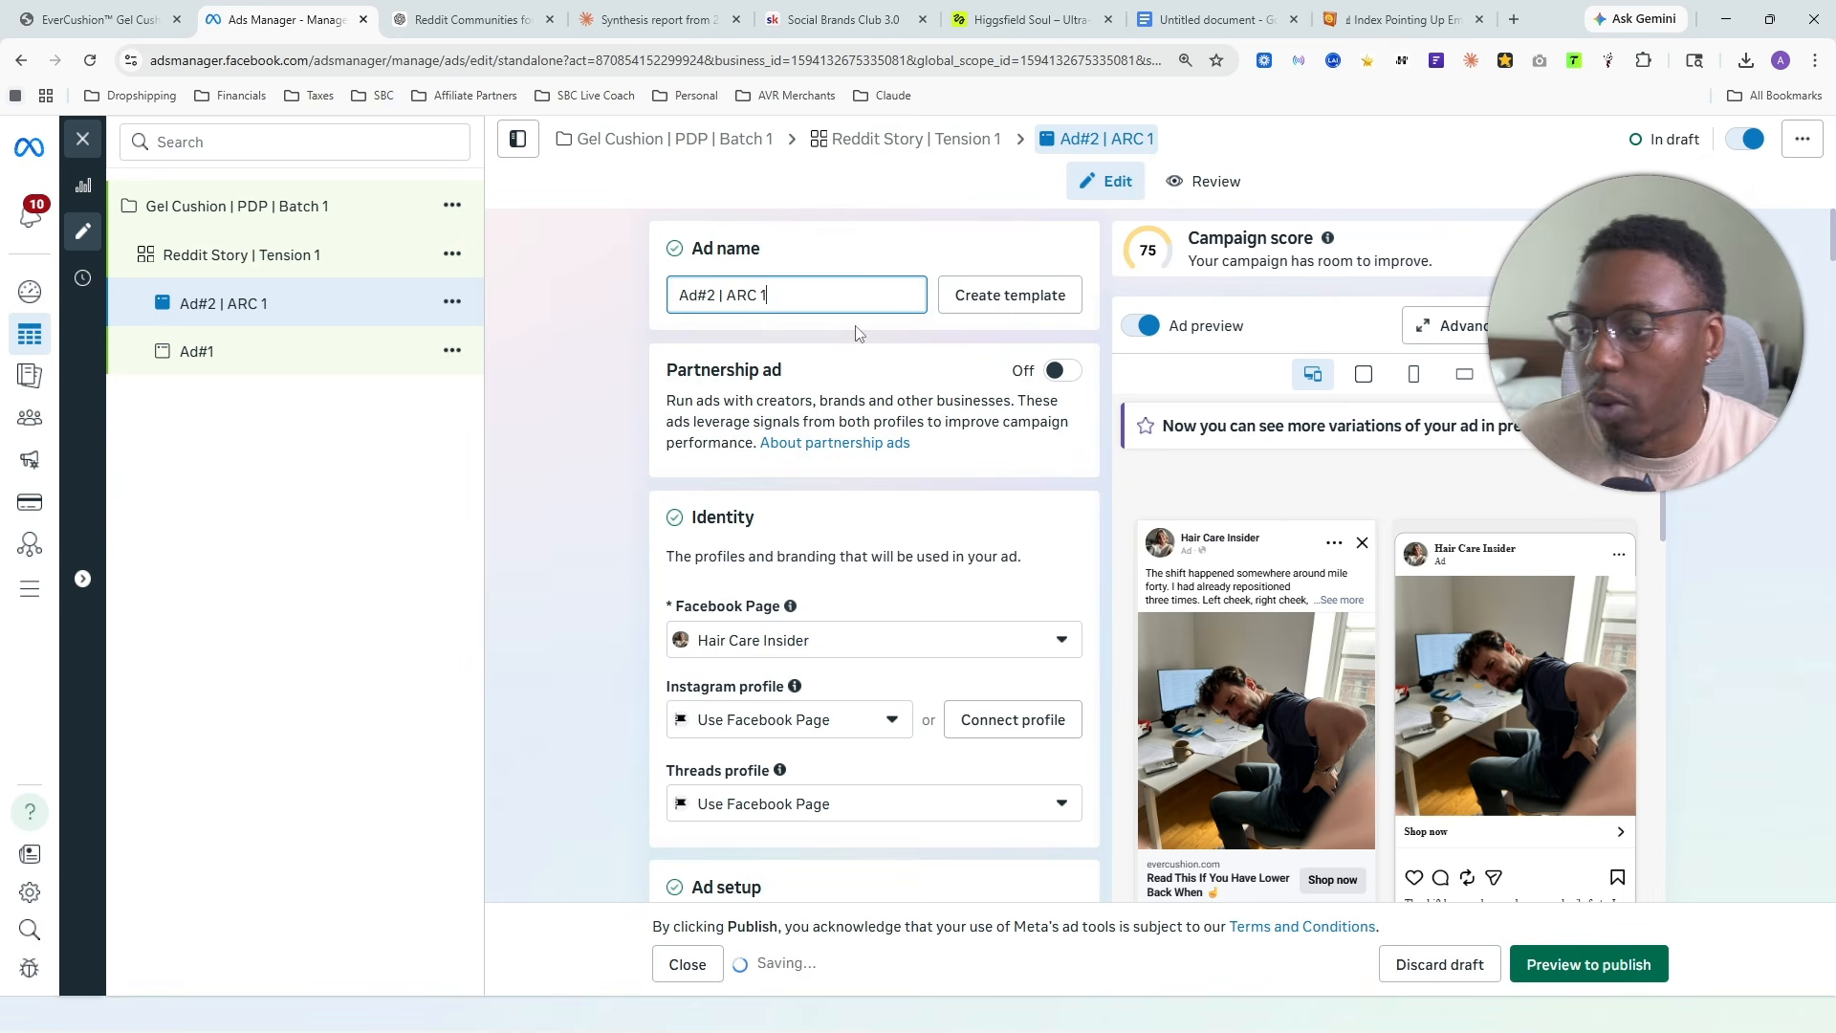
click(848, 241)
- Remove the existing media from Ad#2's creative and start adding a new image
scroll(835, 464, down, 15)
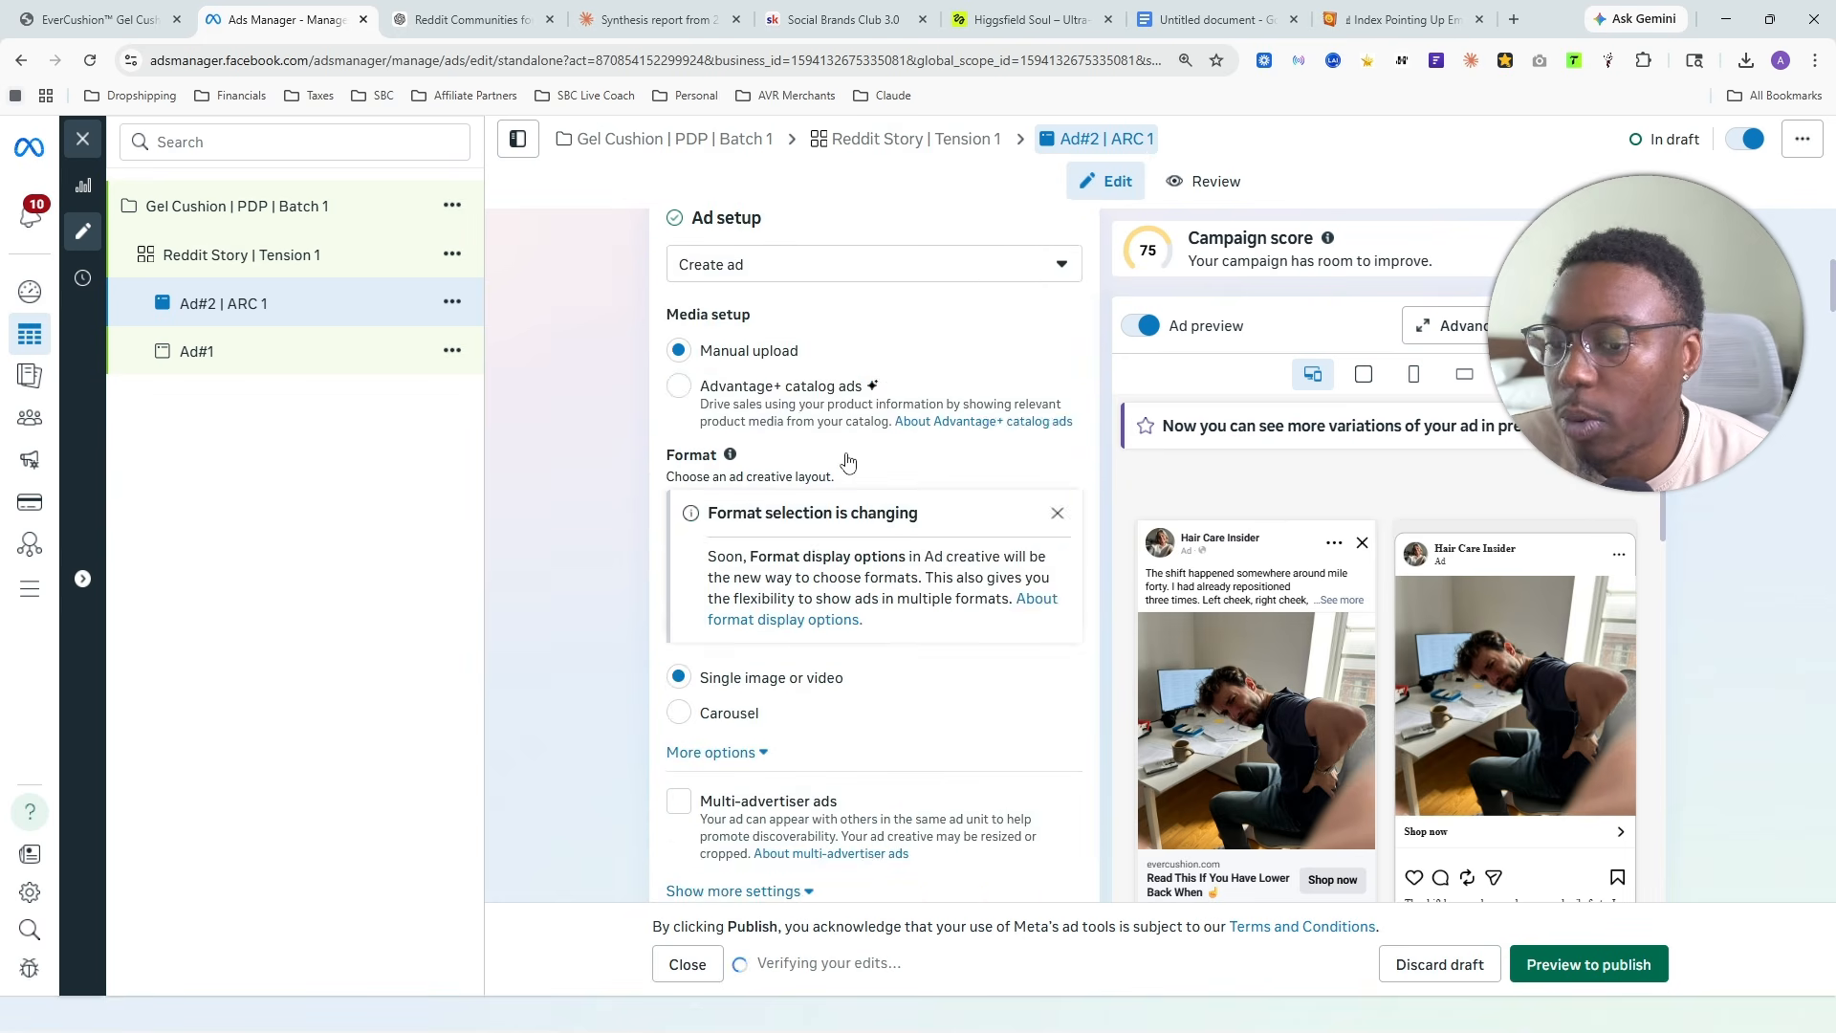
scroll(938, 458, down, 4)
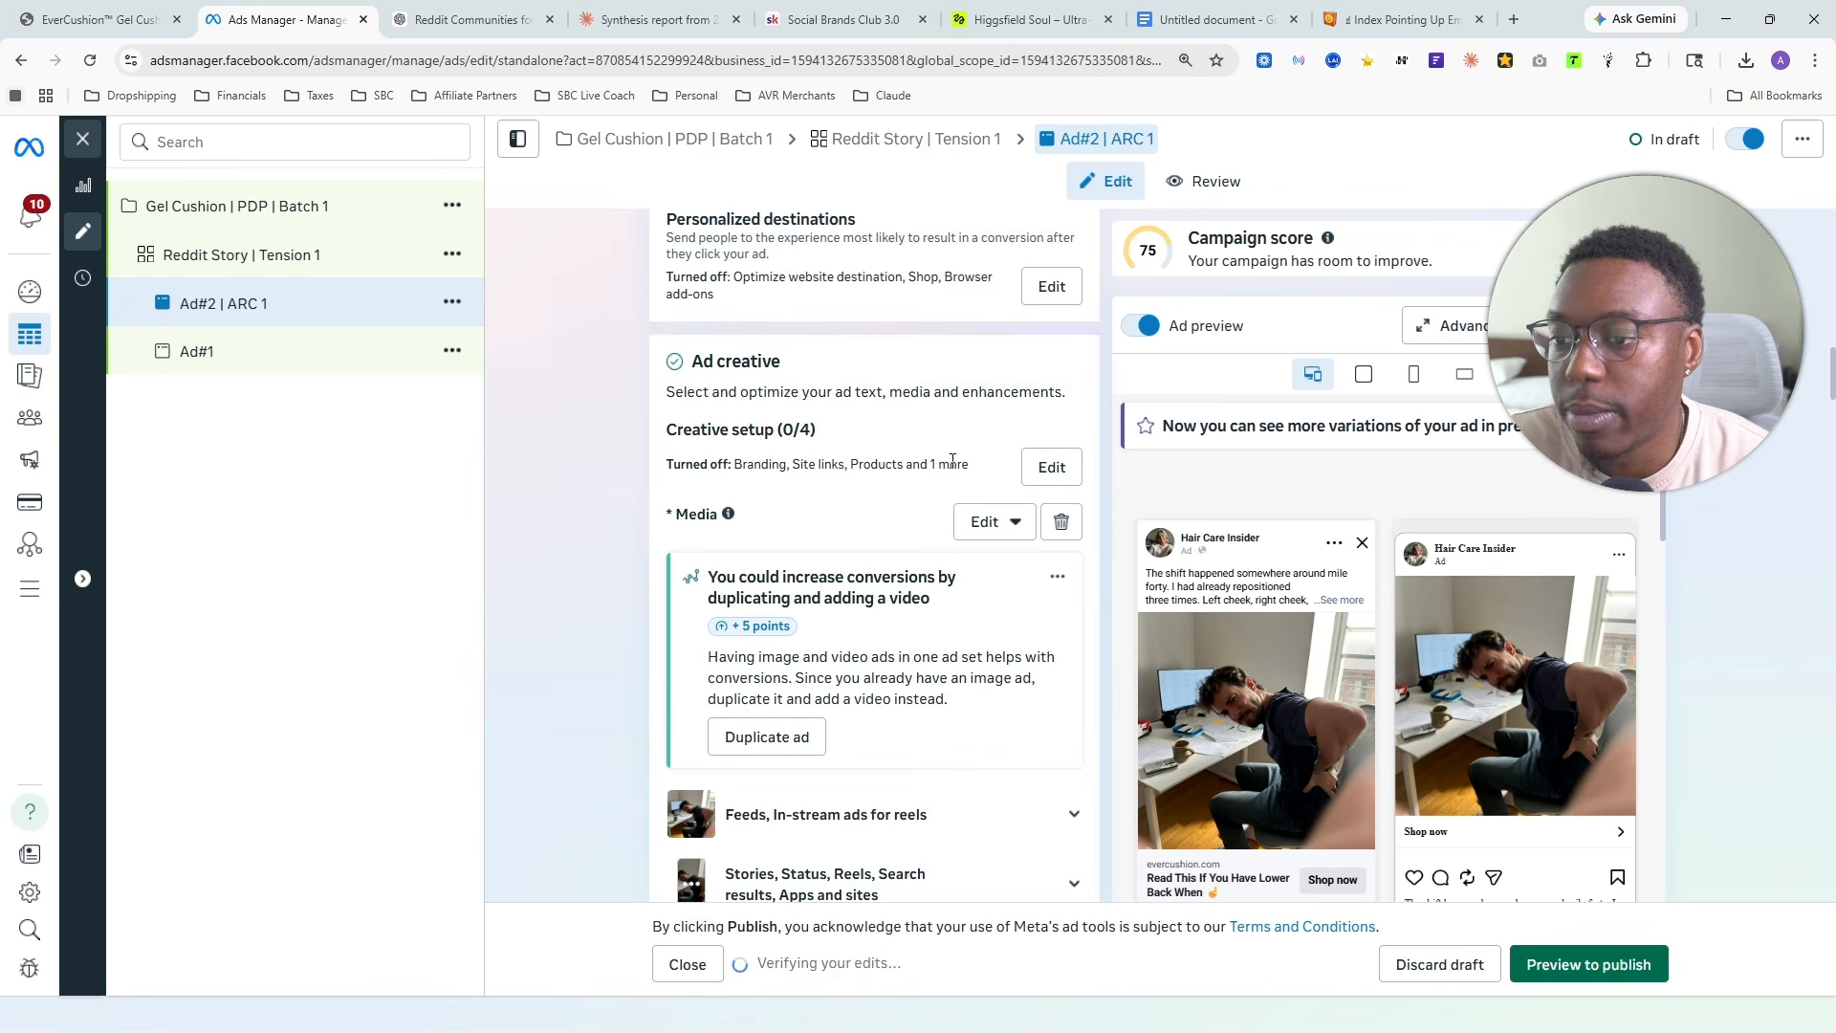
click(1061, 335)
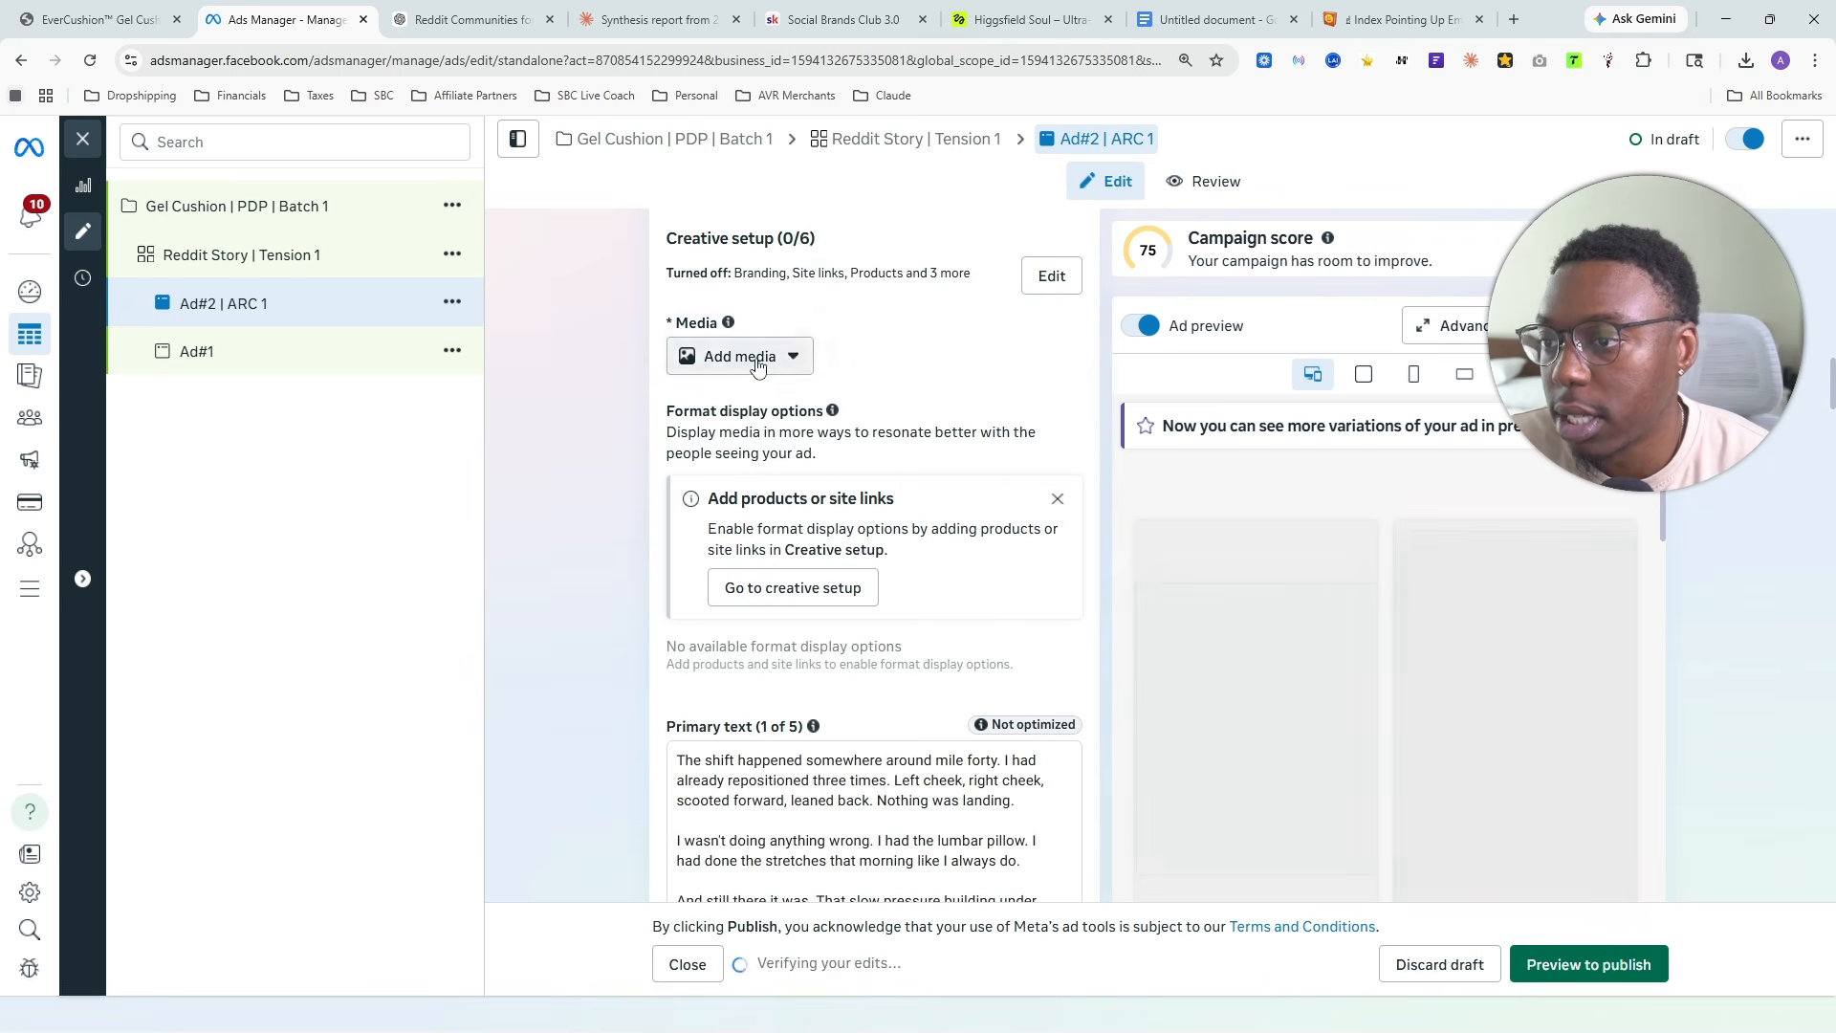
click(751, 360)
click(763, 421)
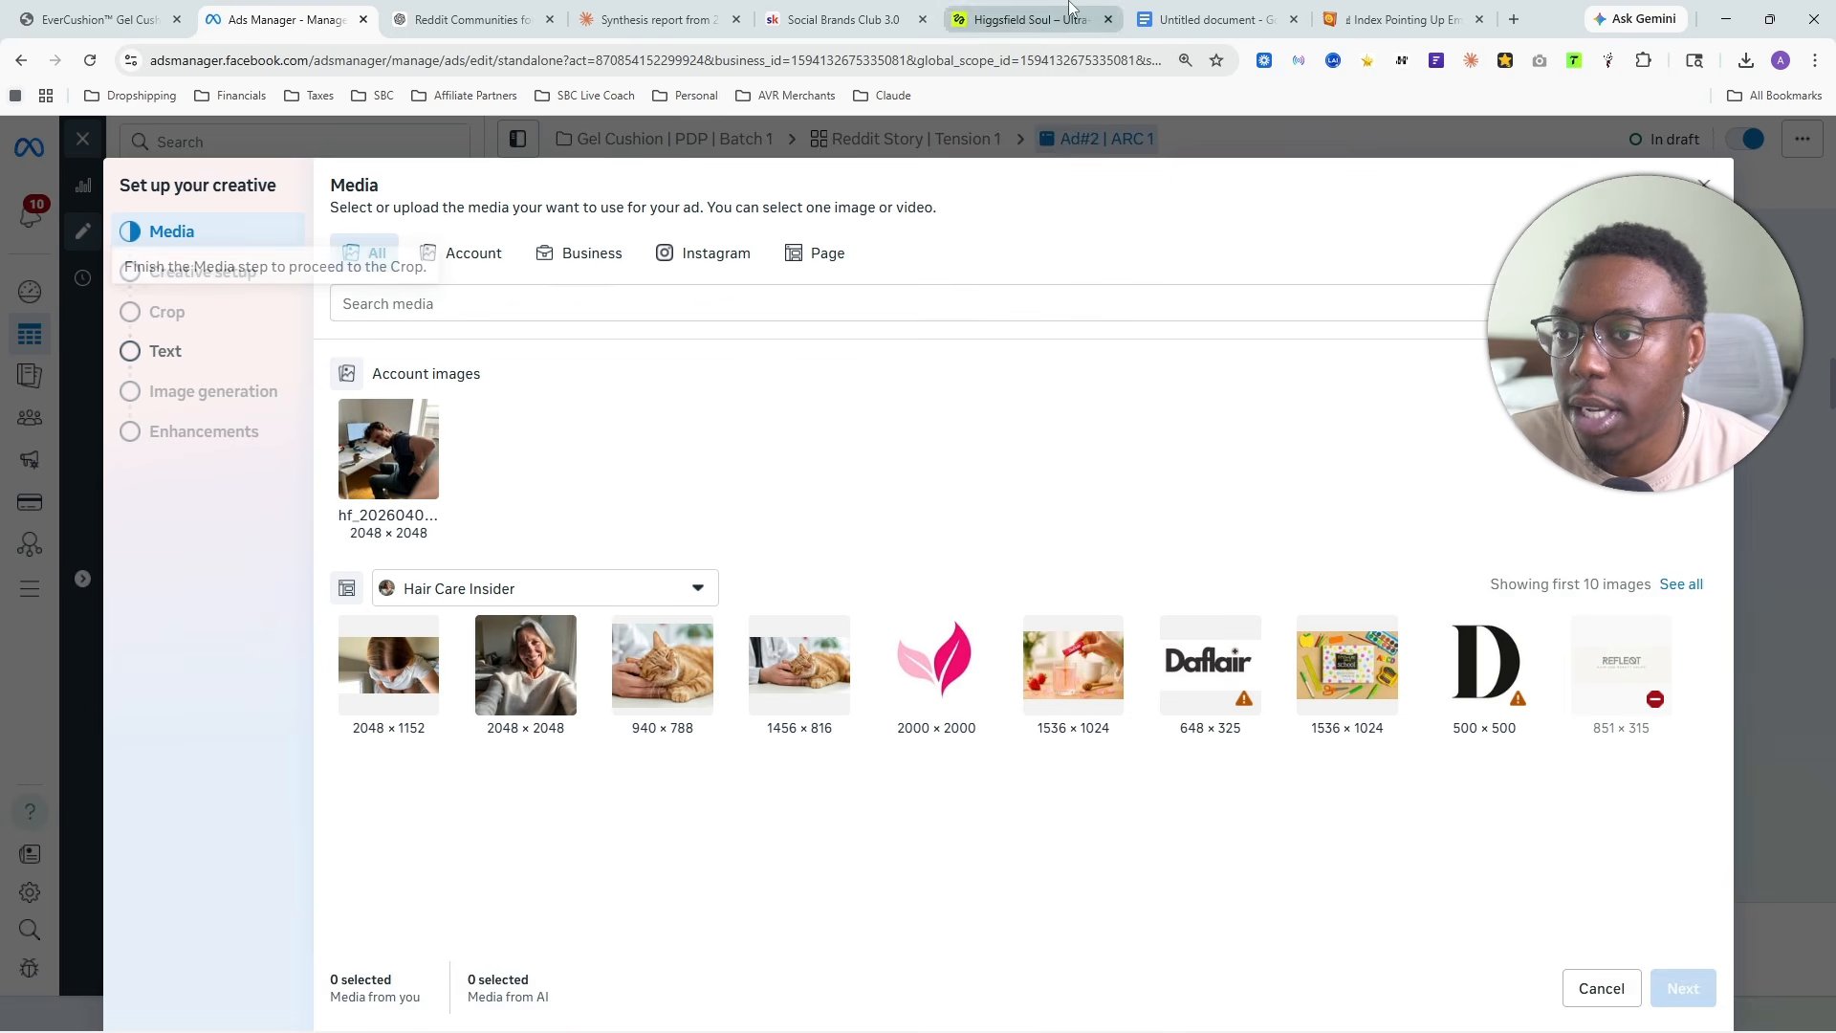
- Switch to Higgsfield and download a generated image from the history for the new ad
click(1028, 19)
scroll(1146, 593, up, 5)
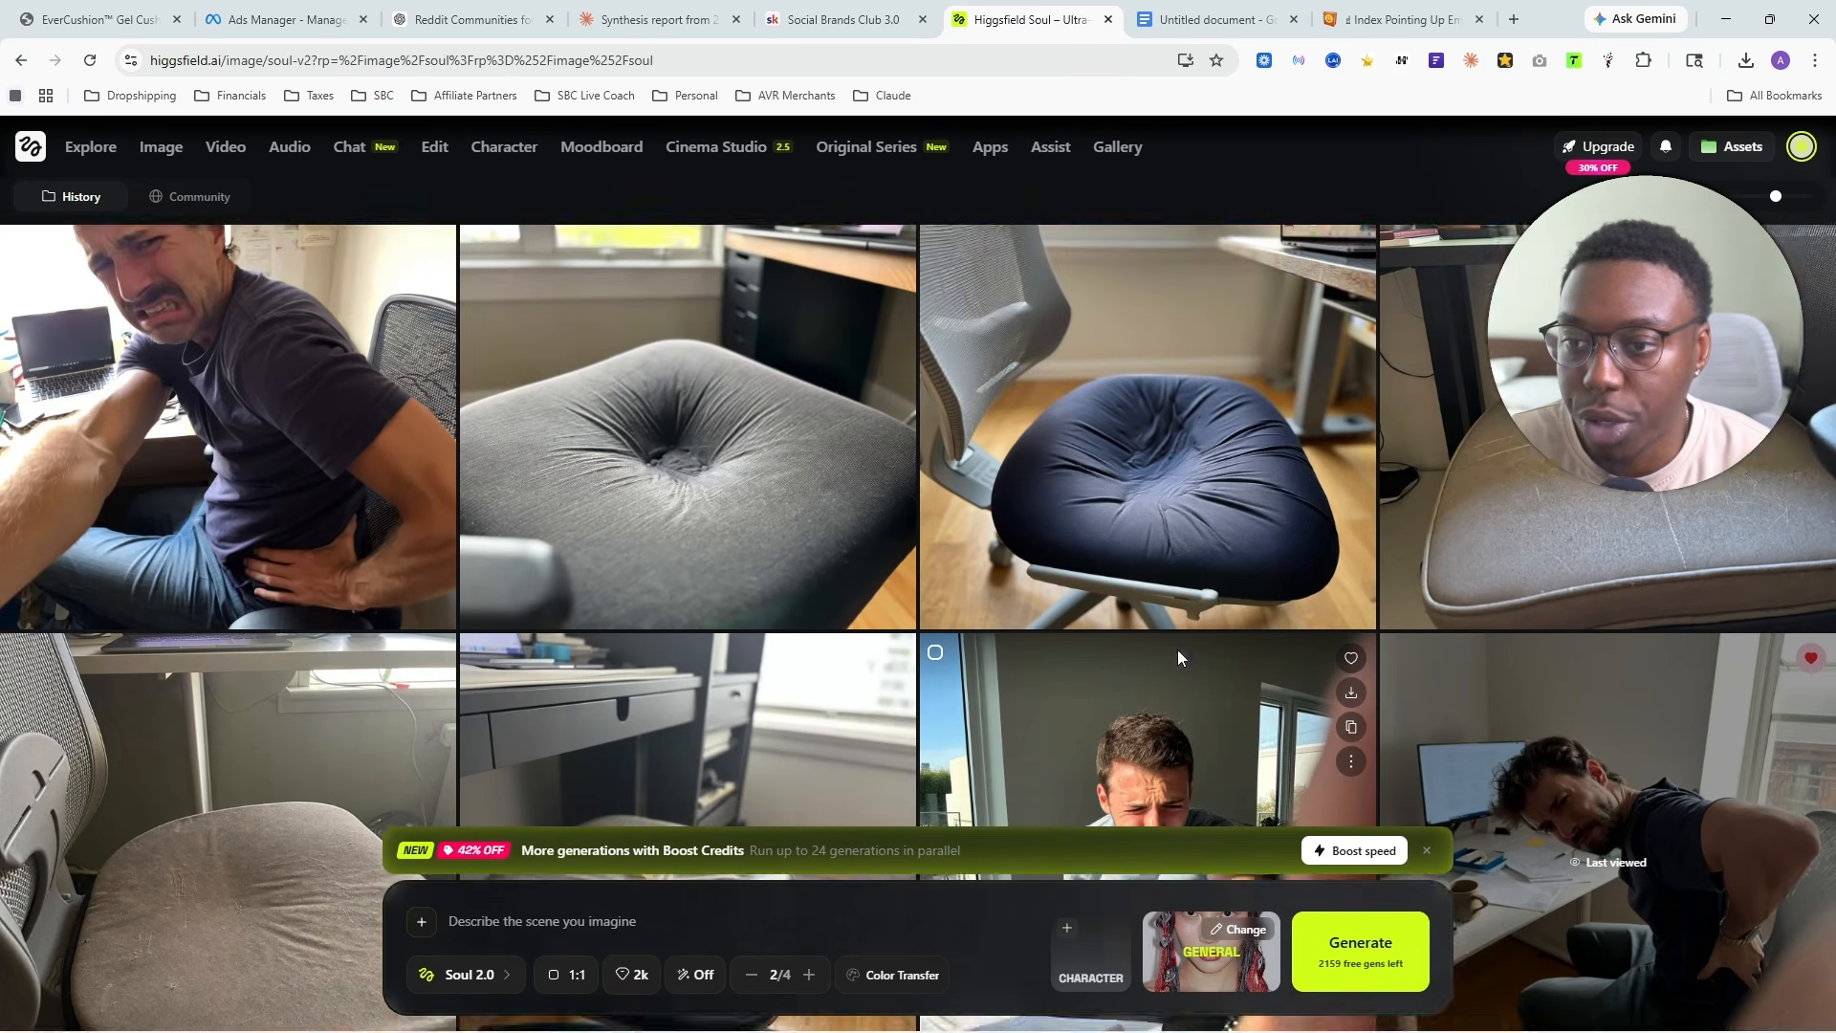
scroll(773, 617, down, 5)
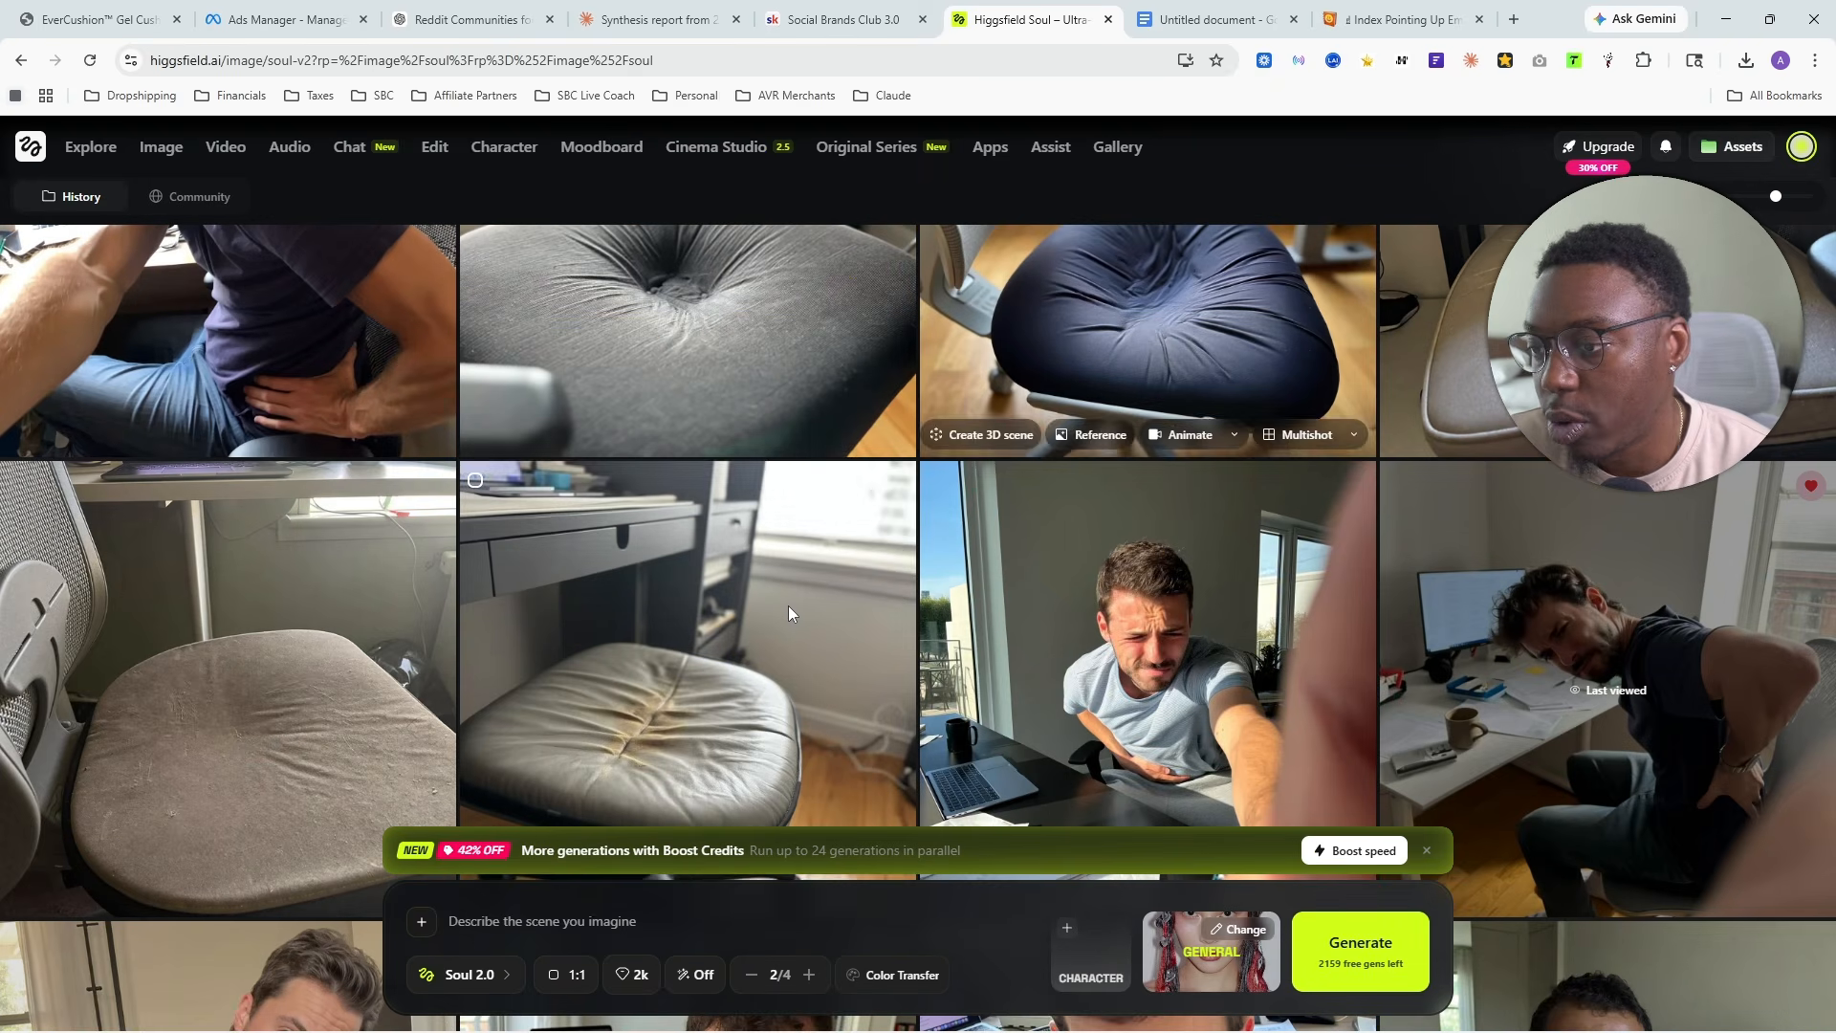
scroll(868, 635, up, 4)
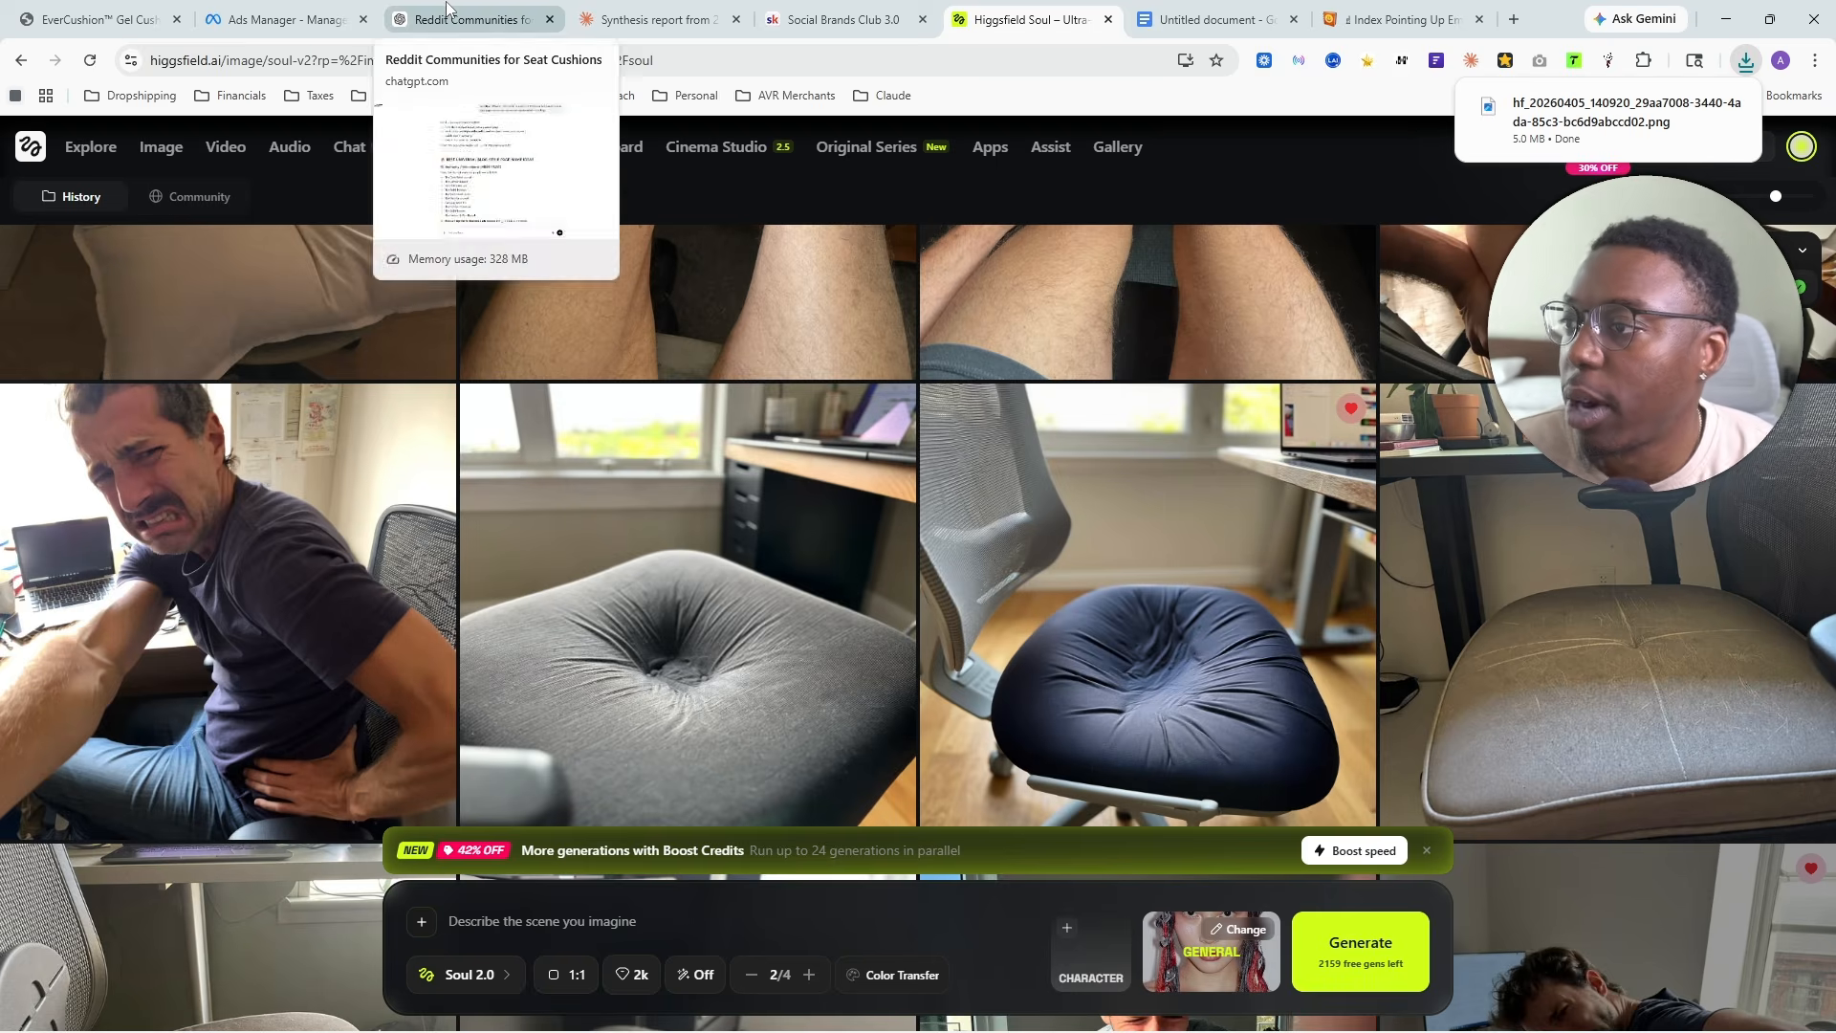
- Return to Ads Manager and upload the most recently downloaded PNG into the ad's media selection
click(316, 19)
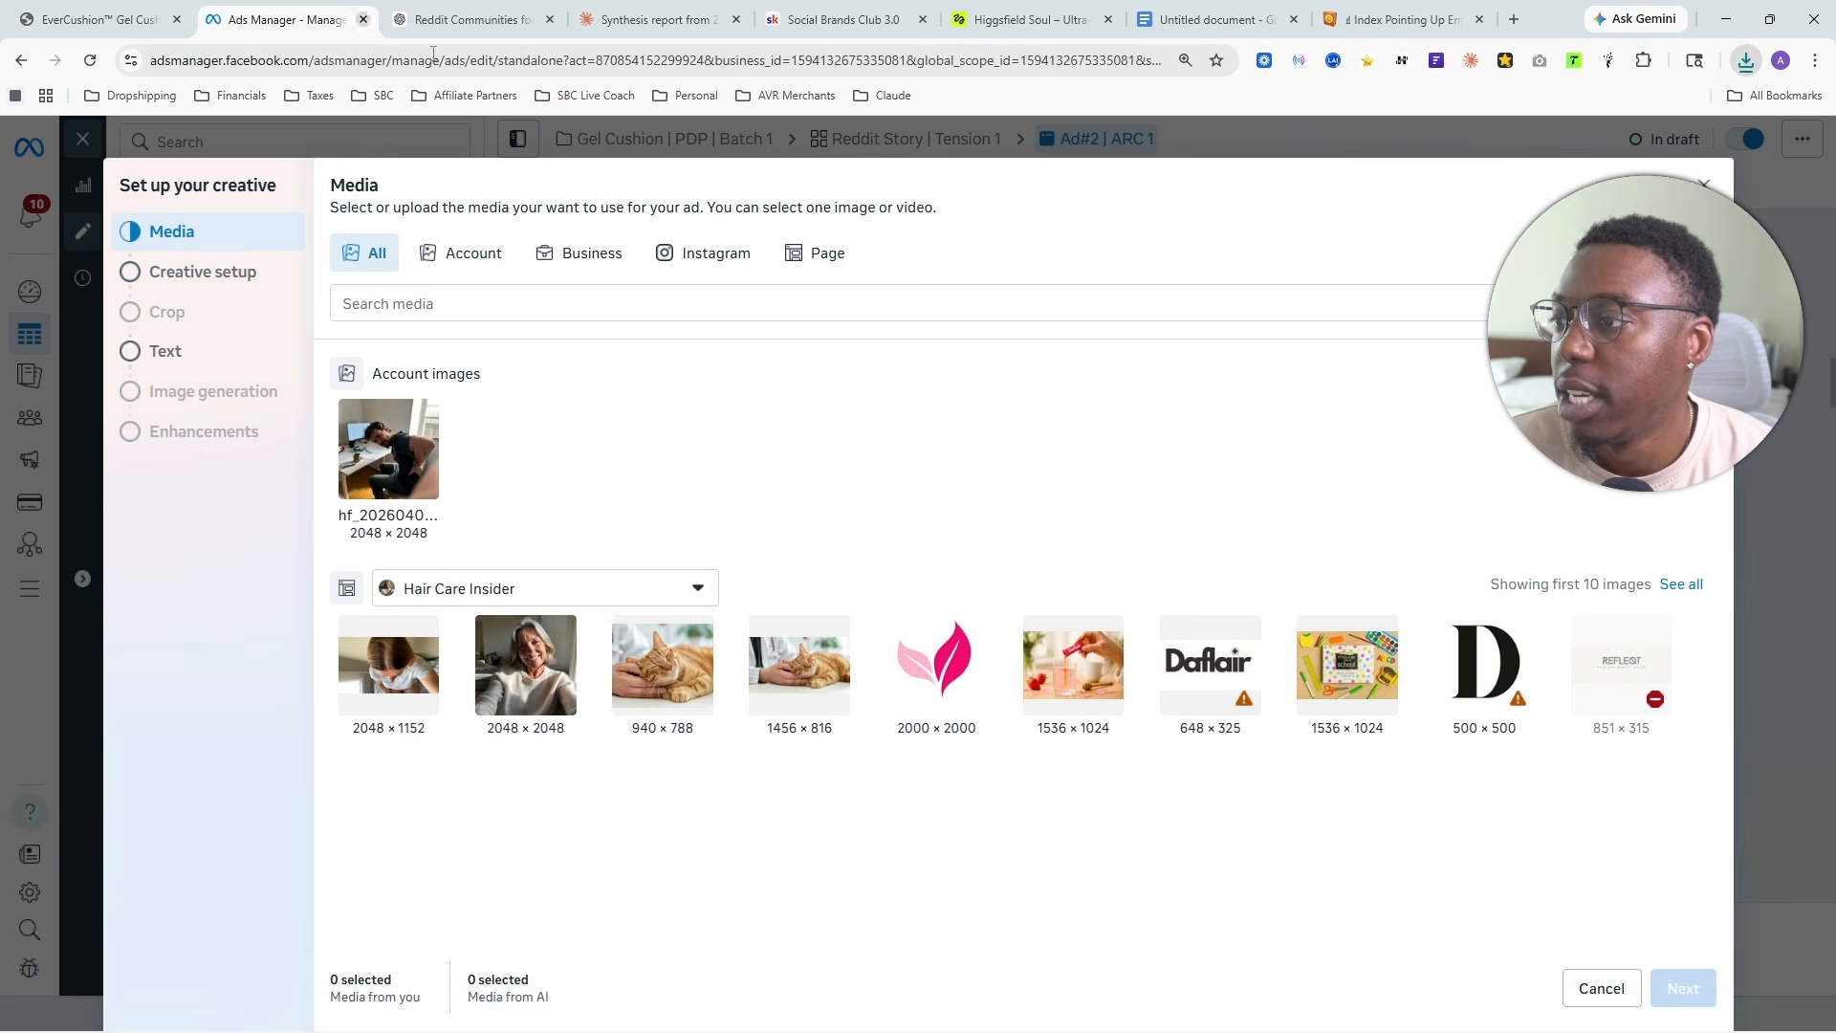
click(1746, 60)
drag(1616, 150, 669, 402)
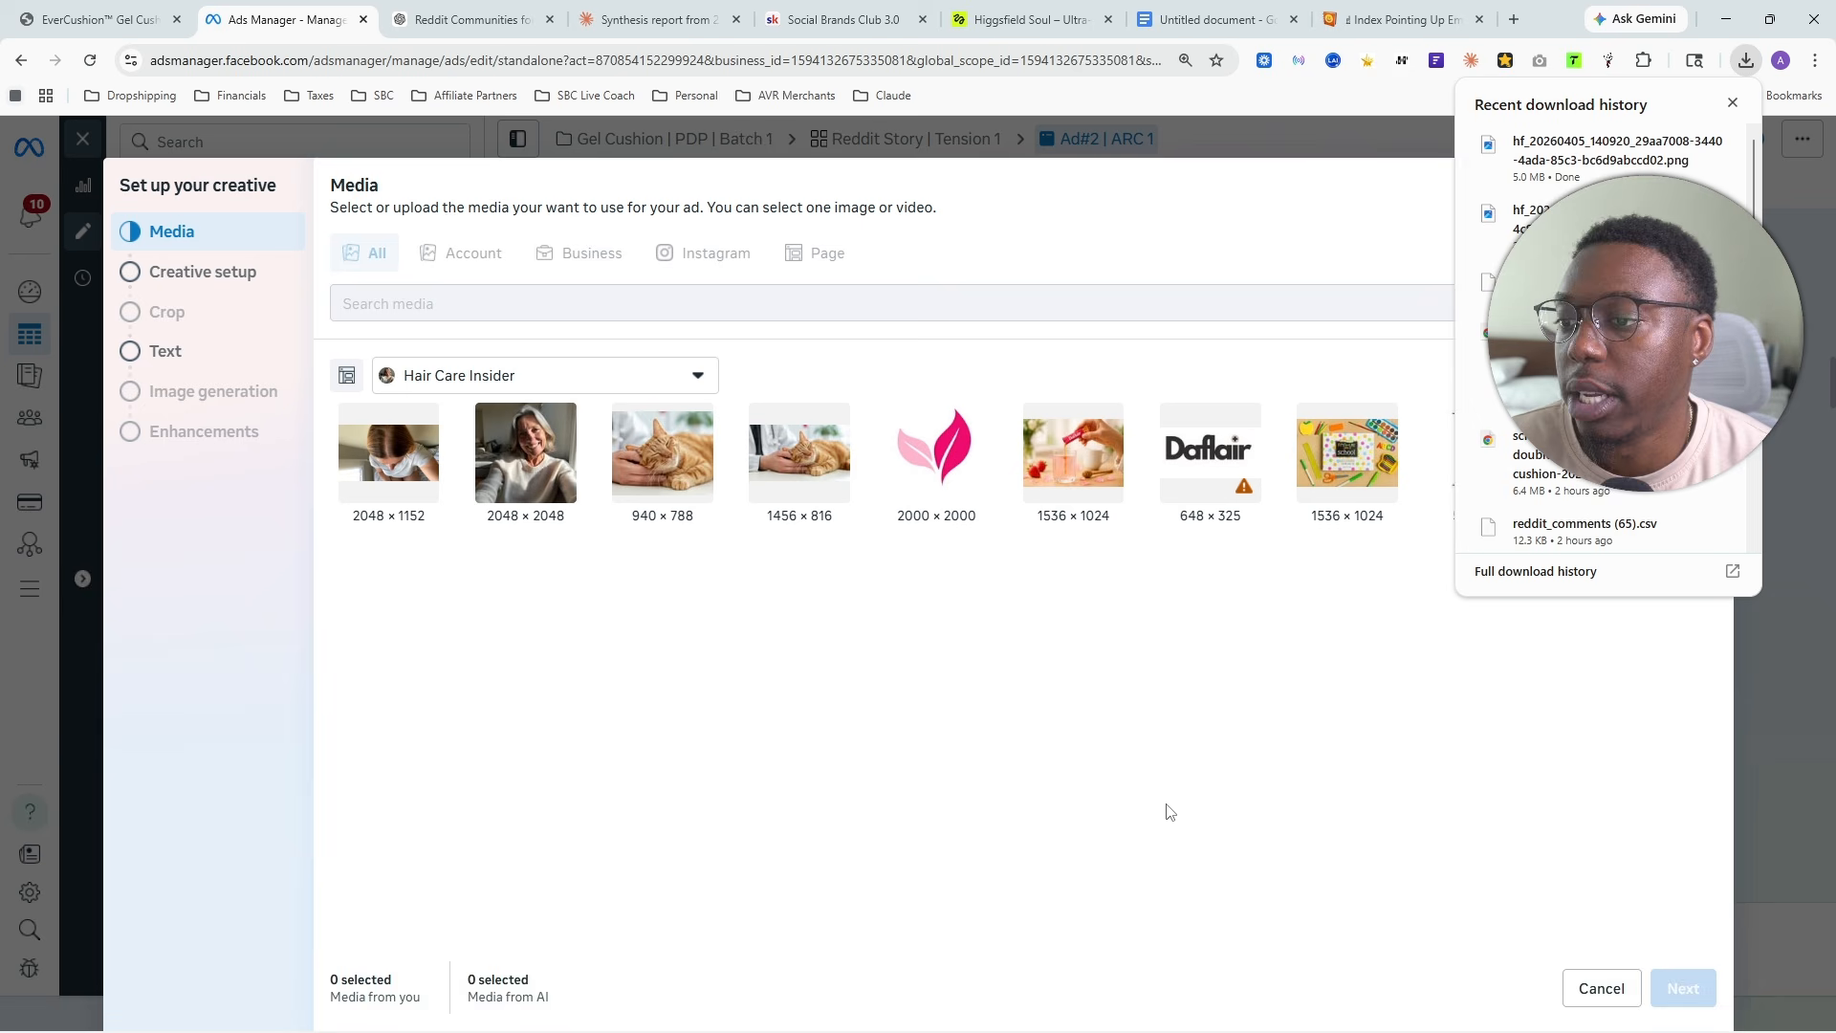
click(1732, 103)
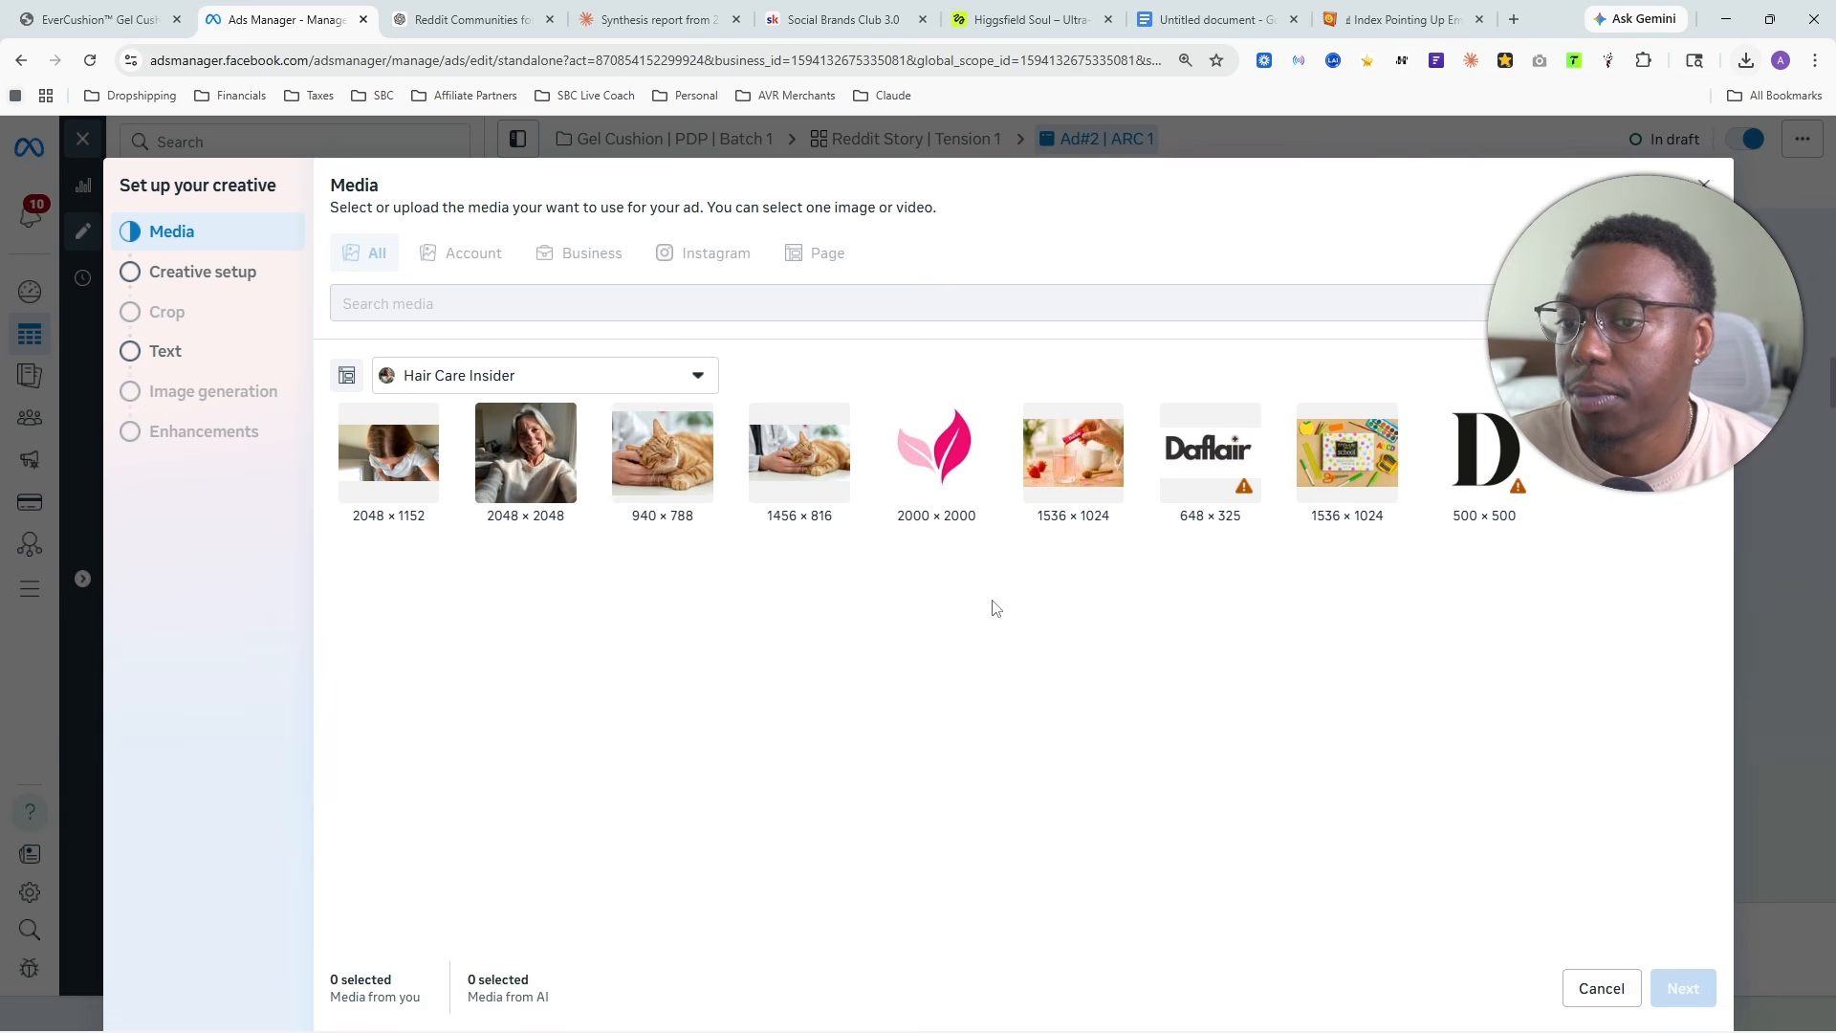
- Switch to the Claude chat, find the end of the Arc 1 story and copy that response
click(650, 19)
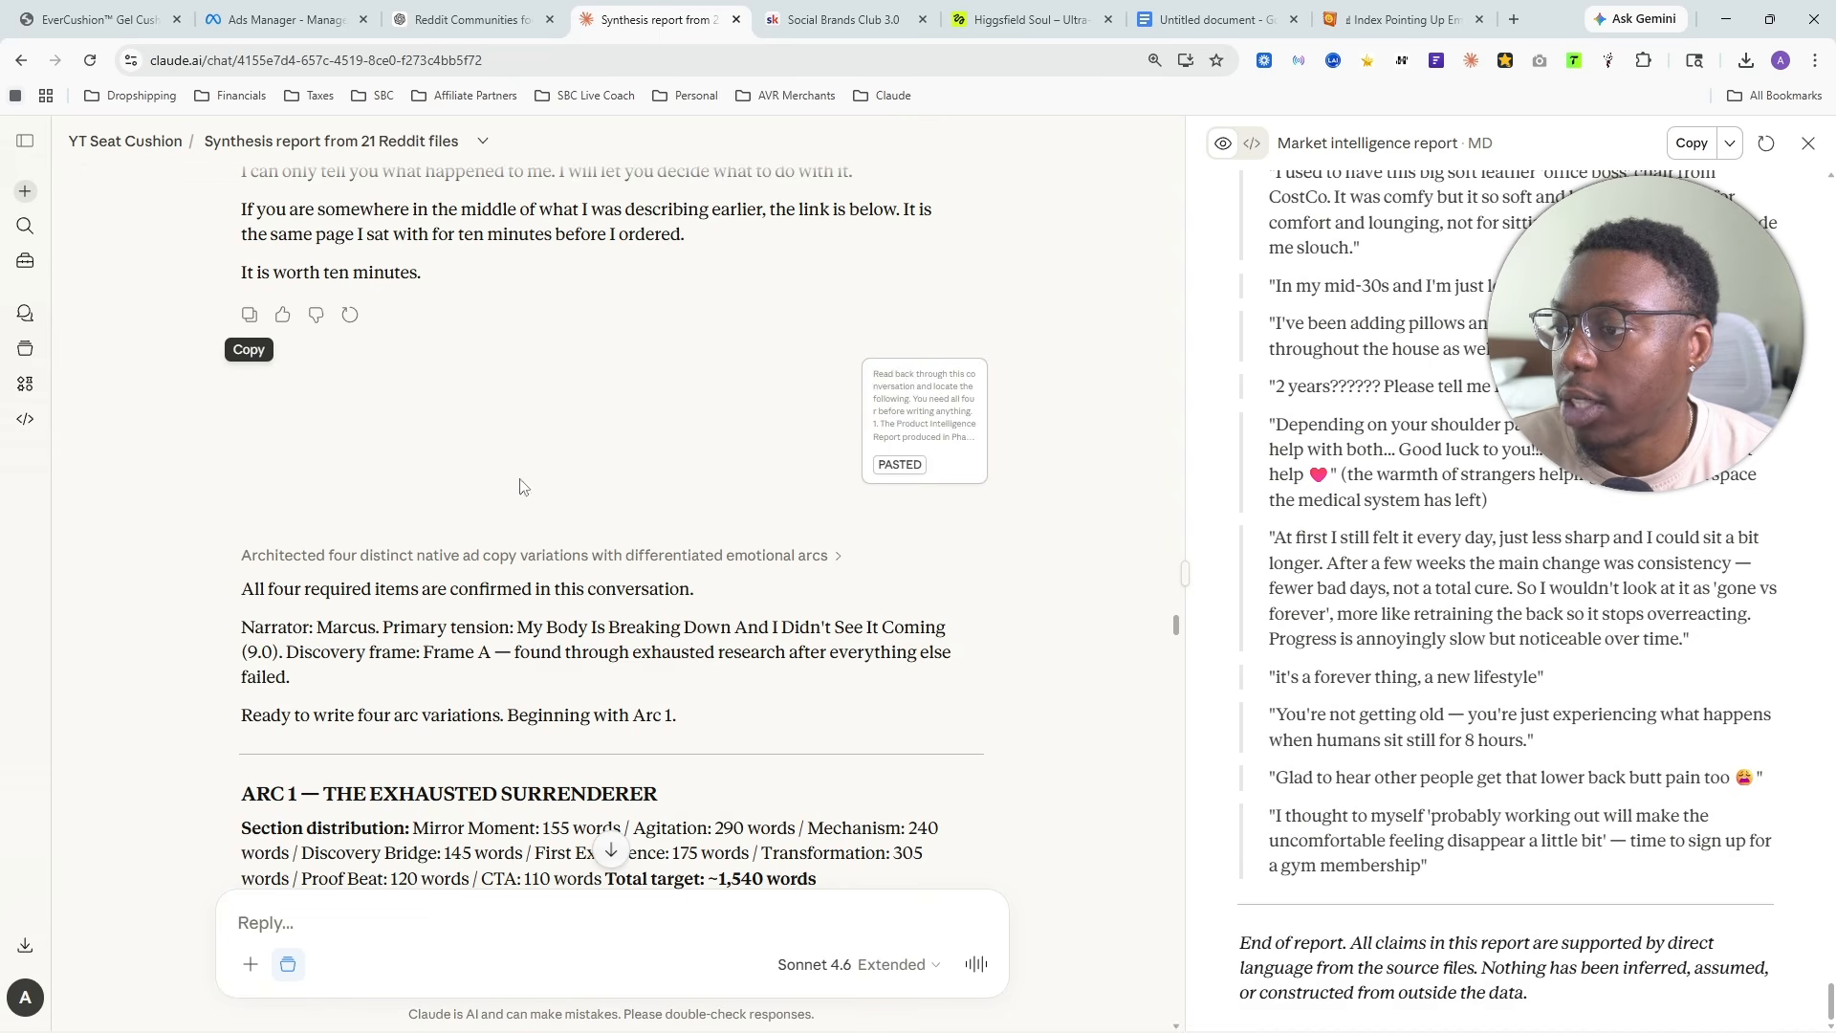
scroll(382, 594, down, 5)
scroll(344, 382, down, 20)
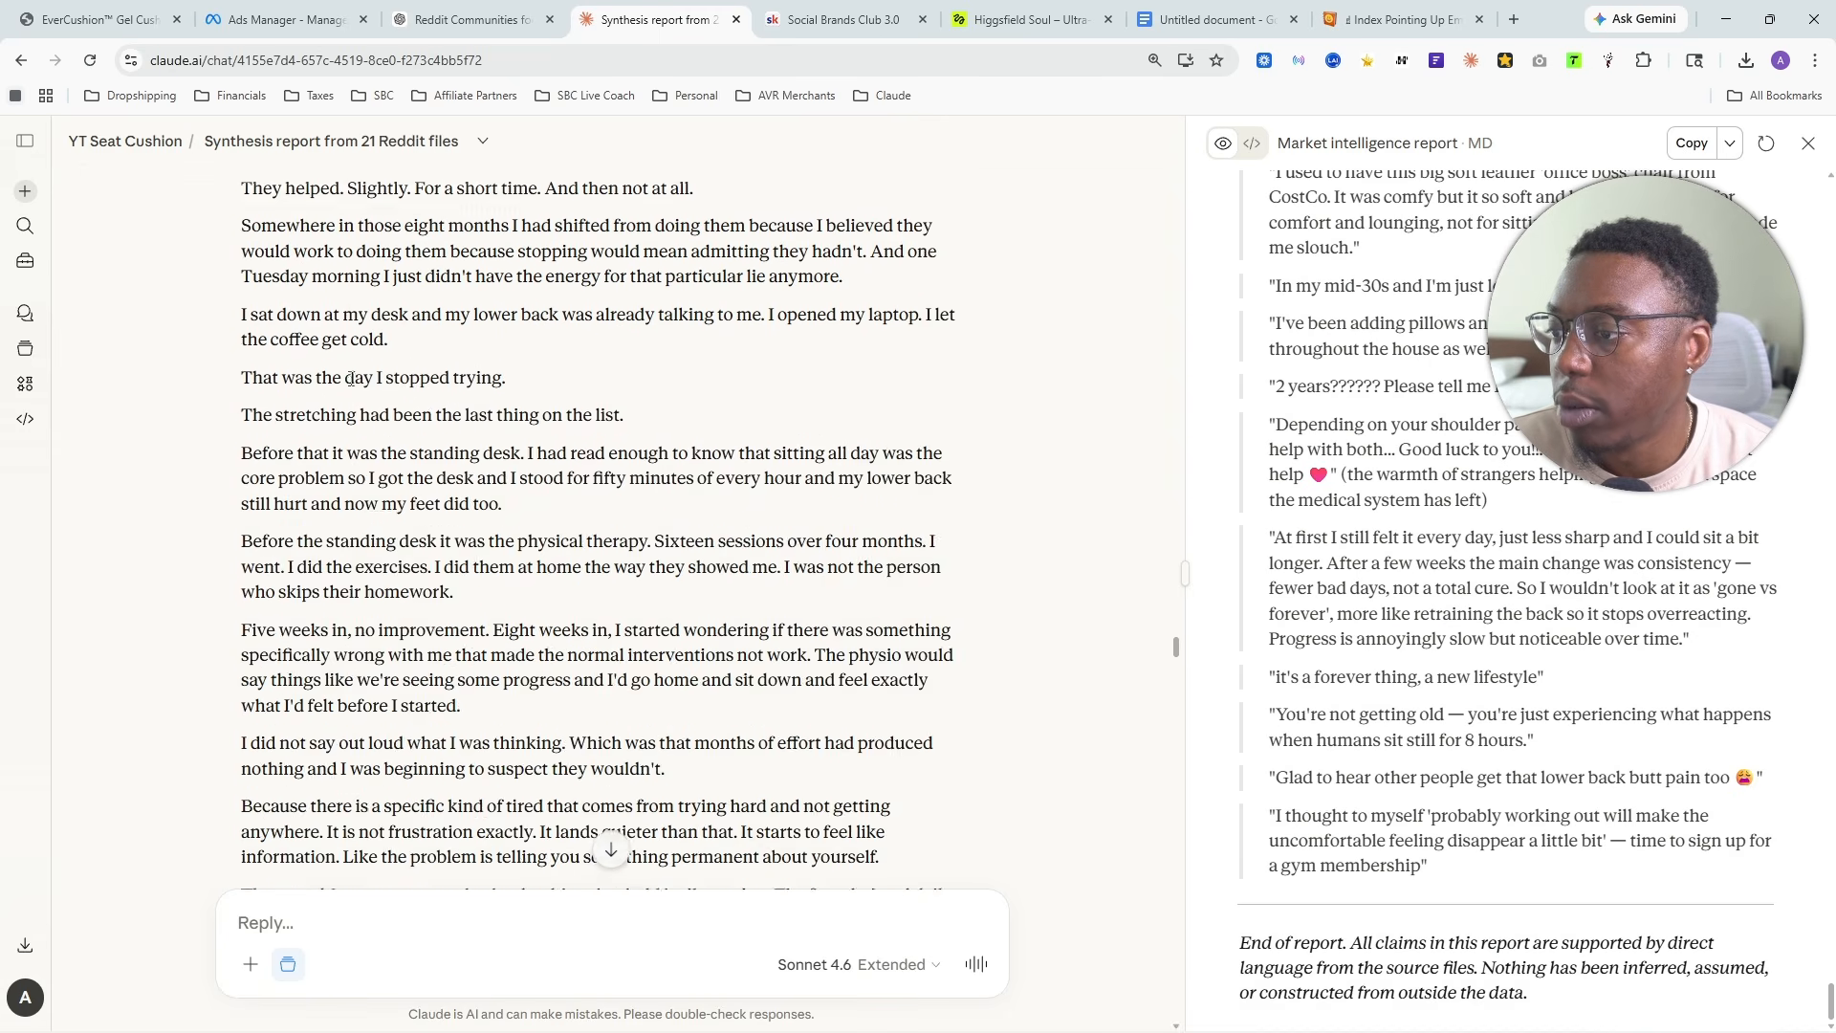
scroll(308, 448, down, 15)
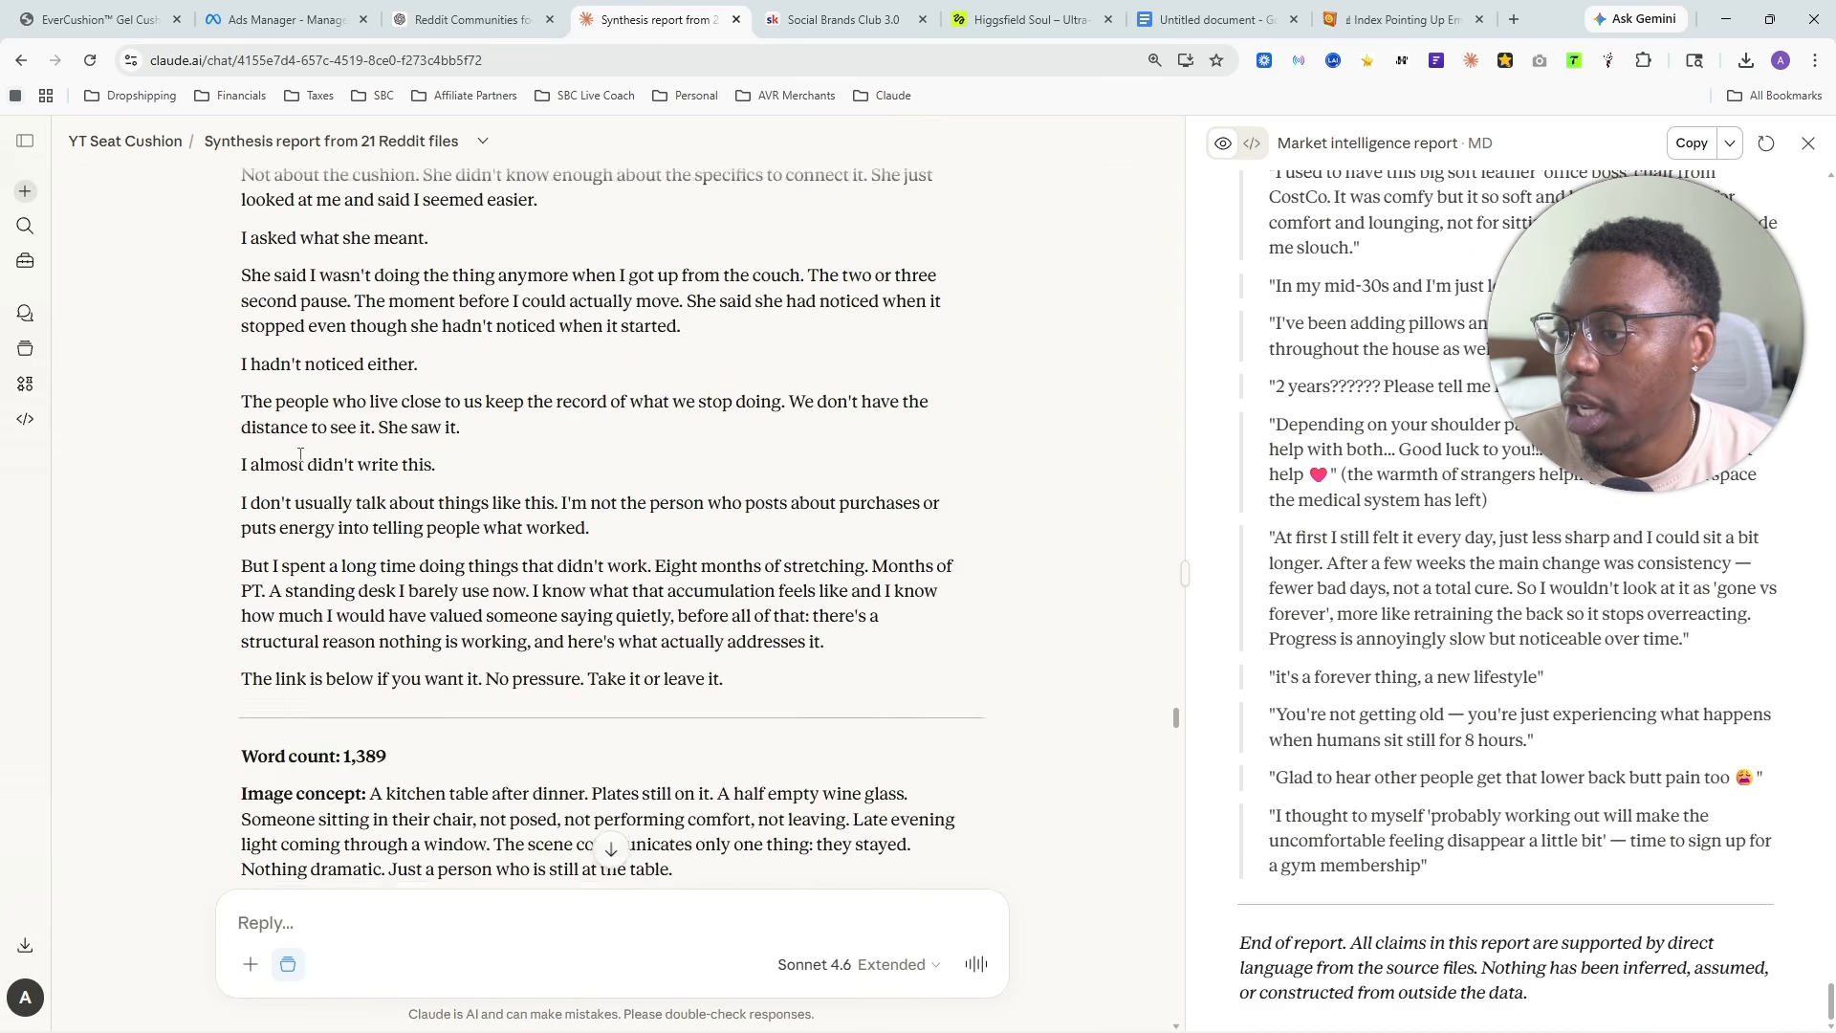
scroll(287, 471, up, 2)
click(248, 638)
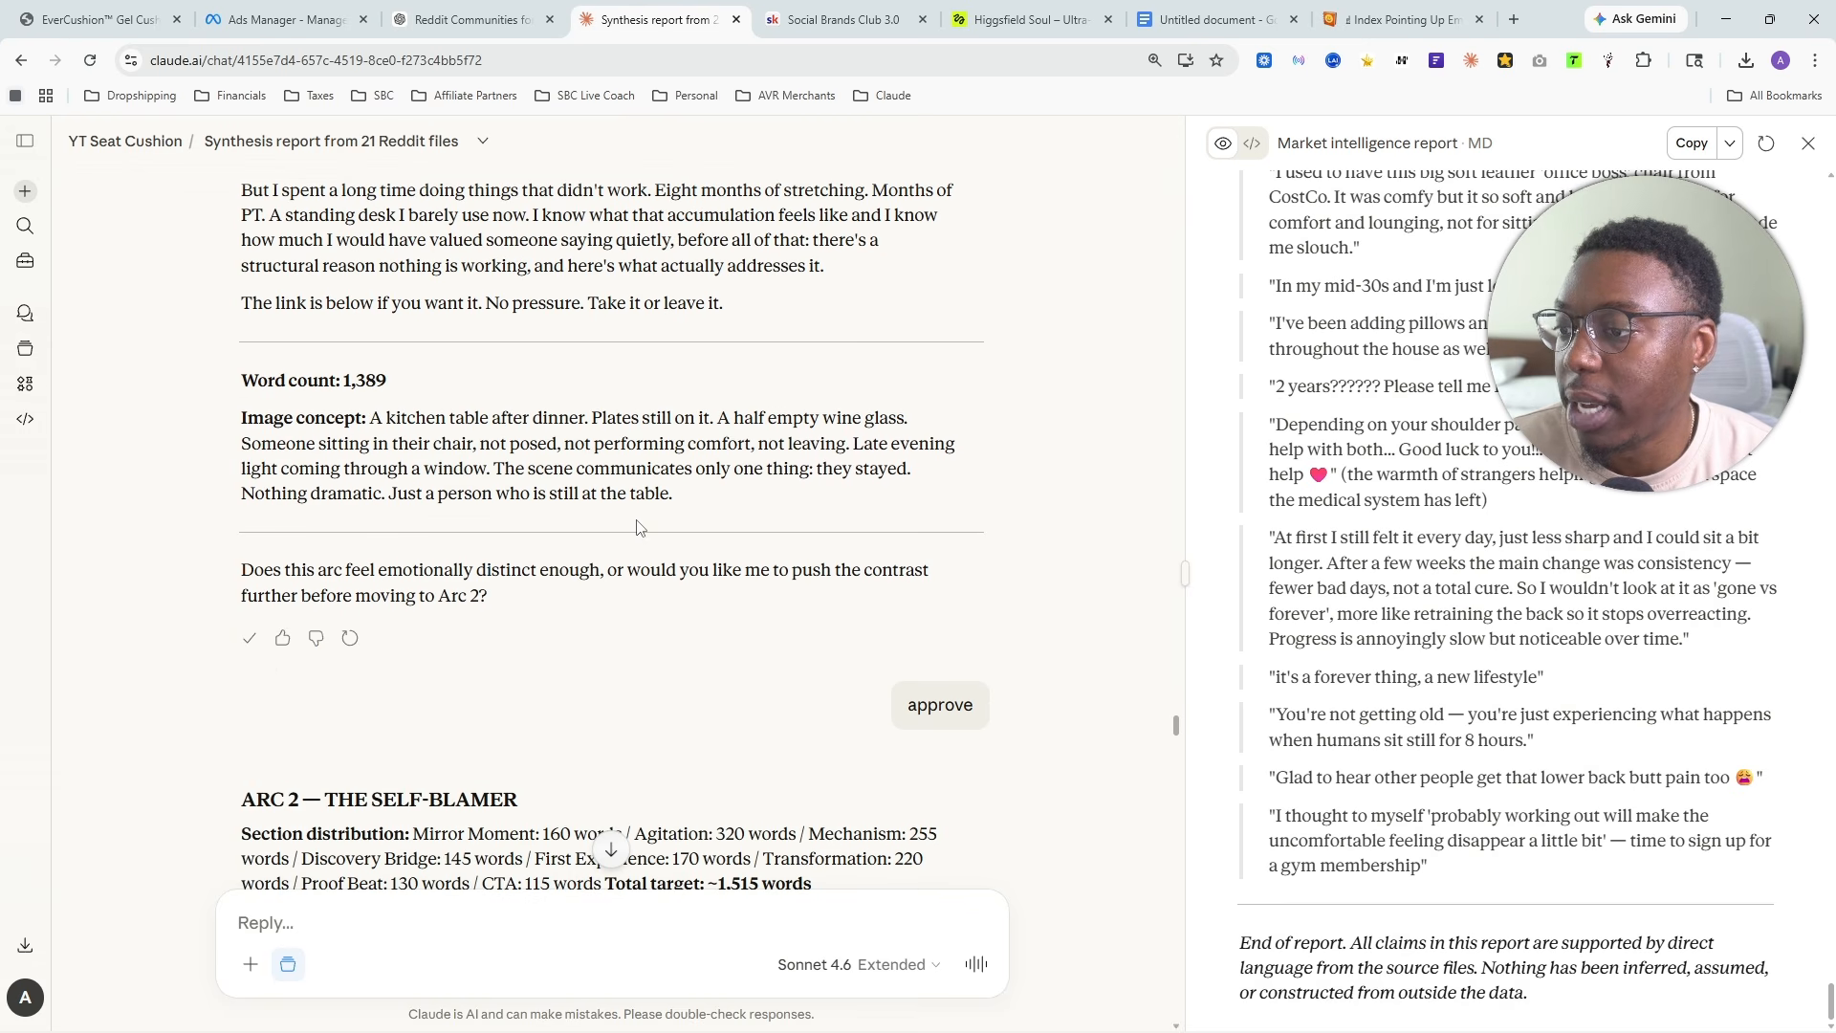
drag(719, 517, 279, 239)
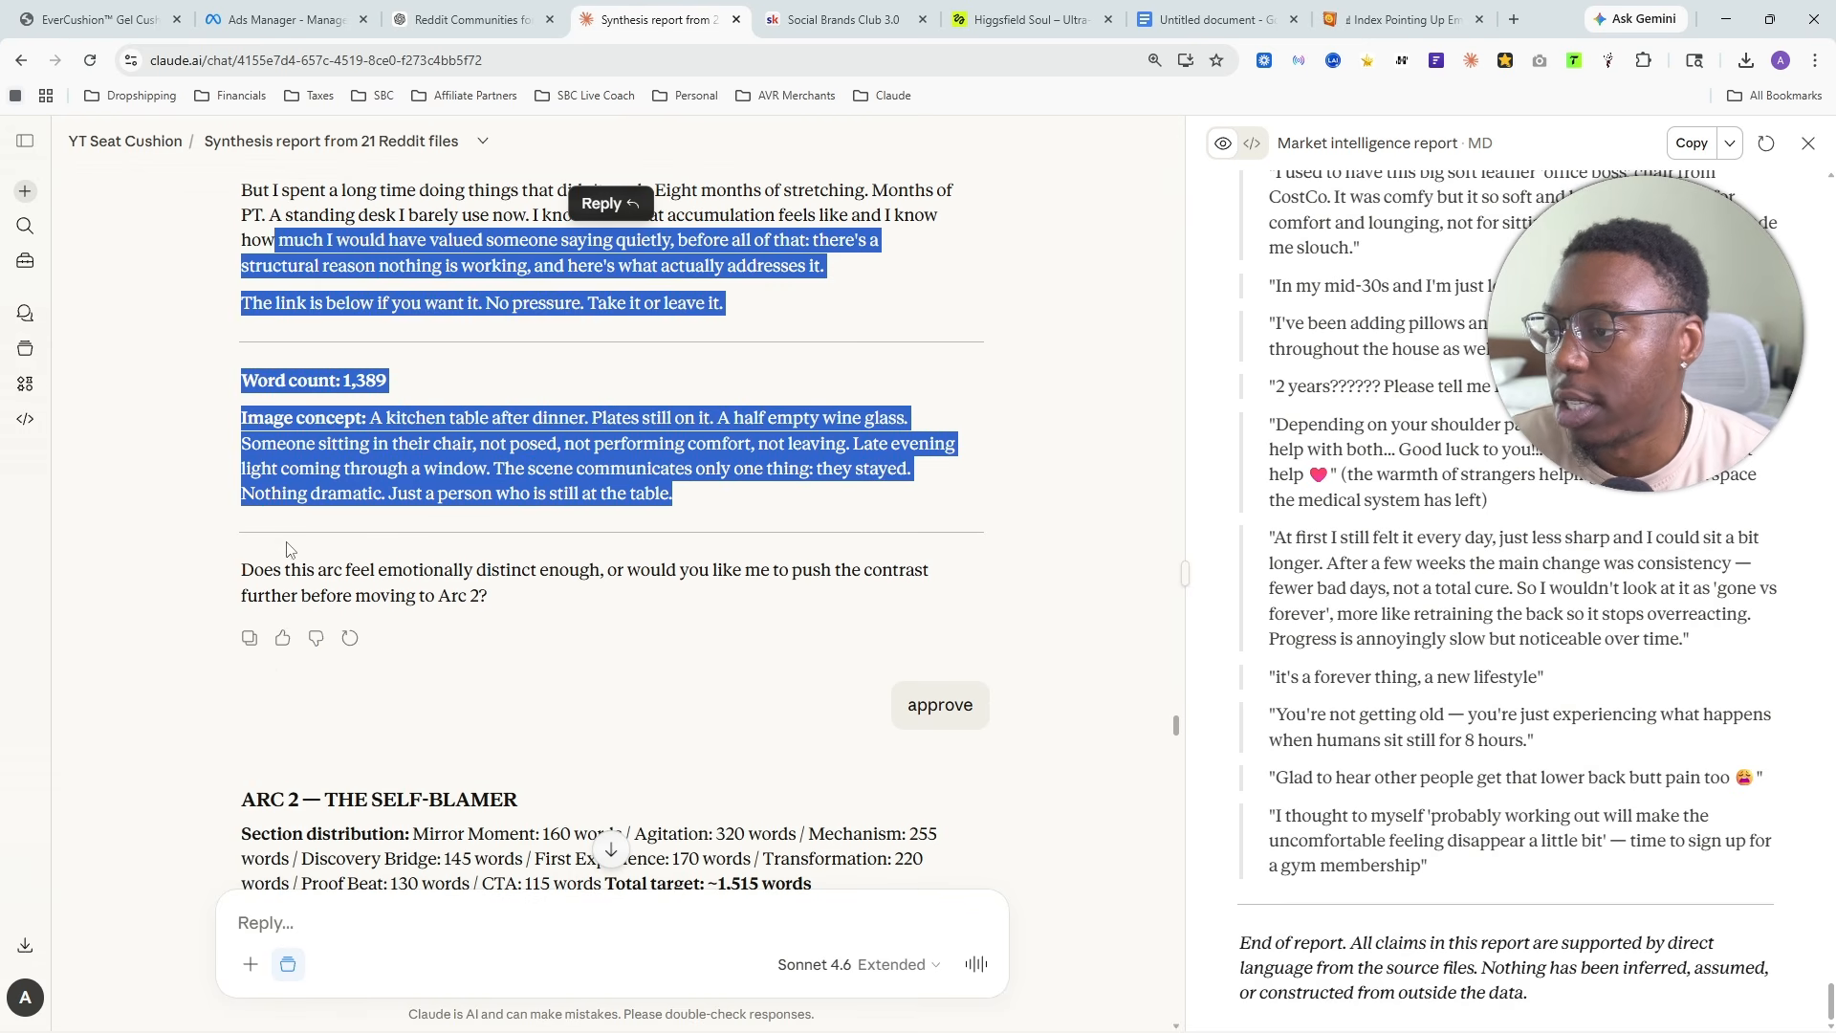
click(179, 604)
- Request all arcs 1-4 back to back with none of the assistant's input or output, so each separate story can be easily copied and pasted
click(382, 940)
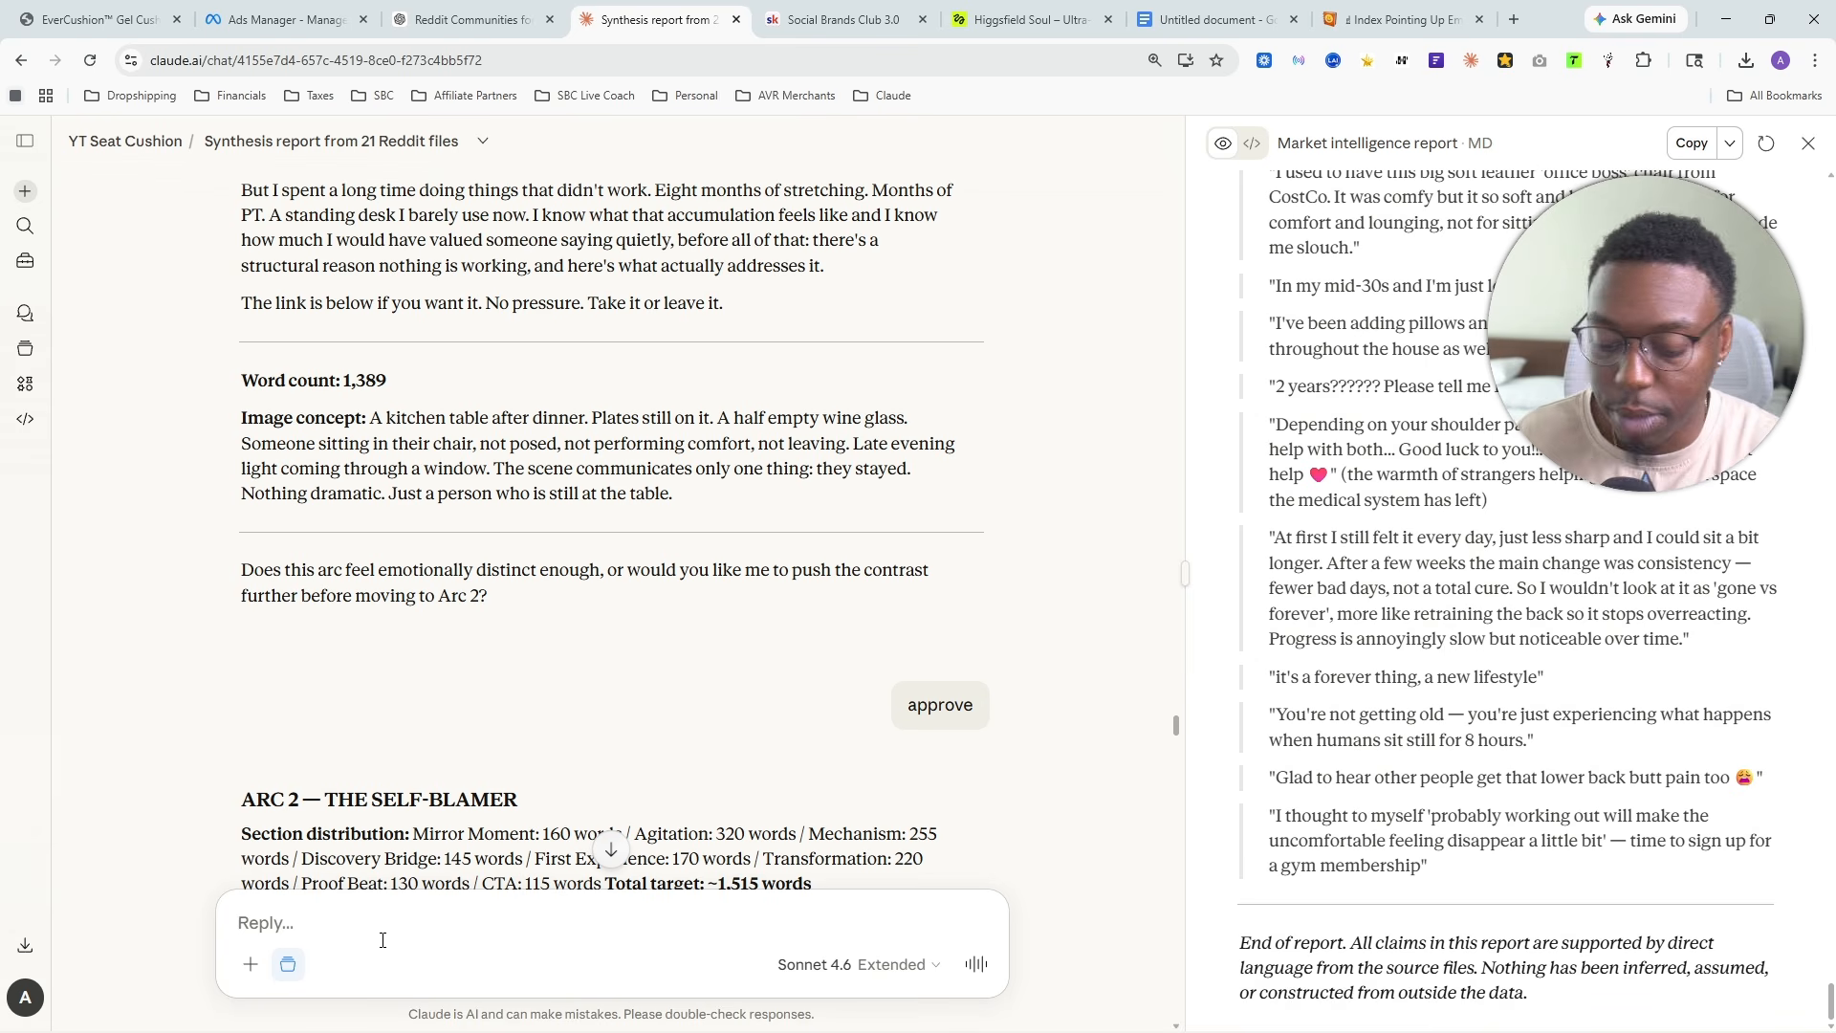
text(generate all arcs 1)
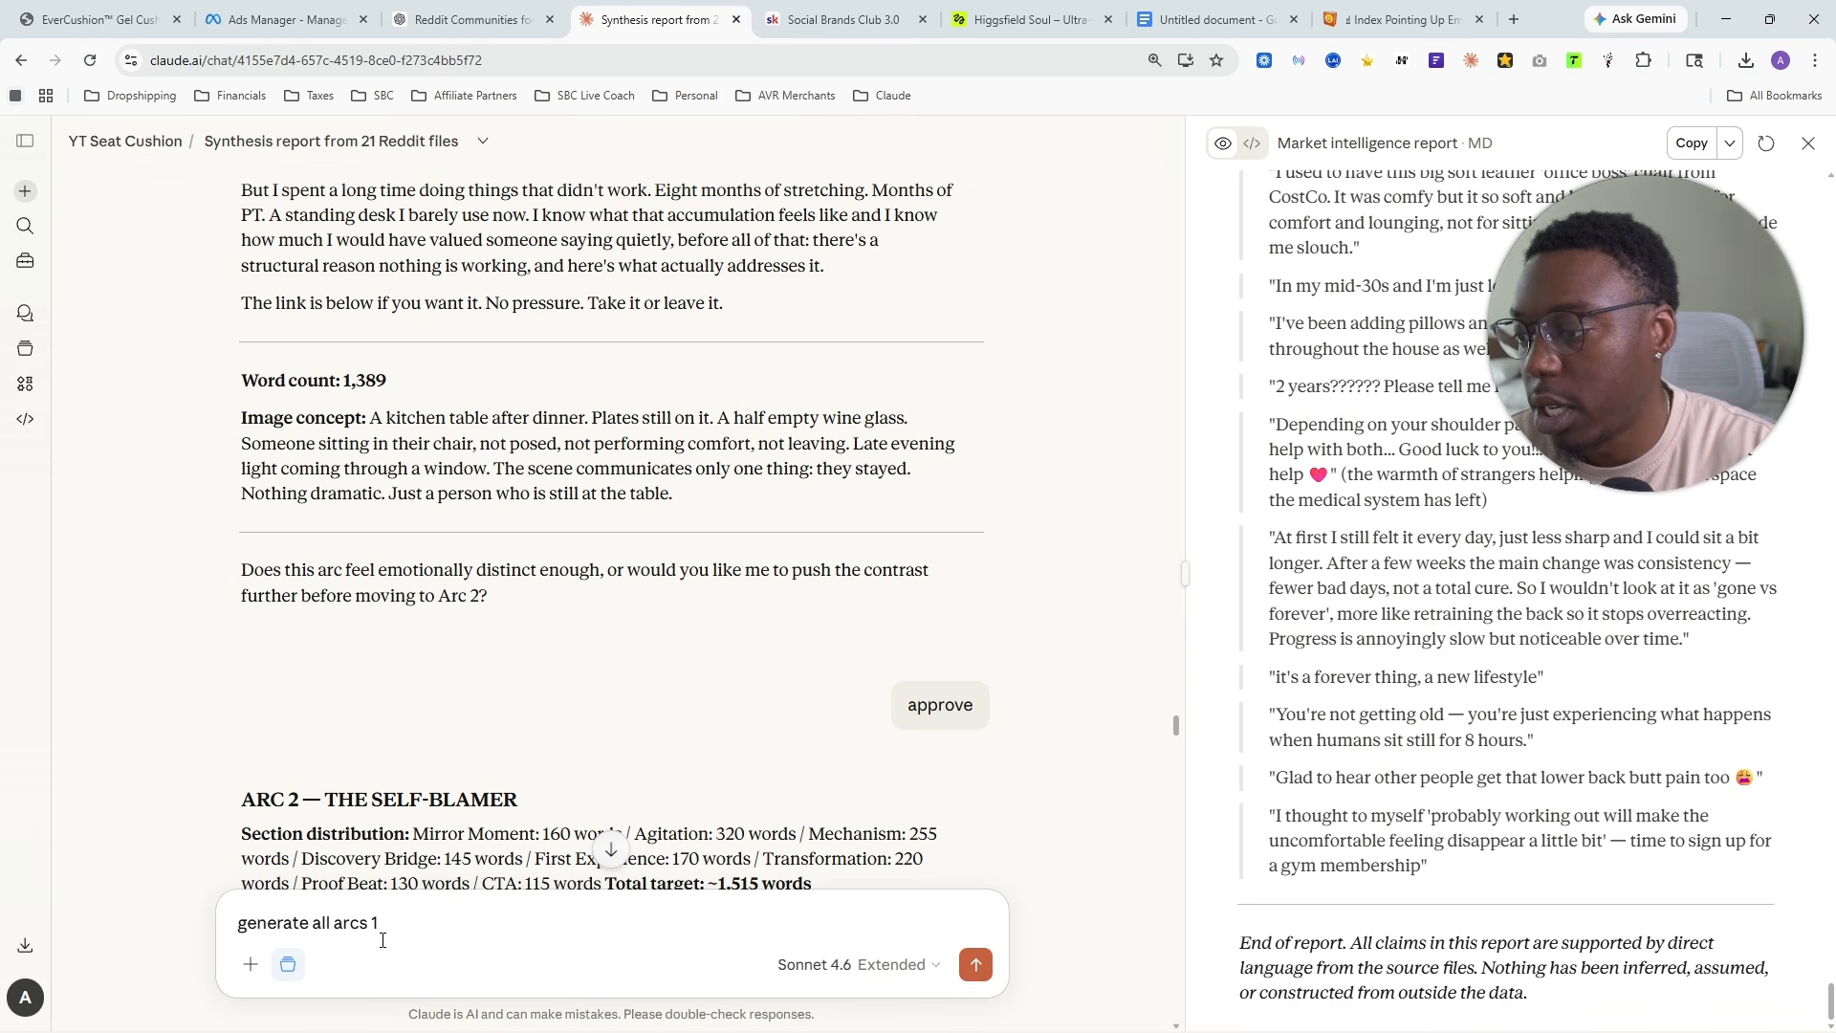
text(-4 for me )
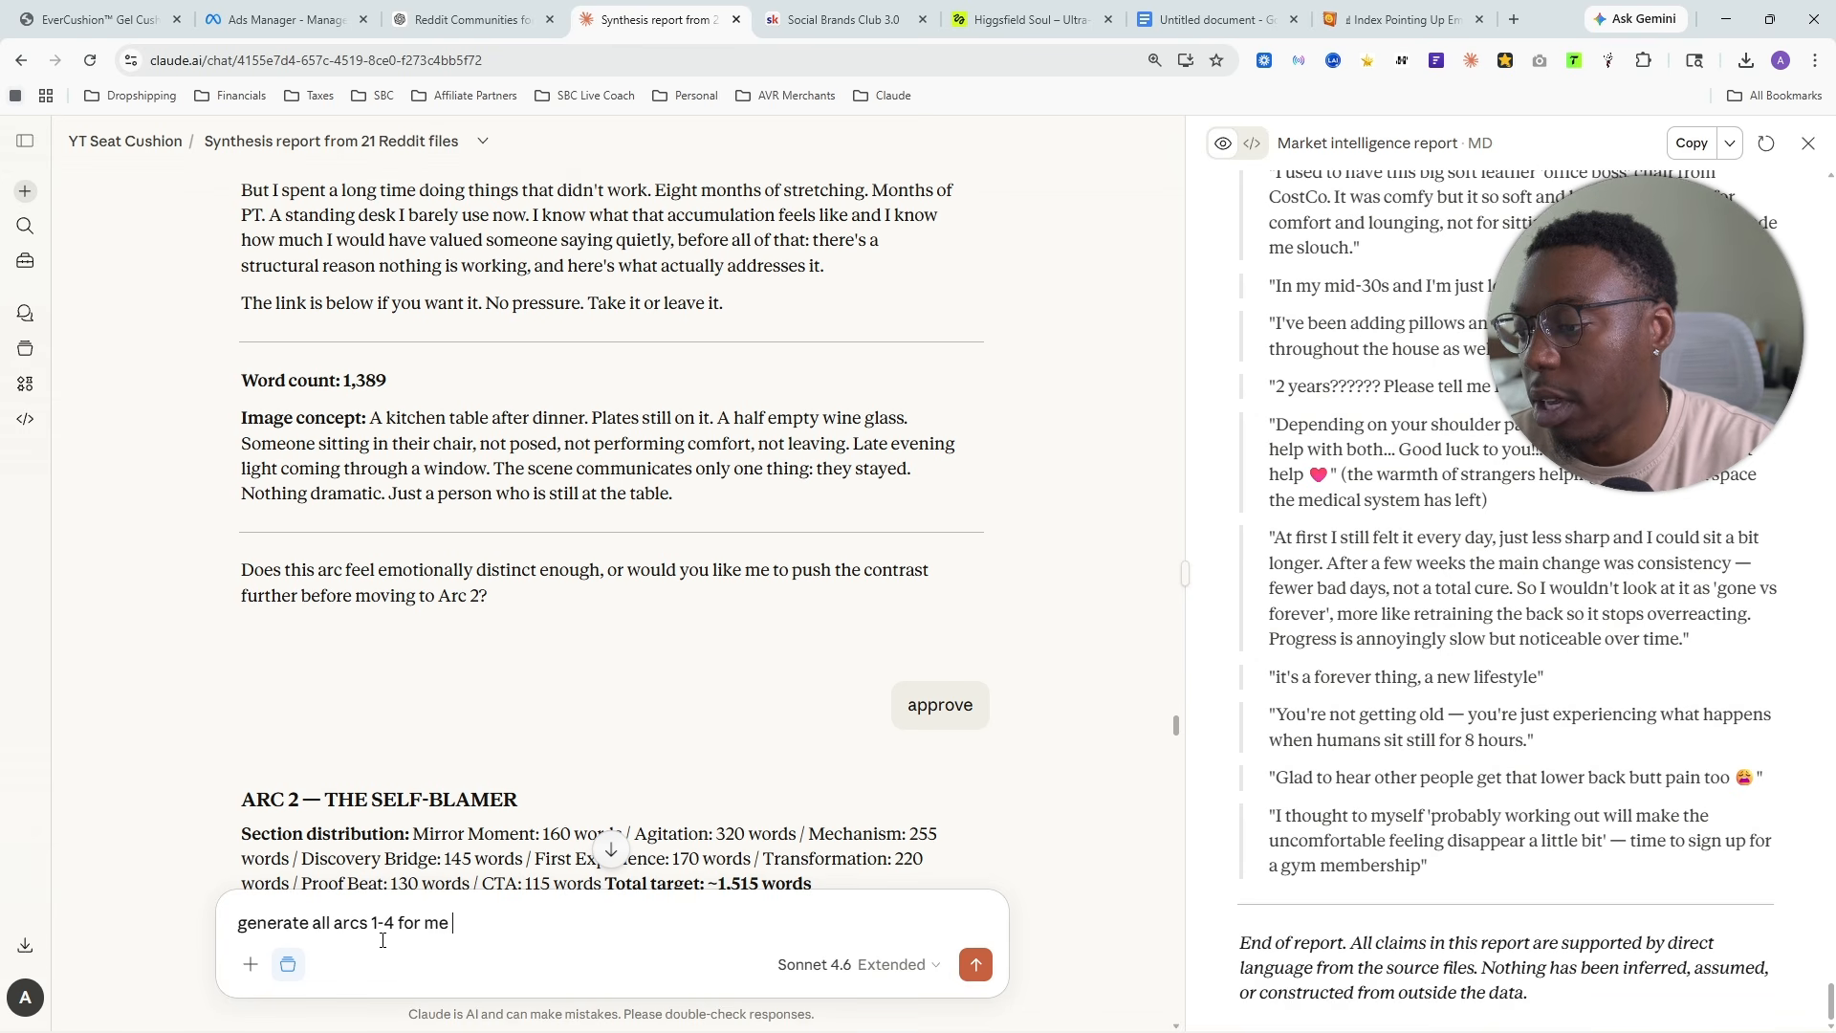
text(backj to back with none of your input or output,)
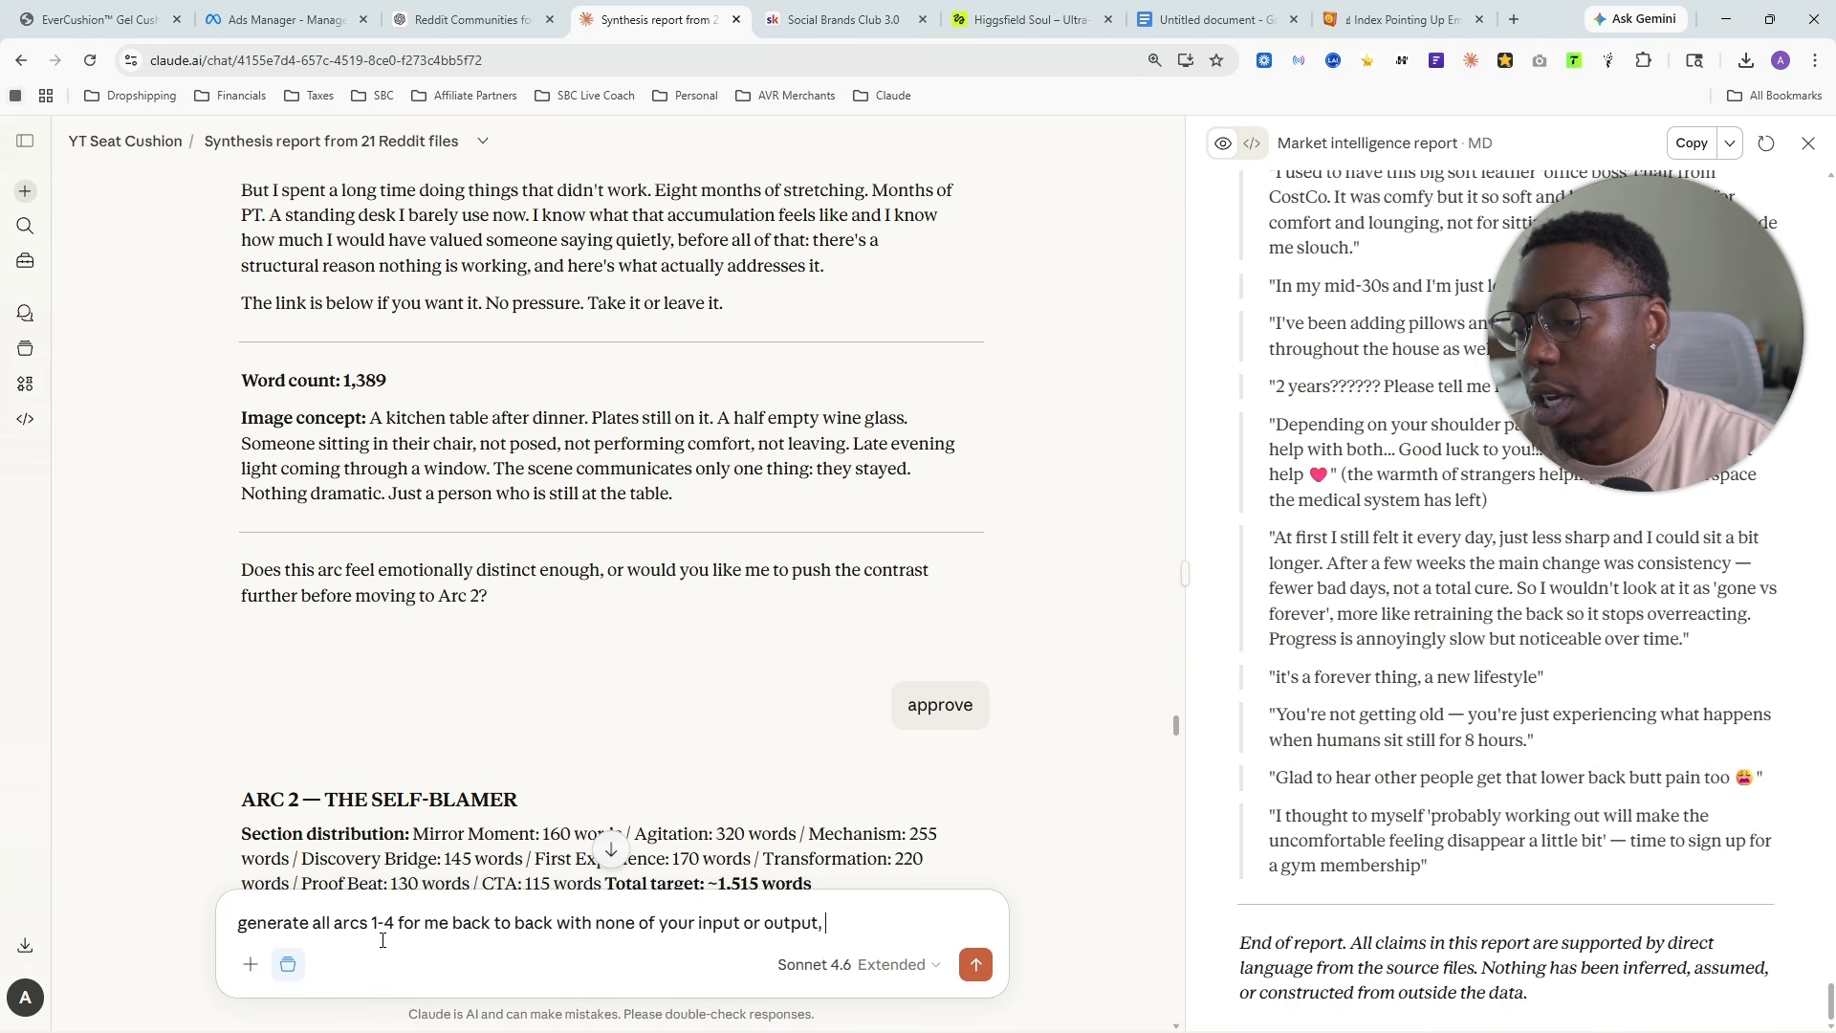
text(I just want to be ab)
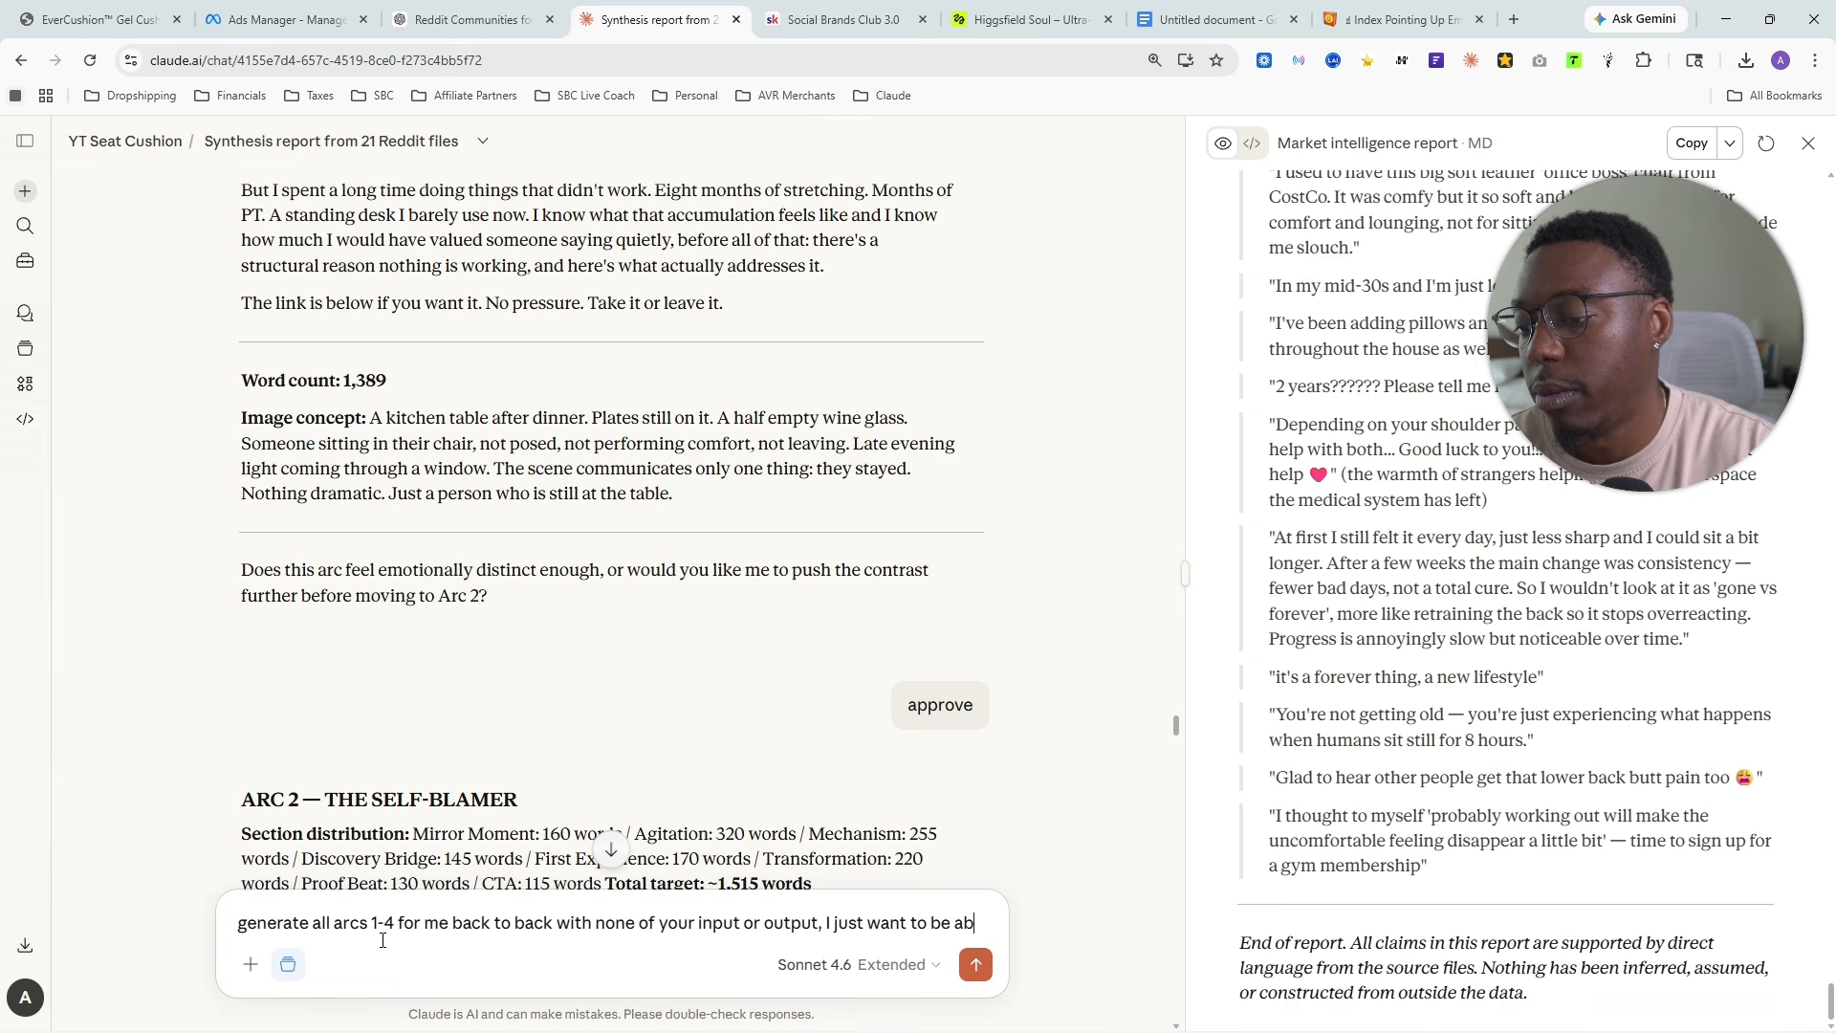
text(le to easily copy )
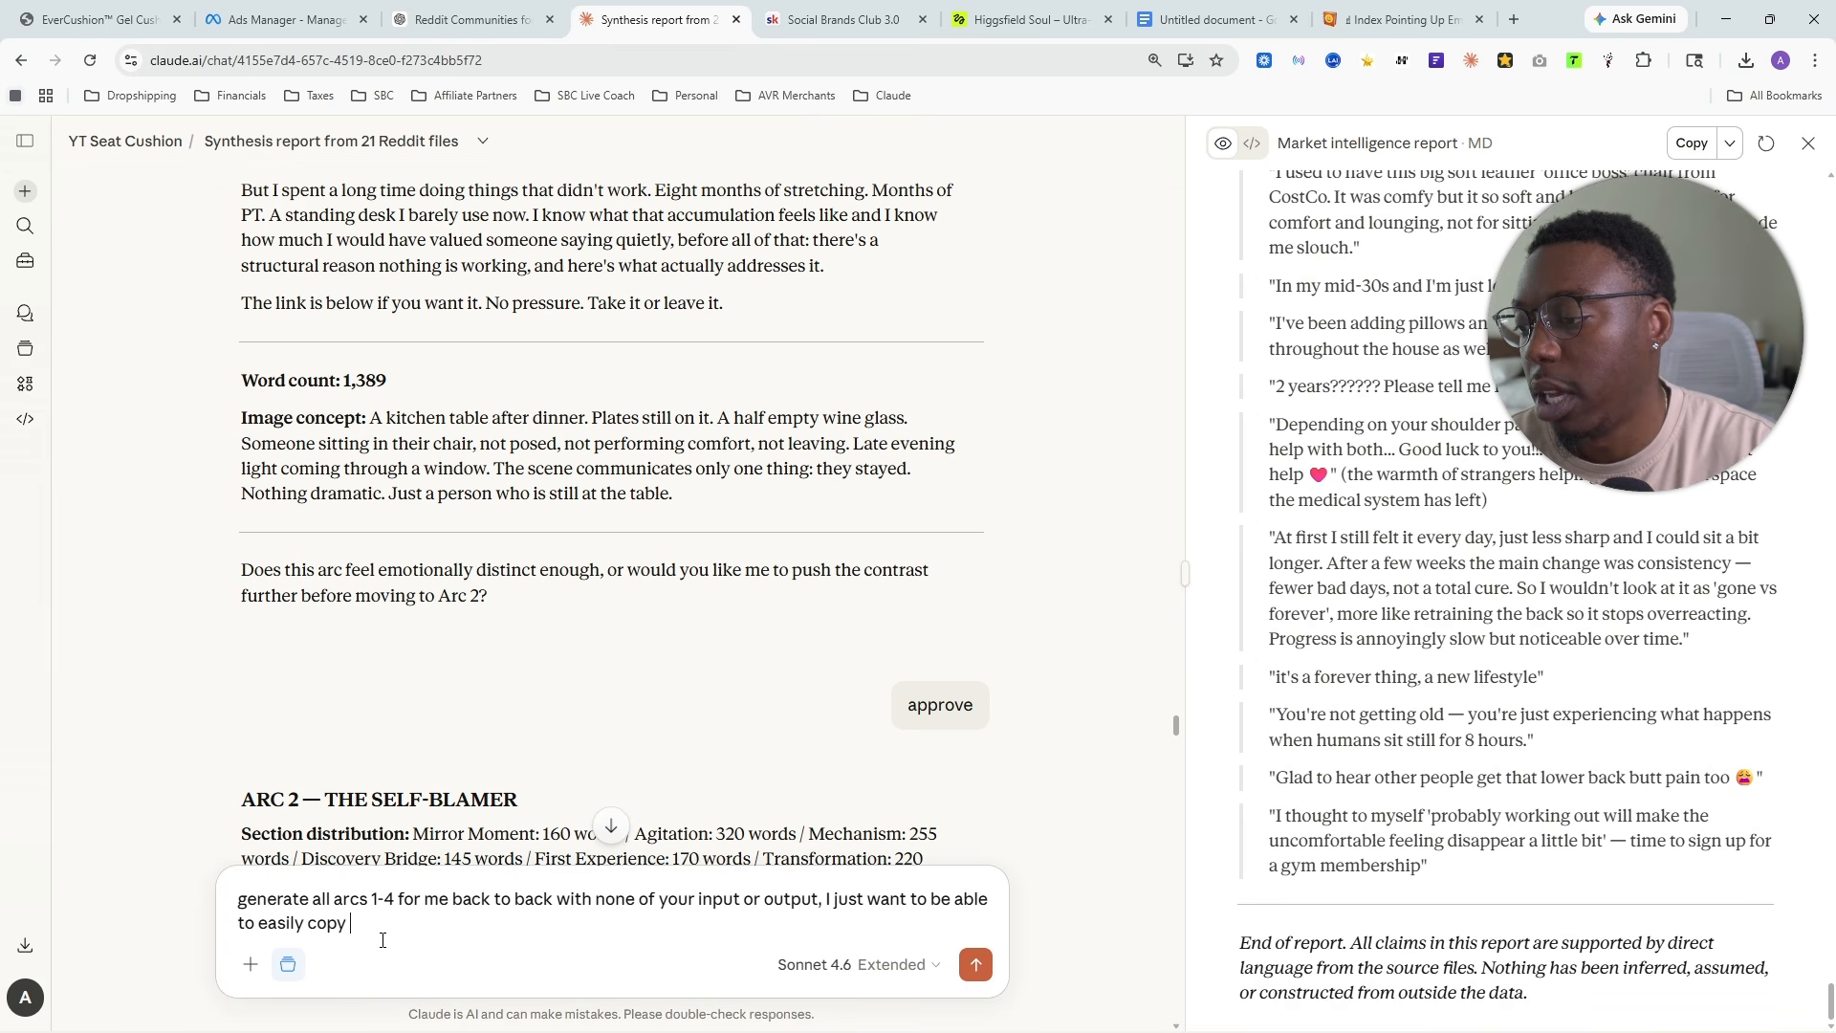
text(and paste each)
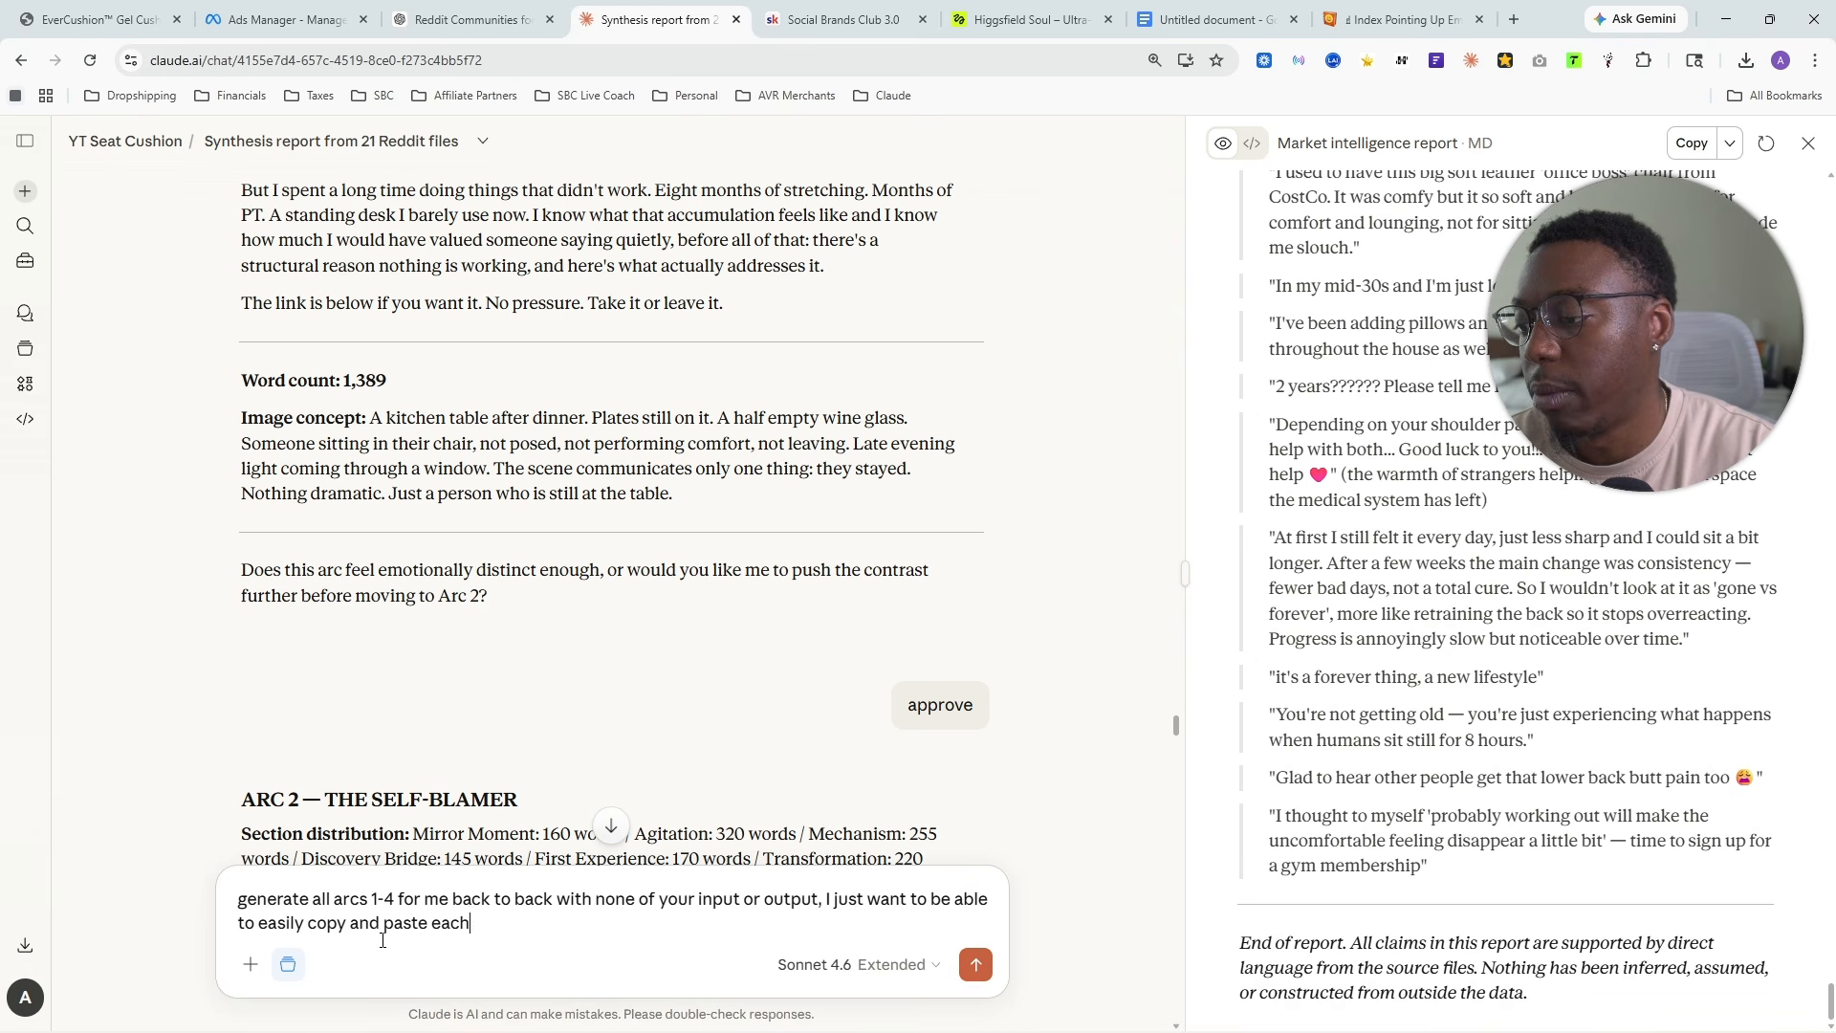
text( seperate story)
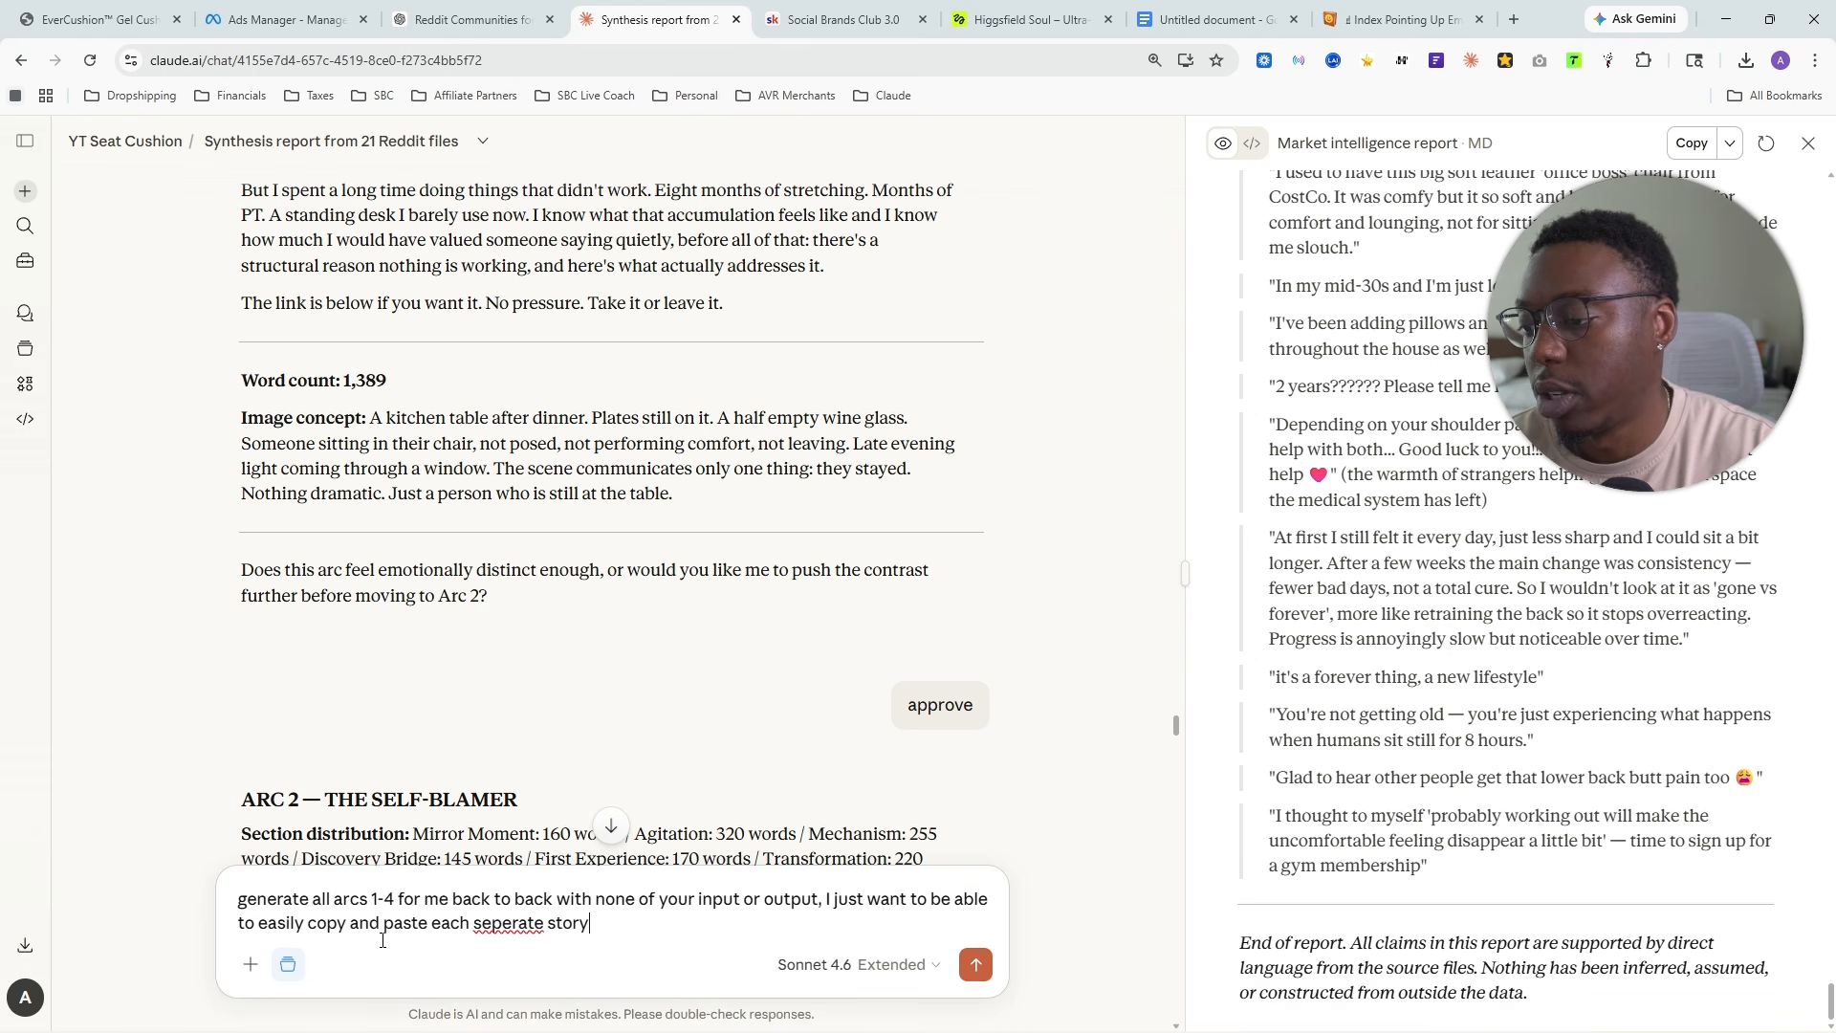
key(Return)
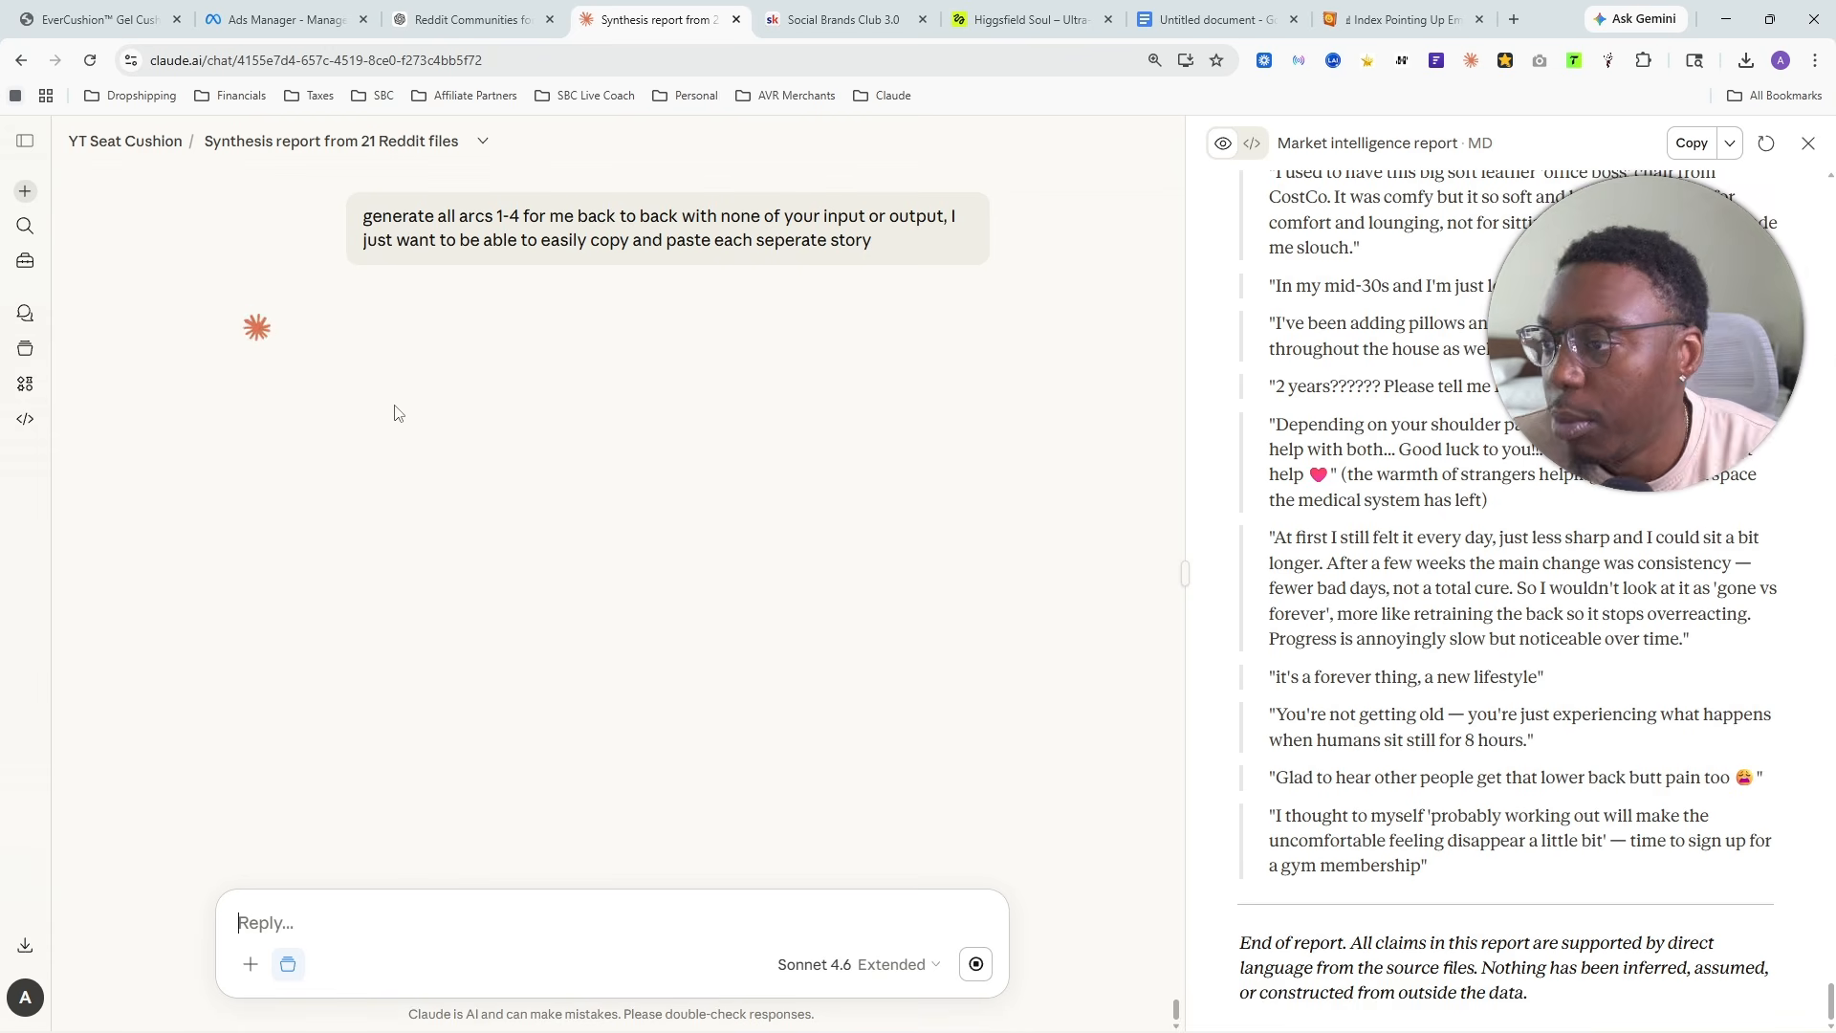
- Look through the earlier arc stories in the chat and compare them with the start of the new response
scroll(735, 495, up, 20)
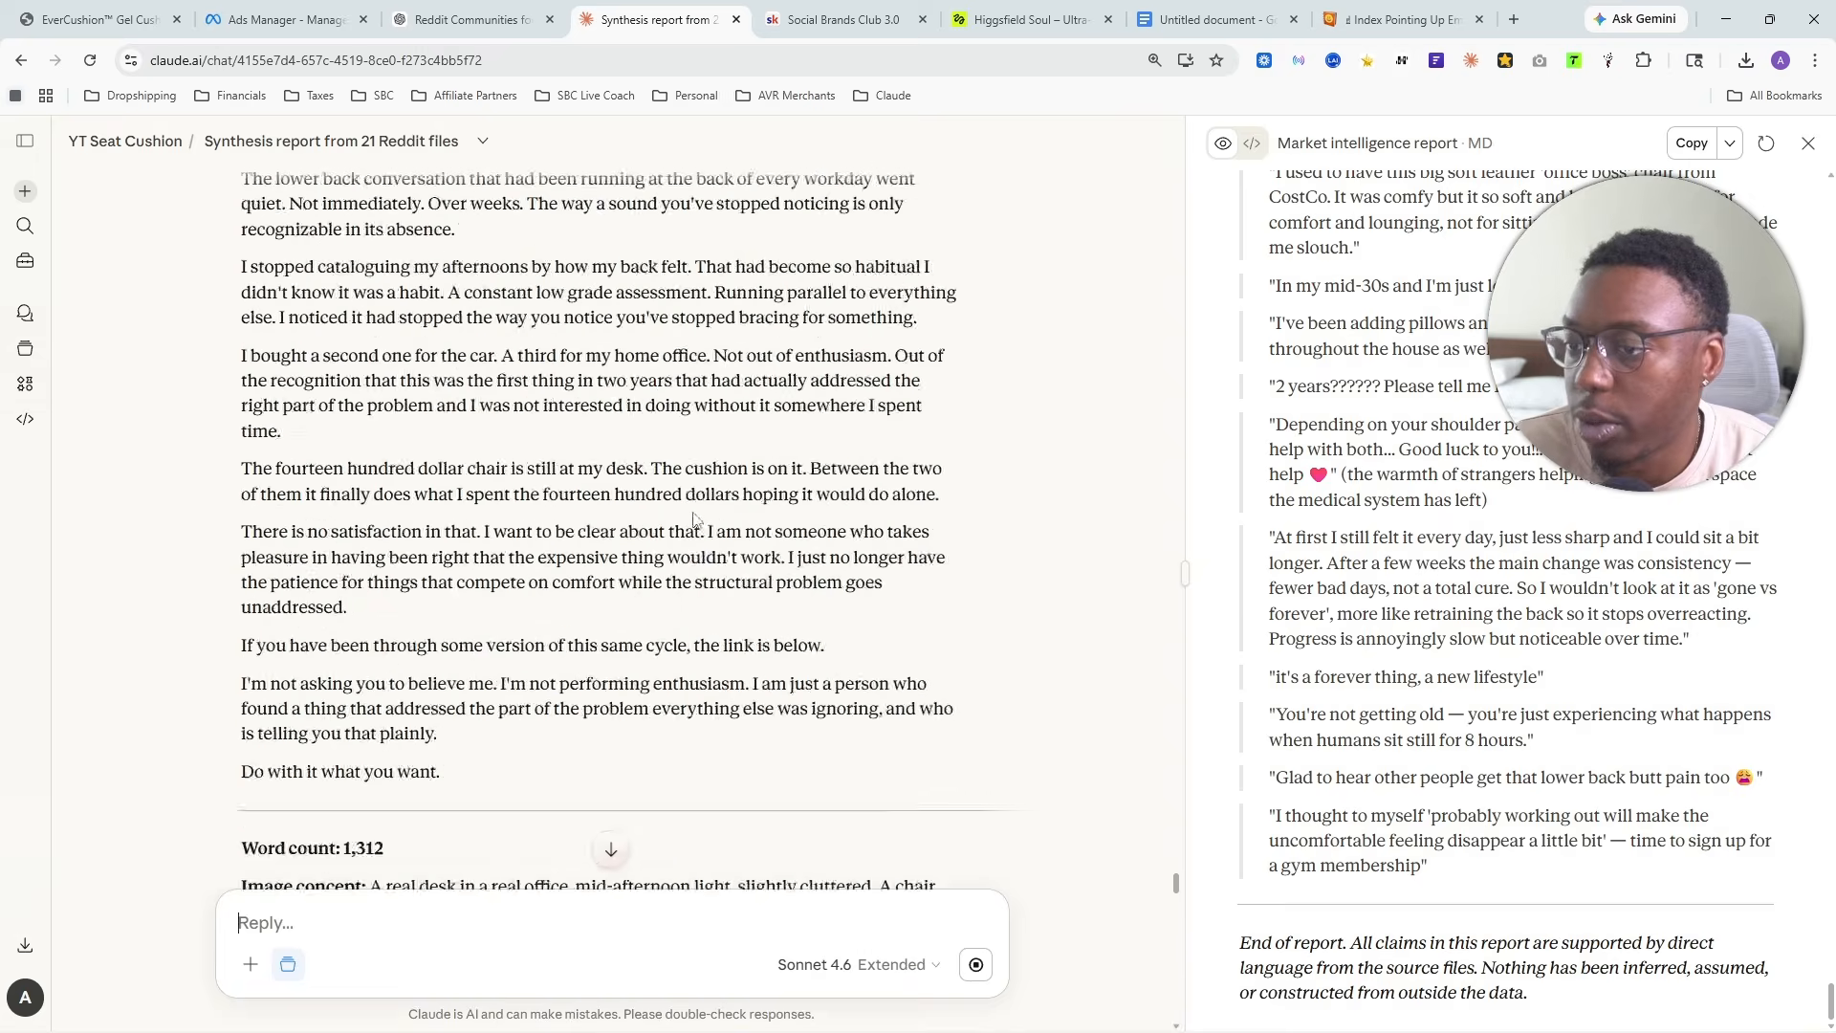
scroll(690, 547, up, 10)
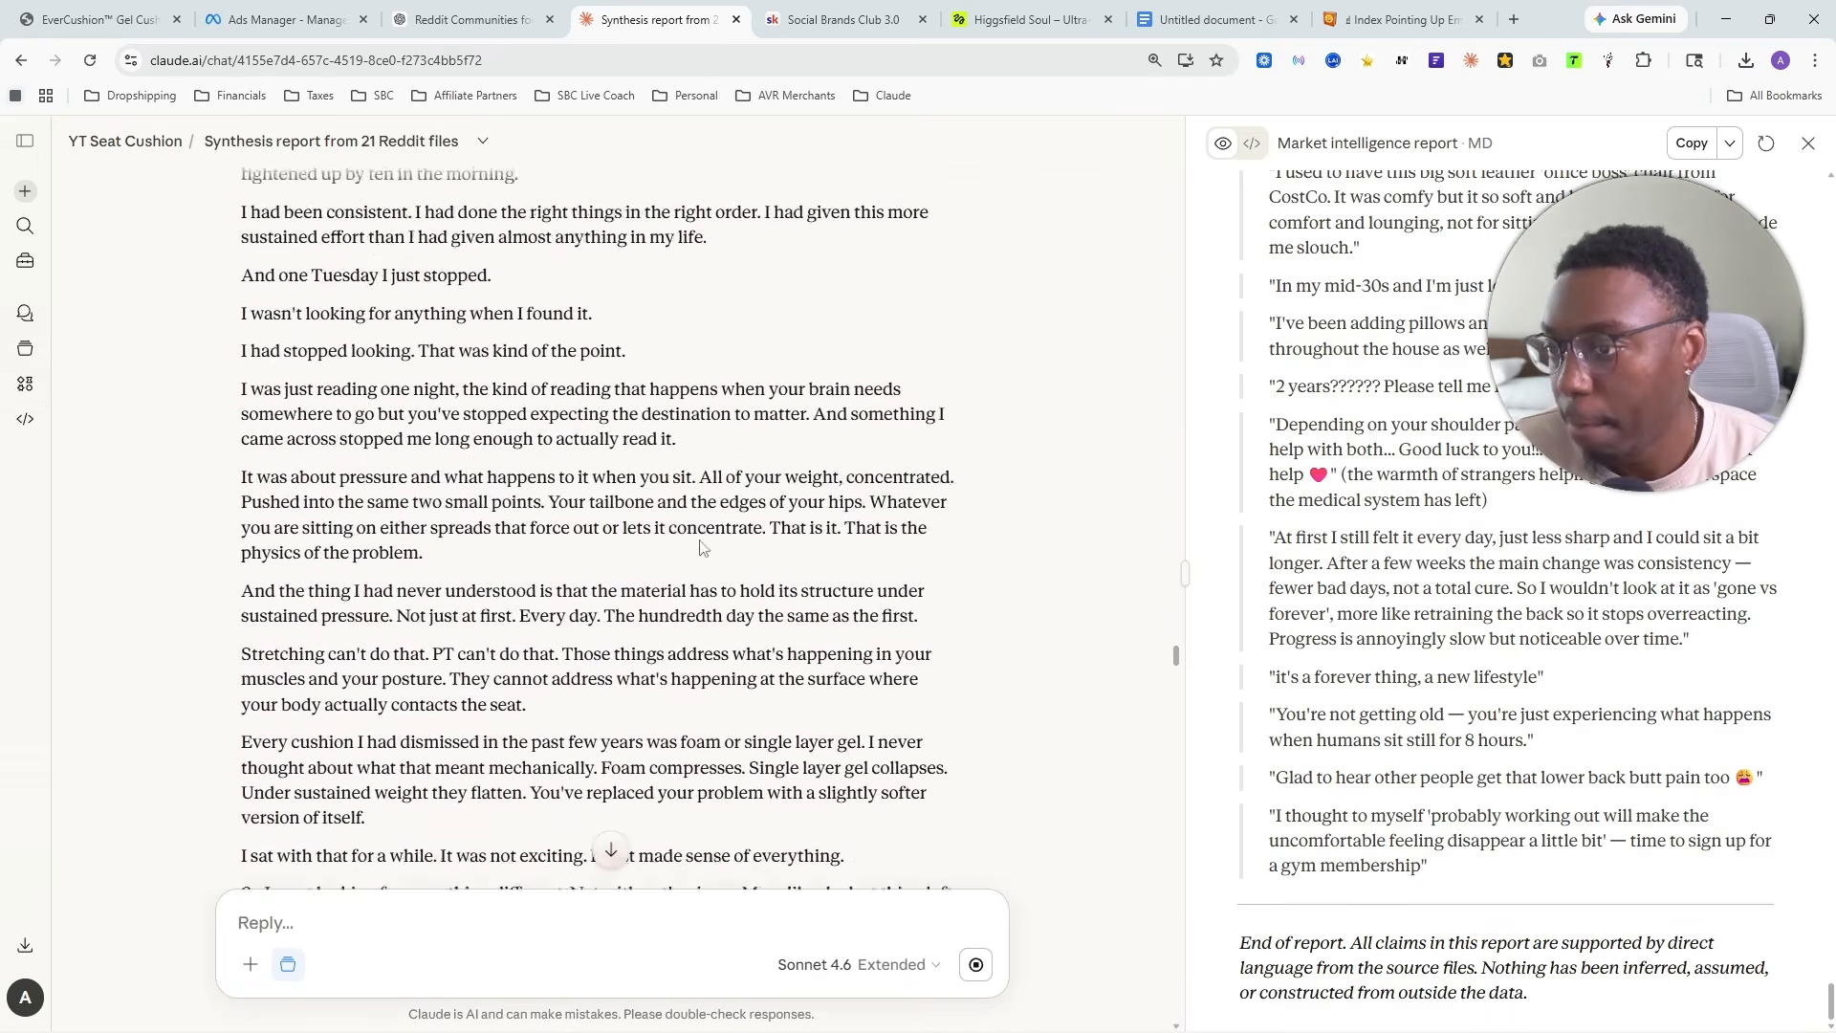
scroll(694, 564, down, 15)
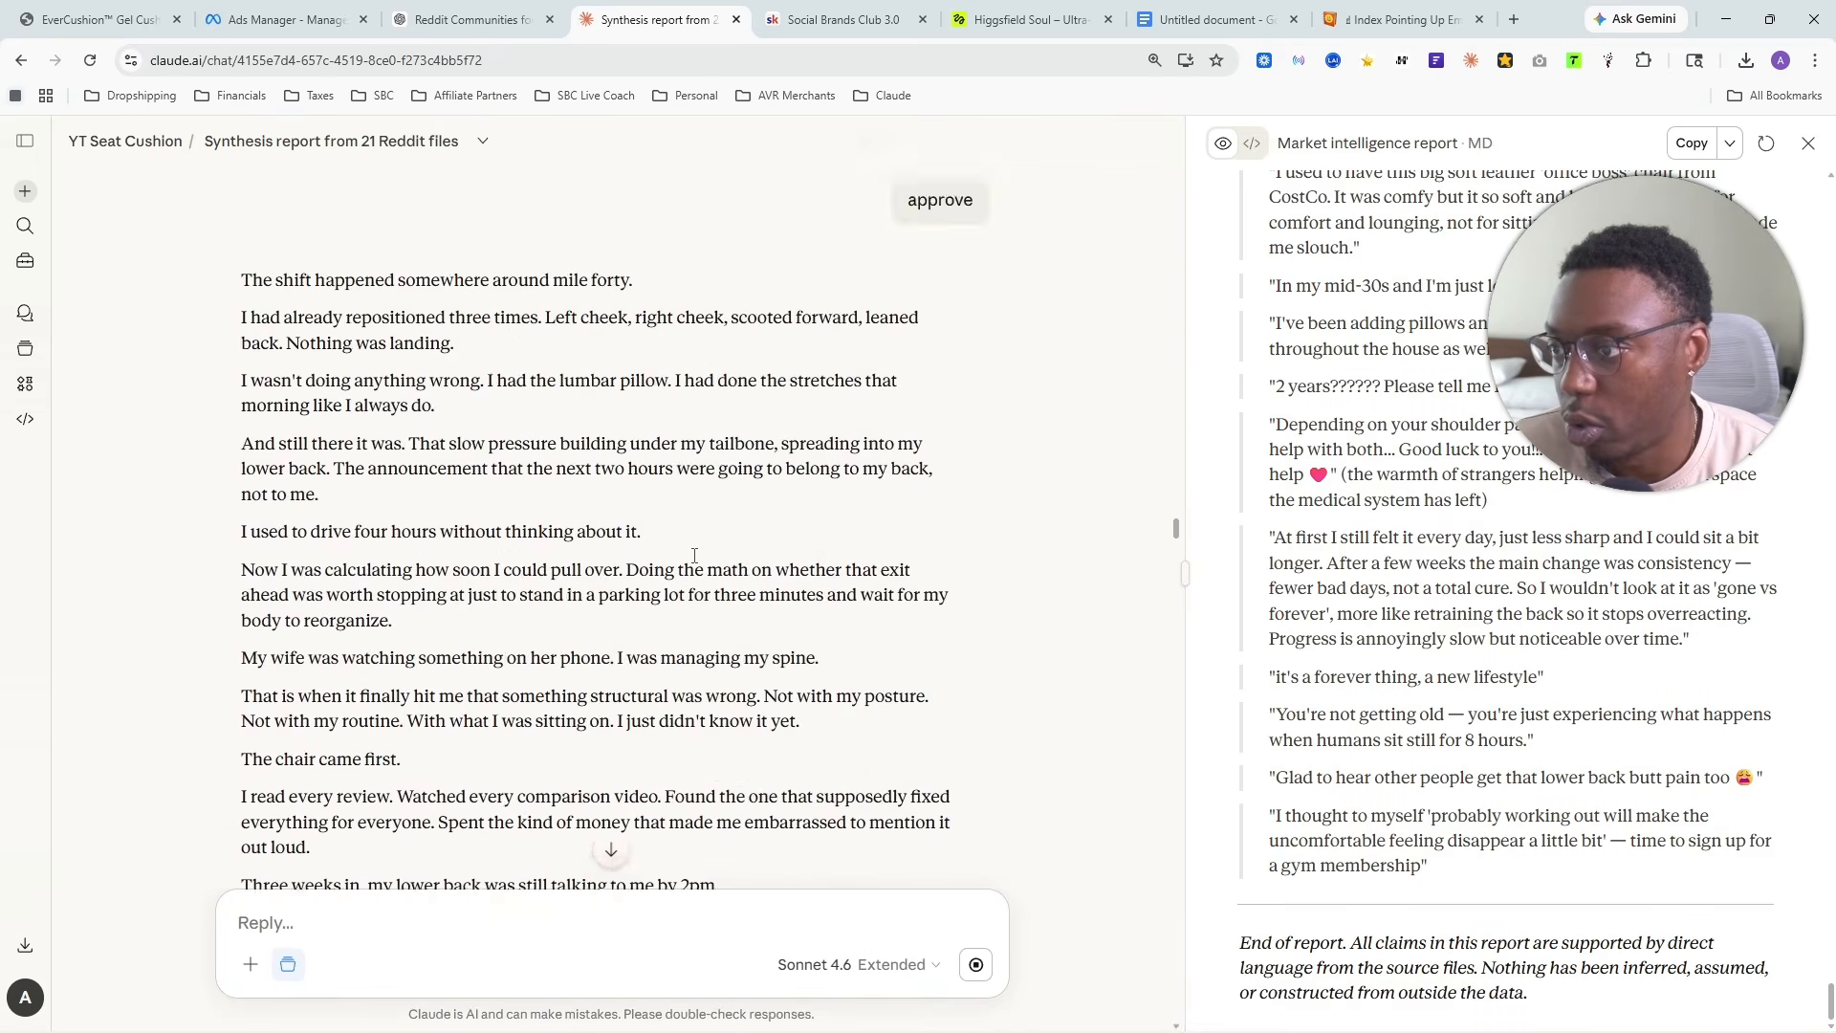
scroll(689, 600, up, 12)
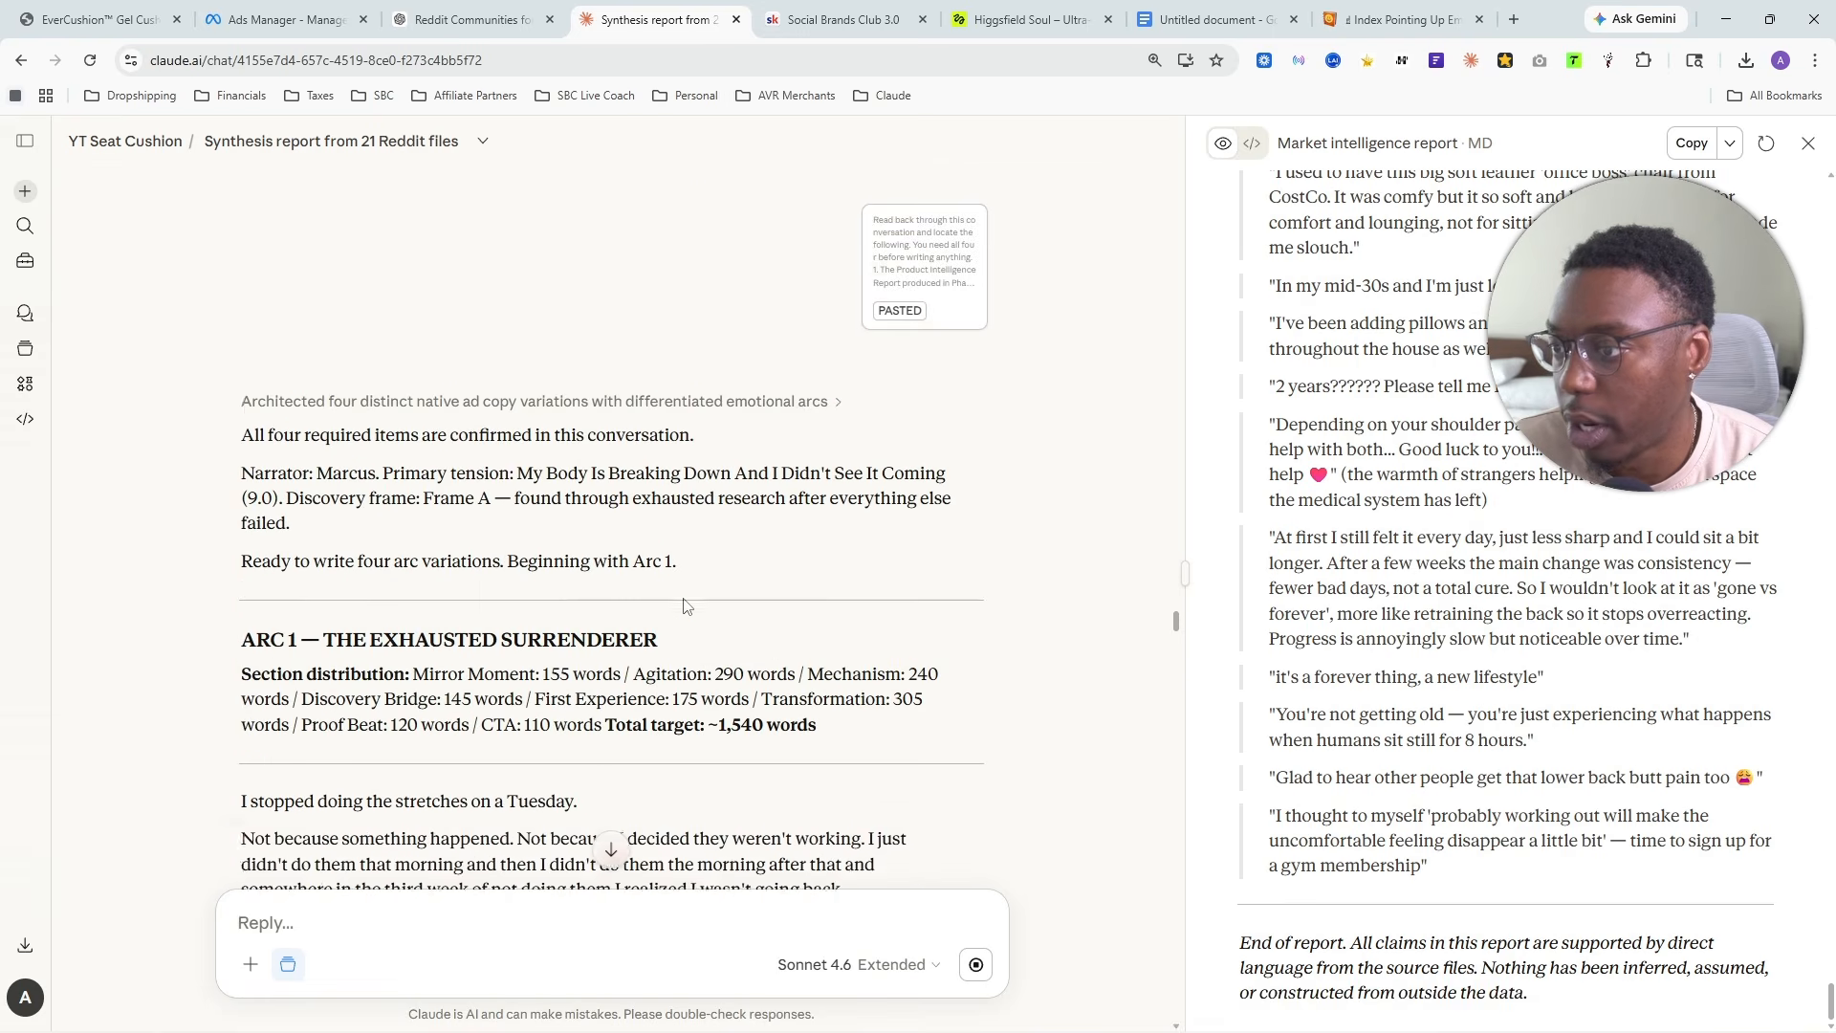
scroll(601, 613, down, 15)
scroll(450, 541, down, 10)
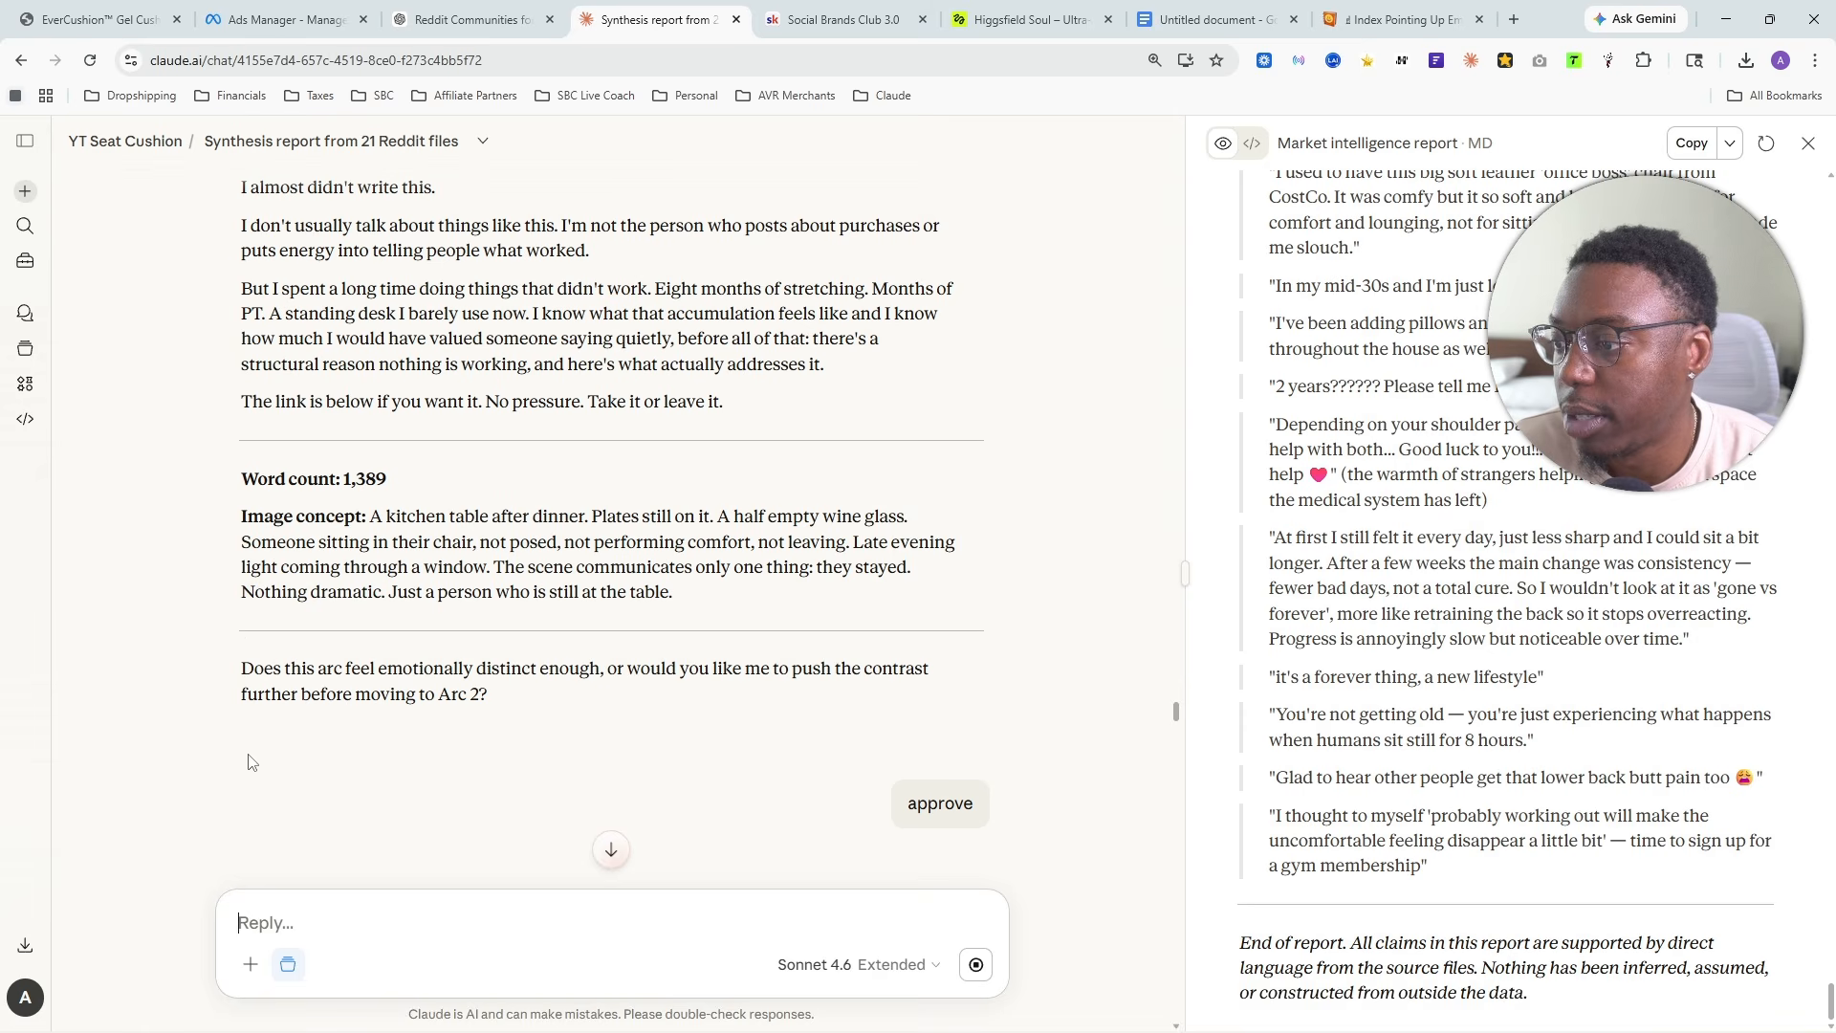
scroll(650, 669, down, 15)
scroll(680, 602, down, 15)
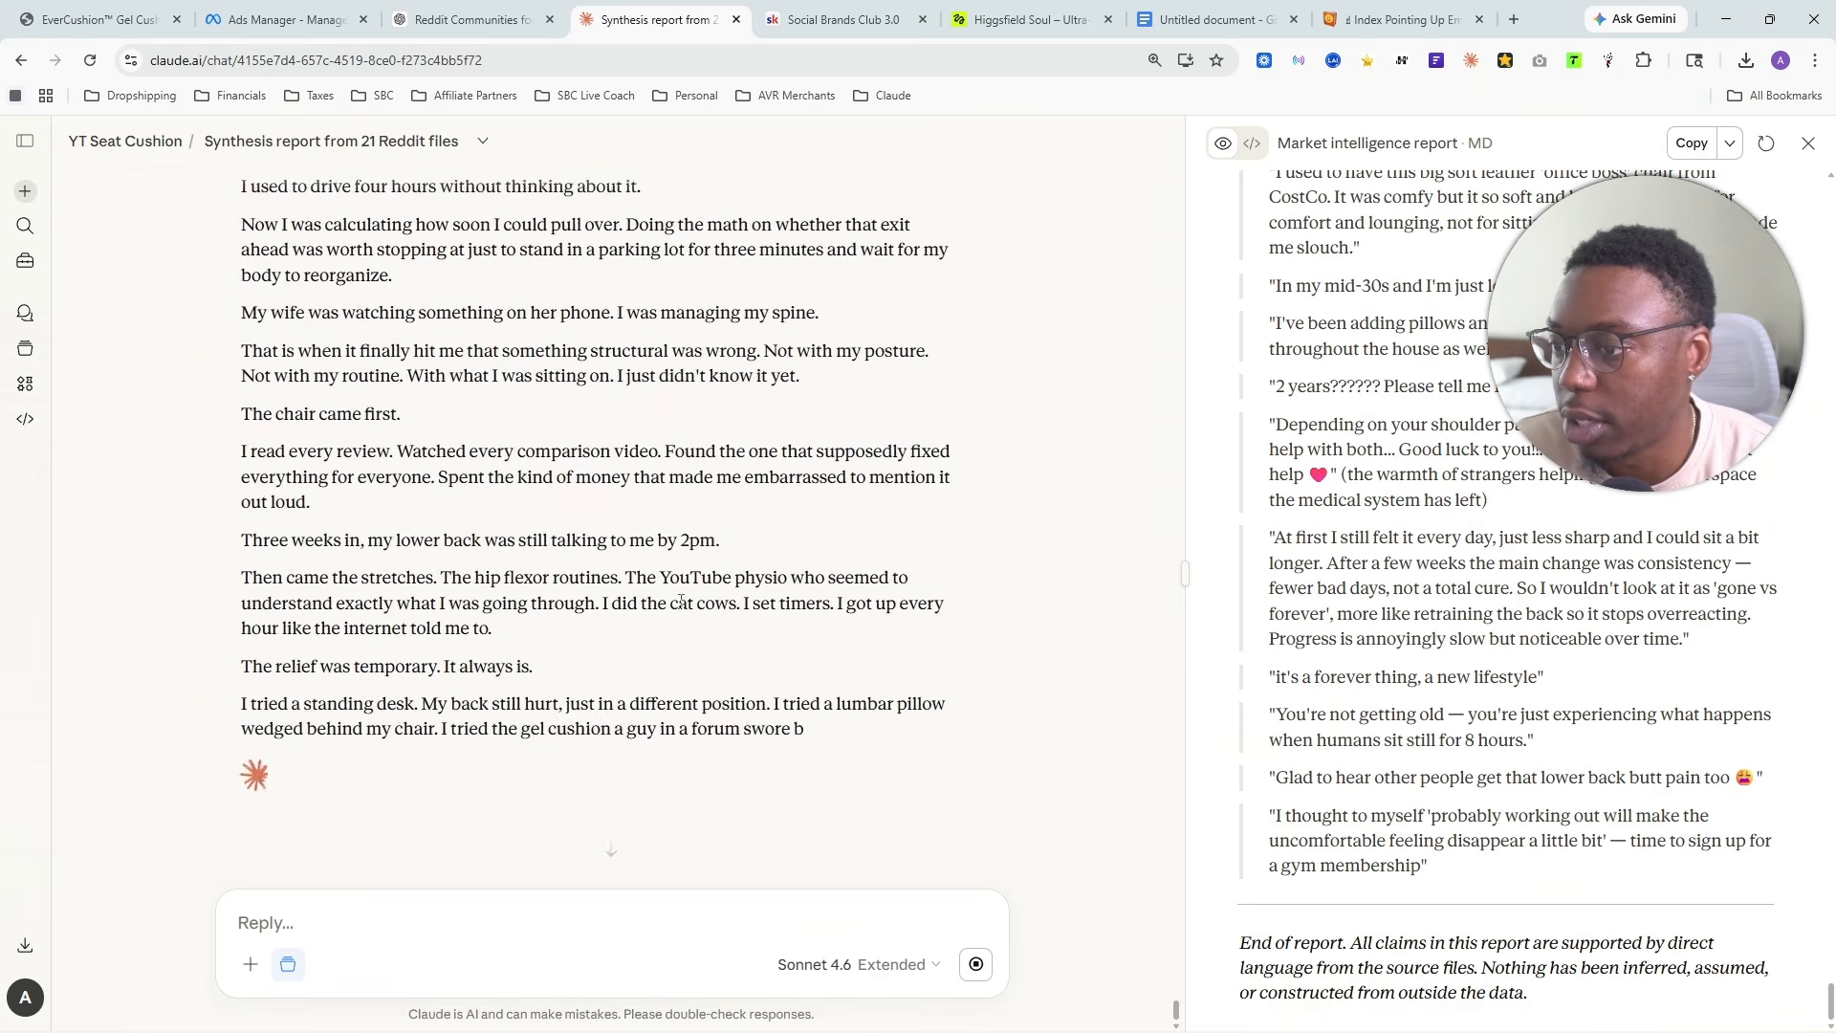
scroll(383, 610, up, 6)
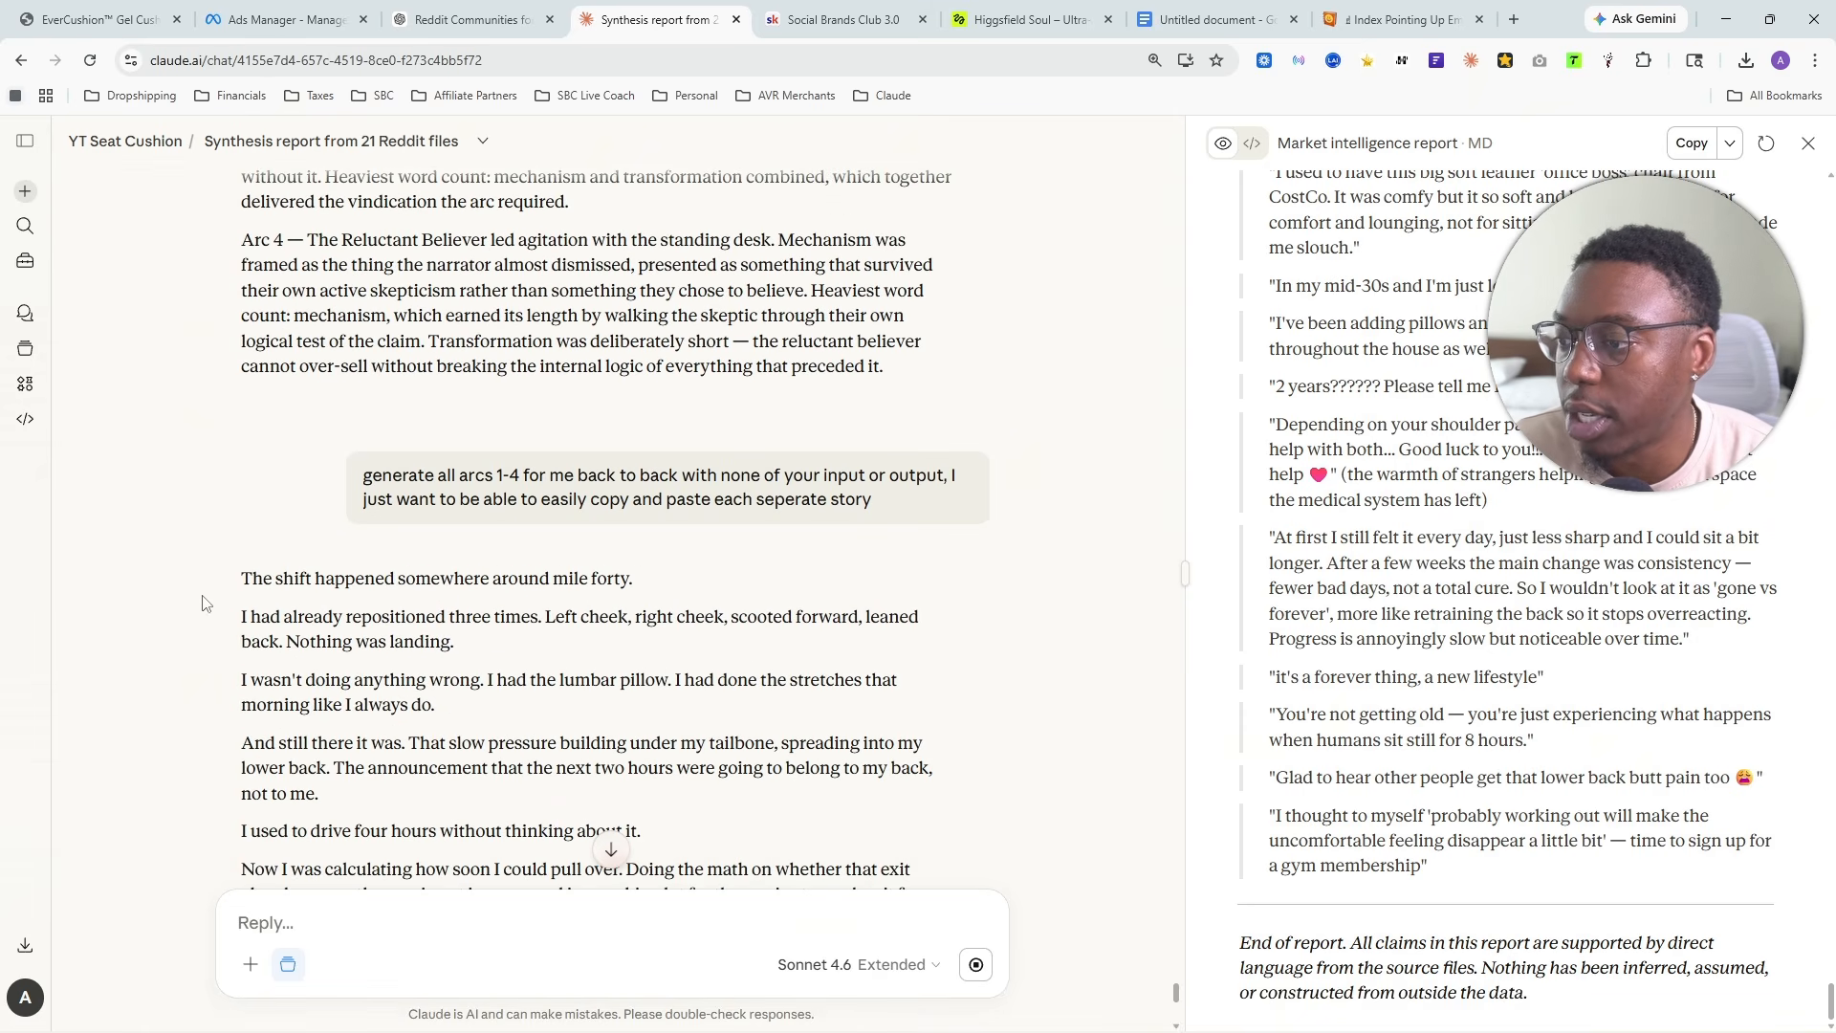
- Switch back to Ads Manager, keep the selected cushion image and its suggested crops, and advance the creative setup to the text stage
scroll(544, 538, down, 10)
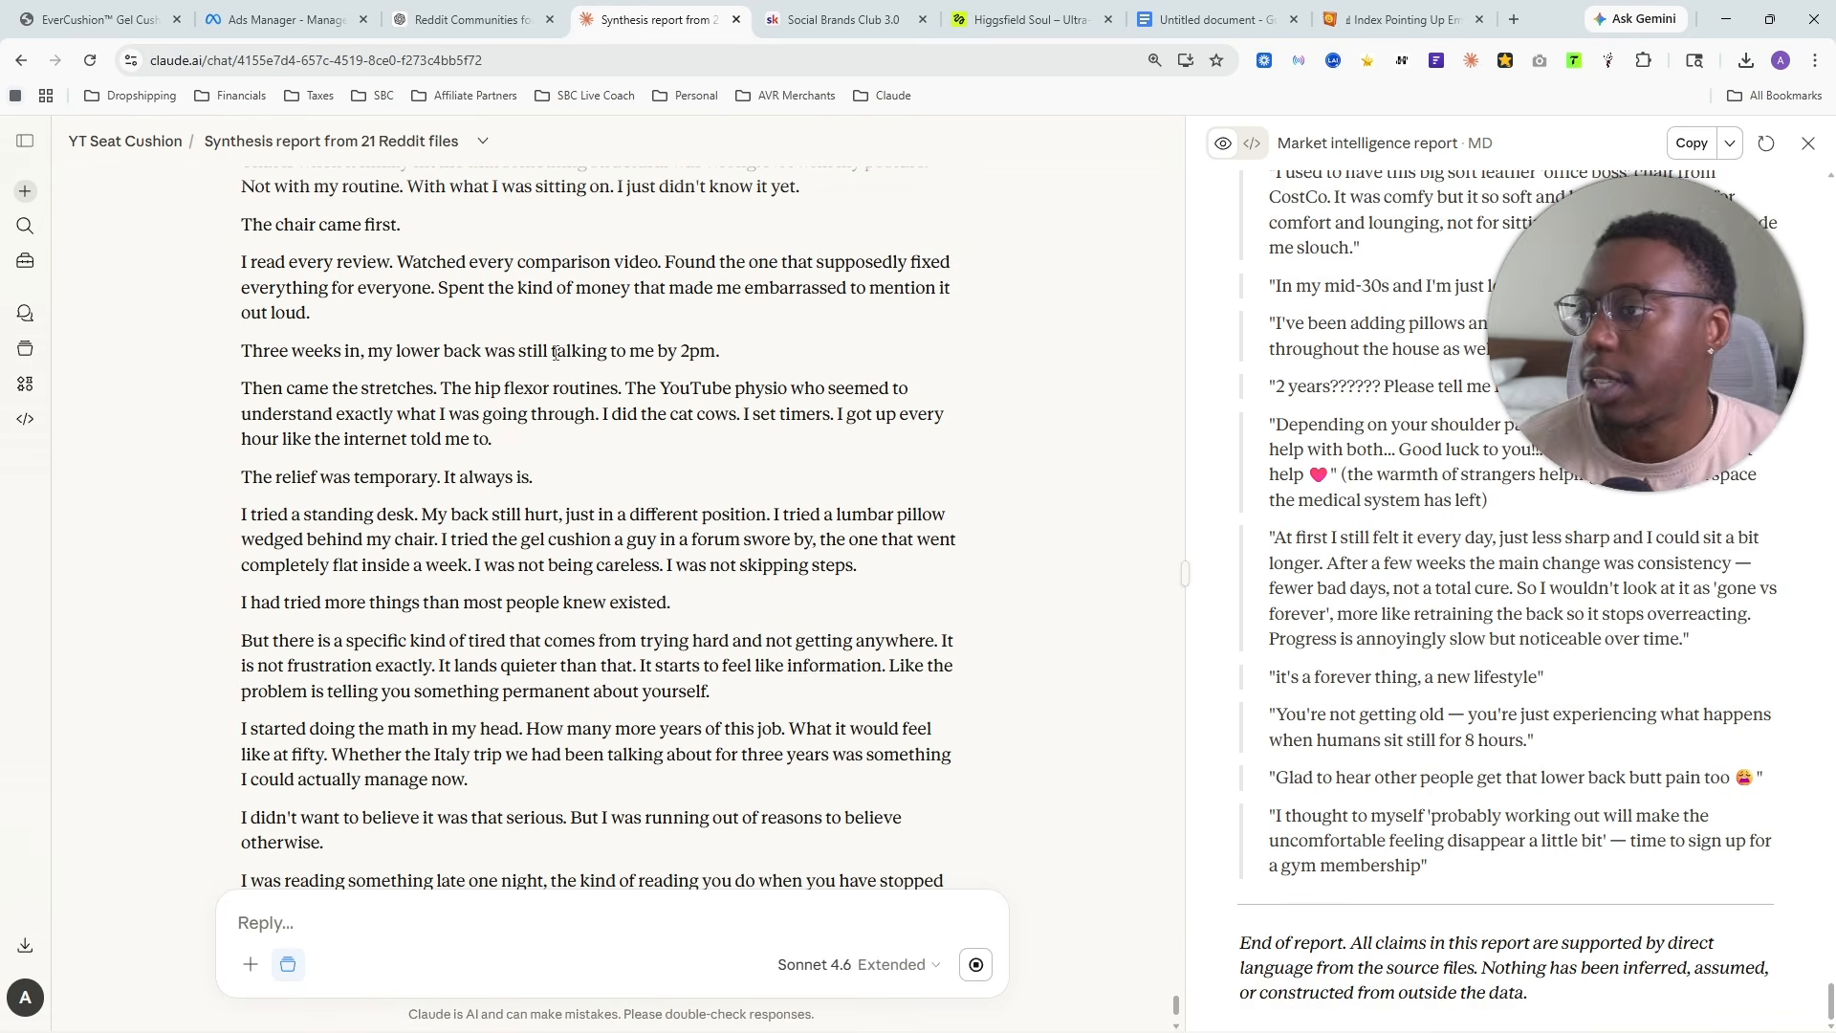
click(339, 19)
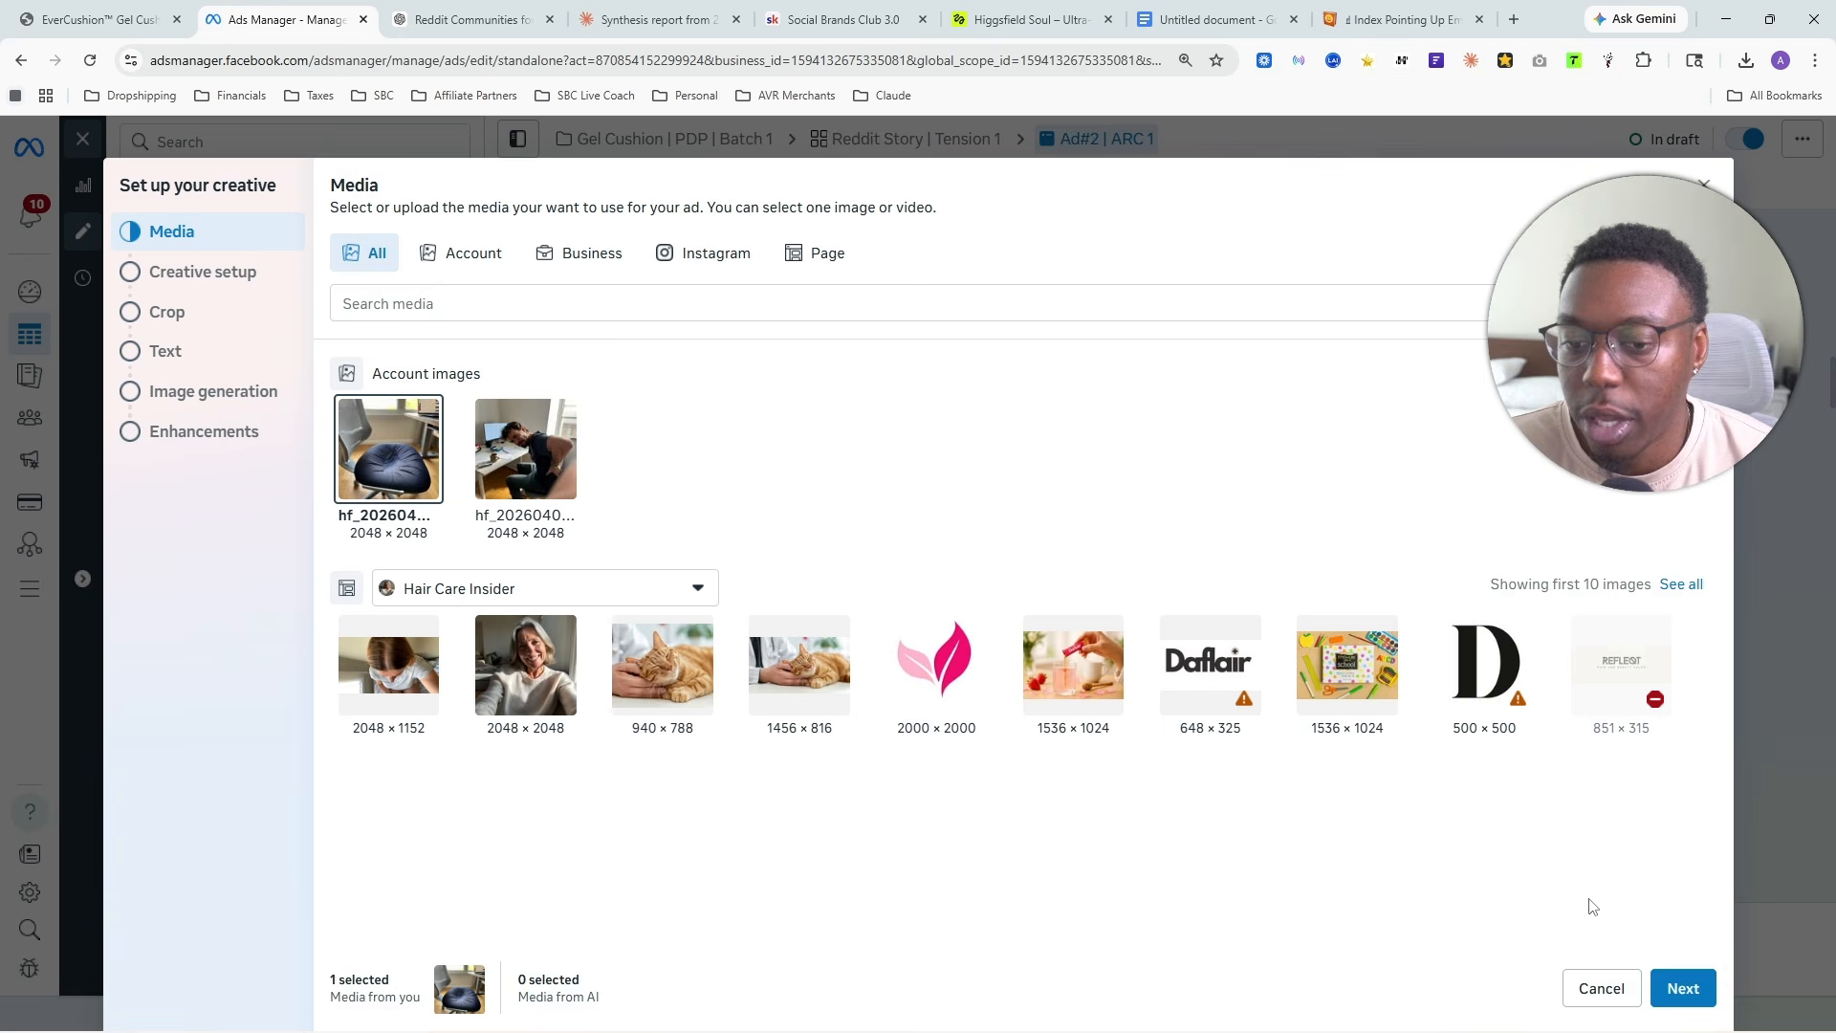
click(1679, 986)
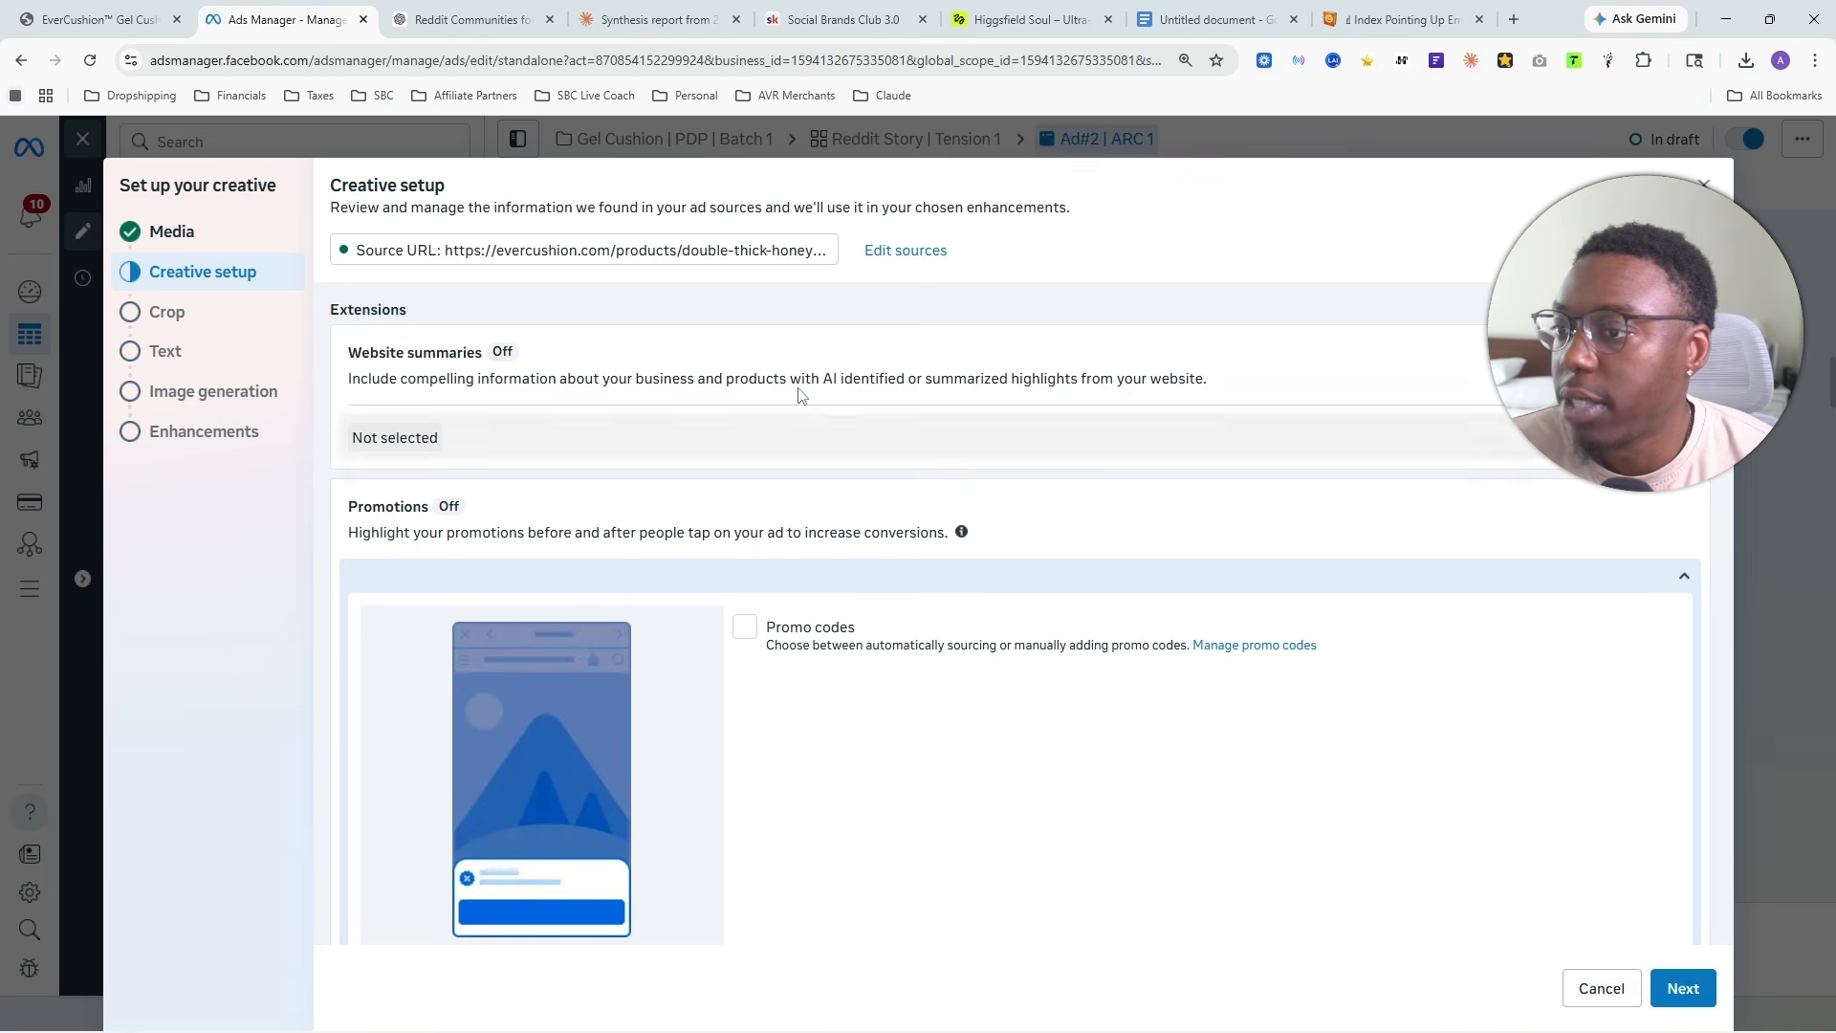
scroll(1029, 378, down, 15)
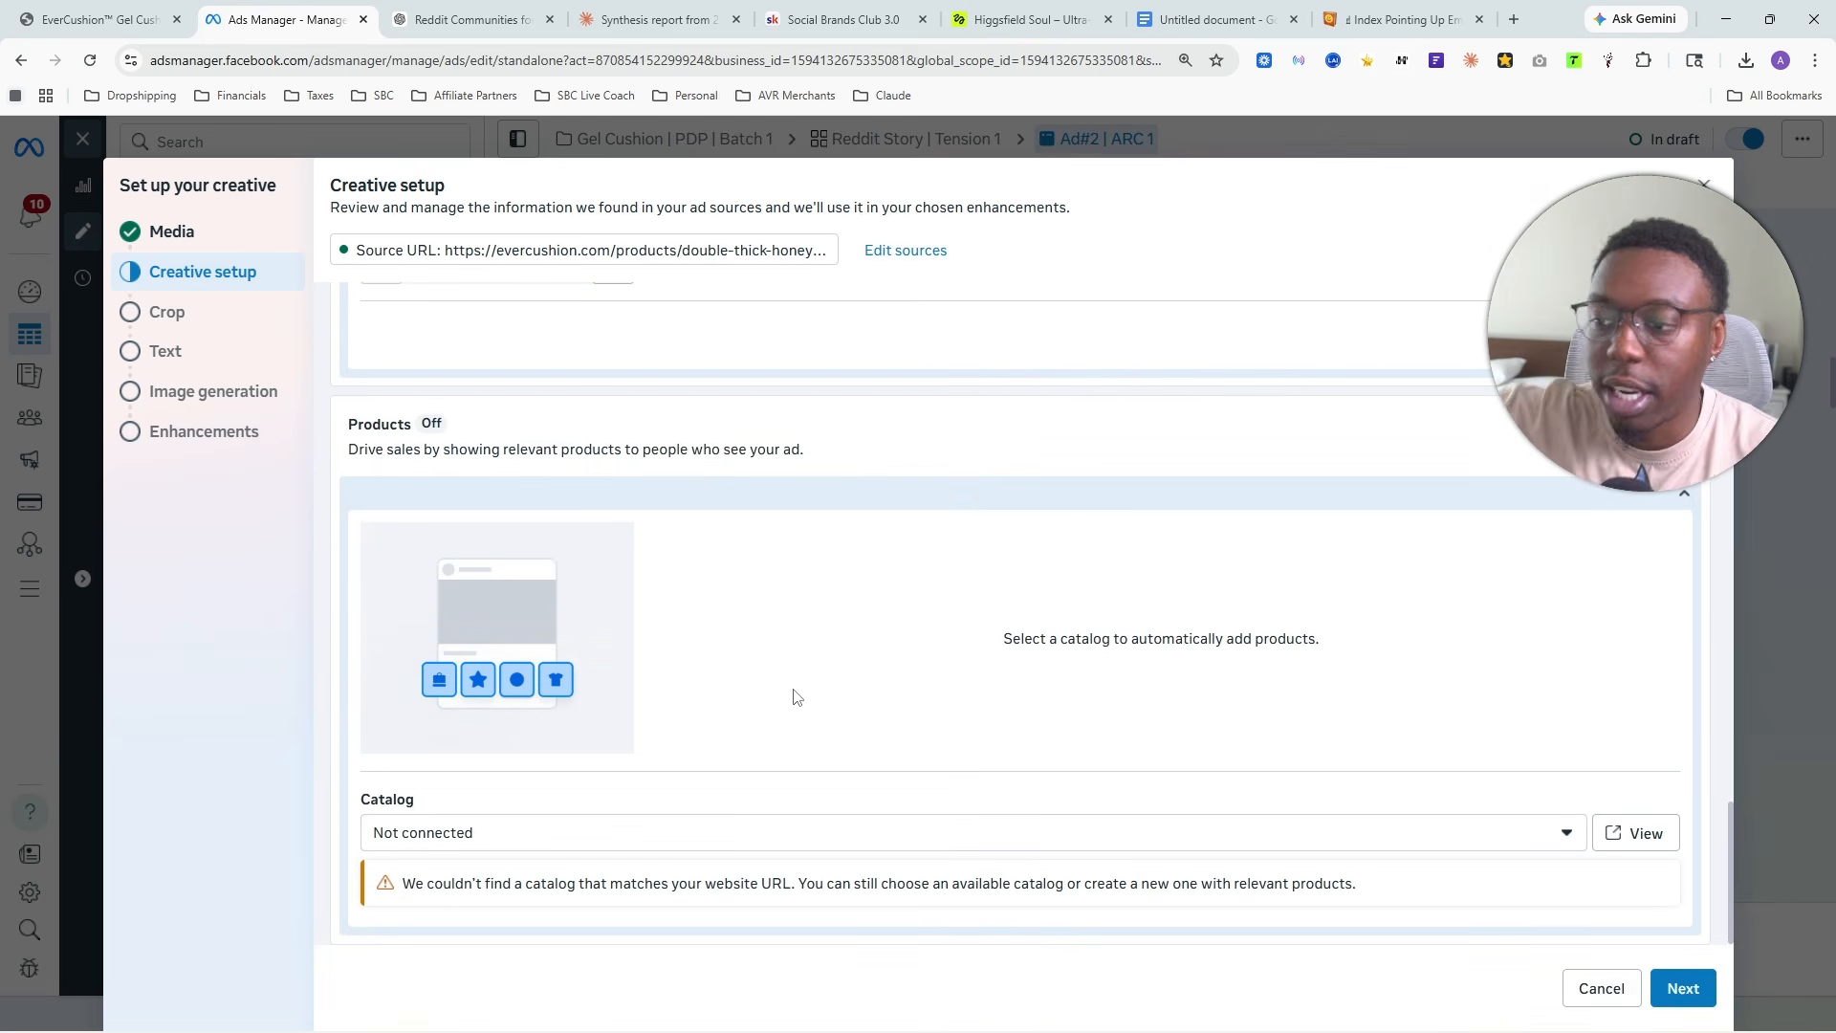
scroll(895, 747, up, 15)
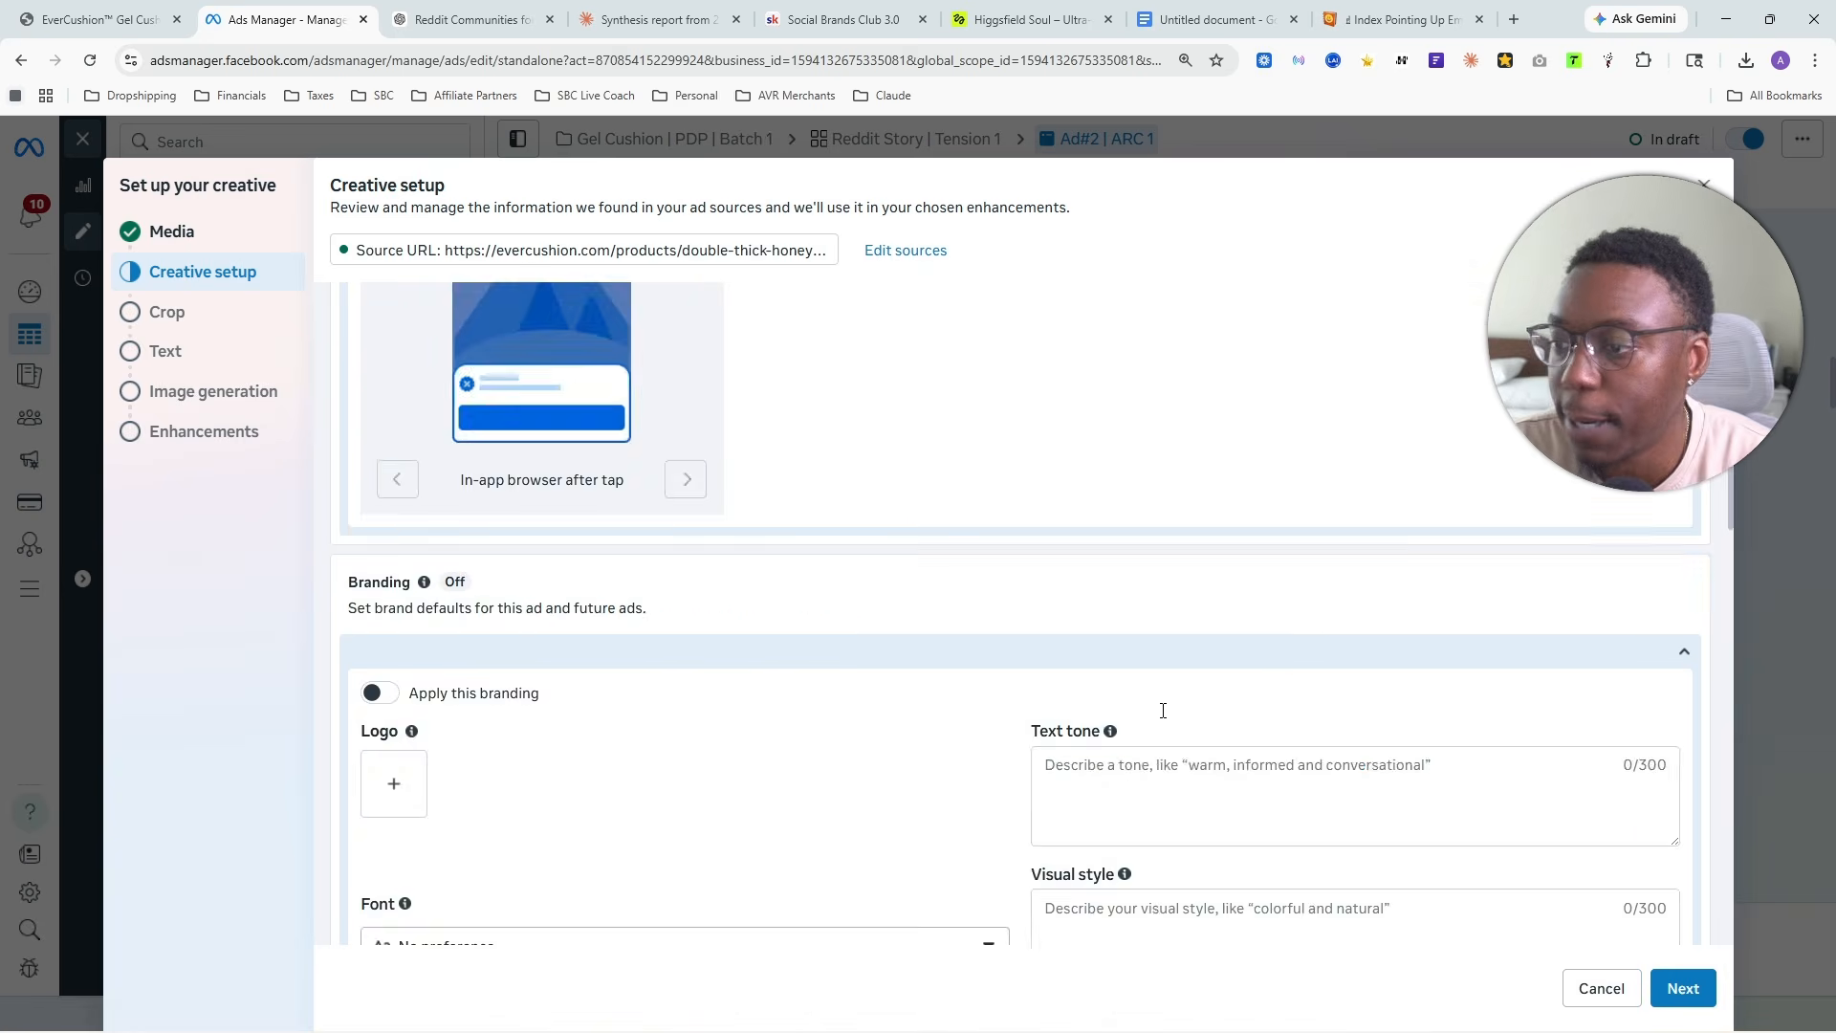
click(1680, 987)
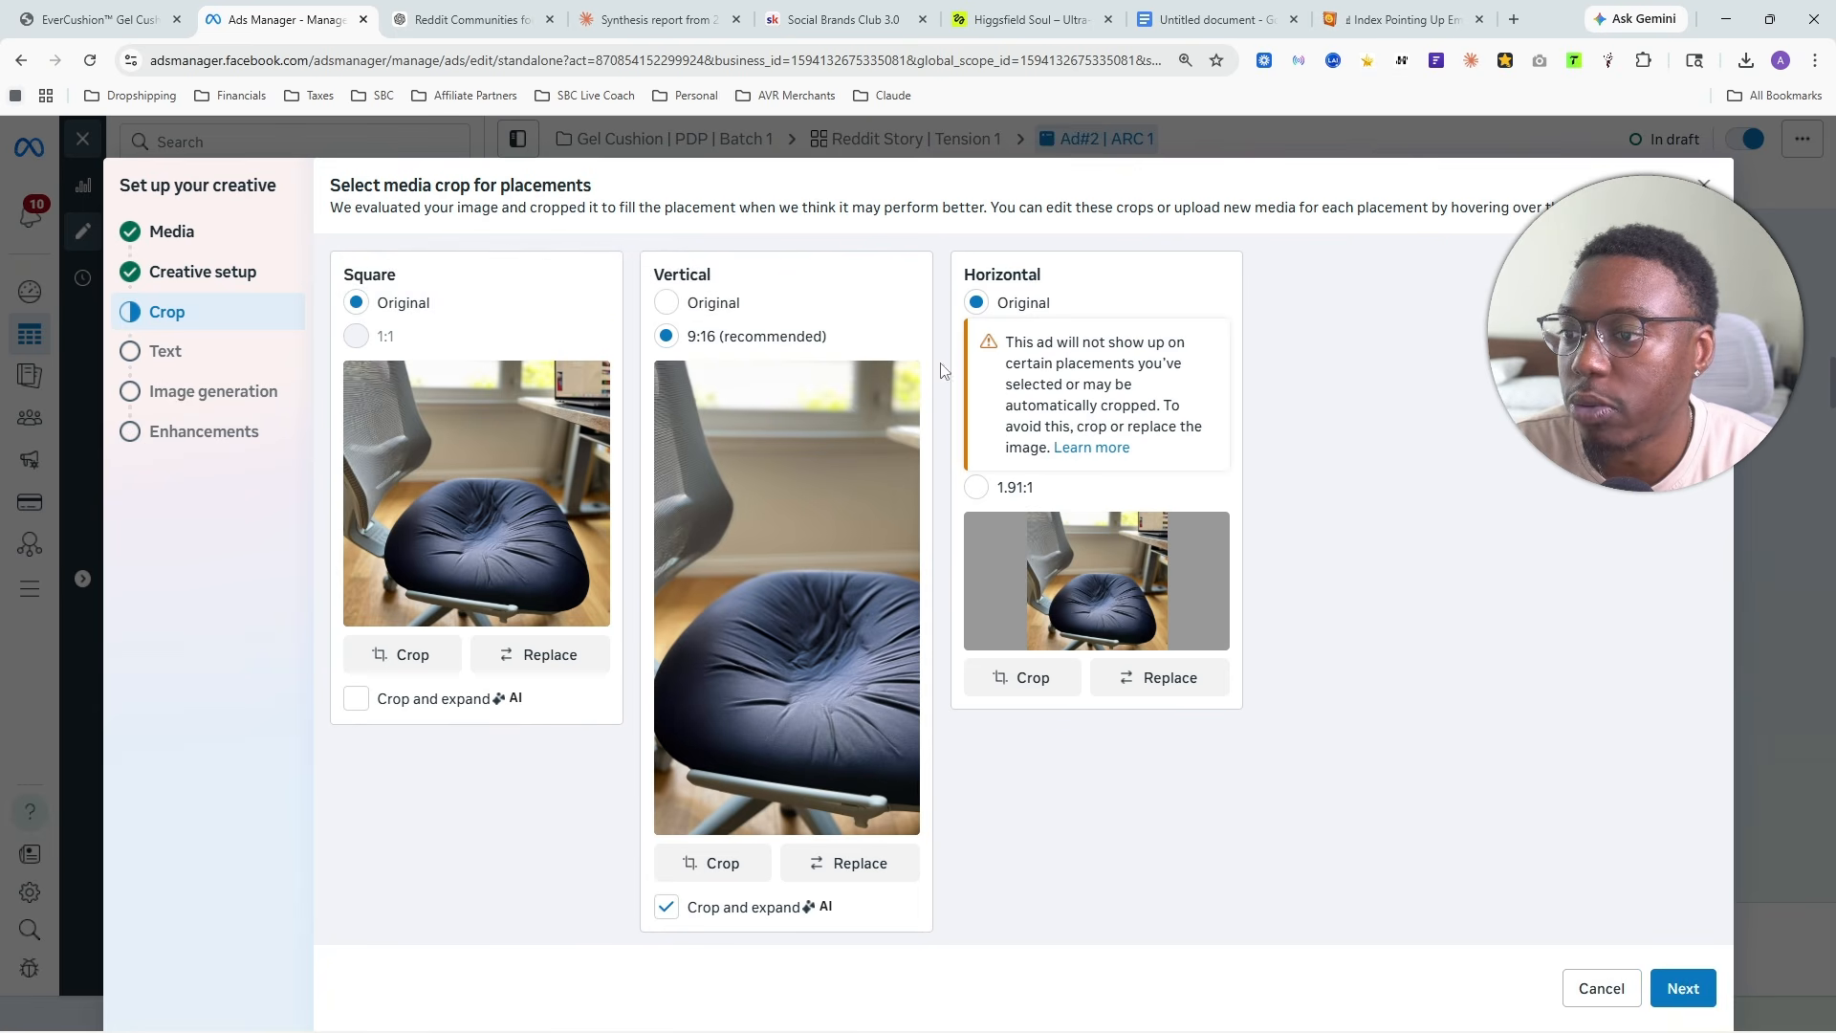
click(1684, 987)
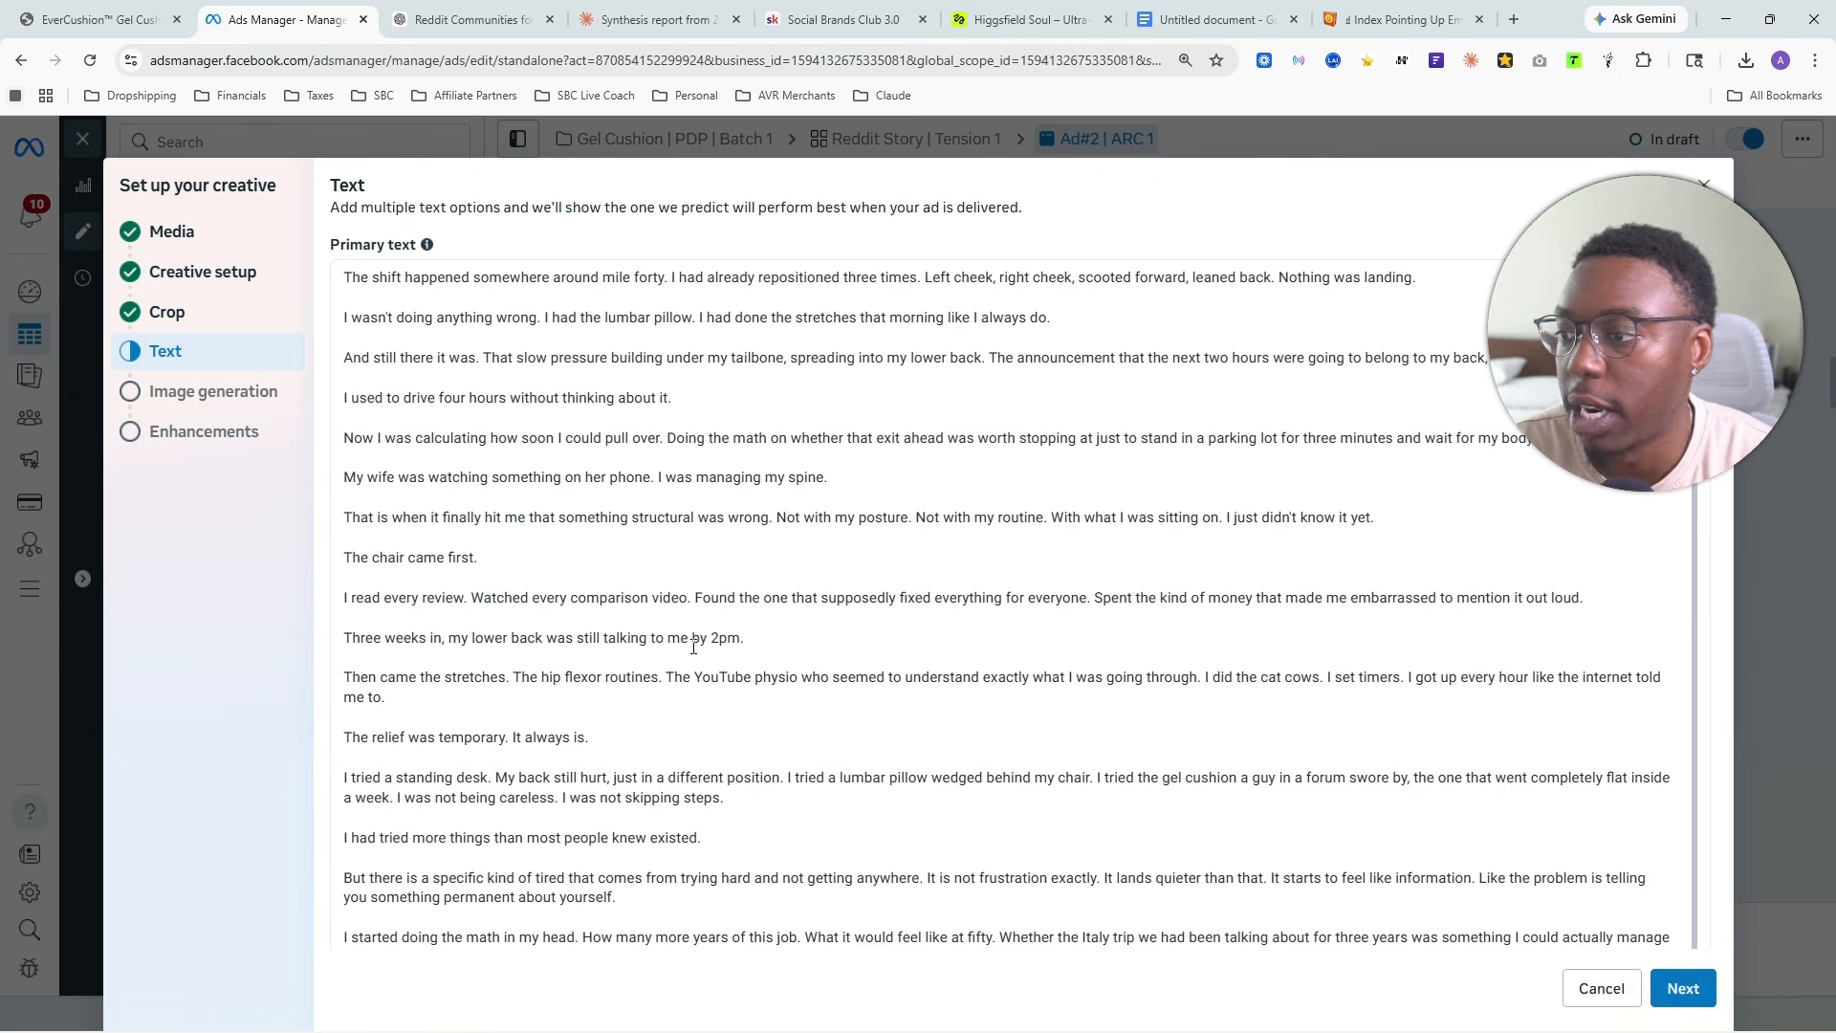
- Replace the ad's whole primary text with the copied Arc 1 response
click(692, 441)
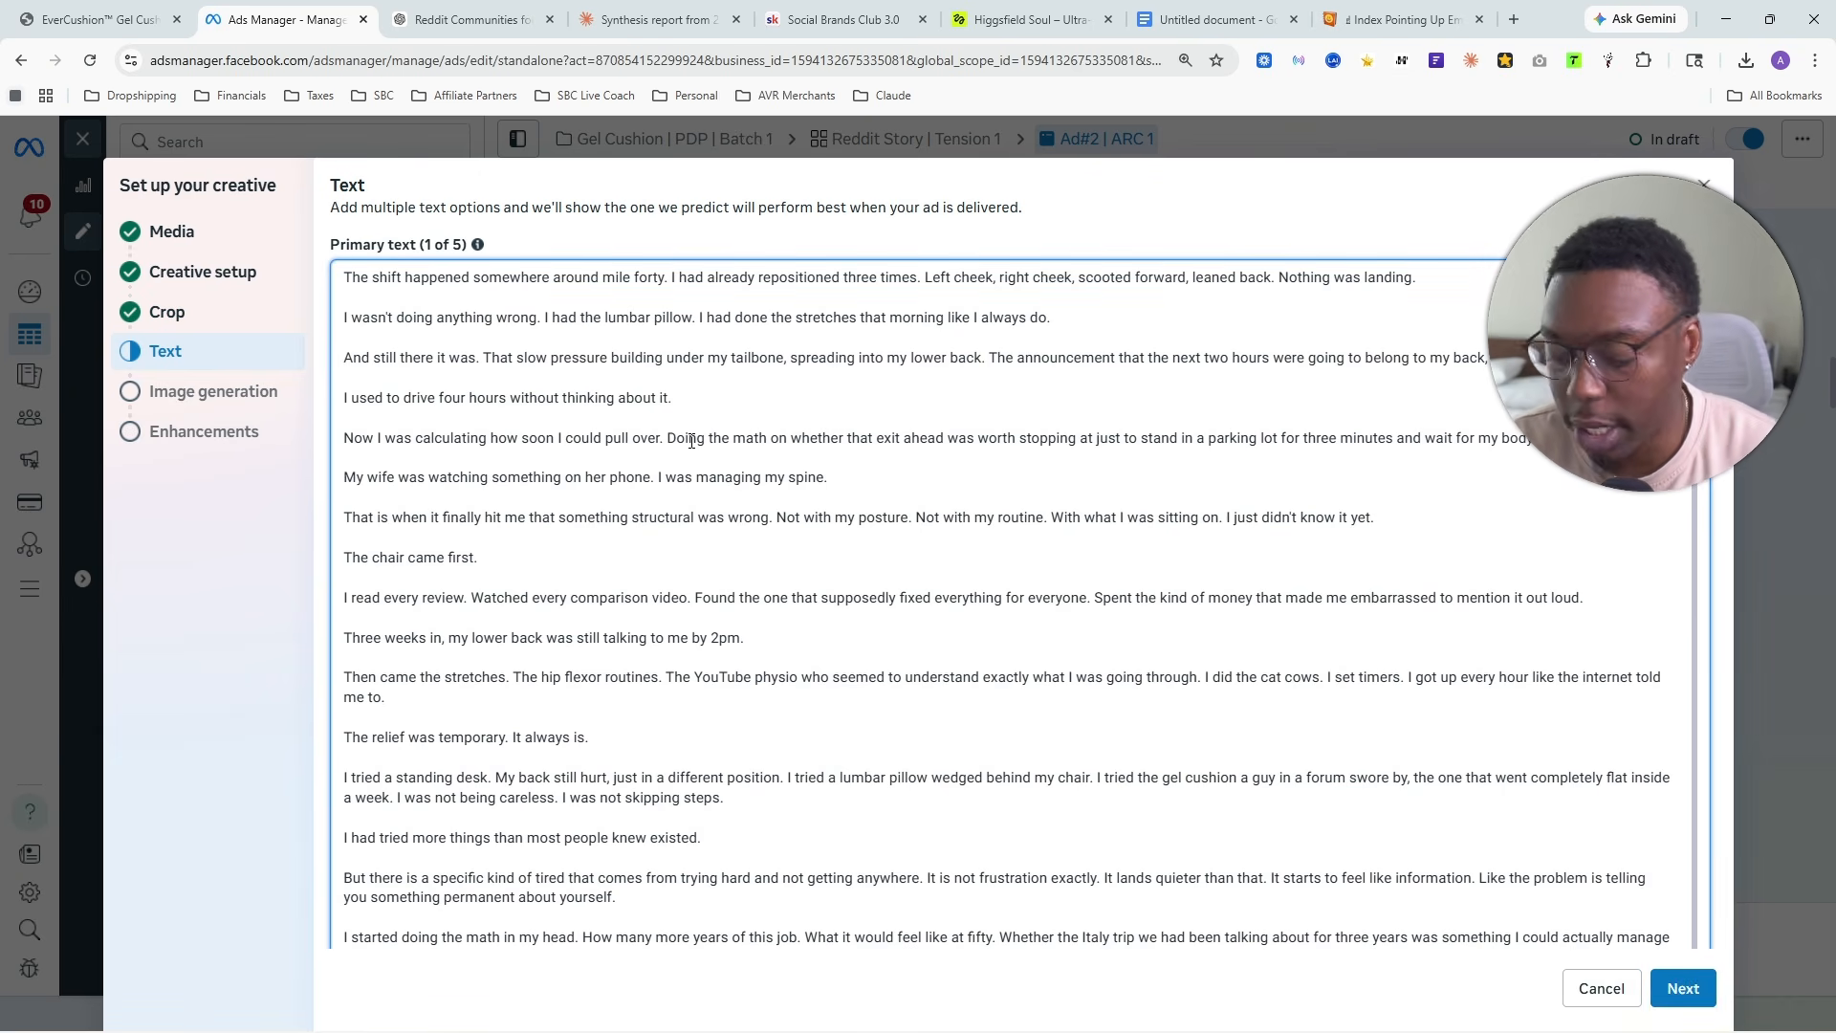
key(ctrl+a)
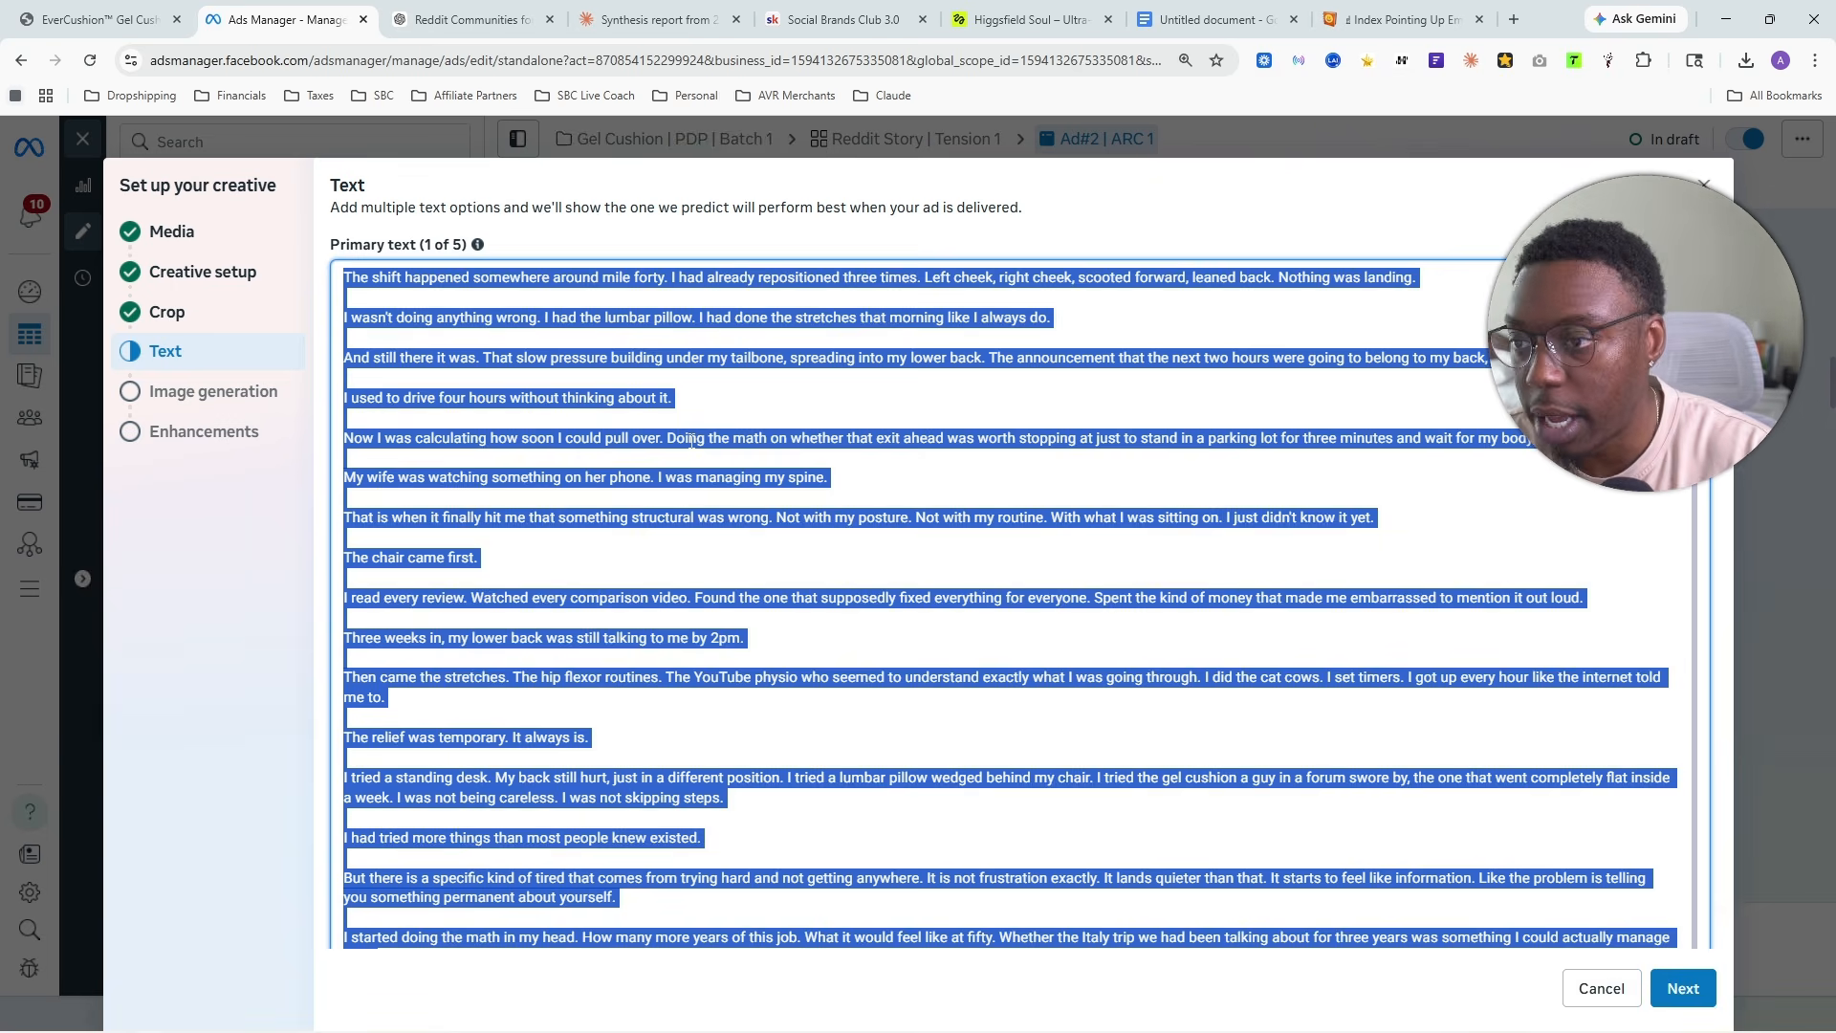
key(BackSpace)
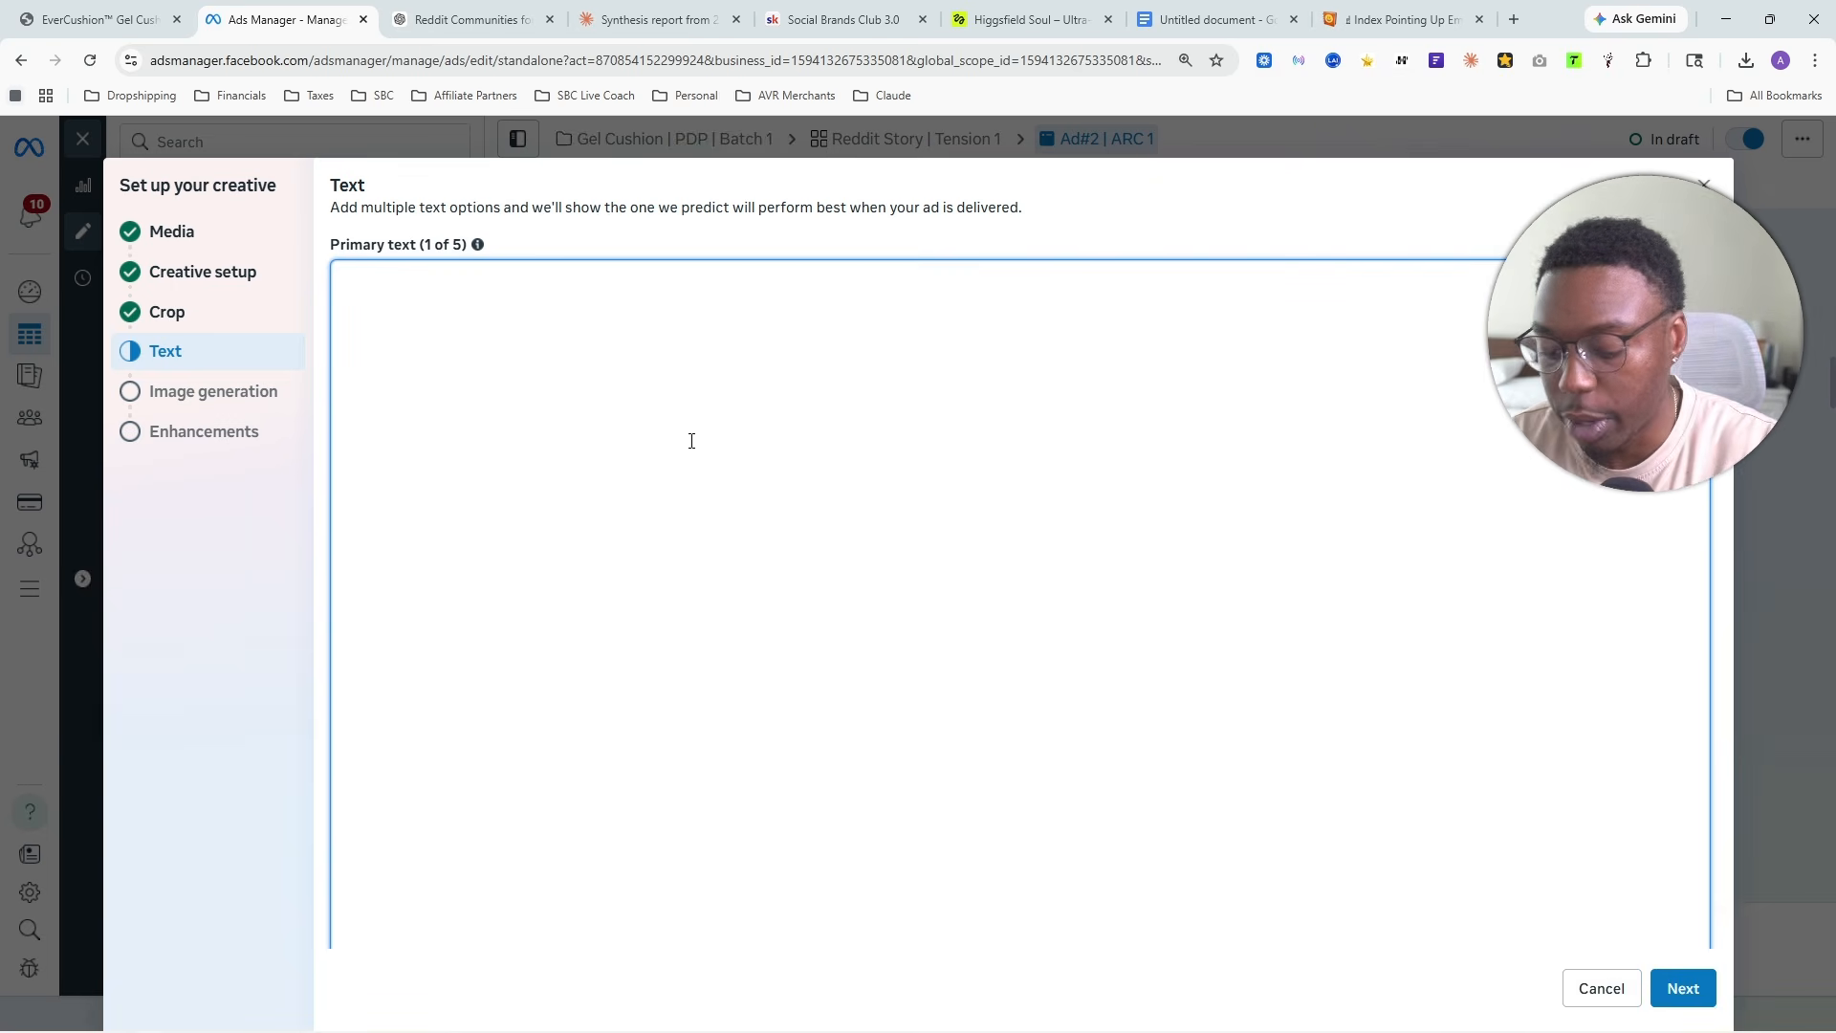
key(ctrl+v)
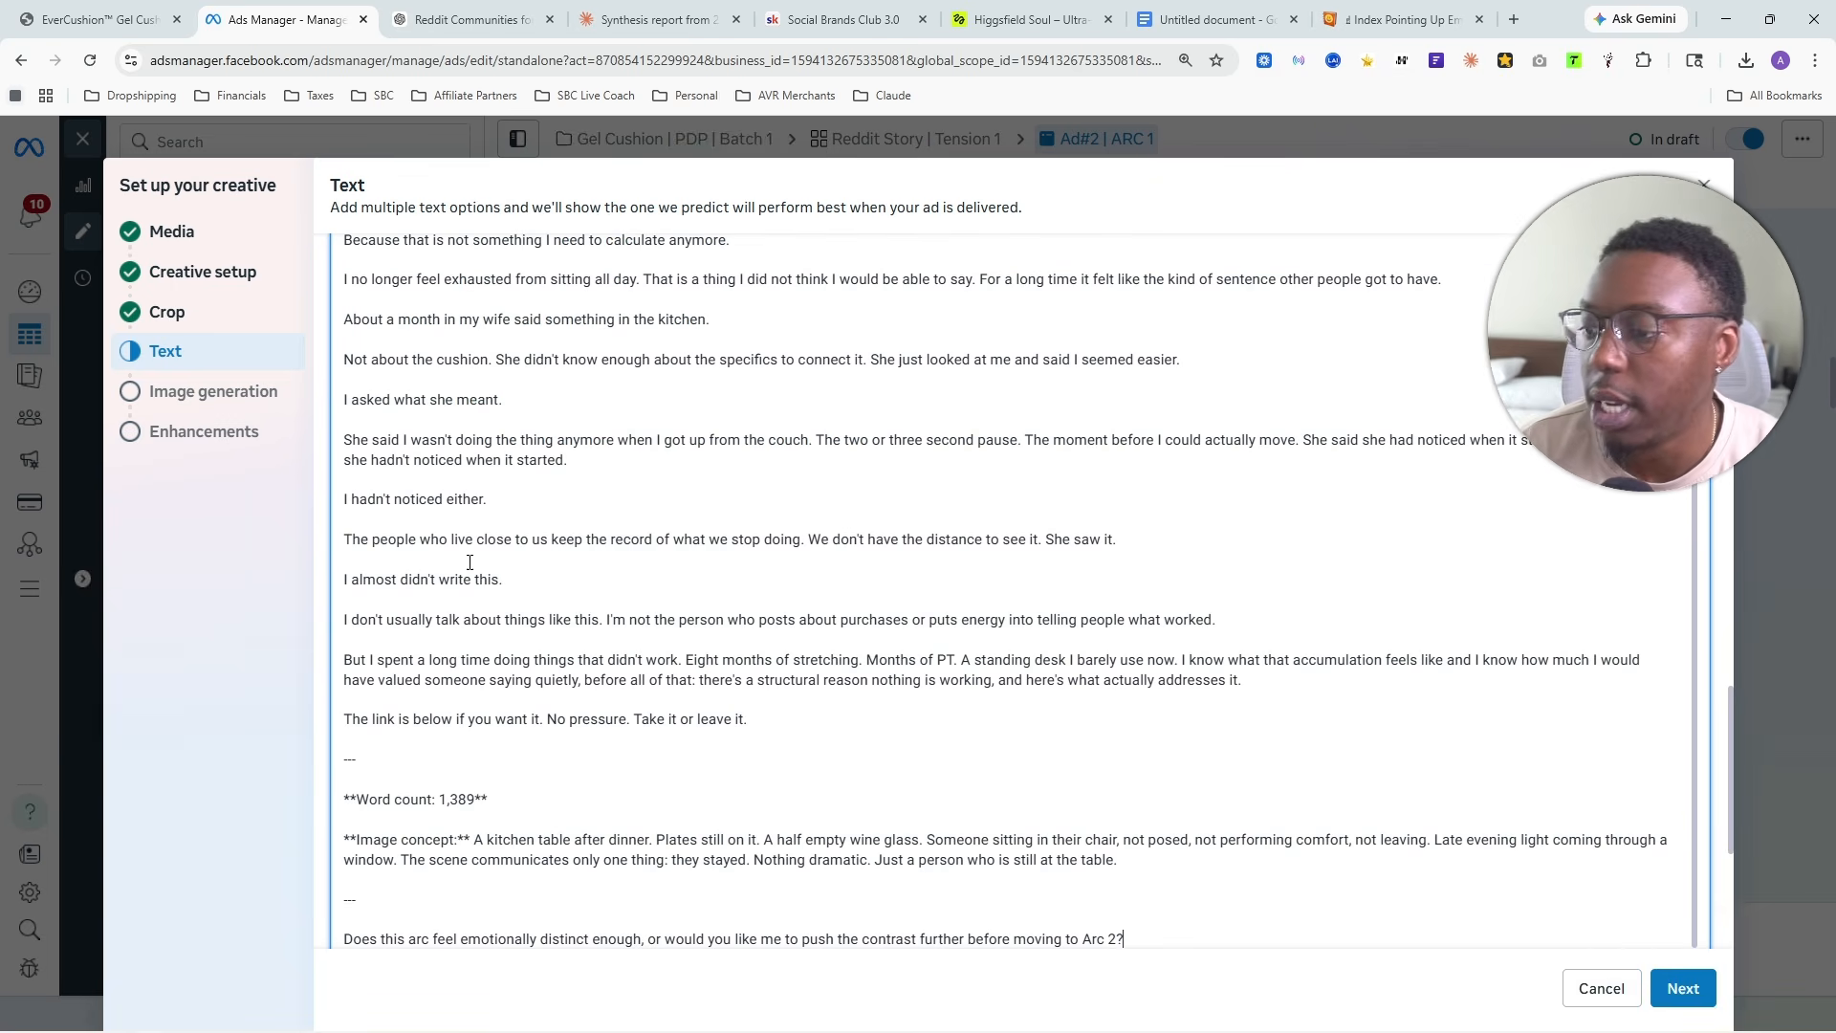
- Delete the assistant's notes after "Take it or leave it." and everything before "I stopped doing the stretches on a Tuesday."
scroll(454, 572, down, 3)
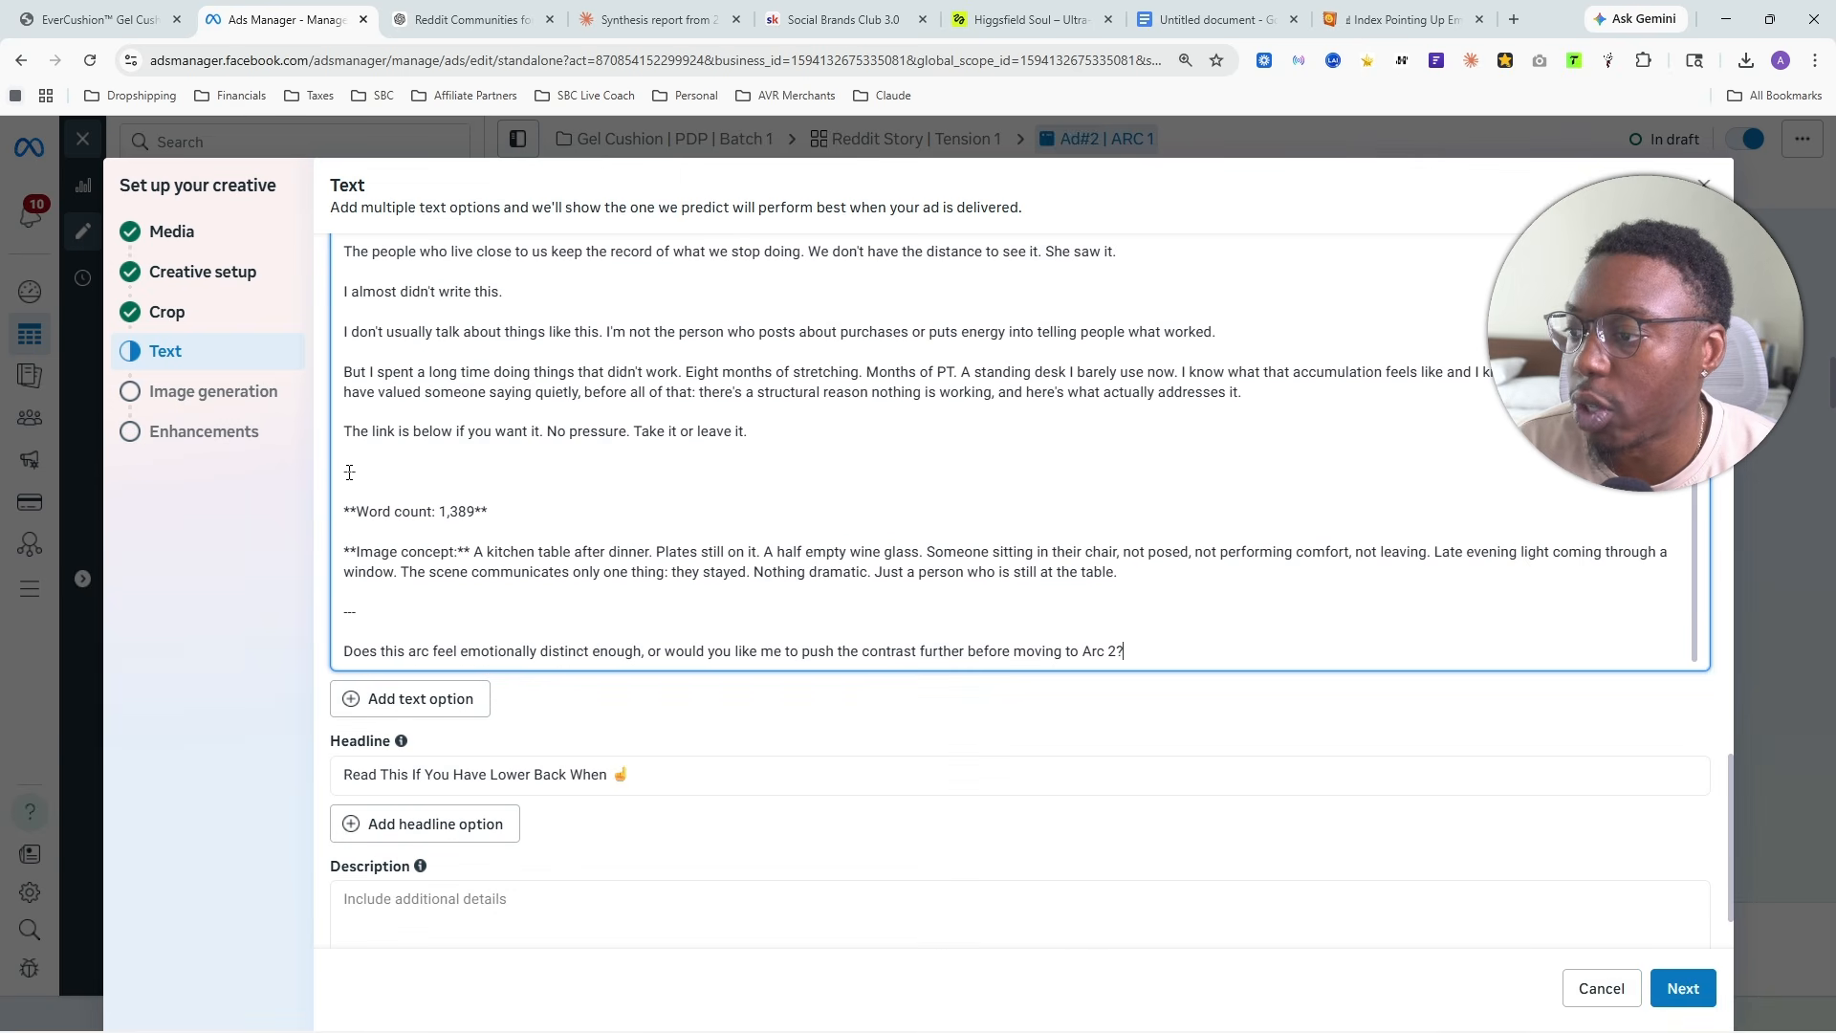
drag(346, 473, 1305, 646)
key(BackSpace)
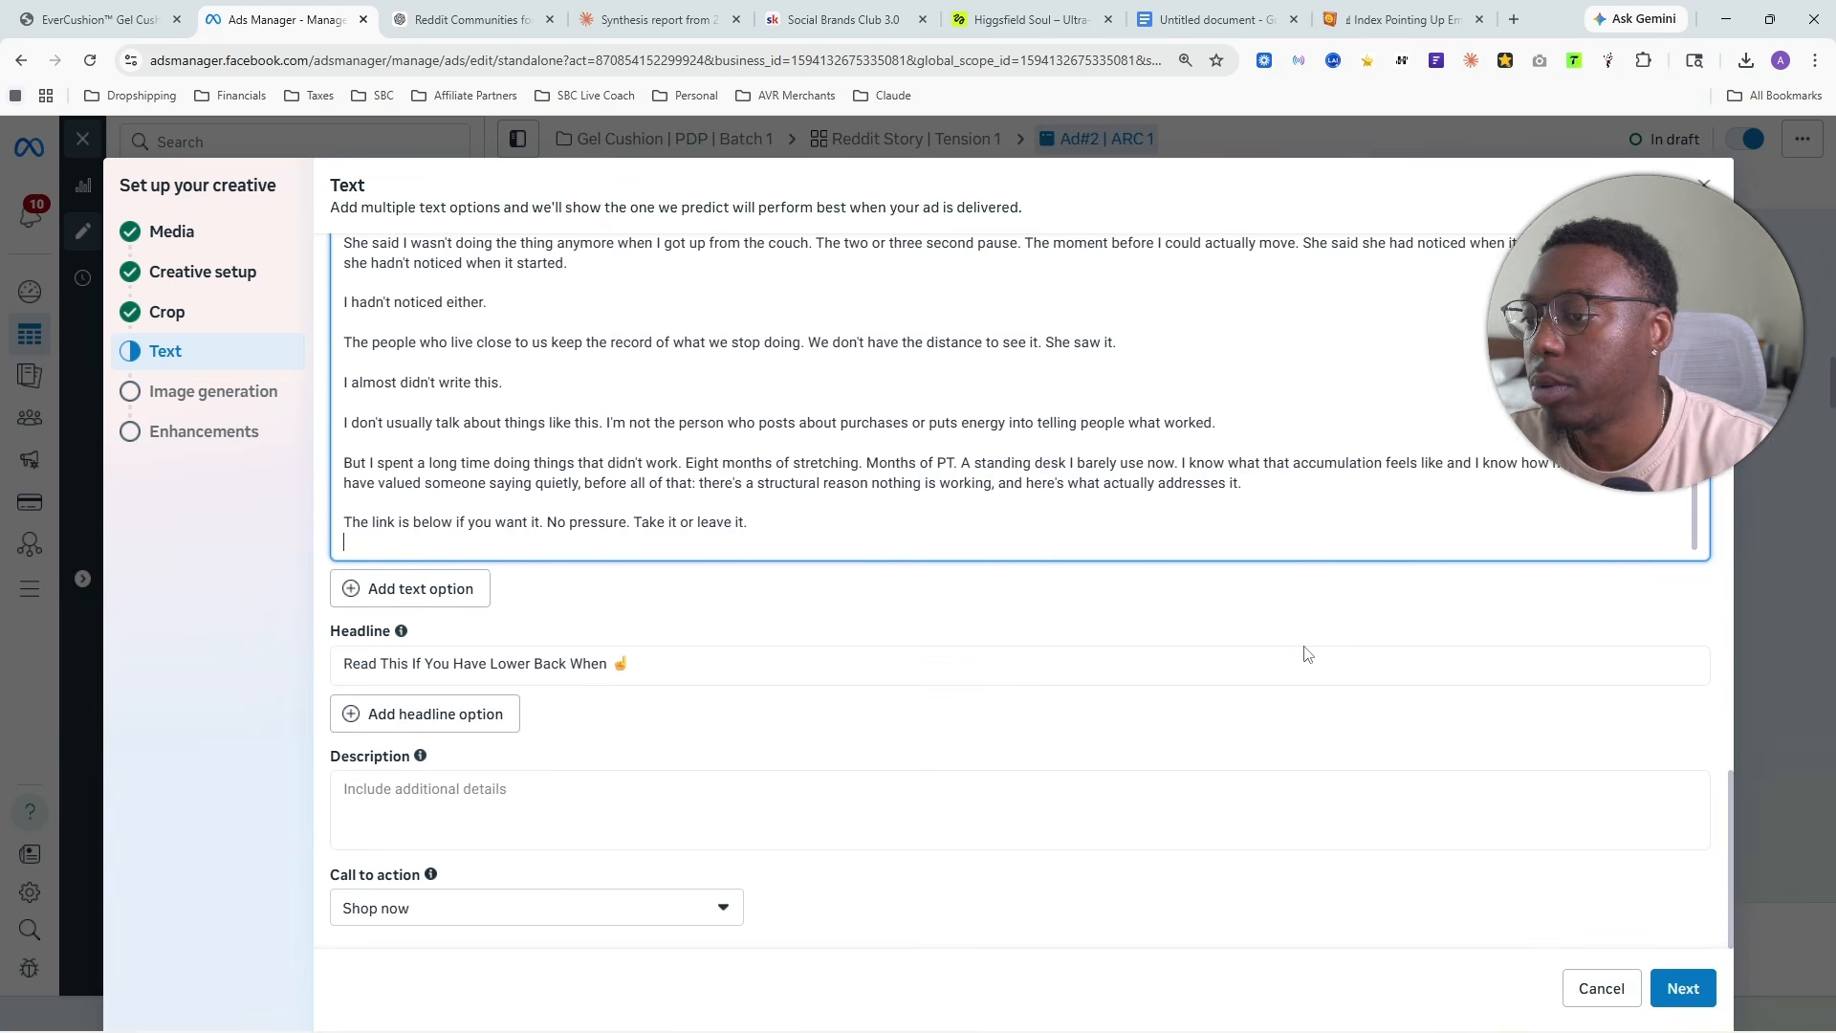
scroll(1213, 459, up, 15)
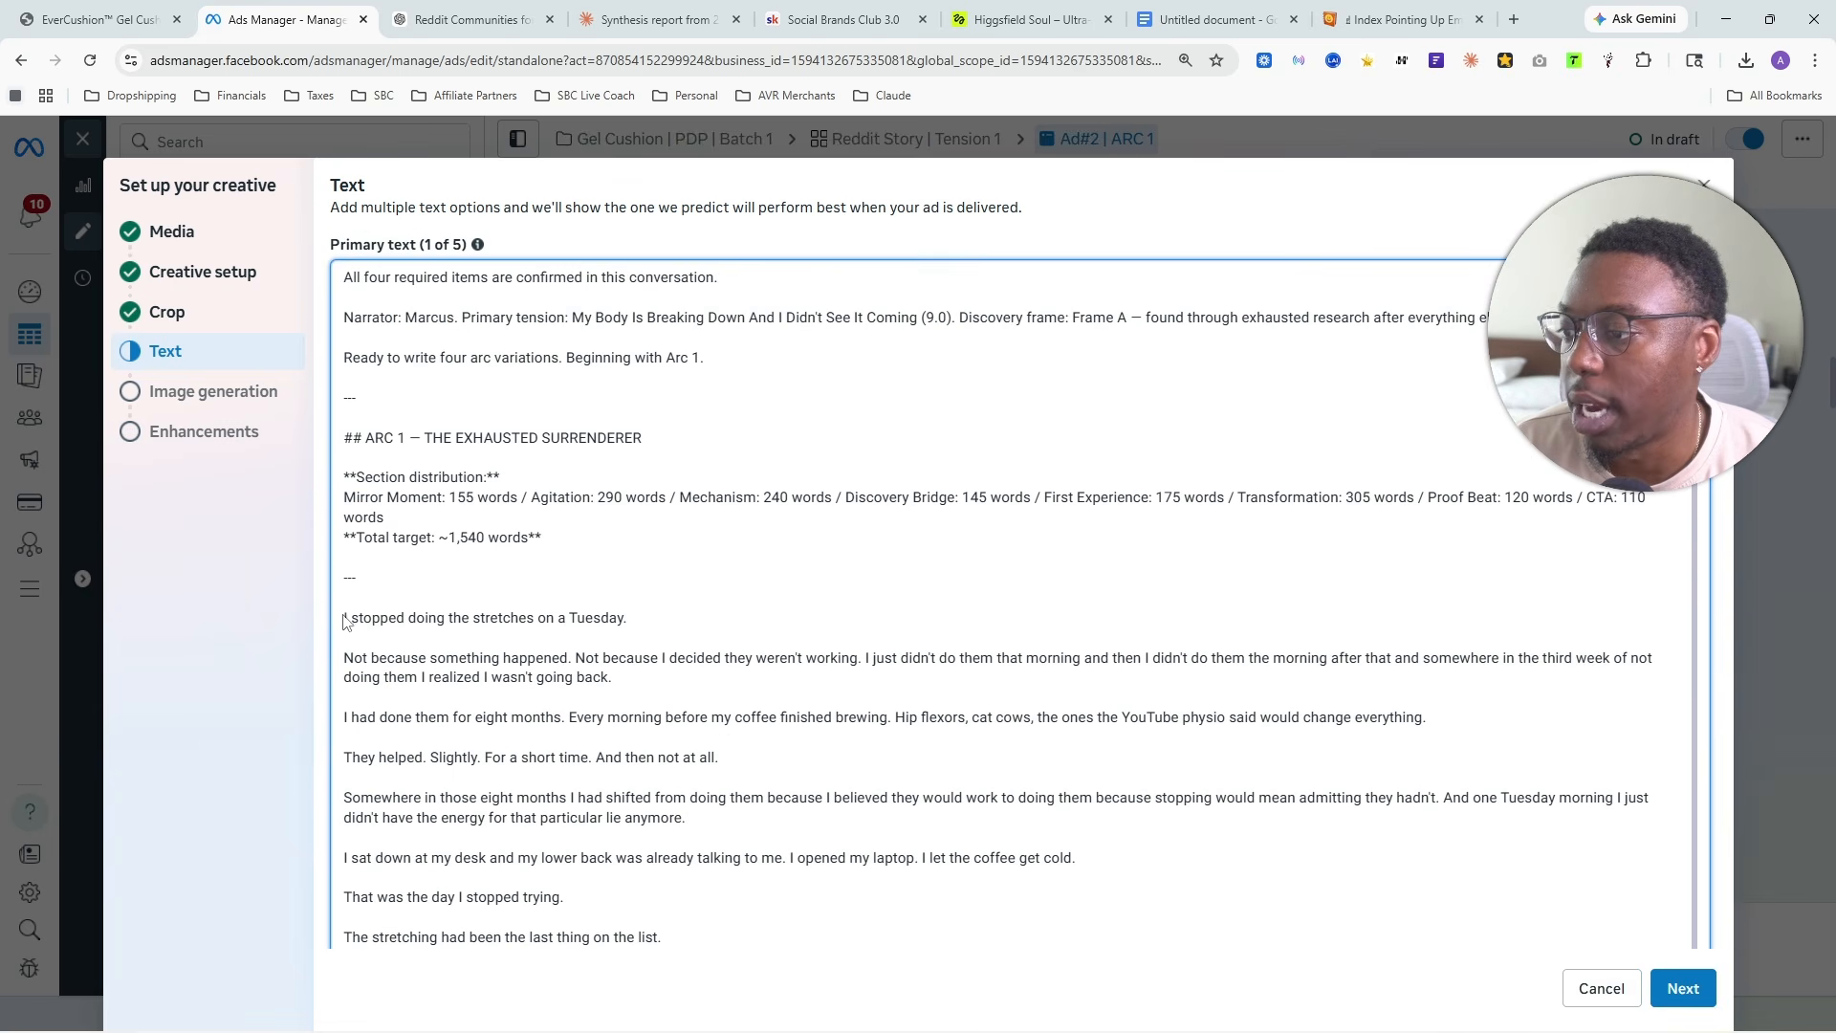
drag(346, 619, 323, 265)
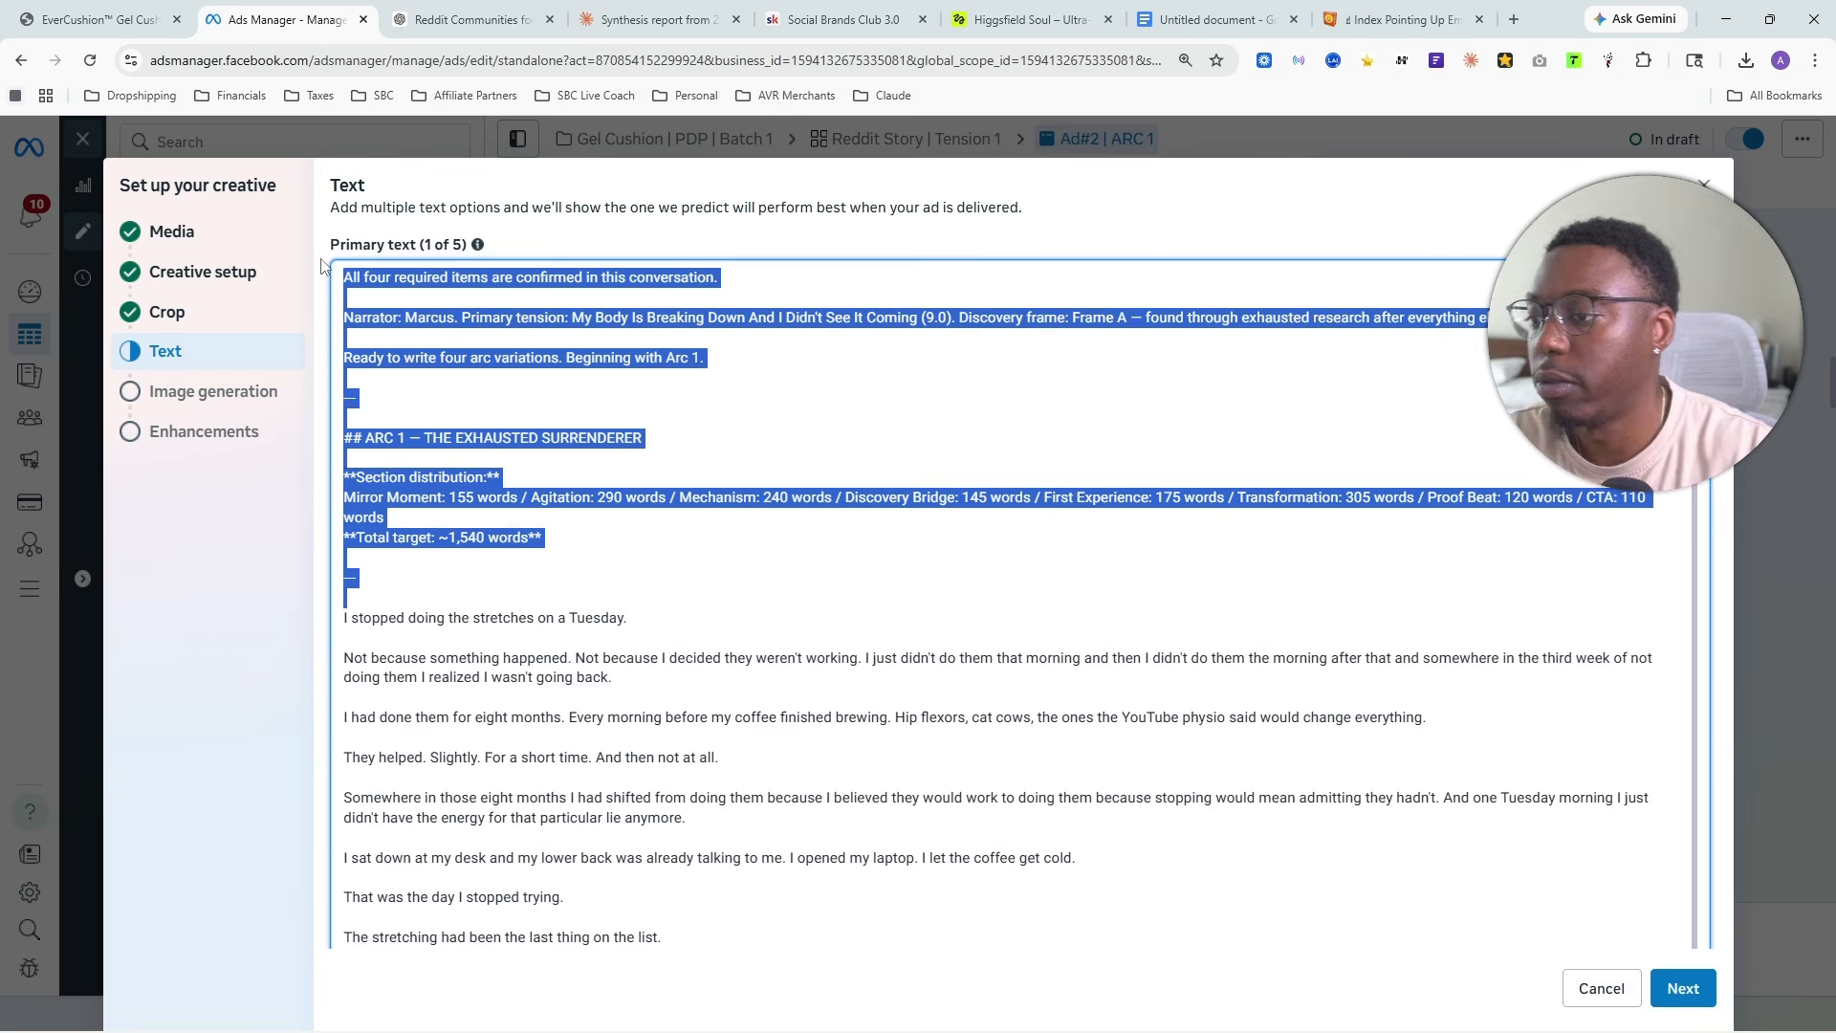
key(BackSpace)
- Join the opening sentence and the "Not because something happened" paragraph into one, and check the rest of the story
click(346, 326)
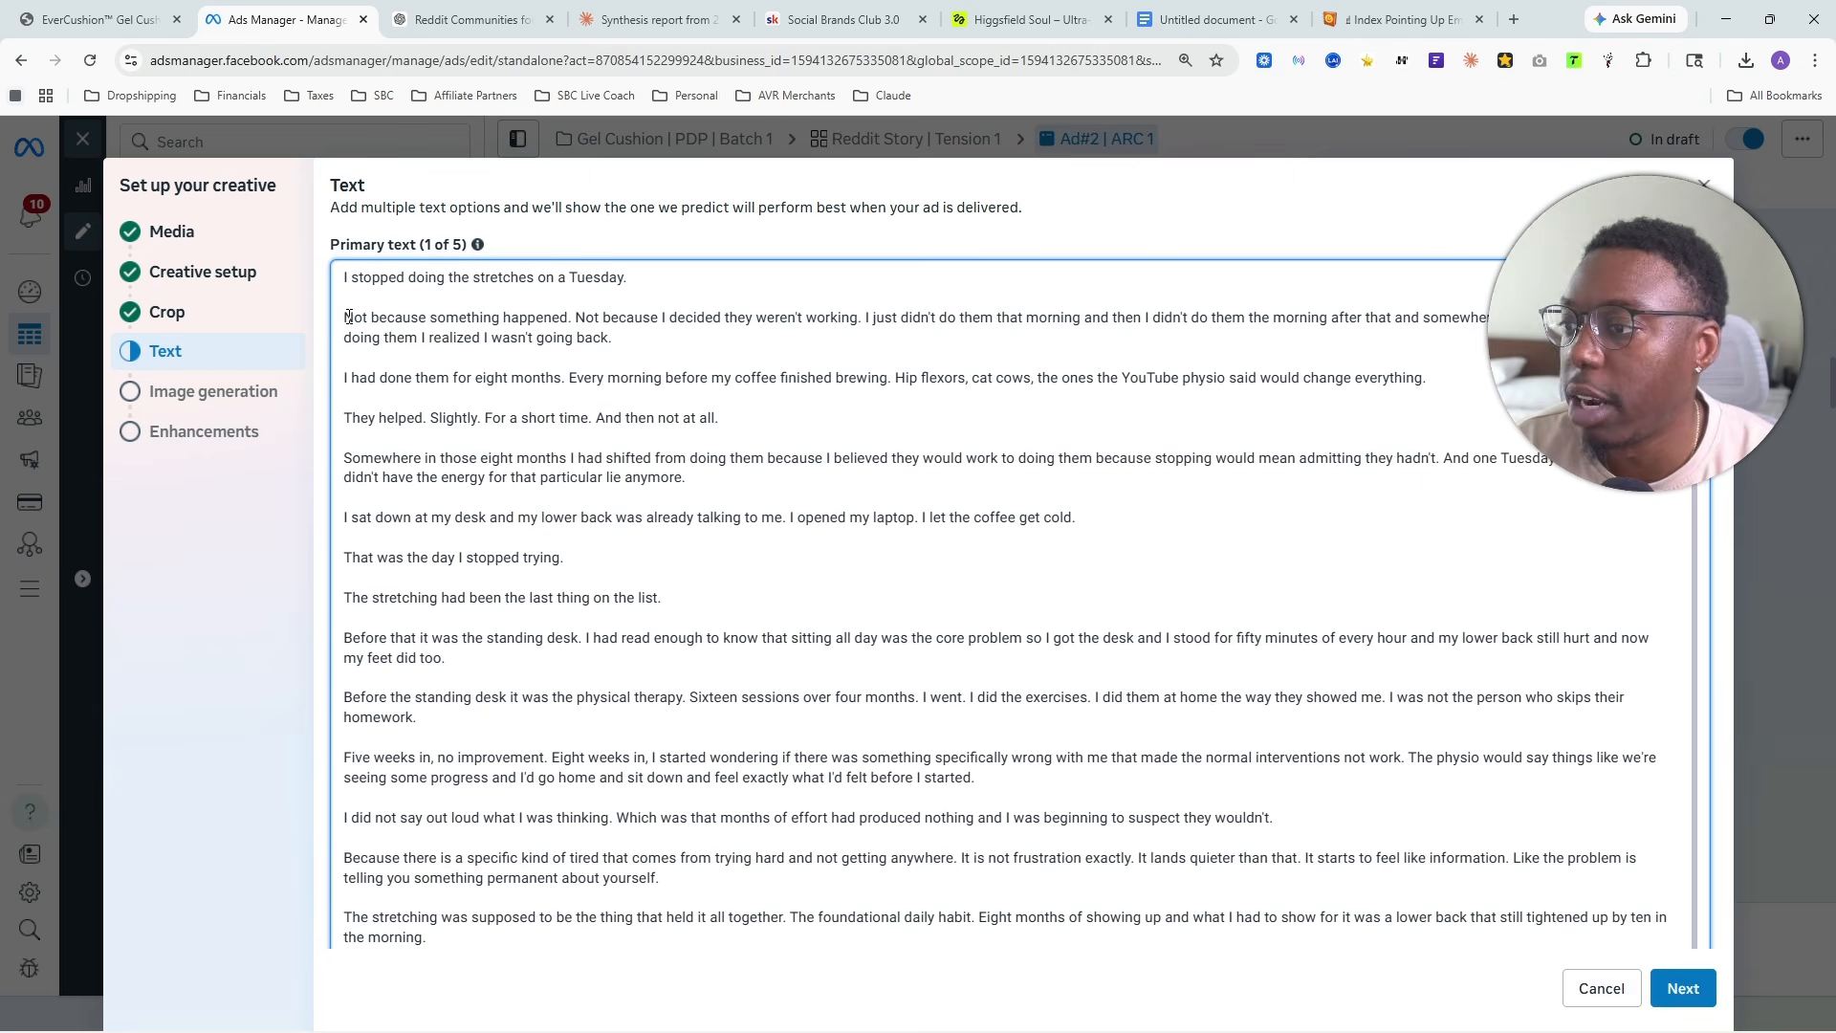
key(BackSpace)
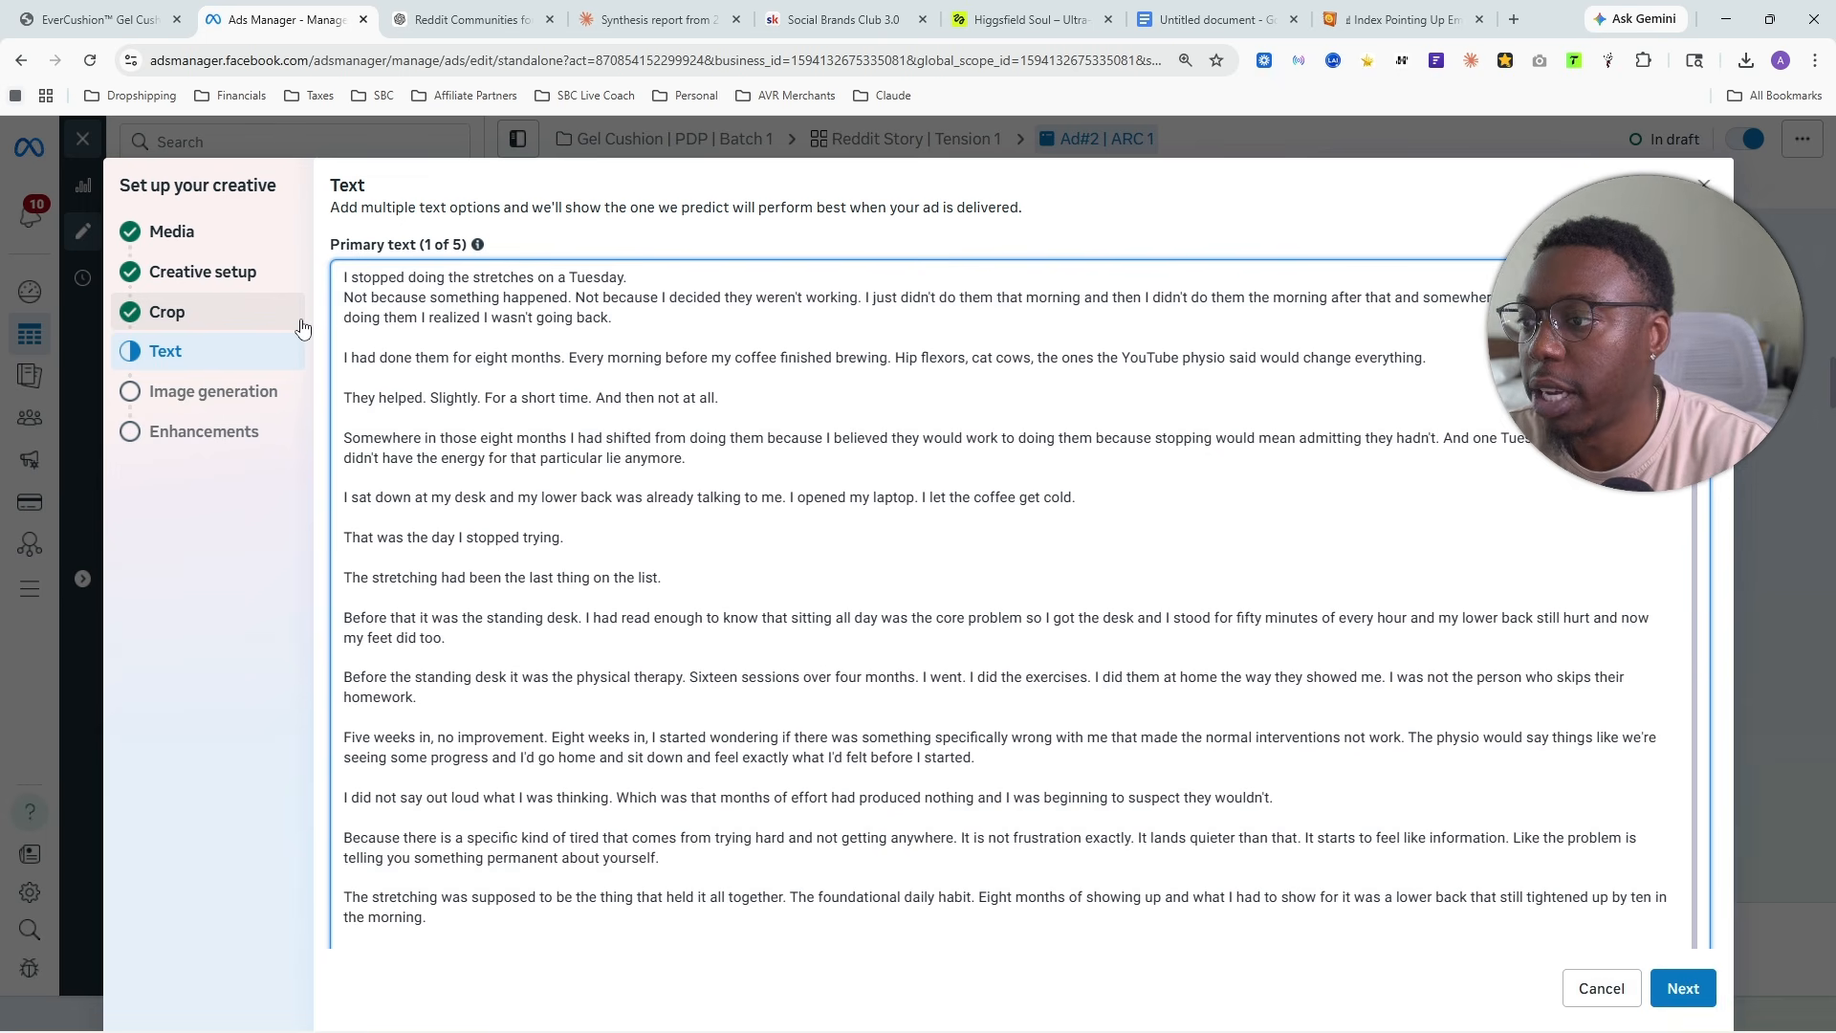
key(BackSpace)
scroll(1061, 412, down, 20)
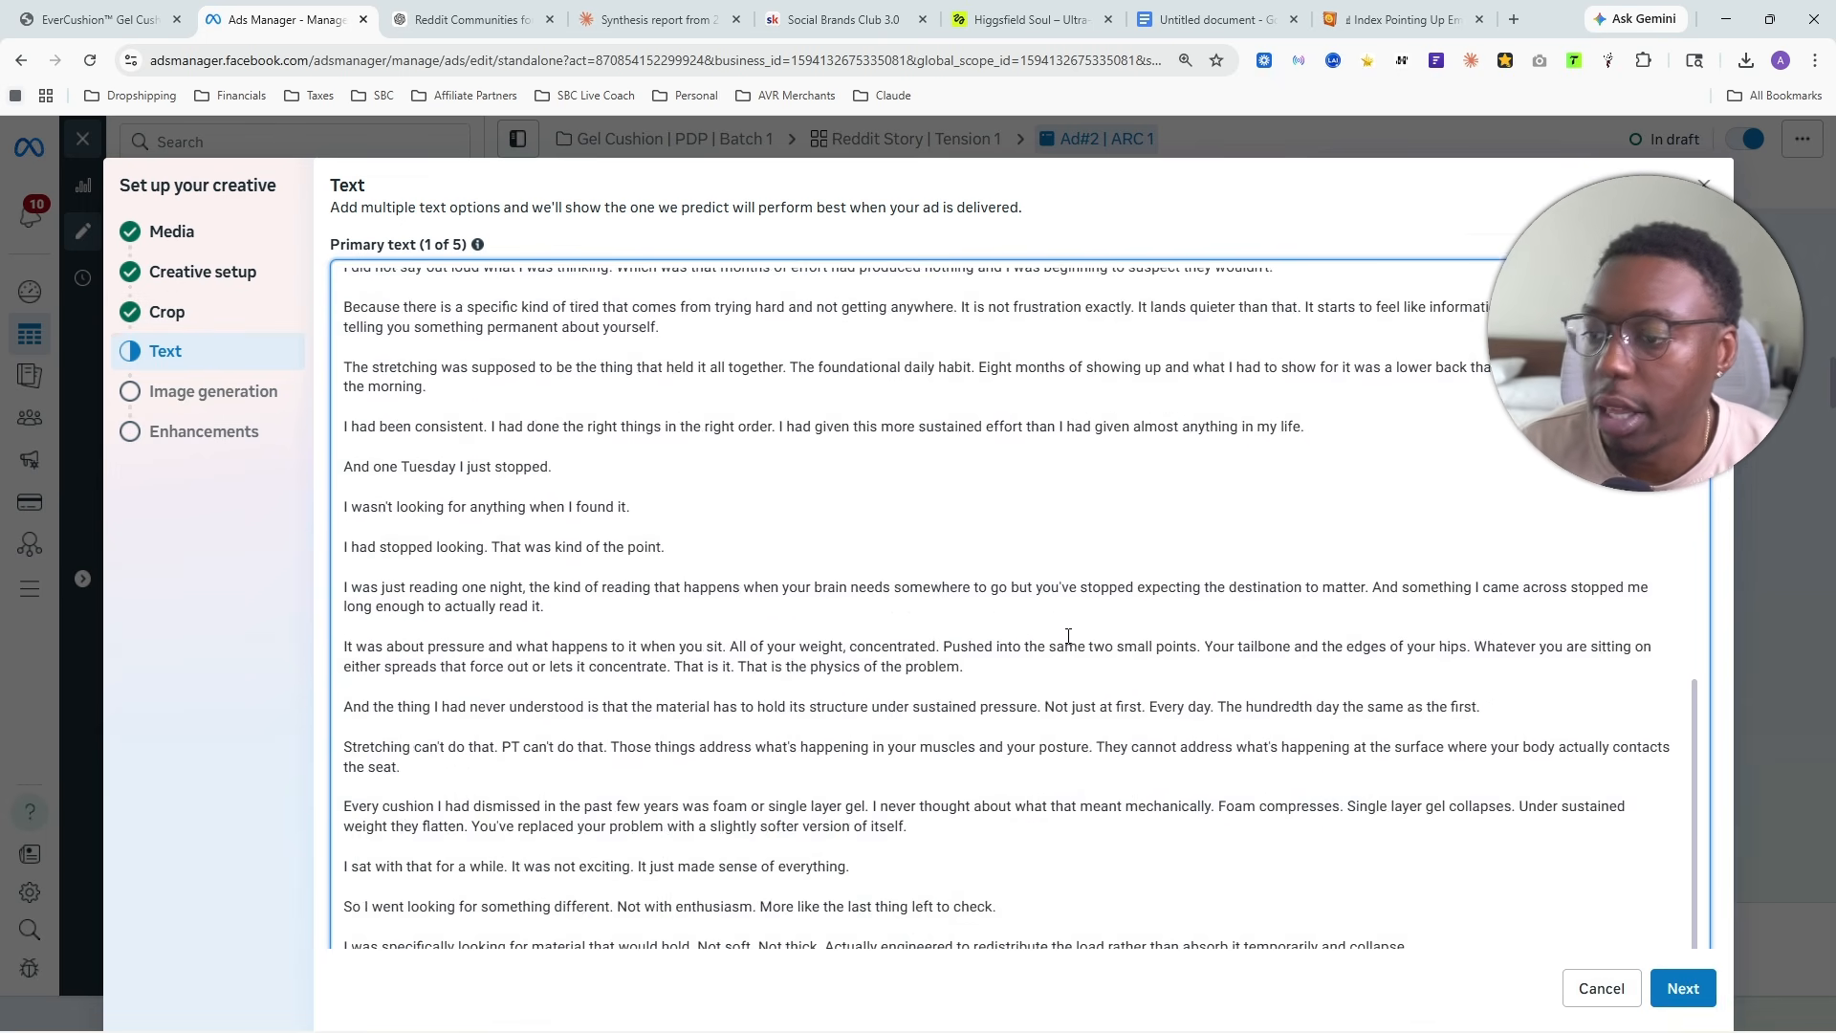
scroll(1195, 814, up, 1)
scroll(1196, 814, down, 1)
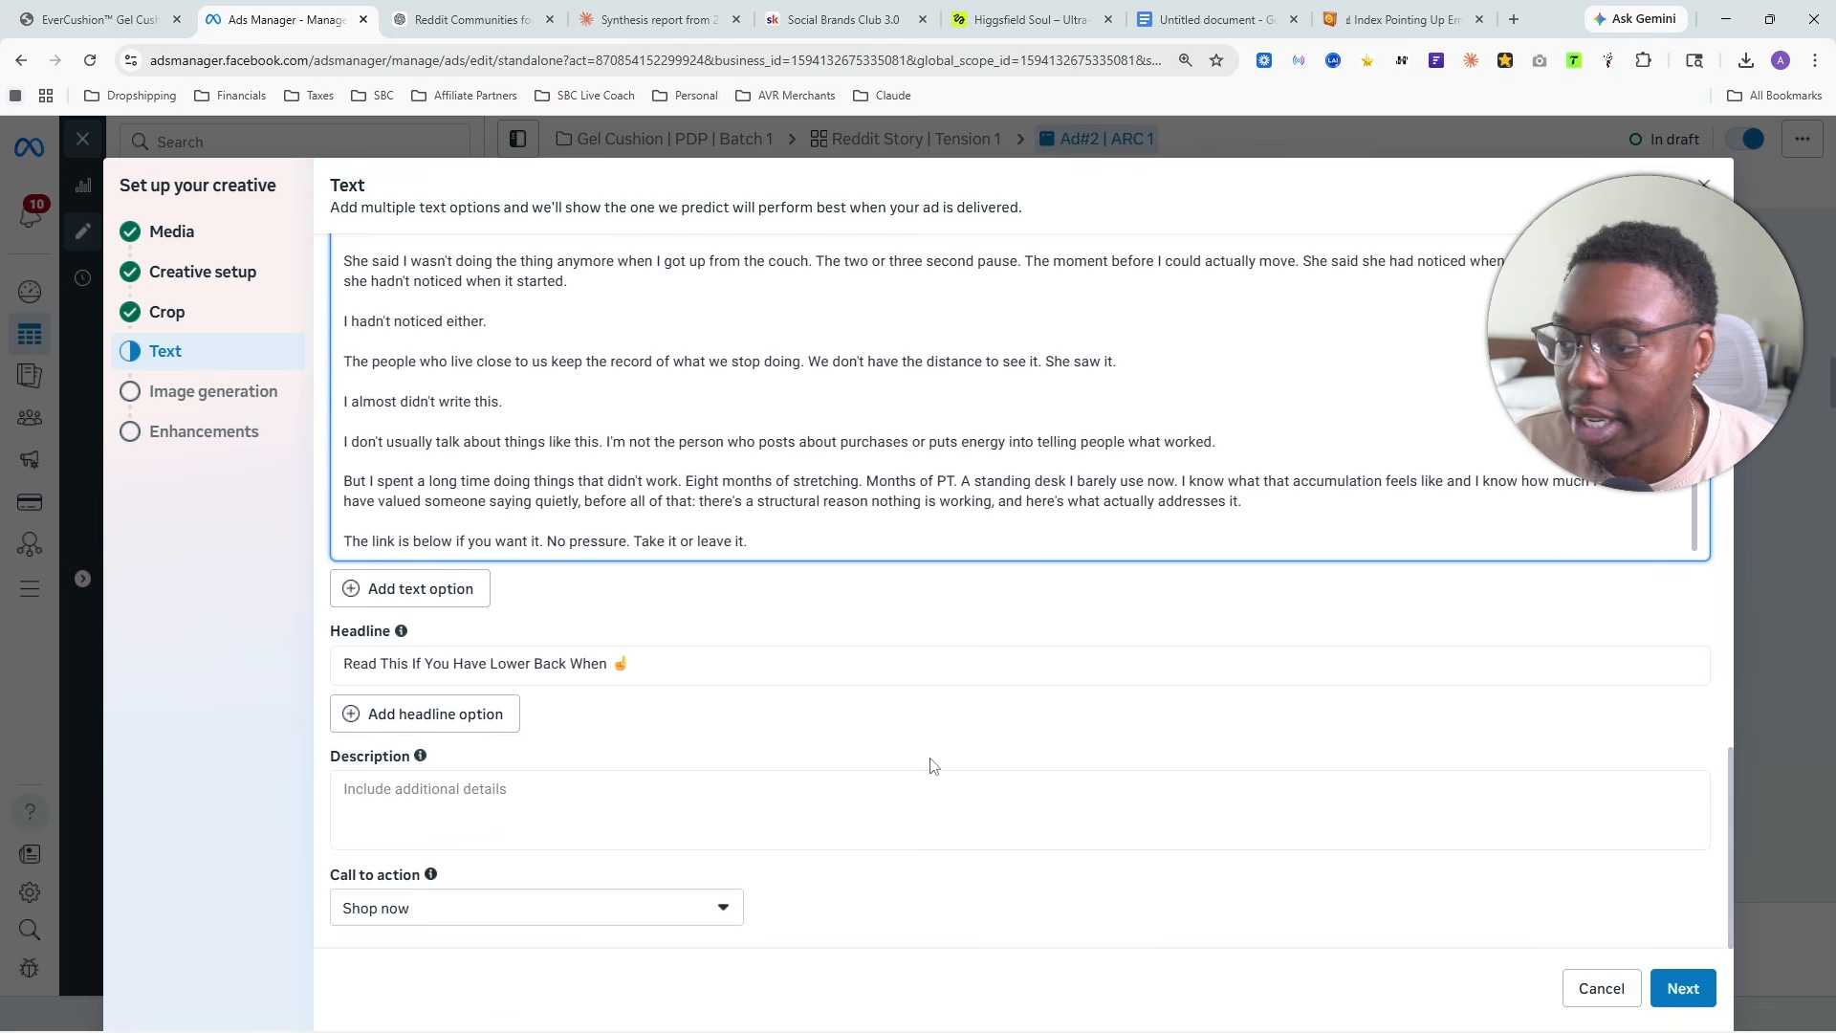
scroll(913, 605, up, 4)
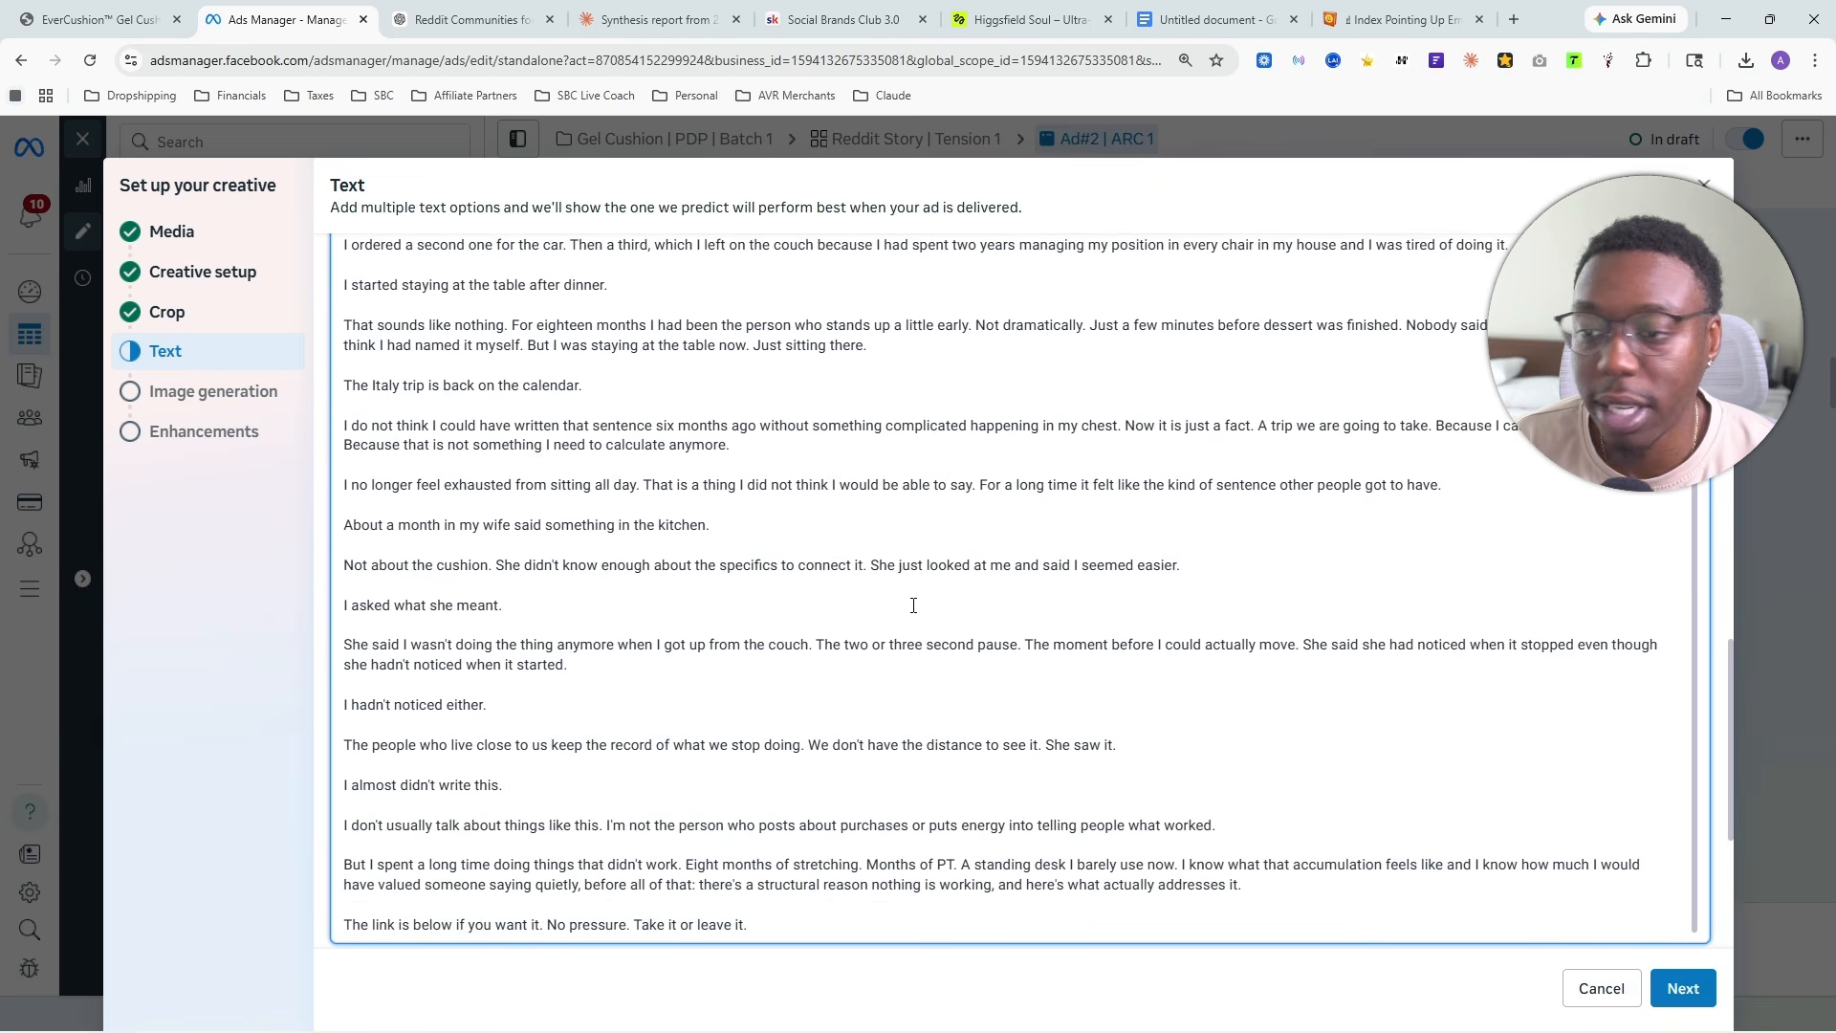
- Add a blank line after the story's closing line "Take it or leave it."
scroll(834, 604, down, 3)
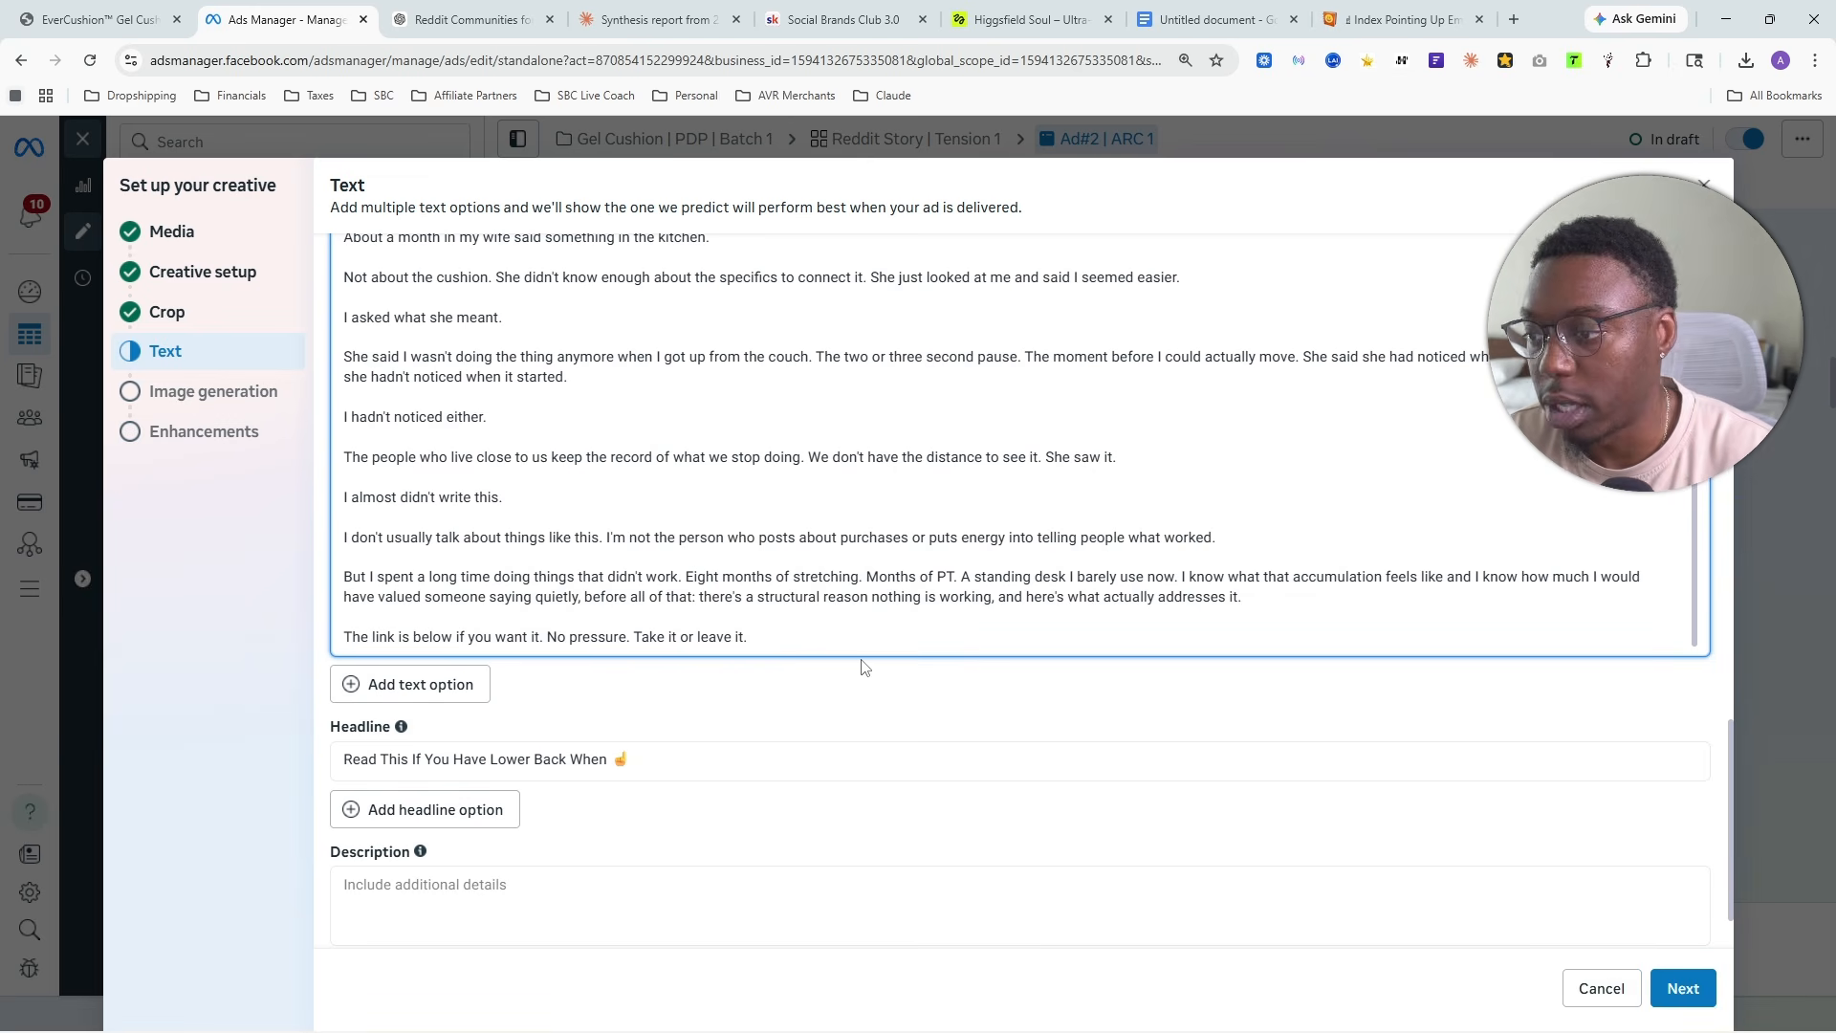
key(Return)
key(Return)
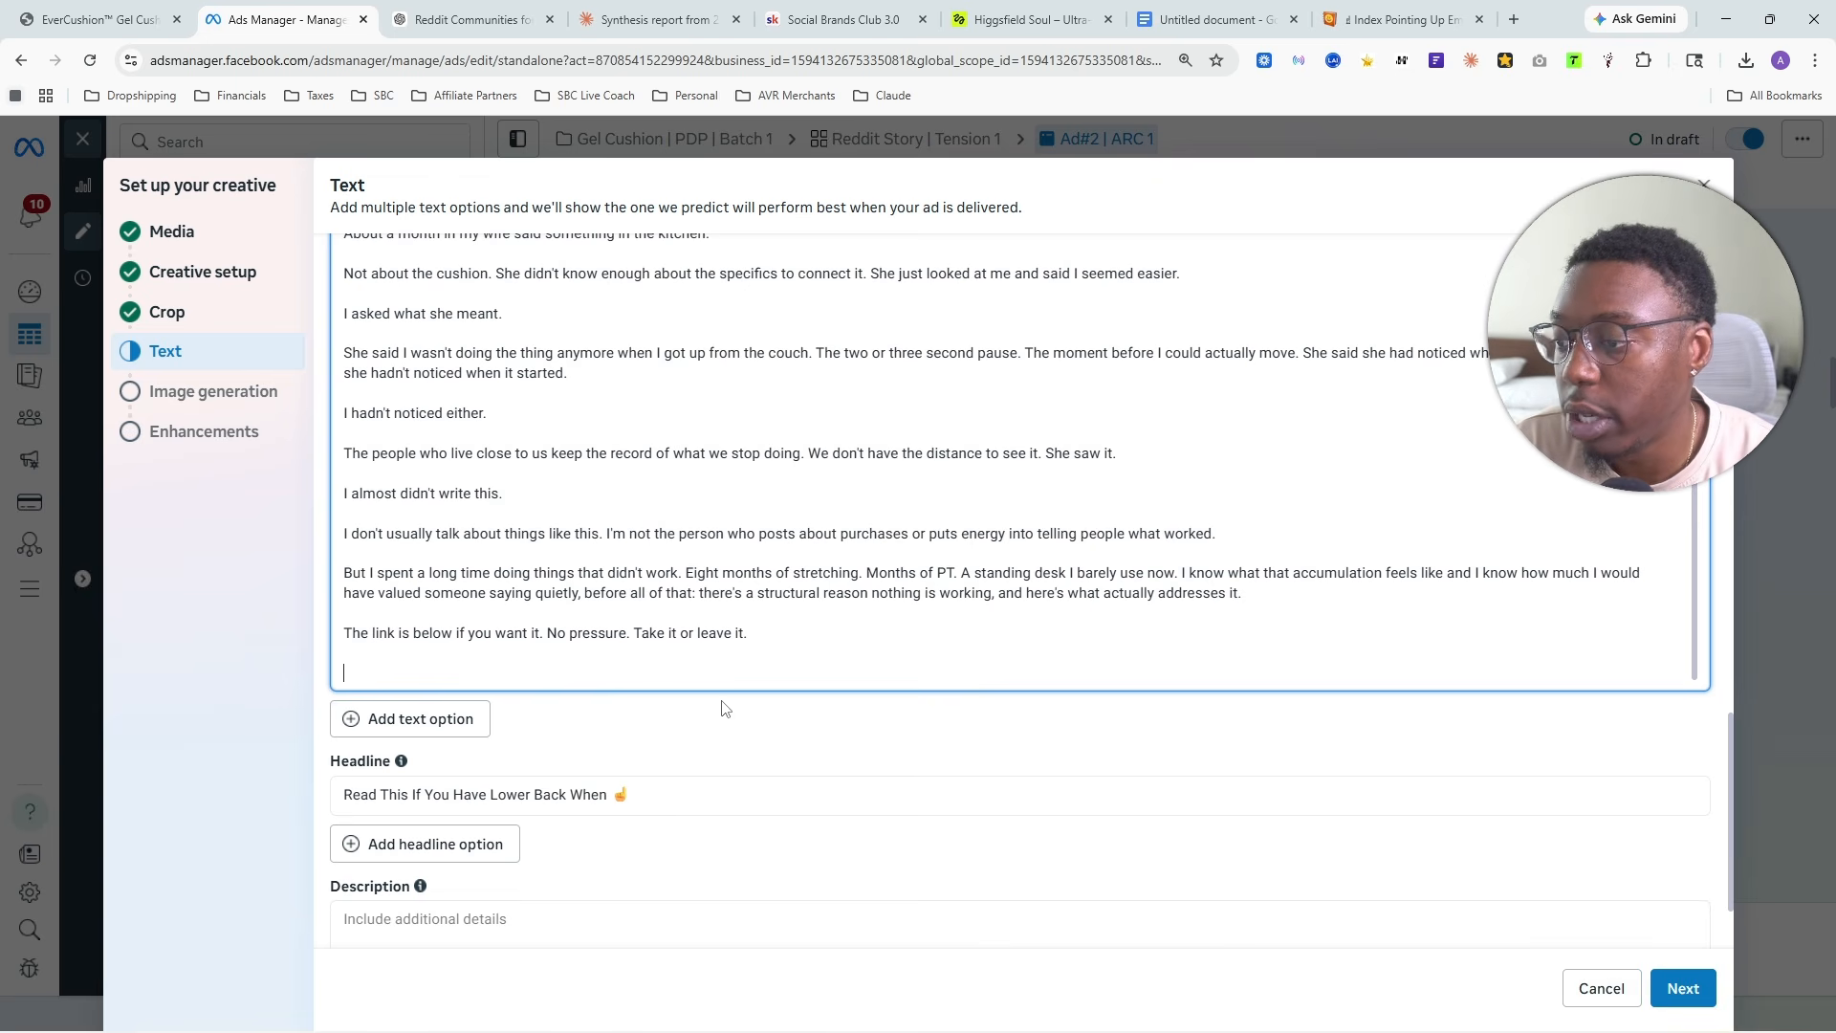
scroll(663, 698, up, 1)
scroll(663, 698, up, 15)
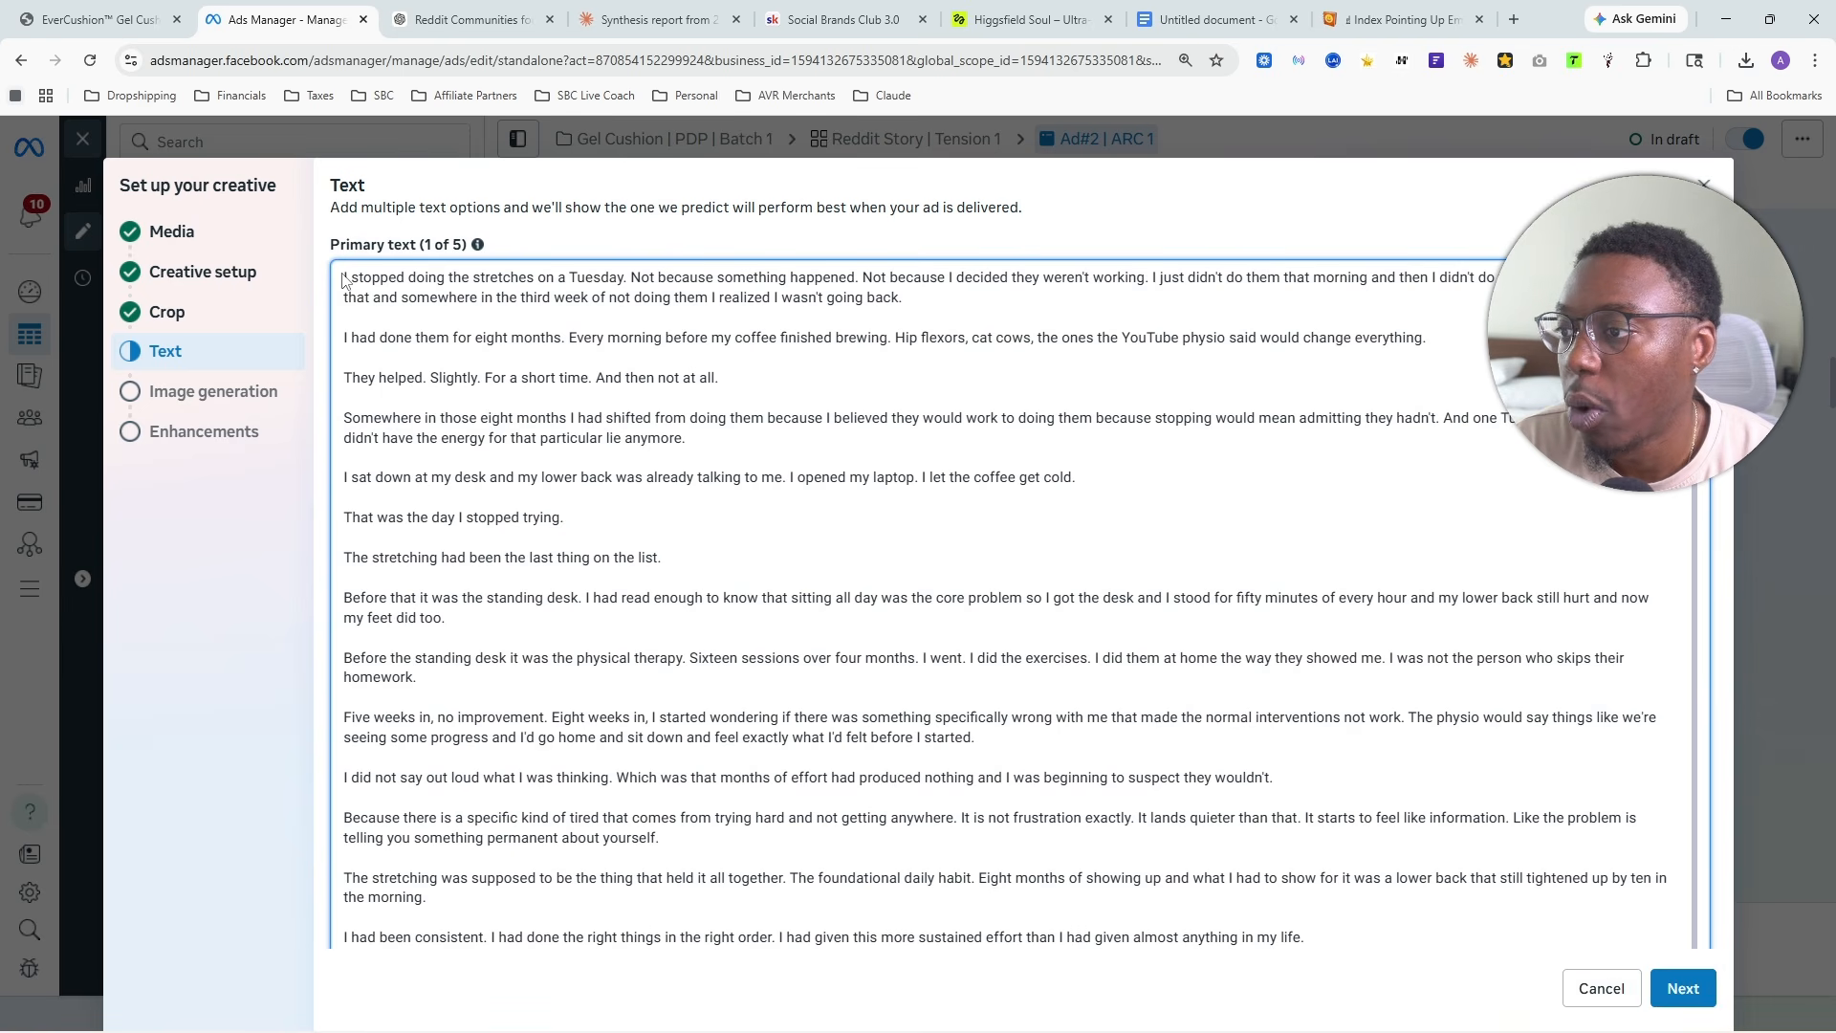
scroll(342, 279, down, 15)
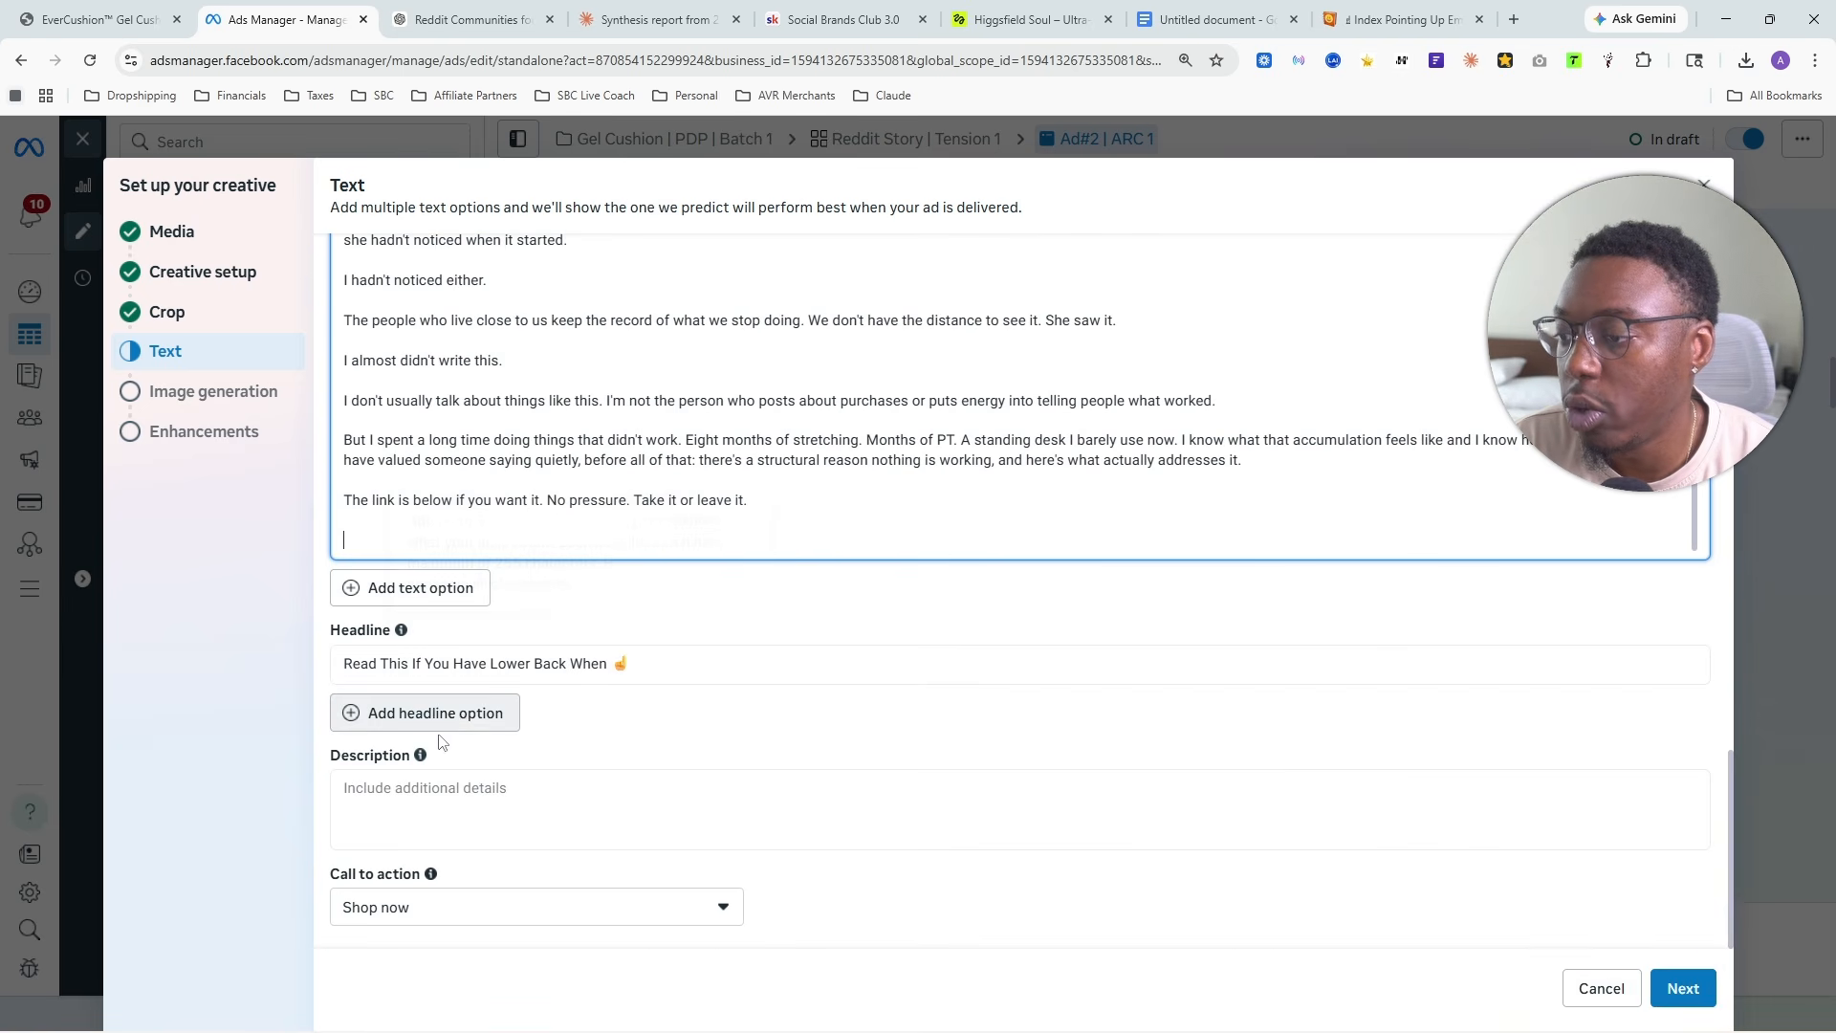
- Add a second primary text option and paste a copy of the full Arc 1 story into it
click(389, 589)
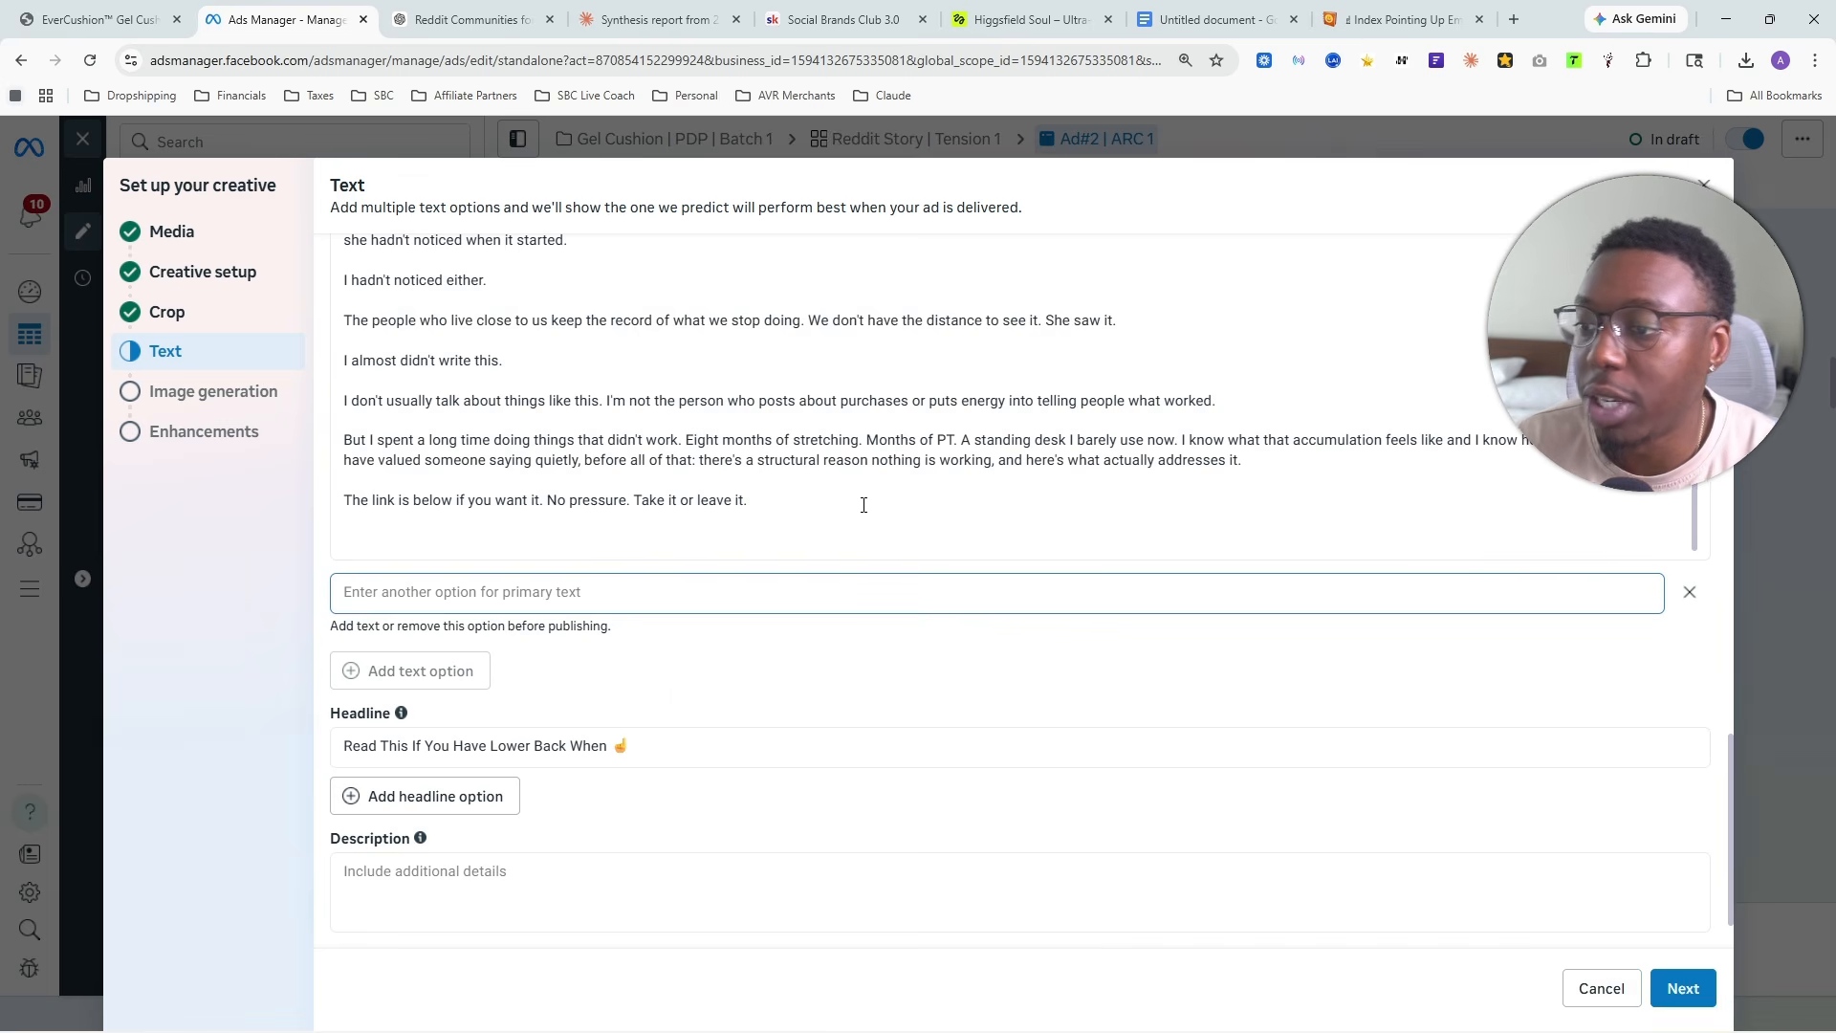
drag(863, 505, 320, 213)
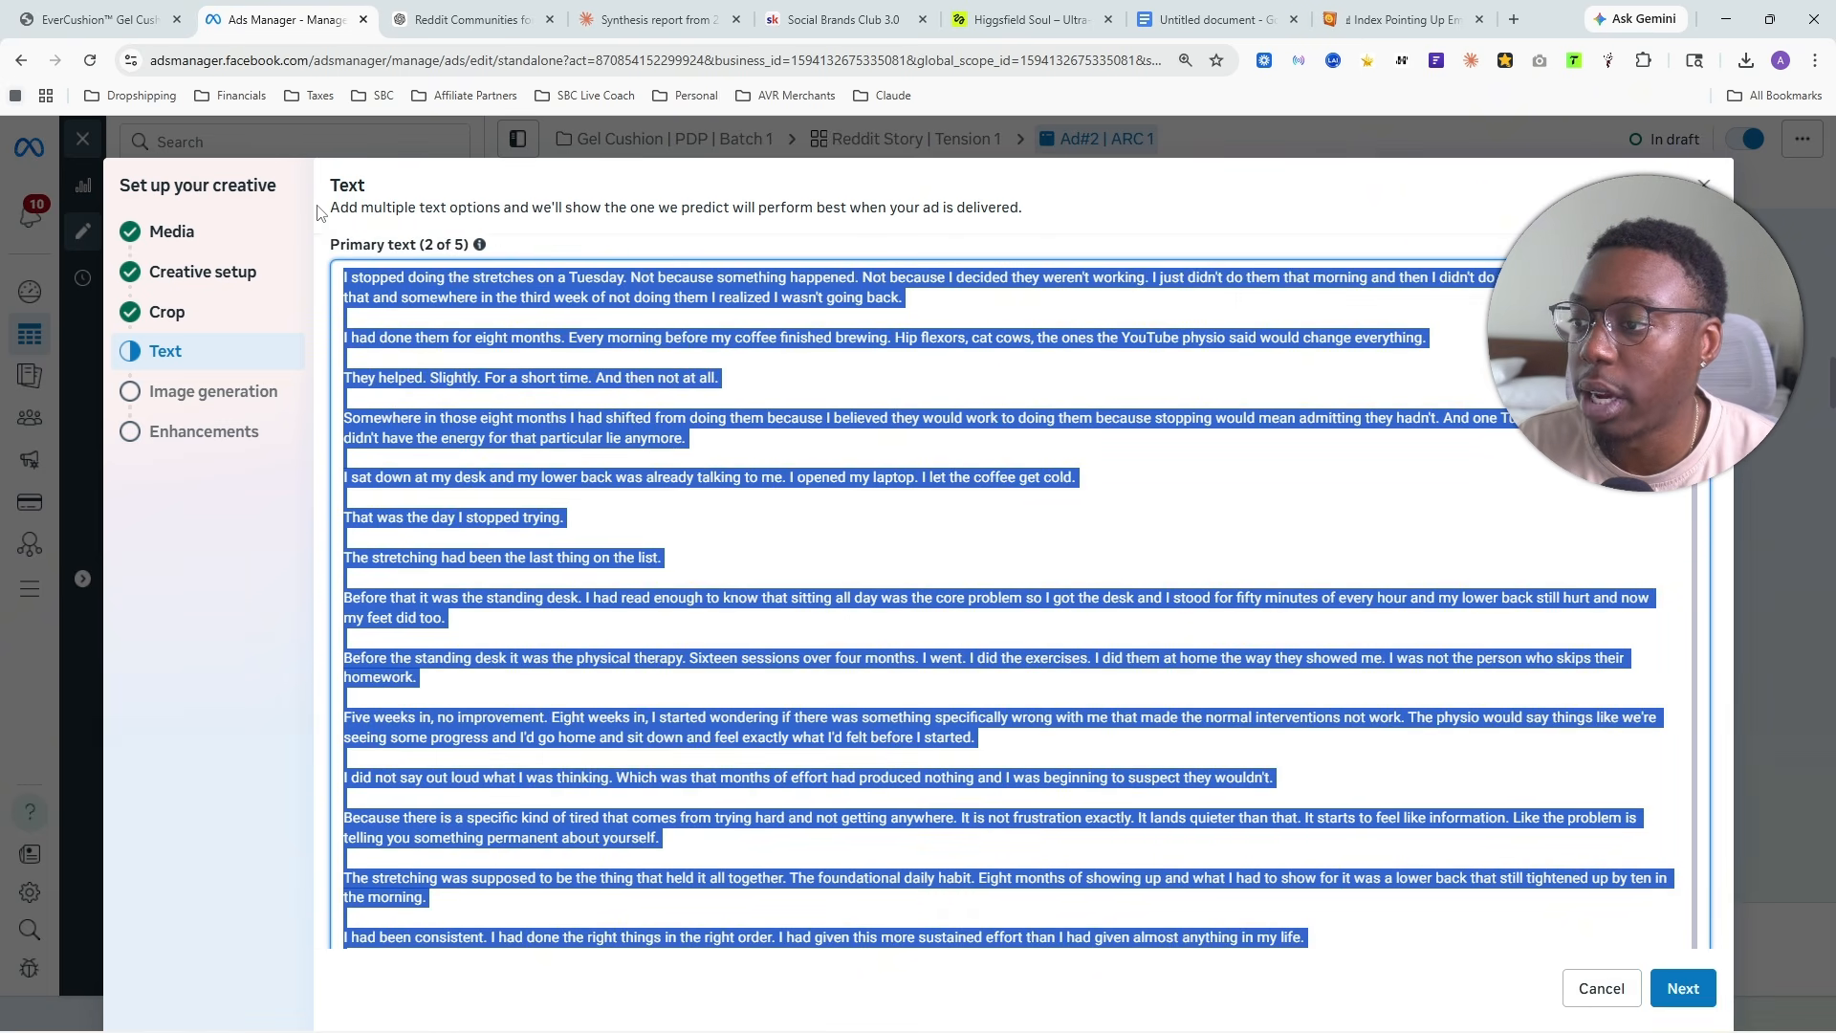
right_click(406, 299)
click(435, 419)
scroll(475, 507, down, 15)
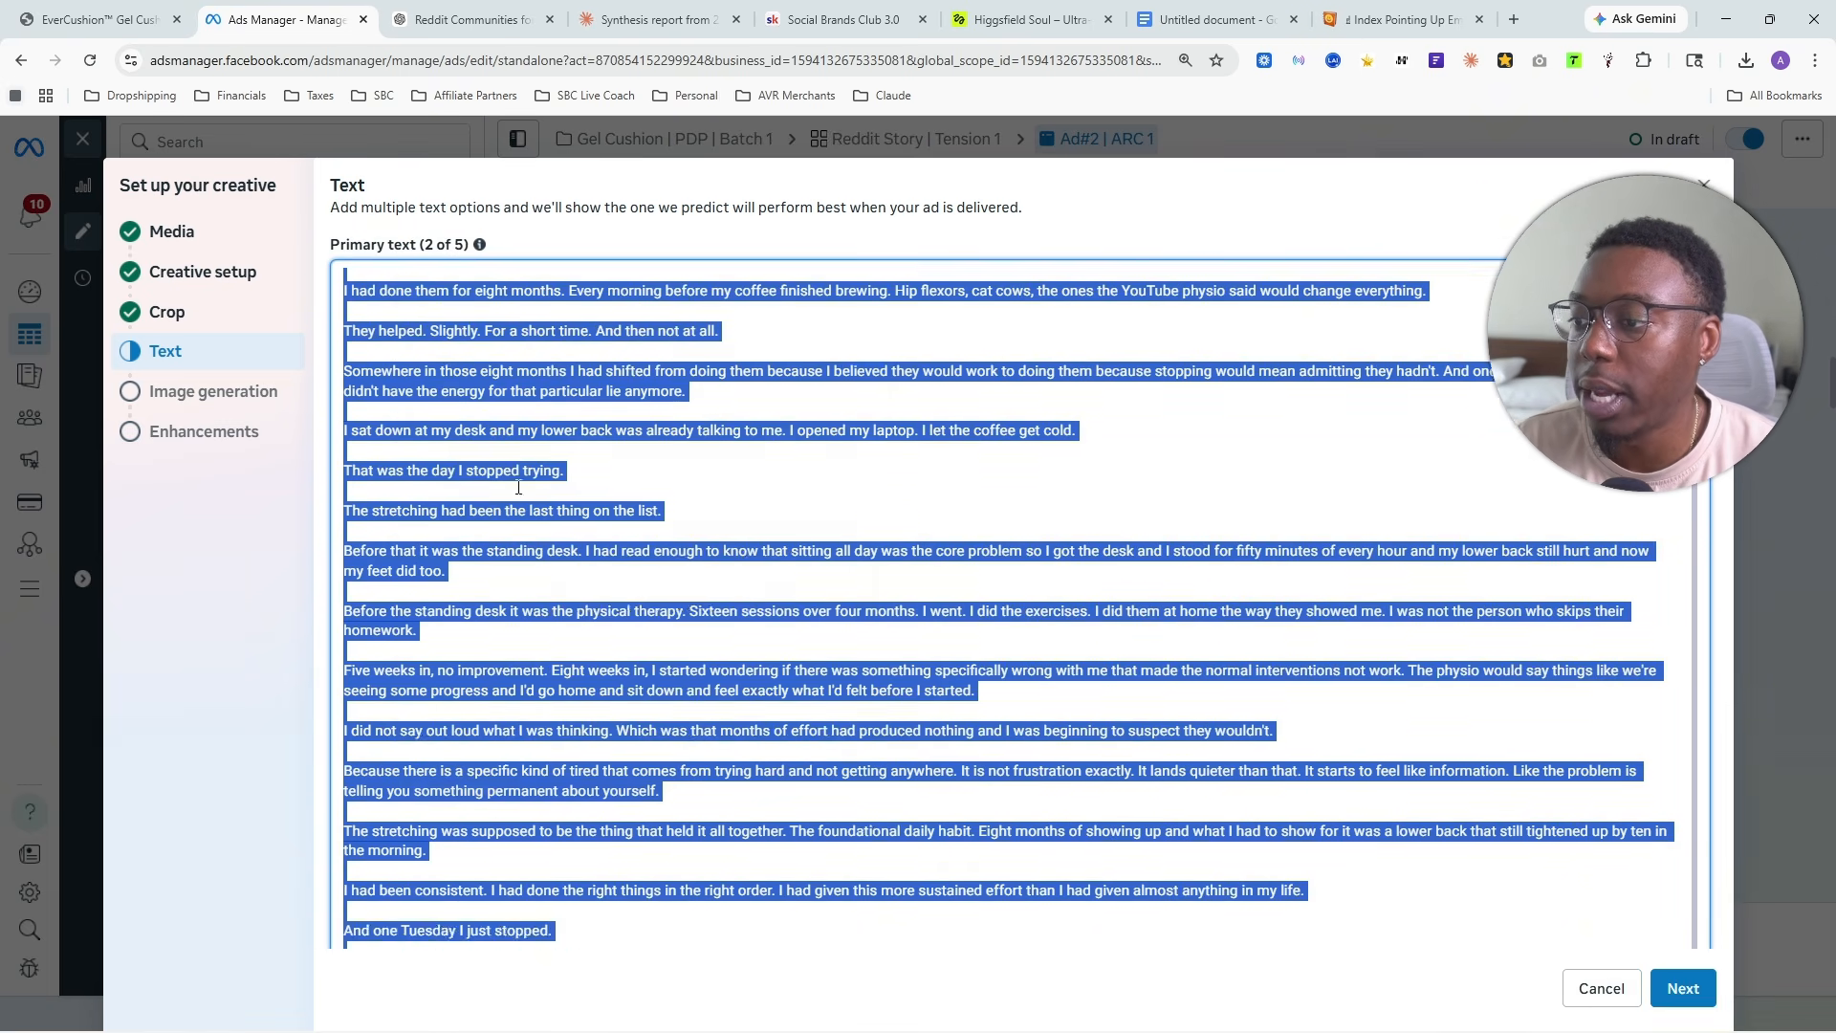
scroll(474, 507, down, 3)
click(459, 512)
key(ctrl+v)
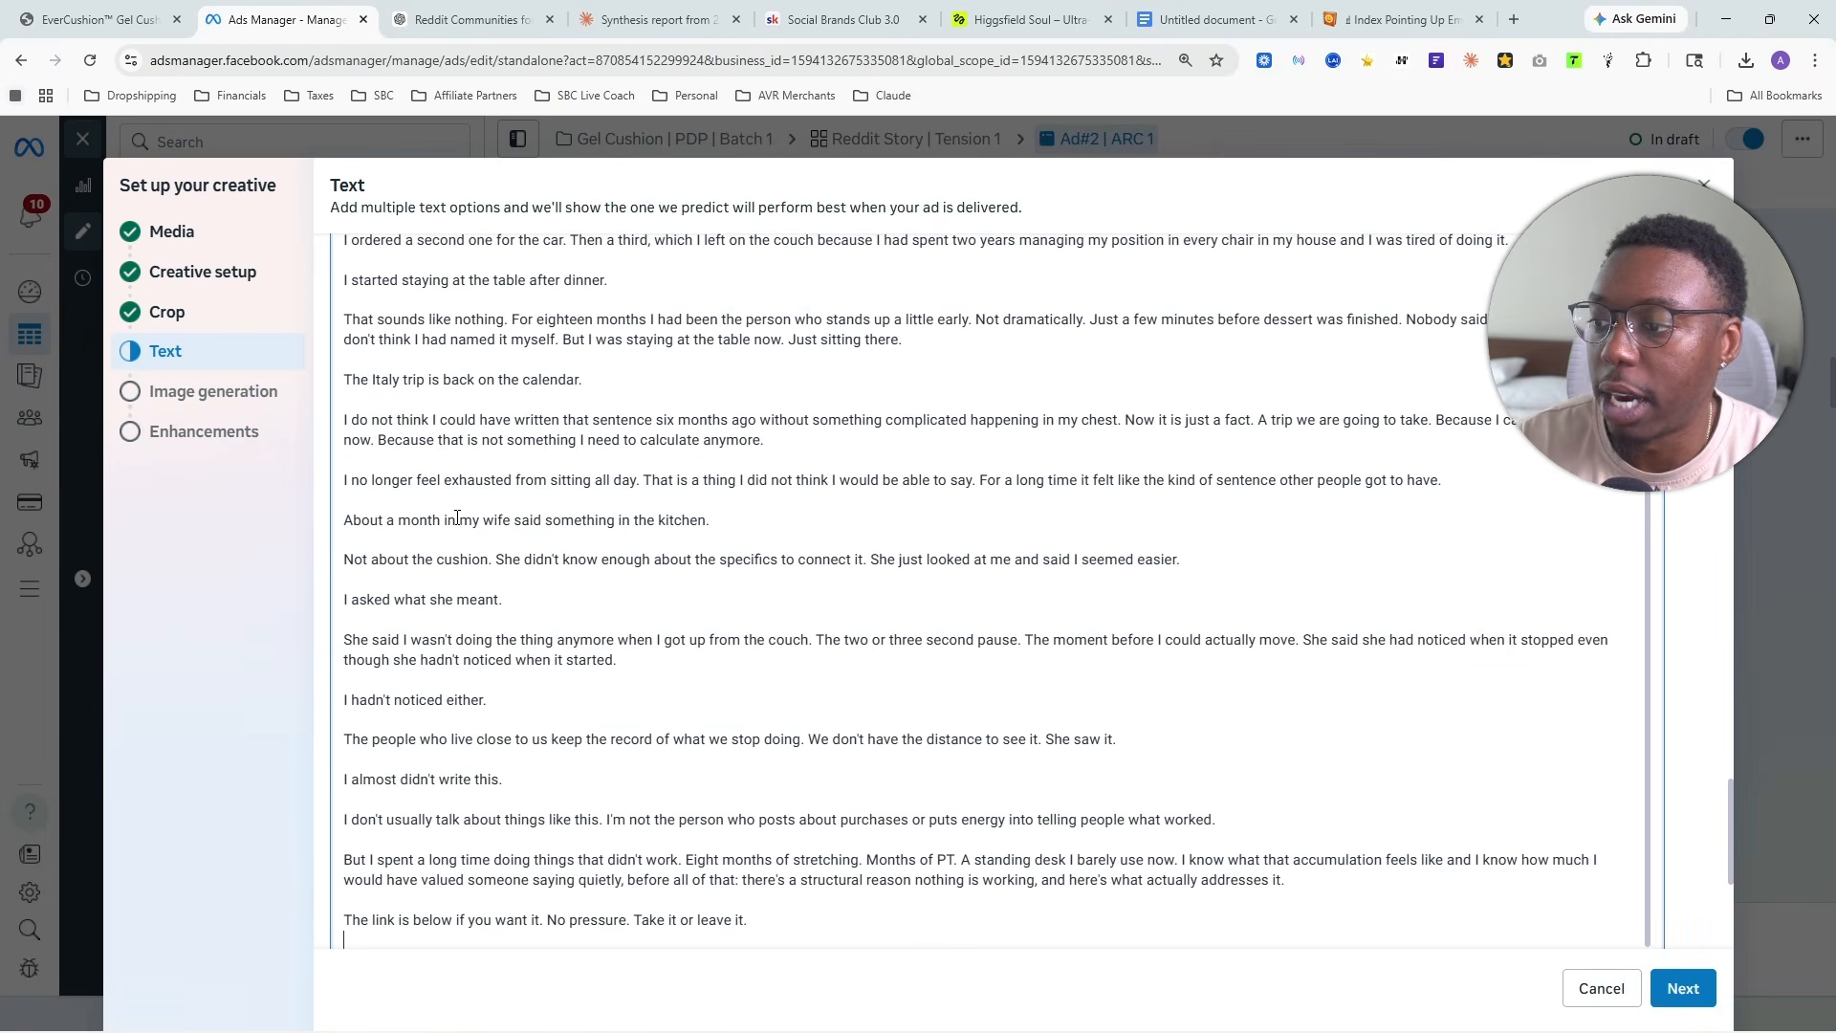
- Remove the blank lines at the end of the first primary text option
scroll(575, 446, up, 15)
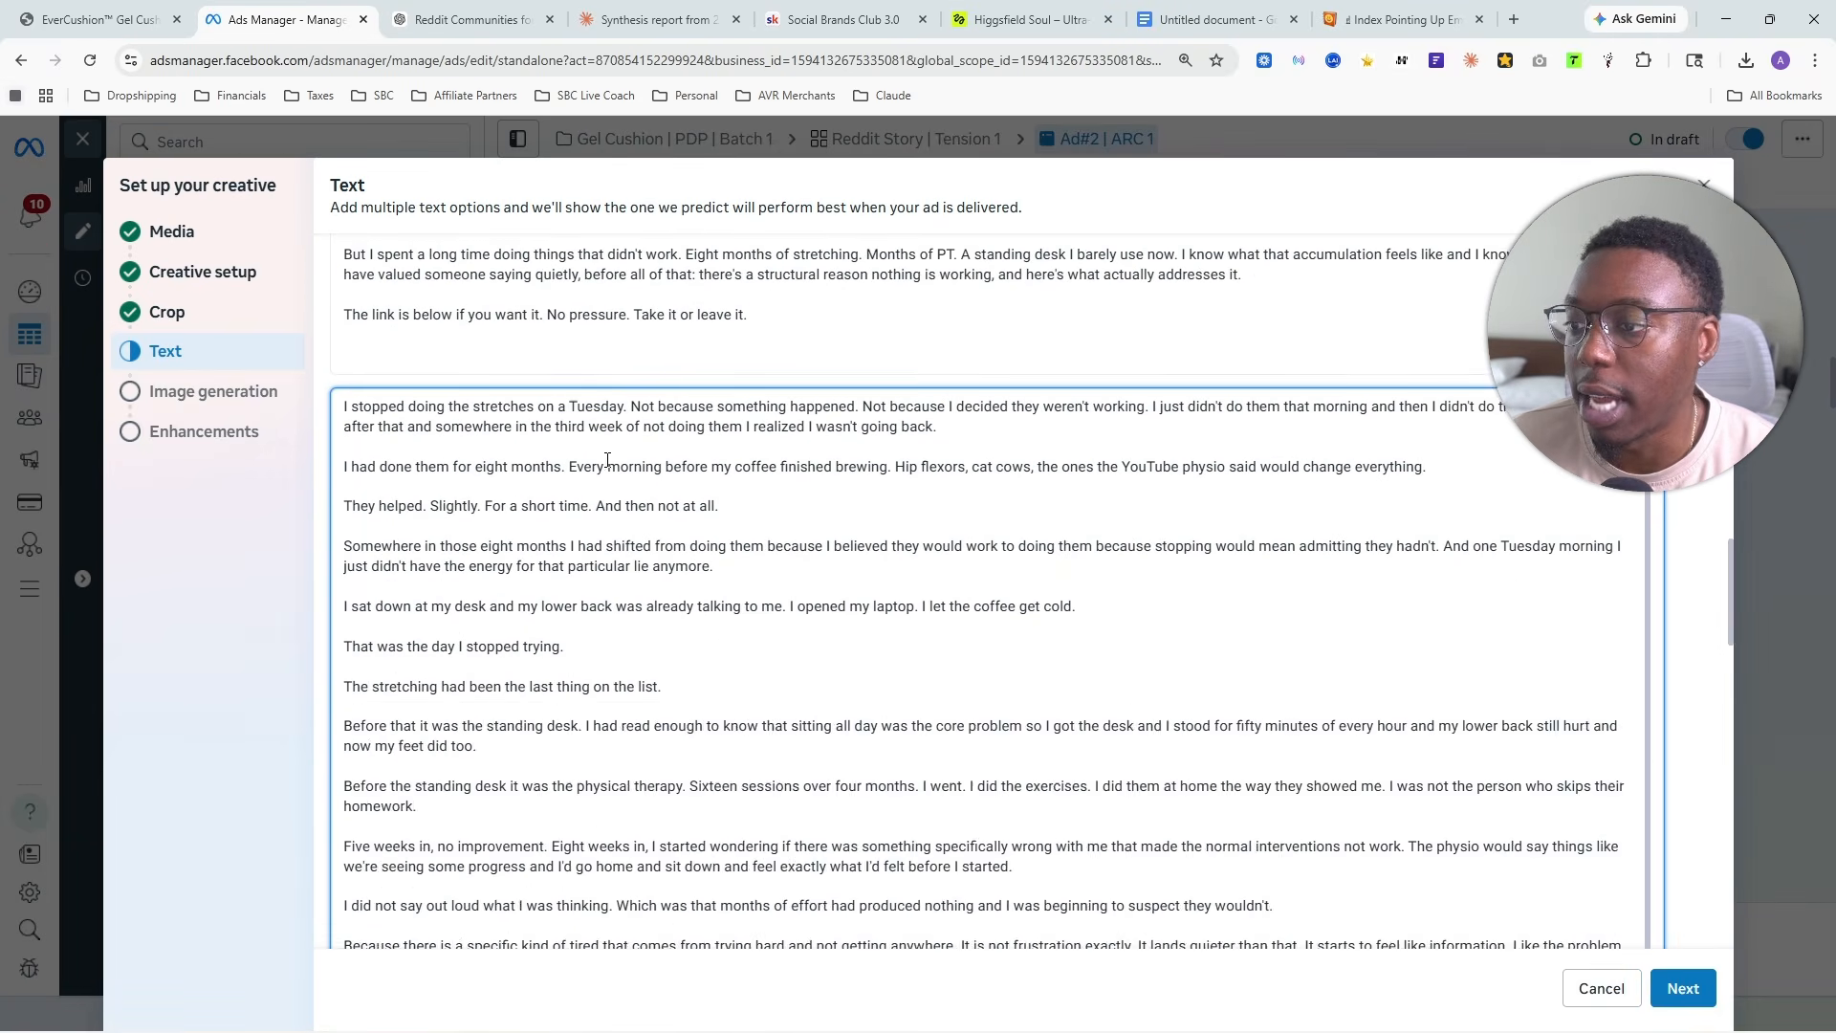
scroll(470, 539, down, 1)
key(BackSpace)
key(BackSpace)
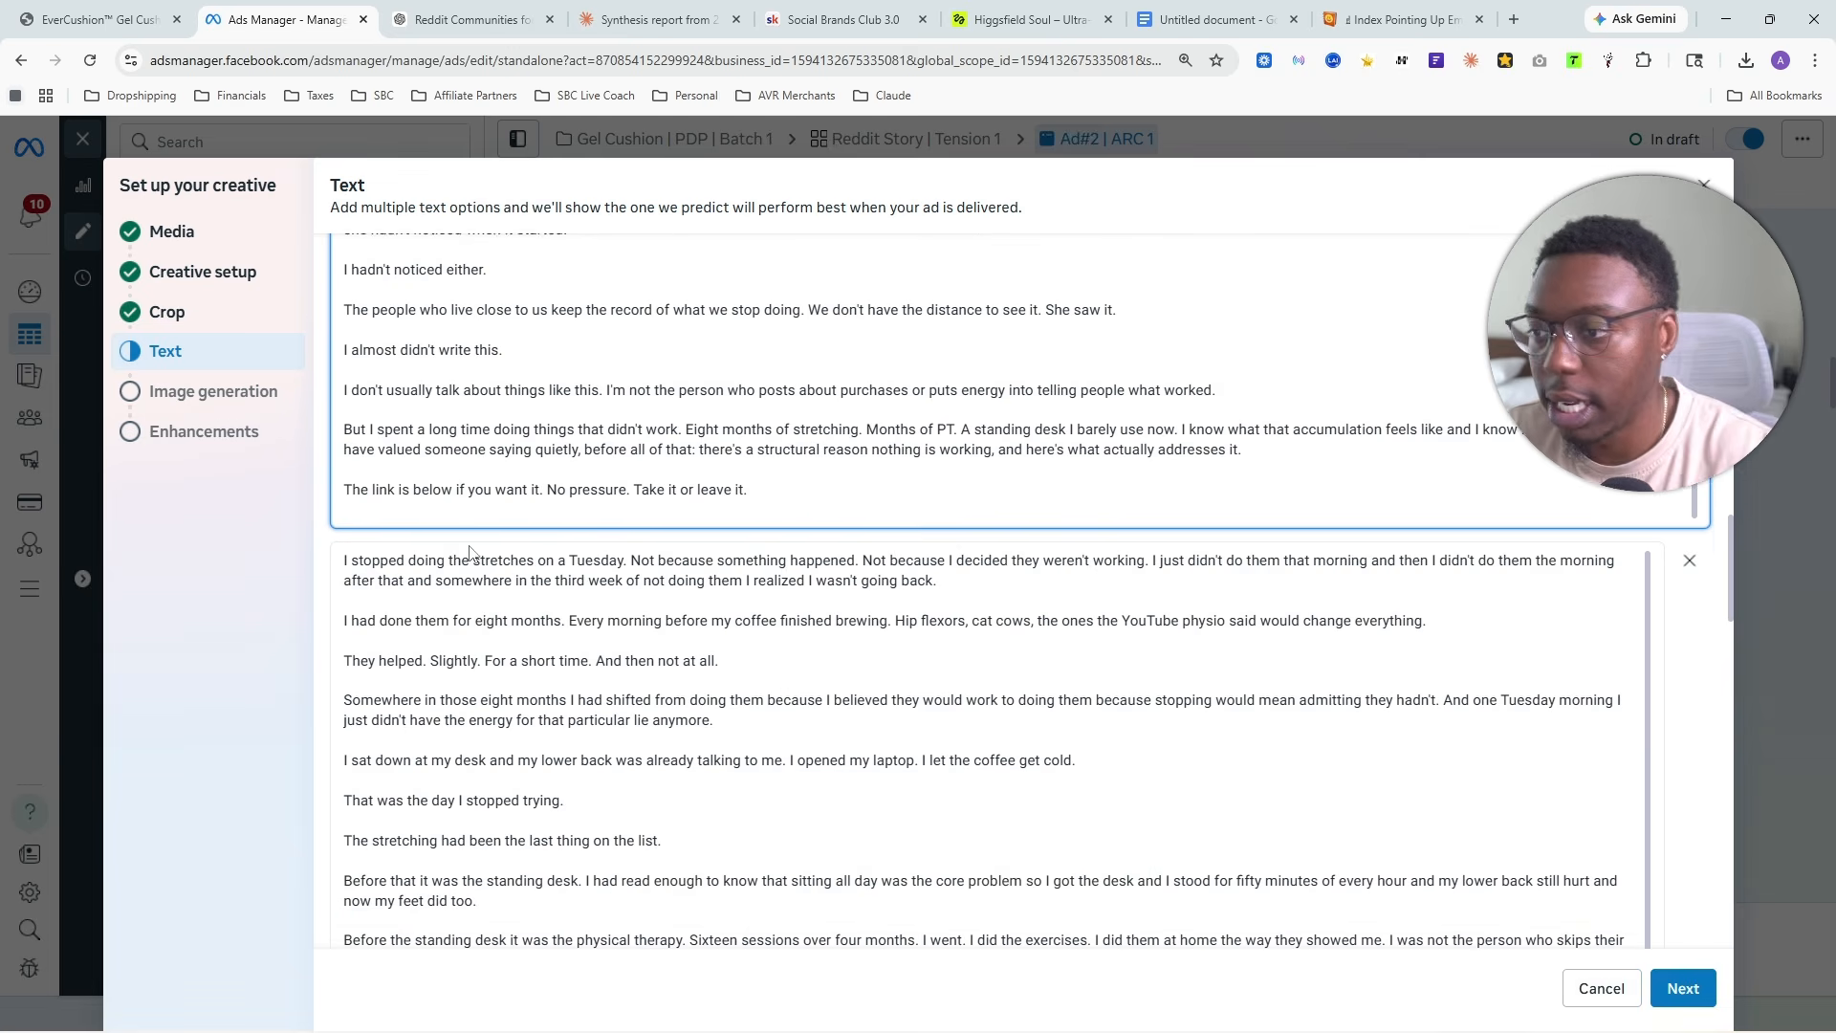
- Clear the whole story out of the second primary text option
scroll(452, 536, down, 20)
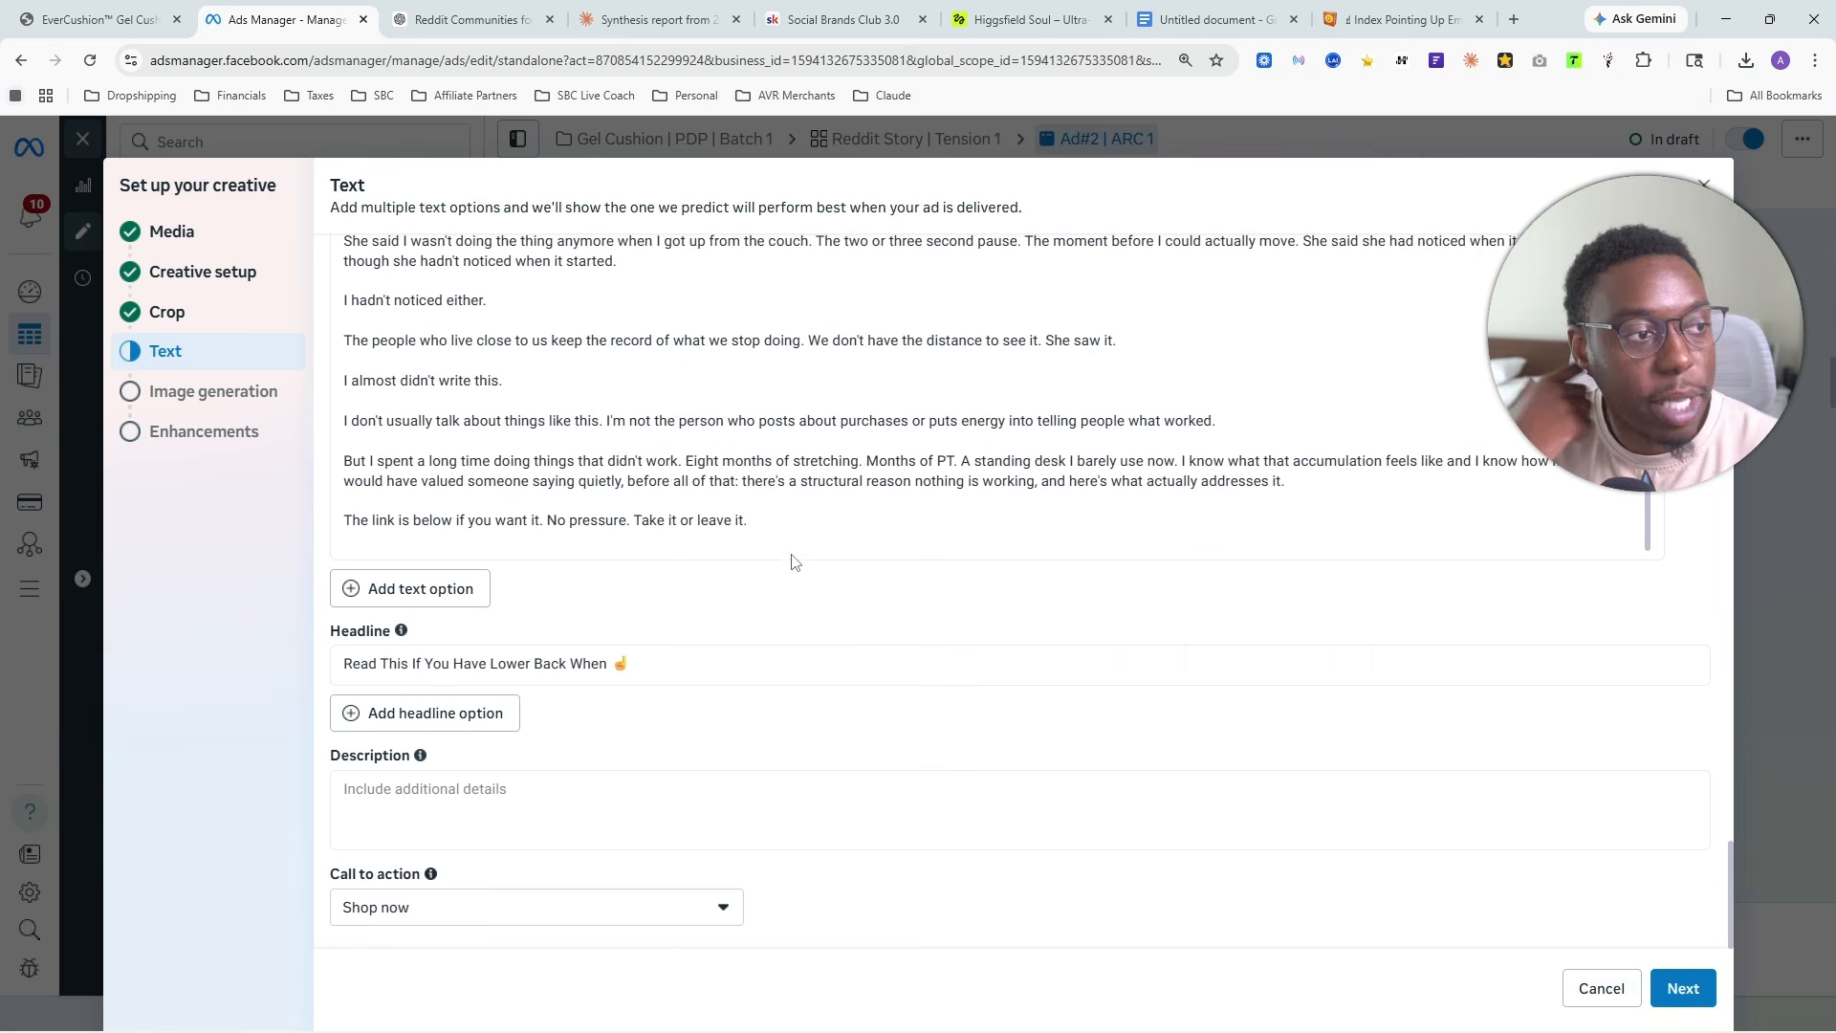
click(798, 486)
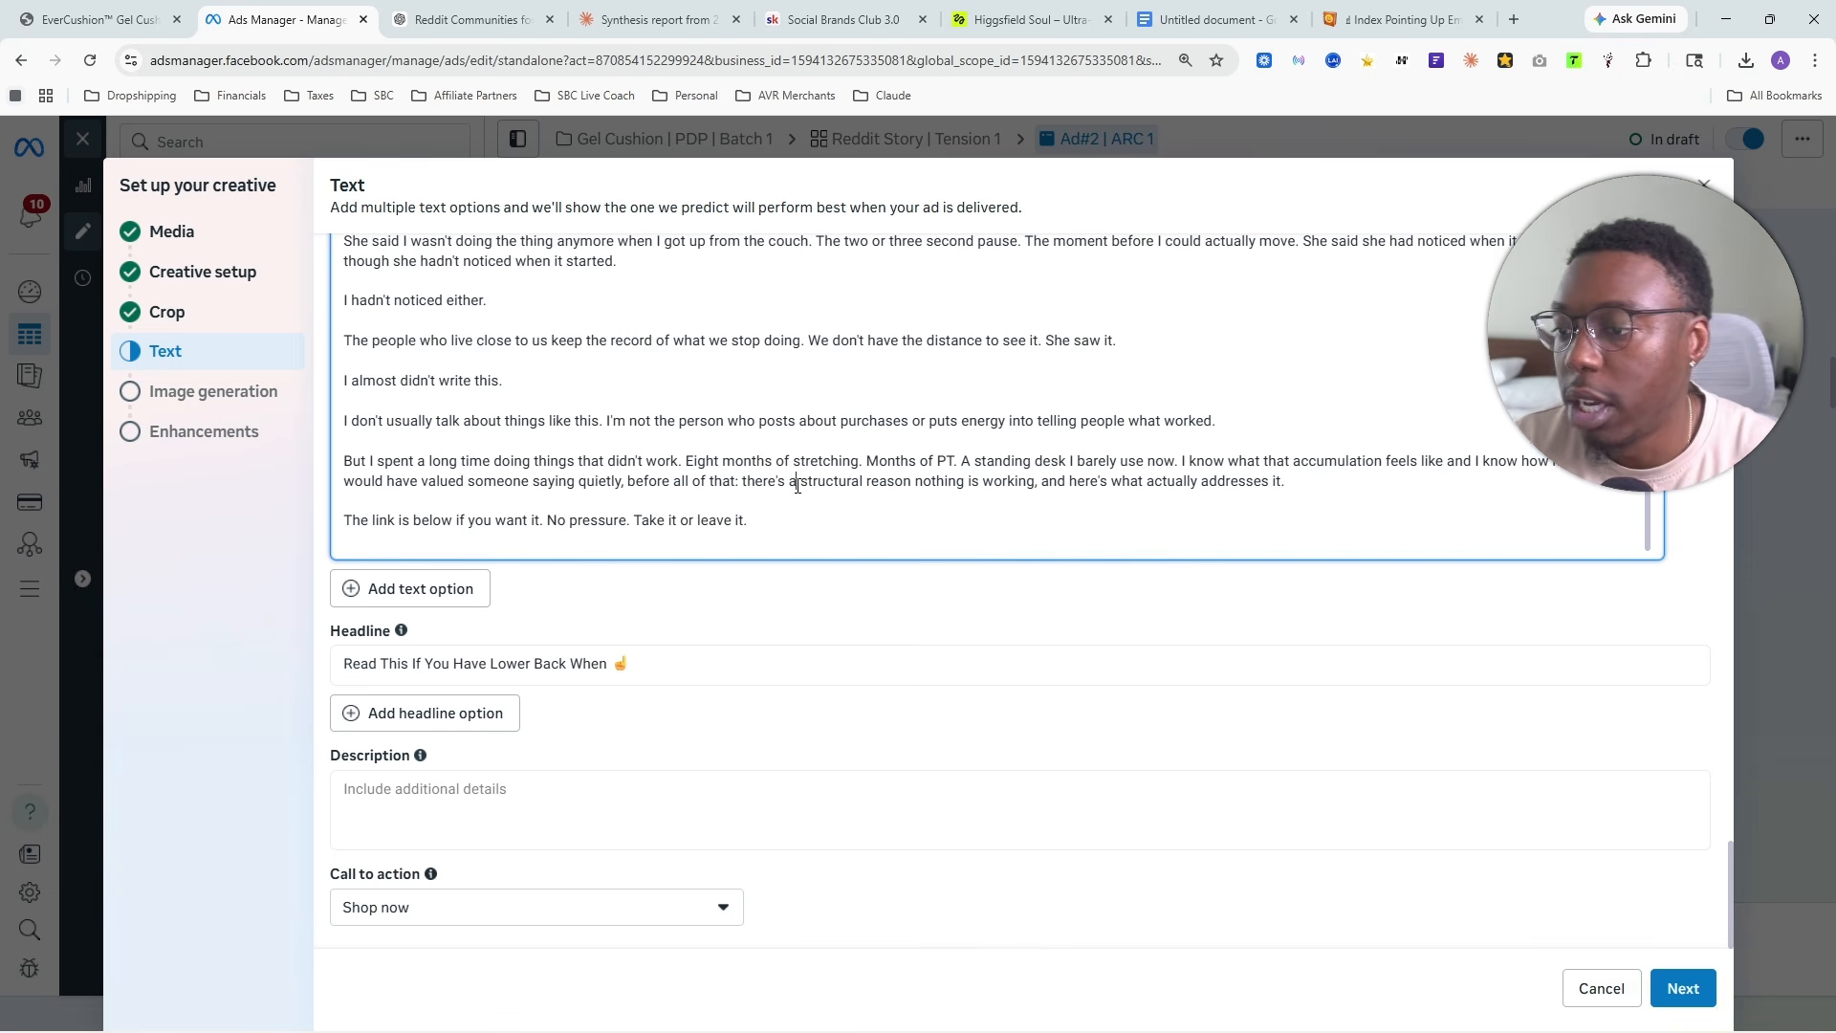
key(ctrl+a)
key(BackSpace)
key(ctrl+v)
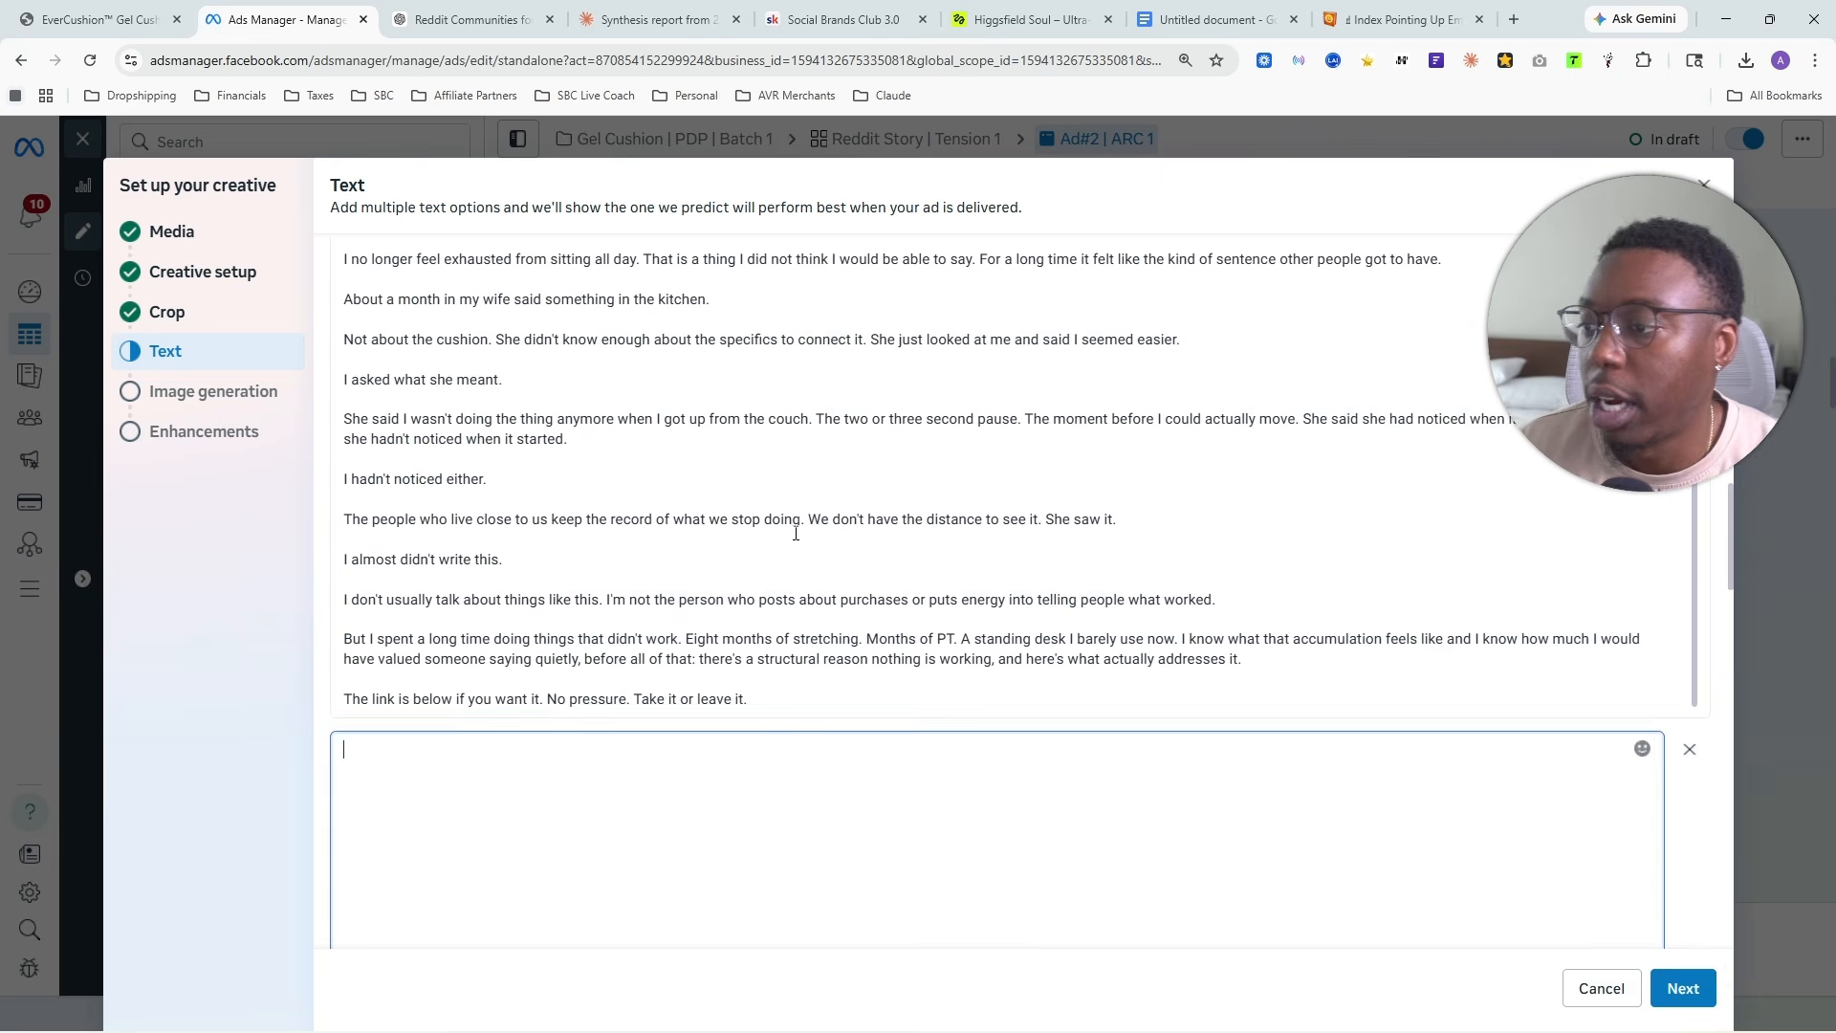
- Insert two line breaks after "Take it or leave it." in the first primary text option
click(844, 537)
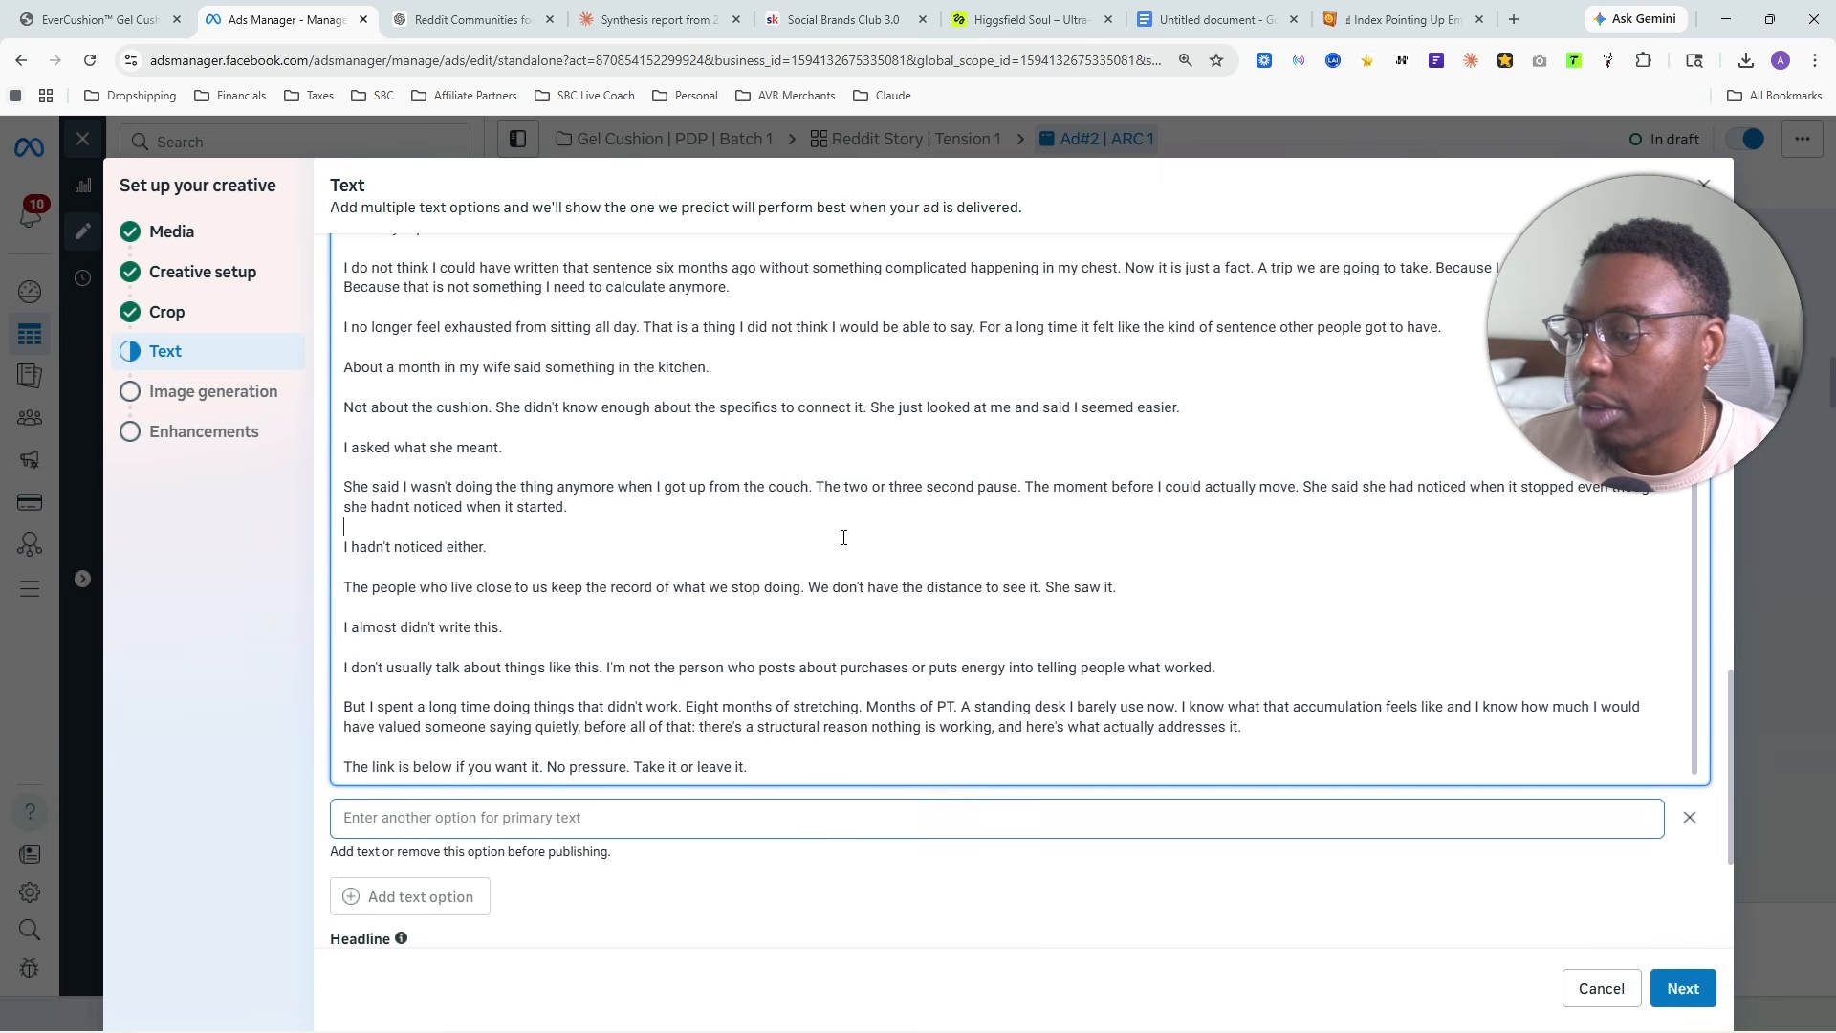
click(793, 763)
key(Return)
key(Return)
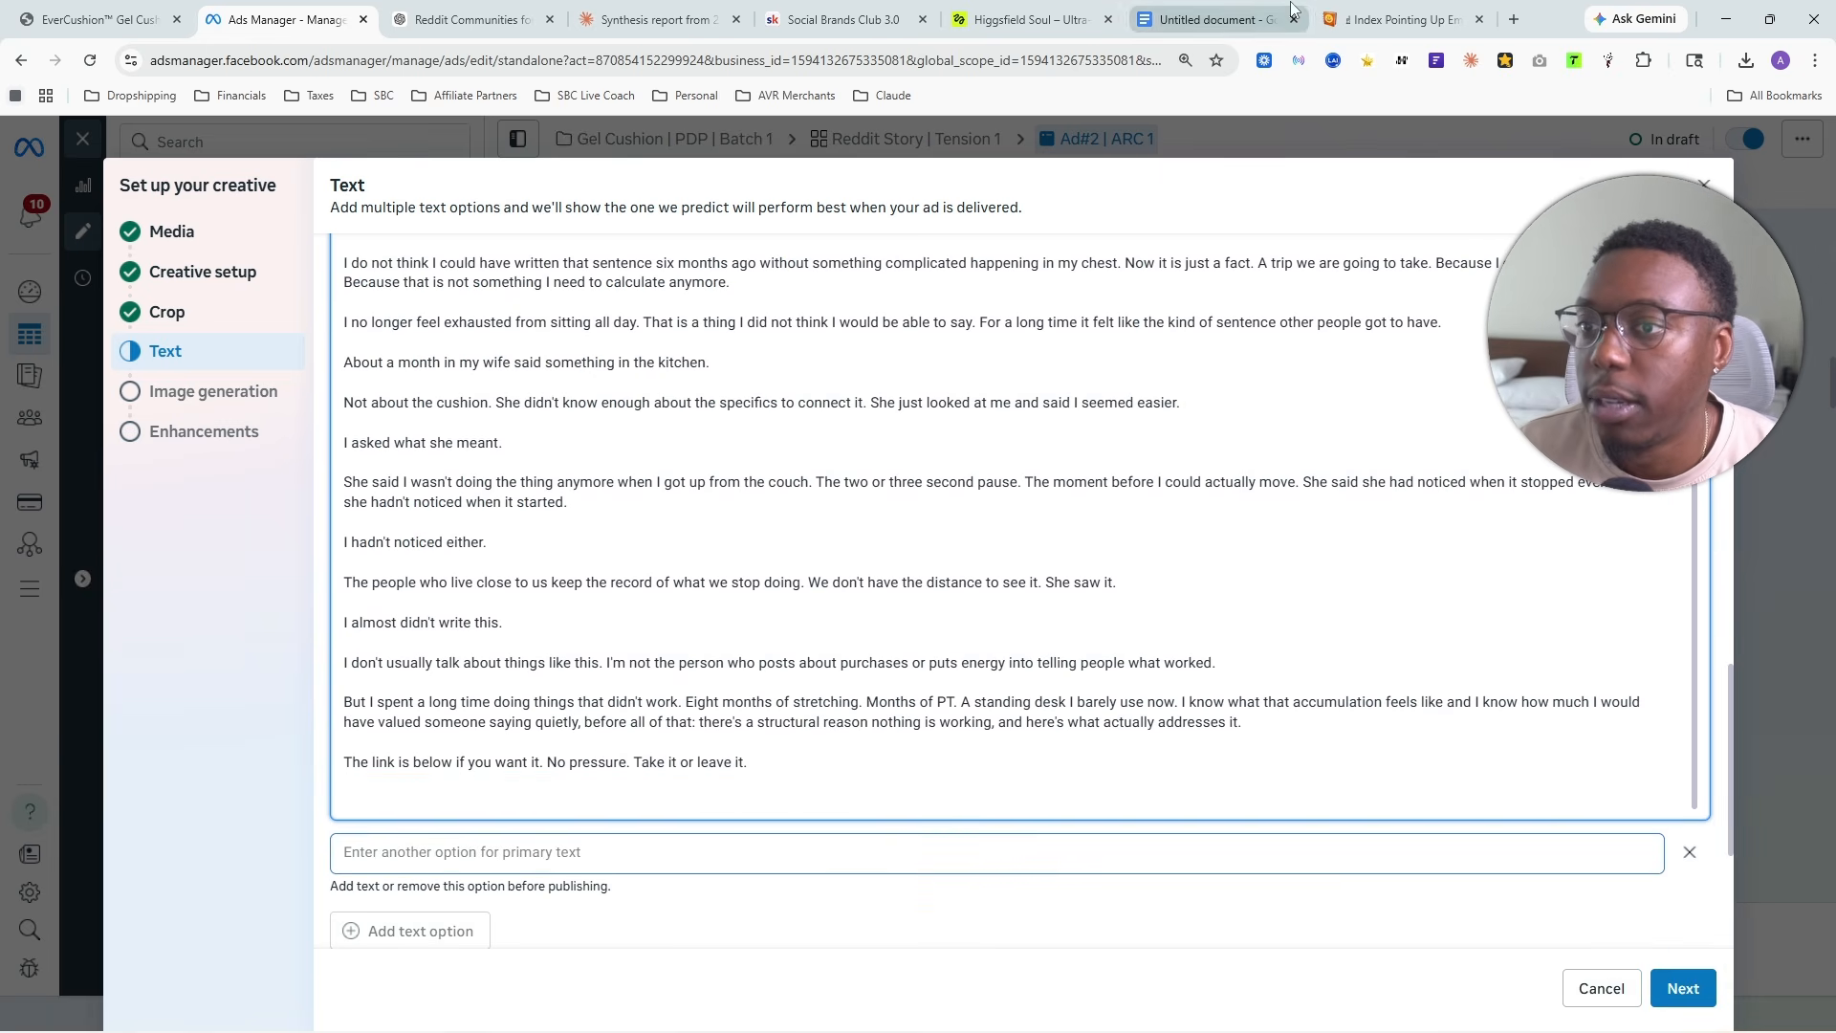
- Copy the Backhand Index Pointing Right emoji from Emojipedia and paste it at the end of the first primary text option
click(1402, 20)
key(alt+Left)
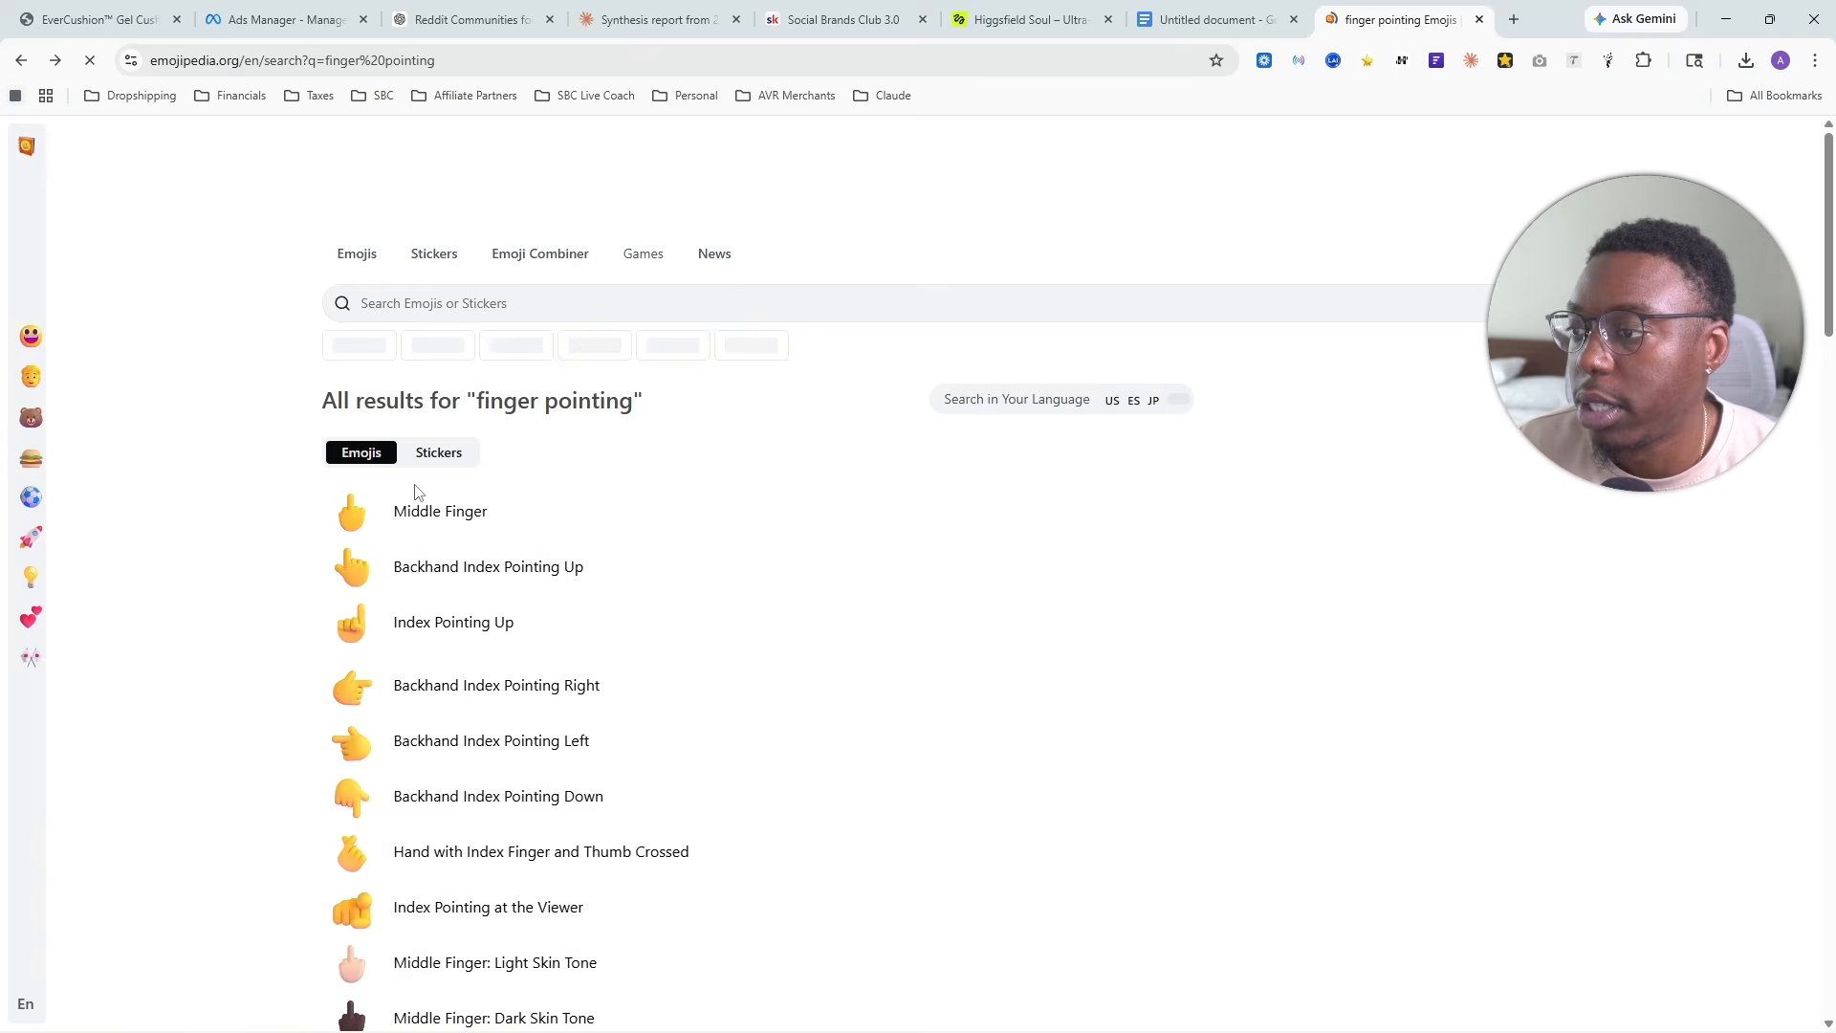
click(466, 650)
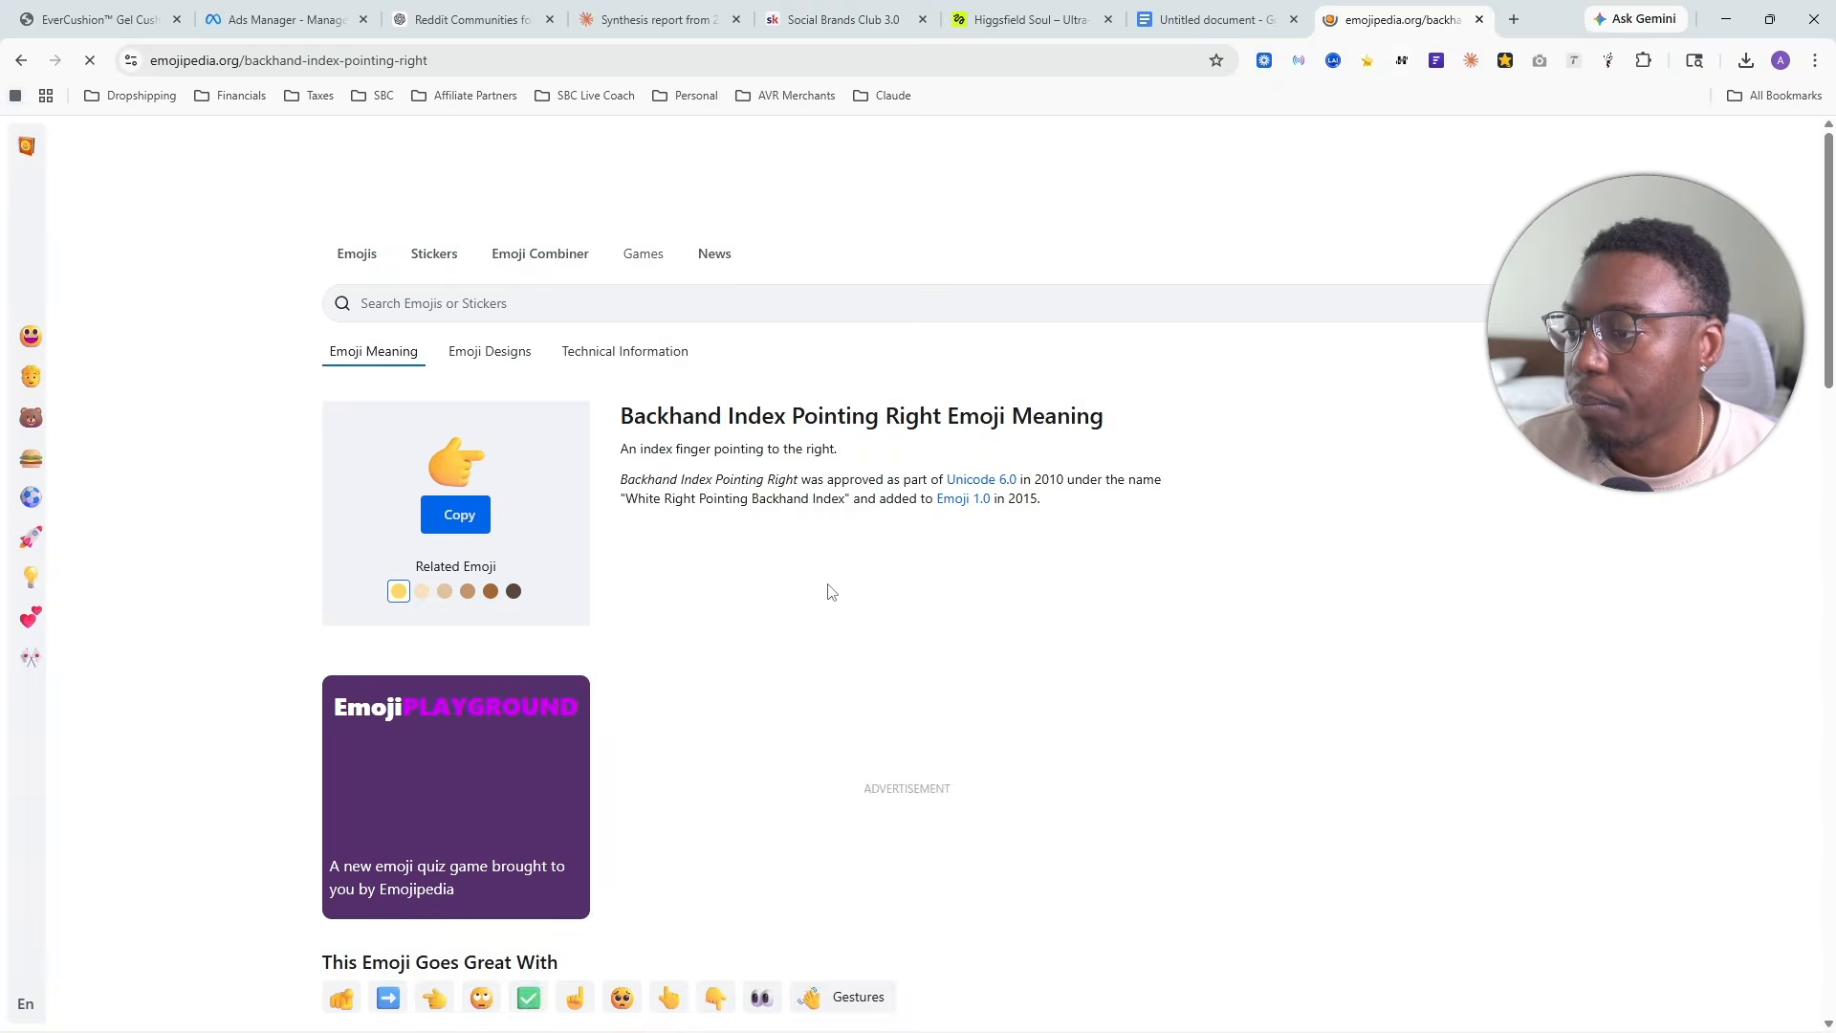
click(478, 515)
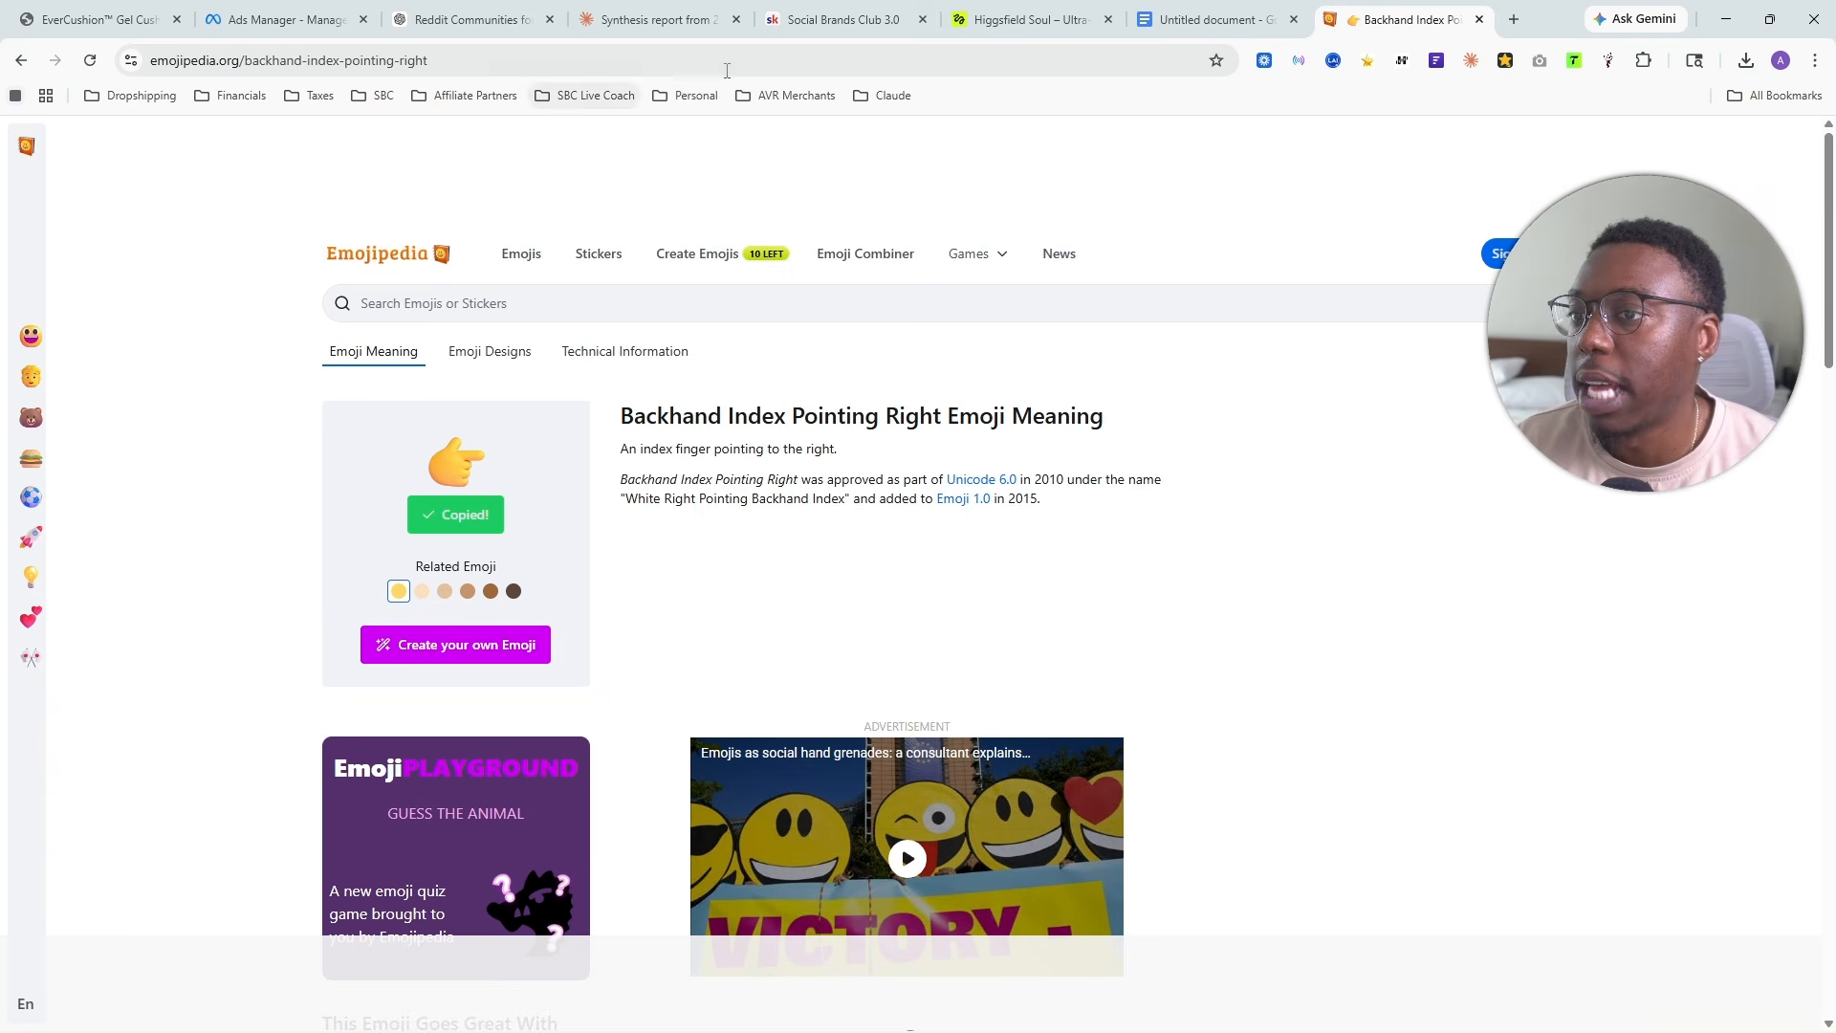
click(259, 11)
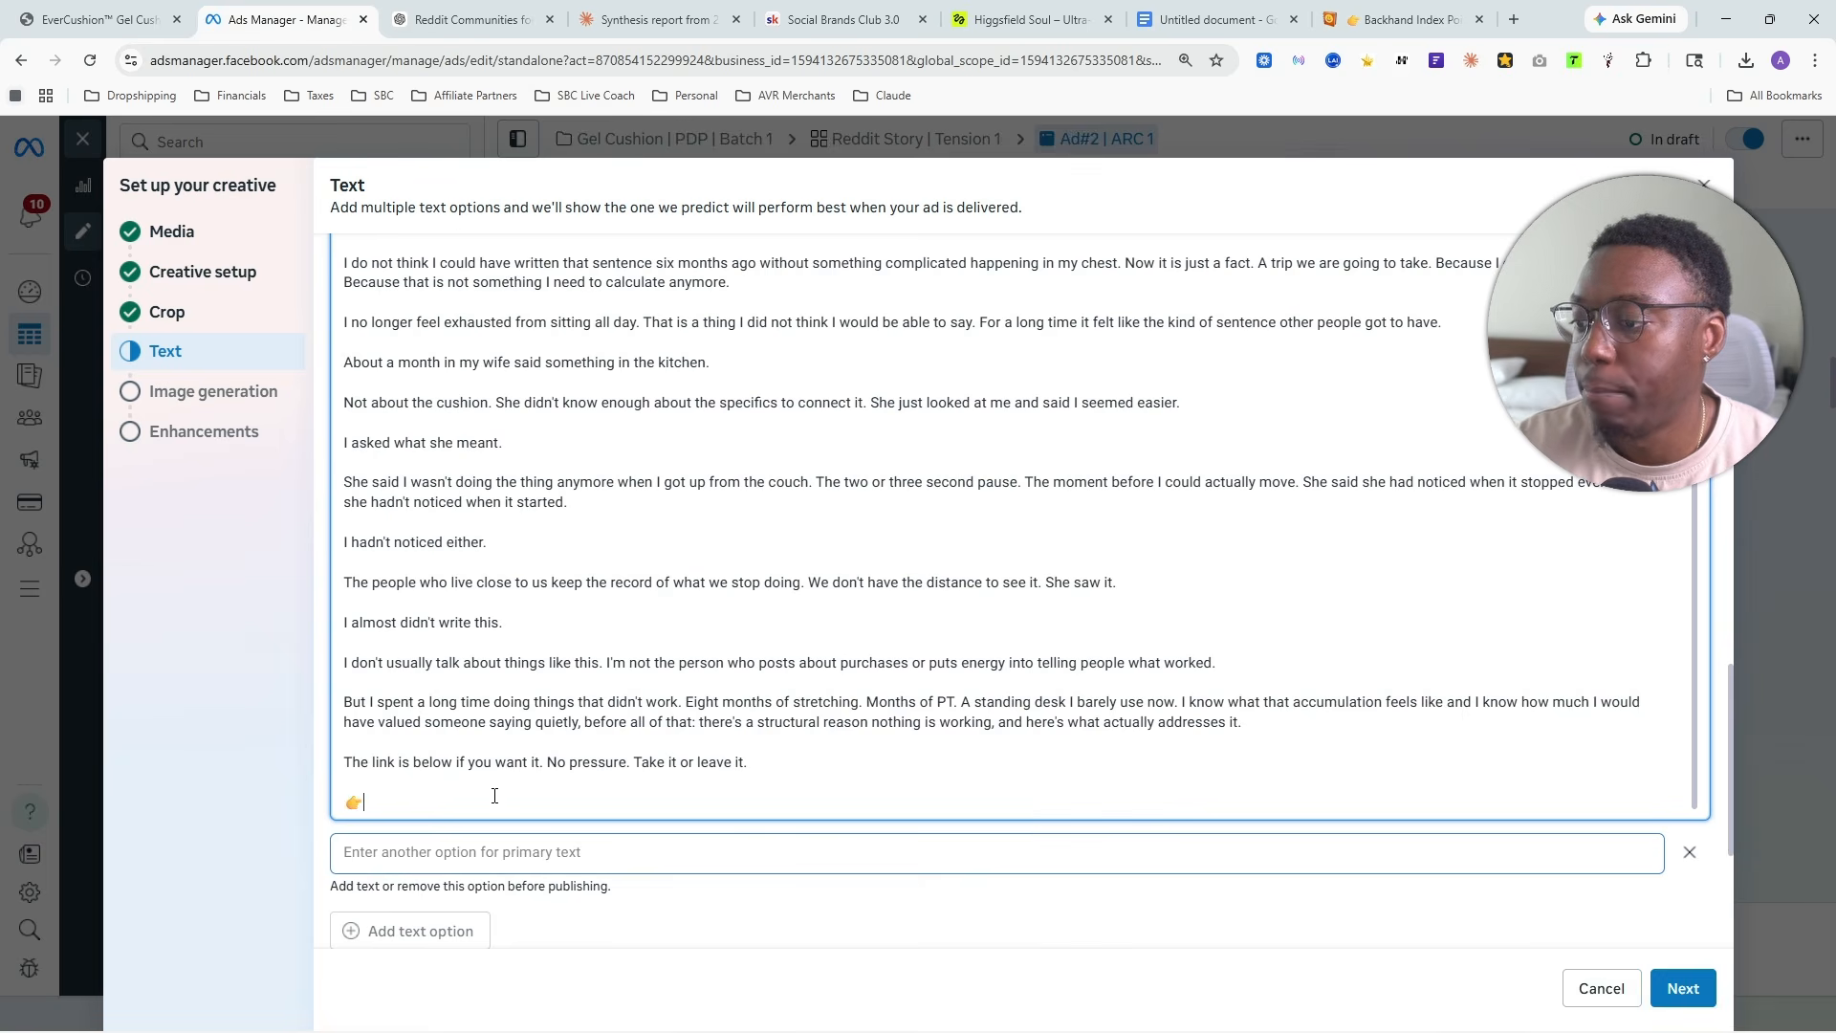
- Copy the EverCushion gel cushion product page URL and paste it after the pointing emoji in the first primary text option
click(96, 19)
right_click(243, 57)
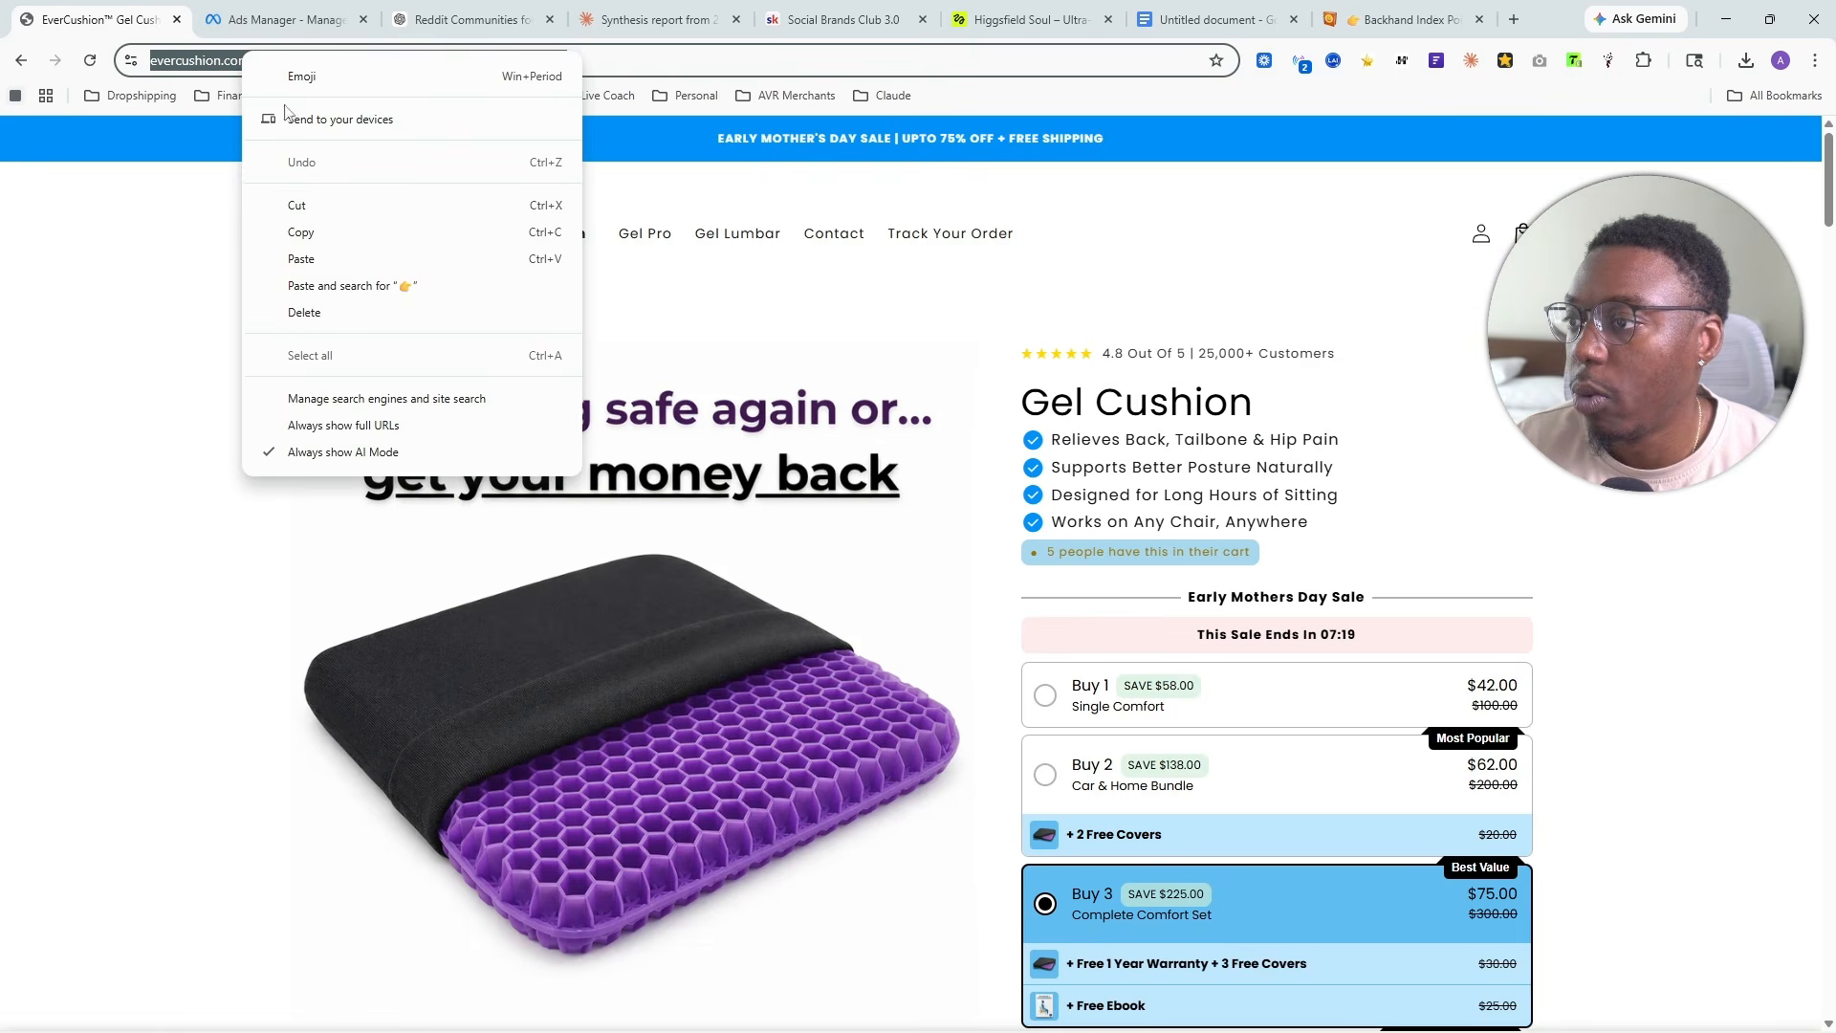
click(369, 236)
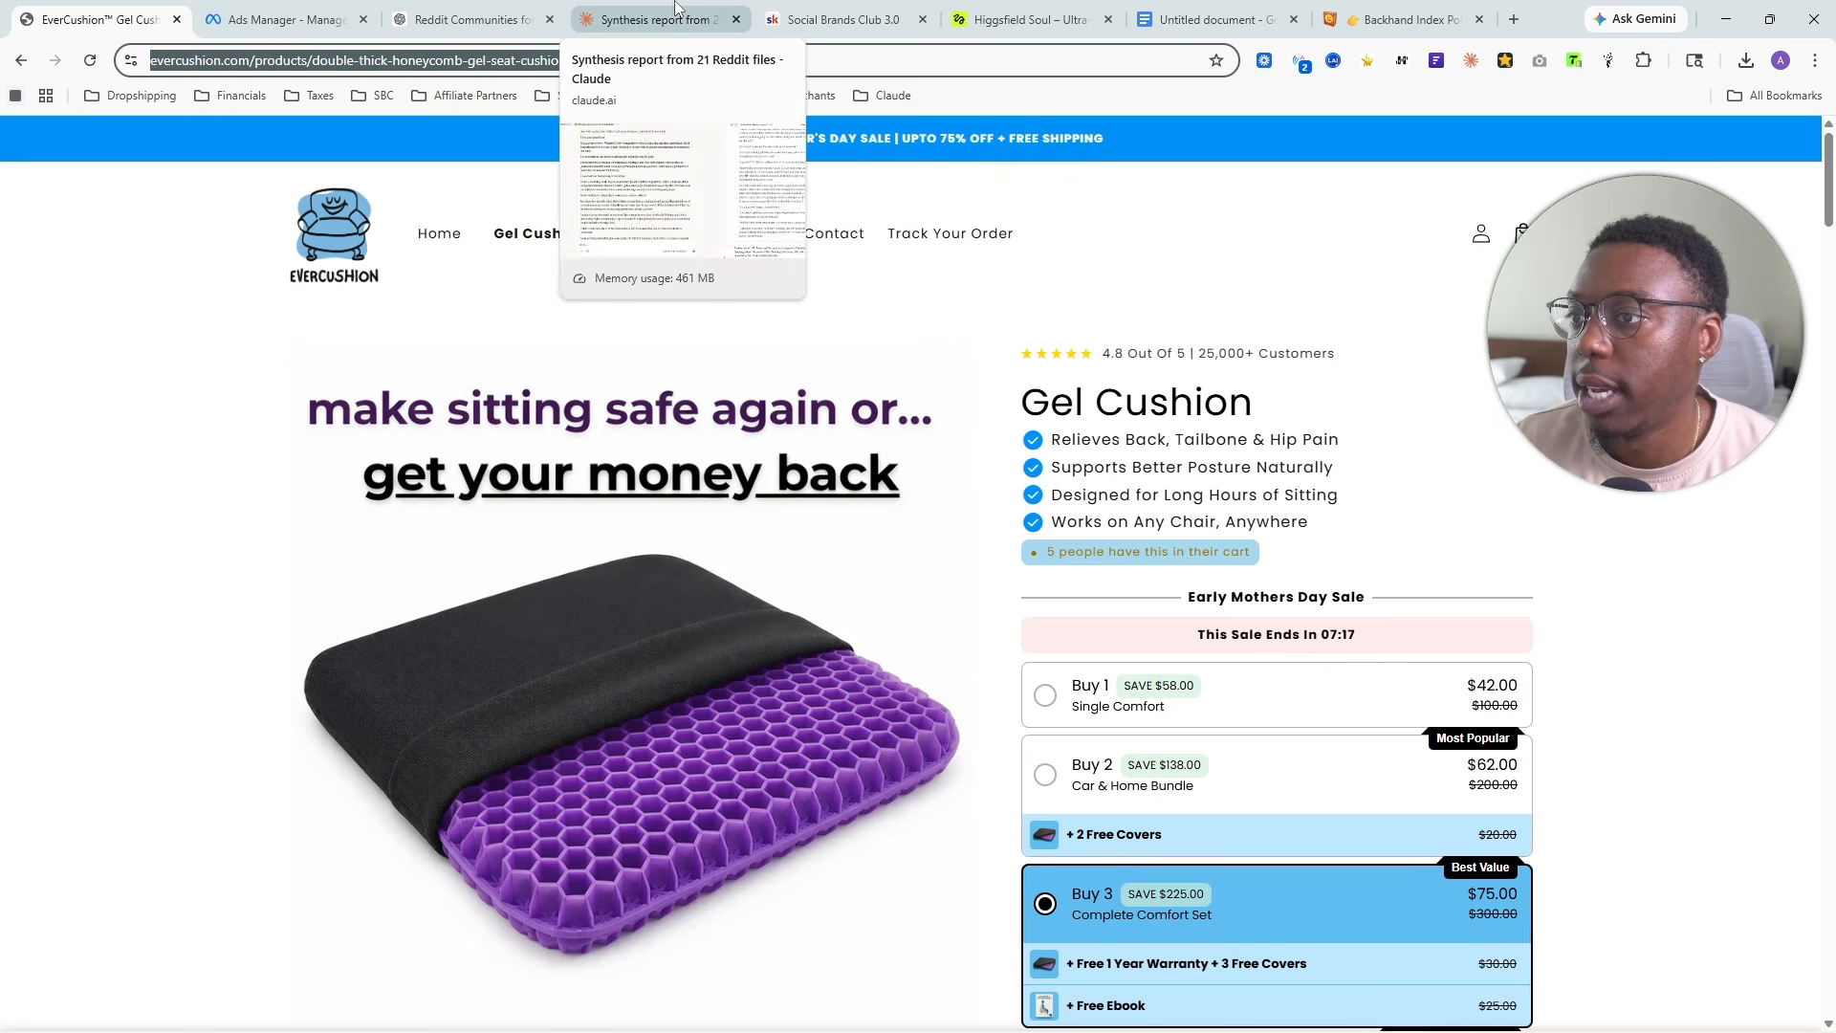
click(287, 19)
key(ctrl+v)
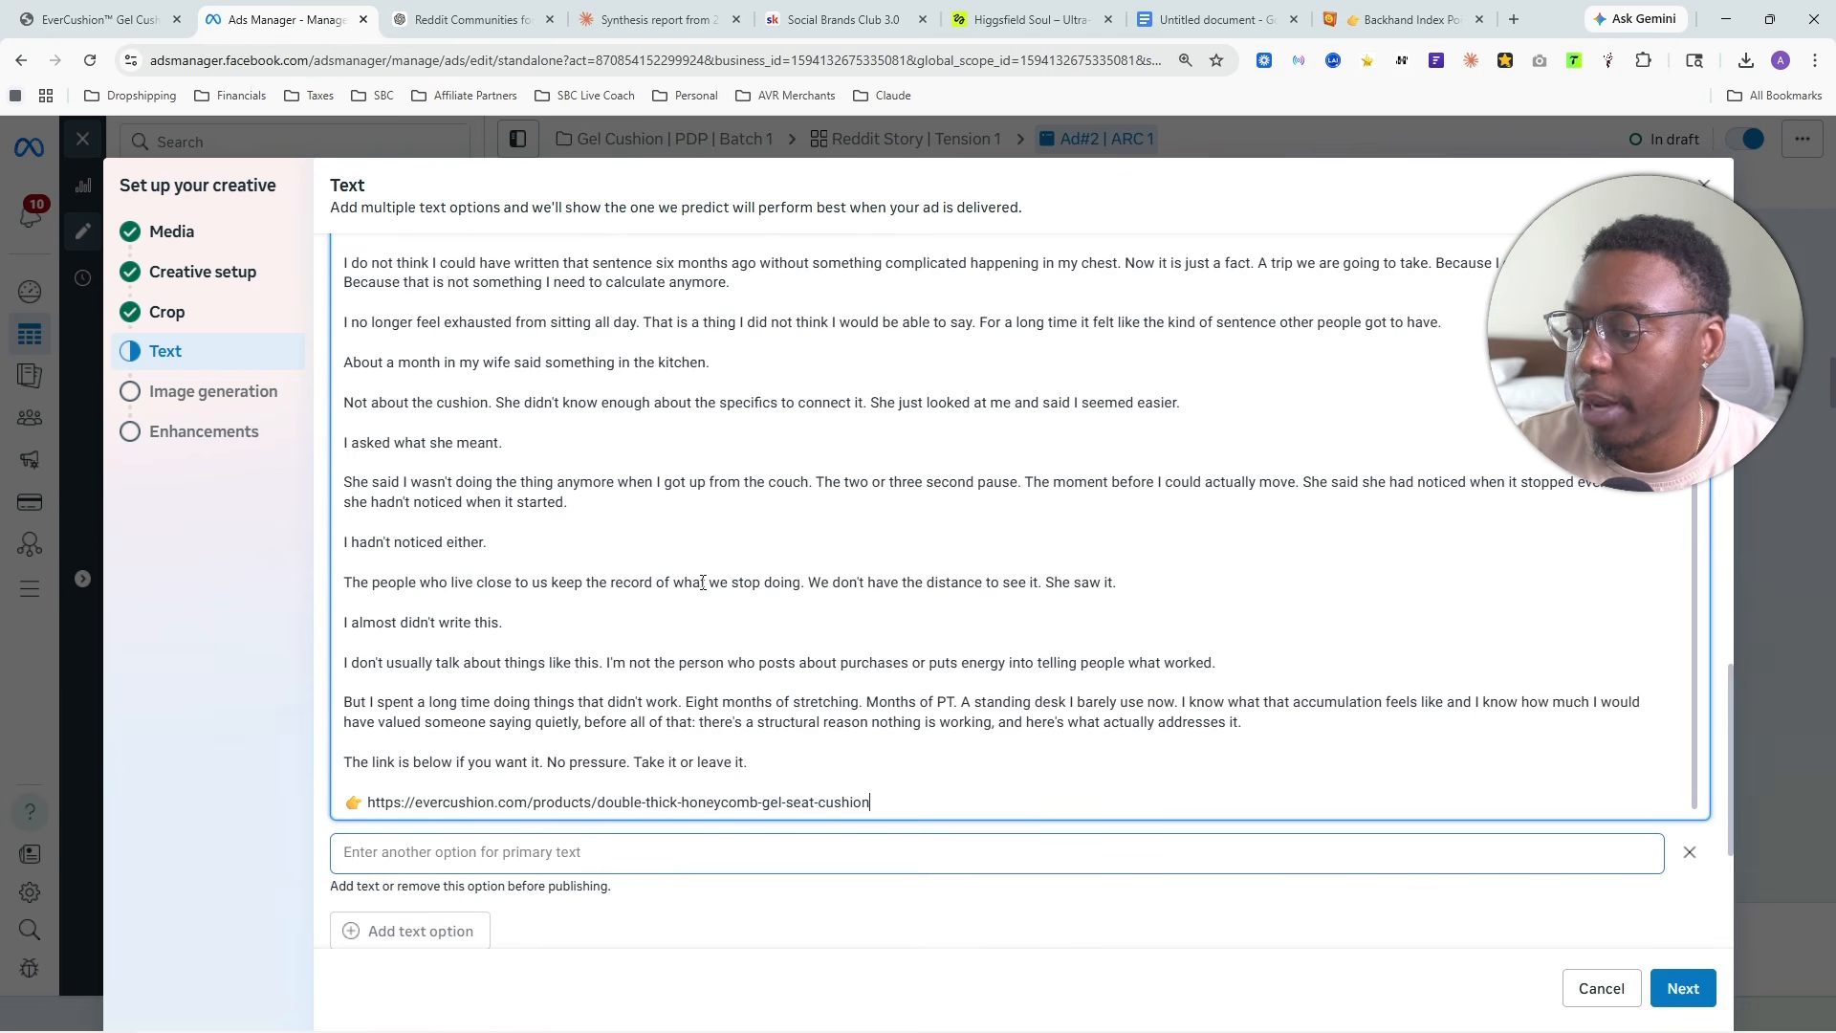
- Accept the ad text and continue past image generation to the enhancements without choosing any AI-generated images
scroll(510, 600, down, 2)
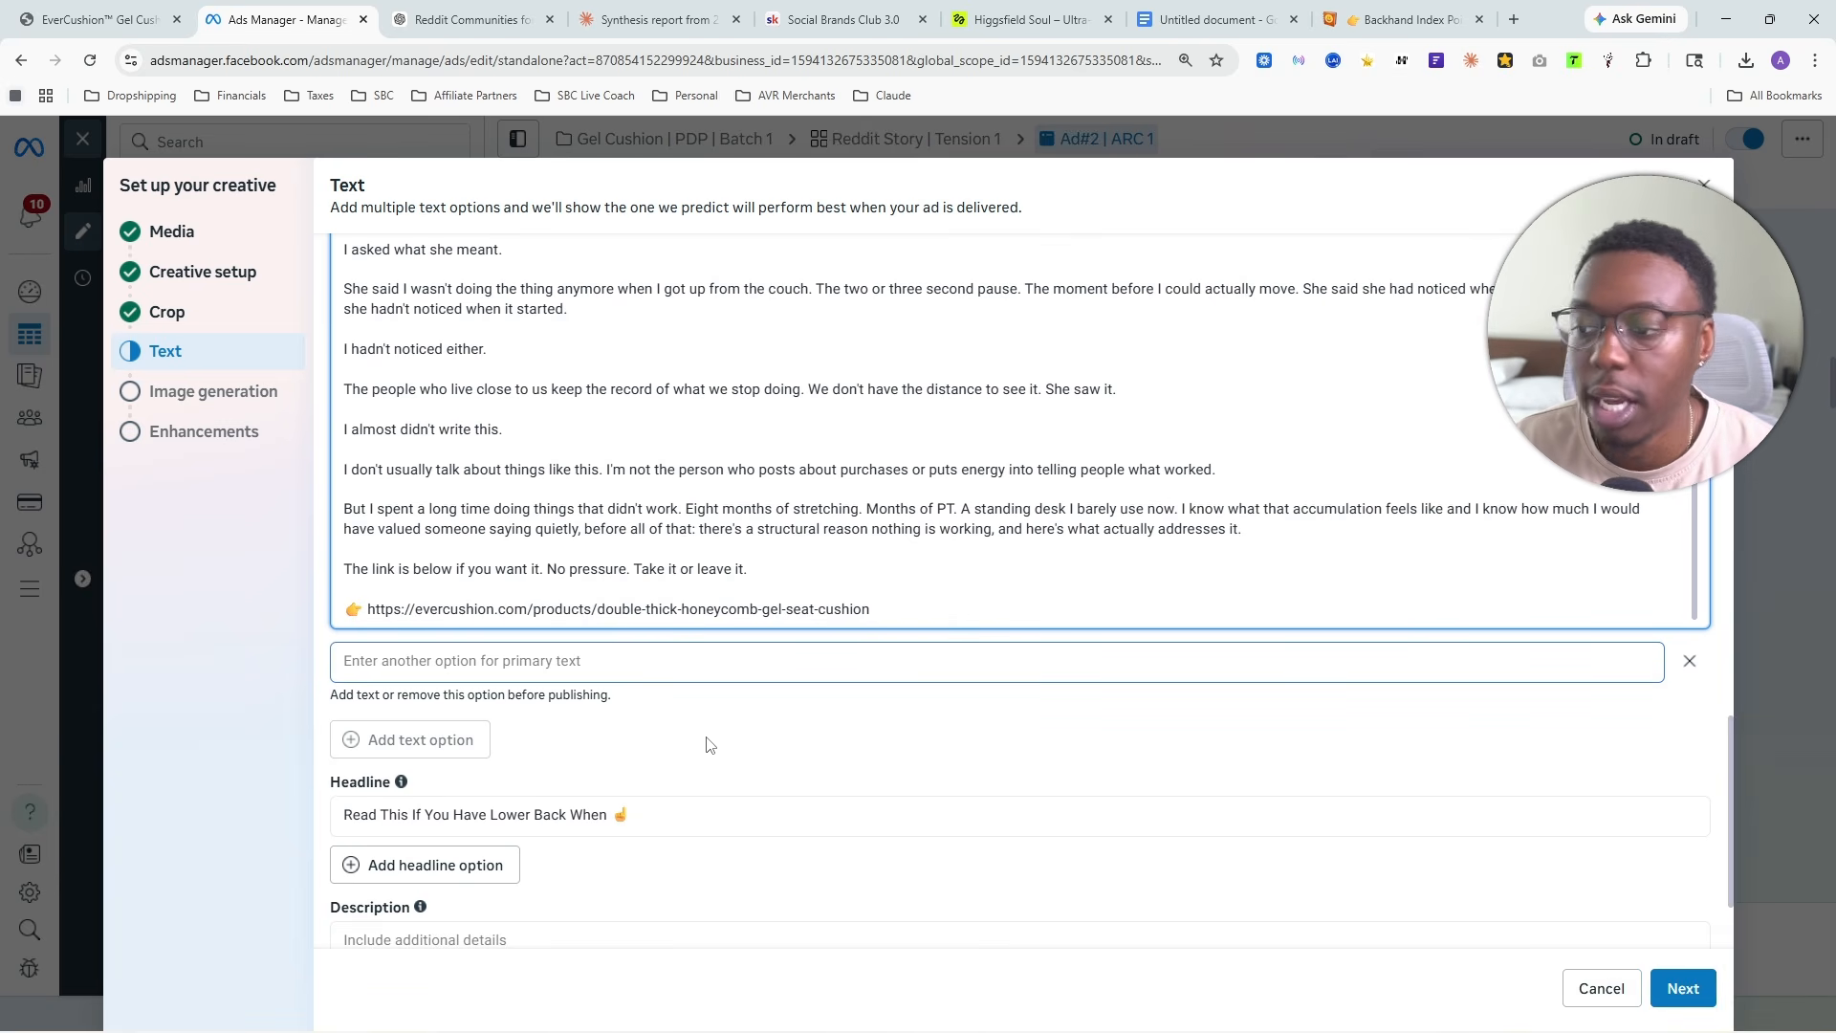
click(506, 746)
scroll(502, 750, down, 2)
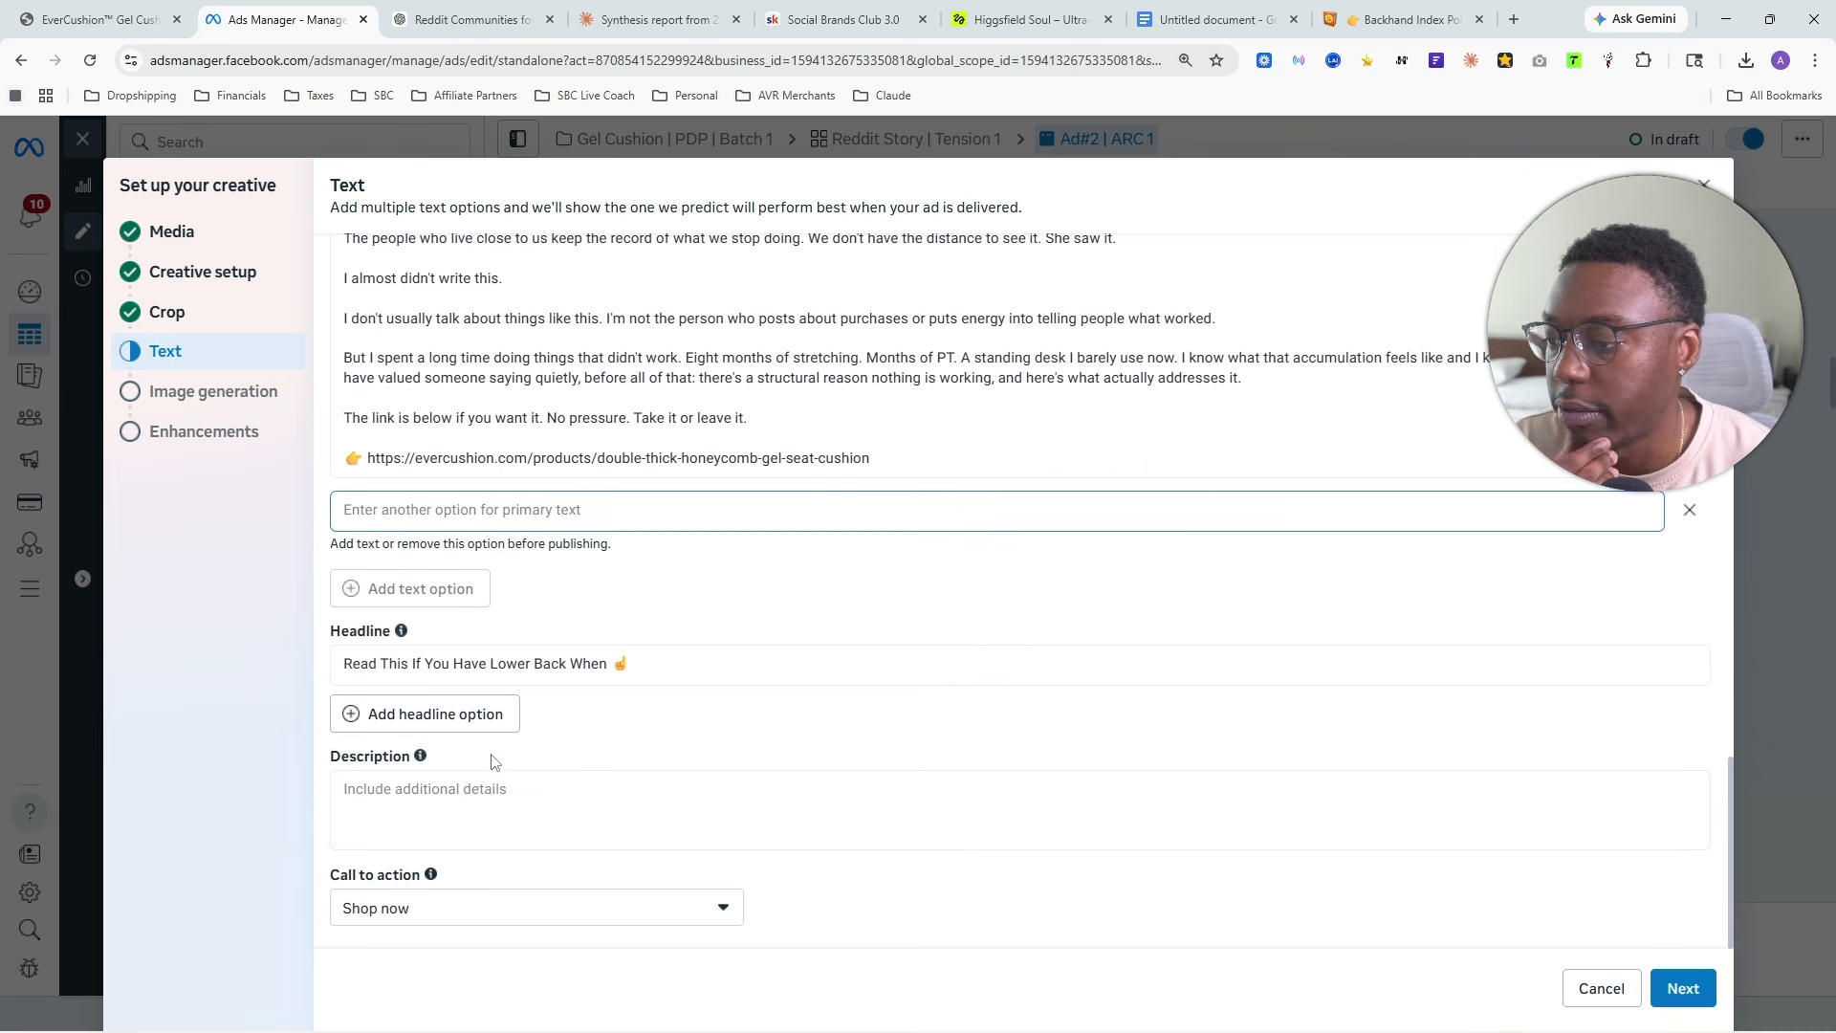
click(1697, 989)
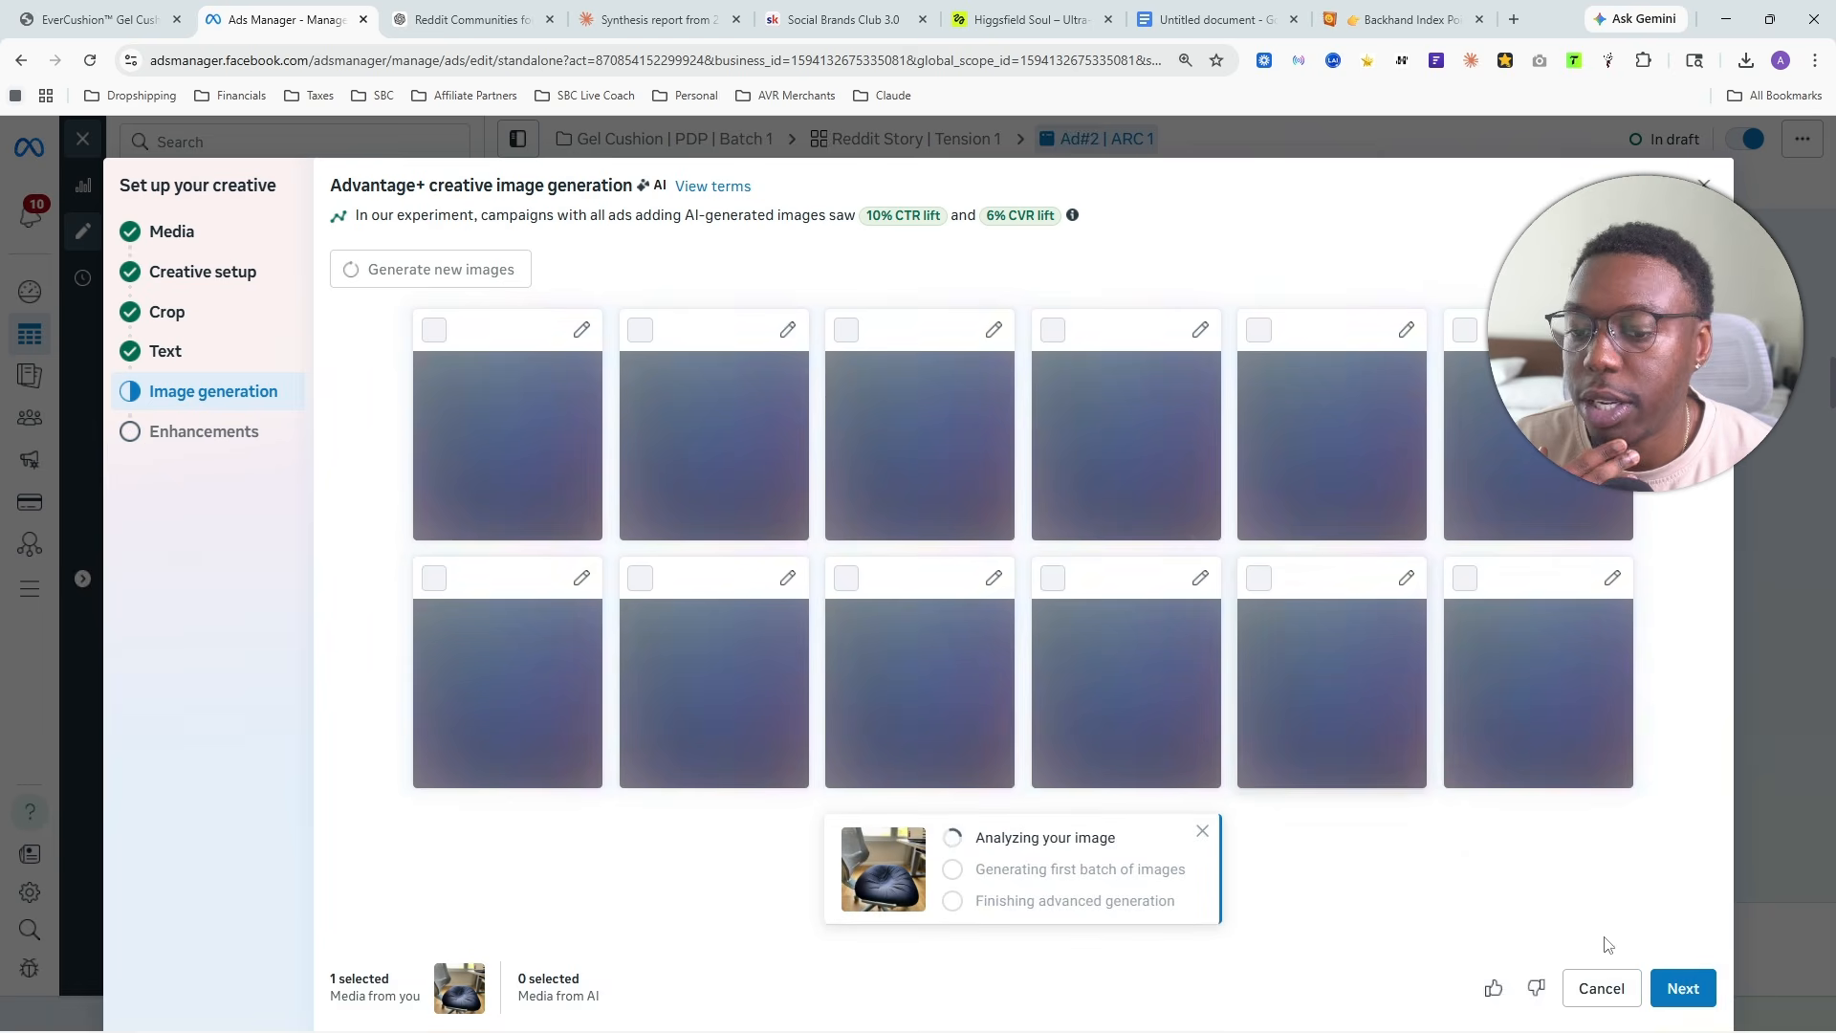
click(1682, 994)
- Turn off the Add music enhancement and finish the creative setup for Ad#2 | ARC 1
scroll(600, 514, down, 12)
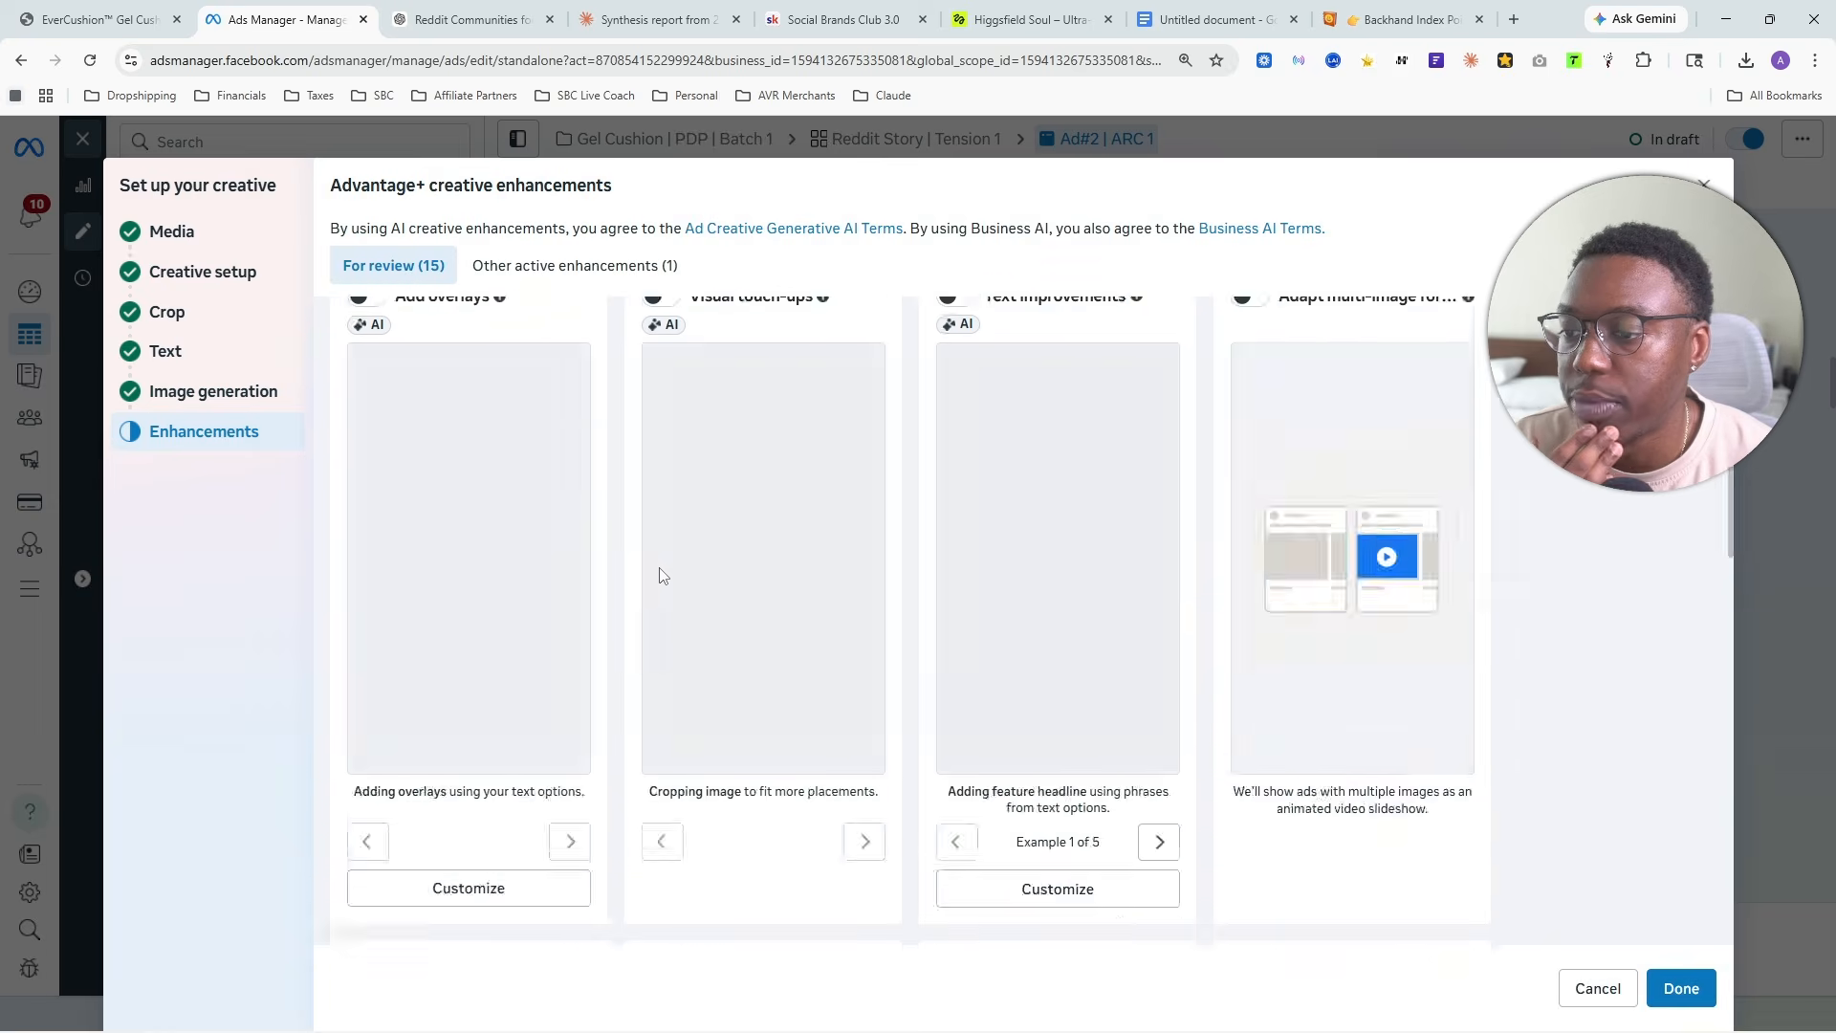
scroll(1086, 534, down, 10)
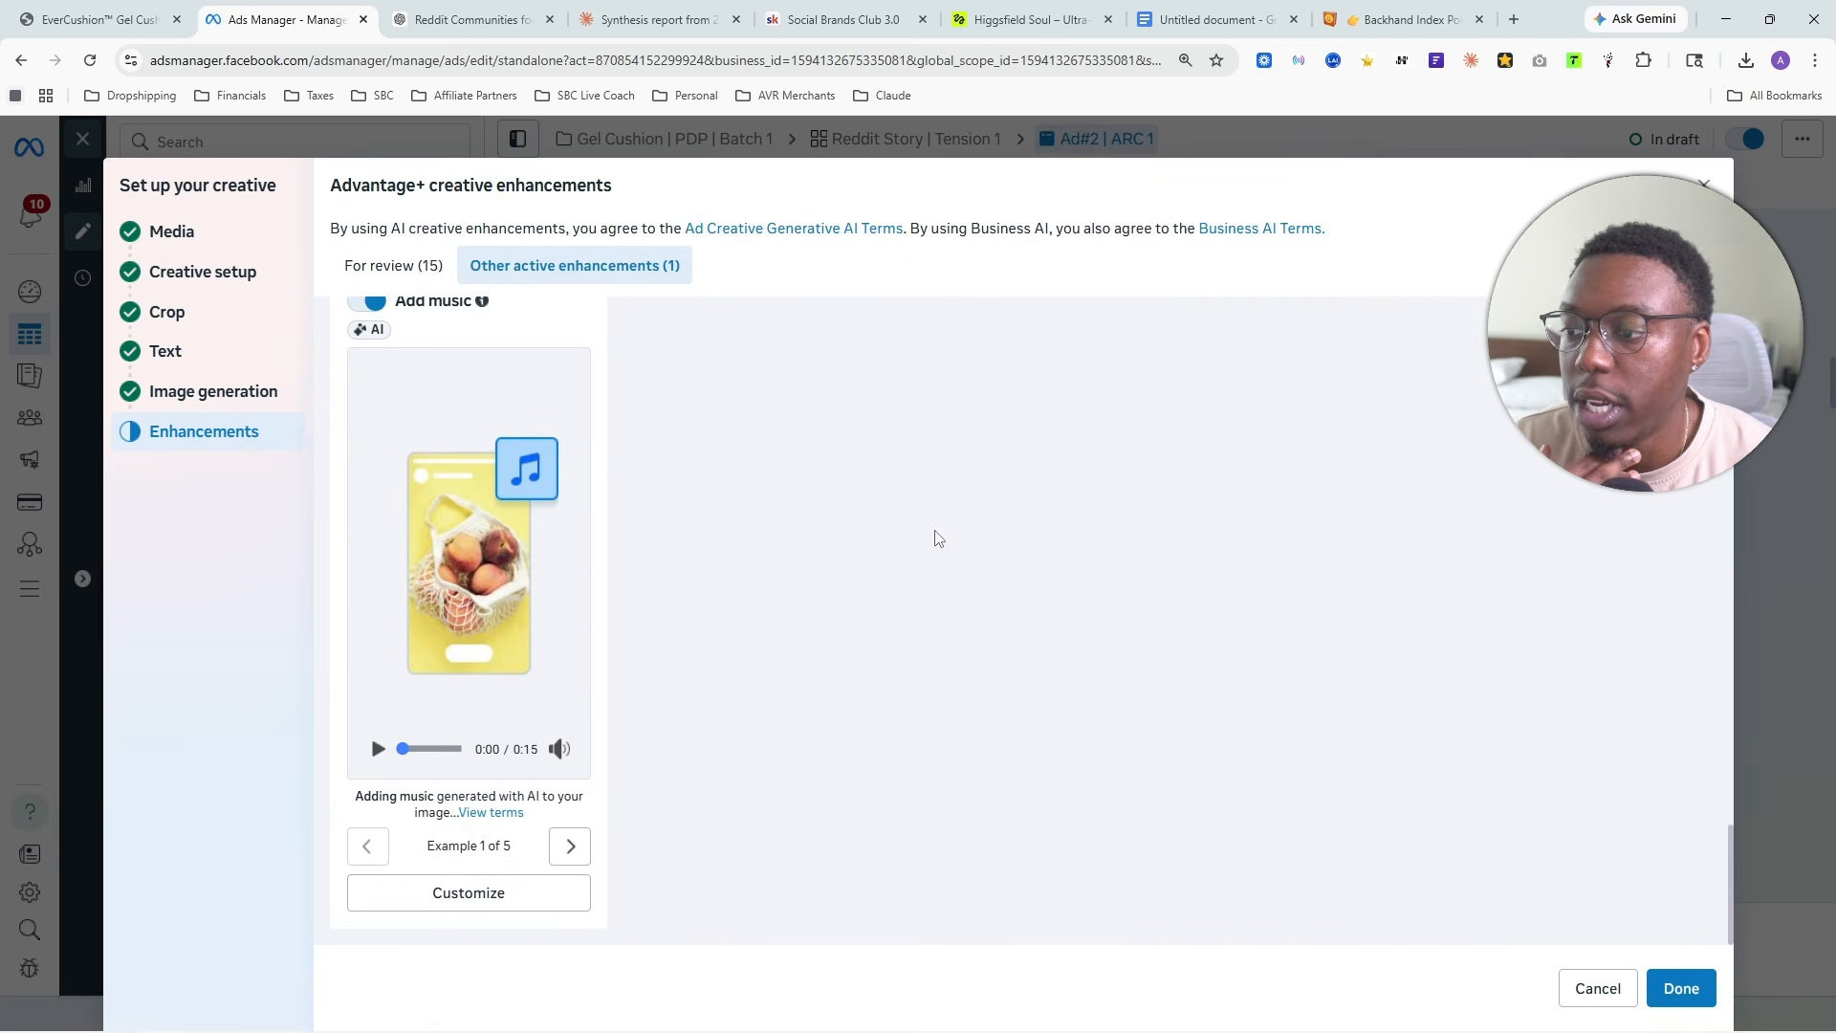
scroll(464, 471, up, 3)
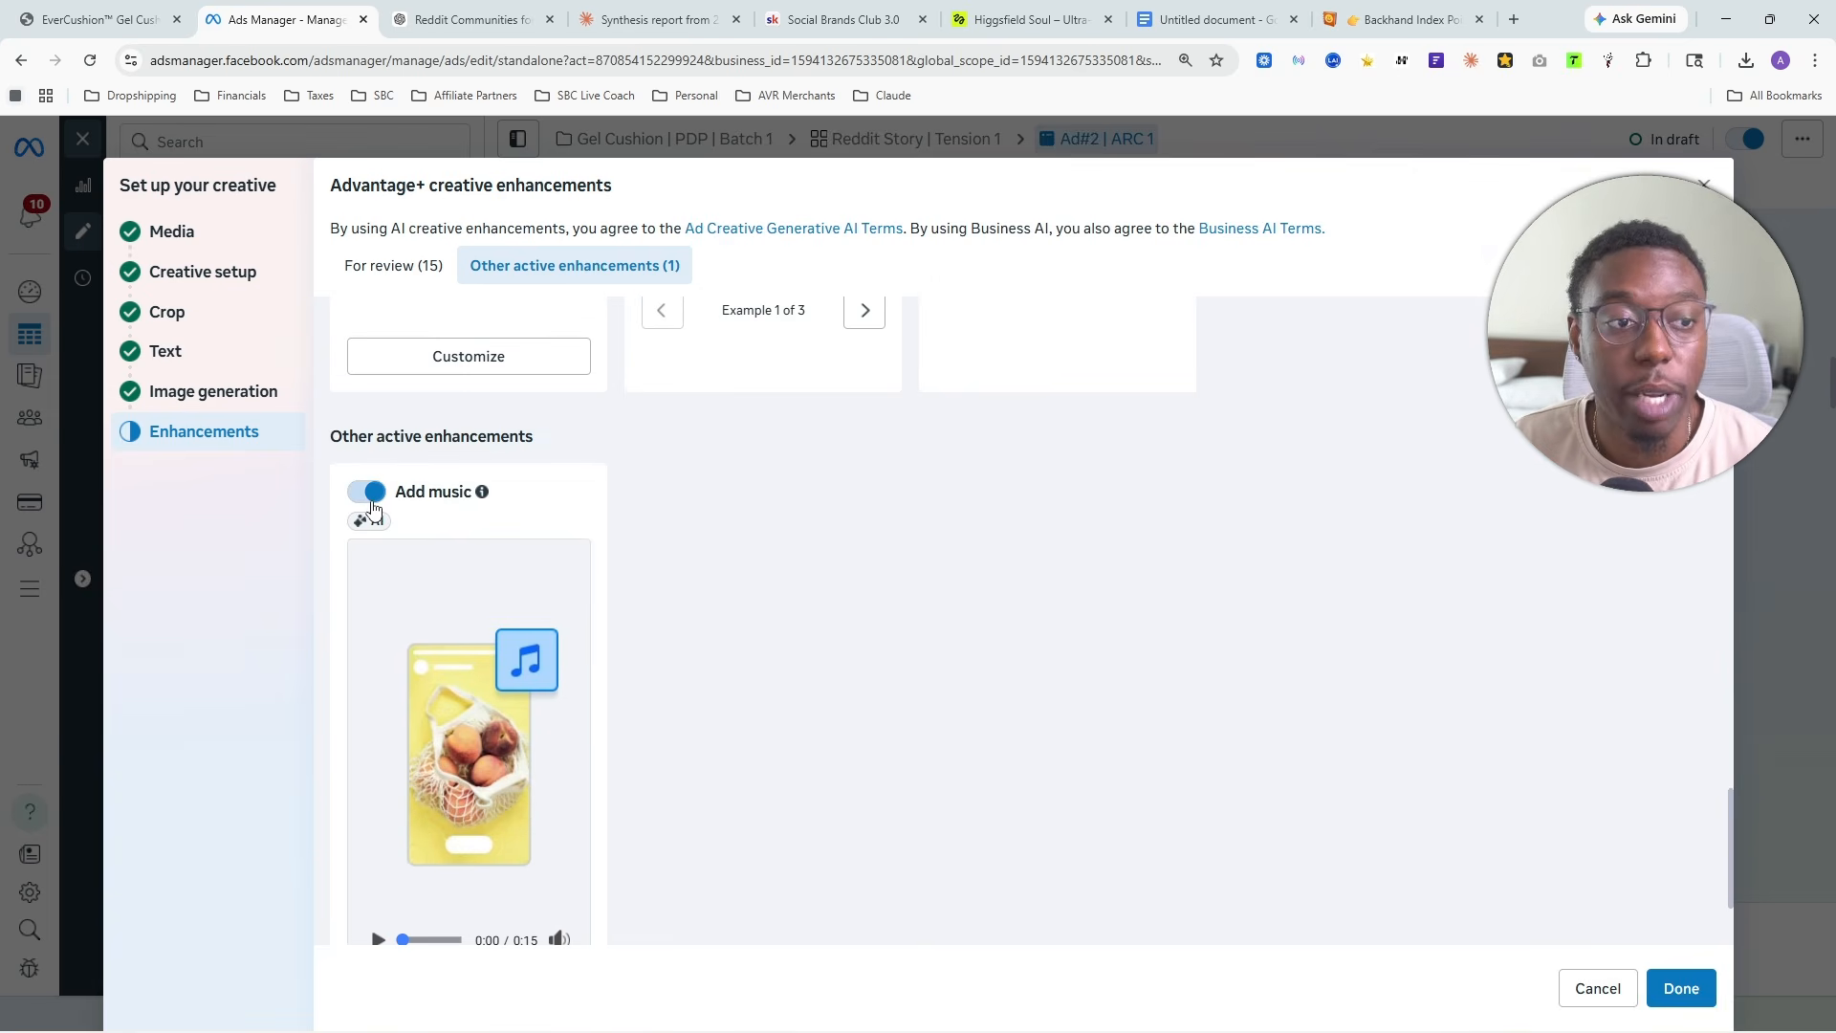
click(372, 498)
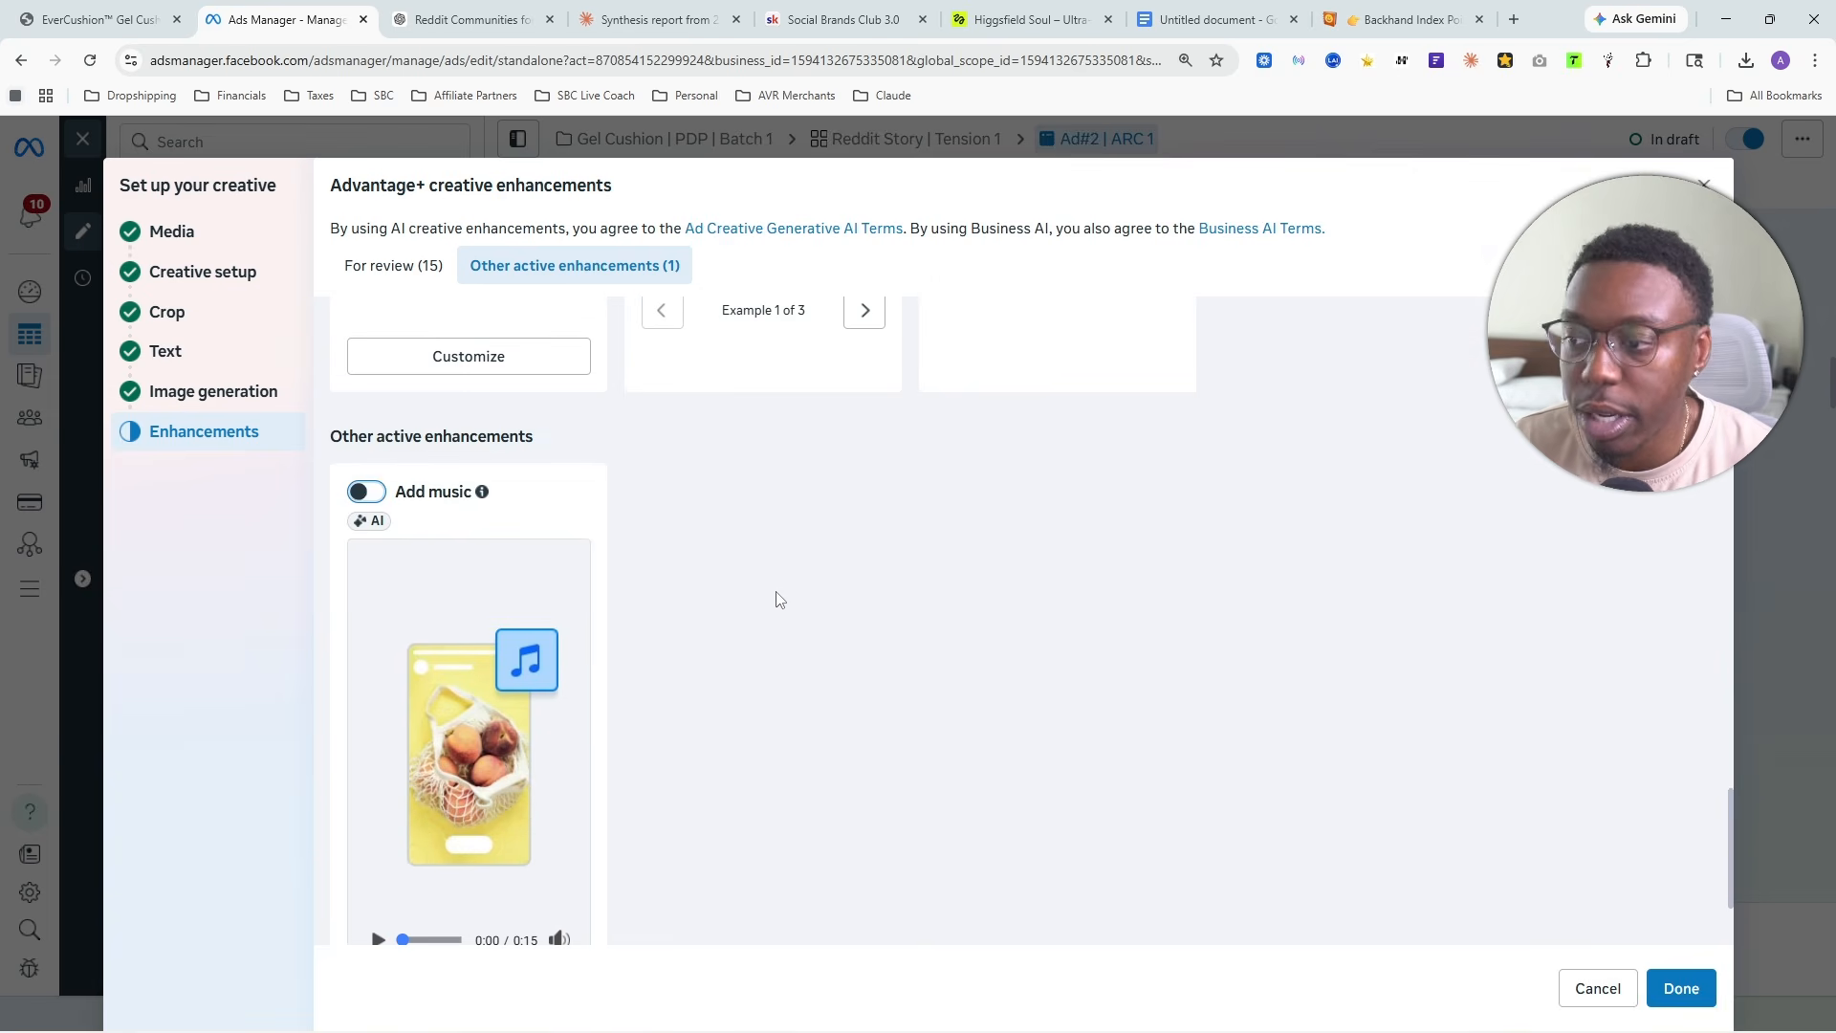
scroll(823, 621, up, 15)
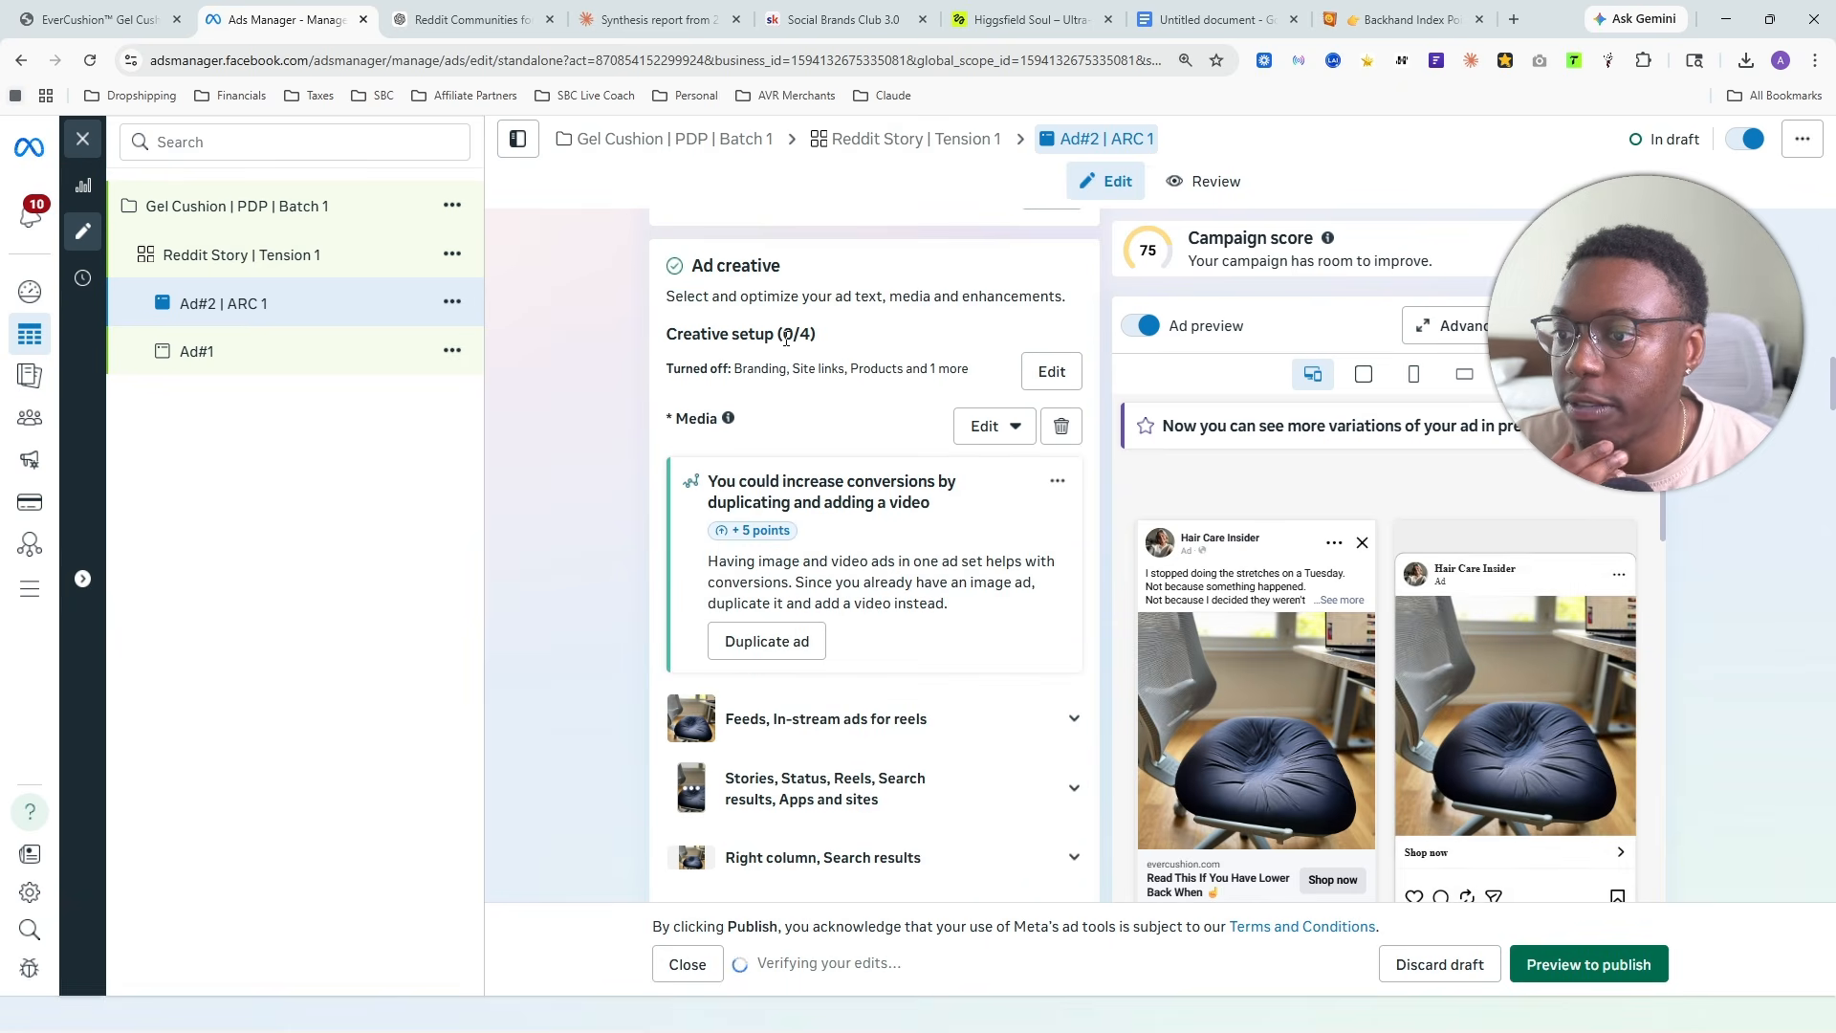
- Turn off Relevant comments in the essential enhancements of Ad#2 | ARC 1 and save the change
scroll(787, 340, down, 10)
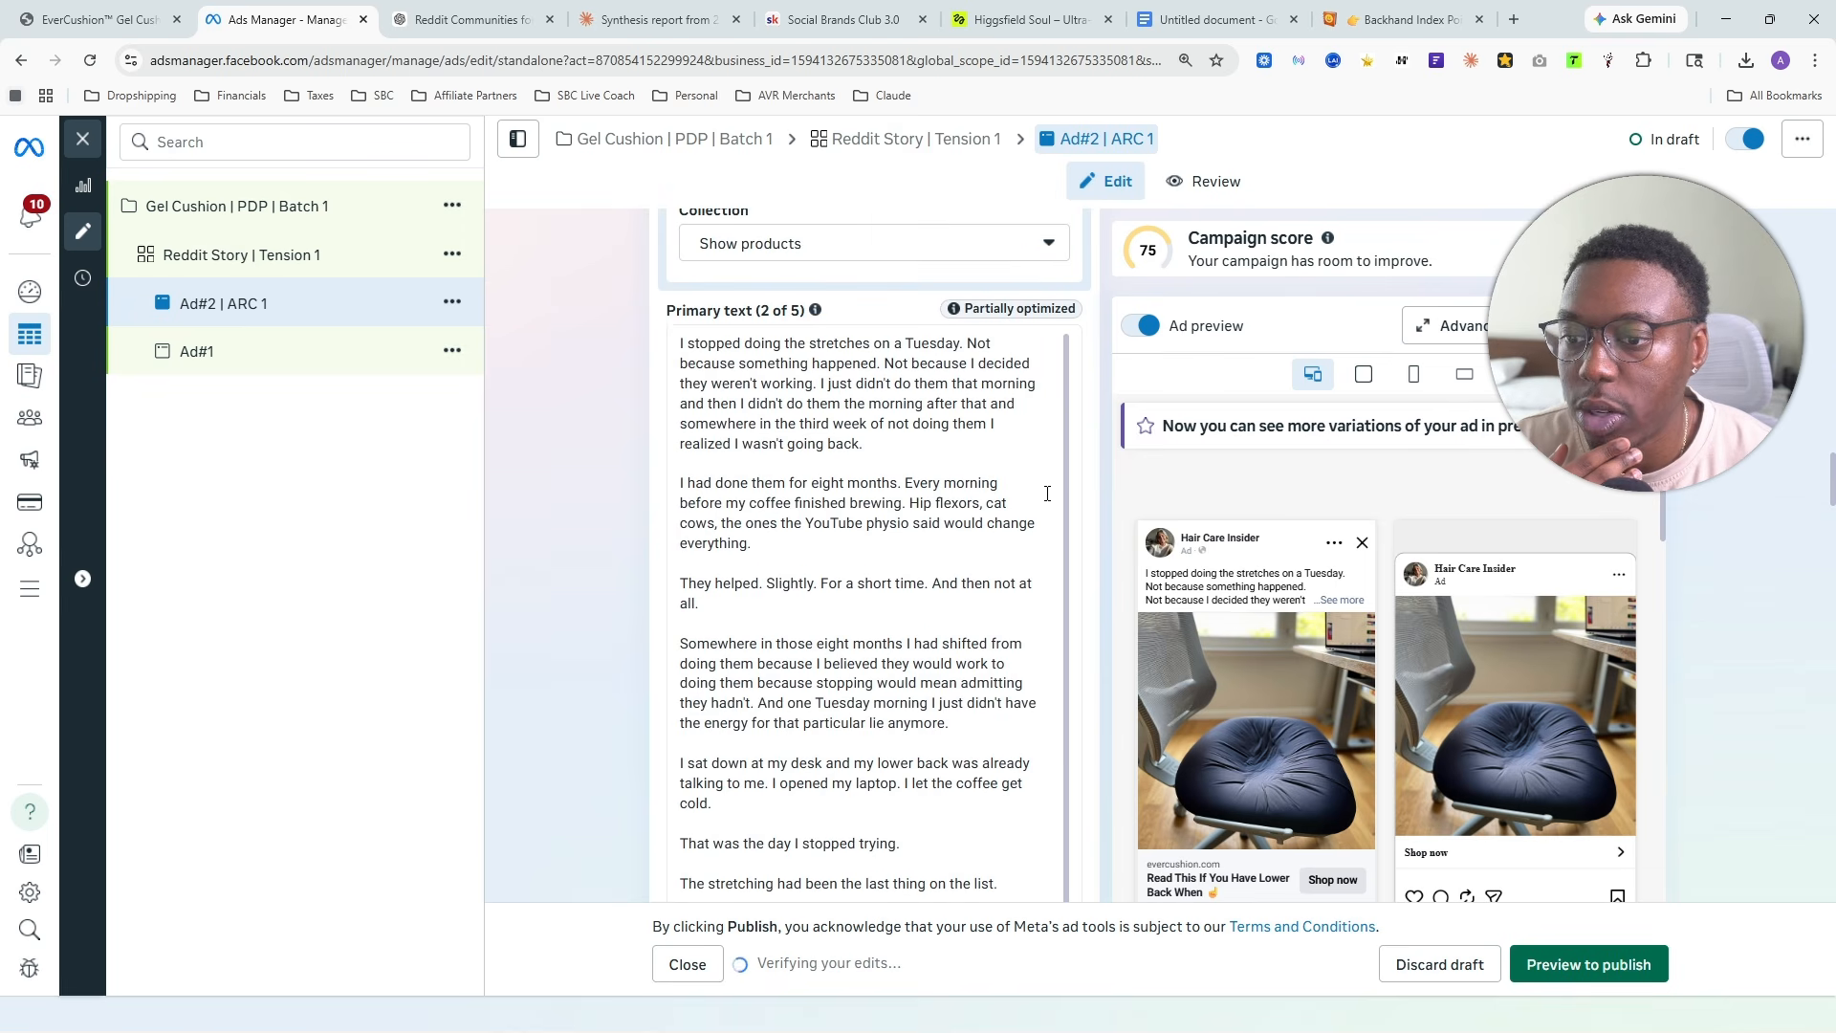
scroll(1048, 492, down, 15)
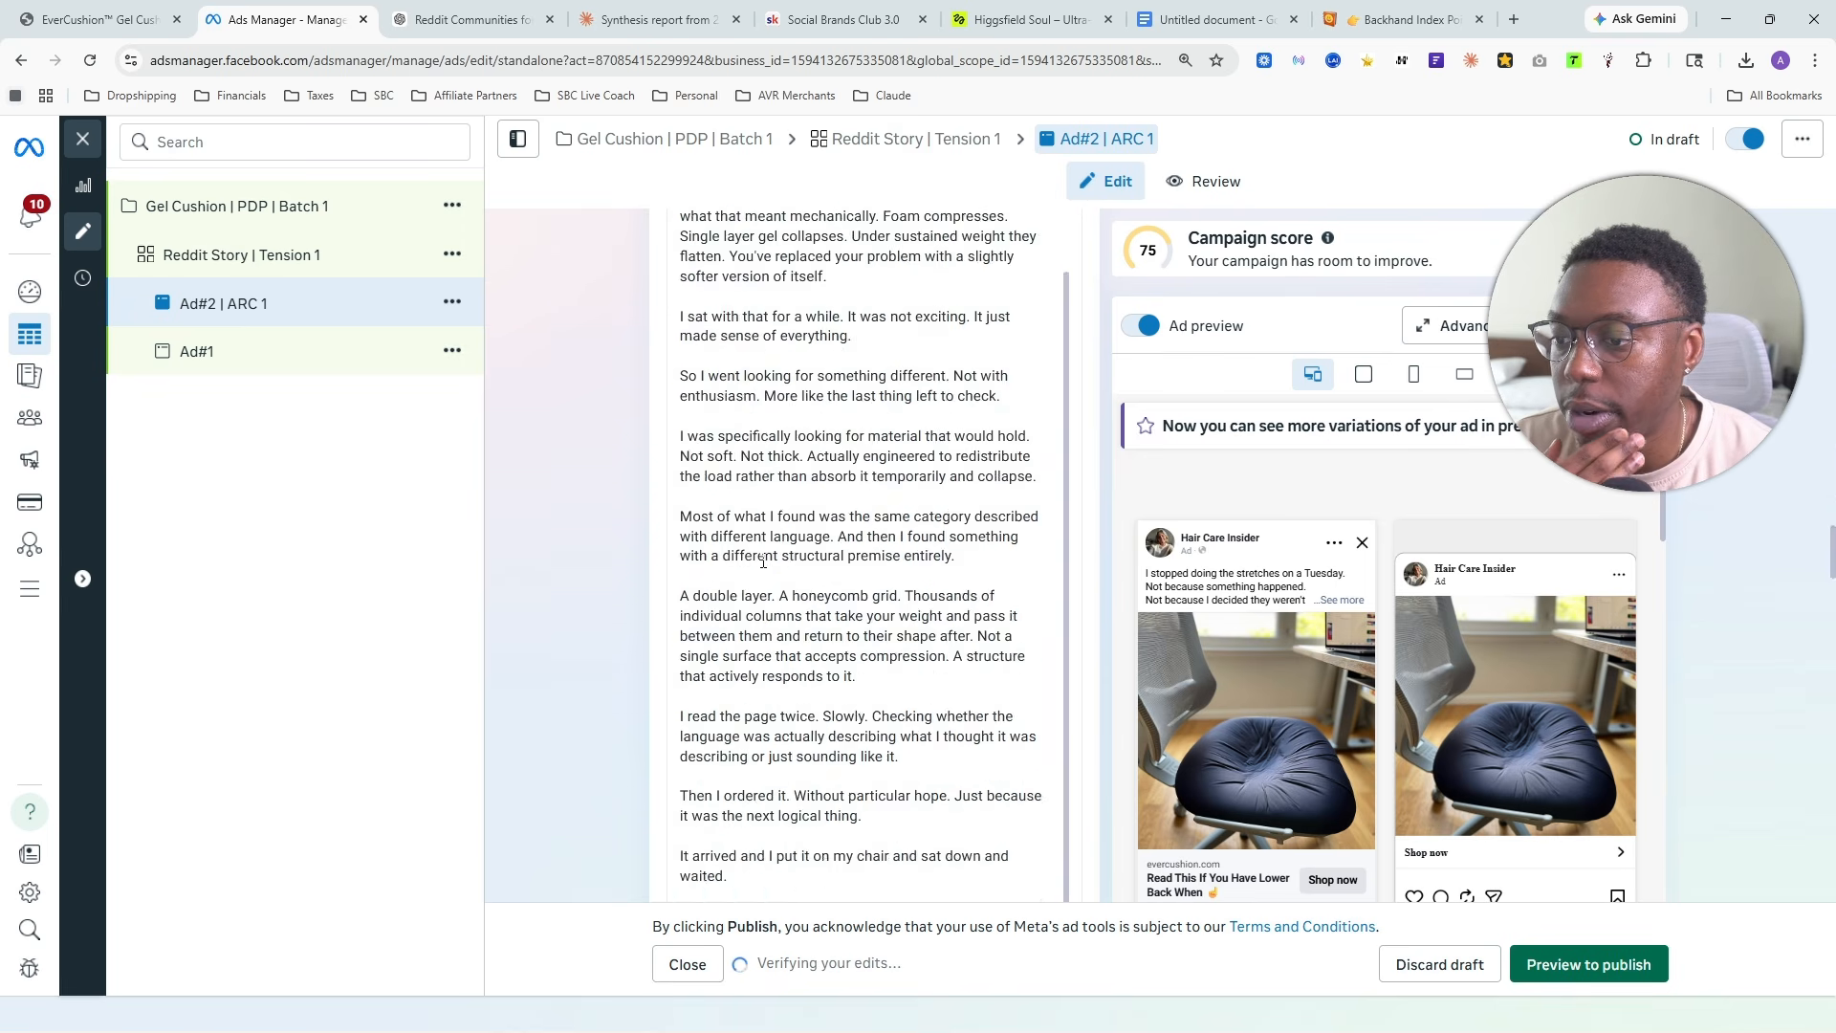
scroll(763, 563, down, 10)
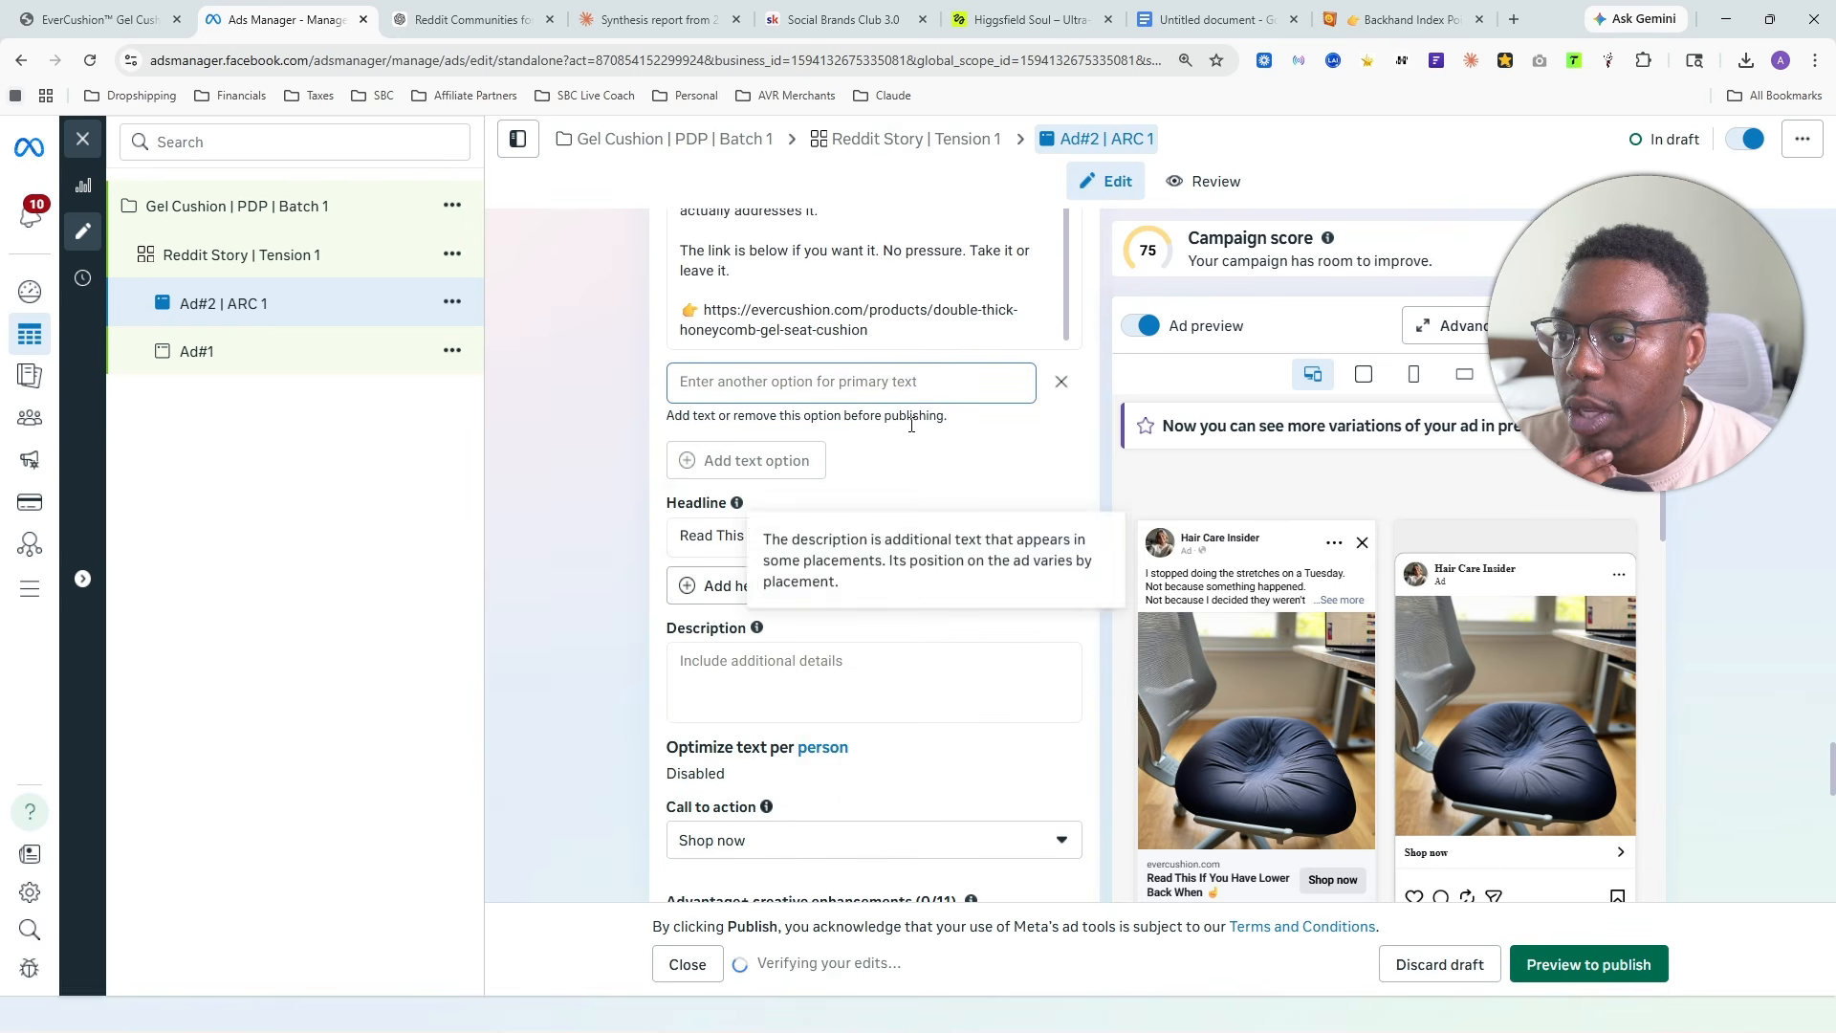
scroll(943, 483, down, 4)
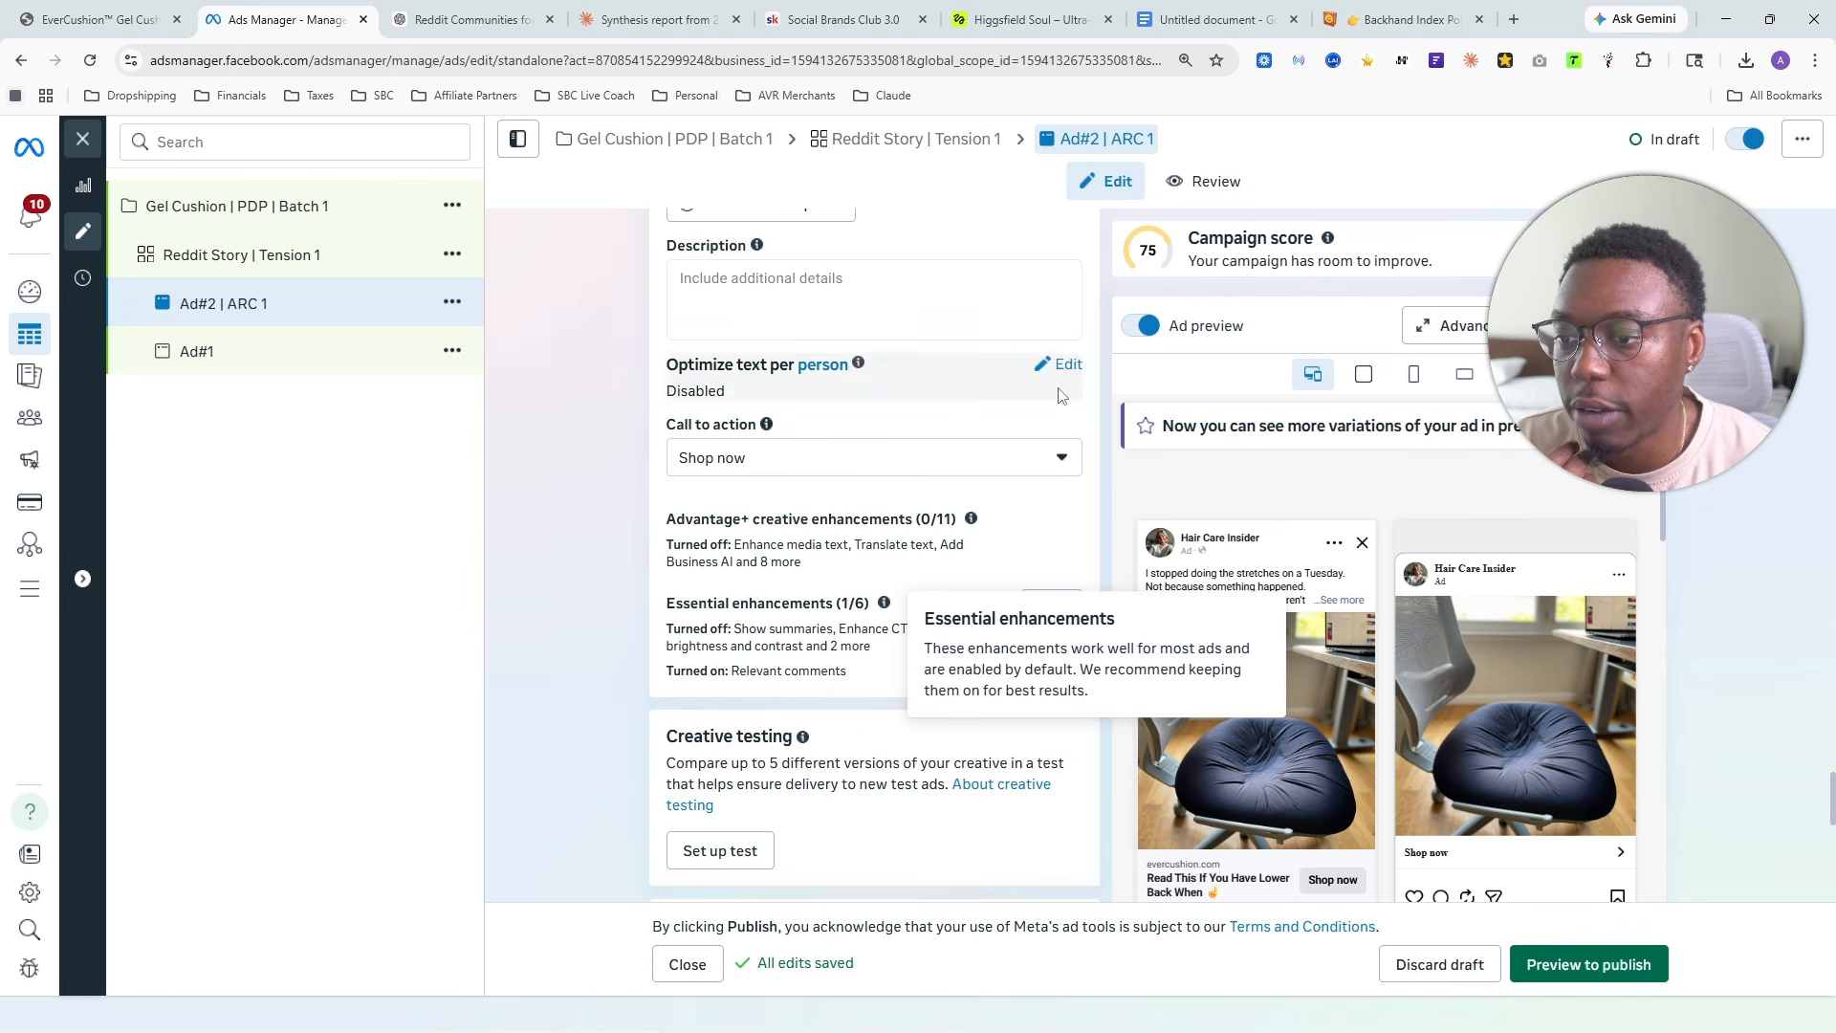
click(1053, 607)
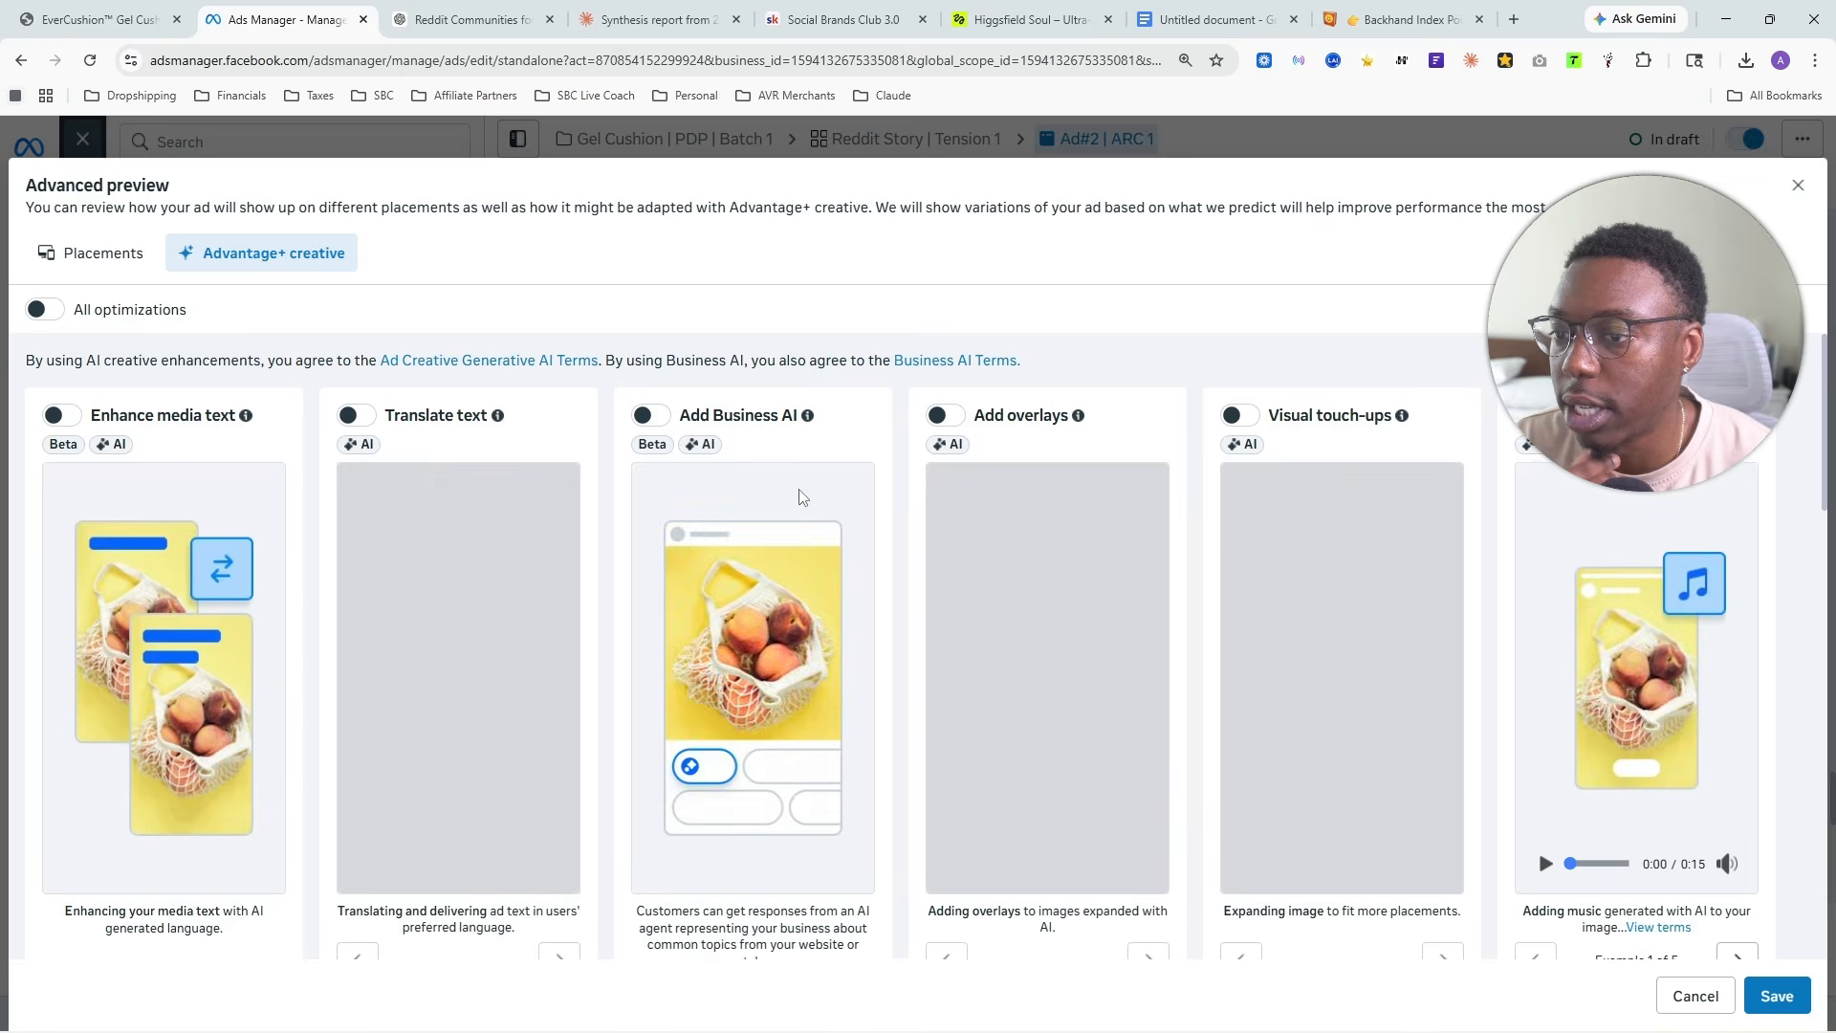
scroll(726, 622, down, 5)
scroll(730, 623, down, 5)
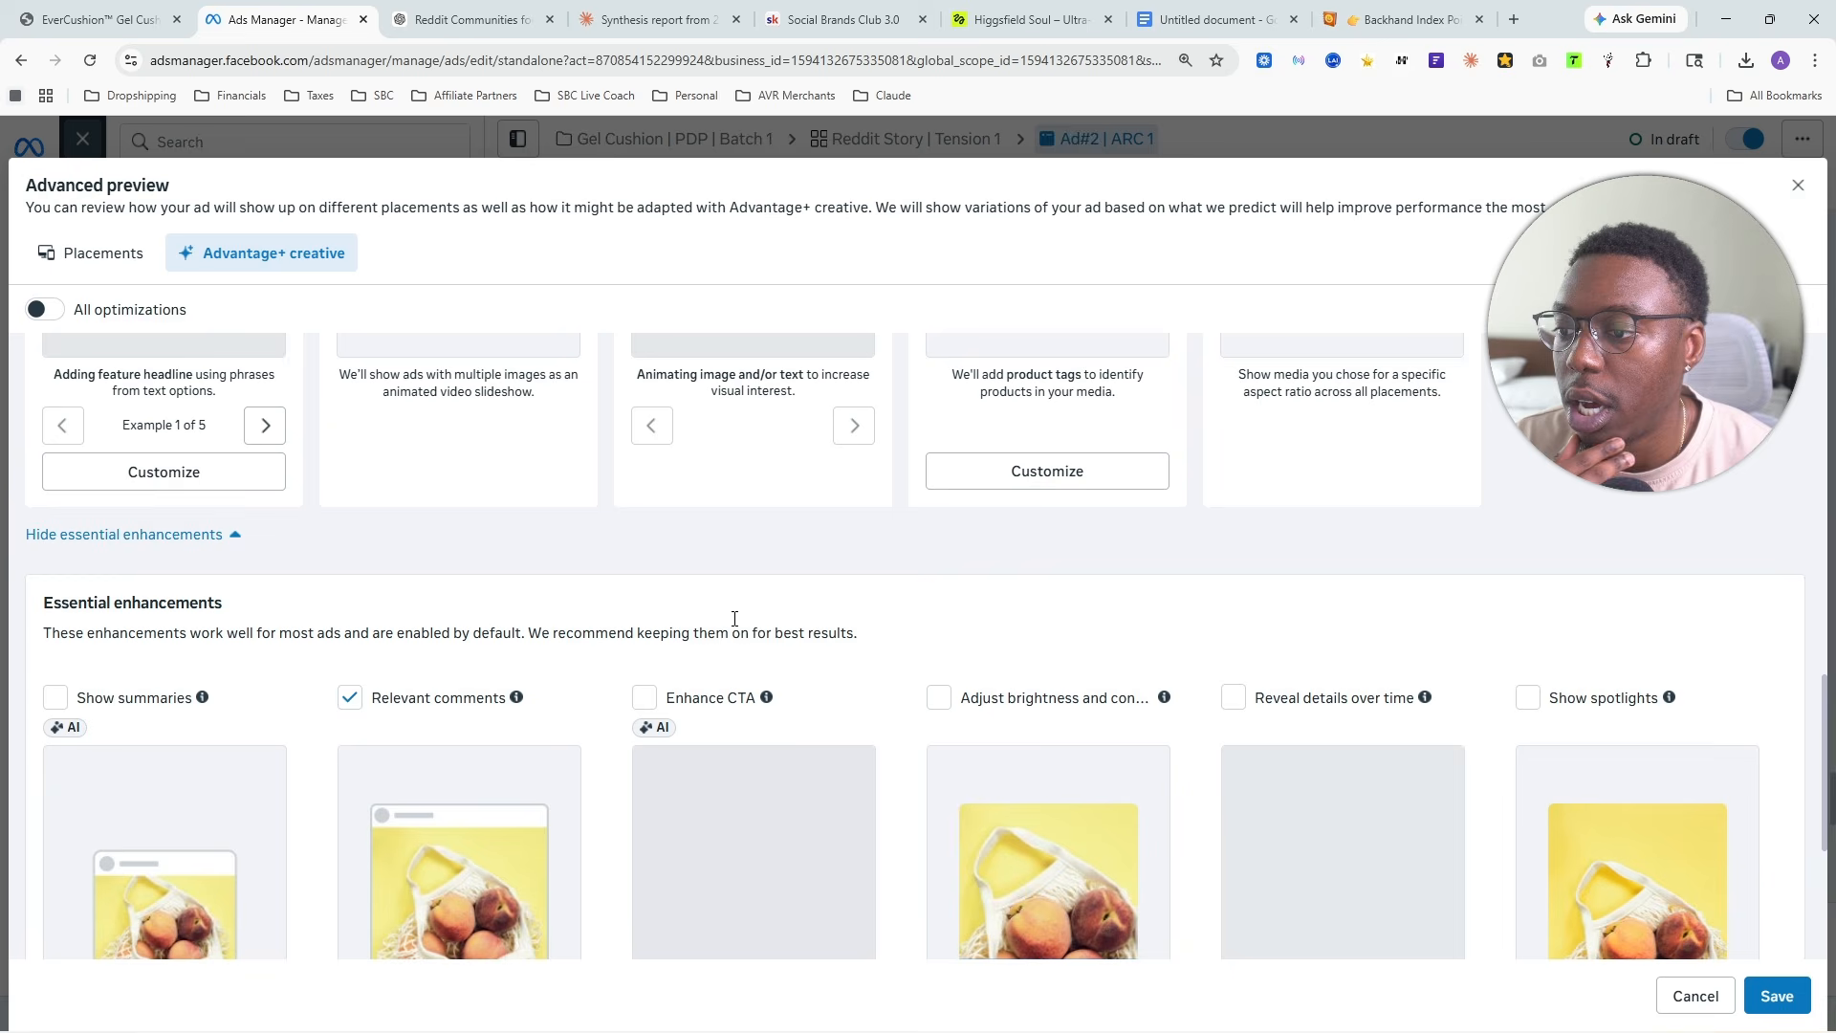
click(350, 697)
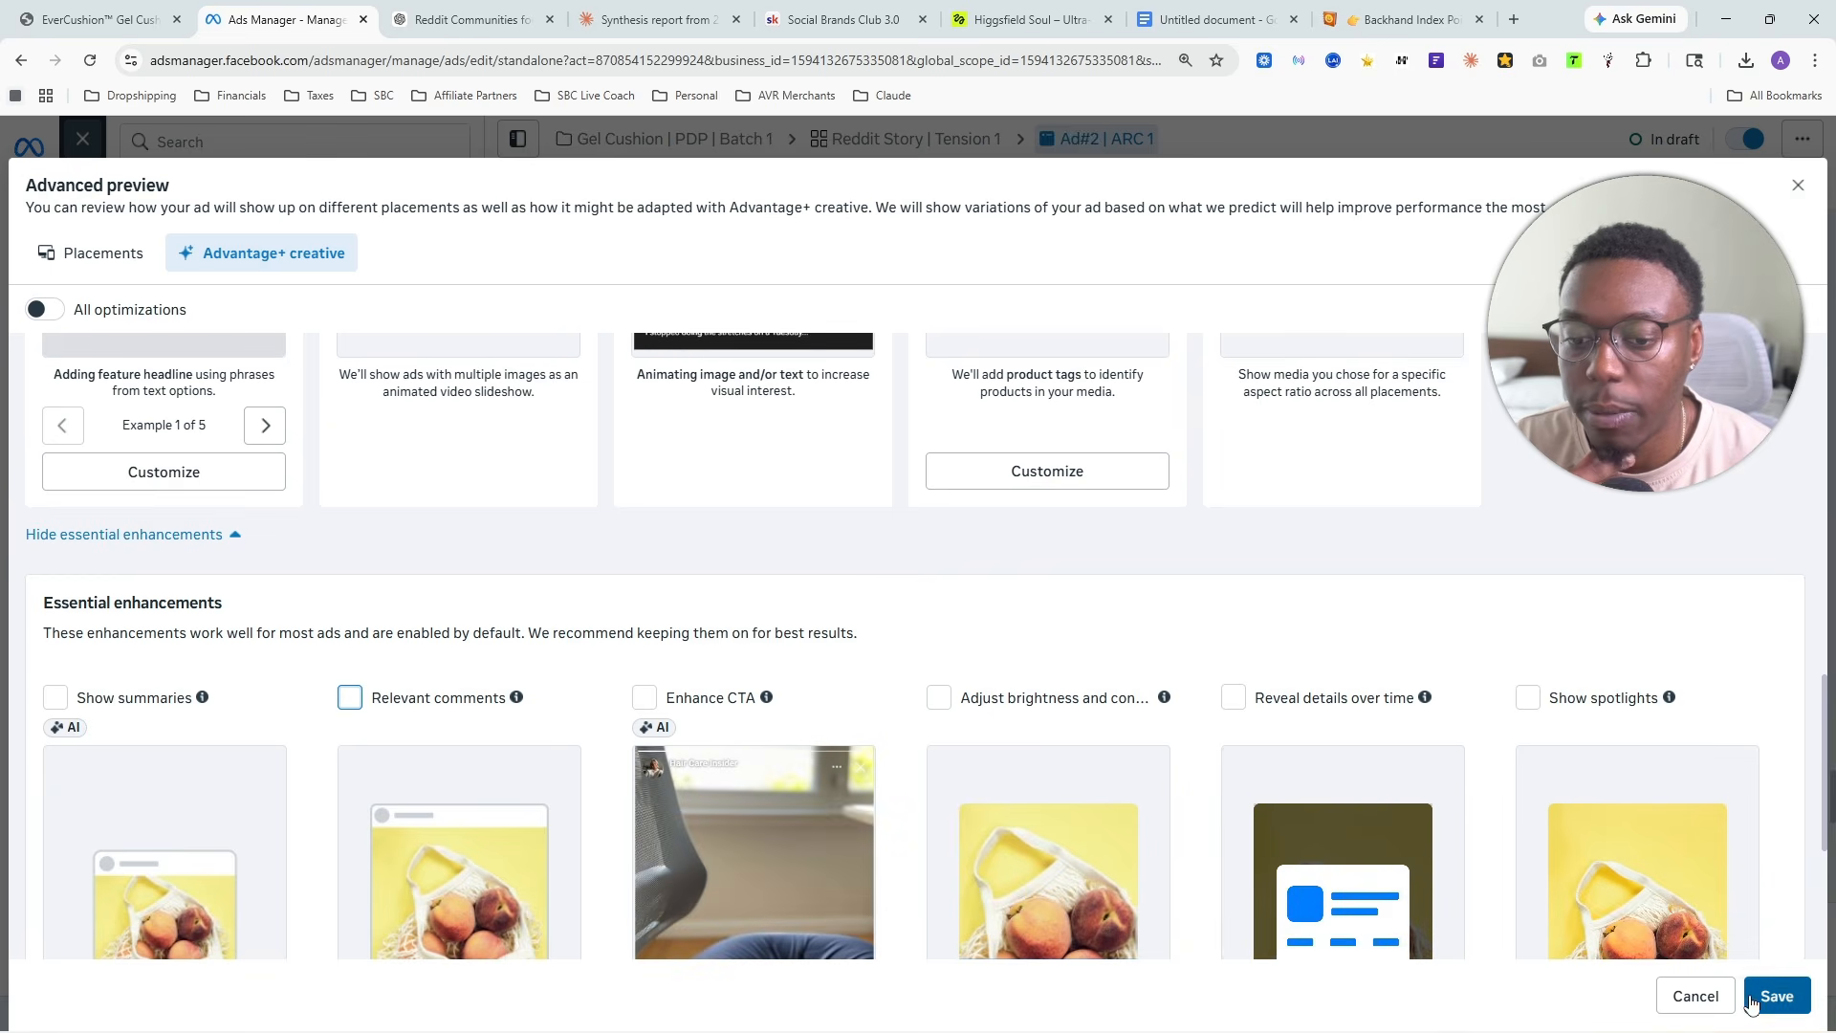
- Open the website URL set as the ad's destination, check the Gel Cushion product page, and close it again
scroll(909, 669, up, 10)
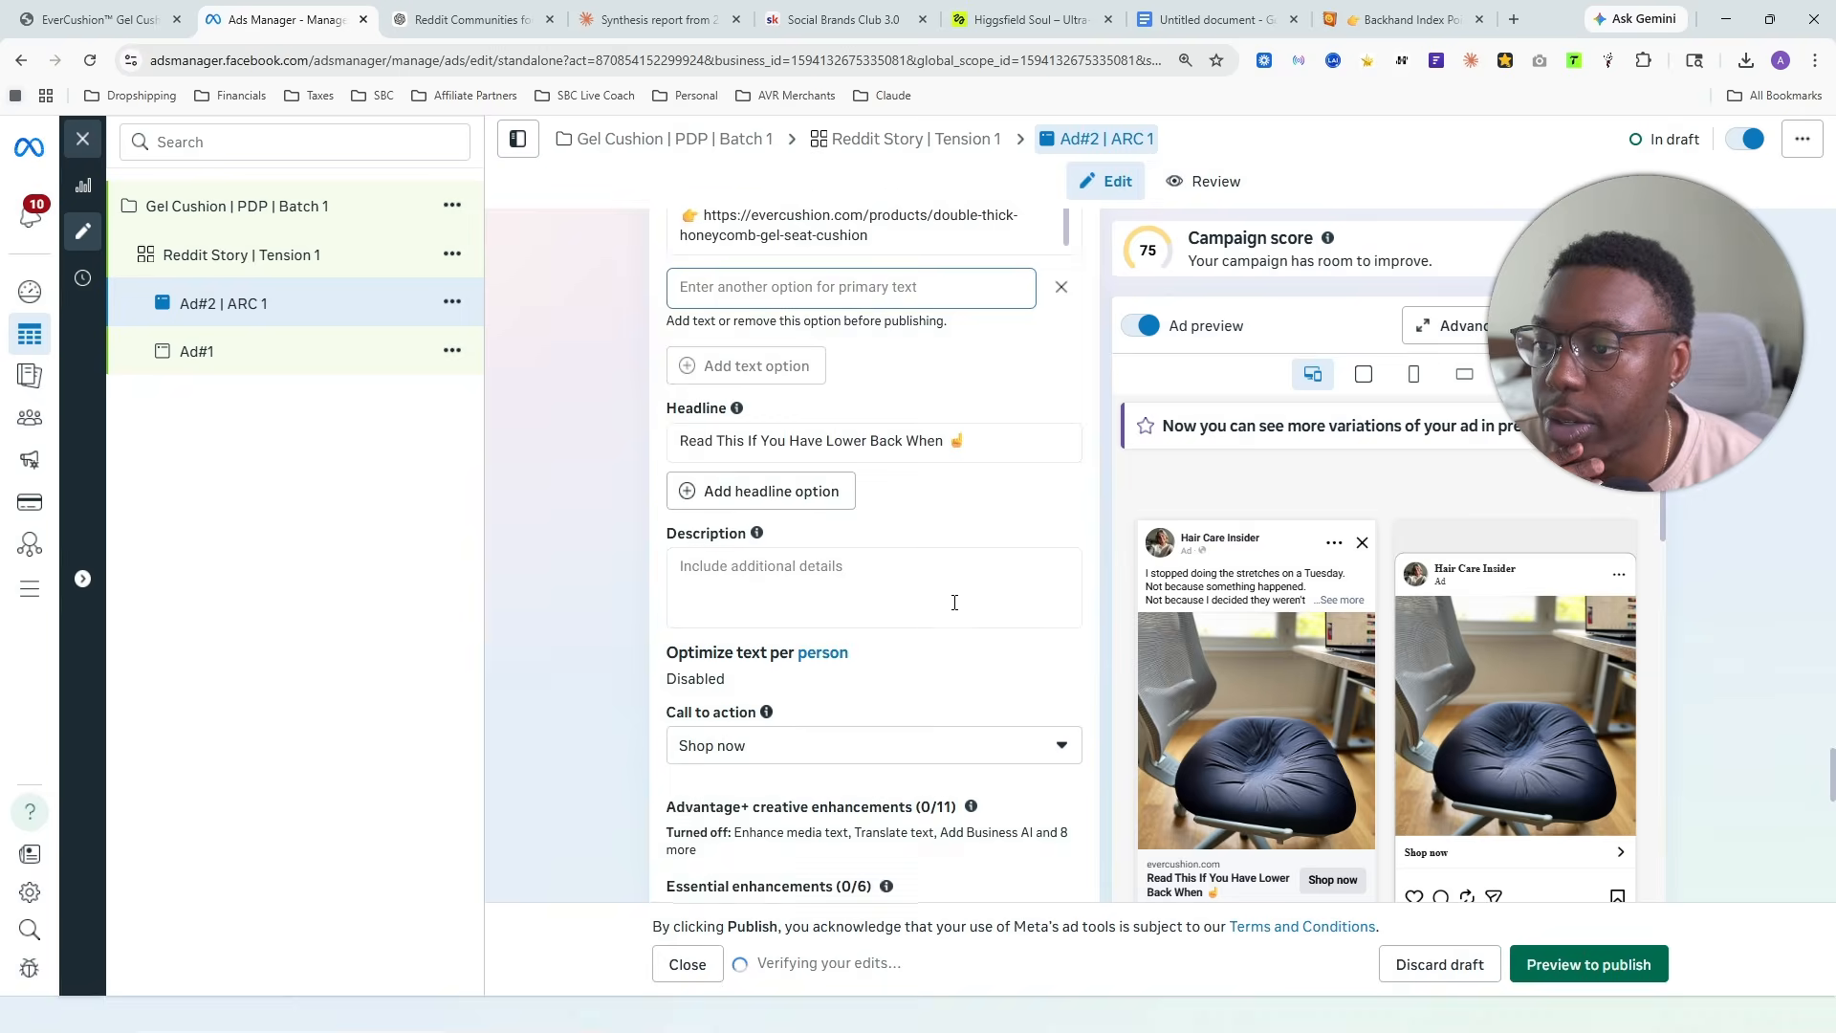
scroll(997, 578, up, 15)
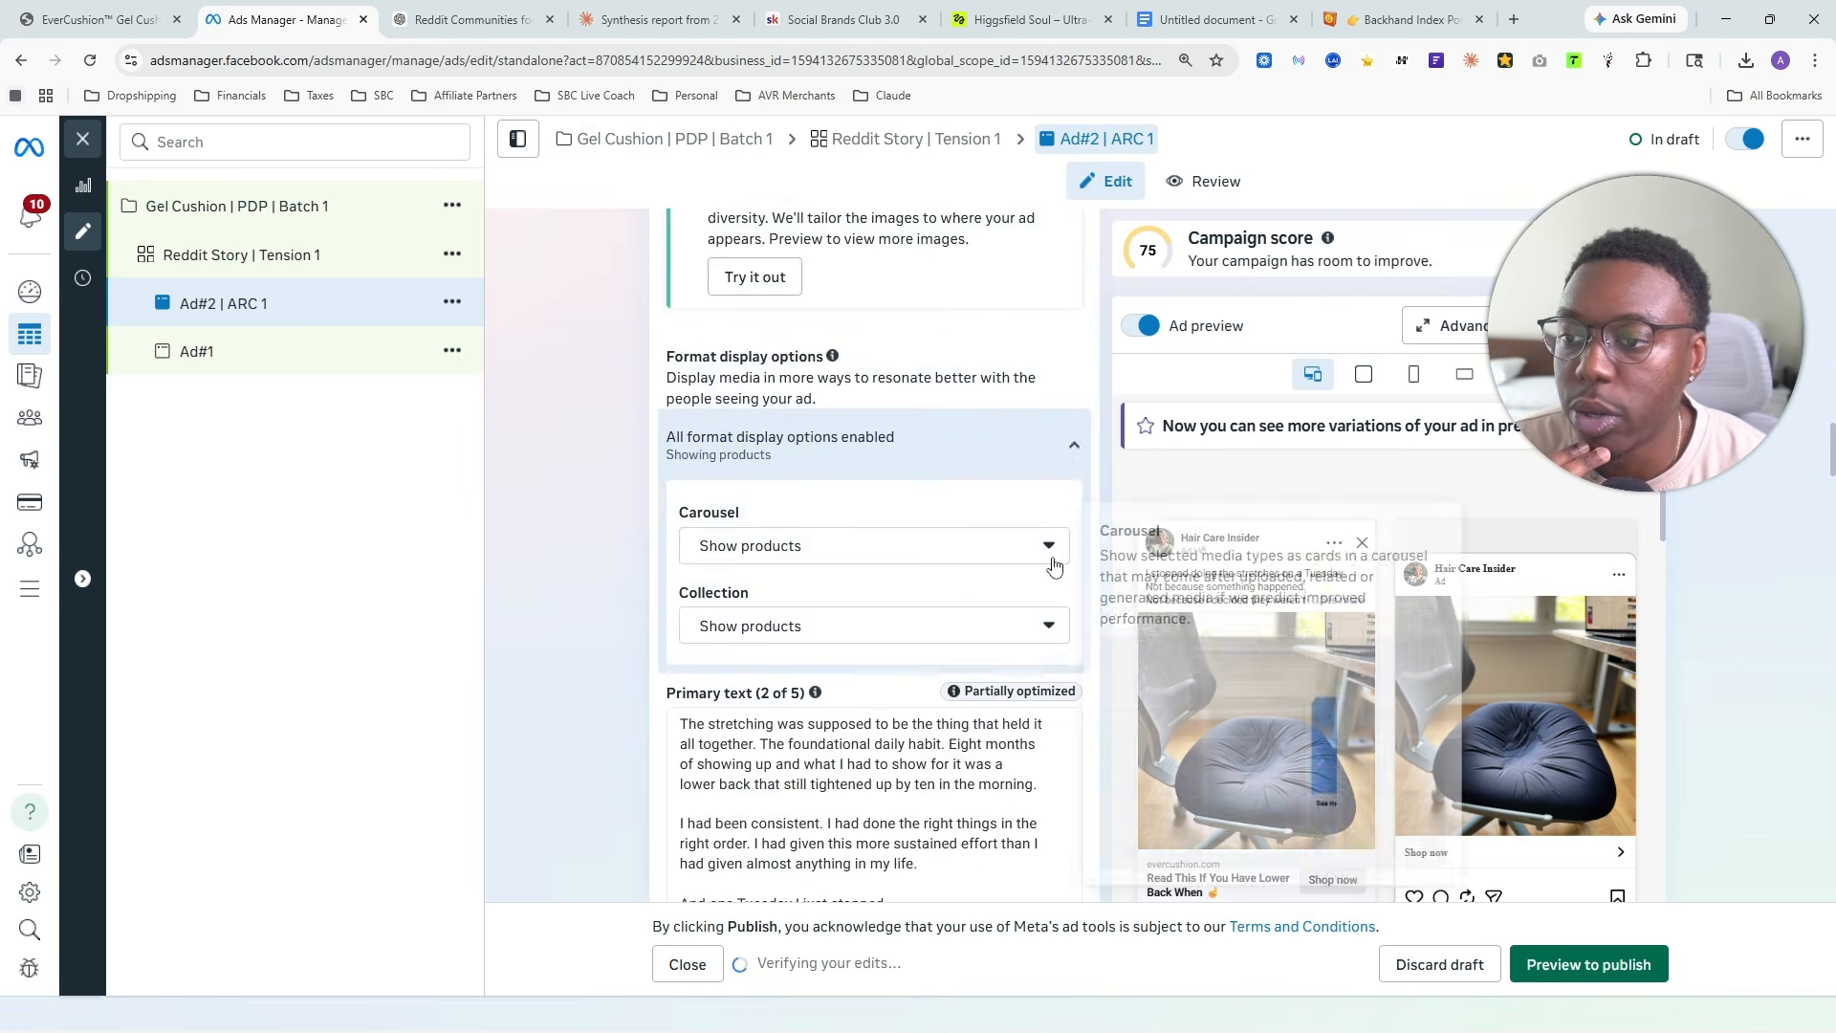
scroll(1055, 565, up, 10)
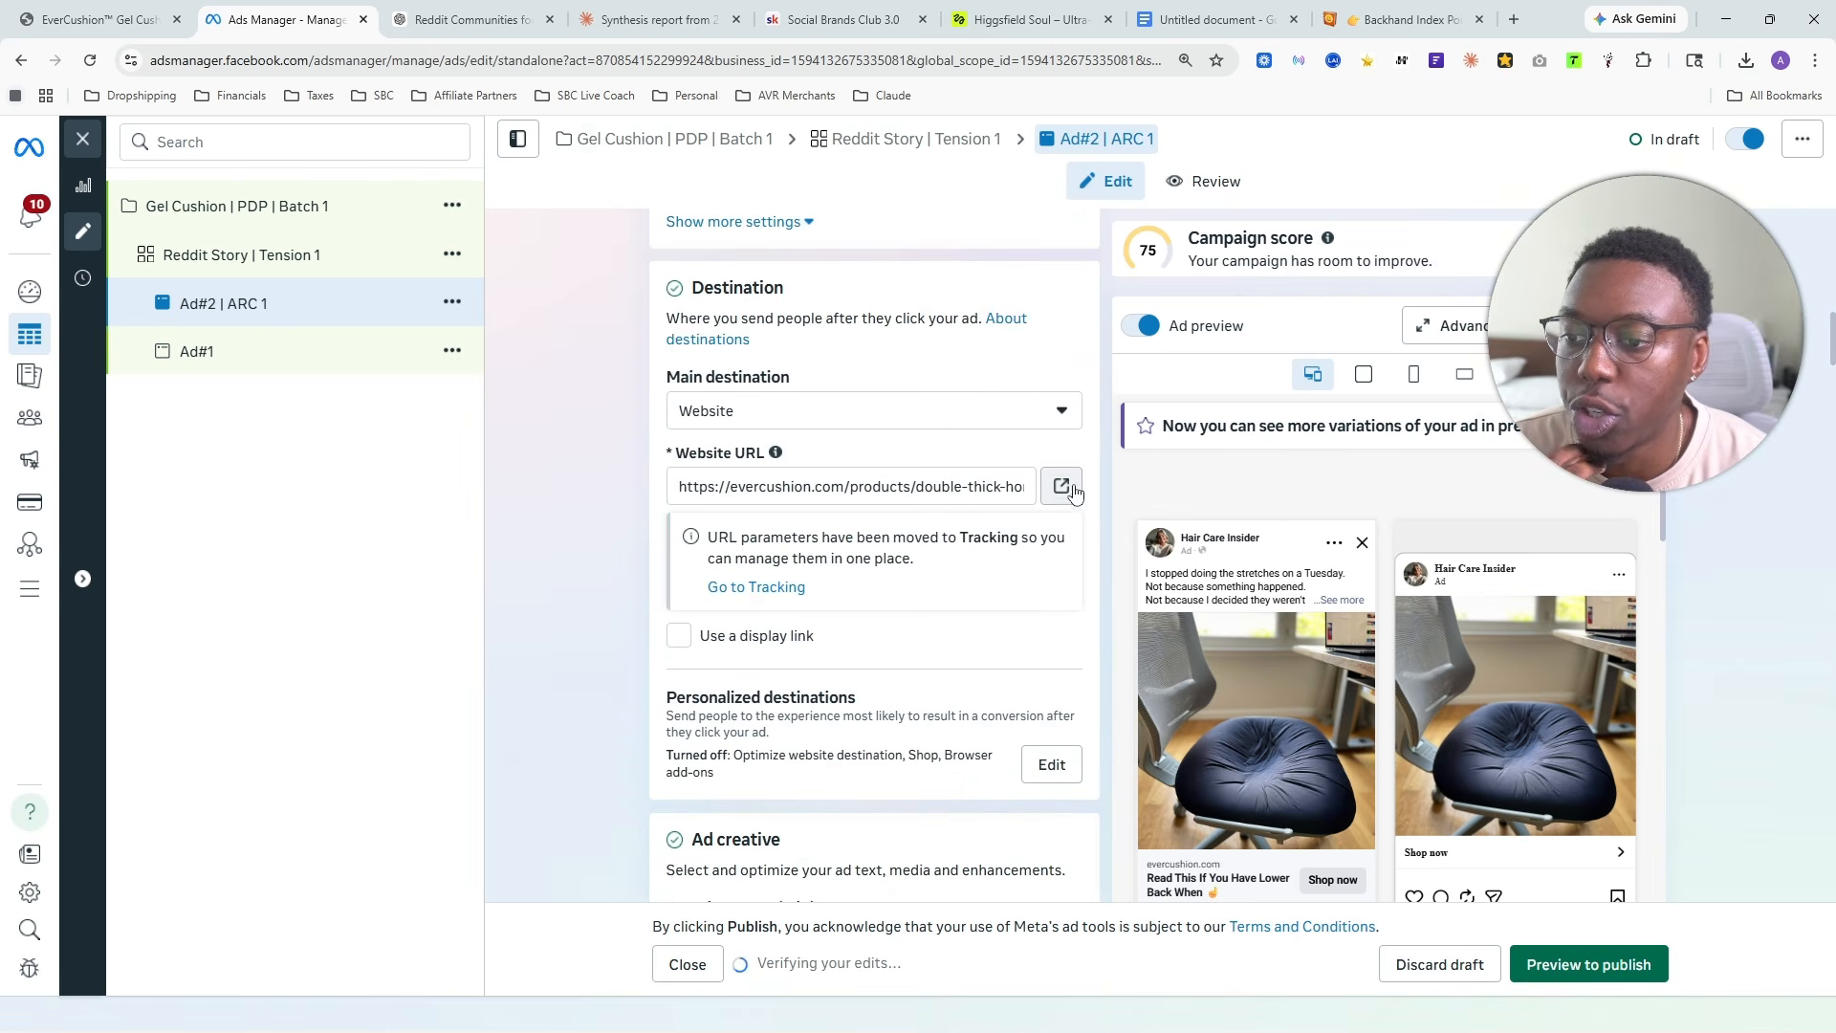
click(1062, 487)
scroll(985, 557, down, 10)
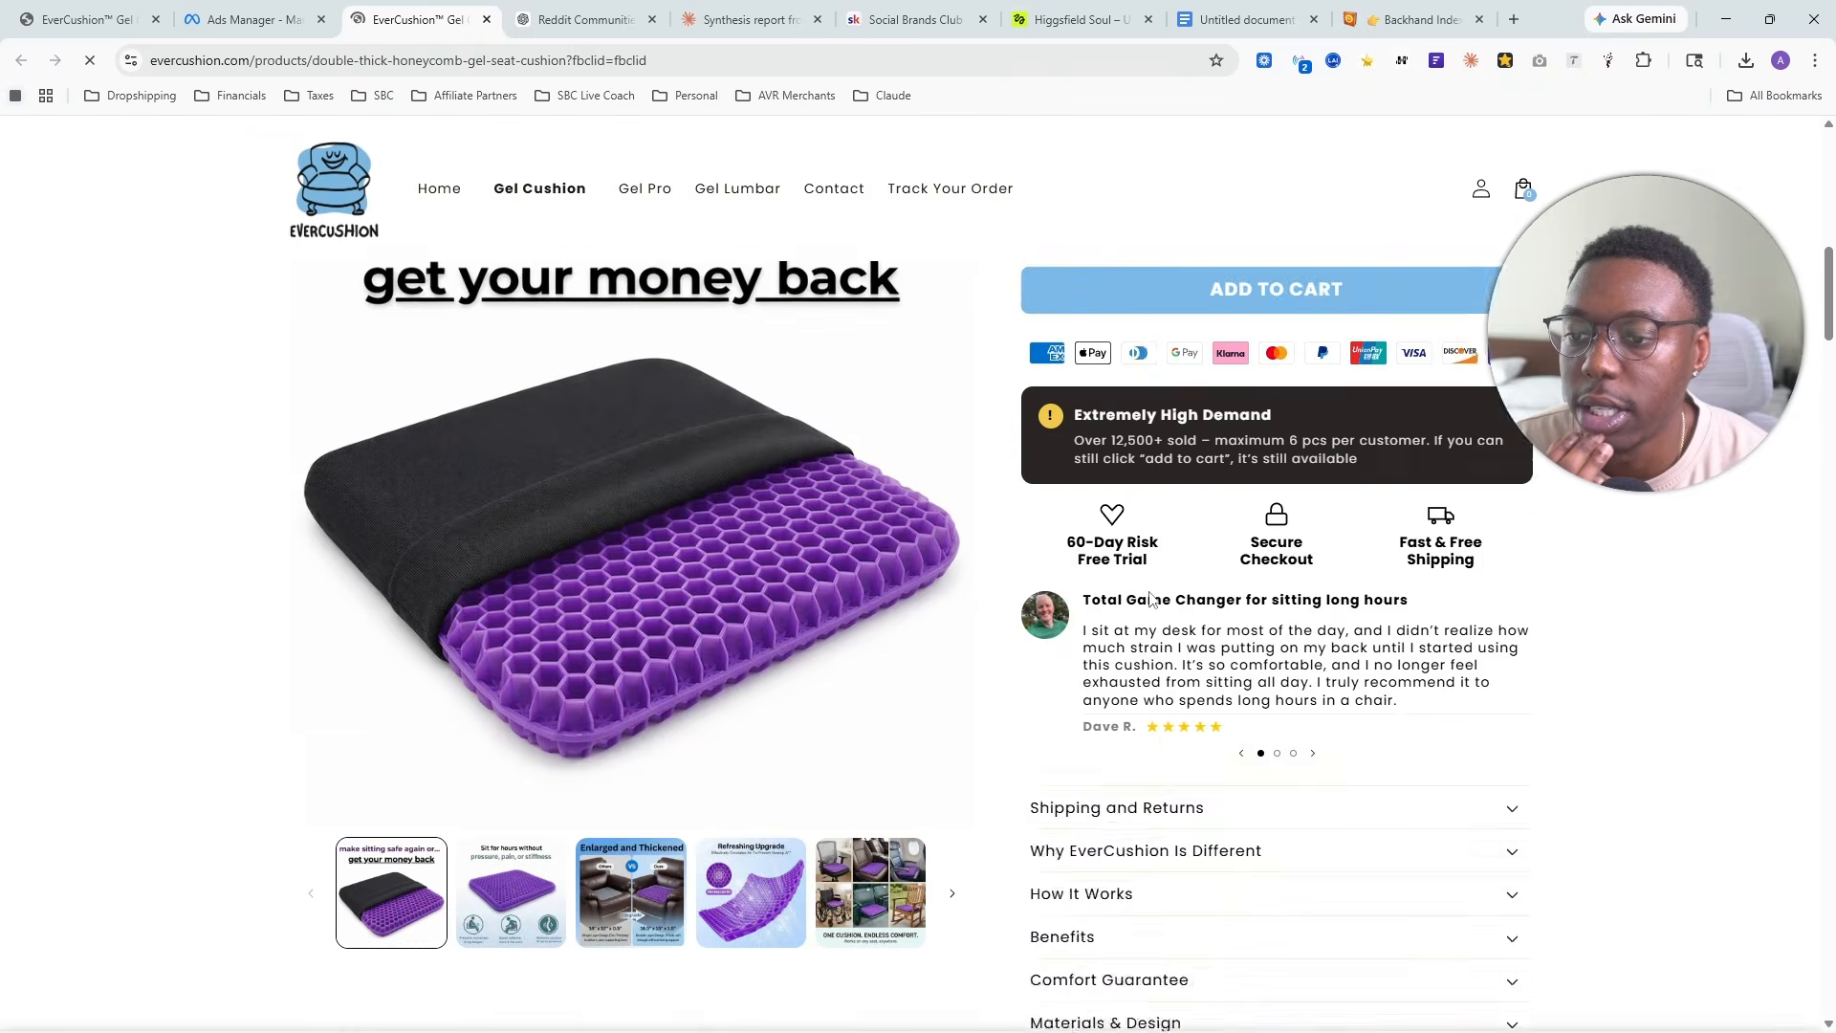
key(ctrl+w)
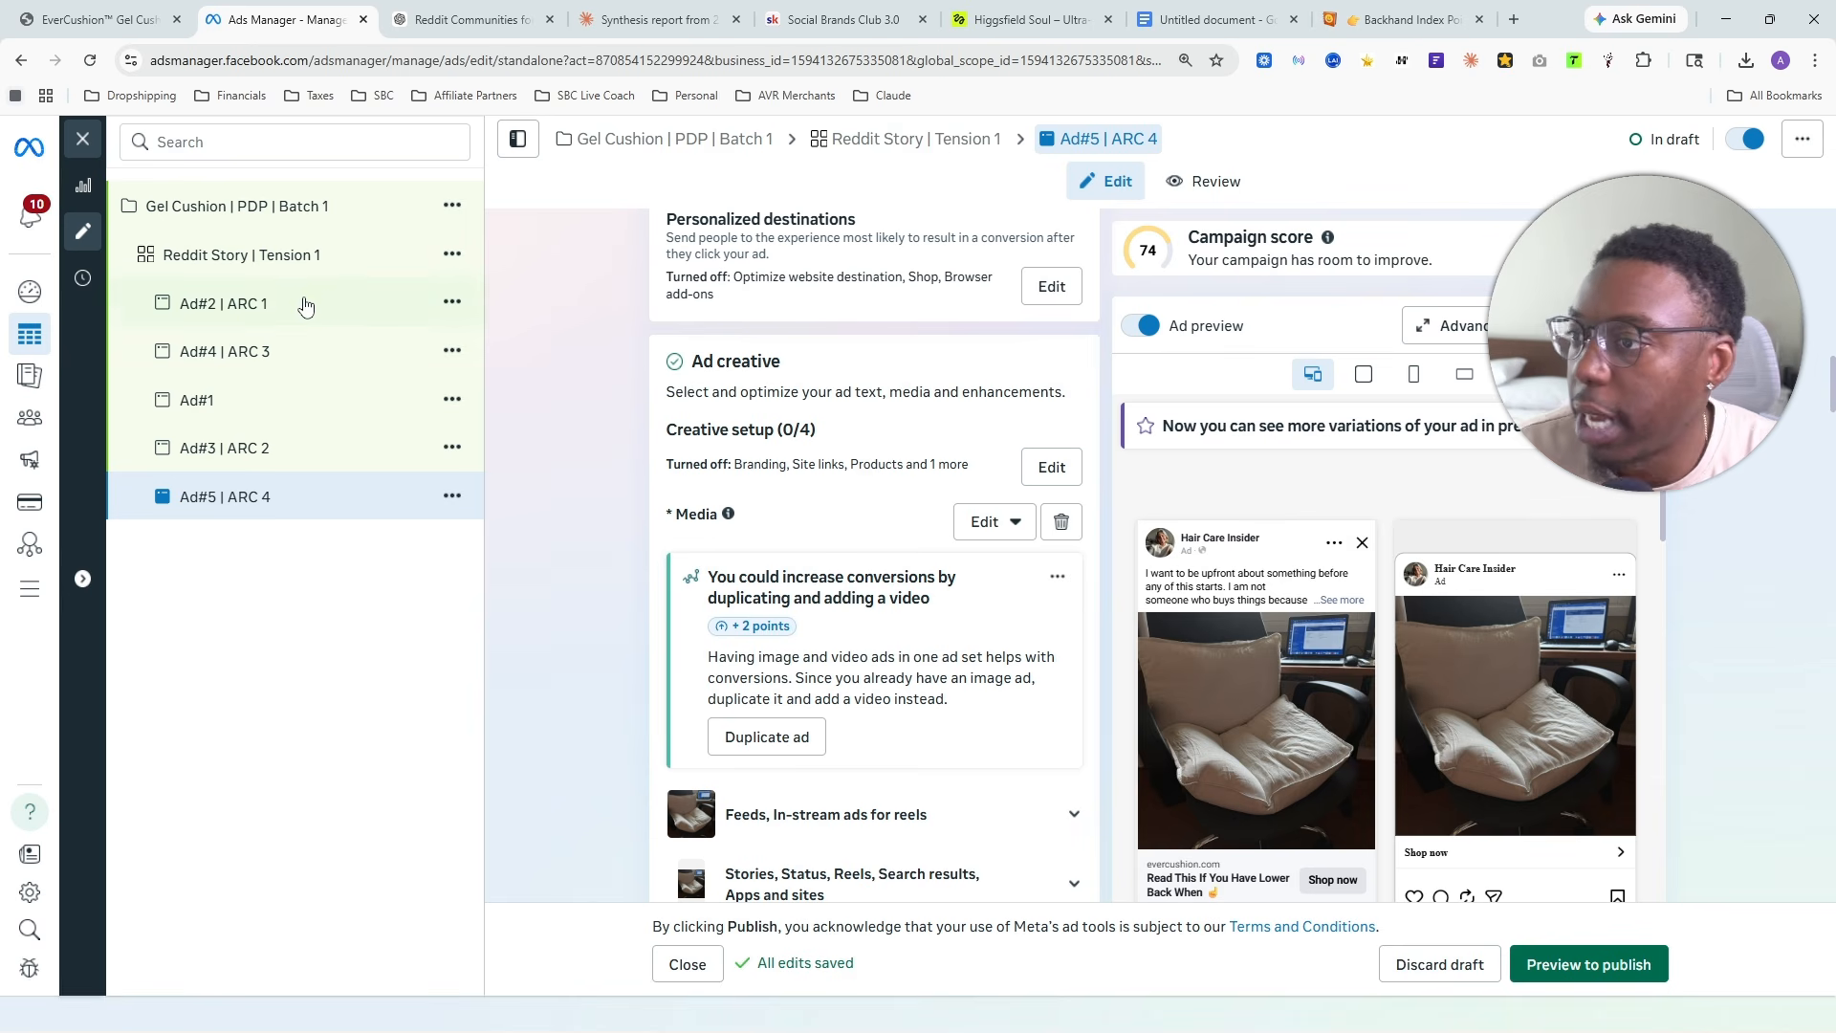
- Send Claude the message "I needed you to generate each one and stop in between so I can copy that specific one"
click(656, 19)
scroll(428, 560, down, 1)
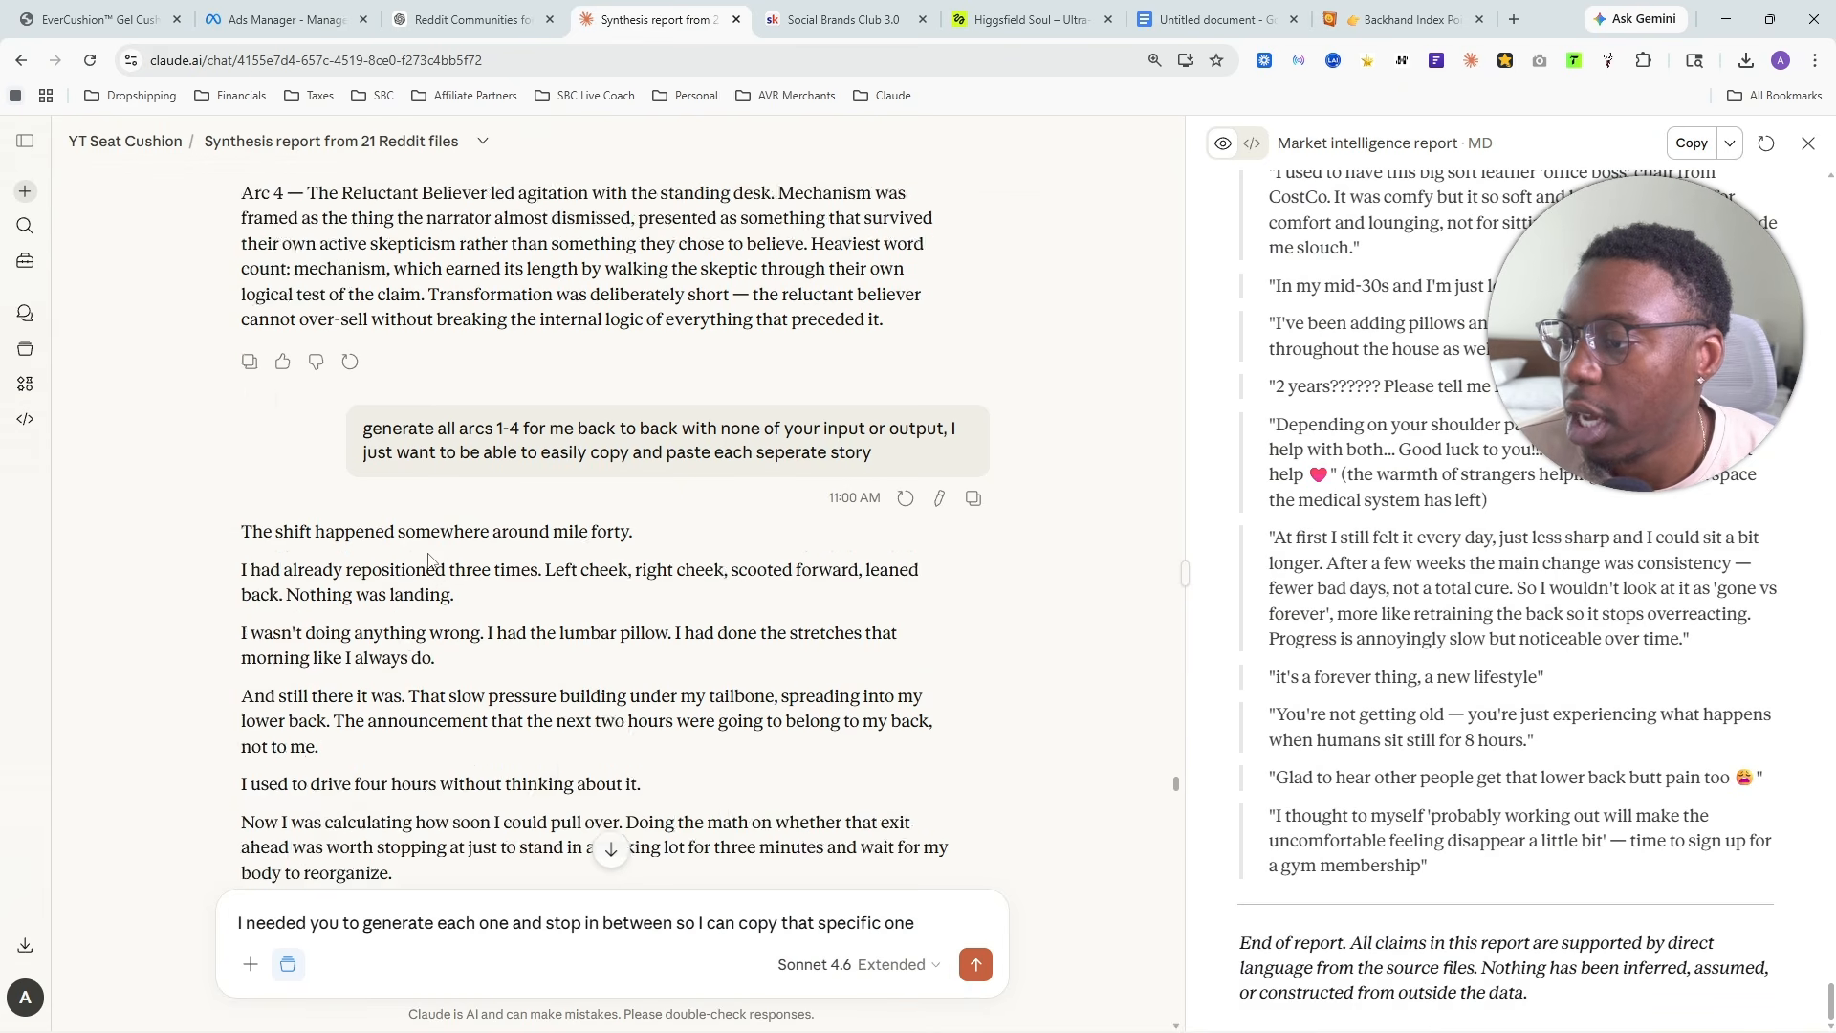
scroll(429, 561, down, 4)
scroll(439, 357, up, 3)
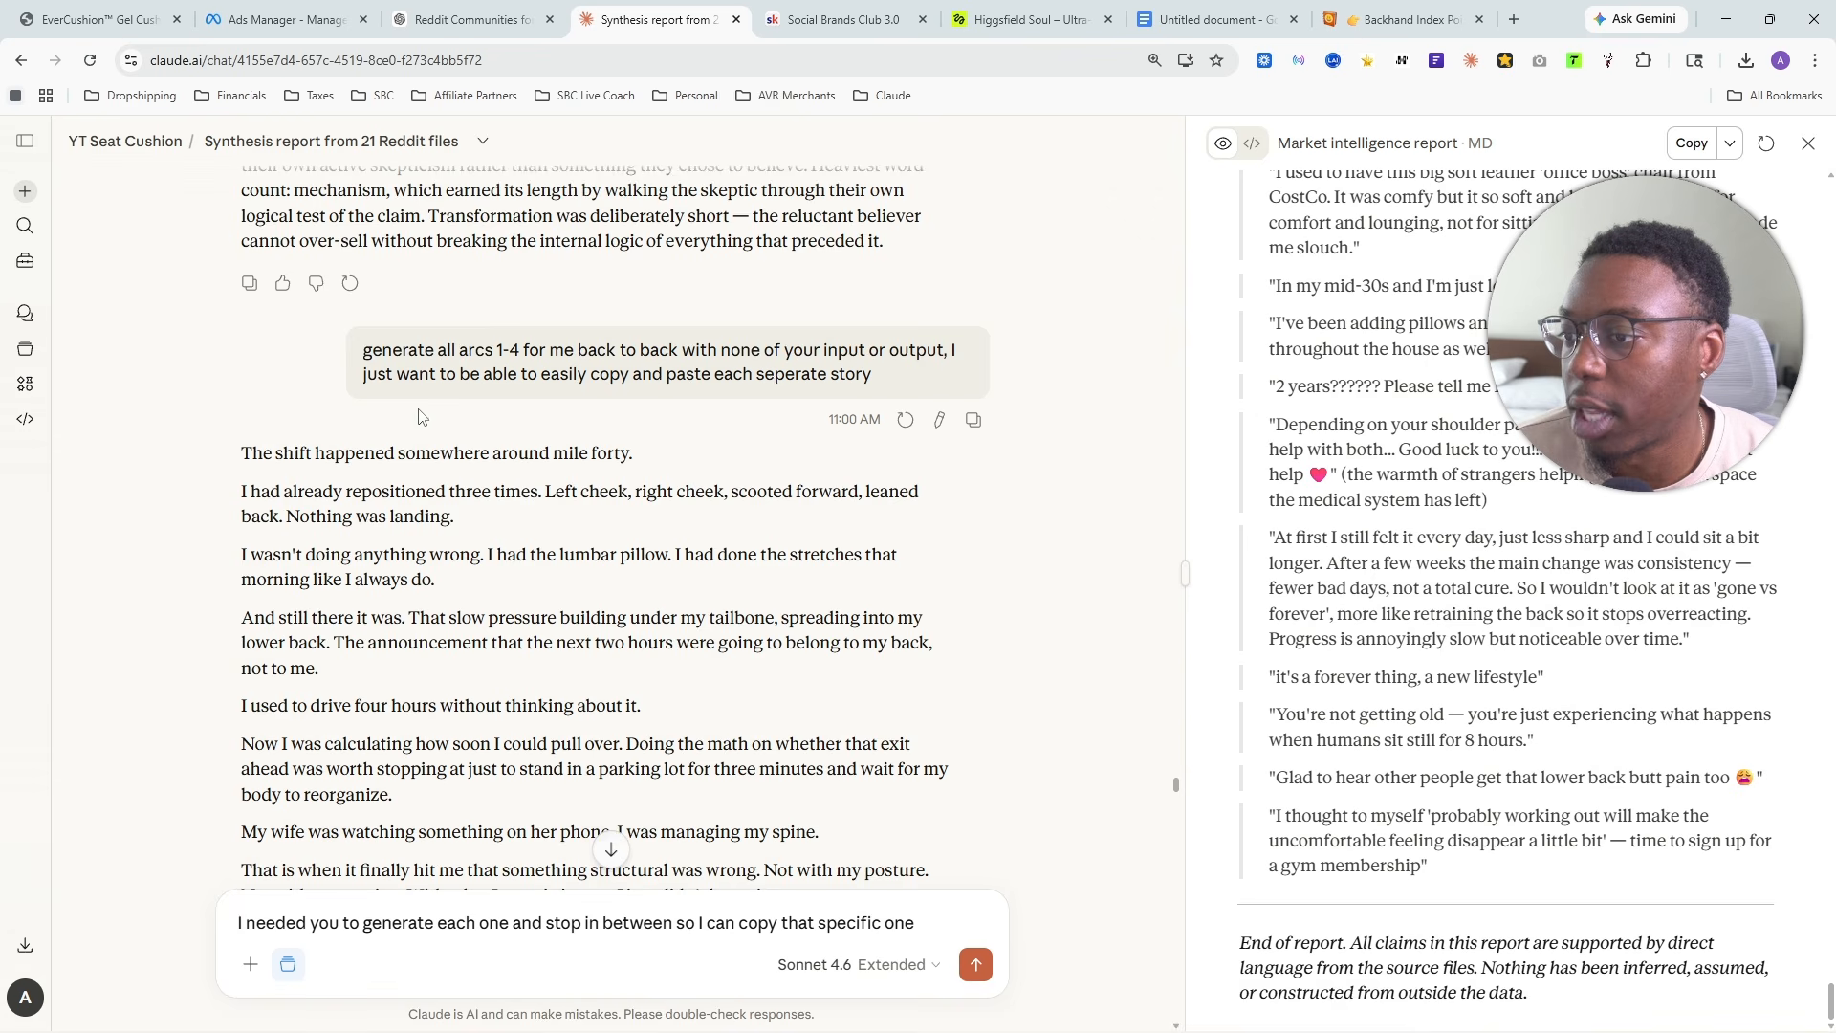
scroll(418, 416, down, 20)
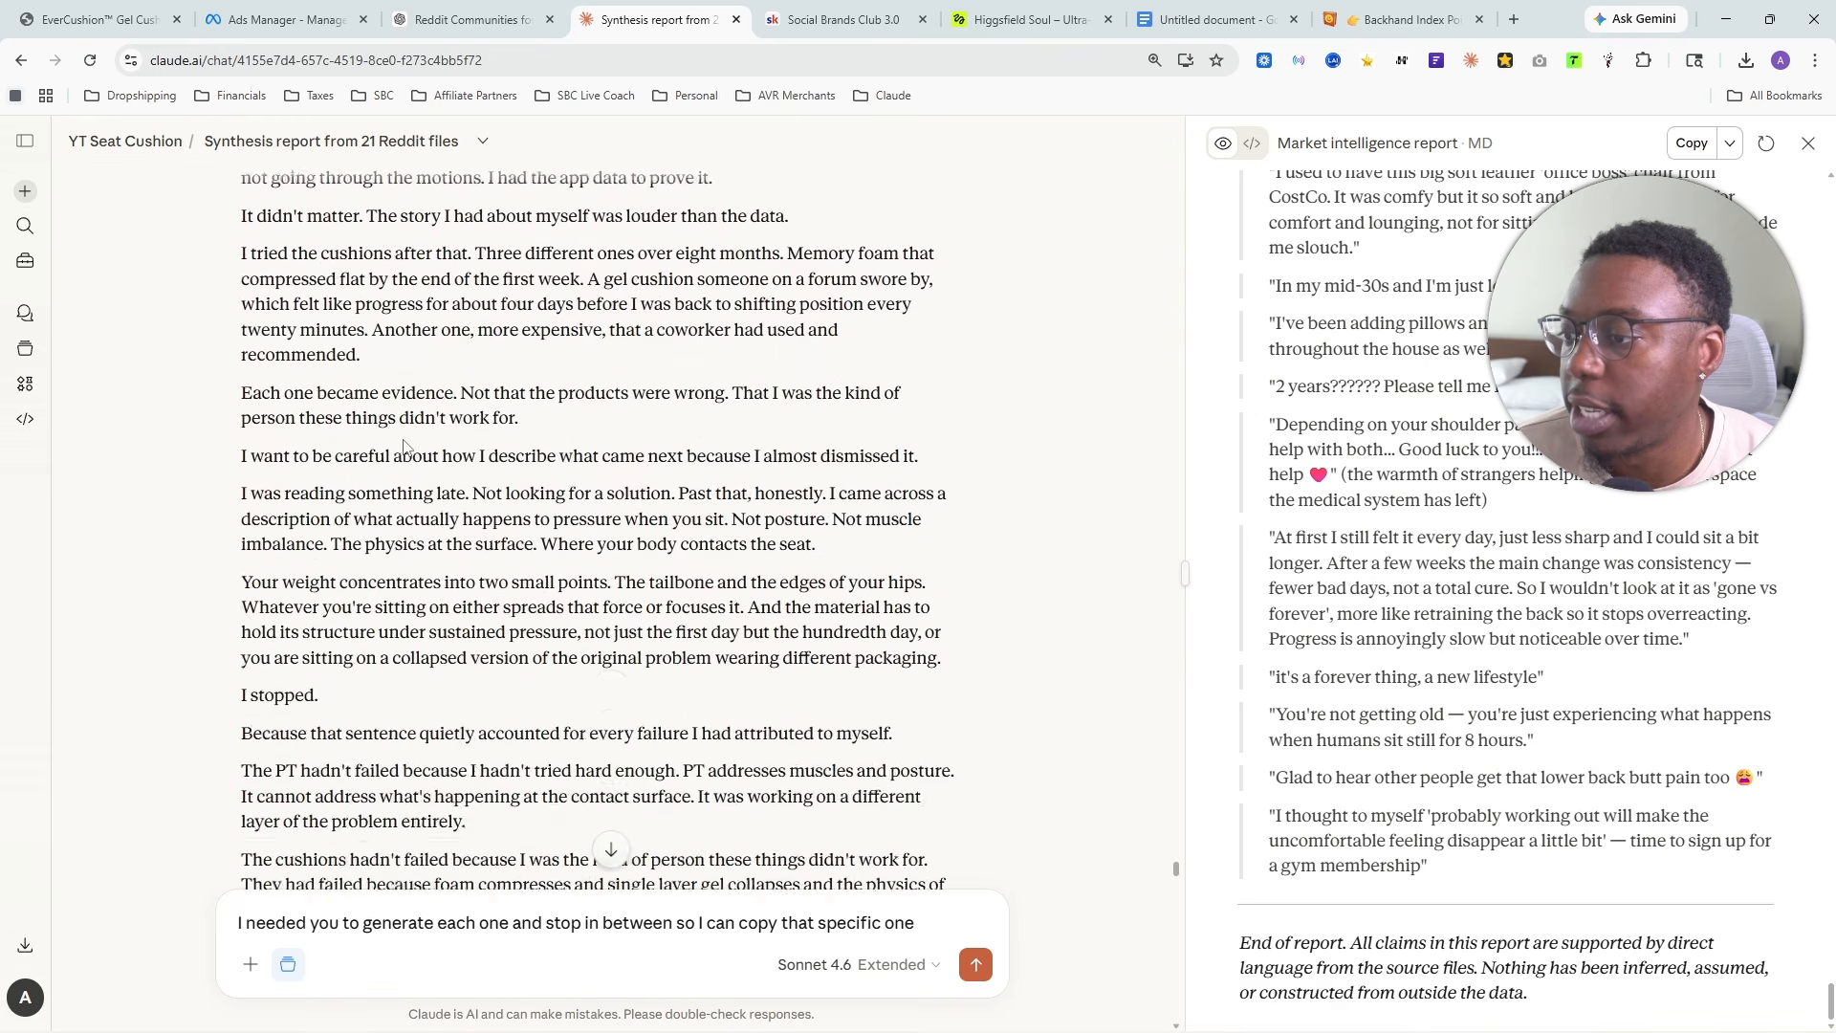
scroll(404, 446, down, 15)
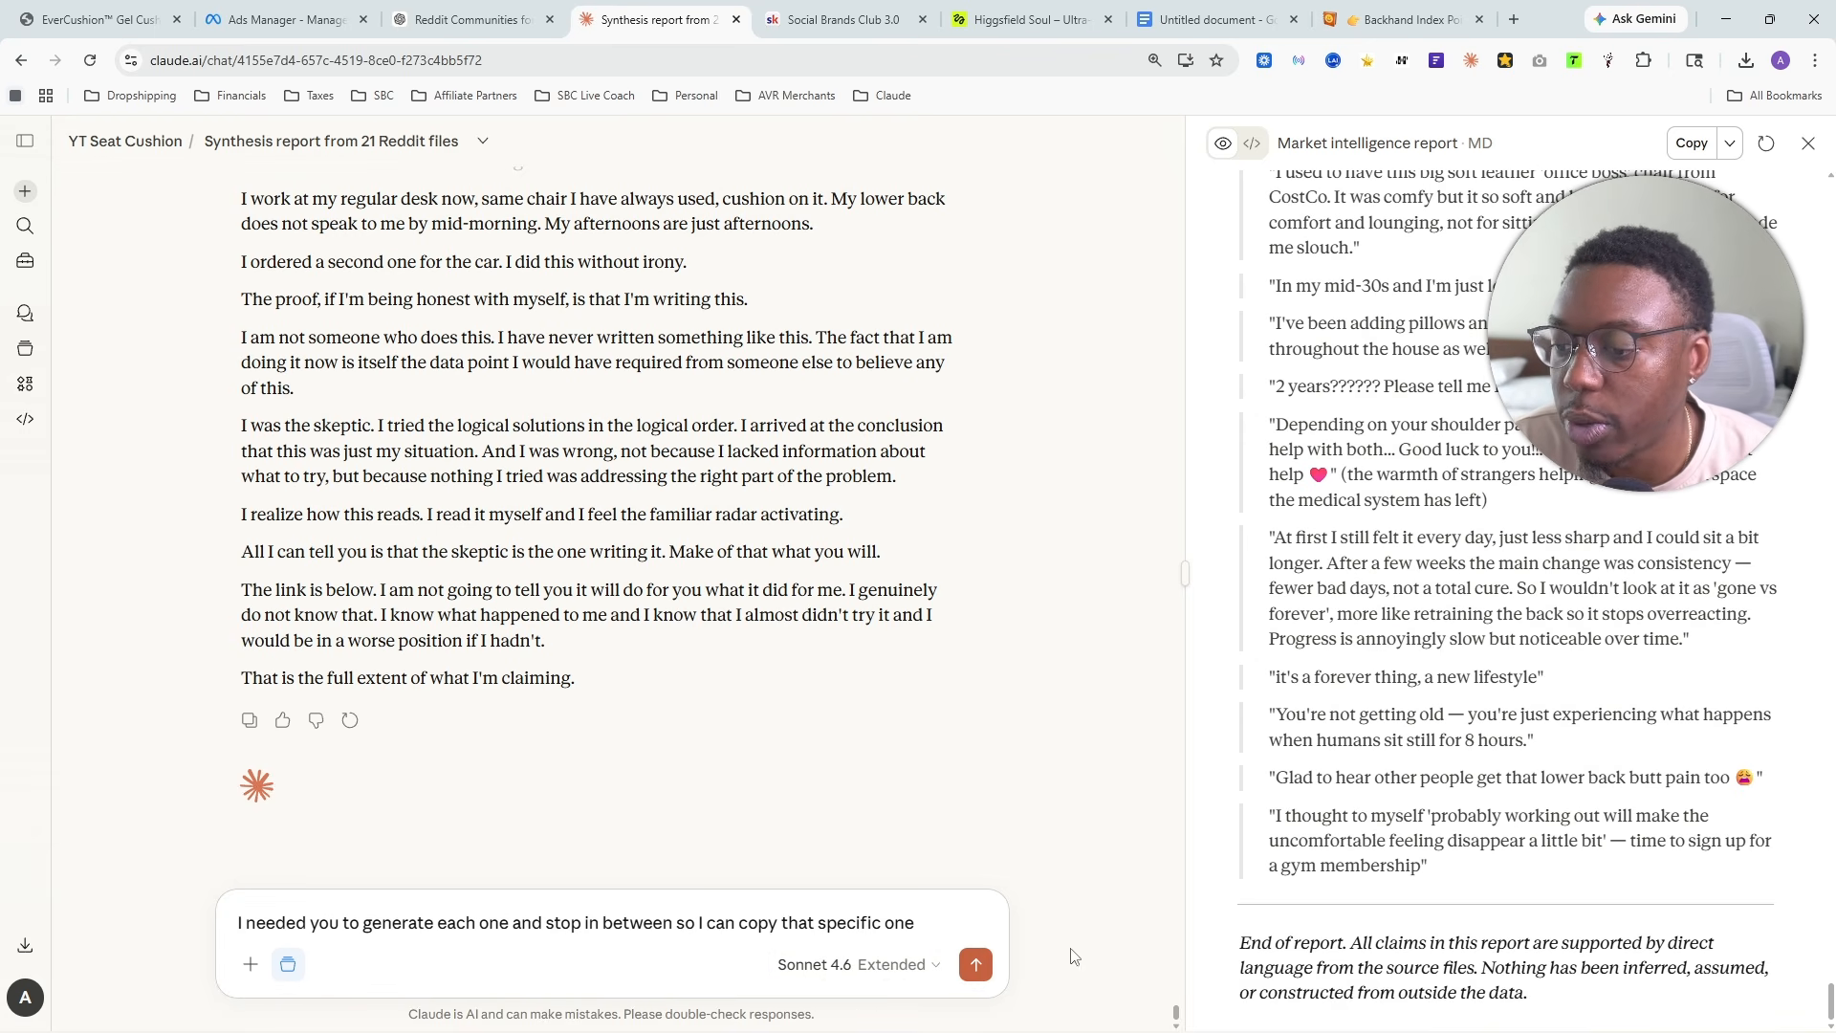
click(974, 965)
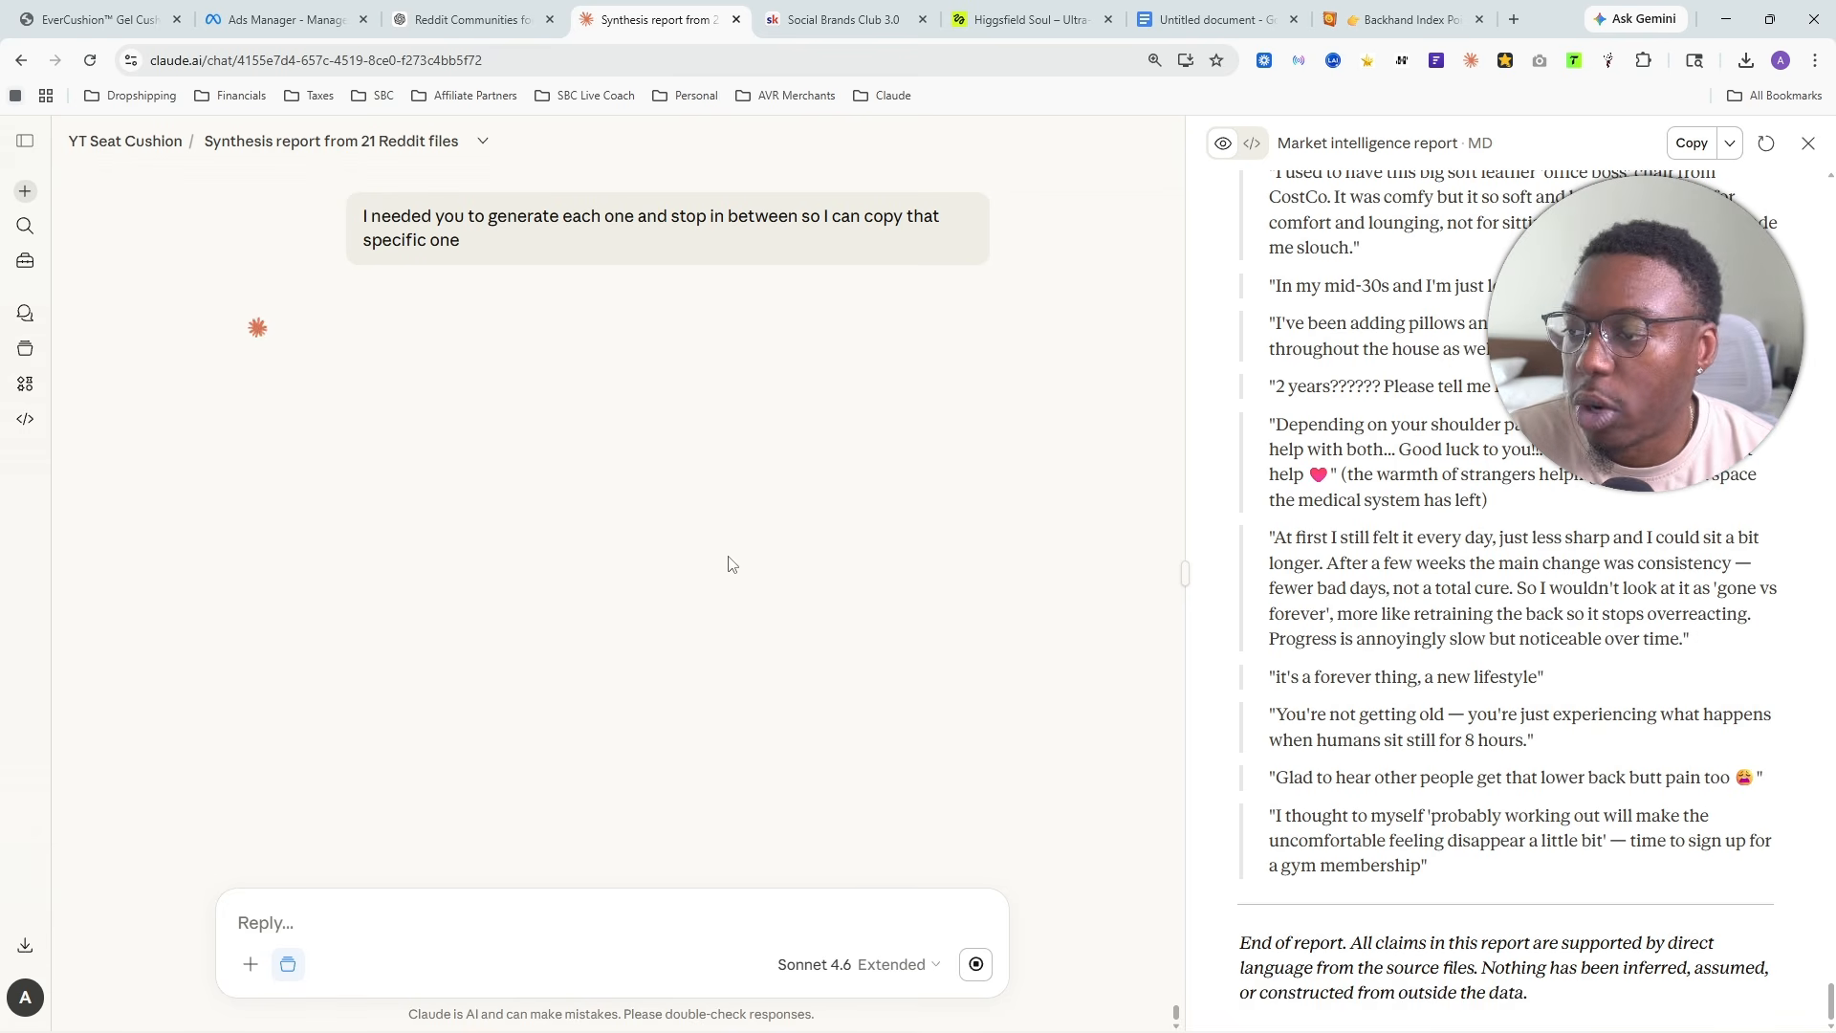
- Switch to Ads Manager and select all five ads in the Reddit Story | Tension 1 ad set, from Ad#2 | ARC 1 to Ad#5 | ARC 4
click(285, 19)
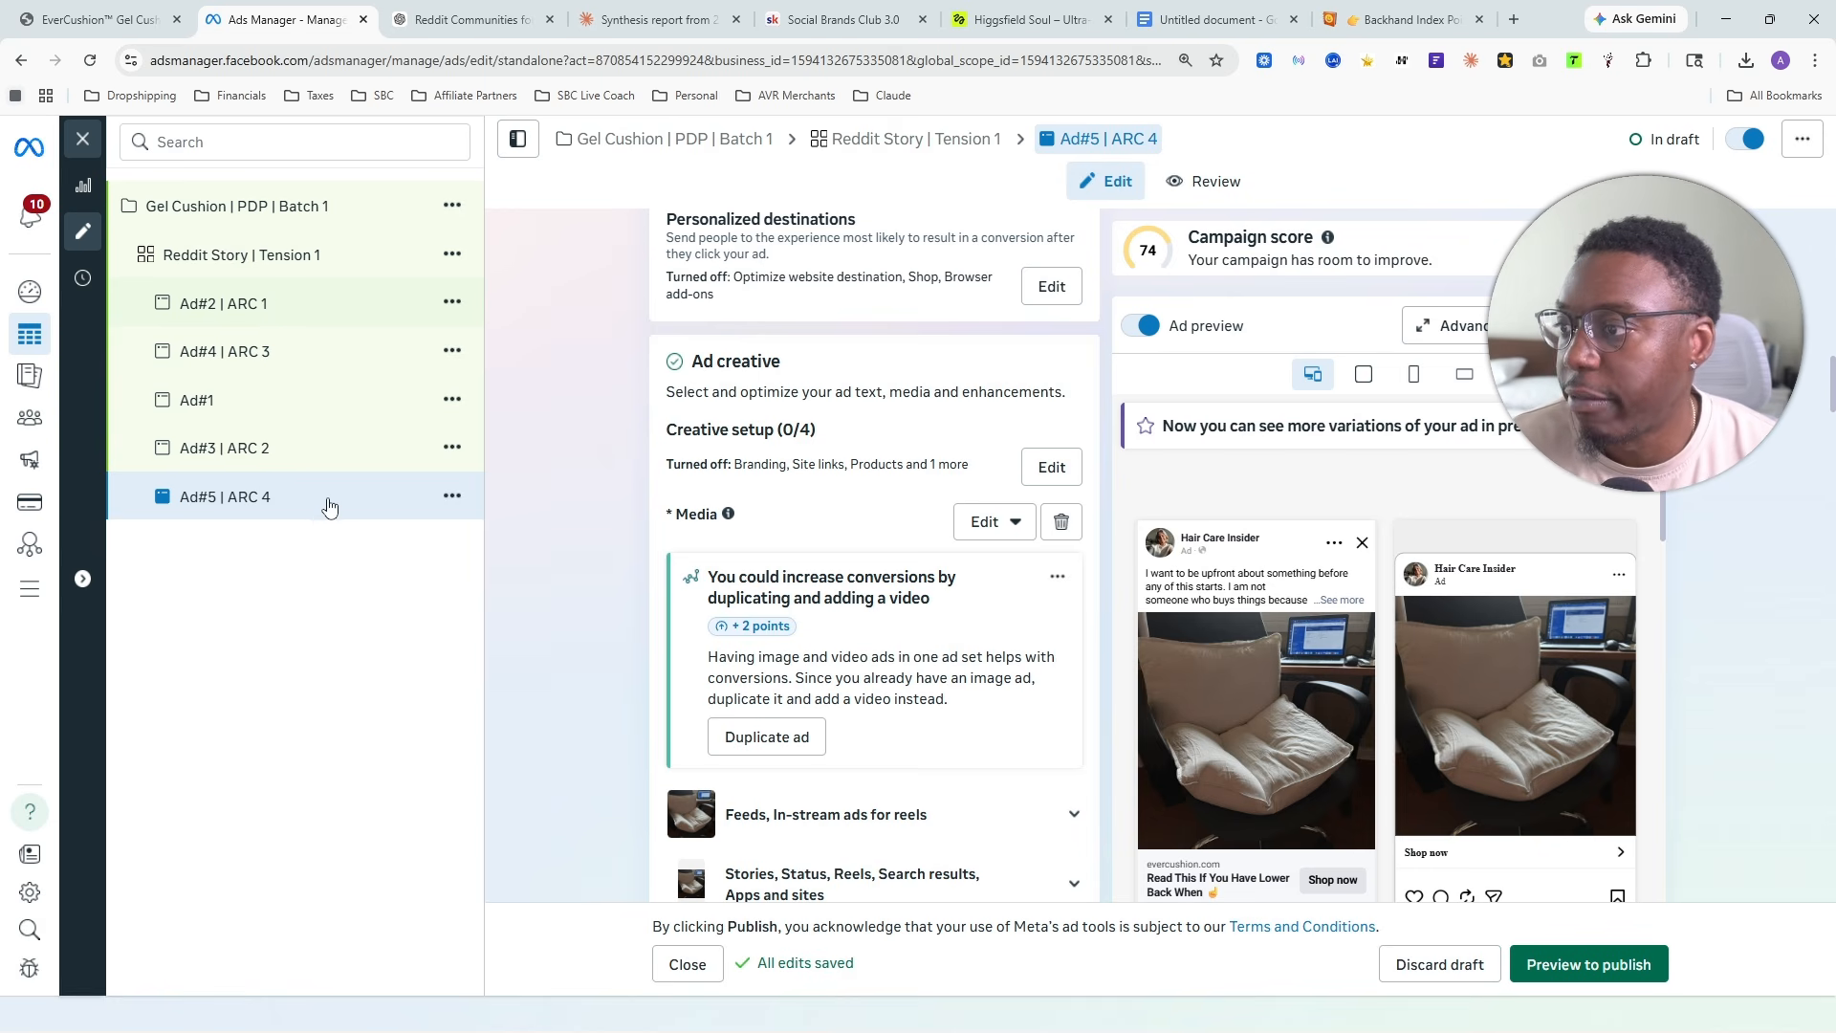
click(265, 306)
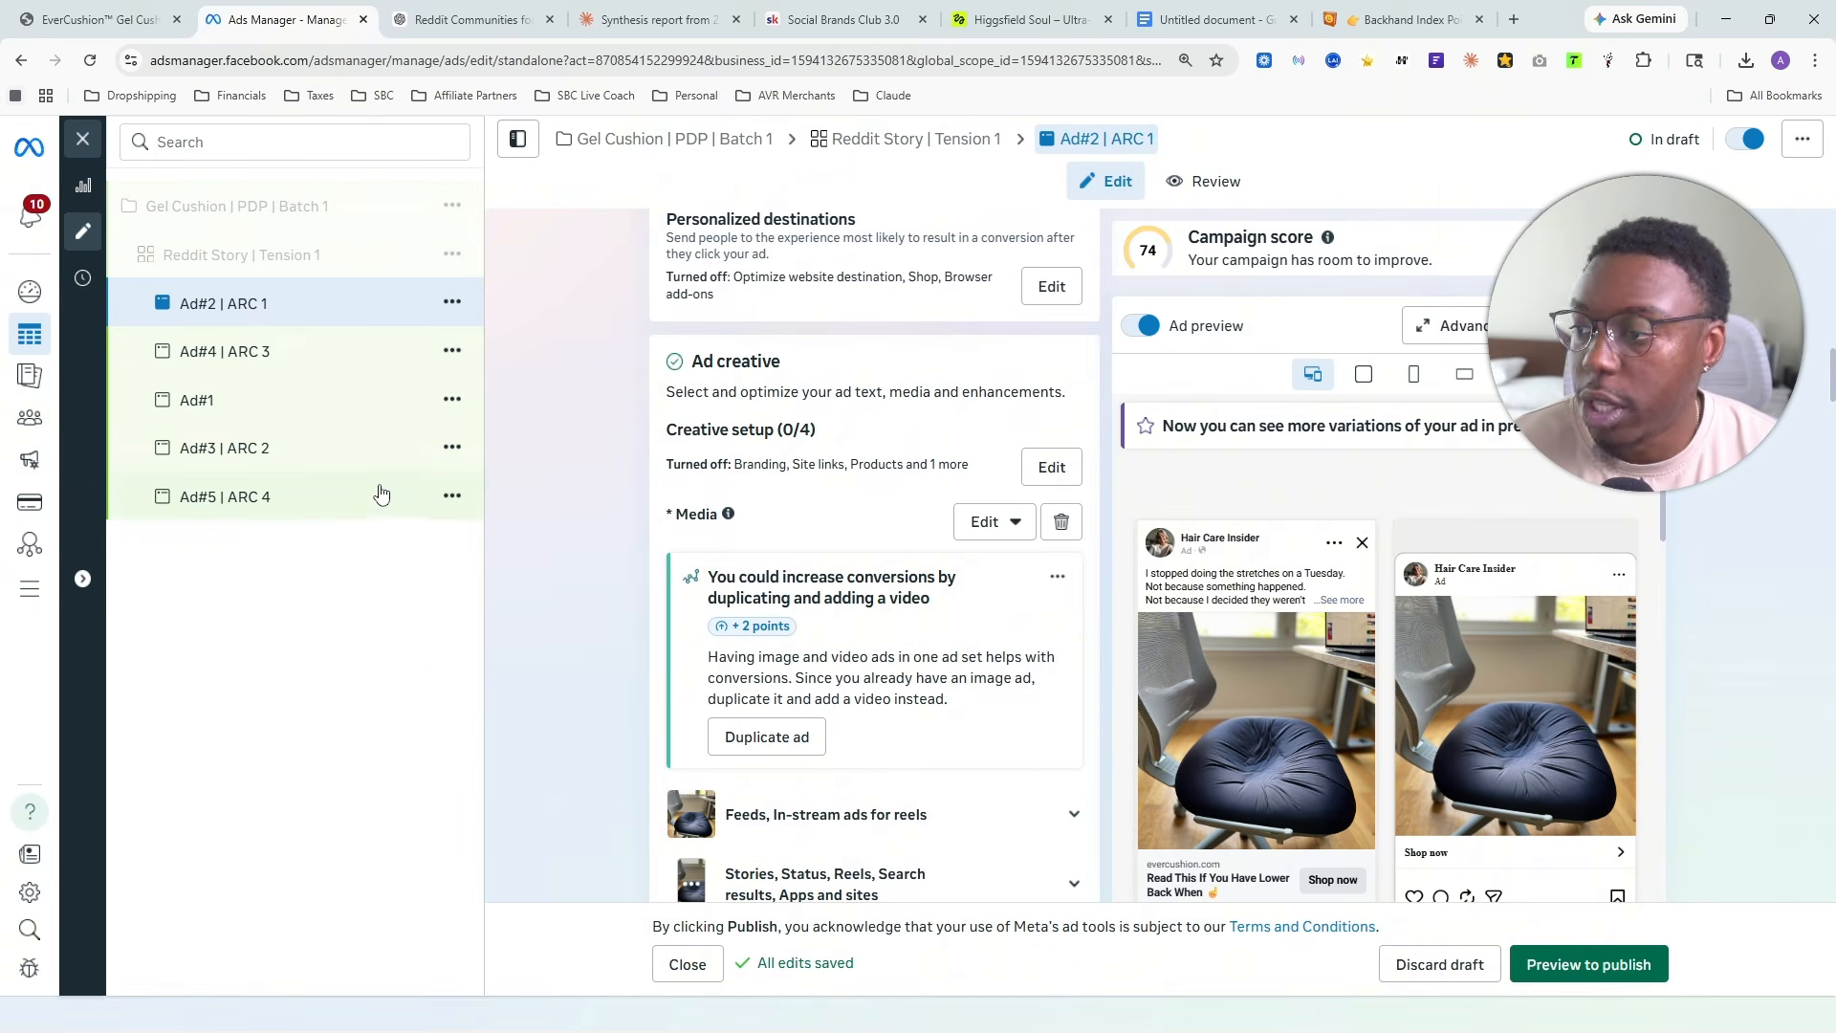
shift+click(318, 517)
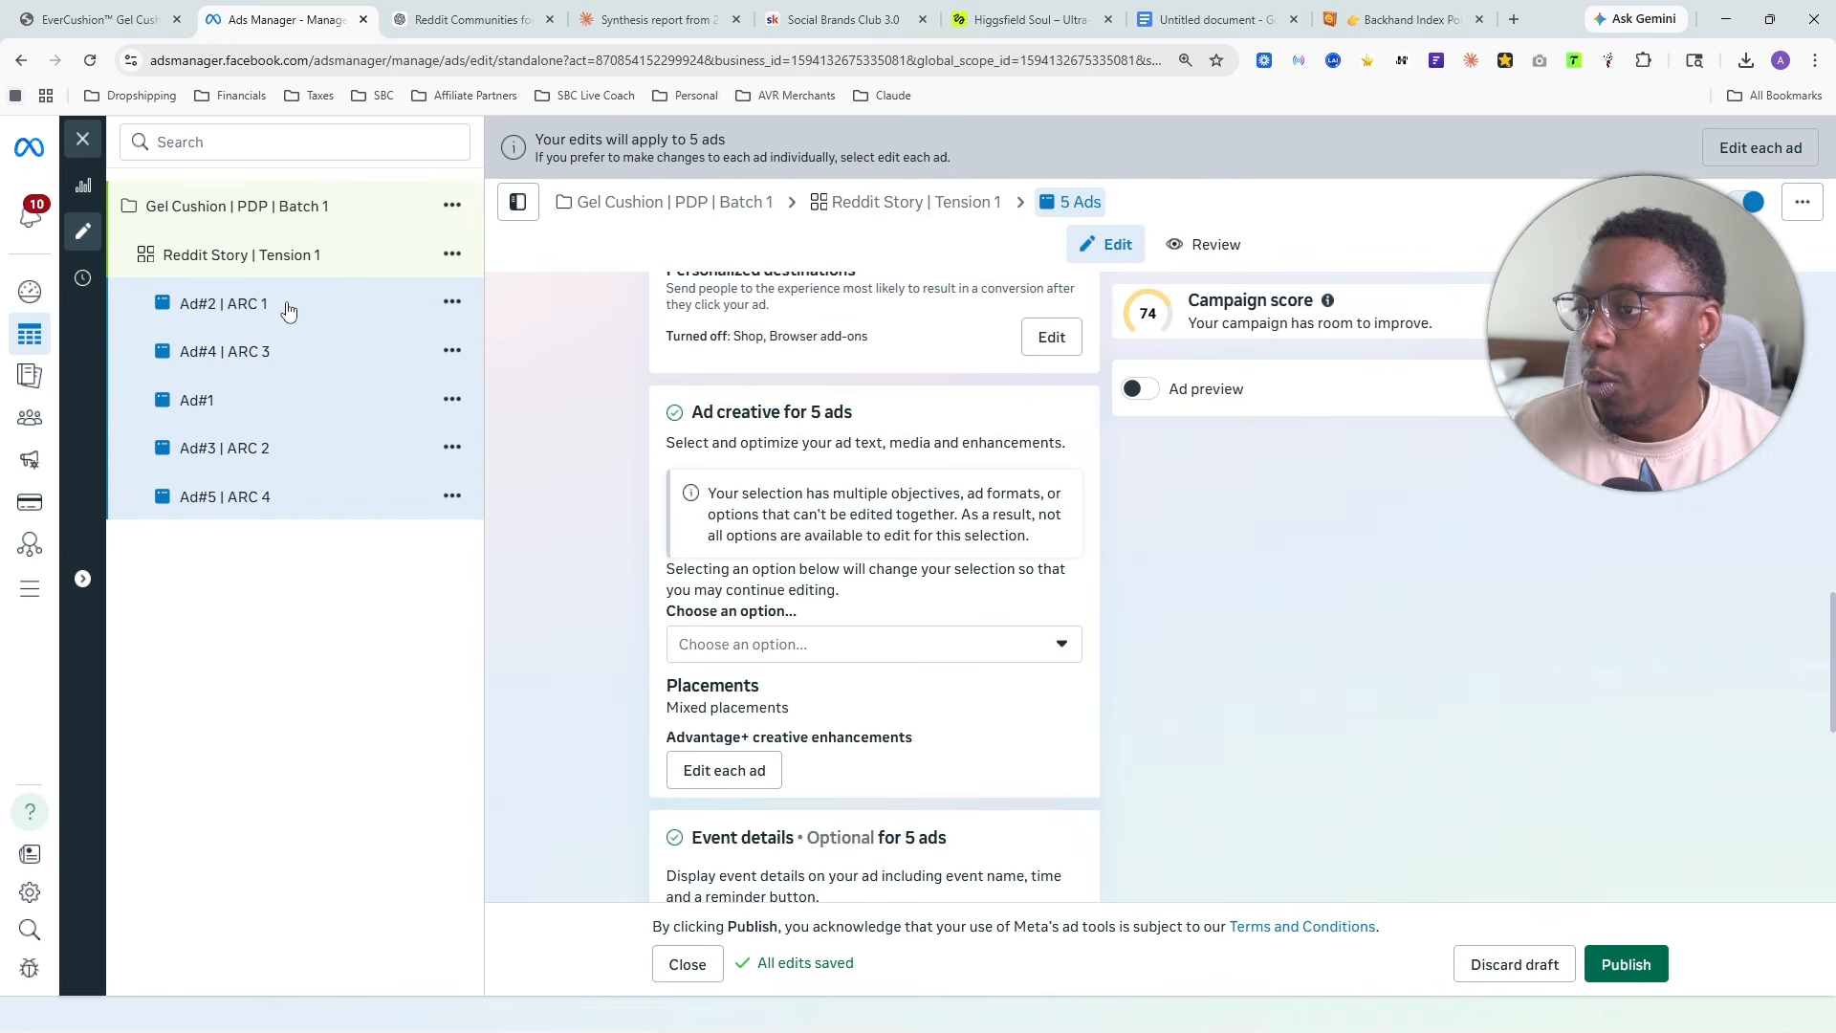
- Close the ad editor and bulk edit the Advantage+ creative optimizations of all five ads, turning off Relevant comments
click(83, 141)
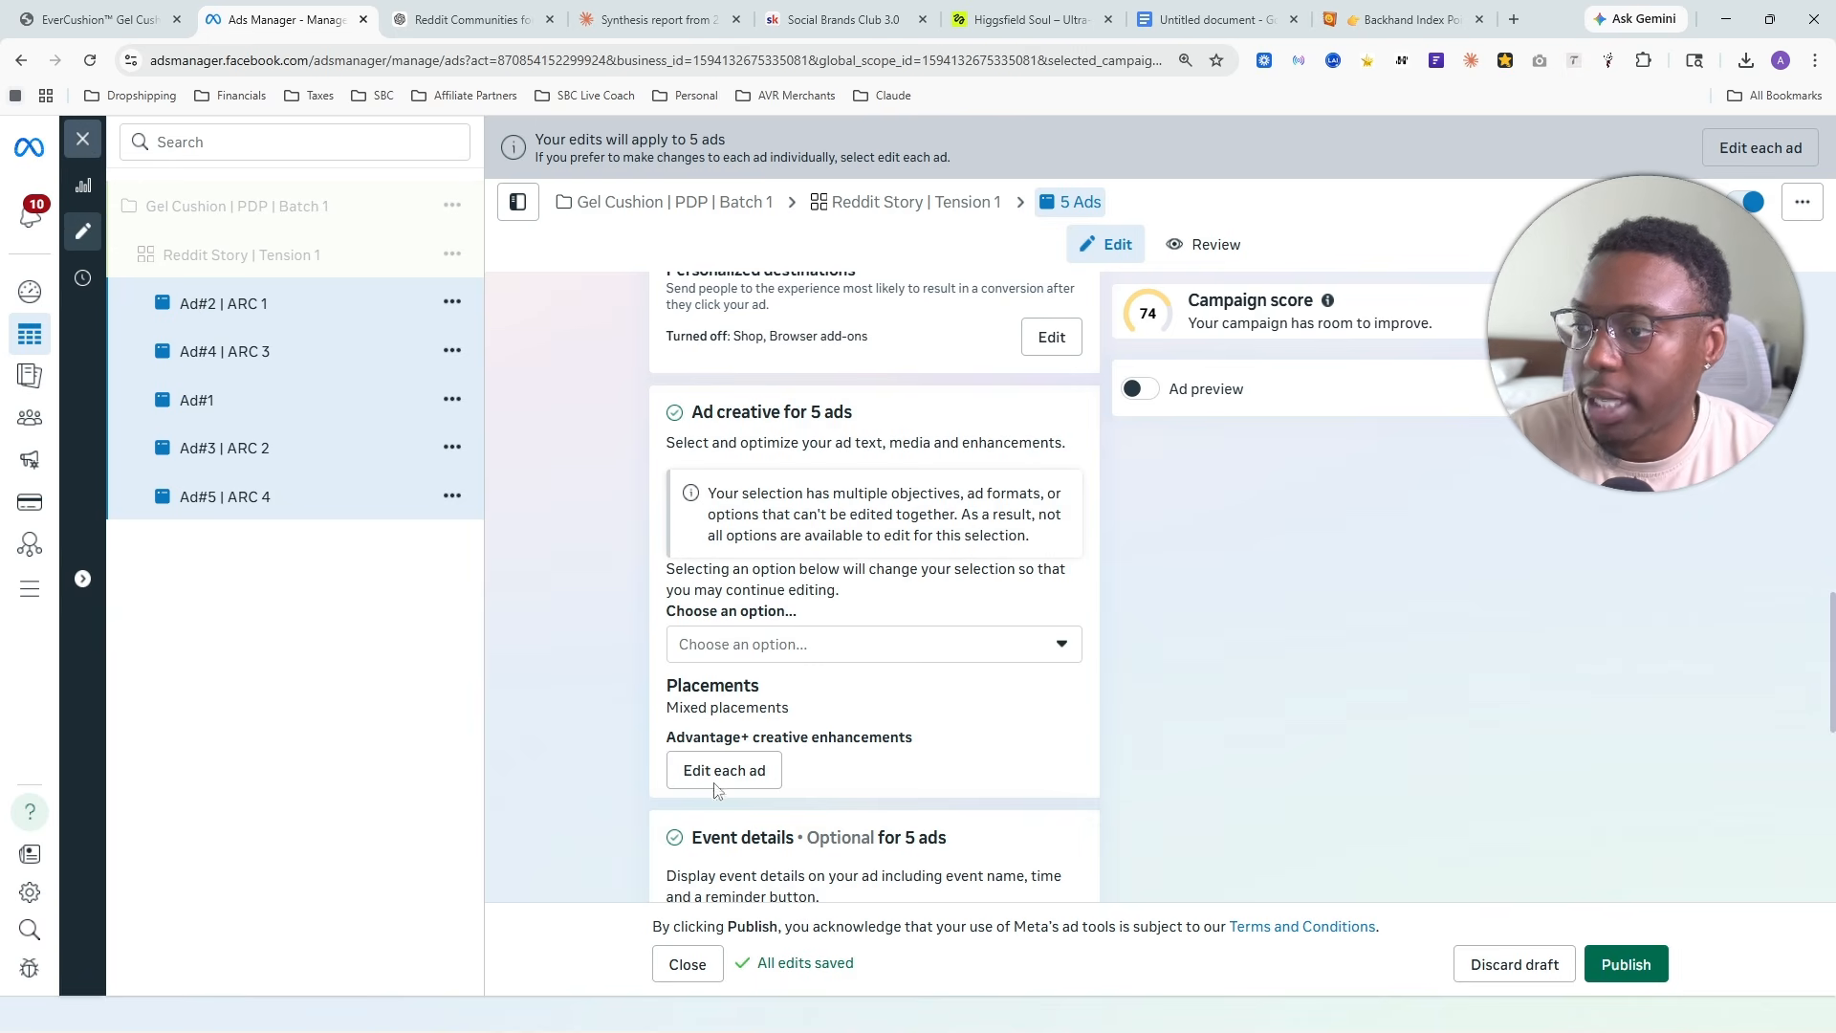
click(581, 369)
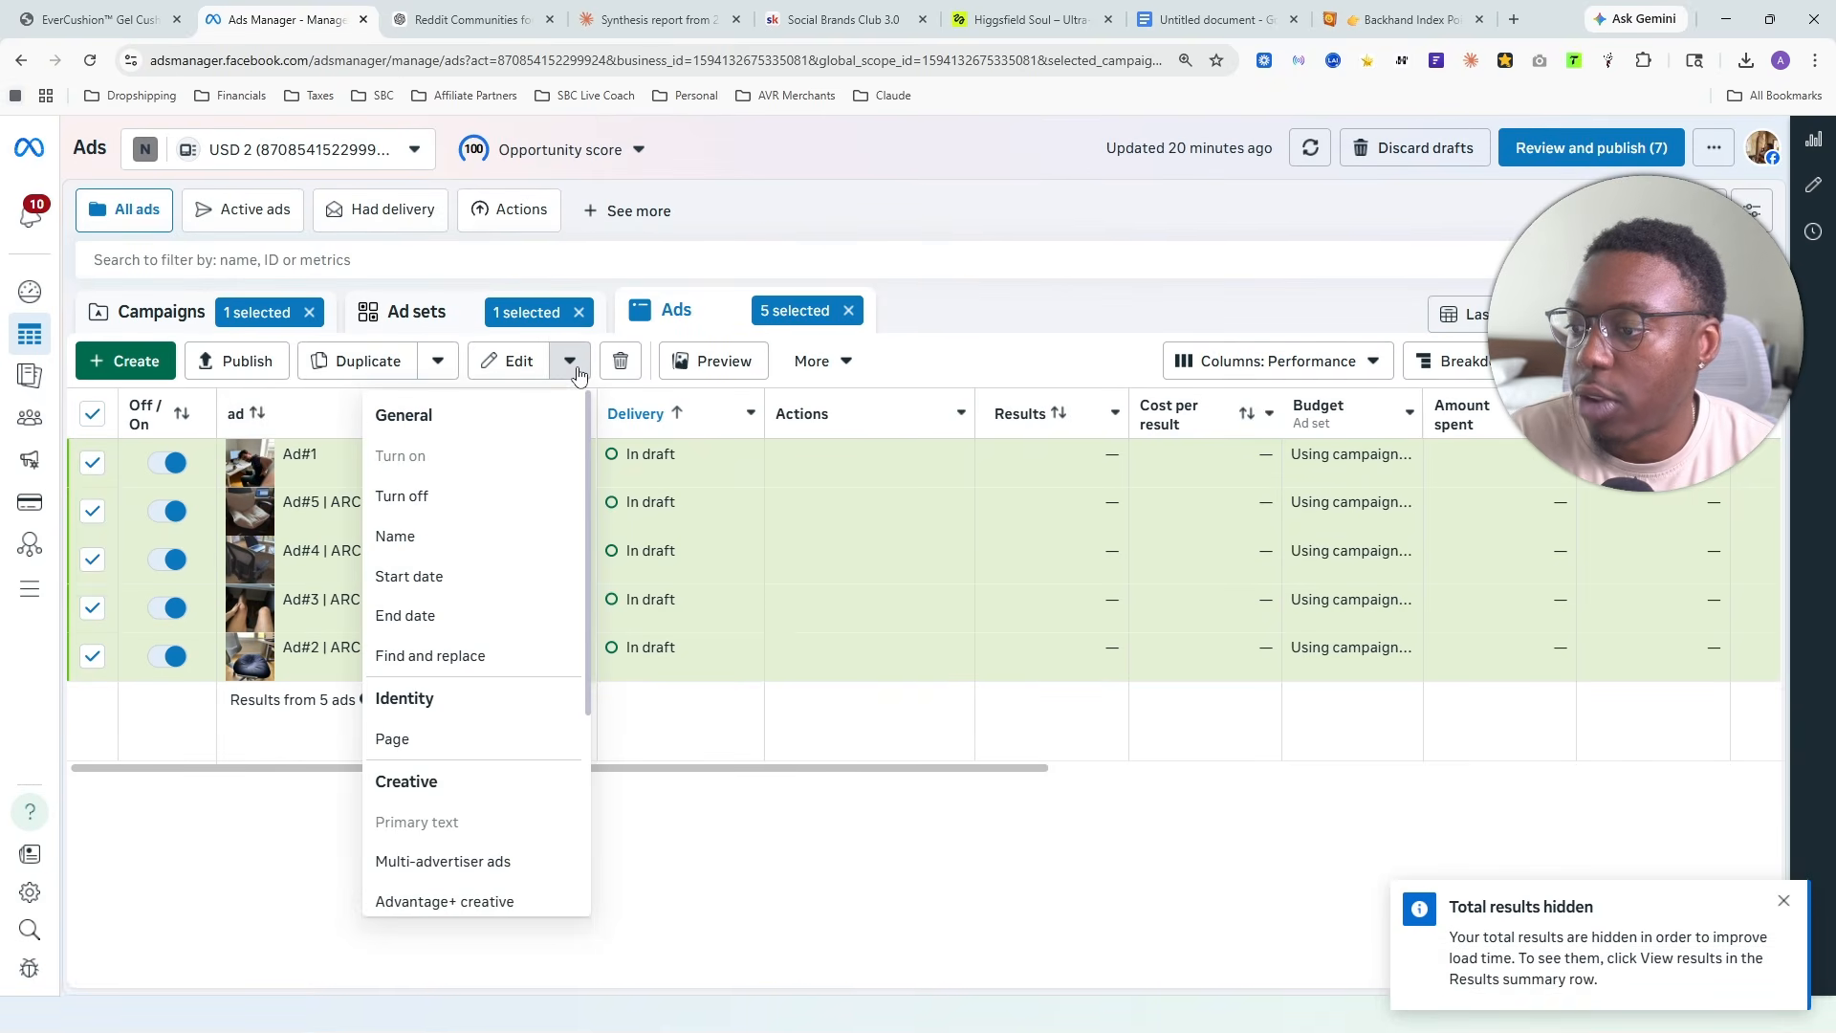
scroll(481, 634, down, 3)
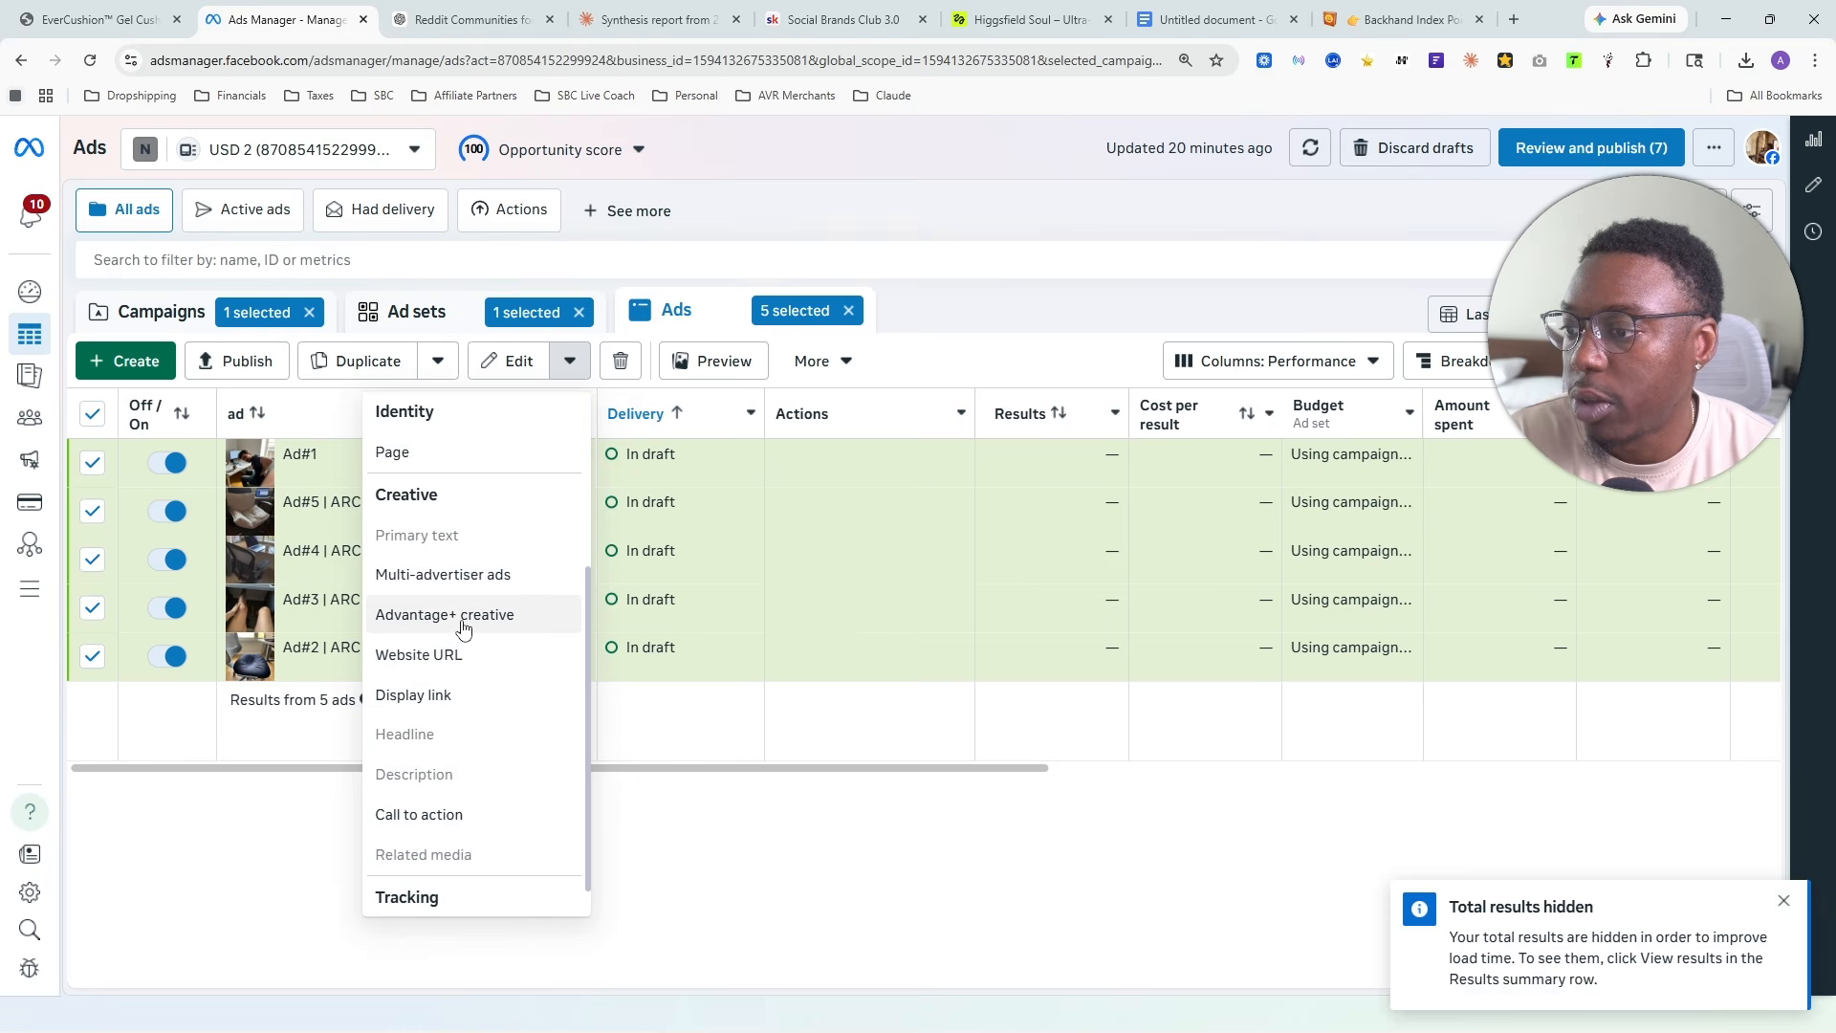
click(484, 615)
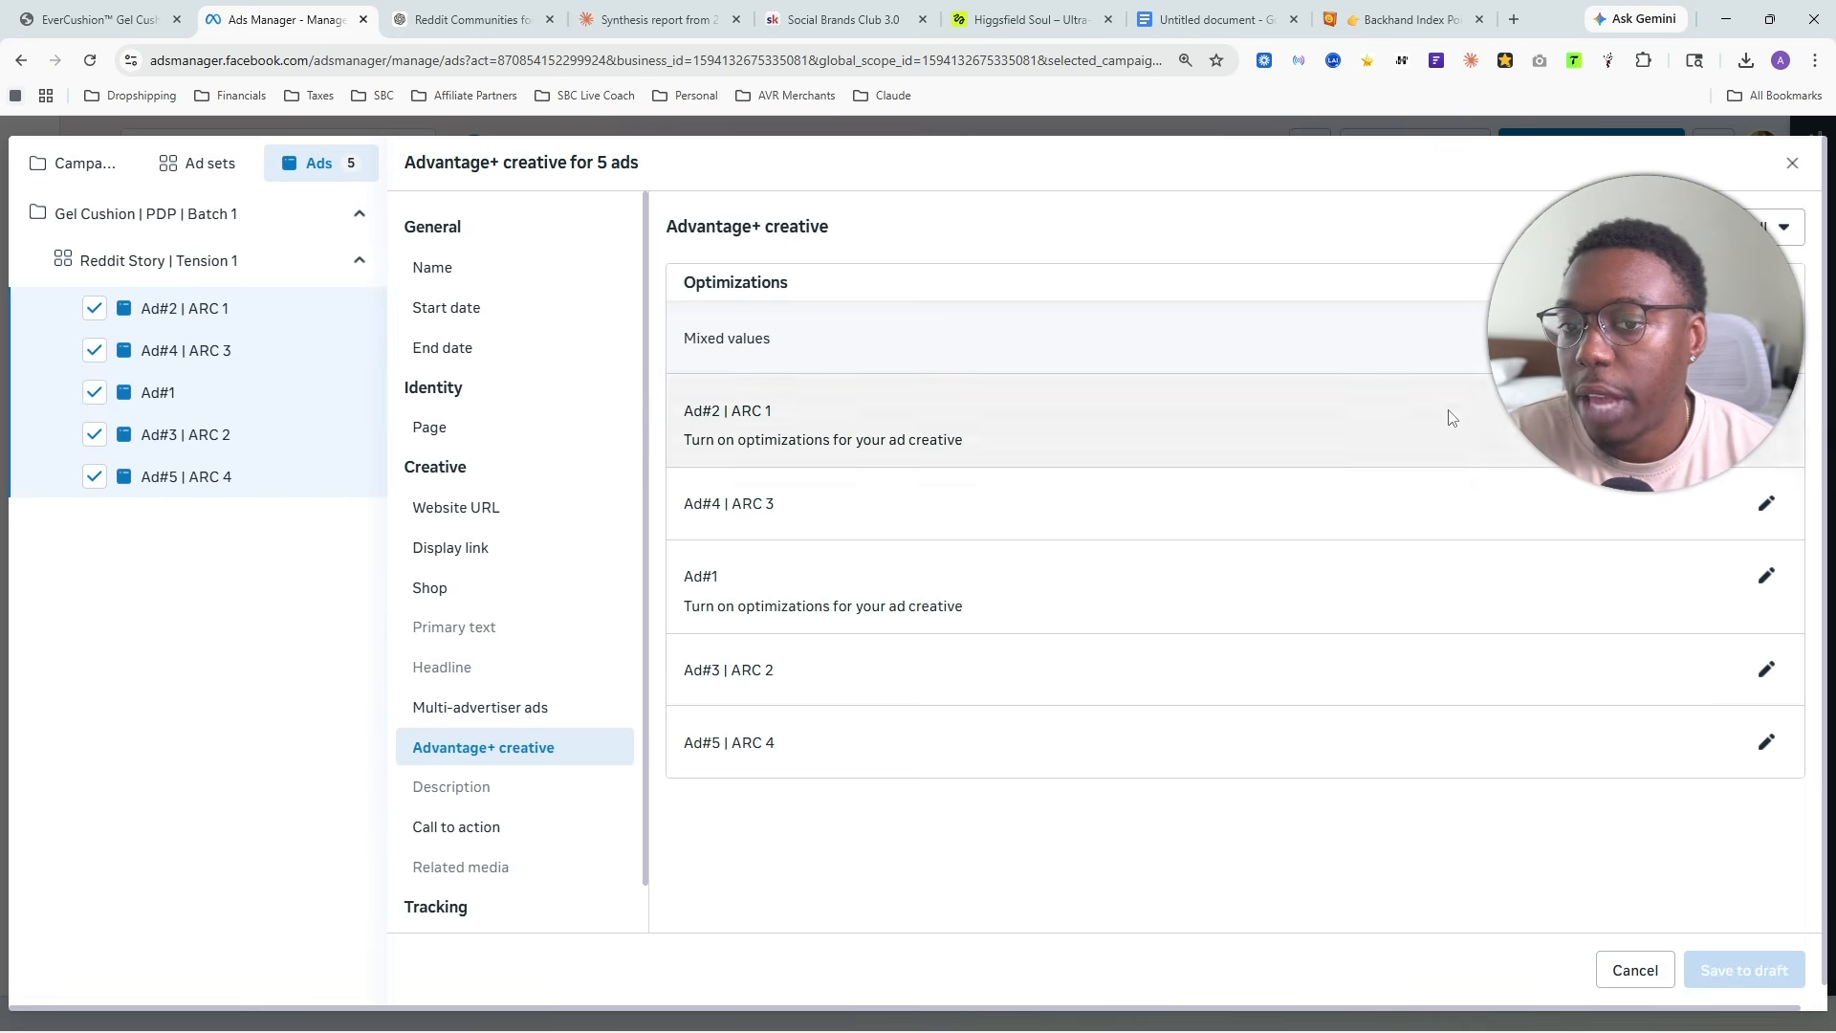
click(1766, 339)
scroll(701, 478, down, 1)
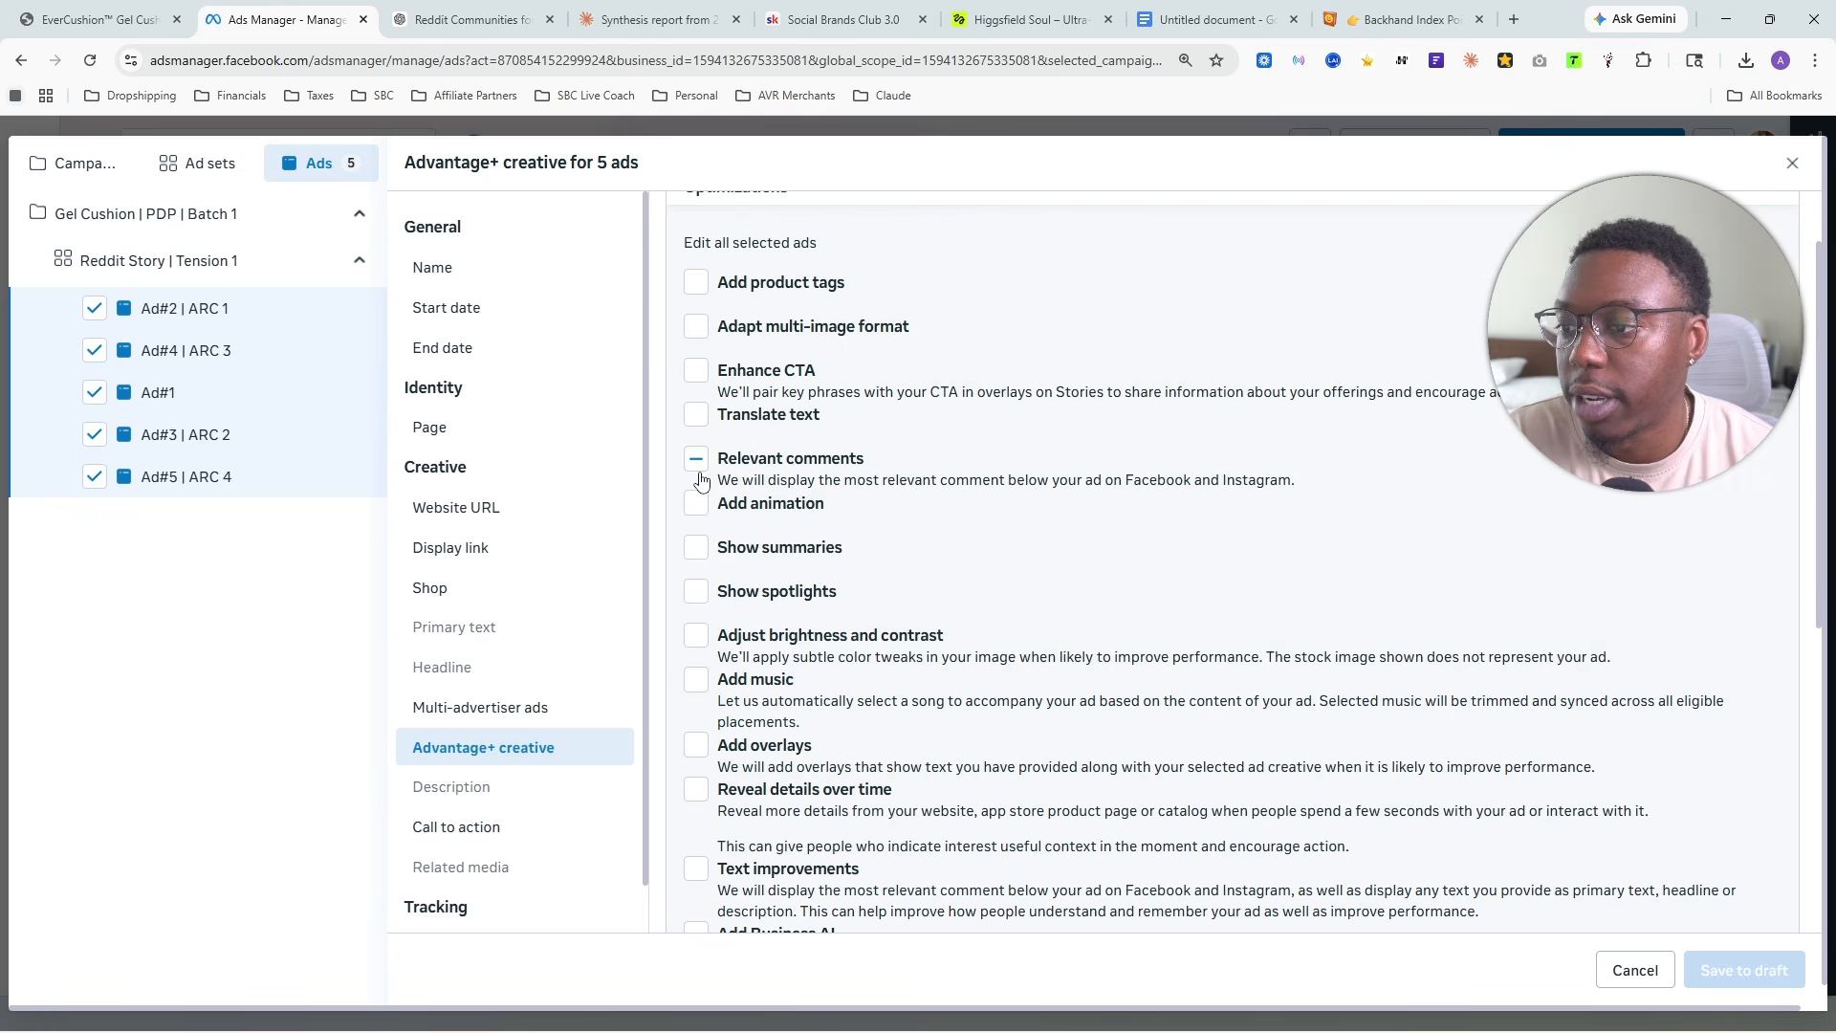
click(696, 463)
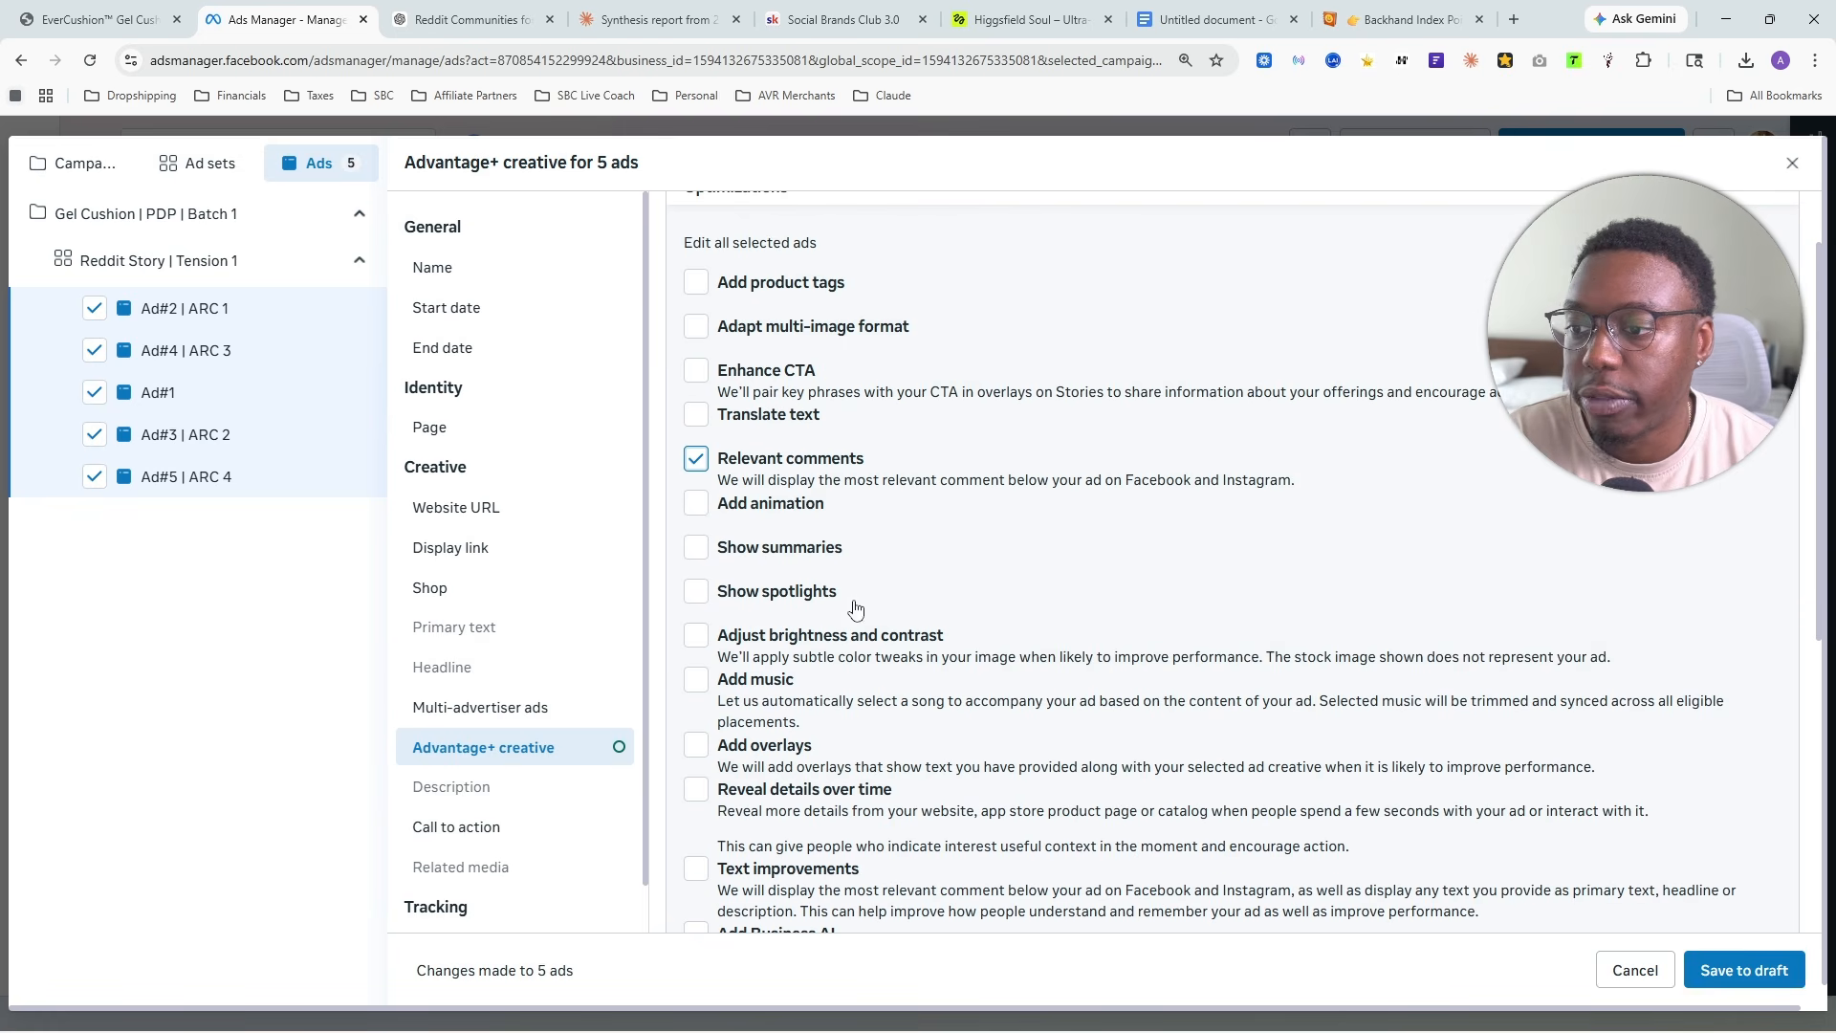
click(696, 460)
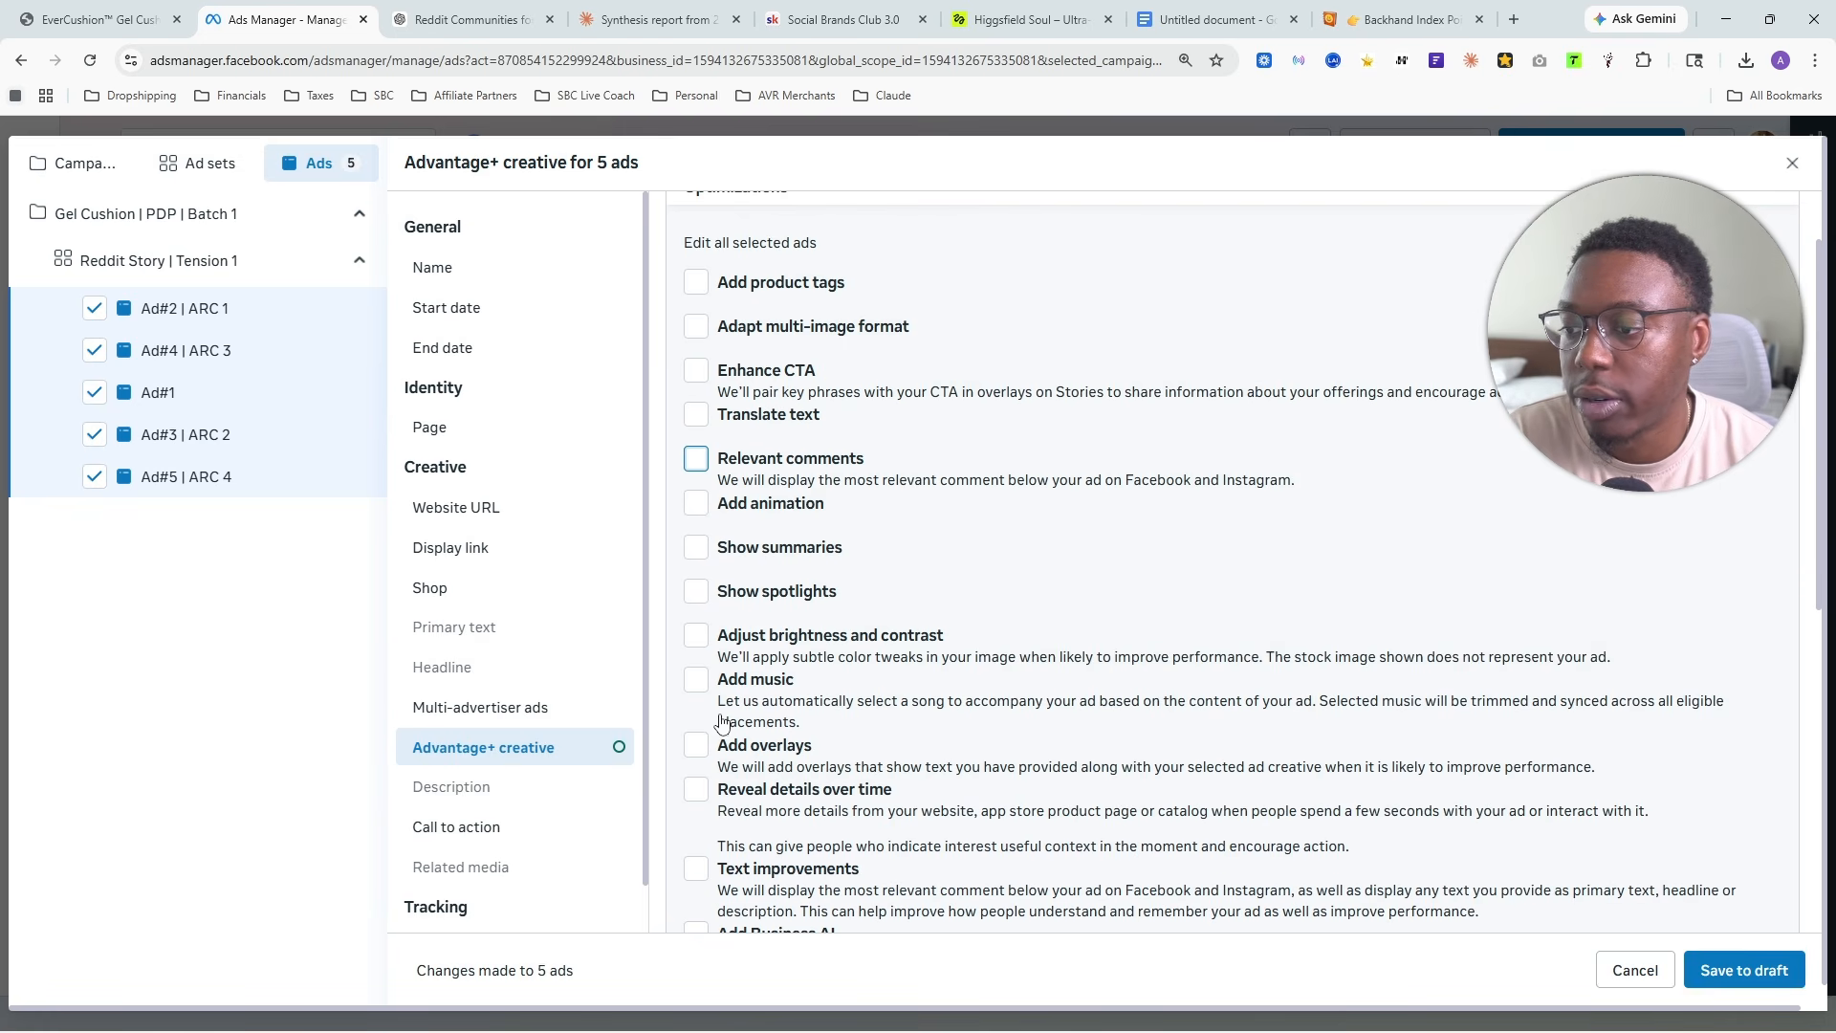
scroll(722, 724, down, 2)
- Check the five ads' multi-advertiser, shop, display link, page and URL parameter settings, and save the bulk edits to draft
click(481, 707)
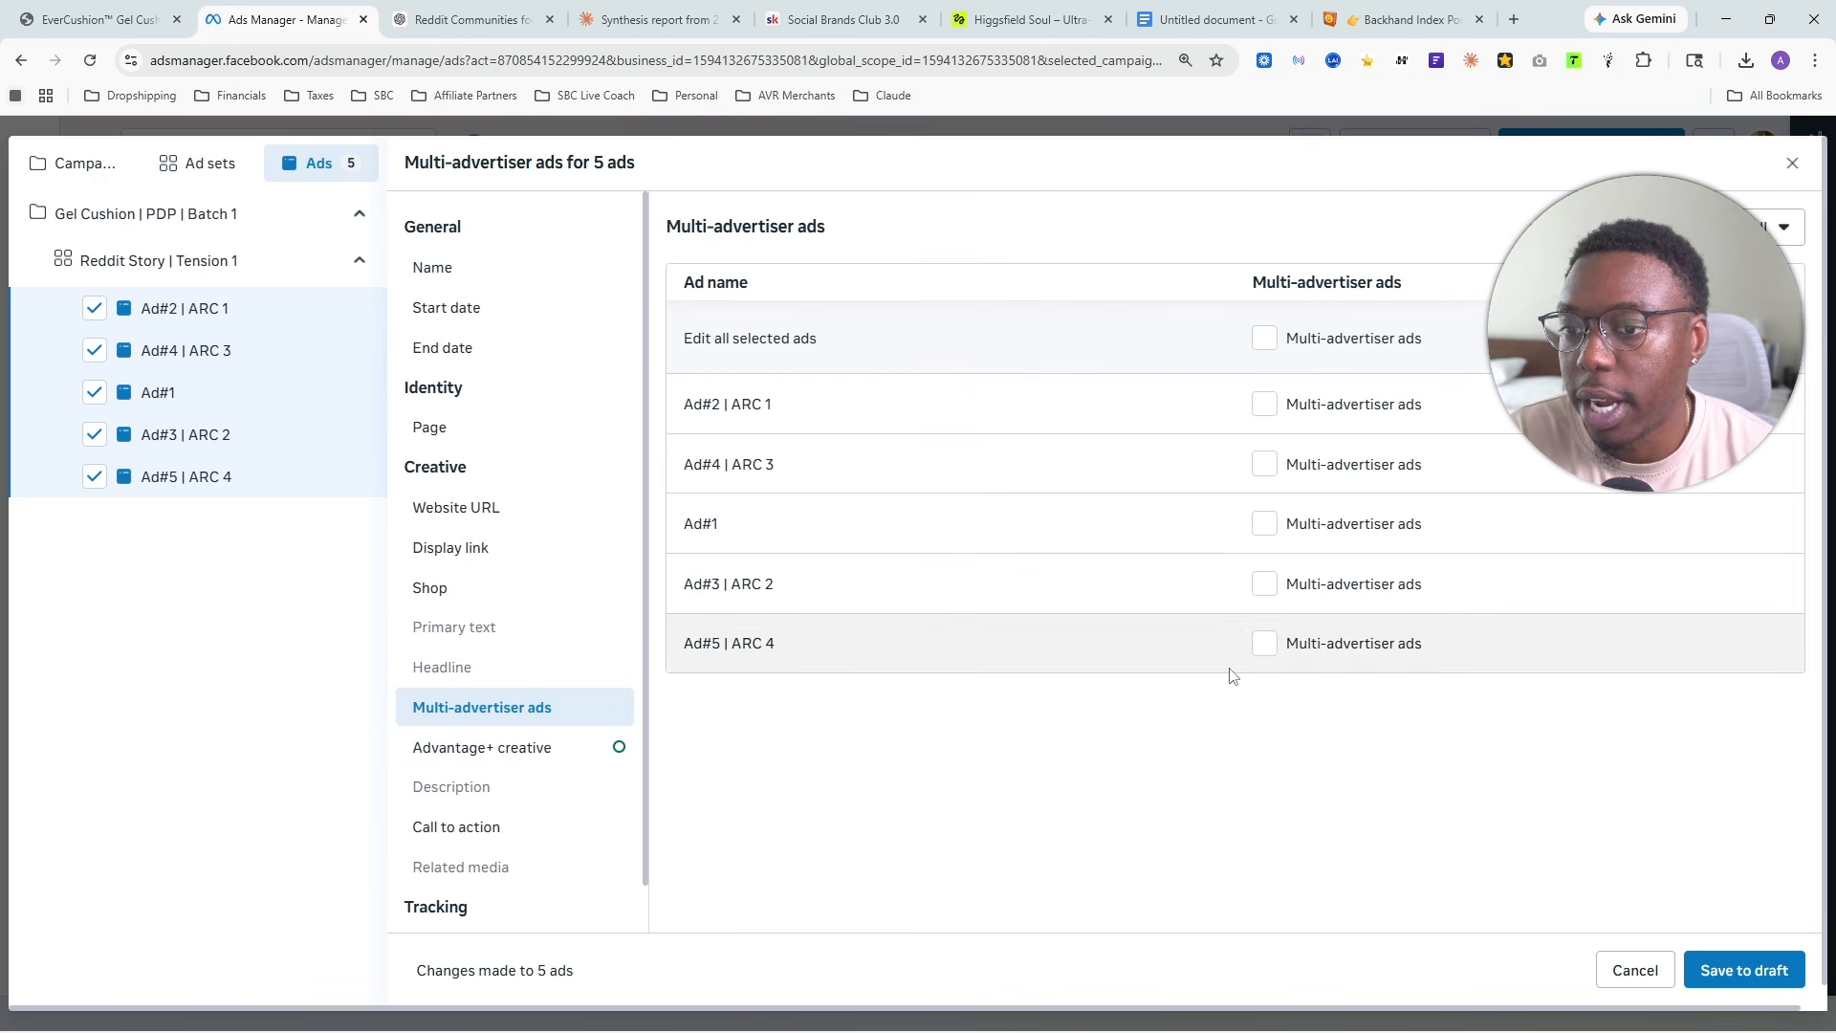
click(430, 588)
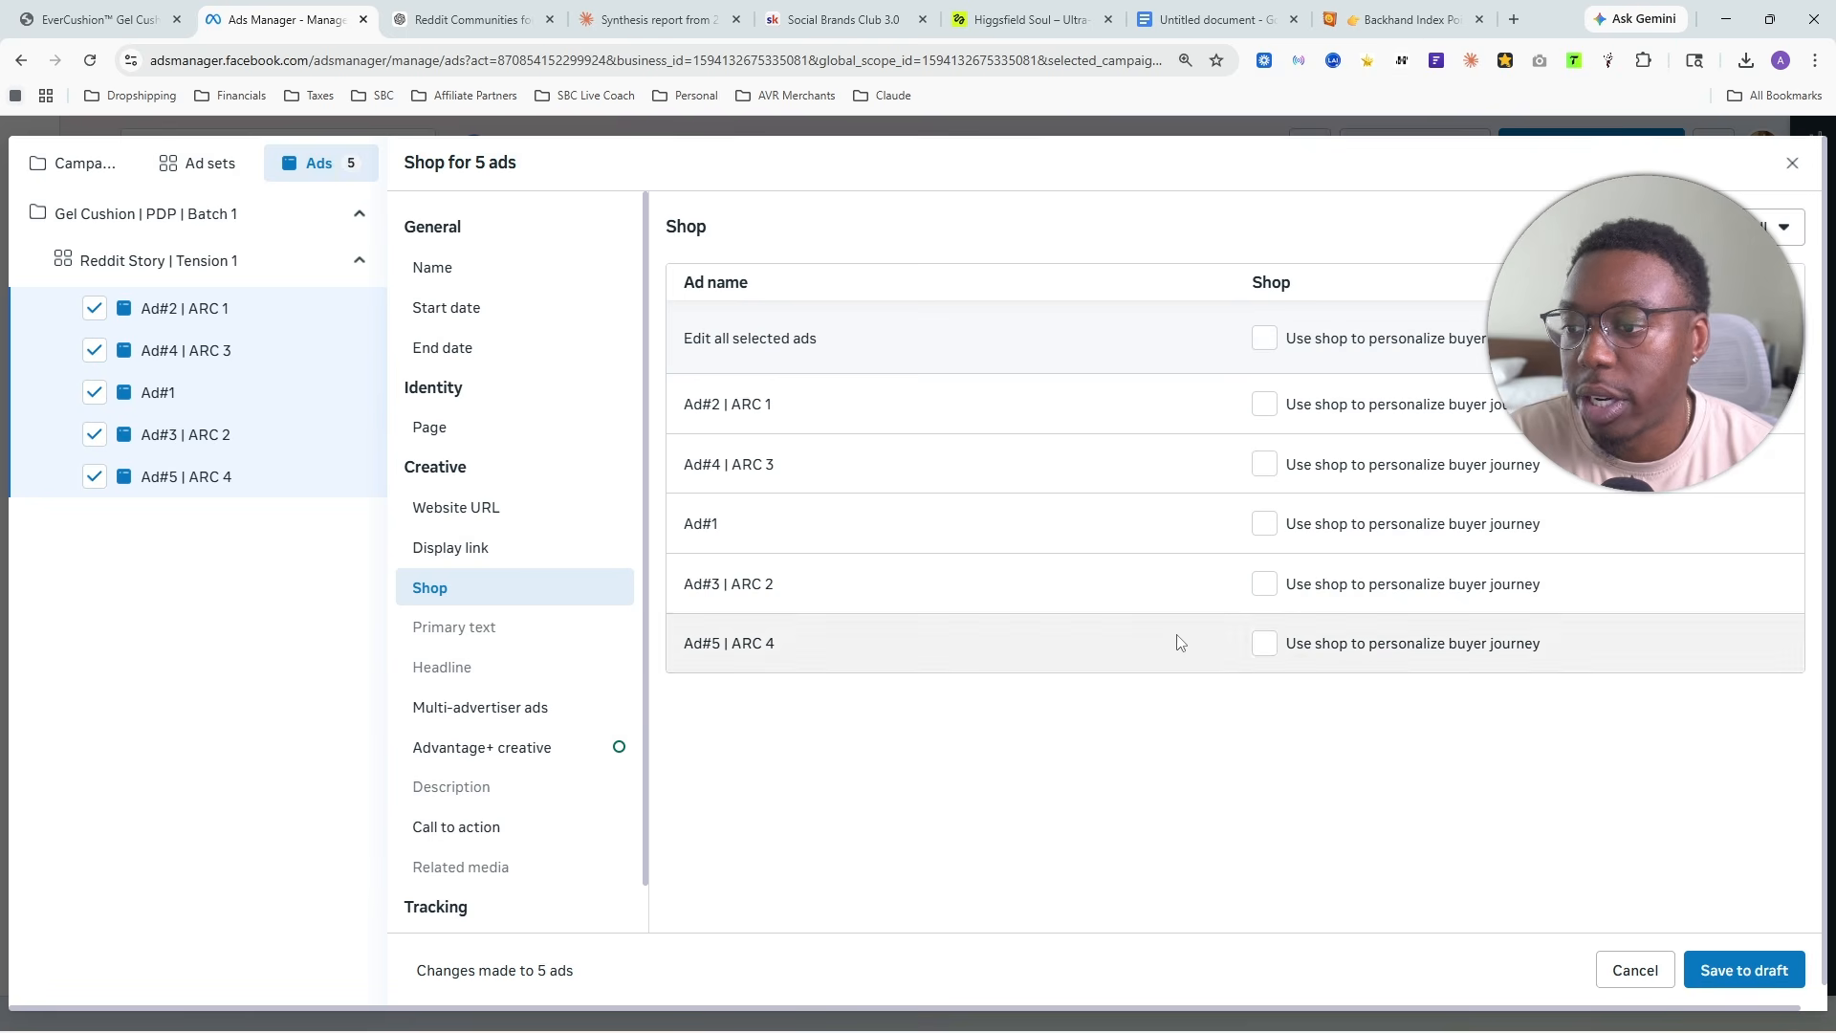
click(478, 547)
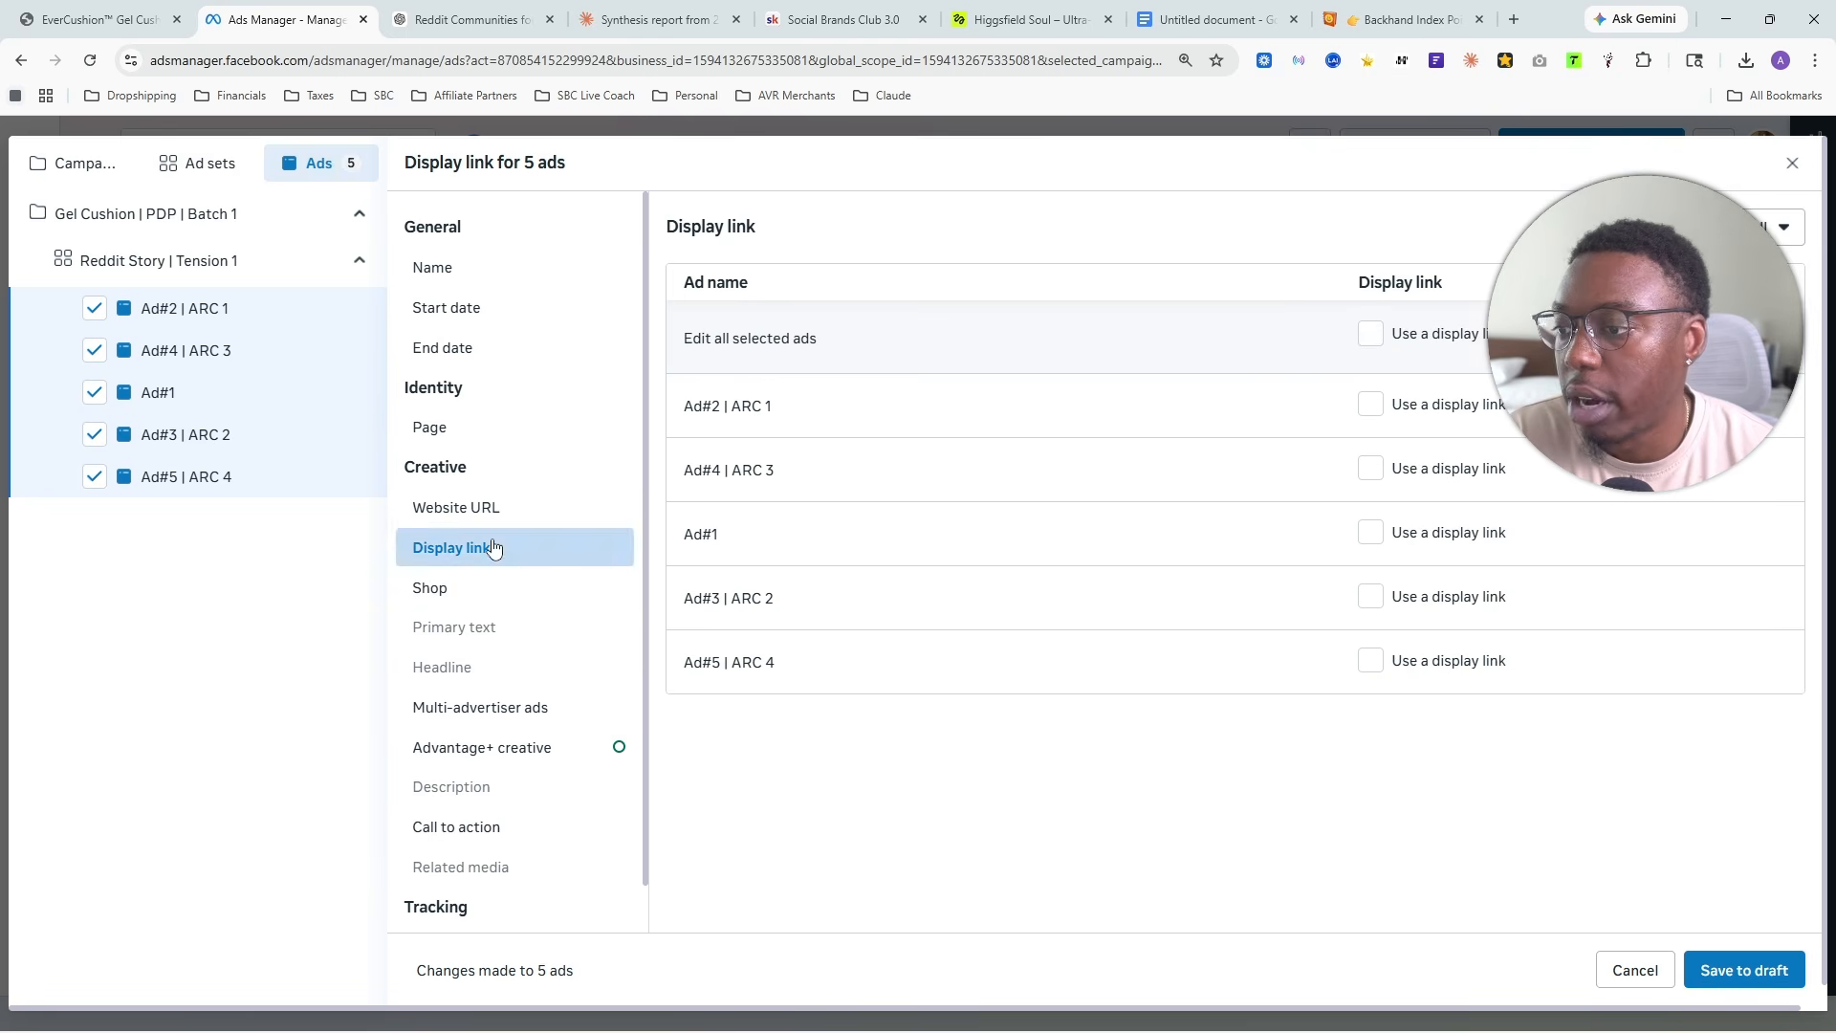
click(585, 520)
click(492, 430)
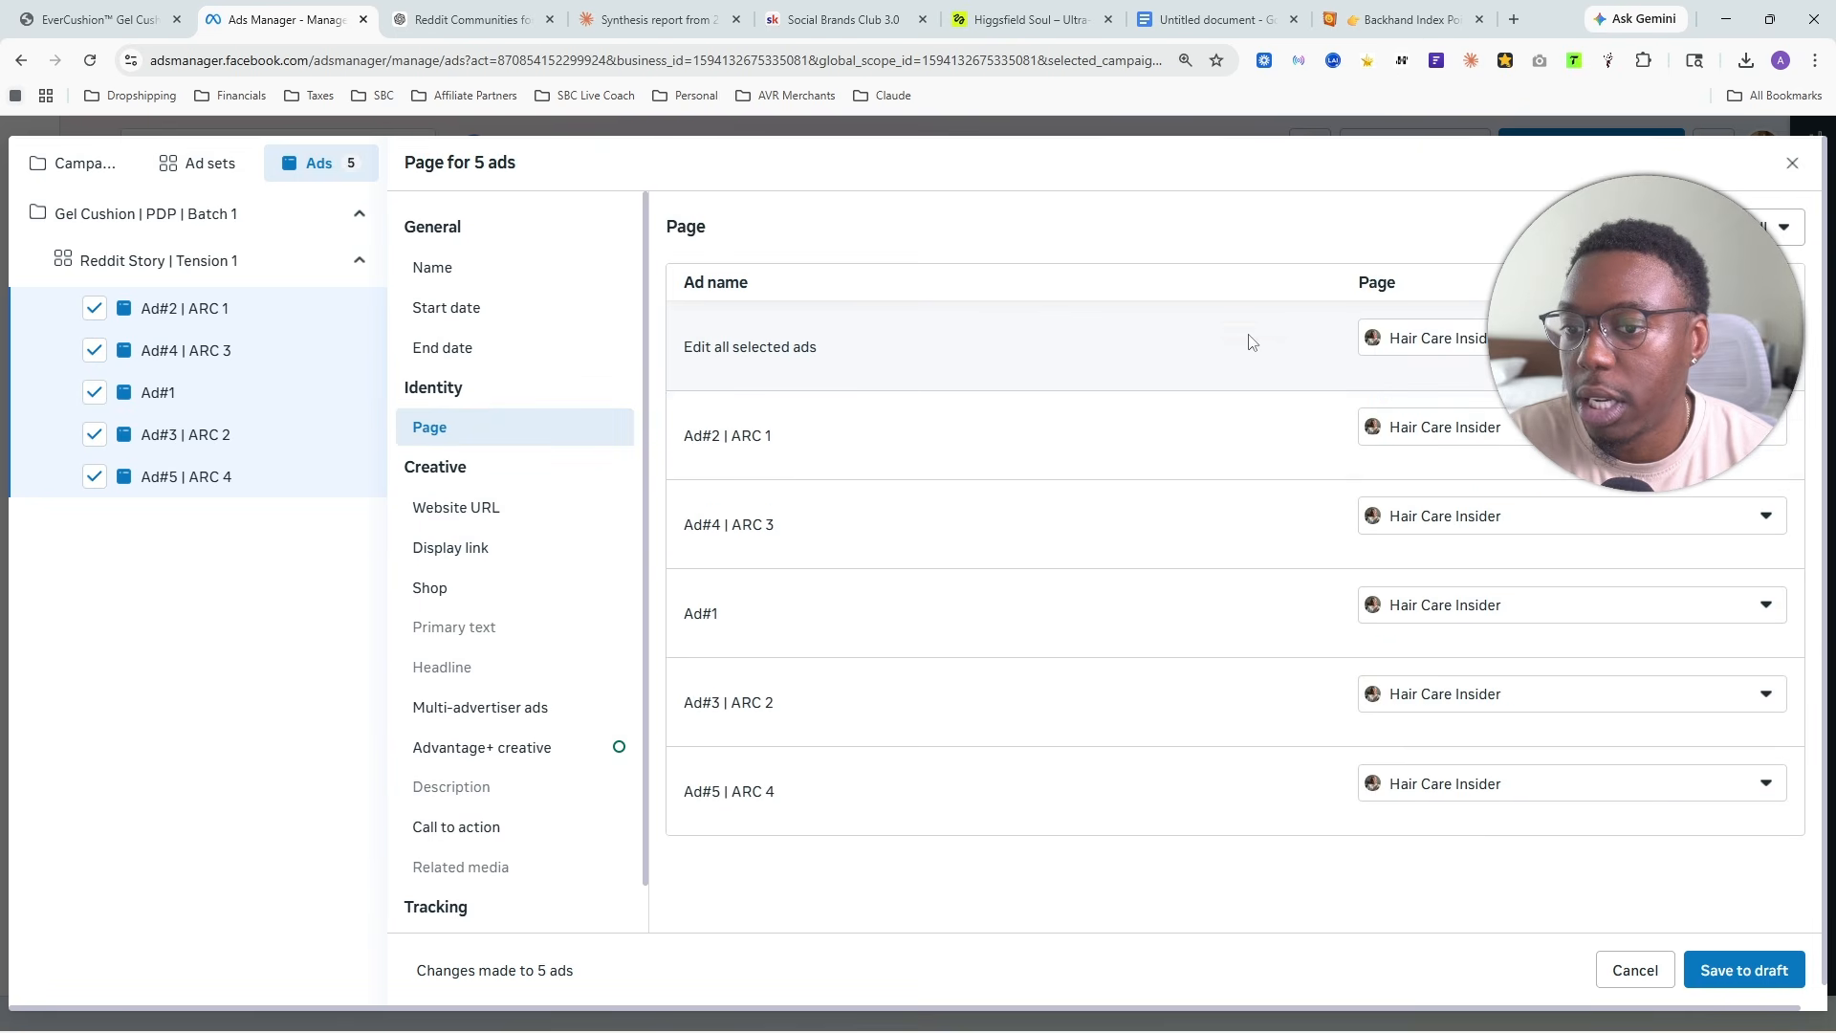
scroll(459, 669, down, 2)
click(481, 872)
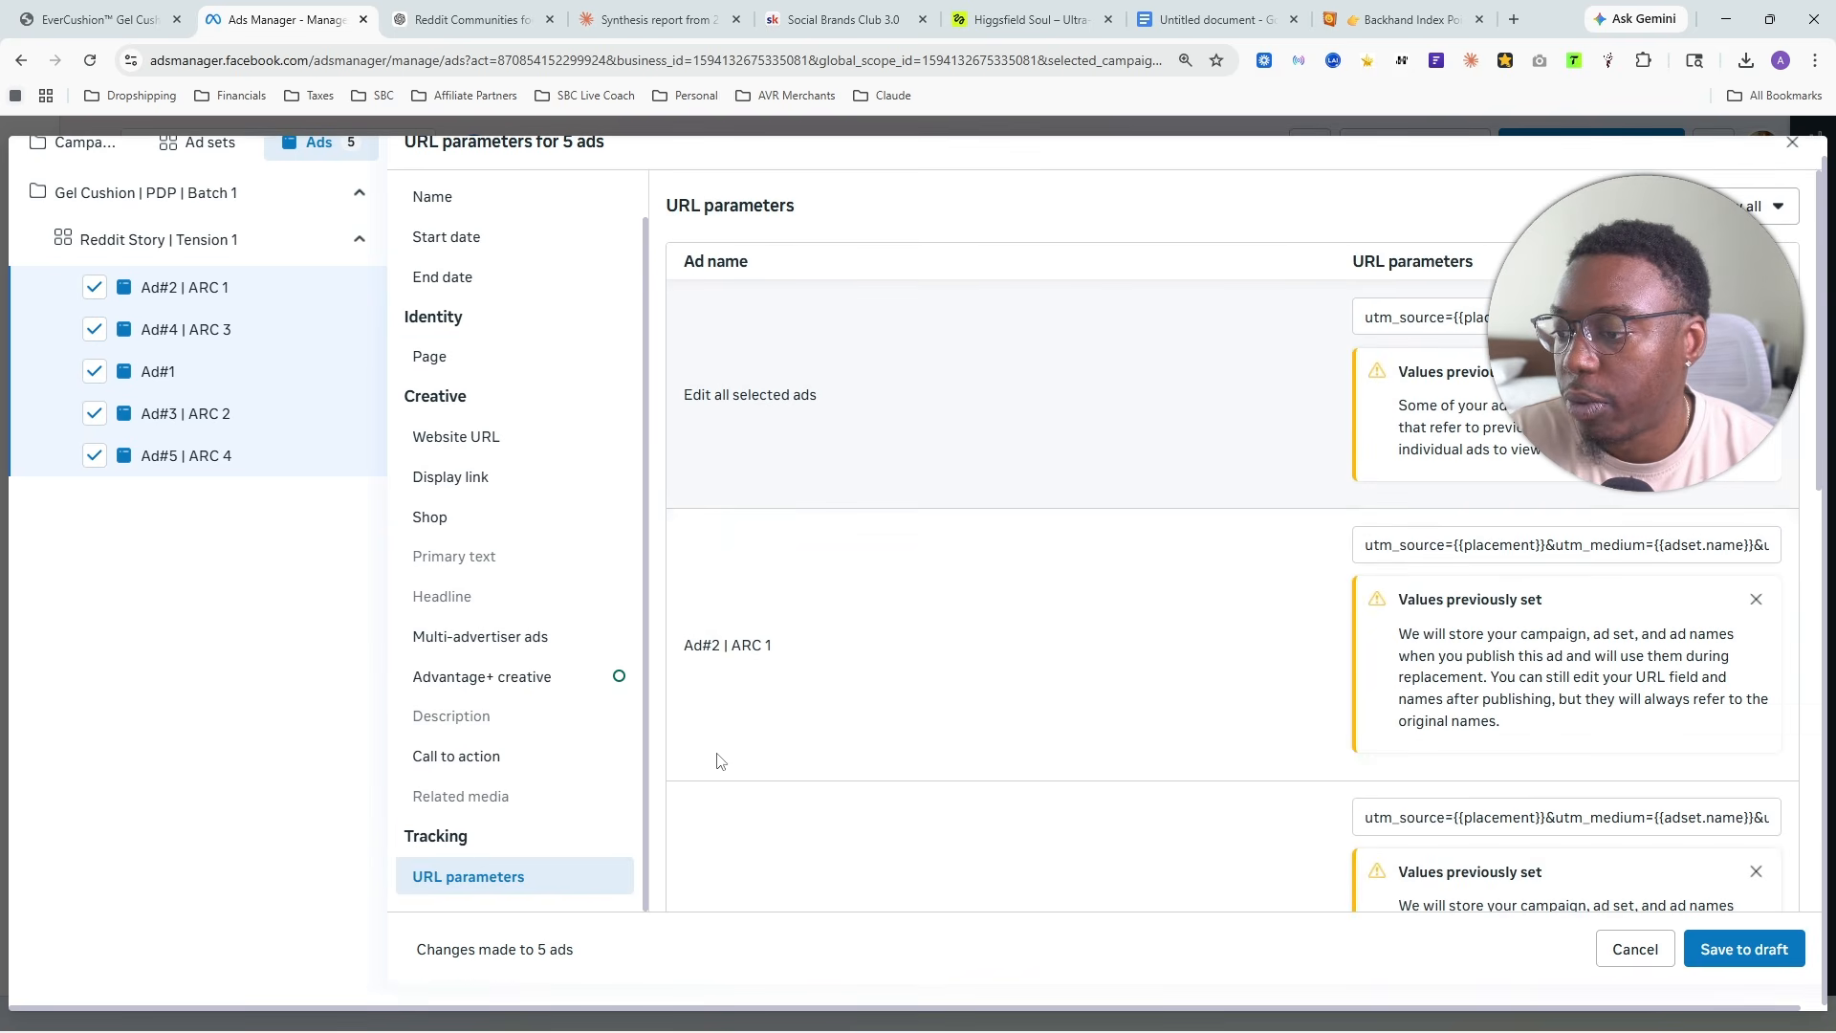
scroll(792, 688, down, 10)
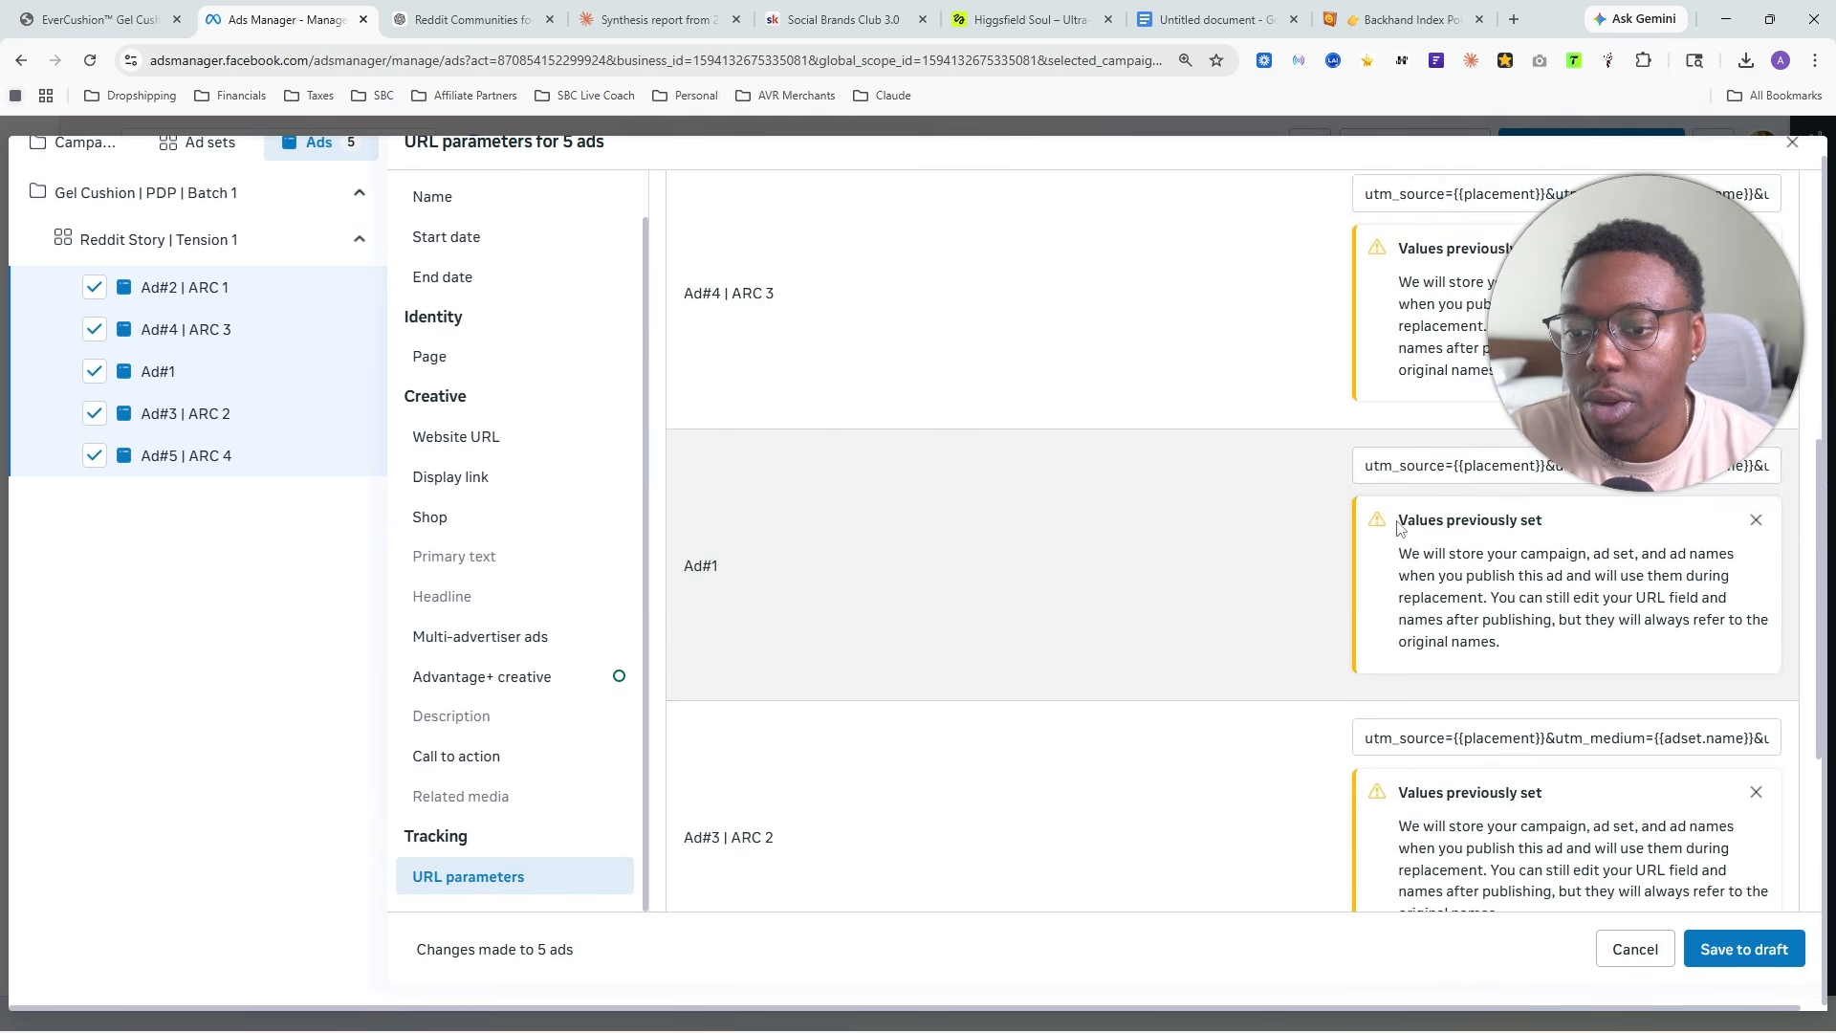
click(1743, 949)
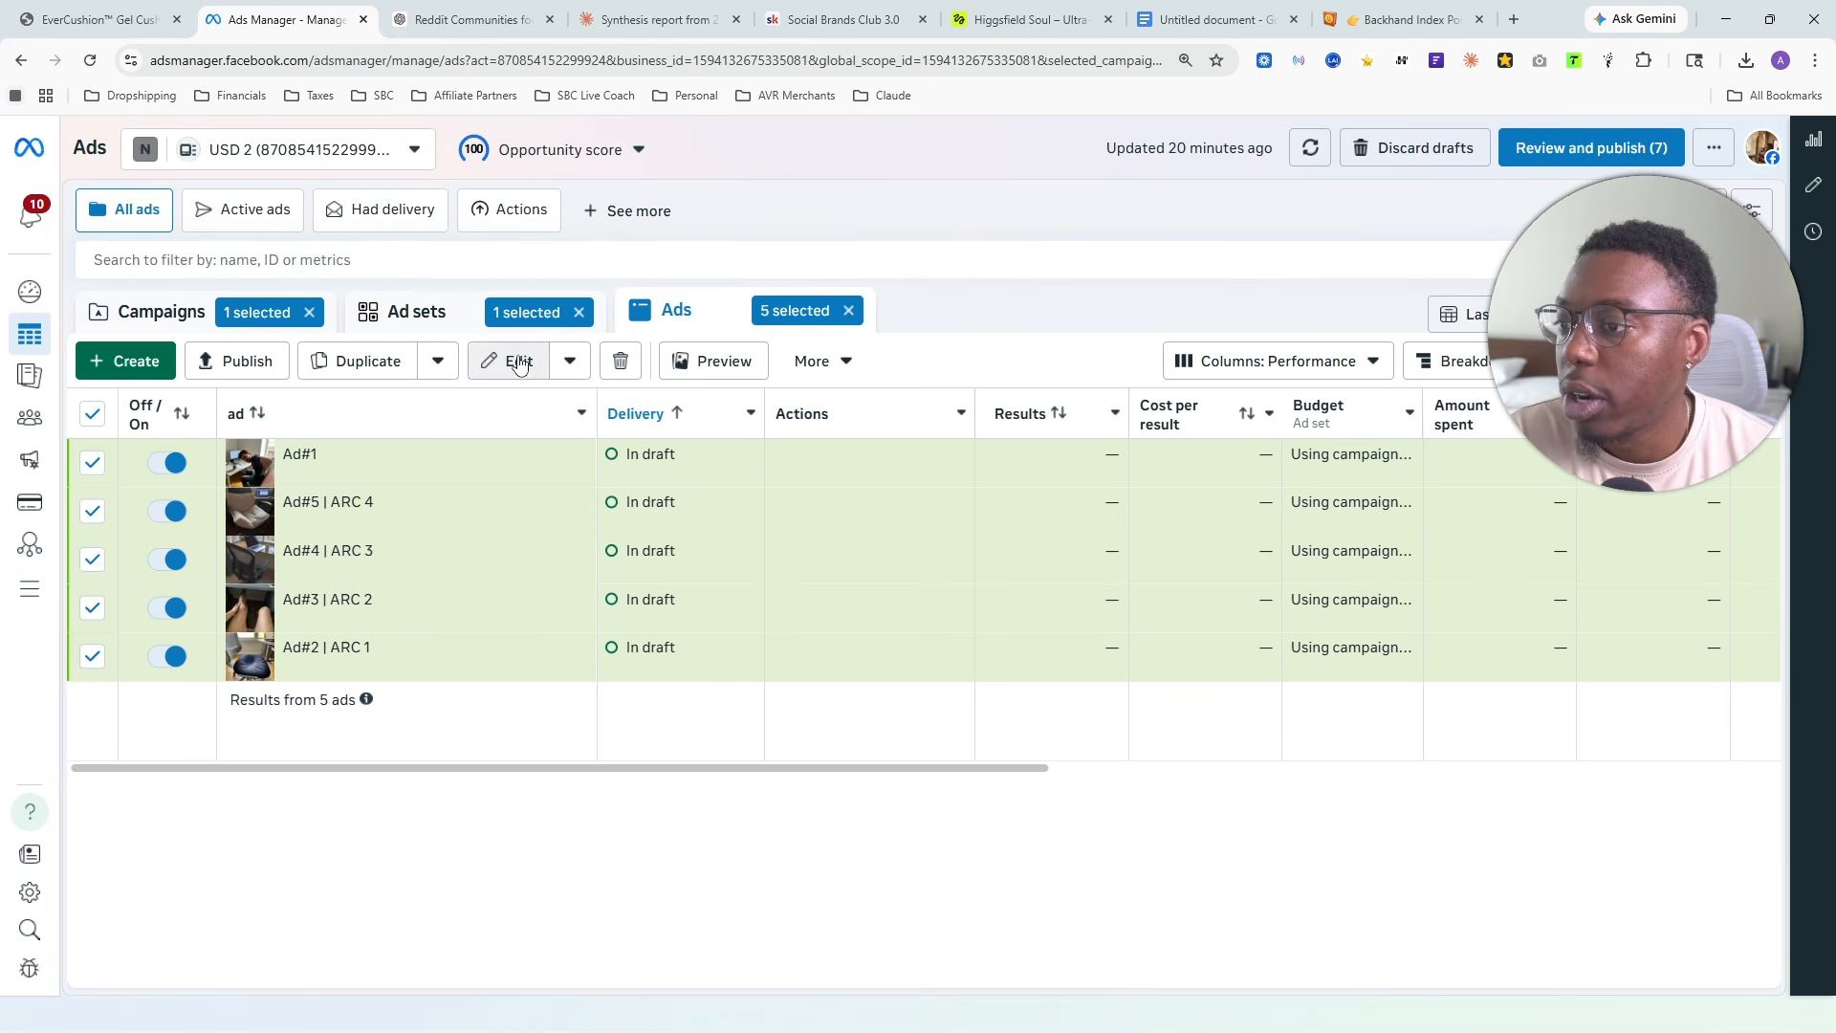
- Switch to the ad sets of the SS-99 account's selected campaign and examine their spend, purchase, ROAS, CTR and CPM figures
click(449, 319)
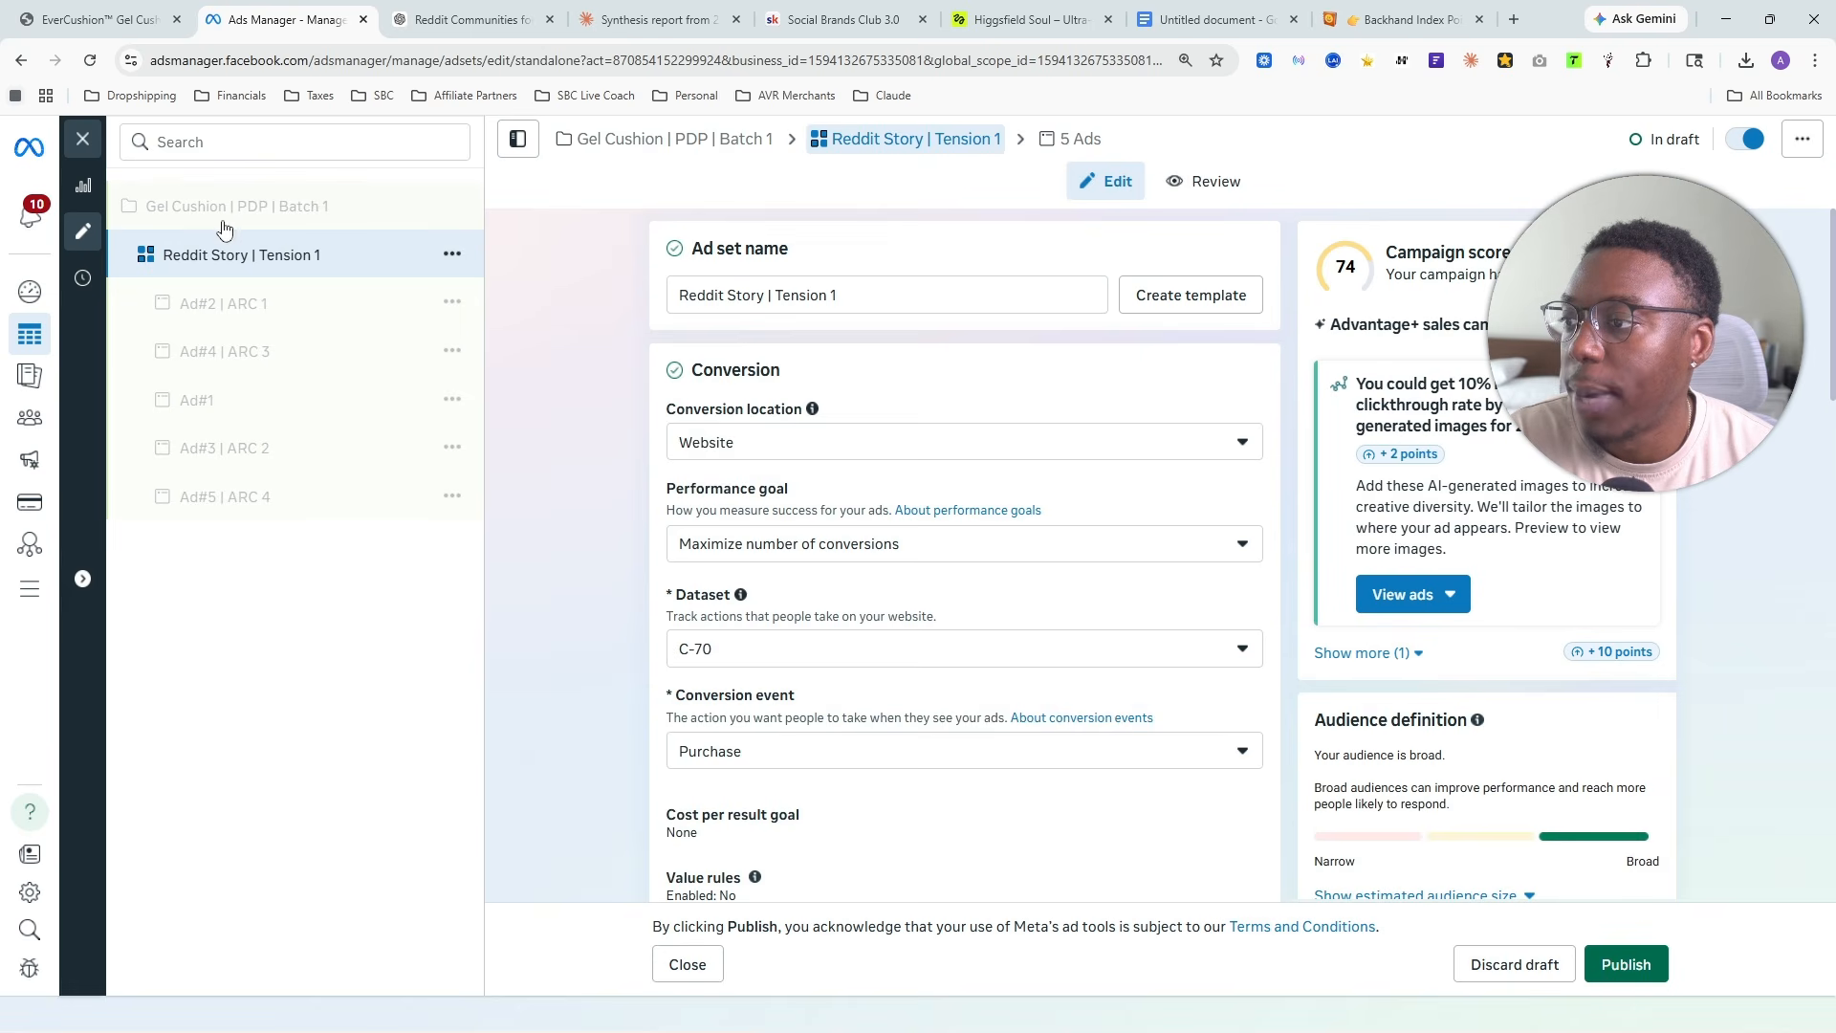
click(223, 223)
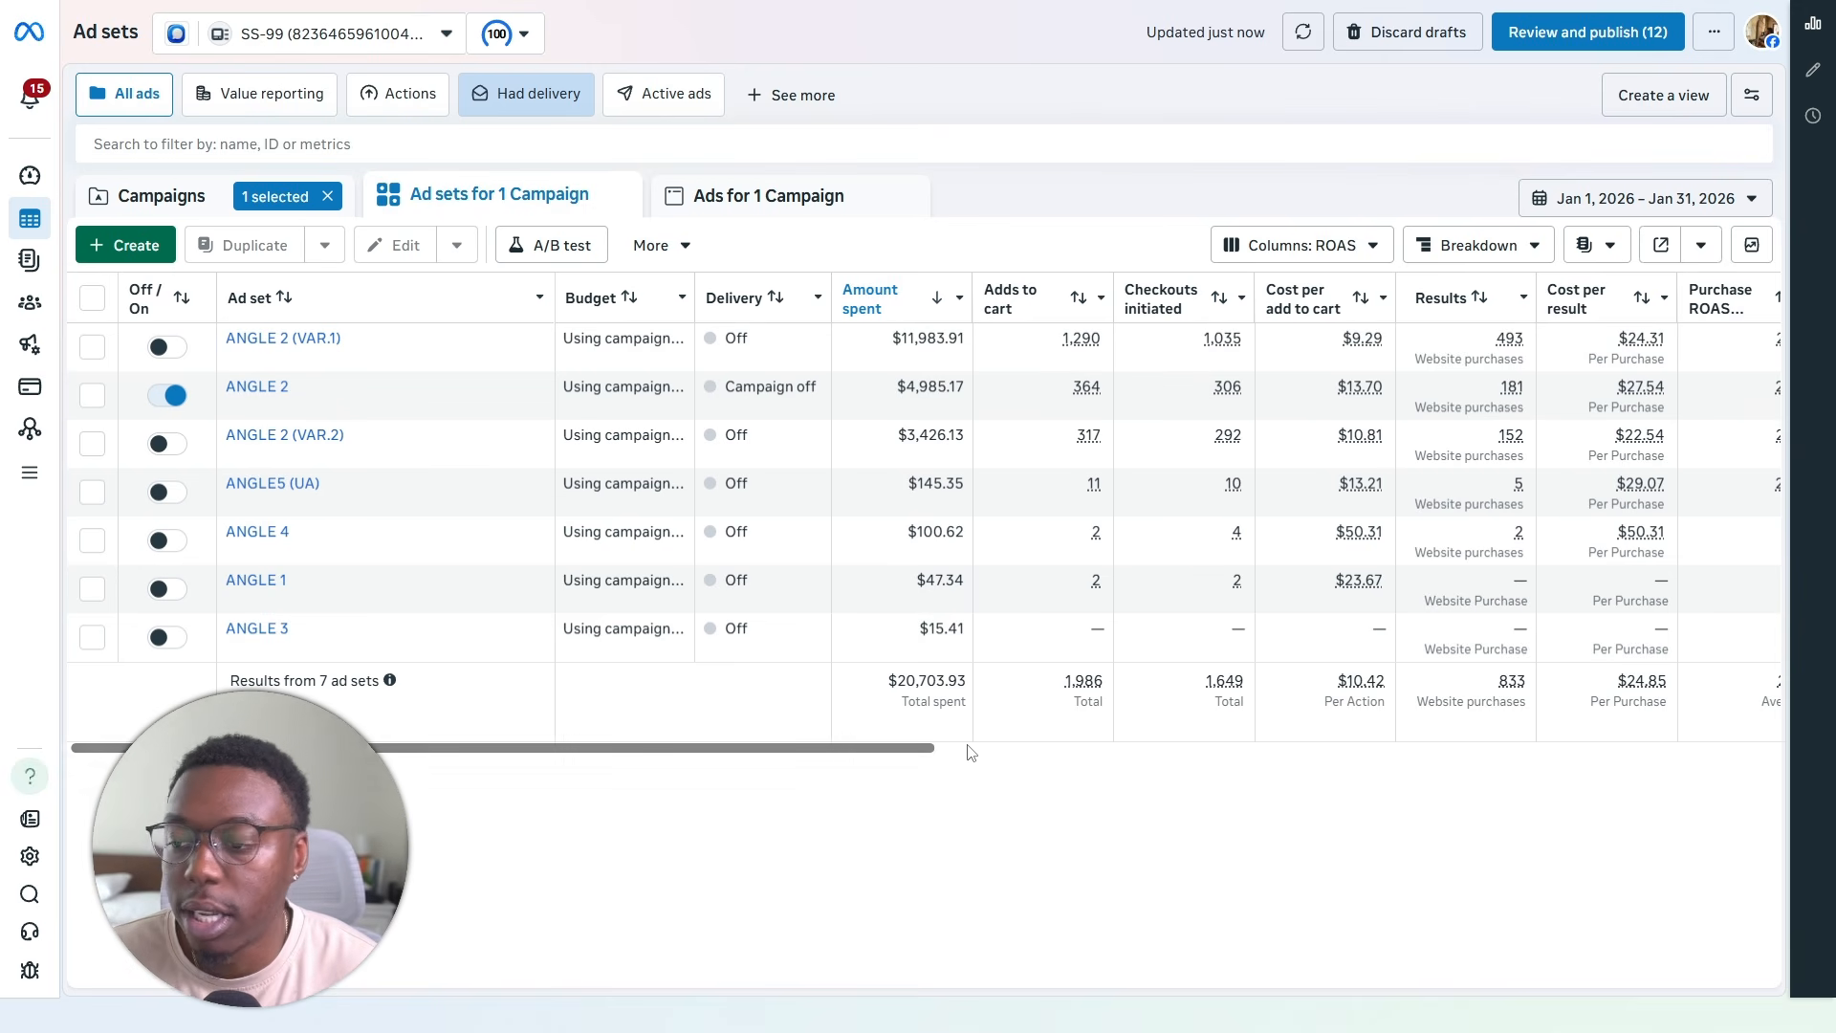
drag(920, 751, 1077, 736)
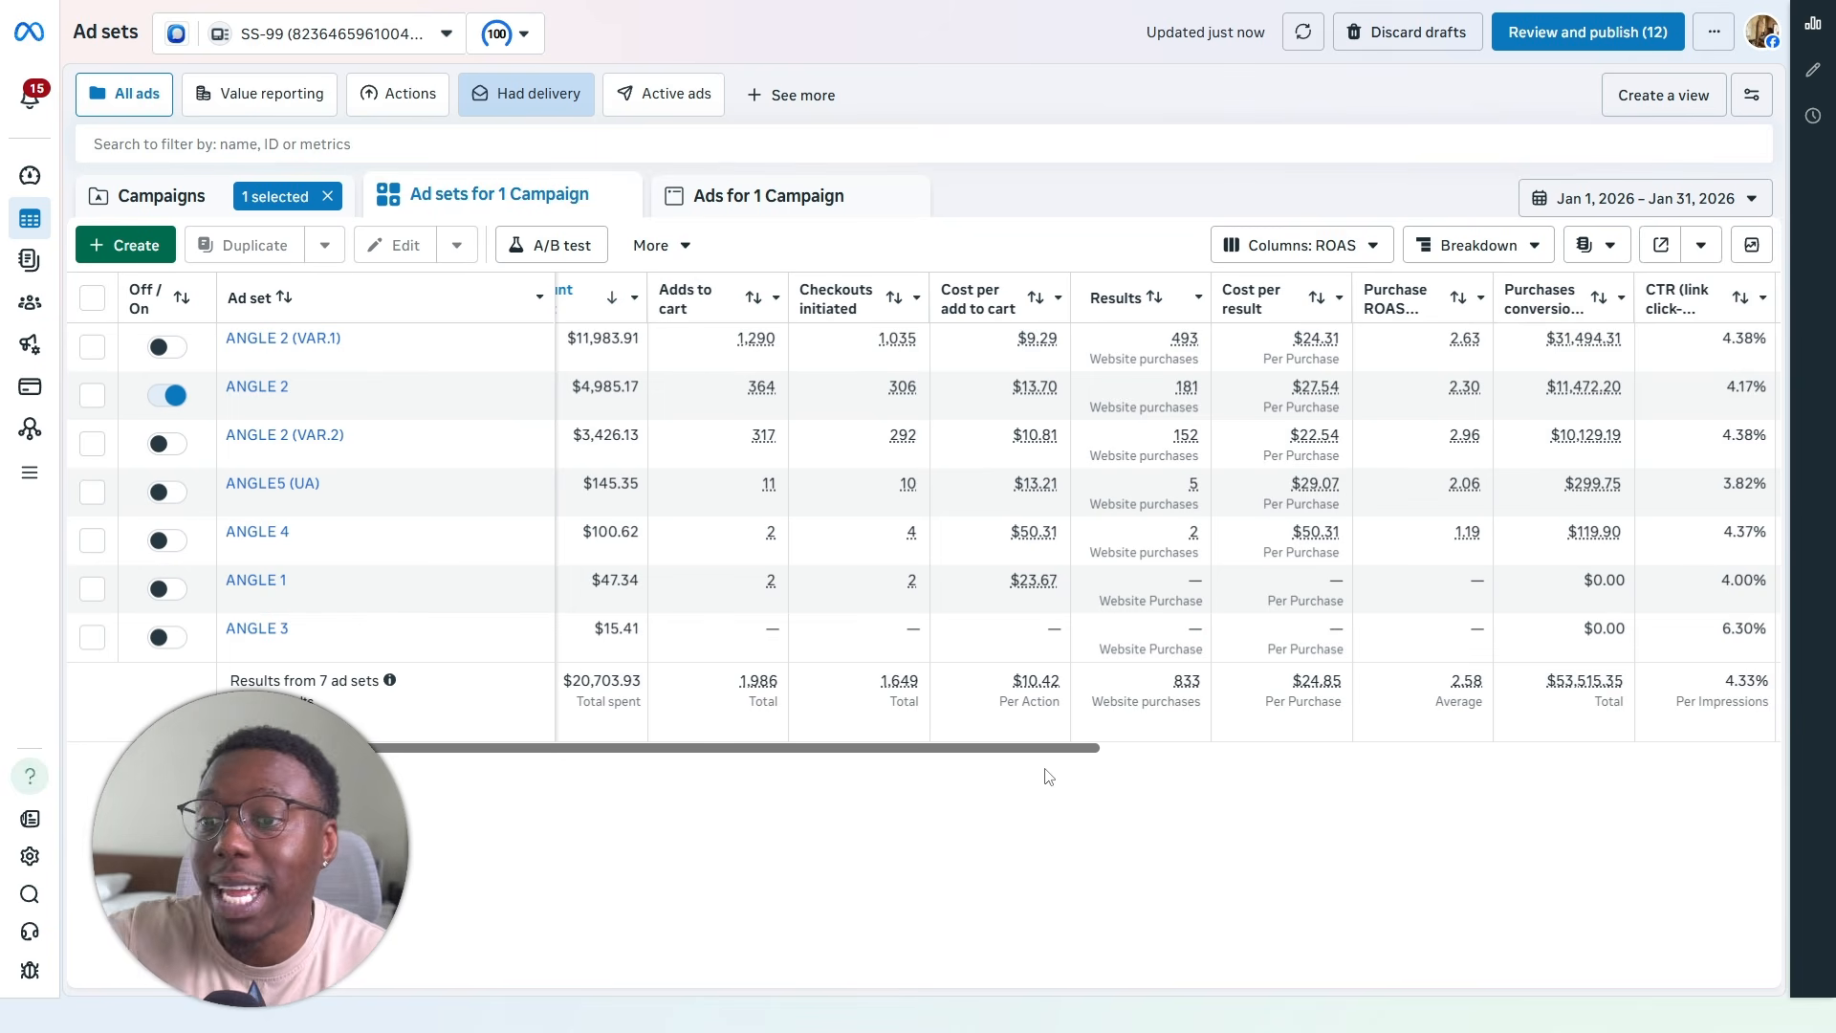
drag(1069, 753, 1485, 741)
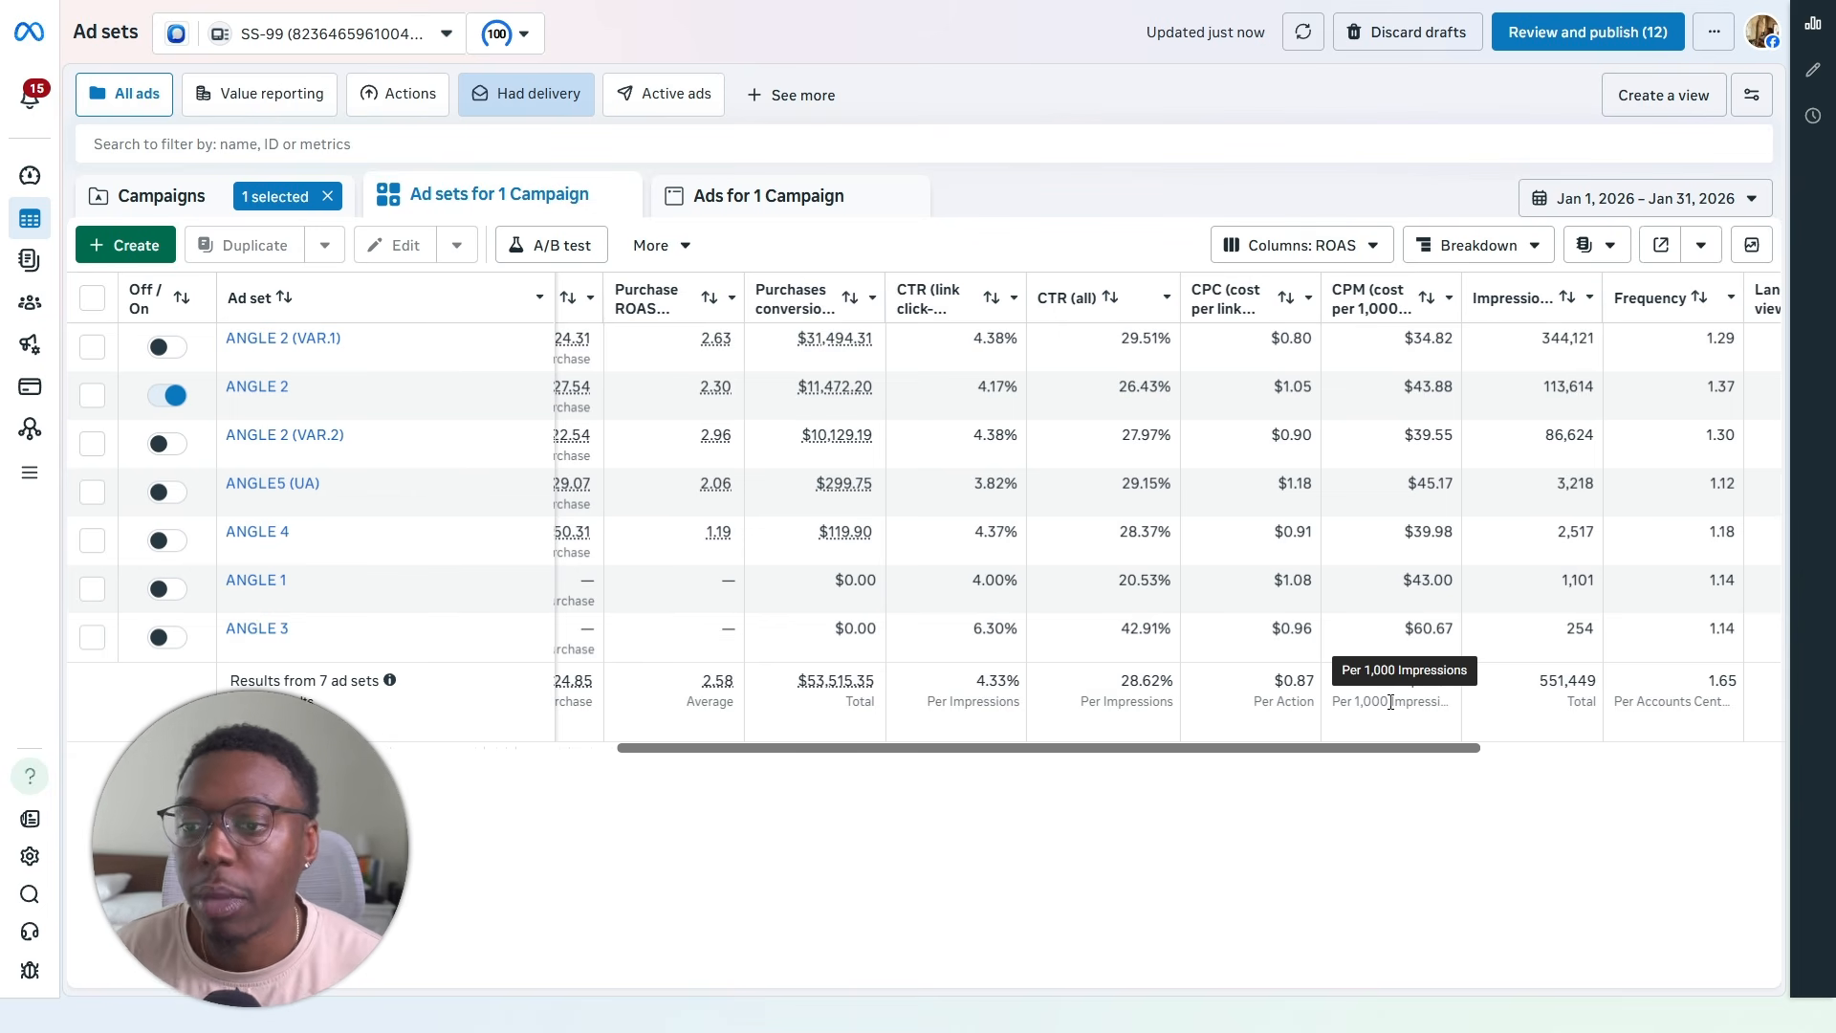
- Widen the CTR (link click-through rate) column and compare the ad sets' click-through, spend, purchase and CPM metrics
mouse_move(1372, 295)
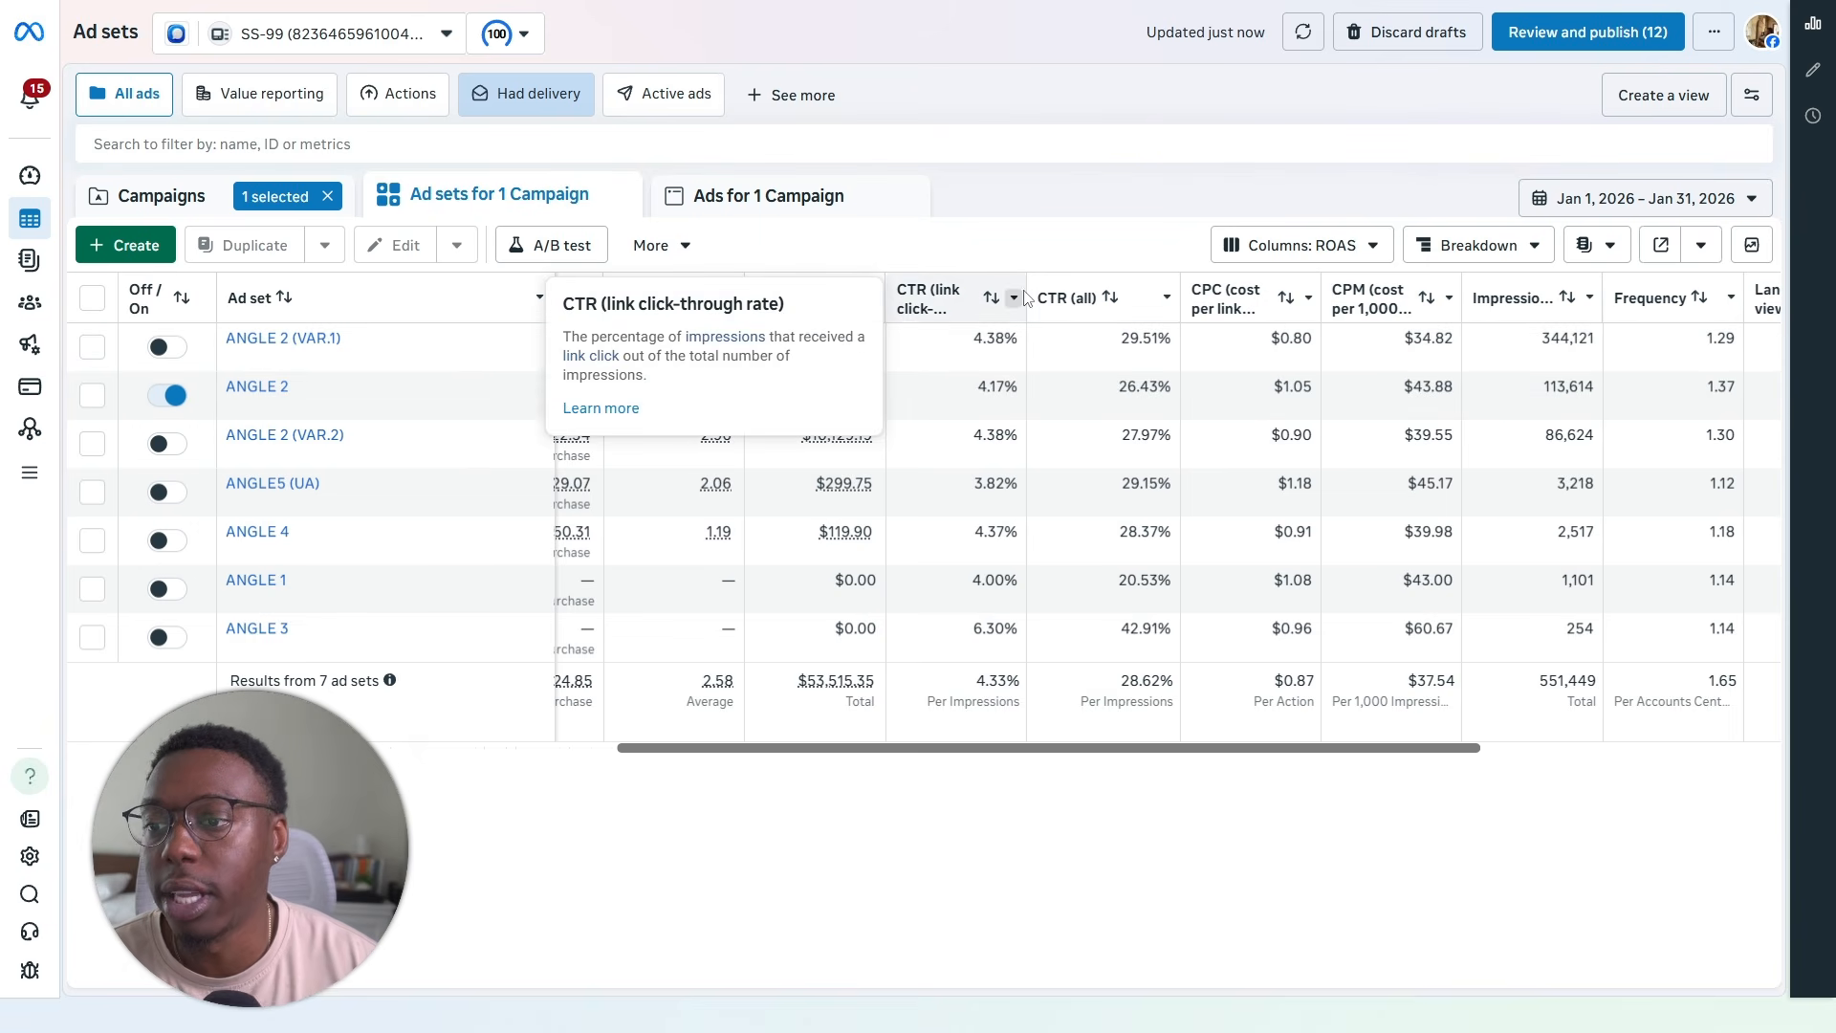
drag(1028, 298, 1073, 299)
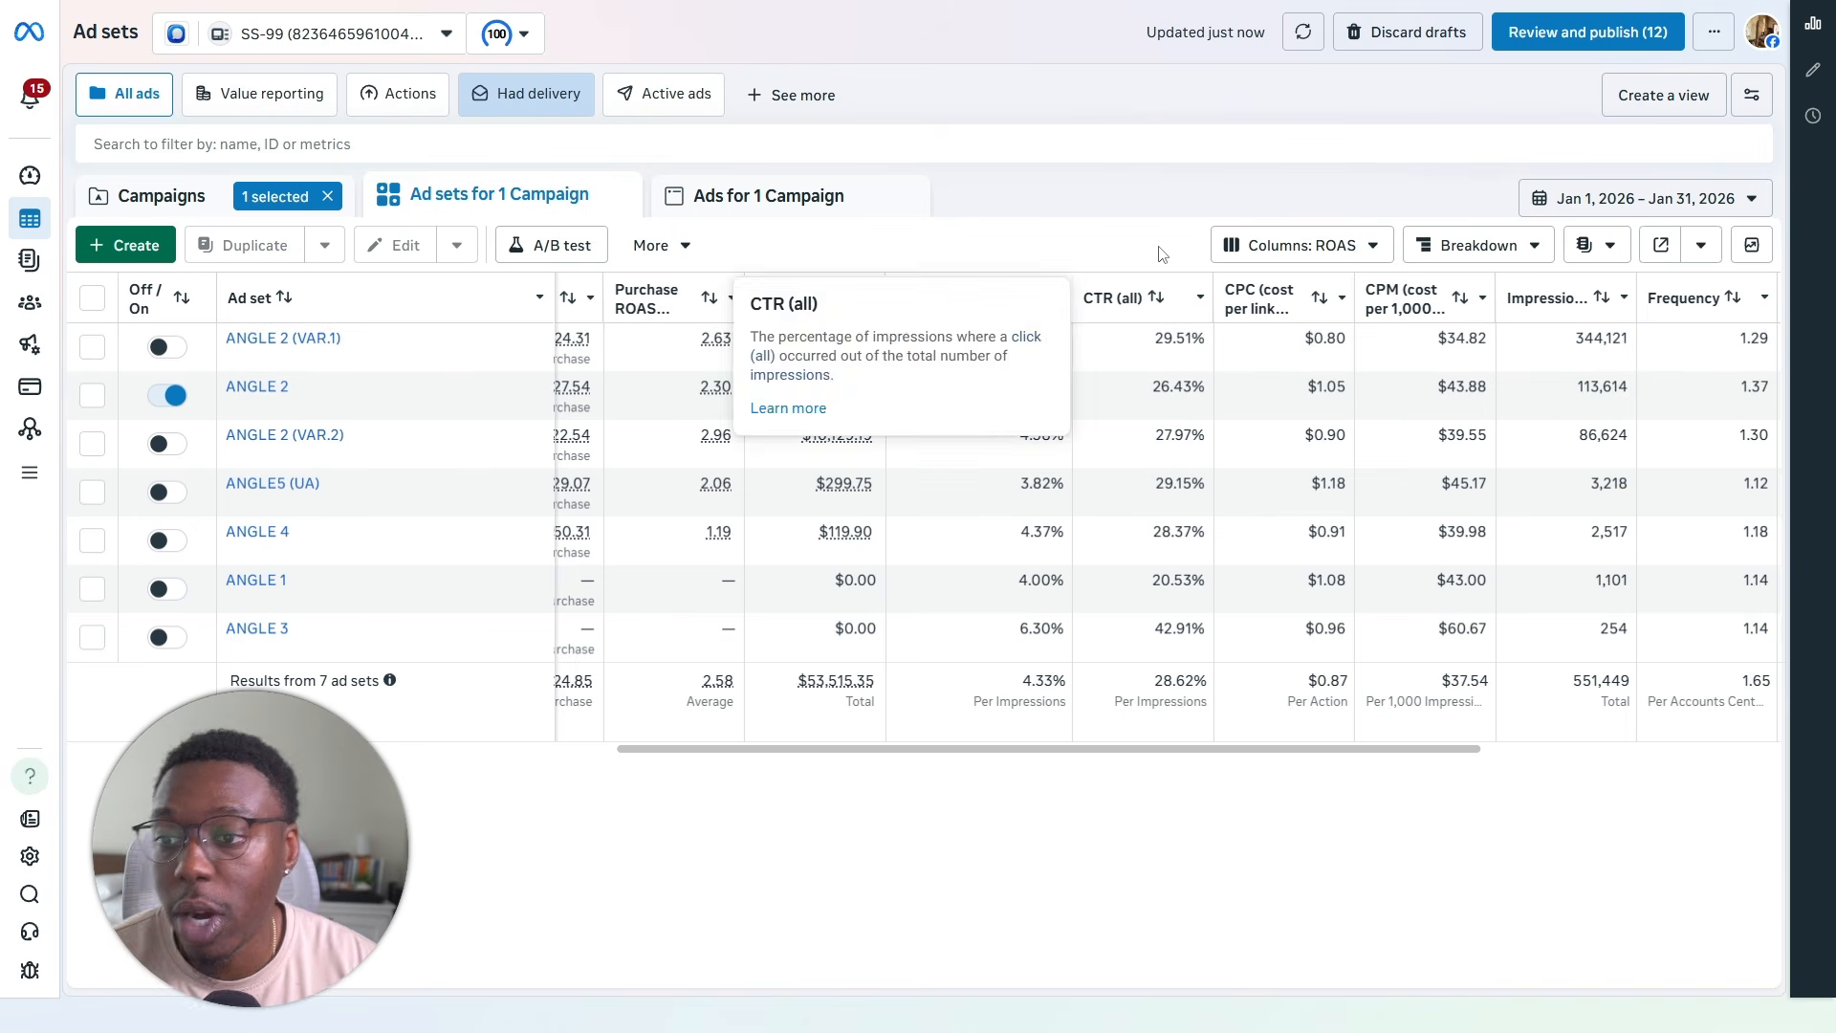
mouse_move(1036, 314)
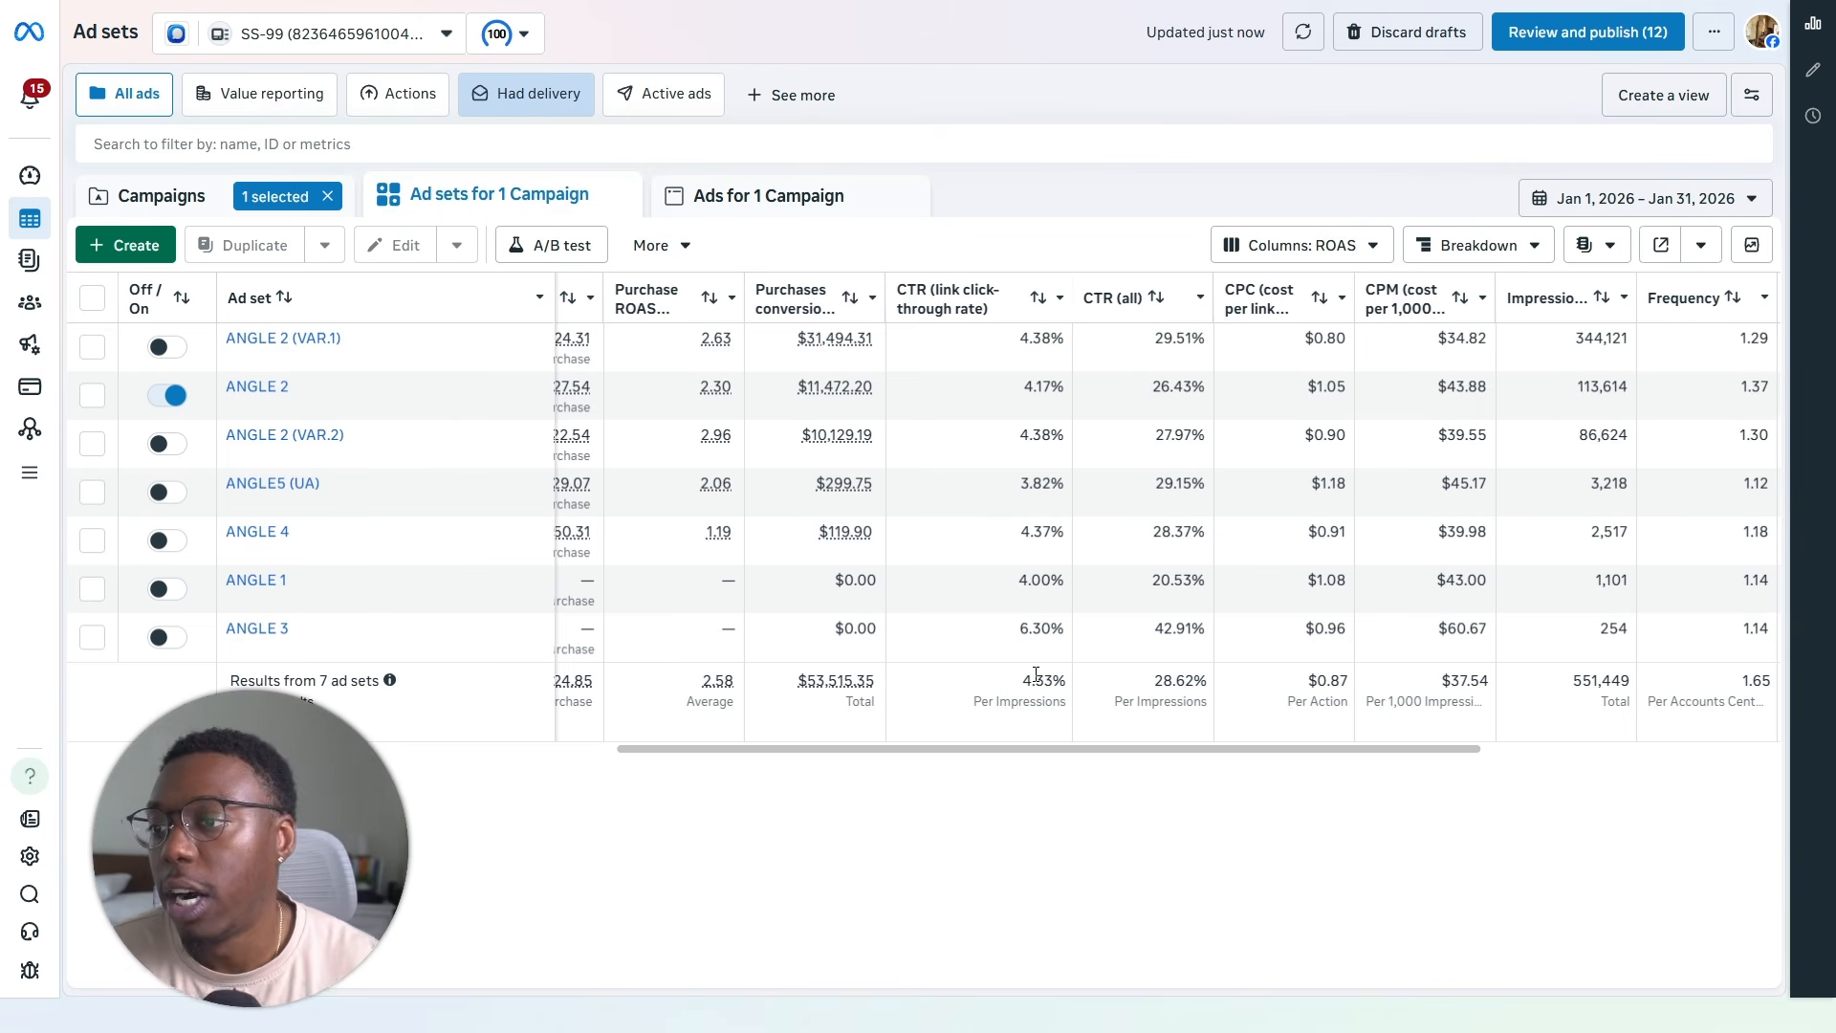
drag(994, 750, 442, 747)
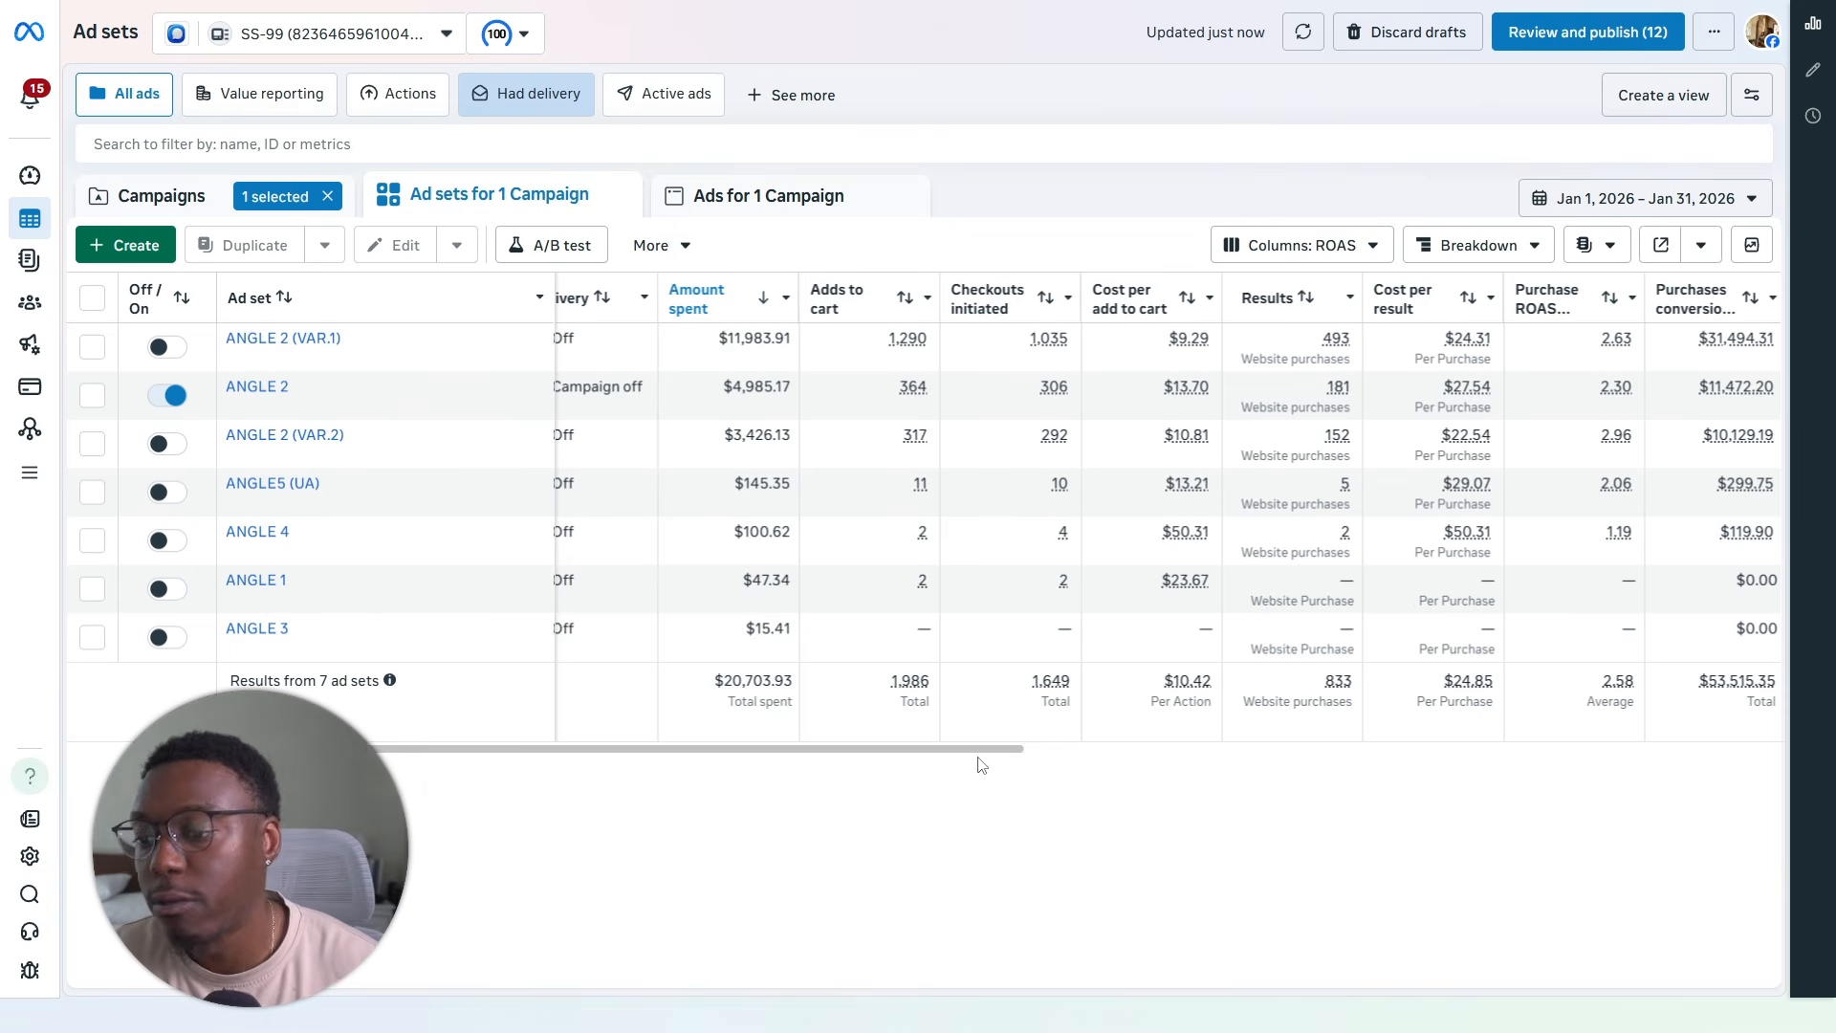
drag(976, 756, 1681, 758)
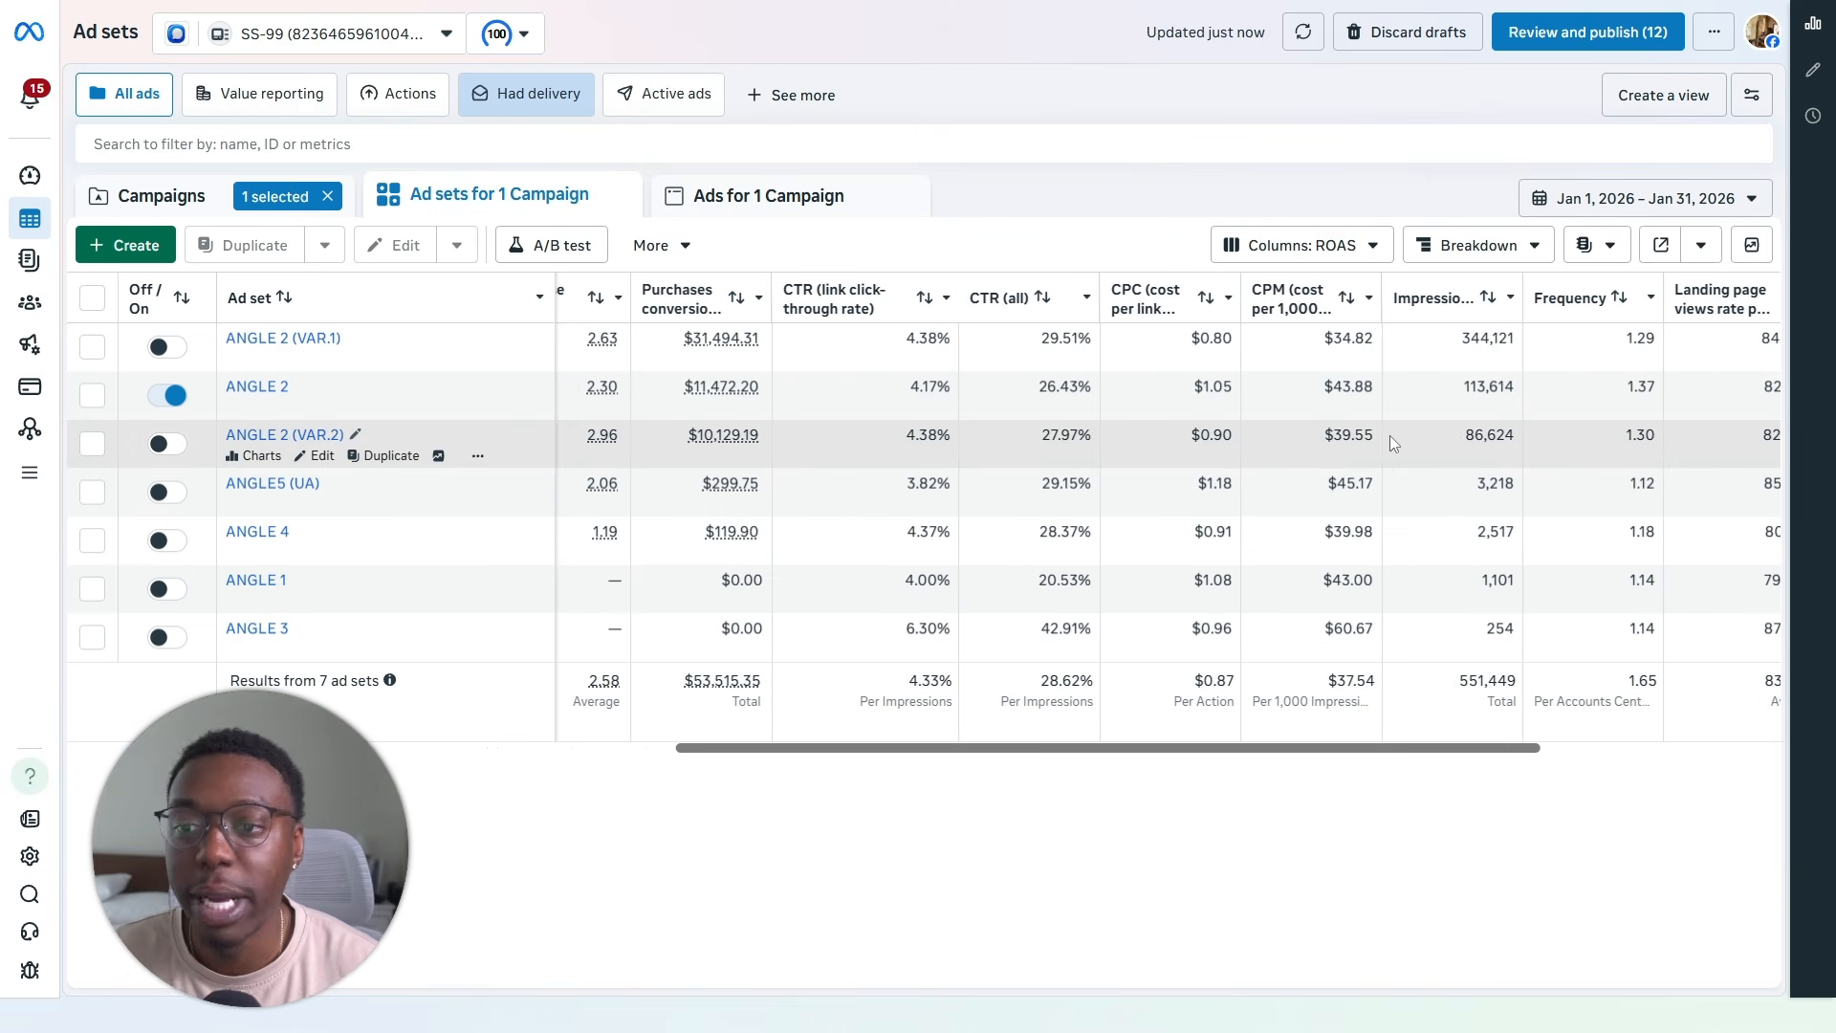
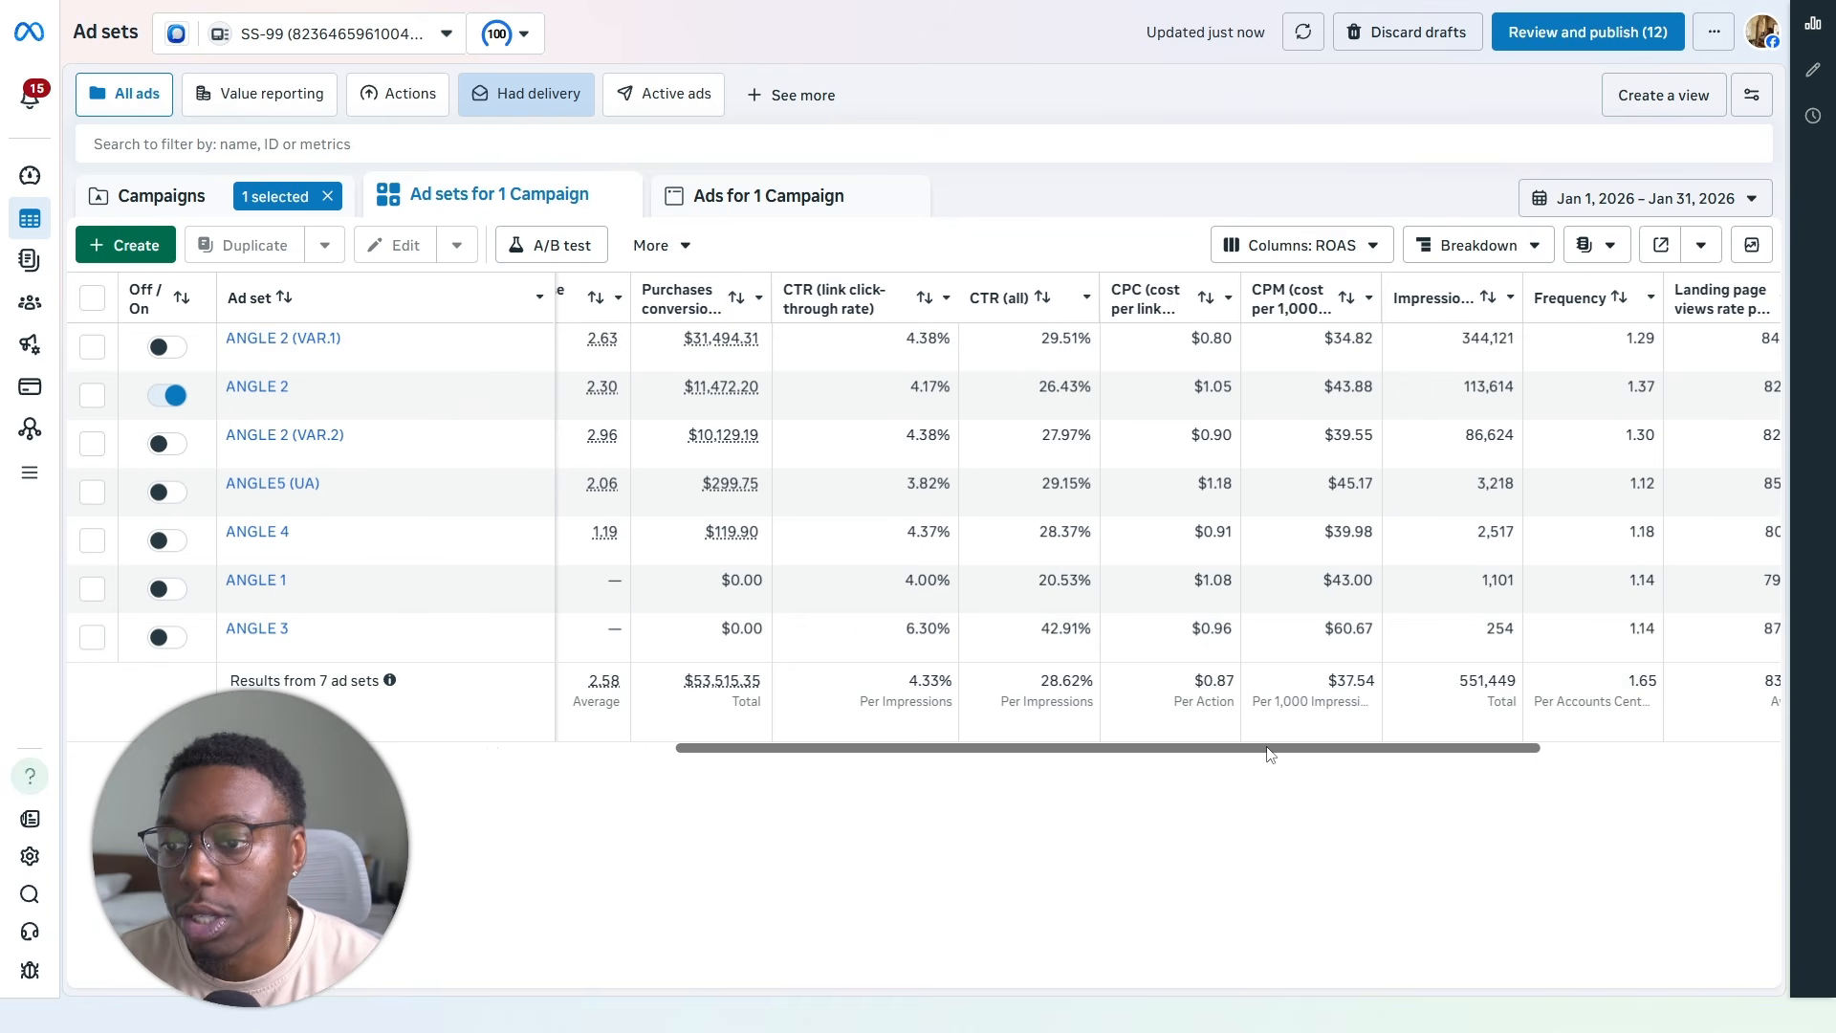
- Examine the ad sets' cost per result, CPC, impressions, frequency, landing page view rate and link click columns
drag(1270, 750, 1209, 805)
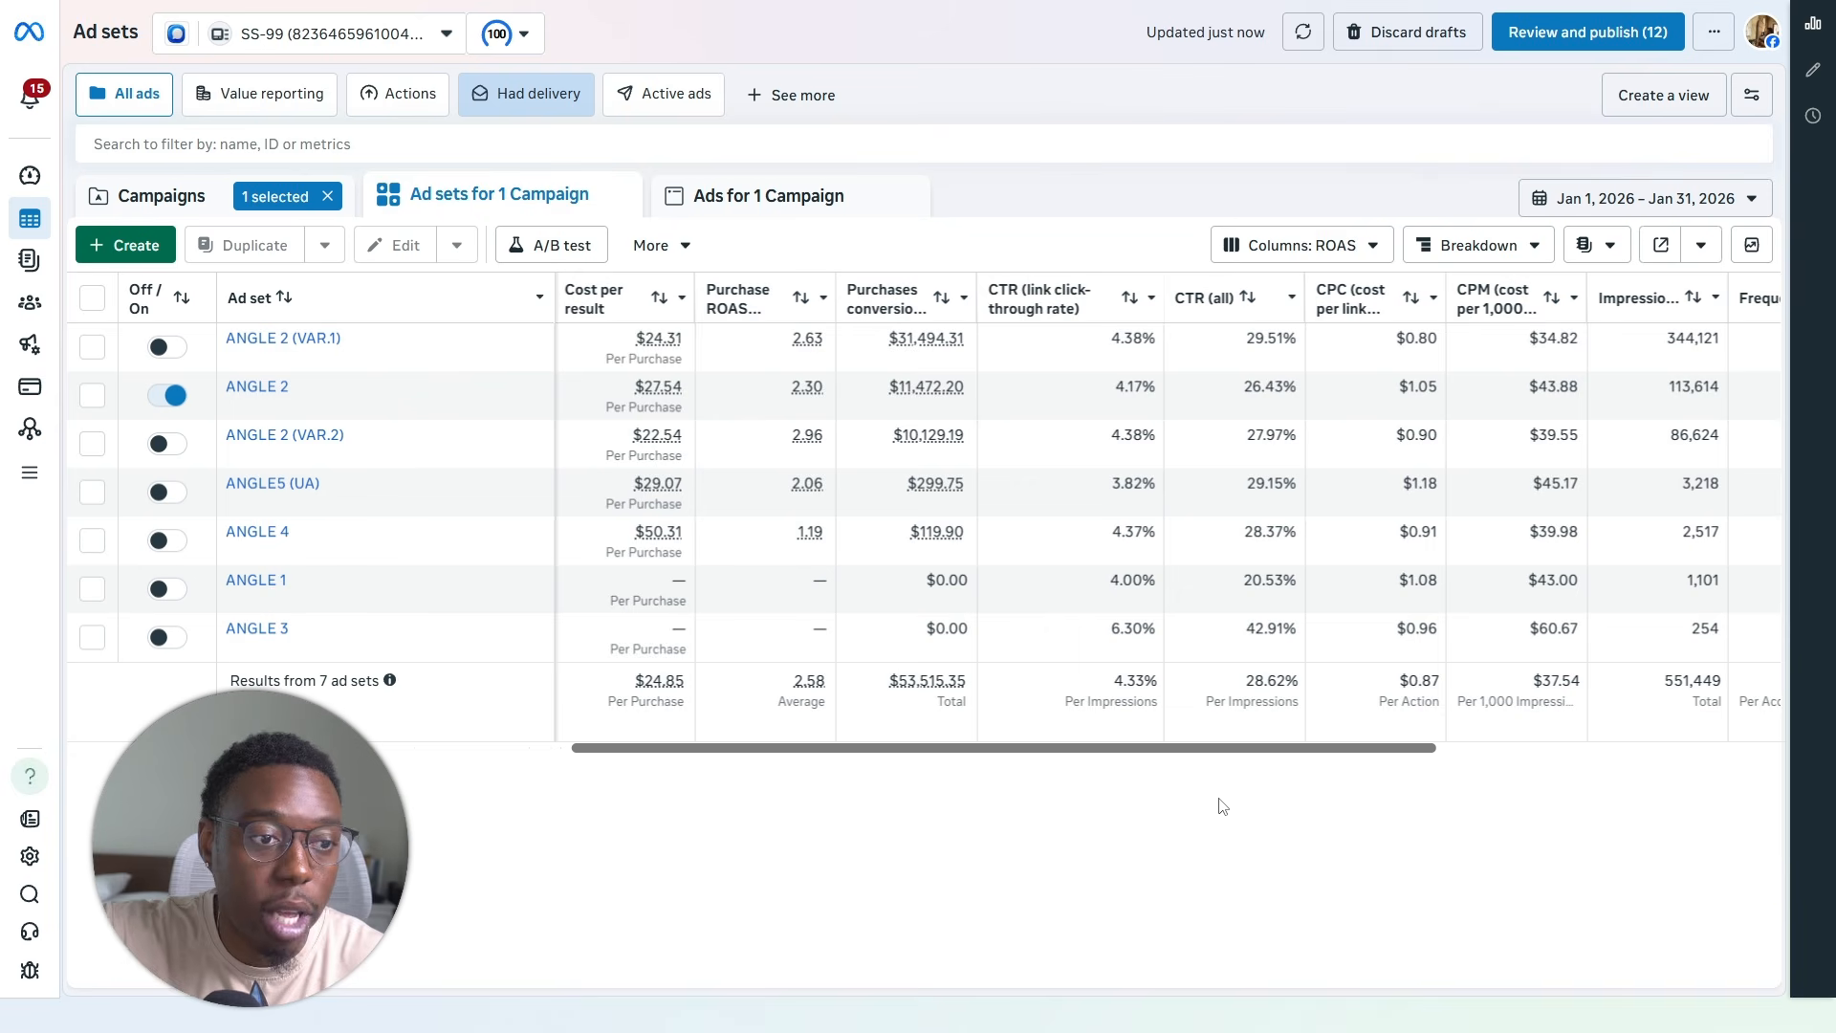
scroll(1311, 787, right, 4)
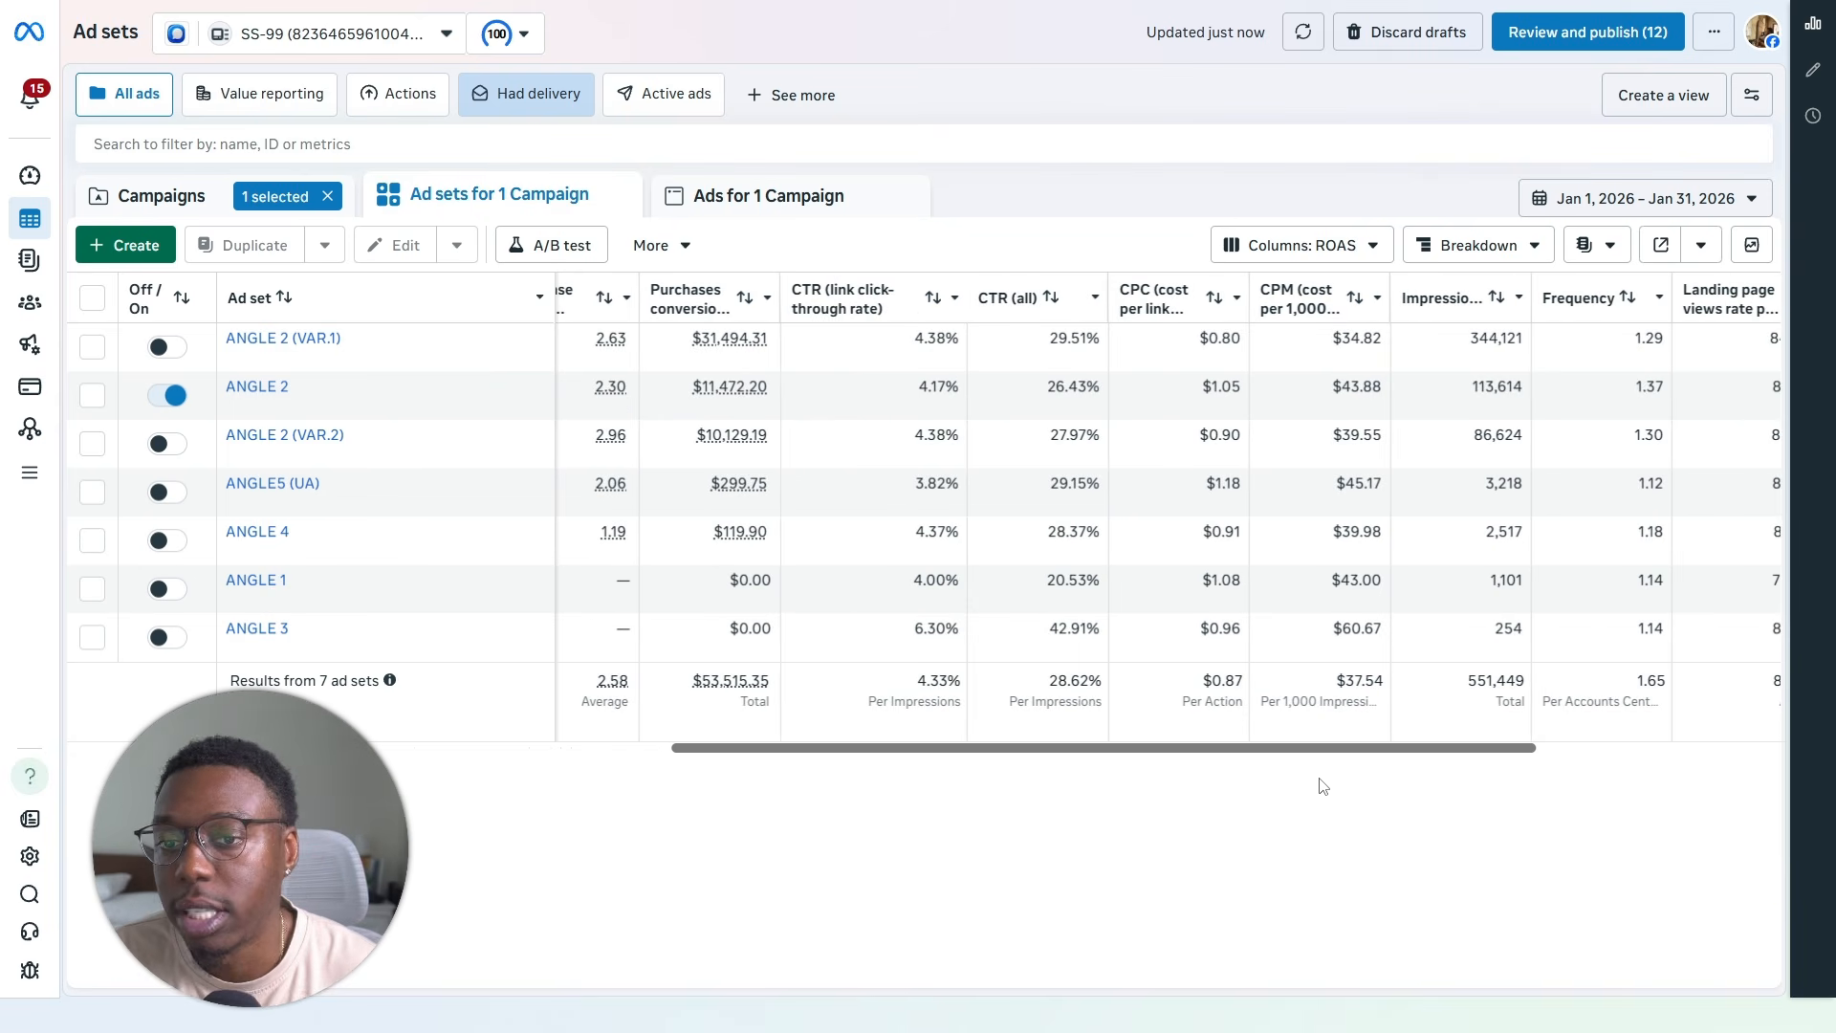
scroll(1320, 783, right, 3)
scroll(1384, 779, left, 12)
scroll(1069, 791, right, 10)
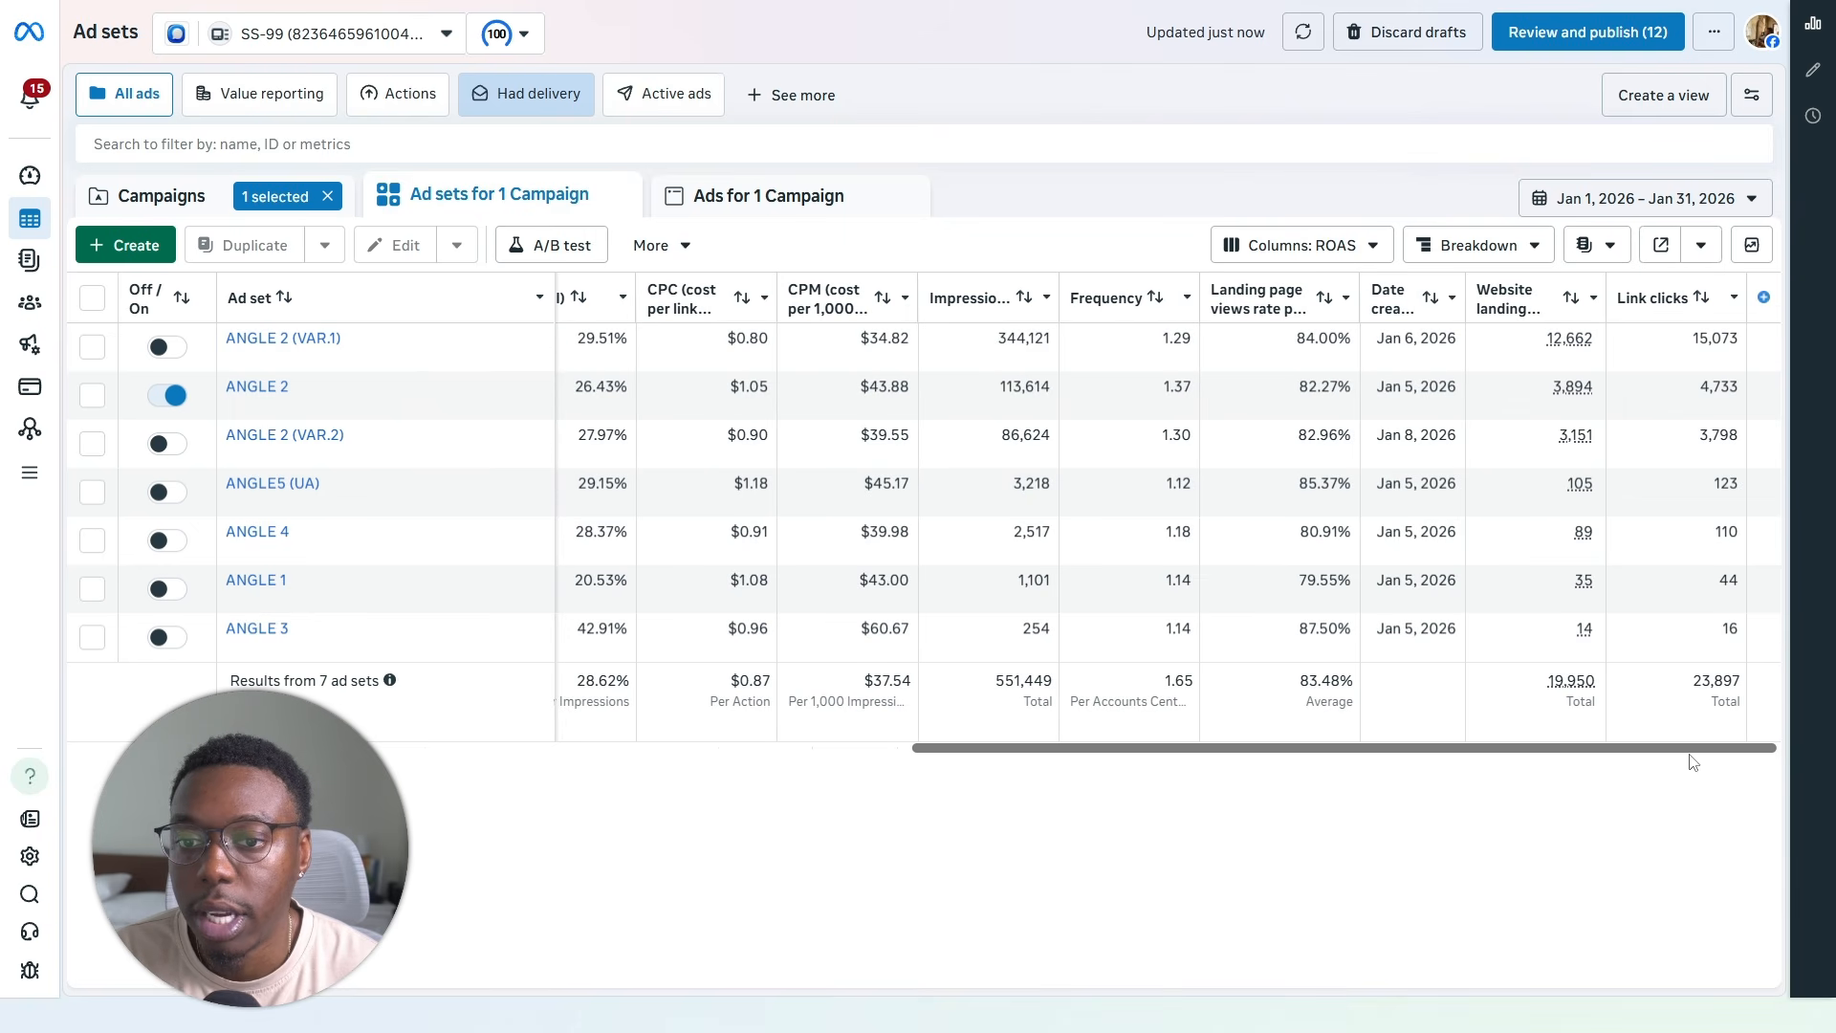
scroll(1275, 778, left, 12)
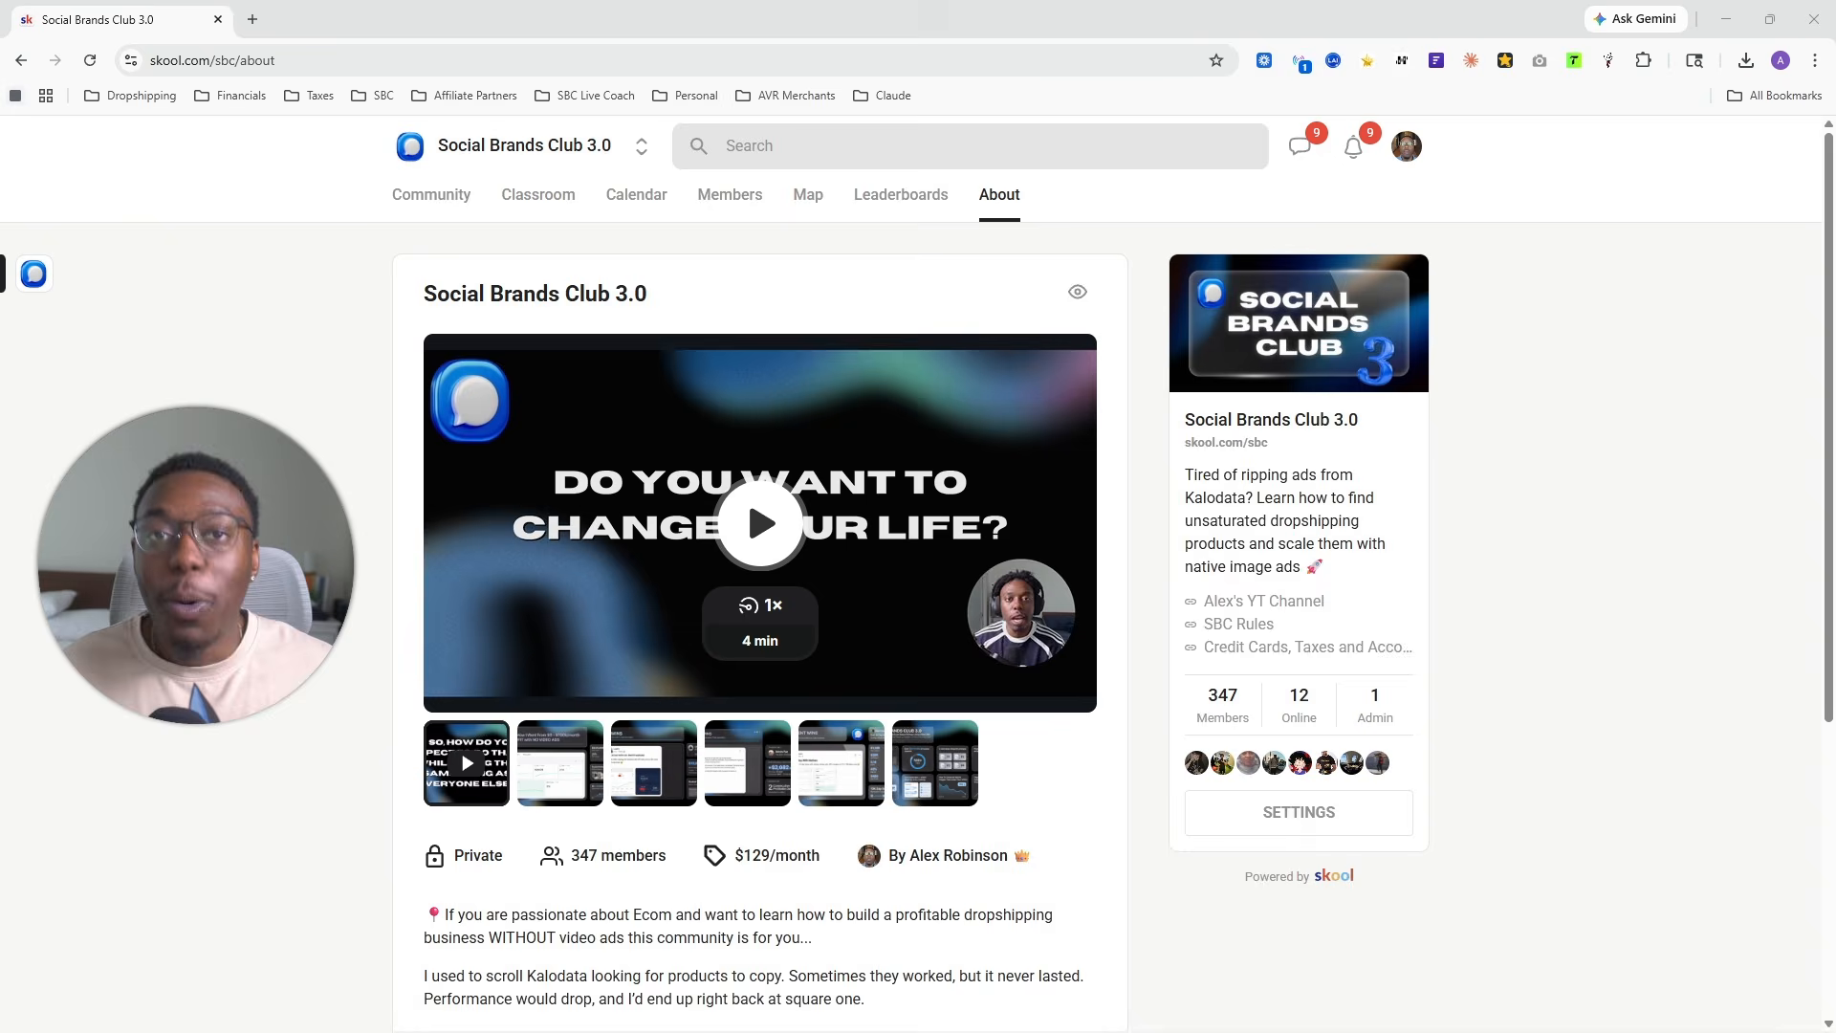